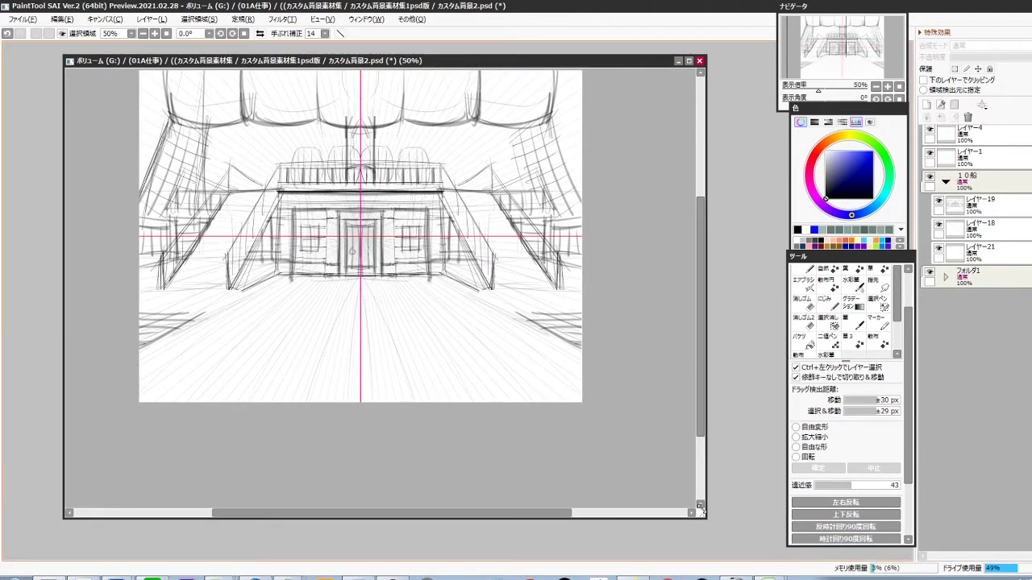
# Lower the rough sketch layer (レイヤー19) to 28% opacity and rename it "lo"
pyautogui.moveTo(701, 511); pyautogui.dragTo(776, 531)
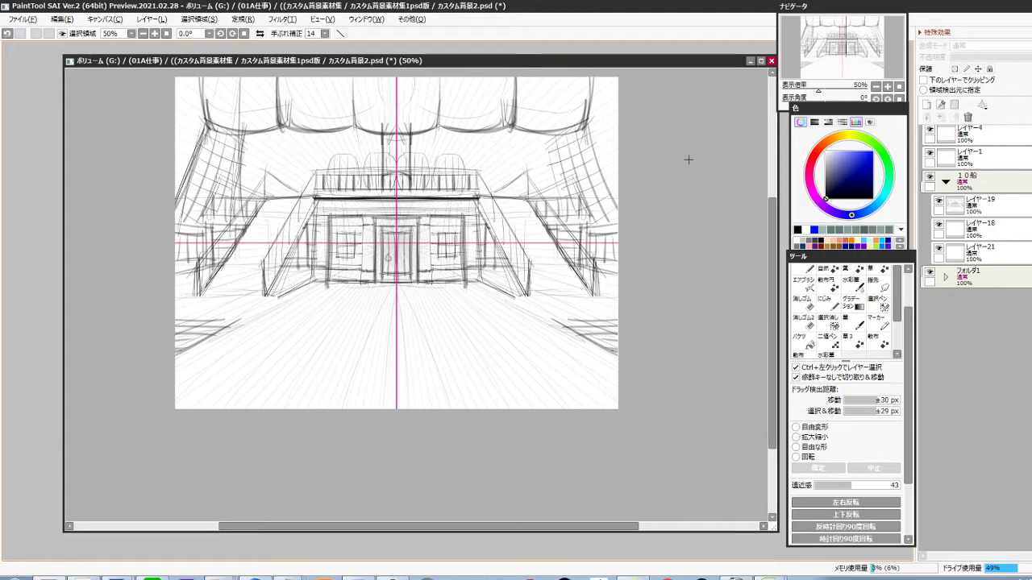
pyautogui.click(999, 206)
pyautogui.moveTo(985, 58); pyautogui.dragTo(972, 60)
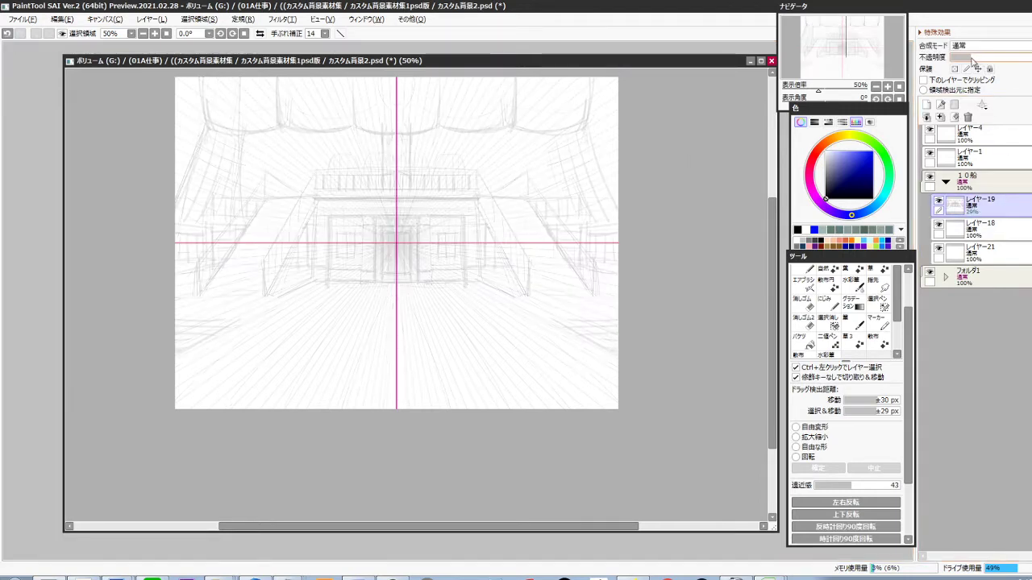
pyautogui.doubleClick(998, 213)
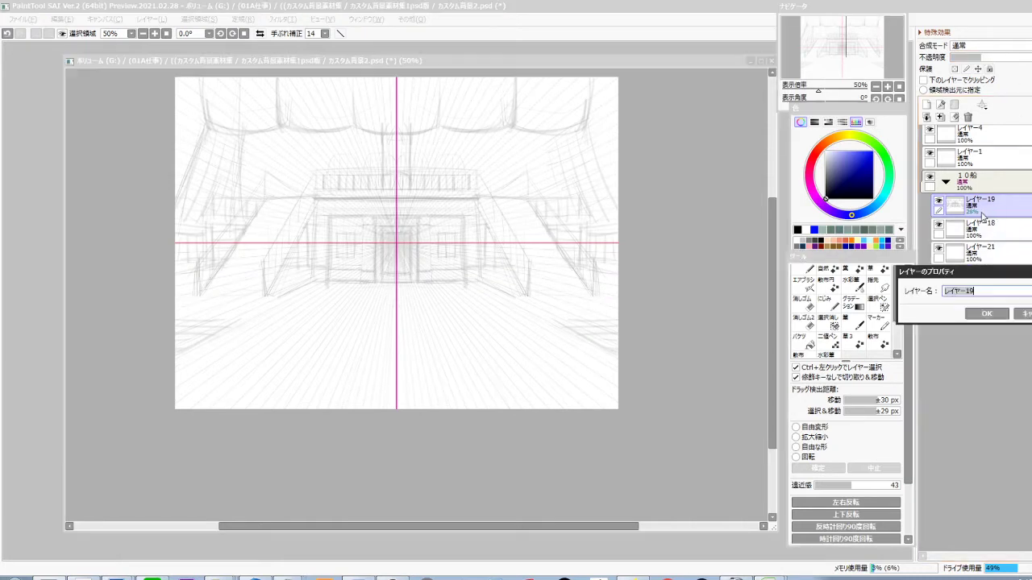
pyautogui.press('Return')
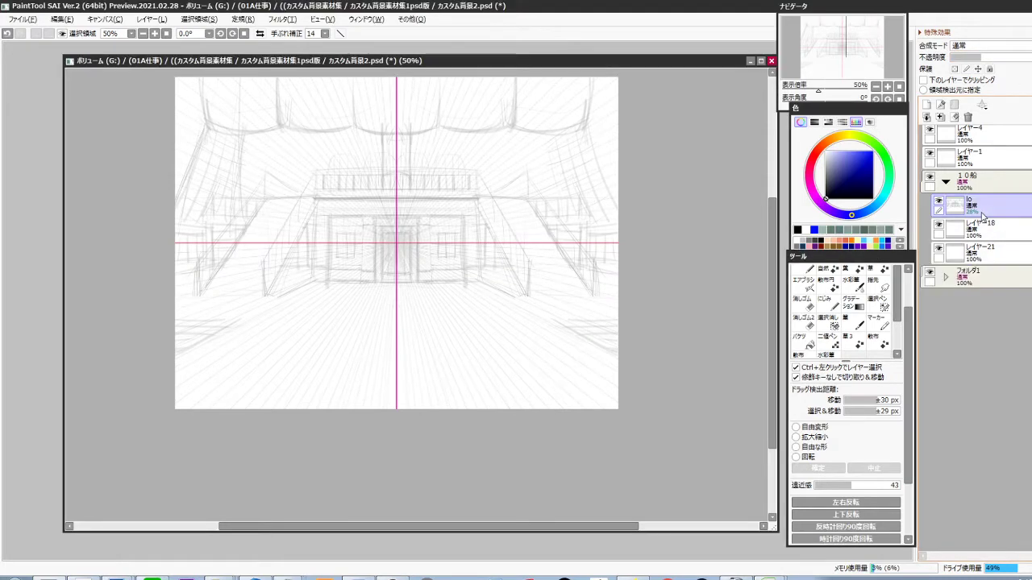
# Add a layer below the sketch and fill the deck area, from just below the horizon to the canvas bottom, with light orange-ochre
pyautogui.hotkey('ctrl', 'shift', 'n')
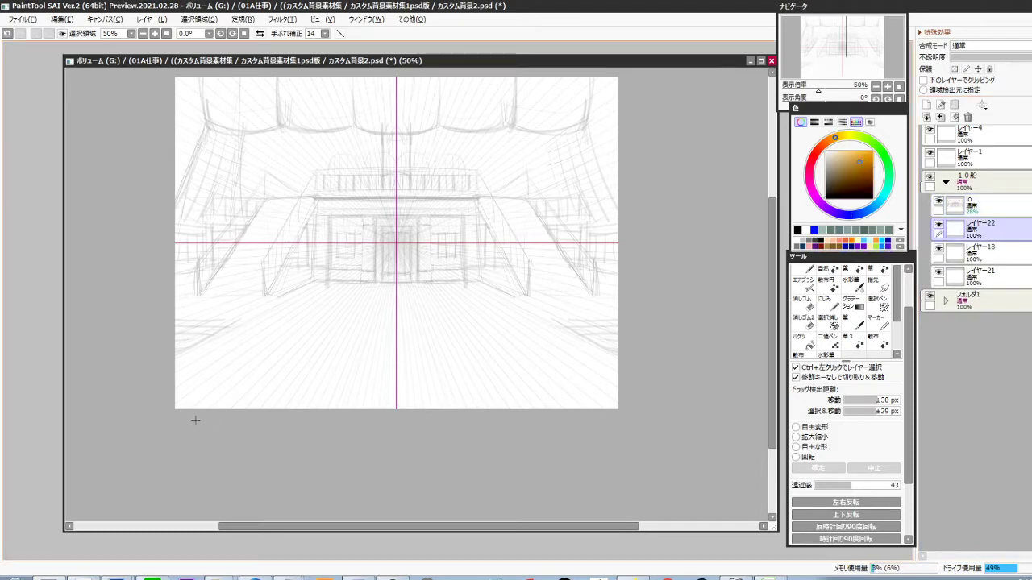
pyautogui.hotkey('ctrl', 'f')
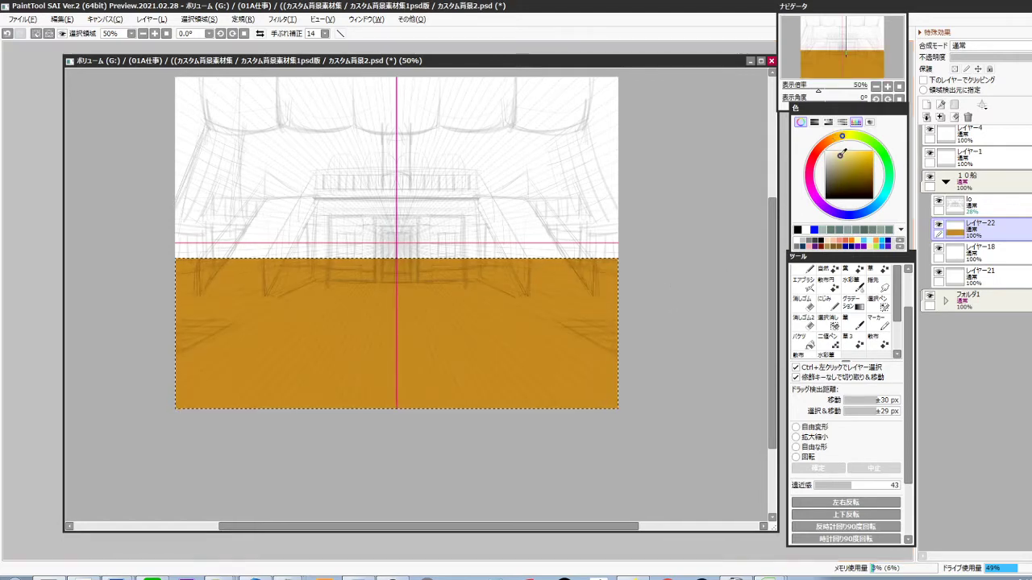
pyautogui.moveTo(840, 156); pyautogui.dragTo(842, 158)
pyautogui.hotkey('ctrl', 'f')
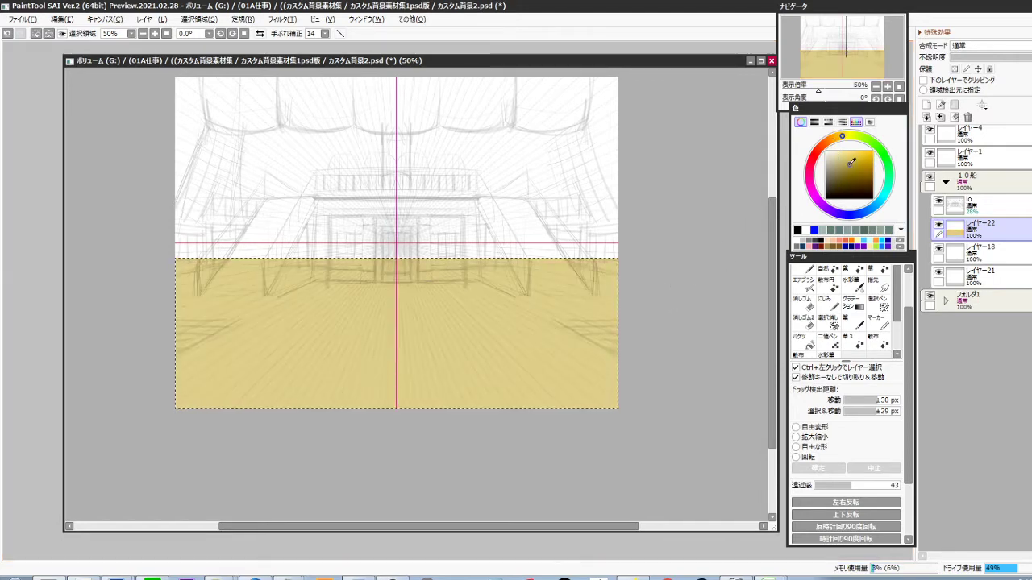
pyautogui.hotkey('ctrl', 'f')
pyautogui.click(839, 140)
pyautogui.hotkey('ctrl', 'f')
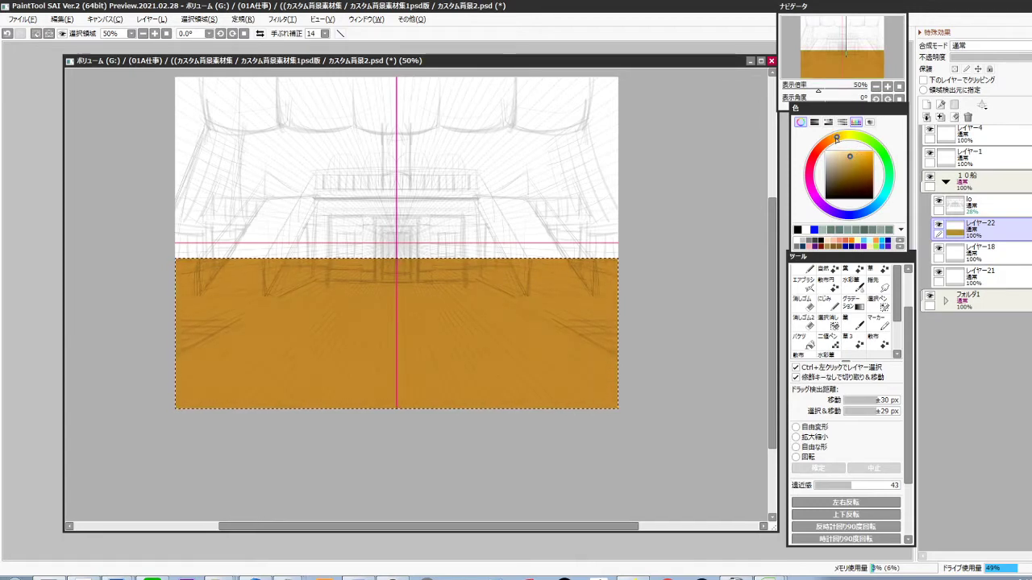
pyautogui.hotkey('ctrl', 'f')
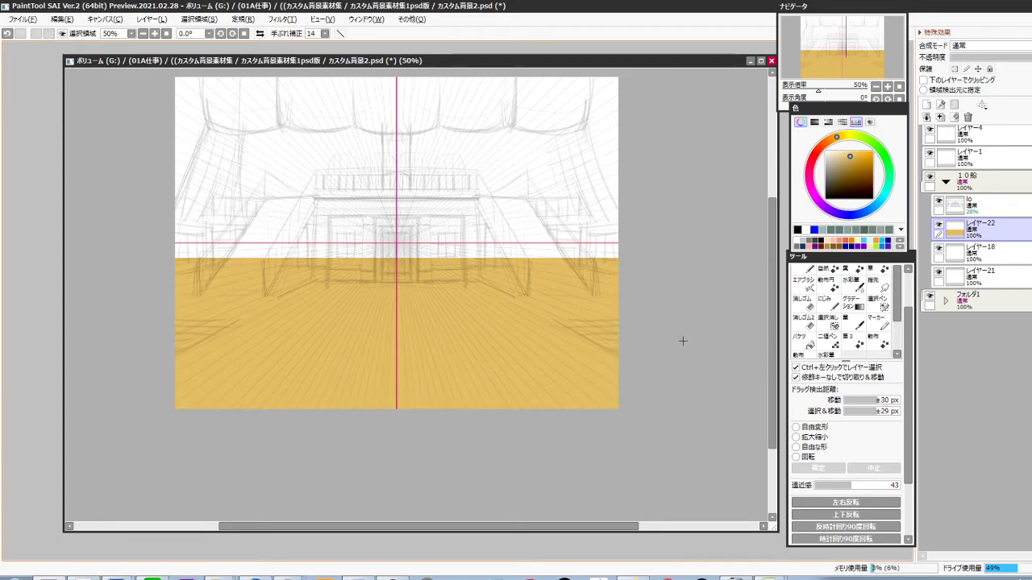
# Add a layer beneath the deck fill and fill the sky area above the horizon line with light blue
pyautogui.hotkey('ctrl', 'shift', 'n')
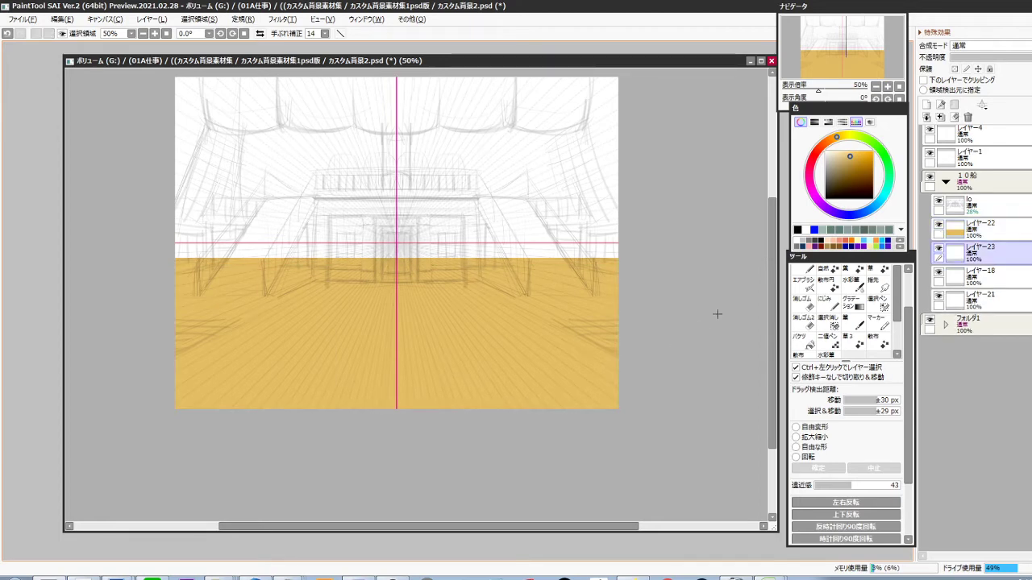
pyautogui.moveTo(854, 156); pyautogui.dragTo(849, 151)
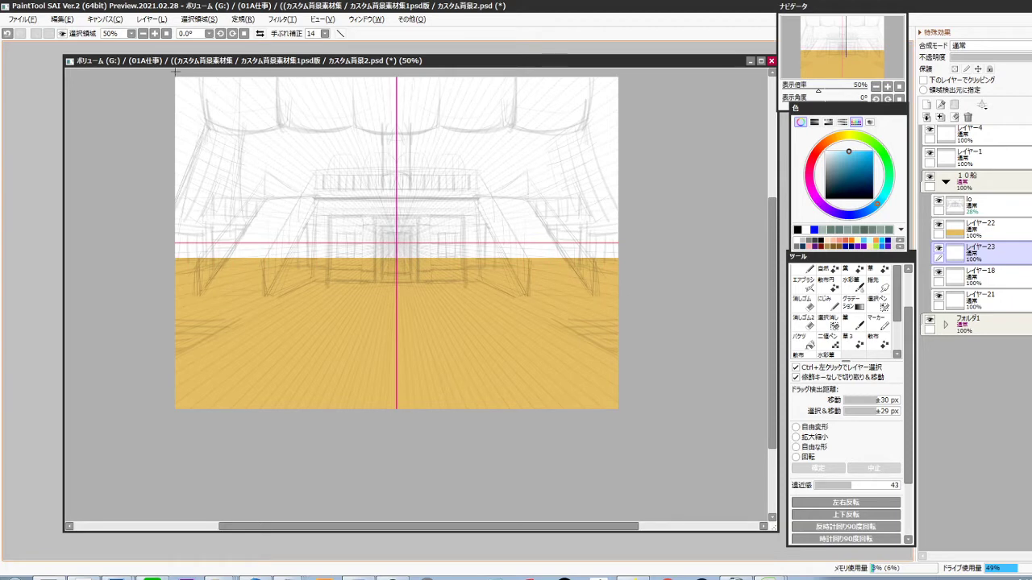
pyautogui.moveTo(591, 197); pyautogui.dragTo(651, 236)
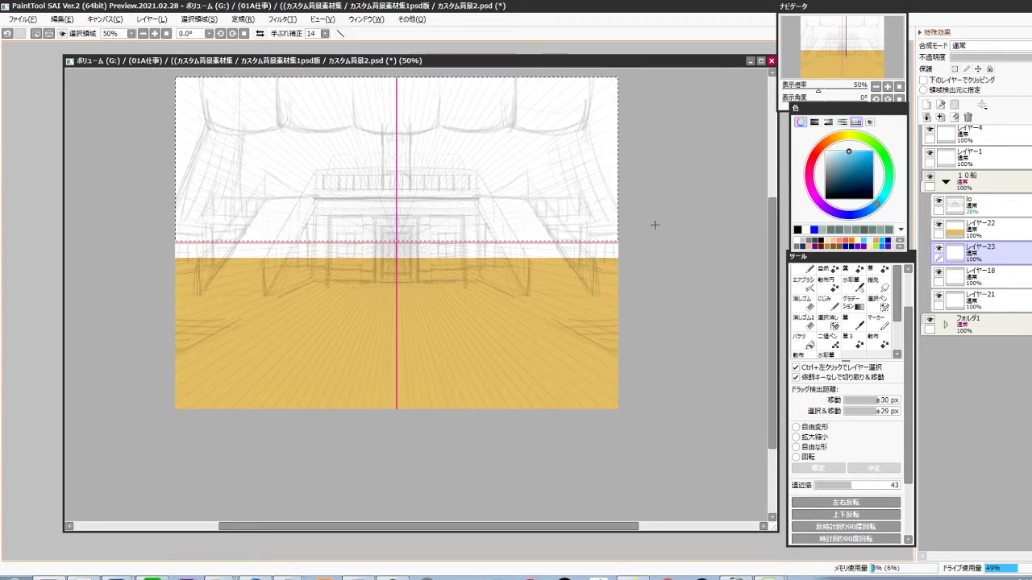
pyautogui.hotkey('ctrl', 'f')
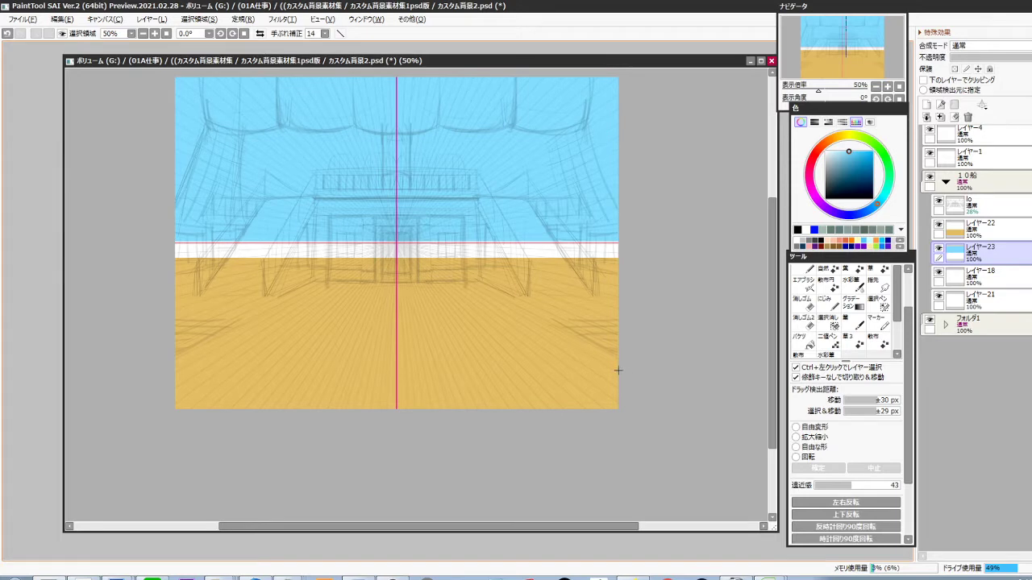
# Add a layer above the deck fill and a one-point perspective ruler, with its vanishing point where the horizon and centre guide lines cross
pyautogui.click(997, 235)
pyautogui.hotkey('ctrl', 'shift', 'n')
pyautogui.moveTo(381, 331); pyautogui.dragTo(503, 351)
pyautogui.scroll(6, 382, 275)
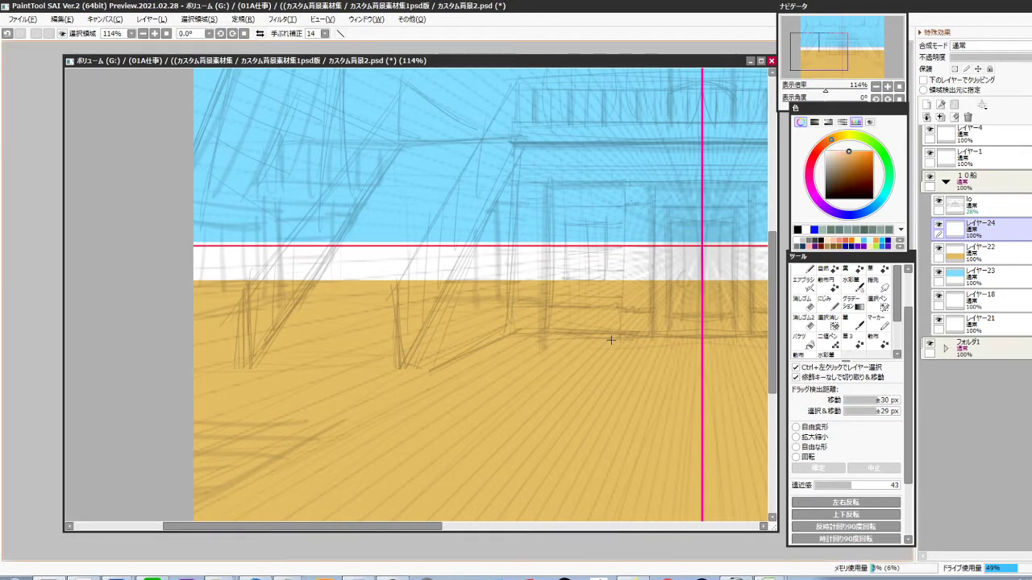
pyautogui.scroll(-3, 610, 340)
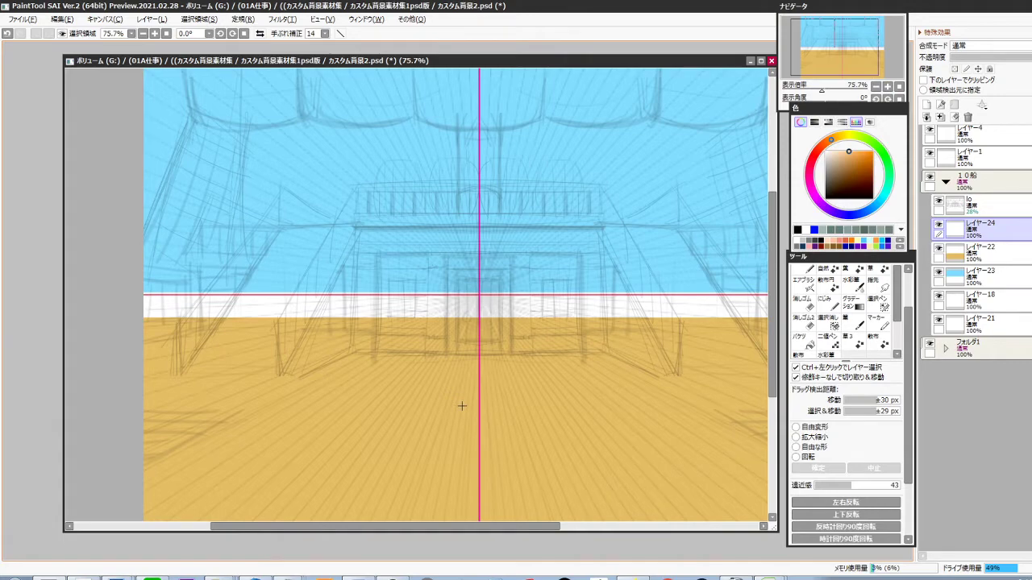
pyautogui.hotkey('ctrl', 'z')
pyautogui.moveTo(460, 318); pyautogui.dragTo(425, 285)
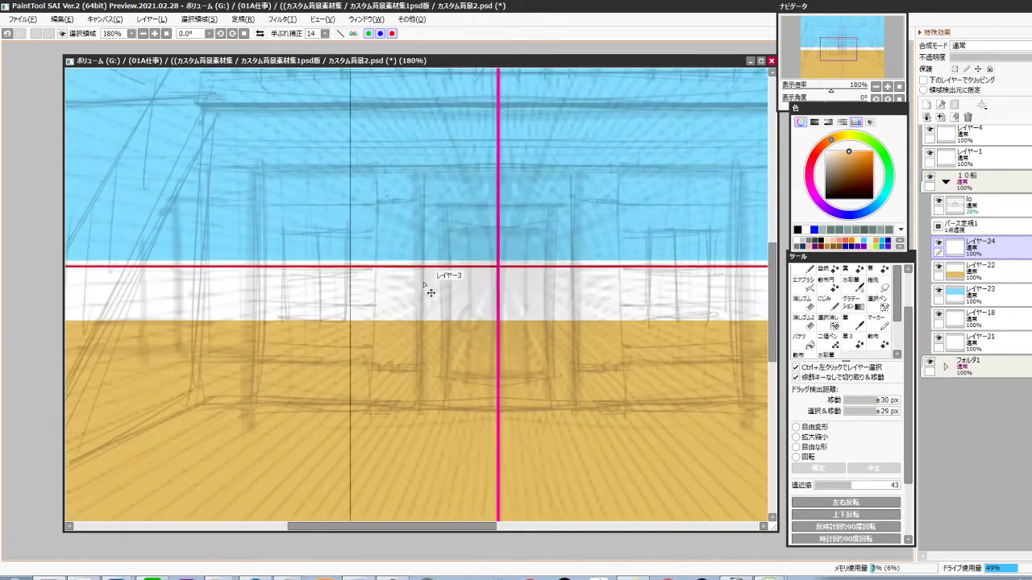
pyautogui.scroll(-4, 421, 288)
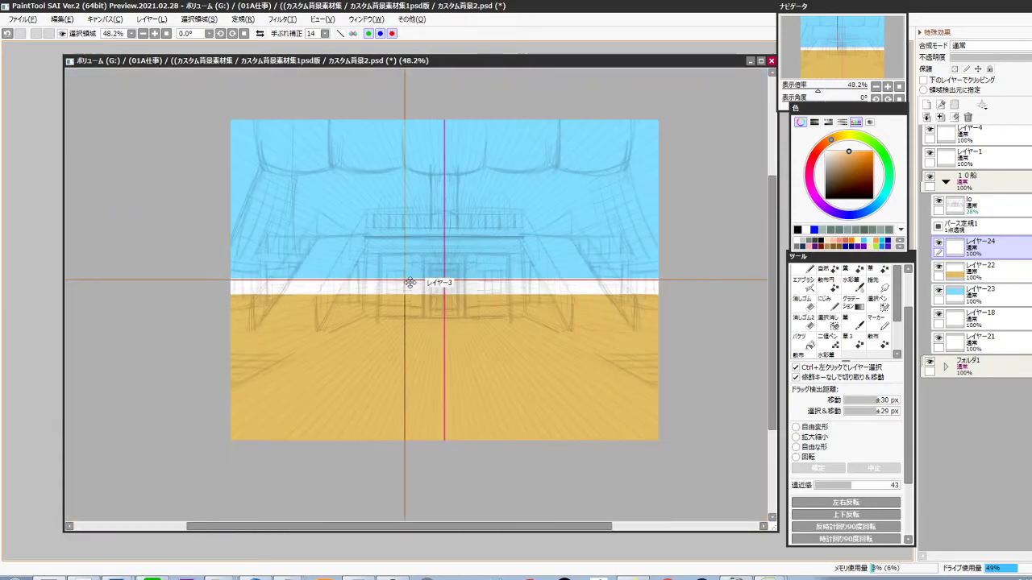
pyautogui.scroll(3, 441, 277)
pyautogui.scroll(4, 483, 266)
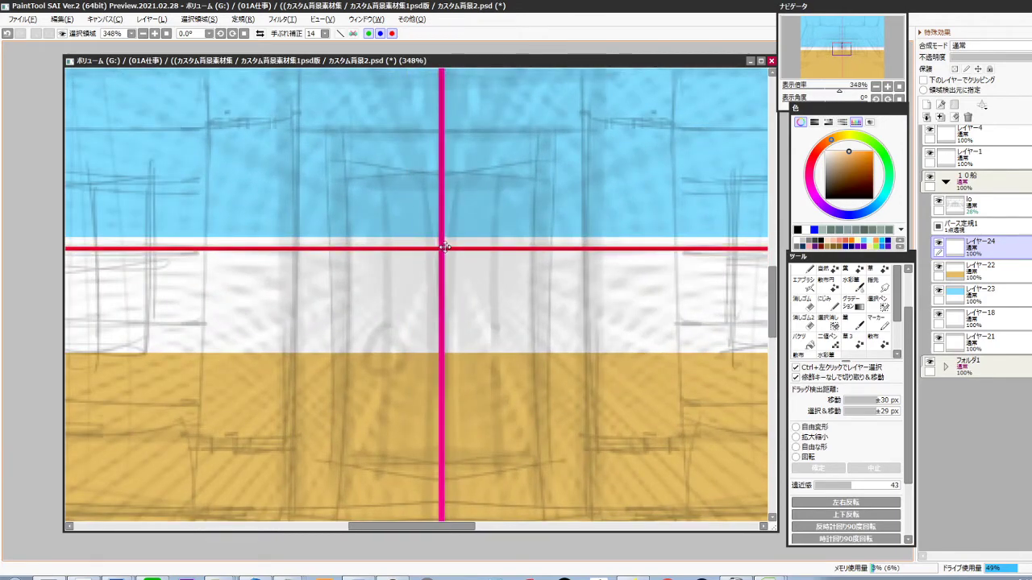
pyautogui.scroll(-6, 499, 295)
pyautogui.moveTo(433, 353); pyautogui.dragTo(408, 329)
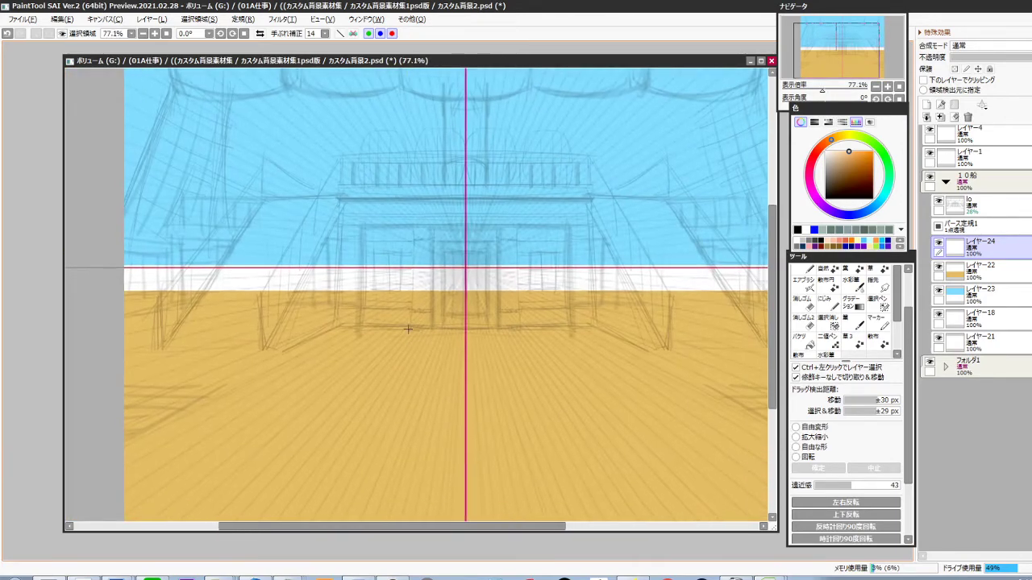
# Create a linework layer above the colour layers and set its pen to black at brush size 4
pyautogui.hotkey('ctrl', 'shift', 'n')
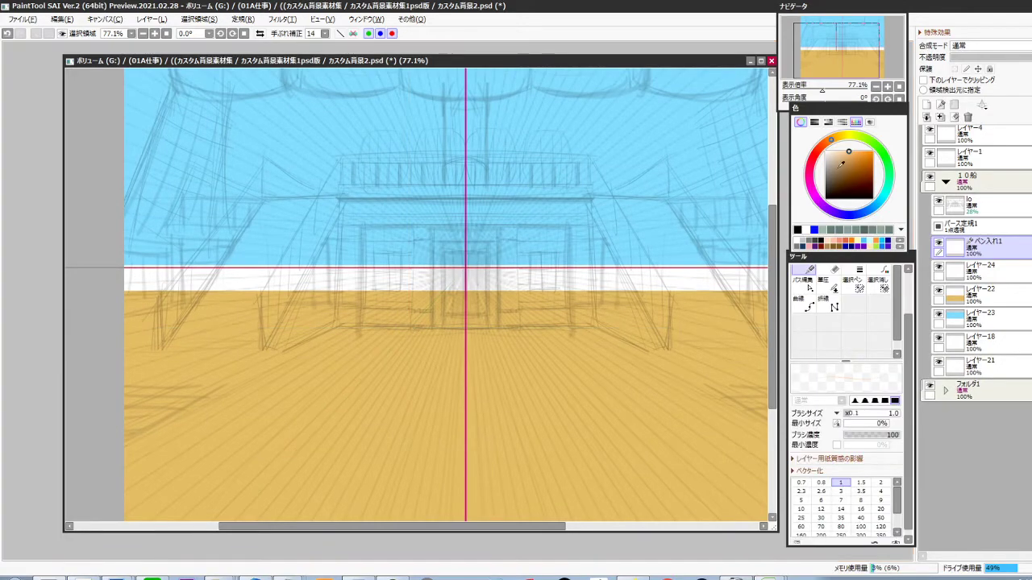
pyautogui.click(880, 490)
pyautogui.scroll(3, 436, 233)
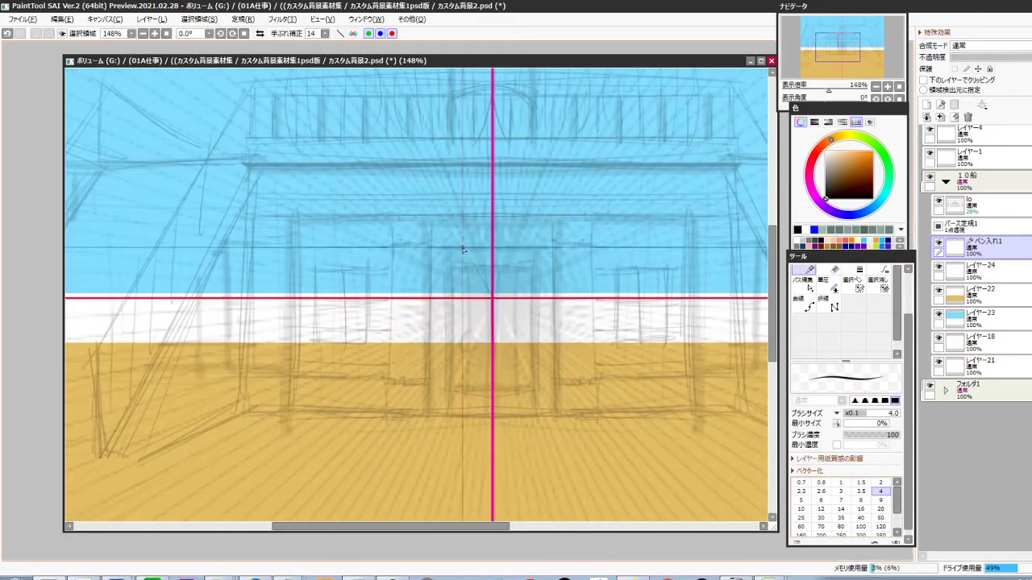
# Ink the stacked horizontal beam edges above the cabin front from the left end past the centre line, with short vertical ends
pyautogui.moveTo(271, 132); pyautogui.dragTo(578, 132)
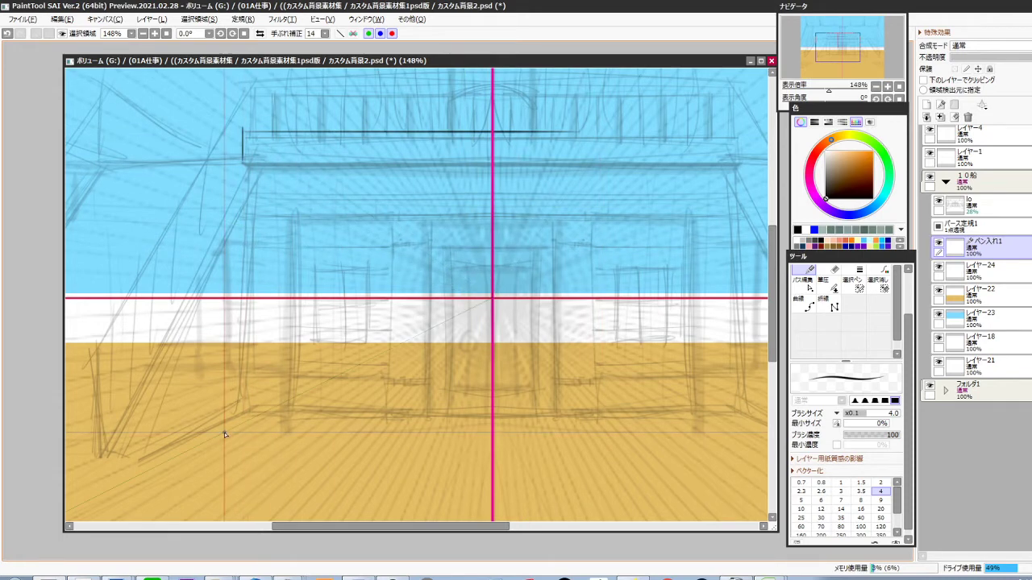
pyautogui.moveTo(242, 128); pyautogui.dragTo(571, 160)
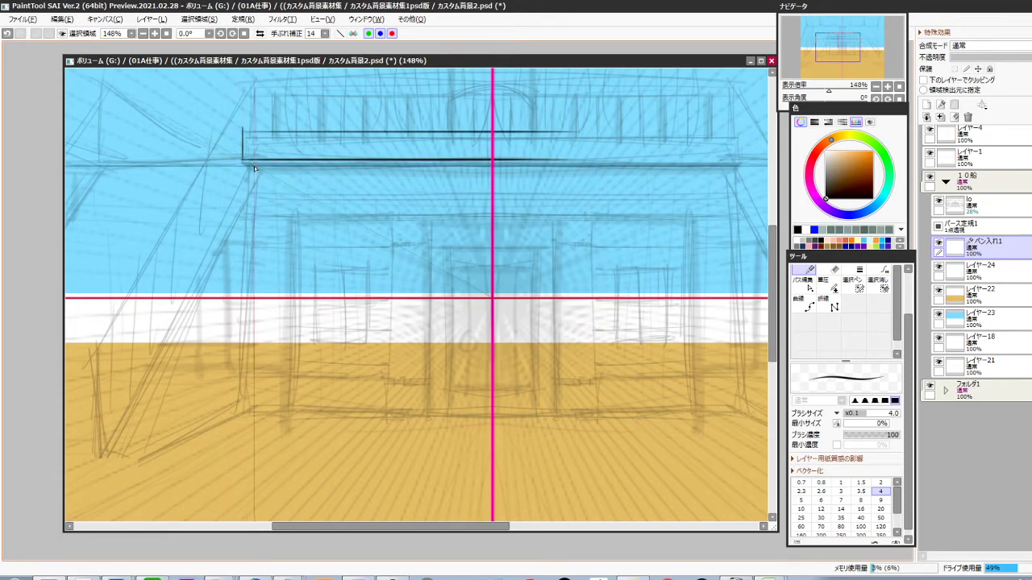
pyautogui.moveTo(249, 160); pyautogui.dragTo(532, 191)
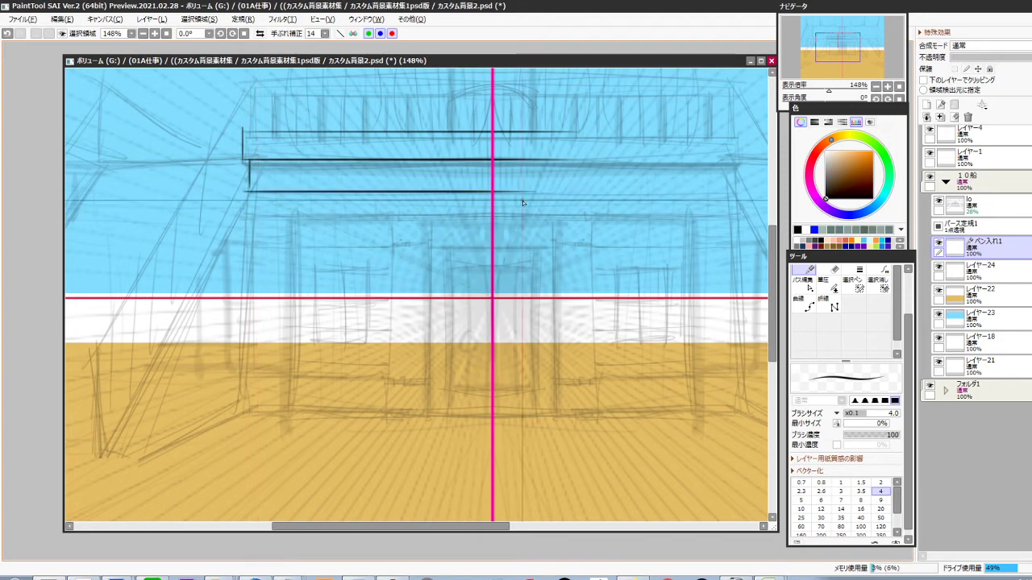
pyautogui.moveTo(247, 192); pyautogui.dragTo(247, 214)
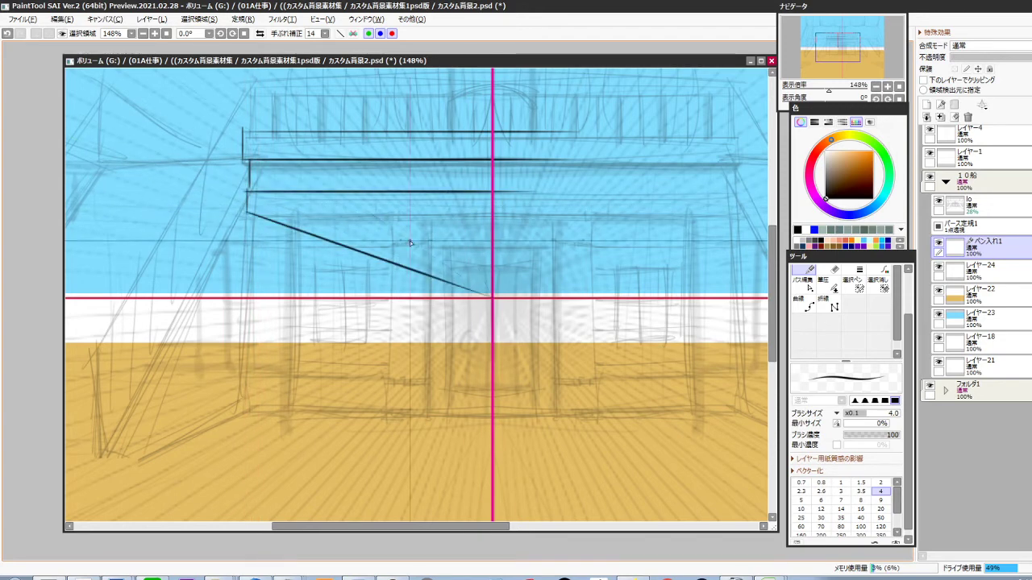
pyautogui.moveTo(392, 203); pyautogui.dragTo(548, 212)
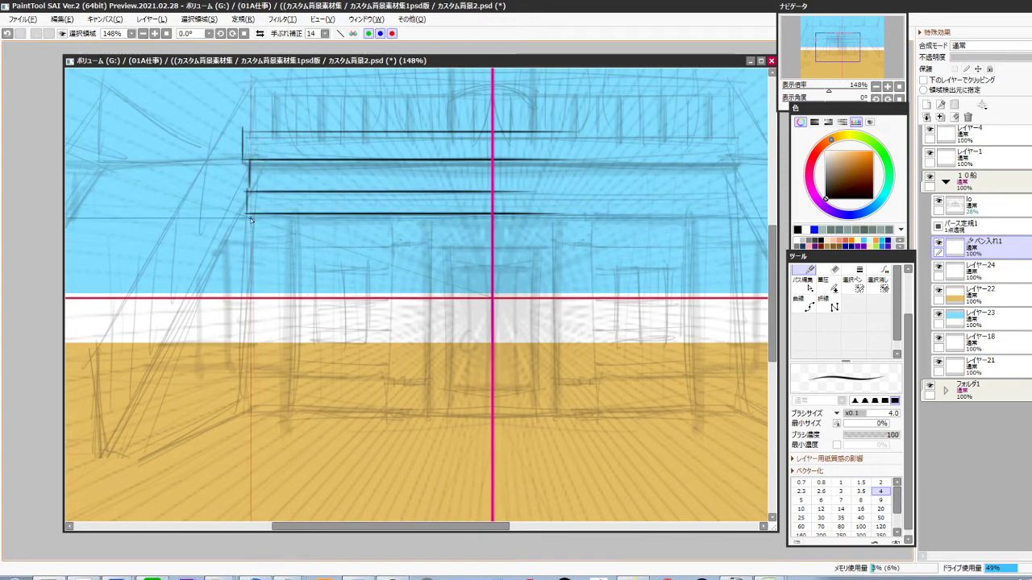
# Ink four full-height vertical post edges on the left half of the cabin front and a horizontal baseline along their feet
pyautogui.moveTo(251, 214); pyautogui.dragTo(251, 428)
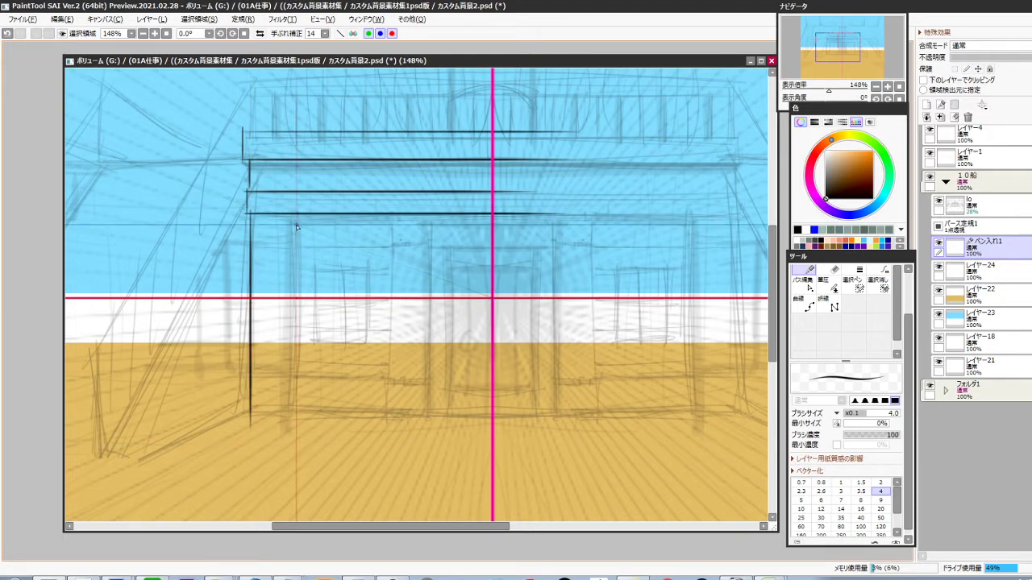
pyautogui.moveTo(292, 214); pyautogui.dragTo(292, 406)
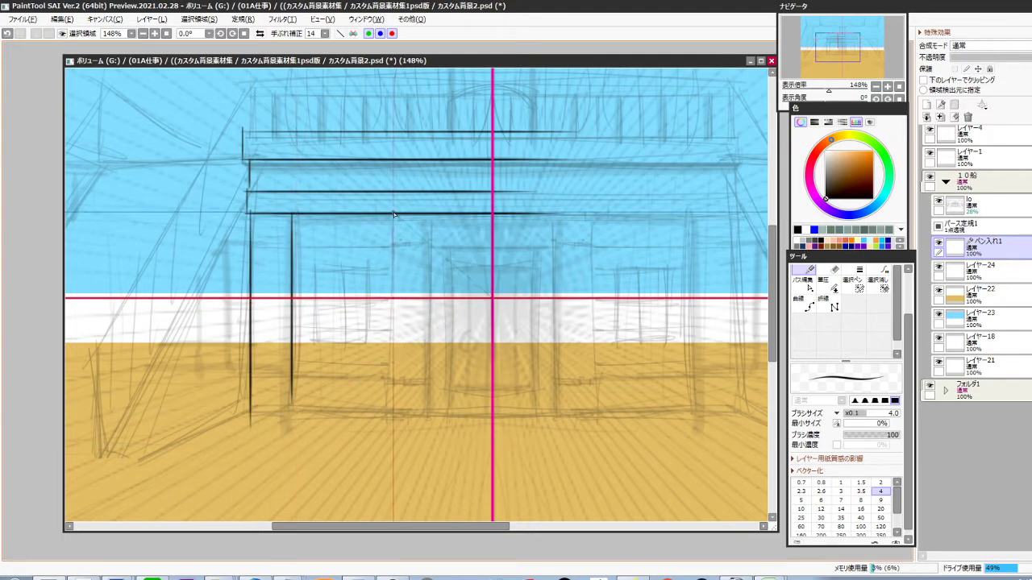
pyautogui.moveTo(392, 213); pyautogui.dragTo(392, 425)
pyautogui.moveTo(430, 211); pyautogui.dragTo(429, 423)
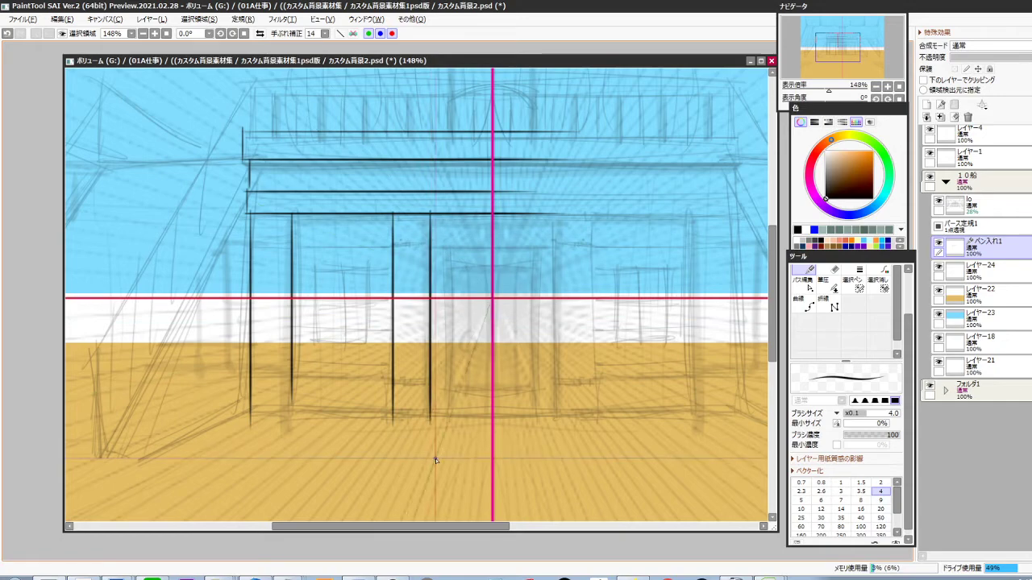
pyautogui.moveTo(249, 416); pyautogui.dragTo(556, 419)
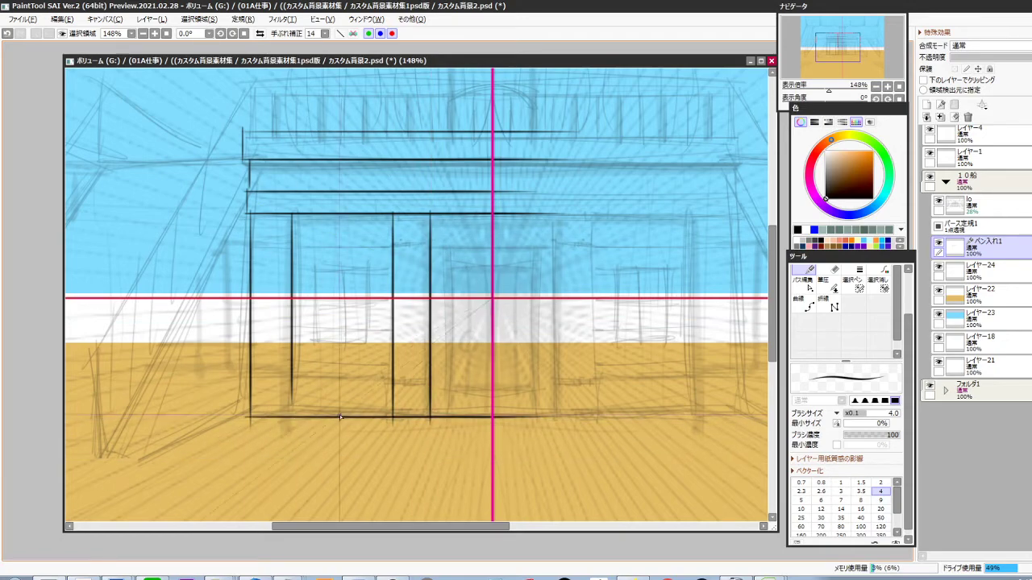
# Ink the recess edges behind the left posts with short perspective lines at their feet, and the left side and top of the door frame
pyautogui.scroll(3, 295, 430)
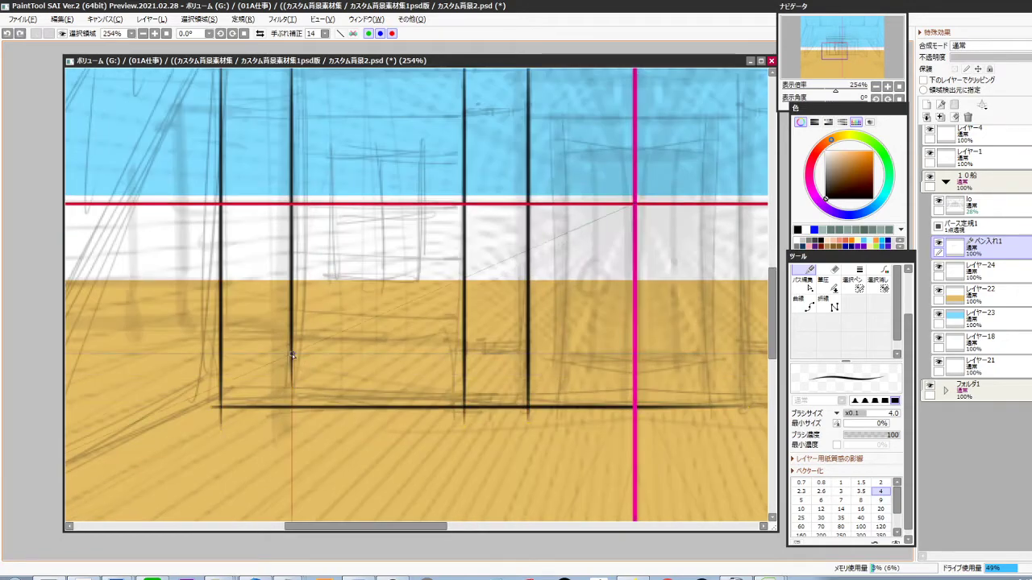
pyautogui.moveTo(292, 387)
pyautogui.mouseDown()
pyautogui.moveTo(293, 418)
pyautogui.moveTo(316, 401)
pyautogui.mouseUp()
pyautogui.scroll(-2, 325, 417)
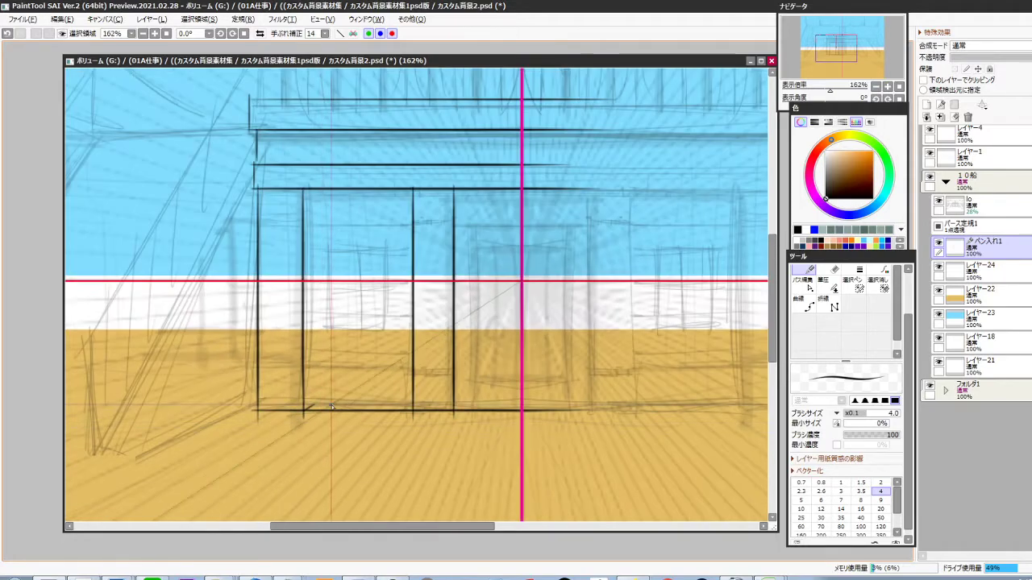
pyautogui.scroll(3, 338, 439)
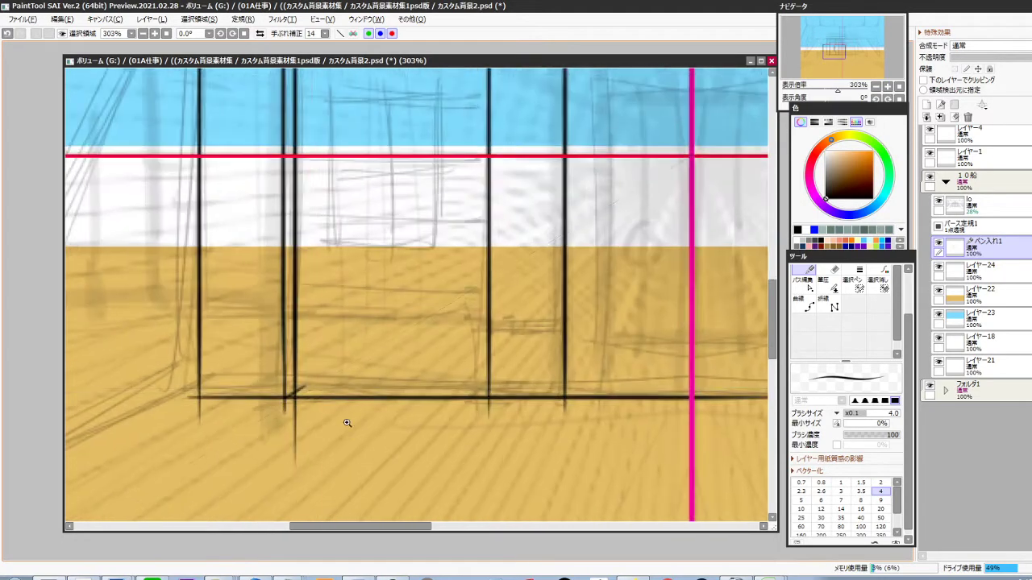
pyautogui.moveTo(552, 429)
pyautogui.mouseDown()
pyautogui.moveTo(393, 431)
pyautogui.moveTo(414, 387)
pyautogui.moveTo(385, 433)
pyautogui.moveTo(357, 282)
pyautogui.moveTo(364, 127)
pyautogui.mouseUp()
pyautogui.scroll(-2, 436, 402)
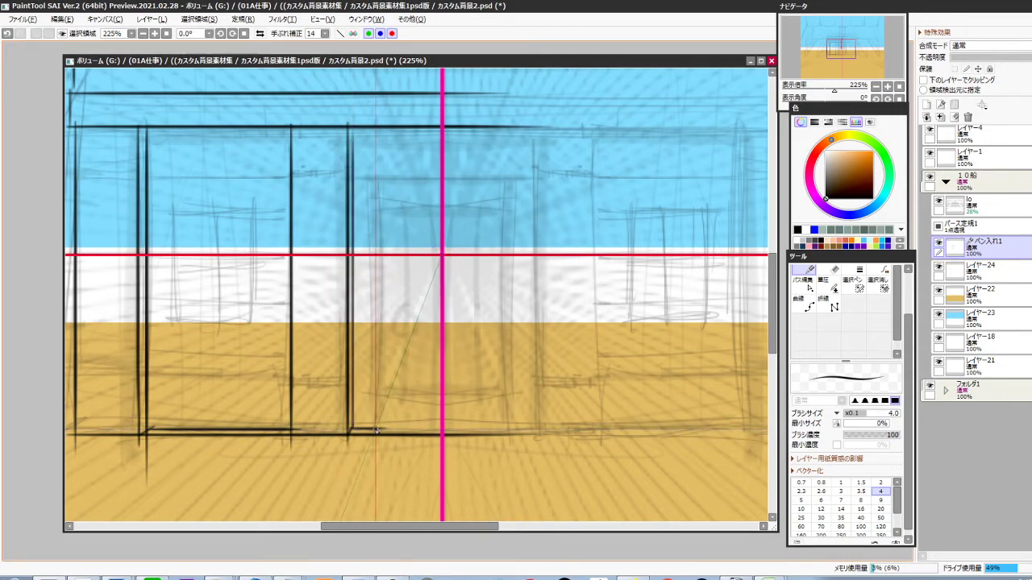
pyautogui.moveTo(375, 429); pyautogui.dragTo(375, 178)
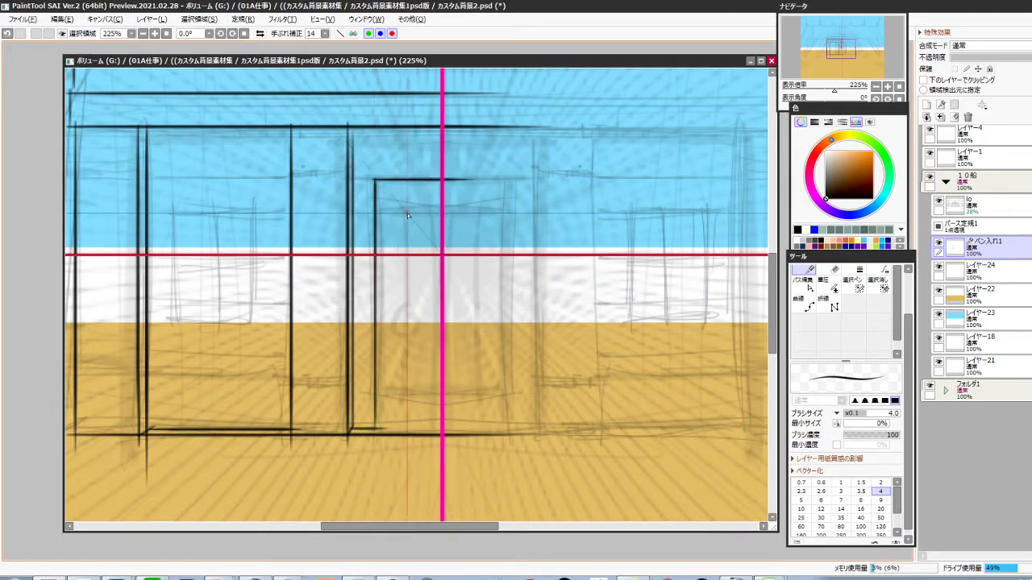
pyautogui.moveTo(386, 195); pyautogui.dragTo(476, 195)
pyautogui.moveTo(390, 196); pyautogui.dragTo(390, 467)
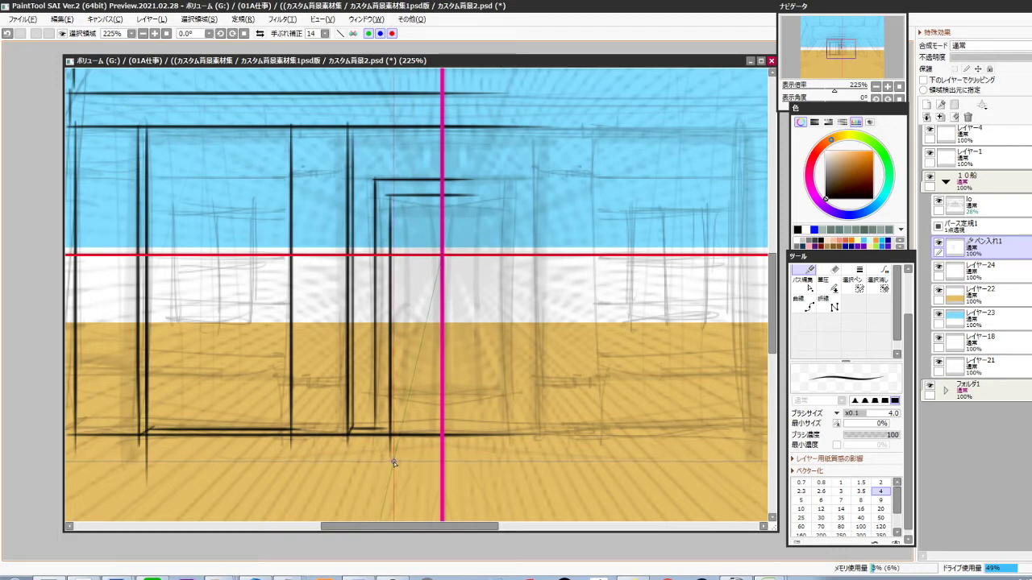
pyautogui.hotkey('ctrl', 'z')
pyautogui.hotkey('ctrl', 'z')
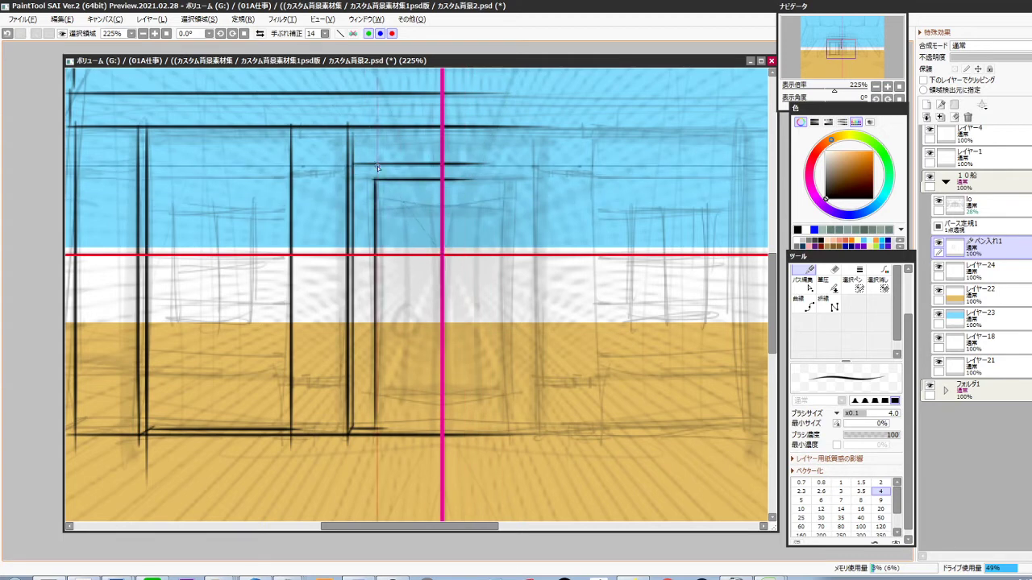
pyautogui.hotkey('ctrl', 'z')
# Ink a horizontal edge above the door frame past the centre line, and extend the door's foot line to the centre line
pyautogui.moveTo(352, 160); pyautogui.dragTo(502, 159)
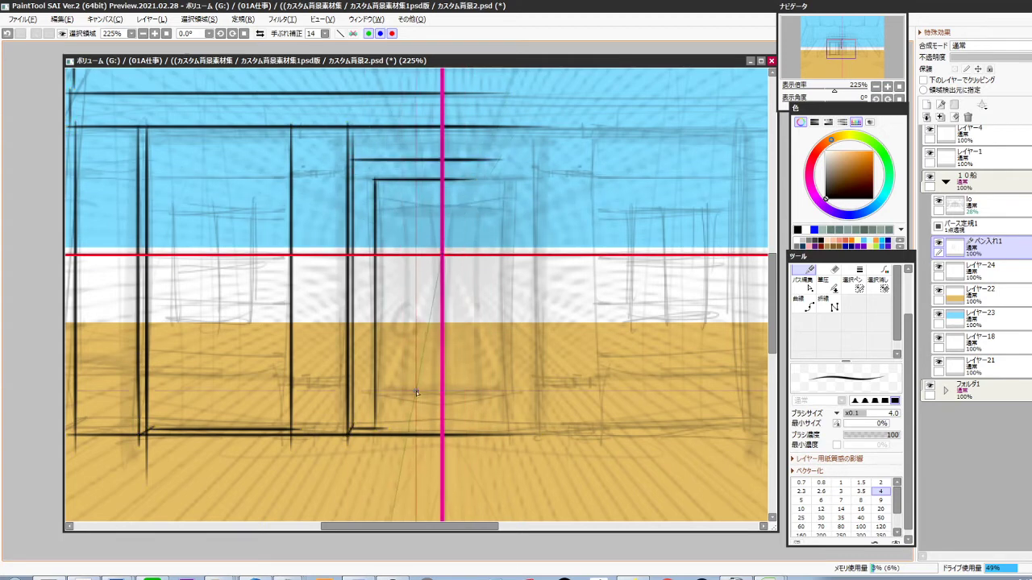
pyautogui.moveTo(379, 429); pyautogui.dragTo(444, 429)
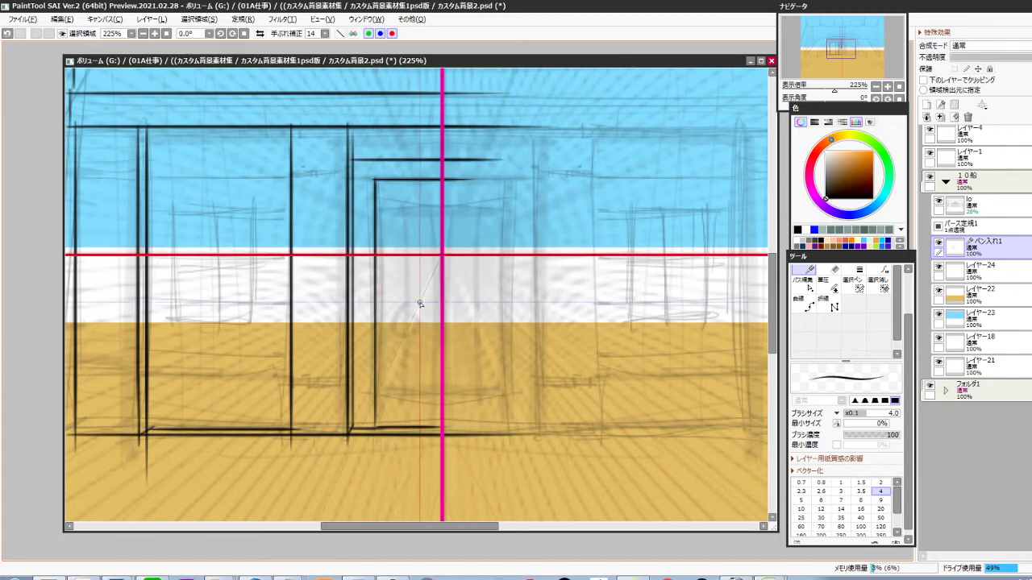
# Ink the lower and upper horizontal rails across the bays between the posts on the left half of the cabin front
pyautogui.moveTo(384, 317)
pyautogui.mouseDown()
pyautogui.moveTo(495, 376)
pyautogui.moveTo(512, 369)
pyautogui.mouseUp()
pyautogui.moveTo(420, 413); pyautogui.dragTo(460, 357)
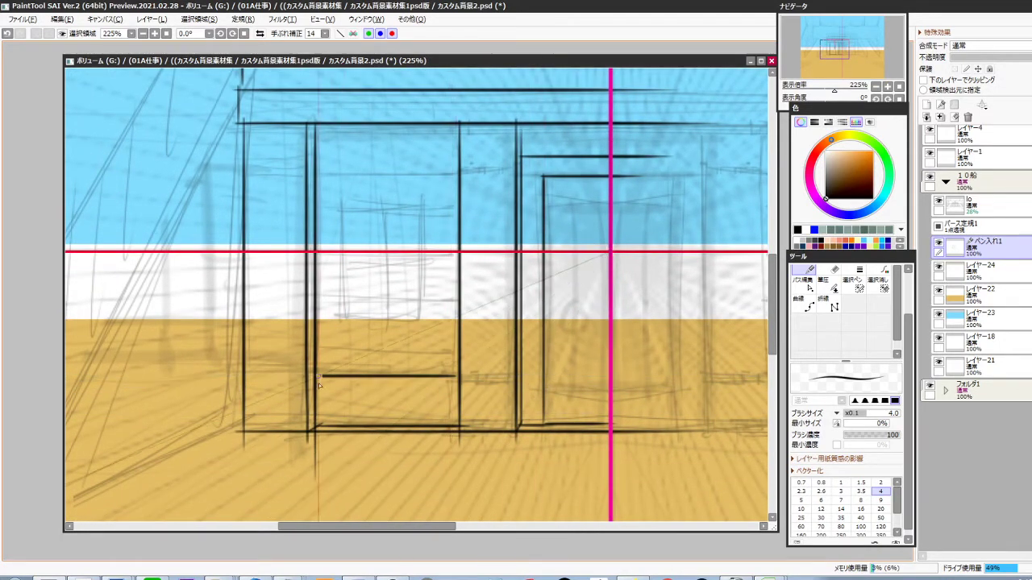
pyautogui.moveTo(318, 383); pyautogui.dragTo(236, 382)
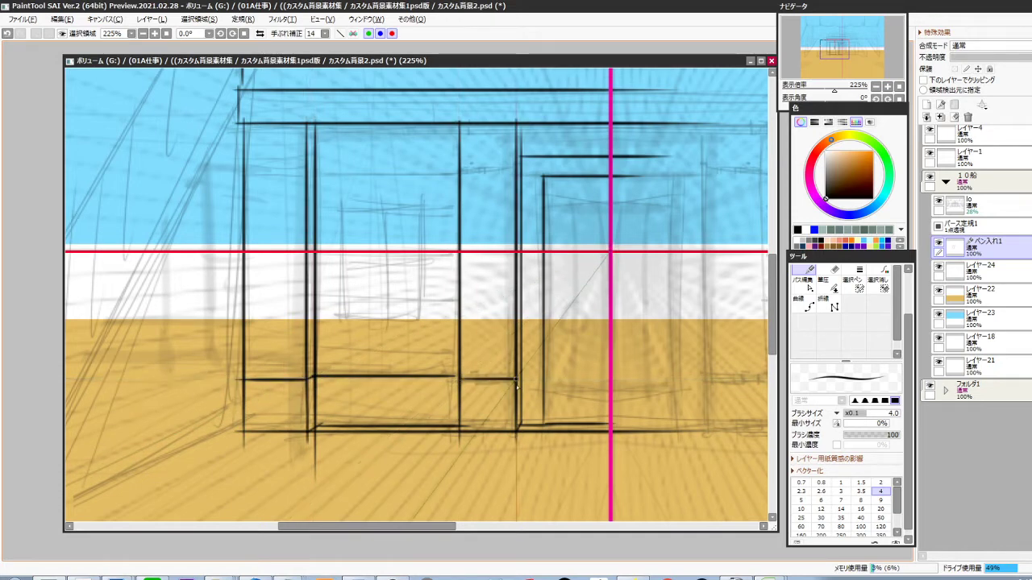
pyautogui.moveTo(500, 380); pyautogui.dragTo(500, 442)
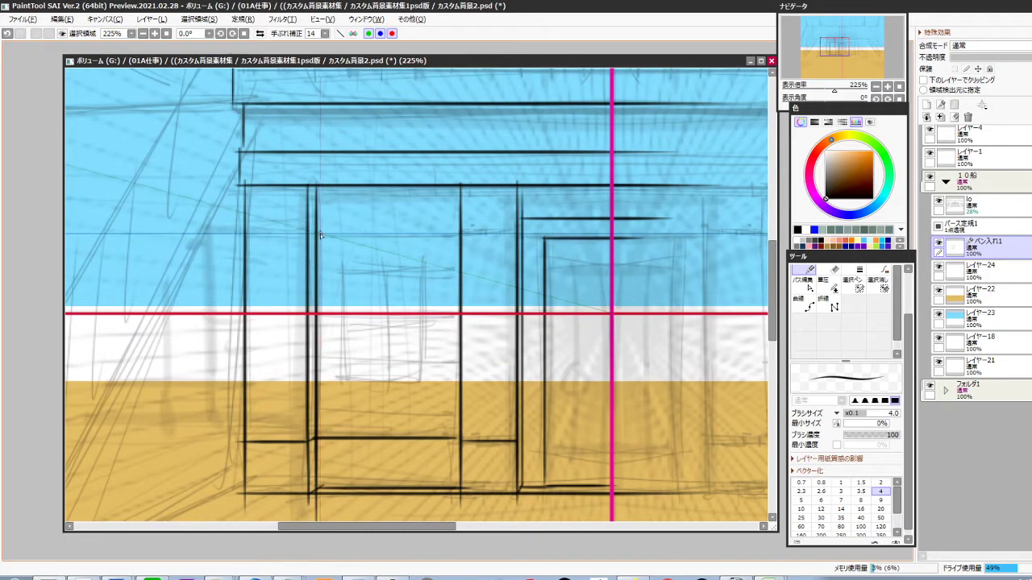
pyautogui.moveTo(318, 234); pyautogui.dragTo(461, 235)
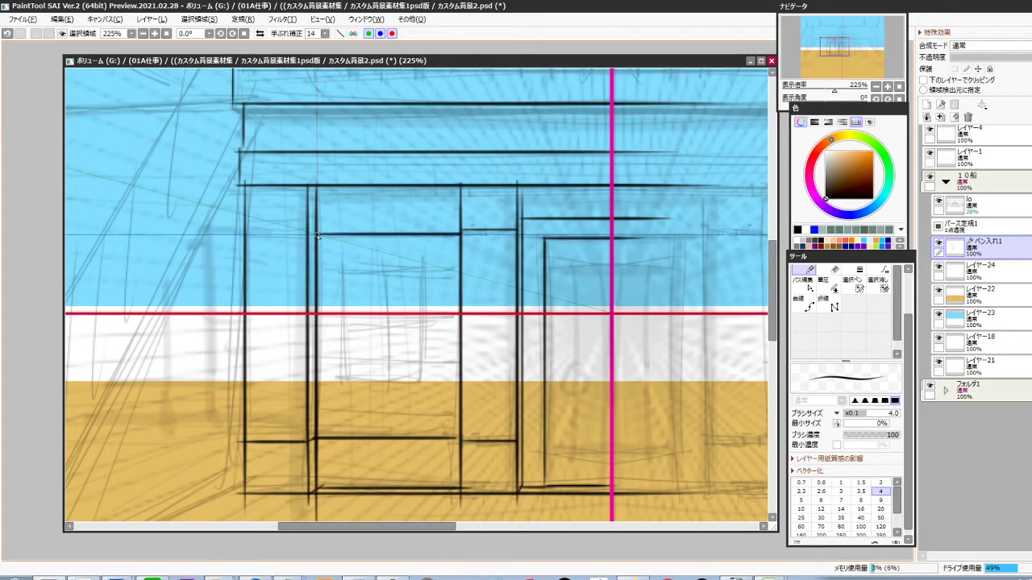
pyautogui.moveTo(317, 234); pyautogui.dragTo(253, 232)
# Ink the left vertical end of the rooftop railing and two horizontal top edges running to the centre line
pyautogui.scroll(-3, 381, 314)
pyautogui.moveTo(395, 335); pyautogui.dragTo(370, 379)
pyautogui.scroll(3, 342, 254)
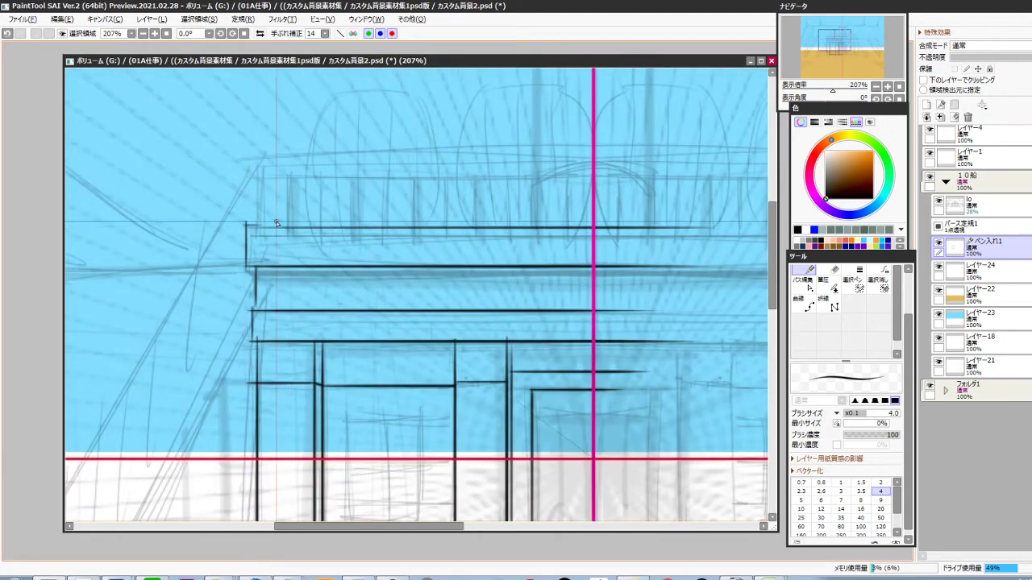
pyautogui.moveTo(256, 148); pyautogui.dragTo(256, 231)
pyautogui.moveTo(325, 247); pyautogui.dragTo(273, 274)
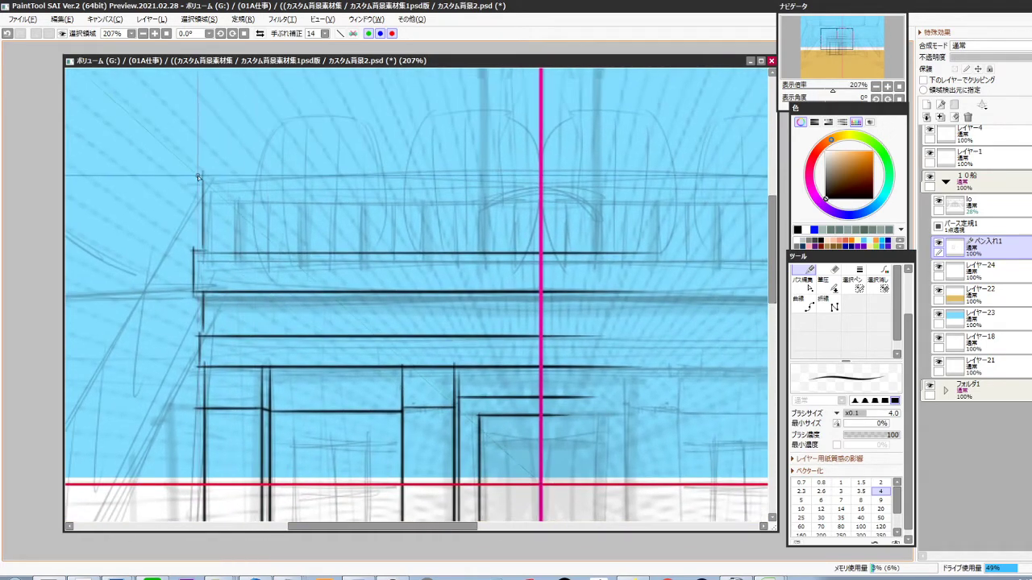
pyautogui.moveTo(197, 174); pyautogui.dragTo(551, 175)
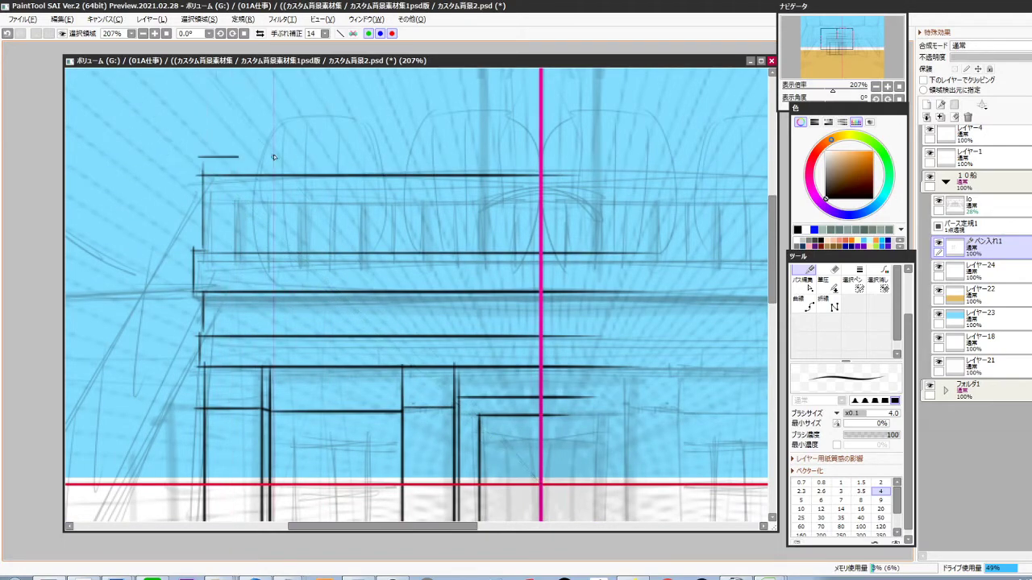
pyautogui.moveTo(274, 157); pyautogui.dragTo(531, 158)
# Ink the receding deck edge from the cabin's left base corner, its horizontal front edge, and the beam line extending left from the cabin roof
pyautogui.moveTo(296, 375); pyautogui.dragTo(465, 293)
pyautogui.click(465, 292)
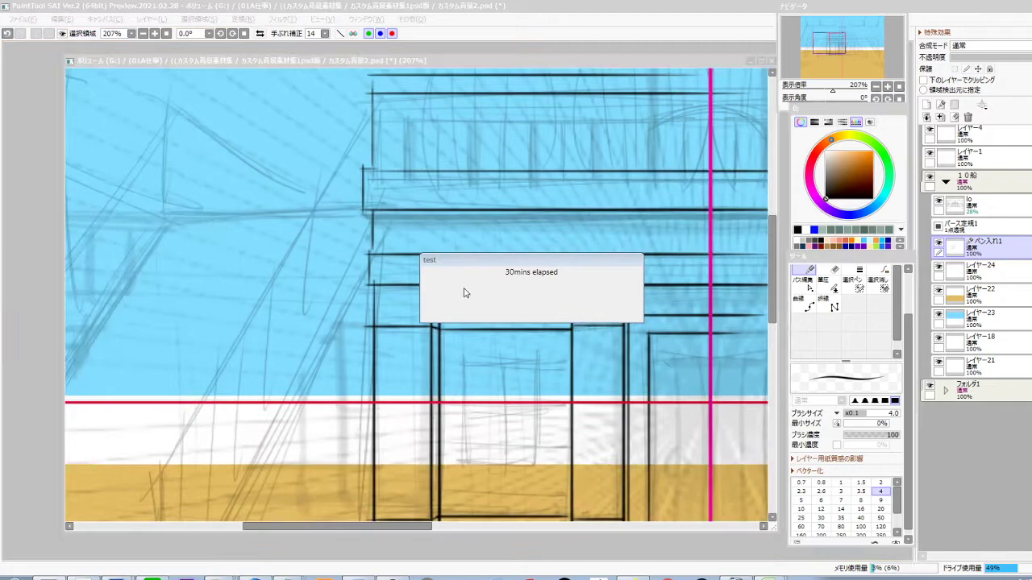
pyautogui.click(431, 364)
pyautogui.moveTo(423, 379); pyautogui.dragTo(454, 334)
pyautogui.scroll(-3, 453, 341)
pyautogui.moveTo(439, 412); pyautogui.dragTo(458, 350)
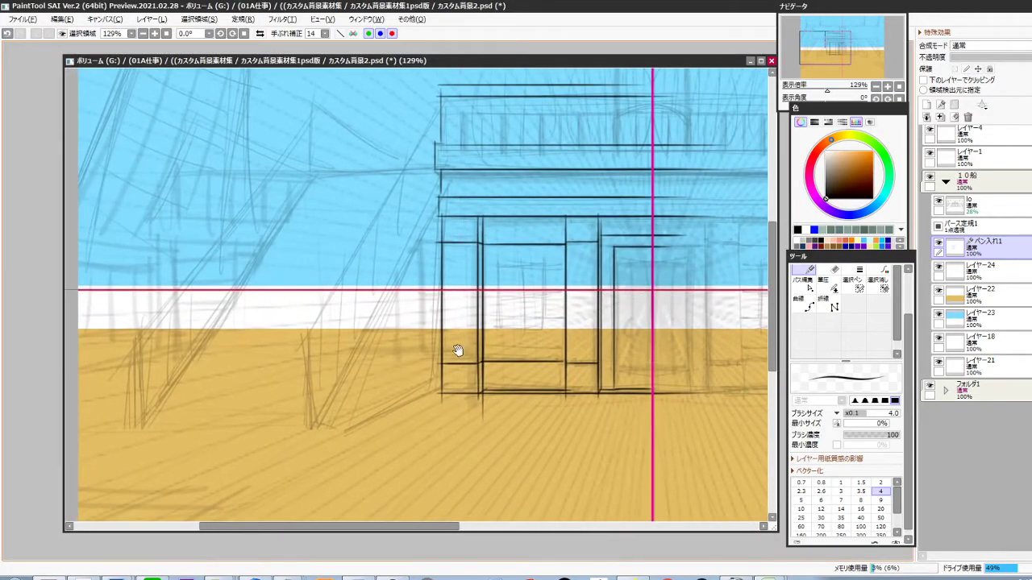
pyautogui.moveTo(441, 392); pyautogui.dragTo(330, 444)
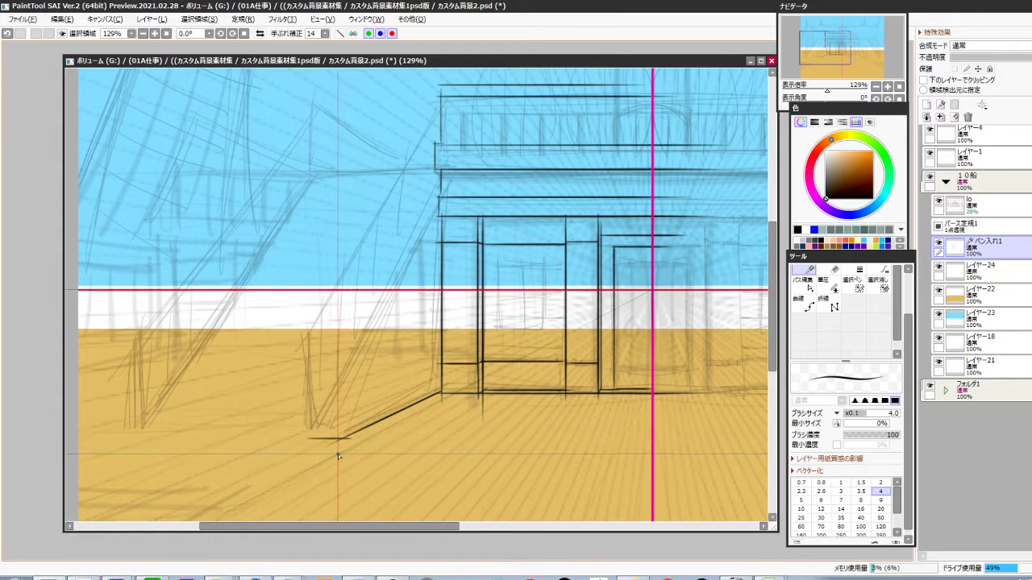
pyautogui.moveTo(332, 452); pyautogui.dragTo(466, 436)
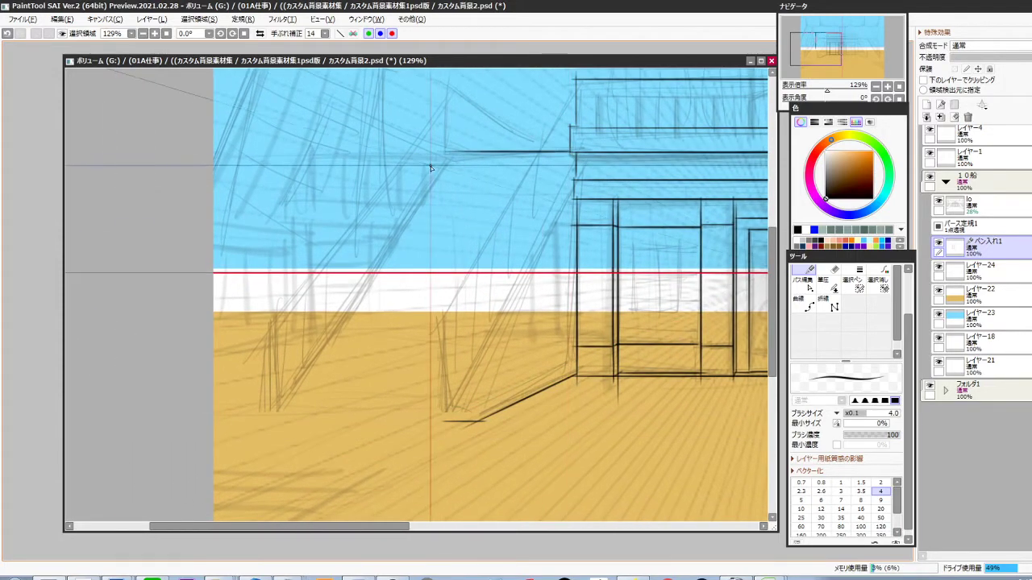
pyautogui.moveTo(454, 423); pyautogui.dragTo(264, 424)
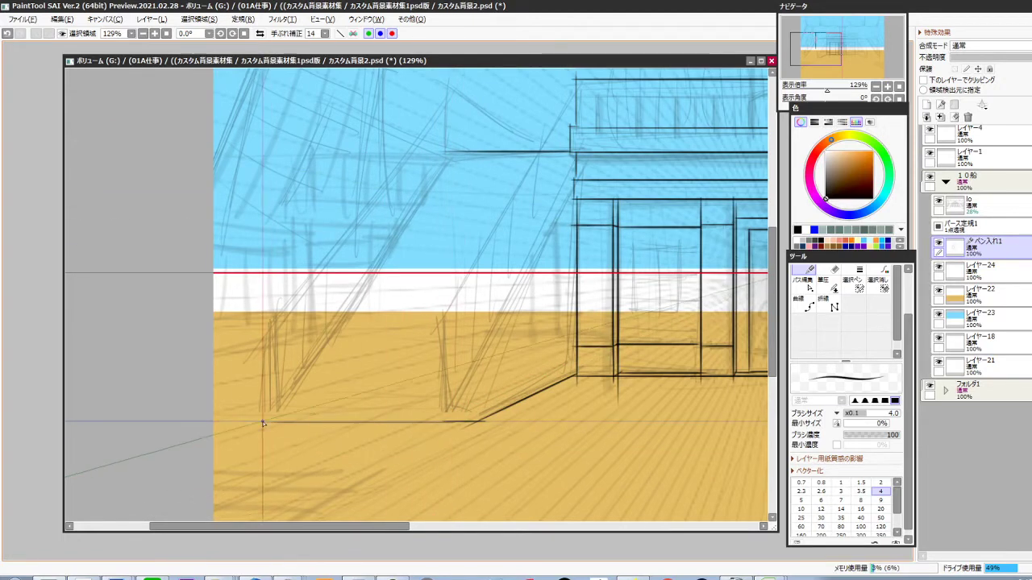
# Create the linework layer ペン入れ2 at 60% opacity above ペン入れ1 and set the pen colour to orange
pyautogui.moveTo(457, 438); pyautogui.dragTo(413, 450)
pyautogui.scroll(-4, 411, 451)
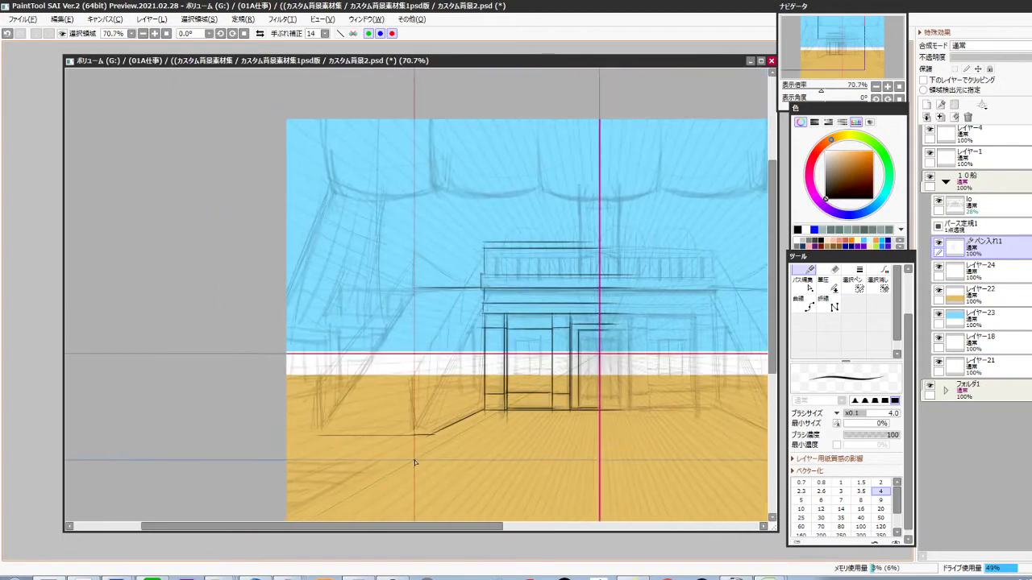
pyautogui.hotkey('ctrl', 'shift', 'n')
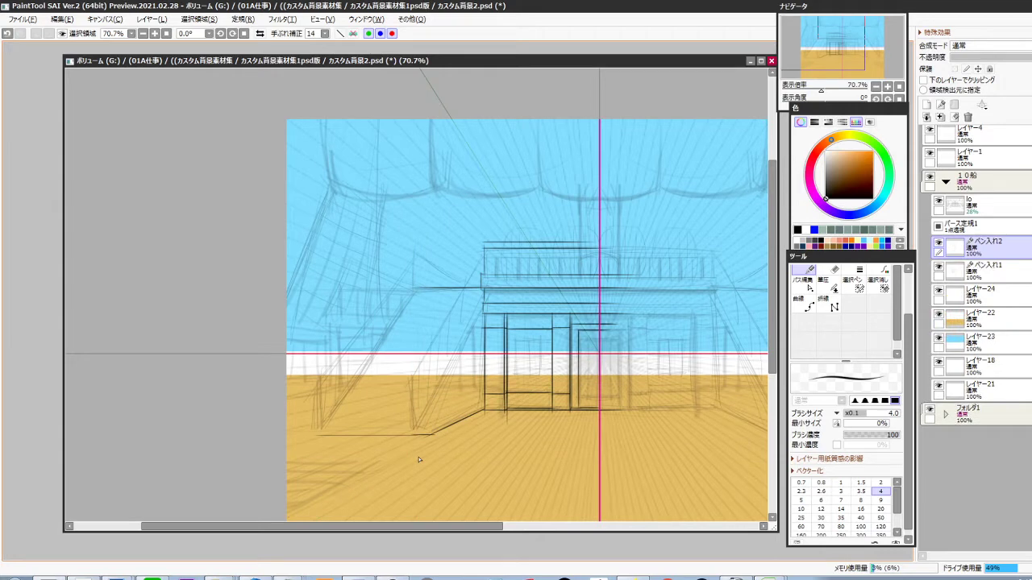
pyautogui.click(869, 152)
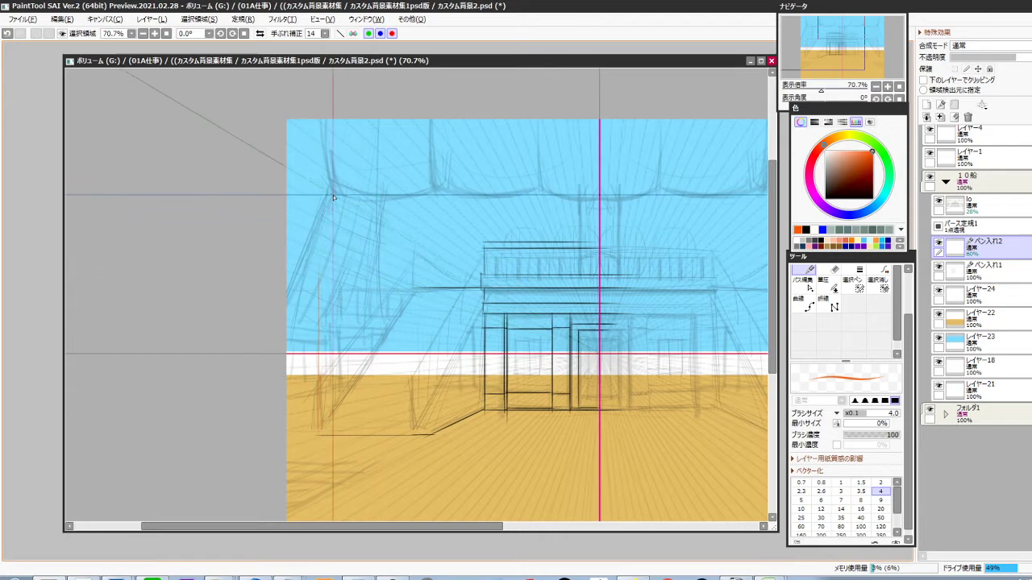
# Draw orange guides left of the cabin for a box's front-left vertical, receding top edge, rear vertical, and rear top edge meeting the cabin
pyautogui.moveTo(316, 198); pyautogui.dragTo(317, 395)
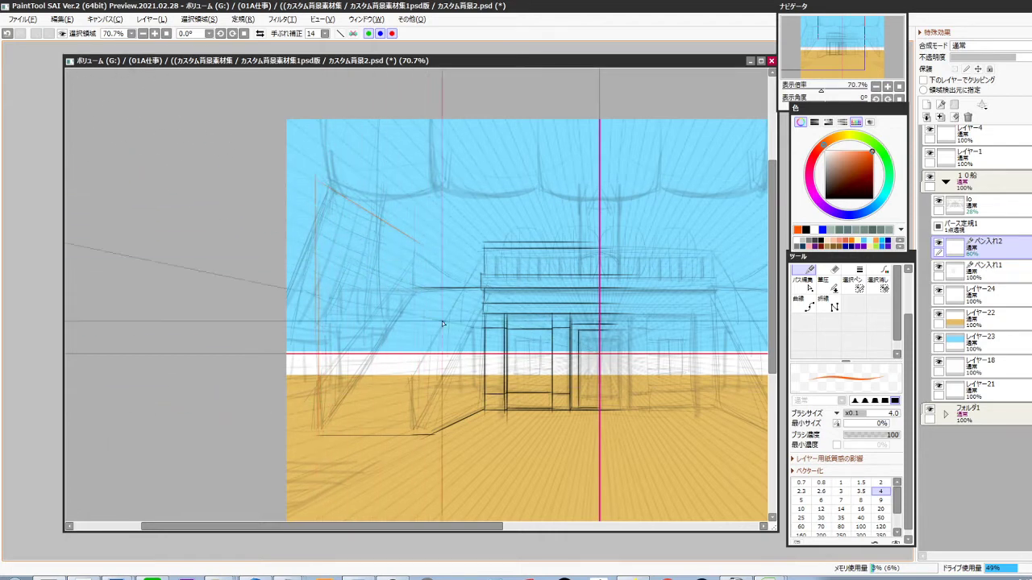
pyautogui.moveTo(413, 239); pyautogui.dragTo(414, 310)
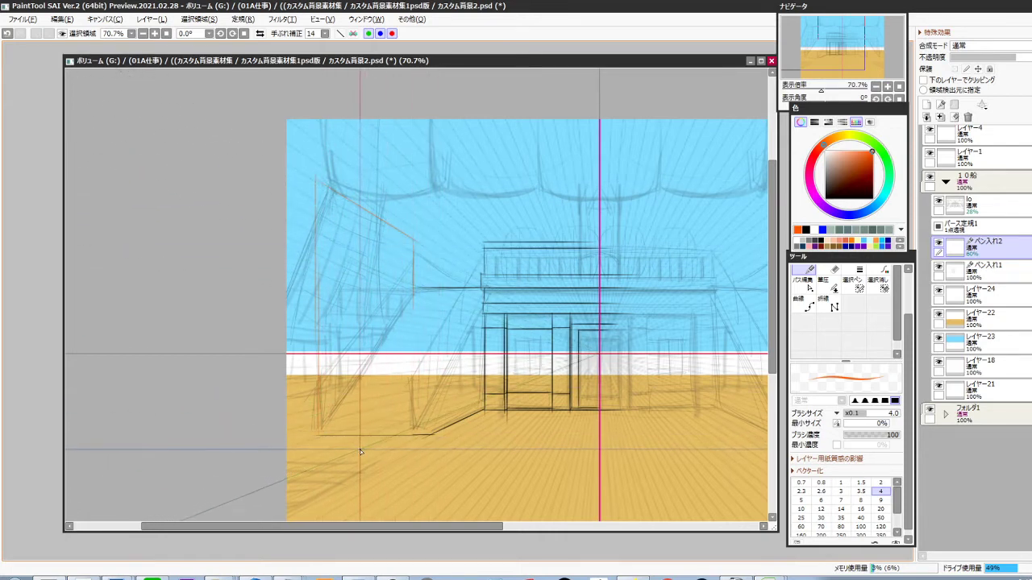
pyautogui.moveTo(458, 276); pyautogui.dragTo(493, 279)
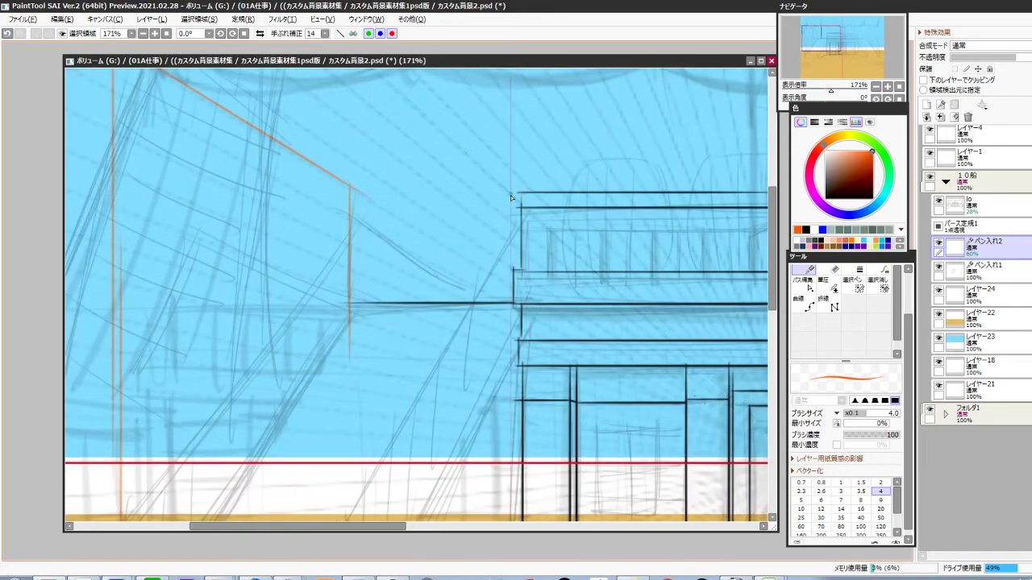
pyautogui.scroll(-3, 370, 301)
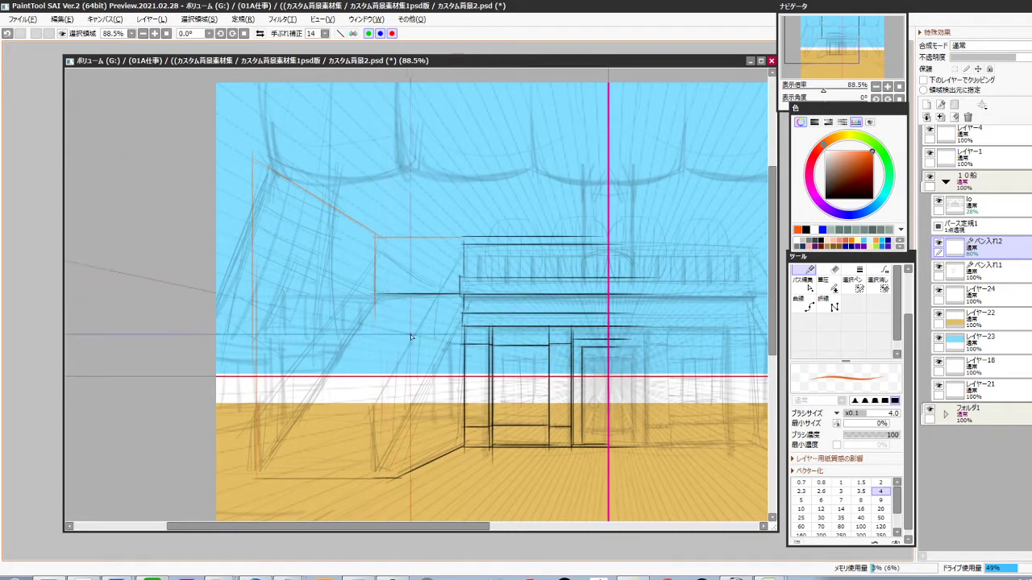
# Complete the orange guide box with its rear and receding floor edges, front-right vertical, front top edge, and receding edge to the cabin roof
pyautogui.moveTo(464, 448); pyautogui.dragTo(375, 448)
pyautogui.moveTo(258, 480); pyautogui.dragTo(394, 439)
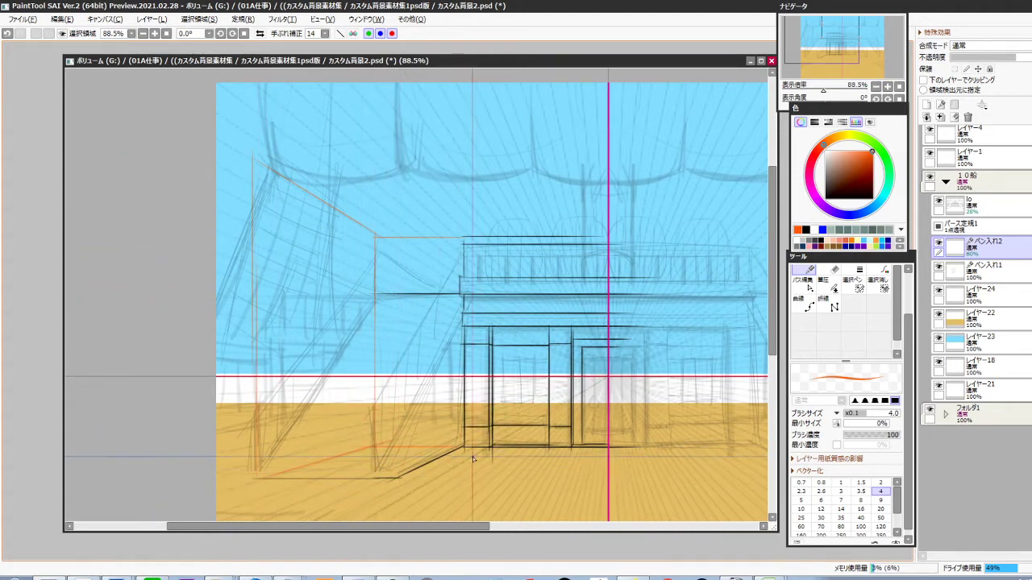
pyautogui.moveTo(398, 480); pyautogui.dragTo(399, 157)
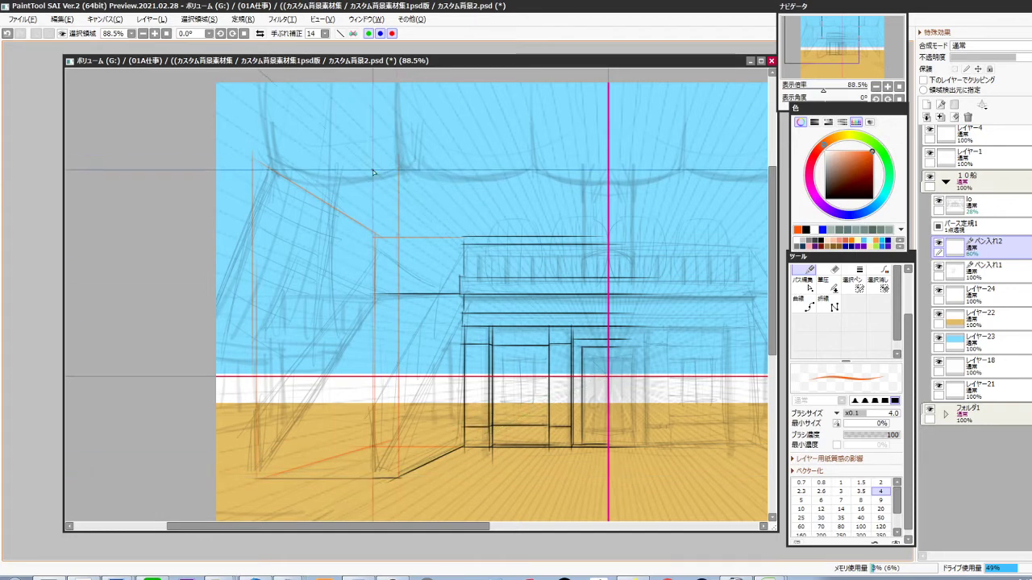
pyautogui.moveTo(252, 159); pyautogui.dragTo(441, 160)
pyautogui.moveTo(465, 237); pyautogui.dragTo(384, 155)
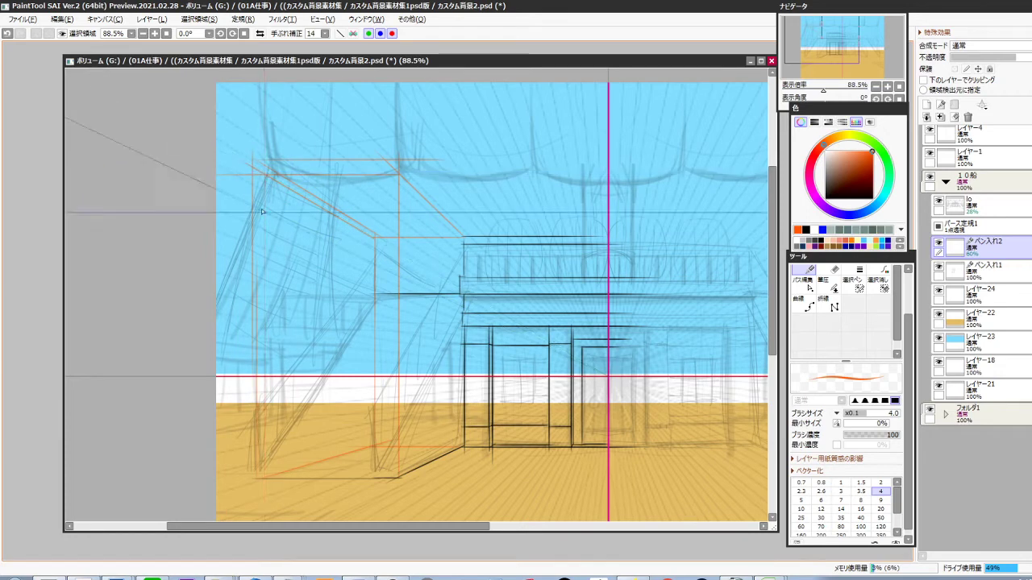
# Erase the surplus guide lines around the box's front top corners with the eraser enlarged to size 30
pyautogui.press('e')
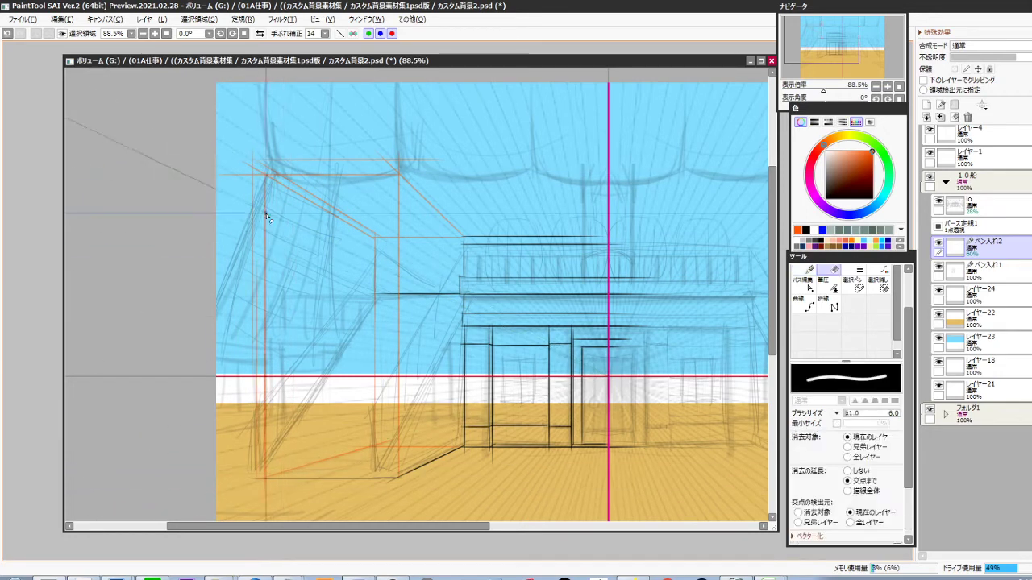
pyautogui.press(']')
pyautogui.press(']')
pyautogui.press(']')
pyautogui.press(']')
pyautogui.press(']')
pyautogui.press(']')
pyautogui.press(']')
pyautogui.press(']')
pyautogui.press(']')
pyautogui.press(']')
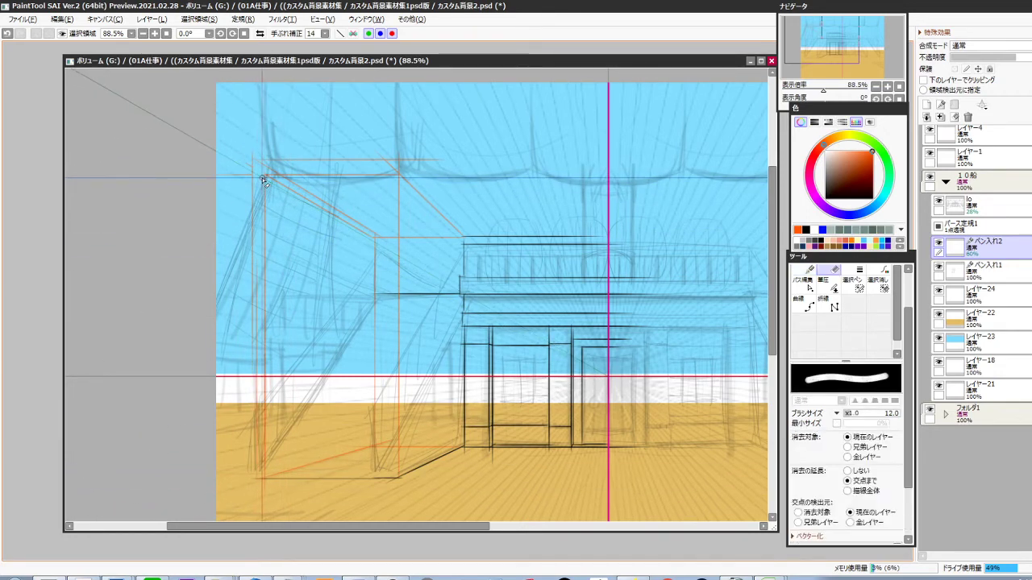
pyautogui.moveTo(253, 164); pyautogui.dragTo(222, 176)
pyautogui.moveTo(316, 167); pyautogui.dragTo(317, 150)
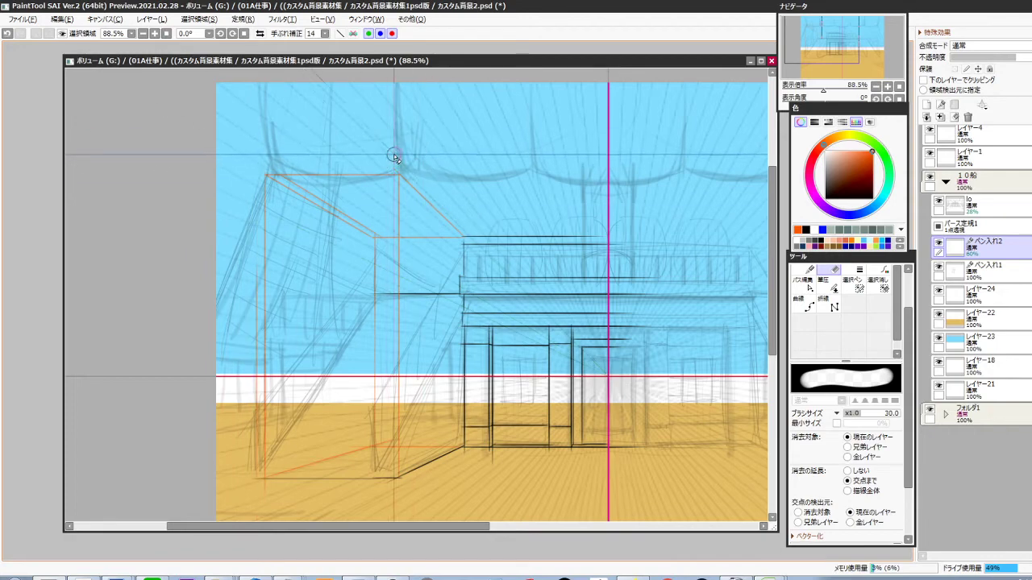
# Draw an orange receding guide to the left end of the cabin's roof beam and a horizontal guide across the box's front face
pyautogui.scroll(1, 415, 300)
pyautogui.moveTo(458, 313); pyautogui.dragTo(455, 268)
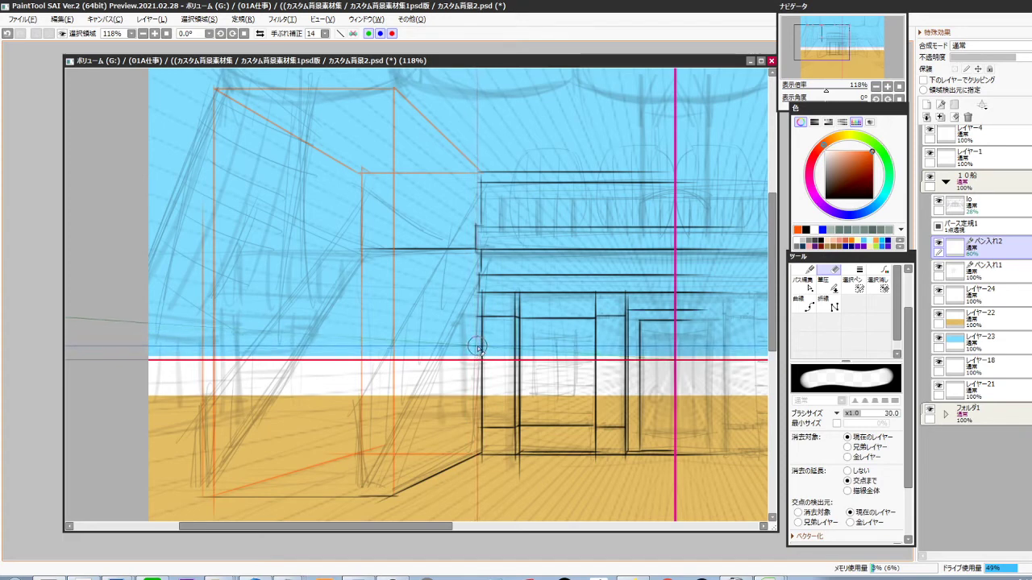
pyautogui.press('n')
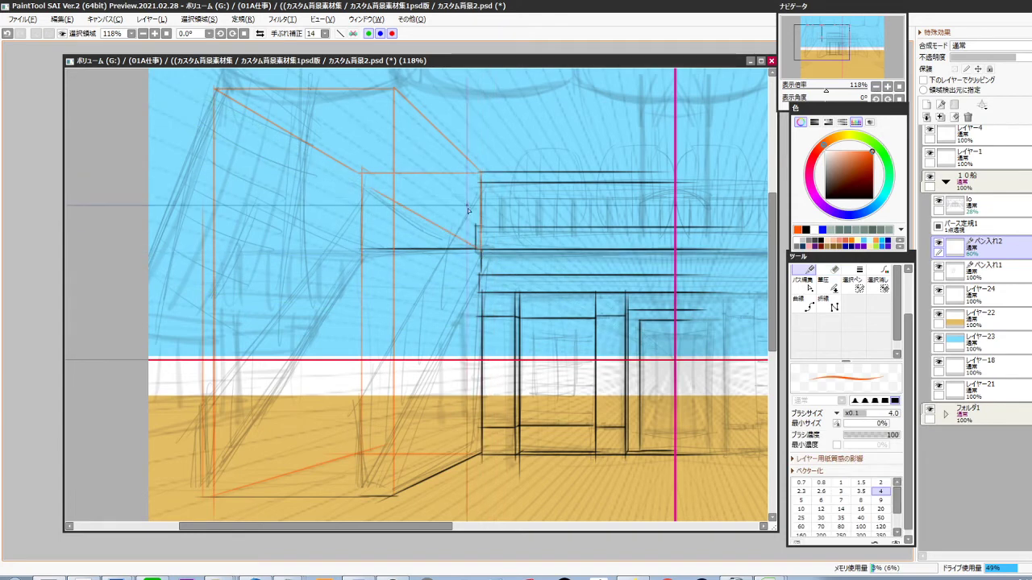
pyautogui.moveTo(369, 186); pyautogui.dragTo(479, 249)
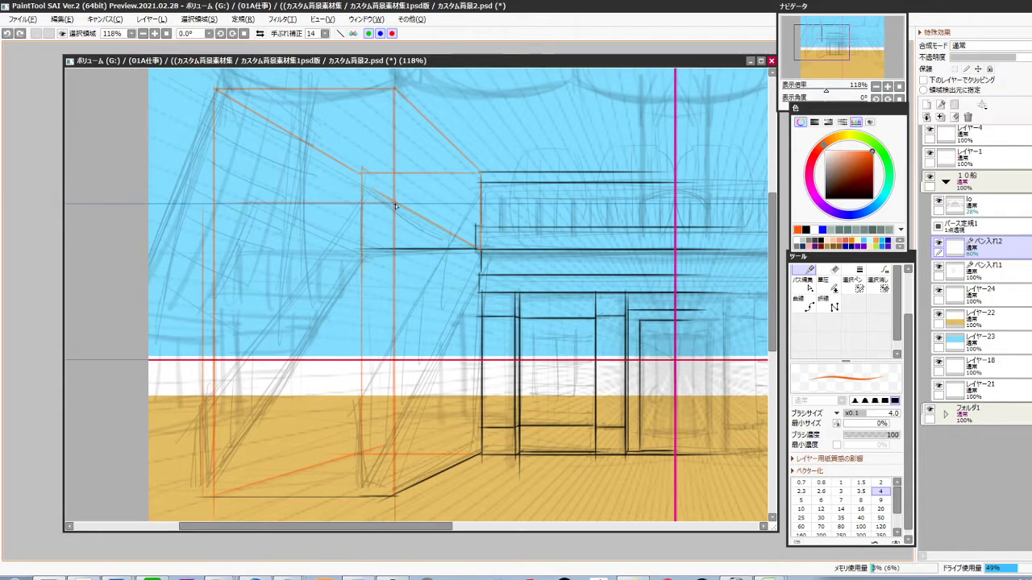
# On a new layer, ink a short vertical post at the box's front-right floor corner and place a duplicate at the front-left corner
pyautogui.scroll(-3, 328, 281)
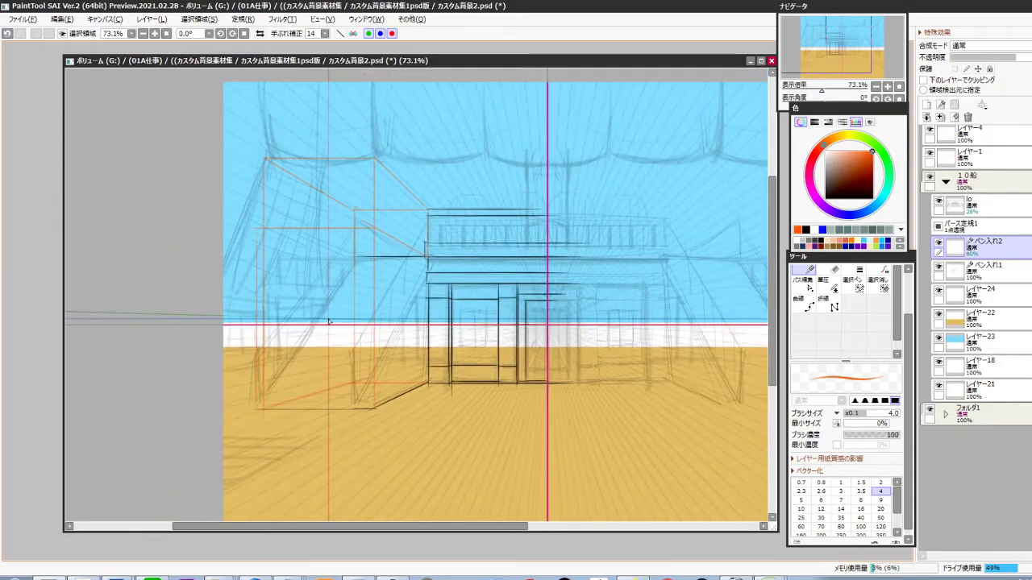
pyautogui.hotkey('ctrl', 'shift', 'n')
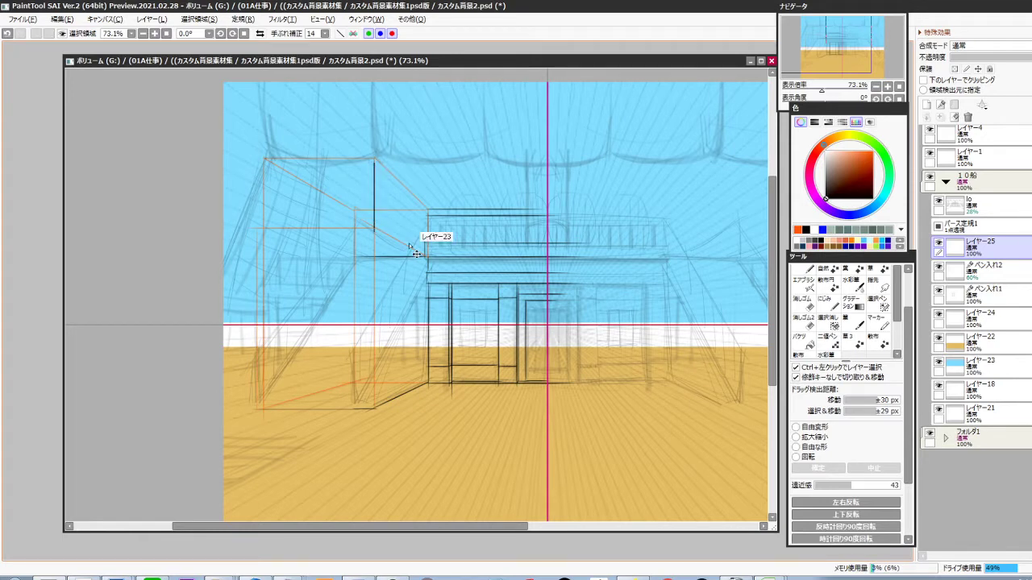
pyautogui.hotkey('ctrl', 'z')
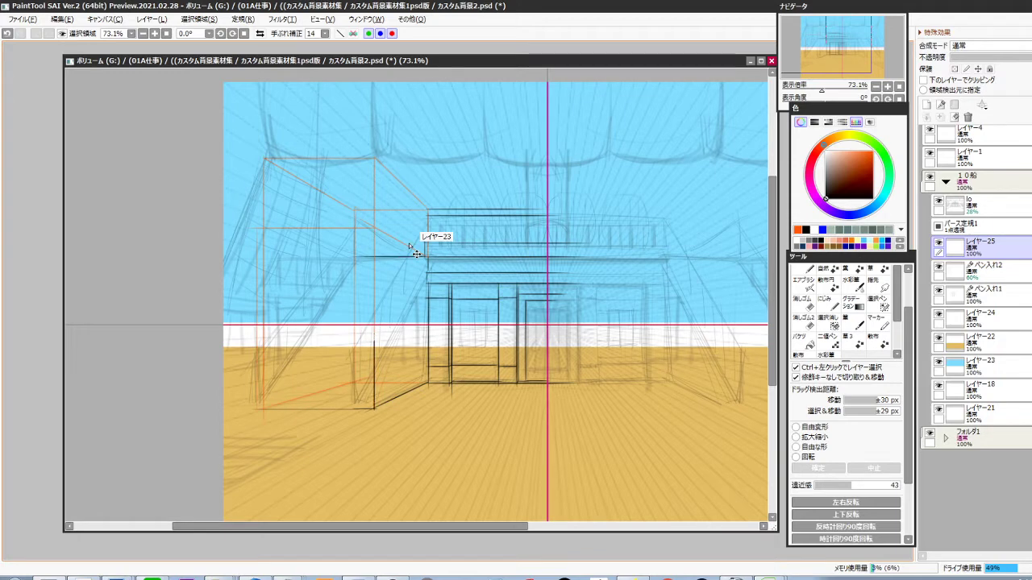
pyautogui.hotkey('ctrl', 'j')
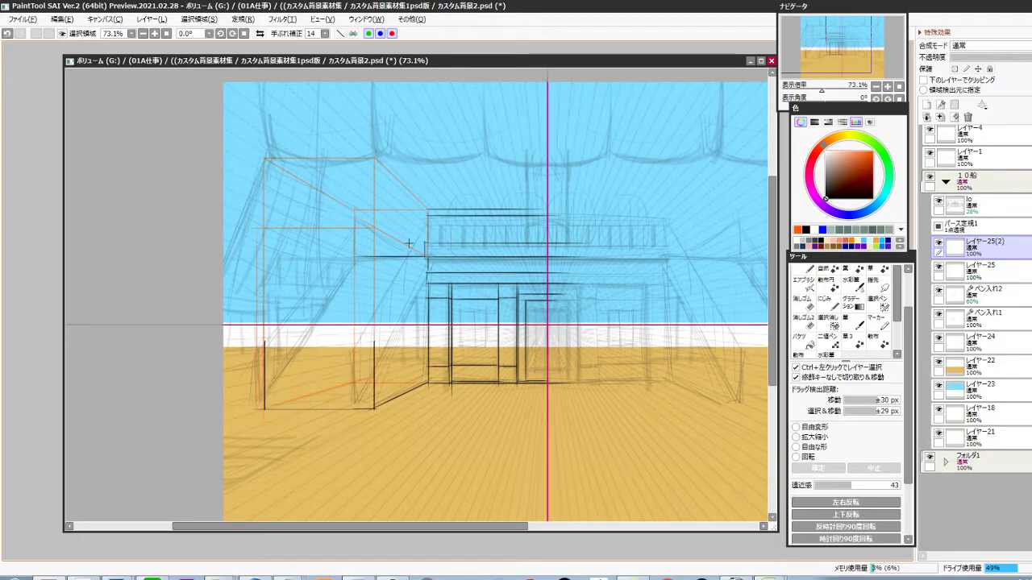
pyautogui.scroll(2, 409, 280)
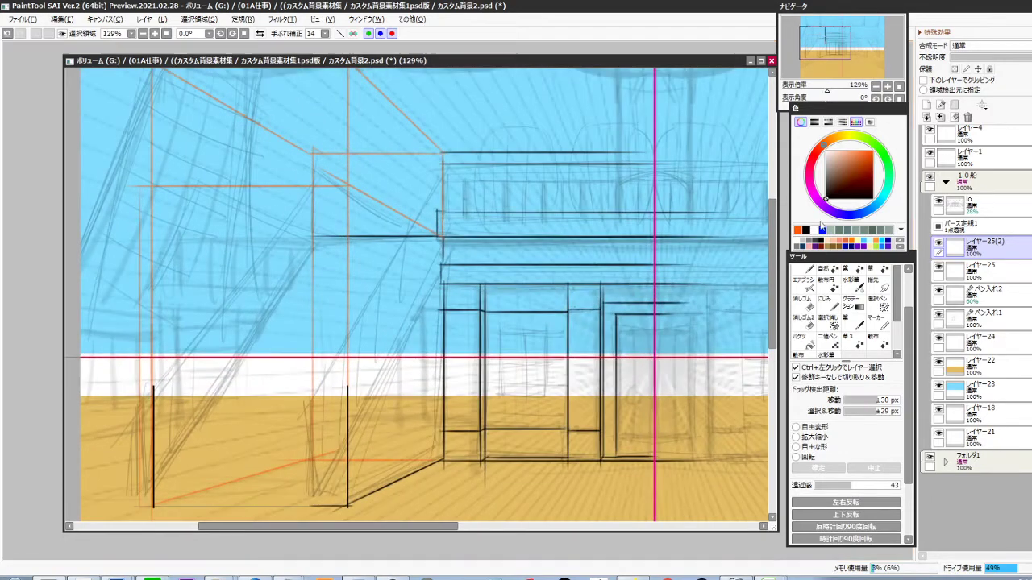
# On layer ペン入れ1, ink slanted lines from both post tops to the box's rear top corners, plus the short rear-left vertical edge
pyautogui.click(979, 312)
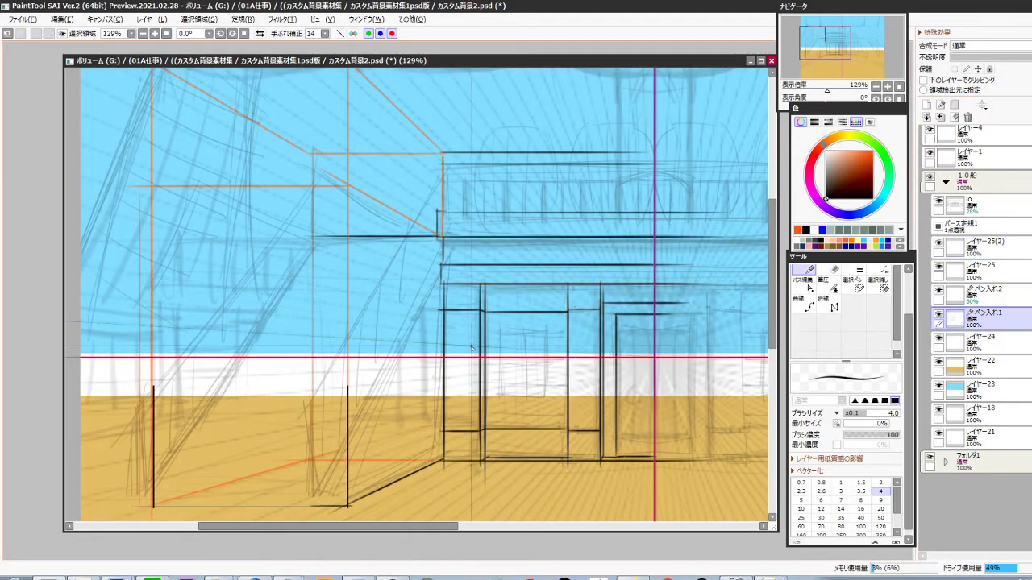
pyautogui.moveTo(348, 387); pyautogui.dragTo(455, 378)
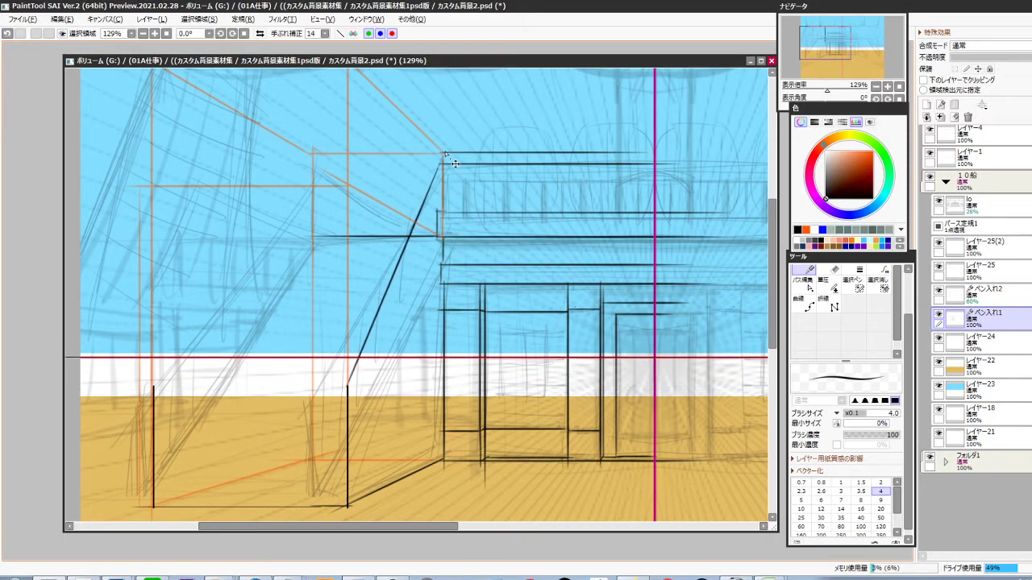
pyautogui.moveTo(293, 406); pyautogui.dragTo(457, 370)
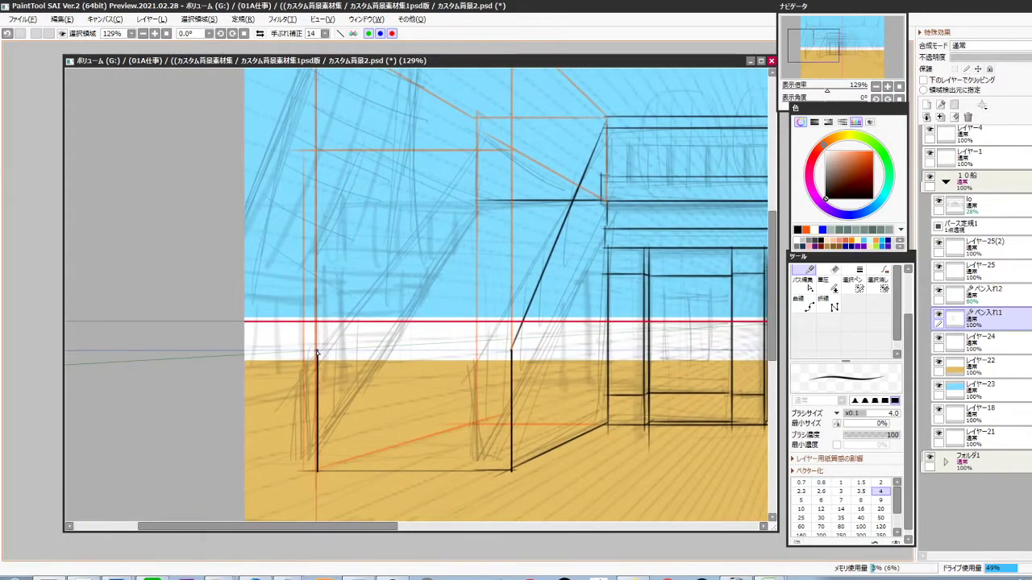
pyautogui.moveTo(317, 351)
pyautogui.mouseDown()
pyautogui.moveTo(436, 376)
pyautogui.moveTo(382, 453)
pyautogui.mouseUp()
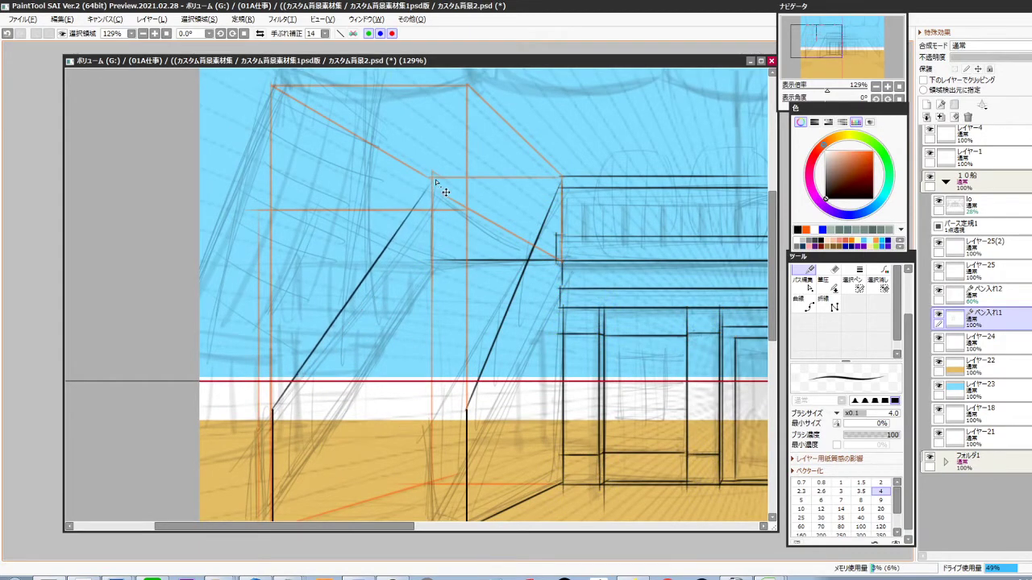
pyautogui.moveTo(424, 262); pyautogui.dragTo(436, 262)
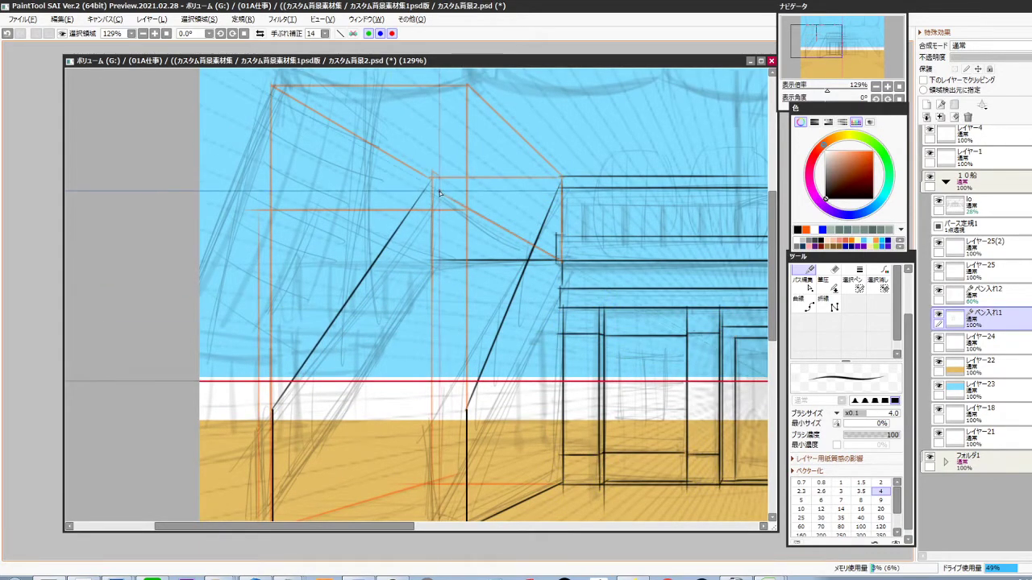
pyautogui.moveTo(433, 175); pyautogui.dragTo(434, 276)
# Ink the lower slanted lines from both post feet to the rear edges and the receding line joining the rear-left top to the cabin
pyautogui.moveTo(420, 380); pyautogui.dragTo(457, 297)
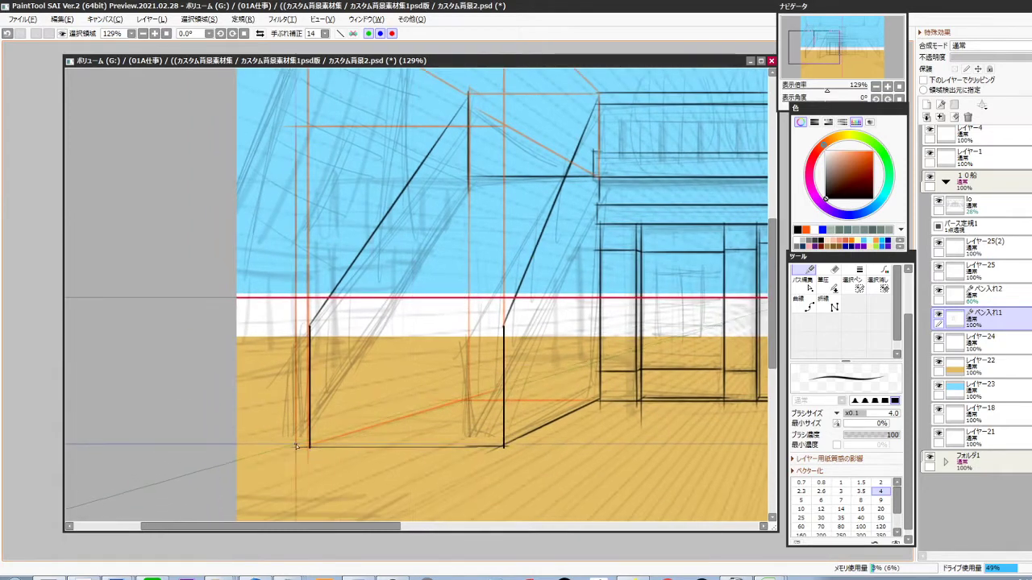
pyautogui.moveTo(309, 447); pyautogui.dragTo(248, 447)
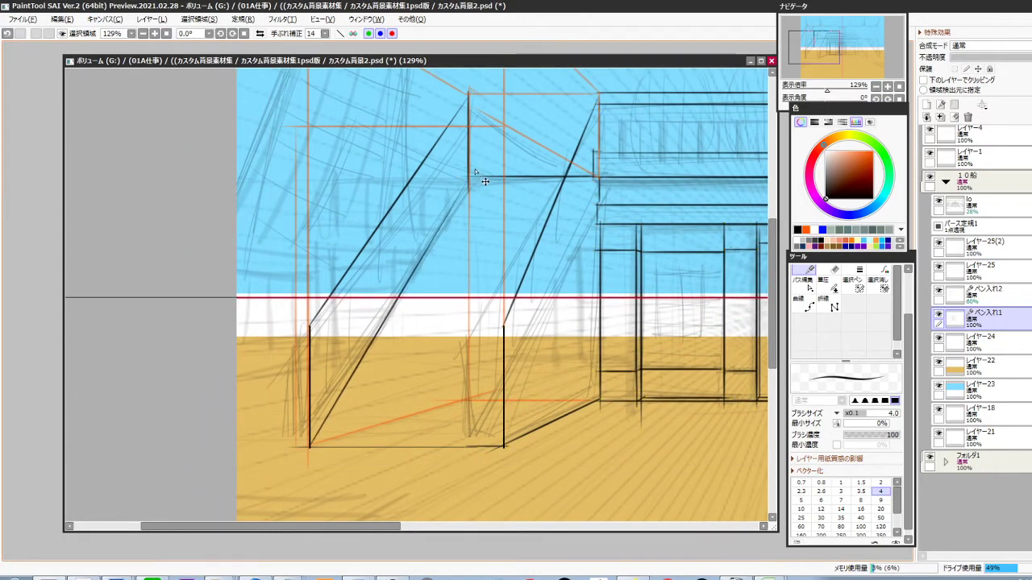
pyautogui.moveTo(560, 356); pyautogui.dragTo(498, 323)
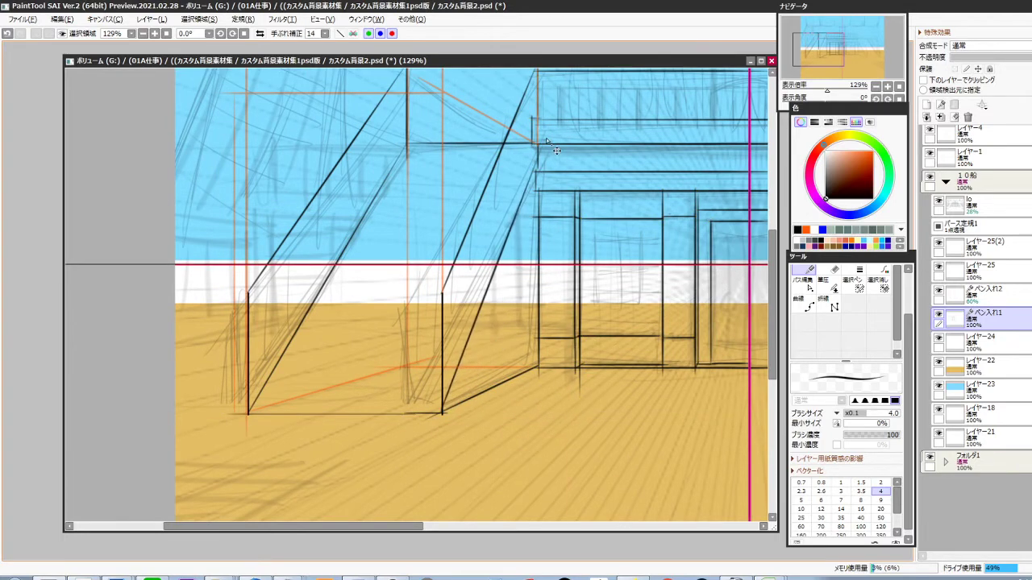
pyautogui.moveTo(542, 137); pyautogui.dragTo(544, 133)
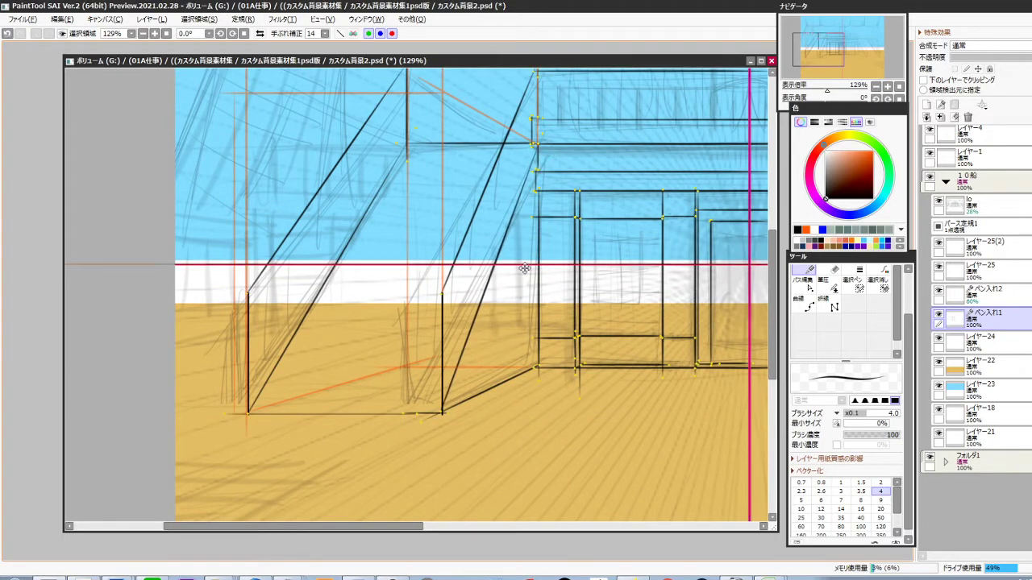
pyautogui.moveTo(538, 292); pyautogui.dragTo(508, 398)
pyautogui.moveTo(376, 215); pyautogui.dragTo(503, 293)
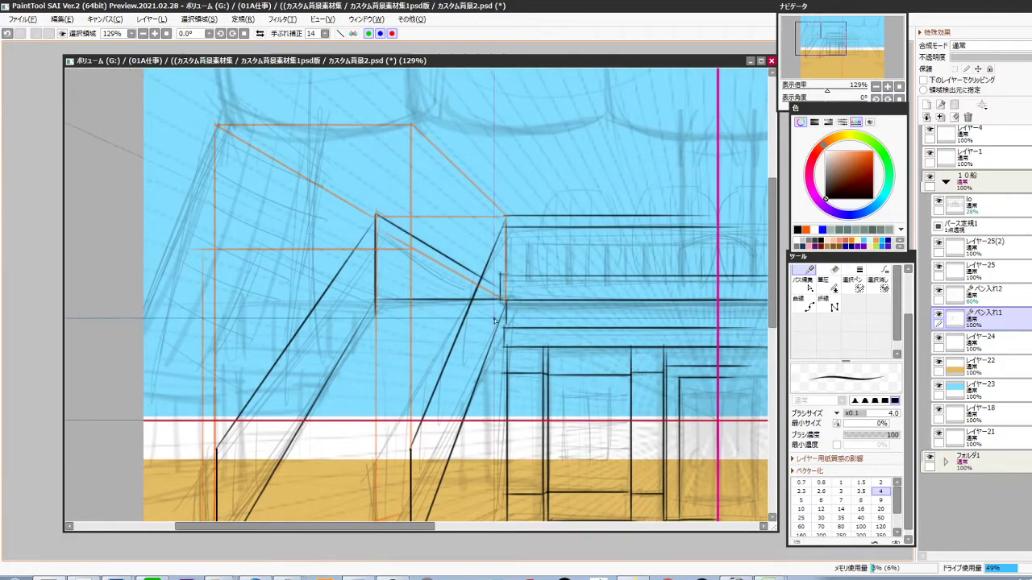
# On layer ペン入れ2, draw blue receding guides from the cabin's left edge and build a rectangular frame from them behind the slanted sides
pyautogui.moveTo(374, 420); pyautogui.dragTo(466, 336)
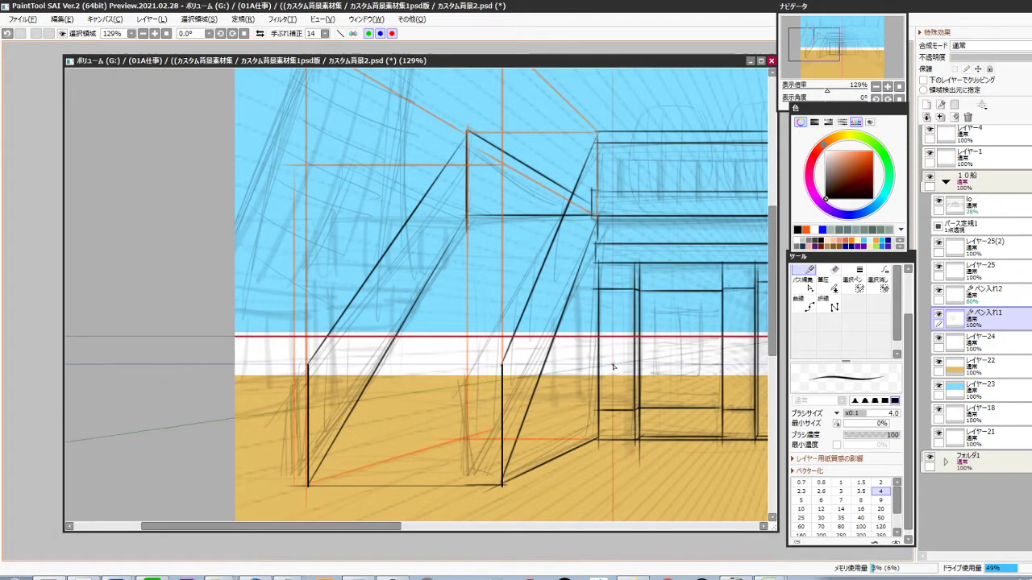
pyautogui.moveTo(601, 369)
pyautogui.mouseDown()
pyautogui.moveTo(584, 374)
pyautogui.moveTo(592, 386)
pyautogui.mouseUp()
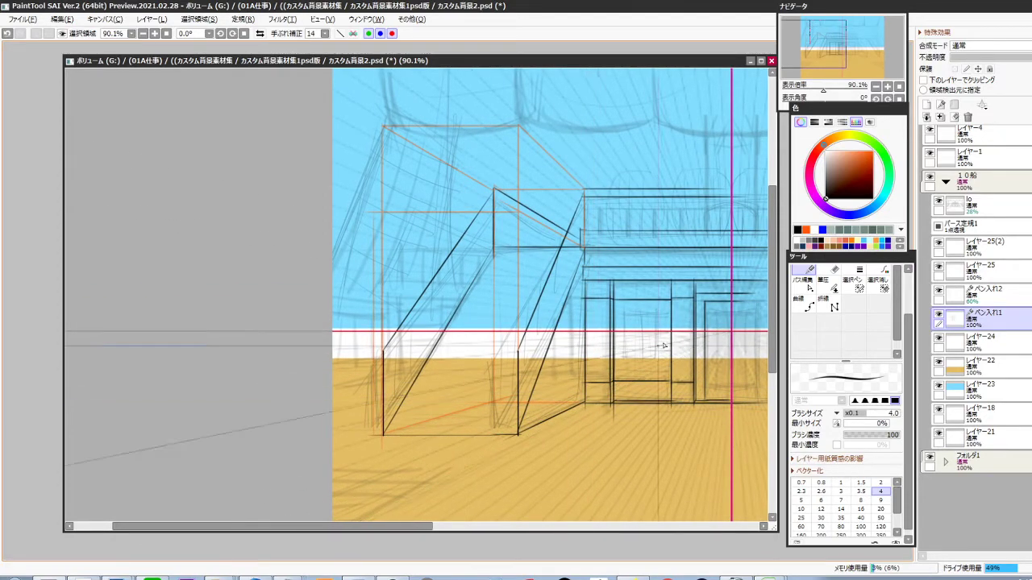
pyautogui.click(964, 291)
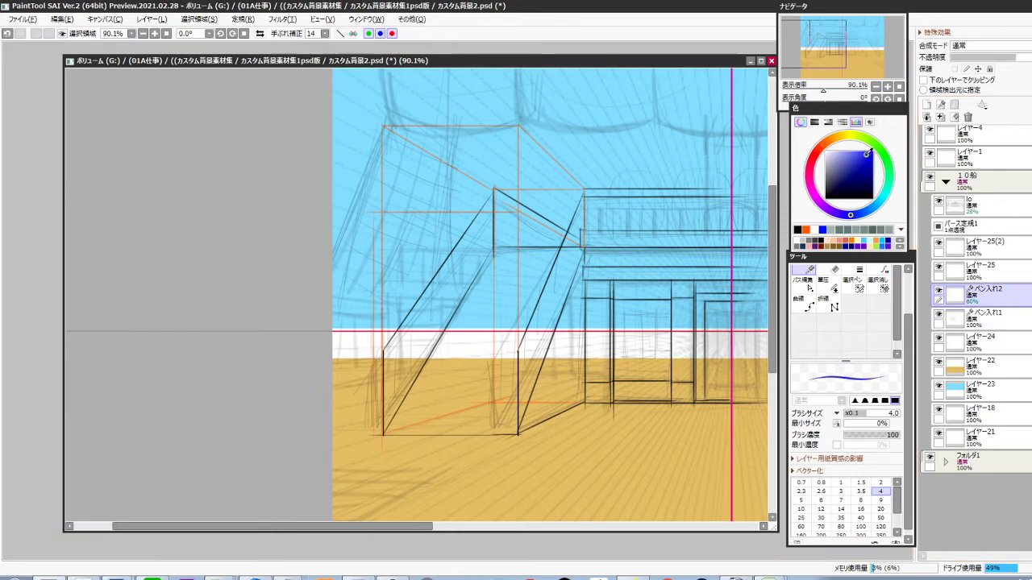
pyautogui.moveTo(676, 379); pyautogui.dragTo(616, 332)
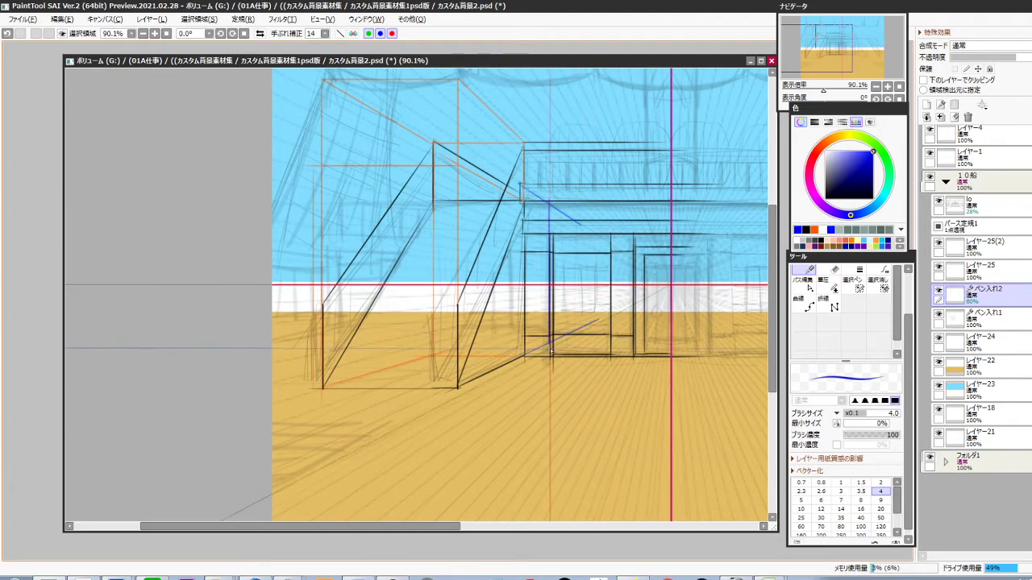
pyautogui.moveTo(549, 342); pyautogui.dragTo(321, 341)
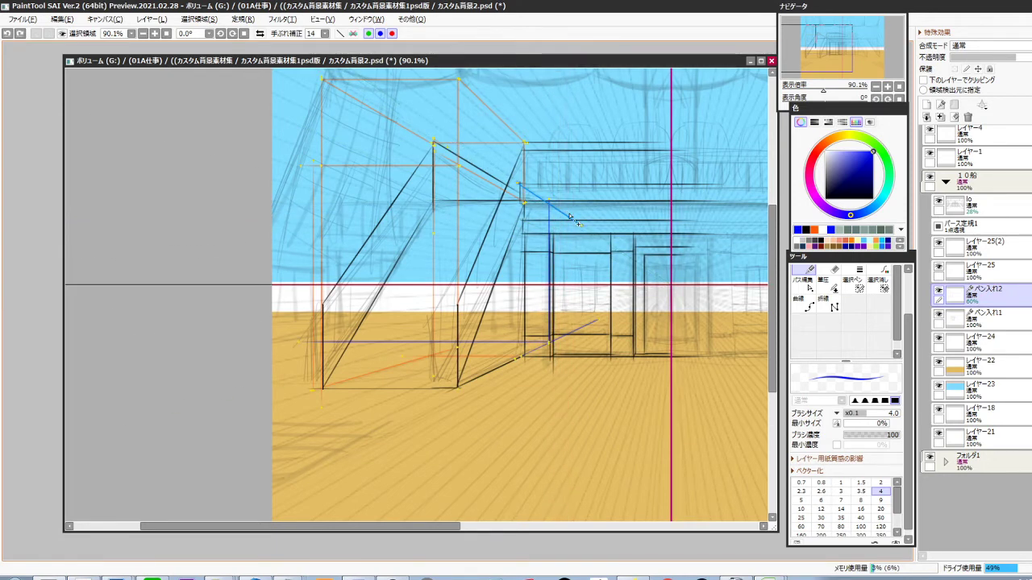
pyautogui.hotkey('ctrl', 'z')
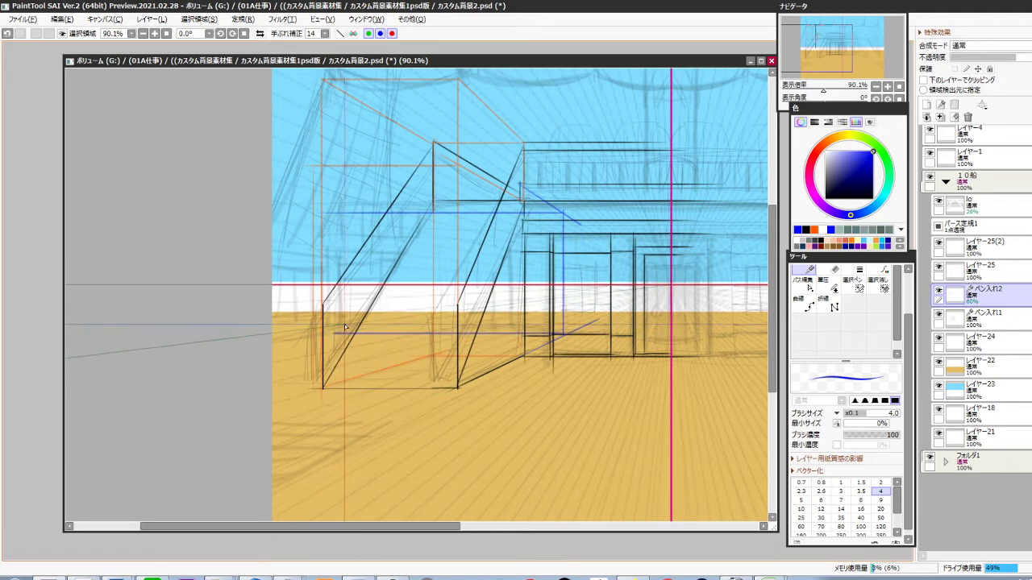
pyautogui.moveTo(338, 333); pyautogui.dragTo(339, 213)
pyautogui.moveTo(541, 316); pyautogui.dragTo(507, 353)
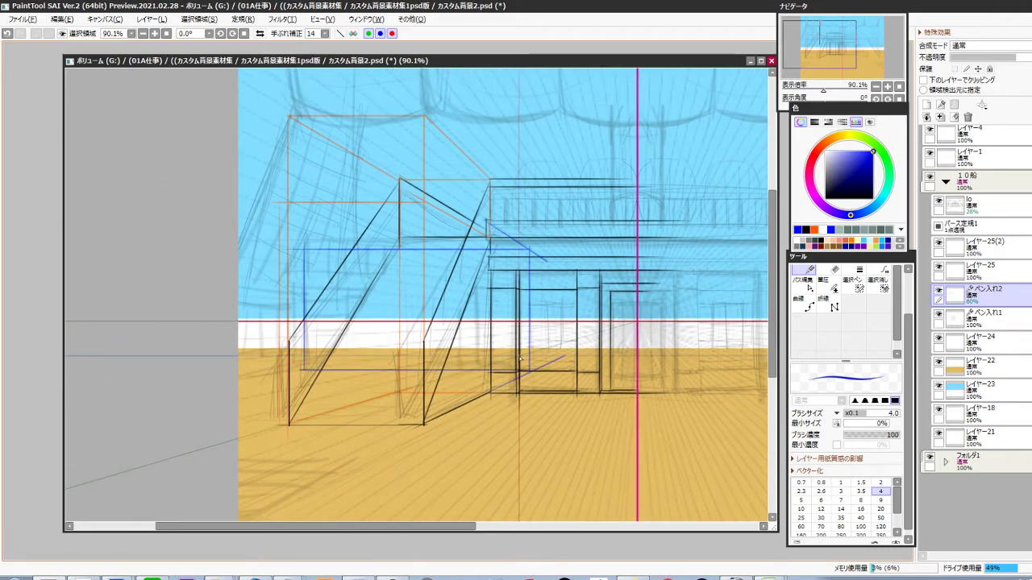
# Draw a blue receding guide from the cabin's roof corner, add a second horizontal above the frame, and extend the frame's verticals to it
pyautogui.scroll(2, 555, 236)
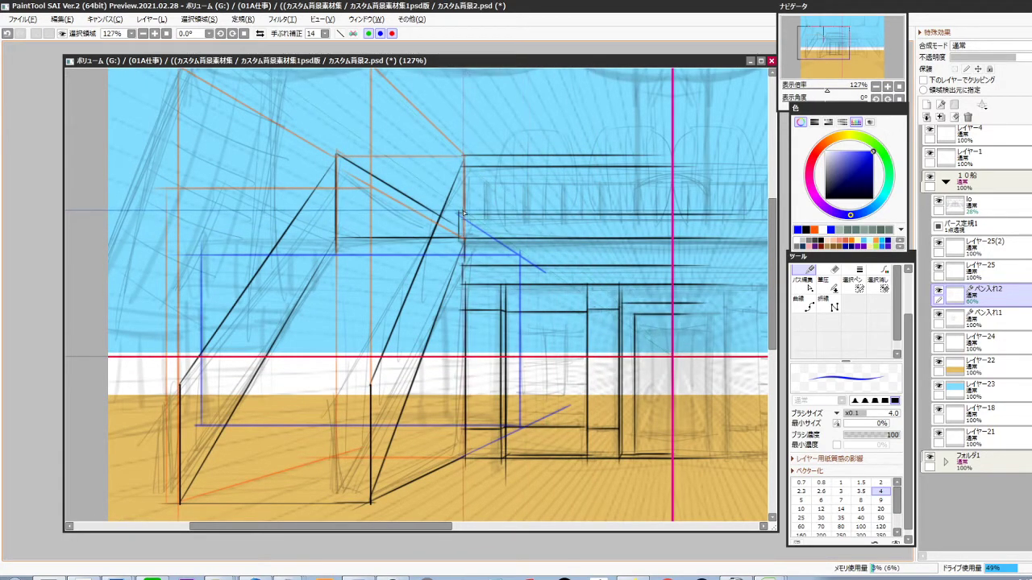
pyautogui.moveTo(463, 156)
pyautogui.mouseDown()
pyautogui.moveTo(537, 226)
pyautogui.moveTo(520, 259)
pyautogui.mouseUp()
pyautogui.moveTo(520, 207); pyautogui.dragTo(373, 213)
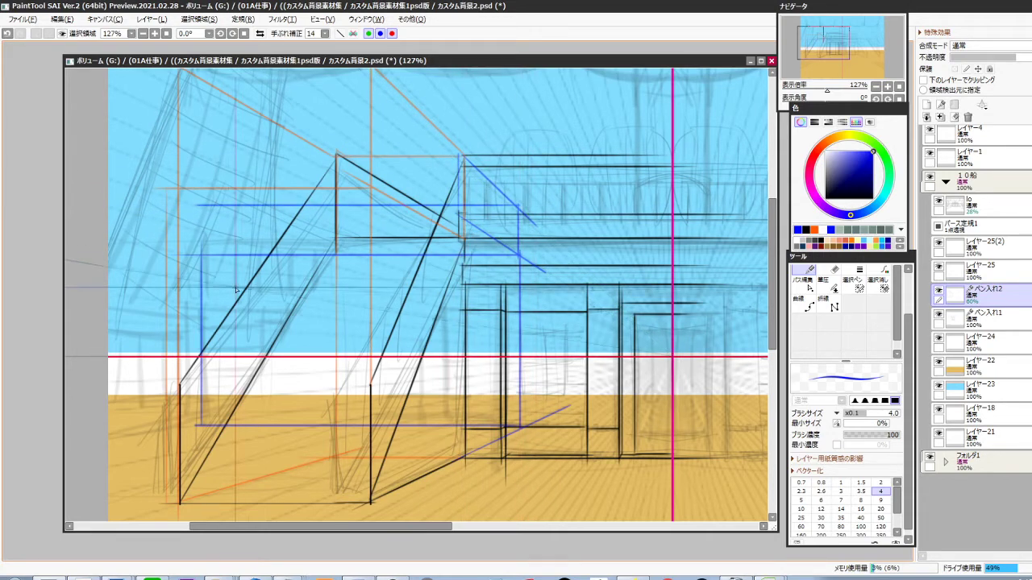
pyautogui.hotkey('ctrl', 'z')
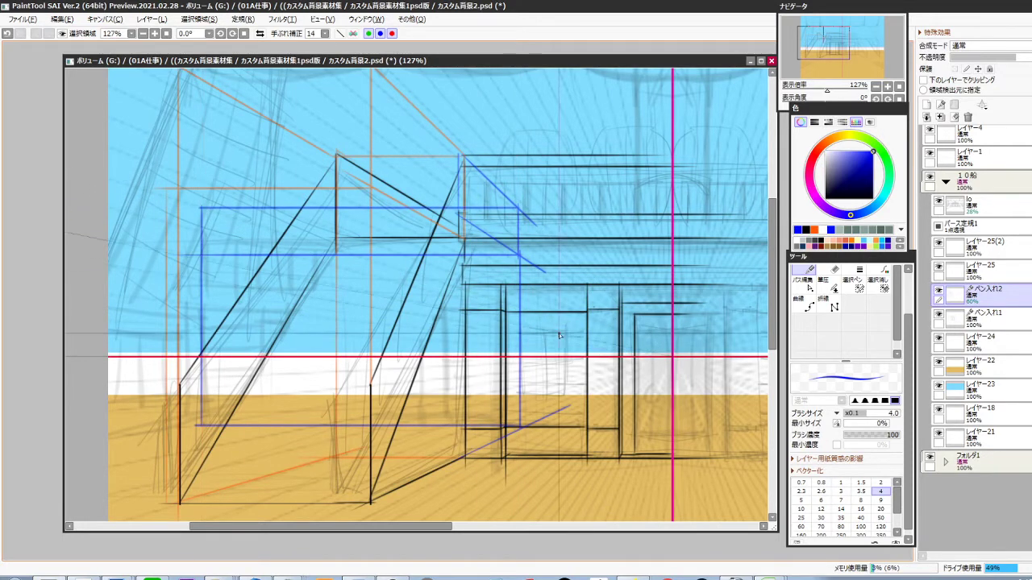
# Erase the surplus blue guides beyond the cabin corner at the roof, at the frame's upper-right corner, and along the floor
pyautogui.moveTo(536, 374); pyautogui.dragTo(546, 343)
pyautogui.press('e')
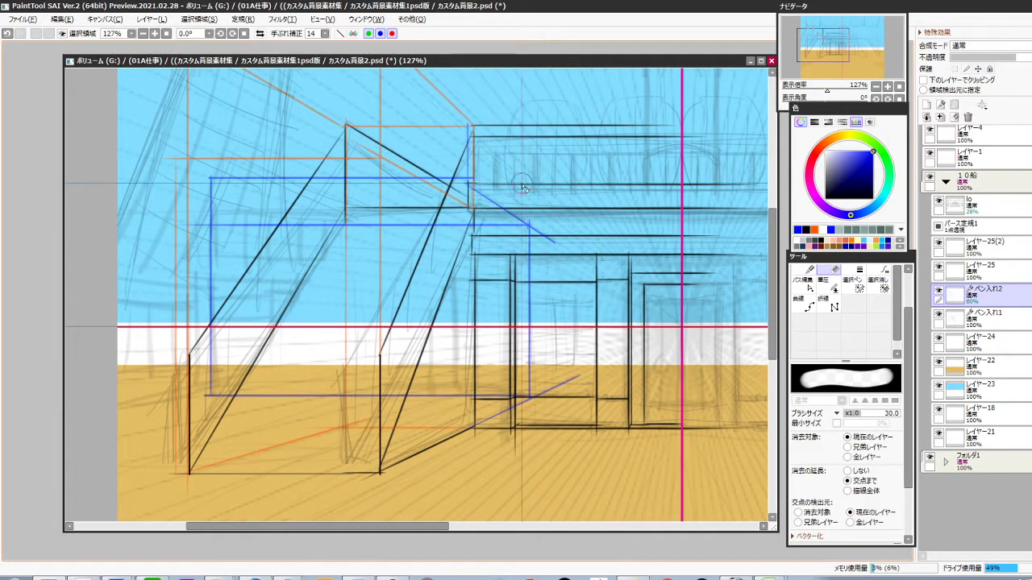
pyautogui.moveTo(561, 376); pyautogui.dragTo(520, 406)
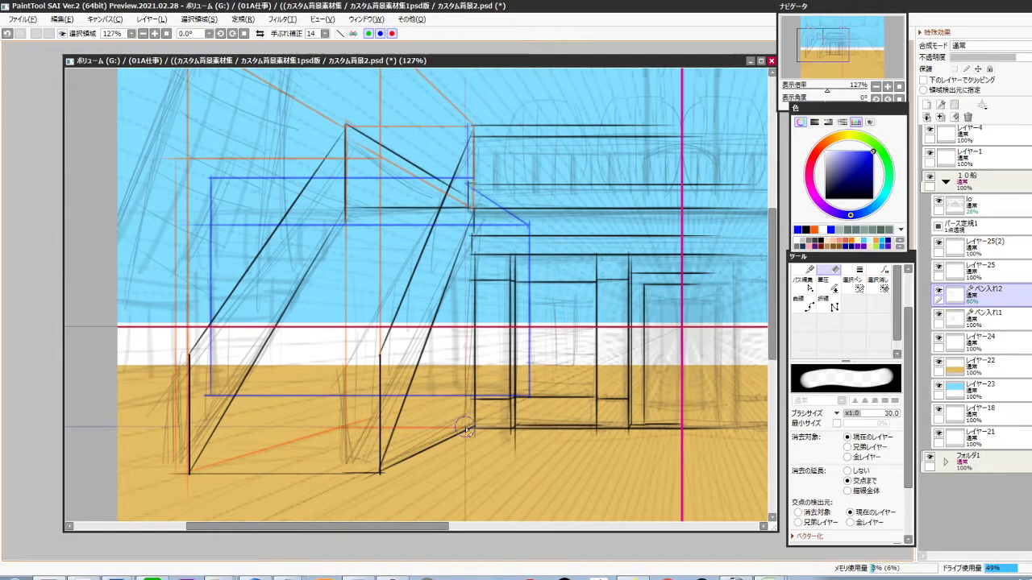
# Draw a second blue vertical just outside the frame's left edge and extend the frame's floor and upper horizontals to meet it
pyautogui.moveTo(410, 414); pyautogui.dragTo(540, 391)
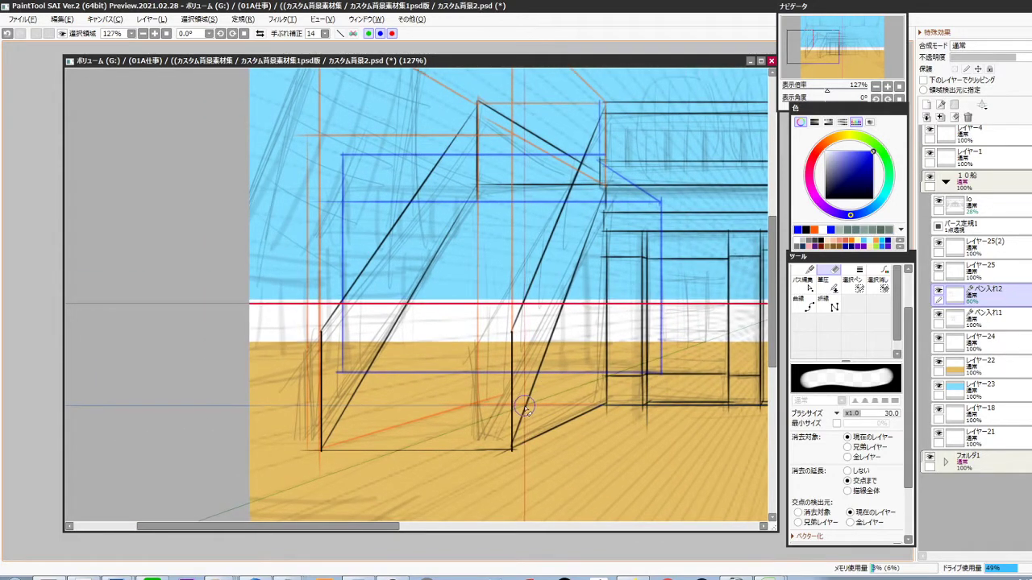
pyautogui.press('n')
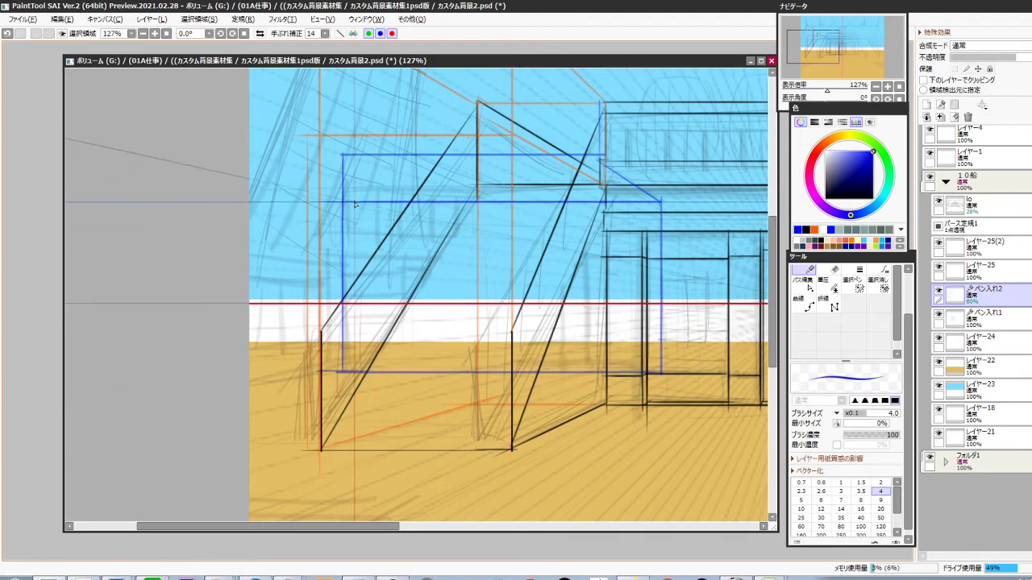
pyautogui.moveTo(329, 363); pyautogui.dragTo(328, 141)
pyautogui.moveTo(321, 201); pyautogui.dragTo(353, 200)
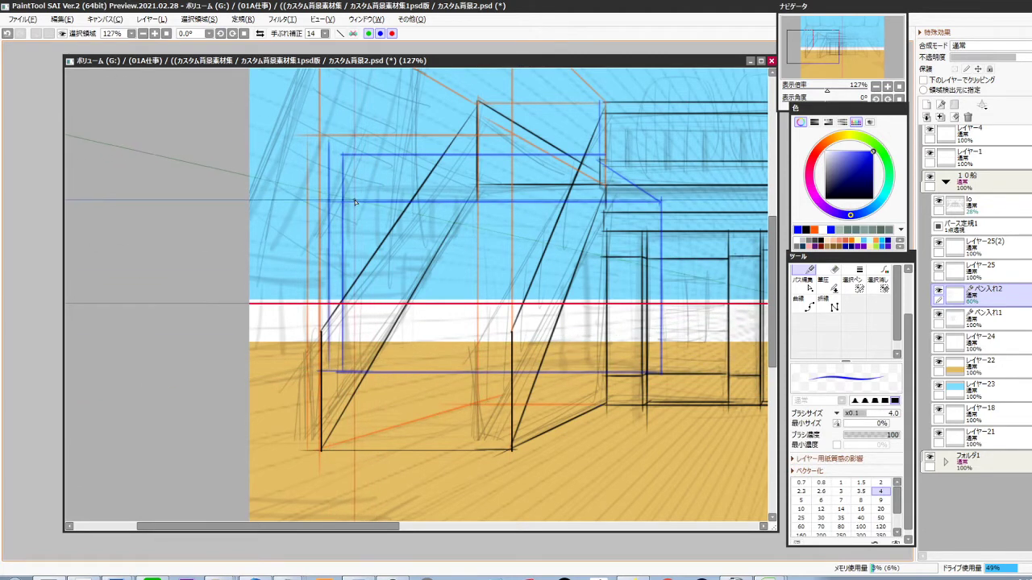
pyautogui.moveTo(350, 154); pyautogui.dragTo(325, 154)
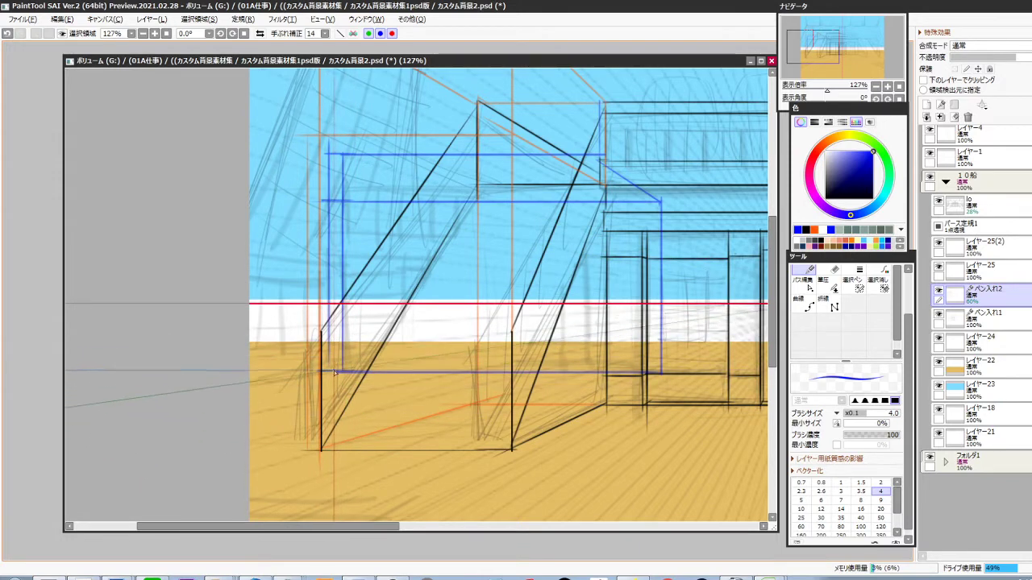
# Draw a blue floor guide and two upper rail guides in perspective from the outer vertical to the canvas's left edge
pyautogui.moveTo(329, 335)
pyautogui.mouseDown()
pyautogui.moveTo(329, 374)
pyautogui.moveTo(241, 384)
pyautogui.mouseUp()
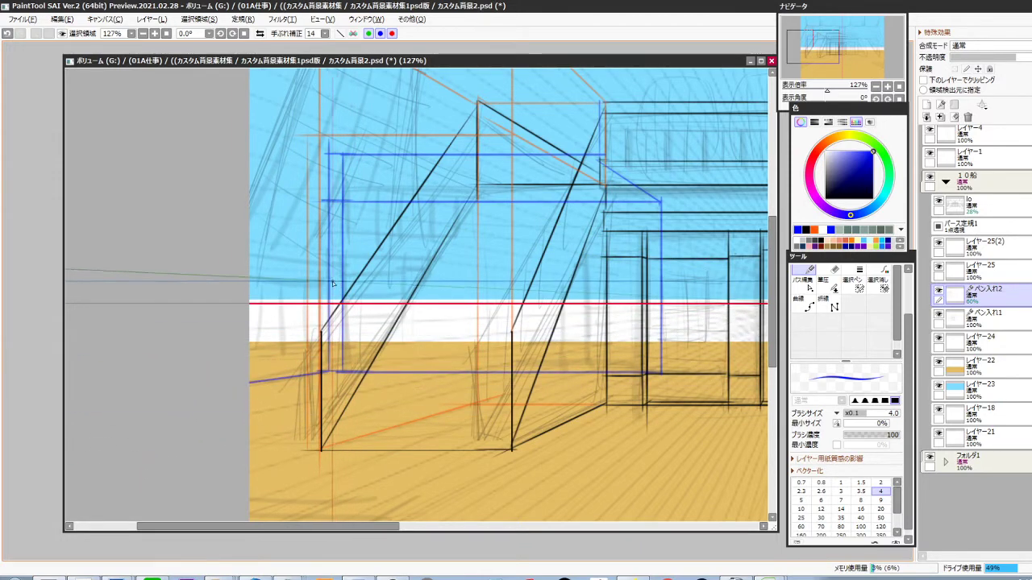
pyautogui.moveTo(329, 277); pyautogui.dragTo(245, 274)
pyautogui.moveTo(329, 260); pyautogui.dragTo(245, 253)
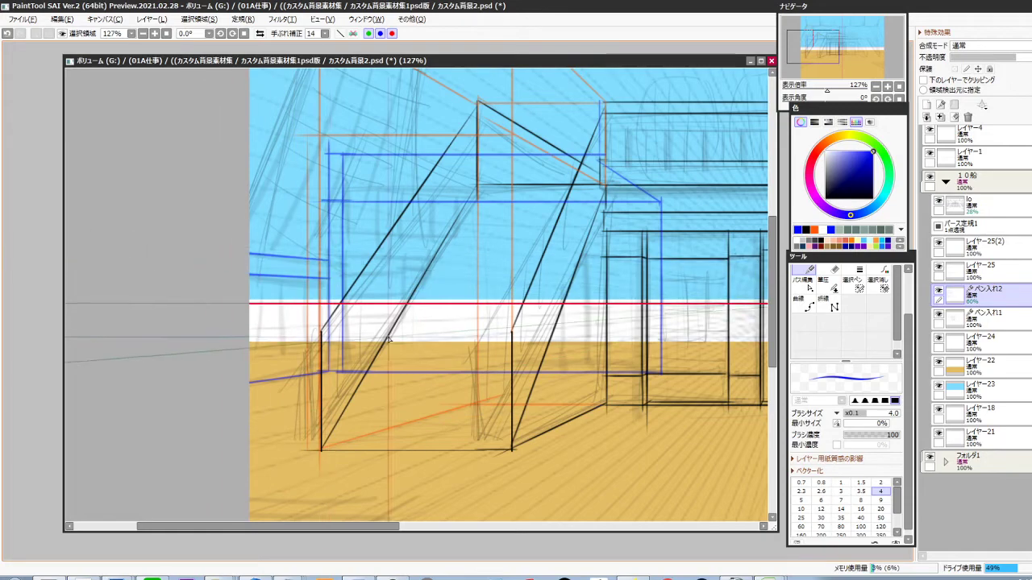
# Draw a blue receding guide inward from the blue frame's upper-left outer corner
pyautogui.moveTo(422, 358); pyautogui.dragTo(426, 382)
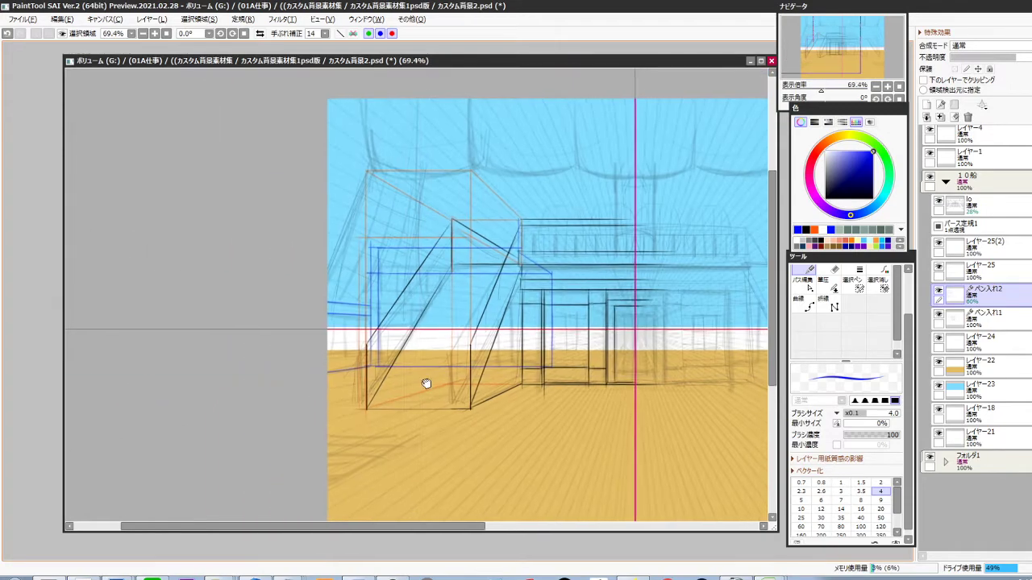
pyautogui.moveTo(407, 306); pyautogui.dragTo(400, 287)
pyautogui.keyDown('ctrl'); pyautogui.click(385, 267); pyautogui.keyUp('ctrl')
pyautogui.moveTo(365, 228); pyautogui.dragTo(455, 258)
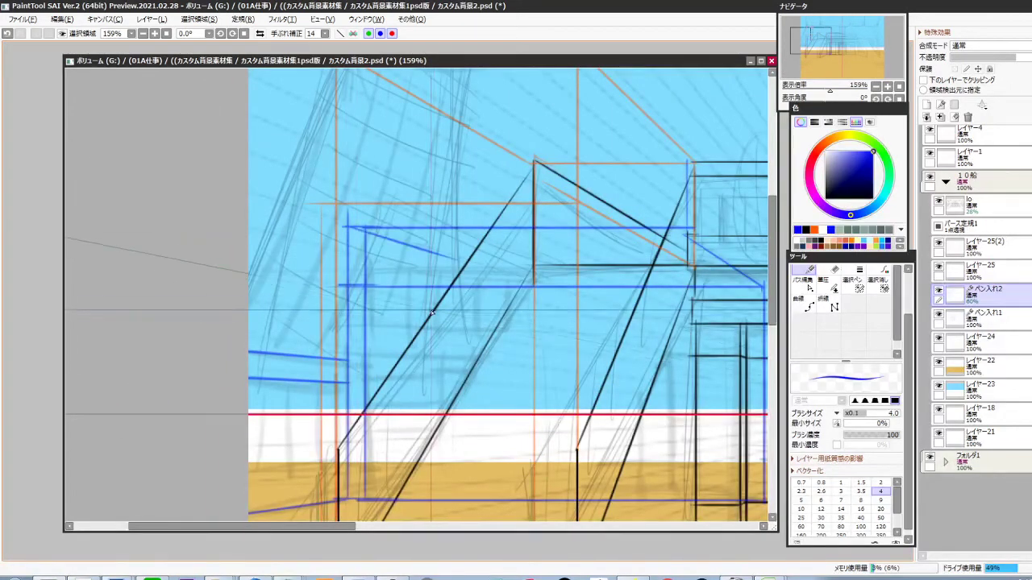
# Extend the blue receding guide inward from the frame's upper-left corner past the orange post and erase the surplus upper horizontal guide
pyautogui.moveTo(363, 229); pyautogui.dragTo(562, 292)
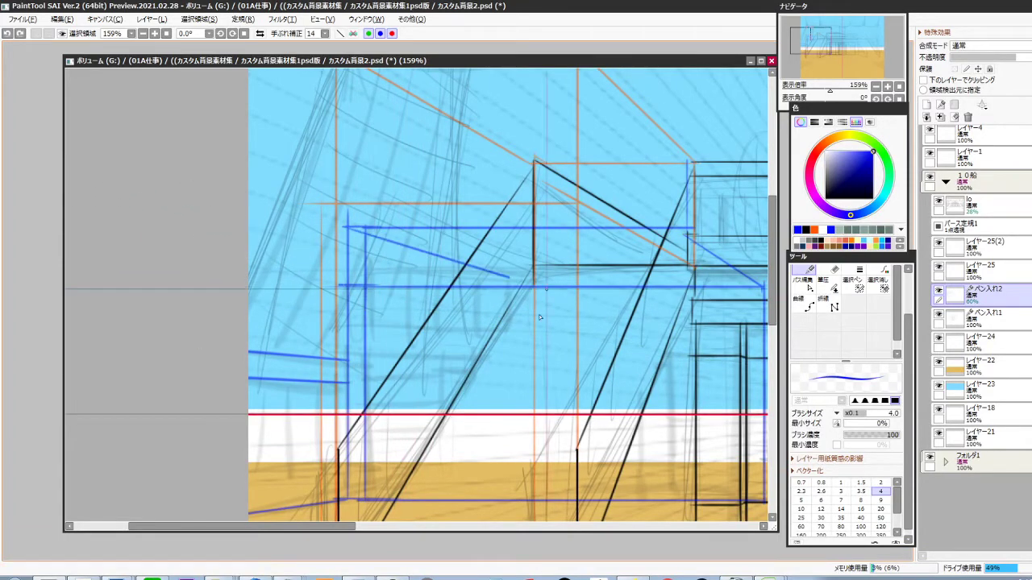
pyautogui.press('e')
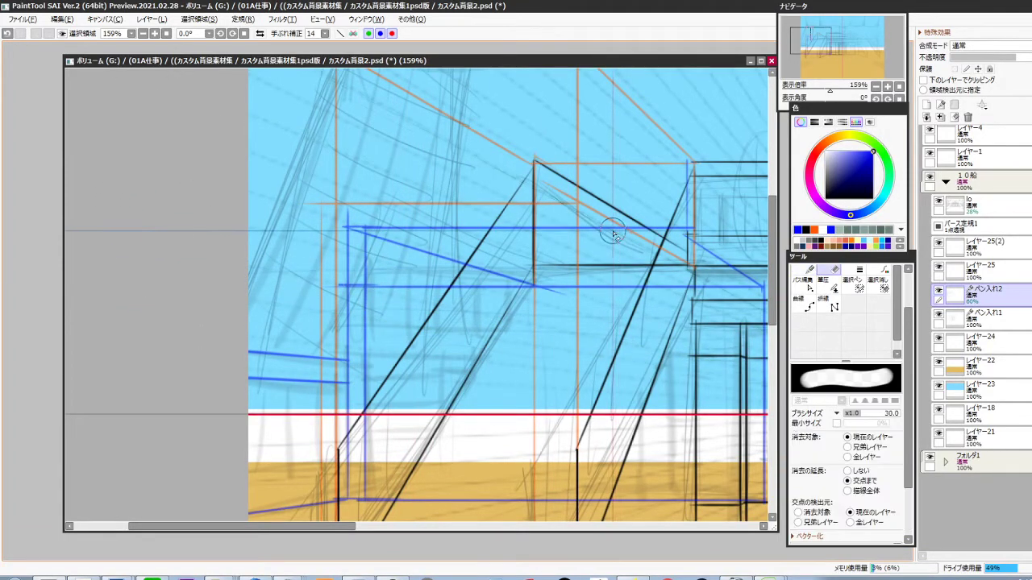
pyautogui.moveTo(614, 226); pyautogui.dragTo(600, 258)
# Add a layer above the deck colour layer and fill the cabin front up to the centre line with orange-brown
pyautogui.scroll(-4, 576, 258)
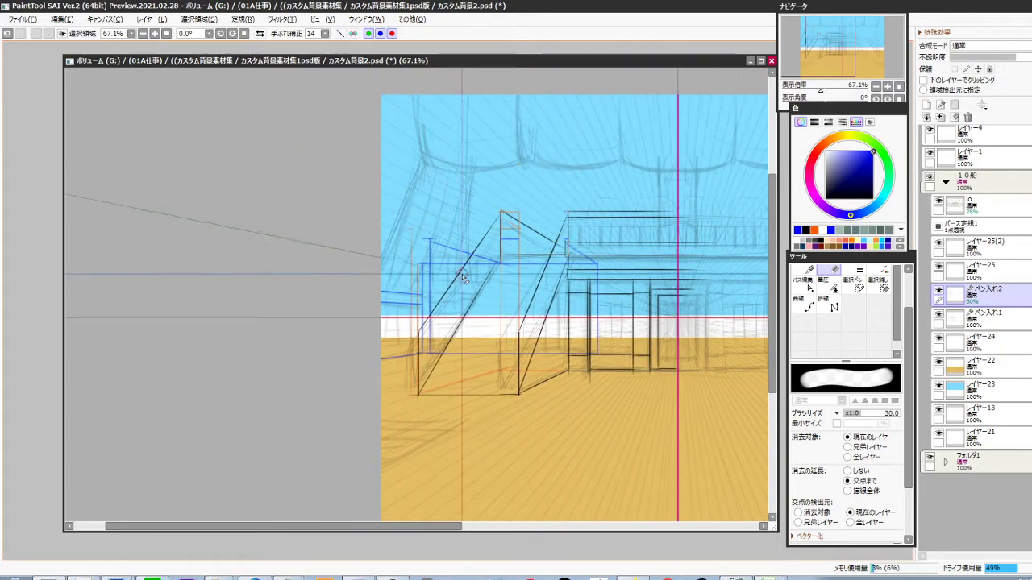
pyautogui.moveTo(513, 405); pyautogui.dragTo(482, 367)
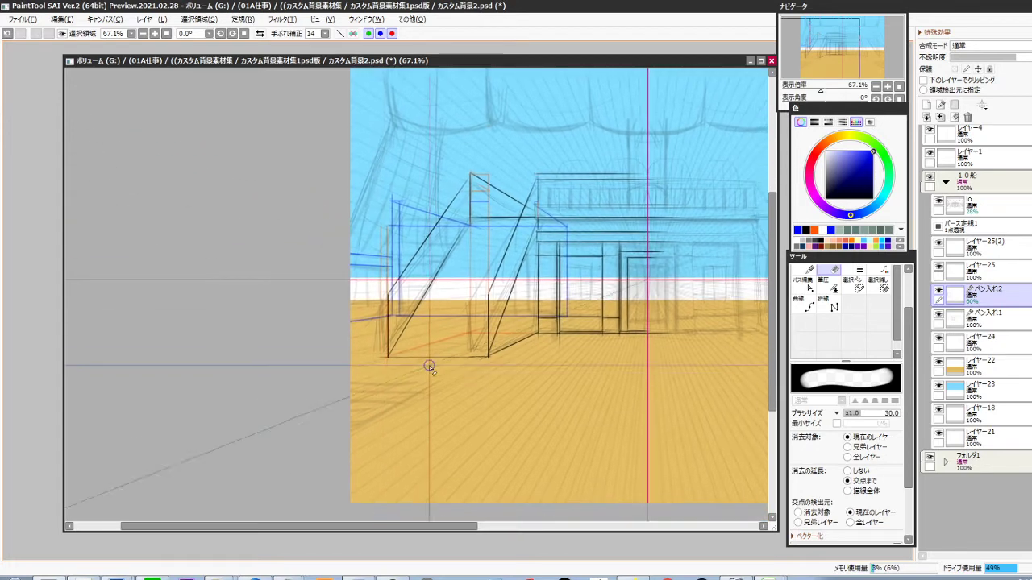
pyautogui.moveTo(535, 402); pyautogui.dragTo(413, 398)
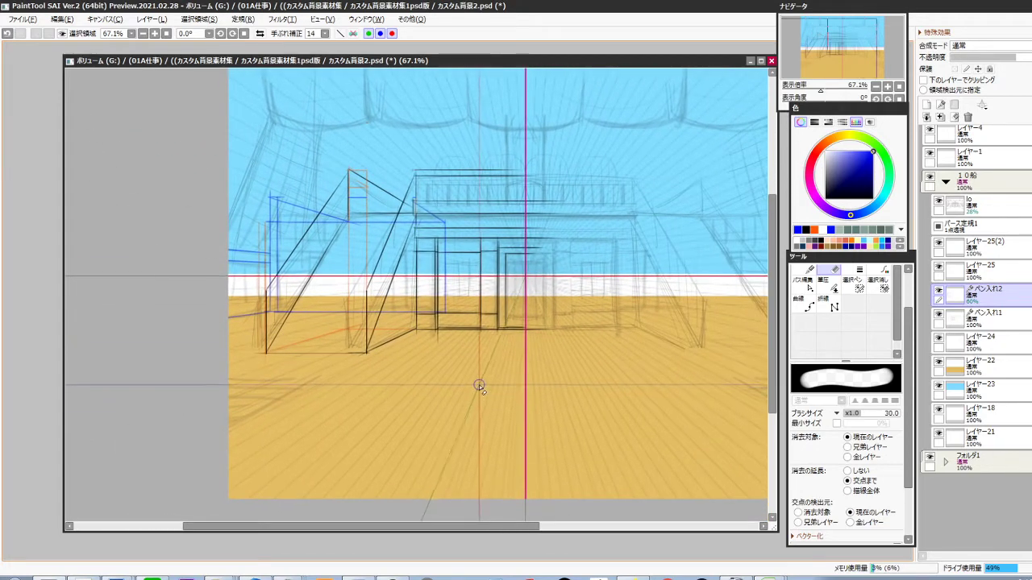
pyautogui.scroll(3, 478, 386)
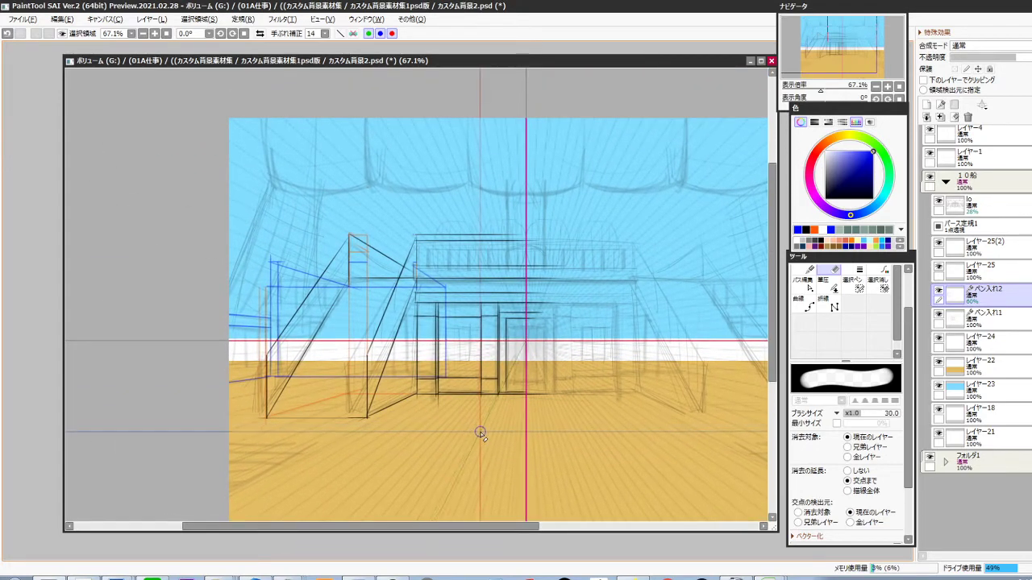
pyautogui.click(992, 369)
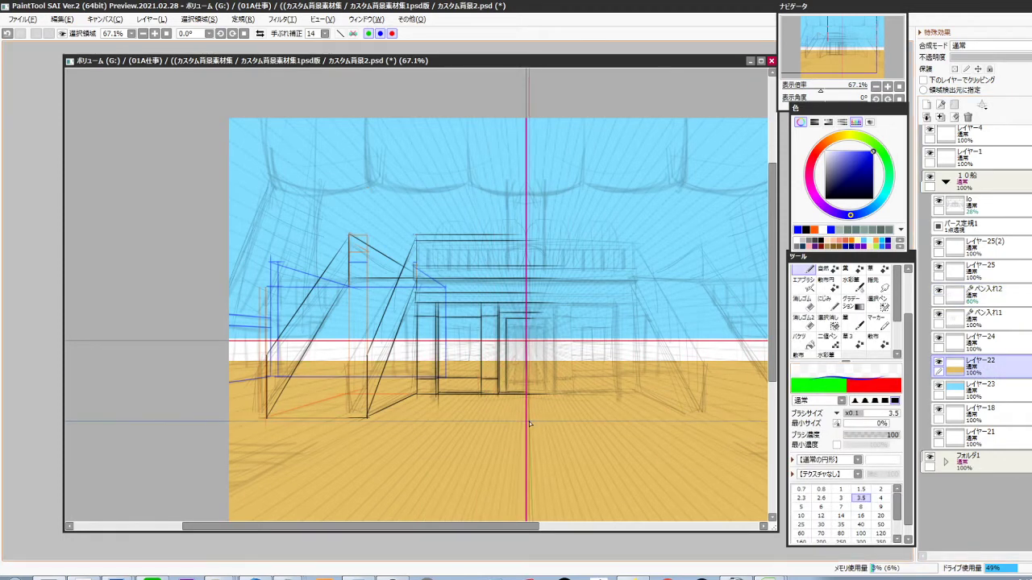
pyautogui.hotkey('ctrl', 'shift', 'n')
pyautogui.click(832, 140)
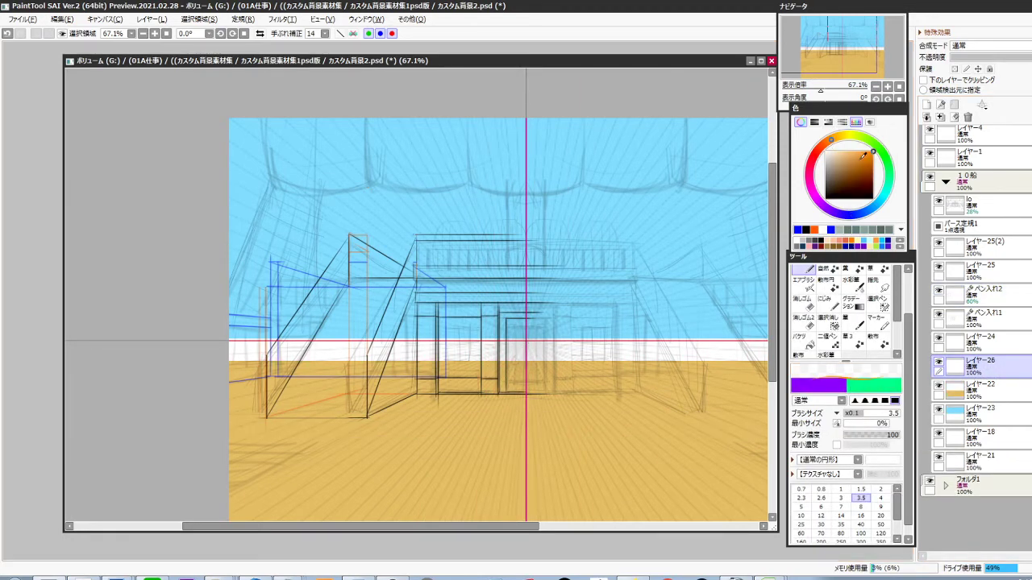
pyautogui.press('ctrl')
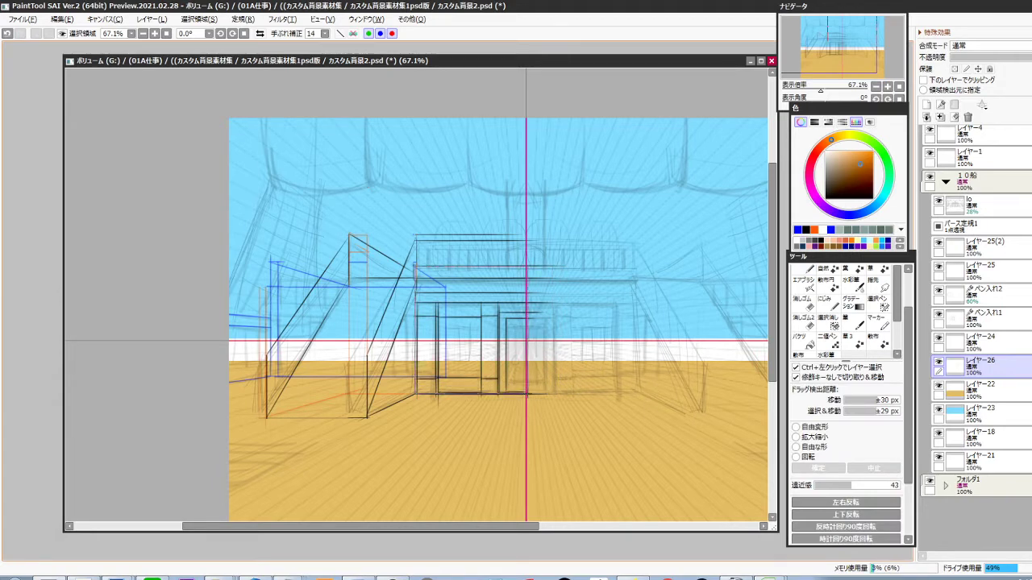
pyautogui.hotkey('ctrl', 'f')
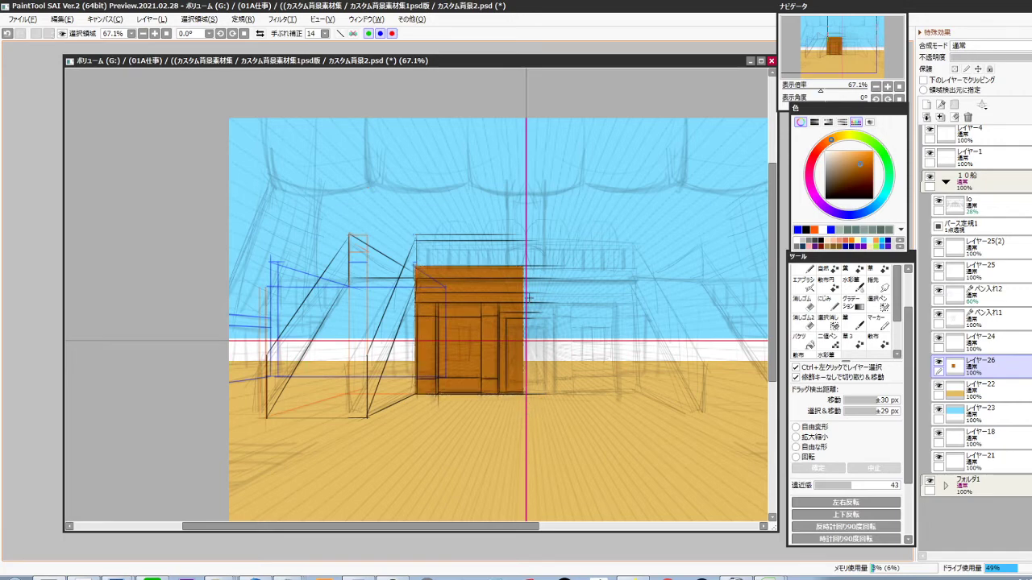
# Add another layer and fill the narrow handrail strip above the cabin roof up to the centre line with the same orange-brown
pyautogui.moveTo(464, 240); pyautogui.dragTo(499, 261)
pyautogui.hotkey('ctrl', 'shift', 'n')
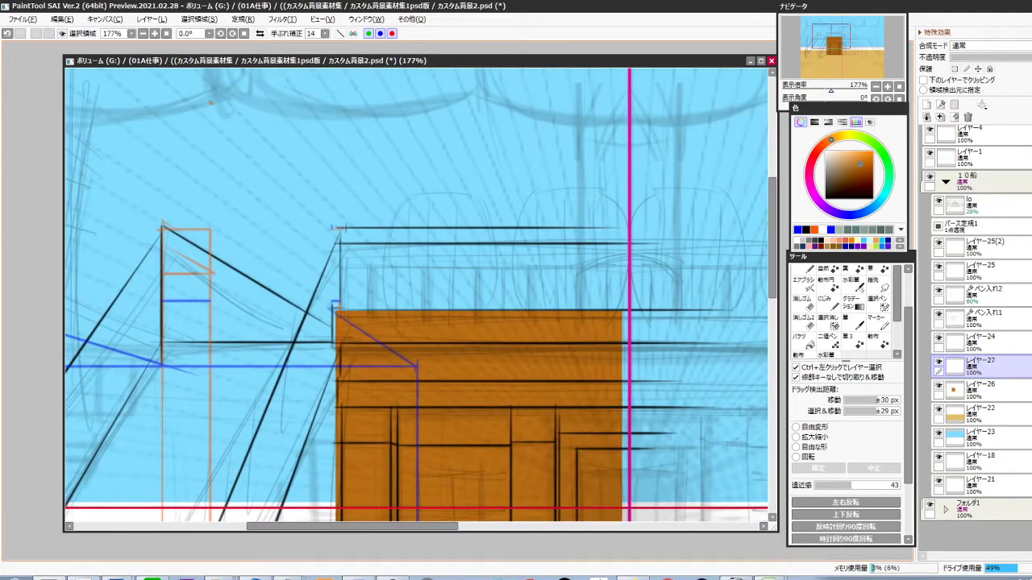
pyautogui.hotkey('alt', 'BackSpace')
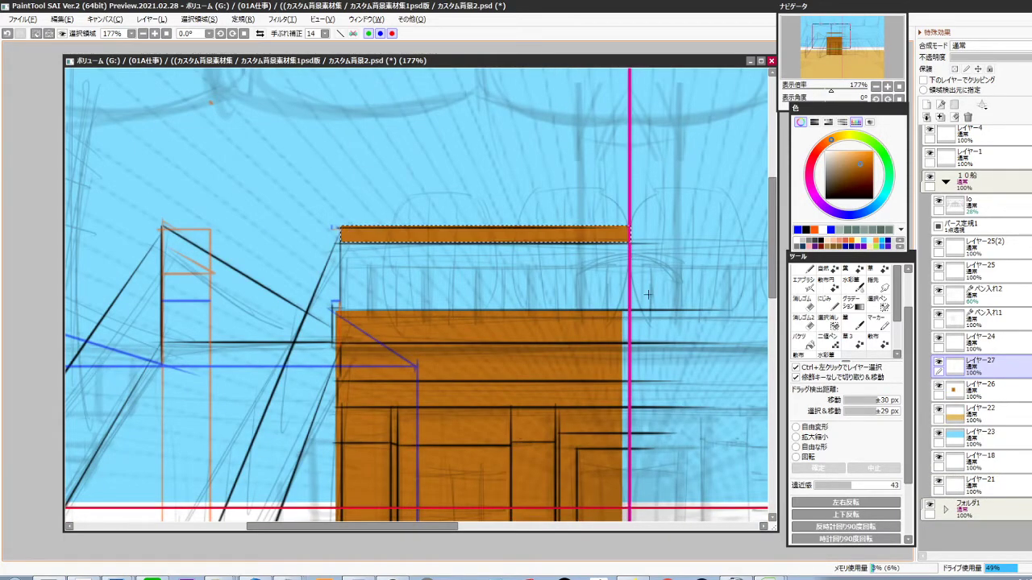
# On a new layer, fill a darker brown baluster at the railing's outer end, then add two evenly spaced copies merged into the layer
pyautogui.hotkey('ctrl', 'shift', 'n')
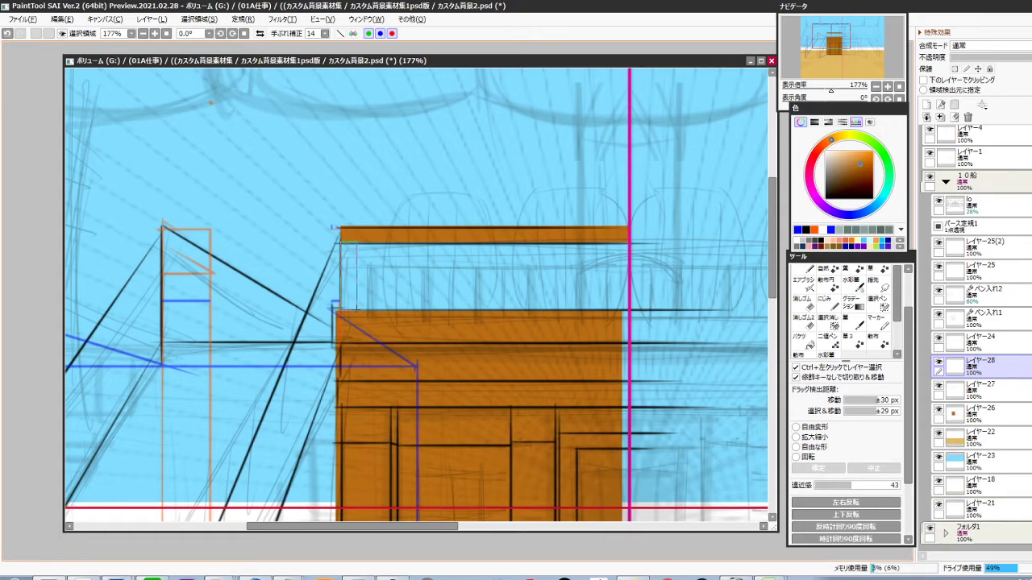
pyautogui.click(858, 175)
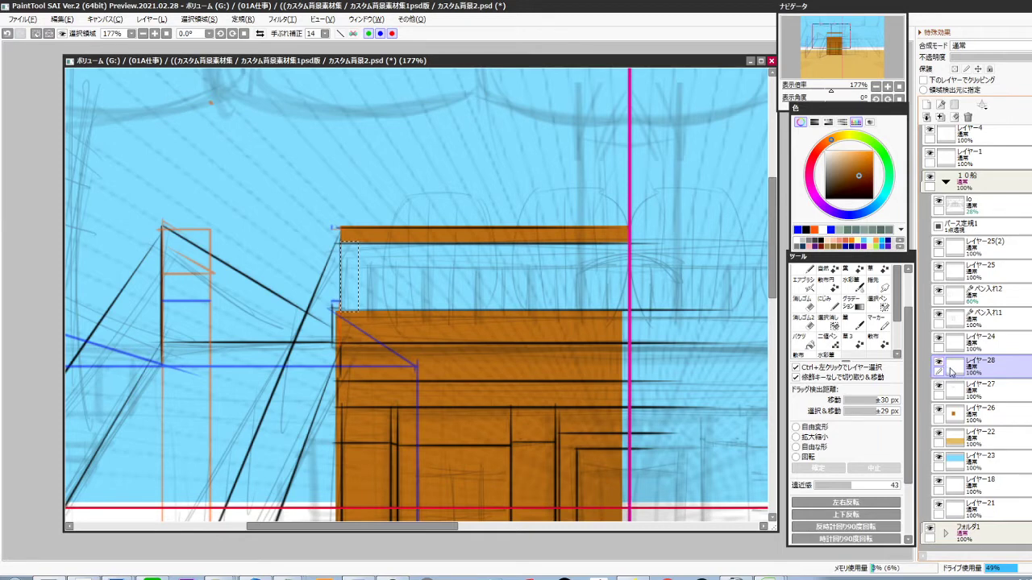
pyautogui.hotkey('ctrl', 'j')
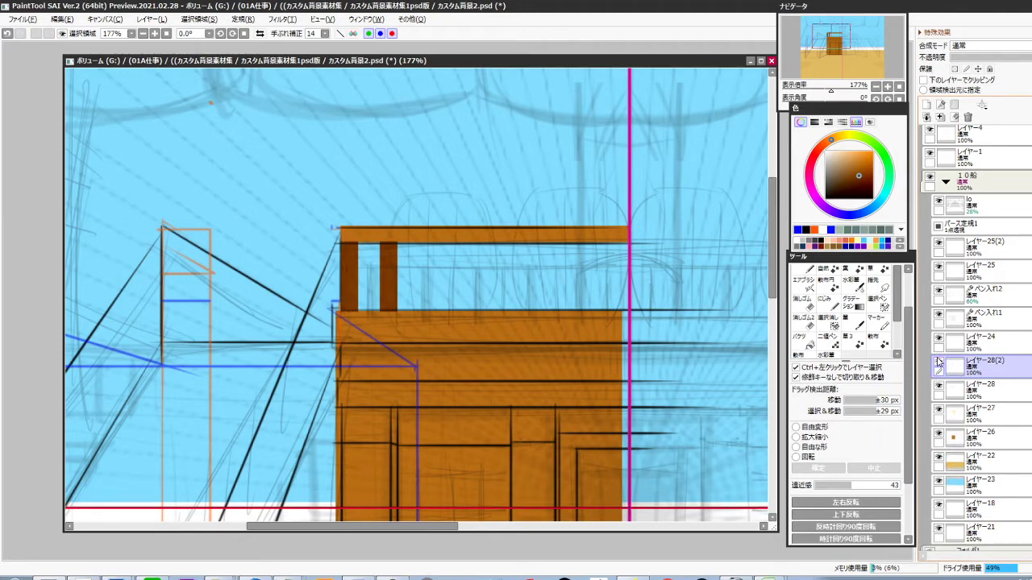
pyautogui.hotkey('ctrl', 'e')
pyautogui.hotkey('ctrl', 'j')
pyautogui.hotkey('ctrl', 'Right')
pyautogui.hotkey('ctrl', 'e')
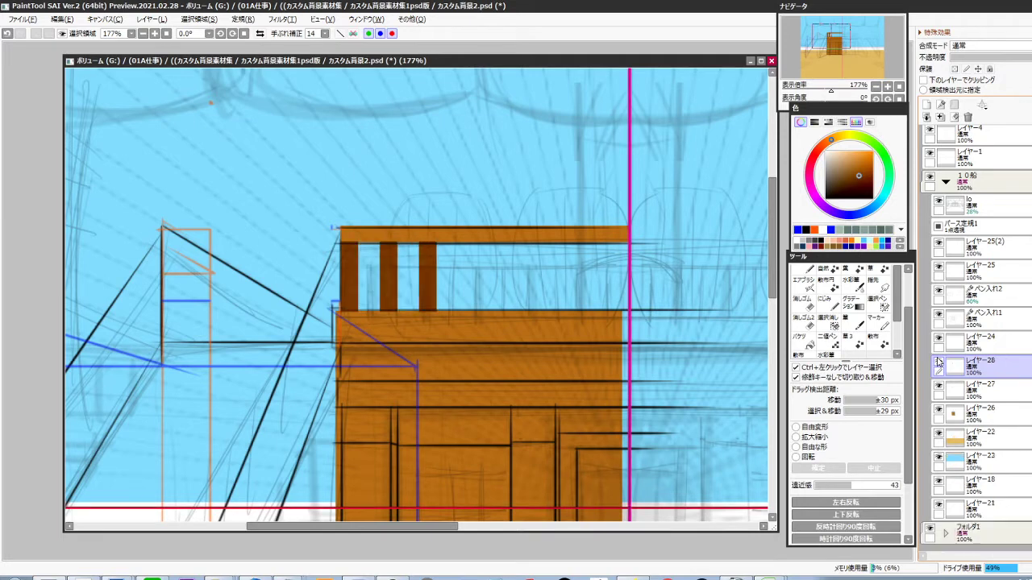
# Duplicate the balusters and shift the copies right to continue the even spacing to the centre line, merging them into one layer
pyautogui.hotkey('ctrl', 'j')
pyautogui.press('Right')
pyautogui.press('Right')
pyautogui.press('Right')
pyautogui.press('Right')
pyautogui.press('Right')
pyautogui.press('Right')
pyautogui.press('Right')
pyautogui.press('Right')
pyautogui.press('Right')
pyautogui.press('Right')
pyautogui.press('Right')
pyautogui.press('Right')
pyautogui.press('Right')
pyautogui.press('Right')
pyautogui.press('Right')
pyautogui.press('Right')
pyautogui.press('Right')
pyautogui.press('Right')
pyautogui.press('Right')
pyautogui.press('Right')
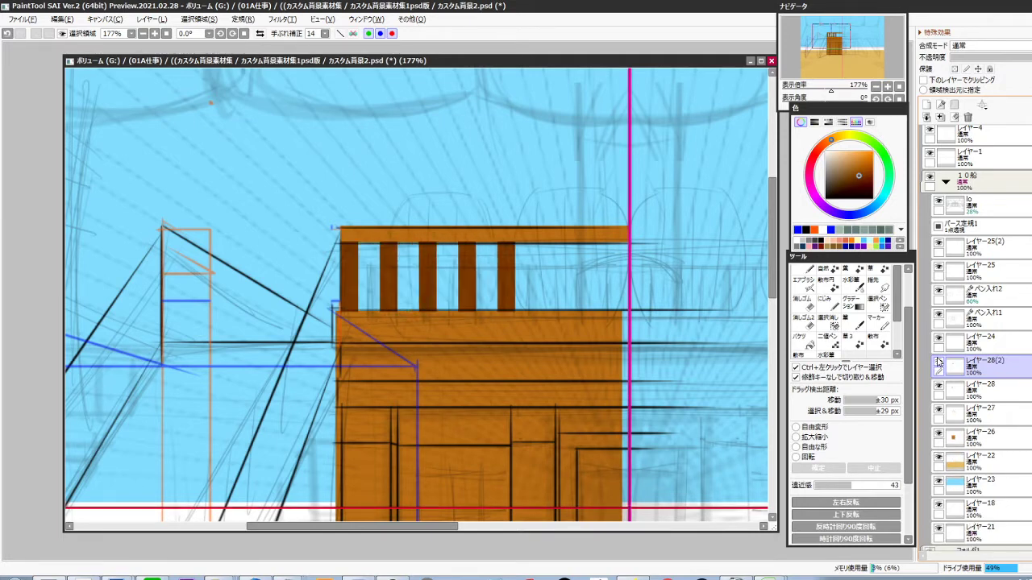
pyautogui.press('Right')
pyautogui.press('Right')
pyautogui.press('Right')
pyautogui.press('Right')
pyautogui.press('Right')
pyautogui.press('Right')
pyautogui.press('Right')
pyautogui.press('Right')
pyautogui.press('Right')
pyautogui.press('Right')
pyautogui.press('Right')
pyautogui.press('Right')
pyautogui.press('Right')
pyautogui.press('Right')
pyautogui.press('Right')
pyautogui.press('Right')
pyautogui.press('Right')
pyautogui.press('Right')
pyautogui.press('Right')
pyautogui.press('Right')
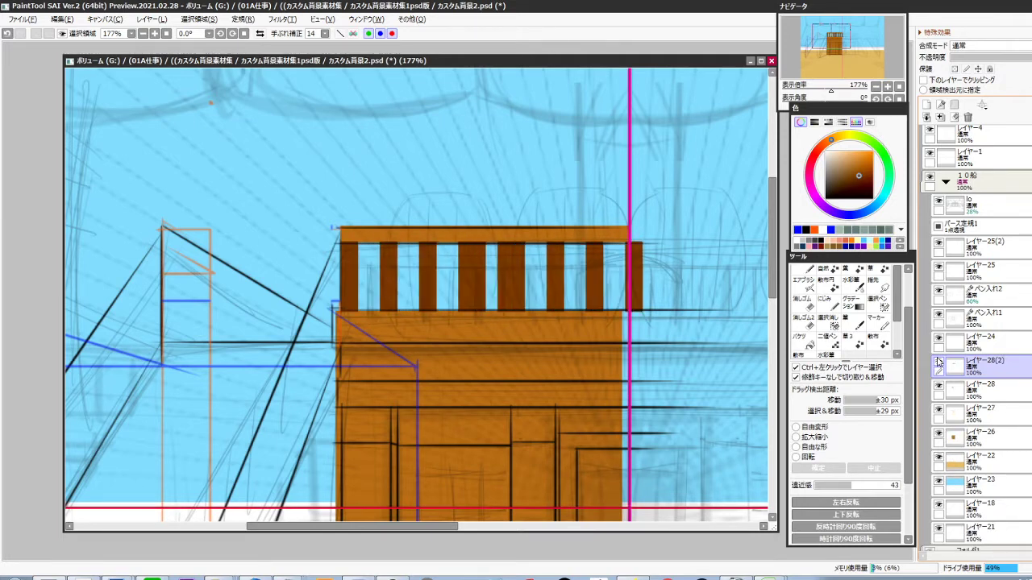
pyautogui.press('Right')
pyautogui.press('Right')
pyautogui.press('Right')
pyautogui.press('Right')
pyautogui.press('Right')
pyautogui.press('Right')
pyautogui.press('Right')
pyautogui.press('Right')
pyautogui.press('Right')
pyautogui.press('Right')
pyautogui.press('Right')
pyautogui.press('Right')
pyautogui.press('Right')
pyautogui.press('Right')
pyautogui.press('Right')
pyautogui.press('Right')
pyautogui.press('Right')
pyautogui.press('Right')
pyautogui.hotkey('ctrl', 'e')
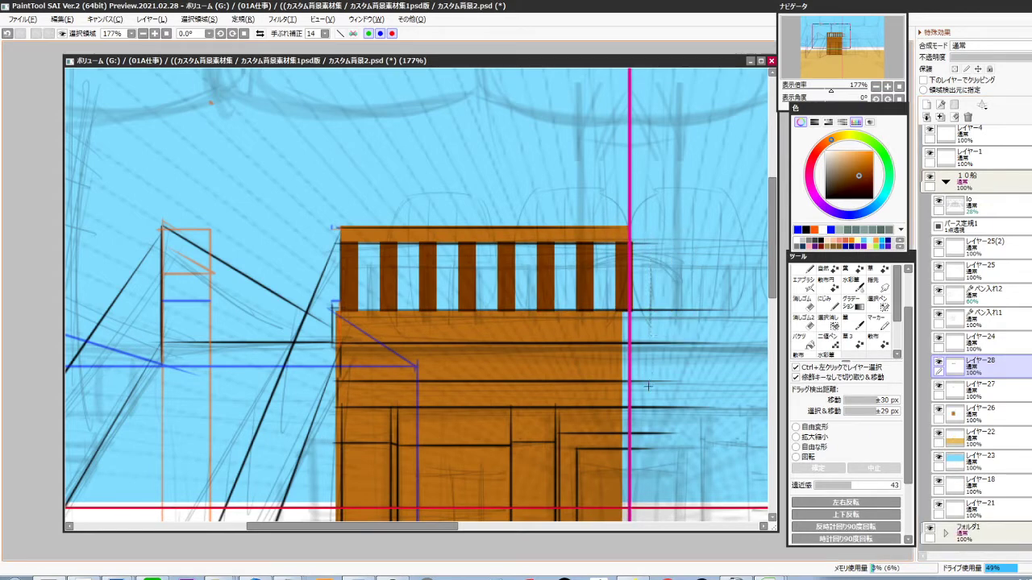
# Delete the two balusters nearest the centre line and stretch the remaining six sideways until the last one straddles that line
pyautogui.moveTo(640, 355); pyautogui.dragTo(556, 316)
pyautogui.press('Delete')
pyautogui.hotkey('ctrl', 'd')
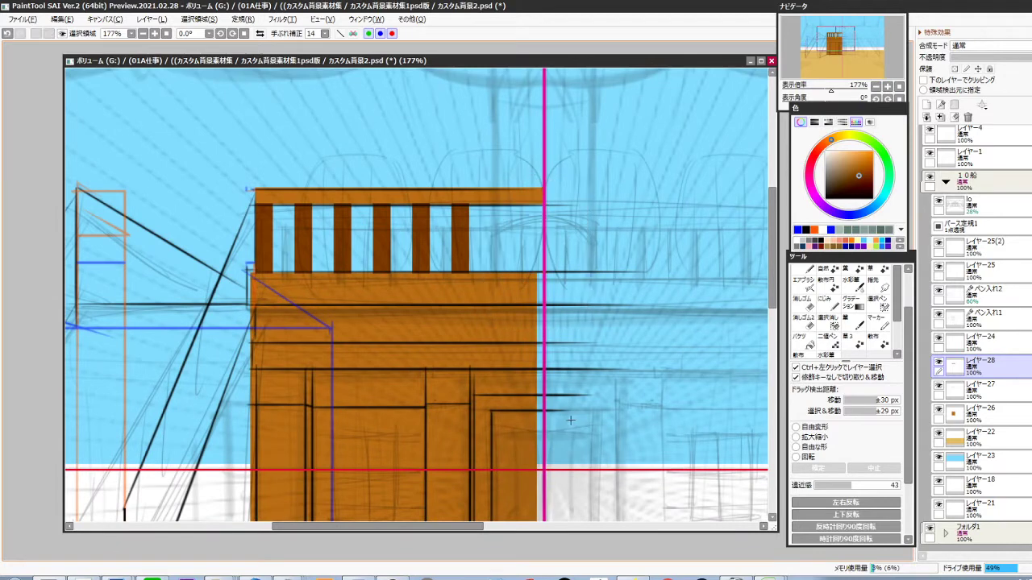
pyautogui.hotkey('ctrl', 't')
pyautogui.moveTo(470, 236); pyautogui.dragTo(559, 236)
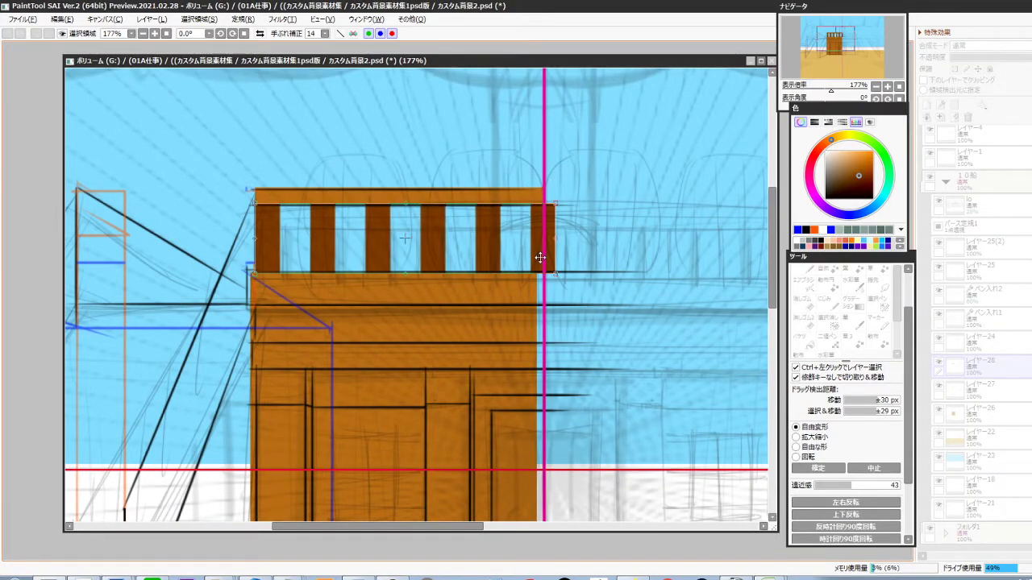
pyautogui.press('Return')
# Rename the cabin front's fill layer to "main"
pyautogui.scroll(-10, 544, 302)
pyautogui.moveTo(512, 359); pyautogui.dragTo(598, 333)
pyautogui.scroll(5, 507, 326)
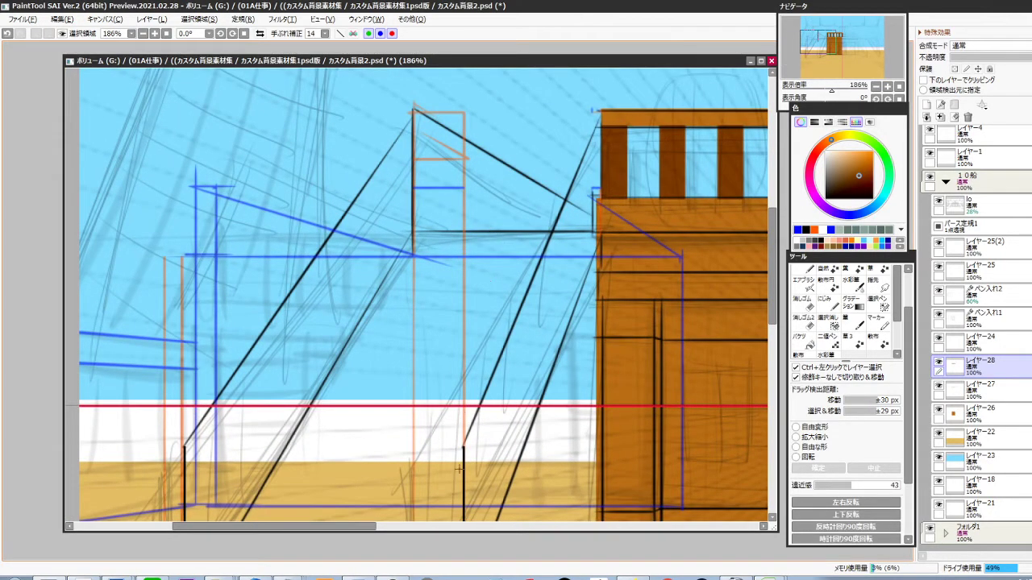
pyautogui.scroll(-2, 611, 355)
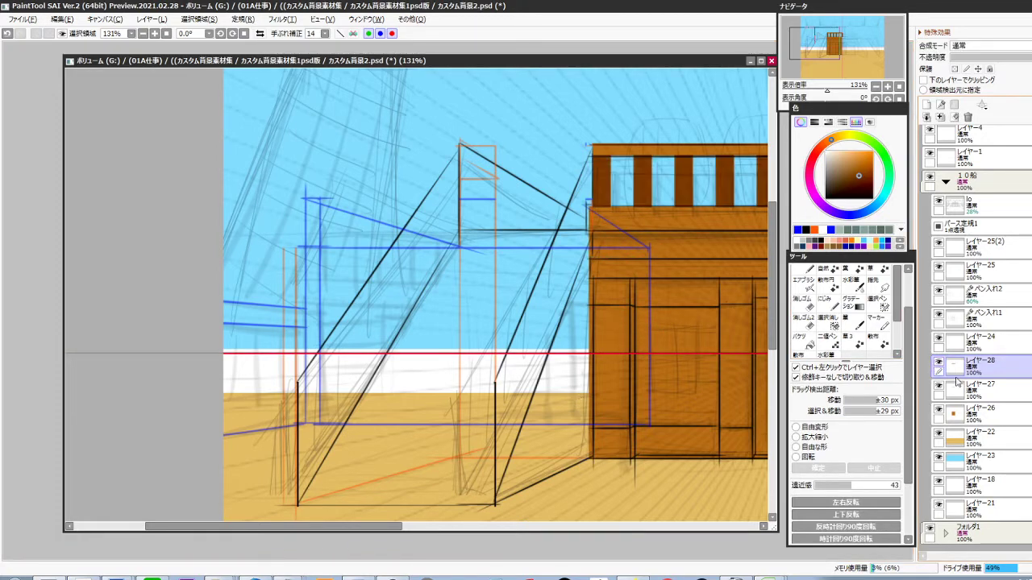
pyautogui.doubleClick(974, 418)
pyautogui.write('main')
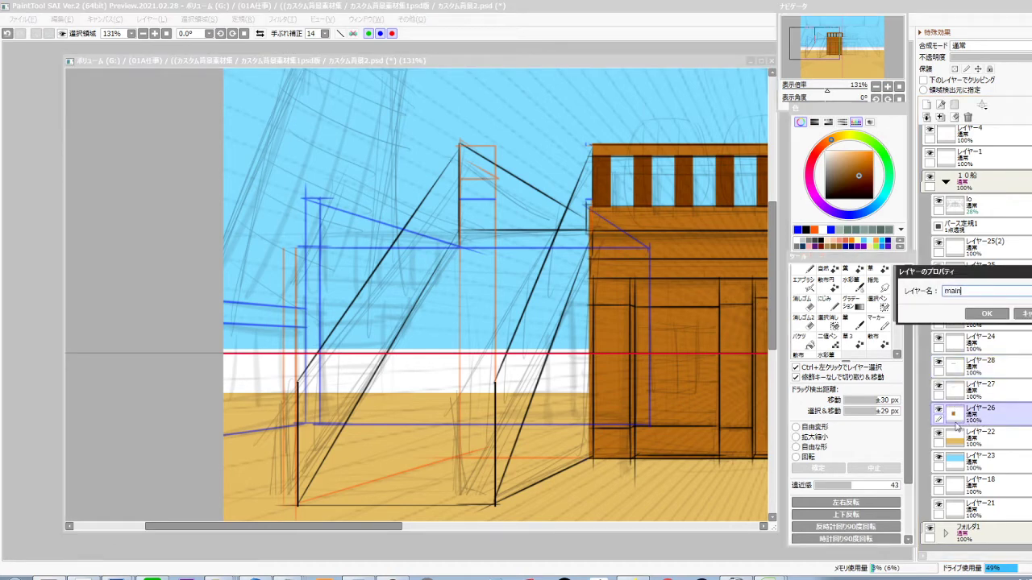
pyautogui.press('Return')
# On a new layer beneath "main", fill the blue wall frame beside the cabin with dark reddish-brown
pyautogui.hotkey('ctrl', 'shift', 'n')
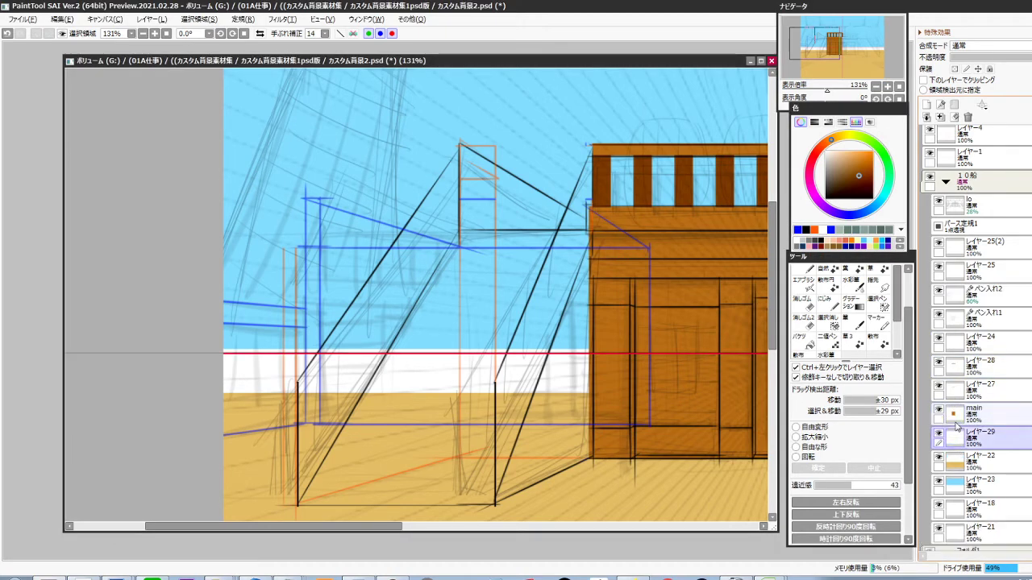
pyautogui.rightClick(615, 307)
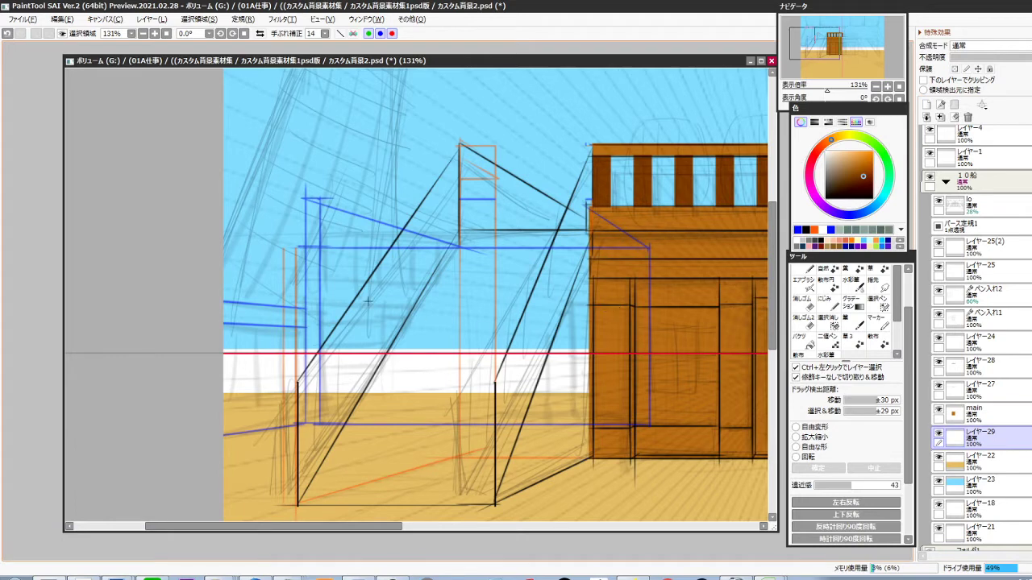
pyautogui.moveTo(304, 248); pyautogui.dragTo(590, 401)
pyautogui.hotkey('ctrl', 'f')
pyautogui.hotkey('ctrl', 'd')
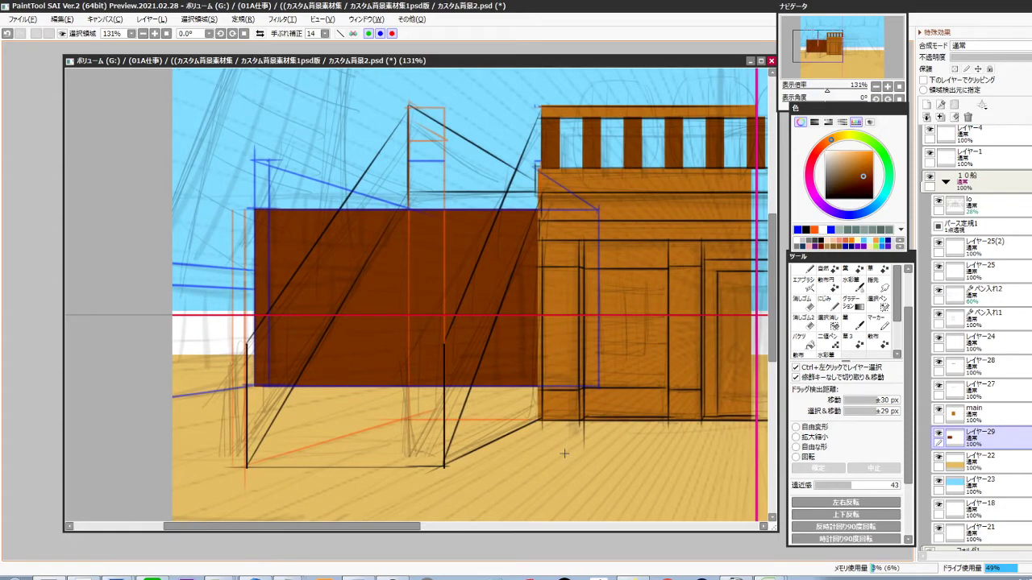
# On another new layer, fill a small darker brown rectangle at the upper end of the wall frame's outer vertical
pyautogui.hotkey('ctrl', 'shift', 'n')
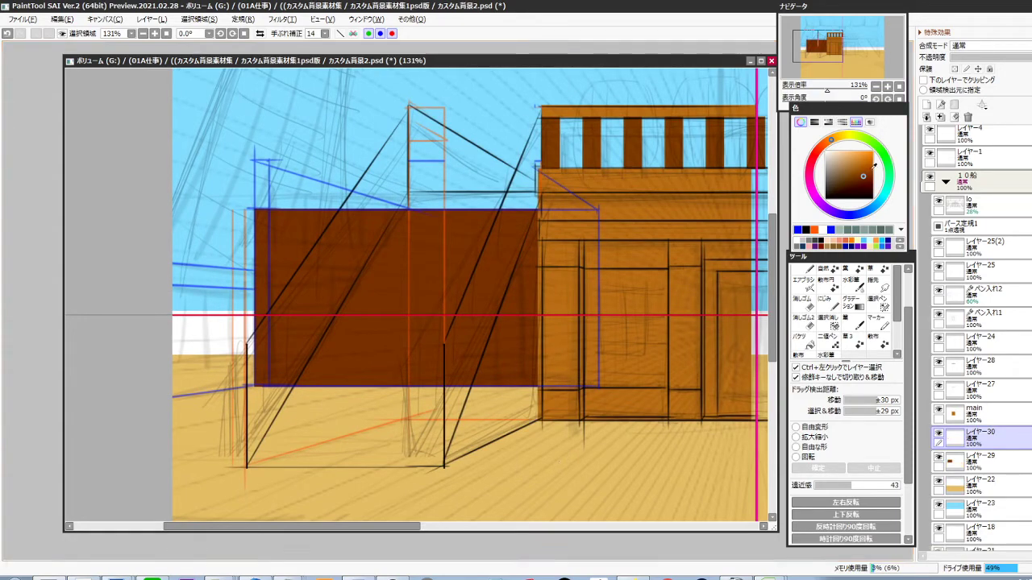
pyautogui.click(863, 179)
pyautogui.keyDown('ctrl'); pyautogui.click(273, 177); pyautogui.keyUp('ctrl')
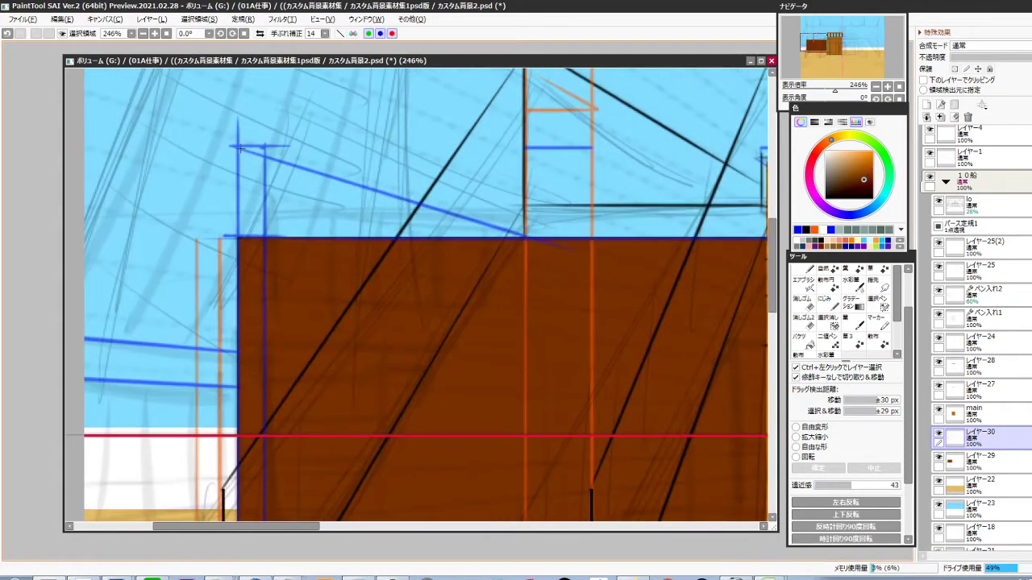
pyautogui.moveTo(238, 147); pyautogui.dragTo(299, 162)
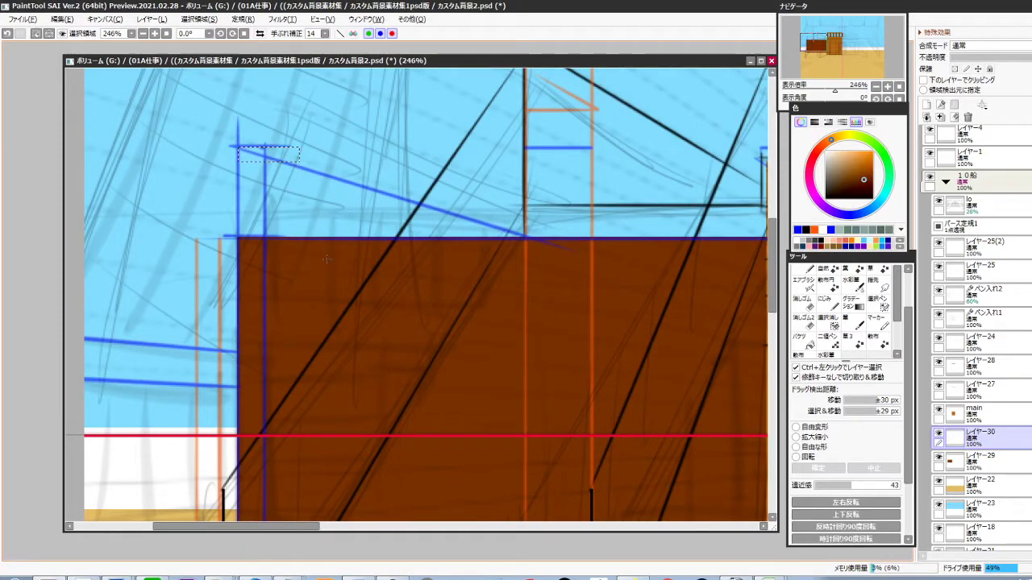
pyautogui.hotkey('ctrl', 'f')
pyautogui.hotkey('ctrl', 'd')
# Free-transform the small brown rectangle into a slanted rail that tapers along the receding guide to the vanishing point
pyautogui.moveTo(348, 315); pyautogui.dragTo(293, 356)
pyautogui.hotkey('ctrl', 't')
pyautogui.moveTo(248, 195); pyautogui.dragTo(478, 287)
pyautogui.moveTo(504, 368); pyautogui.dragTo(231, 254)
pyautogui.moveTo(236, 270); pyautogui.dragTo(246, 295)
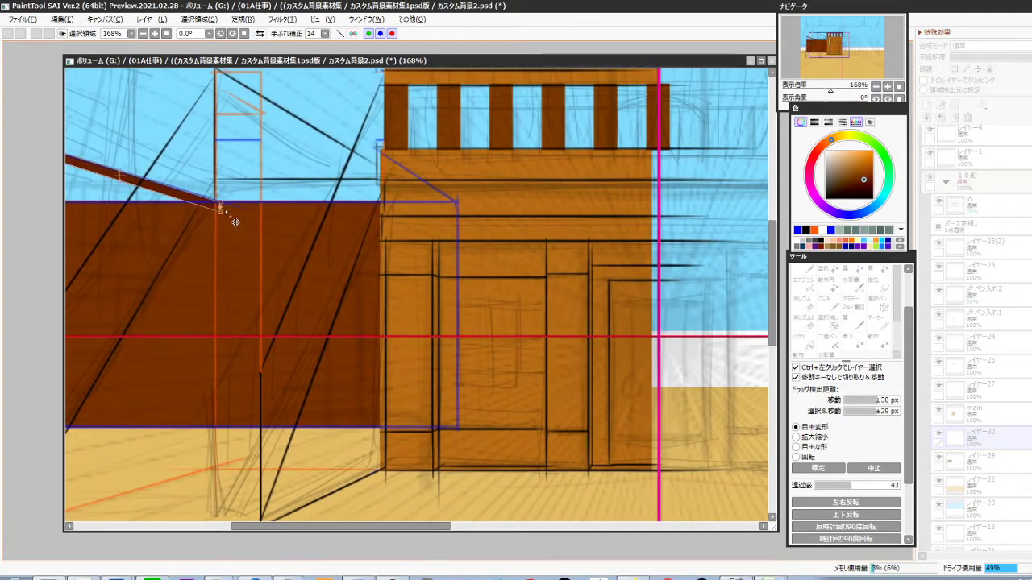
pyautogui.moveTo(230, 220); pyautogui.dragTo(659, 337)
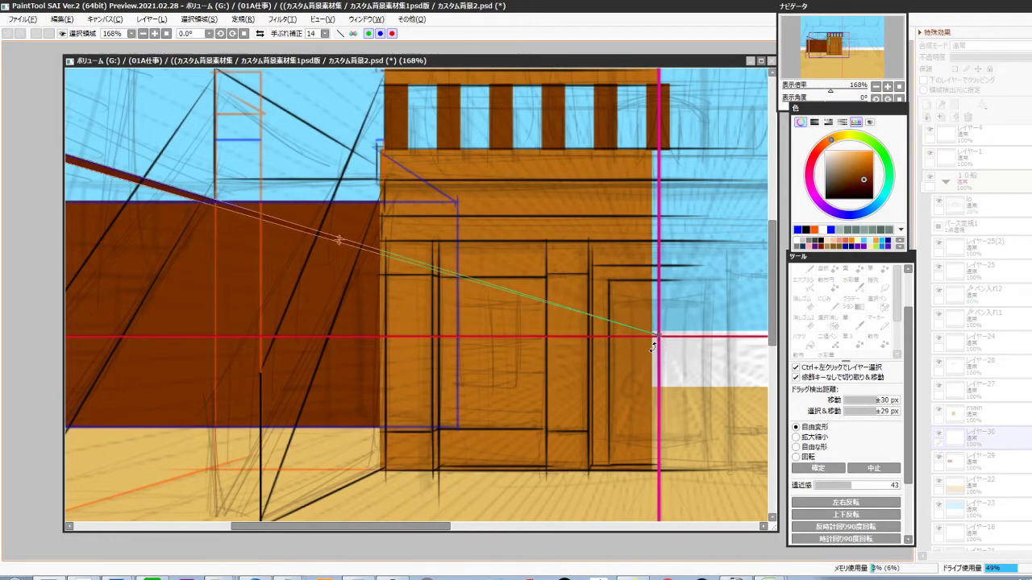
pyautogui.press('Return')
# Move the slanted rail's layer beneath the dark side wall's layer
pyautogui.moveTo(433, 339); pyautogui.dragTo(587, 347)
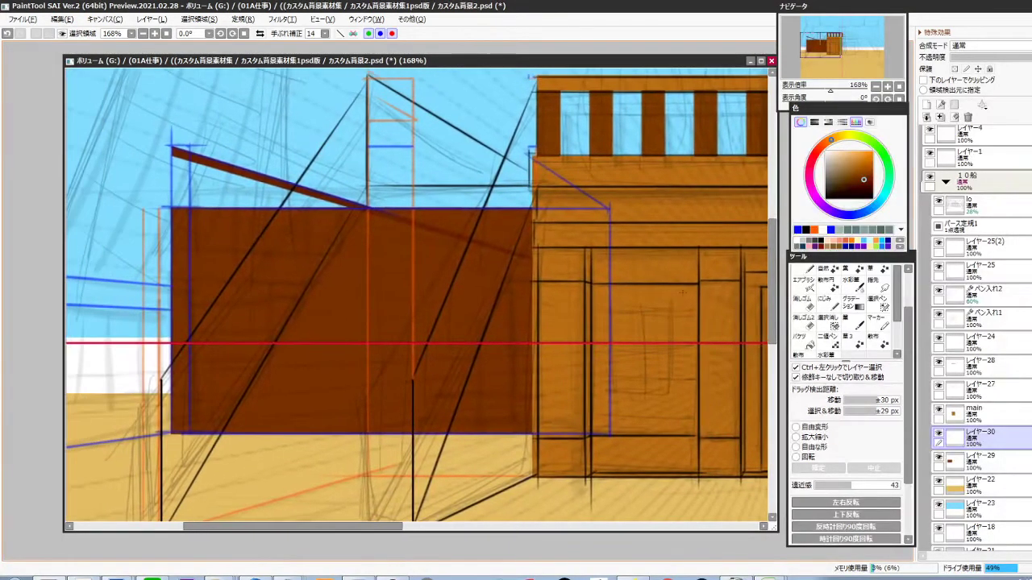
pyautogui.moveTo(1000, 445); pyautogui.dragTo(996, 472)
pyautogui.moveTo(513, 391); pyautogui.dragTo(561, 416)
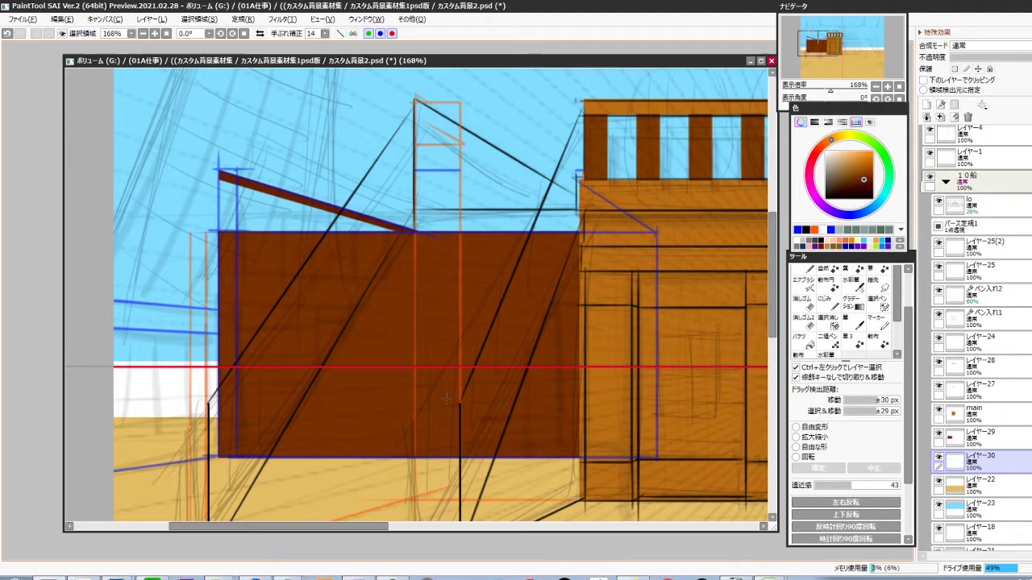
pyautogui.scroll(-3, 488, 368)
pyautogui.moveTo(486, 426); pyautogui.dragTo(429, 418)
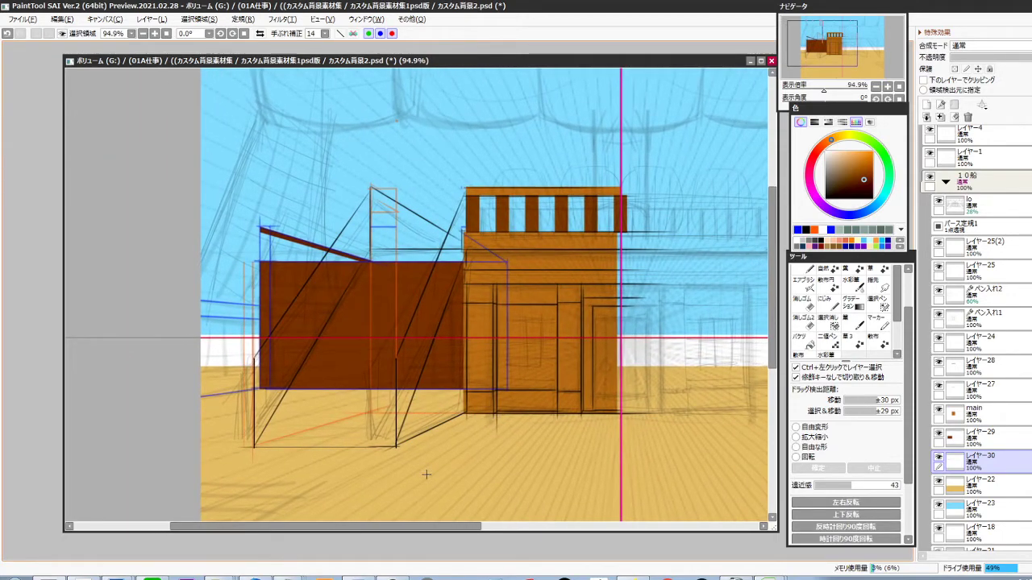
# On a new layer above レイヤー28, fill a narrow dark teal-green post along the ramp outline's short vertical nearest the cabin
pyautogui.click(986, 363)
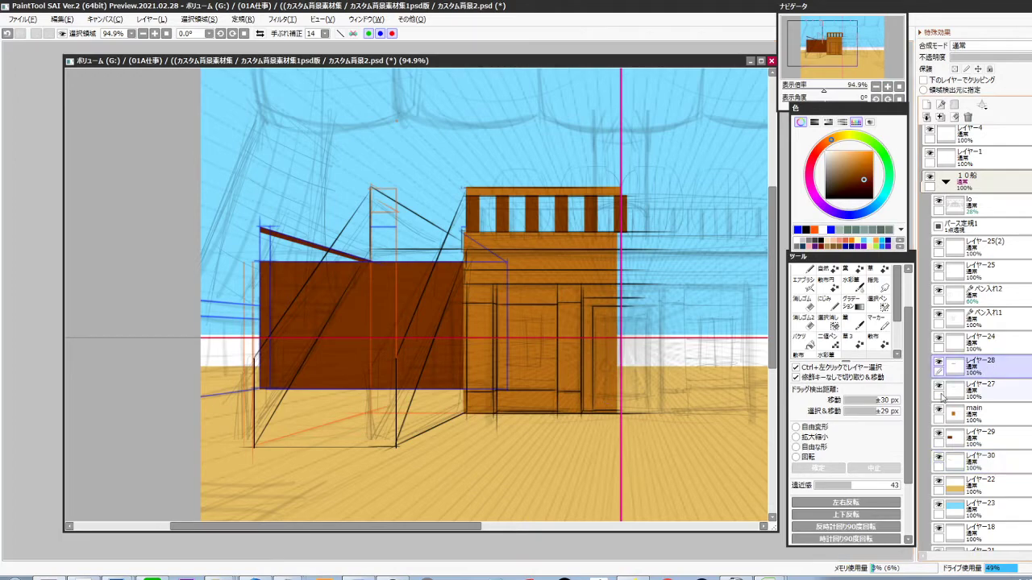
pyautogui.hotkey('ctrl', 'shift', 'n')
pyautogui.click(889, 181)
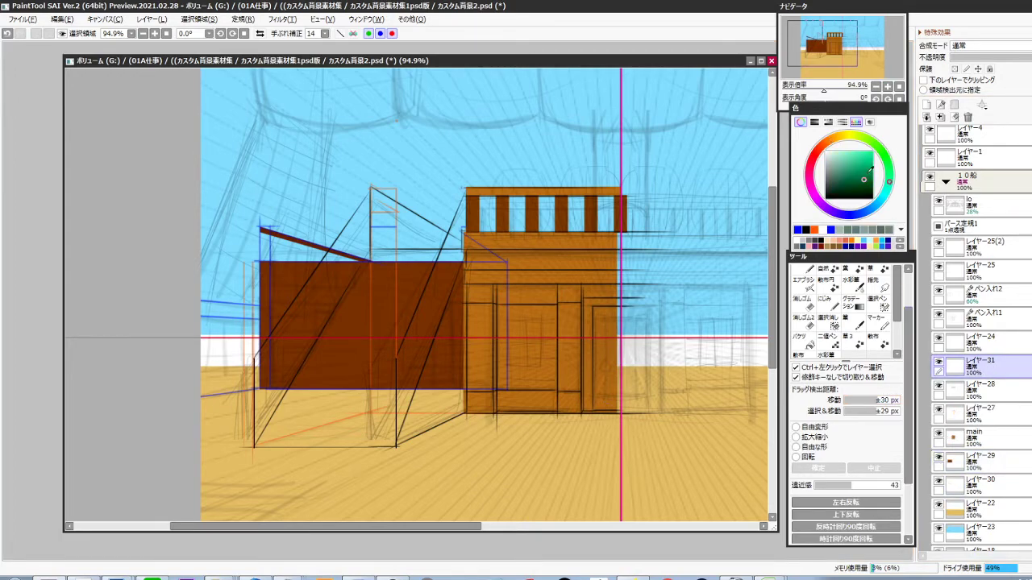
pyautogui.click(869, 174)
pyautogui.scroll(3, 416, 395)
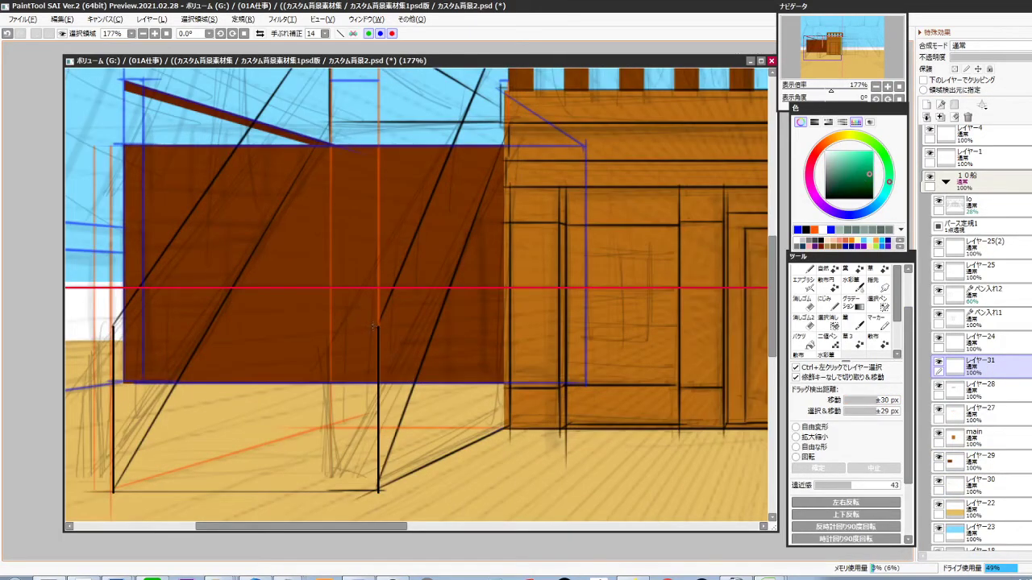
pyautogui.moveTo(353, 324); pyautogui.dragTo(378, 489)
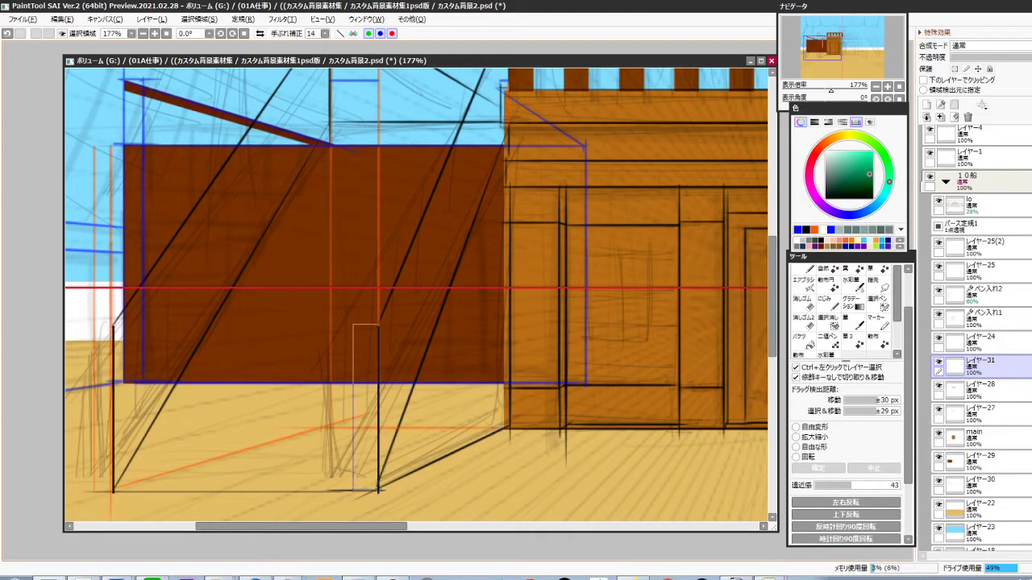
pyautogui.hotkey('ctrl', 'f')
pyautogui.scroll(-3, 425, 421)
pyautogui.moveTo(419, 435); pyautogui.dragTo(413, 453)
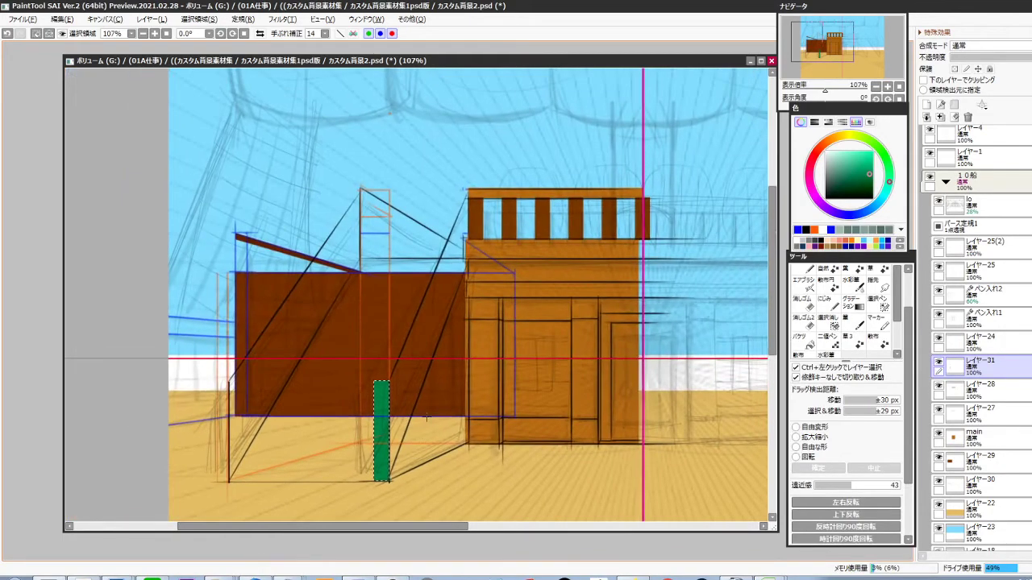
pyautogui.hotkey('ctrl', 'd')
# On another new layer, fill a lighter mint-green rectangle between the post's upper end and the cabin's roof corner
pyautogui.hotkey('ctrl', 'shift', 'n')
pyautogui.scroll(3, 385, 392)
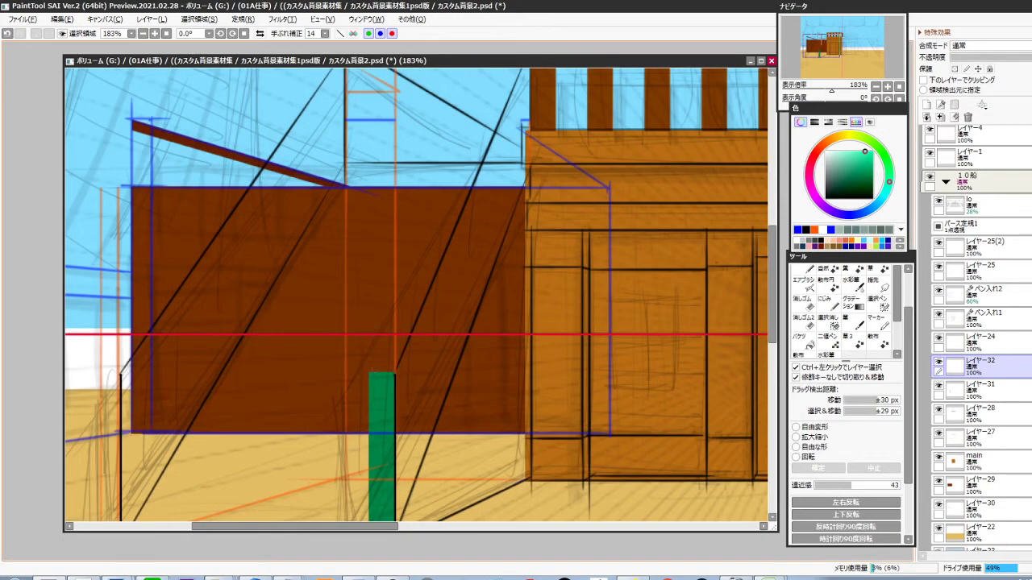
pyautogui.moveTo(369, 374)
pyautogui.mouseDown()
pyautogui.moveTo(395, 336)
pyautogui.moveTo(414, 413)
pyautogui.moveTo(496, 136)
pyautogui.mouseUp()
pyautogui.hotkey('ctrl', 'f')
pyautogui.scroll(-1, 423, 359)
# Free-transform the mint-green rectangle into a slanted rail running from the post's upper end to the cabin's roof corner
pyautogui.hotkey('ctrl', 't')
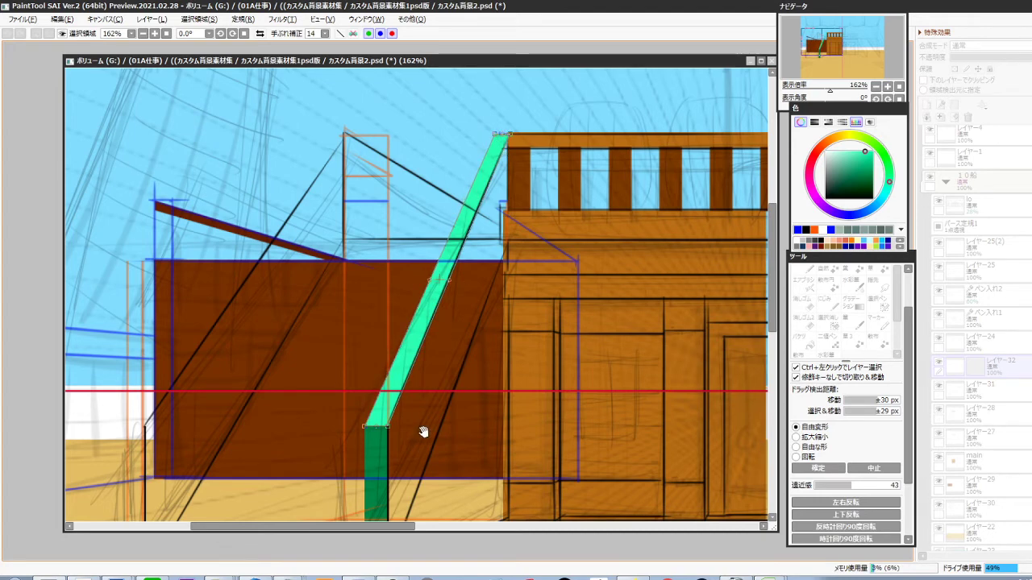
pyautogui.moveTo(423, 432); pyautogui.dragTo(486, 417)
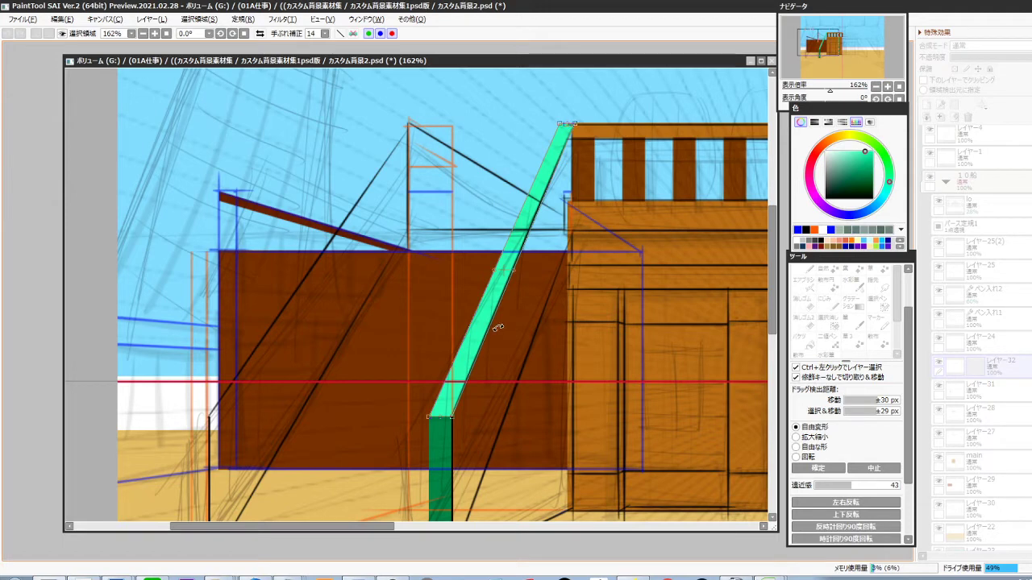
pyautogui.press('Return')
pyautogui.moveTo(544, 447); pyautogui.dragTo(528, 389)
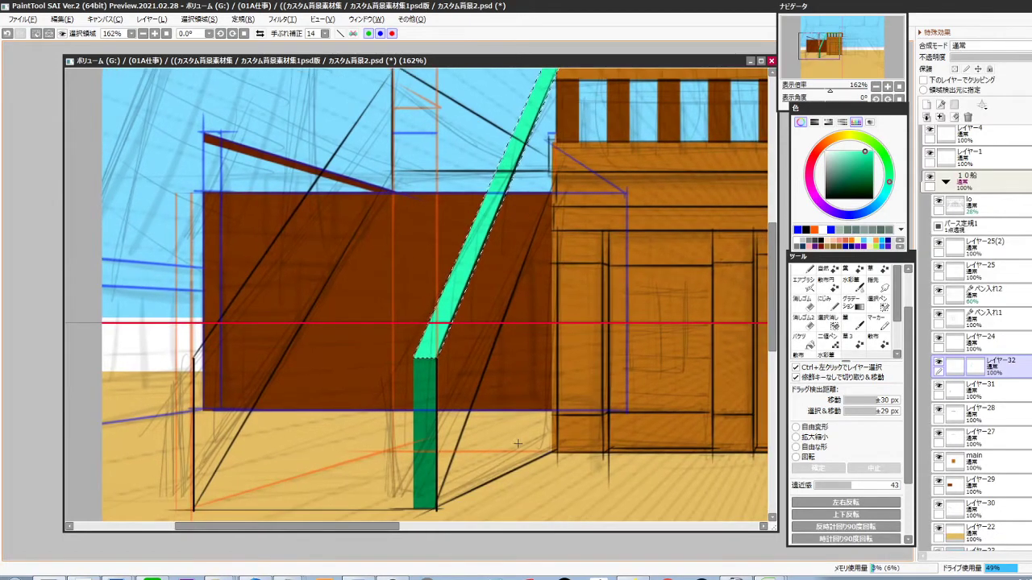
pyautogui.hotkey('ctrl', 'd')
# On a new layer beneath the slanted rail's layer, fill a bright green rectangle between the post and the cabin
pyautogui.hotkey('ctrl', 'shift', 'n')
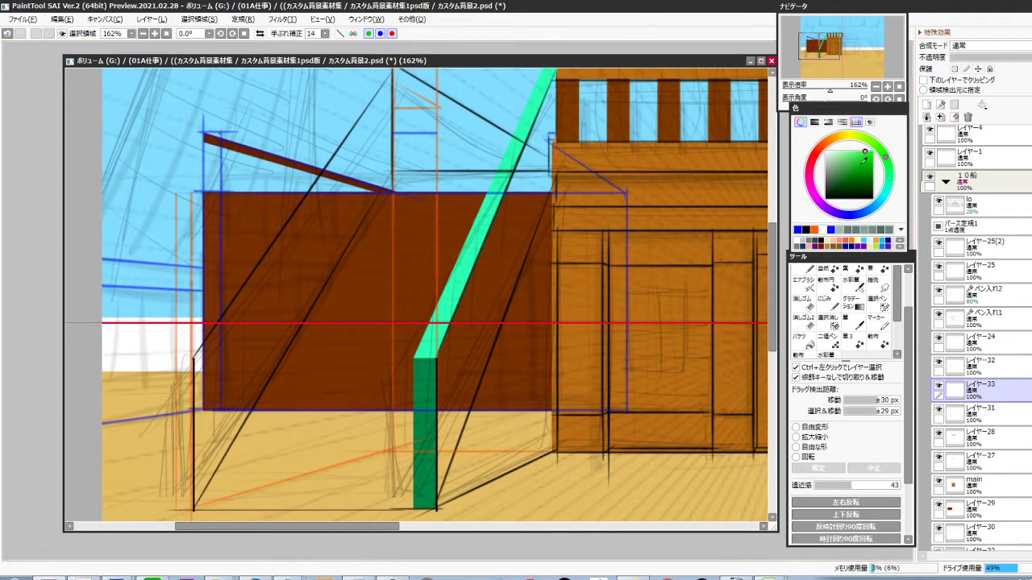
pyautogui.moveTo(642, 339); pyautogui.dragTo(642, 272)
pyautogui.moveTo(532, 346); pyautogui.dragTo(495, 420)
pyautogui.hotkey('ctrl', 'f')
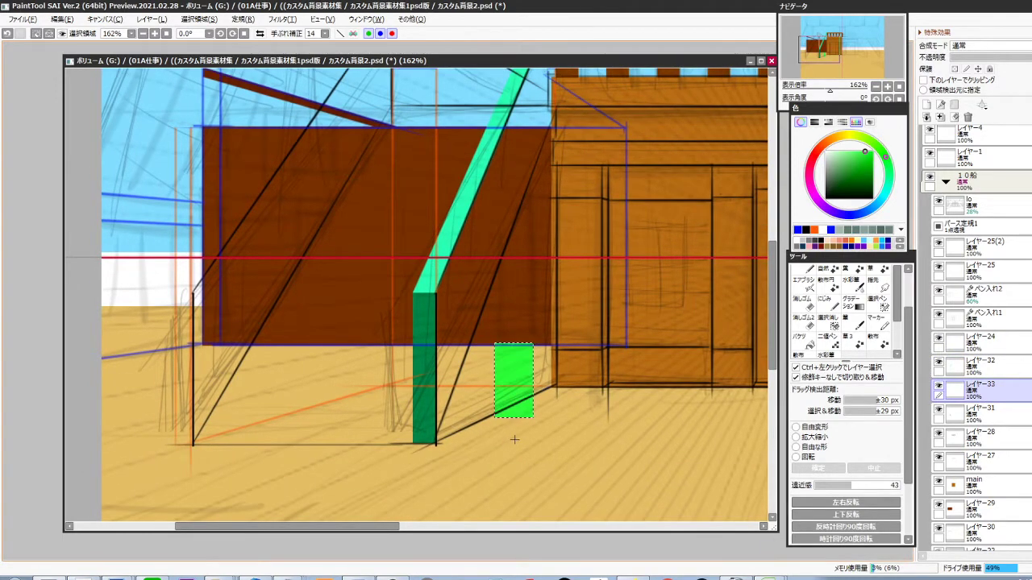
# Free-transform the bright green rectangle into a side face tapering from the post's foot to the cabin's edge
pyautogui.hotkey('ctrl', 't')
pyautogui.moveTo(514, 345); pyautogui.dragTo(514, 279)
pyautogui.moveTo(511, 368); pyautogui.dragTo(552, 189)
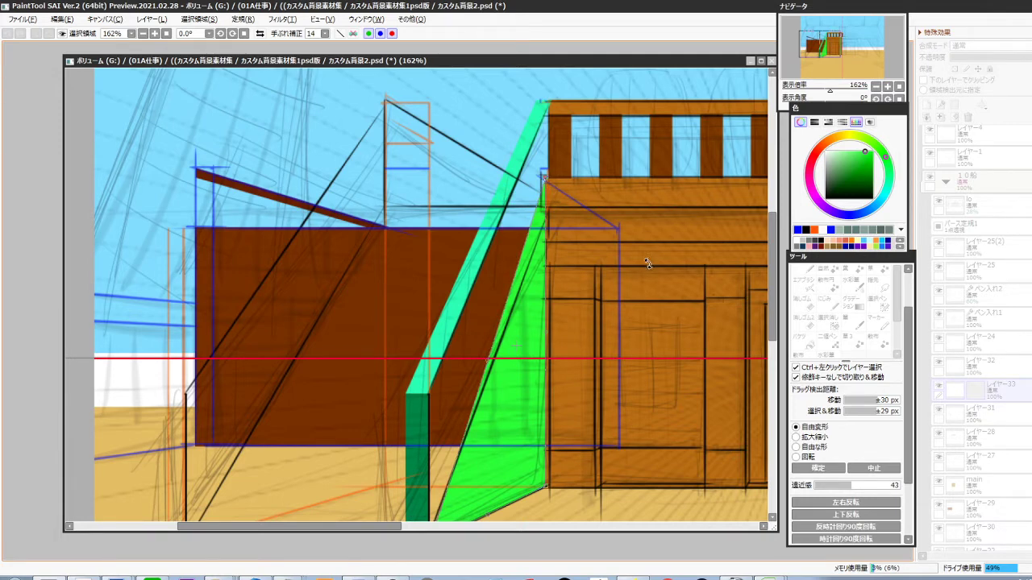
pyautogui.scroll(-3, 640, 320)
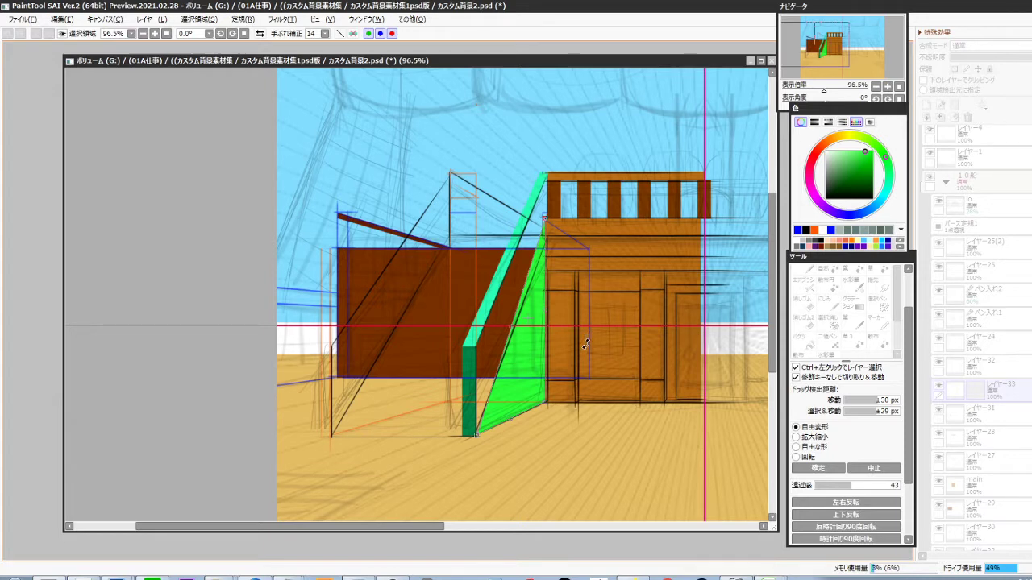
pyautogui.press('Return')
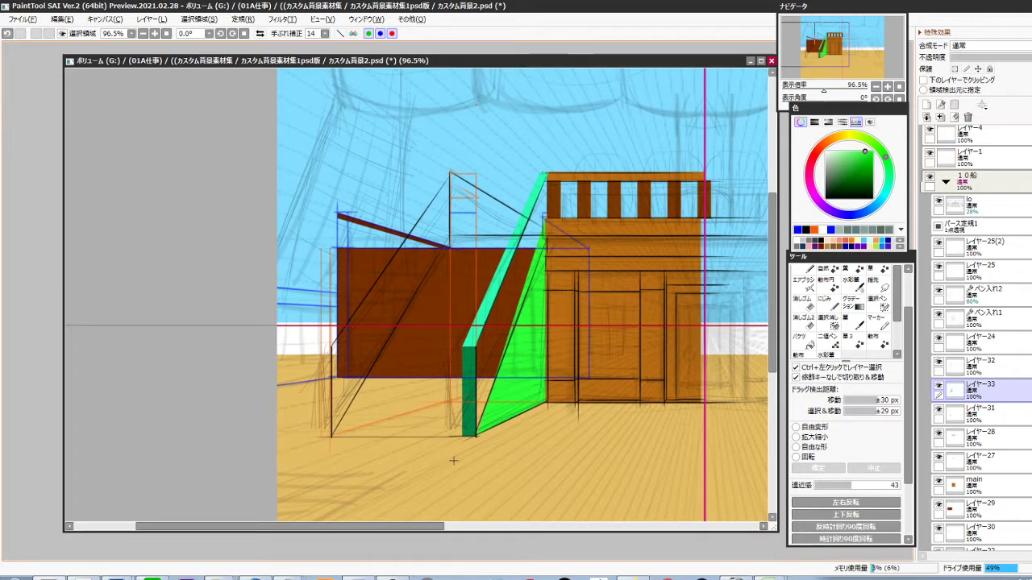
# Darken the bright green side face by setting its brightness to -71
pyautogui.scroll(3, 545, 358)
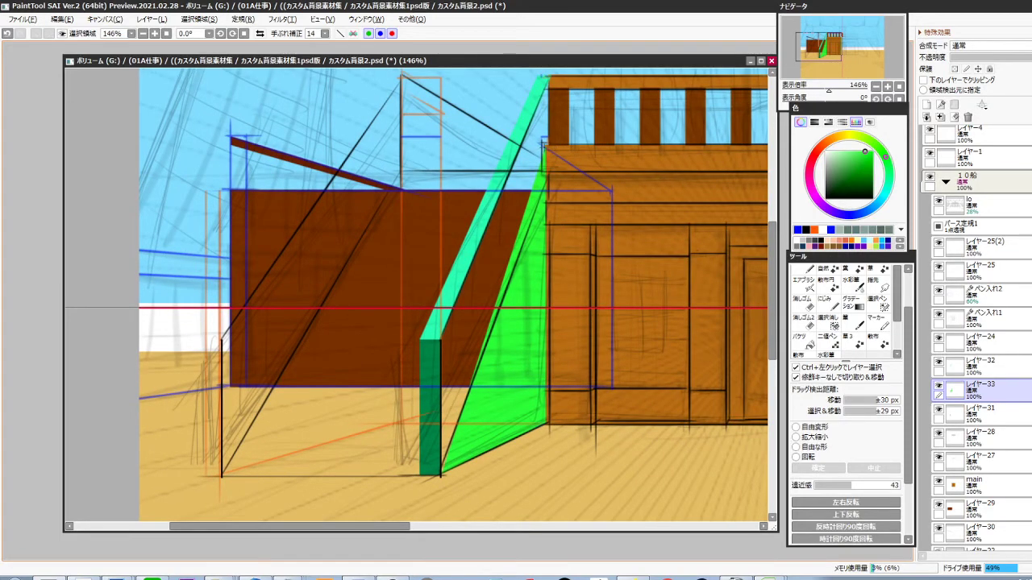
pyautogui.moveTo(551, 147); pyautogui.dragTo(393, 319)
pyautogui.click(642, 265)
pyautogui.hotkey('ctrl', 'b')
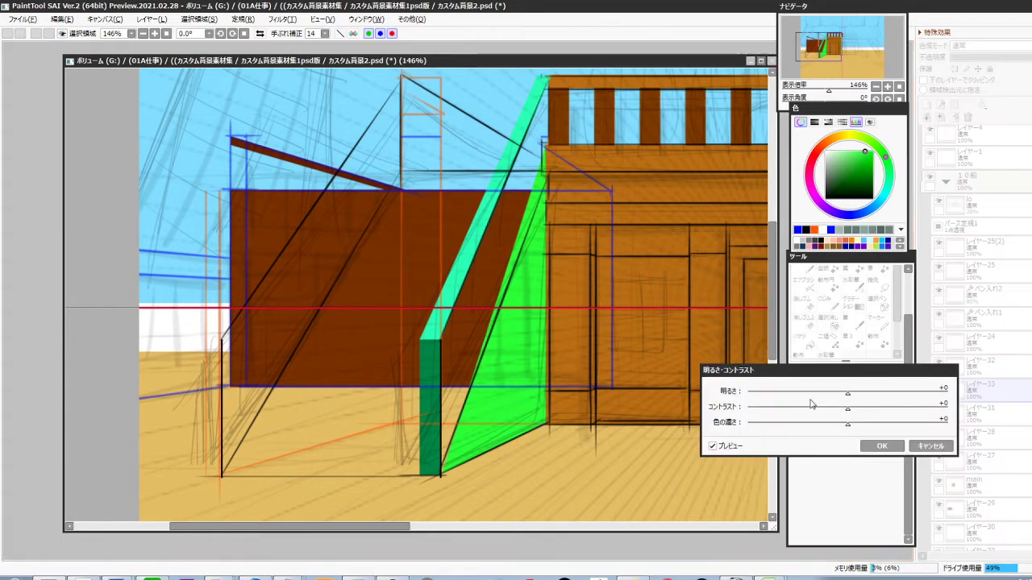
pyautogui.click(787, 394)
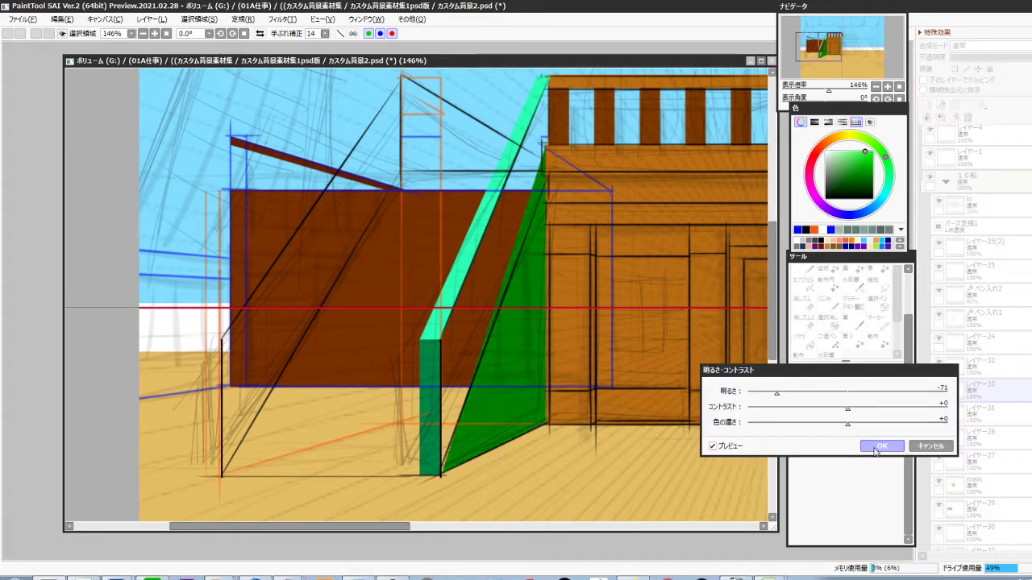
pyautogui.click(882, 446)
# On a new layer beneath the dark green side face's layer, fill a wide pale green rectangle over the brown wall
pyautogui.moveTo(551, 401); pyautogui.dragTo(650, 382)
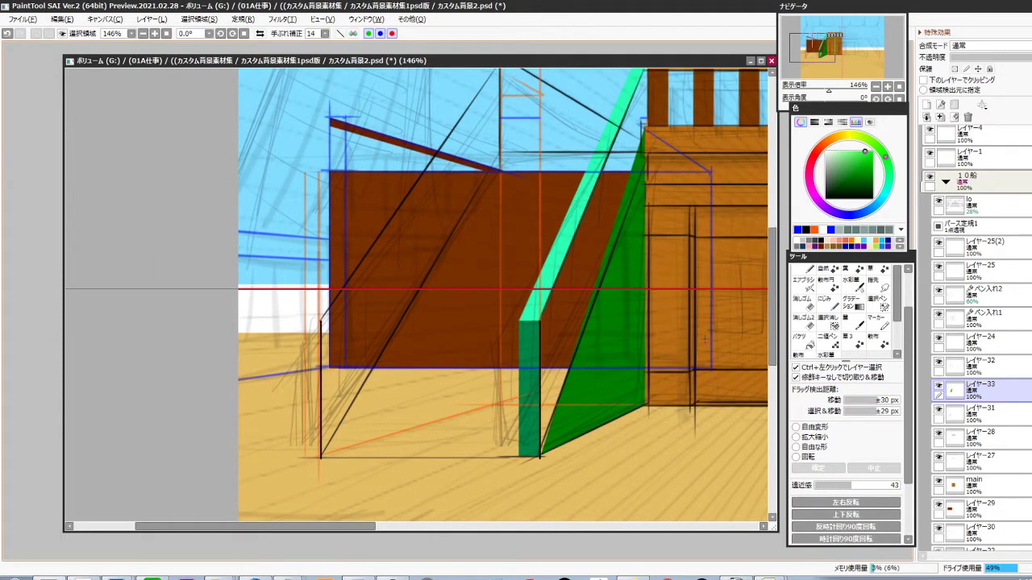
pyautogui.click(984, 409)
pyautogui.hotkey('ctrl', 'shift', 'n')
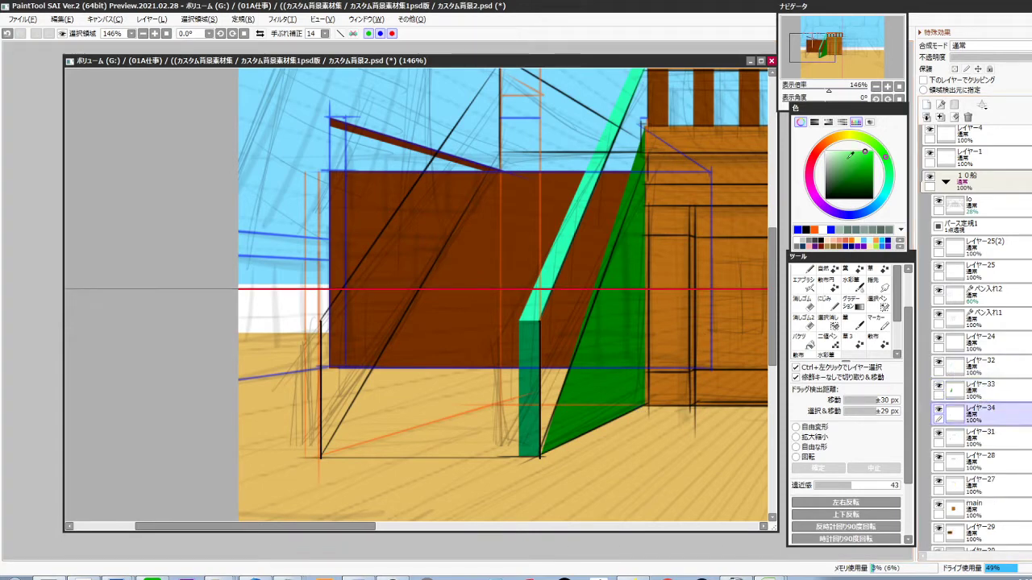
pyautogui.click(840, 151)
pyautogui.moveTo(625, 230); pyautogui.dragTo(439, 285)
pyautogui.hotkey('ctrl', 'f')
# Free-transform the pale green rectangle into a sloping ramp surface, fitting its corners to the black perspective outline and the side face
pyautogui.hotkey('ctrl', 't')
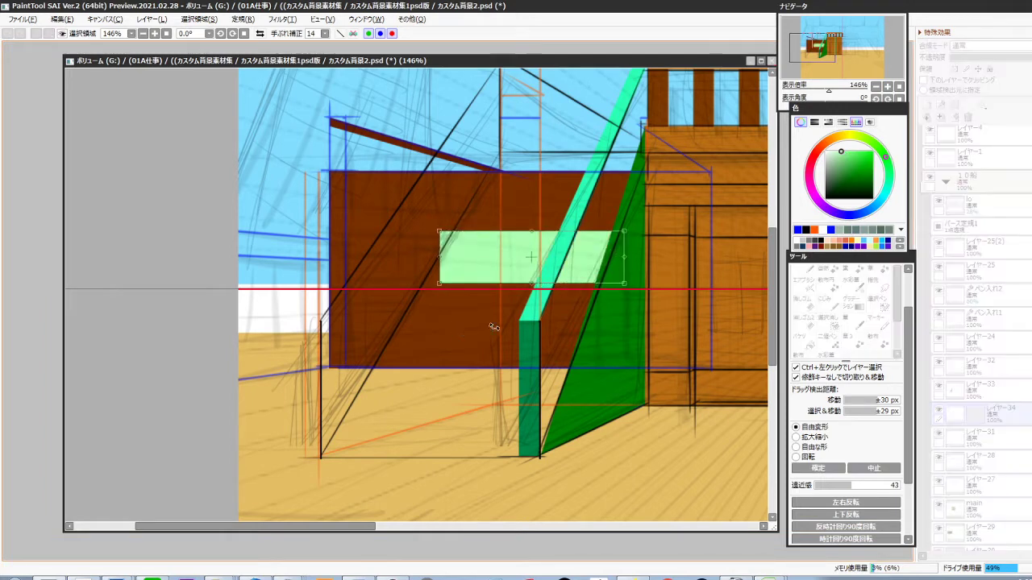
pyautogui.moveTo(545, 233); pyautogui.dragTo(546, 138)
pyautogui.moveTo(631, 206); pyautogui.dragTo(653, 205)
pyautogui.moveTo(552, 144); pyautogui.dragTo(552, 136)
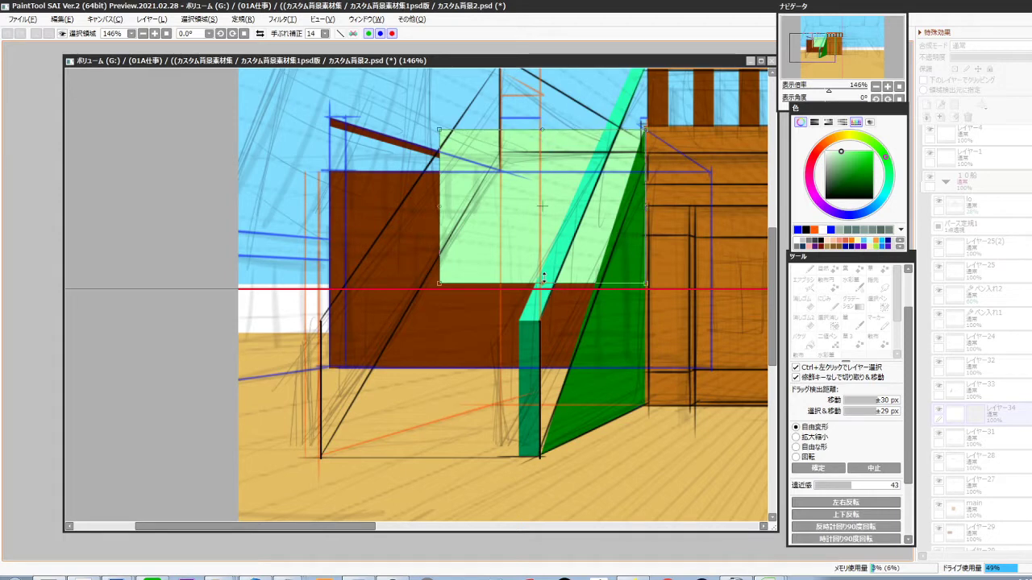
pyautogui.moveTo(542, 292); pyautogui.dragTo(426, 457)
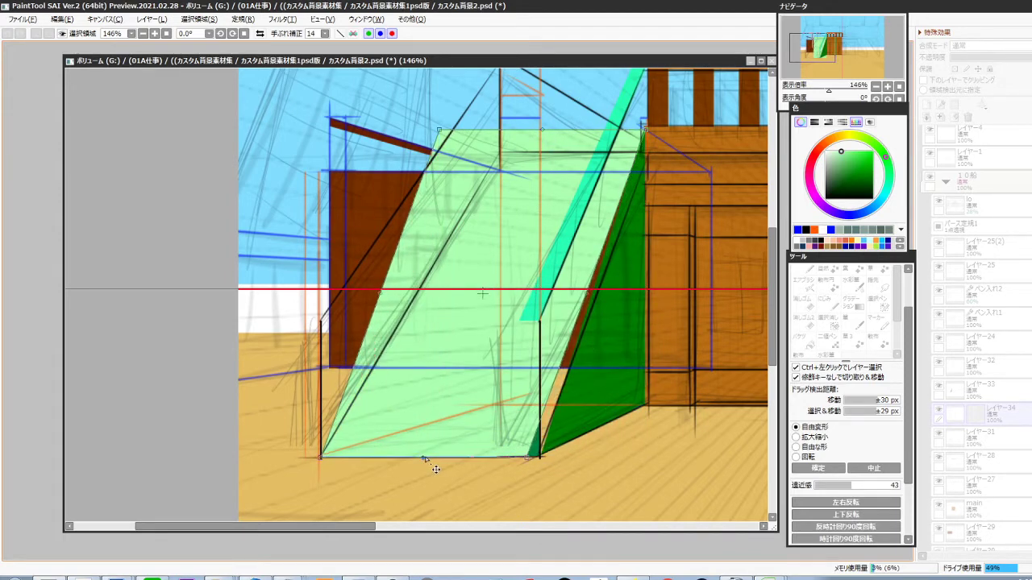
pyautogui.moveTo(530, 458); pyautogui.dragTo(540, 455)
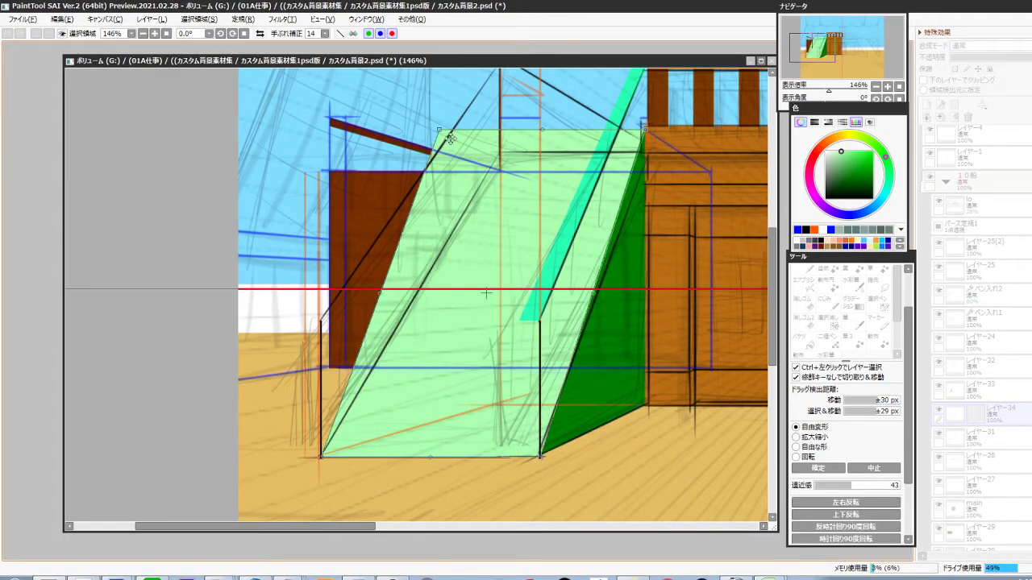
pyautogui.moveTo(441, 130); pyautogui.dragTo(506, 149)
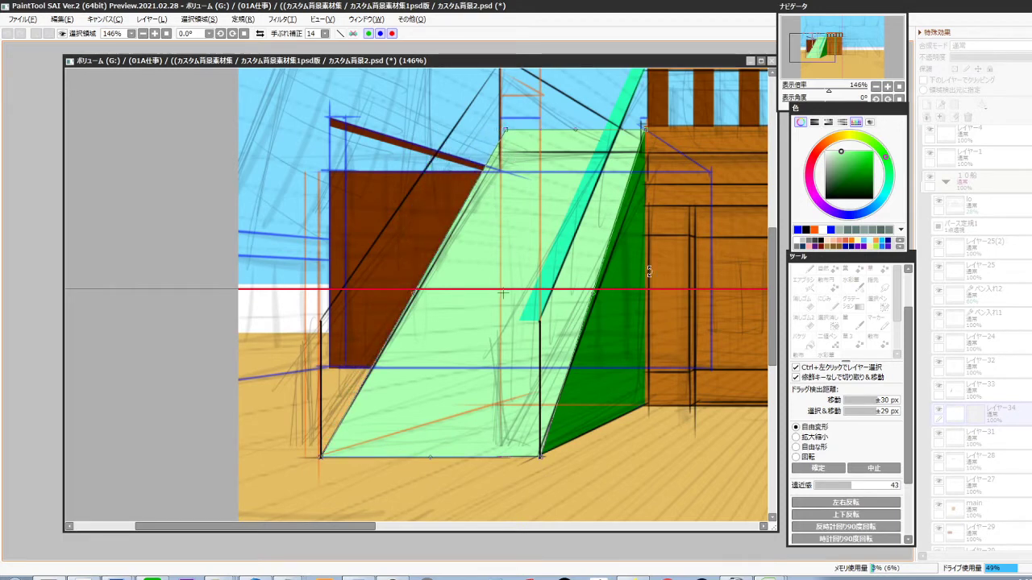
pyautogui.moveTo(641, 283); pyautogui.dragTo(682, 292)
pyautogui.moveTo(547, 139); pyautogui.dragTo(541, 145)
pyautogui.moveTo(717, 288); pyautogui.dragTo(705, 291)
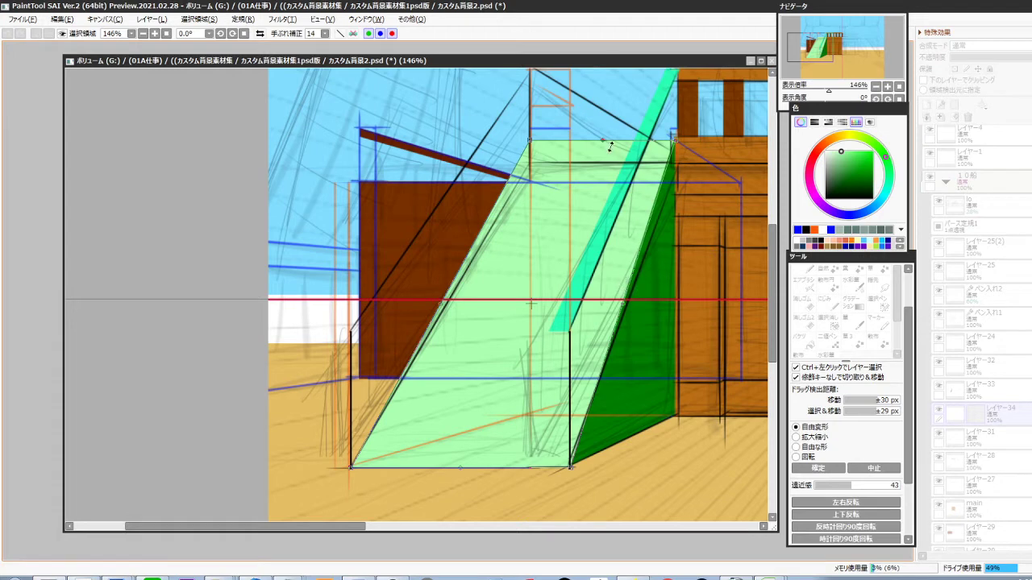
pyautogui.moveTo(532, 142); pyautogui.dragTo(529, 141)
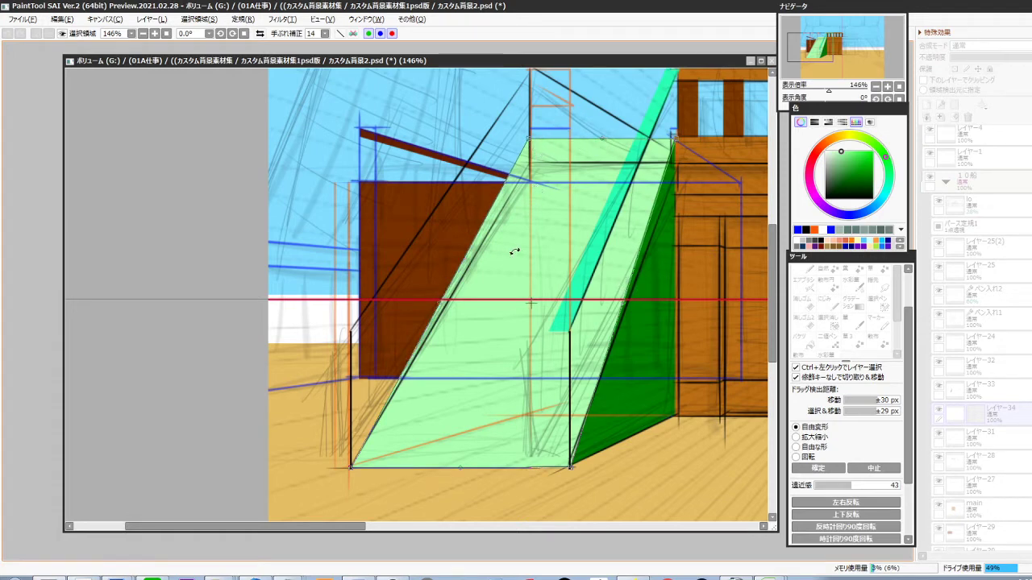
pyautogui.press('Return')
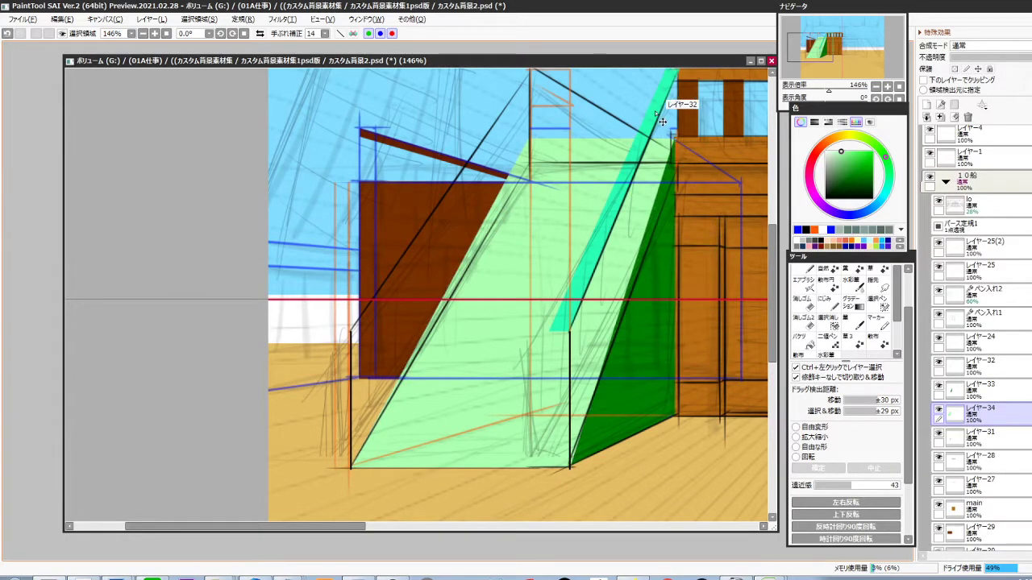
# Lighten the mint-green slanted rail on レイヤー32 to white by raising its brightness to +85
pyautogui.keyDown('ctrl'); pyautogui.click(662, 121); pyautogui.keyUp('ctrl')
pyautogui.hotkey('ctrl', 'b')
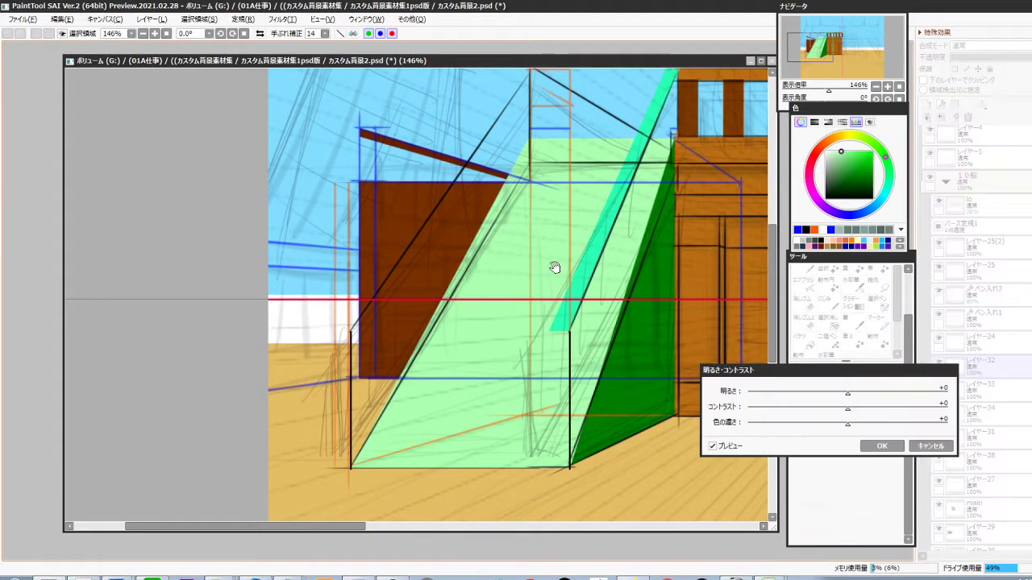
pyautogui.moveTo(902, 392); pyautogui.dragTo(934, 392)
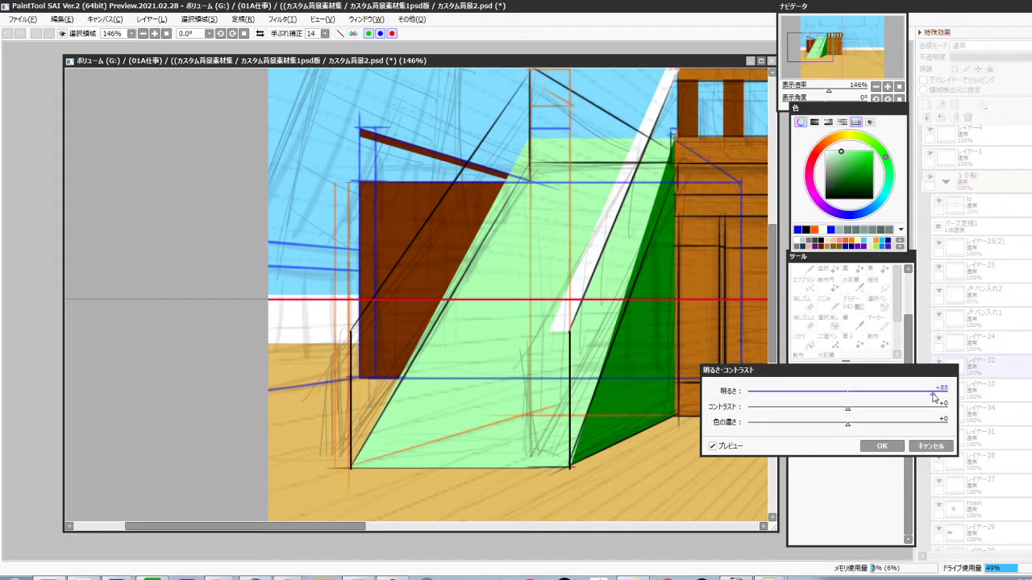
pyautogui.click(882, 446)
# Select the area at the white rail's lower end and copy it onto a new layer
pyautogui.moveTo(613, 422); pyautogui.dragTo(660, 431)
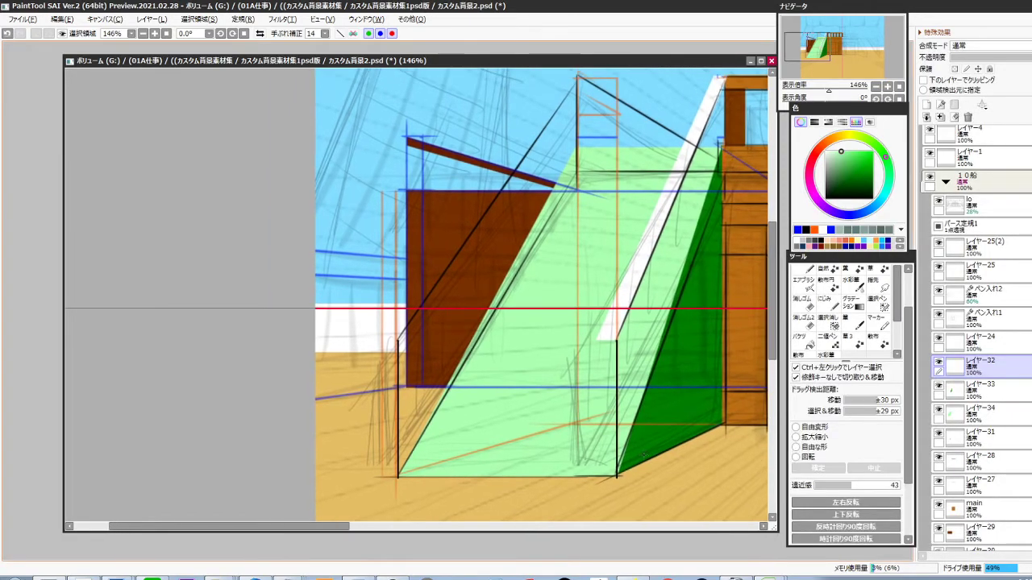
pyautogui.scroll(5, 602, 362)
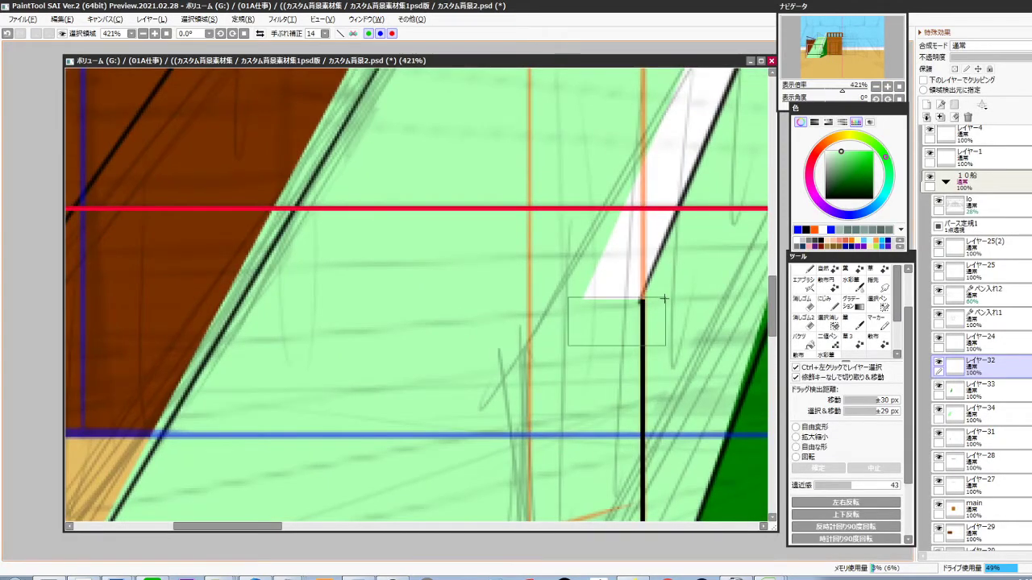
pyautogui.moveTo(664, 299); pyautogui.dragTo(666, 299)
pyautogui.scroll(-3, 661, 409)
pyautogui.hotkey('ctrl', 'c')
pyautogui.hotkey('ctrl', 'v')
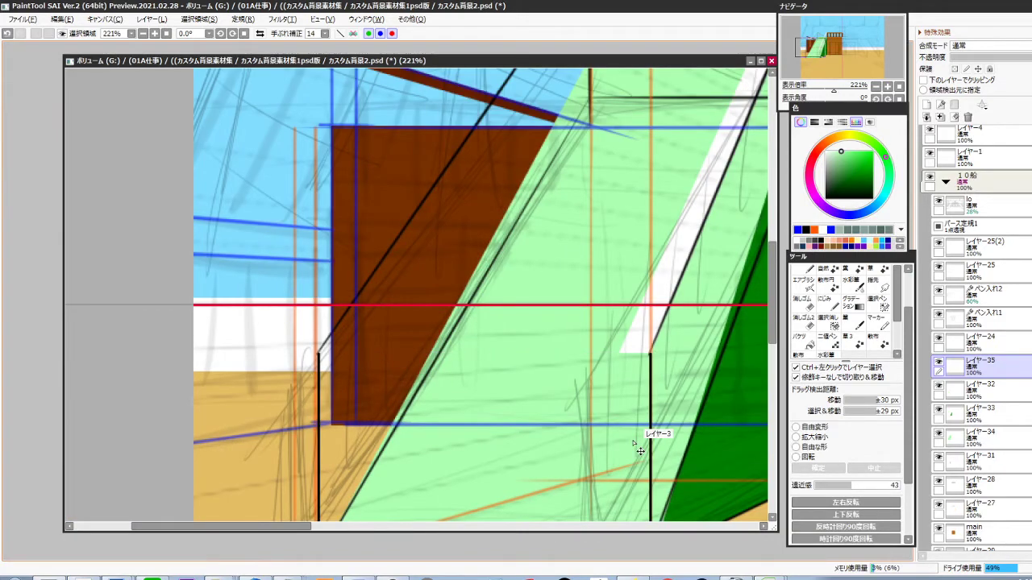
# Free-transform the small white rectangle beside the ramp's outer vertical, stretching it into a tall post reaching below the ramp's base
pyautogui.scroll(-3, 551, 371)
pyautogui.moveTo(532, 429); pyautogui.dragTo(550, 374)
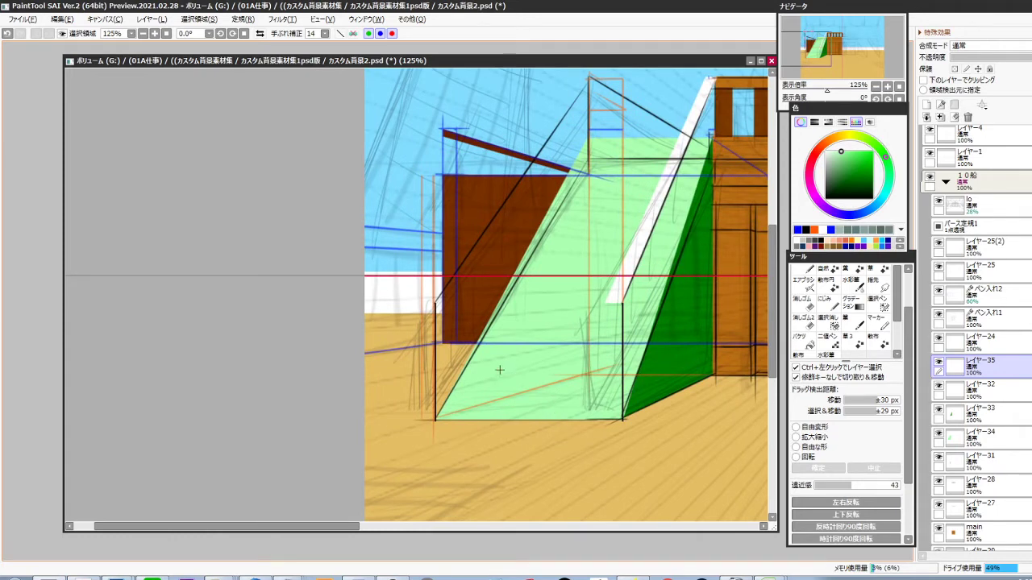
pyautogui.hotkey('ctrl', 't')
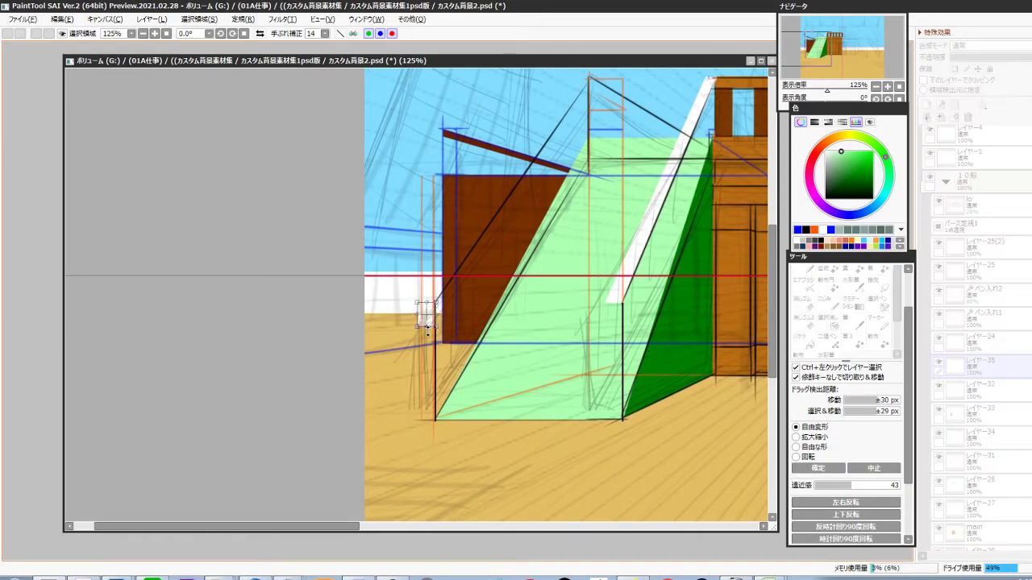
pyautogui.moveTo(427, 327); pyautogui.dragTo(427, 471)
pyautogui.press('Return')
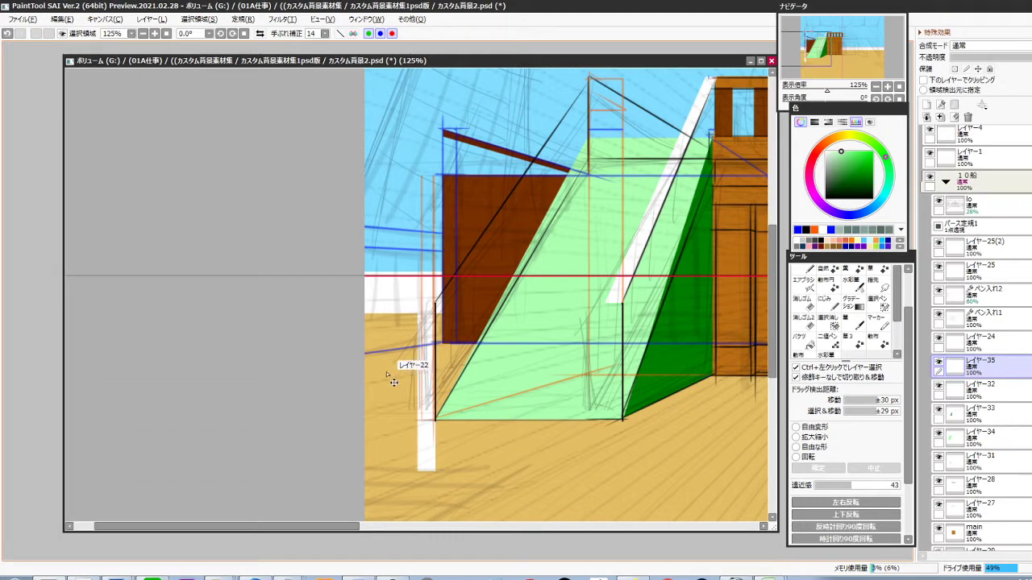
# Add a new layer beneath the brown wall on レイヤー29 and fill a muted brown rectangle at the canvas's left edge
pyautogui.keyDown('ctrl'); pyautogui.click(488, 294); pyautogui.keyUp('ctrl')
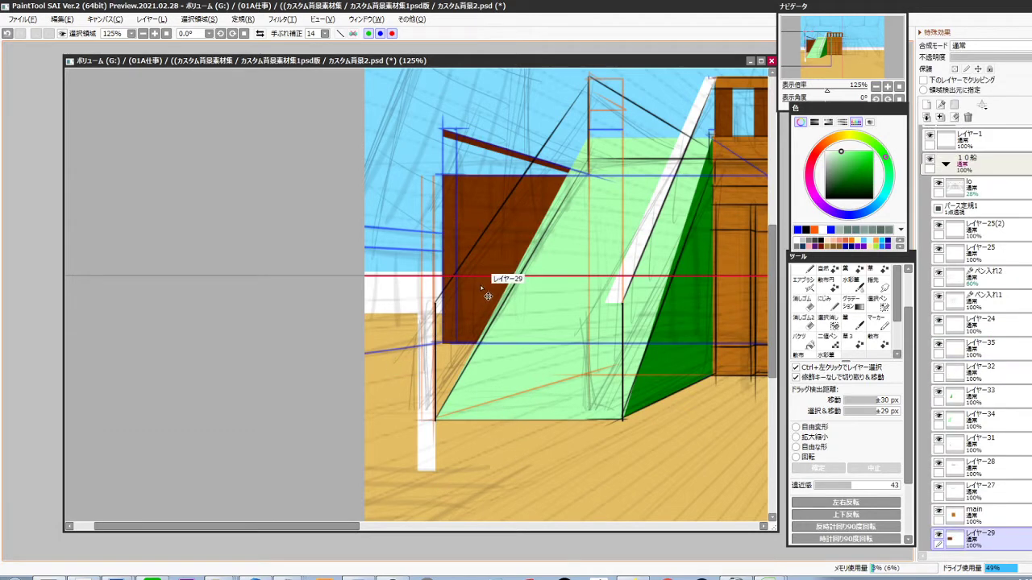
pyautogui.hotkey('ctrl', 'shift', 'n')
pyautogui.rightClick(506, 293)
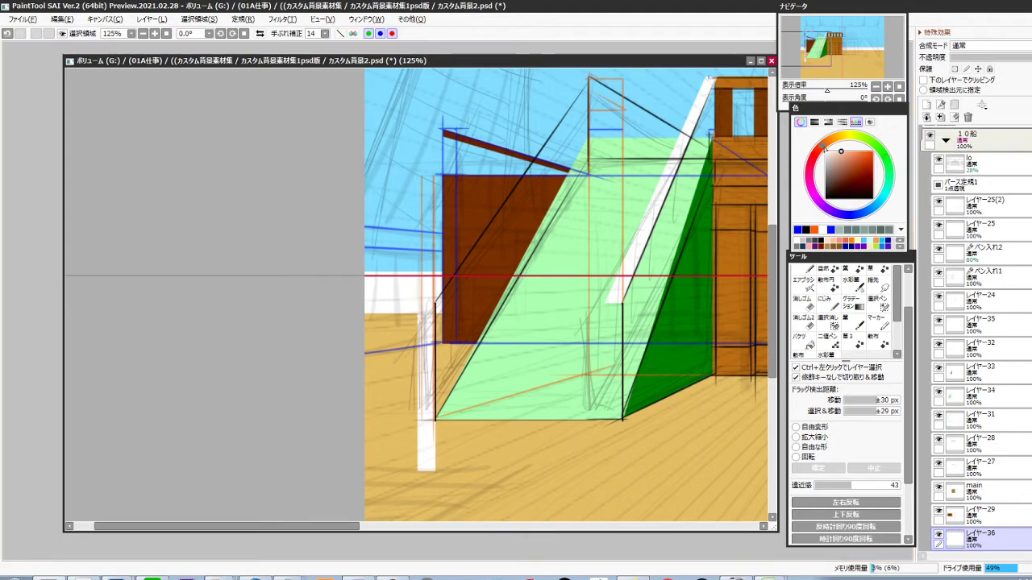
pyautogui.moveTo(396, 319); pyautogui.dragTo(391, 355)
pyautogui.hotkey('ctrl', 'f')
# Free-transform the muted brown rectangle into a receding wall, fitting its corners to the blue perspective lines and extending it past the canvas edge
pyautogui.hotkey('ctrl', 't')
pyautogui.moveTo(391, 291); pyautogui.dragTo(465, 295)
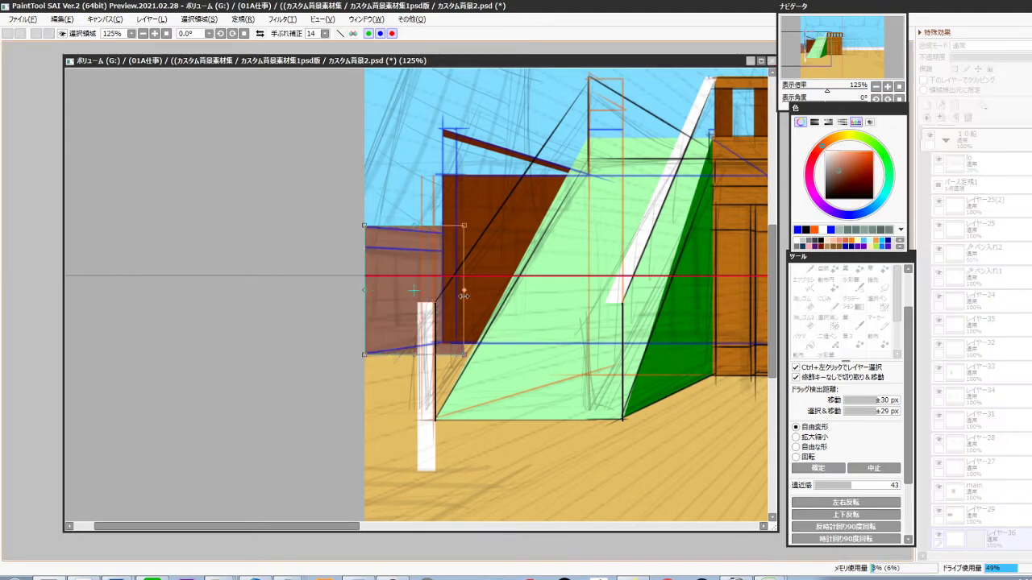
pyautogui.scroll(3, 415, 265)
pyautogui.moveTo(504, 208); pyautogui.dragTo(503, 224)
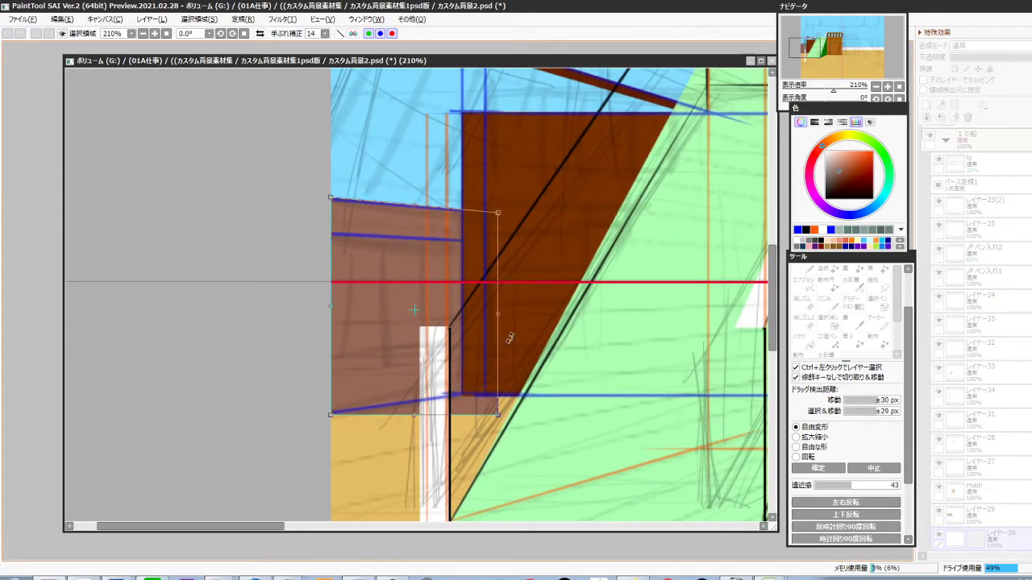
pyautogui.moveTo(510, 425); pyautogui.dragTo(513, 402)
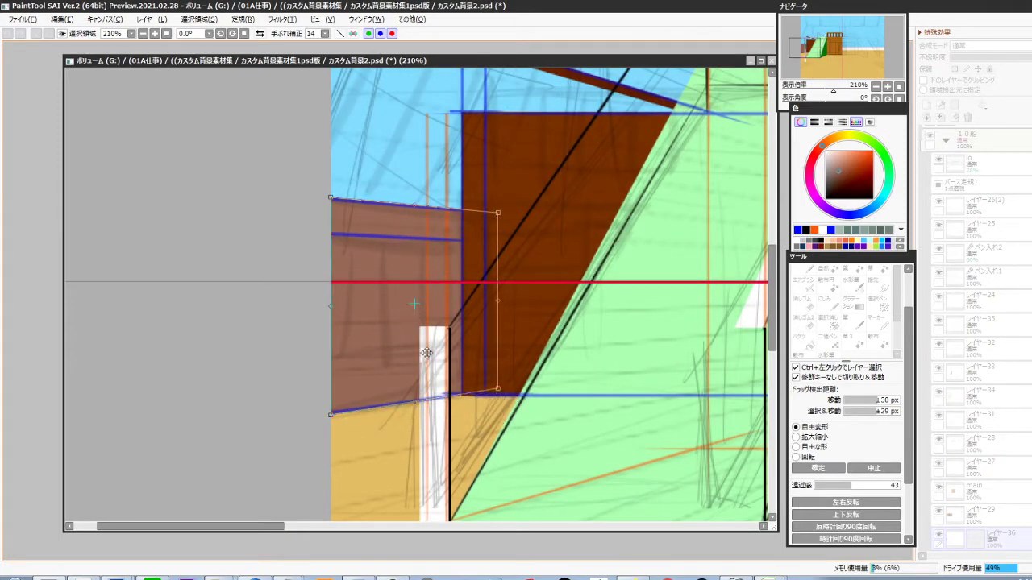
pyautogui.moveTo(331, 305); pyautogui.dragTo(295, 306)
pyautogui.moveTo(499, 213); pyautogui.dragTo(498, 215)
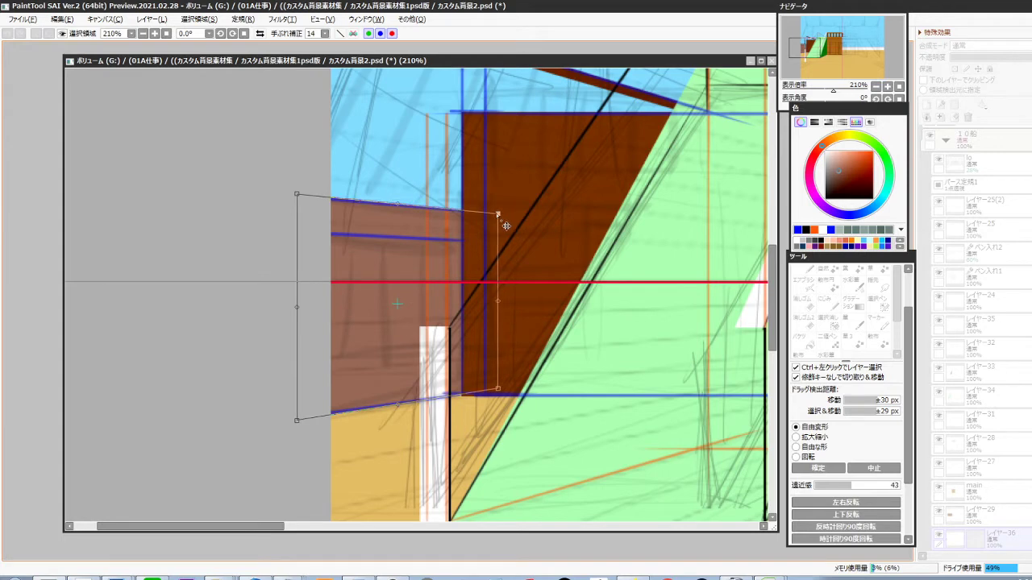
pyautogui.press('Return')
pyautogui.hotkey('ctrl', 'd')
# Free-transform the white post on レイヤー35 into a slanted, upward-narrowing handrail along the black guide line on the ramp's left side
pyautogui.moveTo(583, 396); pyautogui.dragTo(453, 408)
pyautogui.moveTo(454, 408); pyautogui.dragTo(413, 372)
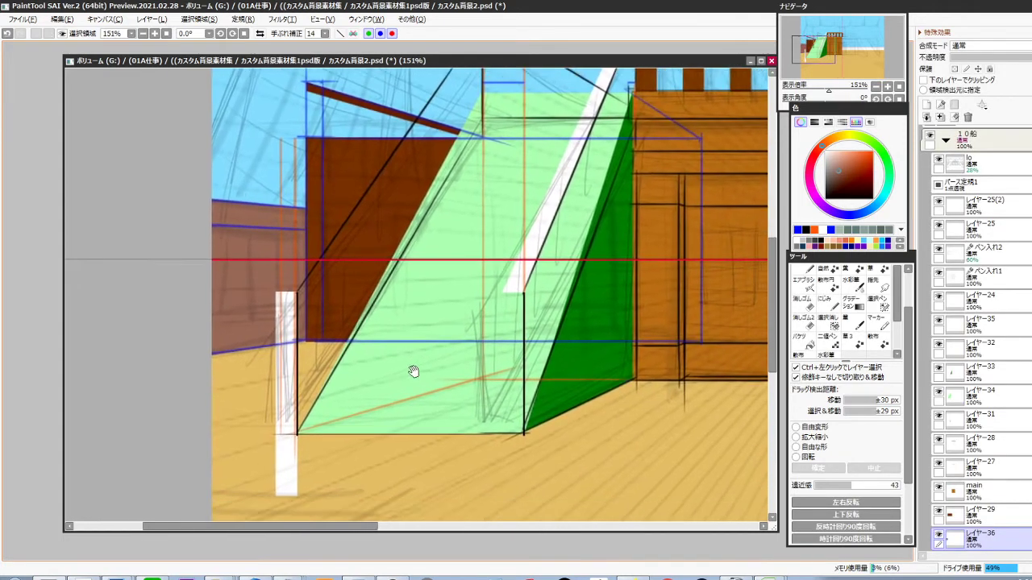
pyautogui.keyDown('ctrl'); pyautogui.click(294, 467); pyautogui.keyUp('ctrl')
pyautogui.scroll(-2, 358, 428)
pyautogui.moveTo(372, 427); pyautogui.dragTo(350, 431)
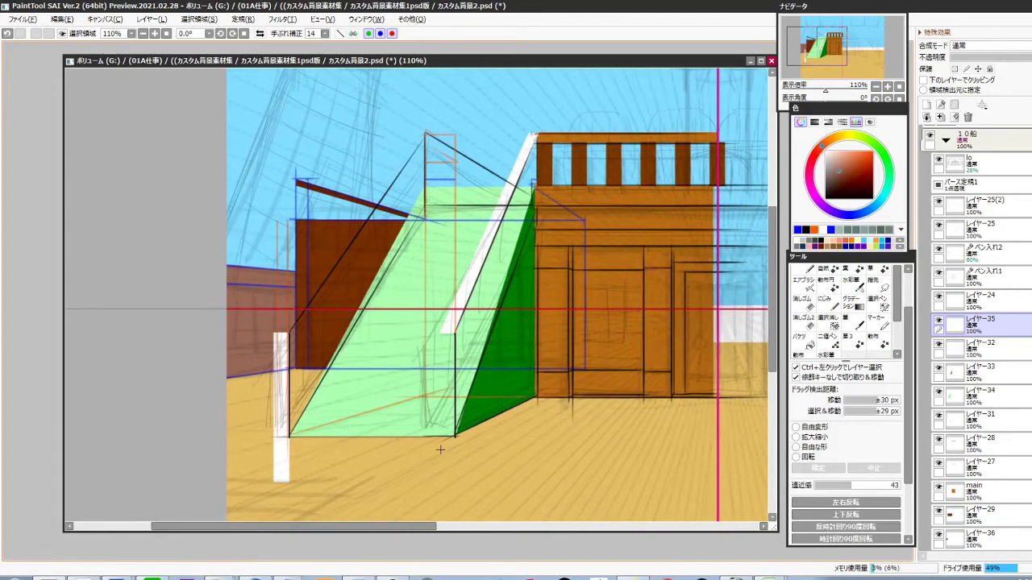
pyautogui.hotkey('ctrl', 't')
pyautogui.moveTo(281, 478); pyautogui.dragTo(284, 440)
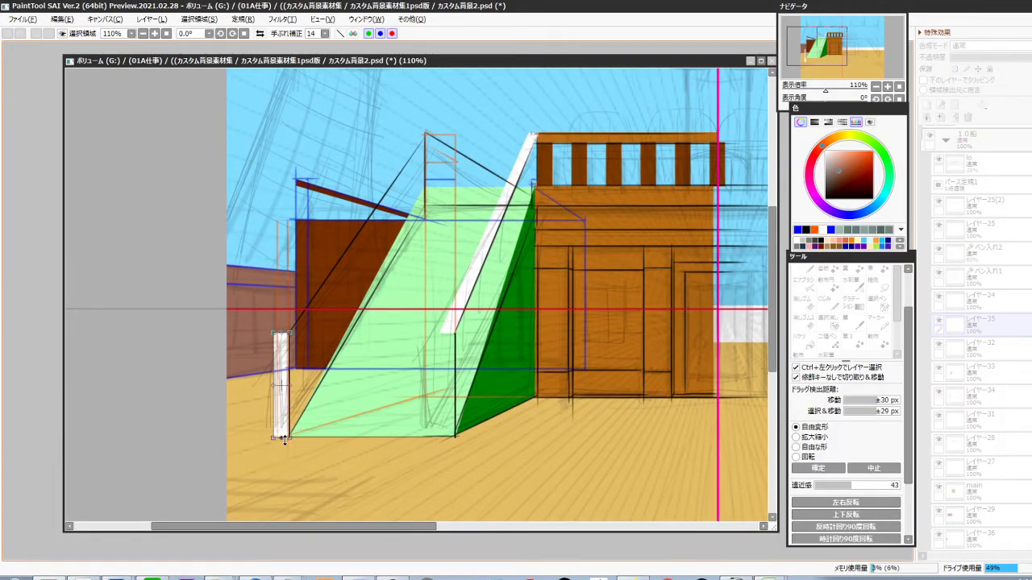
pyautogui.moveTo(388, 438); pyautogui.dragTo(344, 441)
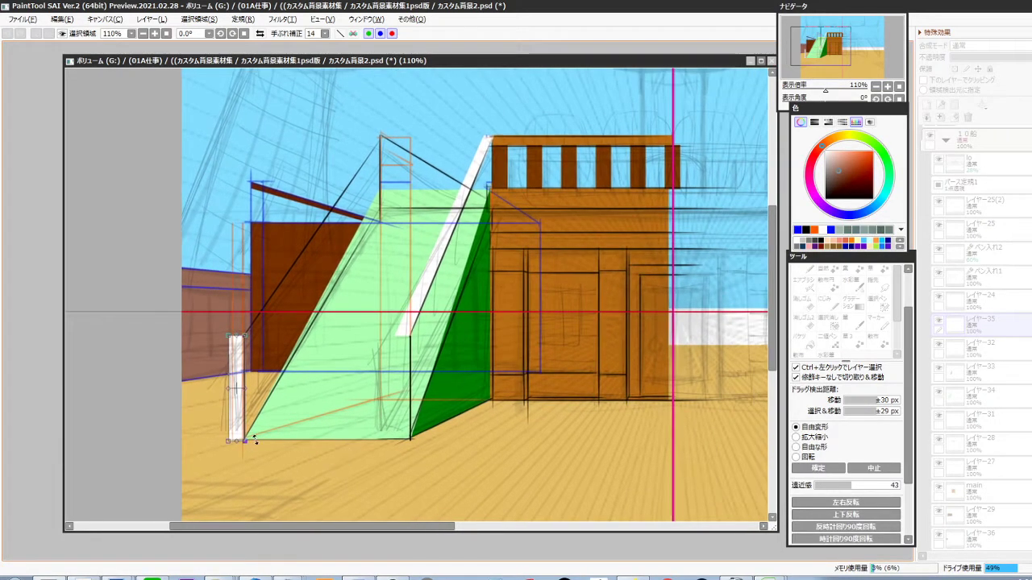
pyautogui.moveTo(236, 436); pyautogui.dragTo(243, 164)
pyautogui.moveTo(290, 237); pyautogui.dragTo(283, 295)
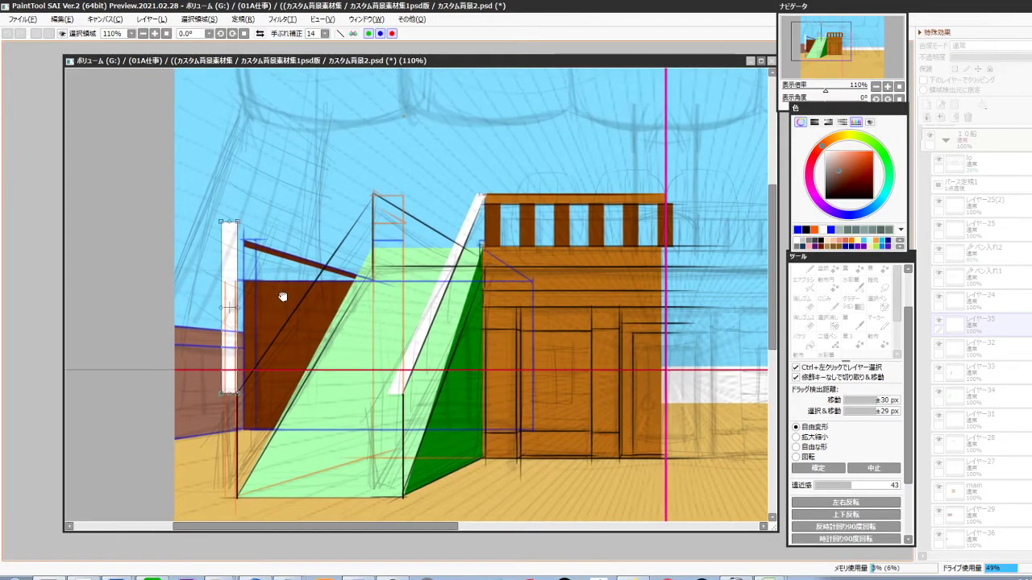
pyautogui.scroll(2, 279, 279)
pyautogui.moveTo(211, 199); pyautogui.dragTo(405, 201)
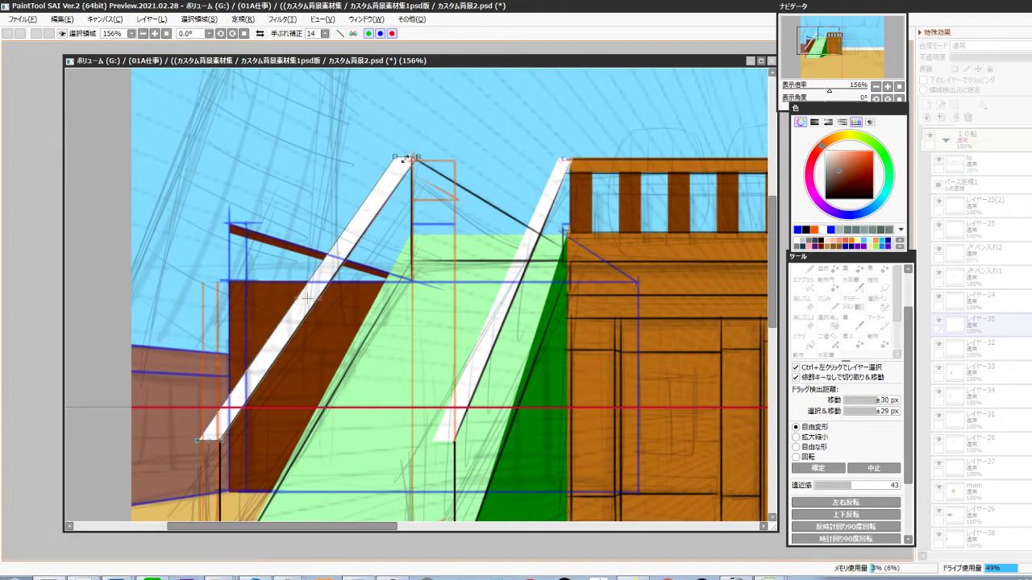
pyautogui.moveTo(398, 165); pyautogui.dragTo(401, 158)
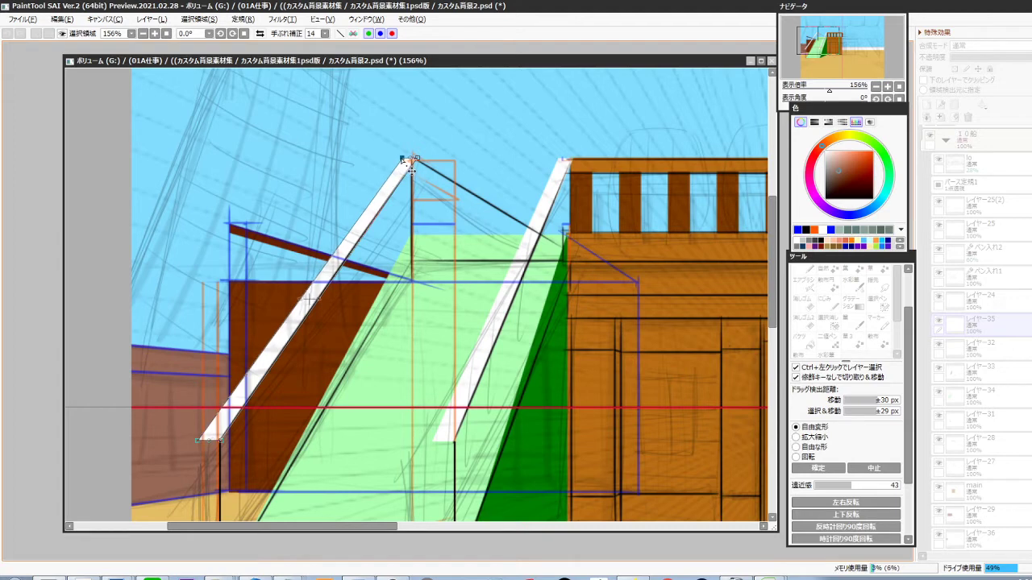
pyautogui.scroll(-2, 569, 307)
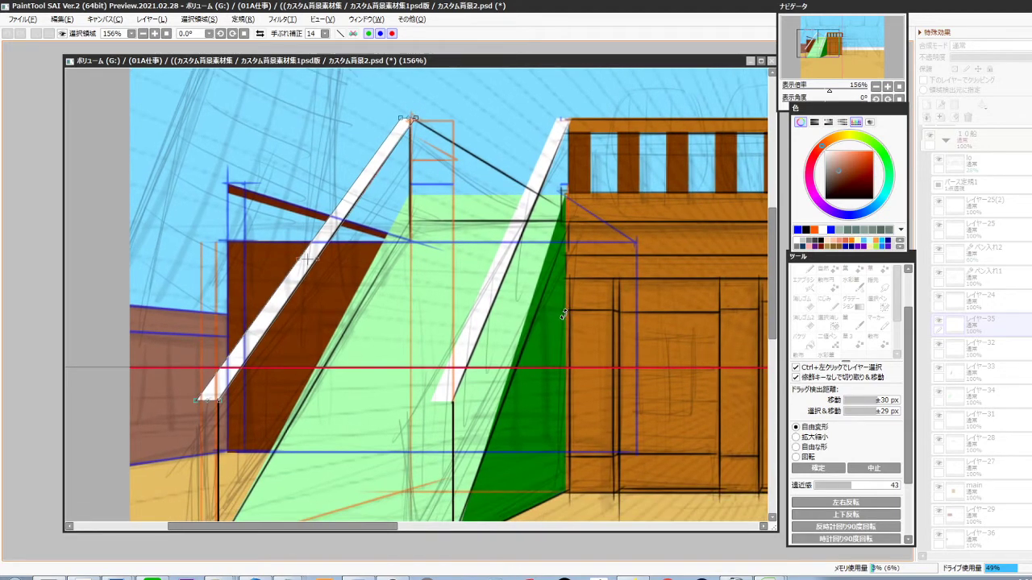
pyautogui.moveTo(575, 345); pyautogui.dragTo(562, 312)
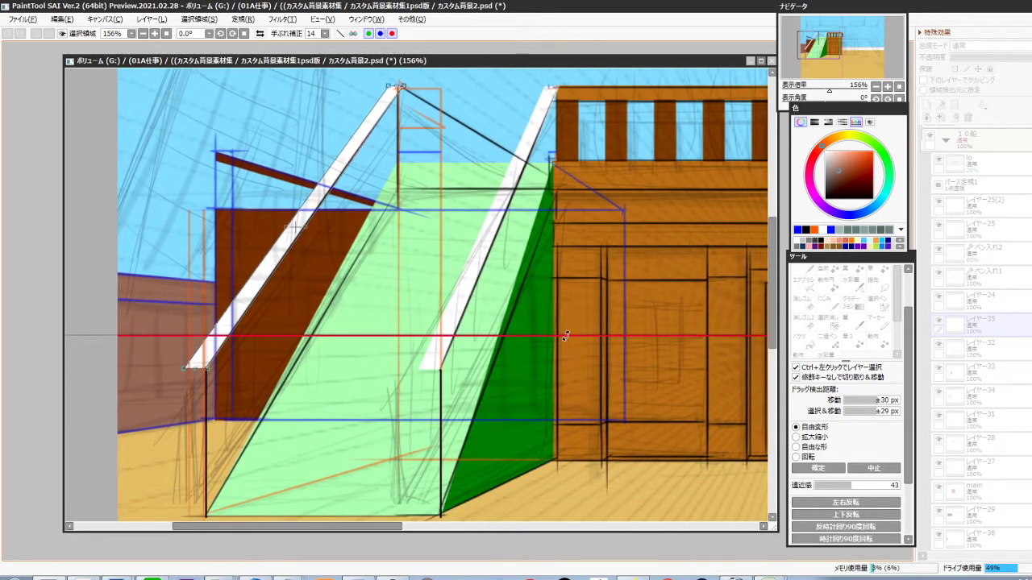
pyautogui.press('Return')
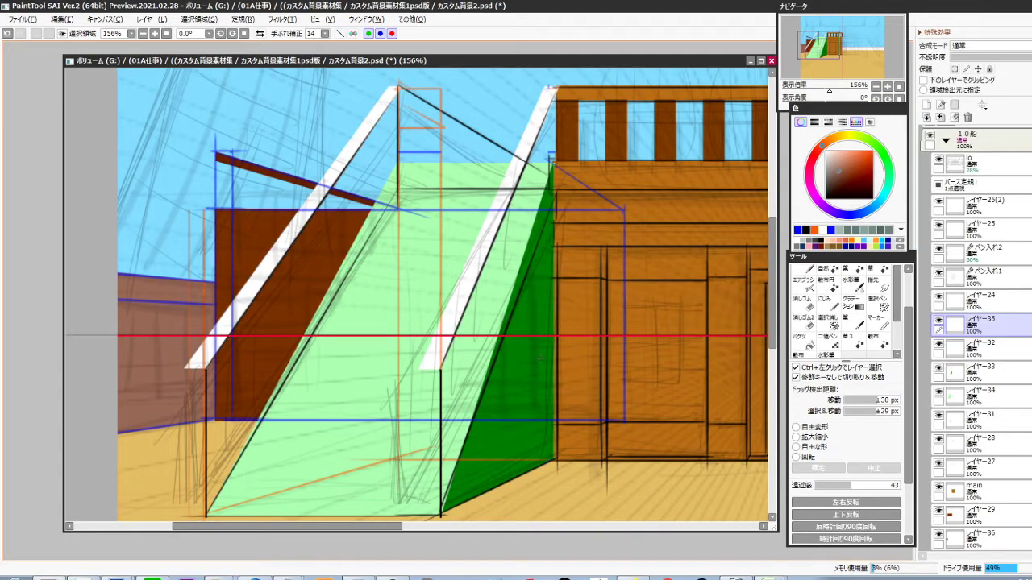
# Identify the two white rail layers and merge レイヤー35 down into レイヤー32
pyautogui.click(938, 344)
pyautogui.click(938, 344)
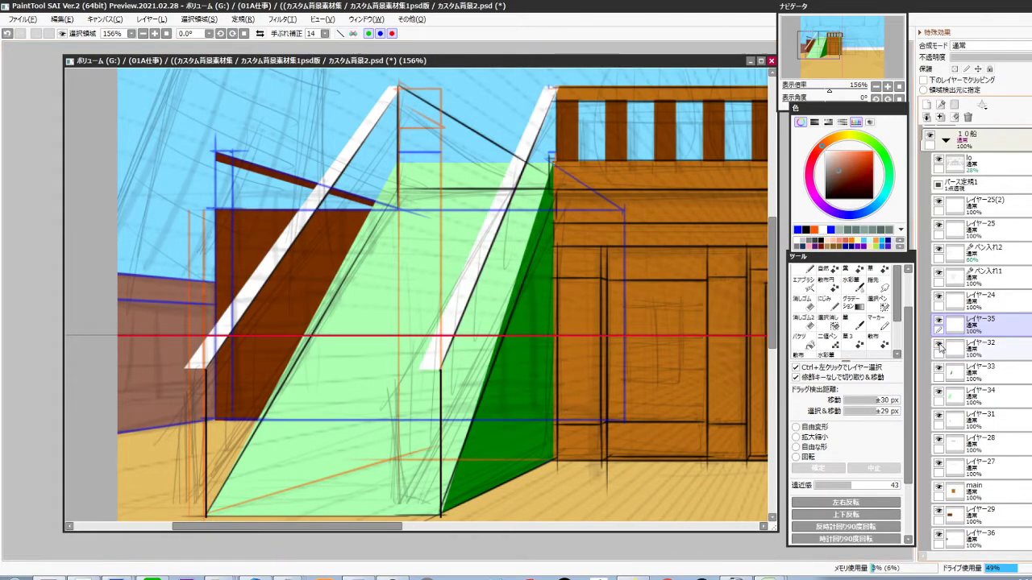
pyautogui.hotkey('ctrl', 'e')
pyautogui.scroll(-6, 636, 358)
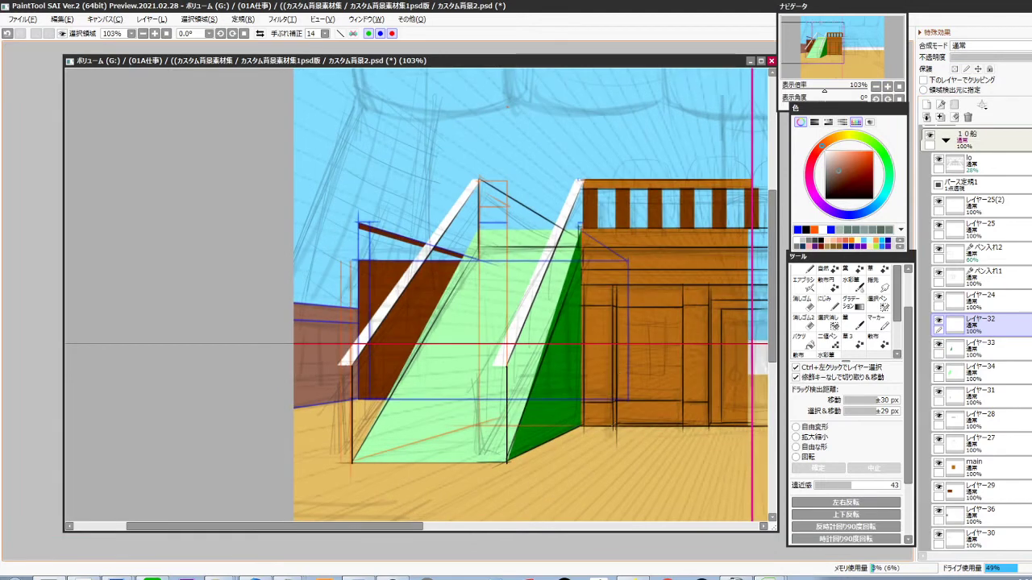
# Recolour both white handrails on レイヤー32 light orange, keeping the fill within their existing shapes
pyautogui.click(839, 145)
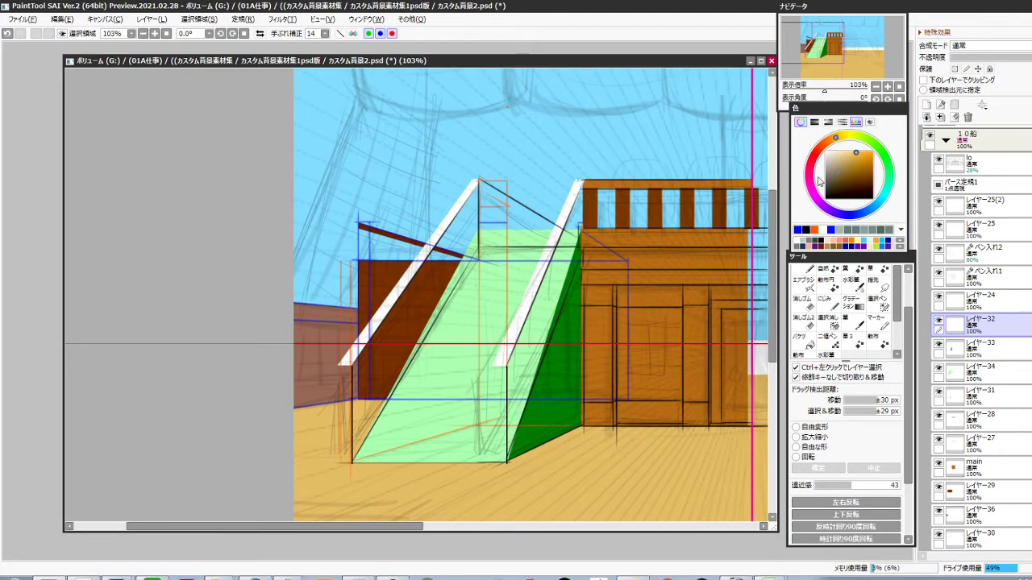
pyautogui.press('/')
pyautogui.hotkey('ctrl', 'f')
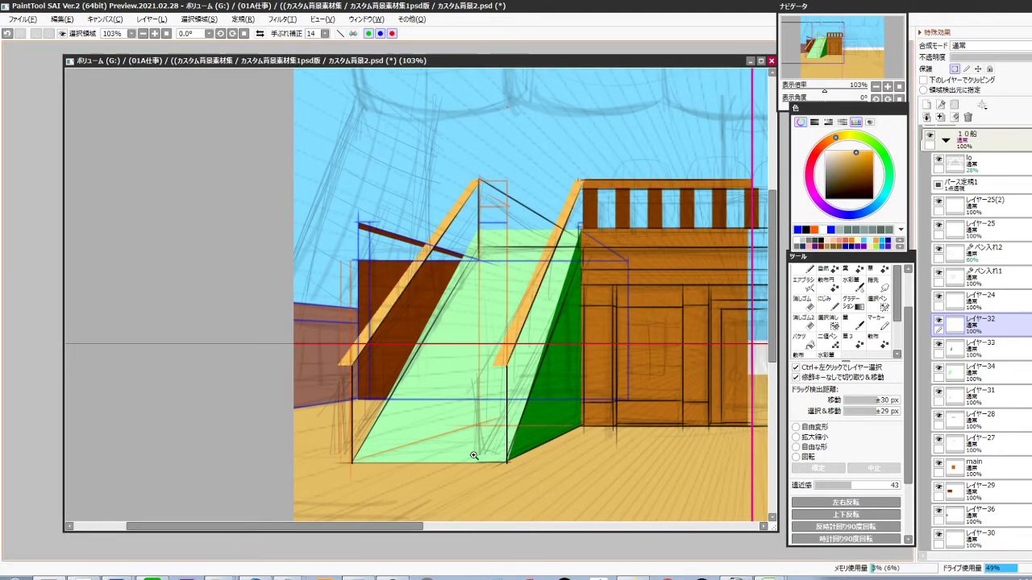
# Recolour the ramp's green side face on レイヤー33 with the dark wall brown and lower its brightness slightly
pyautogui.scroll(5, 477, 455)
pyautogui.keyDown('ctrl'); pyautogui.click(550, 435); pyautogui.keyUp('ctrl')
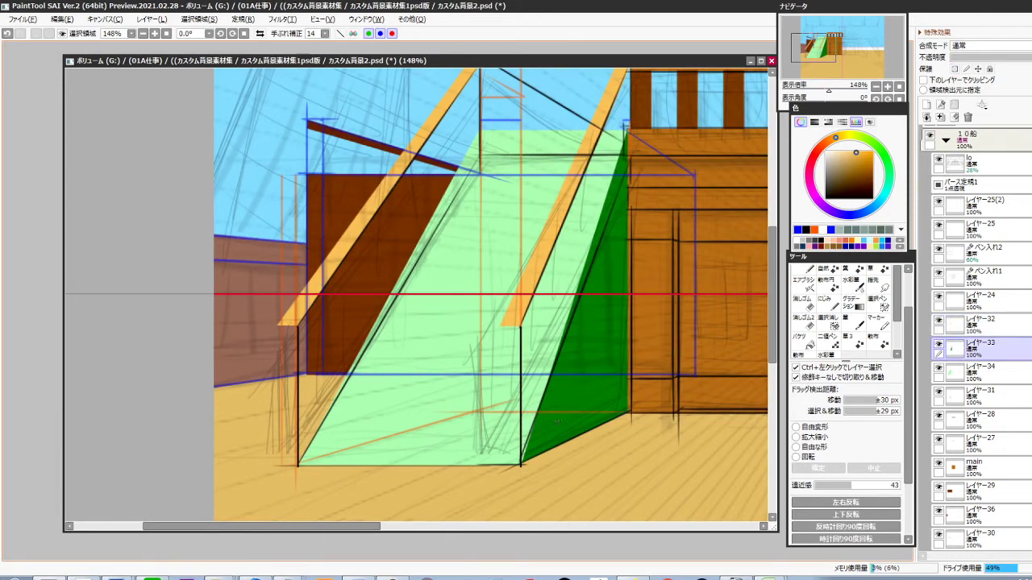
pyautogui.press('alt')
pyautogui.keyDown('alt'); pyautogui.click(369, 284); pyautogui.keyUp('alt')
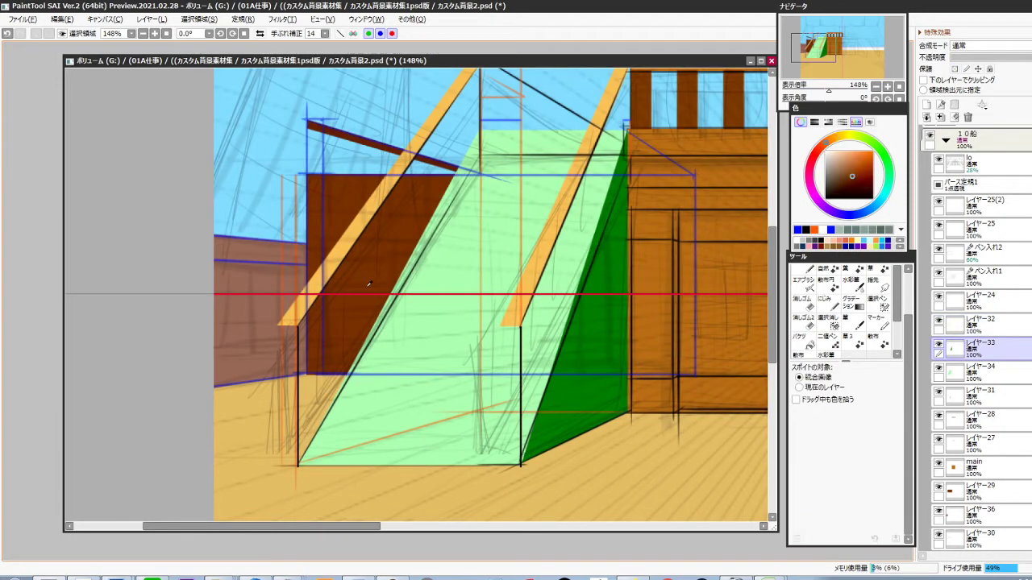
pyautogui.press('/')
pyautogui.hotkey('ctrl', 'f')
pyautogui.hotkey('ctrl', 'b')
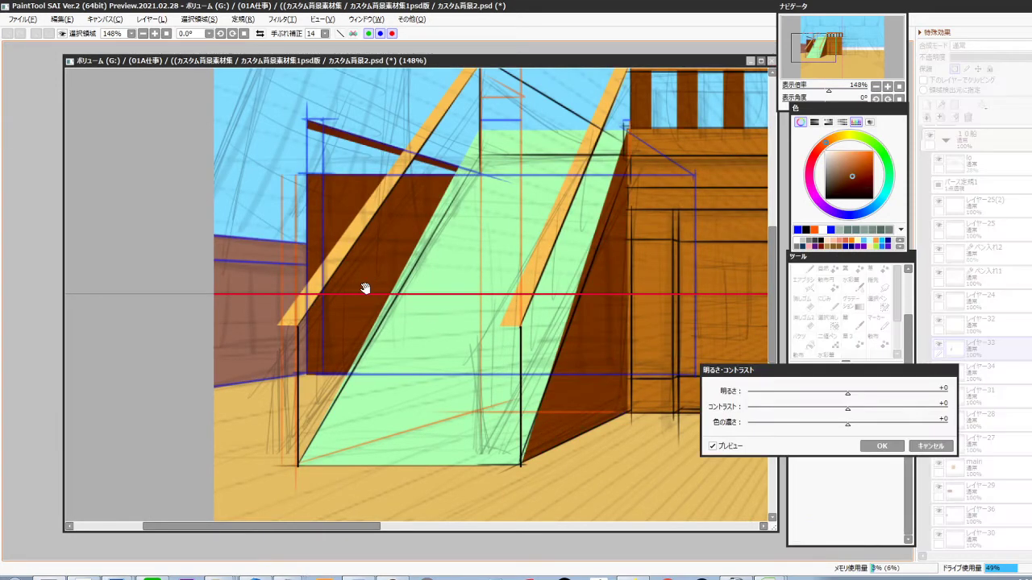
pyautogui.moveTo(847, 394); pyautogui.dragTo(831, 394)
pyautogui.click(869, 449)
# Recolour the pale green ramp surface on レイヤー34 with the cabin's orange-brown, adjusting brightness to +18 and colour intensity to -26
pyautogui.moveTo(526, 449); pyautogui.dragTo(603, 442)
pyautogui.keyDown('ctrl'); pyautogui.keyDown('shift'); pyautogui.click(443, 413); pyautogui.keyUp('shift'); pyautogui.keyUp('ctrl')
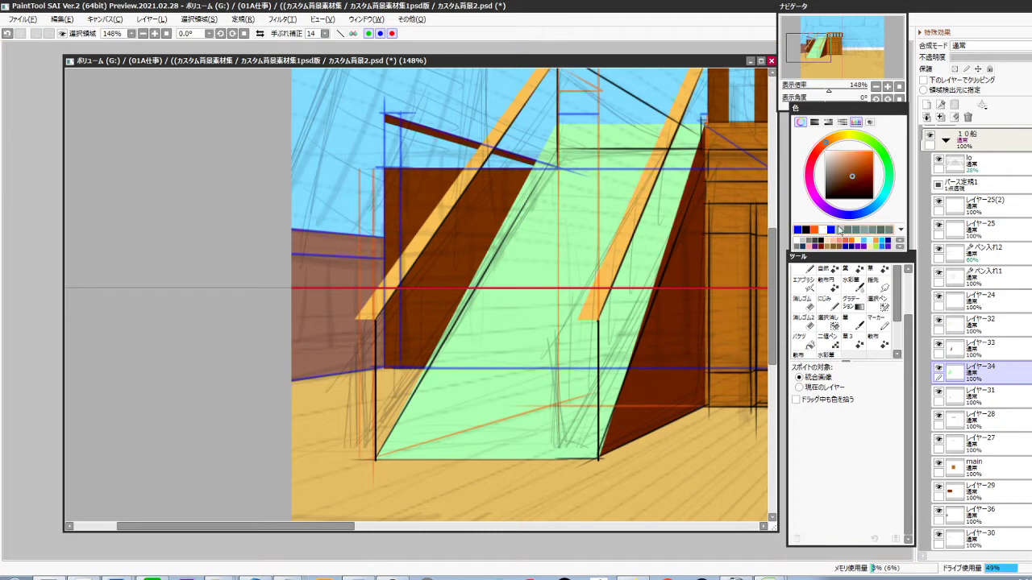
pyautogui.click(856, 215)
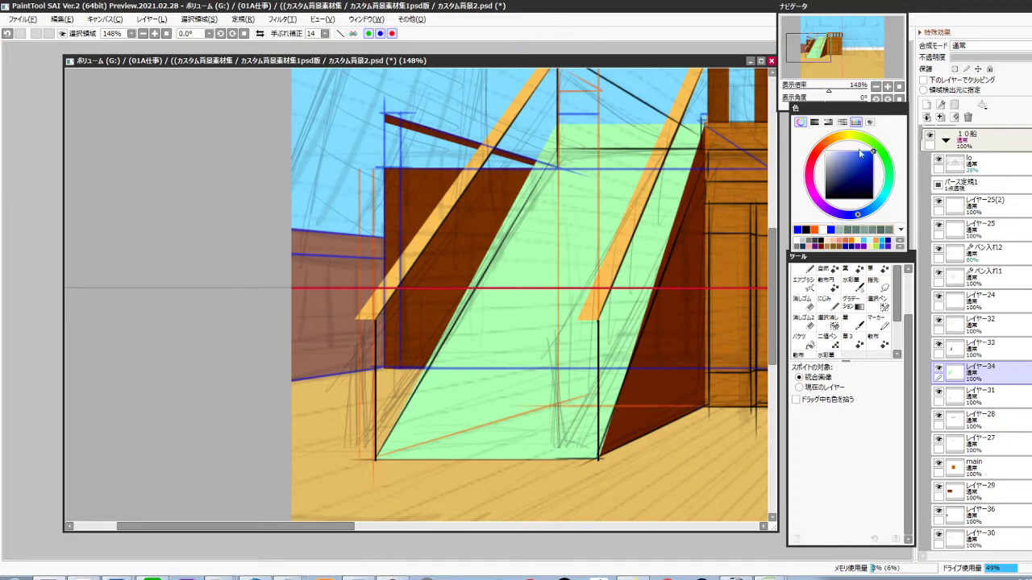
pyautogui.hotkey('ctrl', 'f')
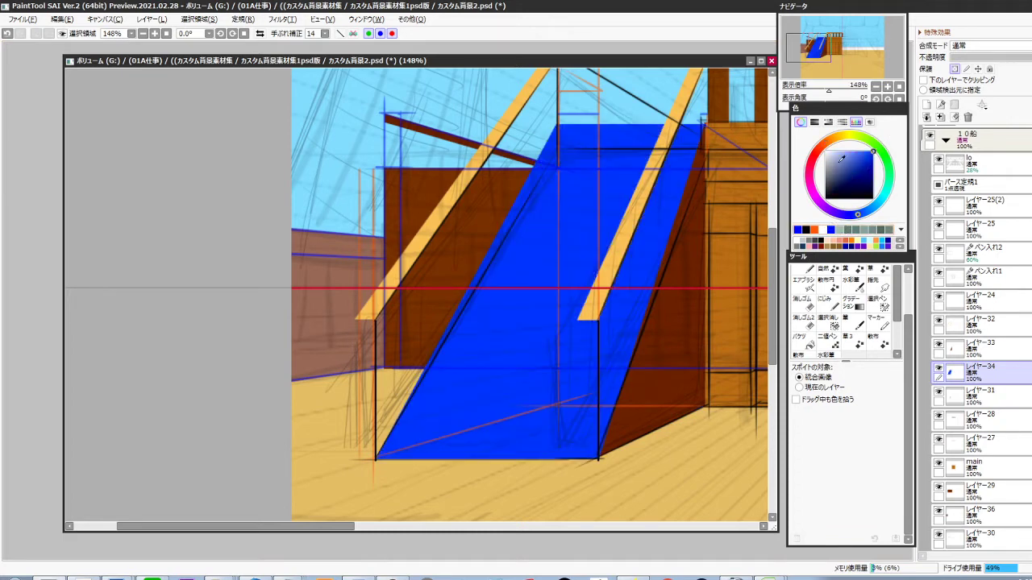
pyautogui.keyDown('alt'); pyautogui.click(731, 298); pyautogui.keyUp('alt')
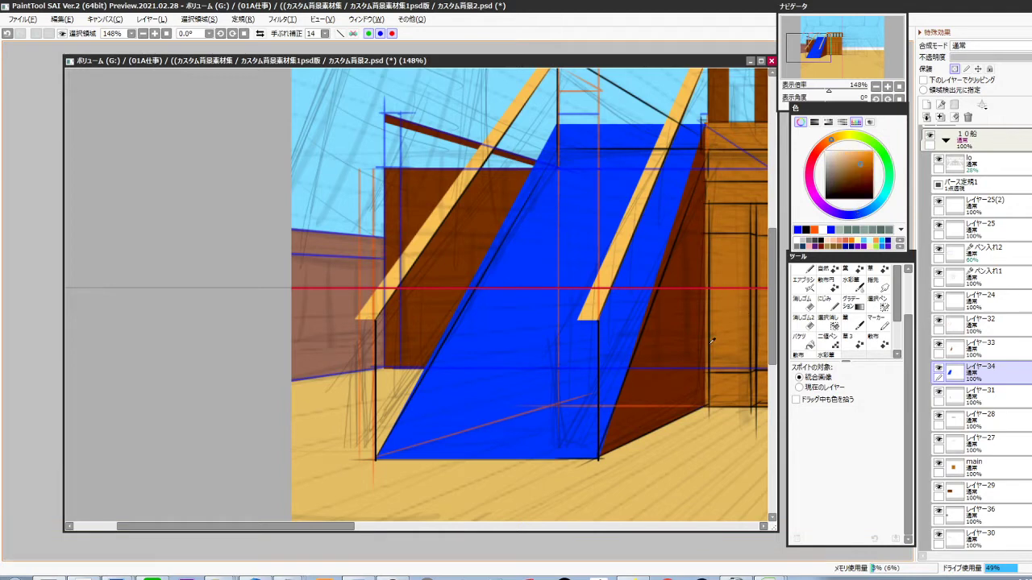
pyautogui.hotkey('ctrl', 'f')
pyautogui.hotkey('ctrl', 'b')
pyautogui.moveTo(848, 395)
pyautogui.mouseDown()
pyautogui.moveTo(886, 398)
pyautogui.moveTo(866, 397)
pyautogui.mouseUp()
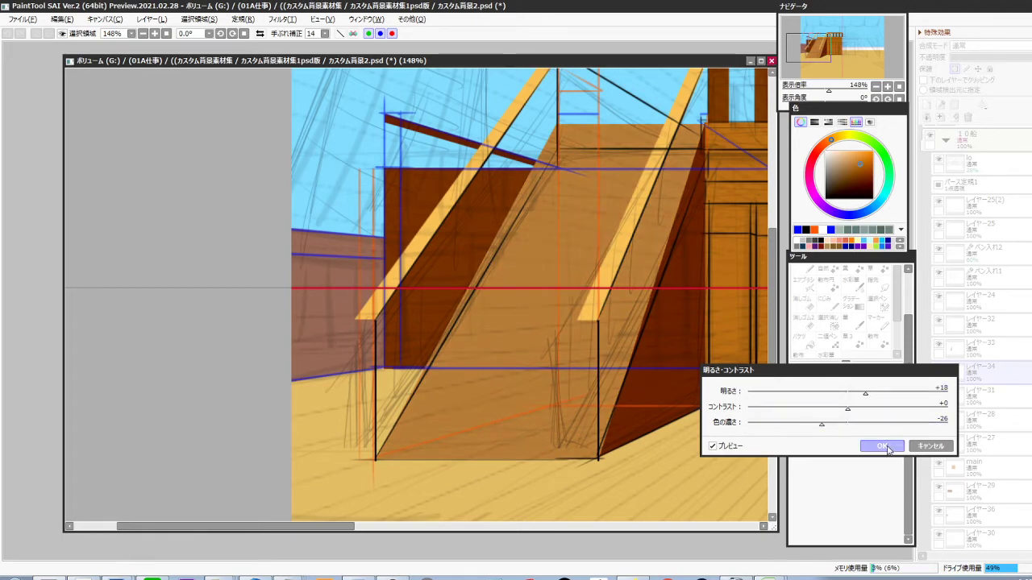
pyautogui.click(888, 449)
# Add a layer below レイヤー32 and paint an orange-brown rectangular post from the left handrail's lower end down to the ramp's base
pyautogui.moveTo(682, 480); pyautogui.dragTo(621, 470)
pyautogui.keyDown('alt'); pyautogui.click(594, 453); pyautogui.keyUp('alt')
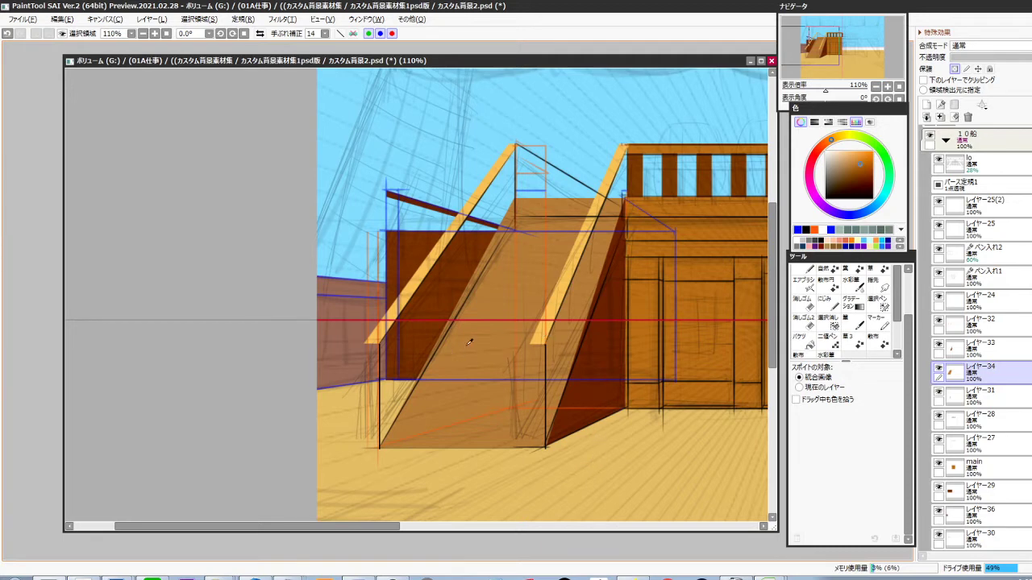
pyautogui.keyDown('ctrl'); pyautogui.click(376, 339); pyautogui.keyUp('ctrl')
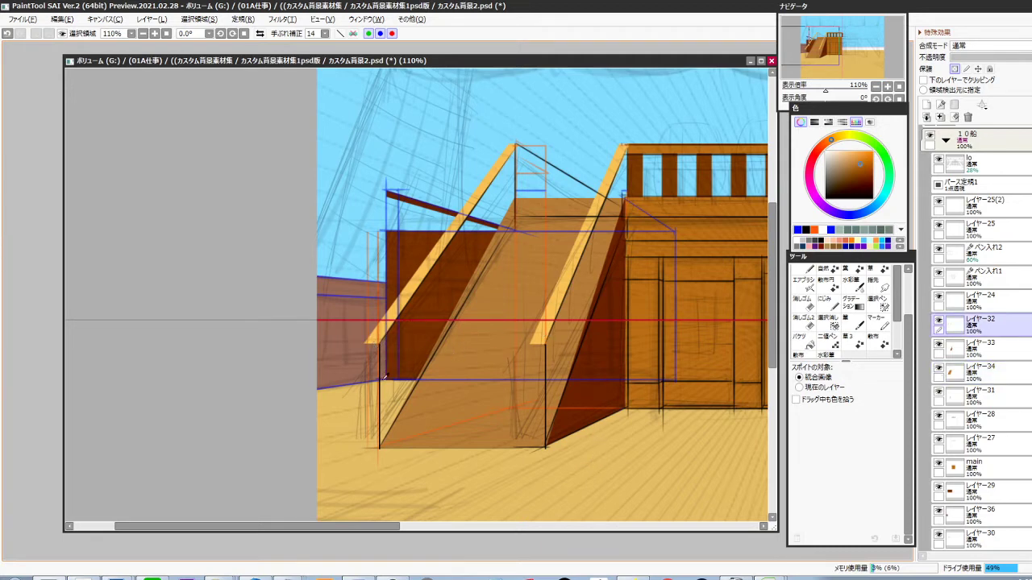
pyautogui.hotkey('ctrl', 'shift', 'n')
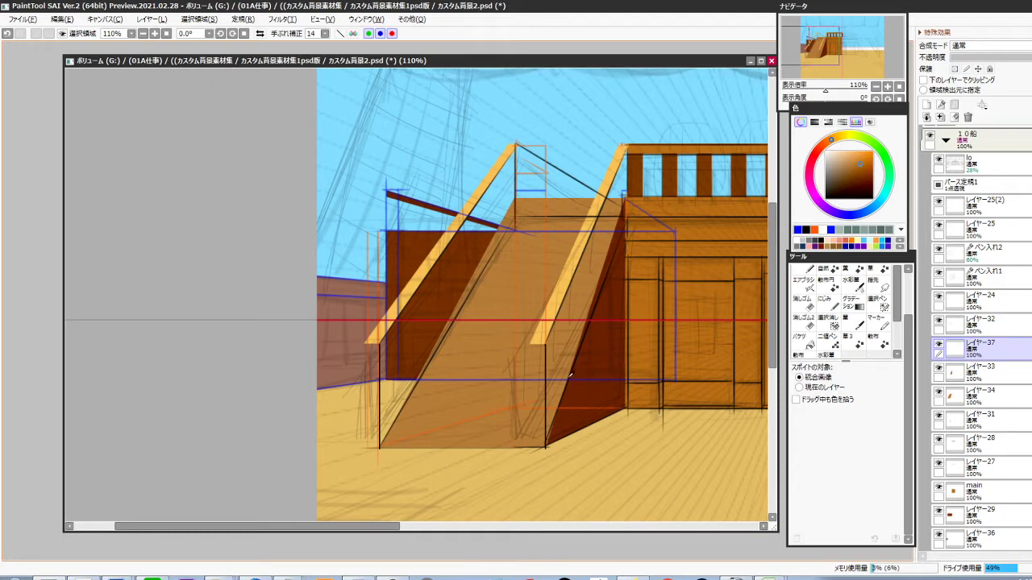
pyautogui.press('ctrl')
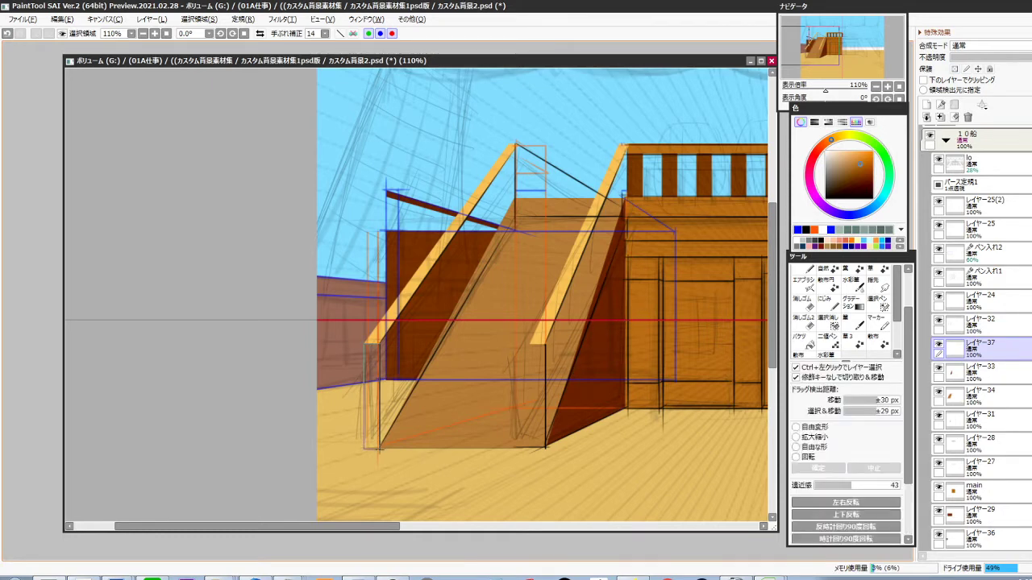
pyautogui.press('b')
pyautogui.moveTo(372, 348); pyautogui.dragTo(372, 451)
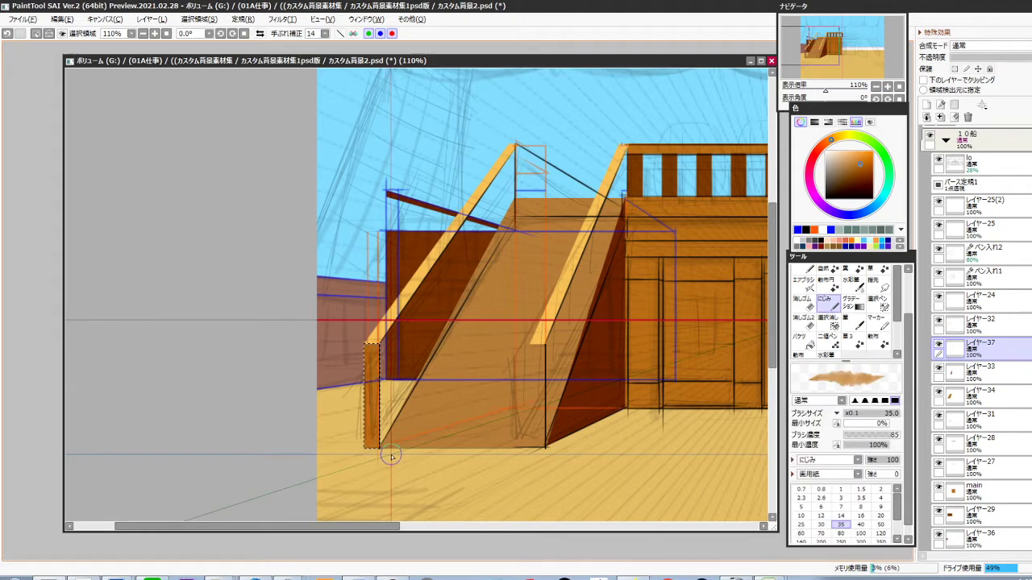
# Duplicate the orange-brown post and shift the copy horizontally until it sits beneath the right handrail's lower end
pyautogui.scroll(5, 415, 449)
pyautogui.moveTo(438, 447); pyautogui.dragTo(423, 436)
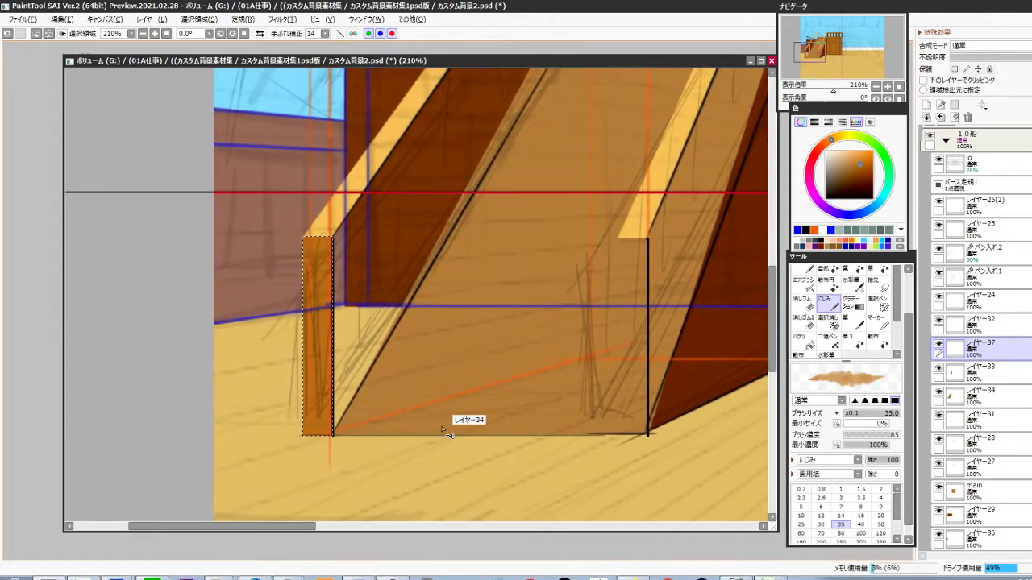
pyautogui.hotkey('ctrl', 'shift', 'Right')
pyautogui.hotkey('ctrl', 'shift', 'Right')
pyautogui.hotkey('ctrl', 'shift', 'Right')
pyautogui.hotkey('ctrl', 'shift', 'Right')
pyautogui.hotkey('ctrl', 'shift', 'Right')
pyautogui.hotkey('ctrl', 'shift', 'Right')
pyautogui.hotkey('ctrl', 'shift', 'Right')
pyautogui.hotkey('ctrl', 'shift', 'Right')
pyautogui.hotkey('ctrl', 'shift', 'Right')
pyautogui.hotkey('ctrl', 'shift', 'Right')
pyautogui.hotkey('ctrl', 'shift', 'Right')
pyautogui.hotkey('ctrl', 'shift', 'Right')
pyautogui.hotkey('ctrl', 'shift', 'Right')
pyautogui.hotkey('ctrl', 'shift', 'Right')
pyautogui.hotkey('ctrl', 'shift', 'Right')
pyautogui.hotkey('ctrl', 'shift', 'Right')
pyautogui.hotkey('ctrl', 'shift', 'Right')
pyautogui.hotkey('ctrl', 'shift', 'Right')
pyautogui.hotkey('ctrl', 'shift', 'Right')
pyautogui.hotkey('ctrl', 'shift', 'Right')
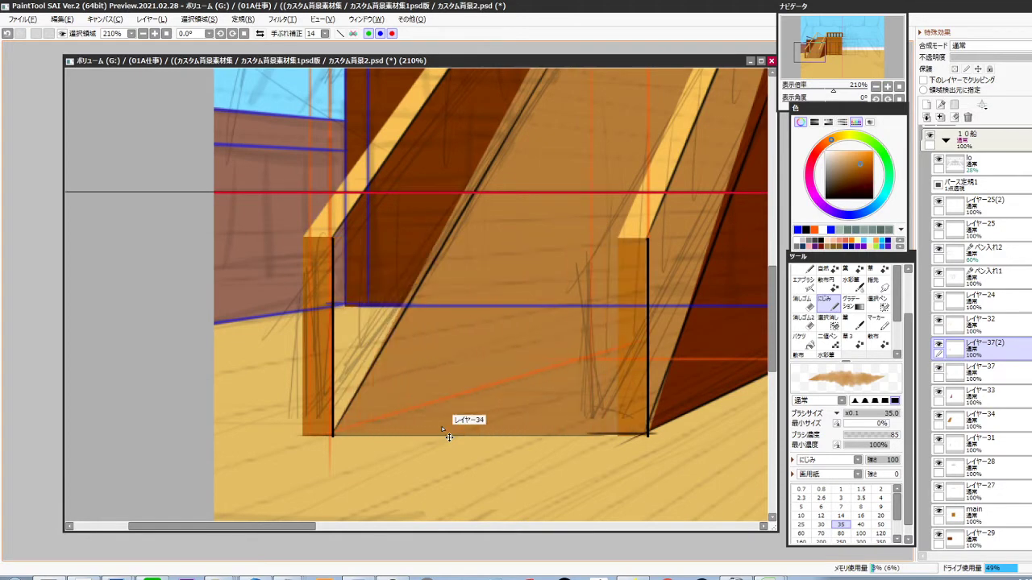
# Merge the duplicated right post down into レイヤー37 so both posts share one layer
pyautogui.hotkey('ctrl', 'e')
pyautogui.scroll(-5, 562, 331)
pyautogui.moveTo(562, 331); pyautogui.dragTo(507, 396)
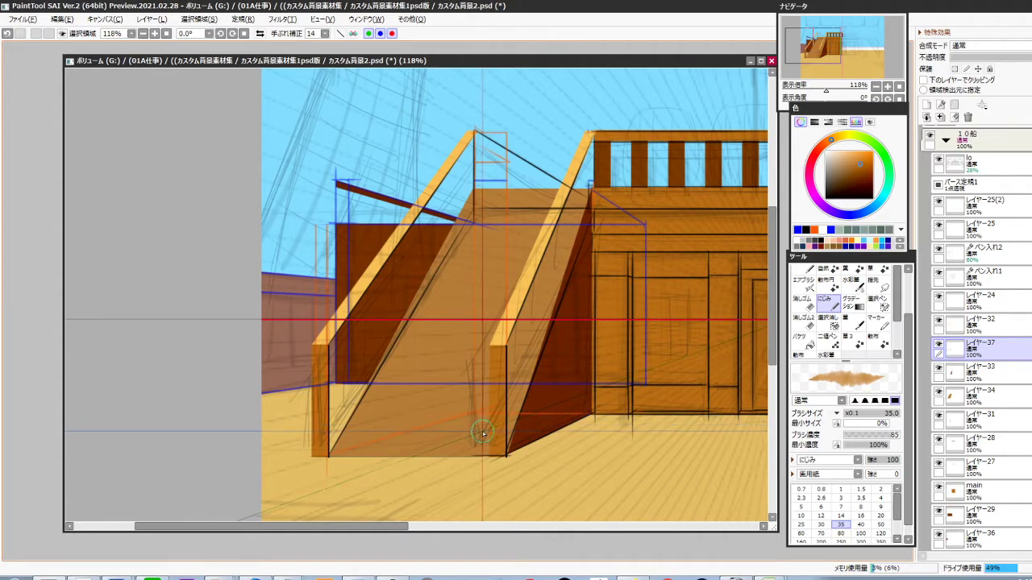
# Add a linework layer directly above レイヤー34 and draw a short vertical black guide line at the ramp's base near the left post
pyautogui.keyDown('ctrl'); pyautogui.keyDown('shift'); pyautogui.click(424, 419); pyautogui.keyUp('shift'); pyautogui.keyUp('ctrl')
pyautogui.moveTo(490, 446); pyautogui.dragTo(473, 426)
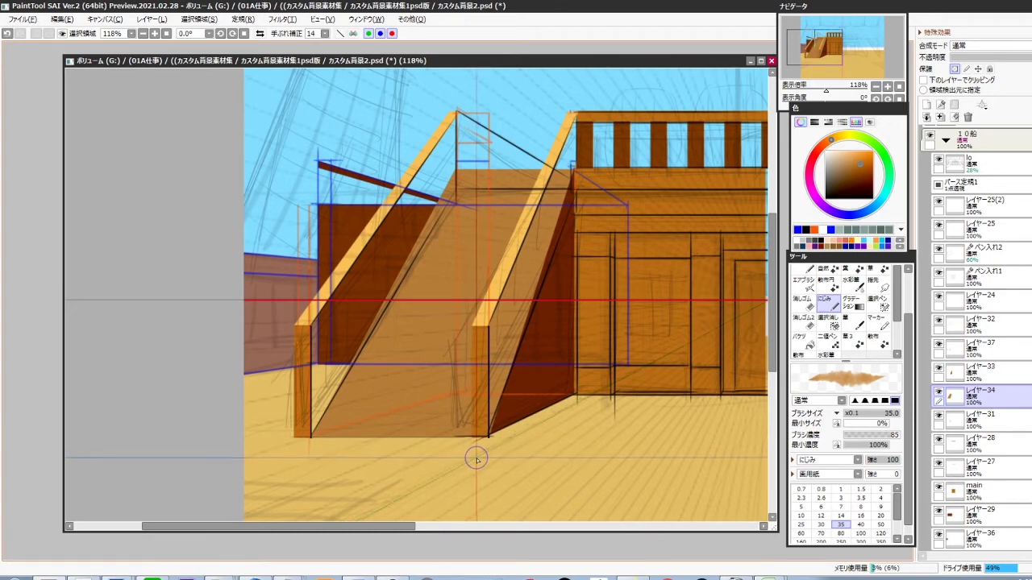
pyautogui.hotkey('ctrl', 'shift', 'n')
pyautogui.press('n')
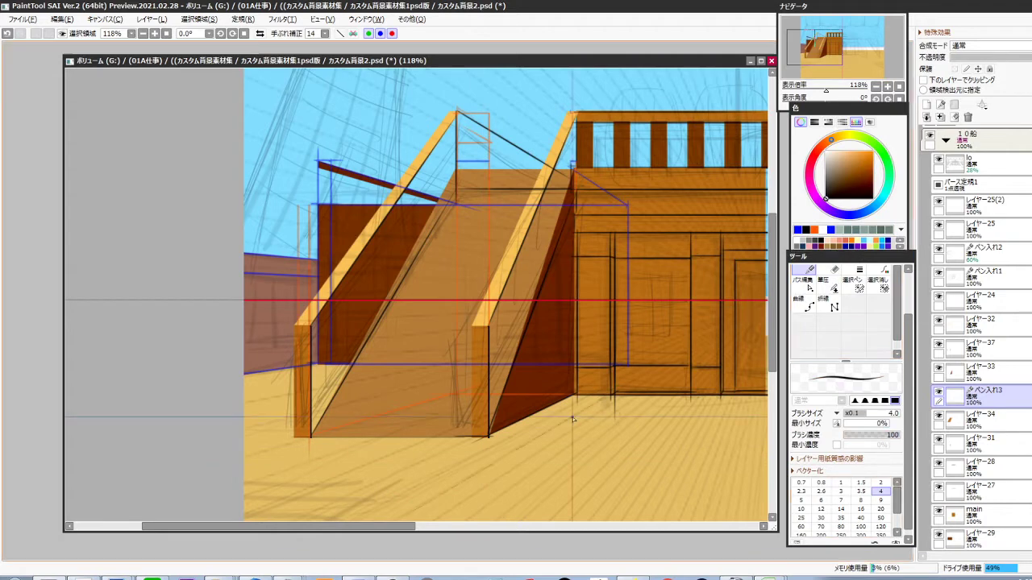
pyautogui.scroll(5, 358, 420)
pyautogui.moveTo(328, 367); pyautogui.dragTo(328, 452)
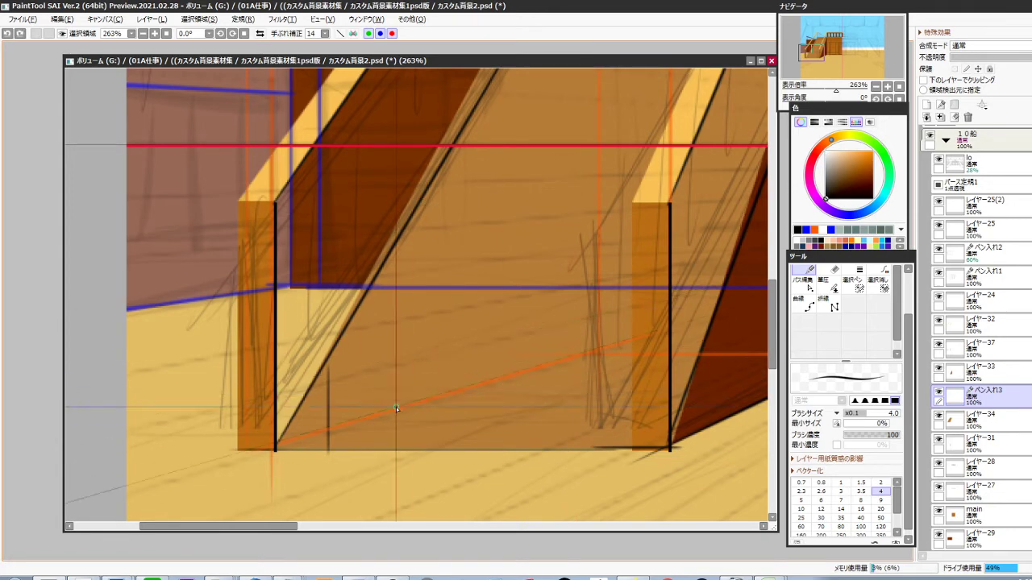
pyautogui.scroll(-3, 395, 406)
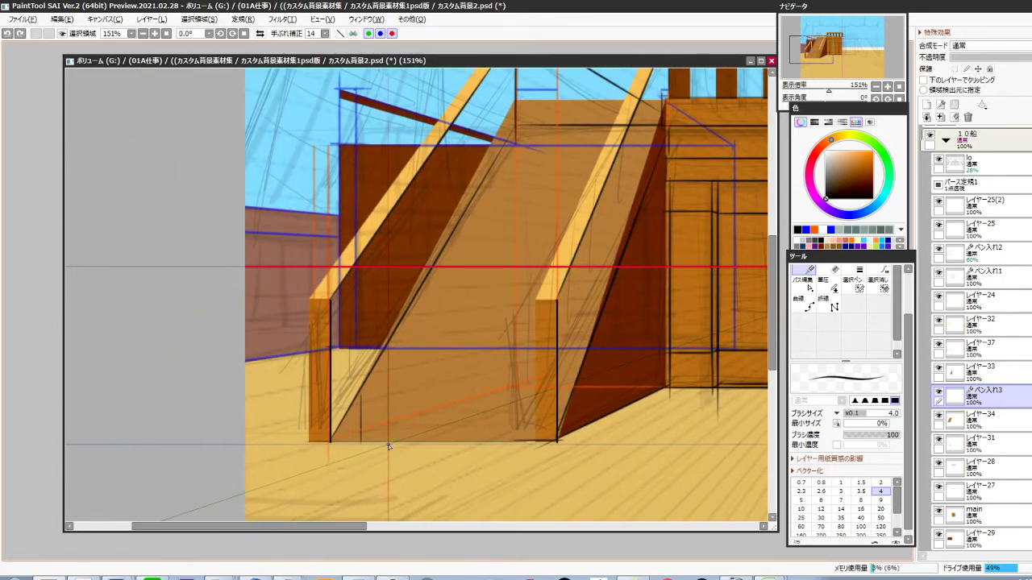
pyautogui.moveTo(389, 444); pyautogui.dragTo(388, 250)
pyautogui.moveTo(389, 443); pyautogui.dragTo(374, 440)
pyautogui.hotkey('ctrl', 'z')
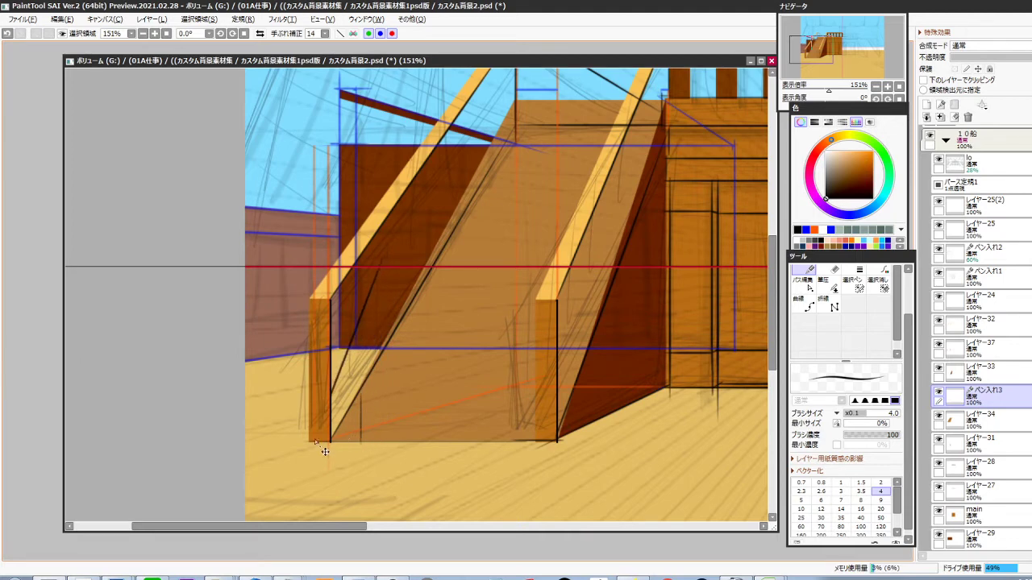
pyautogui.moveTo(456, 277); pyautogui.dragTo(411, 335)
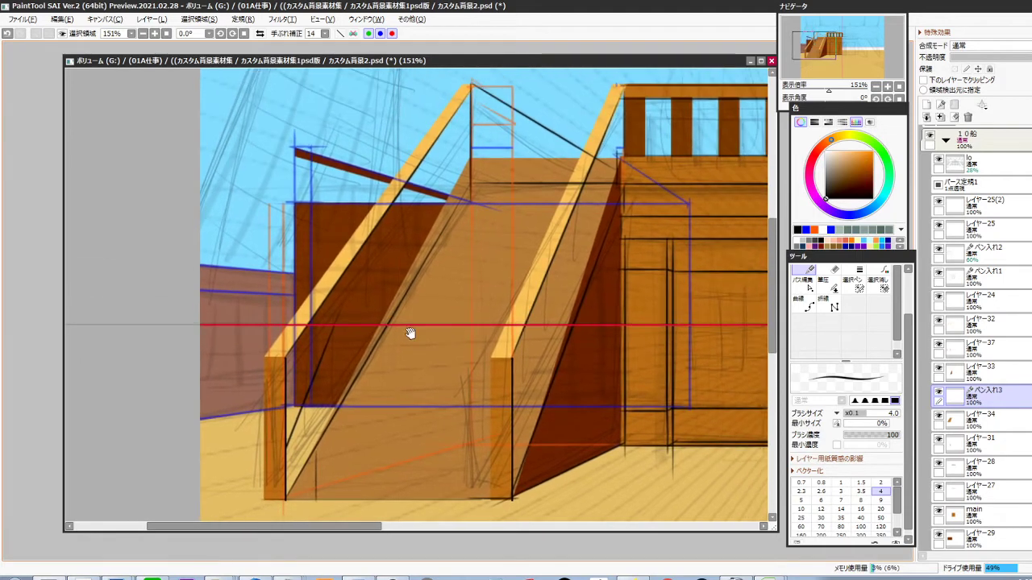
pyautogui.hotkey('ctrl', 'z')
# Draw slanted black guide lines parallel to the ramp beside both handrails, from the posts up to the ramp's upper end
pyautogui.moveTo(286, 461); pyautogui.dragTo(432, 216)
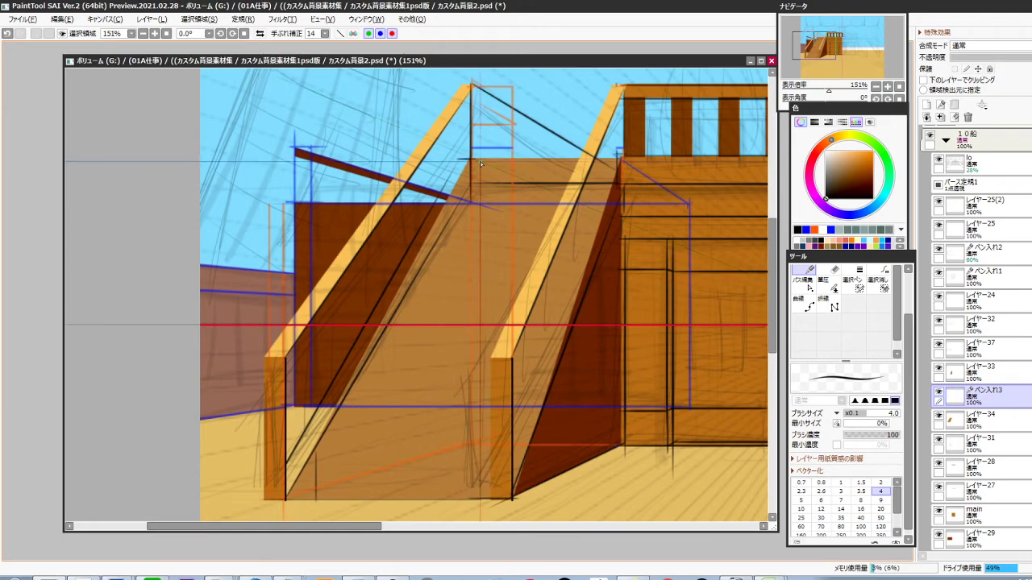
pyautogui.moveTo(554, 438); pyautogui.dragTo(533, 407)
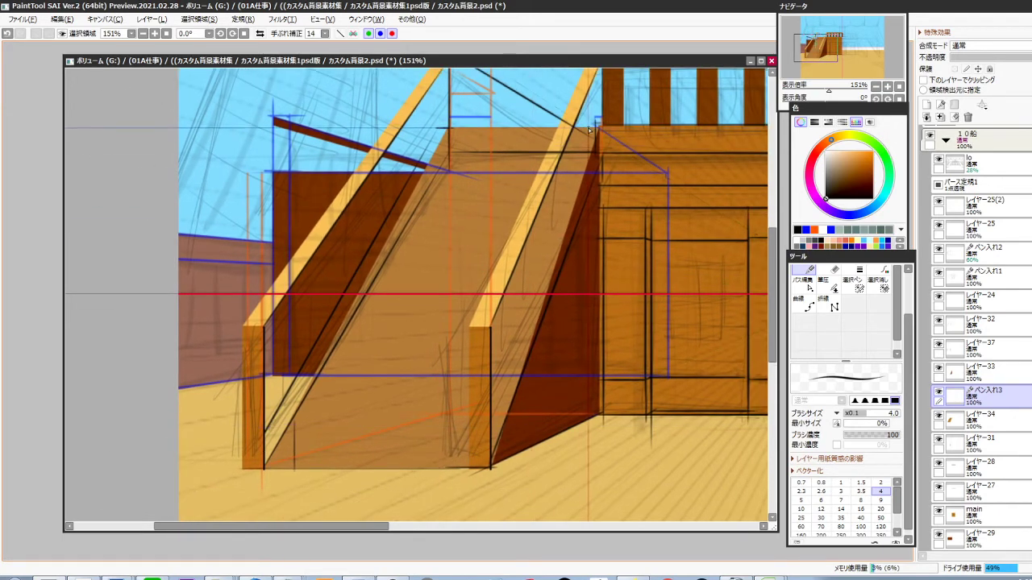
pyautogui.moveTo(586, 287)
pyautogui.mouseDown()
pyautogui.moveTo(587, 486)
pyautogui.moveTo(483, 462)
pyautogui.mouseUp()
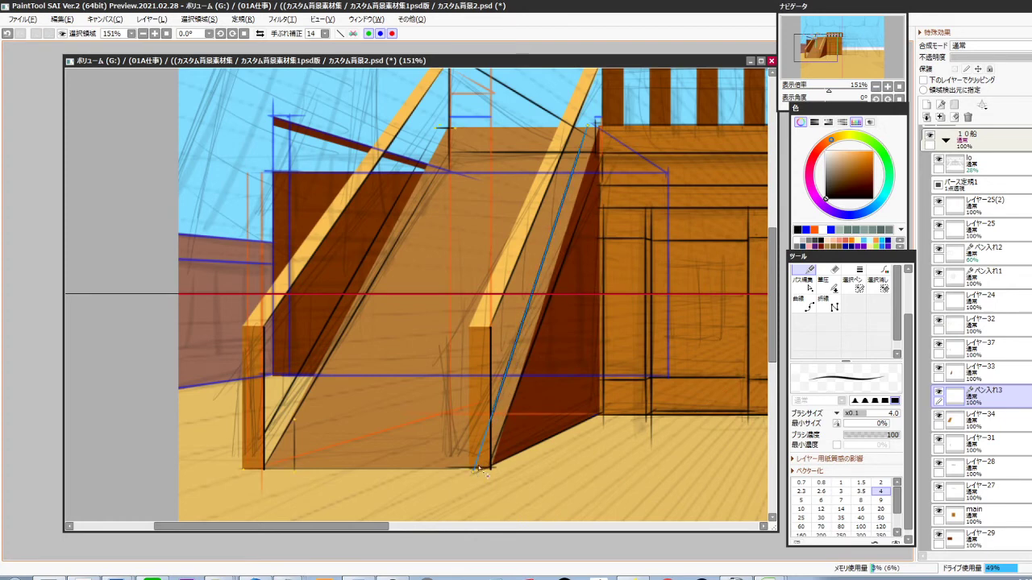
pyautogui.moveTo(402, 466); pyautogui.dragTo(481, 440)
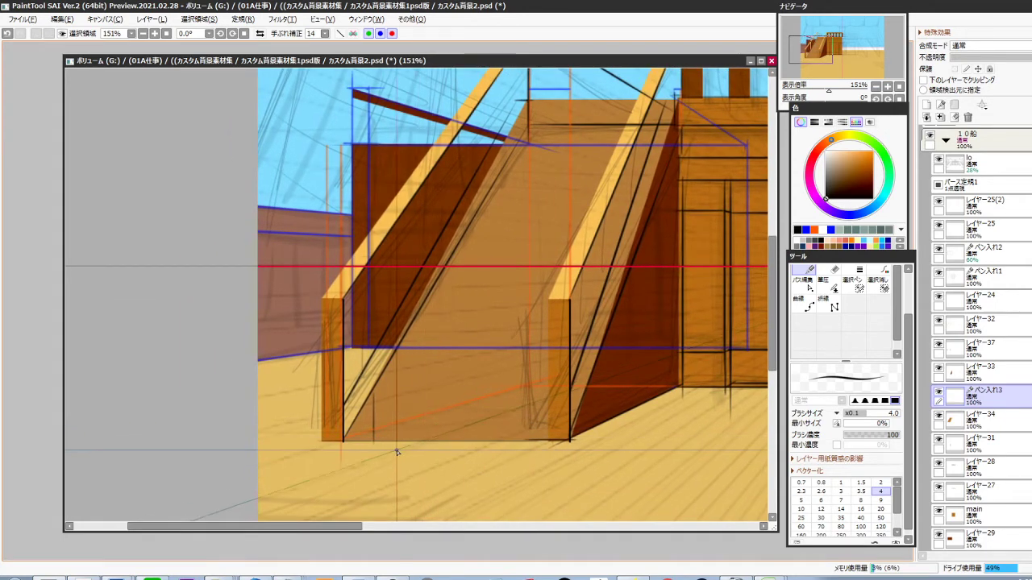
# Try outlining the lowest stair step between the posts with a receding depth line, a horizontal base edge and a top edge
pyautogui.scroll(3, 342, 449)
pyautogui.moveTo(337, 433); pyautogui.dragTo(406, 414)
pyautogui.moveTo(478, 456); pyautogui.dragTo(400, 411)
pyautogui.moveTo(326, 373); pyautogui.dragTo(706, 372)
pyautogui.scroll(-2, 548, 424)
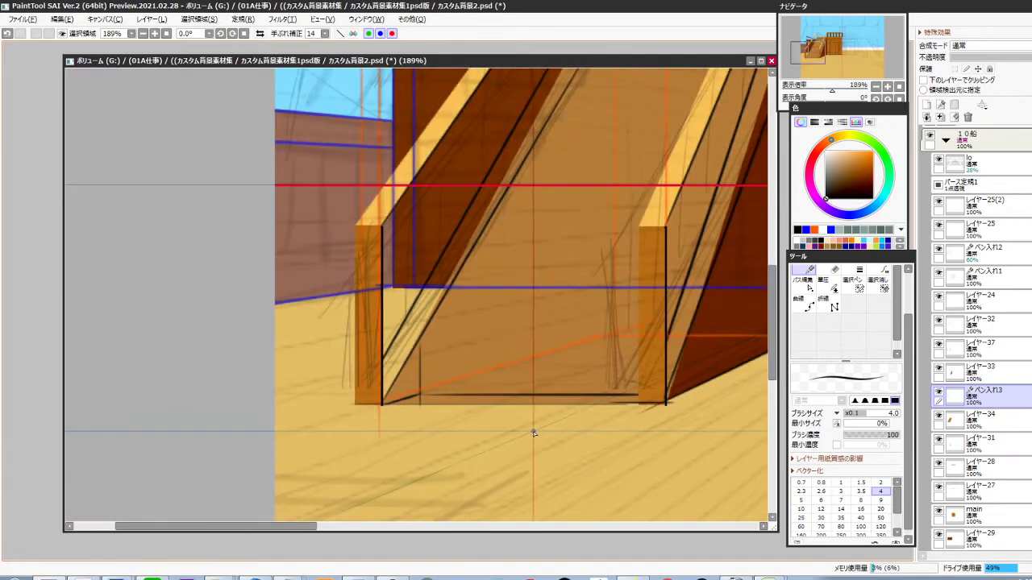
pyautogui.moveTo(532, 430); pyautogui.dragTo(480, 456)
pyautogui.moveTo(368, 370); pyautogui.dragTo(615, 370)
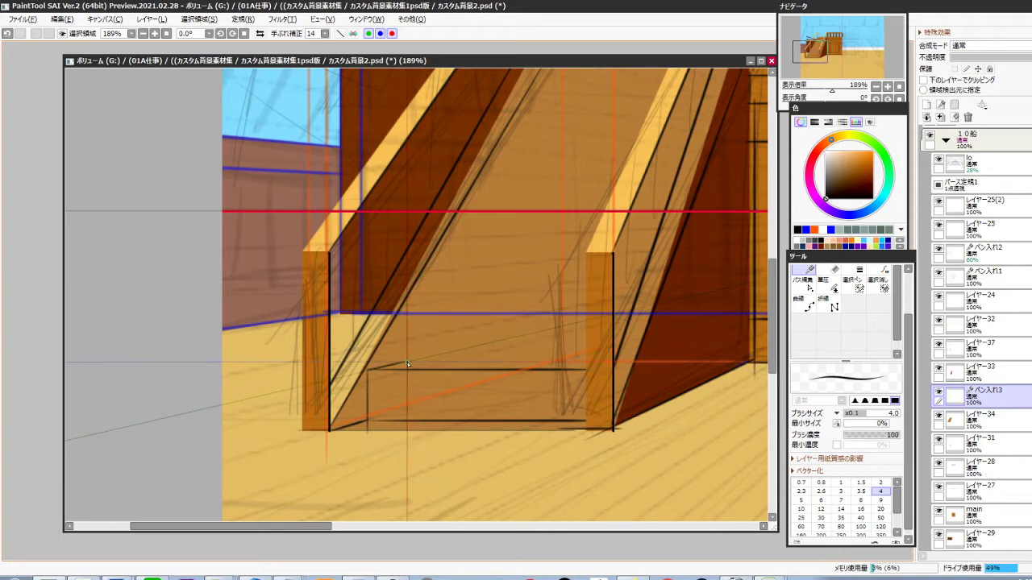
# Try outlining a second stair step above the lowest one with a tread line, a vertical riser and a horizontal top edge
pyautogui.moveTo(406, 303)
pyautogui.mouseDown()
pyautogui.moveTo(407, 366)
pyautogui.moveTo(421, 375)
pyautogui.moveTo(407, 361)
pyautogui.moveTo(594, 360)
pyautogui.mouseUp()
pyautogui.hotkey('ctrl', 'z')
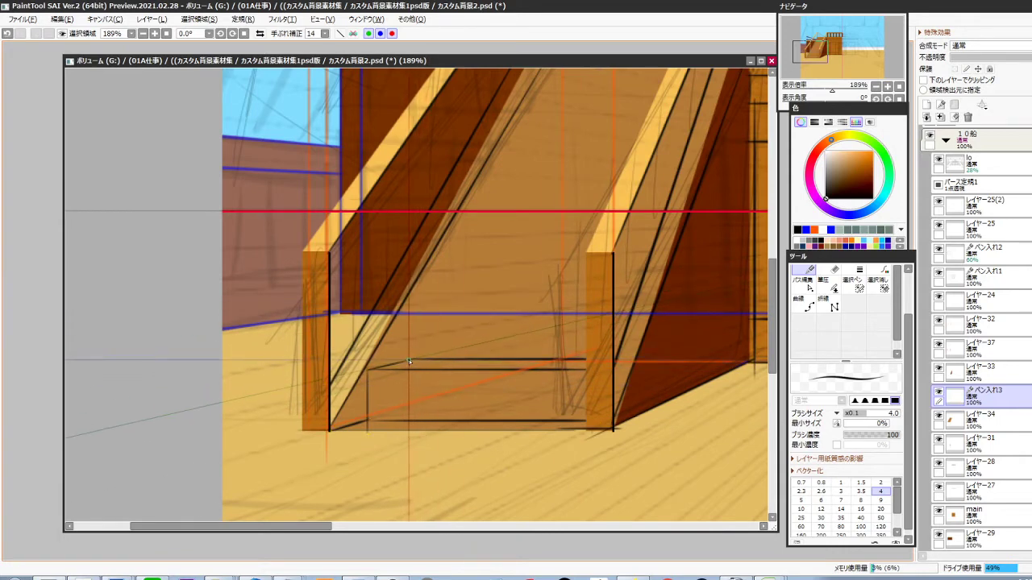
pyautogui.moveTo(409, 360); pyautogui.dragTo(409, 299)
pyautogui.moveTo(409, 300); pyautogui.dragTo(594, 303)
pyautogui.moveTo(549, 418); pyautogui.dragTo(499, 477)
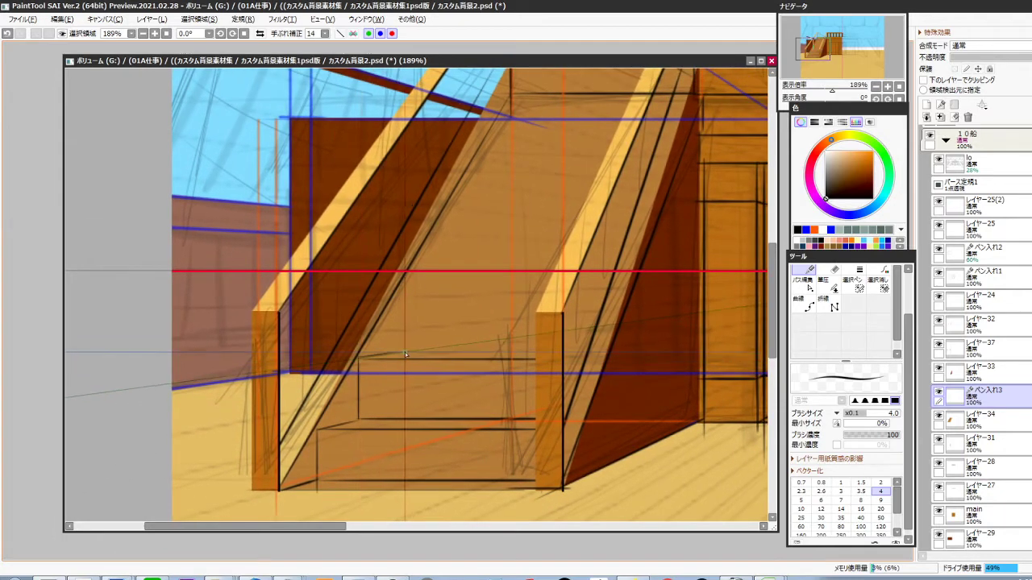
pyautogui.scroll(-5, 567, 468)
pyautogui.moveTo(567, 468); pyautogui.dragTo(513, 404)
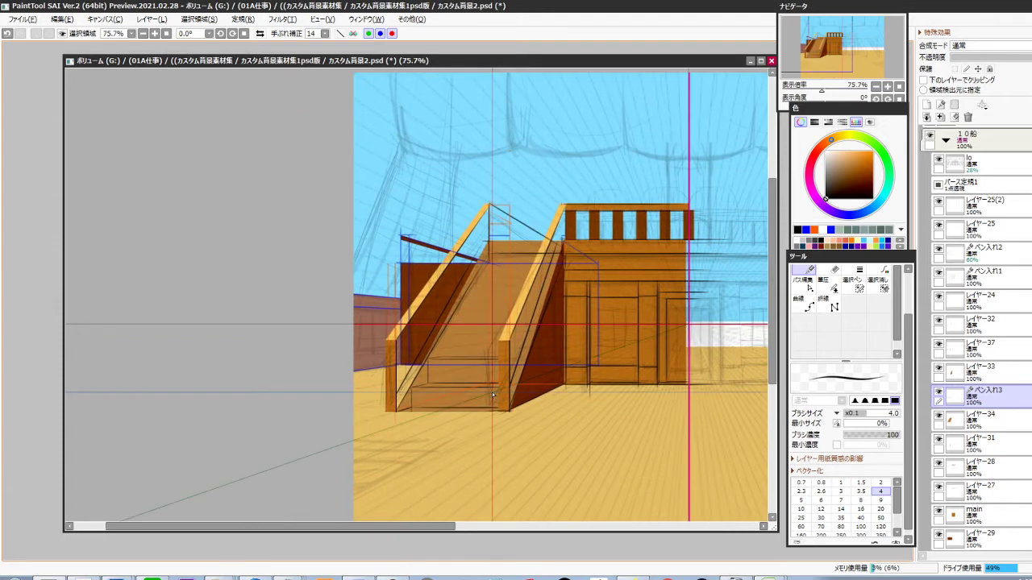
# Undo the outlines of the two trial stair steps at the ramp's base
pyautogui.scroll(3, 492, 392)
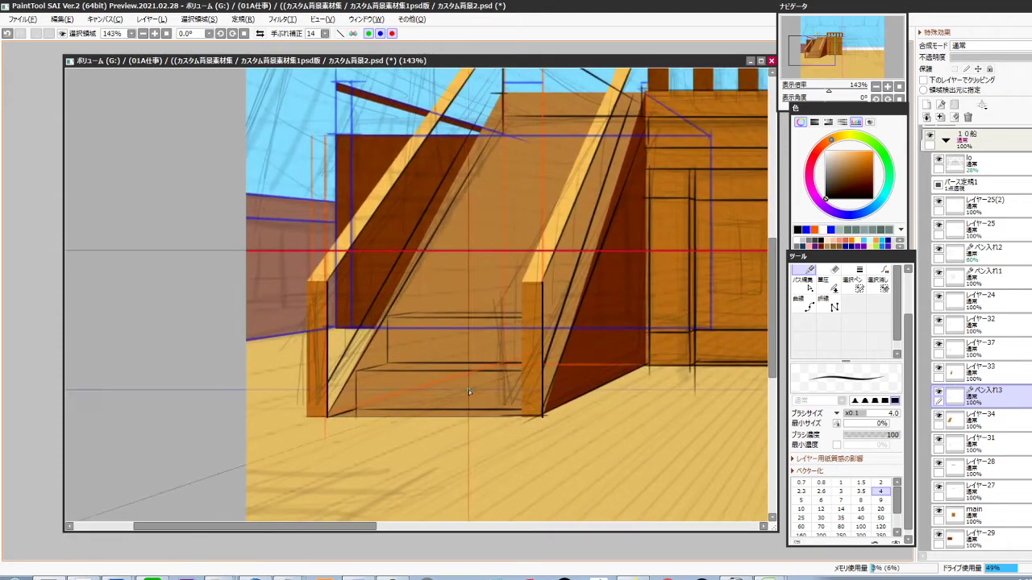
pyautogui.hotkey('ctrl', 'z')
pyautogui.hotkey('ctrl', 'z')
pyautogui.hotkey('ctrl', 'z')
pyautogui.hotkey('ctrl', 'z')
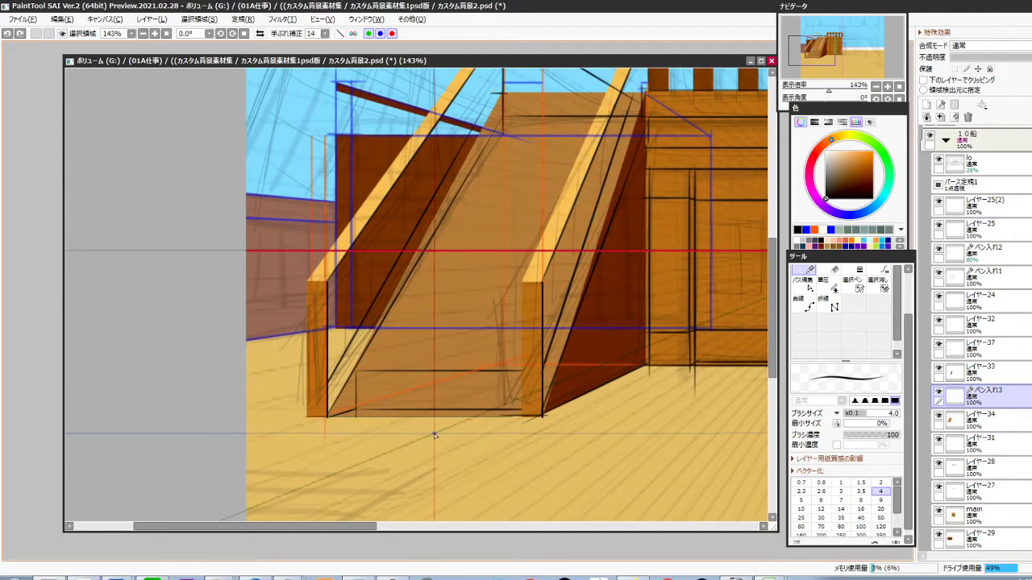
pyautogui.hotkey('ctrl', 'z')
pyautogui.hotkey('ctrl', 'z')
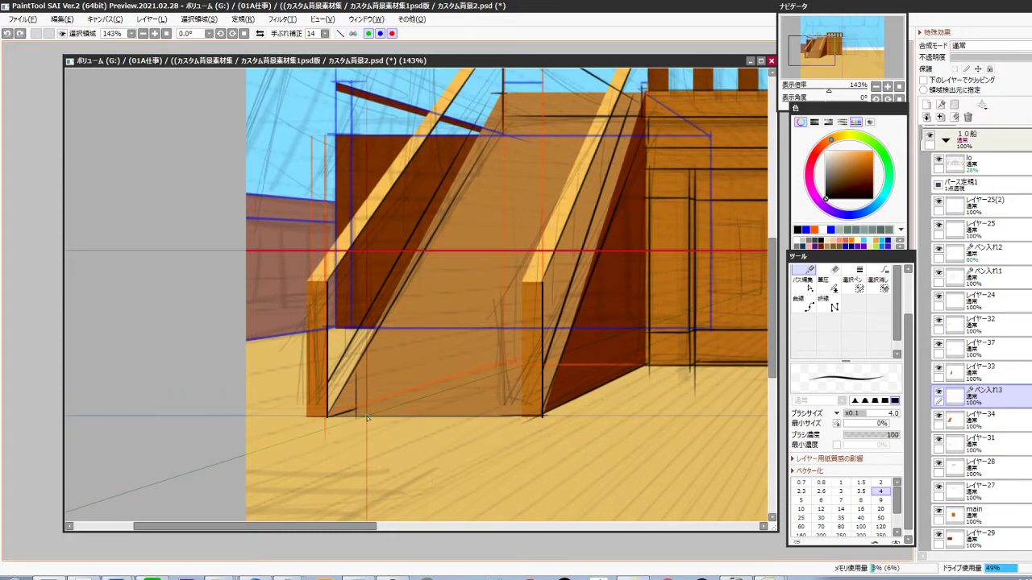
pyautogui.hotkey('ctrl', 'z')
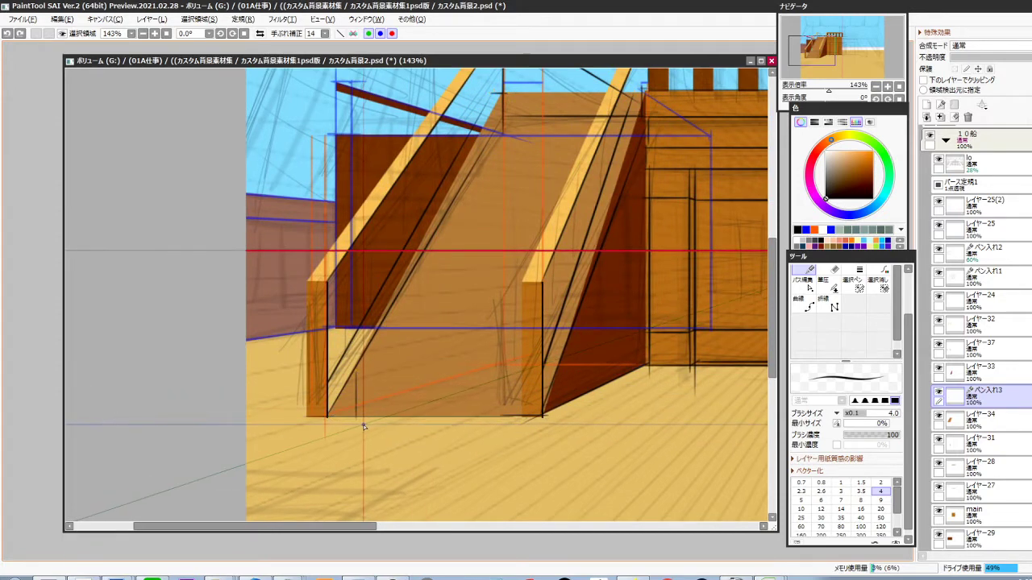
pyautogui.hotkey('ctrl', 'z')
pyautogui.hotkey('ctrl', 'z')
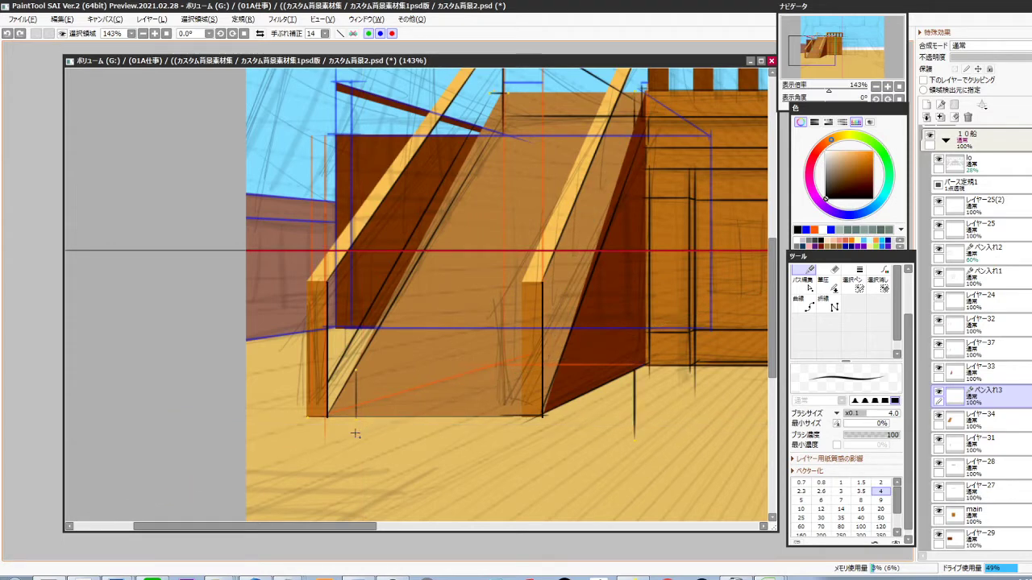
pyautogui.hotkey('ctrl', 'y')
pyautogui.hotkey('ctrl', 'y')
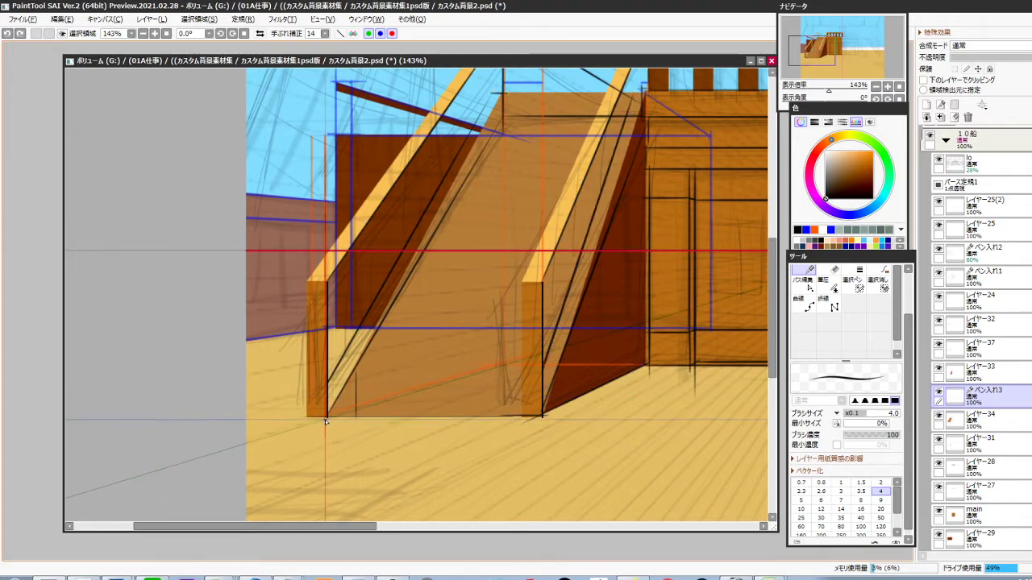
# Outline a lower first stair step in black between the posts at the ramp's base, with its top edge, side and base edge
pyautogui.hotkey('ctrl', 'z')
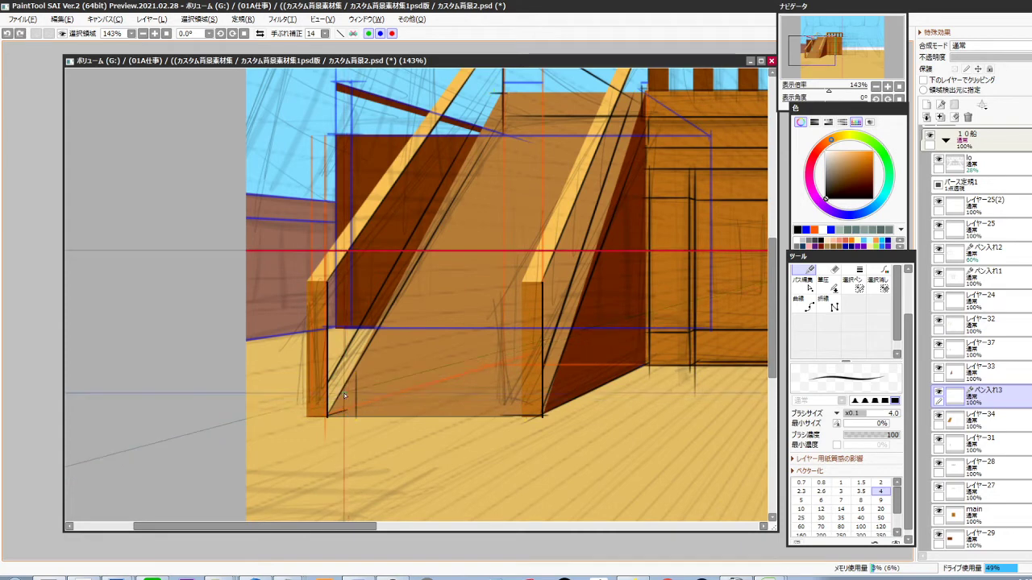
pyautogui.moveTo(344, 391)
pyautogui.mouseDown()
pyautogui.moveTo(344, 408)
pyautogui.moveTo(357, 390)
pyautogui.moveTo(539, 390)
pyautogui.mouseUp()
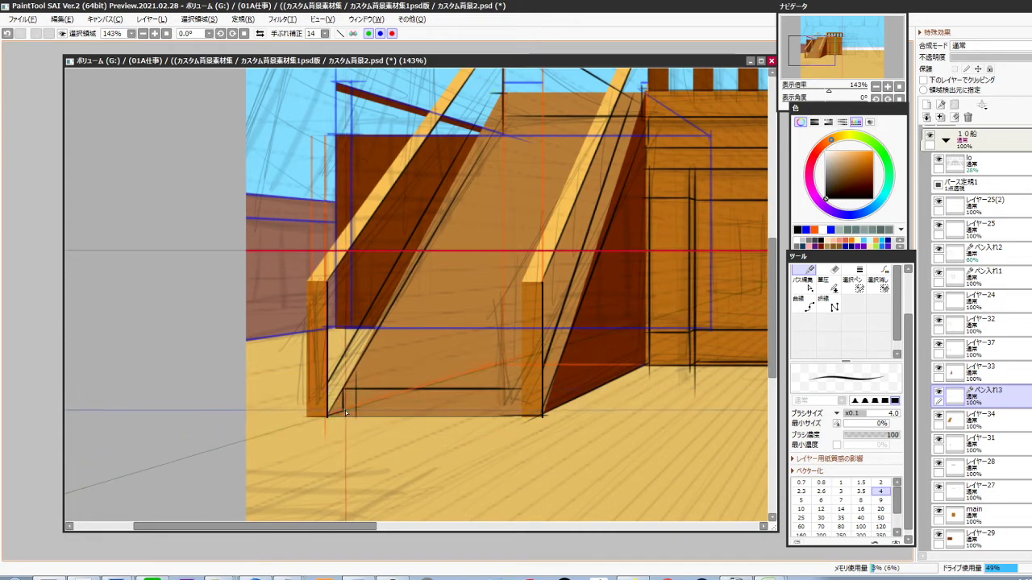
pyautogui.moveTo(344, 409); pyautogui.dragTo(534, 410)
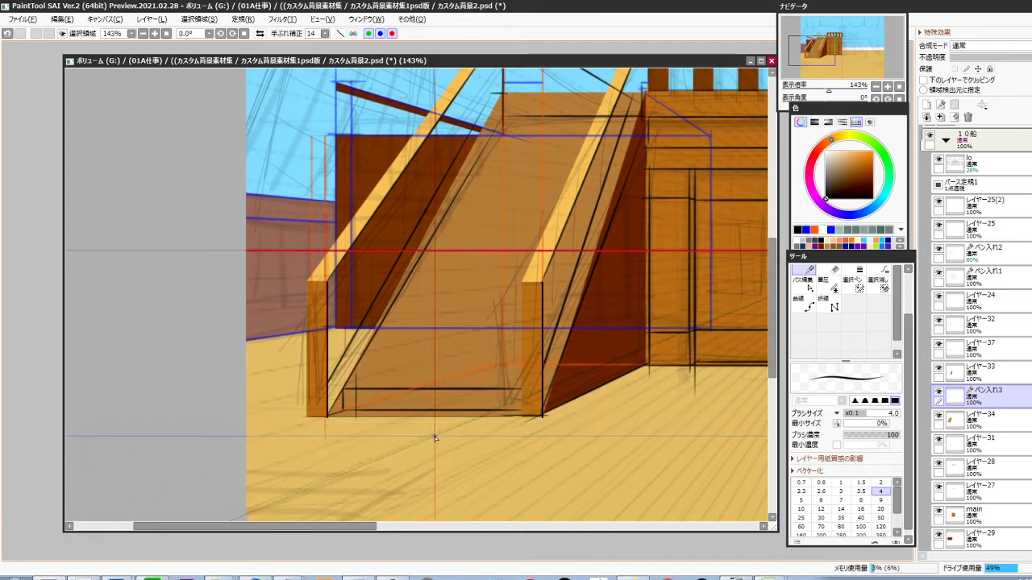
# On a new layer レイヤー38, build a staggered row of blue vertical height marks up the ramp, merge the copies and set 30% opacity
pyautogui.hotkey('ctrl', 'shift', 'n')
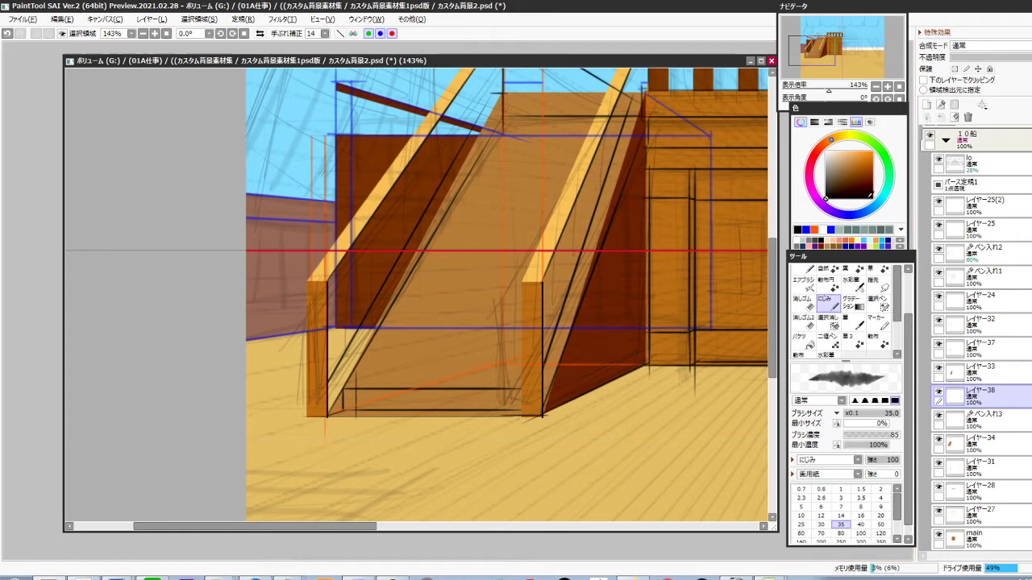
pyautogui.click(852, 214)
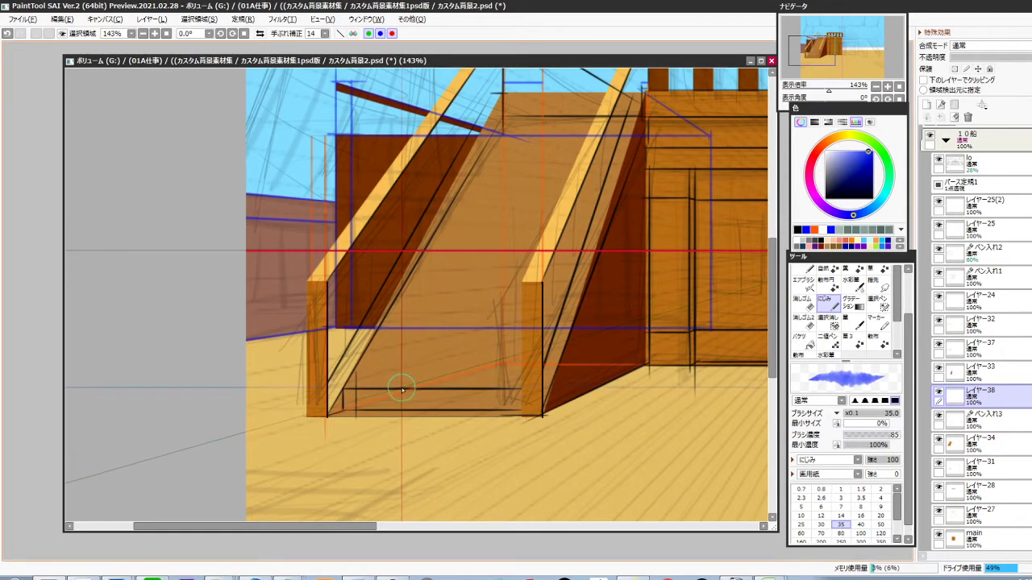
pyautogui.press('ctrl')
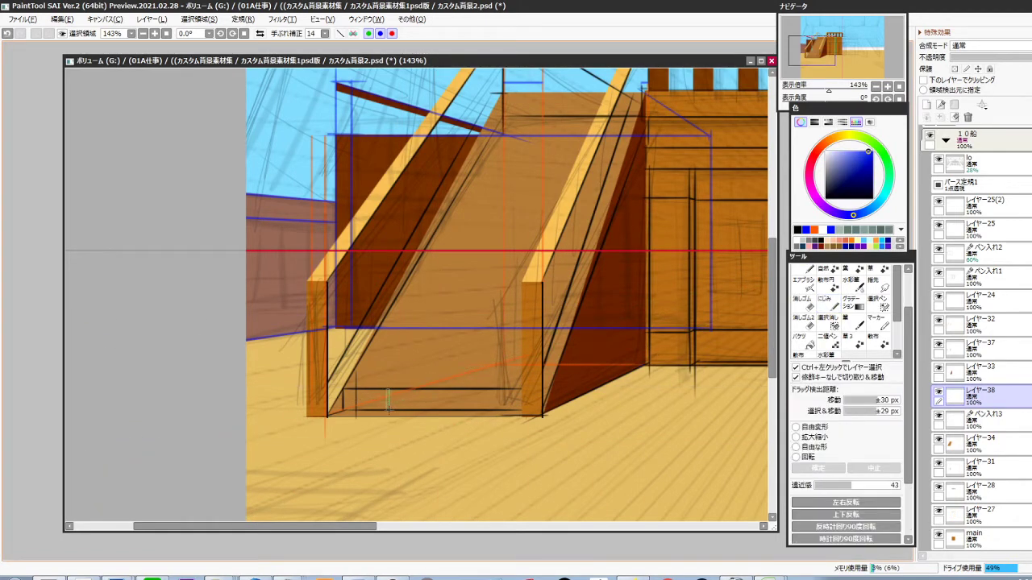
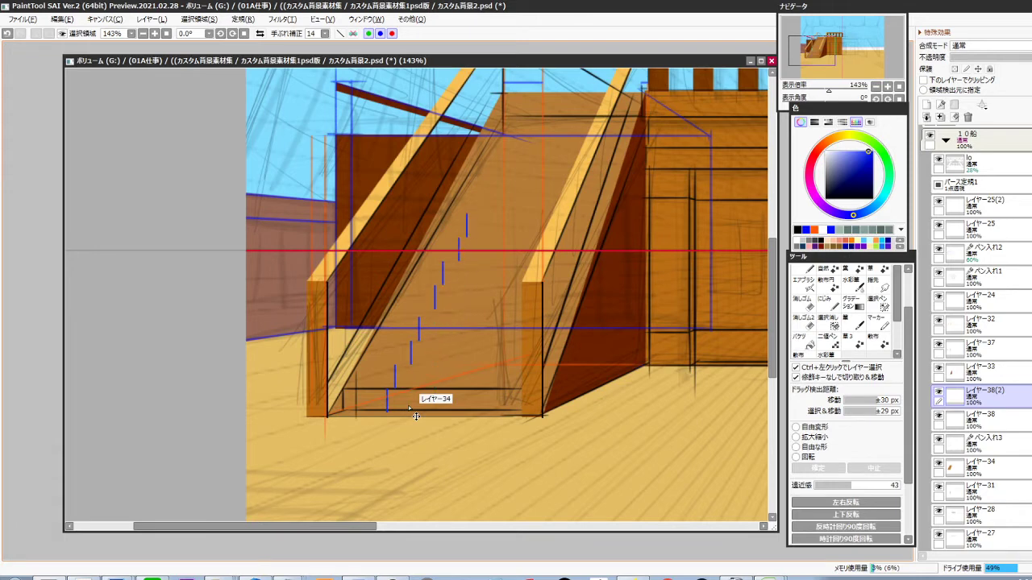
pyautogui.hotkey('ctrl', 'e')
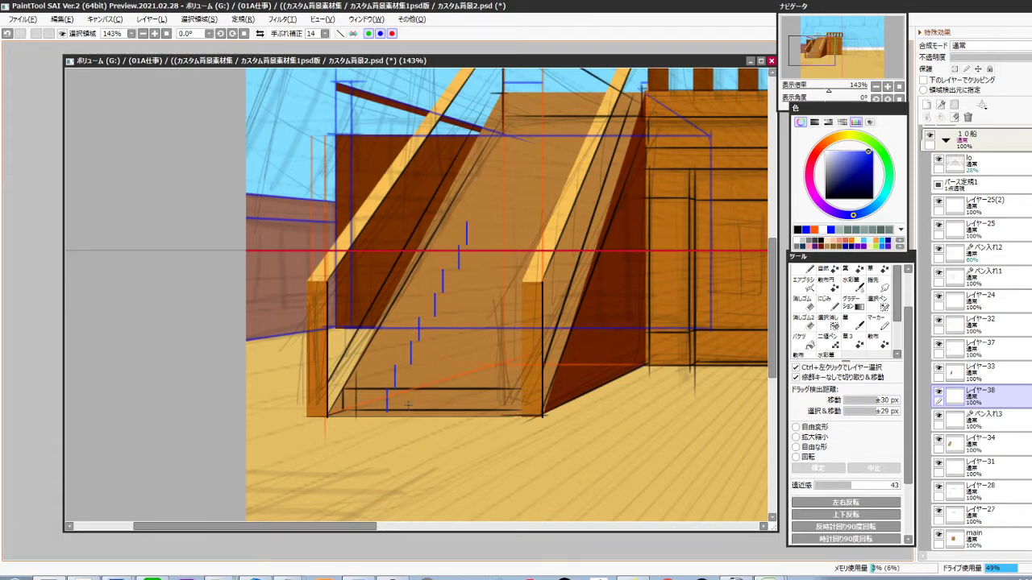
pyautogui.click(982, 59)
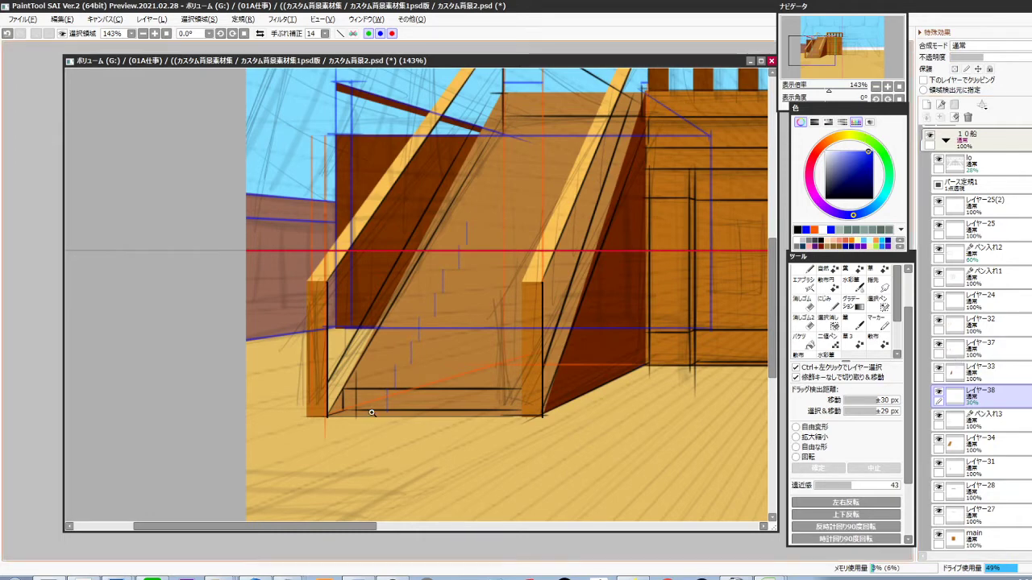
# On ペン入れ3, draw a horizontal blue tread line just above the first step's top edge and set the drawing colour back to black
pyautogui.scroll(3, 371, 413)
pyautogui.keyDown('ctrl'); pyautogui.click(391, 382); pyautogui.keyUp('ctrl')
pyautogui.scroll(-2, 387, 395)
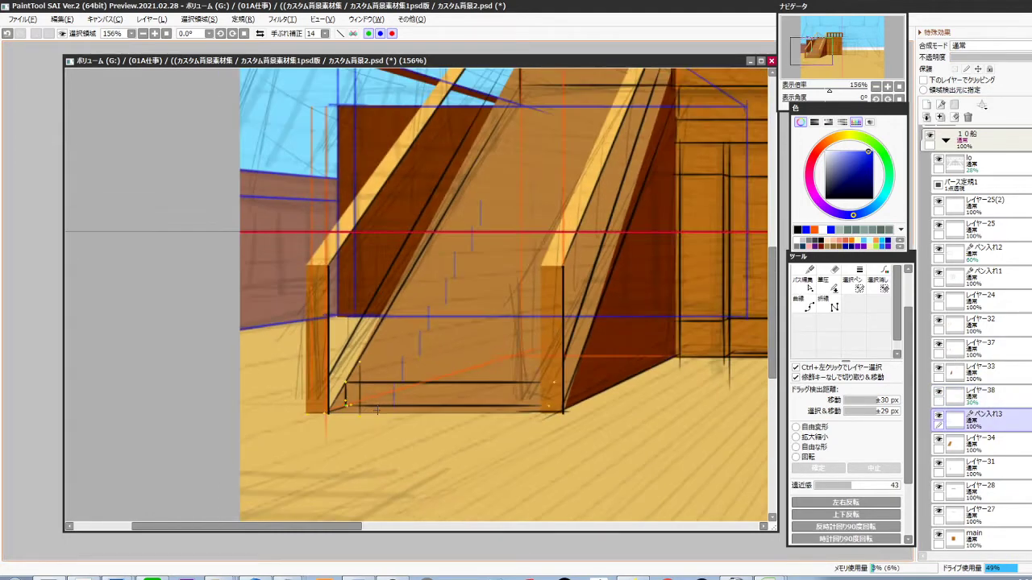
pyautogui.press('n')
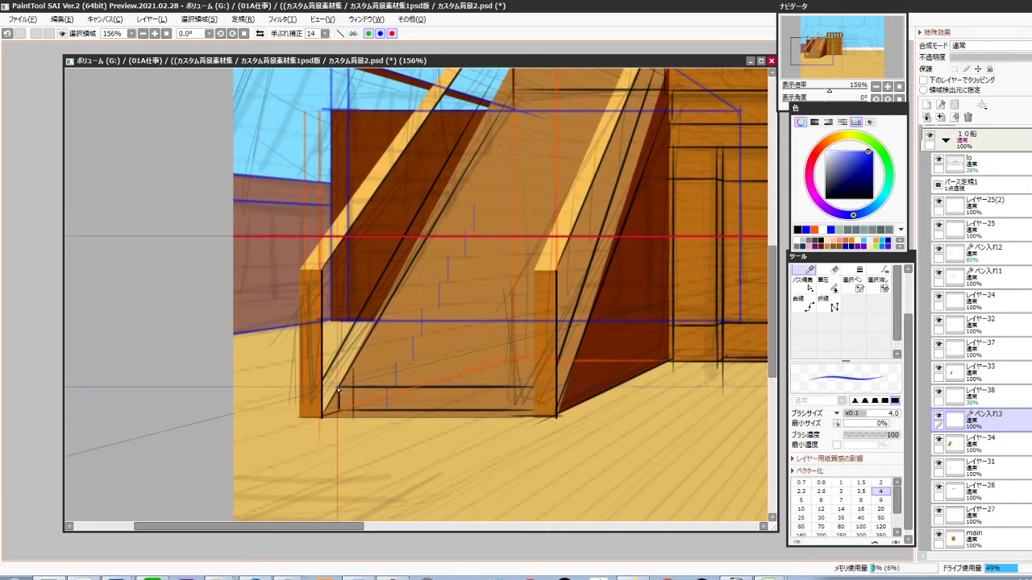
pyautogui.moveTo(355, 382); pyautogui.dragTo(539, 382)
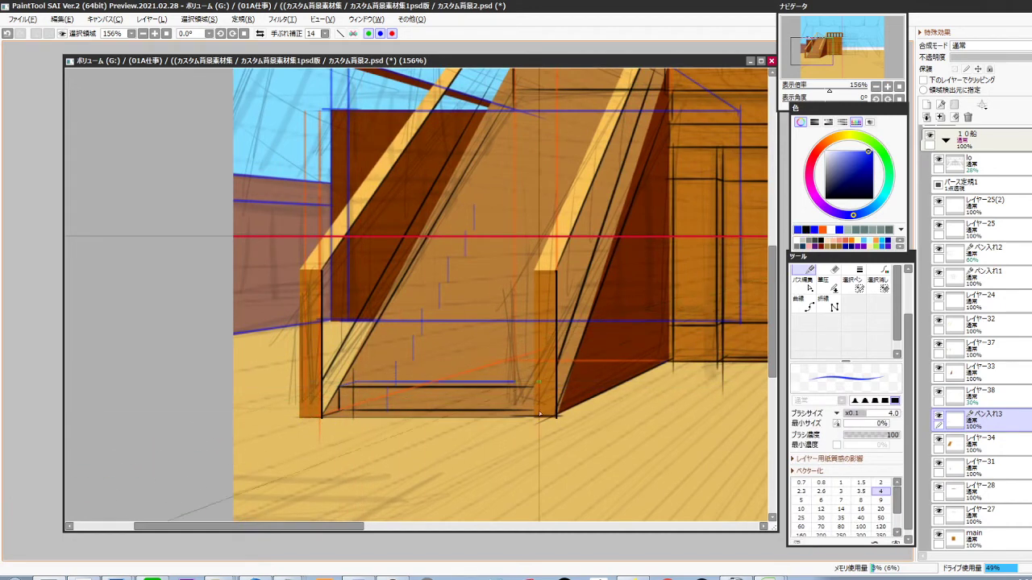
pyautogui.moveTo(836, 172); pyautogui.dragTo(824, 200)
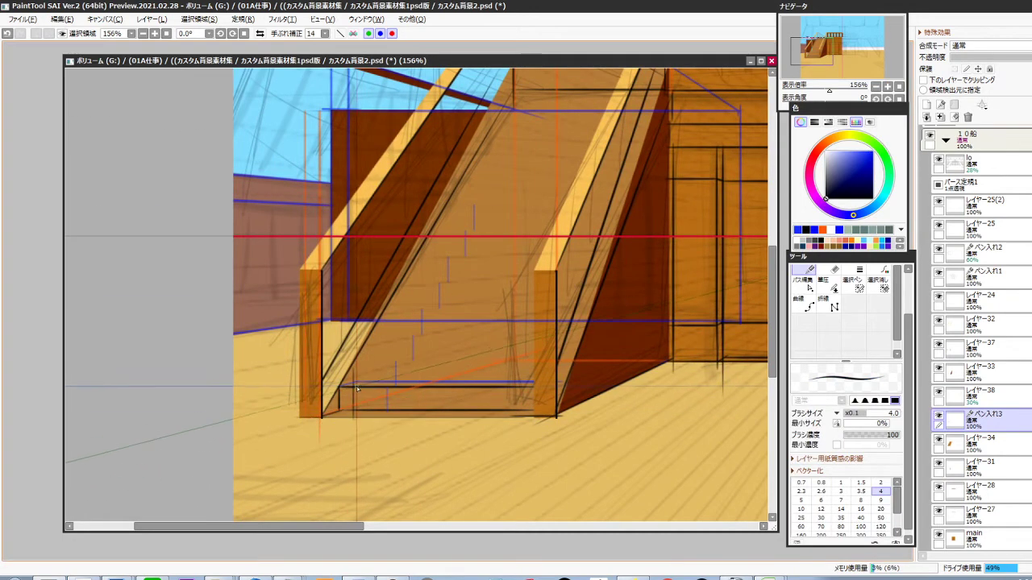
# Outline the second stair step in black above the first one, with its side edge, short depth line, top edge and back tread line
pyautogui.moveTo(355, 382); pyautogui.dragTo(355, 356)
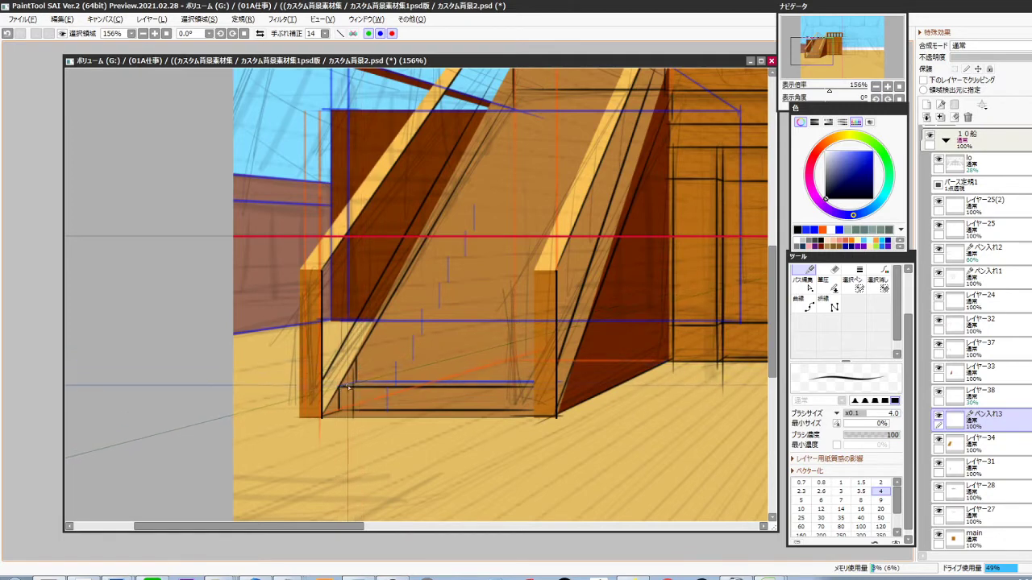
pyautogui.moveTo(339, 387); pyautogui.dragTo(355, 382)
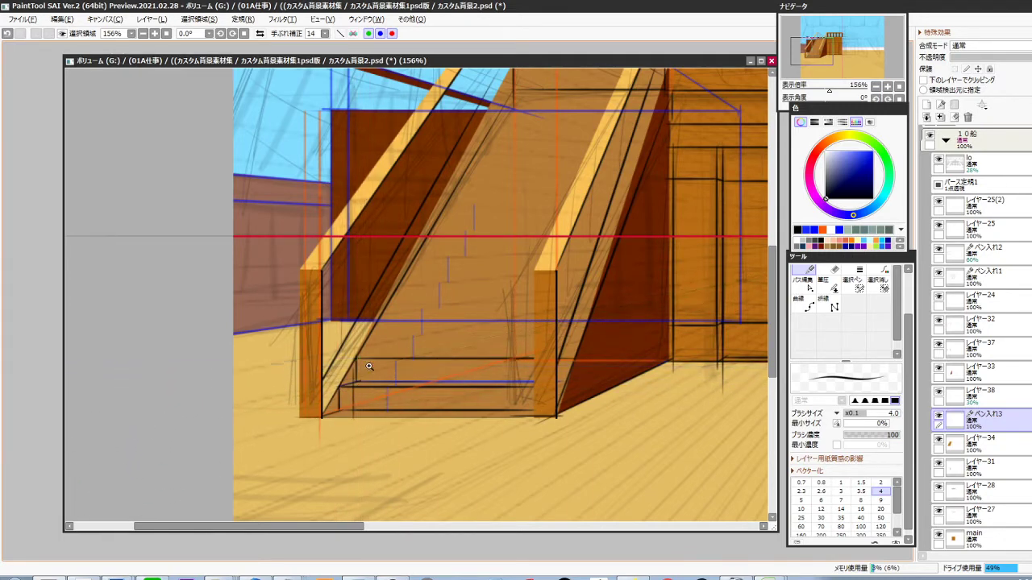
pyautogui.scroll(2, 359, 363)
pyautogui.moveTo(359, 344); pyautogui.dragTo(675, 345)
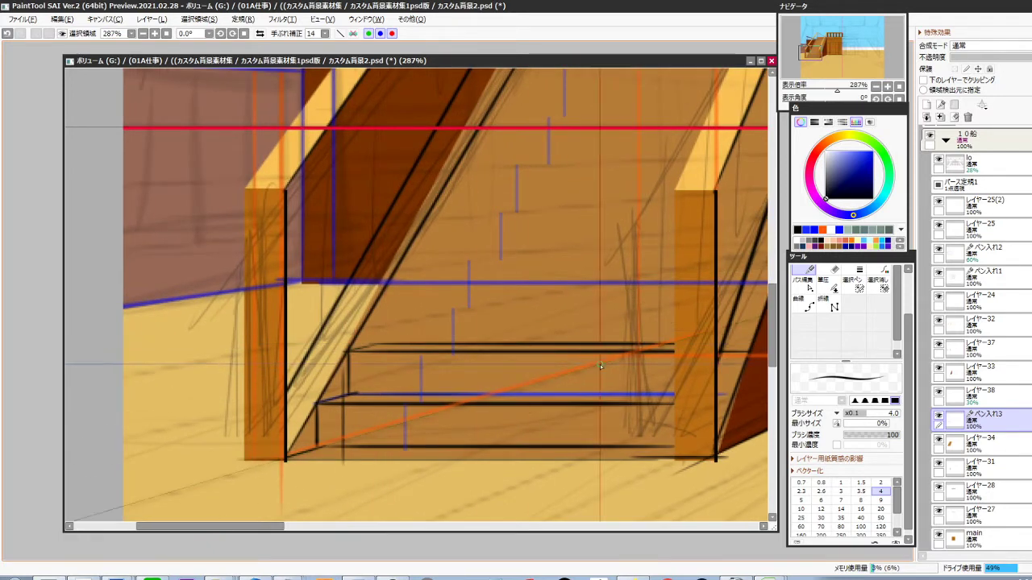
# Outline the third step with its side, top edge and back tread line, and add the fourth step's side and top edge
pyautogui.moveTo(376, 344)
pyautogui.mouseDown()
pyautogui.moveTo(381, 307)
pyautogui.moveTo(617, 306)
pyautogui.mouseUp()
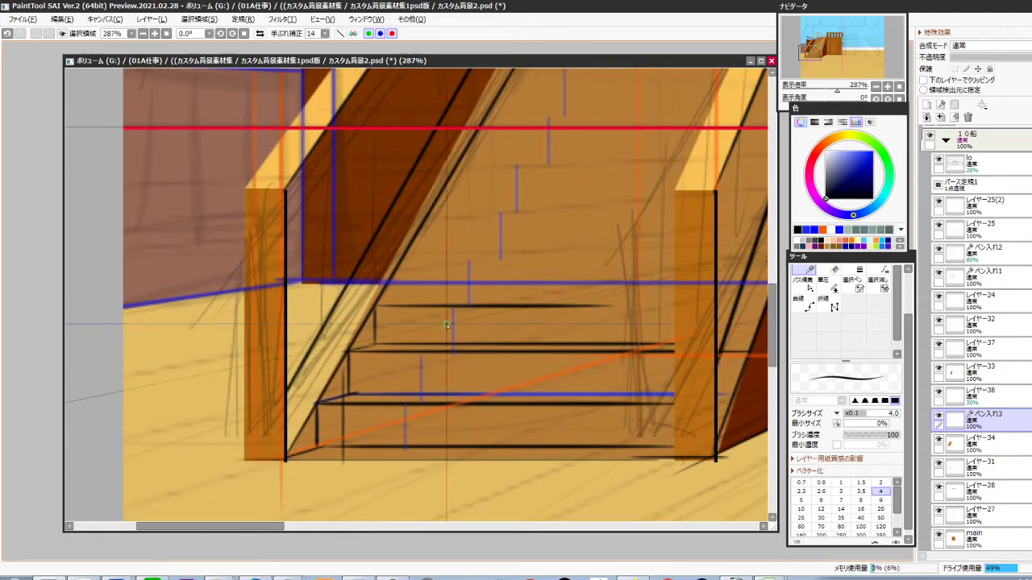
pyautogui.moveTo(376, 307); pyautogui.dragTo(747, 301)
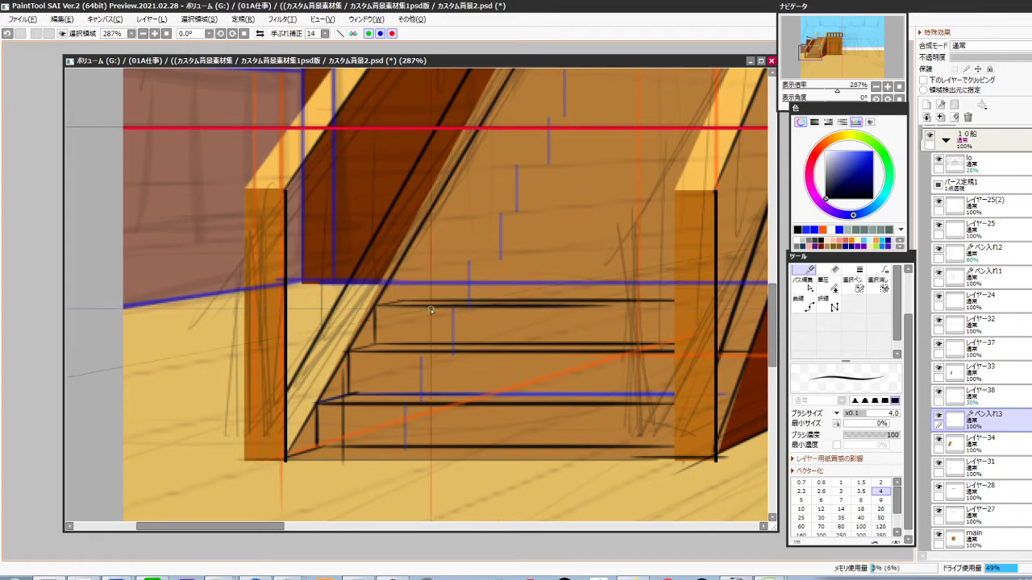
pyautogui.moveTo(398, 298)
pyautogui.mouseDown()
pyautogui.moveTo(399, 268)
pyautogui.moveTo(701, 268)
pyautogui.mouseUp()
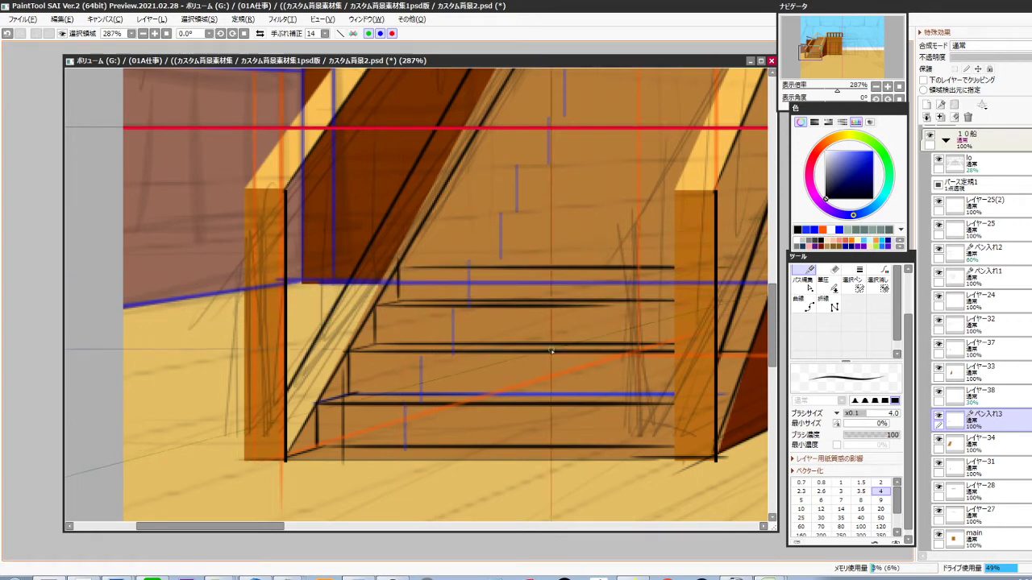
# On a new linework layer ペン入れ4, draw a green diagonal guide line up the ramp from the first step's base to the deck edge
pyautogui.moveTo(513, 355); pyautogui.dragTo(493, 403)
pyautogui.scroll(-5, 493, 403)
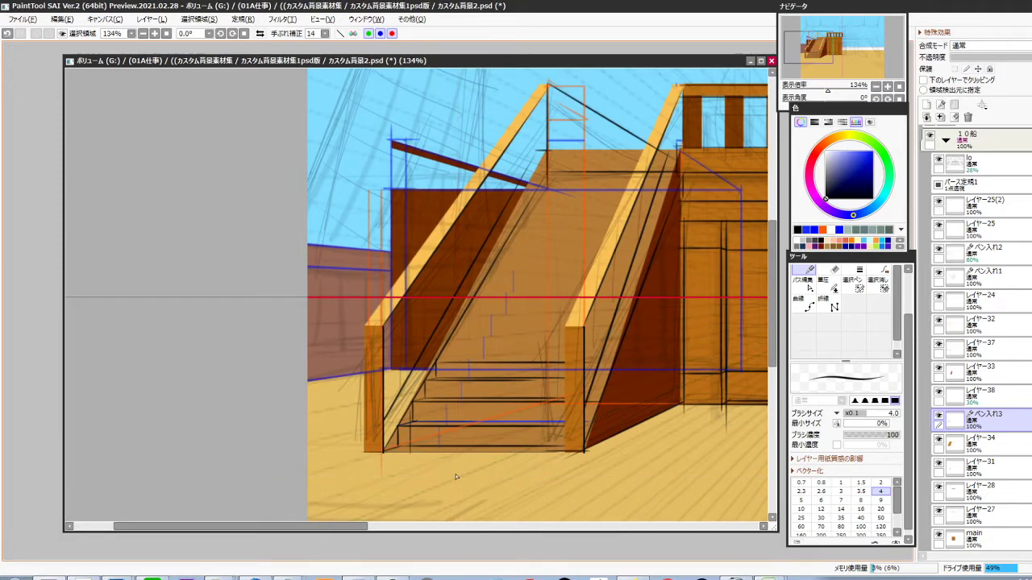
pyautogui.click(885, 156)
pyautogui.click(872, 152)
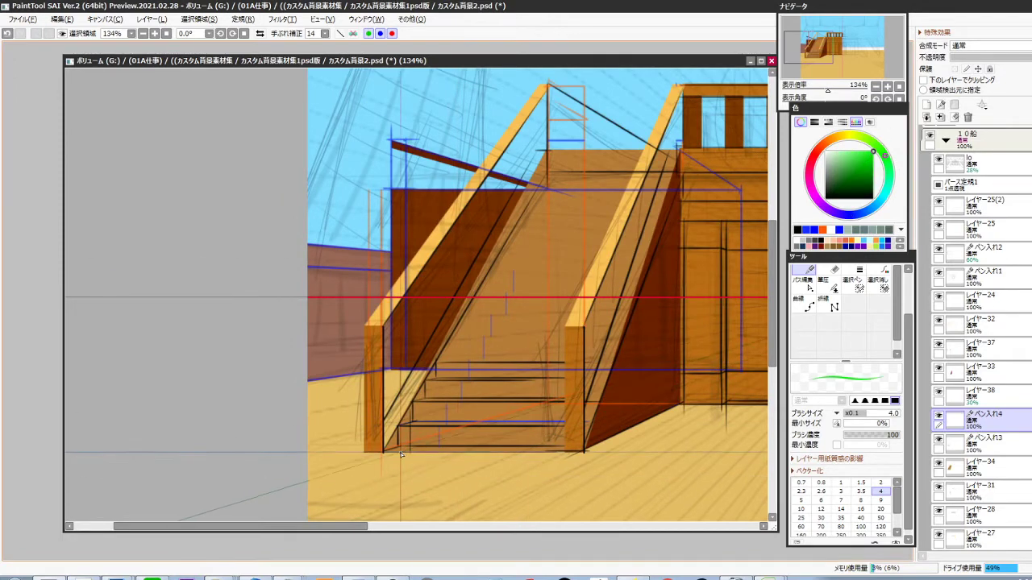
pyautogui.moveTo(398, 449); pyautogui.dragTo(397, 171)
pyautogui.moveTo(396, 225); pyautogui.dragTo(368, 276)
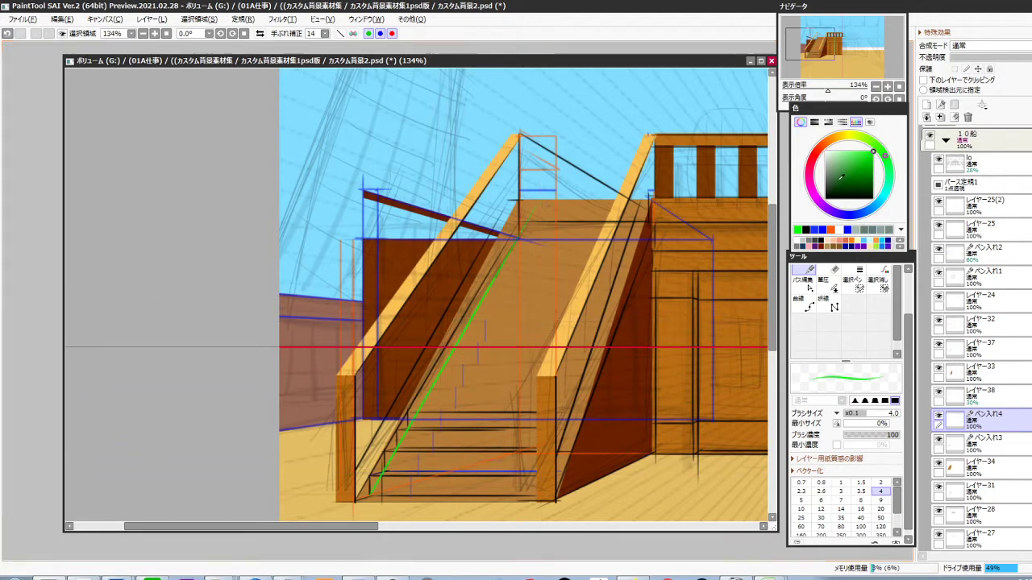
# Return to black on layer ペン入れ3 and draw the fourth step's back tread line just above its top edge
pyautogui.moveTo(848, 173); pyautogui.dragTo(824, 201)
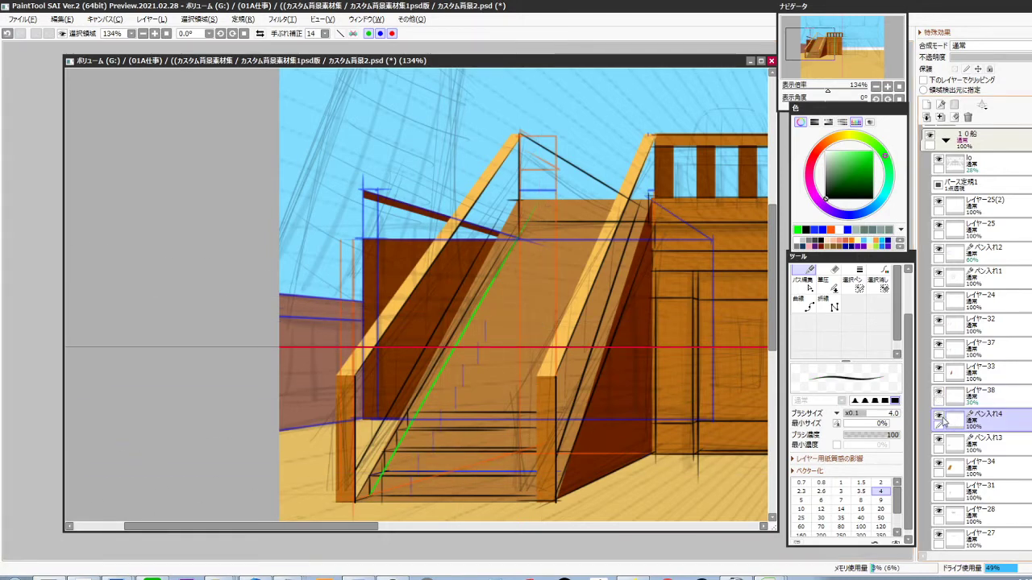
pyautogui.click(943, 440)
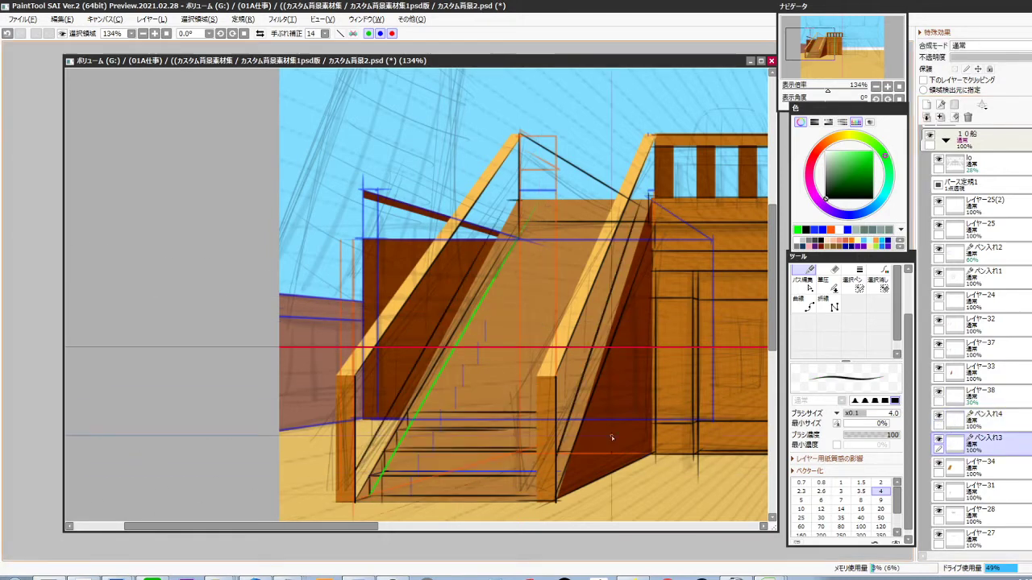
pyautogui.scroll(4, 424, 433)
pyautogui.moveTo(424, 432); pyautogui.dragTo(347, 366)
pyautogui.scroll(-1, 446, 400)
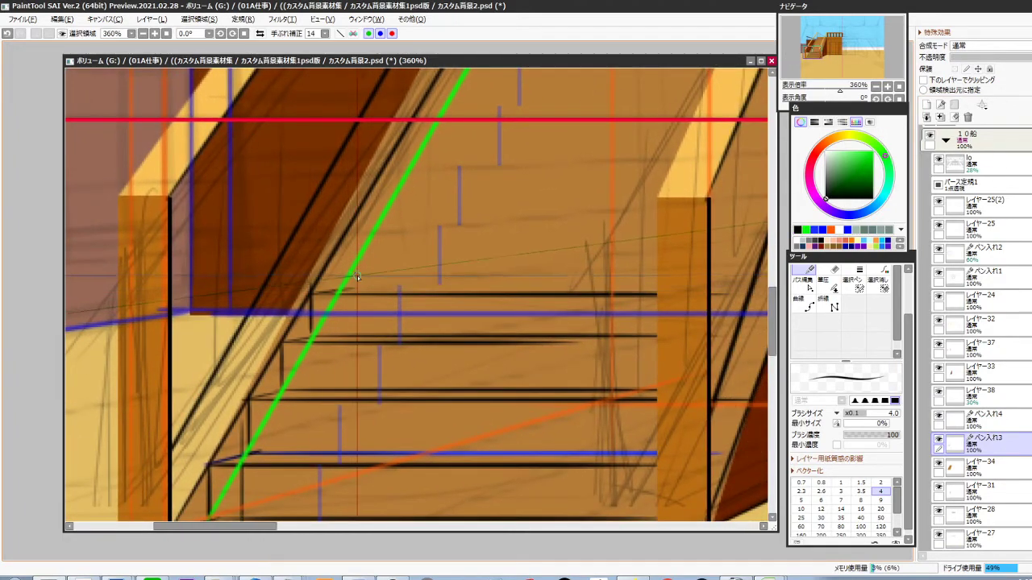
pyautogui.moveTo(346, 288); pyautogui.dragTo(762, 230)
pyautogui.hotkey('ctrl', 'z')
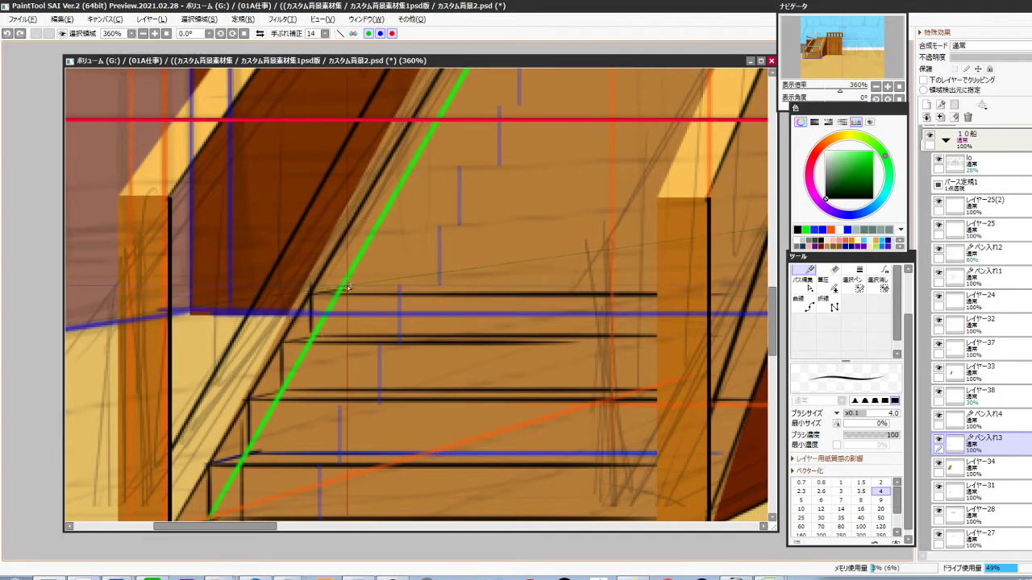
pyautogui.moveTo(342, 286); pyautogui.dragTo(764, 285)
pyautogui.hotkey('ctrl', 'z')
pyautogui.moveTo(324, 288); pyautogui.dragTo(756, 287)
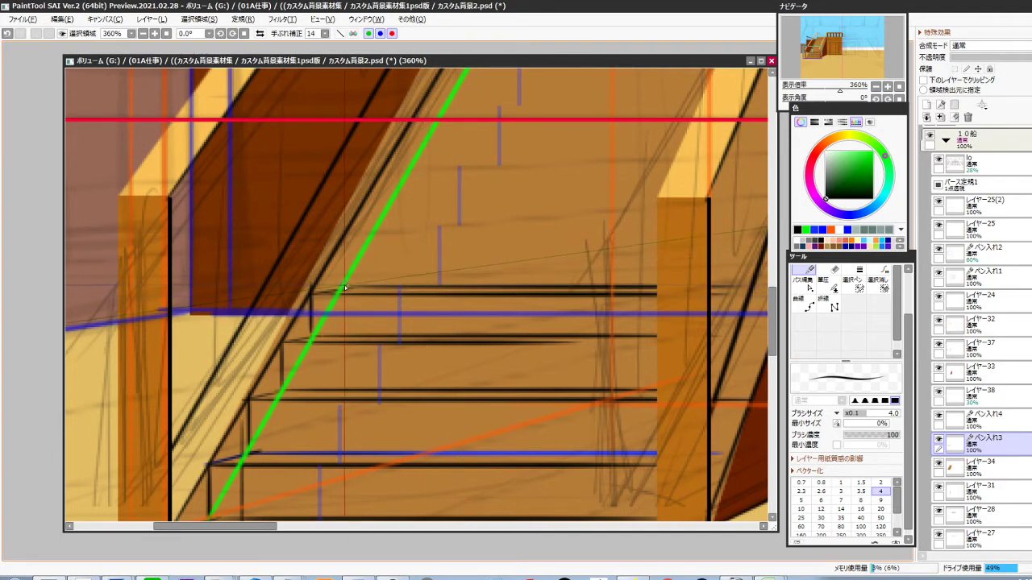
# Draw the side and top edges of the fifth to eighth steps, placing each riser where the tread meets the green guide
pyautogui.moveTo(342, 285)
pyautogui.mouseDown()
pyautogui.moveTo(341, 244)
pyautogui.moveTo(762, 246)
pyautogui.mouseUp()
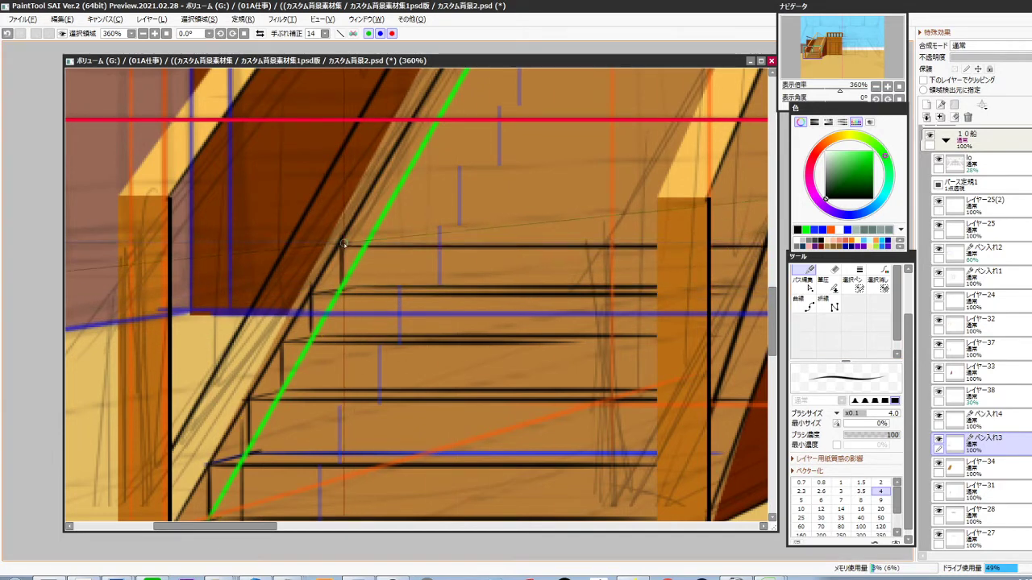
pyautogui.moveTo(367, 243)
pyautogui.mouseDown()
pyautogui.moveTo(761, 242)
pyautogui.moveTo(368, 201)
pyautogui.moveTo(763, 197)
pyautogui.mouseUp()
pyautogui.scroll(2, 459, 224)
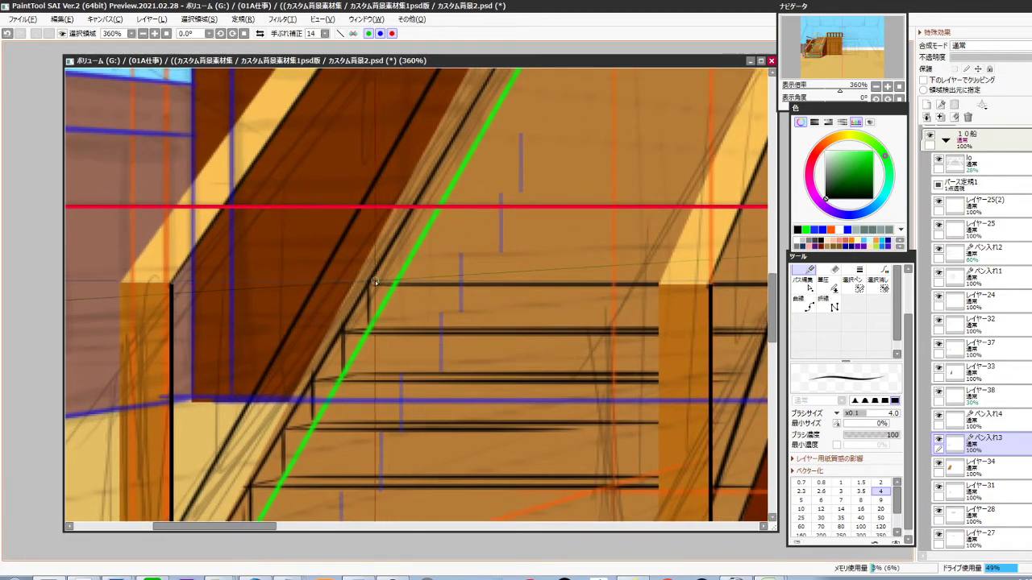
pyautogui.moveTo(396, 280)
pyautogui.mouseDown()
pyautogui.moveTo(397, 237)
pyautogui.moveTo(766, 240)
pyautogui.mouseUp()
pyautogui.moveTo(400, 237)
pyautogui.mouseDown()
pyautogui.moveTo(435, 237)
pyautogui.moveTo(421, 198)
pyautogui.moveTo(758, 200)
pyautogui.mouseUp()
# Draw the side and top edges of the ninth to eleventh steps along the green guide, redrawing the tenth step's slanted top edge horizontally
pyautogui.moveTo(515, 224); pyautogui.dragTo(508, 329)
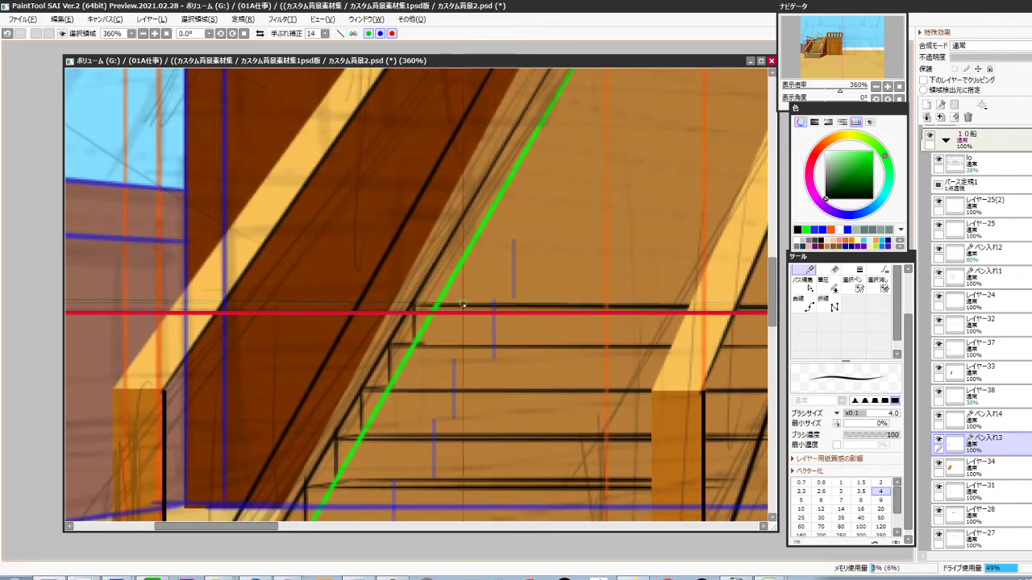
pyautogui.moveTo(433, 304); pyautogui.dragTo(435, 266)
pyautogui.hotkey('ctrl', 'z')
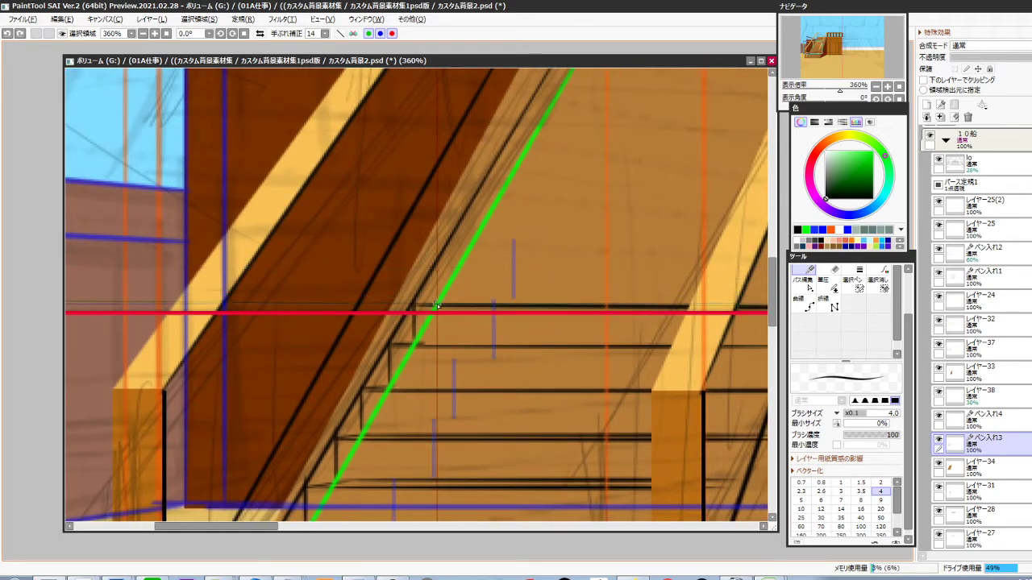
pyautogui.moveTo(436, 305)
pyautogui.mouseDown()
pyautogui.moveTo(436, 267)
pyautogui.moveTo(706, 279)
pyautogui.mouseUp()
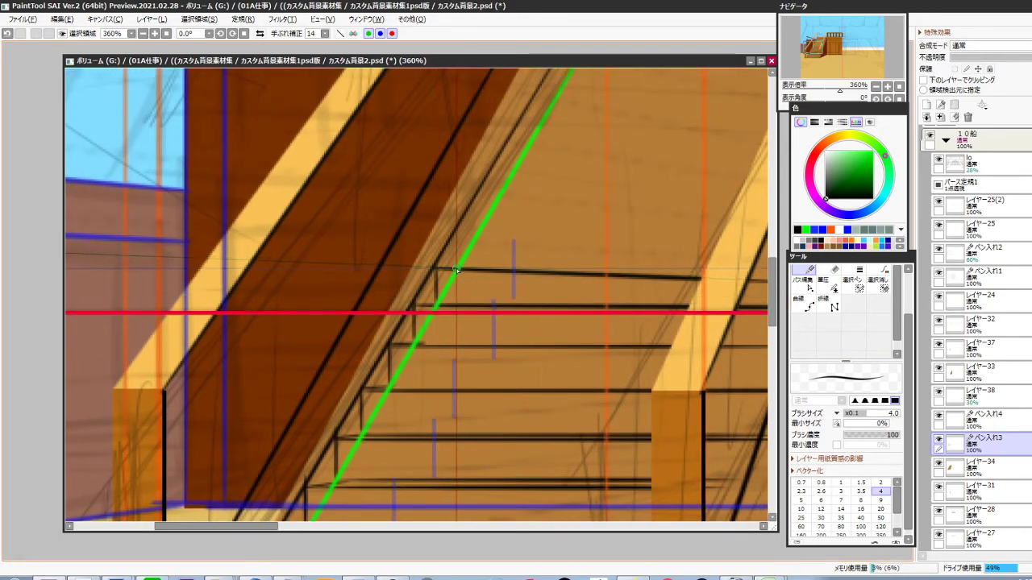
pyautogui.moveTo(455, 268)
pyautogui.mouseDown()
pyautogui.moveTo(455, 231)
pyautogui.moveTo(714, 250)
pyautogui.mouseUp()
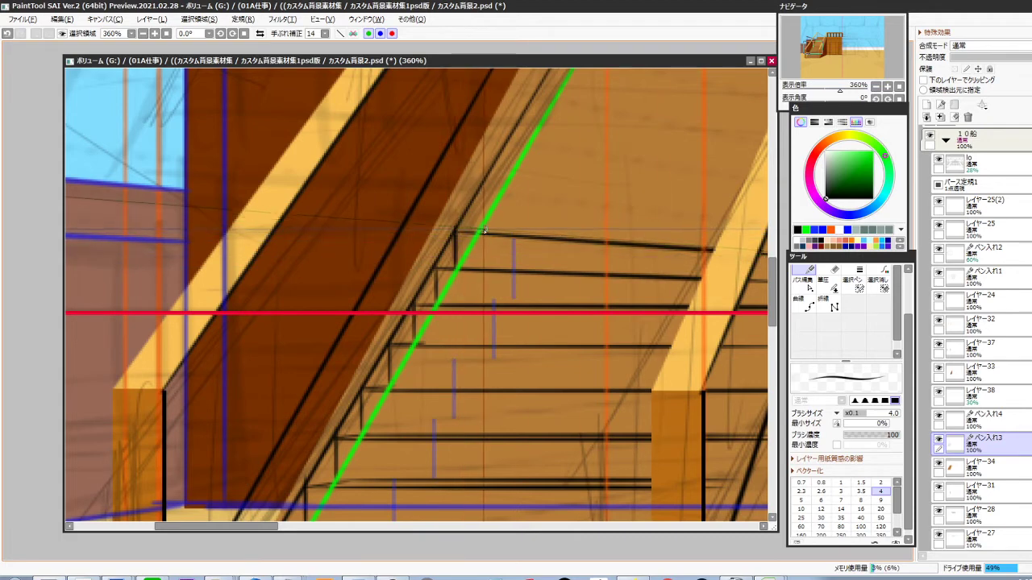
pyautogui.moveTo(530, 347); pyautogui.dragTo(463, 386)
pyautogui.hotkey('ctrl', 'z')
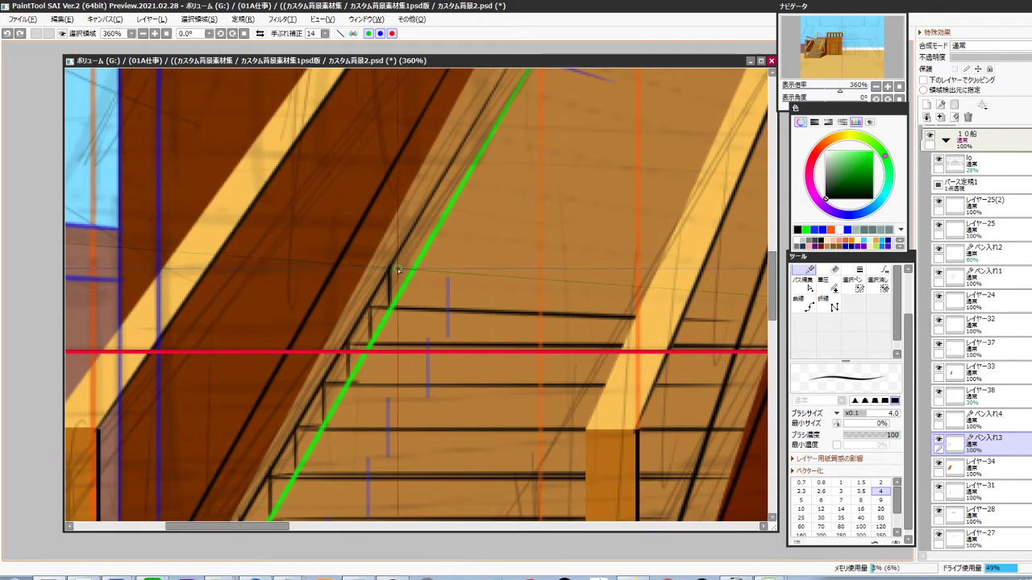
pyautogui.moveTo(390, 270); pyautogui.dragTo(742, 266)
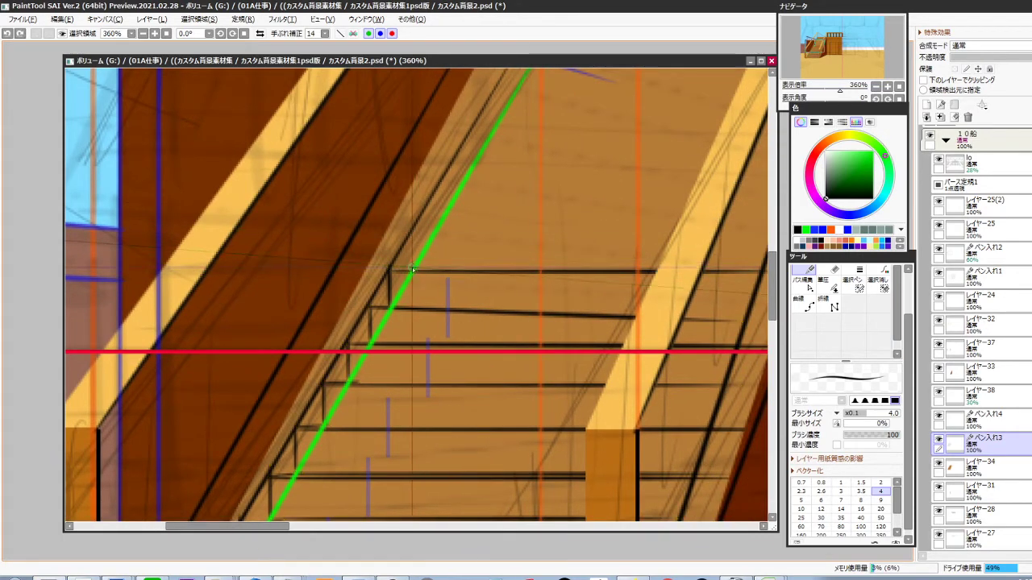
pyautogui.moveTo(411, 270)
pyautogui.mouseDown()
pyautogui.moveTo(413, 240)
pyautogui.moveTo(755, 238)
pyautogui.mouseUp()
# Continue the stairs upward with the side and top edges of the twelfth, thirteenth and fourteenth steps
pyautogui.moveTo(492, 236); pyautogui.dragTo(420, 365)
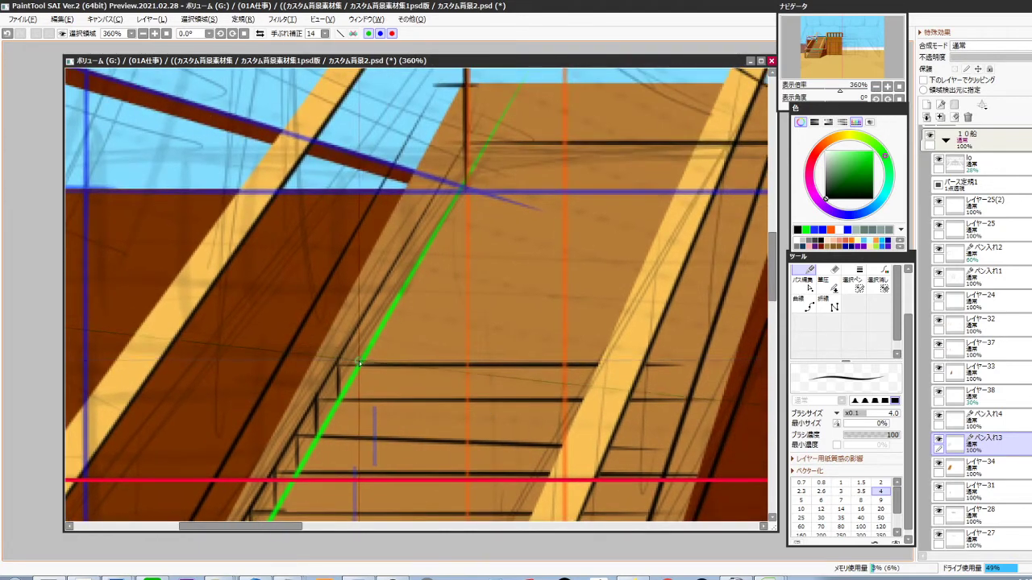
pyautogui.moveTo(364, 334); pyautogui.dragTo(719, 334)
pyautogui.moveTo(380, 331)
pyautogui.mouseDown()
pyautogui.moveTo(381, 297)
pyautogui.moveTo(697, 303)
pyautogui.mouseUp()
pyautogui.hotkey('ctrl', 'z')
pyautogui.moveTo(402, 296)
pyautogui.mouseDown()
pyautogui.moveTo(677, 287)
pyautogui.moveTo(704, 296)
pyautogui.mouseUp()
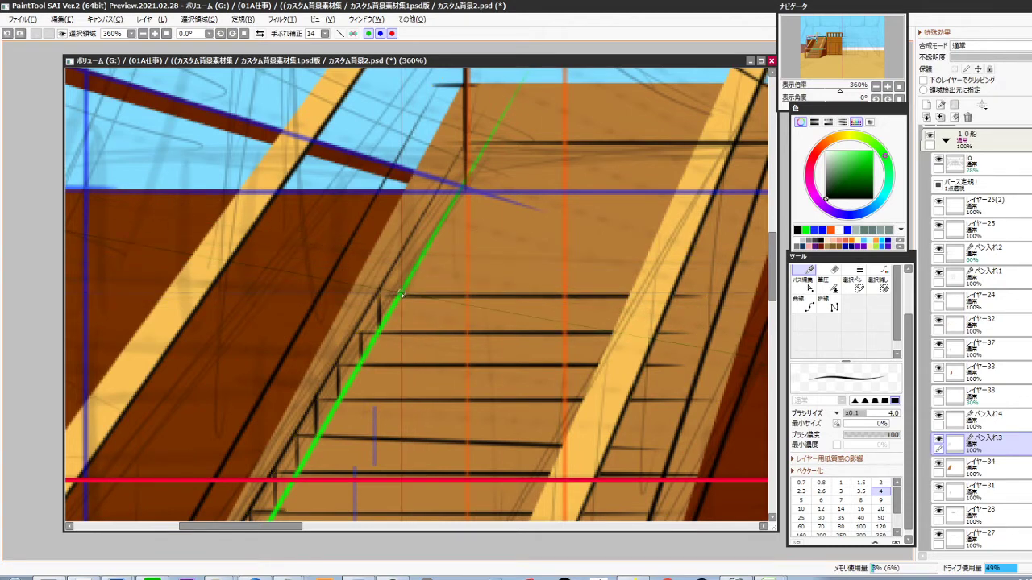
pyautogui.moveTo(401, 295)
pyautogui.mouseDown()
pyautogui.moveTo(404, 259)
pyautogui.moveTo(719, 264)
pyautogui.mouseUp()
# Draw the last two steps' risers and top edges so the stairs reach the blue line at deck level
pyautogui.moveTo(419, 262); pyautogui.dragTo(419, 211)
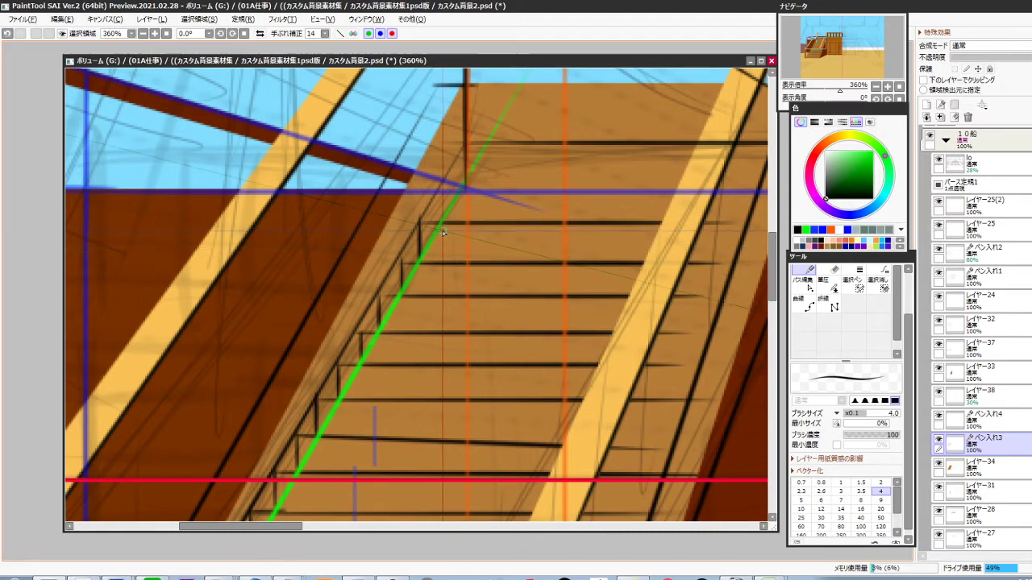
pyautogui.moveTo(417, 227); pyautogui.dragTo(735, 227)
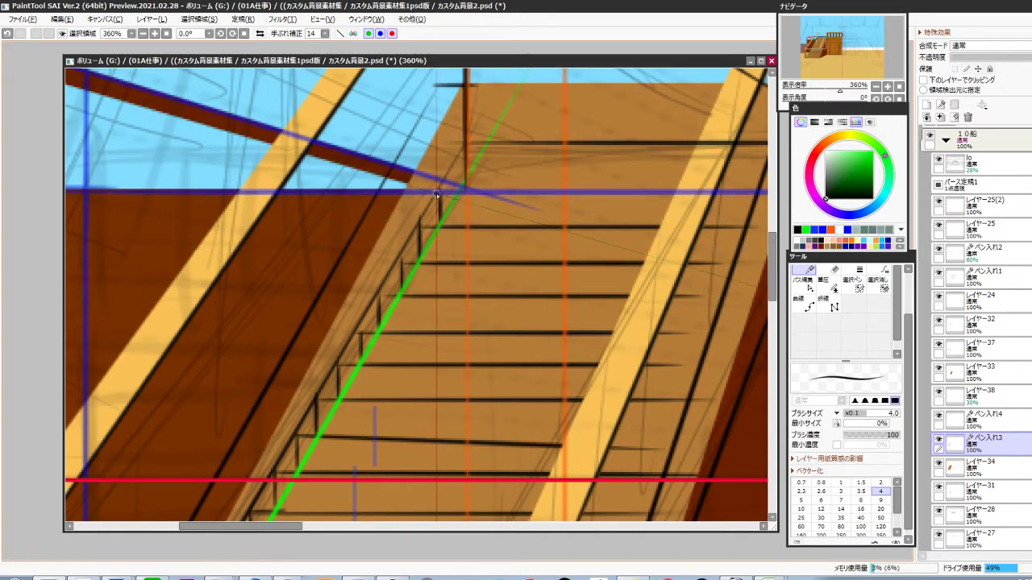
pyautogui.moveTo(436, 227)
pyautogui.mouseDown()
pyautogui.moveTo(436, 185)
pyautogui.moveTo(731, 192)
pyautogui.mouseUp()
# Reduce the linework eraser to size 6 and erase the slanted and doubled tread lines on the middle and lower steps
pyautogui.scroll(-5, 594, 338)
pyautogui.moveTo(584, 391); pyautogui.dragTo(544, 325)
pyautogui.scroll(3, 536, 365)
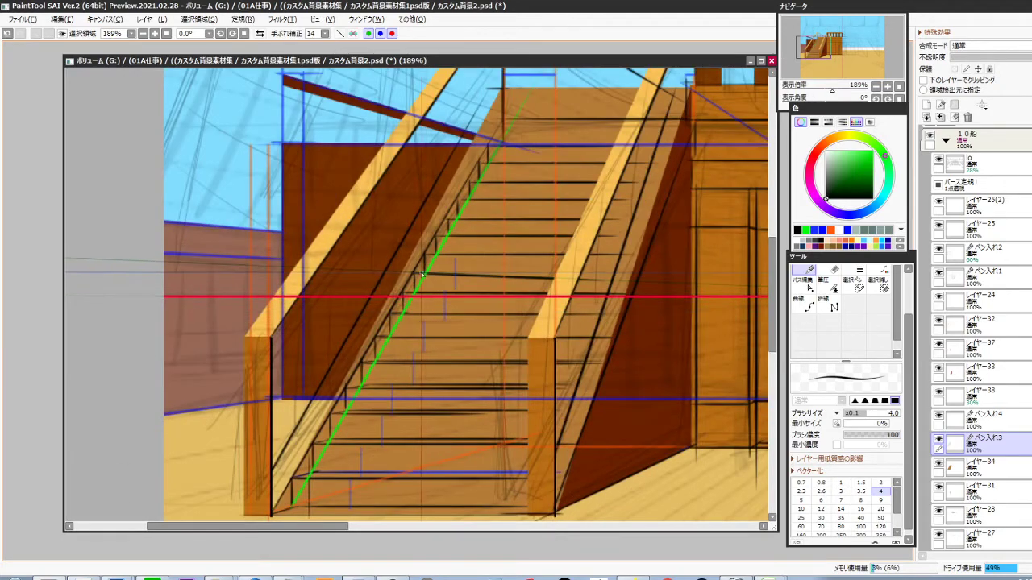
pyautogui.scroll(2, 544, 281)
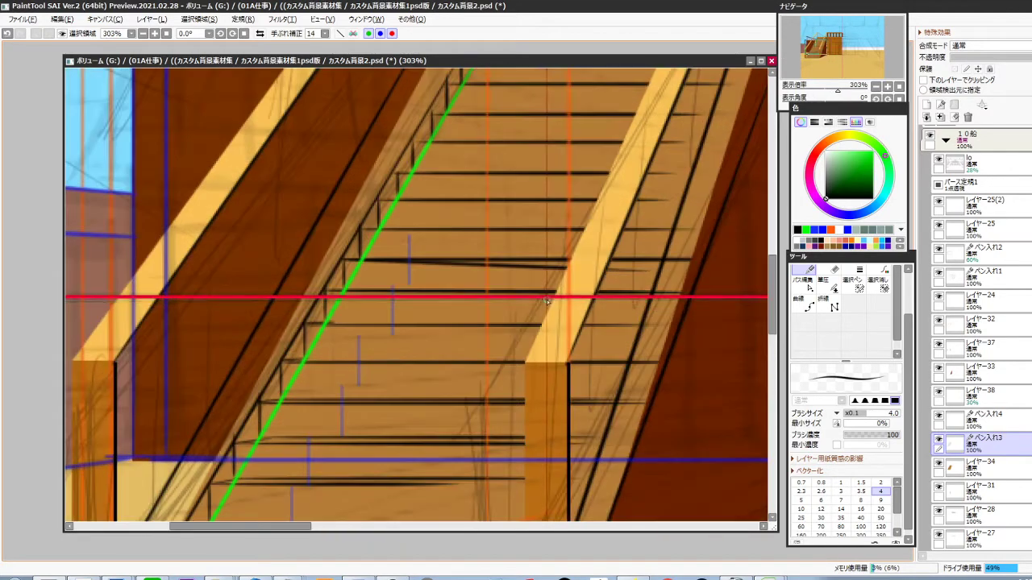
pyautogui.press('e')
pyautogui.press('[')
pyautogui.press('[')
pyautogui.press('[')
pyautogui.press('[')
pyautogui.press('[')
pyautogui.press('[')
pyautogui.press('[')
pyautogui.press('[')
pyautogui.press('[')
pyautogui.press('[')
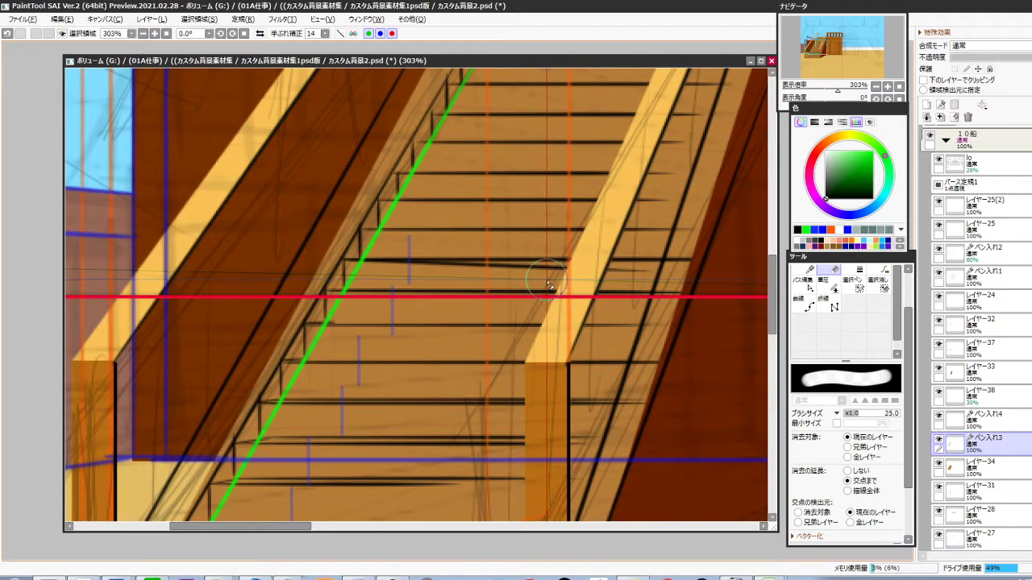
pyautogui.moveTo(549, 267)
pyautogui.mouseDown()
pyautogui.moveTo(540, 310)
pyautogui.moveTo(495, 359)
pyautogui.mouseUp()
pyautogui.moveTo(524, 385); pyautogui.dragTo(429, 376)
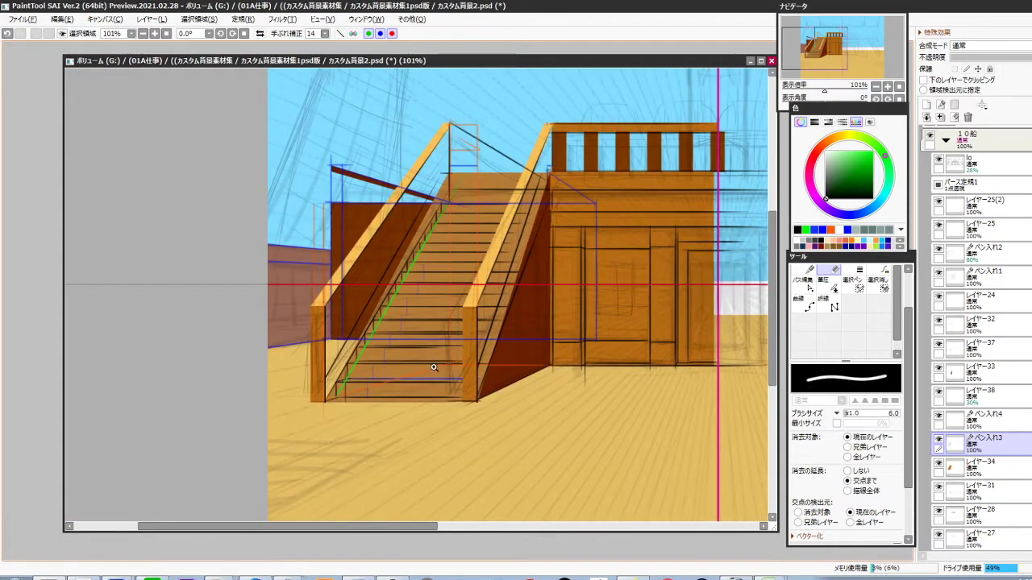
pyautogui.scroll(3, 434, 367)
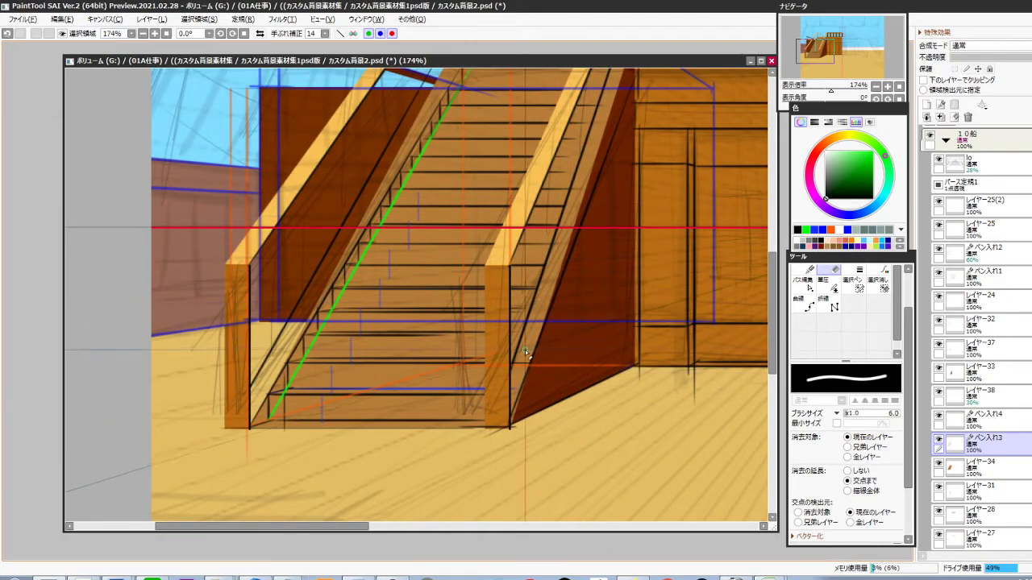
pyautogui.moveTo(578, 301); pyautogui.dragTo(543, 358)
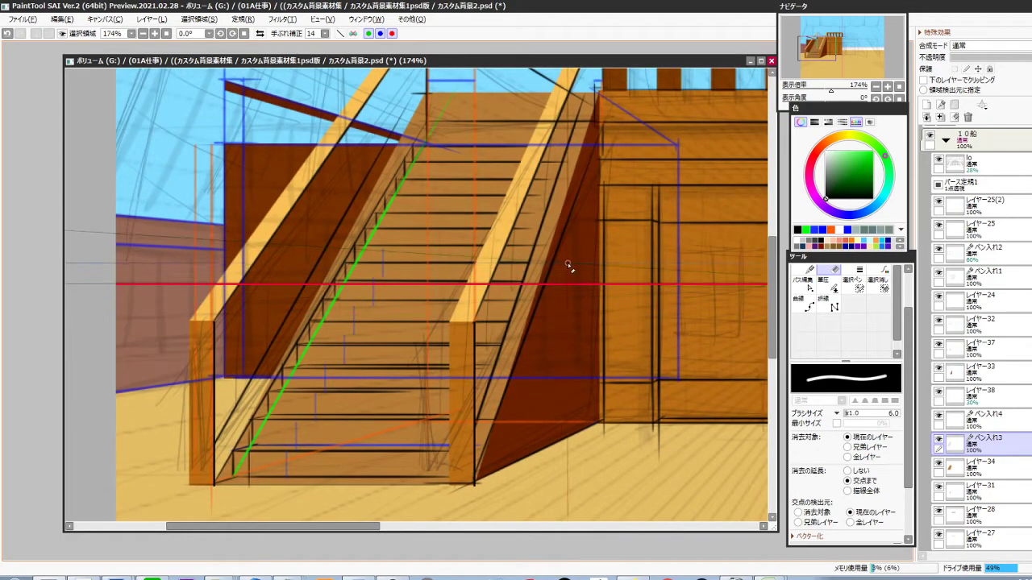
pyautogui.hotkey('ctrl', 'shift')
pyautogui.keyDown('ctrl'); pyautogui.keyDown('shift'); pyautogui.click(557, 280); pyautogui.keyUp('shift'); pyautogui.keyUp('ctrl')
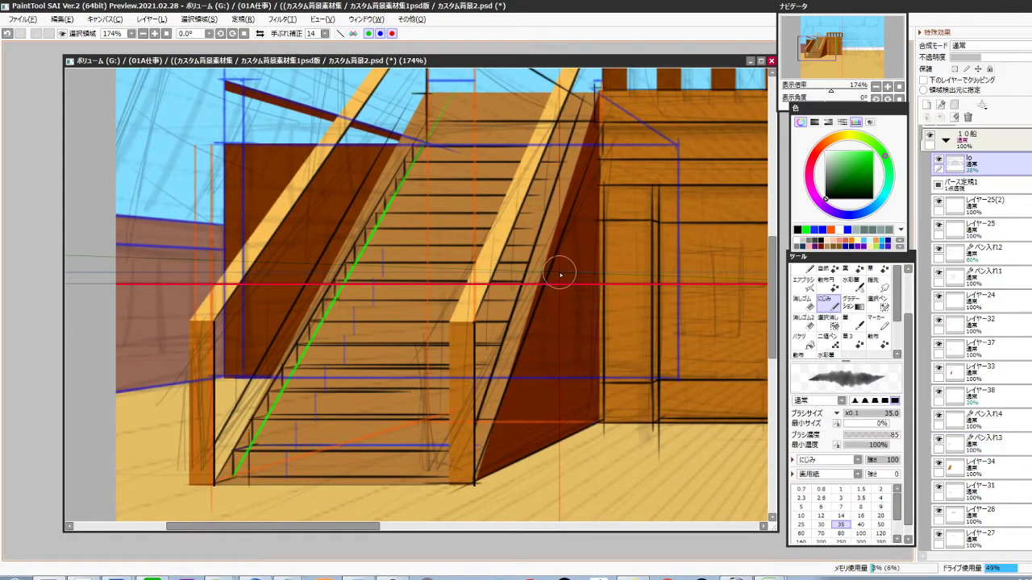
pyautogui.scroll(6, 577, 236)
pyautogui.keyDown('ctrl'); pyautogui.keyDown('shift'); pyautogui.click(568, 227); pyautogui.keyUp('shift'); pyautogui.keyUp('ctrl')
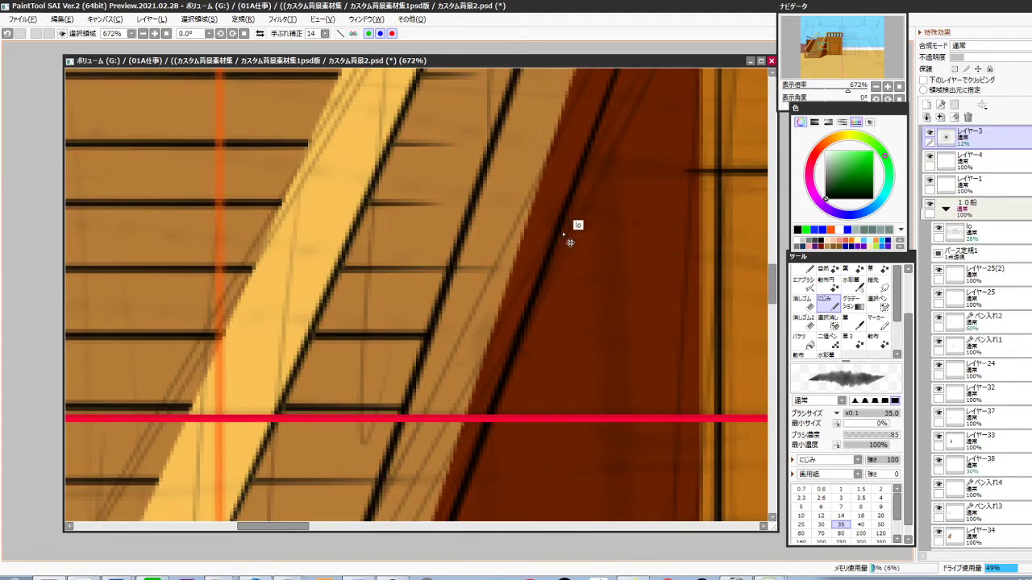
pyautogui.moveTo(498, 492); pyautogui.dragTo(559, 259)
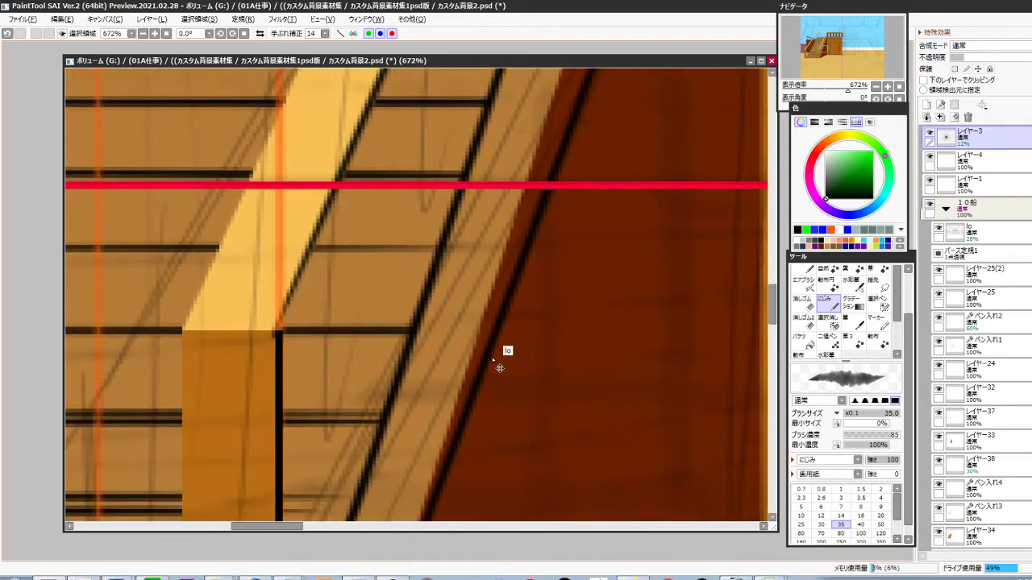
pyautogui.keyDown('ctrl'); pyautogui.click(494, 377); pyautogui.keyUp('ctrl')
pyautogui.scroll(-9, 532, 355)
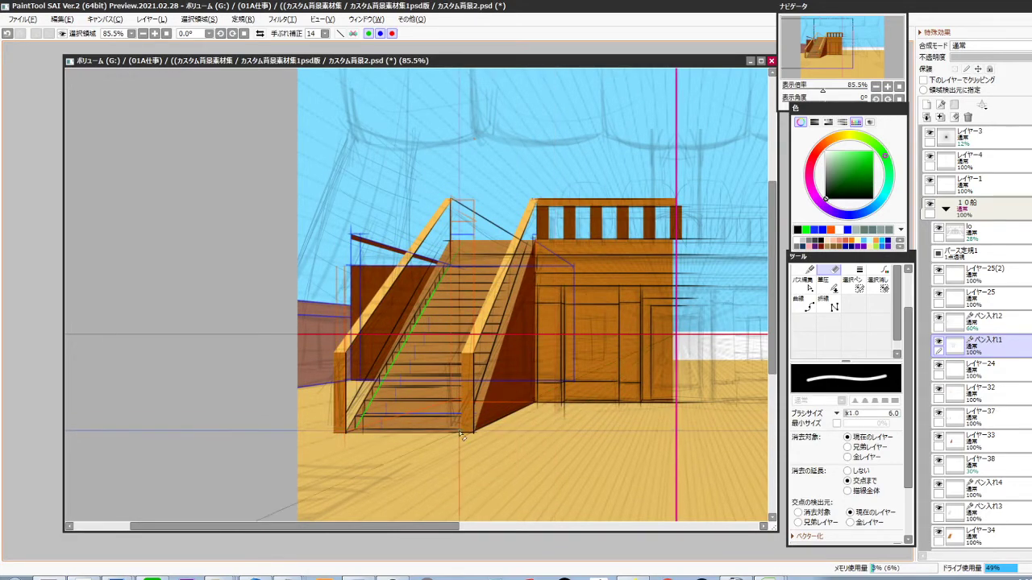
pyautogui.scroll(4, 501, 415)
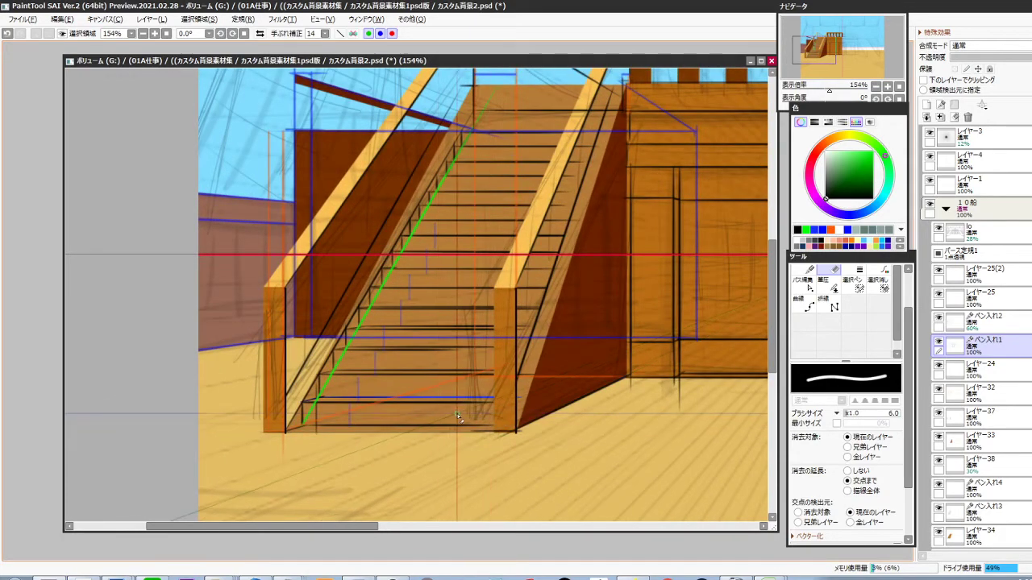
# Make a narrow vertical white strip beside the right stair post on a new layer above レイヤー33, duplicate it beside the left post and merge both
pyautogui.keyDown('ctrl'); pyautogui.keyDown('shift'); pyautogui.click(498, 364); pyautogui.keyUp('shift'); pyautogui.keyUp('ctrl')
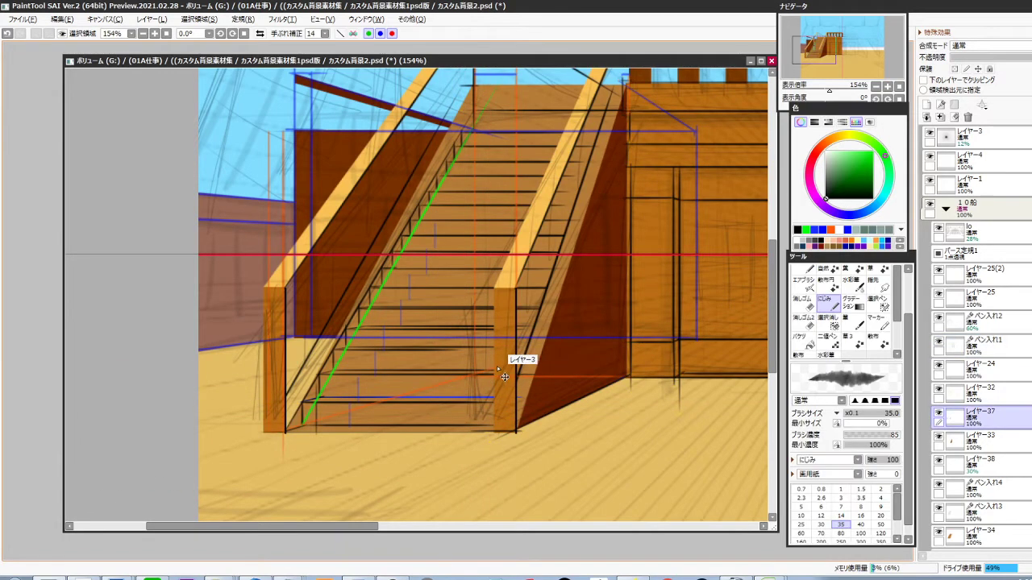
pyautogui.hotkey('ctrl', 'shift', 'n')
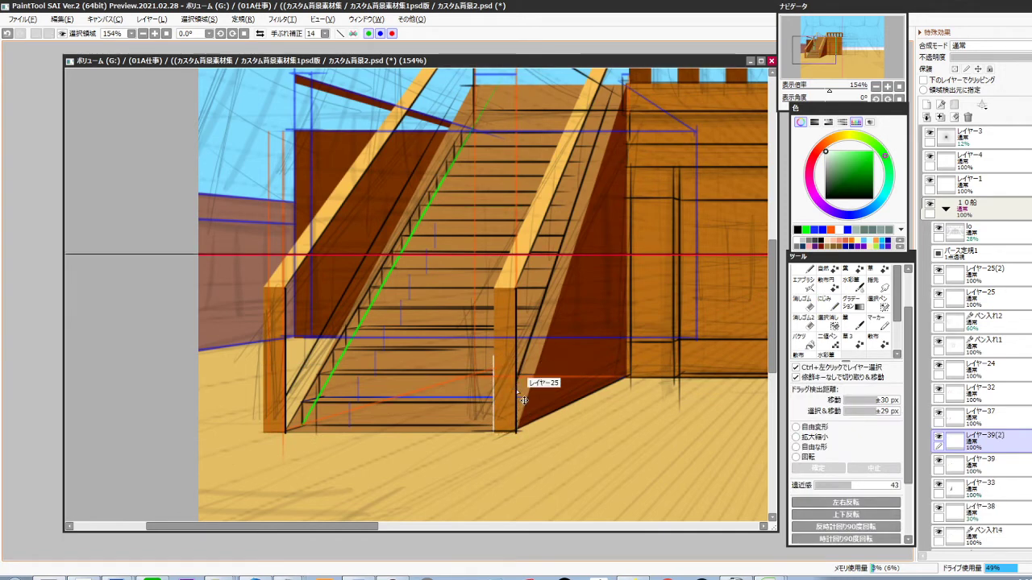
pyautogui.hotkey('ctrl', 'shift', 'Left')
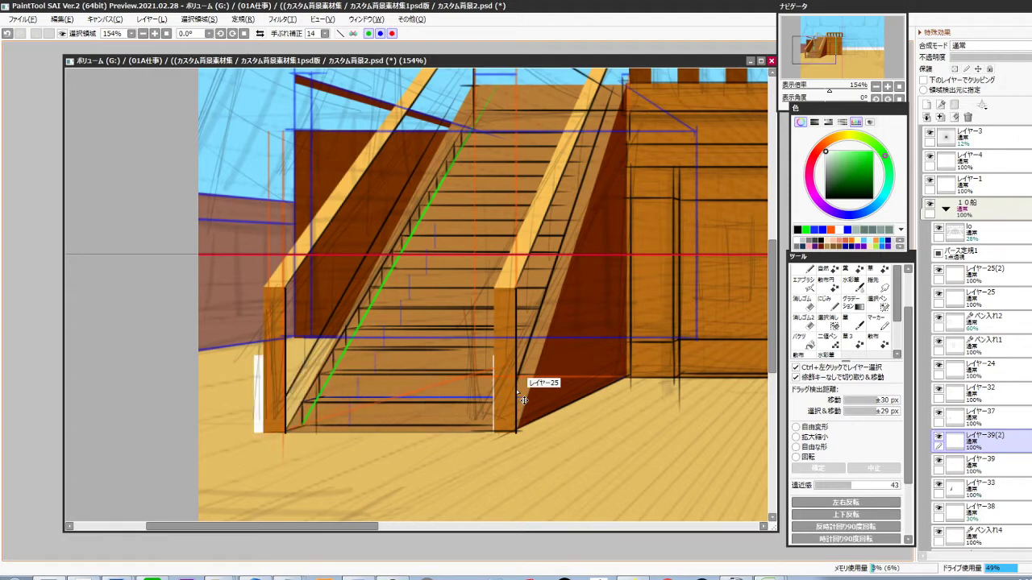
pyautogui.hotkey('ctrl', 'e')
# Free-transform the merged white strips into slanted side boards along both edges of the stairs, running from the floor up to deck level
pyautogui.hotkey('ctrl', 't')
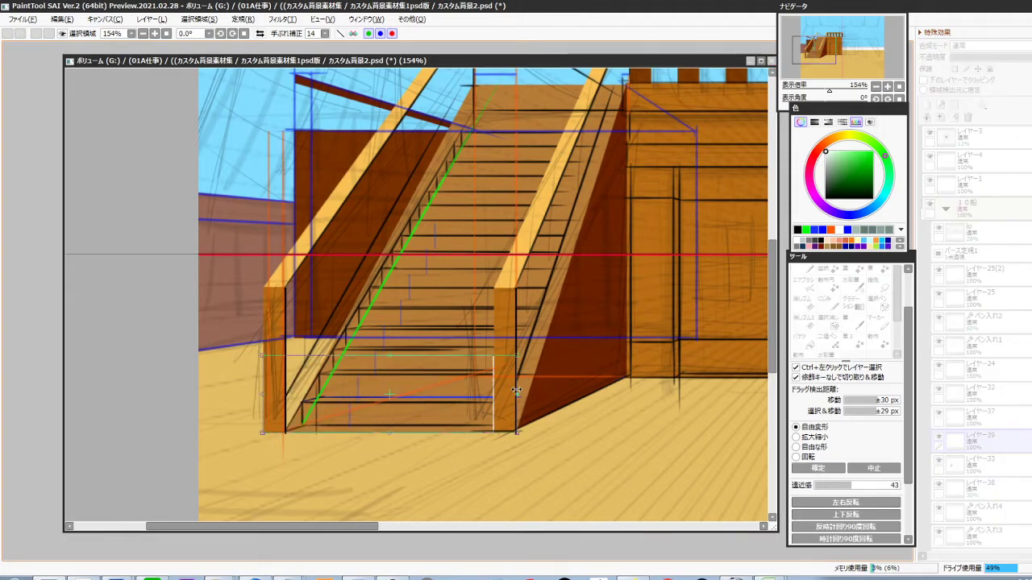
pyautogui.scroll(-2, 593, 385)
pyautogui.moveTo(592, 385); pyautogui.dragTo(574, 399)
pyautogui.moveTo(443, 385); pyautogui.dragTo(517, 222)
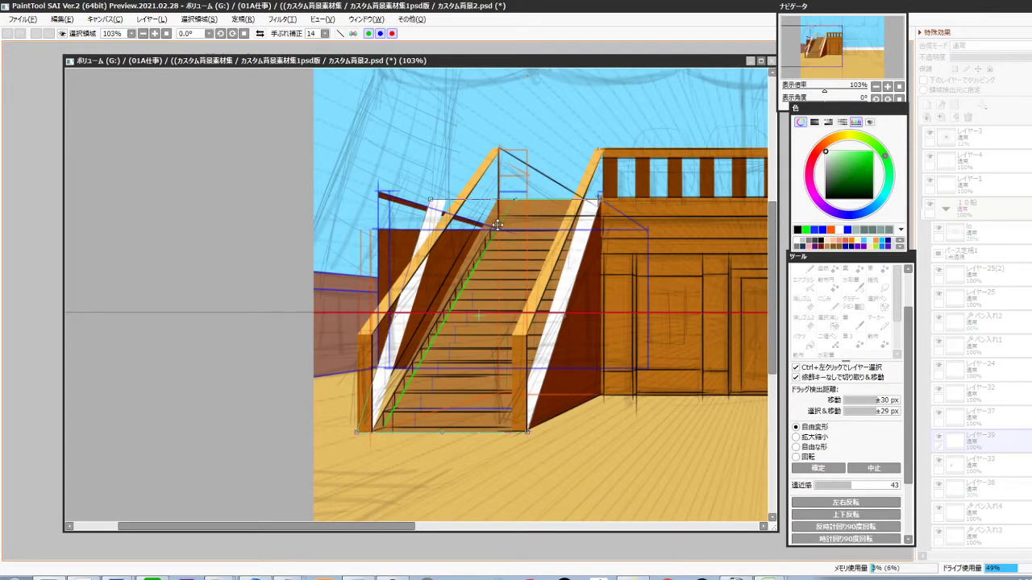
pyautogui.moveTo(442, 216); pyautogui.dragTo(481, 204)
pyautogui.keyDown('ctrl'); pyautogui.click(510, 212); pyautogui.keyUp('ctrl')
pyautogui.scroll(-3, 556, 273)
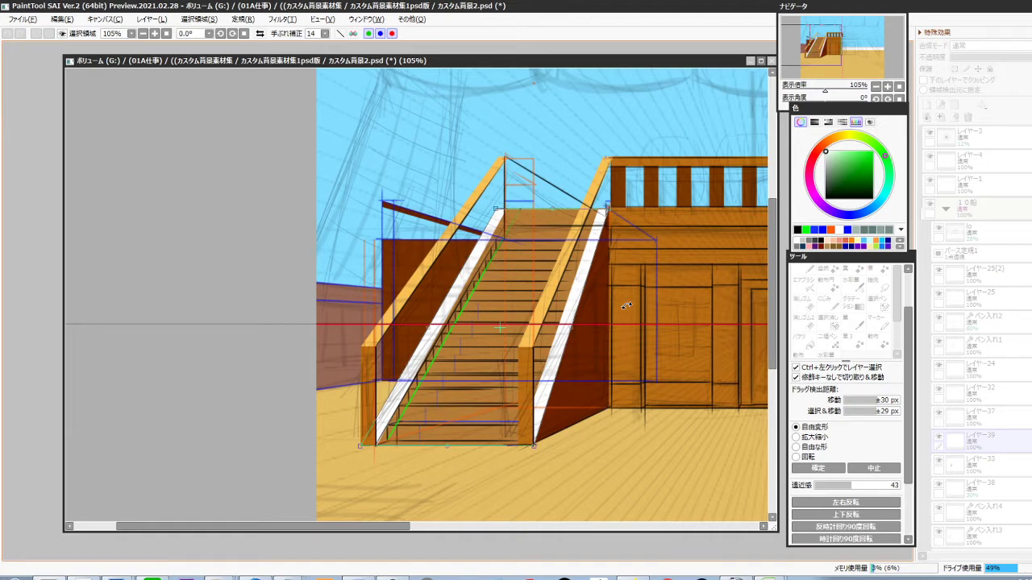
pyautogui.press('Return')
# Group the deck railing's layers レイヤー28 and レイヤー27 into a new folder and collapse it
pyautogui.moveTo(624, 366); pyautogui.dragTo(532, 388)
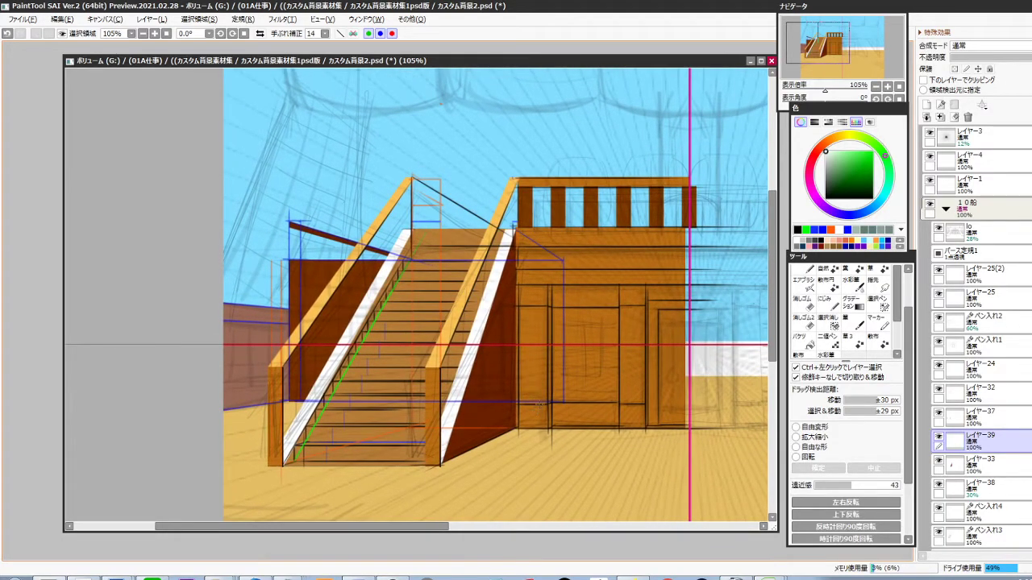
pyautogui.scroll(3, 643, 196)
pyautogui.keyDown('ctrl'); pyautogui.click(552, 225); pyautogui.keyUp('ctrl')
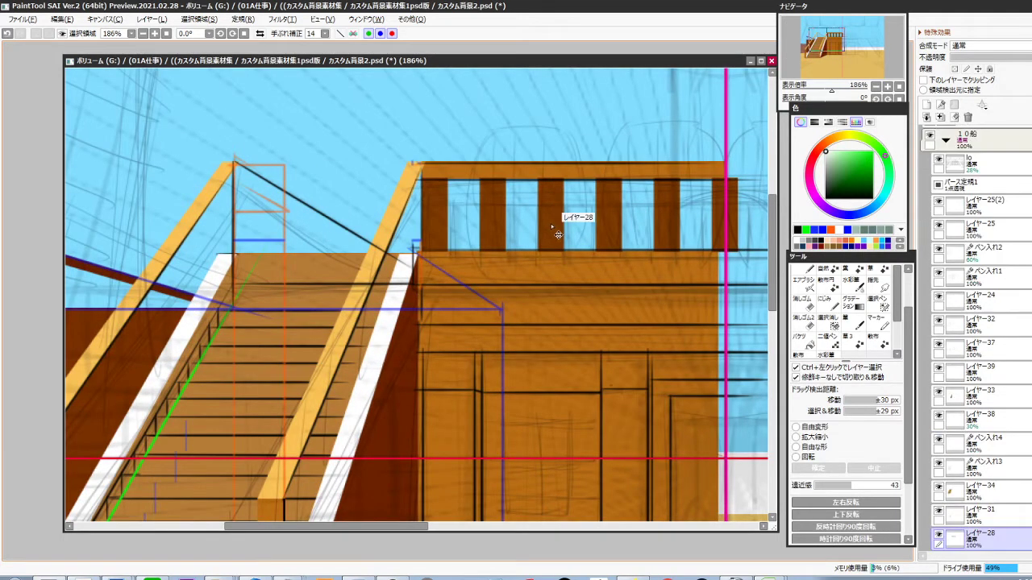
pyautogui.scroll(-4, 950, 416)
pyautogui.click(939, 414)
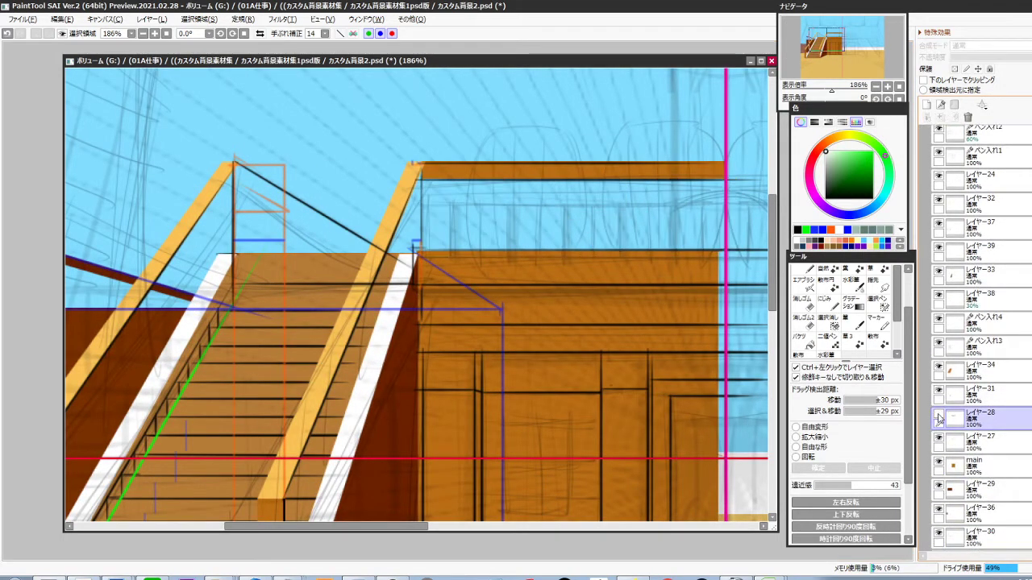
pyautogui.click(939, 415)
pyautogui.click(939, 438)
pyautogui.click(939, 437)
pyautogui.hotkey('ctrl', 'g')
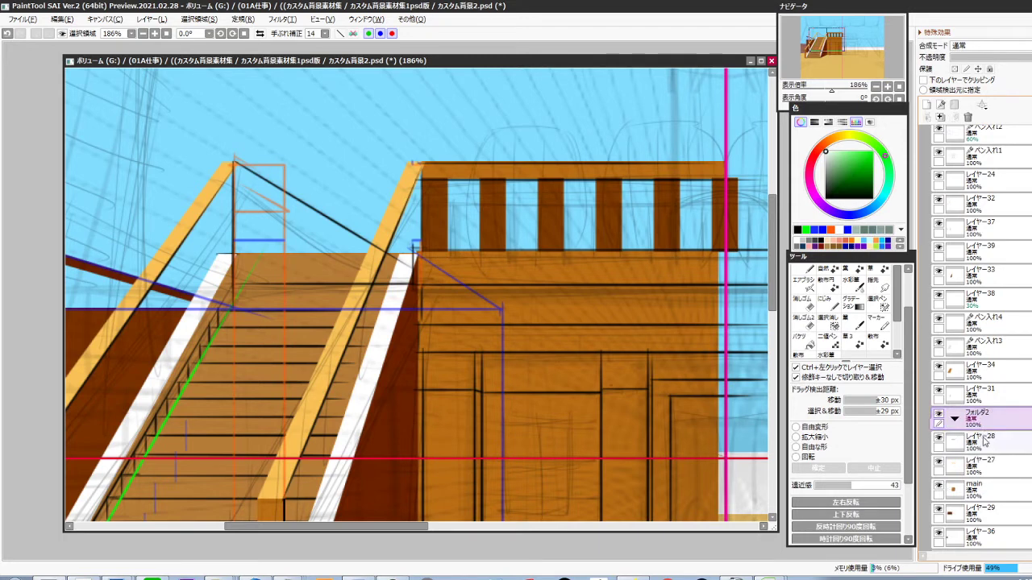
pyautogui.click(984, 445)
pyautogui.keyDown('ctrl'); pyautogui.click(984, 467); pyautogui.keyUp('ctrl')
pyautogui.moveTo(983, 450); pyautogui.dragTo(981, 421)
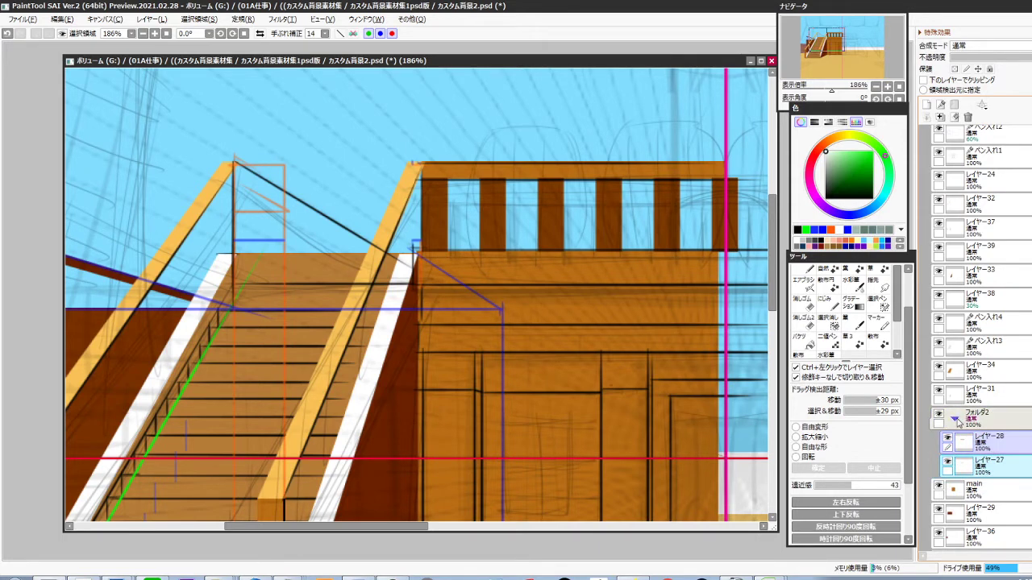
pyautogui.click(955, 419)
# Duplicate the railing folder and move the copy above the dark wall behind the left stair rail
pyautogui.hotkey('ctrl', 't')
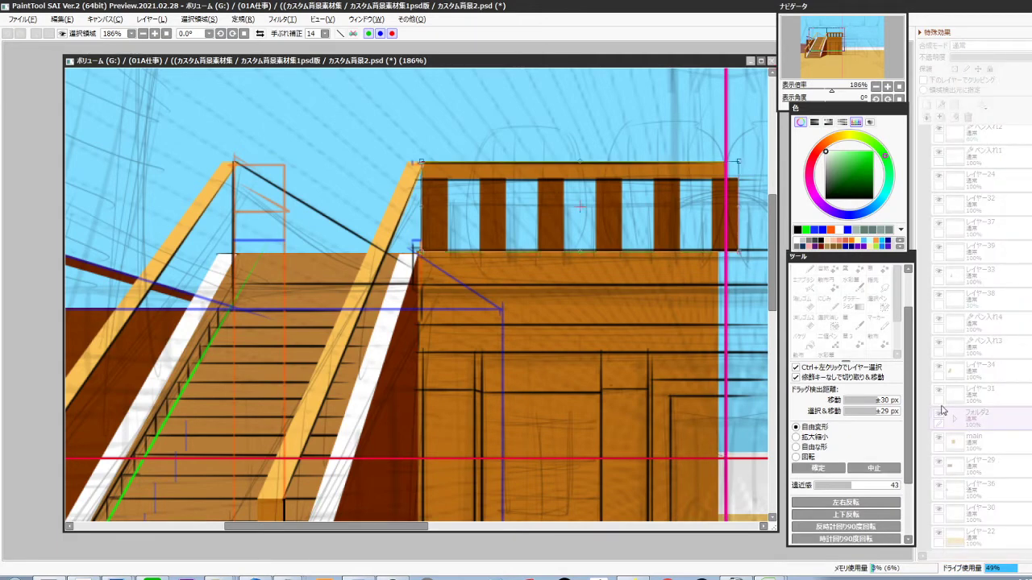
pyautogui.press('Return')
pyautogui.scroll(-4, 621, 327)
pyautogui.moveTo(580, 378); pyautogui.dragTo(639, 358)
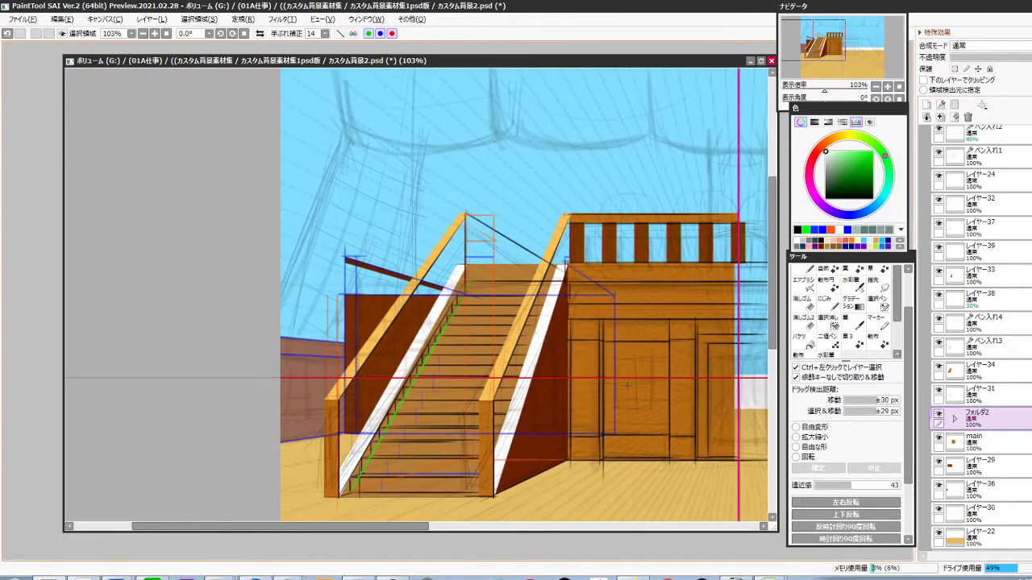
pyautogui.hotkey('ctrl', 'j')
pyautogui.hotkey('ctrl', 't')
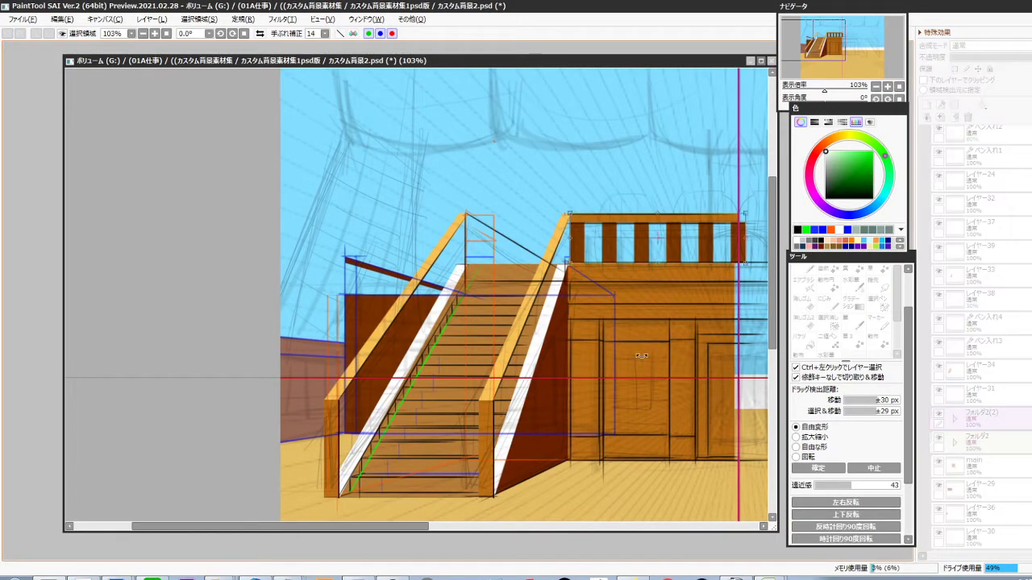
pyautogui.moveTo(620, 257); pyautogui.dragTo(378, 244)
pyautogui.scroll(6, 387, 245)
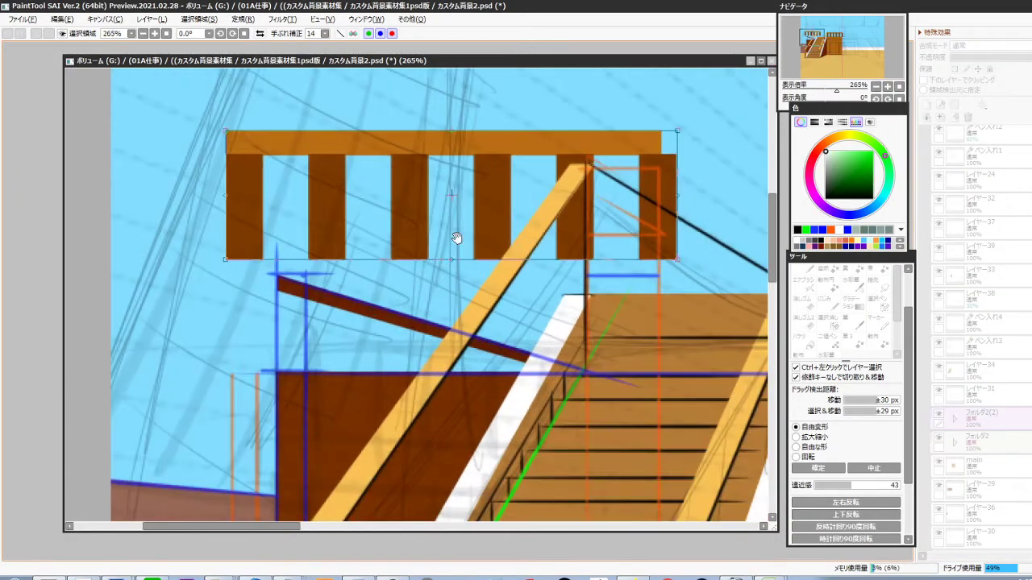
# Scale the copied railing down to fit between the blue guide lines on top of the rear wall and apply the transform
pyautogui.moveTo(678, 130); pyautogui.dragTo(426, 208)
pyautogui.moveTo(343, 227); pyautogui.dragTo(391, 296)
pyautogui.moveTo(468, 364); pyautogui.dragTo(447, 345)
pyautogui.moveTo(448, 308); pyautogui.dragTo(592, 360)
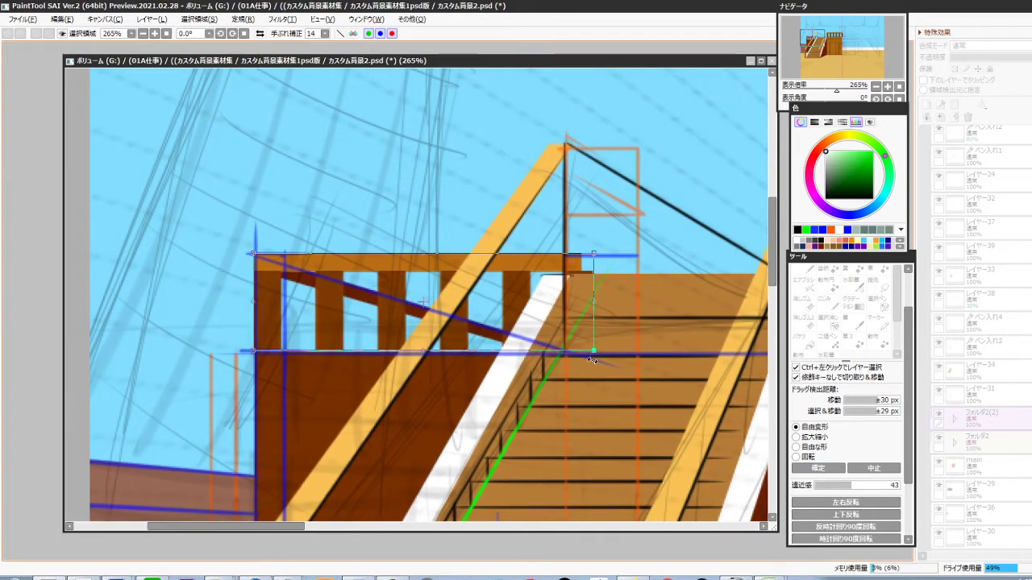
pyautogui.moveTo(606, 440); pyautogui.dragTo(489, 419)
pyautogui.scroll(-2, 511, 412)
pyautogui.moveTo(512, 459); pyautogui.dragTo(451, 368)
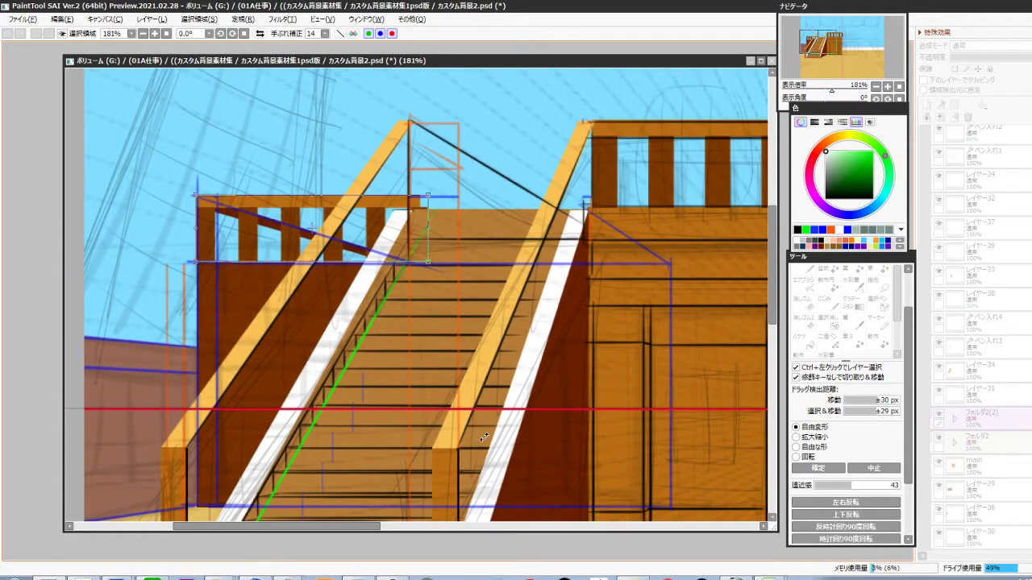
pyautogui.scroll(3, 211, 292)
pyautogui.scroll(-3, 229, 312)
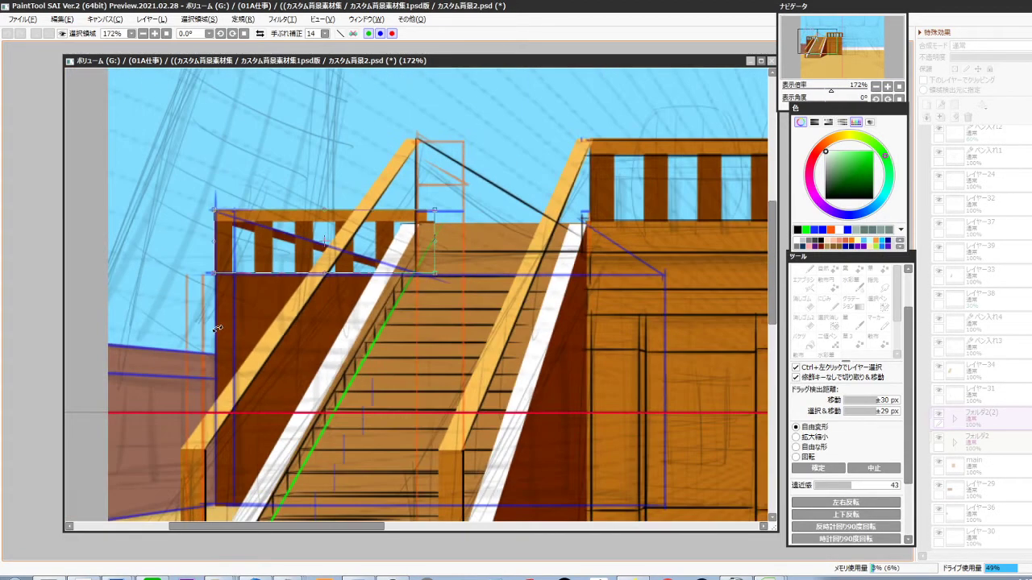
pyautogui.press('Return')
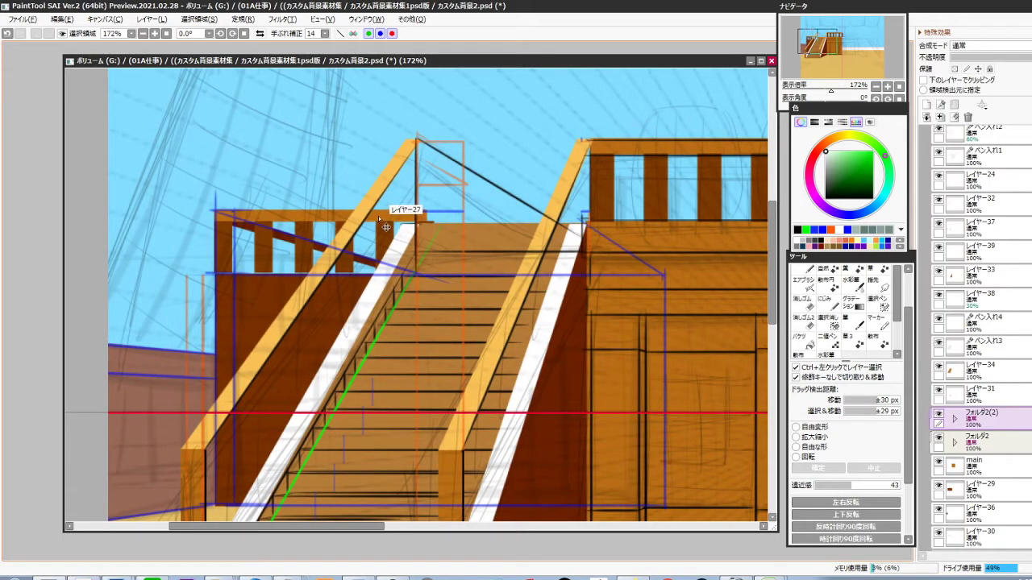
# Stretch the right end of the copied top rail across the stair top toward the cabin
pyautogui.keyDown('ctrl'); pyautogui.click(379, 208); pyautogui.keyUp('ctrl')
pyautogui.hotkey('ctrl', 't')
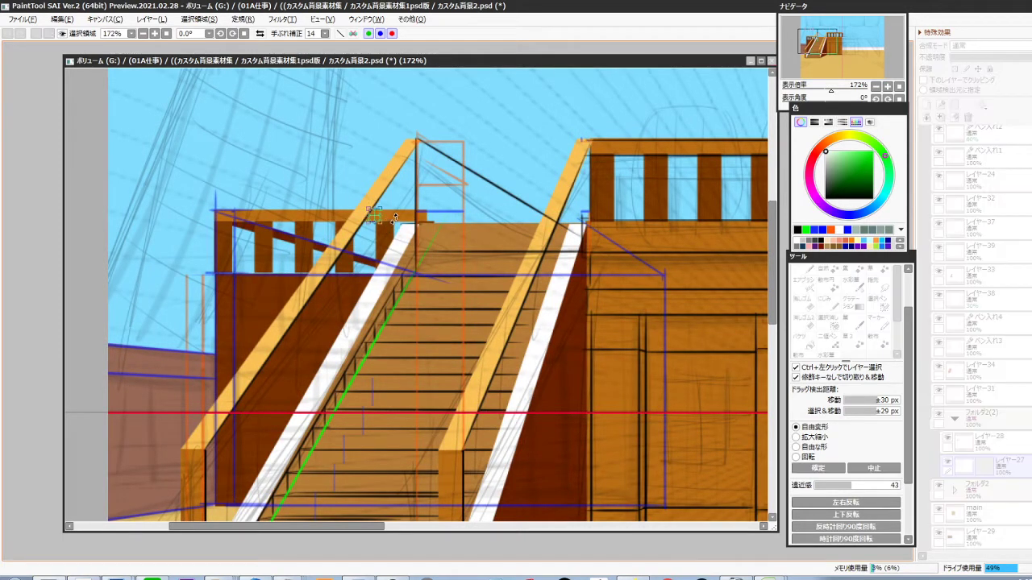
pyautogui.moveTo(411, 216); pyautogui.dragTo(582, 218)
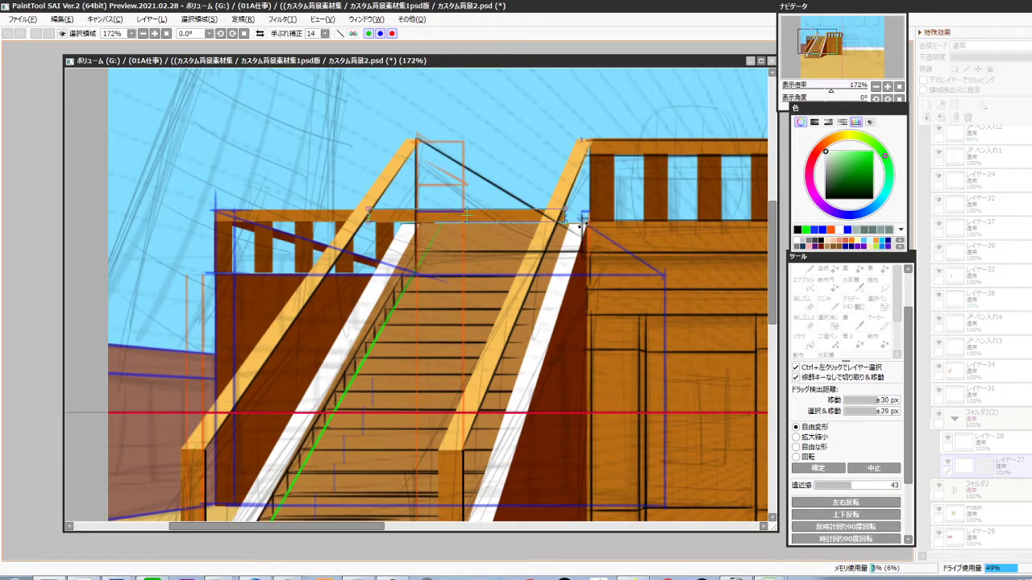
pyautogui.press('Return')
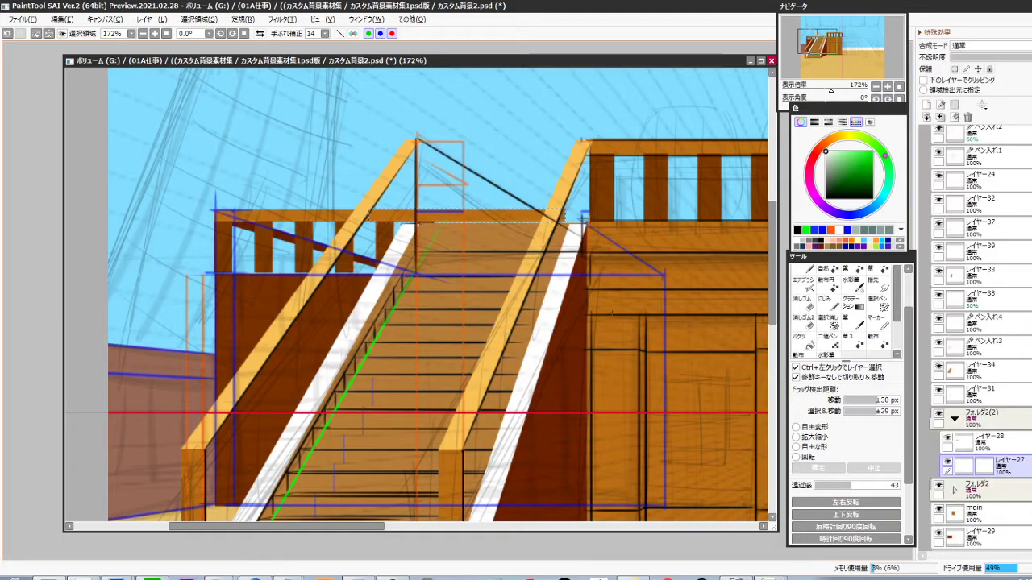
# Clear the rough sketch lines over the staircase area on the lo layer
pyautogui.scroll(-5, 600, 325)
pyautogui.moveTo(596, 330); pyautogui.dragTo(511, 374)
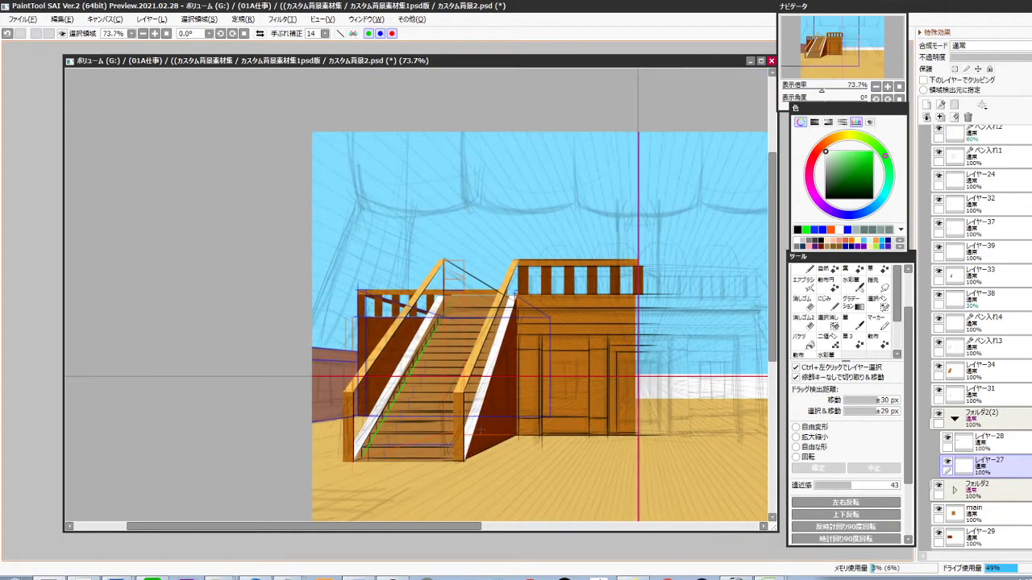
pyautogui.scroll(7, 453, 441)
pyautogui.keyDown('ctrl'); pyautogui.click(452, 418); pyautogui.keyUp('ctrl')
pyautogui.scroll(-5, 455, 424)
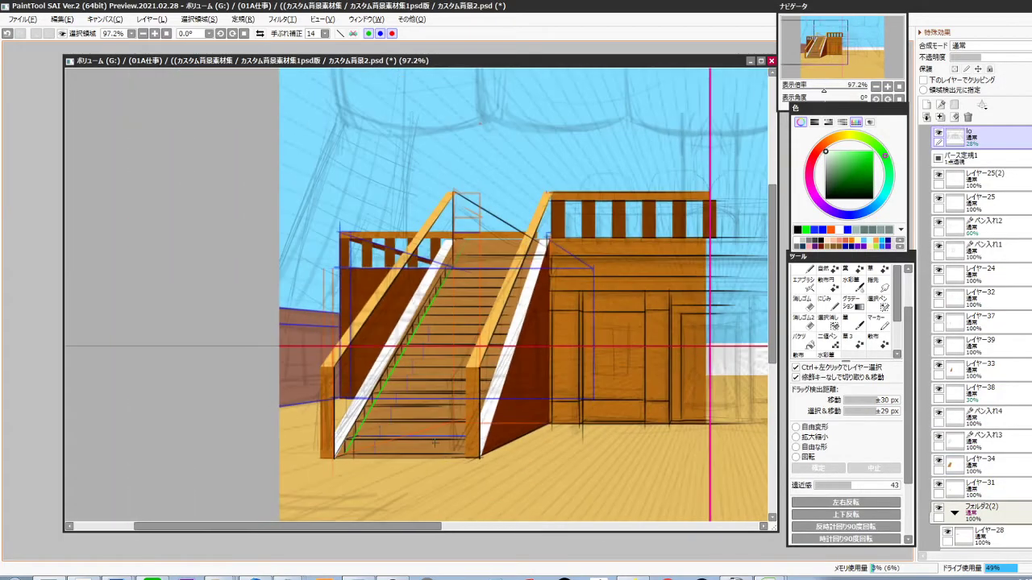
pyautogui.moveTo(340, 228)
pyautogui.mouseDown()
pyautogui.moveTo(392, 445)
pyautogui.moveTo(554, 482)
pyautogui.mouseUp()
pyautogui.press('d')
pyautogui.hotkey('ctrl', 'd')
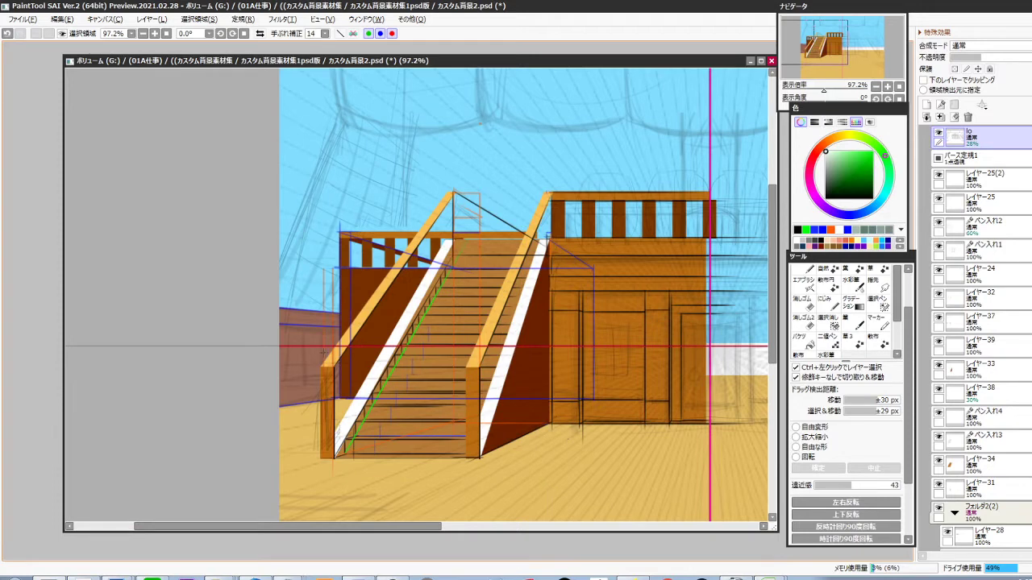
# Clear the rough sketch lines around the left stair post and the deck floor beside it on the lo layer
pyautogui.moveTo(324, 351); pyautogui.dragTo(357, 481)
pyautogui.press('d')
pyautogui.hotkey('ctrl', 'd')
pyautogui.moveTo(327, 403); pyautogui.dragTo(280, 462)
pyautogui.press('d')
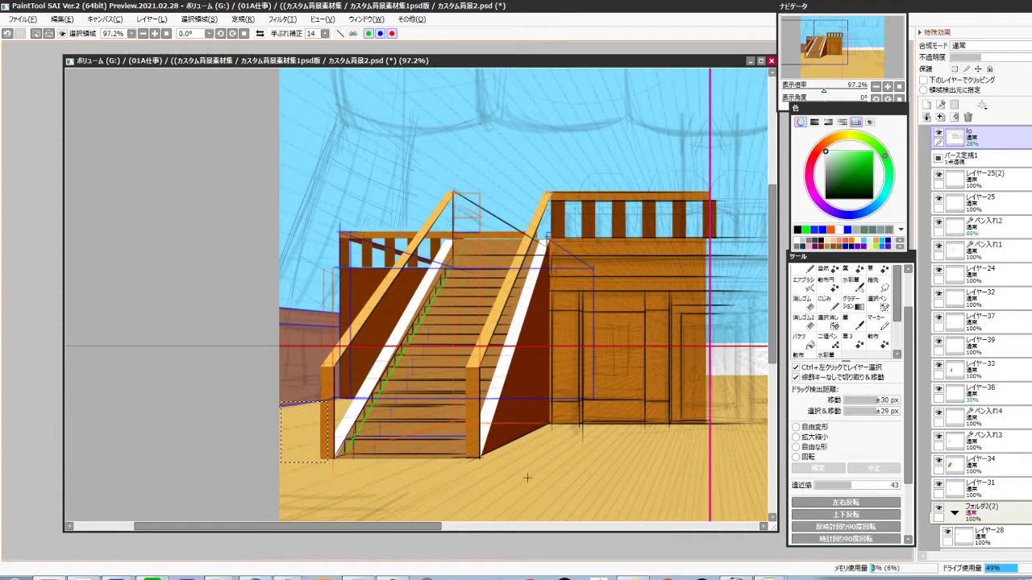
pyautogui.moveTo(632, 474)
pyautogui.mouseDown()
pyautogui.moveTo(551, 446)
pyautogui.moveTo(528, 461)
pyautogui.mouseUp()
pyautogui.hotkey('ctrl', 'd')
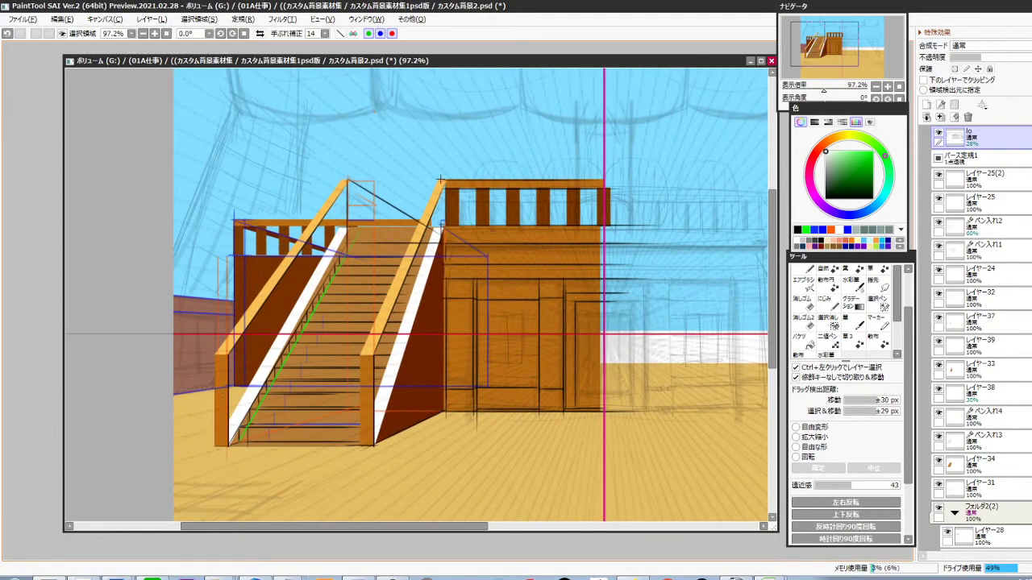
# Clear the rough sketch lines over the cabin railing and the upper band of the cabin wall
pyautogui.moveTo(440, 179)
pyautogui.mouseDown()
pyautogui.moveTo(511, 222)
pyautogui.moveTo(611, 253)
pyautogui.moveTo(606, 238)
pyautogui.mouseUp()
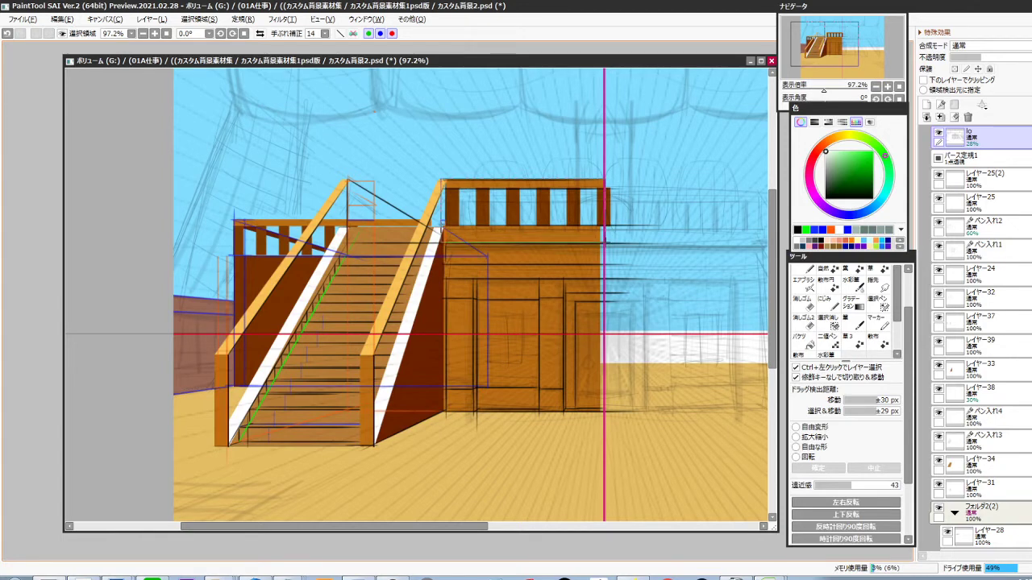
pyautogui.press('d')
pyautogui.hotkey('ctrl', 'd')
pyautogui.moveTo(439, 239)
pyautogui.mouseDown()
pyautogui.moveTo(522, 279)
pyautogui.moveTo(607, 279)
pyautogui.mouseUp()
pyautogui.press('d')
pyautogui.hotkey('ctrl', 'd')
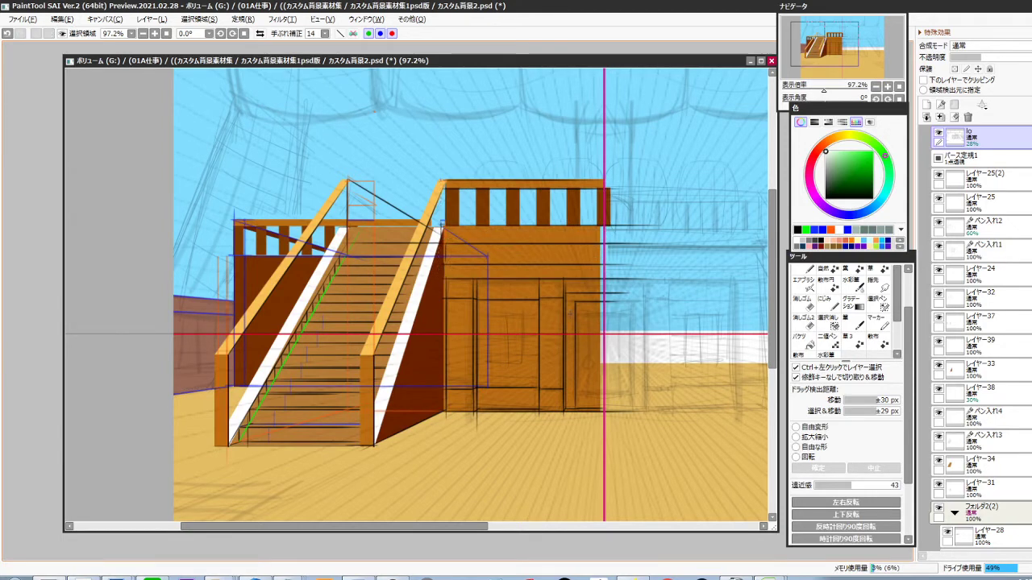
# Clear the rough sketch lines from areas of the lower cabin wall beside the staircase
pyautogui.moveTo(545, 354); pyautogui.dragTo(532, 419)
pyautogui.press('d')
pyautogui.hotkey('ctrl', 'd')
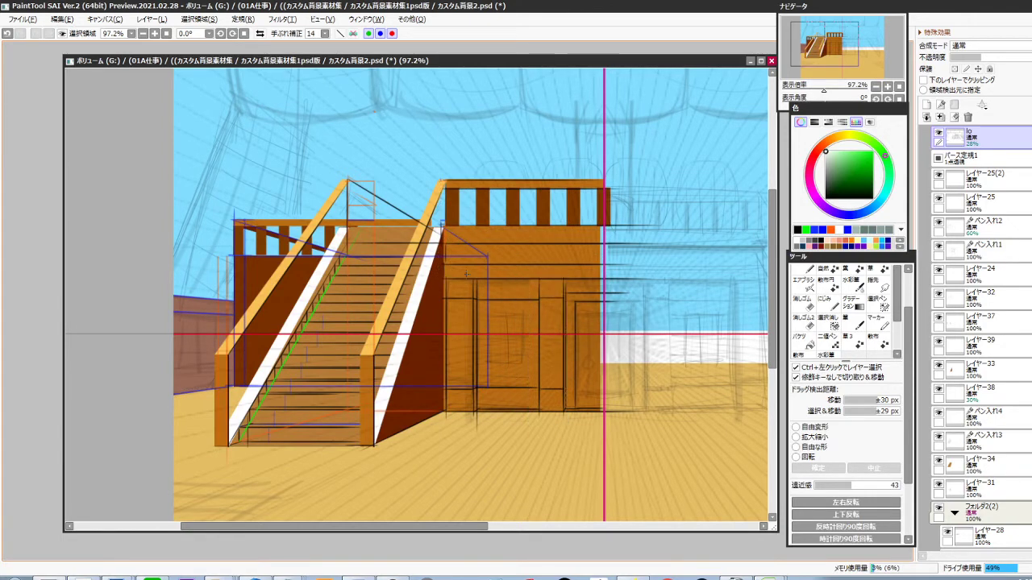
pyautogui.moveTo(442, 275); pyautogui.dragTo(484, 420)
pyautogui.press('d')
pyautogui.hotkey('ctrl', 'd')
# Fill a small light green rectangle at the top of the left bulwark on a new layer above the bulwark layer
pyautogui.moveTo(429, 359); pyautogui.dragTo(573, 345)
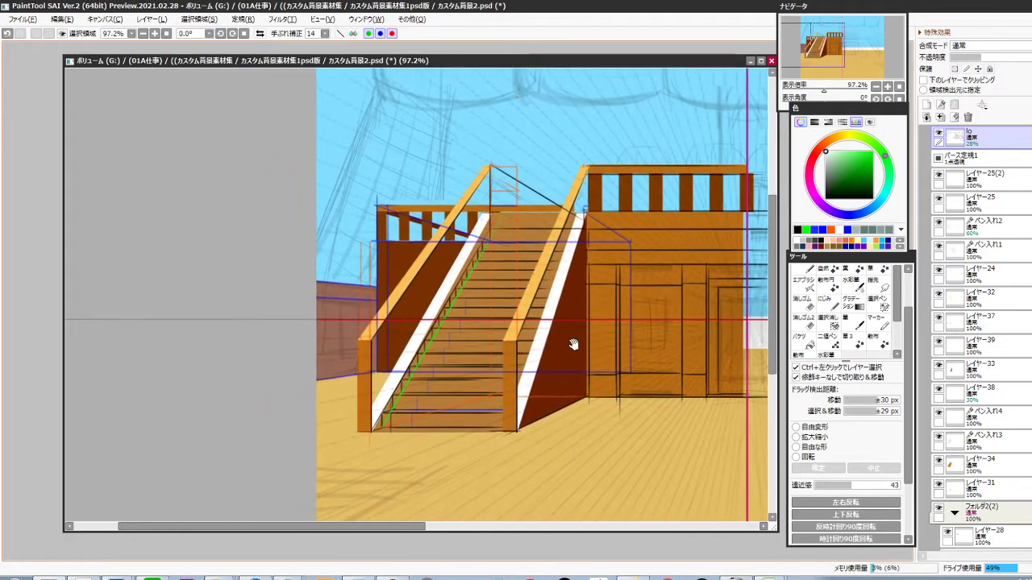
pyautogui.moveTo(515, 393); pyautogui.dragTo(514, 487)
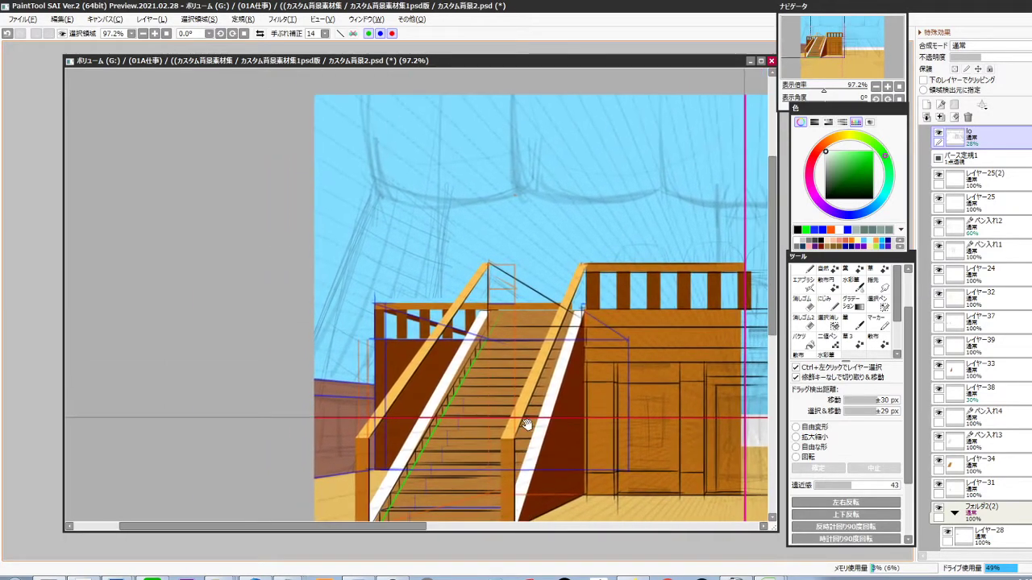
pyautogui.moveTo(513, 442); pyautogui.dragTo(579, 350)
pyautogui.scroll(4, 401, 387)
pyautogui.keyDown('ctrl'); pyautogui.click(398, 355); pyautogui.keyUp('ctrl')
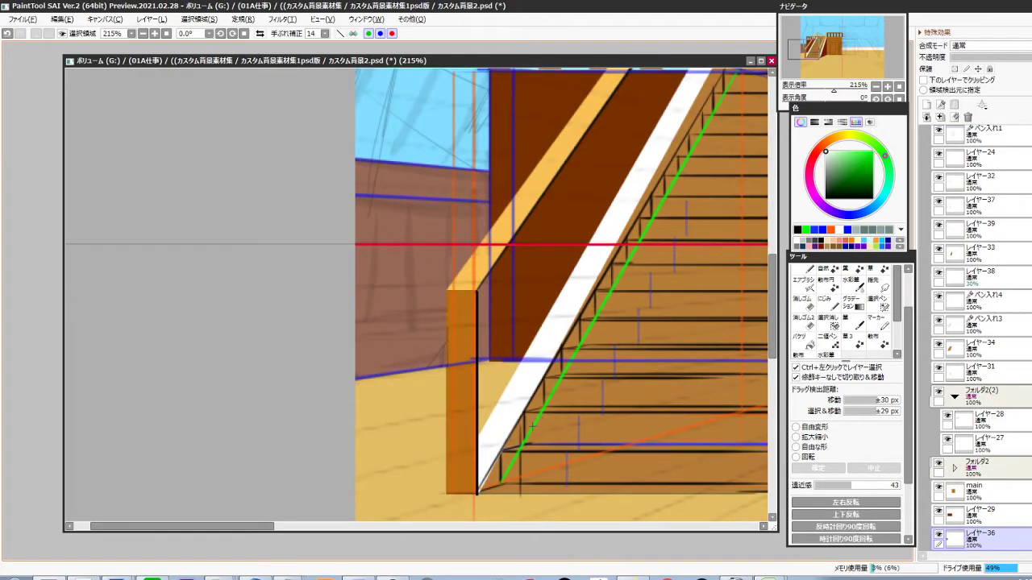
pyautogui.click(851, 152)
pyautogui.moveTo(385, 165); pyautogui.dragTo(395, 190)
pyautogui.hotkey('ctrl', 'f')
pyautogui.hotkey('ctrl', 'd')
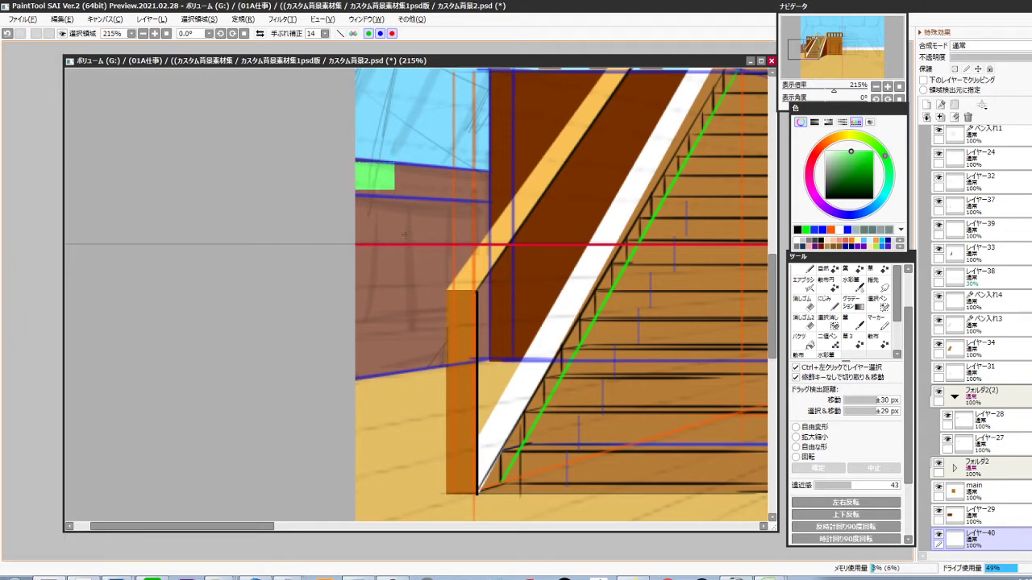
# Duplicate the green rectangle's layer and move the copy straight down near the foot of the bulwark
pyautogui.hotkey('ctrl', 'j')
pyautogui.hotkey('ctrl', 'shift', 'Down')
pyautogui.hotkey('ctrl', 'shift', 'Down')
pyautogui.hotkey('ctrl', 'shift', 'Down')
pyautogui.hotkey('ctrl', 'shift', 'Down')
pyautogui.hotkey('ctrl', 'shift', 'Down')
pyautogui.hotkey('ctrl', 'shift', 'Down')
pyautogui.hotkey('ctrl', 'shift', 'Down')
pyautogui.hotkey('ctrl', 'shift', 'Down')
pyautogui.hotkey('ctrl', 'shift', 'Down')
pyautogui.hotkey('ctrl', 'shift', 'Down')
pyautogui.hotkey('ctrl', 'shift', 'Down')
pyautogui.hotkey('ctrl', 'shift', 'Down')
pyautogui.hotkey('ctrl', 'shift', 'Down')
pyautogui.hotkey('ctrl', 'shift', 'Down')
pyautogui.hotkey('ctrl', 'shift', 'Down')
pyautogui.hotkey('ctrl', 'shift', 'Down')
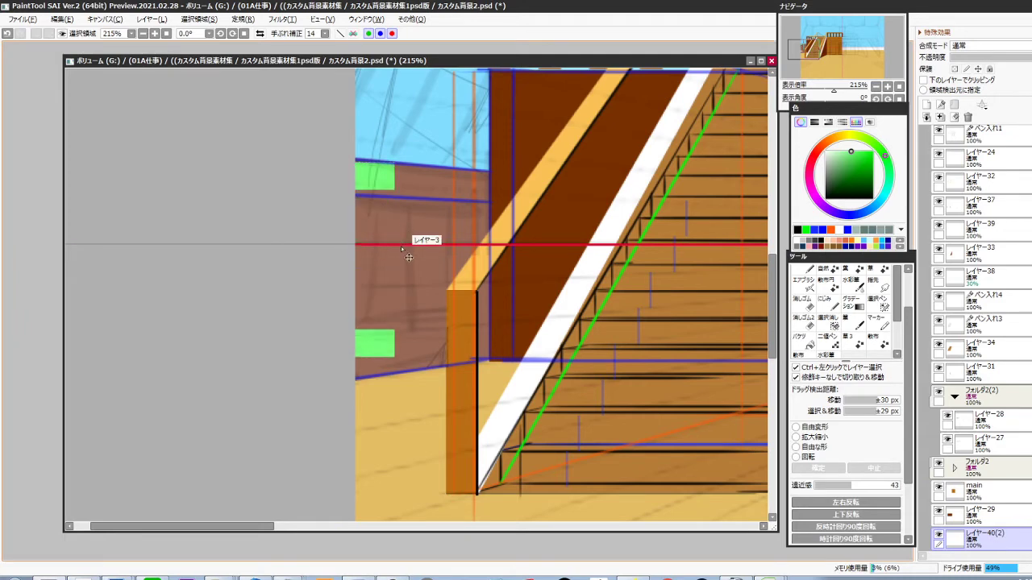
# Enlarge the copied green rectangle to reach the bulwark's lower edge and merge it into レイヤー40
pyautogui.hotkey('ctrl', 't')
pyautogui.moveTo(391, 355); pyautogui.dragTo(390, 336)
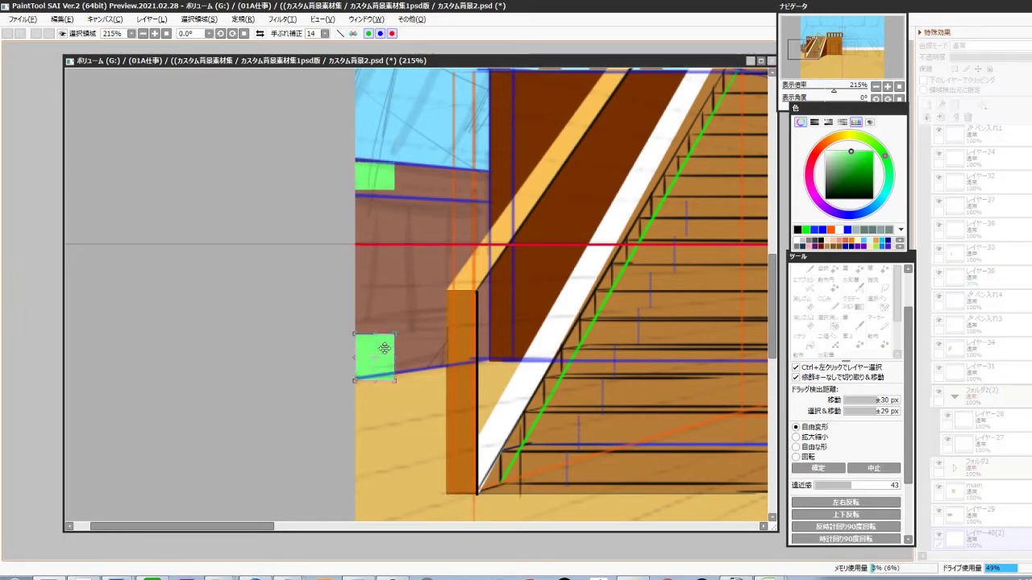
pyautogui.press('Return')
pyautogui.hotkey('ctrl', 'e')
# Stretch both green blocks across to the dark wall and skew them to follow the bulwark's blue perspective lines
pyautogui.hotkey('ctrl', 't')
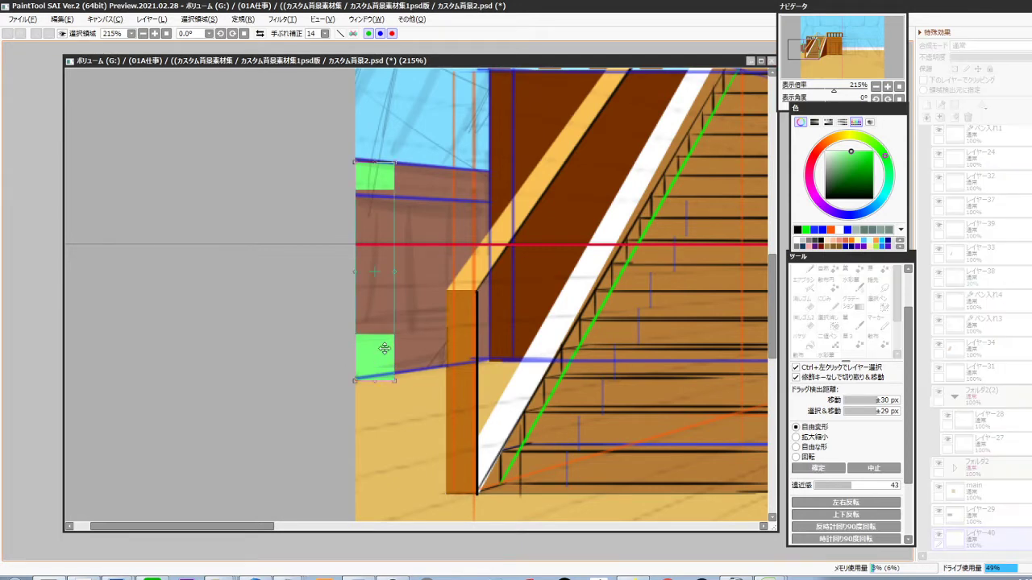
pyautogui.moveTo(394, 271); pyautogui.dragTo(492, 271)
pyautogui.moveTo(492, 162); pyautogui.dragTo(492, 172)
pyautogui.moveTo(502, 389); pyautogui.dragTo(481, 406)
pyautogui.scroll(-3, 547, 351)
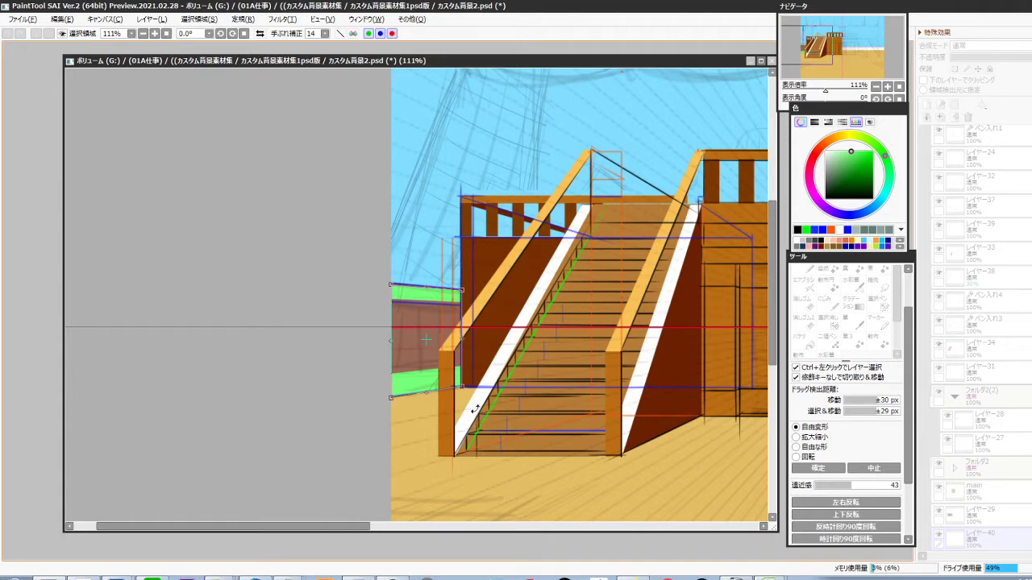
# Try lowering the green strips' upper edge to just below the red horizon line and restore its height
pyautogui.scroll(1, 444, 407)
pyautogui.moveTo(425, 267); pyautogui.dragTo(419, 318)
pyautogui.moveTo(457, 465); pyautogui.dragTo(380, 418)
pyautogui.moveTo(380, 418); pyautogui.dragTo(373, 434)
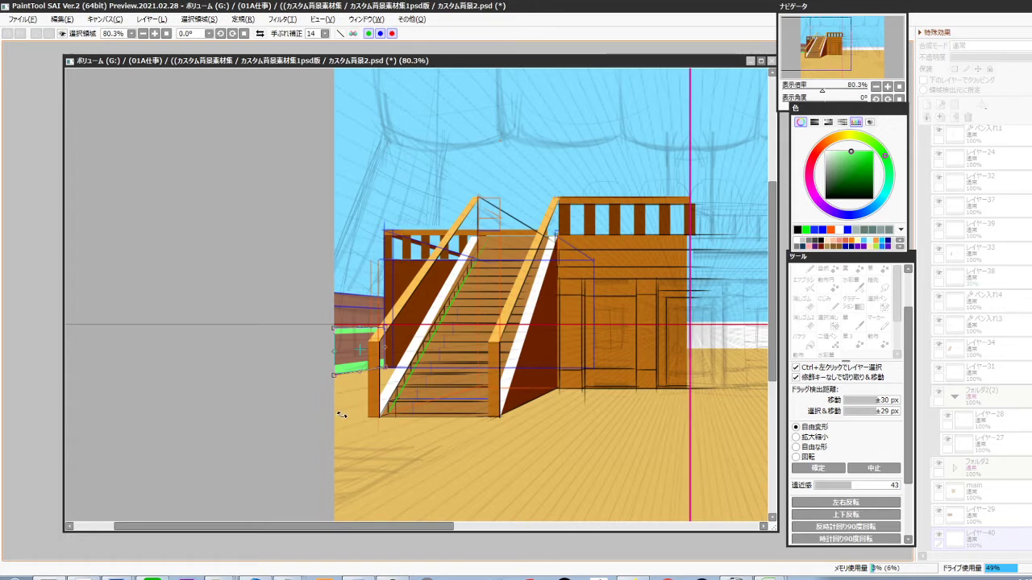
pyautogui.moveTo(410, 441); pyautogui.dragTo(290, 492)
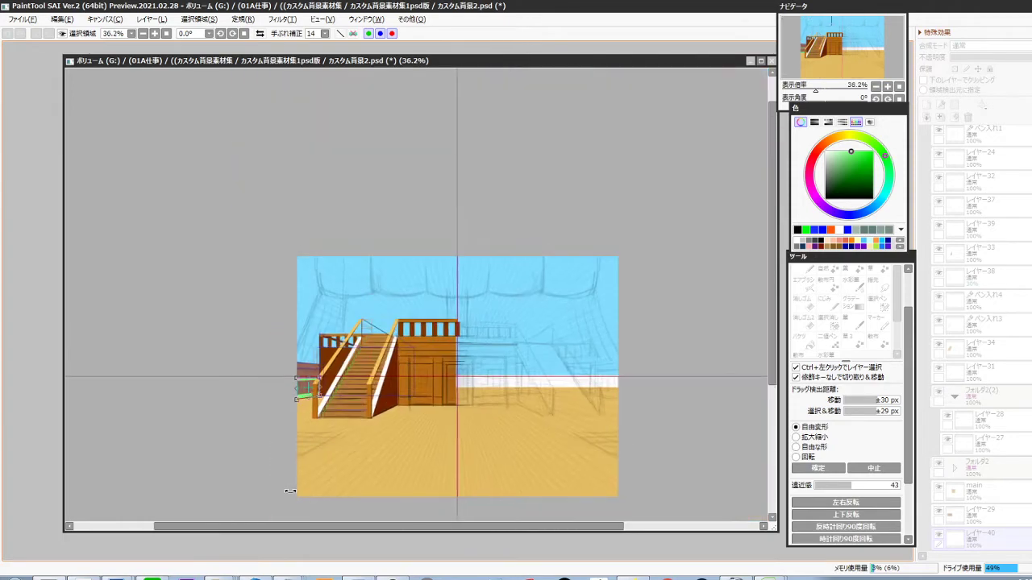
pyautogui.scroll(3, 311, 408)
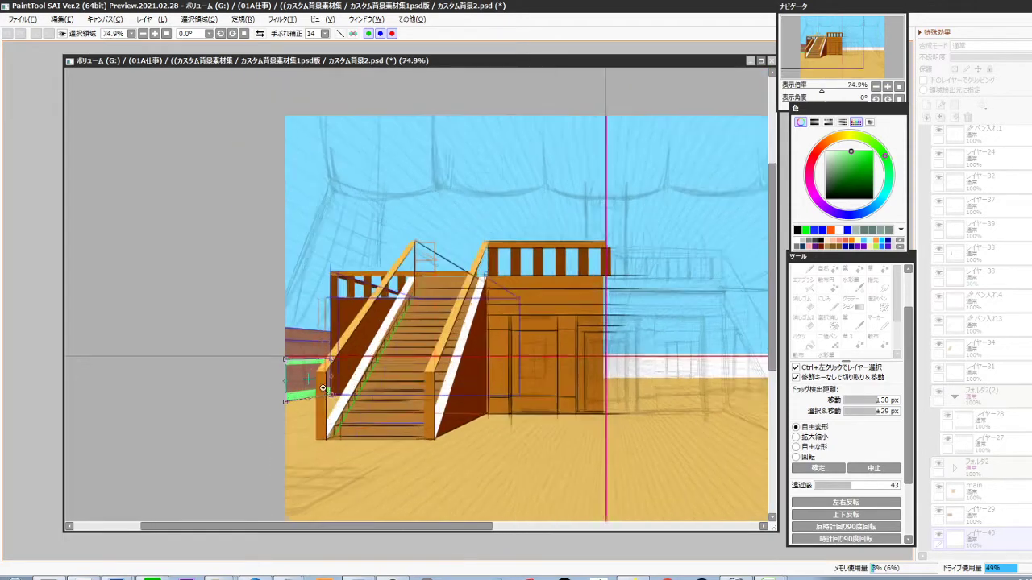
pyautogui.moveTo(329, 353); pyautogui.dragTo(307, 317)
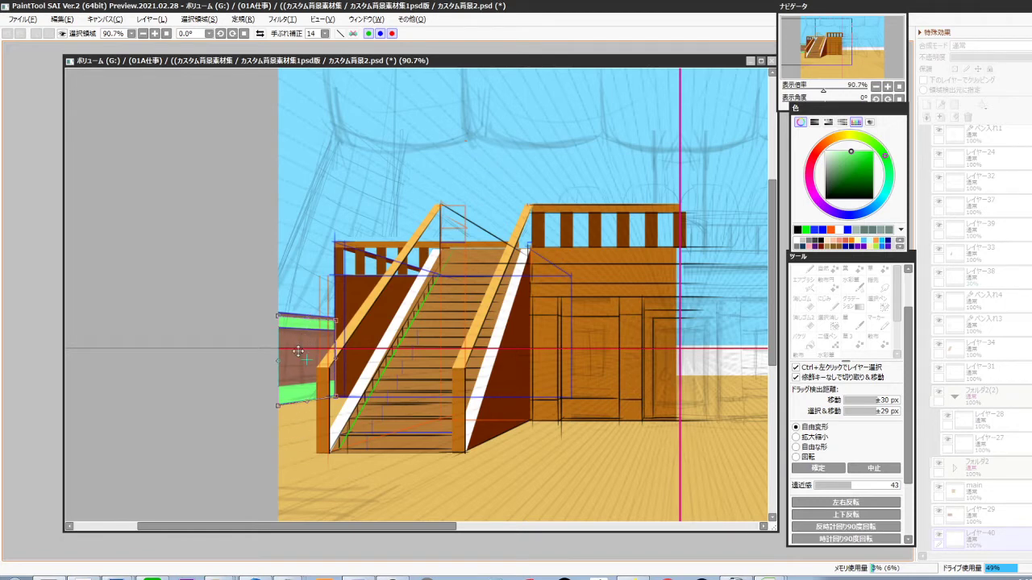
# Lower the green strips' top edge below the horizon, check their convergence at the vanishing point, and apply the transform
pyautogui.moveTo(308, 317); pyautogui.dragTo(307, 350)
pyautogui.moveTo(397, 422); pyautogui.dragTo(330, 398)
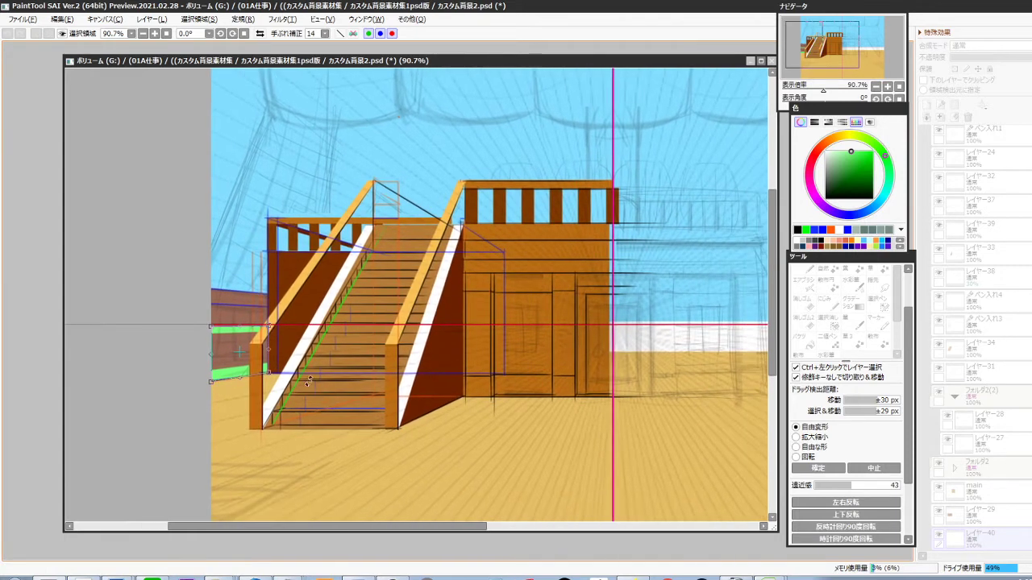
pyautogui.moveTo(241, 329); pyautogui.dragTo(576, 353)
pyautogui.scroll(5, 597, 342)
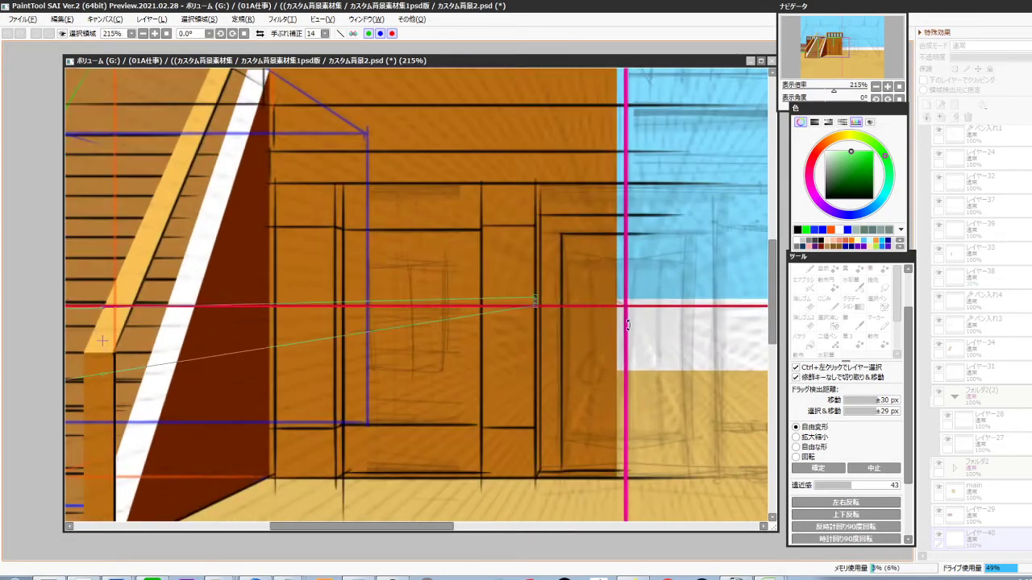
pyautogui.moveTo(536, 301); pyautogui.dragTo(629, 309)
pyautogui.press('Return')
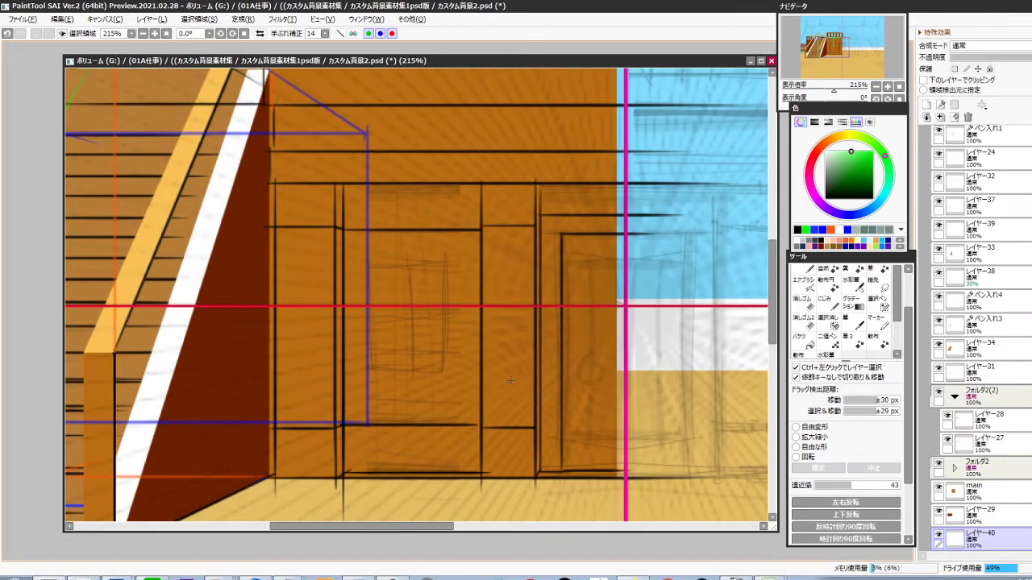
# Delete the brown bulwark fill above the upper green strip on レイヤー36 and select the sky layer
pyautogui.scroll(-5, 504, 411)
pyautogui.moveTo(392, 436); pyautogui.dragTo(470, 414)
pyautogui.scroll(4, 310, 383)
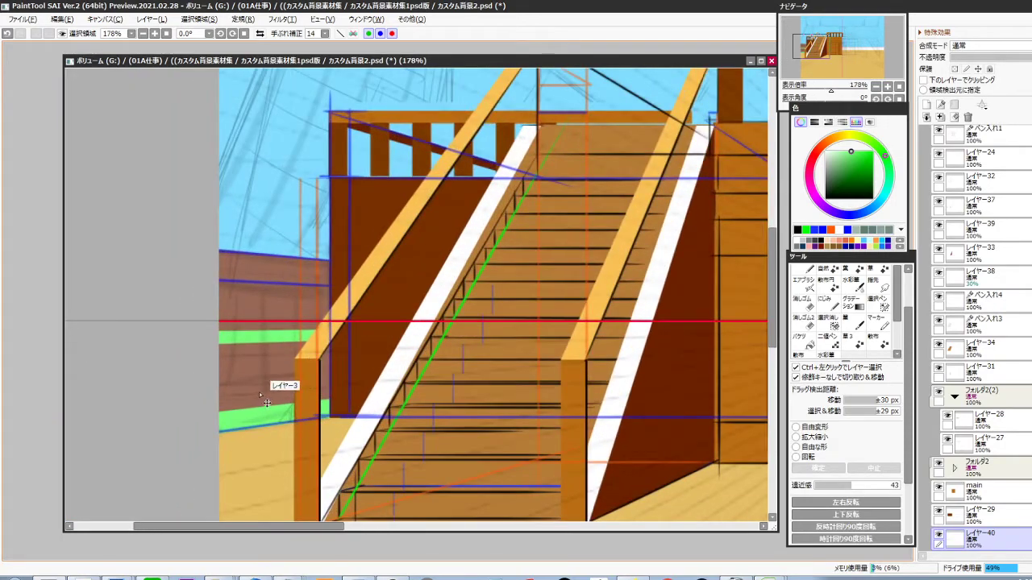
pyautogui.keyDown('ctrl'); pyautogui.click(250, 370); pyautogui.keyUp('ctrl')
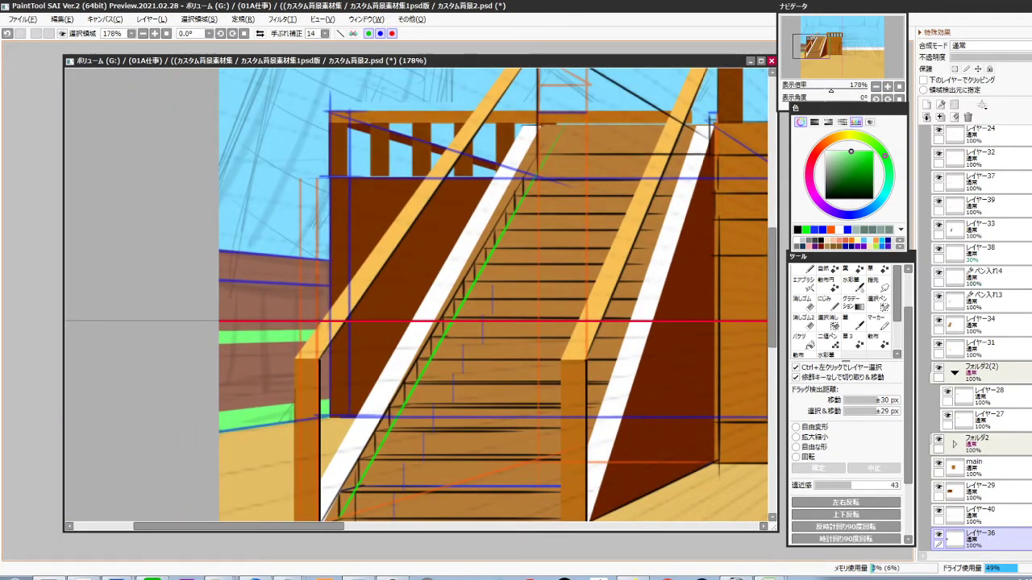
pyautogui.moveTo(203, 236); pyautogui.dragTo(388, 332)
pyautogui.press('Delete')
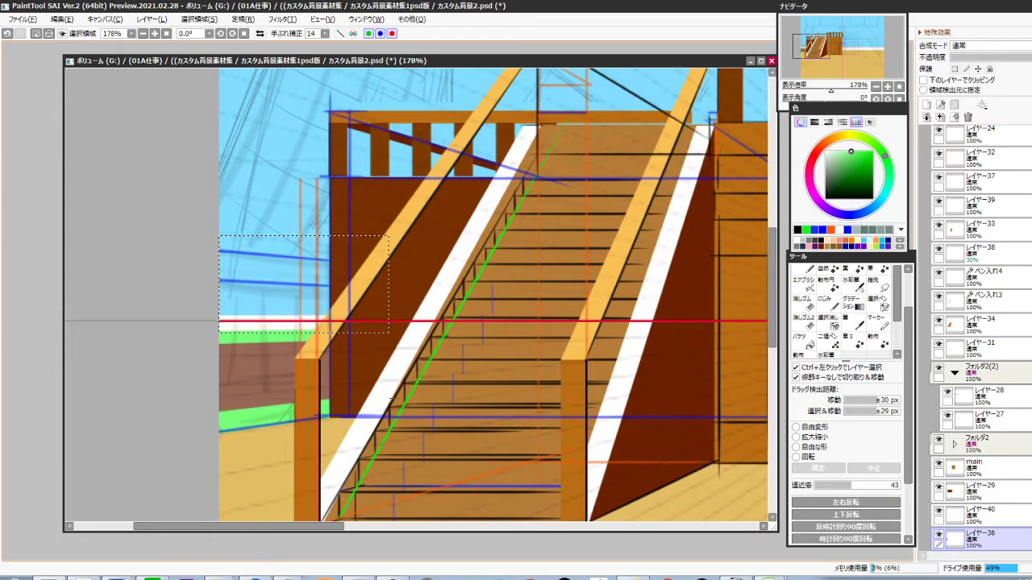
pyautogui.hotkey('ctrl', 'd')
pyautogui.keyDown('ctrl'); pyautogui.click(286, 312); pyautogui.keyUp('ctrl')
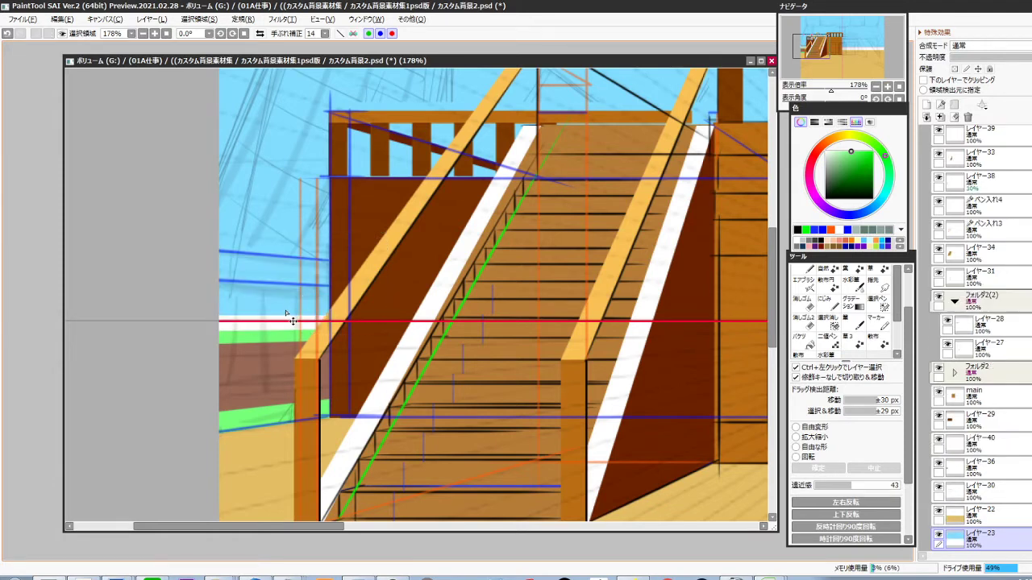
pyautogui.scroll(-4, 357, 441)
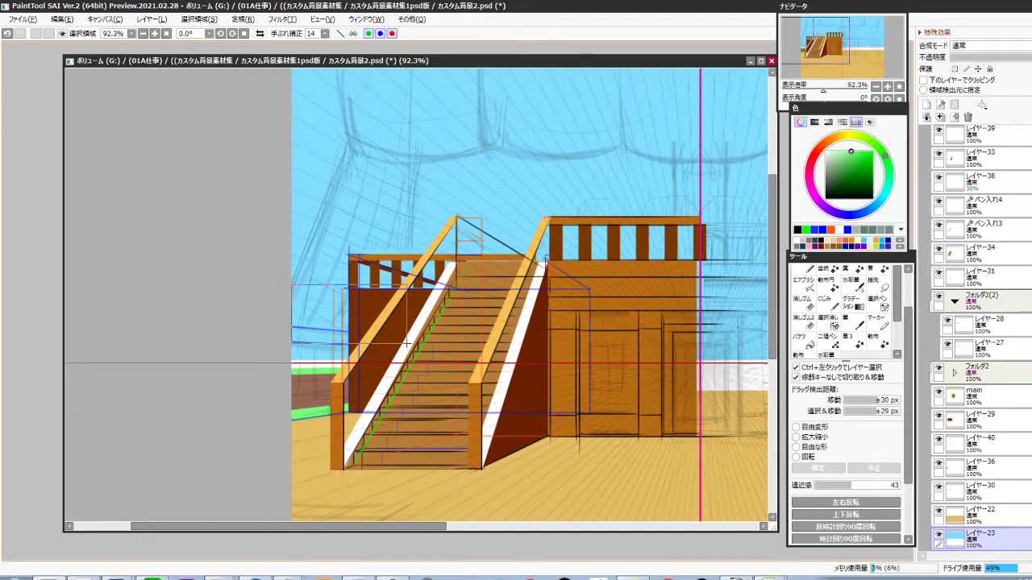
pyautogui.hotkey('ctrl', 't')
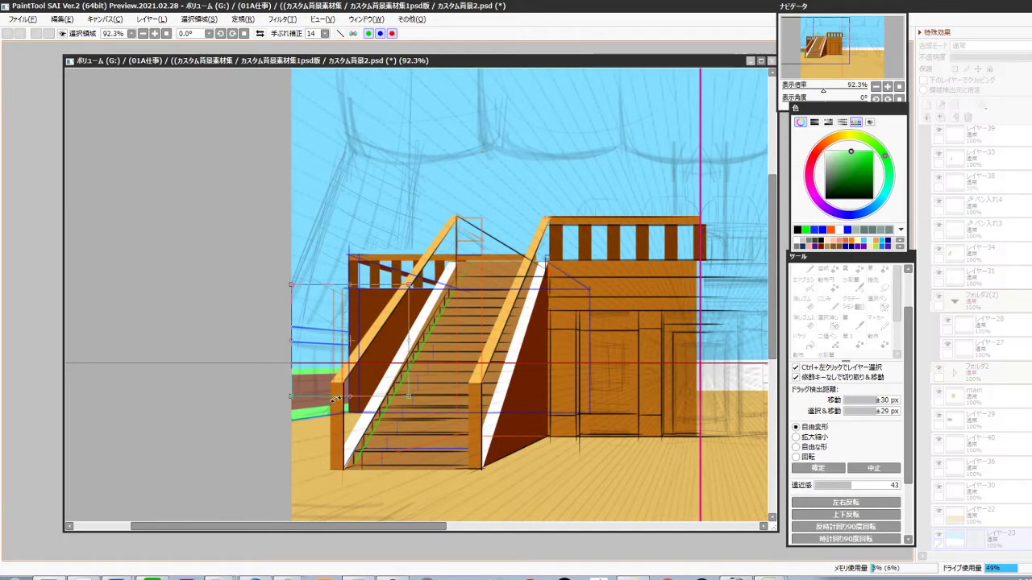
pyautogui.press('Return')
pyautogui.hotkey('ctrl', 'd')
# Fill a blue sea strip below the horizon line behind the bulwark on a new layer above the sky
pyautogui.click(926, 105)
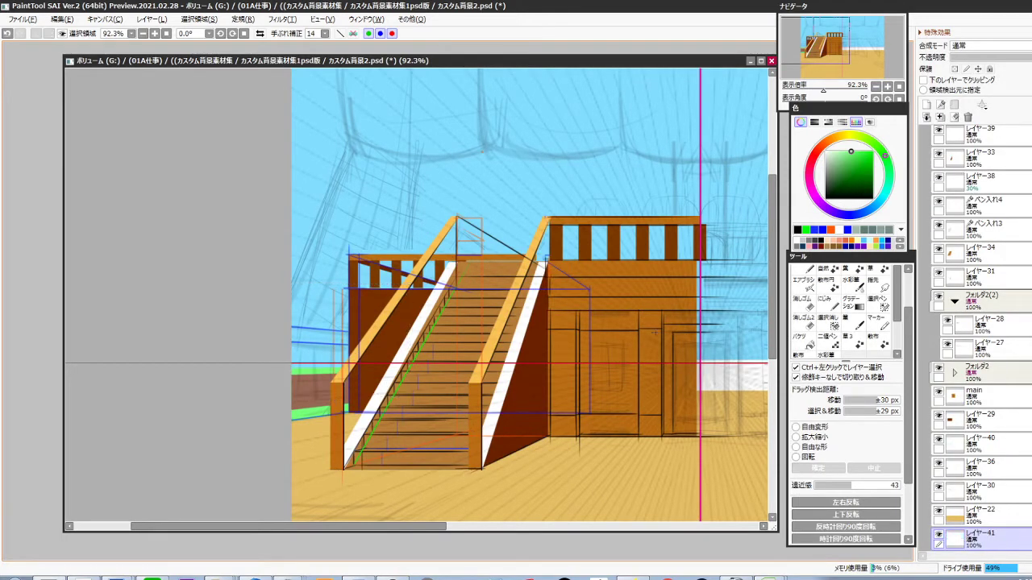
pyautogui.click(847, 230)
pyautogui.moveTo(304, 379); pyautogui.dragTo(340, 373)
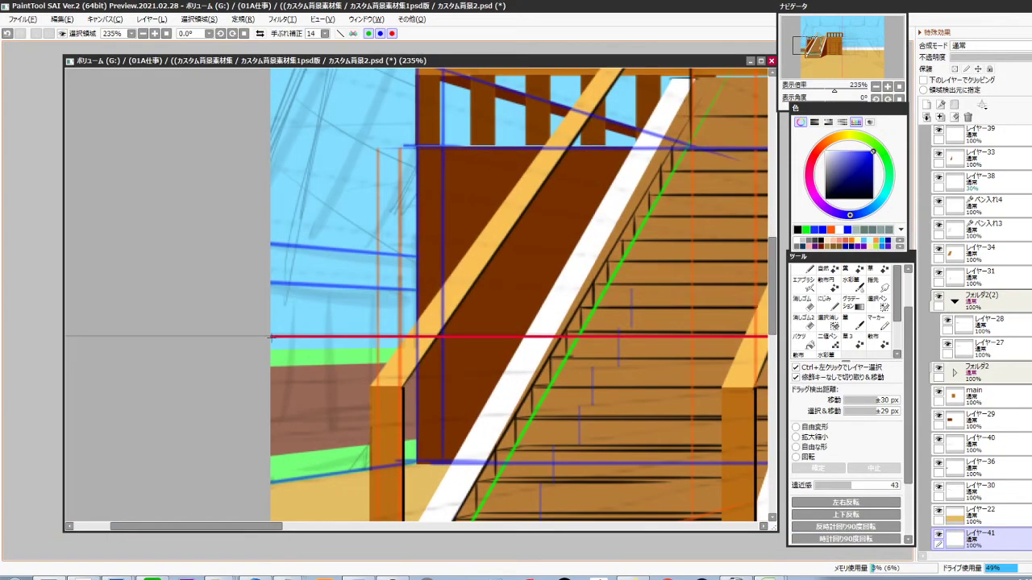
pyautogui.moveTo(271, 337); pyautogui.dragTo(447, 389)
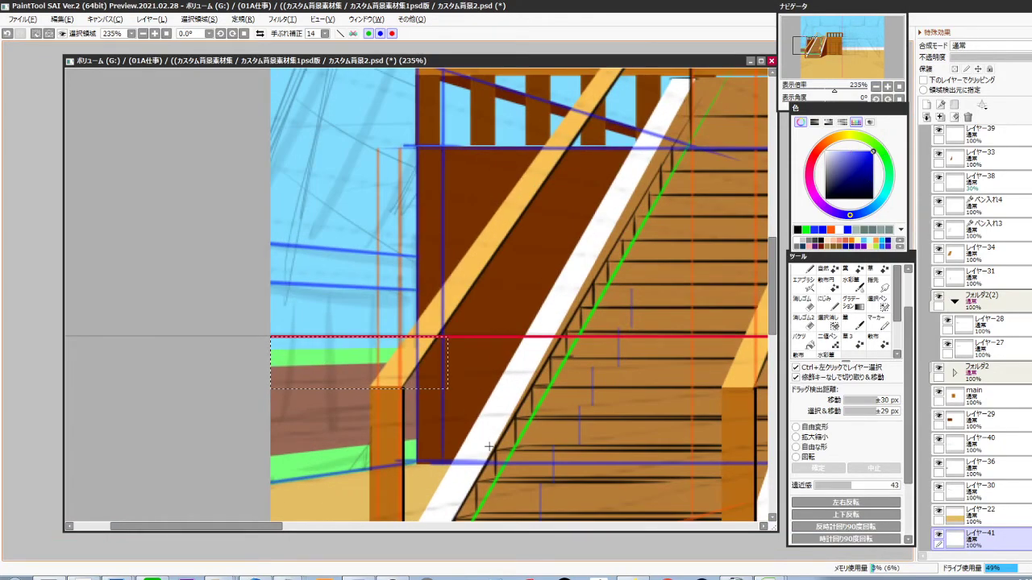
pyautogui.hotkey('ctrl', 'f')
pyautogui.hotkey('ctrl', 'd')
pyautogui.scroll(-4, 493, 427)
pyautogui.moveTo(509, 417); pyautogui.dragTo(437, 445)
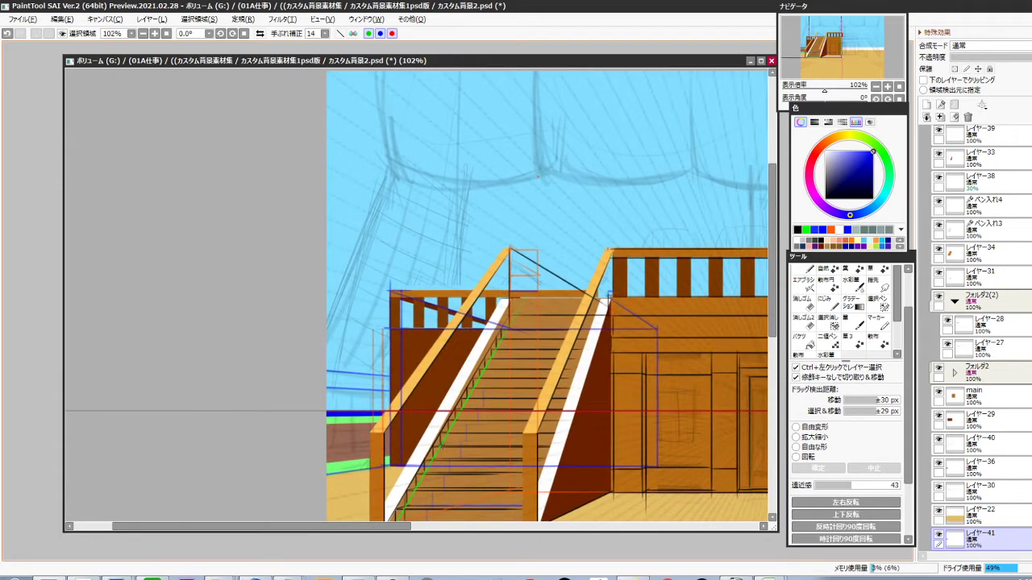
pyautogui.scroll(-2, 426, 491)
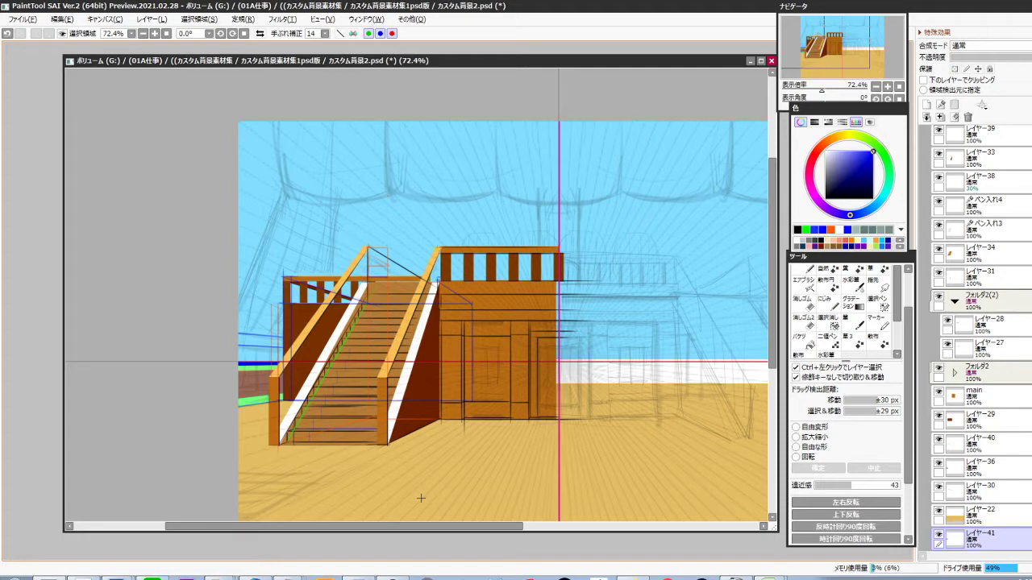
# Recolour the green strips on レイヤー40 with the bulwark's brown and raise their brightness by 36
pyautogui.moveTo(247, 408); pyautogui.dragTo(291, 387)
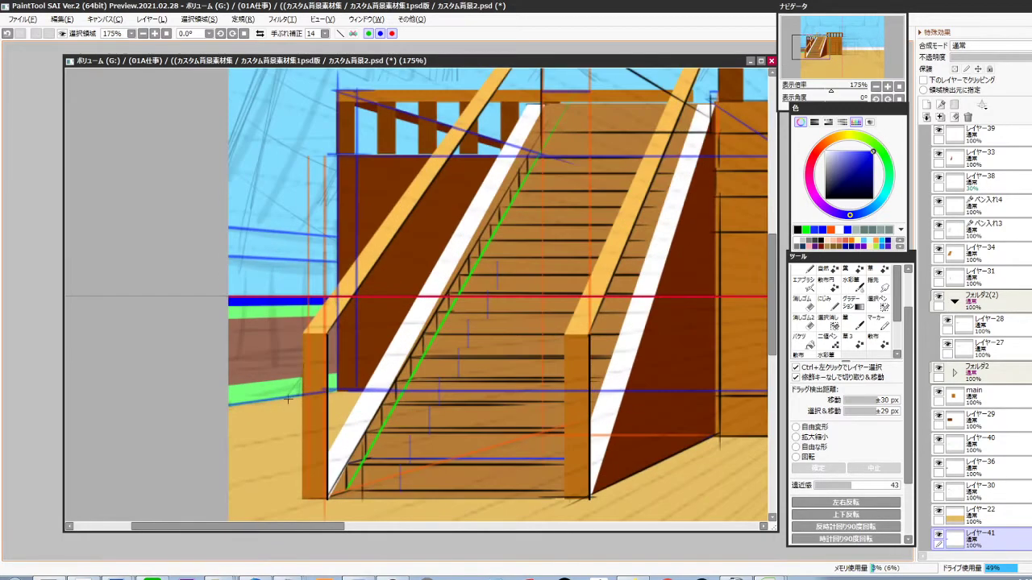
pyautogui.keyDown('ctrl'); pyautogui.click(270, 400); pyautogui.keyUp('ctrl')
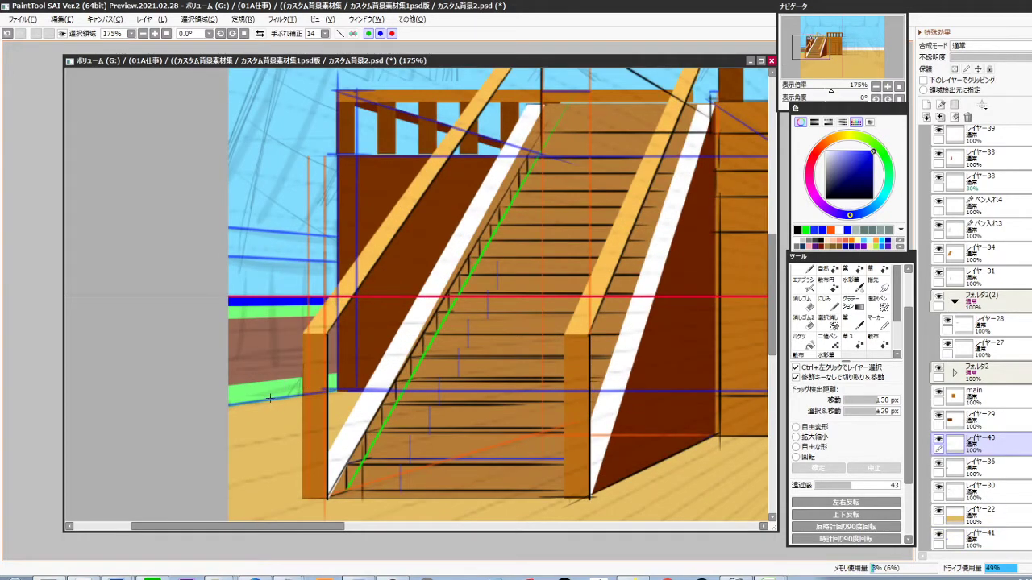
pyautogui.keyDown('alt'); pyautogui.click(256, 370); pyautogui.keyUp('alt')
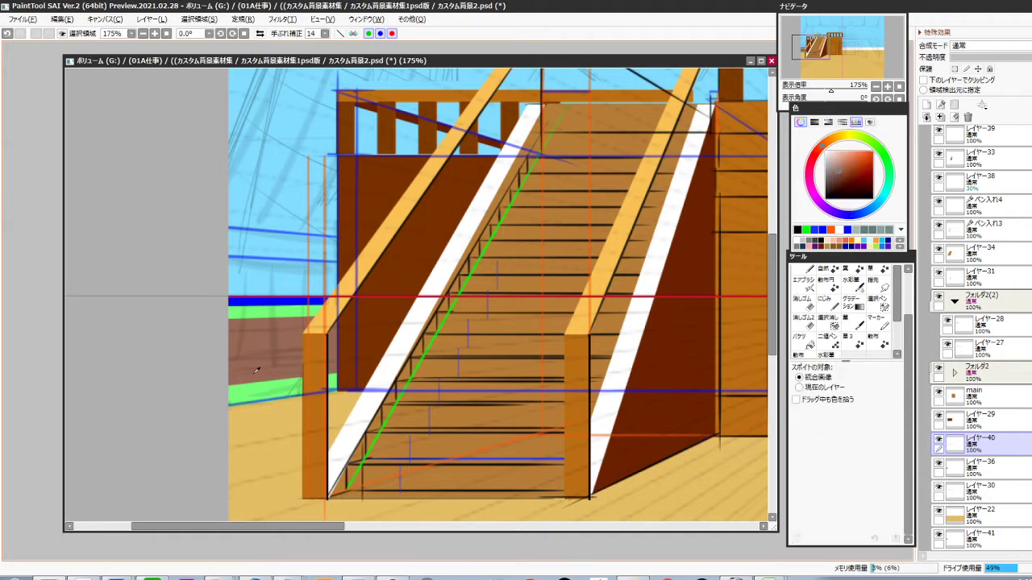
pyautogui.press('/')
pyautogui.hotkey('ctrl', 'f')
pyautogui.hotkey('ctrl', 'b')
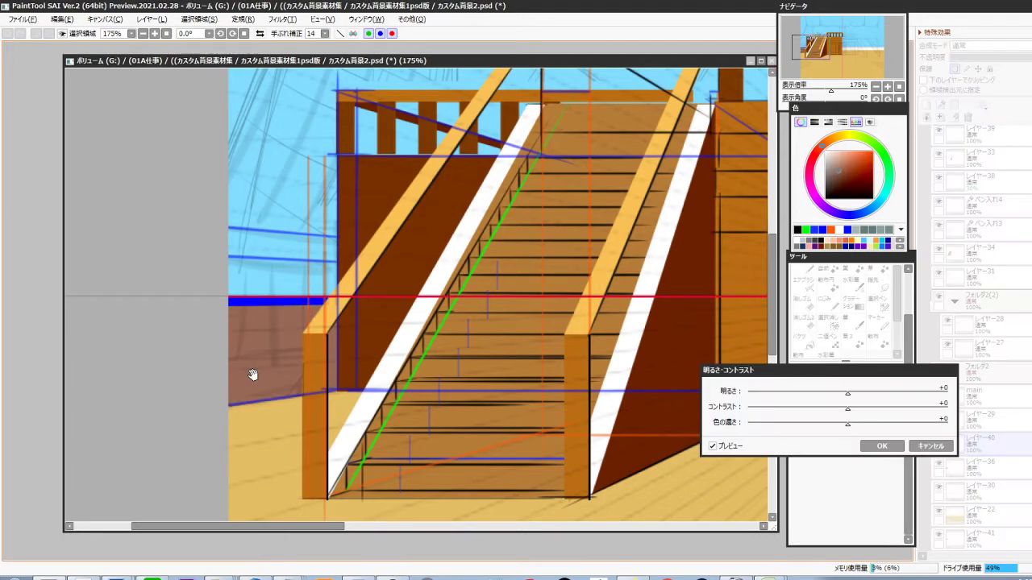
pyautogui.moveTo(881, 393); pyautogui.dragTo(884, 393)
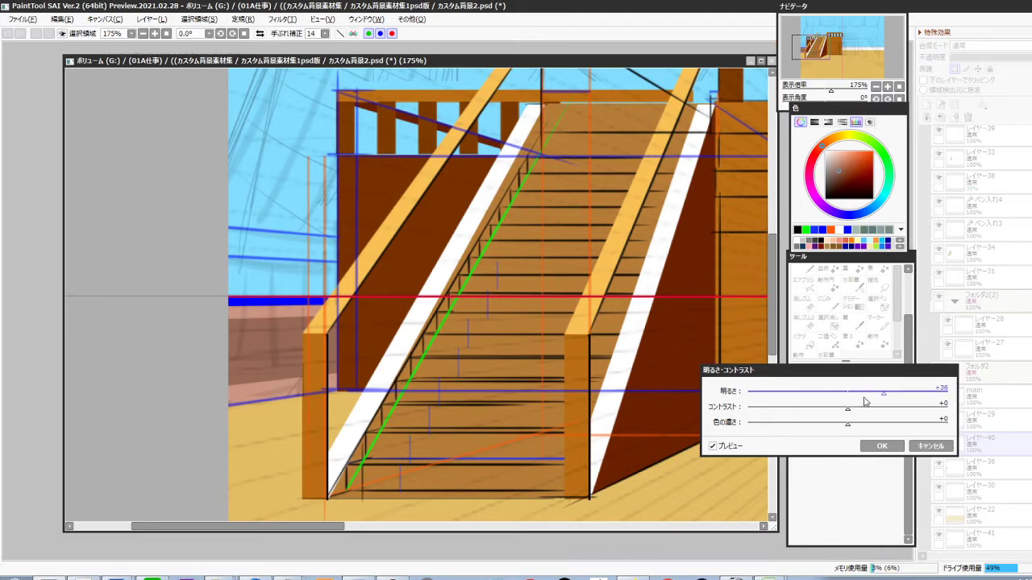
pyautogui.press('Return')
# Fill a greyish-blue rectangular window over the sketched window in the cabin wall on the main layer
pyautogui.scroll(-3, 534, 374)
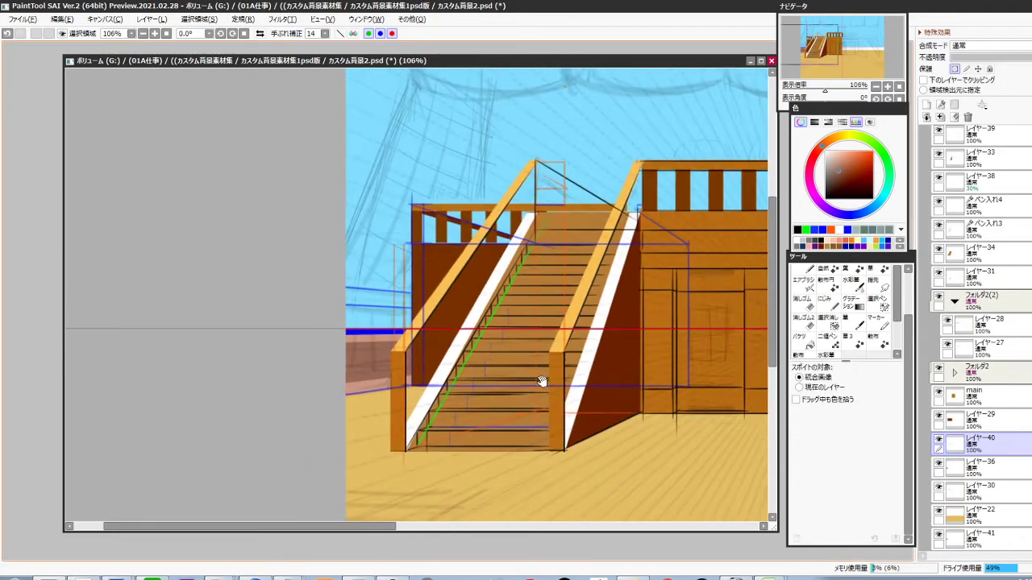
pyautogui.moveTo(545, 382); pyautogui.dragTo(505, 410)
pyautogui.scroll(-4, 502, 411)
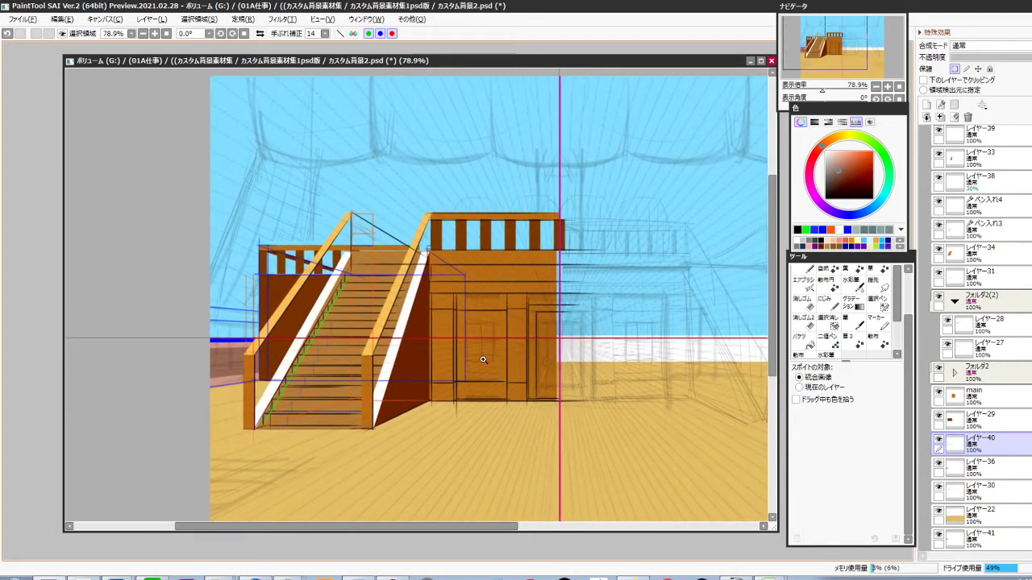
pyautogui.scroll(5, 483, 360)
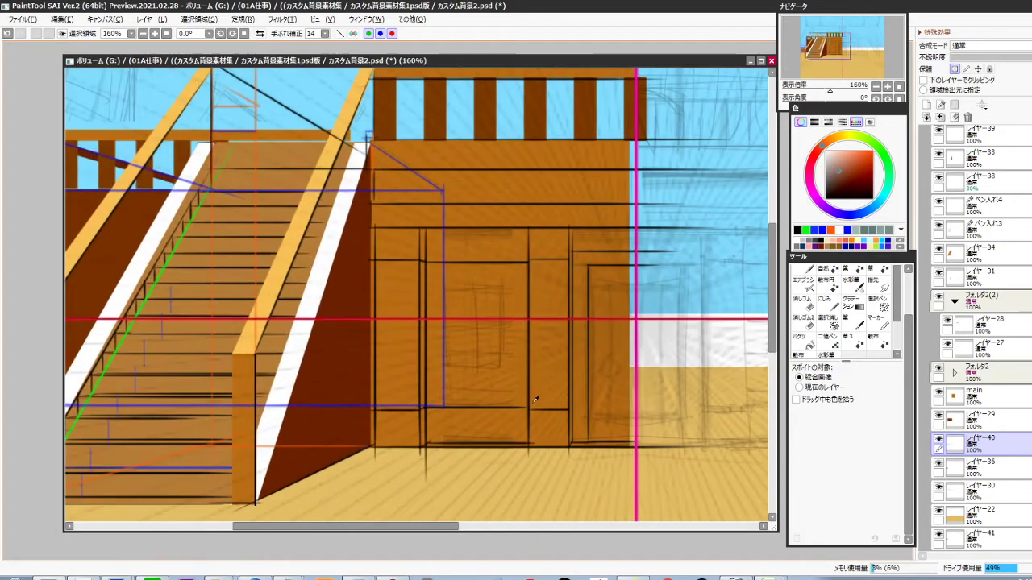
pyautogui.keyDown('ctrl'); pyautogui.click(399, 335); pyautogui.keyUp('ctrl')
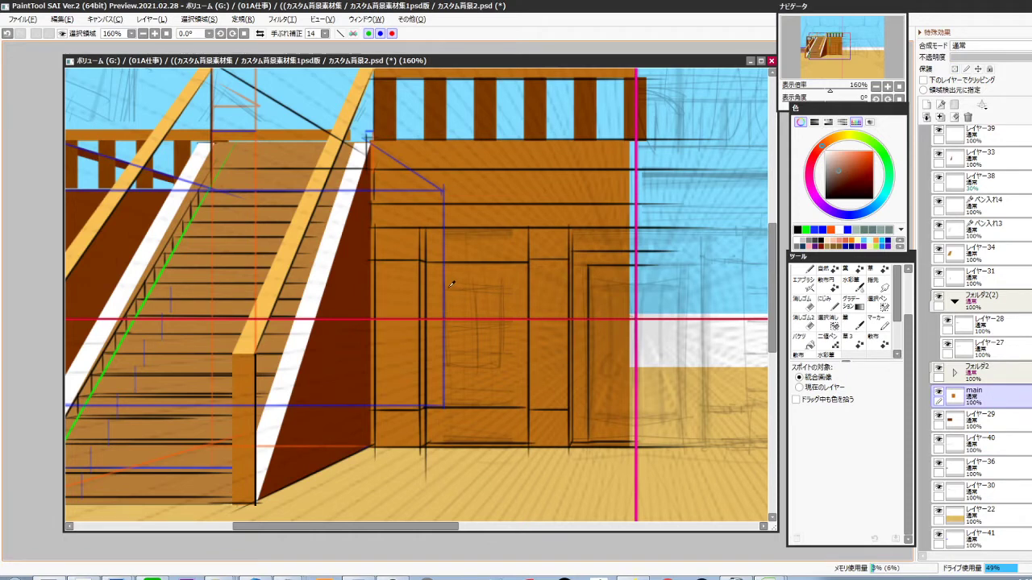
pyautogui.click(864, 212)
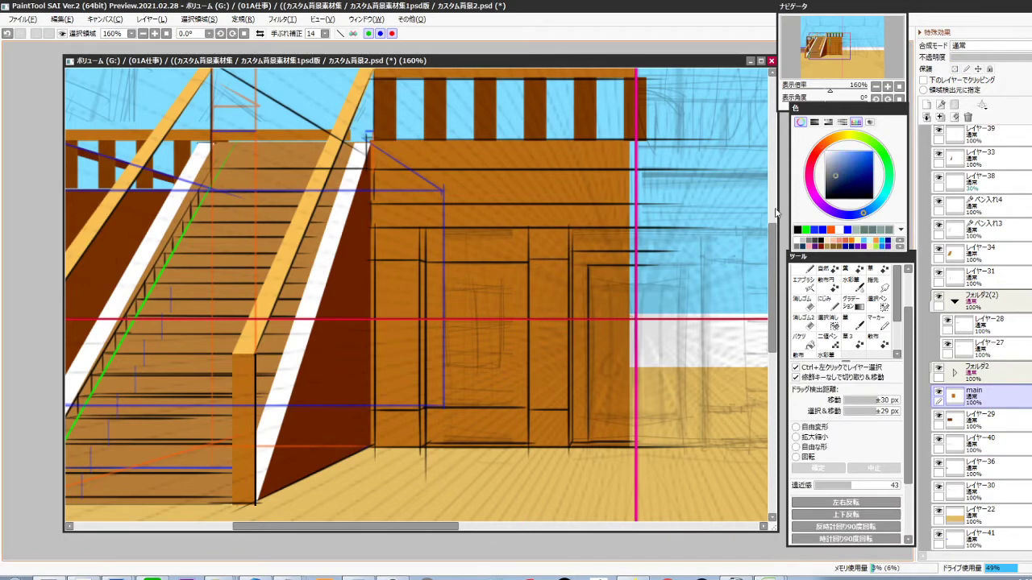
pyautogui.moveTo(444, 285); pyautogui.dragTo(510, 368)
pyautogui.hotkey('ctrl', 'f')
pyautogui.hotkey('ctrl', 'd')
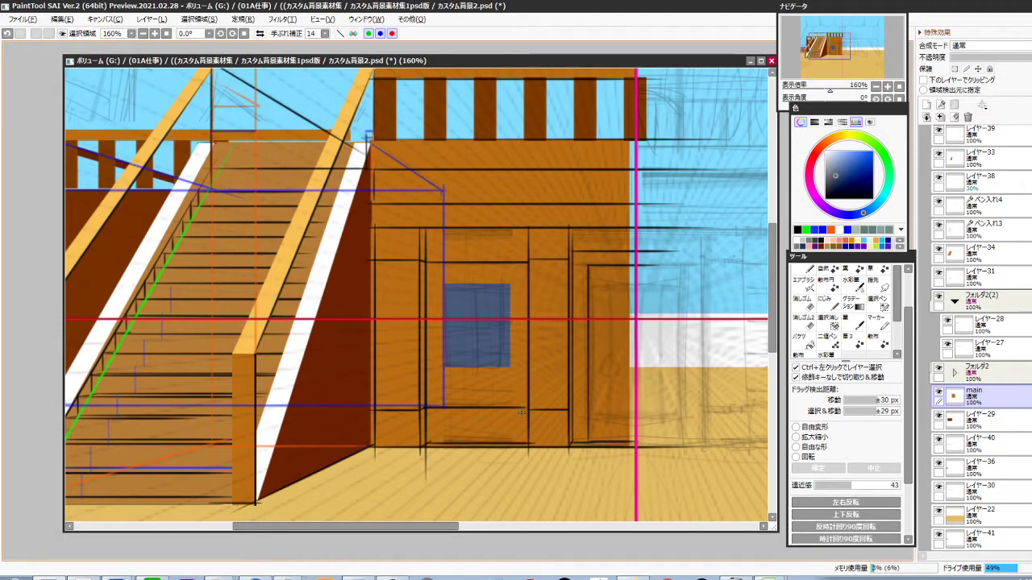
# Fill the door's left half in dark brown up to the centre line on a new layer above main and brighten it
pyautogui.scroll(-3, 540, 413)
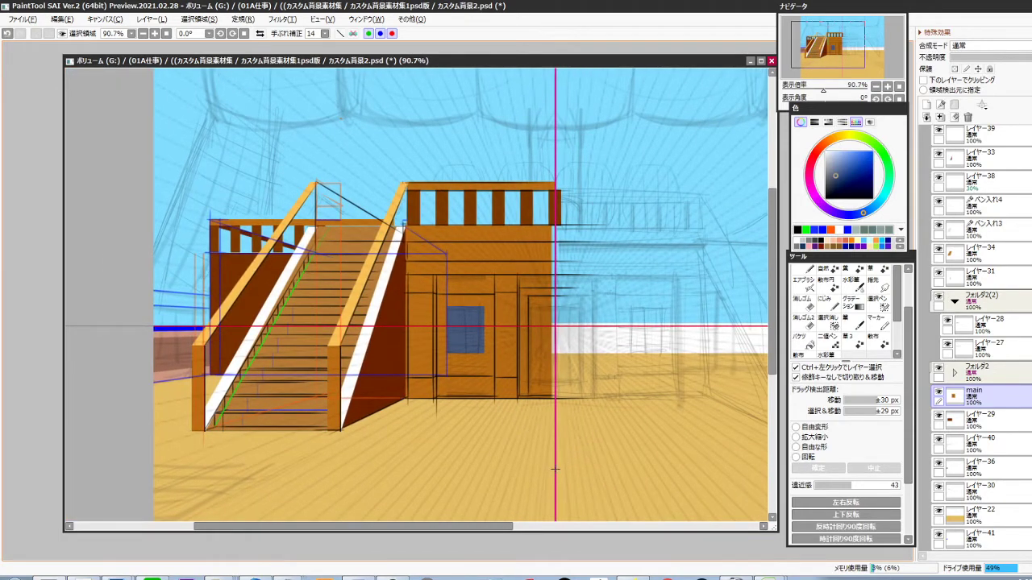
pyautogui.hotkey('ctrl', 'shift', 'n')
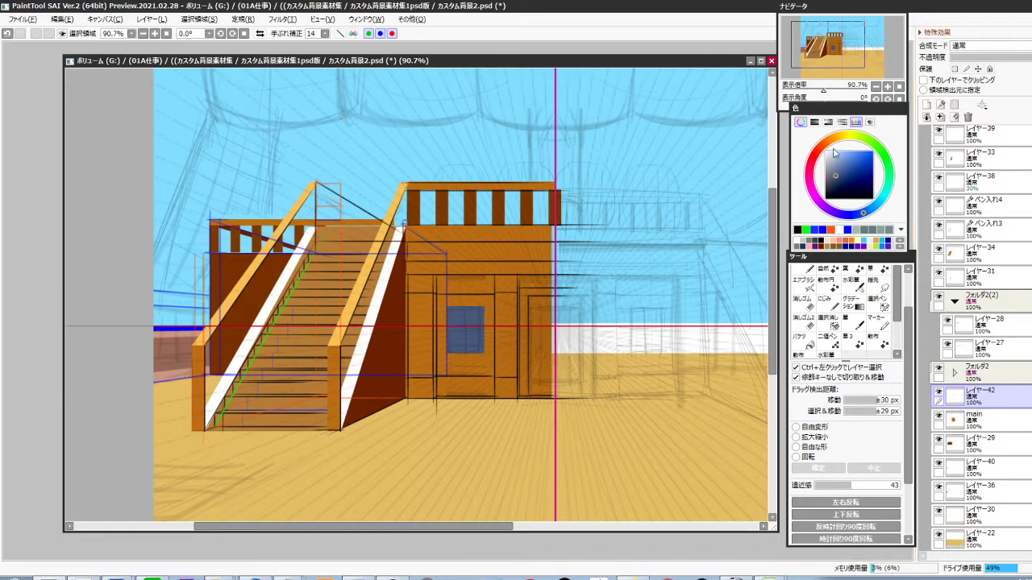
pyautogui.click(824, 147)
pyautogui.scroll(3, 546, 375)
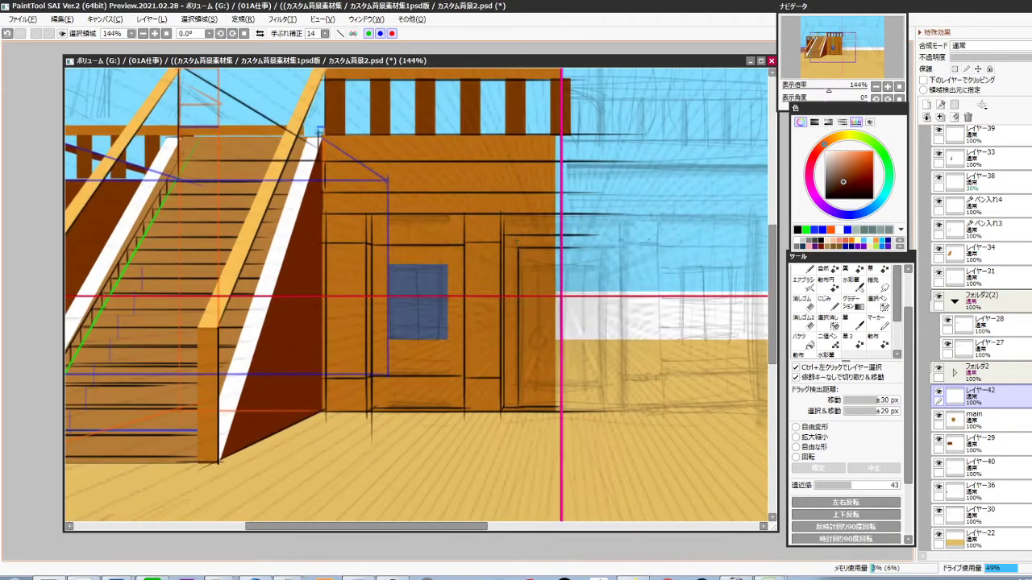
pyautogui.moveTo(504, 234); pyautogui.dragTo(562, 413)
pyautogui.hotkey('ctrl', 'f')
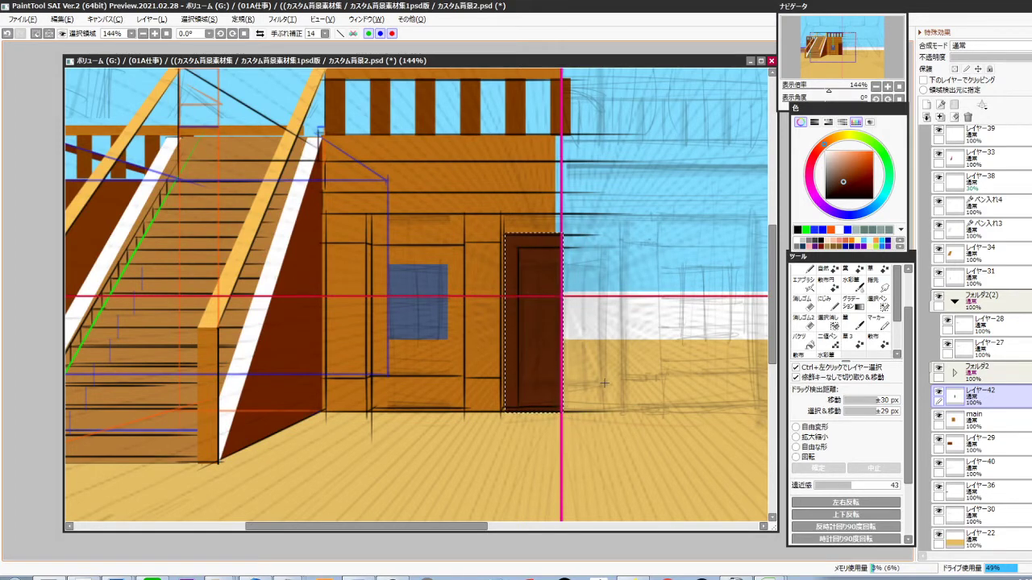
pyautogui.hotkey('ctrl', 'b')
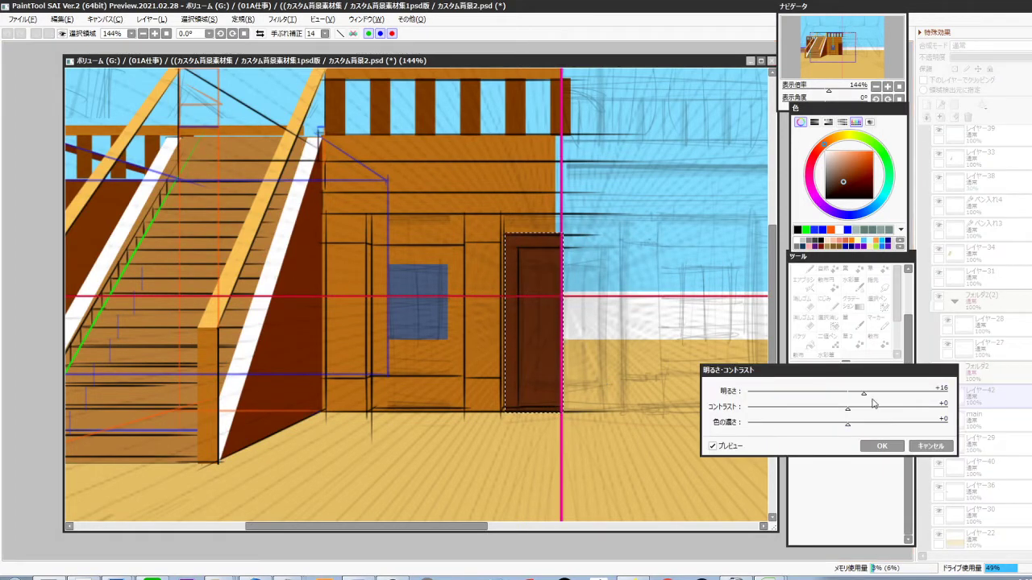
pyautogui.moveTo(863, 396); pyautogui.dragTo(875, 401)
pyautogui.click(882, 446)
pyautogui.hotkey('ctrl', 'd')
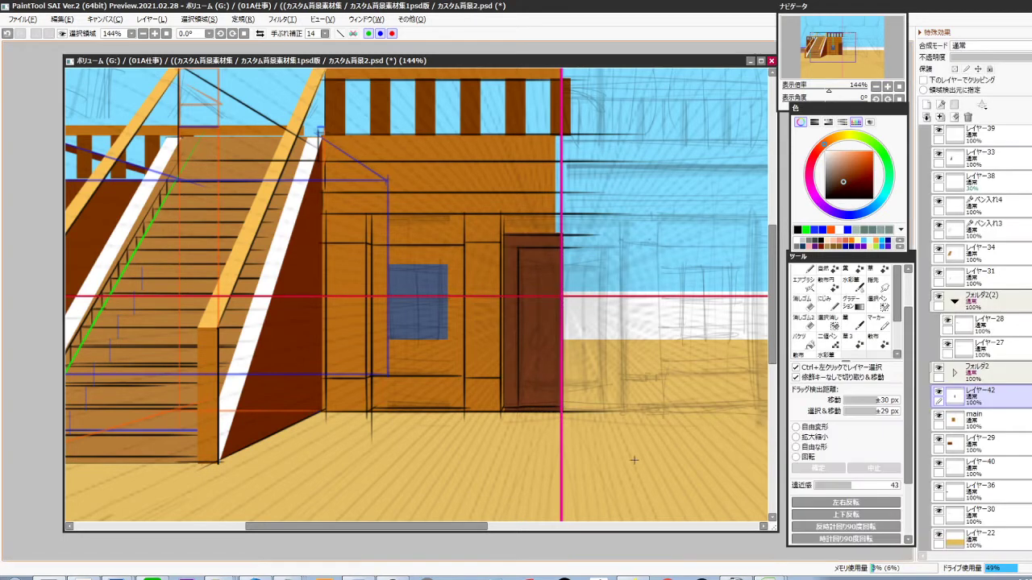
# Duplicate the door half, shift the copy right across the centre line to complete the door, and merge it into レイヤー42
pyautogui.hotkey('ctrl', 'c')
pyautogui.hotkey('ctrl', 'v')
pyautogui.hotkey('ctrl', 'Right')
pyautogui.hotkey('ctrl', 'Right')
pyautogui.hotkey('ctrl', 'Right')
pyautogui.hotkey('ctrl', 'Right')
pyautogui.hotkey('ctrl', 'Right')
pyautogui.hotkey('ctrl', 'Right')
pyautogui.hotkey('ctrl', 'Right')
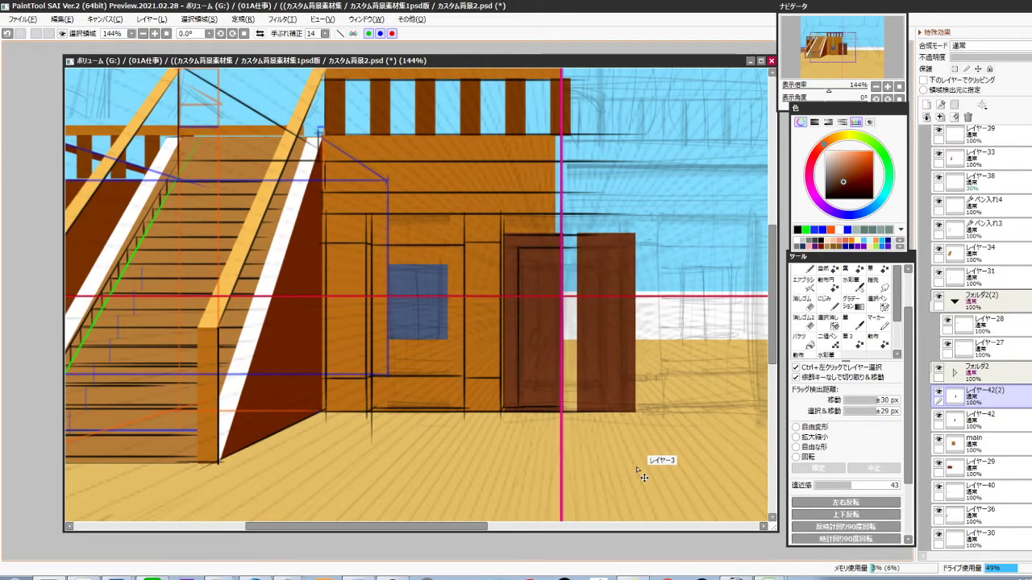
pyautogui.hotkey('ctrl', 'Left')
pyautogui.hotkey('ctrl', 'Left')
pyautogui.press('Left')
pyautogui.press('Left')
pyautogui.press('Left')
pyautogui.press('Left')
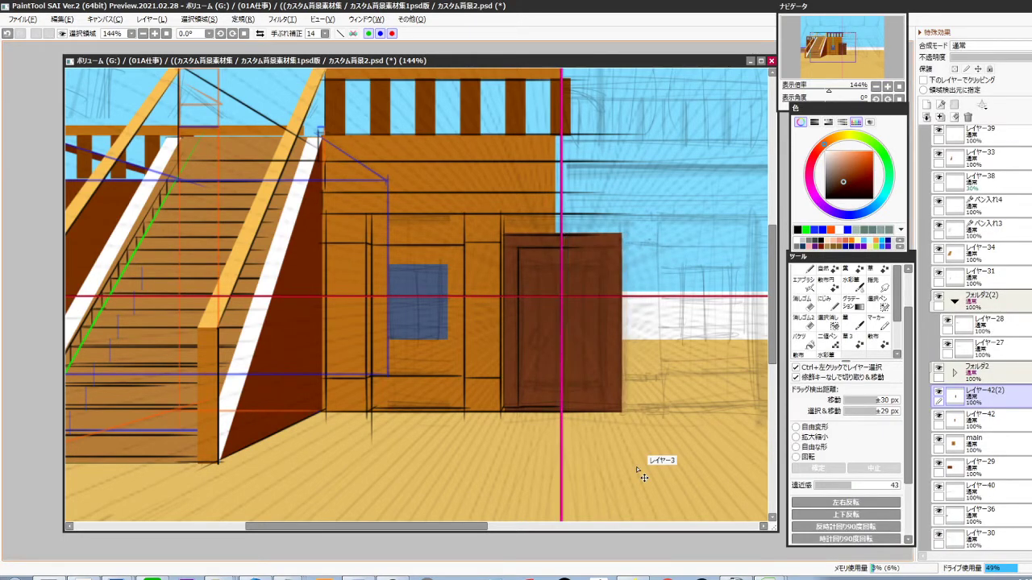
pyautogui.hotkey('ctrl', 'e')
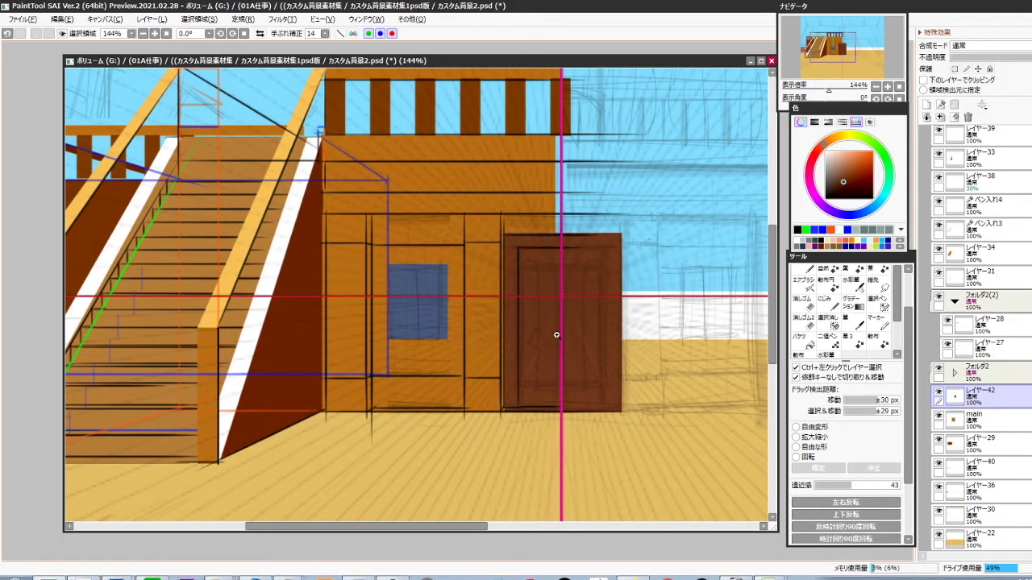
# Recolour the white side boards of the stairs on レイヤー39 with the handrail's light orange
pyautogui.moveTo(556, 334); pyautogui.dragTo(543, 366)
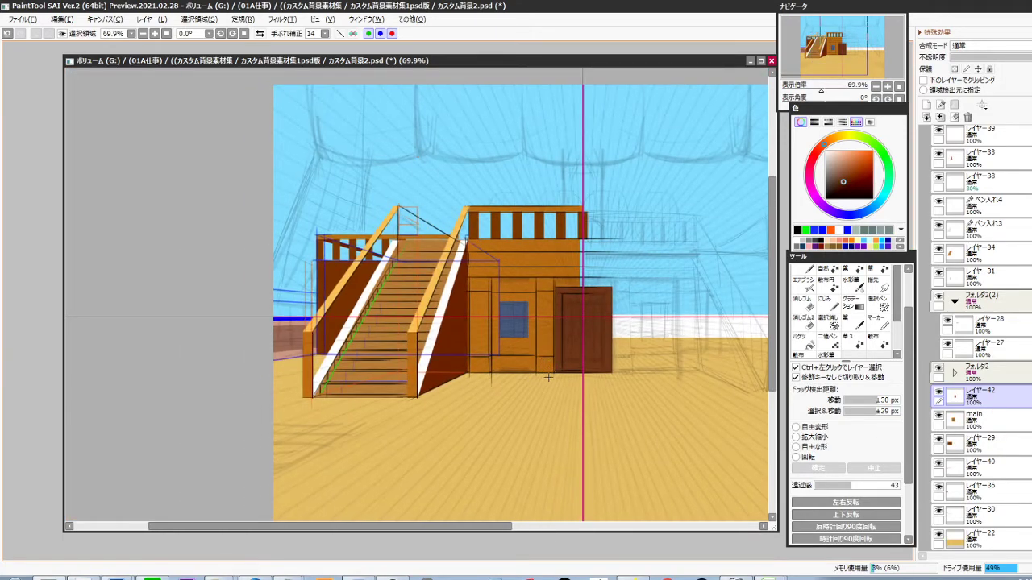
pyautogui.keyDown('ctrl'); pyautogui.click(439, 345); pyautogui.keyUp('ctrl')
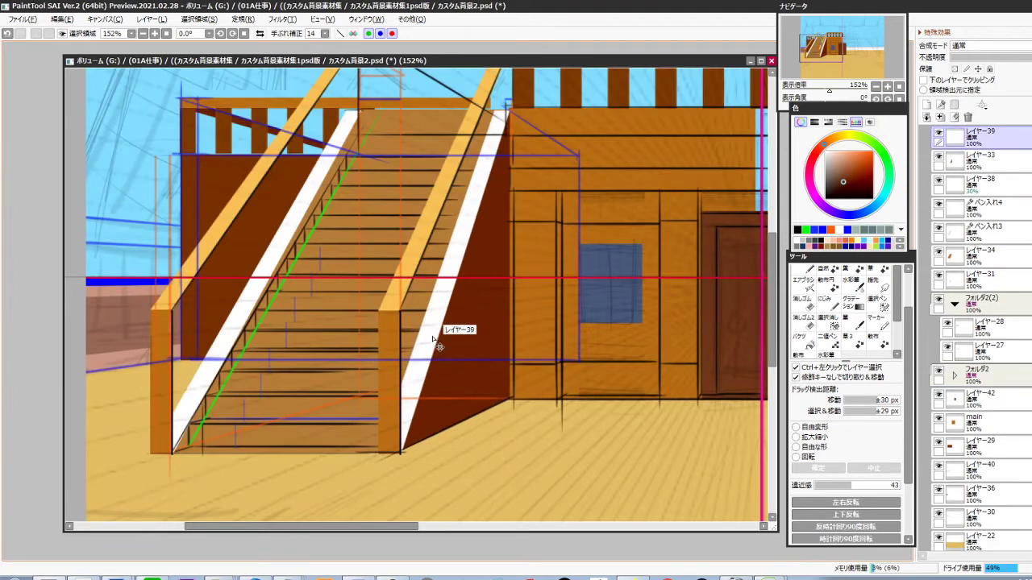
pyautogui.keyDown('alt'); pyautogui.click(391, 304); pyautogui.keyUp('alt')
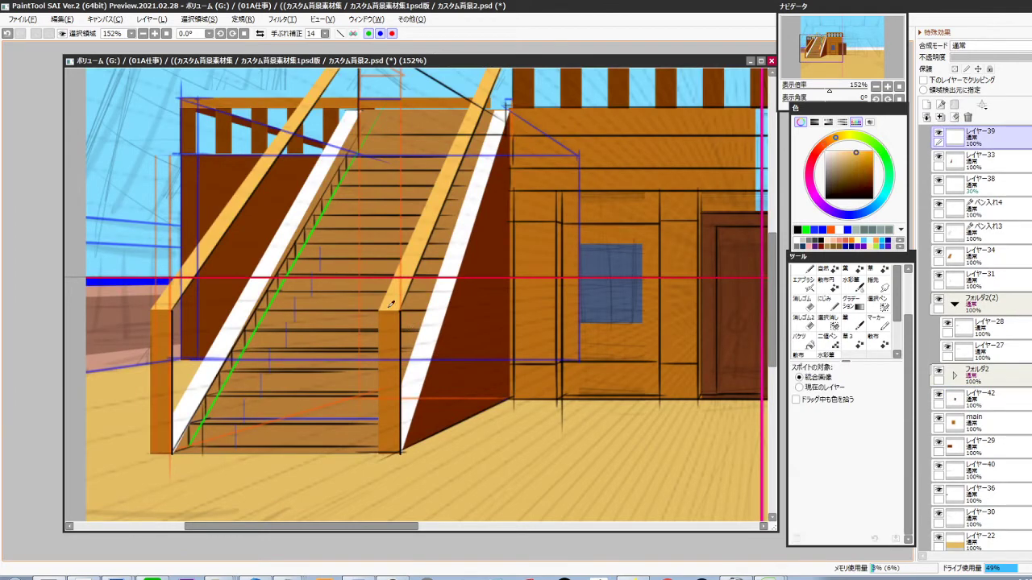
pyautogui.press('/')
pyautogui.hotkey('ctrl', 'f')
# Fill an orange-brown mast rectangle left of the centre line on a new layer and place that layer directly above レイヤー22
pyautogui.scroll(-4, 544, 337)
pyautogui.moveTo(544, 324); pyautogui.dragTo(487, 368)
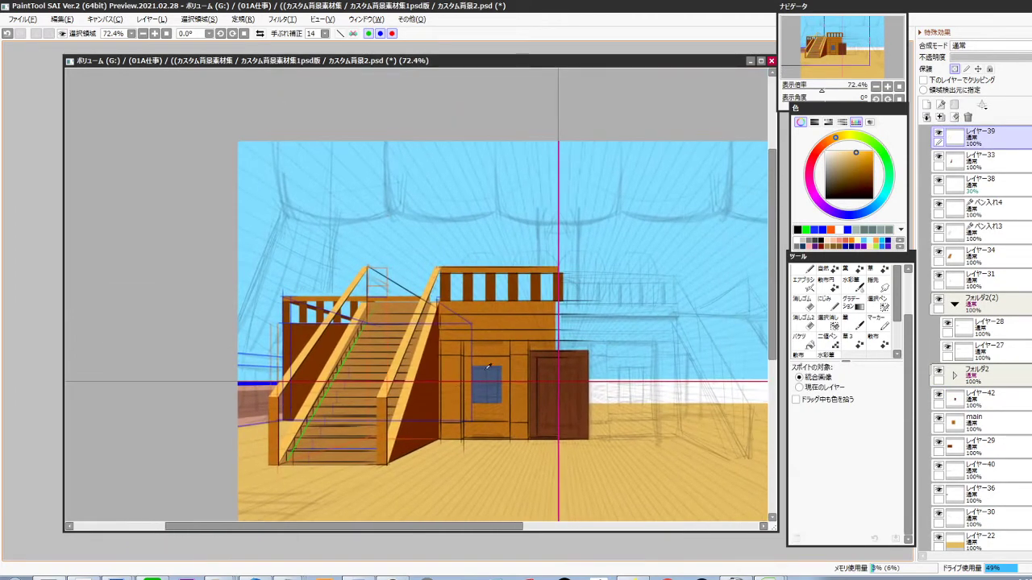
pyautogui.scroll(2, 524, 268)
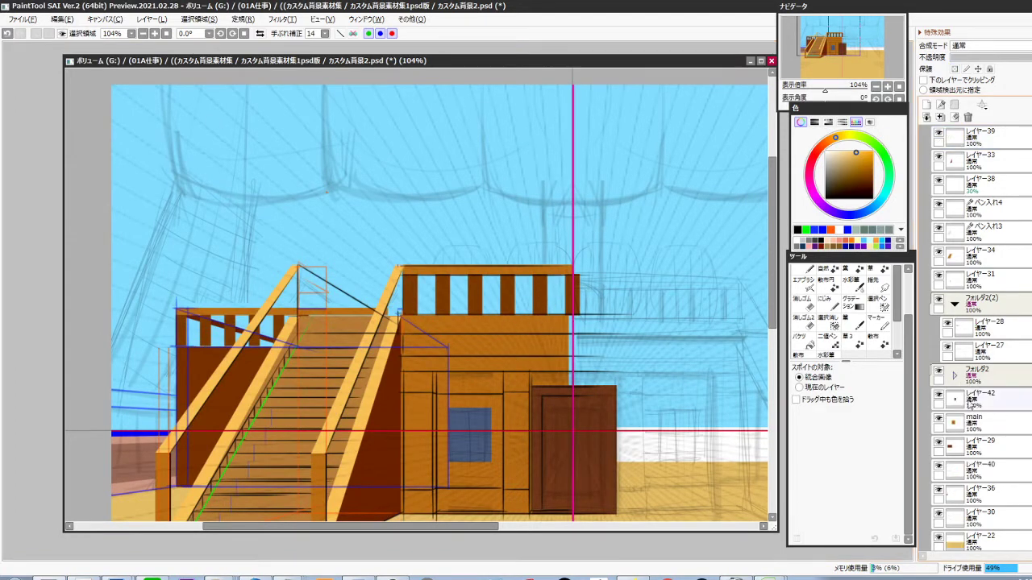
pyautogui.click(976, 405)
pyautogui.hotkey('ctrl', 'shift', 'n')
pyautogui.click(830, 141)
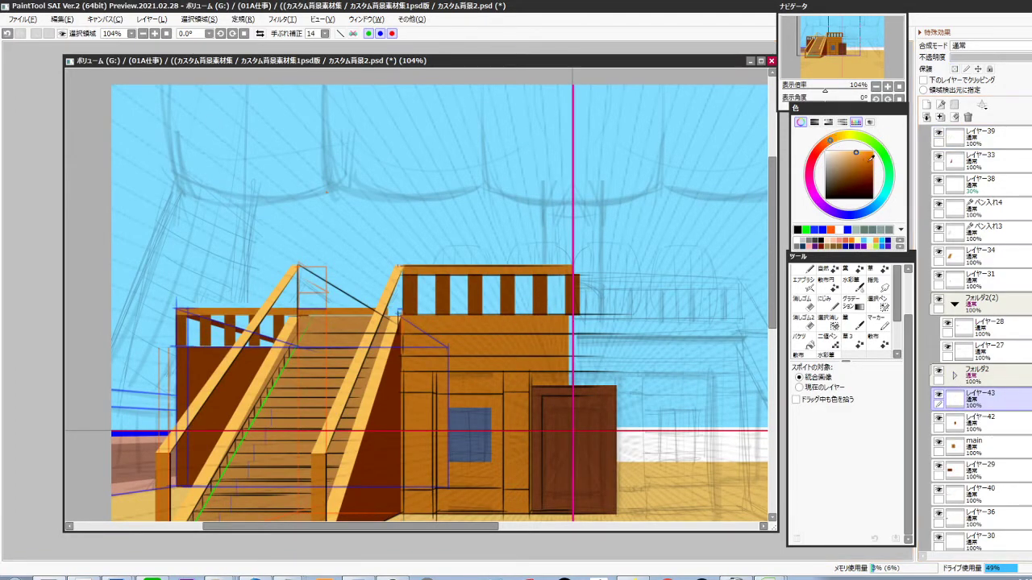
pyautogui.click(865, 167)
pyautogui.press('m')
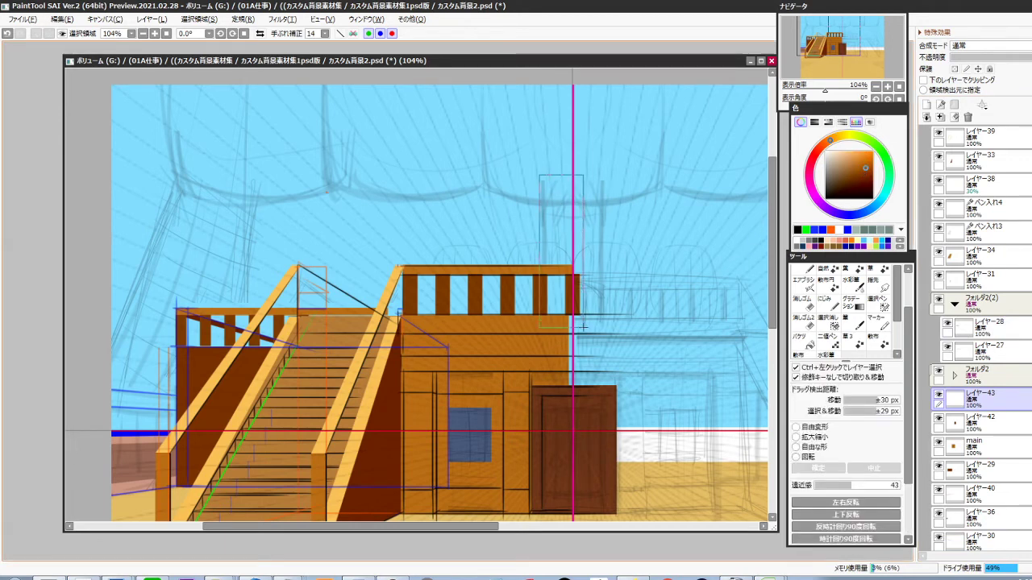
pyautogui.moveTo(573, 330); pyautogui.dragTo(573, 329)
pyautogui.hotkey('ctrl', 'f')
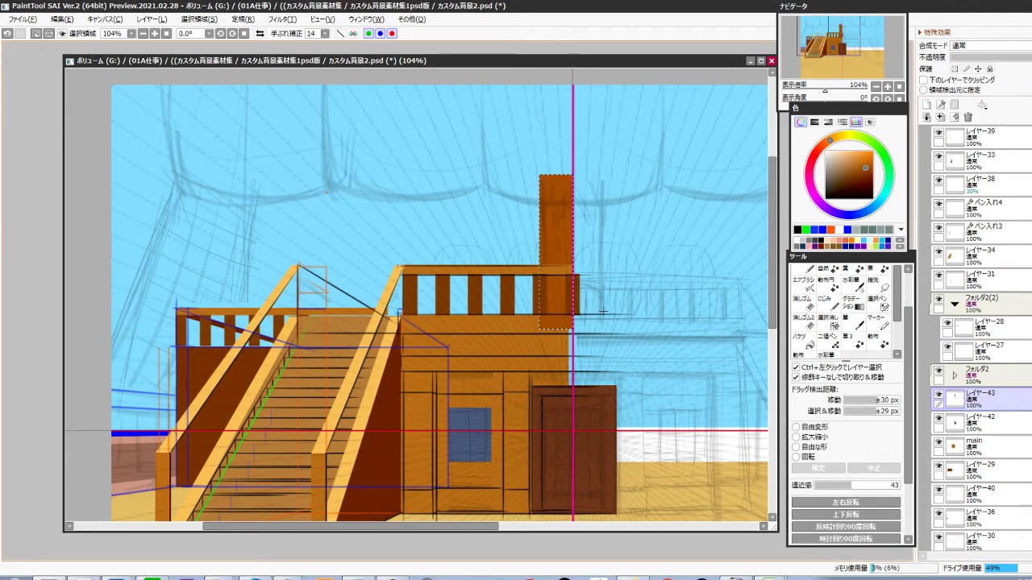
pyautogui.scroll(-2, 1000, 394)
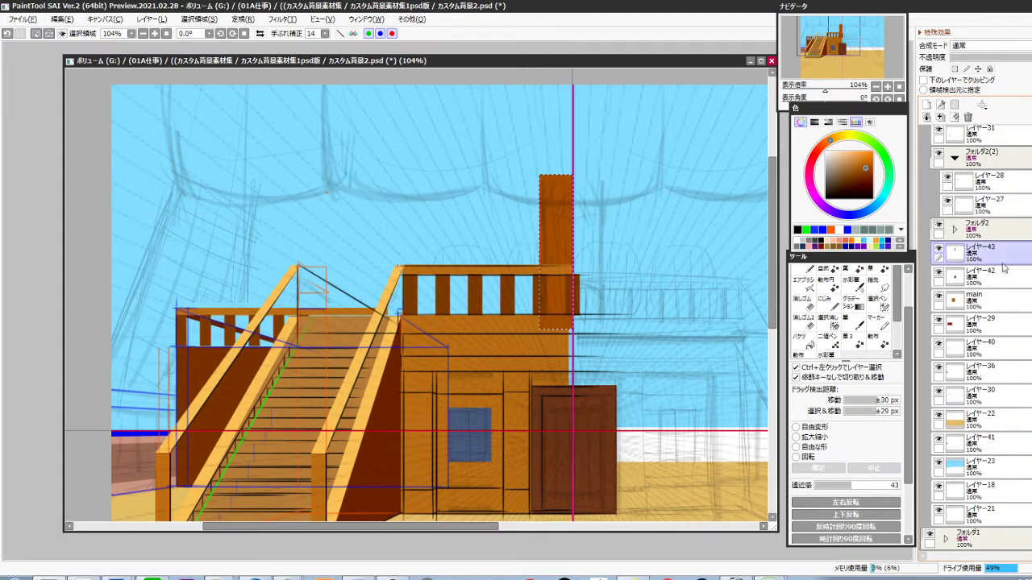
pyautogui.moveTo(1001, 254); pyautogui.dragTo(1004, 403)
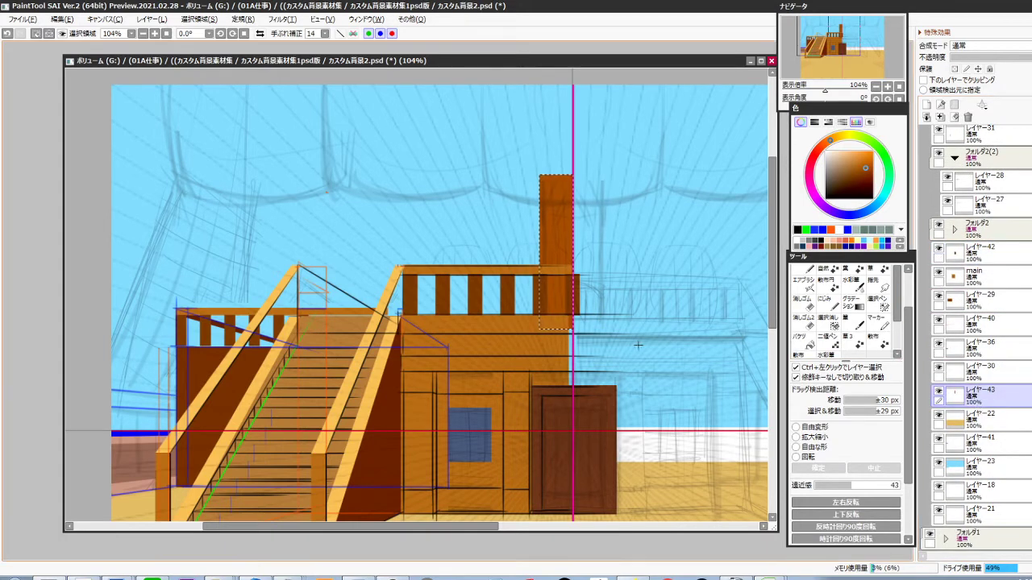
# Draw a white size 4 curve along the sketched sail's lower edge to the centre line on a new layer above the mast
pyautogui.hotkey('ctrl', 'shift', 'n')
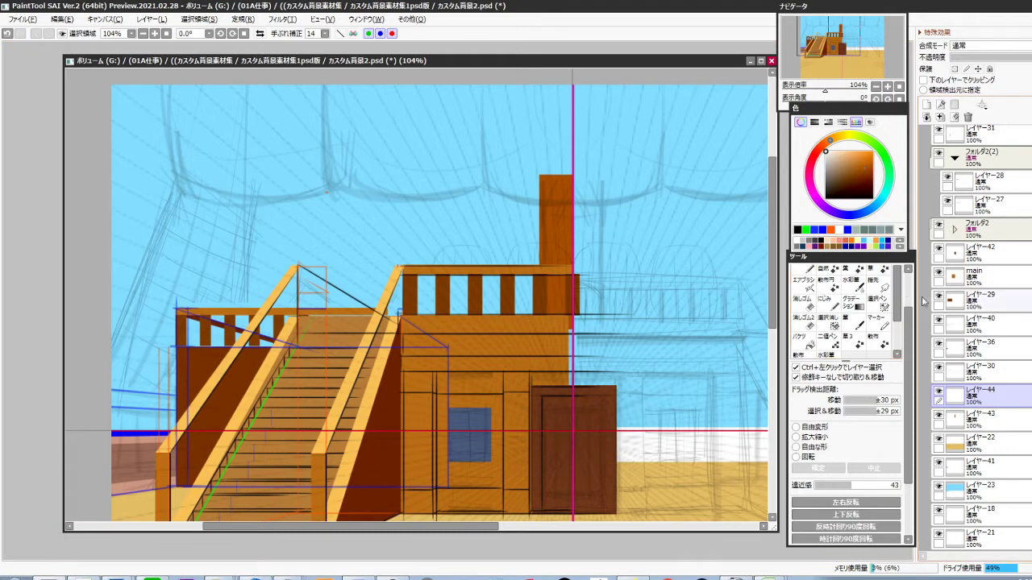
pyautogui.click(810, 269)
pyautogui.moveTo(582, 248); pyautogui.dragTo(638, 357)
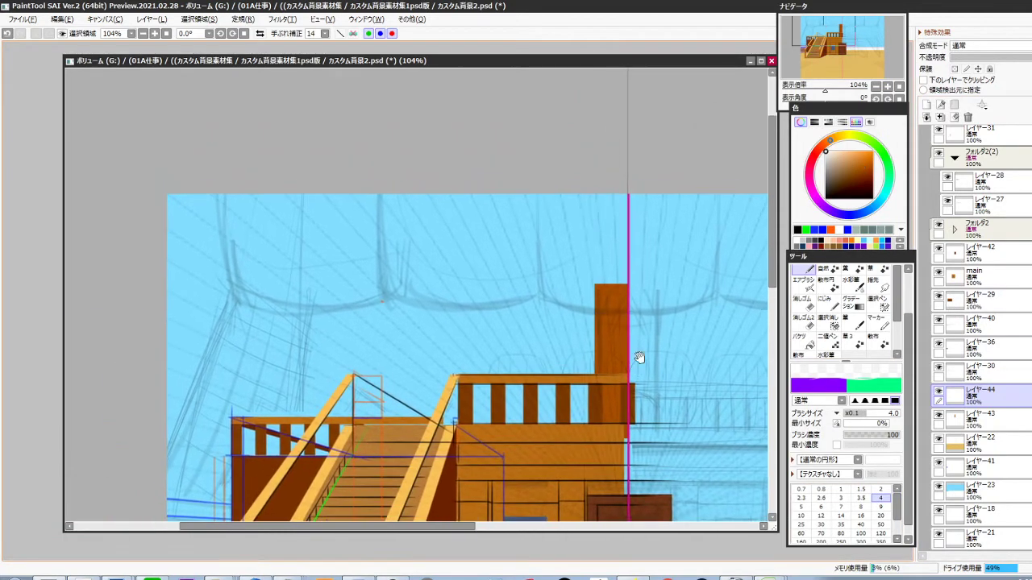
pyautogui.moveTo(544, 295); pyautogui.dragTo(627, 294)
pyautogui.hotkey('ctrl', 'z')
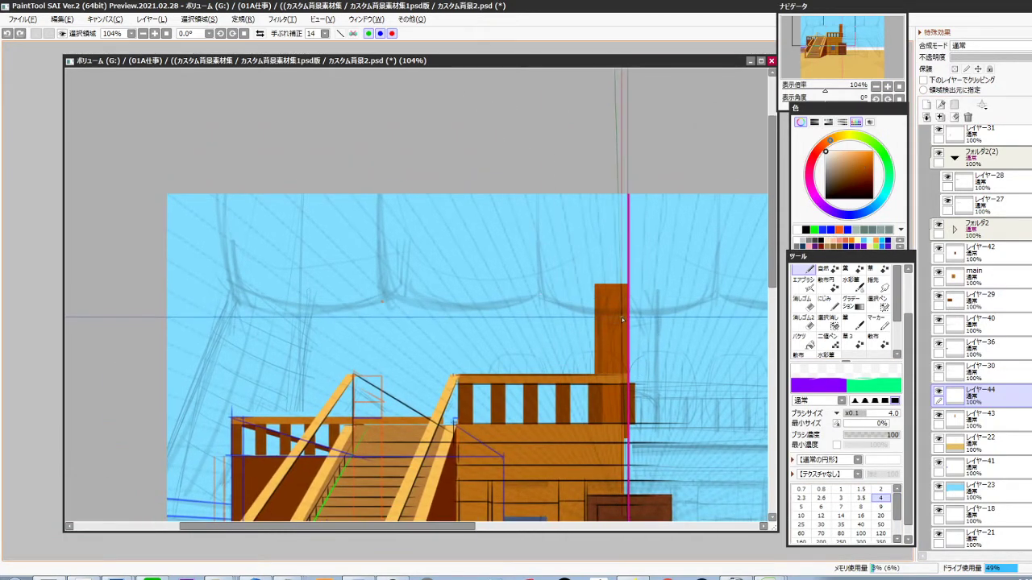
pyautogui.moveTo(544, 296); pyautogui.dragTo(629, 313)
pyautogui.hotkey('ctrl', 'z')
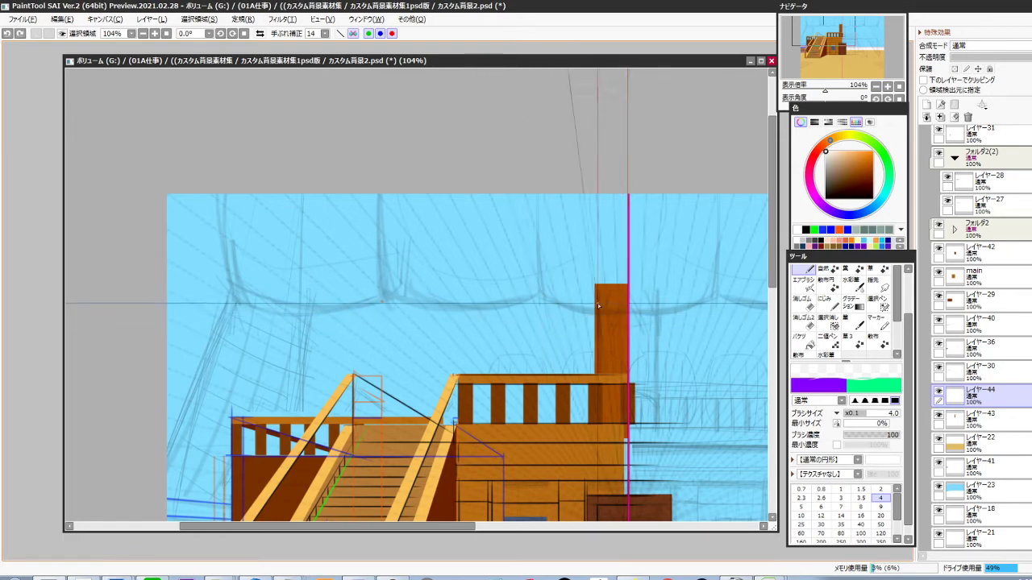
pyautogui.moveTo(538, 296); pyautogui.dragTo(628, 313)
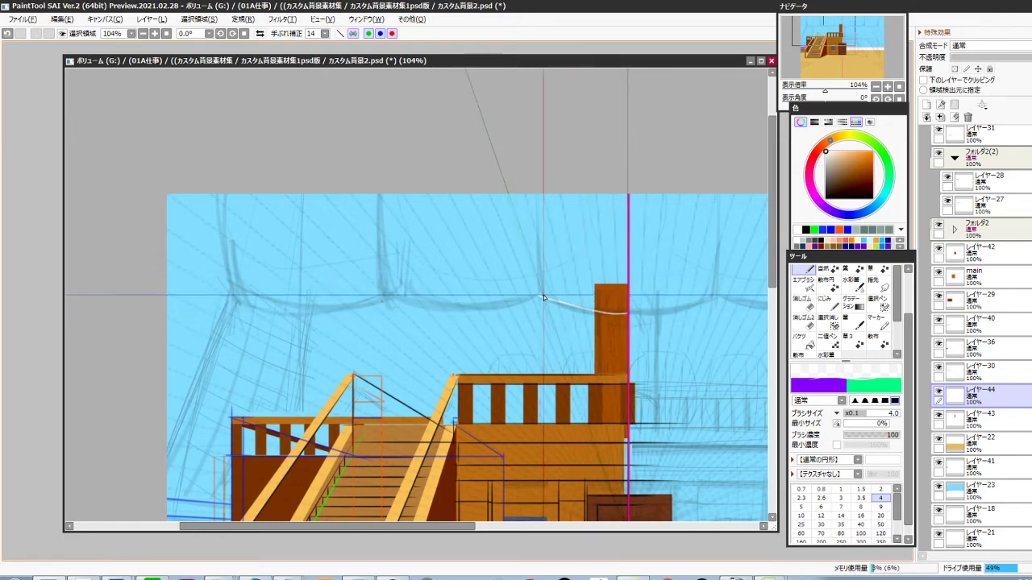
# Draw the sail's outer edge in white up to the canvas top and fill the enclosed half sail with white on レイヤー44
pyautogui.moveTo(539, 295); pyautogui.dragTo(539, 190)
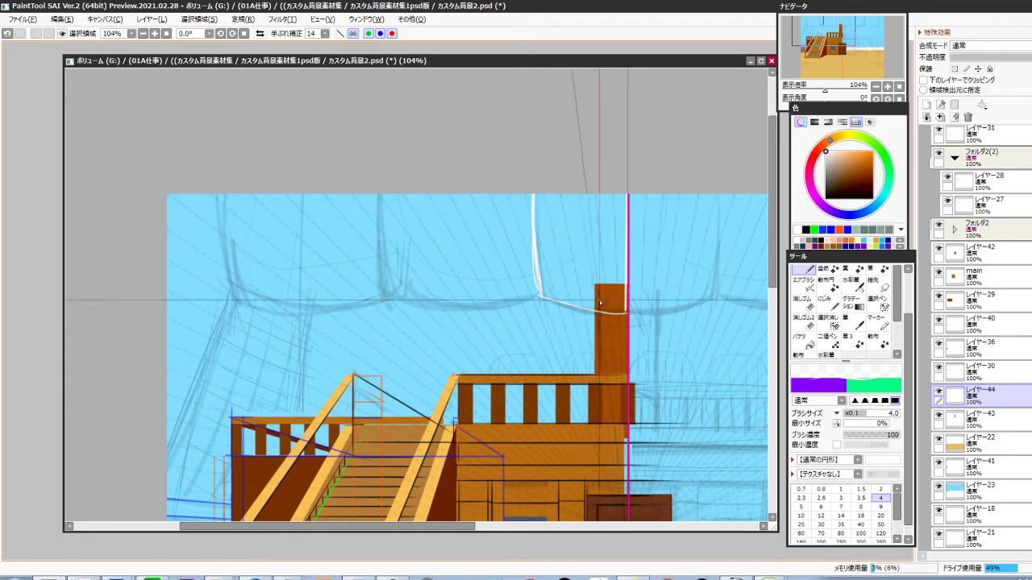
pyautogui.press('w')
pyautogui.click(585, 275)
pyautogui.hotkey('ctrl', 'f')
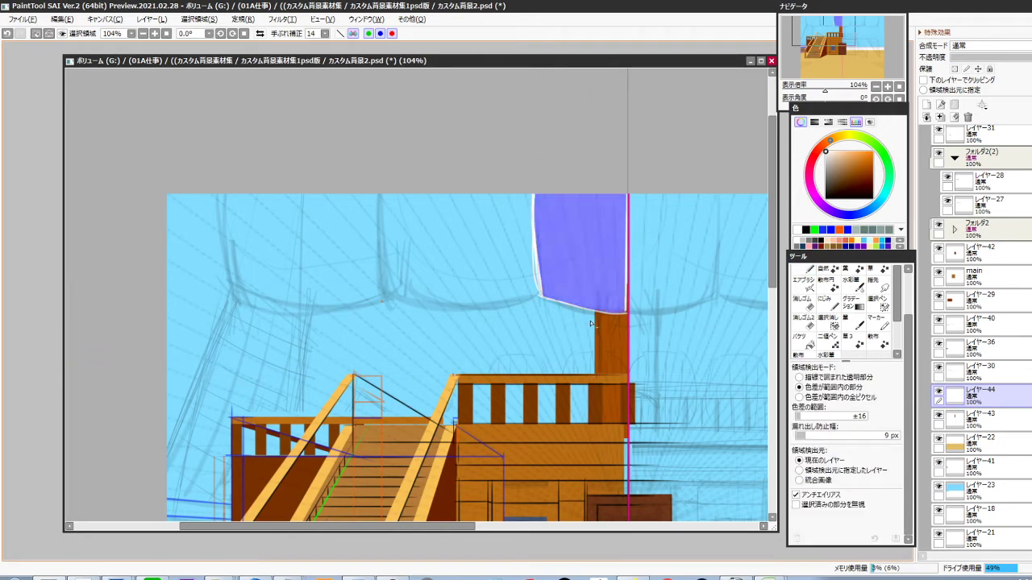
pyautogui.hotkey('ctrl', 'd')
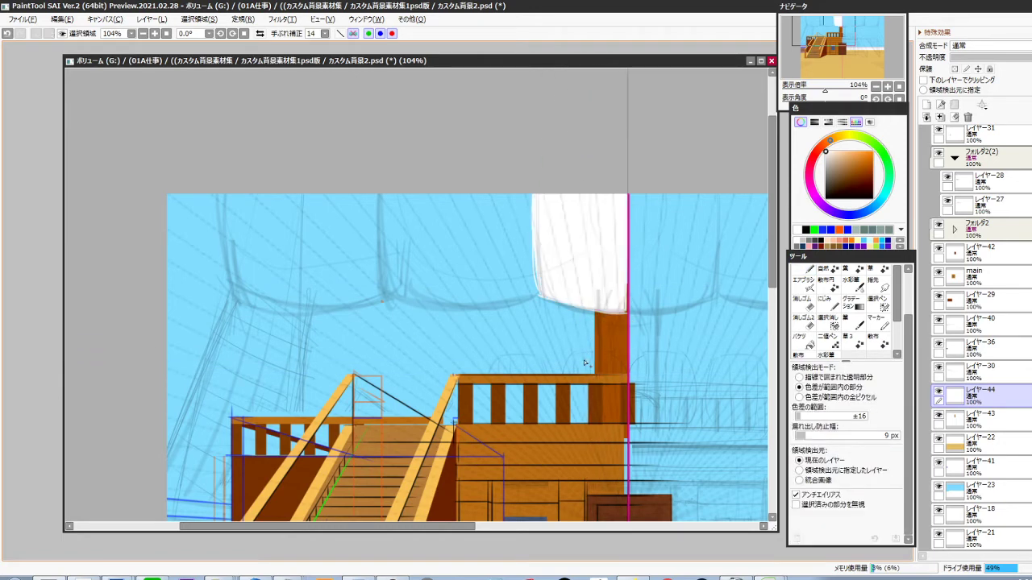
# Duplicate the white half sail and shift the copy left until its curved edge meets the next sketched sail seam
pyautogui.hotkey('ctrl', 'j')
pyautogui.hotkey('ctrl', 'Left')
pyautogui.hotkey('ctrl', 'Left')
pyautogui.hotkey('ctrl', 'Left')
pyautogui.hotkey('ctrl', 'Left')
pyautogui.hotkey('ctrl', 'Left')
pyautogui.hotkey('ctrl', 'Left')
pyautogui.hotkey('ctrl', 'Left')
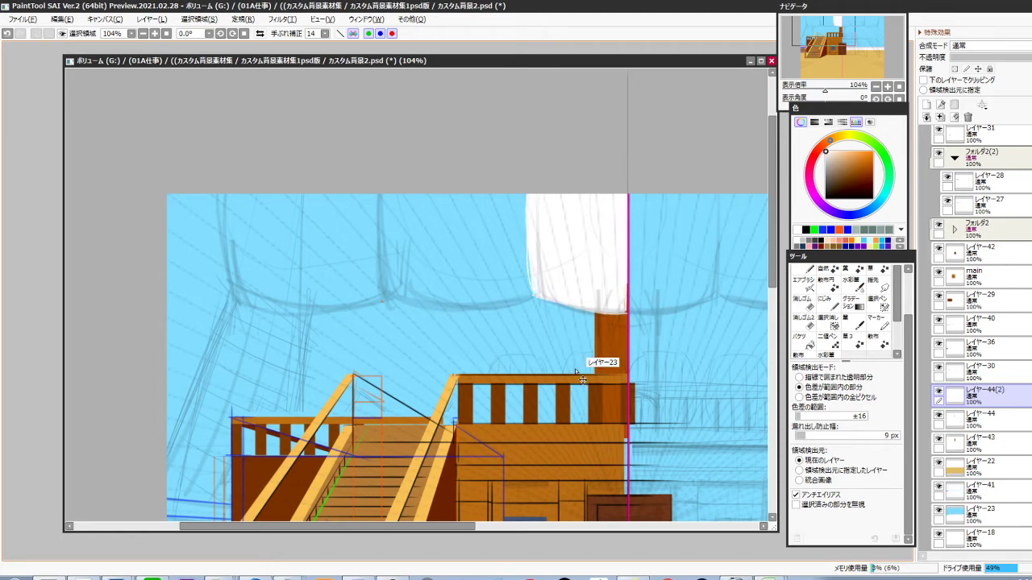
pyautogui.hotkey('ctrl', 'Left')
pyautogui.hotkey('ctrl', 'Left')
pyautogui.hotkey('ctrl', 'Left')
pyautogui.hotkey('ctrl', 'Left')
pyautogui.hotkey('ctrl', 'Left')
pyautogui.hotkey('ctrl', 'Left')
pyautogui.hotkey('ctrl', 'Left')
pyautogui.hotkey('ctrl', 'Left')
pyautogui.hotkey('ctrl', 'Left')
pyautogui.hotkey('ctrl', 'Left')
pyautogui.hotkey('ctrl', 'Left')
pyautogui.hotkey('ctrl', 'Left')
pyautogui.hotkey('ctrl', 'Left')
pyautogui.hotkey('ctrl', 'Left')
pyautogui.hotkey('ctrl', 'Left')
pyautogui.hotkey('ctrl', 'Left')
pyautogui.hotkey('ctrl', 'Left')
pyautogui.hotkey('ctrl', 'Left')
pyautogui.hotkey('ctrl', 'Left')
pyautogui.hotkey('ctrl', 'Left')
pyautogui.hotkey('ctrl', 'Right')
pyautogui.hotkey('ctrl', 'Right')
pyautogui.hotkey('ctrl', 'Right')
pyautogui.hotkey('ctrl', 'Right')
pyautogui.hotkey('ctrl', 'Right')
pyautogui.hotkey('ctrl', 'Right')
pyautogui.hotkey('ctrl', 'Right')
pyautogui.hotkey('ctrl', 'Right')
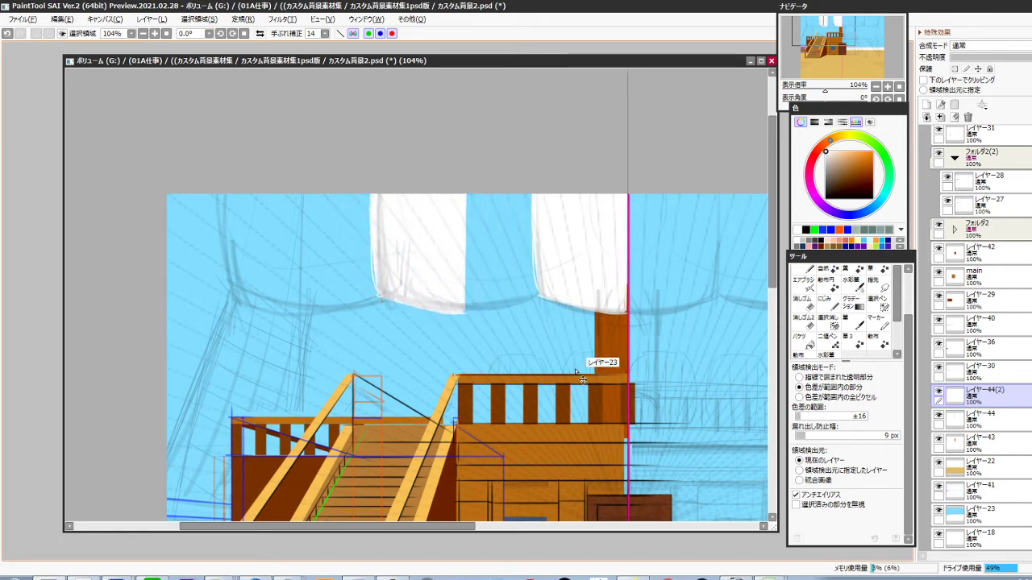
# Duplicate the second half sail, mirror it horizontally and shift it right to complete the sail, merging both halves into レイヤー44(2)
pyautogui.hotkey('ctrl', 'Right')
pyautogui.hotkey('ctrl', 'Right')
pyautogui.hotkey('ctrl', 'Right')
pyautogui.hotkey('ctrl', 'Right')
pyautogui.hotkey('ctrl', 'Right')
pyautogui.hotkey('ctrl', 'Right')
pyautogui.hotkey('ctrl', 'Right')
pyautogui.hotkey('ctrl', 'Right')
pyautogui.hotkey('ctrl', 'Right')
pyautogui.hotkey('ctrl', 'Right')
pyautogui.hotkey('ctrl', 'Right')
pyautogui.hotkey('ctrl', 'Right')
pyautogui.hotkey('ctrl', 'Right')
pyautogui.hotkey('ctrl', 'Right')
pyautogui.hotkey('ctrl', 'Right')
pyautogui.hotkey('ctrl', 'Right')
pyautogui.hotkey('ctrl', 'Right')
pyautogui.hotkey('ctrl', 'Right')
pyautogui.hotkey('ctrl', 'Right')
pyautogui.hotkey('ctrl', 'Right')
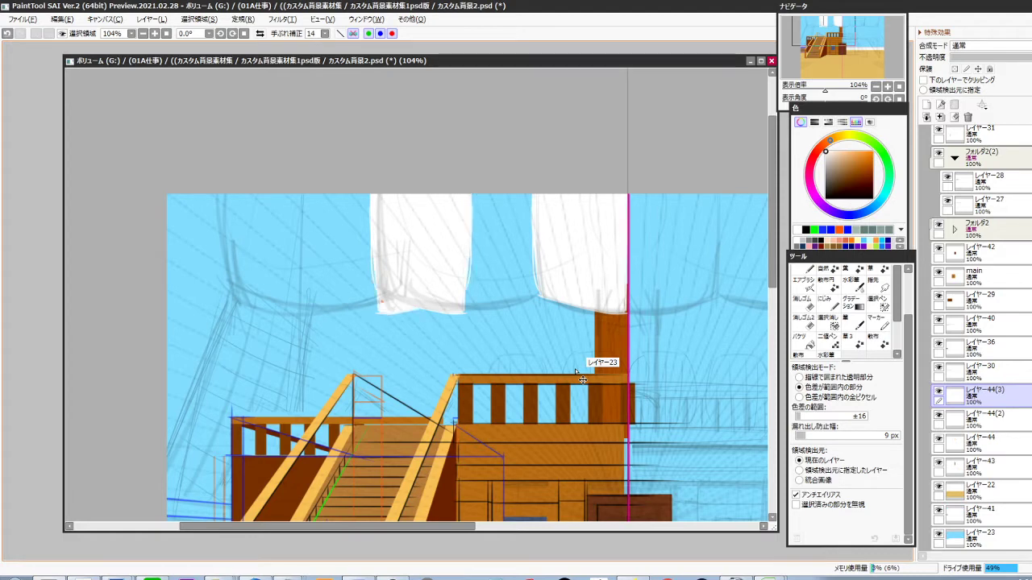
pyautogui.hotkey('ctrl', 'Left')
pyautogui.hotkey('ctrl', 'Left')
pyautogui.hotkey('ctrl', 'Left')
pyautogui.hotkey('ctrl', 'Left')
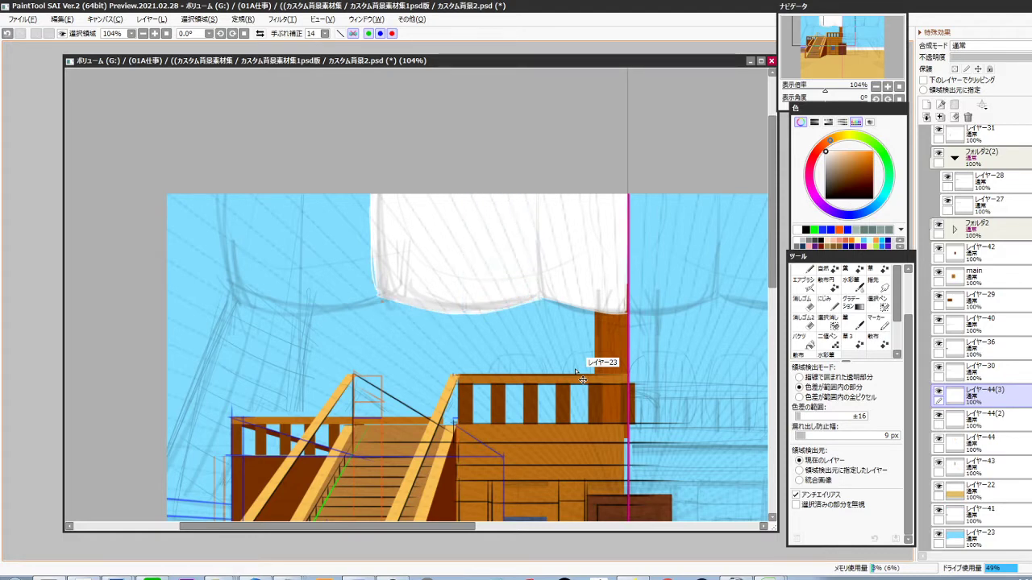
pyautogui.hotkey('ctrl', 'e')
# Lower the second sail's brightness to a light grey and place its layer directly below レイヤー44
pyautogui.hotkey('ctrl', 'b')
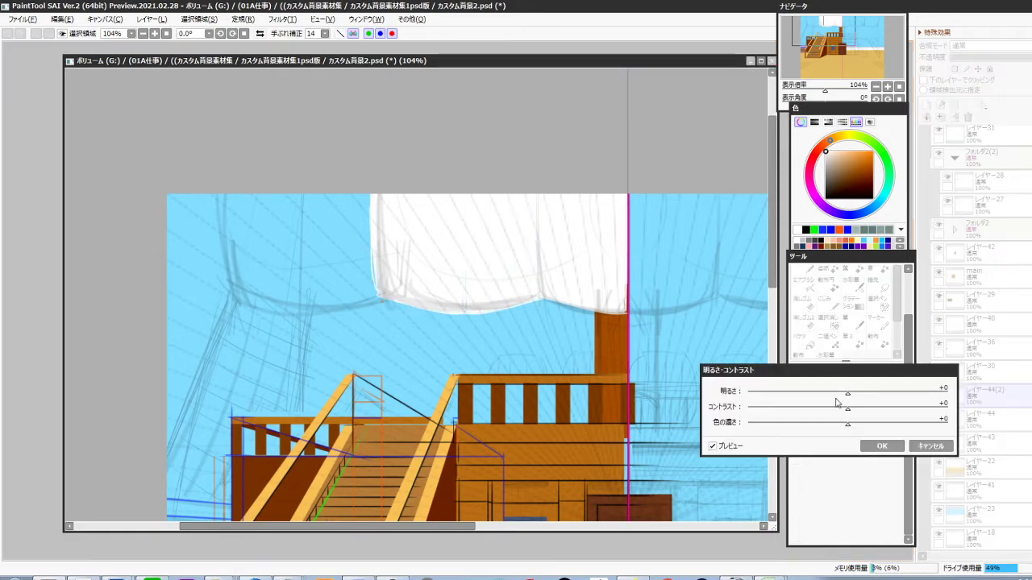
pyautogui.click(818, 394)
pyautogui.click(881, 447)
pyautogui.moveTo(997, 403); pyautogui.dragTo(979, 432)
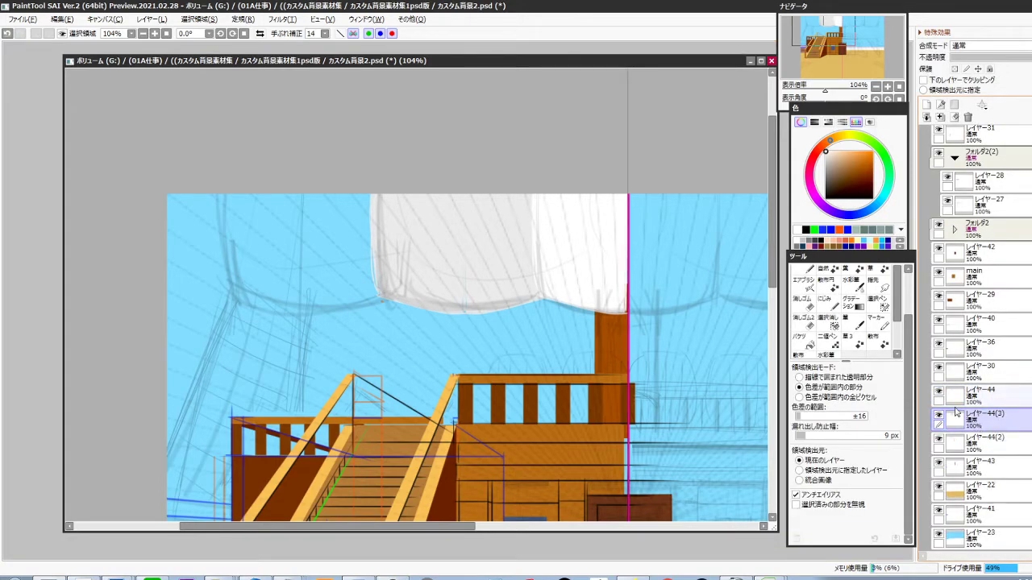
# Shift a duplicate of the grey sail left onto the outermost sketched sail and merge it into レイヤー44(2)
pyautogui.hotkey('ctrl', 'Left')
pyautogui.hotkey('ctrl', 'Left')
pyautogui.hotkey('ctrl', 'Left')
pyautogui.hotkey('ctrl', 'Left')
pyautogui.hotkey('ctrl', 'Left')
pyautogui.hotkey('ctrl', 'Left')
pyautogui.hotkey('ctrl', 'Left')
pyautogui.hotkey('ctrl', 'Left')
pyautogui.hotkey('ctrl', 'Left')
pyautogui.hotkey('ctrl', 'Left')
pyautogui.hotkey('ctrl', 'Left')
pyautogui.hotkey('ctrl', 'Left')
pyautogui.hotkey('ctrl', 'Left')
pyautogui.hotkey('ctrl', 'Left')
pyautogui.hotkey('ctrl', 'Left')
pyautogui.hotkey('ctrl', 'Left')
pyautogui.hotkey('ctrl', 'Left')
pyautogui.hotkey('ctrl', 'Left')
pyautogui.hotkey('ctrl', 'Left')
pyautogui.hotkey('ctrl', 'Left')
pyautogui.hotkey('ctrl', 'Right')
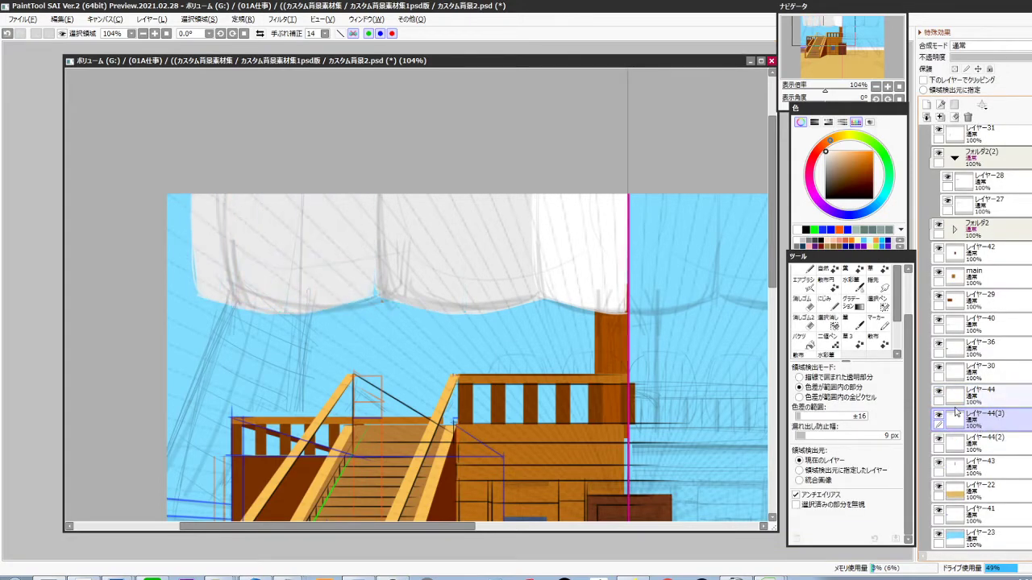
pyautogui.press('Right')
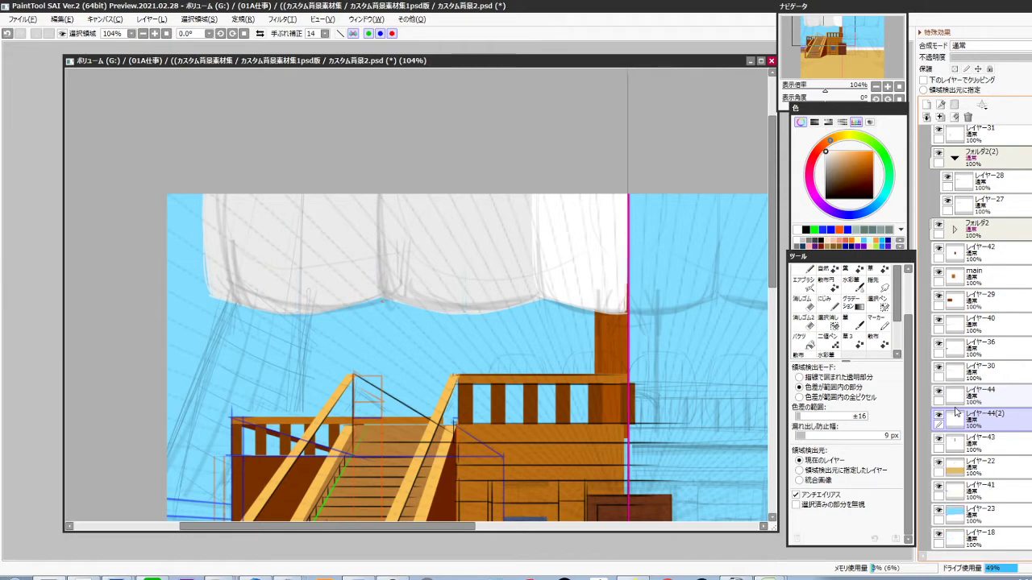
# Pick the rough sketch layer lo and switch to the rectangular selection tool
pyautogui.keyDown('ctrl'); pyautogui.click(393, 296); pyautogui.keyUp('ctrl')
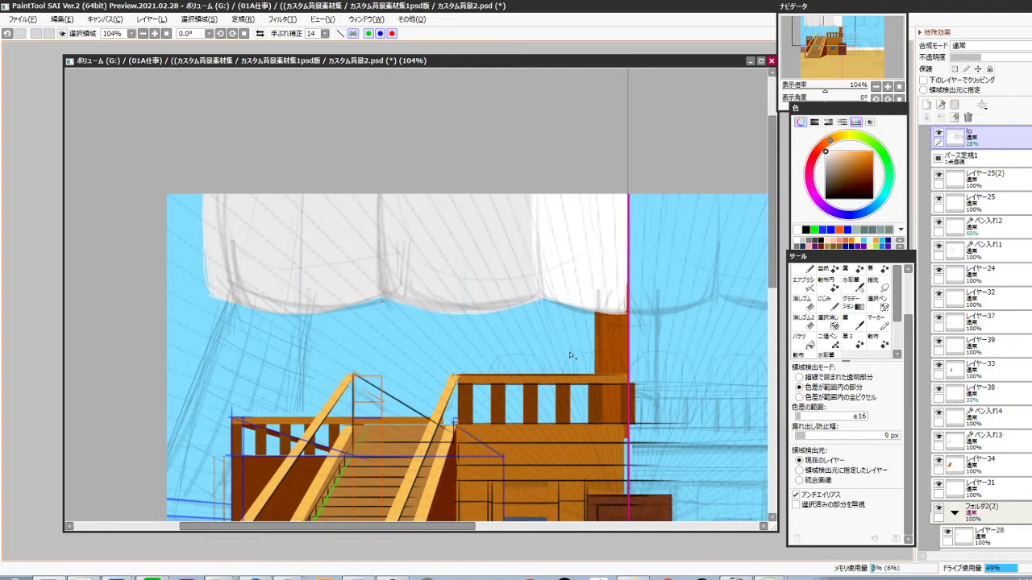
pyautogui.press('e')
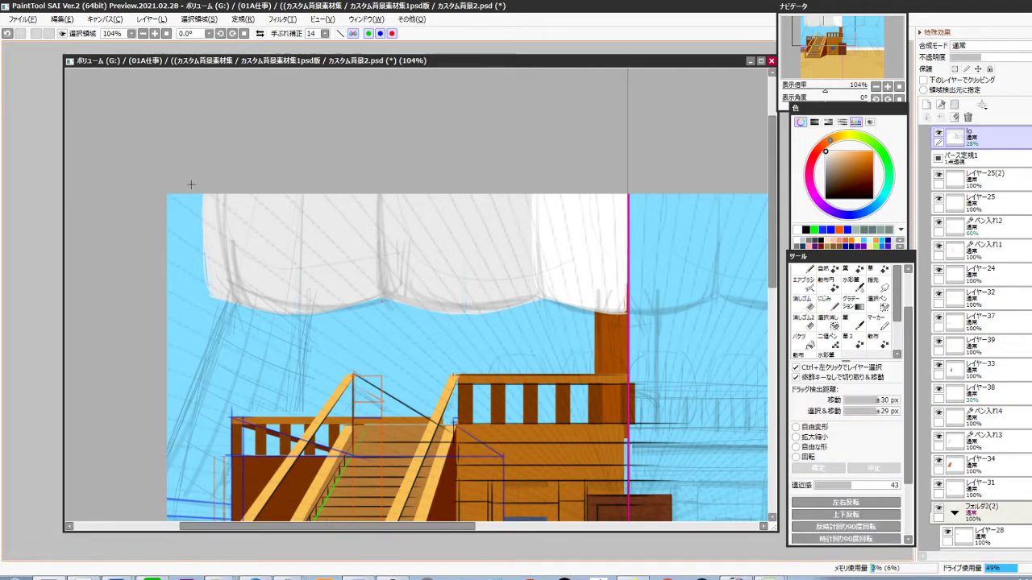
# Delete the rough sketch lines covering the sail on the "lo" layer
pyautogui.moveTo(191, 184); pyautogui.dragTo(632, 316)
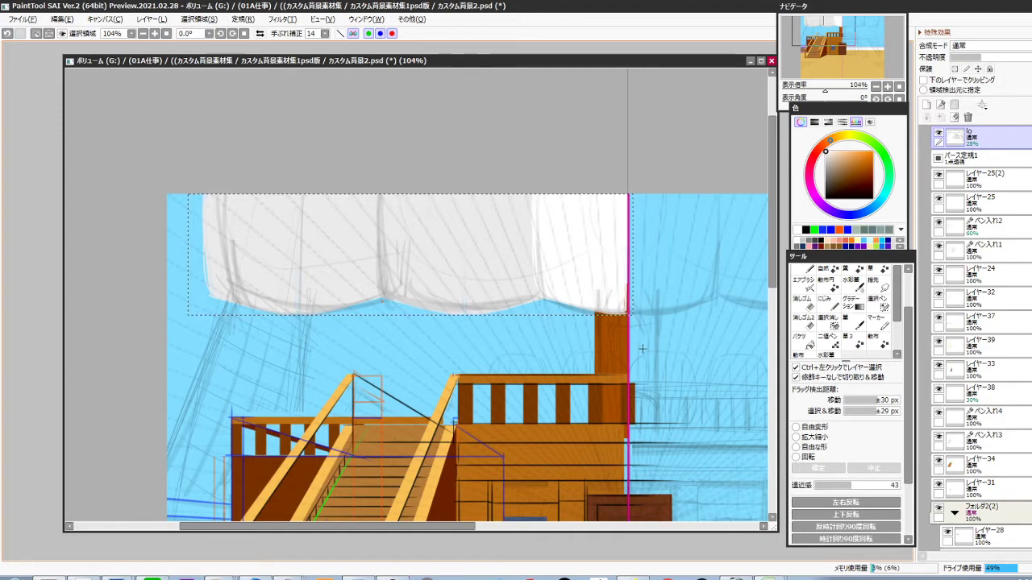
pyautogui.press('Delete')
pyautogui.moveTo(633, 371); pyautogui.dragTo(674, 372)
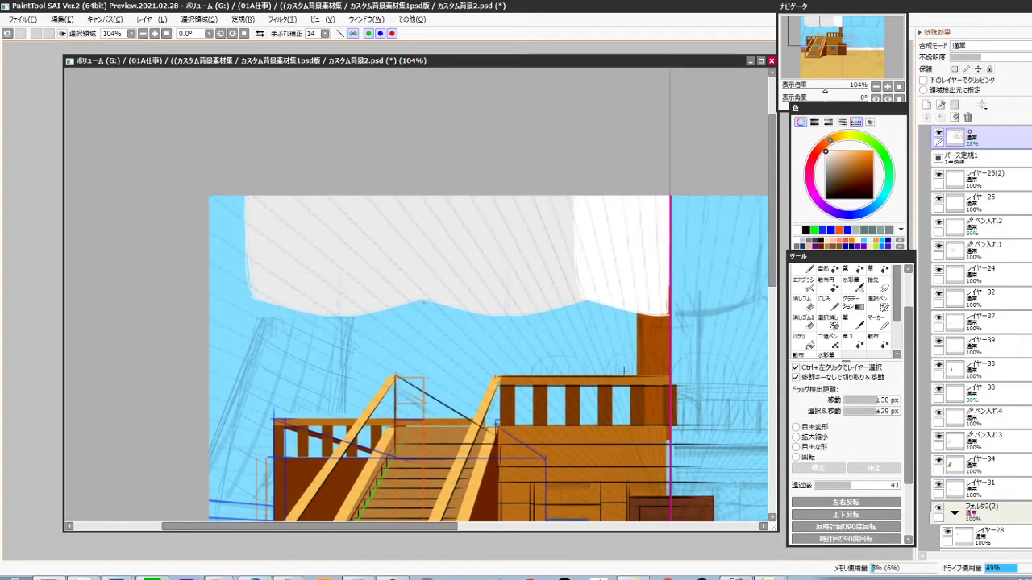
# On the sail's layer, draw curved fold lines at the middle seam and outer edge in a darker sail grey with a size 10 brush
pyautogui.keyDown('ctrl'); pyautogui.click(485, 312); pyautogui.keyUp('ctrl')
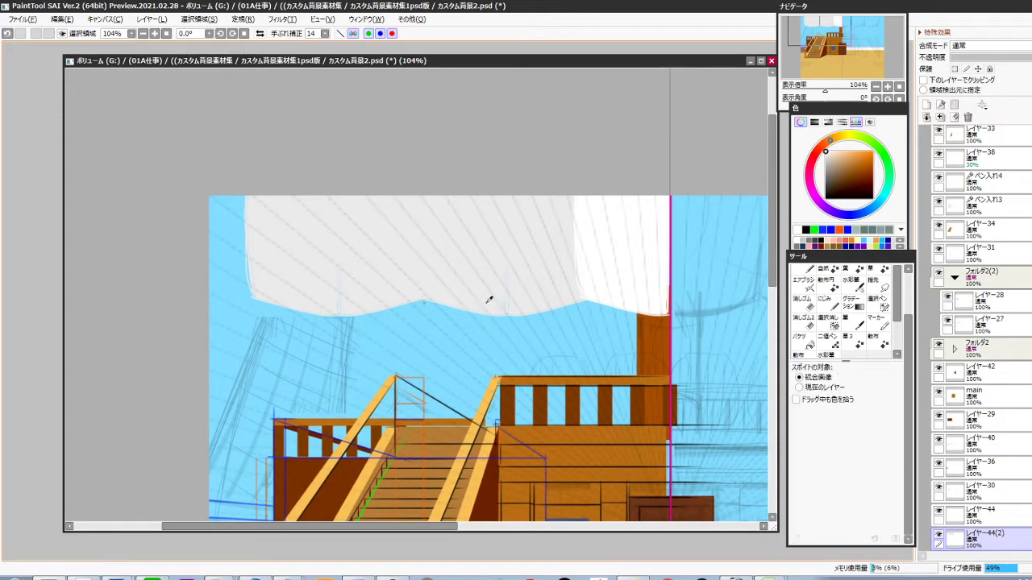
pyautogui.keyDown('alt'); pyautogui.click(488, 297); pyautogui.keyUp('alt')
pyautogui.click(826, 167)
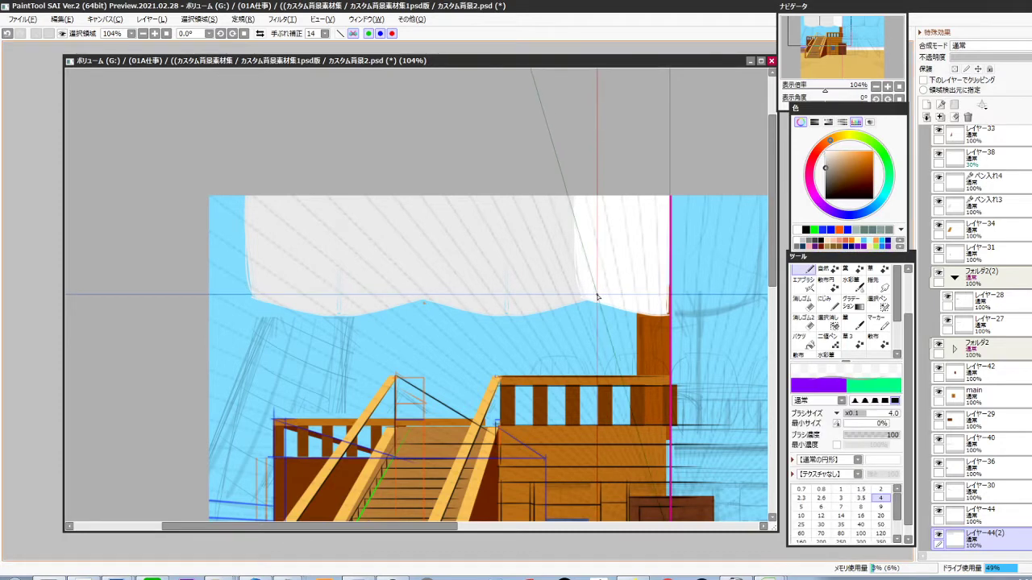
pyautogui.press(']')
pyautogui.press(']')
pyautogui.press(']')
pyautogui.press(']')
pyautogui.press(']')
pyautogui.press(']')
pyautogui.moveTo(404, 193); pyautogui.dragTo(426, 295)
pyautogui.moveTo(244, 201); pyautogui.dragTo(258, 295)
# Erase the orange vertical guide line beside the staircase on the ペン入れ2 layer, using an eraser size of 40
pyautogui.moveTo(437, 366); pyautogui.dragTo(486, 258)
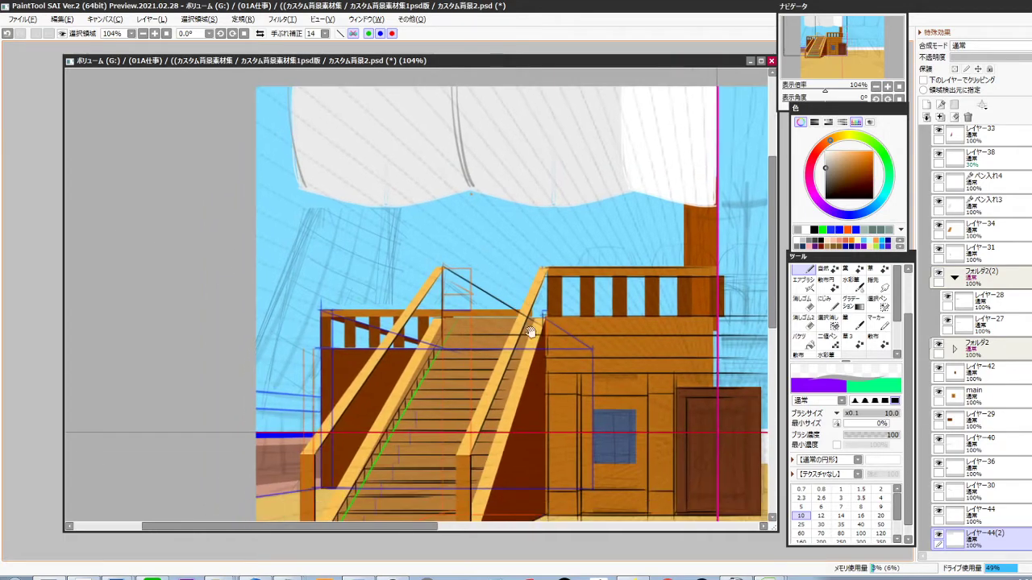
pyautogui.moveTo(557, 418); pyautogui.dragTo(531, 366)
pyautogui.keyDown('ctrl'); pyautogui.click(276, 358); pyautogui.keyUp('ctrl')
pyautogui.keyDown('ctrl'); pyautogui.click(282, 355); pyautogui.keyUp('ctrl')
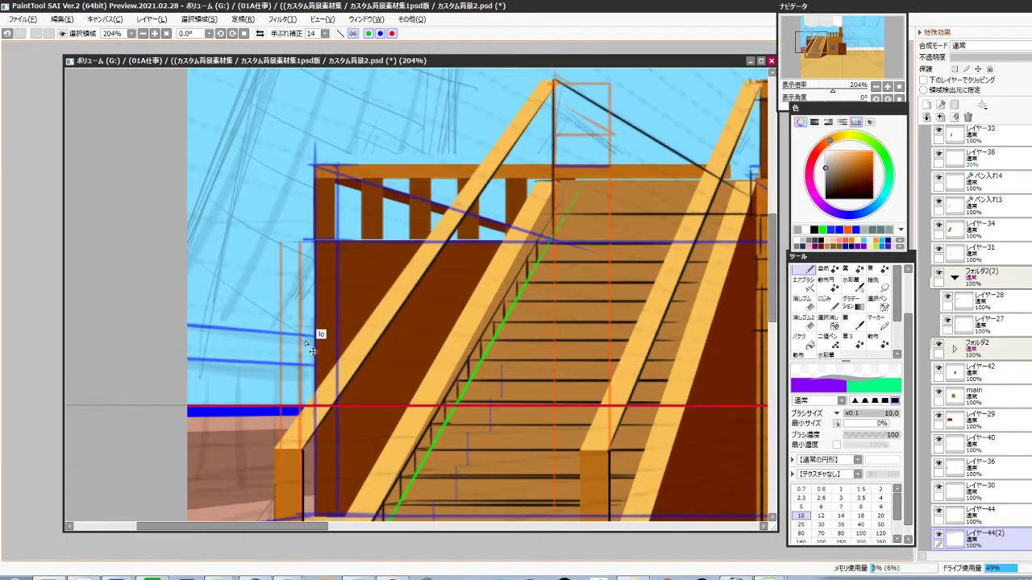
pyautogui.keyDown('ctrl'); pyautogui.click(300, 345); pyautogui.keyUp('ctrl')
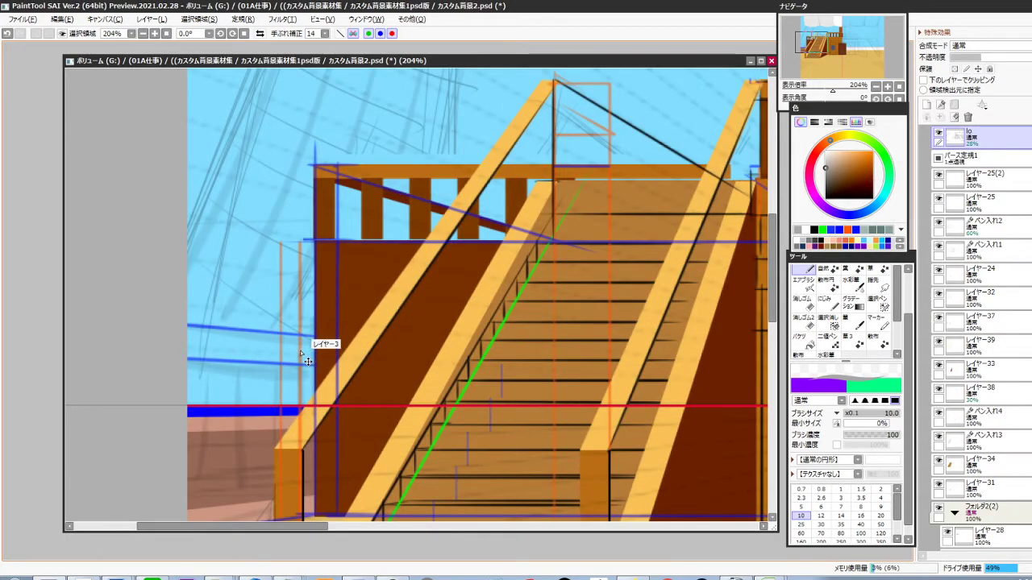
pyautogui.keyDown('ctrl'); pyautogui.click(301, 353); pyautogui.keyUp('ctrl')
pyautogui.moveTo(272, 308); pyautogui.dragTo(315, 322)
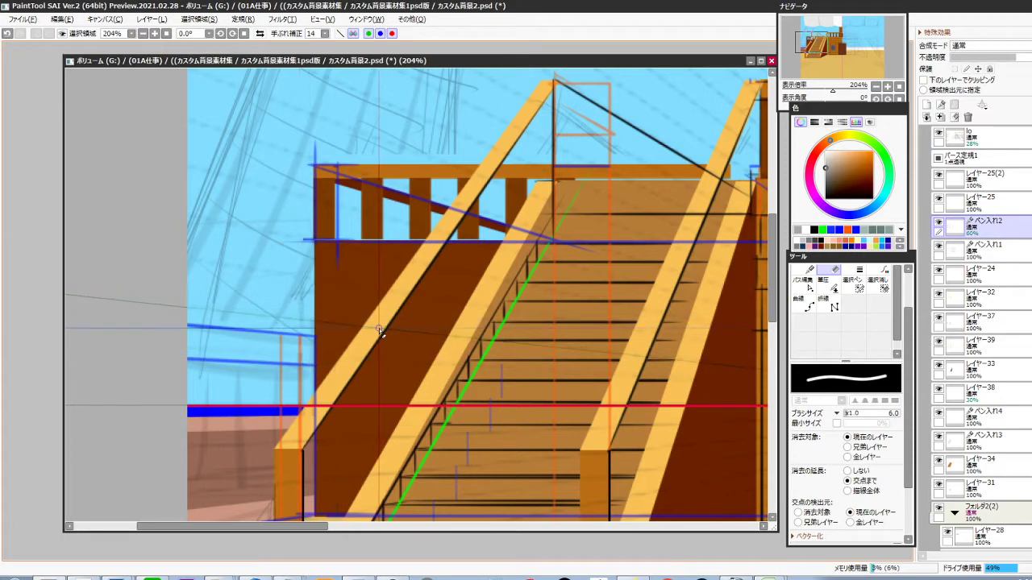
pyautogui.press(']')
pyautogui.press(']')
pyautogui.press(']')
pyautogui.press(']')
pyautogui.press(']')
pyautogui.press(']')
pyautogui.press(']')
pyautogui.press(']')
pyautogui.press(']')
pyautogui.press(']')
pyautogui.press(']')
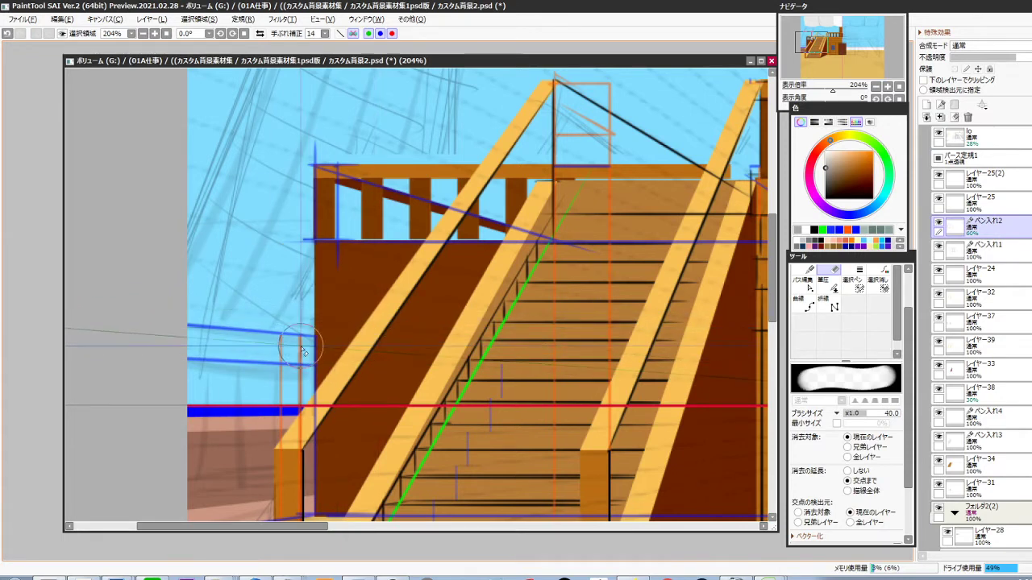
pyautogui.moveTo(303, 344)
pyautogui.mouseDown()
pyautogui.moveTo(268, 392)
pyautogui.moveTo(272, 369)
pyautogui.moveTo(320, 358)
pyautogui.mouseUp()
# Erase the blue vertical guide at the outer corner of the rear railing and the orange box above the stairs
pyautogui.scroll(-3, 389, 369)
pyautogui.moveTo(390, 370); pyautogui.dragTo(367, 413)
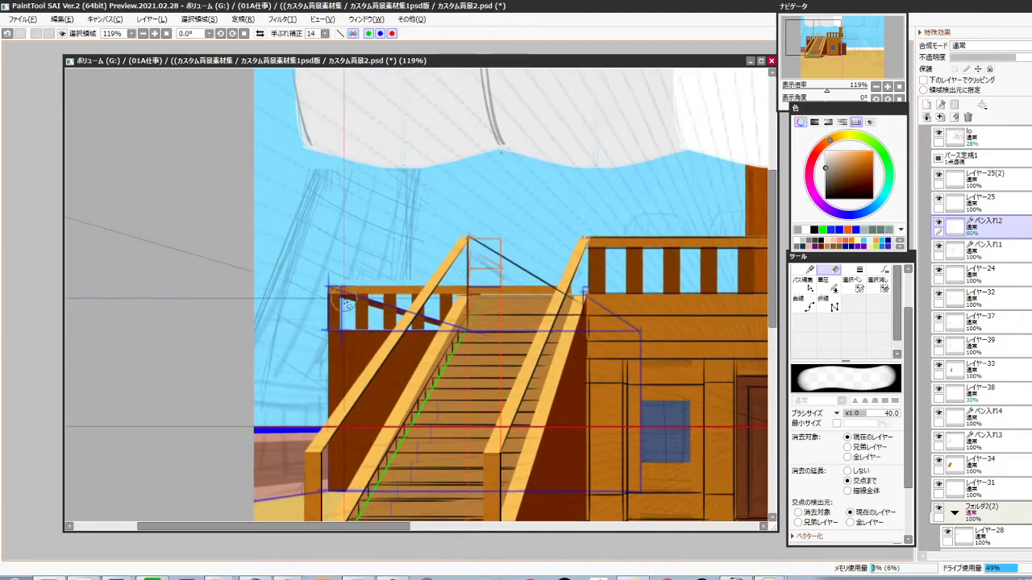
pyautogui.moveTo(340, 298); pyautogui.dragTo(317, 335)
pyautogui.moveTo(481, 242)
pyautogui.mouseDown()
pyautogui.moveTo(487, 296)
pyautogui.moveTo(509, 269)
pyautogui.mouseUp()
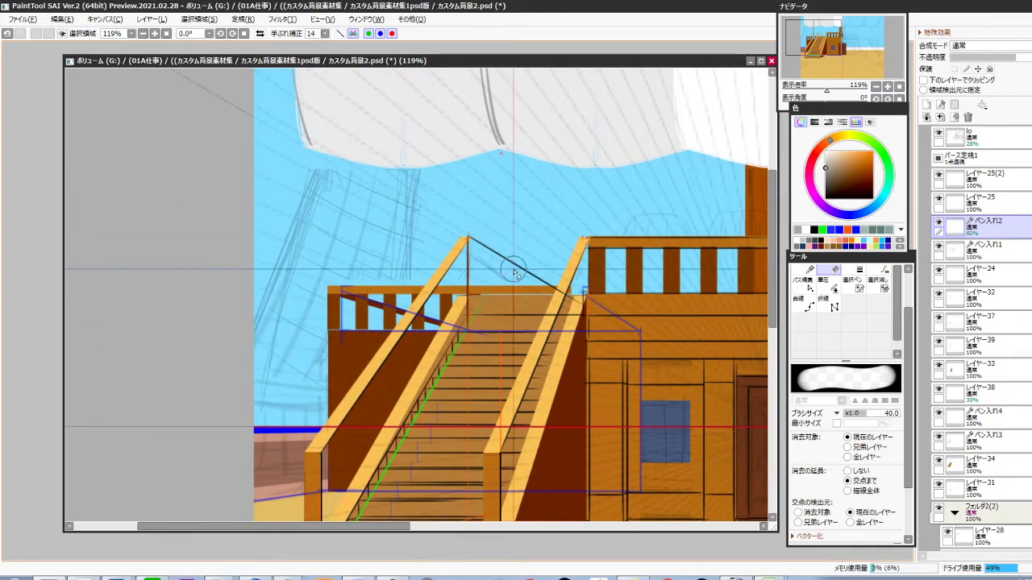
# Erase the uppermost step line of the staircase on the ペン入れ1 layer
pyautogui.moveTo(506, 389); pyautogui.dragTo(537, 367)
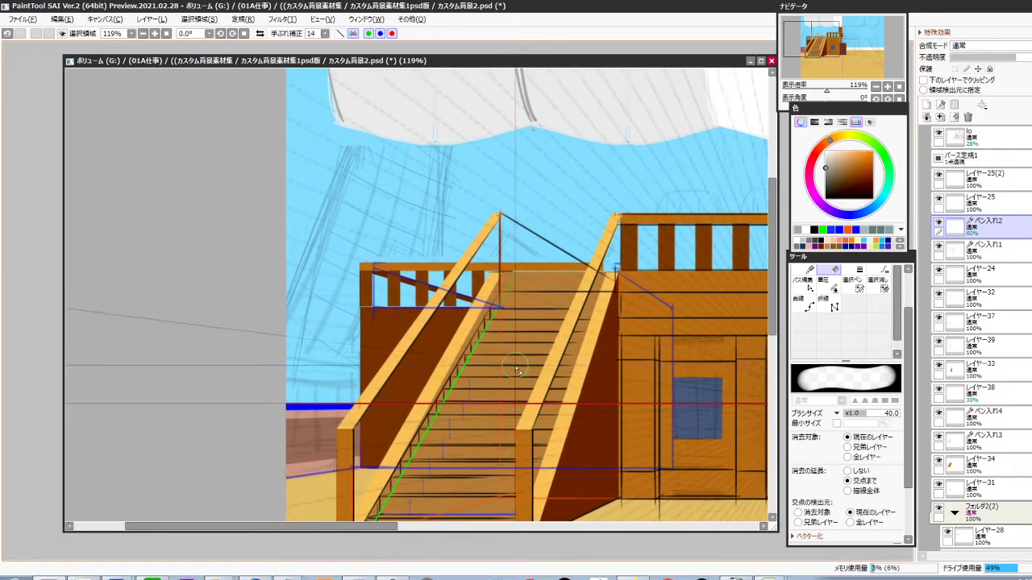
pyautogui.scroll(2, 572, 319)
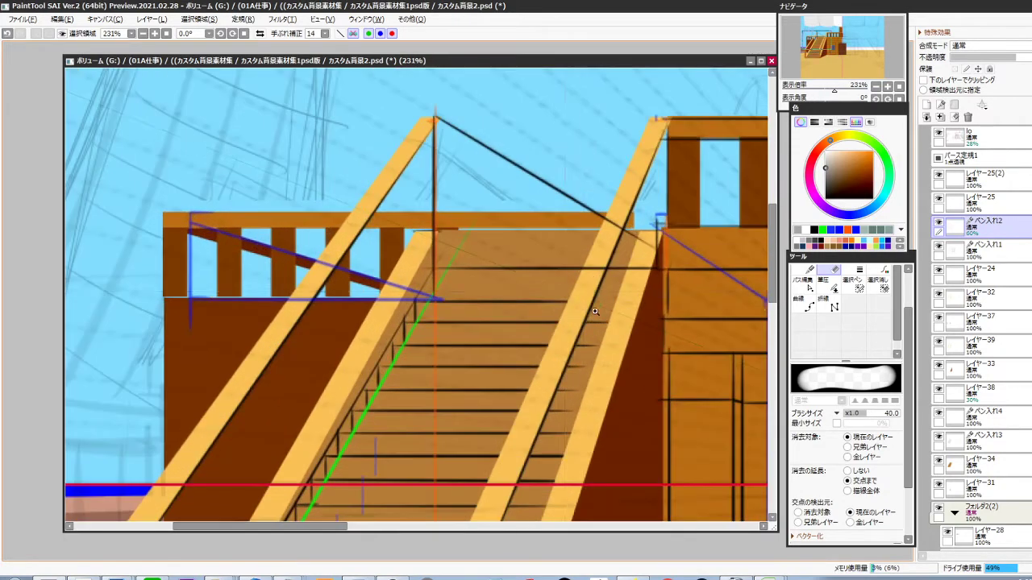
pyautogui.keyDown('ctrl'); pyautogui.keyDown('shift'); pyautogui.click(566, 270); pyautogui.keyUp('shift'); pyautogui.keyUp('ctrl')
pyautogui.moveTo(568, 280); pyautogui.dragTo(565, 272)
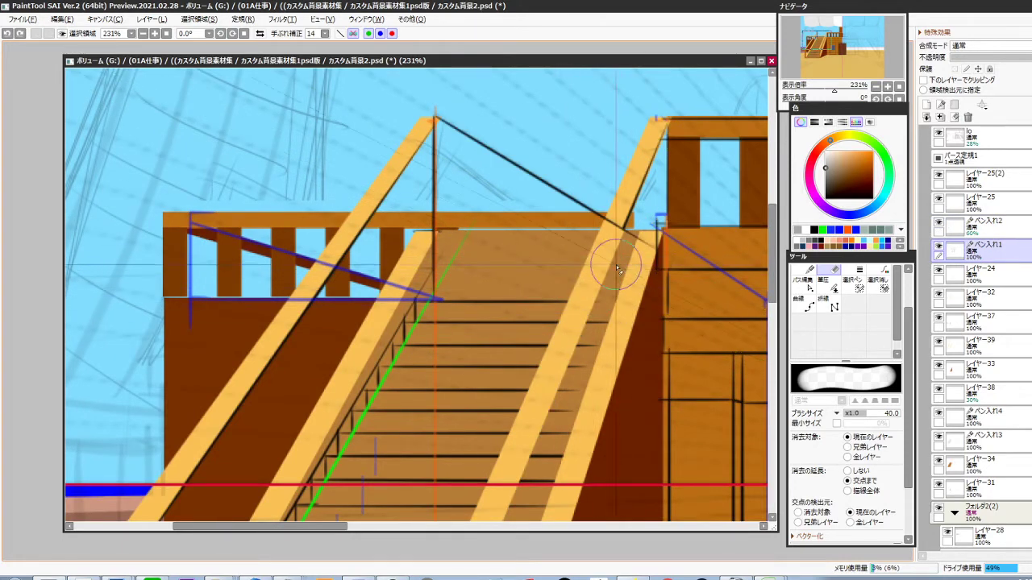
# Delete the rough sketch lines around the sea and hull beside the staircase on the "lo" layer
pyautogui.scroll(-3, 588, 328)
pyautogui.moveTo(566, 364); pyautogui.dragTo(571, 339)
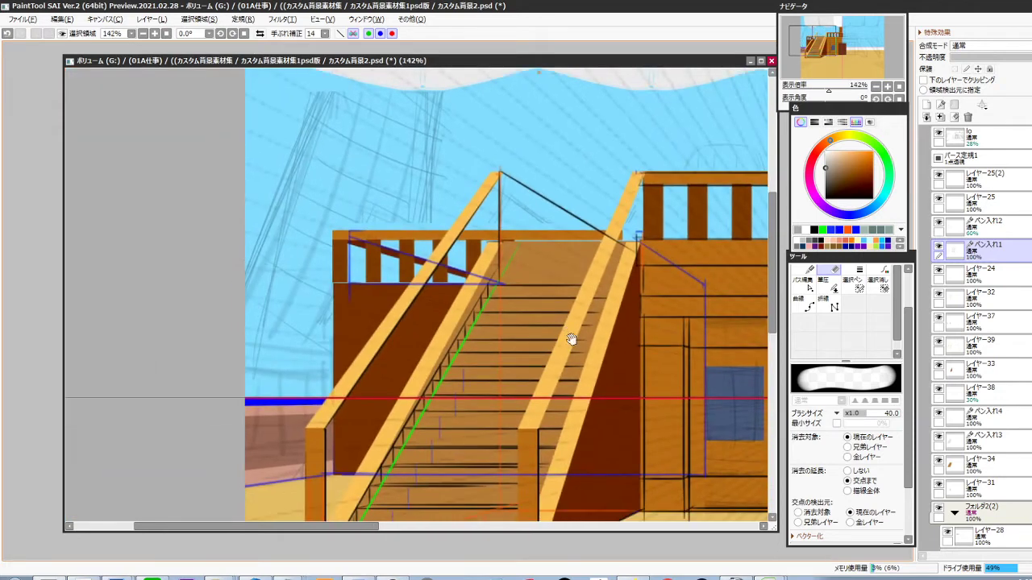
pyautogui.moveTo(513, 430); pyautogui.dragTo(524, 378)
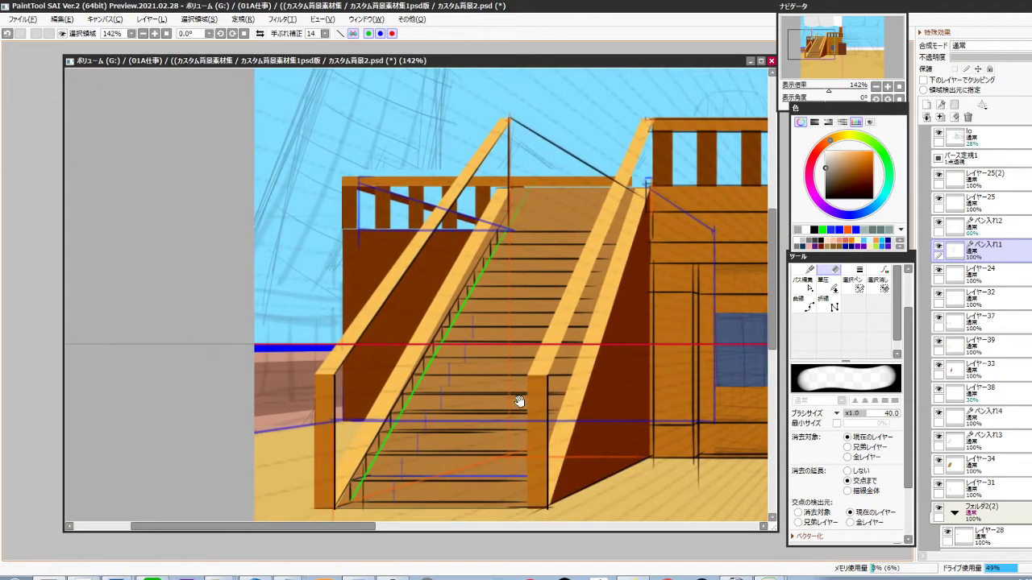
pyautogui.keyDown('ctrl'); pyautogui.click(324, 334); pyautogui.keyUp('ctrl')
pyautogui.moveTo(250, 276); pyautogui.dragTo(413, 484)
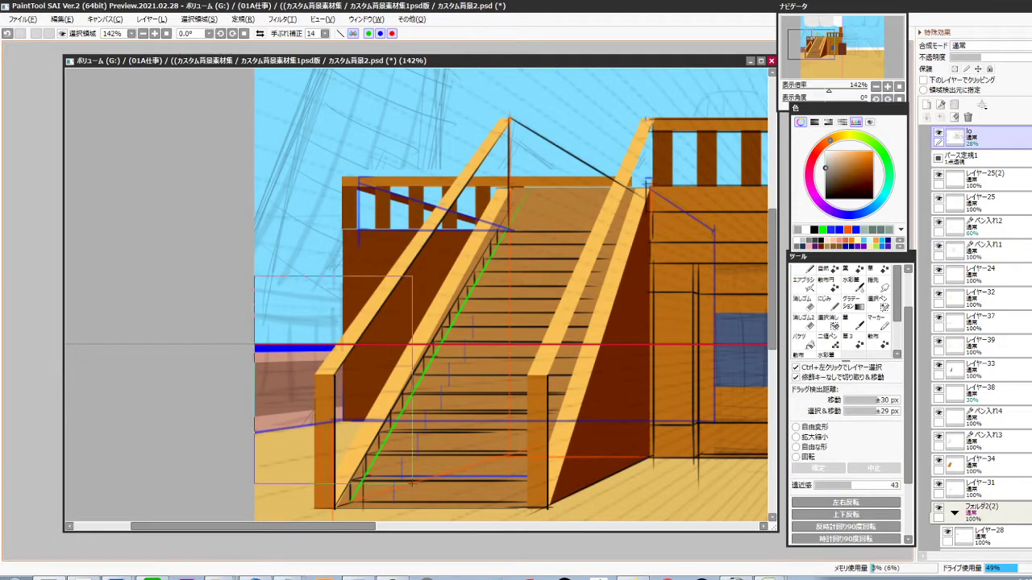
pyautogui.press('Delete')
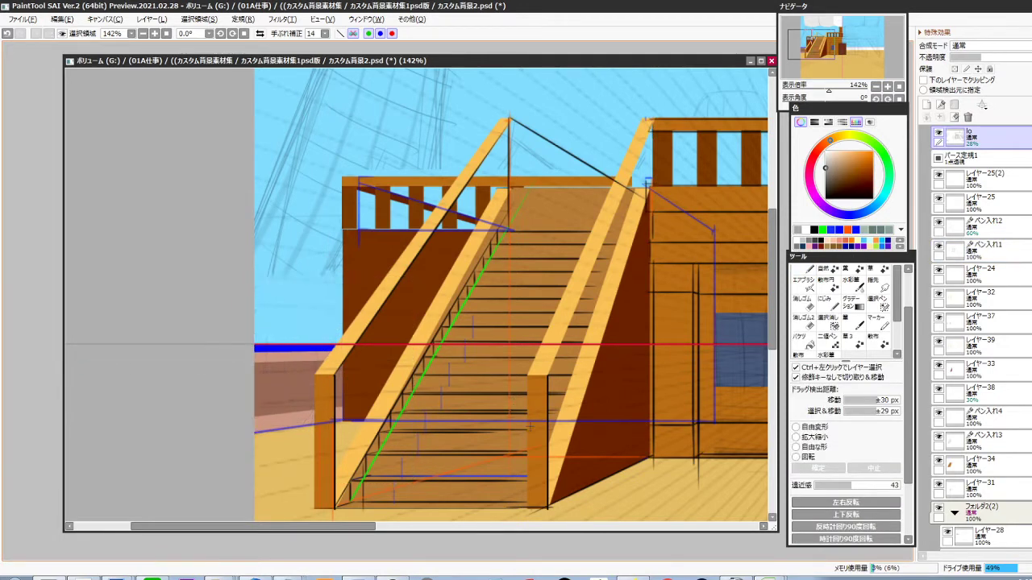
# Fill a narrow vertical baluster in dark reddish brown beside the front stair post on a new layer below レイヤー37
pyautogui.moveTo(539, 403)
pyautogui.mouseDown()
pyautogui.moveTo(508, 419)
pyautogui.moveTo(523, 417)
pyautogui.moveTo(524, 390)
pyautogui.mouseUp()
pyautogui.keyDown('ctrl'); pyautogui.click(512, 398); pyautogui.keyUp('ctrl')
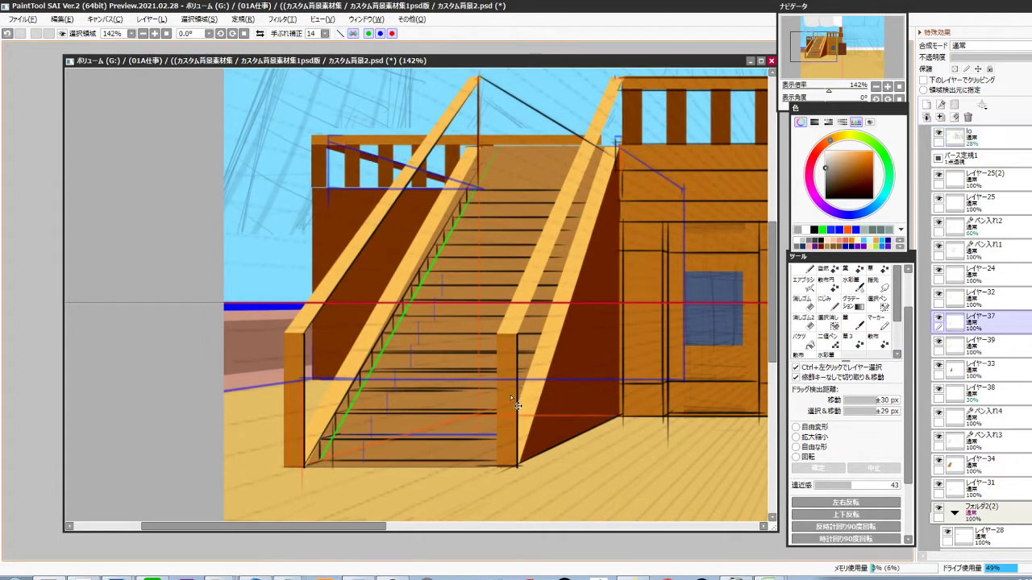
pyautogui.keyDown('ctrl'); pyautogui.click(926, 105); pyautogui.keyUp('ctrl')
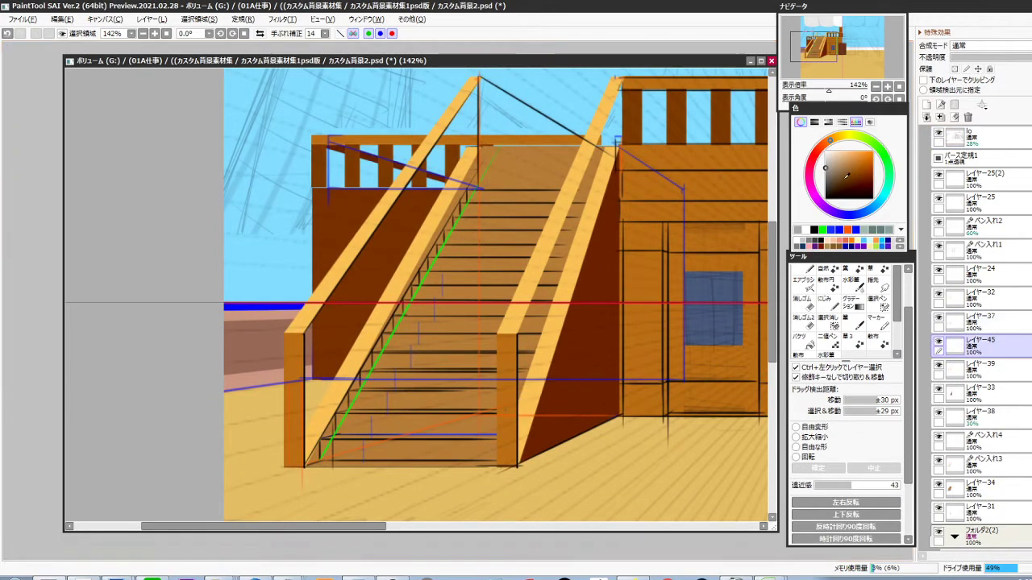
pyautogui.click(835, 186)
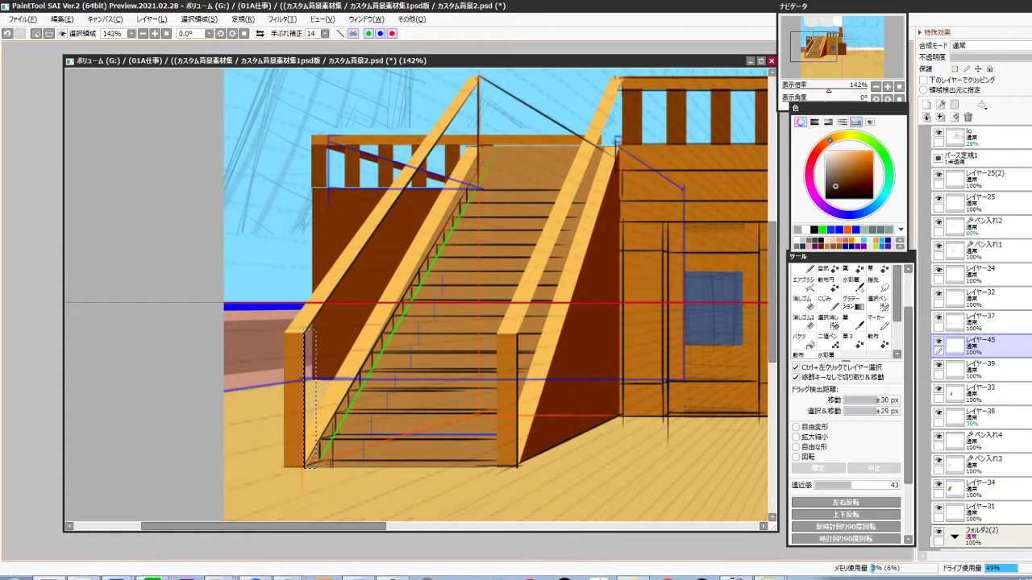
pyautogui.hotkey('ctrl', 'f')
pyautogui.moveTo(829, 141); pyautogui.dragTo(829, 152)
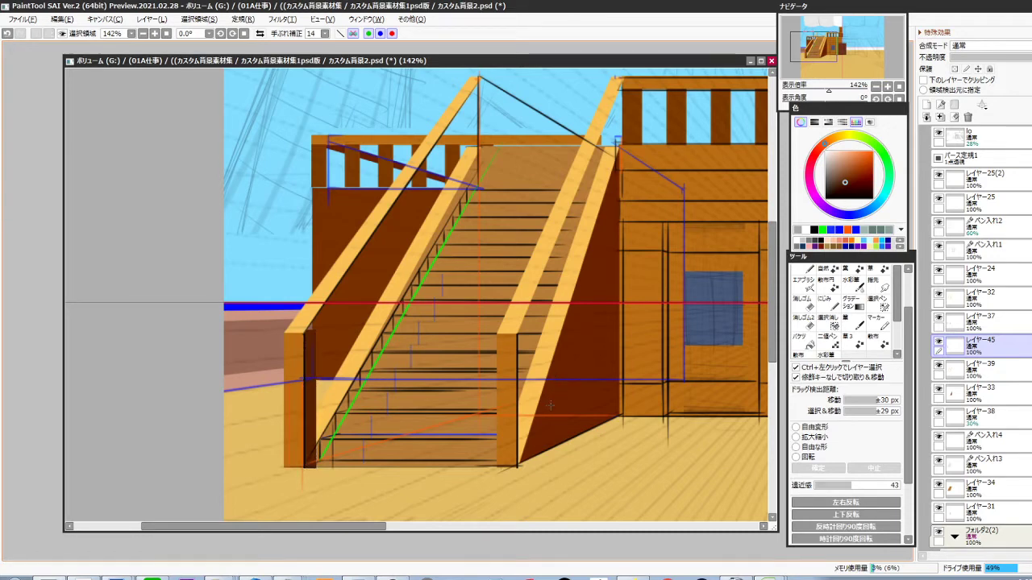
# Duplicate the baluster layer and shift the copy right to form a second baluster in front of the stairs
pyautogui.hotkey('ctrl', 'j')
pyautogui.hotkey('ctrl', 'Right')
pyautogui.hotkey('ctrl', 'Right')
pyautogui.hotkey('ctrl', 'Right')
pyautogui.hotkey('ctrl', 'Right')
pyautogui.hotkey('ctrl', 'Right')
pyautogui.hotkey('ctrl', 'Right')
pyautogui.hotkey('ctrl', 'Right')
pyautogui.hotkey('ctrl', 'Right')
pyautogui.hotkey('ctrl', 'Right')
pyautogui.hotkey('ctrl', 'Right')
pyautogui.hotkey('ctrl', 'Right')
pyautogui.hotkey('ctrl', 'Right')
pyautogui.hotkey('ctrl', 'Right')
pyautogui.hotkey('ctrl', 'Right')
pyautogui.hotkey('ctrl', 'Right')
pyautogui.hotkey('ctrl', 'Right')
pyautogui.hotkey('ctrl', 'Right')
pyautogui.hotkey('ctrl', 'Right')
pyautogui.hotkey('ctrl', 'Right')
pyautogui.hotkey('ctrl', 'Right')
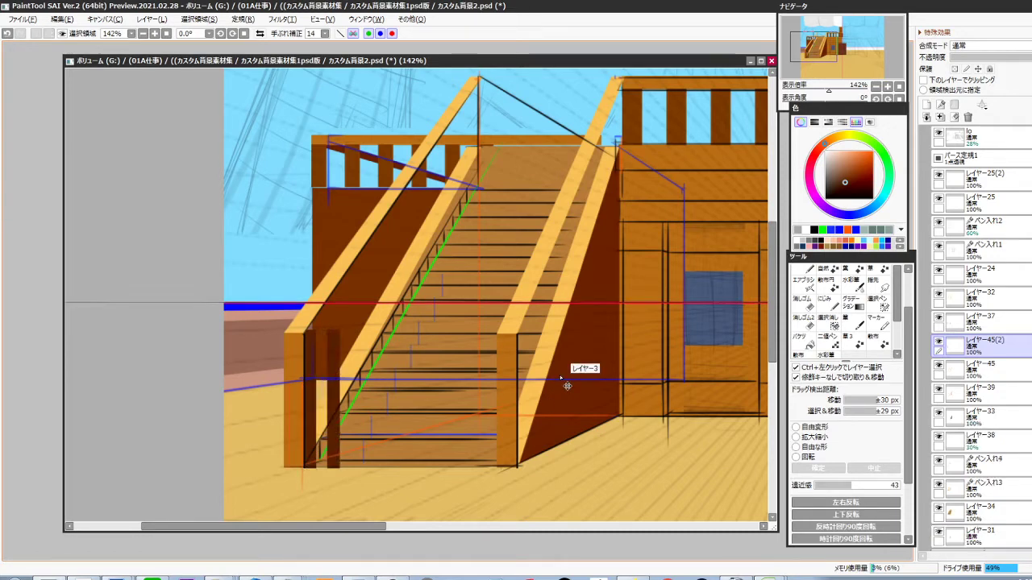
pyautogui.hotkey('ctrl', 'shift', 'Right')
pyautogui.hotkey('ctrl', 'z')
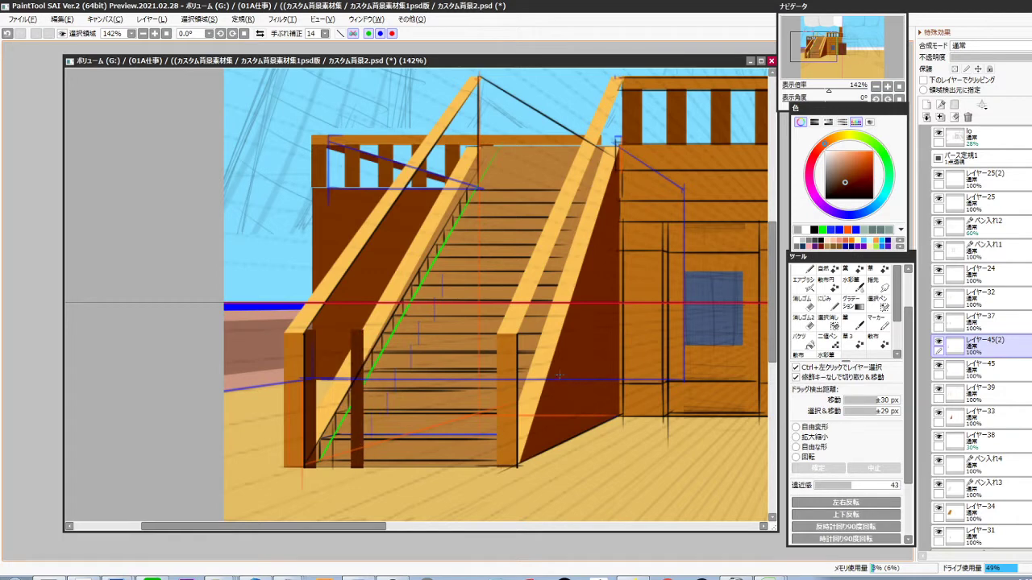
# Merge the two balusters, duplicate the pair and shift the copy right to make four evenly spaced balusters
pyautogui.hotkey('ctrl', 'e')
pyautogui.hotkey('ctrl', 'j')
pyautogui.hotkey('ctrl', 'Right')
pyautogui.hotkey('ctrl', 'Right')
pyautogui.hotkey('ctrl', 'Right')
pyautogui.hotkey('ctrl', 'Right')
pyautogui.hotkey('ctrl', 'Right')
pyautogui.hotkey('ctrl', 'Right')
pyautogui.hotkey('ctrl', 'Right')
pyautogui.hotkey('ctrl', 'Right')
pyautogui.hotkey('ctrl', 'Right')
pyautogui.hotkey('ctrl', 'Right')
pyautogui.hotkey('ctrl', 'Right')
pyautogui.hotkey('ctrl', 'Right')
pyautogui.hotkey('ctrl', 'Right')
pyautogui.hotkey('ctrl', 'Right')
pyautogui.hotkey('ctrl', 'Right')
pyautogui.hotkey('ctrl', 'Right')
pyautogui.hotkey('ctrl', 'Right')
pyautogui.hotkey('ctrl', 'Right')
pyautogui.hotkey('ctrl', 'Right')
pyautogui.hotkey('ctrl', 'Right')
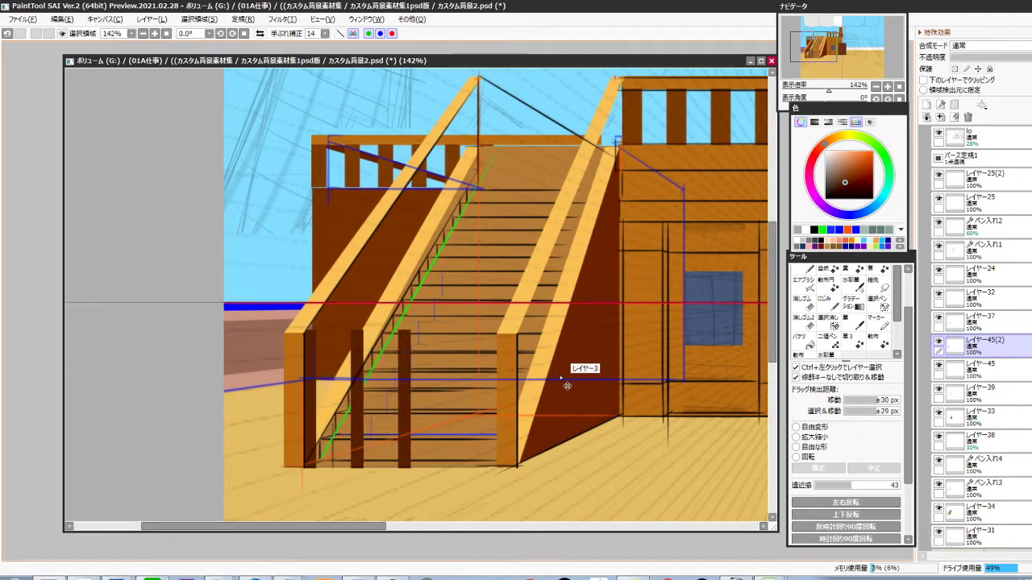
pyautogui.hotkey('ctrl', 'Right')
pyautogui.hotkey('ctrl', 'Right')
pyautogui.hotkey('ctrl', 'Right')
pyautogui.hotkey('ctrl', 'Right')
pyautogui.hotkey('ctrl', 'Right')
pyautogui.hotkey('ctrl', 'Right')
pyautogui.hotkey('ctrl', 'Right')
pyautogui.hotkey('ctrl', 'Right')
pyautogui.hotkey('ctrl', 'Right')
pyautogui.hotkey('ctrl', 'Right')
pyautogui.hotkey('ctrl', 'Right')
pyautogui.hotkey('ctrl', 'Right')
pyautogui.hotkey('ctrl', 'Right')
pyautogui.hotkey('ctrl', 'Right')
pyautogui.hotkey('ctrl', 'Right')
pyautogui.hotkey('ctrl', 'Right')
pyautogui.hotkey('ctrl', 'Right')
pyautogui.hotkey('ctrl', 'Right')
pyautogui.hotkey('ctrl', 'Right')
pyautogui.hotkey('ctrl', 'Right')
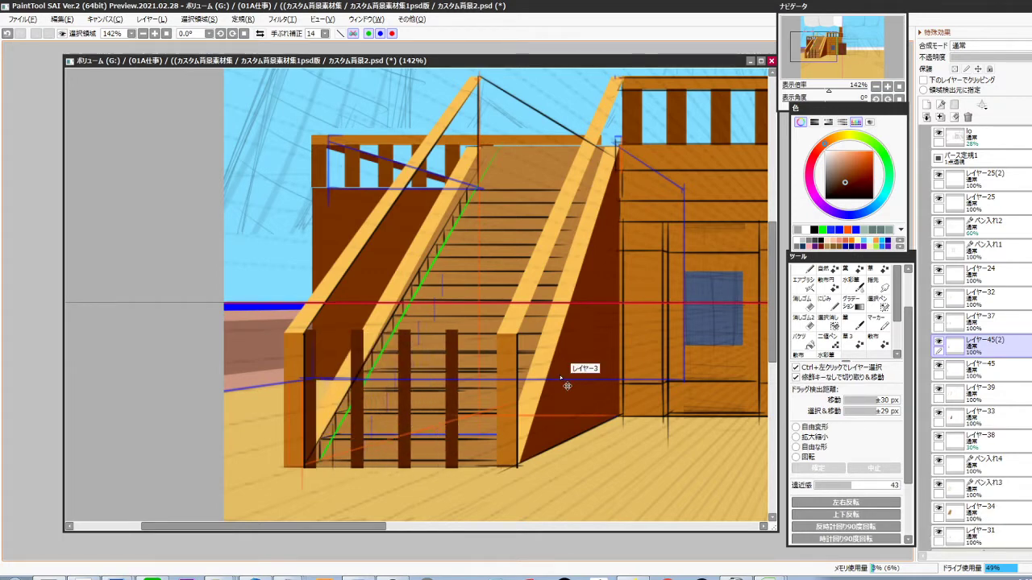
# Merge the four balusters, duplicate the set and shift the copy right so the evenly spaced row continues past the second stair post
pyautogui.hotkey('ctrl', 'e')
pyautogui.hotkey('ctrl', 'j')
pyautogui.hotkey('ctrl', 'shift', 'Right')
pyautogui.hotkey('ctrl', 'shift', 'Right')
pyautogui.hotkey('ctrl', 'shift', 'Right')
pyautogui.hotkey('ctrl', 'shift', 'Right')
pyautogui.hotkey('ctrl', 'shift', 'Right')
pyautogui.hotkey('ctrl', 'shift', 'Right')
pyautogui.hotkey('ctrl', 'shift', 'Right')
pyautogui.hotkey('ctrl', 'shift', 'Right')
pyautogui.hotkey('ctrl', 'shift', 'Right')
pyautogui.hotkey('ctrl', 'shift', 'Right')
pyautogui.hotkey('ctrl', 'shift', 'Right')
pyautogui.hotkey('ctrl', 'shift', 'Right')
pyautogui.hotkey('ctrl', 'shift', 'Right')
pyautogui.hotkey('ctrl', 'shift', 'Right')
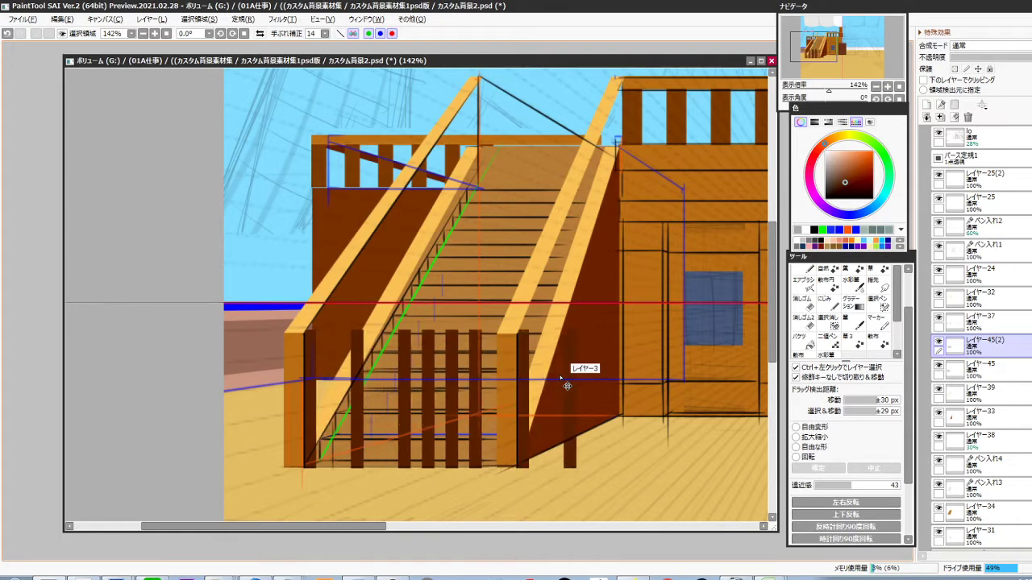
pyautogui.hotkey('ctrl', 'shift', 'Left')
pyautogui.hotkey('ctrl', 'Left')
pyautogui.hotkey('ctrl', 'Left')
pyautogui.hotkey('ctrl', 'Left')
pyautogui.hotkey('ctrl', 'Left')
pyautogui.hotkey('ctrl', 'Left')
pyautogui.hotkey('ctrl', 'Left')
pyautogui.hotkey('ctrl', 'e')
pyautogui.hotkey('ctrl', 'j')
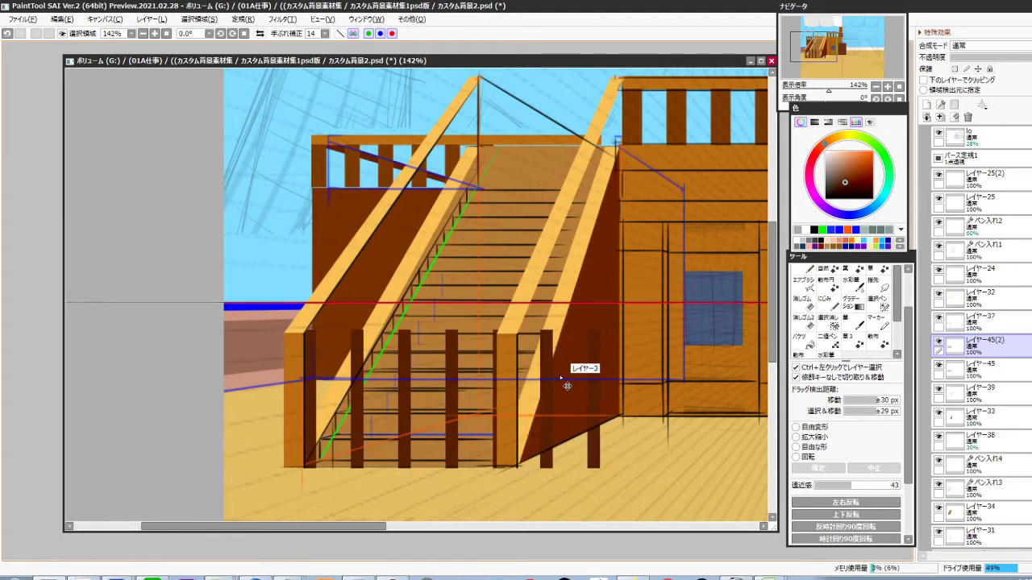
# Shift the duplicated baluster set right to extend the evenly spaced row past the door, and merge it into レイヤー45
pyautogui.hotkey('ctrl', 'shift', 'Right')
pyautogui.hotkey('ctrl', 'shift', 'Right')
pyautogui.hotkey('ctrl', 'shift', 'Right')
pyautogui.hotkey('ctrl', 'shift', 'Right')
pyautogui.hotkey('ctrl', 'shift', 'Right')
pyautogui.hotkey('ctrl', 'shift', 'Right')
pyautogui.hotkey('ctrl', 'shift', 'Right')
pyautogui.hotkey('ctrl', 'shift', 'Right')
pyautogui.hotkey('ctrl', 'shift', 'Right')
pyautogui.hotkey('ctrl', 'shift', 'Right')
pyautogui.hotkey('ctrl', 'shift', 'Right')
pyautogui.hotkey('ctrl', 'shift', 'Right')
pyautogui.hotkey('ctrl', 'shift', 'Right')
pyautogui.hotkey('ctrl', 'shift', 'Right')
pyautogui.hotkey('ctrl', 'shift', 'Right')
pyautogui.hotkey('ctrl', 'shift', 'Right')
pyautogui.hotkey('ctrl', 'shift', 'Right')
pyautogui.hotkey('ctrl', 'shift', 'Right')
pyautogui.hotkey('ctrl', 'shift', 'Right')
pyautogui.hotkey('ctrl', 'shift', 'Right')
pyautogui.hotkey('ctrl', 'shift', 'Right')
pyautogui.hotkey('ctrl', 'shift', 'Right')
pyautogui.hotkey('ctrl', 'shift', 'Right')
pyautogui.hotkey('ctrl', 'shift', 'Right')
pyautogui.hotkey('ctrl', 'shift', 'Right')
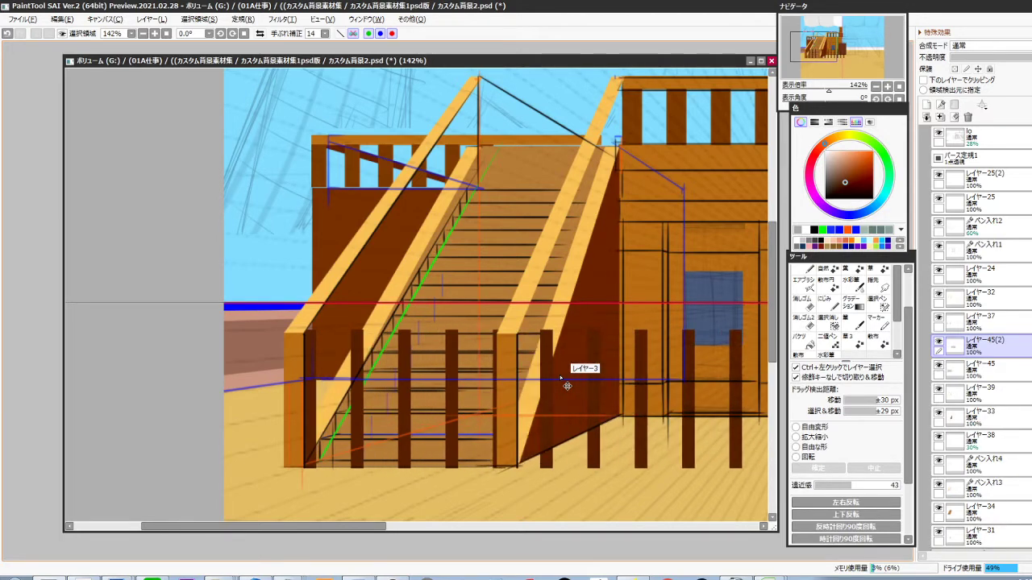
pyautogui.hotkey('ctrl', 'e')
pyautogui.moveTo(583, 398); pyautogui.dragTo(501, 372)
pyautogui.scroll(-3, 504, 372)
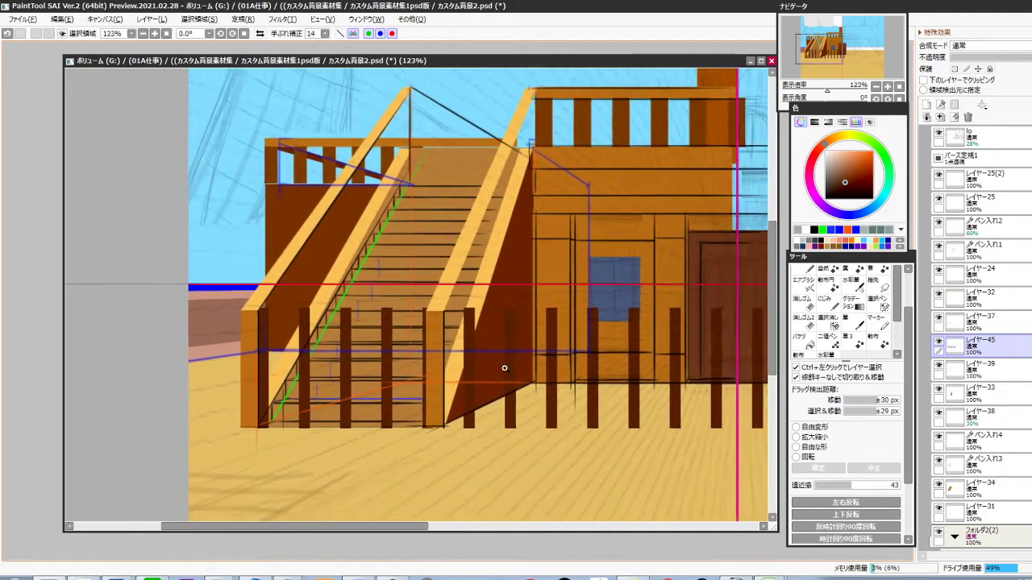
pyautogui.moveTo(527, 435); pyautogui.dragTo(500, 425)
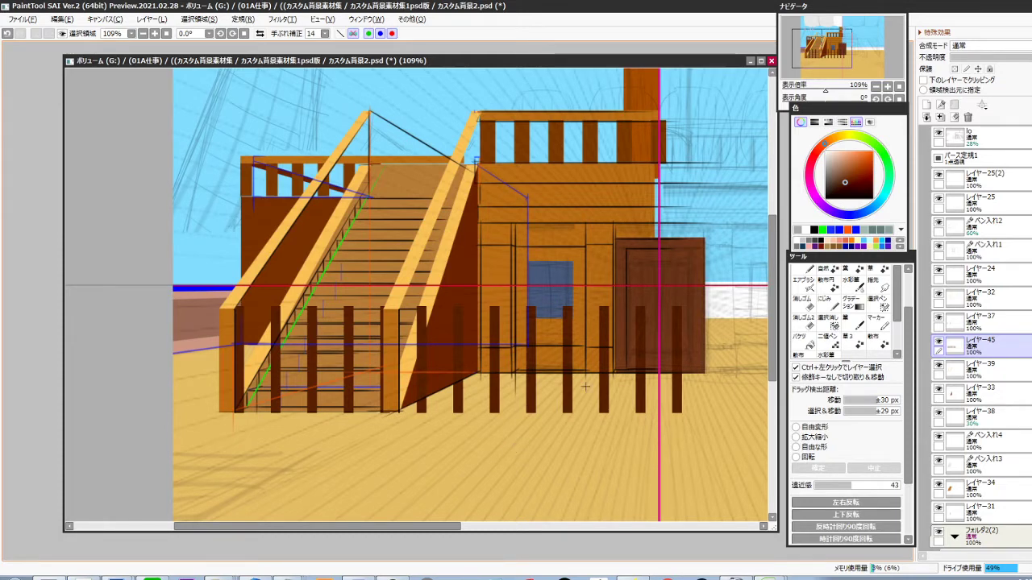
# Duplicate the baluster row, hide the copy レイヤー45(2) as a backup, and select レイヤー45
pyautogui.hotkey('ctrl', 'j')
pyautogui.click(939, 342)
pyautogui.click(964, 372)
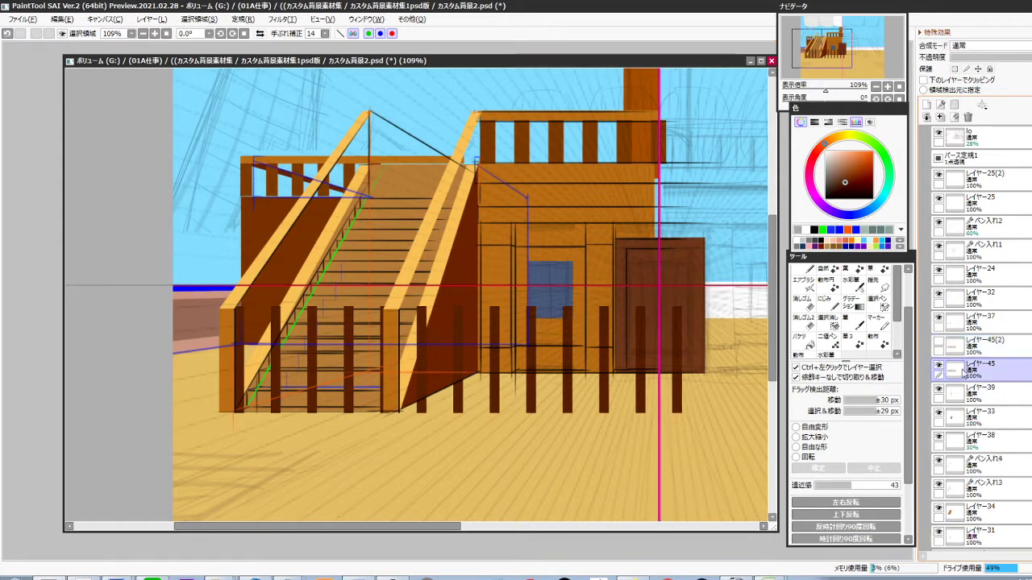
# Free-transform the baluster row so its far end tapers to the vanishing point on the horizon line
pyautogui.hotkey('ctrl', 't')
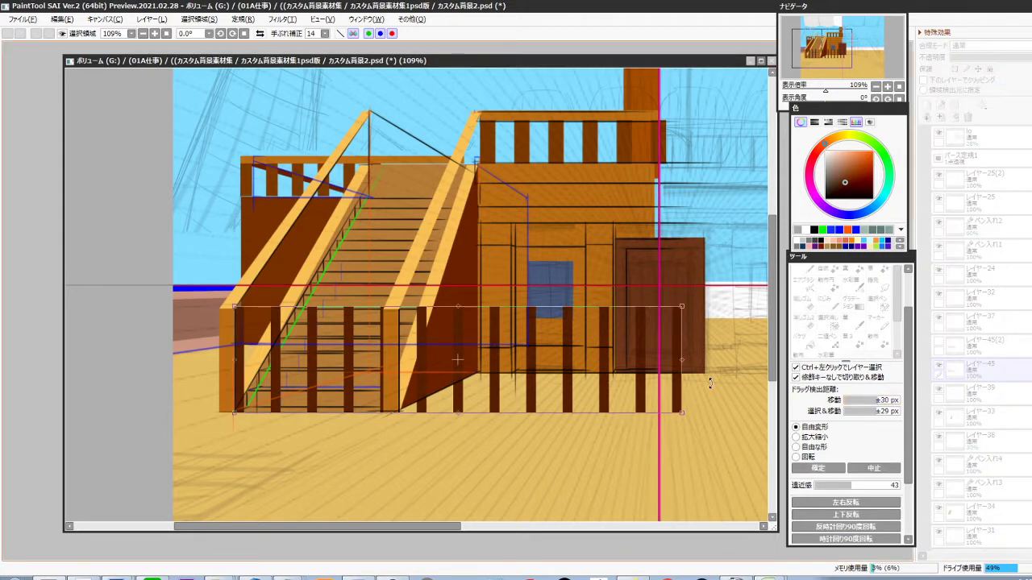
pyautogui.moveTo(682, 359); pyautogui.dragTo(658, 342)
pyautogui.moveTo(659, 403); pyautogui.dragTo(625, 295)
pyautogui.scroll(2, 615, 325)
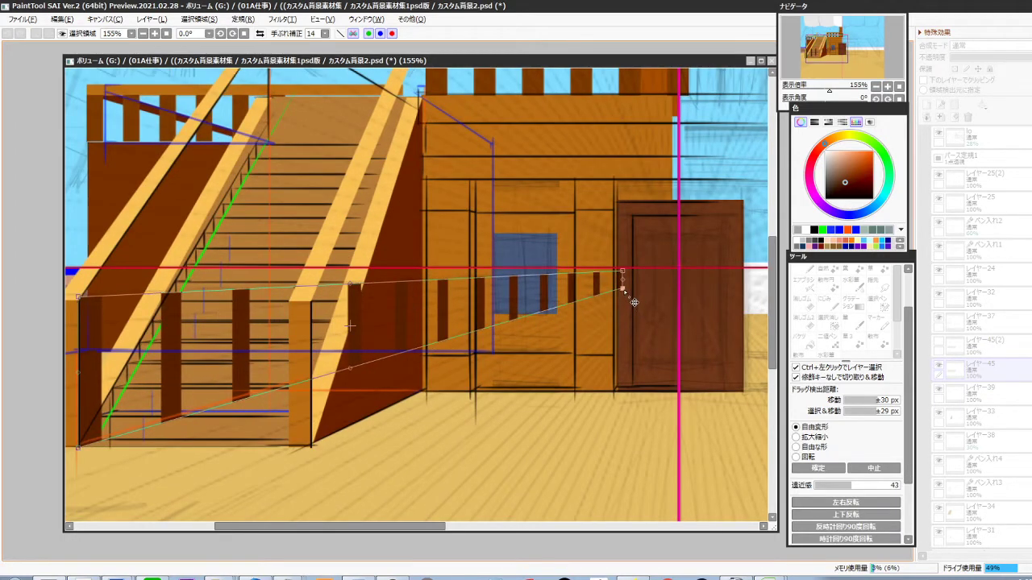
pyautogui.scroll(3, 649, 291)
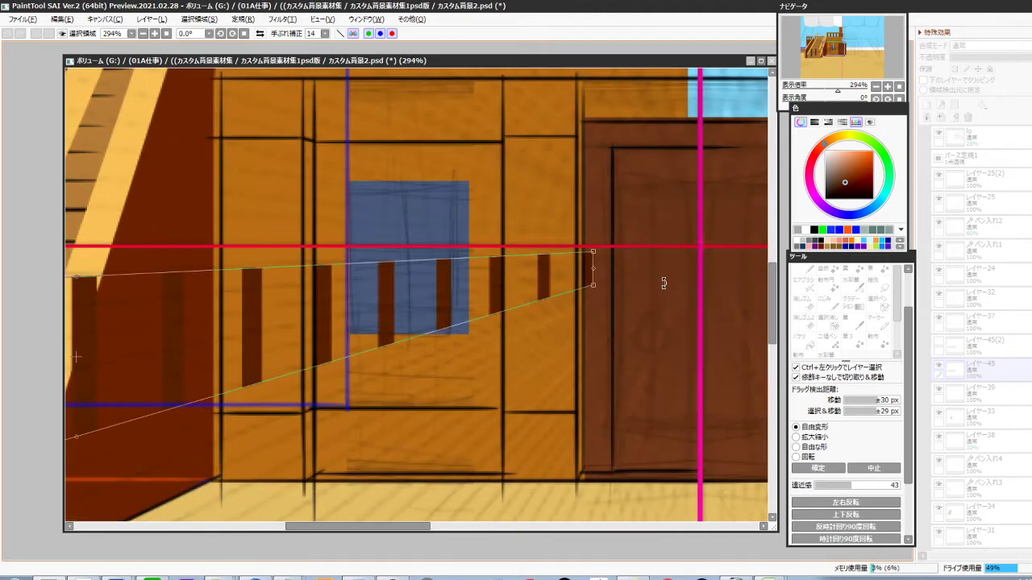
pyautogui.moveTo(601, 300); pyautogui.dragTo(669, 253)
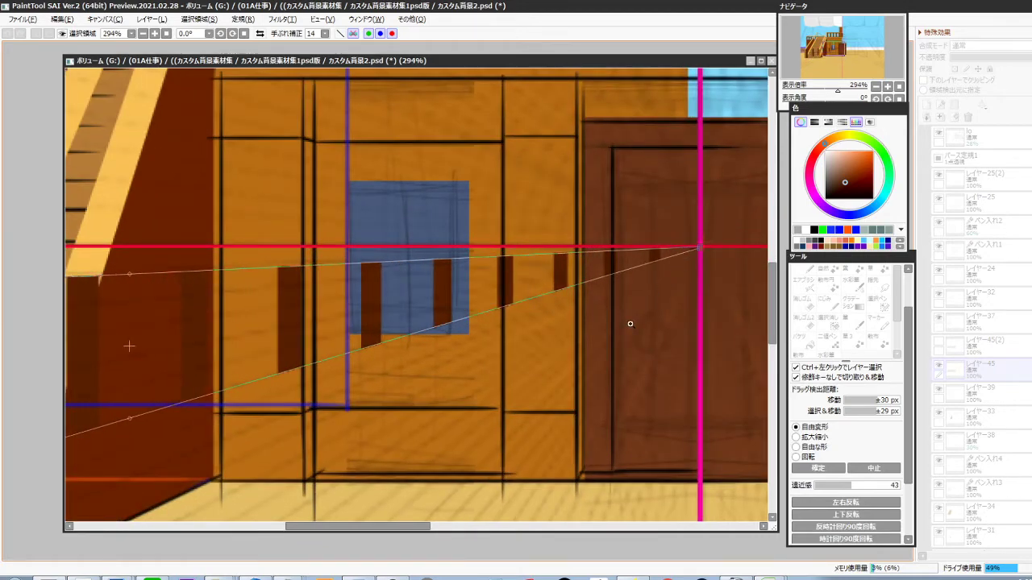
# Set the transform's perspective strength to 100 and pull the row's far end back from the vanishing point
pyautogui.scroll(-3, 657, 320)
pyautogui.moveTo(874, 486); pyautogui.dragTo(904, 486)
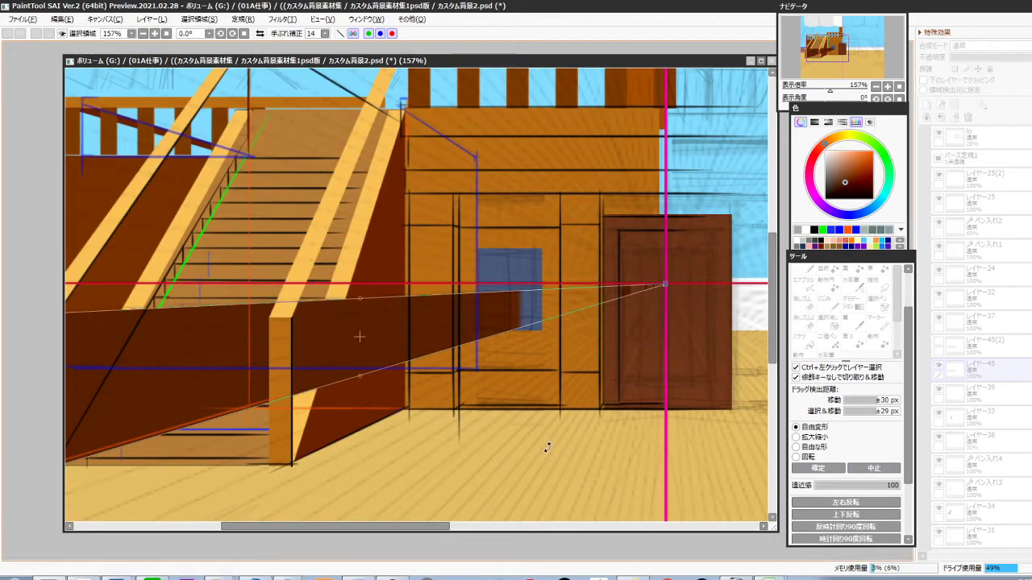
pyautogui.scroll(6, 694, 286)
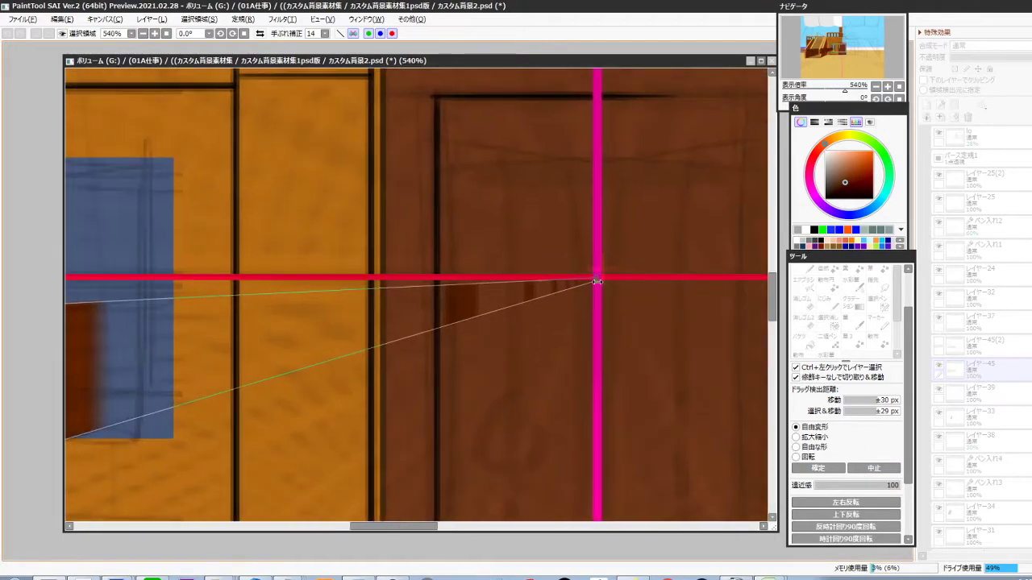
pyautogui.moveTo(598, 282); pyautogui.dragTo(357, 340)
pyautogui.moveTo(451, 347); pyautogui.dragTo(596, 380)
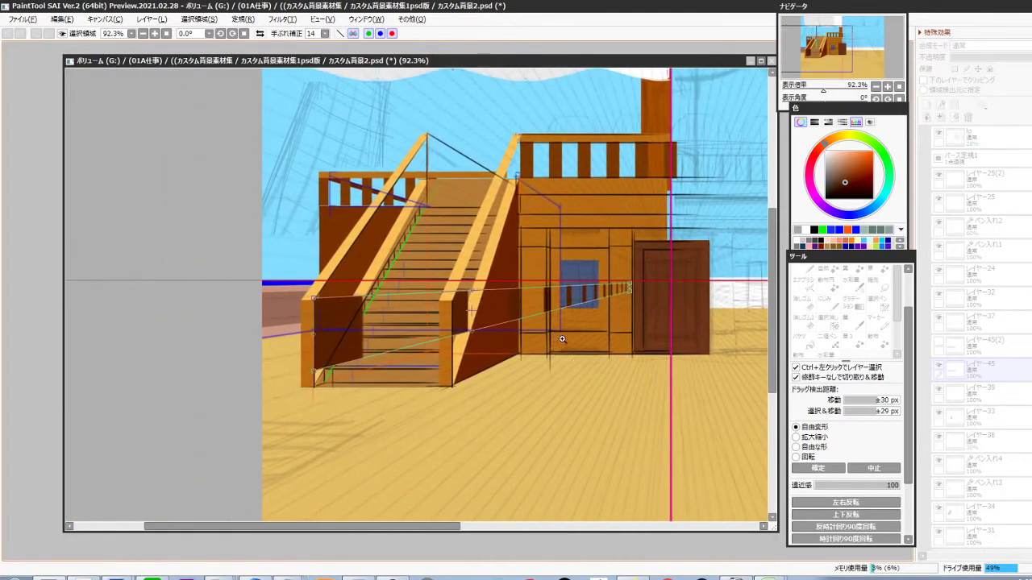
# Shorten the receding baluster row to end over the middle of the stairs, align its near edge with the left post, and apply the transform
pyautogui.moveTo(562, 339); pyautogui.dragTo(626, 332)
pyautogui.moveTo(711, 255); pyautogui.dragTo(506, 307)
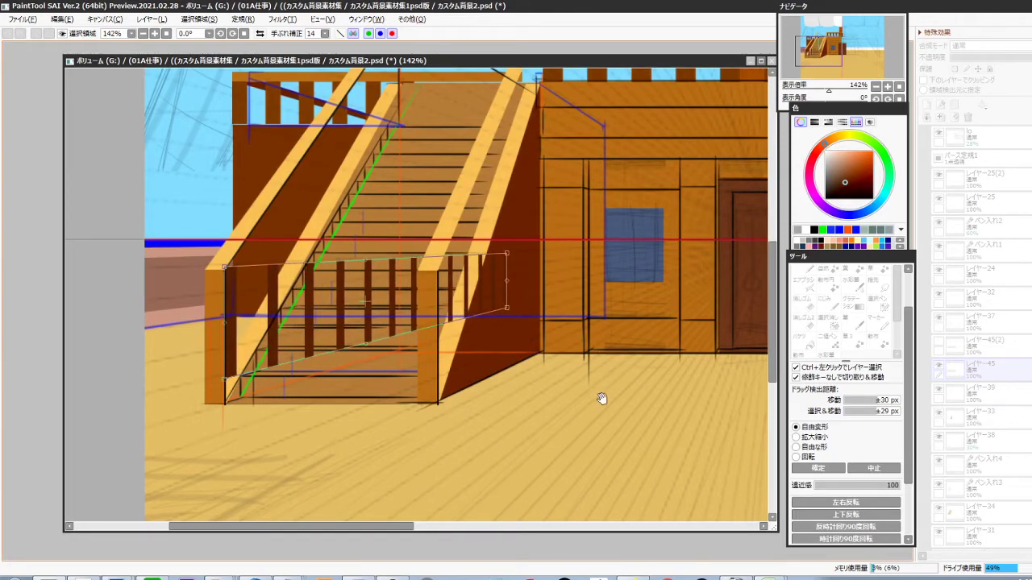
pyautogui.moveTo(601, 398); pyautogui.dragTo(638, 379)
pyautogui.moveTo(550, 305); pyautogui.dragTo(377, 353)
pyautogui.moveTo(476, 374); pyautogui.dragTo(508, 420)
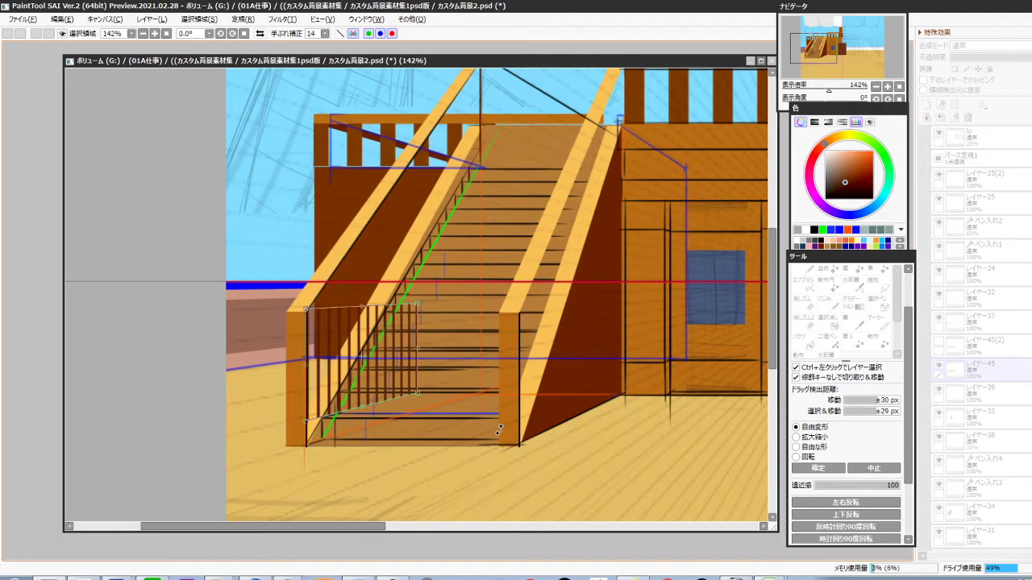
pyautogui.keyDown('ctrl'); pyautogui.click(320, 448); pyautogui.keyUp('ctrl')
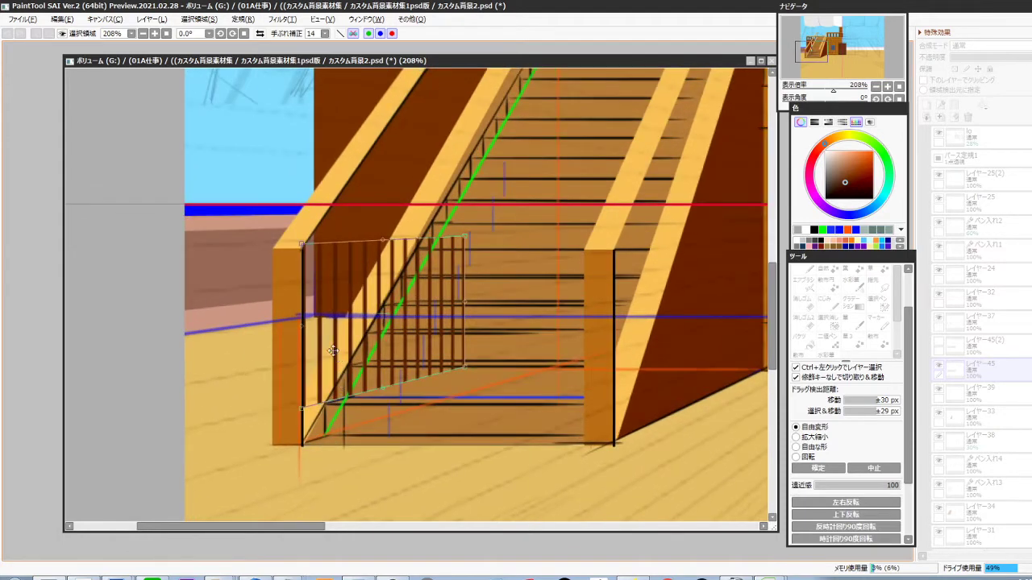
pyautogui.moveTo(295, 344); pyautogui.dragTo(297, 344)
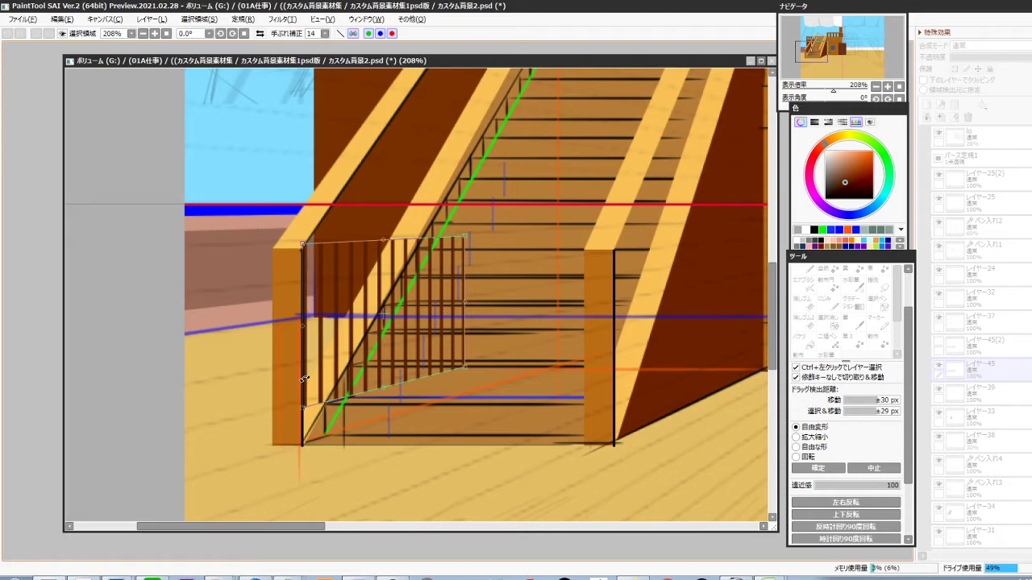
pyautogui.press('Return')
# Thicken the balusters by duplicating the layer, nudging the copy slightly right and merging it into レイヤー45
pyautogui.hotkey('ctrl', 'j')
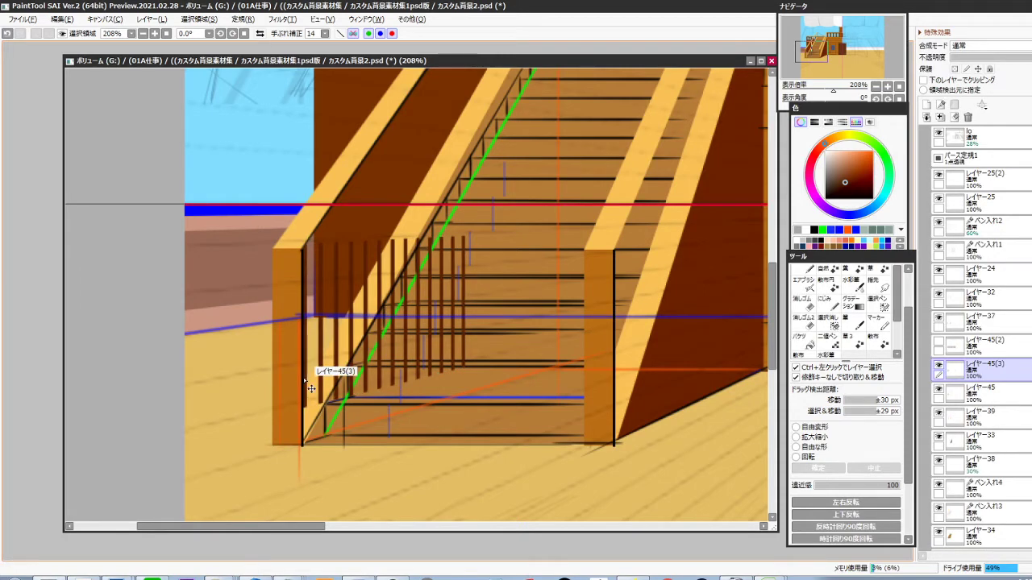
pyautogui.hotkey('ctrl', 'Right')
pyautogui.hotkey('ctrl', 'Right')
pyautogui.hotkey('ctrl', 'Right')
pyautogui.hotkey('ctrl', 'Right')
pyautogui.hotkey('ctrl', 'Left')
pyautogui.hotkey('ctrl', 'Left')
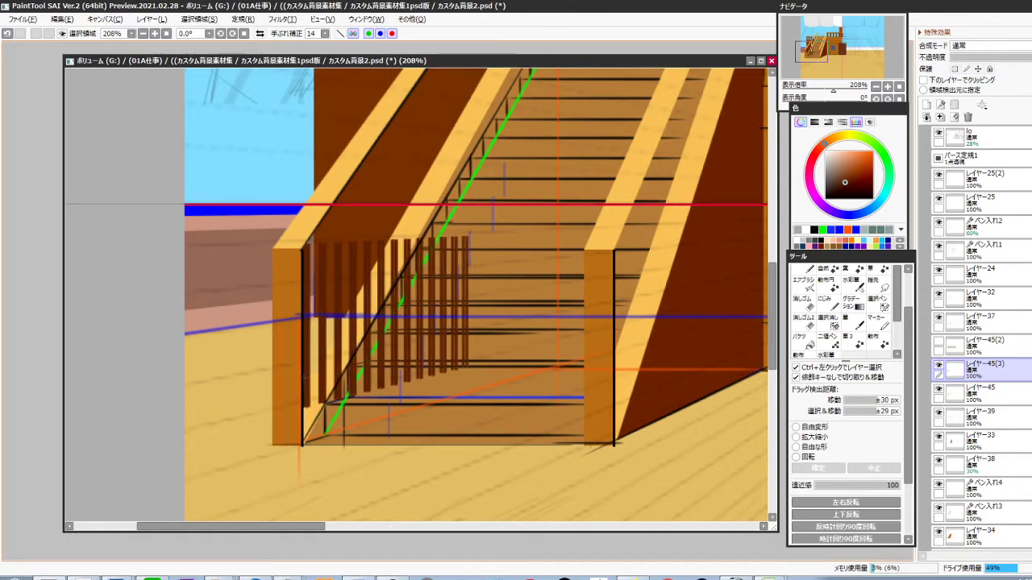
pyautogui.hotkey('ctrl', 't')
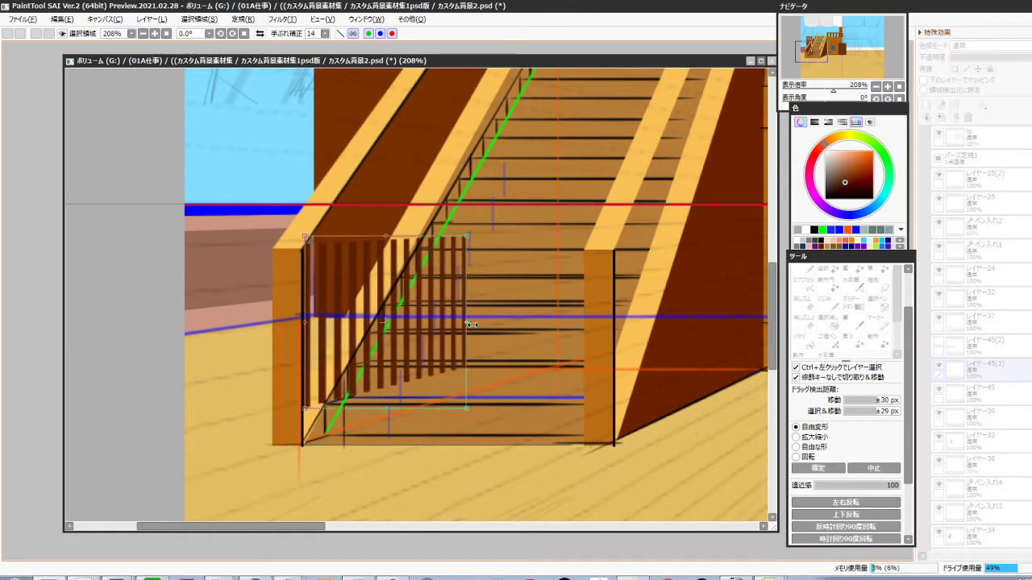
pyautogui.press('Return')
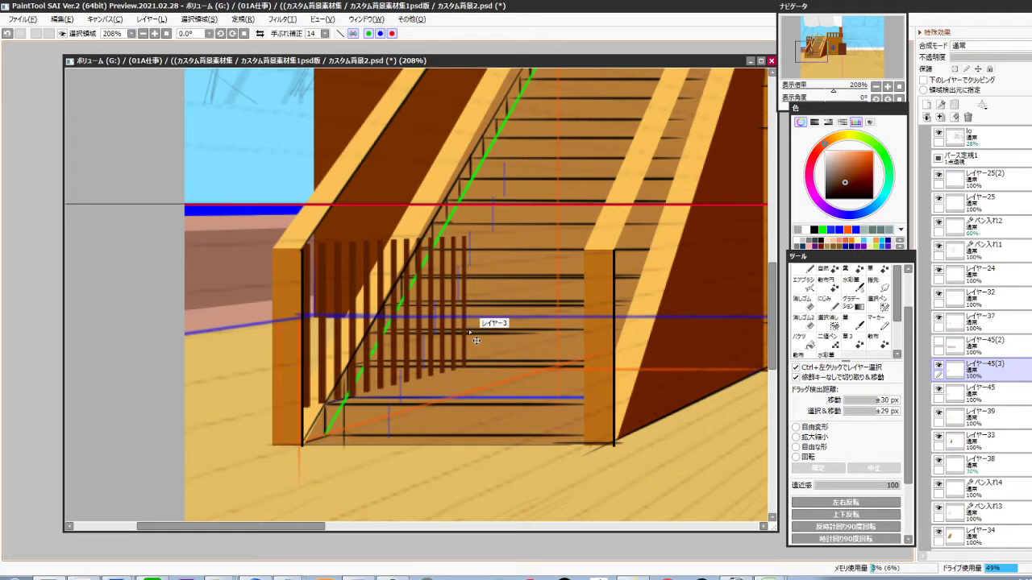
pyautogui.hotkey('ctrl', 'e')
pyautogui.click(938, 365)
pyautogui.click(938, 366)
# Free-transform the balusters to slope up the left railing, from the front post to the top of the stairs
pyautogui.scroll(-1, 524, 399)
pyautogui.moveTo(523, 399); pyautogui.dragTo(484, 441)
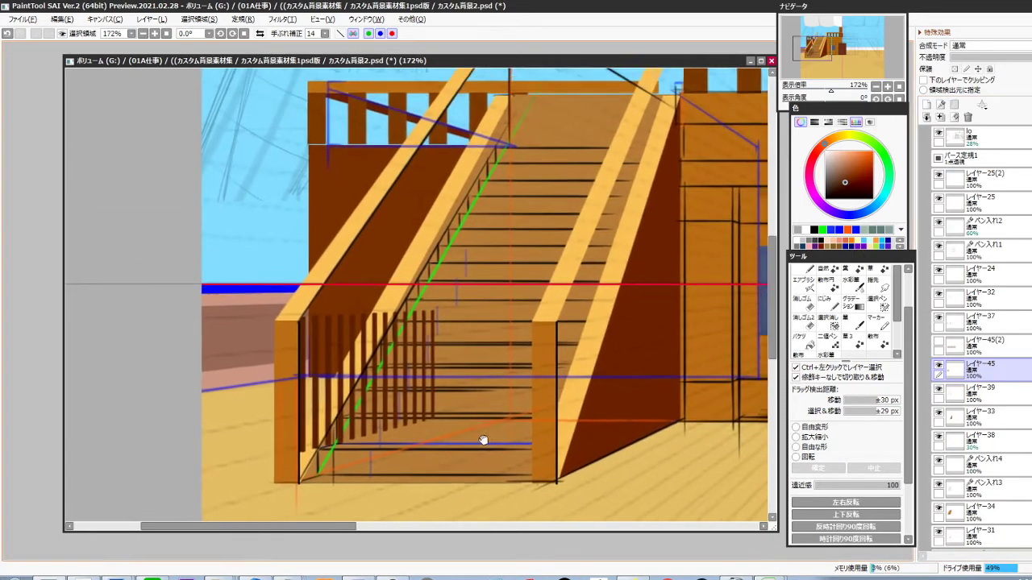
pyautogui.scroll(-1, 483, 440)
pyautogui.moveTo(474, 475); pyautogui.dragTo(480, 431)
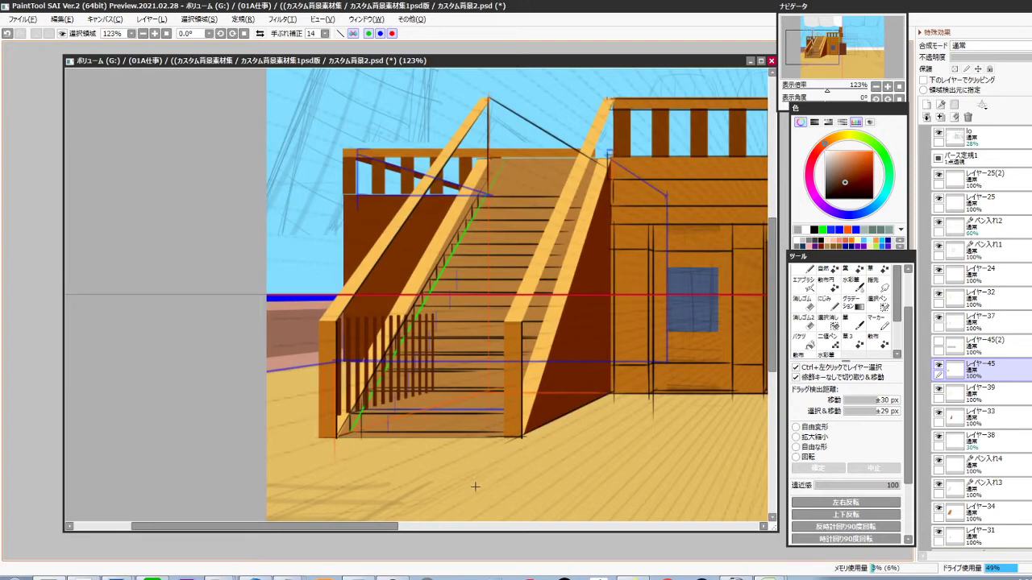
pyautogui.hotkey('ctrl', 't')
pyautogui.moveTo(340, 365); pyautogui.dragTo(338, 388)
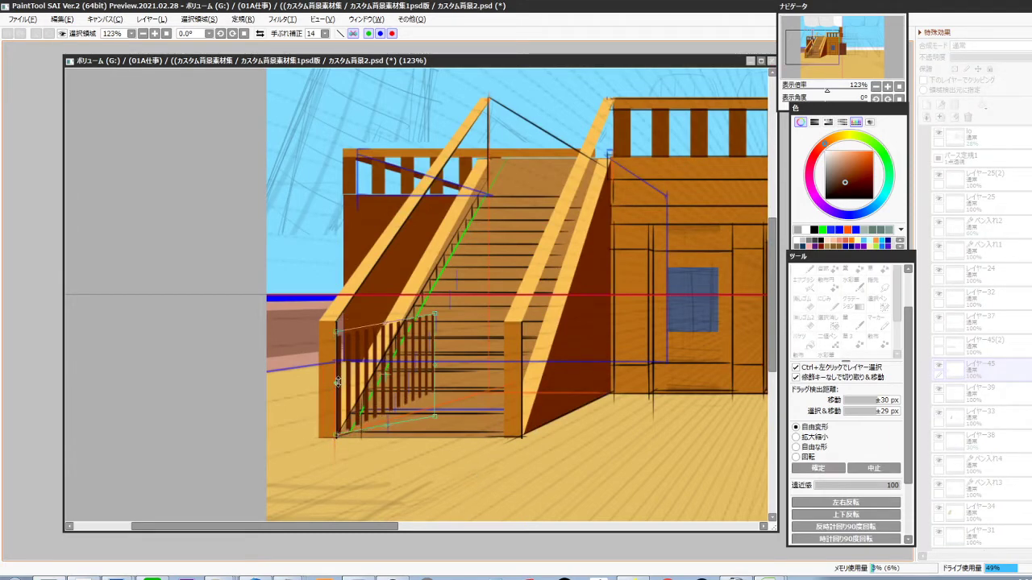
pyautogui.moveTo(386, 326); pyautogui.dragTo(387, 311)
pyautogui.moveTo(443, 360); pyautogui.dragTo(490, 162)
pyautogui.moveTo(491, 219); pyautogui.dragTo(491, 179)
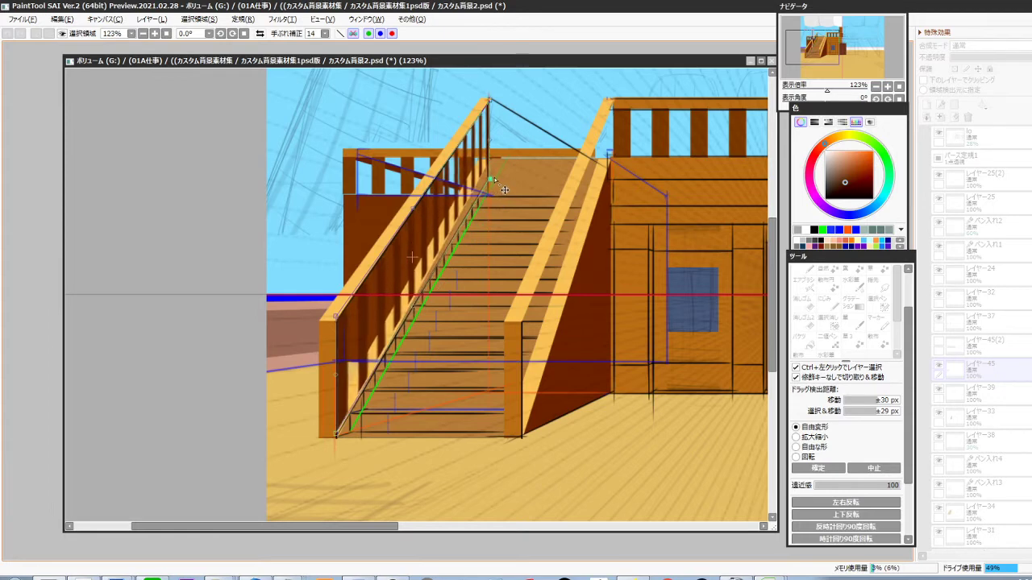
# Set the perspective strength to 0, adjust the lower front corner of the left balusters, and apply the transform
pyautogui.moveTo(874, 485); pyautogui.dragTo(808, 484)
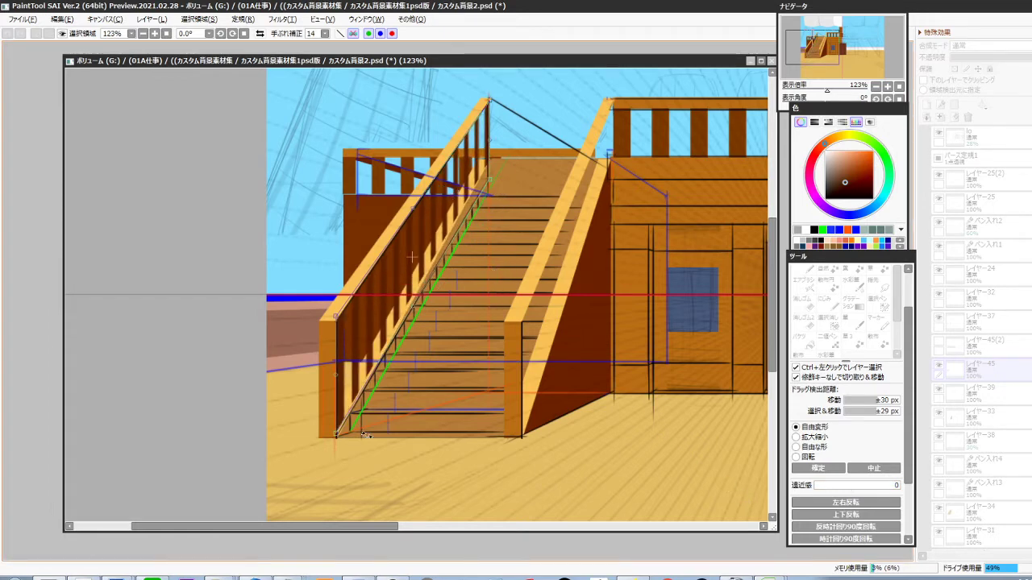
pyautogui.moveTo(344, 446); pyautogui.dragTo(345, 448)
pyautogui.press('Return')
# Duplicate the left railing's balusters below レイヤー45 and shift the copy right toward the right railing
pyautogui.moveTo(616, 418); pyautogui.dragTo(581, 425)
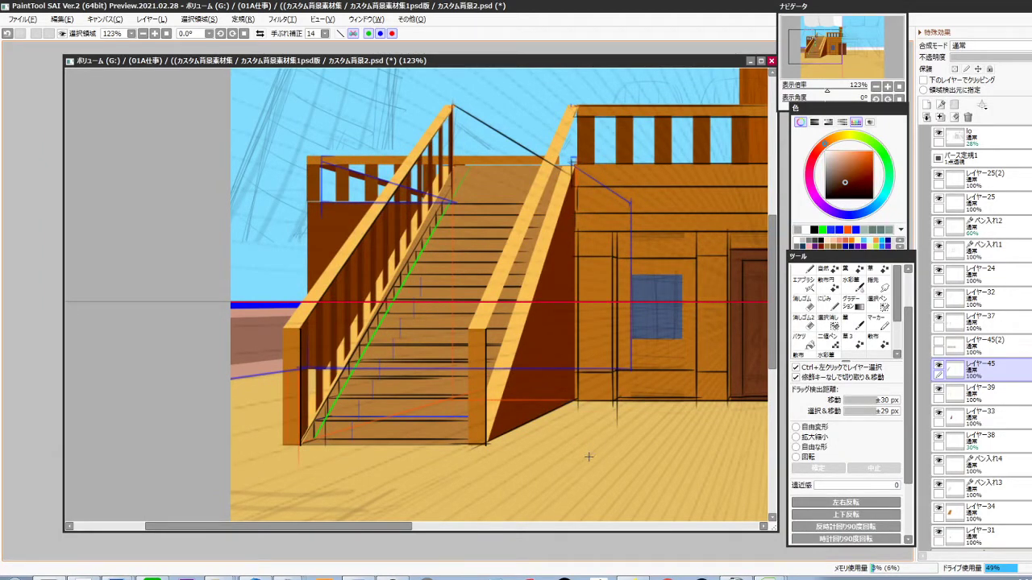
pyautogui.hotkey('ctrl', 'j')
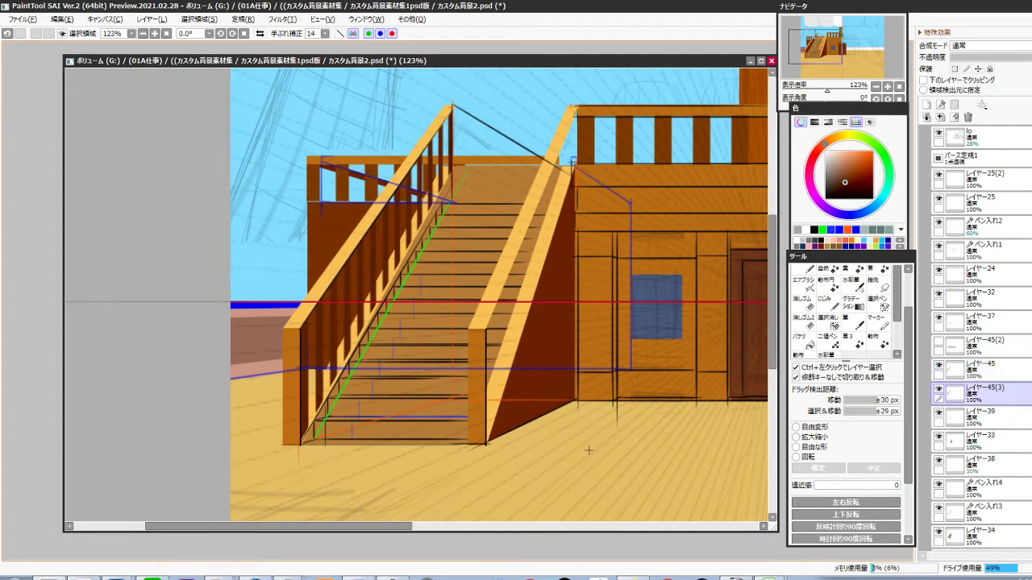
pyautogui.hotkey('ctrl', 'Right')
pyautogui.hotkey('ctrl', 'Right')
pyautogui.hotkey('ctrl', 'Right')
pyautogui.hotkey('ctrl', 'Right')
pyautogui.hotkey('ctrl', 'Right')
pyautogui.hotkey('ctrl', 'Right')
pyautogui.hotkey('ctrl', 'Right')
pyautogui.hotkey('ctrl', 'Right')
pyautogui.hotkey('ctrl', 'Right')
pyautogui.hotkey('ctrl', 'Right')
pyautogui.hotkey('ctrl', 'Right')
pyautogui.hotkey('ctrl', 'Right')
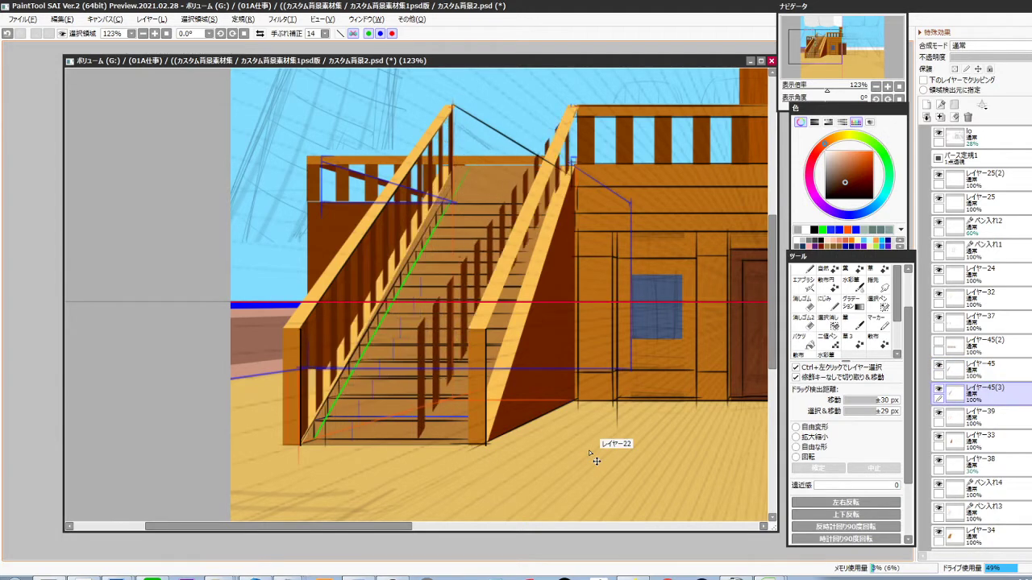
pyautogui.hotkey('ctrl', 'Right')
pyautogui.hotkey('ctrl', 'Right')
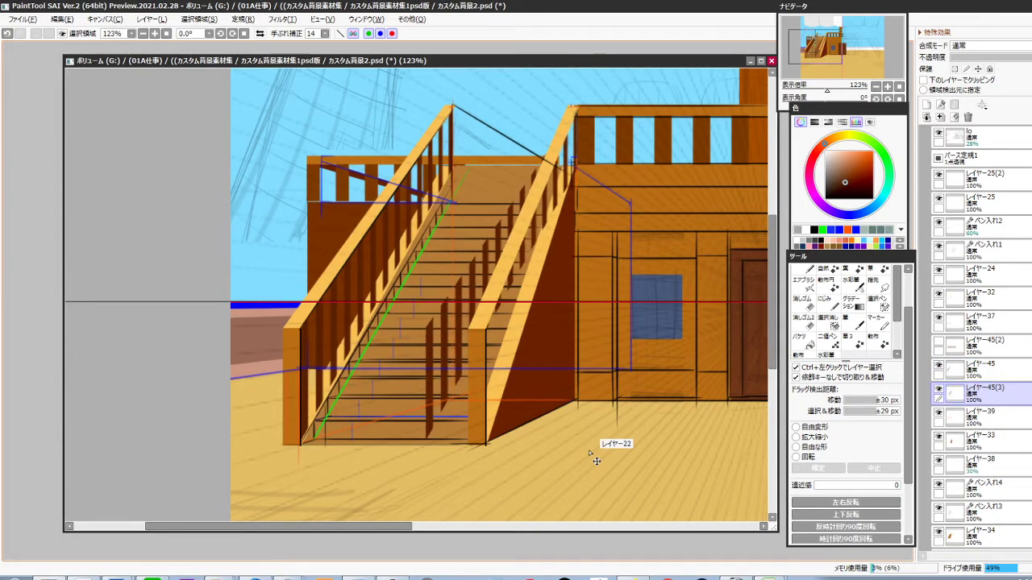
# Narrow the copied balusters to start at the right front post, tilt their far edge slightly upward, and apply the transform
pyautogui.hotkey('ctrl', 't')
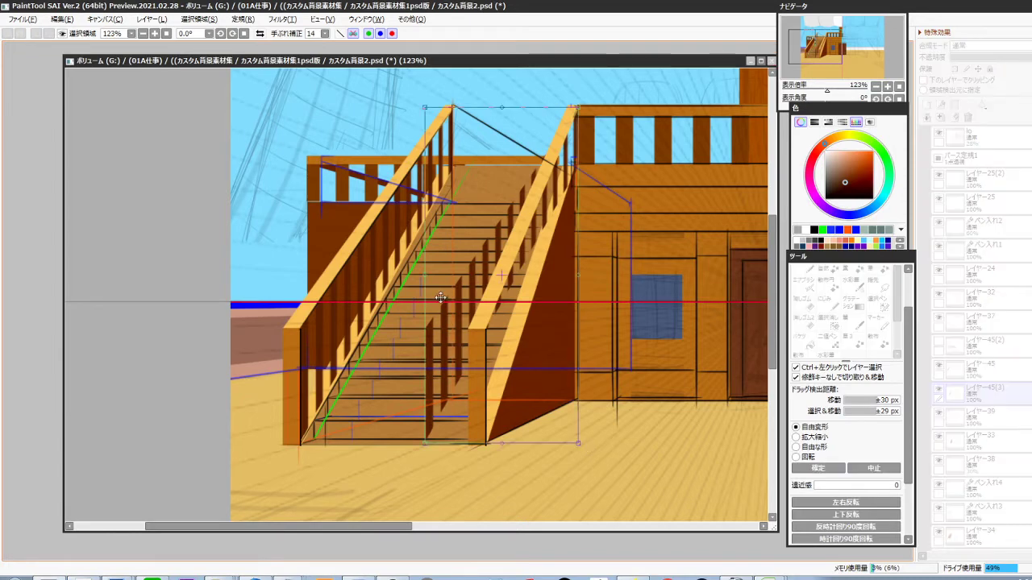
pyautogui.moveTo(425, 275); pyautogui.dragTo(484, 283)
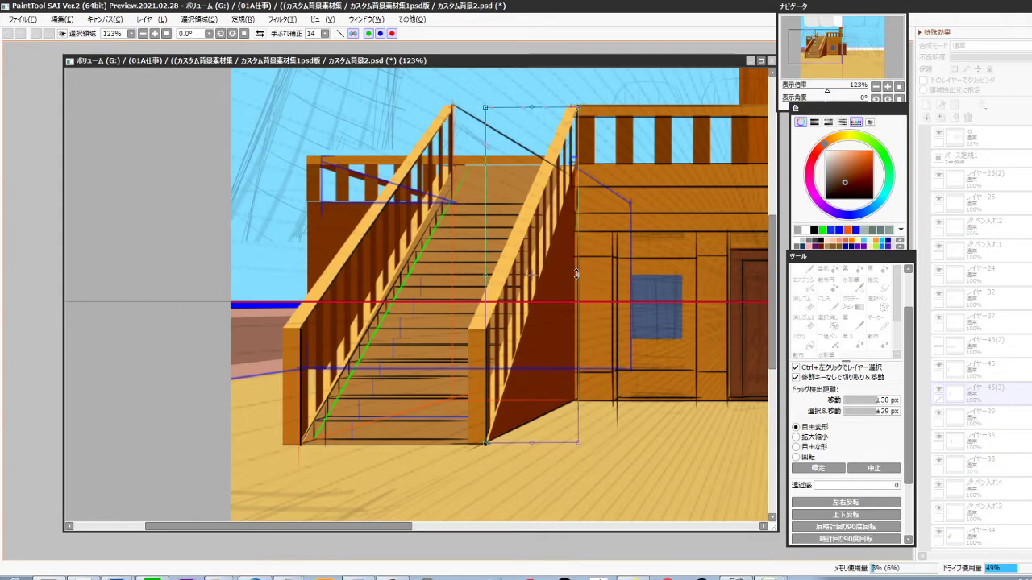
pyautogui.moveTo(580, 275); pyautogui.dragTo(578, 271)
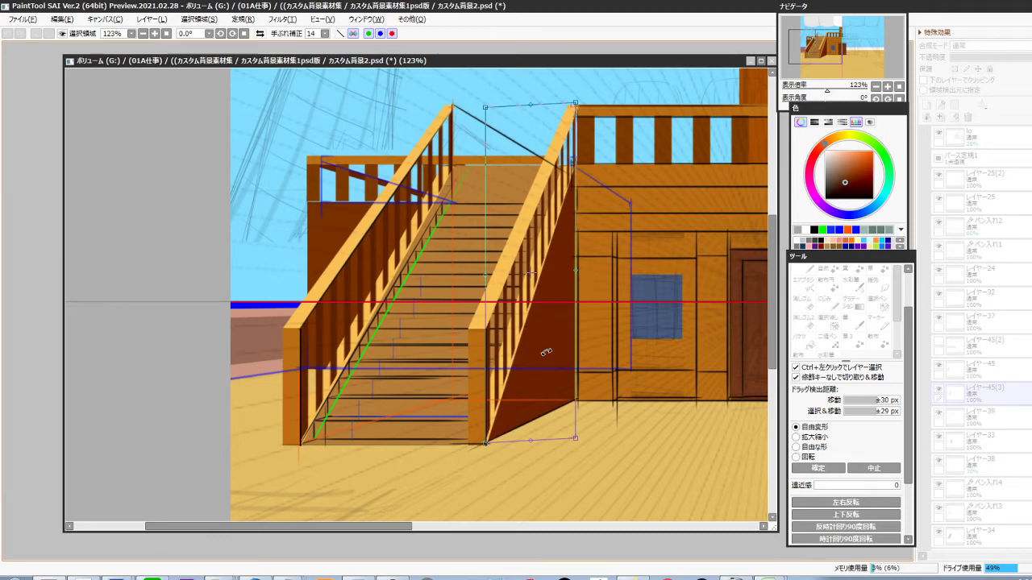
pyautogui.press('Return')
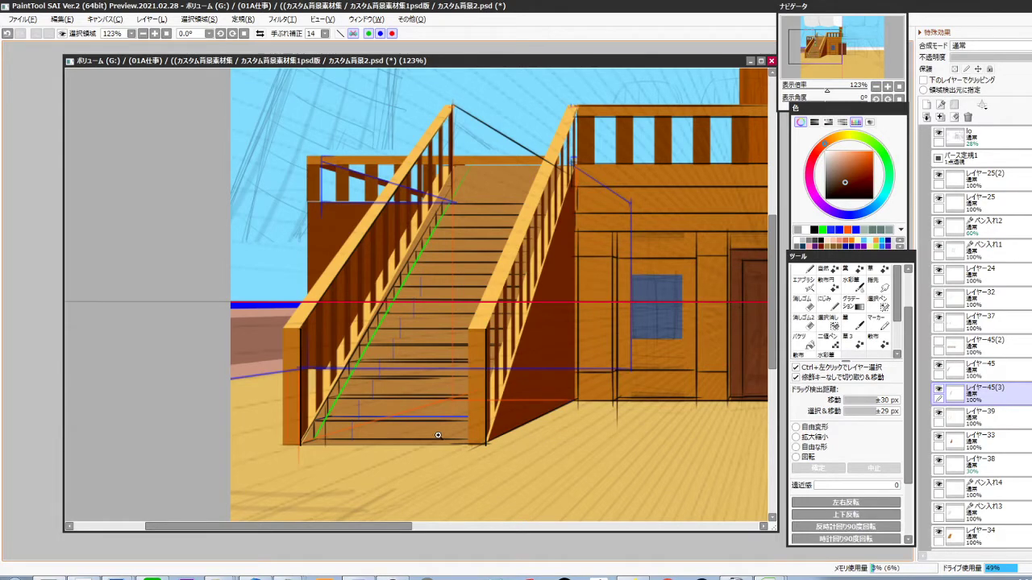
pyautogui.scroll(2, 438, 435)
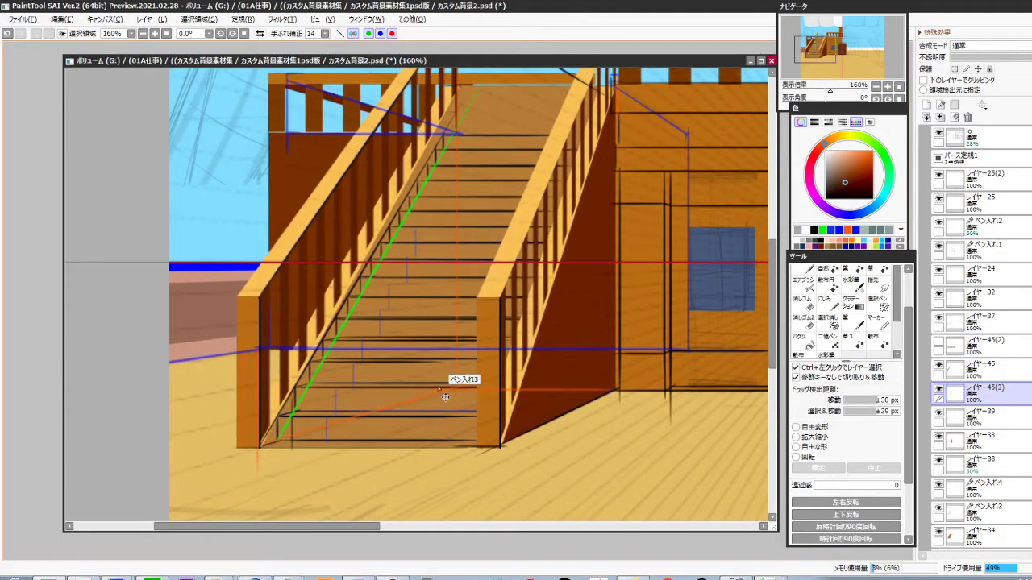
pyautogui.keyDown('ctrl'); pyautogui.click(456, 371); pyautogui.keyUp('ctrl')
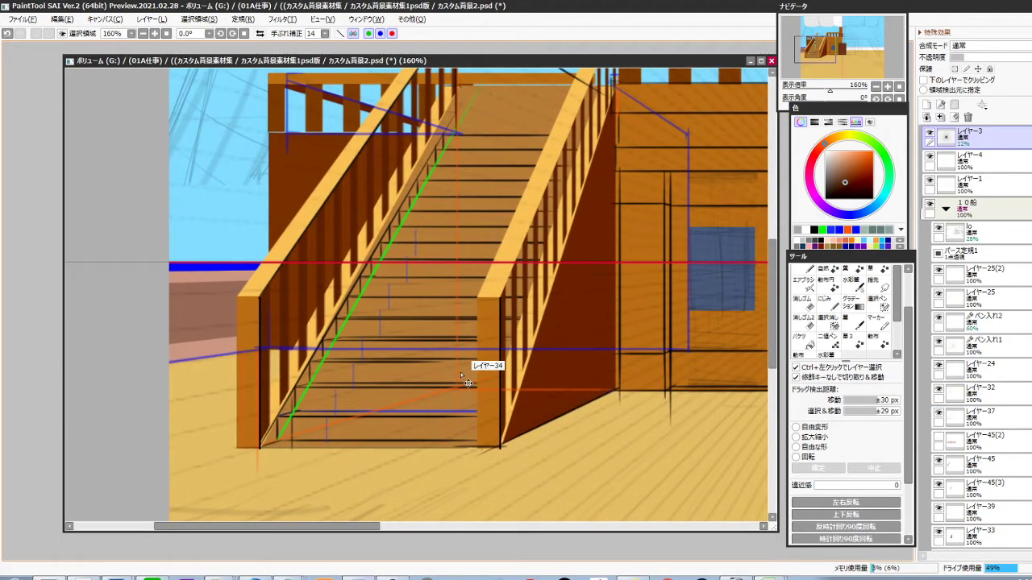
pyautogui.keyDown('ctrl'); pyautogui.click(458, 373); pyautogui.keyUp('ctrl')
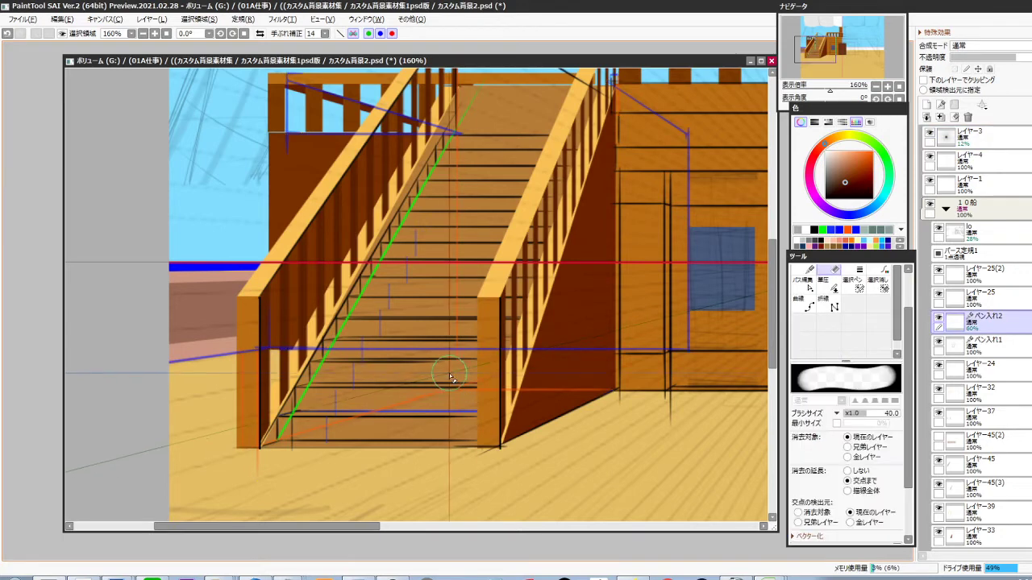
pyautogui.scroll(-2, 536, 406)
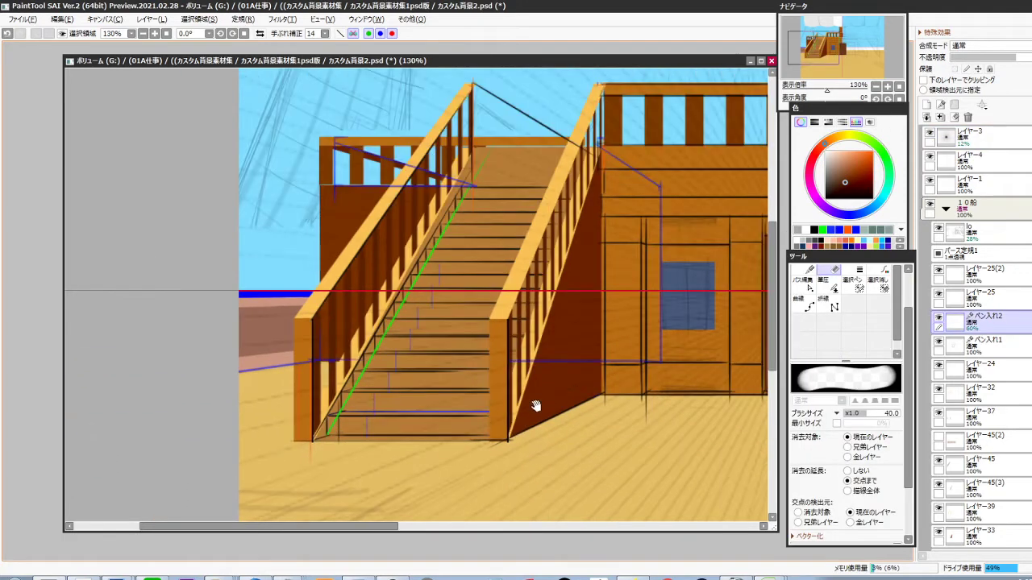
pyautogui.moveTo(536, 405); pyautogui.dragTo(533, 418)
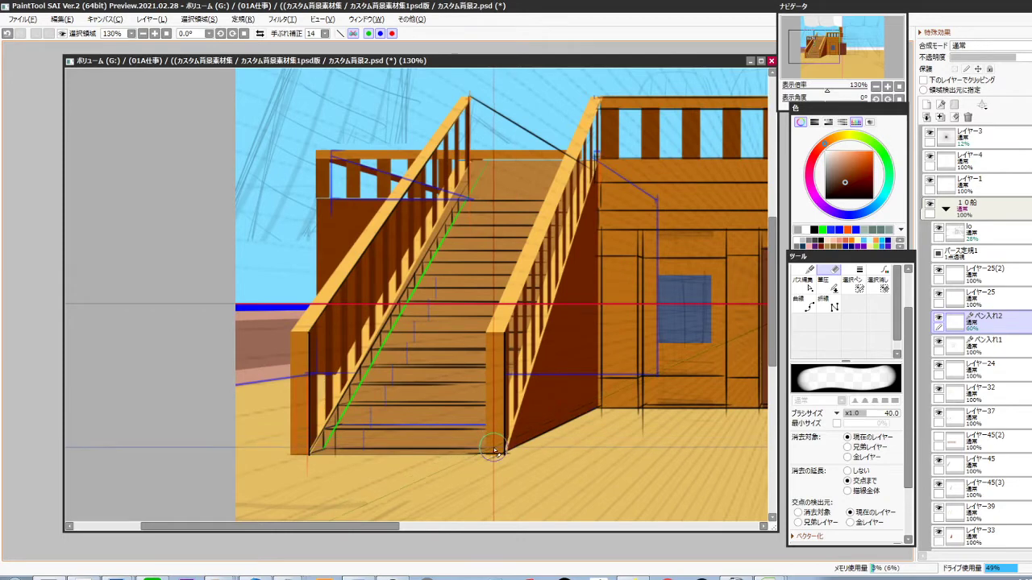
# Add a new layer beneath レイヤー45(3) and sample an orange wood colour from the right staircase railing
pyautogui.scroll(2, 506, 387)
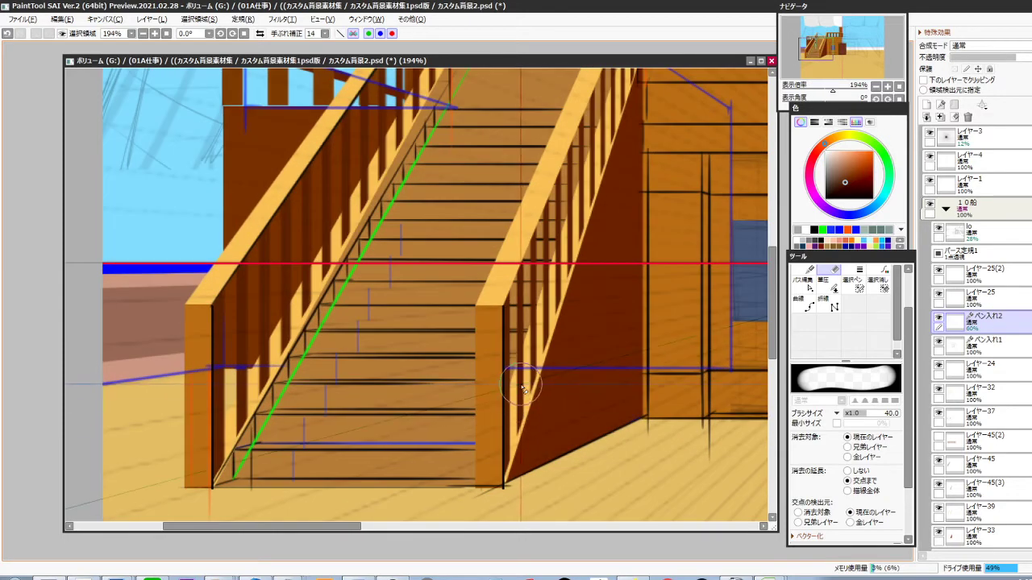
pyautogui.press('ctrl')
pyautogui.keyDown('ctrl'); pyautogui.keyDown('shift'); pyautogui.click(521, 384); pyautogui.keyUp('shift'); pyautogui.keyUp('ctrl')
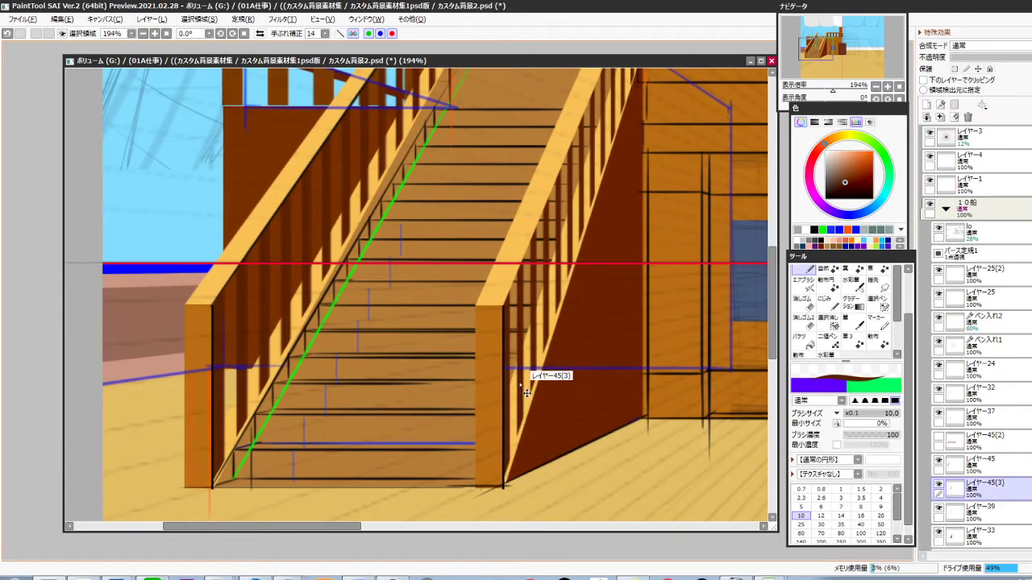
pyautogui.hotkey('ctrl', 'shift', 'n')
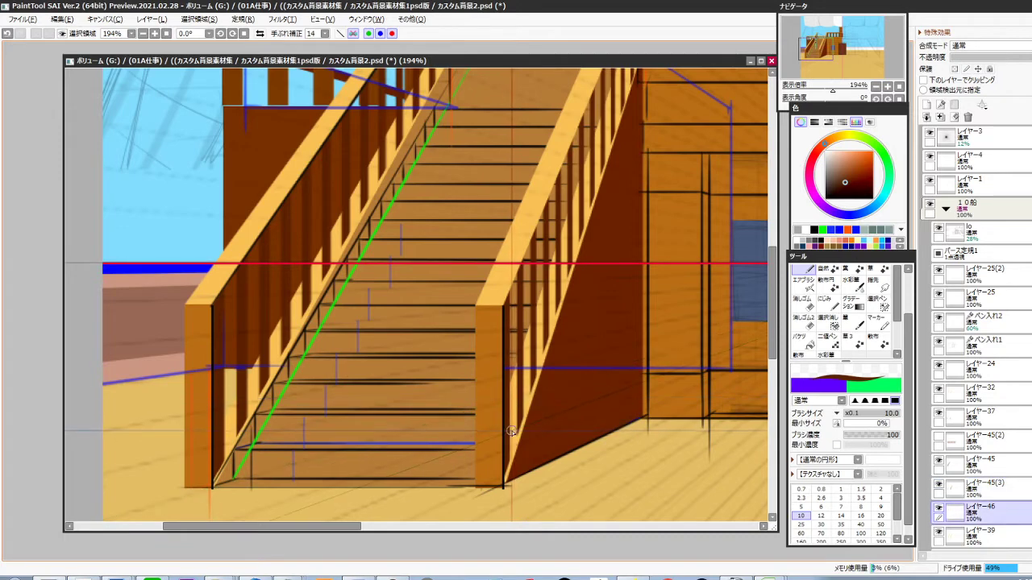
pyautogui.keyDown('alt'); pyautogui.click(513, 419); pyautogui.keyUp('alt')
pyautogui.press('m')
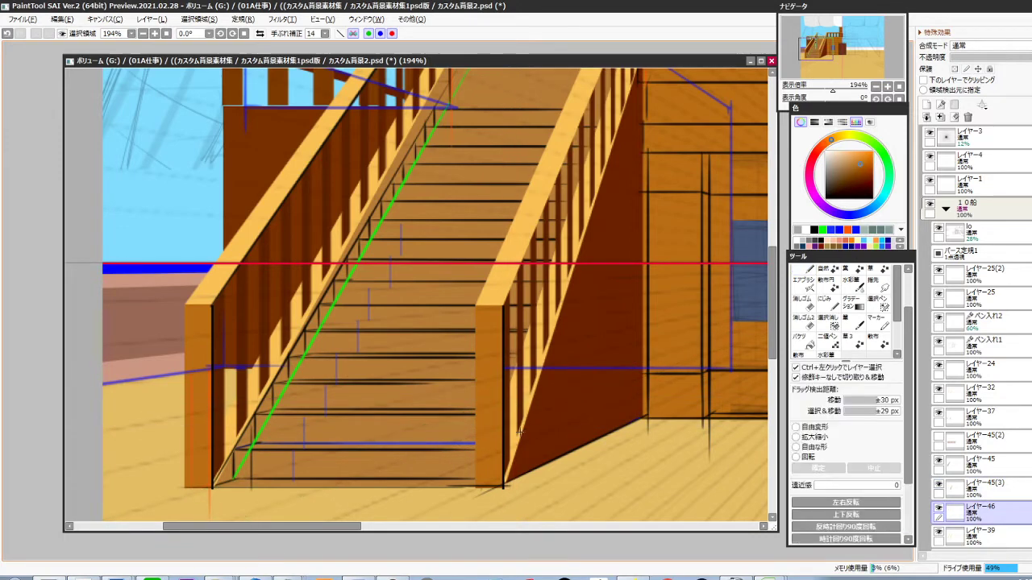
# Fill a tall orange strip beside the right railing's front post, stretch it at both ends, and deselect
pyautogui.moveTo(518, 431); pyautogui.dragTo(503, 283)
pyautogui.hotkey('ctrl', 'f')
pyautogui.hotkey('ctrl', 't')
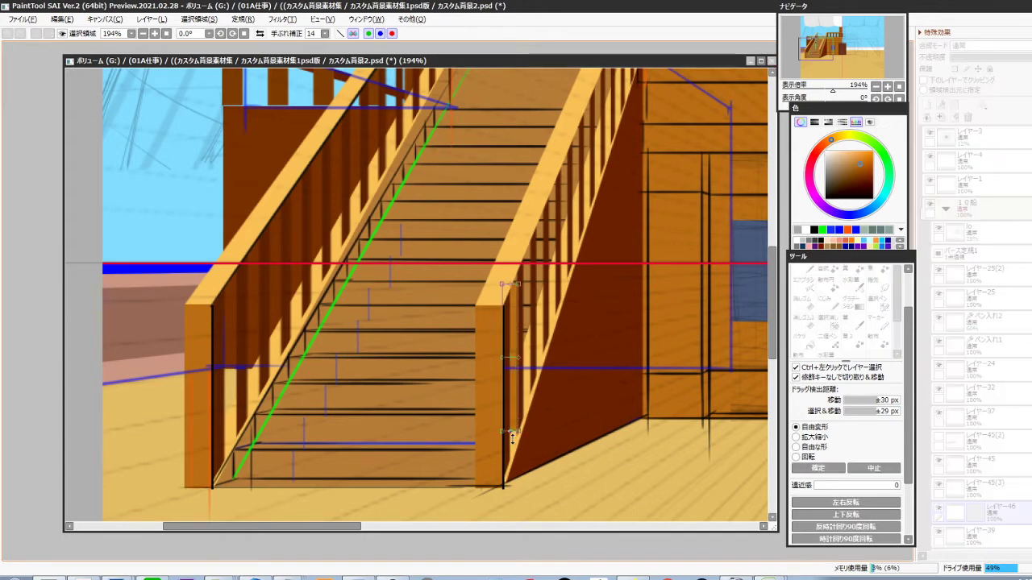
pyautogui.press('Return')
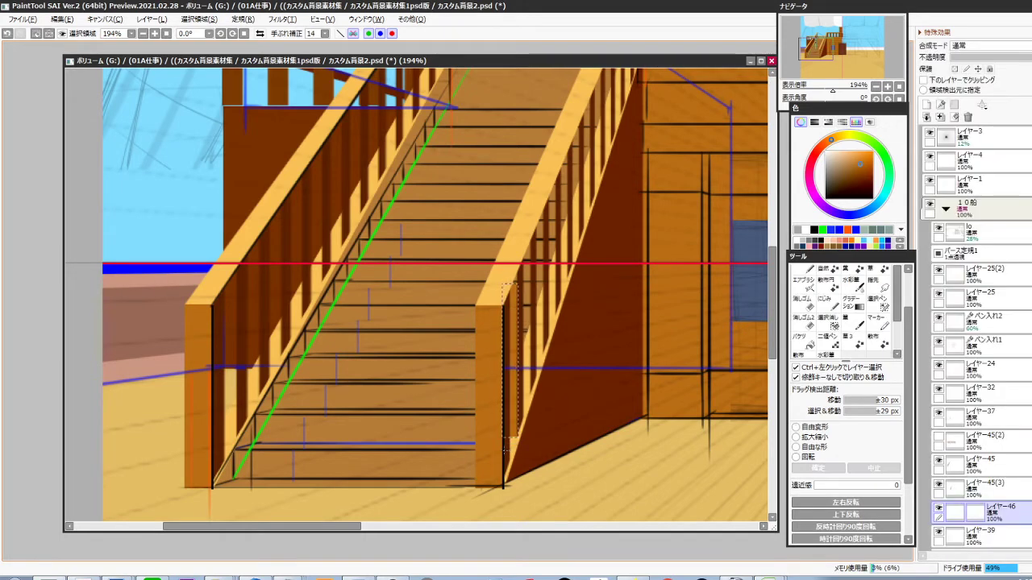
pyautogui.hotkey('ctrl', 't')
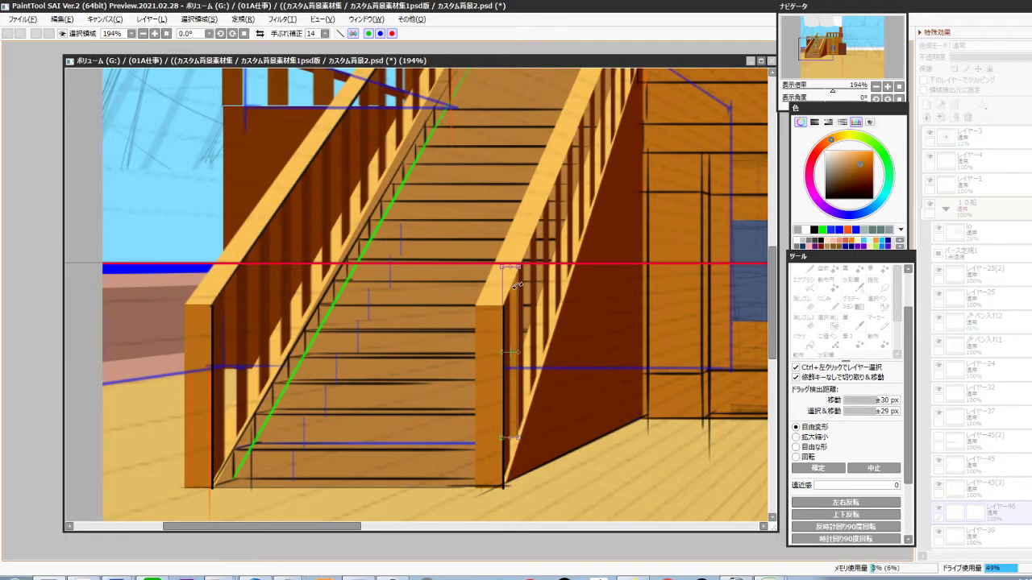
pyautogui.press('Return')
pyautogui.hotkey('ctrl', 'd')
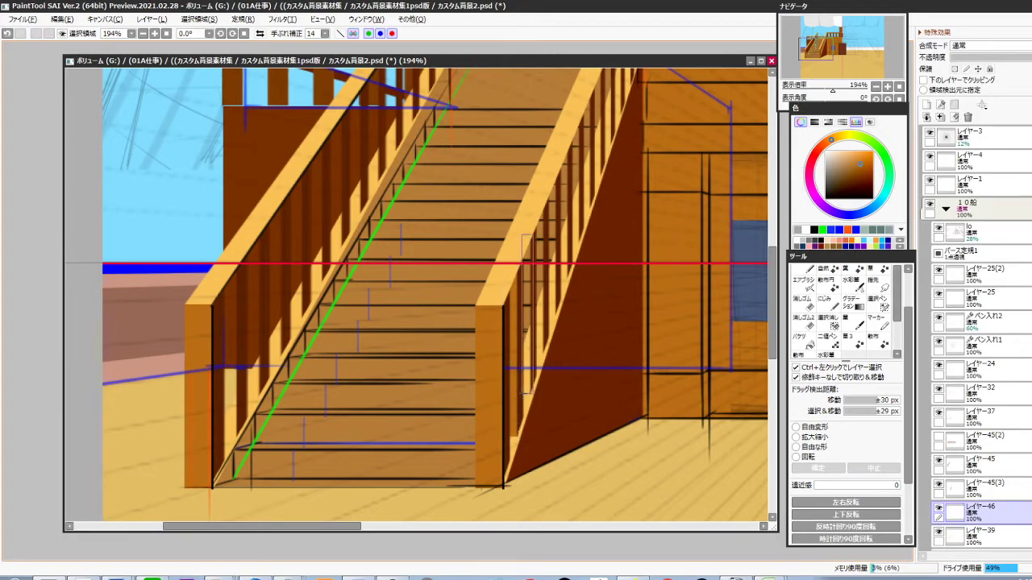
# Fill the second and third strips up the right railing with orange between the dark balusters
pyautogui.moveTo(523, 394); pyautogui.dragTo(522, 393)
pyautogui.moveTo(584, 185); pyautogui.dragTo(532, 399)
pyautogui.hotkey('ctrl', 'f')
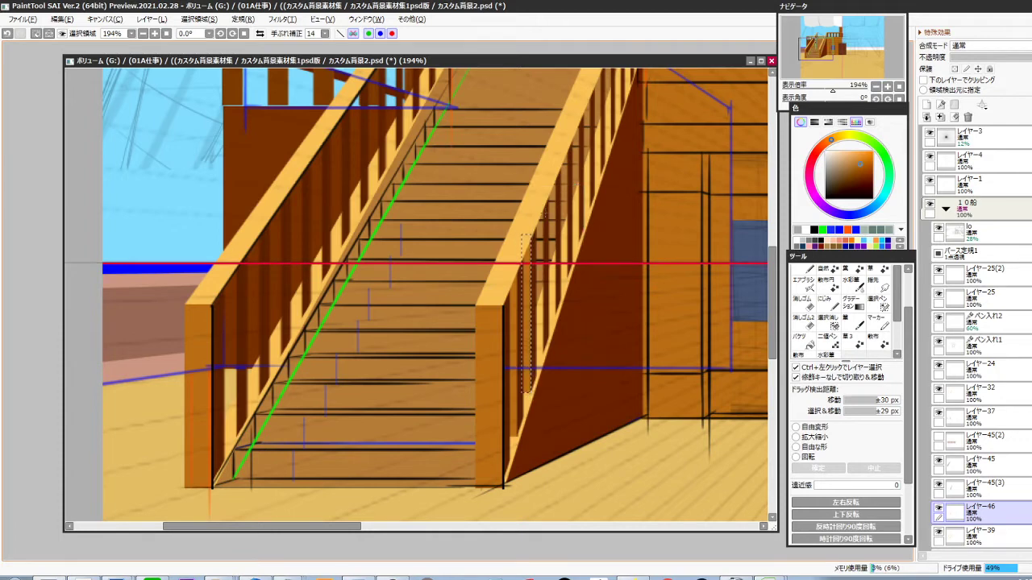
pyautogui.moveTo(544, 207); pyautogui.dragTo(544, 207)
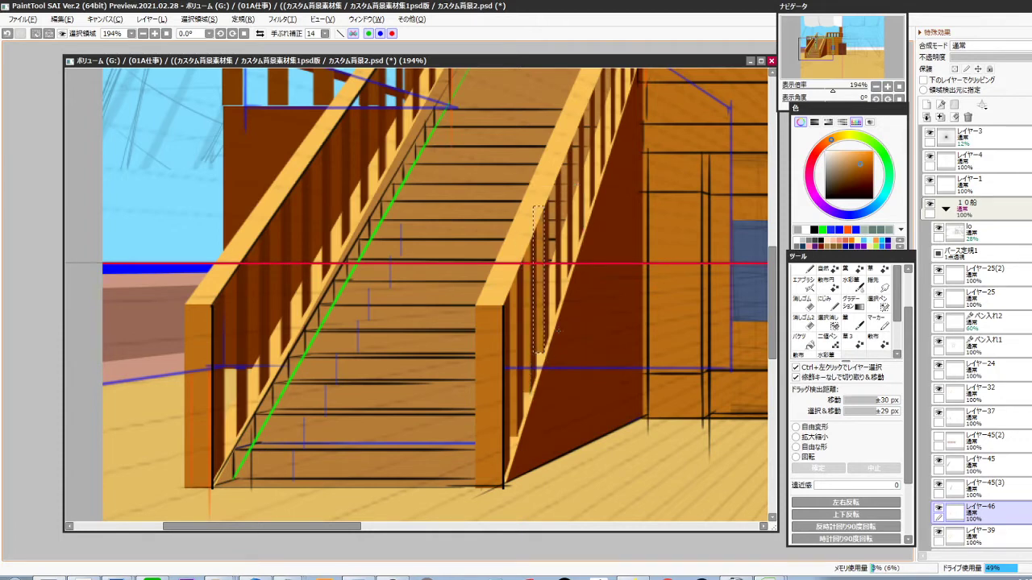
pyautogui.hotkey('ctrl', 'f')
# Fill the right railing's fourth strip with orange and stretch its lower end down to the railing base
pyautogui.moveTo(542, 310)
pyautogui.mouseDown()
pyautogui.moveTo(513, 380)
pyautogui.moveTo(526, 306)
pyautogui.mouseUp()
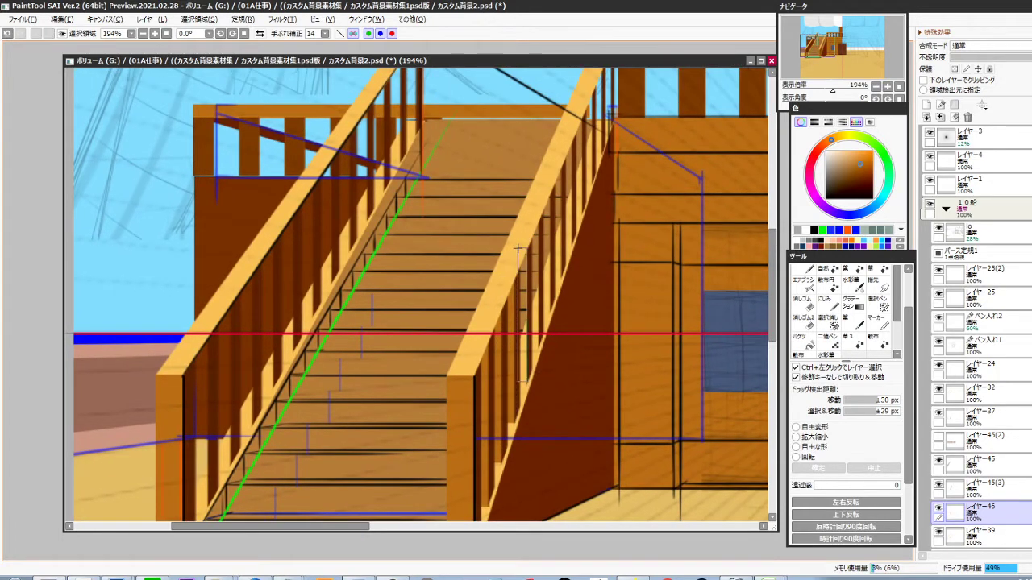
pyautogui.moveTo(519, 253); pyautogui.dragTo(519, 252)
pyautogui.hotkey('ctrl', 'f')
pyautogui.hotkey('ctrl', 't')
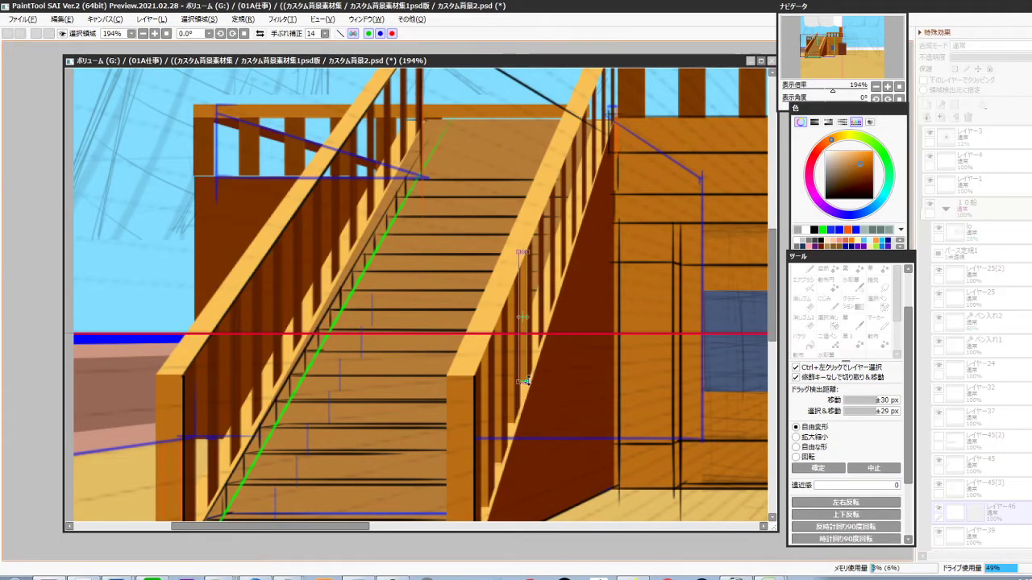
pyautogui.press('Return')
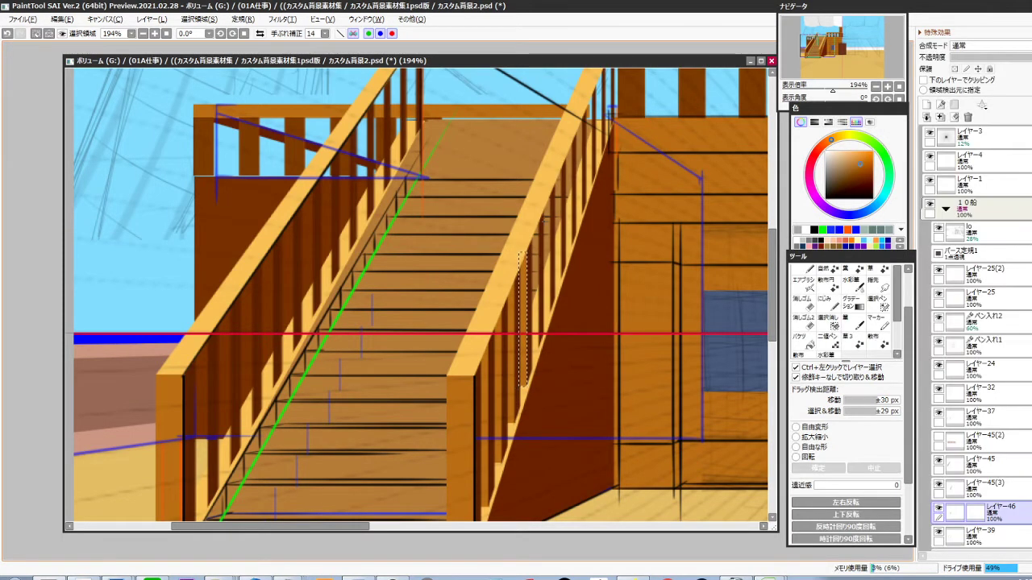
# Fill orange strips into the next two gaps up the middle of the right railing
pyautogui.moveTo(535, 221); pyautogui.dragTo(540, 257)
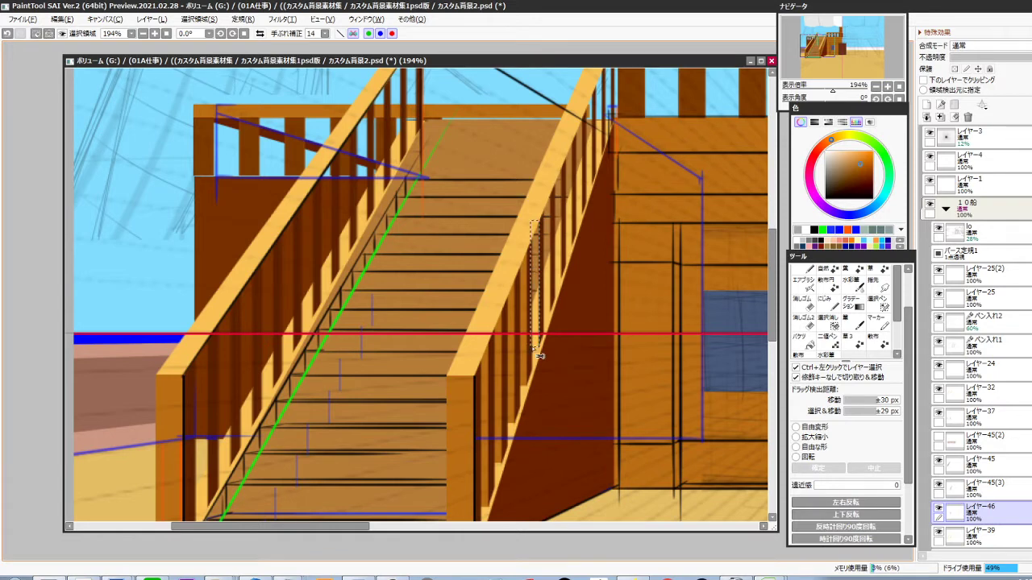
pyautogui.hotkey('ctrl', 'd')
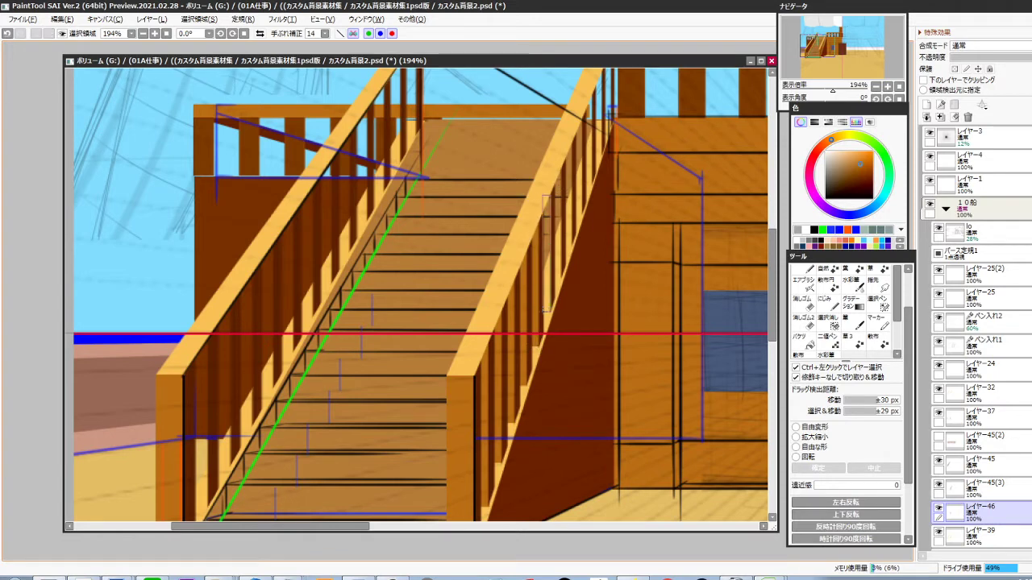
pyautogui.moveTo(546, 311); pyautogui.dragTo(543, 312)
pyautogui.moveTo(577, 217); pyautogui.dragTo(549, 303)
# Fill the right railing's remaining upper gaps with narrow orange strips up to the top of the stairs
pyautogui.moveTo(534, 254); pyautogui.dragTo(527, 361)
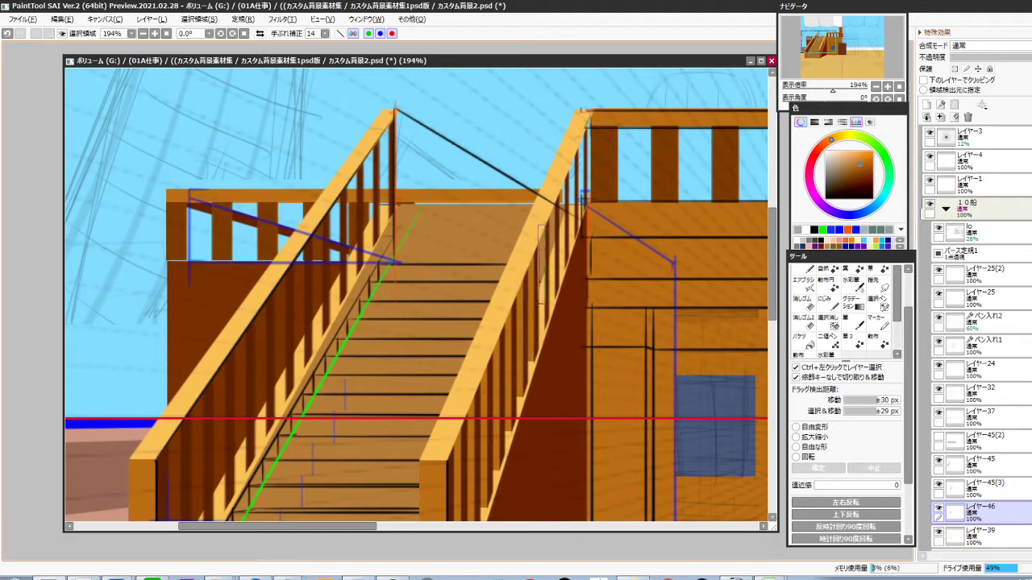
pyautogui.moveTo(538, 327); pyautogui.dragTo(538, 327)
pyautogui.hotkey('ctrl', 'f')
pyautogui.moveTo(556, 201); pyautogui.dragTo(546, 296)
pyautogui.moveTo(566, 179); pyautogui.dragTo(577, 238)
pyautogui.moveTo(582, 131); pyautogui.dragTo(579, 196)
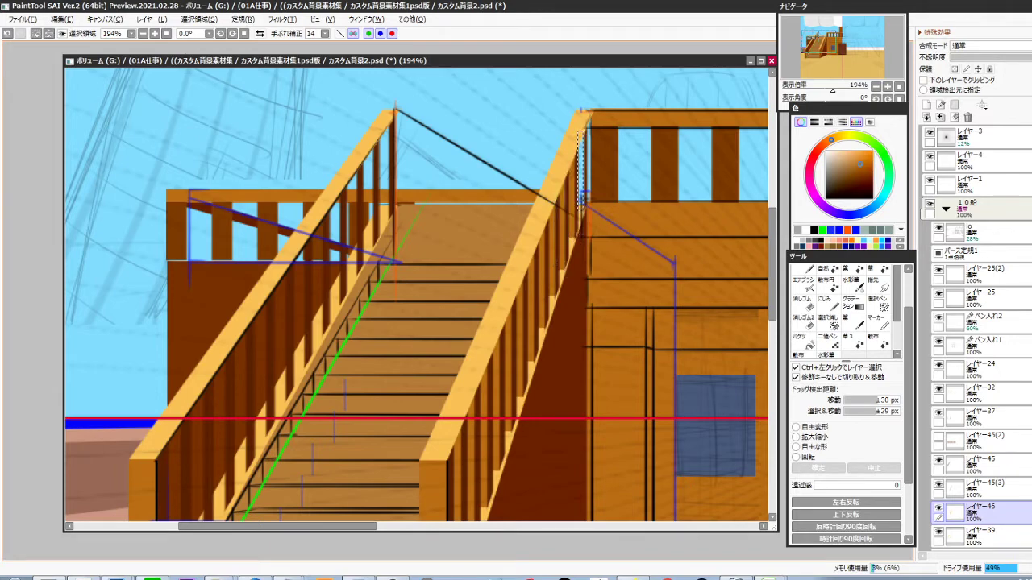
# Touch up the lower end of an upper strip on the right railing using a small selection
pyautogui.scroll(3, 564, 296)
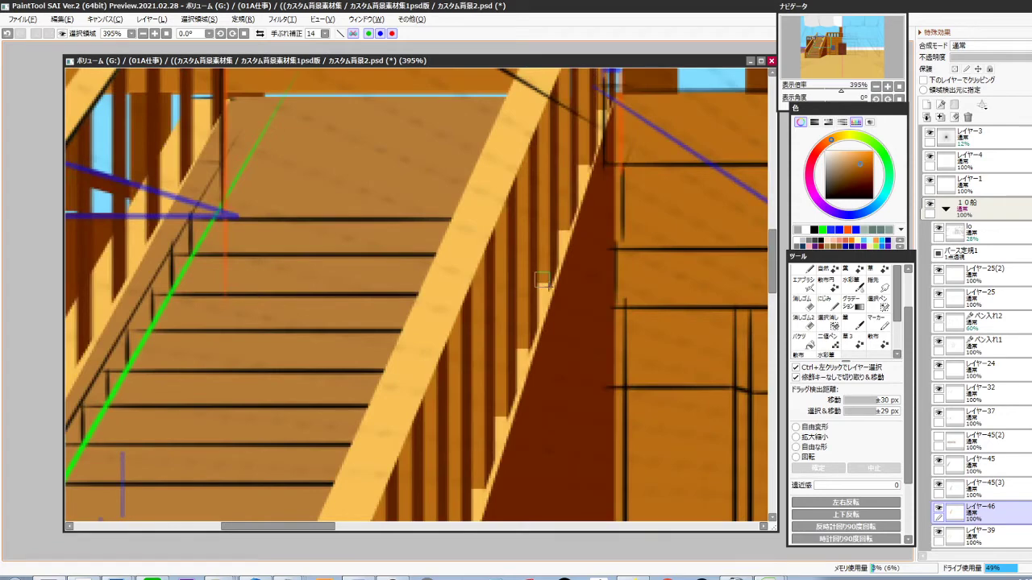
pyautogui.moveTo(550, 287); pyautogui.dragTo(548, 291)
pyautogui.hotkey('ctrl', 'd')
pyautogui.moveTo(530, 354); pyautogui.dragTo(610, 341)
# Fill the topmost gaps between the left railing's balusters with tall orange strips
pyautogui.scroll(-3, 585, 333)
pyautogui.moveTo(528, 291); pyautogui.dragTo(574, 366)
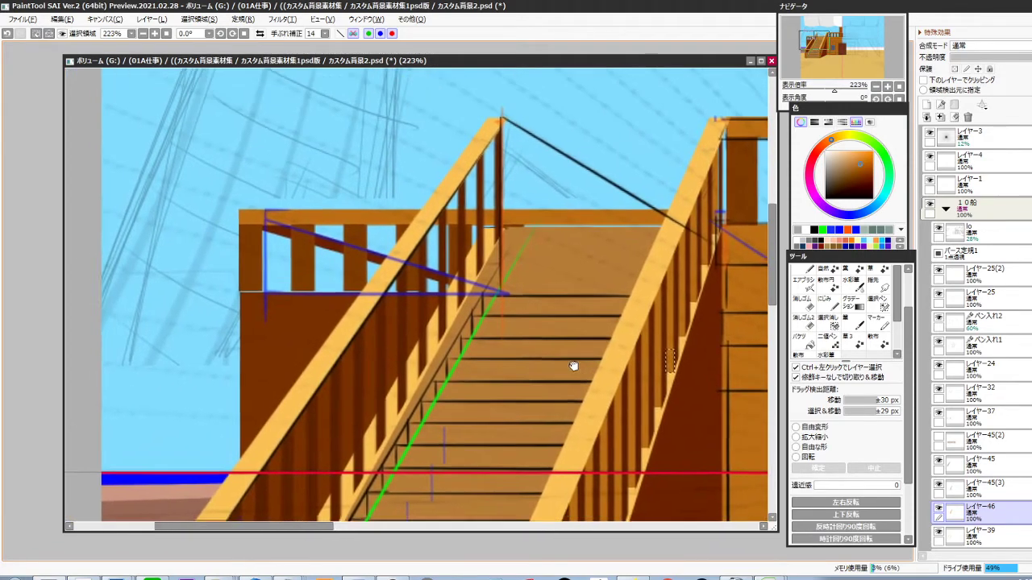
pyautogui.scroll(2, 484, 242)
pyautogui.moveTo(467, 246); pyautogui.dragTo(489, 84)
pyautogui.hotkey('ctrl', 'f')
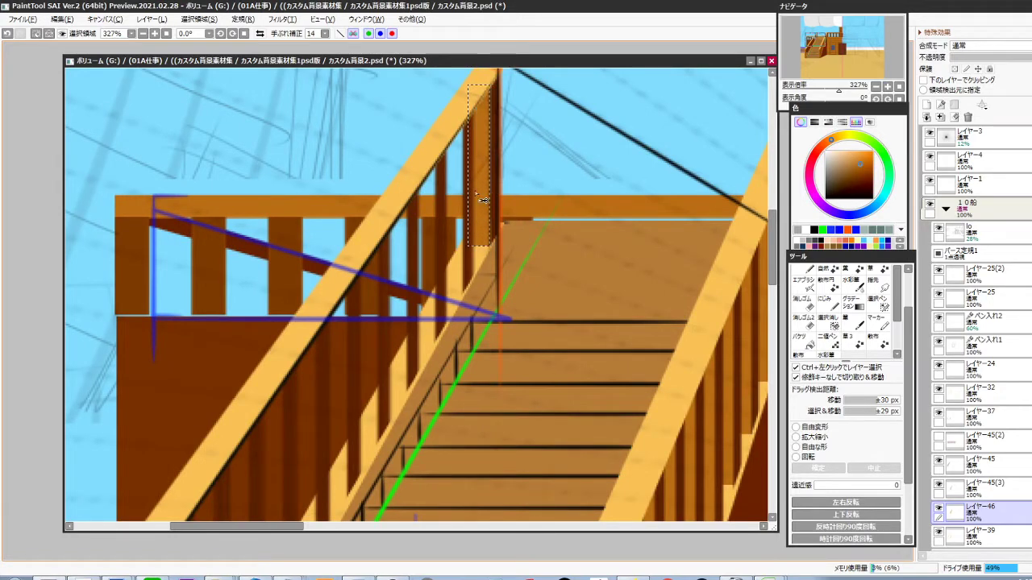
pyautogui.hotkey('ctrl', 'd')
pyautogui.moveTo(446, 121); pyautogui.dragTo(418, 344)
pyautogui.hotkey('ctrl', 'f')
# Fill the next two upper gaps down the left railing with orange strips
pyautogui.moveTo(439, 395); pyautogui.dragTo(573, 314)
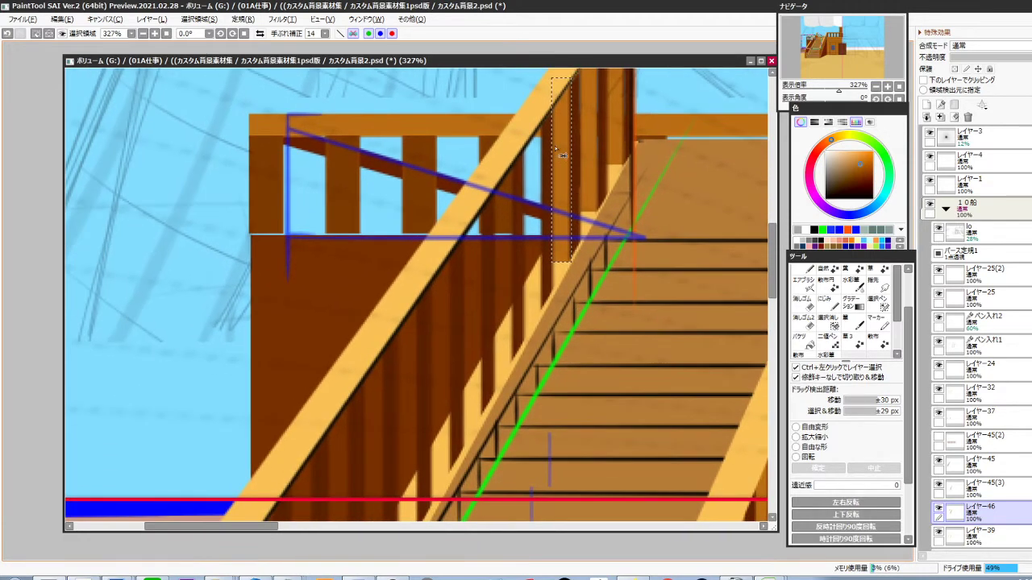
pyautogui.moveTo(544, 121); pyautogui.dragTo(523, 308)
pyautogui.hotkey('ctrl', 'f')
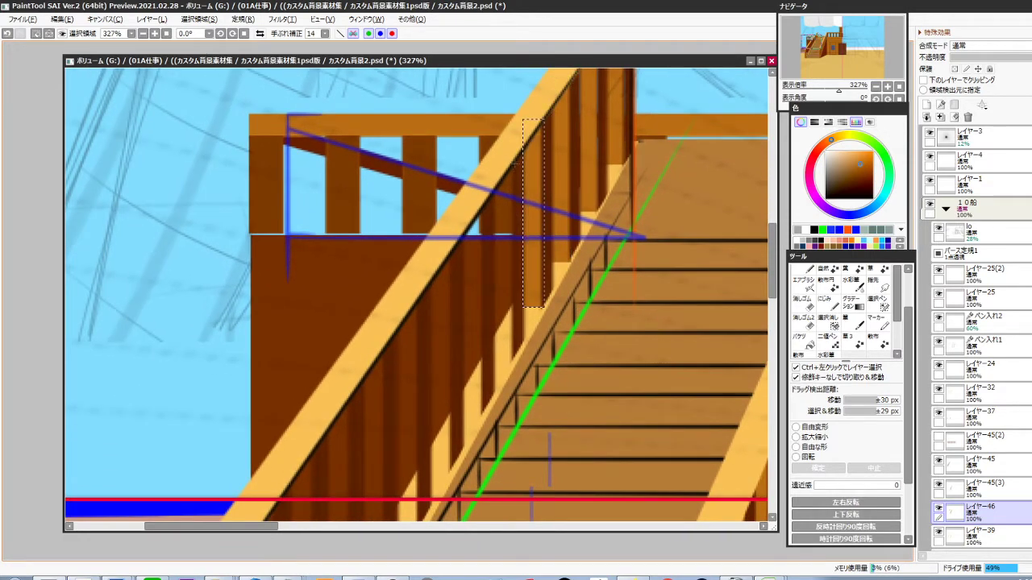
pyautogui.moveTo(517, 163); pyautogui.dragTo(492, 363)
pyautogui.hotkey('ctrl', 'f')
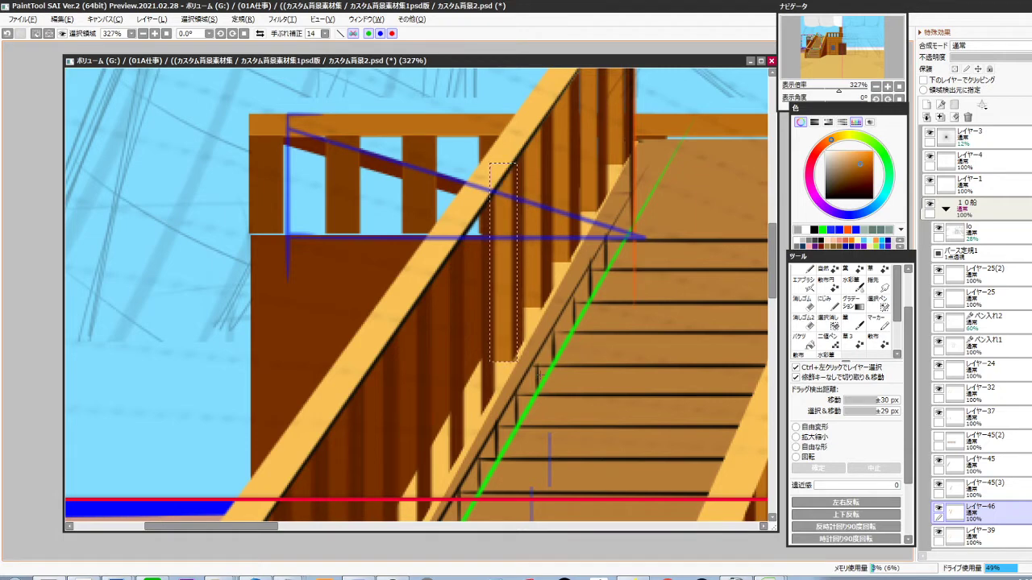
# Continue the orange strips through the middle gaps of the left railing, from handrail to base
pyautogui.moveTo(542, 338); pyautogui.dragTo(514, 377)
pyautogui.hotkey('ctrl', 'f')
pyautogui.moveTo(511, 421); pyautogui.dragTo(590, 372)
pyautogui.moveTo(562, 158); pyautogui.dragTo(536, 365)
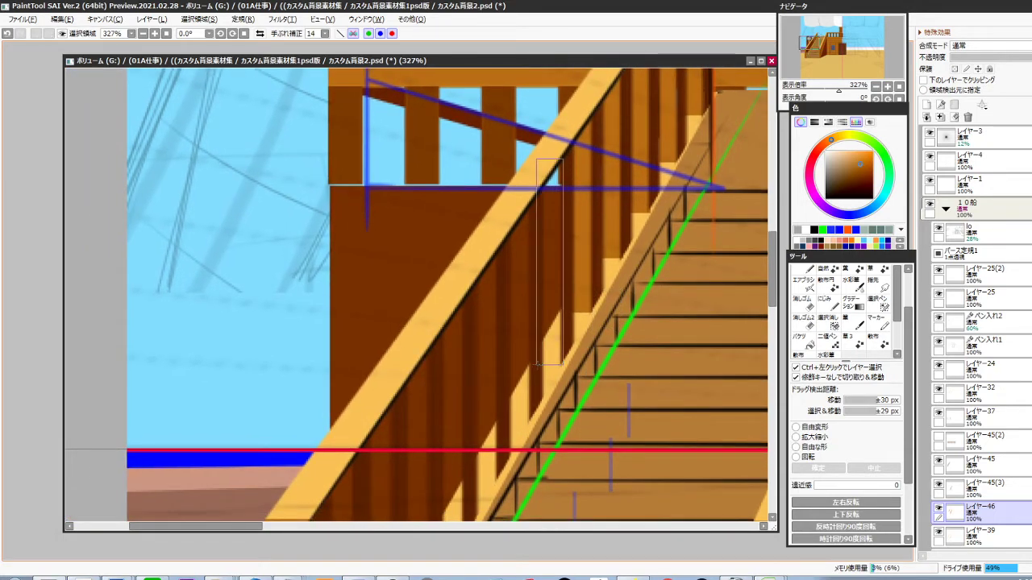
pyautogui.hotkey('ctrl', 'f')
pyautogui.moveTo(525, 417); pyautogui.dragTo(598, 158)
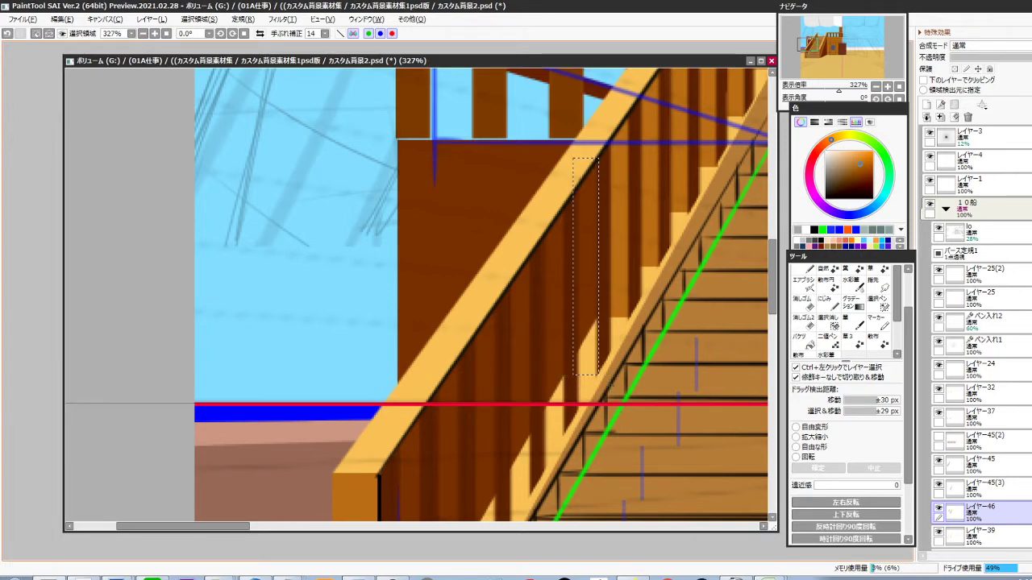
pyautogui.hotkey('ctrl', 'f')
# Deselect, make レイヤー46 active again, and fill the next two lower gaps of the left railing with orange
pyautogui.moveTo(585, 451); pyautogui.dragTo(534, 396)
pyautogui.click(972, 258)
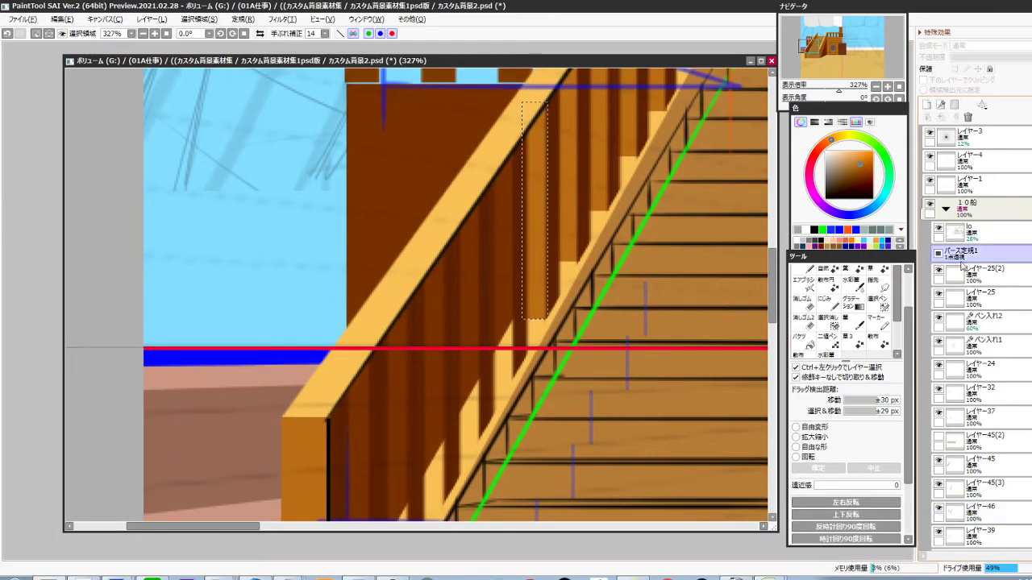
pyautogui.hotkey('ctrl', 'd')
pyautogui.keyDown('ctrl'); pyautogui.click(537, 300); pyautogui.keyUp('ctrl')
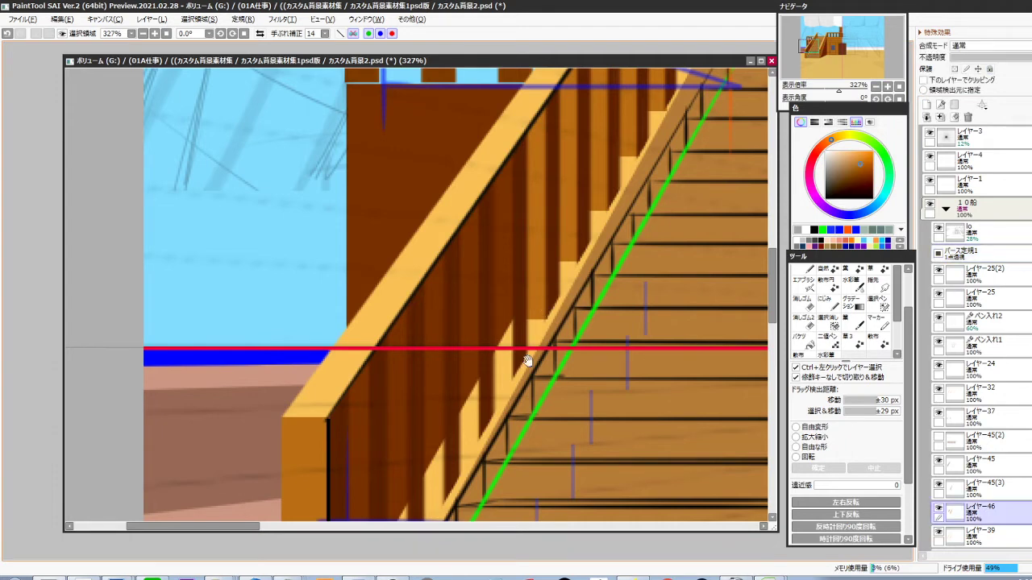
pyautogui.moveTo(528, 360)
pyautogui.mouseDown()
pyautogui.moveTo(555, 353)
pyautogui.moveTo(533, 140)
pyautogui.mouseUp()
pyautogui.hotkey('ctrl', 'f')
pyautogui.moveTo(498, 179); pyautogui.dragTo(521, 421)
pyautogui.hotkey('ctrl', 'f')
# Fill the last two gaps near the left railing's front post with orange strips and deselect
pyautogui.moveTo(505, 458); pyautogui.dragTo(607, 378)
pyautogui.moveTo(565, 138); pyautogui.dragTo(589, 406)
pyautogui.hotkey('ctrl', 'f')
pyautogui.moveTo(596, 453); pyautogui.dragTo(644, 405)
pyautogui.moveTo(569, 144); pyautogui.dragTo(606, 441)
pyautogui.hotkey('ctrl', 'f')
pyautogui.hotkey('ctrl', 'f')
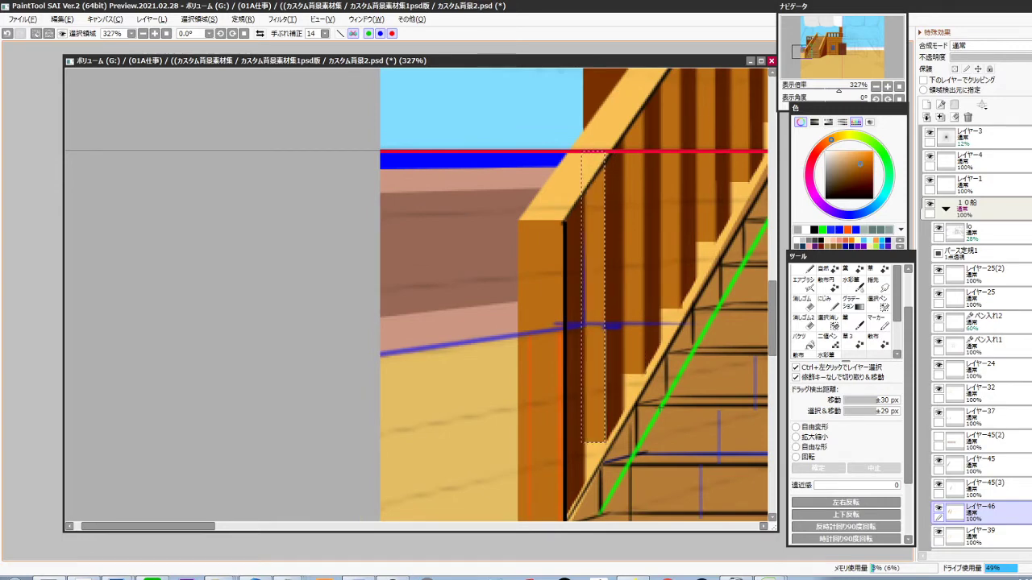
pyautogui.hotkey('ctrl', 'd')
pyautogui.scroll(-3, 658, 411)
pyautogui.moveTo(705, 432); pyautogui.dragTo(503, 452)
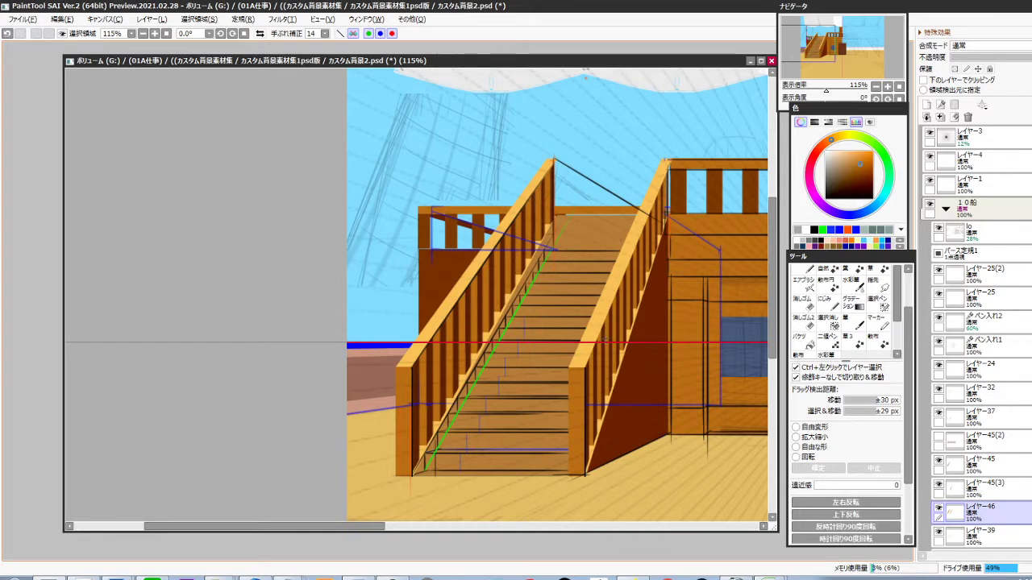
pyautogui.moveTo(503, 374); pyautogui.dragTo(529, 373)
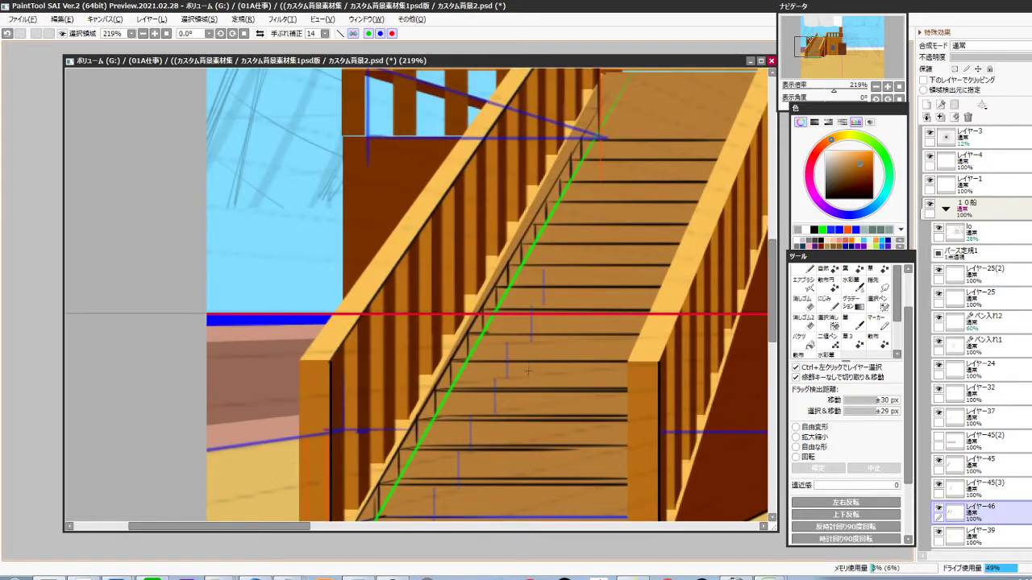
# Set the opacity of the green guide-line layer ペン入れ4 to 29% and hide レイヤー38
pyautogui.keyDown('ctrl'); pyautogui.click(465, 371); pyautogui.keyUp('ctrl')
pyautogui.click(981, 58)
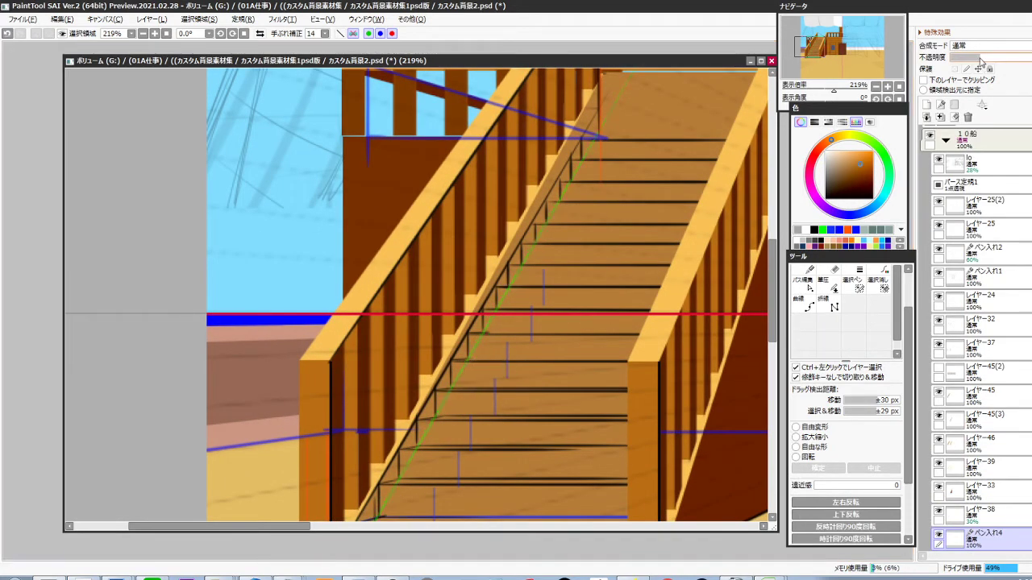
pyautogui.keyDown('ctrl'); pyautogui.click(542, 295); pyautogui.keyUp('ctrl')
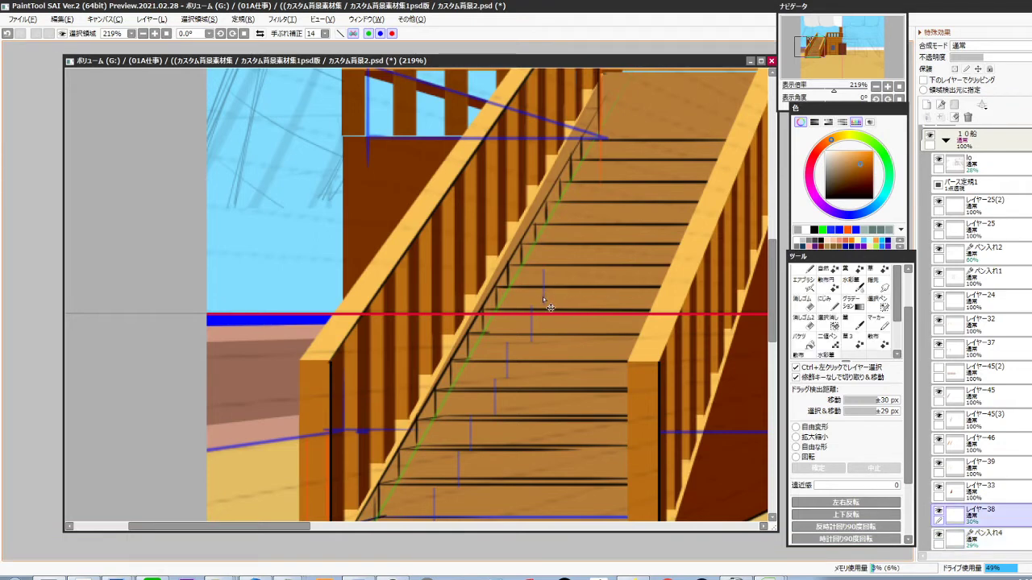
pyautogui.click(938, 510)
pyautogui.scroll(-3, 498, 312)
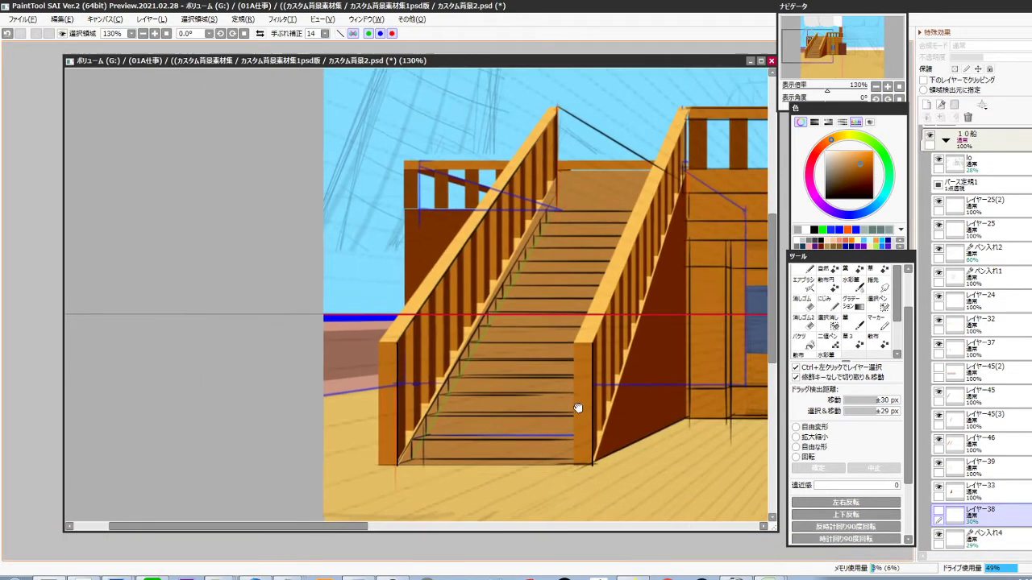
pyautogui.moveTo(609, 439); pyautogui.dragTo(562, 453)
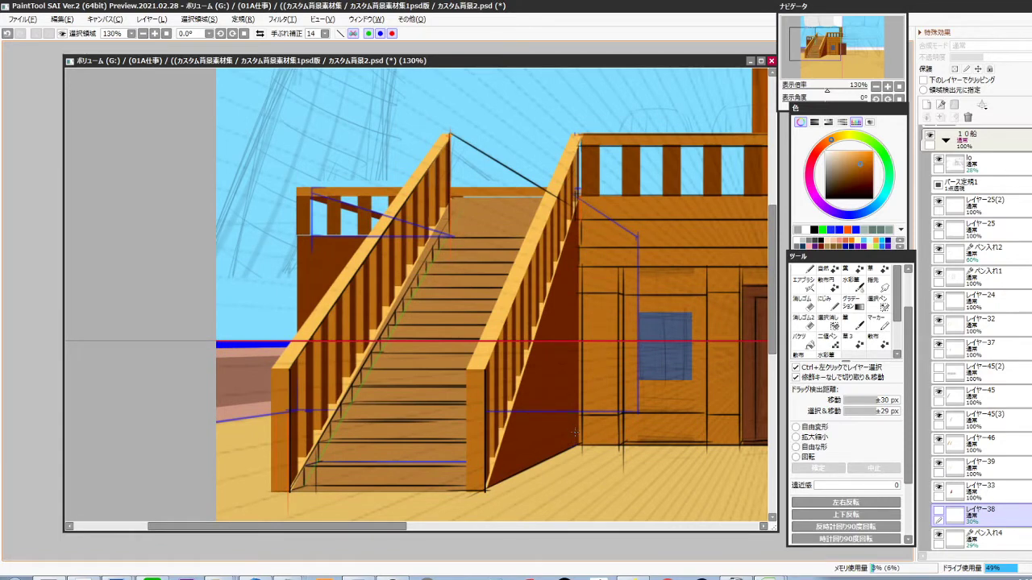
# Activate ペン入れ2 and erase the vertical blue guide line beside the cabin window
pyautogui.keyDown('ctrl'); pyautogui.click(643, 249); pyautogui.keyUp('ctrl')
pyautogui.press('e')
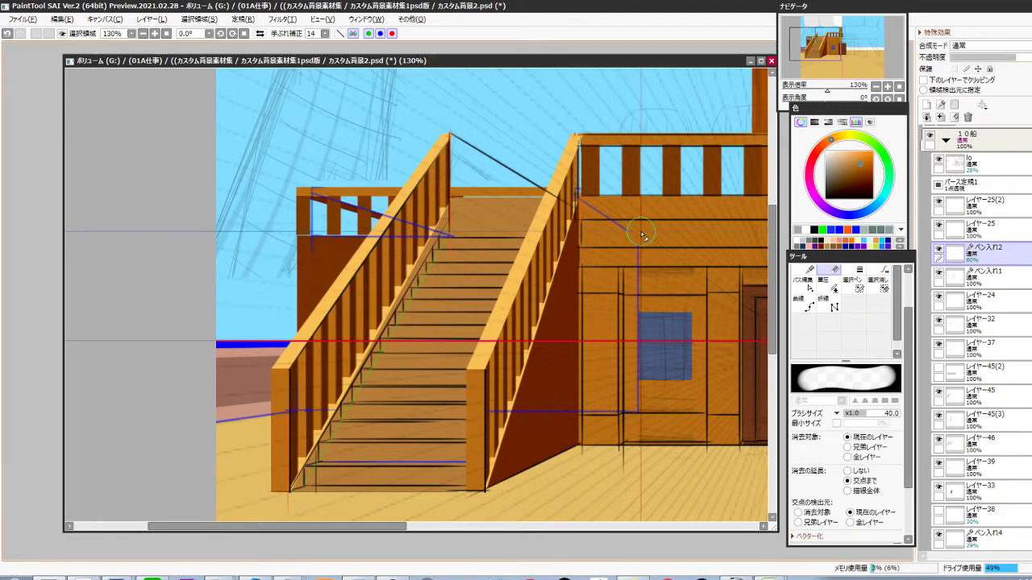
pyautogui.moveTo(640, 232)
pyautogui.mouseDown()
pyautogui.moveTo(647, 399)
pyautogui.moveTo(635, 411)
pyautogui.mouseUp()
pyautogui.scroll(-3, 622, 456)
pyautogui.moveTo(614, 451); pyautogui.dragTo(548, 449)
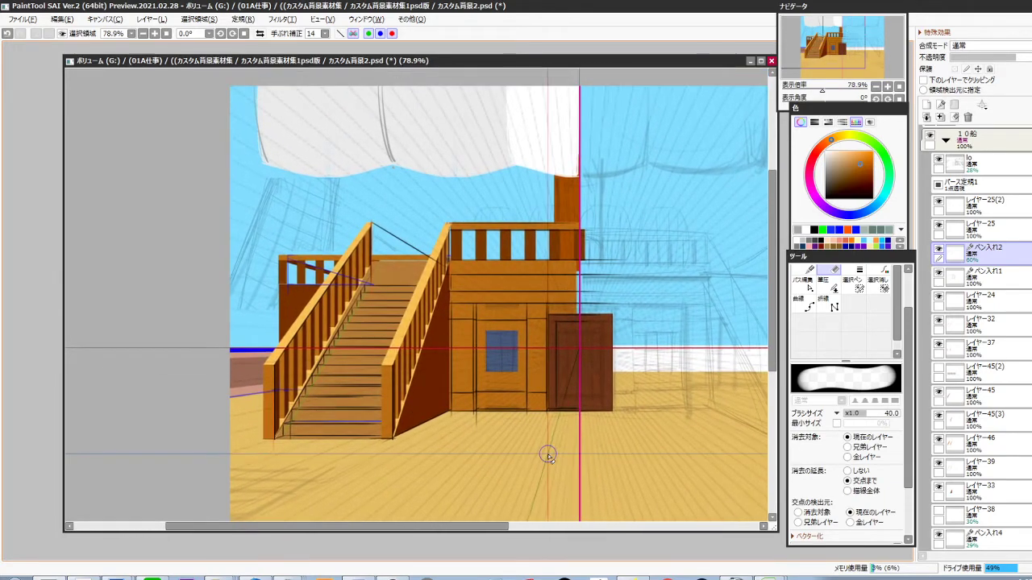
pyautogui.moveTo(435, 412); pyautogui.dragTo(603, 413)
pyautogui.scroll(5, 424, 369)
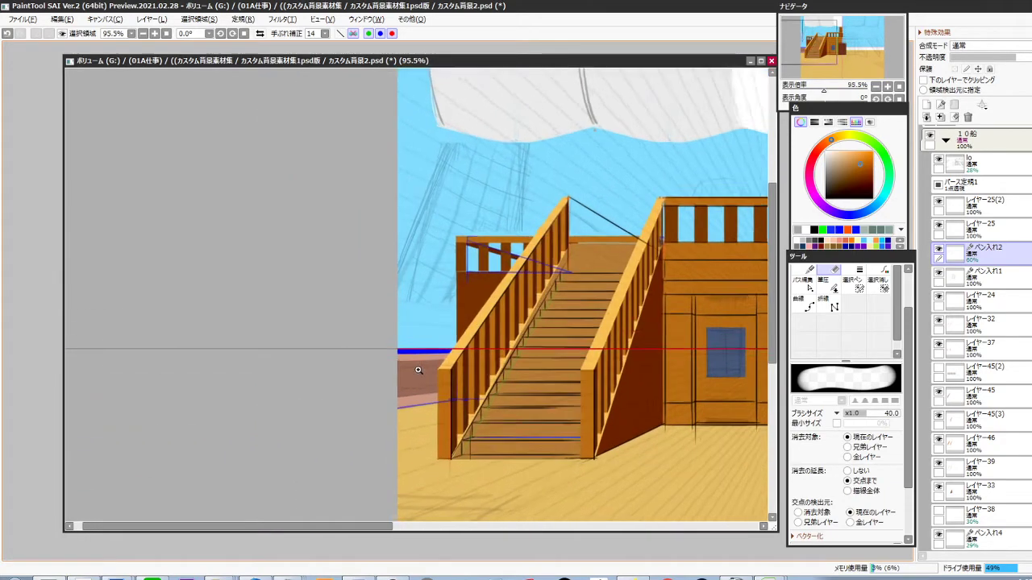
# Activate レイヤー41 and lighten its blue sea band with a brightness adjustment of +63
pyautogui.keyDown('ctrl'); pyautogui.keyDown('shift'); pyautogui.click(436, 332); pyautogui.keyUp('shift'); pyautogui.keyUp('ctrl')
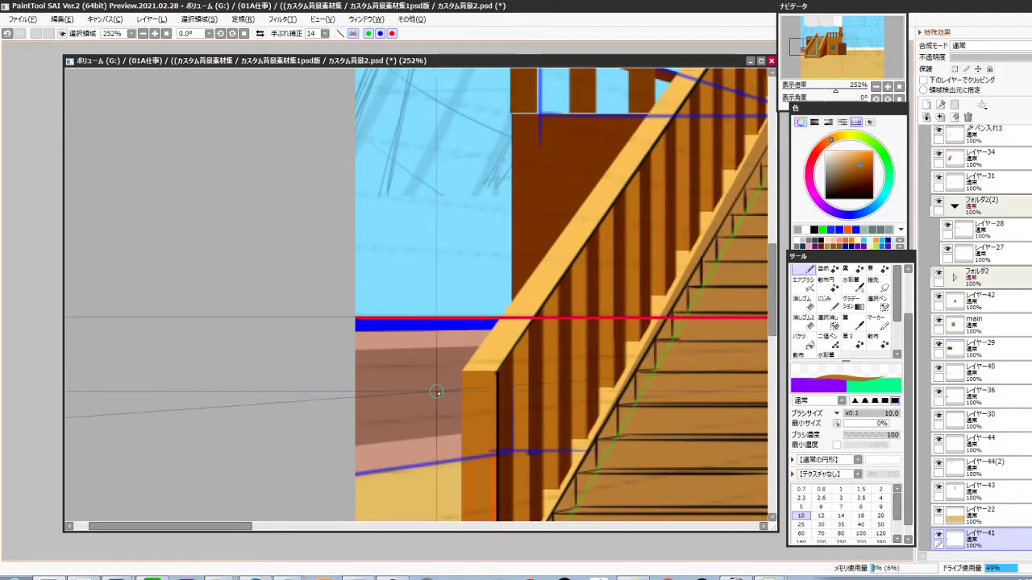
pyautogui.hotkey('ctrl', 'b')
pyautogui.click(909, 396)
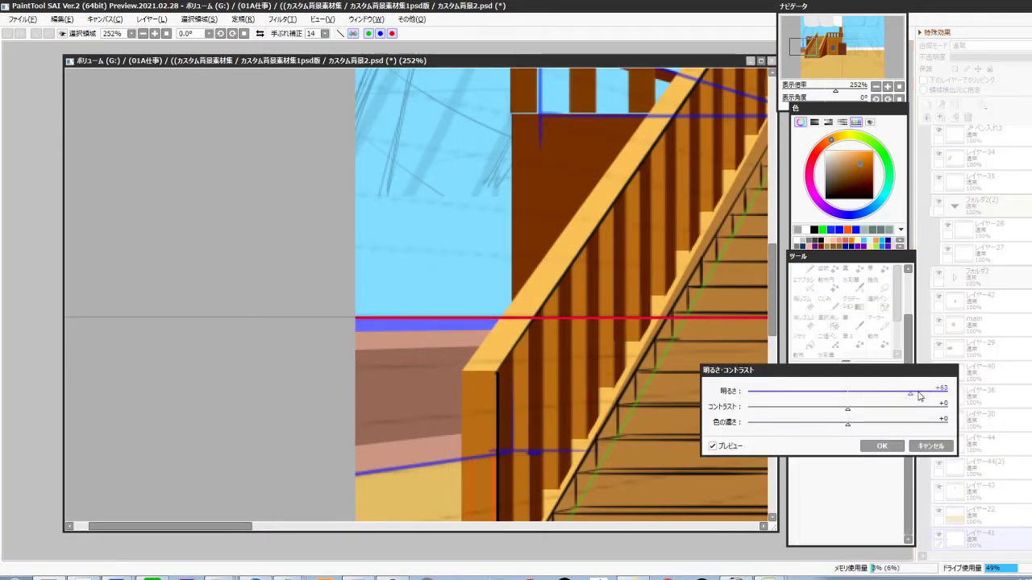
pyautogui.click(882, 446)
# On a new layer, pick white and draw rigging ropes fanning down from the sail's lower edge to behind the stairs
pyautogui.moveTo(606, 401); pyautogui.dragTo(511, 407)
pyautogui.scroll(-4, 574, 416)
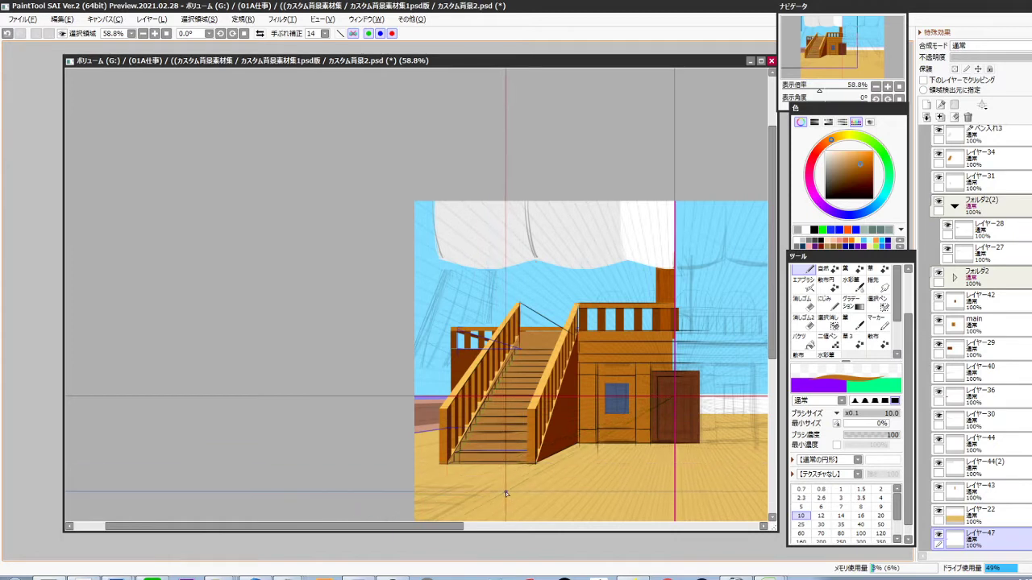
pyautogui.moveTo(858, 173); pyautogui.dragTo(825, 150)
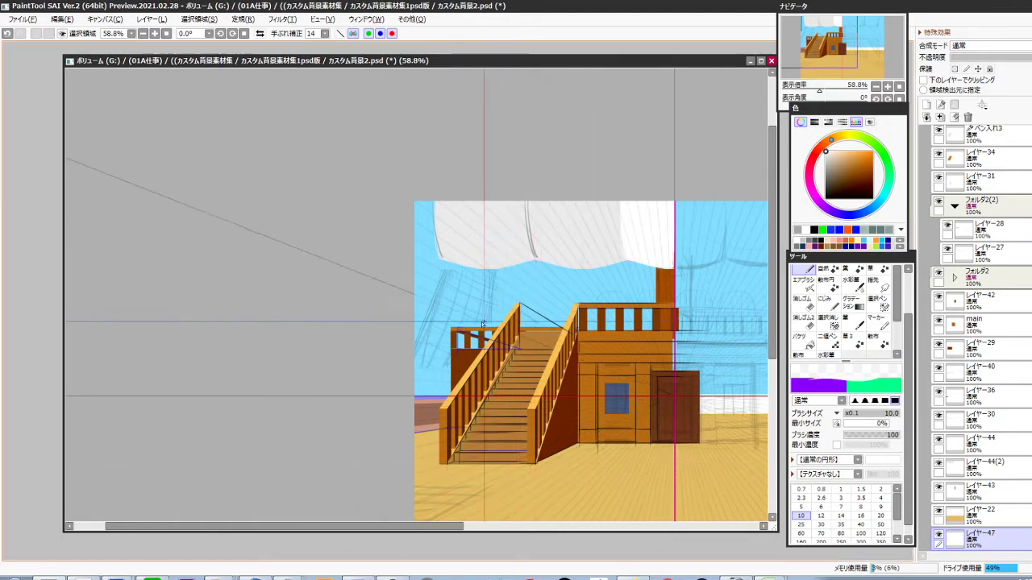
pyautogui.moveTo(441, 308); pyautogui.dragTo(477, 331)
pyautogui.hotkey('ctrl', 'z')
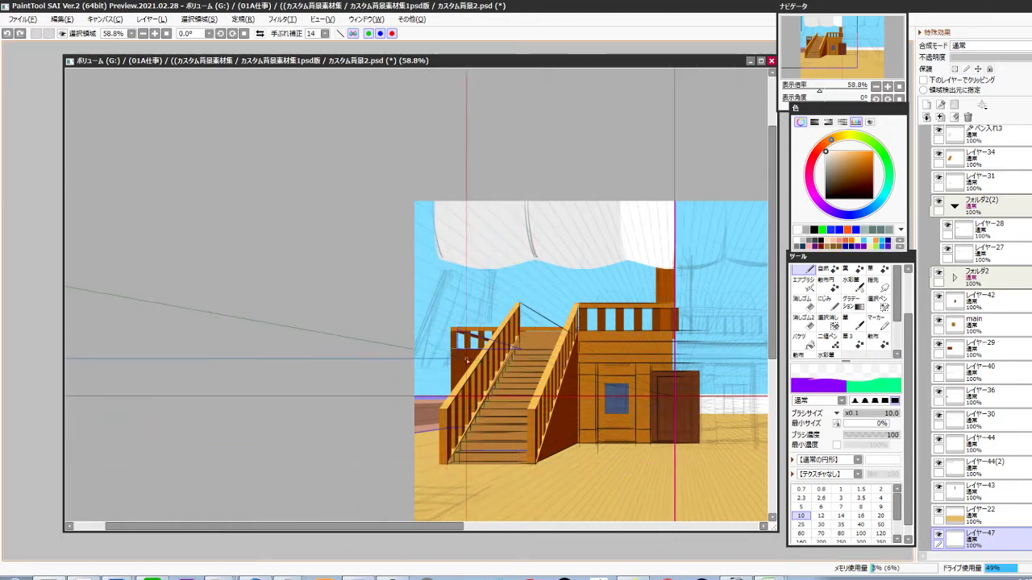
pyautogui.scroll(3, 460, 360)
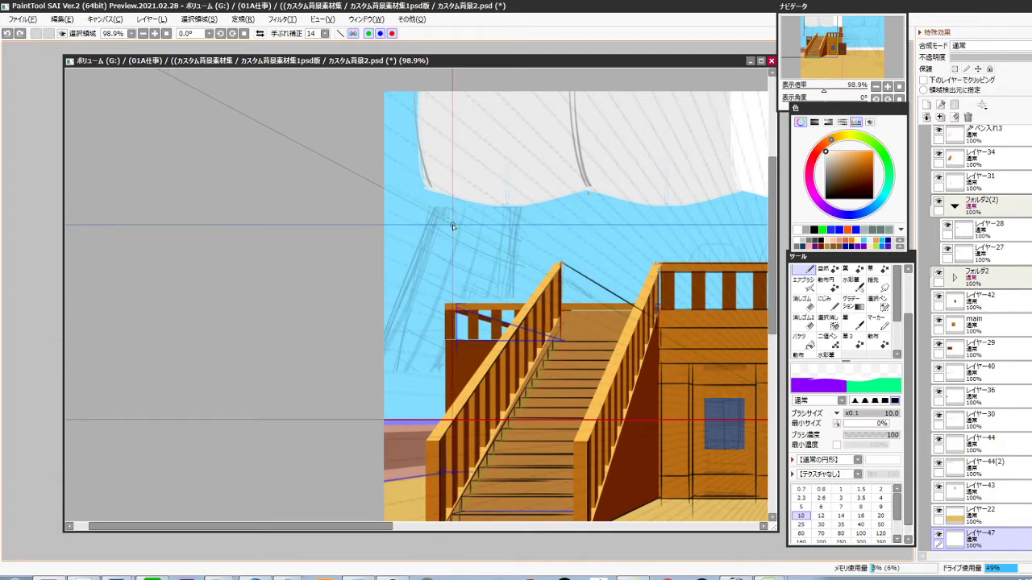
pyautogui.press('ctrl')
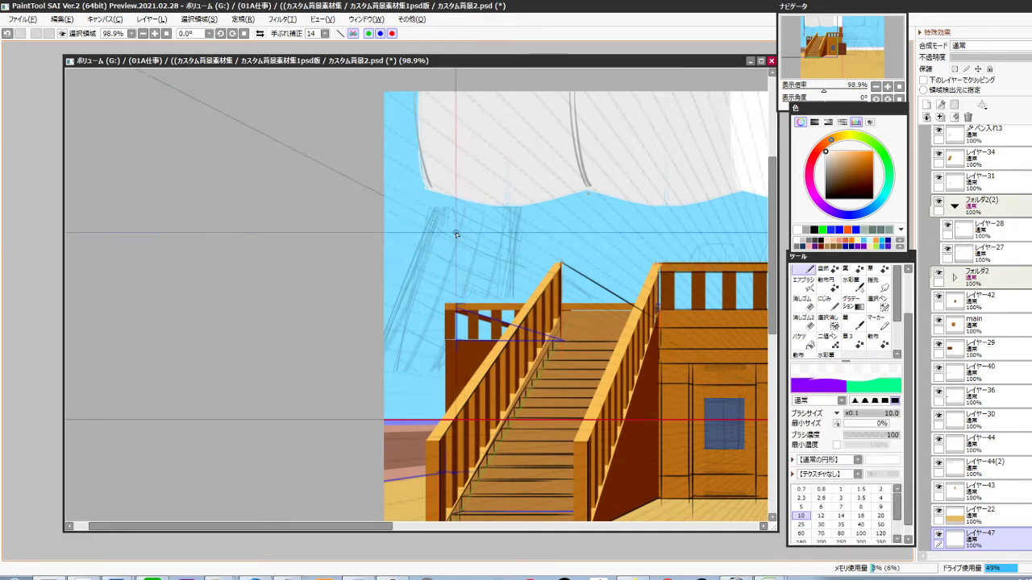
pyautogui.moveTo(448, 201); pyautogui.dragTo(377, 403)
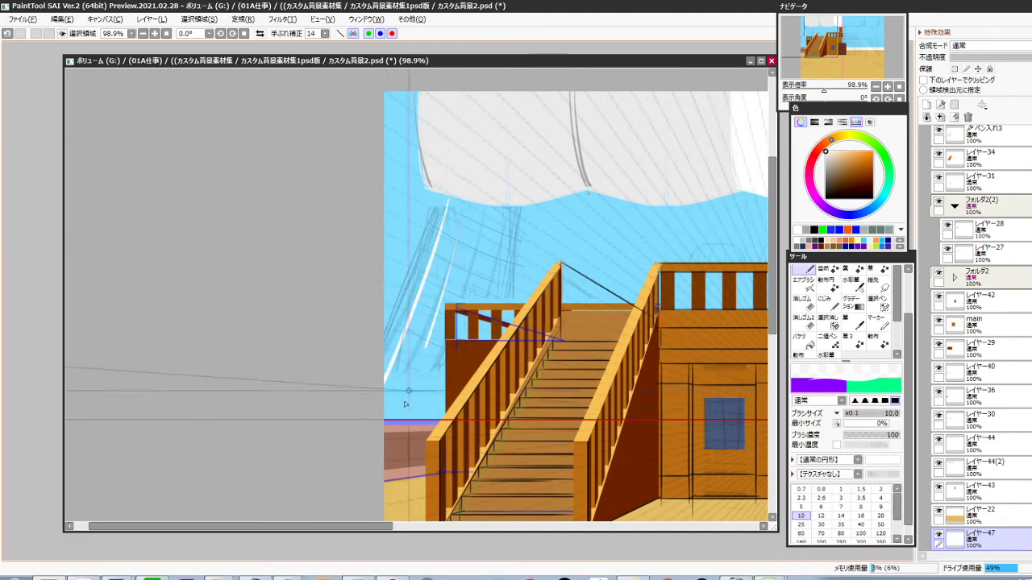
pyautogui.moveTo(465, 201)
pyautogui.mouseDown()
pyautogui.moveTo(388, 428)
pyautogui.moveTo(482, 224)
pyautogui.moveTo(426, 427)
pyautogui.mouseUp()
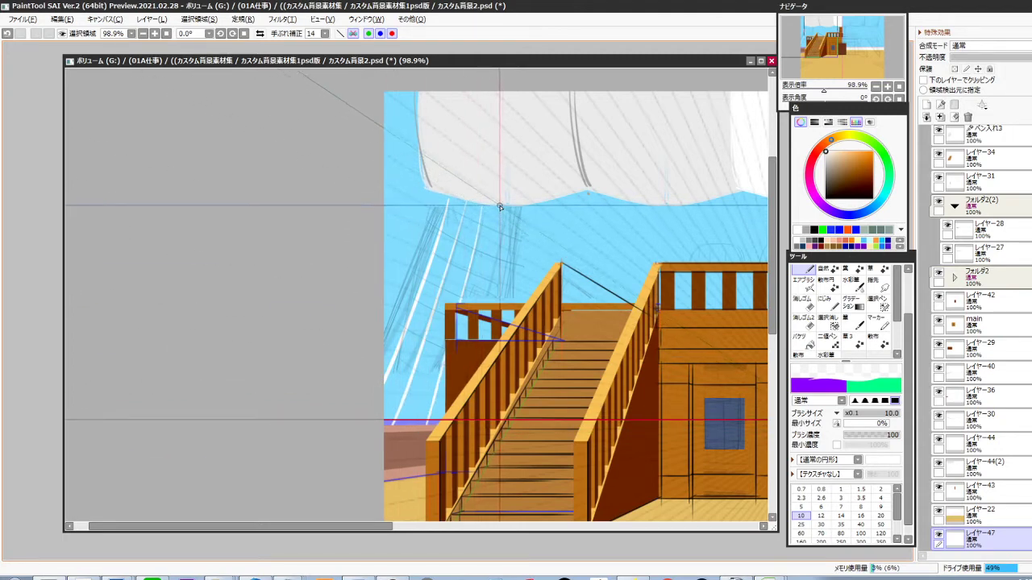
pyautogui.moveTo(500, 207); pyautogui.dragTo(466, 397)
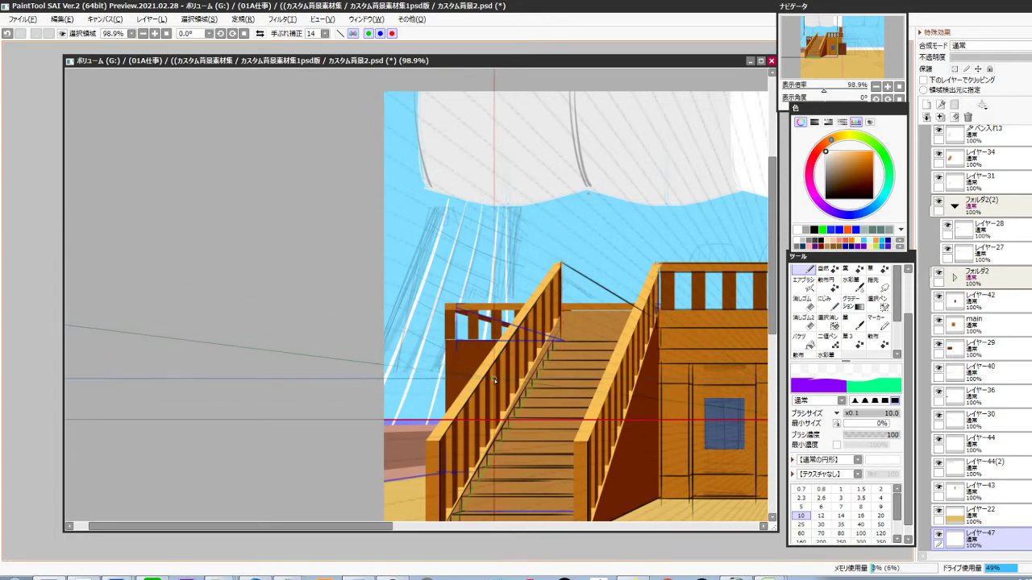
# Select the leftmost rope with a polygonal selection, adjust its slant with a free transform, and deselect
pyautogui.press('l')
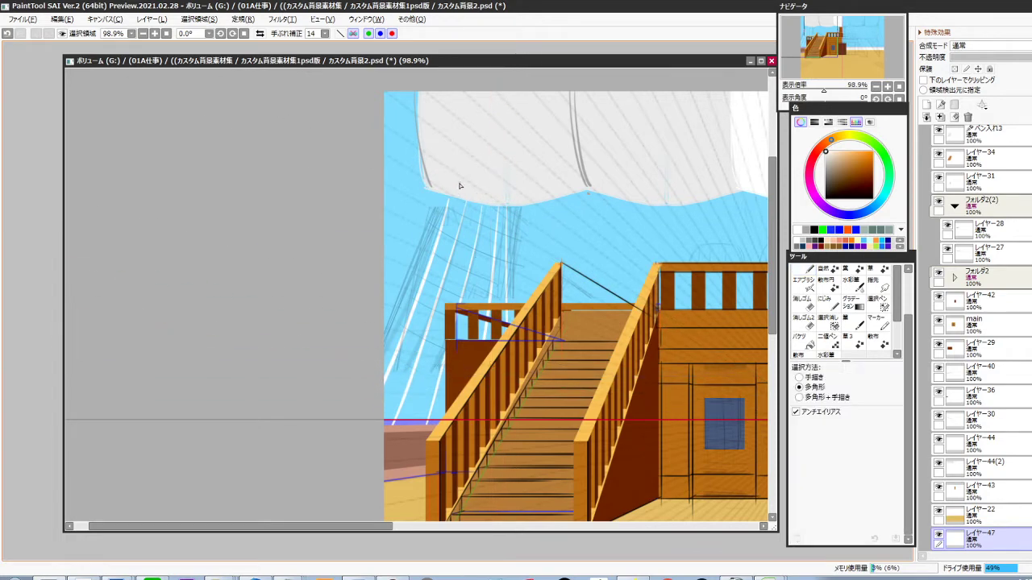
pyautogui.click(459, 186)
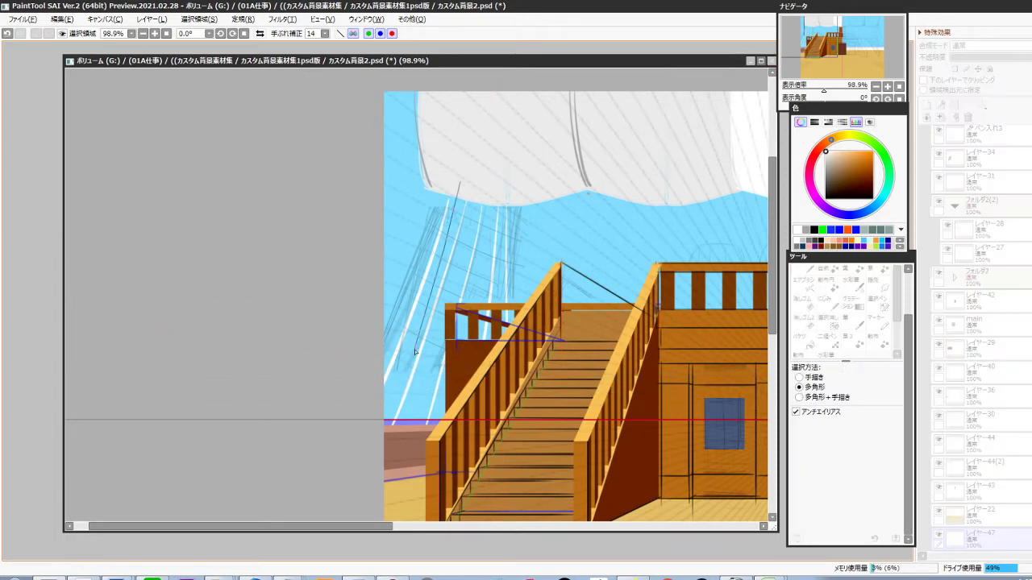
pyautogui.doubleClick(416, 187)
pyautogui.hotkey('ctrl', 't')
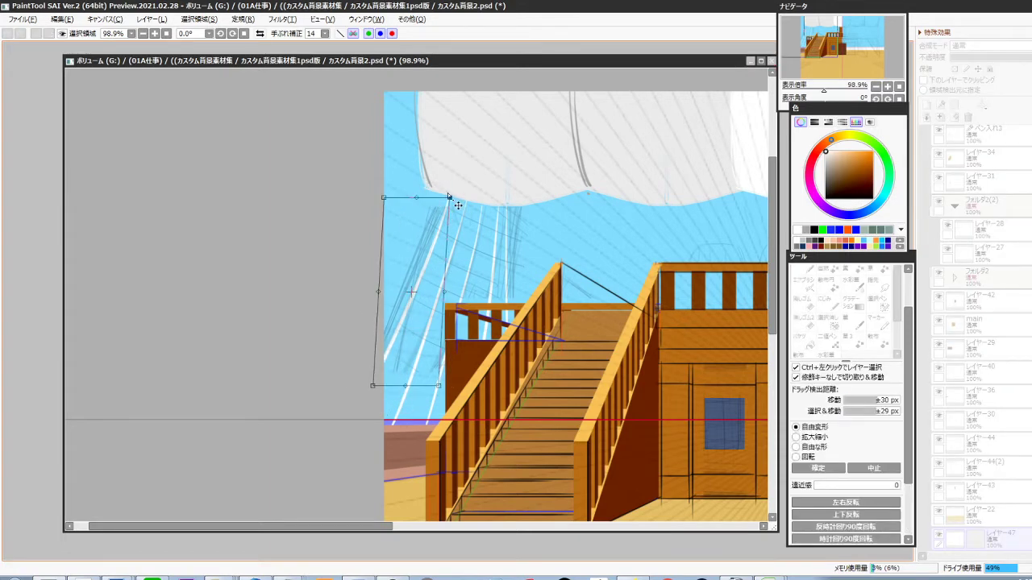
pyautogui.press('Return')
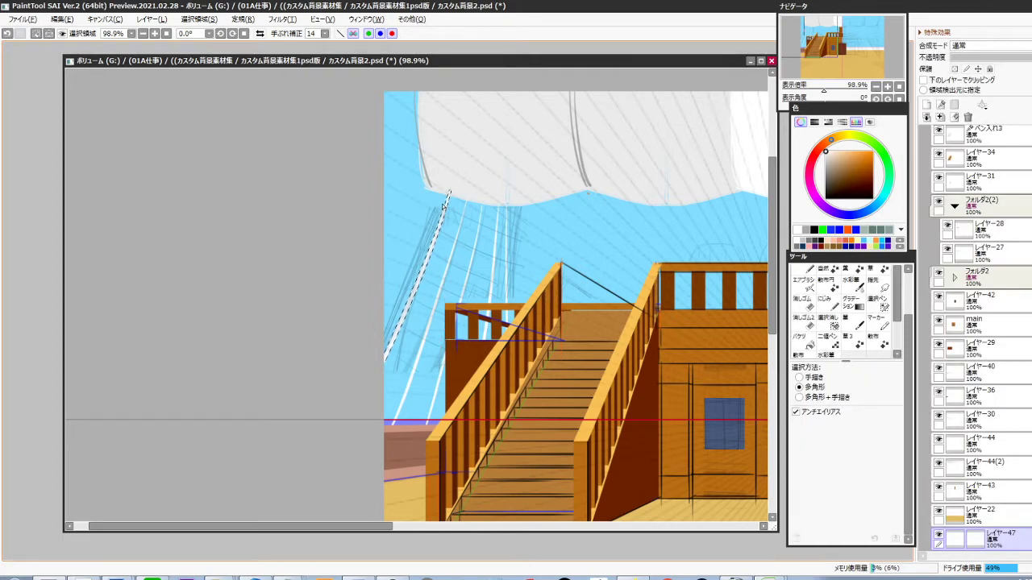
pyautogui.click(553, 347)
# Activate the rough sketch layer lo and erase its rigging lines around the white ropes with a size 70 eraser
pyautogui.keyDown('ctrl'); pyautogui.click(520, 264); pyautogui.keyUp('ctrl')
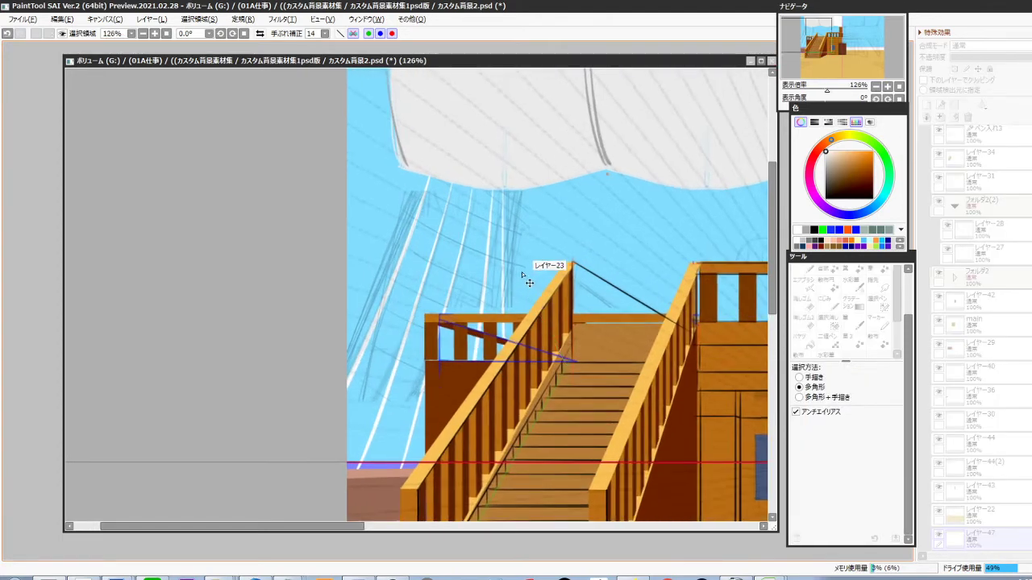
pyautogui.press('Escape')
pyautogui.keyDown('ctrl'); pyautogui.keyDown('shift'); pyautogui.click(512, 279); pyautogui.keyUp('shift'); pyautogui.keyUp('ctrl')
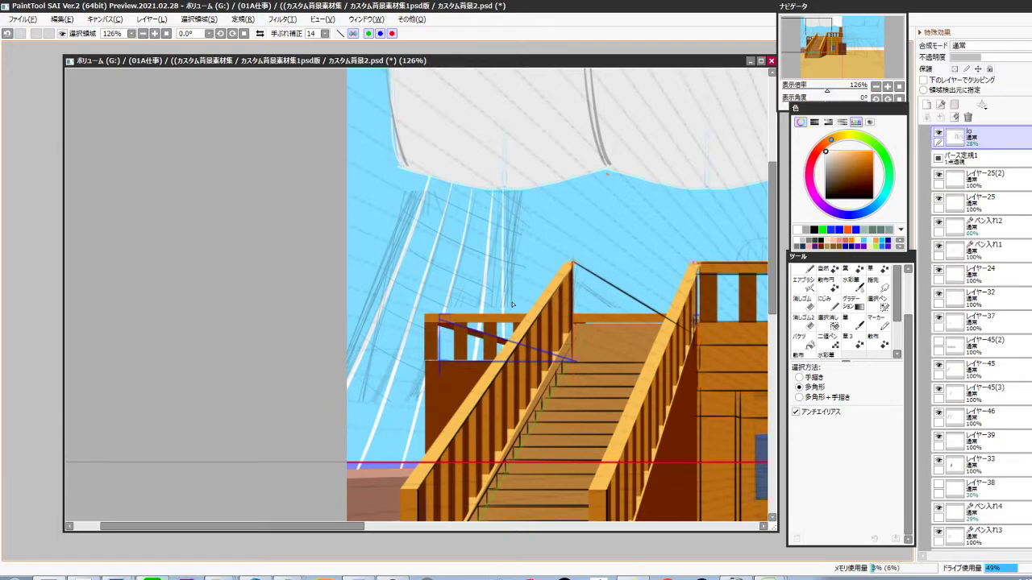
pyautogui.press('e')
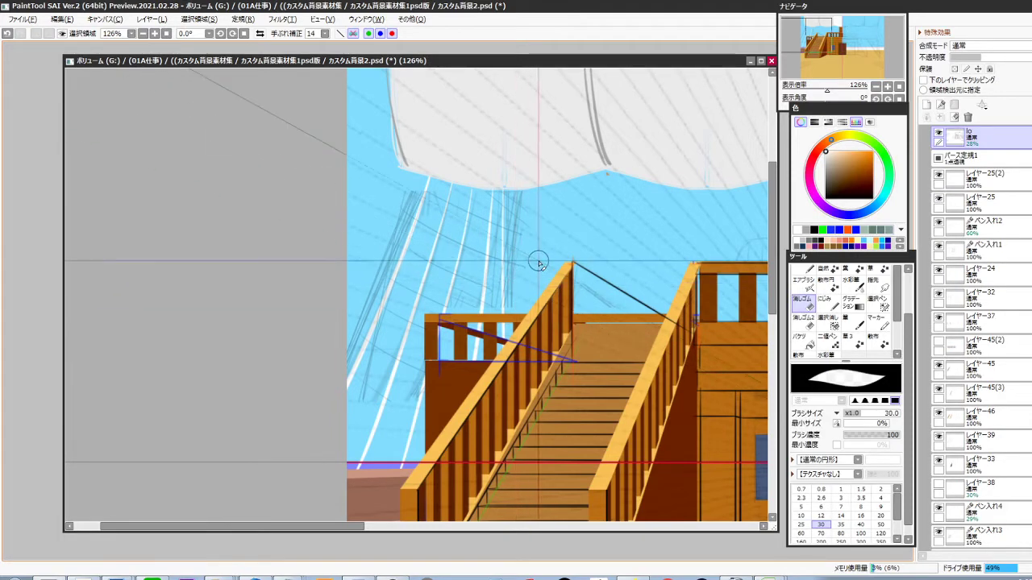
pyautogui.press(']')
pyautogui.press(']')
pyautogui.press(']')
pyautogui.press(']')
pyautogui.press(']')
pyautogui.moveTo(518, 191); pyautogui.dragTo(507, 272)
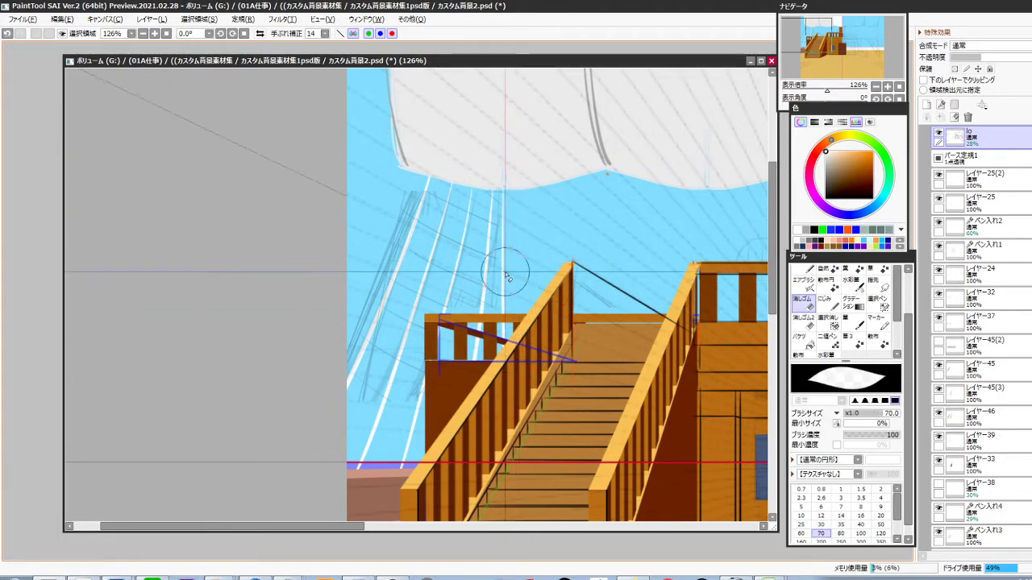
pyautogui.moveTo(419, 182); pyautogui.dragTo(337, 403)
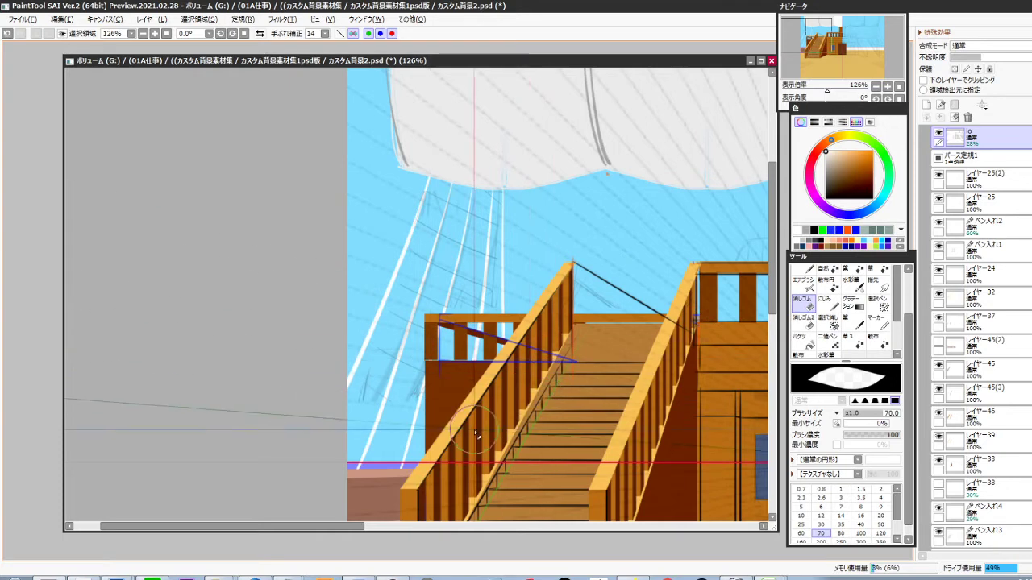
# Reactivate レイヤー47, select the fourth rope with a polygon, free-transform it with its lower end slightly further left, and deselect
pyautogui.scroll(4, 495, 287)
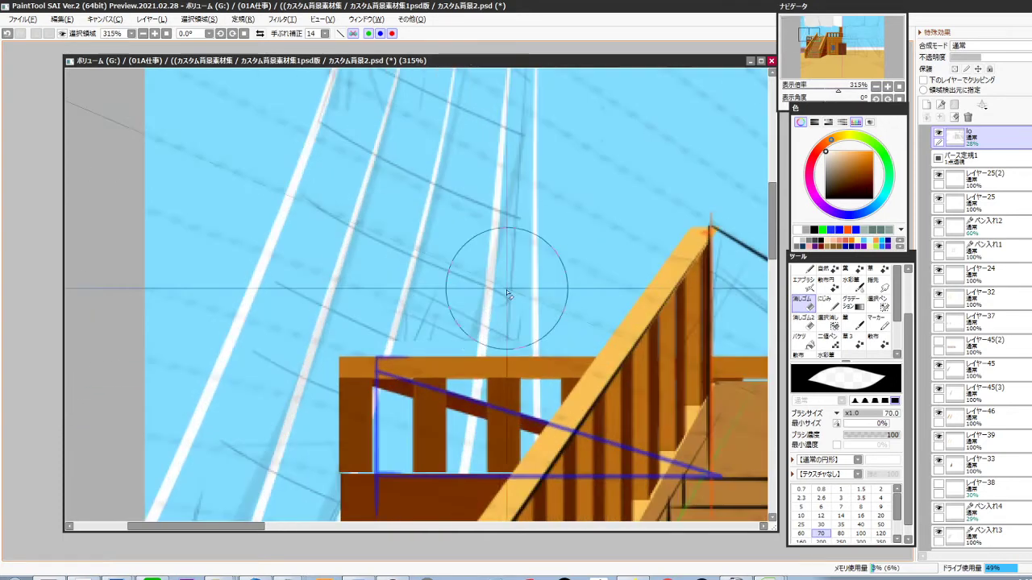
pyautogui.keyDown('ctrl'); pyautogui.click(484, 347); pyautogui.keyUp('ctrl')
pyautogui.moveTo(486, 362); pyautogui.dragTo(495, 324)
pyautogui.scroll(-4, 481, 388)
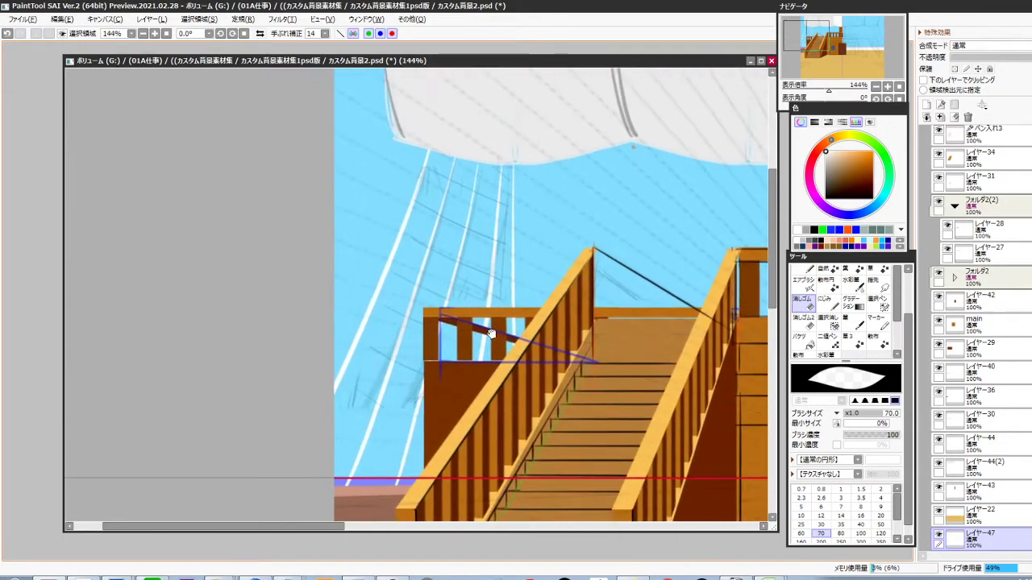
pyautogui.press('l')
pyautogui.click(507, 160)
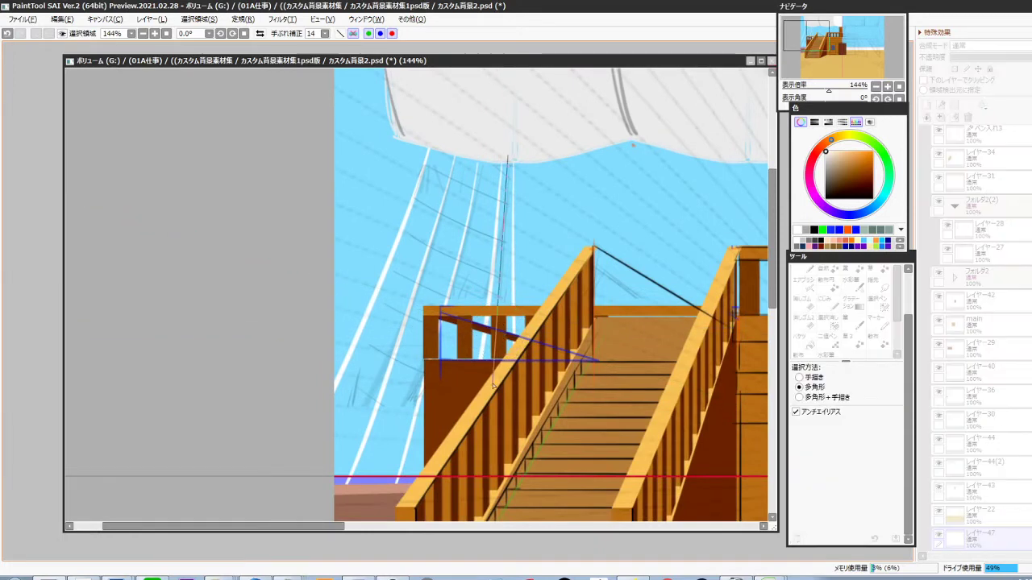
pyautogui.click(494, 154)
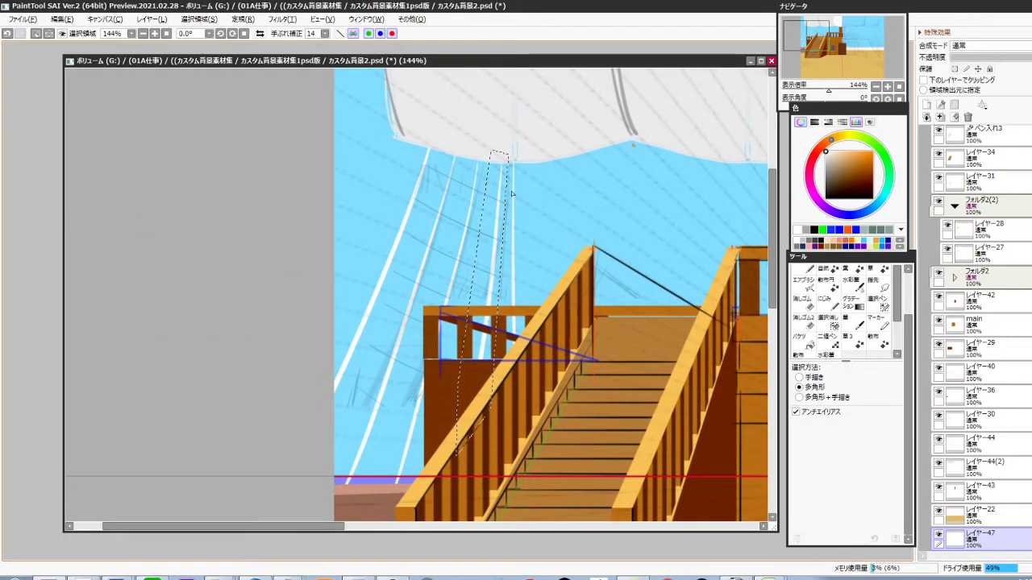
pyautogui.hotkey('ctrl', 't')
pyautogui.scroll(3, 507, 193)
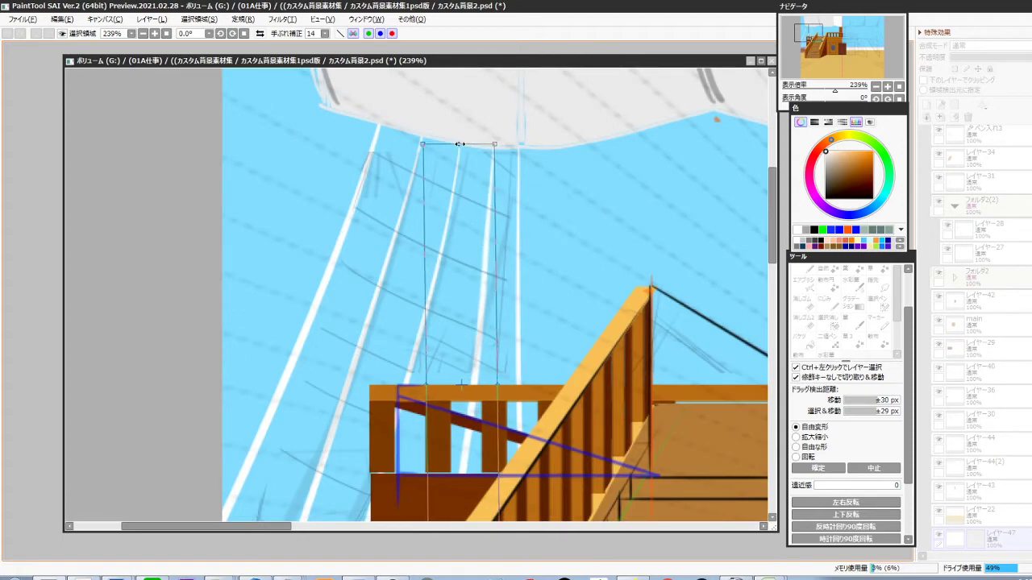
pyautogui.moveTo(570, 386); pyautogui.dragTo(590, 262)
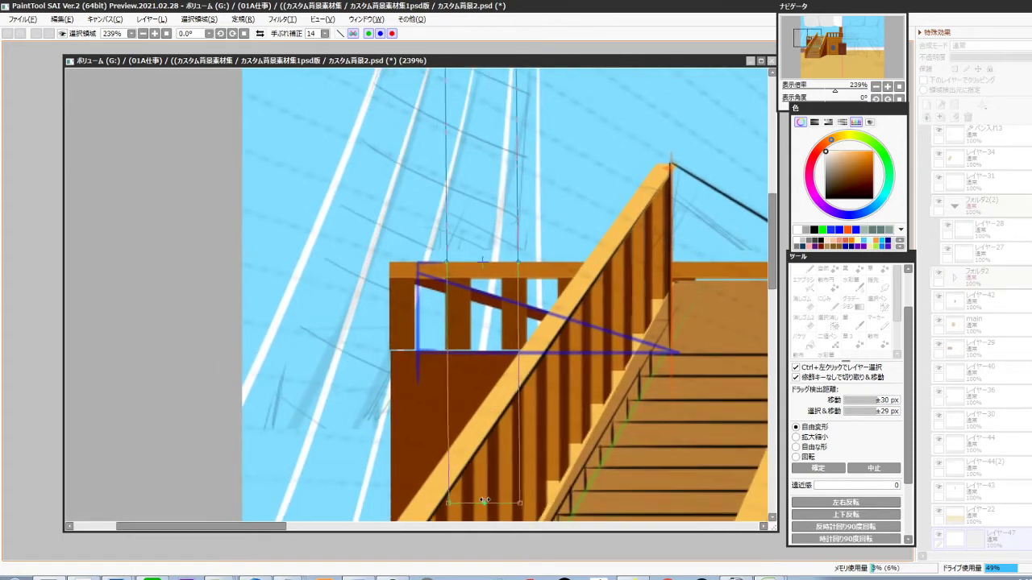
pyautogui.moveTo(483, 501); pyautogui.dragTo(479, 502)
pyautogui.scroll(-3, 576, 359)
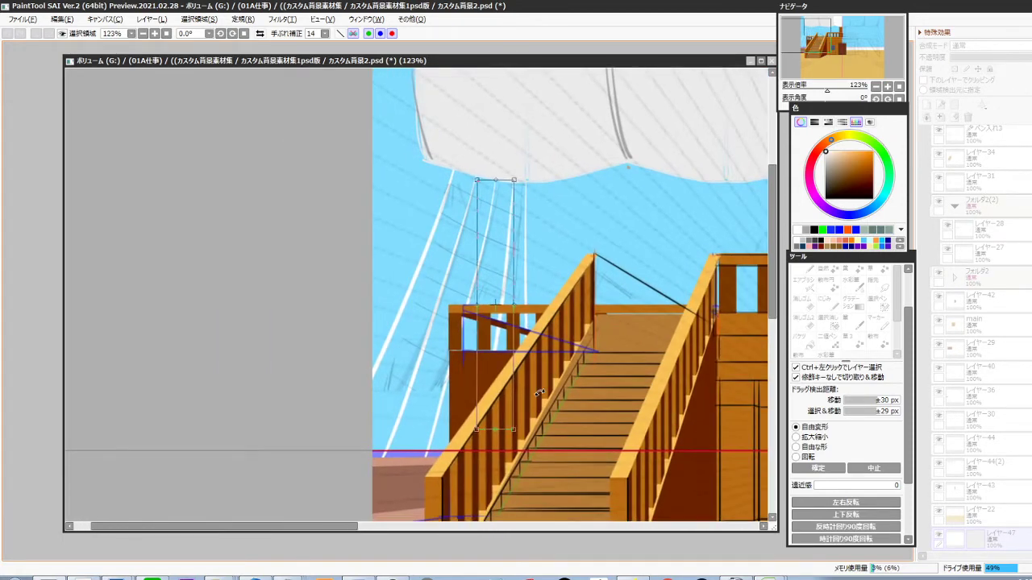
pyautogui.press('Return')
pyautogui.press('ctrl')
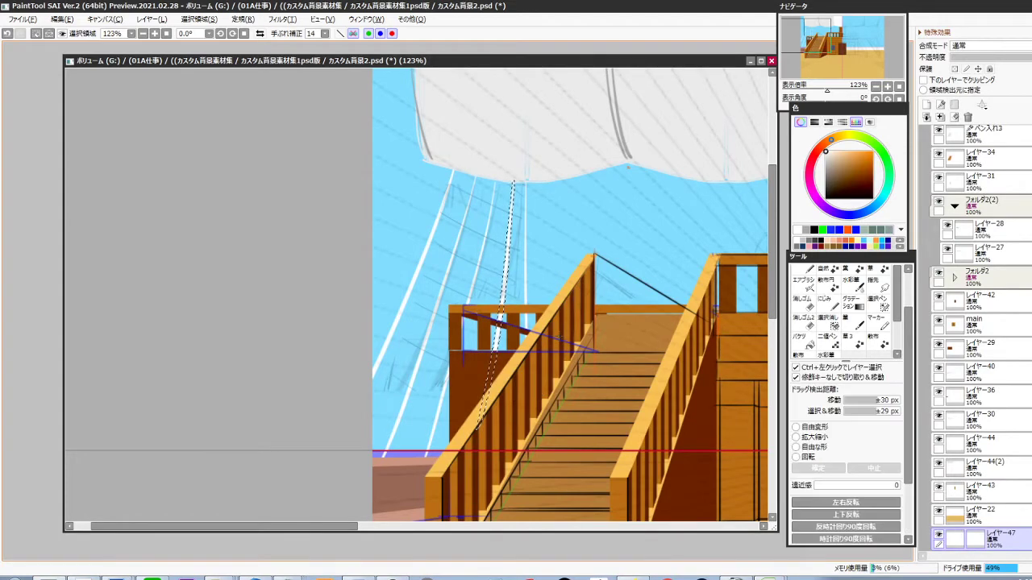
# Create a new layer above レイヤー47, lower レイヤー47's opacity to 64%, and make the new layer active again
pyautogui.hotkey('ctrl', 'shift', 'n')
pyautogui.press('n')
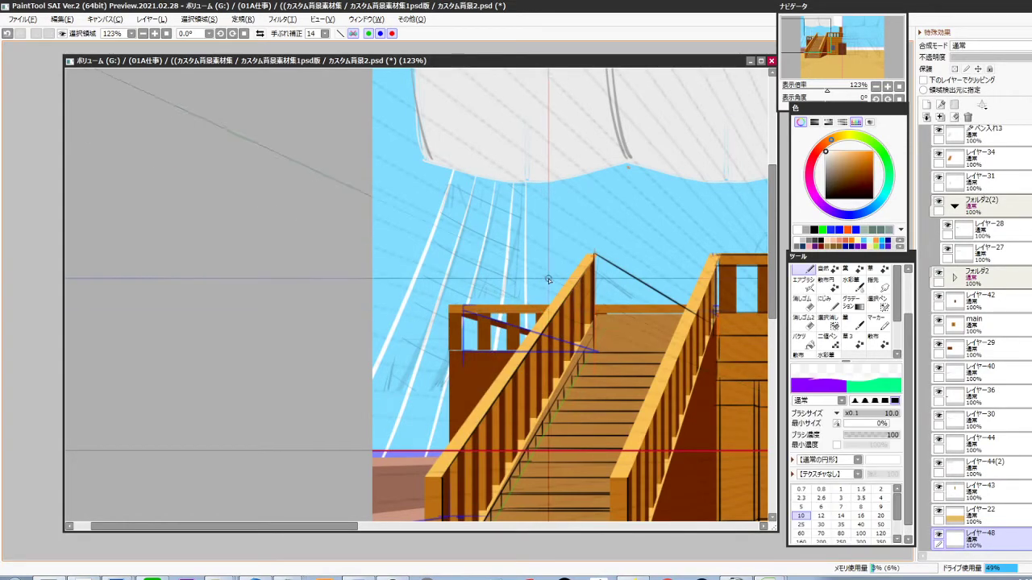
pyautogui.moveTo(453, 182); pyautogui.dragTo(519, 215)
pyautogui.hotkey('ctrl', 'z')
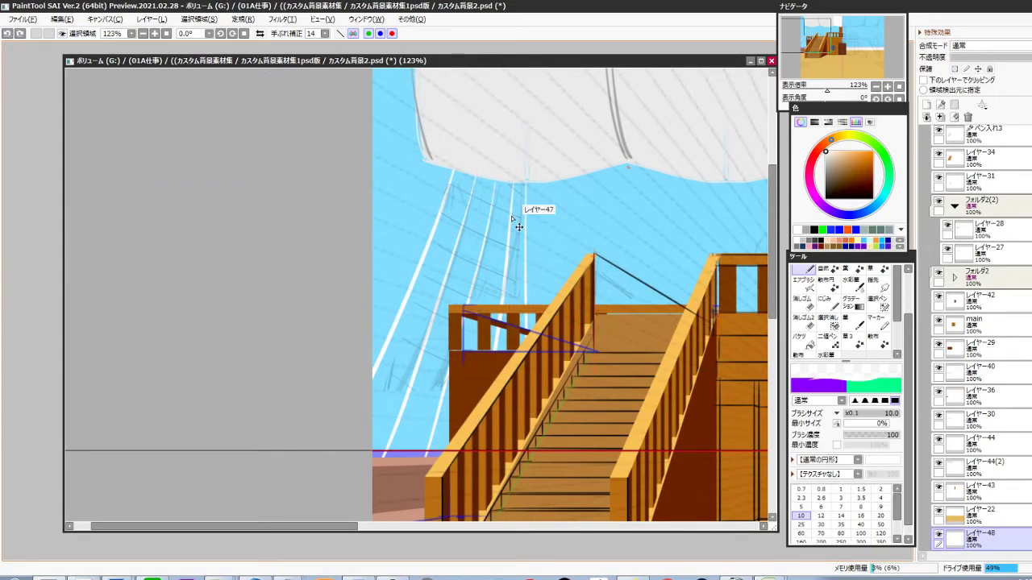
pyautogui.scroll(-3, 1017, 446)
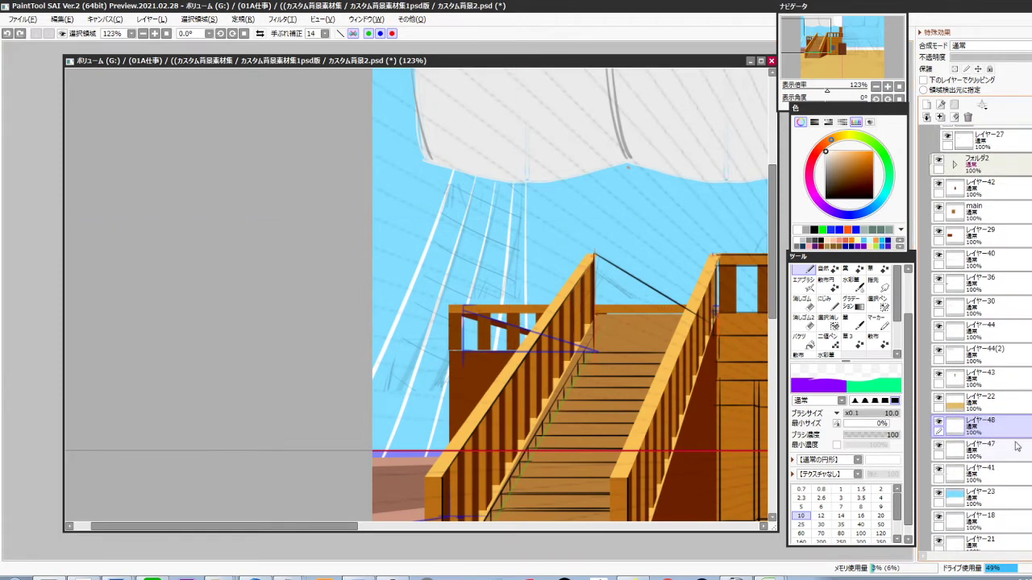
pyautogui.click(938, 447)
pyautogui.click(938, 447)
pyautogui.click(983, 453)
pyautogui.click(1021, 58)
pyautogui.click(976, 419)
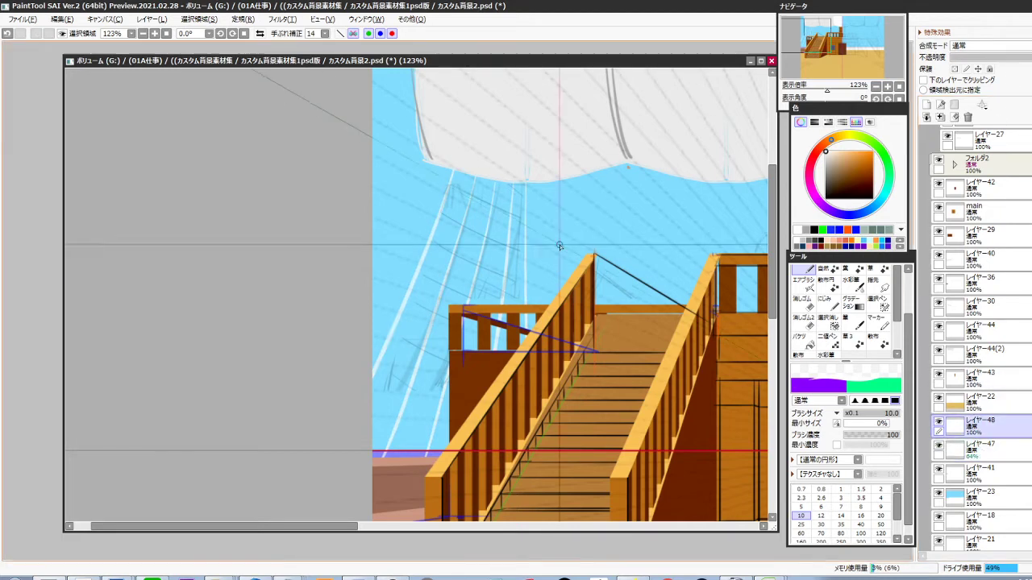
# Draw slightly curved white cross ropes over the hanging rigging ropes, from the sail's lower edge down to the horizon, forming a net
pyautogui.moveTo(453, 171); pyautogui.dragTo(502, 201)
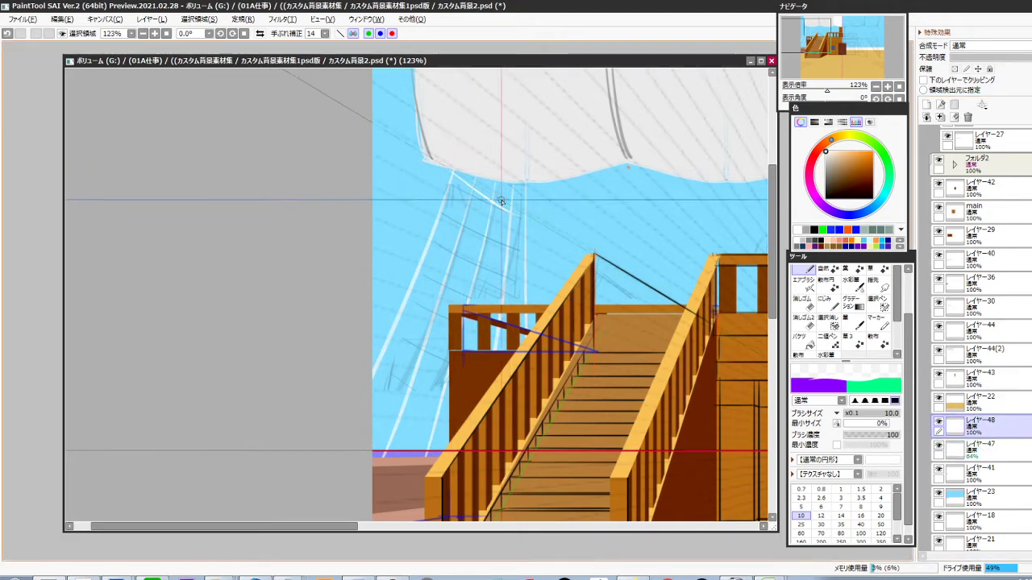
pyautogui.hotkey('ctrl', 'z')
pyautogui.moveTo(453, 171)
pyautogui.mouseDown()
pyautogui.moveTo(513, 212)
pyautogui.moveTo(525, 205)
pyautogui.mouseUp()
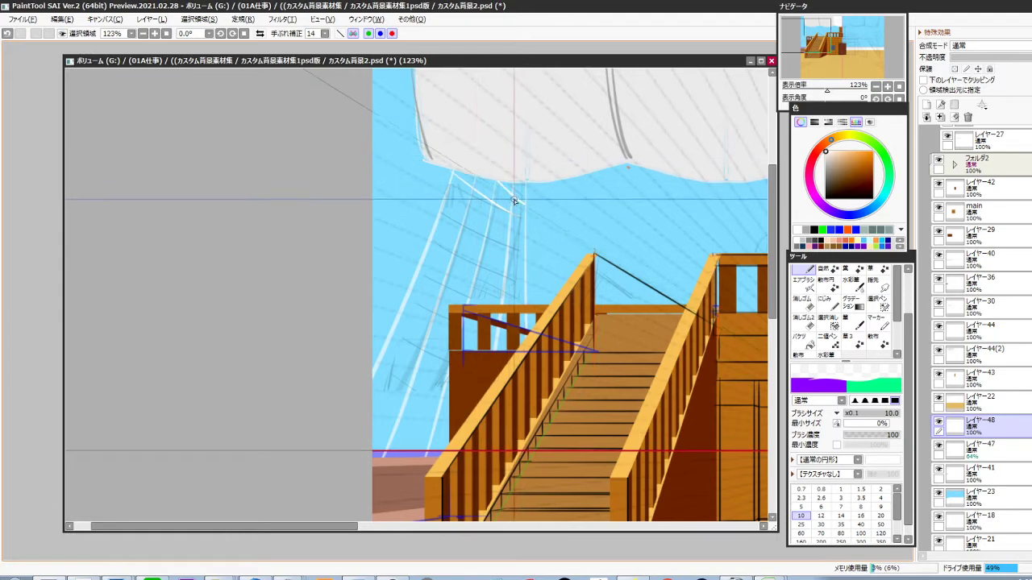
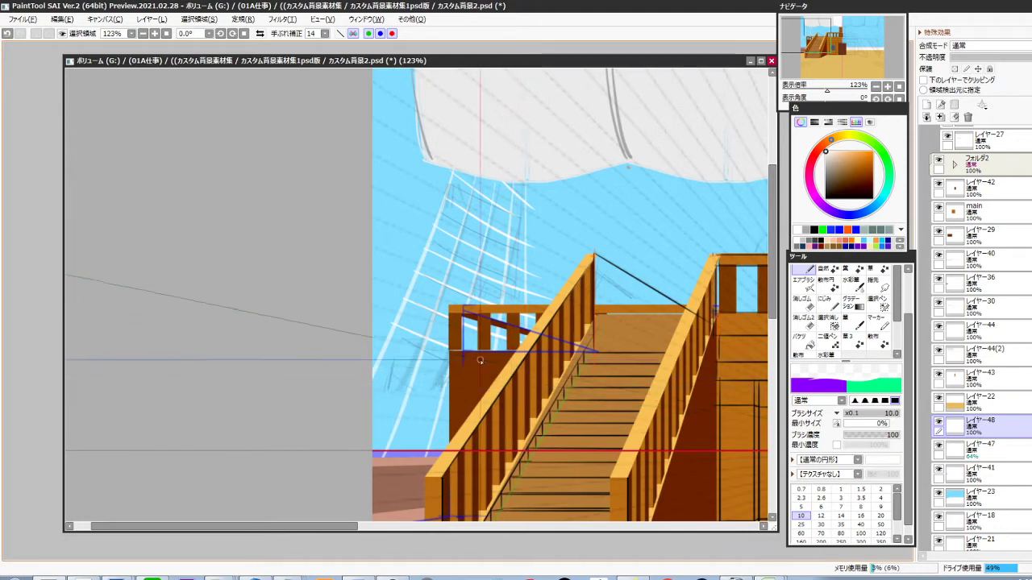
pyautogui.hotkey('ctrl', 'z')
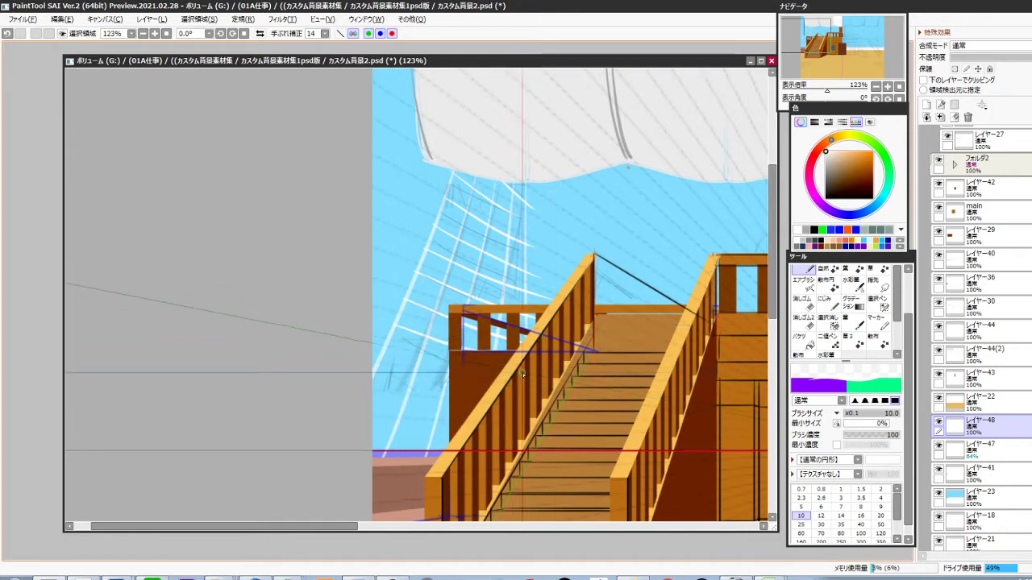
pyautogui.moveTo(376, 388); pyautogui.dragTo(449, 397)
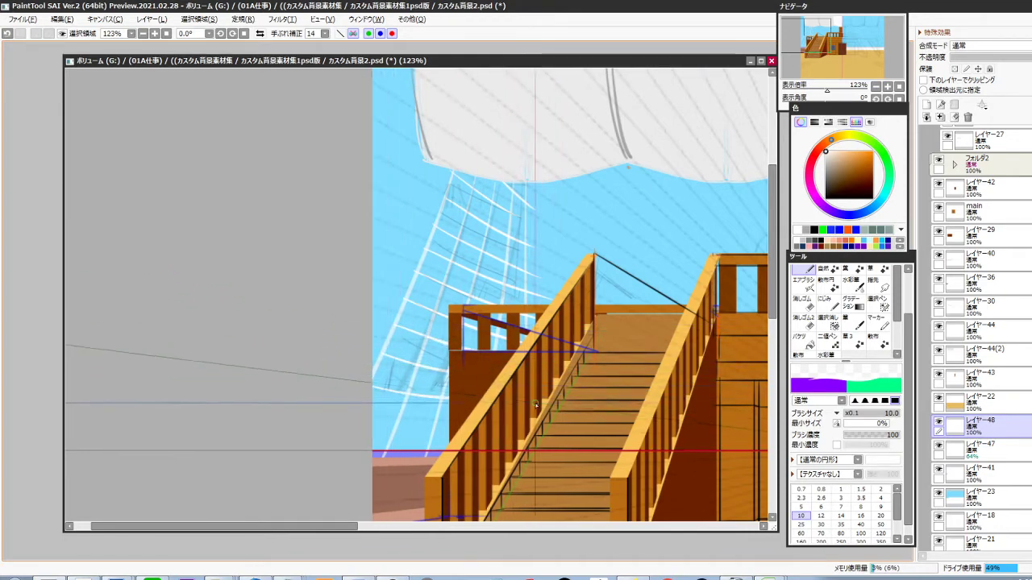
pyautogui.moveTo(487, 439); pyautogui.dragTo(532, 302)
pyautogui.scroll(2, 456, 299)
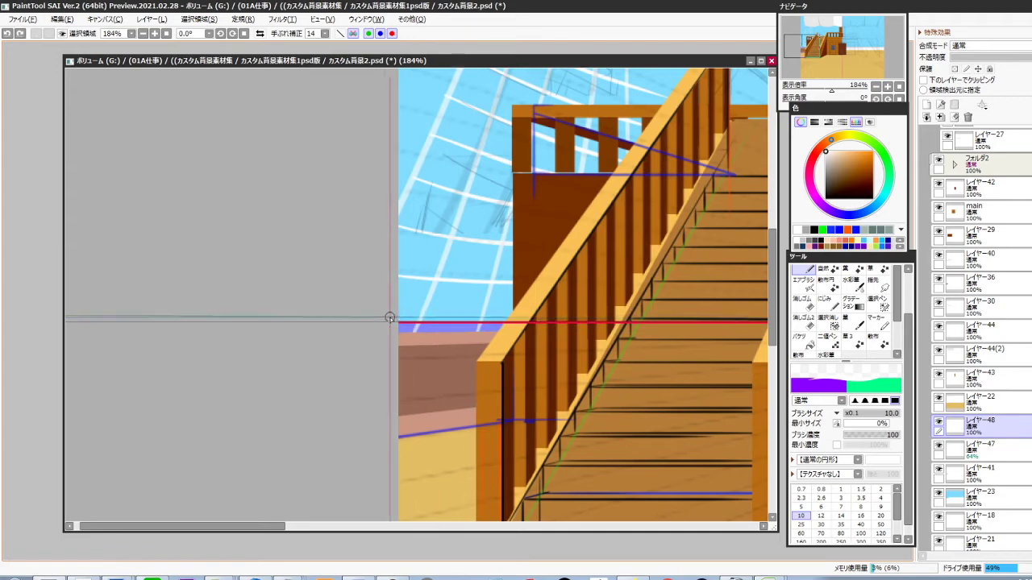
pyautogui.scroll(-3, 540, 345)
pyautogui.scroll(3, 540, 345)
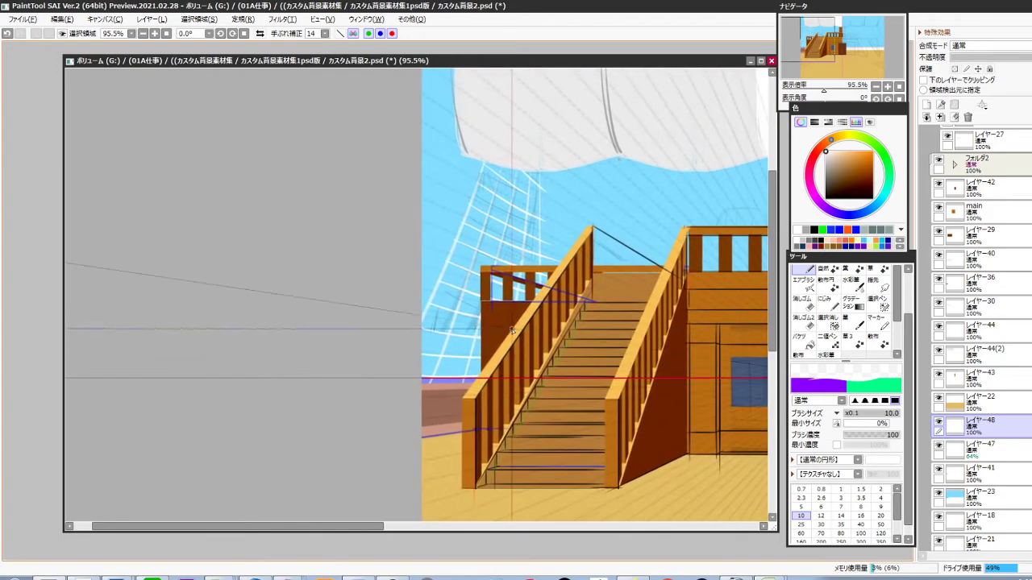
# On the sketch layer lo, clear the rough lines inside a rectangular selection around the rope net, and deselect
pyautogui.keyDown('ctrl'); pyautogui.click(469, 331); pyautogui.keyUp('ctrl')
pyautogui.scroll(-5, 471, 337)
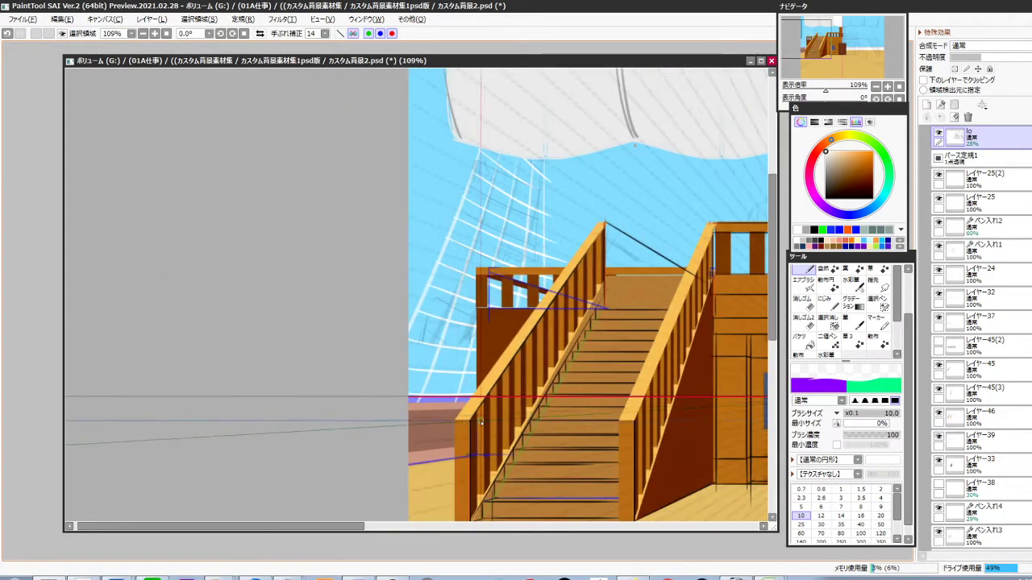
pyautogui.press('m')
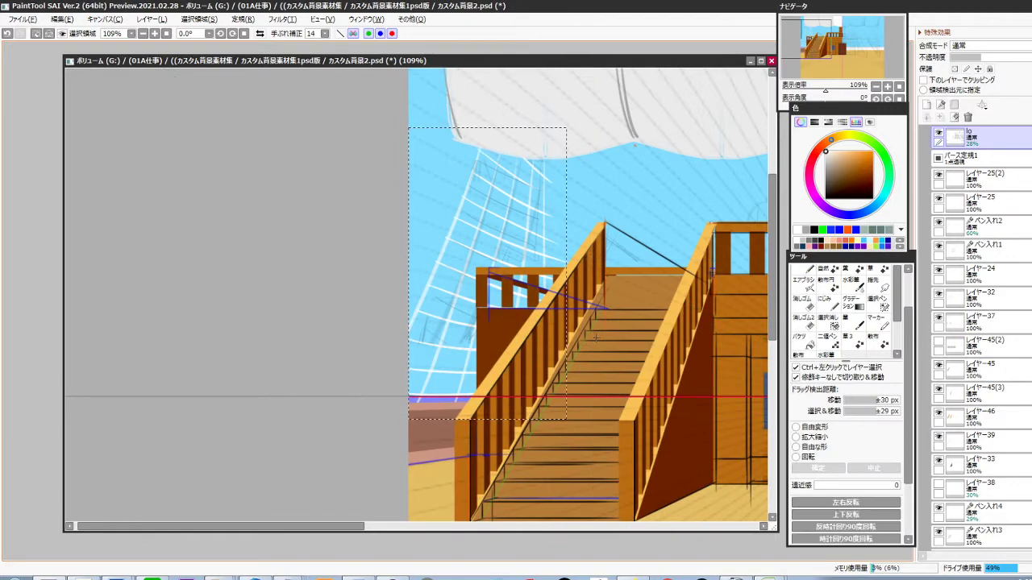
pyautogui.moveTo(612, 345); pyautogui.dragTo(511, 413)
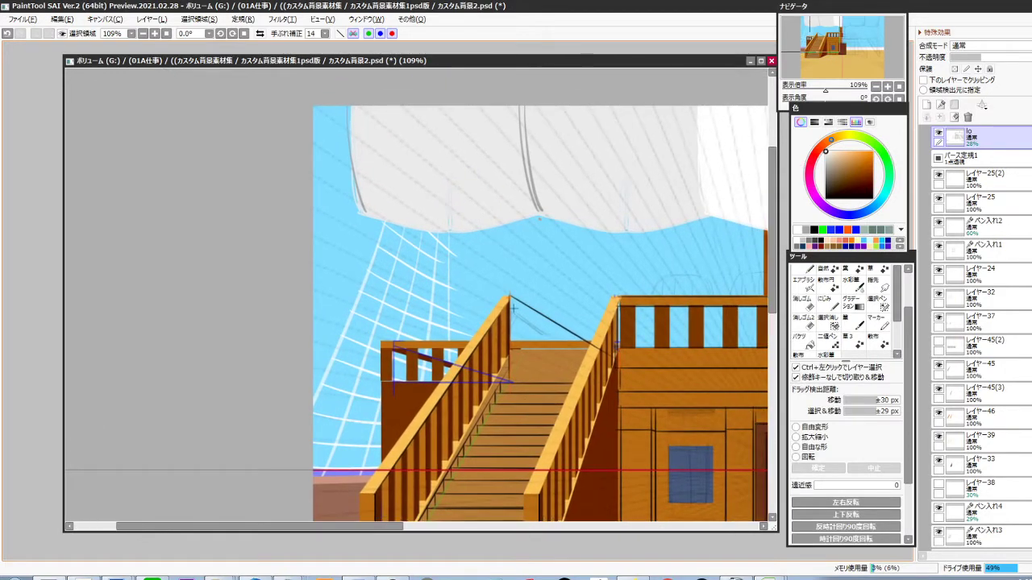
pyautogui.hotkey('ctrl', 'd')
# Add a new layer below レイヤー27 in フォルダ2 and set up a pale peach brush at size 9
pyautogui.moveTo(585, 410); pyautogui.dragTo(490, 404)
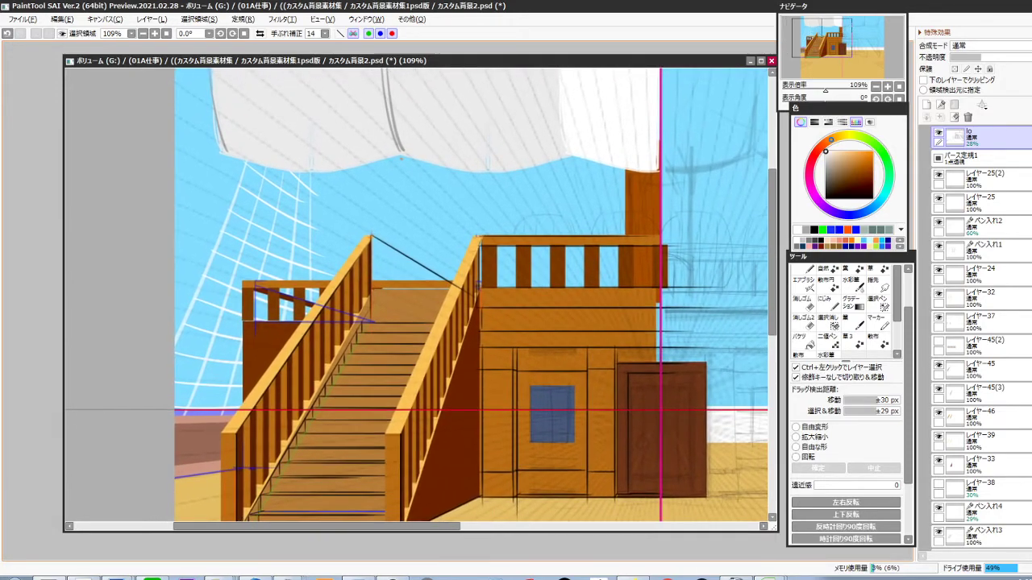
pyautogui.keyDown('ctrl'); pyautogui.click(607, 265); pyautogui.keyUp('ctrl')
pyautogui.keyDown('ctrl'); pyautogui.click(607, 266); pyautogui.keyUp('ctrl')
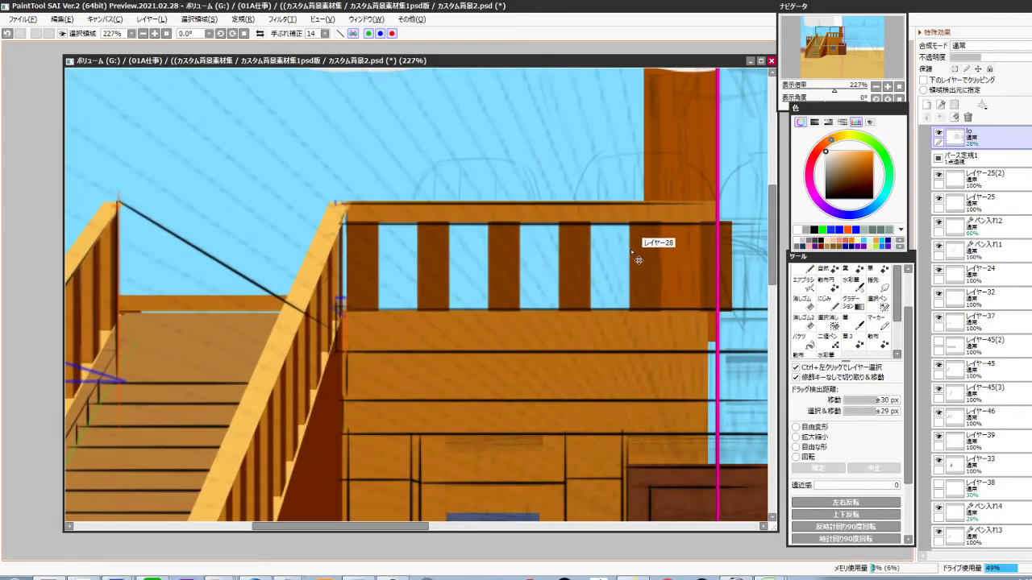
pyautogui.keyDown('ctrl'); pyautogui.click(612, 231); pyautogui.keyUp('ctrl')
pyautogui.keyDown('ctrl'); pyautogui.click(468, 383); pyautogui.keyUp('ctrl')
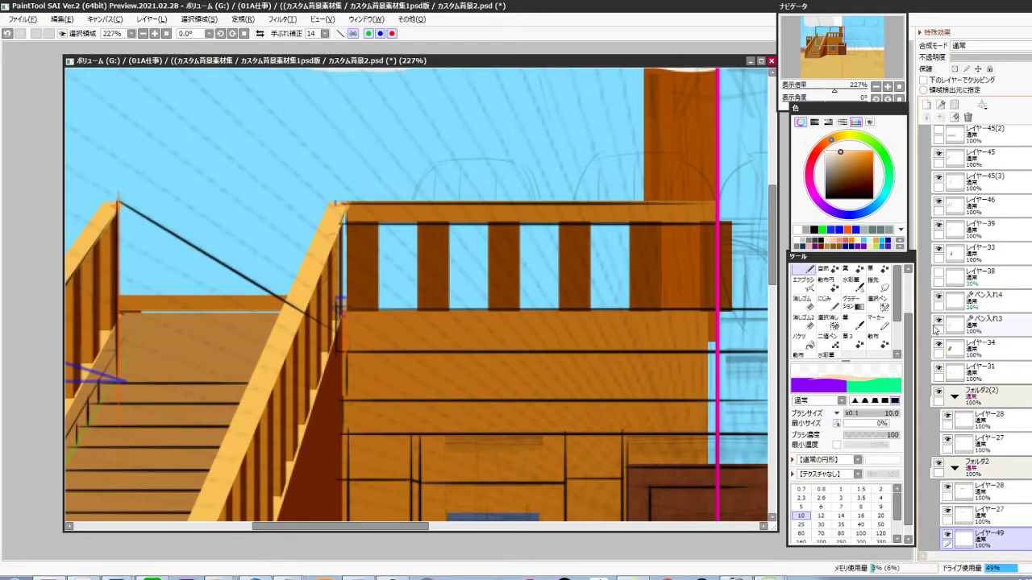
pyautogui.click(881, 506)
pyautogui.scroll(1, 611, 218)
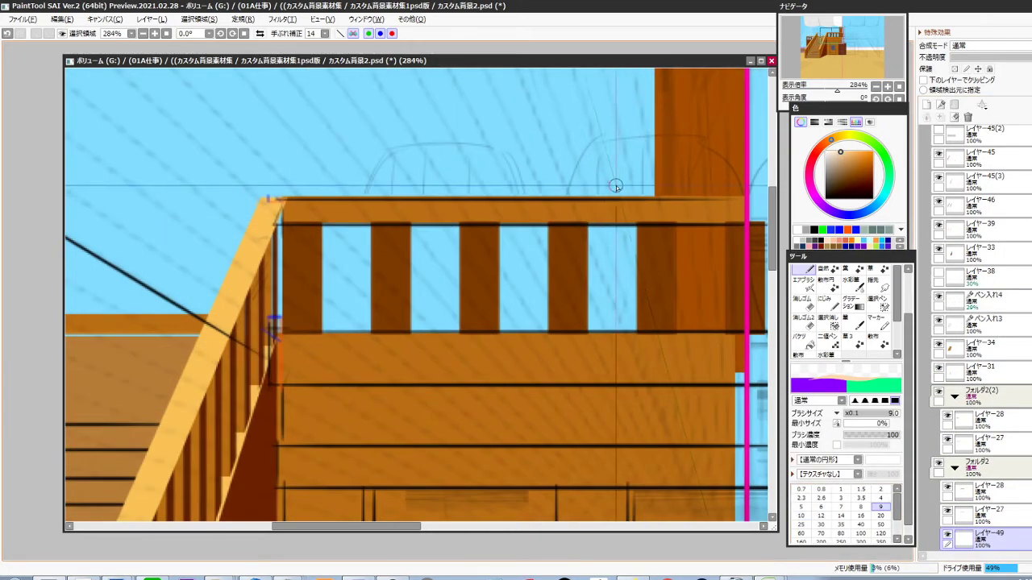
# Paint a rounded barrel-like shape with vertical slats behind the upper deck railing, in front of the mast
pyautogui.moveTo(615, 168); pyautogui.dragTo(685, 166)
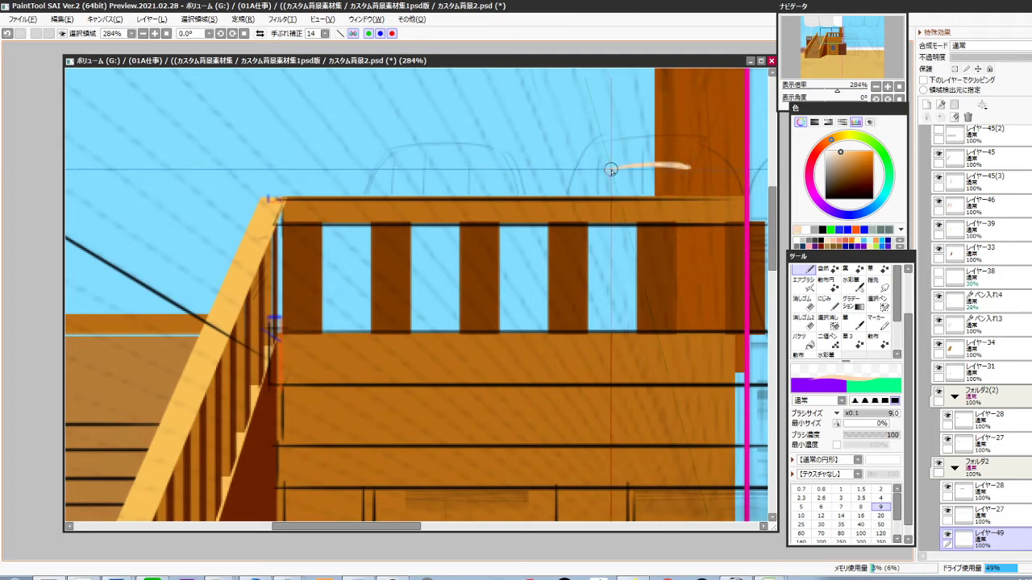
pyautogui.moveTo(610, 167); pyautogui.dragTo(564, 229)
pyautogui.moveTo(685, 168); pyautogui.dragTo(727, 236)
pyautogui.moveTo(702, 188)
pyautogui.mouseDown()
pyautogui.moveTo(728, 240)
pyautogui.moveTo(709, 329)
pyautogui.mouseUp()
pyautogui.moveTo(609, 166); pyautogui.dragTo(691, 166)
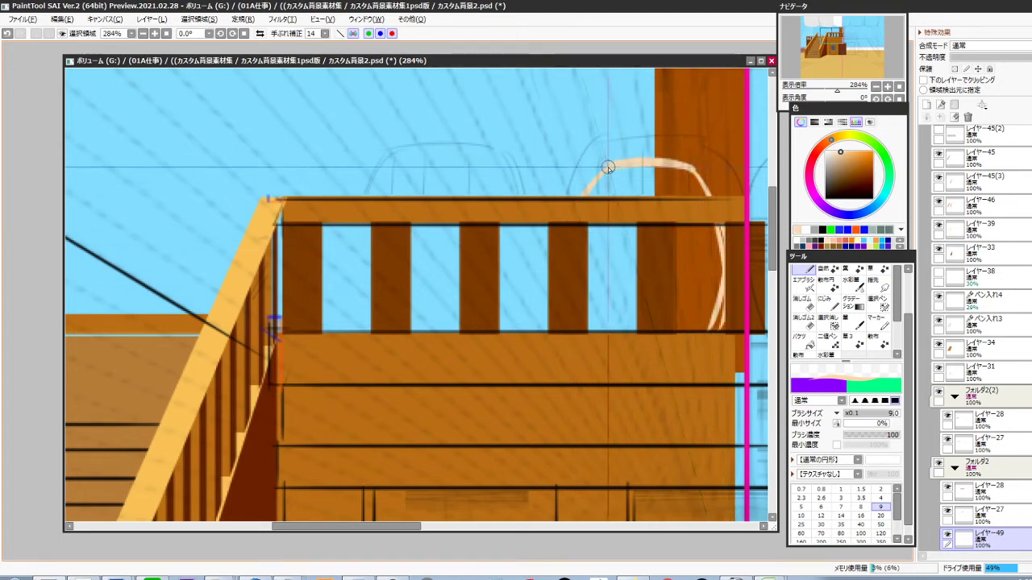
pyautogui.moveTo(602, 173)
pyautogui.mouseDown()
pyautogui.moveTo(595, 329)
pyautogui.moveTo(624, 329)
pyautogui.mouseUp()
pyautogui.moveTo(624, 179); pyautogui.dragTo(634, 329)
pyautogui.moveTo(668, 173)
pyautogui.mouseDown()
pyautogui.moveTo(680, 329)
pyautogui.moveTo(694, 329)
pyautogui.mouseUp()
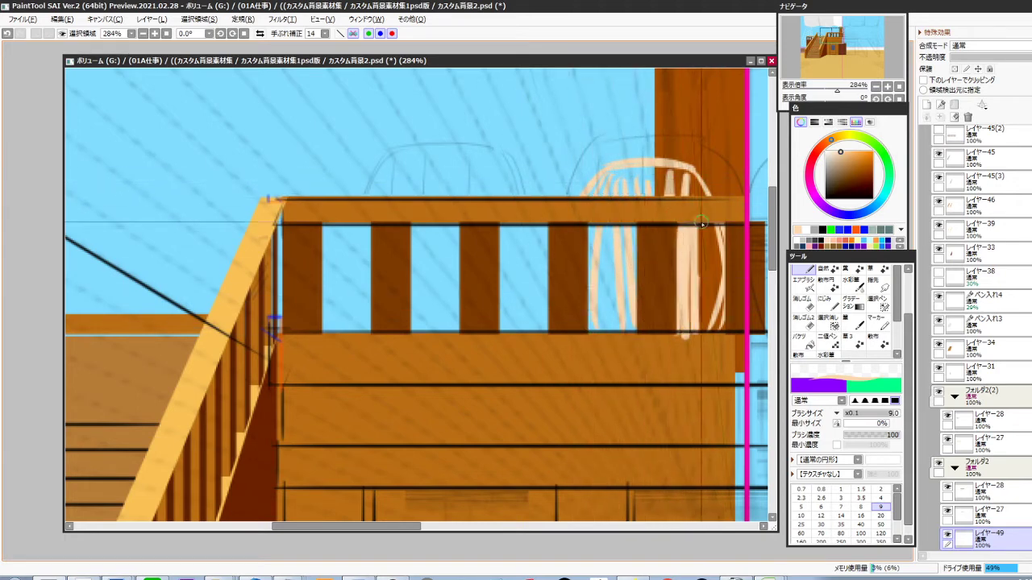
pyautogui.moveTo(698, 229)
pyautogui.mouseDown()
pyautogui.moveTo(704, 329)
pyautogui.moveTo(713, 327)
pyautogui.mouseUp()
# Duplicate the slatted shape's layer and move the copy left behind the railing, beside the original
pyautogui.moveTo(566, 301); pyautogui.dragTo(600, 295)
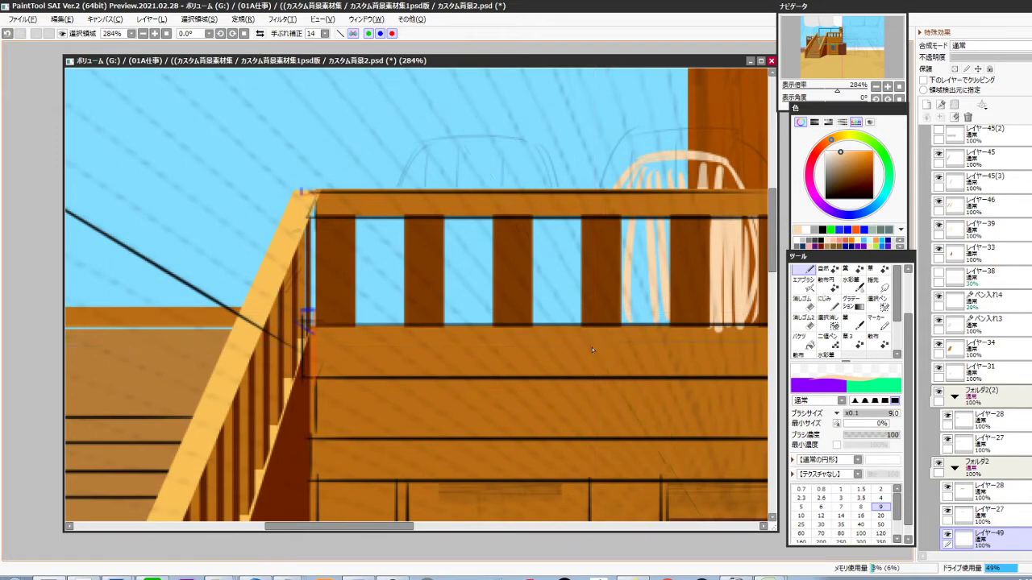
pyautogui.scroll(-2, 592, 350)
pyautogui.moveTo(580, 370); pyautogui.dragTo(519, 374)
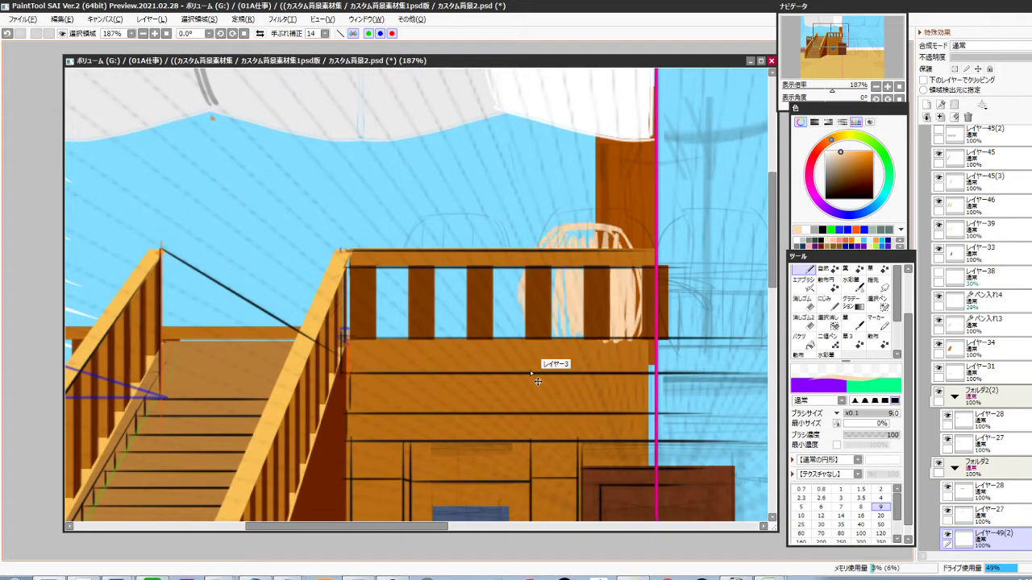
pyautogui.hotkey('ctrl', 'shift', 'Left')
pyautogui.hotkey('ctrl', 'shift', 'Left')
pyautogui.hotkey('ctrl', 'shift', 'Left')
pyautogui.hotkey('ctrl', 'shift', 'Left')
pyautogui.hotkey('ctrl', 'shift', 'Left')
pyautogui.hotkey('ctrl', 'shift', 'Left')
pyautogui.hotkey('ctrl', 'shift', 'Left')
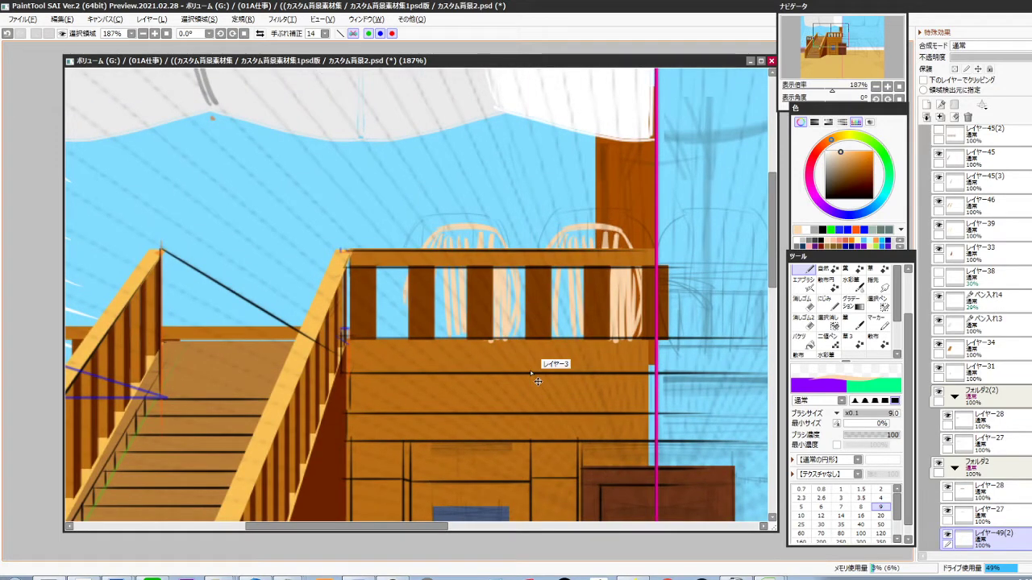
# Darken the pair of slatted shapes by setting the brightness to -43
pyautogui.hotkey('ctrl', 'b')
pyautogui.moveTo(847, 394); pyautogui.dragTo(805, 398)
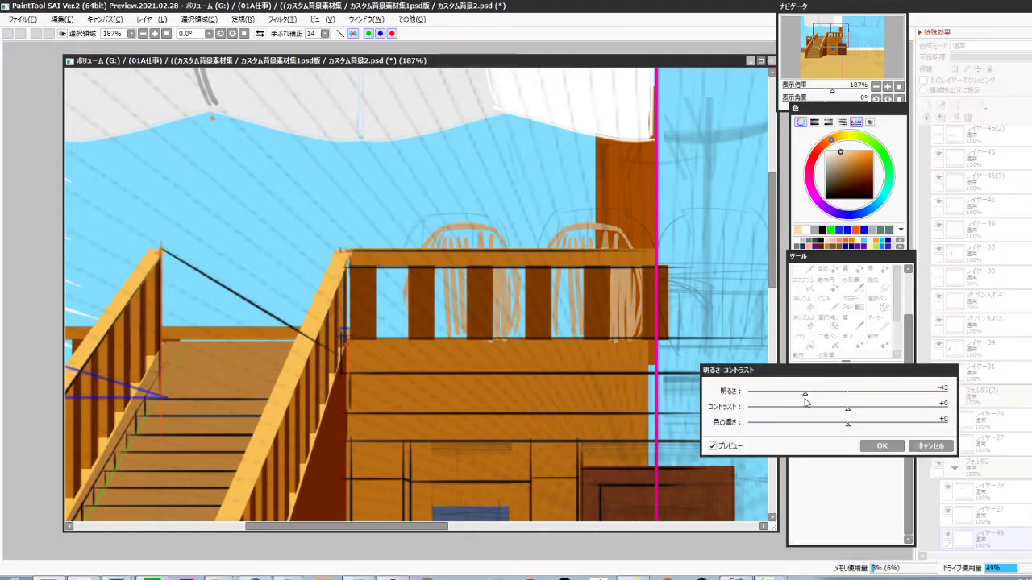
pyautogui.click(881, 445)
pyautogui.scroll(-3, 603, 355)
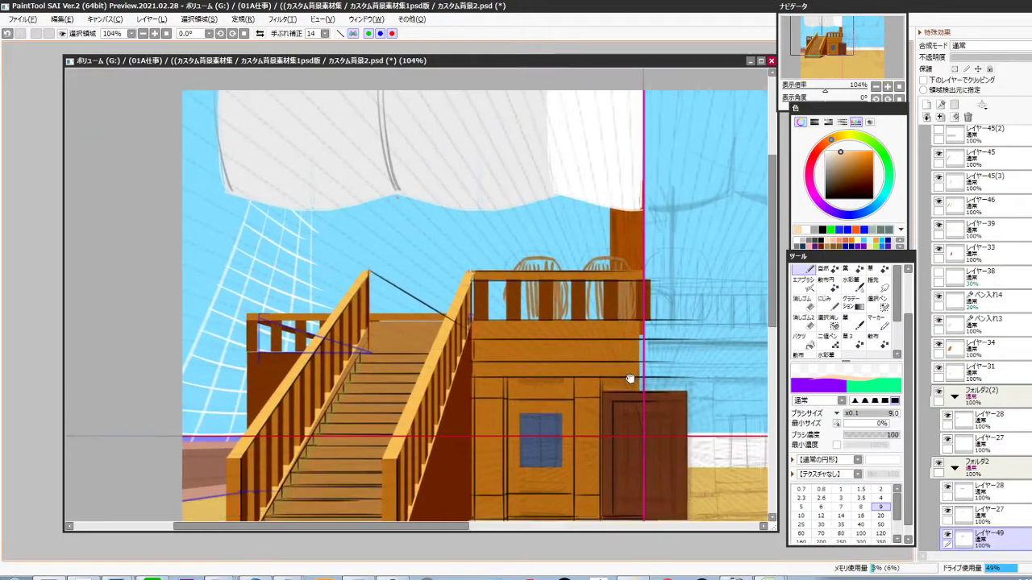
pyautogui.moveTo(603, 354); pyautogui.dragTo(596, 347)
# On the sketch layer lo, clear the rough lines inside a rectangular selection just above the blue window
pyautogui.scroll(5, 581, 407)
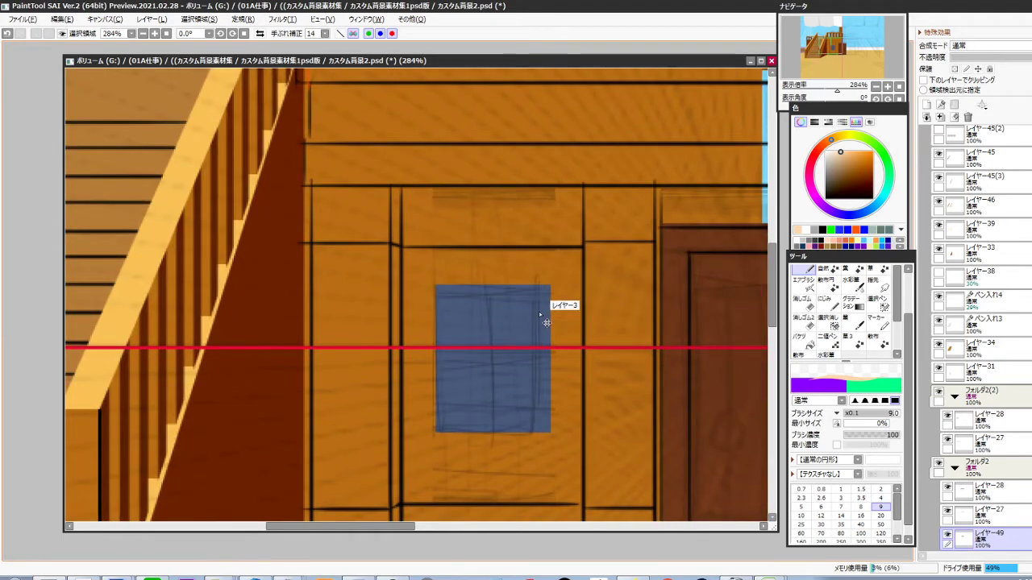
pyautogui.keyDown('ctrl'); pyautogui.click(540, 314); pyautogui.keyUp('ctrl')
pyautogui.scroll(-2, 542, 323)
pyautogui.press('m')
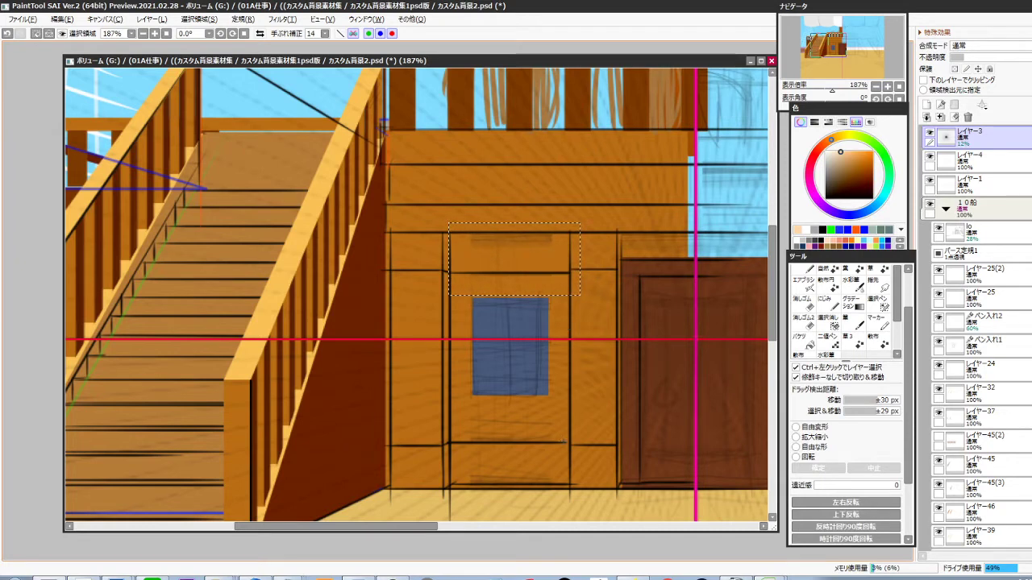
pyautogui.hotkey('ctrl', 'z')
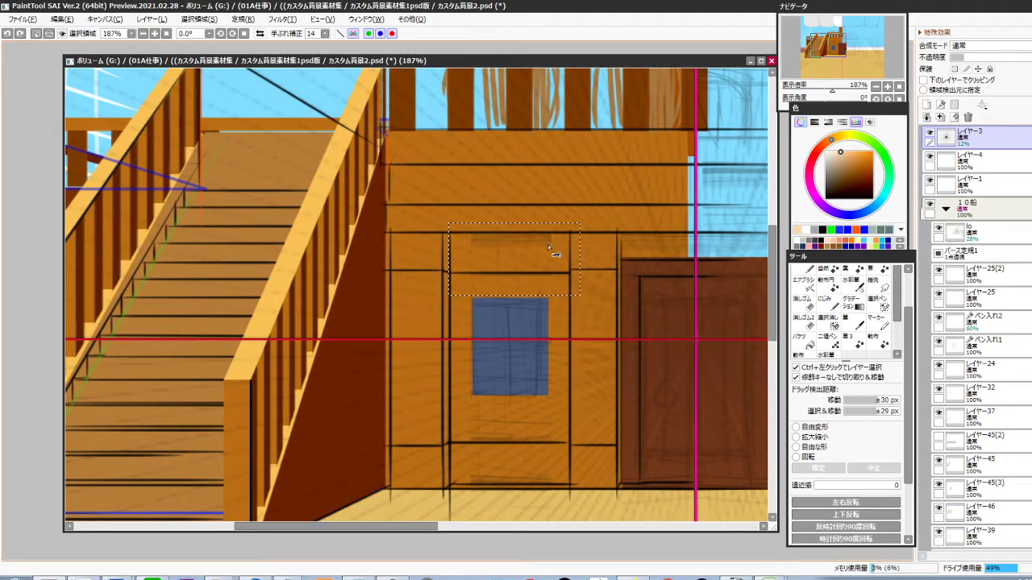
pyautogui.scroll(3, 499, 245)
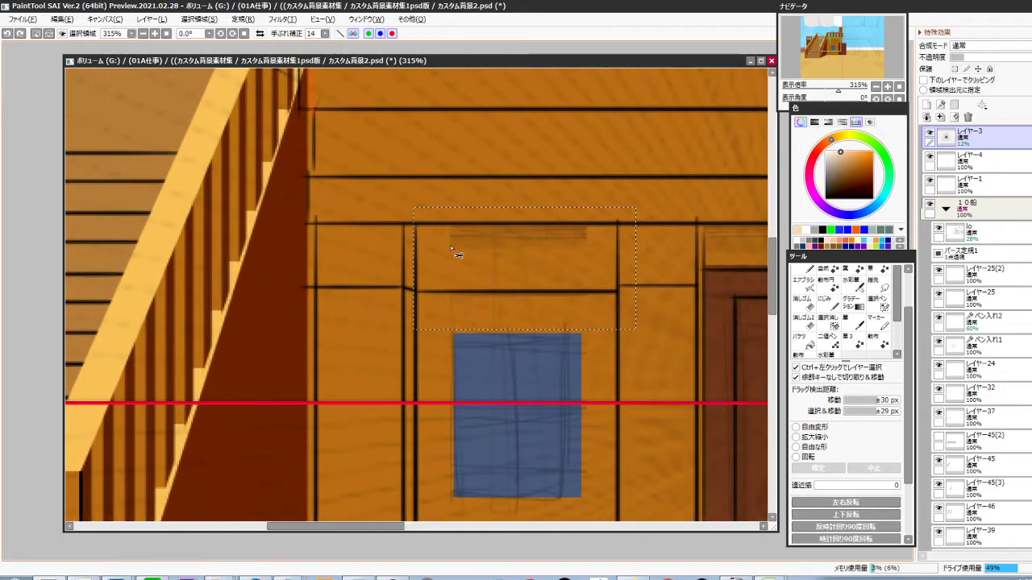
pyautogui.keyDown('ctrl'); pyautogui.click(451, 246); pyautogui.keyUp('ctrl')
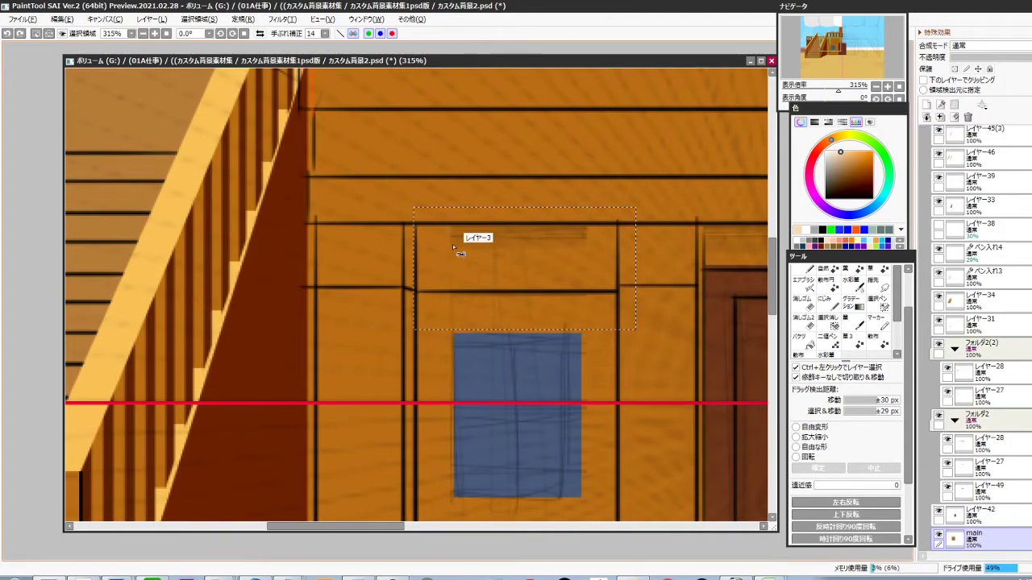
pyautogui.keyDown('ctrl'); pyautogui.click(453, 247); pyautogui.keyUp('ctrl')
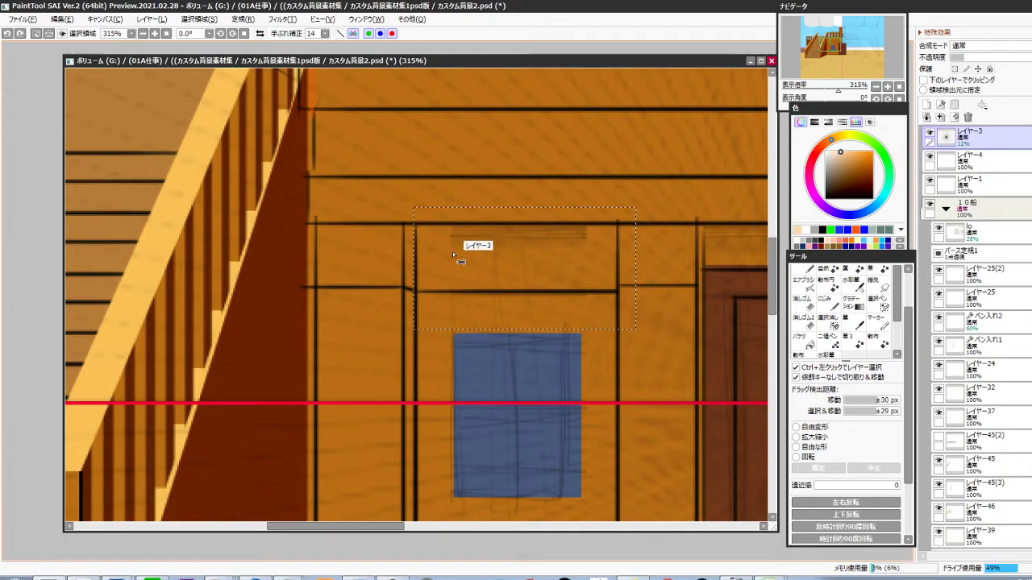
pyautogui.click(1020, 232)
pyautogui.press('Delete')
pyautogui.scroll(-5, 657, 312)
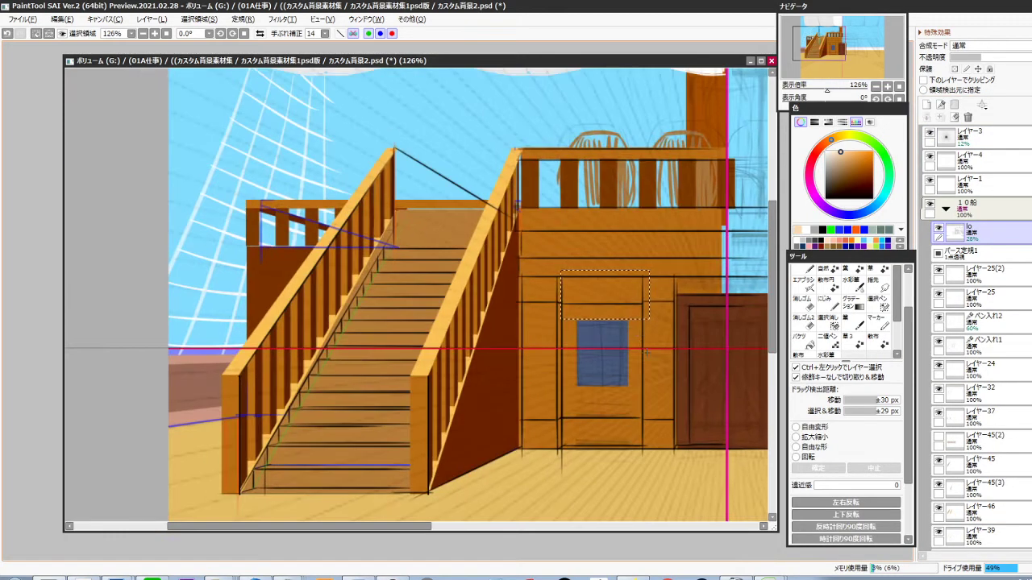
# On the sketch layer lo, clear the rough lines below the blue window and along the cabin wall beside the door
pyautogui.moveTo(646, 352); pyautogui.dragTo(593, 290)
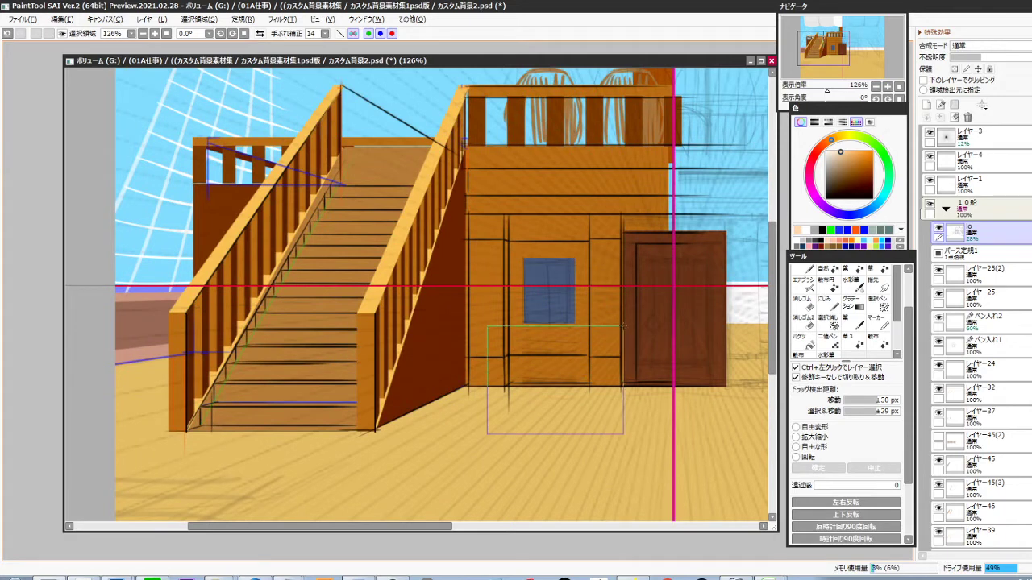
pyautogui.moveTo(665, 416); pyautogui.dragTo(581, 448)
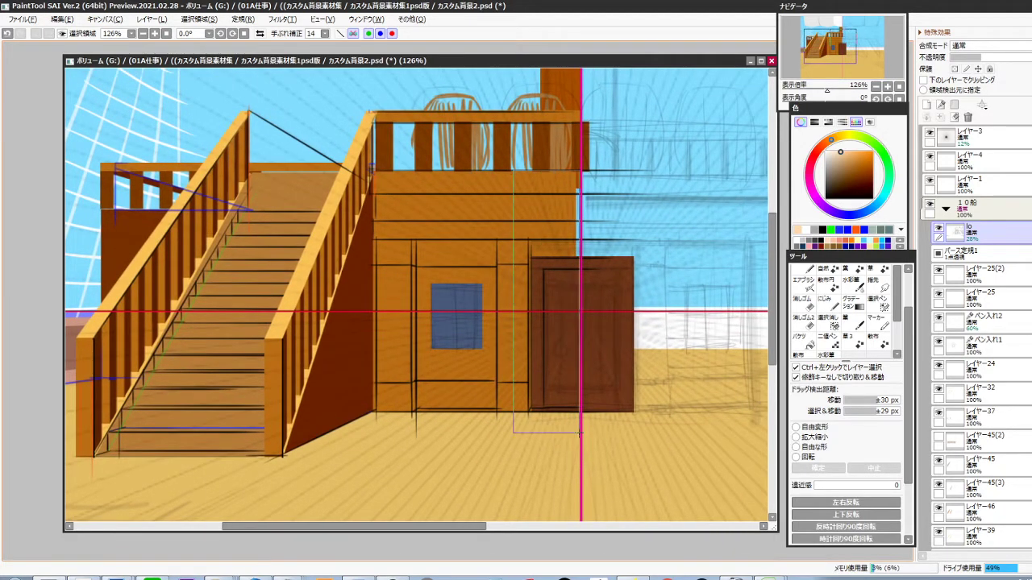
pyautogui.hotkey('ctrl', 'd')
# Add a new layer above レイヤー3 and fill the right half of the canvas with black
pyautogui.scroll(-6, 597, 452)
pyautogui.moveTo(598, 474); pyautogui.dragTo(515, 387)
pyautogui.click(995, 138)
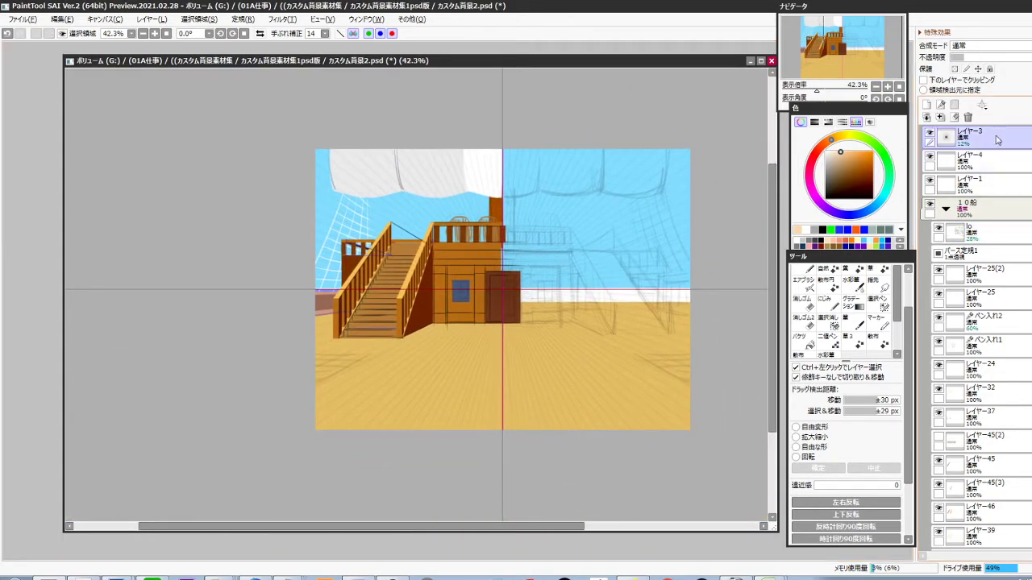
pyautogui.hotkey('ctrl', 'shift', 'n')
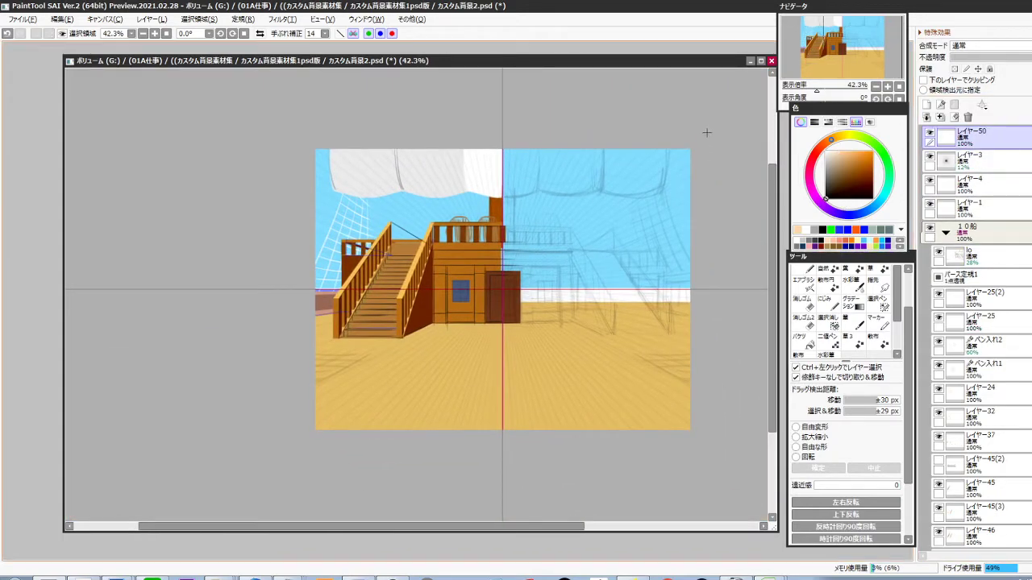
pyautogui.hotkey('ctrl', 'f')
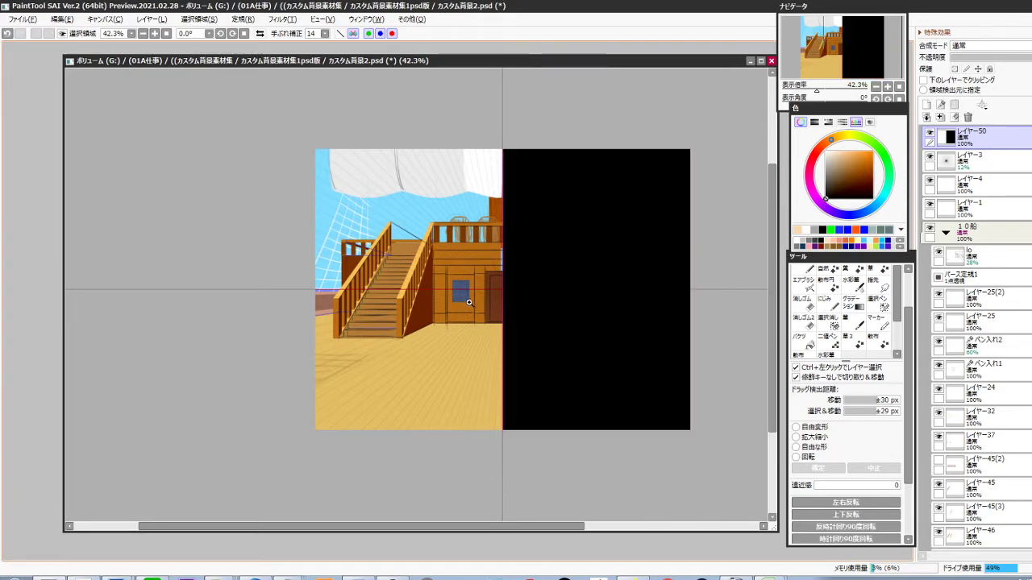
# On the main layer, stretch the selected cabin wall horizontally to the right until it meets the canvas centre line
pyautogui.moveTo(469, 303); pyautogui.dragTo(576, 317)
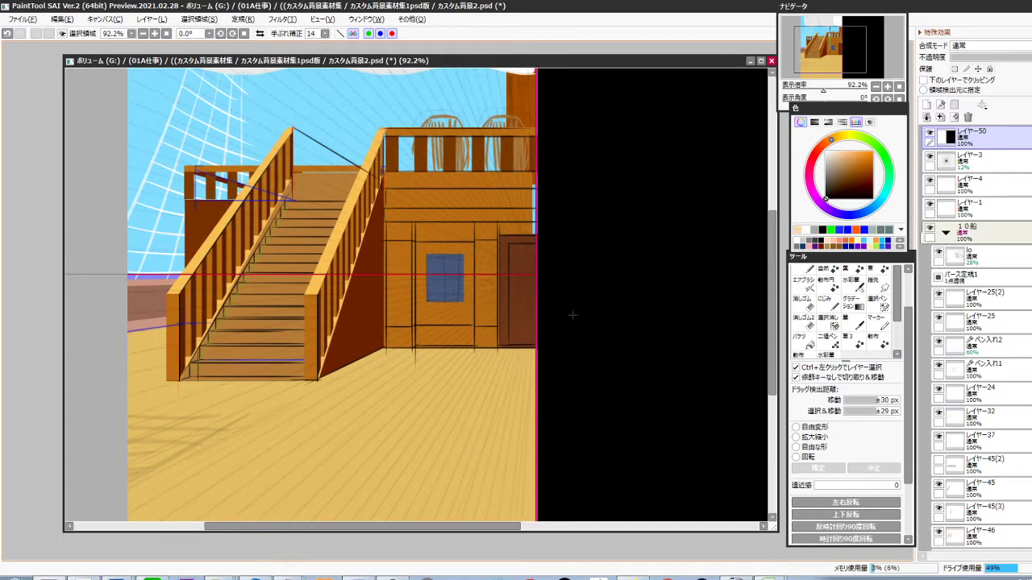
pyautogui.moveTo(466, 374); pyautogui.dragTo(513, 397)
pyautogui.moveTo(543, 231); pyautogui.dragTo(558, 253)
pyautogui.keyDown('ctrl'); pyautogui.click(531, 216); pyautogui.keyUp('ctrl')
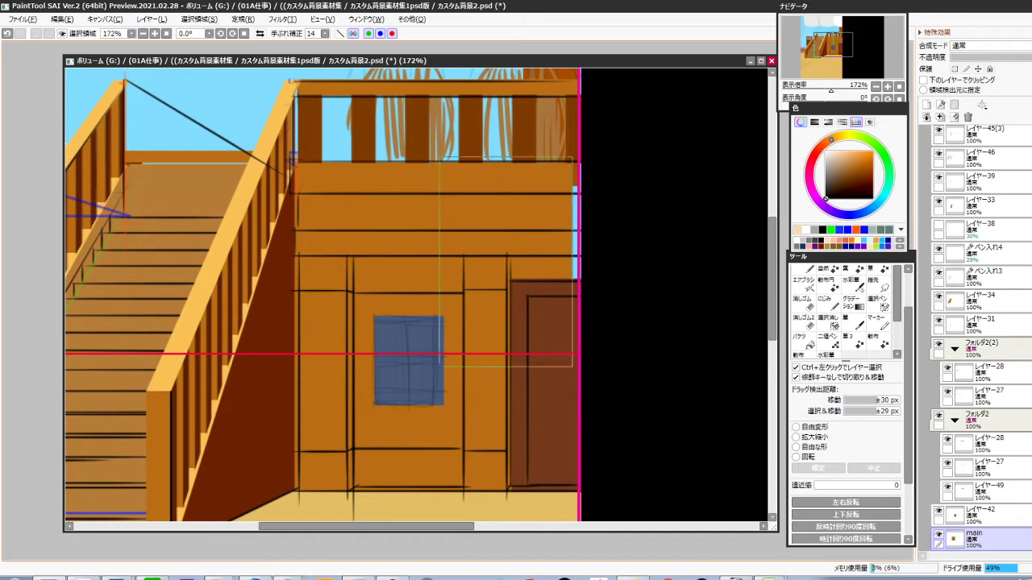
pyautogui.hotkey('ctrl', 't')
pyautogui.moveTo(569, 327); pyautogui.dragTo(584, 329)
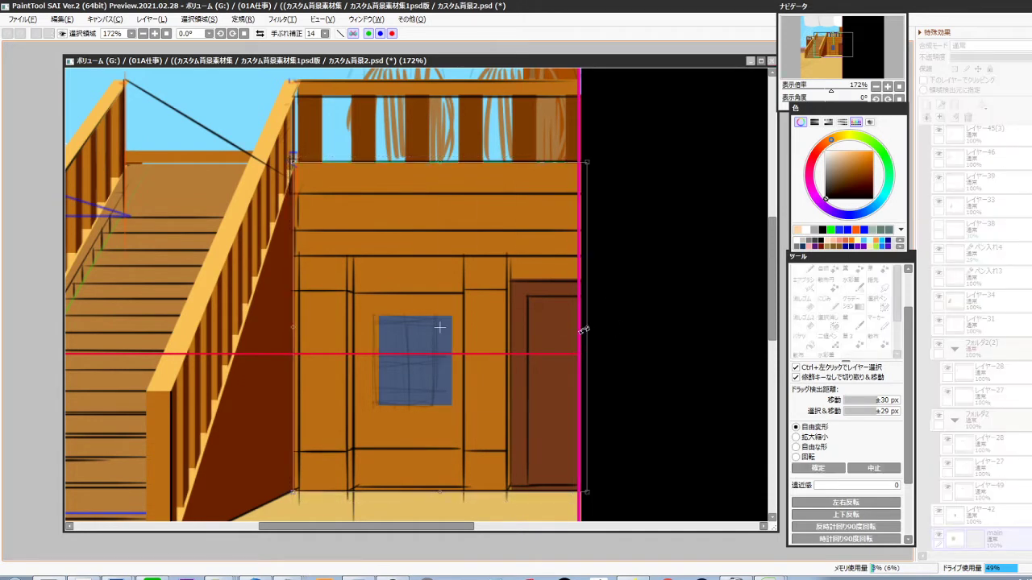
pyautogui.press('Return')
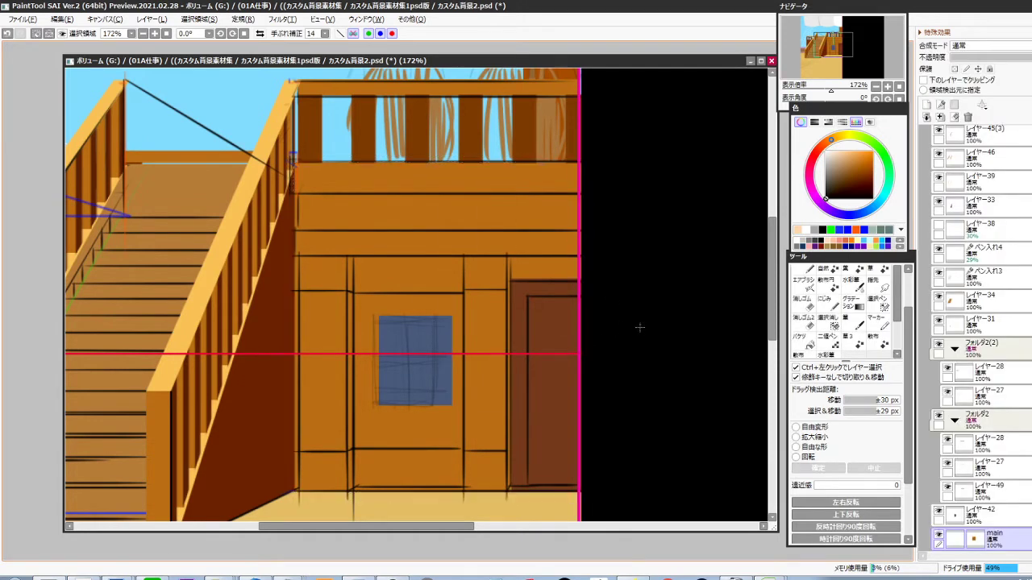
# On the sketch layer lo, clear the rough lines over the blue cabin window
pyautogui.moveTo(529, 393); pyautogui.dragTo(633, 352)
pyautogui.scroll(3, 535, 347)
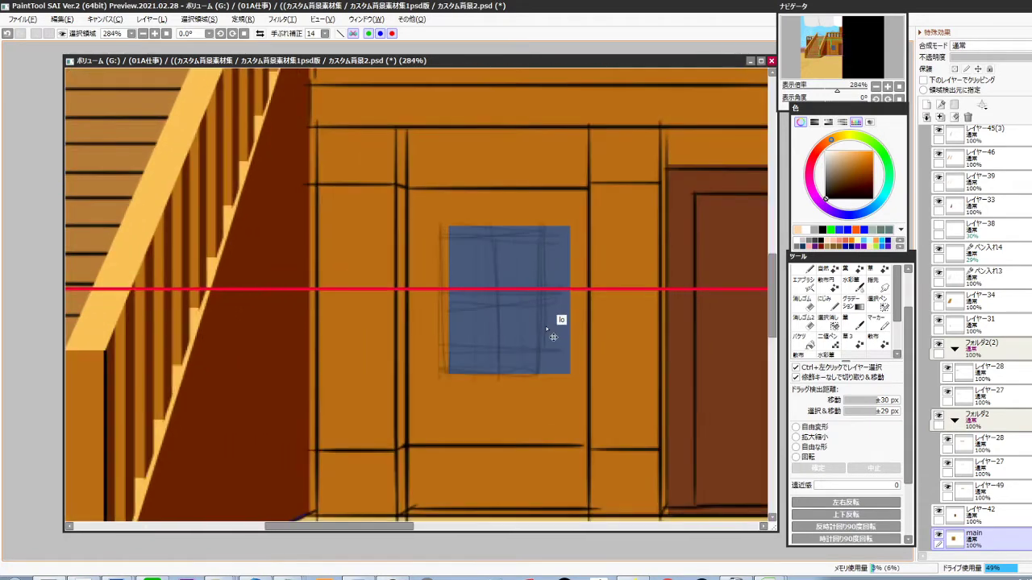
pyautogui.keyDown('ctrl'); pyautogui.click(542, 323); pyautogui.keyUp('ctrl')
pyautogui.moveTo(572, 212); pyautogui.dragTo(433, 389)
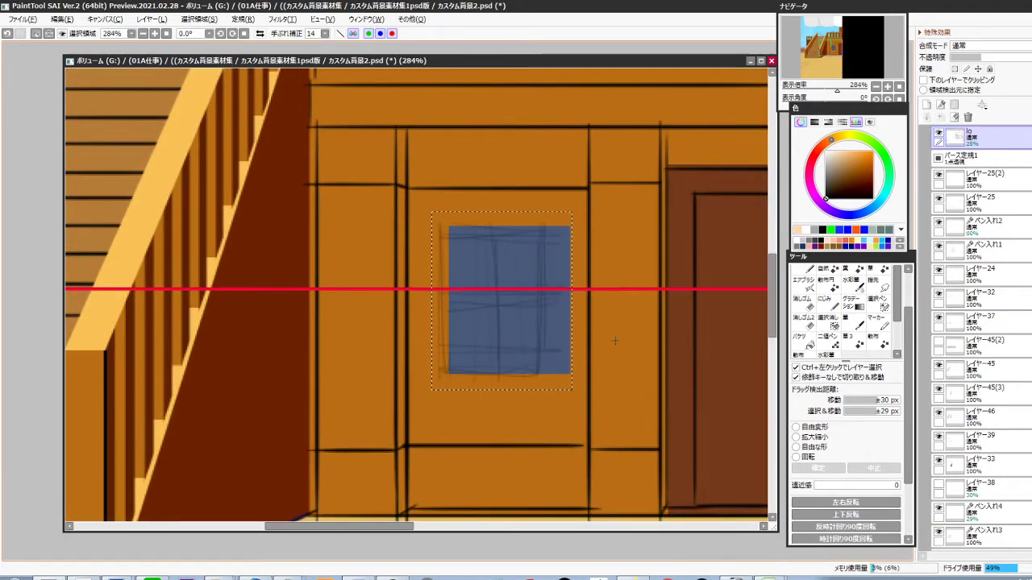
pyautogui.press('Delete')
# On the main layer, narrow the blue window by filling a thin strip along its right edge with the wall's brown
pyautogui.keyDown('ctrl'); pyautogui.click(531, 360); pyautogui.keyUp('ctrl')
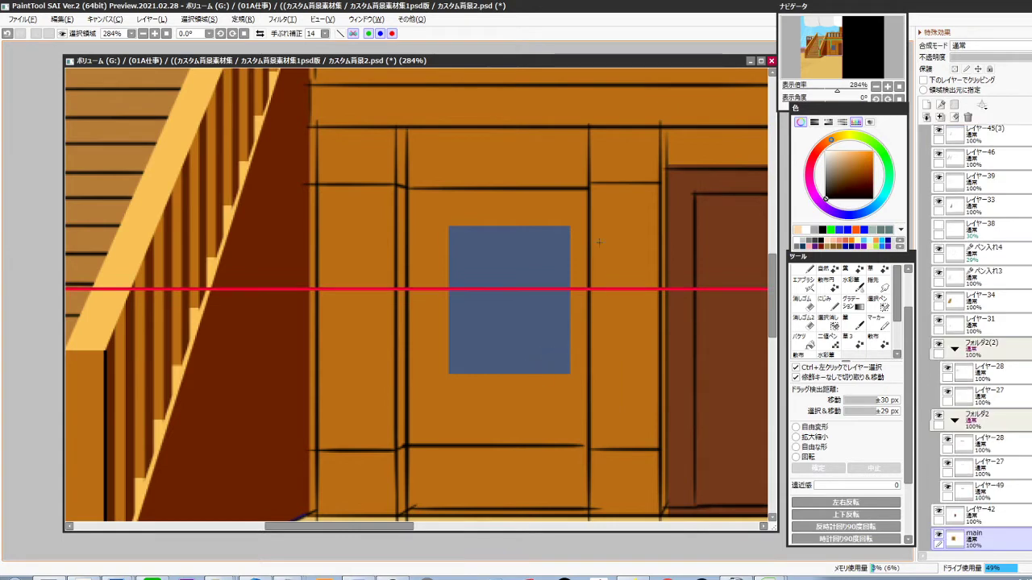
pyautogui.moveTo(560, 395); pyautogui.dragTo(559, 397)
pyautogui.press('Delete')
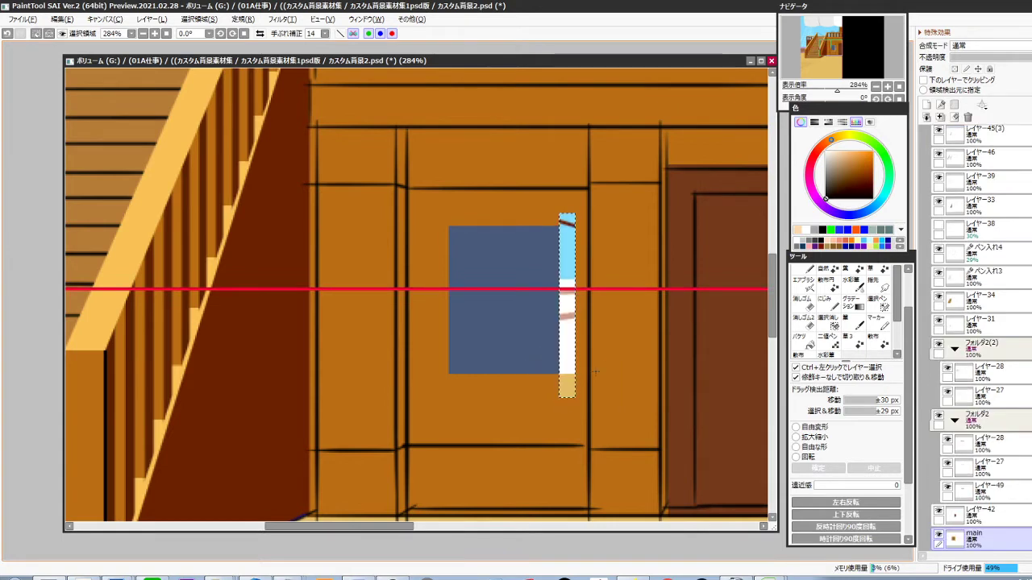
pyautogui.hotkey('ctrl', 'z')
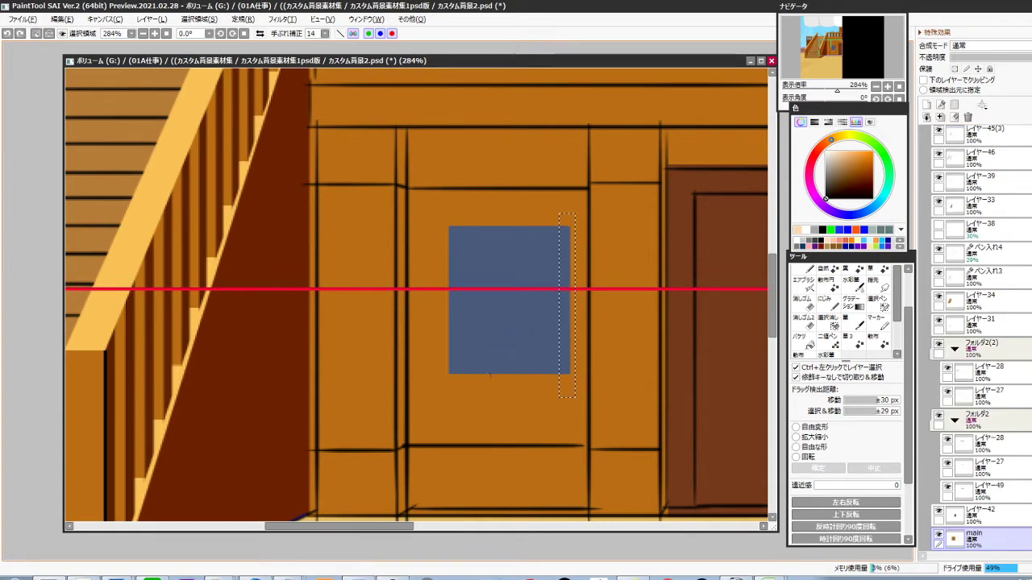
pyautogui.press('alt')
pyautogui.hotkey('alt', 'Delete')
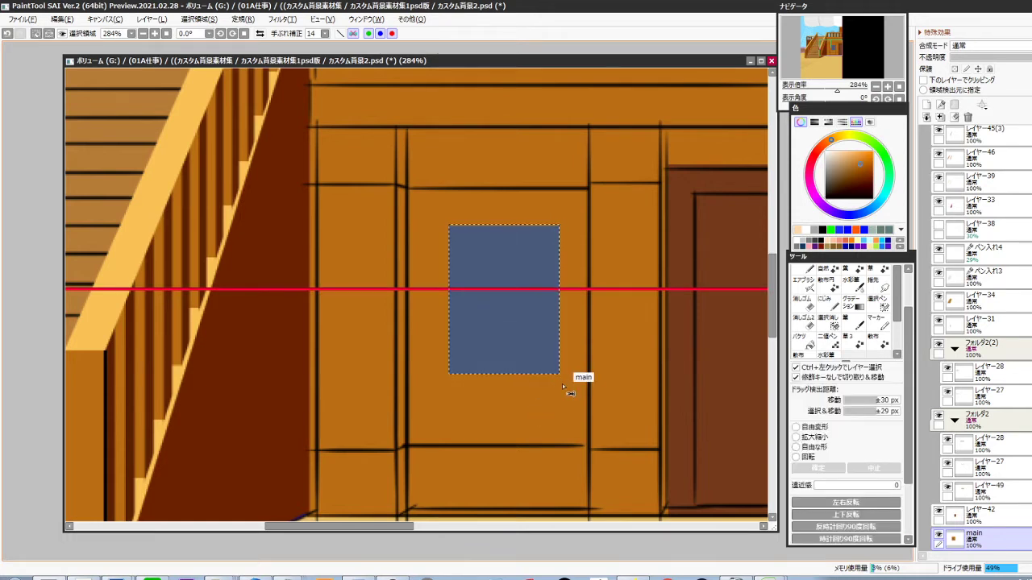
# Cut the blue window from the main layer and paste it onto its own layer
pyautogui.hotkey('ctrl', 'x')
pyautogui.hotkey('ctrl', 'v')
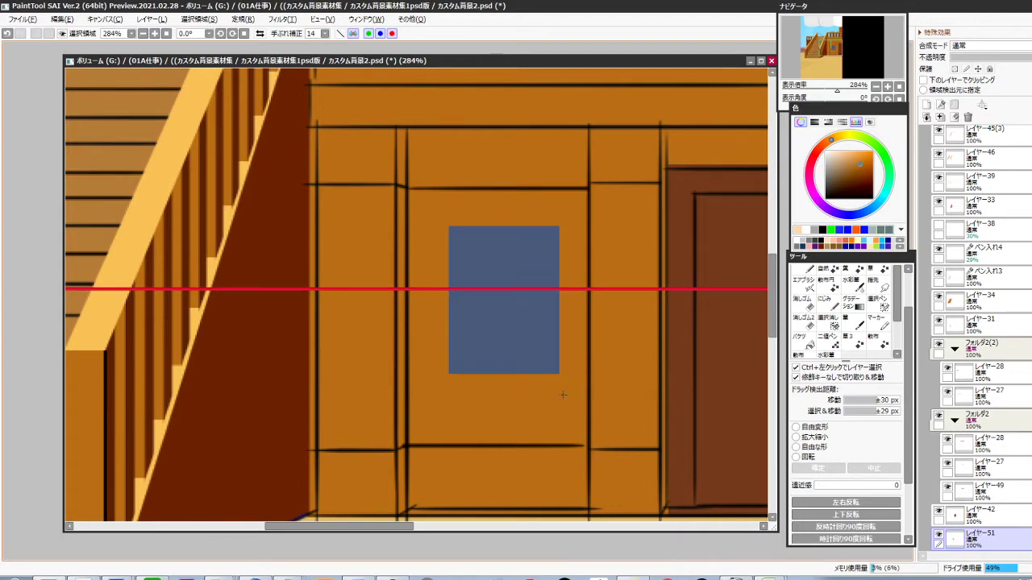
pyautogui.scroll(-2, 545, 383)
pyautogui.moveTo(536, 395); pyautogui.dragTo(508, 424)
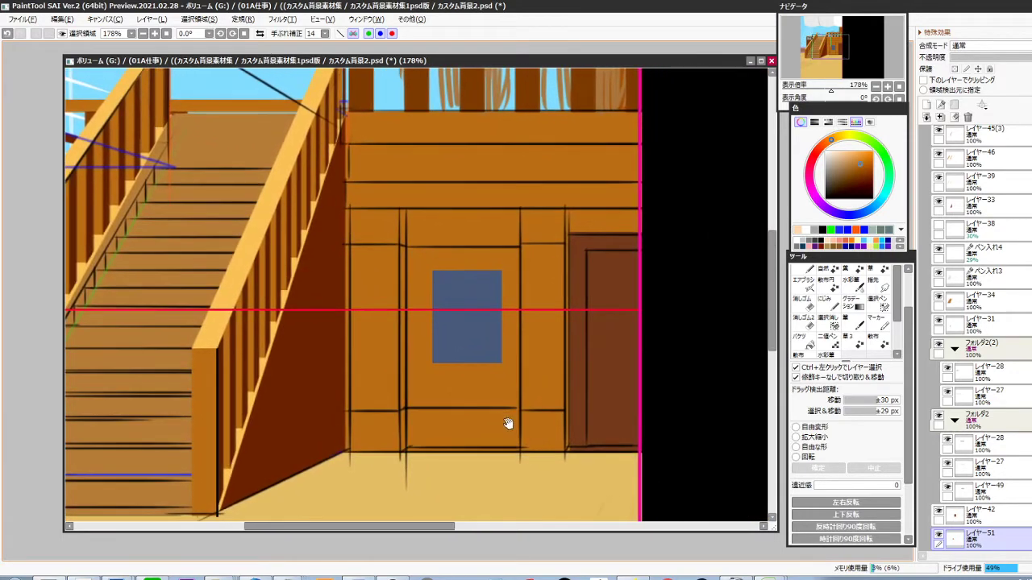
# Lower the opacity of the line layer ペン入れ1 to 30% and select the cabin wall area on the main layer
pyautogui.keyDown('ctrl'); pyautogui.click(552, 422); pyautogui.keyUp('ctrl')
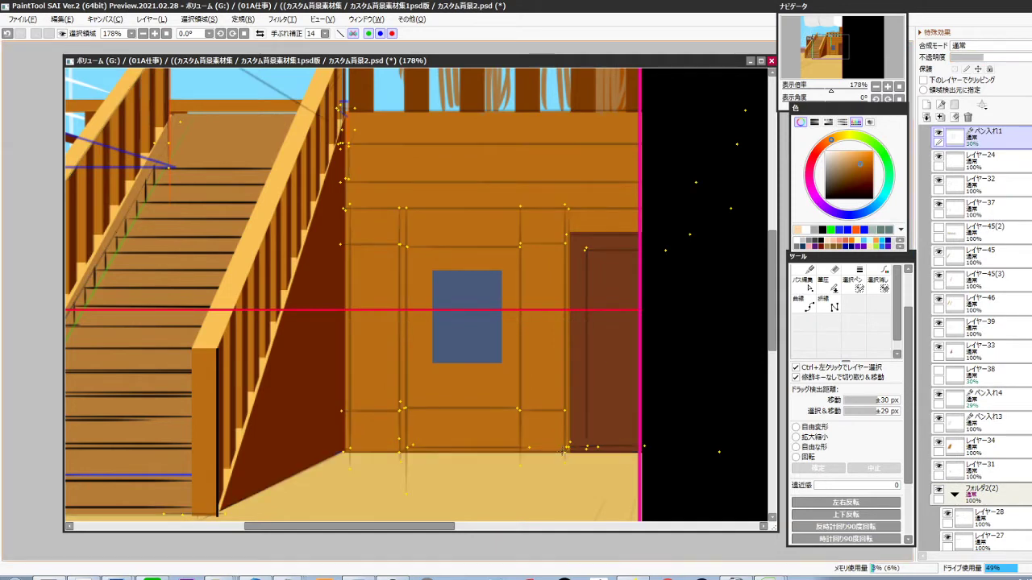
pyautogui.keyDown('ctrl'); pyautogui.click(536, 167); pyautogui.keyUp('ctrl')
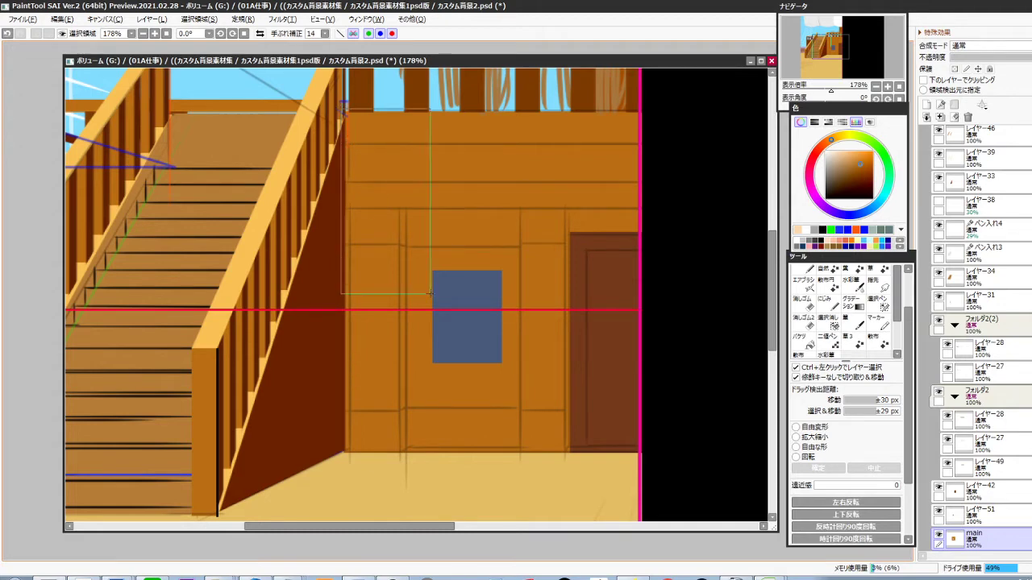
pyautogui.moveTo(431, 293); pyautogui.dragTo(658, 464)
pyautogui.scroll(-2, 574, 383)
pyautogui.moveTo(566, 394); pyautogui.dragTo(557, 382)
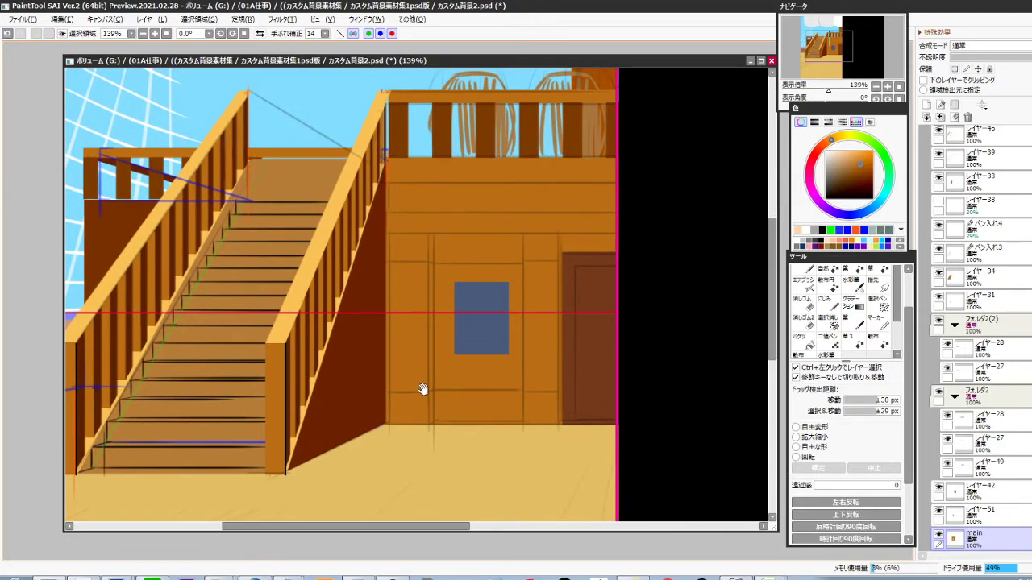
# On layer ペン入れ3, draw the missing horizontal step lines and edges near the top of the staircase in black
pyautogui.moveTo(423, 390); pyautogui.dragTo(659, 413)
pyautogui.scroll(6, 556, 238)
pyautogui.keyDown('ctrl'); pyautogui.click(576, 241); pyautogui.keyUp('ctrl')
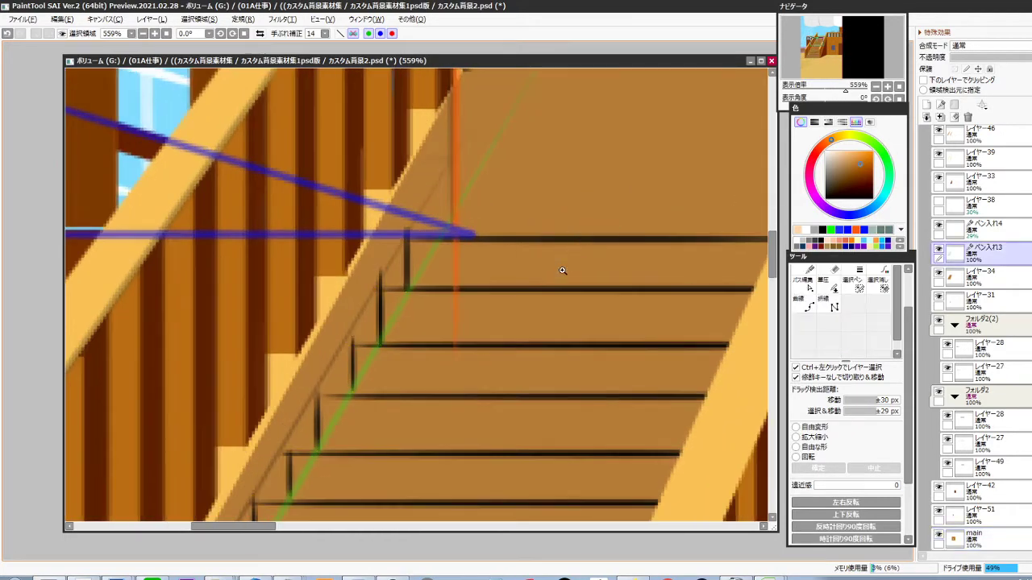
pyautogui.scroll(-3, 563, 271)
pyautogui.moveTo(556, 286); pyautogui.dragTo(482, 311)
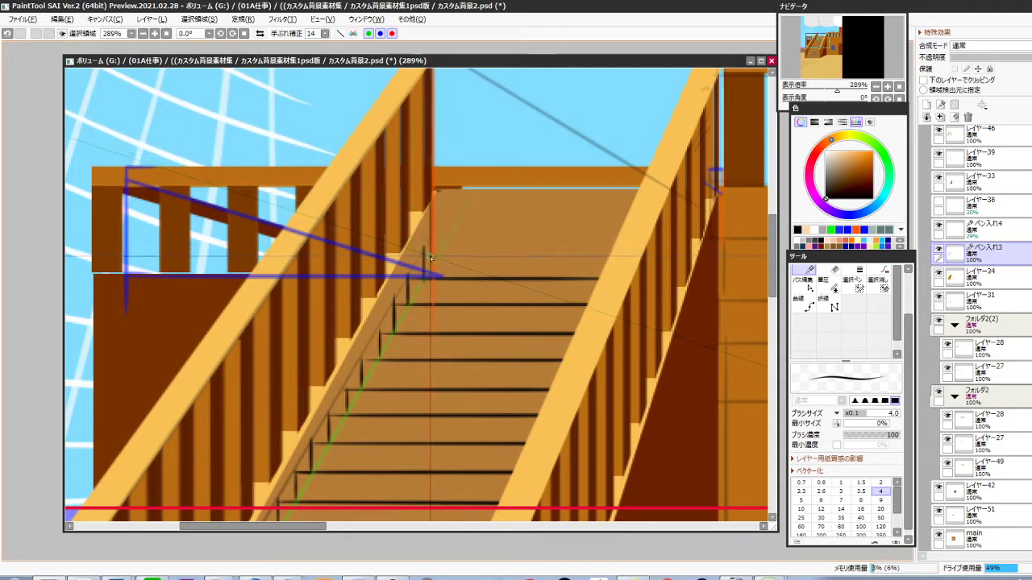
pyautogui.moveTo(420, 240); pyautogui.dragTo(627, 240)
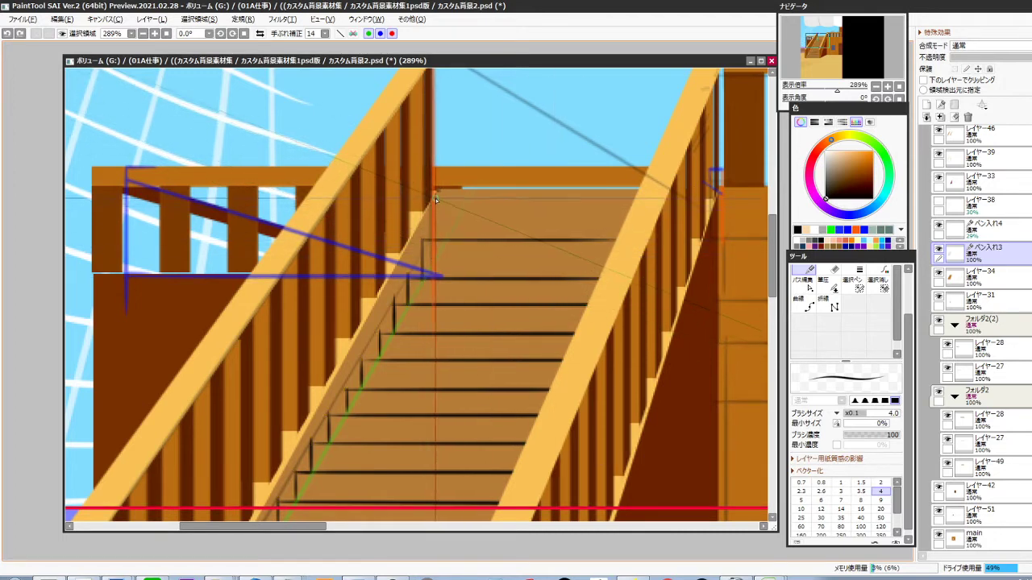
pyautogui.moveTo(438, 203); pyautogui.dragTo(682, 218)
pyautogui.moveTo(510, 329); pyautogui.dragTo(574, 283)
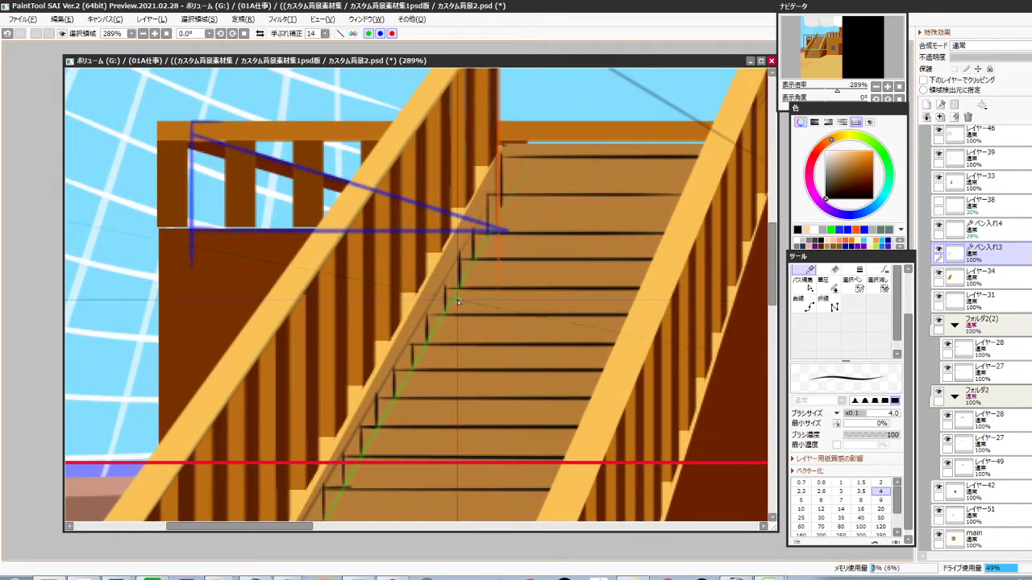
pyautogui.moveTo(463, 324)
pyautogui.mouseDown()
pyautogui.moveTo(479, 262)
pyautogui.moveTo(470, 309)
pyautogui.moveTo(483, 292)
pyautogui.mouseUp()
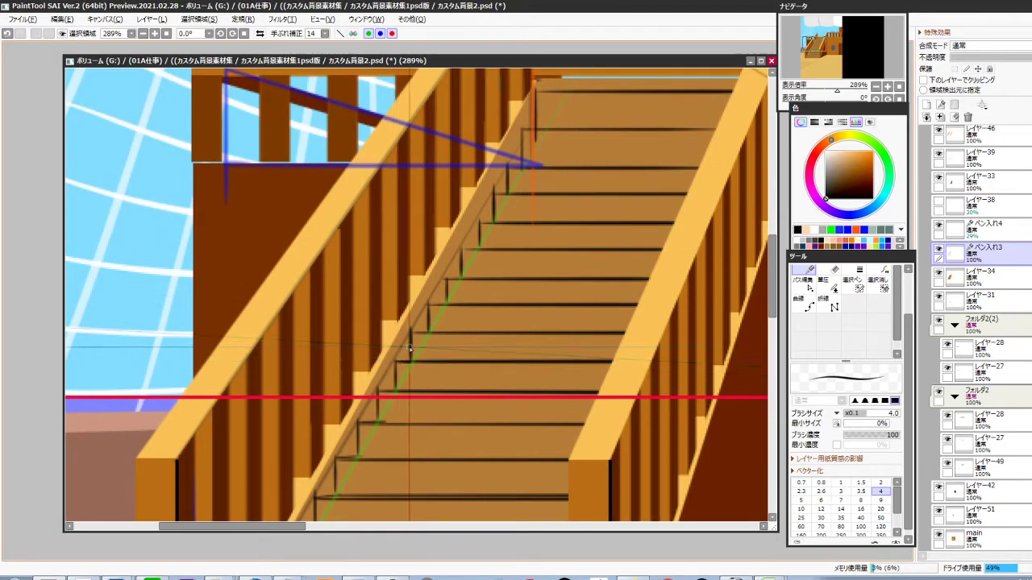
# Hide and show layer ペン入れ1 to check which staircase lines belong to it
pyautogui.scroll(-5, 466, 344)
pyautogui.scroll(5, 460, 313)
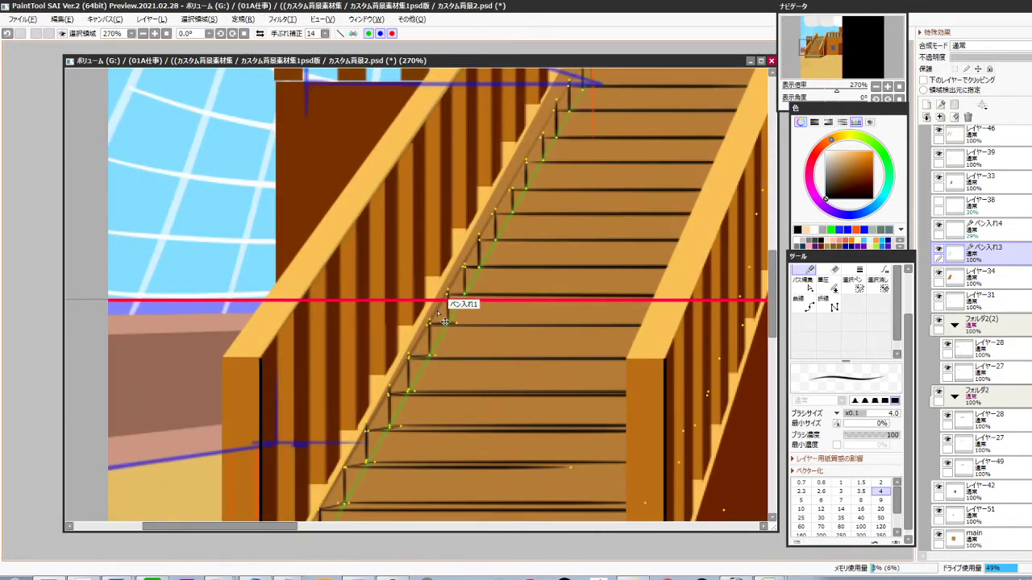
pyautogui.keyDown('ctrl'); pyautogui.keyDown('shift'); pyautogui.click(438, 312); pyautogui.keyUp('shift'); pyautogui.keyUp('ctrl')
pyautogui.click(938, 132)
pyautogui.click(937, 132)
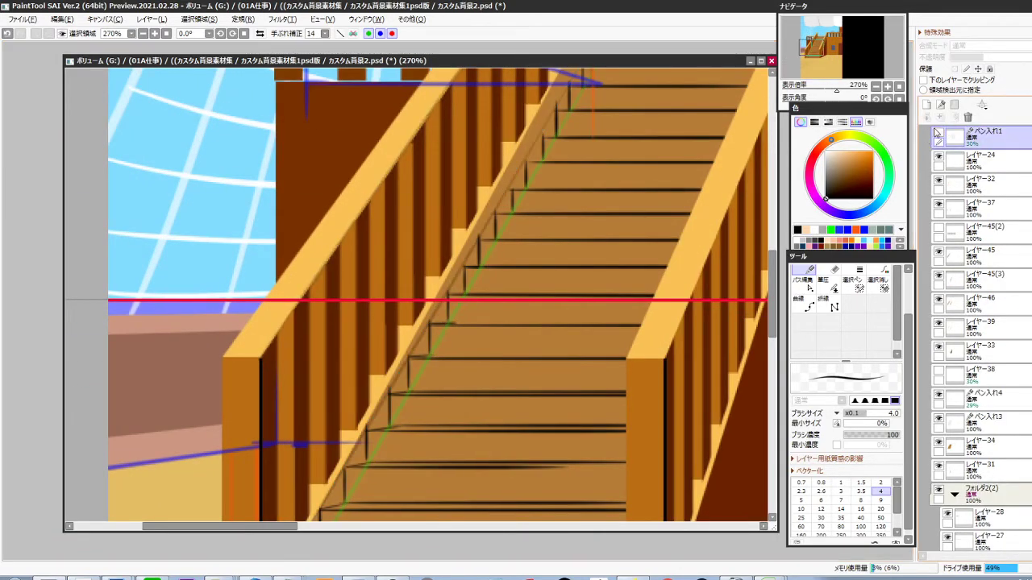
# Reduce the line eraser's size to 10 for the staircase lines on layer ペン入れ1
pyautogui.press('e')
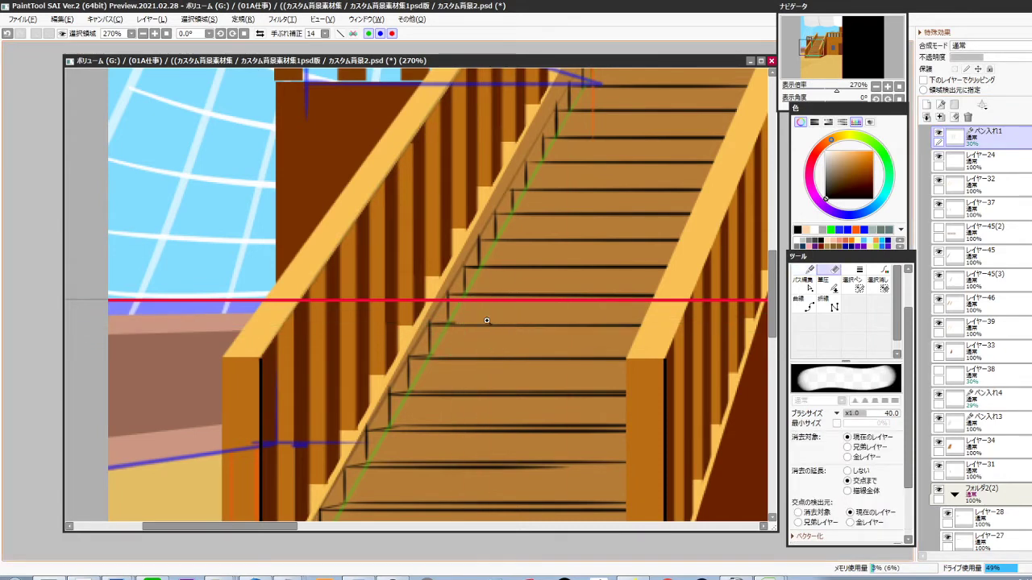
pyautogui.scroll(-4, 486, 320)
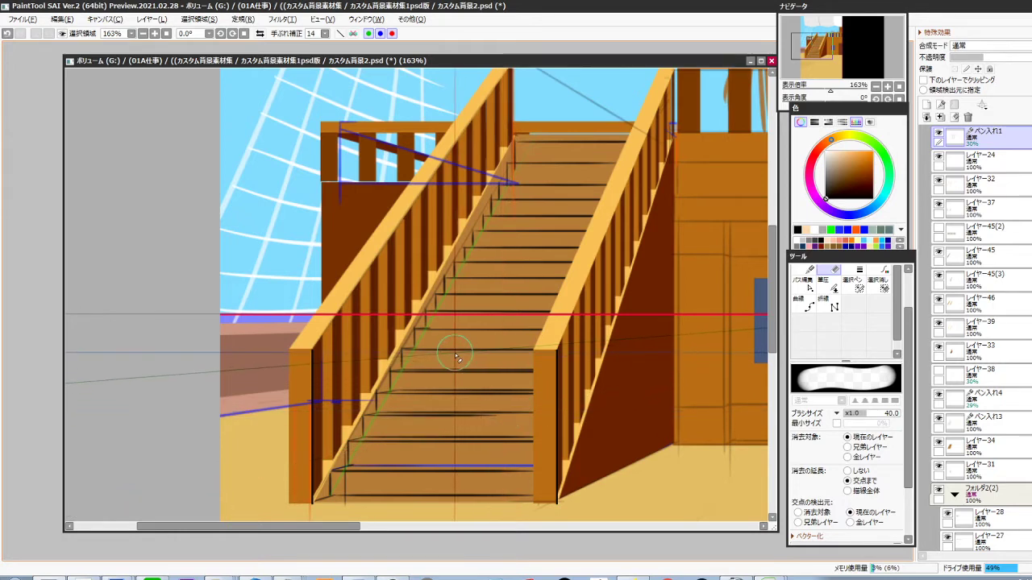
pyautogui.press('[')
pyautogui.press('[')
pyautogui.press('[')
pyautogui.press('[')
pyautogui.press('[')
pyautogui.press('[')
pyautogui.press('[')
pyautogui.press('[')
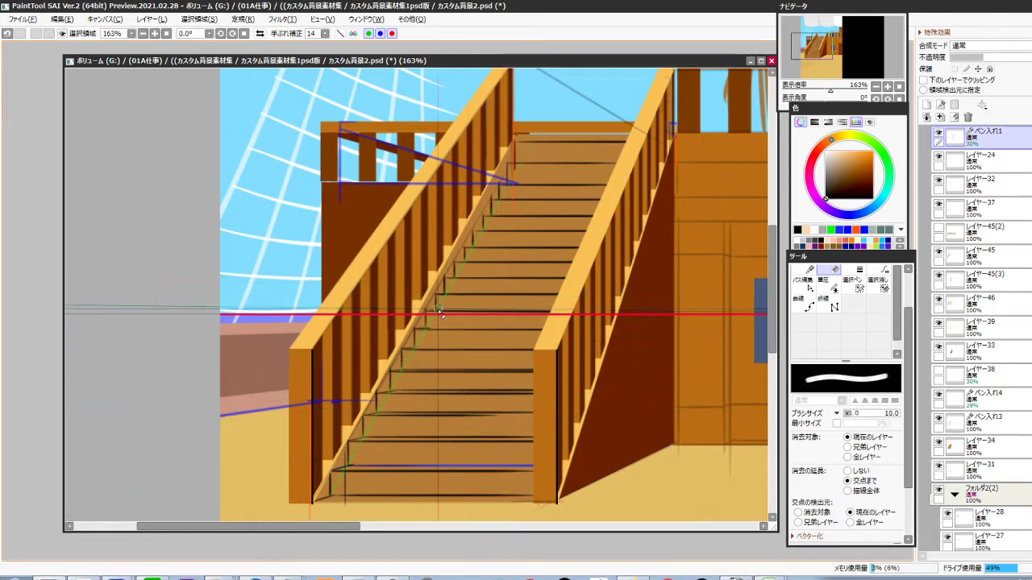
pyautogui.scroll(2, 430, 310)
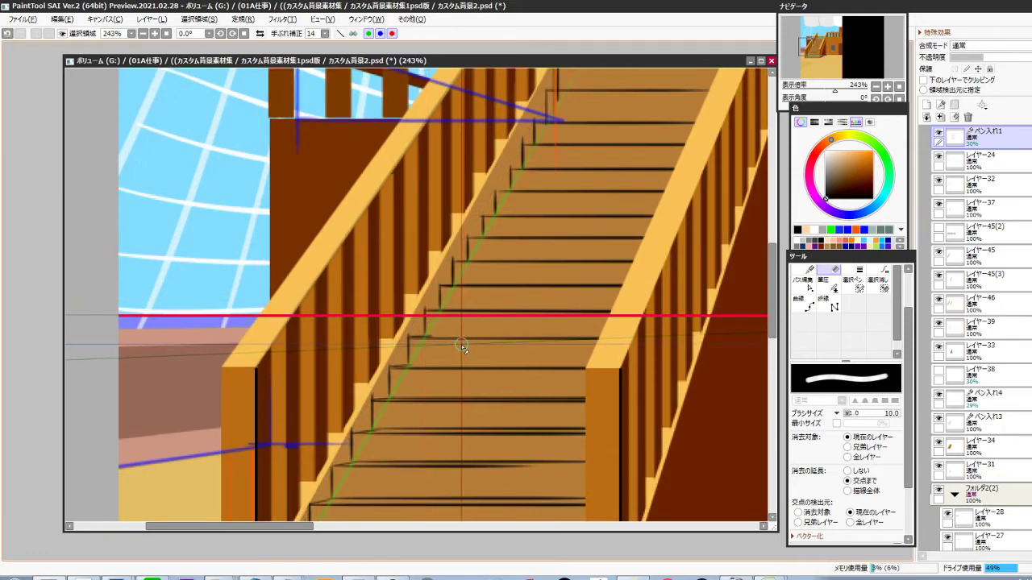
pyautogui.scroll(-1, 506, 338)
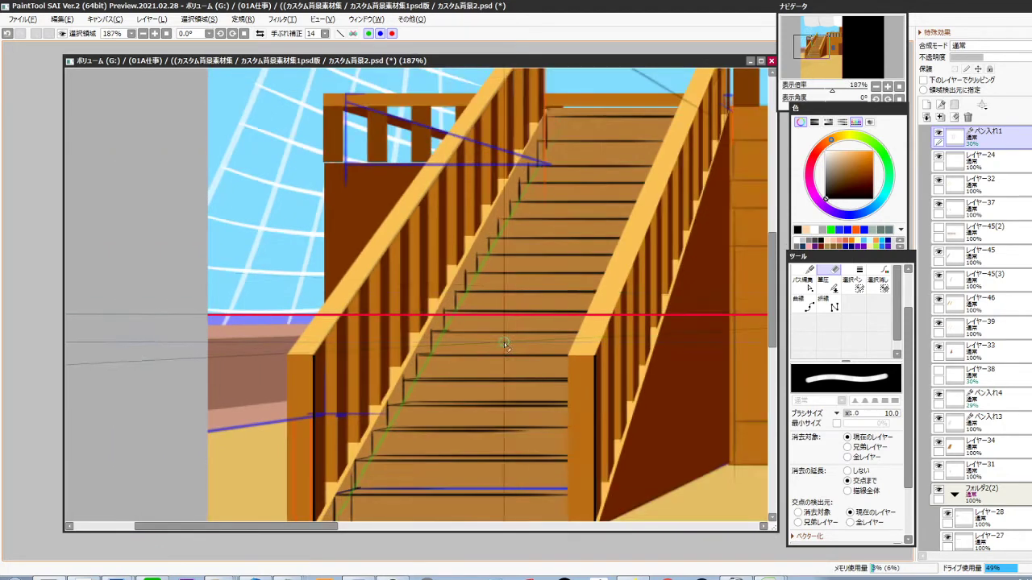
pyautogui.scroll(-1, 635, 283)
pyautogui.moveTo(622, 308); pyautogui.dragTo(605, 288)
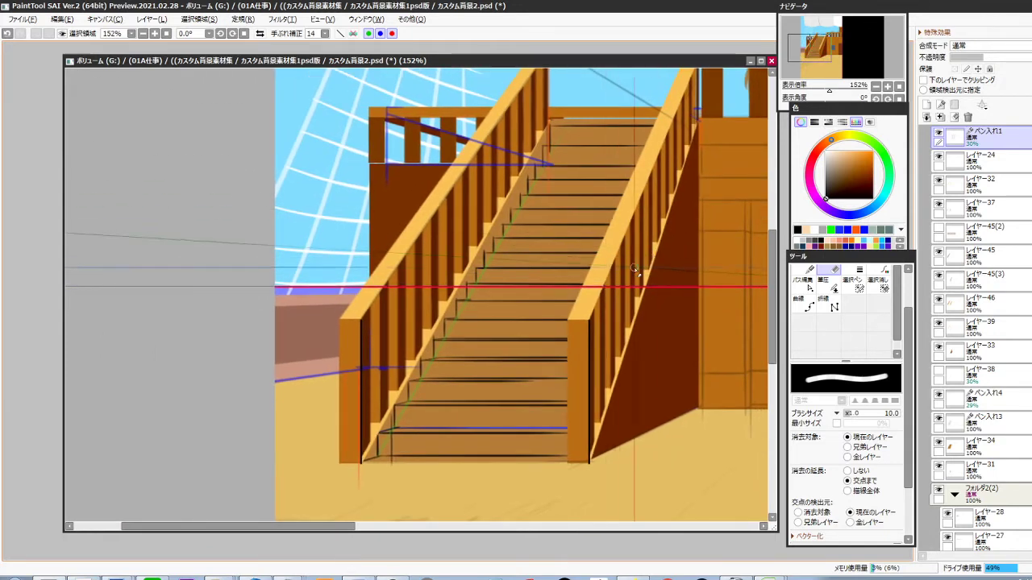
# Add a new layer and place a thin horizontal bright red bar along the base of the staircase between the railing posts
pyautogui.hotkey('ctrl', 'shift', 'n')
pyautogui.click(816, 151)
pyautogui.click(872, 151)
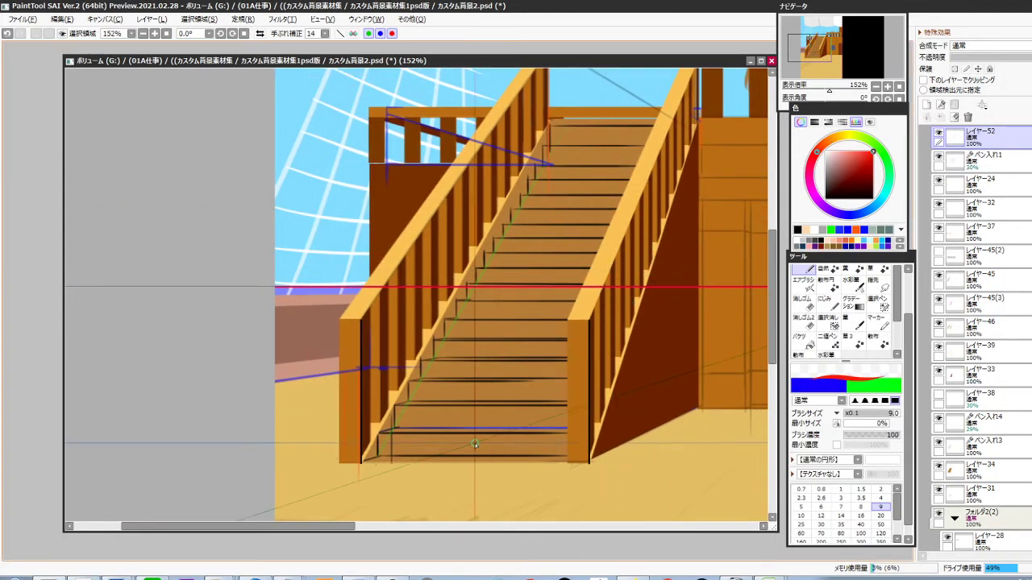
pyautogui.press('ctrl')
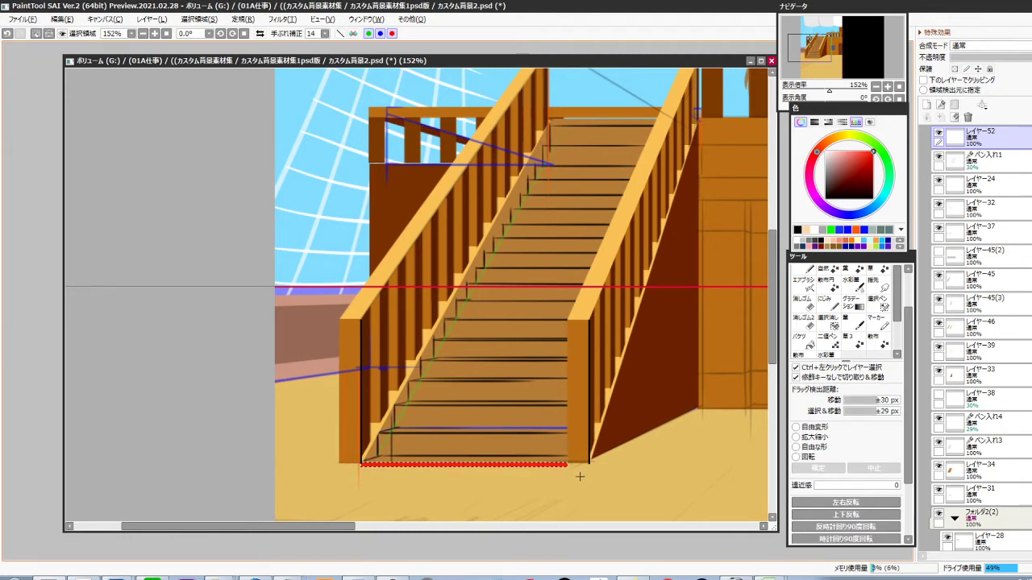
# Try duplicating the red bar's layer and stretching the copy into a tall block at the top of the staircase
pyautogui.hotkey('ctrl', 'j')
pyautogui.hotkey('ctrl', 't')
pyautogui.moveTo(466, 462); pyautogui.dragTo(669, 147)
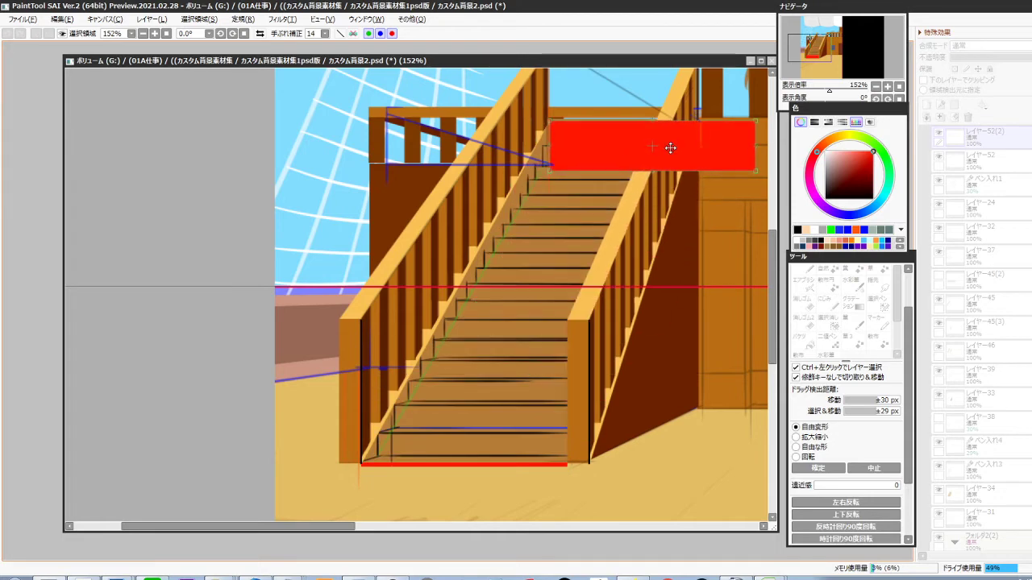
pyautogui.press('Return')
pyautogui.press('Delete')
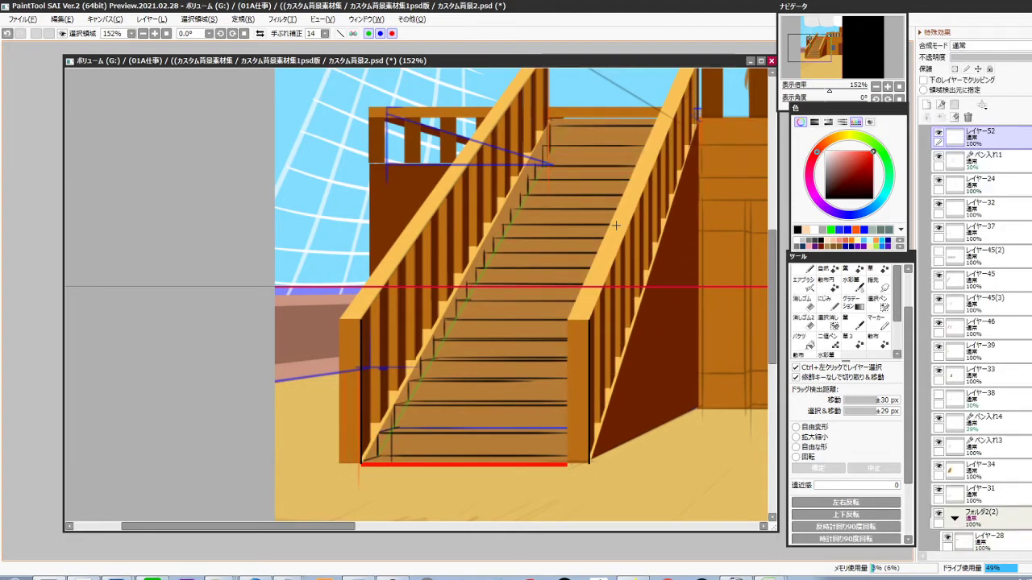
# Undo the stretched copy and remove the red bar along the base of the staircase
pyautogui.hotkey('ctrl', 'z')
pyautogui.hotkey('ctrl', 'z')
pyautogui.hotkey('ctrl', 'z')
pyautogui.hotkey('ctrl', 'z')
pyautogui.hotkey('ctrl', 'z')
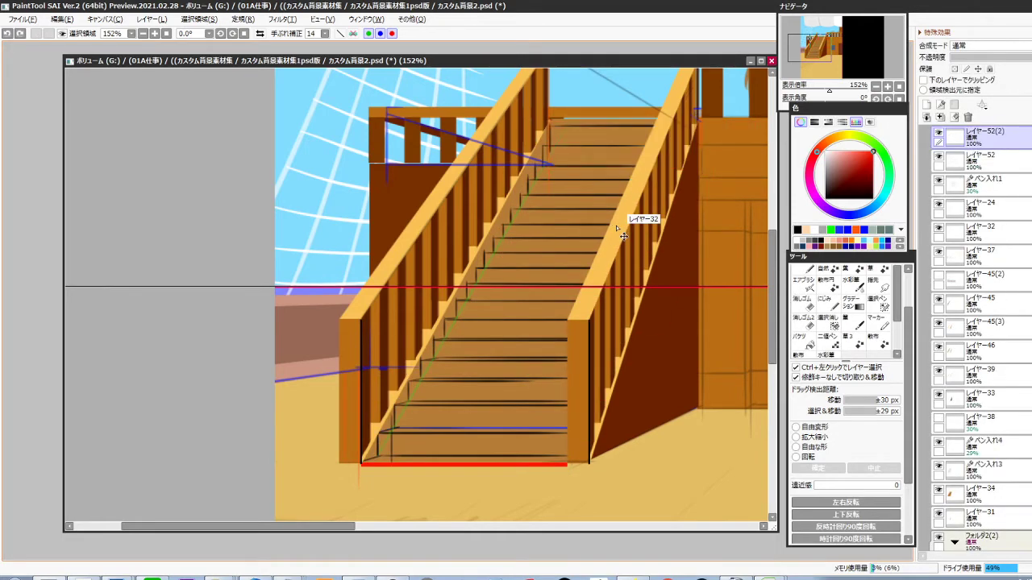
pyautogui.hotkey('ctrl', 'y')
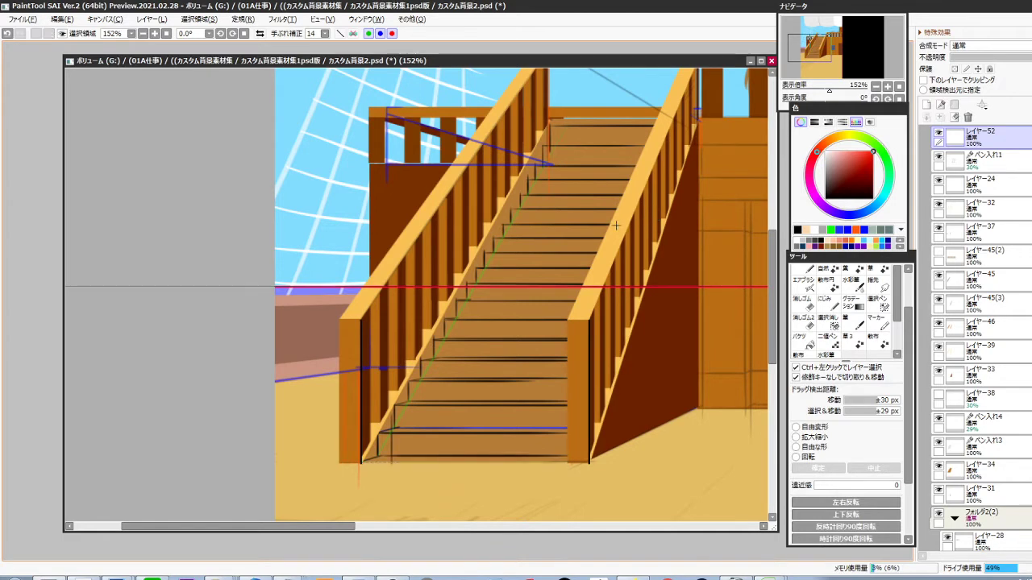
pyautogui.moveTo(425, 375); pyautogui.dragTo(454, 373)
pyautogui.keyDown('ctrl'); pyautogui.click(450, 330); pyautogui.keyUp('ctrl')
pyautogui.moveTo(524, 348); pyautogui.dragTo(509, 352)
pyautogui.moveTo(514, 355); pyautogui.dragTo(455, 409)
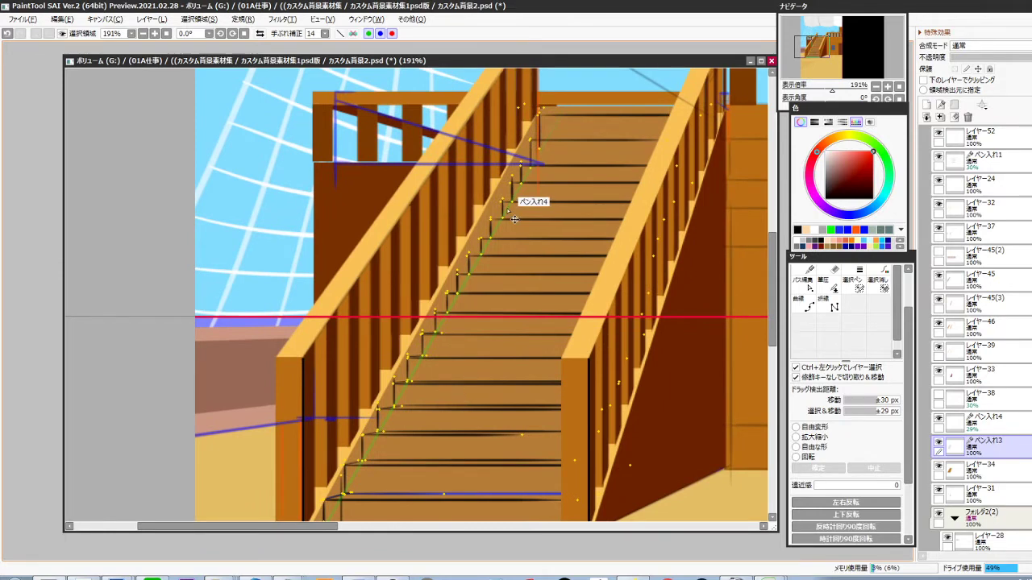
pyautogui.keyDown('ctrl'); pyautogui.click(514, 219); pyautogui.keyUp('ctrl')
pyautogui.click(938, 418)
pyautogui.click(963, 405)
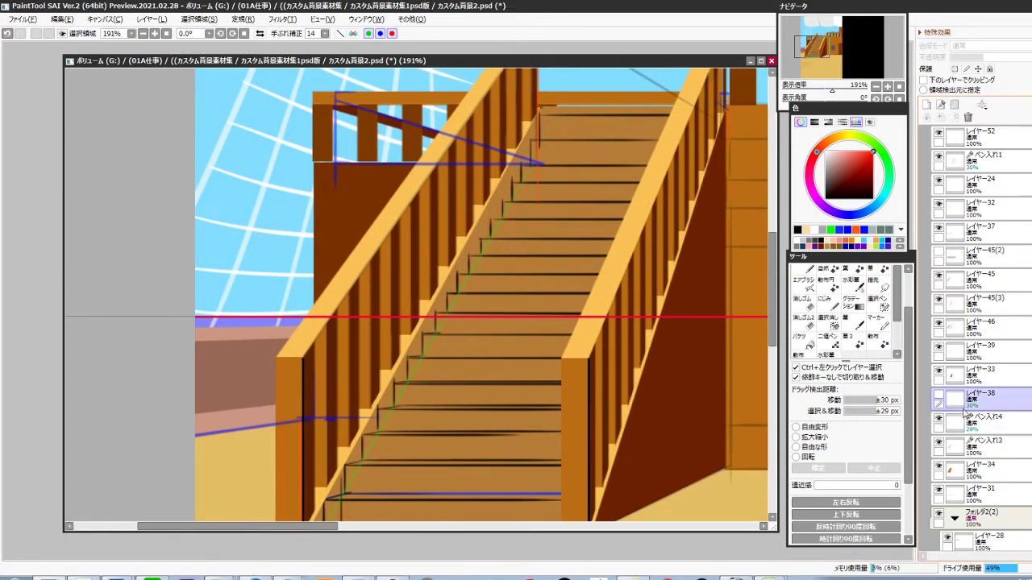
pyautogui.hotkey('ctrl', 't')
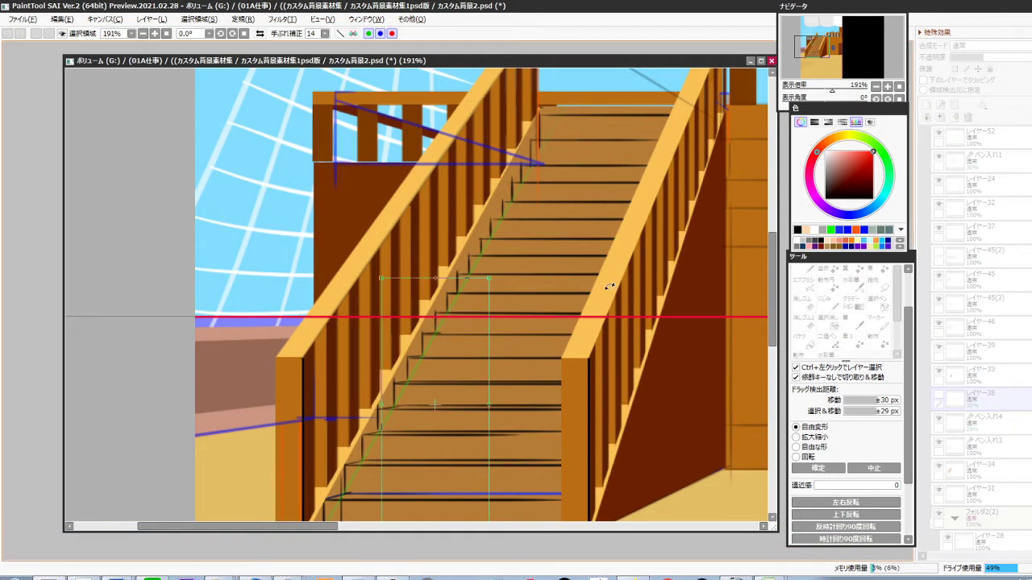
pyautogui.press('Escape')
# On layer ペン入れ4, free-transform the green guide line by pulling its upper end slightly inward to follow the staircase's left edge
pyautogui.click(960, 422)
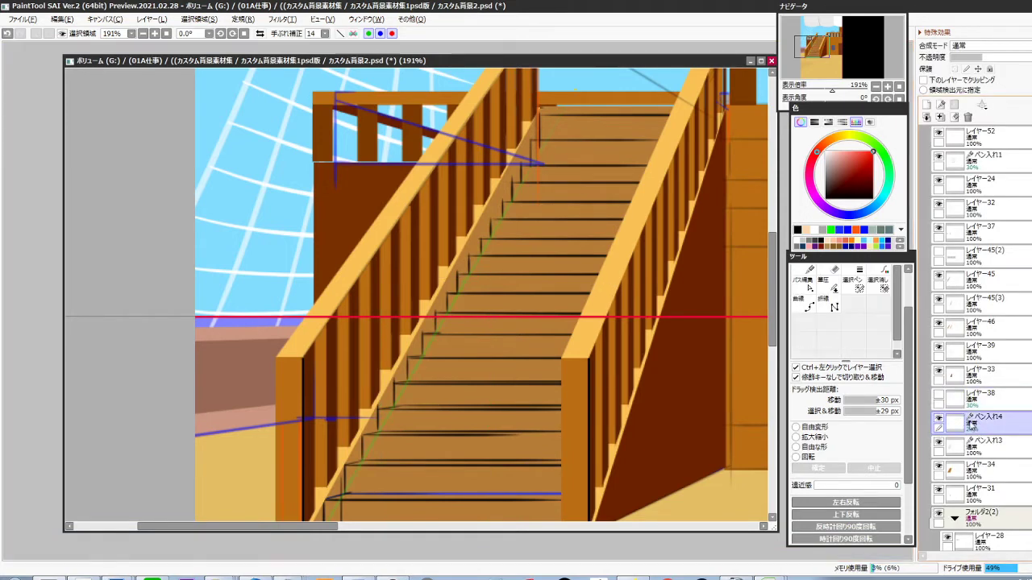
pyautogui.hotkey('ctrl', 't')
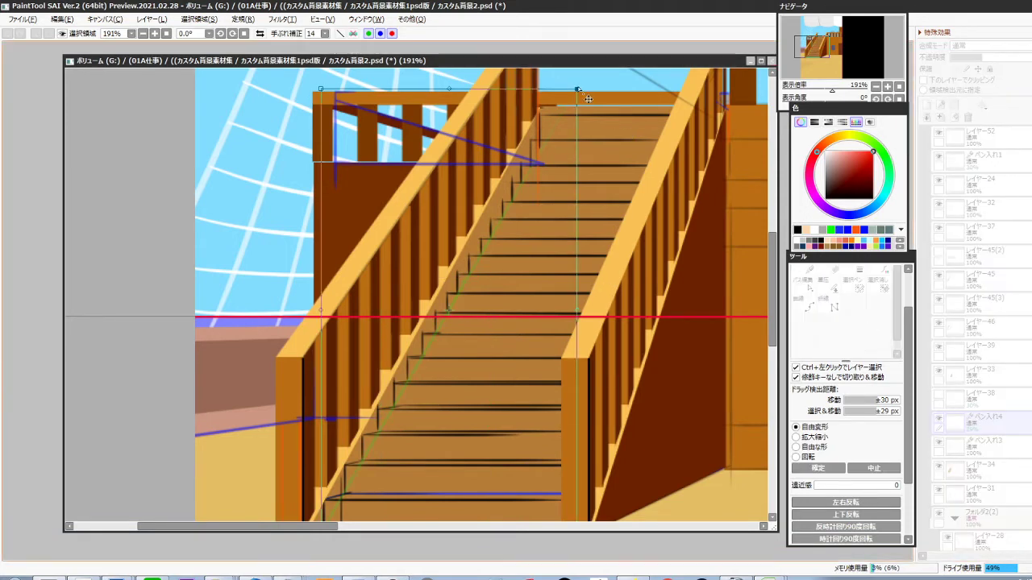
pyautogui.moveTo(589, 98); pyautogui.dragTo(574, 98)
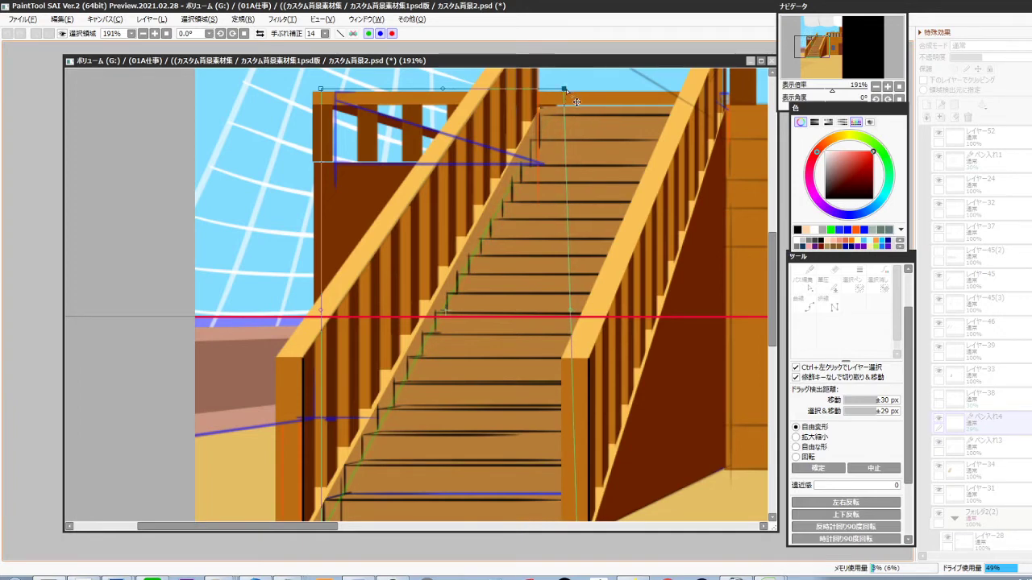
pyautogui.moveTo(643, 306); pyautogui.dragTo(617, 283)
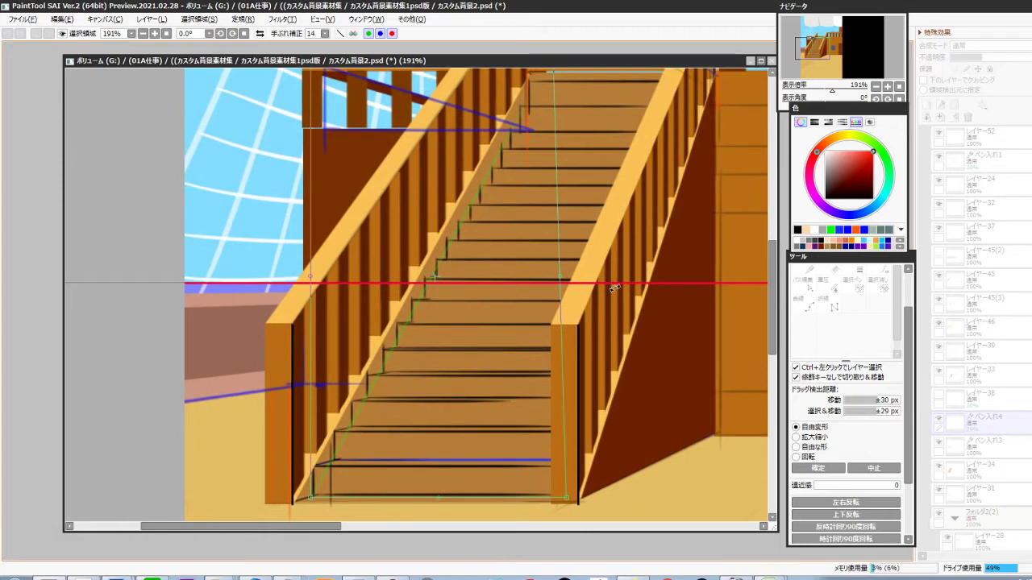
pyautogui.press('Return')
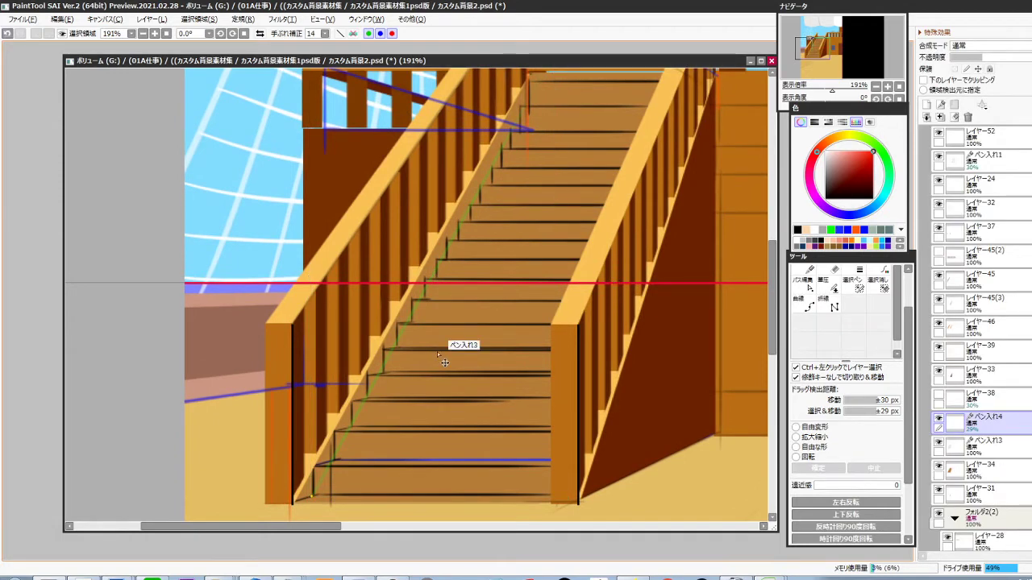
# Select layer ペン入れ3 and hide and show it to check which staircase lines belong to it
pyautogui.keyDown('ctrl'); pyautogui.click(438, 353); pyautogui.keyUp('ctrl')
pyautogui.click(938, 441)
pyautogui.click(938, 441)
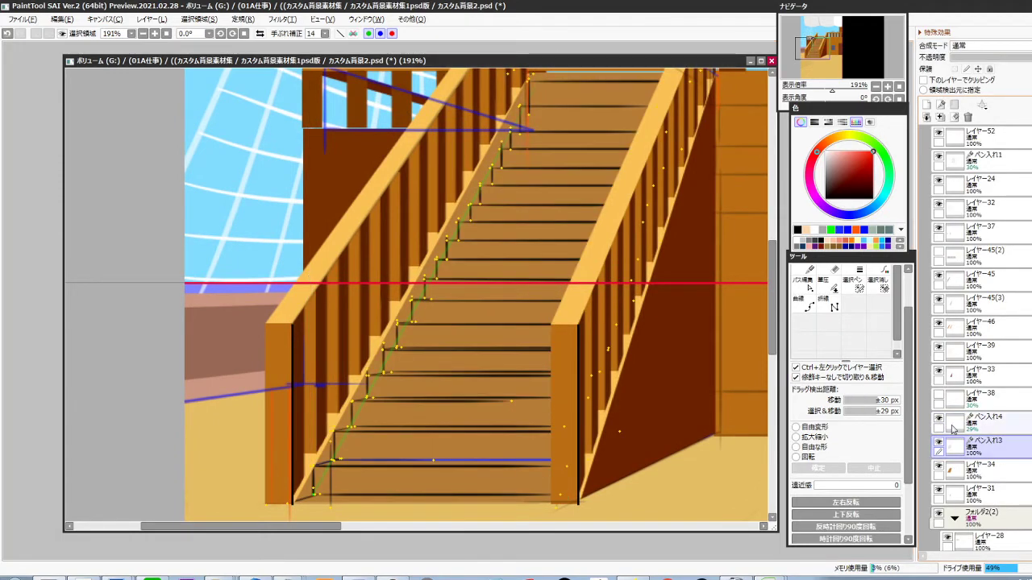
pyautogui.scroll(4, 668, 357)
pyautogui.keyDown('ctrl'); pyautogui.click(554, 244); pyautogui.keyUp('ctrl')
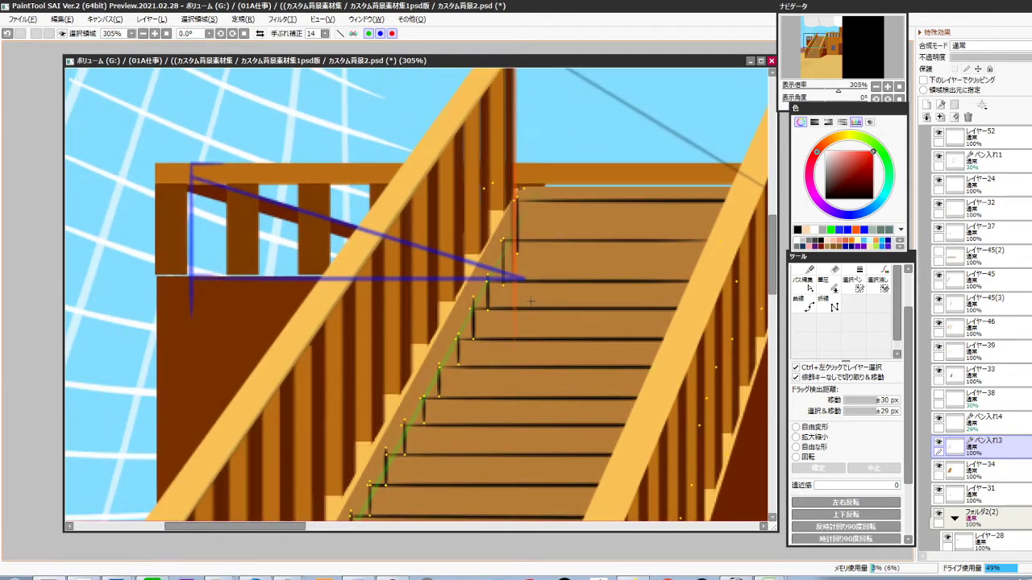
# Erase the black step lines on layer ペン入れ3 from the upper staircase down to the middle, keeping the topmost edge and lowest steps
pyautogui.moveTo(524, 234); pyautogui.dragTo(515, 317)
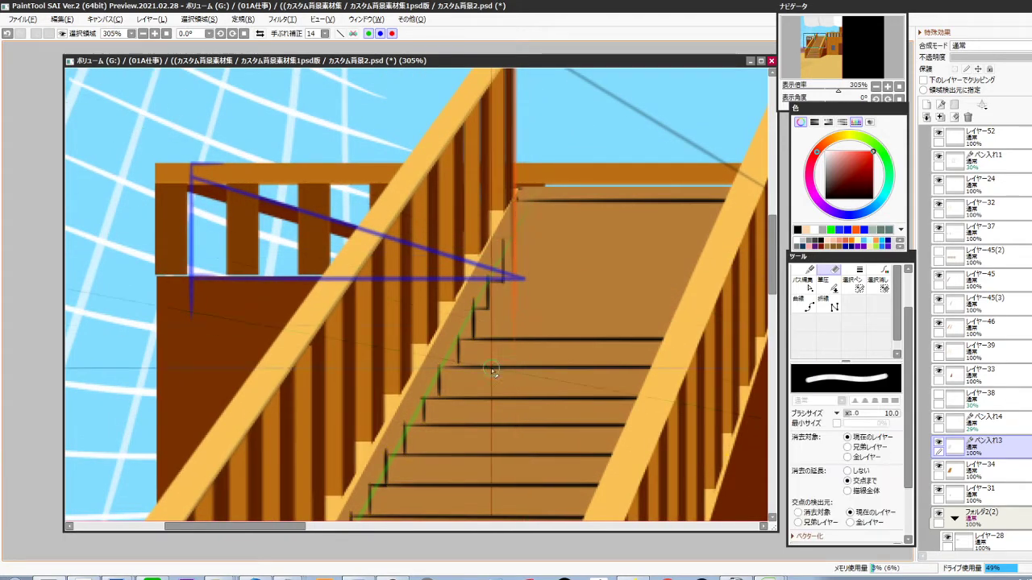
pyautogui.moveTo(492, 371); pyautogui.dragTo(566, 266)
pyautogui.moveTo(570, 191)
pyautogui.mouseDown()
pyautogui.moveTo(563, 237)
pyautogui.moveTo(542, 270)
pyautogui.mouseUp()
pyautogui.moveTo(546, 332); pyautogui.dragTo(569, 260)
pyautogui.moveTo(562, 173); pyautogui.dragTo(526, 273)
pyautogui.moveTo(523, 310); pyautogui.dragTo(589, 200)
pyautogui.moveTo(582, 145)
pyautogui.mouseDown()
pyautogui.moveTo(571, 199)
pyautogui.moveTo(561, 186)
pyautogui.moveTo(567, 200)
pyautogui.moveTo(541, 247)
pyautogui.mouseUp()
pyautogui.moveTo(536, 317); pyautogui.dragTo(541, 282)
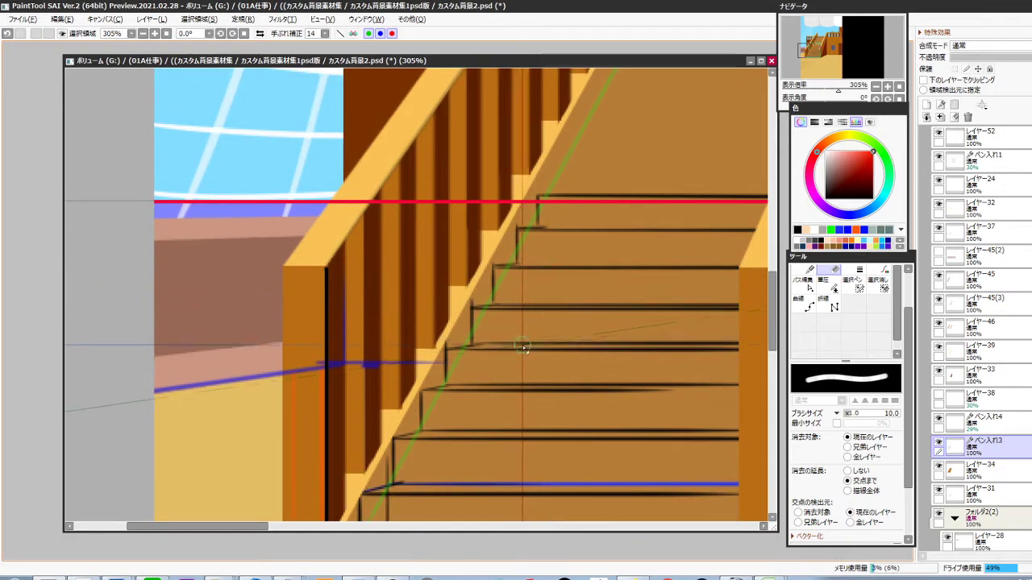
pyautogui.moveTo(575, 185)
pyautogui.mouseDown()
pyautogui.moveTo(532, 250)
pyautogui.moveTo(536, 216)
pyautogui.moveTo(512, 263)
pyautogui.moveTo(520, 302)
pyautogui.moveTo(504, 276)
pyautogui.moveTo(473, 306)
pyautogui.moveTo(497, 312)
pyautogui.mouseUp()
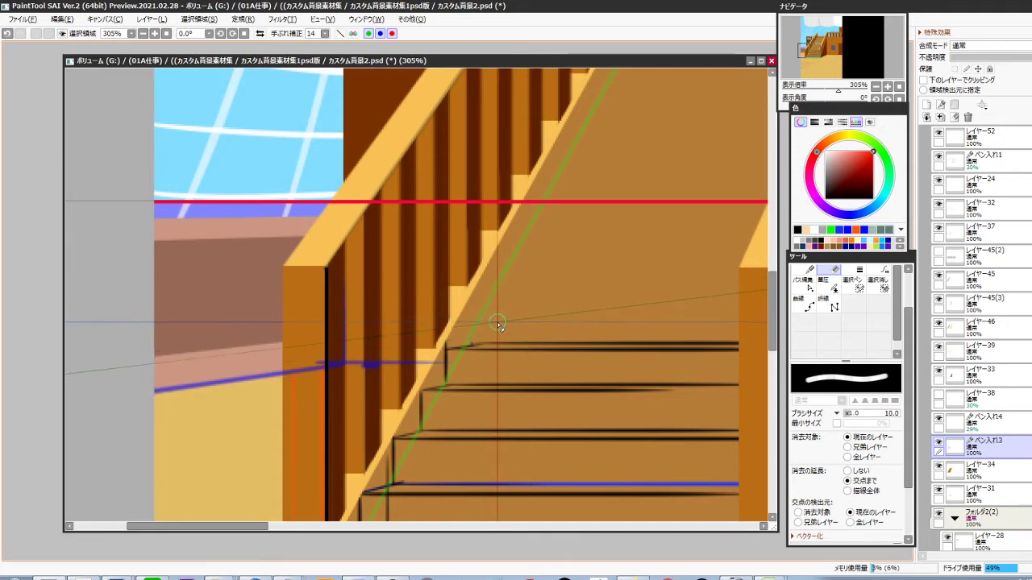
# With the size 4 pen in black, redraw the risers and horizontal edges of three steps directly above the remaining lower steps
pyautogui.press('n')
pyautogui.rightClick(470, 345)
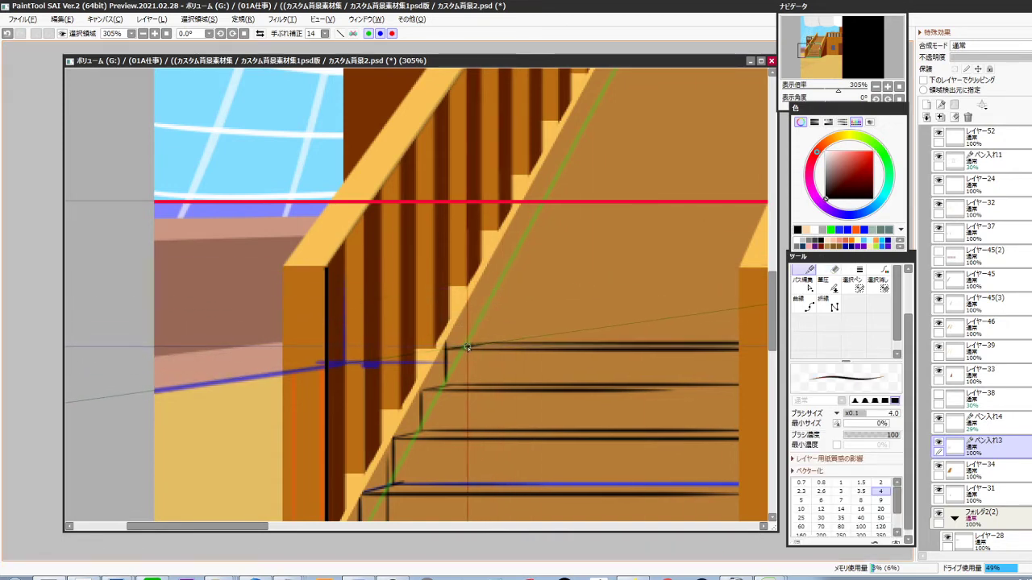
pyautogui.moveTo(469, 345)
pyautogui.mouseDown()
pyautogui.moveTo(468, 300)
pyautogui.moveTo(738, 305)
pyautogui.mouseUp()
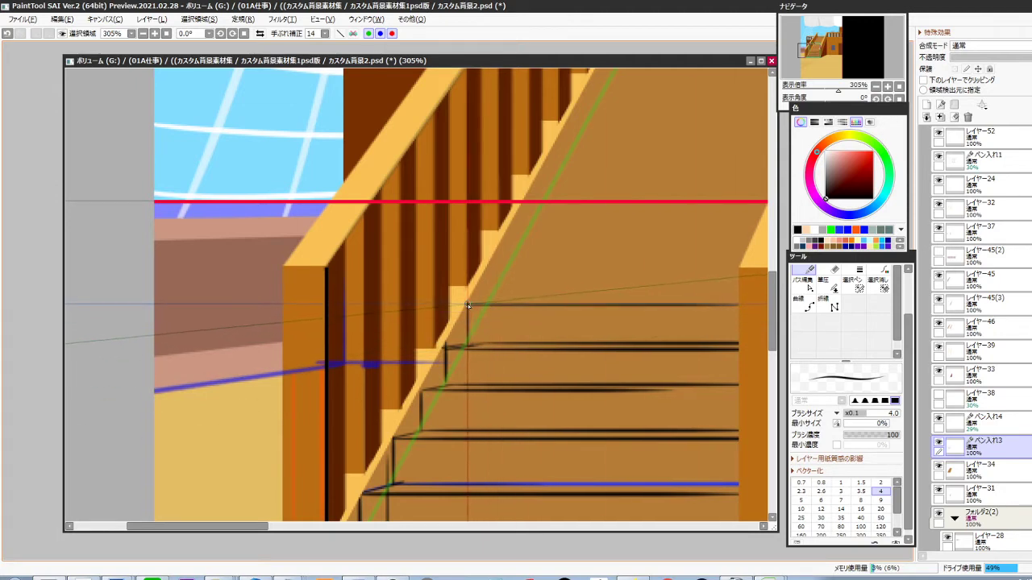
pyautogui.moveTo(487, 302)
pyautogui.mouseDown()
pyautogui.moveTo(487, 267)
pyautogui.moveTo(738, 267)
pyautogui.mouseUp()
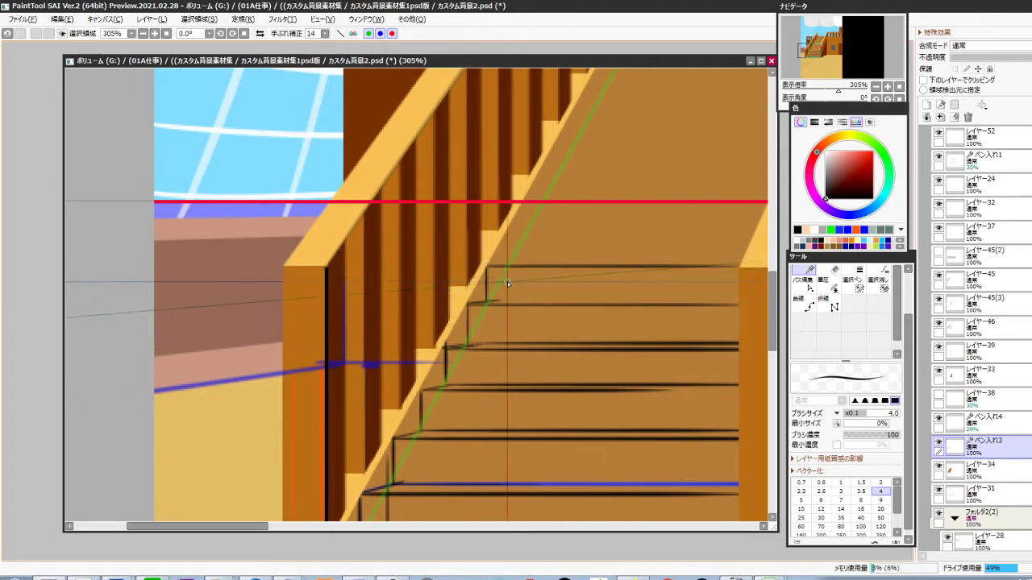
pyautogui.hotkey('ctrl', 'z')
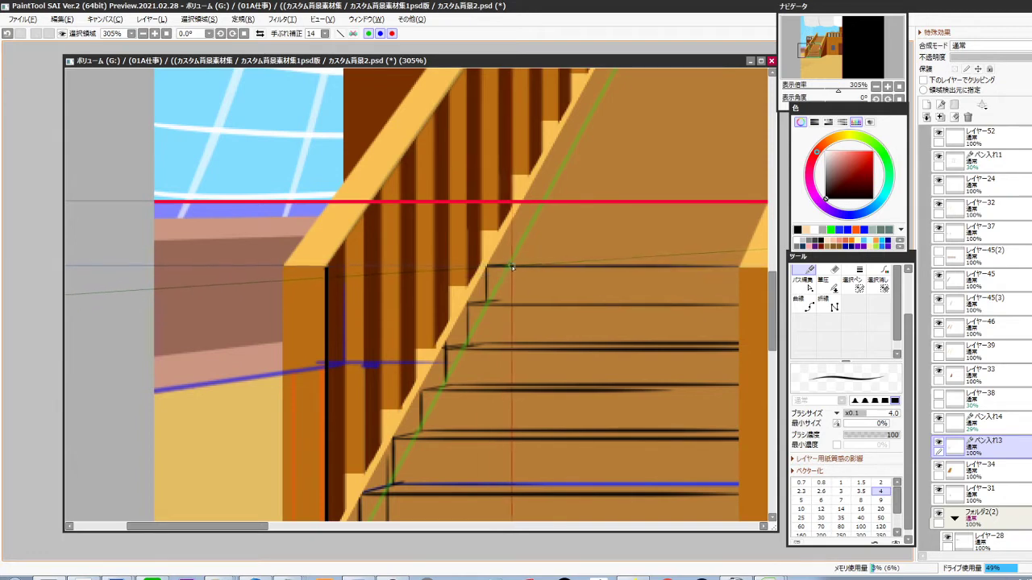
pyautogui.moveTo(509, 265)
pyautogui.mouseDown()
pyautogui.moveTo(508, 229)
pyautogui.moveTo(759, 222)
pyautogui.mouseUp()
pyautogui.hotkey('ctrl', 'z')
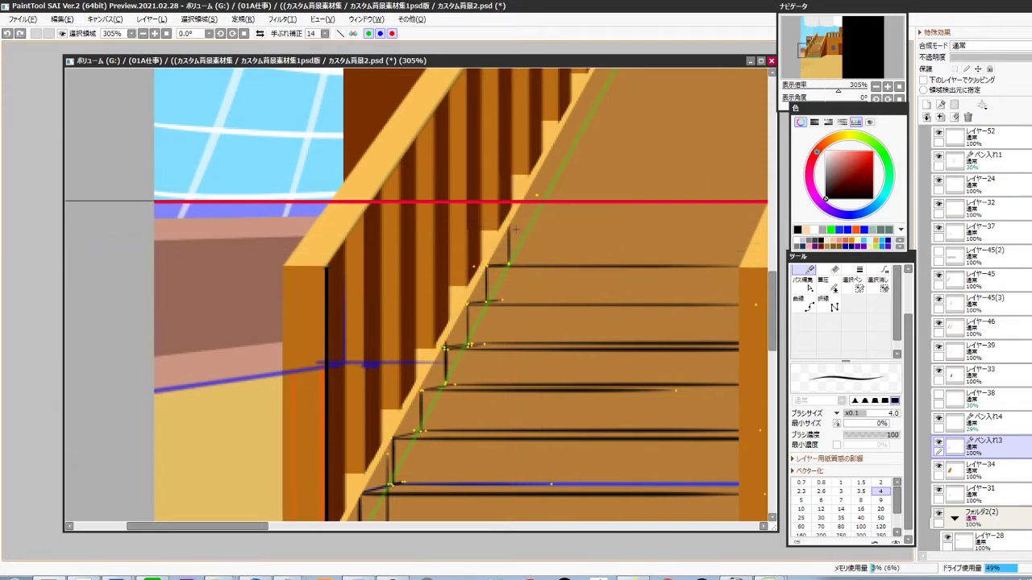
pyautogui.moveTo(509, 228); pyautogui.dragTo(758, 235)
# Draw the risers and level horizontal edges of the next three steps in black, following the green guide up the middle of the staircase
pyautogui.moveTo(511, 507); pyautogui.dragTo(490, 454)
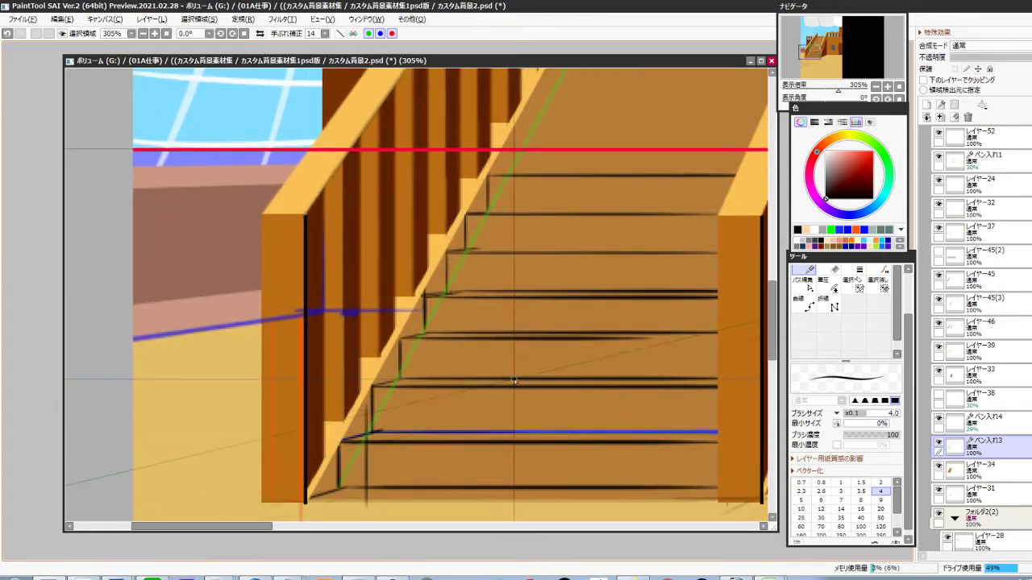
pyautogui.moveTo(630, 176)
pyautogui.mouseDown()
pyautogui.moveTo(430, 397)
pyautogui.moveTo(417, 369)
pyautogui.moveTo(660, 370)
pyautogui.mouseUp()
pyautogui.moveTo(439, 370)
pyautogui.mouseDown()
pyautogui.moveTo(439, 328)
pyautogui.moveTo(725, 348)
pyautogui.mouseUp()
pyautogui.hotkey('ctrl', 'z')
pyautogui.moveTo(439, 326); pyautogui.dragTo(684, 325)
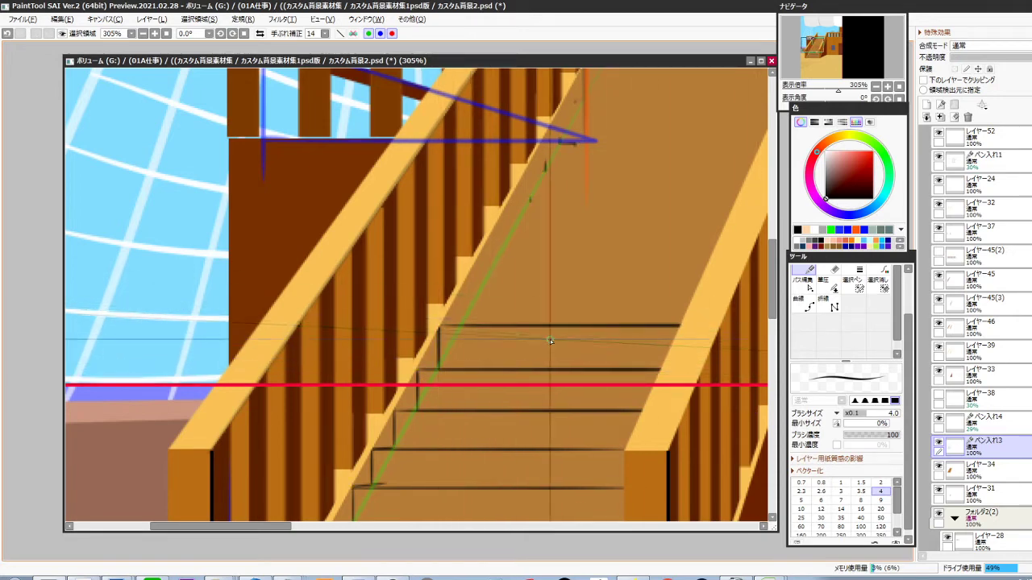
pyautogui.moveTo(464, 325)
pyautogui.mouseDown()
pyautogui.moveTo(463, 282)
pyautogui.moveTo(748, 314)
pyautogui.mouseUp()
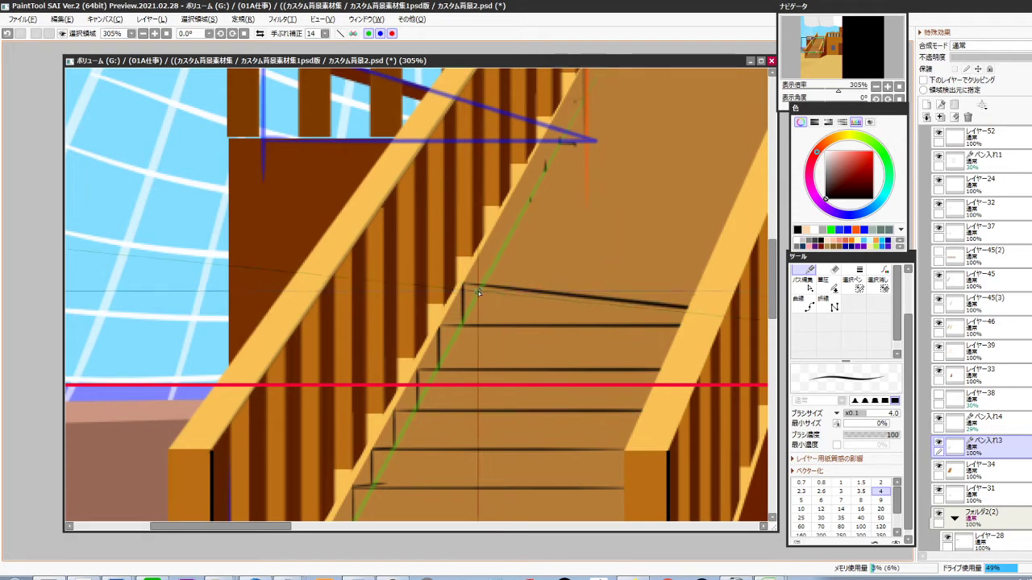
pyautogui.hotkey('ctrl', 'z')
pyautogui.moveTo(464, 284); pyautogui.dragTo(709, 283)
# Draw the remaining black risers and horizontal step edges along the guide up to the top of the staircase
pyautogui.moveTo(590, 322); pyautogui.dragTo(511, 438)
pyautogui.moveTo(407, 397)
pyautogui.mouseDown()
pyautogui.moveTo(407, 355)
pyautogui.moveTo(637, 362)
pyautogui.mouseUp()
pyautogui.hotkey('ctrl', 'z')
pyautogui.moveTo(408, 355); pyautogui.dragTo(719, 356)
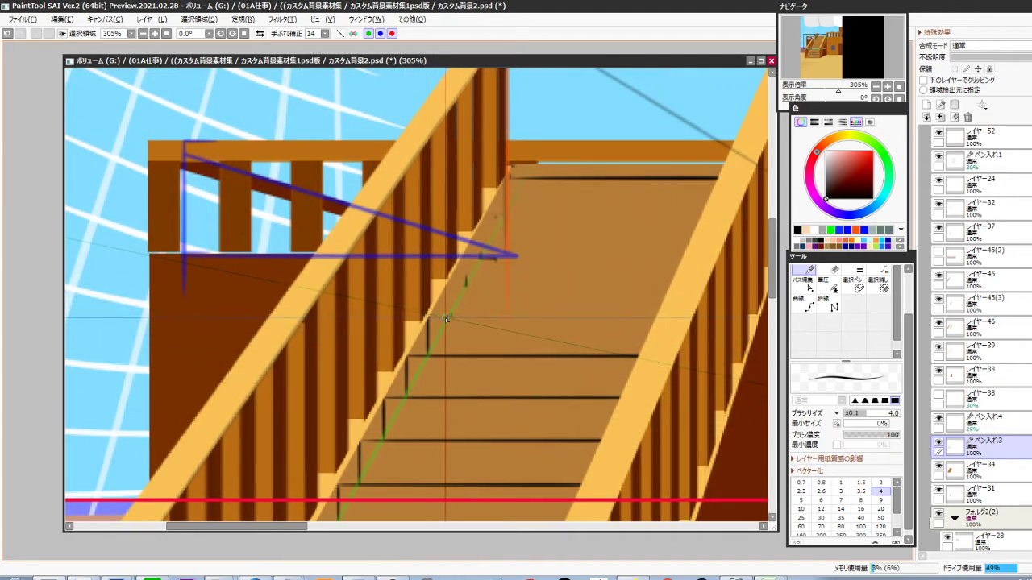
pyautogui.moveTo(427, 316); pyautogui.dragTo(579, 346)
pyautogui.hotkey('ctrl', 'z')
pyautogui.moveTo(428, 315); pyautogui.dragTo(704, 317)
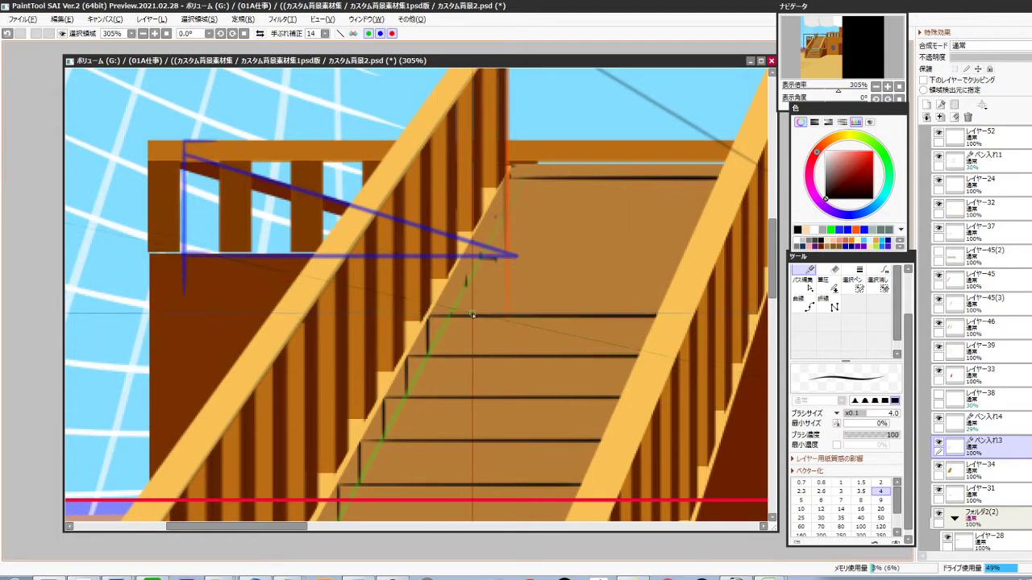
pyautogui.moveTo(514, 268)
pyautogui.mouseDown()
pyautogui.moveTo(495, 341)
pyautogui.moveTo(447, 321)
pyautogui.moveTo(717, 326)
pyautogui.mouseUp()
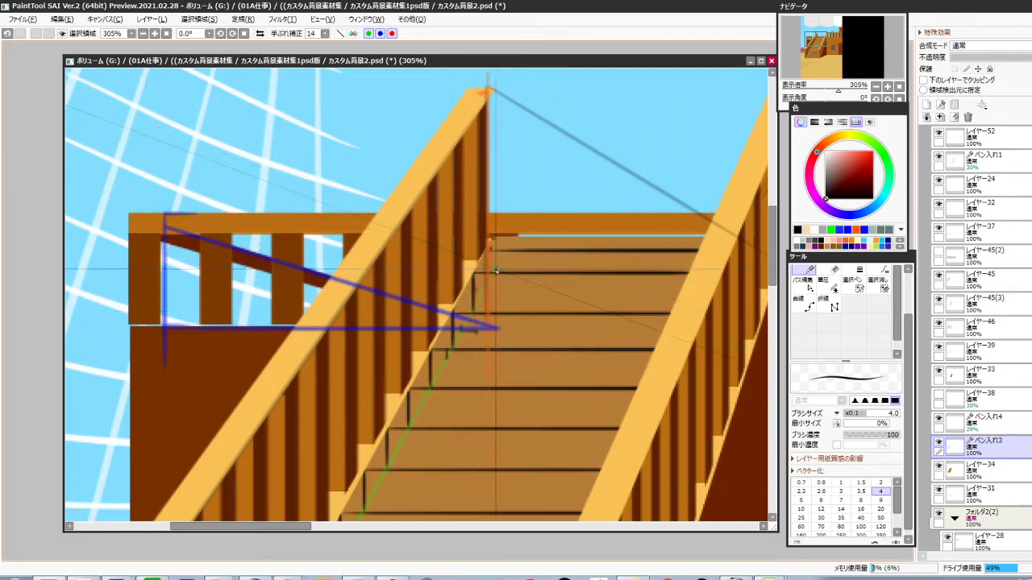
pyautogui.moveTo(494, 272)
pyautogui.mouseDown()
pyautogui.moveTo(494, 236)
pyautogui.moveTo(537, 340)
pyautogui.moveTo(532, 288)
pyautogui.mouseUp()
# Erase the blue slanted and horizontal sketch lines and the orange vertical near the top of the staircase on layer ペン入れ2
pyautogui.press('e')
pyautogui.click(527, 252)
pyautogui.scroll(3, 533, 287)
pyautogui.scroll(2, 537, 255)
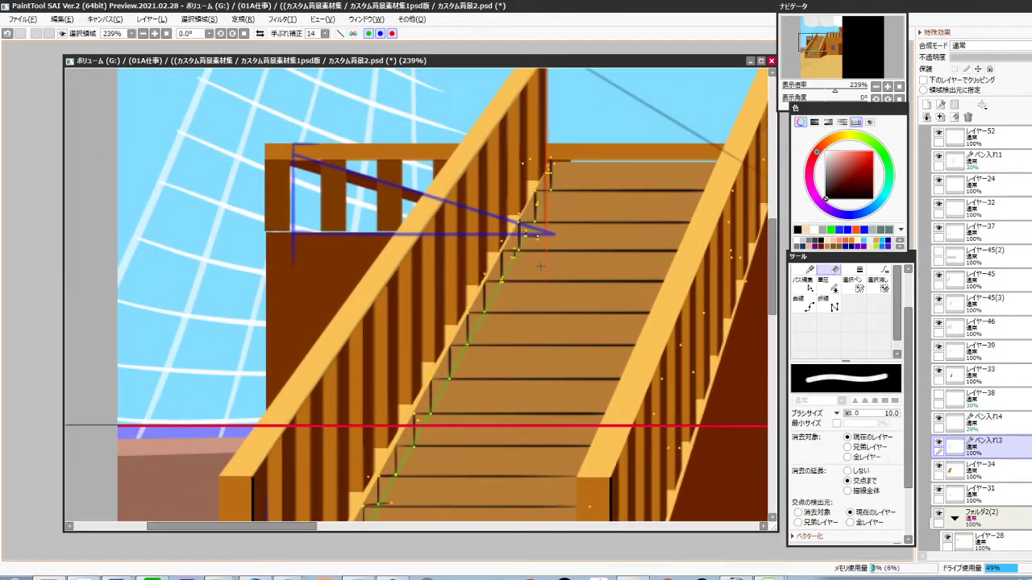
pyautogui.keyDown('ctrl'); pyautogui.keyDown('shift'); pyautogui.click(555, 235); pyautogui.keyUp('shift'); pyautogui.keyUp('ctrl')
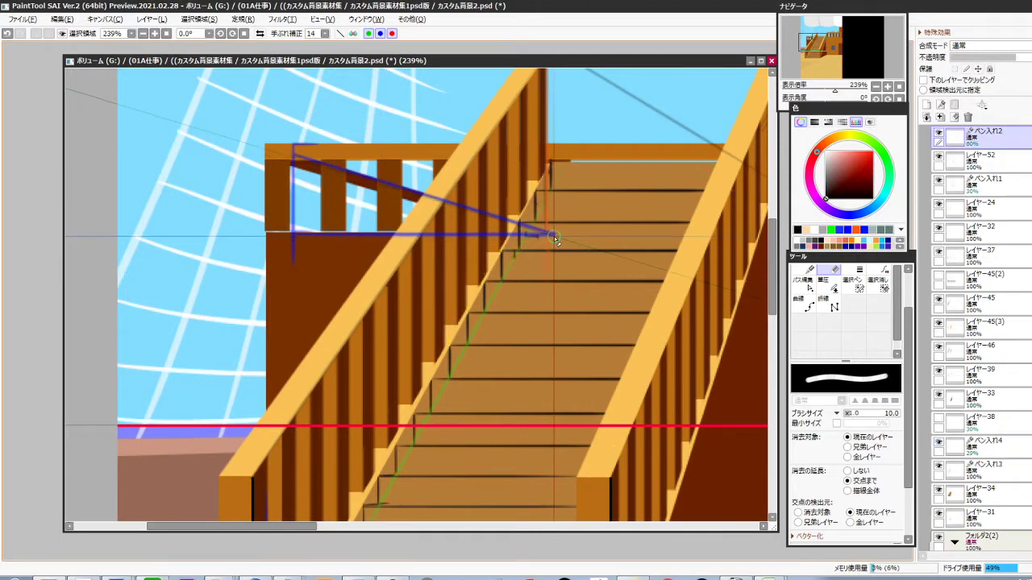
pyautogui.moveTo(549, 232)
pyautogui.mouseDown()
pyautogui.moveTo(547, 251)
pyautogui.moveTo(535, 246)
pyautogui.mouseUp()
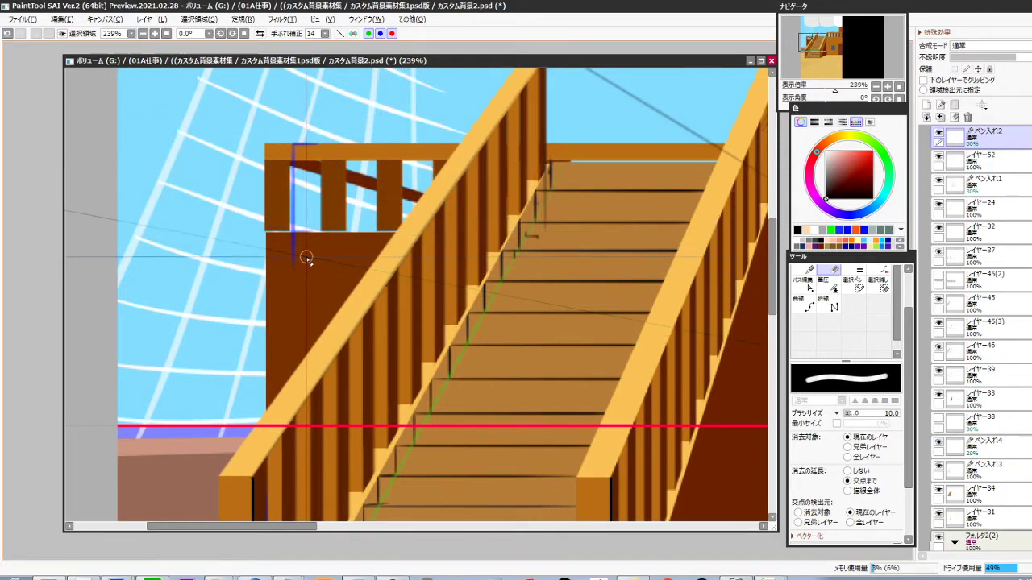
# Draw a black diagonal perspective line on layer ペン入れ2 from the left handrail's upper end down toward the right handrail
pyautogui.scroll(-5, 479, 366)
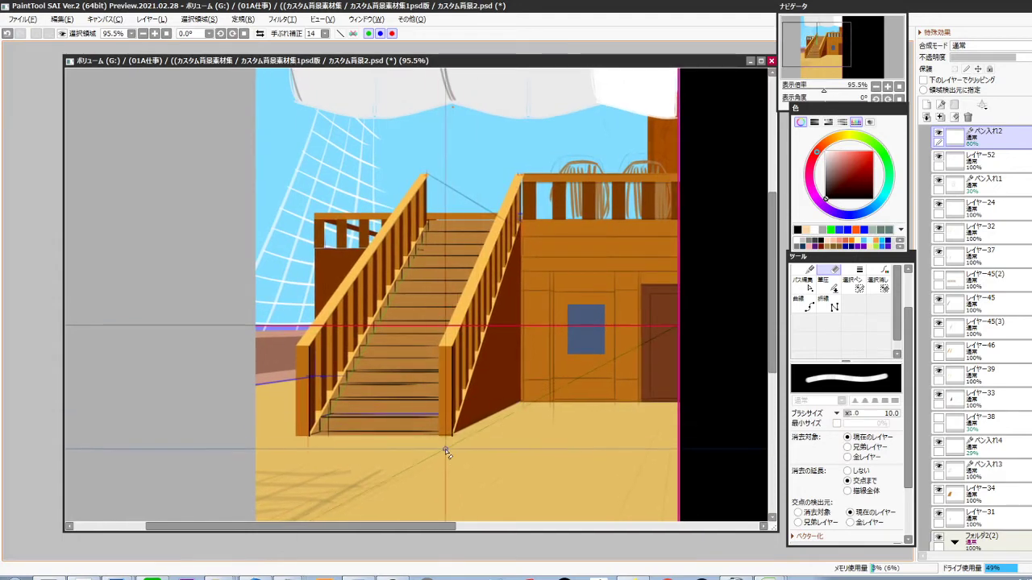
pyautogui.scroll(5, 456, 195)
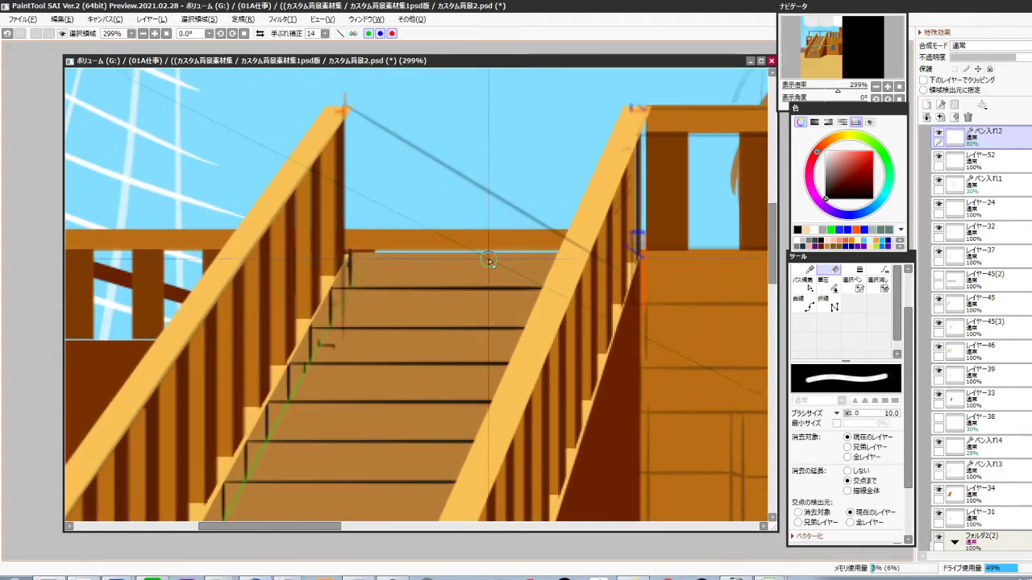
pyautogui.press('n')
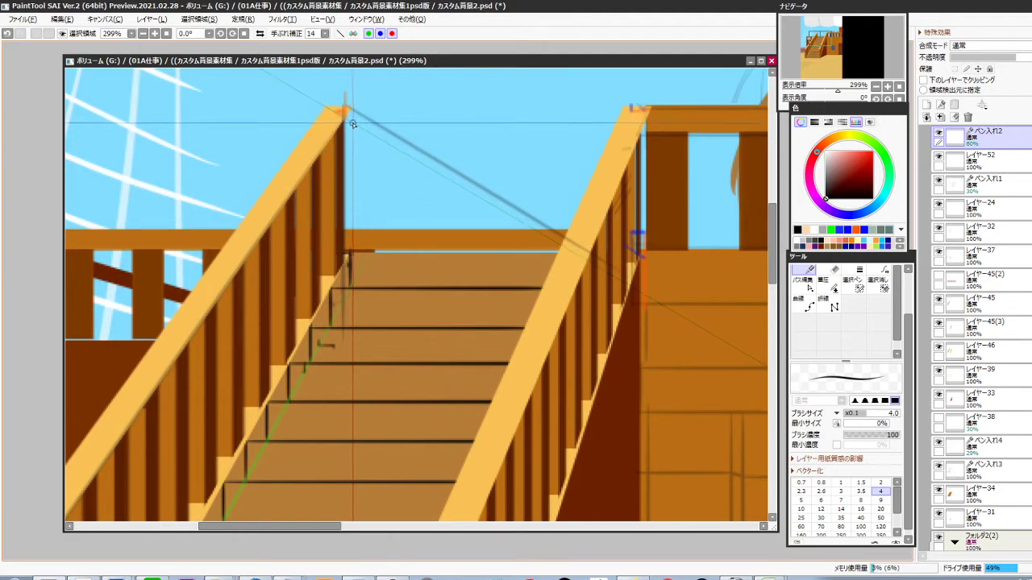
pyautogui.moveTo(345, 120)
pyautogui.mouseDown()
pyautogui.moveTo(409, 161)
pyautogui.moveTo(521, 262)
pyautogui.mouseUp()
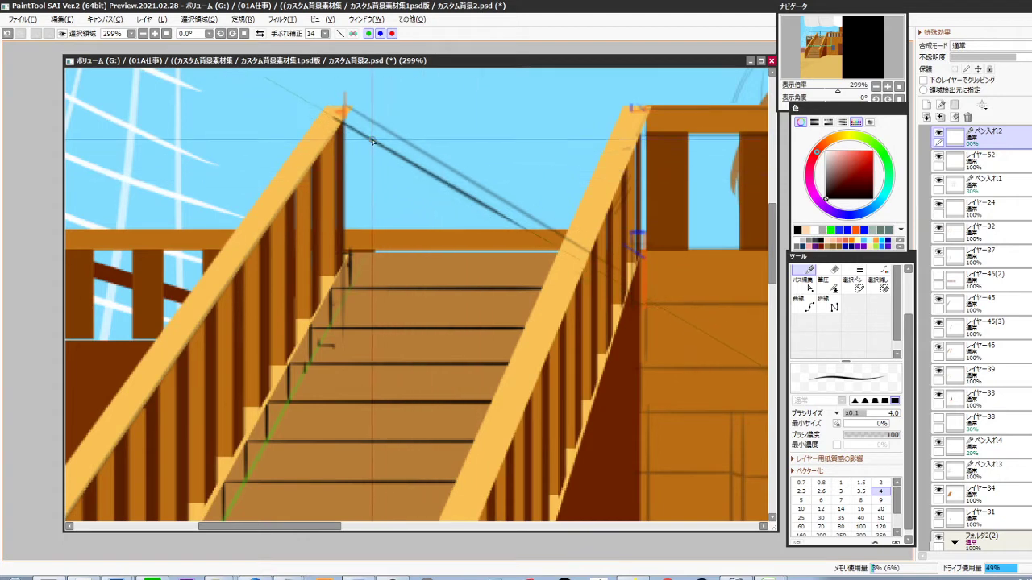
# Draw a row of black vertical balusters from the diagonal perspective line down to the deck between the two handrails on layer ペン入れ2
pyautogui.moveTo(373, 139); pyautogui.dragTo(373, 265)
pyautogui.moveTo(420, 158); pyautogui.dragTo(421, 261)
pyautogui.hotkey('ctrl', 'z')
pyautogui.moveTo(406, 156); pyautogui.dragTo(405, 253)
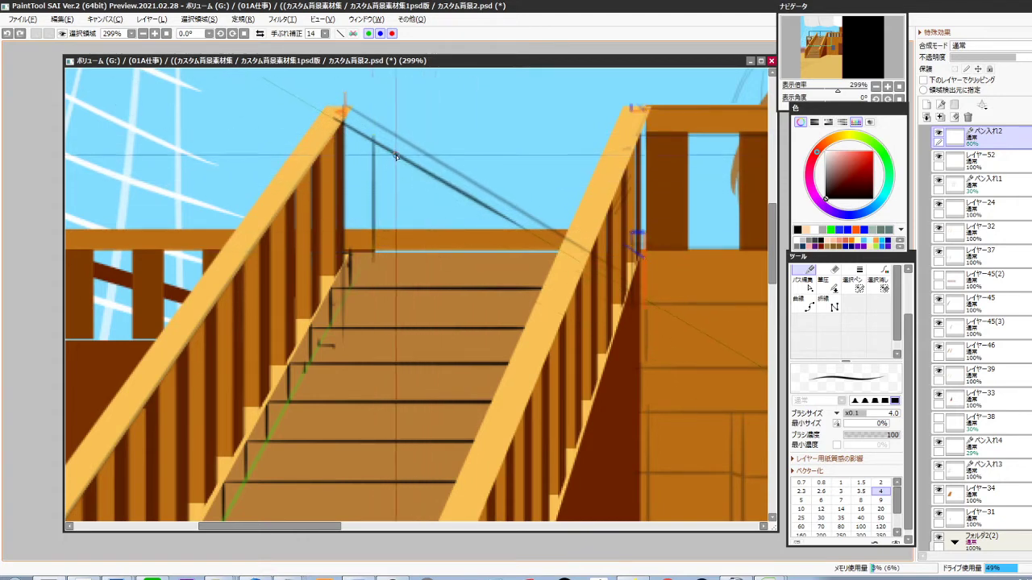
pyautogui.hotkey('ctrl', 'z')
pyautogui.moveTo(403, 156); pyautogui.dragTo(403, 260)
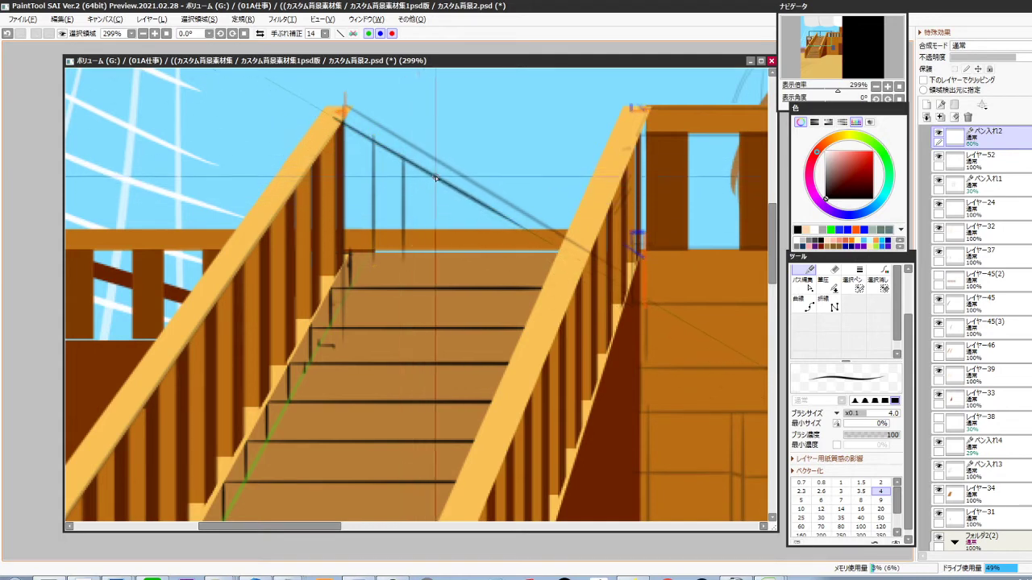
pyautogui.moveTo(435, 178); pyautogui.dragTo(428, 259)
pyautogui.hotkey('ctrl', 'z')
pyautogui.moveTo(449, 188)
pyautogui.mouseDown()
pyautogui.moveTo(449, 262)
pyautogui.moveTo(469, 252)
pyautogui.mouseUp()
pyautogui.moveTo(489, 216)
pyautogui.mouseDown()
pyautogui.moveTo(491, 276)
pyautogui.moveTo(519, 302)
pyautogui.moveTo(539, 259)
pyautogui.moveTo(507, 245)
pyautogui.mouseUp()
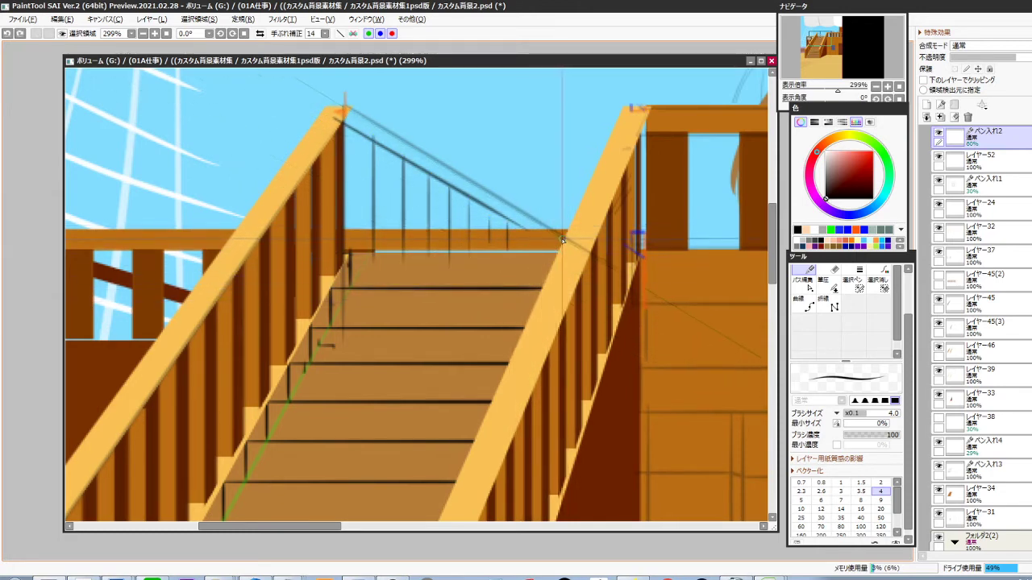
pyautogui.moveTo(551, 228); pyautogui.dragTo(551, 249)
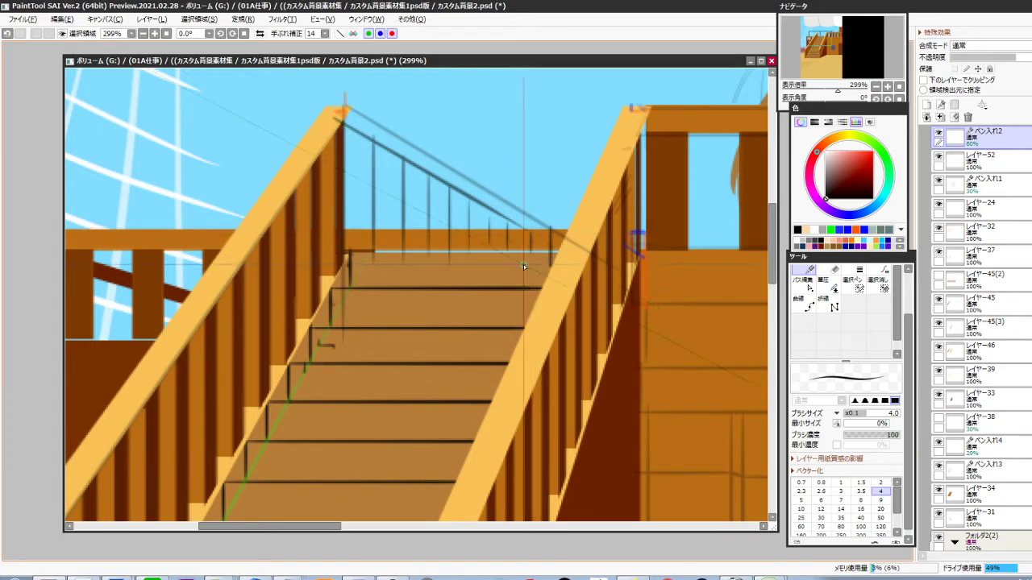
# Erase the rough upper diagonal line between the handrails on layer ペン入れ1 and redraw it as a clean straight line
pyautogui.press('e')
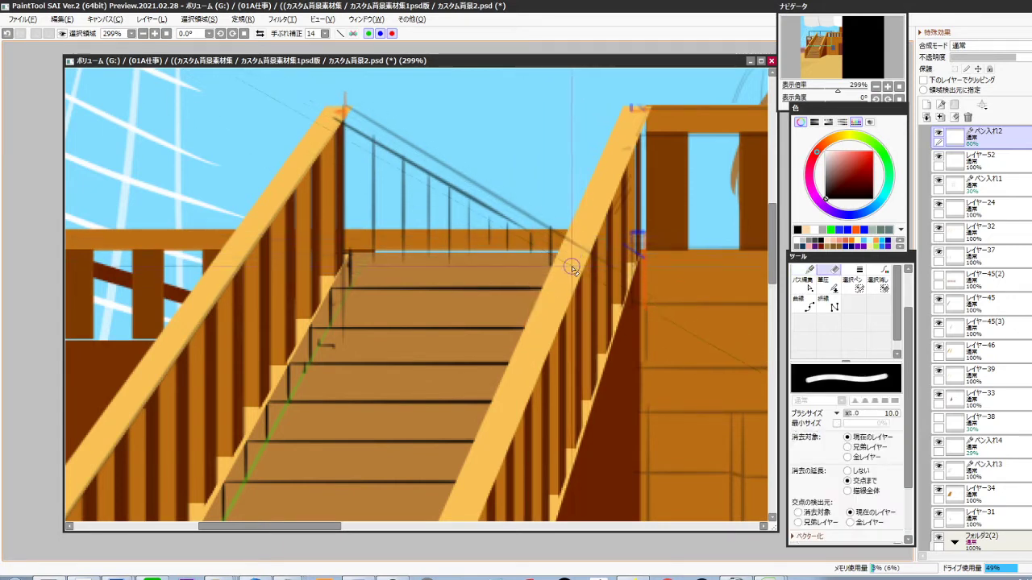
pyautogui.keyDown('ctrl'); pyautogui.keyDown('shift'); pyautogui.click(569, 246); pyautogui.keyUp('shift'); pyautogui.keyUp('ctrl')
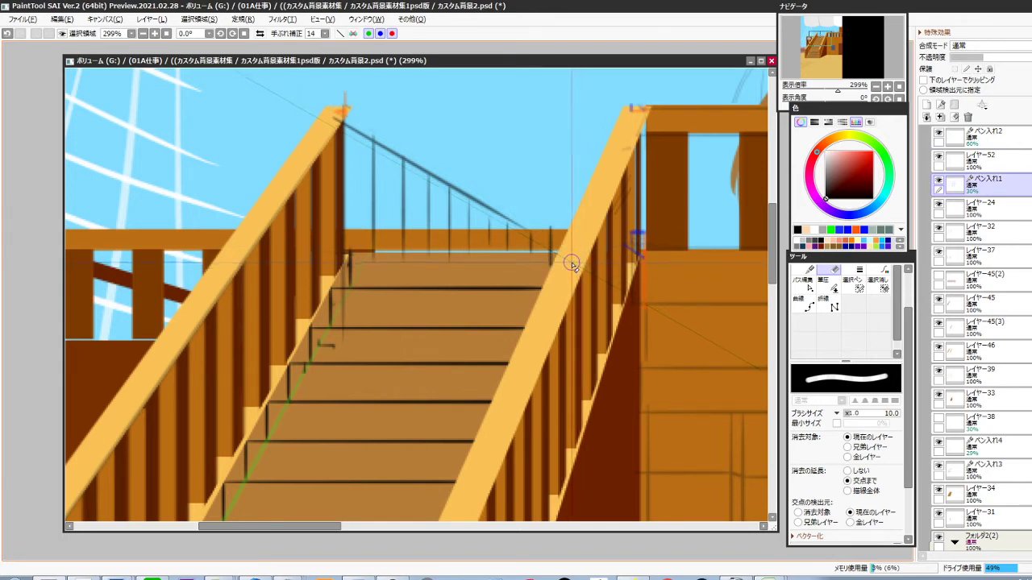
pyautogui.press('n')
pyautogui.moveTo(551, 229)
pyautogui.mouseDown()
pyautogui.moveTo(430, 155)
pyautogui.moveTo(350, 106)
pyautogui.mouseUp()
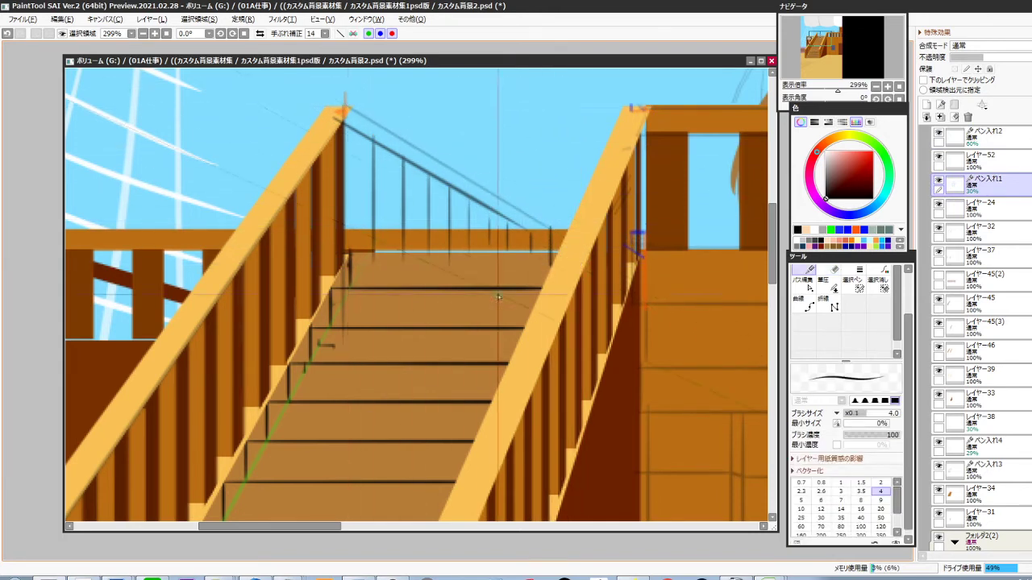
# Trim the overshooting end of the deck grid sketch below the staircase and add parallel diagonal perspective lines inside it
pyautogui.scroll(-4, 488, 332)
pyautogui.moveTo(490, 371); pyautogui.dragTo(451, 354)
pyautogui.scroll(-2, 475, 348)
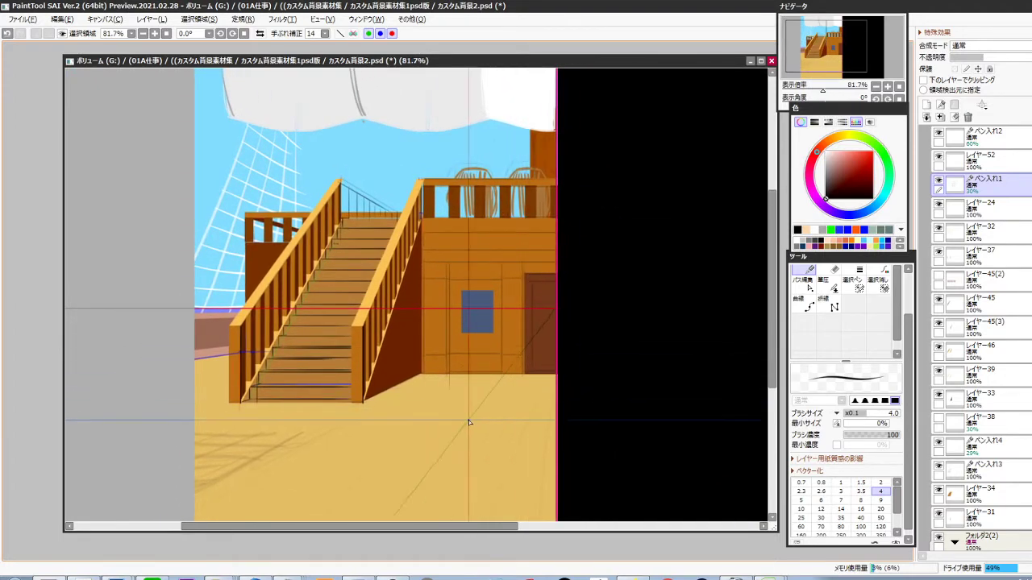
pyautogui.moveTo(450, 428); pyautogui.dragTo(532, 339)
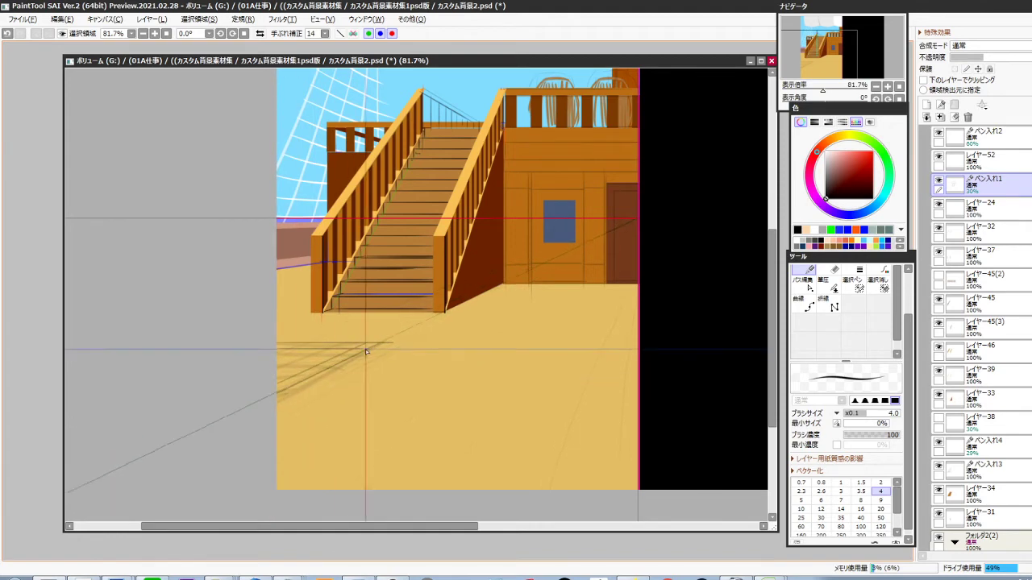
pyautogui.scroll(3, 356, 359)
pyautogui.press('e')
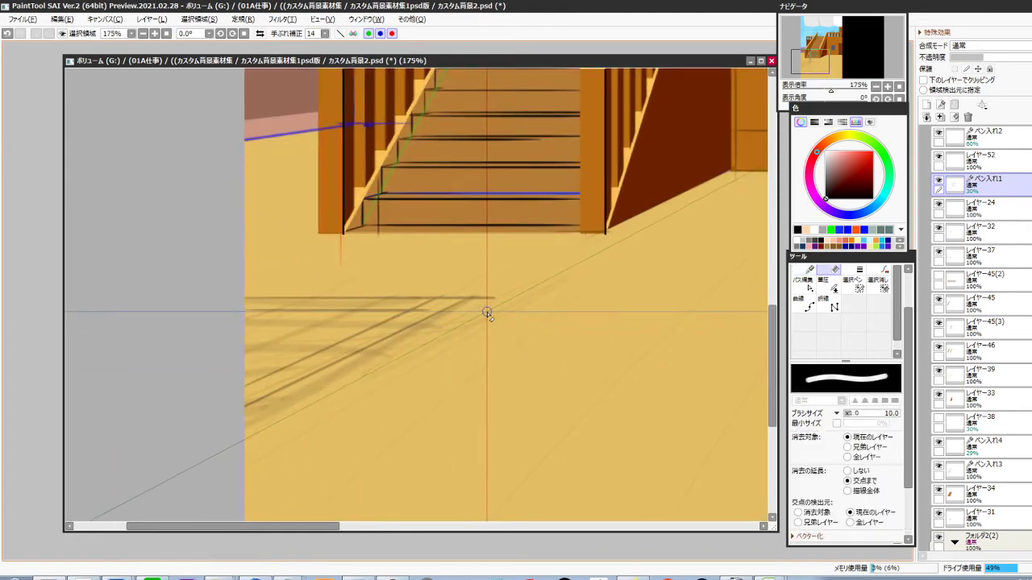
pyautogui.press('n')
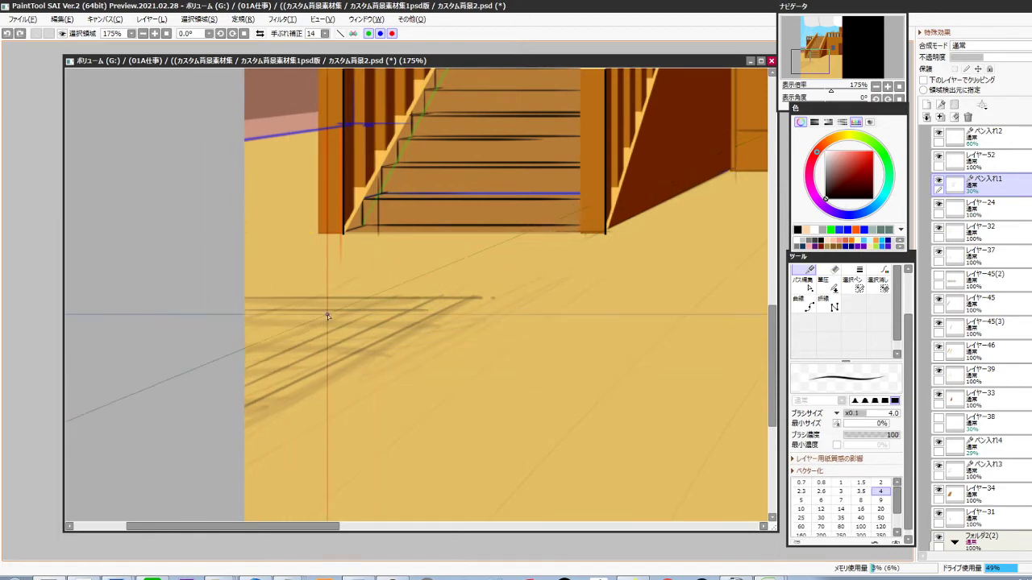
pyautogui.hotkey('ctrl', 'z')
pyautogui.moveTo(331, 316); pyautogui.dragTo(233, 357)
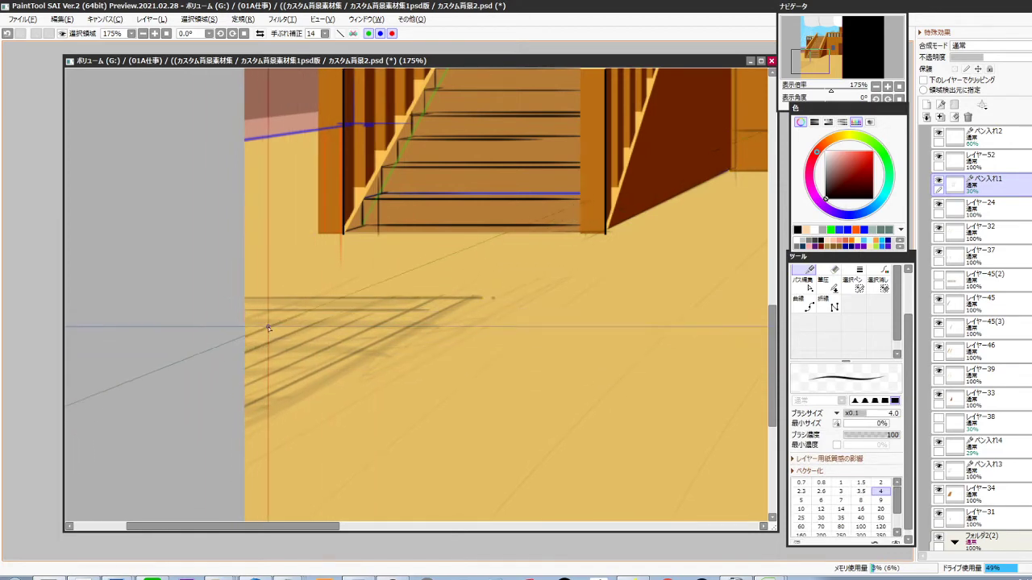
pyautogui.moveTo(270, 325); pyautogui.dragTo(228, 344)
# Add evenly spaced horizontal lines across the deck grid sketch to complete its lattice
pyautogui.moveTo(378, 321); pyautogui.dragTo(225, 330)
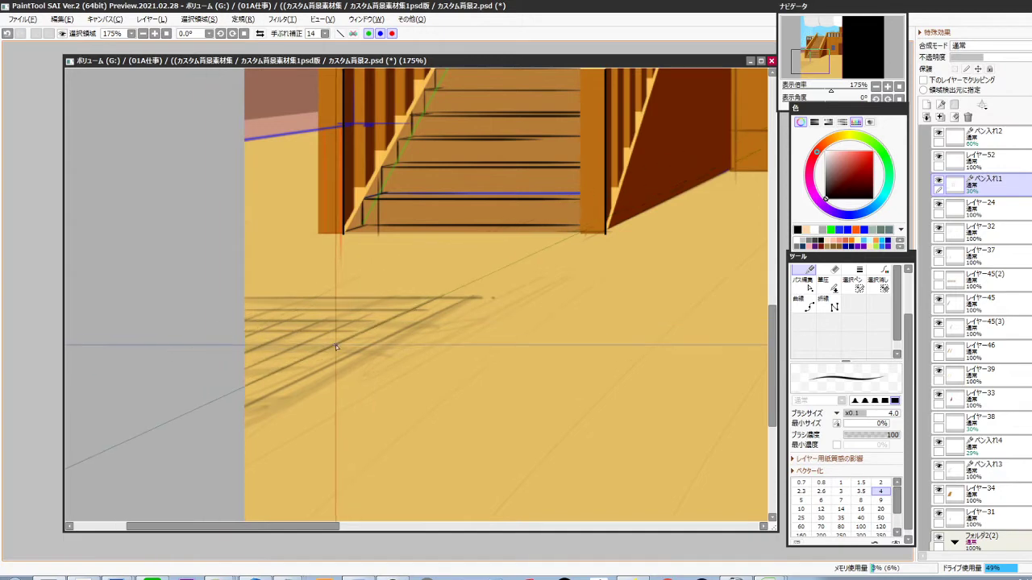
pyautogui.moveTo(325, 349); pyautogui.dragTo(235, 348)
pyautogui.moveTo(290, 365); pyautogui.dragTo(238, 365)
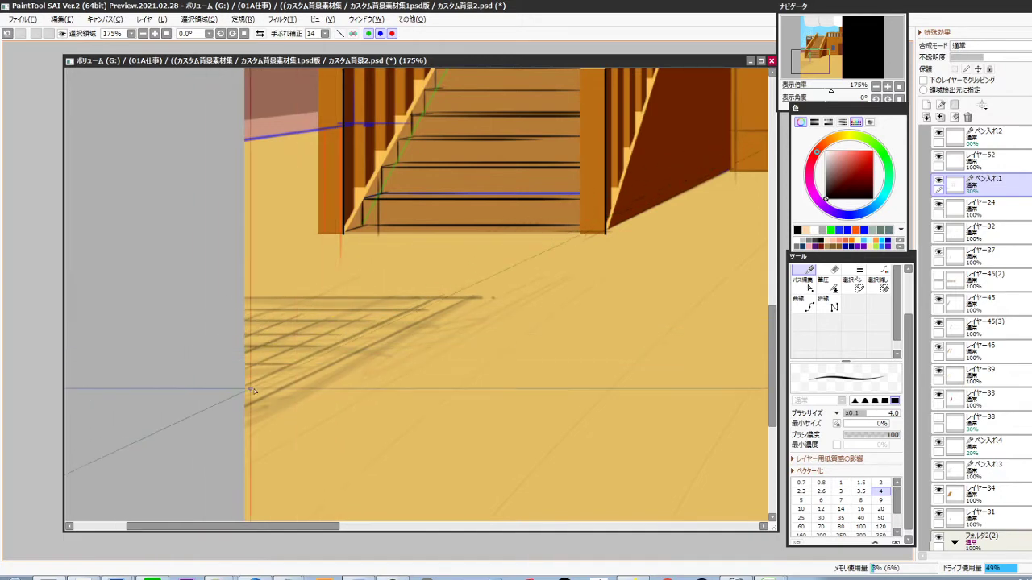
pyautogui.moveTo(461, 376); pyautogui.dragTo(413, 378)
# On layer main, airbrush the cabin wall with its sampled orange at size 250, and shade its lower part in darker brown
pyautogui.moveTo(472, 351); pyautogui.dragTo(419, 461)
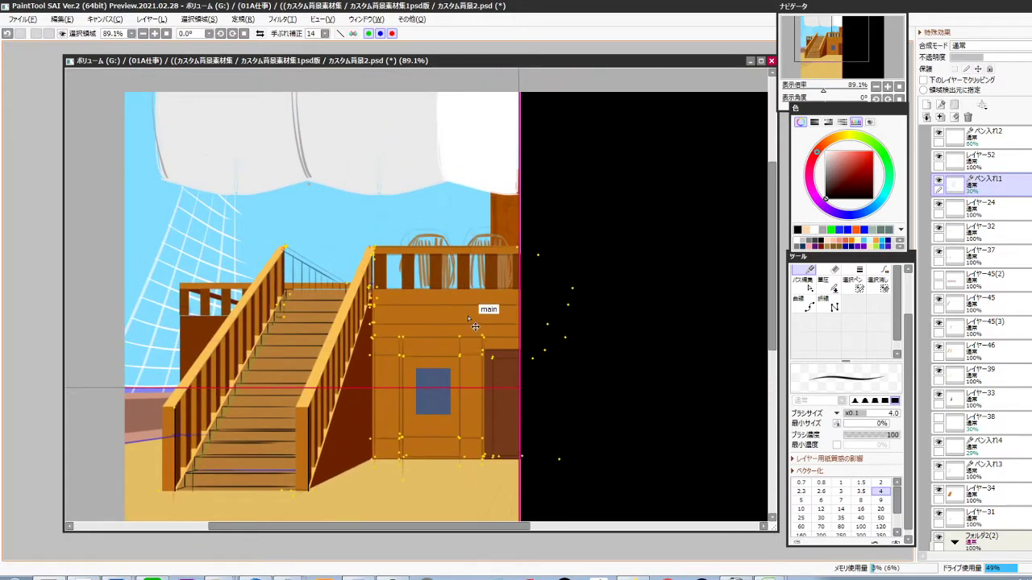
pyautogui.keyDown('ctrl'); pyautogui.keyDown('shift'); pyautogui.click(469, 319); pyautogui.keyUp('shift'); pyautogui.keyUp('ctrl')
pyautogui.moveTo(430, 408); pyautogui.dragTo(496, 392)
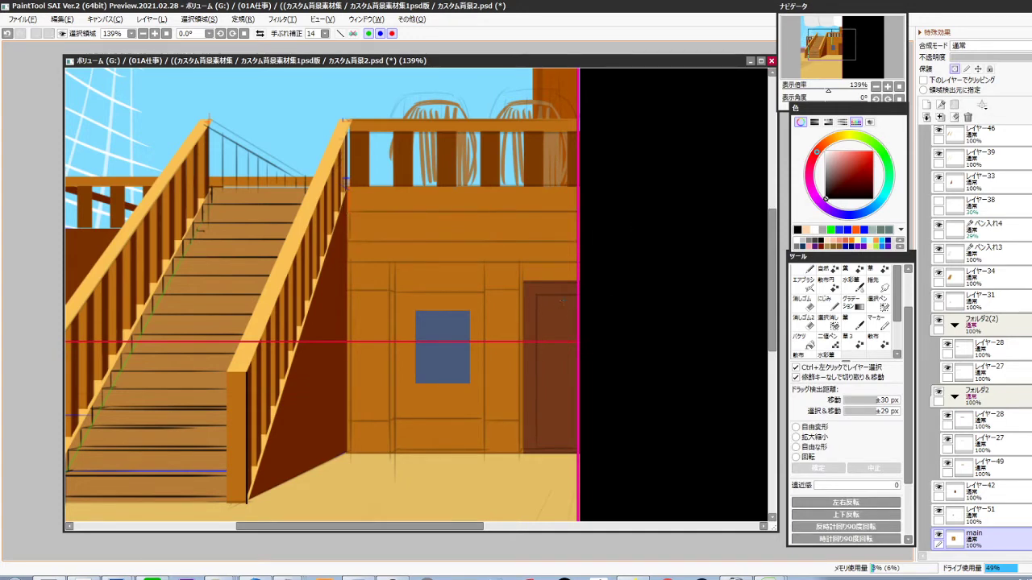
pyautogui.keyDown('alt'); pyautogui.click(543, 226); pyautogui.keyUp('alt')
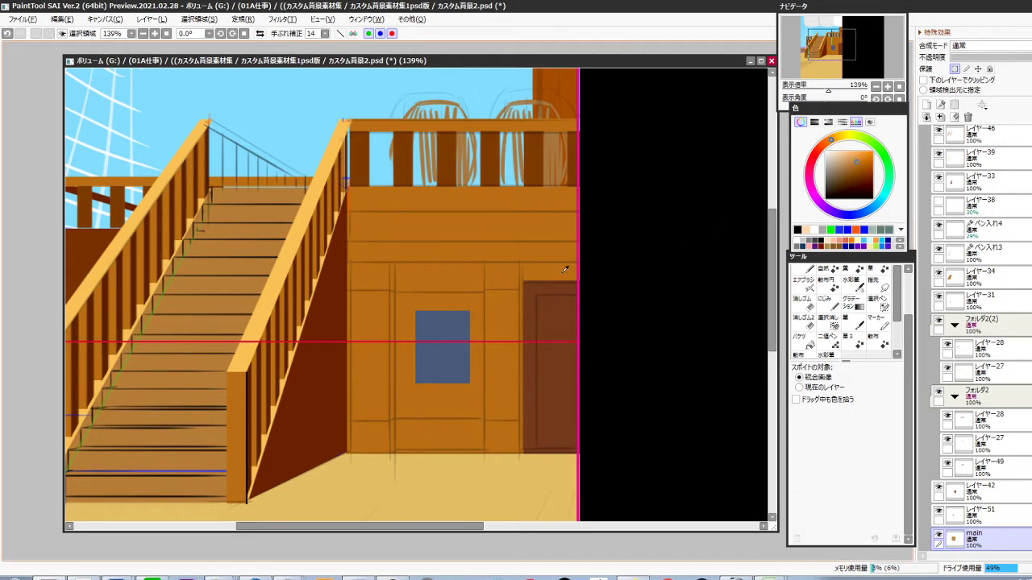
pyautogui.click(804, 283)
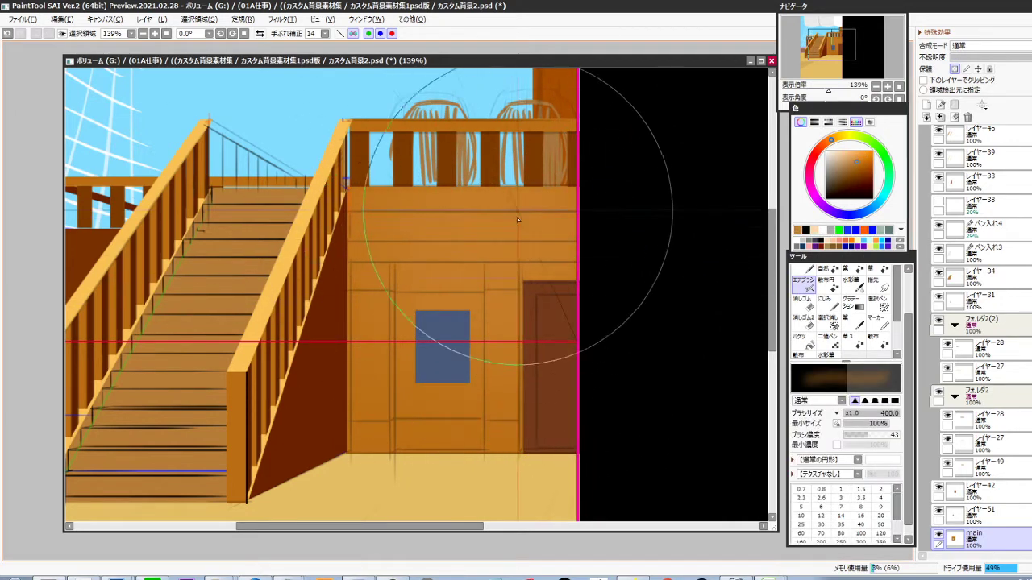
pyautogui.press('[')
pyautogui.press('[')
pyautogui.press('[')
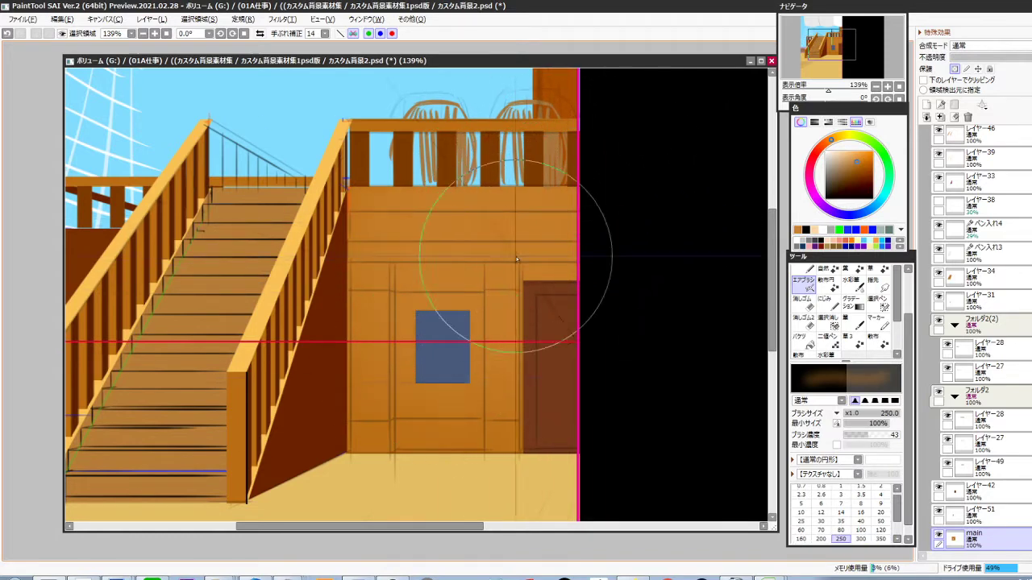
pyautogui.scroll(-3, 531, 403)
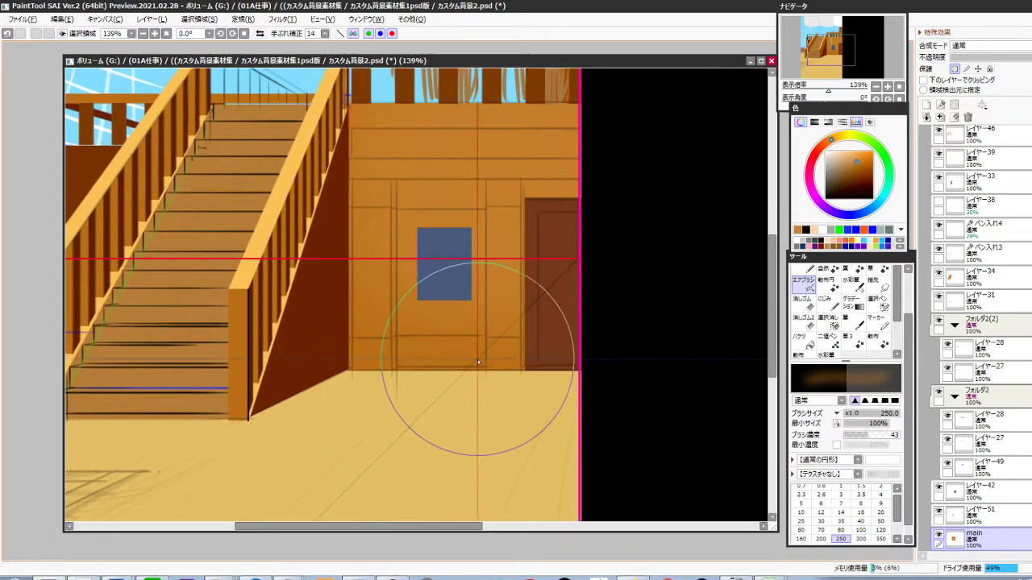
pyautogui.click(858, 177)
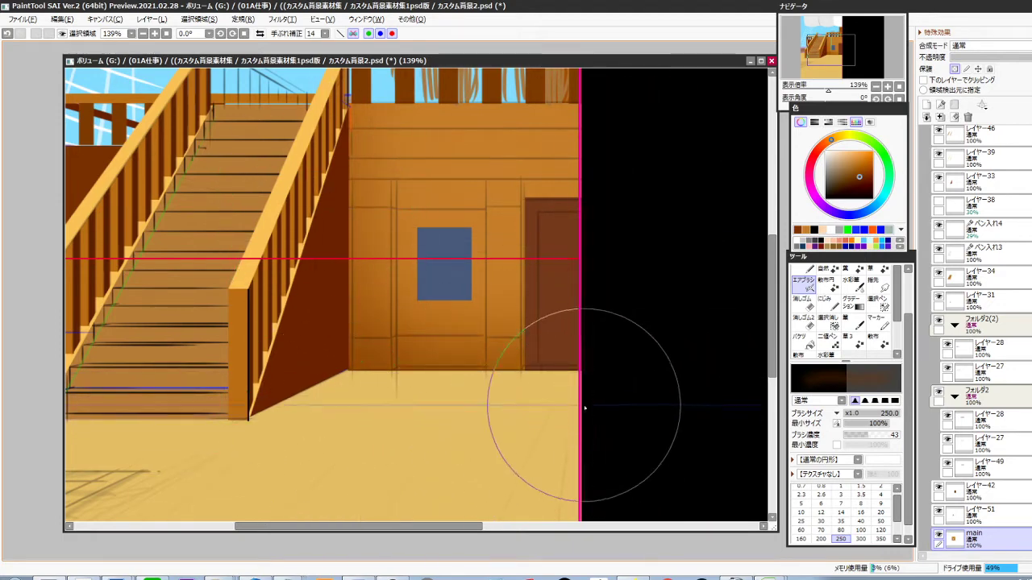
pyautogui.moveTo(575, 395); pyautogui.dragTo(573, 443)
# Select the horizontal board below the wall's top plank and airbrush it darker brown, shading its upper edge at size 35
pyautogui.press('ctrl')
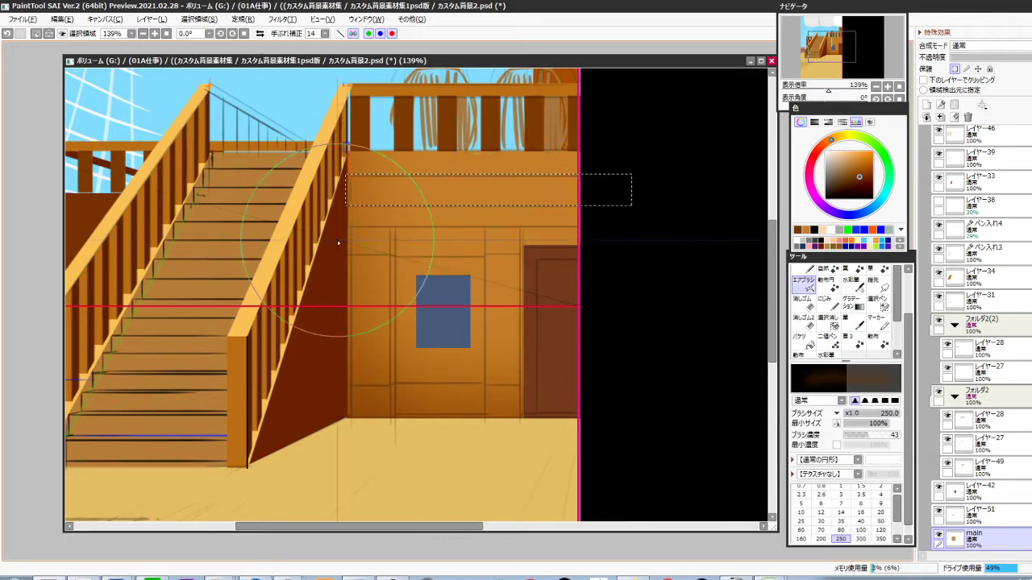
pyautogui.moveTo(339, 244); pyautogui.dragTo(593, 245)
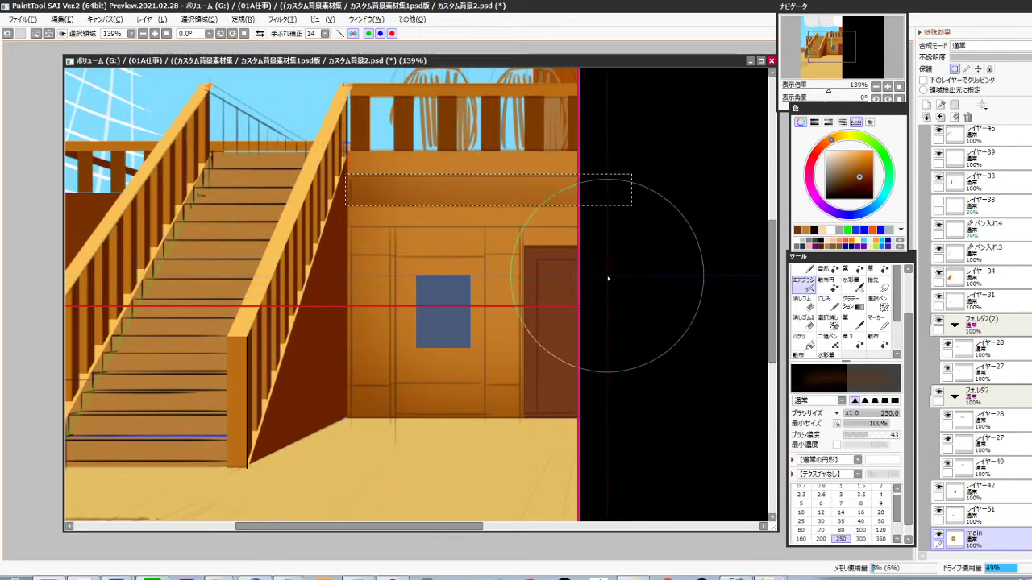
pyautogui.press('[')
pyautogui.press('[')
pyautogui.press('[')
pyautogui.press('[')
pyautogui.press('[')
pyautogui.press('[')
pyautogui.press('[')
pyautogui.press('[')
pyautogui.press('[')
pyautogui.press('[')
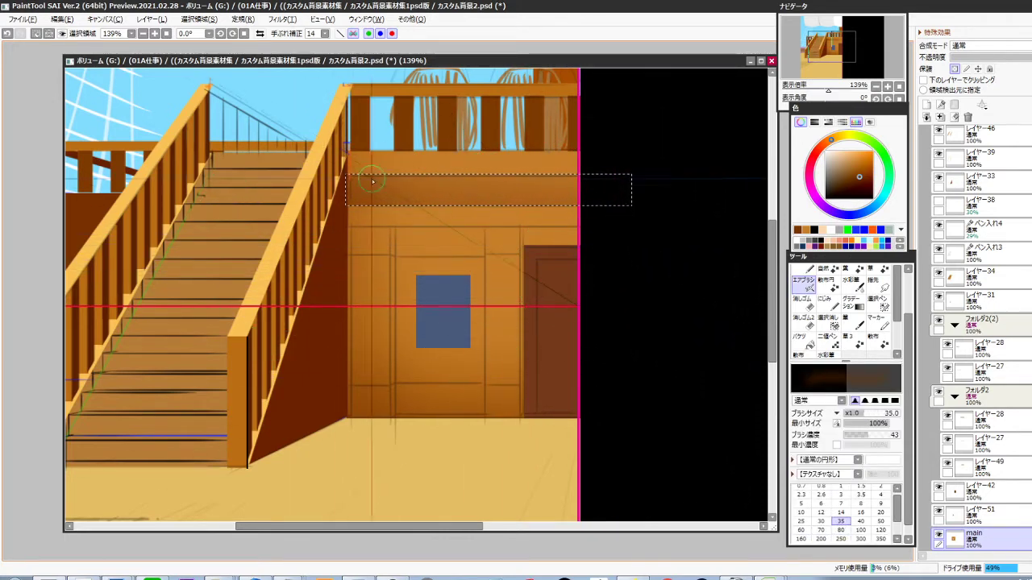
pyautogui.click(324, 169)
pyautogui.keyDown('shift'); pyautogui.click(605, 172); pyautogui.keyUp('shift')
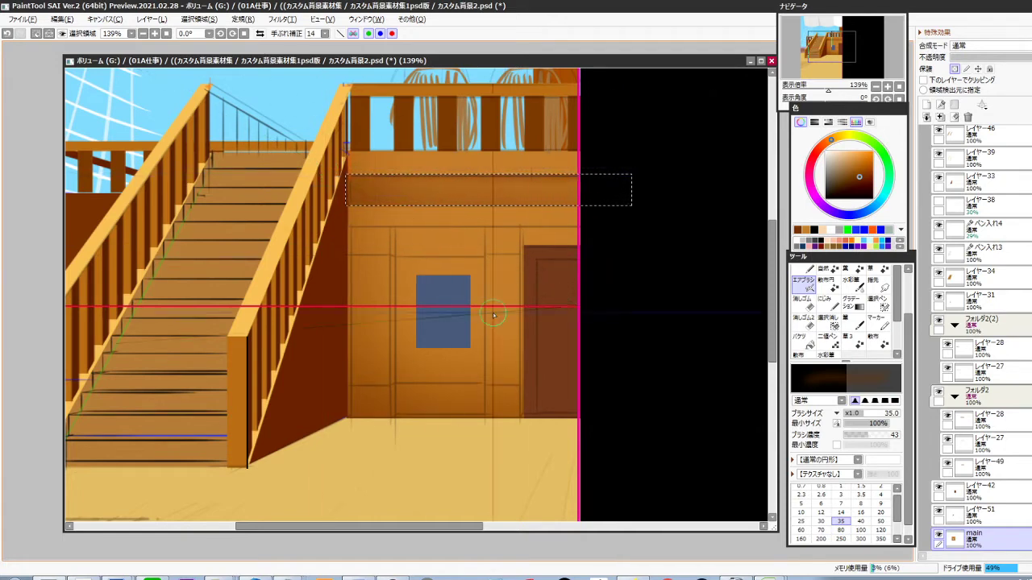
# Select the rectangular panel around the blue window and airbrush its inner edges dark brown at size 60
pyautogui.moveTo(585, 353); pyautogui.dragTo(596, 311)
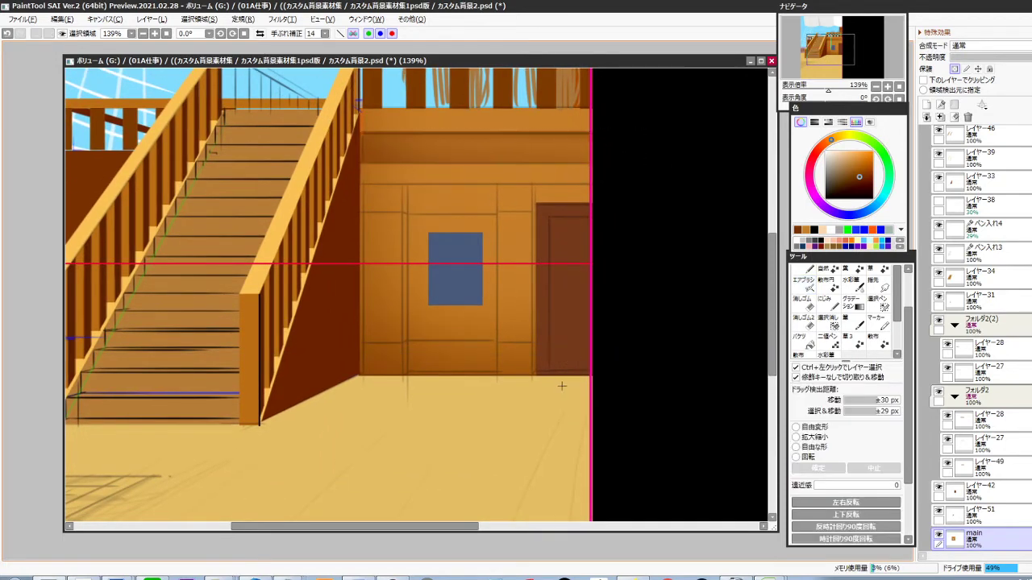
pyautogui.scroll(1, 480, 320)
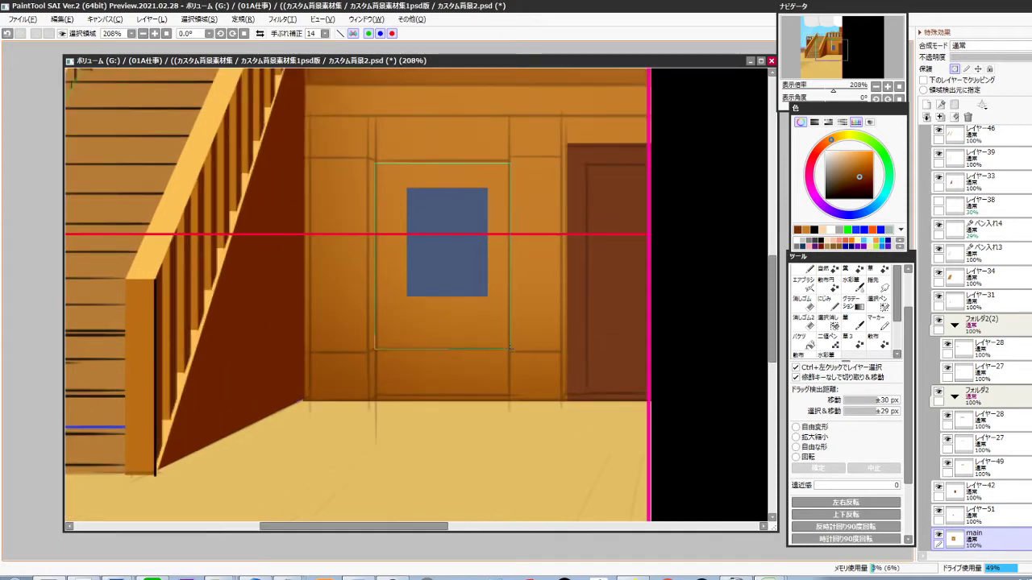
pyautogui.moveTo(508, 349); pyautogui.dragTo(508, 349)
pyautogui.press('b')
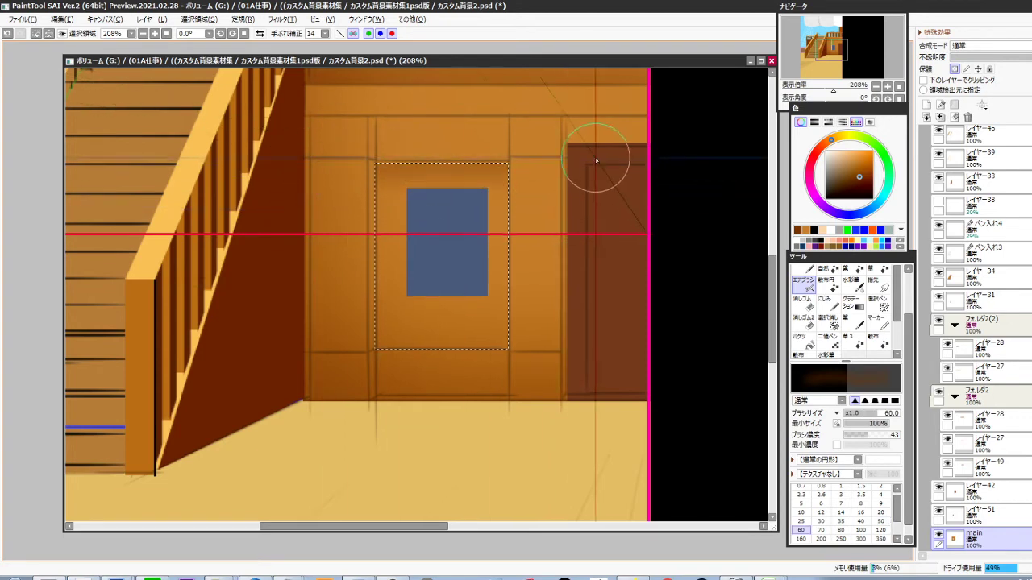
pyautogui.moveTo(367, 122)
pyautogui.mouseDown()
pyautogui.moveTo(378, 442)
pyautogui.moveTo(405, 394)
pyautogui.moveTo(340, 361)
pyautogui.moveTo(574, 361)
pyautogui.mouseUp()
pyautogui.moveTo(525, 122)
pyautogui.mouseDown()
pyautogui.moveTo(525, 271)
pyautogui.moveTo(542, 406)
pyautogui.mouseUp()
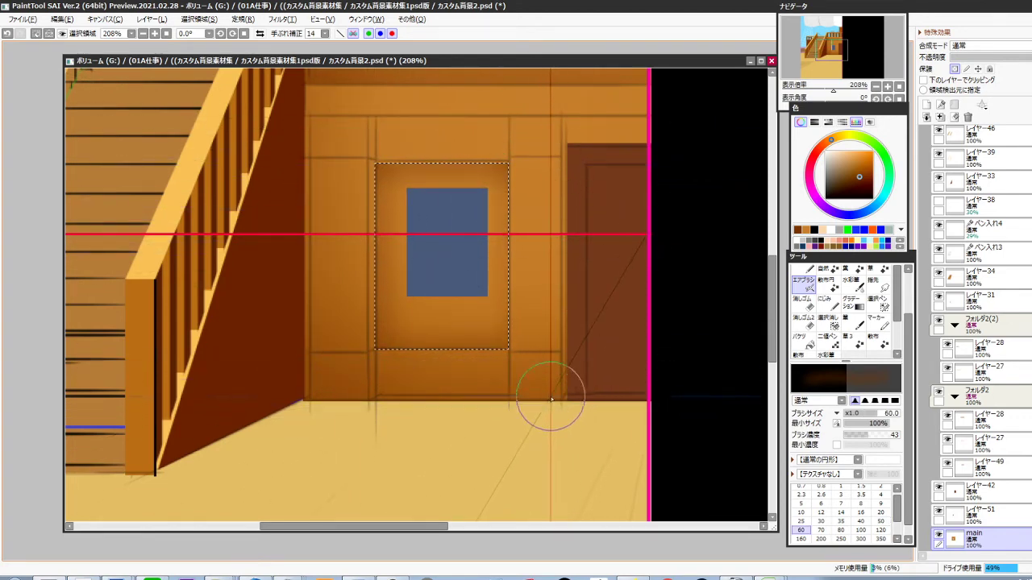
pyautogui.moveTo(562, 340); pyautogui.dragTo(558, 411)
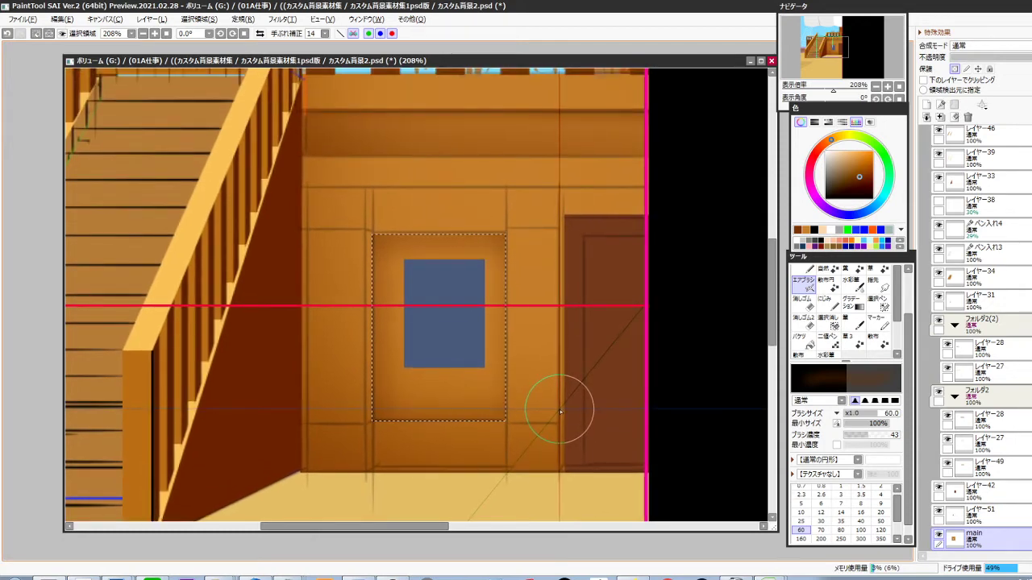
# Select the two narrow vertical strips beside the window panel and the door and airbrush them dark brown
pyautogui.press('ctrl')
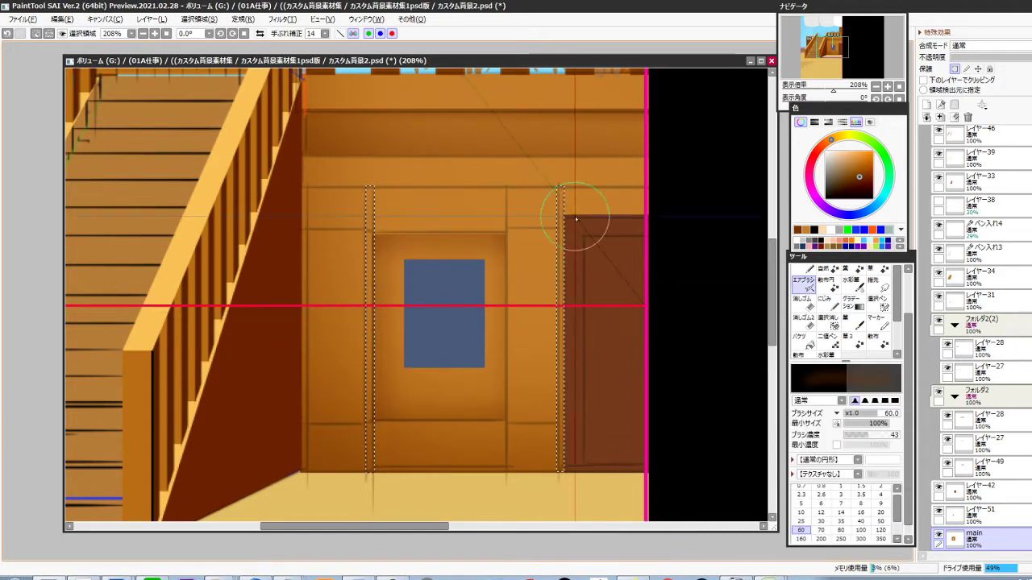
pyautogui.moveTo(575, 216); pyautogui.dragTo(572, 504)
pyautogui.moveTo(370, 161); pyautogui.dragTo(386, 551)
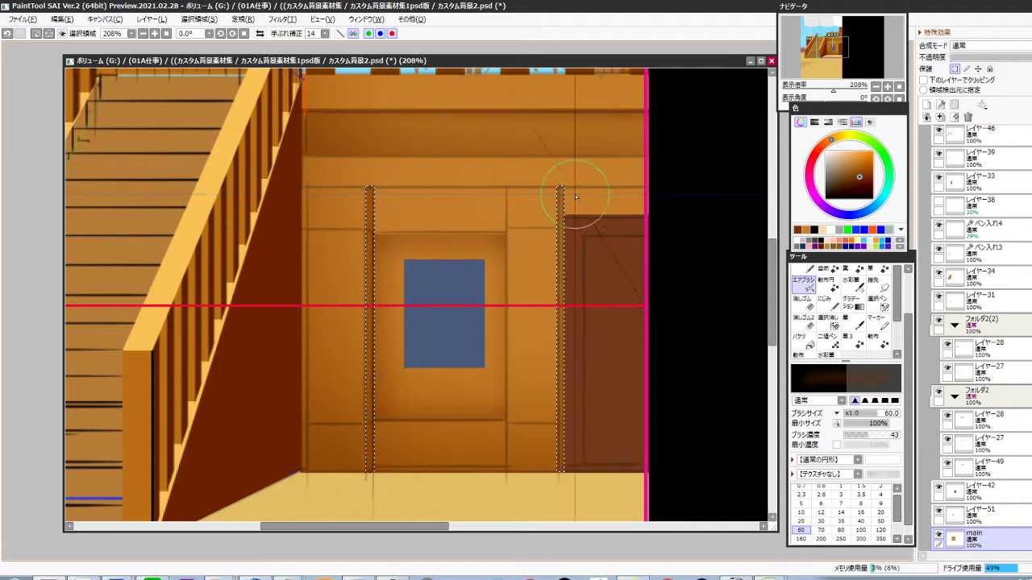
pyautogui.moveTo(573, 196)
pyautogui.mouseDown()
pyautogui.moveTo(577, 474)
pyautogui.moveTo(572, 436)
pyautogui.mouseUp()
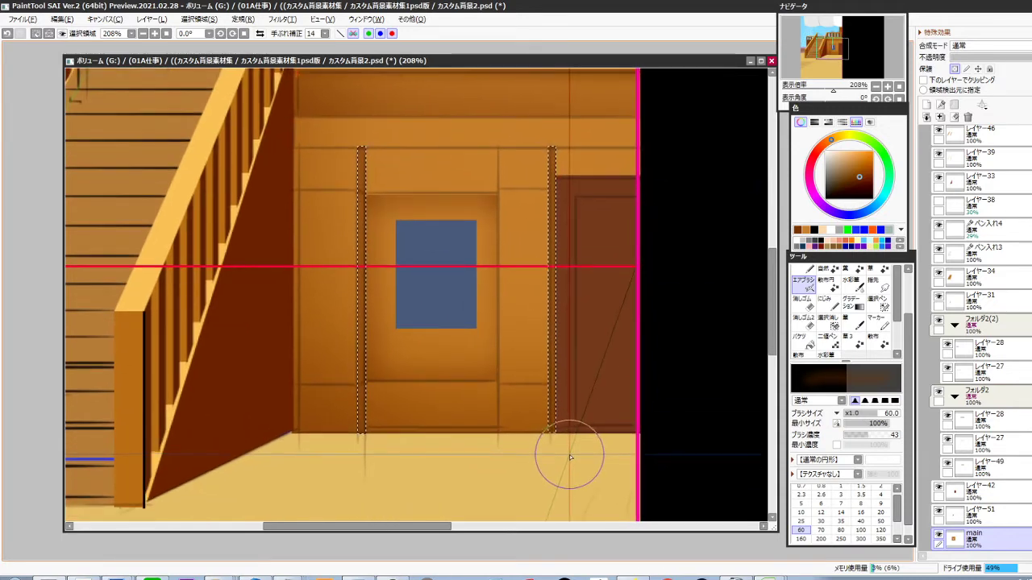
# Select the paneled wall area below the horizontal board and airbrush a dark brown shadow along its upper edge at size 60
pyautogui.press('ctrl')
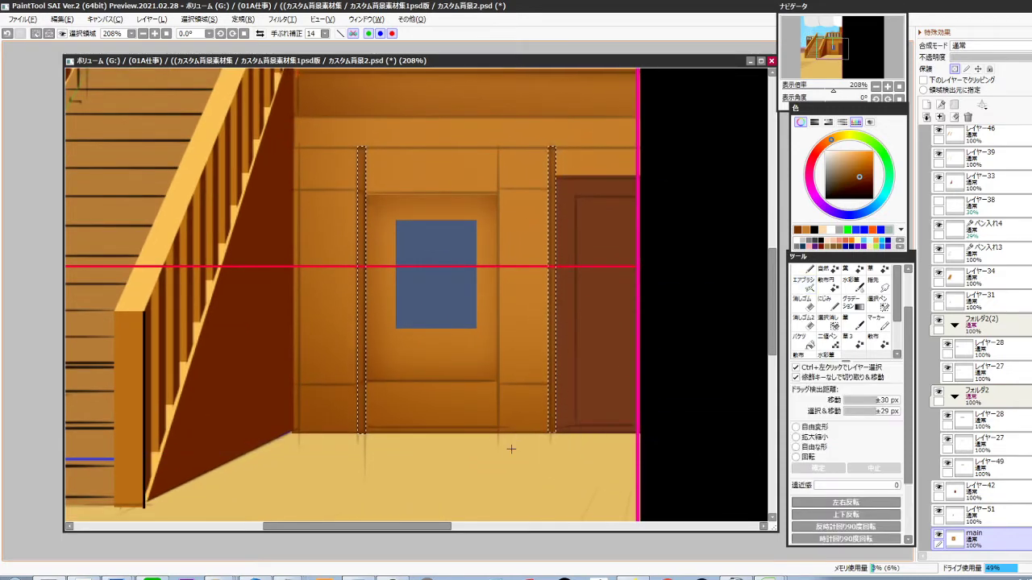
pyautogui.moveTo(487, 393); pyautogui.dragTo(501, 477)
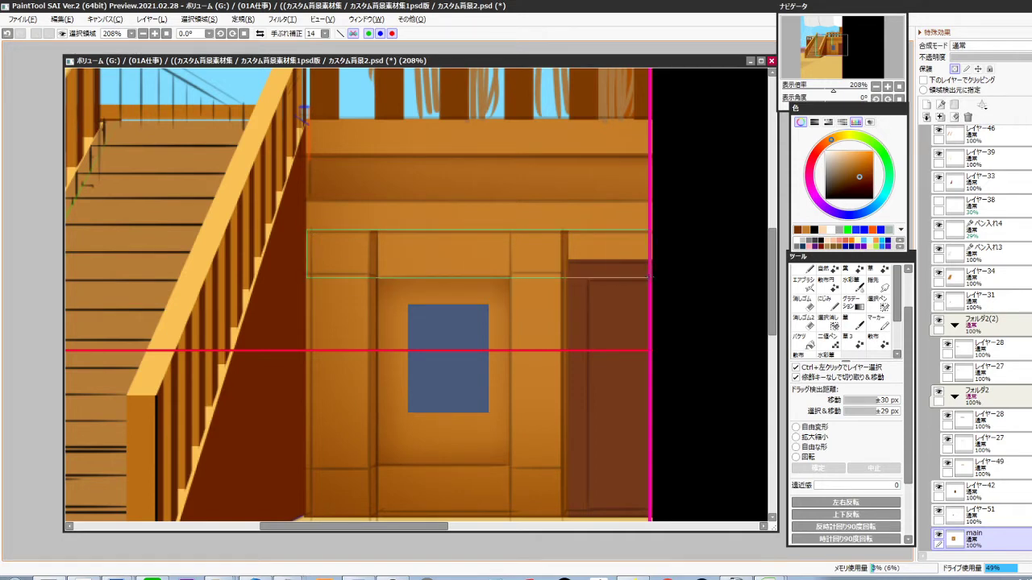
pyautogui.moveTo(649, 277); pyautogui.dragTo(643, 434)
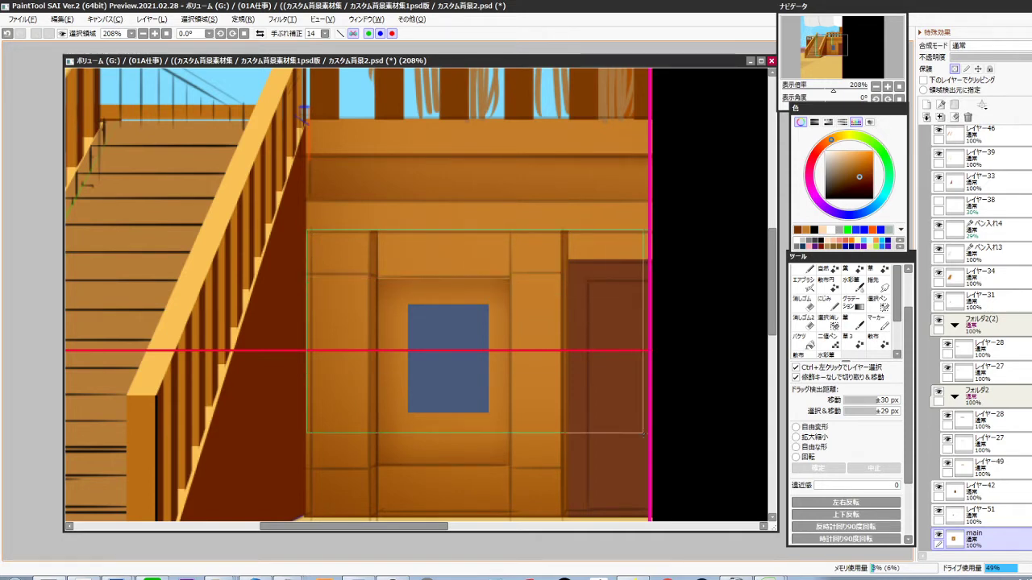
pyautogui.press('b')
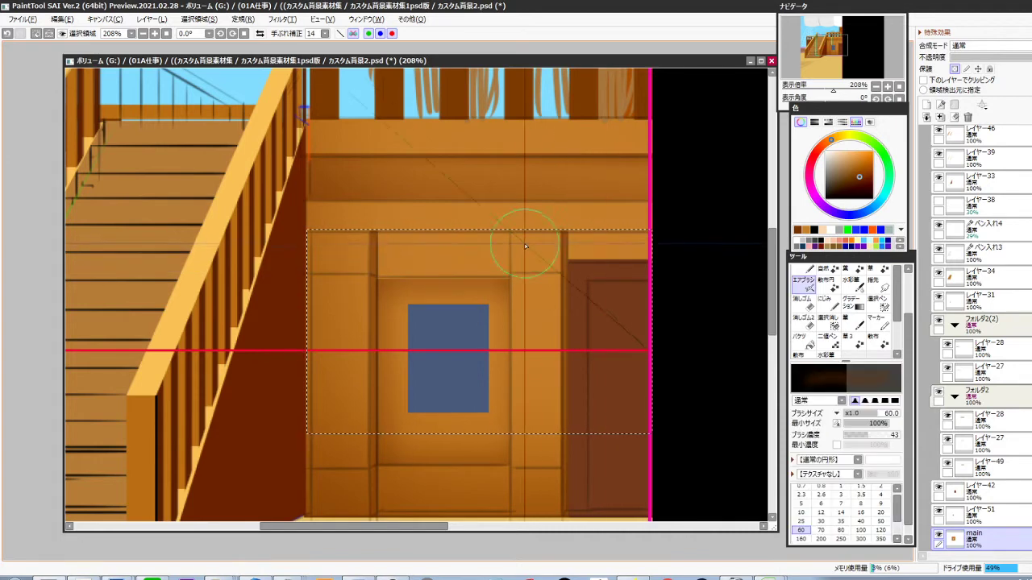
pyautogui.moveTo(274, 227); pyautogui.dragTo(669, 234)
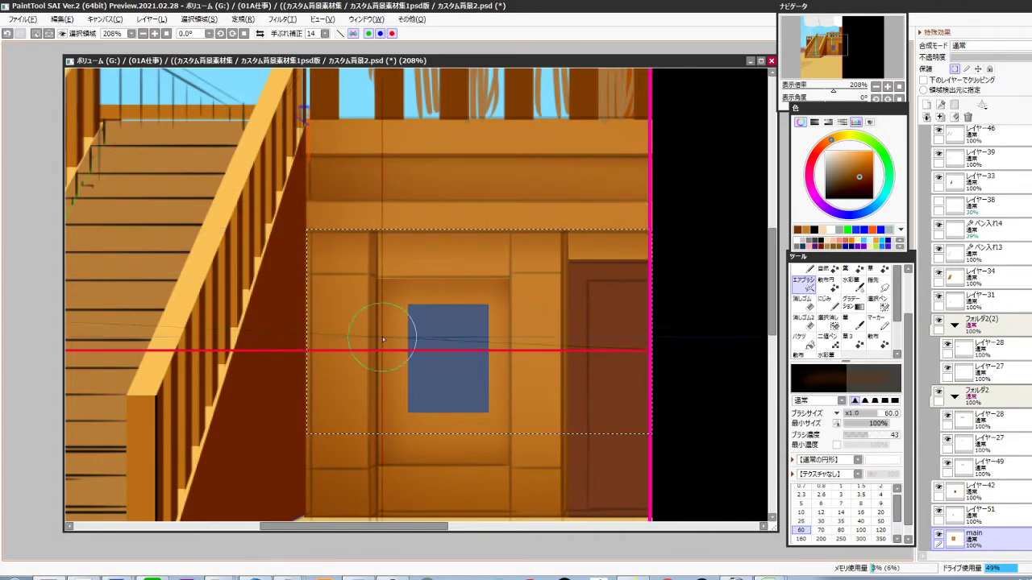
pyautogui.press('ctrl')
# Rename the layer holding the reddish-brown door as door
pyautogui.moveTo(450, 466); pyautogui.dragTo(453, 370)
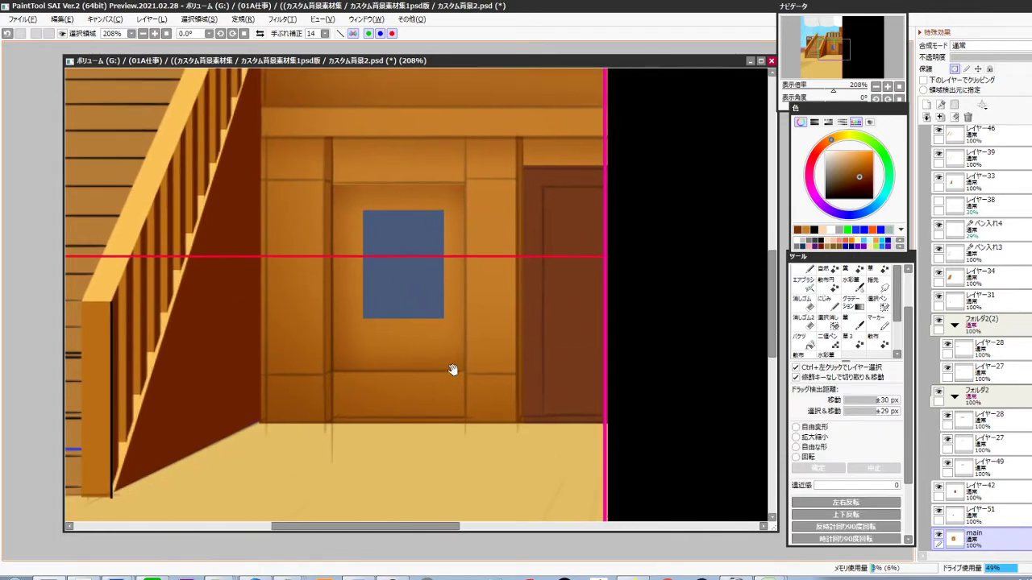
pyautogui.keyDown('ctrl'); pyautogui.click(570, 328); pyautogui.keyUp('ctrl')
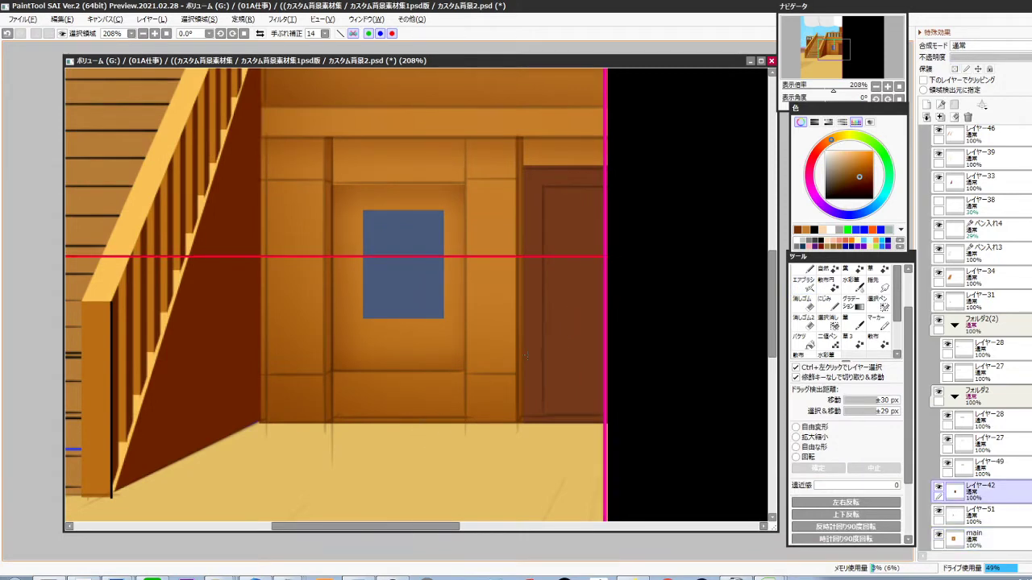
pyautogui.press('Return')
pyautogui.write('door')
pyautogui.press('Return')
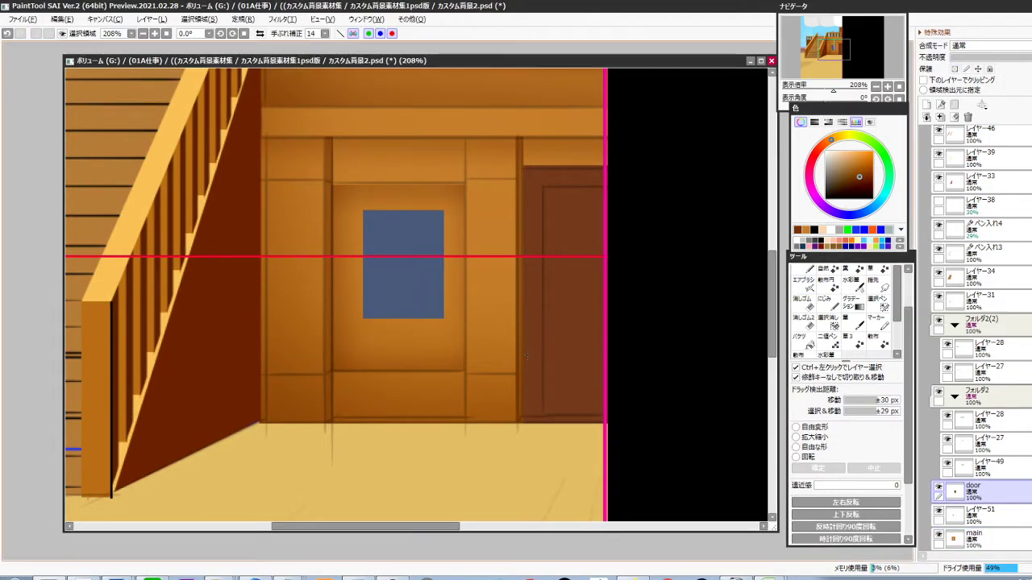
# Rename the layer holding the blue window as nin
pyautogui.moveTo(468, 388); pyautogui.dragTo(515, 398)
pyautogui.keyDown('ctrl'); pyautogui.click(470, 310); pyautogui.keyUp('ctrl')
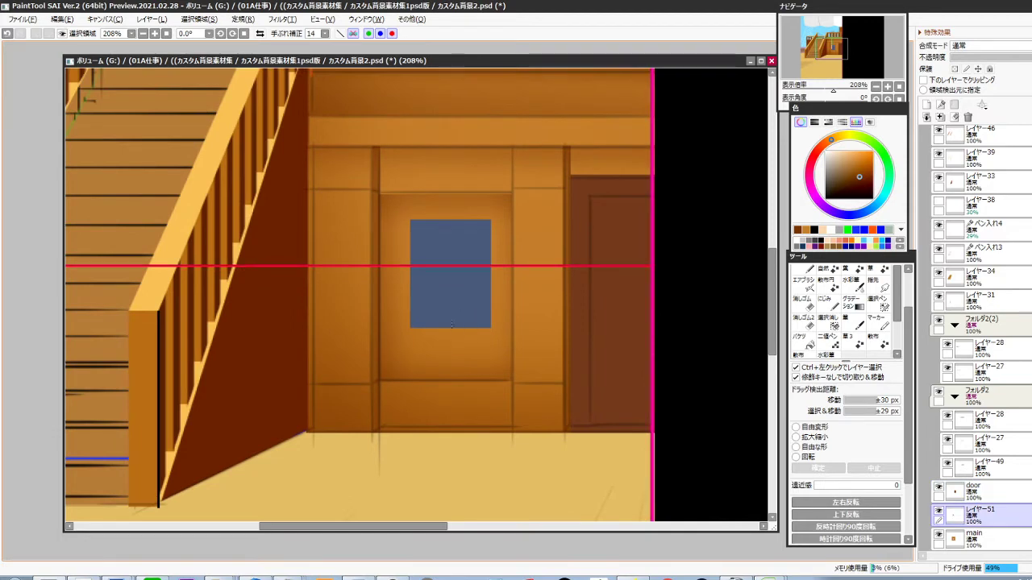
pyautogui.press('Return')
pyautogui.keyDown('ctrl'); pyautogui.doubleClick(452, 325); pyautogui.keyUp('ctrl')
pyautogui.write('n')
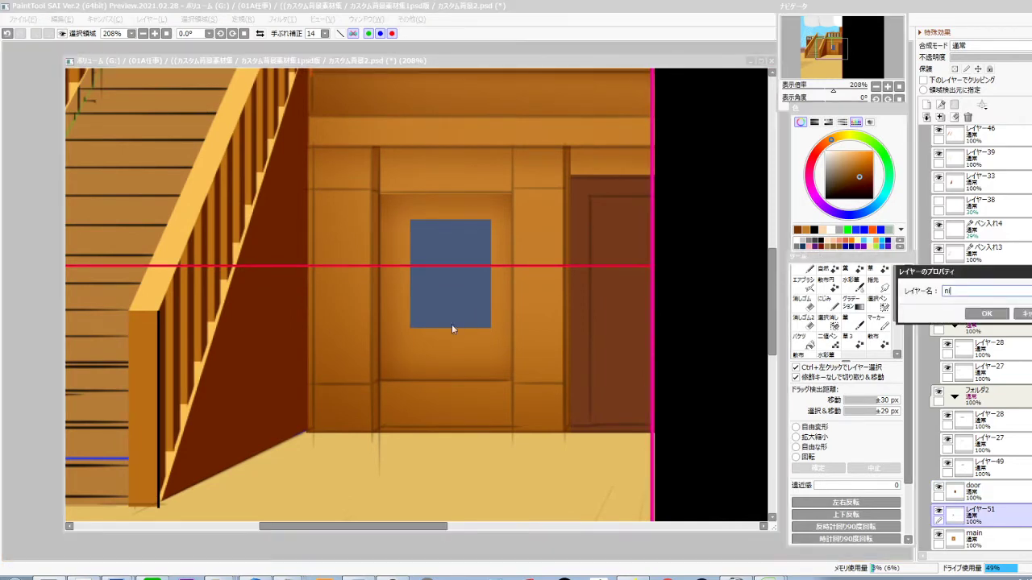
pyautogui.write('in')
pyautogui.press('Return')
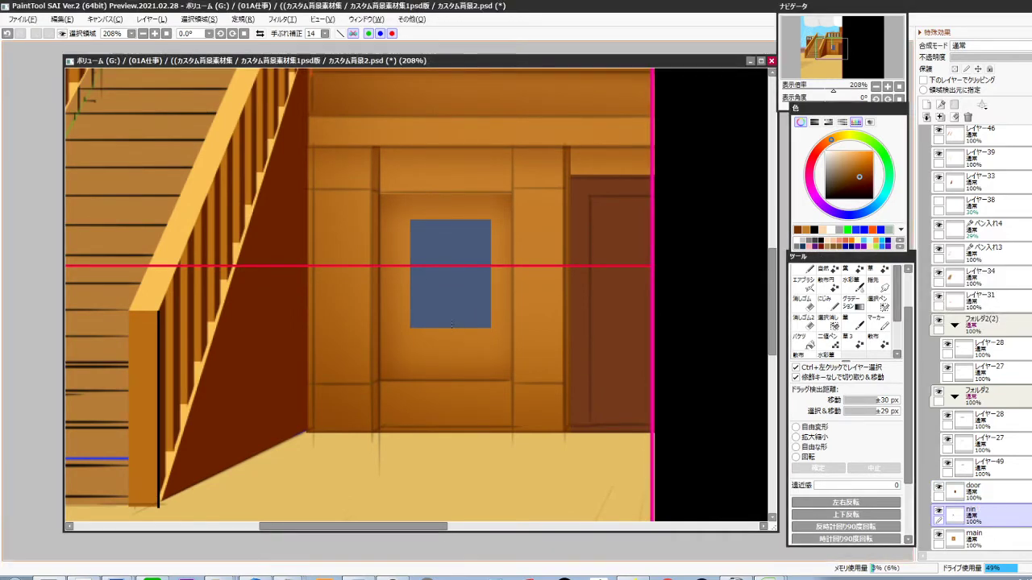
# On layer door, airbrush the door with orange sampled from the wall at size 200, lightening it over its dark brown
pyautogui.keyDown('ctrl'); pyautogui.click(620, 330); pyautogui.keyUp('ctrl')
pyautogui.moveTo(597, 376); pyautogui.dragTo(505, 380)
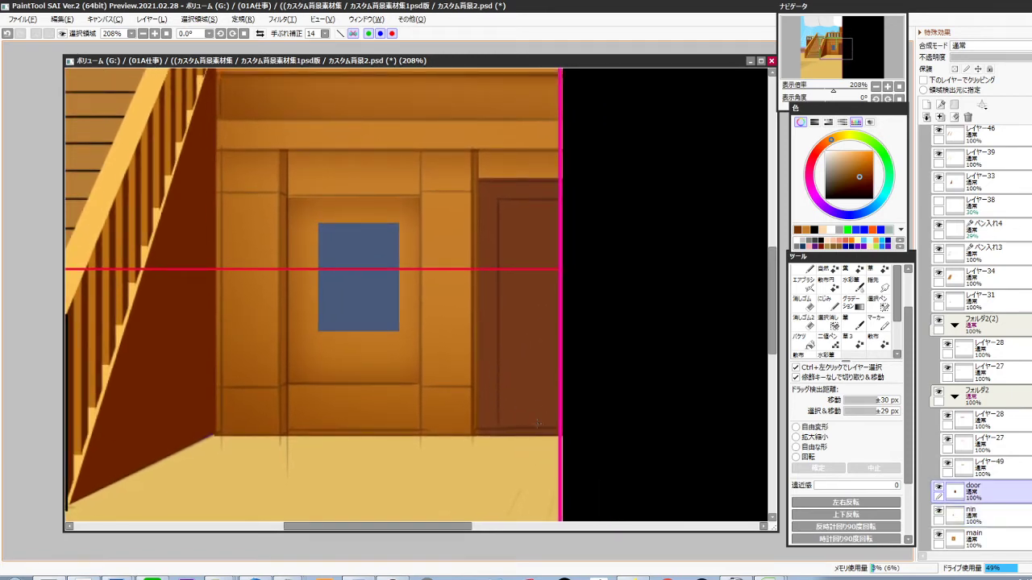
pyautogui.press('alt')
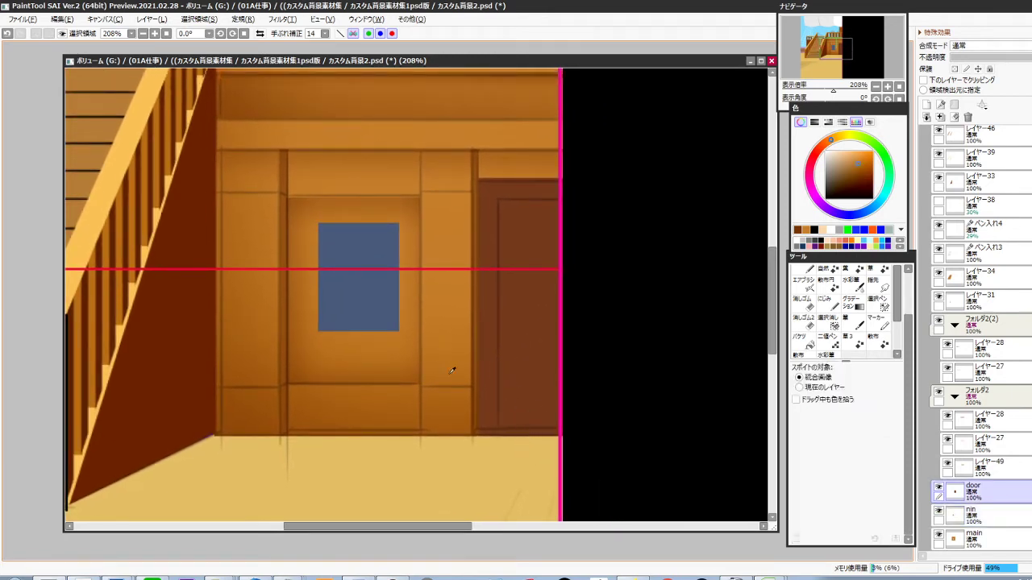
pyautogui.press('b')
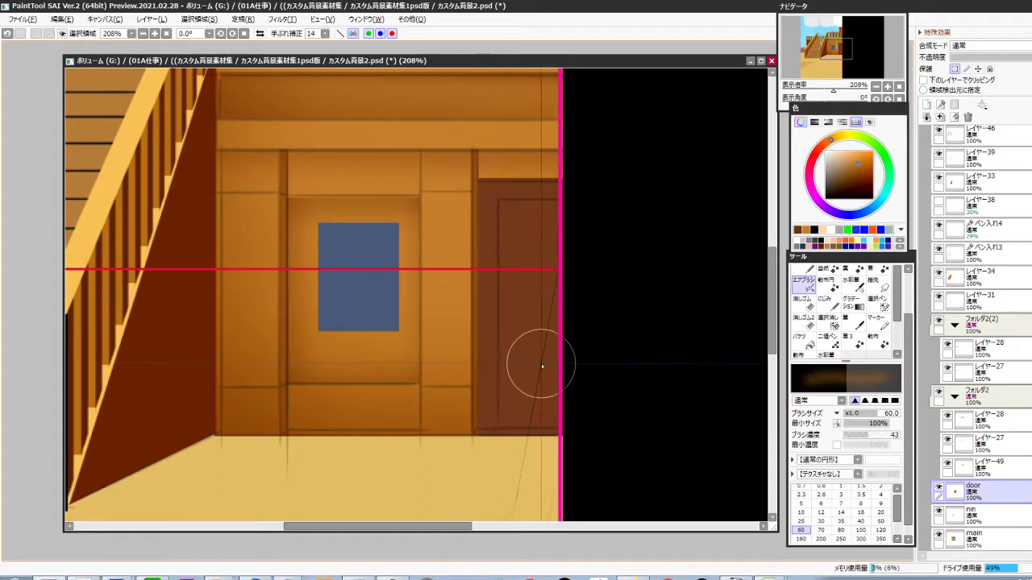
pyautogui.press(']')
pyautogui.press(']')
pyautogui.press(']')
pyautogui.press(']')
pyautogui.press(']')
pyautogui.press(']')
pyautogui.moveTo(536, 260)
pyautogui.mouseDown()
pyautogui.moveTo(537, 365)
pyautogui.moveTo(544, 335)
pyautogui.moveTo(554, 364)
pyautogui.mouseUp()
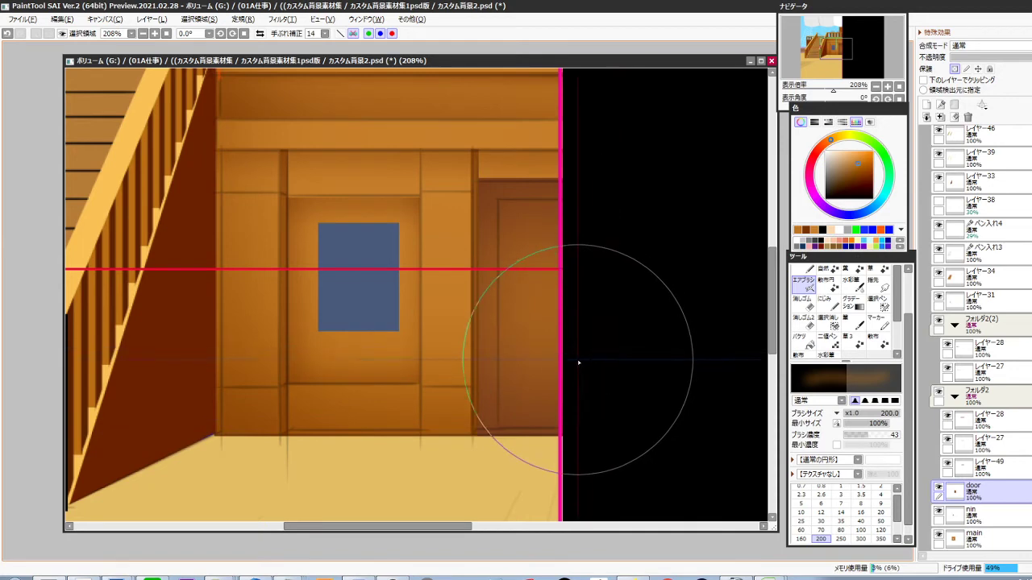
# Duplicate the door onto a new layer and scale the copy down to the door's inner panel
pyautogui.press('ctrl')
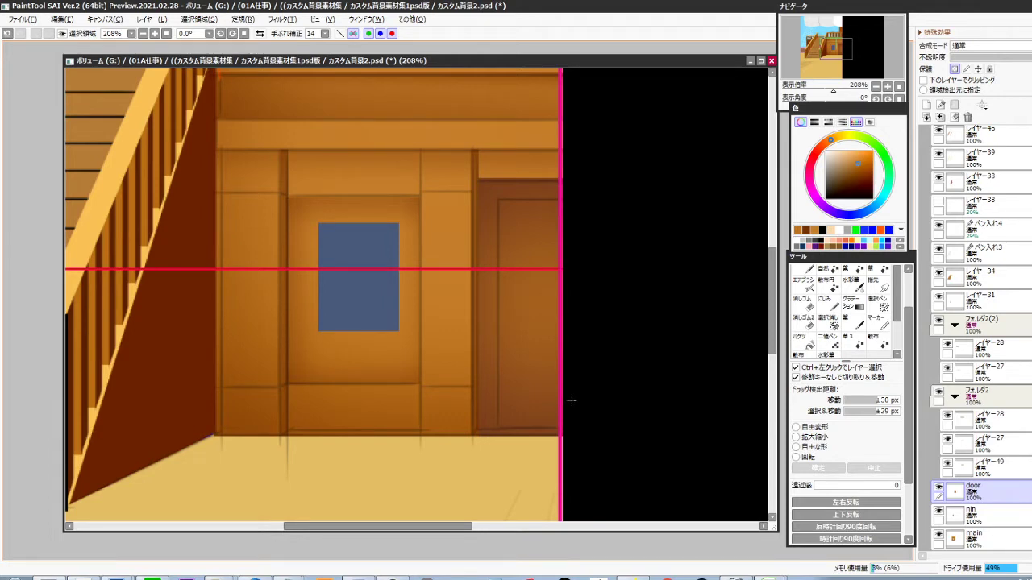
pyautogui.hotkey('ctrl', 'v')
pyautogui.hotkey('ctrl', 't')
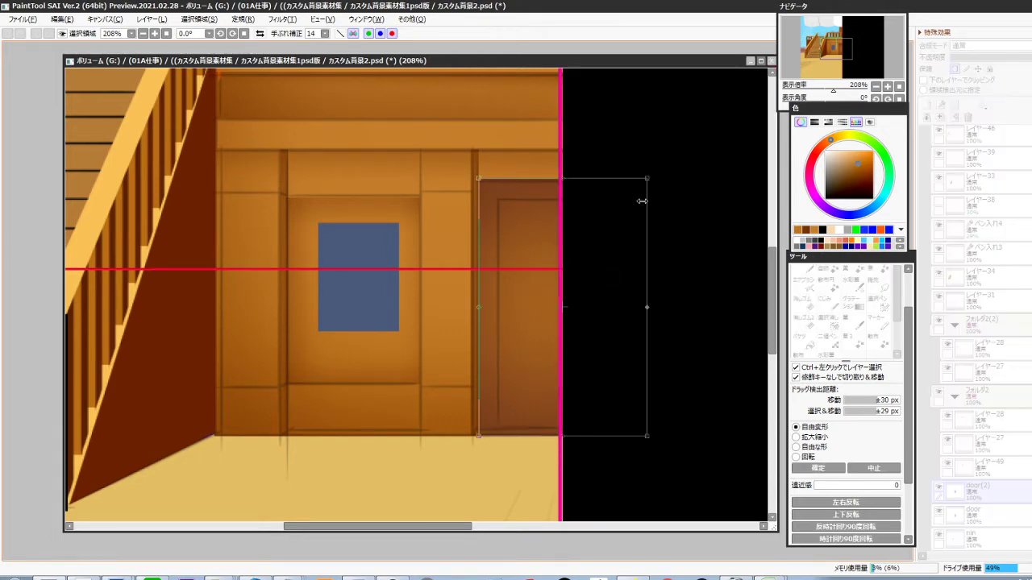
pyautogui.moveTo(649, 183); pyautogui.dragTo(634, 196)
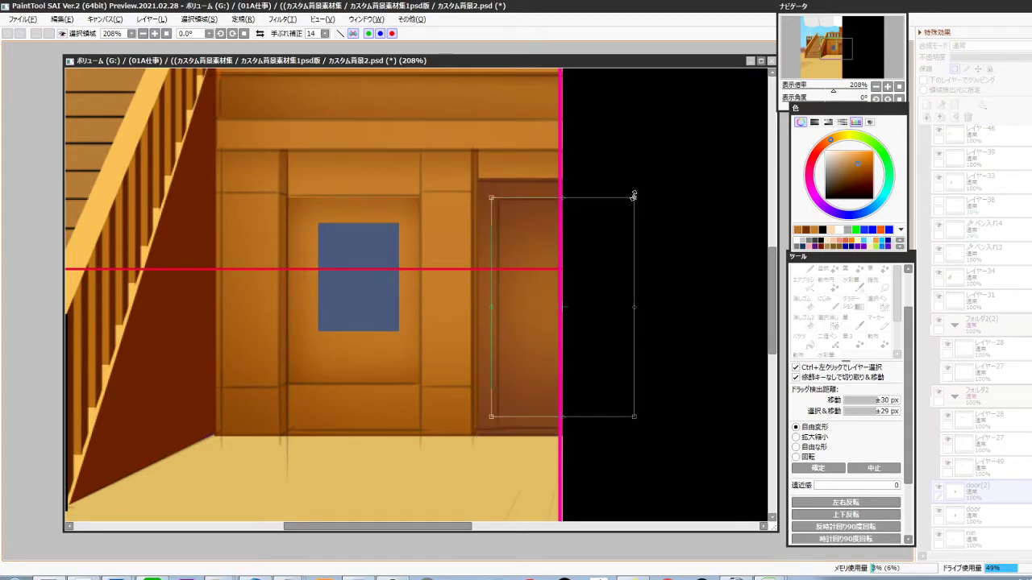
pyautogui.press('Return')
# Reduce the brightness and colour density of the door's inner panel copy
pyautogui.hotkey('ctrl', 'b')
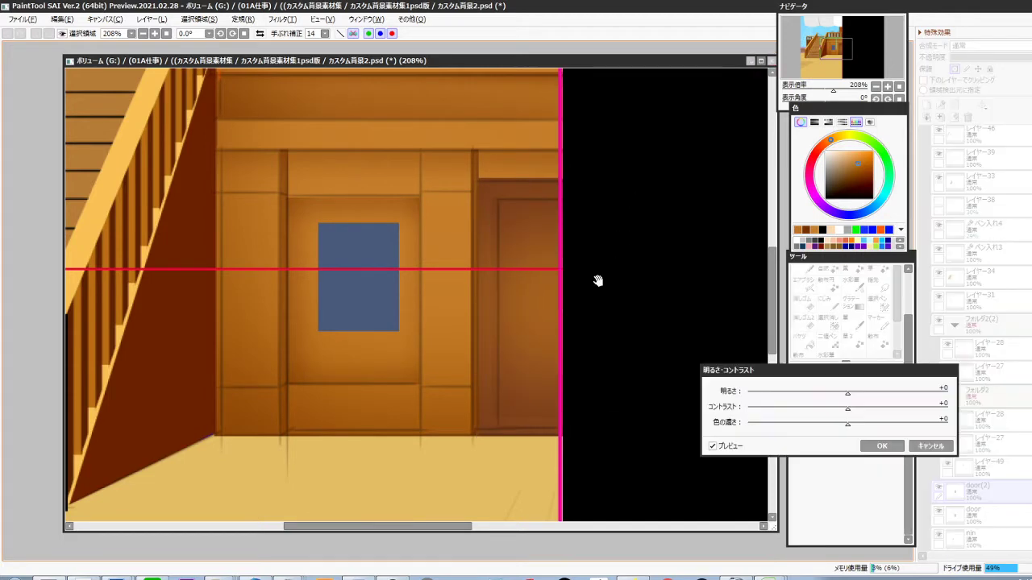
pyautogui.click(830, 396)
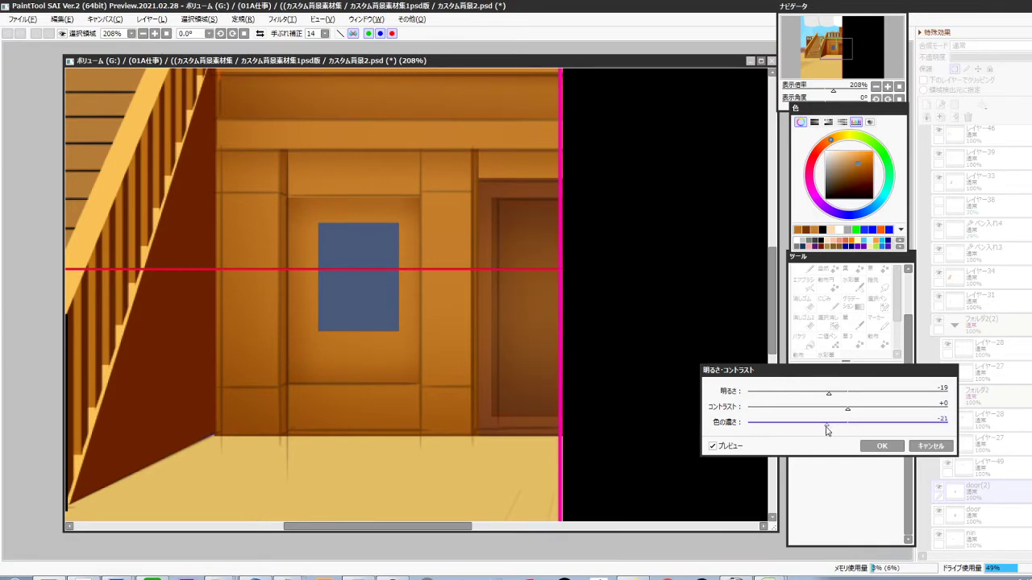
pyautogui.moveTo(828, 393); pyautogui.dragTo(838, 394)
pyautogui.click(882, 447)
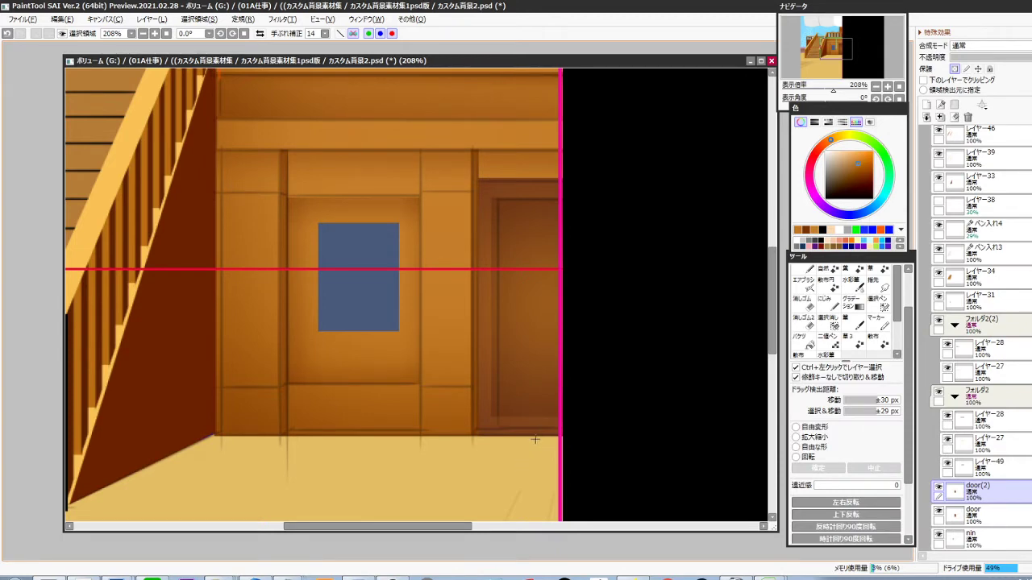
# Resize the inner panel to match the door's drawn inner frame and merge it down into layer door
pyautogui.hotkey('ctrl', 't')
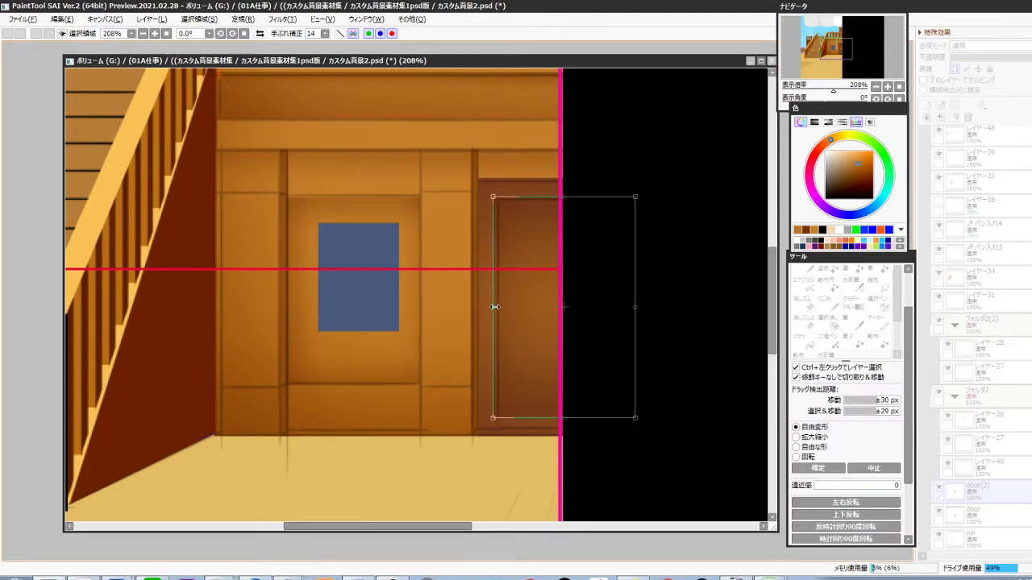
pyautogui.press('Return')
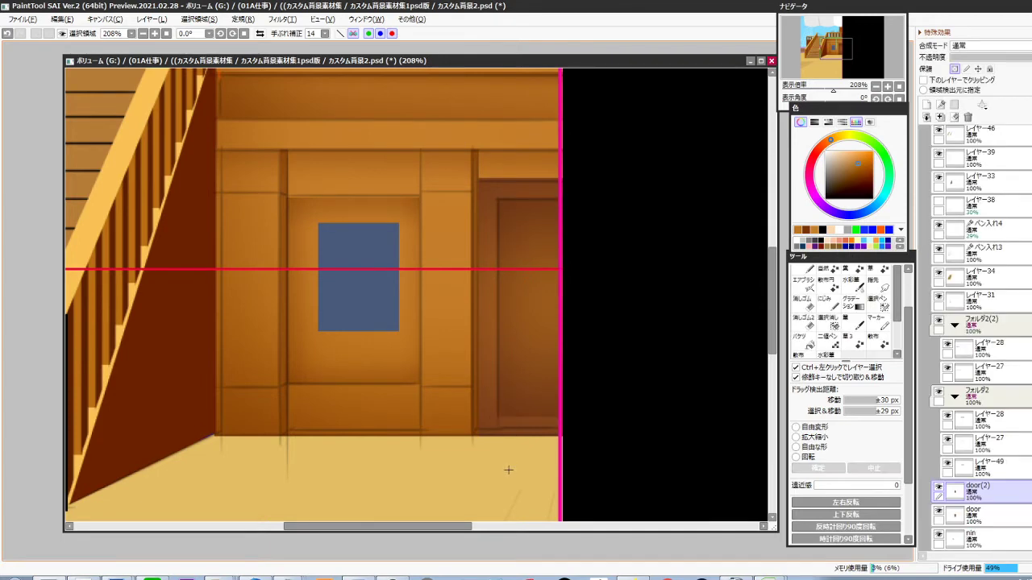
pyautogui.hotkey('ctrl', 'e')
# Shorten the door slightly at its base and delete the strip of wall beneath it on layer main
pyautogui.hotkey('ctrl', 't')
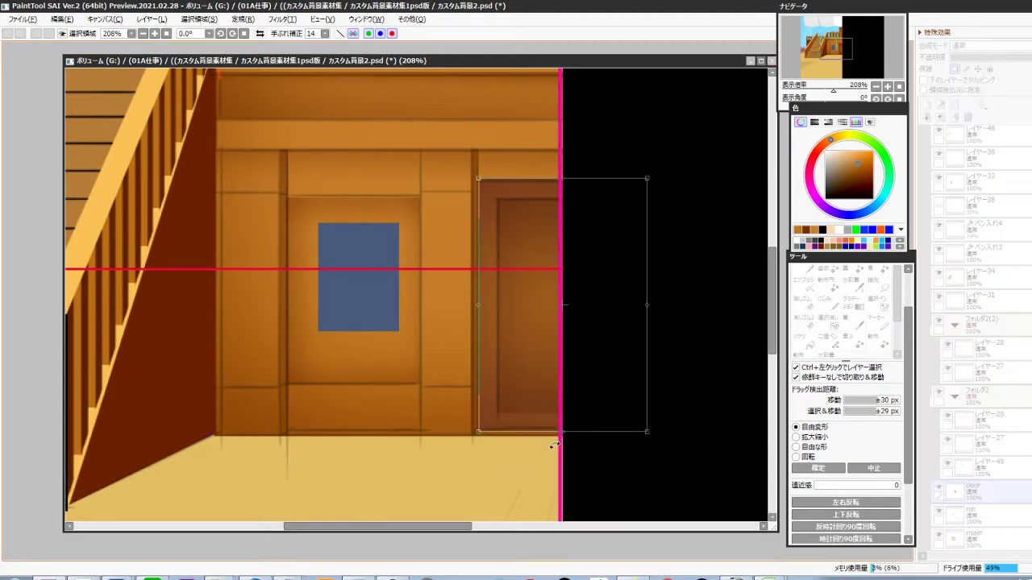
pyautogui.press('Return')
pyautogui.keyDown('ctrl'); pyautogui.click(540, 165); pyautogui.keyUp('ctrl')
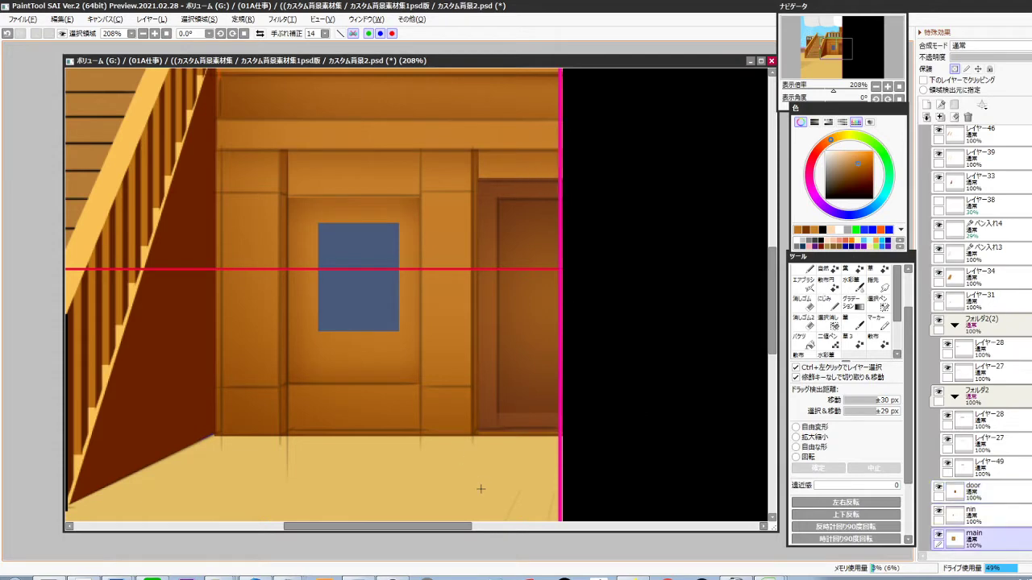
pyautogui.moveTo(583, 487); pyautogui.dragTo(633, 479)
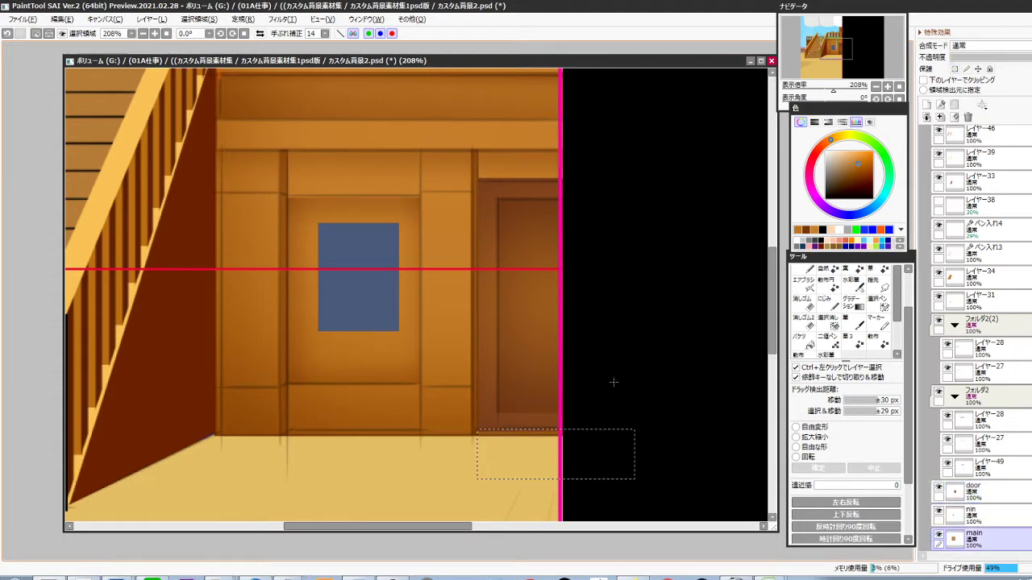
pyautogui.press('Delete')
pyautogui.hotkey('ctrl', 'd')
# Erase the leftover wall paint beside the door's bottom corner on layer main with the eraser at size 8
pyautogui.keyDown('ctrl'); pyautogui.click(472, 459); pyautogui.keyUp('ctrl')
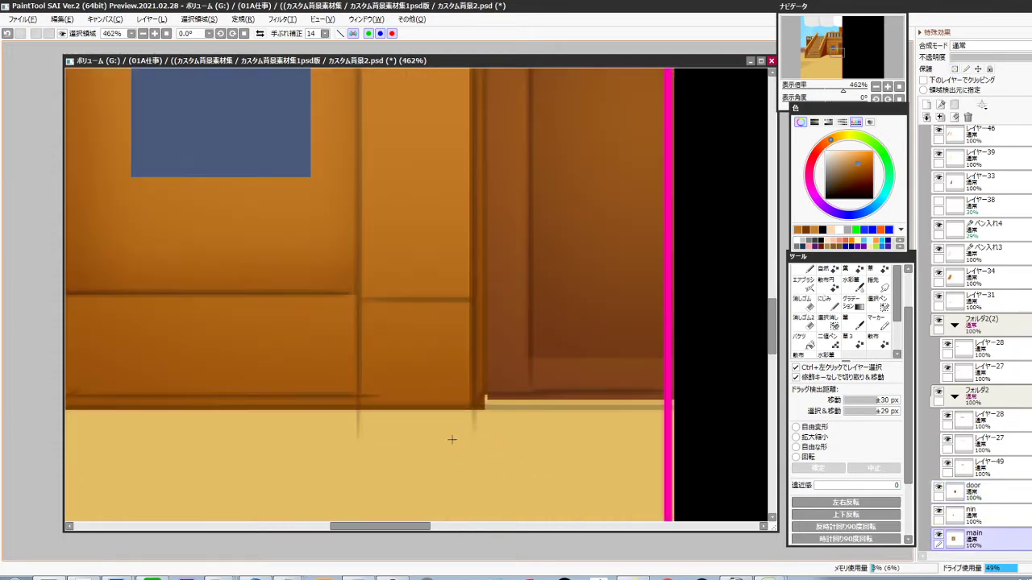
pyautogui.press('e')
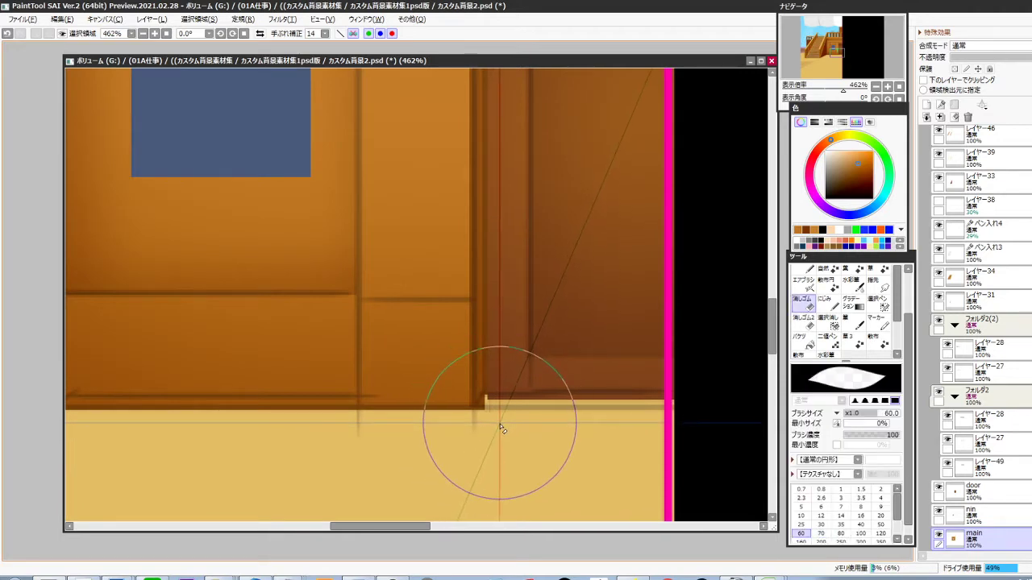
pyautogui.press('[')
pyautogui.press('[')
pyautogui.press('[')
pyautogui.press('[')
pyautogui.press('[')
pyautogui.moveTo(488, 401)
pyautogui.mouseDown()
pyautogui.moveTo(519, 436)
pyautogui.moveTo(508, 469)
pyautogui.mouseUp()
pyautogui.keyDown('alt'); pyautogui.click(524, 413); pyautogui.keyUp('alt')
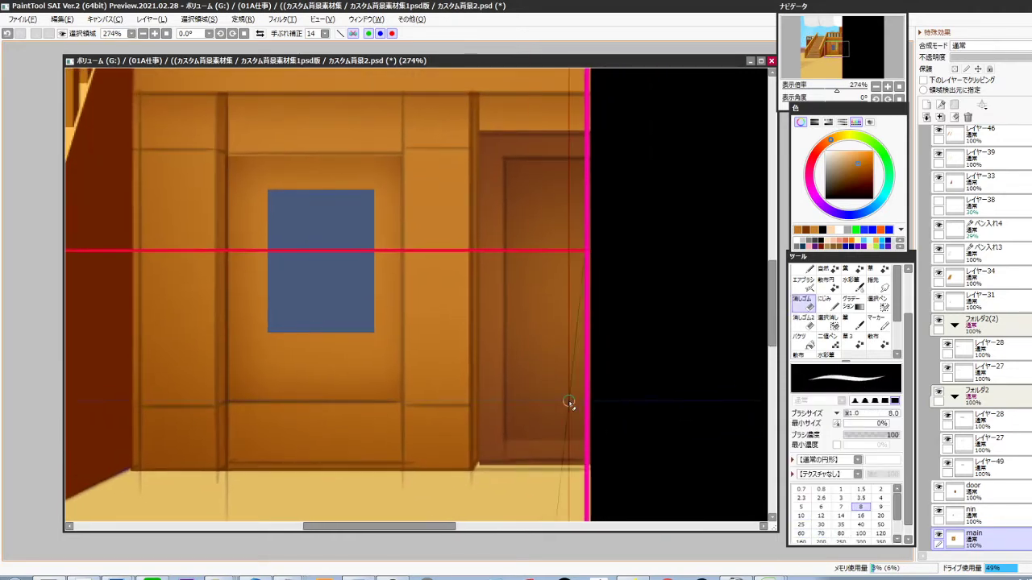
# On line-art layer ペン入れ1, erase the door's outline and inner frame lines with the line eraser at size 10
pyautogui.keyDown('ctrl'); pyautogui.keyDown('shift'); pyautogui.click(503, 400); pyautogui.keyUp('shift'); pyautogui.keyUp('ctrl')
pyautogui.press('e')
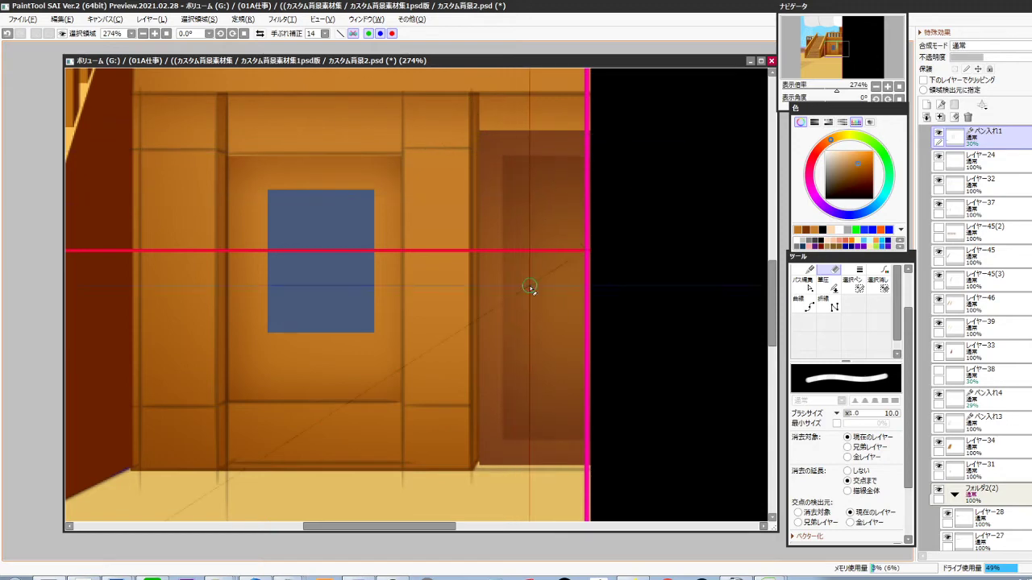
pyautogui.moveTo(512, 327); pyautogui.dragTo(577, 332)
pyautogui.scroll(-3, 586, 325)
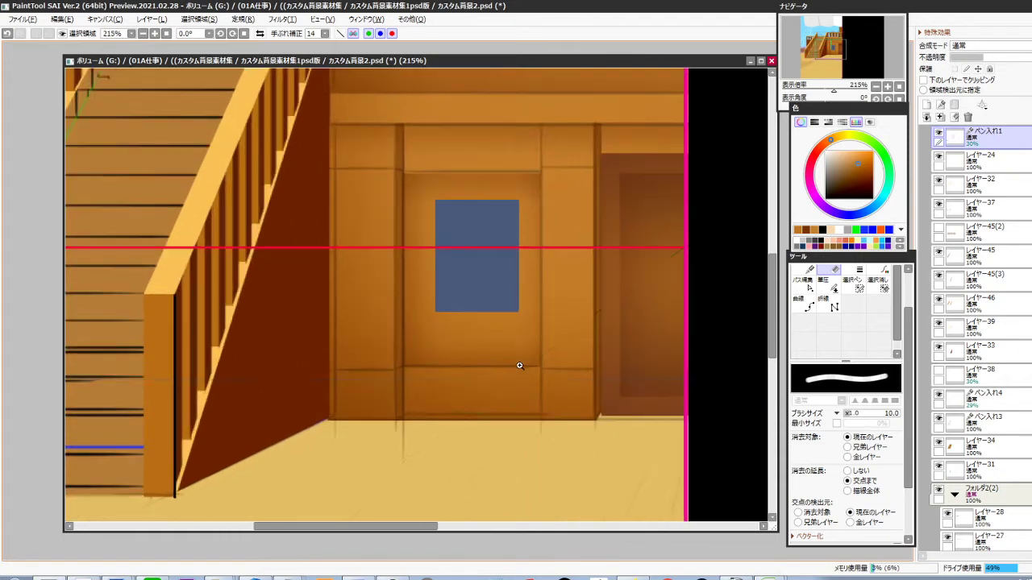
pyautogui.scroll(2, 520, 364)
pyautogui.press('ctrl')
pyautogui.moveTo(499, 371); pyautogui.dragTo(581, 378)
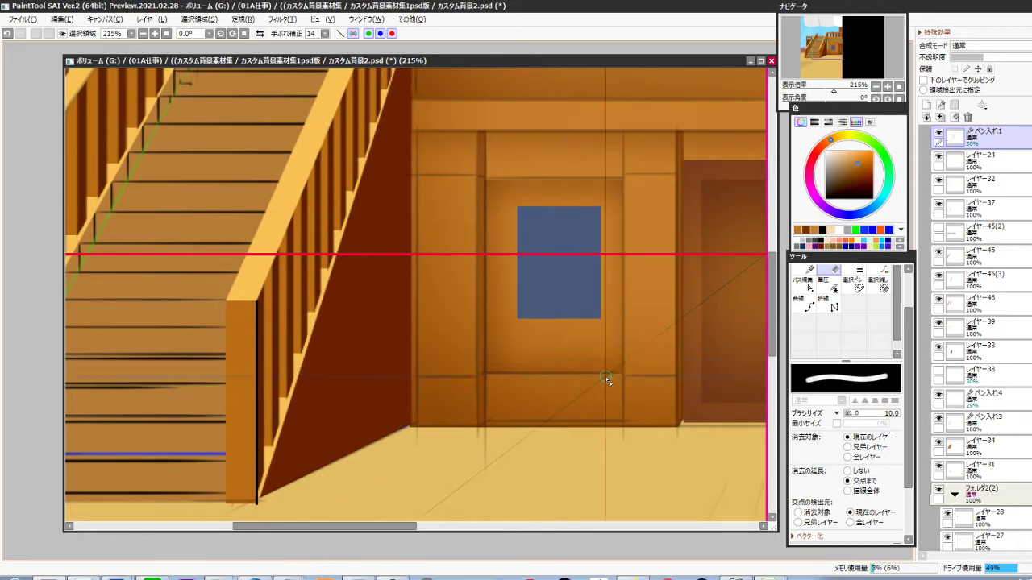
# Rasterize the vector line-art layer ペン入れ1
pyautogui.keyDown('ctrl'); pyautogui.keyDown('shift'); pyautogui.click(587, 417); pyautogui.keyUp('shift'); pyautogui.keyUp('ctrl')
pyautogui.keyDown('ctrl'); pyautogui.click(587, 485); pyautogui.keyUp('ctrl')
pyautogui.keyDown('ctrl'); pyautogui.click(592, 485); pyautogui.keyUp('ctrl')
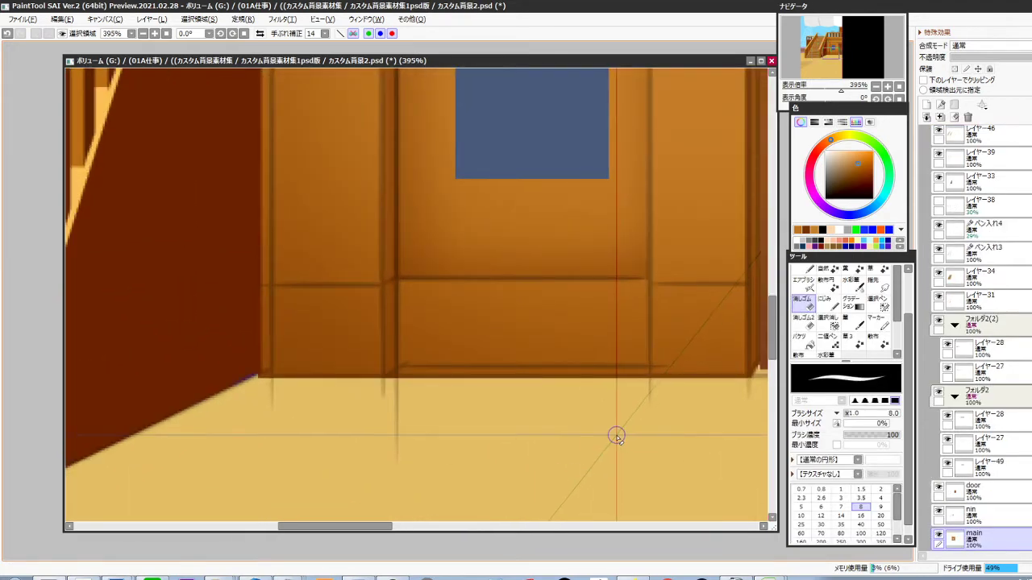
pyautogui.scroll(-3, 604, 432)
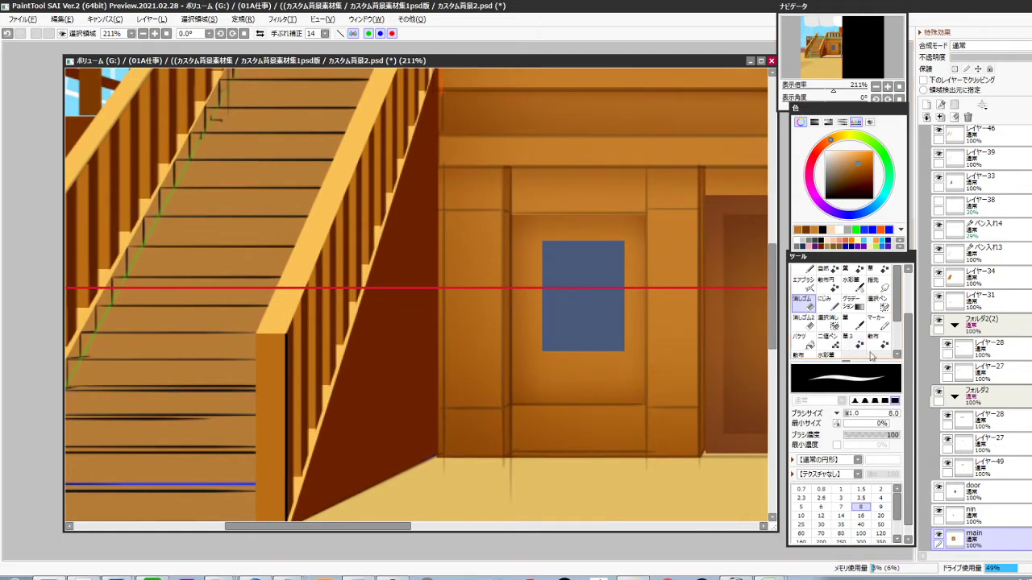
pyautogui.scroll(-1, 1013, 348)
pyautogui.scroll(-3, 998, 429)
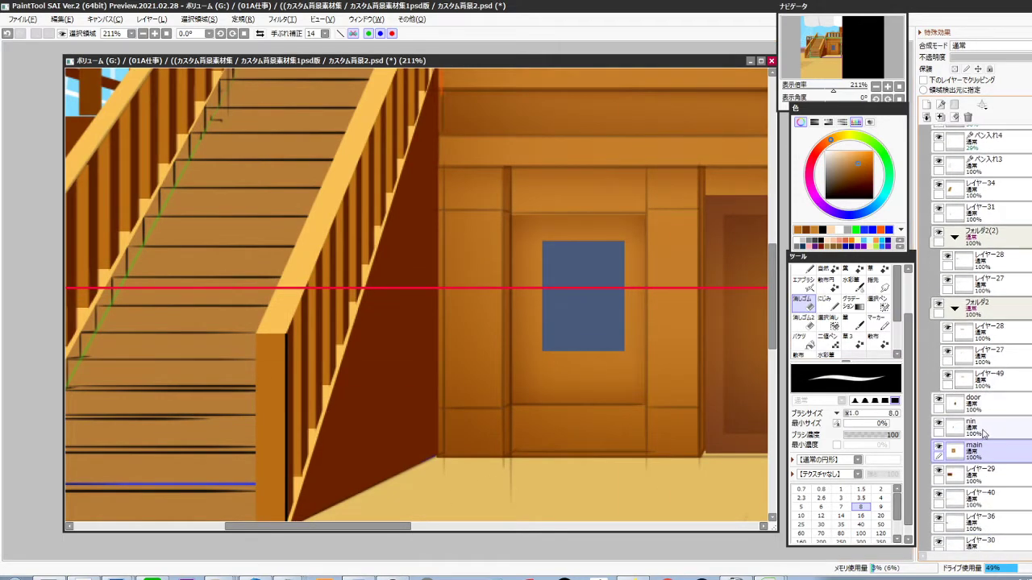
pyautogui.press('v')
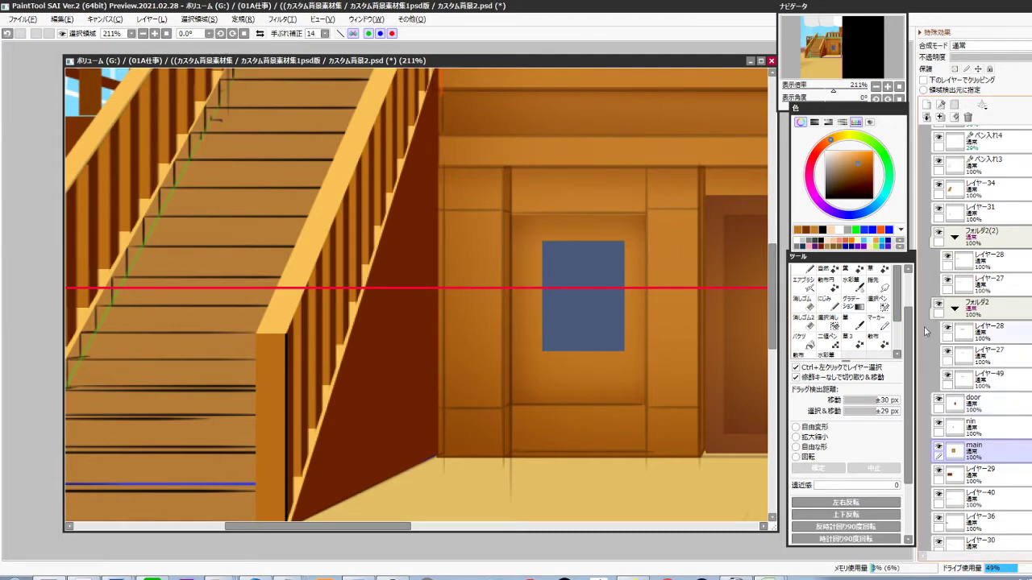
pyautogui.moveTo(705, 372); pyautogui.dragTo(645, 363)
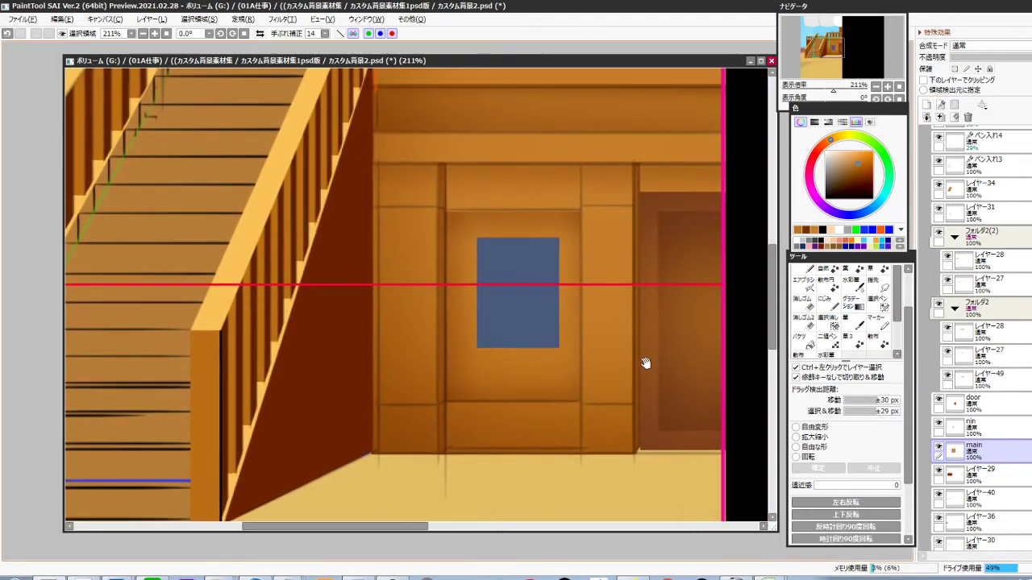
pyautogui.keyDown('ctrl'); pyautogui.click(606, 406); pyautogui.keyUp('ctrl')
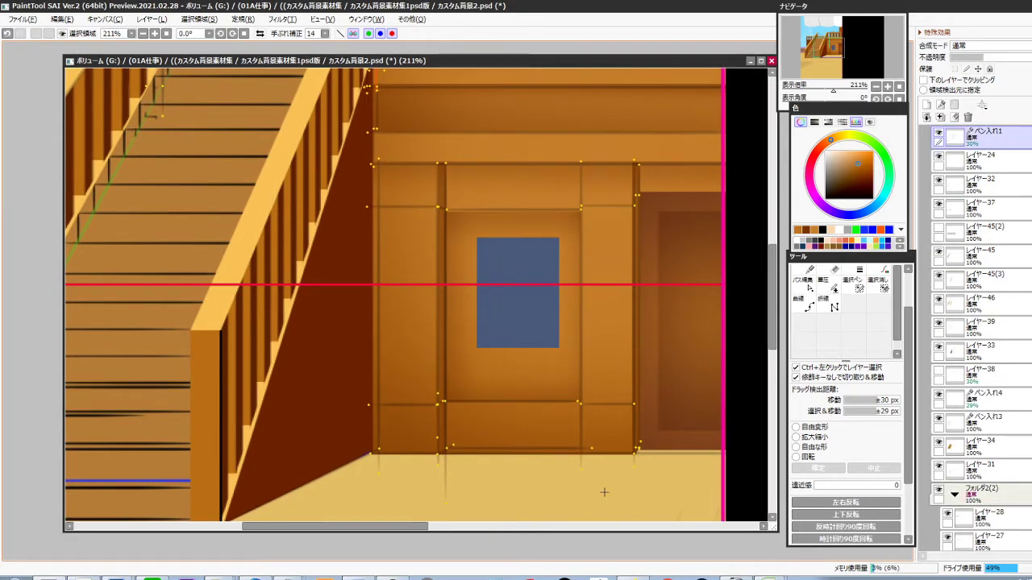
pyautogui.hotkey('ctrl', 'r')
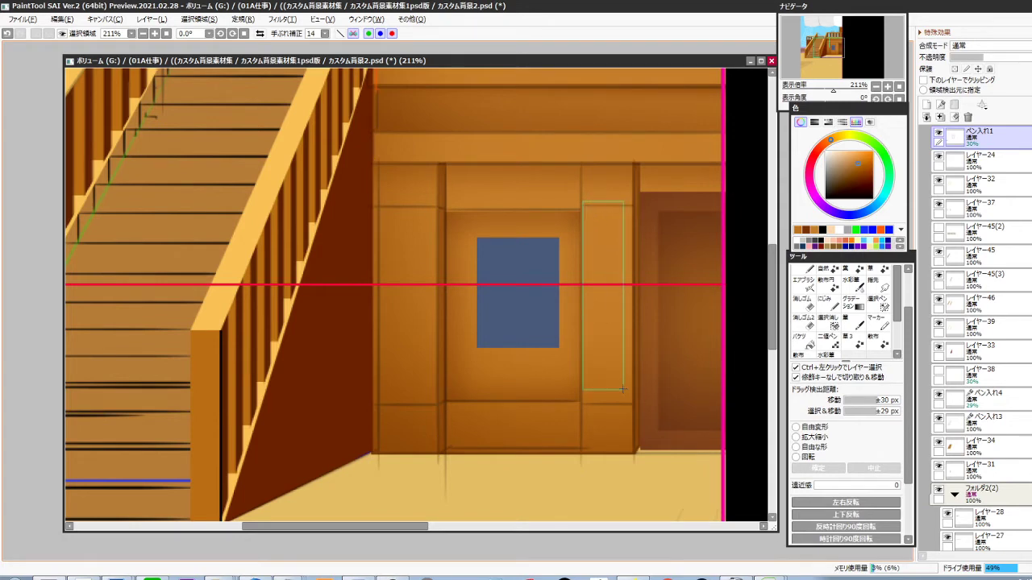
# Cut the lines around the pillar beside the door from layer ペン入れ1 and paste them on a new layer directly above main
pyautogui.moveTo(578, 163); pyautogui.dragTo(637, 465)
pyautogui.hotkey('ctrl', 'x')
pyautogui.hotkey('ctrl', 'd')
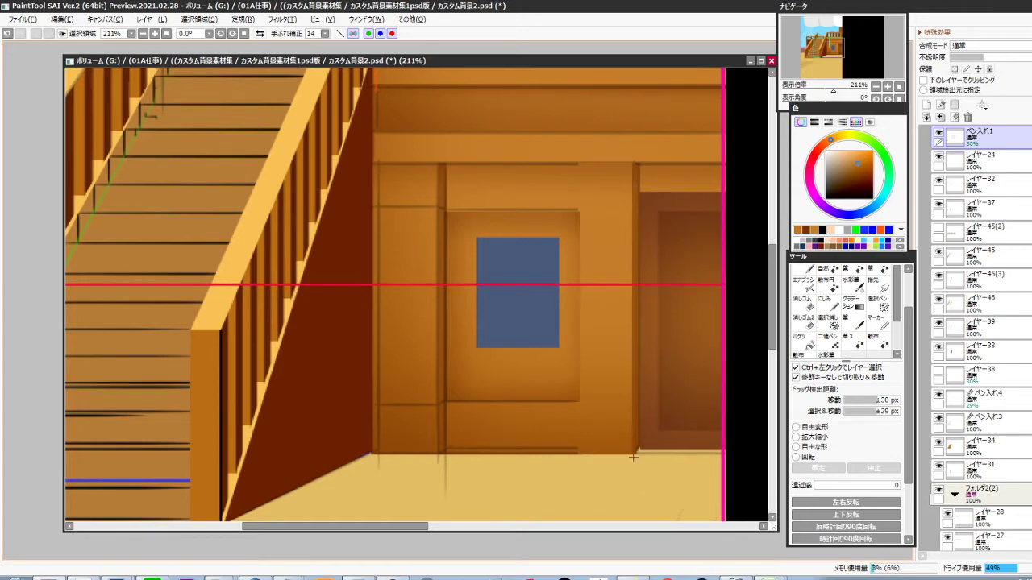
pyautogui.keyDown('ctrl'); pyautogui.click(610, 434); pyautogui.keyUp('ctrl')
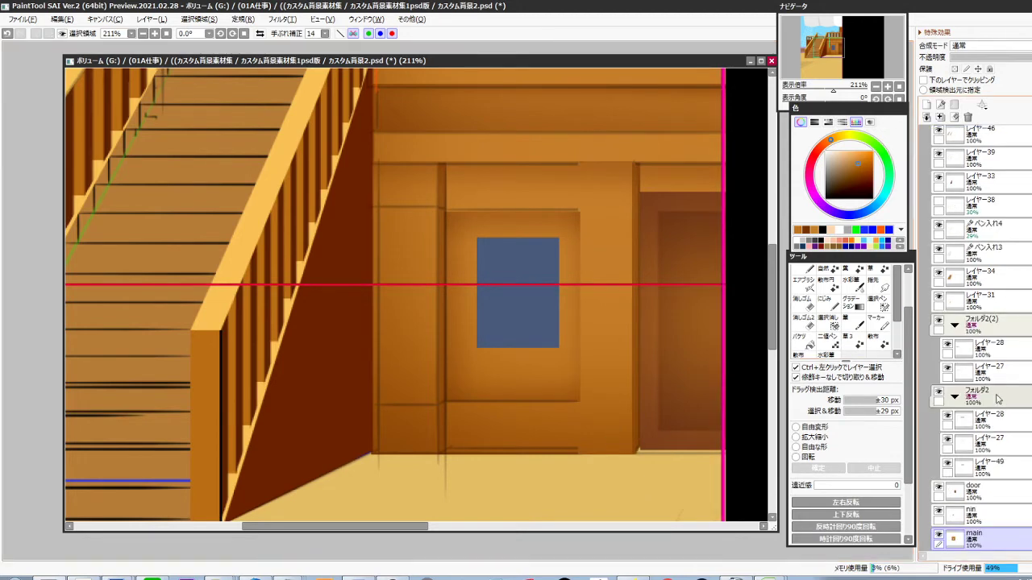
pyautogui.hotkey('ctrl', 'v')
# Delete the ends of the pasted pillar lines that extend below the wall onto the floor
pyautogui.moveTo(571, 489); pyautogui.dragTo(736, 409)
pyautogui.press('Delete')
pyautogui.moveTo(647, 345)
pyautogui.mouseDown()
pyautogui.moveTo(608, 402)
pyautogui.moveTo(594, 405)
pyautogui.mouseUp()
pyautogui.hotkey('ctrl', 'd')
pyautogui.moveTo(618, 439); pyautogui.dragTo(599, 471)
pyautogui.moveTo(635, 364); pyautogui.dragTo(608, 469)
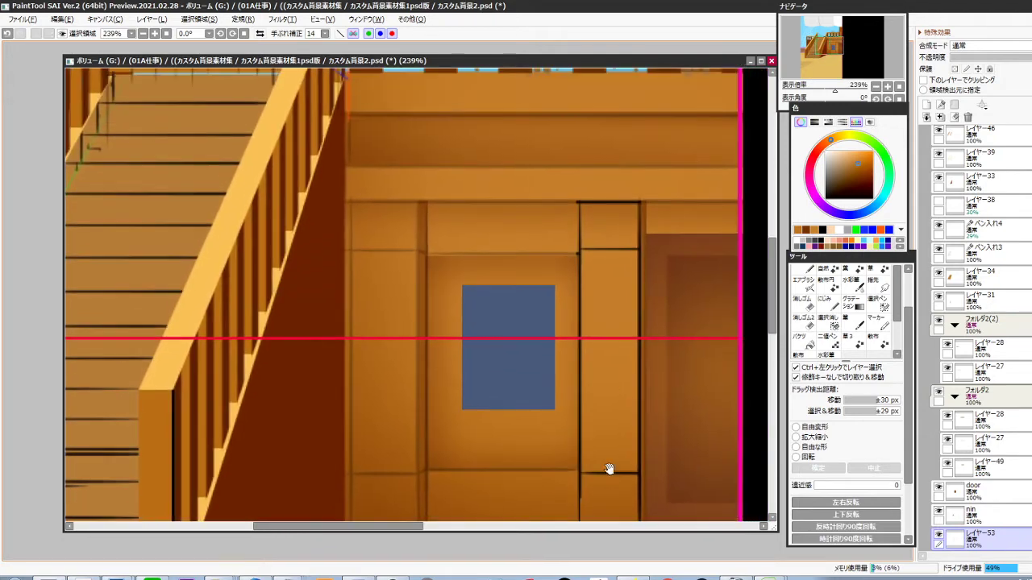
# Delete the line stubs protruding on the window side of the pillar's top and bottom corners on the pasted line layer
pyautogui.scroll(4, 586, 202)
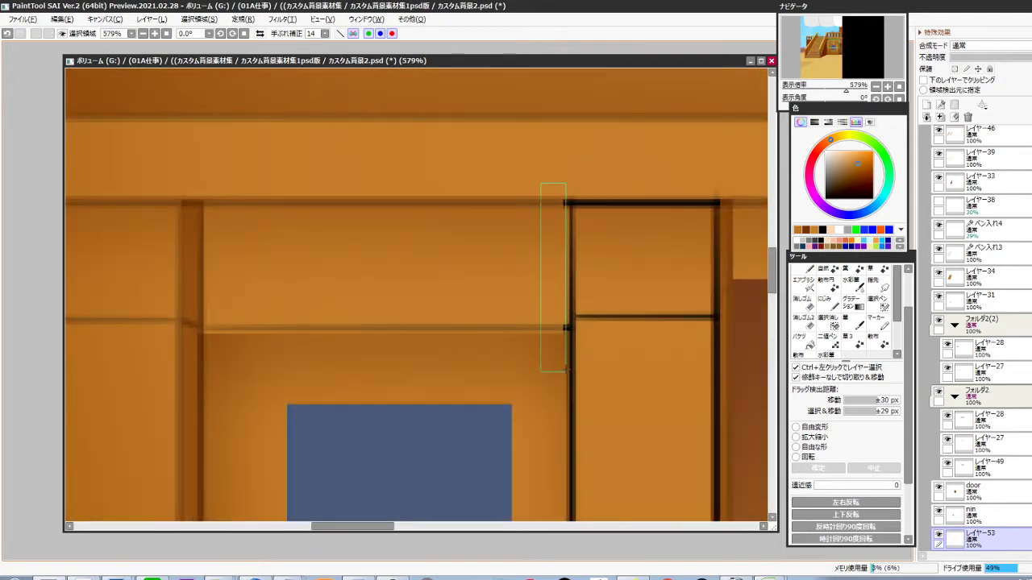
pyautogui.press('Delete')
pyautogui.moveTo(566, 370); pyautogui.dragTo(601, 369)
pyautogui.moveTo(624, 426); pyautogui.dragTo(569, 258)
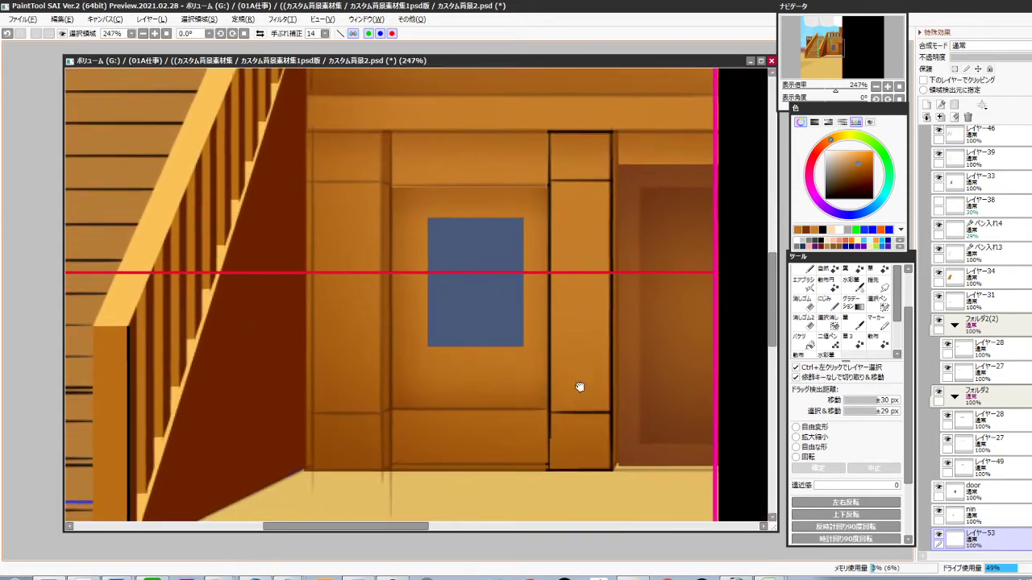
pyautogui.moveTo(579, 386); pyautogui.dragTo(574, 370)
pyautogui.moveTo(543, 473); pyautogui.dragTo(550, 475)
pyautogui.scroll(2, 550, 475)
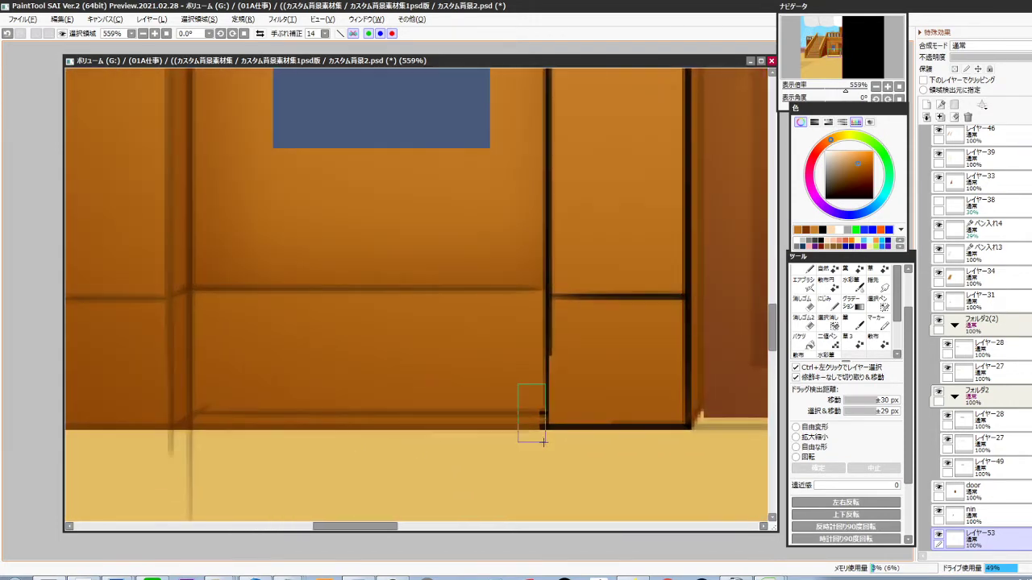
pyautogui.scroll(-3, 562, 454)
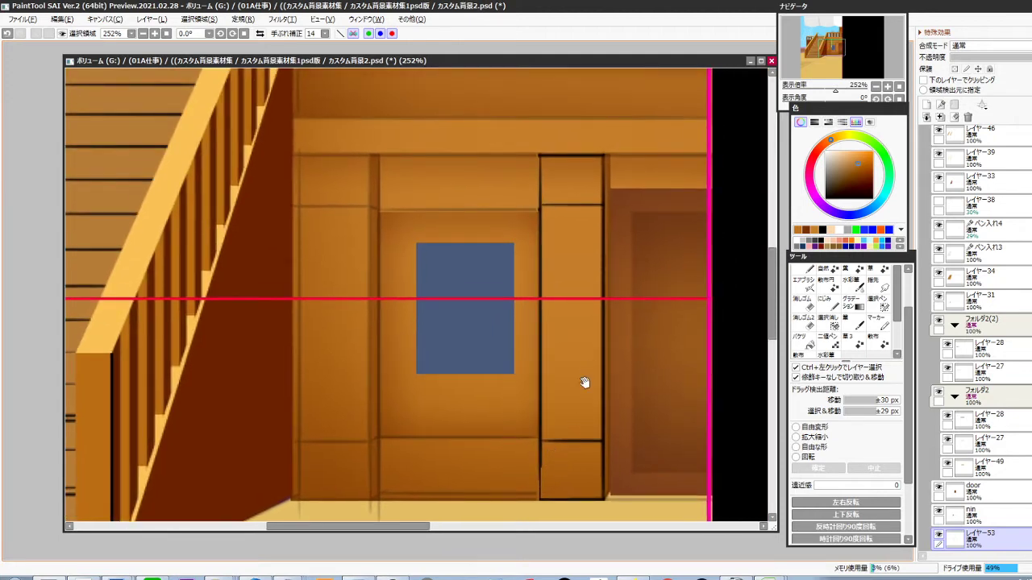
# Trim the thick line along the pillar's top edge to a thinner line on the pasted line layer
pyautogui.moveTo(585, 382); pyautogui.dragTo(581, 356)
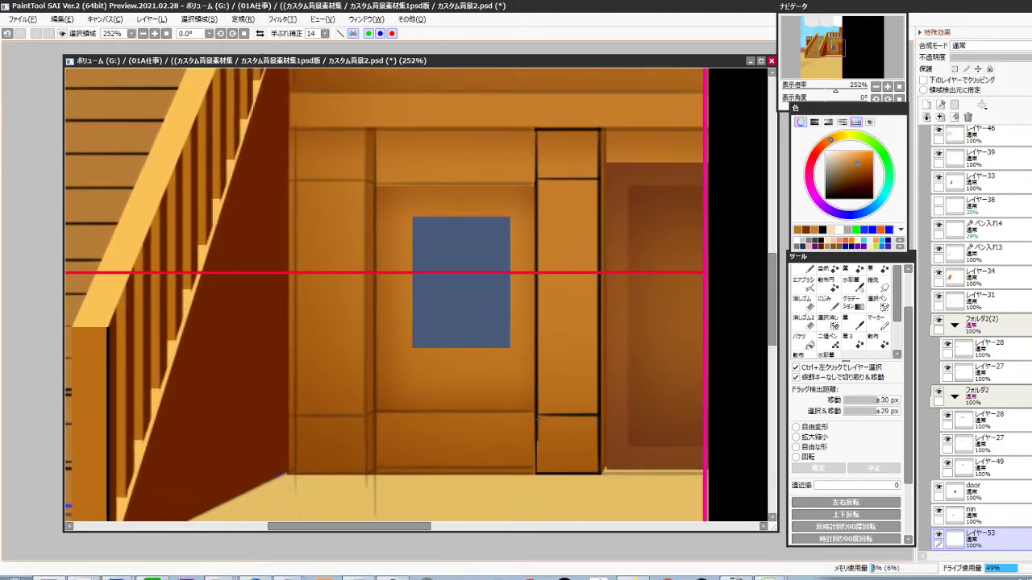
pyautogui.scroll(2, 545, 445)
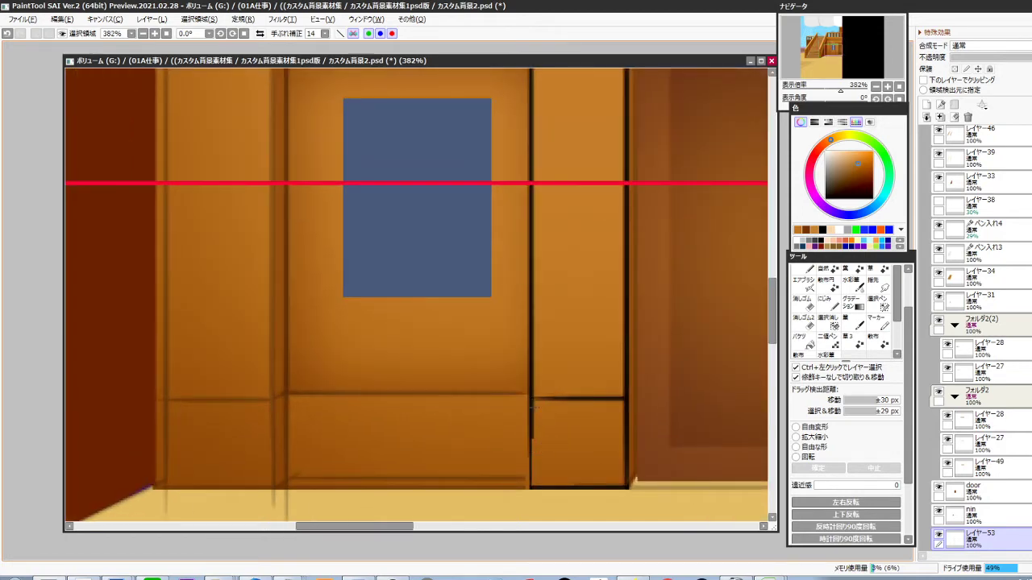
pyautogui.moveTo(545, 453); pyautogui.dragTo(547, 452)
pyautogui.moveTo(570, 202); pyautogui.dragTo(572, 494)
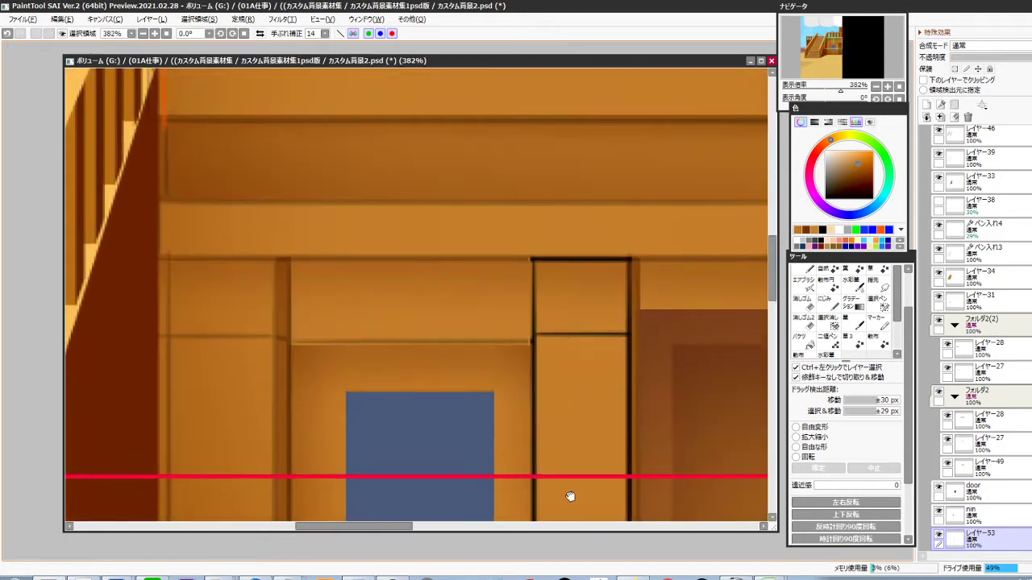
pyautogui.scroll(4, 544, 281)
pyautogui.moveTo(529, 233); pyautogui.dragTo(735, 396)
pyautogui.hotkey('ctrl', 'd')
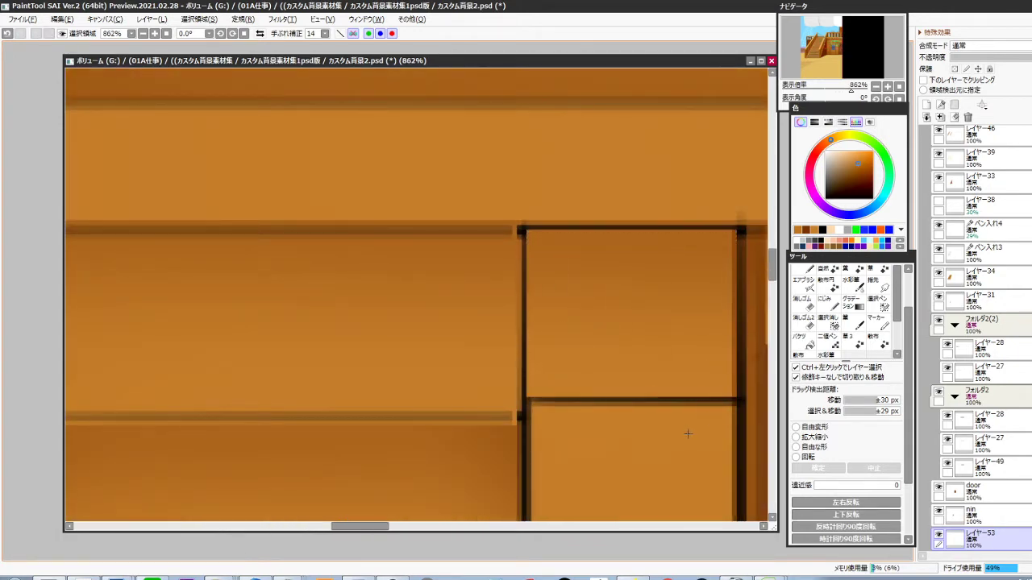
# Delete the outer part of the pillar's vertical line on the window side to thin it along its full height
pyautogui.scroll(-6, 686, 432)
pyautogui.moveTo(649, 444); pyautogui.dragTo(610, 316)
pyautogui.moveTo(583, 252); pyautogui.dragTo(604, 482)
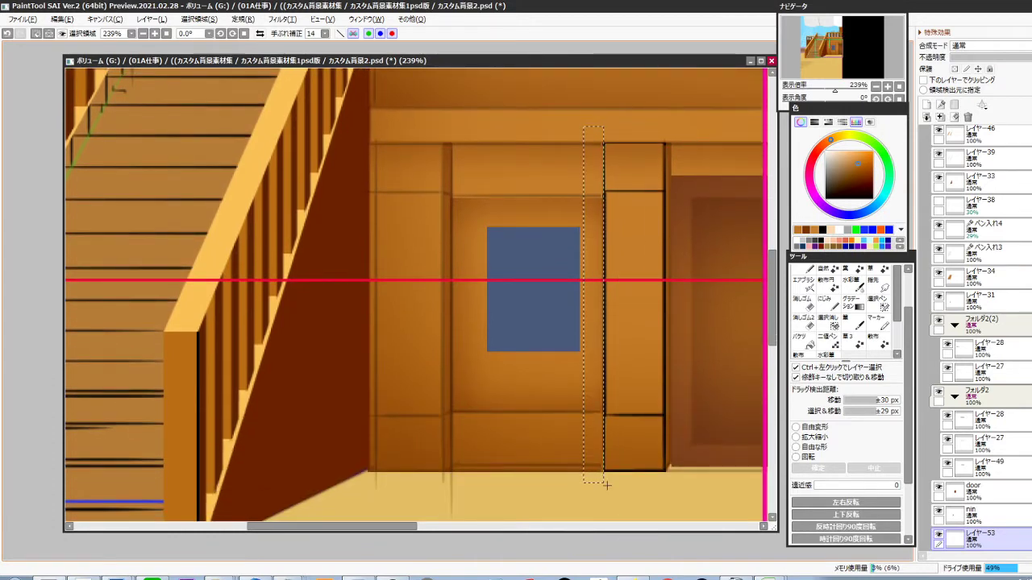
pyautogui.press('Delete')
pyautogui.hotkey('ctrl', 'd')
# Set the pasted pillar line layer to Overlay (オーバーレイ) blending at 30% opacity
pyautogui.moveTo(652, 445); pyautogui.dragTo(581, 439)
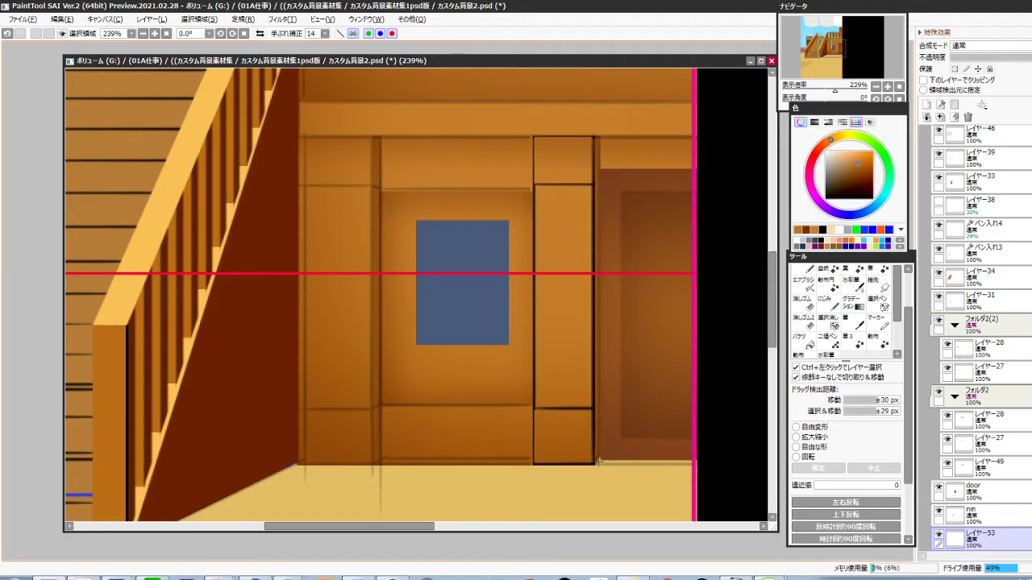
pyautogui.click(991, 46)
pyautogui.click(975, 96)
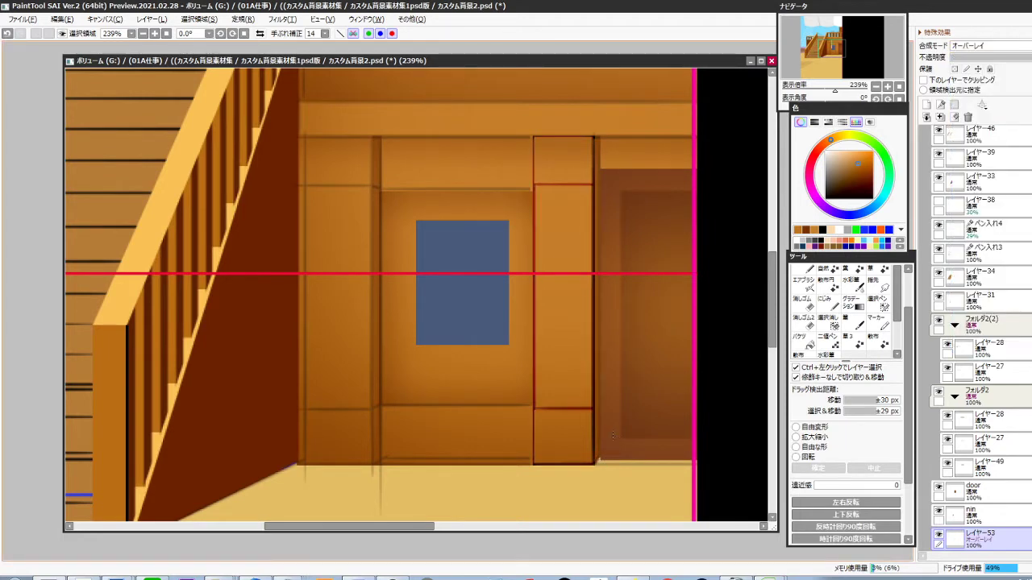
pyautogui.click(961, 58)
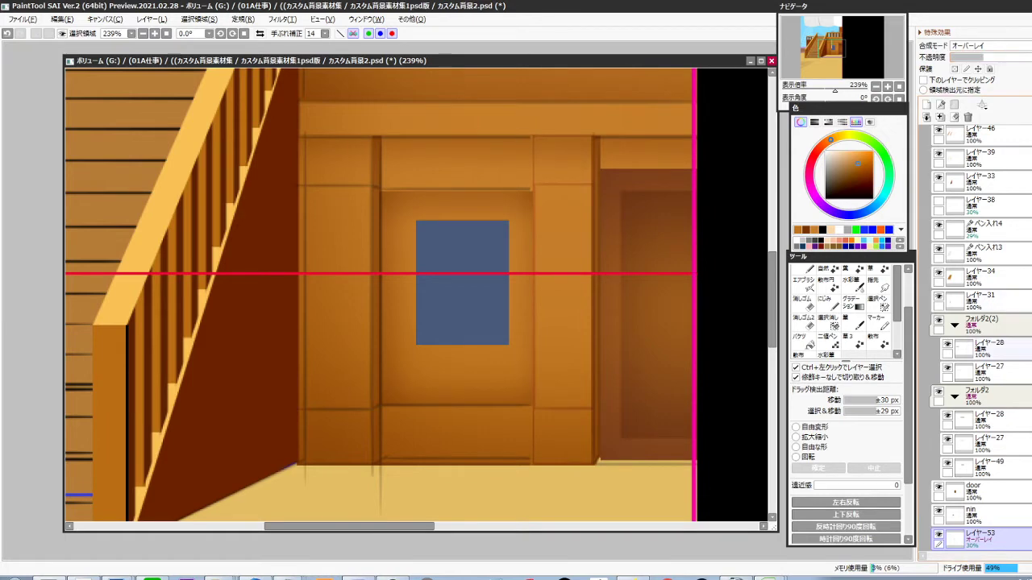
# Paint white highlight lines just below the pillar's lower seam and just above its upper seam with a size 2.6 brush
pyautogui.scroll(-3, 983, 371)
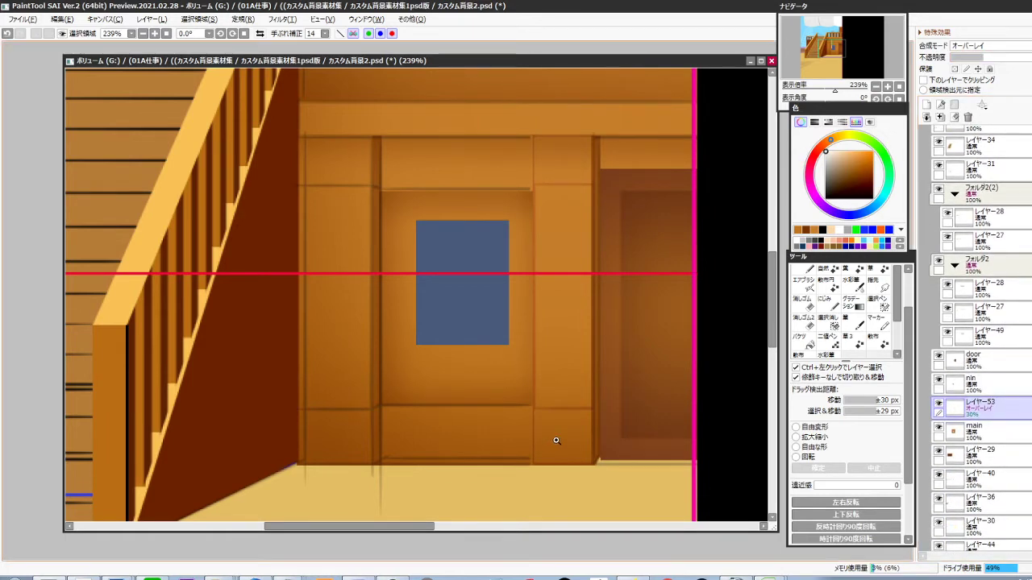
pyautogui.scroll(3, 557, 441)
pyautogui.press('n')
pyautogui.press('[')
pyautogui.press('[')
pyautogui.press('[')
pyautogui.press('[')
pyautogui.press('[')
pyautogui.press('[')
pyautogui.press('[')
pyautogui.press('[')
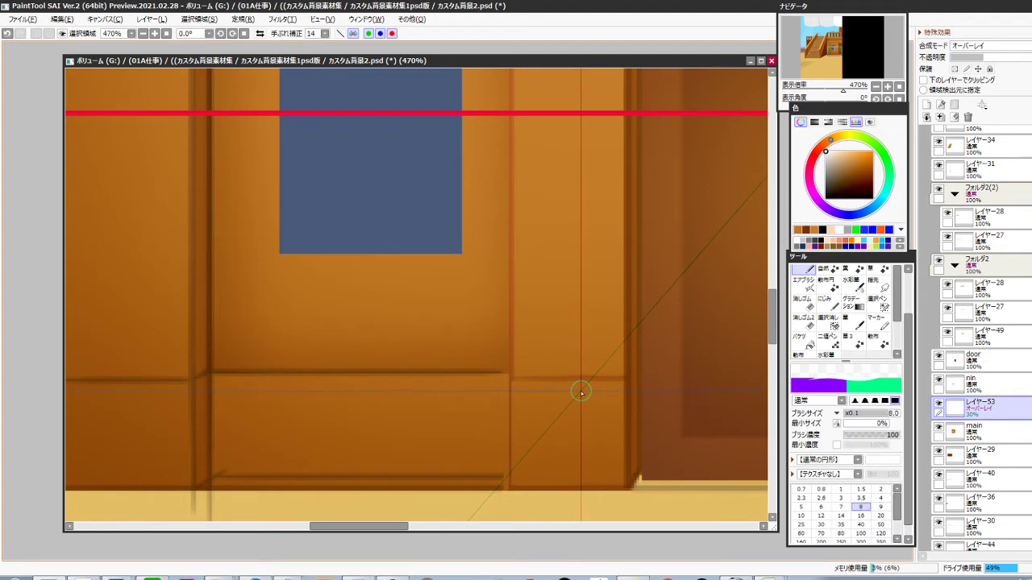
pyautogui.moveTo(516, 385); pyautogui.dragTo(620, 386)
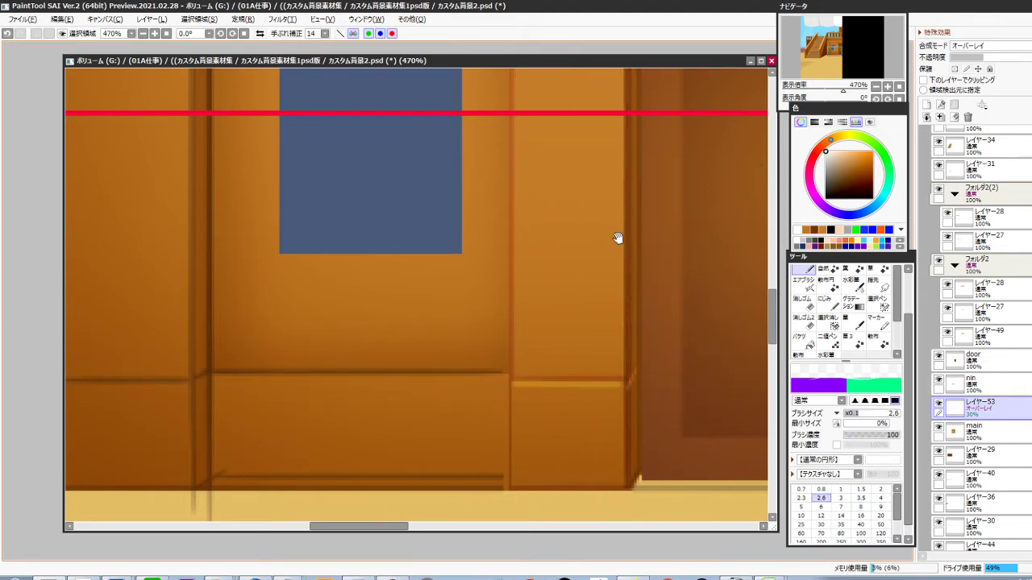
pyautogui.scroll(5, 615, 274)
pyautogui.moveTo(516, 348); pyautogui.dragTo(627, 348)
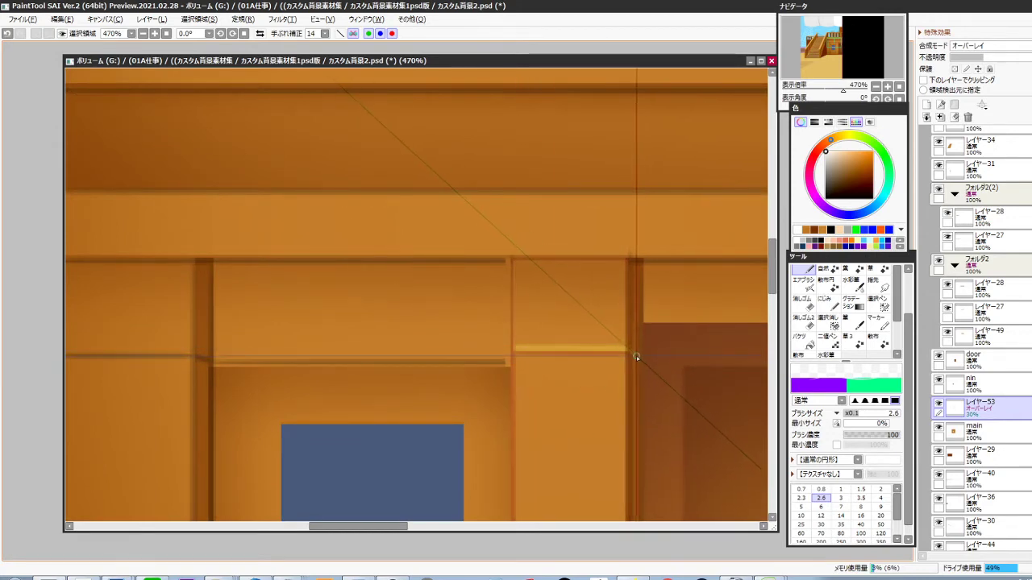
# Merge the pillar line layer down into layer main
pyautogui.scroll(-3, 636, 378)
pyautogui.moveTo(604, 467); pyautogui.dragTo(571, 258)
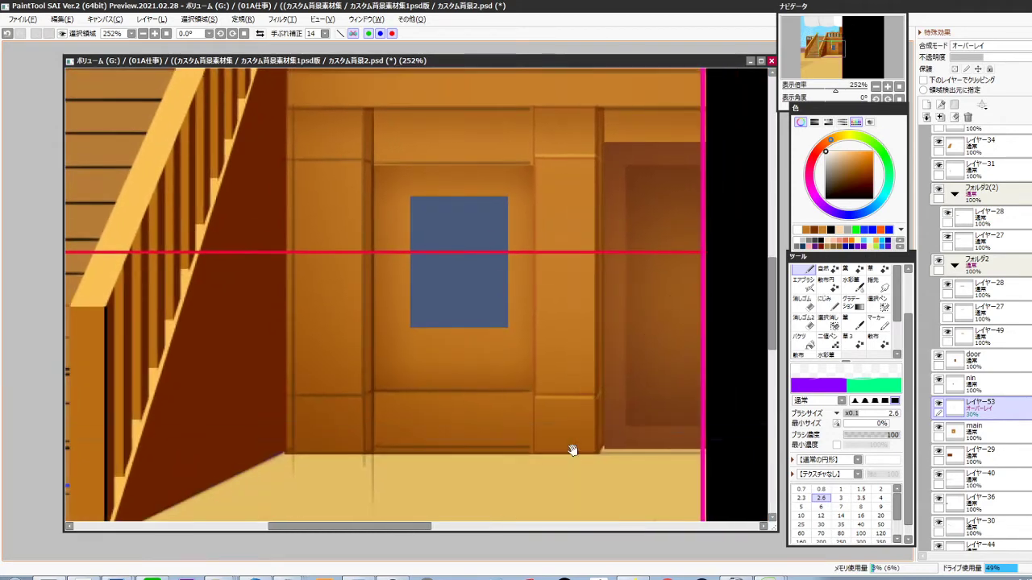
pyautogui.moveTo(570, 476); pyautogui.dragTo(554, 457)
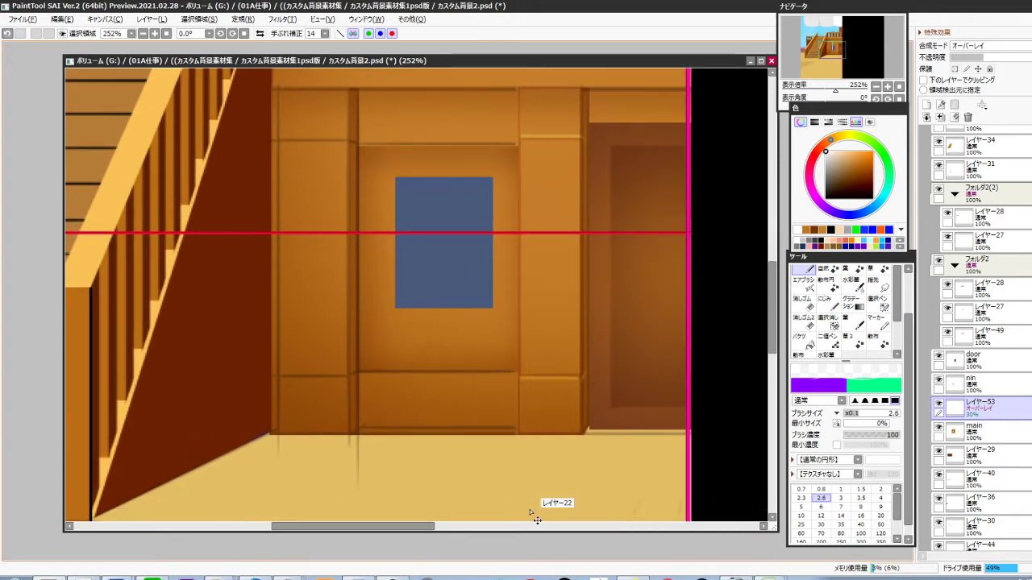
pyautogui.hotkey('ctrl', 'e')
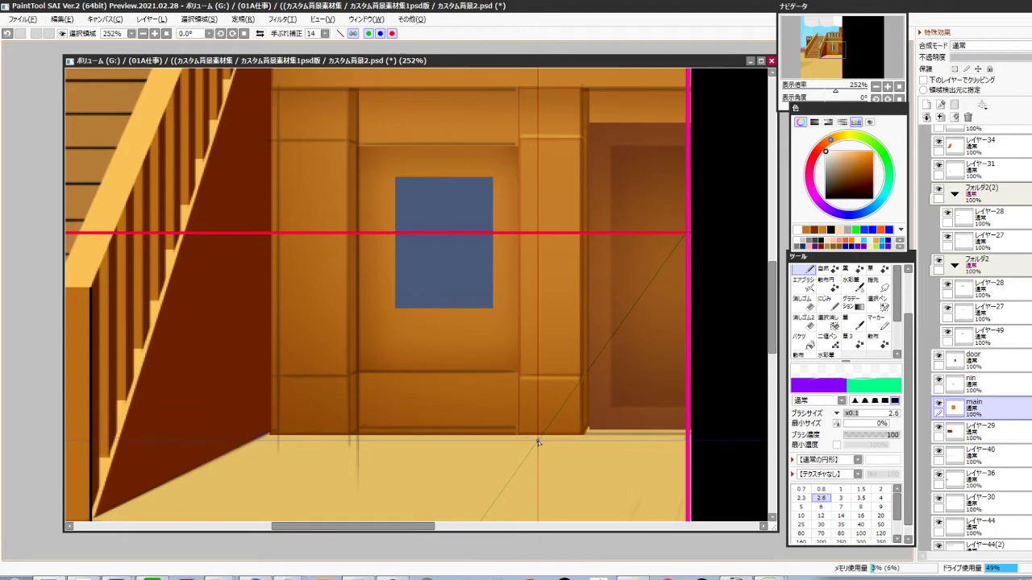
# Add a new layer clipped to main and set its blending mode to Color (カラー)
pyautogui.hotkey('ctrl', 'shift', 'n')
pyautogui.hotkey('ctrl', 'g')
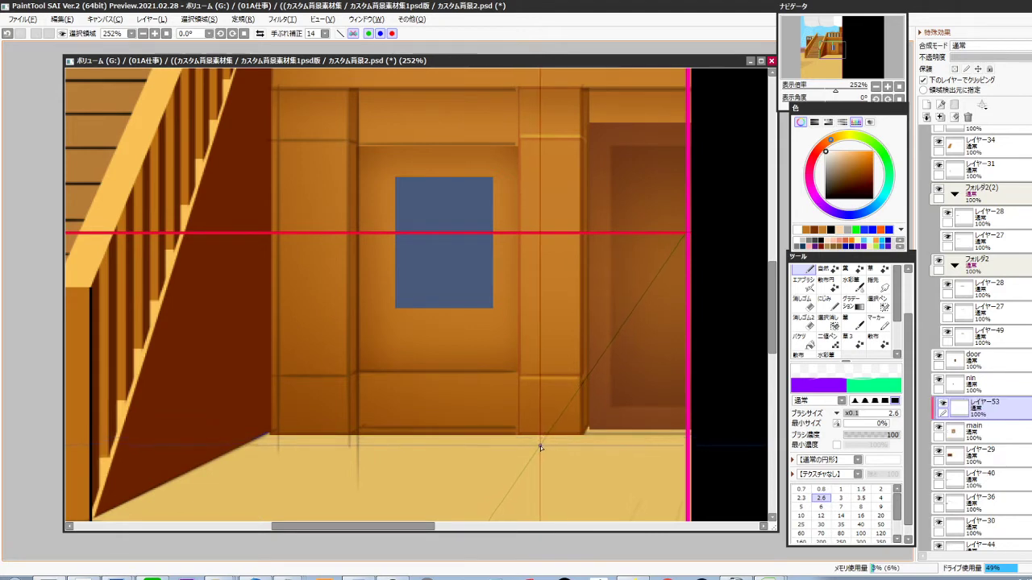
pyautogui.click(989, 46)
pyautogui.click(995, 338)
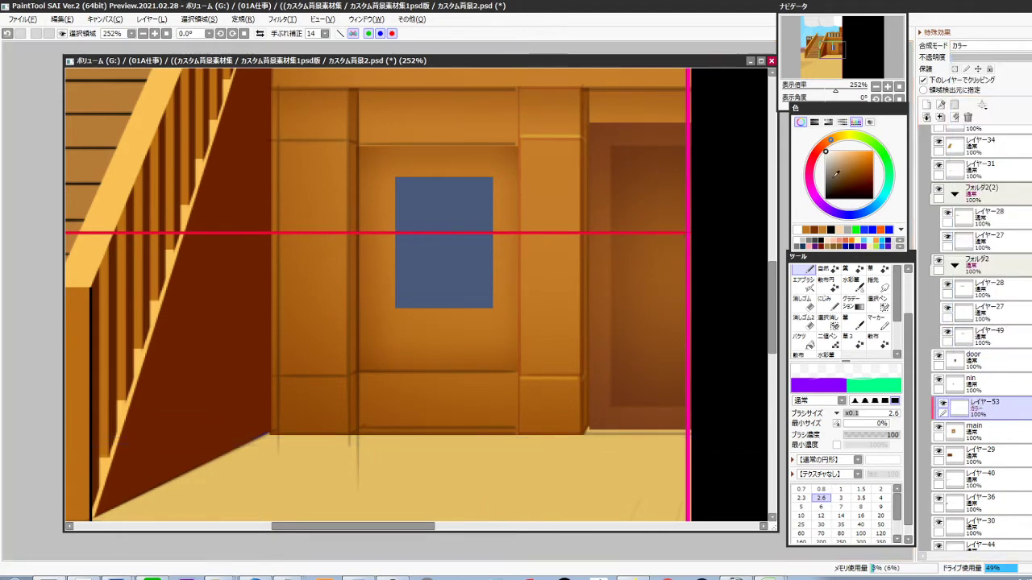
# Fill the pillar's bottom and top blocks with a muted grey-brown on the clipped Color layer
pyautogui.click(834, 177)
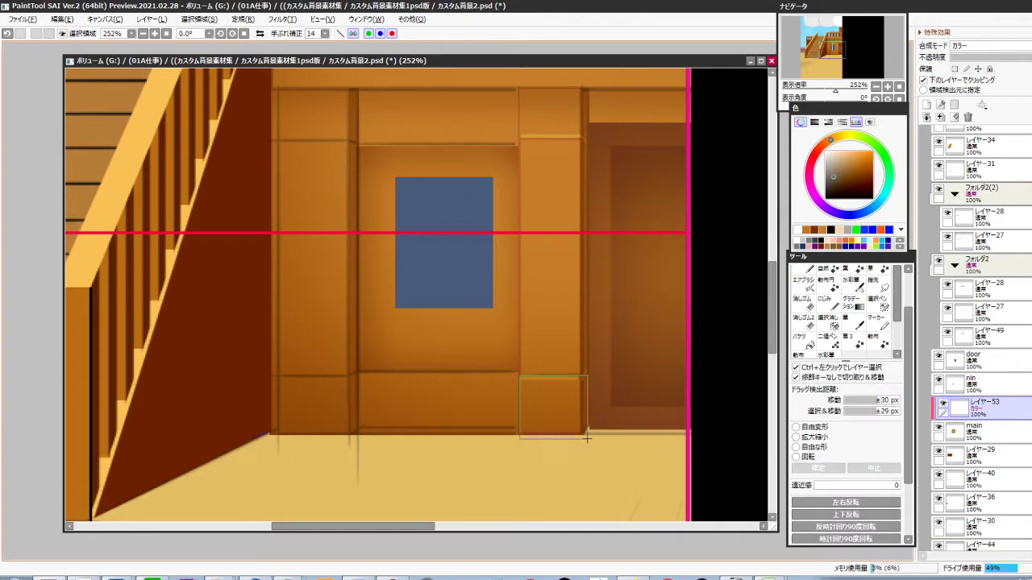
pyautogui.moveTo(588, 442); pyautogui.dragTo(589, 444)
pyautogui.hotkey('ctrl', 'f')
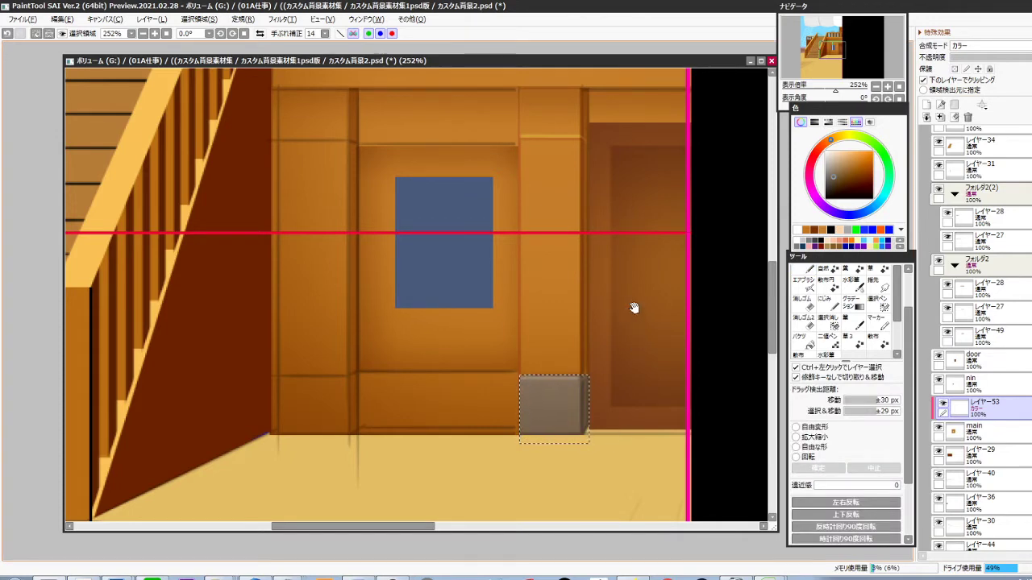
pyautogui.moveTo(634, 308); pyautogui.dragTo(616, 396)
pyautogui.moveTo(500, 176); pyautogui.dragTo(566, 224)
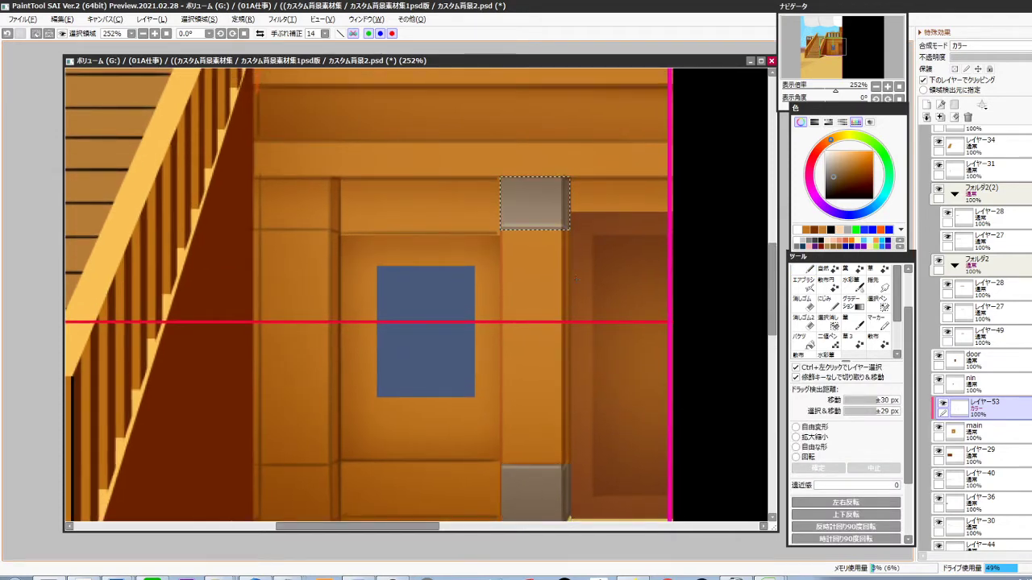
pyautogui.hotkey('ctrl', 'd')
pyautogui.moveTo(603, 443); pyautogui.dragTo(582, 380)
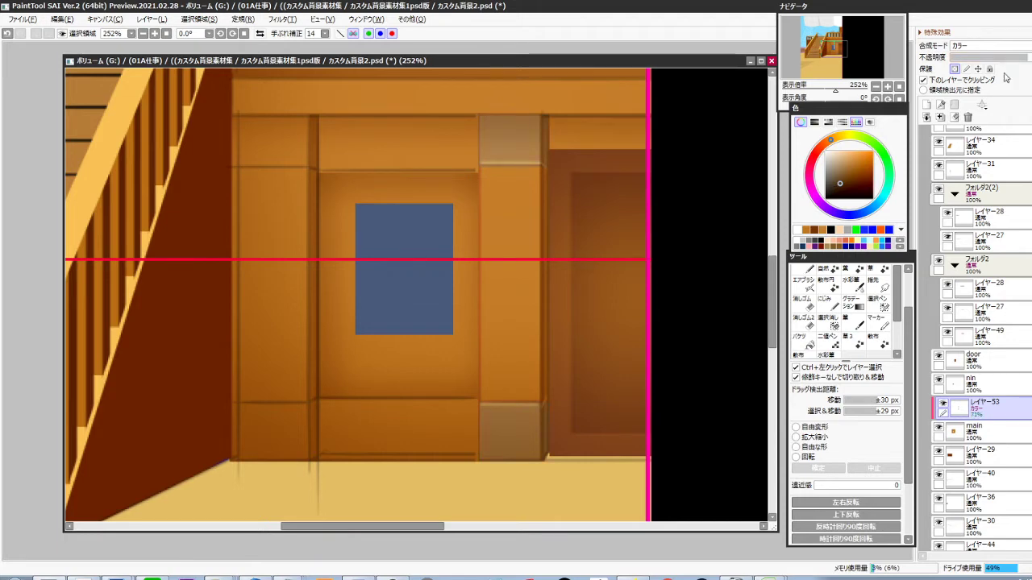
# Darken the pillar's top and bottom blocks on layer main with brightness -28, deselect, and merge the clipped Color layer down into main
pyautogui.click(982, 435)
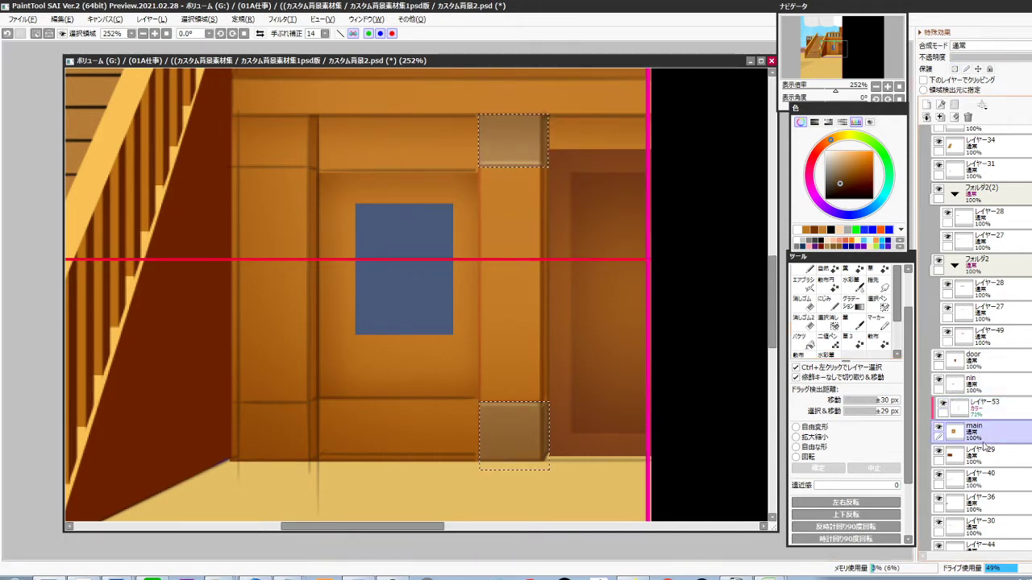
pyautogui.hotkey('ctrl', 'b')
pyautogui.moveTo(834, 390); pyautogui.dragTo(819, 394)
pyautogui.click(881, 447)
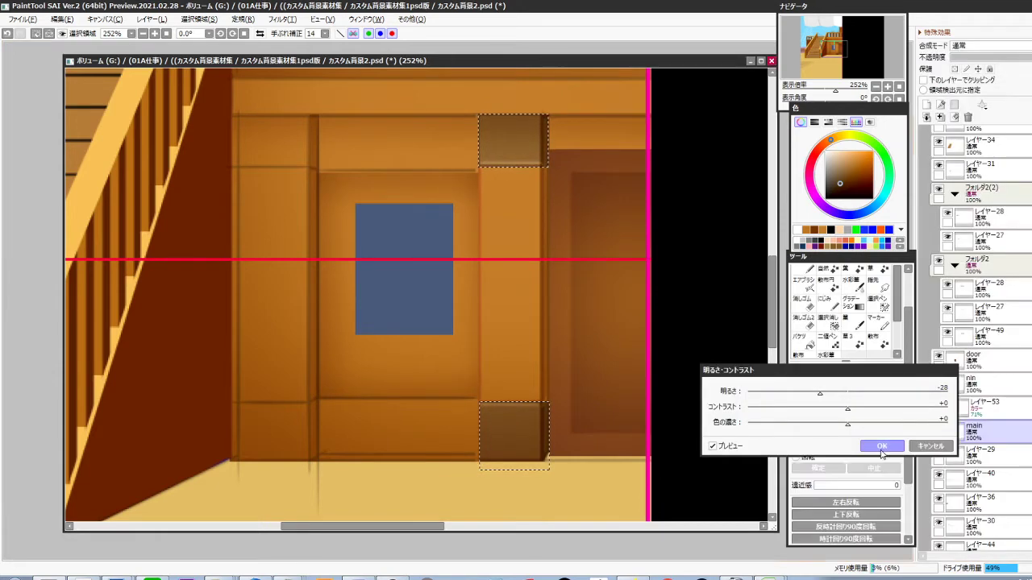
pyautogui.hotkey('ctrl', 'd')
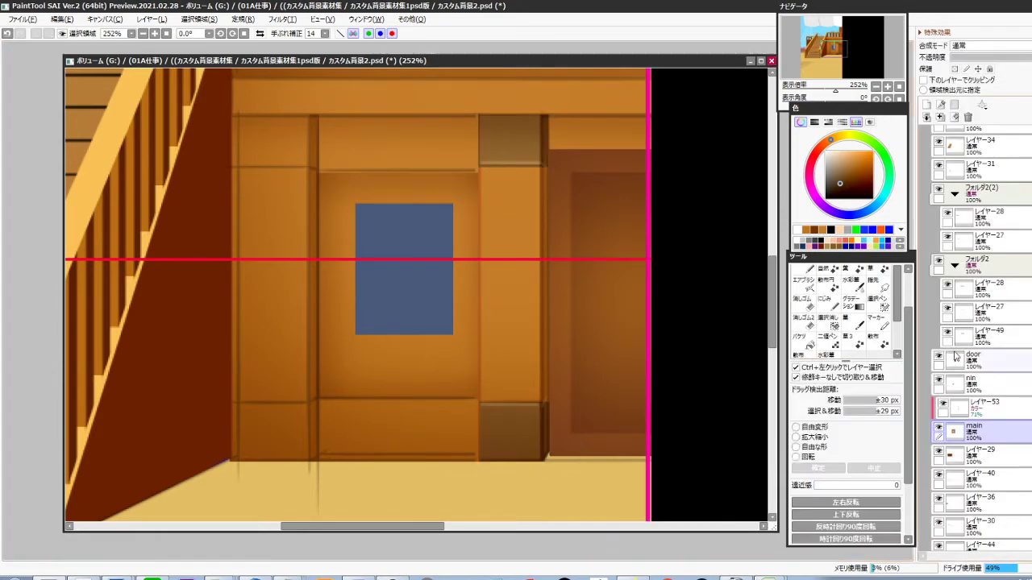
pyautogui.click(992, 416)
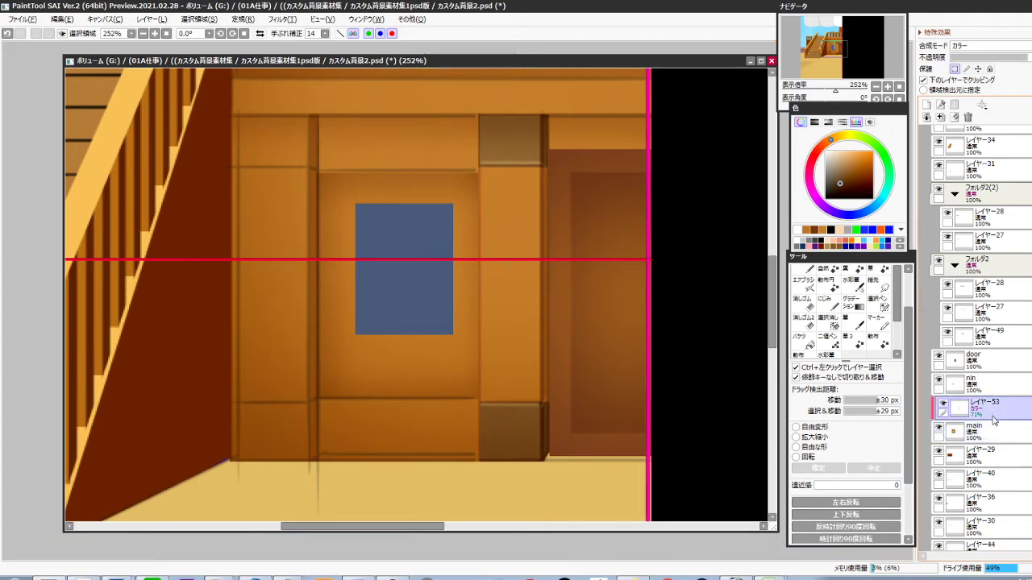
pyautogui.hotkey('ctrl', 'e')
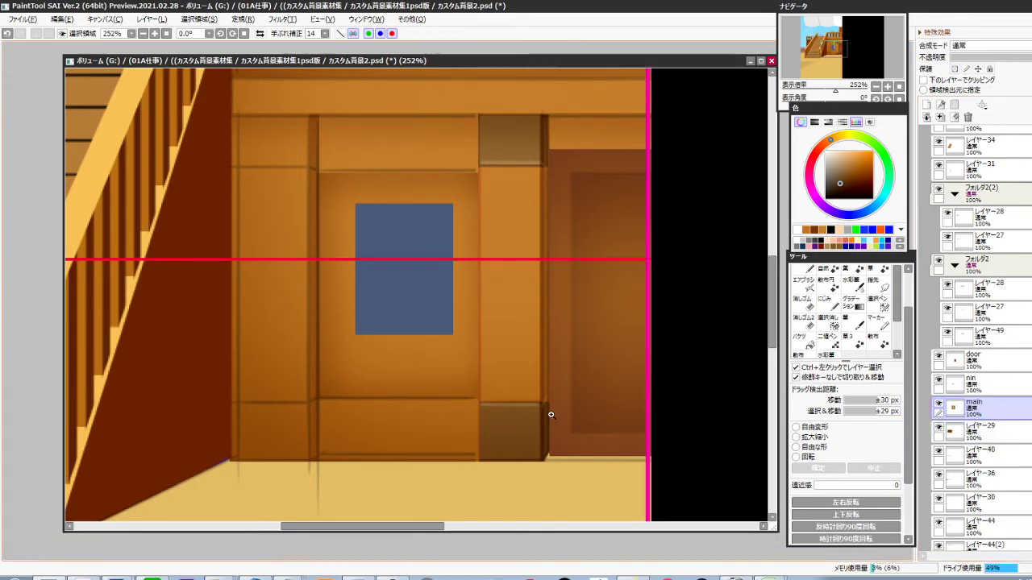
# Select the whole pillar beside the door on layer main, copy it and paste it as a new layer
pyautogui.scroll(3, 550, 414)
pyautogui.scroll(-3, 553, 424)
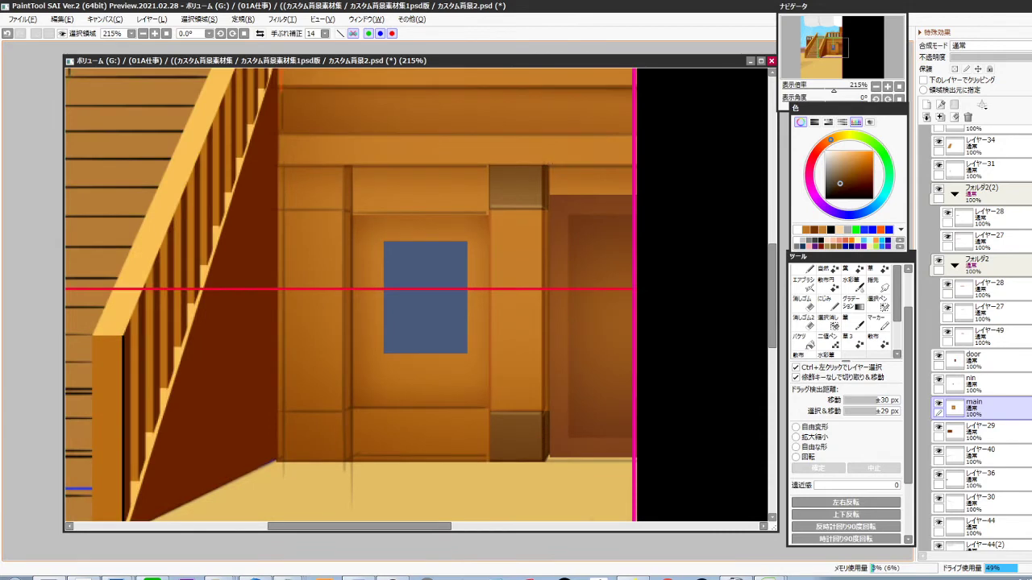
pyautogui.moveTo(545, 166); pyautogui.dragTo(487, 484)
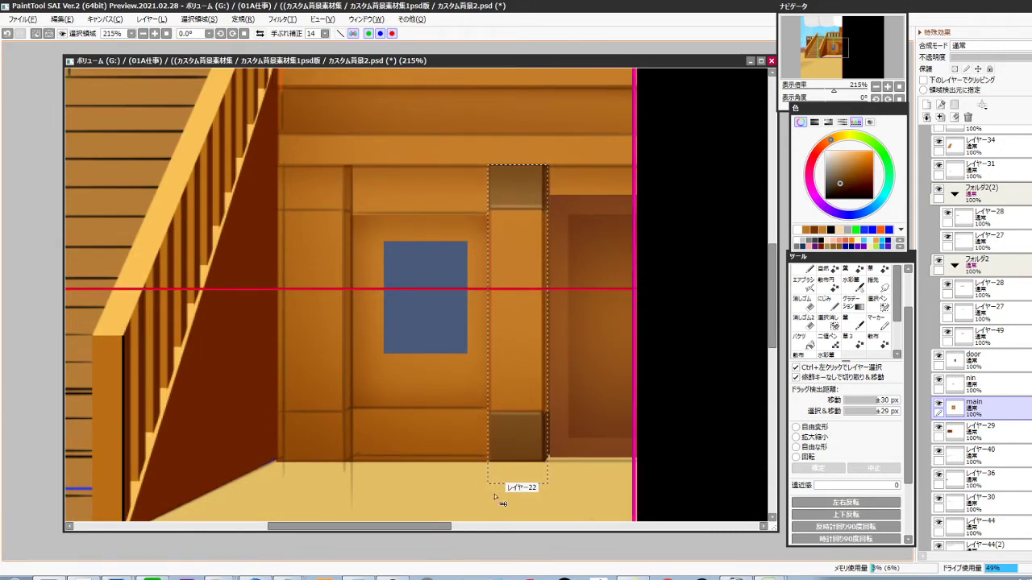
pyautogui.click(938, 404)
pyautogui.click(938, 404)
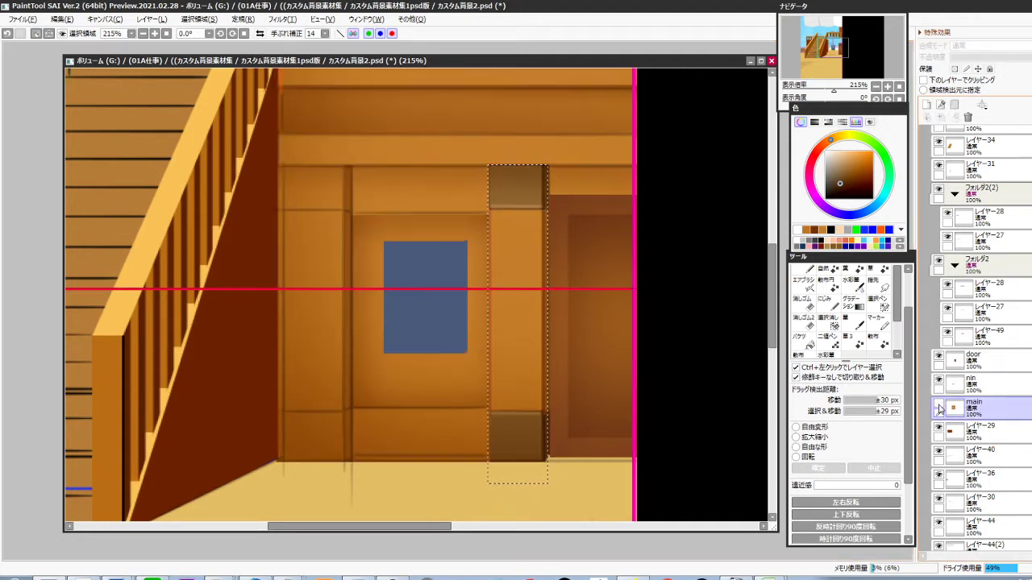
pyautogui.hotkey('ctrl', 'c')
pyautogui.hotkey('ctrl', 'v')
# Move the pasted pillar horizontally to the far end of the cabin wall, flush against the dark red staircase side
pyautogui.hotkey('ctrl', 'Left')
pyautogui.hotkey('ctrl', 'Left')
pyautogui.hotkey('ctrl', 'Left')
pyautogui.hotkey('ctrl', 'Left')
pyautogui.hotkey('ctrl', 'Left')
pyautogui.hotkey('ctrl', 'Left')
pyautogui.hotkey('ctrl', 'Left')
pyautogui.hotkey('ctrl', 'Left')
pyautogui.hotkey('ctrl', 'Left')
pyautogui.hotkey('ctrl', 'Left')
pyautogui.hotkey('ctrl', 'Left')
pyautogui.hotkey('ctrl', 'Left')
pyautogui.hotkey('ctrl', 'Left')
pyautogui.hotkey('ctrl', 'Left')
pyautogui.hotkey('ctrl', 'Left')
pyautogui.hotkey('ctrl', 'Left')
pyautogui.hotkey('ctrl', 'Left')
pyautogui.hotkey('ctrl', 'Left')
pyautogui.hotkey('ctrl', 'Left')
pyautogui.hotkey('ctrl', 'Left')
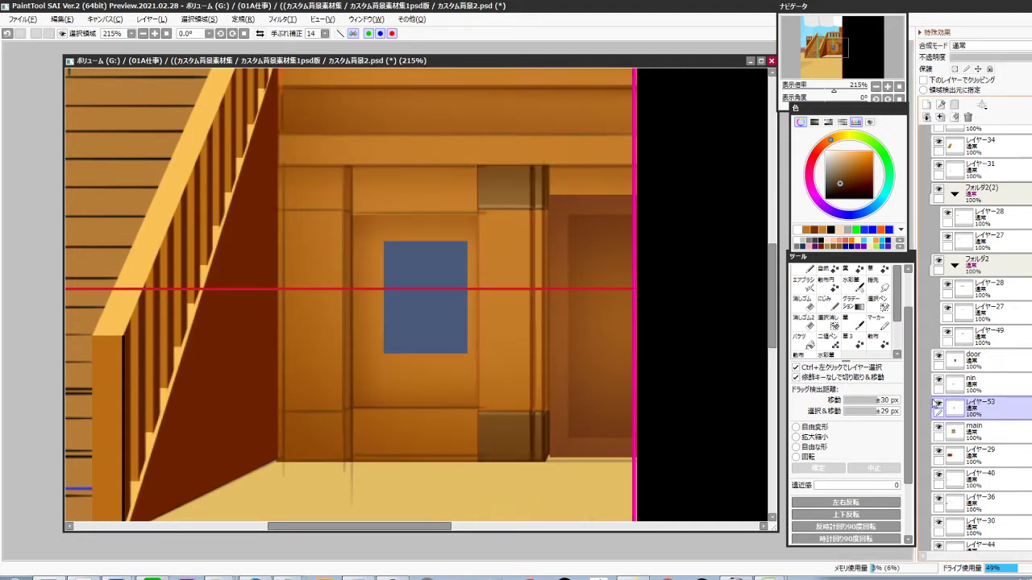
pyautogui.hotkey('ctrl', 'Left')
pyautogui.hotkey('ctrl', 'Left')
pyautogui.hotkey('ctrl', 'Left')
pyautogui.hotkey('ctrl', 'Left')
pyautogui.hotkey('ctrl', 'Left')
pyautogui.hotkey('ctrl', 'Left')
pyautogui.hotkey('ctrl', 'Left')
pyautogui.hotkey('ctrl', 'Left')
pyautogui.hotkey('ctrl', 'Left')
pyautogui.hotkey('ctrl', 'Left')
pyautogui.hotkey('ctrl', 'Left')
pyautogui.hotkey('ctrl', 'Left')
pyautogui.hotkey('ctrl', 'Left')
pyautogui.hotkey('ctrl', 'Left')
pyautogui.hotkey('ctrl', 'Left')
pyautogui.hotkey('ctrl', 'Left')
pyautogui.hotkey('ctrl', 'Left')
pyautogui.hotkey('ctrl', 'Left')
pyautogui.hotkey('ctrl', 'Left')
pyautogui.hotkey('ctrl', 'Left')
pyautogui.hotkey('ctrl', 'Right')
pyautogui.hotkey('ctrl', 'Right')
pyautogui.hotkey('ctrl', 'Right')
pyautogui.hotkey('ctrl', 'Right')
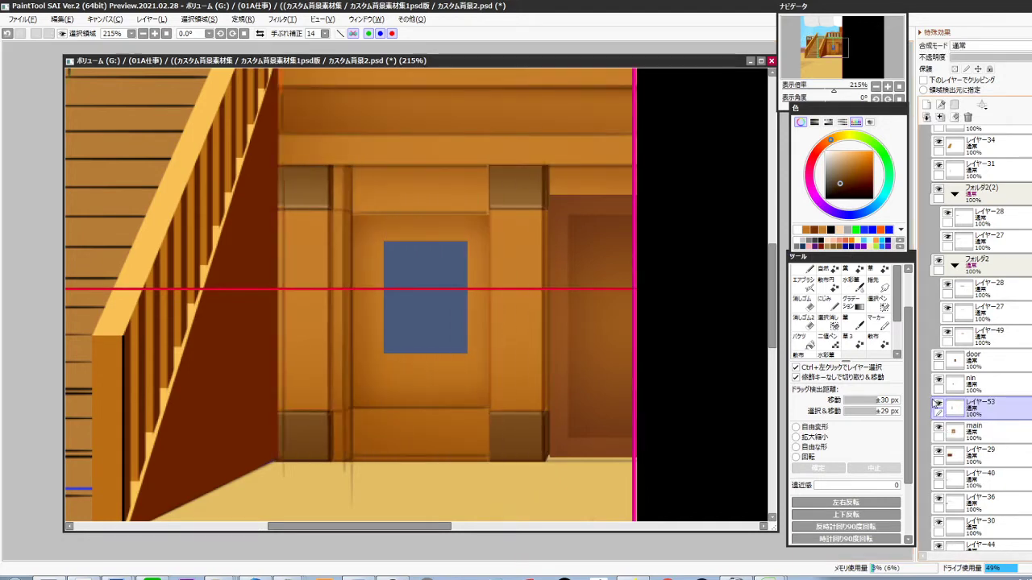
pyautogui.hotkey('ctrl', 'Left')
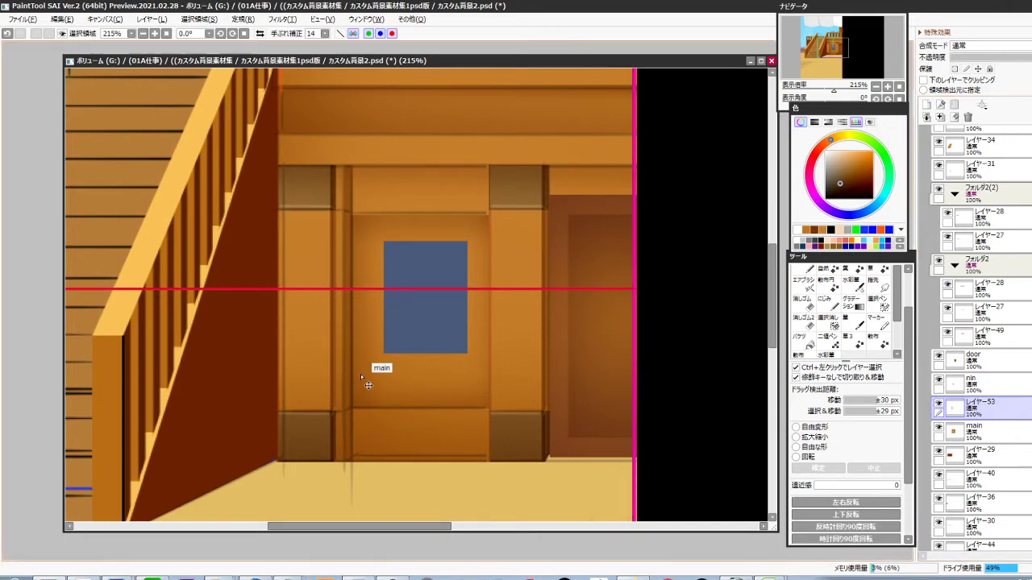
# Delete the old line art around the copied pillar from layer ペン入れ1
pyautogui.keyDown('ctrl'); pyautogui.click(359, 377); pyautogui.keyUp('ctrl')
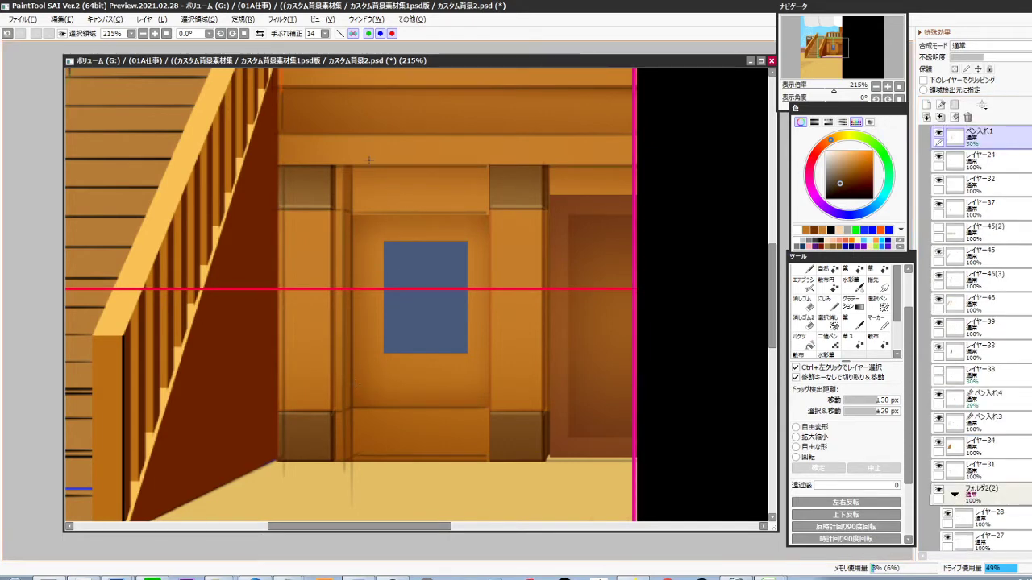
pyautogui.moveTo(363, 154); pyautogui.dragTo(267, 543)
pyautogui.press('Delete')
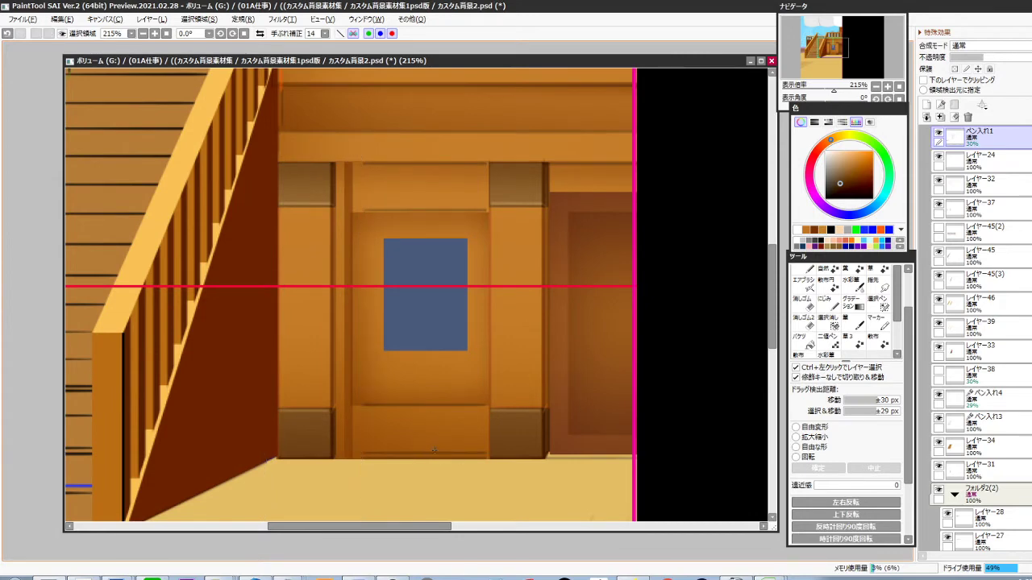
# Darken the copied pillar layer beside the staircase with brightness -19
pyautogui.keyDown('ctrl'); pyautogui.click(315, 414); pyautogui.keyUp('ctrl')
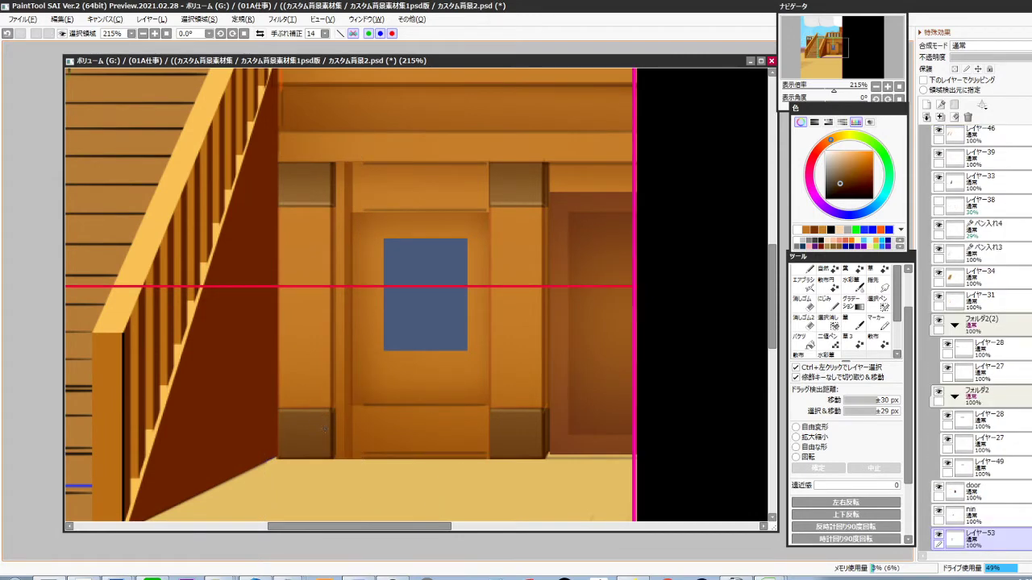
pyautogui.hotkey('ctrl', 'l')
pyautogui.moveTo(838, 395); pyautogui.dragTo(832, 397)
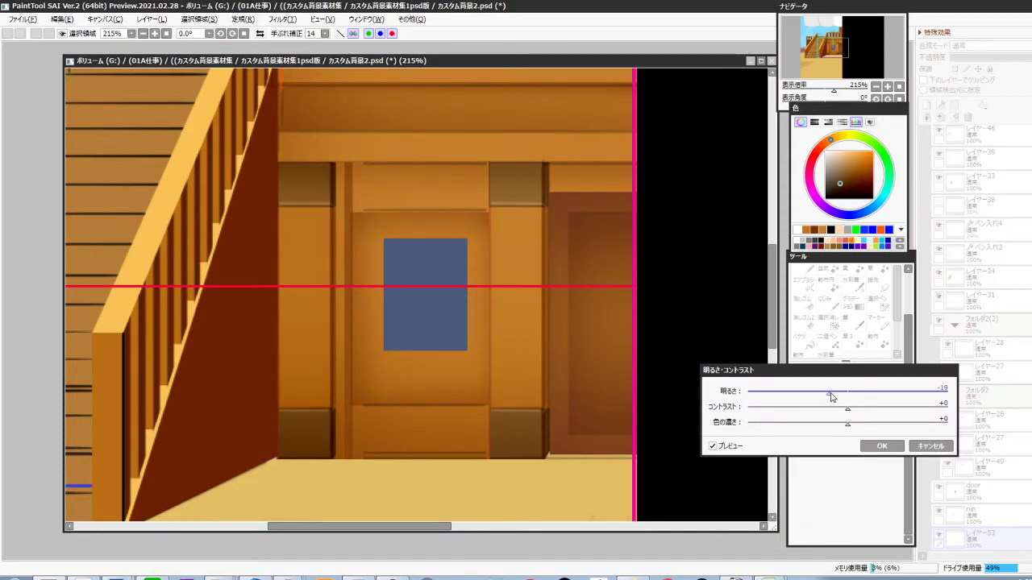
pyautogui.click(882, 445)
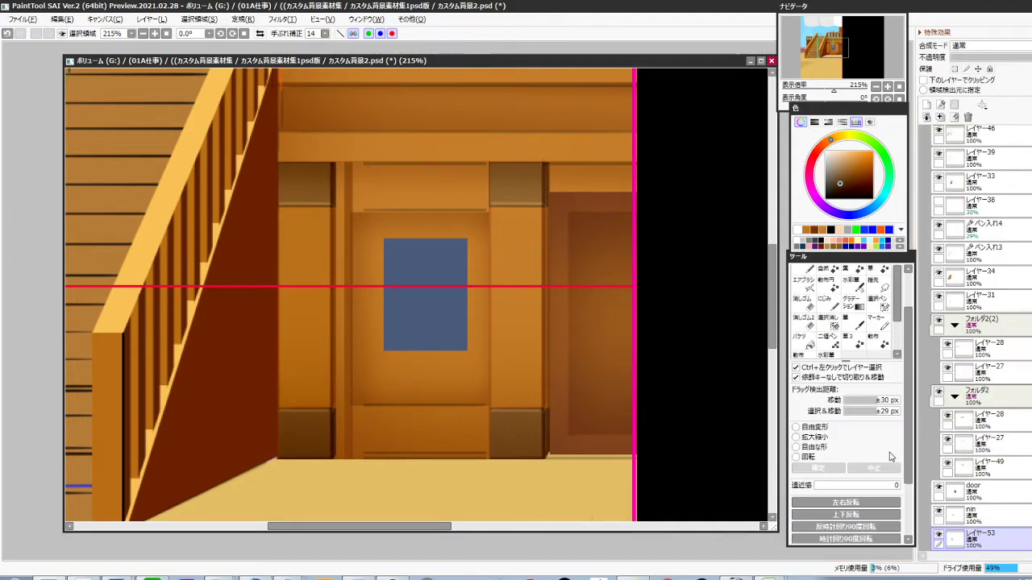
# Stretch the wall panel between the two pillars on layer main with a free transform so its left edge reaches behind the copied pillar
pyautogui.keyDown('ctrl'); pyautogui.click(351, 385); pyautogui.keyUp('ctrl')
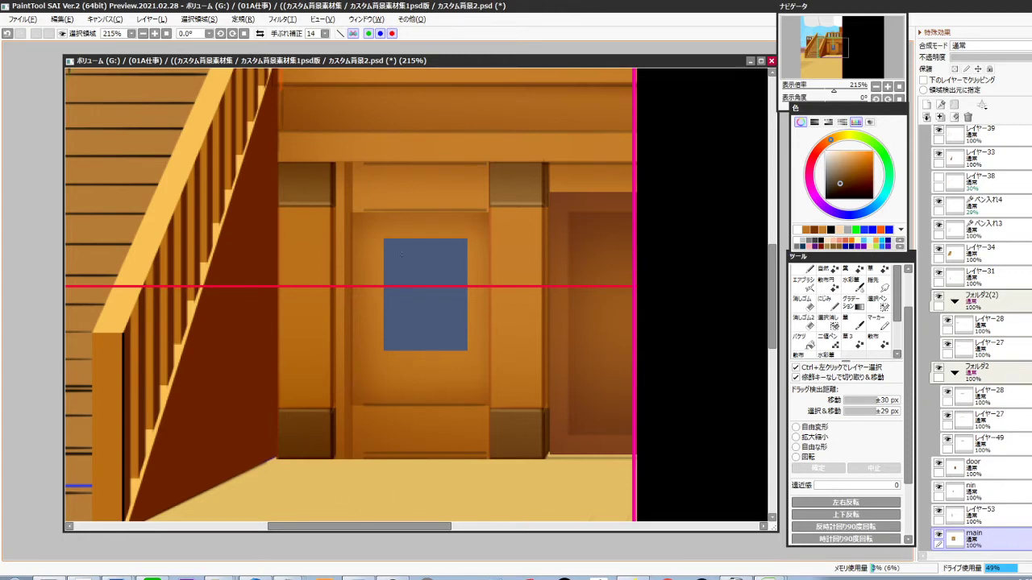
pyautogui.moveTo(342, 184); pyautogui.dragTo(486, 460)
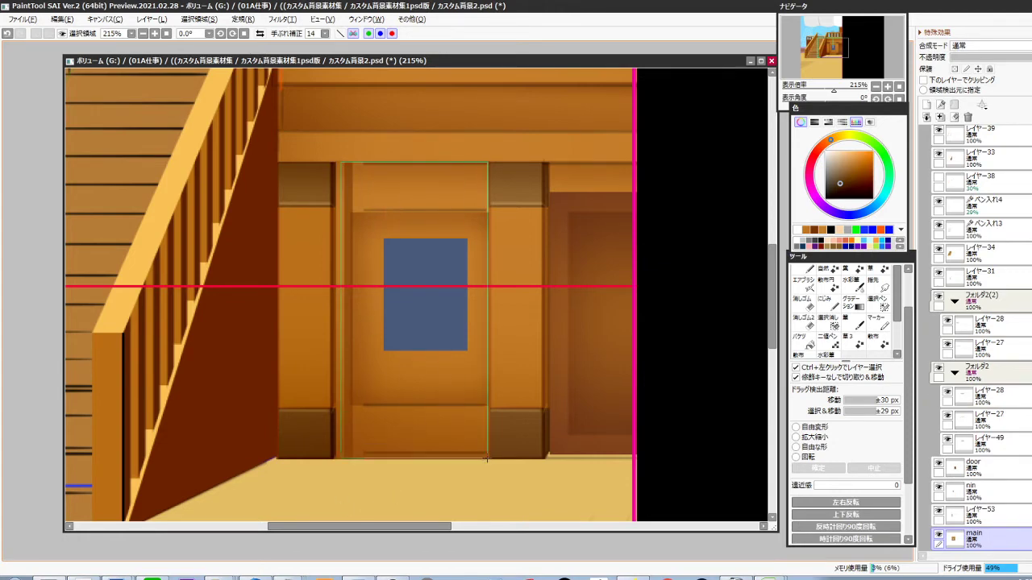
pyautogui.hotkey('ctrl', 't')
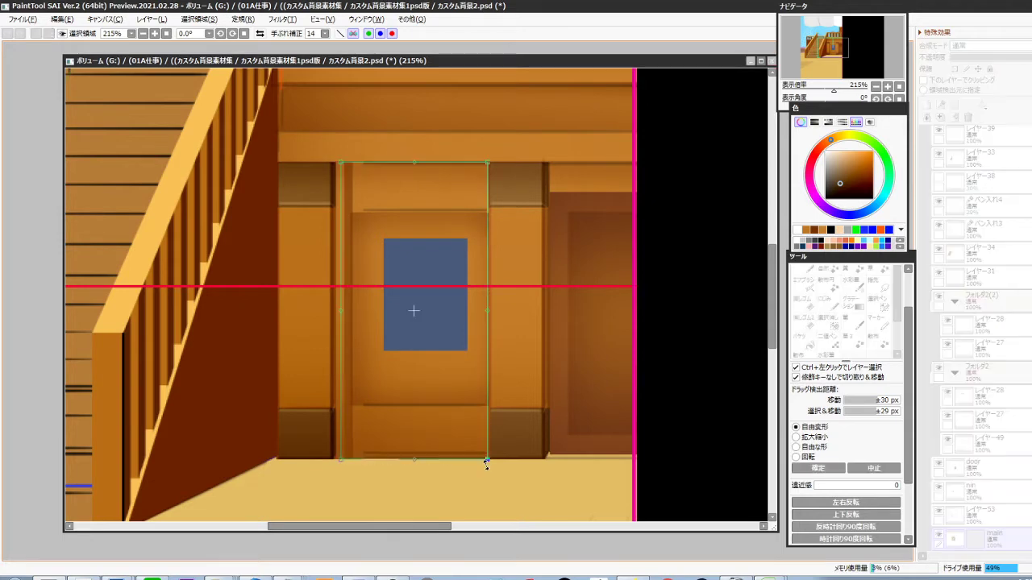
pyautogui.moveTo(352, 320); pyautogui.dragTo(329, 316)
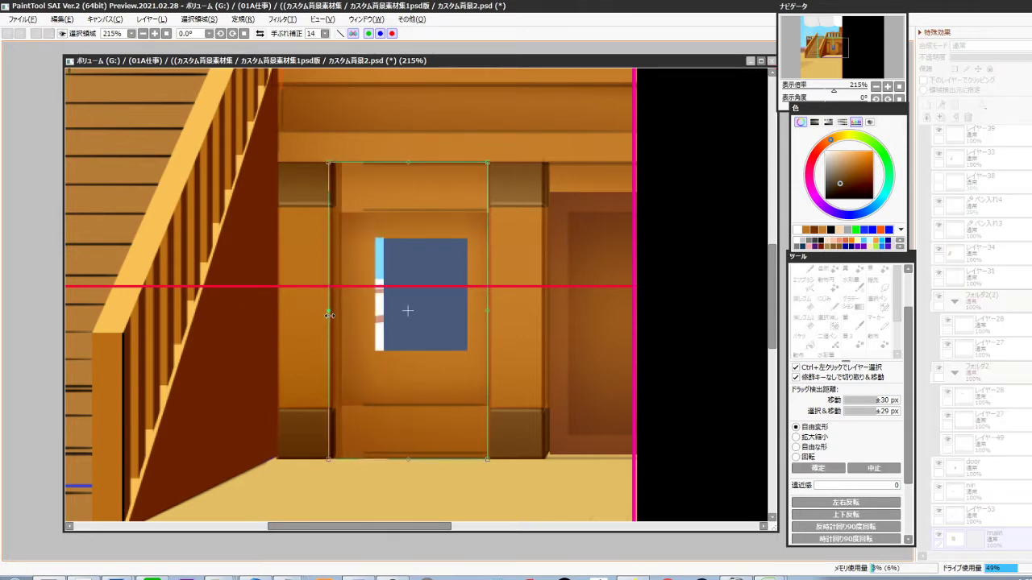
pyautogui.press('Return')
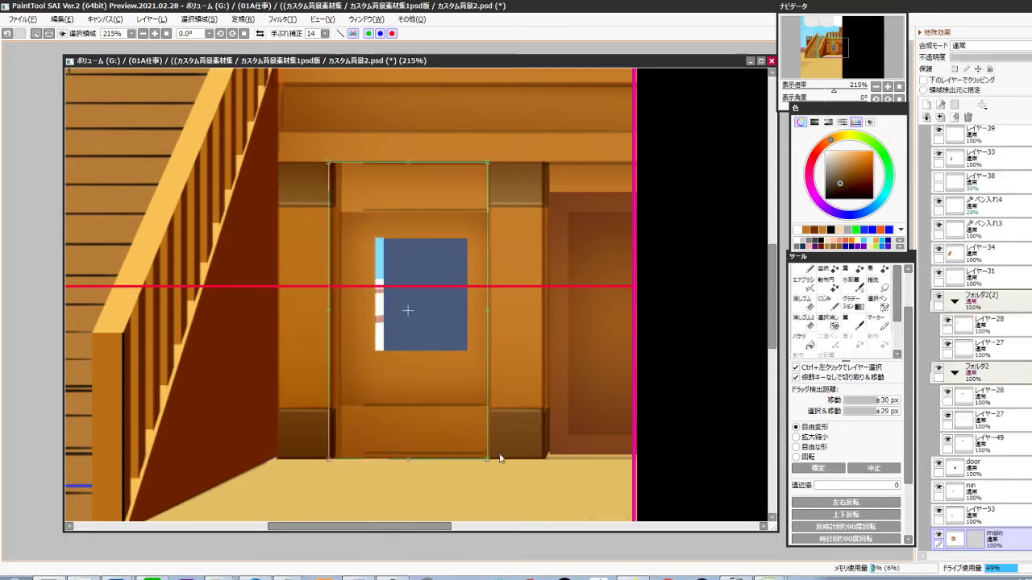
pyautogui.hotkey('ctrl', 'd')
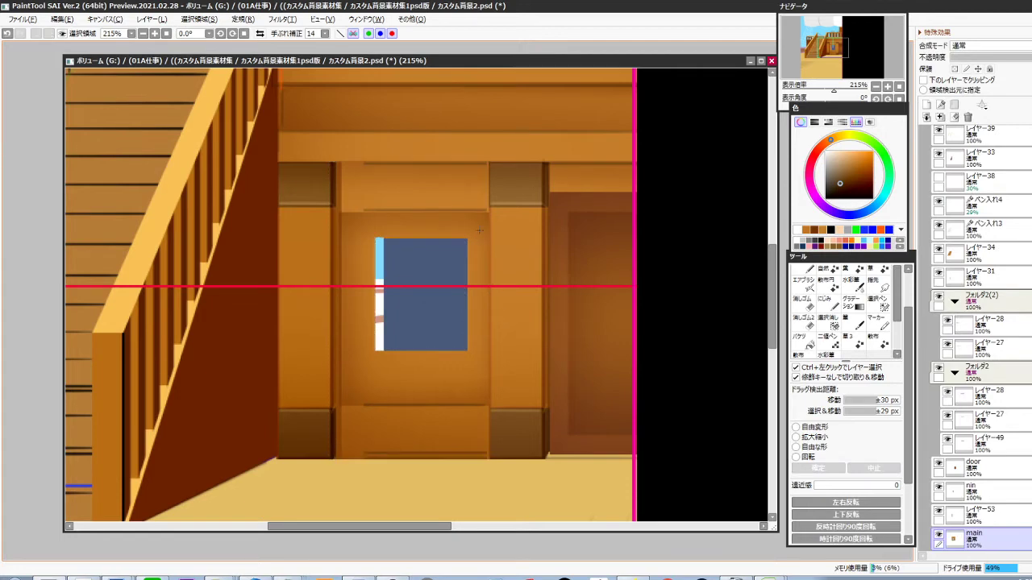
# Delete the leftover horizontal line art along the panel's upper and lower edges from layer ペン入れ1
pyautogui.keyDown('ctrl'); pyautogui.click(460, 215); pyautogui.keyUp('ctrl')
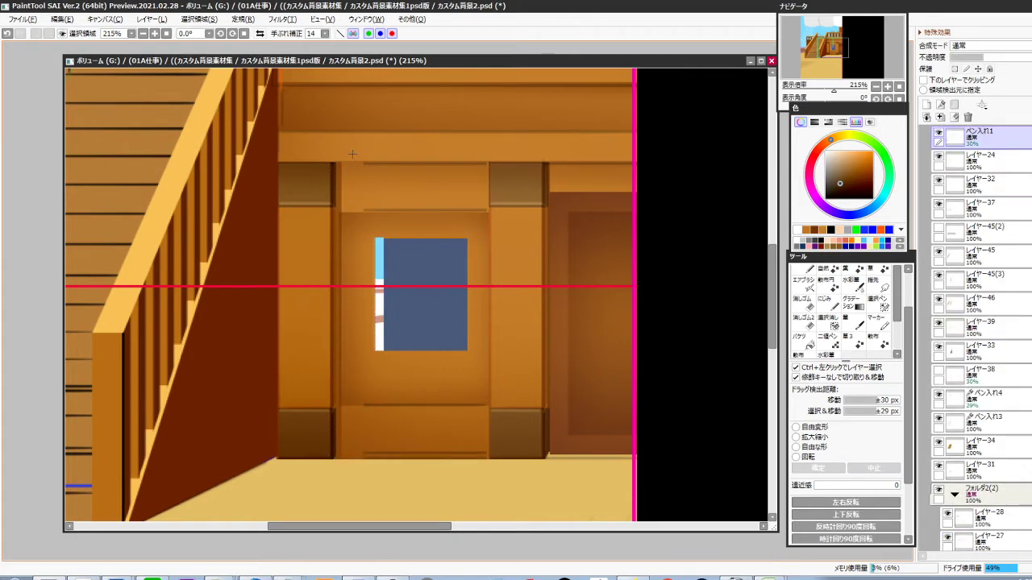
pyautogui.moveTo(350, 153); pyautogui.dragTo(488, 172)
pyautogui.moveTo(354, 202); pyautogui.dragTo(478, 219)
pyautogui.press('Delete')
pyautogui.hotkey('ctrl', 'd')
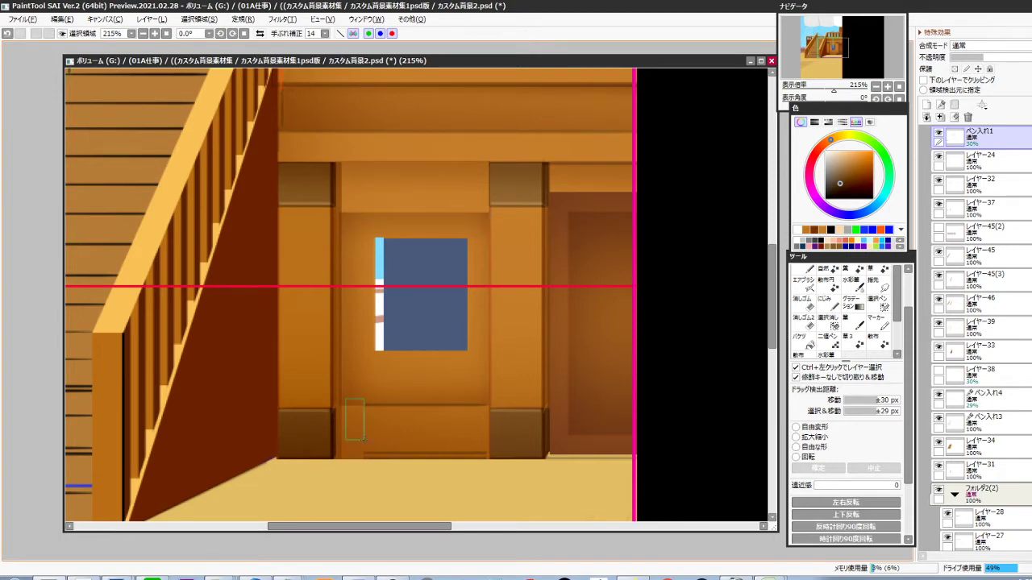
pyautogui.moveTo(364, 440); pyautogui.dragTo(495, 474)
pyautogui.press('Delete')
pyautogui.hotkey('ctrl', 'd')
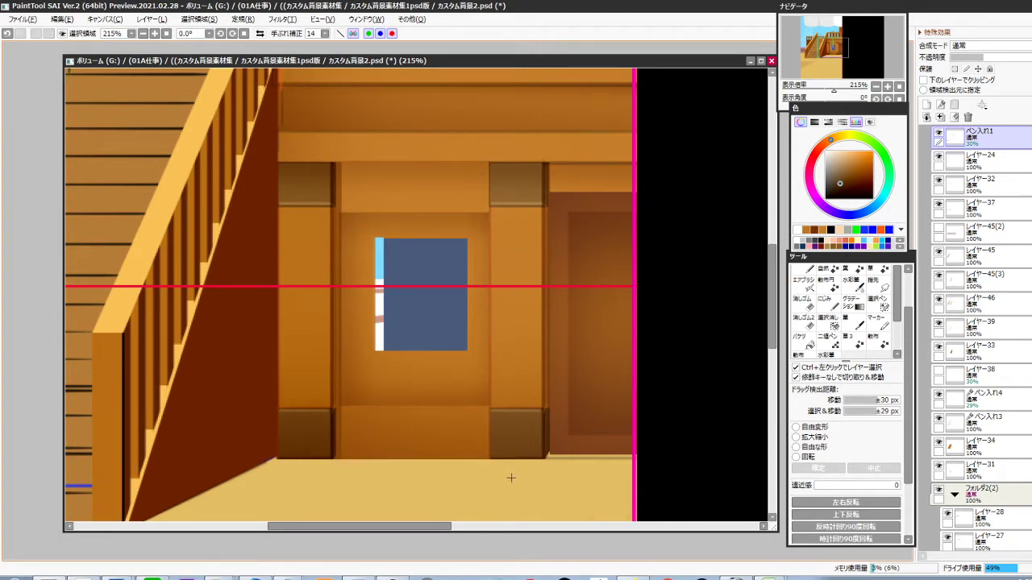
# Widen the blue window rectangle on layer nin leftward with a free transform to fill the gap in the panel's opening
pyautogui.keyDown('ctrl'); pyautogui.click(448, 344); pyautogui.keyUp('ctrl')
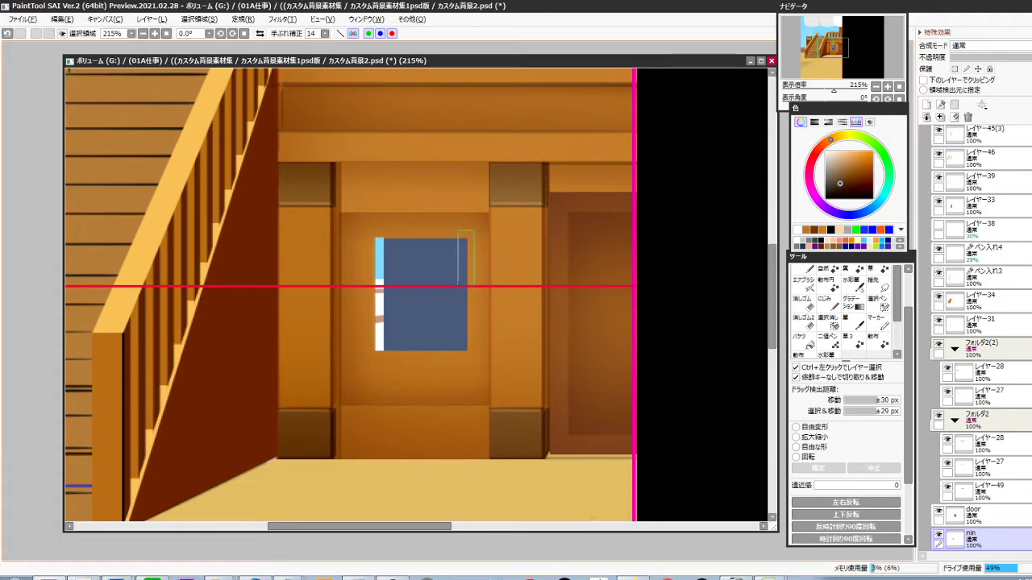
pyautogui.hotkey('ctrl', 't')
pyautogui.moveTo(382, 294); pyautogui.dragTo(372, 294)
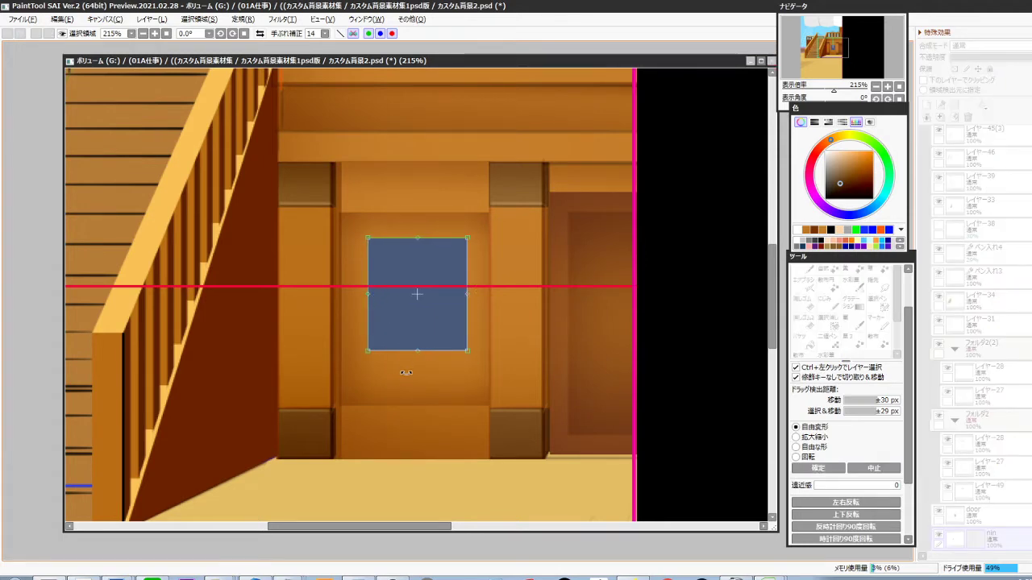
pyautogui.press('Return')
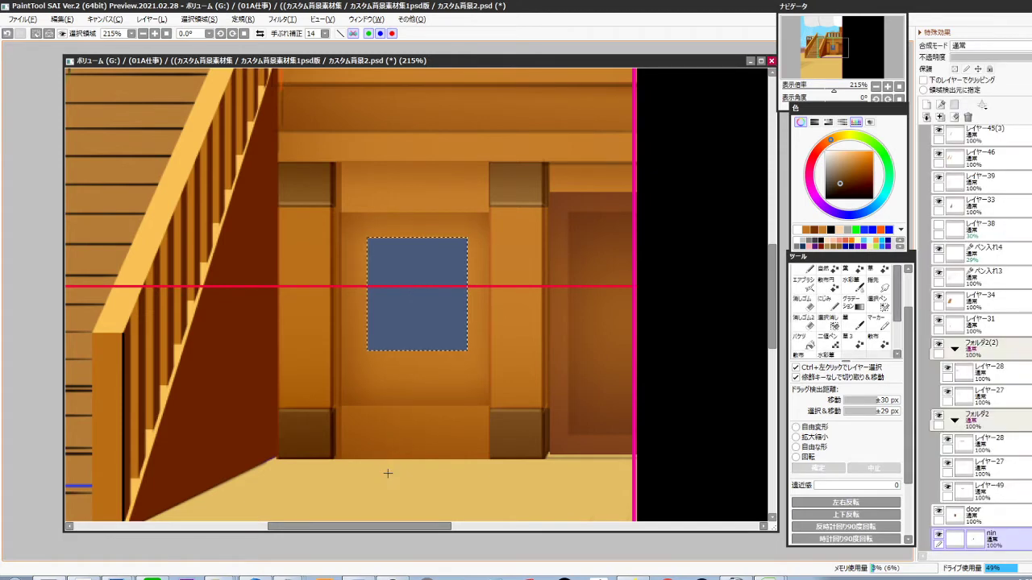
pyautogui.hotkey('ctrl', 'd')
# Rename the window layer nin as "in"
pyautogui.scroll(-2, 483, 389)
pyautogui.moveTo(479, 406); pyautogui.dragTo(458, 413)
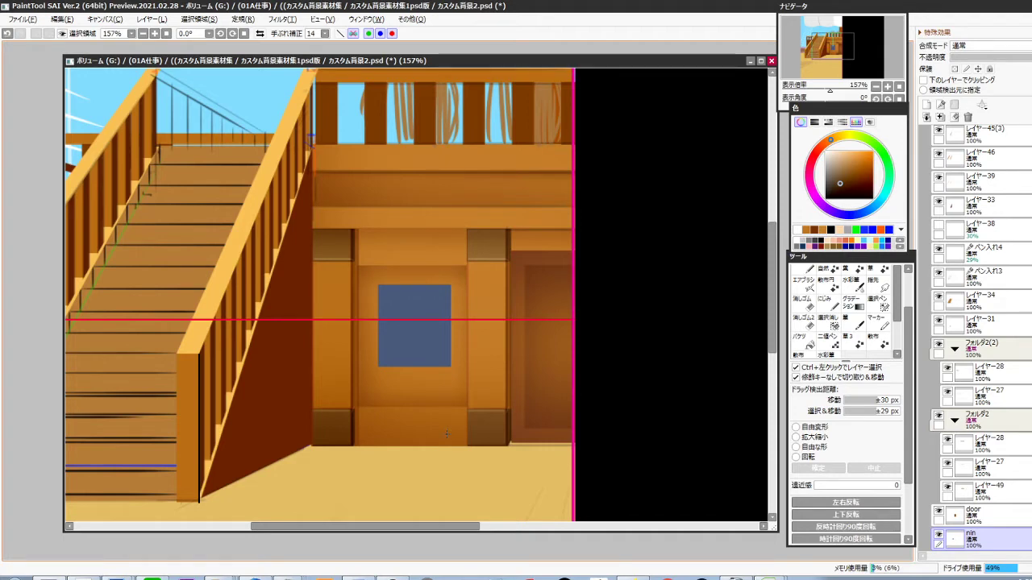
pyautogui.press('Return')
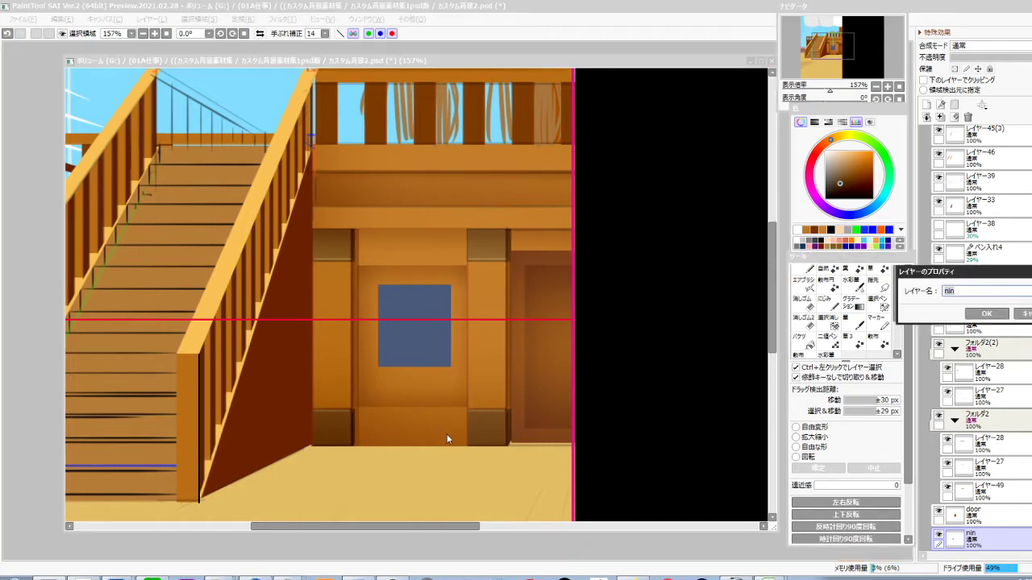
pyautogui.press('Return')
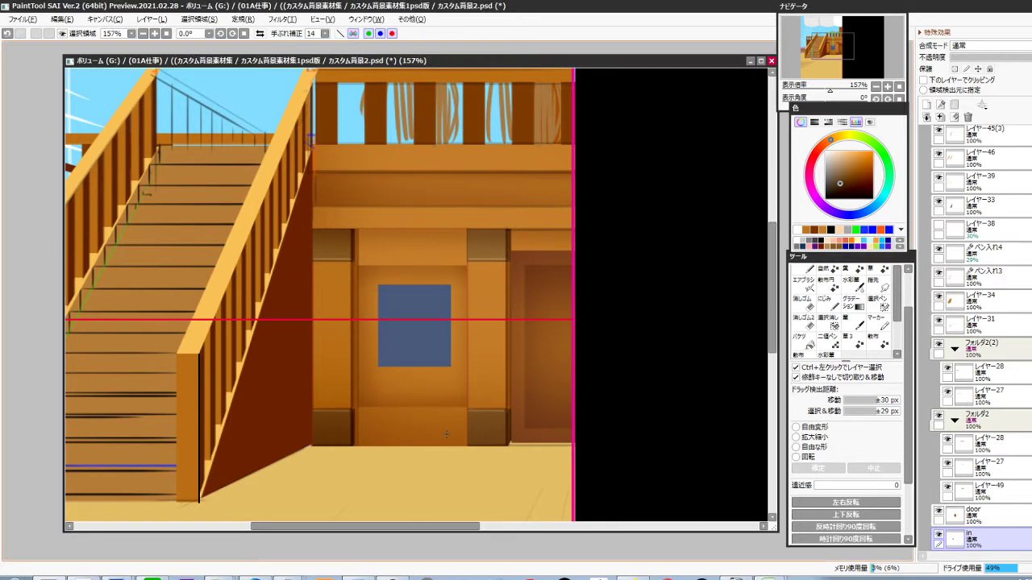
# Lock the window layer's opacity and shade the window with a darker blue, using a size 200 airbrush from its upper part
pyautogui.press('i')
pyautogui.click(437, 340)
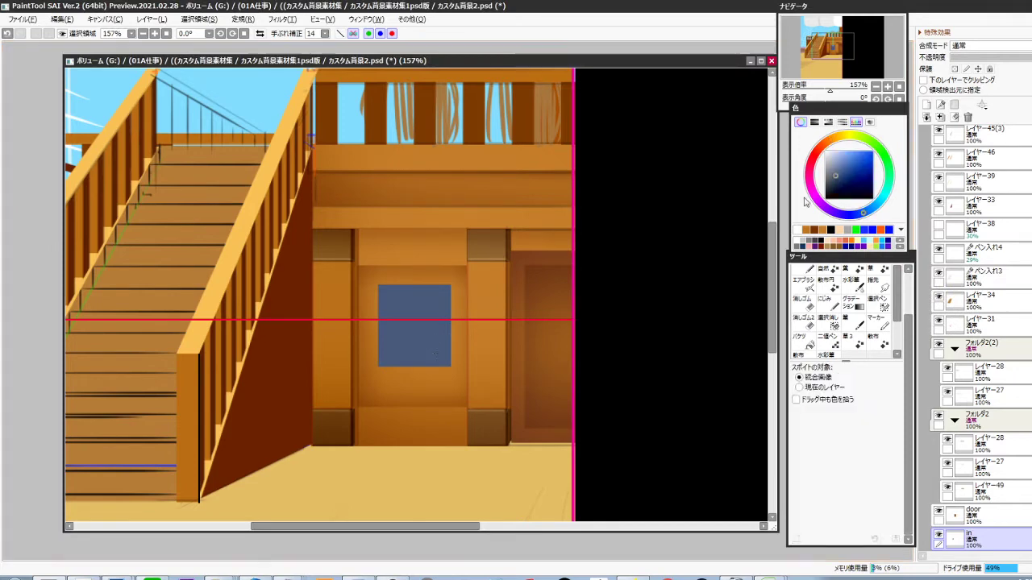
pyautogui.click(837, 186)
pyautogui.press('b')
pyautogui.press('/')
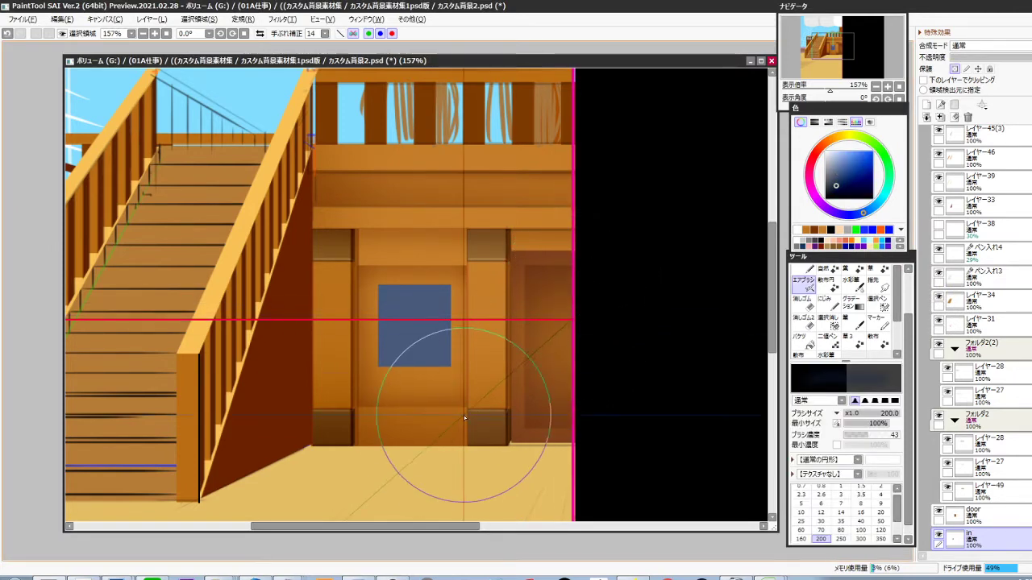
pyautogui.moveTo(387, 282)
pyautogui.mouseDown()
pyautogui.moveTo(499, 308)
pyautogui.moveTo(320, 390)
pyautogui.moveTo(504, 350)
pyautogui.moveTo(461, 259)
pyautogui.moveTo(381, 305)
pyautogui.mouseUp()
# Airbrush a lighter greyish blue along the window's lower edge with the size 200 brush
pyautogui.rightClick(422, 355)
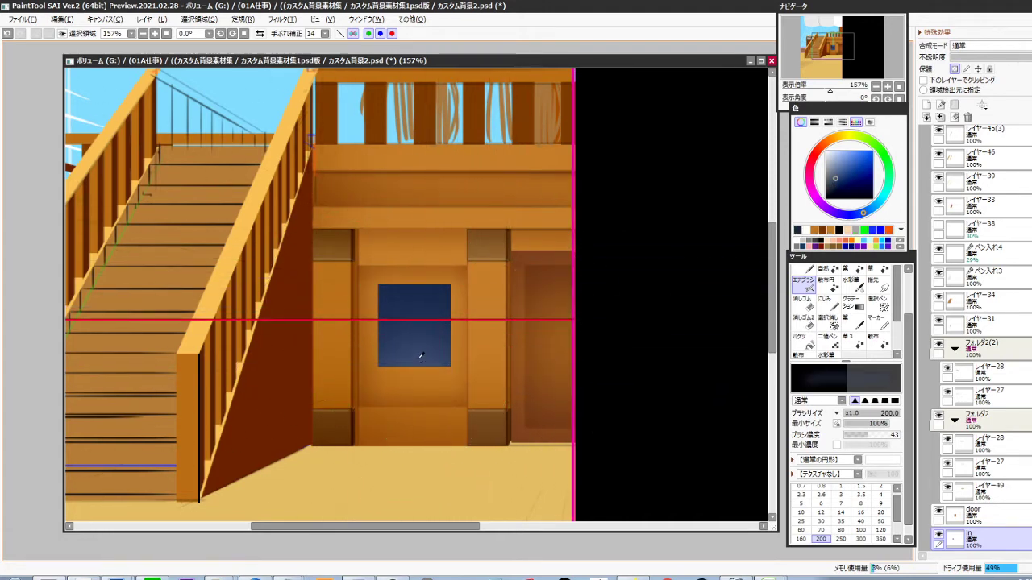
pyautogui.click(835, 170)
pyautogui.moveTo(428, 359); pyautogui.dragTo(428, 431)
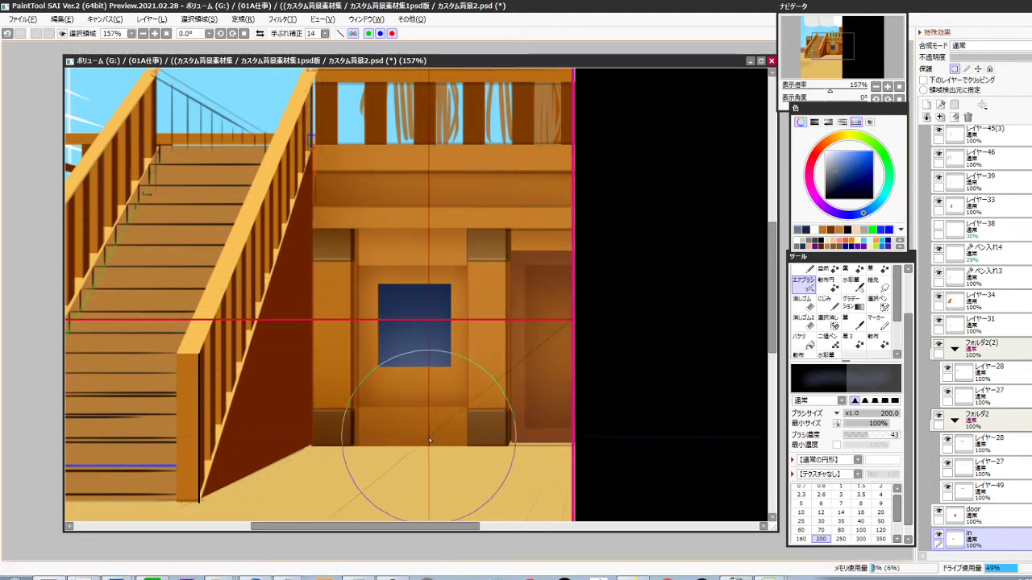
# Mute the window's blue by setting its colour depth to -56 and raising its brightness in the brightness/contrast adjustment
pyautogui.hotkey('ctrl', 'b')
pyautogui.moveTo(847, 421); pyautogui.dragTo(793, 422)
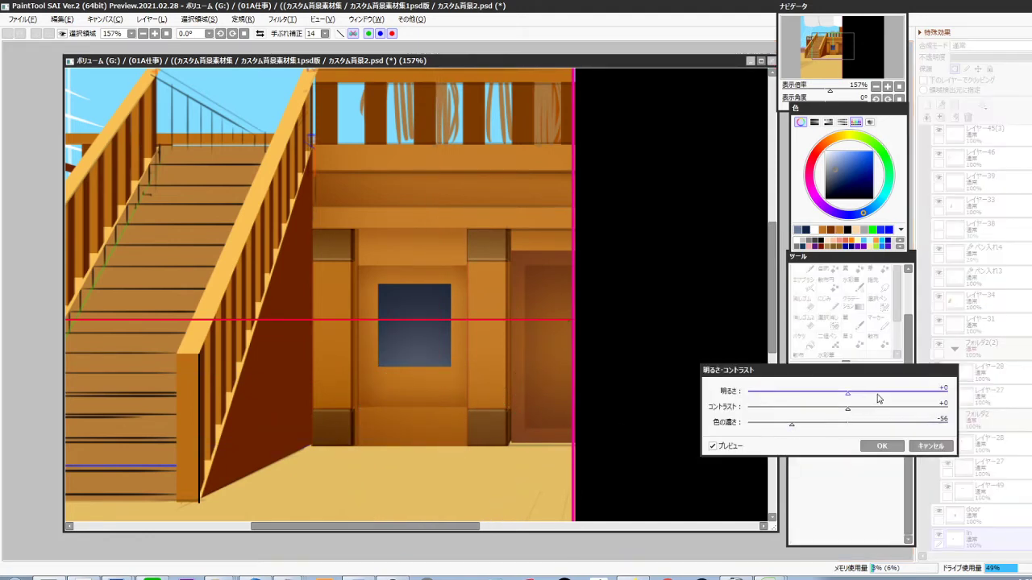
pyautogui.moveTo(847, 393); pyautogui.dragTo(867, 393)
pyautogui.click(881, 446)
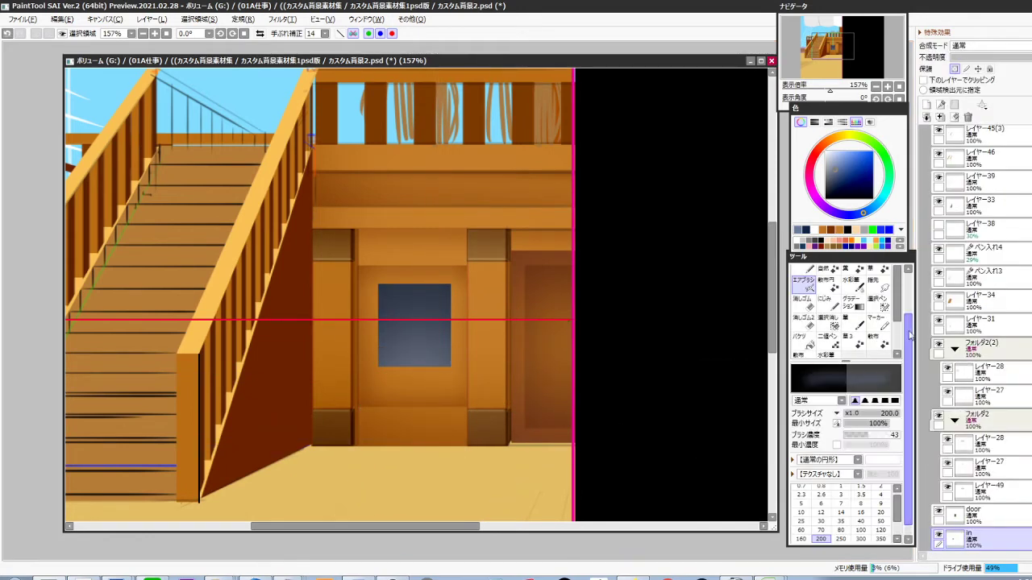
# Add a new layer above the window, choose white, and make a rectangular selection slightly larger than the window
pyautogui.click(797, 241)
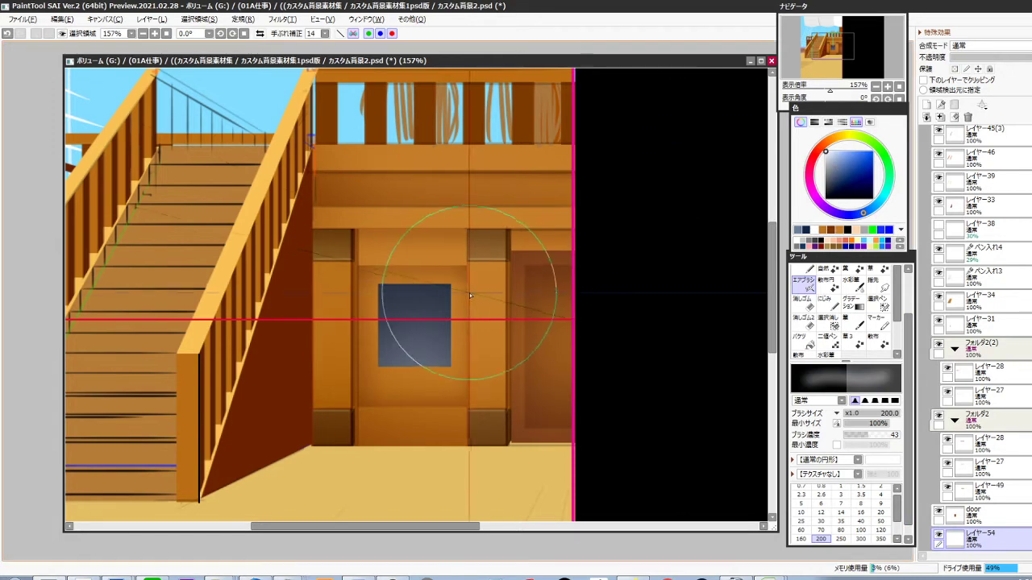
pyautogui.moveTo(431, 338); pyautogui.dragTo(410, 345)
pyautogui.moveTo(374, 282); pyautogui.dragTo(451, 360)
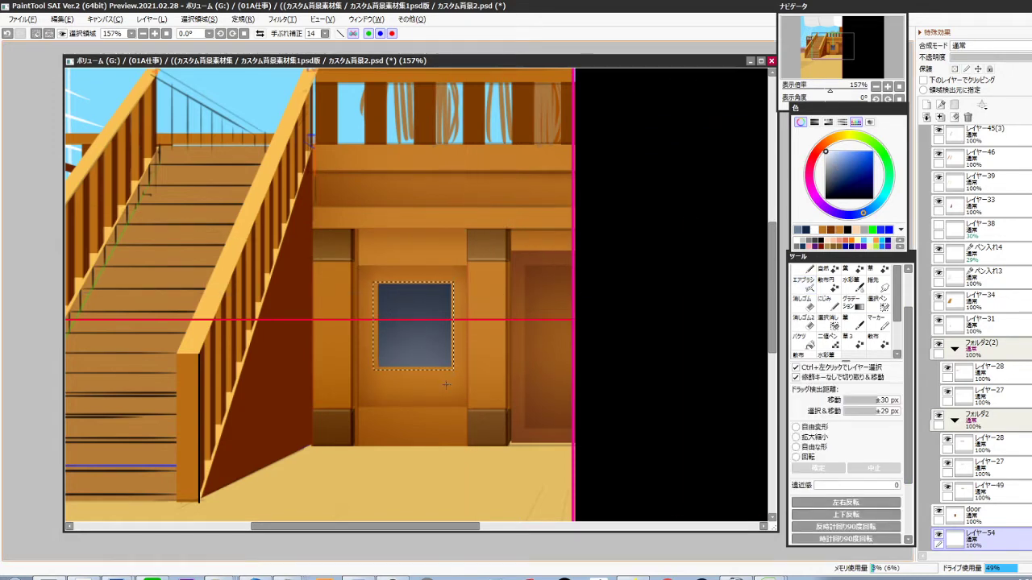
# Draw a white outline 7 wide along the inside of the selection to form the window frame
pyautogui.press('F5')
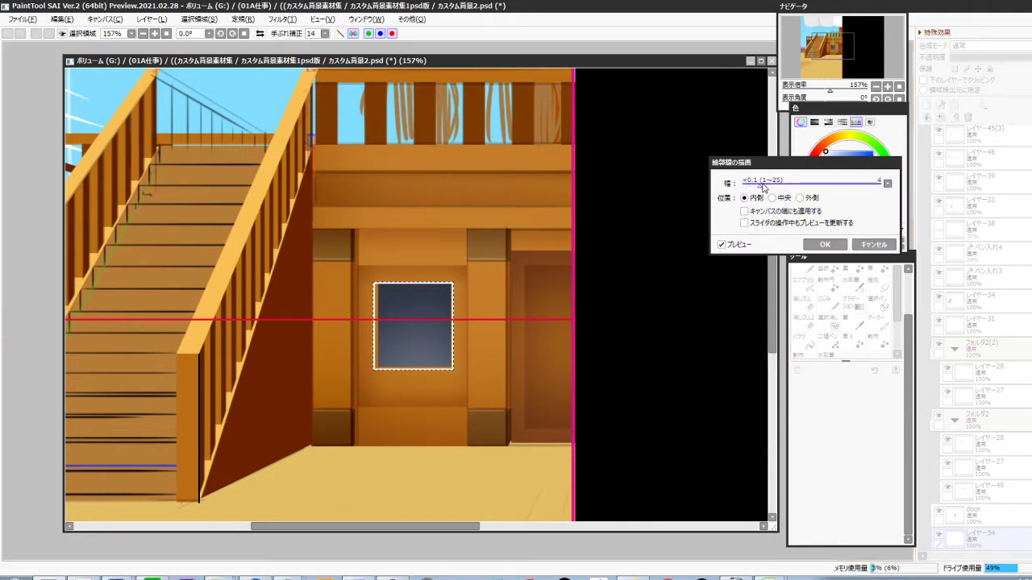
pyautogui.click(764, 185)
pyautogui.click(777, 186)
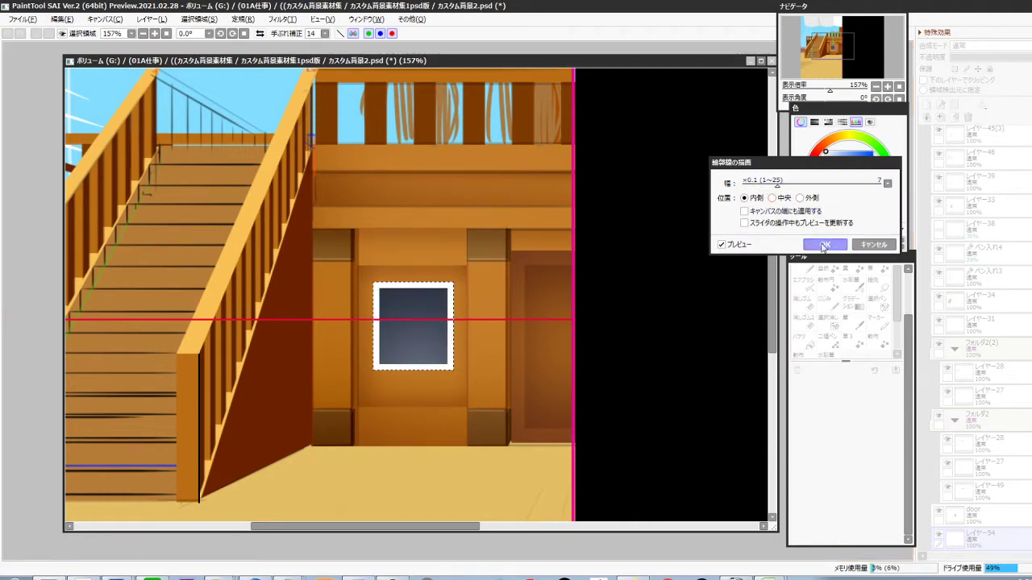
pyautogui.click(824, 247)
# Narrow the white window frame by selecting its right part and nudging it left, and clear the selection
pyautogui.scroll(4, 419, 362)
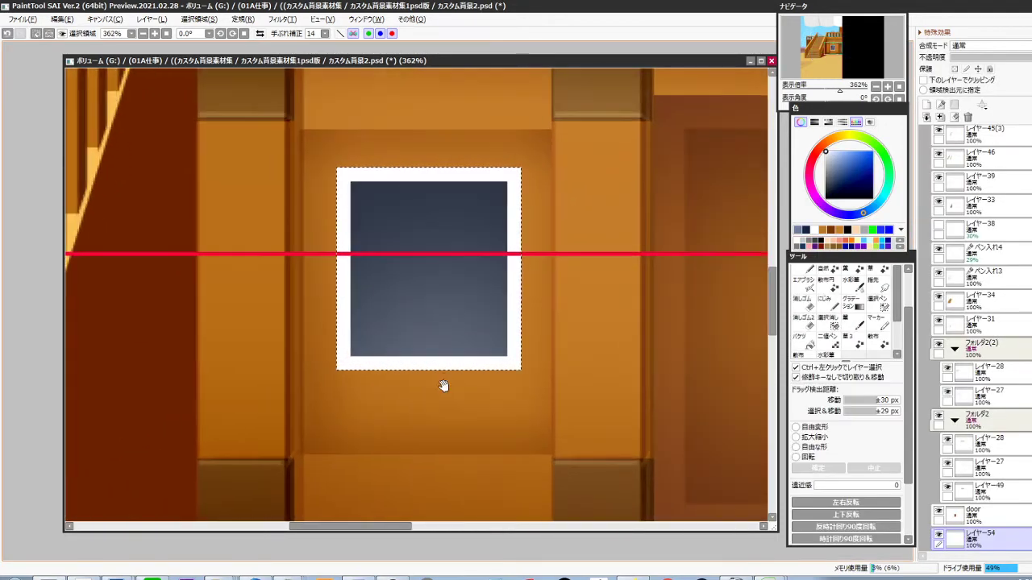
pyautogui.hotkey('ctrl', 'd')
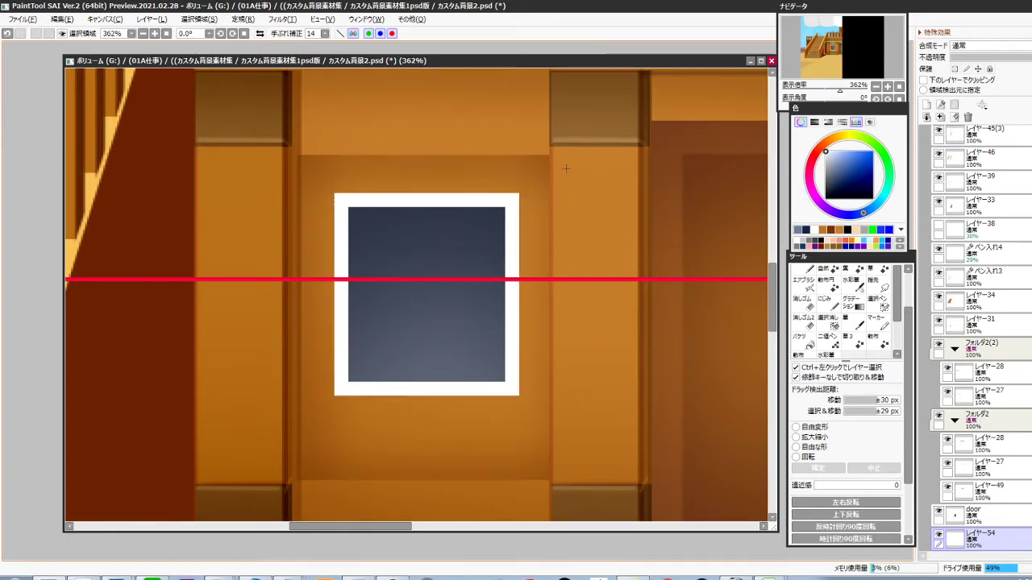
pyautogui.moveTo(569, 155); pyautogui.dragTo(453, 416)
pyautogui.hotkey('ctrl', 'Left')
pyautogui.hotkey('ctrl', 'Left')
pyautogui.hotkey('ctrl', 'Left')
pyautogui.hotkey('ctrl', 'Left')
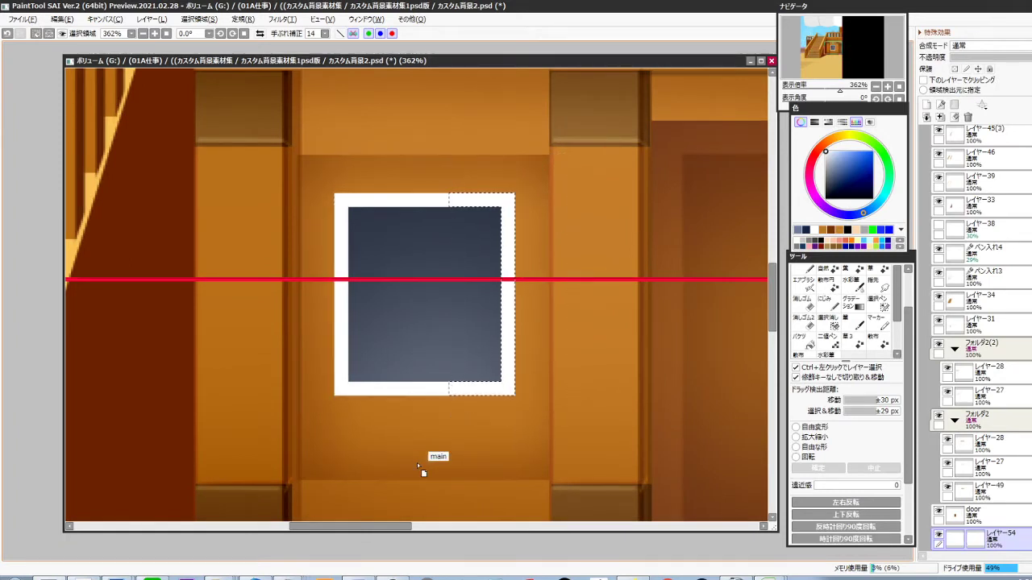
pyautogui.hotkey('ctrl', 'Right')
pyautogui.hotkey('ctrl', 'Right')
pyautogui.hotkey('ctrl', 'd')
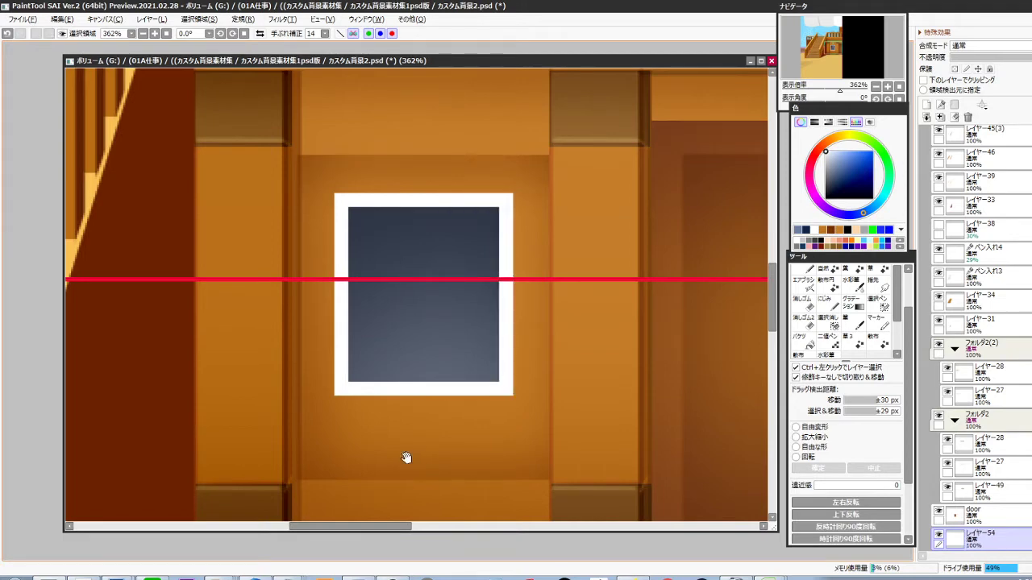
# Draw a short white highlight at the upper corner of the left pillar's base on レイヤー53 with the size 2.6 brush
pyautogui.moveTo(406, 457); pyautogui.dragTo(452, 449)
pyautogui.moveTo(452, 449); pyautogui.dragTo(441, 417)
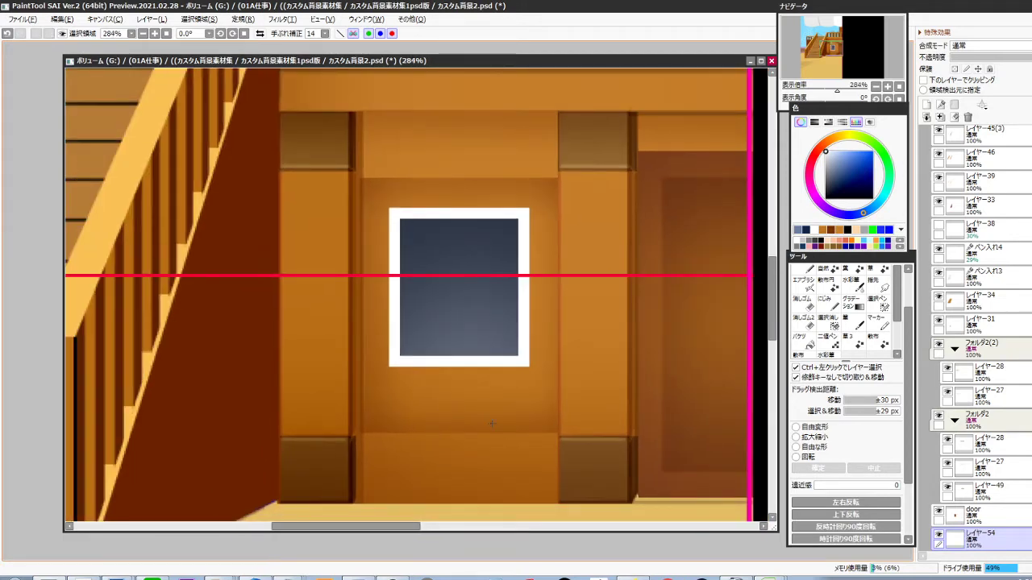
pyautogui.press('n')
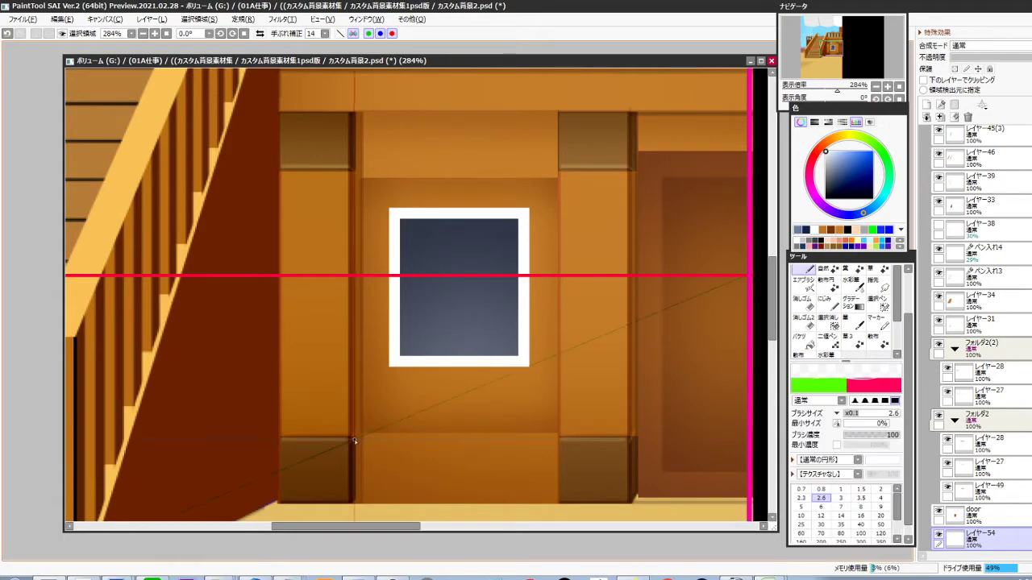
pyautogui.keyDown('ctrl'); pyautogui.keyDown('shift'); pyautogui.click(339, 473); pyautogui.keyUp('shift'); pyautogui.keyUp('ctrl')
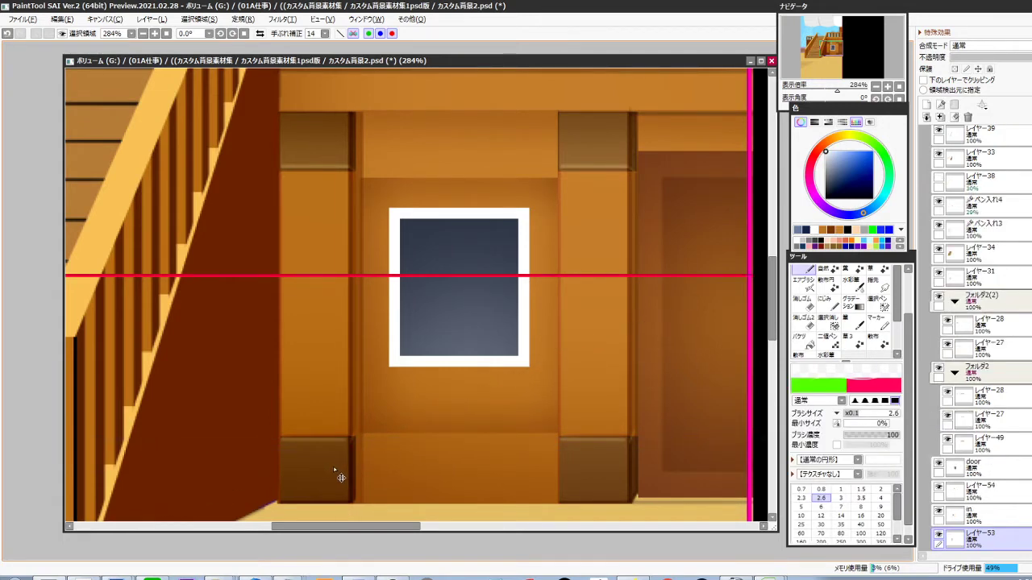
pyautogui.moveTo(477, 390)
pyautogui.mouseDown()
pyautogui.moveTo(336, 420)
pyautogui.moveTo(359, 412)
pyautogui.mouseUp()
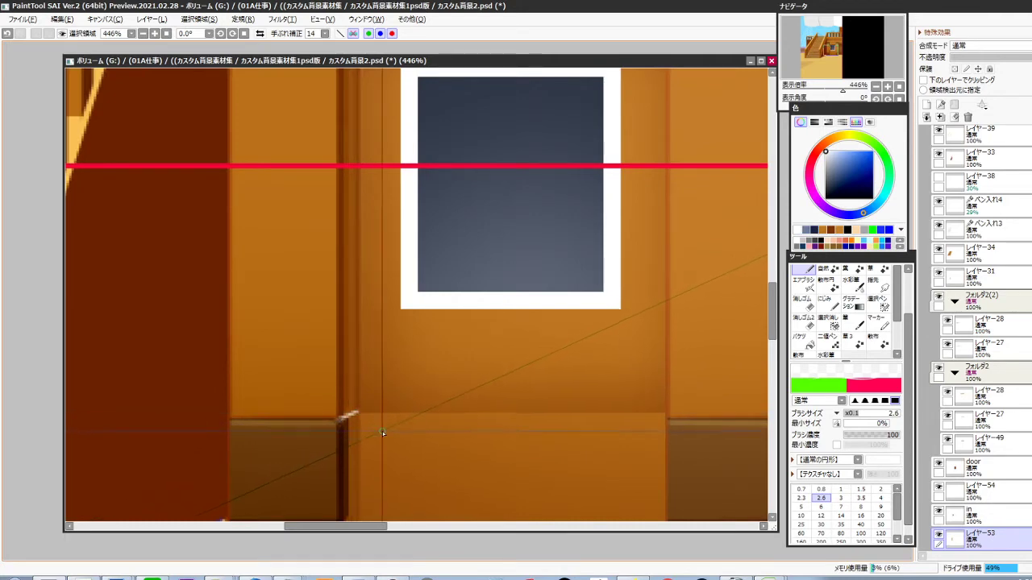
# Make the white window frame's layer レイヤー54 active
pyautogui.scroll(-2, 386, 439)
pyautogui.keyDown('ctrl'); pyautogui.keyDown('shift'); pyautogui.click(514, 359); pyautogui.keyUp('shift'); pyautogui.keyUp('ctrl')
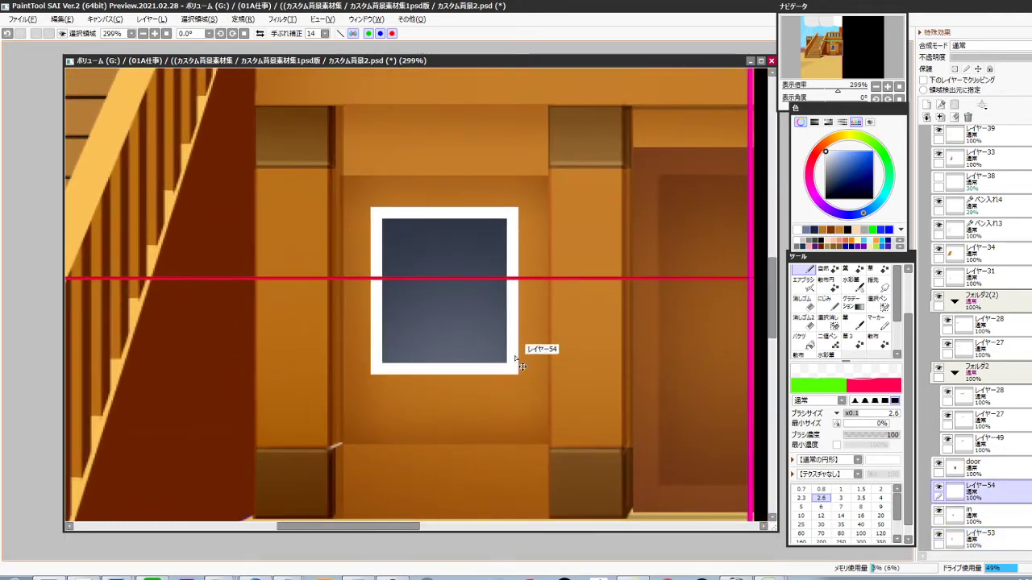
# Shift the white window frame slightly to the right around the dark glass pane
pyautogui.moveTo(511, 365); pyautogui.dragTo(513, 366)
pyautogui.hotkey('ctrl', 'Right')
pyautogui.hotkey('ctrl', 'Right')
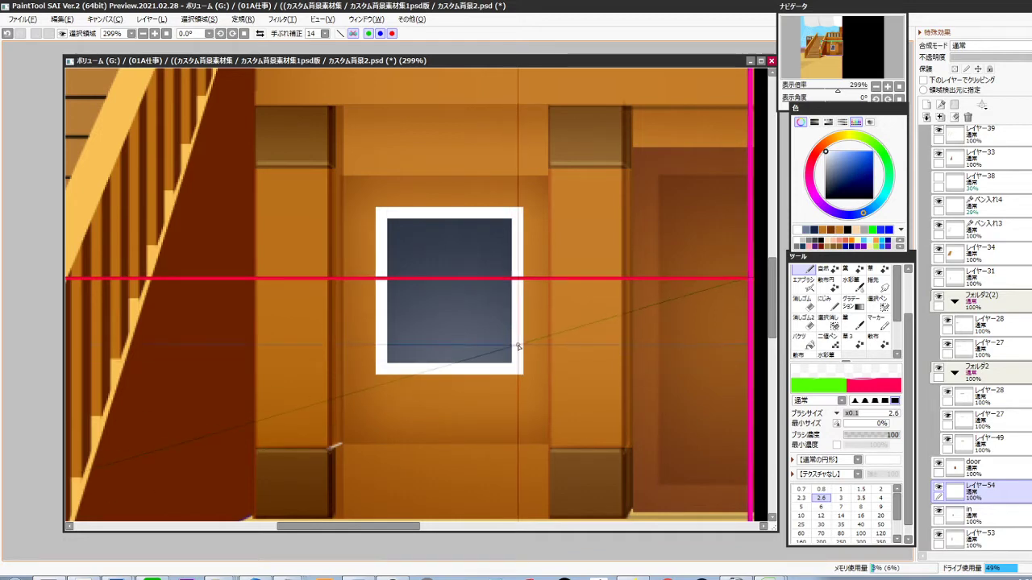
# On a new layer, select a rectangle over the glass and draw a light grey inside outline of width 7 along it
pyautogui.hotkey('ctrl', 'shift', 'n')
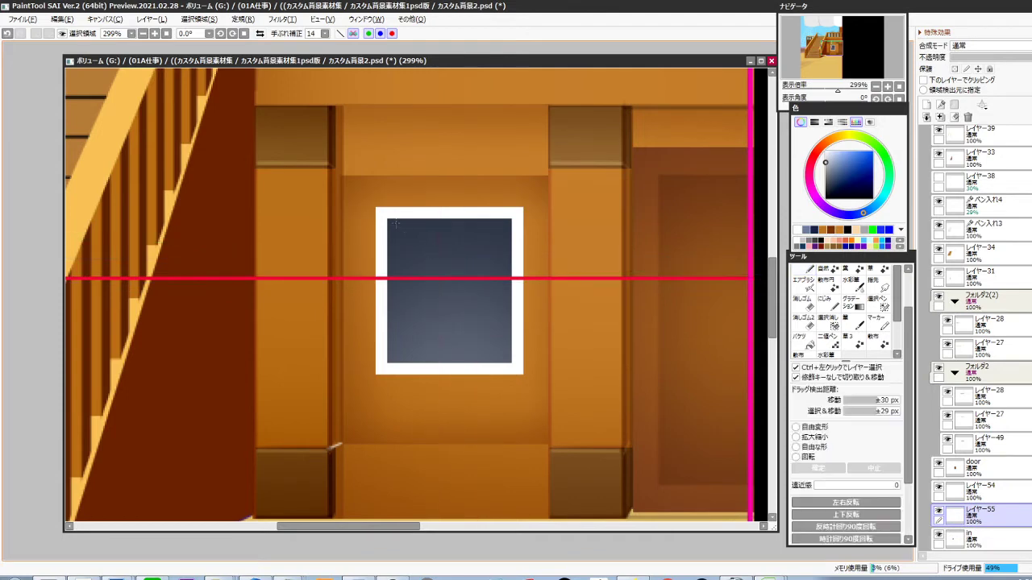
pyautogui.moveTo(443, 298); pyautogui.dragTo(512, 365)
pyautogui.hotkey('ctrl', 'r')
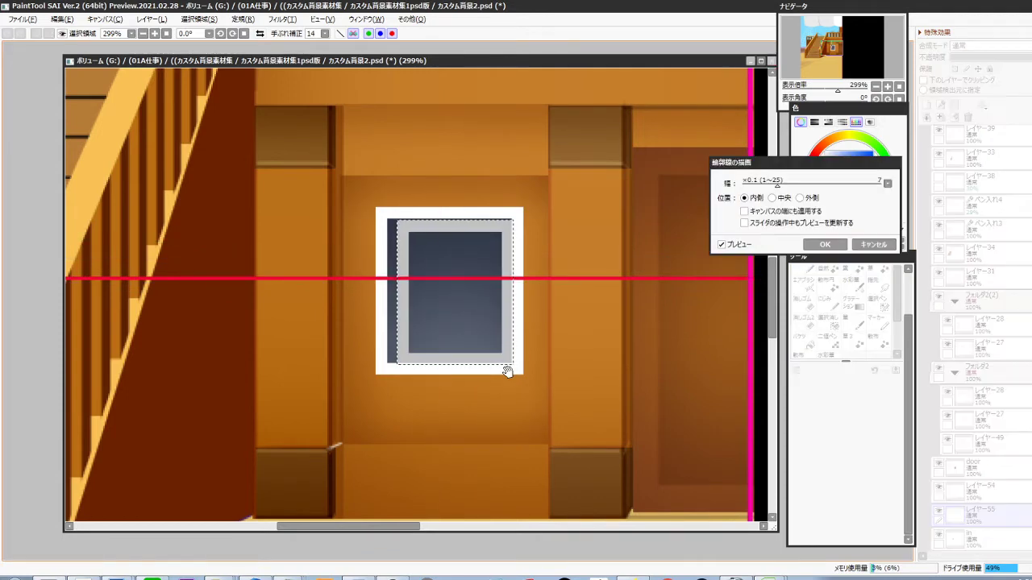
pyautogui.press('Return')
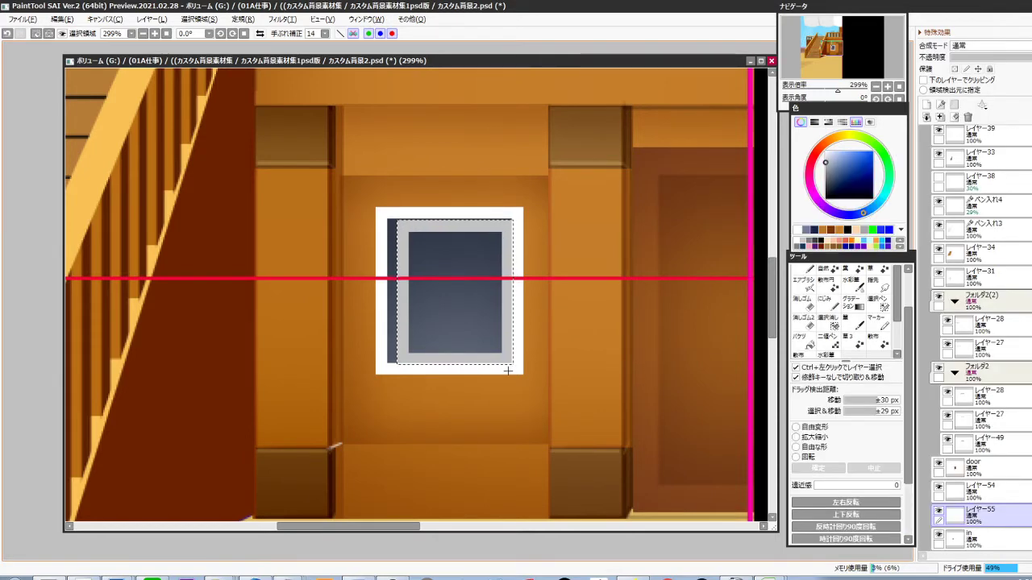
# Copy the right bar of the grey inner frame onto a new layer and centre it as a vertical bar between the panes
pyautogui.moveTo(518, 271); pyautogui.dragTo(503, 391)
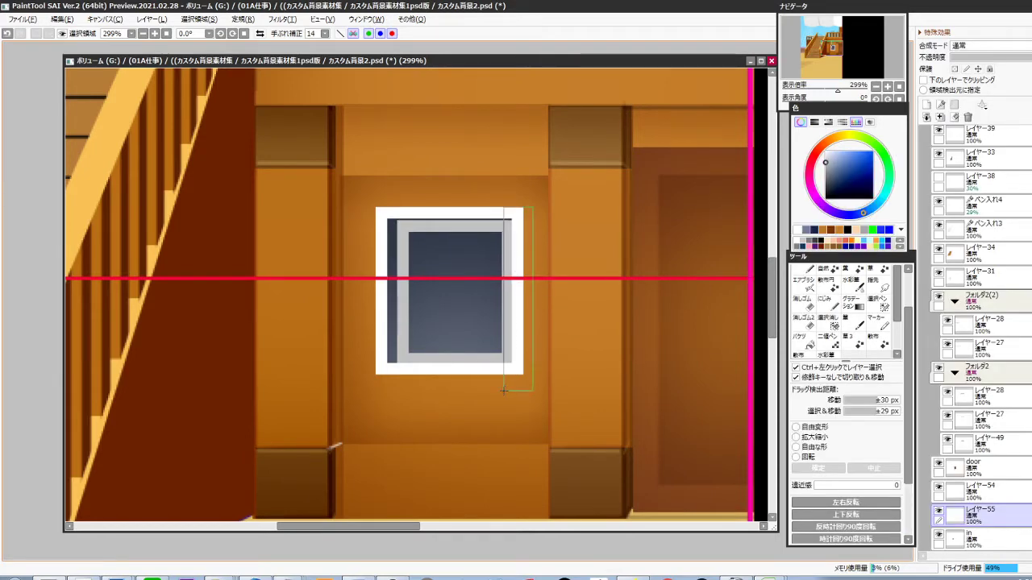
pyautogui.scroll(2, 467, 356)
pyautogui.hotkey('ctrl', 'c')
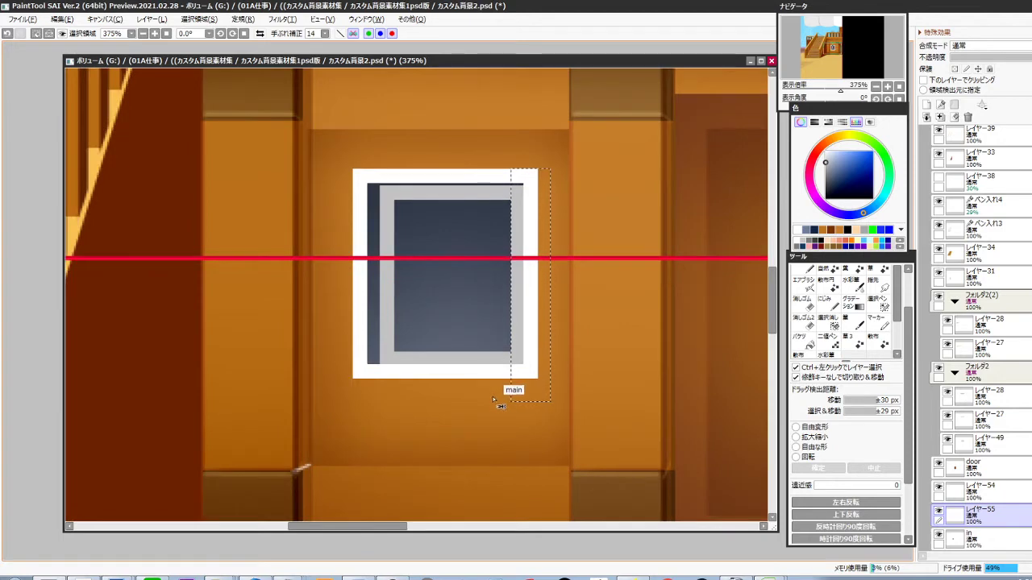
pyautogui.hotkey('ctrl', 'v')
pyautogui.hotkey('ctrl', 'Left')
pyautogui.hotkey('ctrl', 'Left')
pyautogui.hotkey('ctrl', 'Left')
pyautogui.hotkey('ctrl', 'Left')
pyautogui.hotkey('ctrl', 'Left')
pyautogui.hotkey('ctrl', 'Left')
pyautogui.hotkey('ctrl', 'Left')
pyautogui.hotkey('ctrl', 'Left')
pyautogui.hotkey('ctrl', 'Left')
pyautogui.hotkey('ctrl', 'Left')
pyautogui.hotkey('ctrl', 'Left')
pyautogui.hotkey('ctrl', 'Left')
pyautogui.hotkey('ctrl', 'Left')
pyautogui.hotkey('ctrl', 'Left')
pyautogui.hotkey('ctrl', 'Left')
pyautogui.hotkey('ctrl', 'Left')
pyautogui.hotkey('ctrl', 'Left')
pyautogui.hotkey('ctrl', 'Left')
pyautogui.hotkey('ctrl', 'Left')
pyautogui.hotkey('ctrl', 'Left')
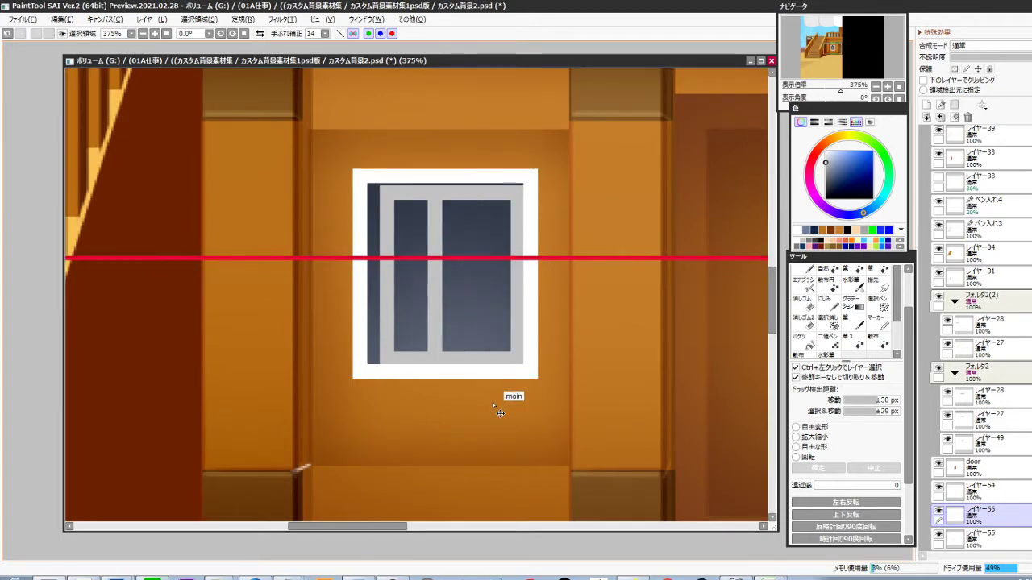
pyautogui.hotkey('ctrl', 'Right')
pyautogui.hotkey('ctrl', 'Right')
pyautogui.hotkey('ctrl', 'Right')
pyautogui.hotkey('ctrl', 'Right')
pyautogui.hotkey('ctrl', 'Right')
pyautogui.hotkey('ctrl', 'Right')
pyautogui.hotkey('ctrl', 'Right')
pyautogui.hotkey('ctrl', 'Left')
pyautogui.hotkey('ctrl', 'Left')
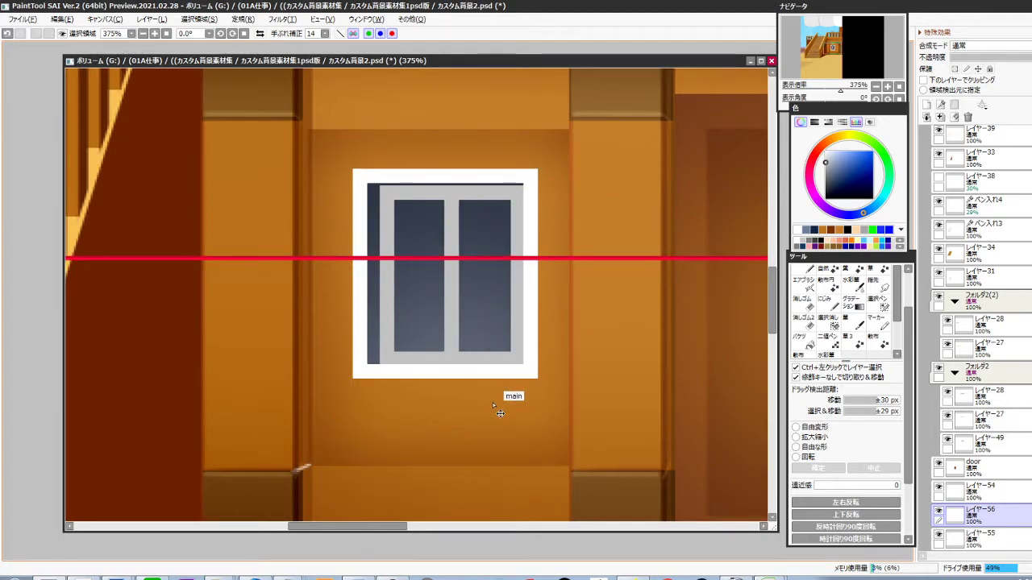
# Duplicate the centre bar rotated as a horizontal crossbar, centre it in the window, and delete the part extending past the frame's right side
pyautogui.hotkey('ctrl', 'r')
pyautogui.hotkey('ctrl', 'Right')
pyautogui.hotkey('ctrl', 'Right')
pyautogui.hotkey('ctrl', 'Right')
pyautogui.hotkey('ctrl', 'Right')
pyautogui.hotkey('ctrl', 'Right')
pyautogui.hotkey('ctrl', 'Right')
pyautogui.hotkey('ctrl', 'Right')
pyautogui.hotkey('ctrl', 'Right')
pyautogui.hotkey('ctrl', 'Right')
pyautogui.hotkey('ctrl', 'Right')
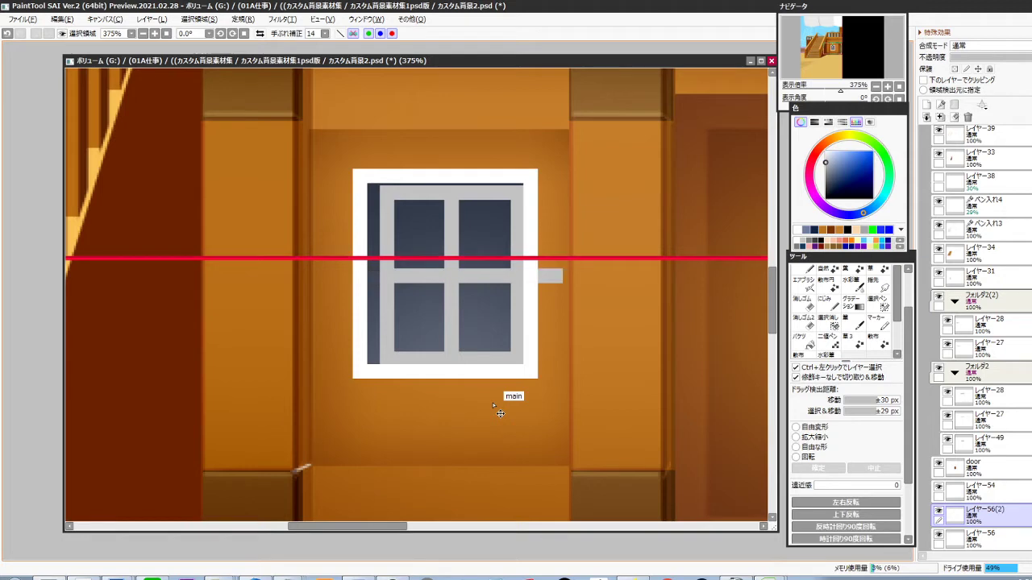
pyautogui.hotkey('ctrl', 'Down')
pyautogui.hotkey('ctrl', 'Down')
pyautogui.press('Down')
pyautogui.press('Up')
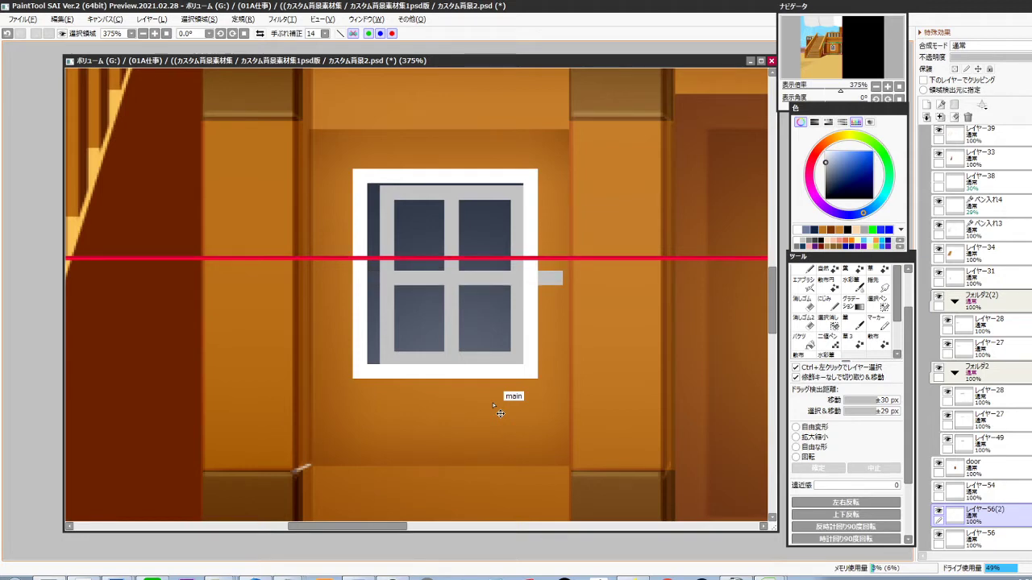
pyautogui.moveTo(611, 159); pyautogui.dragTo(520, 357)
pyautogui.press('Delete')
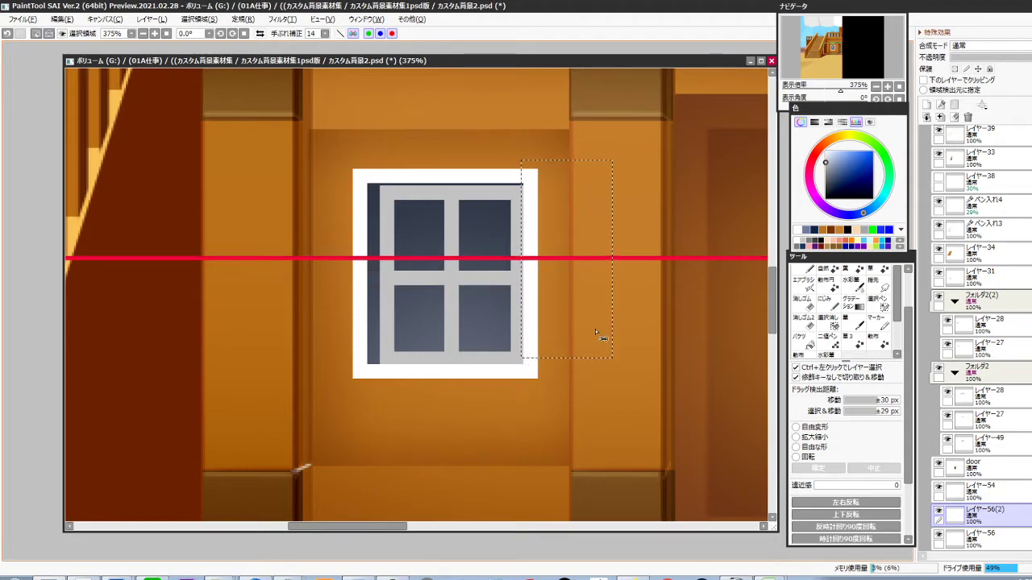
# Merge the two crossbar layers into the grey inner frame layer レイヤー55 and clear the selection
pyautogui.scroll(-5, 967, 339)
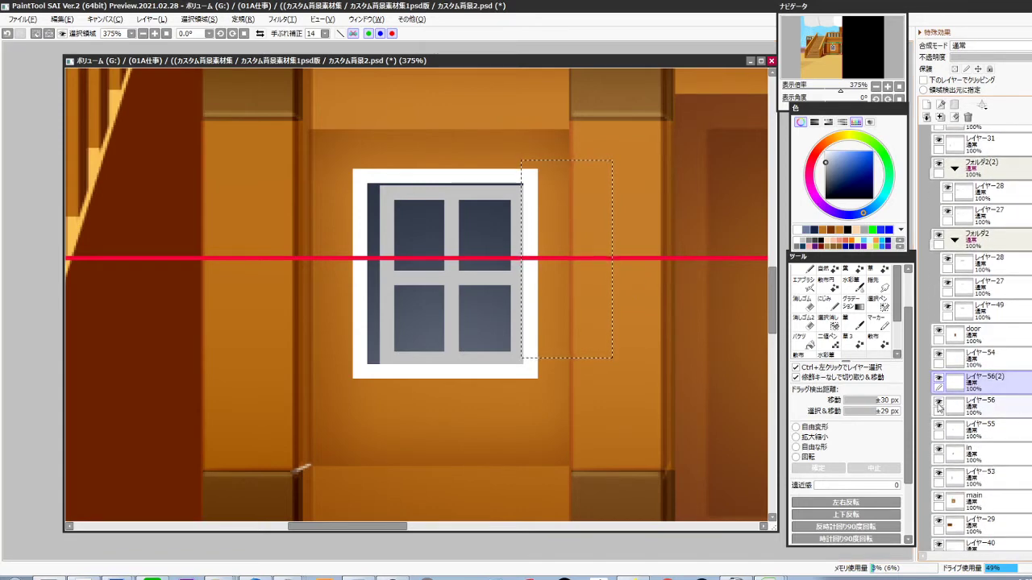
pyautogui.hotkey('ctrl', 'e')
pyautogui.click(939, 378)
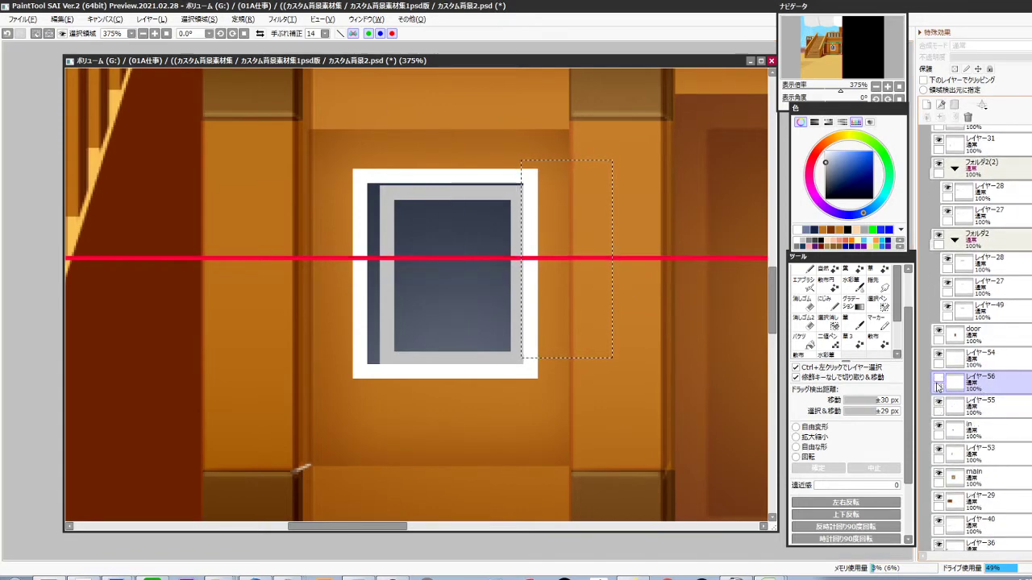
pyautogui.click(939, 378)
pyautogui.hotkey('ctrl', 'e')
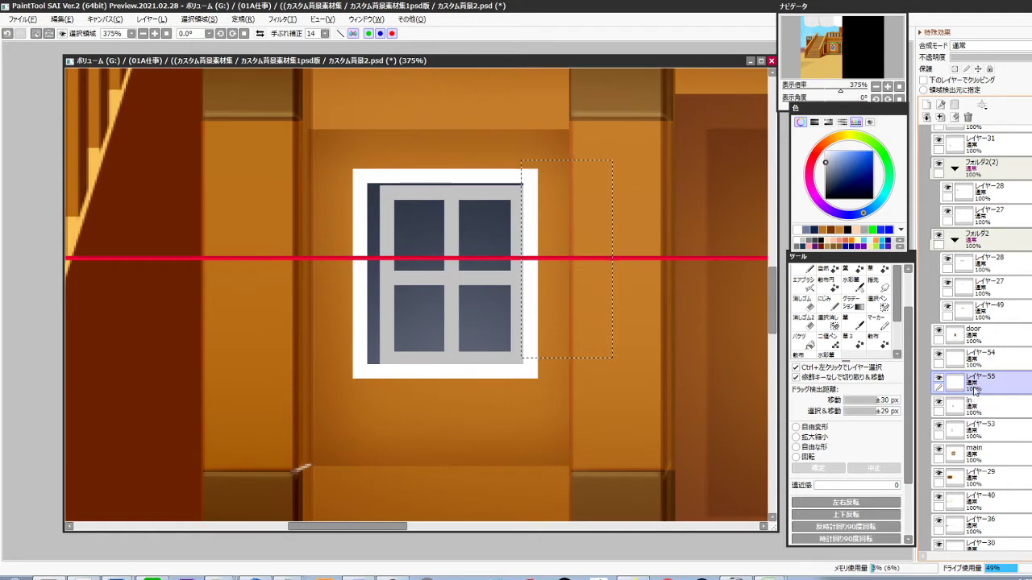
pyautogui.hotkey('ctrl', 'd')
# Paint a short pale diagonal highlight on レイヤー53 at the lower right corner of the left pillar's upper block
pyautogui.scroll(-3, 612, 390)
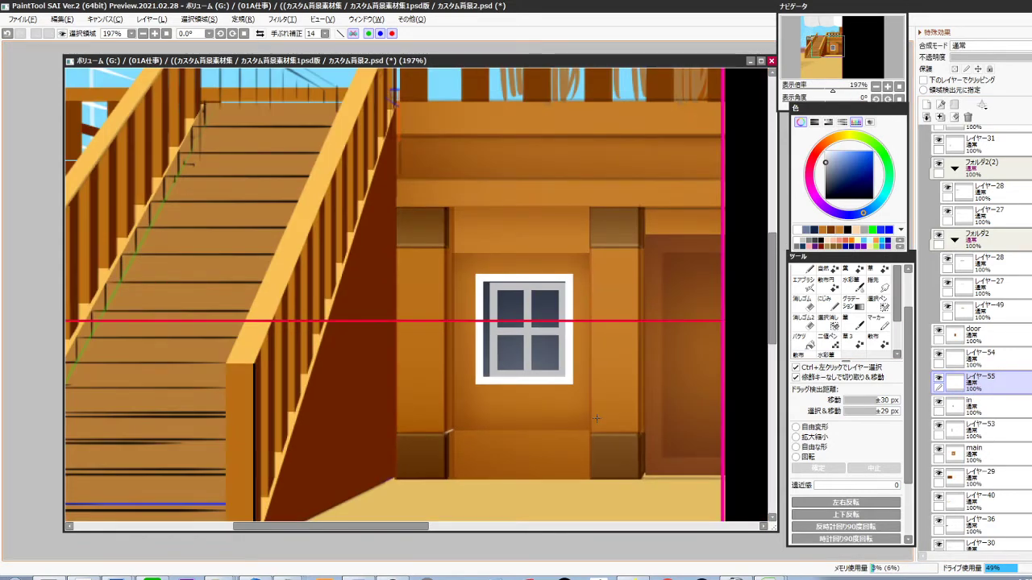
pyautogui.scroll(4, 435, 245)
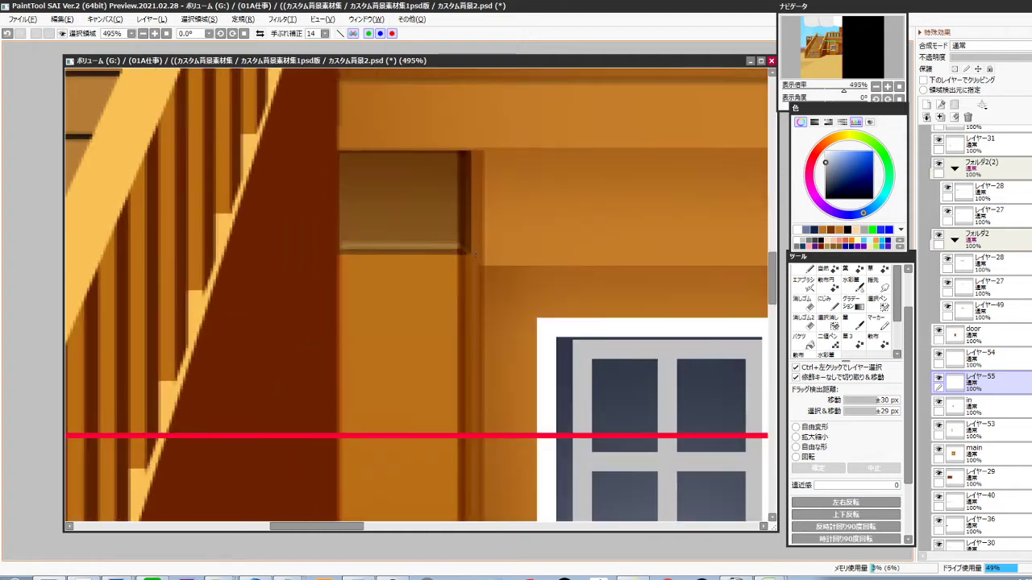
pyautogui.keyDown('ctrl'); pyautogui.click(472, 257); pyautogui.keyUp('ctrl')
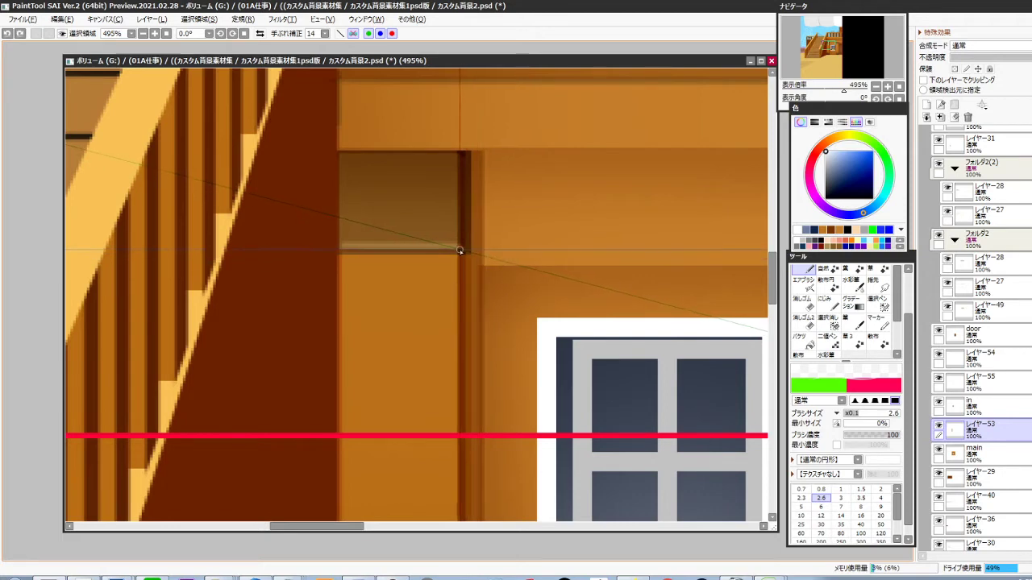
pyautogui.moveTo(464, 252); pyautogui.dragTo(483, 259)
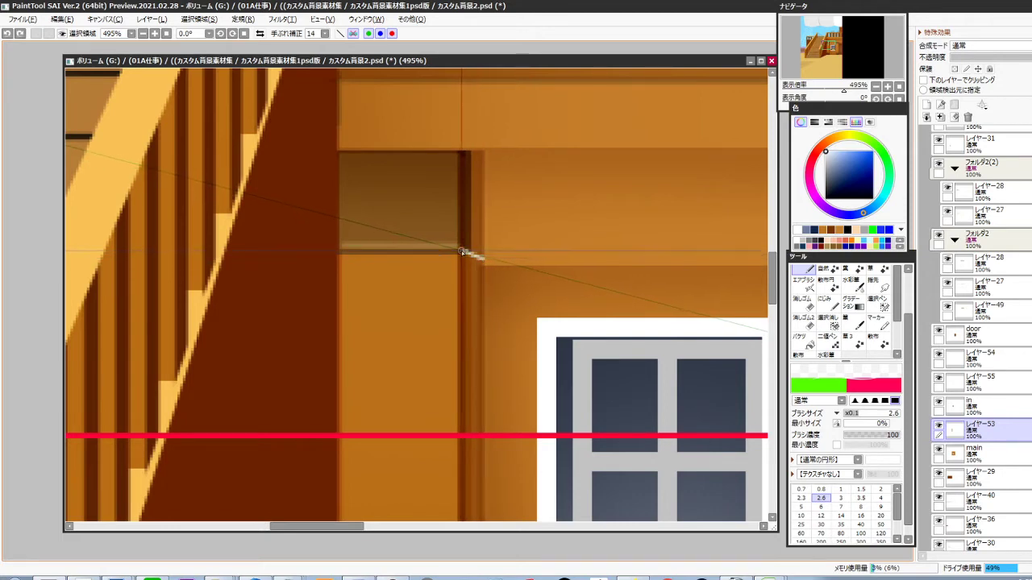
pyautogui.moveTo(493, 324); pyautogui.dragTo(464, 363)
pyautogui.moveTo(464, 363); pyautogui.dragTo(438, 347)
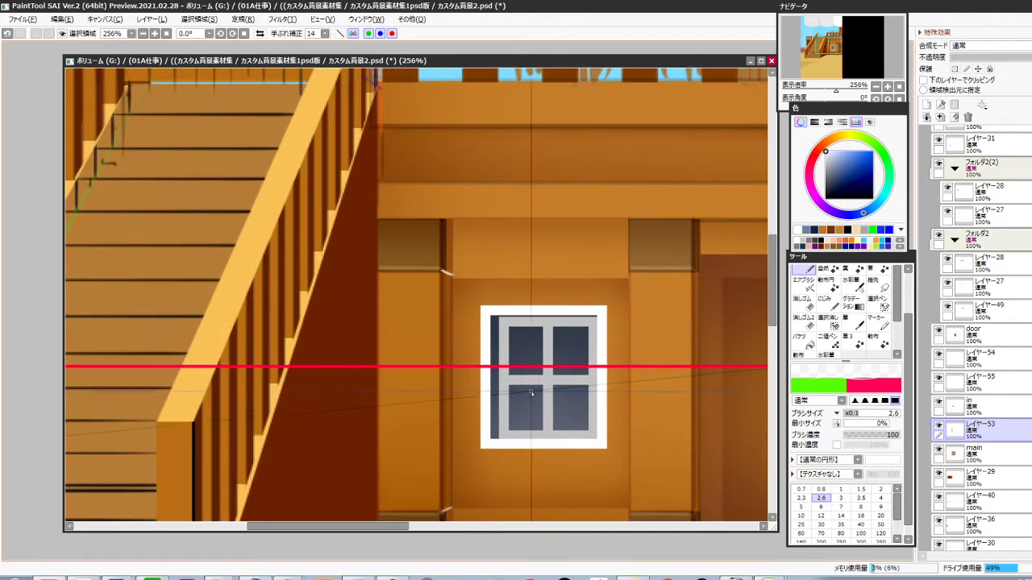
pyautogui.moveTo(598, 395); pyautogui.dragTo(557, 322)
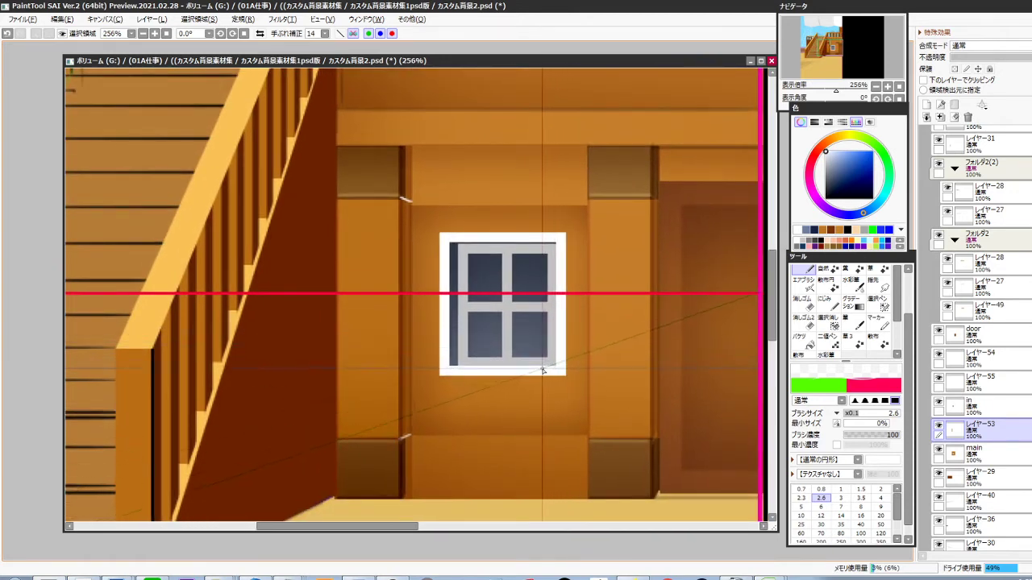
# On the main layer, draw a straight dark brown size 4 line along the upper edge of the recessed wall panel
pyautogui.keyDown('ctrl'); pyautogui.keyDown('shift'); pyautogui.click(529, 200); pyautogui.keyUp('shift'); pyautogui.keyUp('ctrl')
pyautogui.click(825, 190)
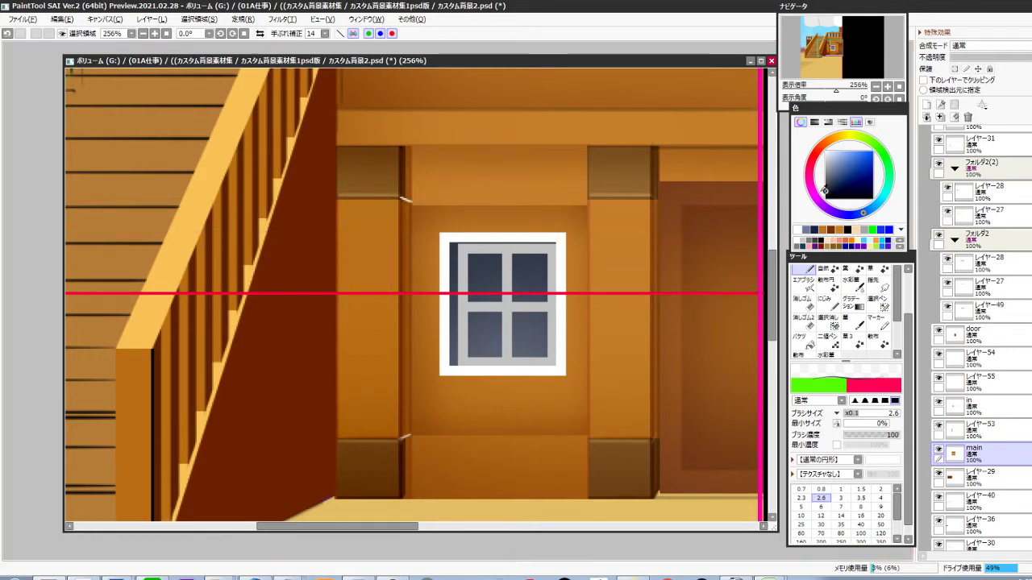
pyautogui.moveTo(823, 191); pyautogui.dragTo(824, 200)
pyautogui.press(']')
pyautogui.press(']')
pyautogui.press(']')
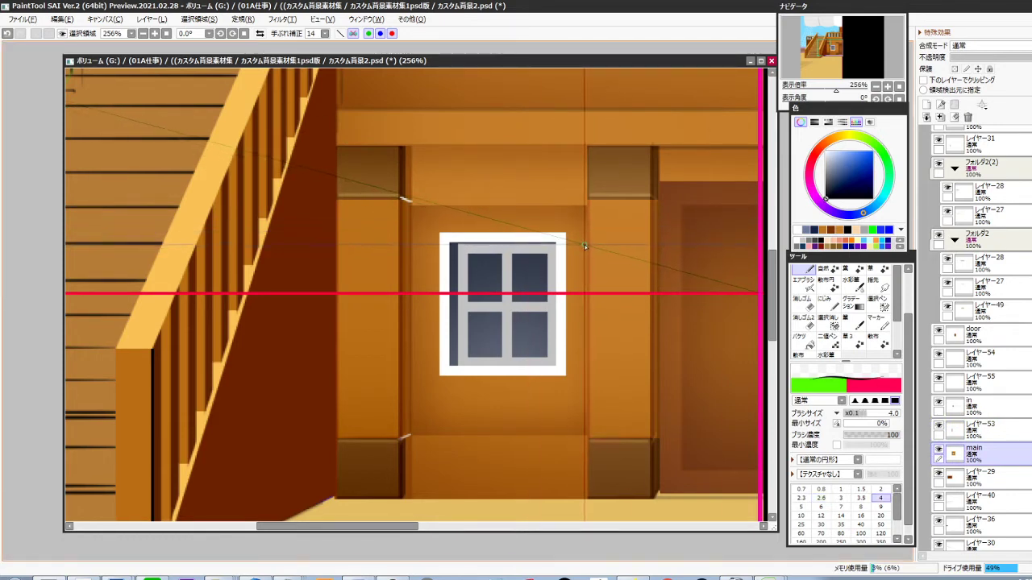
pyautogui.scroll(2, 479, 225)
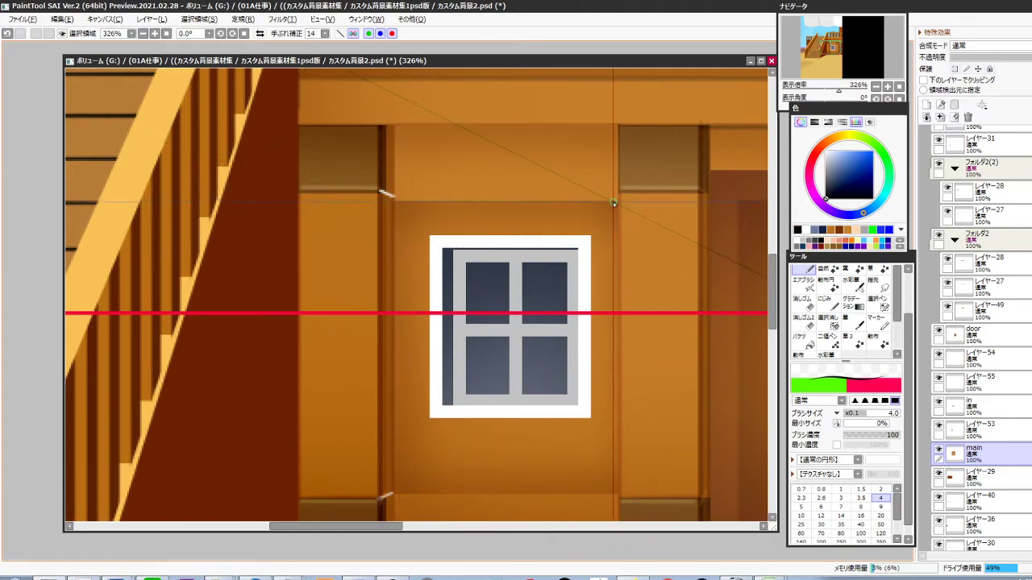
pyautogui.keyDown('alt'); pyautogui.click(718, 214); pyautogui.keyUp('alt')
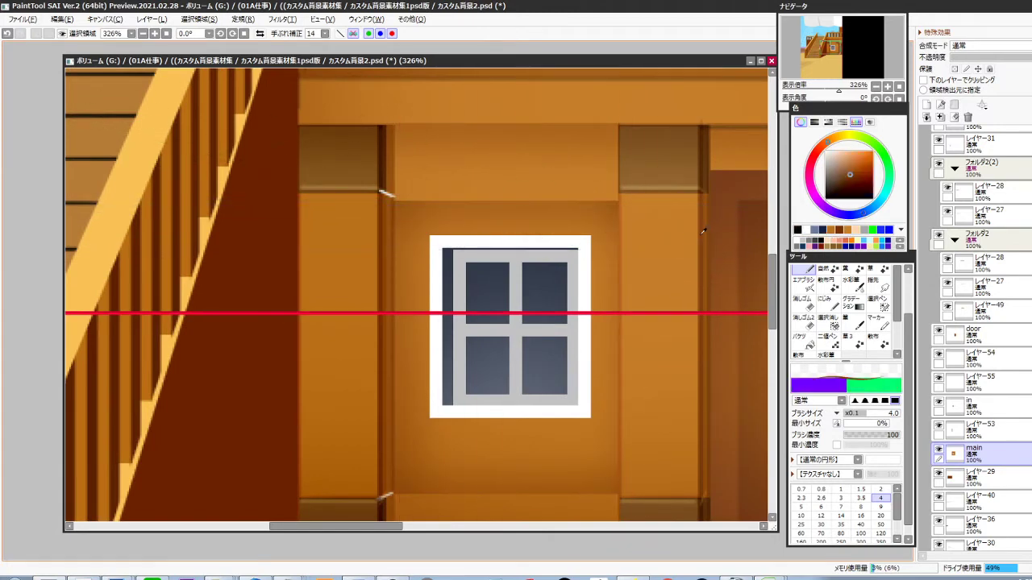
pyautogui.keyDown('shift'); pyautogui.click(618, 199); pyautogui.keyUp('shift')
# Draw a straight light orange highlight with brush size 3.5 along the lower edge of the recessed panel beneath the window
pyautogui.moveTo(569, 470); pyautogui.dragTo(581, 285)
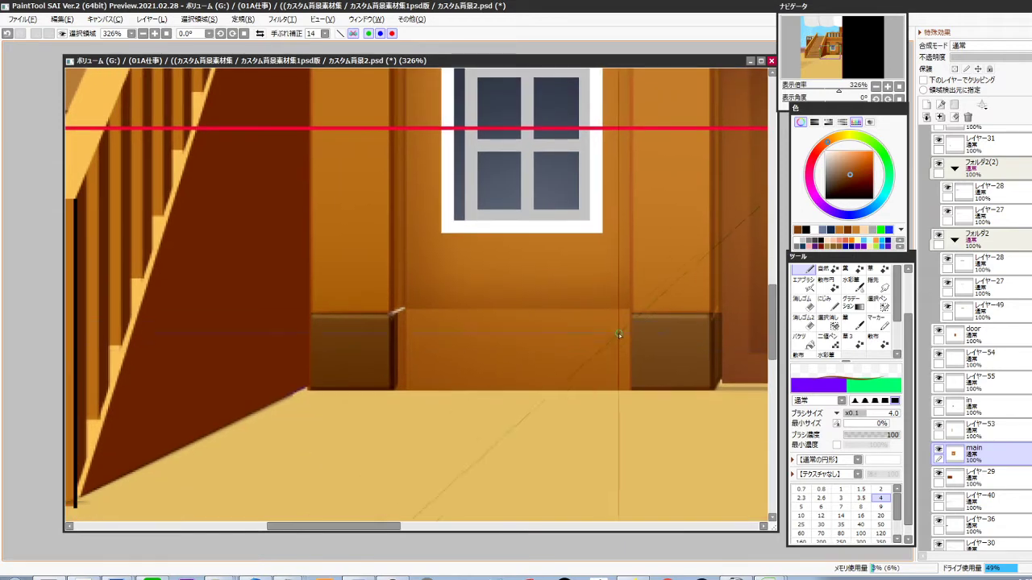
pyautogui.keyDown('alt'); pyautogui.click(368, 96); pyautogui.keyUp('alt')
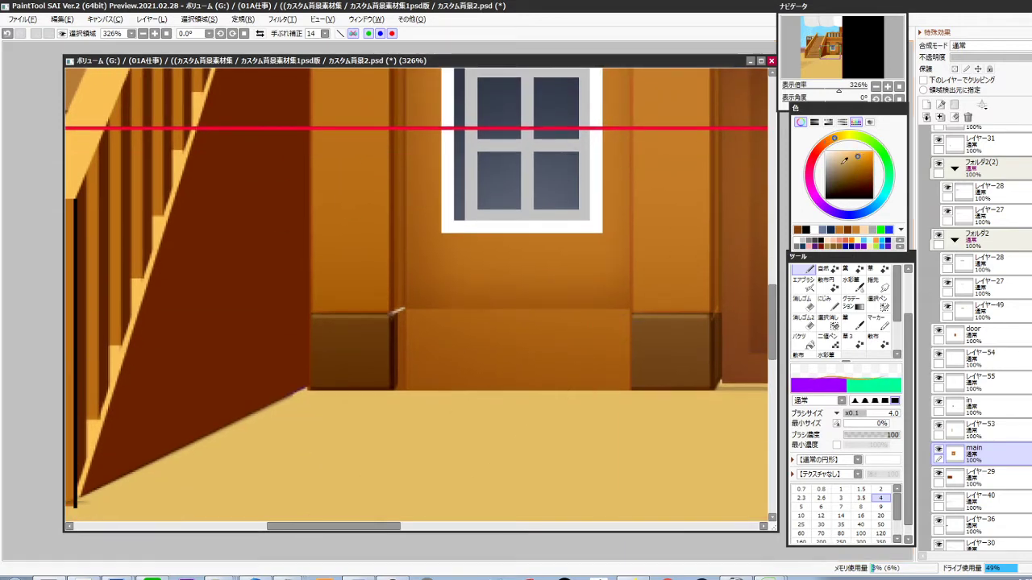
pyautogui.press('[')
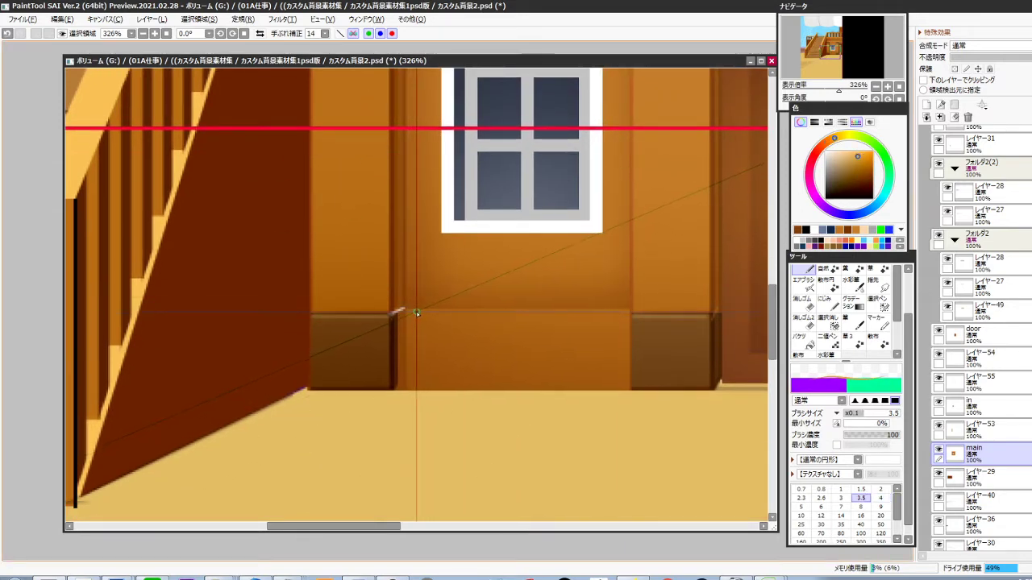
pyautogui.click(411, 308)
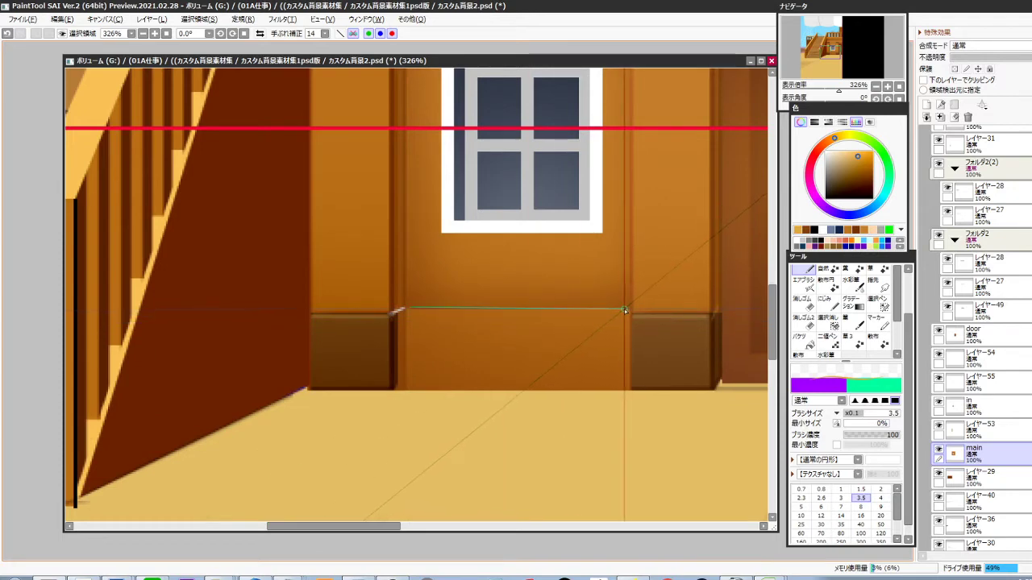
pyautogui.keyDown('shift'); pyautogui.click(625, 310); pyautogui.keyUp('shift')
pyautogui.hotkey('ctrl', 'z')
pyautogui.click(628, 309)
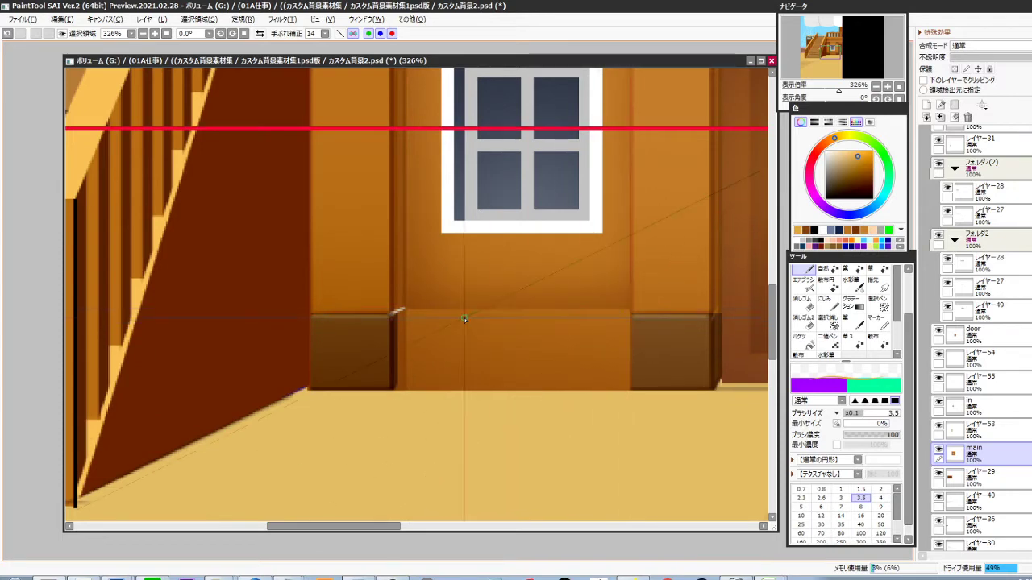
pyautogui.keyDown('shift'); pyautogui.click(411, 309); pyautogui.keyUp('shift')
pyautogui.hotkey('ctrl', 'z')
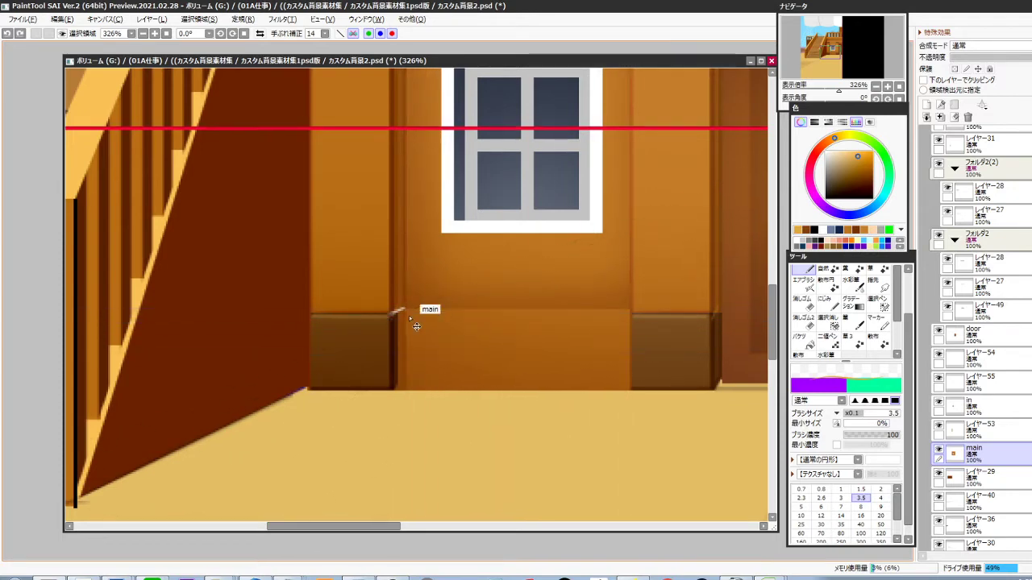
pyautogui.keyDown('shift'); pyautogui.click(409, 309); pyautogui.keyUp('shift')
# Select the area around the white window frame on レイヤー54, cut it, and paste it onto a new layer
pyautogui.moveTo(576, 239)
pyautogui.mouseDown()
pyautogui.moveTo(572, 366)
pyautogui.moveTo(501, 384)
pyautogui.mouseUp()
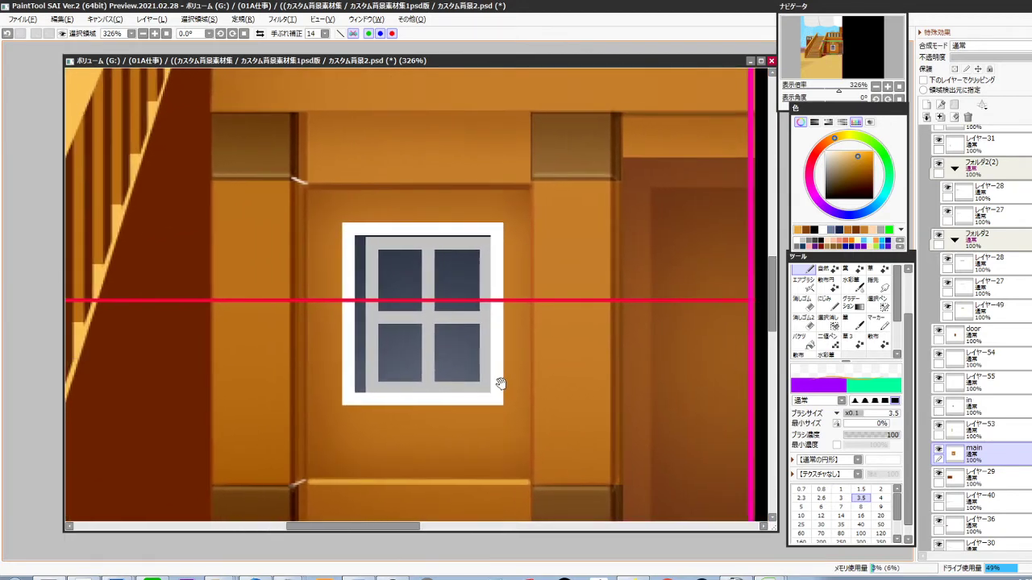
pyautogui.keyDown('ctrl'); pyautogui.keyDown('shift'); pyautogui.click(497, 382); pyautogui.keyUp('shift'); pyautogui.keyUp('ctrl')
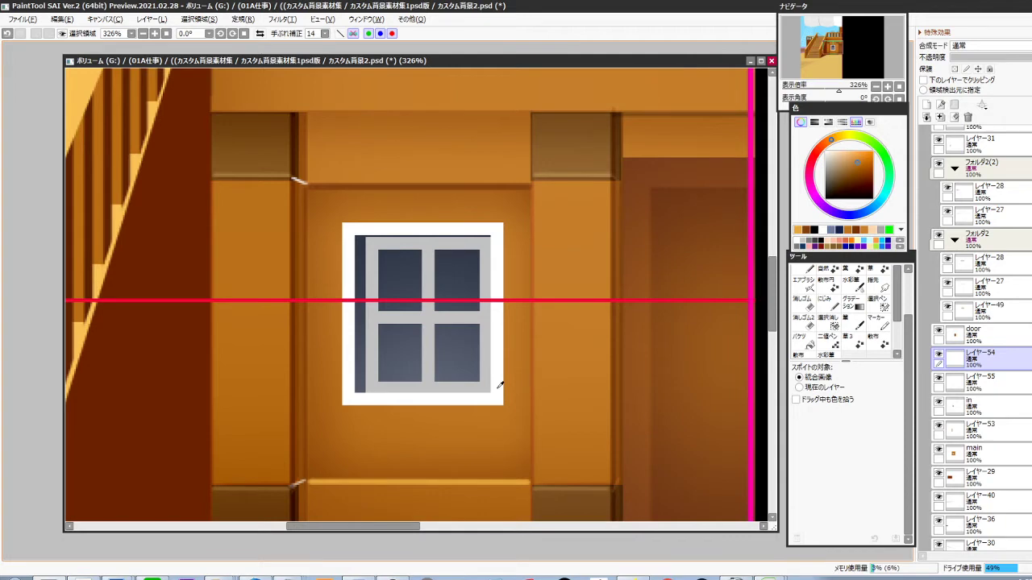
pyautogui.keyDown('ctrl'); pyautogui.click(453, 442); pyautogui.keyUp('ctrl')
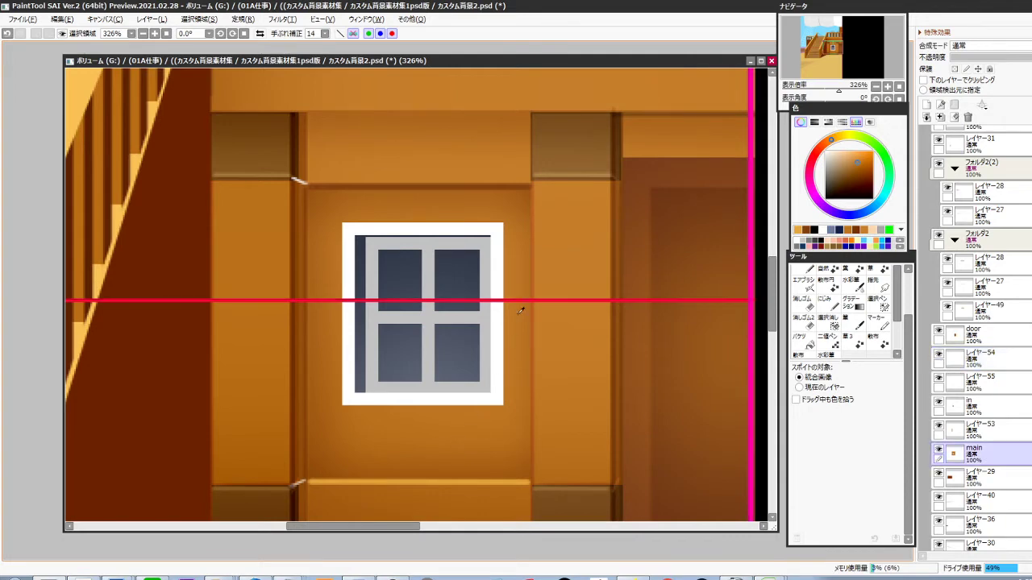
pyautogui.keyDown('ctrl'); pyautogui.click(496, 364); pyautogui.keyUp('ctrl')
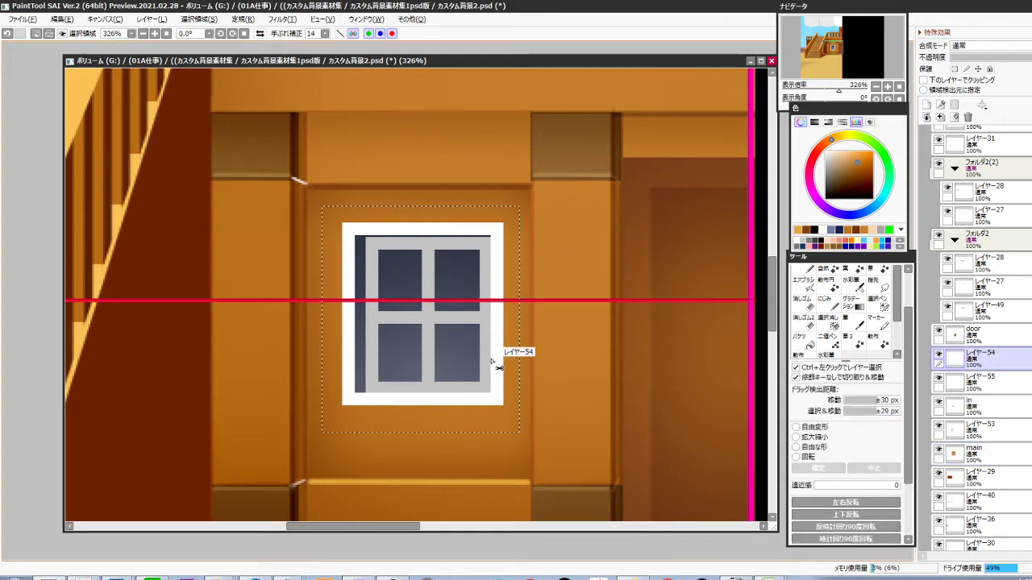
pyautogui.hotkey('ctrl', 'x')
pyautogui.hotkey('ctrl', 'v')
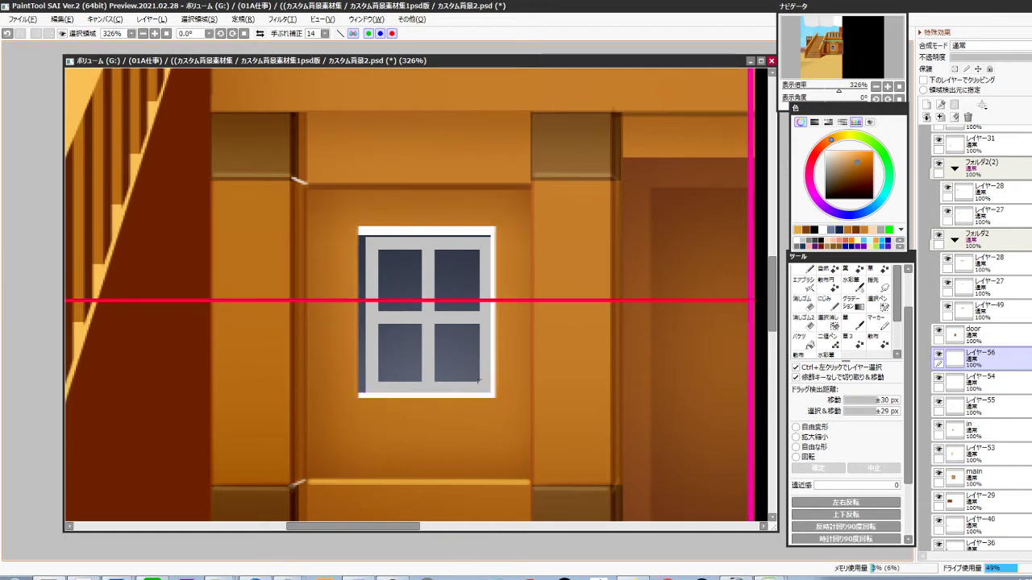
# Clip レイヤー56 to レイヤー54 and scale its pasted piece down around the window frame
pyautogui.hotkey('ctrl', 'g')
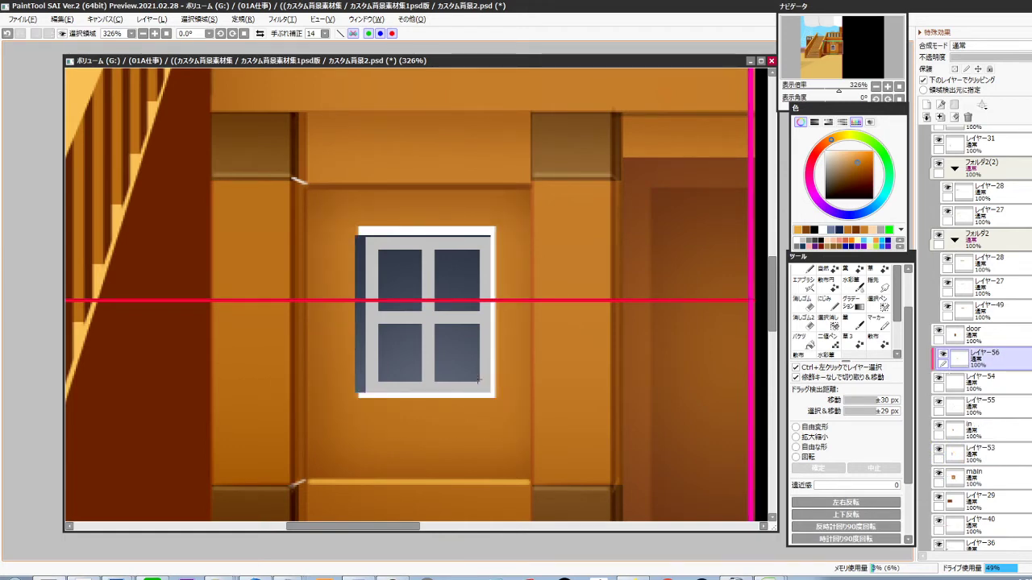
pyautogui.hotkey('ctrl', 't')
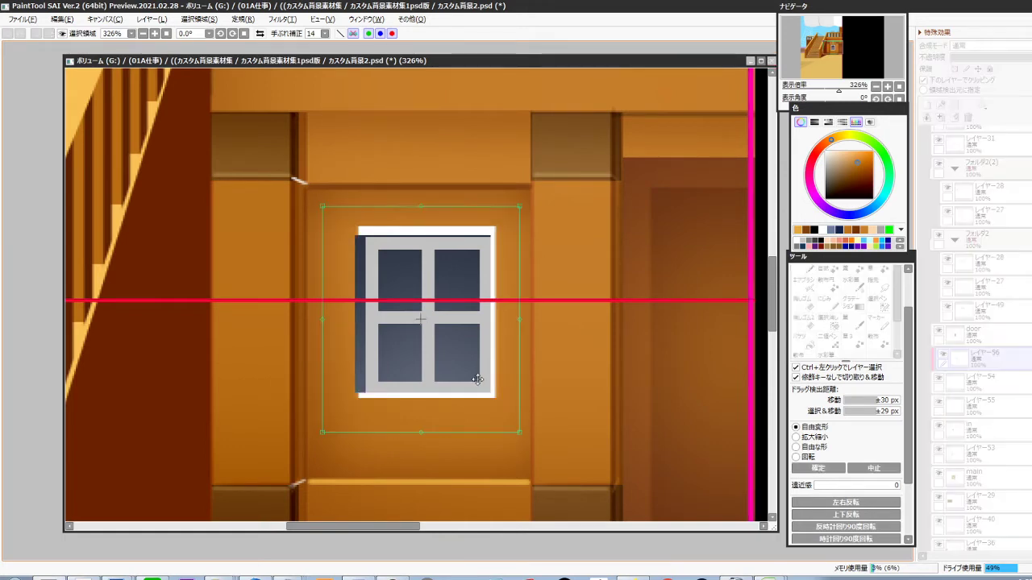
pyautogui.moveTo(526, 210); pyautogui.dragTo(508, 226)
pyautogui.press('Return')
# Lighten レイヤー56 and adjust its color density with Brightness/Contrast to give the window a pale orange surround
pyautogui.hotkey('ctrl', 'l')
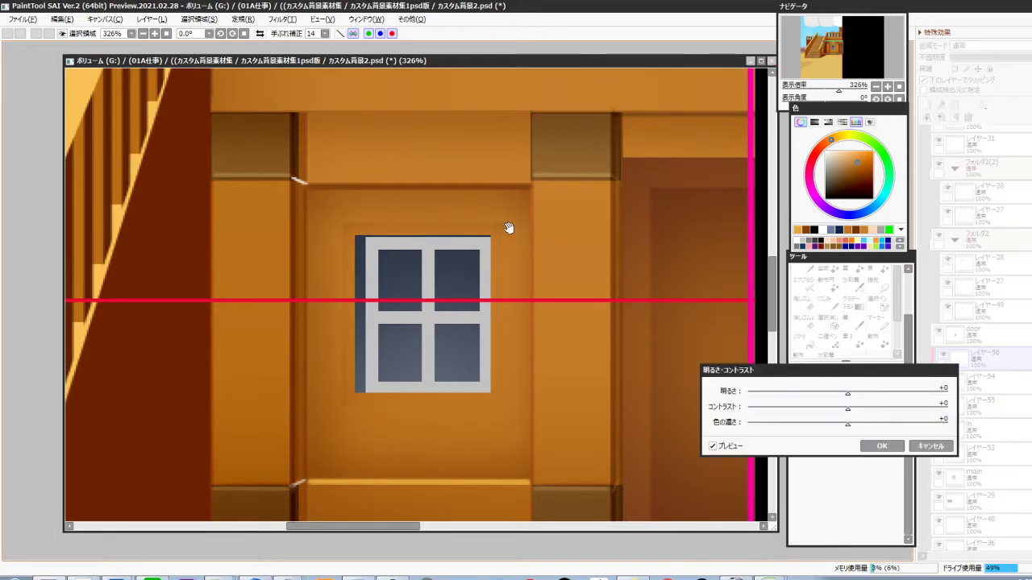
pyautogui.moveTo(848, 393); pyautogui.dragTo(870, 395)
pyautogui.click(831, 425)
pyautogui.click(883, 447)
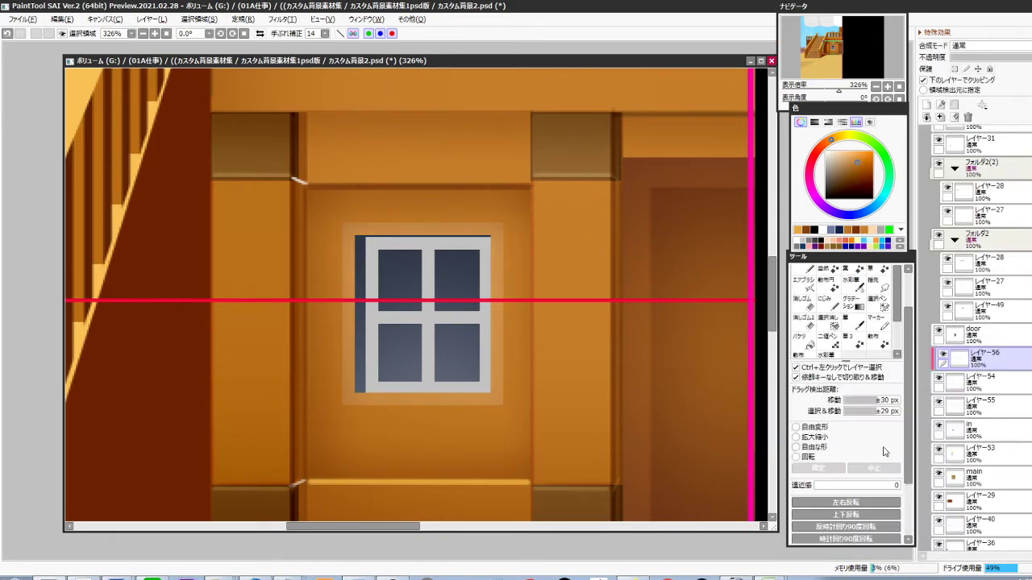
# Lock the opacity of レイヤー55 and fill its grey window bars with brown sampled from the door recess
pyautogui.keyDown('ctrl'); pyautogui.click(487, 349); pyautogui.keyUp('ctrl')
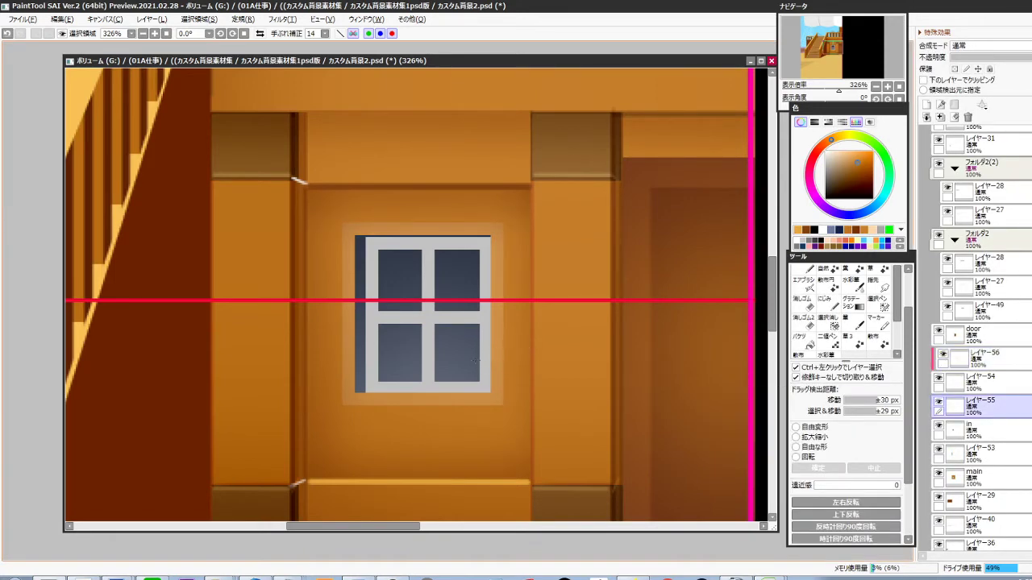
pyautogui.press('alt')
pyautogui.keyDown('alt'); pyautogui.click(662, 216); pyautogui.keyUp('alt')
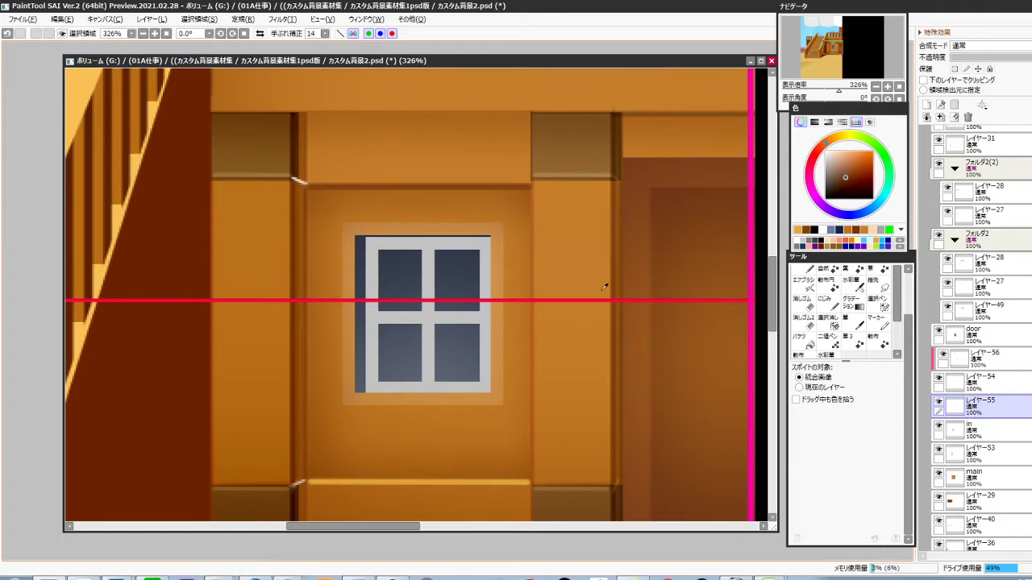
pyautogui.press('/')
pyautogui.hotkey('ctrl', 'f')
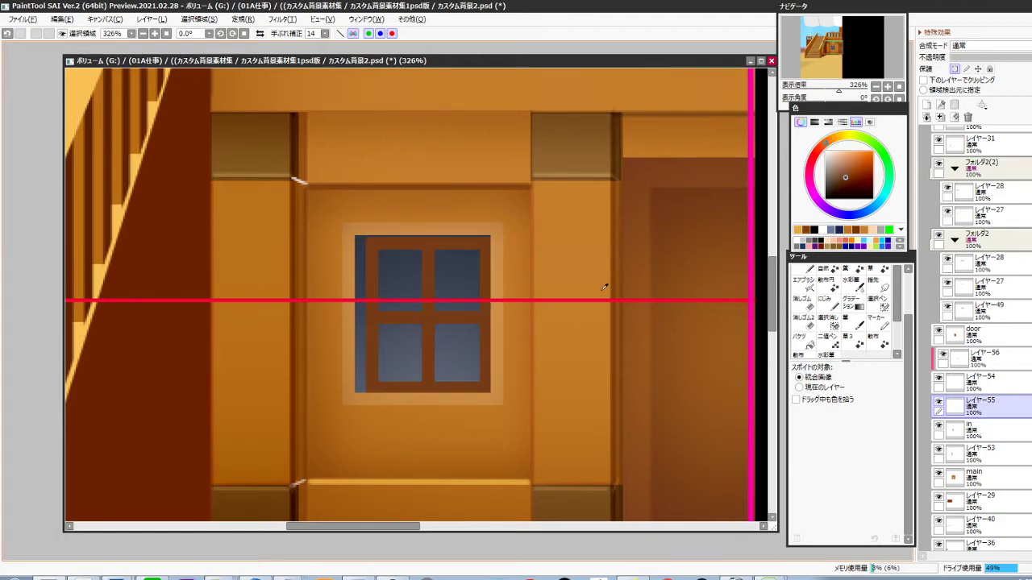
# Airbrush a lighter brown at brush size 60 over the middle of the window bars on レイヤー55
pyautogui.press('b')
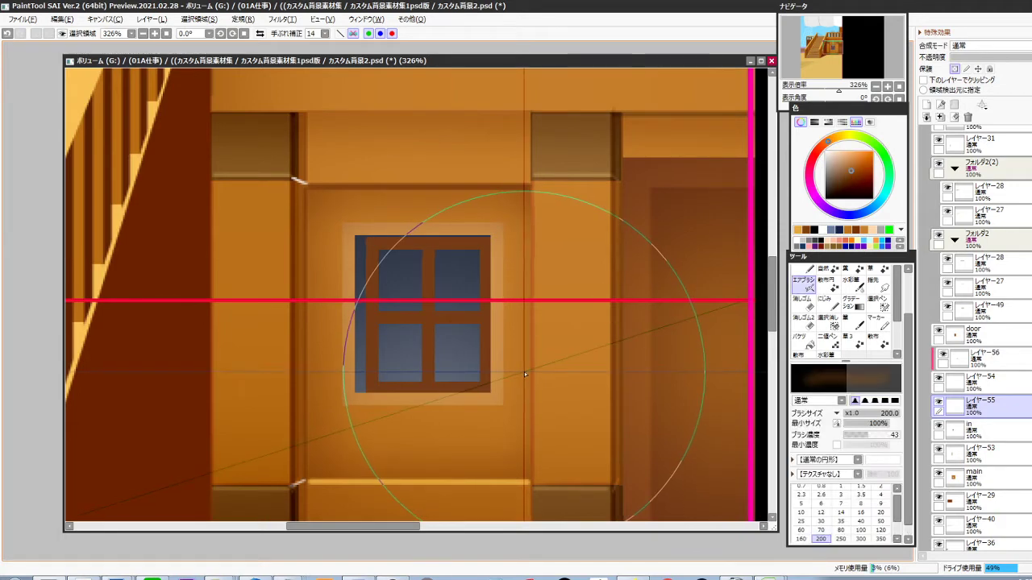
pyautogui.press('[')
pyautogui.press('[')
pyautogui.press('[')
pyautogui.press('[')
pyautogui.press('[')
pyautogui.press('[')
pyautogui.moveTo(374, 332)
pyautogui.mouseDown()
pyautogui.moveTo(509, 327)
pyautogui.moveTo(486, 307)
pyautogui.moveTo(391, 342)
pyautogui.mouseUp()
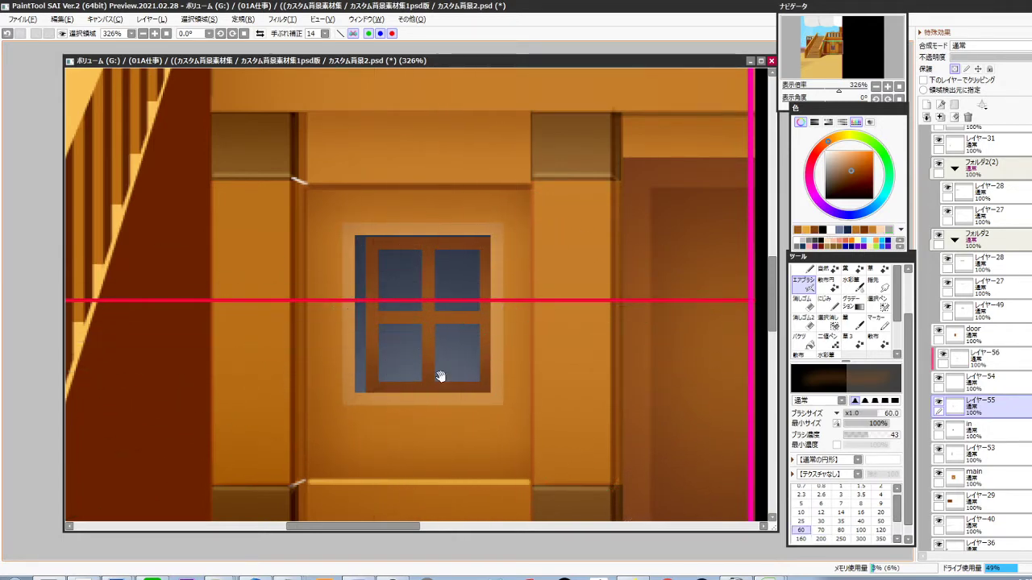
# Turn off the perspective ruler パース定規1
pyautogui.moveTo(441, 376); pyautogui.dragTo(498, 376)
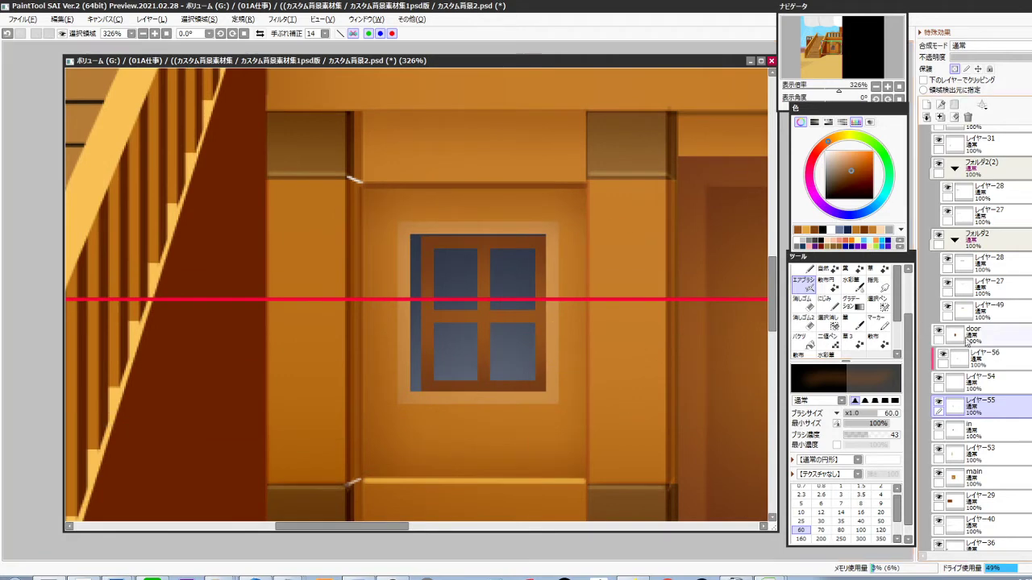
pyautogui.scroll(10, 979, 338)
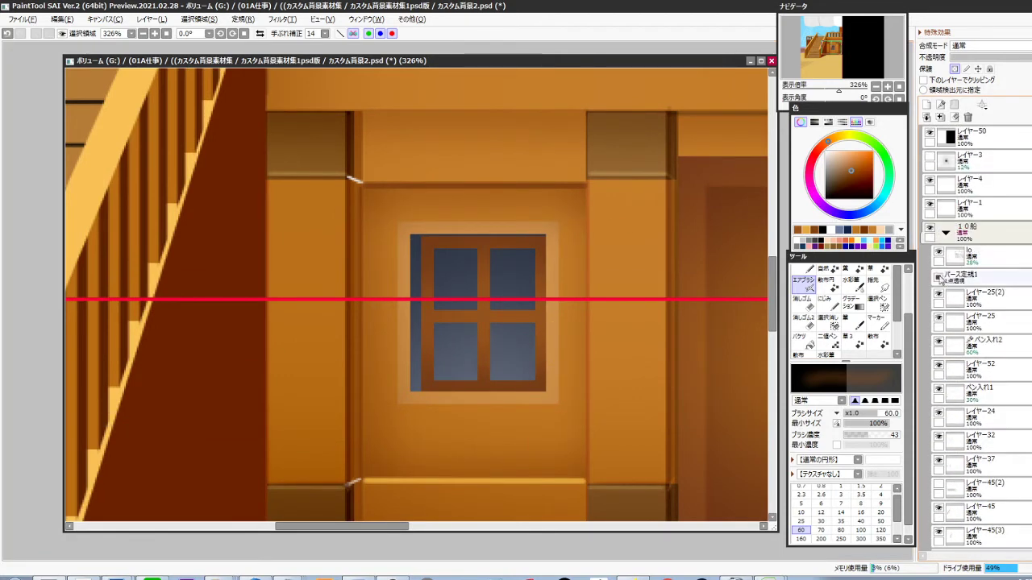
pyautogui.click(939, 279)
# Duplicate the window bars on レイヤー55 and darken the copy with brightness -34
pyautogui.keyDown('ctrl'); pyautogui.keyDown('shift'); pyautogui.click(545, 342); pyautogui.keyUp('shift'); pyautogui.keyUp('ctrl')
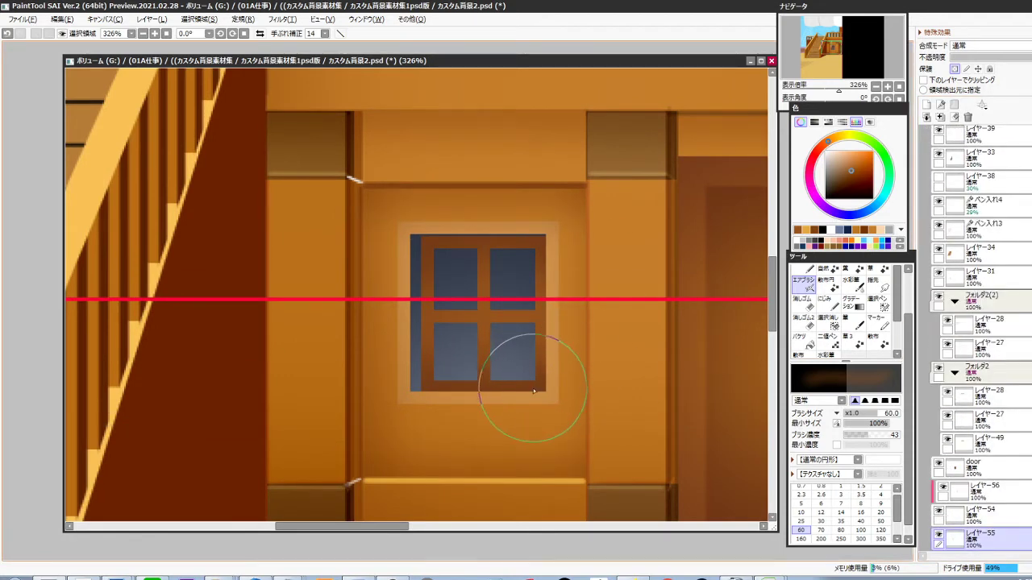
pyautogui.hotkey('ctrl', 'j')
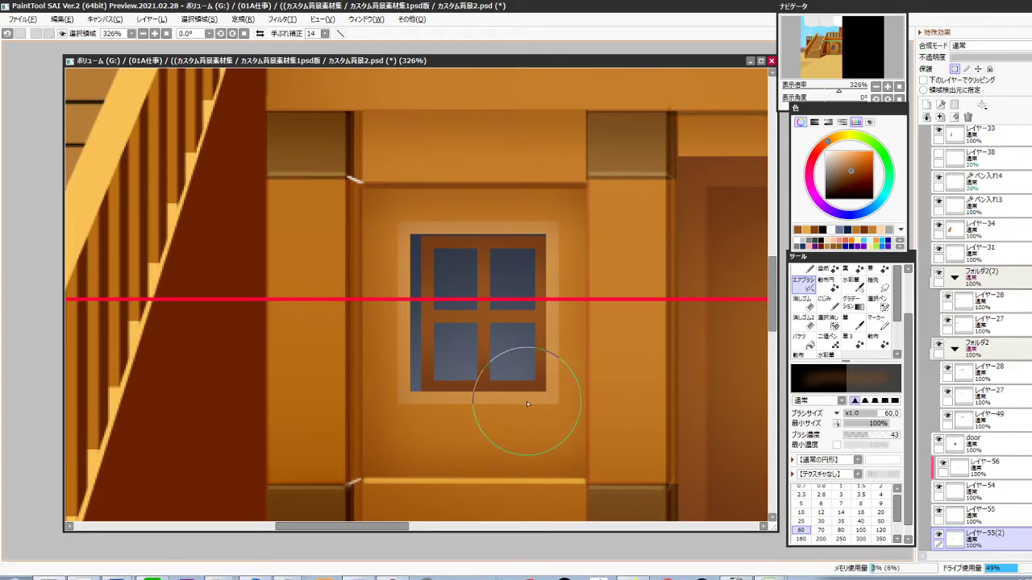
pyautogui.hotkey('ctrl', 'b')
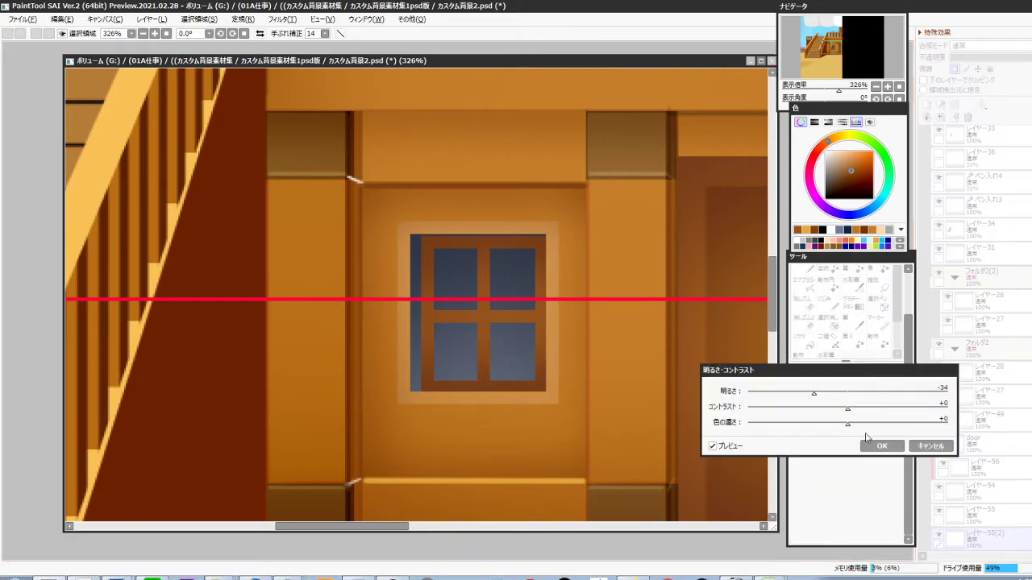
pyautogui.click(872, 447)
# Nudge the darkened レイヤー55(2) copy to the right so it forms a shadow beside the window bars
pyautogui.hotkey('ctrl', 'Right')
pyautogui.hotkey('ctrl', 'Right')
pyautogui.hotkey('ctrl', 'Right')
pyautogui.hotkey('ctrl', 'Right')
pyautogui.hotkey('ctrl', 'Right')
pyautogui.hotkey('ctrl', 'Right')
pyautogui.hotkey('ctrl', 'Right')
pyautogui.hotkey('ctrl', 'Right')
pyautogui.hotkey('ctrl', 'Left')
pyautogui.hotkey('ctrl', 'Left')
pyautogui.hotkey('ctrl', 'Left')
pyautogui.hotkey('ctrl', 'Left')
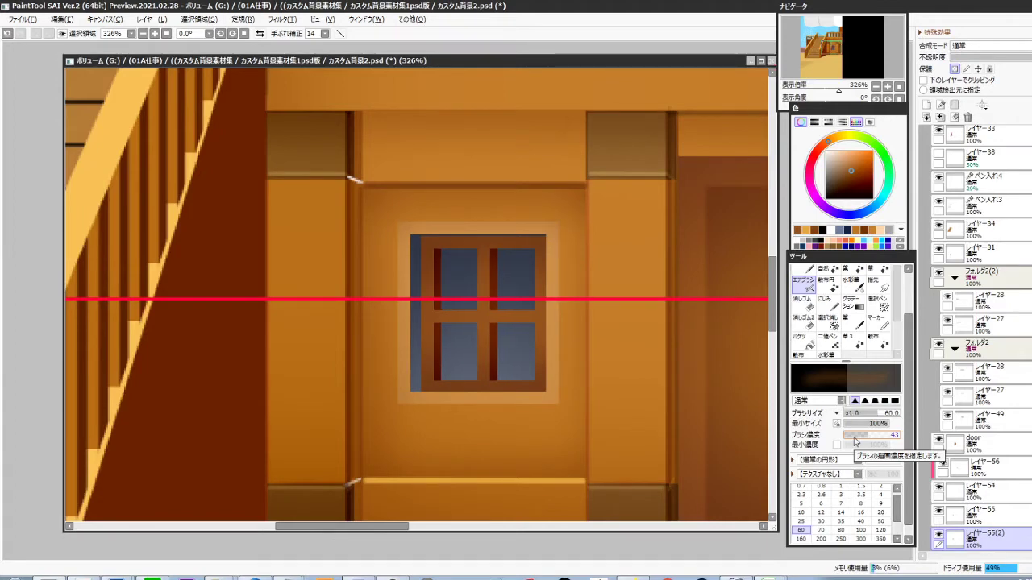
# Free-transform the レイヤー55(2) shadow, adjusting its upper and lower edges to fit within the window bars
pyautogui.hotkey('ctrl', 't')
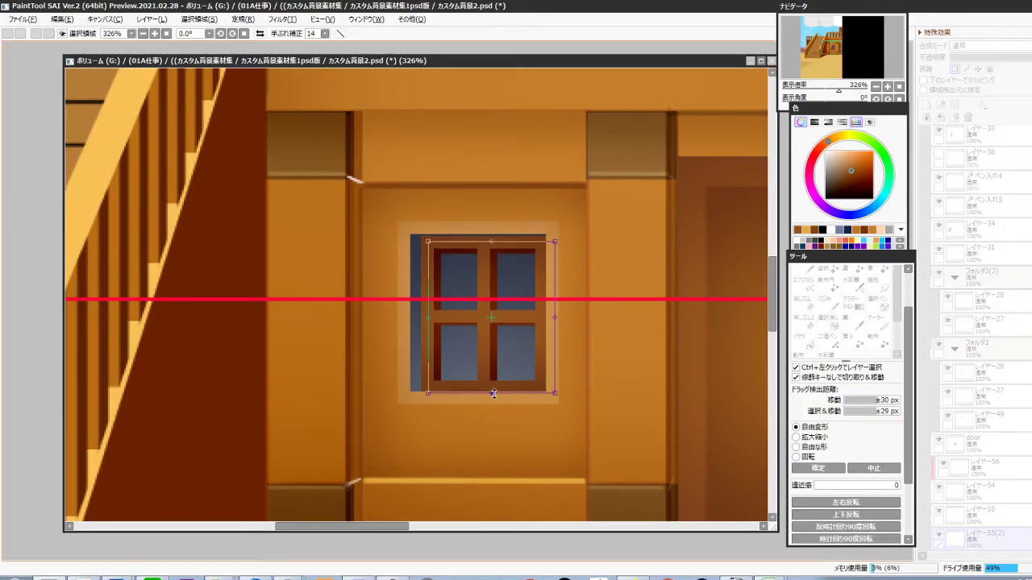
pyautogui.moveTo(493, 394); pyautogui.dragTo(493, 389)
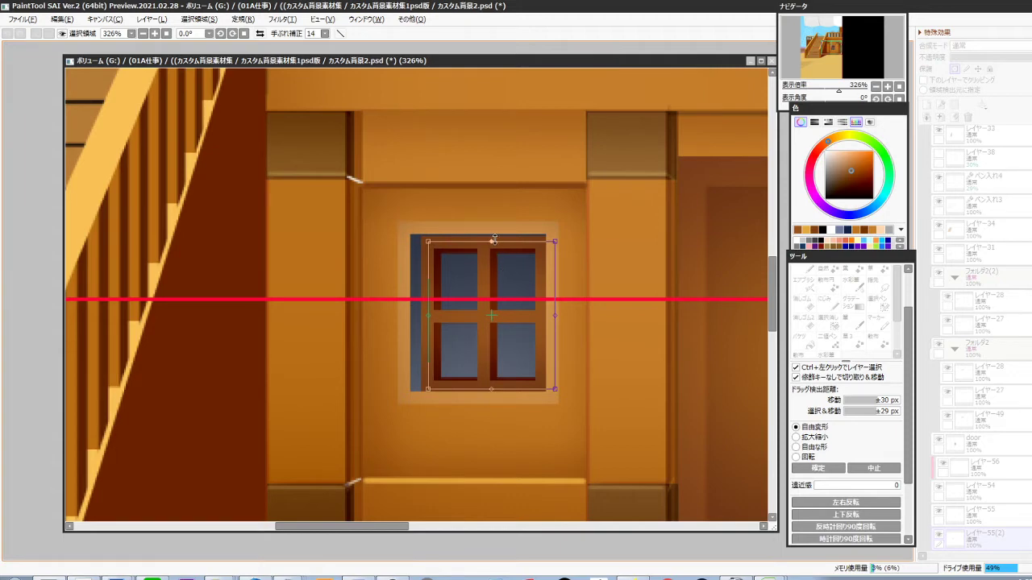
pyautogui.moveTo(494, 239); pyautogui.dragTo(494, 238)
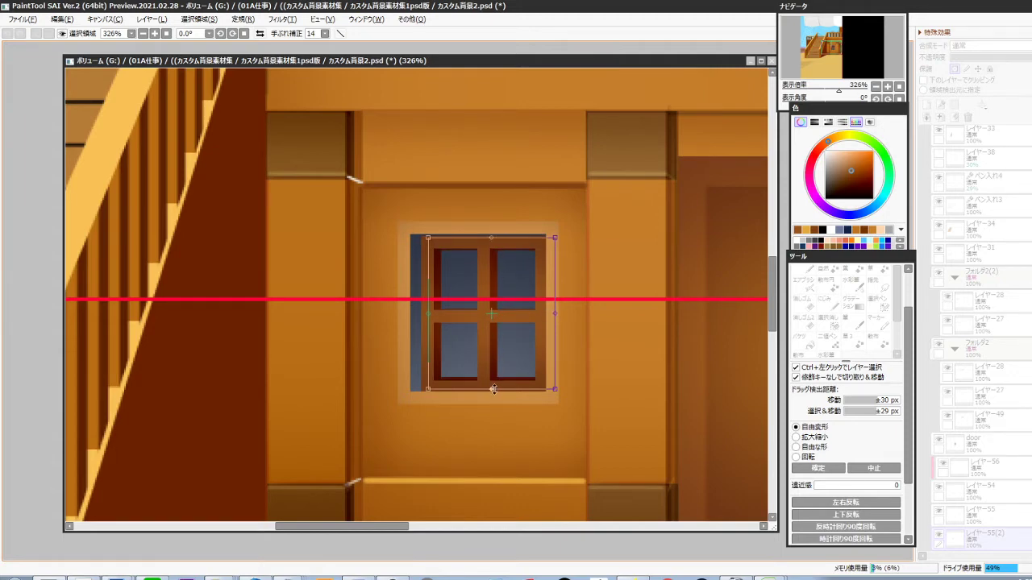
pyautogui.moveTo(494, 389); pyautogui.dragTo(491, 393)
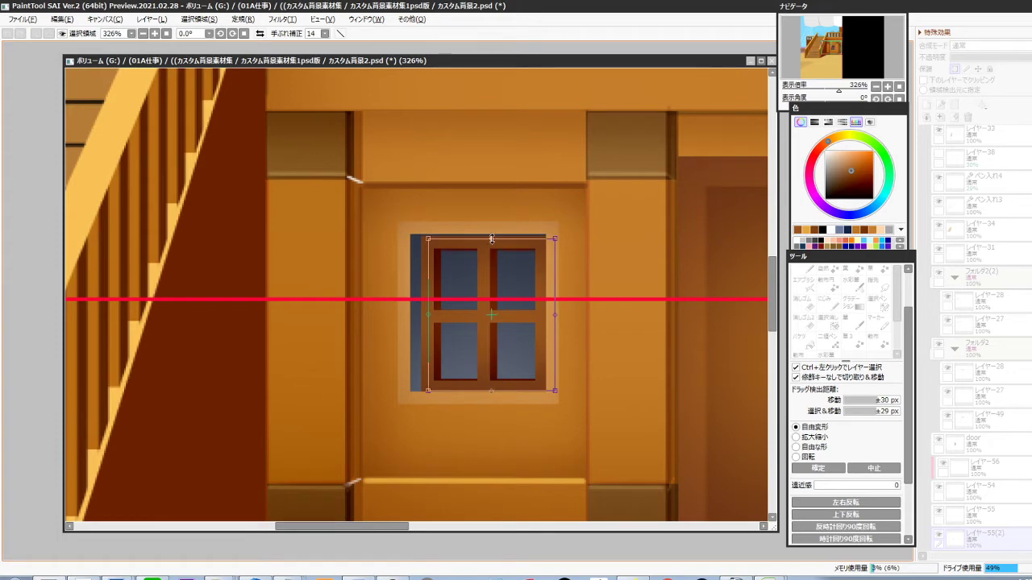
pyautogui.press('Return')
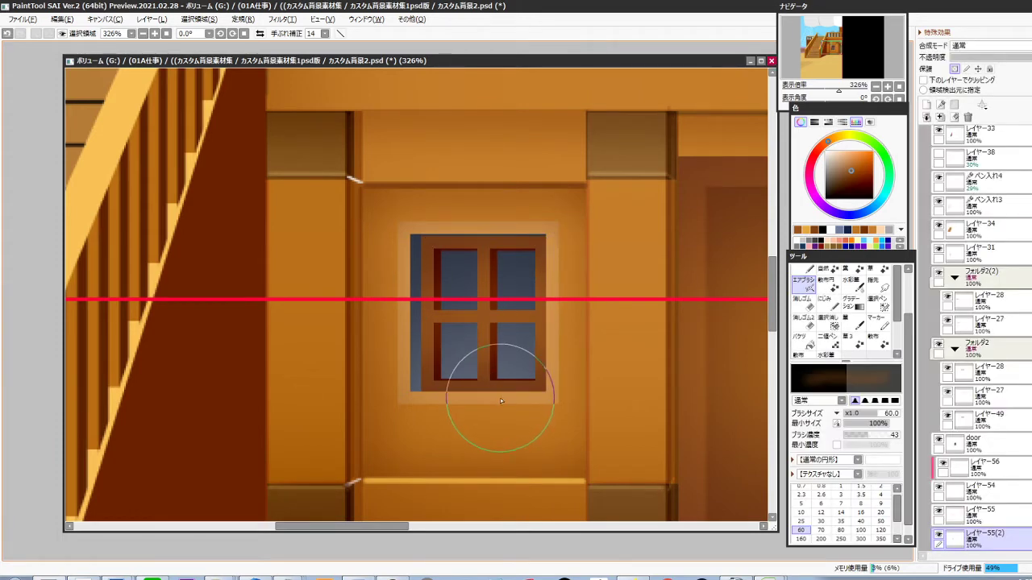
# Lower the color density of the window bar shadow on レイヤー55(2)
pyautogui.hotkey('ctrl', 'b')
pyautogui.moveTo(848, 424); pyautogui.dragTo(810, 427)
pyautogui.click(881, 446)
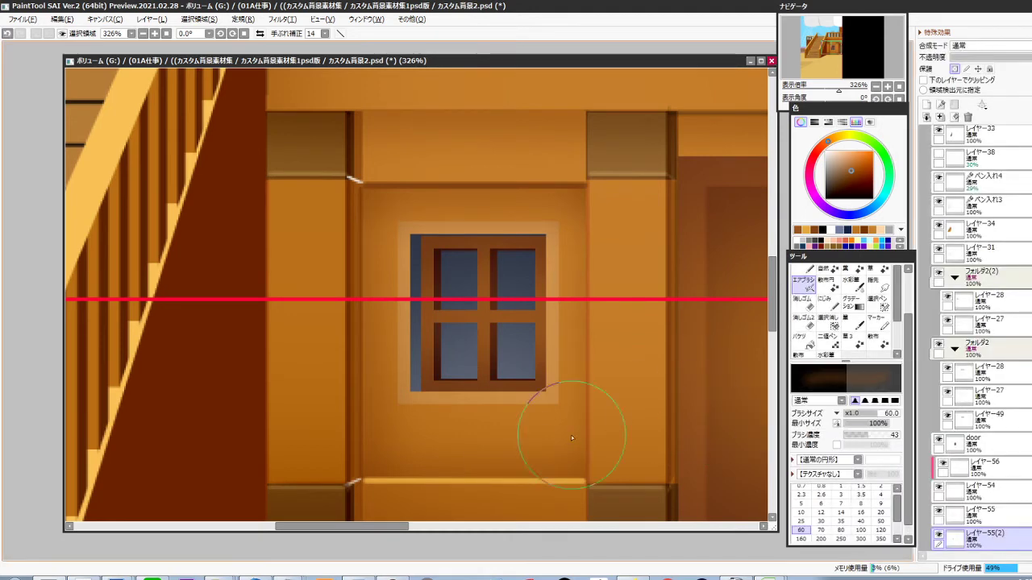
# Merge the clipped レイヤー56 into レイヤー54 and duplicate the merged window surround layer
pyautogui.keyDown('ctrl'); pyautogui.keyDown('shift'); pyautogui.click(414, 395); pyautogui.keyUp('shift'); pyautogui.keyUp('ctrl')
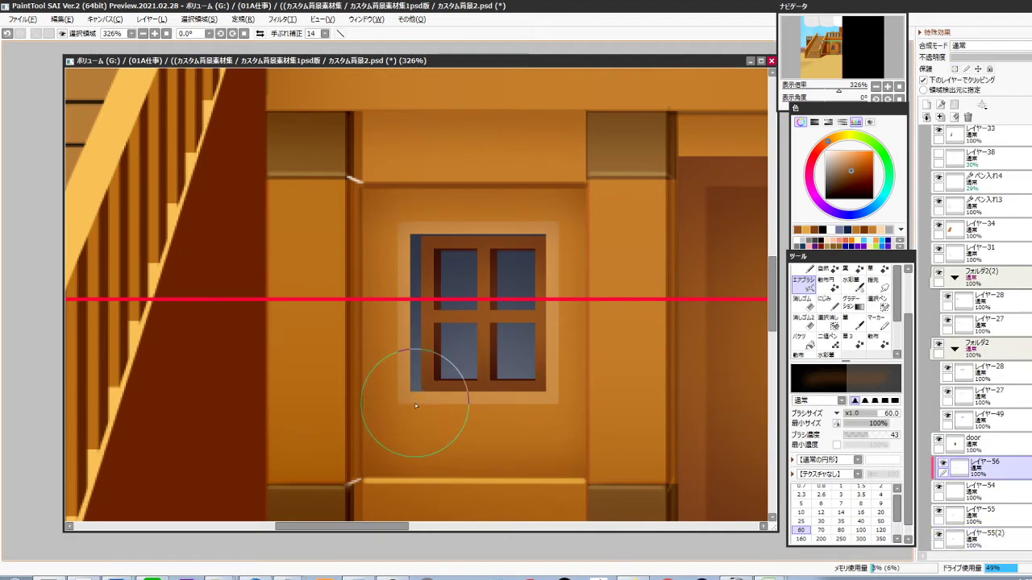
pyautogui.hotkey('ctrl', 'e')
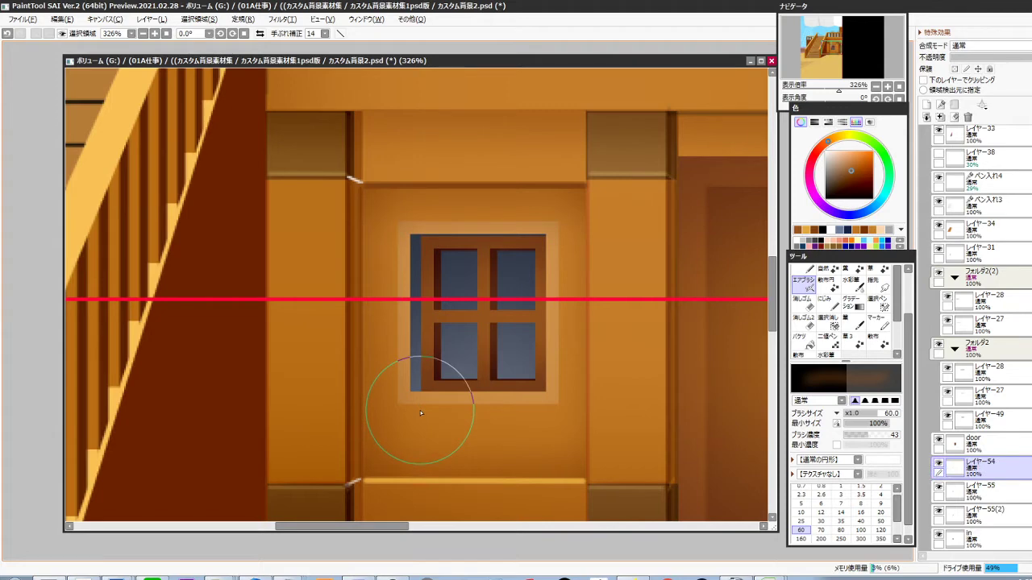
pyautogui.hotkey('ctrl', 'j')
# On レイヤー54(2), fill the strip along the window opening's left side and the thin strip along its upper edge with pure blue
pyautogui.click(872, 151)
pyautogui.click(856, 216)
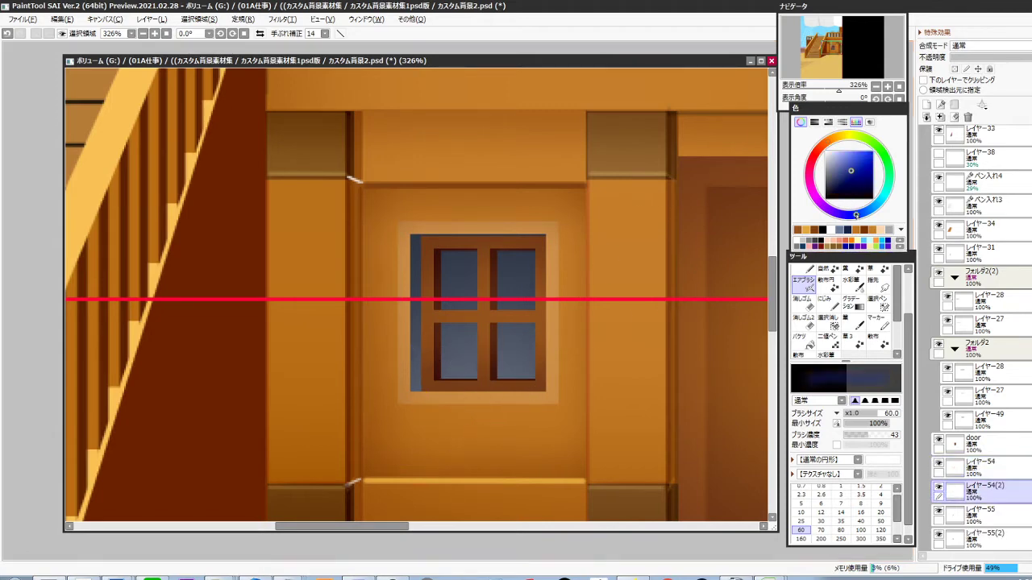
pyautogui.press('ctrl')
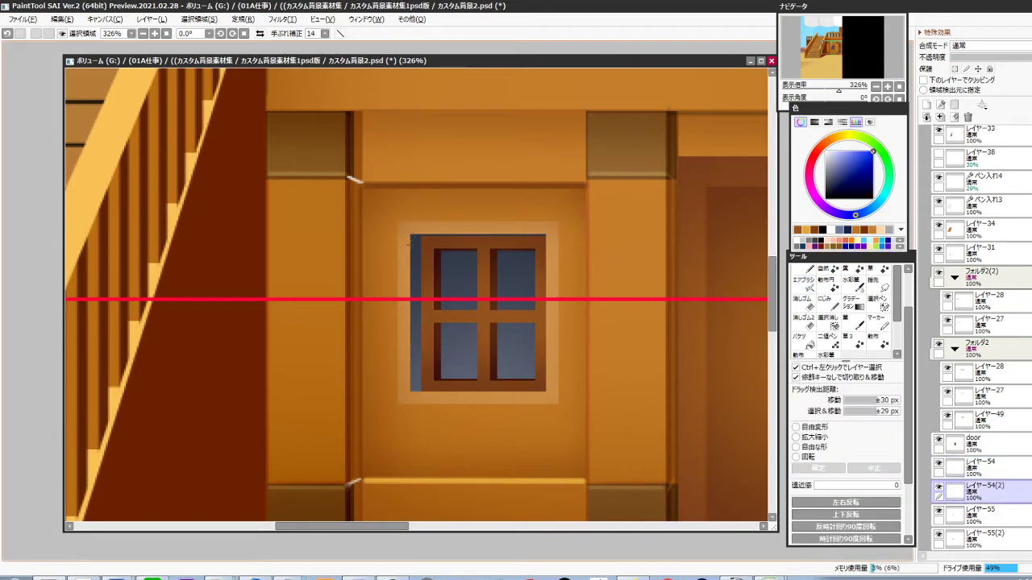
pyautogui.moveTo(410, 234); pyautogui.dragTo(423, 392)
pyautogui.hotkey('ctrl', 'f')
pyautogui.hotkey('ctrl', 'd')
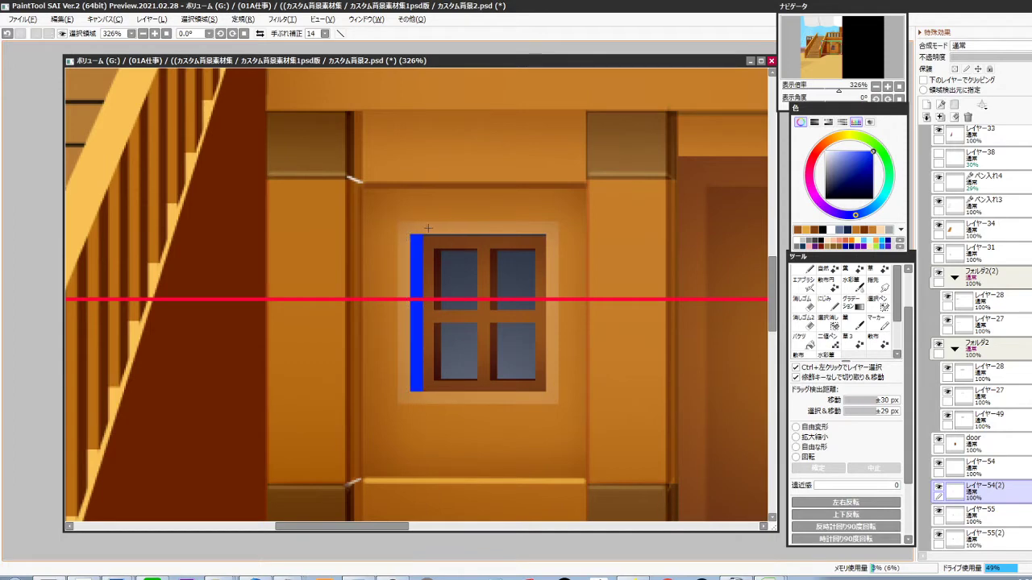
pyautogui.moveTo(410, 234); pyautogui.dragTo(546, 236)
pyautogui.hotkey('ctrl', 'f')
pyautogui.hotkey('ctrl', 'd')
# Recolor the blue strips on レイヤー54(2) with dark reddish brown sampled from the wall beneath the stairs, locking the layer's opacity
pyautogui.hotkey('ctrl', 'u')
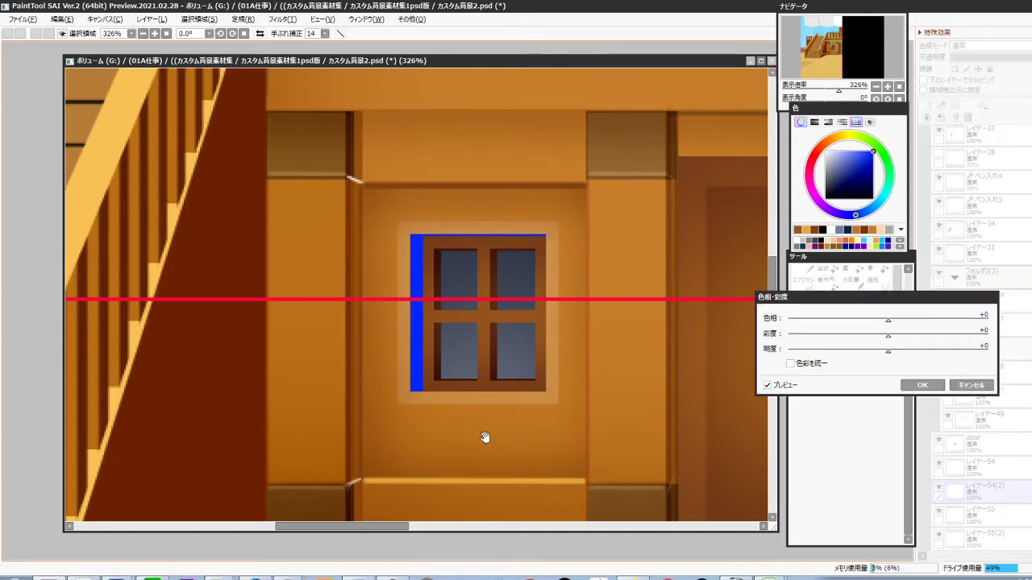
pyautogui.press('Escape')
pyautogui.keyDown('alt'); pyautogui.click(244, 251); pyautogui.keyUp('alt')
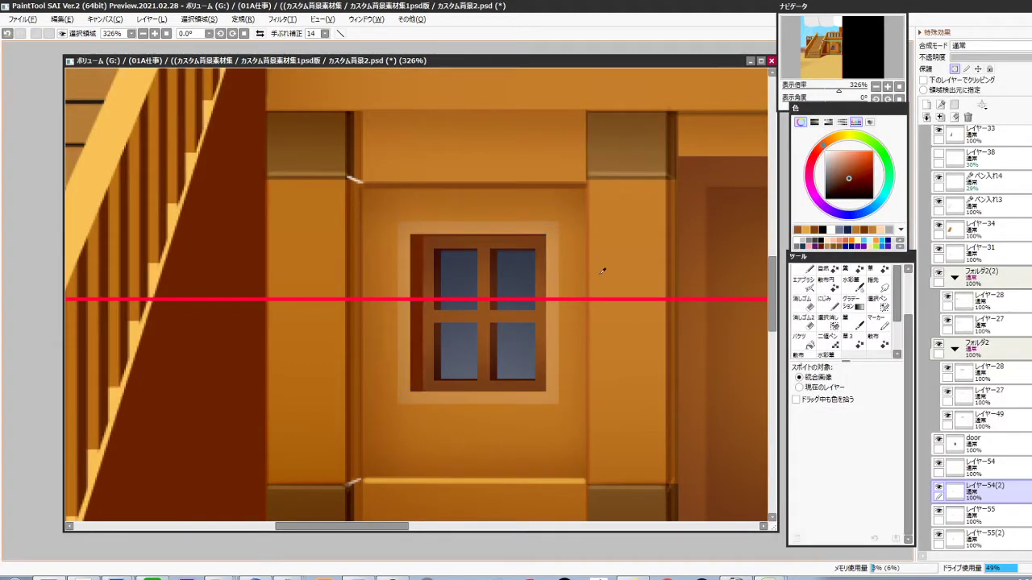
# Duplicate the window surround on レイヤー54 and darken the copy with brightness -45 and a higher color density
pyautogui.scroll(-5, 573, 359)
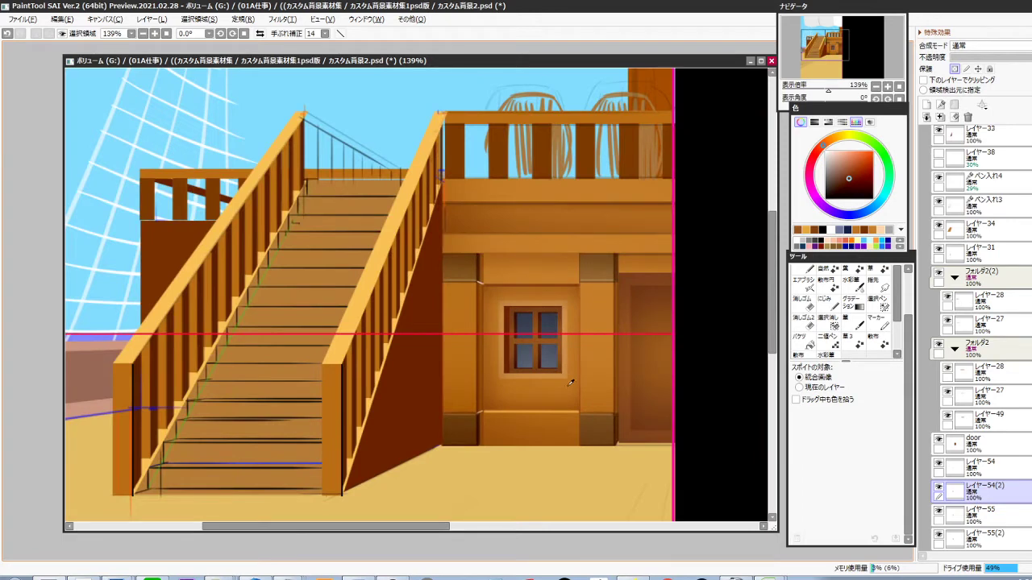
pyautogui.keyDown('ctrl'); pyautogui.keyDown('shift'); pyautogui.click(601, 356); pyautogui.keyUp('shift'); pyautogui.keyUp('ctrl')
pyautogui.scroll(5, 569, 371)
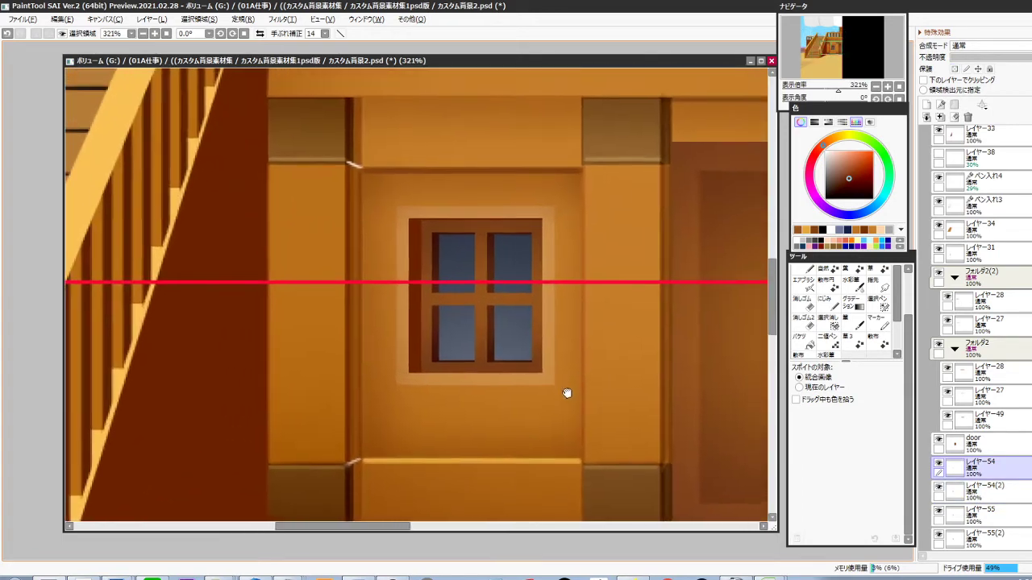
pyautogui.hotkey('ctrl', 'j')
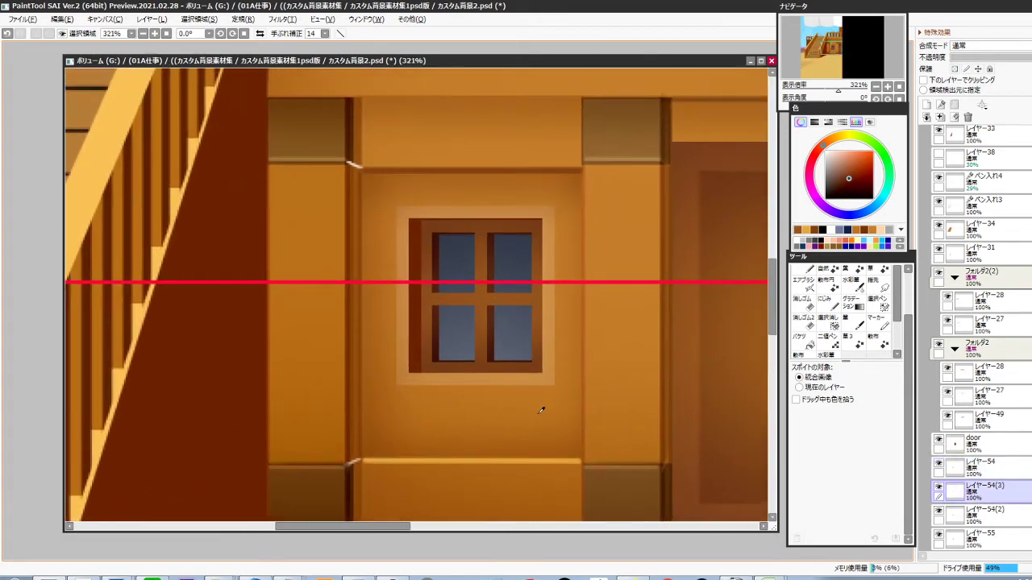
pyautogui.hotkey('ctrl', 'b')
pyautogui.moveTo(847, 392); pyautogui.dragTo(804, 399)
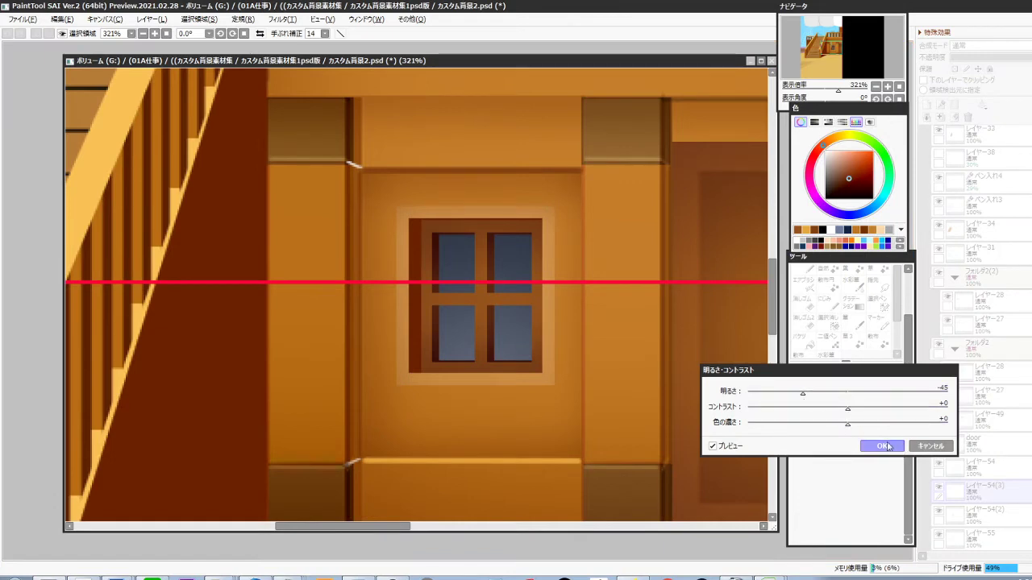
pyautogui.moveTo(848, 424); pyautogui.dragTo(860, 424)
pyautogui.click(882, 445)
# Nudge the darkened レイヤー54(3) copy slightly right to cast a thin shadow along the window surround
pyautogui.hotkey('ctrl', 'Right')
pyautogui.hotkey('ctrl', 'Right')
pyautogui.hotkey('ctrl', 'Right')
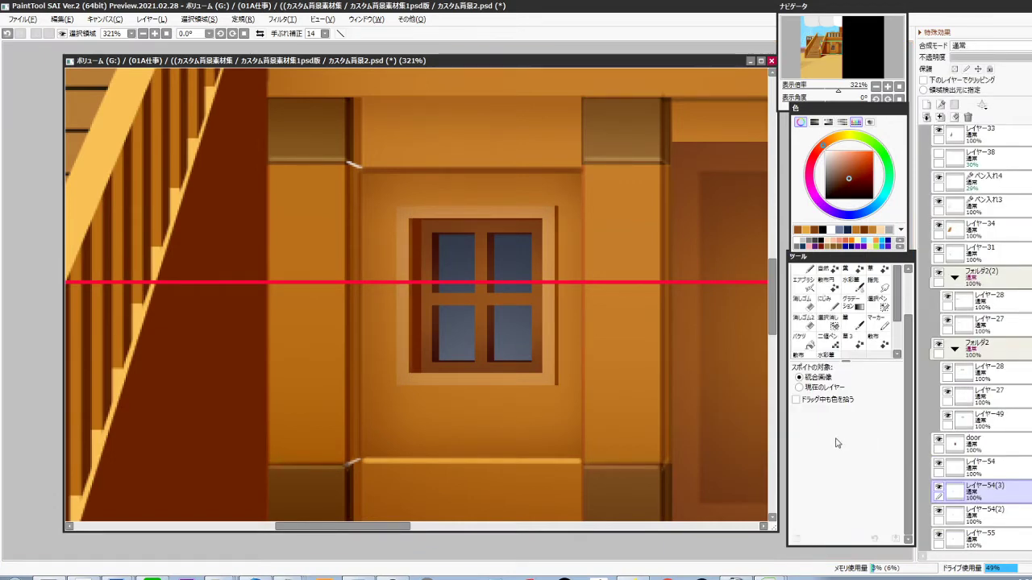
pyautogui.scroll(-7, 499, 416)
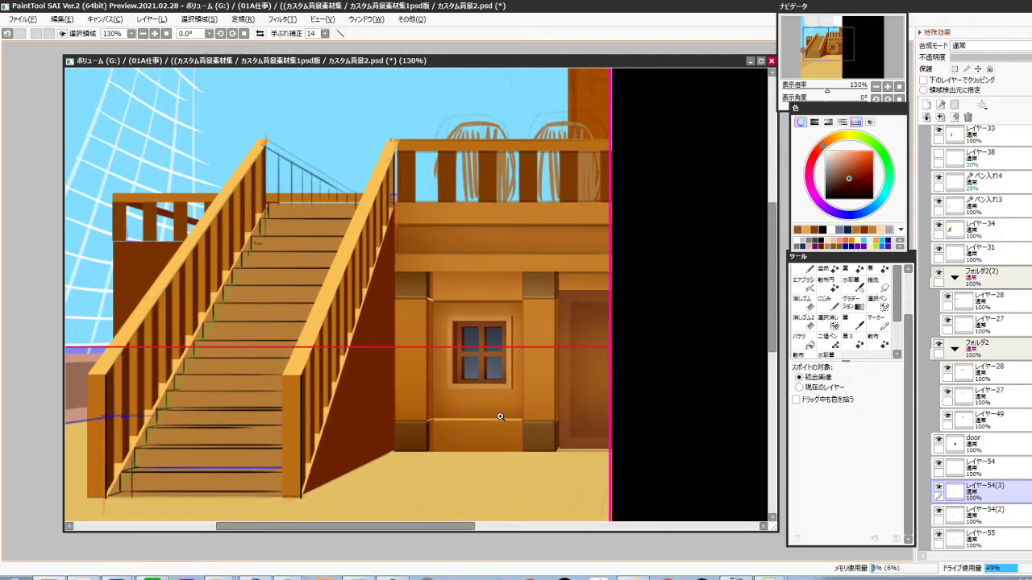
pyautogui.moveTo(506, 428); pyautogui.dragTo(484, 427)
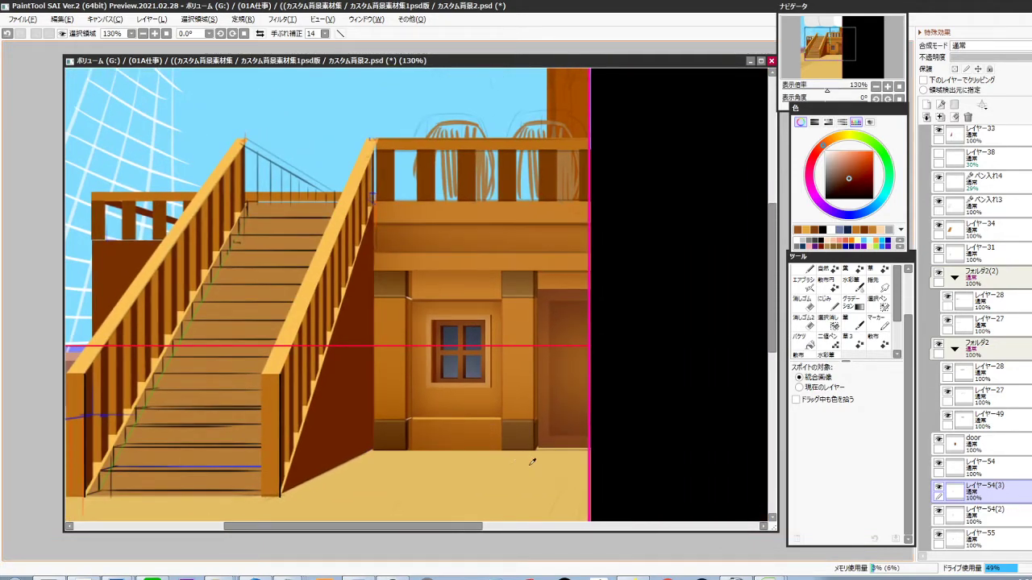
# Lower the opacity of レイヤー4, the pink vertical guide line beside the door, to 20%
pyautogui.keyDown('ctrl'); pyautogui.keyDown('shift'); pyautogui.click(553, 372); pyautogui.keyUp('shift'); pyautogui.keyUp('ctrl')
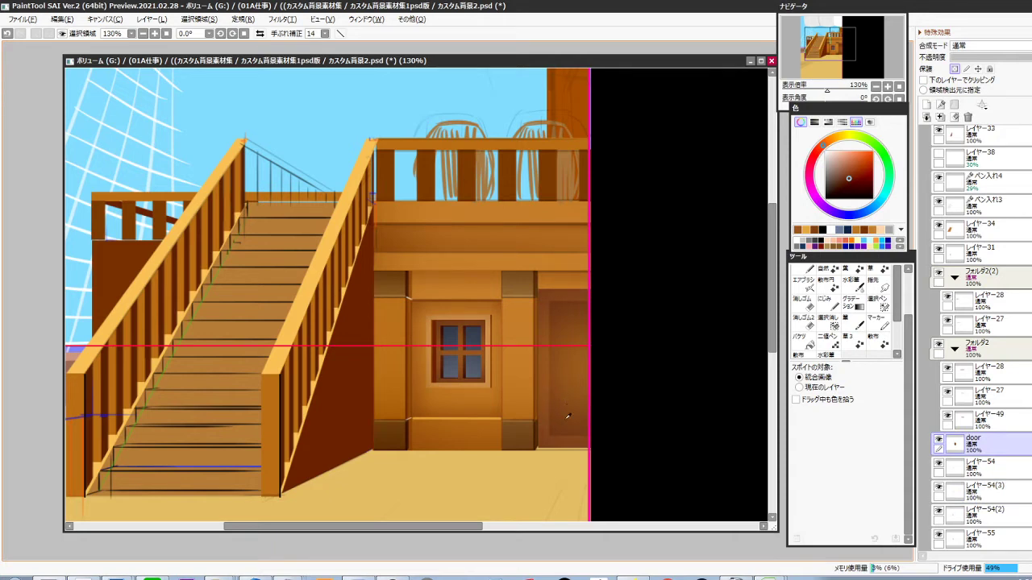
pyautogui.scroll(3, 575, 419)
pyautogui.keyDown('ctrl'); pyautogui.keyDown('shift'); pyautogui.click(606, 391); pyautogui.keyUp('shift'); pyautogui.keyUp('ctrl')
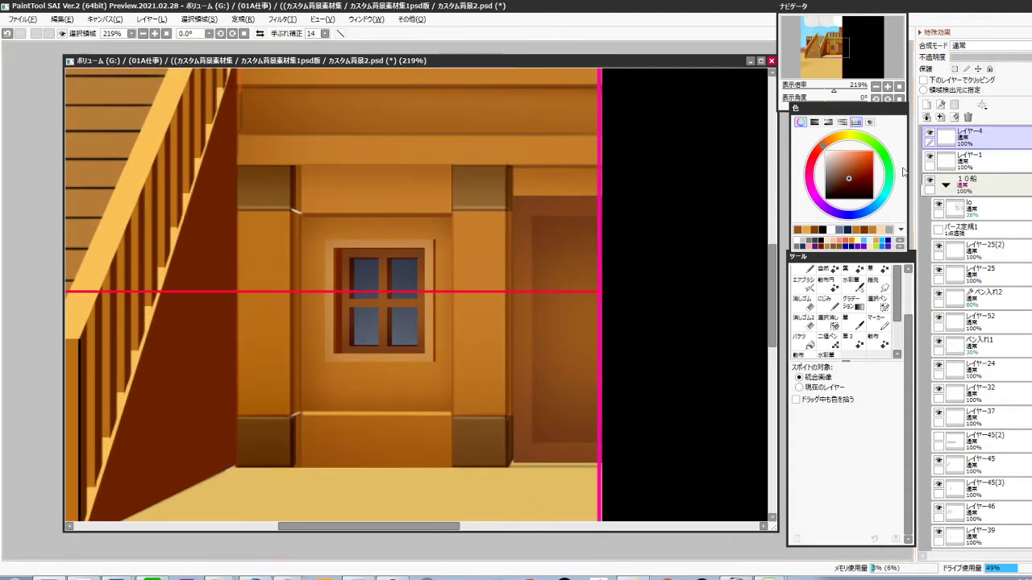
pyautogui.moveTo(995, 59); pyautogui.dragTo(972, 61)
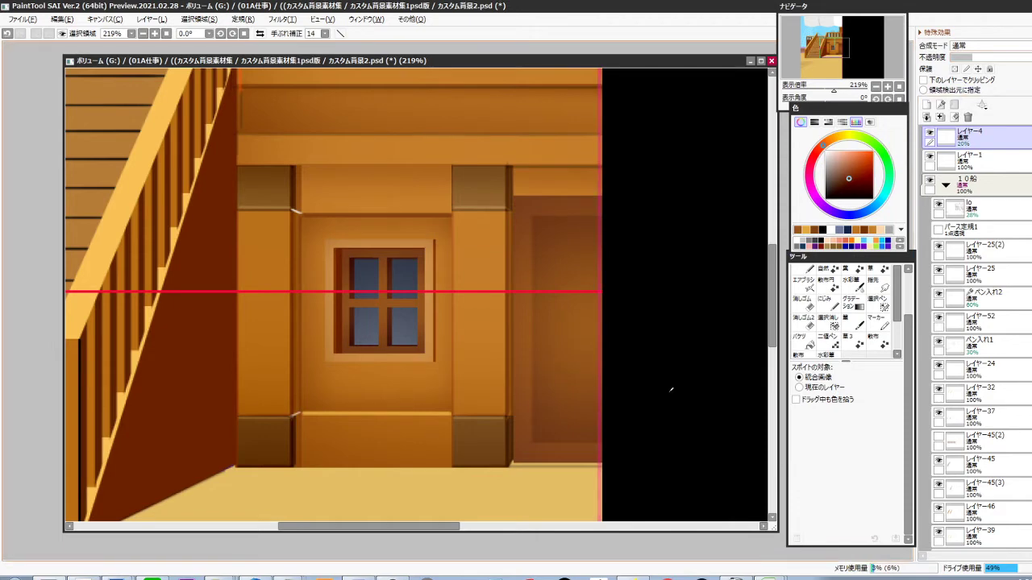
# Extend the left edge of the black block on レイヤー50 slightly left over the pink guide line
pyautogui.keyDown('ctrl'); pyautogui.keyDown('shift'); pyautogui.click(637, 408); pyautogui.keyUp('shift'); pyautogui.keyUp('ctrl')
pyautogui.hotkey('ctrl', 't')
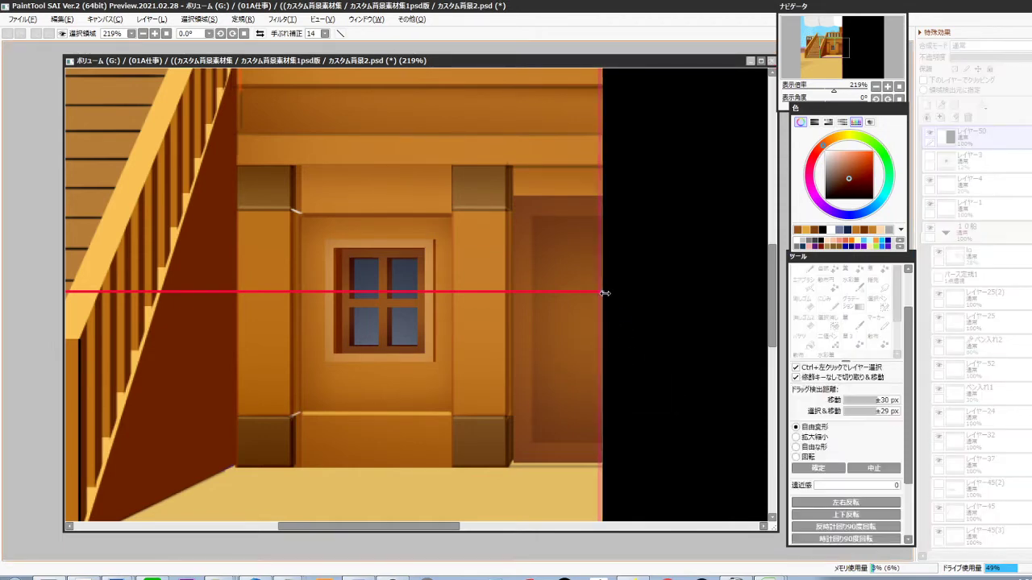
pyautogui.press('Return')
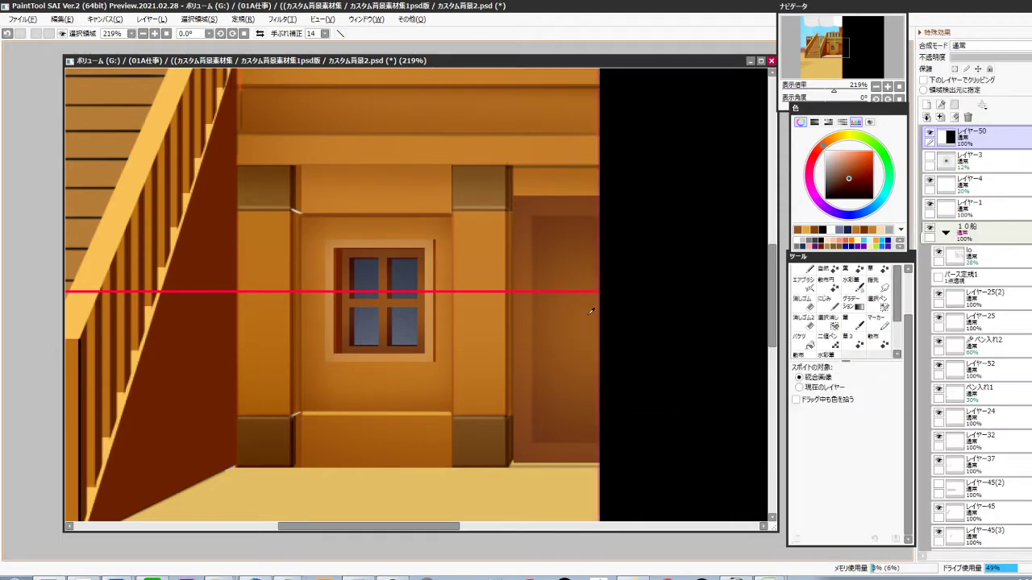
# Rename レイヤー1, the red horizon line's layer, to el and reduce its opacity
pyautogui.keyDown('ctrl'); pyautogui.keyDown('shift'); pyautogui.click(526, 372); pyautogui.keyUp('shift'); pyautogui.keyUp('ctrl')
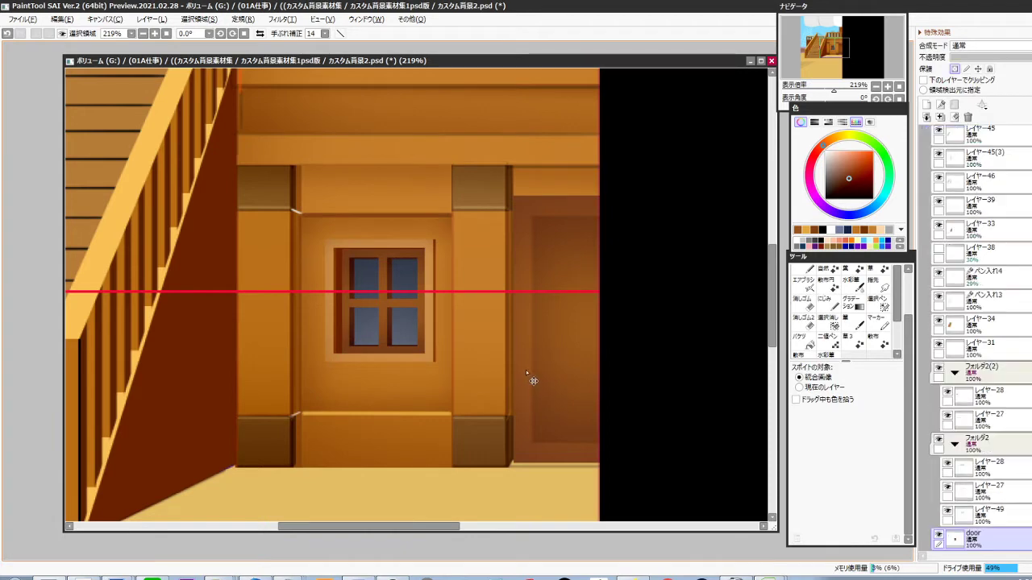
pyautogui.keyDown('ctrl'); pyautogui.keyDown('shift'); pyautogui.click(564, 291); pyautogui.keyUp('shift'); pyautogui.keyUp('ctrl')
pyautogui.press('Return')
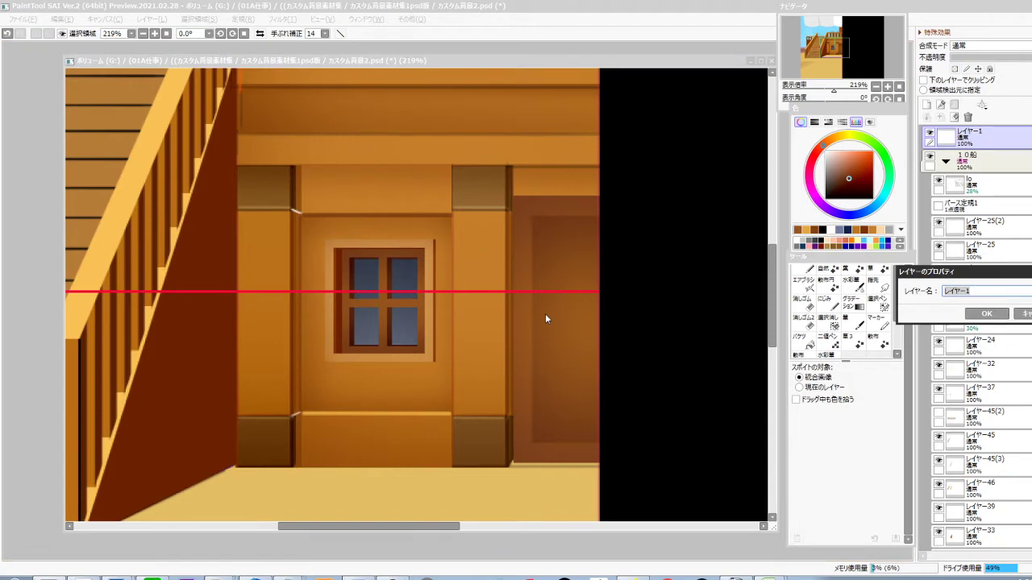
pyautogui.write('el')
pyautogui.press('Return')
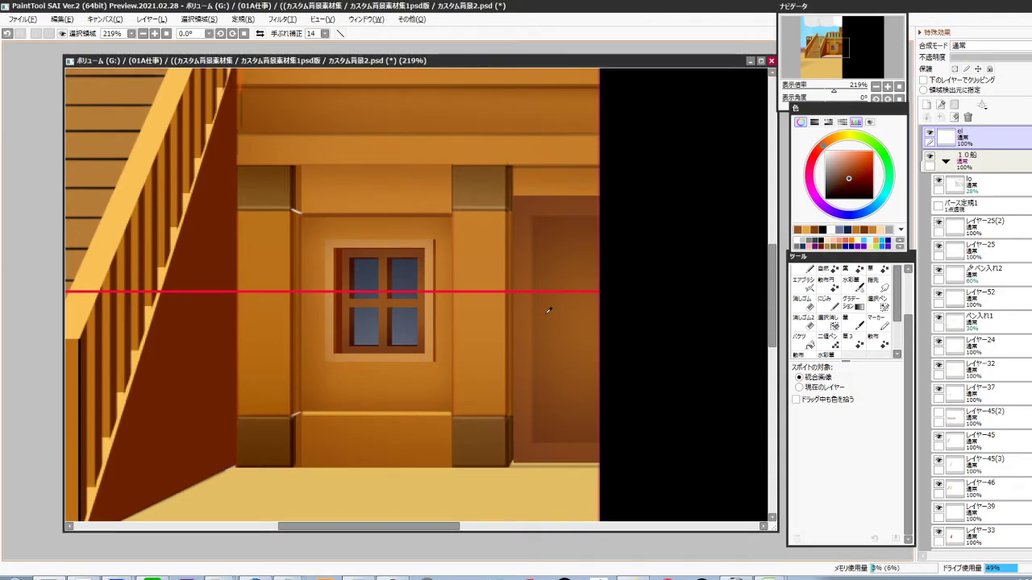
pyautogui.click(995, 58)
# On a new layer above door, fill a thin black strip along the upper edge of the door's inner panel
pyautogui.keyDown('ctrl'); pyautogui.keyDown('shift'); pyautogui.click(525, 369); pyautogui.keyUp('shift'); pyautogui.keyUp('ctrl')
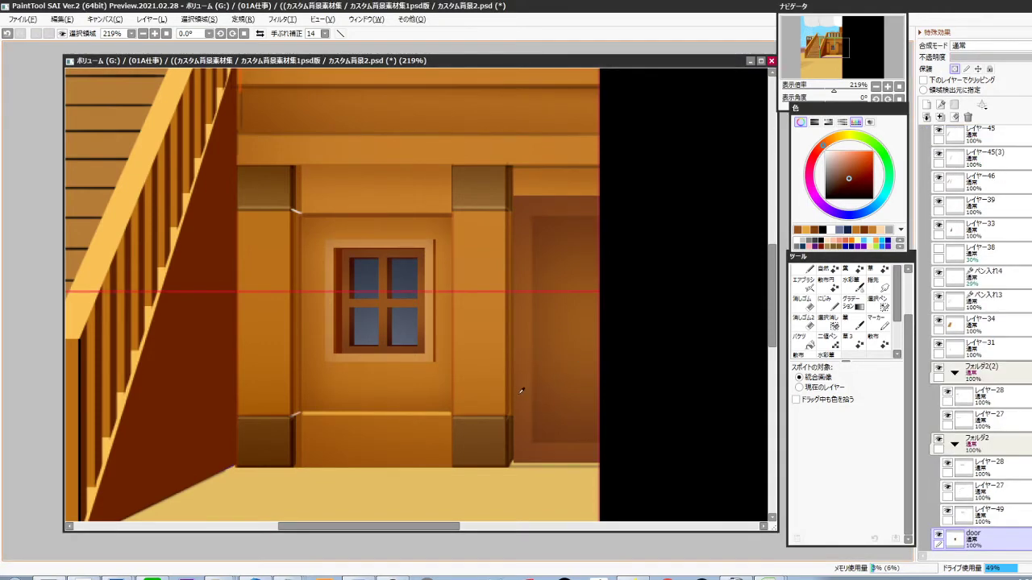
pyautogui.hotkey('ctrl', 'shift', 'n')
pyautogui.click(647, 271)
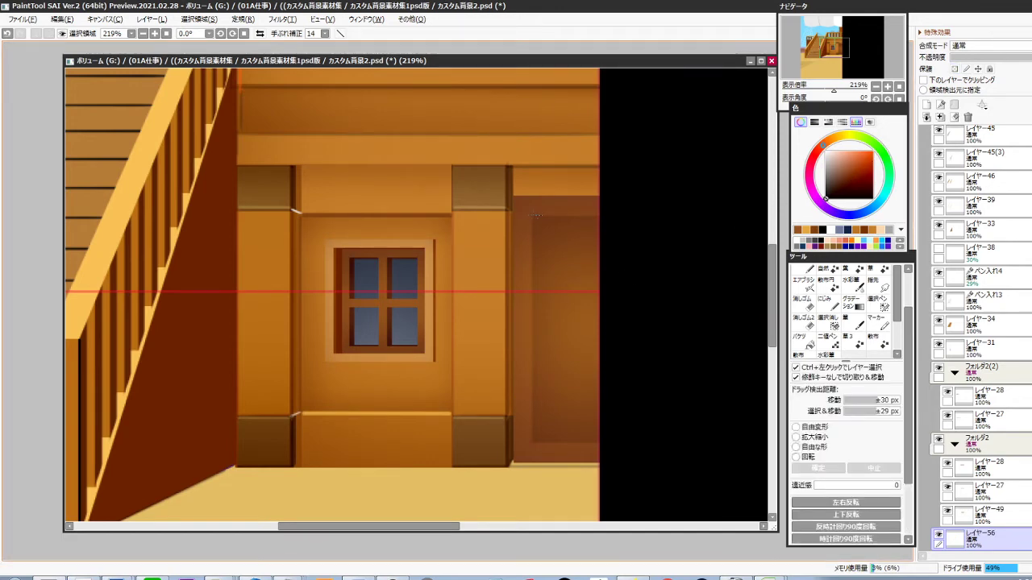
pyautogui.moveTo(531, 213); pyautogui.dragTo(603, 216)
pyautogui.hotkey('ctrl', 'f')
pyautogui.hotkey('ctrl', 'd')
# Duplicate the black strip and move the copy down to the lower edge of the door's inner panel
pyautogui.hotkey('ctrl', 'j')
pyautogui.hotkey('ctrl', 'shift', 'Down')
pyautogui.hotkey('ctrl', 'shift', 'Down')
pyautogui.hotkey('ctrl', 'shift', 'Down')
pyautogui.hotkey('ctrl', 'shift', 'Down')
pyautogui.hotkey('ctrl', 'shift', 'Down')
pyautogui.hotkey('ctrl', 'shift', 'Down')
pyautogui.hotkey('ctrl', 'shift', 'Down')
pyautogui.hotkey('ctrl', 'shift', 'Down')
pyautogui.hotkey('ctrl', 'shift', 'Down')
pyautogui.hotkey('ctrl', 'shift', 'Down')
pyautogui.hotkey('ctrl', 'shift', 'Down')
pyautogui.hotkey('ctrl', 'shift', 'Down')
pyautogui.hotkey('ctrl', 'shift', 'Down')
pyautogui.hotkey('ctrl', 'shift', 'Down')
pyautogui.hotkey('ctrl', 'shift', 'Down')
pyautogui.hotkey('ctrl', 'shift', 'Down')
pyautogui.hotkey('ctrl', 'shift', 'Down')
pyautogui.hotkey('ctrl', 'shift', 'Down')
pyautogui.hotkey('ctrl', 'shift', 'Down')
pyautogui.hotkey('ctrl', 'Up')
pyautogui.hotkey('ctrl', 'Up')
pyautogui.hotkey('ctrl', 'Up')
# Duplicate the lower strip, rotate the copy 90 degrees and place it at the lower-left corner of the door panel
pyautogui.hotkey('ctrl', 'j')
pyautogui.hotkey('ctrl', 'r')
pyautogui.hotkey('ctrl', 'shift', 'Up')
pyautogui.hotkey('ctrl', 'shift', 'Up')
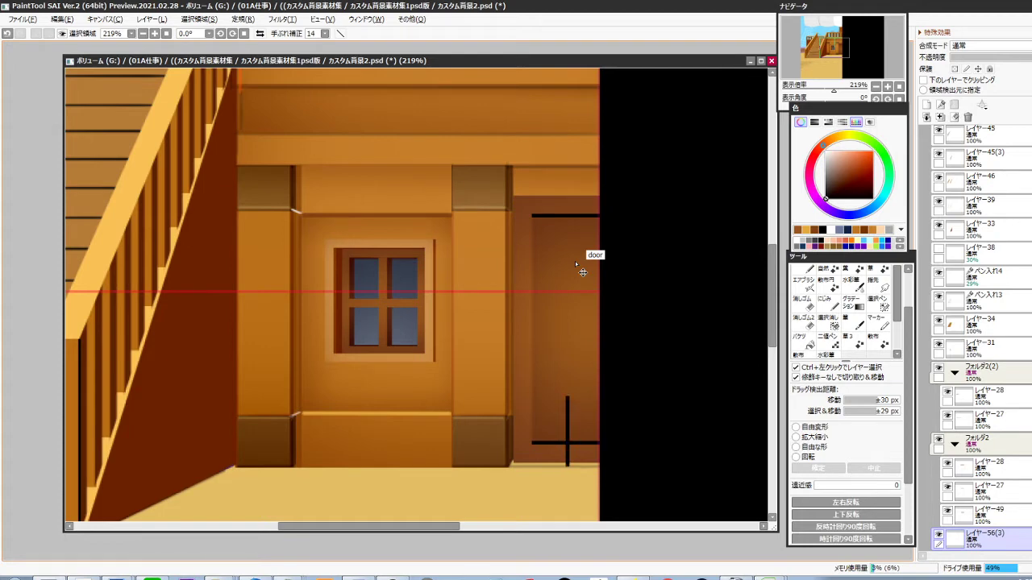
pyautogui.hotkey('ctrl', 'shift', 'Left')
pyautogui.hotkey('ctrl', 'shift', 'Left')
pyautogui.hotkey('ctrl', 'shift', 'Left')
pyautogui.press('Up')
pyautogui.press('Up')
pyautogui.press('Up')
pyautogui.press('Up')
pyautogui.press('Up')
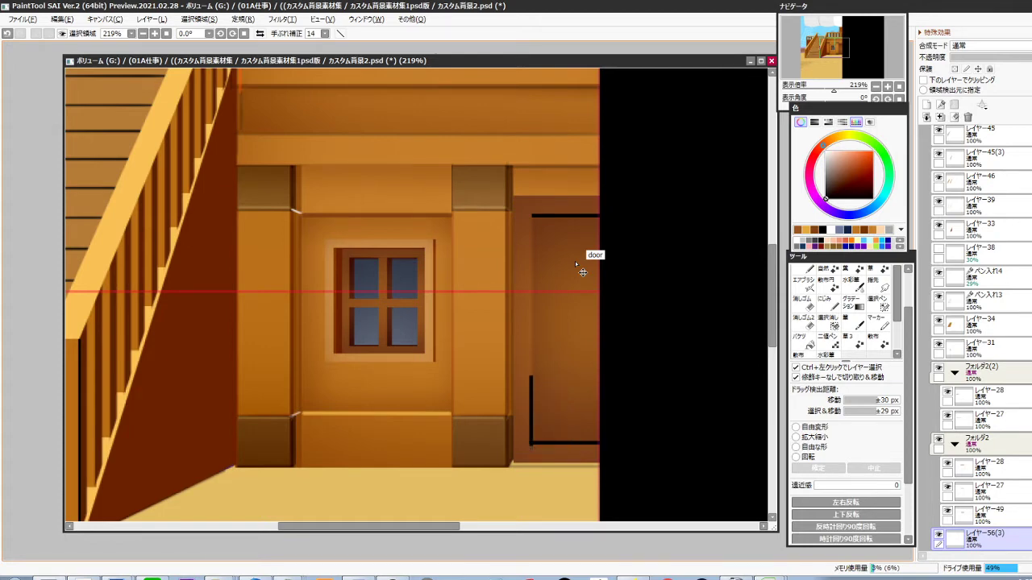
# Stretch the vertical strip upward until it meets the strip along the door panel's upper edge
pyautogui.hotkey('ctrl', 't')
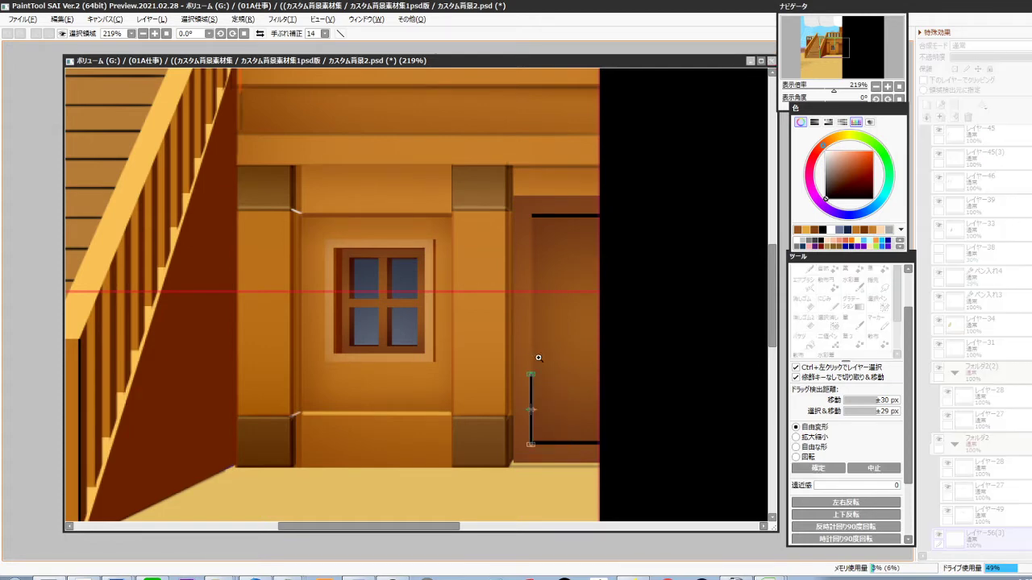
pyautogui.scroll(4, 537, 358)
pyautogui.moveTo(556, 368)
pyautogui.mouseDown()
pyautogui.moveTo(534, 437)
pyautogui.moveTo(505, 402)
pyautogui.moveTo(510, 155)
pyautogui.mouseUp()
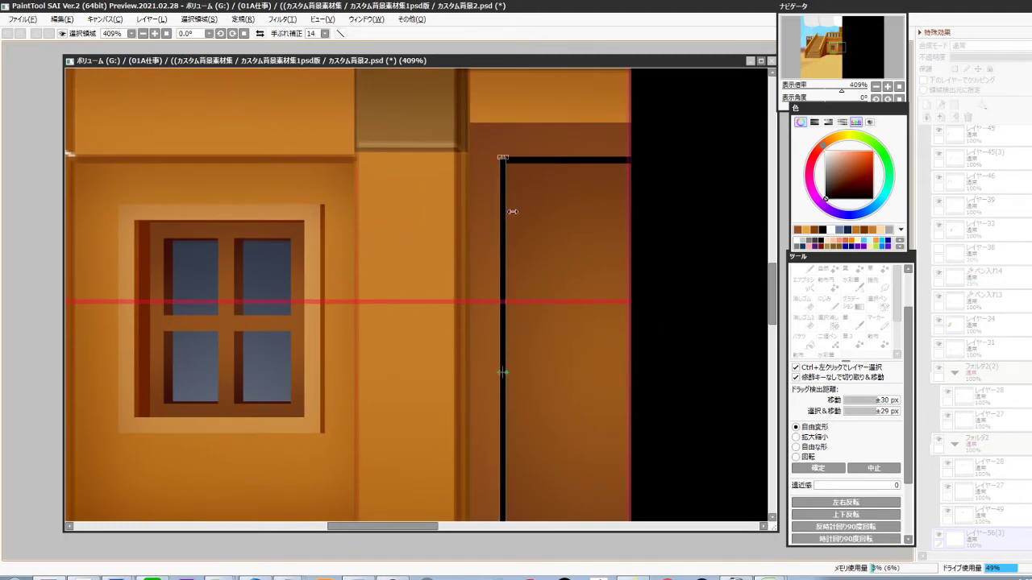
pyautogui.press('Return')
# Merge the three black strips framing the door panel into the single layer レイヤー56
pyautogui.scroll(-4, 575, 353)
pyautogui.moveTo(567, 408); pyautogui.dragTo(545, 352)
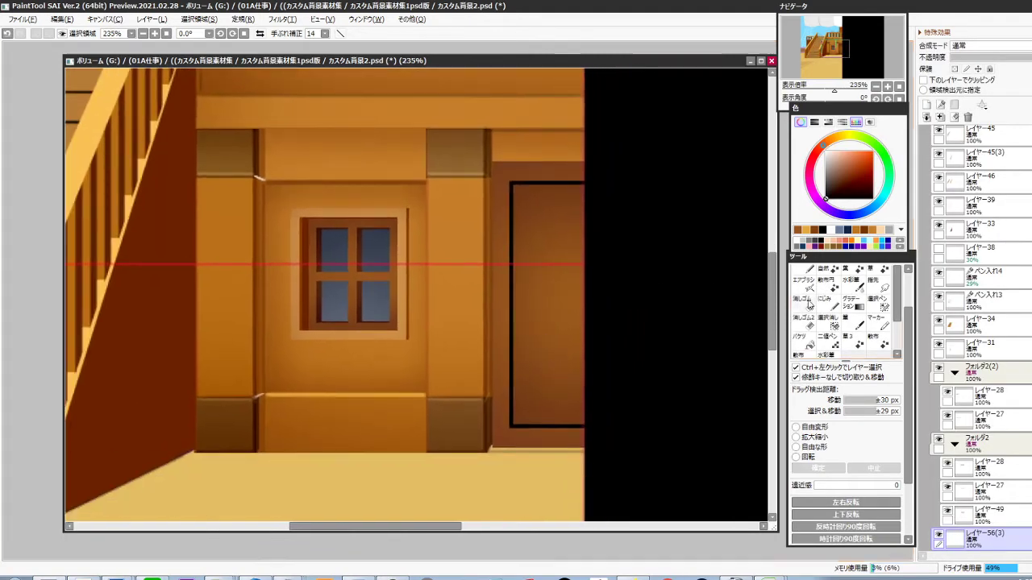
pyautogui.scroll(-5, 1015, 323)
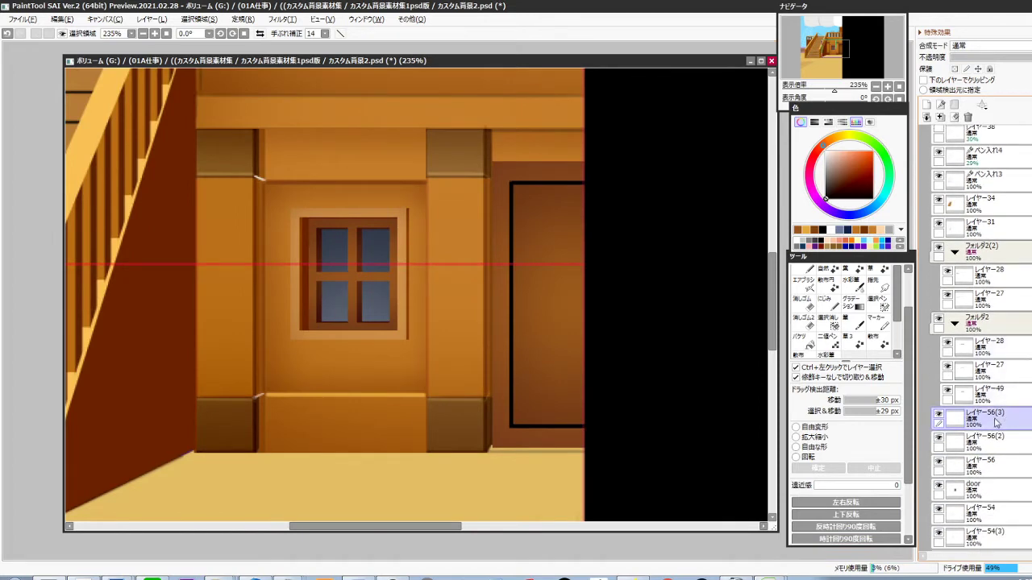
pyautogui.hotkey('ctrl', 'e')
pyautogui.click(941, 415)
pyautogui.click(940, 414)
pyautogui.click(939, 437)
pyautogui.click(940, 437)
pyautogui.hotkey('ctrl', 'e')
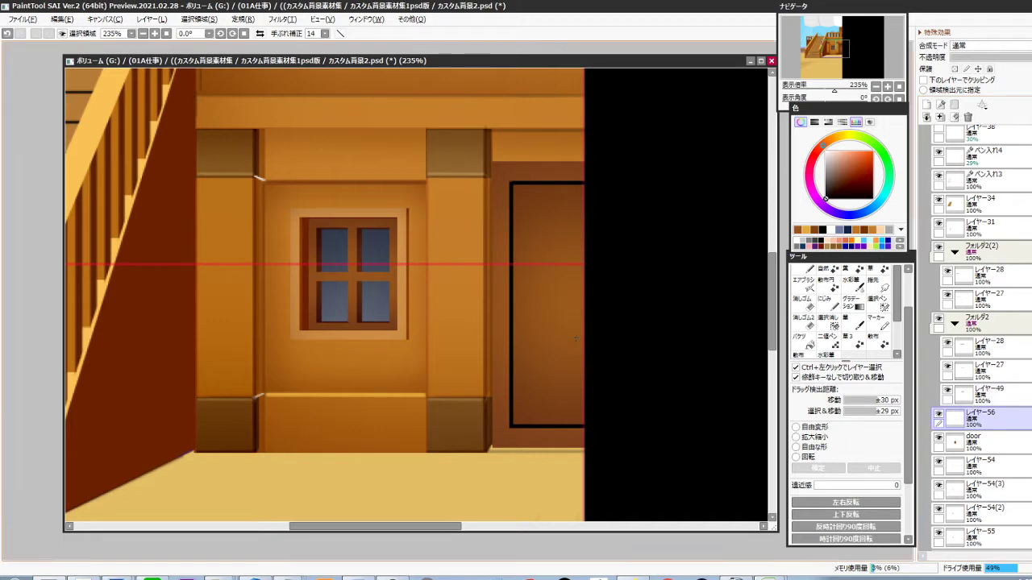
# Lock the opacity of レイヤー56 and fill the strips with brown sampled from the door frame
pyautogui.keyDown('alt'); pyautogui.click(578, 170); pyautogui.keyUp('alt')
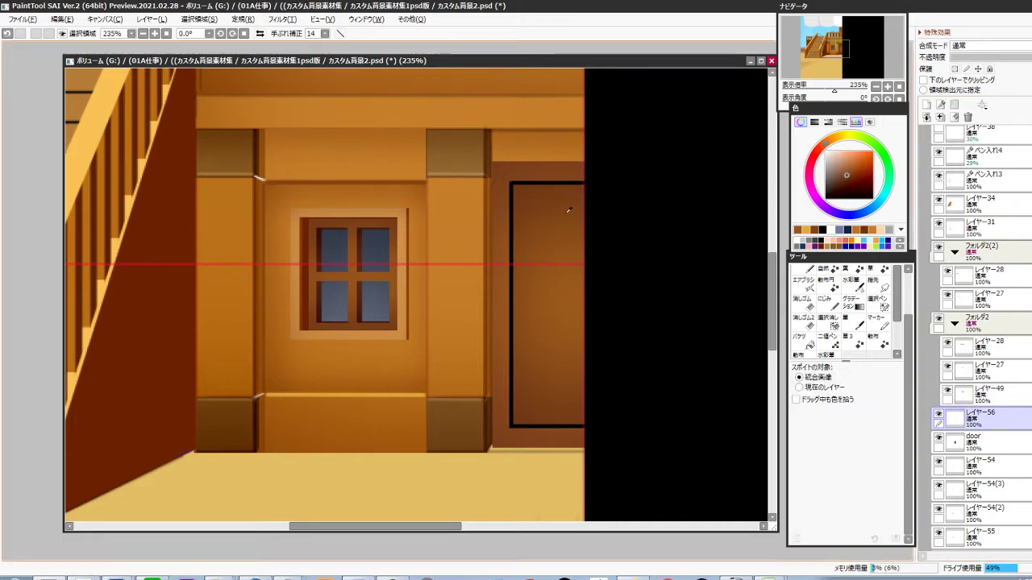
pyautogui.press('/')
pyautogui.hotkey('ctrl', 'f')
# Darken the door panel's outline on レイヤー56 with brightness -27 and color density -22
pyautogui.hotkey('ctrl', 'b')
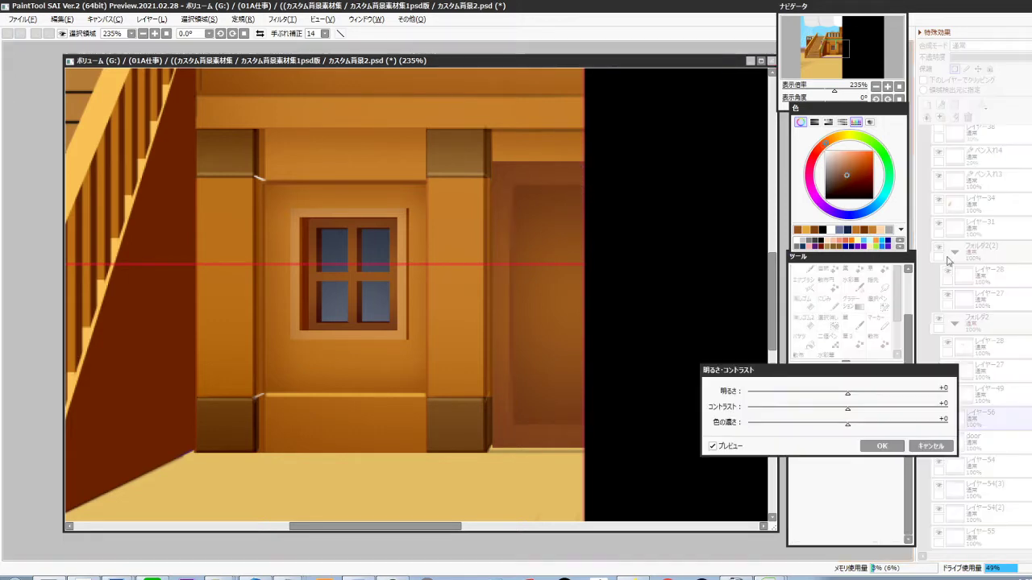
pyautogui.click(813, 394)
pyautogui.click(826, 424)
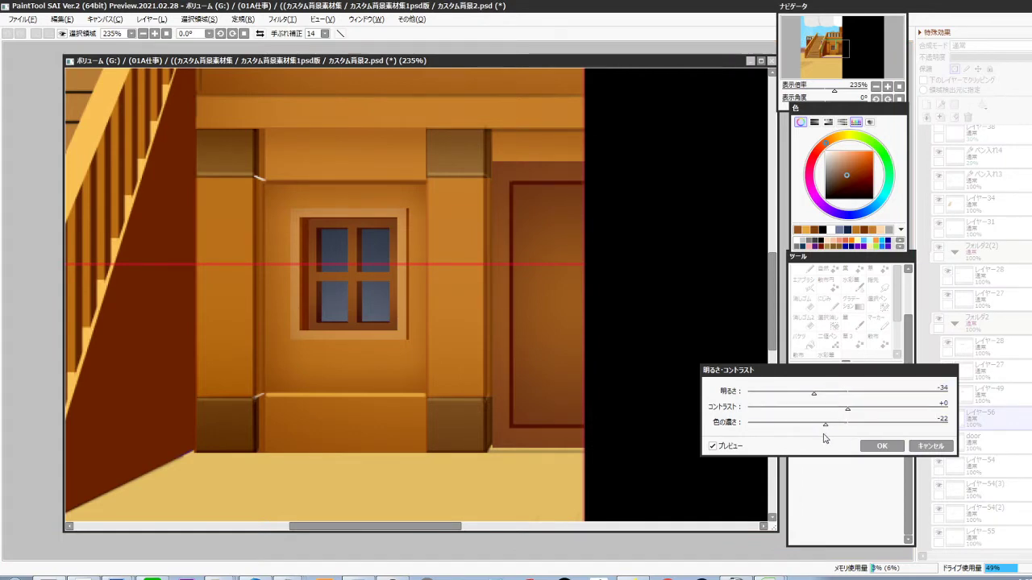
pyautogui.click(820, 396)
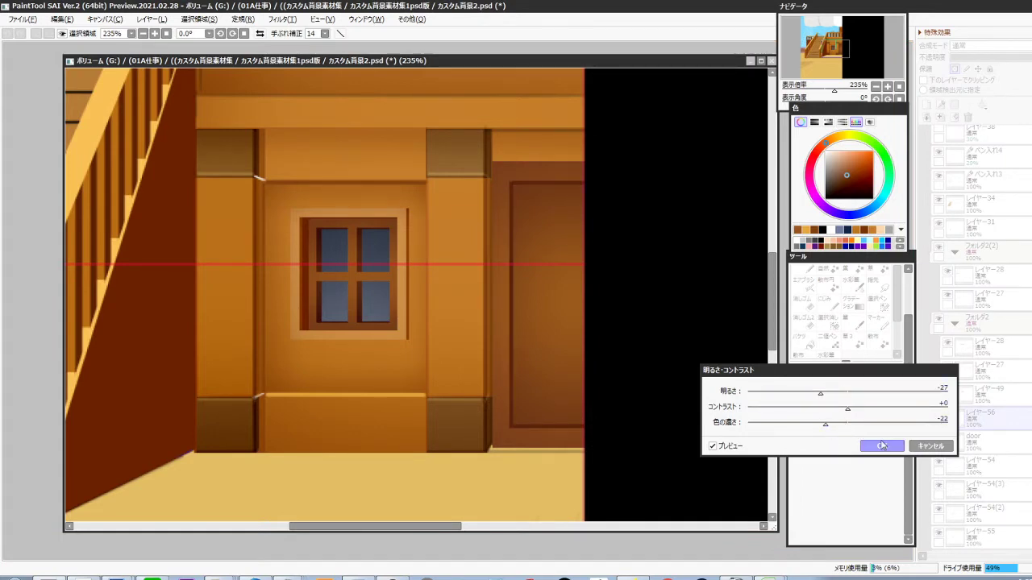
pyautogui.click(881, 446)
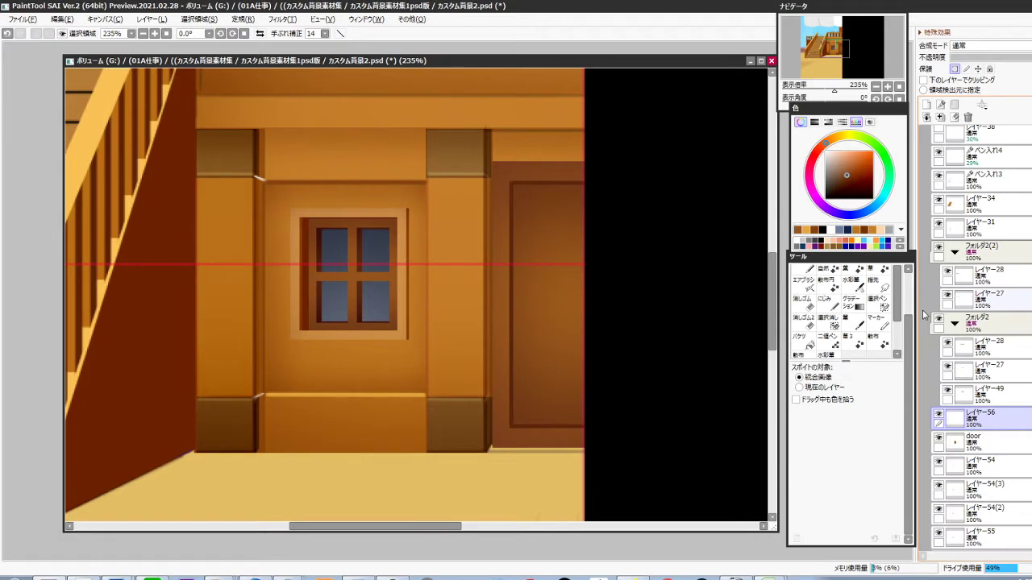
# On a new layer above レイヤー56, fill a thin black vertical groove spanning the door panel's height
pyautogui.hotkey('ctrl', 'shift', 'n')
pyautogui.moveTo(844, 199); pyautogui.dragTo(823, 201)
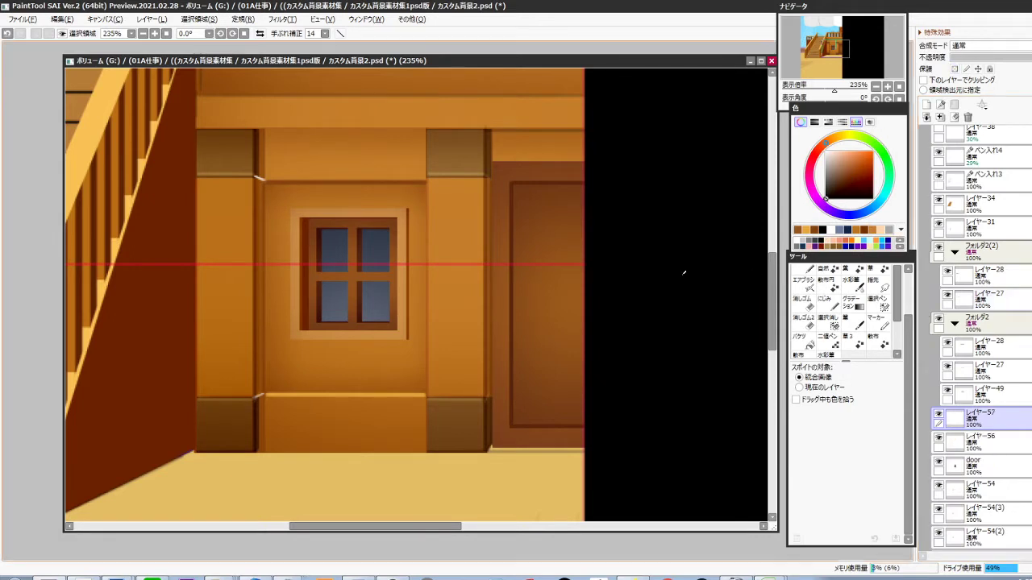
pyautogui.press('m')
pyautogui.moveTo(543, 184); pyautogui.dragTo(543, 427)
pyautogui.hotkey('ctrl', 'f')
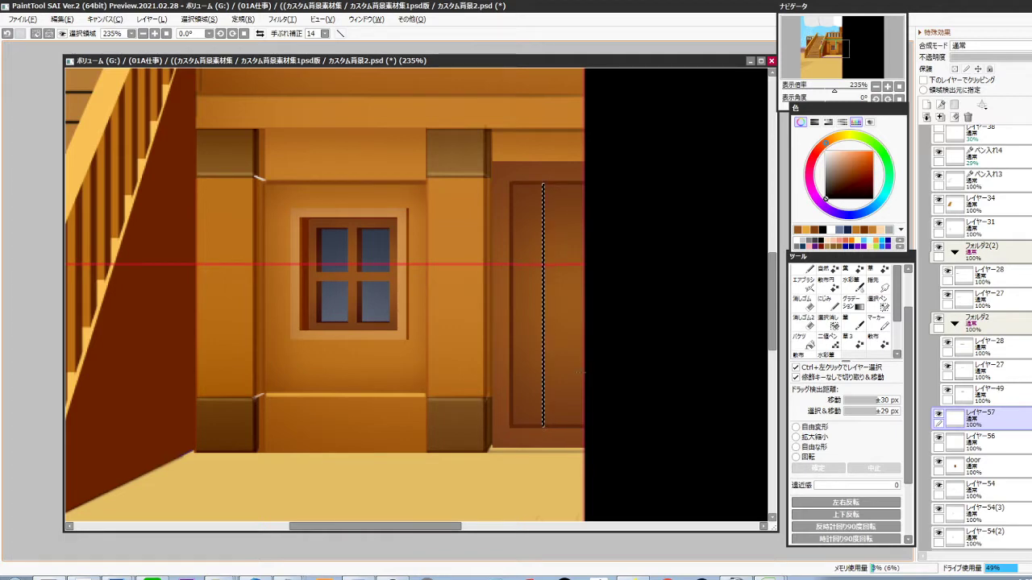
pyautogui.hotkey('ctrl', 'd')
# Duplicate the black groove twice, placing one copy to its right and one to its left on the door panel
pyautogui.hotkey('ctrl', 'j')
pyautogui.hotkey('ctrl', 'shift', 'Right')
pyautogui.hotkey('ctrl', 'shift', 'Right')
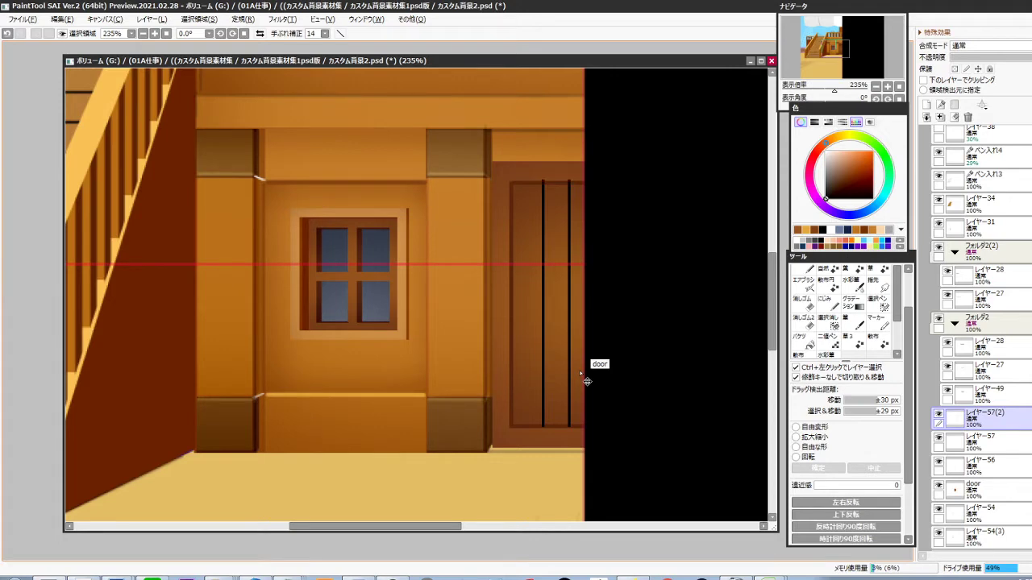
pyautogui.hotkey('ctrl', 'j')
pyautogui.hotkey('ctrl', 'shift', 'Left')
pyautogui.hotkey('ctrl', 'shift', 'Left')
pyautogui.hotkey('ctrl', 'shift', 'Left')
pyautogui.hotkey('ctrl', 'shift', 'Left')
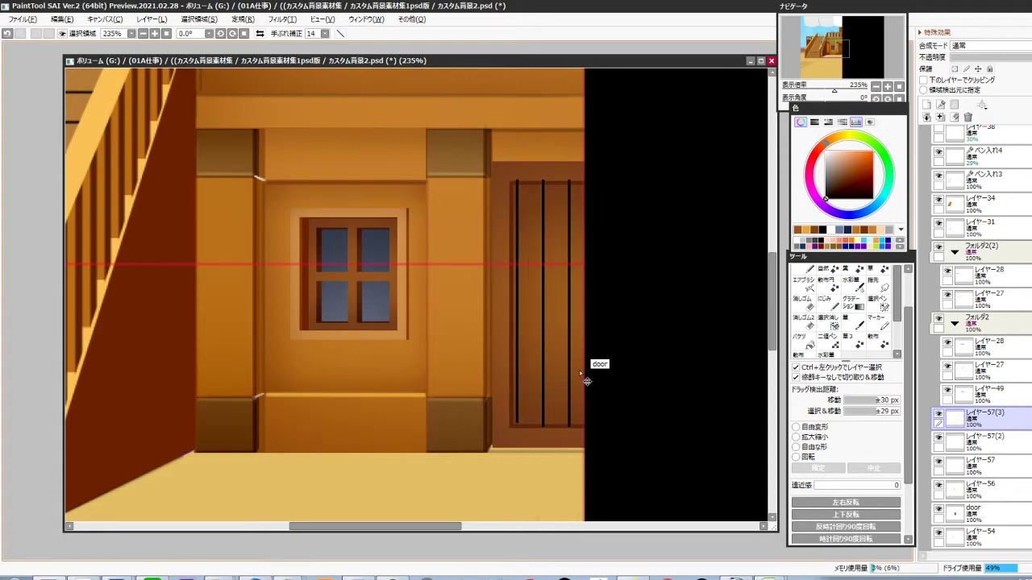
# Merge the three grooves into レイヤー57 and nudge them slightly left and down within the door panel
pyautogui.hotkey('ctrl', 'e')
pyautogui.hotkey('ctrl', 'Left')
pyautogui.hotkey('ctrl', 'Left')
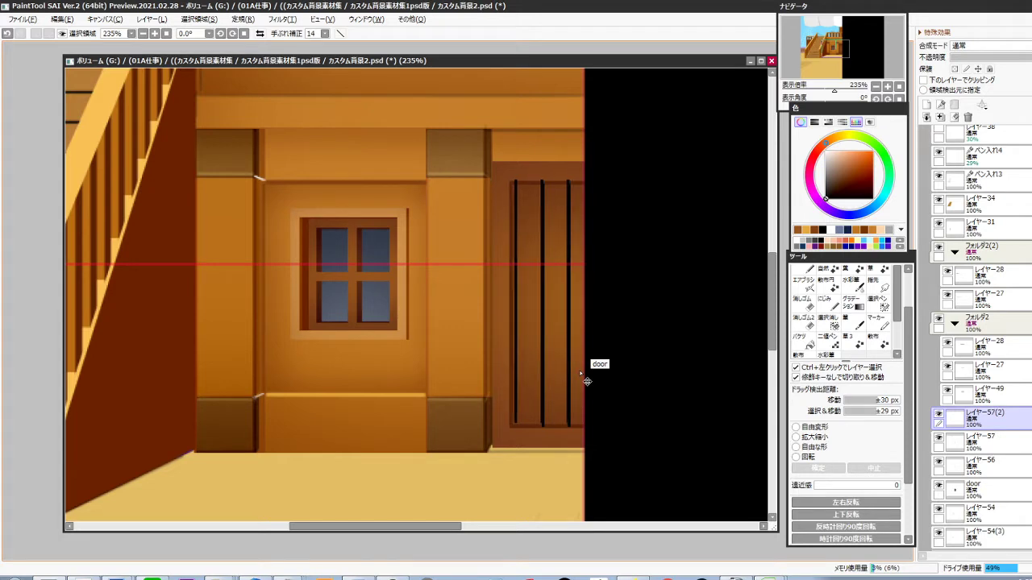
pyautogui.hotkey('ctrl', 'Right')
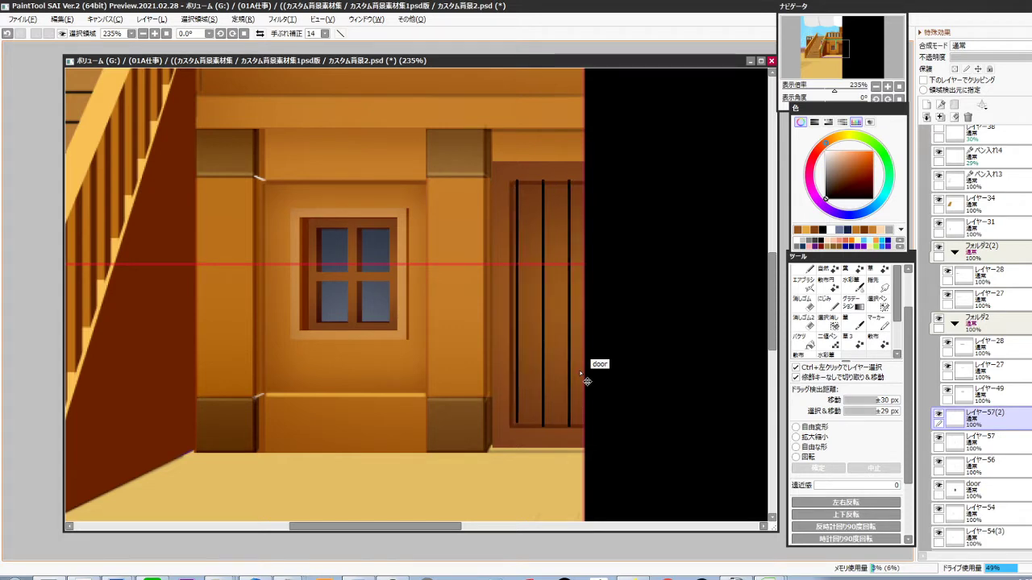
pyautogui.hotkey('ctrl', 'e')
pyautogui.hotkey('ctrl', 'Left')
pyautogui.hotkey('ctrl', 'Down')
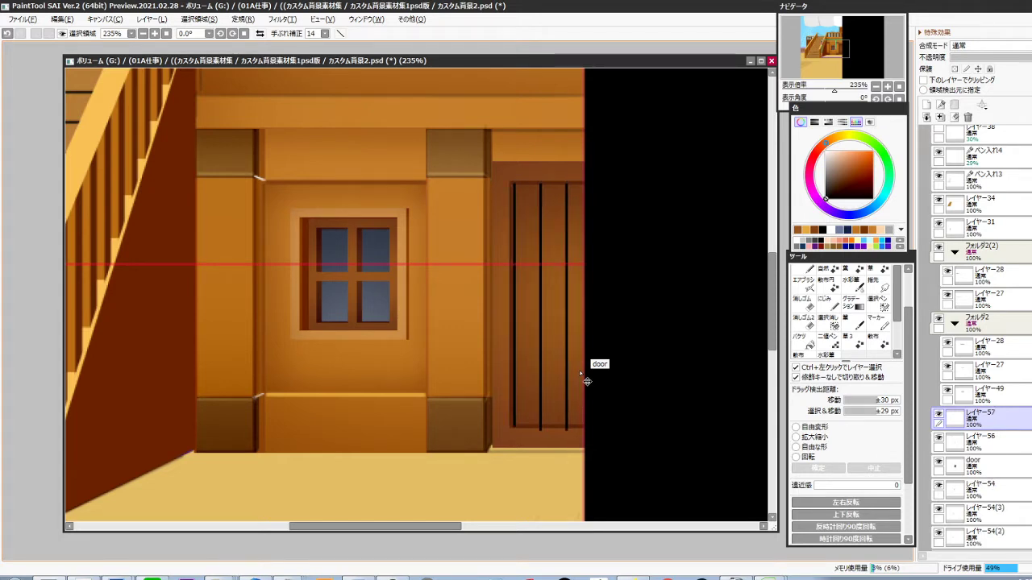
pyautogui.hotkey('ctrl', 'Left')
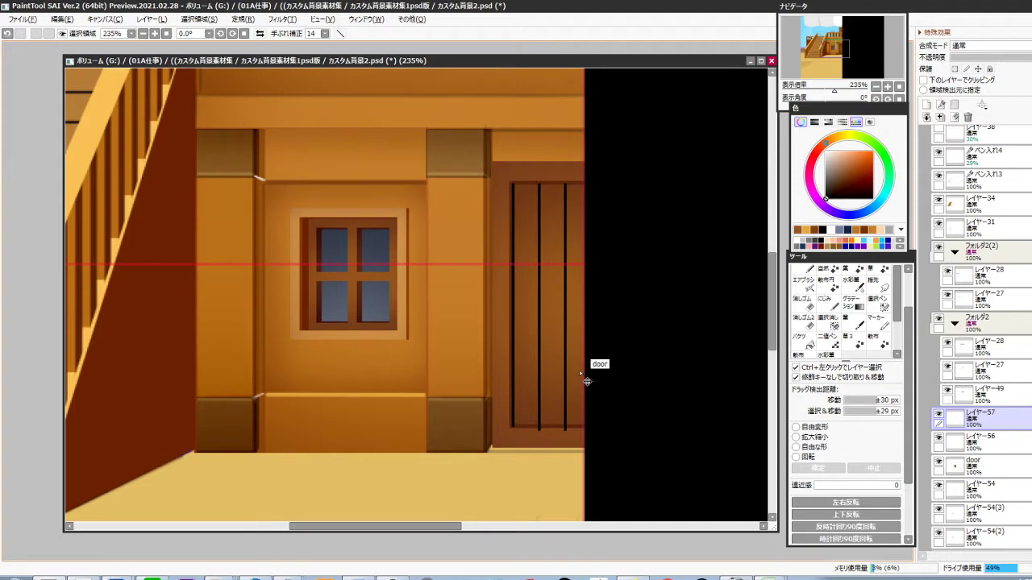
# Duplicate the grooves with a shift to the right, merge the copy into レイヤー57 and nudge the set left
pyautogui.hotkey('ctrl', 'j')
pyautogui.hotkey('ctrl', 'shift', 'Right')
pyautogui.hotkey('ctrl', 'shift', 'Right')
pyautogui.hotkey('ctrl', 'e')
pyautogui.hotkey('ctrl', 'Left')
pyautogui.hotkey('ctrl', 'Left')
pyautogui.hotkey('ctrl', 'Left')
pyautogui.hotkey('ctrl', 'Left')
pyautogui.hotkey('ctrl', 'Left')
pyautogui.hotkey('ctrl', 'Left')
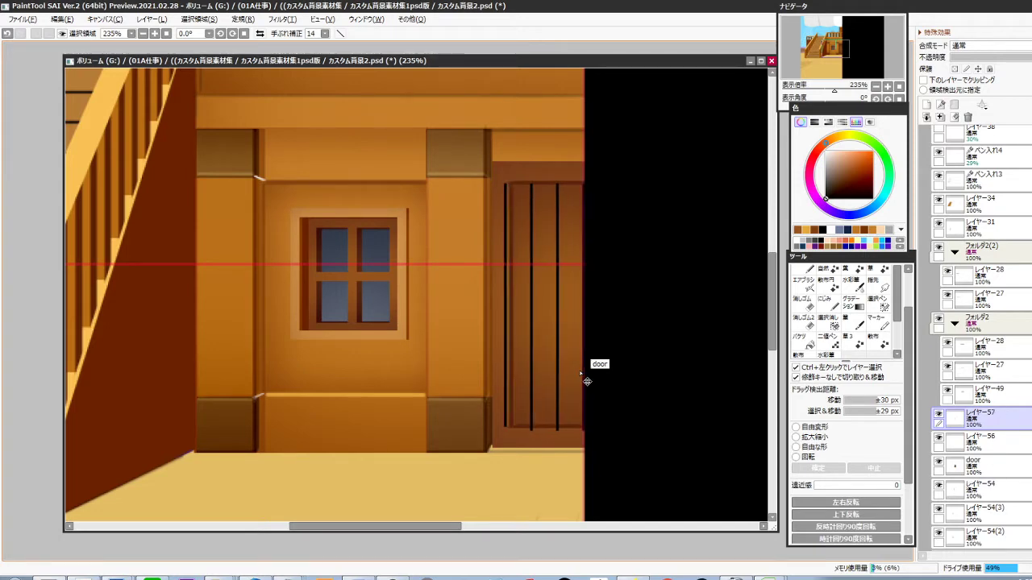
pyautogui.press('Right')
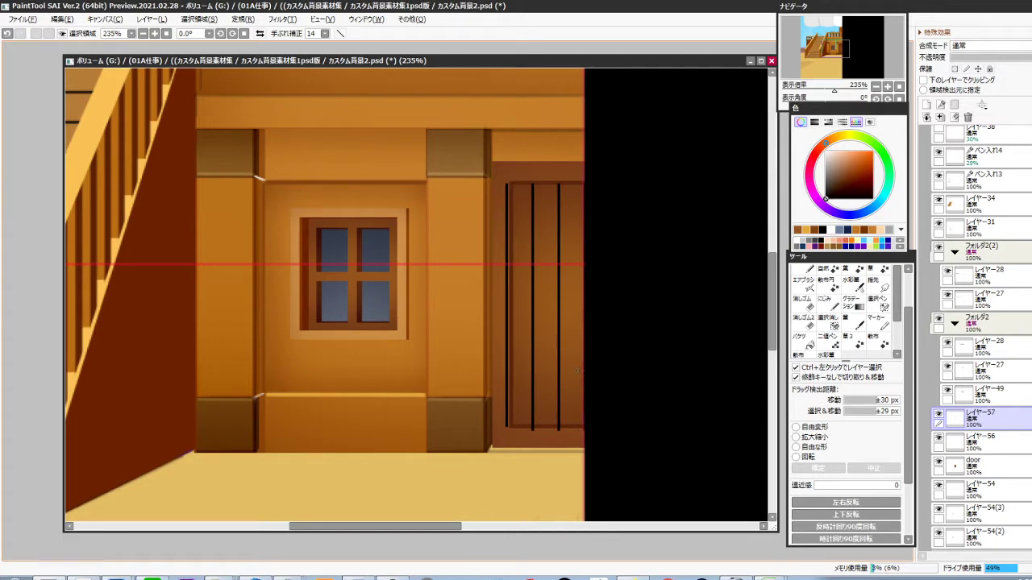
# Narrow the set of grooves from its left side so the leftmost groove sits inside the door panel's edge
pyautogui.hotkey('ctrl', 't')
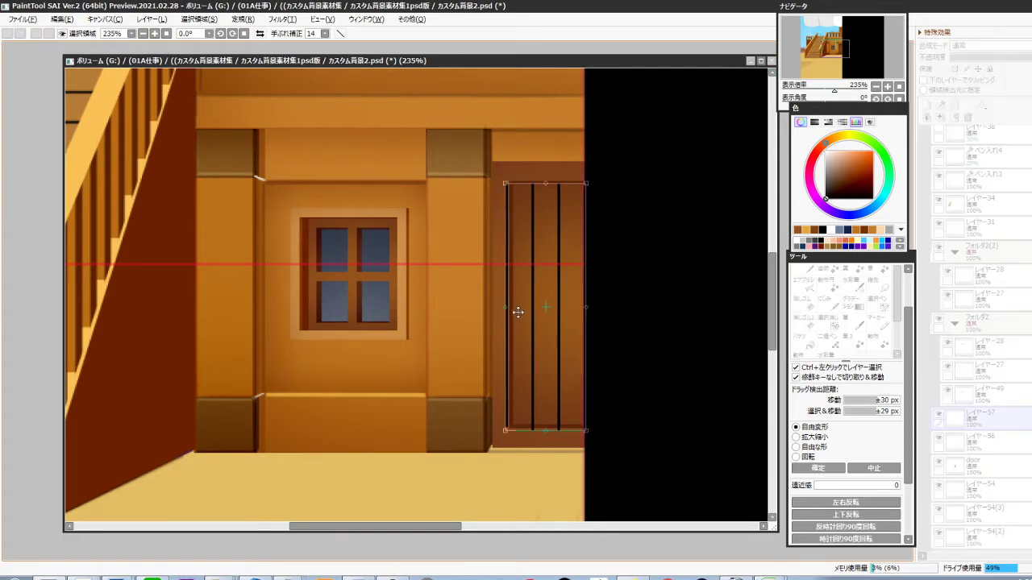
pyautogui.moveTo(511, 307); pyautogui.dragTo(516, 307)
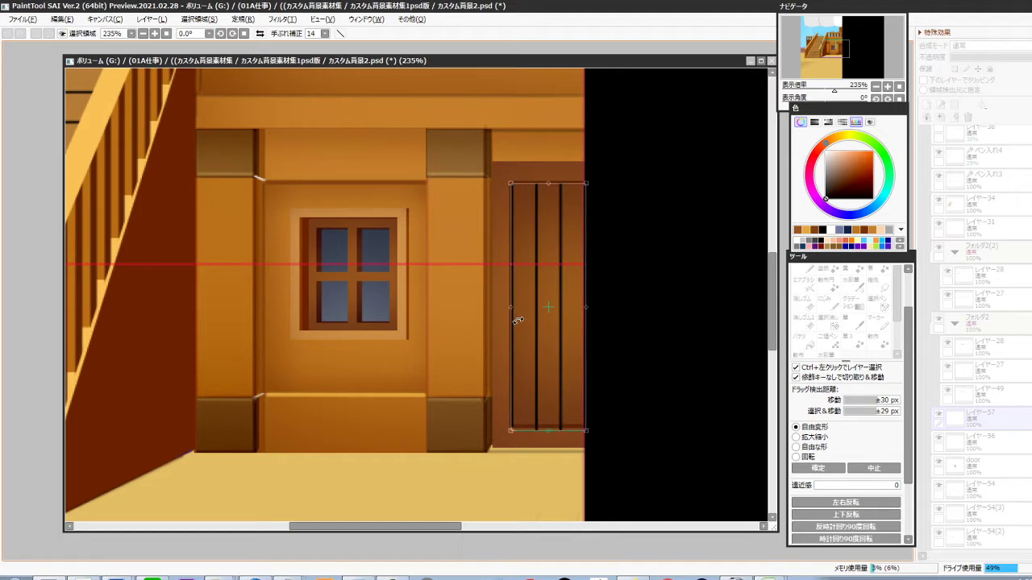
pyautogui.press('Return')
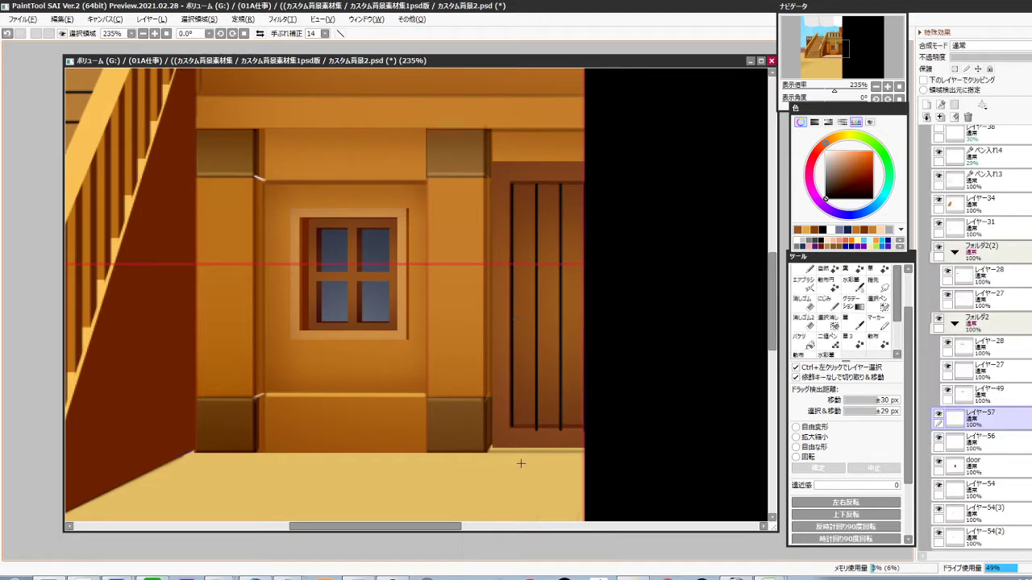
# Trim the ends of the black grooves that stick out past the door panel's bottom and top edges
pyautogui.moveTo(505, 456); pyautogui.dragTo(604, 425)
pyautogui.hotkey('ctrl', 'd')
pyautogui.moveTo(494, 172); pyautogui.dragTo(600, 185)
pyautogui.hotkey('ctrl', 'd')
# Lower the opacity of groove layer レイヤー57 to 50% and add a new layer above it
pyautogui.click(1006, 60)
pyautogui.hotkey('ctrl', 'shift', 'n')
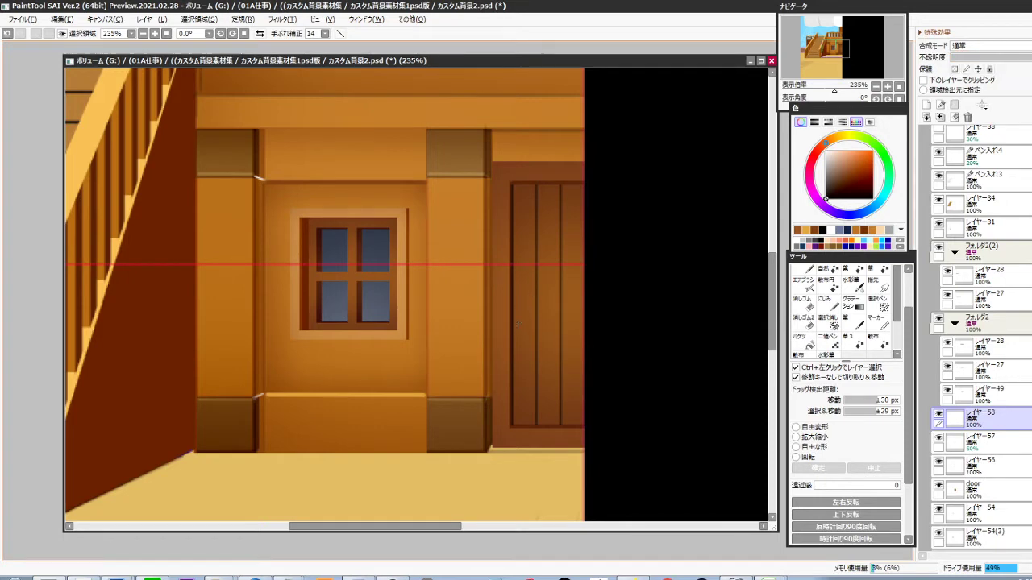
pyautogui.moveTo(517, 309); pyautogui.dragTo(529, 351)
pyautogui.moveTo(529, 338); pyautogui.dragTo(528, 341)
pyautogui.hotkey('ctrl', 'd')
# Place a small black knob dot on the door's leftmost plank and draw a larger black circle just below it with the ellipse shape
pyautogui.press('n')
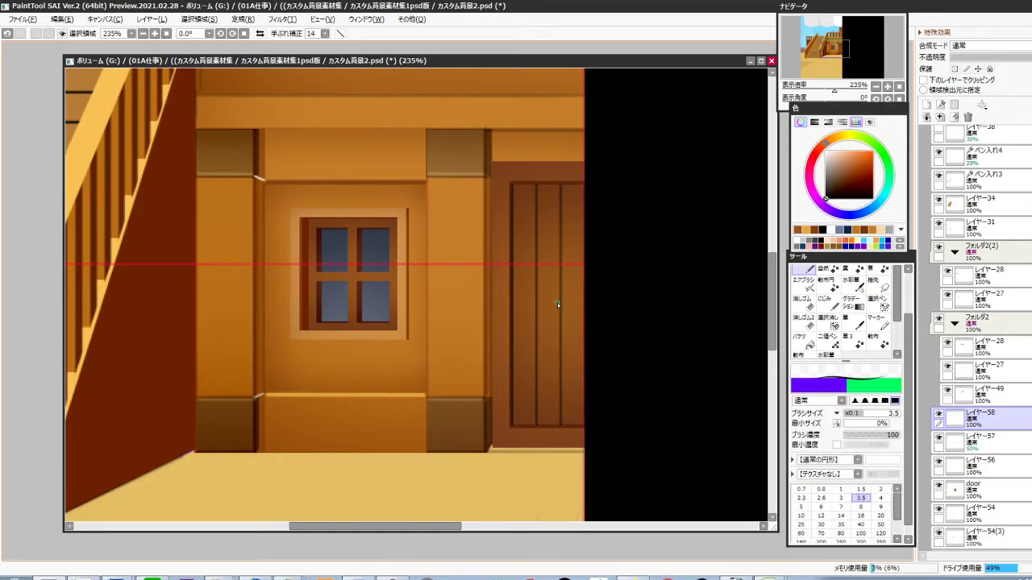
pyautogui.click(881, 507)
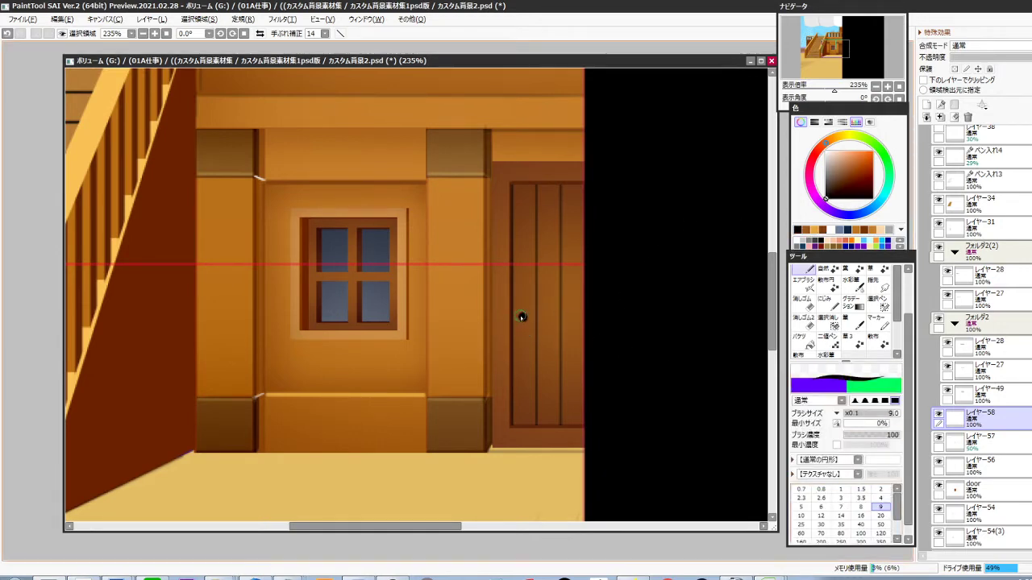
pyautogui.press('u')
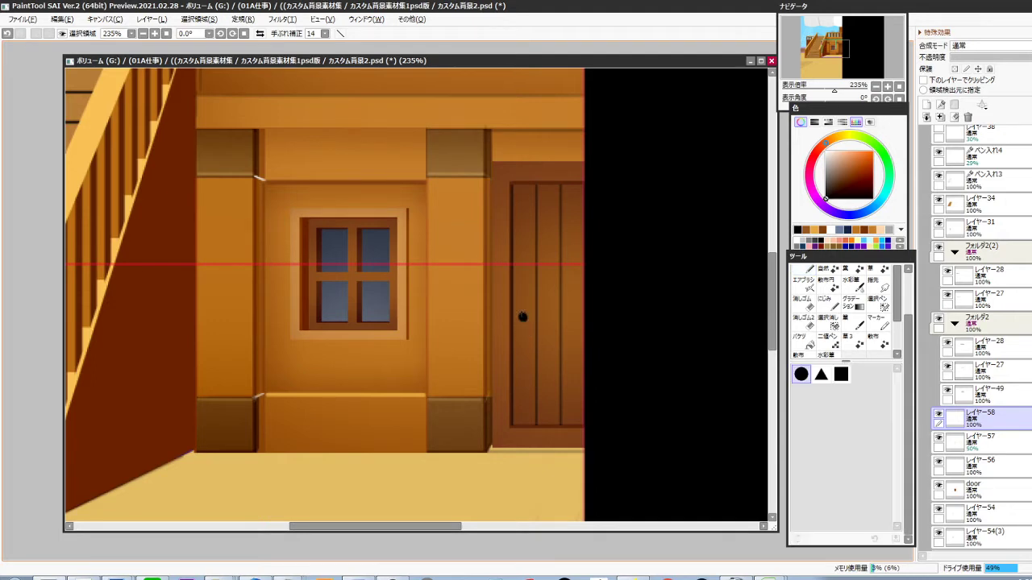
pyautogui.moveTo(518, 312)
pyautogui.mouseDown()
pyautogui.moveTo(528, 324)
pyautogui.moveTo(512, 332)
pyautogui.moveTo(539, 355)
pyautogui.mouseUp()
# Rasterize the larger circle's shape layer 図形2 and duplicate it
pyautogui.keyDown('ctrl'); pyautogui.click(956, 418); pyautogui.keyUp('ctrl')
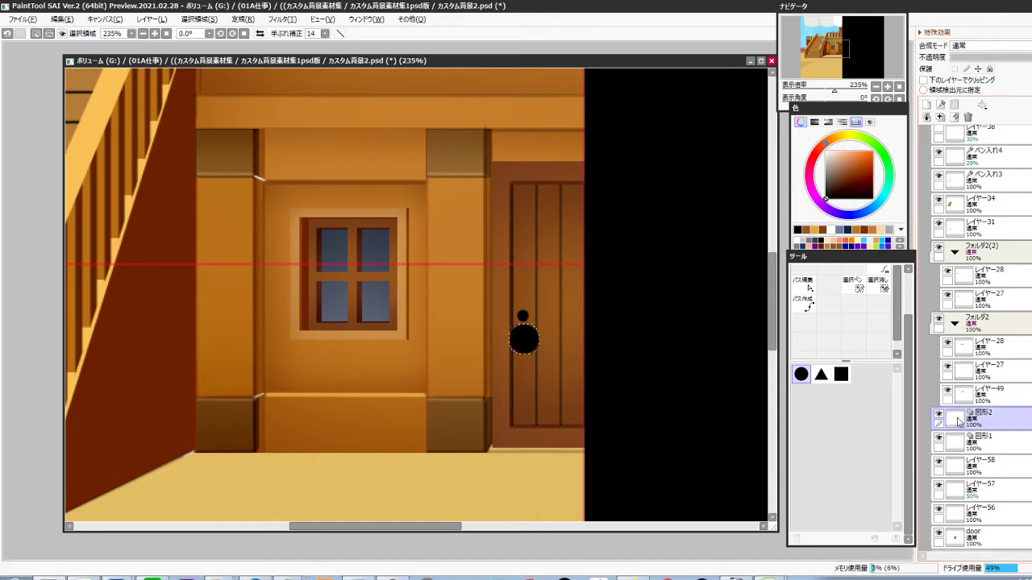
pyautogui.hotkey('ctrl', 'f')
pyautogui.hotkey('ctrl', 'r')
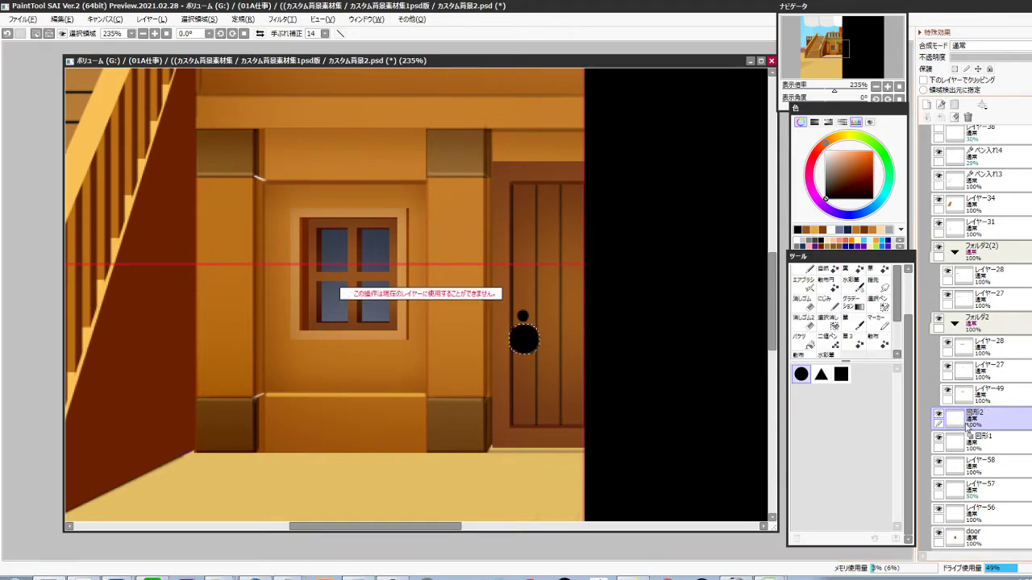
pyautogui.hotkey('ctrl', 'd')
pyautogui.hotkey('ctrl', 'j')
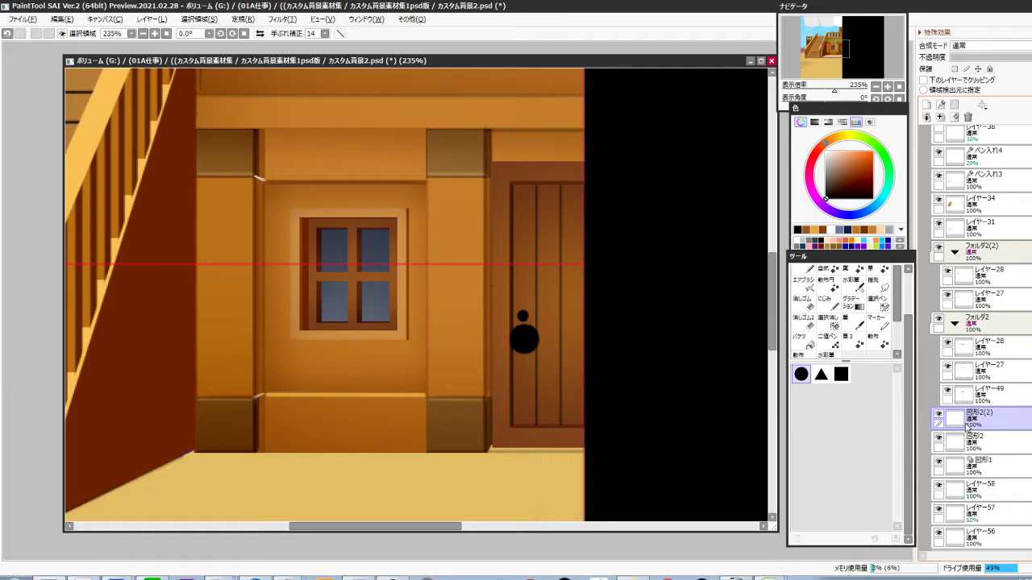
# Lighten the duplicated circle to white and shrink it to sit centered inside the black circle
pyautogui.hotkey('ctrl', 'u')
pyautogui.moveTo(925, 352); pyautogui.dragTo(990, 351)
pyautogui.click(927, 385)
pyautogui.hotkey('ctrl', 't')
pyautogui.moveTo(539, 324); pyautogui.dragTo(535, 329)
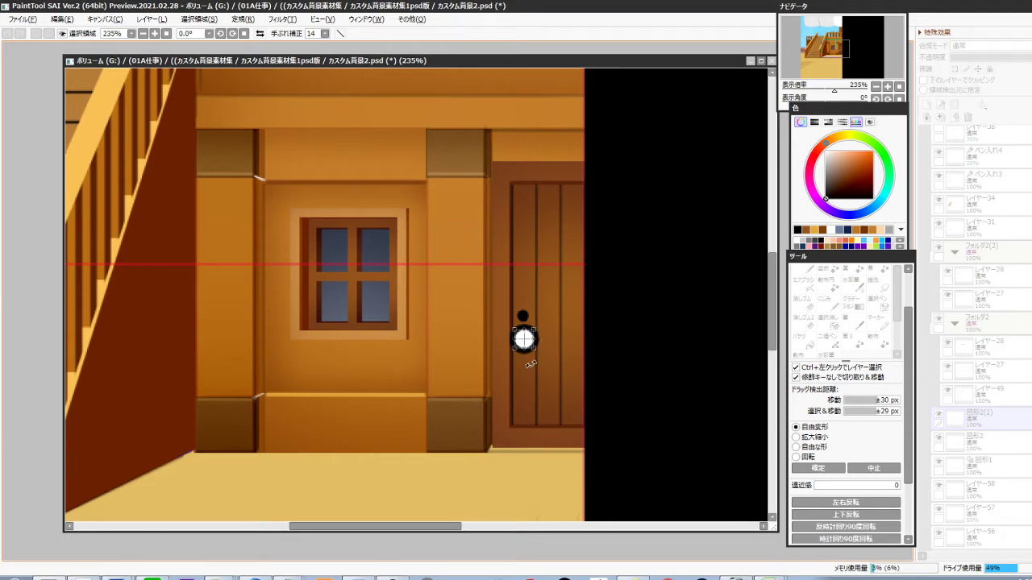
pyautogui.press('Return')
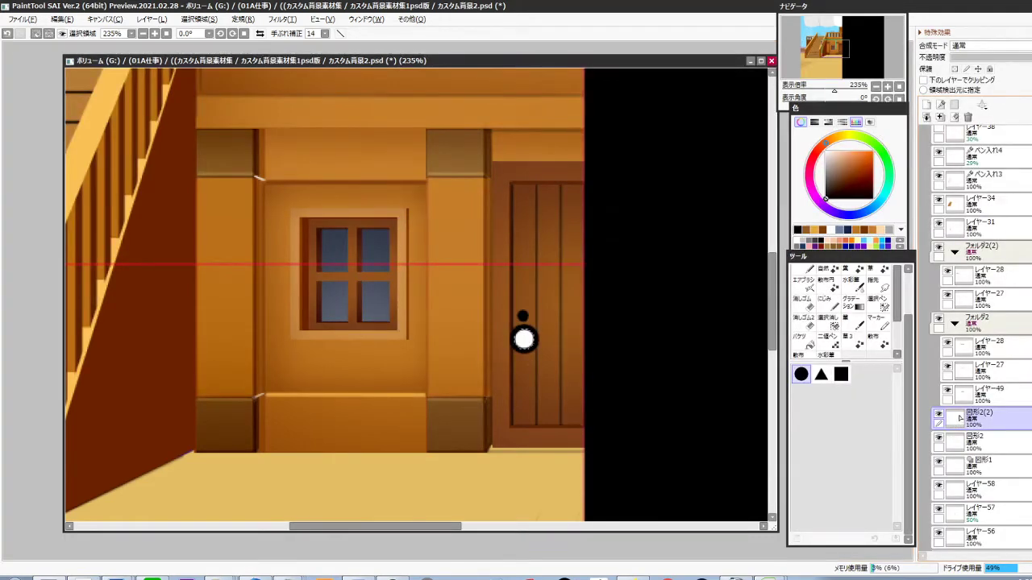
# Cut the white circle's area out of the black circle to form a ring, and remove the white copy
pyautogui.keyDown('ctrl'); pyautogui.click(959, 418); pyautogui.keyUp('ctrl')
pyautogui.press('Delete')
pyautogui.press('Delete')
pyautogui.hotkey('ctrl', 'd')
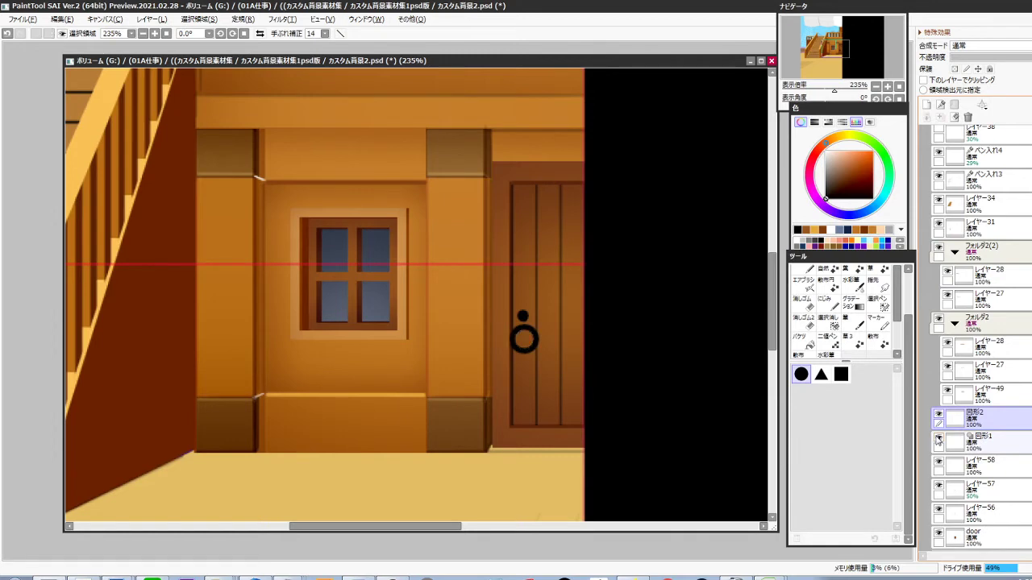
# Shrink the ring slightly and move it up so it overlaps the bottom of the knob dot
pyautogui.scroll(2, 551, 342)
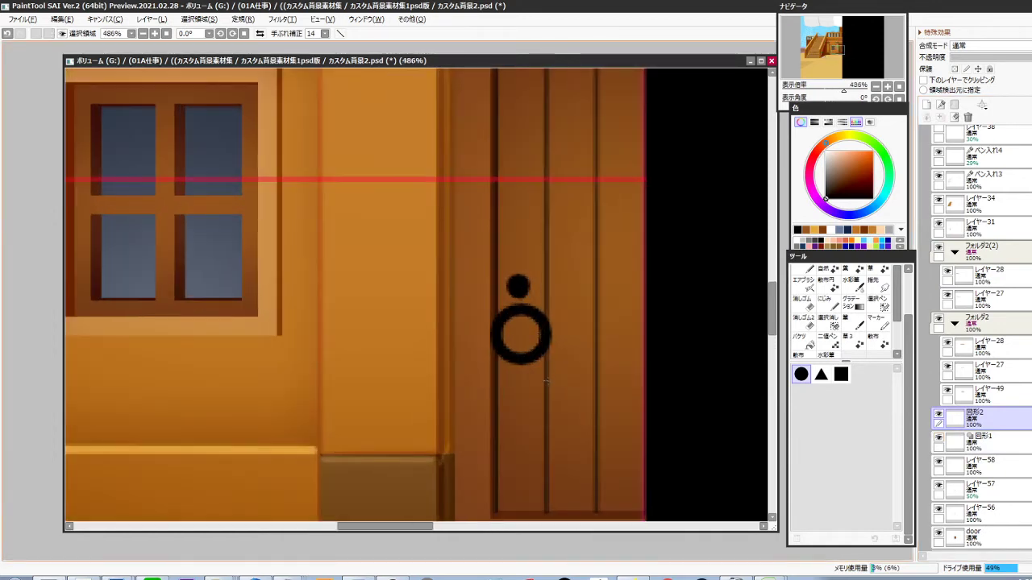
pyautogui.hotkey('ctrl', 't')
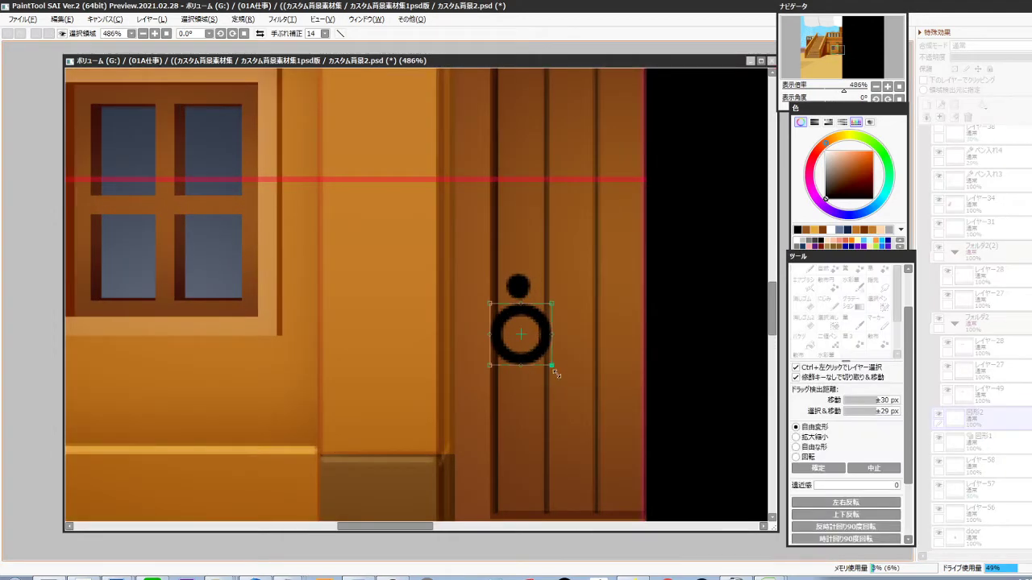
pyautogui.moveTo(551, 365); pyautogui.dragTo(531, 315)
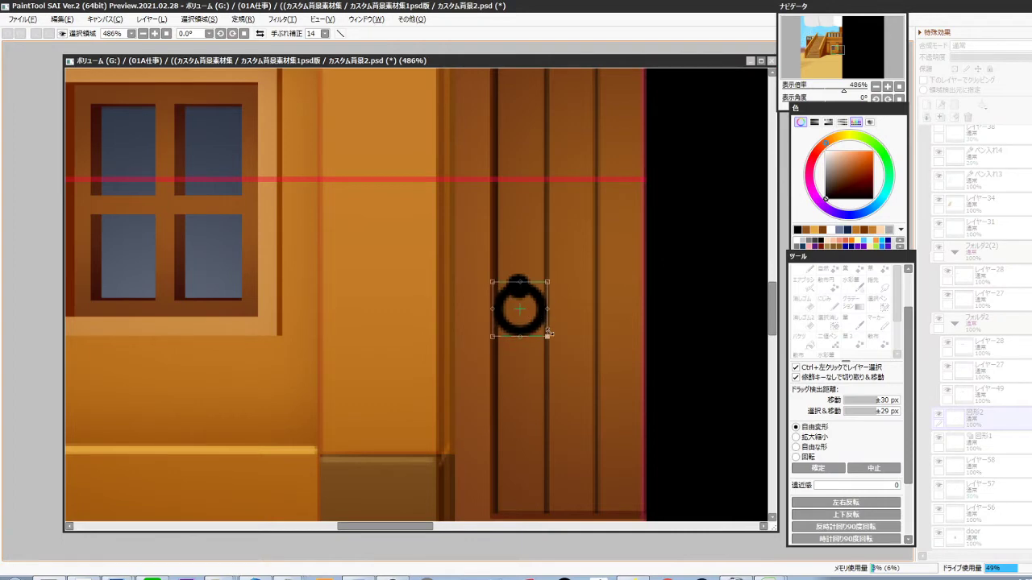
pyautogui.press('Return')
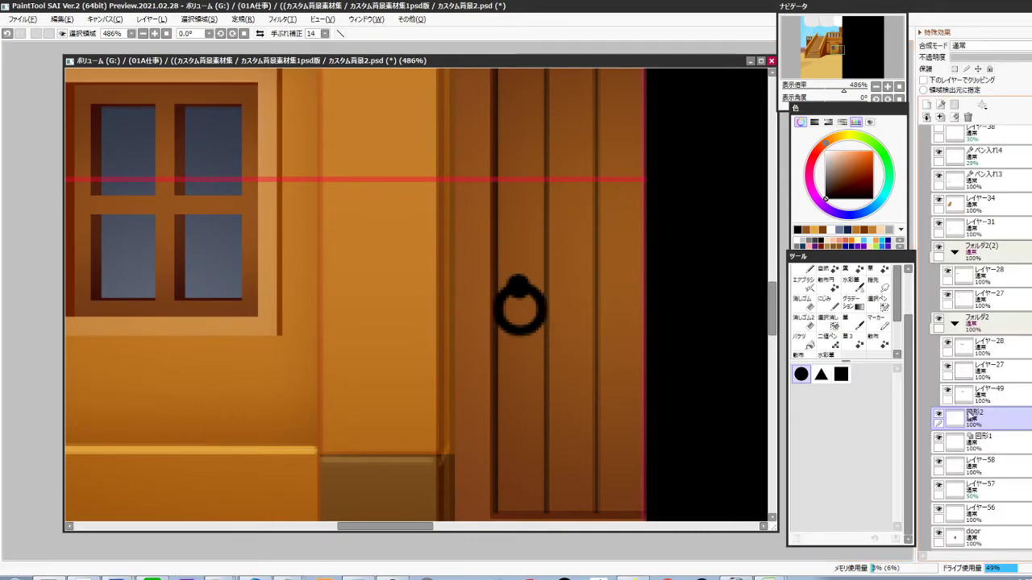
# Rasterize the knob's shape layer 図形1 and group it with the ring layer 図形2 in a new folder
pyautogui.click(979, 442)
pyautogui.hotkey('ctrl', 't')
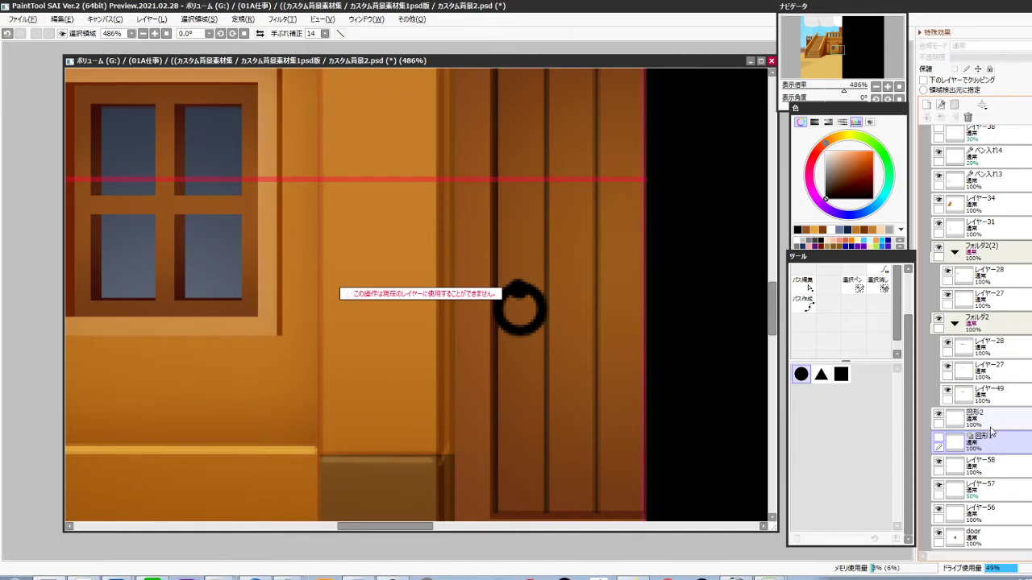
pyautogui.hotkey('ctrl', 'r')
pyautogui.click(990, 429)
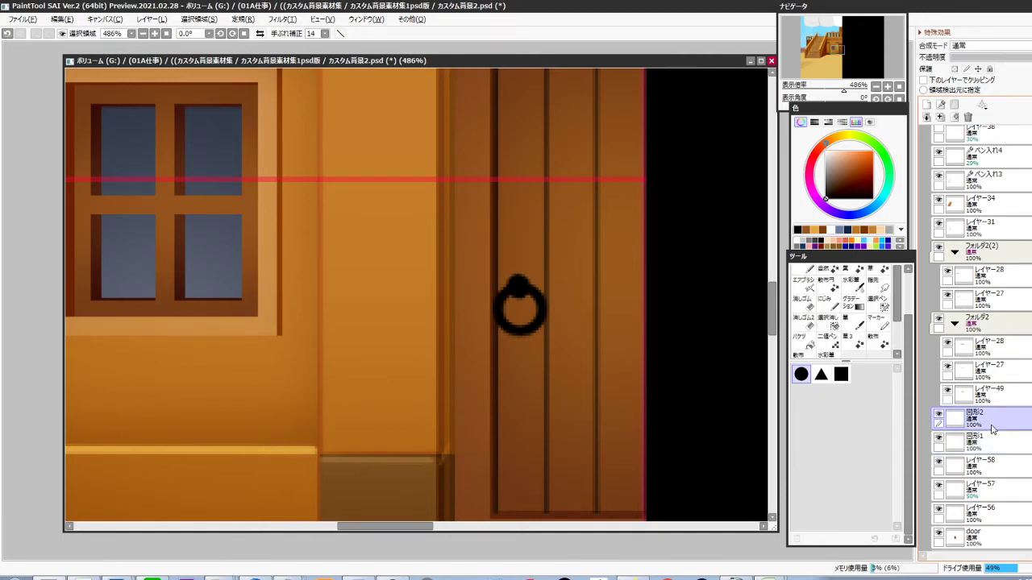
pyautogui.hotkey('ctrl', 'g')
pyautogui.click(991, 444)
pyautogui.keyDown('ctrl'); pyautogui.click(991, 464); pyautogui.keyUp('ctrl')
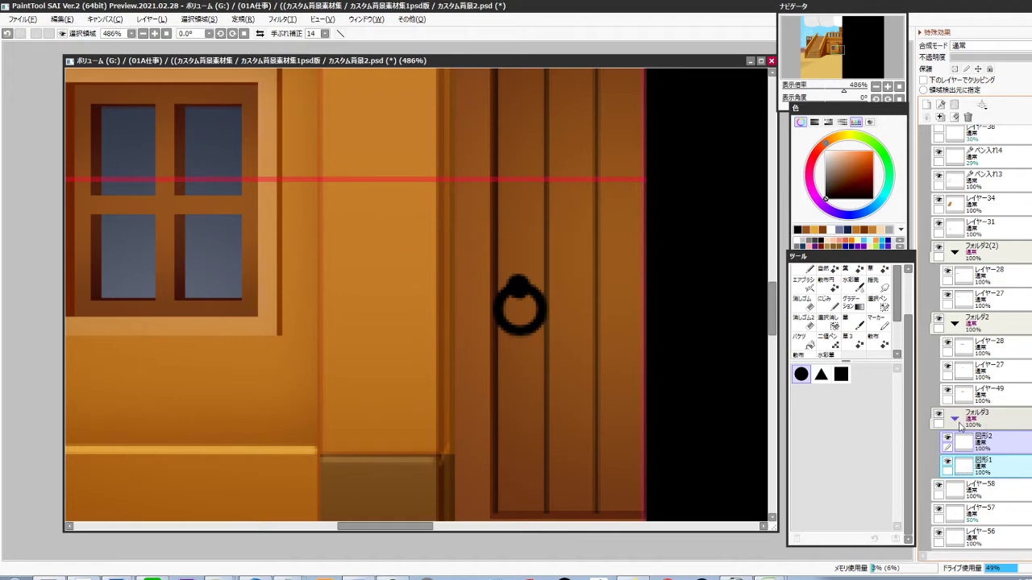
pyautogui.keyDown('ctrl'); pyautogui.click(986, 441); pyautogui.keyUp('ctrl')
# Lighten the ring on 図形2 to dark gray with a lightness of +16
pyautogui.click(987, 444)
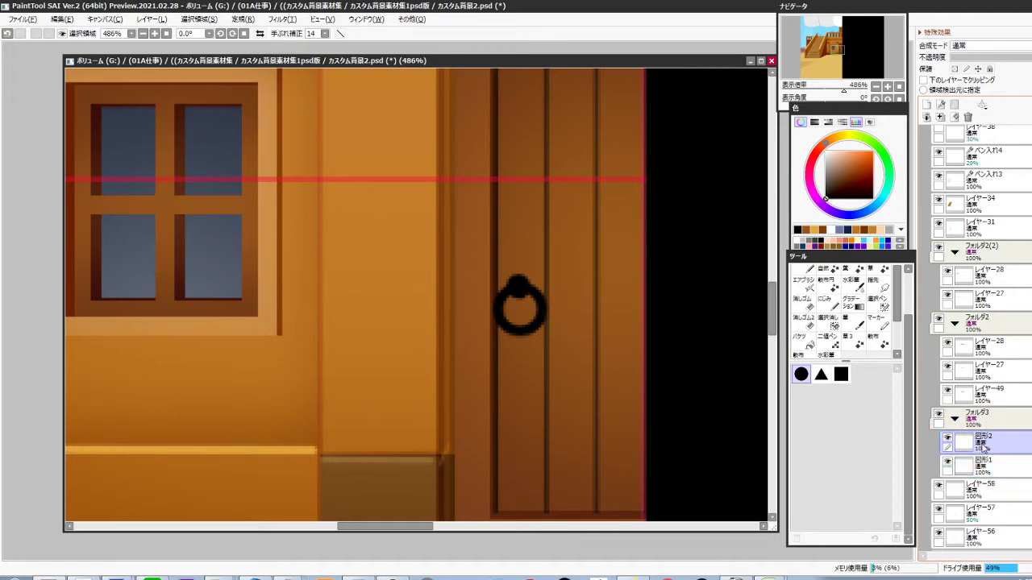
pyautogui.hotkey('ctrl', 'u')
pyautogui.moveTo(899, 352); pyautogui.dragTo(904, 352)
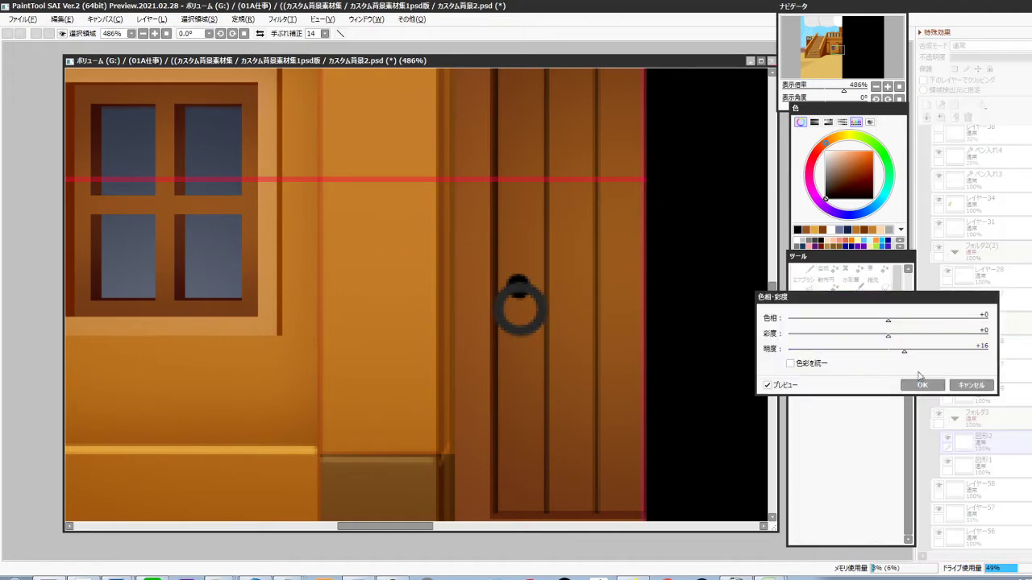
pyautogui.click(924, 386)
pyautogui.click(978, 462)
pyautogui.hotkey('ctrl', 'u')
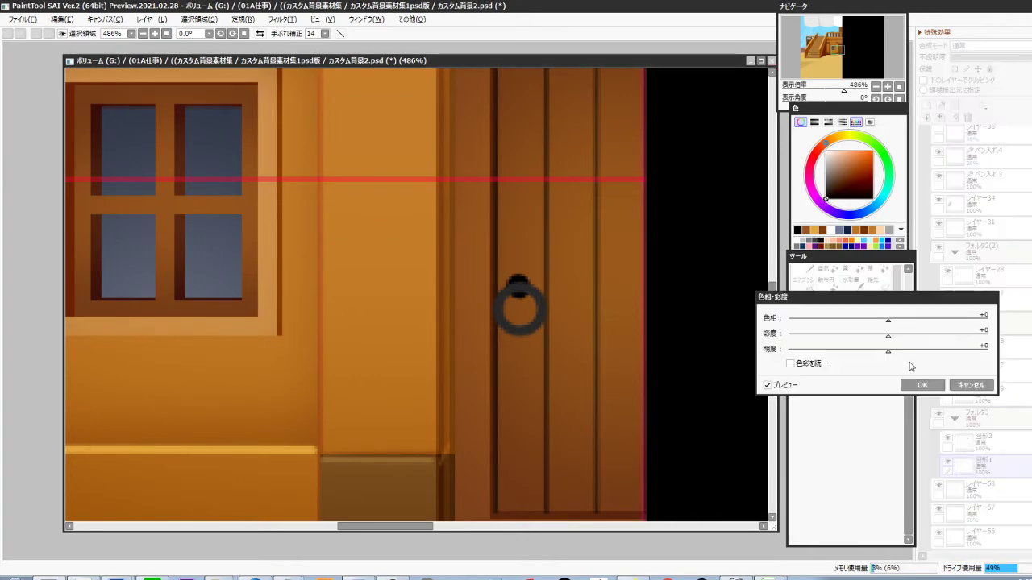
pyautogui.click(971, 385)
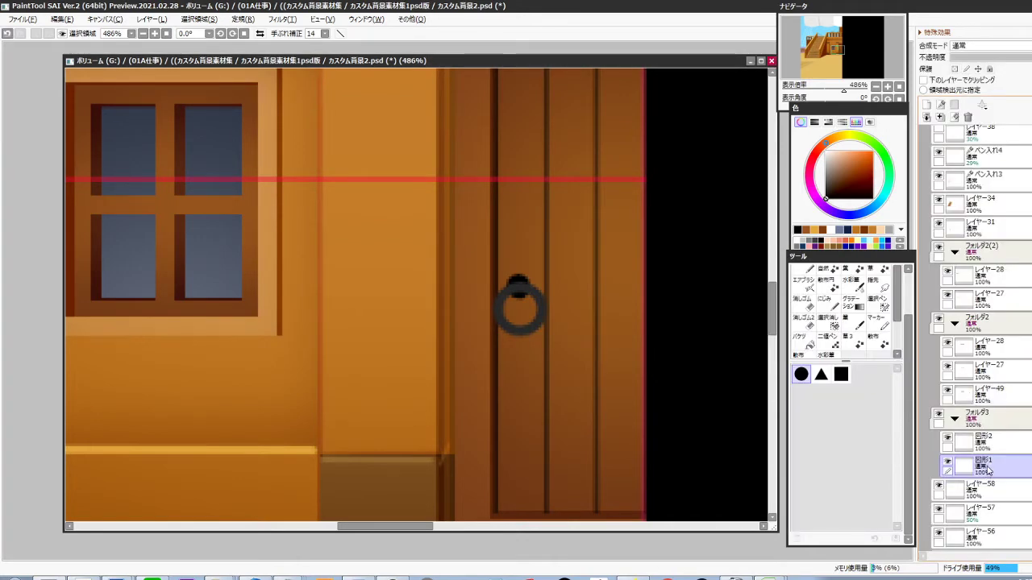
# Add a new layer beneath the knob in フォルダ3 and fill a narrow upright gray plate behind the knob and ring
pyautogui.hotkey('ctrl', 'shift', 'n')
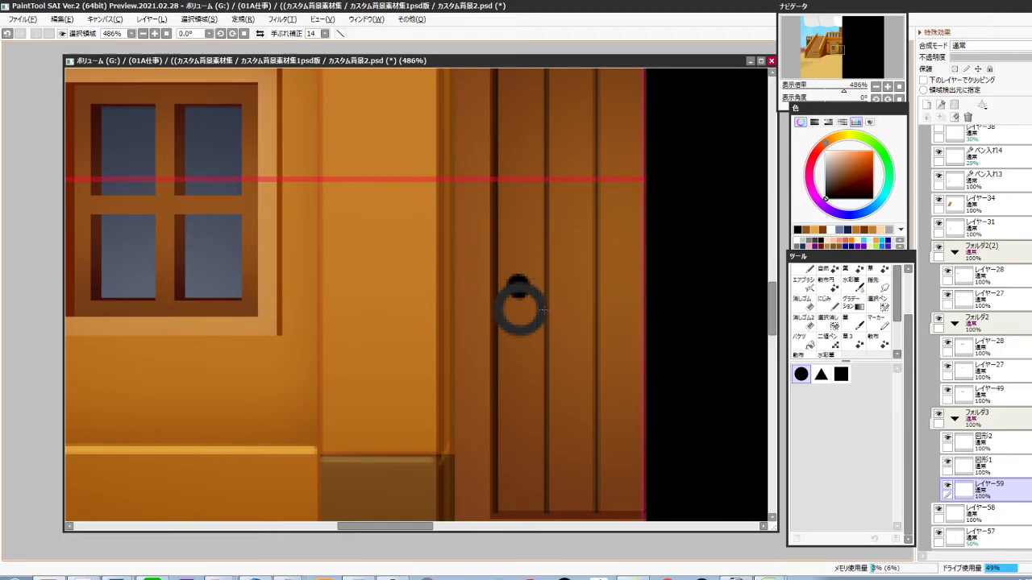
pyautogui.press('ctrl')
pyautogui.moveTo(519, 291); pyautogui.dragTo(535, 345)
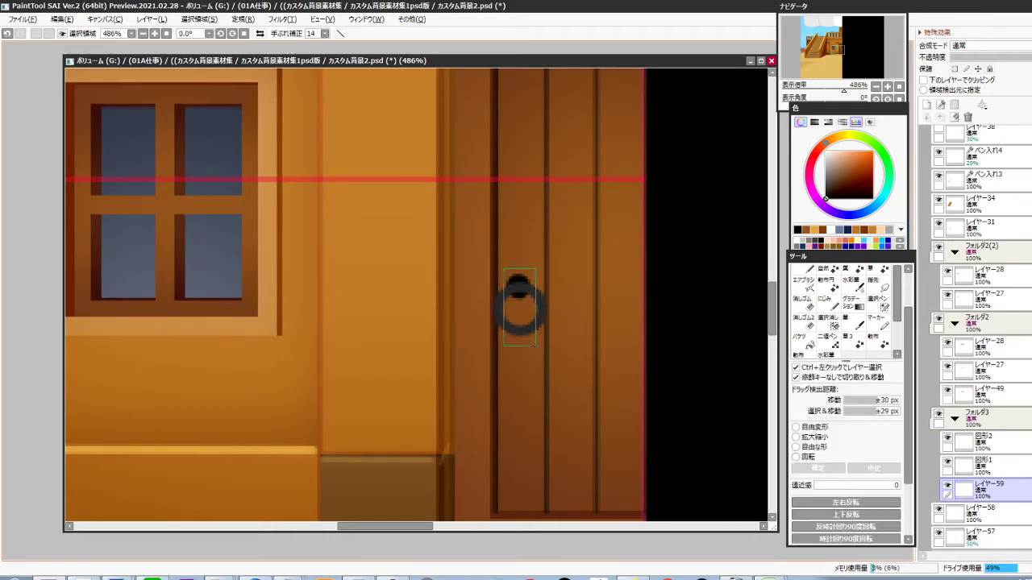
pyautogui.click(826, 180)
pyautogui.hotkey('ctrl', 'f')
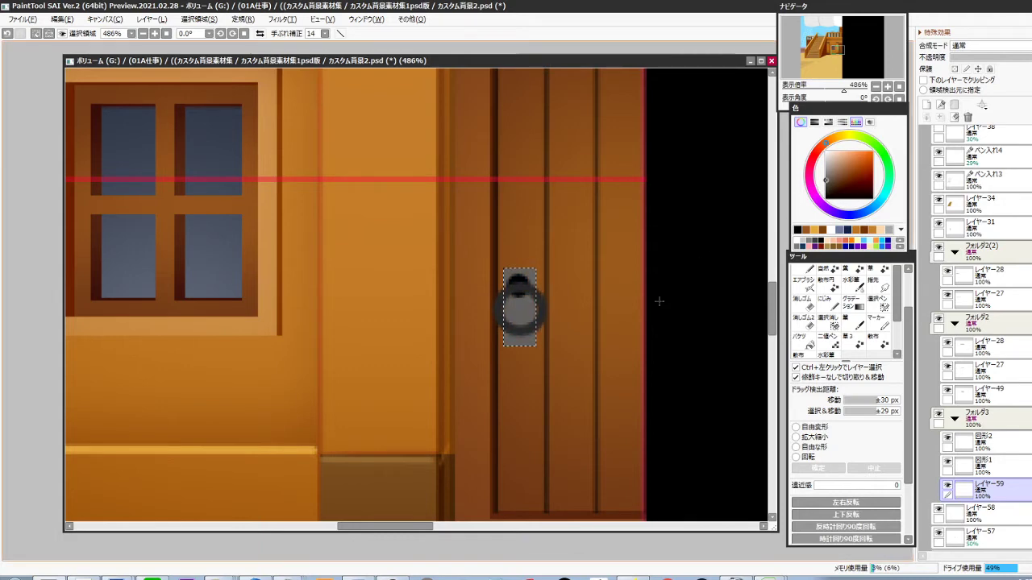
pyautogui.hotkey('ctrl', 'd')
# Check how the finished door handle looks against the wall, the staircase and the whole scene
pyautogui.scroll(-5, 594, 353)
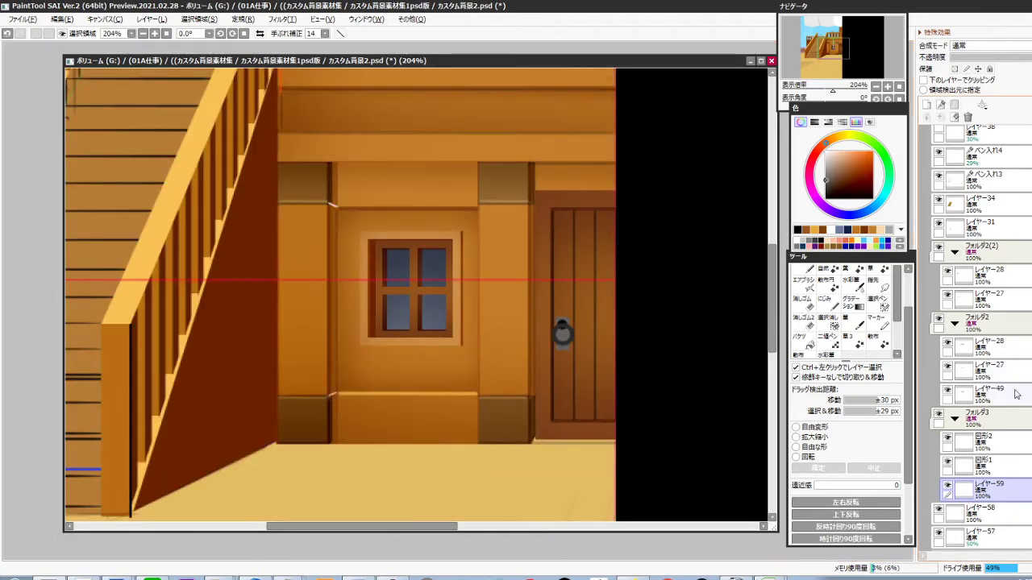
pyautogui.click(955, 418)
pyautogui.click(971, 413)
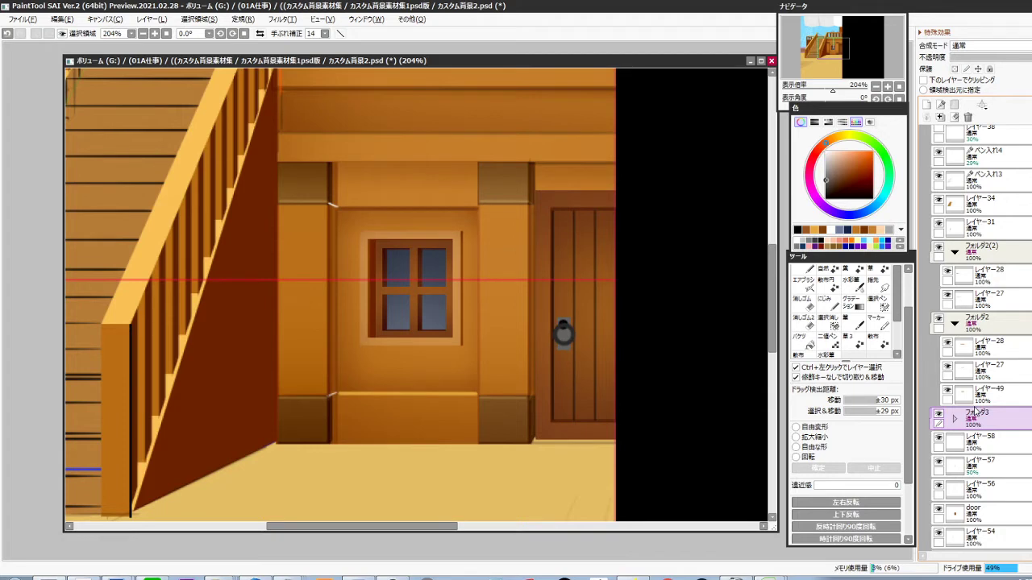
pyautogui.click(955, 419)
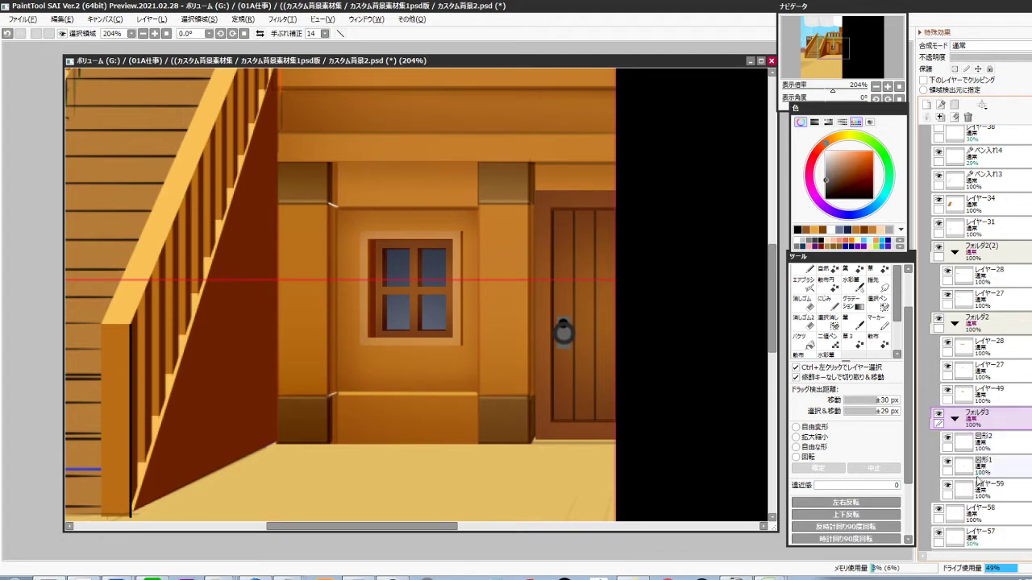
pyautogui.click(966, 483)
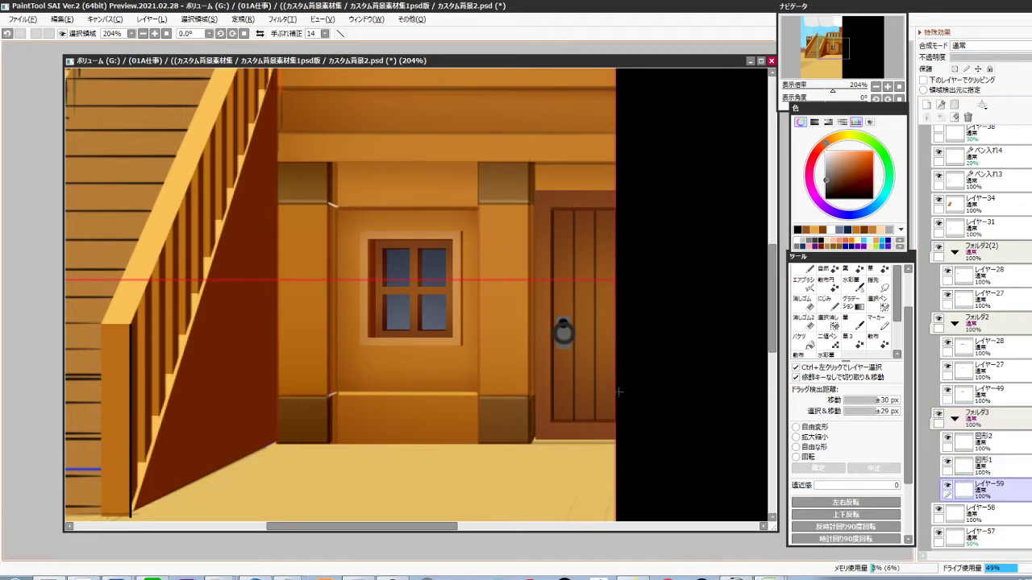
pyautogui.scroll(1, 601, 374)
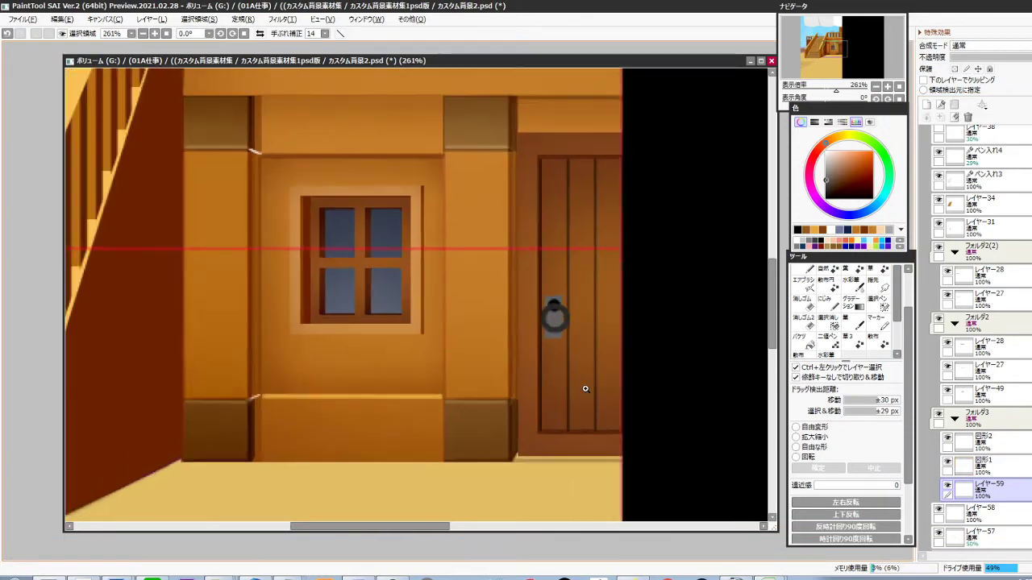
pyautogui.scroll(-3, 601, 376)
pyautogui.moveTo(601, 400); pyautogui.dragTo(531, 423)
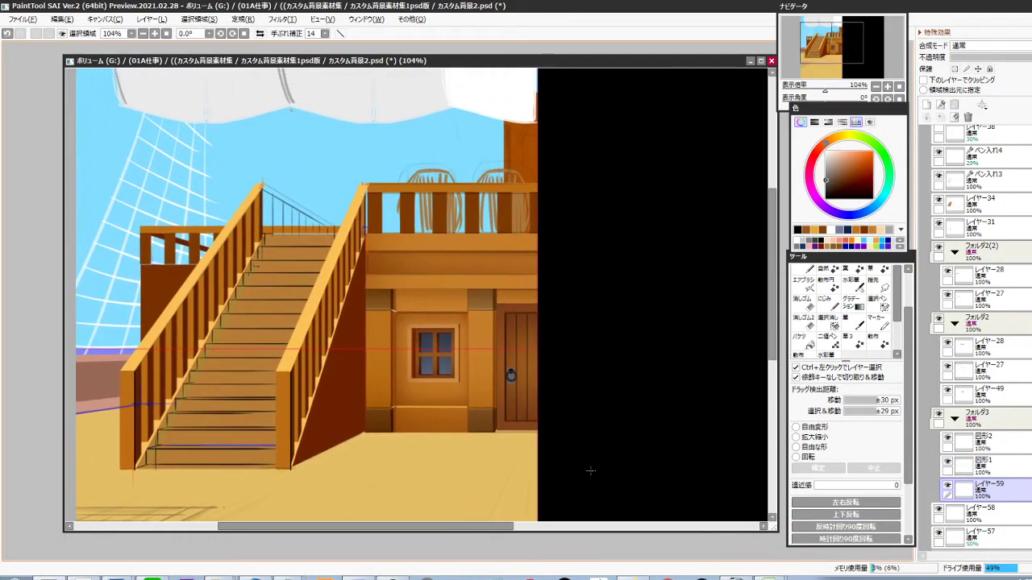
pyautogui.moveTo(427, 428); pyautogui.dragTo(573, 411)
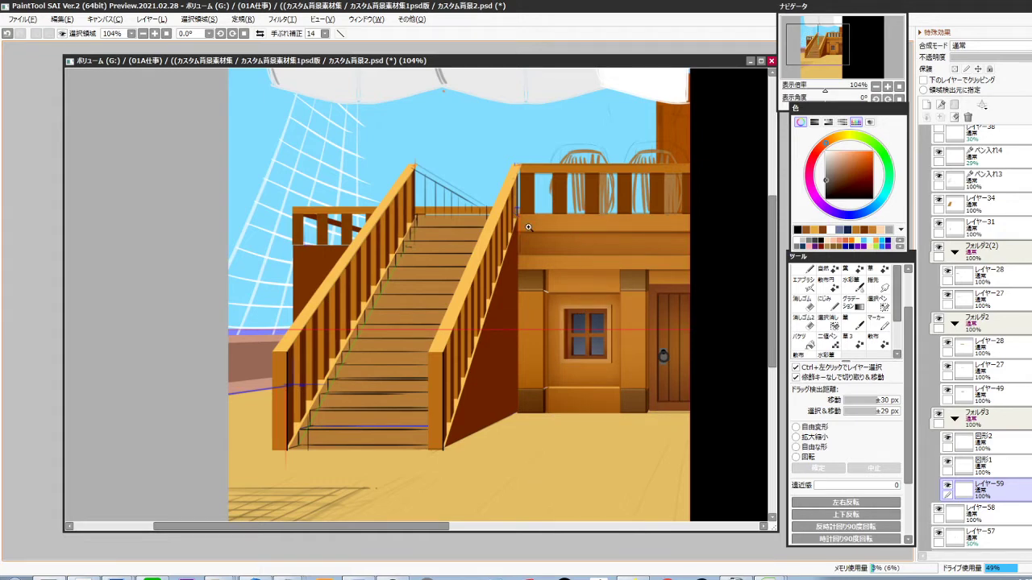
# Erase the stray ペン入れ2 line where the front stair handrail meets the balcony beam
pyautogui.scroll(5, 530, 227)
pyautogui.keyDown('ctrl'); pyautogui.click(493, 239); pyautogui.keyUp('ctrl')
pyautogui.press('e')
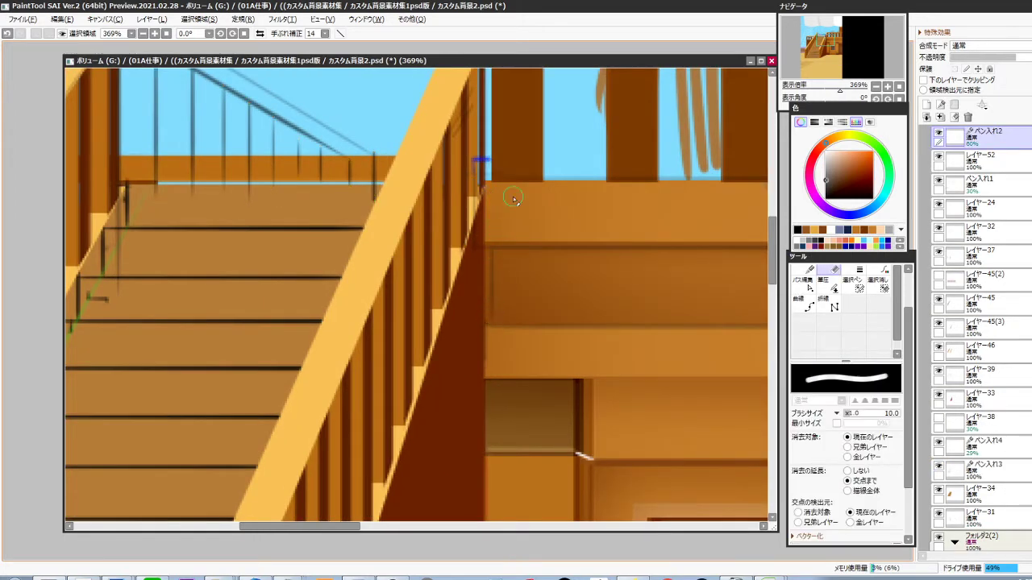
pyautogui.moveTo(483, 167); pyautogui.dragTo(492, 151)
pyautogui.scroll(-1, 509, 297)
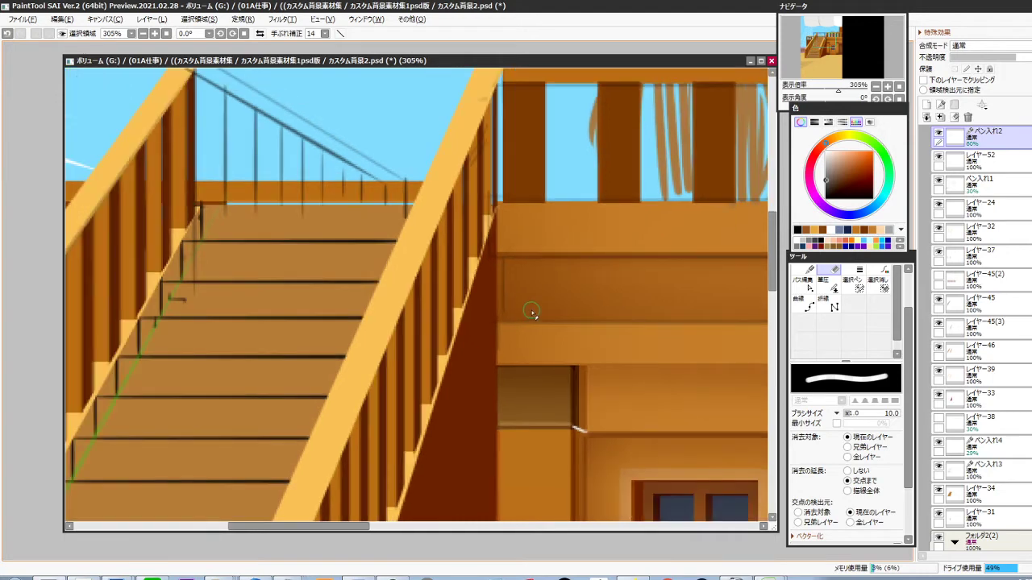
# Delete the leftover ペン入れ1 line work from the horizontal beam between the balcony and the window wall
pyautogui.keyDown('ctrl'); pyautogui.click(506, 290); pyautogui.keyUp('ctrl')
pyautogui.moveTo(503, 260)
pyautogui.mouseDown()
pyautogui.moveTo(507, 323)
pyautogui.moveTo(549, 373)
pyautogui.mouseUp()
pyautogui.hotkey('ctrl', 'z')
pyautogui.moveTo(549, 373); pyautogui.dragTo(502, 334)
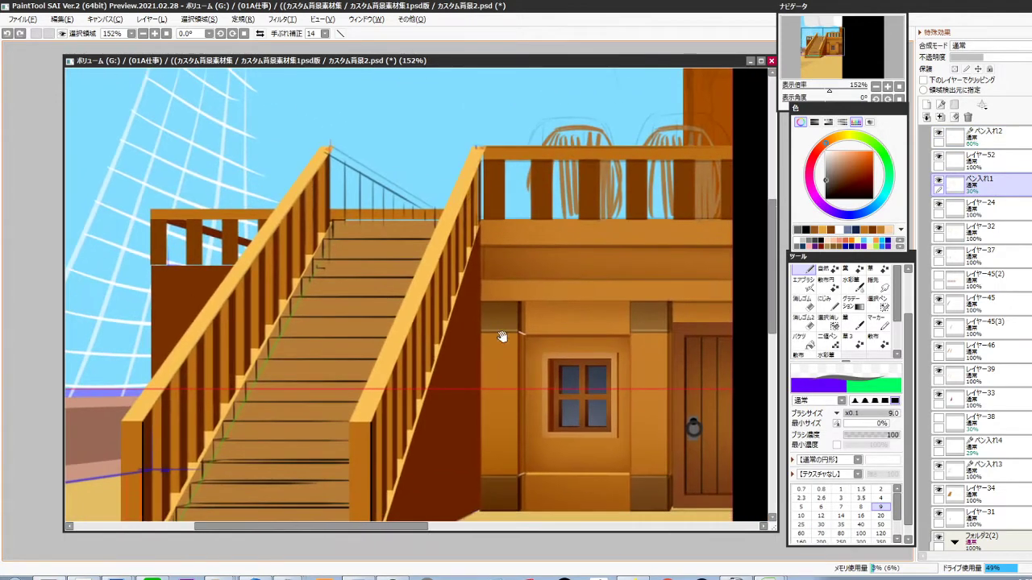
pyautogui.moveTo(520, 274); pyautogui.dragTo(675, 277)
pyautogui.press('Delete')
pyautogui.hotkey('ctrl', 'd')
pyautogui.moveTo(629, 442); pyautogui.dragTo(618, 395)
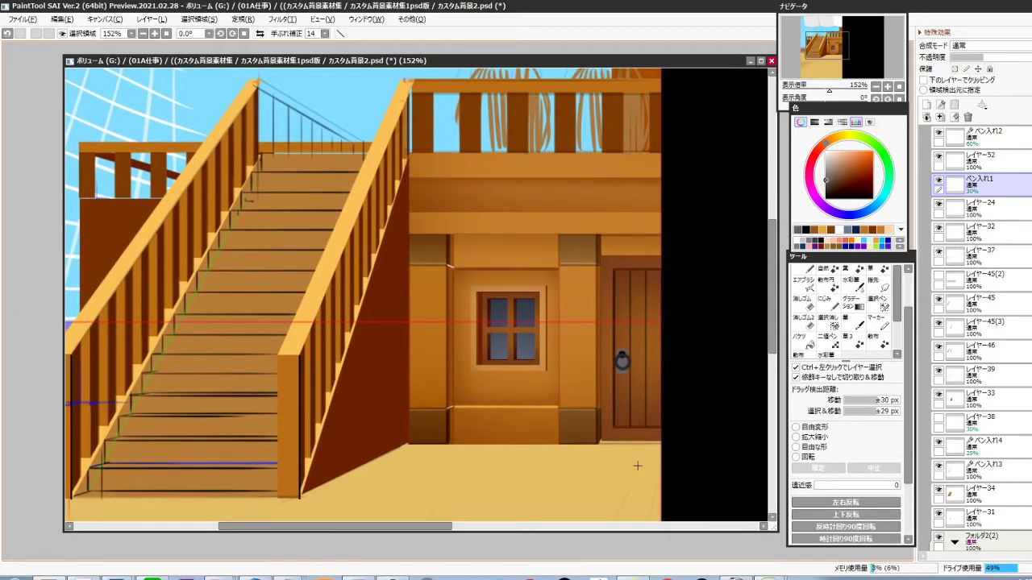
# Delete the leftover ペン入れ1 line work along the bottom edge of the door and clear the selection
pyautogui.scroll(5, 633, 467)
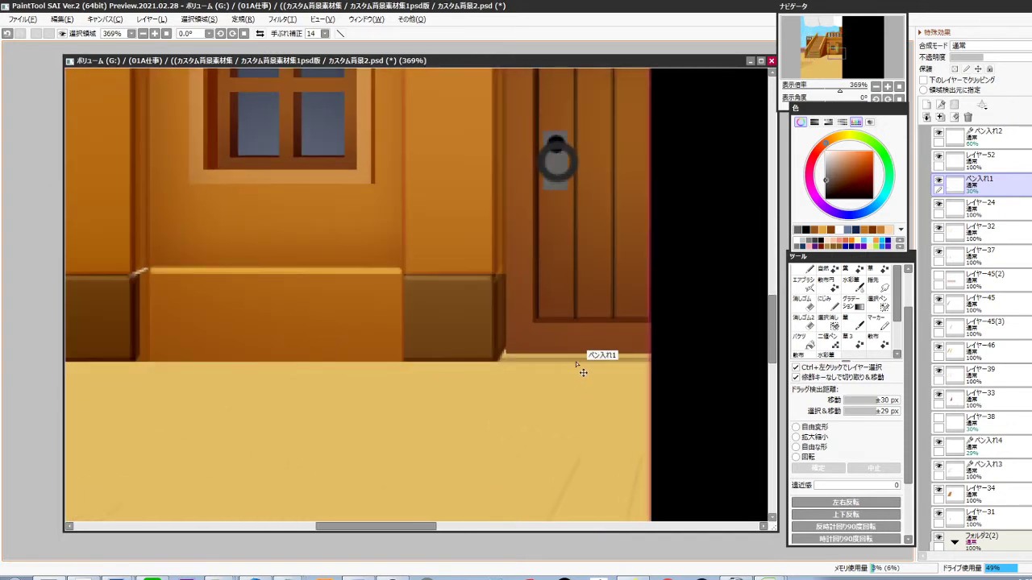
pyautogui.moveTo(651, 353); pyautogui.dragTo(476, 393)
pyautogui.press('Delete')
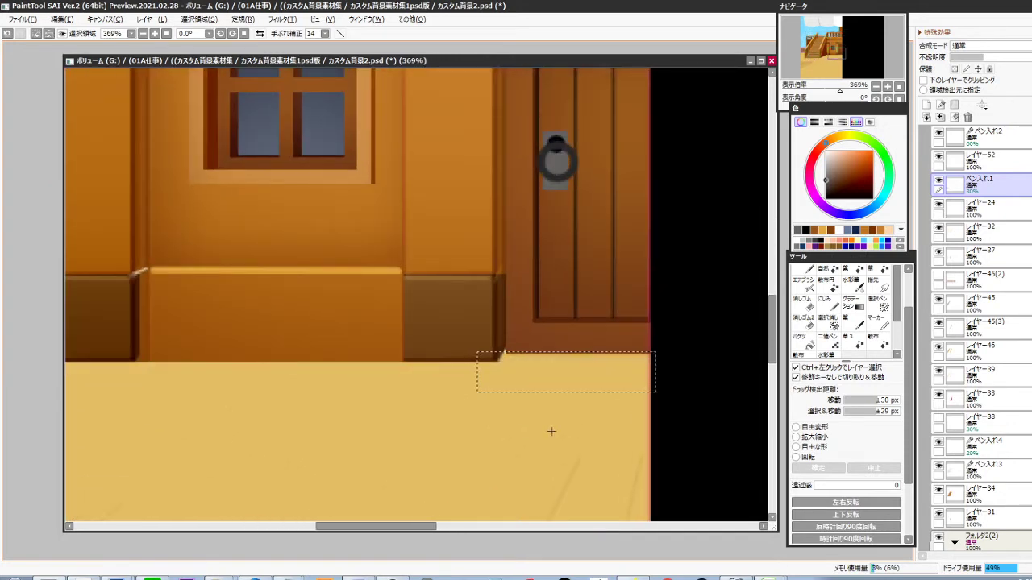
pyautogui.hotkey('ctrl', 'd')
# Fill the side face of the block atop the column beside the stairs with dark brown on レイヤー53, brush size 4
pyautogui.moveTo(553, 433)
pyautogui.mouseDown()
pyautogui.moveTo(532, 447)
pyautogui.moveTo(549, 458)
pyautogui.mouseUp()
pyautogui.moveTo(534, 199); pyautogui.dragTo(553, 439)
pyautogui.scroll(5, 556, 450)
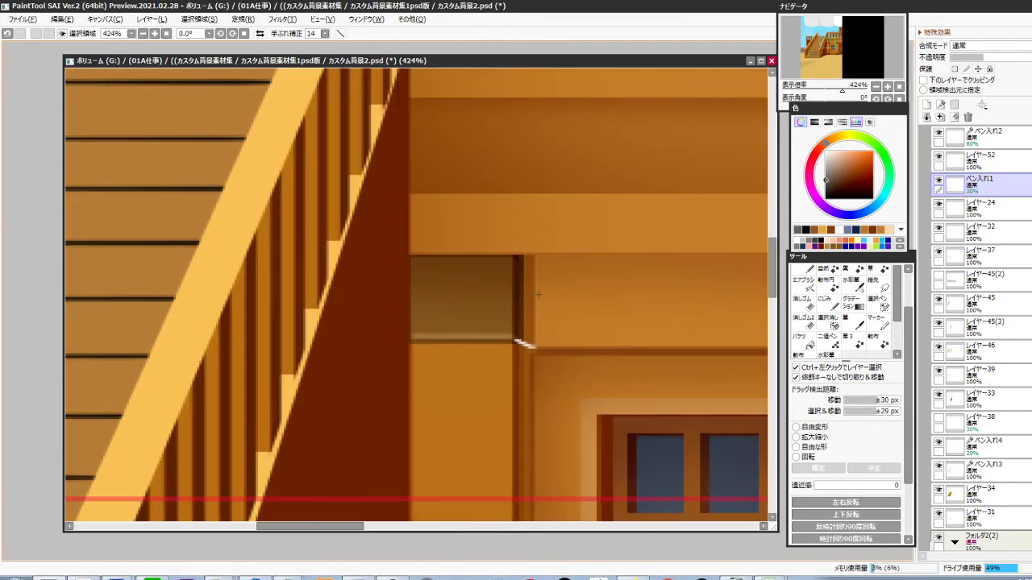
pyautogui.keyDown('ctrl'); pyautogui.click(527, 289); pyautogui.keyUp('ctrl')
pyautogui.moveTo(528, 347); pyautogui.dragTo(478, 358)
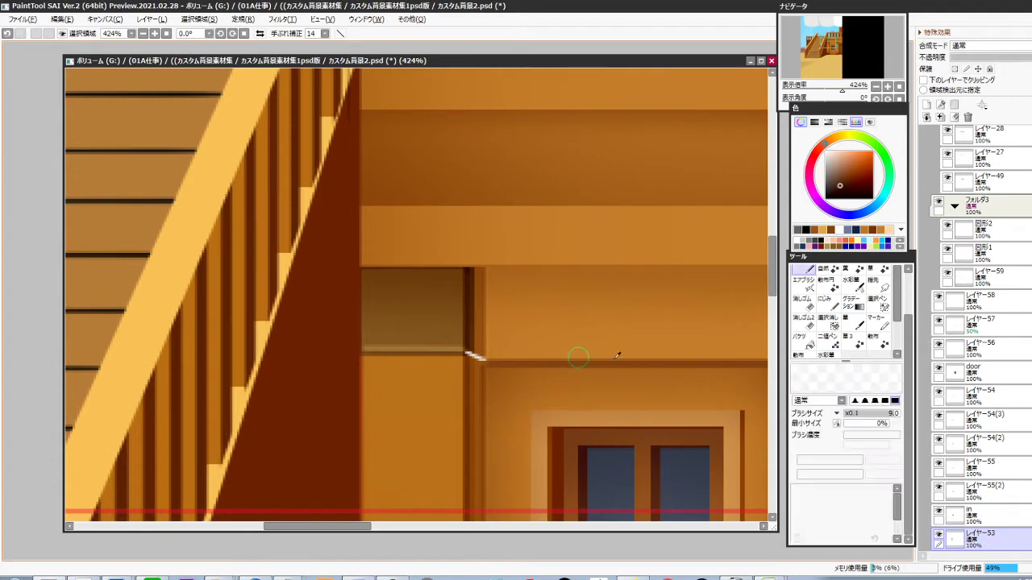
pyautogui.click(879, 498)
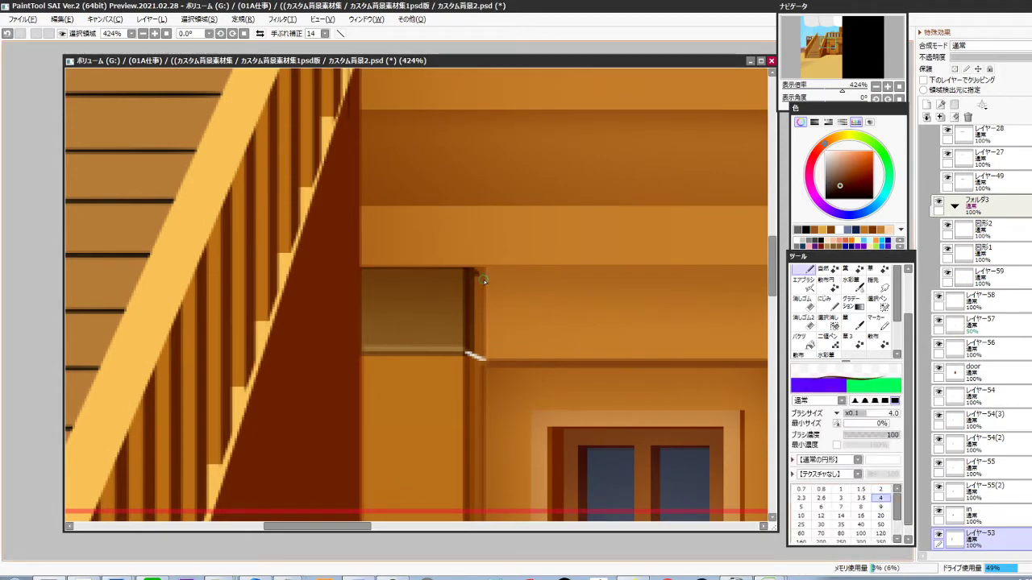
pyautogui.moveTo(485, 282)
pyautogui.mouseDown()
pyautogui.moveTo(483, 352)
pyautogui.moveTo(474, 351)
pyautogui.mouseUp()
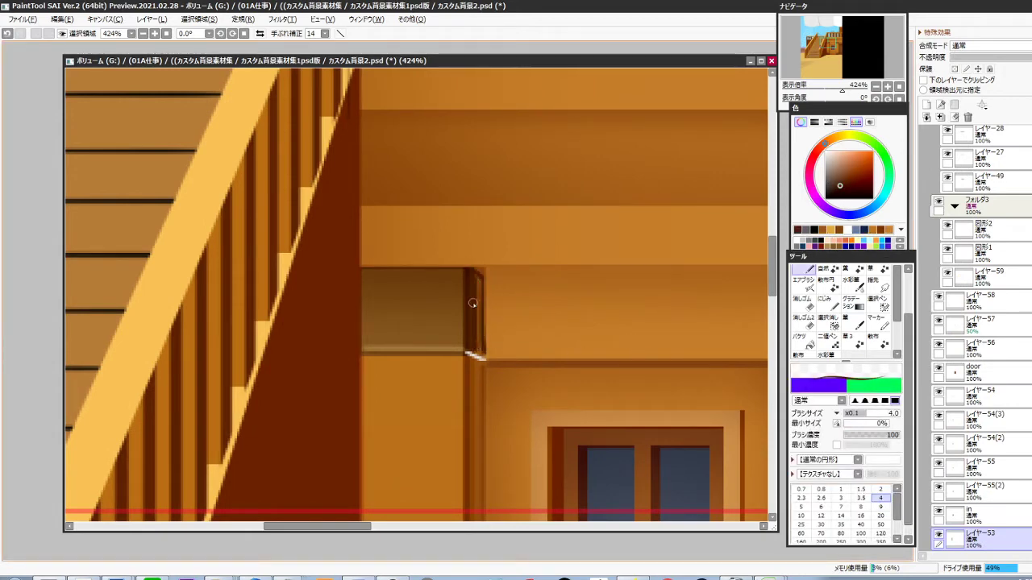
pyautogui.moveTo(480, 280); pyautogui.dragTo(481, 353)
pyautogui.moveTo(474, 301); pyautogui.dragTo(473, 341)
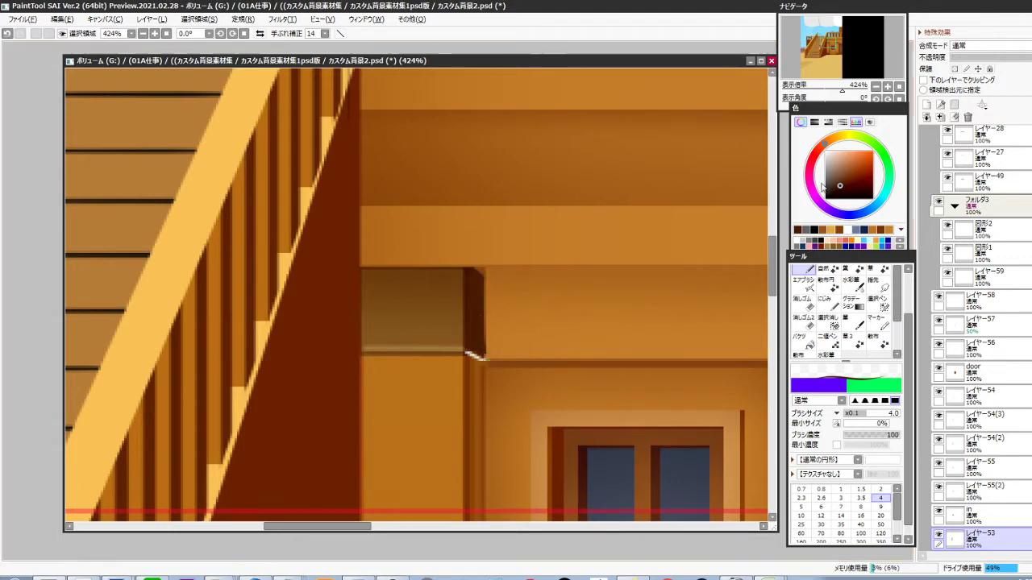
# Paint dark edges under that column's top block and its slanted corner with a size 3.5 brush
pyautogui.scroll(3, 481, 355)
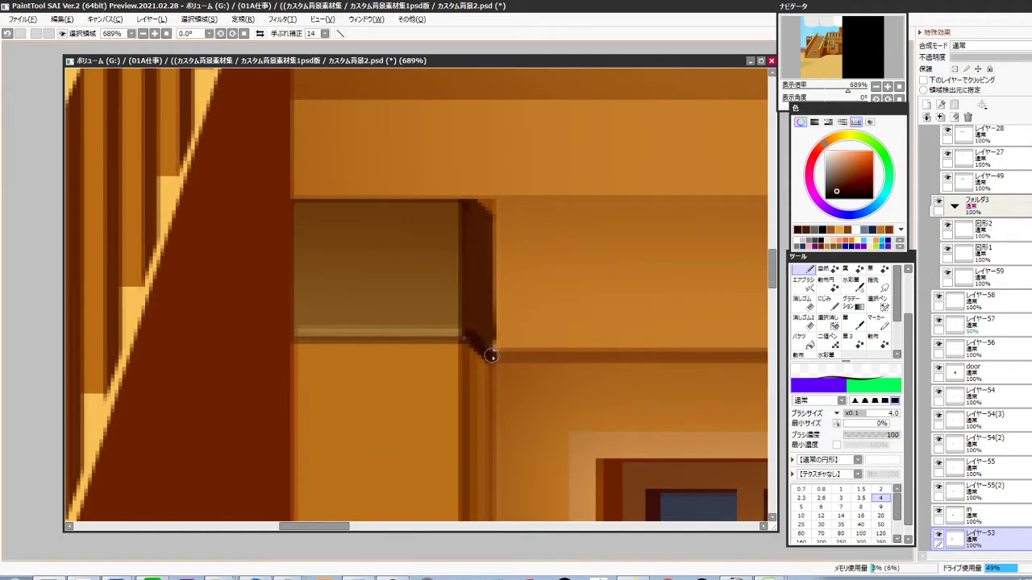
pyautogui.press('[')
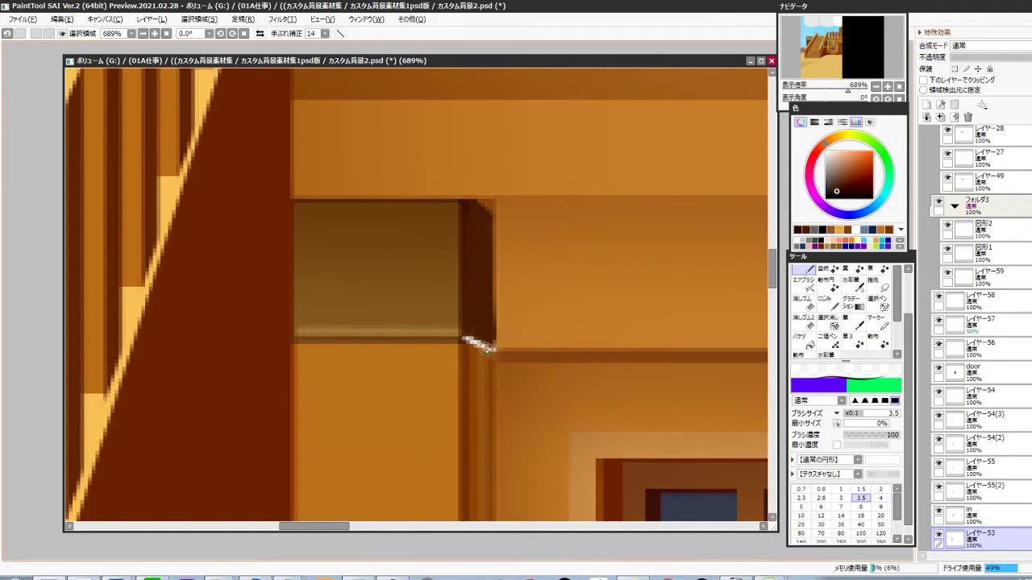
pyautogui.moveTo(463, 338); pyautogui.dragTo(487, 350)
pyautogui.hotkey('ctrl', 'z')
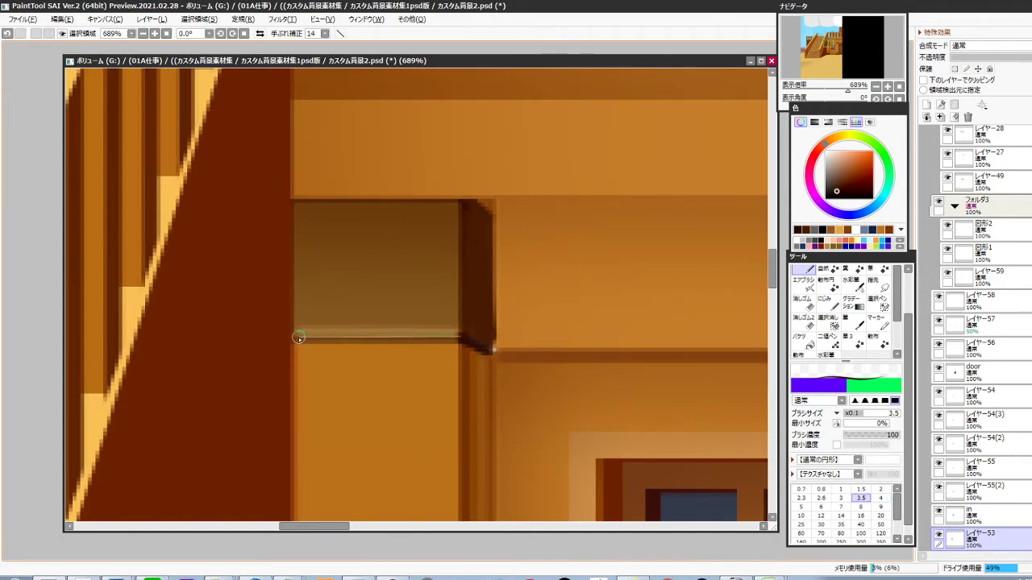
pyautogui.moveTo(299, 340); pyautogui.dragTo(460, 340)
pyautogui.scroll(-6, 454, 376)
pyautogui.moveTo(495, 411); pyautogui.dragTo(442, 385)
pyautogui.moveTo(615, 417); pyautogui.dragTo(552, 390)
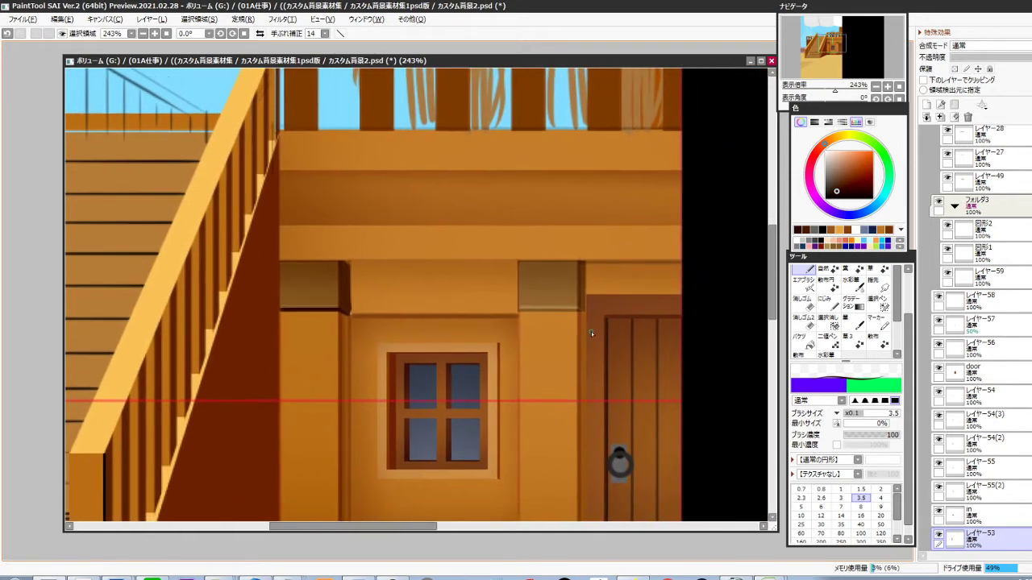
# Darken the side edge and lower corner of the top block on the column beside the door
pyautogui.scroll(4, 590, 331)
pyautogui.keyDown('shift'); pyautogui.click(583, 293); pyautogui.keyUp('shift')
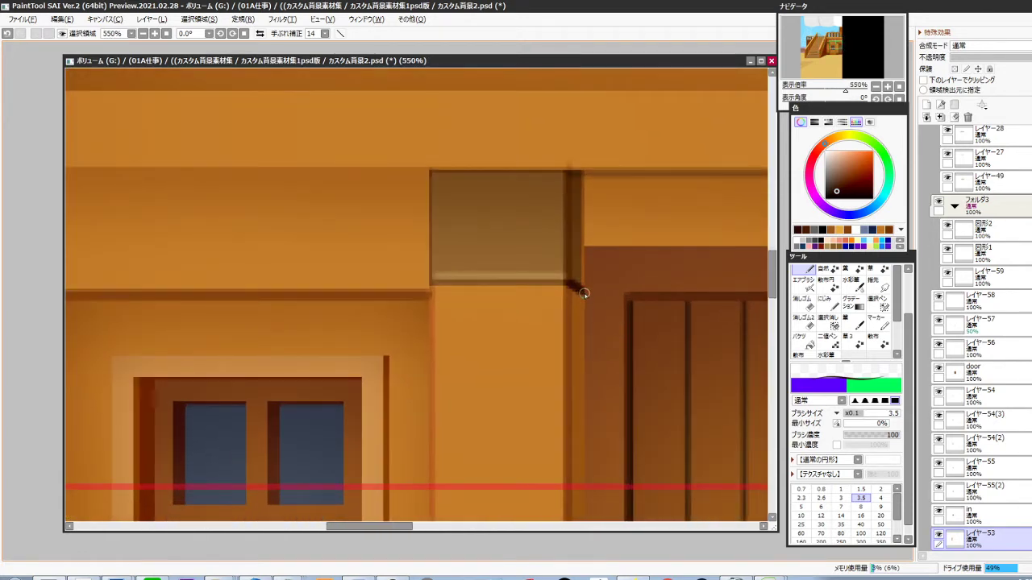
pyautogui.moveTo(582, 172); pyautogui.dragTo(582, 288)
pyautogui.hotkey('ctrl', 'z')
pyautogui.scroll(-4, 583, 305)
pyautogui.moveTo(545, 373); pyautogui.dragTo(557, 349)
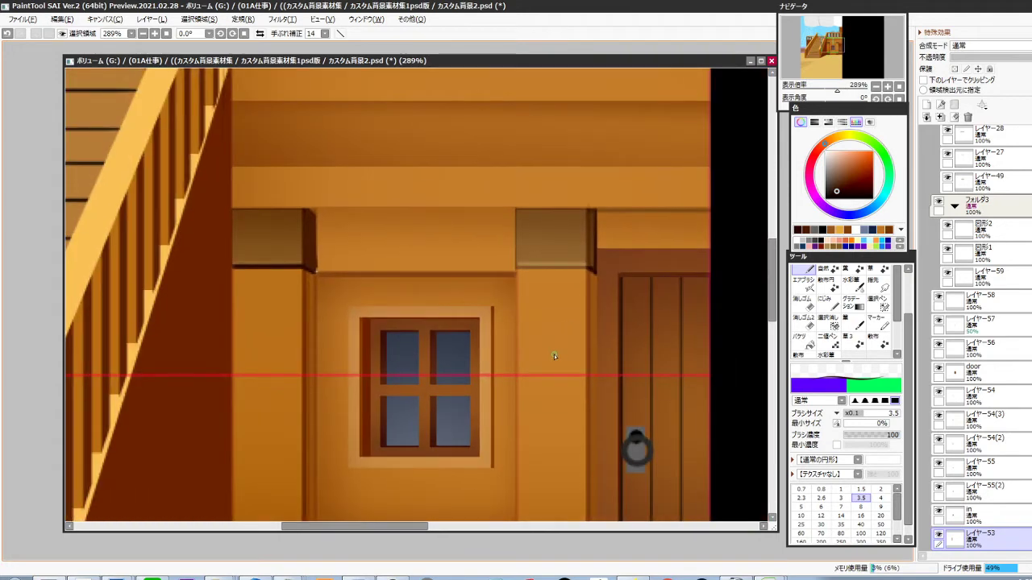
# Draw dark shadow lines on the main layer along the beam's lower edge, using brush size 3 and density 50
pyautogui.keyDown('ctrl'); pyautogui.keyDown('shift'); pyautogui.click(597, 203); pyautogui.keyUp('shift'); pyautogui.keyUp('ctrl')
pyautogui.moveTo(548, 233); pyautogui.dragTo(532, 272)
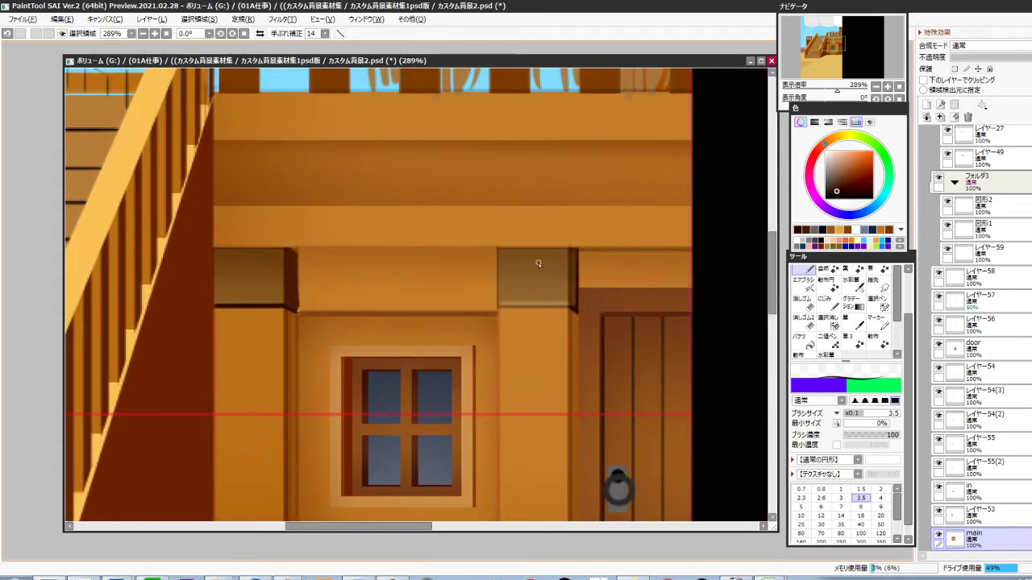
pyautogui.press('[')
pyautogui.press('5')
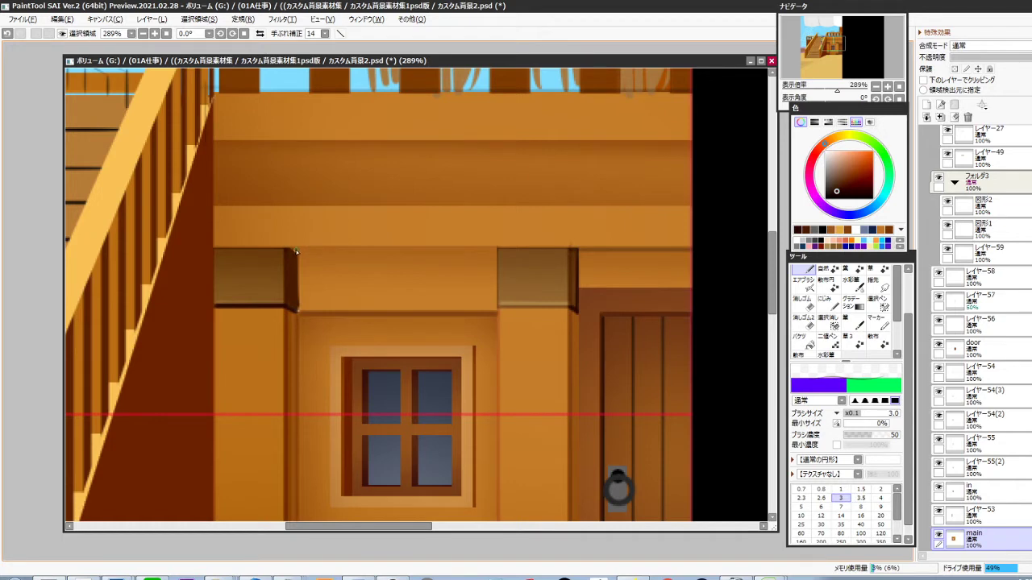
pyautogui.moveTo(529, 275); pyautogui.dragTo(483, 273)
pyautogui.moveTo(251, 249); pyautogui.dragTo(448, 249)
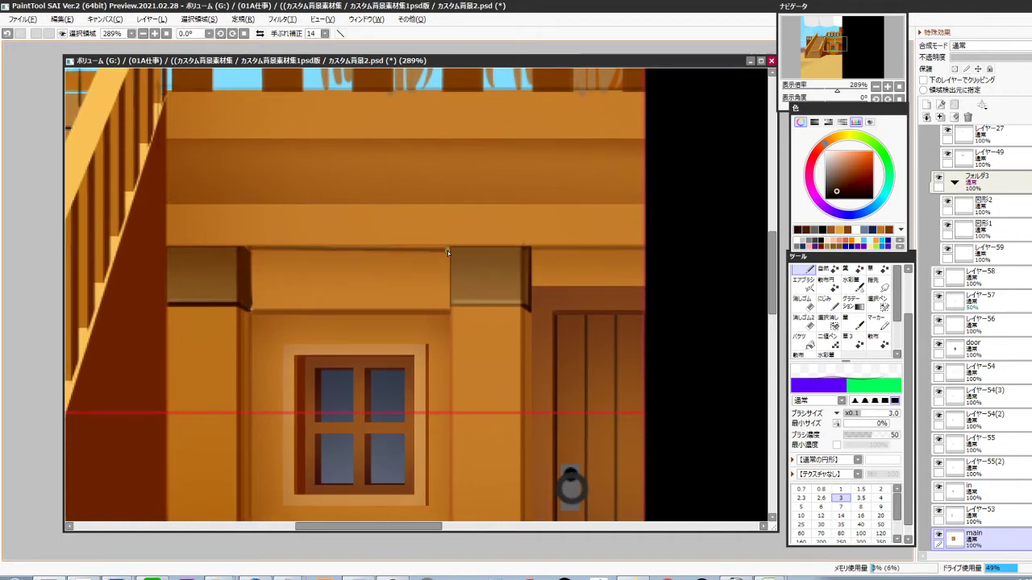
pyautogui.keyDown('shift'); pyautogui.click(243, 247); pyautogui.keyUp('shift')
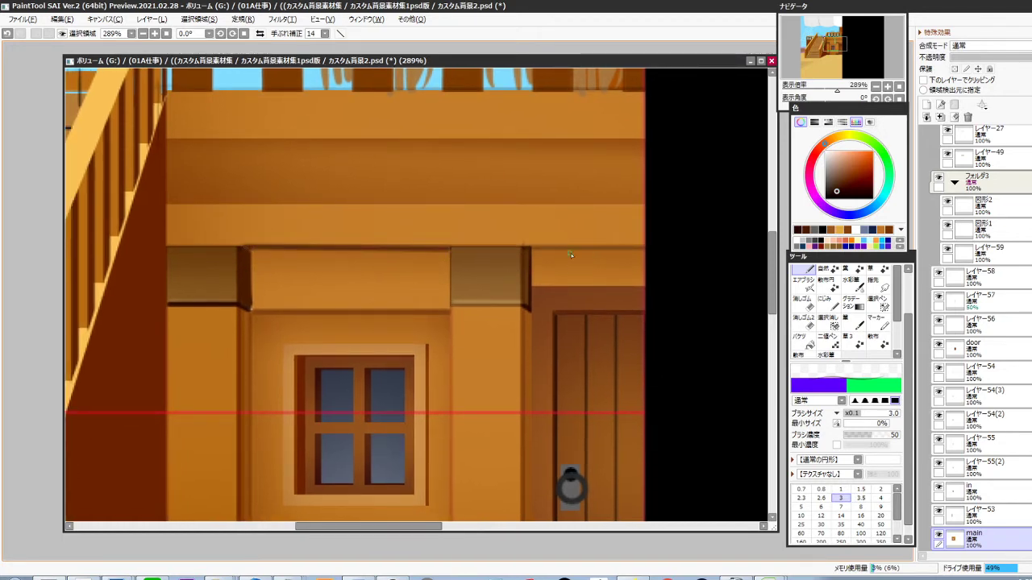
pyautogui.keyDown('shift'); pyautogui.click(644, 248); pyautogui.keyUp('shift')
# Draw straight light orange highlights along the upper edges of both horizontal beams below the balcony railing
pyautogui.moveTo(531, 225); pyautogui.dragTo(555, 267)
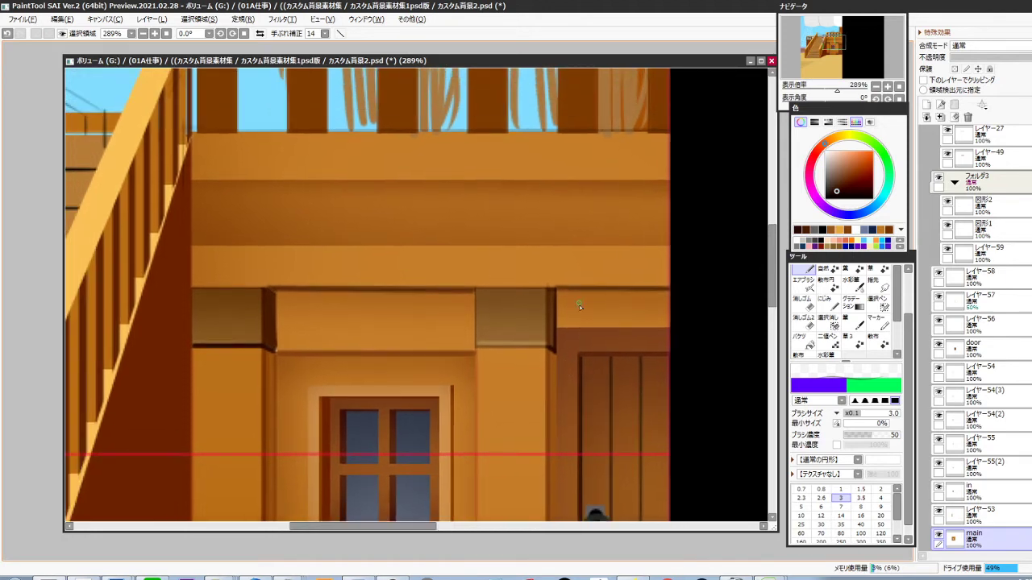
pyautogui.keyDown('alt'); pyautogui.click(564, 257); pyautogui.keyUp('alt')
pyautogui.click(848, 155)
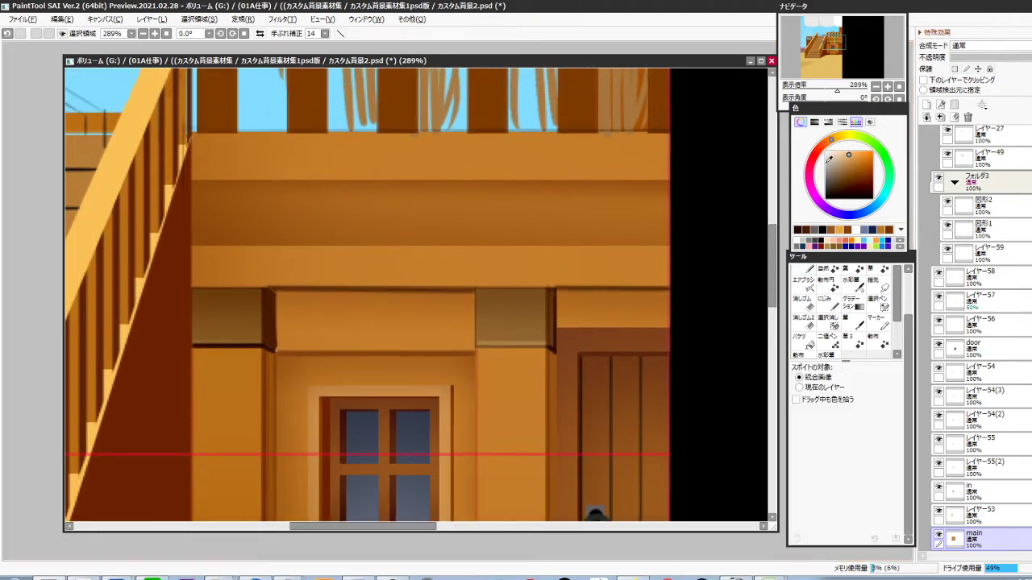
pyautogui.click(195, 247)
pyautogui.keyDown('shift'); pyautogui.click(670, 248); pyautogui.keyUp('shift')
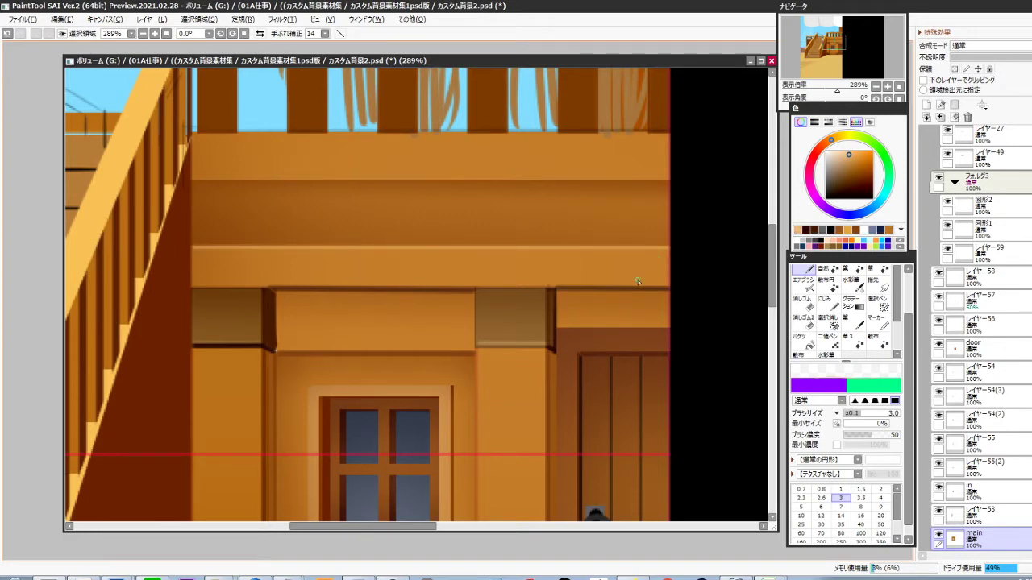
pyautogui.scroll(-2, 585, 311)
pyautogui.moveTo(559, 360); pyautogui.dragTo(540, 364)
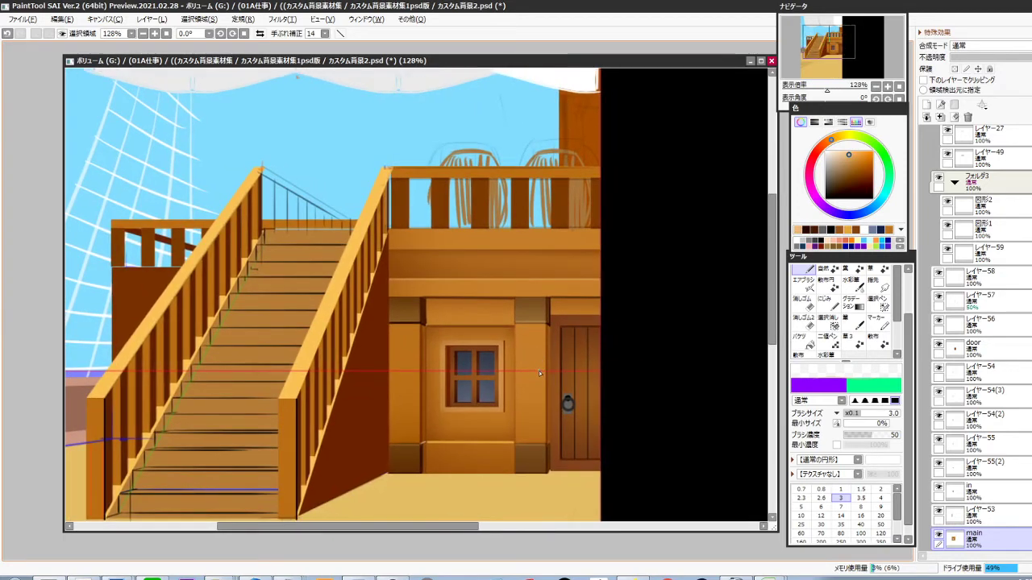
pyautogui.moveTo(530, 257); pyautogui.dragTo(537, 222)
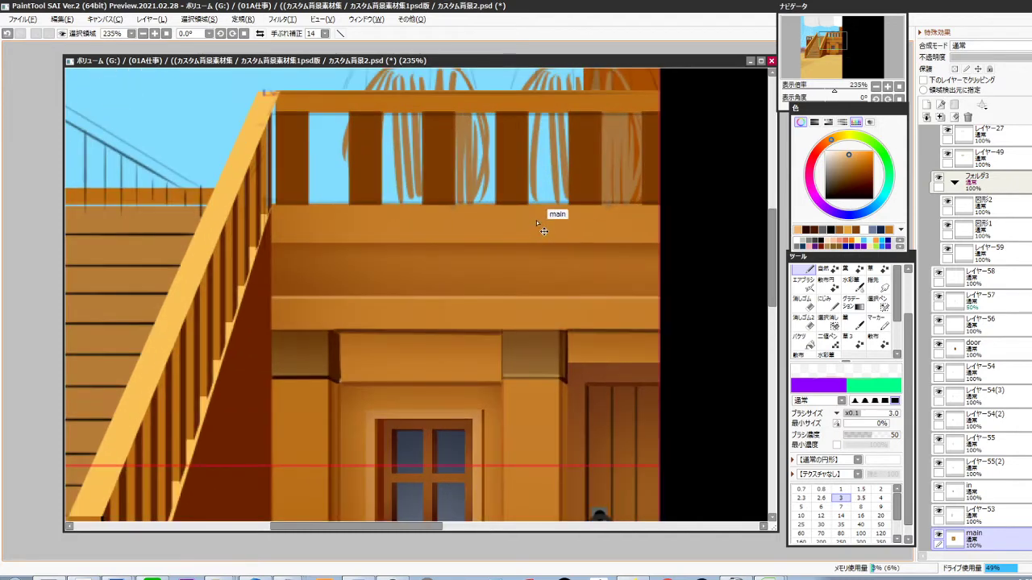
pyautogui.keyDown('shift'); pyautogui.click(657, 207); pyautogui.keyUp('shift')
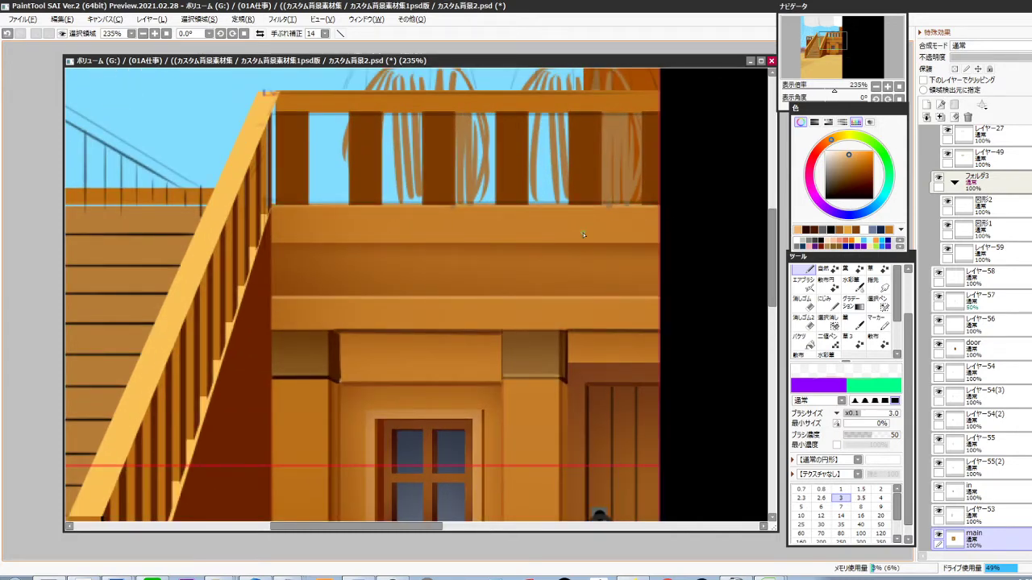
# Delete the ペン入れ1 line work around the balcony railing and the beam beneath it
pyautogui.keyDown('ctrl'); pyautogui.keyDown('shift'); pyautogui.click(498, 210); pyautogui.keyUp('shift'); pyautogui.keyUp('ctrl')
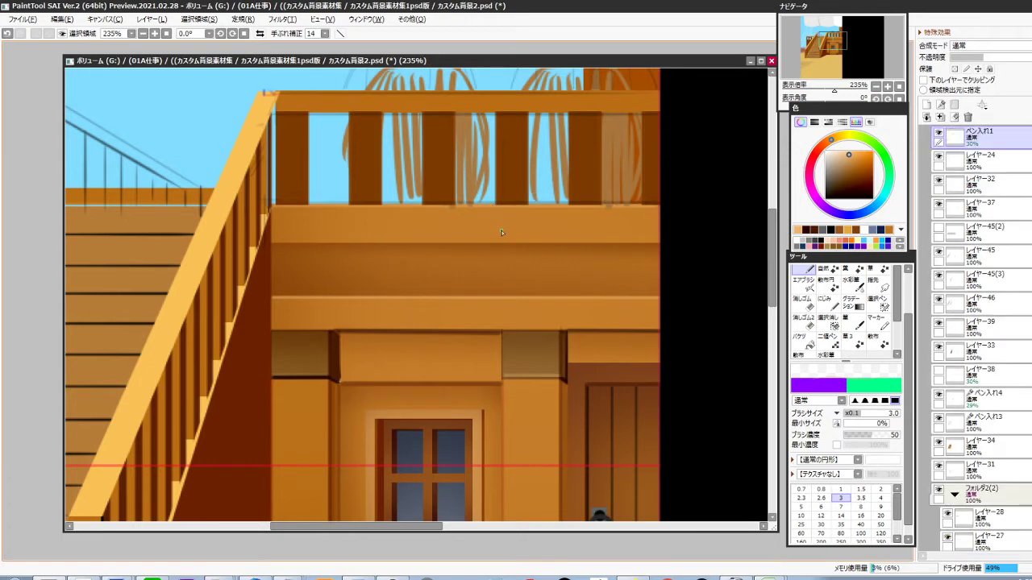
pyautogui.press('m')
pyautogui.moveTo(700, 87)
pyautogui.mouseDown()
pyautogui.moveTo(612, 135)
pyautogui.moveTo(236, 259)
pyautogui.mouseUp()
pyautogui.press('Delete')
pyautogui.hotkey('ctrl', 'd')
# Paint a dark brown slanted lower edge on レイヤー53 at the side of the base of the column beside the stairs
pyautogui.moveTo(558, 430); pyautogui.dragTo(569, 342)
pyautogui.moveTo(563, 427); pyautogui.dragTo(571, 339)
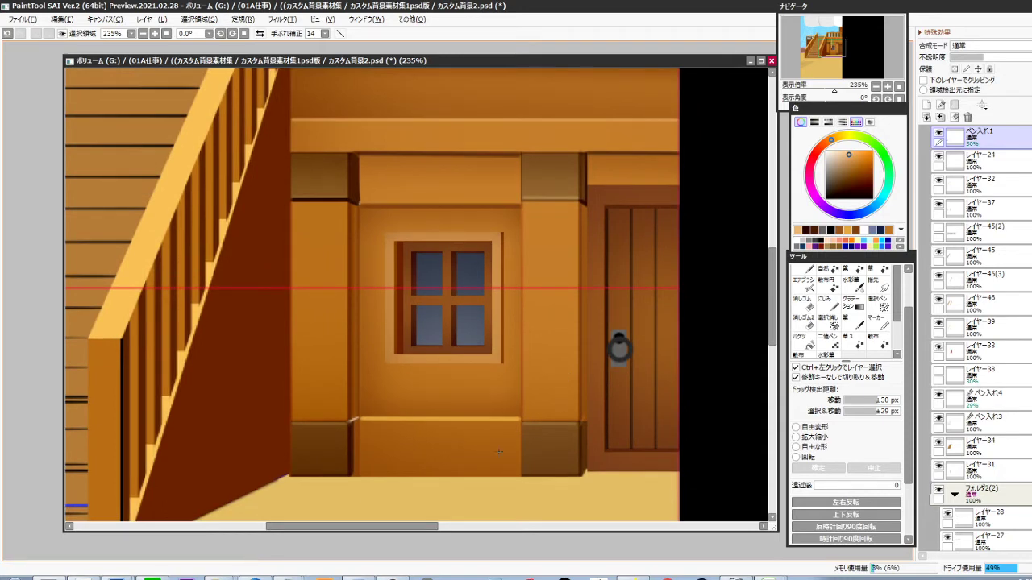
pyautogui.moveTo(344, 481); pyautogui.dragTo(367, 460)
pyautogui.keyDown('ctrl'); pyautogui.click(355, 412); pyautogui.keyUp('ctrl')
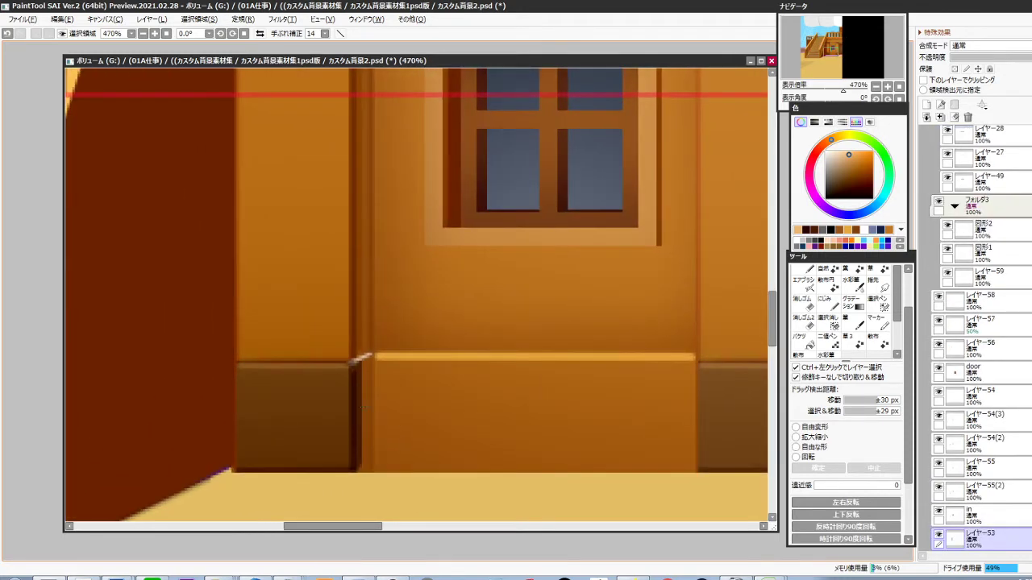
pyautogui.moveTo(375, 355); pyautogui.dragTo(348, 485)
pyautogui.moveTo(637, 454); pyautogui.dragTo(502, 327)
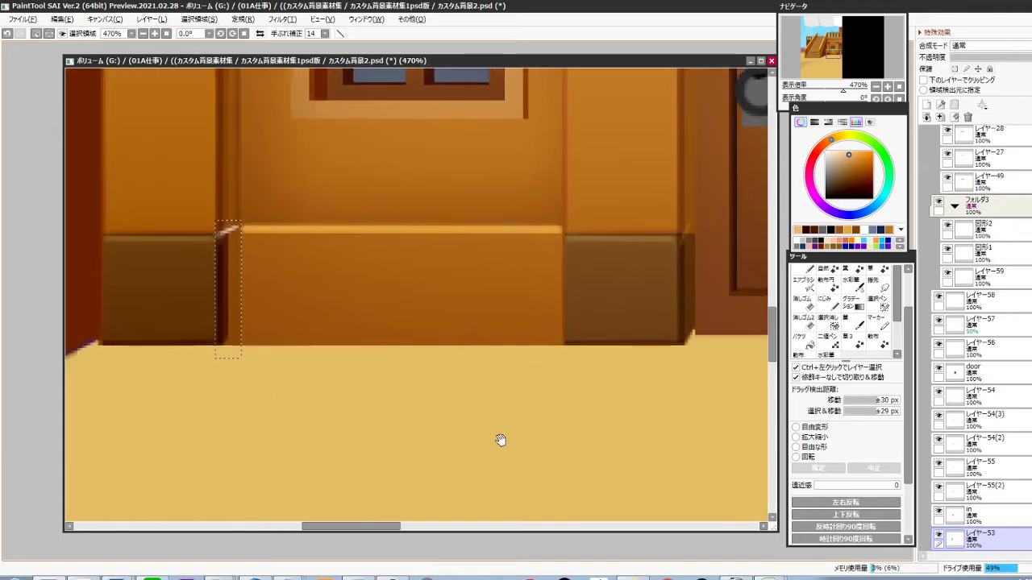
pyautogui.hotkey('ctrl', 'd')
pyautogui.press('n')
pyautogui.keyDown('alt'); pyautogui.click(223, 331); pyautogui.keyUp('alt')
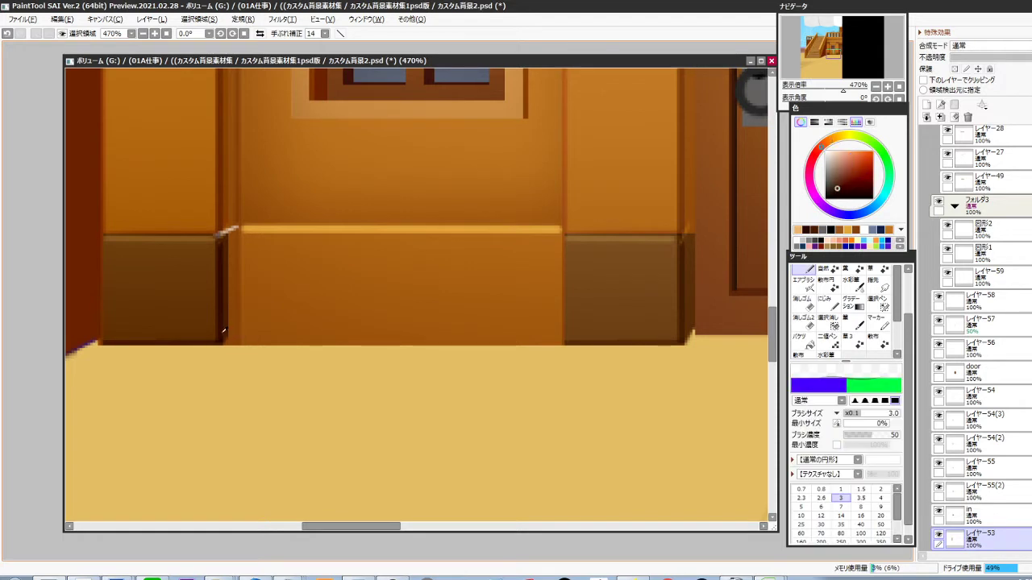
# Remove a thin strip along the bottom of the window wall between the columns on the main layer
pyautogui.moveTo(242, 333)
pyautogui.mouseDown()
pyautogui.moveTo(230, 339)
pyautogui.moveTo(562, 405)
pyautogui.mouseUp()
pyautogui.press('ctrl')
pyautogui.keyDown('ctrl'); pyautogui.click(529, 357); pyautogui.keyUp('ctrl')
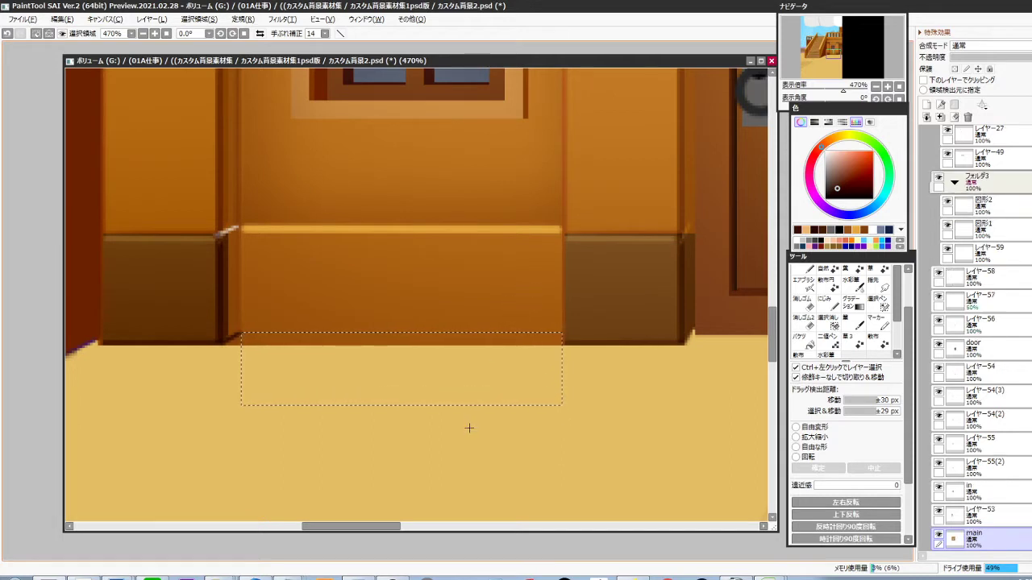
pyautogui.press('d')
pyautogui.moveTo(353, 433)
pyautogui.mouseDown()
pyautogui.moveTo(504, 446)
pyautogui.moveTo(556, 471)
pyautogui.mouseUp()
pyautogui.hotkey('ctrl', 'd')
# Cut the lower corner beside the column base diagonally on the main layer using a polygonal selection
pyautogui.press('l')
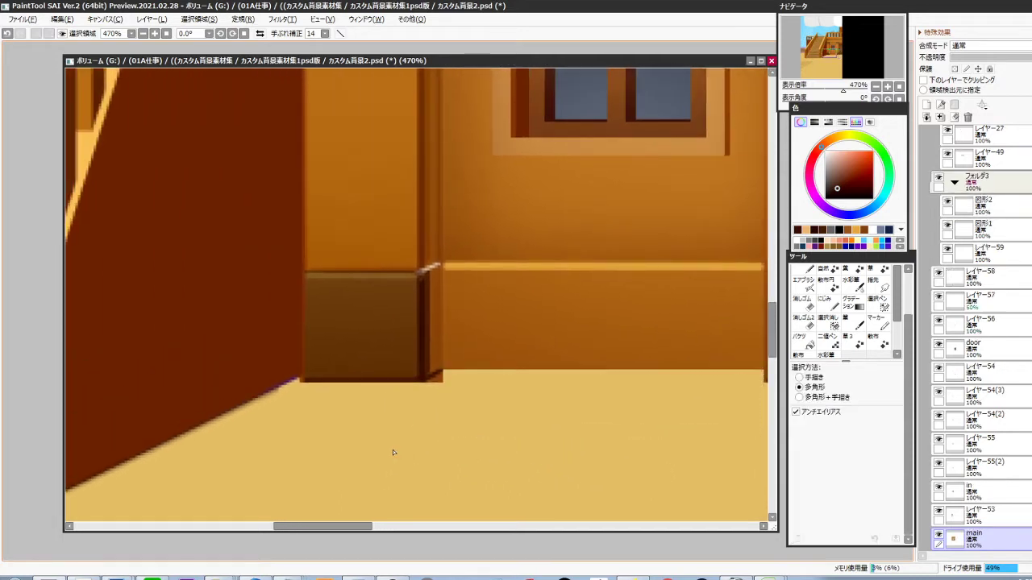
pyautogui.click(393, 450)
pyautogui.click(467, 417)
pyautogui.click(444, 371)
pyautogui.doubleClick(413, 390)
pyautogui.press('d')
pyautogui.hotkey('ctrl', 'd')
# Select the narrow side face of the column base, excluding its slanted upper corner with a polygonal selection, with レイヤー53 active
pyautogui.moveTo(449, 389); pyautogui.dragTo(444, 451)
pyautogui.keyDown('ctrl'); pyautogui.click(421, 393); pyautogui.keyUp('ctrl')
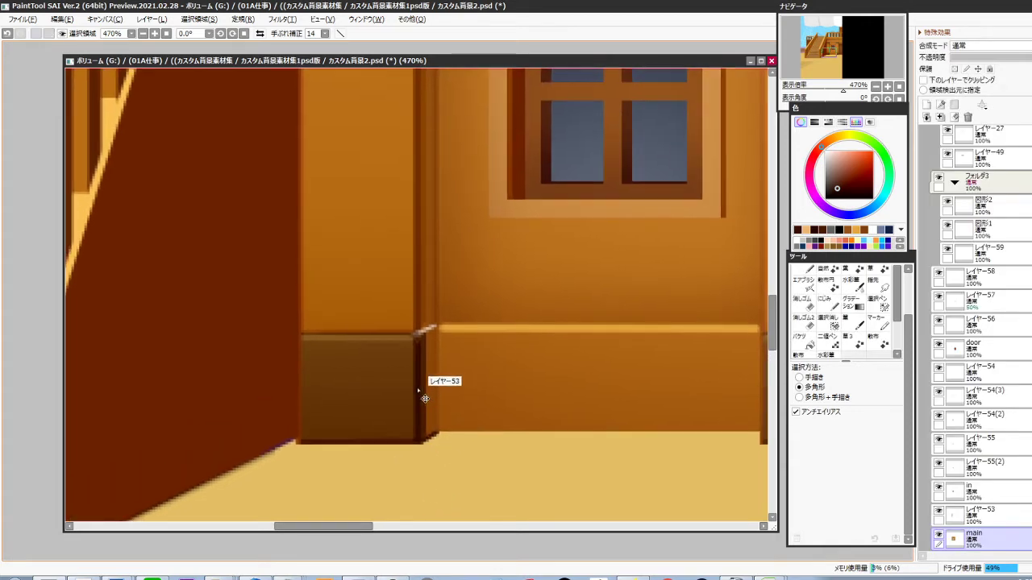
pyautogui.press('v')
pyautogui.moveTo(440, 327); pyautogui.dragTo(413, 455)
pyautogui.press('l')
pyautogui.click(482, 276)
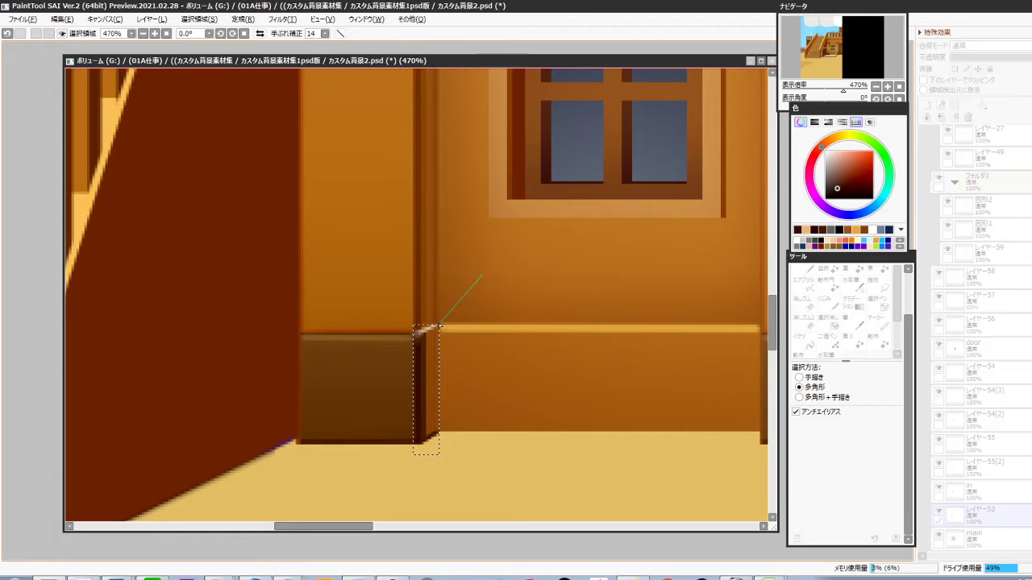
pyautogui.click(439, 326)
pyautogui.click(406, 341)
pyautogui.click(398, 319)
pyautogui.doubleClick(426, 284)
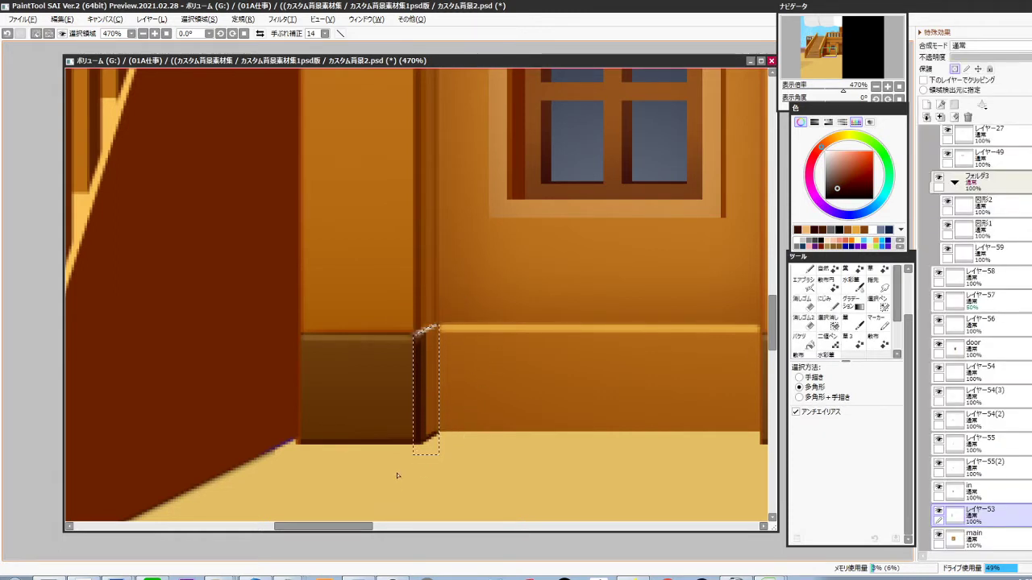
# Shade the selected side face dark brown on the main layer with a size 60 airbrush
pyautogui.press('v')
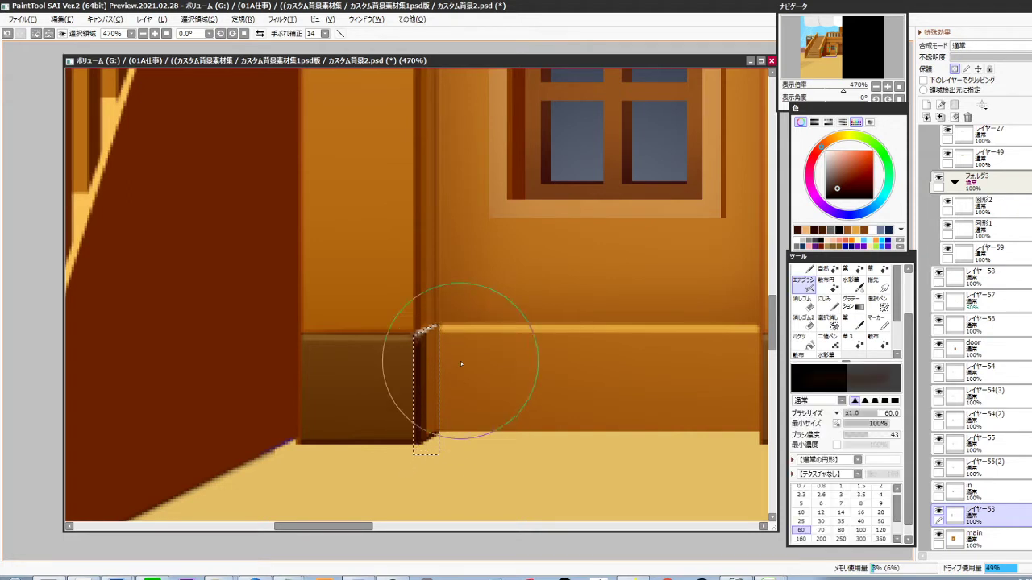
pyautogui.keyDown('ctrl'); pyautogui.keyDown('shift'); pyautogui.click(434, 389); pyautogui.keyUp('shift'); pyautogui.keyUp('ctrl')
pyautogui.moveTo(455, 338)
pyautogui.mouseDown()
pyautogui.moveTo(467, 334)
pyautogui.moveTo(438, 421)
pyautogui.moveTo(446, 388)
pyautogui.mouseUp()
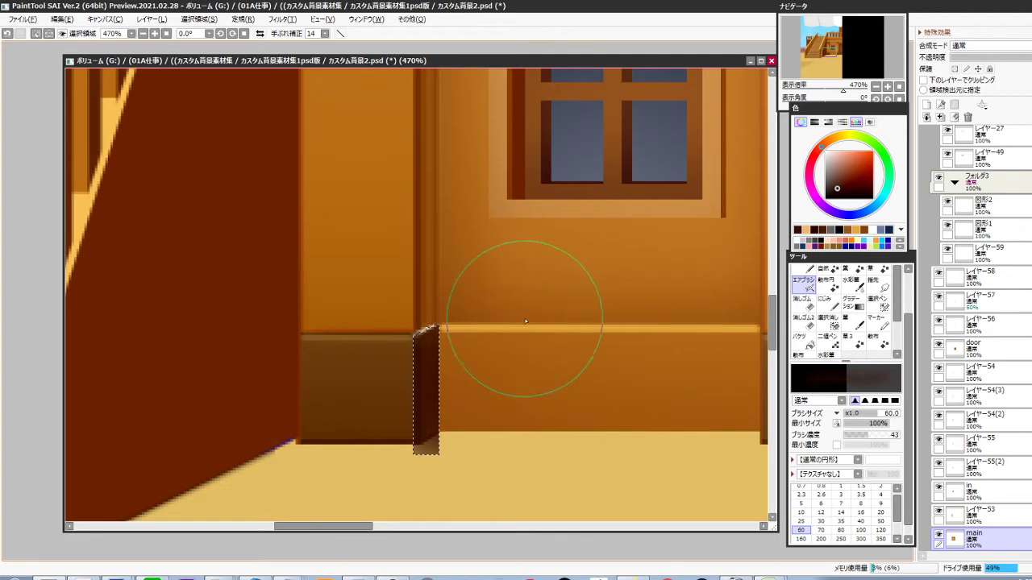
# Darken the selected side face of the column base with a size 30 airbrush and merge レイヤー53 into the main layer
pyautogui.rightClick(387, 398)
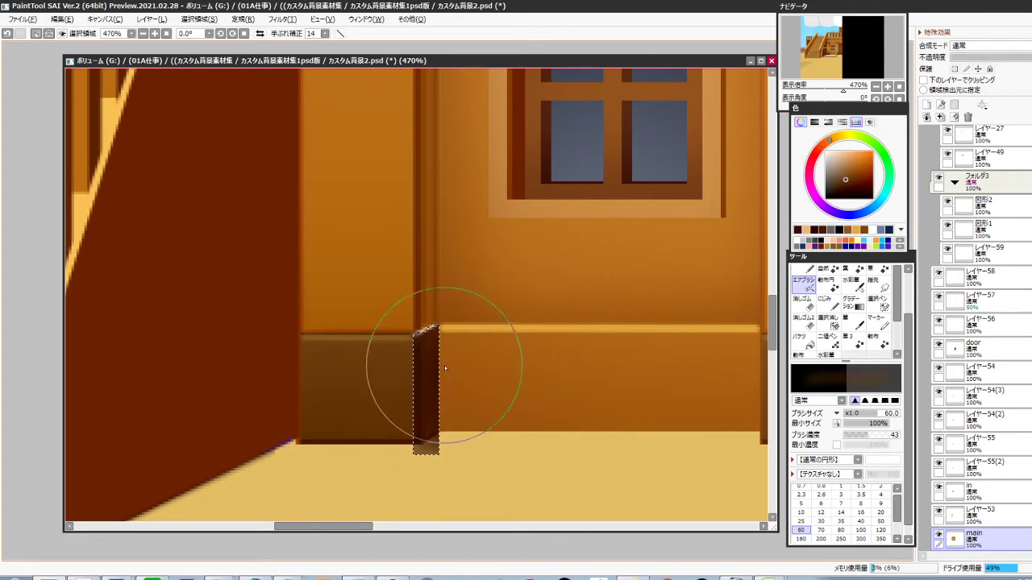
pyautogui.press('[')
pyautogui.press('[')
pyautogui.press('[')
pyautogui.press('[')
pyautogui.moveTo(432, 346)
pyautogui.mouseDown()
pyautogui.moveTo(421, 422)
pyautogui.moveTo(432, 369)
pyautogui.mouseUp()
pyautogui.keyDown('ctrl'); pyautogui.keyDown('shift'); pyautogui.click(417, 390); pyautogui.keyUp('shift'); pyautogui.keyUp('ctrl')
pyautogui.hotkey('ctrl', 'e')
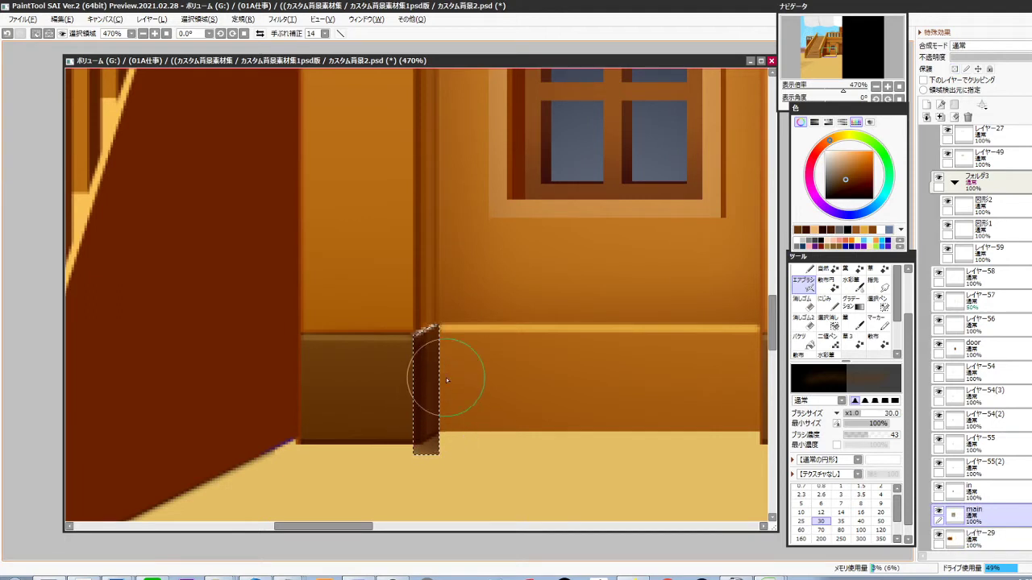
# Erase the overhang under the column base's side face on the main layer with a size 8 eraser, leaving a slanted lower edge
pyautogui.hotkey('ctrl', 'd')
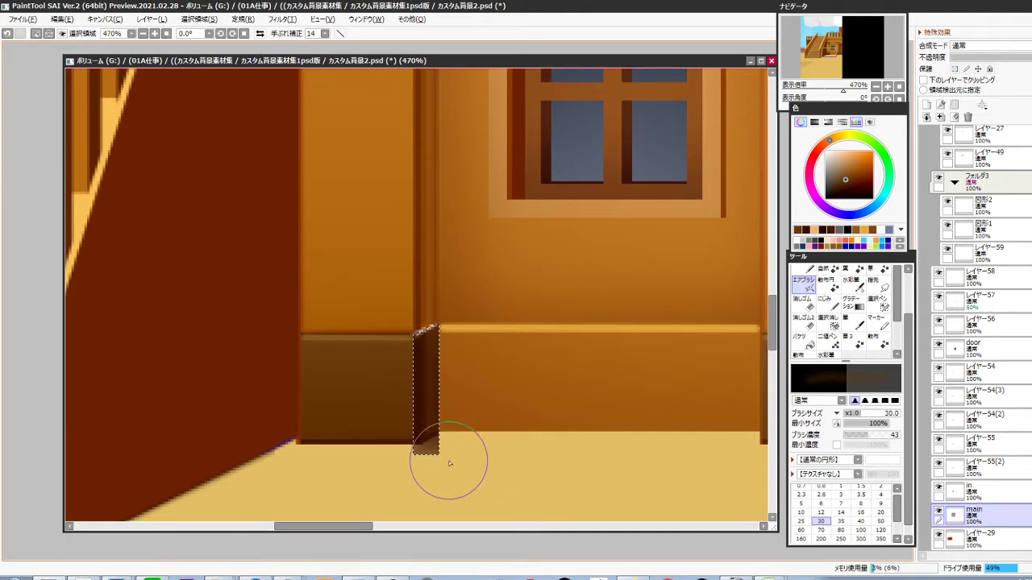
pyautogui.press('m')
pyautogui.moveTo(395, 476)
pyautogui.mouseDown()
pyautogui.moveTo(454, 444)
pyautogui.moveTo(410, 465)
pyautogui.mouseUp()
pyautogui.press('Delete')
pyautogui.hotkey('ctrl', 'd')
pyautogui.scroll(3, 417, 460)
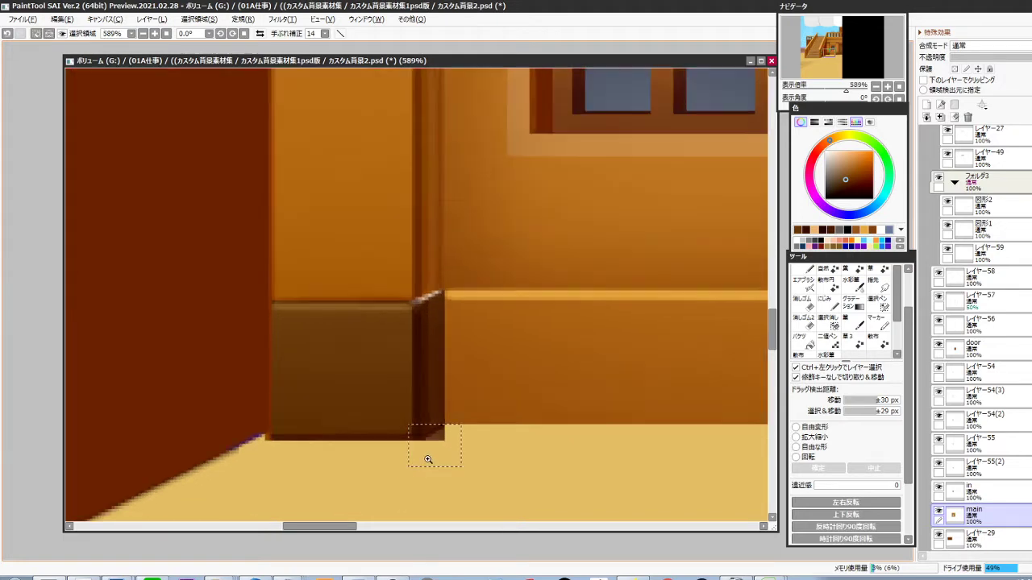
pyautogui.press('e')
pyautogui.moveTo(469, 418); pyautogui.dragTo(424, 446)
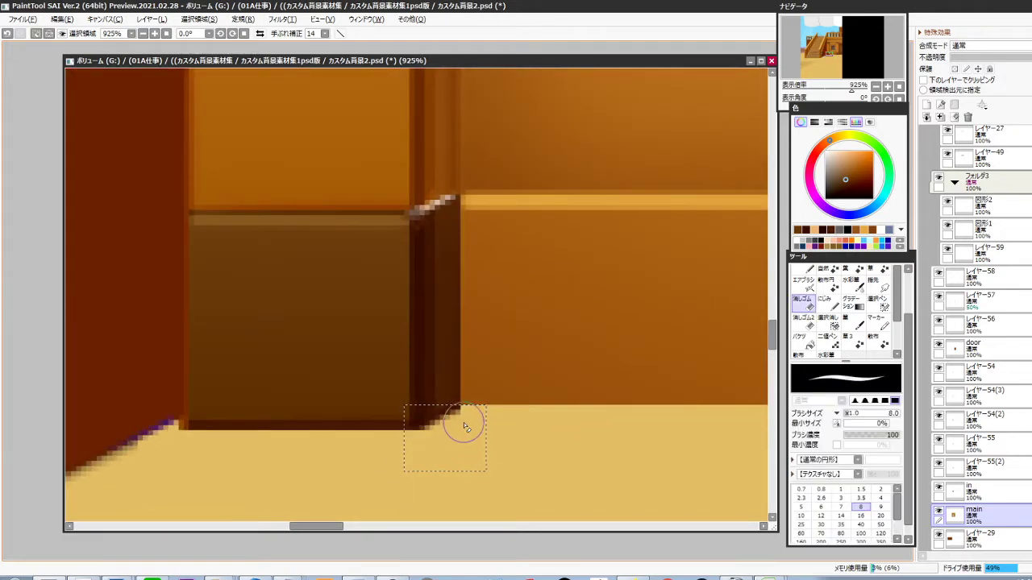
pyautogui.hotkey('ctrl', 'd')
pyautogui.moveTo(491, 441); pyautogui.dragTo(461, 441)
pyautogui.moveTo(474, 419); pyautogui.dragTo(455, 469)
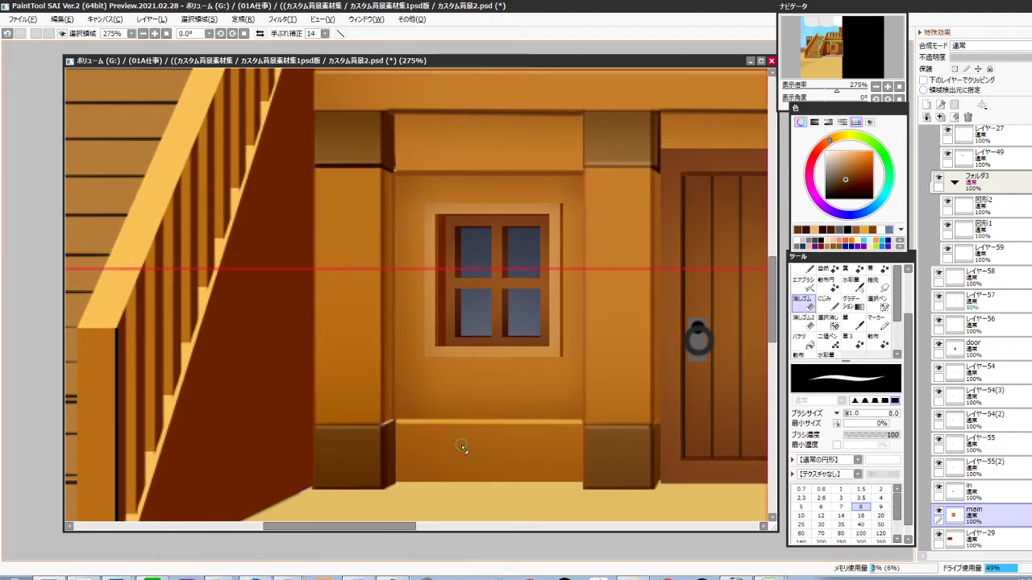
# Paint a soft brown line along the upper edge of the panel above the window using a size 8 brush at density 20
pyautogui.moveTo(457, 381); pyautogui.dragTo(445, 460)
pyautogui.moveTo(463, 397); pyautogui.dragTo(458, 411)
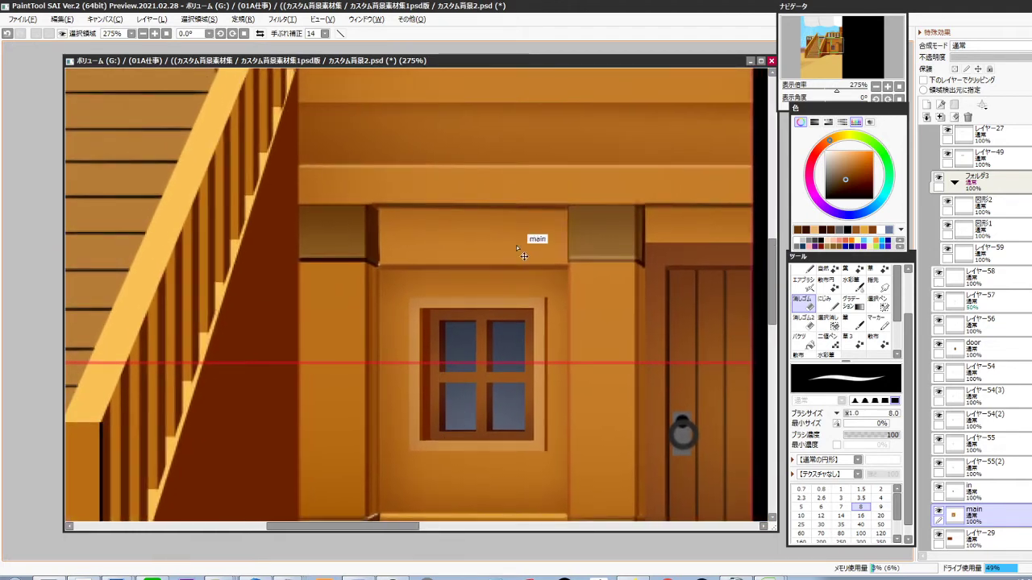
pyautogui.moveTo(534, 240); pyautogui.dragTo(547, 241)
pyautogui.press('alt')
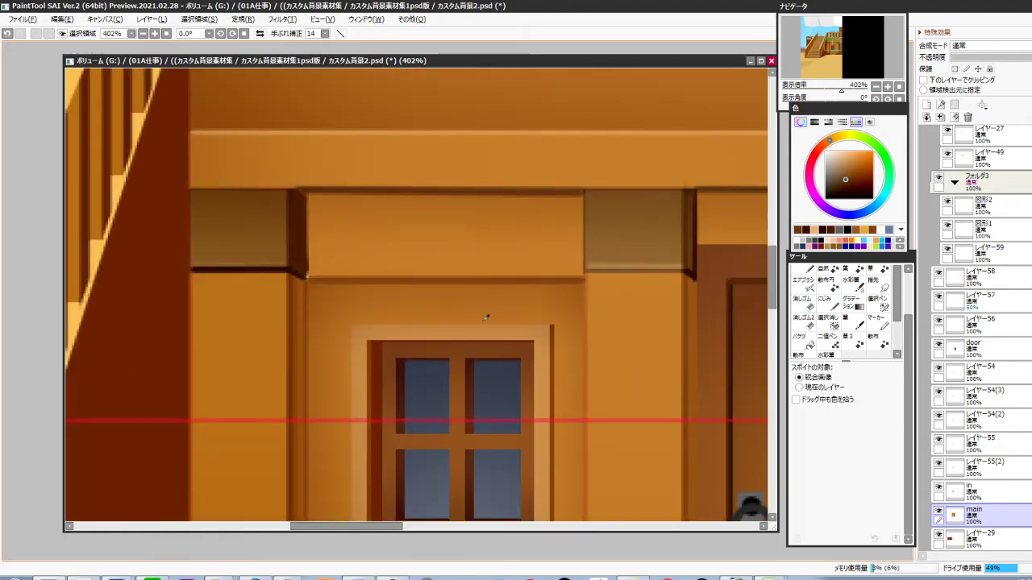
pyautogui.press('n')
pyautogui.press(']')
pyautogui.press(']')
pyautogui.press(']')
pyautogui.press(']')
pyautogui.press(']')
pyautogui.press(']')
pyautogui.press(']')
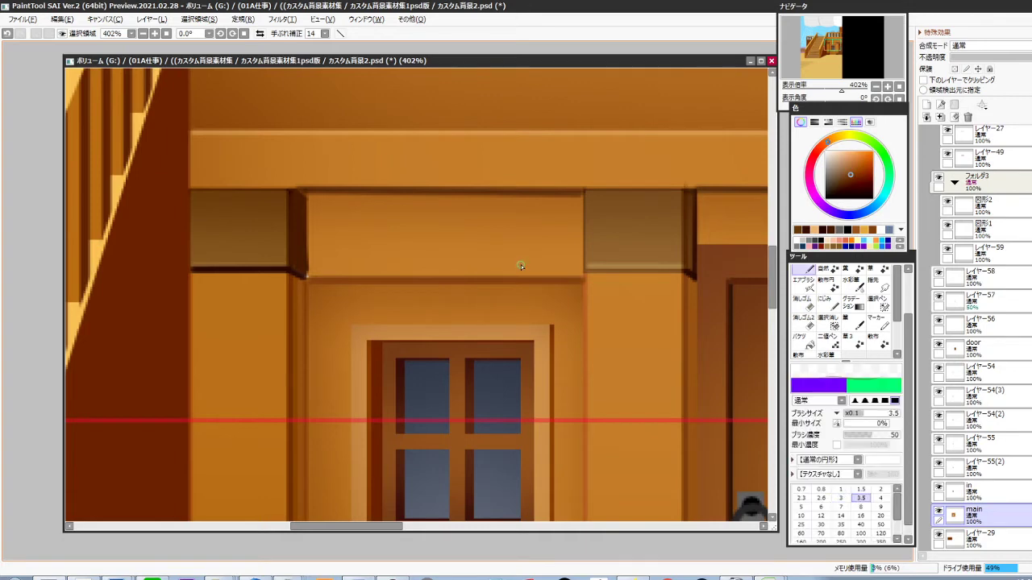
pyautogui.press('2')
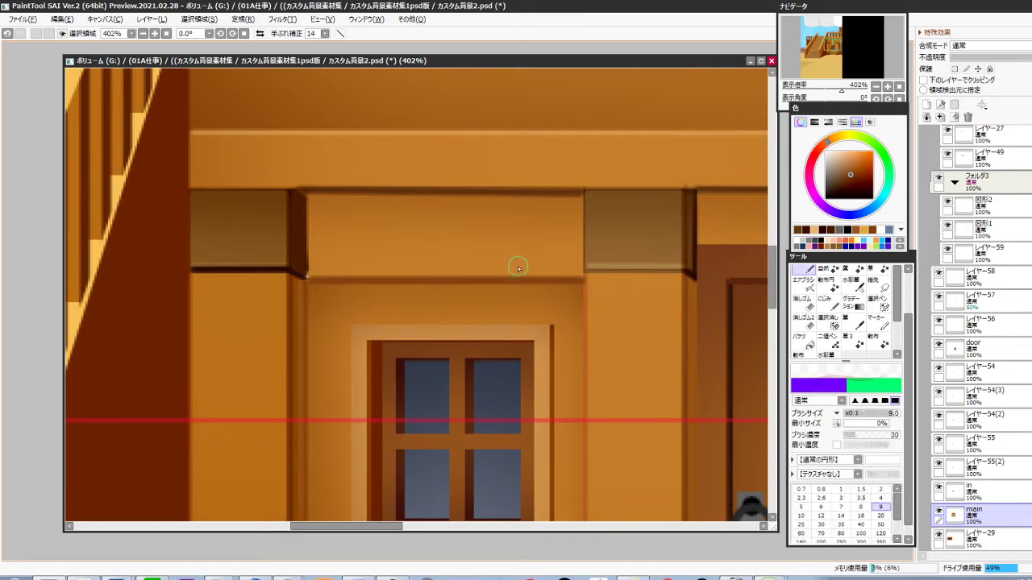
pyautogui.press('[')
pyautogui.click(580, 202)
pyautogui.keyDown('shift'); pyautogui.click(312, 203); pyautogui.keyUp('shift')
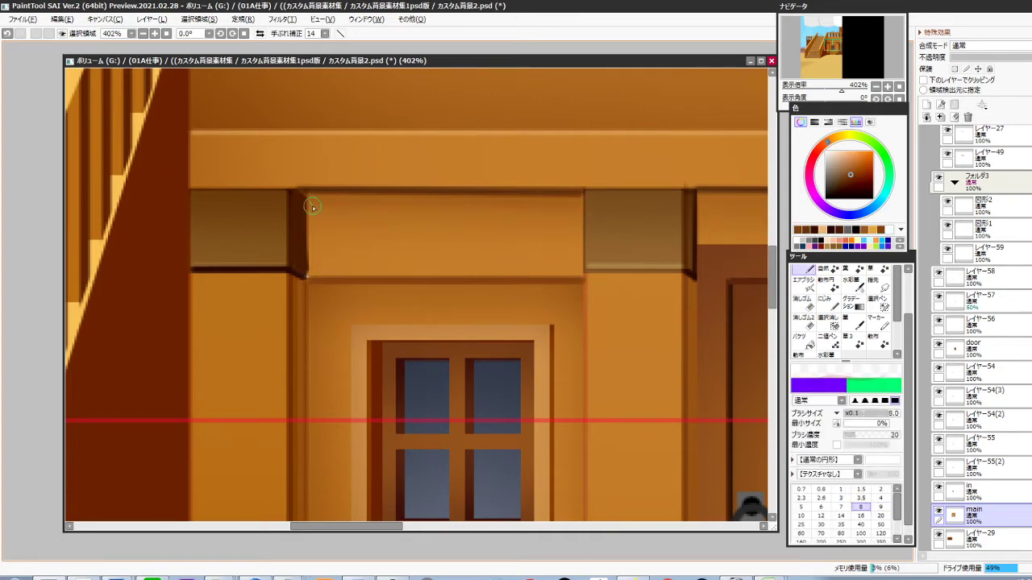
# Deepen the shadow along the upper and left edges of the panel above the window with a darker brown
pyautogui.click(852, 182)
pyautogui.click(580, 199)
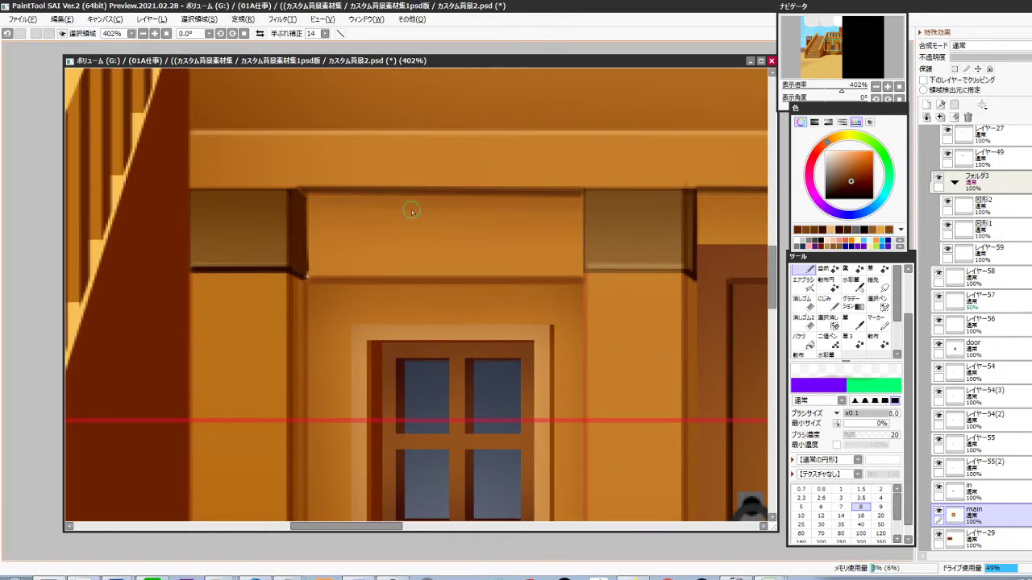
pyautogui.keyDown('shift'); pyautogui.click(311, 203); pyautogui.keyUp('shift')
pyautogui.moveTo(313, 210); pyautogui.dragTo(311, 273)
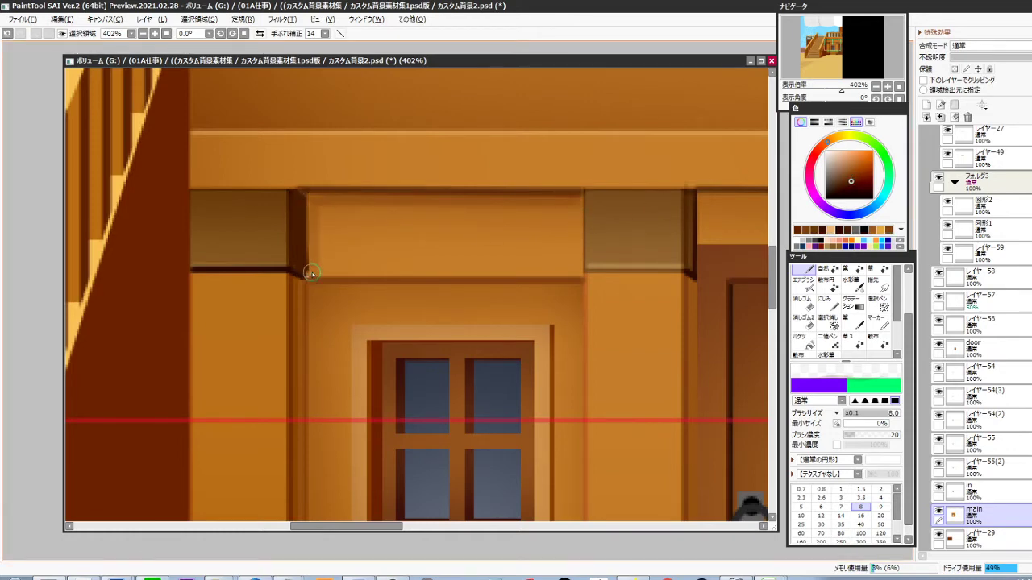
pyautogui.moveTo(309, 199); pyautogui.dragTo(307, 272)
# Shade the upper and left edges of the panel above the door with a size 7 brush at density 20
pyautogui.scroll(-9, 376, 318)
pyautogui.scroll(10, 507, 261)
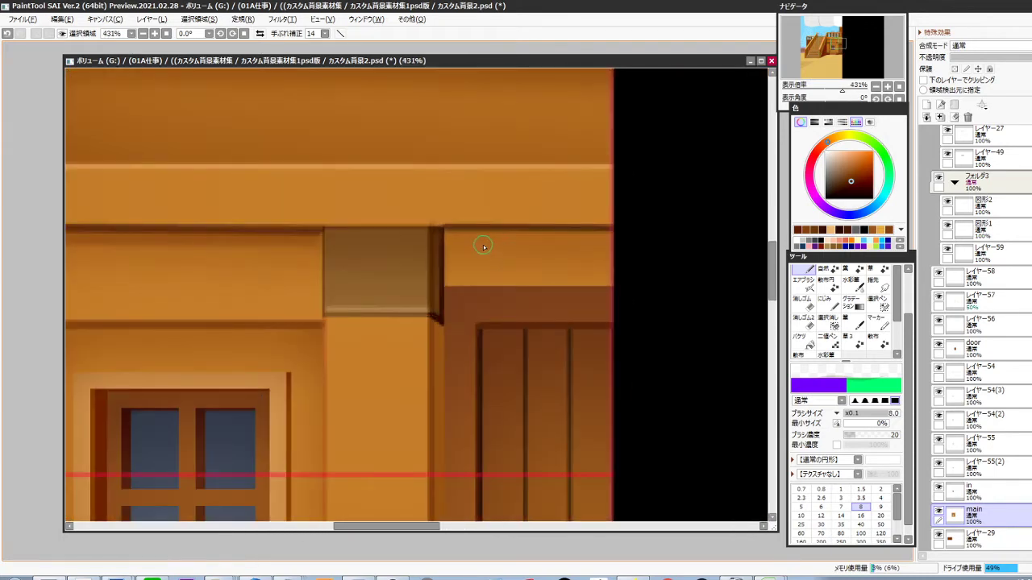
pyautogui.press('[')
pyautogui.moveTo(451, 233); pyautogui.dragTo(608, 233)
pyautogui.moveTo(606, 234)
pyautogui.mouseDown()
pyautogui.moveTo(448, 233)
pyautogui.moveTo(447, 288)
pyautogui.mouseUp()
pyautogui.moveTo(450, 287); pyautogui.dragTo(446, 233)
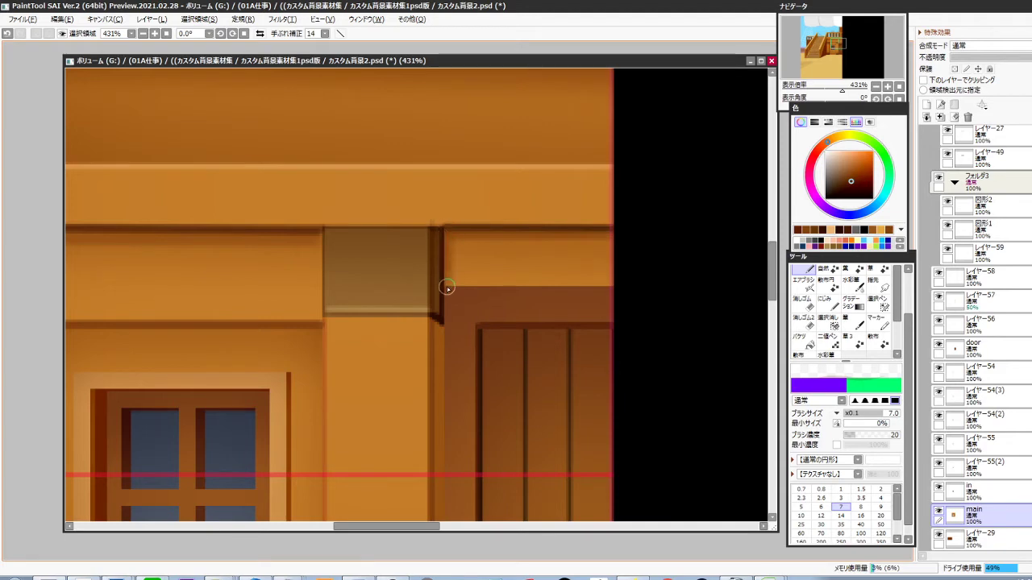
pyautogui.scroll(-6, 444, 285)
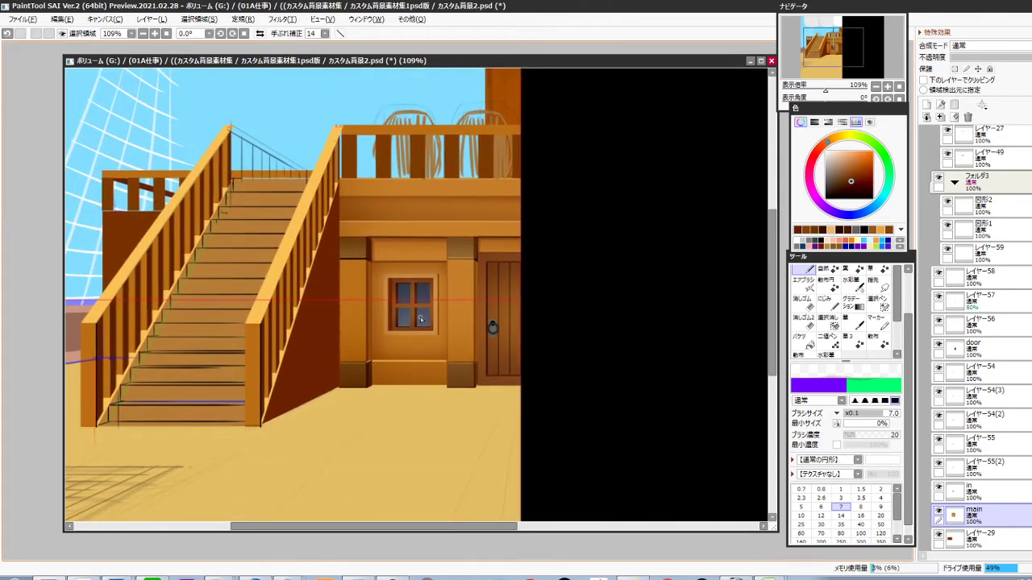
# Repaint the pale slanted top edge of the column base's side face with sampled browns and a size 2 brush at density 100
pyautogui.scroll(3, 420, 319)
pyautogui.scroll(5, 310, 407)
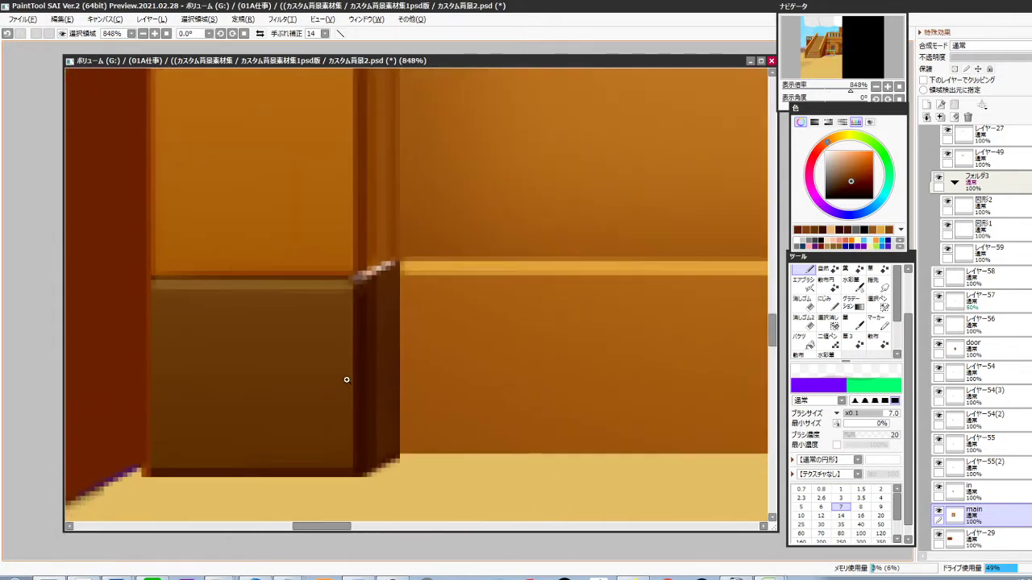
pyautogui.keyDown('ctrl'); pyautogui.keyDown('shift'); pyautogui.click(374, 338); pyautogui.keyUp('shift'); pyautogui.keyUp('ctrl')
pyautogui.keyDown('alt'); pyautogui.click(336, 287); pyautogui.keyUp('alt')
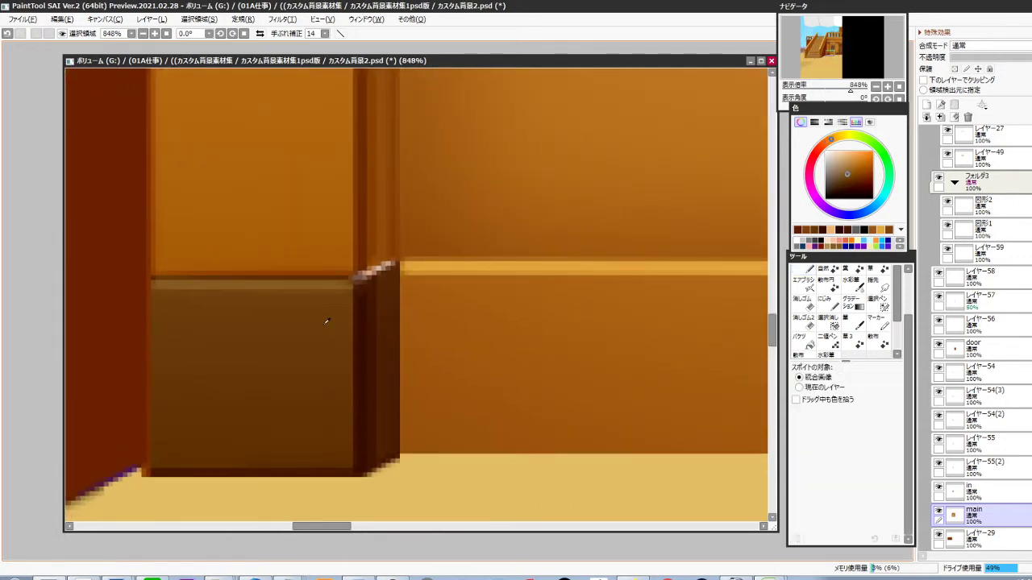
pyautogui.click(881, 490)
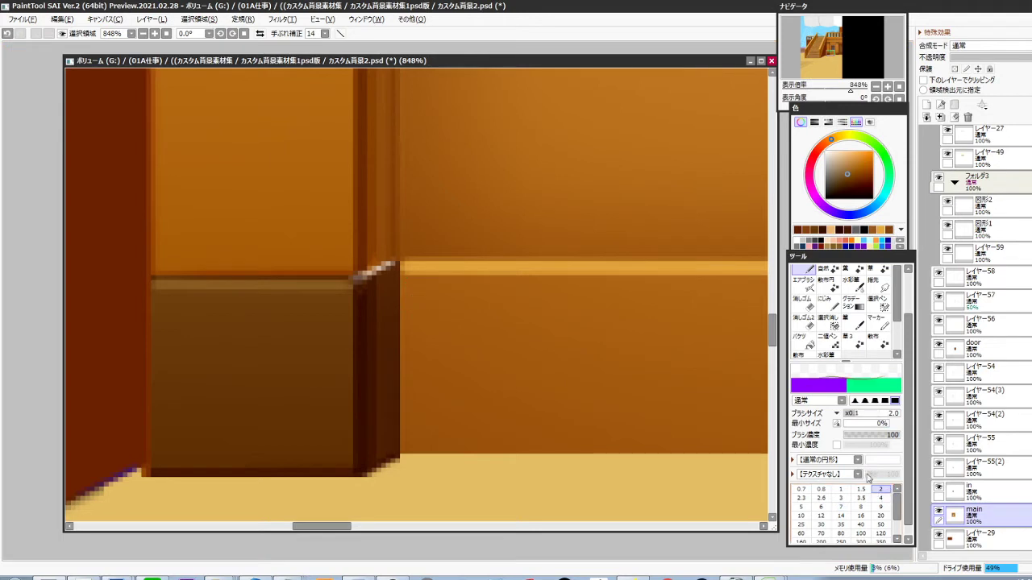
pyautogui.moveTo(353, 280); pyautogui.dragTo(396, 262)
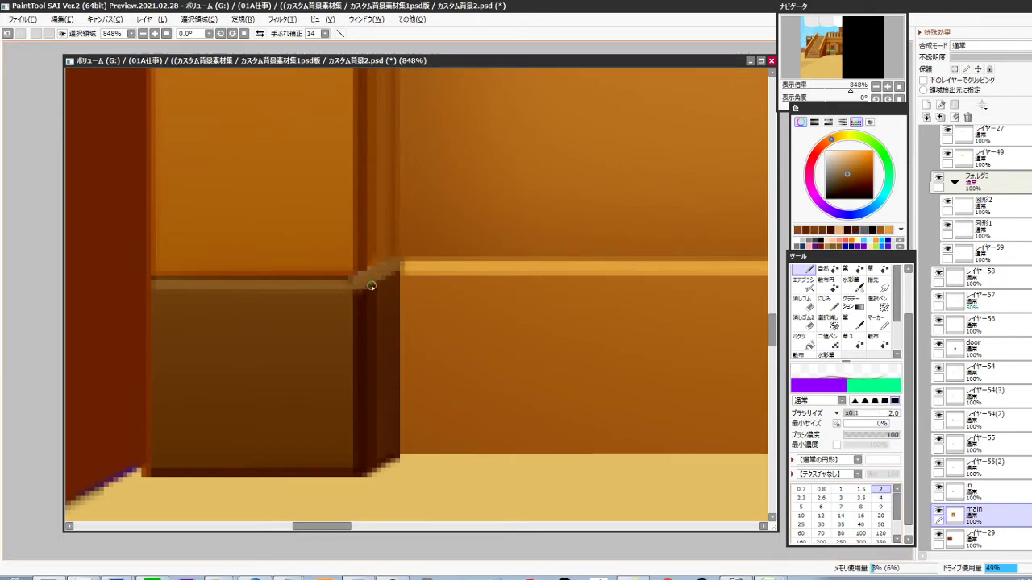
pyautogui.keyDown('alt'); pyautogui.click(387, 320); pyautogui.keyUp('alt')
pyautogui.moveTo(354, 274); pyautogui.dragTo(397, 254)
# Paint straight dark brown lines down both edges of the side face of the capital beside the window panel with a size 2 brush
pyautogui.scroll(-4, 429, 284)
pyautogui.moveTo(427, 285); pyautogui.dragTo(429, 504)
pyautogui.scroll(5, 411, 260)
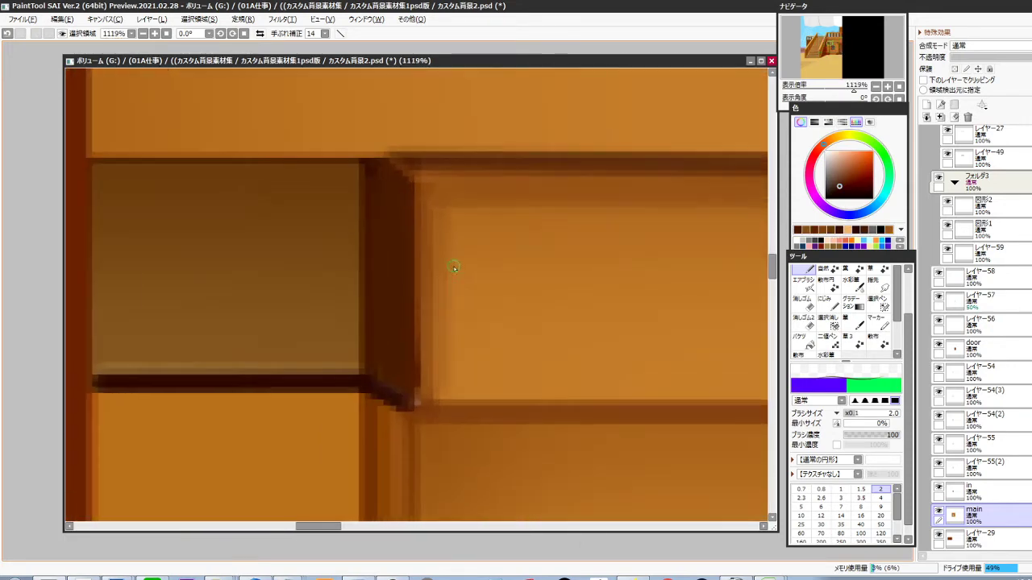
pyautogui.click(418, 173)
pyautogui.keyDown('shift'); pyautogui.click(415, 410); pyautogui.keyUp('shift')
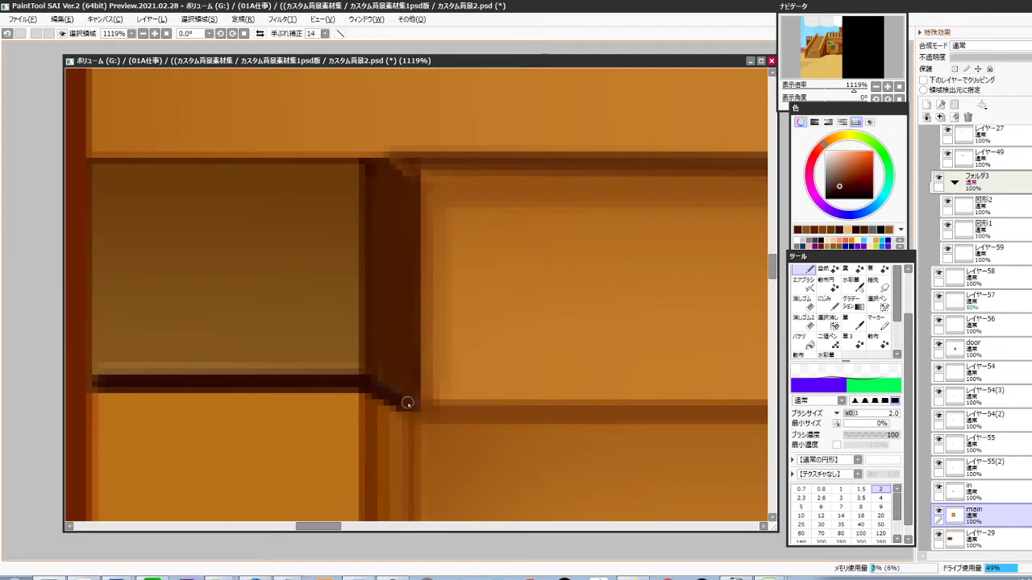
pyautogui.rightClick(388, 381)
pyautogui.keyDown('shift'); pyautogui.click(415, 170); pyautogui.keyUp('shift')
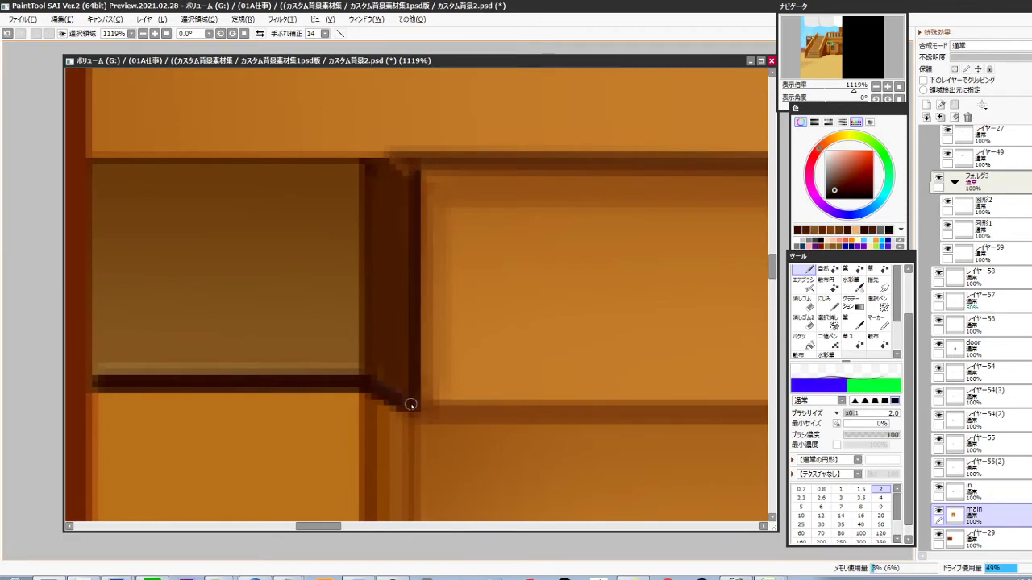
pyautogui.click(368, 165)
pyautogui.keyDown('shift'); pyautogui.click(365, 375); pyautogui.keyUp('shift')
# Darken the side face of the capital beside the door with vertical size 3 brush lines at density 40
pyautogui.scroll(-4, 392, 386)
pyautogui.moveTo(410, 432)
pyautogui.mouseDown()
pyautogui.moveTo(423, 391)
pyautogui.moveTo(398, 372)
pyautogui.mouseUp()
pyautogui.moveTo(652, 330); pyautogui.dragTo(476, 359)
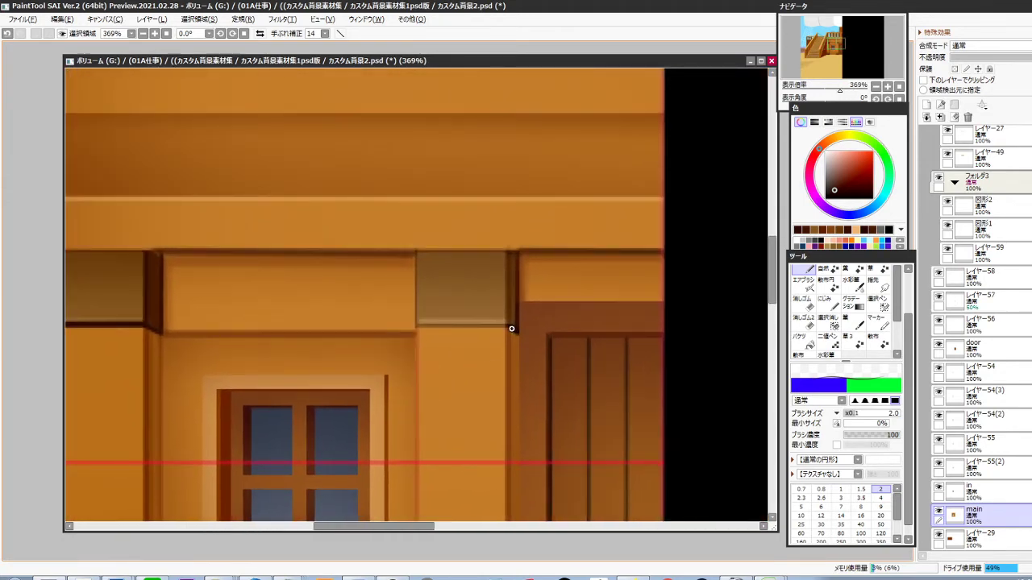
pyautogui.scroll(3, 511, 328)
pyautogui.press(']')
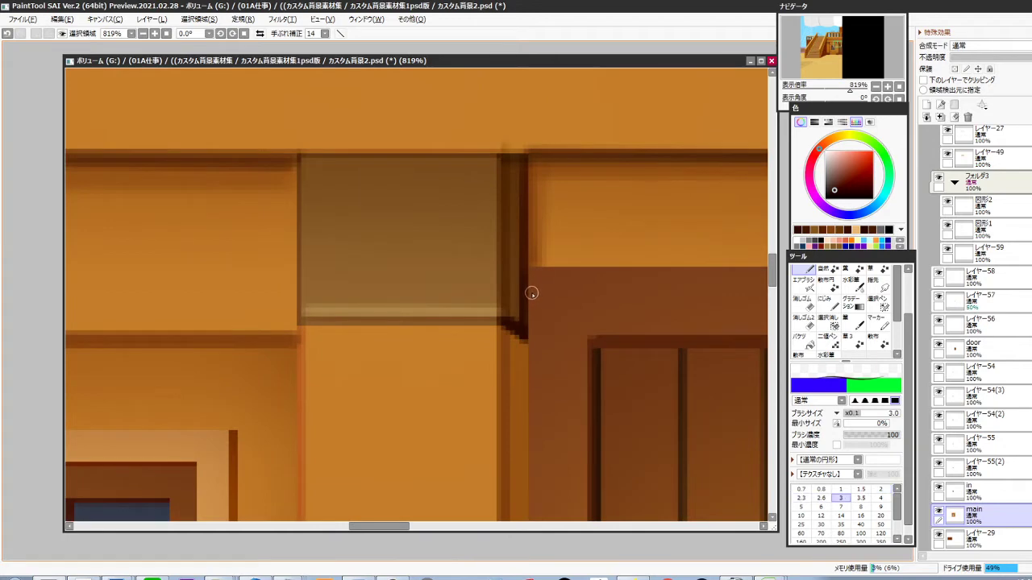
pyautogui.press('4')
pyautogui.keyDown('shift'); pyautogui.click(503, 319); pyautogui.keyUp('shift')
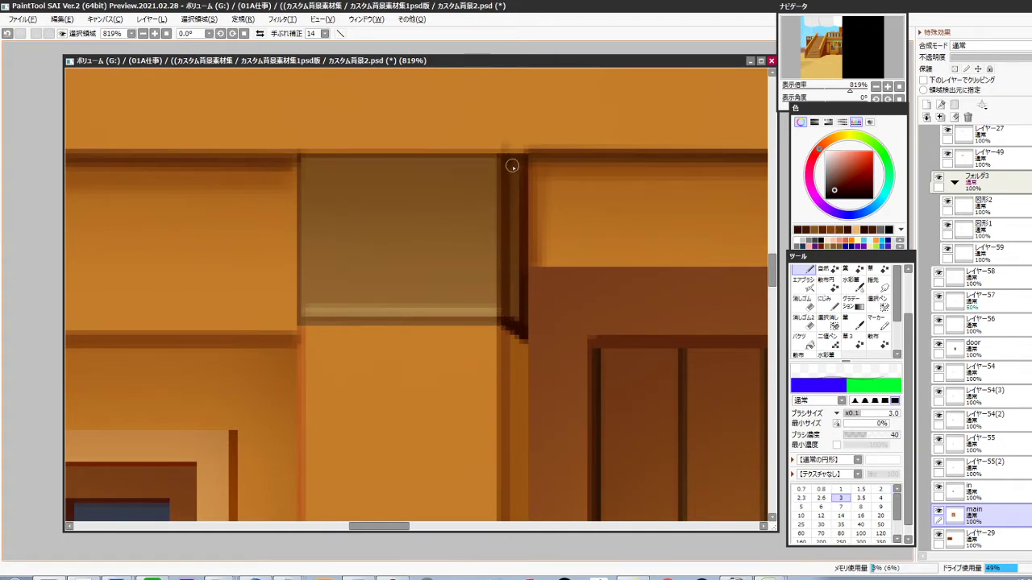
pyautogui.moveTo(513, 165); pyautogui.dragTo(509, 323)
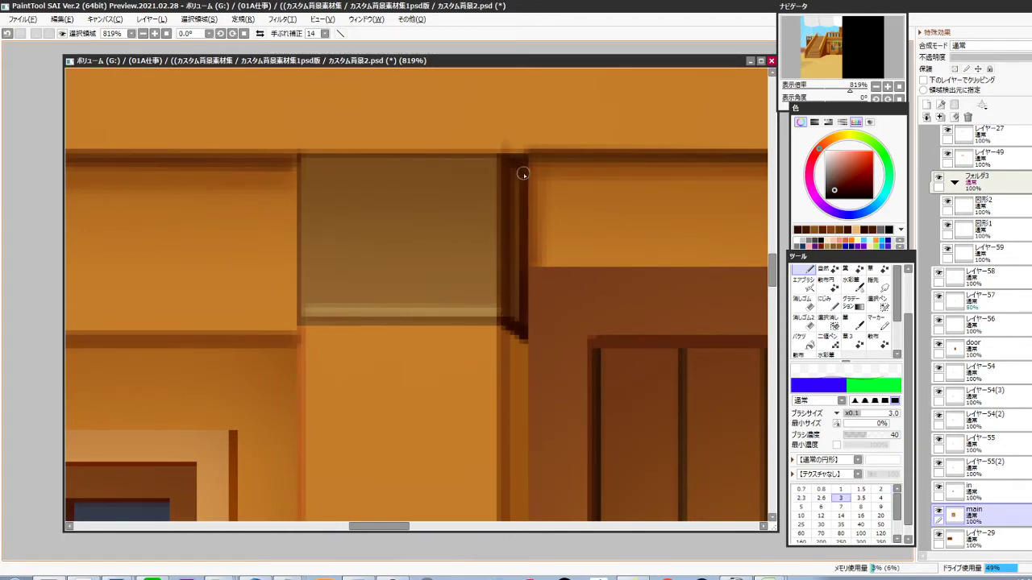
# Examine the shaded capital and beam near the door, both close up and within the whole building
pyautogui.scroll(-4, 532, 243)
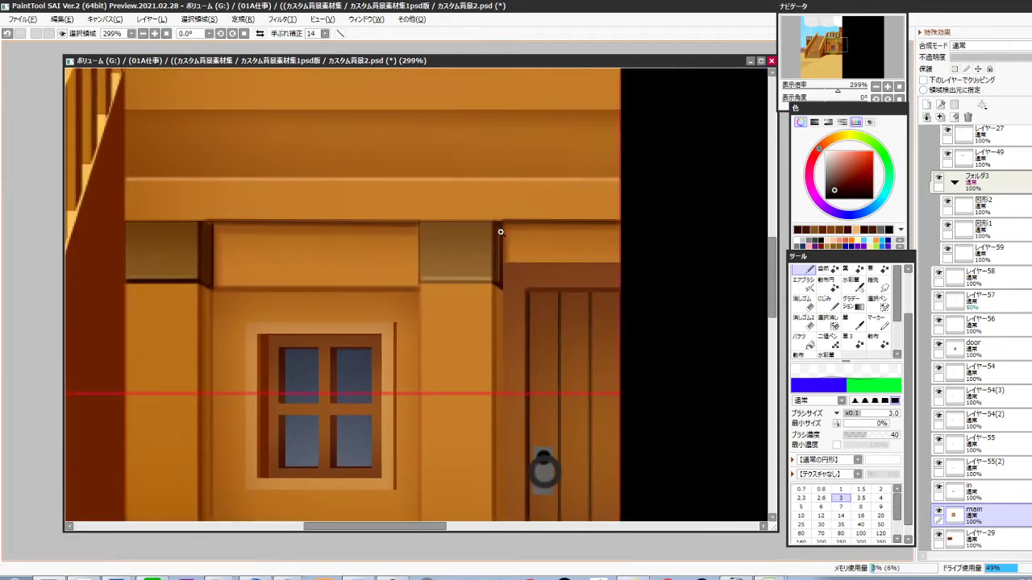
pyautogui.scroll(3, 500, 232)
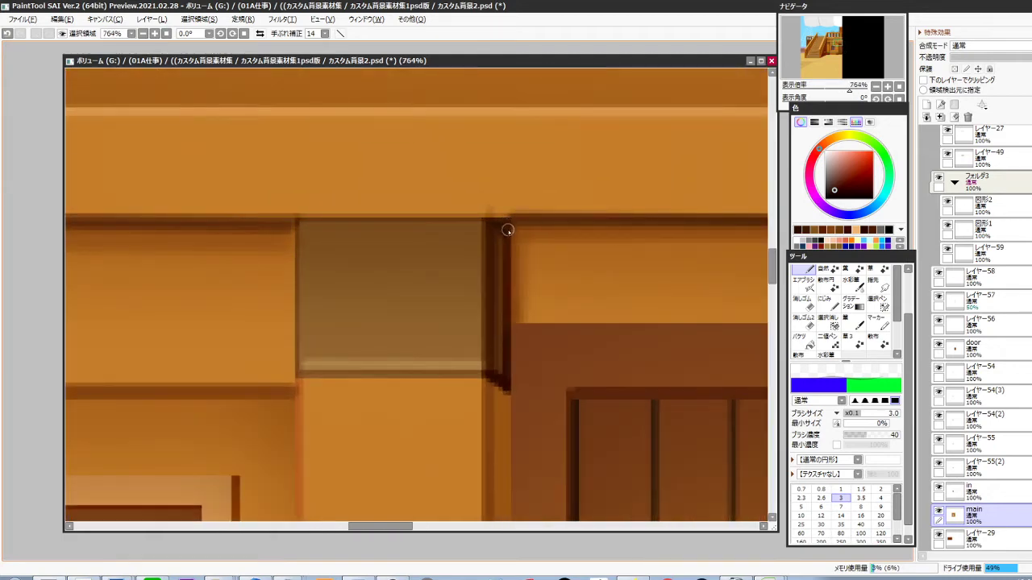
pyautogui.hotkey('ctrl', 'h')
pyautogui.hotkey('ctrl', 'h')
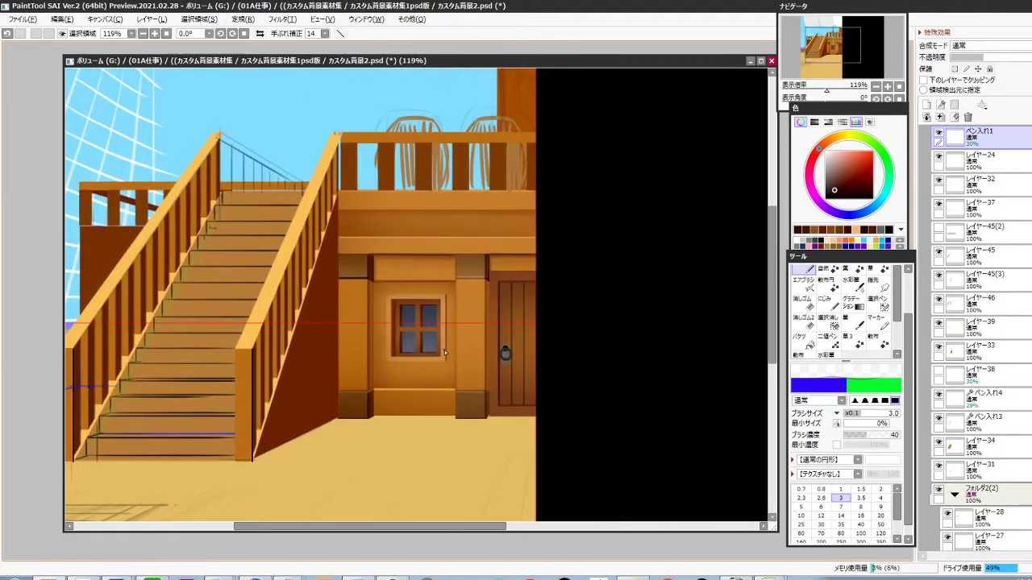
pyautogui.press('ctrl')
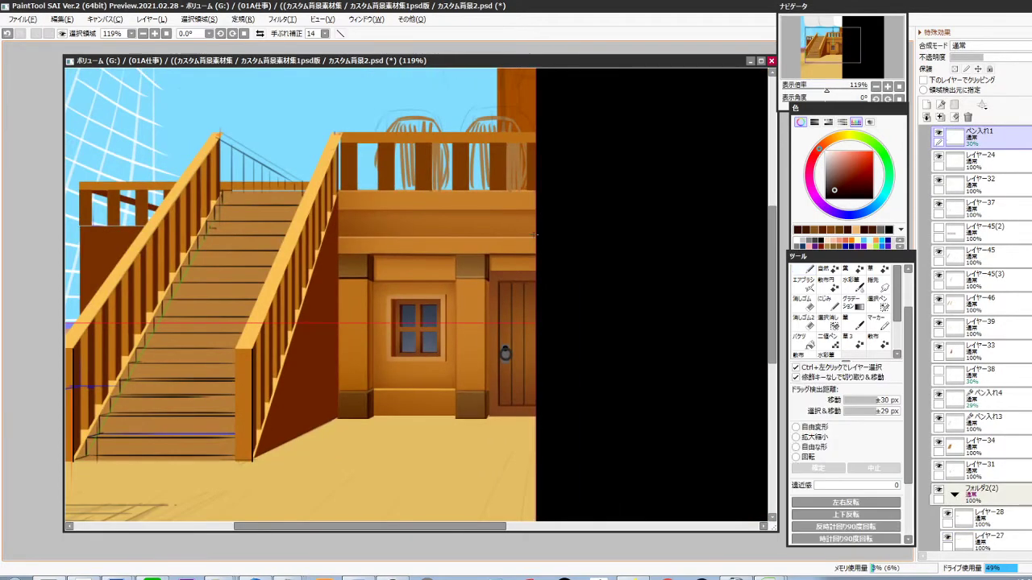
pyautogui.moveTo(567, 108); pyautogui.dragTo(333, 441)
pyautogui.click(617, 283)
pyautogui.moveTo(489, 263); pyautogui.dragTo(516, 266)
pyautogui.scroll(8, 516, 266)
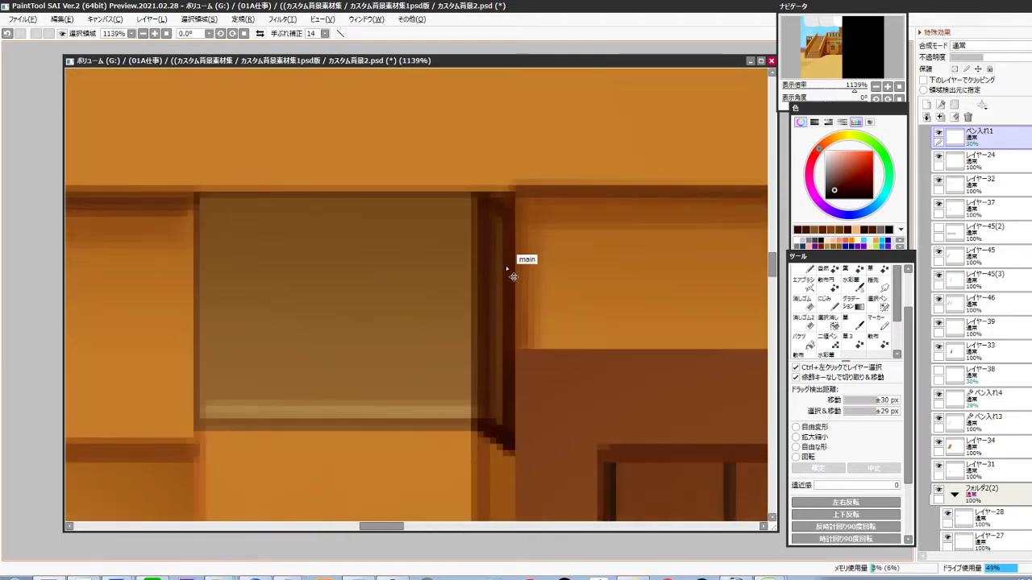
pyautogui.scroll(-2, 512, 276)
pyautogui.moveTo(499, 326); pyautogui.dragTo(508, 348)
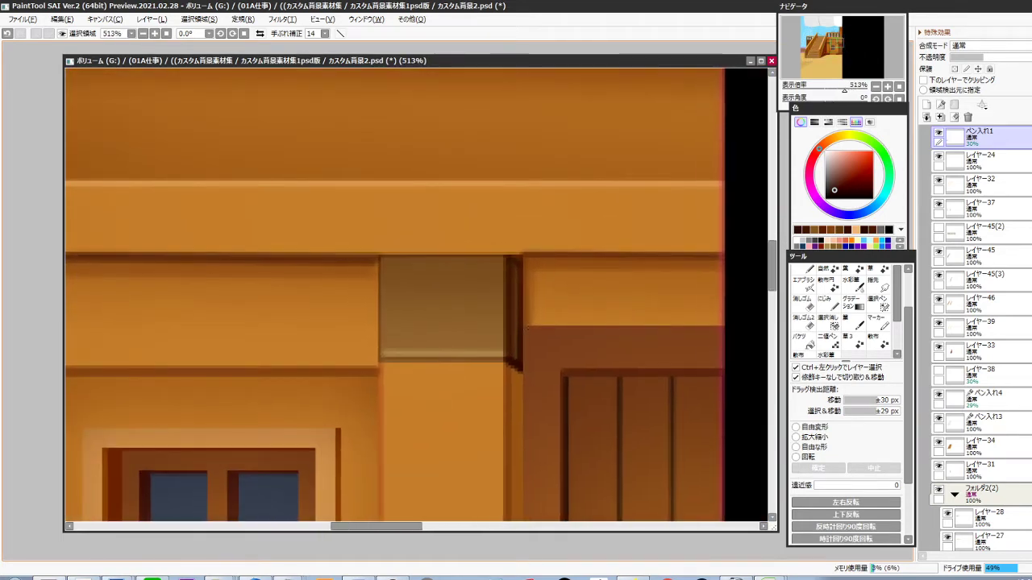
# Copy a narrow strip of the beam above the door on the main layer, paste it, and merge it down
pyautogui.keyDown('ctrl'); pyautogui.click(543, 248); pyautogui.keyUp('ctrl')
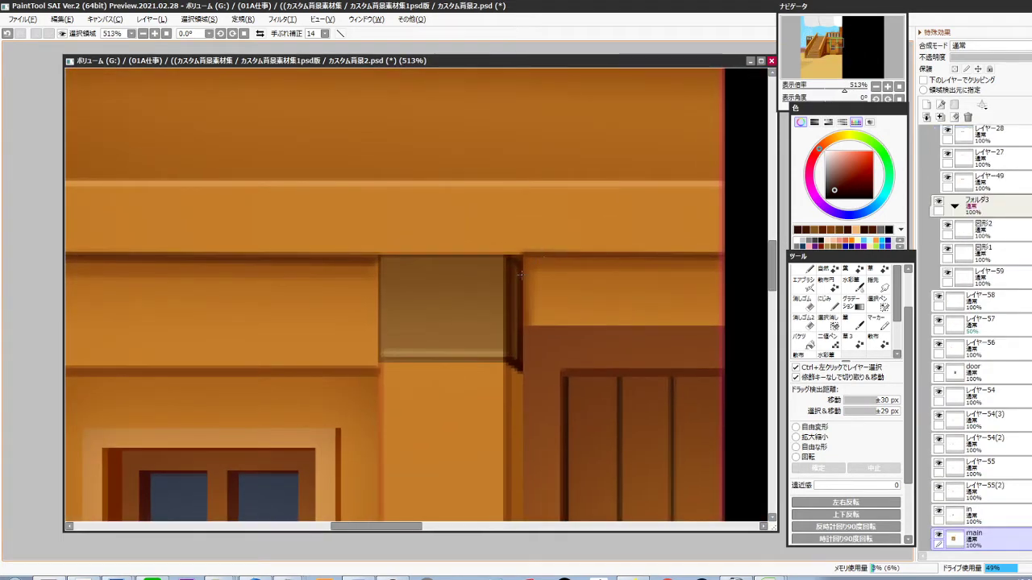
pyautogui.moveTo(502, 235); pyautogui.dragTo(729, 247)
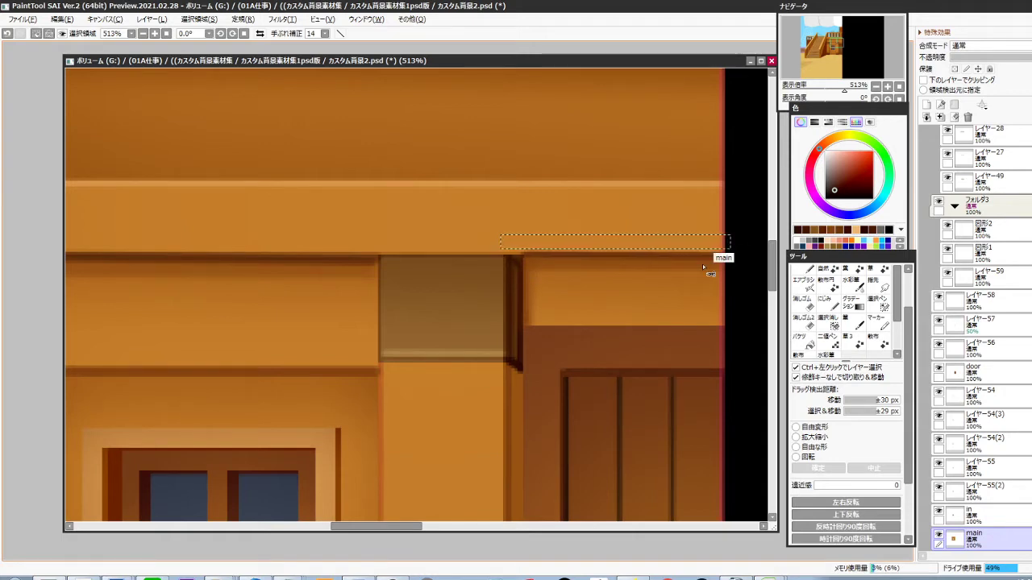
pyautogui.hotkey('ctrl', 'c')
pyautogui.hotkey('ctrl', 'v')
pyautogui.hotkey('ctrl', 'e')
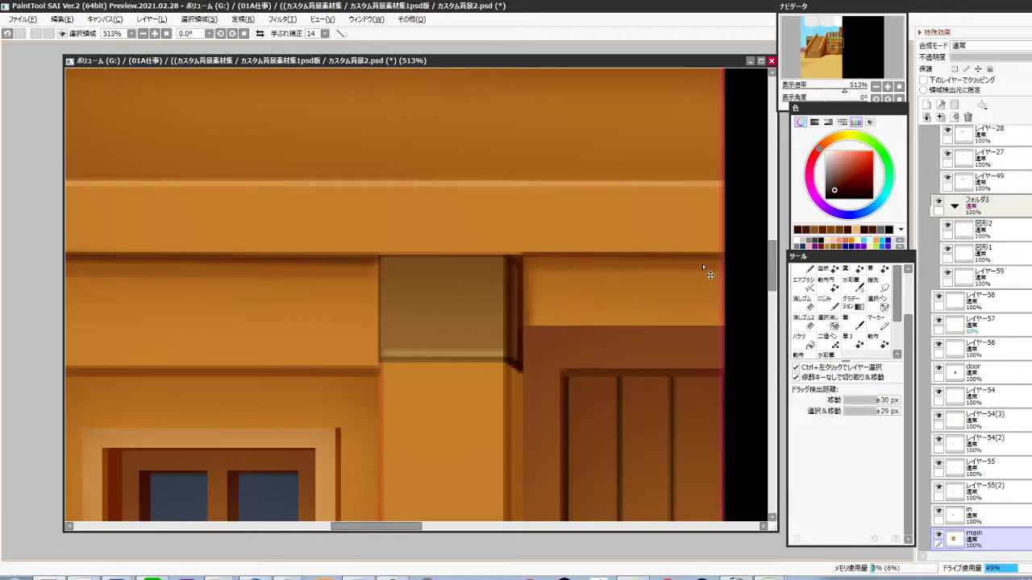
# Paint a soft shadow below and down the outer side edge of the window frame with sampled door brown, brush size 4, density 40
pyautogui.scroll(-1, 551, 362)
pyautogui.moveTo(550, 362); pyautogui.dragTo(587, 346)
pyautogui.scroll(-3, 576, 299)
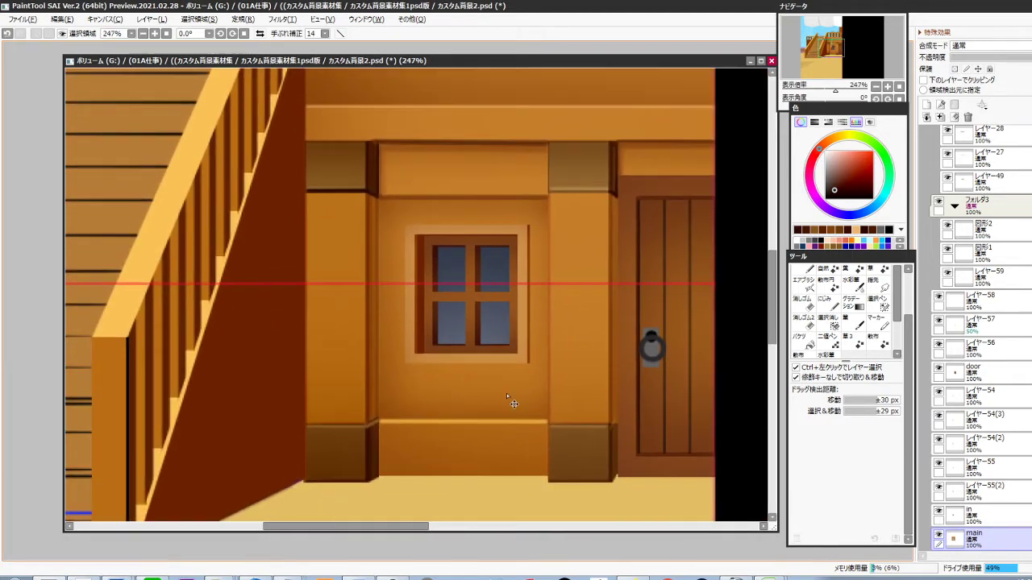
pyautogui.scroll(3, 545, 355)
pyautogui.press('alt')
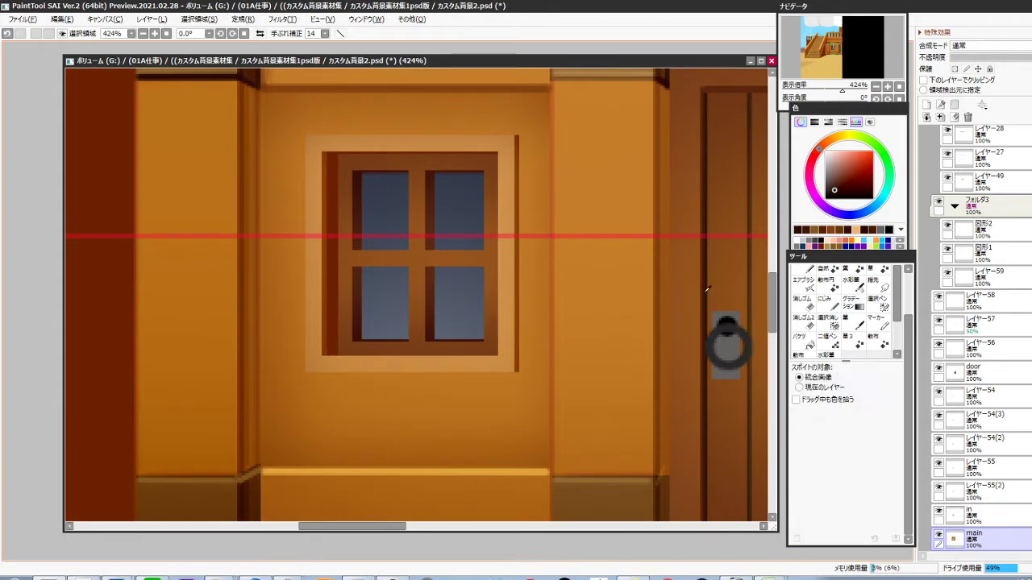
pyautogui.keyDown('alt'); pyautogui.click(707, 288); pyautogui.keyUp('alt')
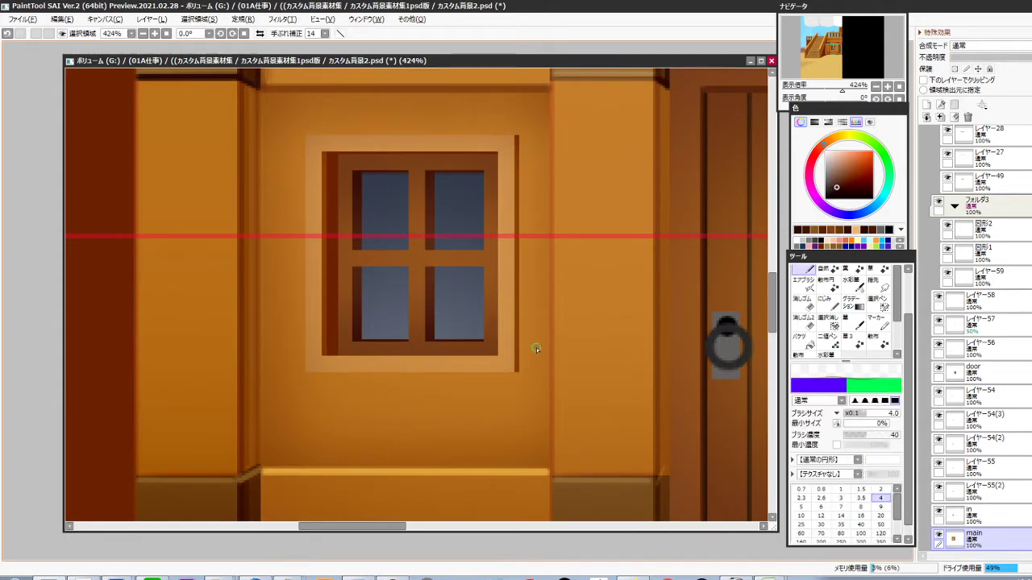
pyautogui.click(310, 376)
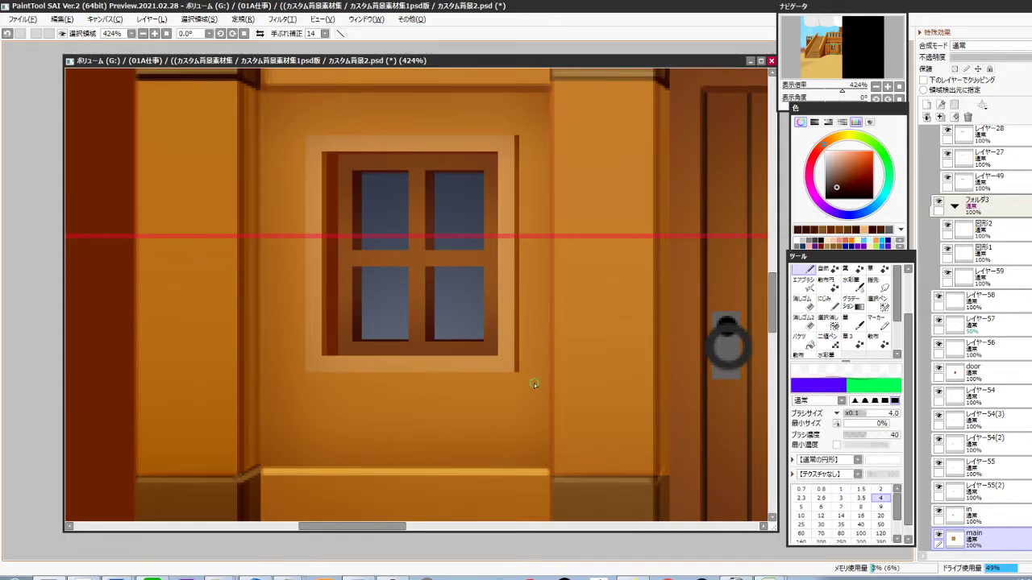
pyautogui.keyDown('shift'); pyautogui.click(516, 375); pyautogui.keyUp('shift')
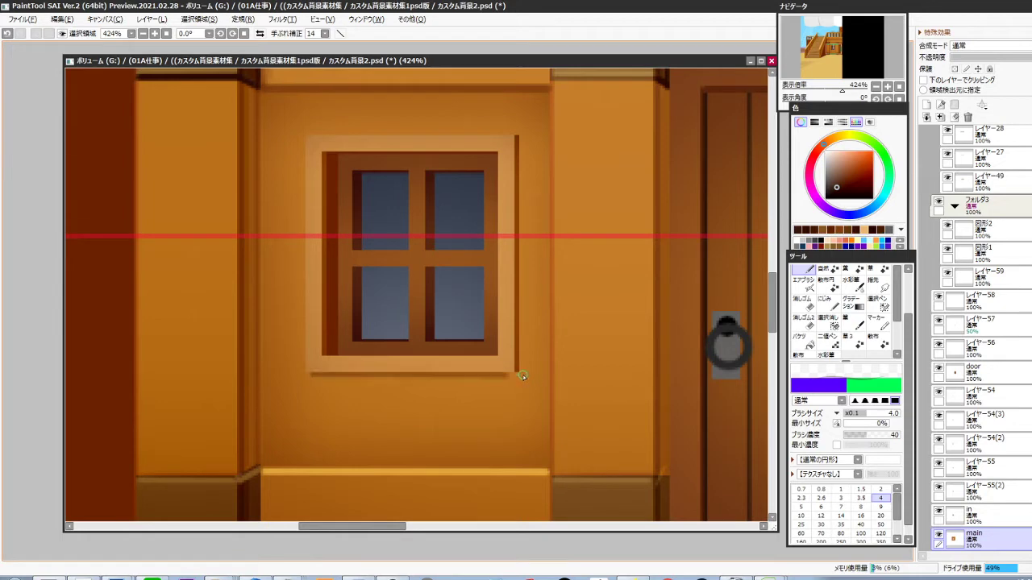
pyautogui.keyDown('shift'); pyautogui.click(521, 139); pyautogui.keyUp('shift')
pyautogui.moveTo(518, 137); pyautogui.dragTo(519, 154)
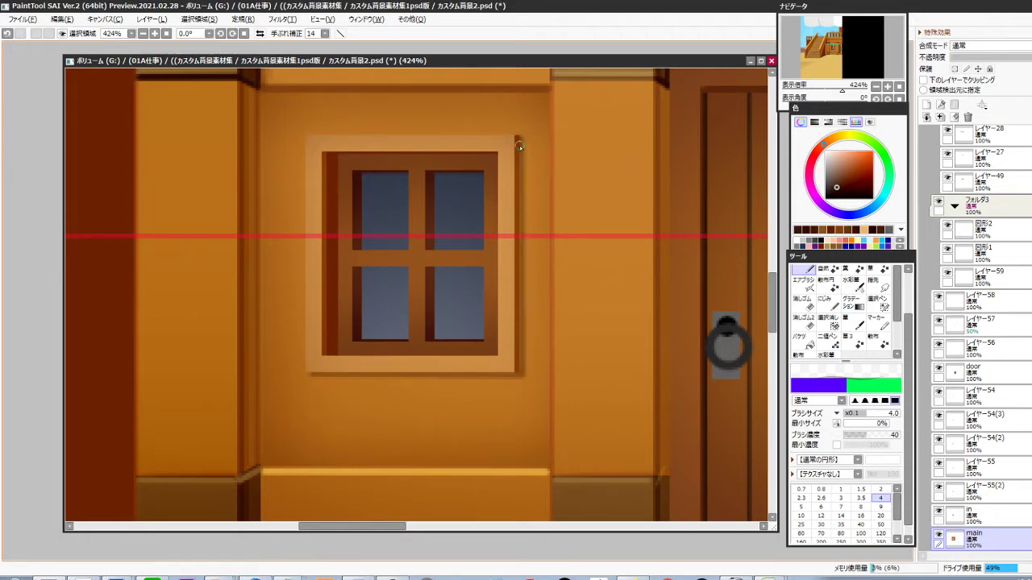
pyautogui.keyDown('shift'); pyautogui.click(519, 369); pyautogui.keyUp('shift')
# Darken the edge of the column beside the staircase wall with a straight vertical size 4 brush line at density 40
pyautogui.scroll(-5, 523, 373)
pyautogui.moveTo(514, 425); pyautogui.dragTo(516, 401)
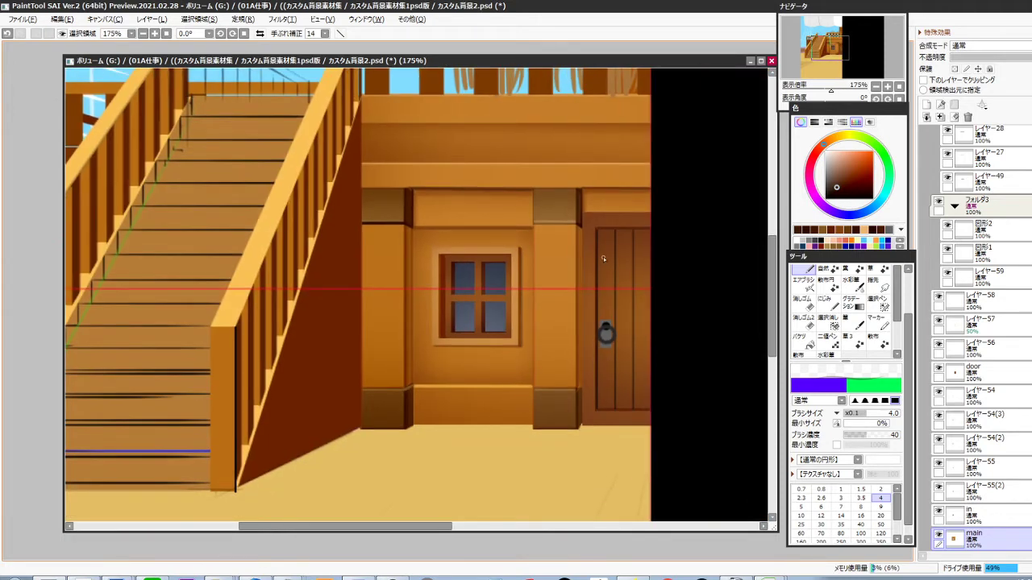
pyautogui.scroll(2, 425, 332)
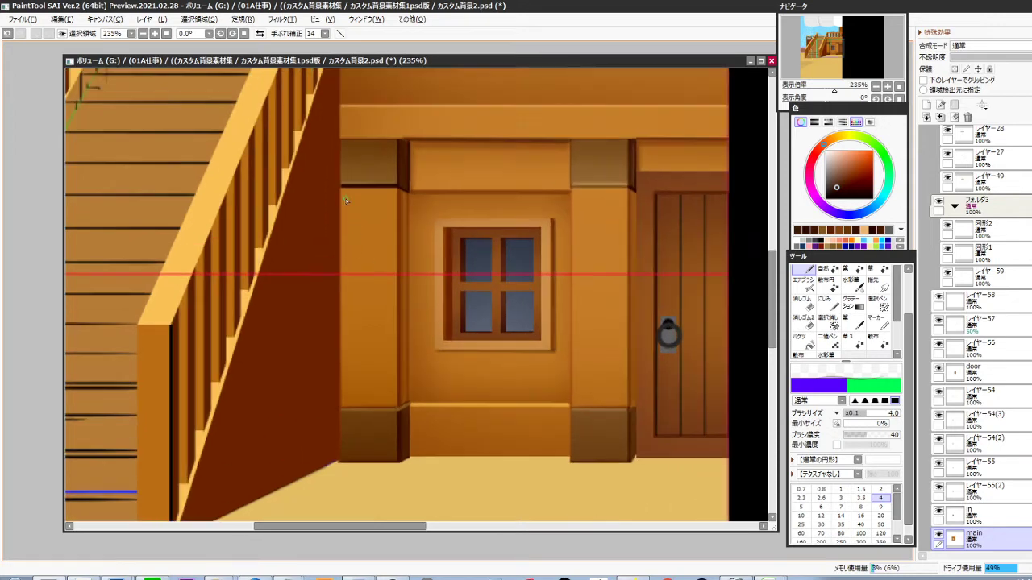
pyautogui.keyDown('shift'); pyautogui.click(342, 406); pyautogui.keyUp('shift')
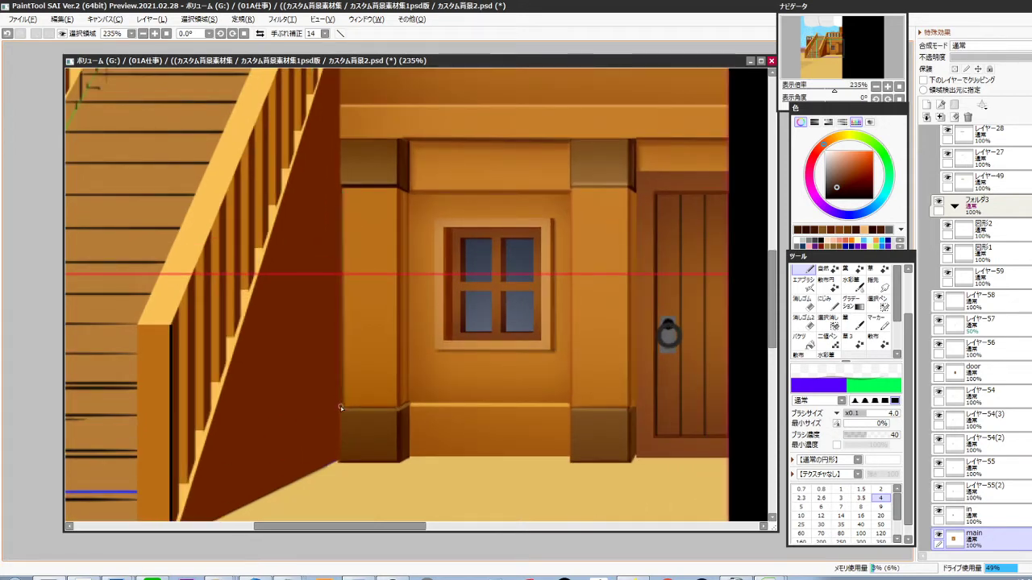
pyautogui.scroll(-4, 384, 391)
pyautogui.scroll(-1, 383, 391)
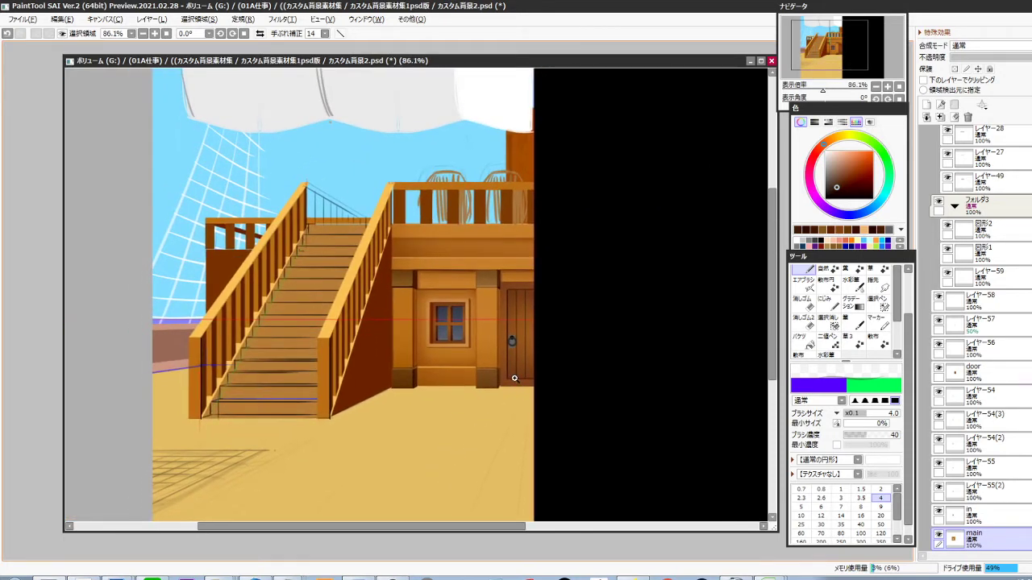
# Sample the door's brown and add a new overlay layer clipped to the door knocker's folder フォルダ3
pyautogui.scroll(5, 514, 378)
pyautogui.keyDown('ctrl'); pyautogui.click(519, 304); pyautogui.keyUp('ctrl')
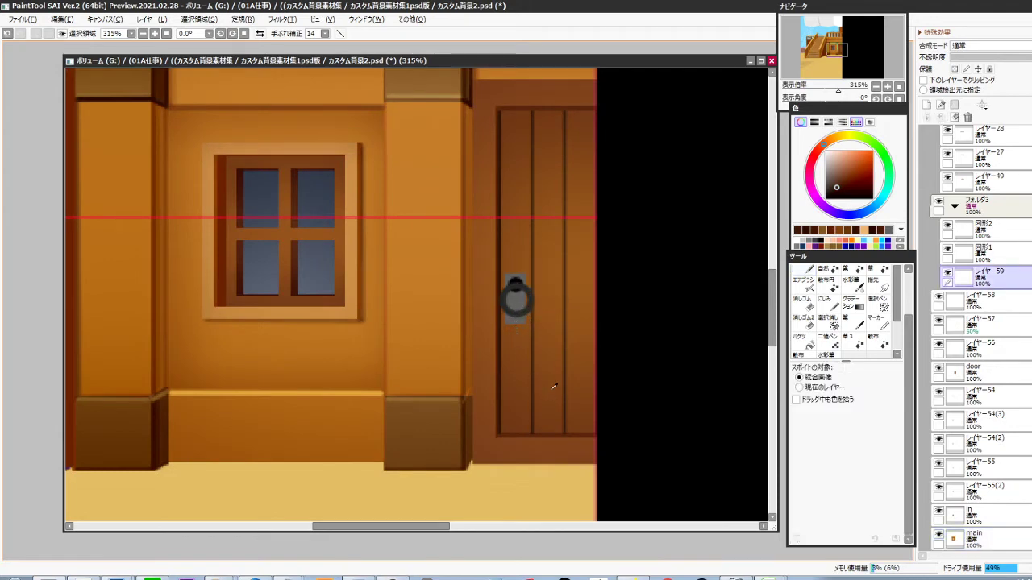
pyautogui.keyDown('alt'); pyautogui.click(542, 347); pyautogui.keyUp('alt')
pyautogui.click(1003, 210)
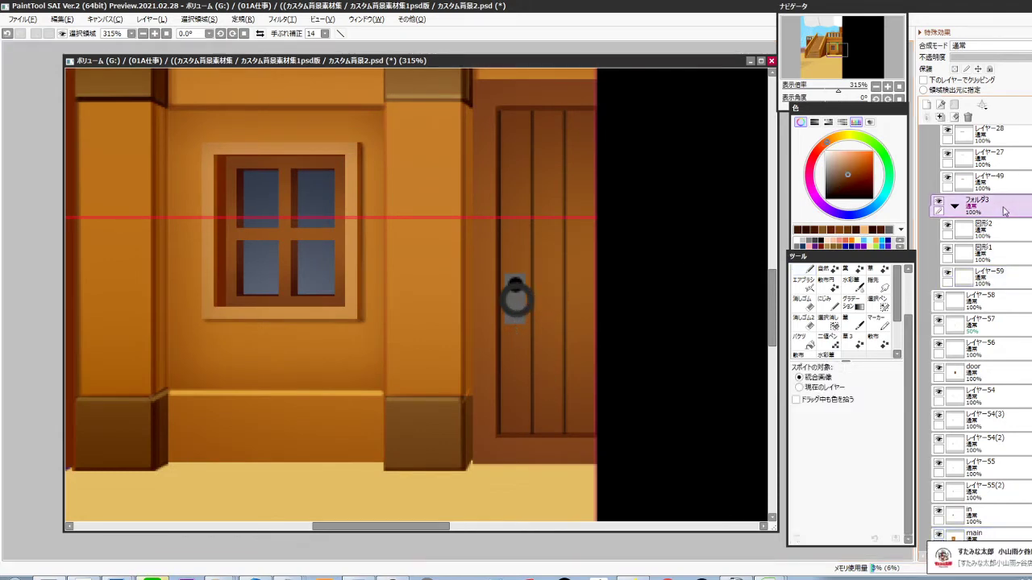
pyautogui.click(955, 207)
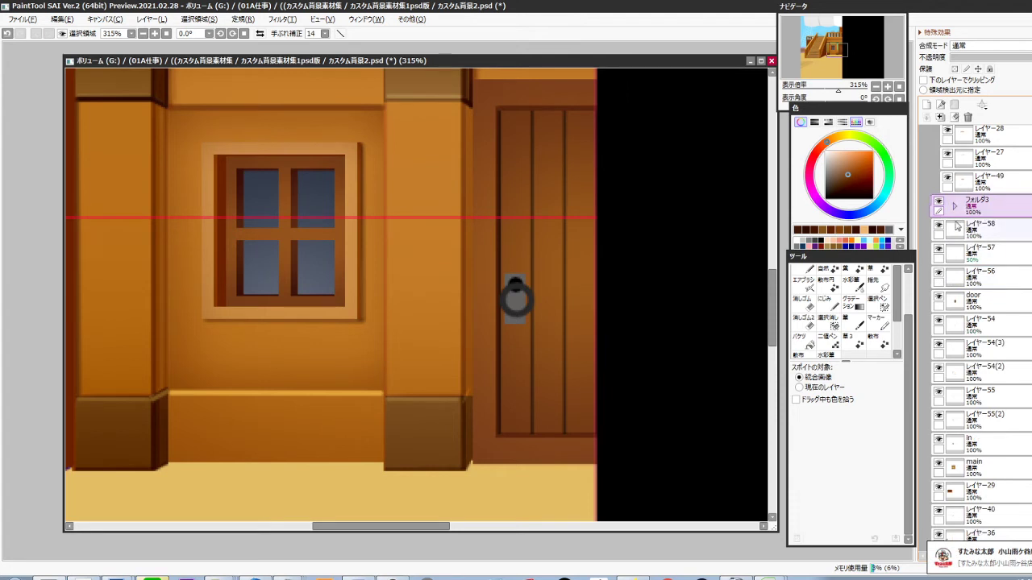
pyautogui.hotkey('ctrl', 'shift', 'n')
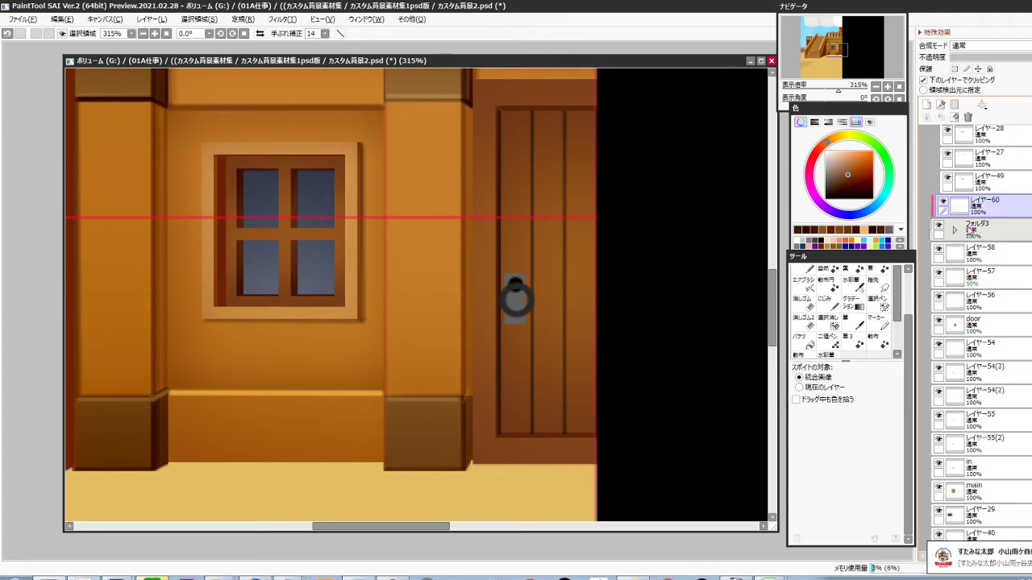
pyautogui.click(990, 46)
pyautogui.click(1012, 93)
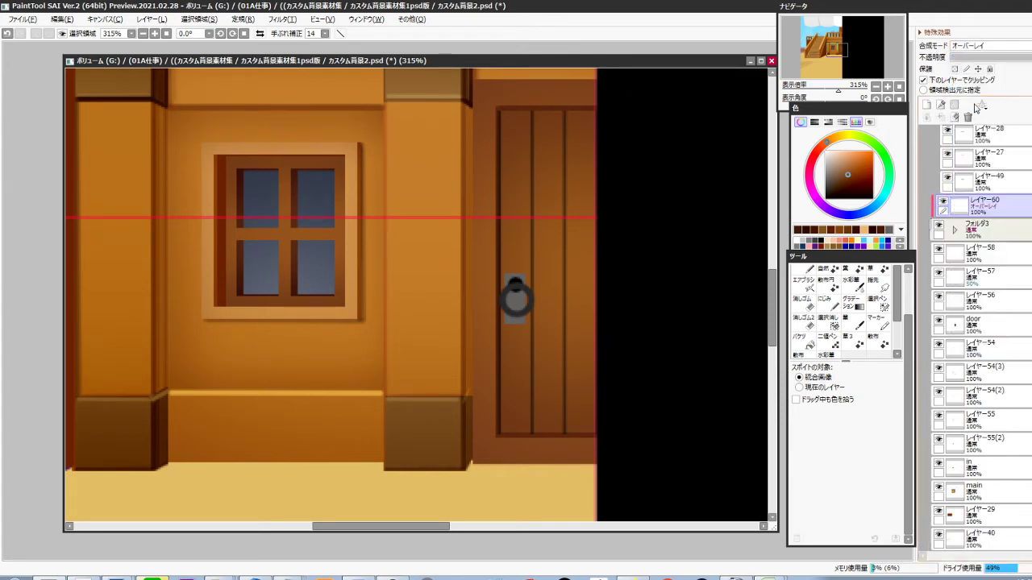
# Select a rectangle around the door knocker and fill it with the sampled brown on the clipped overlay layer
pyautogui.press('m')
pyautogui.moveTo(553, 263); pyautogui.dragTo(485, 360)
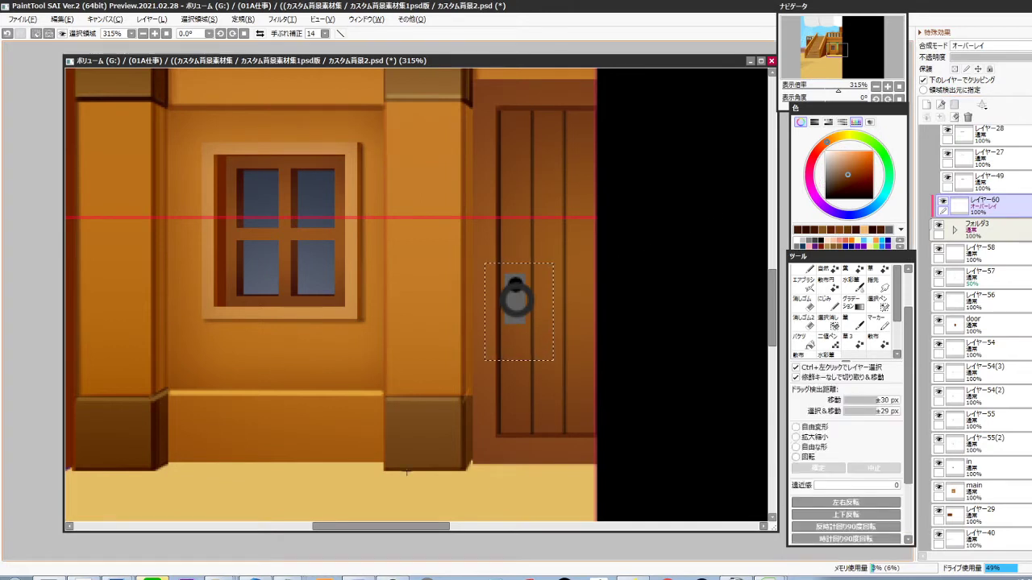
pyautogui.hotkey('ctrl', 'f')
pyautogui.press('Return')
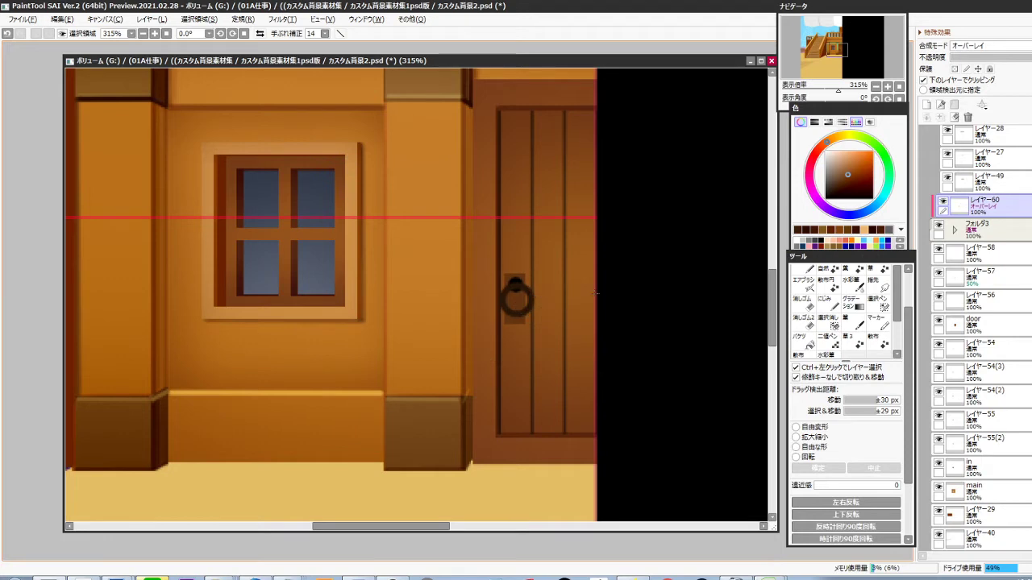
# Lower the brightness of the knocker's plate layer レイヤー59 to -23
pyautogui.click(954, 230)
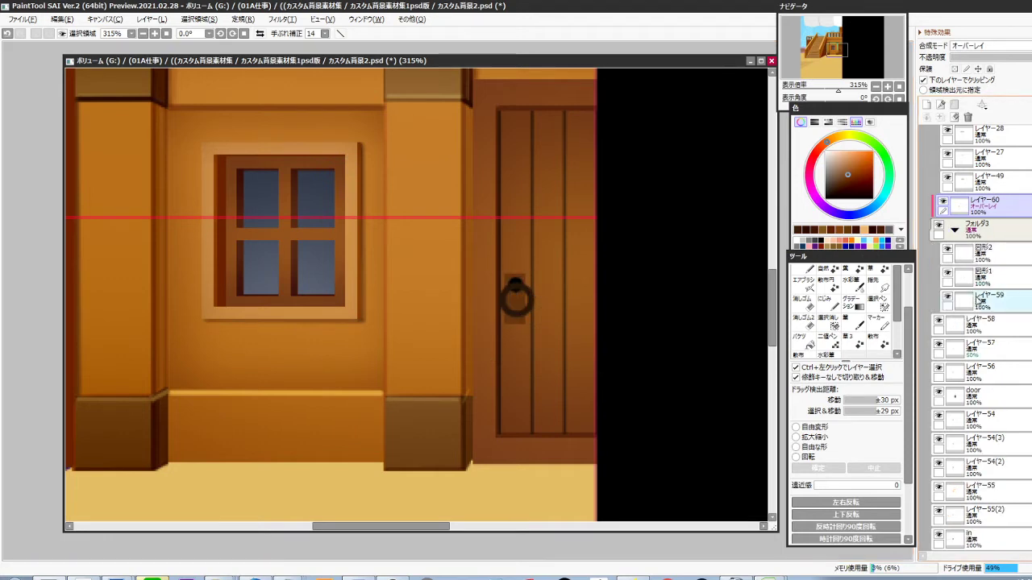
pyautogui.click(978, 296)
pyautogui.hotkey('ctrl', 'b')
pyautogui.moveTo(847, 393)
pyautogui.mouseDown()
pyautogui.moveTo(808, 396)
pyautogui.moveTo(828, 392)
pyautogui.mouseUp()
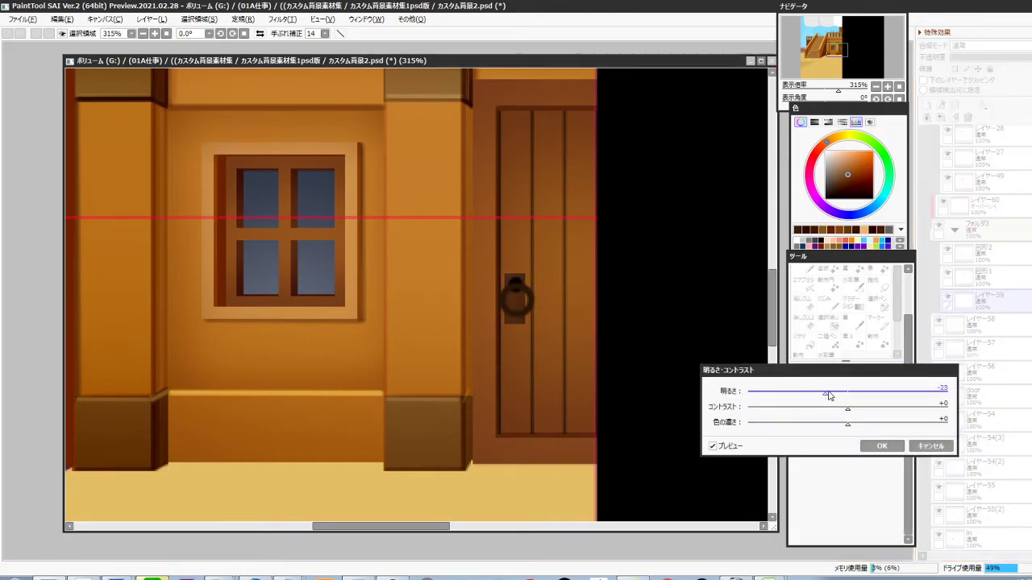
pyautogui.click(877, 446)
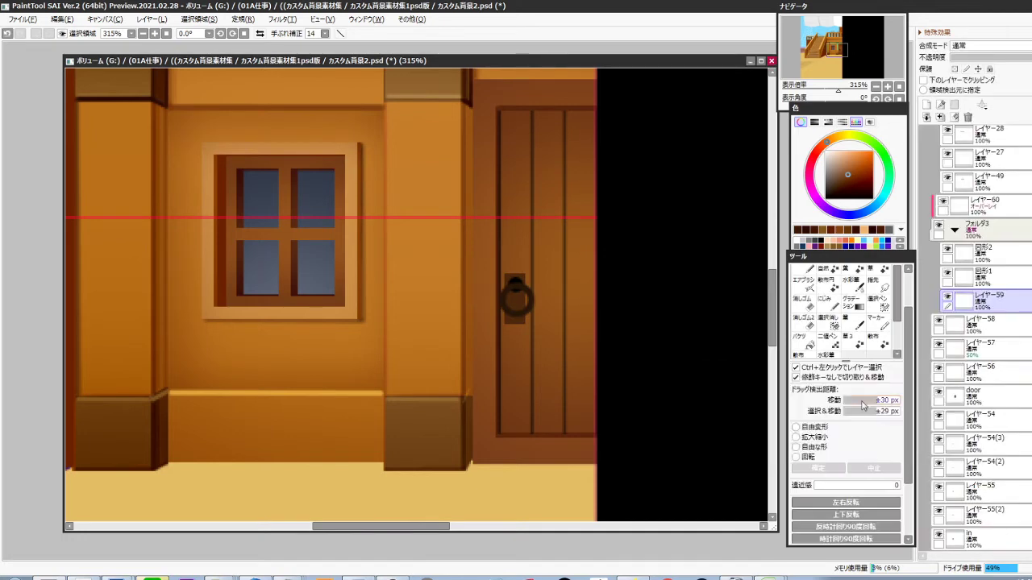
# Duplicate the overlay layer for each layer in フォルダ3, merge each copy into the knocker layer below, and collapse the folder
pyautogui.scroll(-6, 567, 392)
pyautogui.moveTo(489, 412); pyautogui.dragTo(576, 396)
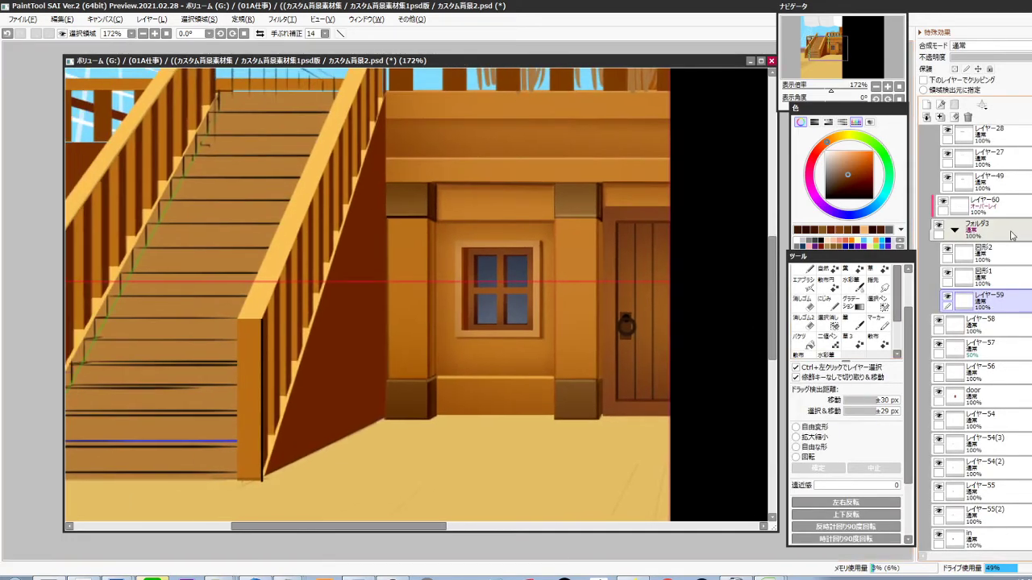
pyautogui.moveTo(1003, 208); pyautogui.dragTo(1004, 275)
pyautogui.hotkey('ctrl', 'j')
pyautogui.moveTo(1005, 259); pyautogui.dragTo(1000, 325)
pyautogui.hotkey('ctrl', 'j')
pyautogui.hotkey('ctrl', 'e')
pyautogui.click(1001, 278)
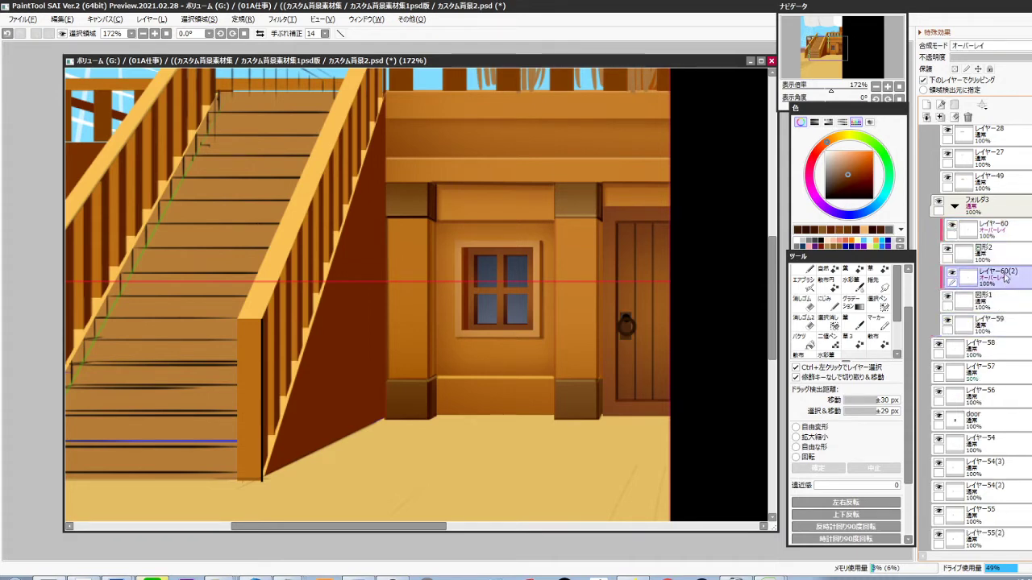
pyautogui.hotkey('ctrl', 'e')
pyautogui.click(1006, 231)
pyautogui.hotkey('ctrl', 'e')
pyautogui.click(955, 207)
pyautogui.click(978, 207)
# Add a new overlay layer clipped to the staircase side wall layer レイヤー33
pyautogui.moveTo(522, 407); pyautogui.dragTo(584, 397)
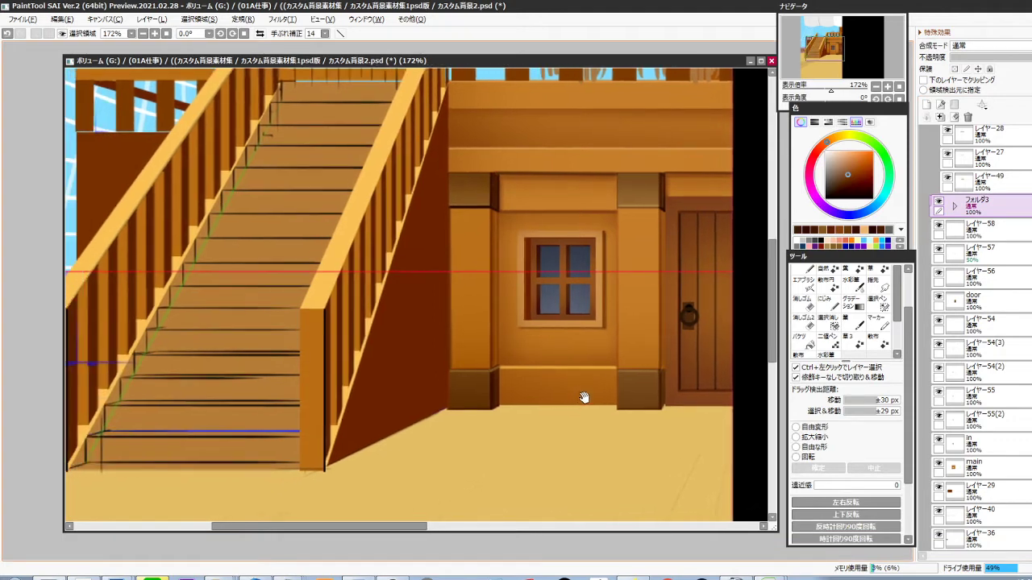
pyautogui.keyDown('ctrl'); pyautogui.click(442, 362); pyautogui.keyUp('ctrl')
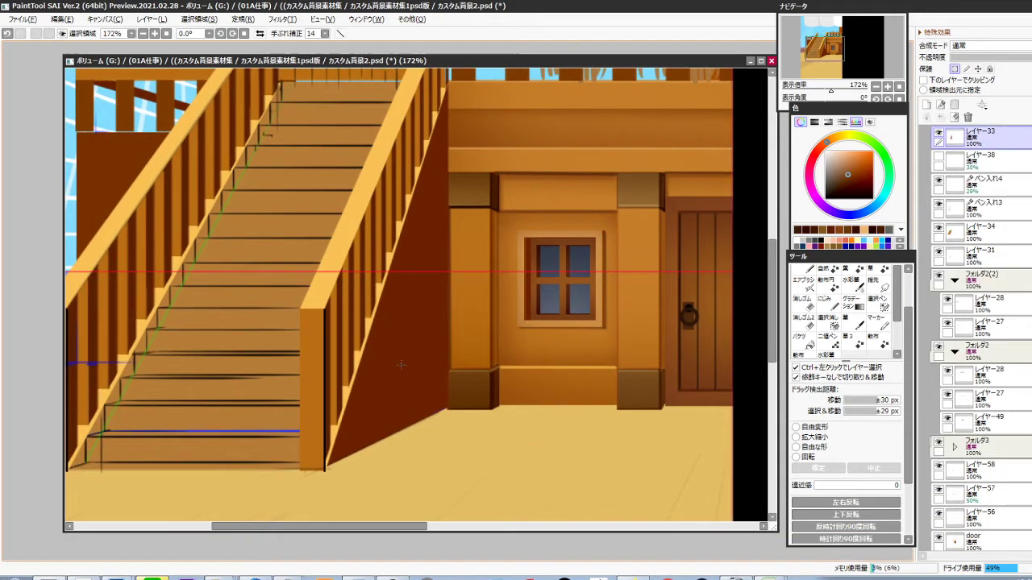
pyautogui.moveTo(409, 367); pyautogui.dragTo(438, 366)
pyautogui.click(926, 104)
pyautogui.click(924, 79)
pyautogui.click(969, 46)
pyautogui.click(967, 92)
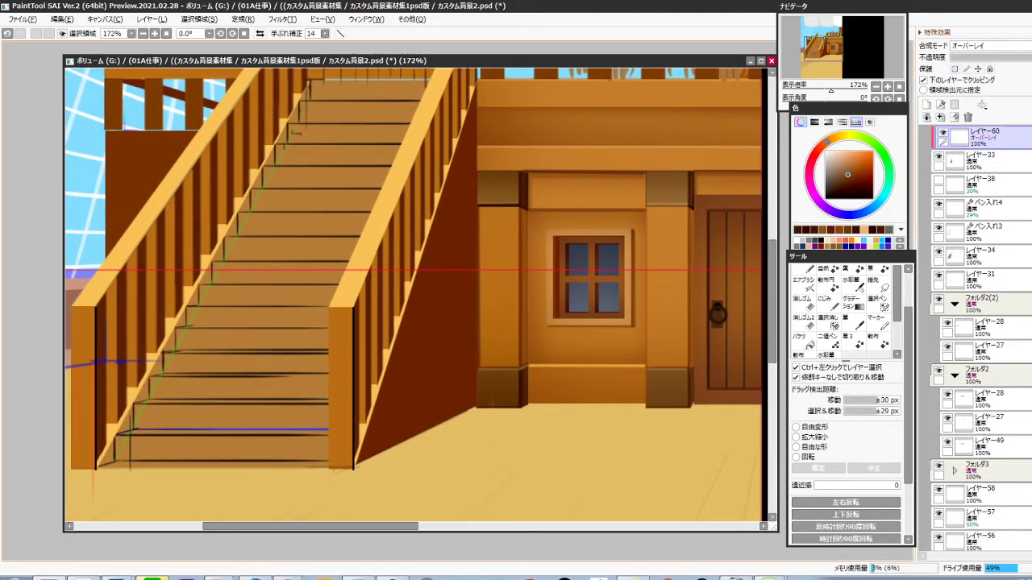
# Airbrush an orange glow down the staircase side wall on the overlay layer with size 100 and density 43
pyautogui.click(797, 240)
pyautogui.press('b')
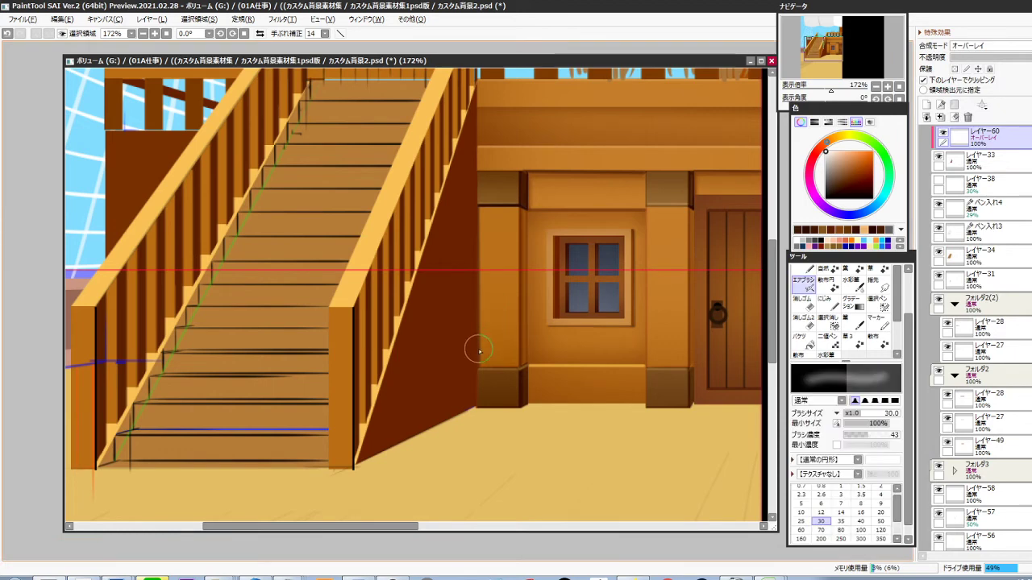
pyautogui.press(']')
pyautogui.press(']')
pyautogui.press(']')
pyautogui.press(']')
pyautogui.press(']')
pyautogui.press(']')
pyautogui.press(']')
pyautogui.moveTo(465, 218)
pyautogui.mouseDown()
pyautogui.moveTo(451, 438)
pyautogui.moveTo(454, 237)
pyautogui.moveTo(426, 365)
pyautogui.moveTo(471, 166)
pyautogui.moveTo(448, 431)
pyautogui.moveTo(440, 414)
pyautogui.moveTo(473, 407)
pyautogui.mouseUp()
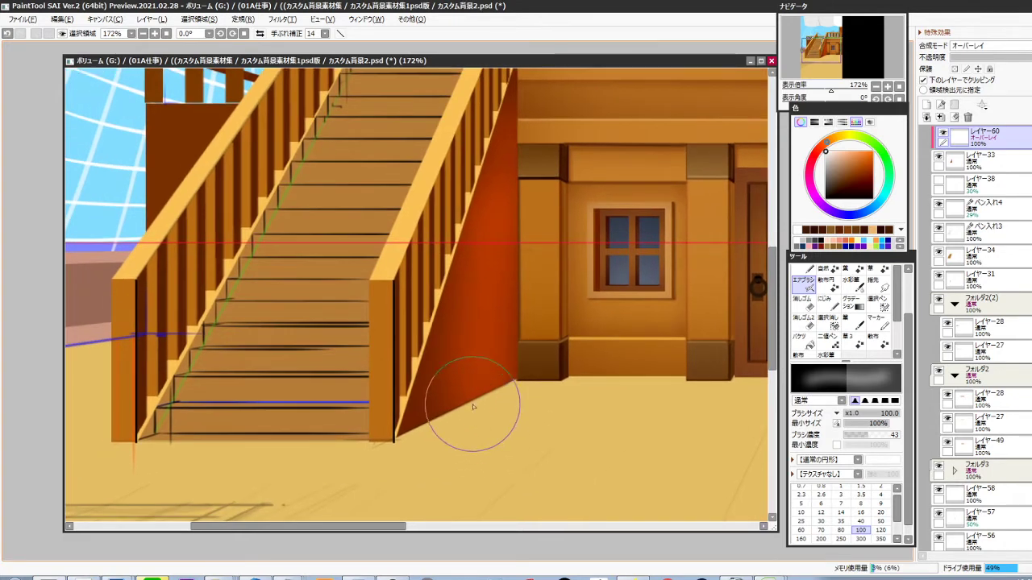
pyautogui.moveTo(480, 253)
pyautogui.mouseDown()
pyautogui.moveTo(437, 420)
pyautogui.moveTo(501, 387)
pyautogui.mouseUp()
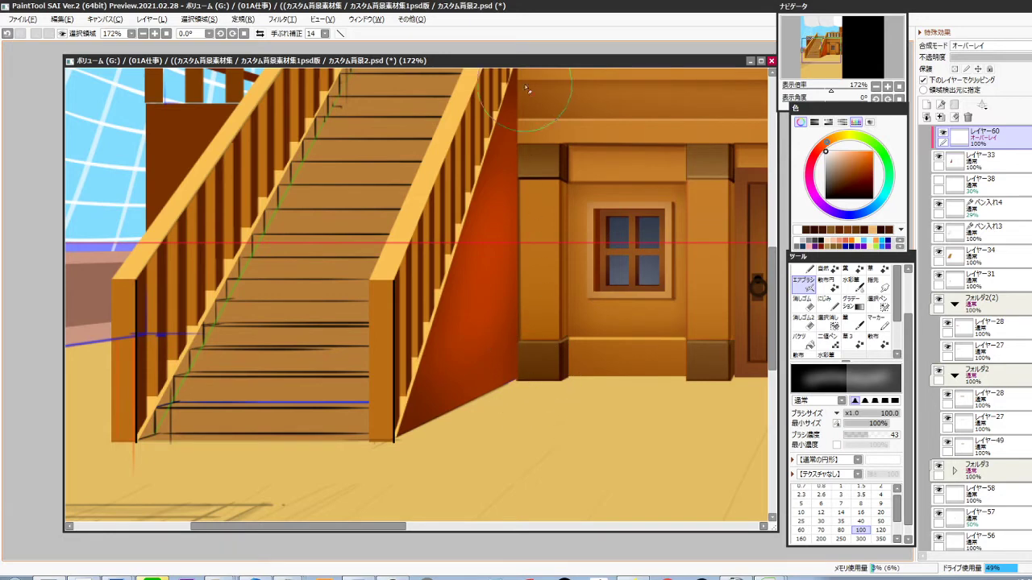
pyautogui.moveTo(526, 90); pyautogui.dragTo(515, 463)
# Shift the staircase side wall layer レイヤー33 to hue +9 and lightness +3
pyautogui.scroll(-4, 566, 394)
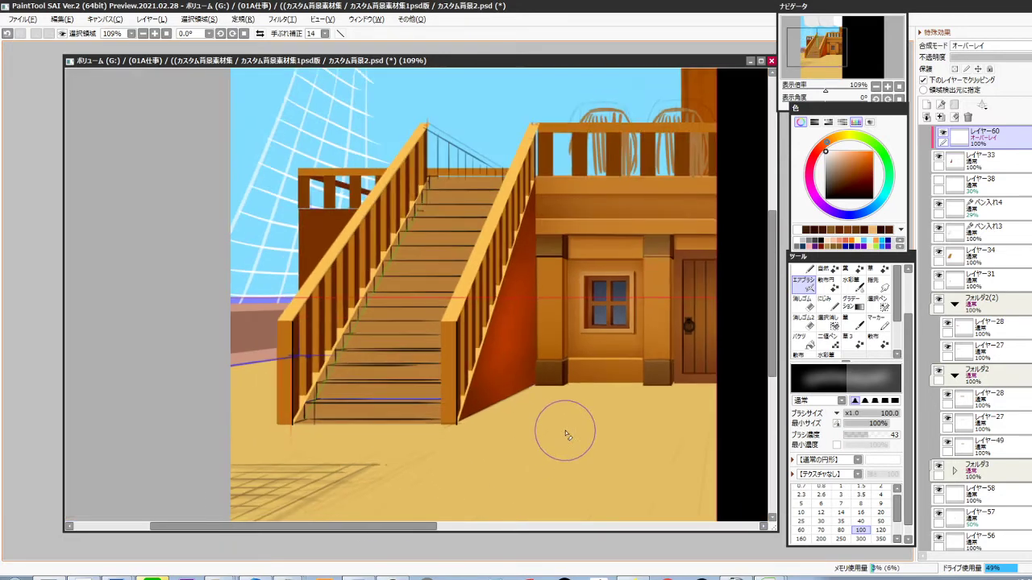
pyautogui.moveTo(557, 433); pyautogui.dragTo(498, 424)
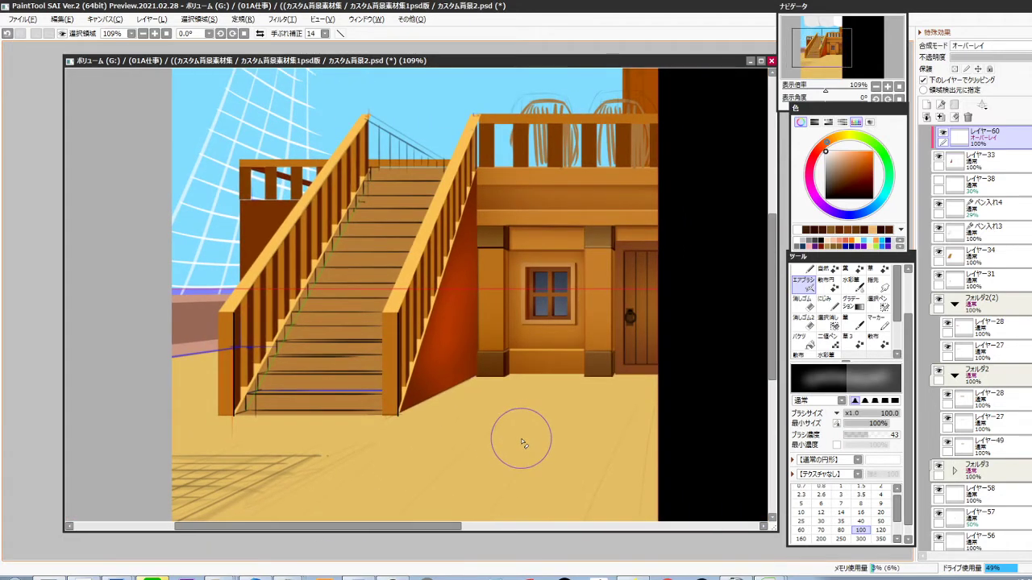
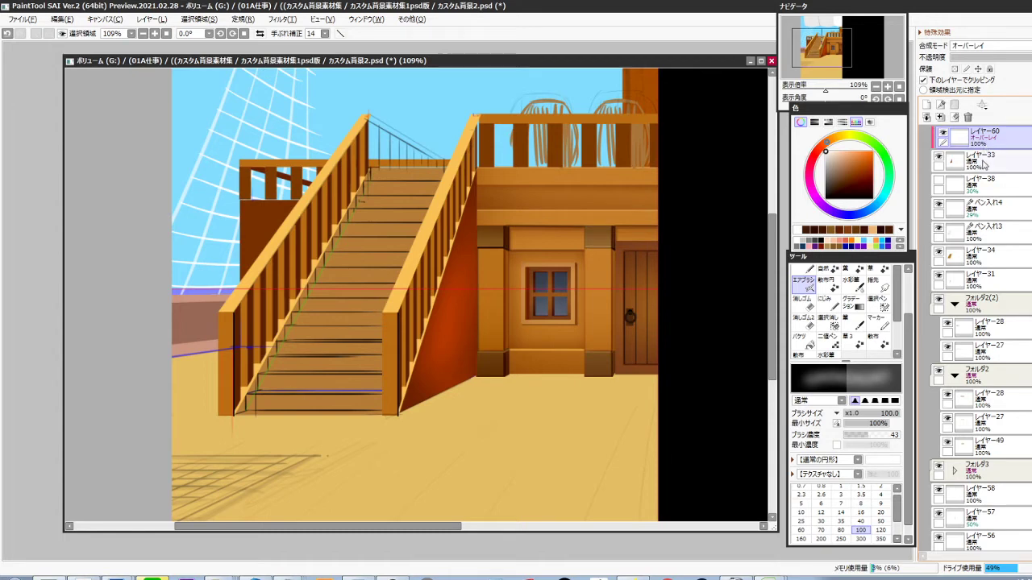
pyautogui.click(984, 163)
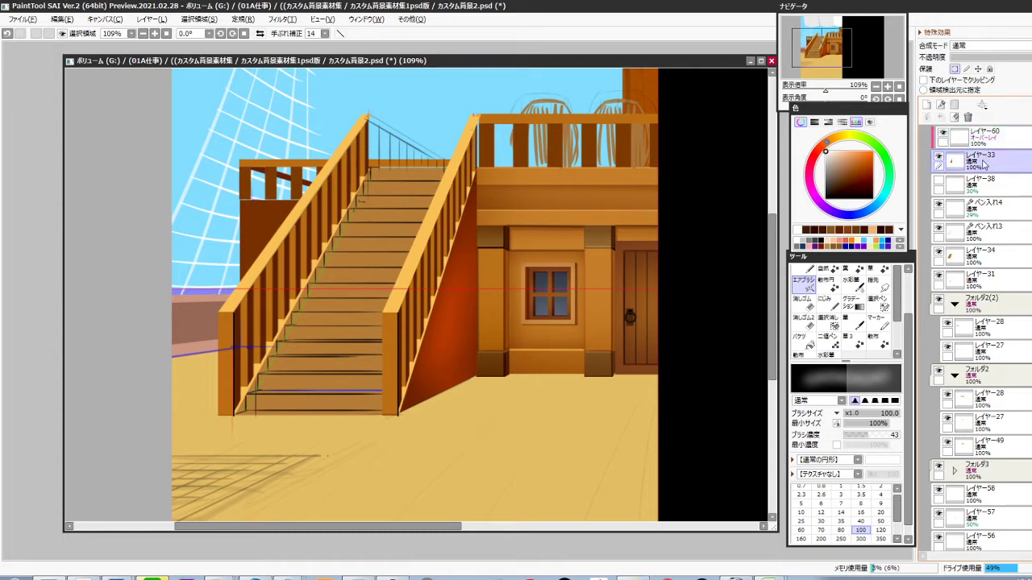
pyautogui.hotkey('ctrl', 'u')
pyautogui.moveTo(901, 321); pyautogui.dragTo(894, 356)
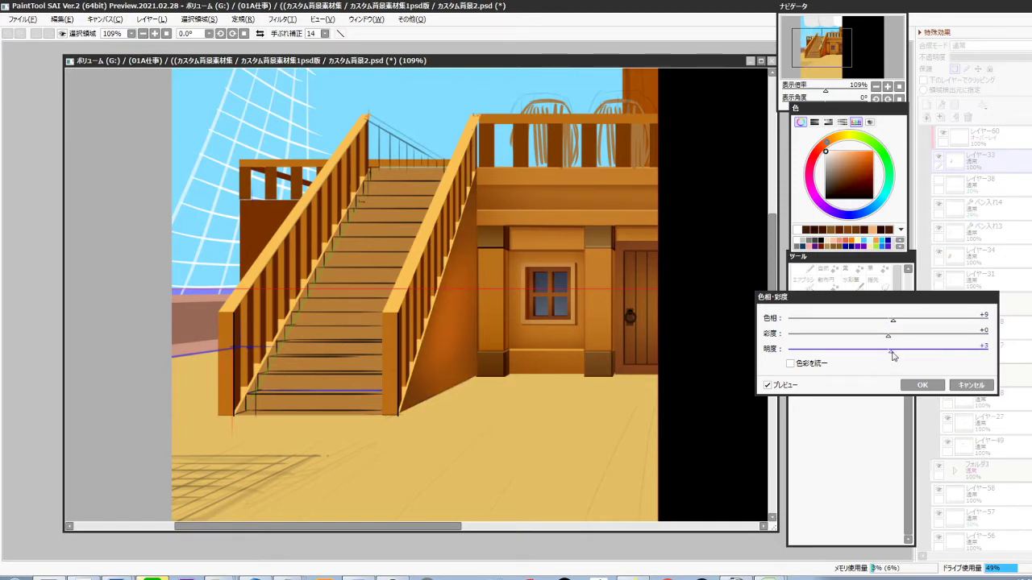
pyautogui.click(923, 386)
# Free-transform the orange overlay レイヤー60 taller and flared toward the building wall, and merge it down into the side wall layer レイヤー33
pyautogui.click(978, 139)
pyautogui.hotkey('ctrl', 't')
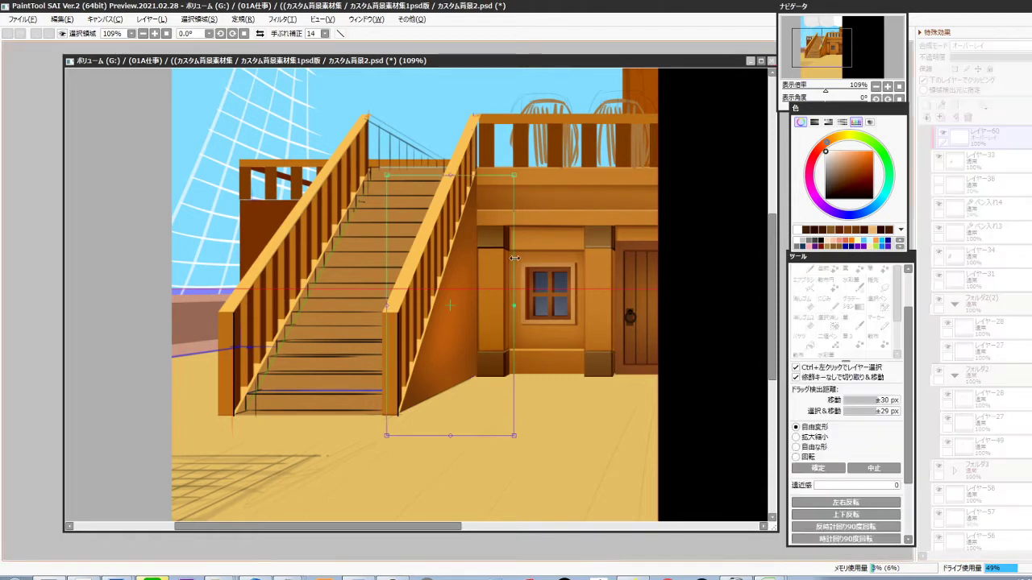
pyautogui.moveTo(451, 176); pyautogui.dragTo(449, 136)
pyautogui.moveTo(387, 327); pyautogui.dragTo(374, 327)
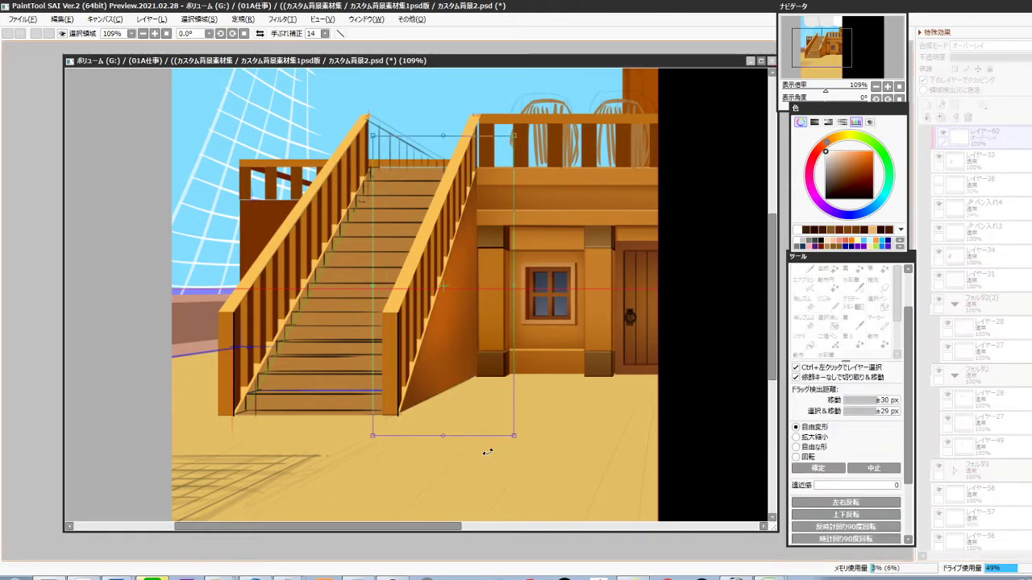
pyautogui.moveTo(378, 288); pyautogui.dragTo(385, 287)
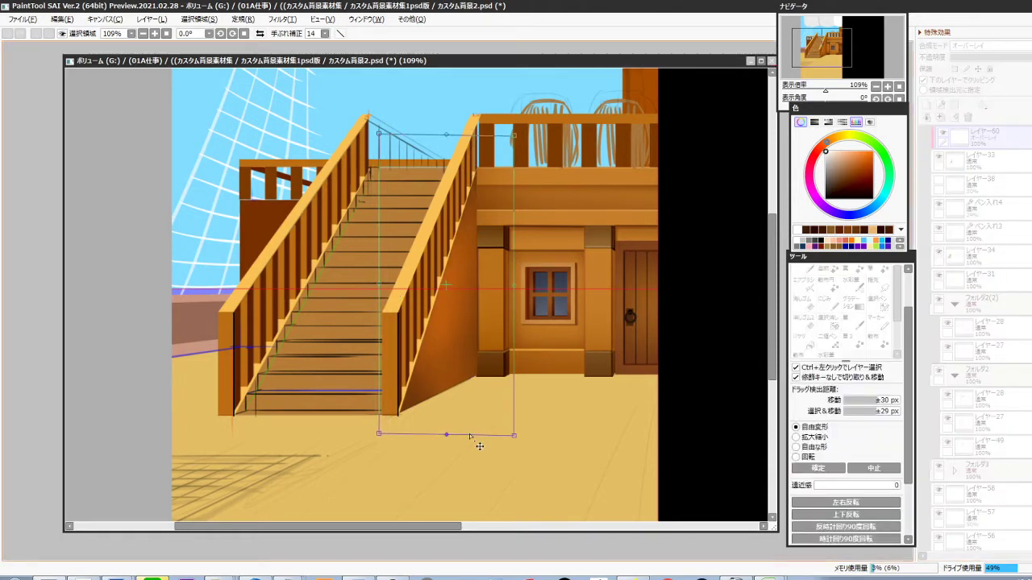
pyautogui.moveTo(518, 444); pyautogui.dragTo(517, 465)
pyautogui.moveTo(516, 135); pyautogui.dragTo(521, 109)
pyautogui.moveTo(526, 474); pyautogui.dragTo(527, 487)
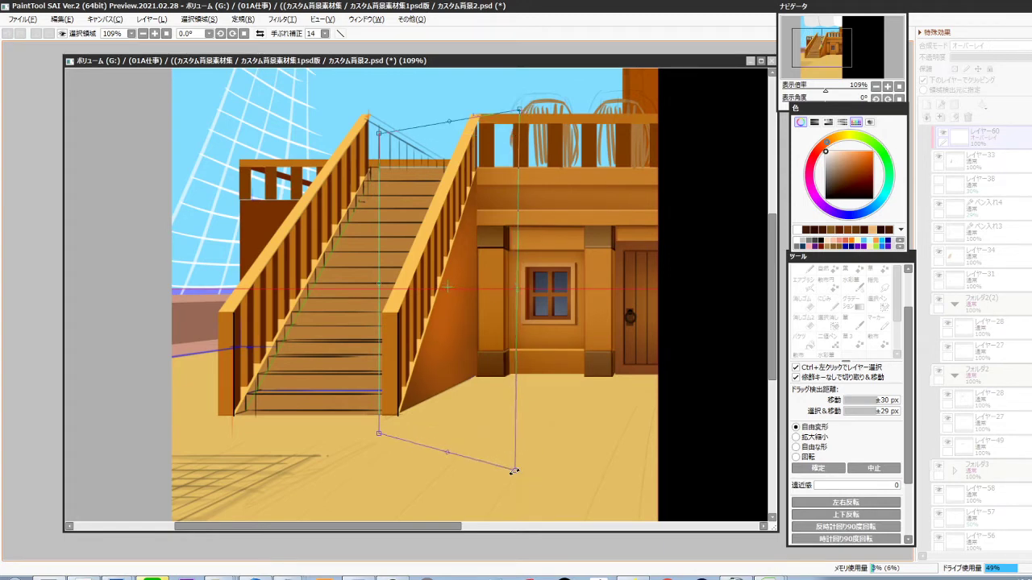
pyautogui.press('Return')
pyautogui.press('c')
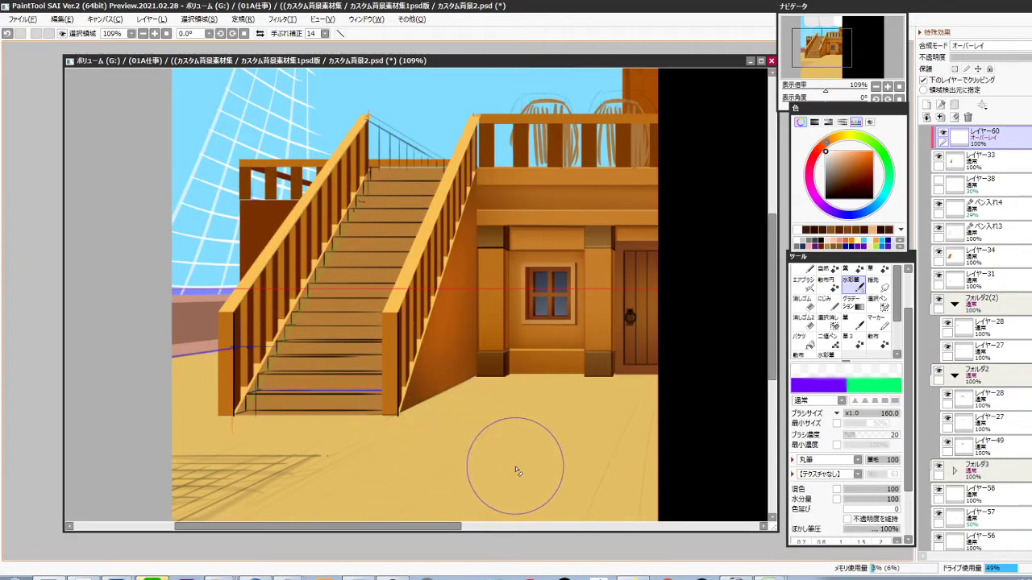
pyautogui.hotkey('ctrl', 'e')
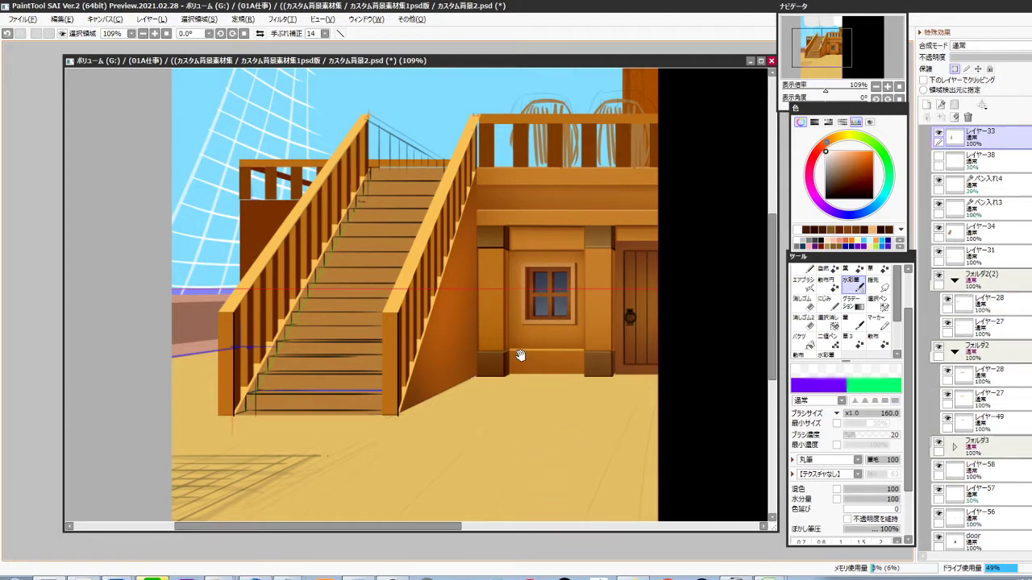
# Add a layer above the main wall layer and draw a black horizontal plank line across the wall just above the window
pyautogui.moveTo(522, 355); pyautogui.dragTo(492, 422)
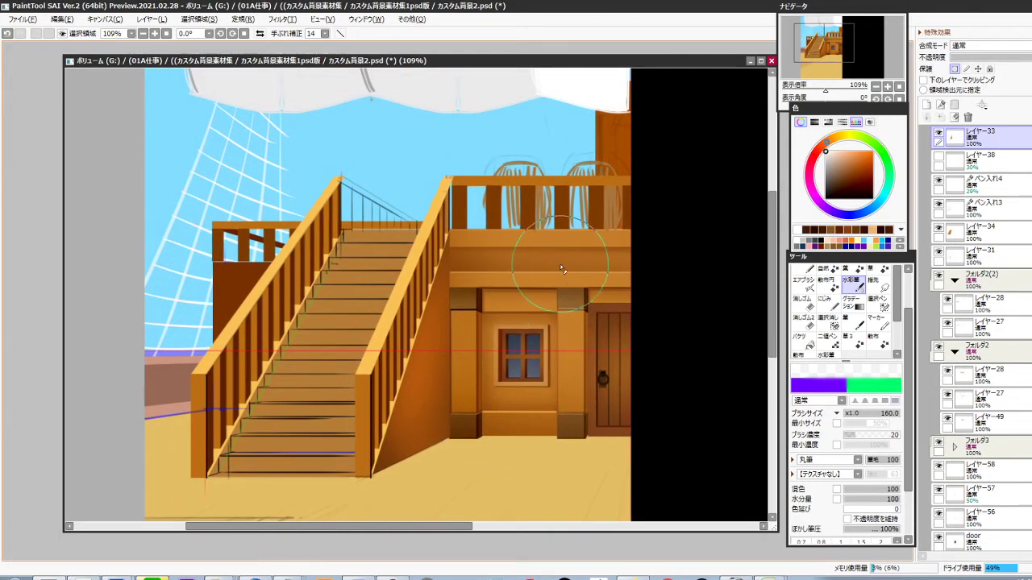
pyautogui.keyDown('ctrl'); pyautogui.keyDown('shift'); pyautogui.click(533, 400); pyautogui.keyUp('shift'); pyautogui.keyUp('ctrl')
pyautogui.click(826, 197)
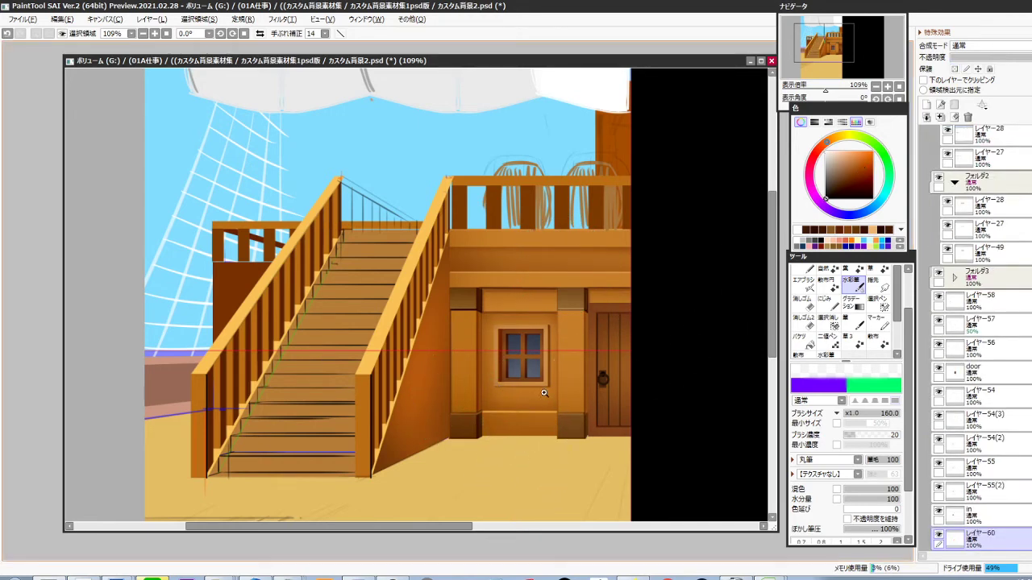
pyautogui.scroll(4, 507, 402)
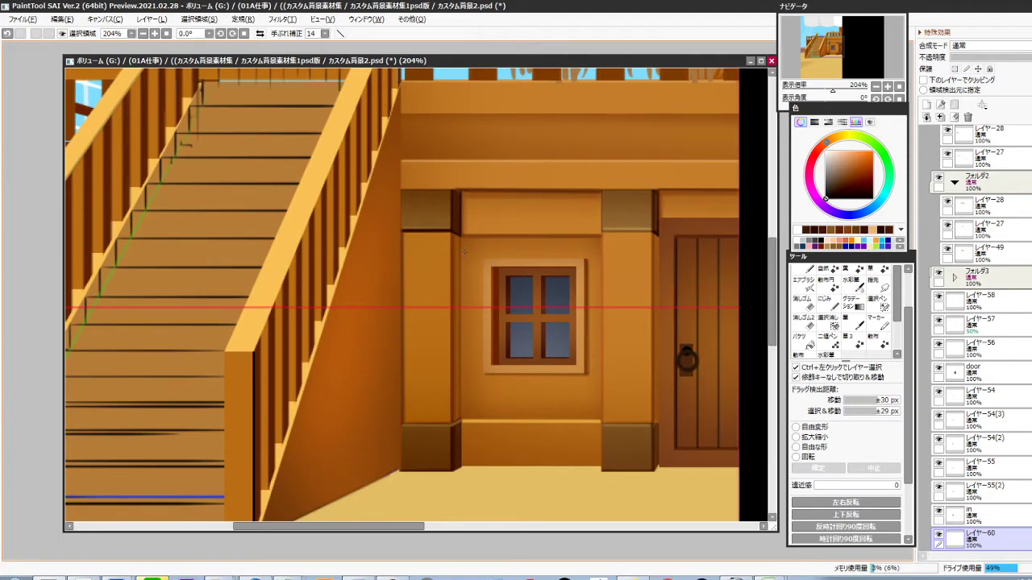
pyautogui.moveTo(462, 256); pyautogui.dragTo(605, 306)
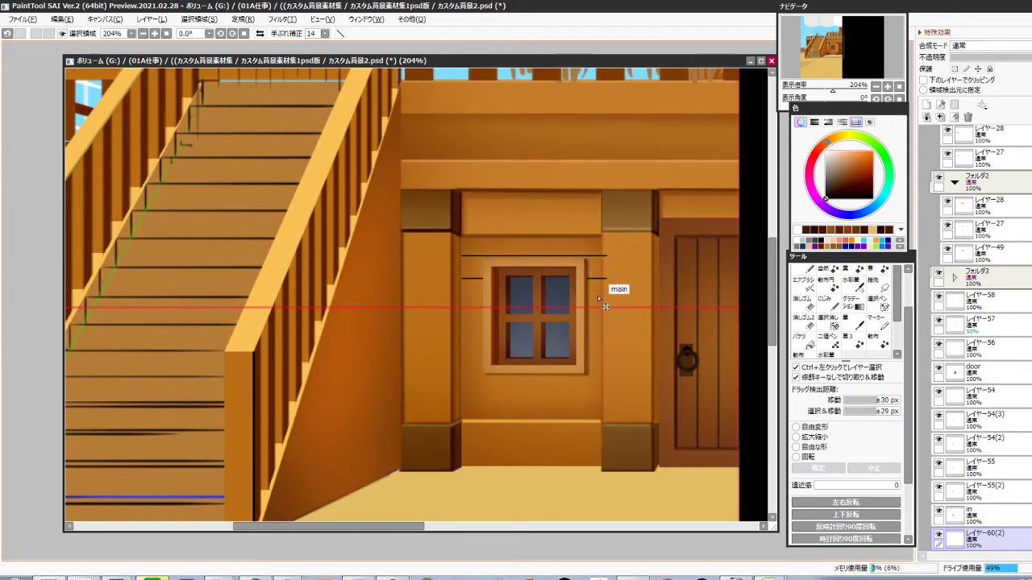
# Duplicate and merge copies of the plank line downward at even spacing until they cover the wall around the window, and nudge the set down
pyautogui.hotkey('ctrl', 'e')
pyautogui.hotkey('ctrl', 'j')
pyautogui.hotkey('shift', 'Down')
pyautogui.hotkey('shift', 'Down')
pyautogui.hotkey('shift', 'Down')
pyautogui.hotkey('shift', 'Down')
pyautogui.hotkey('ctrl', 'j')
pyautogui.hotkey('shift', 'Down')
pyautogui.hotkey('shift', 'Down')
pyautogui.hotkey('shift', 'Down')
pyautogui.hotkey('shift', 'Down')
pyautogui.hotkey('shift', 'Down')
pyautogui.hotkey('shift', 'Down')
pyautogui.hotkey('shift', 'Down')
pyautogui.hotkey('shift', 'Down')
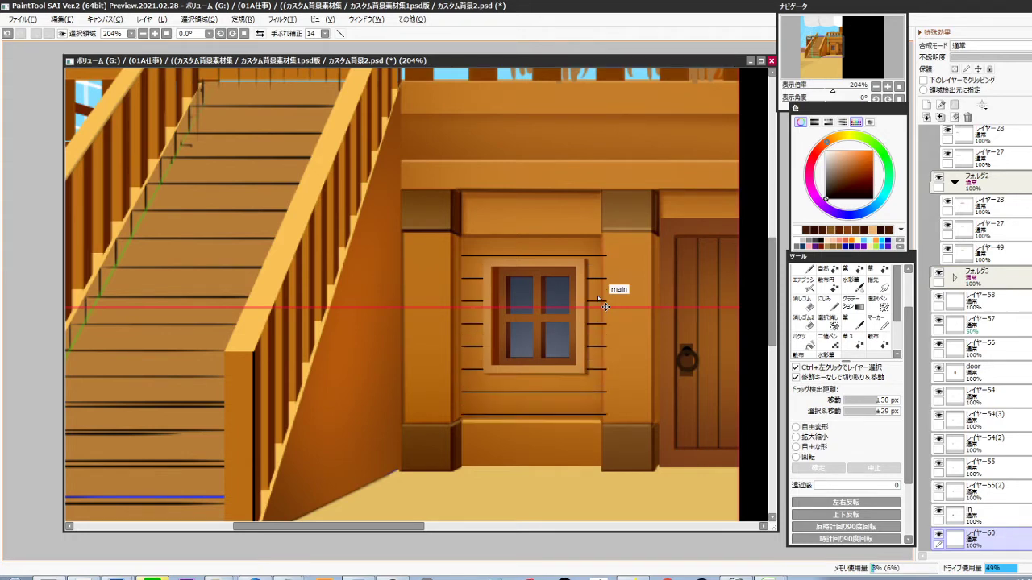
pyautogui.hotkey('ctrl', 'Down')
pyautogui.hotkey('ctrl', 'Down')
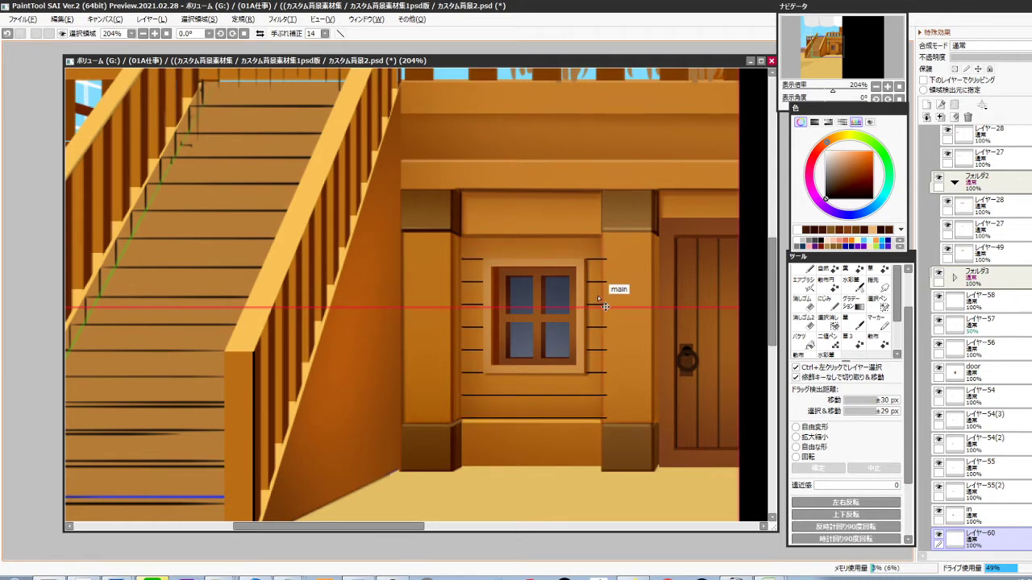
# Stretch the set of plank lines to fit the wall panel between the two columns, from the upper beam to the baseboard
pyautogui.hotkey('ctrl', 't')
pyautogui.moveTo(534, 259); pyautogui.dragTo(532, 232)
pyautogui.moveTo(462, 325); pyautogui.dragTo(459, 326)
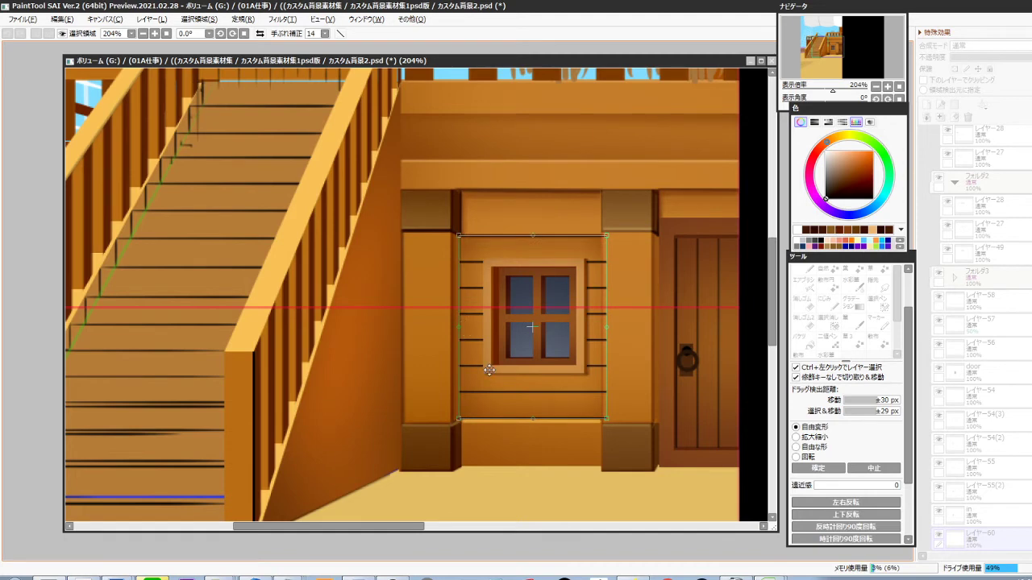
pyautogui.moveTo(613, 334); pyautogui.dragTo(608, 330)
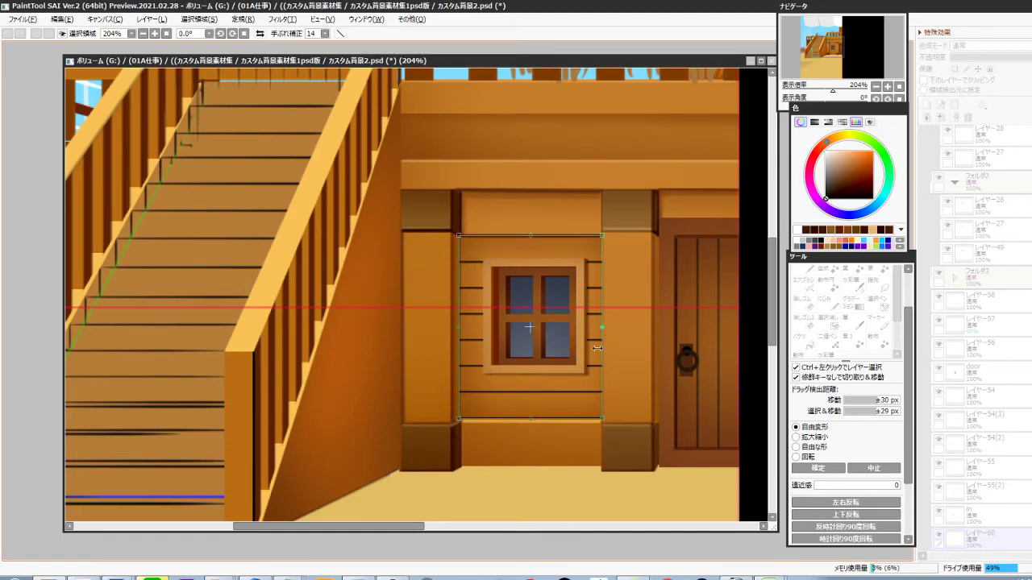
pyautogui.moveTo(532, 421); pyautogui.dragTo(531, 423)
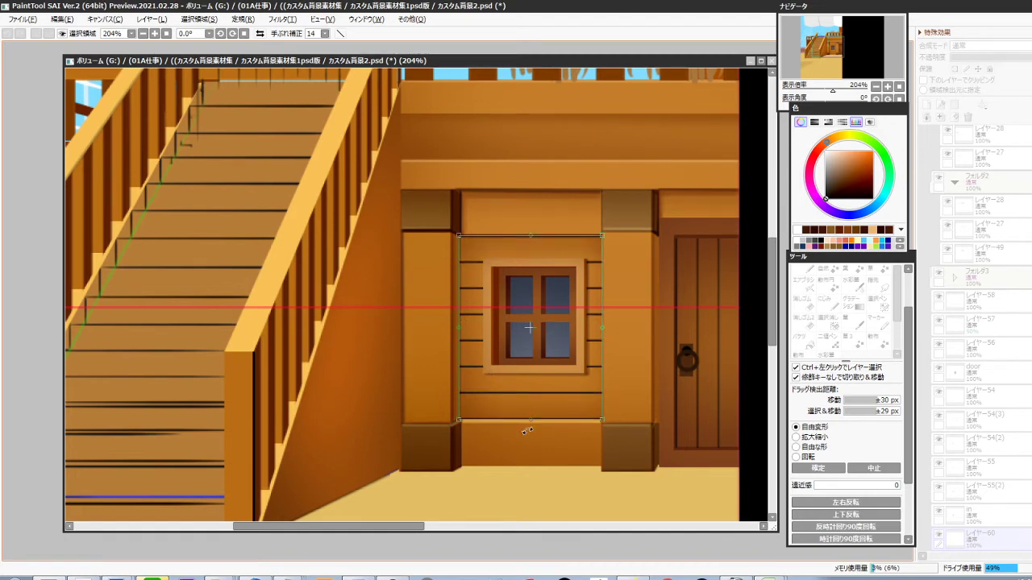
pyautogui.press('Return')
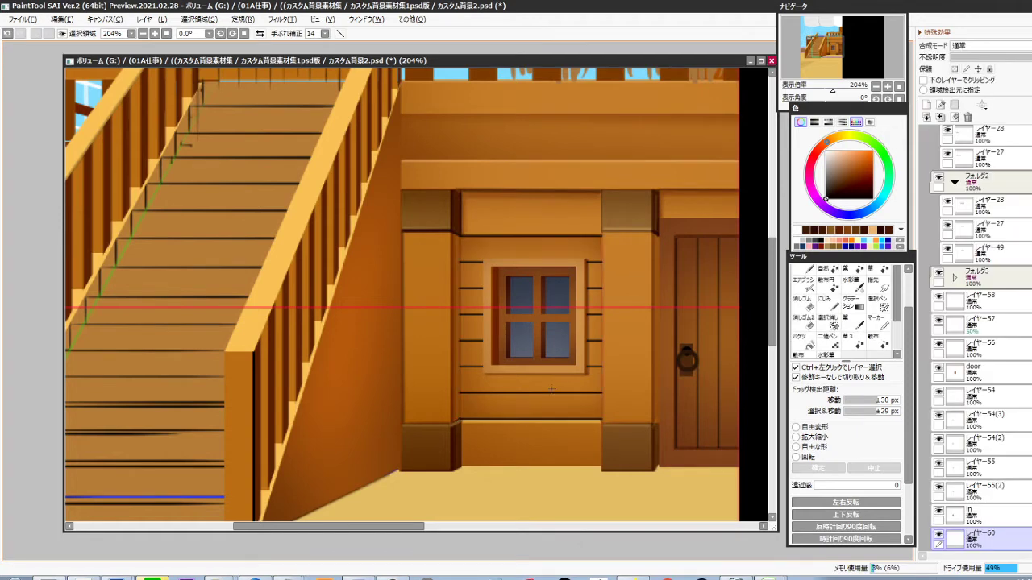
# Lock the plank line layer's opacity and fill the lines with a brown sampled from the building
pyautogui.moveTo(437, 227); pyautogui.dragTo(460, 440)
pyautogui.scroll(-1, 494, 455)
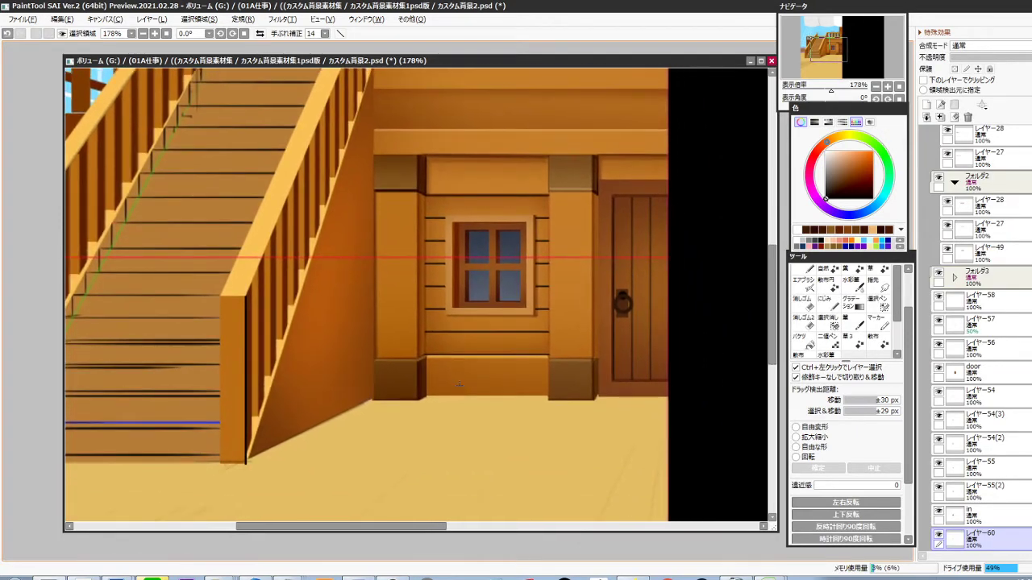
pyautogui.press('alt')
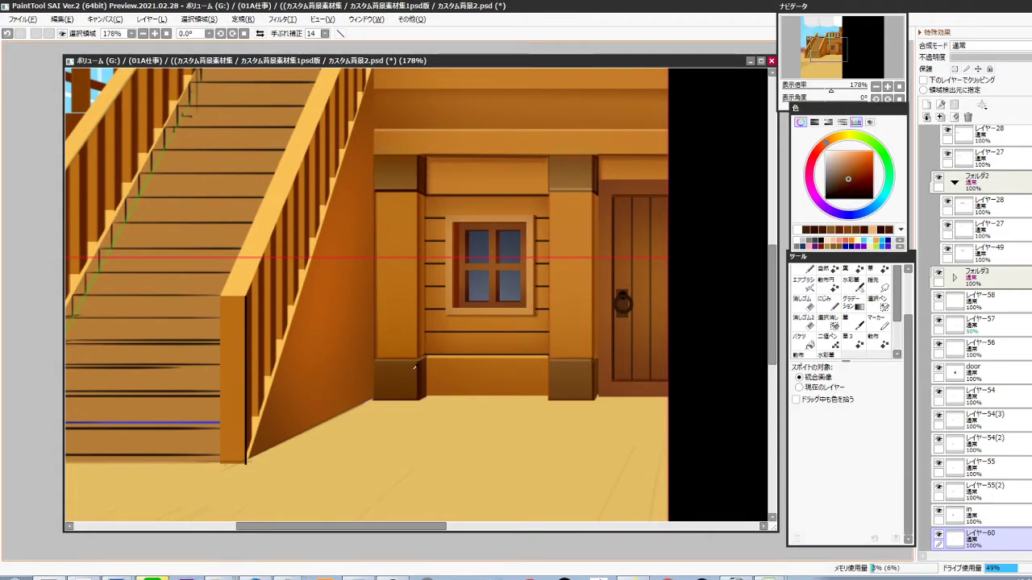
pyautogui.press('/')
pyautogui.hotkey('ctrl', 'f')
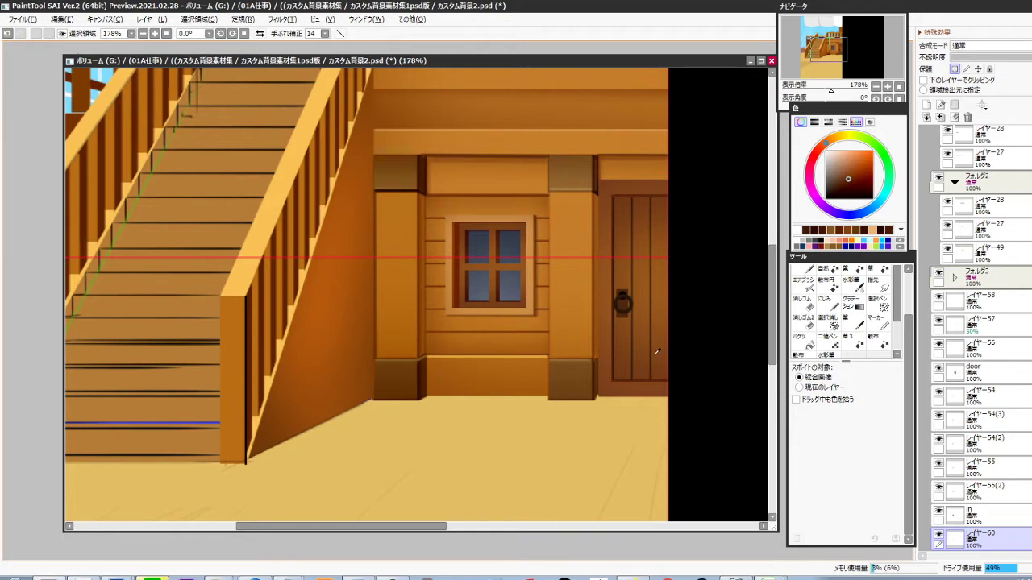
pyautogui.keyDown('ctrl'); pyautogui.keyDown('shift'); pyautogui.click(650, 359); pyautogui.keyUp('shift'); pyautogui.keyUp('ctrl')
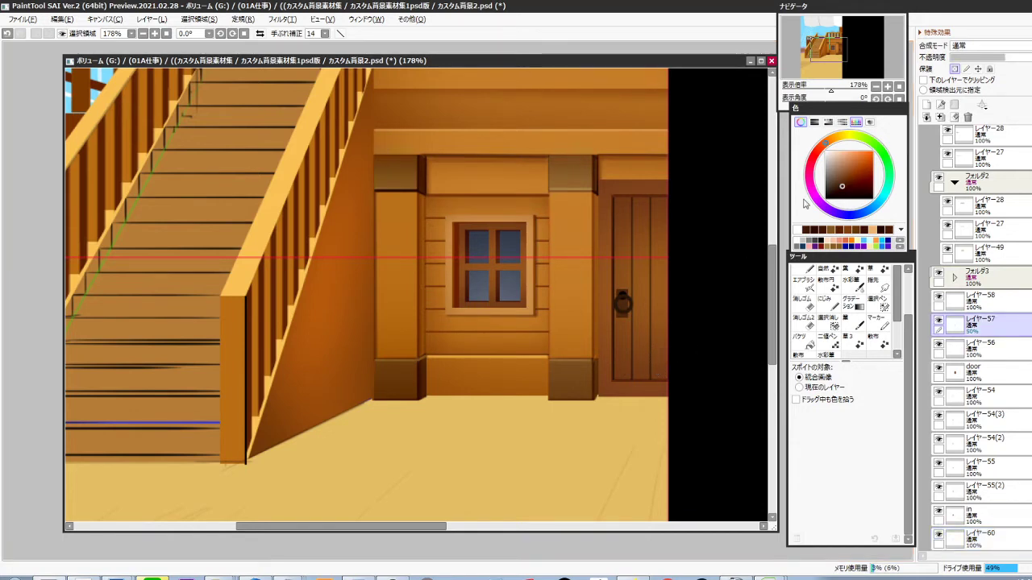
# Group the plank line layer レイヤー60 and the main wall layer into a new folder
pyautogui.scroll(-4, 575, 389)
pyautogui.moveTo(529, 402); pyautogui.dragTo(552, 448)
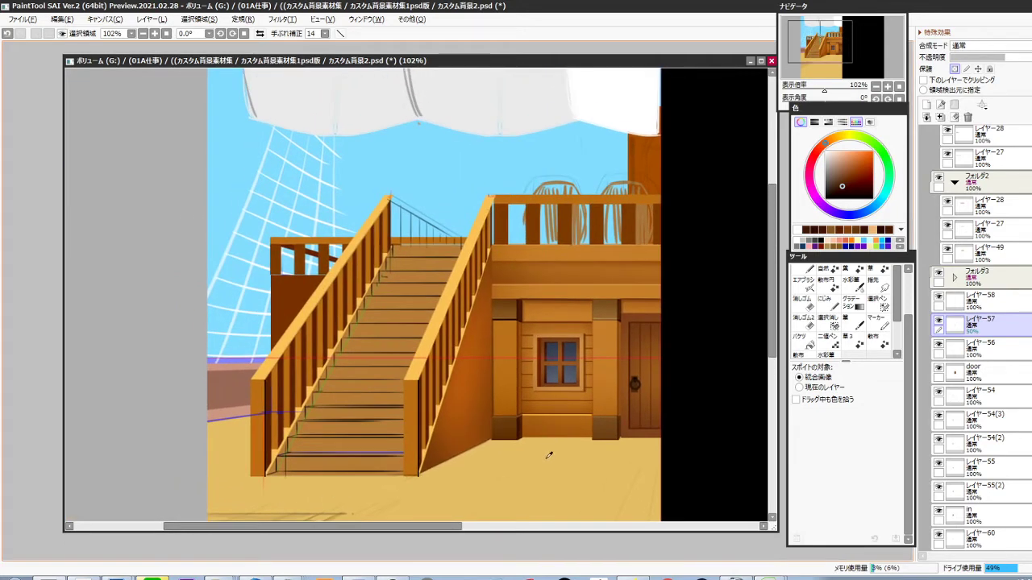
pyautogui.keyDown('ctrl'); pyautogui.keyDown('shift'); pyautogui.click(522, 391); pyautogui.keyUp('shift'); pyautogui.keyUp('ctrl')
pyautogui.scroll(-3, 1025, 433)
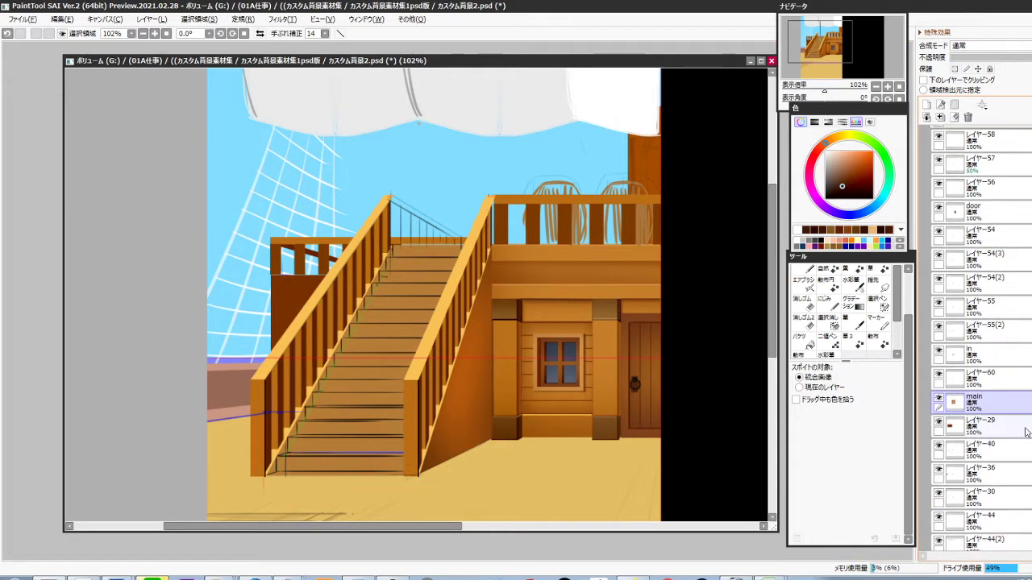
pyautogui.click(976, 385)
pyautogui.hotkey('ctrl', 'g')
pyautogui.click(988, 403)
pyautogui.keyDown('ctrl'); pyautogui.click(990, 425); pyautogui.keyUp('ctrl')
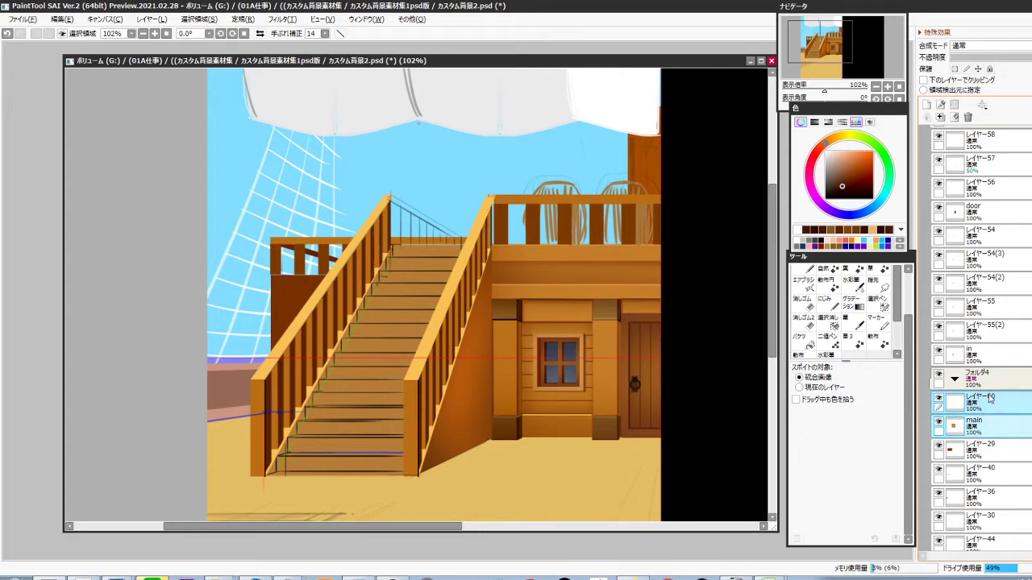
# Collapse the wall folder, check its contents by toggling visibility, and duplicate it with the copy merged into a single layer
pyautogui.click(954, 378)
pyautogui.click(938, 374)
pyautogui.click(942, 383)
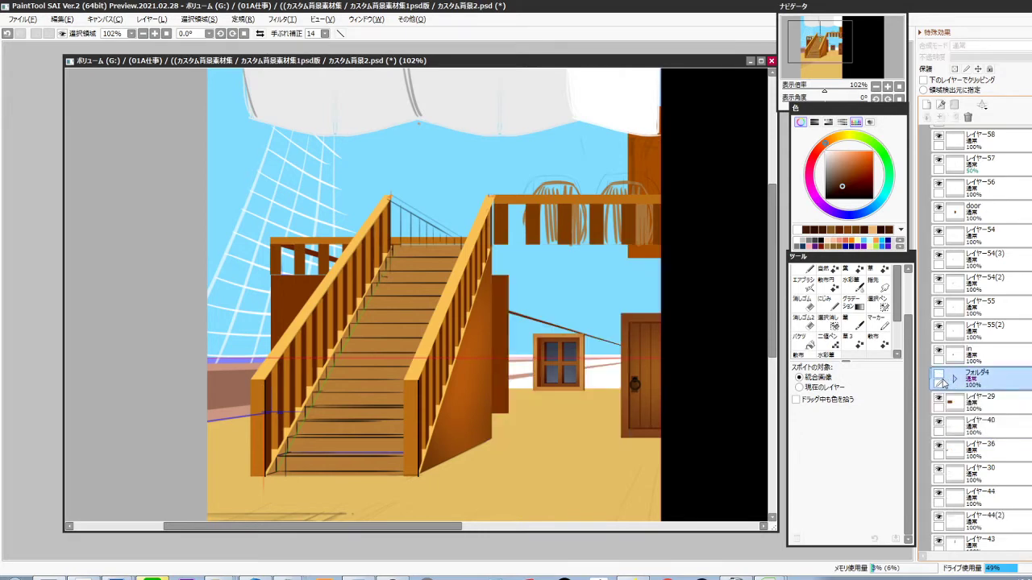
pyautogui.click(938, 375)
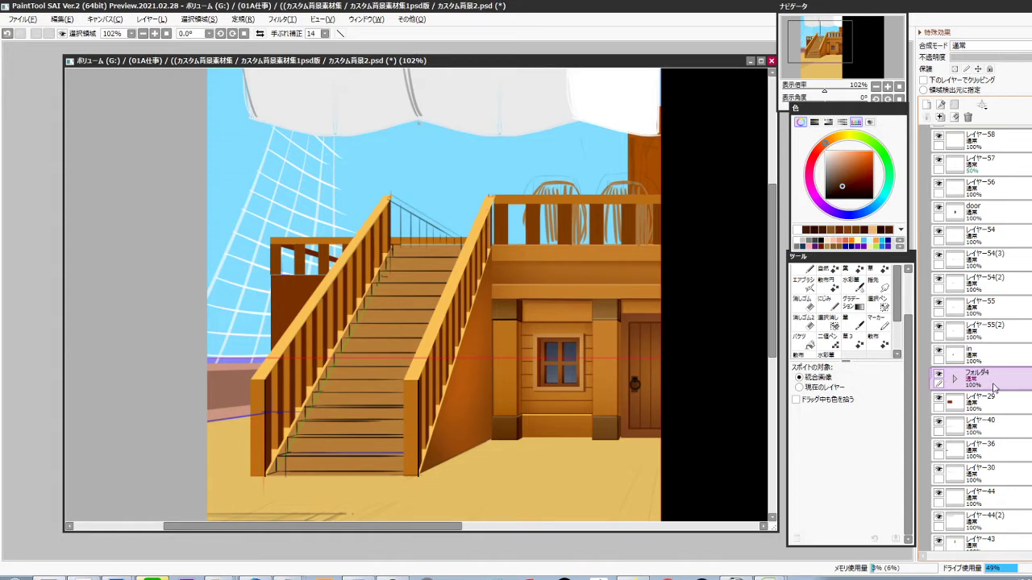
pyautogui.hotkey('ctrl', 'j')
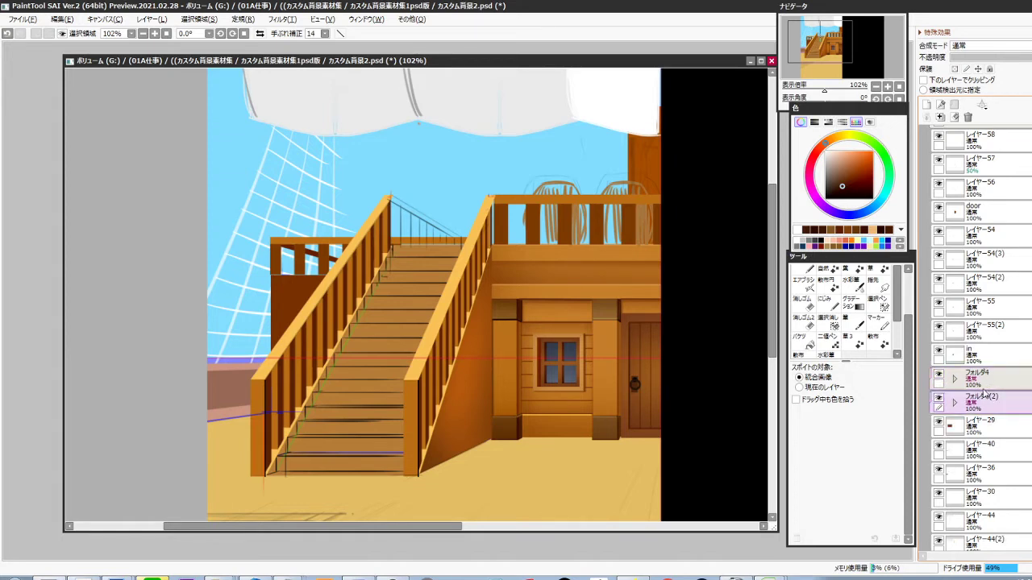
pyautogui.hotkey('ctrl', 'e')
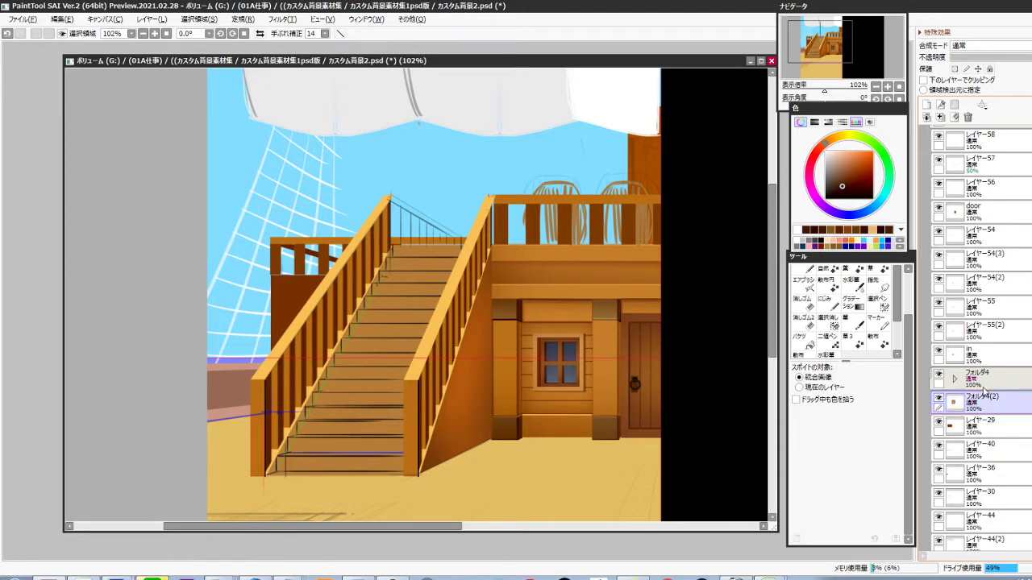
# Move the merged wall copy behind the staircase and shrink it to fit under the far railing
pyautogui.hotkey('ctrl', 't')
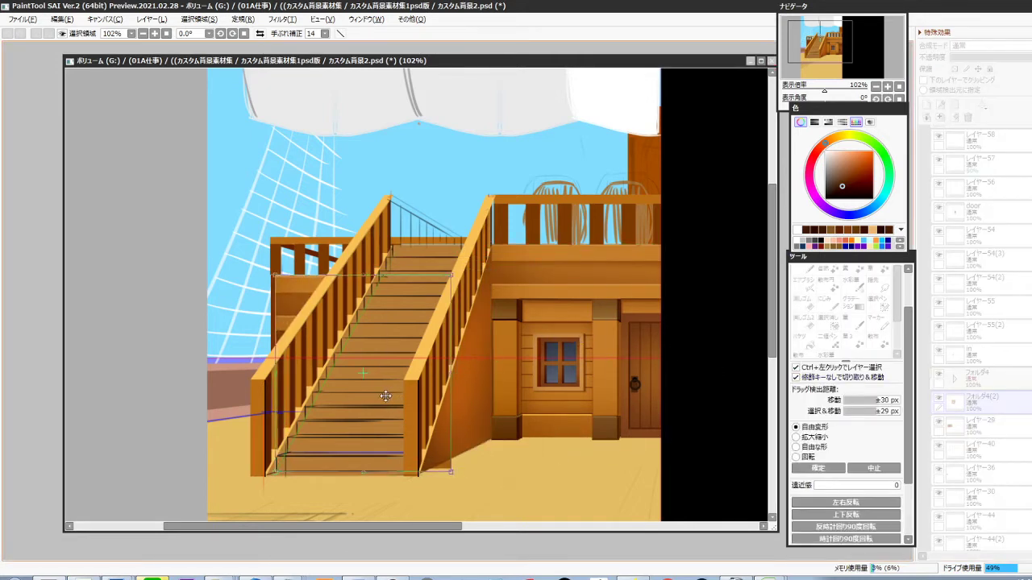
pyautogui.moveTo(447, 473); pyautogui.dragTo(405, 412)
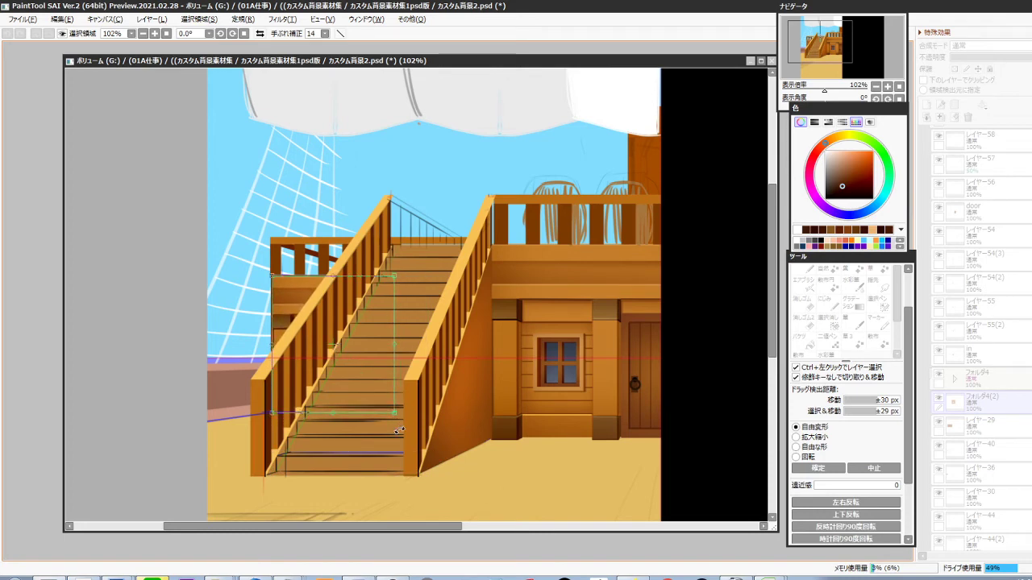
pyautogui.press('Return')
pyautogui.scroll(3, 268, 314)
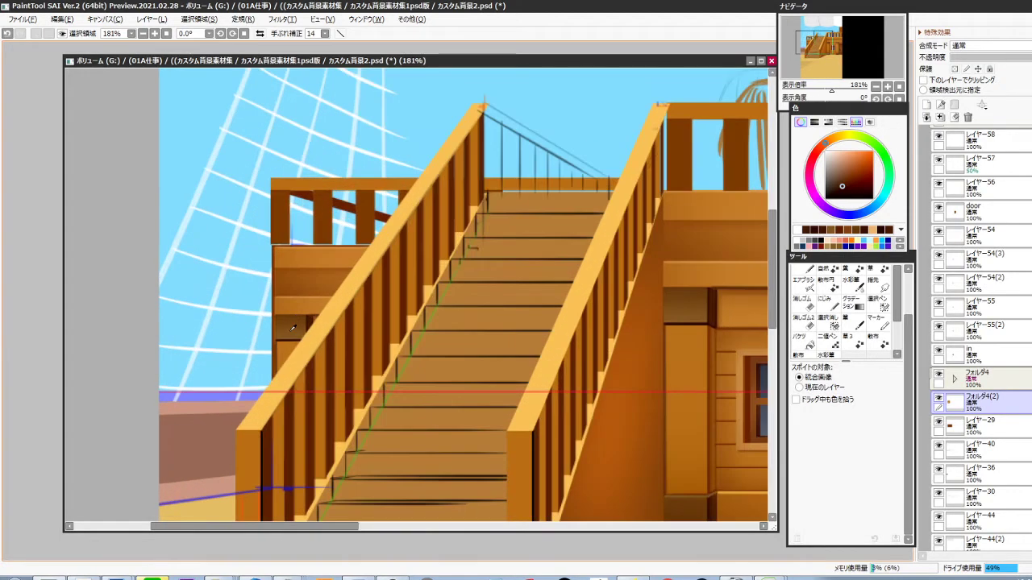
# Examine the wall and railings around the staircase, picking their layers from the canvas to find the upper deck railing's layers in フォルダ2
pyautogui.keyDown('ctrl'); pyautogui.click(290, 330); pyautogui.keyUp('ctrl')
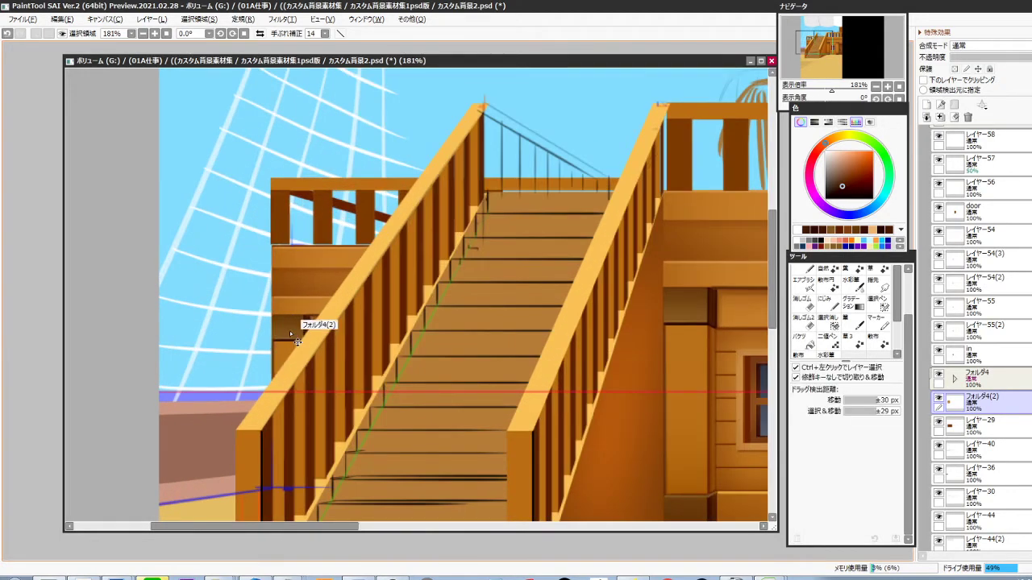
pyautogui.moveTo(452, 348); pyautogui.dragTo(424, 412)
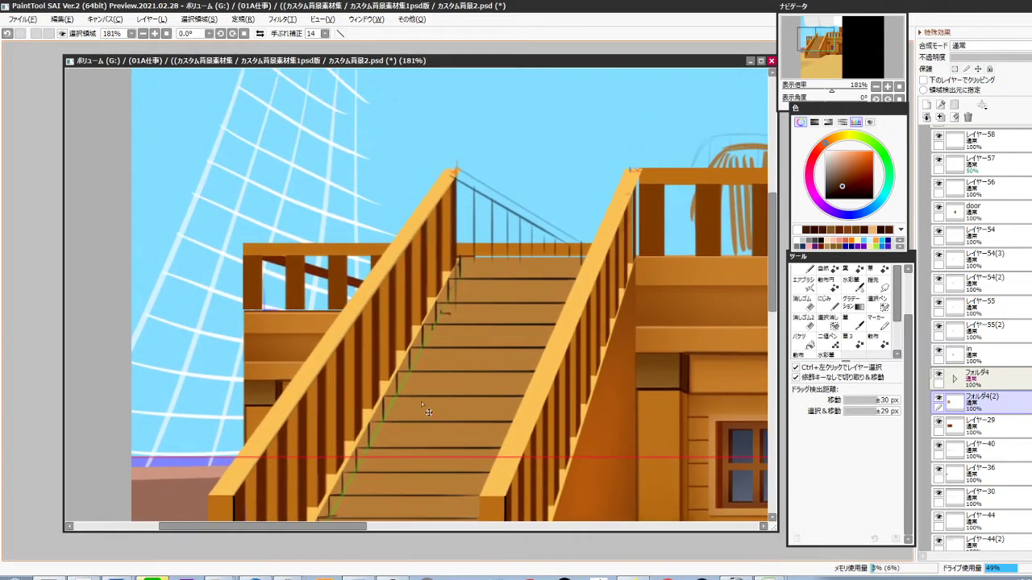
pyautogui.keyDown('ctrl'); pyautogui.click(346, 302); pyautogui.keyUp('ctrl')
pyautogui.scroll(-3, 346, 307)
pyautogui.moveTo(335, 365); pyautogui.dragTo(311, 368)
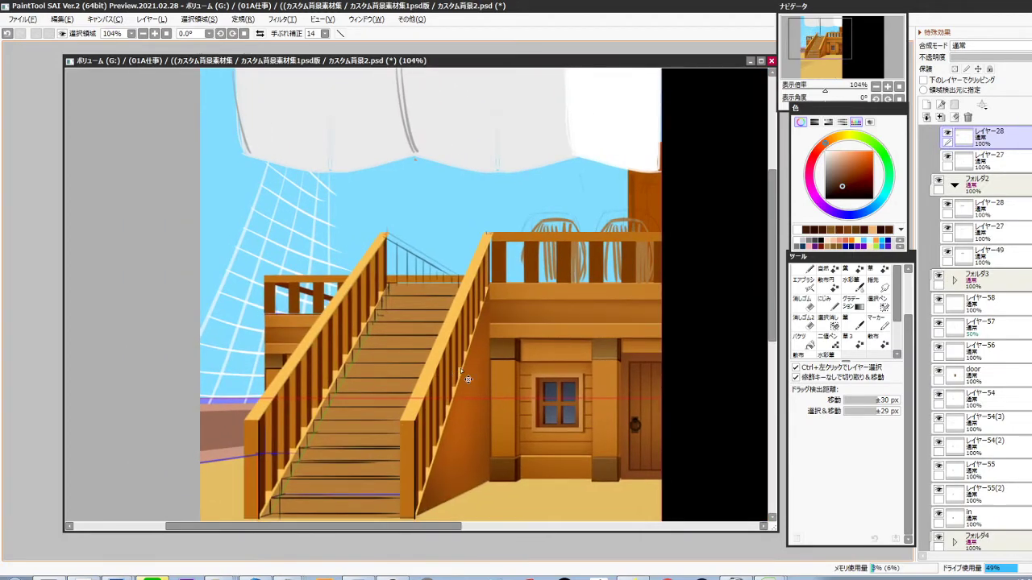
pyautogui.keyDown('ctrl'); pyautogui.click(609, 279); pyautogui.keyUp('ctrl')
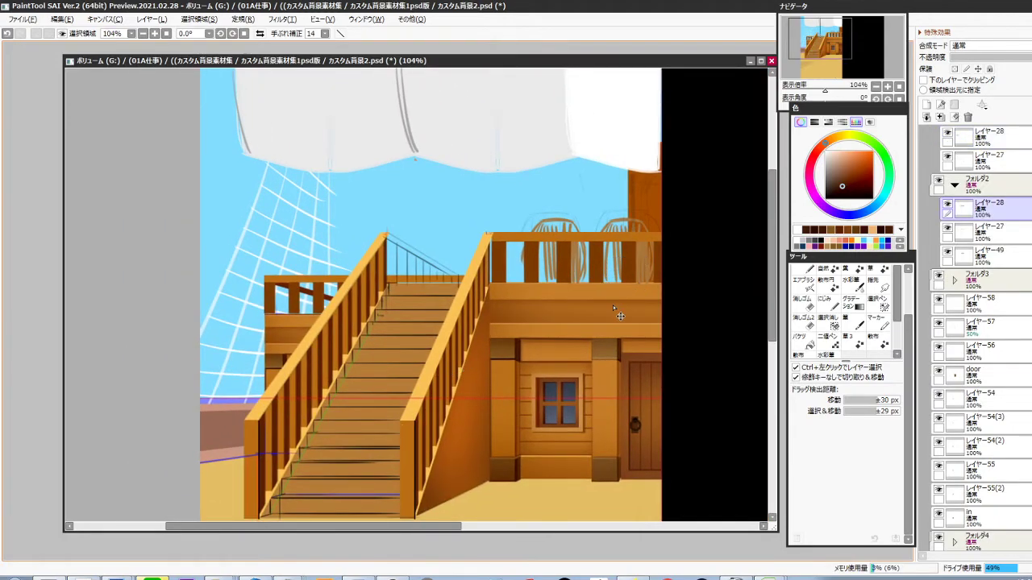
pyautogui.moveTo(611, 305); pyautogui.dragTo(534, 324)
pyautogui.moveTo(555, 283); pyautogui.dragTo(549, 275)
pyautogui.scroll(3, 548, 274)
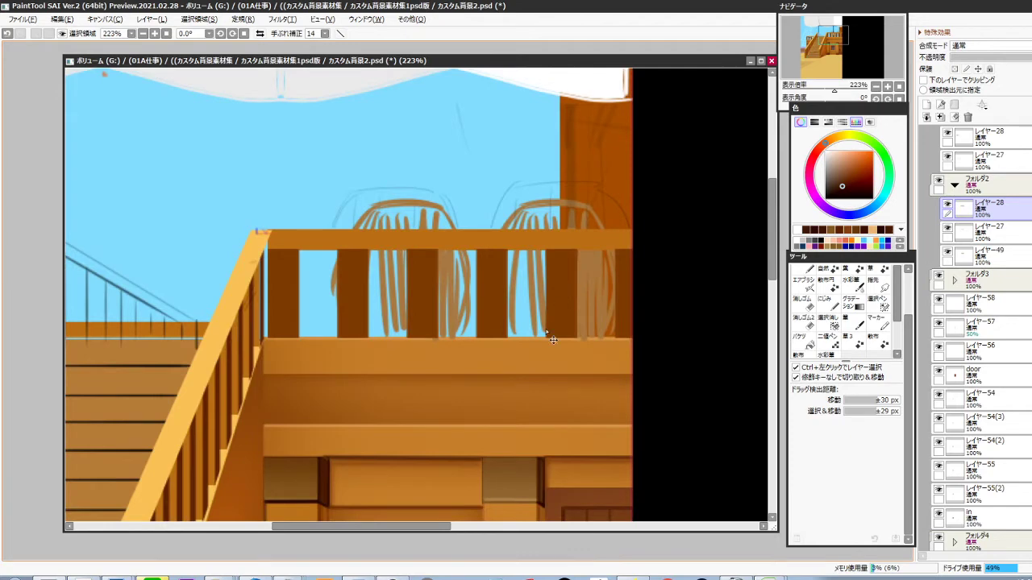
pyautogui.scroll(-5, 537, 349)
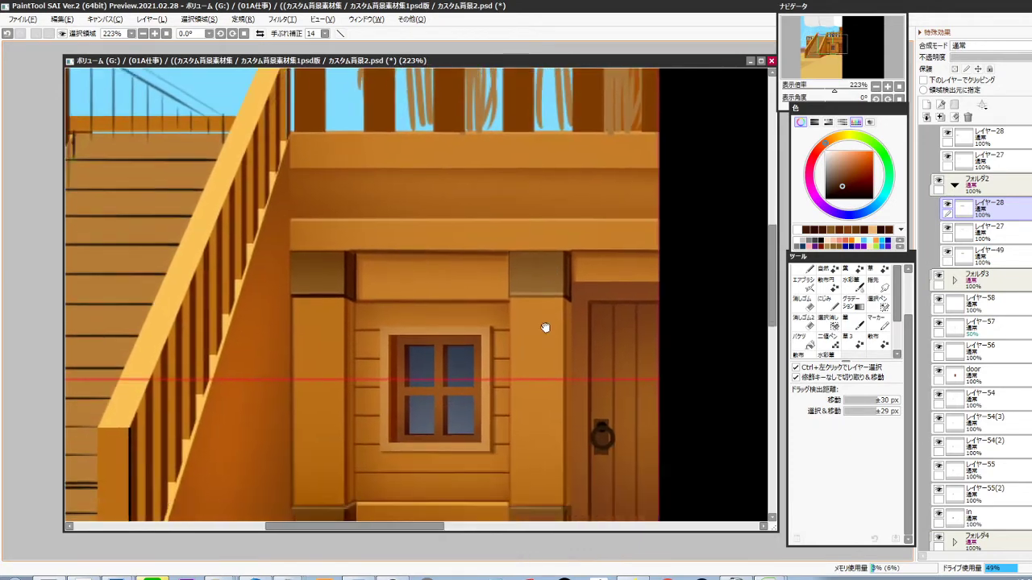
pyautogui.moveTo(546, 327); pyautogui.dragTo(577, 497)
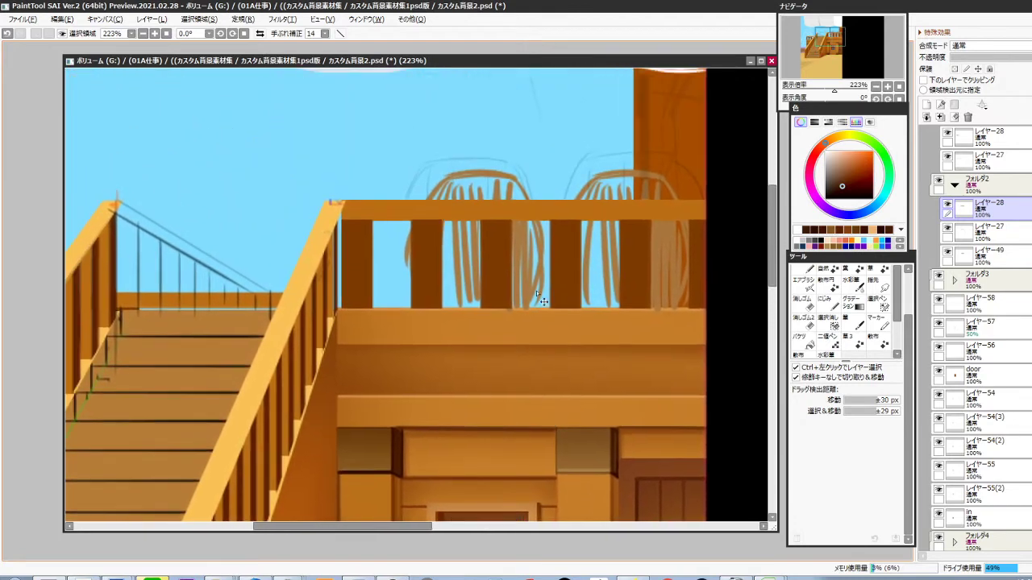
pyautogui.hotkey('ctrl', 't')
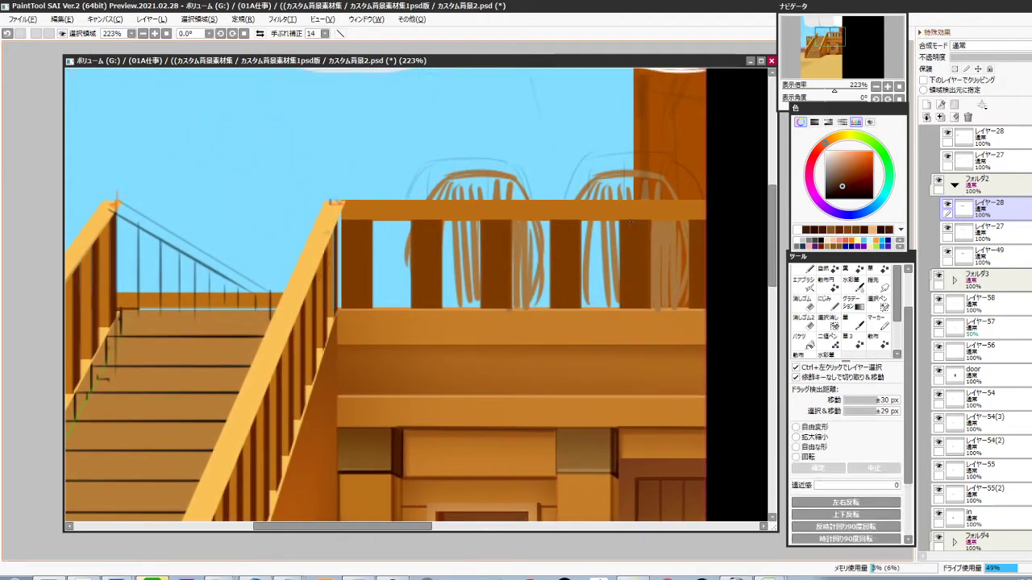
# Select the upper deck's handrail layer レイヤー27 in フォルダ2 and check what レイヤー49 contains by toggling its visibility
pyautogui.keyDown('ctrl'); pyautogui.click(626, 213); pyautogui.keyUp('ctrl')
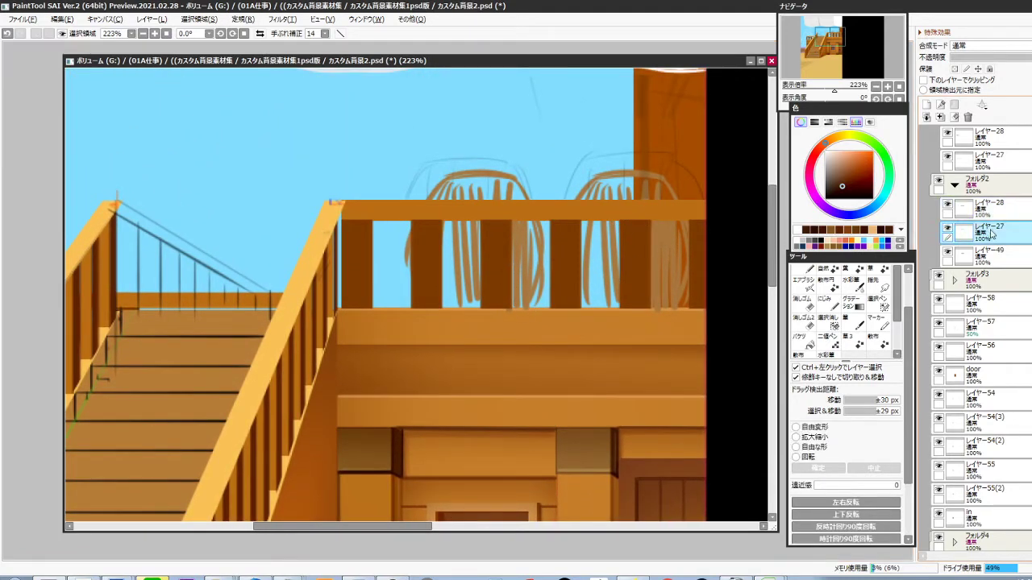
pyautogui.moveTo(991, 232); pyautogui.dragTo(990, 201)
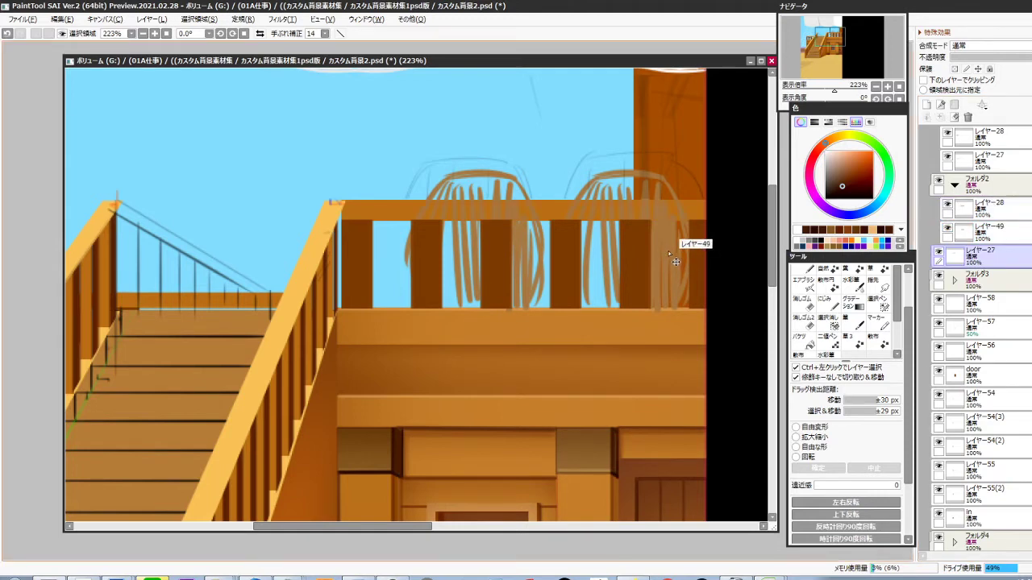
pyautogui.keyDown('ctrl'); pyautogui.click(674, 264); pyautogui.keyUp('ctrl')
pyautogui.click(948, 229)
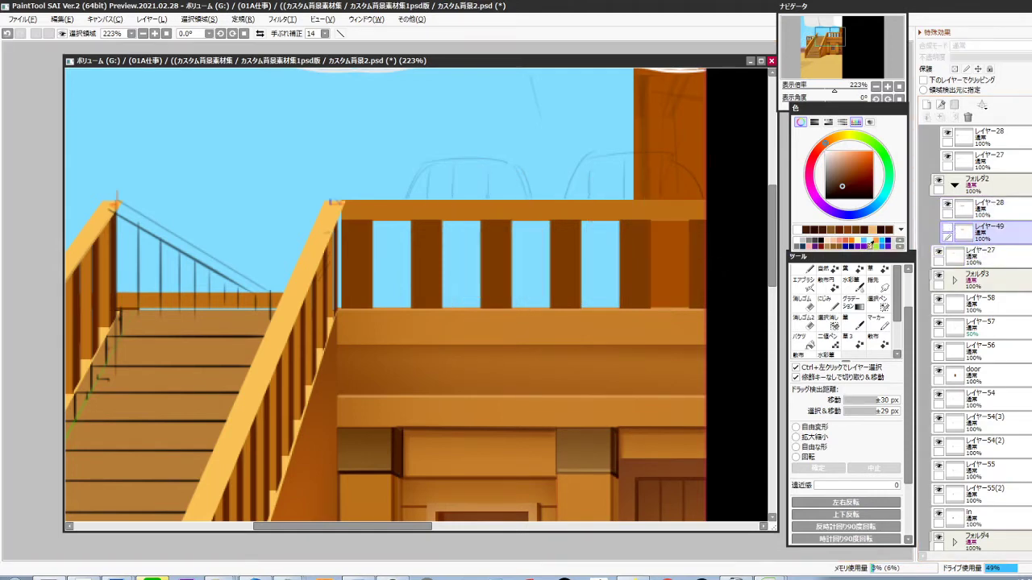
pyautogui.click(993, 262)
pyautogui.moveTo(993, 258); pyautogui.dragTo(991, 231)
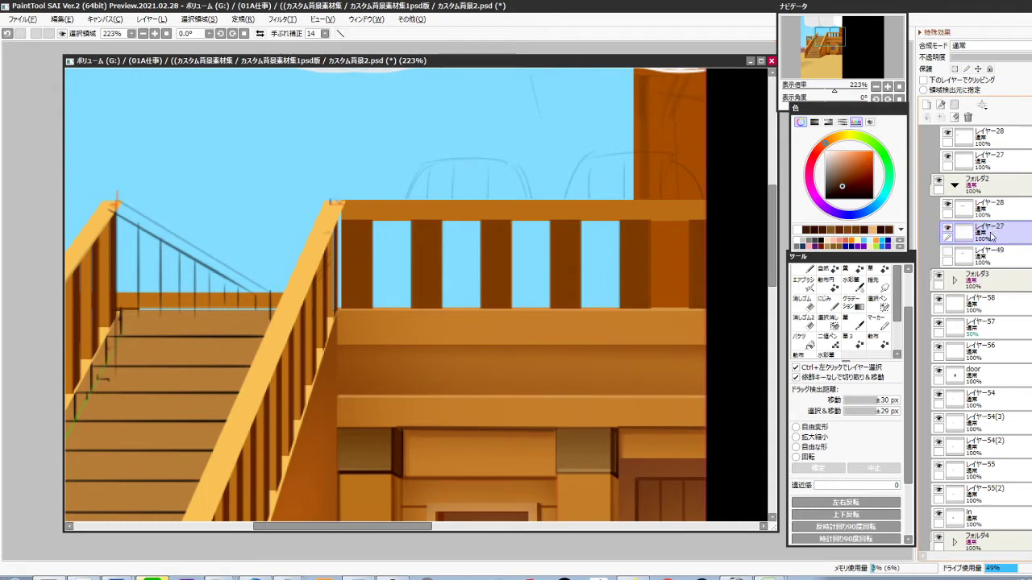
pyautogui.click(948, 252)
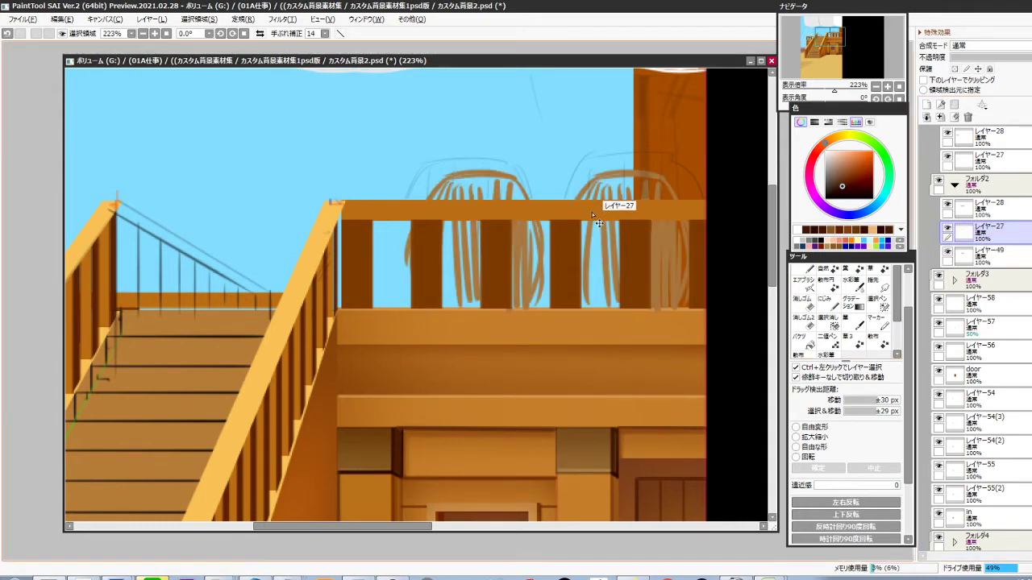
# Lock the handrail layer's opacity and airbrush the handrail with lighter orange on its far right, blending toward the left with a sampled tone
pyautogui.moveTo(565, 270); pyautogui.dragTo(484, 282)
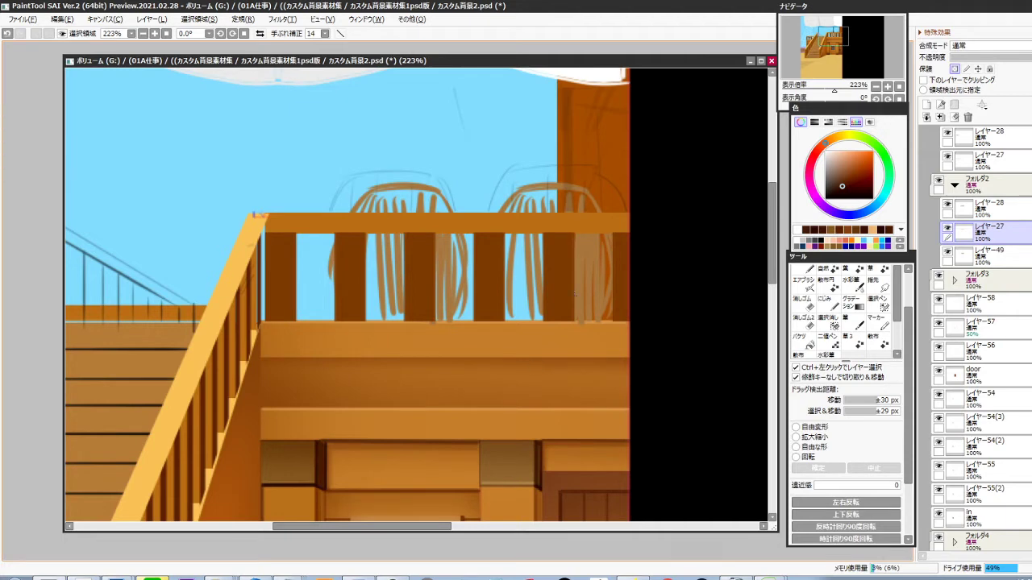
pyautogui.press('i')
pyautogui.click(559, 221)
pyautogui.click(835, 140)
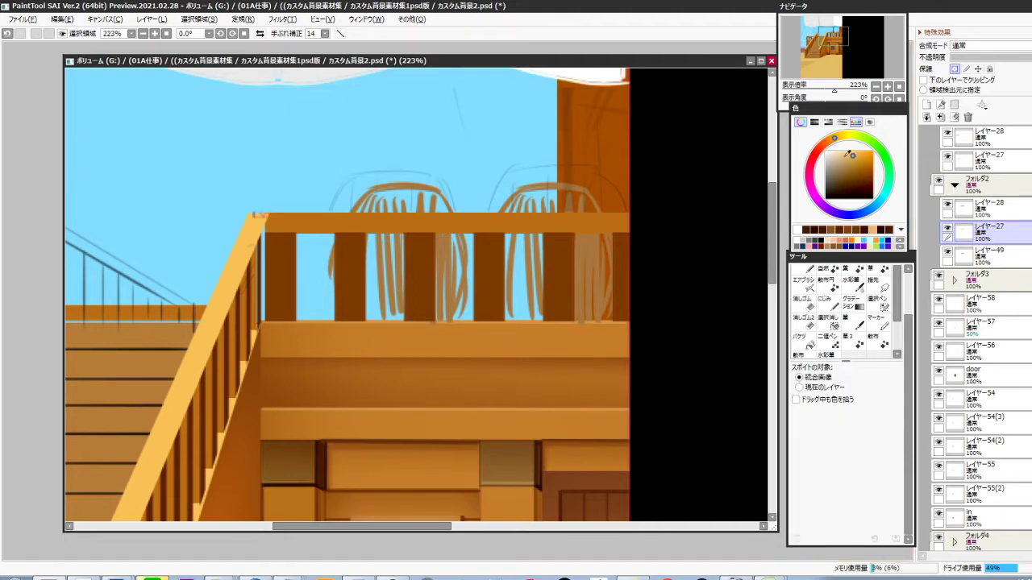
pyautogui.press('b')
pyautogui.moveTo(580, 242)
pyautogui.mouseDown()
pyautogui.moveTo(489, 229)
pyautogui.moveTo(680, 218)
pyautogui.moveTo(483, 254)
pyautogui.moveTo(577, 215)
pyautogui.mouseUp()
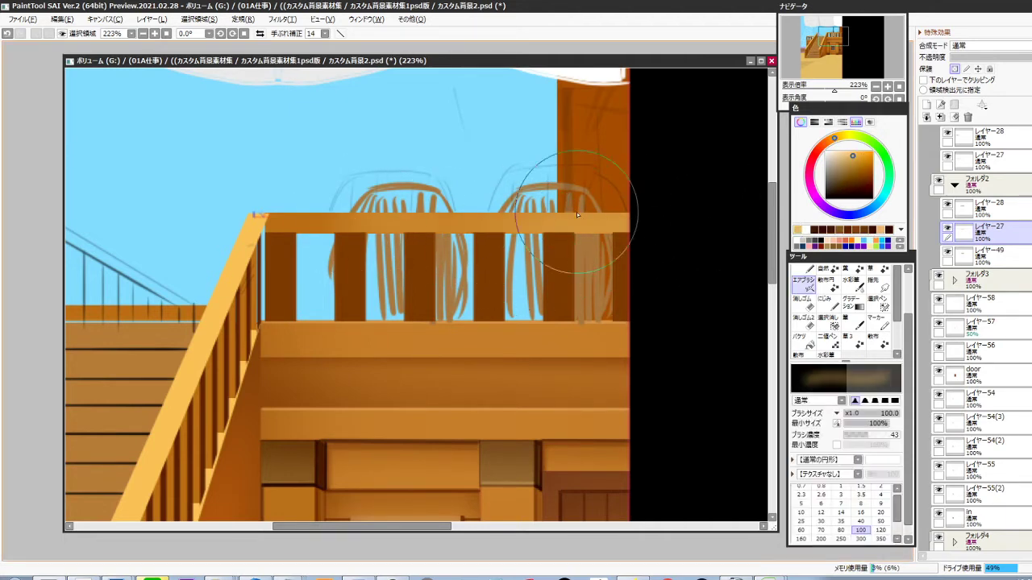
pyautogui.press('i')
pyautogui.click(373, 216)
pyautogui.press('b')
pyautogui.moveTo(426, 227); pyautogui.dragTo(342, 232)
# Select the baluster layer レイヤー28, lock its opacity and airbrush the dark balusters with a lighter brown sampled from the artwork
pyautogui.press('space')
pyautogui.moveTo(501, 368); pyautogui.dragTo(491, 333)
pyautogui.keyDown('ctrl'); pyautogui.keyDown('shift'); pyautogui.click(481, 275); pyautogui.keyUp('shift'); pyautogui.keyUp('ctrl')
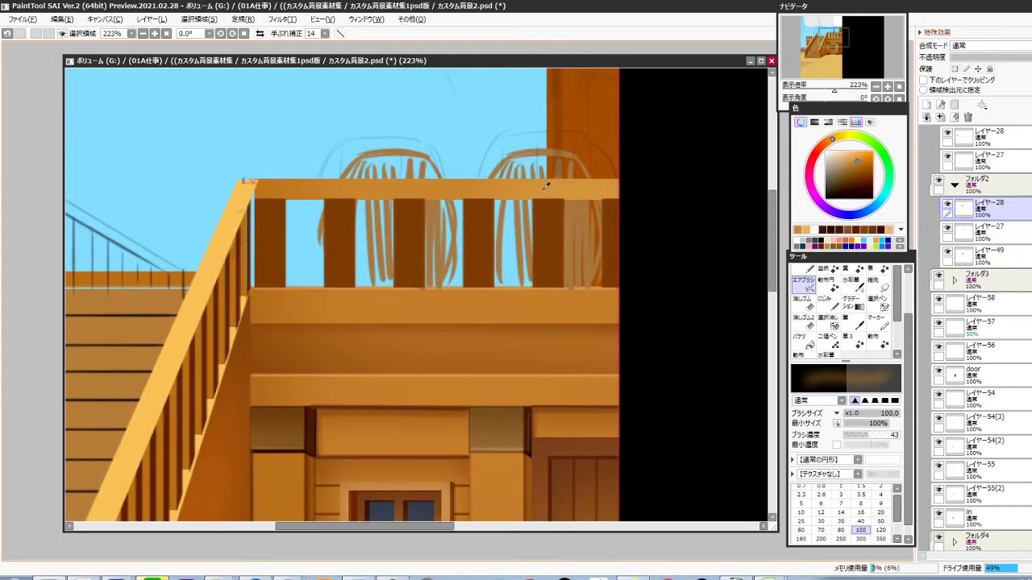
pyautogui.press('/')
pyautogui.moveTo(524, 226)
pyautogui.mouseDown()
pyautogui.moveTo(481, 212)
pyautogui.moveTo(406, 240)
pyautogui.moveTo(587, 240)
pyautogui.mouseUp()
pyautogui.keyDown('alt'); pyautogui.click(551, 246); pyautogui.keyUp('alt')
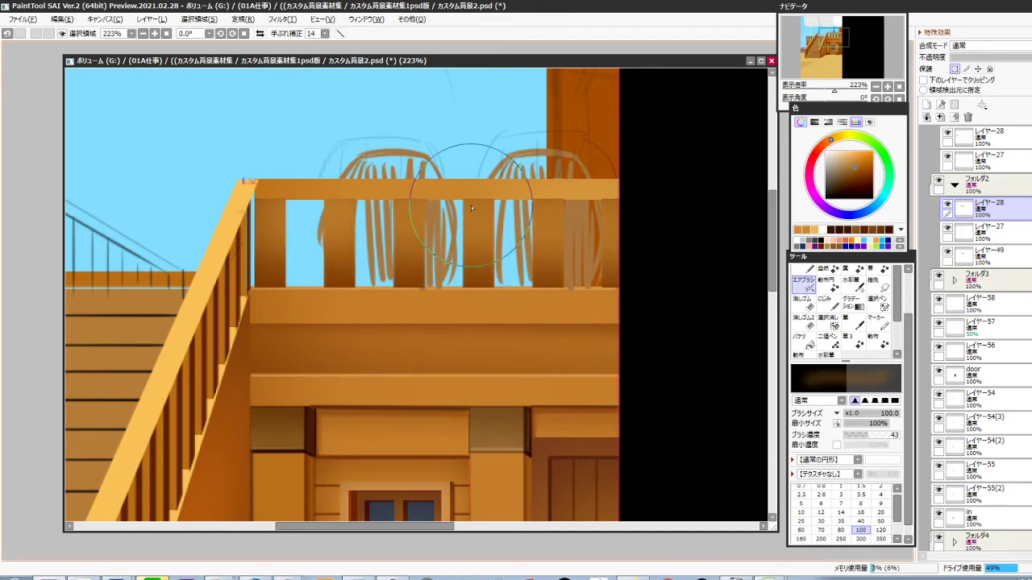
pyautogui.moveTo(278, 235); pyautogui.dragTo(542, 259)
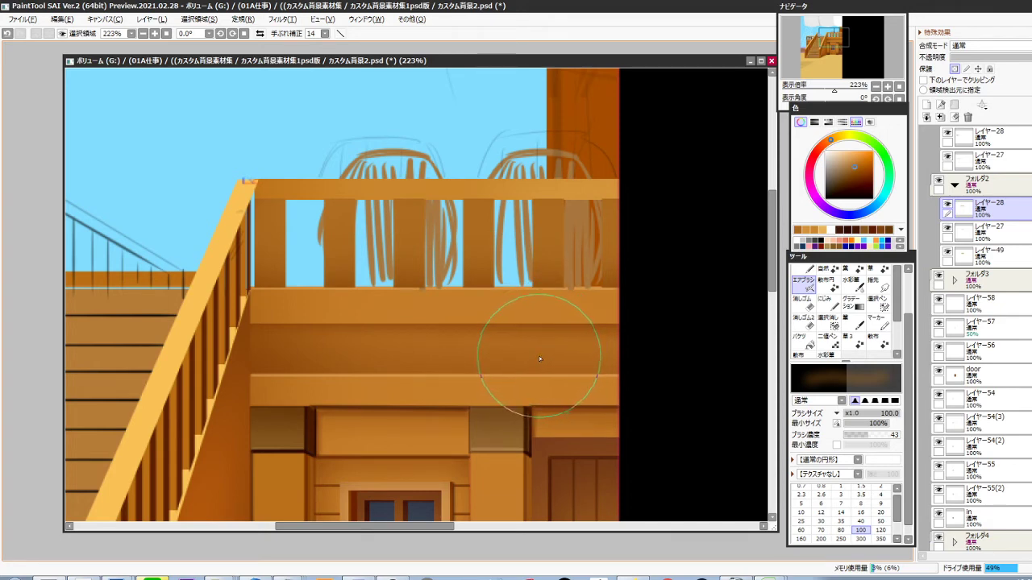
# Duplicate the baluster layer レイヤー28 and darken the copy beneath it with Brightness/Contrast
pyautogui.hotkey('ctrl', 'j')
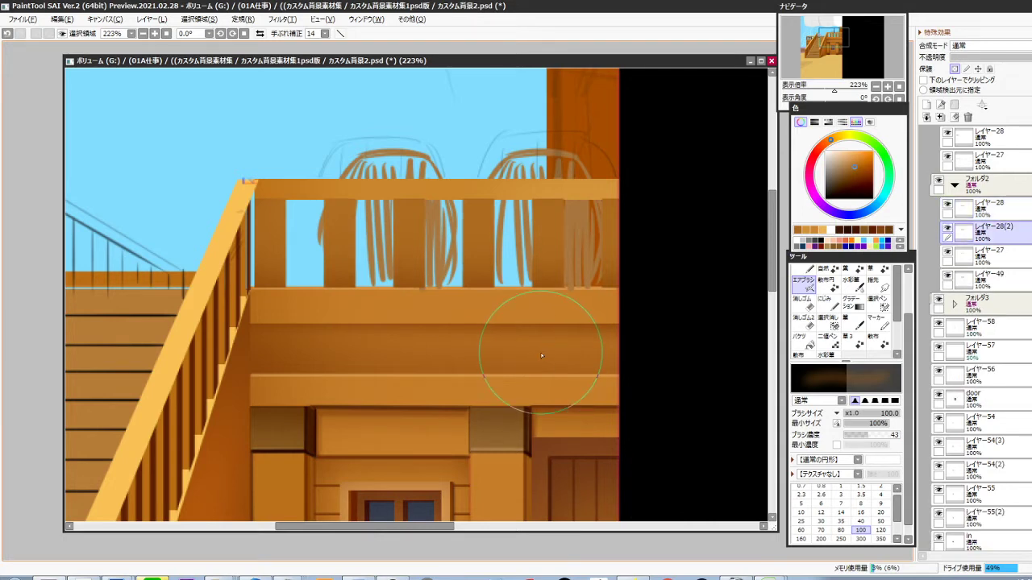
pyautogui.hotkey('ctrl', 'b')
pyautogui.moveTo(829, 390); pyautogui.dragTo(814, 390)
pyautogui.click(880, 446)
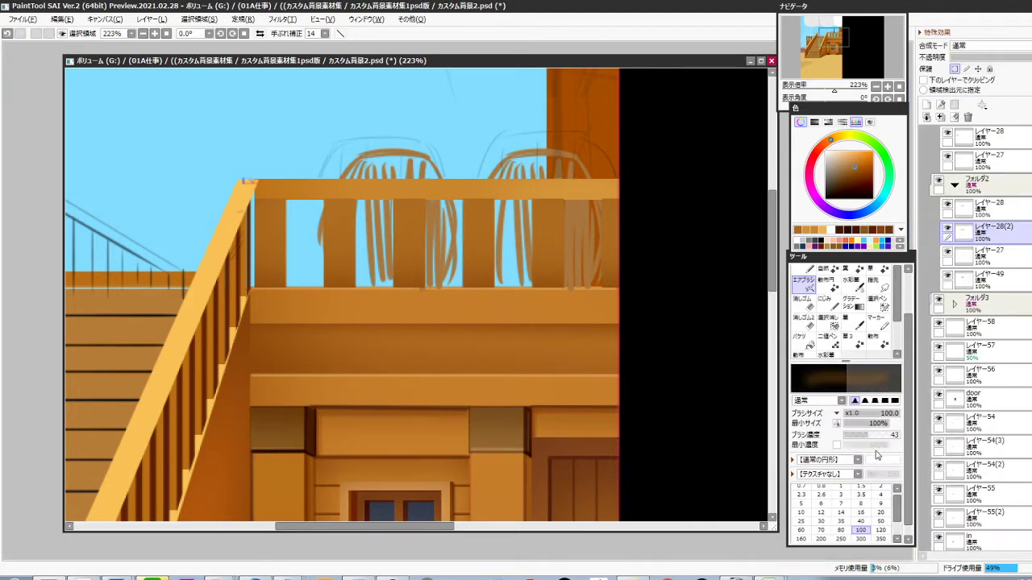
# Free-transform the darkened baluster copy slightly to the right to form the balusters' shaded side faces
pyautogui.hotkey('ctrl', 't')
pyautogui.moveTo(254, 244); pyautogui.dragTo(267, 245)
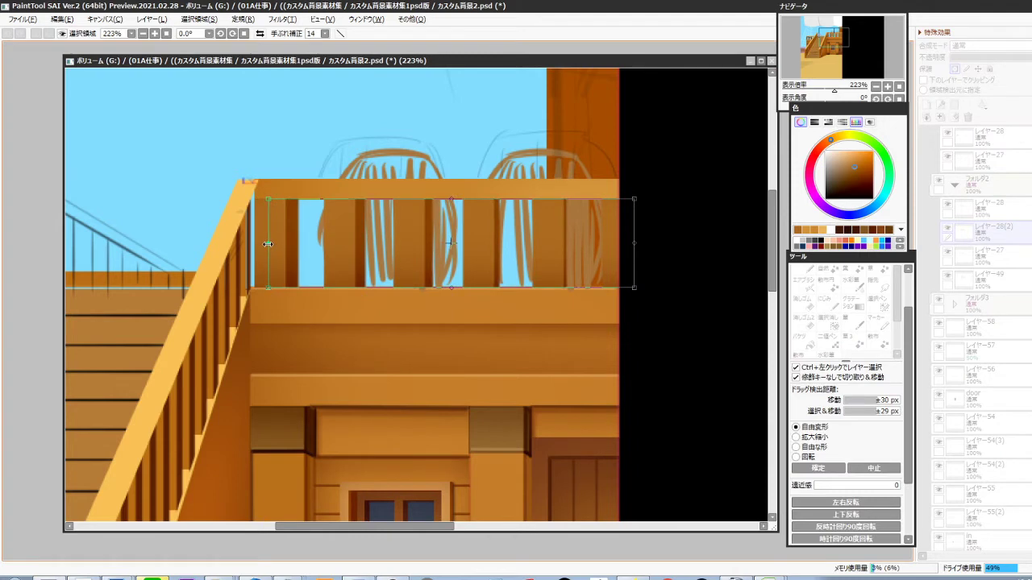
pyautogui.moveTo(635, 244); pyautogui.dragTo(638, 244)
pyautogui.moveTo(270, 240); pyautogui.dragTo(267, 255)
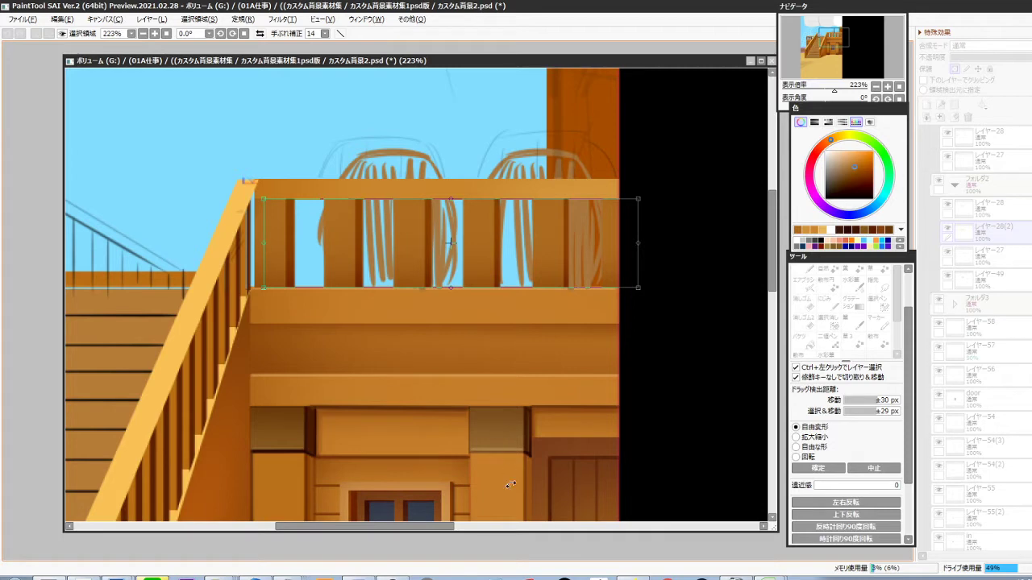
pyautogui.press('Return')
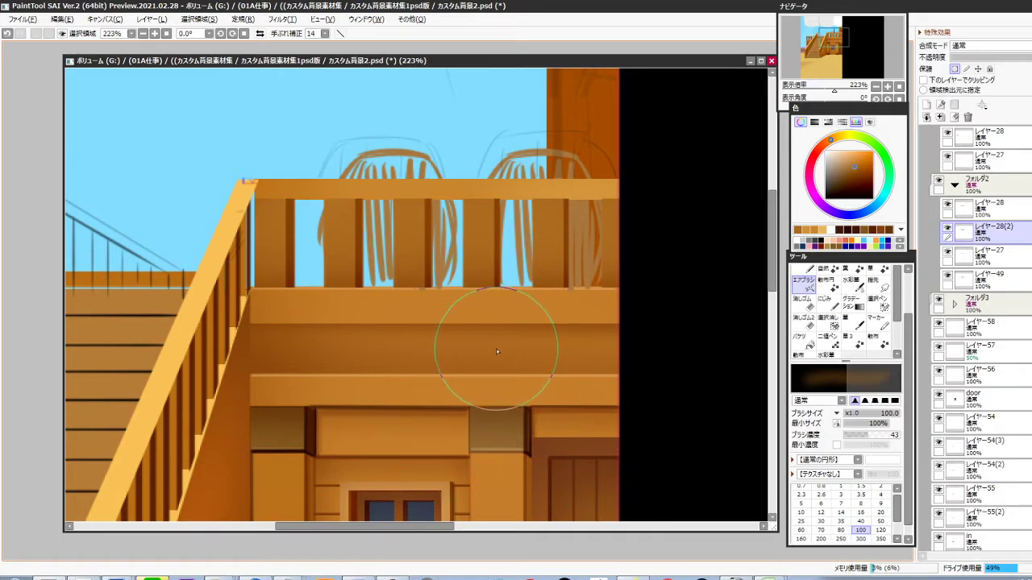
# Add a new layer clipped to the baluster copy レイヤー28(2), set its blend mode to Overlay and switch the colour to black
pyautogui.hotkey('ctrl', 'shift', 'n')
pyautogui.hotkey('ctrl', 'g')
pyautogui.click(990, 46)
pyautogui.click(967, 91)
pyautogui.rightClick(701, 256)
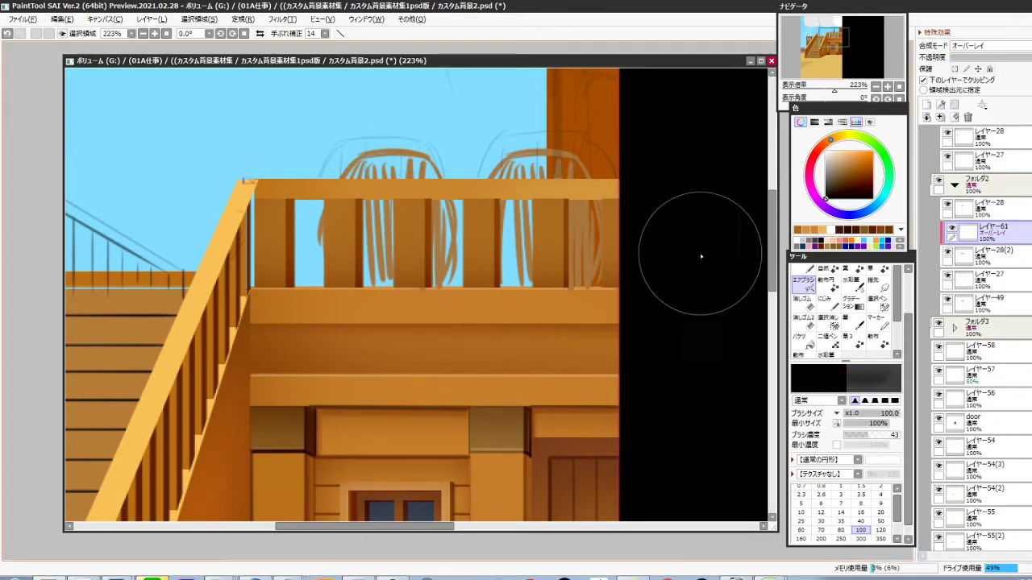
# Airbrush straight vertical shadows at size 25 along the balusters' side faces, merge the shading into レイヤー28(2) and check it without レイヤー28
pyautogui.press('[')
pyautogui.press('[')
pyautogui.press('[')
pyautogui.press('[')
pyautogui.press('[')
pyautogui.press('[')
pyautogui.press('[')
pyautogui.press('[')
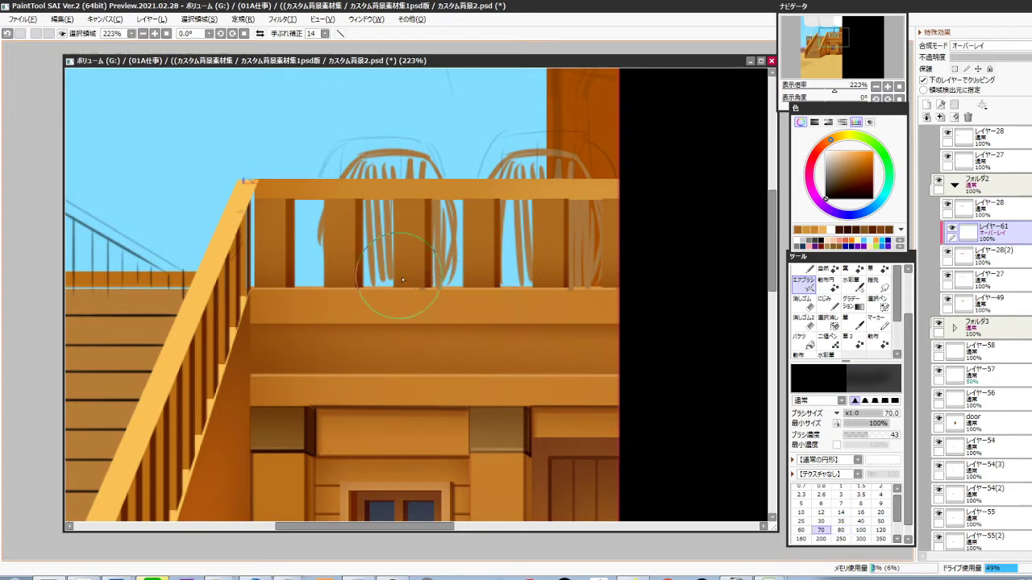
pyautogui.click(281, 178)
pyautogui.keyDown('shift'); pyautogui.click(281, 302); pyautogui.keyUp('shift')
pyautogui.click(355, 180)
pyautogui.keyDown('shift'); pyautogui.click(355, 306); pyautogui.keyUp('shift')
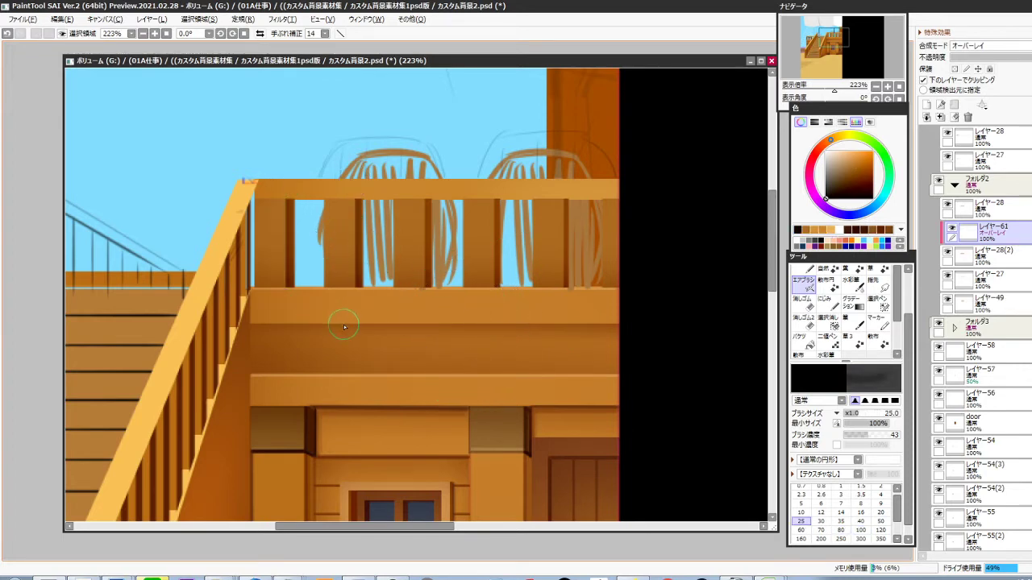
pyautogui.click(561, 189)
pyautogui.keyDown('shift'); pyautogui.click(560, 310); pyautogui.keyUp('shift')
pyautogui.hotkey('ctrl', 'e')
pyautogui.click(945, 204)
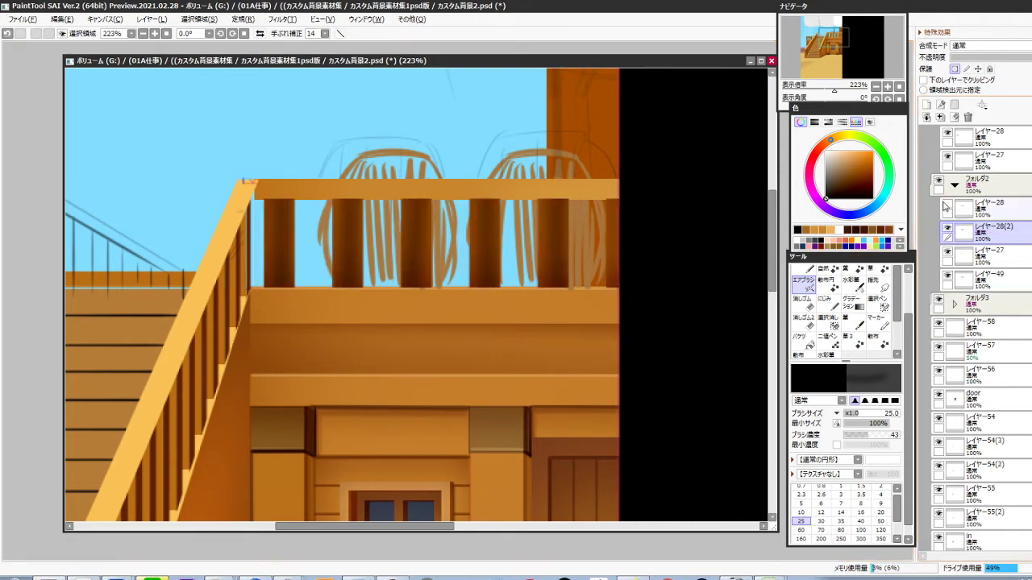
# On the front baluster layer レイヤー28, airbrush a dark brown shadow at size 9 along the underside of the handrail
pyautogui.click(972, 204)
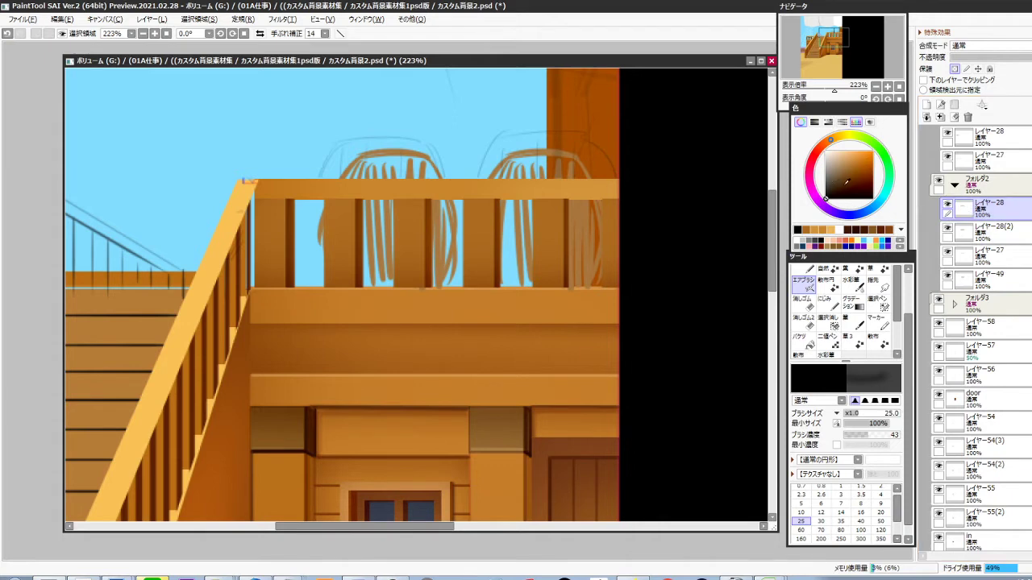
pyautogui.click(844, 179)
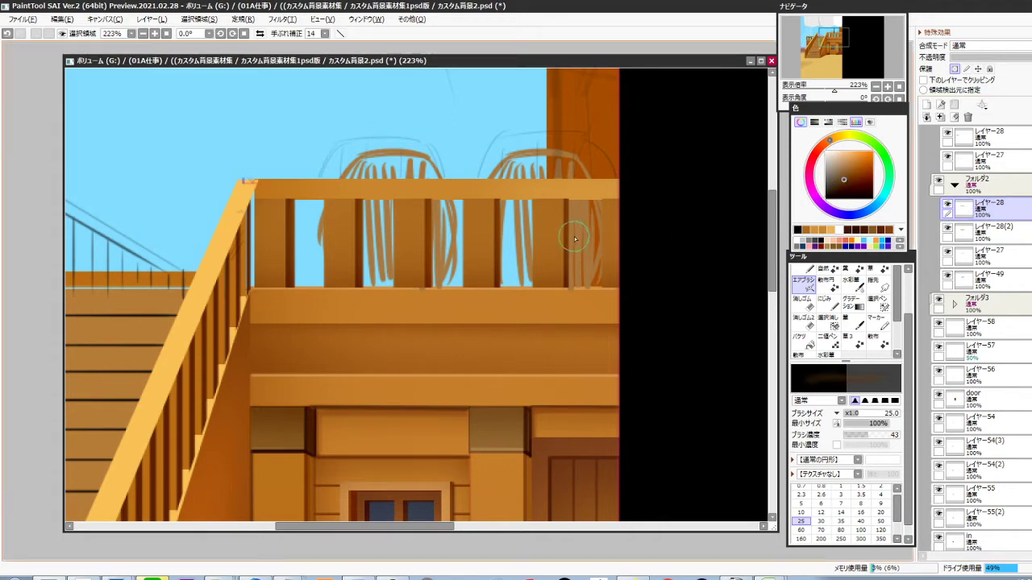
pyautogui.press('[')
pyautogui.press('[')
pyautogui.press('[')
pyautogui.press('[')
pyautogui.press('[')
pyautogui.press('[')
pyautogui.moveTo(632, 197); pyautogui.dragTo(258, 198)
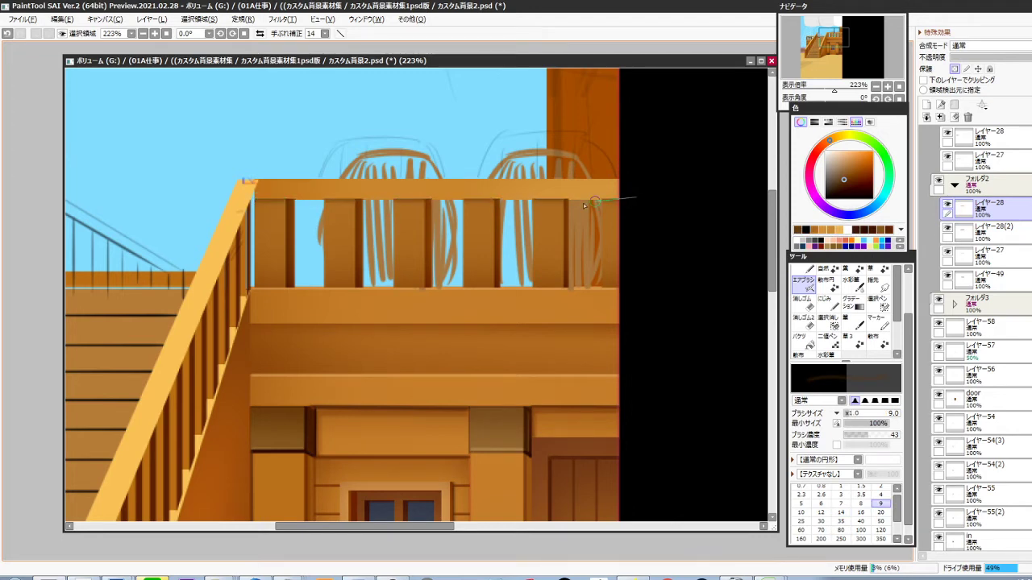
pyautogui.moveTo(583, 203); pyautogui.dragTo(256, 197)
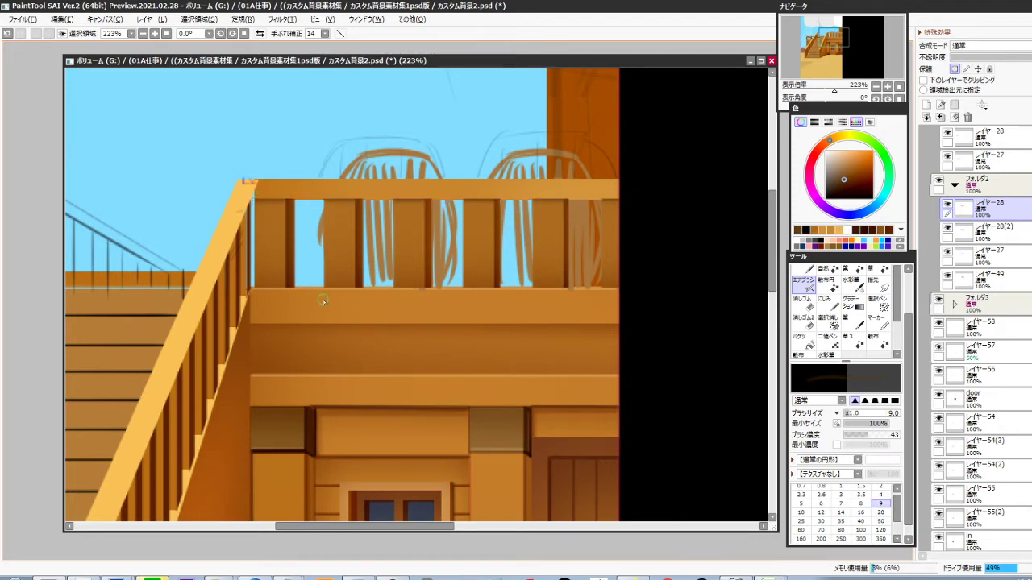
# Select the handrail layer レイヤー27, check it by toggling visibility and move it to the top of フォルダ2
pyautogui.keyDown('ctrl'); pyautogui.keyDown('shift'); pyautogui.click(538, 199); pyautogui.keyUp('shift'); pyautogui.keyUp('ctrl')
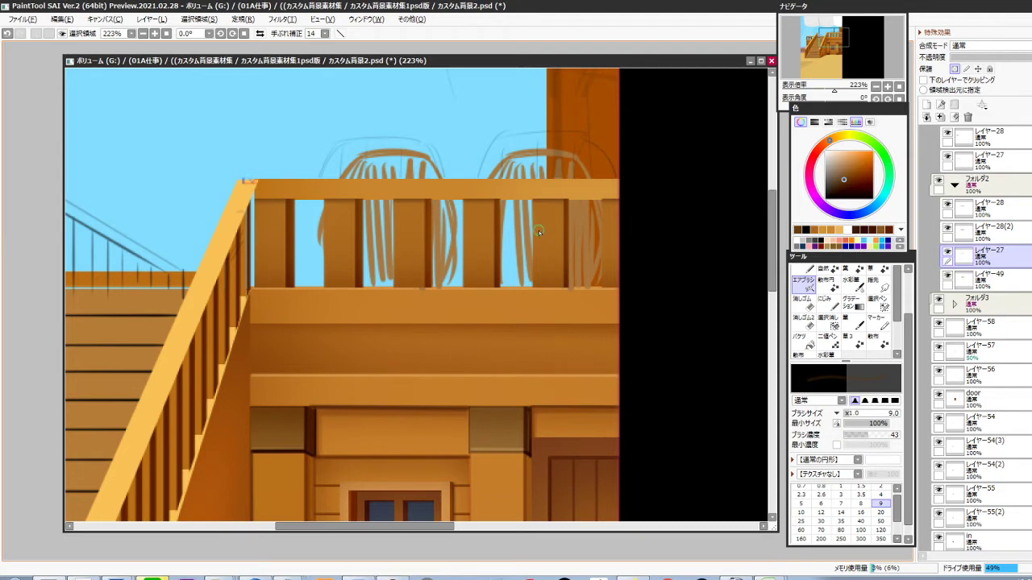
pyautogui.click(947, 251)
pyautogui.click(947, 251)
pyautogui.moveTo(982, 257); pyautogui.dragTo(985, 213)
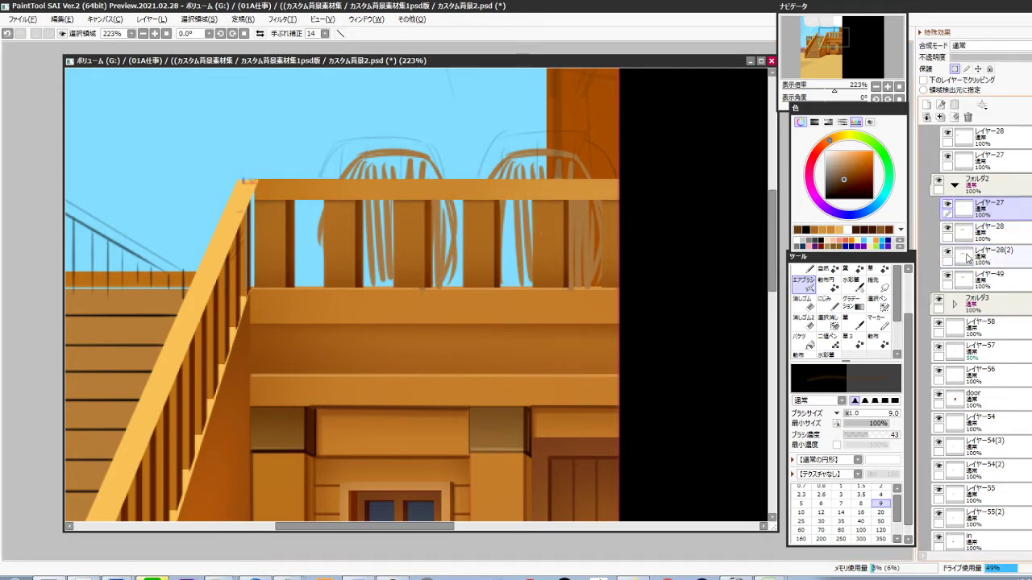
# Duplicate the handrail layer レイヤー27 and darken the copy with brightness -48 and colour density +18
pyautogui.hotkey('ctrl', 'j')
pyautogui.hotkey('ctrl', 'b')
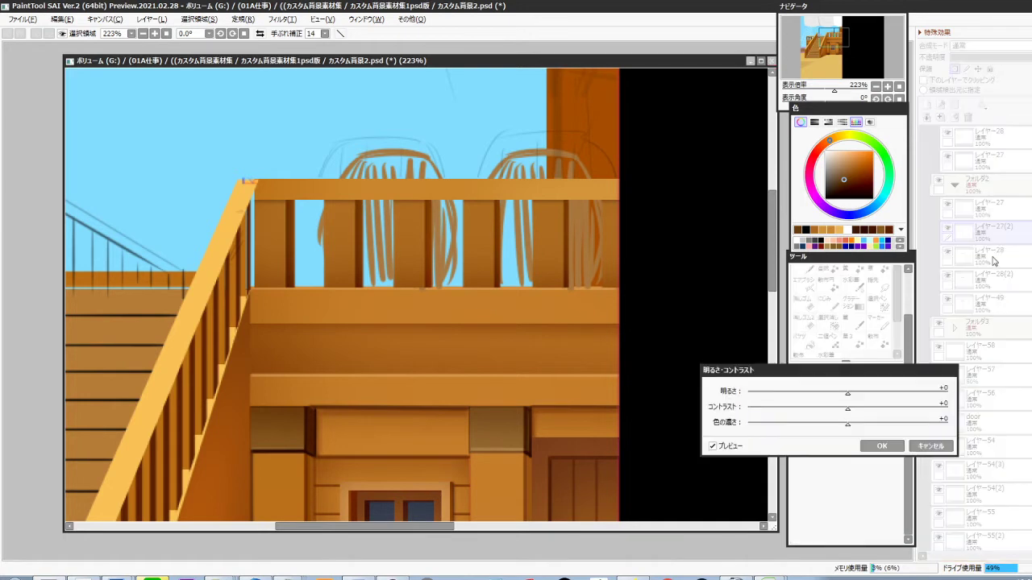
pyautogui.click(800, 392)
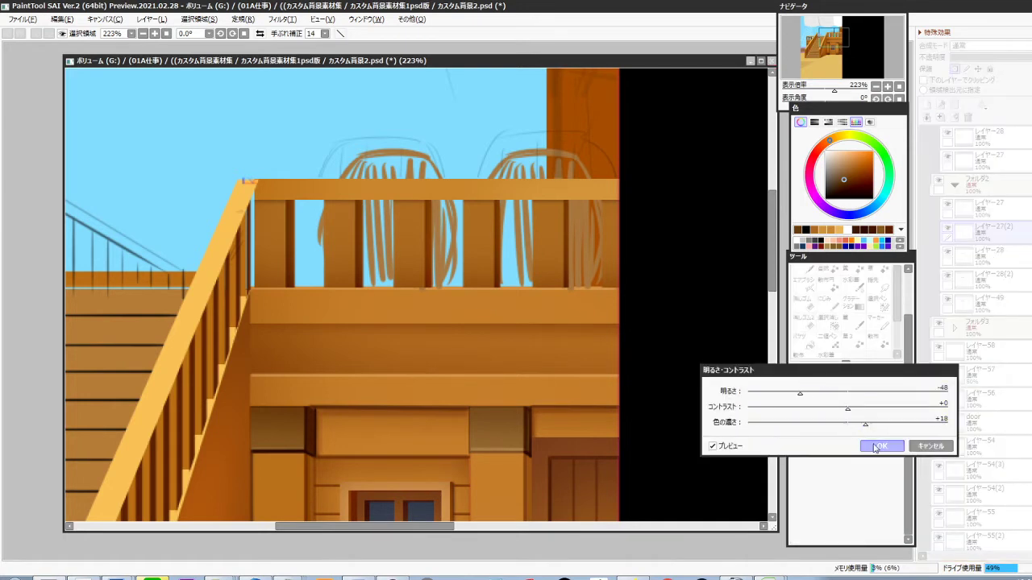
pyautogui.click(882, 446)
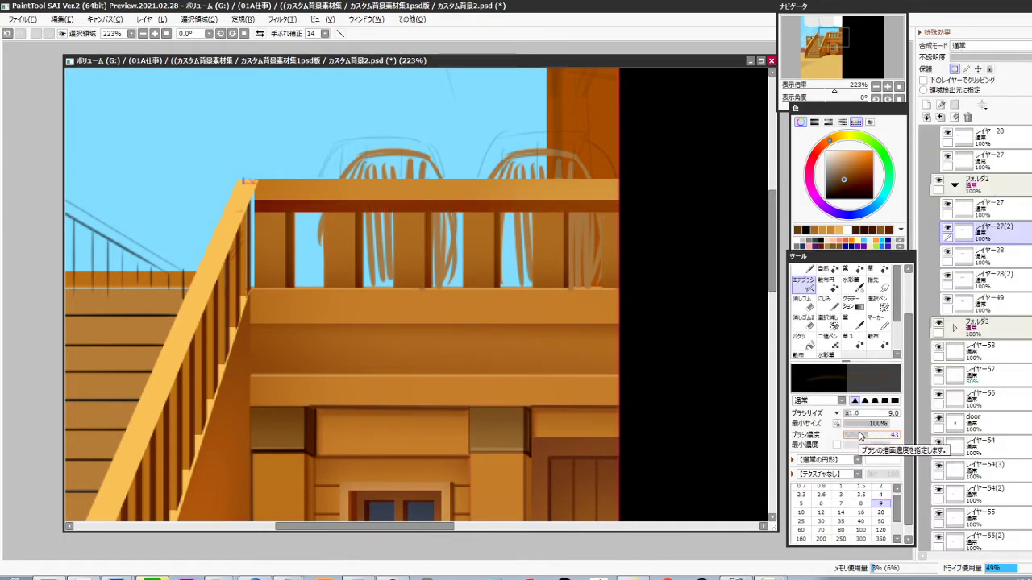
# Move the darkened handrail copy レイヤー27(2) below レイヤー28(2) and squash its height slightly into a thinner underside strip
pyautogui.moveTo(990, 229); pyautogui.dragTo(984, 287)
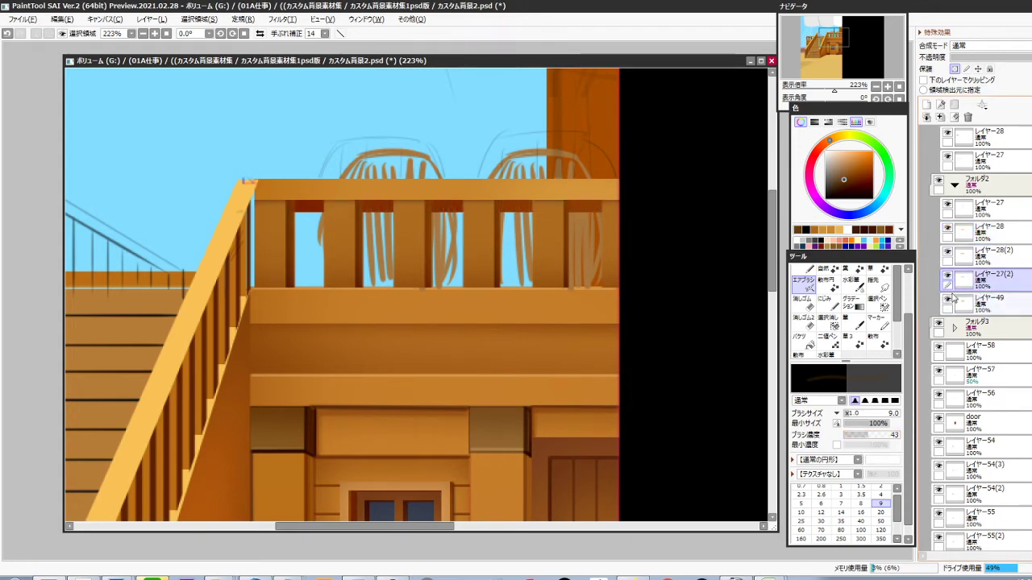
pyautogui.hotkey('ctrl', 't')
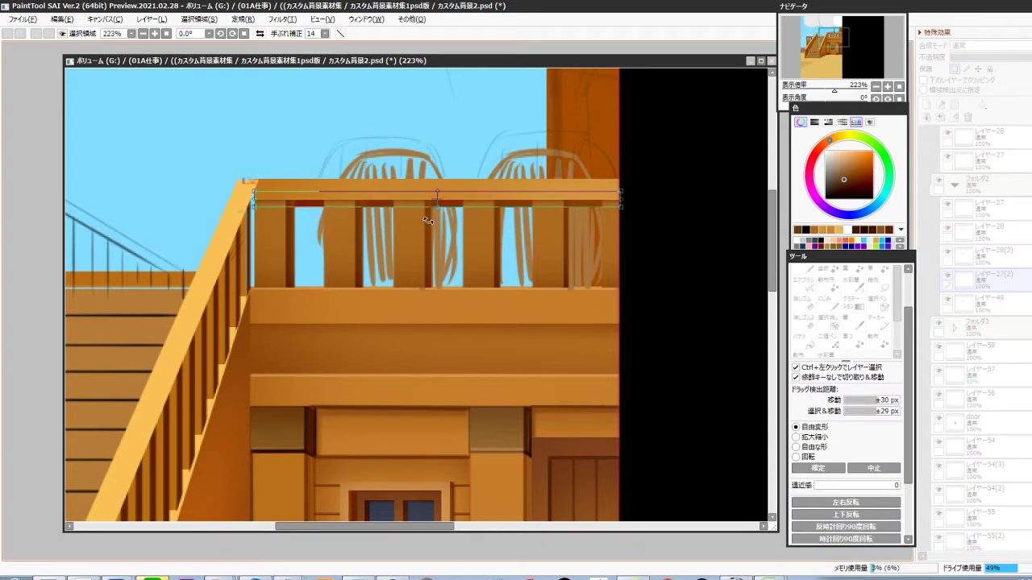
pyautogui.moveTo(442, 207); pyautogui.dragTo(442, 204)
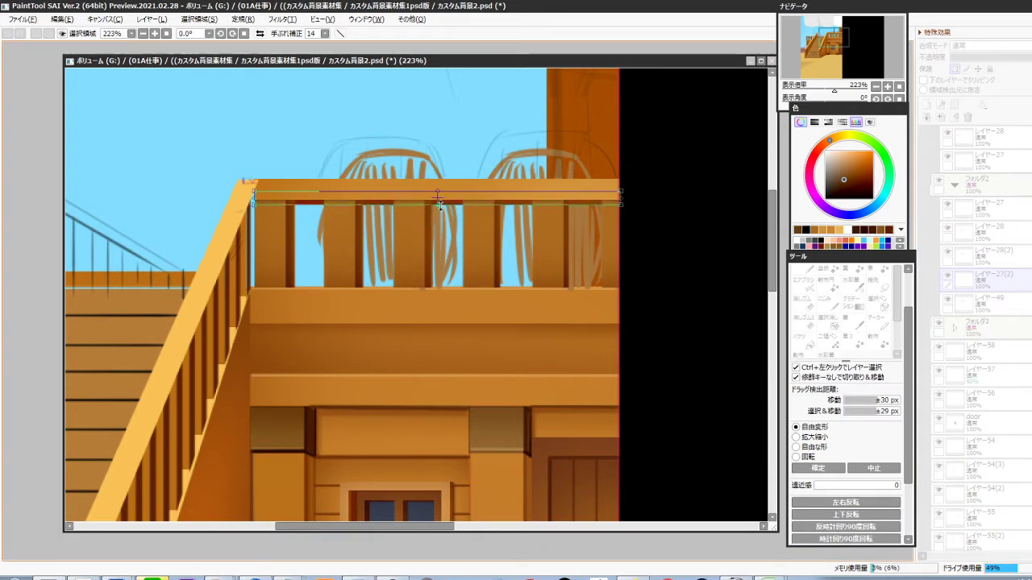
pyautogui.press('Return')
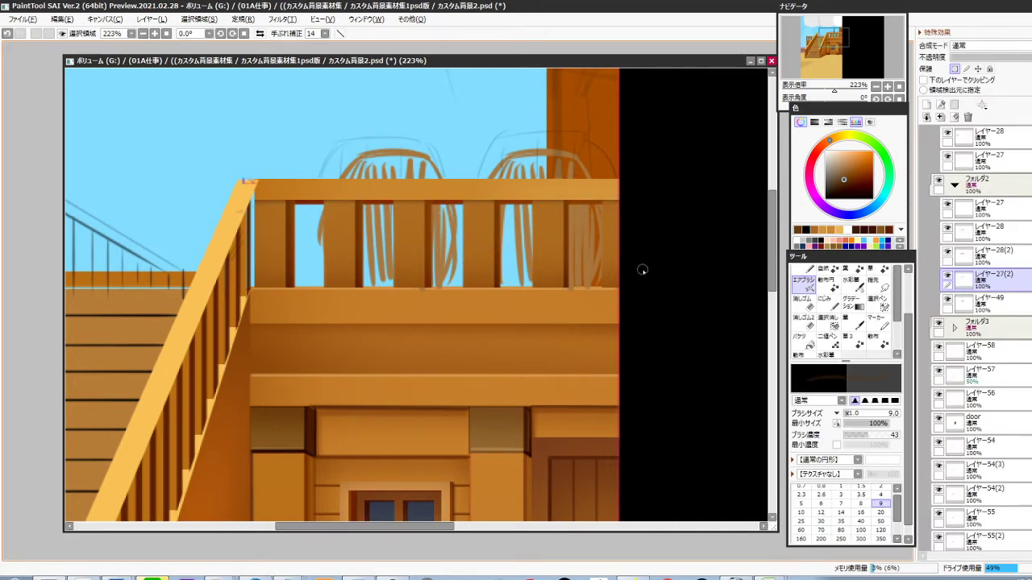
# Show perspective ruler パース定規1 and erase the baluster side faces' upper ends on レイヤー28(2) along the handrail's underside at size 8
pyautogui.scroll(10, 980, 338)
pyautogui.scroll(1, 979, 339)
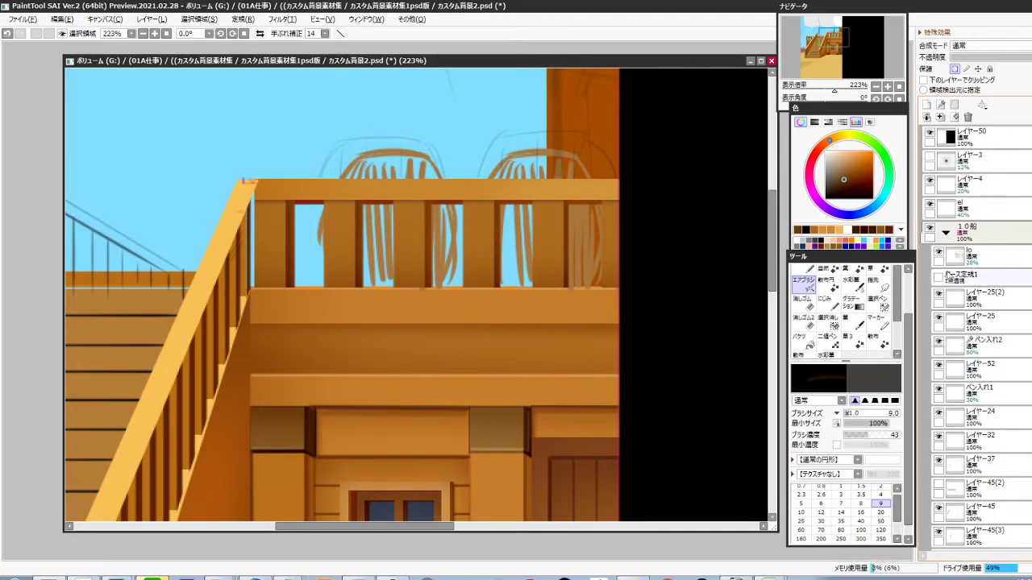
pyautogui.click(938, 278)
pyautogui.moveTo(303, 198); pyautogui.dragTo(393, 272)
pyautogui.keyDown('ctrl'); pyautogui.keyDown('shift'); pyautogui.click(280, 242); pyautogui.keyUp('shift'); pyautogui.keyUp('ctrl')
pyautogui.press('e')
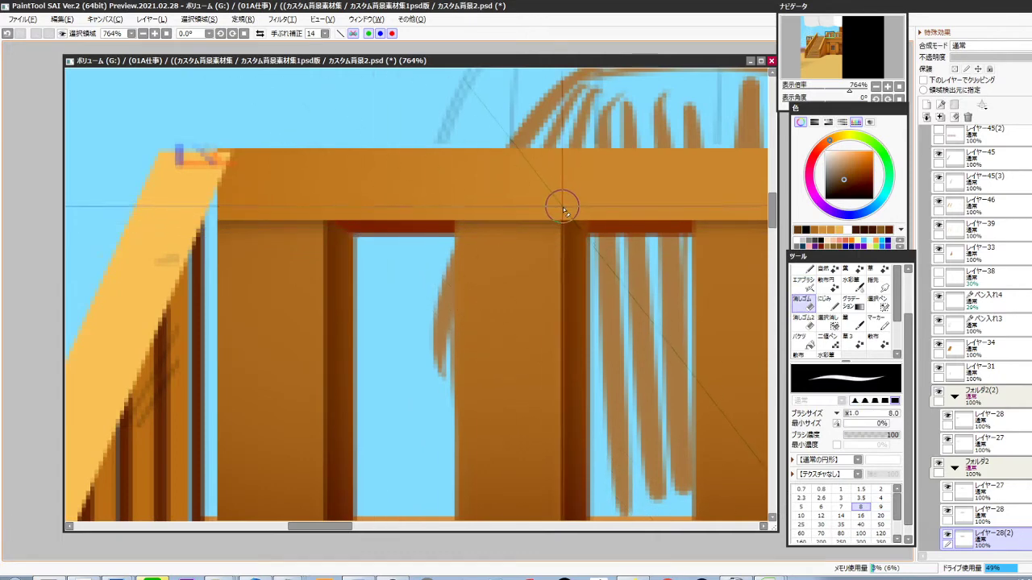
pyautogui.moveTo(650, 255); pyautogui.dragTo(337, 307)
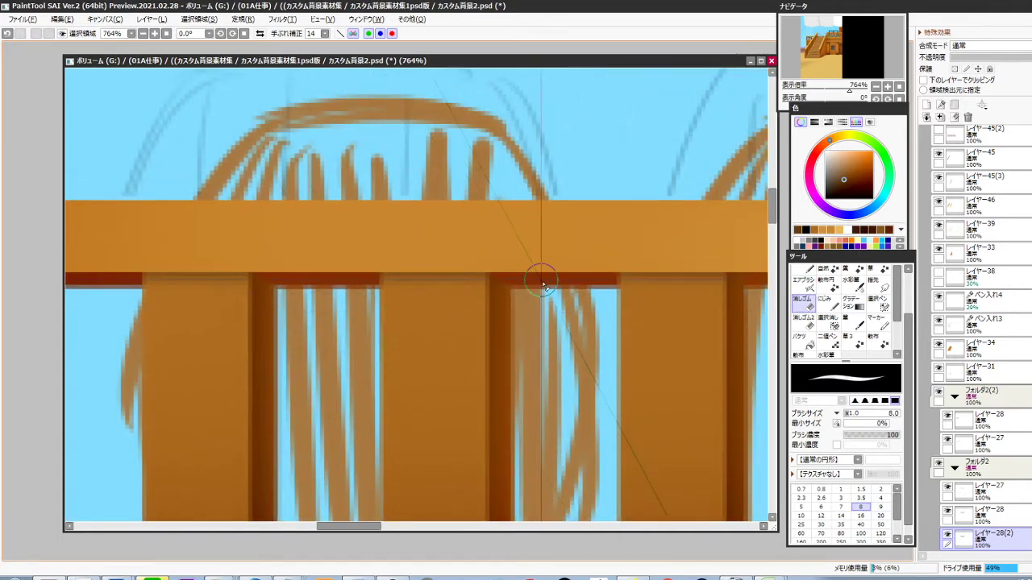
pyautogui.moveTo(681, 290); pyautogui.dragTo(449, 281)
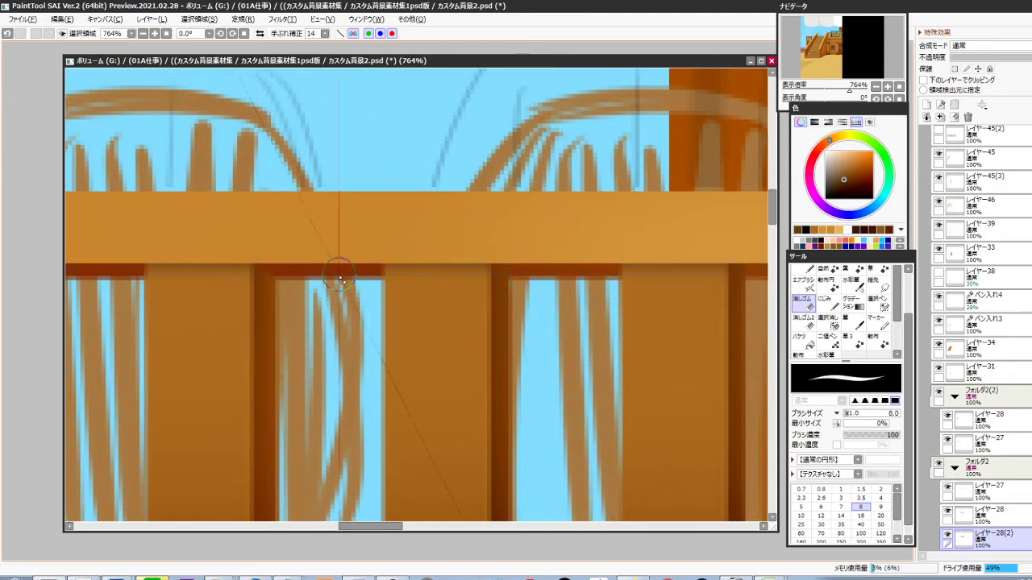
pyautogui.moveTo(550, 250); pyautogui.dragTo(474, 223)
pyautogui.moveTo(651, 329); pyautogui.dragTo(443, 318)
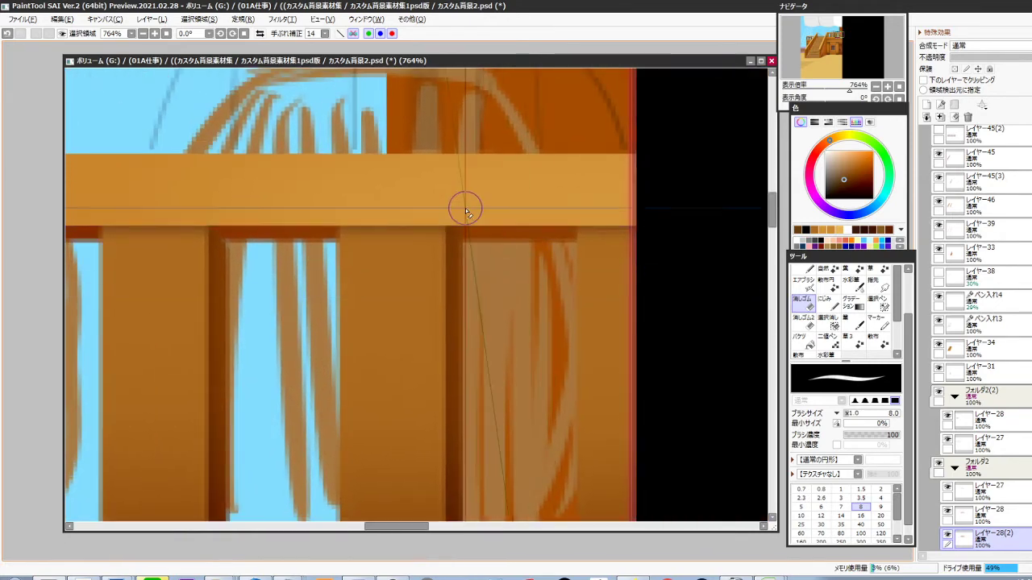
pyautogui.moveTo(533, 316); pyautogui.dragTo(509, 363)
pyautogui.scroll(-3, 509, 364)
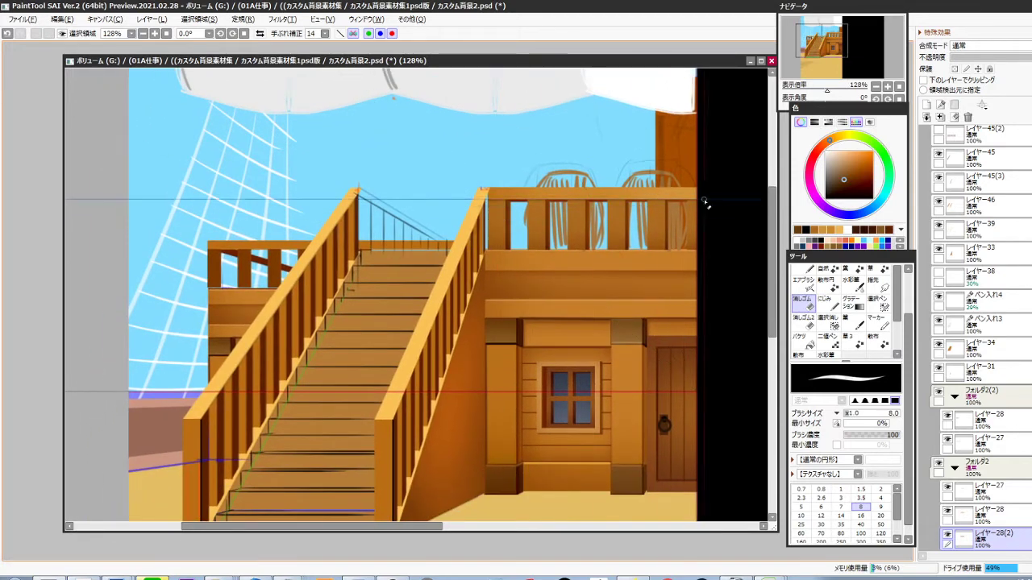
# Hide the perspective ruler パース定規1 and move it to the very top of the layer stack
pyautogui.scroll(5, 967, 322)
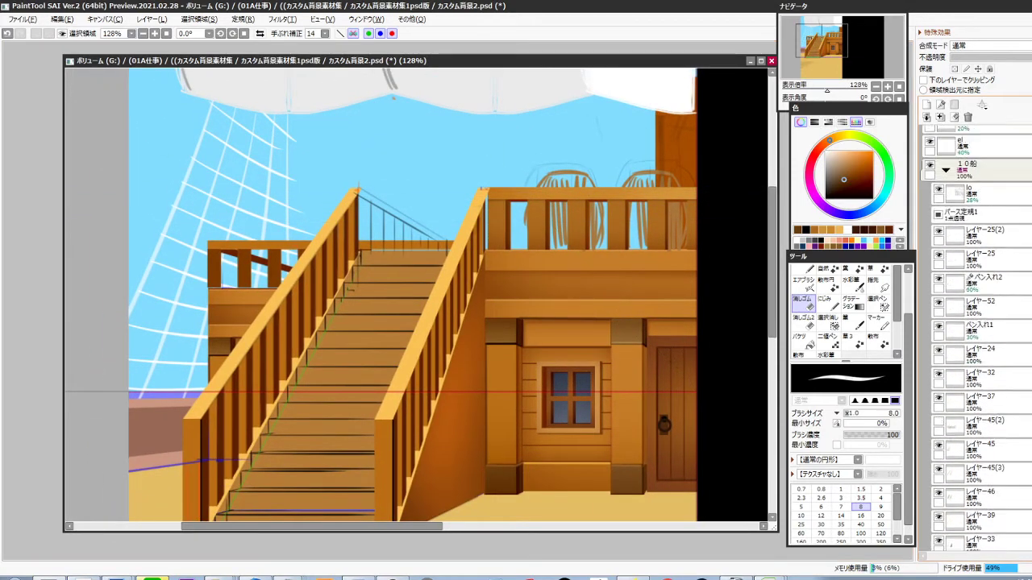
pyautogui.click(938, 279)
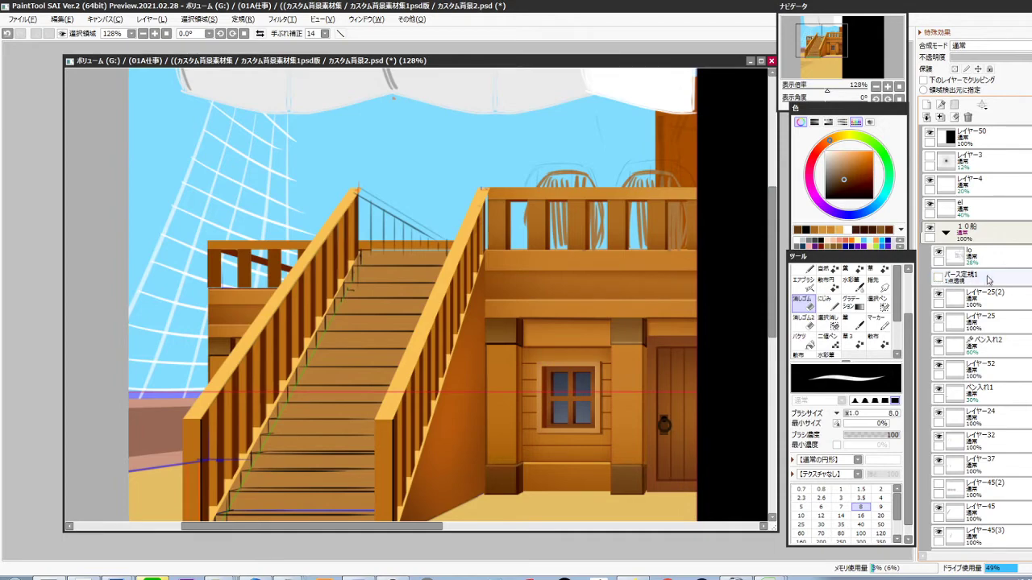
pyautogui.moveTo(989, 279); pyautogui.dragTo(971, 134)
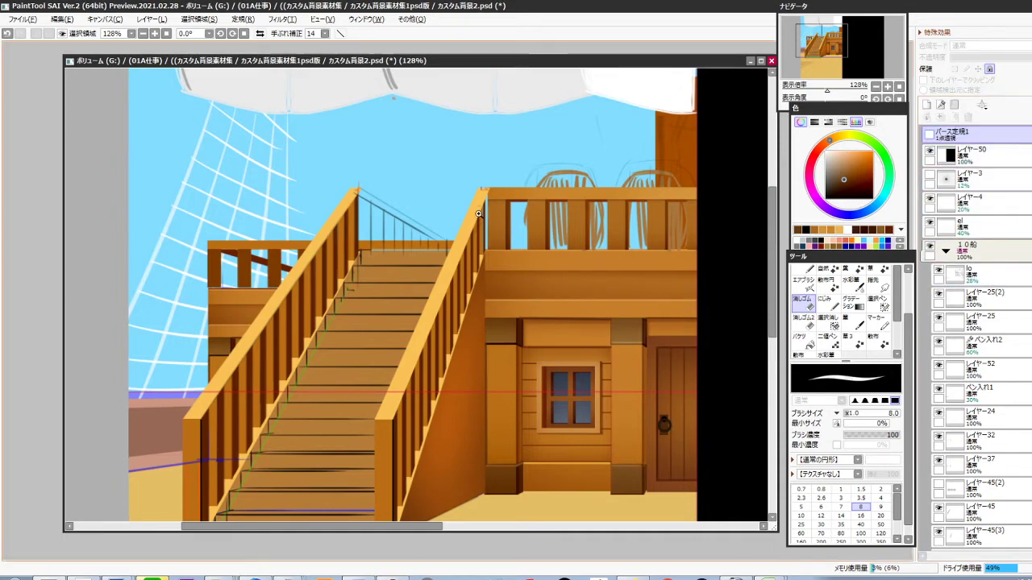
# On the sketch layer lo, clear the stray sketch marks around the upper end of the right-hand stair railing
pyautogui.scroll(5, 478, 214)
pyautogui.keyDown('ctrl'); pyautogui.click(512, 248); pyautogui.keyUp('ctrl')
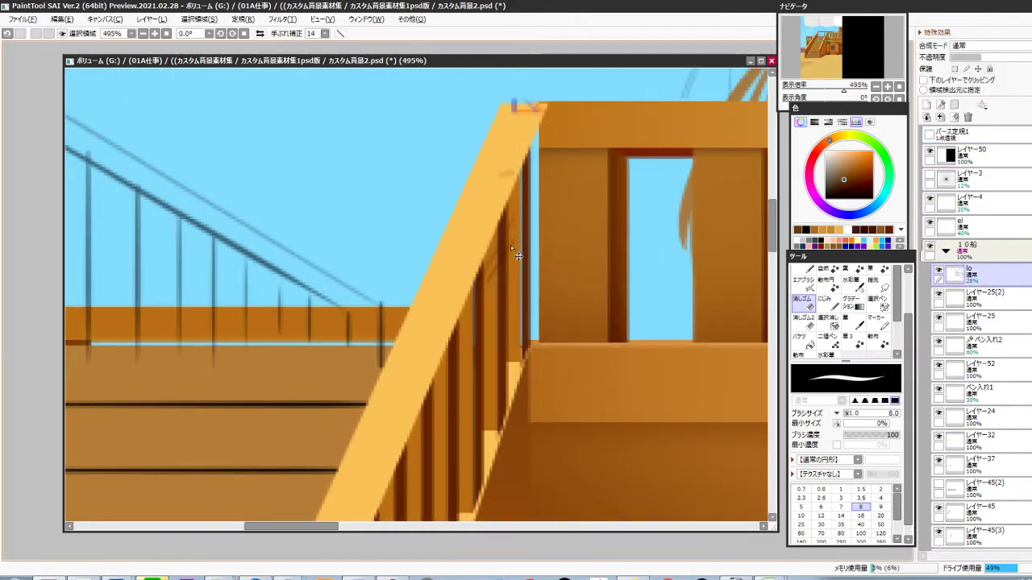
pyautogui.press('m')
pyautogui.moveTo(558, 74); pyautogui.dragTo(437, 357)
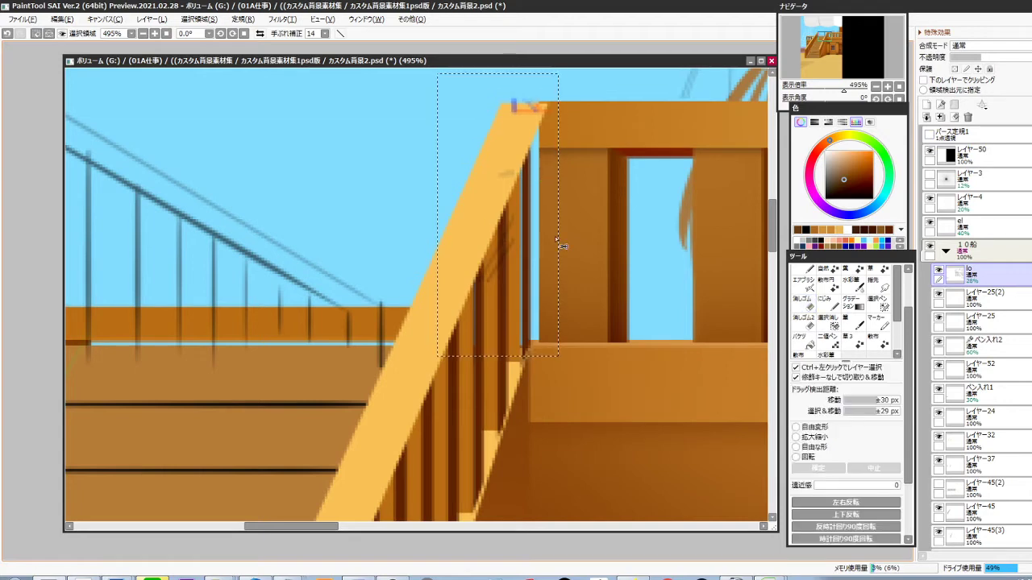
# Erase the leftover line art at the right-hand stair rail's upper end on ペン入れ2 at size 30, and deselect
pyautogui.keyDown('ctrl'); pyautogui.click(535, 109); pyautogui.keyUp('ctrl')
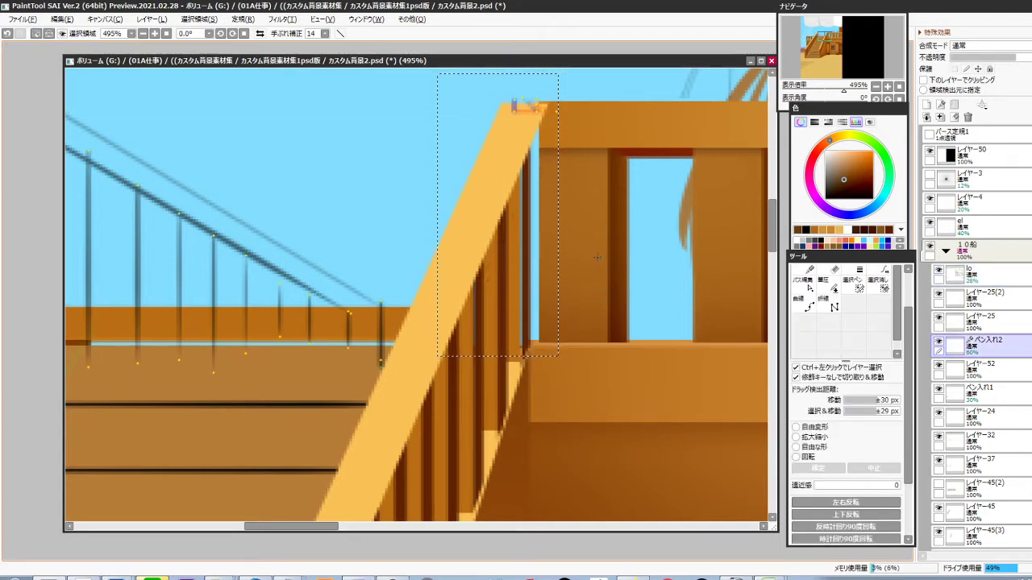
pyautogui.press('e')
pyautogui.press(']')
pyautogui.press(']')
pyautogui.press(']')
pyautogui.press(']')
pyautogui.press(']')
pyautogui.click(523, 116)
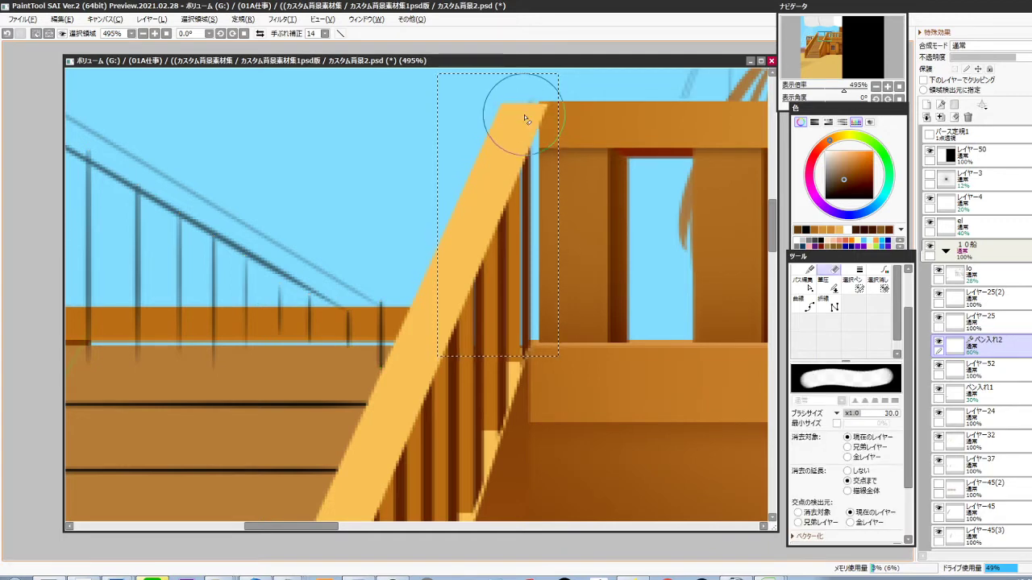
pyautogui.scroll(-5, 589, 244)
pyautogui.moveTo(581, 296); pyautogui.dragTo(518, 326)
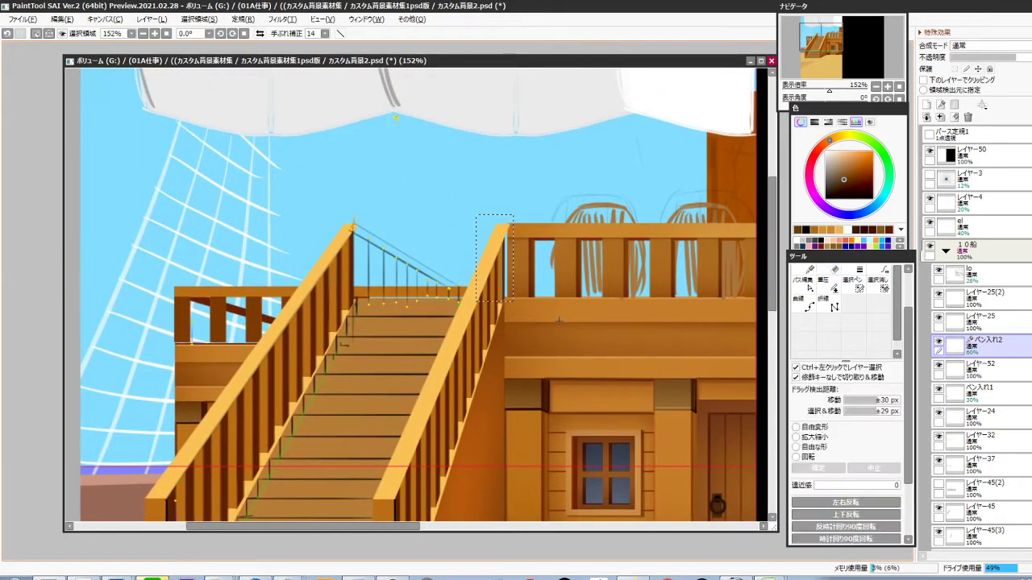
pyautogui.hotkey('ctrl', 'd')
# Add new layer レイヤー61 below レイヤー46 and fill a small dark grey rectangle beside the left-hand stair rail's upper end
pyautogui.moveTo(485, 363); pyautogui.dragTo(592, 310)
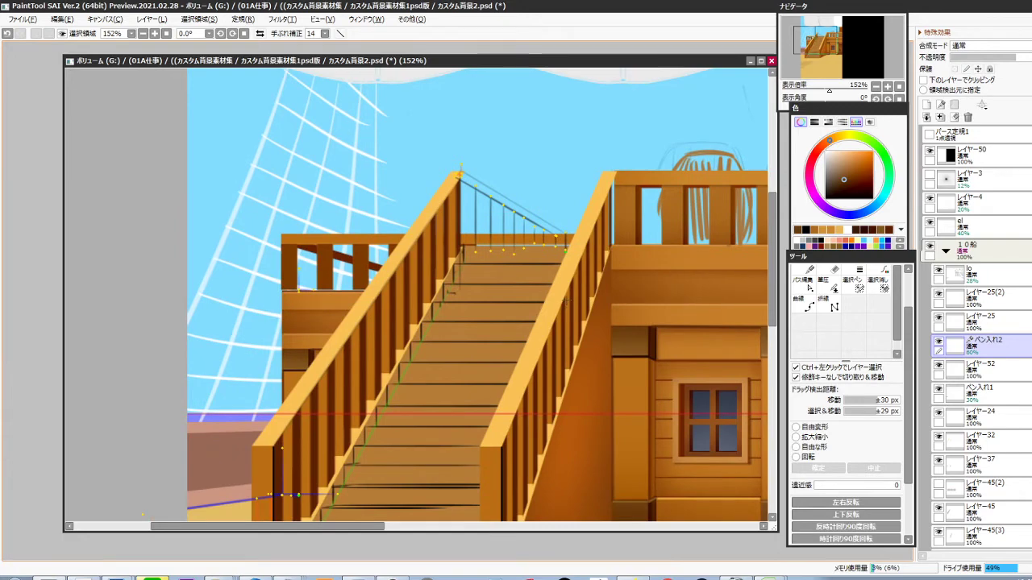
pyautogui.scroll(3, 564, 305)
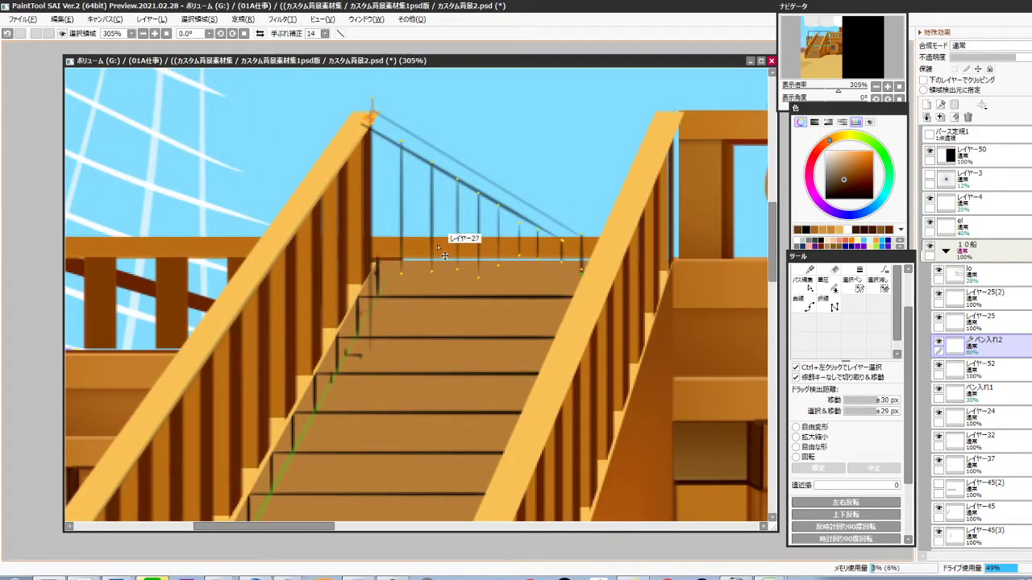
pyautogui.keyDown('ctrl'); pyautogui.click(352, 167); pyautogui.keyUp('ctrl')
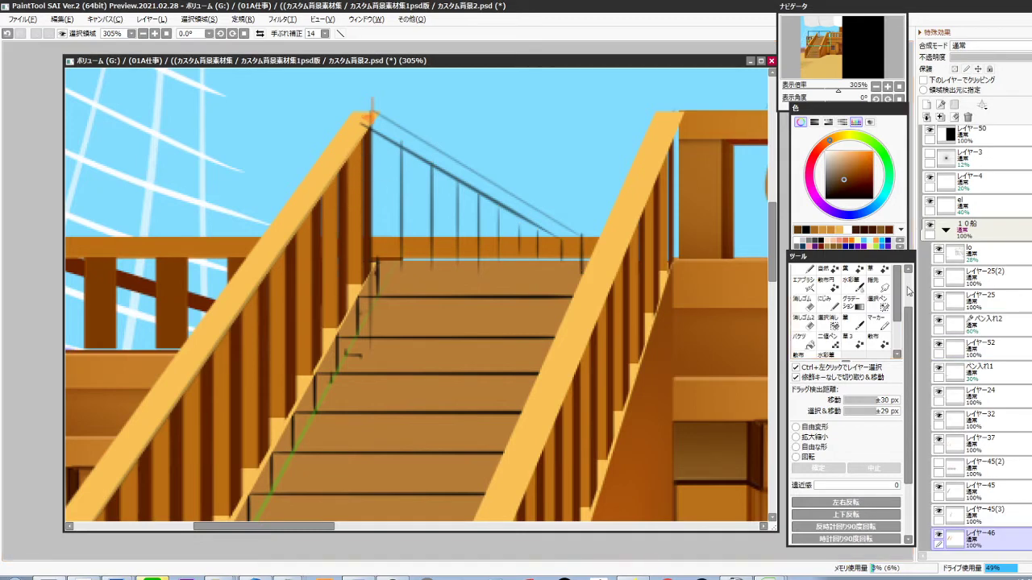
pyautogui.hotkey('ctrl', 'z')
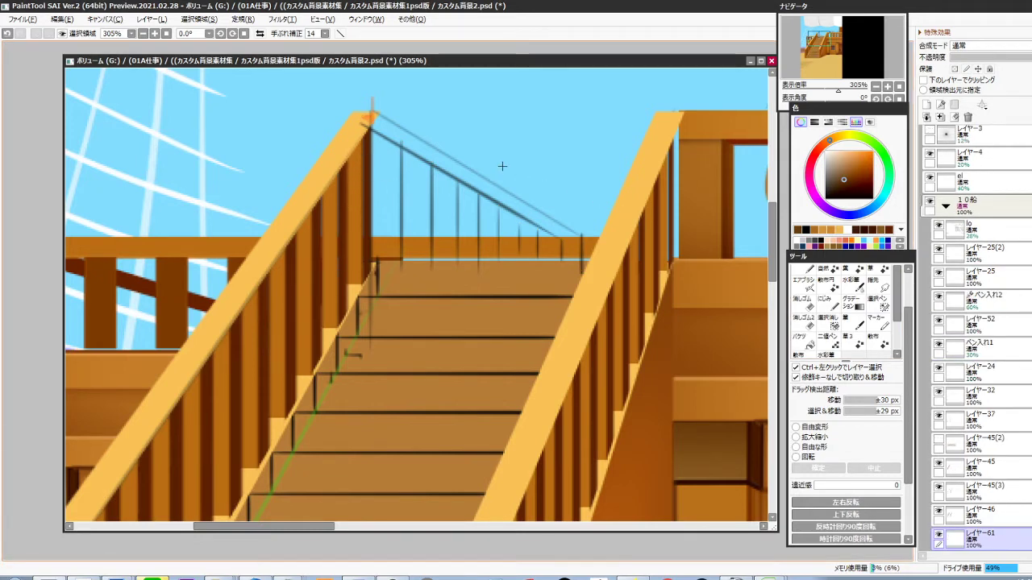
pyautogui.moveTo(375, 114); pyautogui.dragTo(424, 135)
# Distort the grey rectangle into a slanted handrail running down the sketched line to the right-hand stair rail, and deselect
pyautogui.hotkey('ctrl', 't')
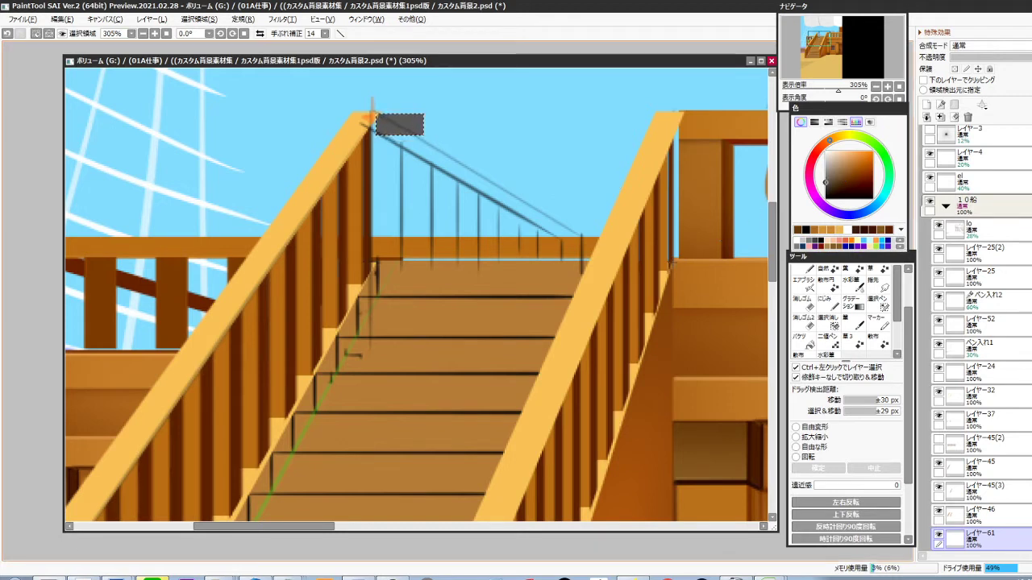
pyautogui.moveTo(423, 135); pyautogui.dragTo(594, 256)
pyautogui.moveTo(379, 132); pyautogui.dragTo(372, 130)
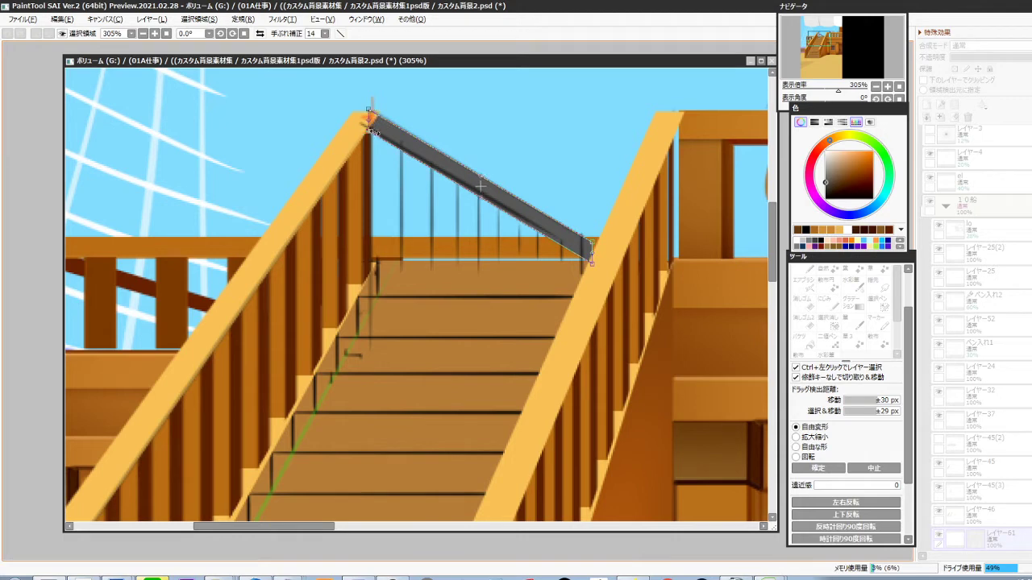
pyautogui.moveTo(593, 265); pyautogui.dragTo(593, 256)
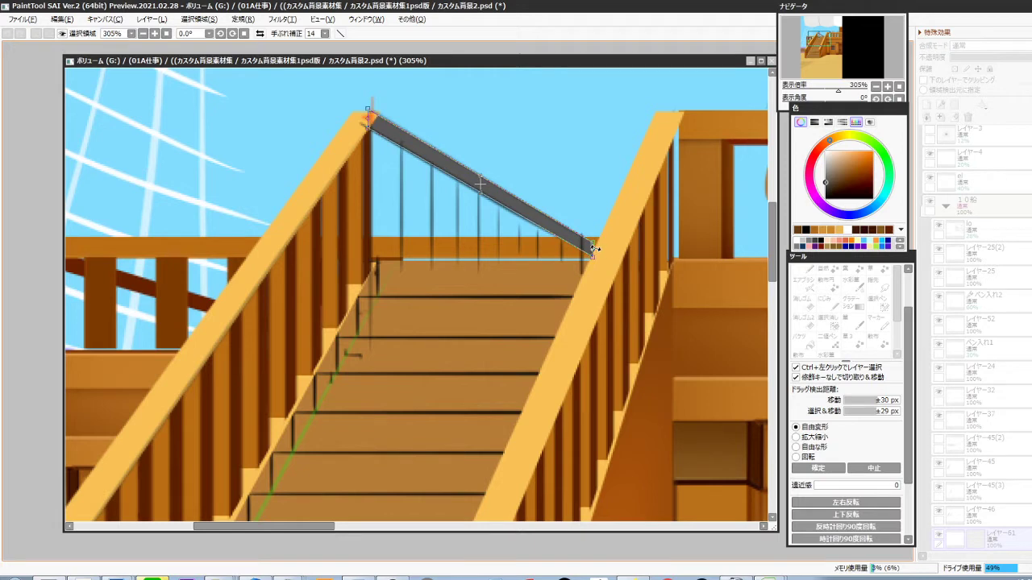
pyautogui.moveTo(594, 247); pyautogui.dragTo(615, 269)
pyautogui.press('Return')
pyautogui.hotkey('ctrl', 'd')
# Add new layer レイヤー62 below レイヤー61 and fill a tall dark grey baluster under the slanted handrail's upper end
pyautogui.moveTo(477, 357); pyautogui.dragTo(516, 327)
pyautogui.scroll(-5, 991, 383)
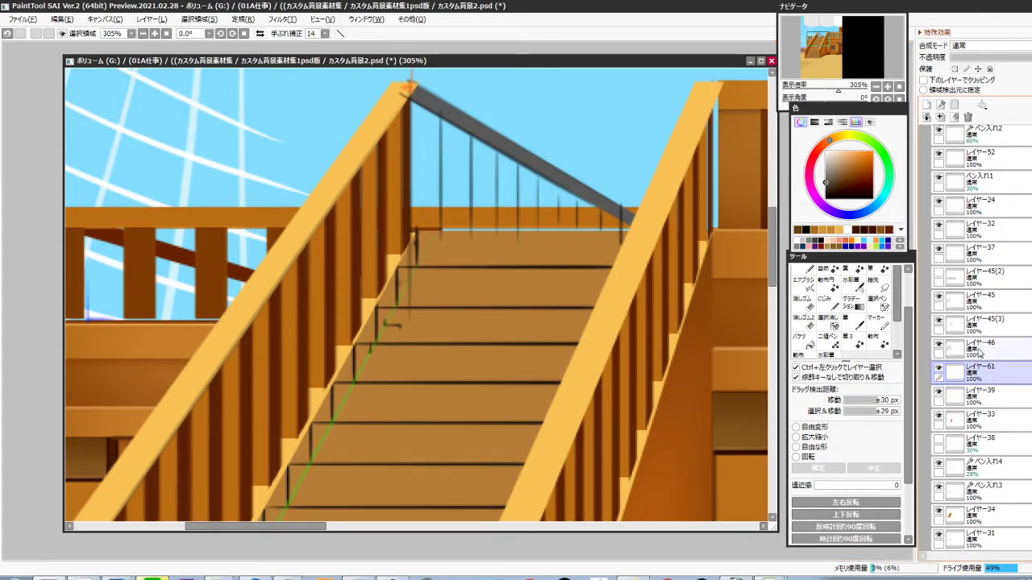
pyautogui.hotkey('ctrl', 'shift', 'n')
pyautogui.moveTo(423, 108); pyautogui.dragTo(441, 255)
pyautogui.hotkey('ctrl', 'f')
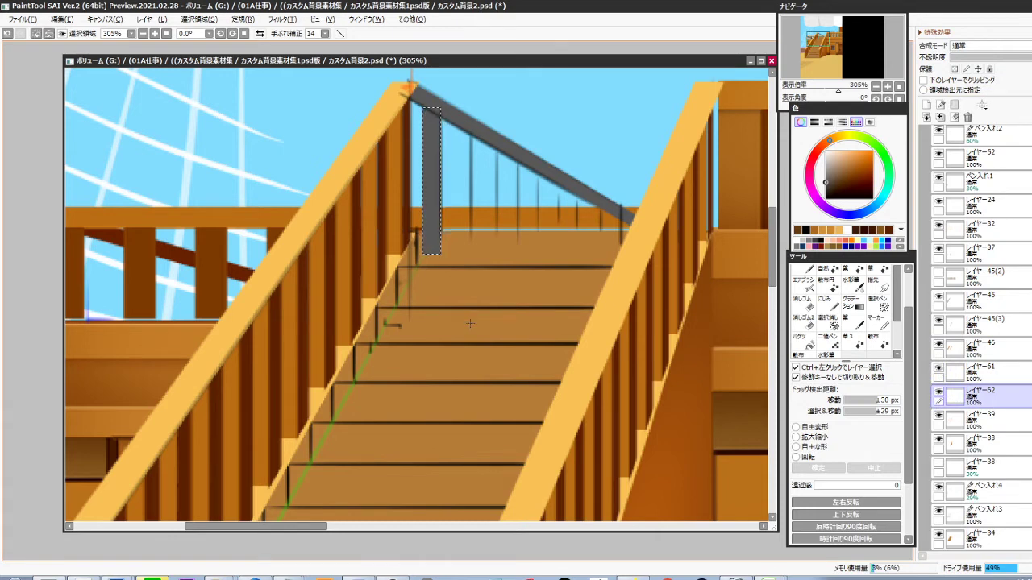
pyautogui.hotkey('ctrl', 'd')
# Delete the part of the grey baluster that extends below the deck's floor edge, and deselect
pyautogui.moveTo(452, 232); pyautogui.dragTo(453, 232)
pyautogui.press('Delete')
pyautogui.hotkey('ctrl', 'd')
# Move the baluster layer レイヤー62 down the stack to directly below the stair layer レイヤー34
pyautogui.moveTo(999, 405); pyautogui.dragTo(982, 459)
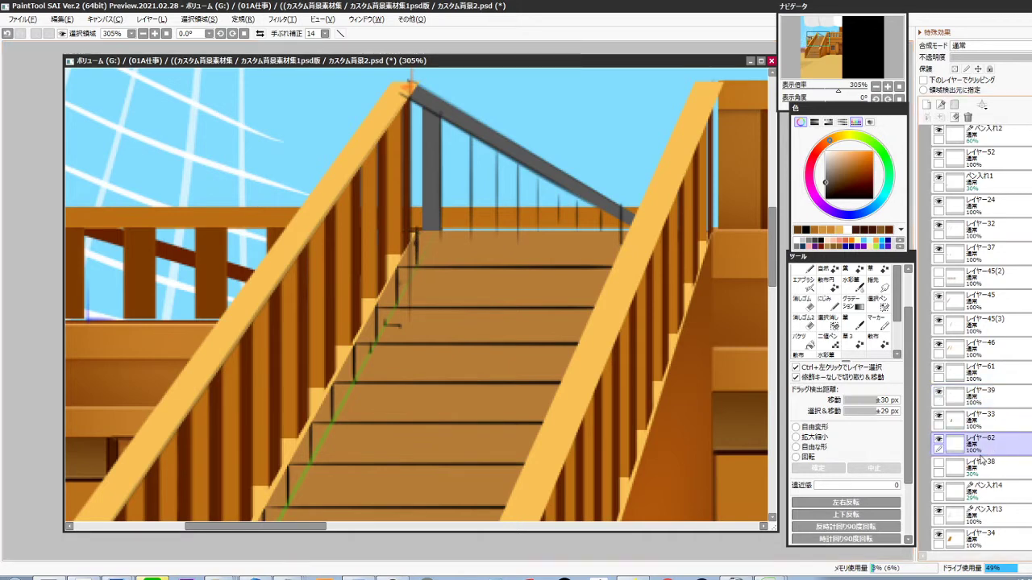
pyautogui.keyDown('ctrl'); pyautogui.click(487, 263); pyautogui.keyUp('ctrl')
pyautogui.scroll(-4, 981, 274)
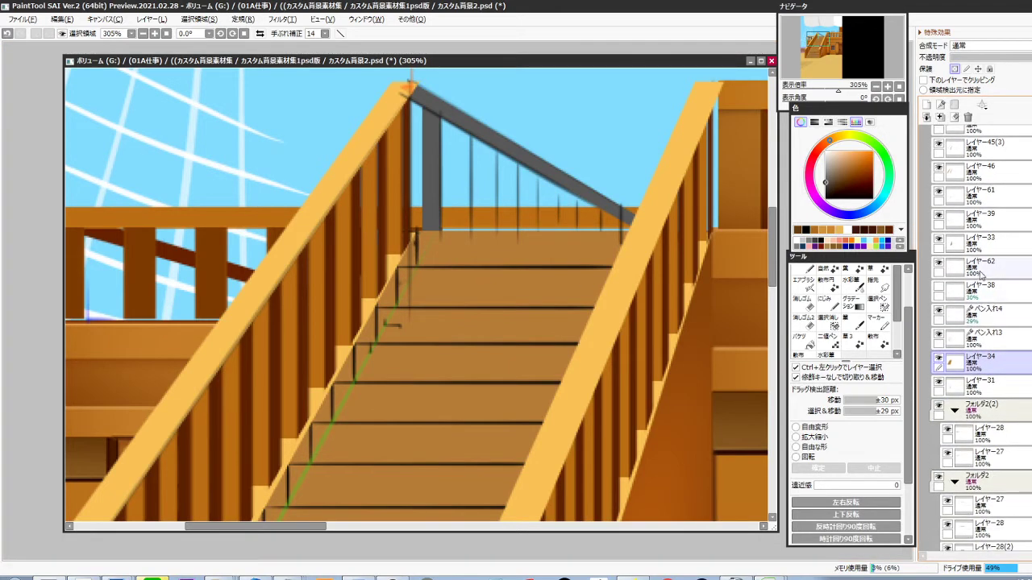
pyautogui.moveTo(982, 274); pyautogui.dragTo(986, 373)
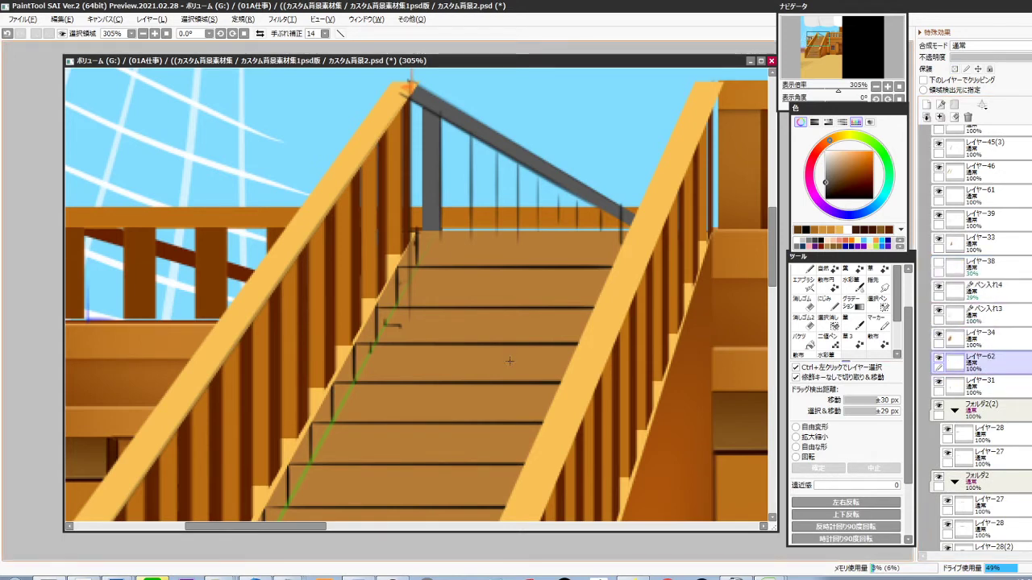
# Narrow the grey baluster by deleting a vertical strip from its left side, and deselect
pyautogui.moveTo(412, 100); pyautogui.dragTo(432, 256)
pyautogui.hotkey('ctrl', 'z')
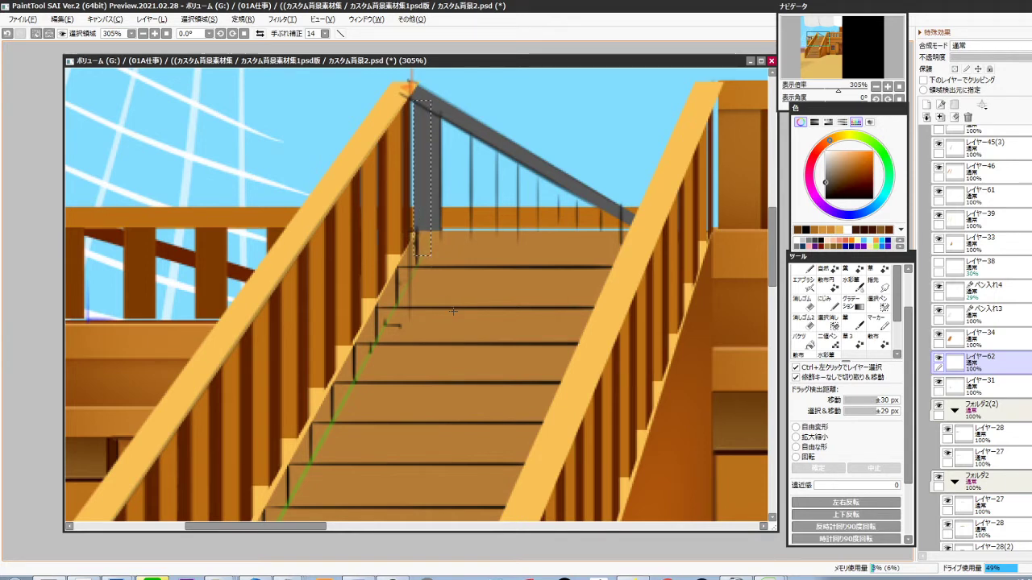
pyautogui.press('Delete')
pyautogui.hotkey('ctrl', 'd')
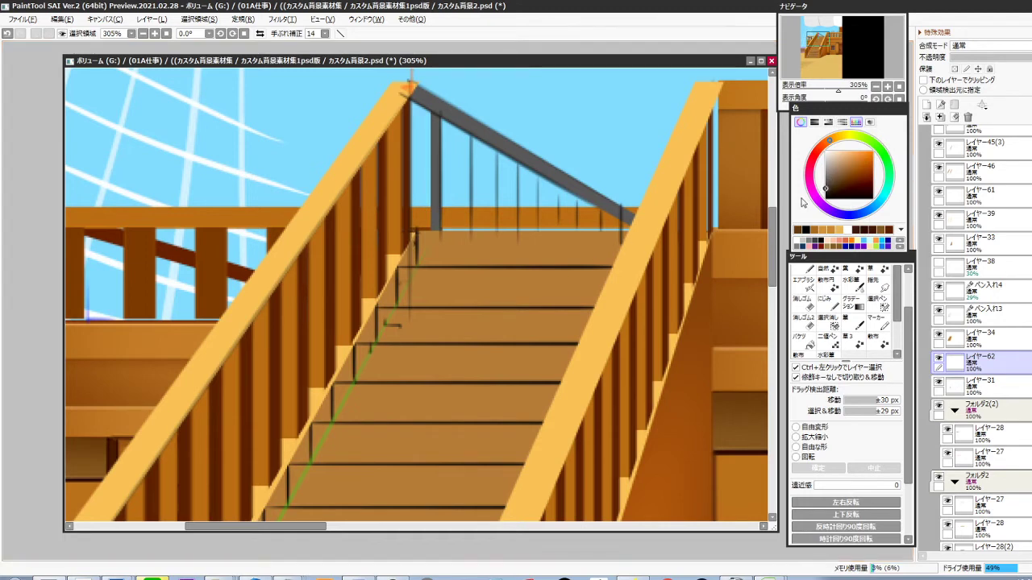
# Darken the grey baluster with another fill, and merge in a duplicate placed a short gap to its right
pyautogui.hotkey('ctrl', 'f')
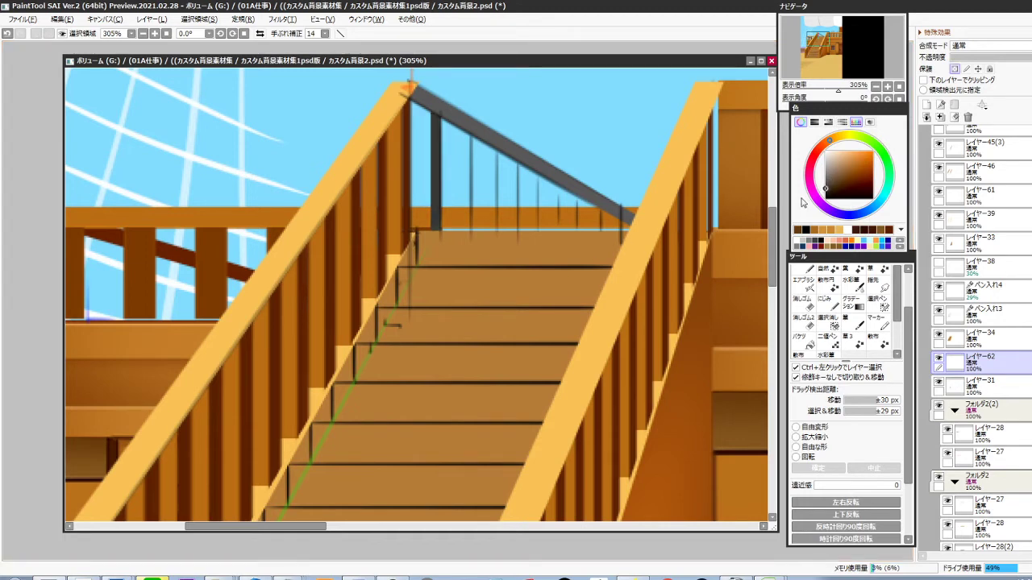
pyautogui.hotkey('ctrl', 'v')
pyautogui.hotkey('ctrl', 'shift', 'Right')
pyautogui.hotkey('ctrl', 'shift', 'Right')
pyautogui.hotkey('ctrl', 'shift', 'Right')
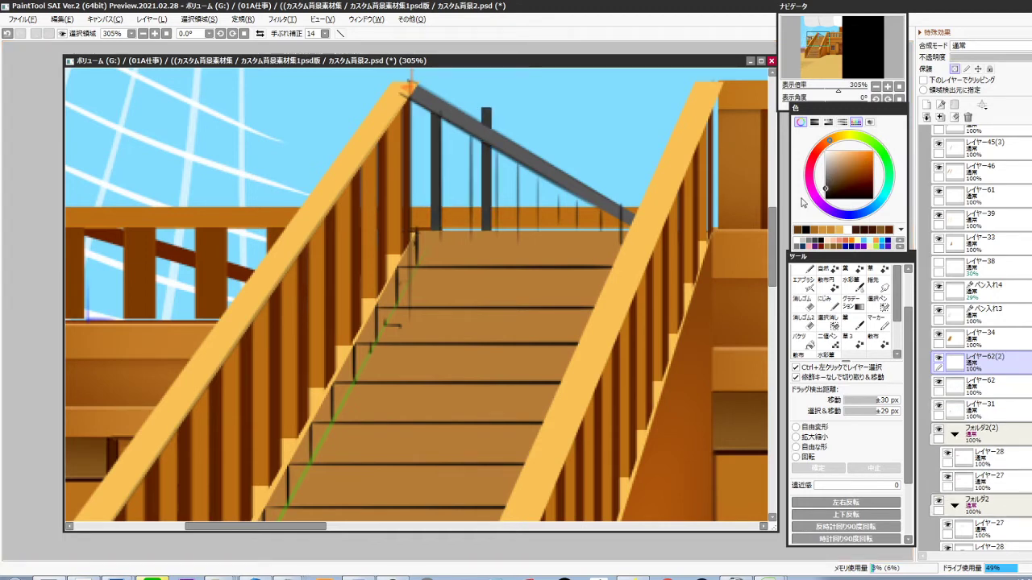
pyautogui.press('Left')
pyautogui.press('Left')
pyautogui.press('Left')
pyautogui.press('Left')
pyautogui.press('Left')
pyautogui.press('Left')
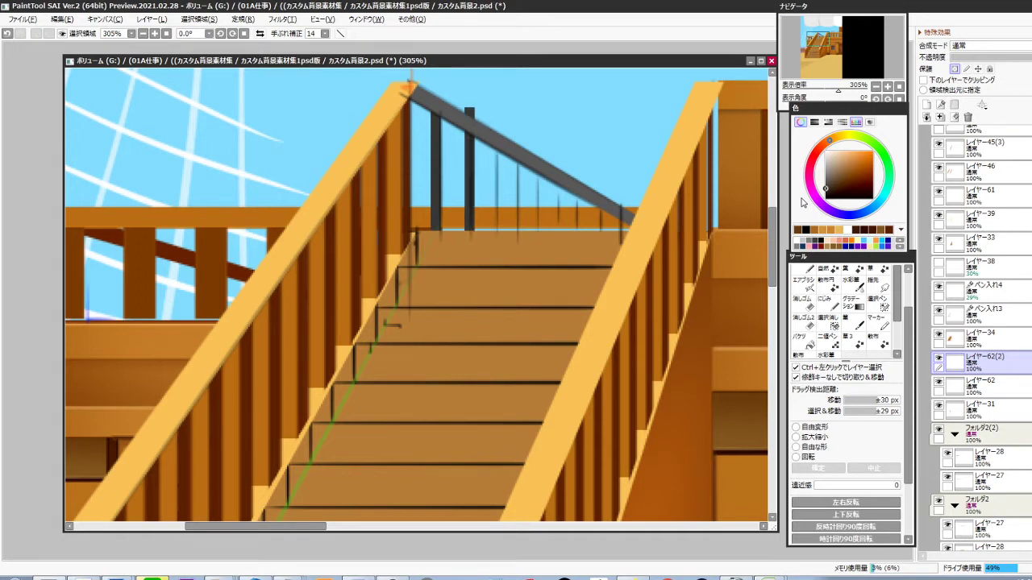
pyautogui.hotkey('ctrl', 'shift', 'Left')
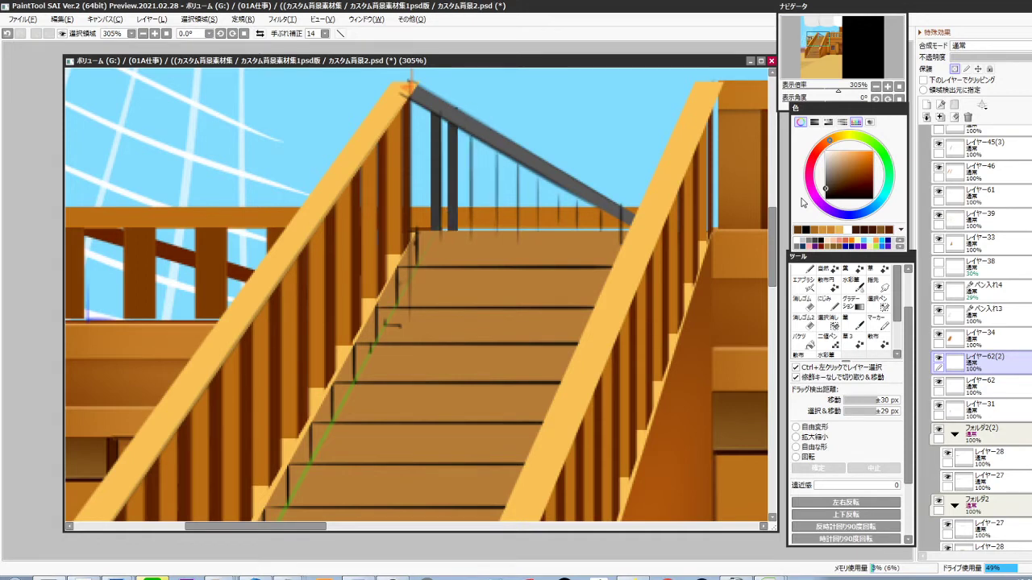
pyautogui.hotkey('ctrl', 'shift', 'Right')
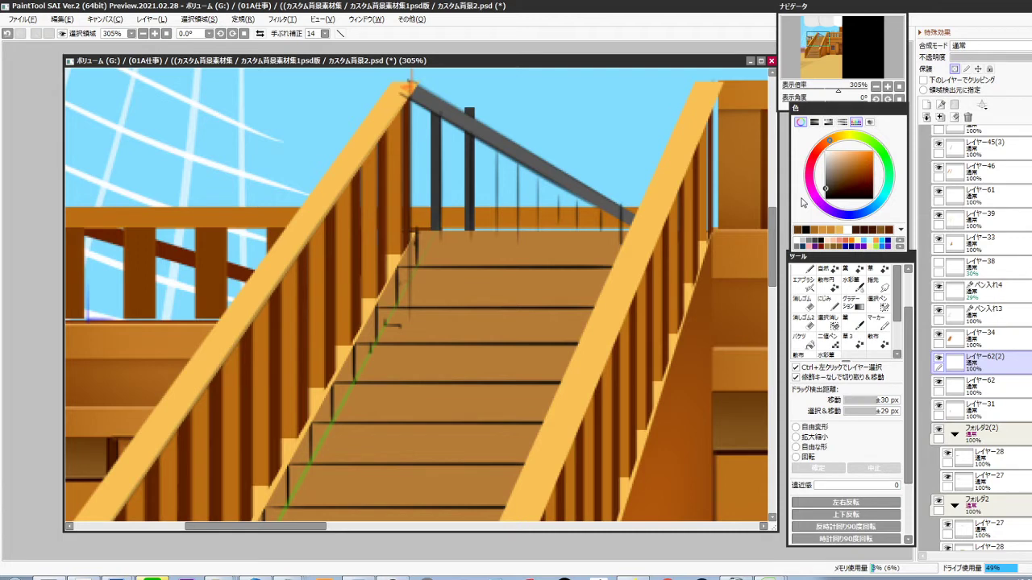
pyautogui.hotkey('ctrl', 'e')
# Duplicate the balusters twice more, shifting each copy right at even spacing to form a row of five, and merge
pyautogui.hotkey('ctrl', 'j')
pyautogui.hotkey('ctrl', 'shift', 'Right')
pyautogui.hotkey('ctrl', 'shift', 'Right')
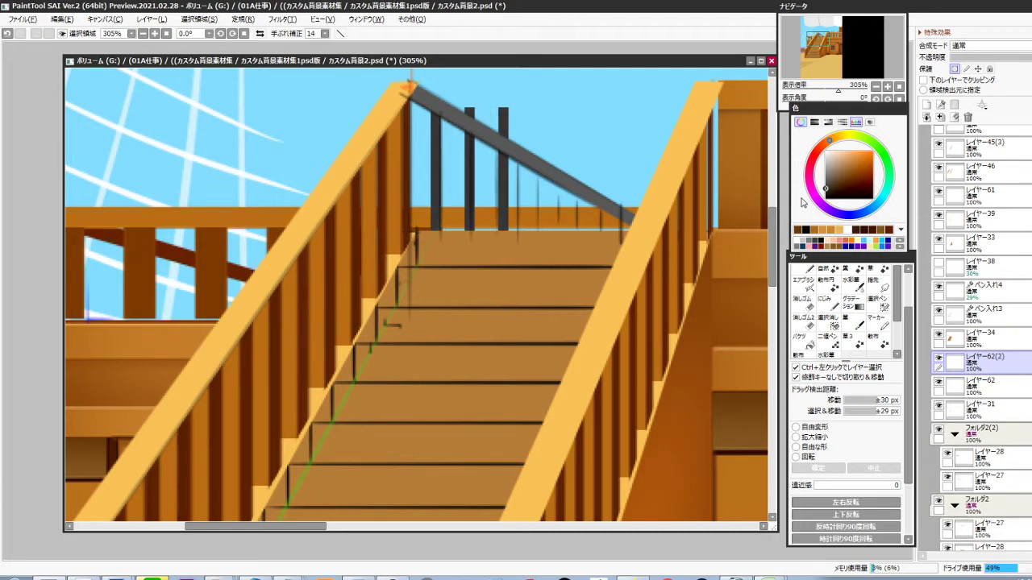
pyautogui.hotkey('ctrl', 'e')
pyautogui.hotkey('ctrl', 'j')
pyautogui.hotkey('ctrl', 'shift', 'Right')
pyautogui.hotkey('ctrl', 'shift', 'Right')
pyautogui.hotkey('ctrl', 'shift', 'Right')
pyautogui.hotkey('ctrl', 'shift', 'Right')
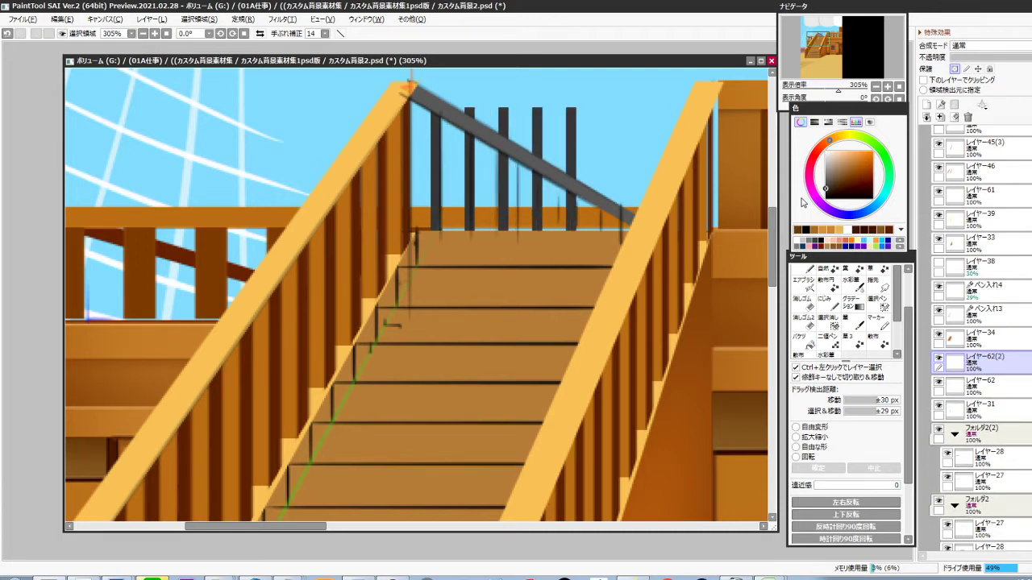
pyautogui.hotkey('ctrl', 'e')
# Duplicate the row of five balusters, shift the copy right past the near handrail at matching spacing, and merge
pyautogui.hotkey('ctrl', 'j')
pyautogui.hotkey('ctrl', 'shift', 'Right')
pyautogui.hotkey('ctrl', 'shift', 'Right')
pyautogui.hotkey('ctrl', 'shift', 'Right')
pyautogui.hotkey('ctrl', 'shift', 'Right')
pyautogui.hotkey('ctrl', 'shift', 'Right')
pyautogui.hotkey('ctrl', 'shift', 'Right')
pyautogui.hotkey('ctrl', 'shift', 'Right')
pyautogui.hotkey('ctrl', 'shift', 'Right')
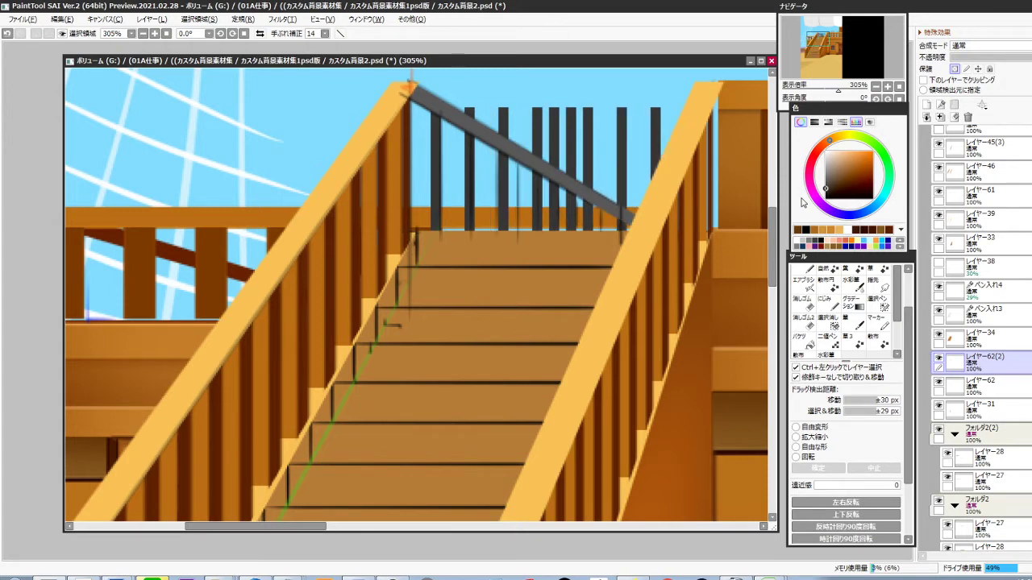
pyautogui.hotkey('ctrl', 'e')
# Thicken all the grey balusters by merging in a duplicate of the row offset slightly to the right
pyautogui.hotkey('ctrl', 'j')
pyautogui.hotkey('ctrl', 'Right')
pyautogui.hotkey('ctrl', 'Right')
pyautogui.hotkey('ctrl', 'Right')
pyautogui.hotkey('ctrl', 'Right')
pyautogui.hotkey('ctrl', 'Right')
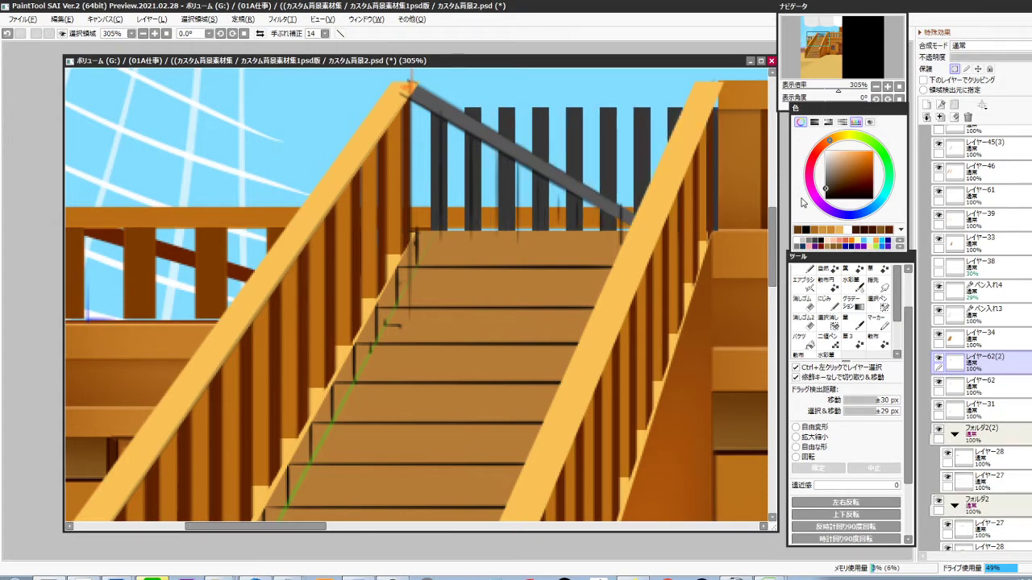
pyautogui.hotkey('ctrl', 'Left')
pyautogui.hotkey('ctrl', 'Left')
pyautogui.hotkey('ctrl', 'e')
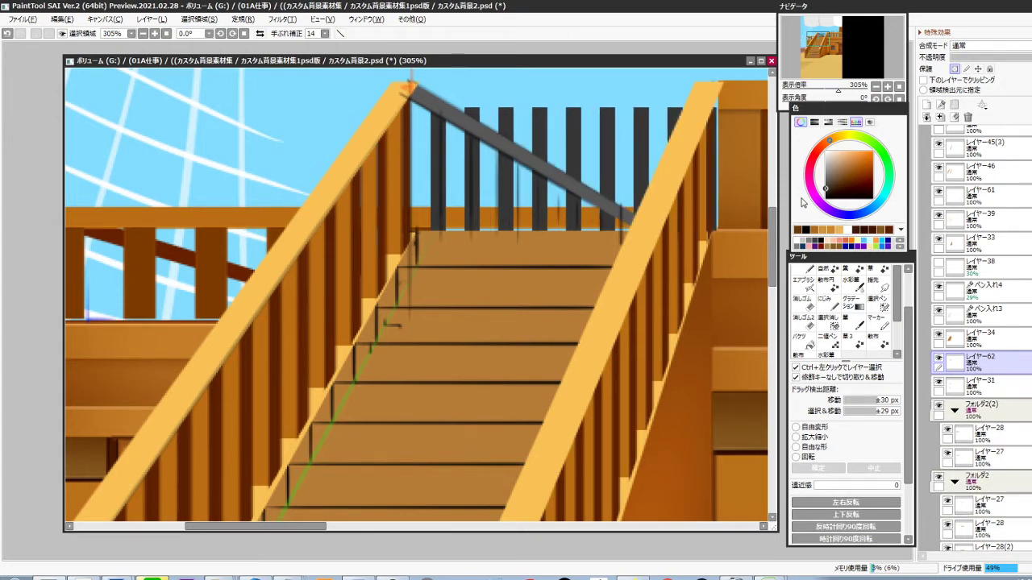
# Free-transform the baluster row so it tapers under the slanted handrail, with a perspective value of 56
pyautogui.hotkey('ctrl', 't')
pyautogui.moveTo(716, 168); pyautogui.dragTo(608, 275)
pyautogui.moveTo(607, 330); pyautogui.dragTo(606, 254)
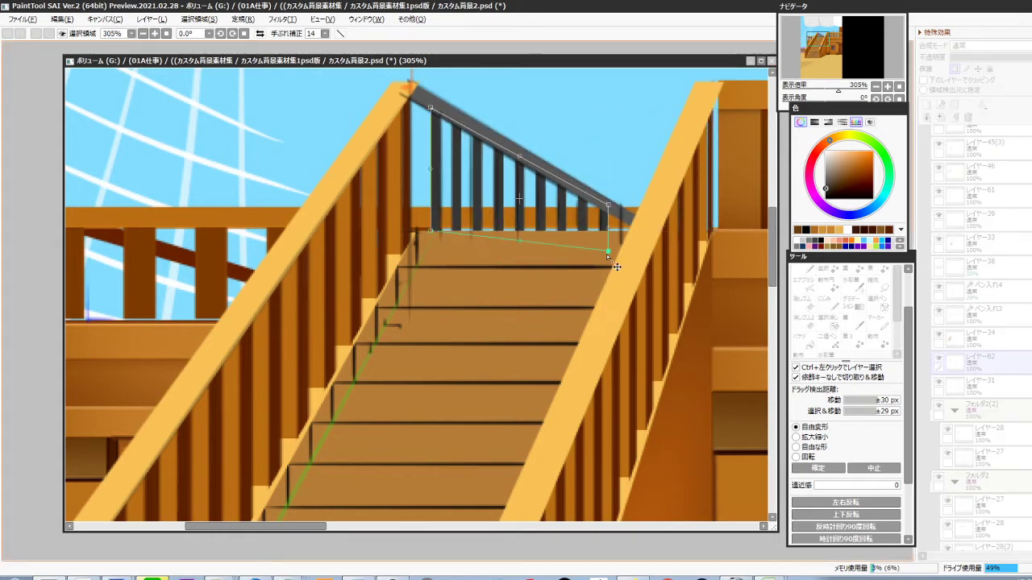
pyautogui.moveTo(834, 486); pyautogui.dragTo(862, 489)
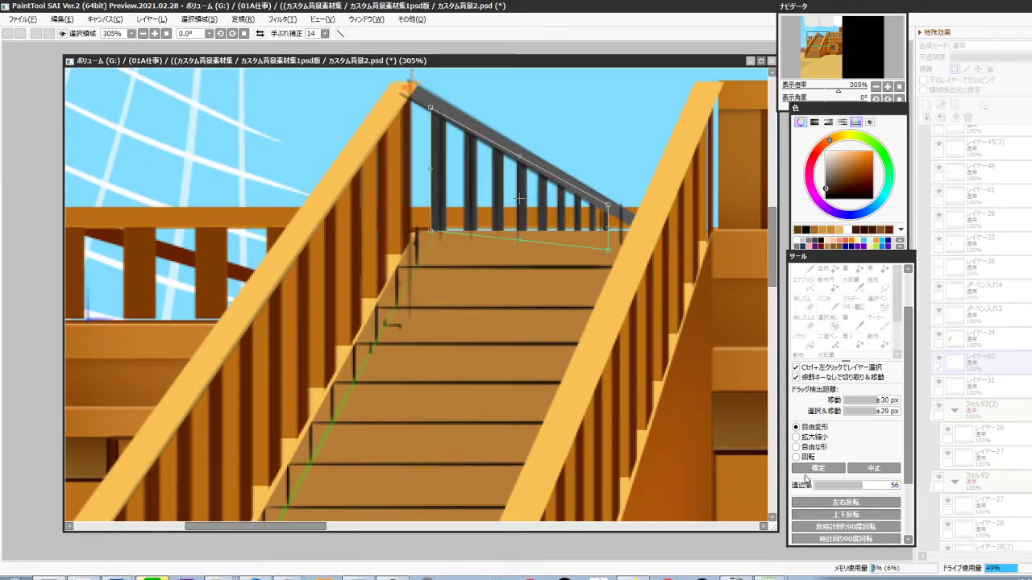
# Stretch the transformed baluster row to fill the handrail's span, set its perspective to 41, and apply the transform
pyautogui.moveTo(431, 174); pyautogui.dragTo(426, 174)
pyautogui.moveTo(520, 241); pyautogui.dragTo(519, 254)
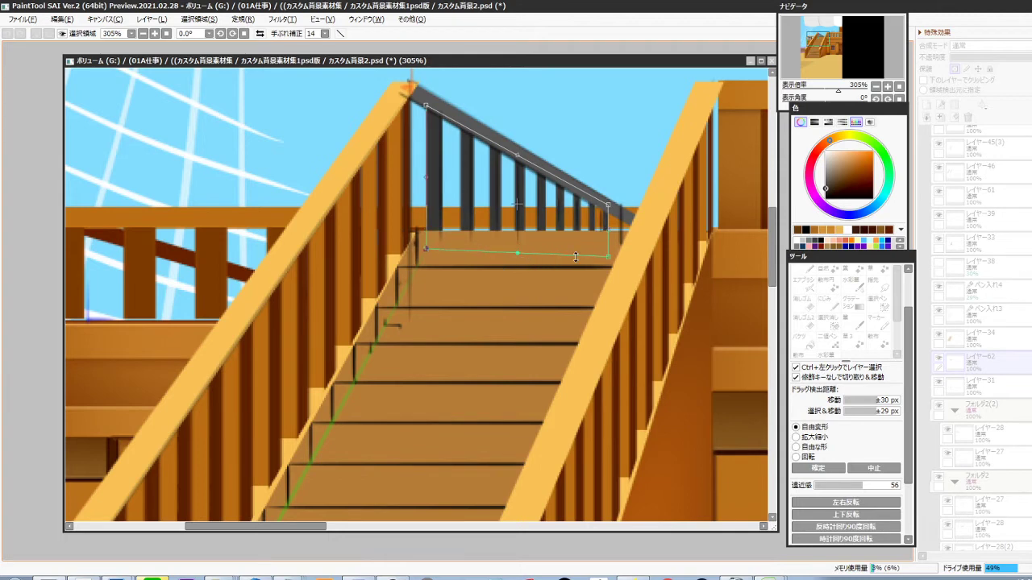
pyautogui.moveTo(608, 229); pyautogui.dragTo(620, 230)
pyautogui.moveTo(870, 484); pyautogui.dragTo(849, 490)
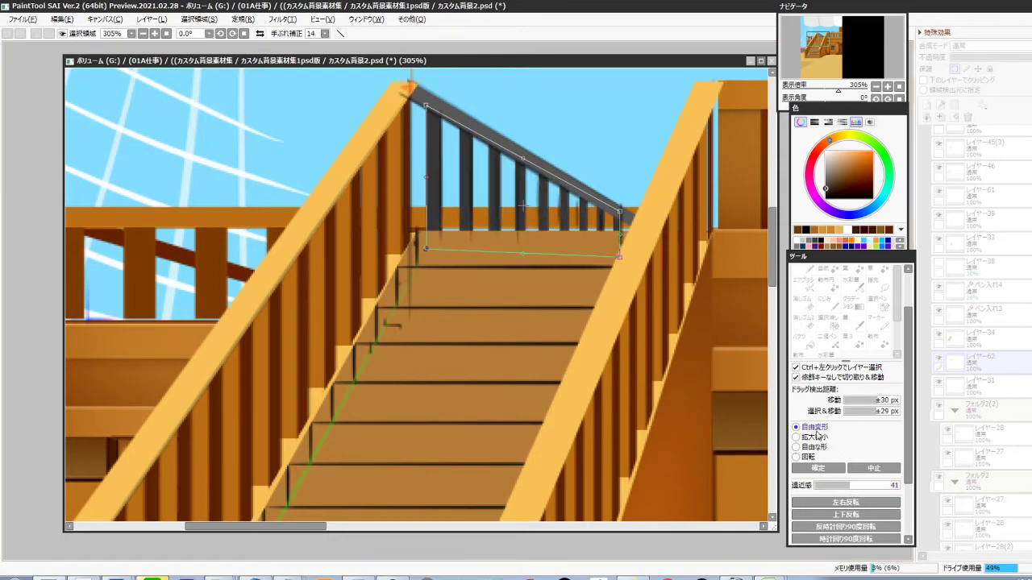
pyautogui.scroll(-7, 574, 301)
pyautogui.moveTo(524, 374); pyautogui.dragTo(526, 352)
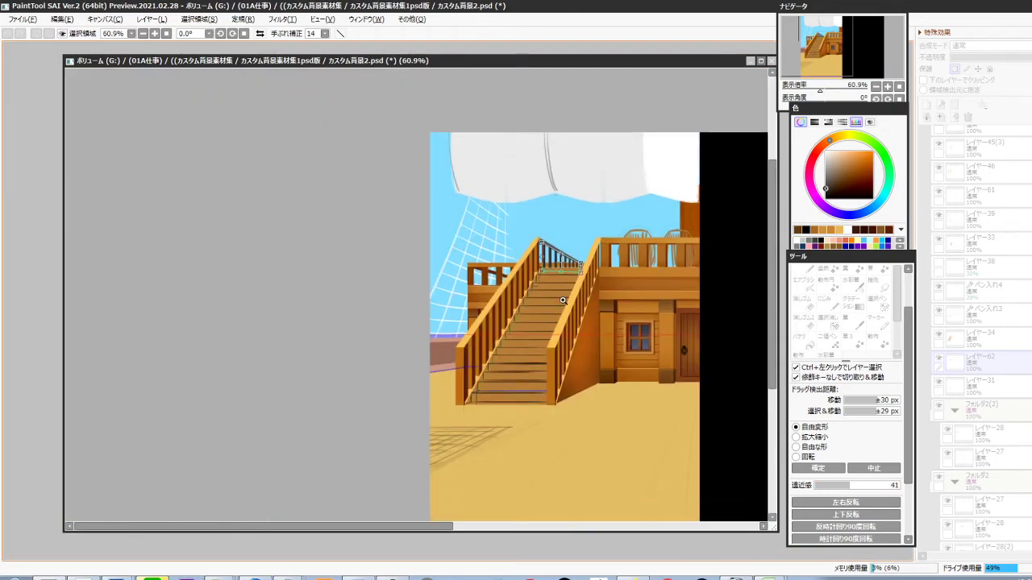
pyautogui.scroll(3, 565, 301)
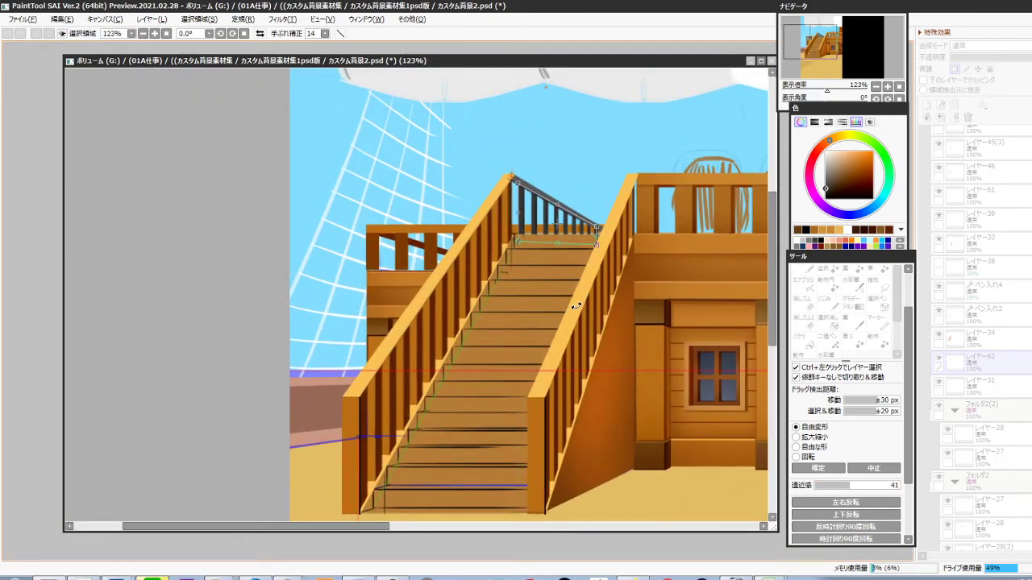
pyautogui.scroll(3, 578, 276)
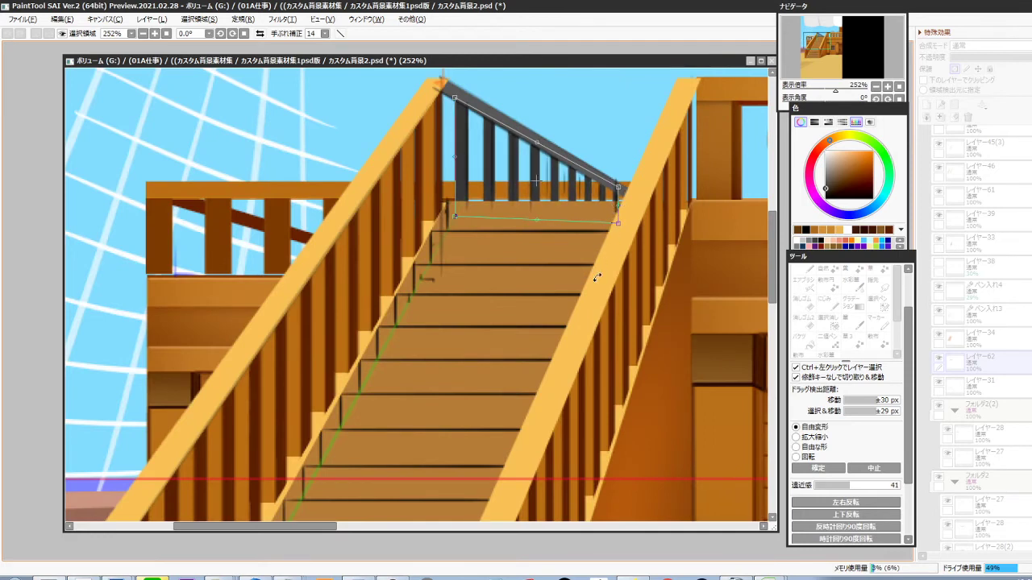
pyautogui.press('Return')
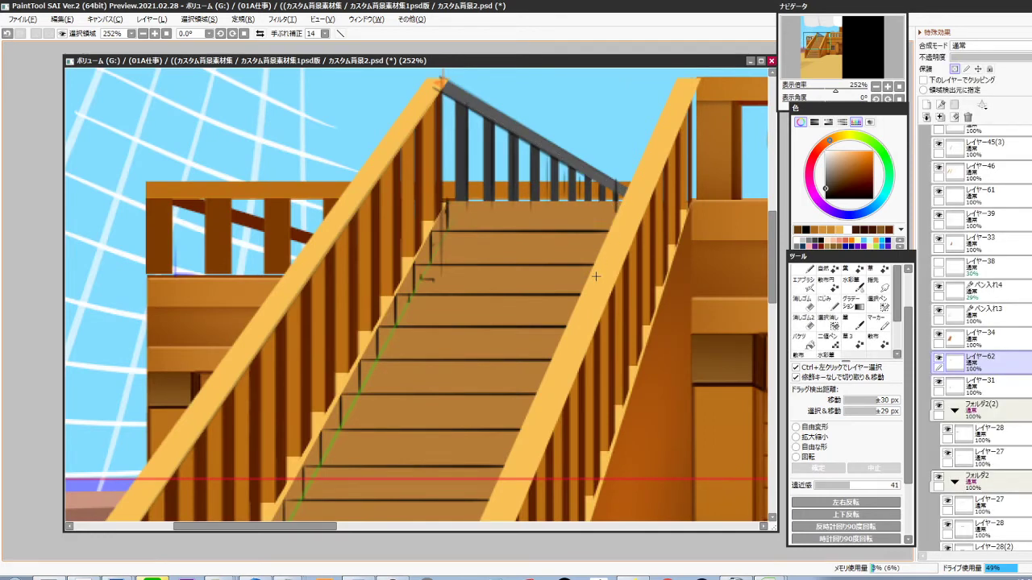
# Add layer レイヤー63 above レイヤー62 and fill a white panel from the stair post over the first baluster's left half
pyautogui.hotkey('ctrl', 'v')
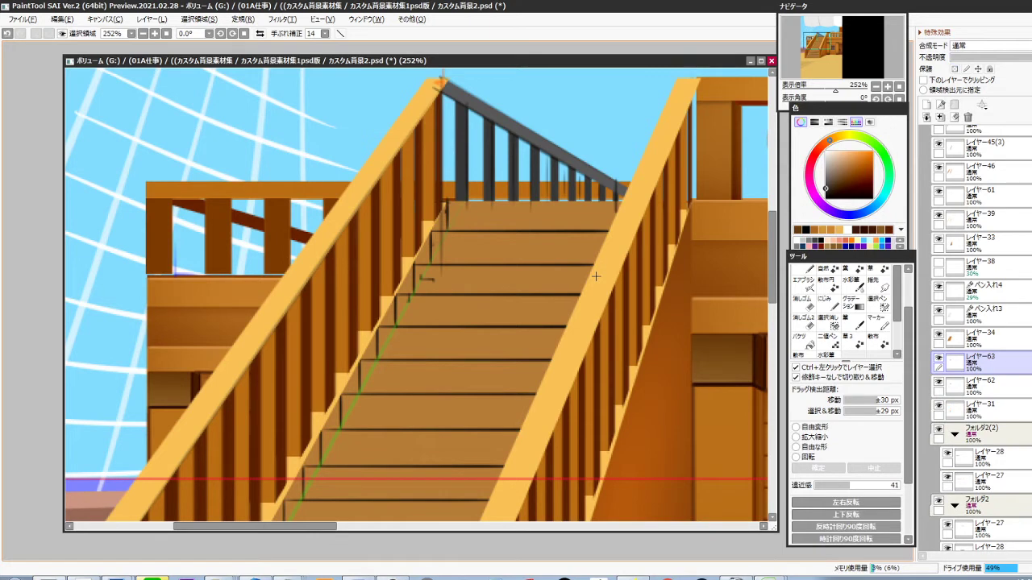
pyautogui.moveTo(840, 156); pyautogui.dragTo(825, 151)
pyautogui.moveTo(465, 129); pyautogui.dragTo(485, 135)
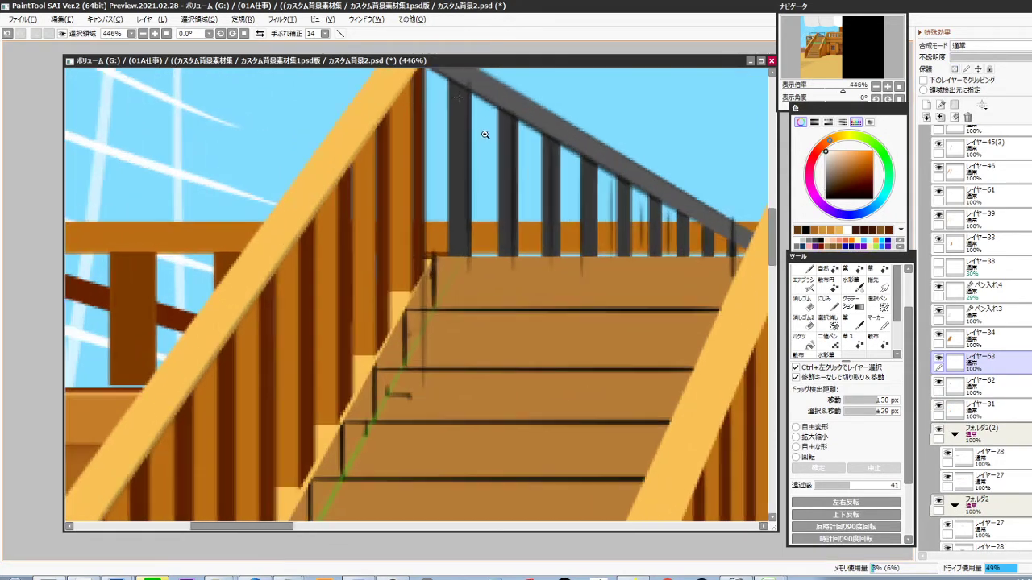
pyautogui.moveTo(459, 84); pyautogui.dragTo(422, 258)
pyautogui.hotkey('ctrl', 'f')
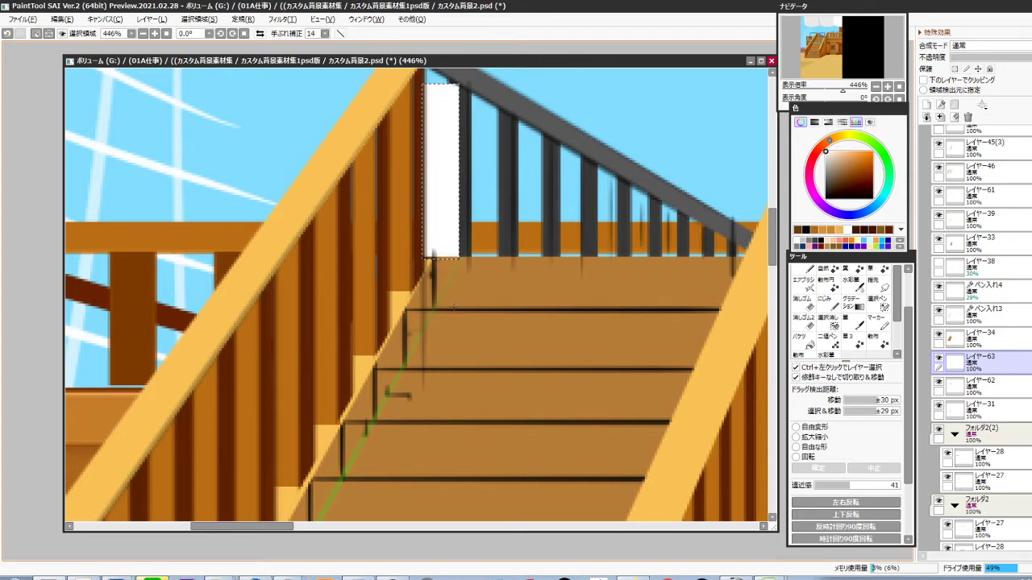
pyautogui.hotkey('ctrl', 'd')
# Fill white rectangles in the second, third and fourth gaps, each overlapping the left part of the following baluster
pyautogui.moveTo(505, 111); pyautogui.dragTo(471, 249)
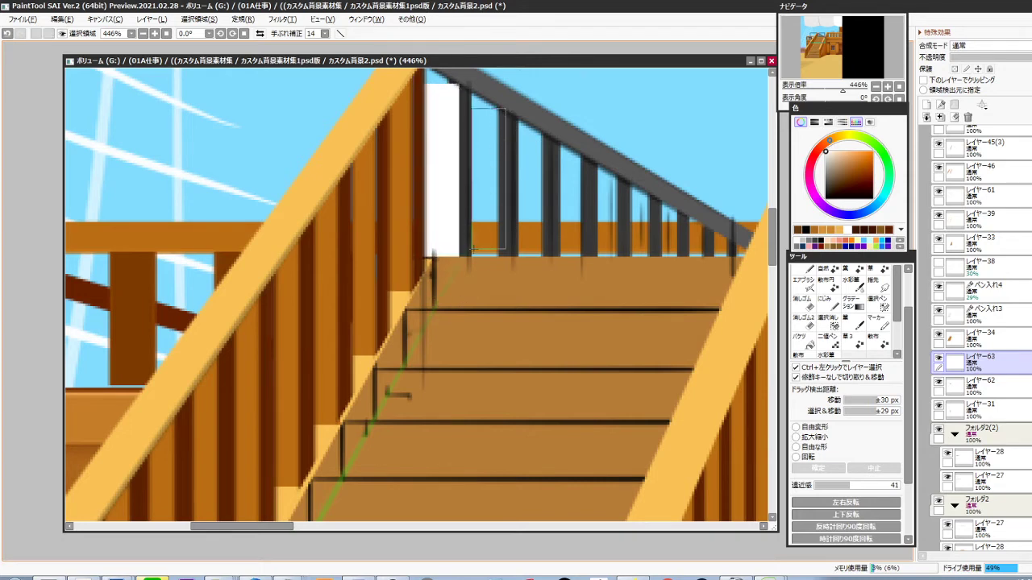
pyautogui.hotkey('ctrl', 'f')
pyautogui.hotkey('ctrl', 'd')
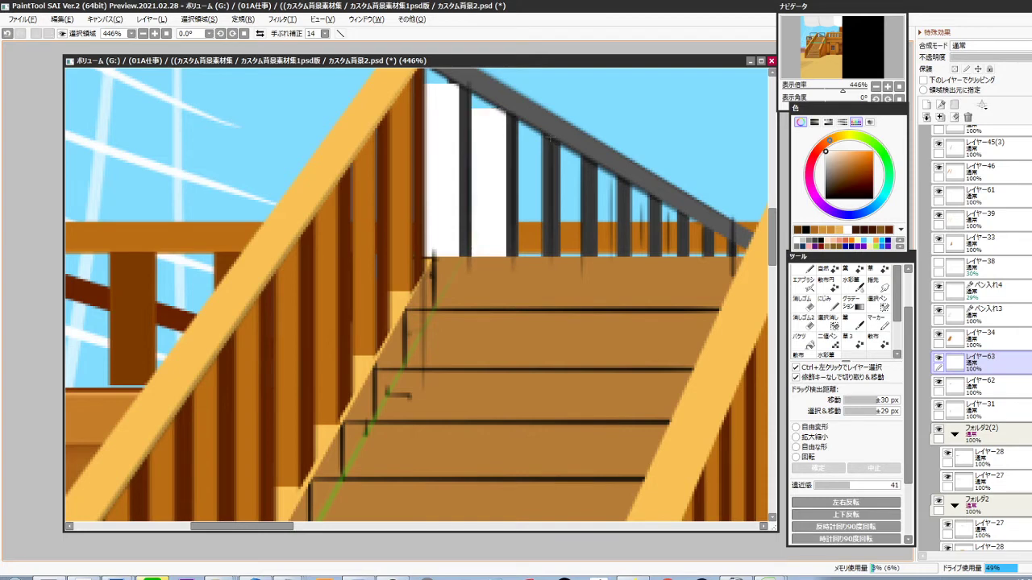
pyautogui.moveTo(550, 136); pyautogui.dragTo(519, 261)
pyautogui.hotkey('ctrl', 'f')
pyautogui.moveTo(576, 187); pyautogui.dragTo(511, 276)
pyautogui.hotkey('ctrl', 'd')
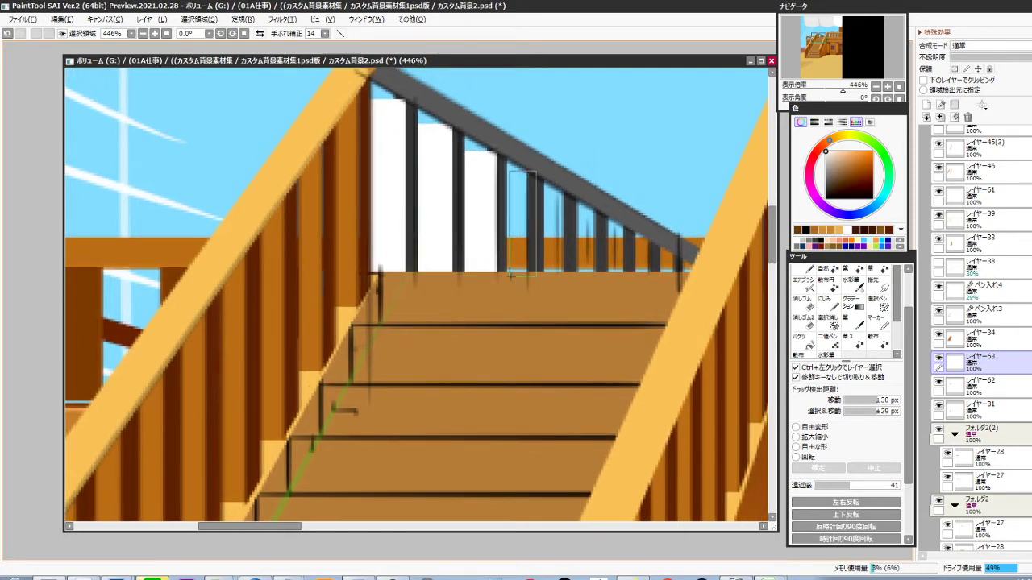
pyautogui.hotkey('ctrl', 'f')
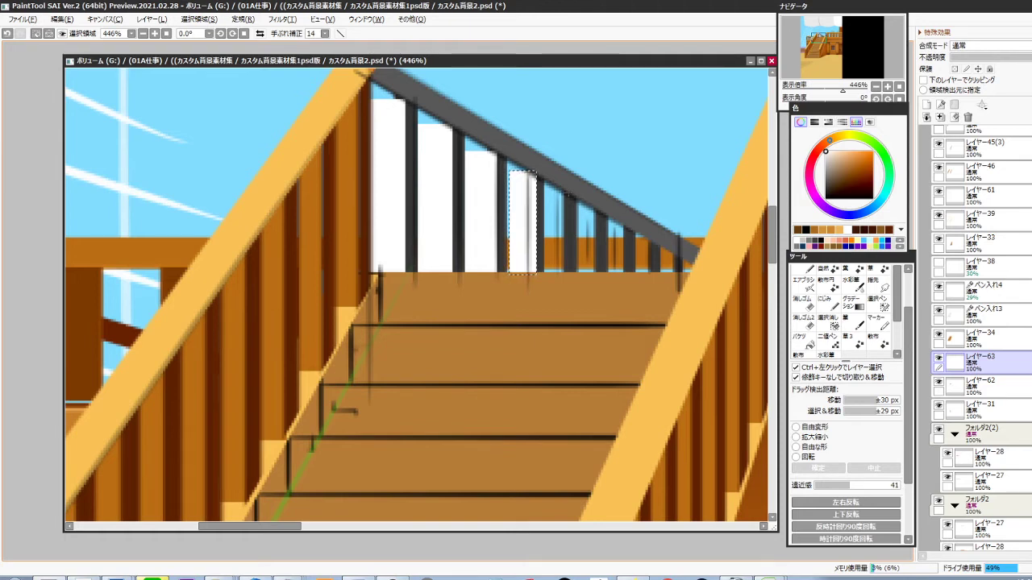
pyautogui.hotkey('ctrl', 'd')
# Fill white rectangles in the remaining five gaps down to the handrail's lower end
pyautogui.moveTo(568, 191); pyautogui.dragTo(553, 273)
pyautogui.hotkey('ctrl', 'f')
pyautogui.hotkey('ctrl', 'd')
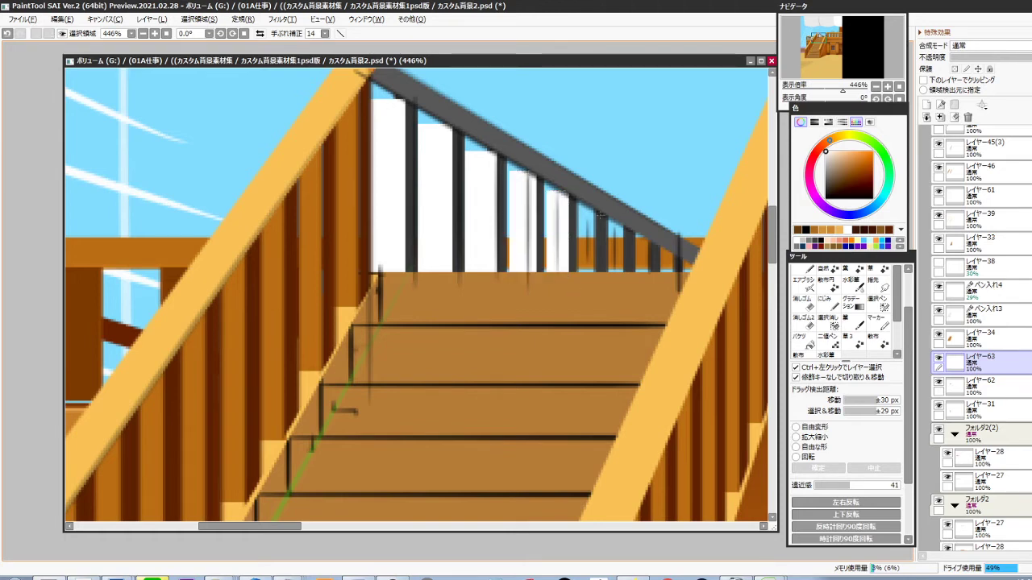
pyautogui.hotkey('ctrl', 'f')
pyautogui.hotkey('ctrl', 'd')
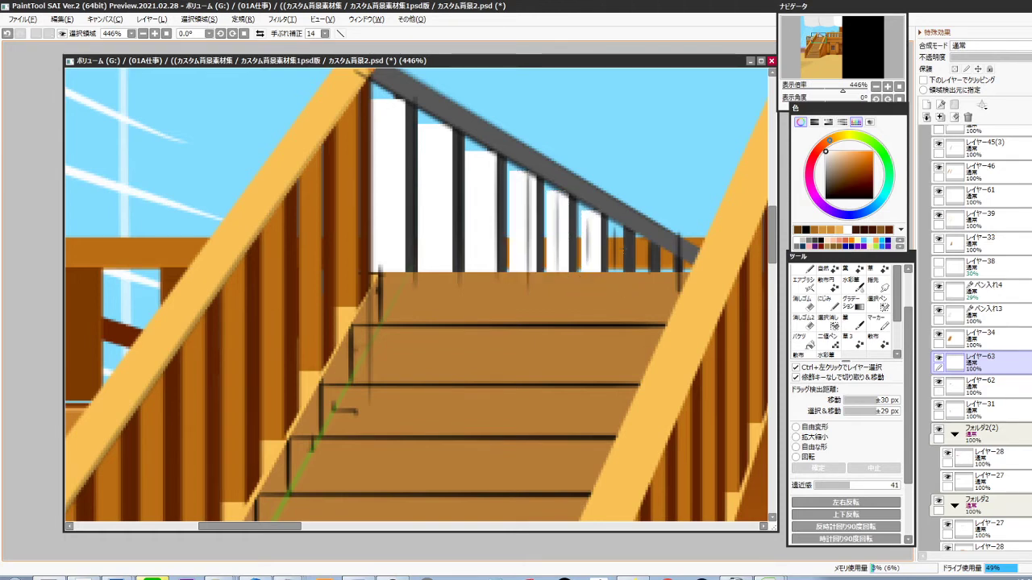
pyautogui.hotkey('ctrl', 'f')
pyautogui.hotkey('ctrl', 'd')
pyautogui.moveTo(653, 240); pyautogui.dragTo(665, 273)
pyautogui.hotkey('ctrl', 'f')
pyautogui.hotkey('ctrl', 'd')
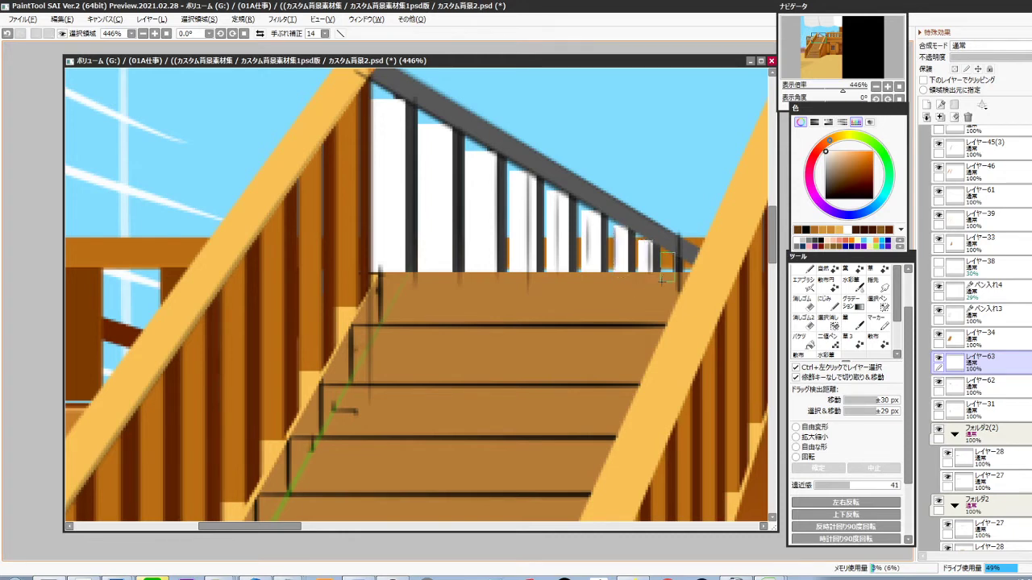
pyautogui.hotkey('ctrl', 'f')
pyautogui.hotkey('ctrl', 'd')
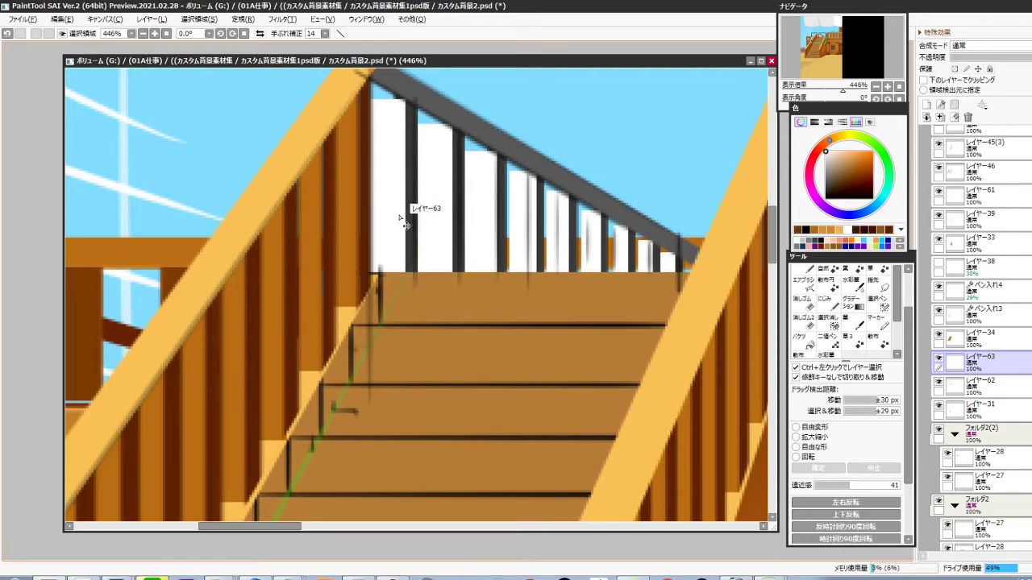
# Trim a narrow strip off the left edge of each of the first three white panels
pyautogui.moveTo(334, 84); pyautogui.dragTo(375, 297)
pyautogui.press('d')
pyautogui.hotkey('ctrl', 'd')
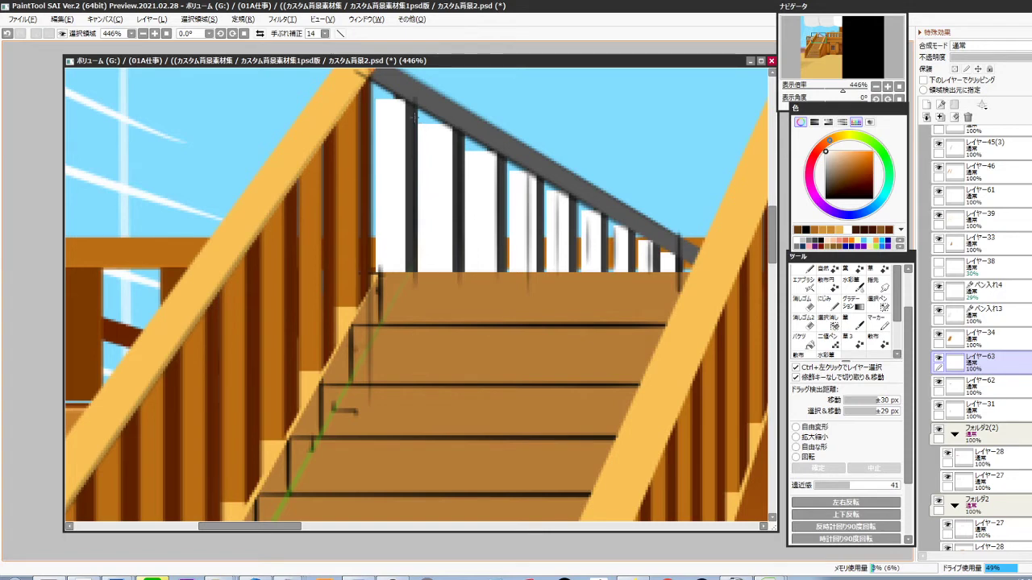
pyautogui.moveTo(414, 117); pyautogui.dragTo(422, 274)
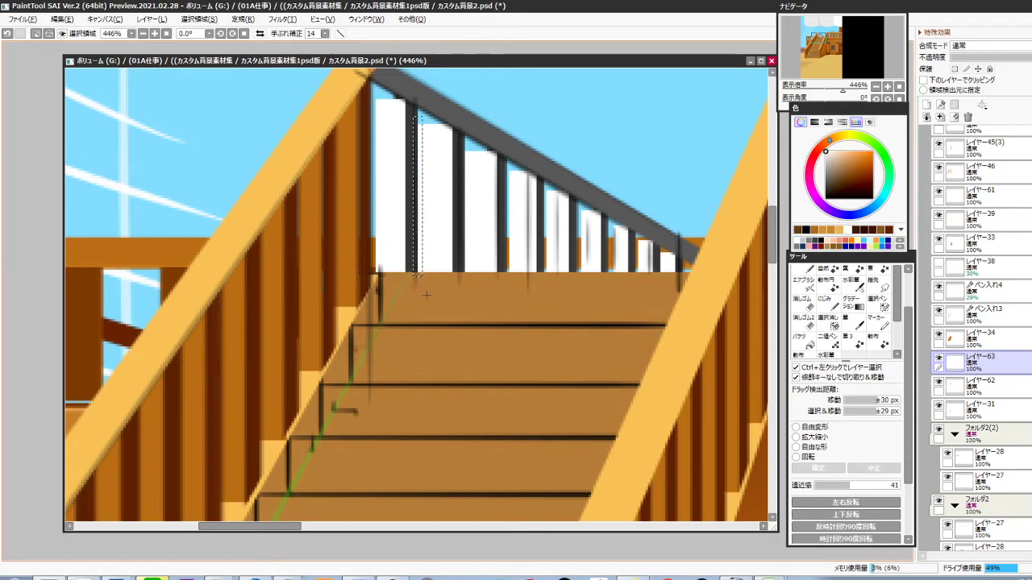
pyautogui.hotkey('ctrl', 'f')
pyautogui.hotkey('ctrl', 'd')
pyautogui.moveTo(461, 145); pyautogui.dragTo(468, 282)
pyautogui.press('d')
pyautogui.hotkey('ctrl', 'd')
# Erase the vertical baluster guide strokes and the mark at the handrail's top from linework layer ペン入れ2
pyautogui.moveTo(595, 337); pyautogui.dragTo(541, 361)
pyautogui.keyDown('ctrl'); pyautogui.click(479, 276); pyautogui.keyUp('ctrl')
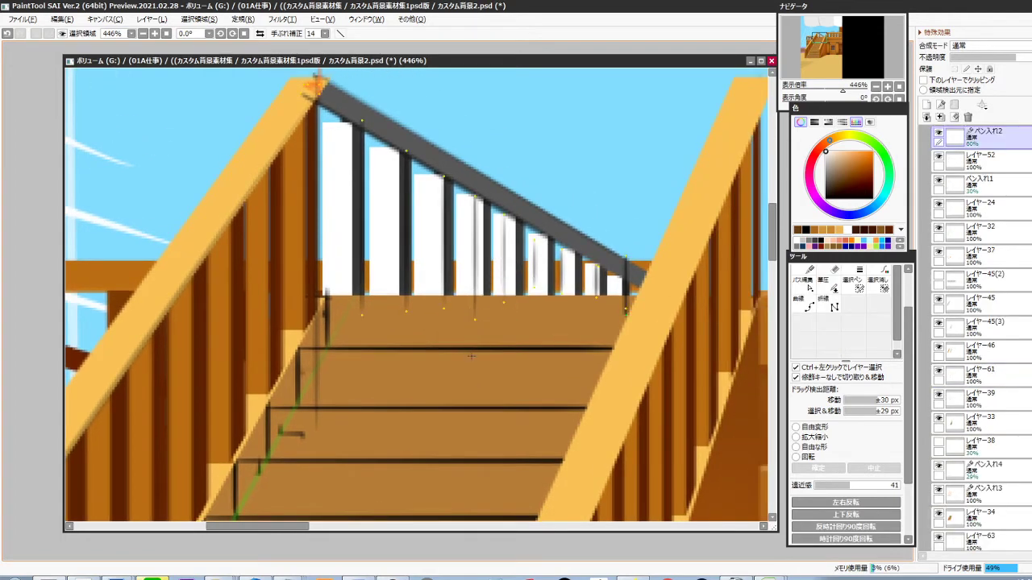
pyautogui.press('e')
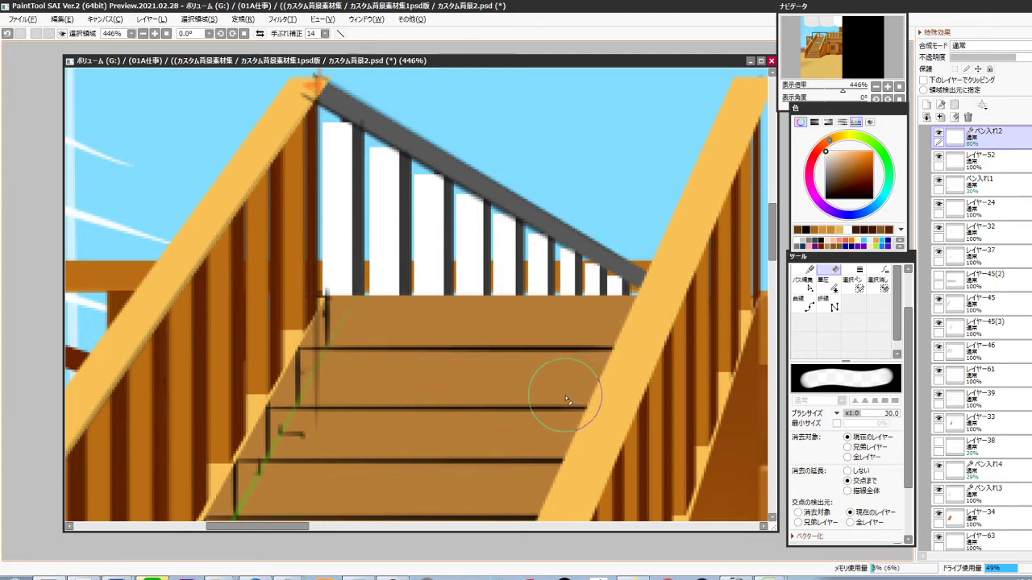
pyautogui.moveTo(537, 272)
pyautogui.mouseDown()
pyautogui.moveTo(485, 216)
pyautogui.moveTo(343, 121)
pyautogui.mouseUp()
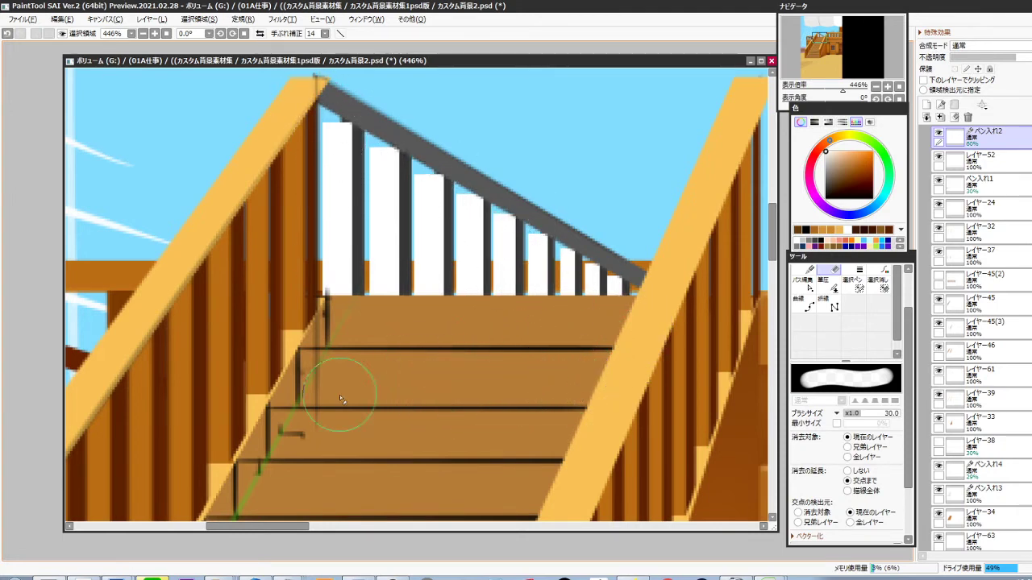
# Add layer レイヤー64 below レイヤー61 and draw a straight black line at brush size 4, density 100, along the grey handrail's underside
pyautogui.keyDown('ctrl'); pyautogui.keyDown('shift'); pyautogui.click(591, 247); pyautogui.keyUp('shift'); pyautogui.keyUp('ctrl')
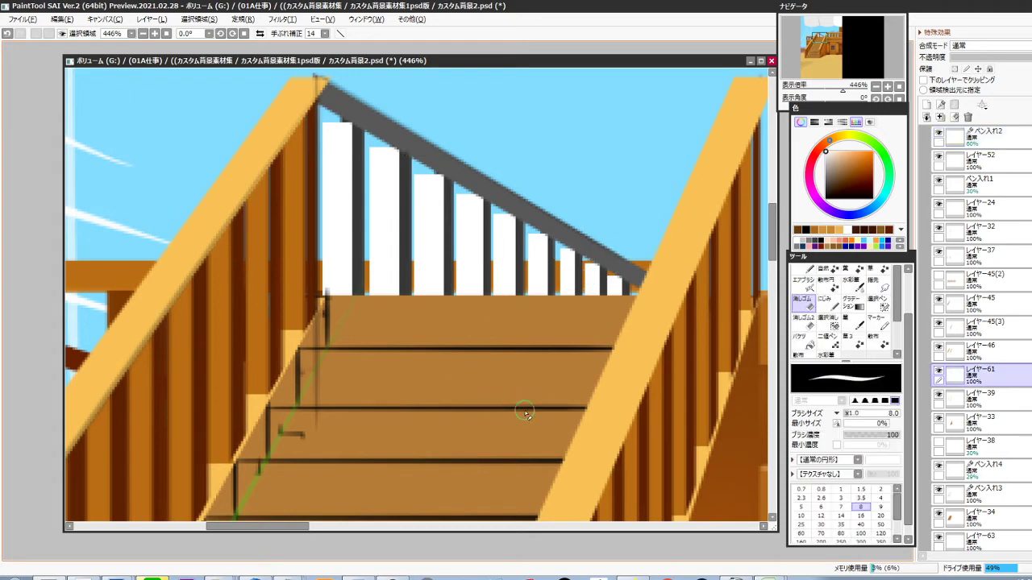
pyautogui.hotkey('ctrl', 'shift', 'n')
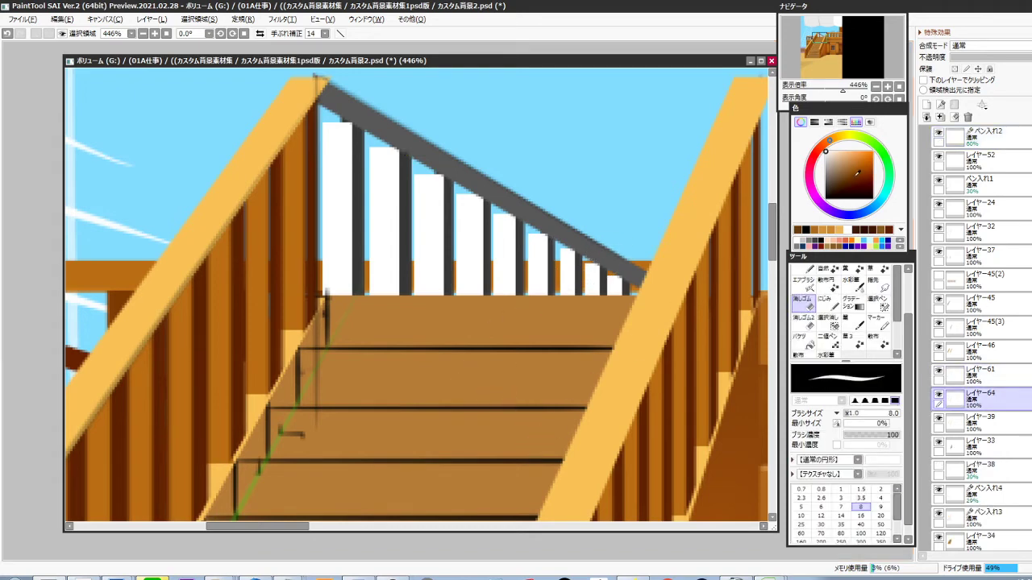
pyautogui.moveTo(857, 173); pyautogui.dragTo(801, 219)
pyautogui.press('n')
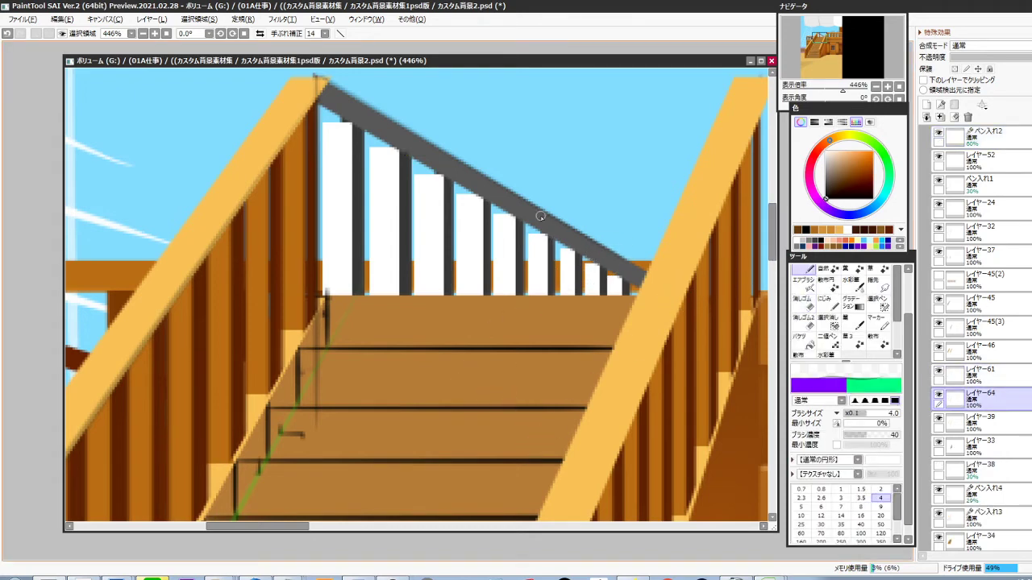
pyautogui.moveTo(320, 118); pyautogui.dragTo(638, 288)
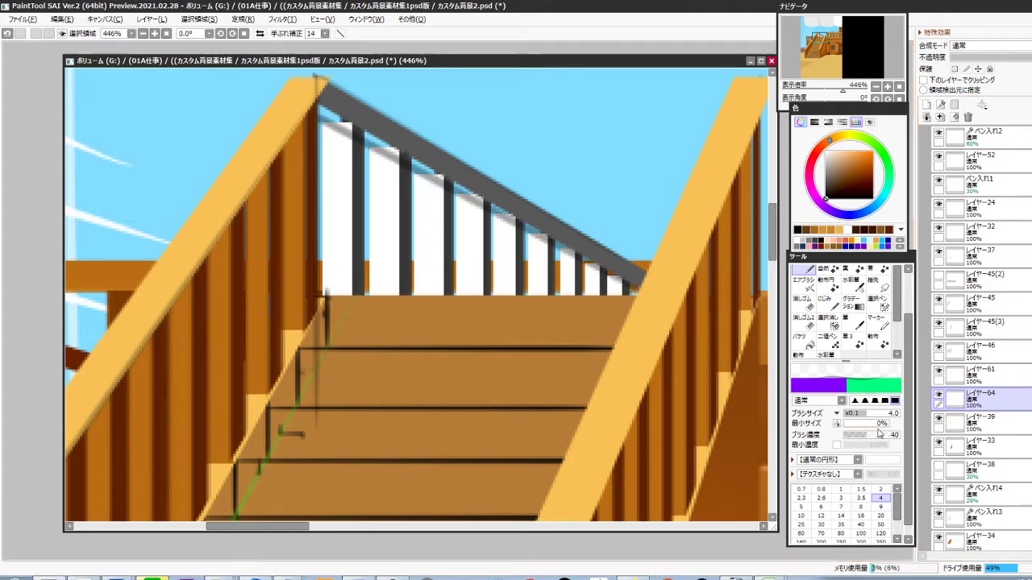
pyautogui.moveTo(892, 436); pyautogui.dragTo(901, 436)
pyautogui.hotkey('ctrl', 'z')
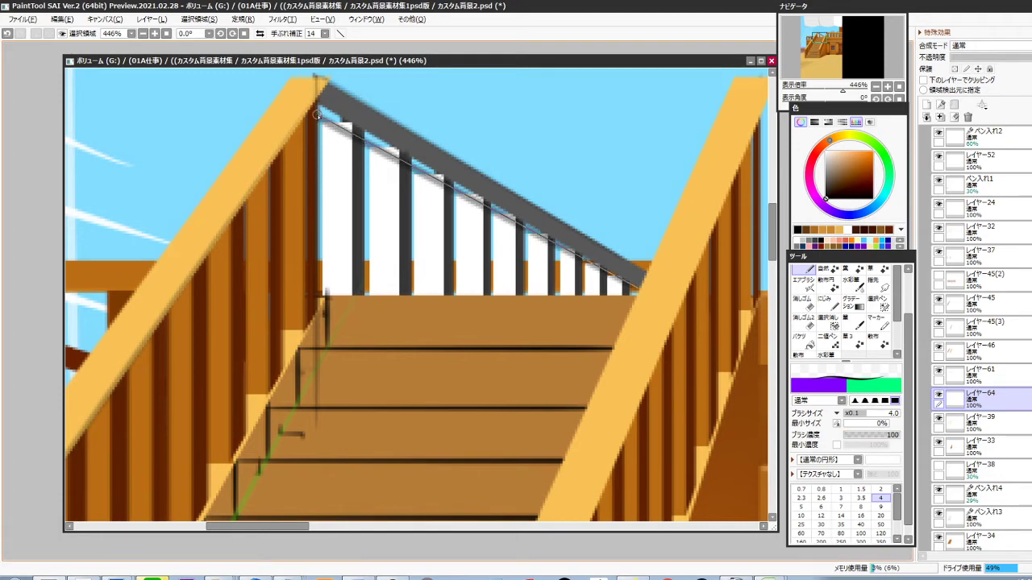
pyautogui.keyDown('shift'); pyautogui.click(316, 117); pyautogui.keyUp('shift')
# Move layer レイヤー64 down the stack to between レイヤー33 and レイヤー38
pyautogui.moveTo(979, 395); pyautogui.dragTo(984, 455)
pyautogui.scroll(-3, 987, 338)
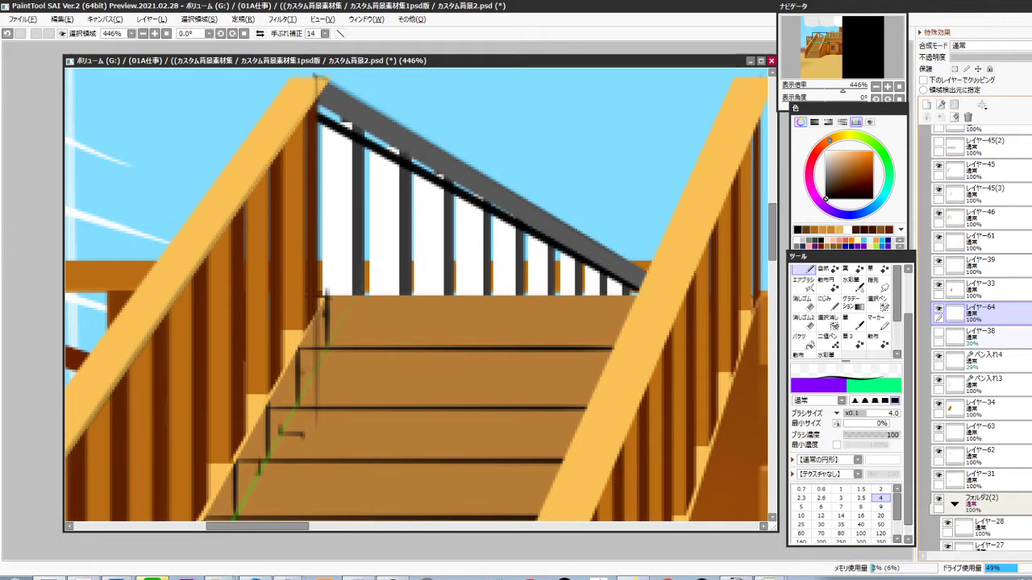
# Move レイヤー64 below レイヤー63 and paint a black stroke along the gap under the grey handrail
pyautogui.moveTo(995, 319); pyautogui.dragTo(991, 438)
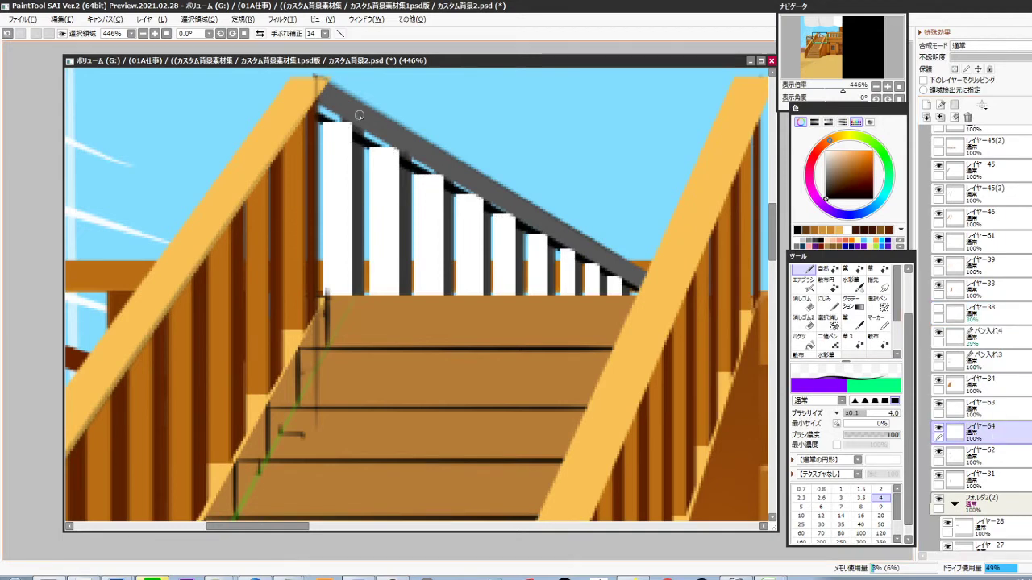
pyautogui.moveTo(318, 107)
pyautogui.mouseDown()
pyautogui.moveTo(606, 260)
pyautogui.moveTo(635, 289)
pyautogui.mouseUp()
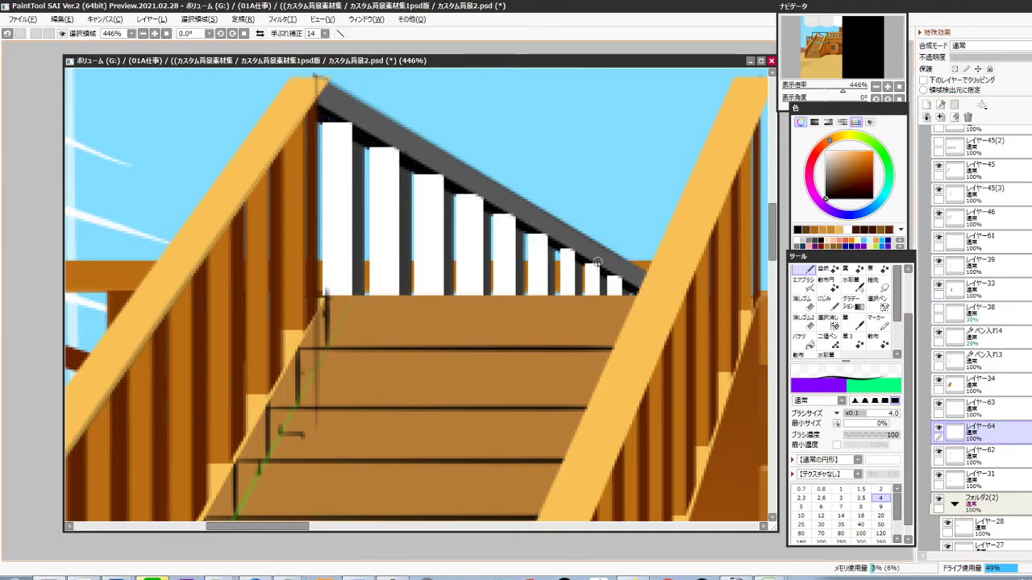
pyautogui.scroll(-5, 580, 329)
pyautogui.moveTo(580, 377); pyautogui.dragTo(592, 332)
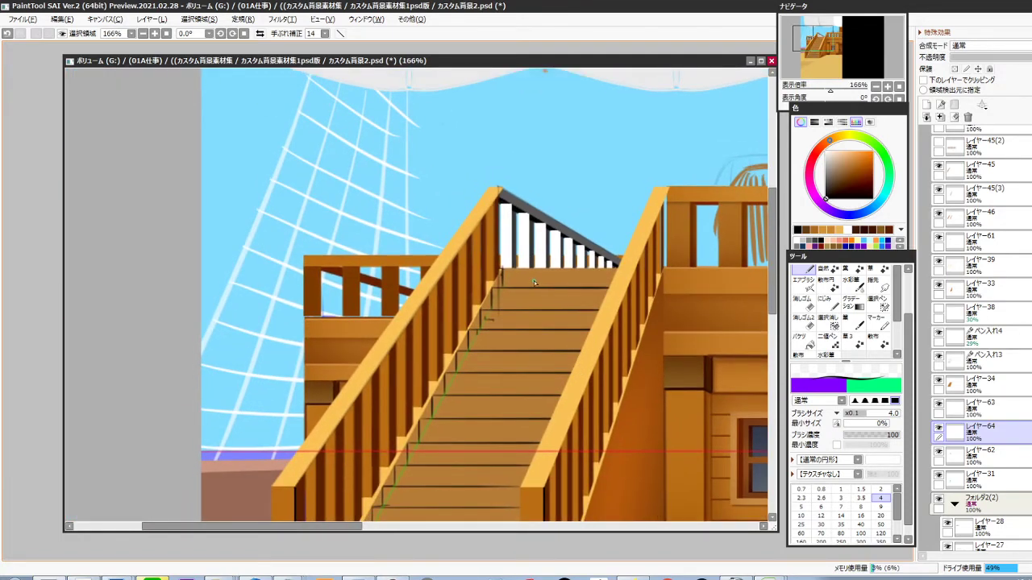
# Recolour the dark grey baluster sides on レイヤー62 with dark brown sampled from the left railing
pyautogui.press('alt')
pyautogui.keyDown('alt'); pyautogui.click(474, 303); pyautogui.keyUp('alt')
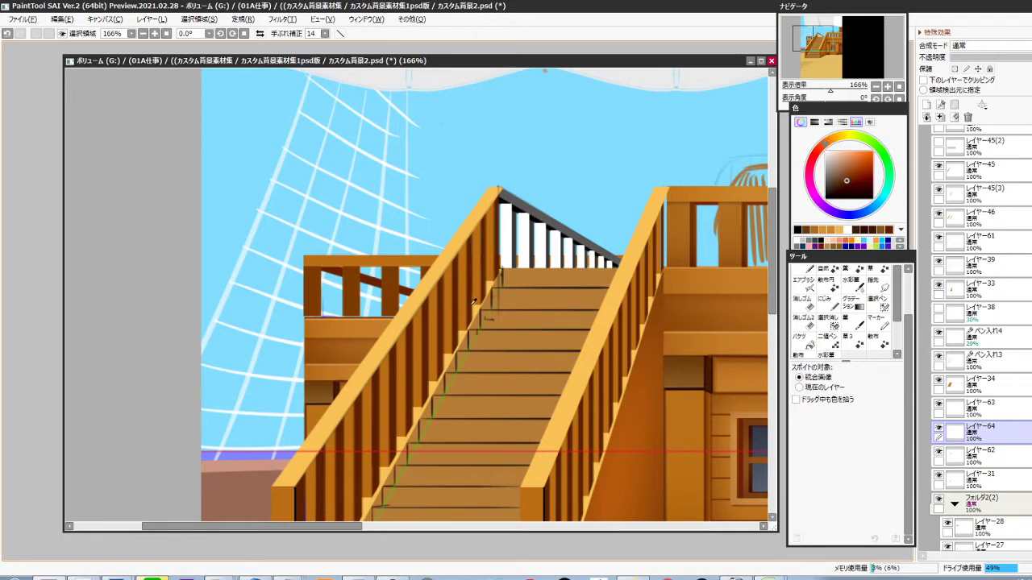
pyautogui.keyDown('ctrl'); pyautogui.click(515, 240); pyautogui.keyUp('ctrl')
pyautogui.keyDown('ctrl'); pyautogui.keyDown('shift'); pyautogui.click(516, 282); pyautogui.keyUp('shift'); pyautogui.keyUp('ctrl')
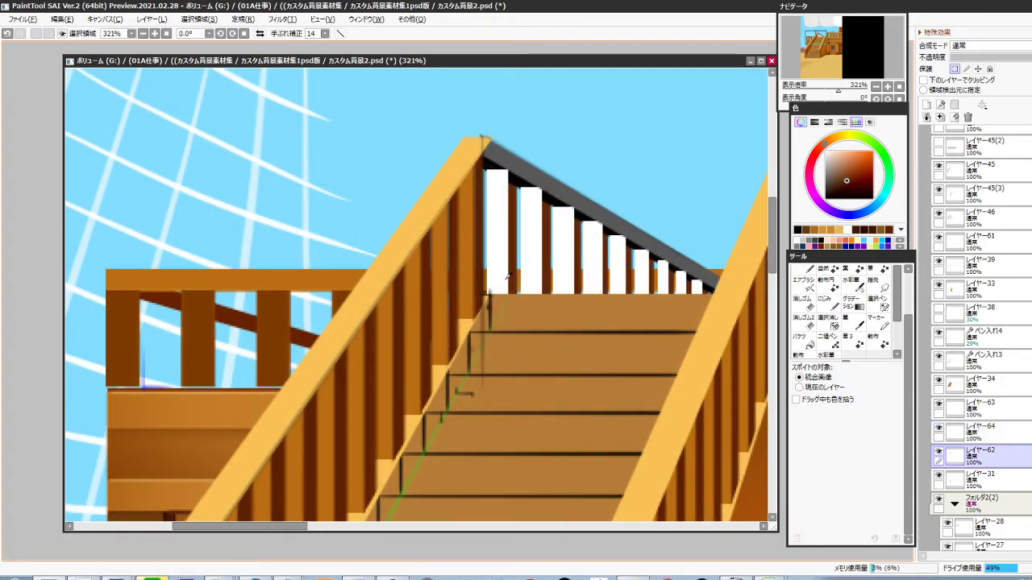
pyautogui.scroll(-4, 959, 361)
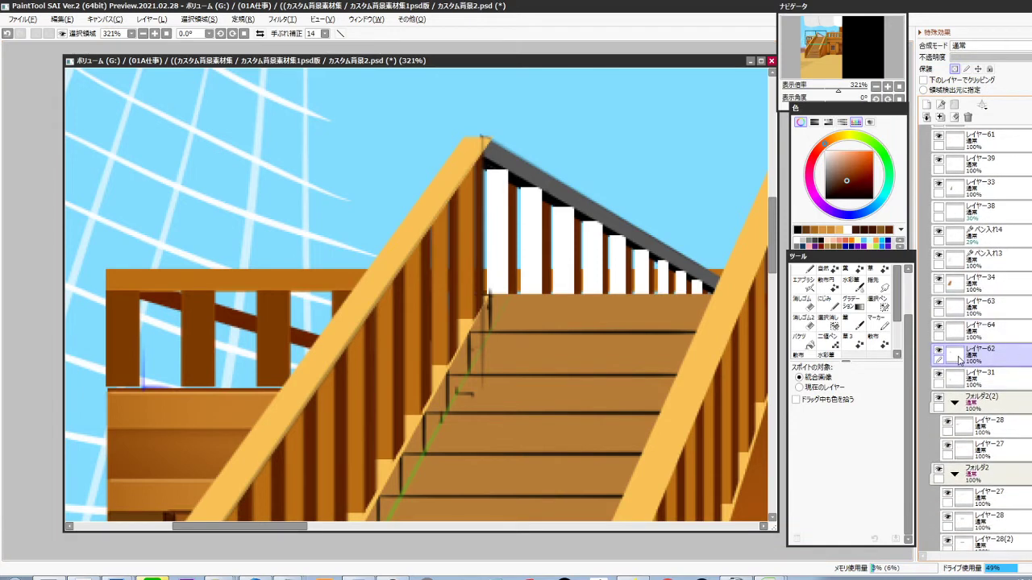
# Place レイヤー64 below レイヤー62 and recolour its black strip under the handrail dark brown
pyautogui.keyDown('ctrl'); pyautogui.keyDown('shift'); pyautogui.click(640, 248); pyautogui.keyUp('shift'); pyautogui.keyUp('ctrl')
pyautogui.moveTo(991, 335); pyautogui.dragTo(985, 366)
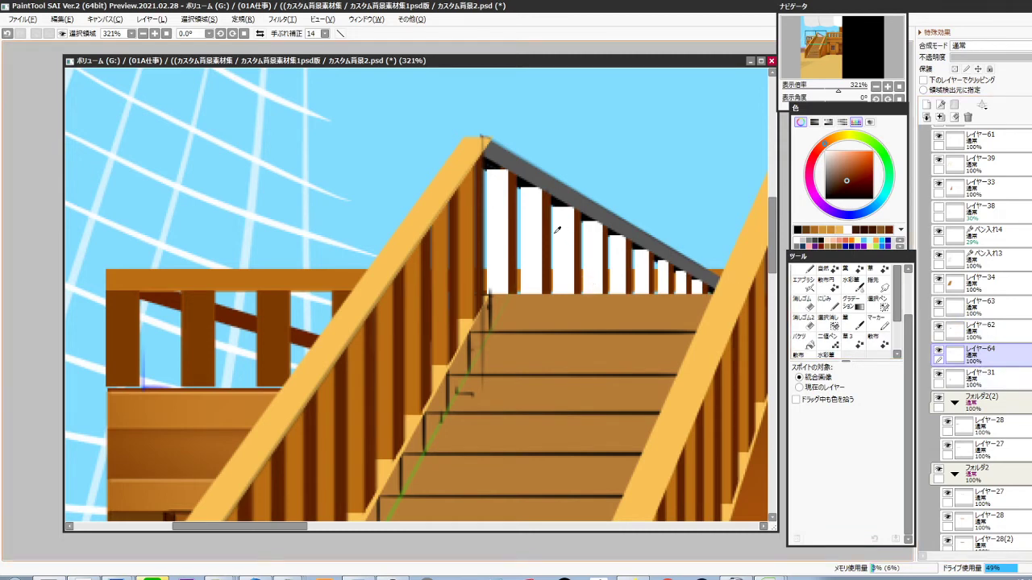
pyautogui.hotkey('ctrl', 'f')
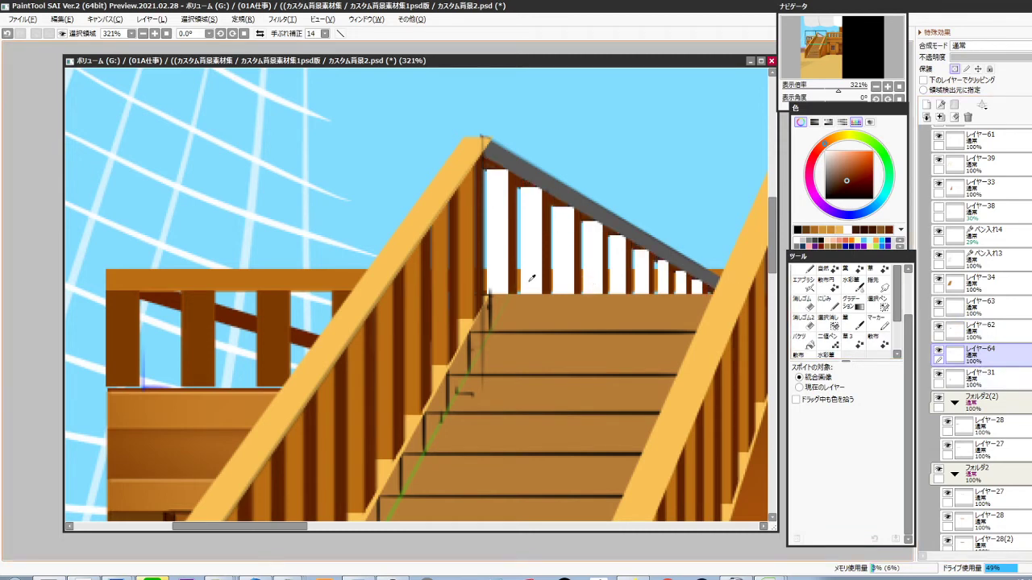
# Darken the strip on レイヤー64 by setting its brightness to -24
pyautogui.hotkey('ctrl', 'b')
pyautogui.moveTo(838, 391); pyautogui.dragTo(822, 397)
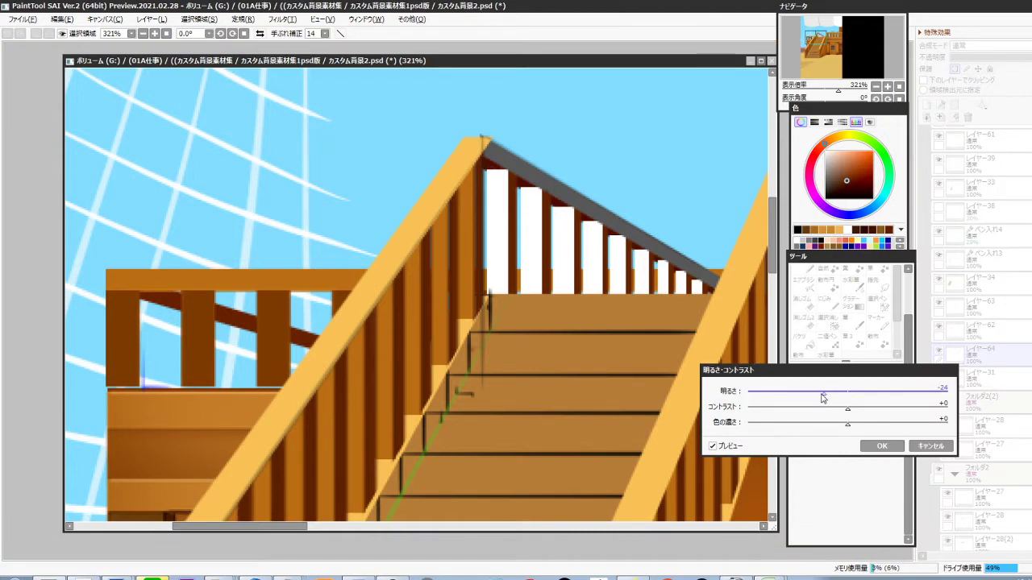
pyautogui.click(886, 450)
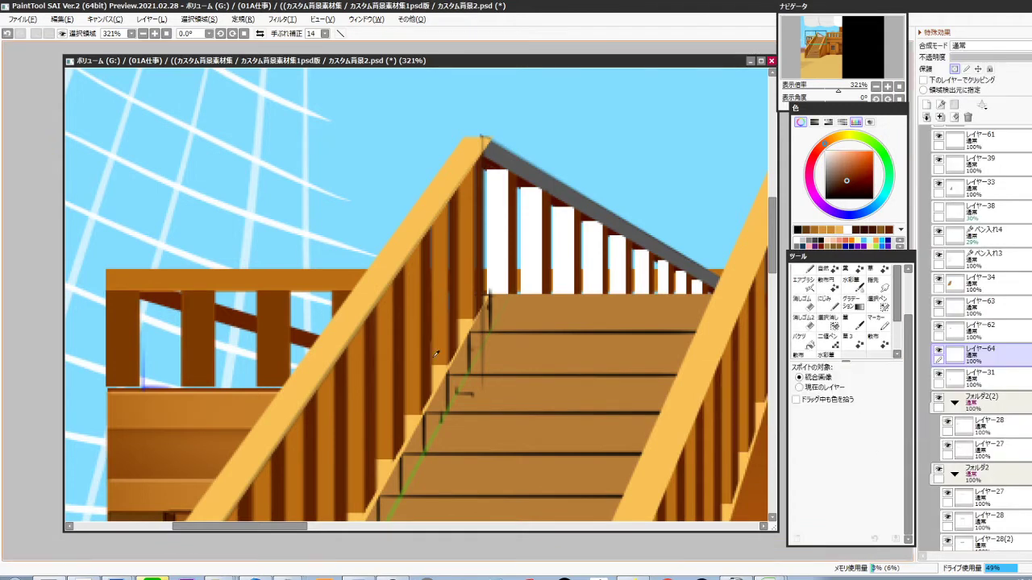
# Fill the white baluster fronts on レイヤー63 with the orange-brown sampled from the left railing's balusters
pyautogui.click(394, 361)
pyautogui.keyDown('ctrl'); pyautogui.keyDown('shift'); pyautogui.click(538, 254); pyautogui.keyUp('shift'); pyautogui.keyUp('ctrl')
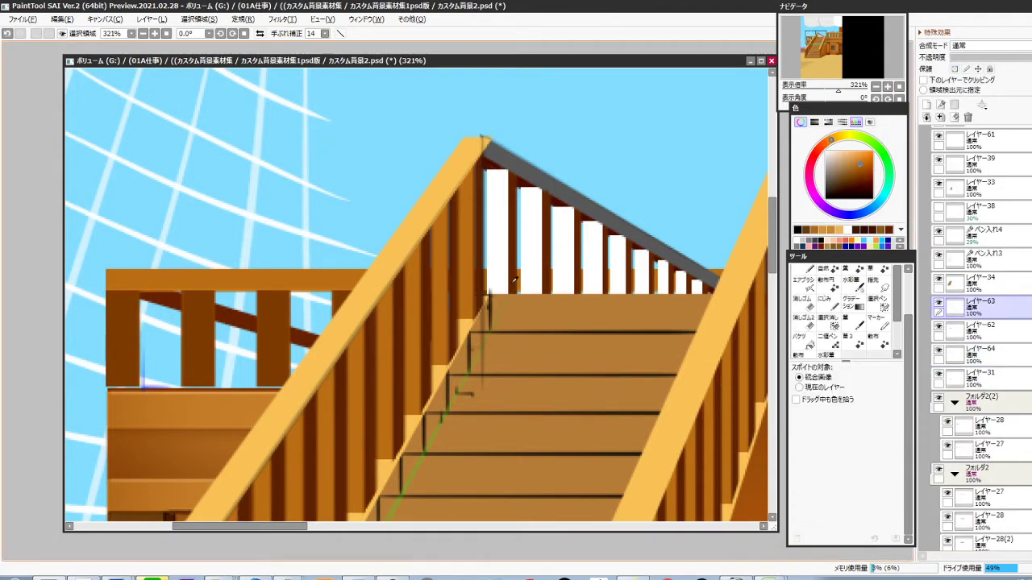
pyautogui.hotkey('ctrl', 'f')
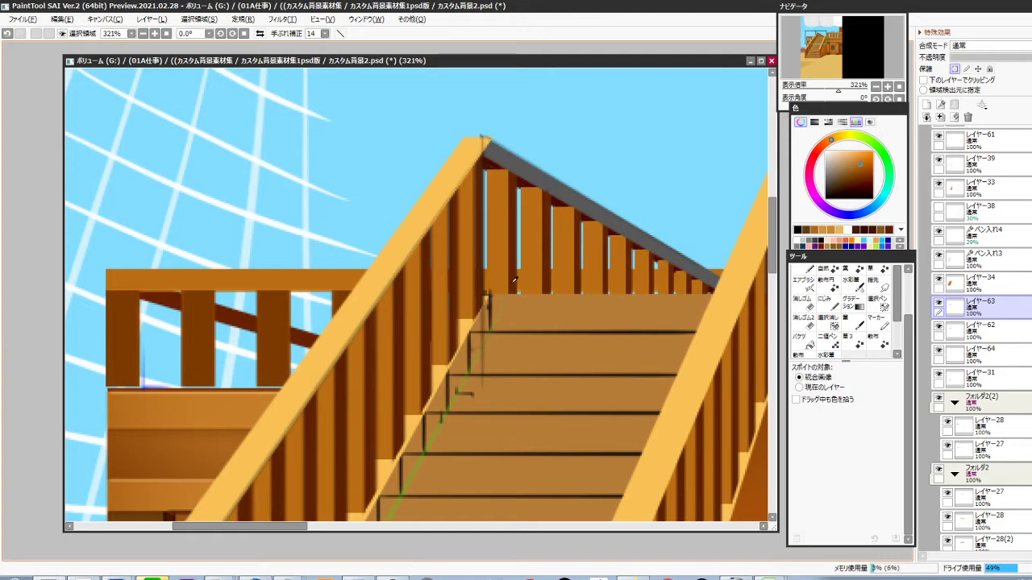
# Shade the baluster fronts on レイヤー63 with dark brown airbrush at size 120, redoing the stroke at density 19
pyautogui.scroll(-1, 646, 326)
pyautogui.moveTo(642, 339); pyautogui.dragTo(621, 299)
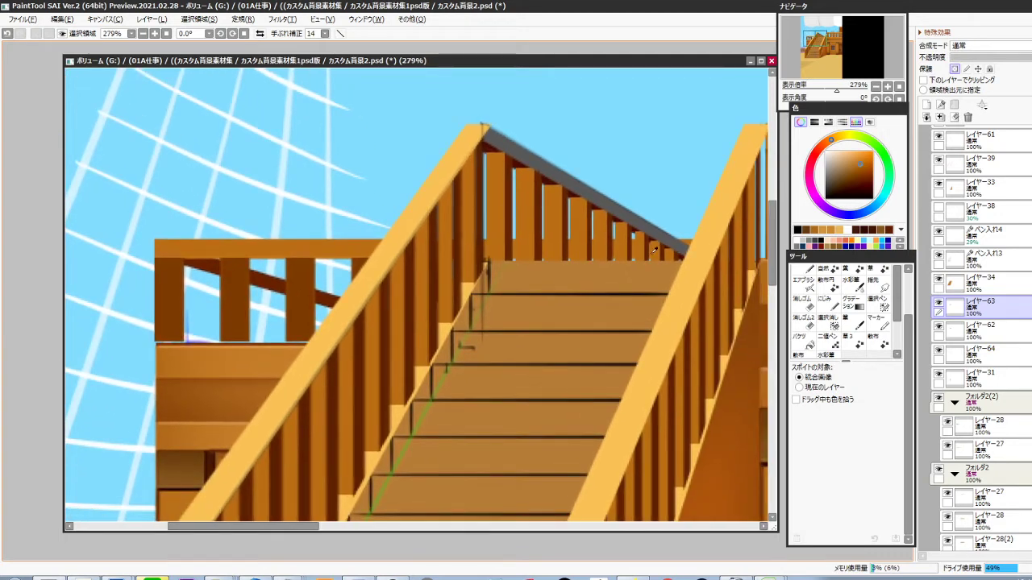
pyautogui.click(651, 248)
pyautogui.press('b')
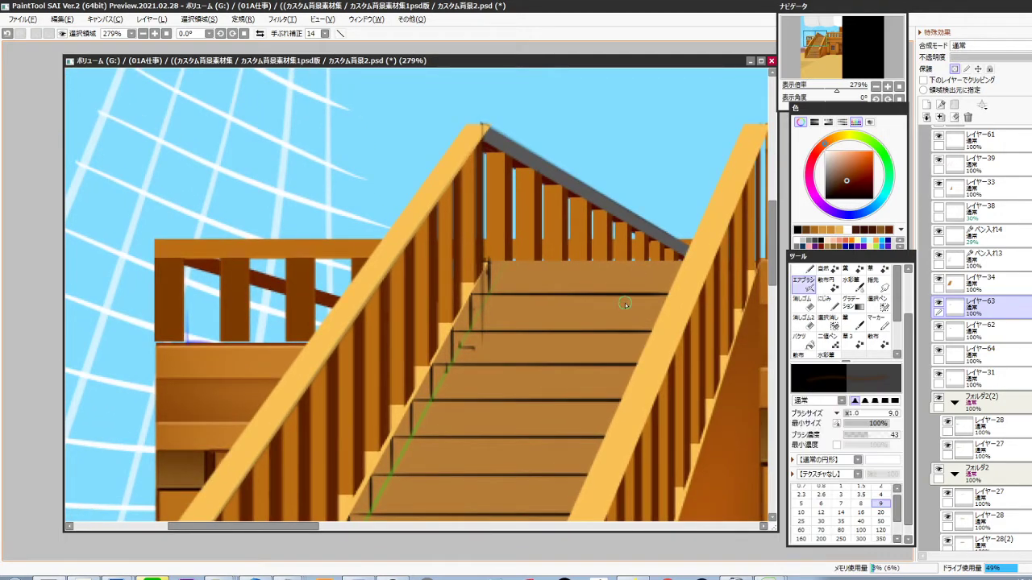
pyautogui.press(']')
pyautogui.press(']')
pyautogui.press(']')
pyautogui.press(']')
pyautogui.press(']')
pyautogui.press(']')
pyautogui.press(']')
pyautogui.press(']')
pyautogui.press(']')
pyautogui.press(']')
pyautogui.press(']')
pyautogui.press(']')
pyautogui.press(']')
pyautogui.press(']')
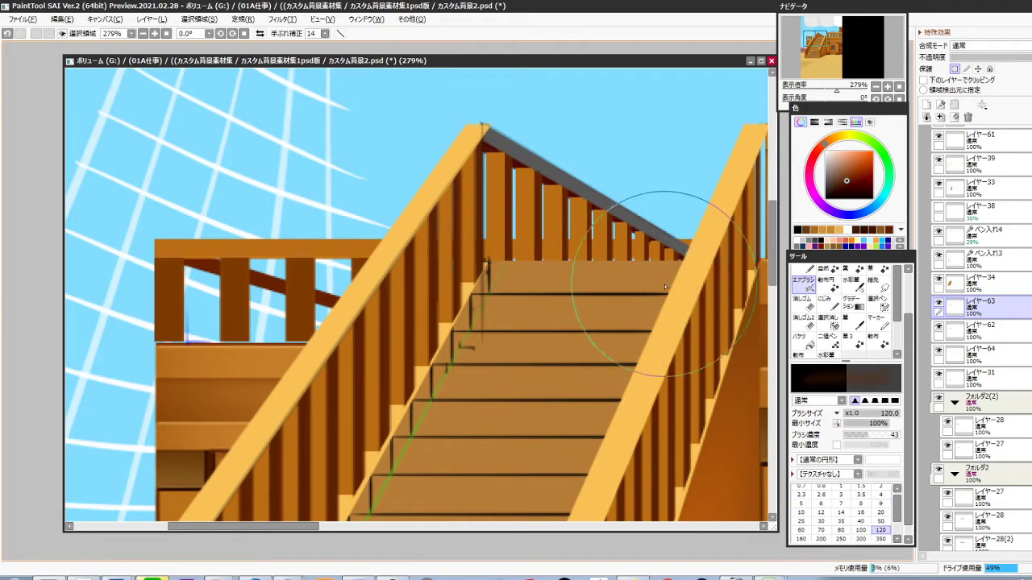
pyautogui.moveTo(709, 395); pyautogui.dragTo(669, 415)
pyautogui.moveTo(574, 265); pyautogui.dragTo(637, 254)
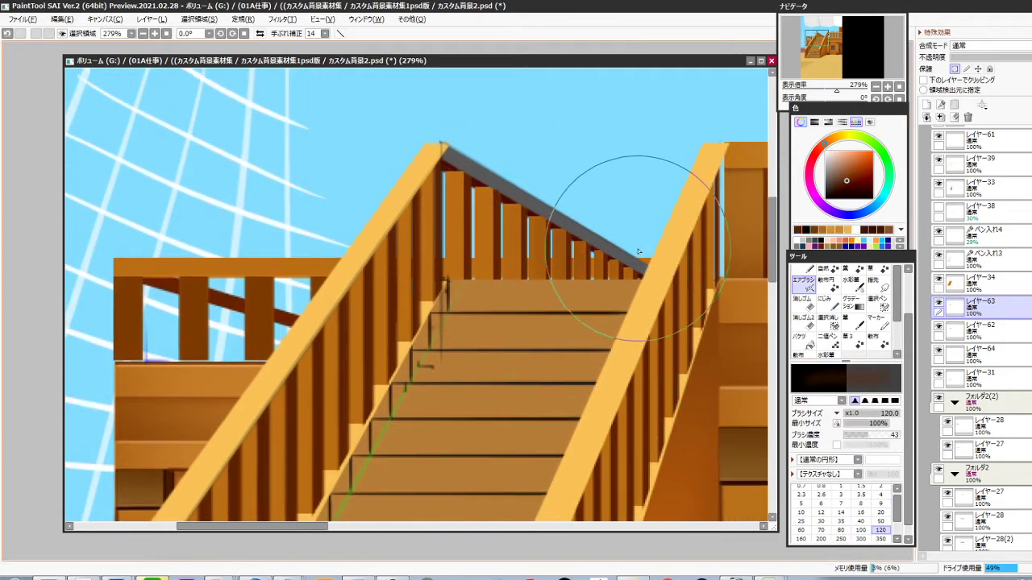
pyautogui.hotkey('ctrl', 'z')
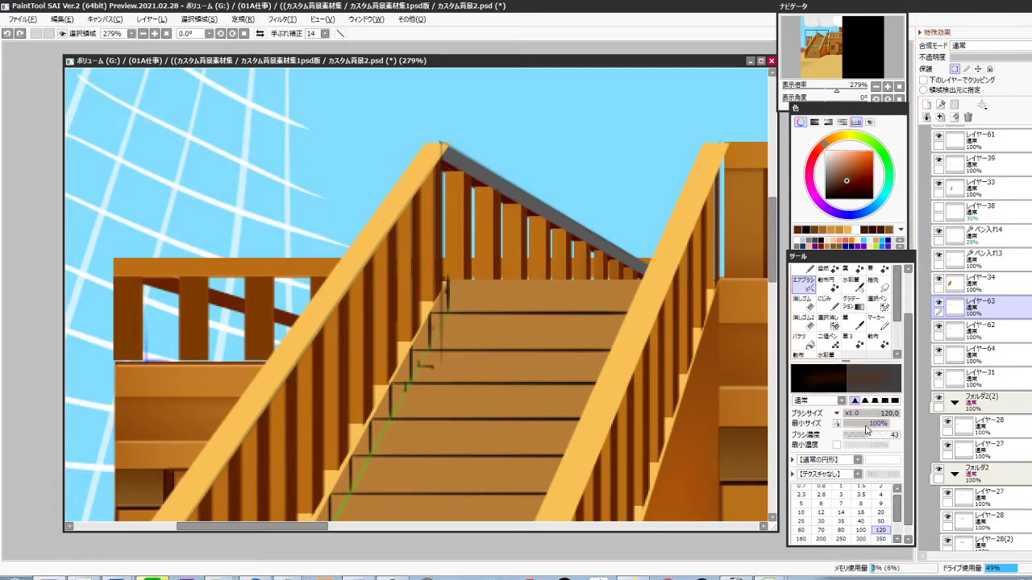
pyautogui.click(855, 436)
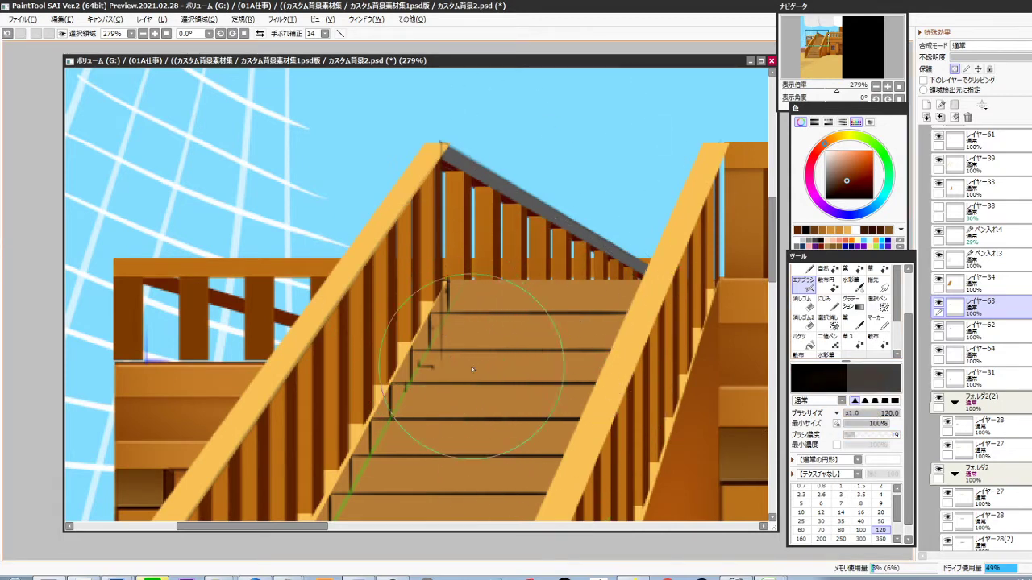
# Recolour the grey handrail on レイヤー61 dark brown using a colour sampled from its balusters
pyautogui.keyDown('ctrl'); pyautogui.keyDown('shift'); pyautogui.click(610, 245); pyautogui.keyUp('shift'); pyautogui.keyUp('ctrl')
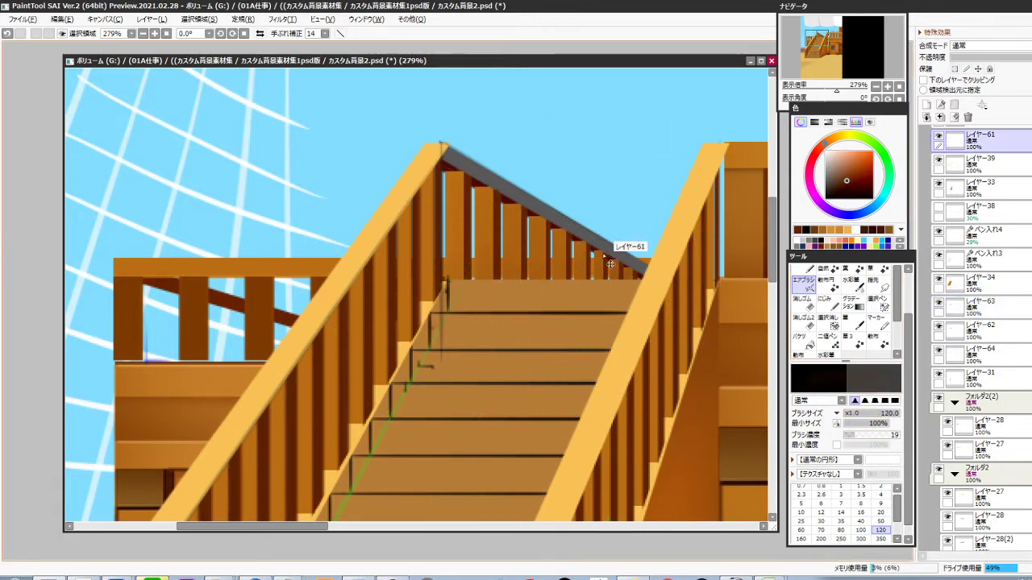
pyautogui.press('alt')
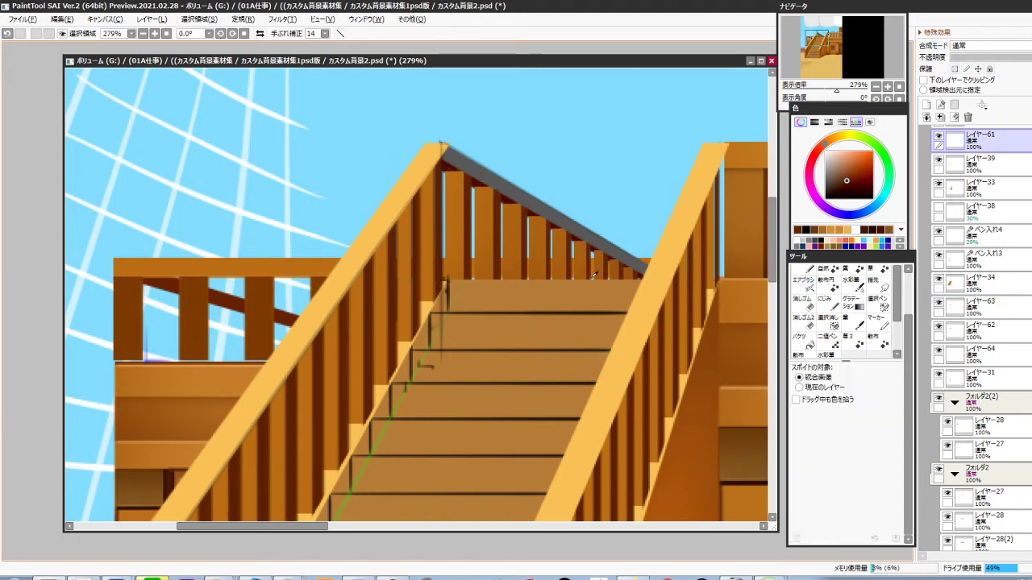
pyautogui.keyDown('ctrl'); pyautogui.keyDown('shift'); pyautogui.click(550, 221); pyautogui.keyUp('shift'); pyautogui.keyUp('ctrl')
pyautogui.hotkey('ctrl', 'f')
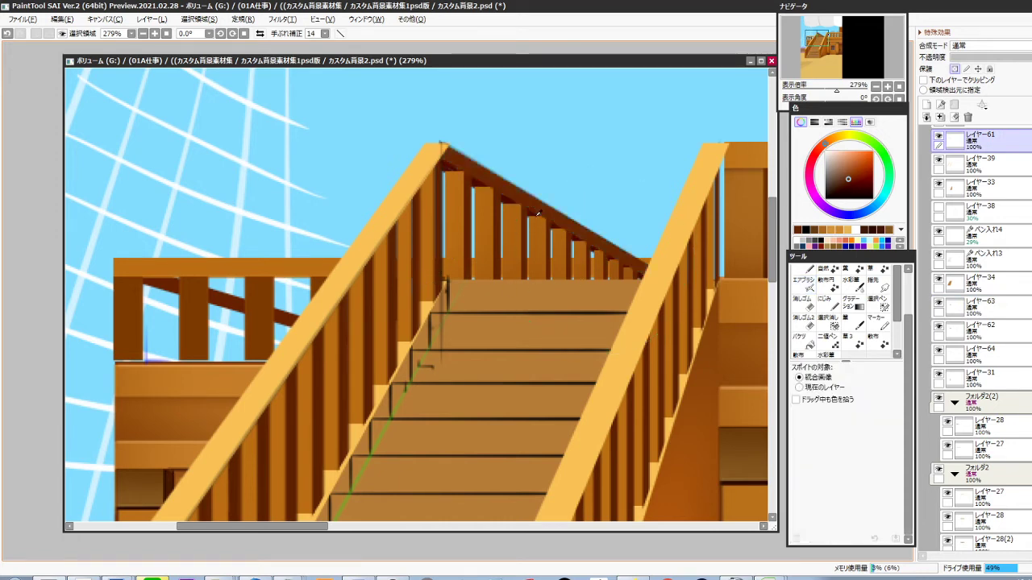
# Erase the stray vertical line on ペン入れ1 at the peak where the two handrails meet
pyautogui.moveTo(500, 296); pyautogui.dragTo(599, 347)
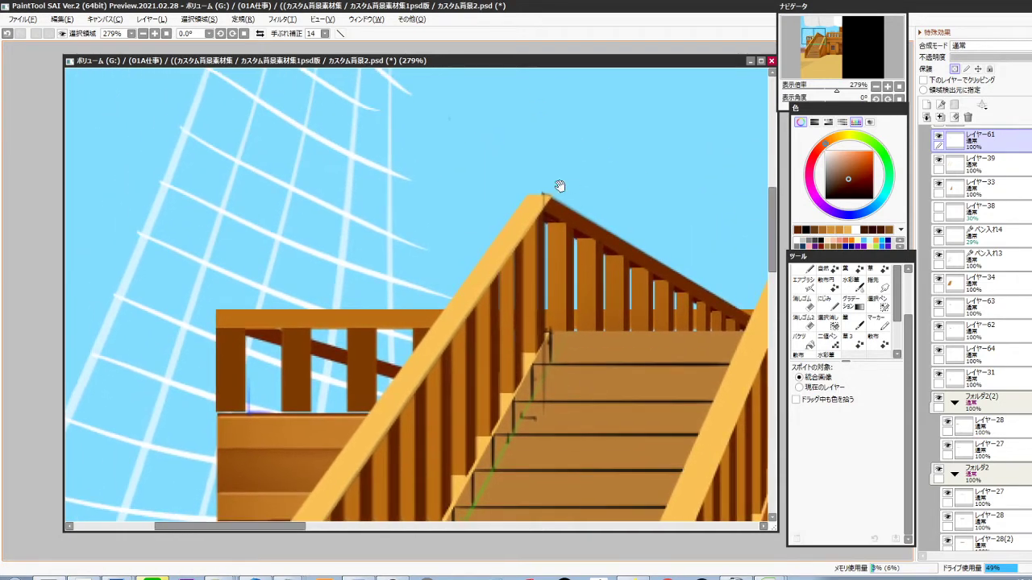
pyautogui.scroll(4, 559, 186)
pyautogui.keyDown('ctrl'); pyautogui.keyDown('shift'); pyautogui.click(528, 230); pyautogui.keyUp('shift'); pyautogui.keyUp('ctrl')
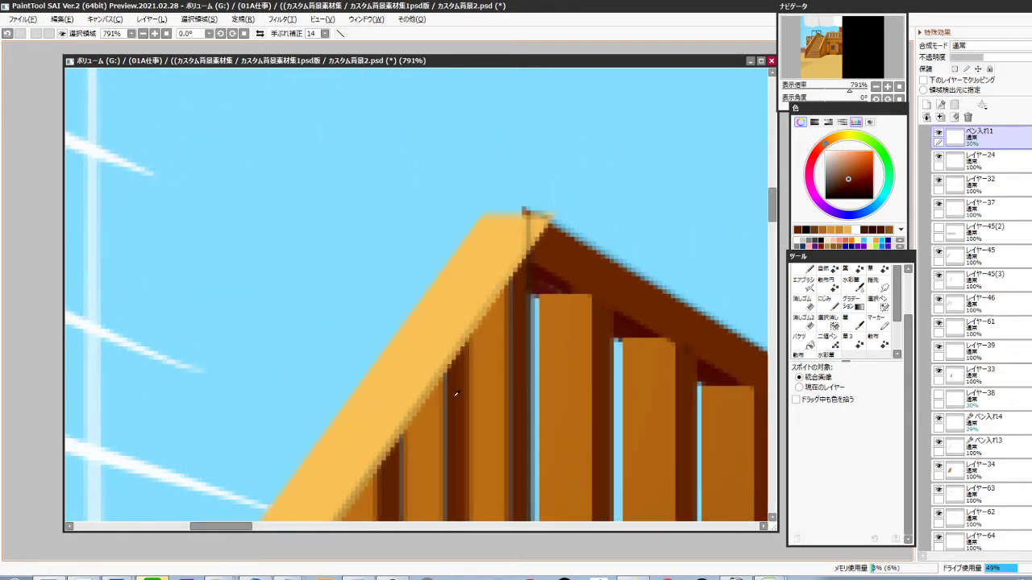
pyautogui.press('e')
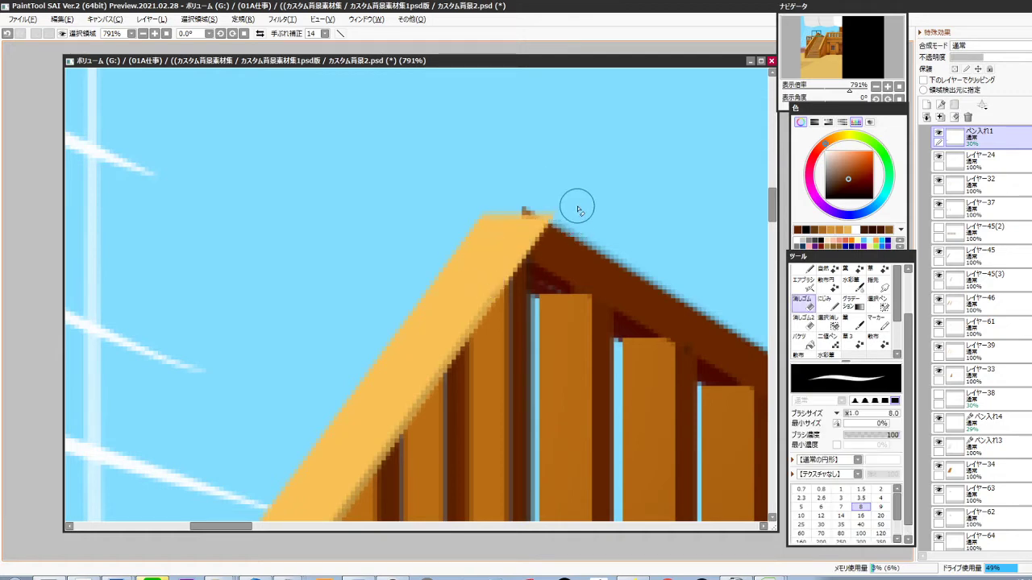
# Clear the part of レイヤー61 sticking out above the handrail peak using a rectangular selection
pyautogui.keyDown('ctrl'); pyautogui.keyDown('shift'); pyautogui.click(546, 246); pyautogui.keyUp('shift'); pyautogui.keyUp('ctrl')
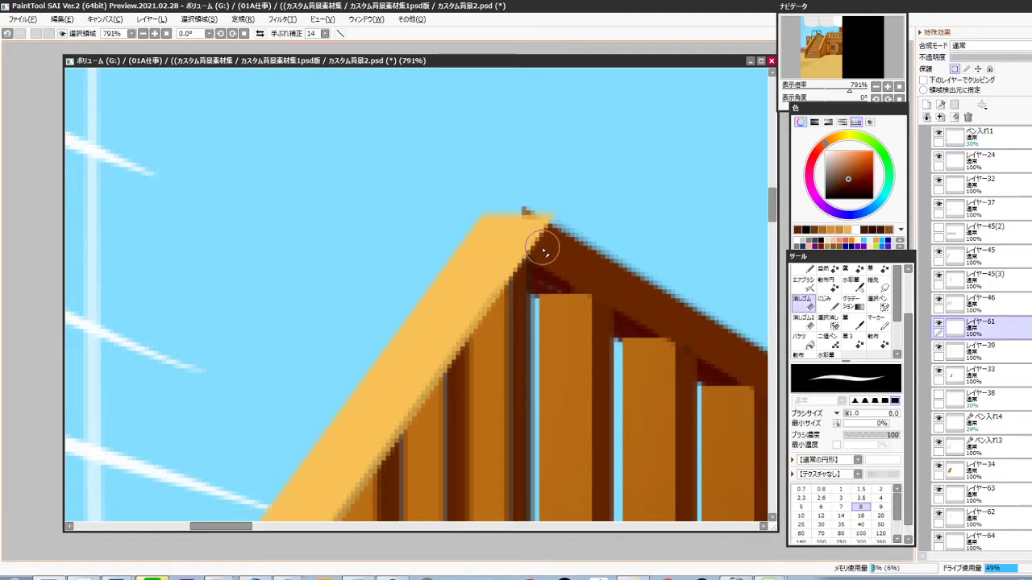
pyautogui.press('m')
pyautogui.moveTo(420, 183); pyautogui.dragTo(604, 215)
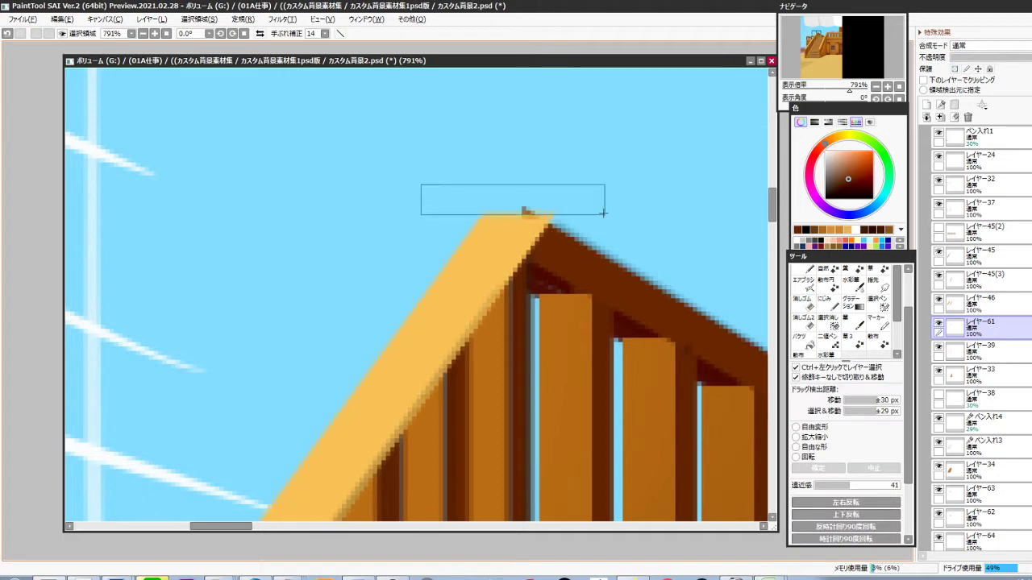
pyautogui.moveTo(572, 299); pyautogui.dragTo(529, 395)
pyautogui.moveTo(529, 395); pyautogui.dragTo(512, 306)
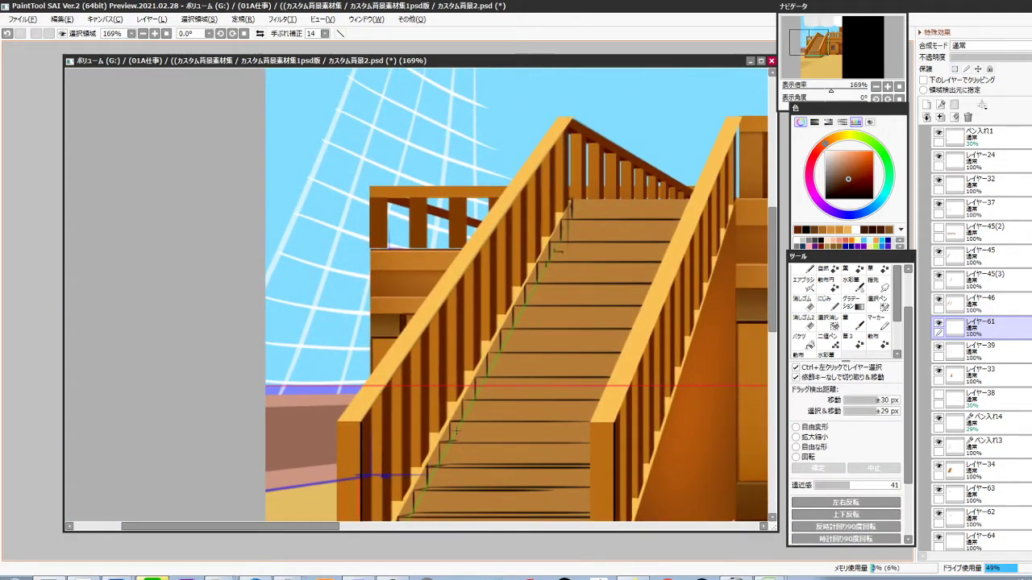
# Add a layer above レイヤー45 with a thin horizontal orange rectangle extending from the left stair post
pyautogui.keyDown('ctrl'); pyautogui.click(607, 150); pyautogui.keyUp('ctrl')
pyautogui.hotkey('ctrl', 'shift', 'n')
pyautogui.rightClick(465, 361)
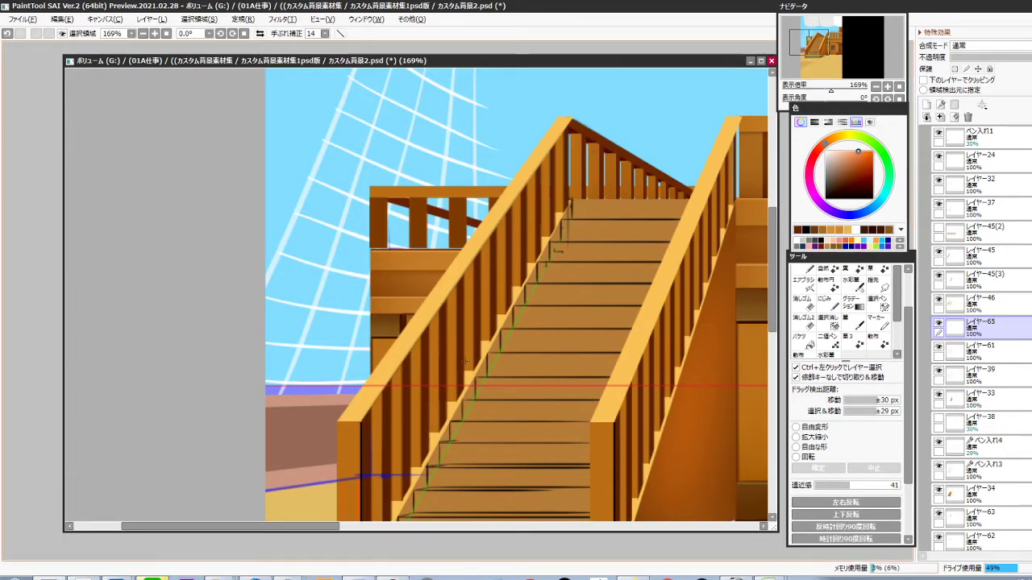
pyautogui.moveTo(361, 422); pyautogui.dragTo(440, 433)
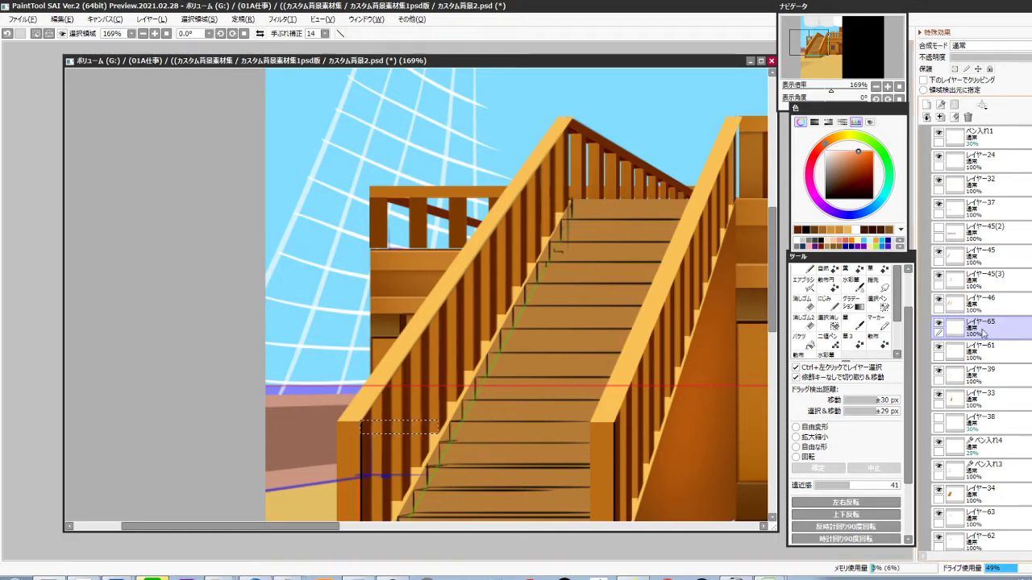
pyautogui.moveTo(986, 331); pyautogui.dragTo(981, 255)
# Free-transform the orange rectangle on レイヤー65, moving its right edge up to the peak of the left handrail
pyautogui.hotkey('ctrl', 't')
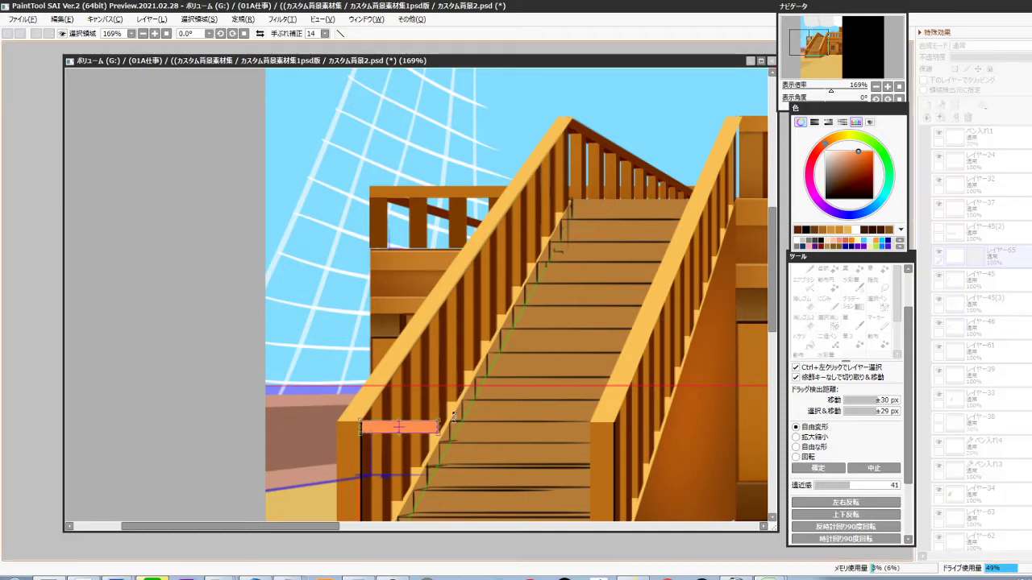
pyautogui.moveTo(439, 429); pyautogui.dragTo(570, 128)
pyautogui.scroll(7, 583, 112)
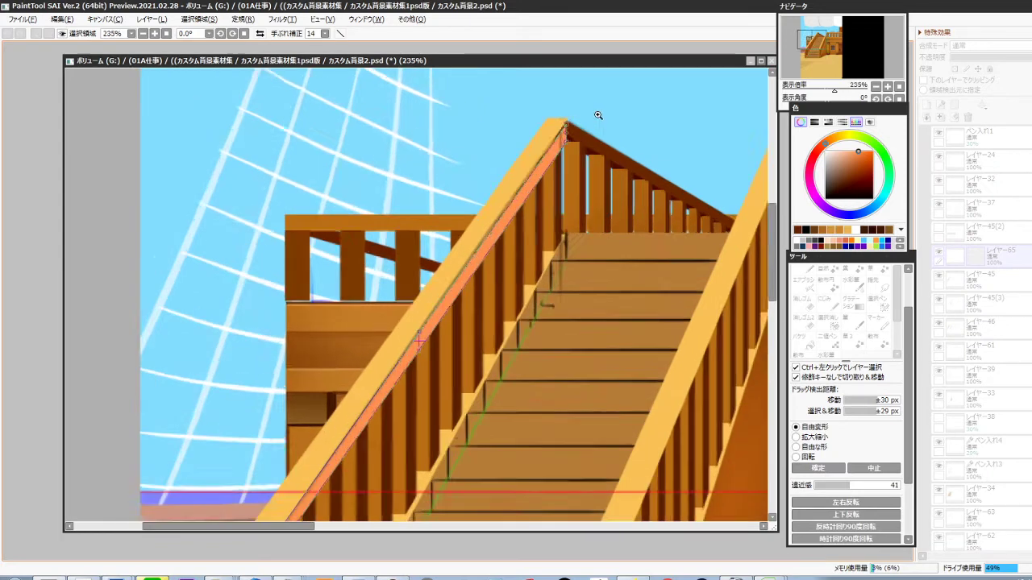
pyautogui.moveTo(542, 164)
pyautogui.mouseDown()
pyautogui.moveTo(544, 149)
pyautogui.moveTo(543, 164)
pyautogui.mouseUp()
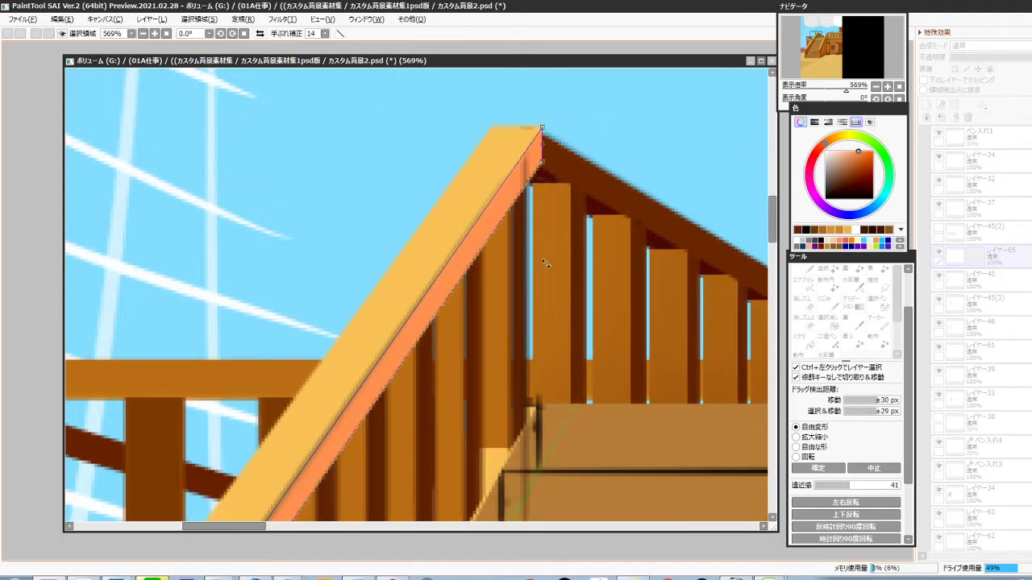
# Fit the strip's lower end to the top of the left stair post and apply the free transform along the handrail
pyautogui.scroll(-4, 547, 264)
pyautogui.moveTo(486, 410); pyautogui.dragTo(564, 237)
pyautogui.moveTo(475, 401); pyautogui.dragTo(554, 255)
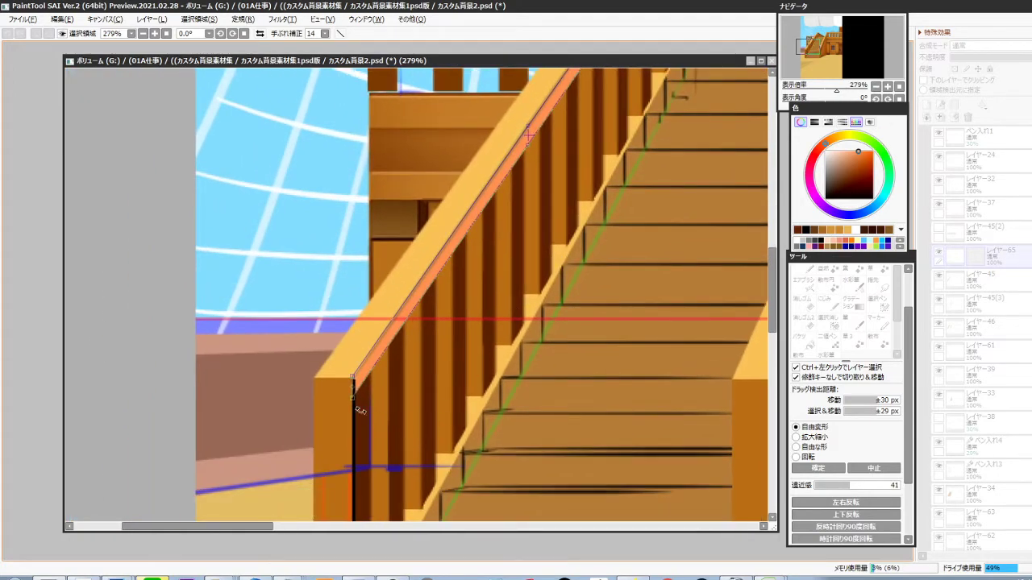
pyautogui.scroll(6, 355, 410)
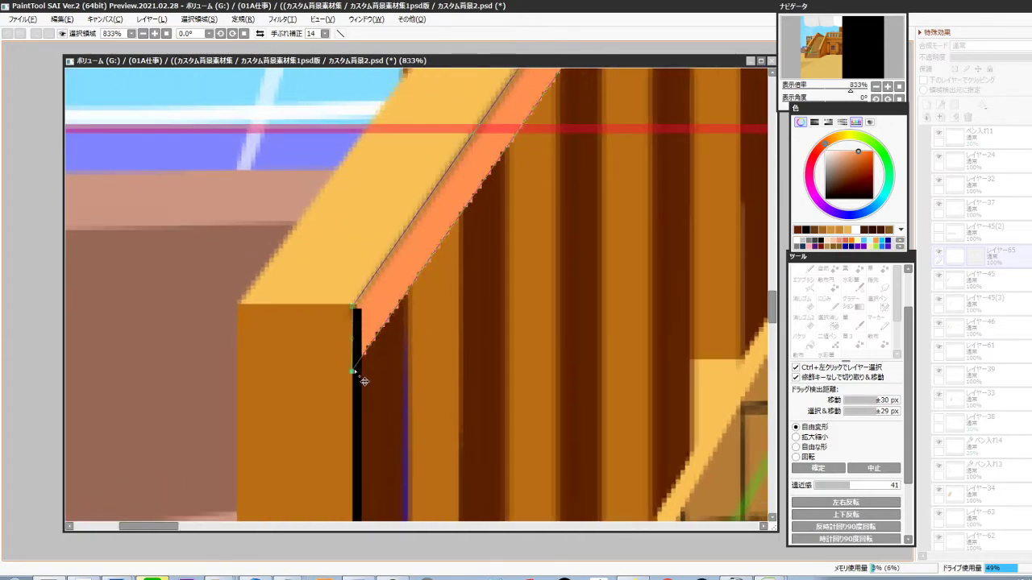
pyautogui.moveTo(353, 371); pyautogui.dragTo(353, 377)
pyautogui.scroll(-8, 474, 322)
pyautogui.moveTo(580, 289); pyautogui.dragTo(405, 419)
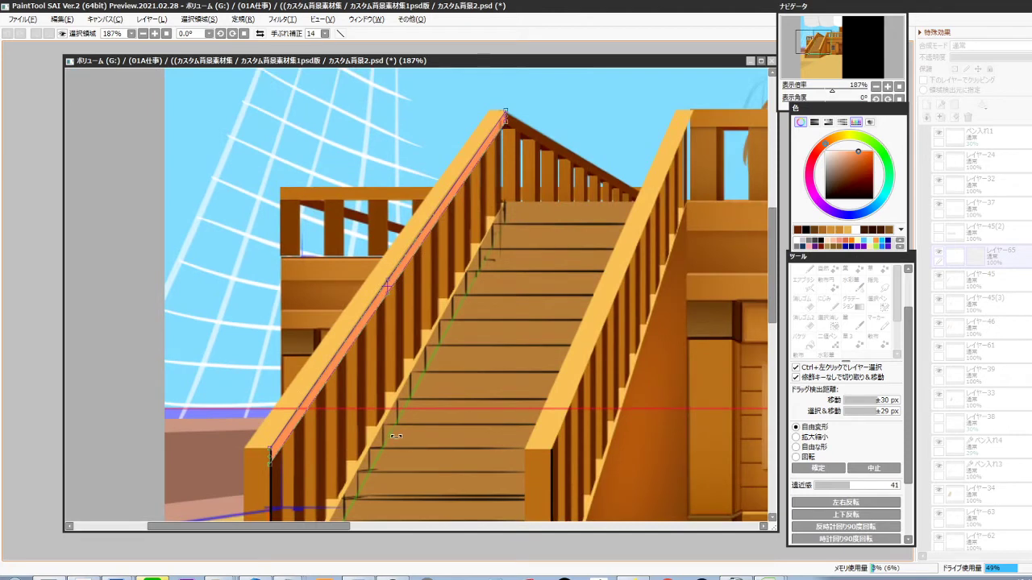
pyautogui.moveTo(324, 485); pyautogui.dragTo(305, 381)
pyautogui.moveTo(524, 232); pyautogui.dragTo(452, 319)
pyautogui.press('Return')
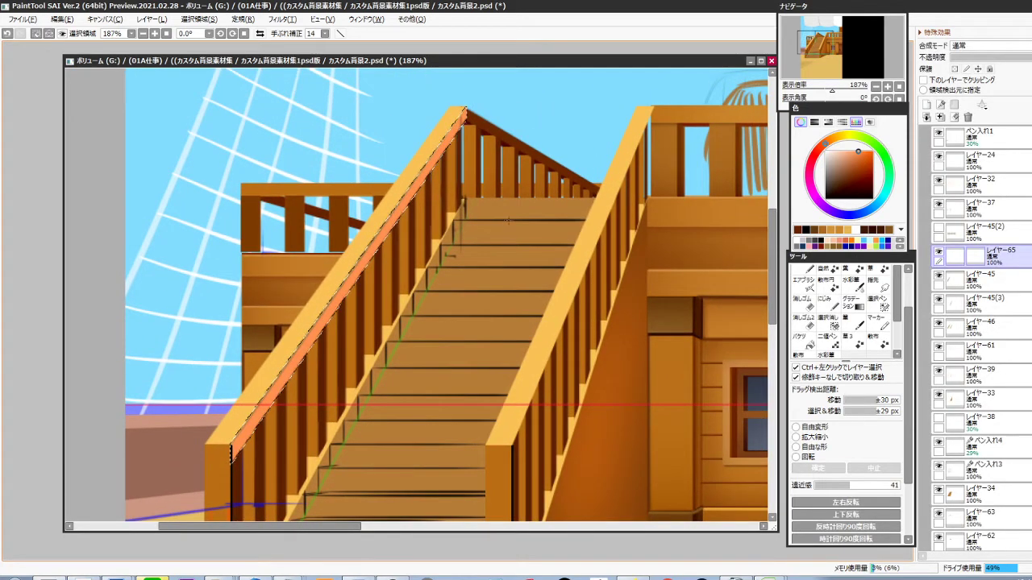
# Recolour the orange handrail strip dark brown using a colour sampled from between the upper balusters, with the selection cleared
pyautogui.press('alt')
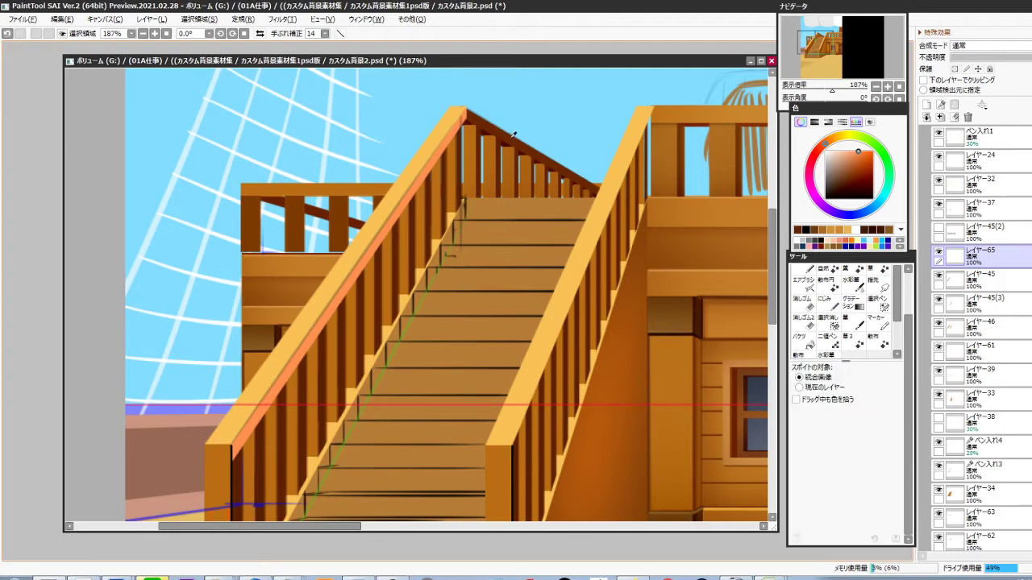
pyautogui.keyDown('alt'); pyautogui.click(503, 170); pyautogui.keyUp('alt')
pyautogui.hotkey('ctrl', 'f')
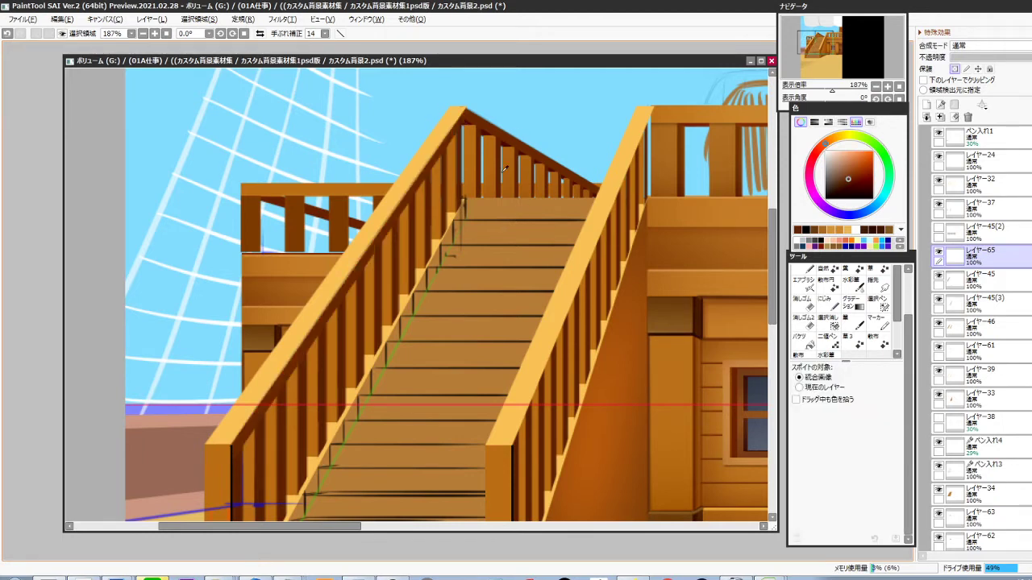
# Examine the foot of the left railing and the whole staircase within the scene
pyautogui.moveTo(299, 502); pyautogui.dragTo(451, 282)
pyautogui.scroll(1, 380, 348)
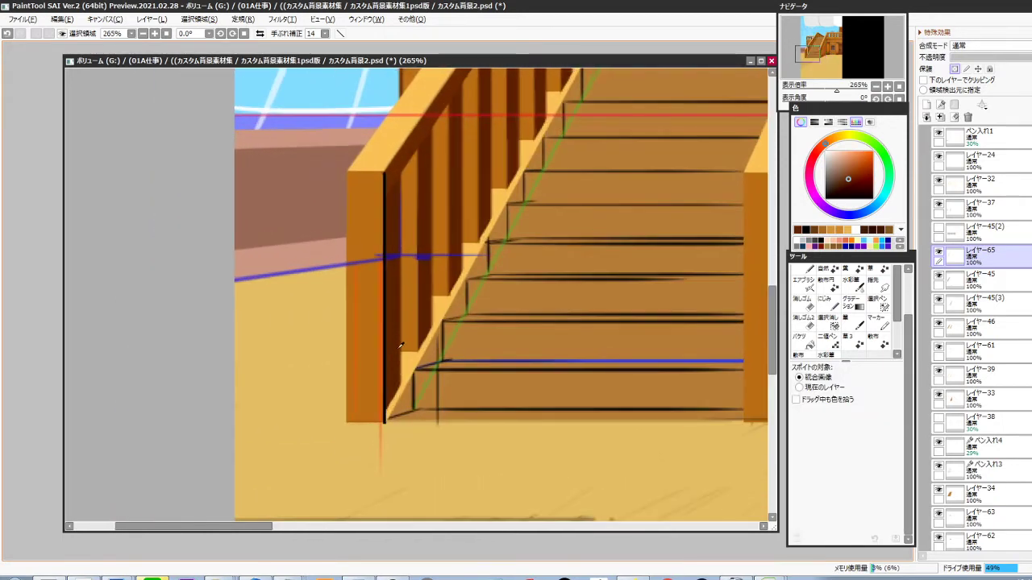
pyautogui.keyDown('ctrl'); pyautogui.keyDown('shift'); pyautogui.click(381, 380); pyautogui.keyUp('shift'); pyautogui.keyUp('ctrl')
pyautogui.press('e')
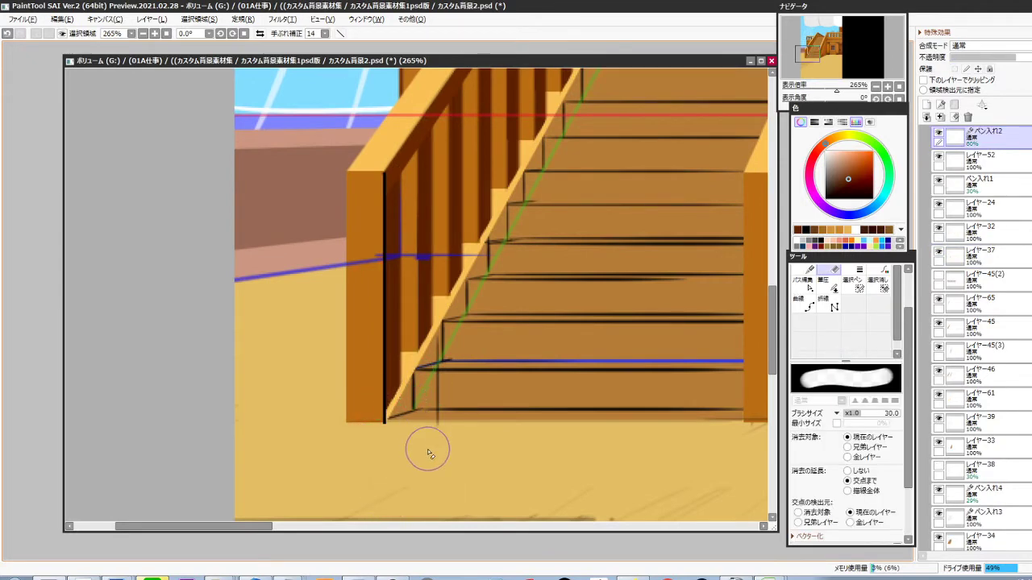
pyautogui.scroll(-3, 419, 449)
pyautogui.moveTo(451, 462); pyautogui.dragTo(422, 448)
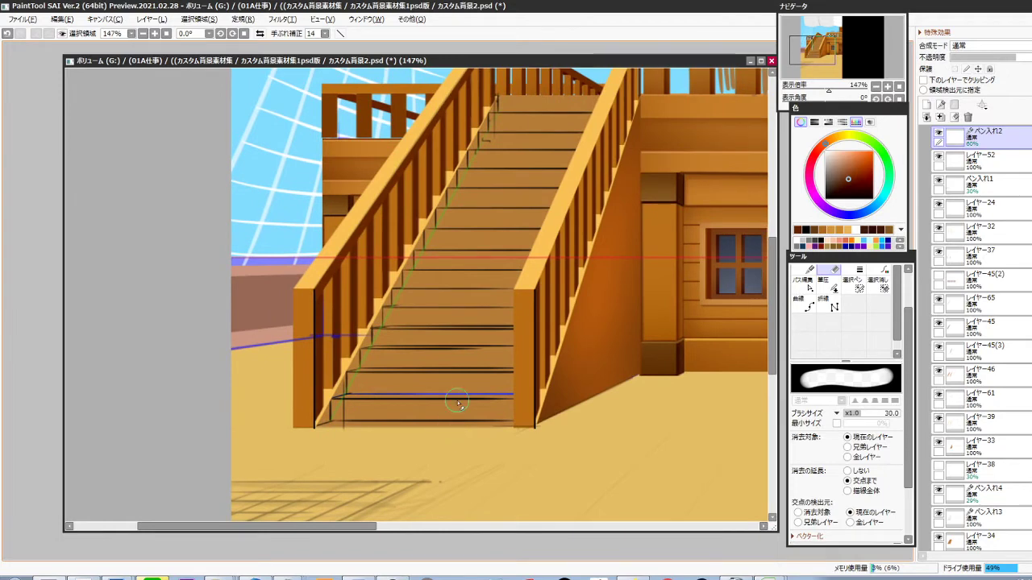
pyautogui.scroll(-3, 449, 435)
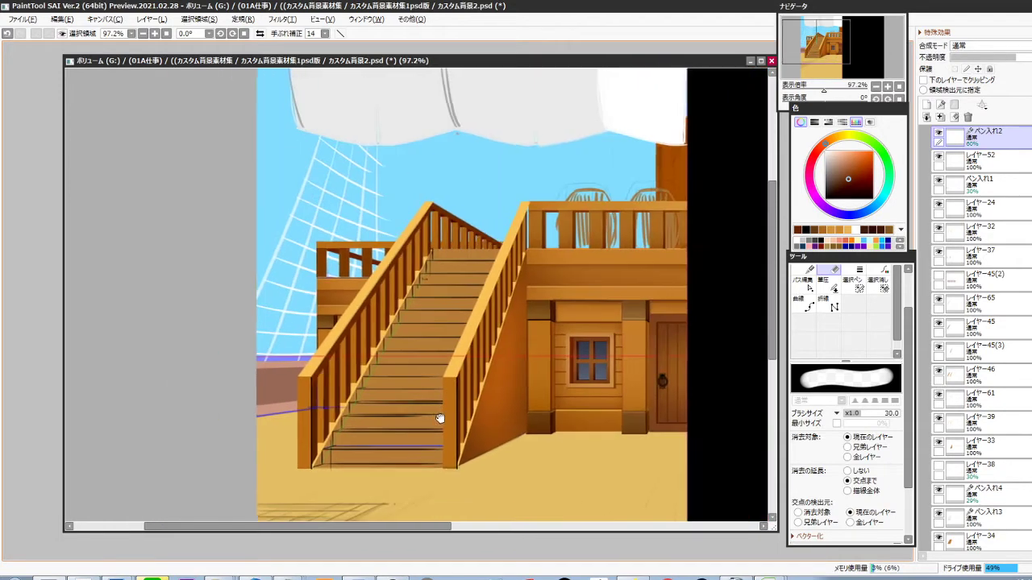
pyautogui.moveTo(440, 418); pyautogui.dragTo(387, 422)
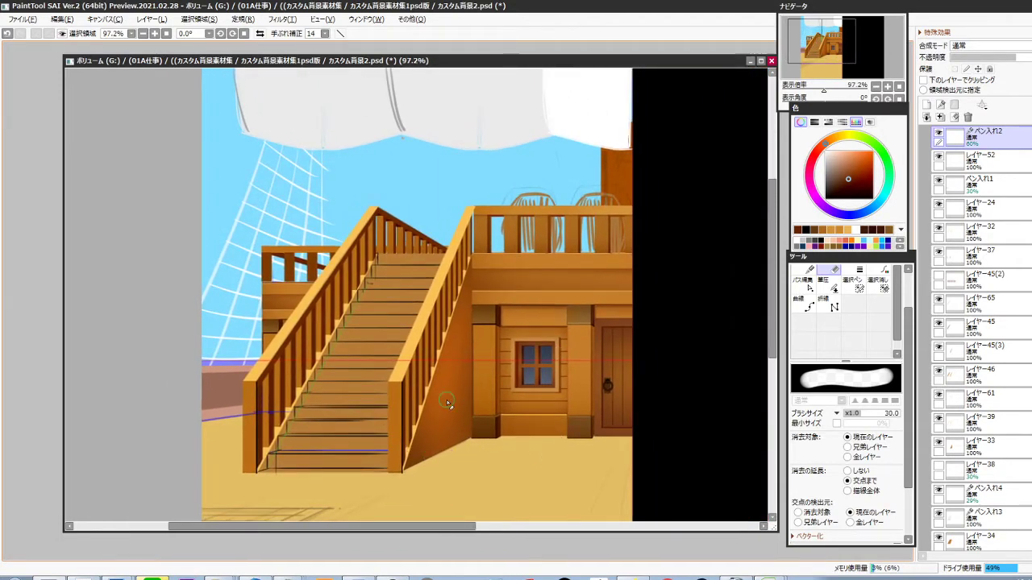
pyautogui.moveTo(385, 470); pyautogui.dragTo(405, 414)
# Locate the layer of the brown ship side wall left of the stairs and create a folder above レイヤー40
pyautogui.scroll(5, 242, 352)
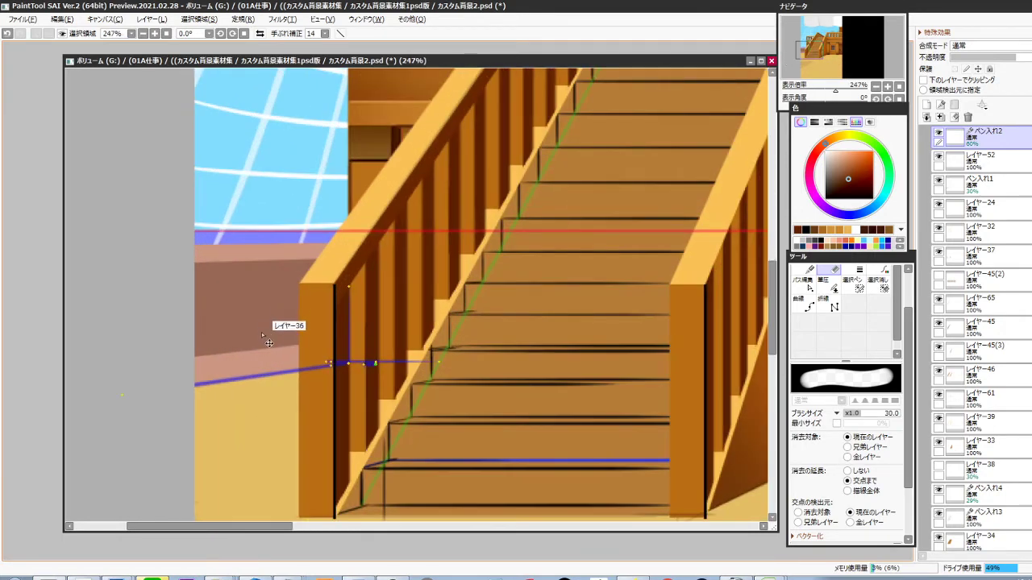
pyautogui.press('v')
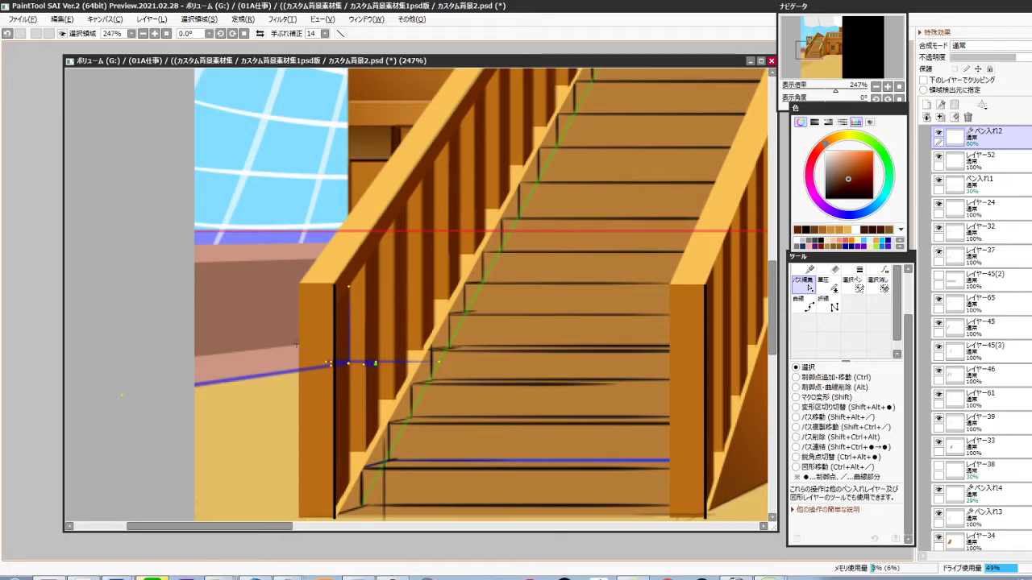
pyautogui.keyDown('ctrl'); pyautogui.keyDown('shift'); pyautogui.click(263, 328); pyautogui.keyUp('shift'); pyautogui.keyUp('ctrl')
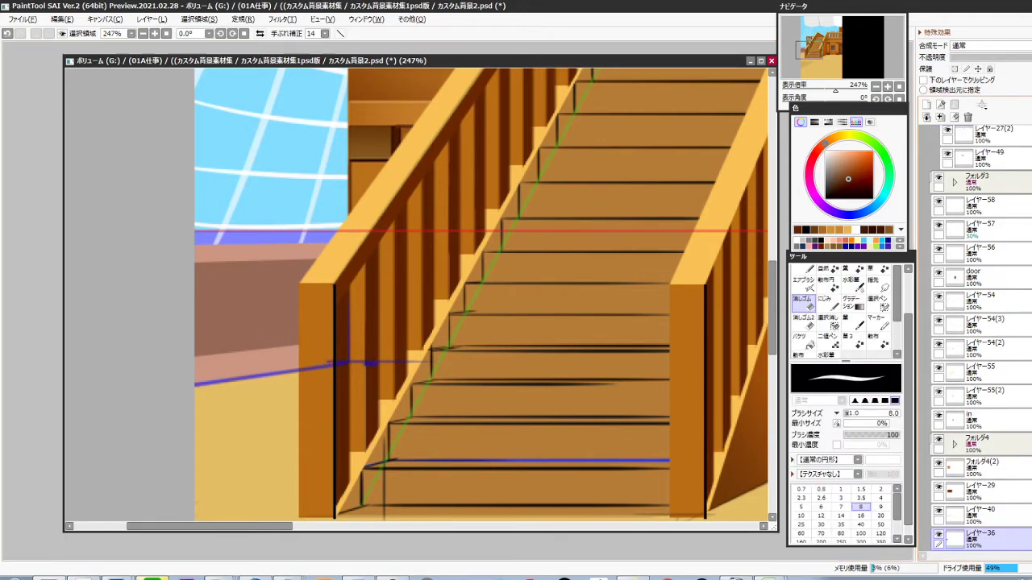
pyautogui.scroll(-3, 958, 424)
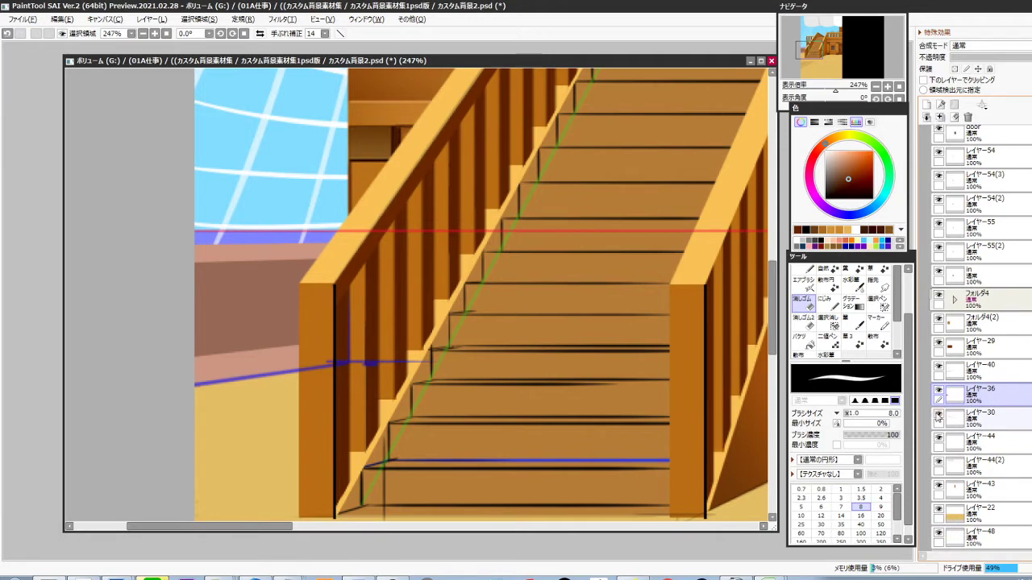
pyautogui.click(938, 391)
pyautogui.click(939, 390)
pyautogui.click(998, 374)
pyautogui.hotkey('ctrl', 'g')
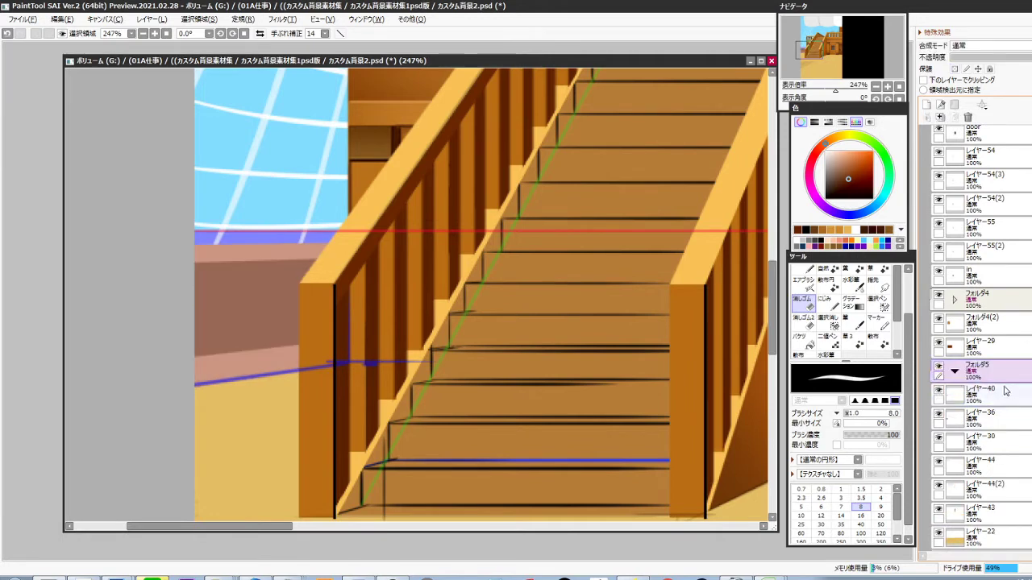
# Put レイヤー40 and レイヤー36 inside the new folder
pyautogui.click(989, 395)
pyautogui.keyDown('ctrl'); pyautogui.click(992, 417); pyautogui.keyUp('ctrl')
pyautogui.moveTo(993, 411); pyautogui.dragTo(997, 363)
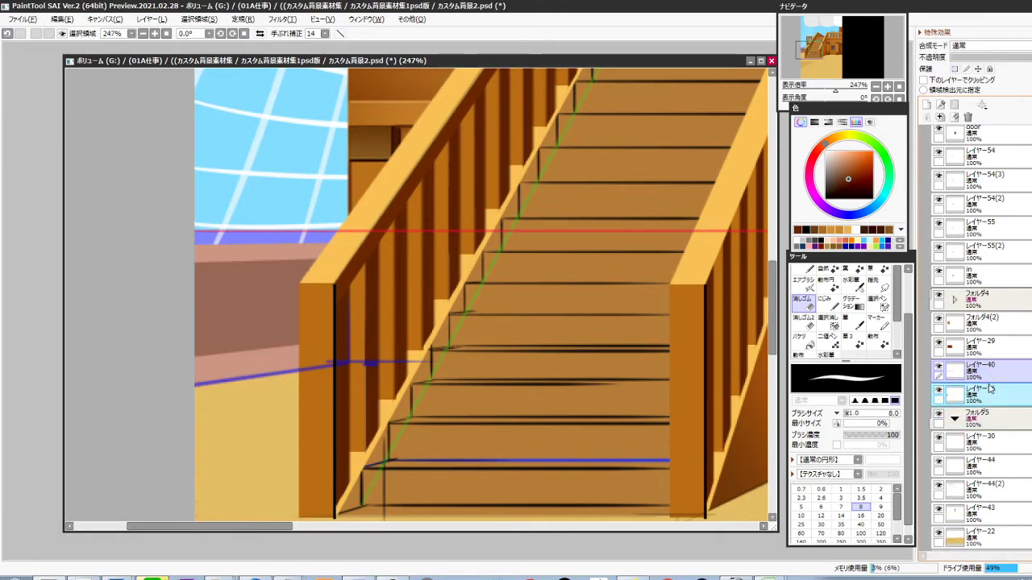
pyautogui.hotkey('ctrl', 'z')
pyautogui.moveTo(990, 397); pyautogui.dragTo(998, 374)
# Rename the folder as side and collapse it
pyautogui.doubleClick(994, 372)
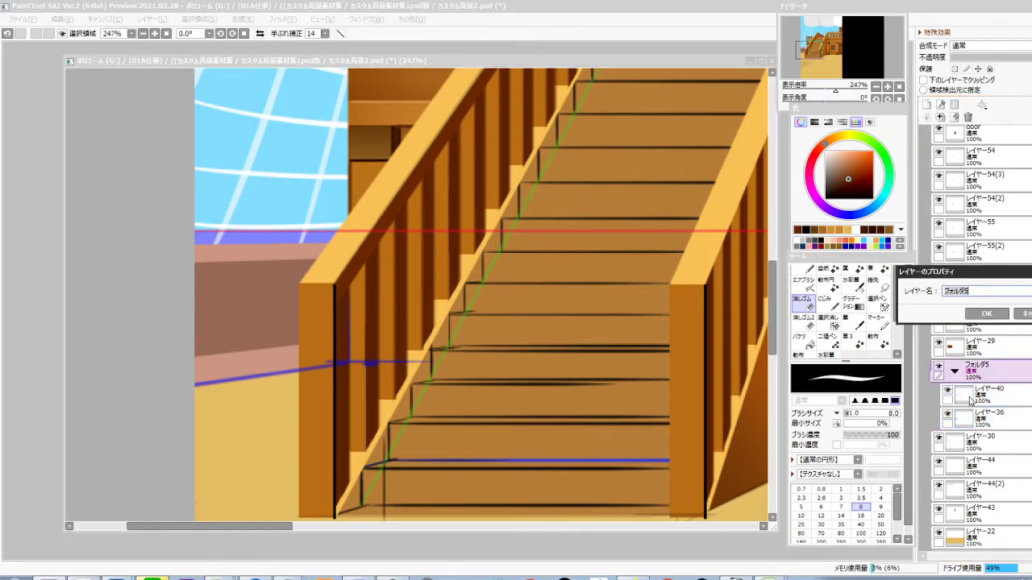
pyautogui.press('Return')
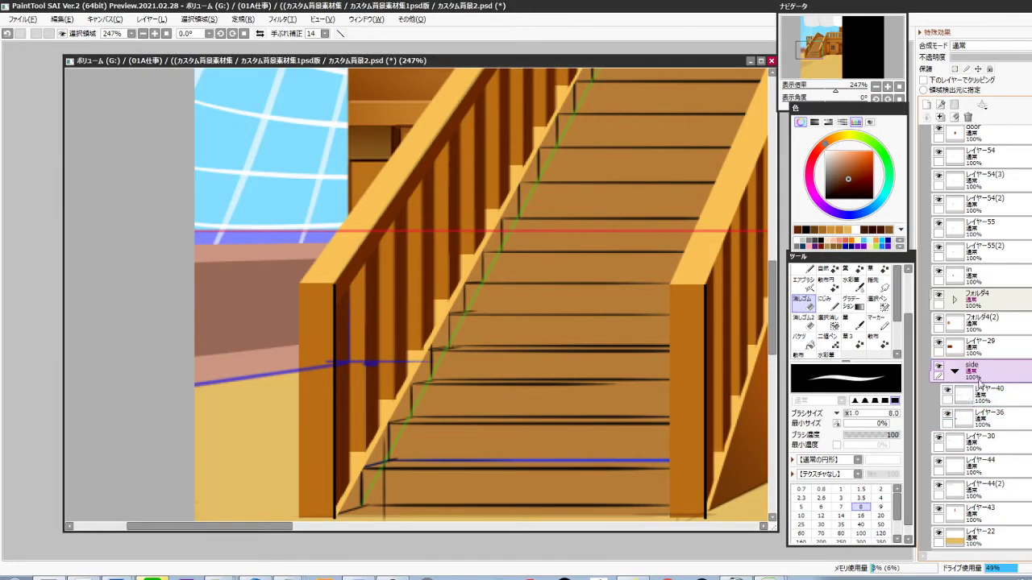
pyautogui.click(955, 371)
# Darken the whole side folder by lowering its brightness in the Brightness/Contrast filter
pyautogui.hotkey('ctrl', 'b')
pyautogui.click(814, 394)
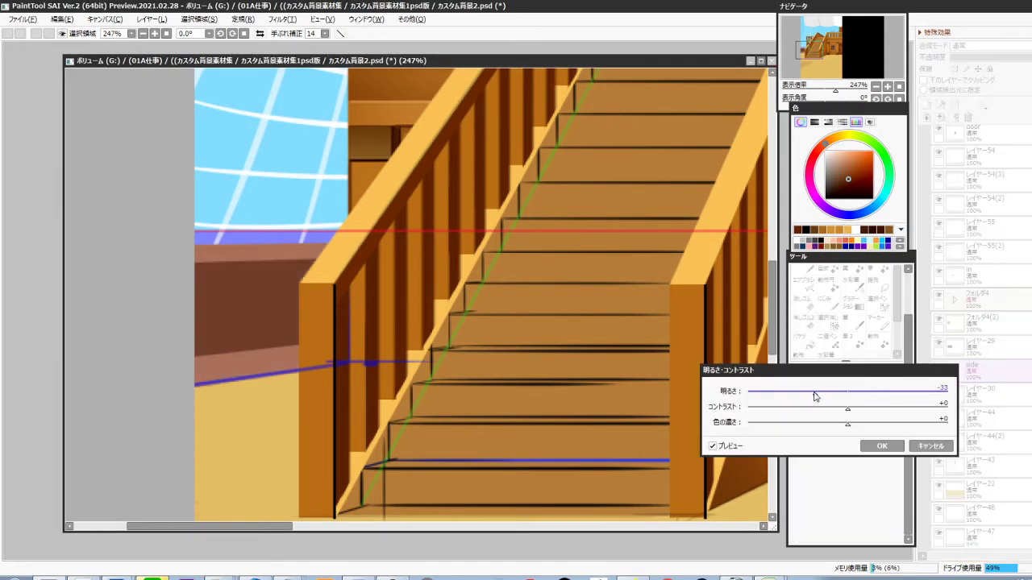
pyautogui.click(804, 394)
pyautogui.click(882, 446)
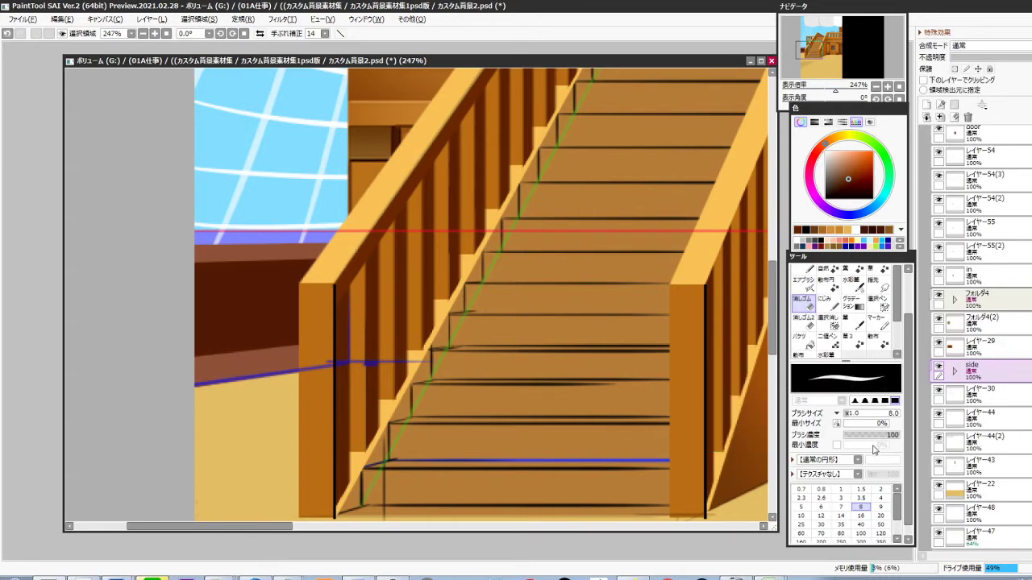
# Darken レイヤー40, the lower band of the side wall, with brightness -29 and check it against the whole scene
pyautogui.keyDown('ctrl'); pyautogui.keyDown('shift'); pyautogui.click(270, 365); pyautogui.keyUp('shift'); pyautogui.keyUp('ctrl')
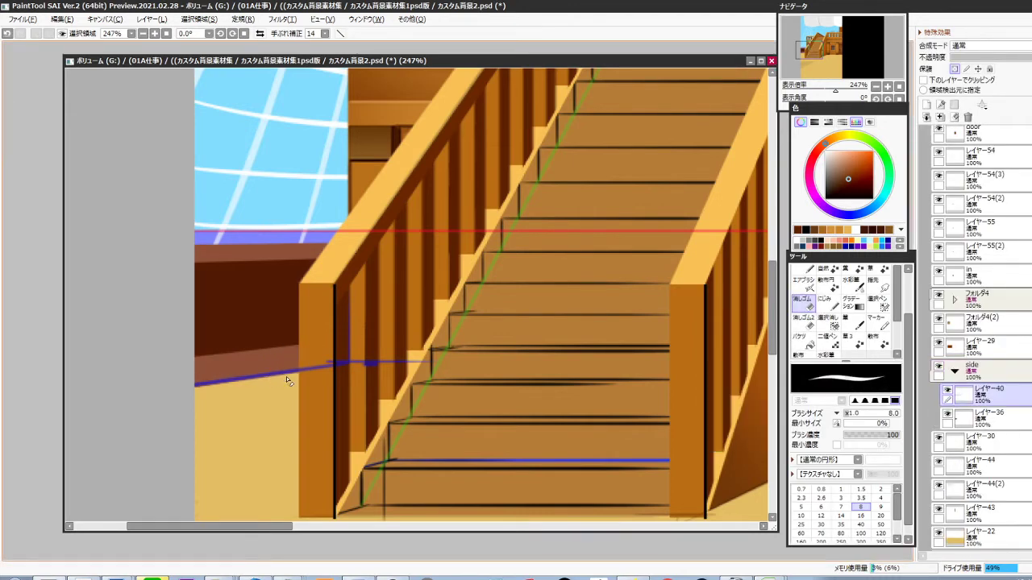
pyautogui.hotkey('ctrl', 'b')
pyautogui.moveTo(838, 396); pyautogui.dragTo(820, 399)
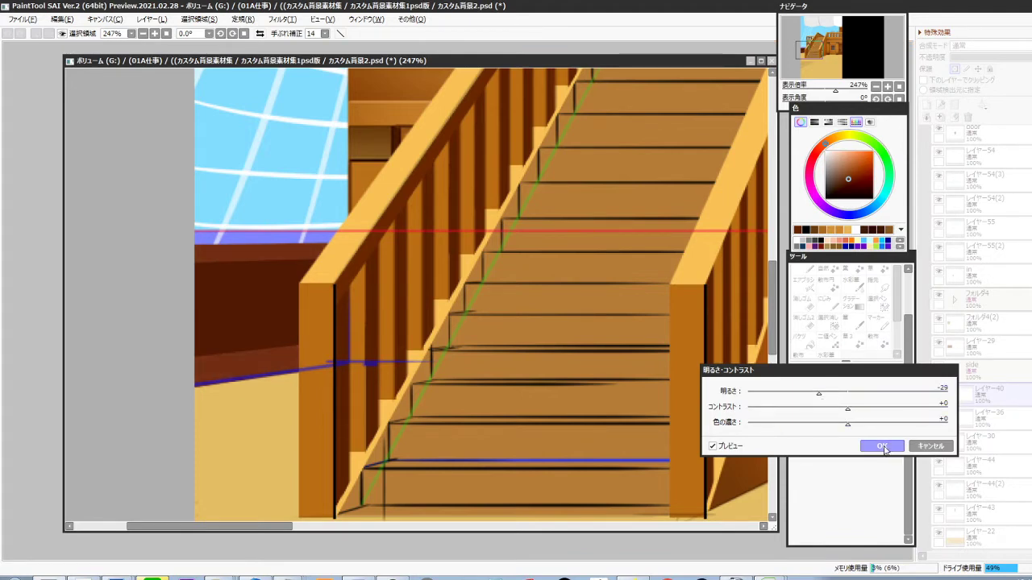
pyautogui.click(883, 448)
pyautogui.scroll(-4, 471, 427)
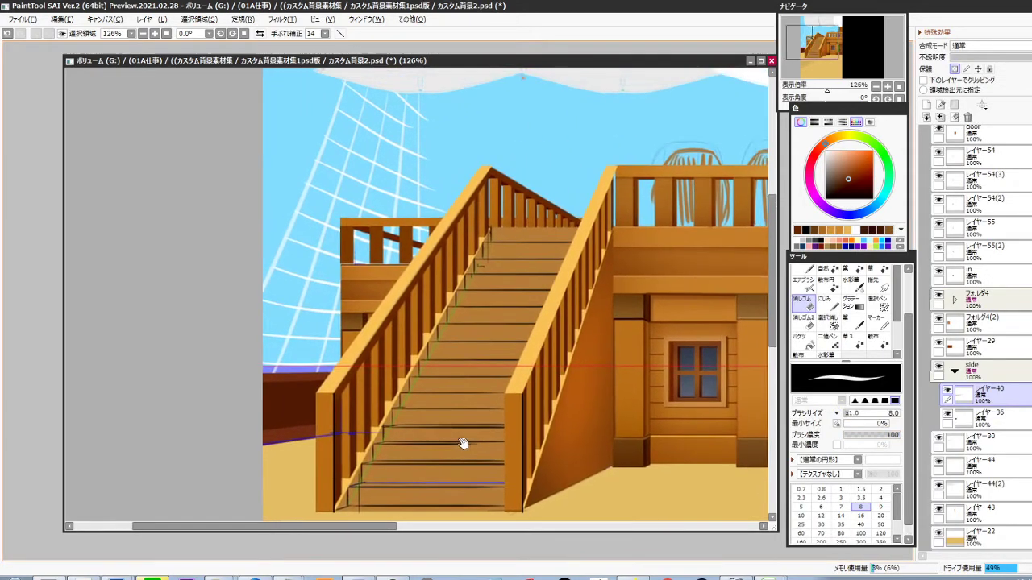
pyautogui.moveTo(463, 443); pyautogui.dragTo(457, 452)
pyautogui.scroll(-3, 495, 394)
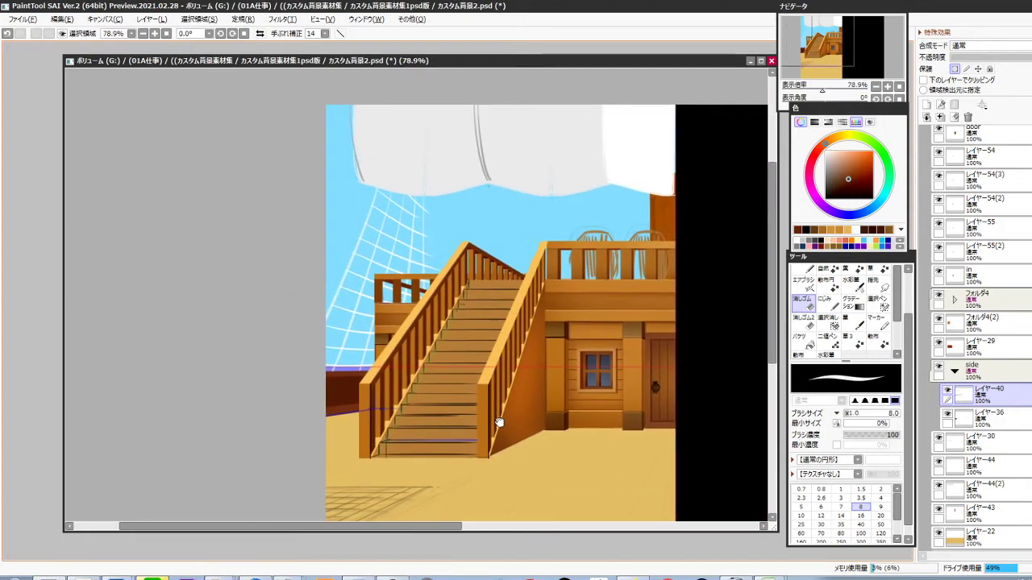
pyautogui.moveTo(600, 448); pyautogui.dragTo(592, 430)
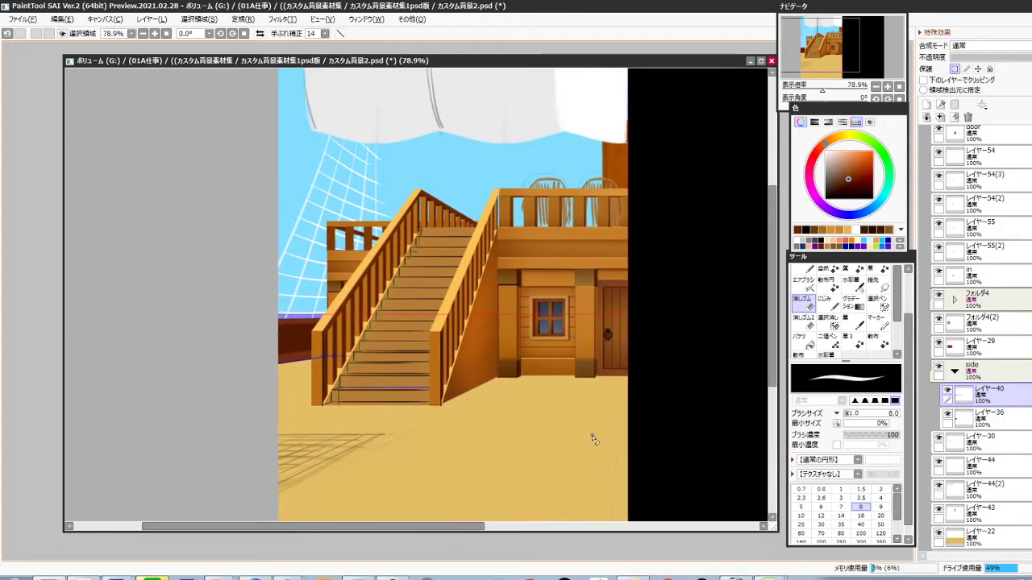
# Clear the part of レイヤー34 below the lowest stair line, trimming the selection along the slanted left corner, and switch to ペン入れ1
pyautogui.moveTo(356, 420)
pyautogui.mouseDown()
pyautogui.moveTo(352, 396)
pyautogui.moveTo(414, 390)
pyautogui.mouseUp()
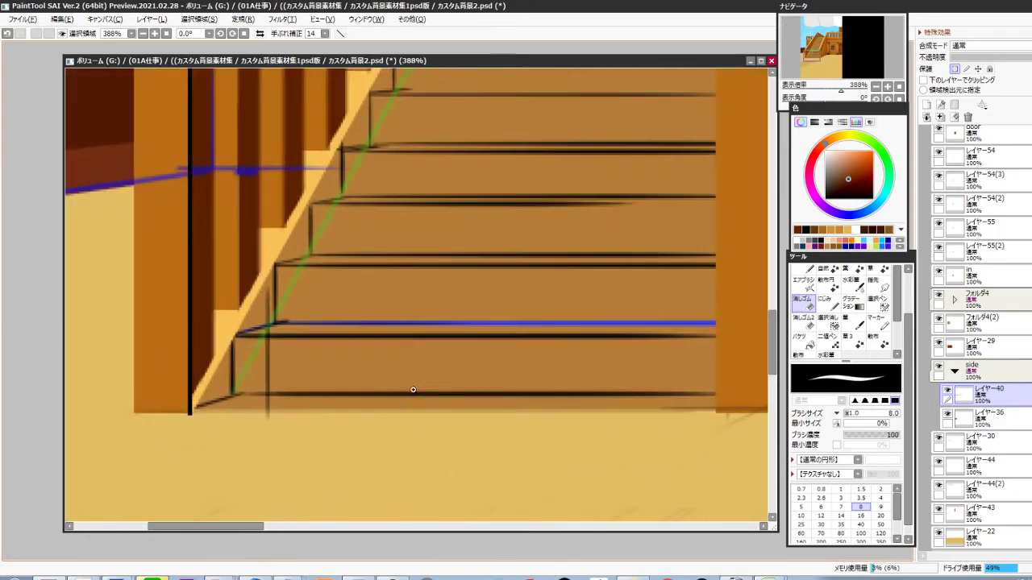
pyautogui.keyDown('ctrl'); pyautogui.keyDown('shift'); pyautogui.click(423, 376); pyautogui.keyUp('shift'); pyautogui.keyUp('ctrl')
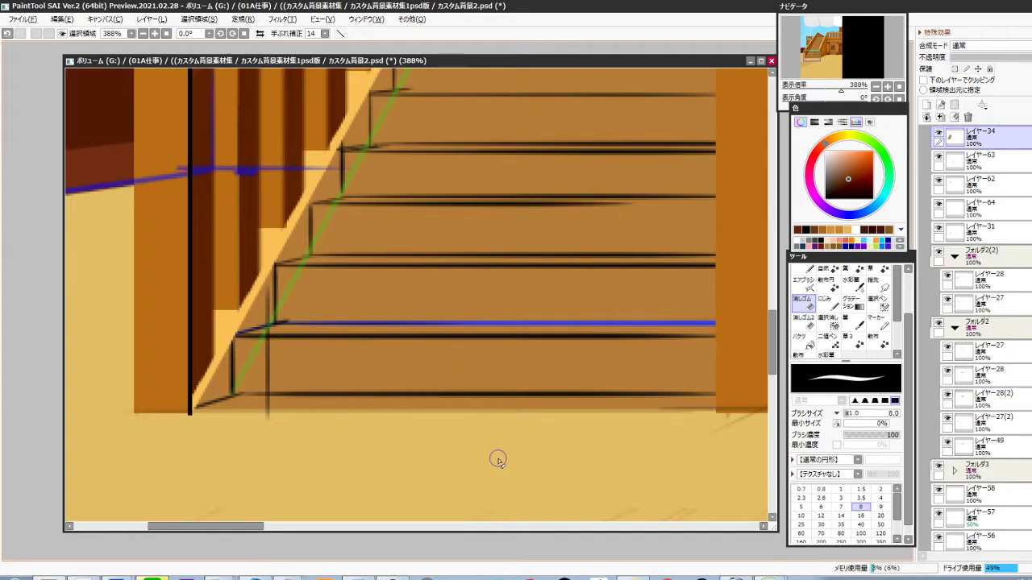
pyautogui.press('m')
pyautogui.moveTo(170, 462)
pyautogui.mouseDown()
pyautogui.moveTo(698, 413)
pyautogui.moveTo(736, 395)
pyautogui.mouseUp()
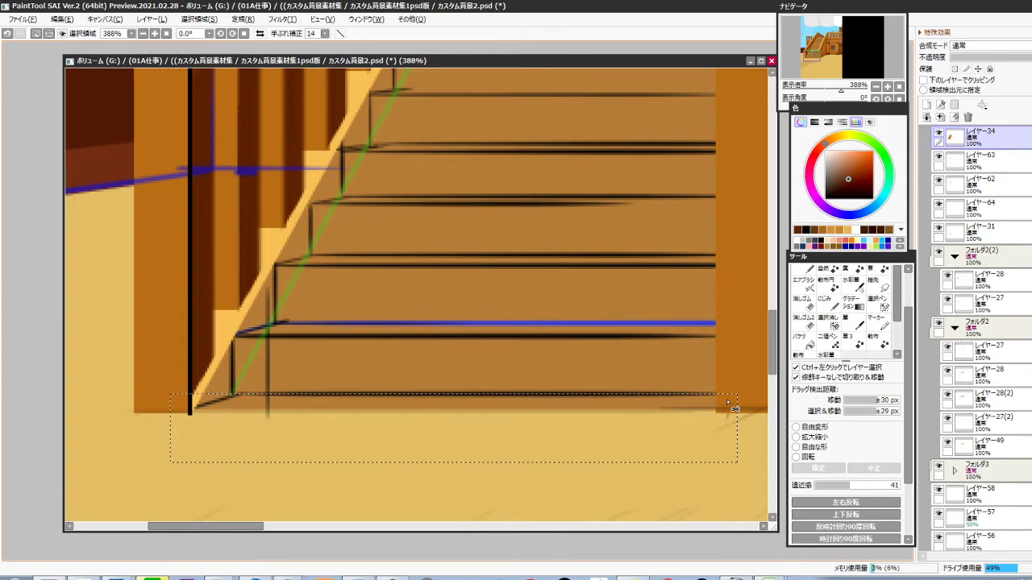
pyautogui.press('l')
pyautogui.click(409, 322)
pyautogui.click(235, 394)
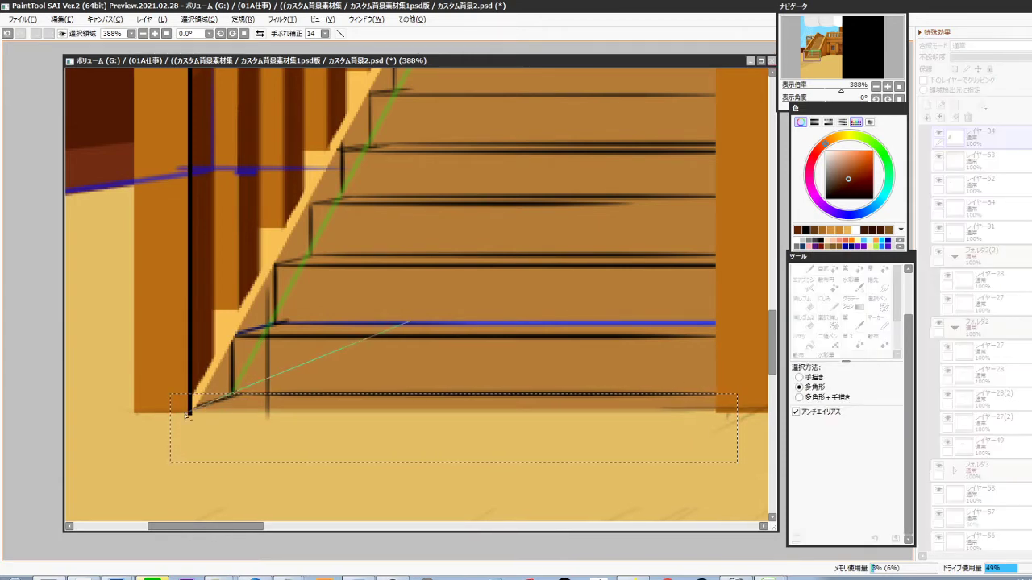
pyautogui.click(191, 413)
pyautogui.doubleClick(265, 325)
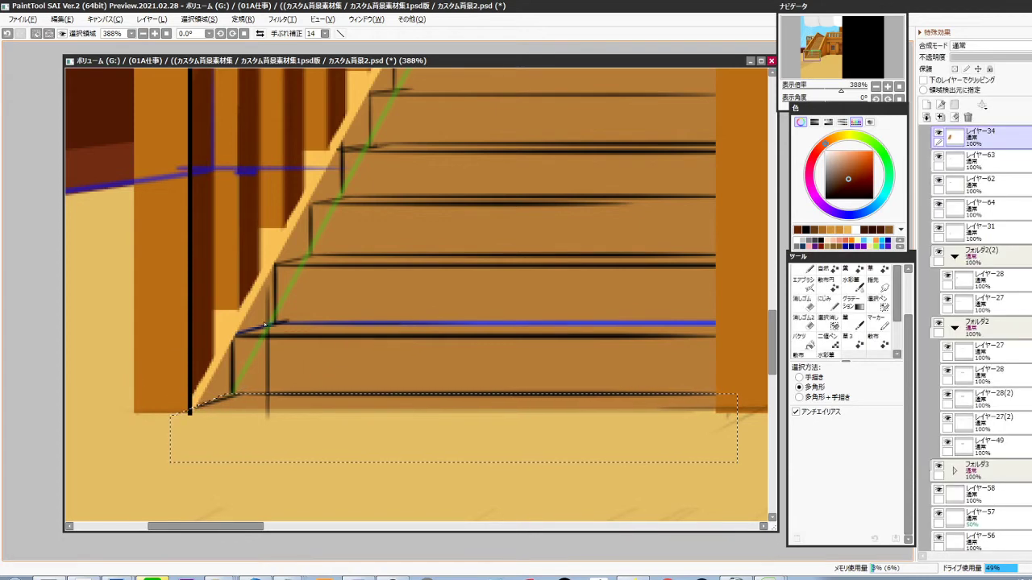
pyautogui.press('d')
pyautogui.keyDown('ctrl'); pyautogui.keyDown('shift'); pyautogui.click(610, 414); pyautogui.keyUp('shift'); pyautogui.keyUp('ctrl')
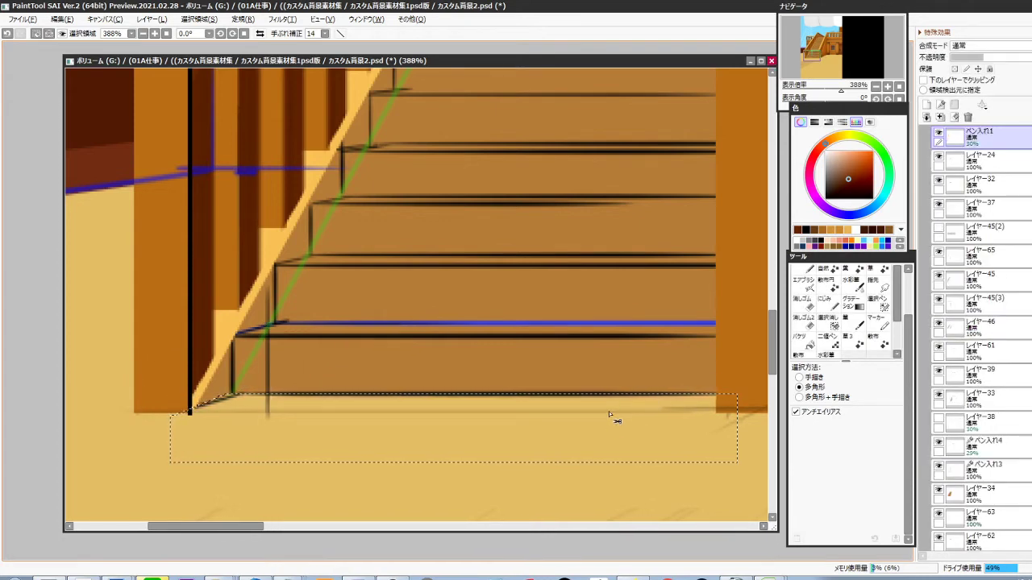
# Clear the faint sketch line below the lowest step and the stray marks at the right post's base on ペン入れ1
pyautogui.press('d')
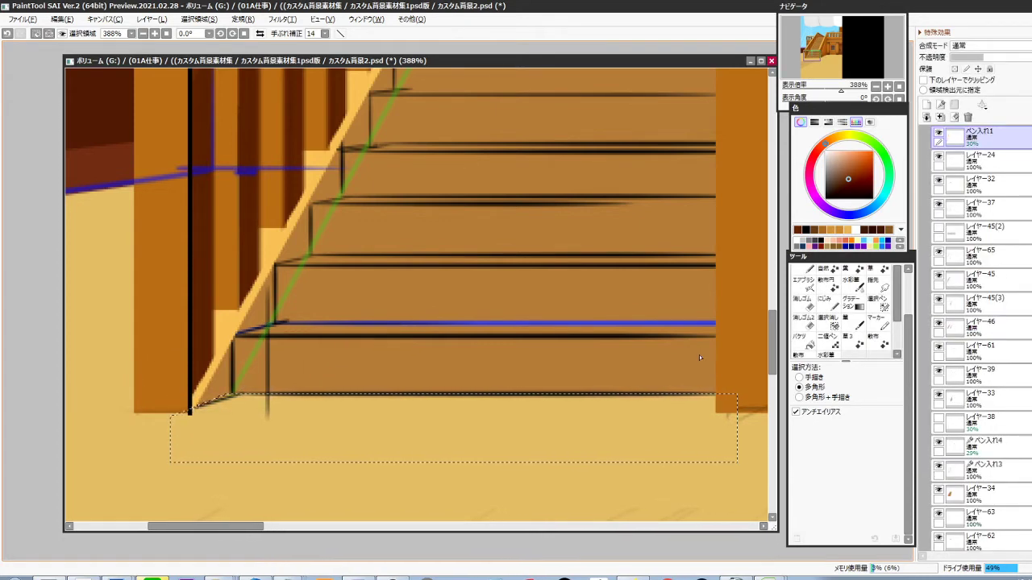
pyautogui.hotkey('ctrl', 'd')
pyautogui.scroll(-4, 651, 386)
pyautogui.moveTo(635, 445); pyautogui.dragTo(566, 430)
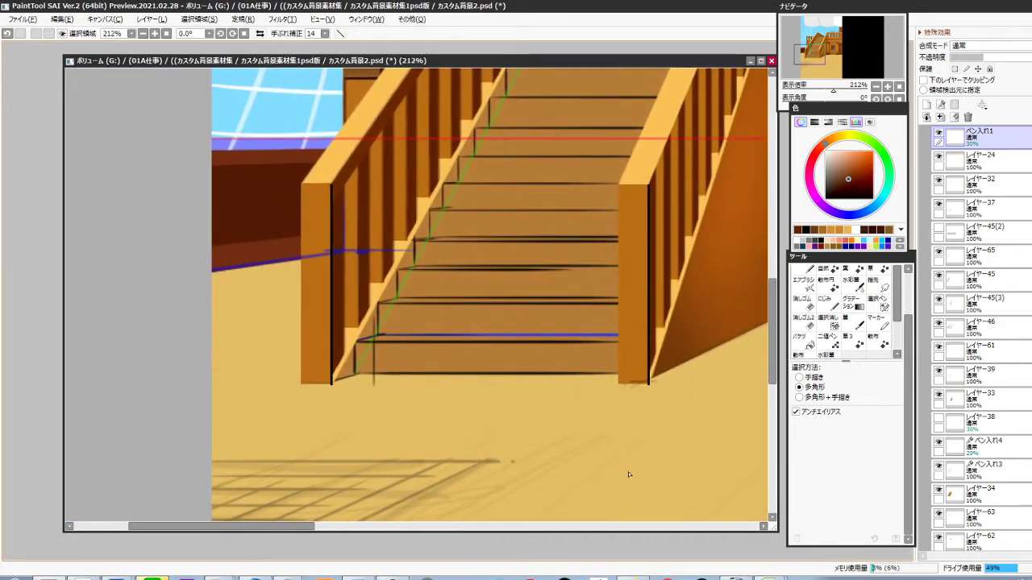
pyautogui.press('m')
pyautogui.moveTo(619, 376); pyautogui.dragTo(670, 431)
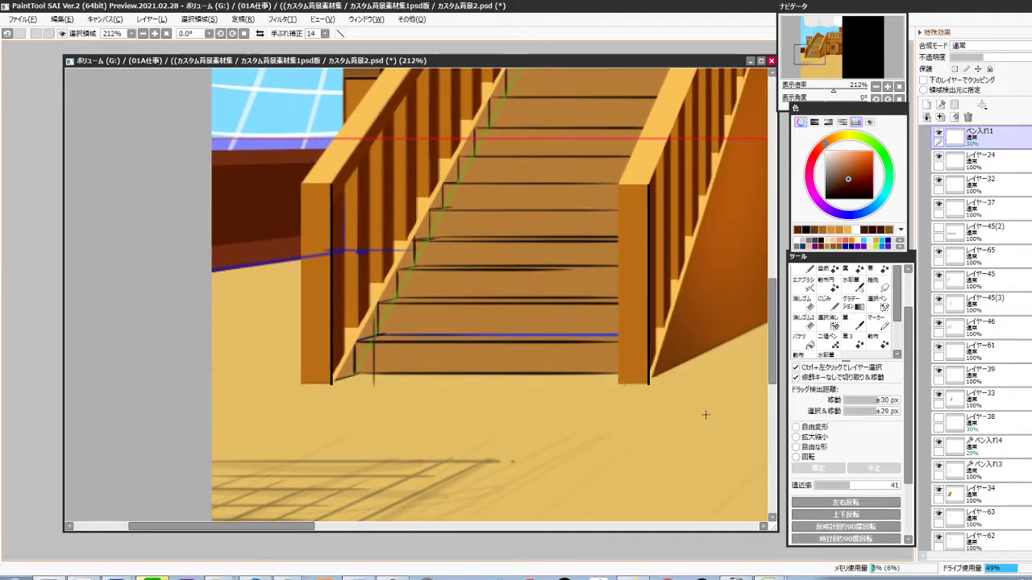
# Erase the stray vertical line crossing the lowest step on ペン入れ3, using the eraser at size 7
pyautogui.keyDown('ctrl'); pyautogui.click(361, 377); pyautogui.keyUp('ctrl')
pyautogui.keyDown('ctrl'); pyautogui.click(382, 352); pyautogui.keyUp('ctrl')
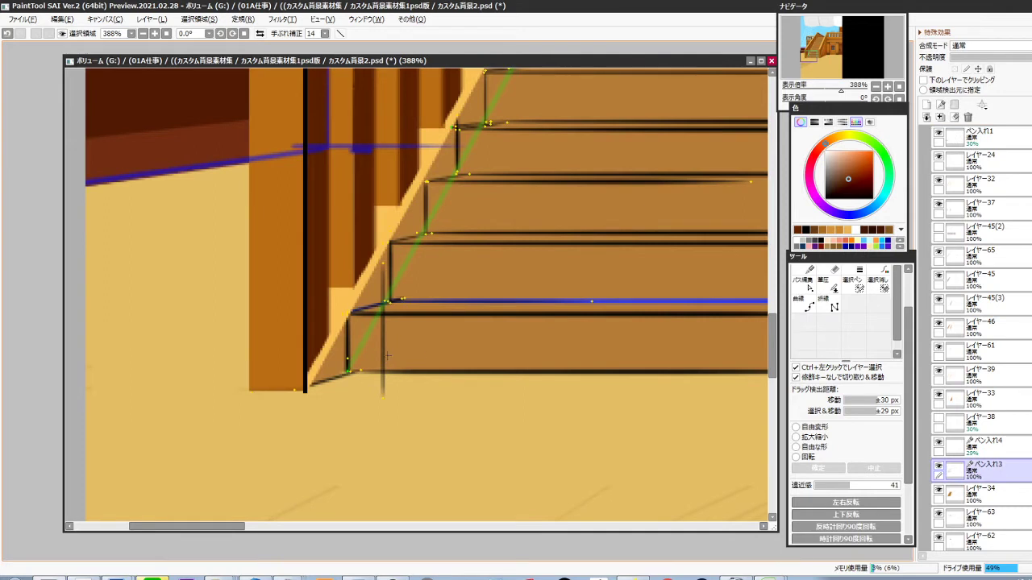
pyautogui.press('e')
pyautogui.moveTo(397, 356)
pyautogui.mouseDown()
pyautogui.moveTo(377, 380)
pyautogui.moveTo(384, 407)
pyautogui.mouseUp()
pyautogui.hotkey('ctrl', 'z')
pyautogui.press('[')
pyautogui.press('[')
pyautogui.press('[')
pyautogui.press('[')
pyautogui.press('[')
pyautogui.press('[')
pyautogui.press('[')
pyautogui.press('[')
pyautogui.press('[')
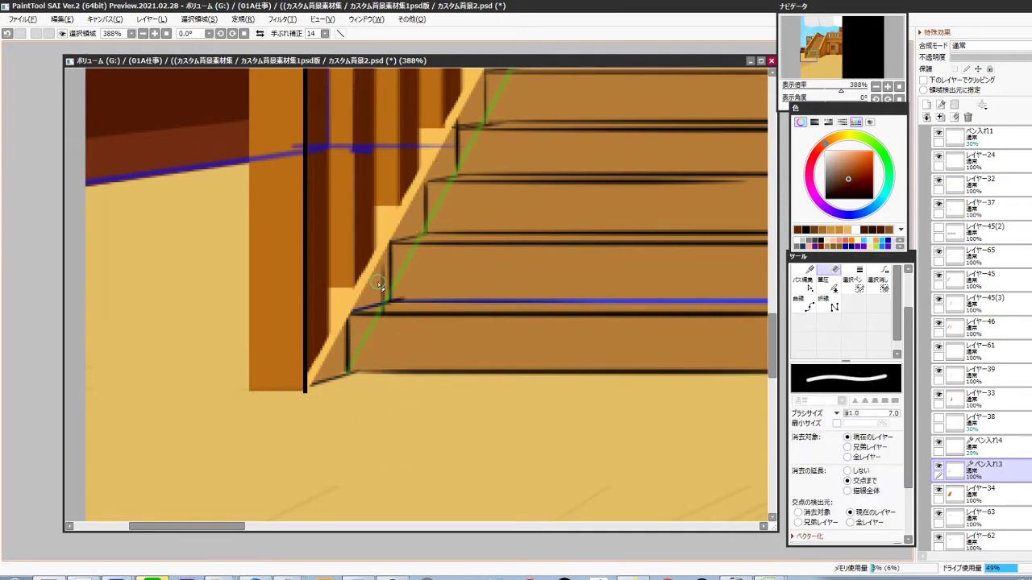
# Reduce the eraser to size 1.5 and remove the rest of the stray vertical line beside the second step
pyautogui.press('[')
pyautogui.press('[')
pyautogui.press('[')
pyautogui.press('[')
pyautogui.press('[')
pyautogui.press('[')
pyautogui.press('[')
pyautogui.press('[')
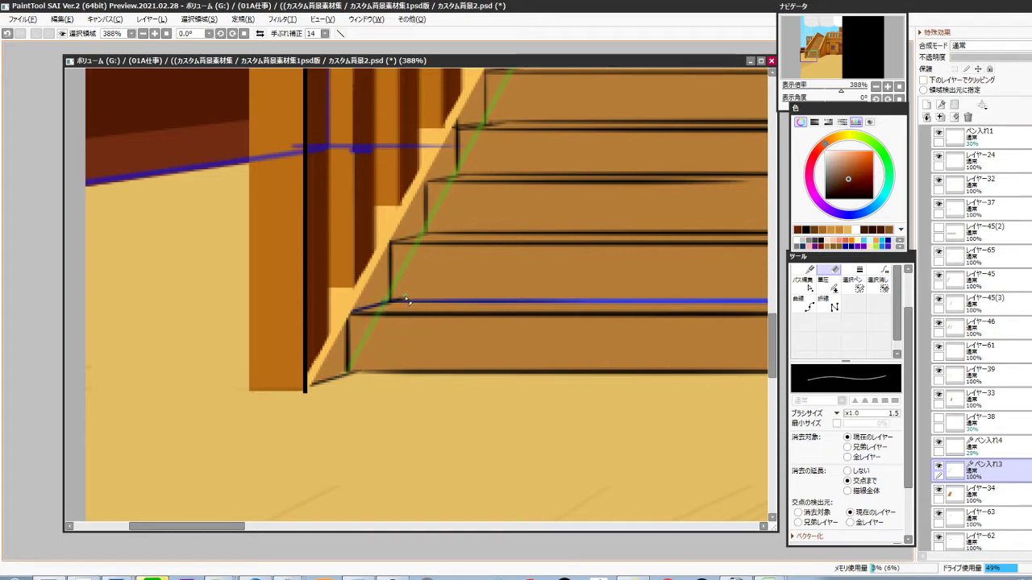
pyautogui.scroll(-4, 400, 344)
pyautogui.moveTo(468, 403); pyautogui.dragTo(394, 464)
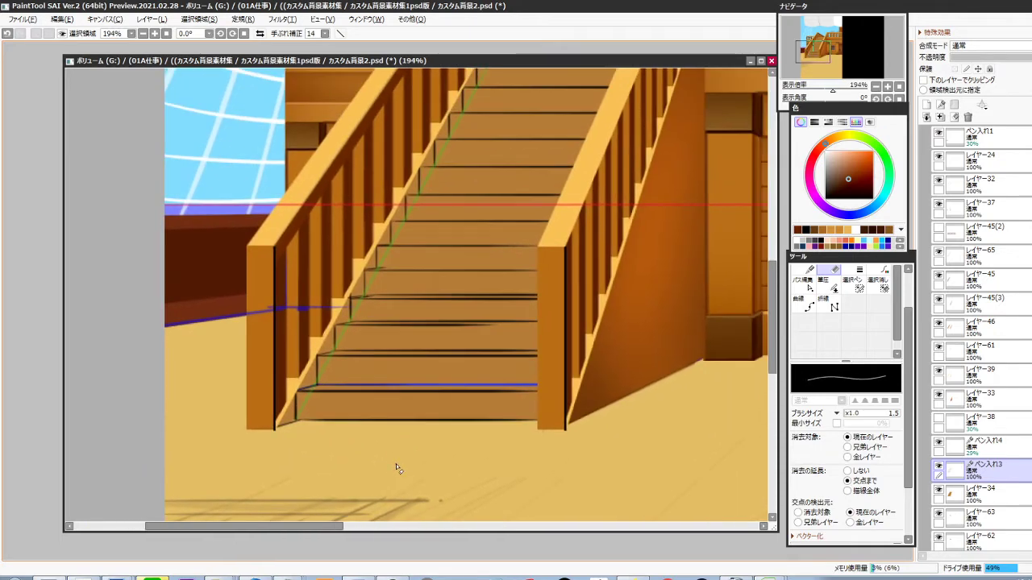
# Erase the blue guide lines running across the lower left post and balusters on ペン入れ2
pyautogui.scroll(7, 299, 322)
pyautogui.keyDown('ctrl'); pyautogui.keyDown('shift'); pyautogui.click(332, 292); pyautogui.keyUp('shift'); pyautogui.keyUp('ctrl')
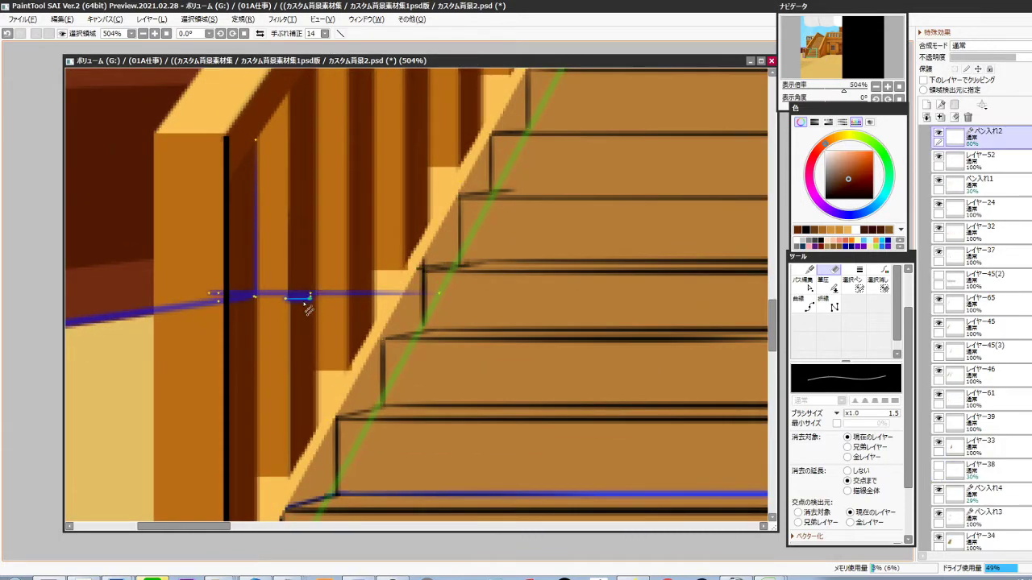
pyautogui.moveTo(295, 284)
pyautogui.mouseDown()
pyautogui.moveTo(299, 335)
pyautogui.moveTo(392, 333)
pyautogui.moveTo(355, 382)
pyautogui.mouseUp()
pyautogui.click(353, 336)
pyautogui.moveTo(479, 398); pyautogui.dragTo(420, 381)
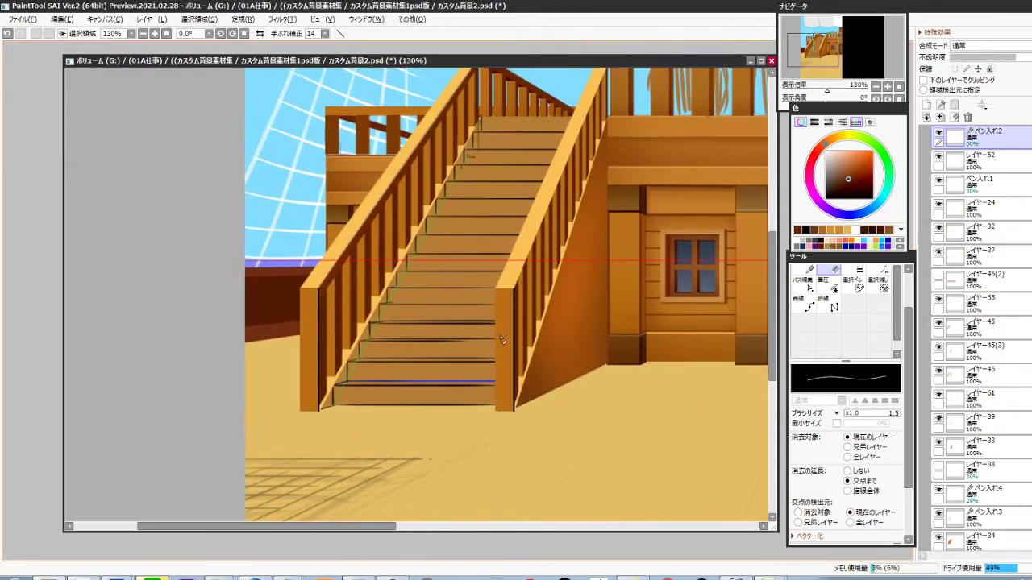
# Enlarge the eraser and remove the short stray marks beside the upper steps on ペン入れ3
pyautogui.scroll(6, 472, 153)
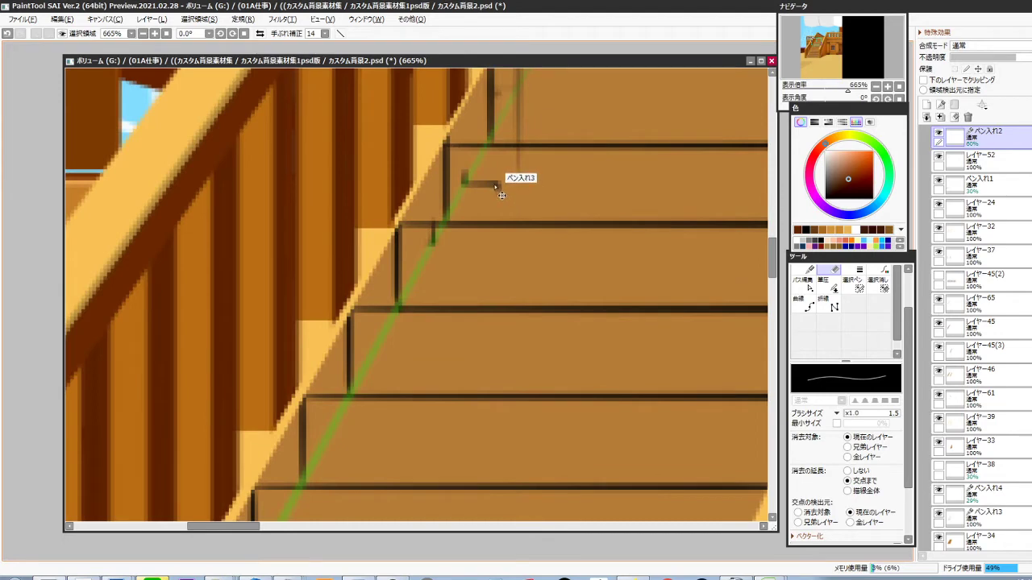
pyautogui.keyDown('ctrl'); pyautogui.keyDown('shift'); pyautogui.click(496, 188); pyautogui.keyUp('shift'); pyautogui.keyUp('ctrl')
pyautogui.press(']')
pyautogui.press(']')
pyautogui.press(']')
pyautogui.press(']')
pyautogui.press(']')
pyautogui.press(']')
pyautogui.press(']')
pyautogui.press(']')
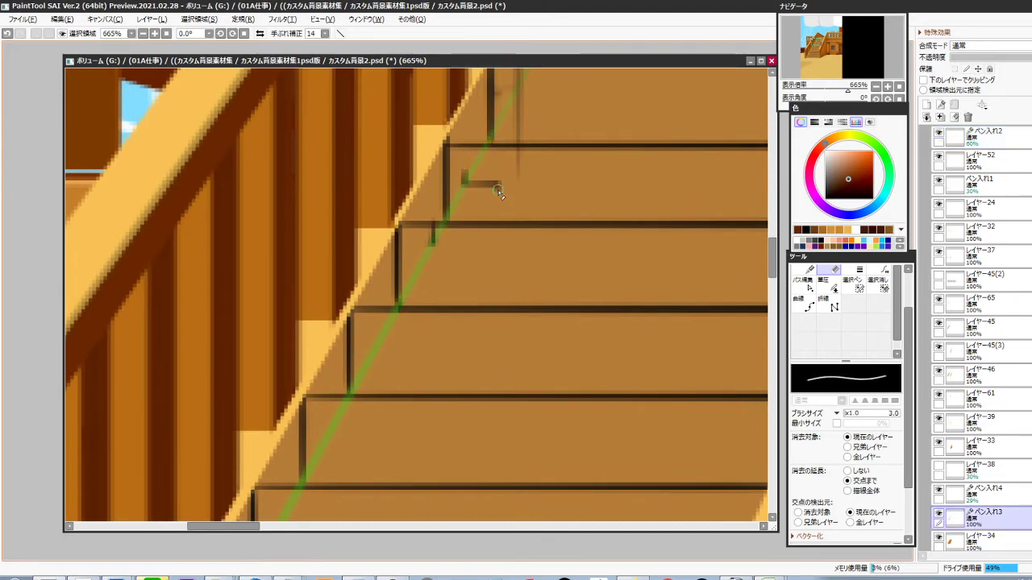
pyautogui.moveTo(494, 187)
pyautogui.mouseDown()
pyautogui.moveTo(478, 199)
pyautogui.moveTo(477, 177)
pyautogui.mouseUp()
pyautogui.moveTo(445, 261); pyautogui.dragTo(435, 255)
# Clear the stray vertical lines around the top left end of the staircase on ペン入れ1 and deselect
pyautogui.moveTo(512, 233); pyautogui.dragTo(445, 369)
pyautogui.keyDown('ctrl'); pyautogui.keyDown('shift'); pyautogui.click(452, 276); pyautogui.keyUp('shift'); pyautogui.keyUp('ctrl')
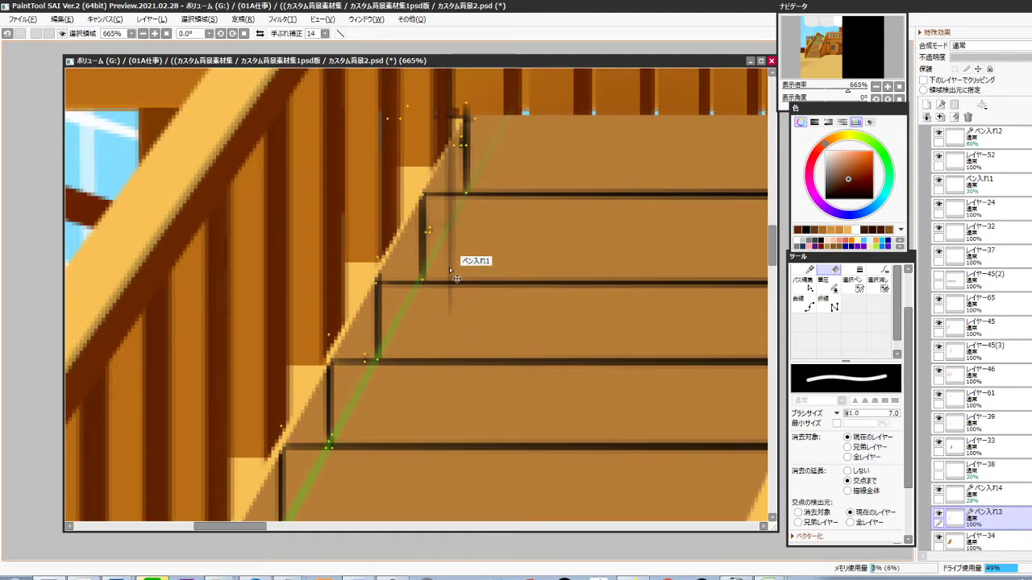
pyautogui.hotkey('ctrl', 'z')
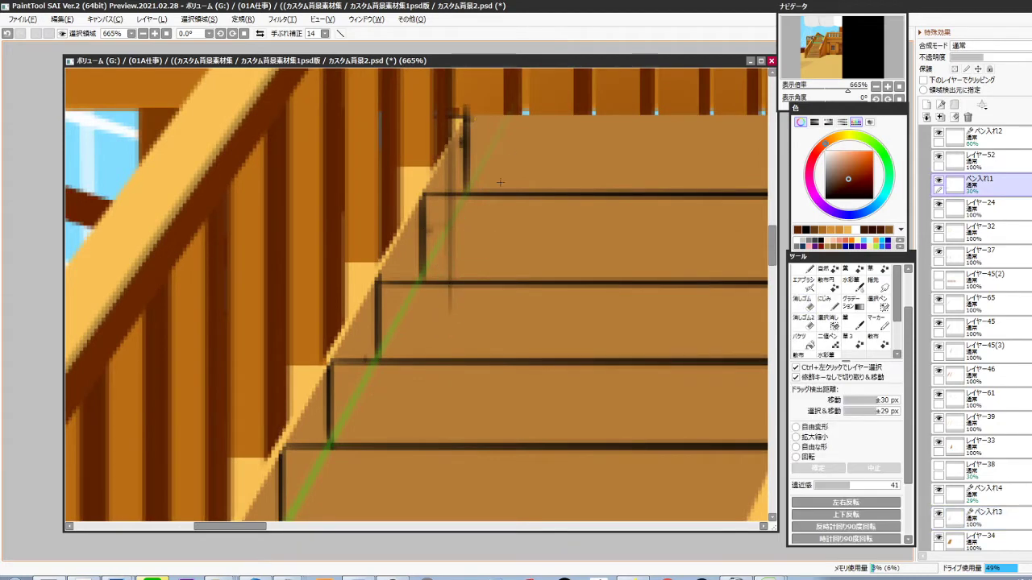
pyautogui.hotkey('ctrl', 'z')
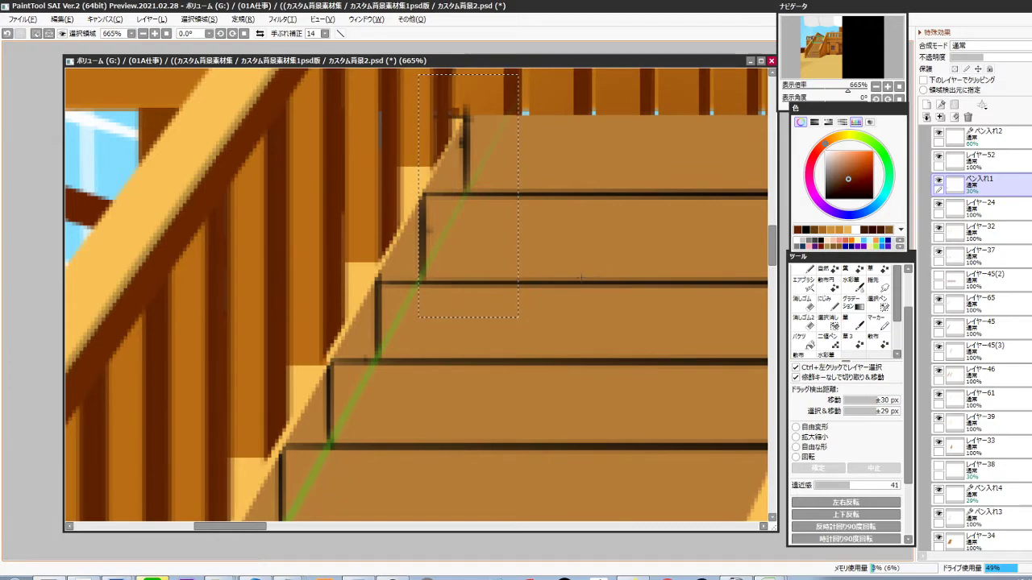
pyautogui.moveTo(583, 293); pyautogui.dragTo(553, 319)
pyautogui.moveTo(553, 320); pyautogui.dragTo(545, 367)
pyautogui.moveTo(532, 174); pyautogui.dragTo(496, 318)
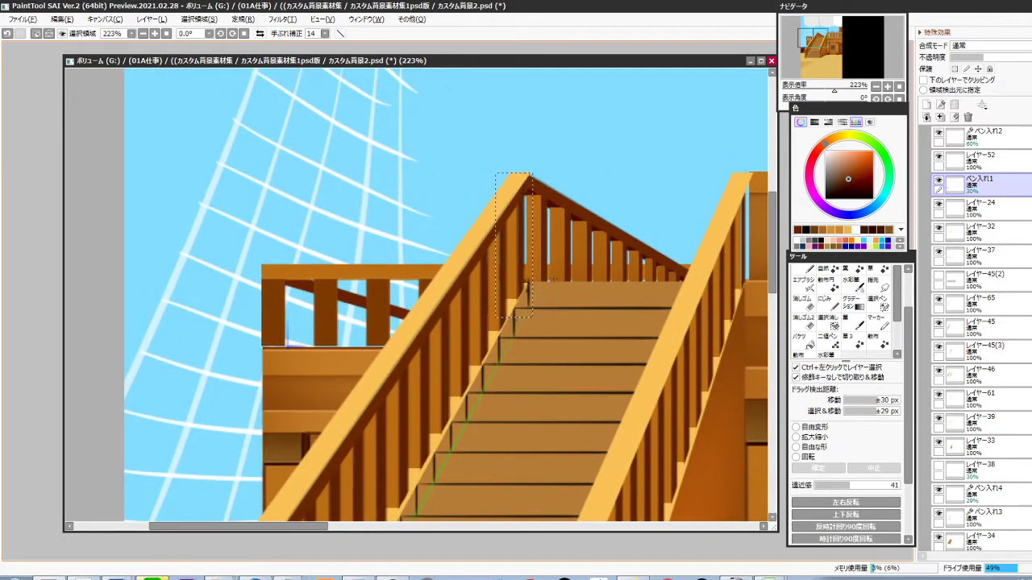
pyautogui.hotkey('ctrl', 'd')
pyautogui.moveTo(579, 315); pyautogui.dragTo(543, 339)
pyautogui.moveTo(544, 362); pyautogui.dragTo(544, 274)
pyautogui.moveTo(541, 380); pyautogui.dragTo(538, 330)
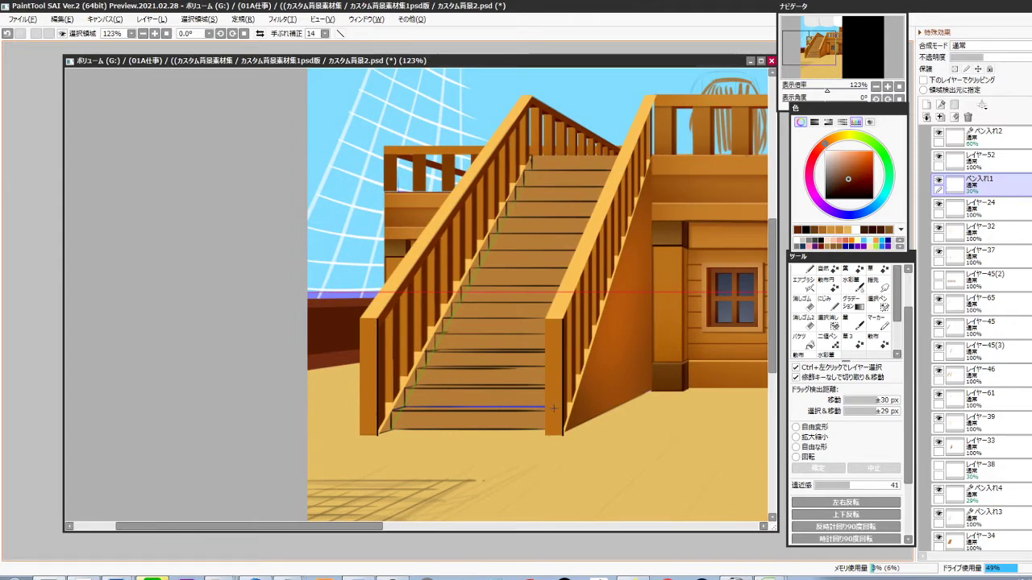
pyautogui.moveTo(548, 443); pyautogui.dragTo(510, 428)
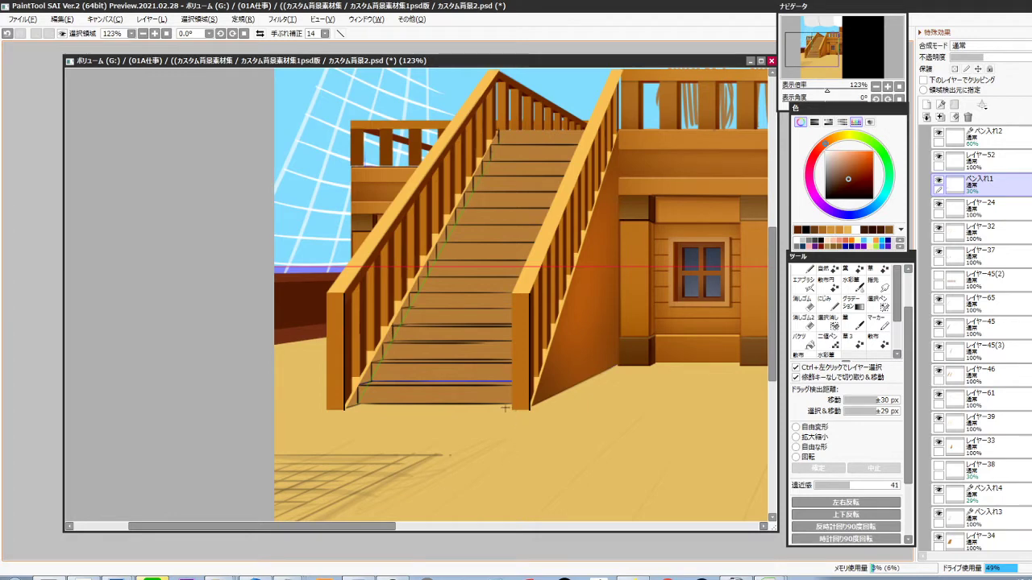
# Add a new layer clipped to レイヤー34 and fill the left side face of the lowest step with dark brown
pyautogui.keyDown('ctrl'); pyautogui.click(466, 370); pyautogui.keyUp('ctrl')
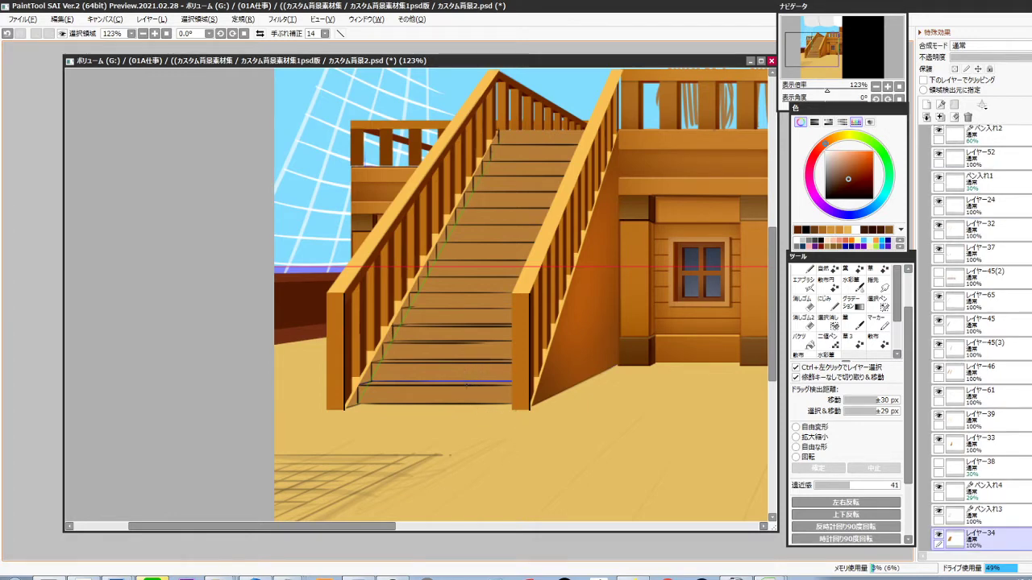
pyautogui.hotkey('ctrl', 'g')
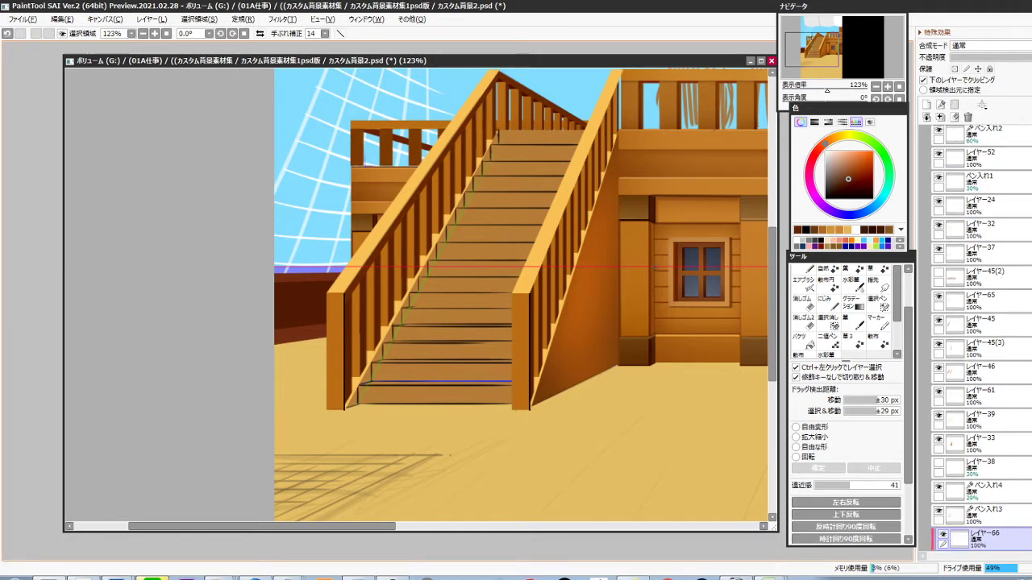
pyautogui.rightClick(404, 393)
pyautogui.scroll(5, 342, 400)
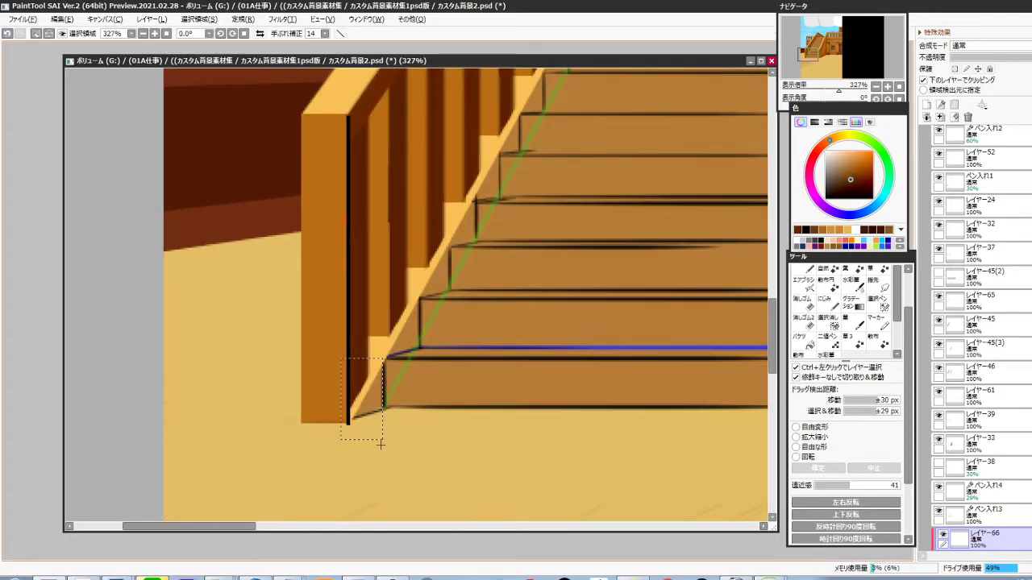
pyautogui.press('Delete')
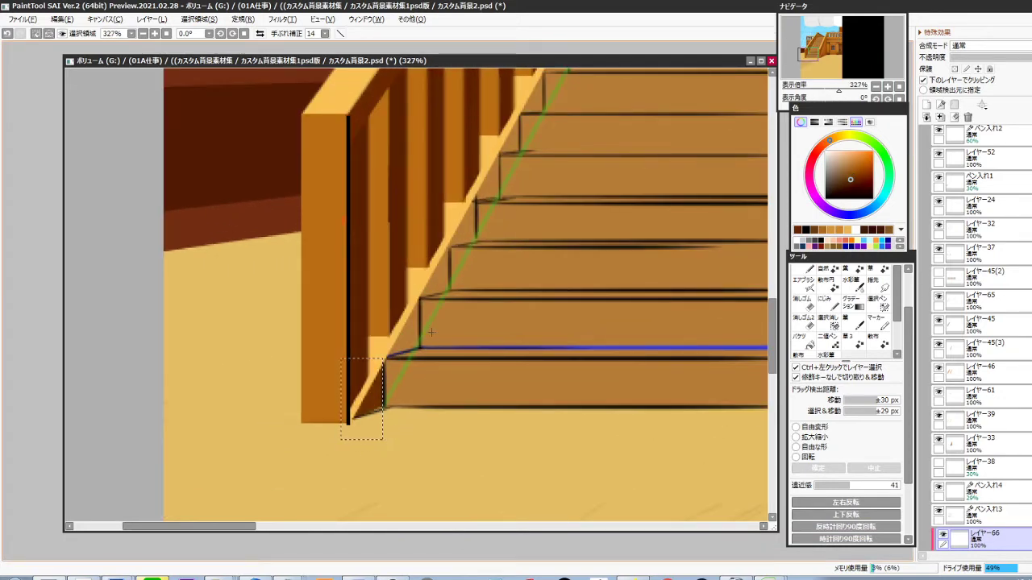
pyautogui.hotkey('ctrl', 'd')
# Fill the left side faces of the second to fourth steps from the bottom with the same dark brown
pyautogui.moveTo(384, 356); pyautogui.dragTo(384, 357)
pyautogui.press('Delete')
pyautogui.hotkey('ctrl', 'd')
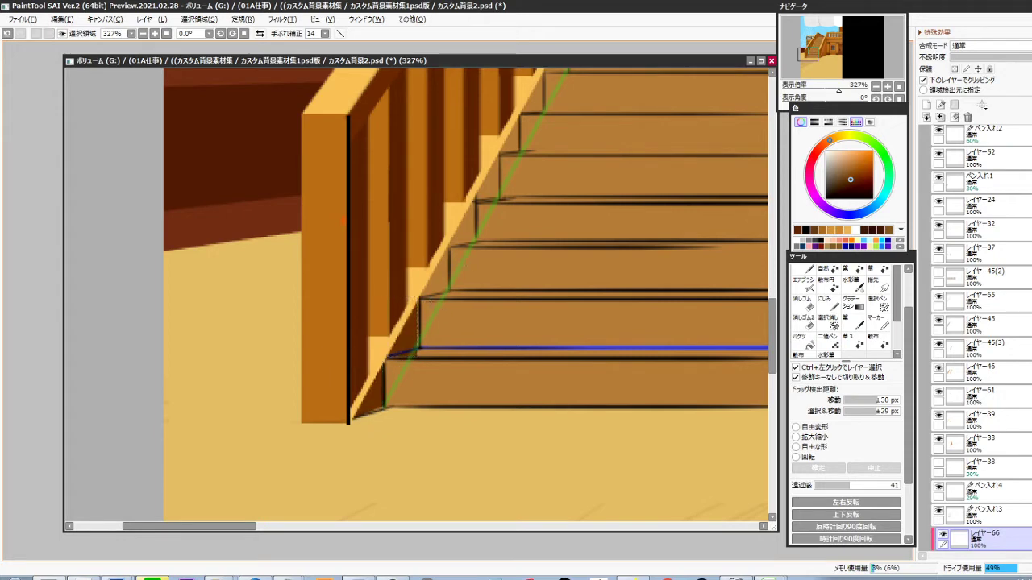
pyautogui.moveTo(405, 289); pyautogui.dragTo(420, 359)
pyautogui.press('Delete')
pyautogui.hotkey('ctrl', 'd')
pyautogui.moveTo(416, 297); pyautogui.dragTo(416, 298)
pyautogui.press('Delete')
pyautogui.moveTo(491, 256); pyautogui.dragTo(428, 347)
pyautogui.press('Delete')
pyautogui.hotkey('ctrl', 'd')
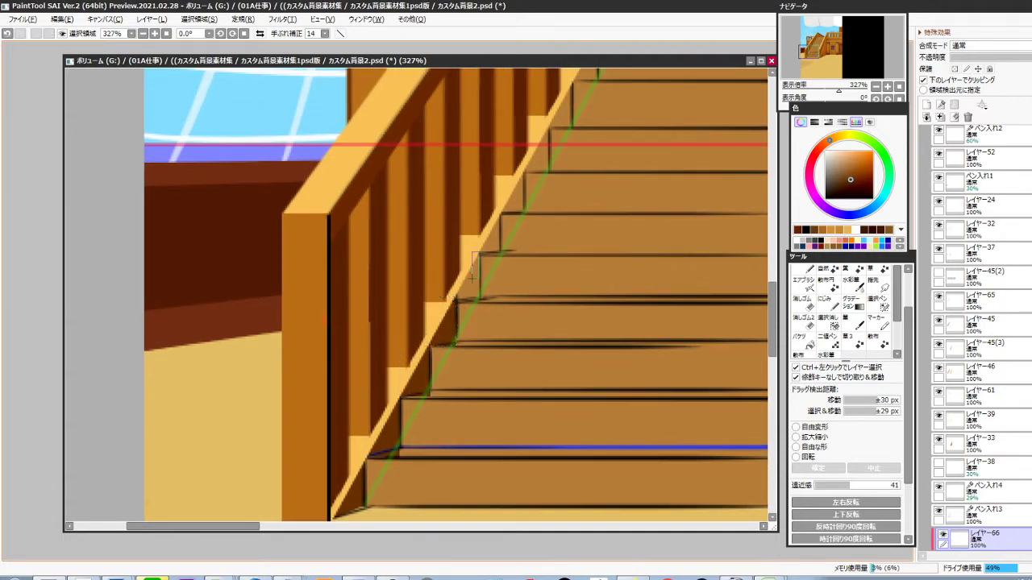
# Continue the dark brown fill on the left side faces of the steps in the middle of the staircase
pyautogui.moveTo(472, 278); pyautogui.dragTo(451, 301)
pyautogui.press('Delete')
pyautogui.moveTo(505, 228); pyautogui.dragTo(455, 321)
pyautogui.press('Delete')
pyautogui.moveTo(521, 285)
pyautogui.mouseDown()
pyautogui.moveTo(502, 337)
pyautogui.moveTo(457, 333)
pyautogui.moveTo(520, 316)
pyautogui.moveTo(495, 365)
pyautogui.moveTo(457, 353)
pyautogui.mouseUp()
pyautogui.press('Delete')
pyautogui.press('Delete')
pyautogui.moveTo(497, 265); pyautogui.dragTo(473, 311)
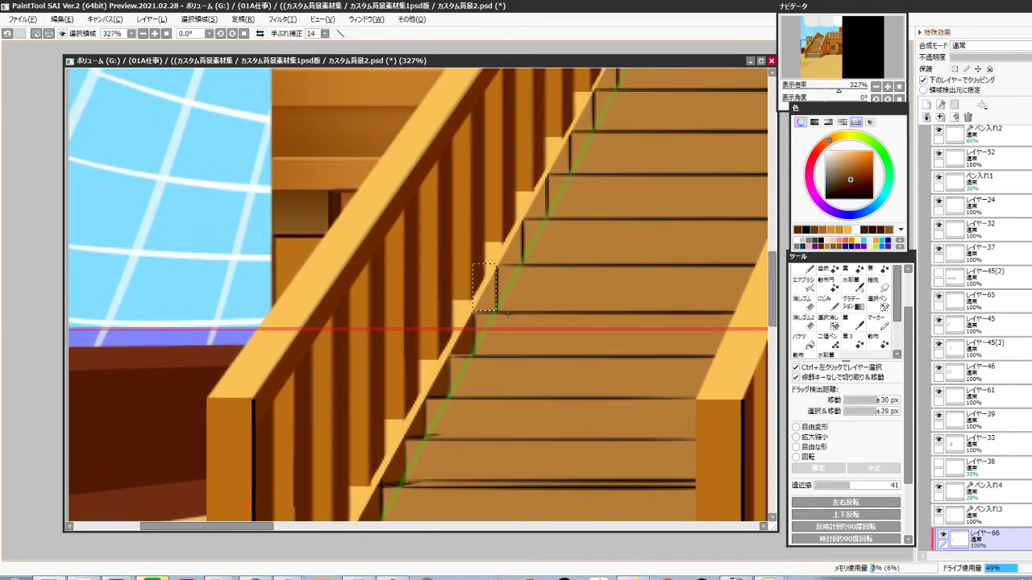
pyautogui.press('Delete')
pyautogui.moveTo(550, 269); pyautogui.dragTo(516, 340)
pyautogui.moveTo(489, 289); pyautogui.dragTo(466, 336)
pyautogui.press('Delete')
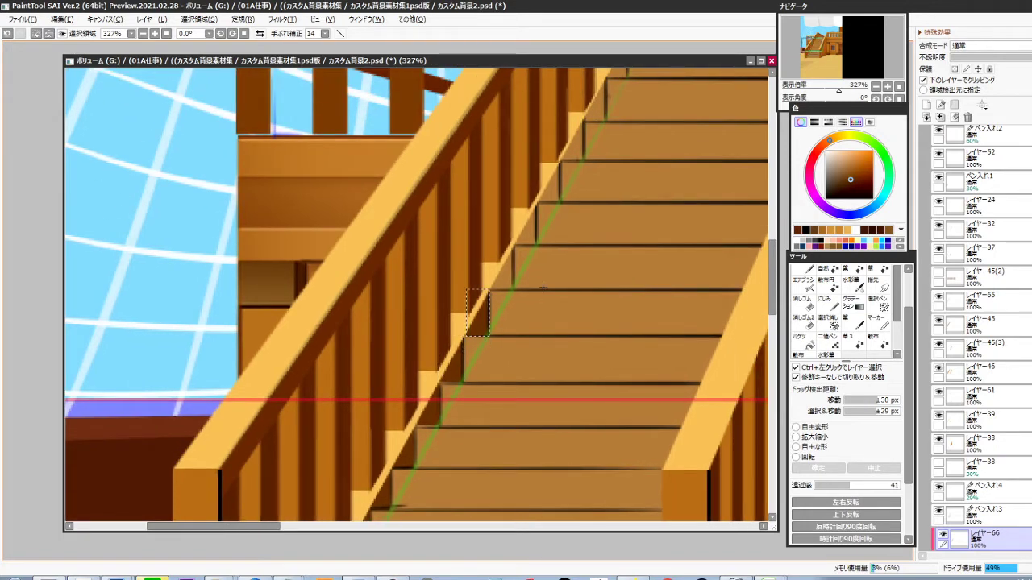
pyautogui.moveTo(489, 289); pyautogui.dragTo(489, 290)
pyautogui.press('Delete')
# Fill the left side faces of the remaining upper steps with dark brown, up to the staircase top
pyautogui.moveTo(557, 265); pyautogui.dragTo(473, 333)
pyautogui.press('Delete')
pyautogui.moveTo(521, 249); pyautogui.dragTo(497, 290)
pyautogui.press('Delete')
pyautogui.moveTo(567, 242); pyautogui.dragTo(467, 328)
pyautogui.press('Delete')
pyautogui.moveTo(515, 246); pyautogui.dragTo(493, 290)
pyautogui.press('Delete')
pyautogui.moveTo(552, 268); pyautogui.dragTo(518, 337)
pyautogui.moveTo(499, 279); pyautogui.dragTo(477, 317)
pyautogui.press('Delete')
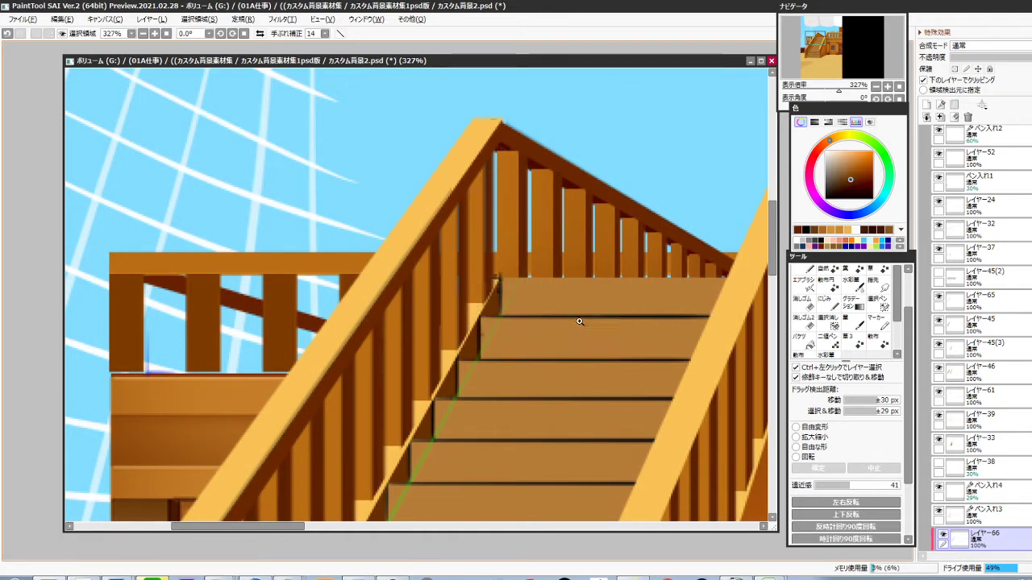
pyautogui.moveTo(579, 322); pyautogui.dragTo(574, 362)
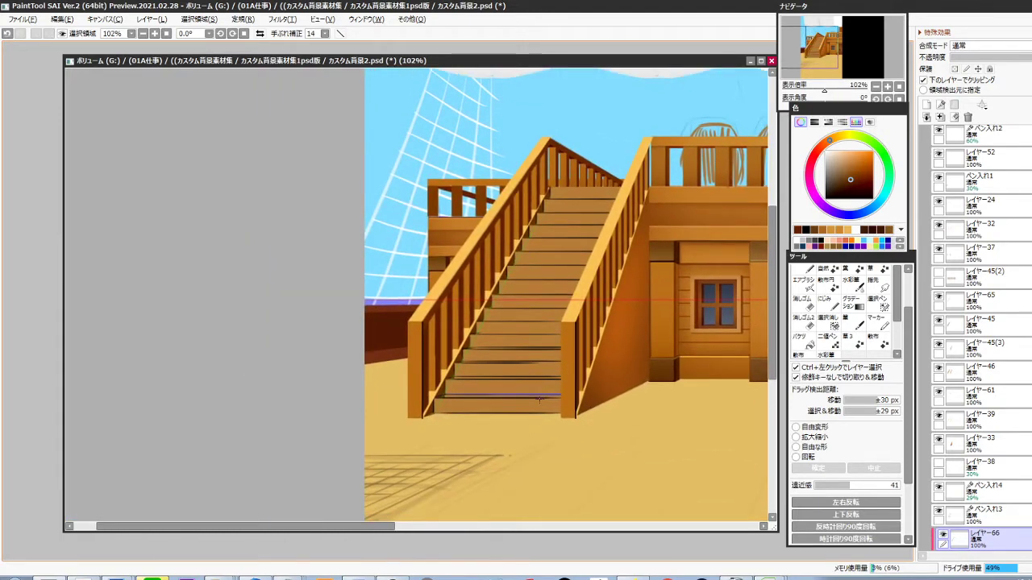
# Add another clipped layer, fill the lowest tread with a pale cream strip and free-transform its left end to the slanted edge
pyautogui.hotkey('ctrl', 'shift', 'n')
pyautogui.hotkey('ctrl', 'g')
pyautogui.scroll(3, 520, 406)
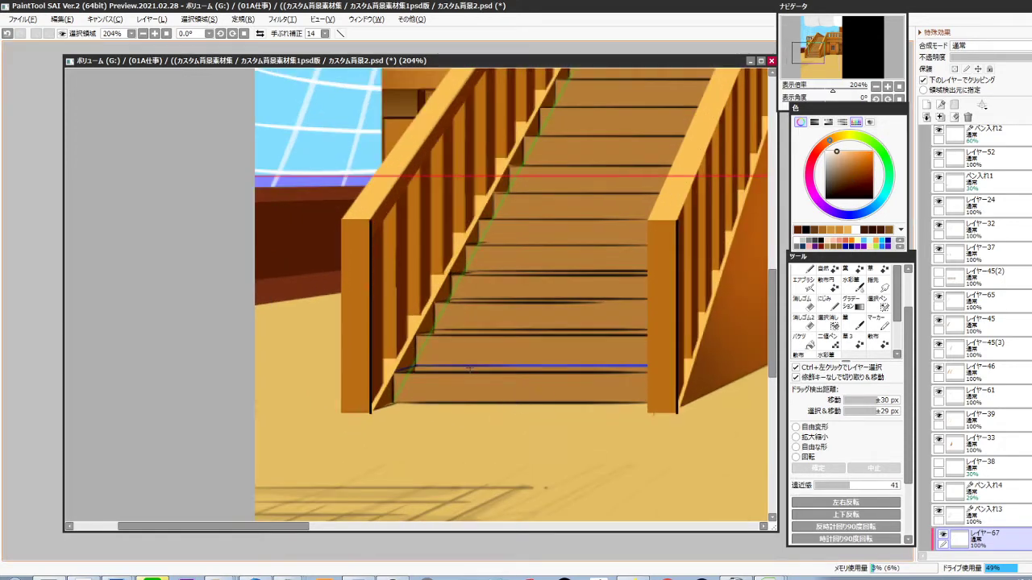
pyautogui.moveTo(466, 366); pyautogui.dragTo(648, 371)
pyautogui.hotkey('ctrl', 'f')
pyautogui.scroll(3, 488, 411)
pyautogui.hotkey('ctrl', 't')
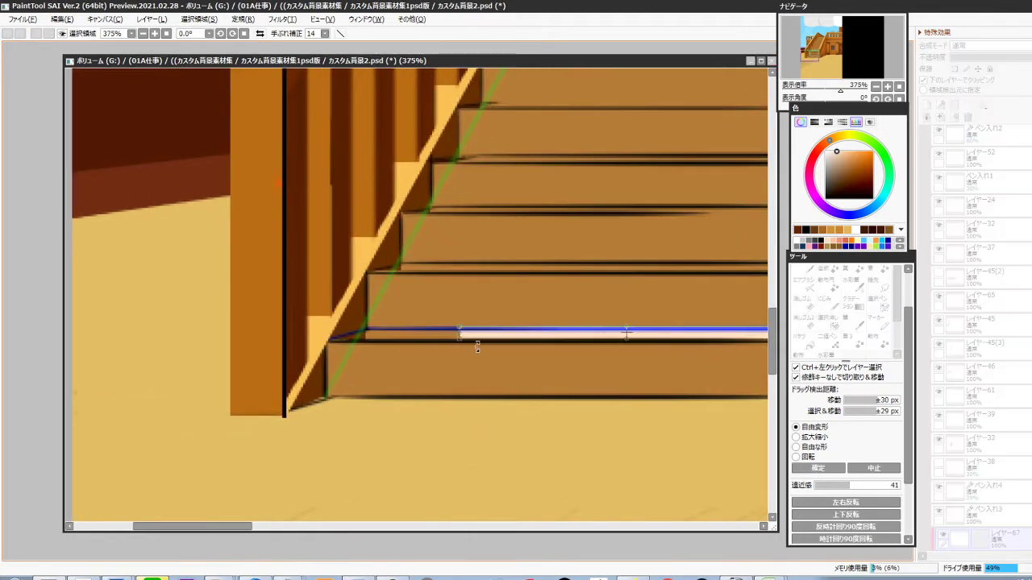
pyautogui.moveTo(454, 333); pyautogui.dragTo(366, 342)
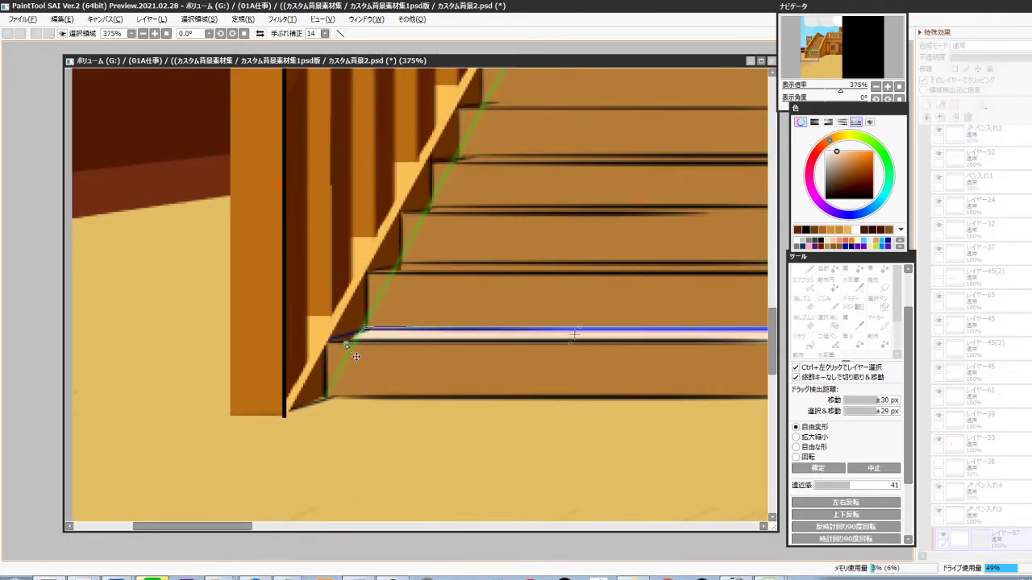
pyautogui.press('Return')
# Fill the second tread with a pale cream strip and stretch its left end to the slanted edge
pyautogui.moveTo(515, 405); pyautogui.dragTo(353, 416)
pyautogui.moveTo(242, 279); pyautogui.dragTo(655, 288)
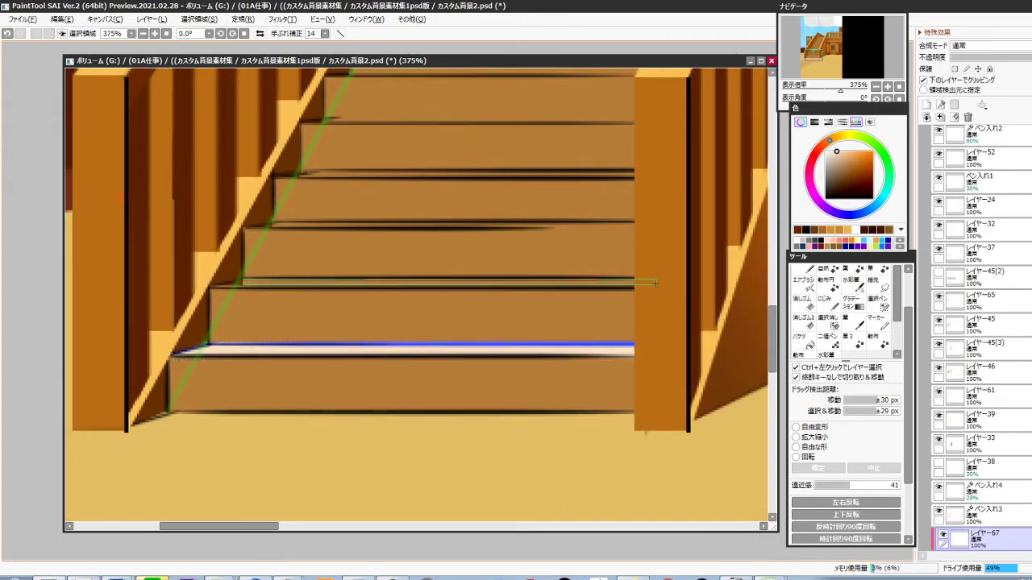
pyautogui.hotkey('ctrl', 'f')
pyautogui.hotkey('ctrl', 't')
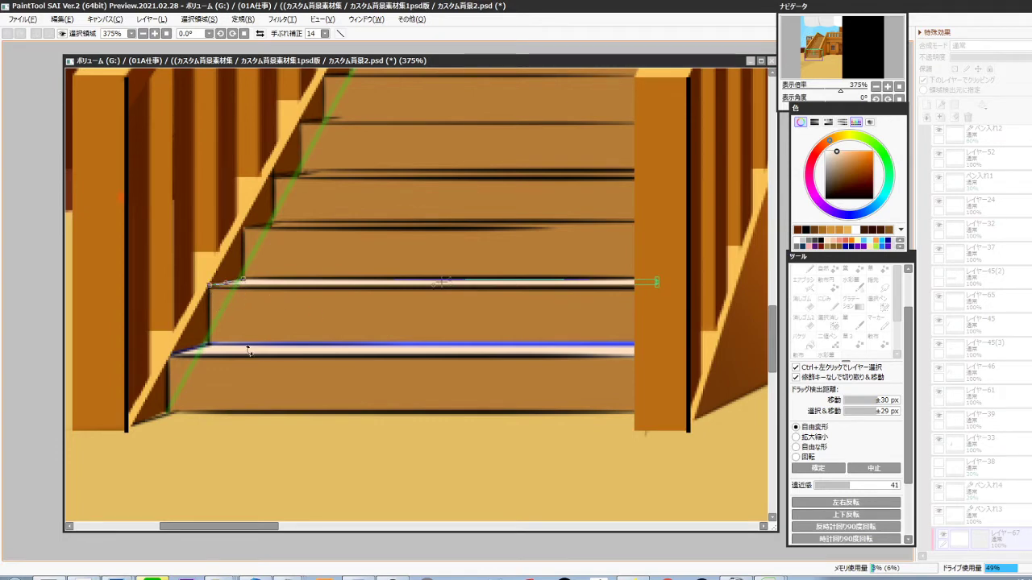
pyautogui.press('Return')
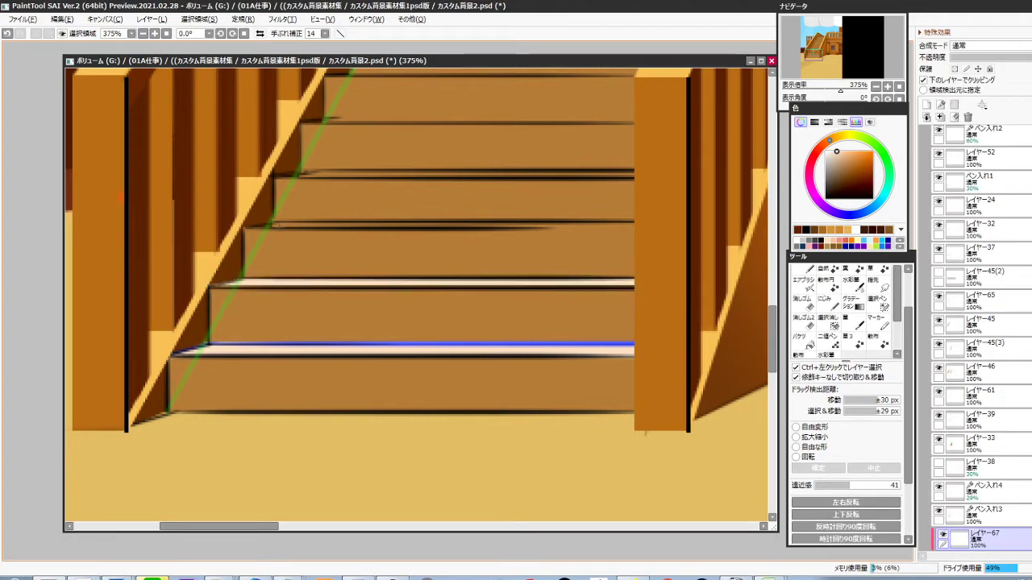
# Fill the third tread with a pale cream strip and extend its left end to the slanted edge by free transform
pyautogui.moveTo(273, 222); pyautogui.dragTo(672, 230)
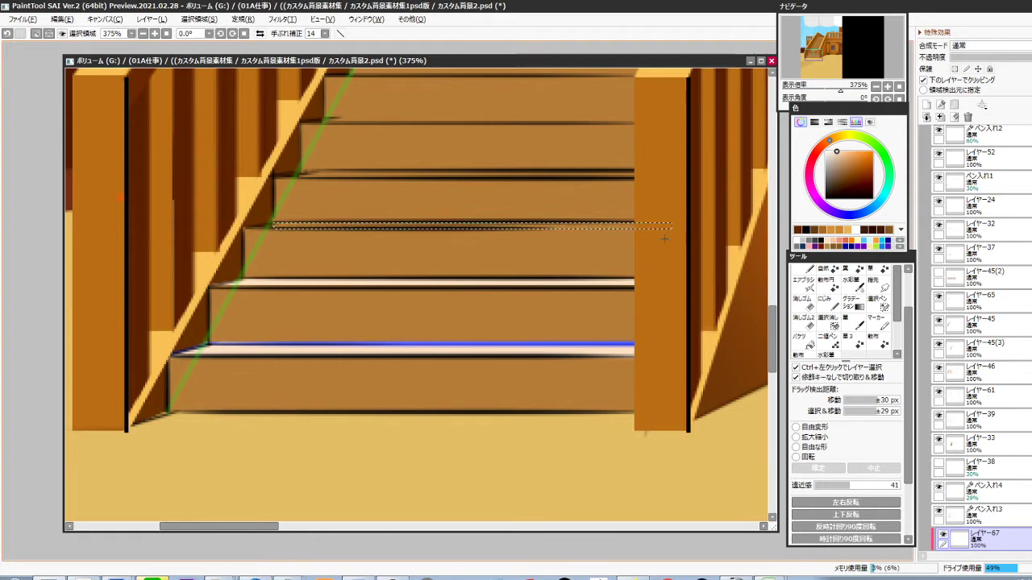
pyautogui.hotkey('ctrl', 'f')
pyautogui.hotkey('ctrl', 't')
pyautogui.moveTo(276, 233); pyautogui.dragTo(242, 232)
pyautogui.press('Return')
pyautogui.moveTo(483, 251); pyautogui.dragTo(465, 388)
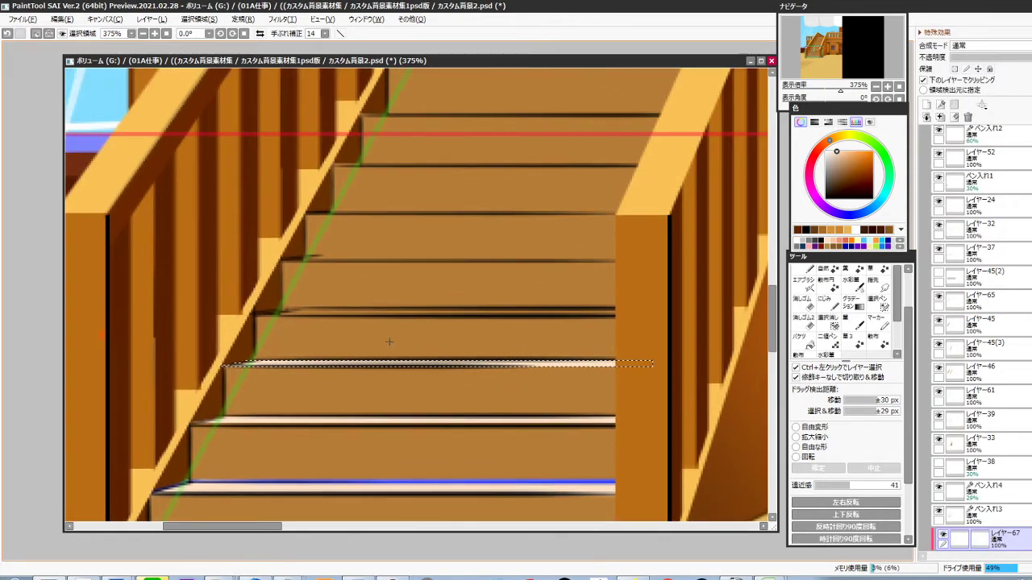
# Fill the fourth tread with a pale cream strip and free-transform its left end to the slanted edge
pyautogui.hotkey('ctrl', 'd')
pyautogui.moveTo(280, 311); pyautogui.dragTo(621, 312)
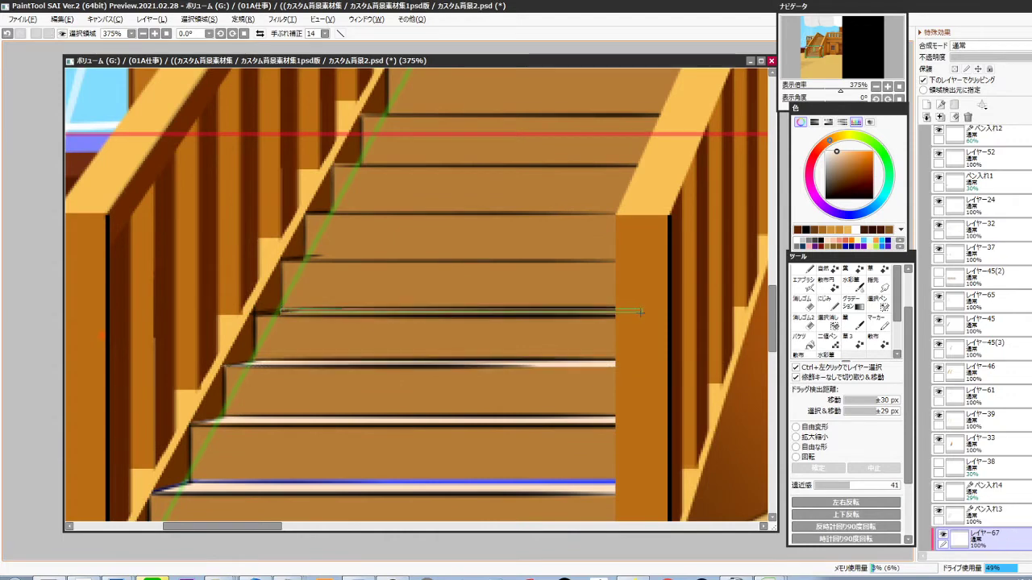
pyautogui.hotkey('ctrl', 't')
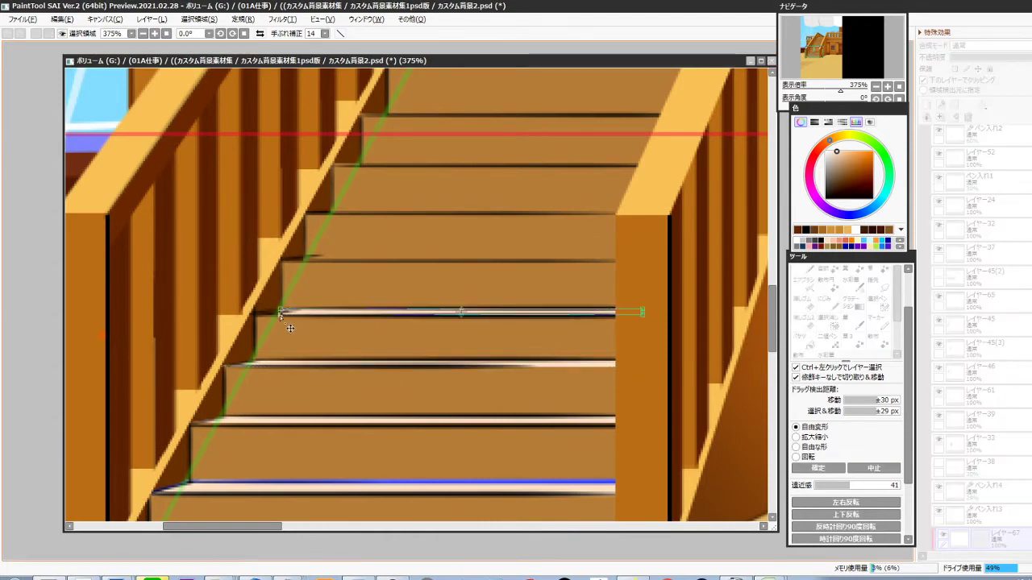
pyautogui.moveTo(290, 328); pyautogui.dragTo(262, 331)
pyautogui.press('Return')
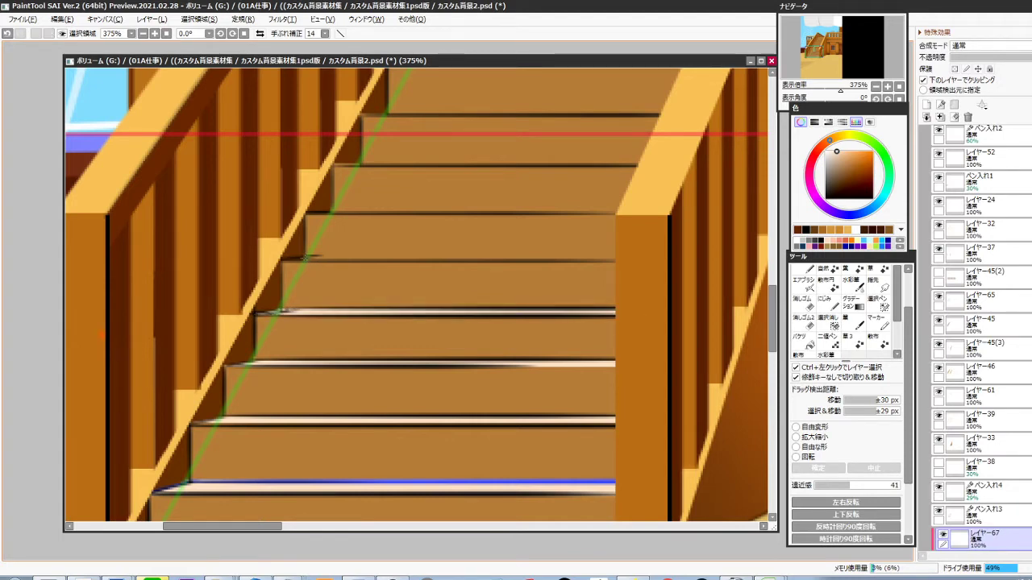
# Fill the fifth tread with a pale cream strip and stretch its left end to the slanted edge
pyautogui.moveTo(306, 257); pyautogui.dragTo(635, 262)
pyautogui.hotkey('ctrl', 'f')
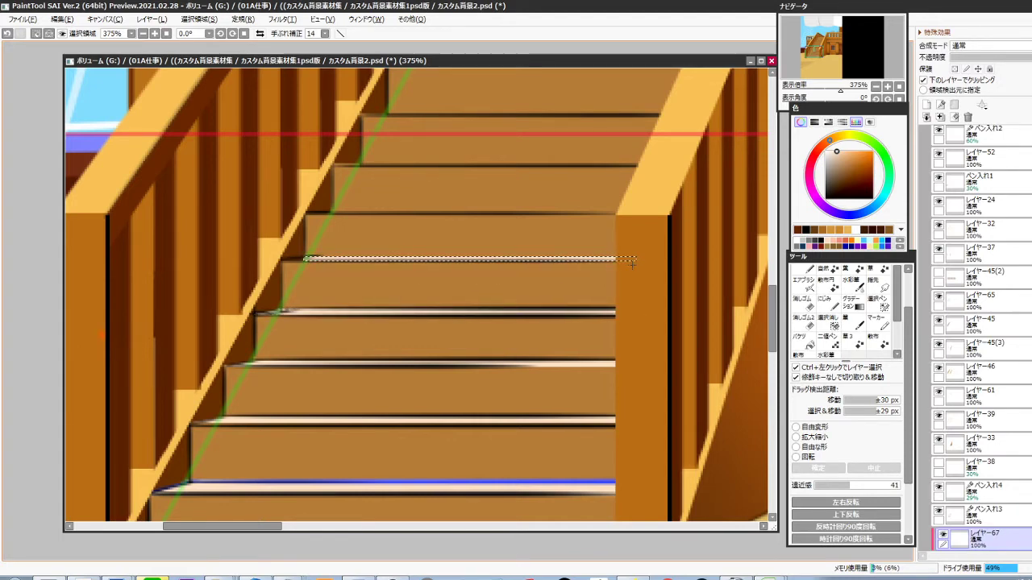
pyautogui.hotkey('ctrl', 't')
pyautogui.moveTo(306, 264); pyautogui.dragTo(280, 264)
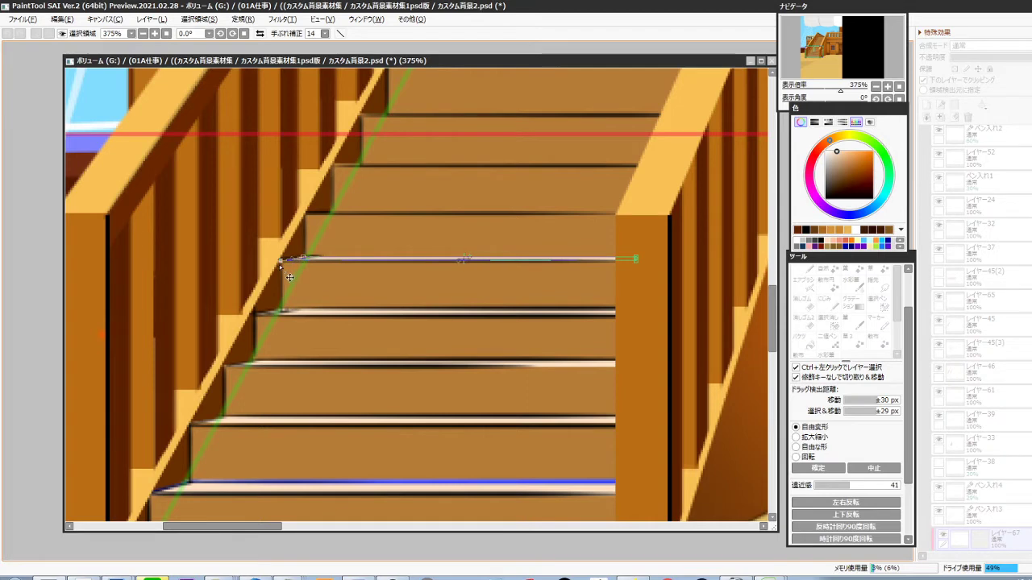
pyautogui.press('Return')
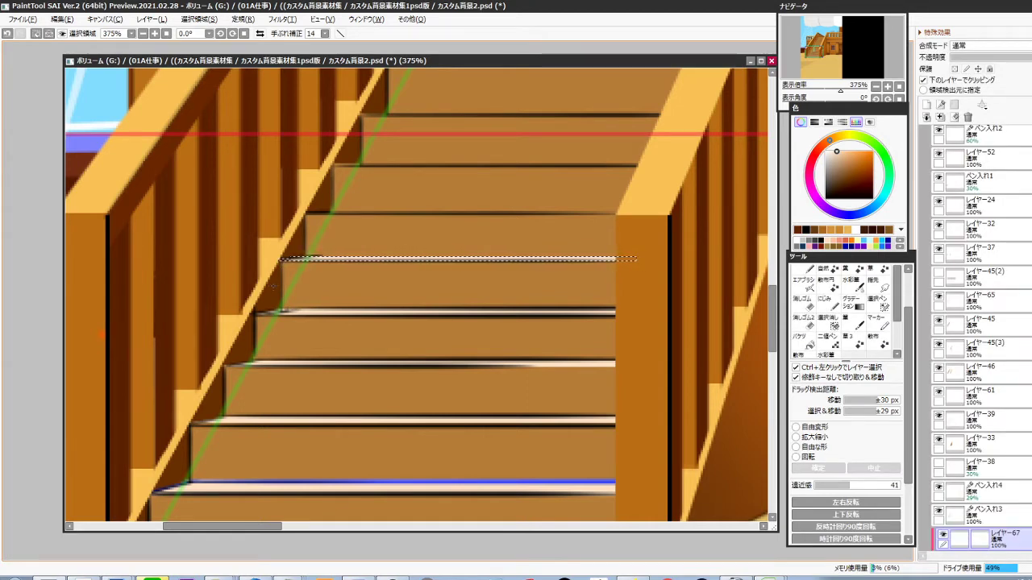
pyautogui.hotkey('ctrl', 'd')
# Select the ペン入れ3 line-art layer and erase the black outlines around the second to fourth treads and their left ends
pyautogui.moveTo(434, 366); pyautogui.dragTo(556, 334)
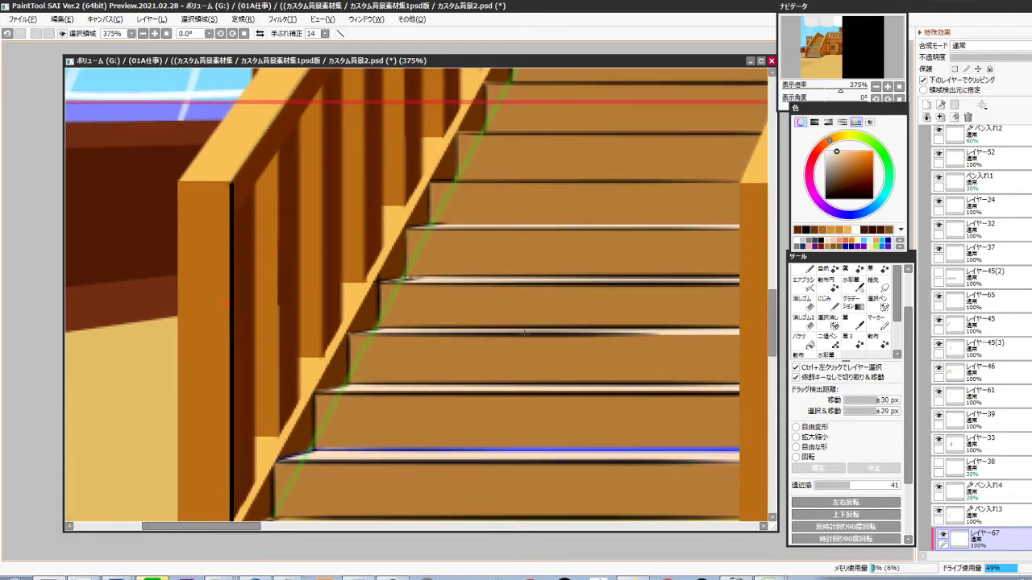
pyautogui.keyDown('ctrl'); pyautogui.click(433, 288); pyautogui.keyUp('ctrl')
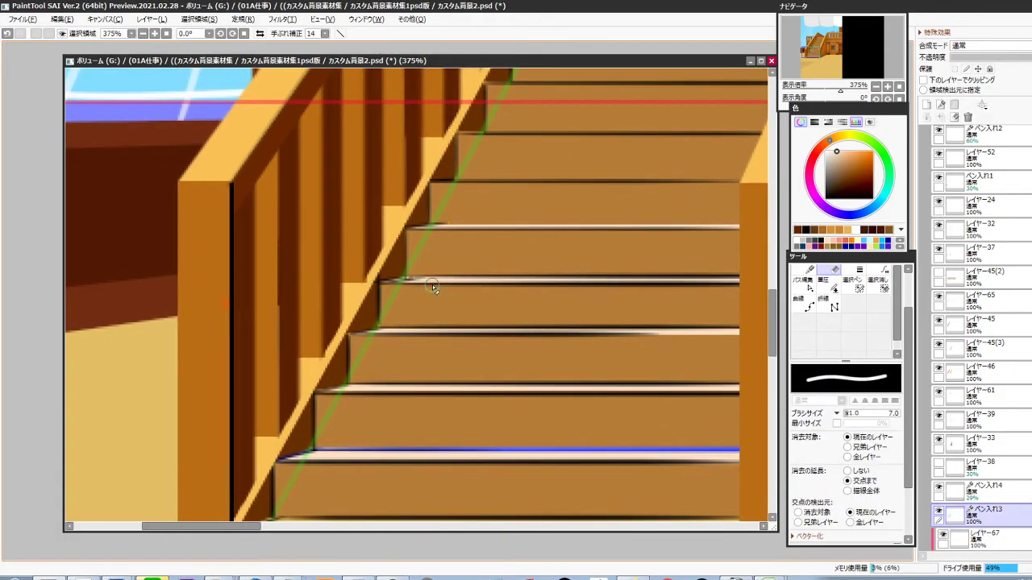
pyautogui.moveTo(432, 287)
pyautogui.mouseDown()
pyautogui.moveTo(409, 281)
pyautogui.moveTo(402, 306)
pyautogui.moveTo(376, 300)
pyautogui.mouseUp()
pyautogui.moveTo(382, 371)
pyautogui.mouseDown()
pyautogui.moveTo(333, 385)
pyautogui.moveTo(431, 288)
pyautogui.moveTo(397, 294)
pyautogui.mouseUp()
pyautogui.moveTo(411, 341); pyautogui.dragTo(380, 316)
pyautogui.moveTo(379, 361)
pyautogui.mouseDown()
pyautogui.moveTo(345, 395)
pyautogui.moveTo(407, 391)
pyautogui.mouseUp()
pyautogui.moveTo(620, 403); pyautogui.dragTo(367, 453)
pyautogui.moveTo(511, 294); pyautogui.dragTo(445, 312)
pyautogui.moveTo(461, 244); pyautogui.dragTo(446, 248)
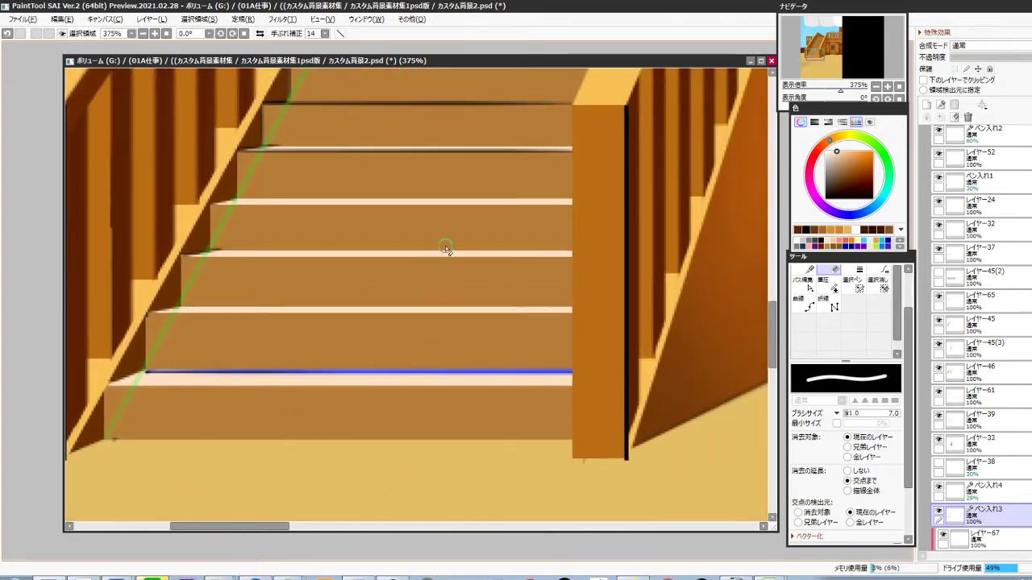
# Erase the outlines around the fifth and sixth treads, the leftover stubs on the left, and the blue line along the lowest tread
pyautogui.moveTo(464, 147); pyautogui.dragTo(372, 182)
pyautogui.moveTo(274, 147); pyautogui.dragTo(243, 160)
pyautogui.moveTo(270, 122); pyautogui.dragTo(252, 131)
pyautogui.moveTo(282, 87); pyautogui.dragTo(304, 106)
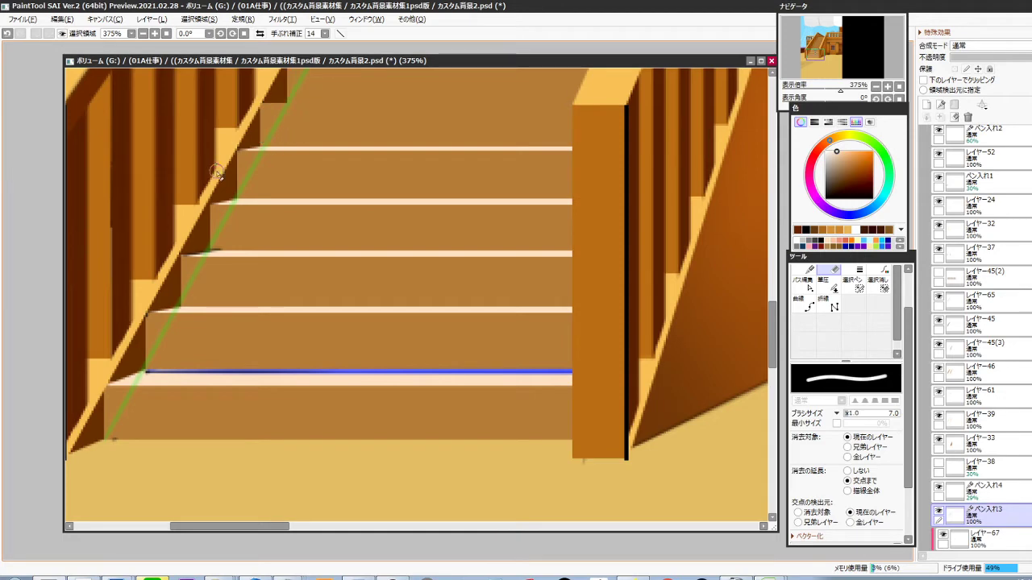
pyautogui.moveTo(216, 172); pyautogui.dragTo(202, 288)
pyautogui.moveTo(376, 354); pyautogui.dragTo(426, 304)
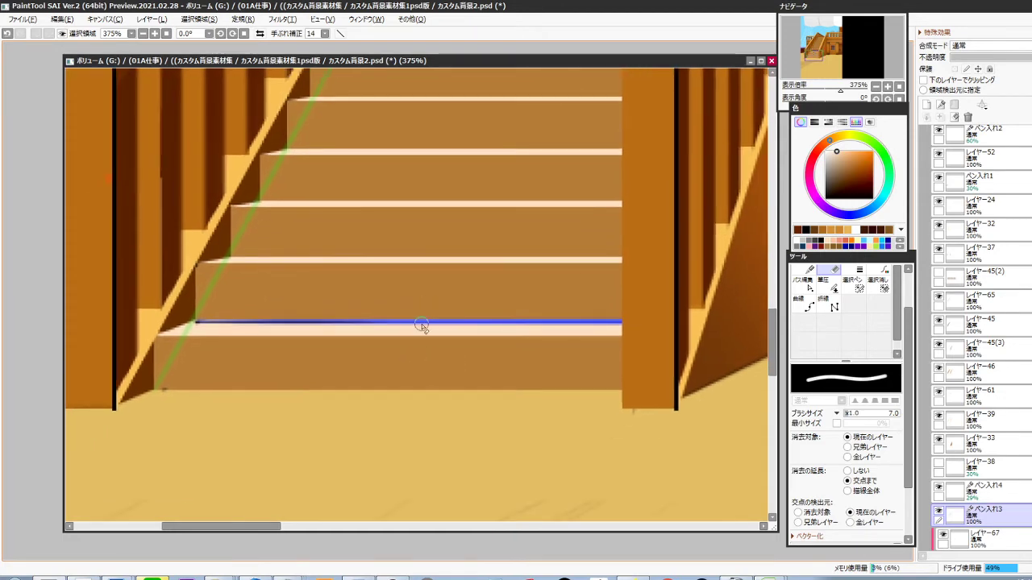
pyautogui.click(421, 325)
pyautogui.moveTo(313, 328); pyautogui.dragTo(278, 328)
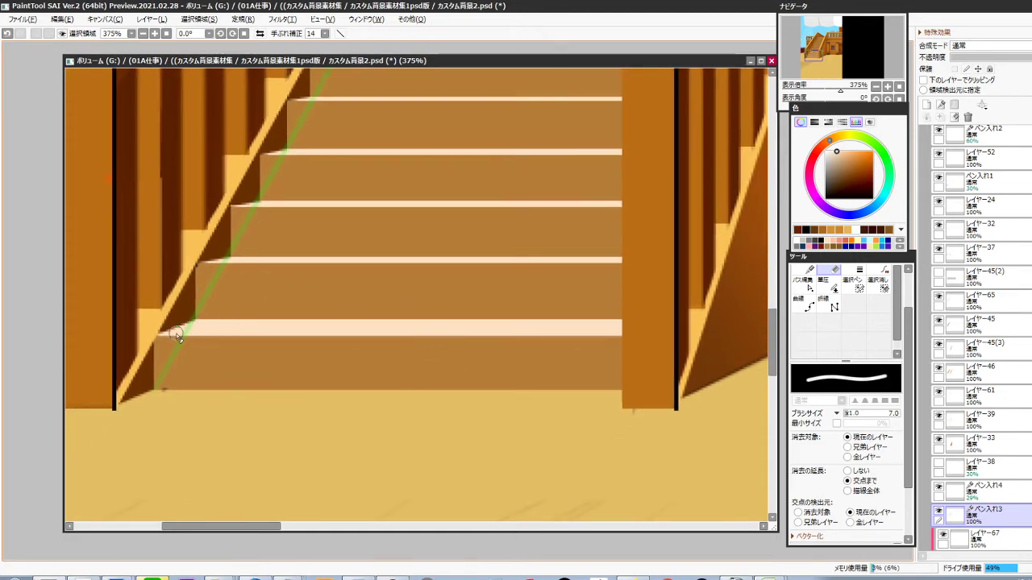
# On the clipped cream layer, add a pale strip across the sixth tread and trim its upper edge
pyautogui.scroll(-5, 419, 384)
pyautogui.moveTo(409, 353); pyautogui.dragTo(411, 418)
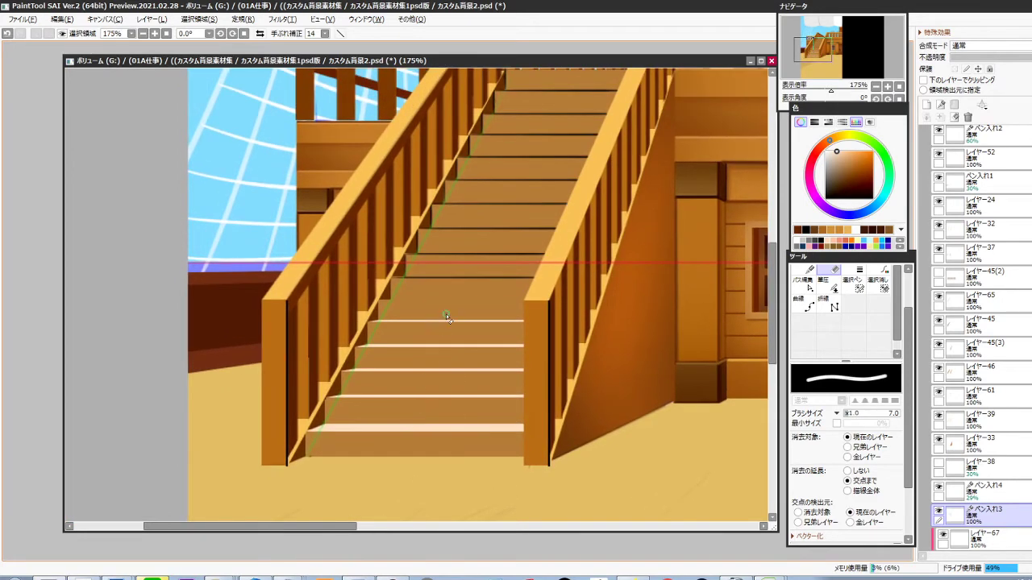
pyautogui.scroll(5, 484, 319)
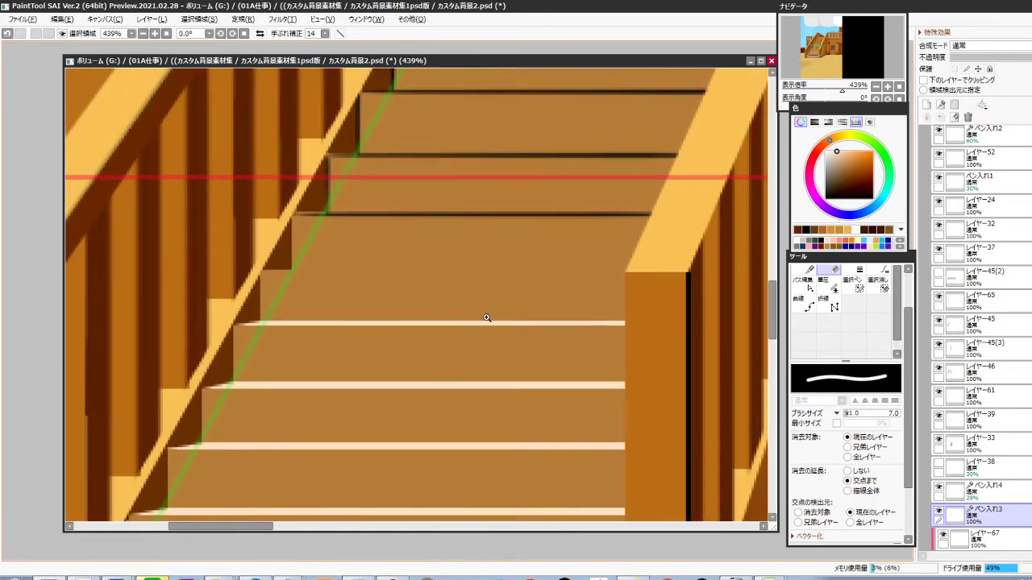
pyautogui.keyDown('ctrl'); pyautogui.click(446, 328); pyautogui.keyUp('ctrl')
pyautogui.press('m')
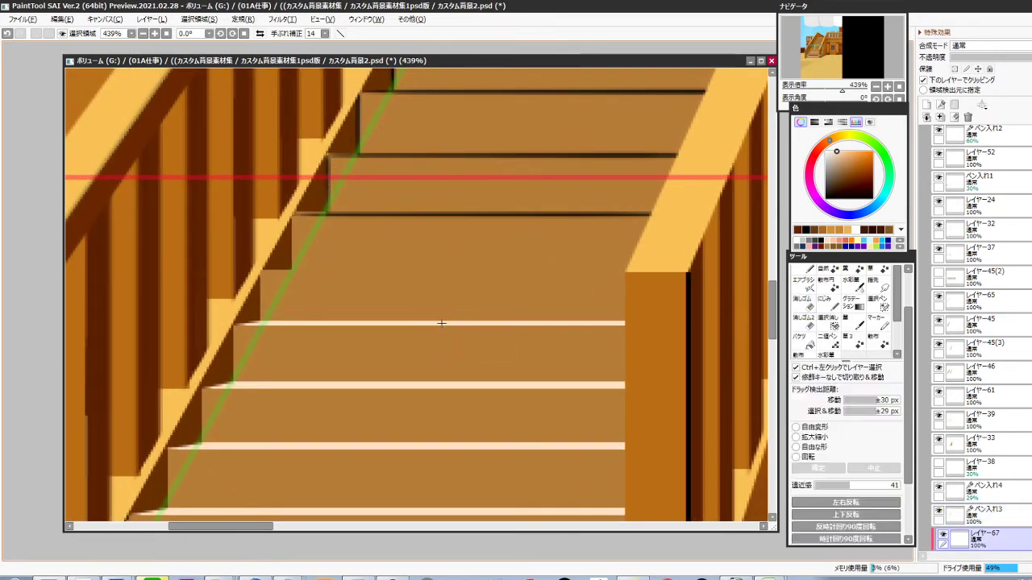
pyautogui.moveTo(326, 269); pyautogui.dragTo(630, 270)
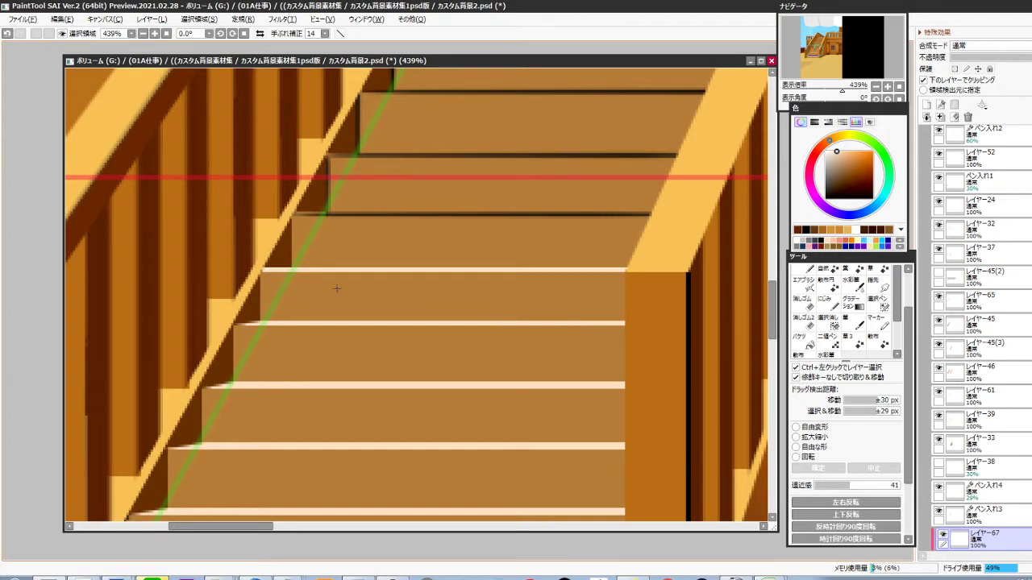
pyautogui.moveTo(226, 257); pyautogui.dragTo(651, 269)
pyautogui.press('Delete')
pyautogui.hotkey('ctrl', 'd')
pyautogui.scroll(-2, 585, 326)
pyautogui.moveTo(491, 391); pyautogui.dragTo(499, 369)
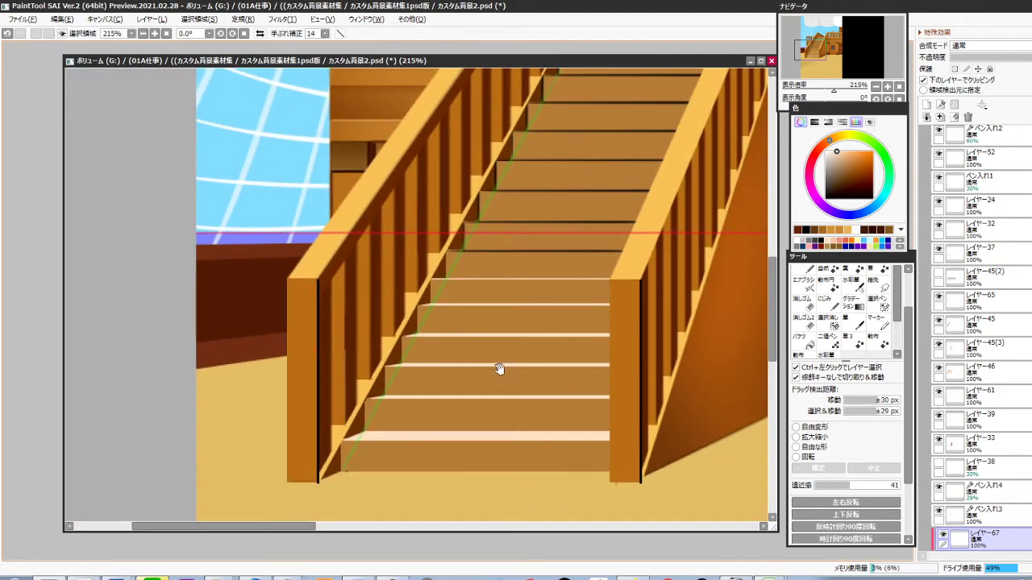
# Lower the opacity of the ペン入れ3 layer to 13% and hide the ペン入れ4 layer
pyautogui.moveTo(551, 311); pyautogui.dragTo(490, 380)
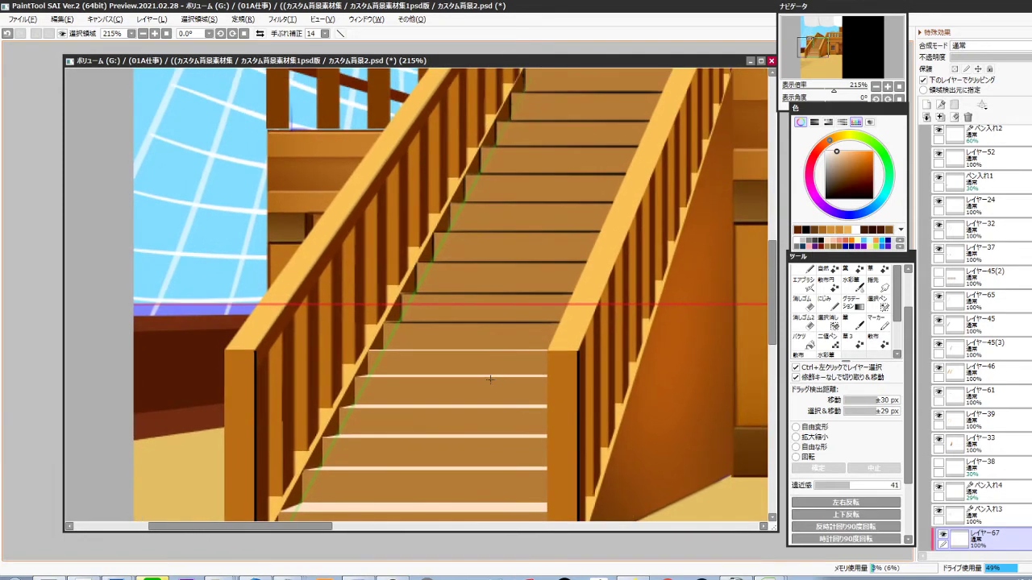
pyautogui.keyDown('ctrl'); pyautogui.click(492, 324); pyautogui.keyUp('ctrl')
pyautogui.moveTo(988, 58); pyautogui.dragTo(963, 59)
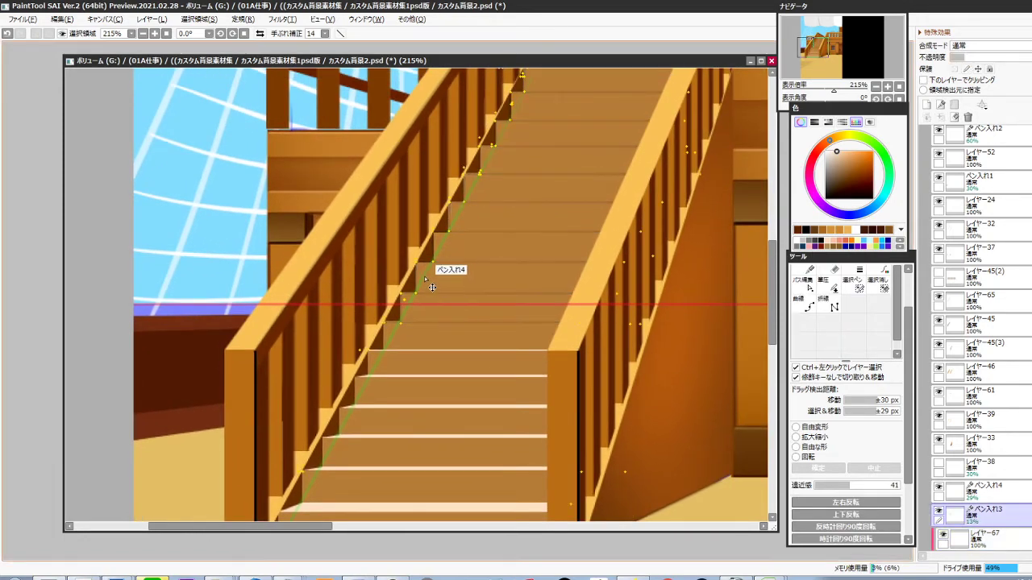
pyautogui.keyDown('ctrl'); pyautogui.click(430, 291); pyautogui.keyUp('ctrl')
pyautogui.click(938, 487)
pyautogui.scroll(-5, 602, 305)
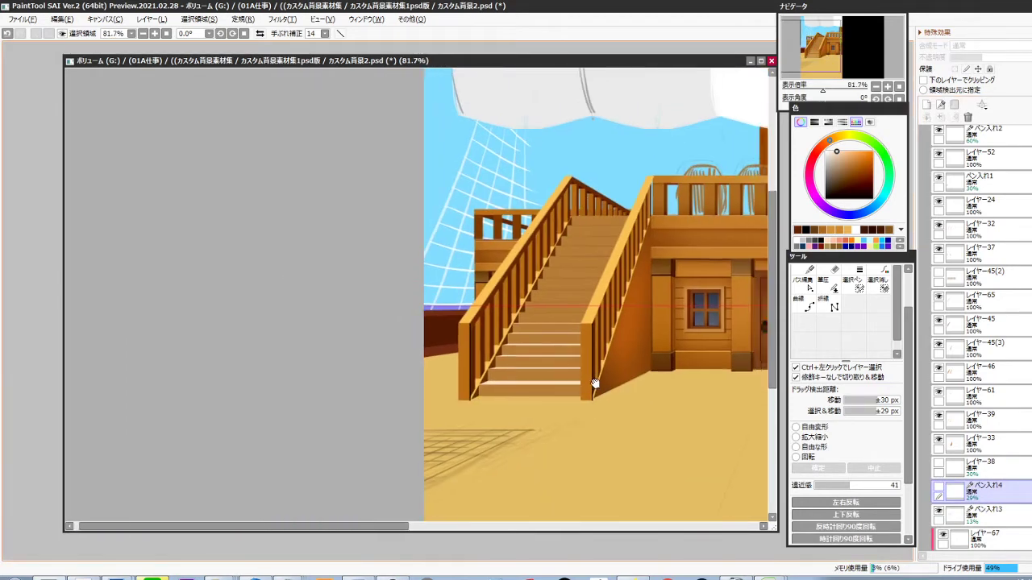
# Display the faint radiating perspective lines across the deck illustration
pyautogui.moveTo(595, 389); pyautogui.dragTo(429, 391)
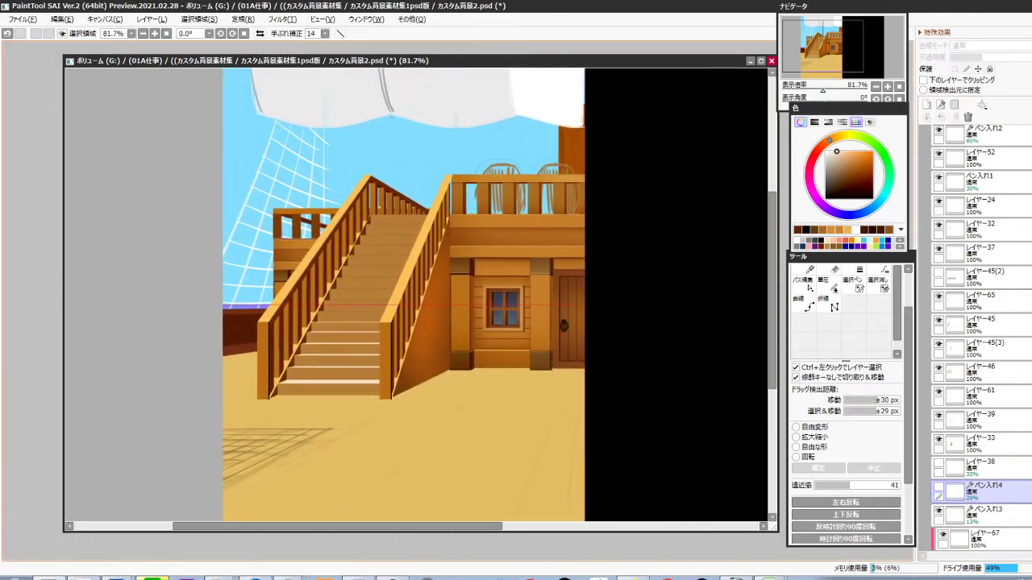
pyautogui.moveTo(504, 378)
pyautogui.mouseDown()
pyautogui.moveTo(487, 497)
pyautogui.moveTo(513, 392)
pyautogui.mouseUp()
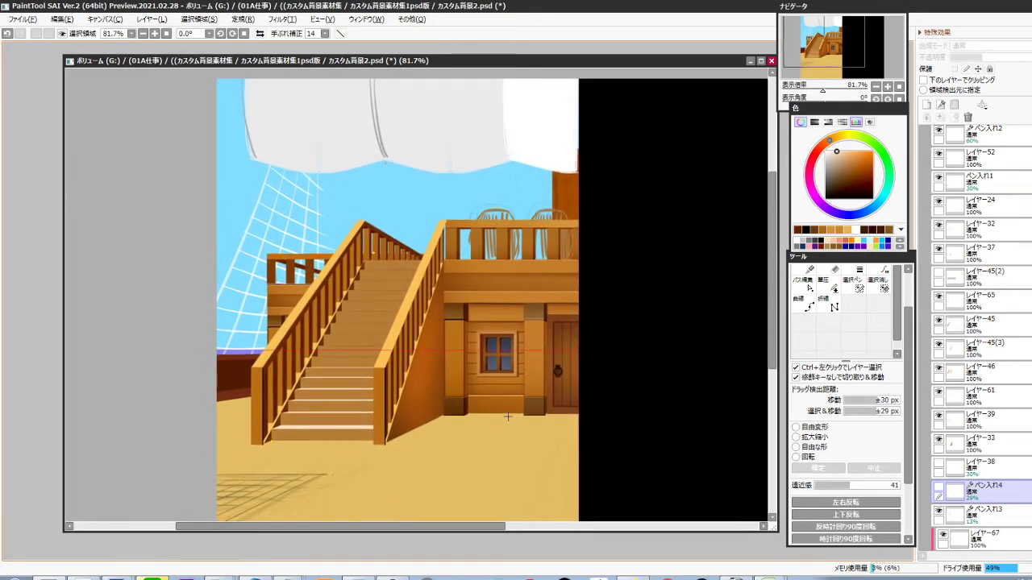
pyautogui.moveTo(511, 400); pyautogui.dragTo(510, 443)
pyautogui.moveTo(509, 442); pyautogui.dragTo(507, 385)
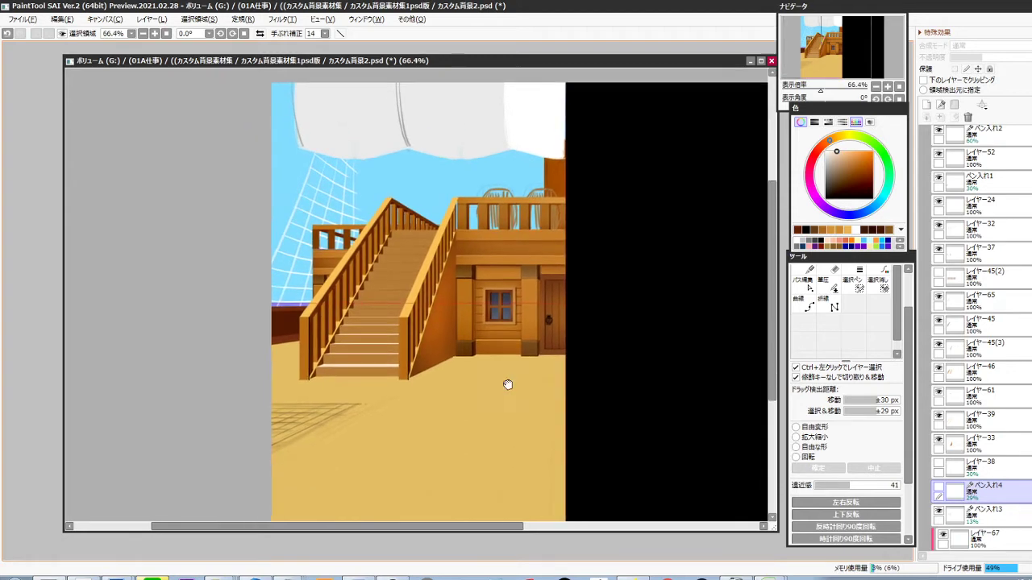
pyautogui.moveTo(507, 479); pyautogui.dragTo(501, 399)
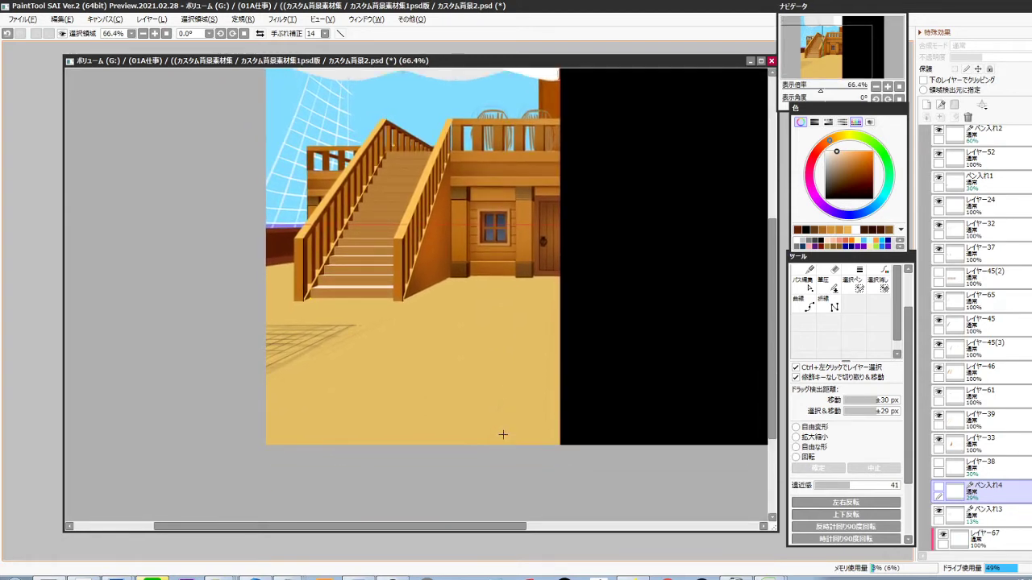
pyautogui.scroll(9, 1007, 242)
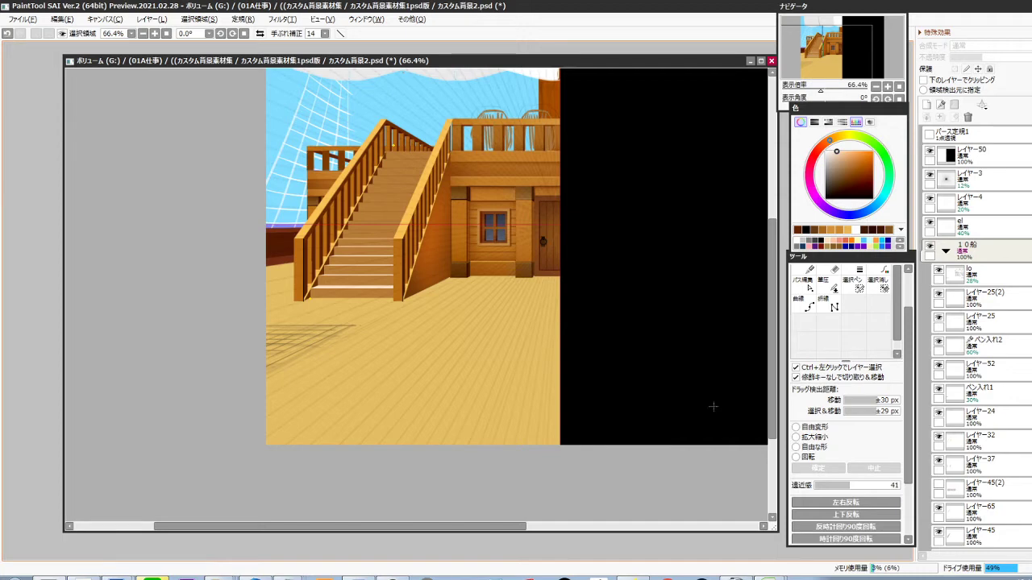
# Pick the deck floor layer and select a very thin vertical strip of the floor near the black panel
pyautogui.keyDown('ctrl'); pyautogui.click(757, 366); pyautogui.keyUp('ctrl')
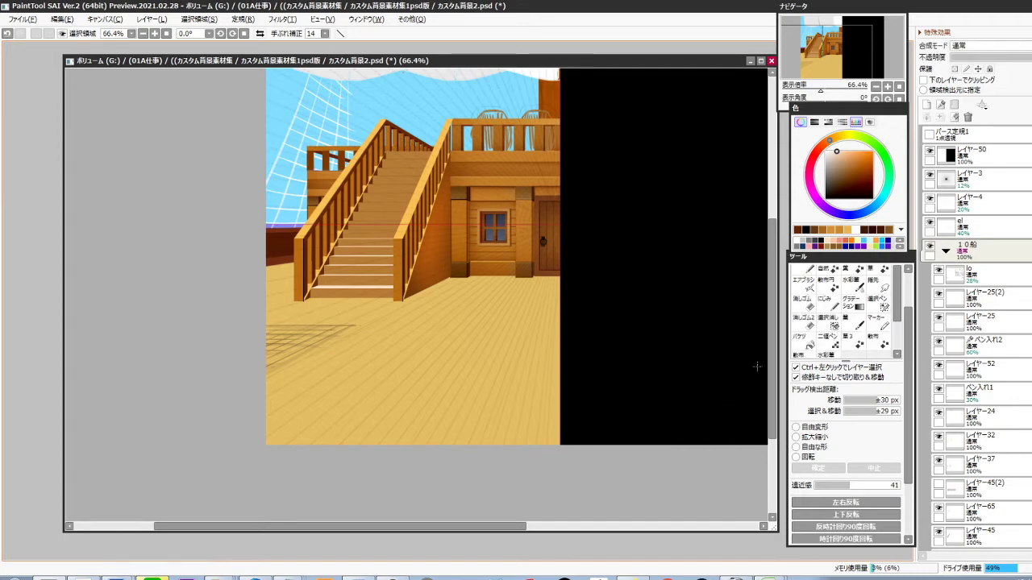
pyautogui.keyDown('ctrl'); pyautogui.click(412, 439); pyautogui.keyUp('ctrl')
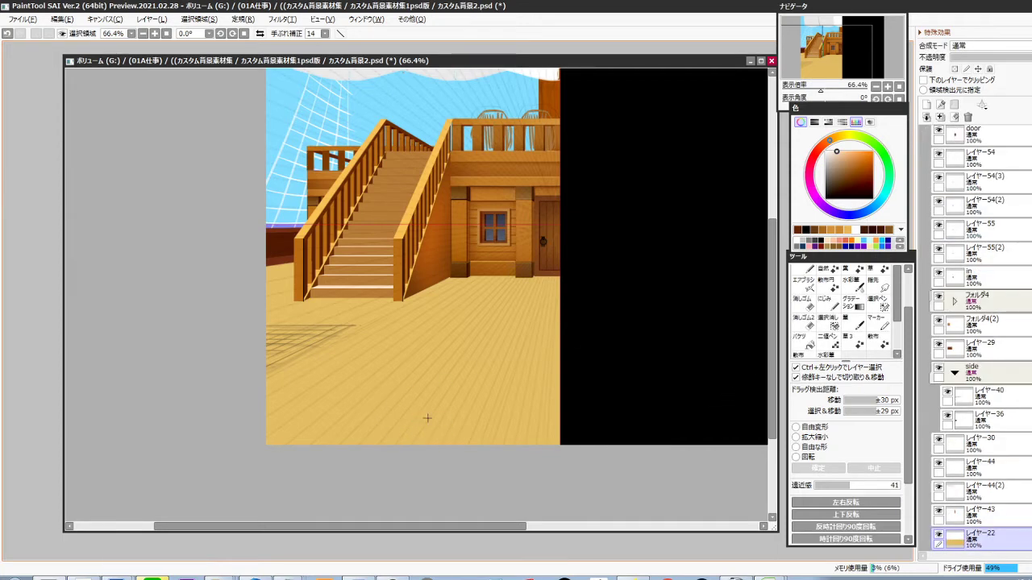
pyautogui.moveTo(531, 405); pyautogui.dragTo(529, 296)
pyautogui.press('Delete')
pyautogui.hotkey('ctrl', 'd')
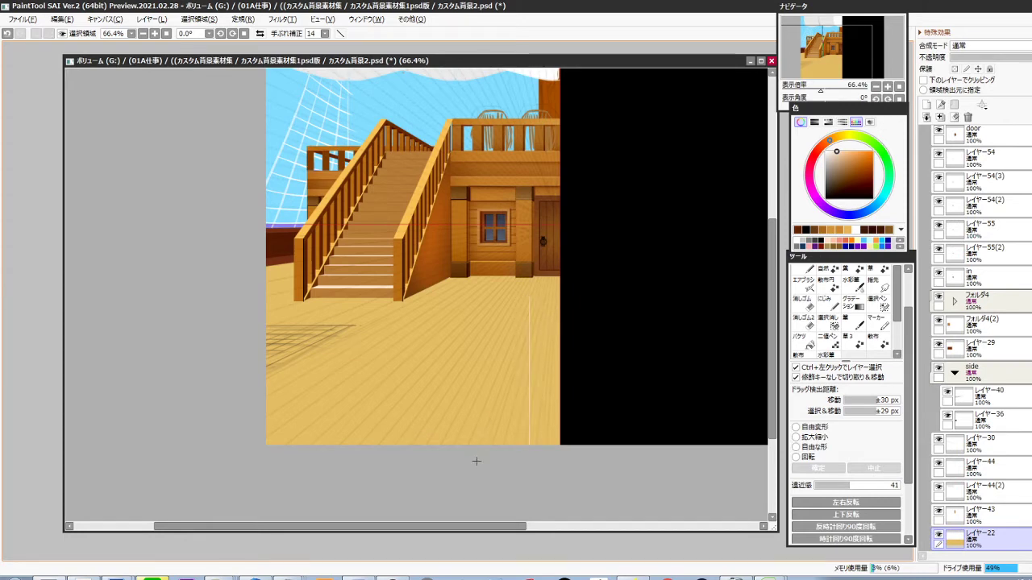
pyautogui.hotkey('ctrl', 'u')
pyautogui.moveTo(887, 351); pyautogui.dragTo(728, 378)
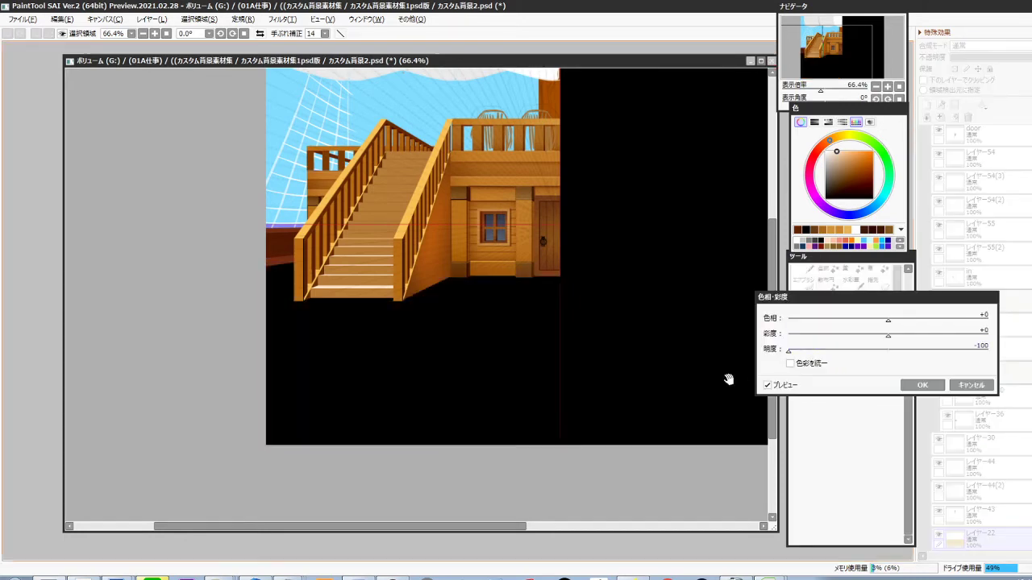
pyautogui.click(971, 385)
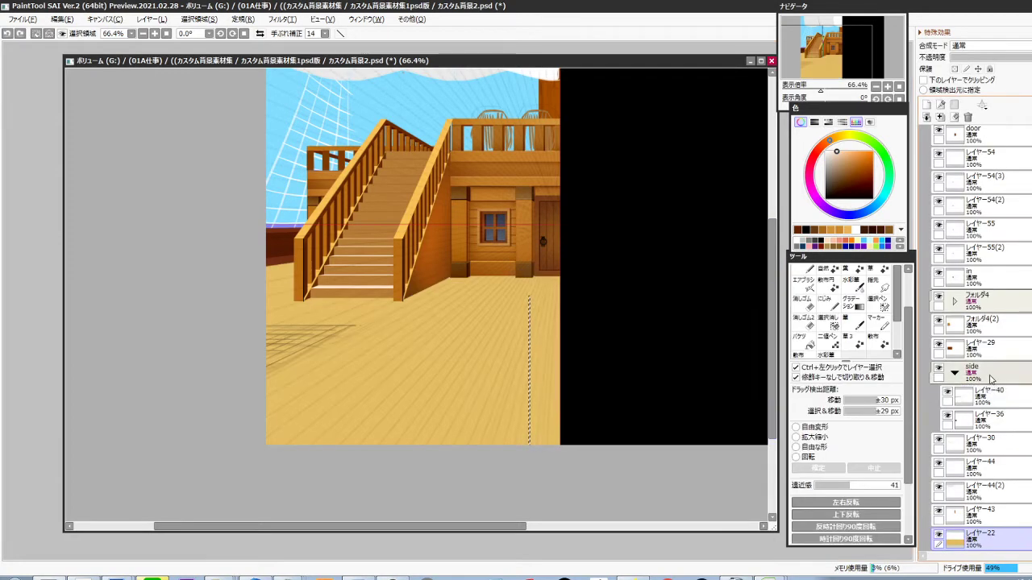
# Fill the thin vertical strip on a new layer and darken it to black with a Hue/Saturation lightness adjustment
pyautogui.hotkey('ctrl', 'shift', 'n')
pyautogui.hotkey('ctrl', 'd')
pyautogui.hotkey('ctrl', 'u')
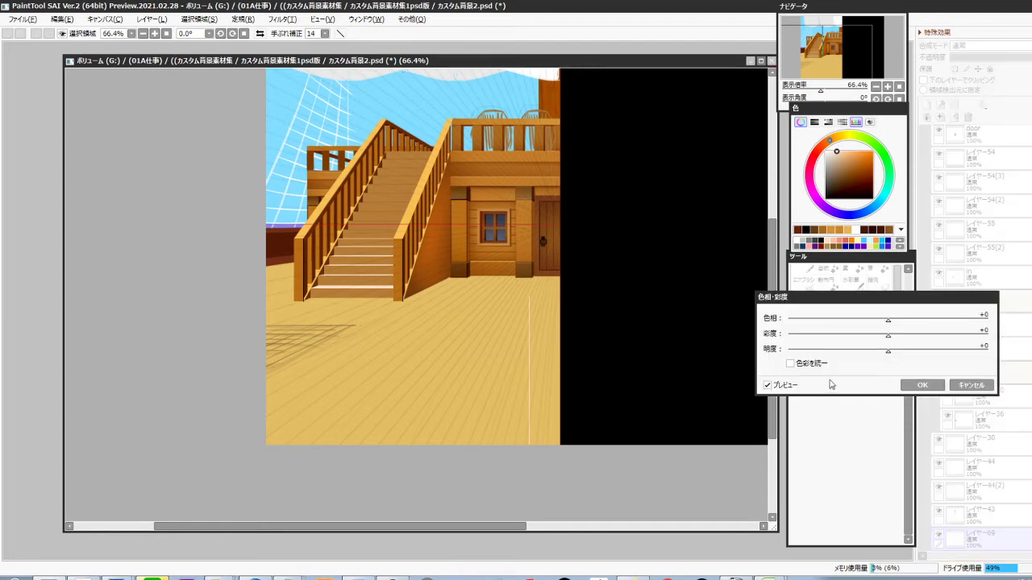
pyautogui.moveTo(846, 352); pyautogui.dragTo(780, 360)
pyautogui.click(922, 385)
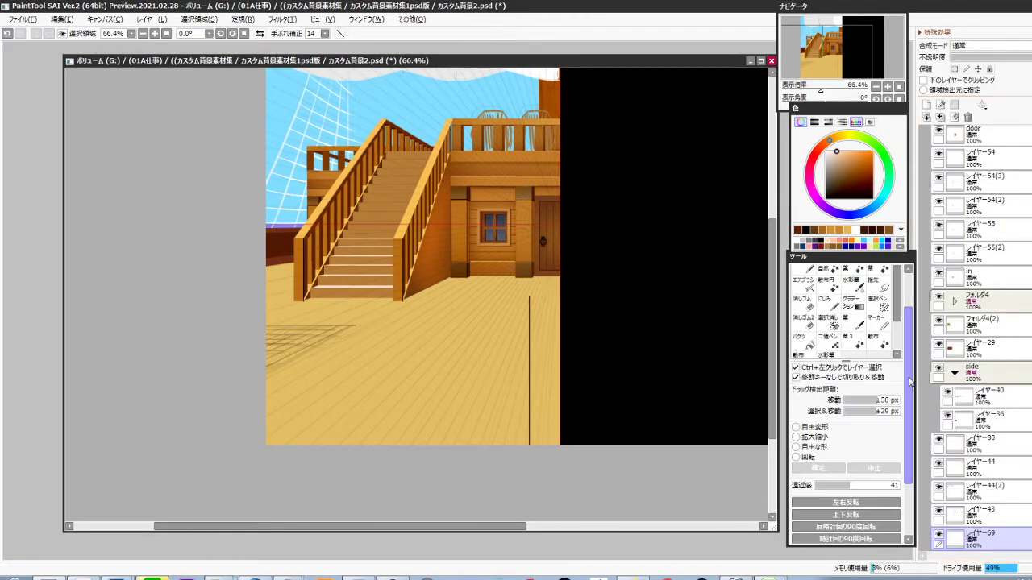
# Place a second copy of the black vertical line on the deck floor, a short distance left of the first
pyautogui.hotkey('shift', 'Left')
pyautogui.hotkey('shift', 'Left')
pyautogui.hotkey('shift', 'Left')
pyautogui.hotkey('shift', 'Left')
pyautogui.hotkey('shift', 'Left')
pyautogui.hotkey('shift', 'Left')
pyautogui.hotkey('shift', 'Left')
pyautogui.hotkey('shift', 'Left')
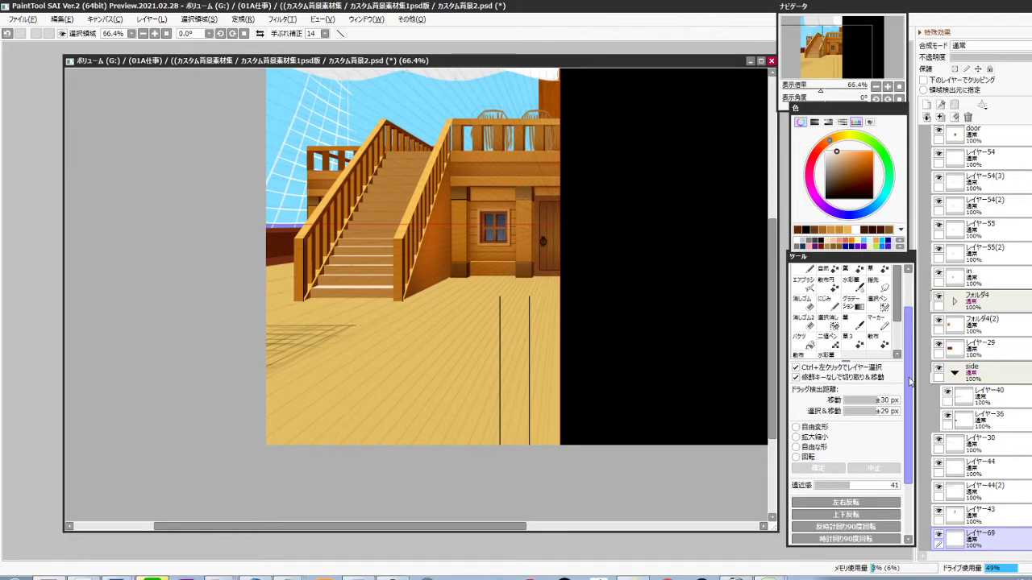
# Set the opacity of the black panel layer (レイヤー50) to 80%
pyautogui.keyDown('ctrl'); pyautogui.click(689, 391); pyautogui.keyUp('ctrl')
pyautogui.press('8')
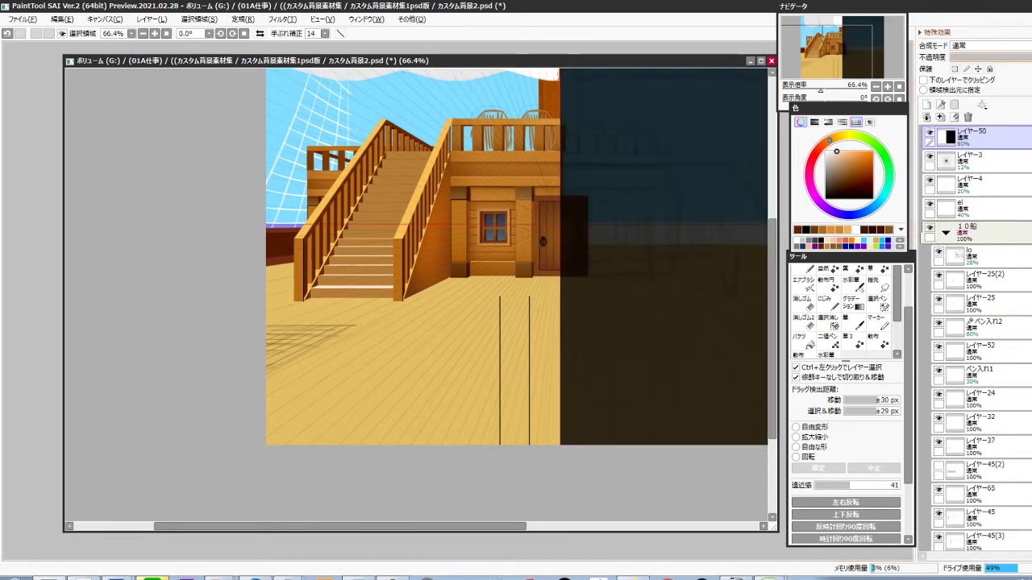
pyautogui.scroll(5, 534, 426)
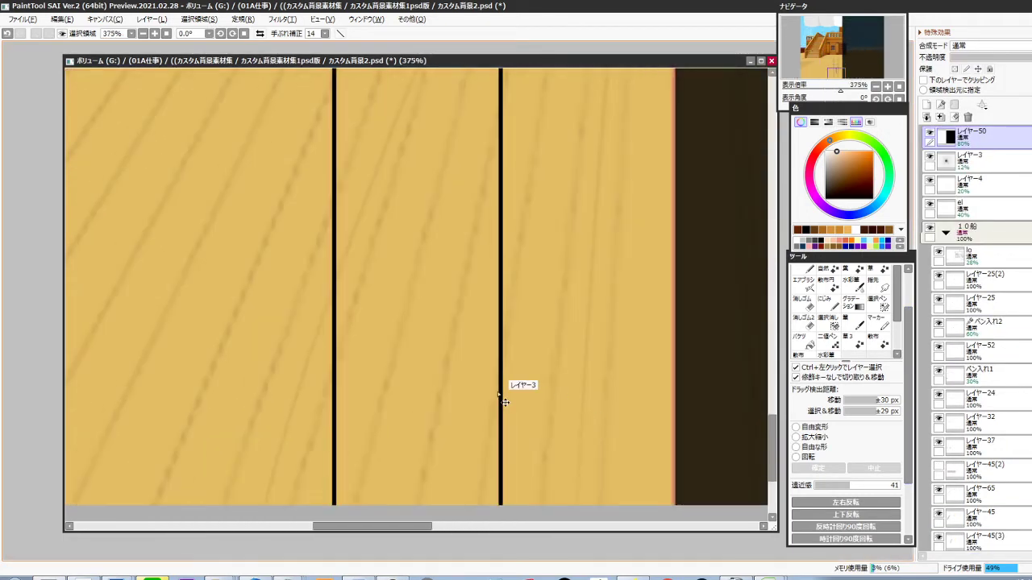
# Duplicate the pair of black vertical lines and shift the copy left by one plank width to add a third line
pyautogui.keyDown('ctrl'); pyautogui.click(334, 405); pyautogui.keyUp('ctrl')
pyautogui.moveTo(368, 395); pyautogui.dragTo(555, 418)
pyautogui.hotkey('ctrl', 'j')
pyautogui.hotkey('ctrl', 'shift', 'Left')
pyautogui.hotkey('ctrl', 'shift', 'Left')
pyautogui.hotkey('ctrl', 'shift', 'Left')
pyautogui.hotkey('ctrl', 'shift', 'Left')
pyautogui.hotkey('ctrl', 'shift', 'Left')
pyautogui.hotkey('ctrl', 'shift', 'Left')
pyautogui.hotkey('ctrl', 'shift', 'Left')
pyautogui.hotkey('ctrl', 'shift', 'Left')
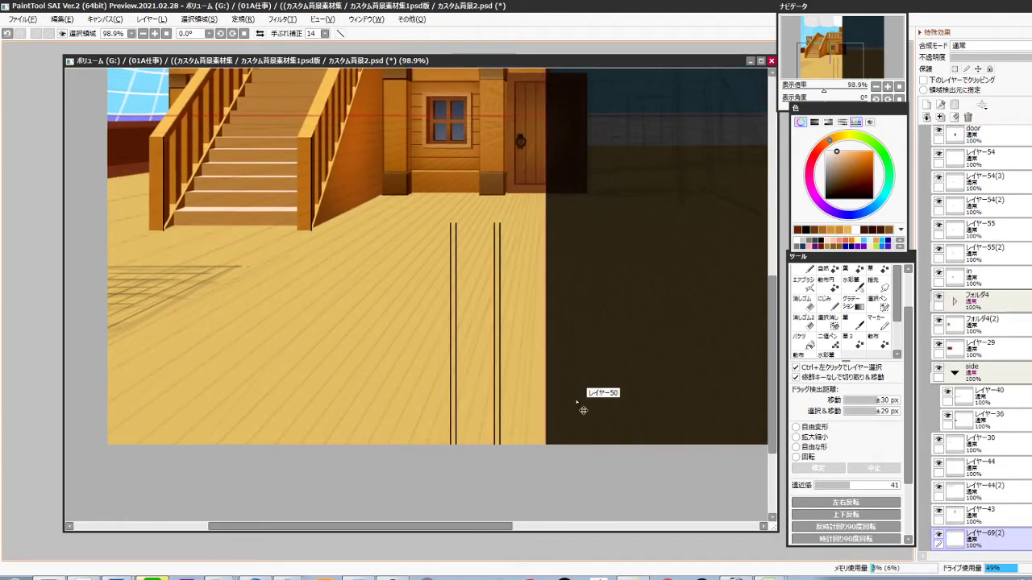
# Merge the plank lines and shift a duplicate further left to make a row of five evenly spaced lines
pyautogui.hotkey('ctrl', 'e')
pyautogui.hotkey('ctrl', 'j')
pyautogui.hotkey('ctrl', 'shift', 'Left')
pyautogui.hotkey('ctrl', 'shift', 'Left')
pyautogui.hotkey('ctrl', 'shift', 'Left')
pyautogui.hotkey('ctrl', 'shift', 'Left')
pyautogui.hotkey('ctrl', 'shift', 'Left')
pyautogui.hotkey('ctrl', 'shift', 'Left')
pyautogui.hotkey('ctrl', 'shift', 'Left')
pyautogui.hotkey('ctrl', 'shift', 'Left')
pyautogui.hotkey('ctrl', 'shift', 'Left')
pyautogui.hotkey('ctrl', 'shift', 'Left')
pyautogui.hotkey('ctrl', 'shift', 'Left')
pyautogui.hotkey('ctrl', 'shift', 'Left')
pyautogui.hotkey('ctrl', 'shift', 'Left')
pyautogui.hotkey('ctrl', 'shift', 'Left')
pyautogui.hotkey('ctrl', 'shift', 'Left')
pyautogui.hotkey('ctrl', 'shift', 'Left')
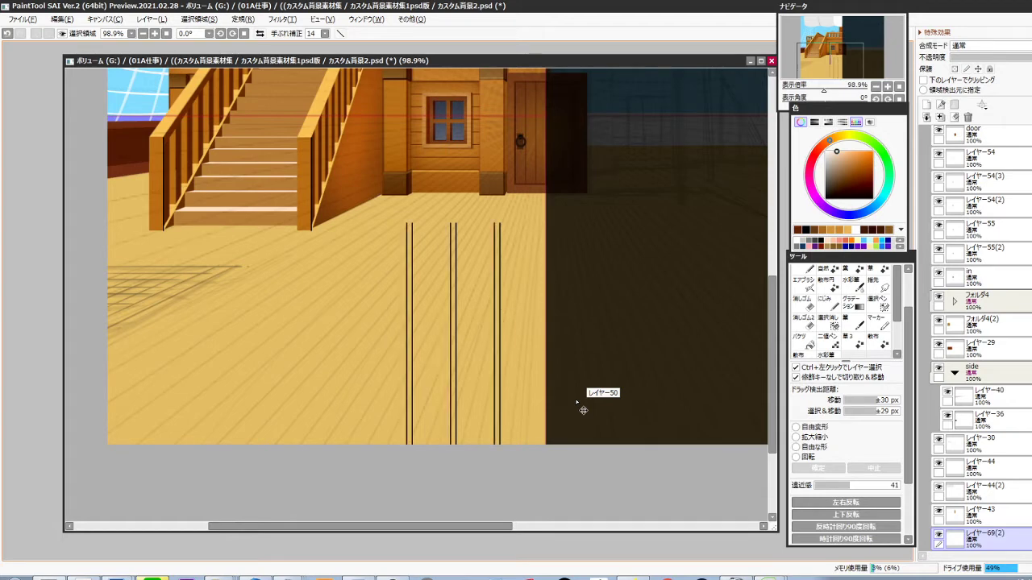
pyautogui.hotkey('ctrl', 'w')
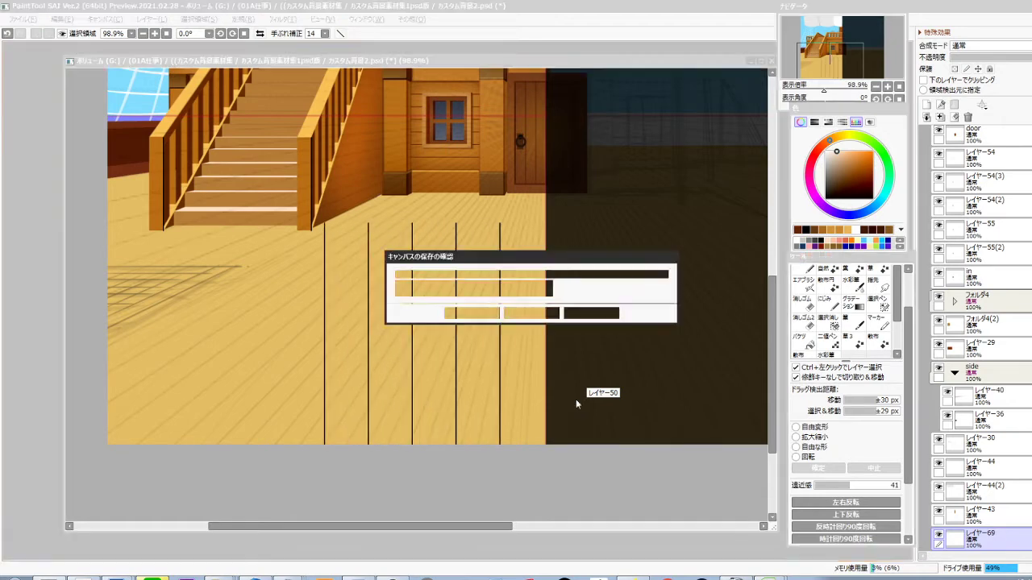
pyautogui.press('Escape')
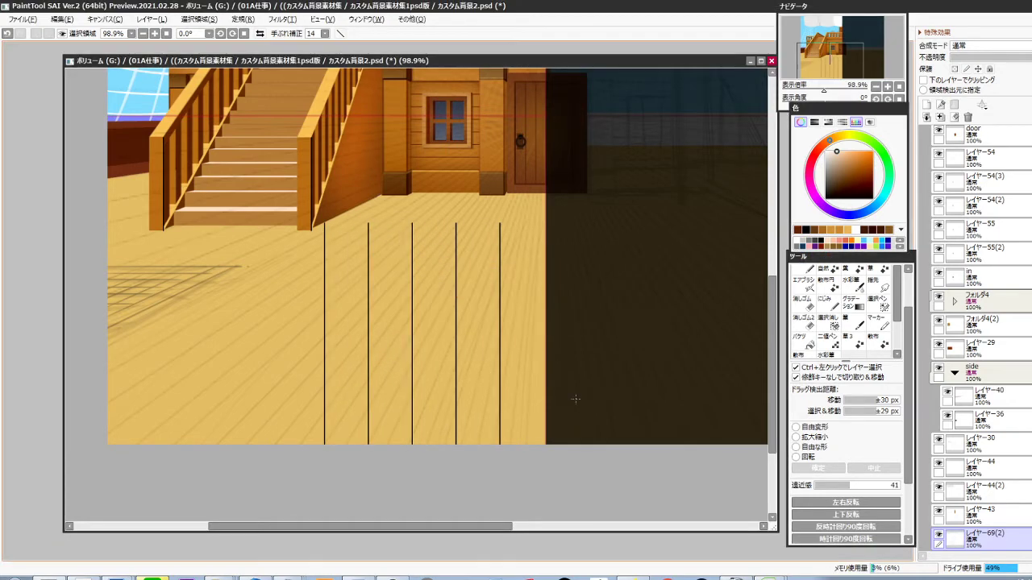
# Shift a duplicate of the five-line row left at the same spacing until it reaches the staircase's outer post
pyautogui.hotkey('ctrl', 'shift', 'Left')
pyautogui.hotkey('ctrl', 'shift', 'Left')
pyautogui.hotkey('ctrl', 'shift', 'Left')
pyautogui.hotkey('ctrl', 'shift', 'Left')
pyautogui.hotkey('ctrl', 'shift', 'Left')
pyautogui.hotkey('ctrl', 'shift', 'Left')
pyautogui.hotkey('ctrl', 'shift', 'Left')
pyautogui.hotkey('ctrl', 'shift', 'Left')
pyautogui.hotkey('ctrl', 'shift', 'Left')
pyautogui.hotkey('ctrl', 'shift', 'Left')
pyautogui.hotkey('ctrl', 'shift', 'Left')
pyautogui.hotkey('ctrl', 'shift', 'Left')
pyautogui.hotkey('ctrl', 'shift', 'Left')
pyautogui.hotkey('ctrl', 'shift', 'Left')
pyautogui.hotkey('ctrl', 'shift', 'Left')
pyautogui.hotkey('ctrl', 'shift', 'Left')
pyautogui.hotkey('ctrl', 'shift', 'Left')
pyautogui.hotkey('ctrl', 'shift', 'Left')
pyautogui.hotkey('ctrl', 'shift', 'Left')
pyautogui.hotkey('ctrl', 'shift', 'Left')
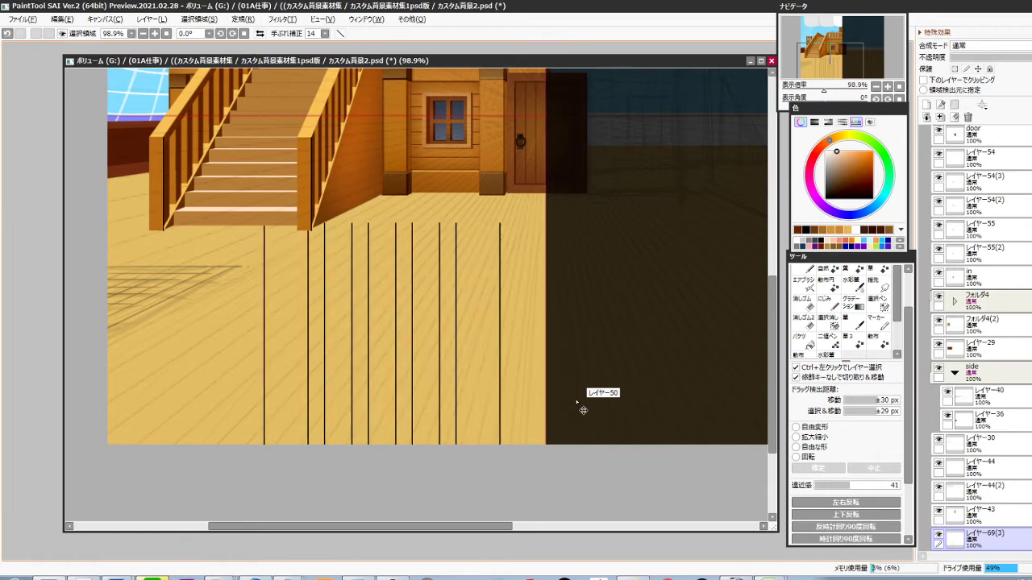
pyautogui.press('Left')
pyautogui.press('Left')
pyautogui.press('Left')
pyautogui.press('Left')
pyautogui.press('Left')
pyautogui.press('Left')
pyautogui.press('Left')
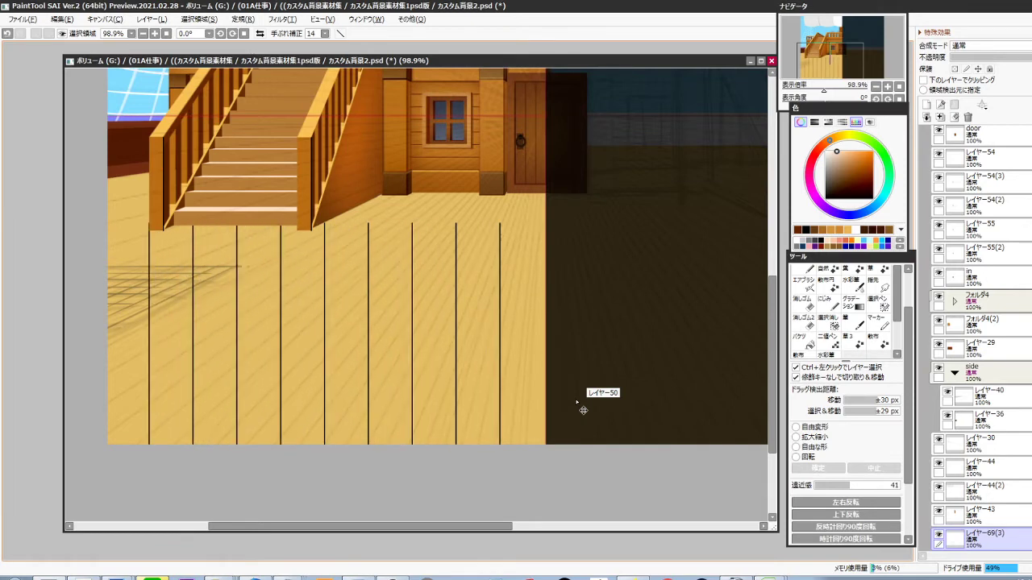
# Shift a duplicate of the merged plank lines right at the same spacing to continue the row across the darkened half
pyautogui.hotkey('ctrl', 'shift', 'Right')
pyautogui.hotkey('ctrl', 'shift', 'Right')
pyautogui.hotkey('ctrl', 'shift', 'Right')
pyautogui.hotkey('ctrl', 'shift', 'Right')
pyautogui.hotkey('ctrl', 'shift', 'Right')
pyautogui.hotkey('ctrl', 'shift', 'Right')
pyautogui.hotkey('ctrl', 'shift', 'Right')
pyautogui.hotkey('ctrl', 'shift', 'Right')
pyautogui.hotkey('ctrl', 'shift', 'Right')
pyautogui.hotkey('ctrl', 'shift', 'Right')
pyautogui.hotkey('ctrl', 'shift', 'Right')
pyautogui.hotkey('ctrl', 'shift', 'Right')
pyautogui.hotkey('ctrl', 'shift', 'Right')
pyautogui.hotkey('ctrl', 'shift', 'Right')
pyautogui.hotkey('ctrl', 'shift', 'Right')
pyautogui.hotkey('ctrl', 'shift', 'Right')
pyautogui.hotkey('ctrl', 'shift', 'Right')
pyautogui.hotkey('ctrl', 'shift', 'Right')
pyautogui.hotkey('ctrl', 'shift', 'Right')
pyautogui.hotkey('ctrl', 'shift', 'Right')
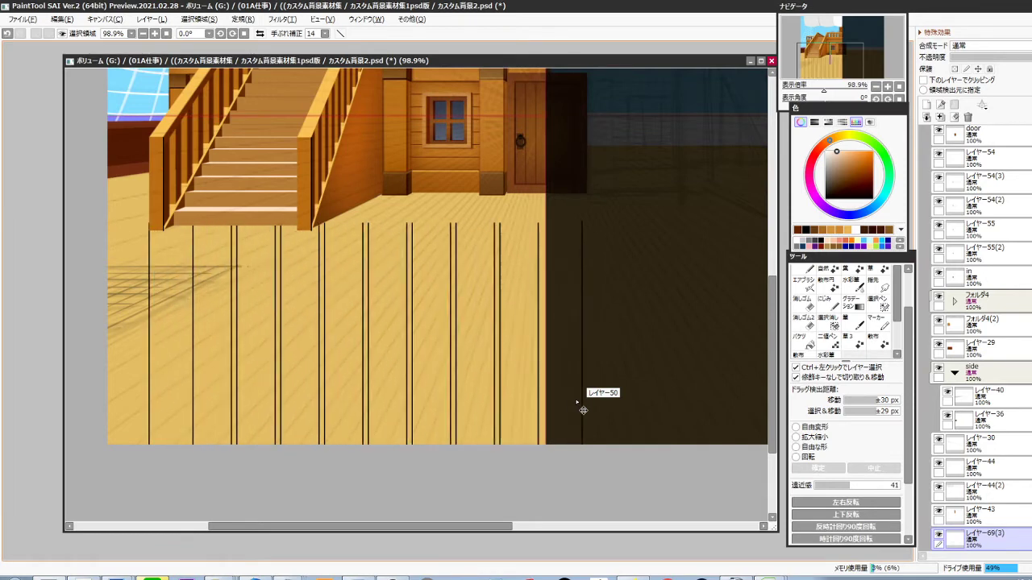
pyautogui.press('Right')
pyautogui.press('Right')
pyautogui.press('Right')
pyautogui.press('Right')
pyautogui.press('Right')
pyautogui.press('Right')
pyautogui.press('Right')
pyautogui.press('Right')
pyautogui.press('Right')
pyautogui.press('Right')
pyautogui.press('Right')
pyautogui.press('Right')
pyautogui.press('Right')
pyautogui.press('Right')
pyautogui.press('Right')
pyautogui.press('Right')
pyautogui.press('Right')
pyautogui.press('Right')
pyautogui.press('Right')
pyautogui.press('Right')
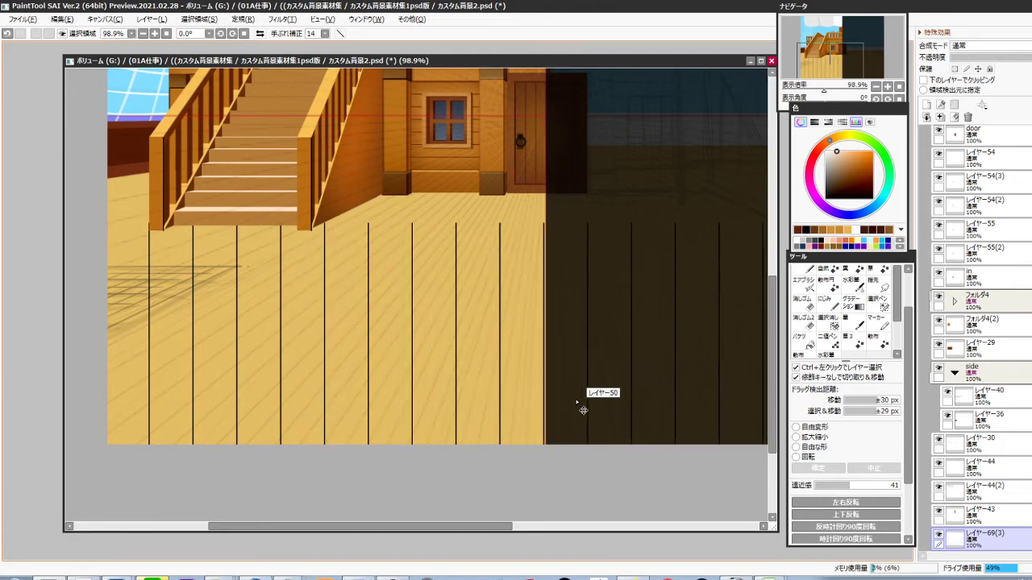
# Shift the duplicate of the plank lines left past the canvas edge, keeping the same spacing, and merge it into the row
pyautogui.press('Left')
pyautogui.press('Left')
pyautogui.press('Left')
pyautogui.press('Left')
pyautogui.press('Left')
pyautogui.press('Left')
pyautogui.press('Left')
pyautogui.press('Left')
pyautogui.press('Left')
pyautogui.press('Left')
pyautogui.press('Left')
pyautogui.press('Left')
pyautogui.press('Left')
pyautogui.press('Left')
pyautogui.press('Left')
pyautogui.press('Left')
pyautogui.press('Left')
pyautogui.press('Left')
pyautogui.press('Left')
pyautogui.press('Left')
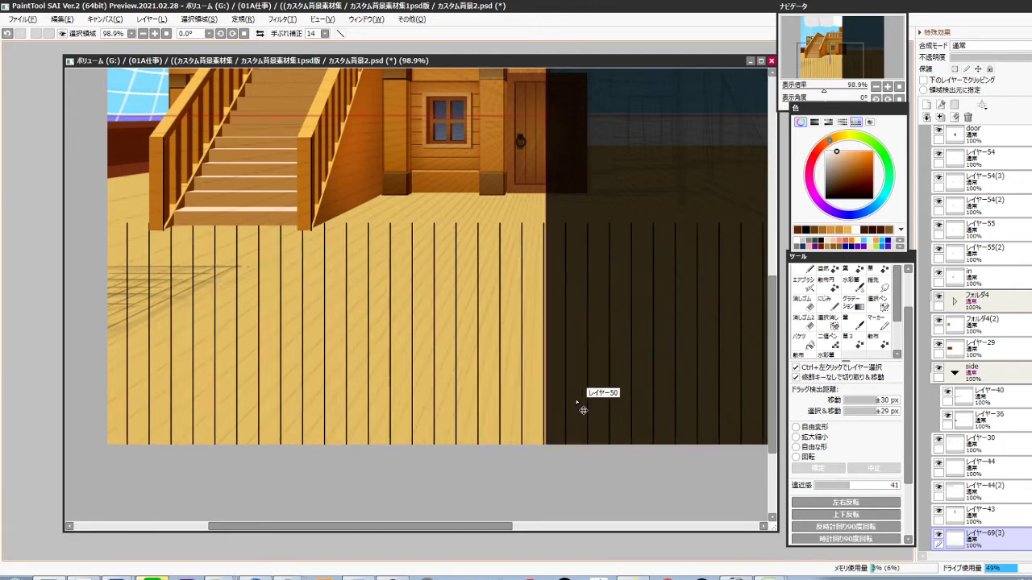
pyautogui.press('Left')
pyautogui.press('Left')
pyautogui.press('Left')
pyautogui.press('Left')
pyautogui.press('Left')
pyautogui.press('Left')
pyautogui.press('Left')
pyautogui.press('Left')
pyautogui.press('Left')
pyautogui.press('Left')
pyautogui.press('Left')
pyautogui.press('Left')
pyautogui.press('Left')
pyautogui.press('Left')
pyautogui.press('Left')
pyautogui.press('Left')
pyautogui.press('Left')
pyautogui.press('Left')
pyautogui.press('Left')
pyautogui.press('Left')
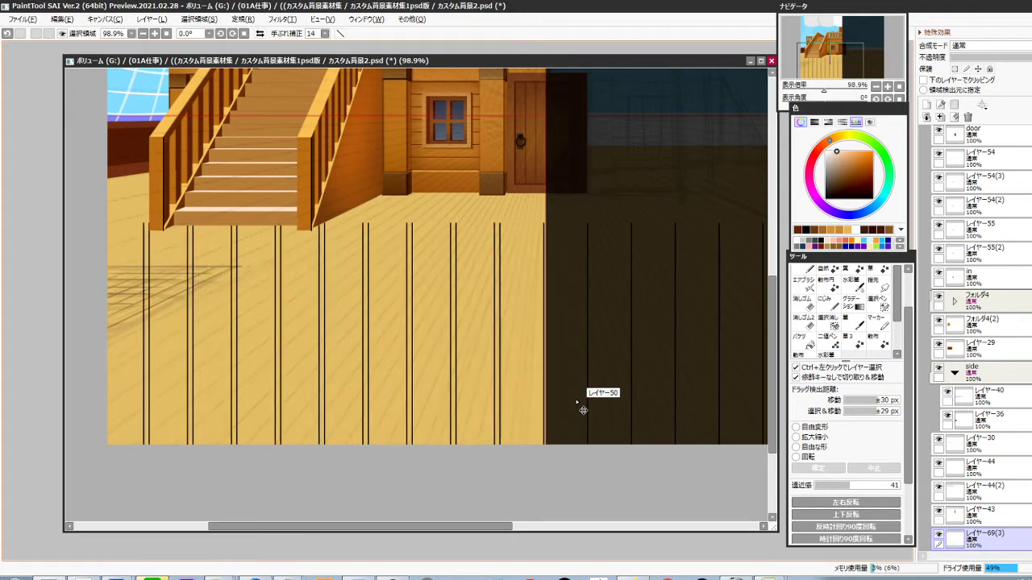
pyautogui.press('Left')
pyautogui.press('Left')
pyautogui.press('Left')
pyautogui.press('Left')
pyautogui.press('Left')
pyautogui.press('Left')
pyautogui.press('Left')
pyautogui.press('Left')
pyautogui.press('Left')
pyautogui.press('Left')
pyautogui.press('Left')
pyautogui.press('Left')
pyautogui.press('Left')
pyautogui.press('Left')
pyautogui.press('Left')
pyautogui.press('Left')
pyautogui.press('Left')
pyautogui.press('Left')
pyautogui.press('Left')
pyautogui.press('Left')
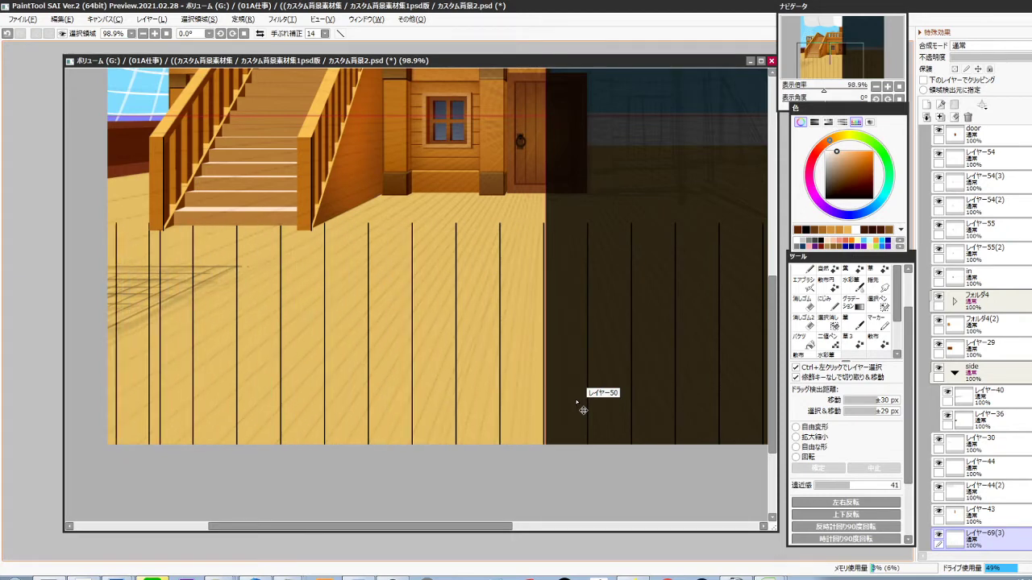
pyautogui.press('Left')
pyautogui.press('Left')
pyautogui.press('Left')
pyautogui.press('Left')
pyautogui.press('Left')
pyautogui.press('Left')
pyautogui.press('Left')
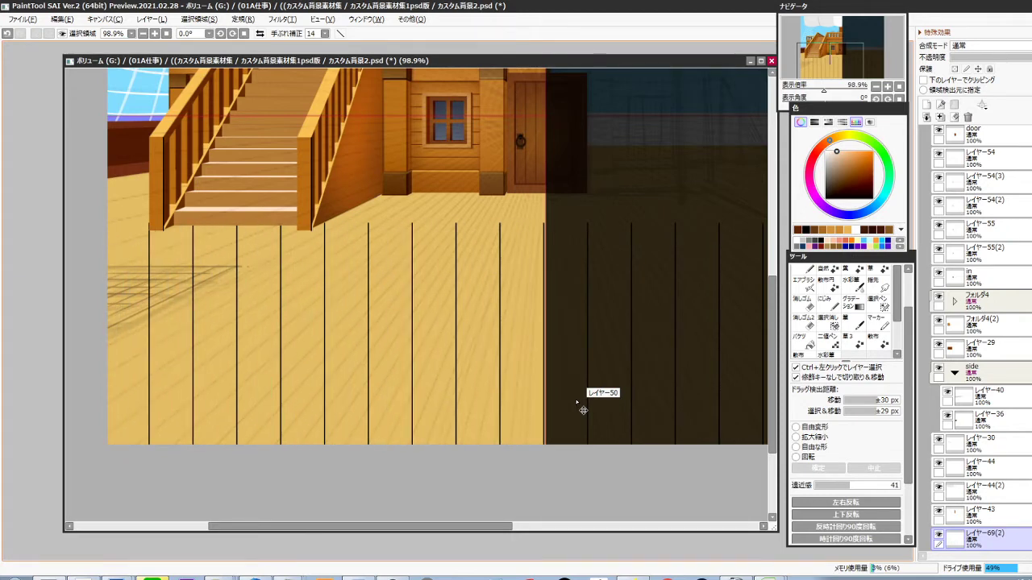
# Merge the two plank-line layers and shift the combined row left, mostly clear of the darkened half
pyautogui.scroll(-4, 490, 343)
pyautogui.scroll(-1, 982, 338)
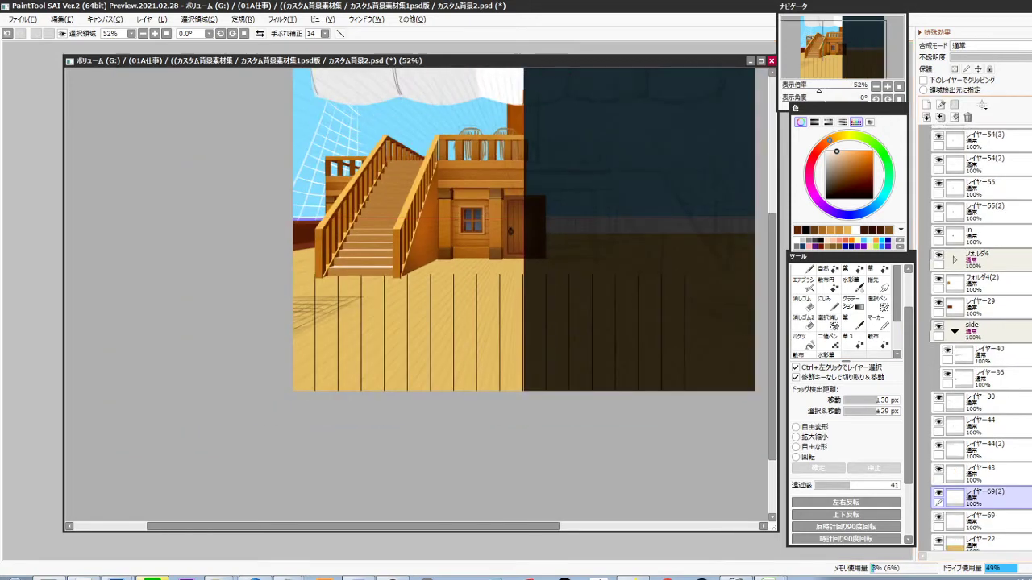
pyautogui.scroll(-3, 937, 377)
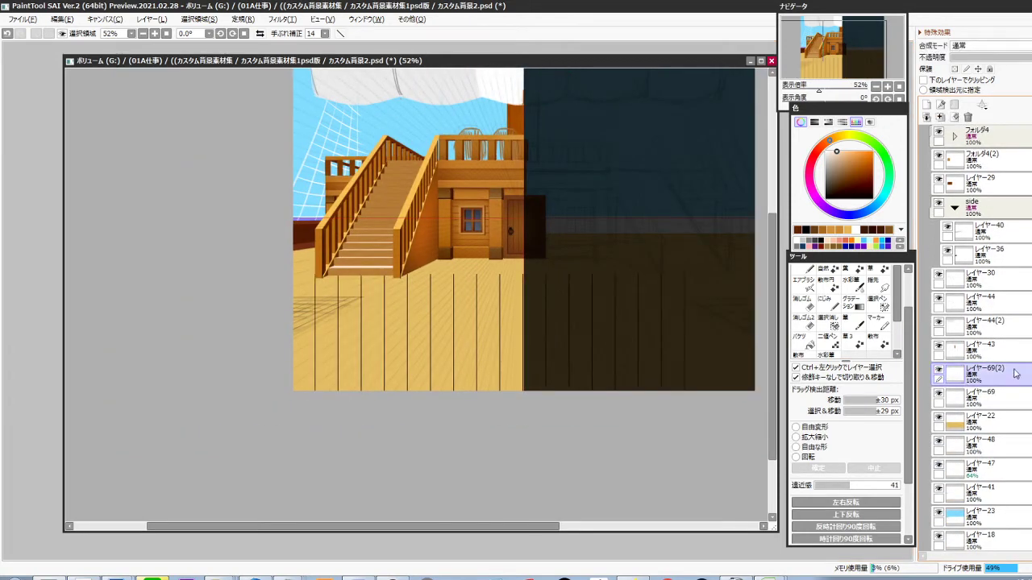
pyautogui.hotkey('ctrl', 'e')
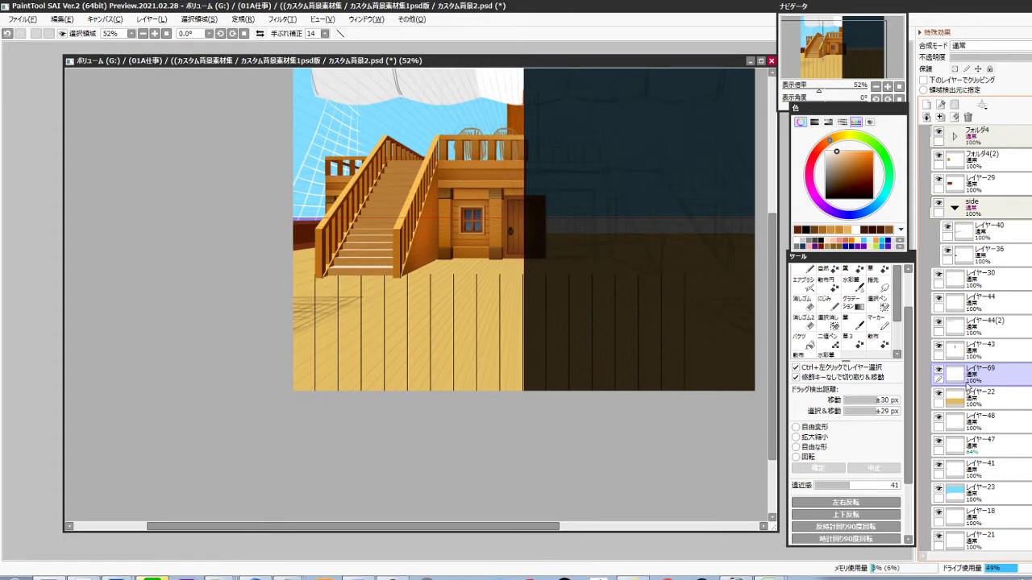
pyautogui.press('Left')
pyautogui.press('Left')
pyautogui.press('Left')
pyautogui.press('Left')
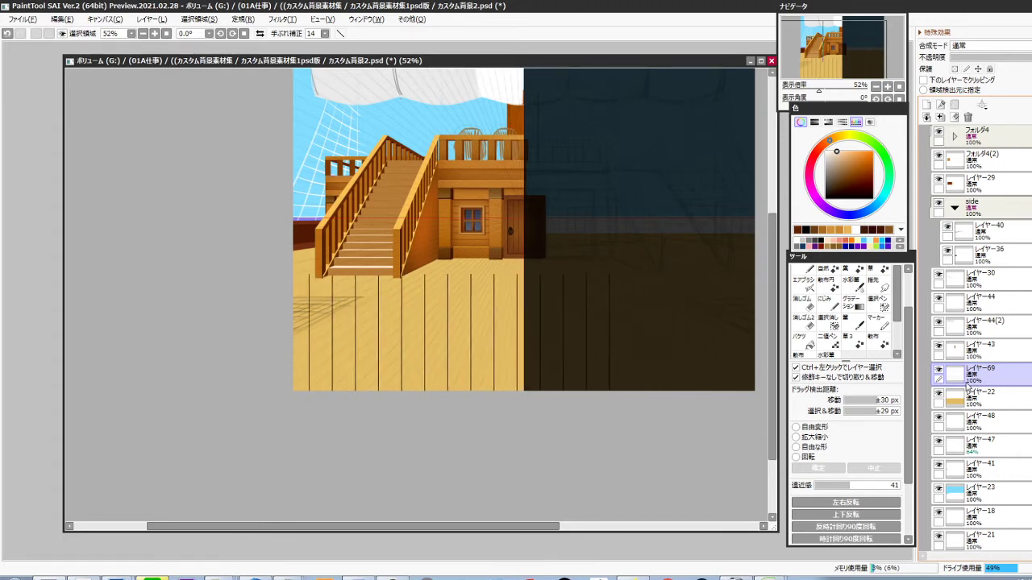
pyautogui.press('Left')
pyautogui.press('Left')
pyautogui.hotkey('ctrl', 'Left')
pyautogui.hotkey('ctrl', 'Left')
pyautogui.hotkey('ctrl', 'Left')
pyautogui.hotkey('ctrl', 'Left')
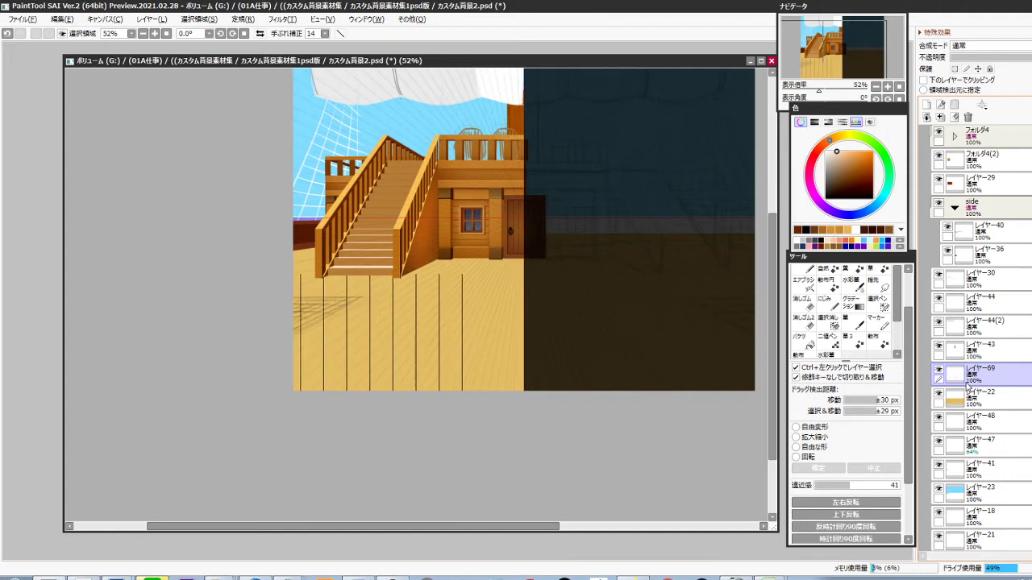
# Duplicate the row, shift the copy right at matching spacing to span the darkened half, and merge both layers
pyautogui.hotkey('ctrl', 'j')
pyautogui.hotkey('ctrl', 'Right')
pyautogui.hotkey('ctrl', 'Right')
pyautogui.hotkey('ctrl', 'Right')
pyautogui.hotkey('ctrl', 'Right')
pyautogui.hotkey('ctrl', 'Right')
pyautogui.hotkey('ctrl', 'Right')
pyautogui.hotkey('ctrl', 'Right')
pyautogui.hotkey('ctrl', 'Right')
pyautogui.hotkey('ctrl', 'Right')
pyautogui.hotkey('ctrl', 'Right')
pyautogui.hotkey('ctrl', 'Right')
pyautogui.hotkey('ctrl', 'Right')
pyautogui.hotkey('ctrl', 'Right')
pyautogui.hotkey('ctrl', 'Right')
pyautogui.hotkey('ctrl', 'Right')
pyautogui.hotkey('ctrl', 'Right')
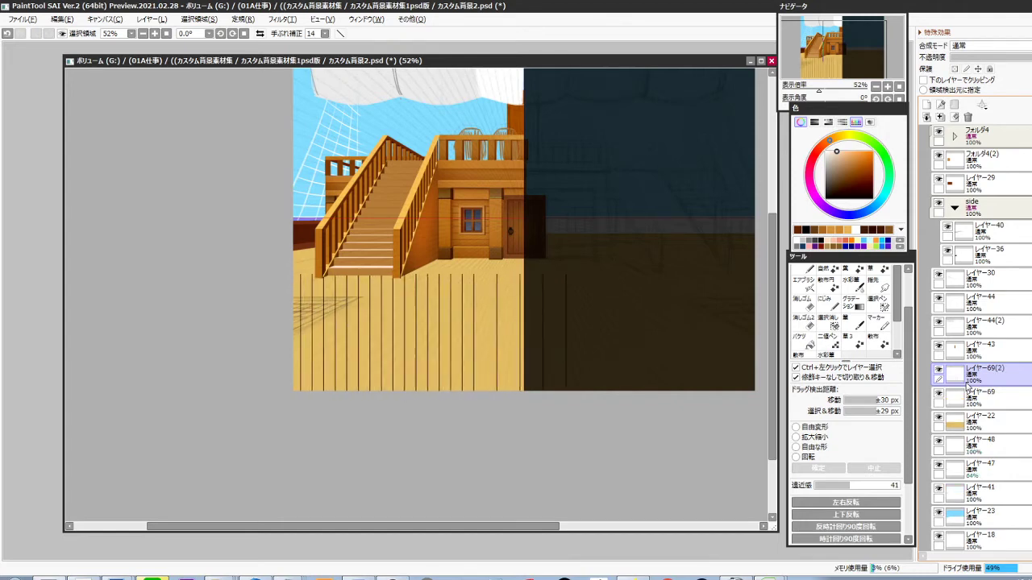
pyautogui.hotkey('ctrl', 'shift', 'Left')
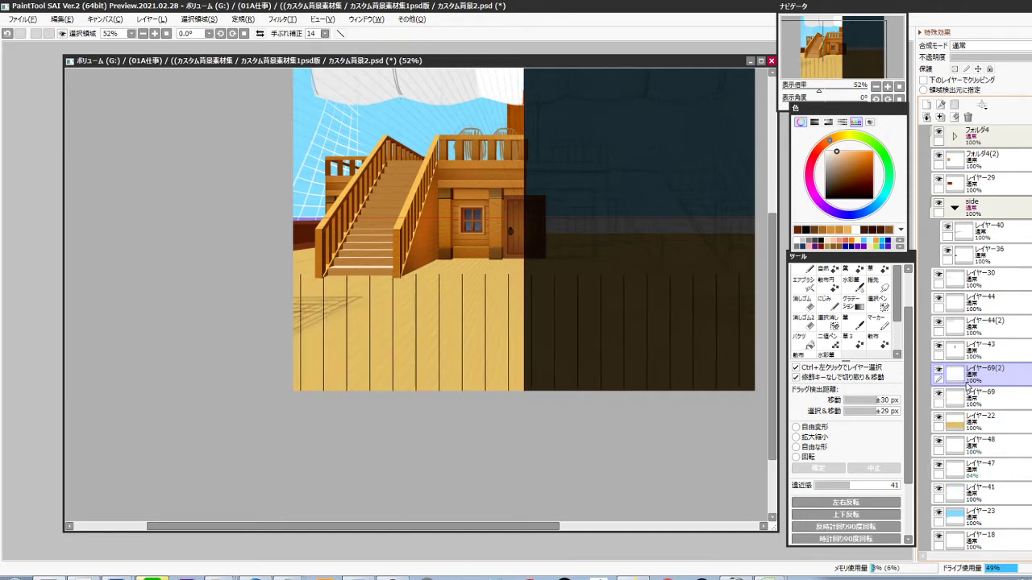
pyautogui.hotkey('ctrl', 'shift', 'Left')
pyautogui.hotkey('ctrl', 'shift', 'Right')
pyautogui.hotkey('ctrl', 'shift', 'Left')
pyautogui.hotkey('ctrl', 'shift', 'Left')
pyautogui.press('Right')
pyautogui.press('Right')
pyautogui.press('Right')
pyautogui.press('Right')
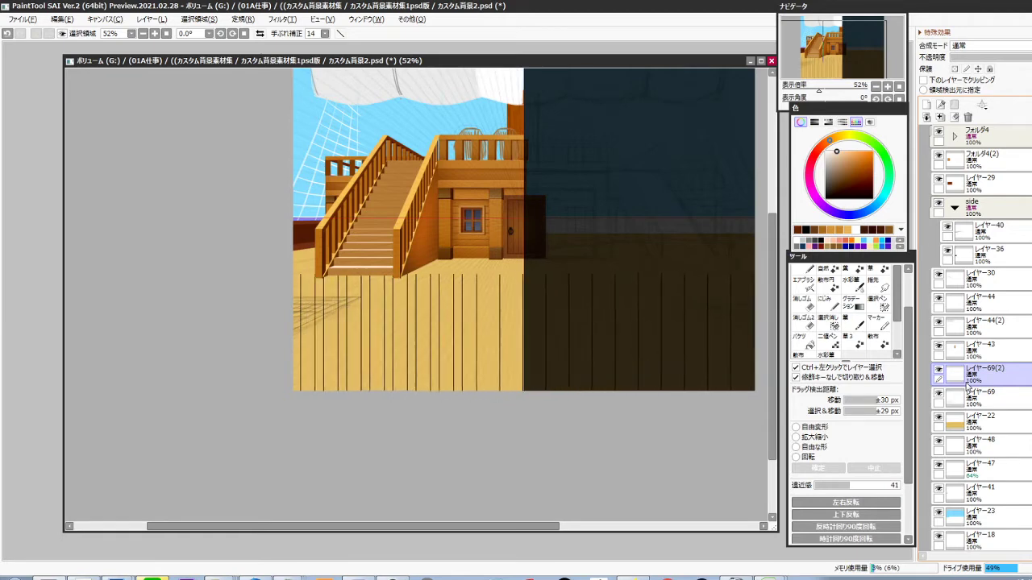
pyautogui.press('Right')
pyautogui.press('Right')
pyautogui.press('Right')
pyautogui.press('Right')
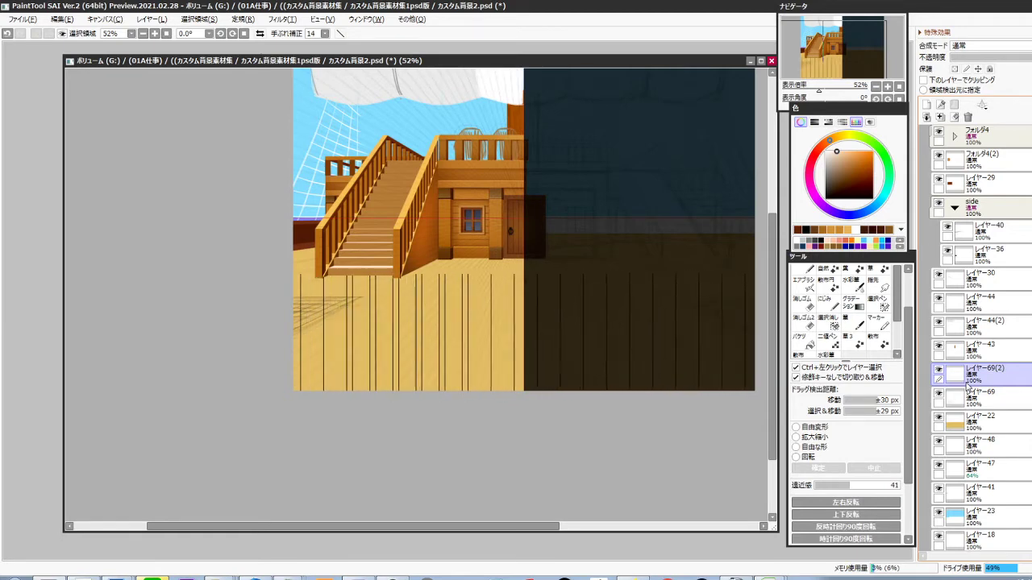
pyautogui.press('Right')
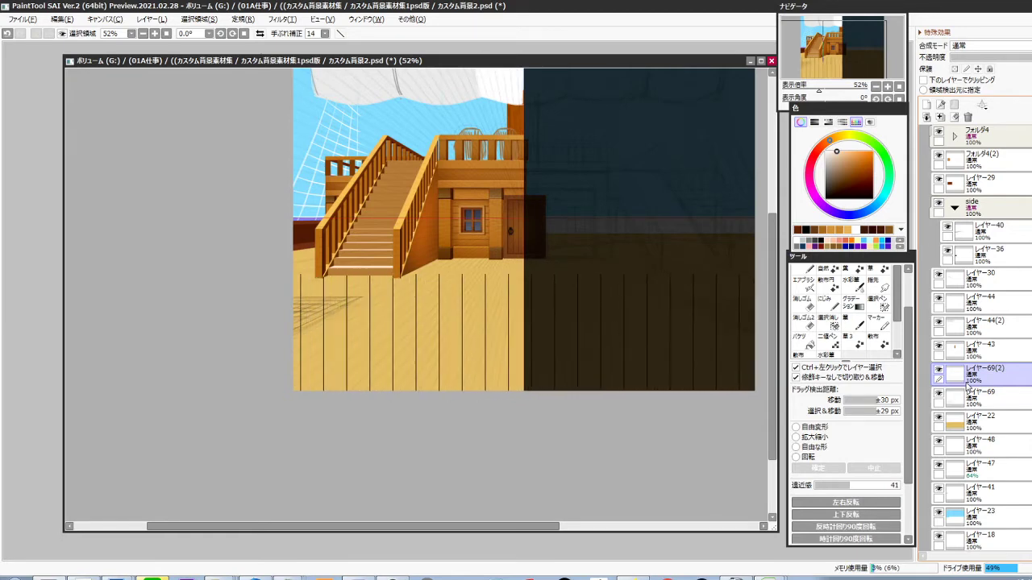
pyautogui.hotkey('ctrl', 'e')
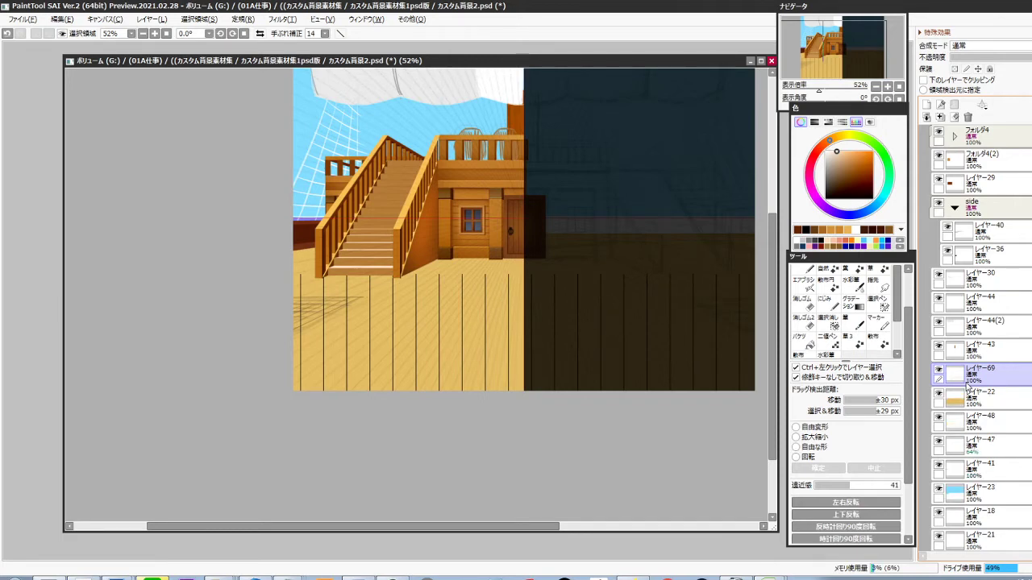
# Free-transform the plank row, narrowing it horizontally until its right edge meets the boundary of the darkened half
pyautogui.scroll(-3, 527, 431)
pyautogui.moveTo(503, 456); pyautogui.dragTo(470, 460)
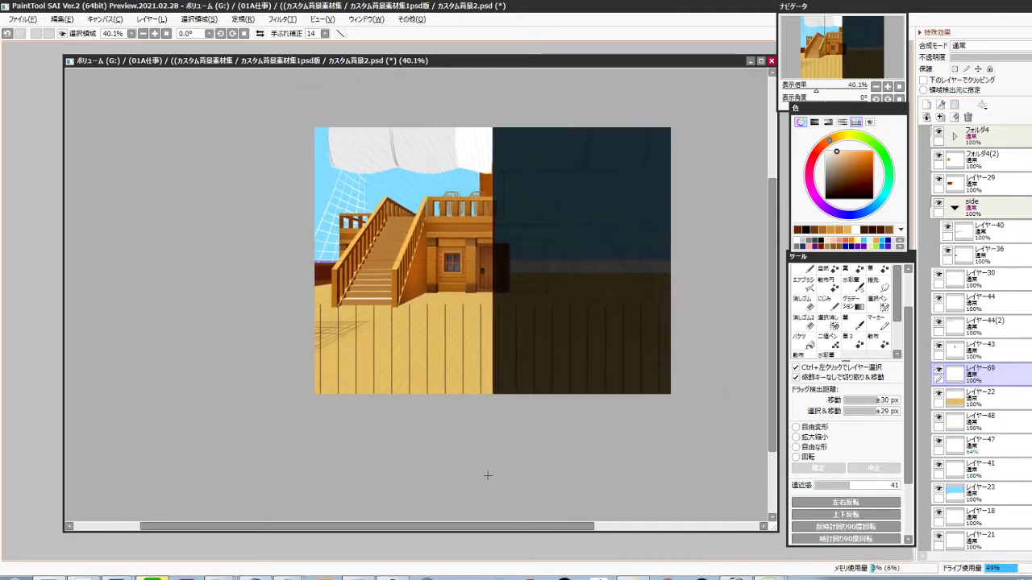
pyautogui.hotkey('ctrl', 't')
pyautogui.scroll(-2, 544, 465)
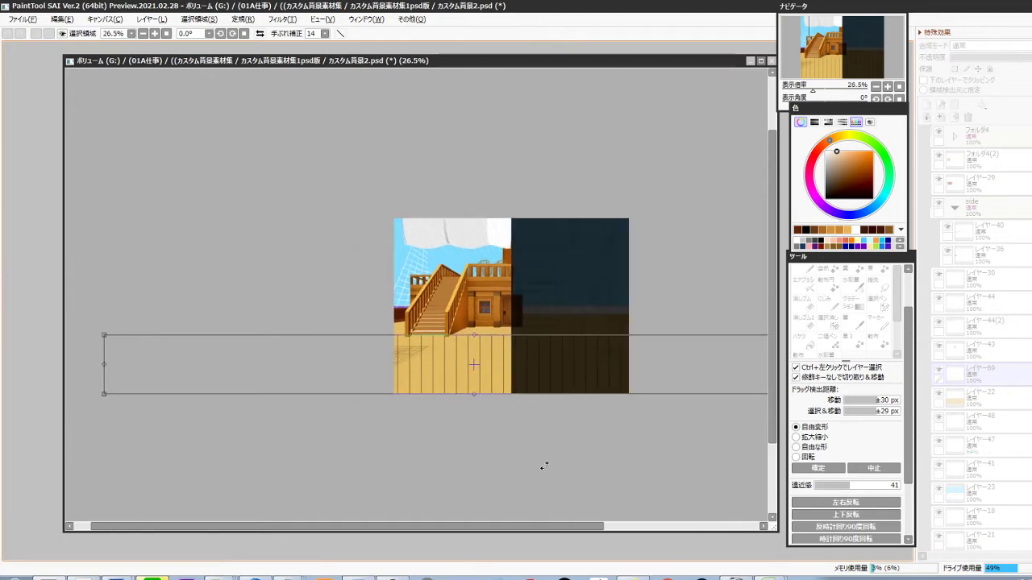
pyautogui.scroll(-2, 552, 458)
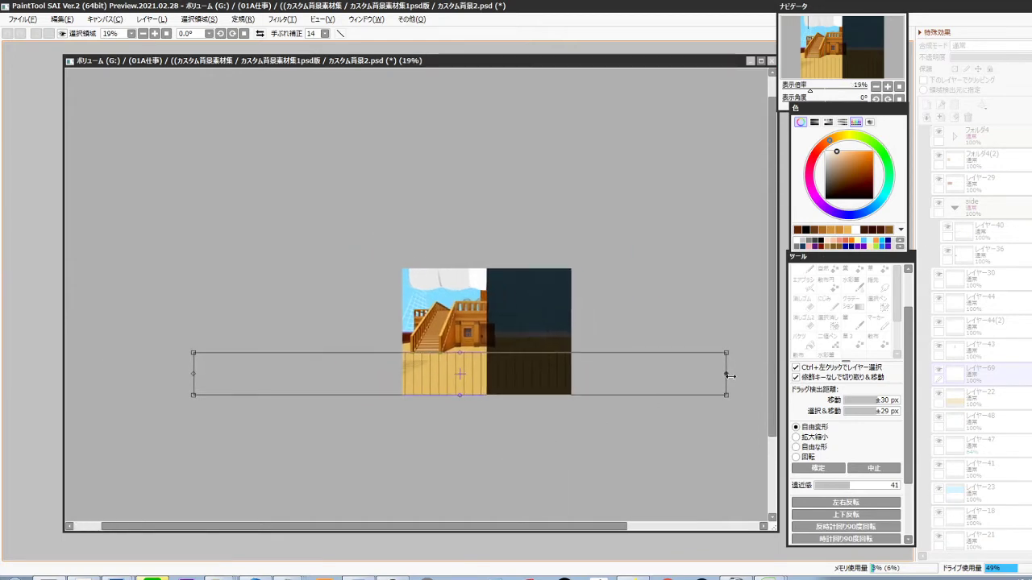
pyautogui.moveTo(729, 375); pyautogui.dragTo(488, 395)
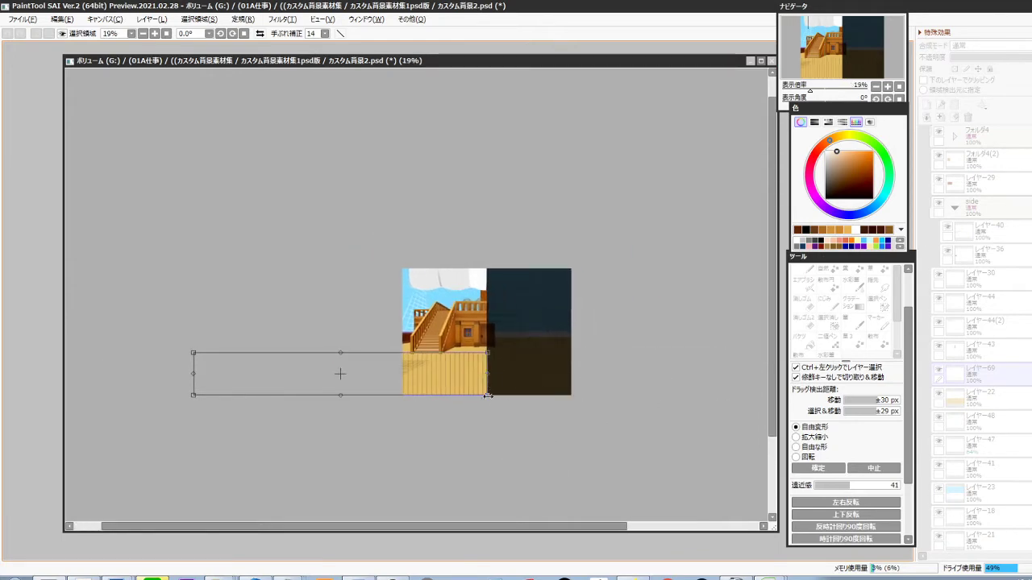
pyautogui.scroll(4, 427, 431)
pyautogui.moveTo(428, 447); pyautogui.dragTo(502, 444)
pyautogui.scroll(-2, 532, 445)
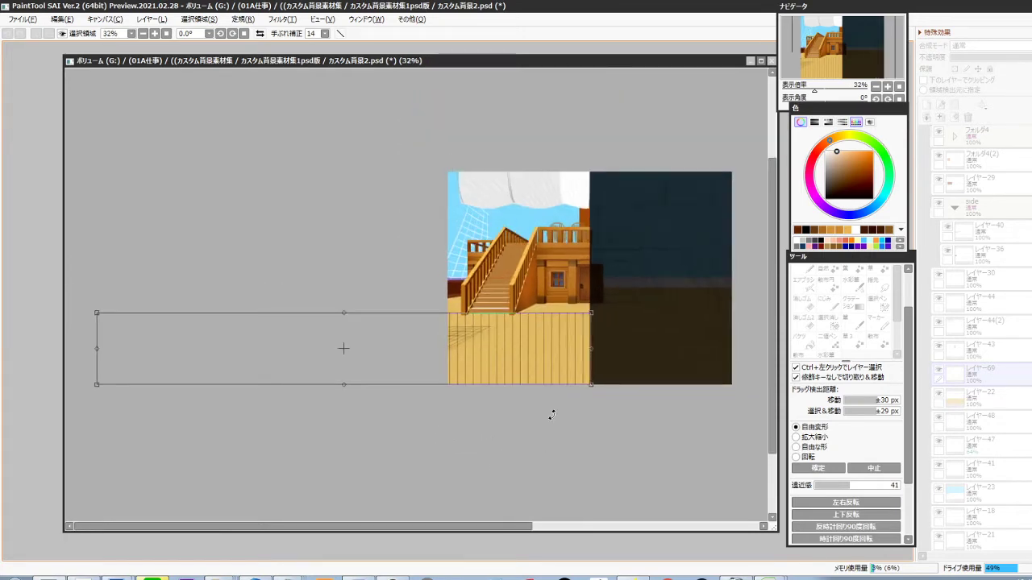
# Raise the row's top edge behind the lower stairs, pull its top-left corner inward and bottom-left corner outward so the planks converge in perspective
pyautogui.moveTo(344, 313); pyautogui.dragTo(344, 295)
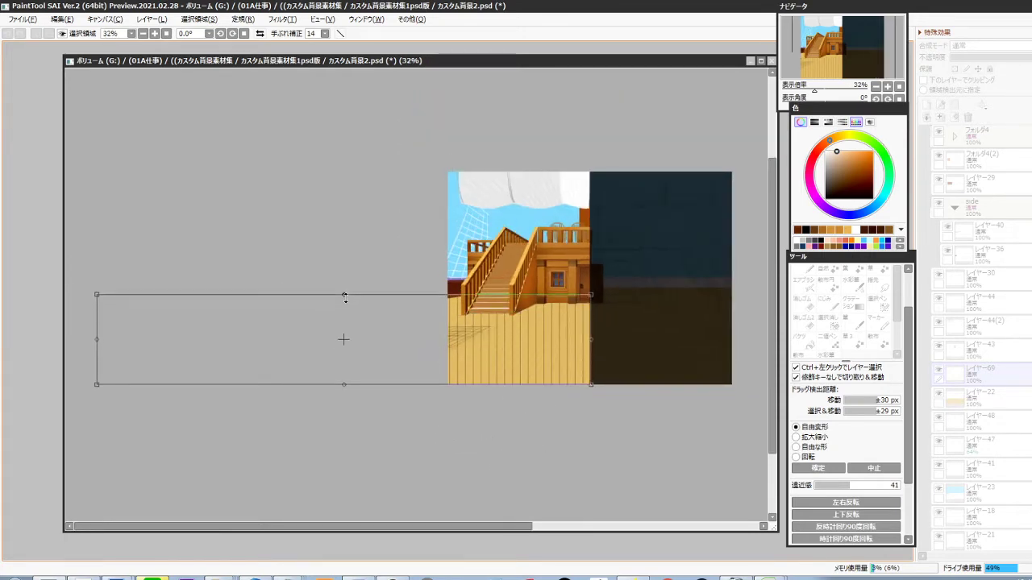
pyautogui.moveTo(100, 309); pyautogui.dragTo(505, 327)
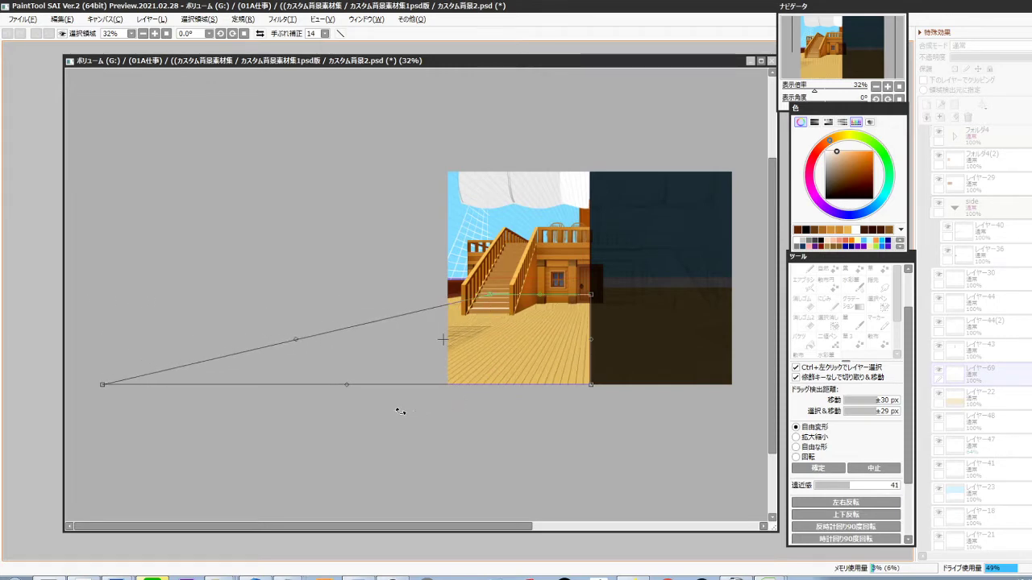
pyautogui.scroll(-3, 365, 422)
pyautogui.moveTo(278, 386); pyautogui.dragTo(168, 394)
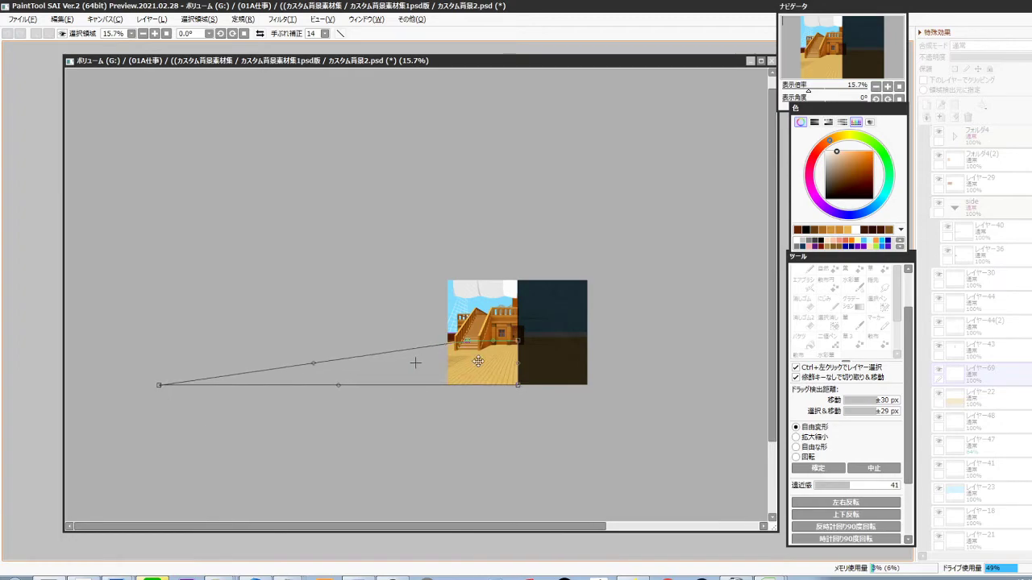
pyautogui.scroll(7, 478, 361)
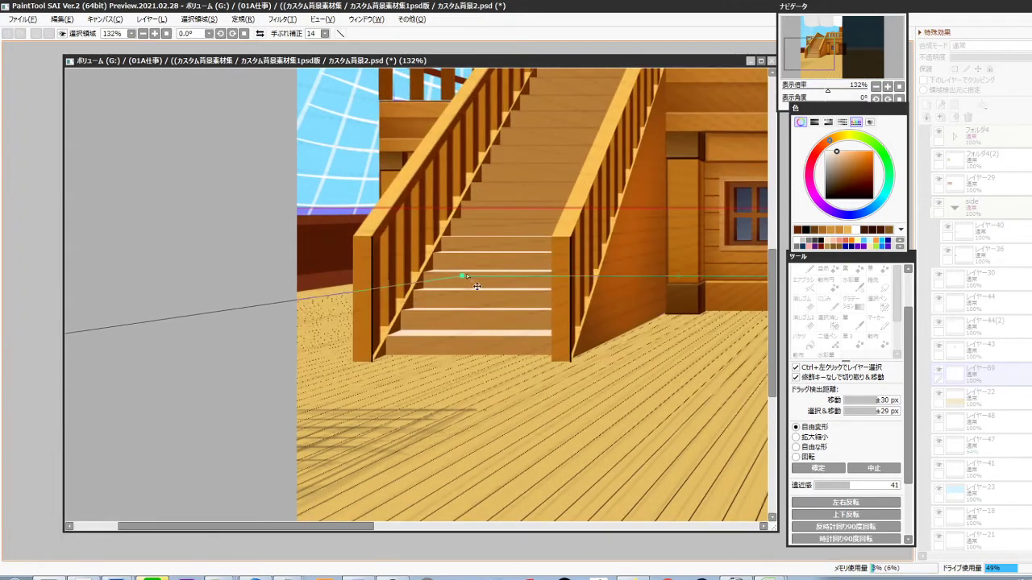
pyautogui.moveTo(466, 274); pyautogui.dragTo(404, 276)
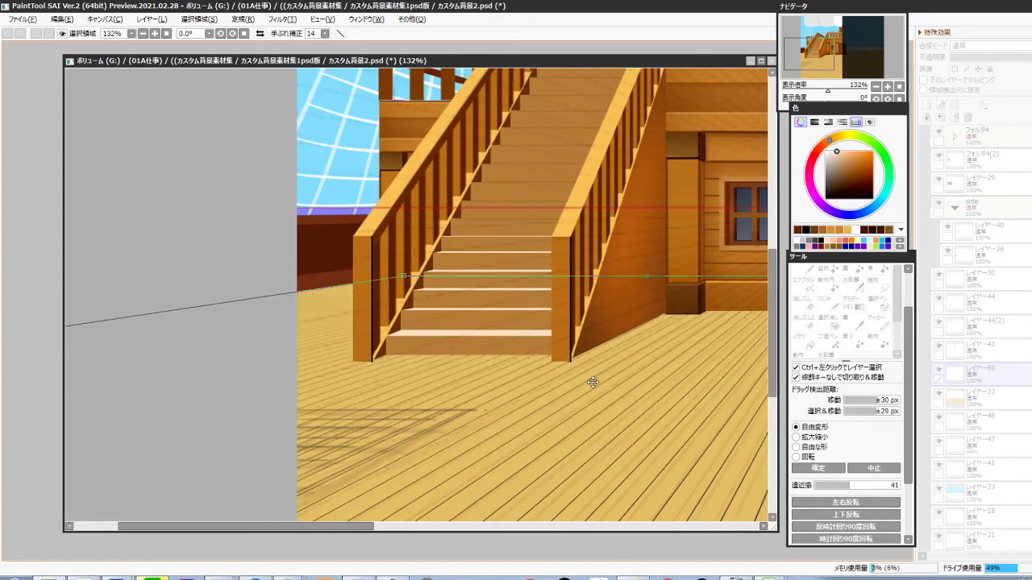
pyautogui.moveTo(617, 379); pyautogui.dragTo(552, 341)
pyautogui.moveTo(574, 398); pyautogui.dragTo(451, 366)
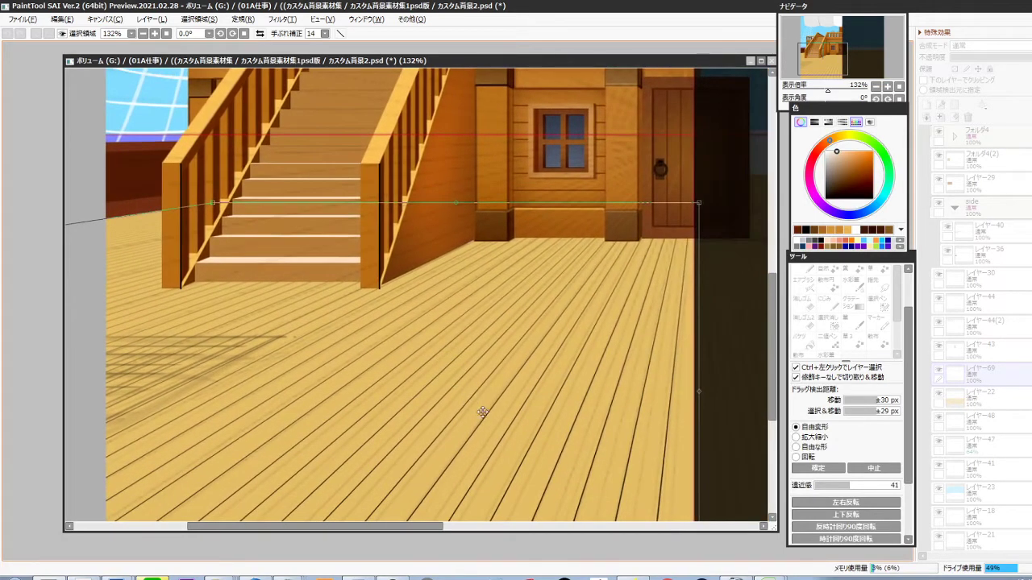
pyautogui.moveTo(546, 392); pyautogui.dragTo(544, 386)
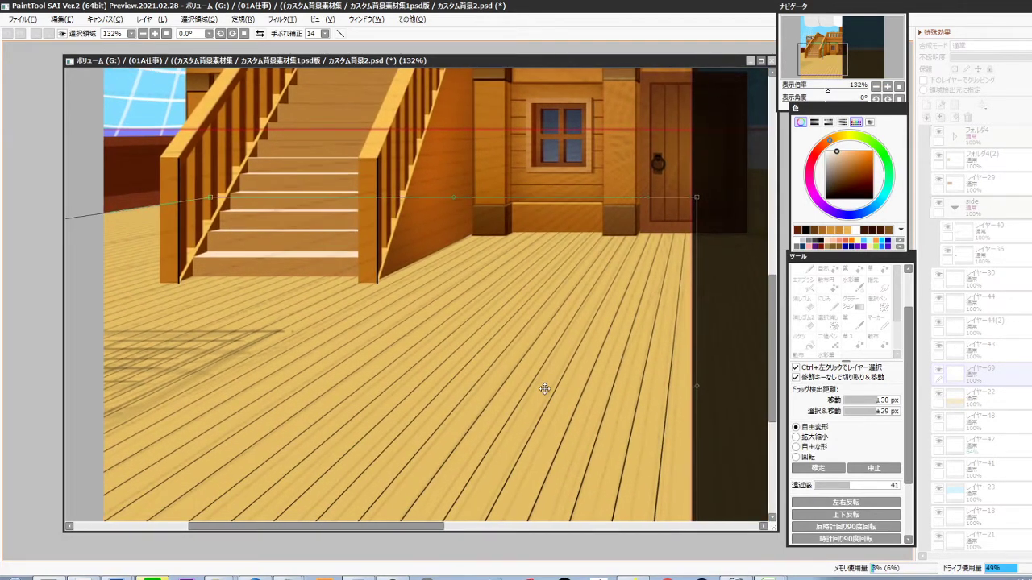
# Align the right side and bottom-right corner of the transformed planks with the vertical boundary of the darkened half
pyautogui.scroll(-4, 569, 332)
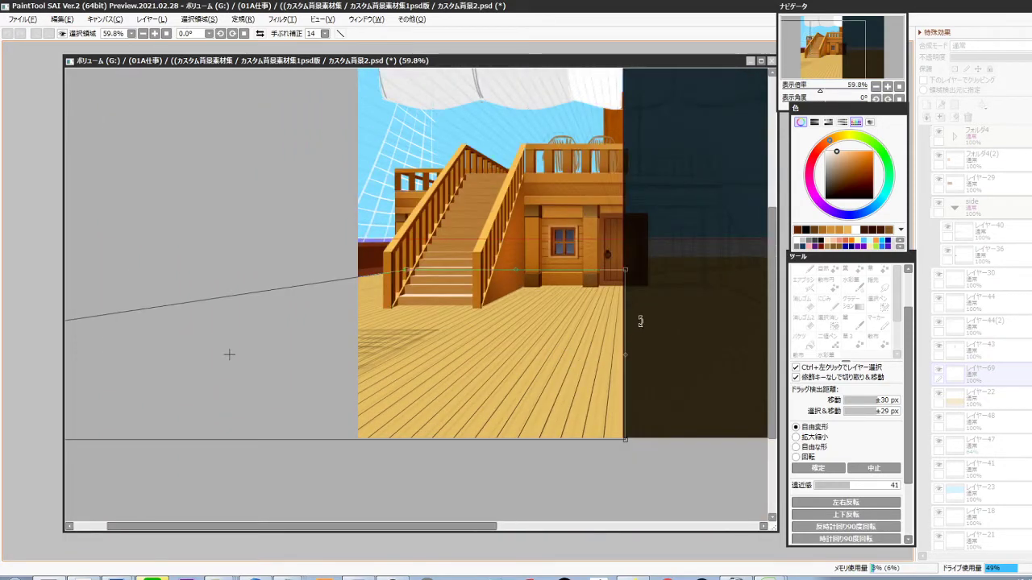
pyautogui.scroll(2, 657, 415)
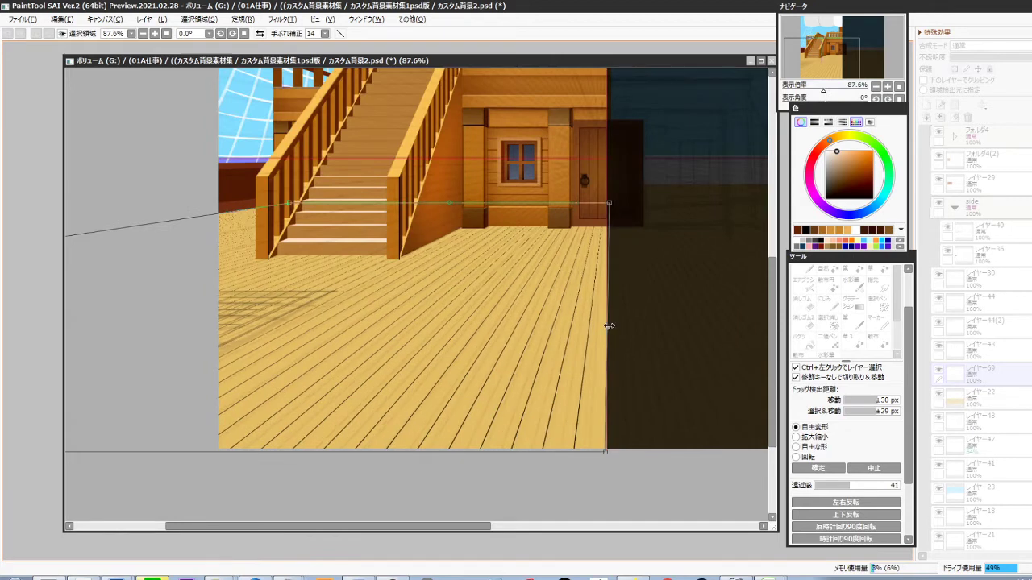
pyautogui.moveTo(610, 325); pyautogui.dragTo(615, 326)
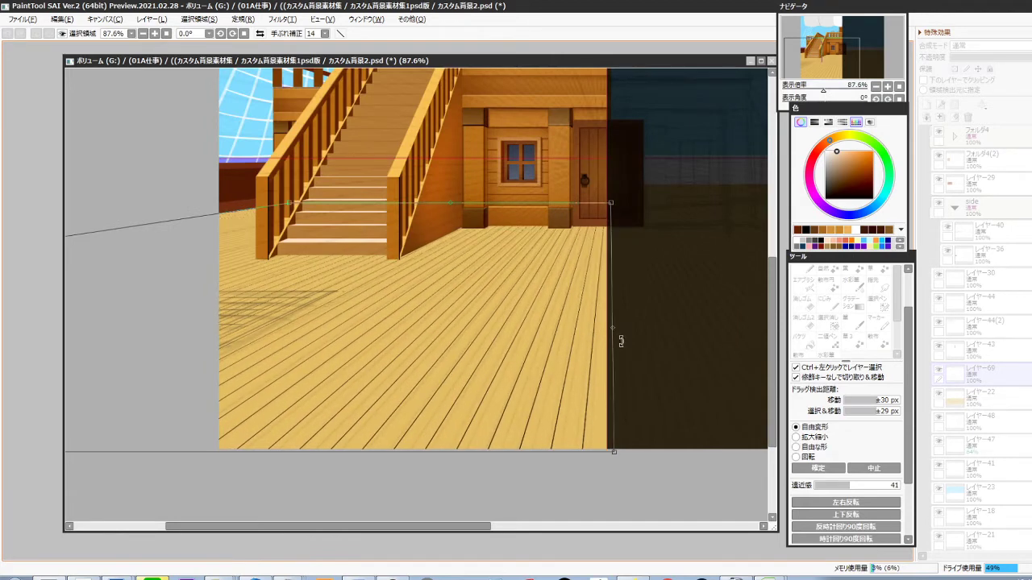
pyautogui.press('Left')
pyautogui.press('Left')
pyautogui.press('Left')
pyautogui.press('Left')
pyautogui.press('Left')
pyautogui.press('Left')
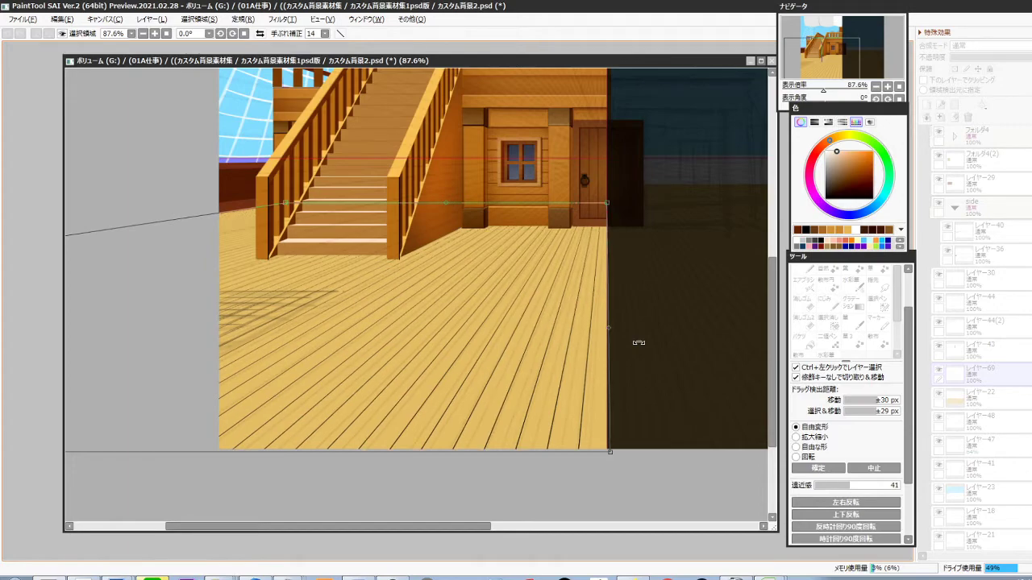
pyautogui.scroll(3, 649, 455)
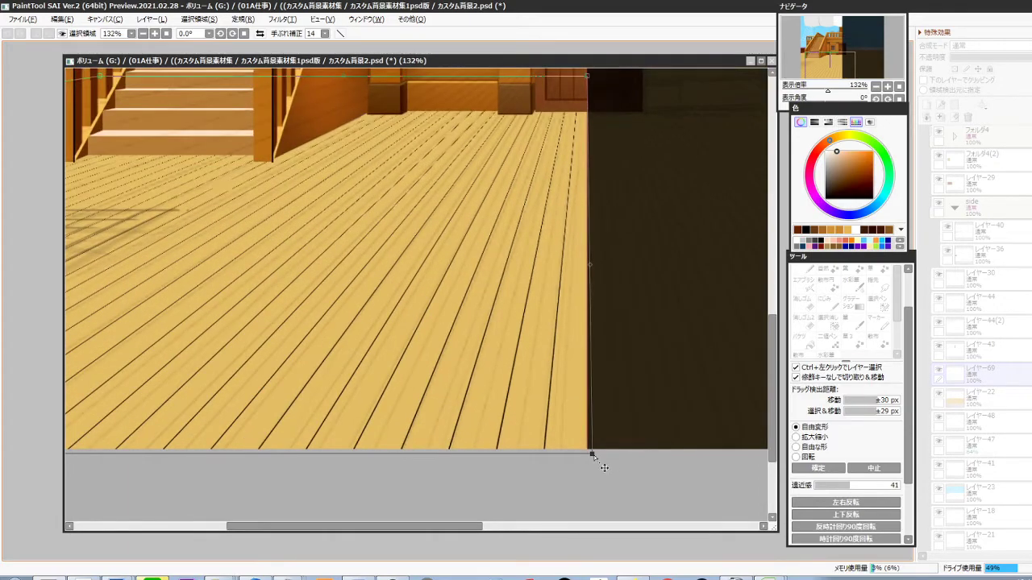
pyautogui.moveTo(593, 454); pyautogui.dragTo(588, 454)
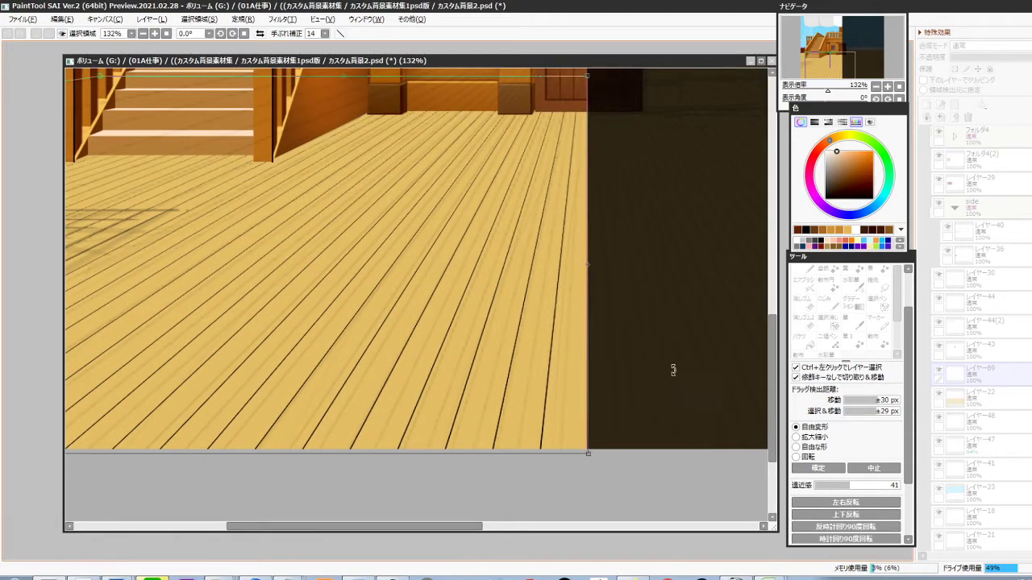
pyautogui.scroll(-7, 668, 350)
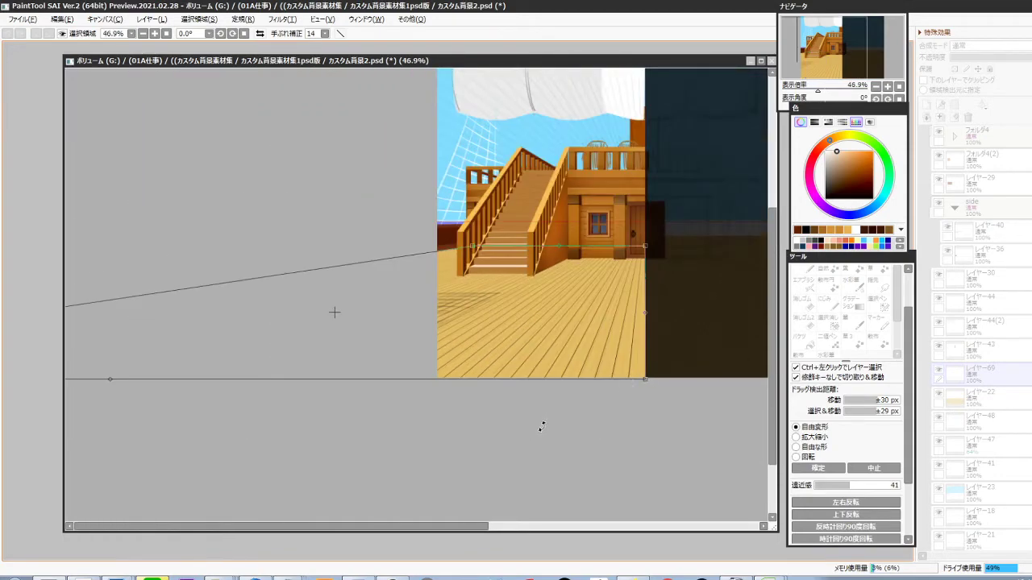
pyautogui.scroll(-4, 552, 420)
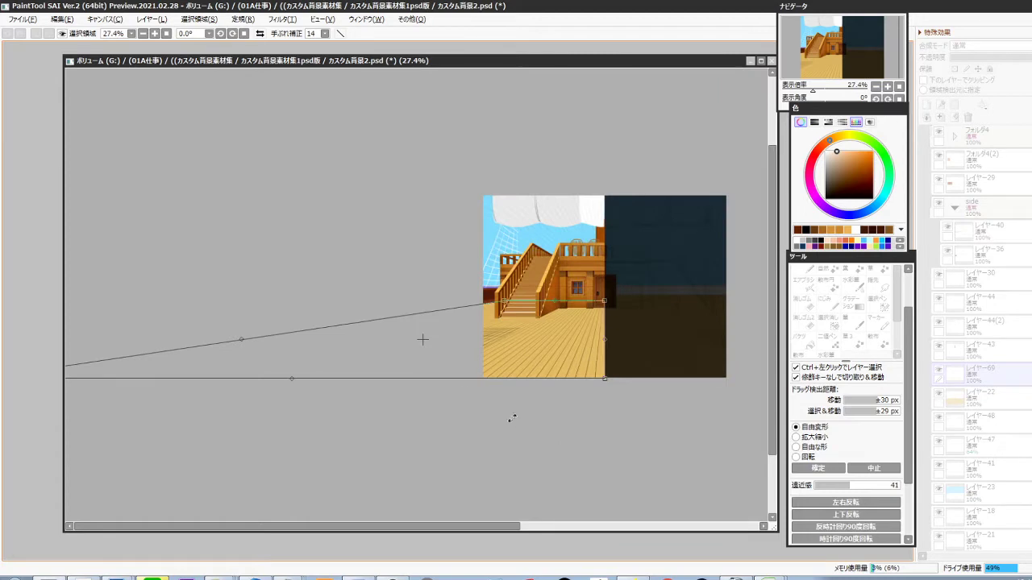
# Move the left side of the perspective planks outward, apply the transformation, and clip the plank layer to the floor layer below
pyautogui.moveTo(241, 337)
pyautogui.mouseDown()
pyautogui.moveTo(186, 334)
pyautogui.moveTo(208, 333)
pyautogui.mouseUp()
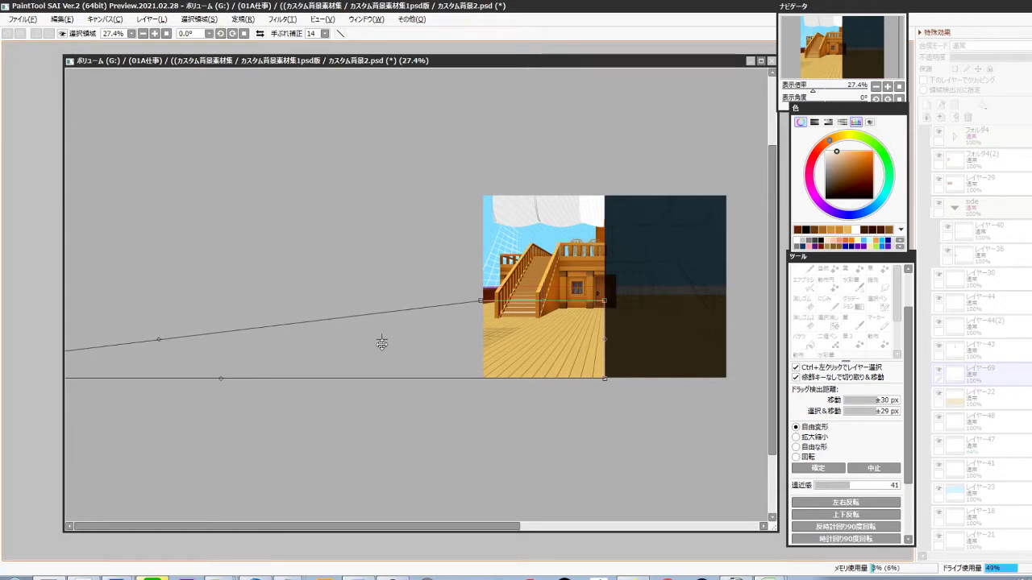
pyautogui.scroll(3, 642, 357)
pyautogui.scroll(2, 591, 262)
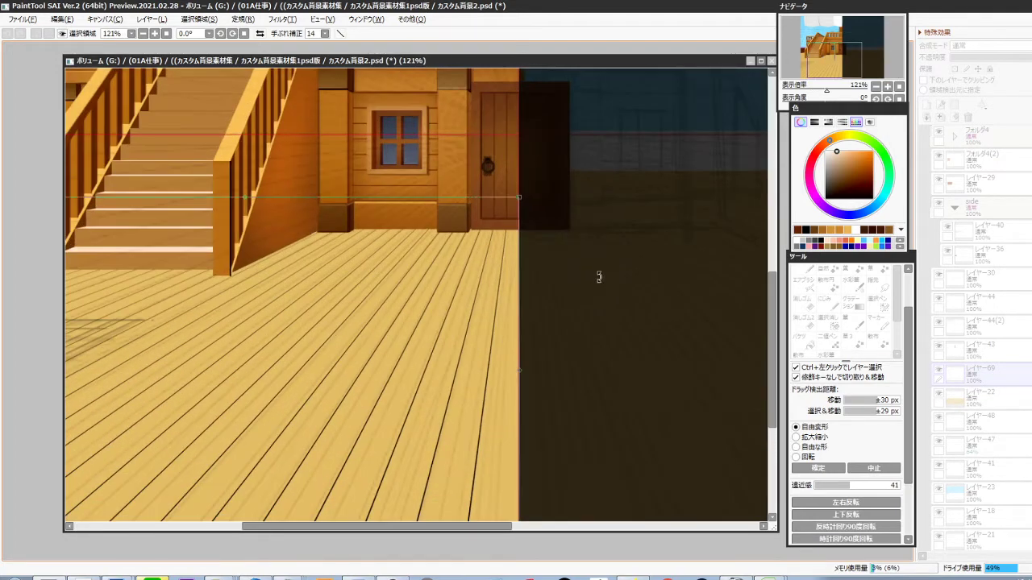
pyautogui.moveTo(590, 285); pyautogui.dragTo(653, 281)
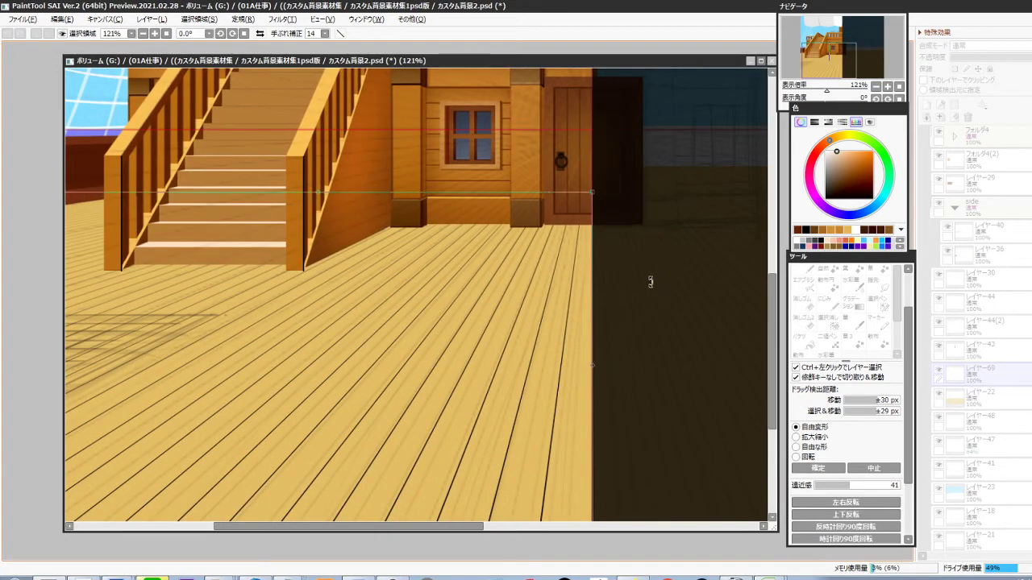
pyautogui.moveTo(645, 283); pyautogui.dragTo(659, 282)
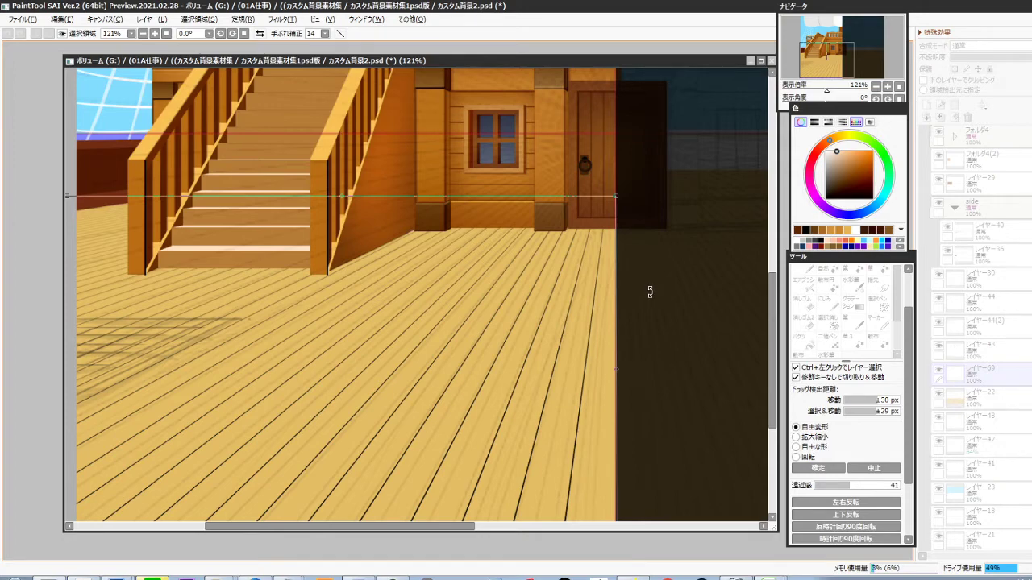
pyautogui.scroll(-4, 649, 290)
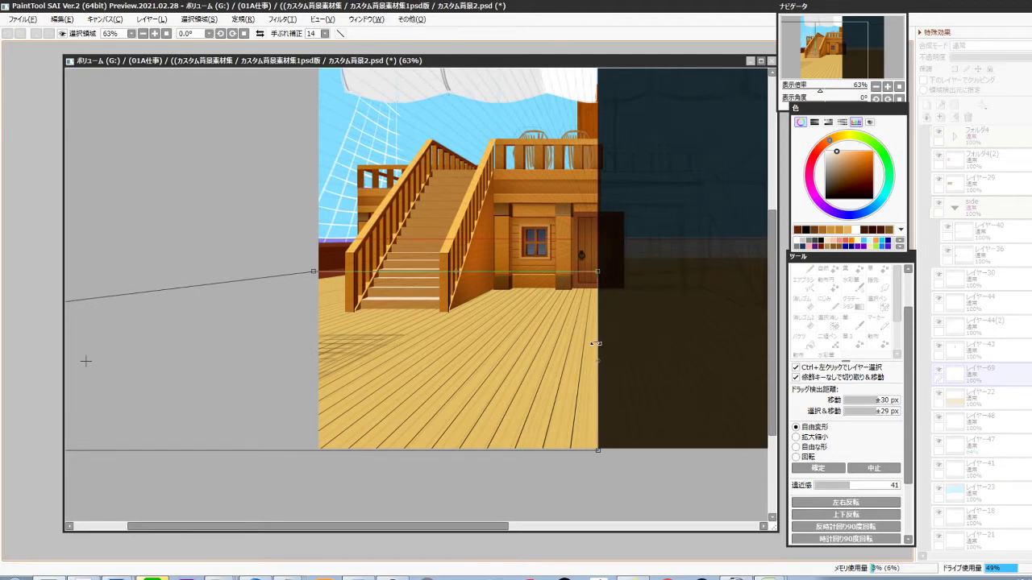
pyautogui.press('Return')
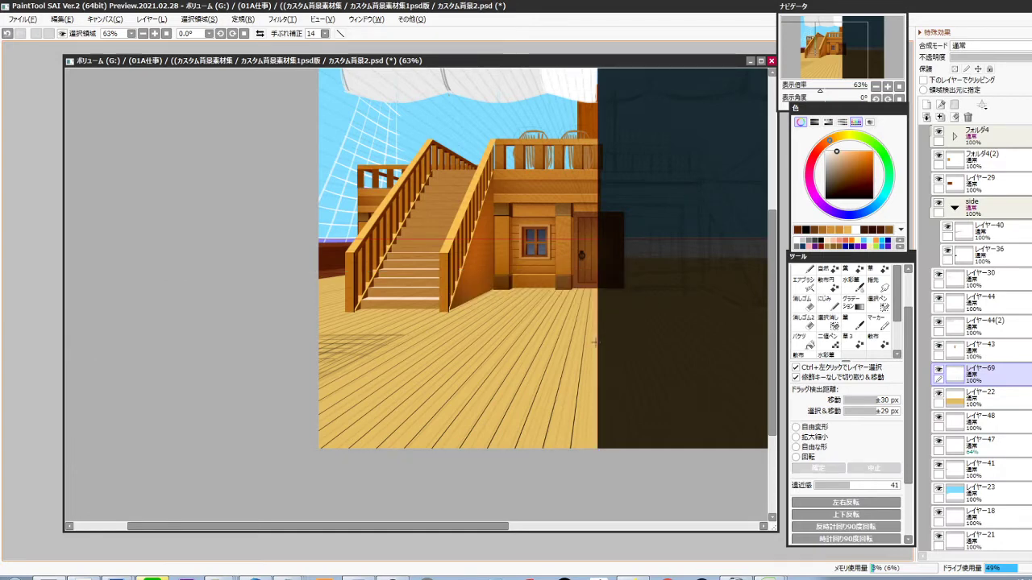
pyautogui.hotkey('ctrl', 'g')
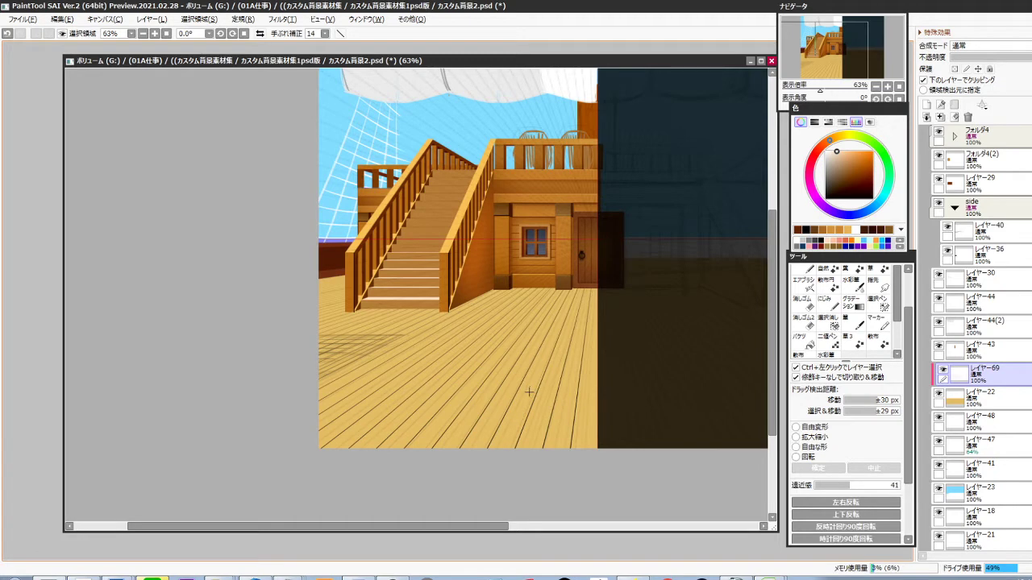
# On a new layer, select a rectangle over the sketched floor hatch and outline it with a dark inner border of width 12
pyautogui.hotkey('ctrl', 'shift', 'n')
pyautogui.scroll(5, 389, 377)
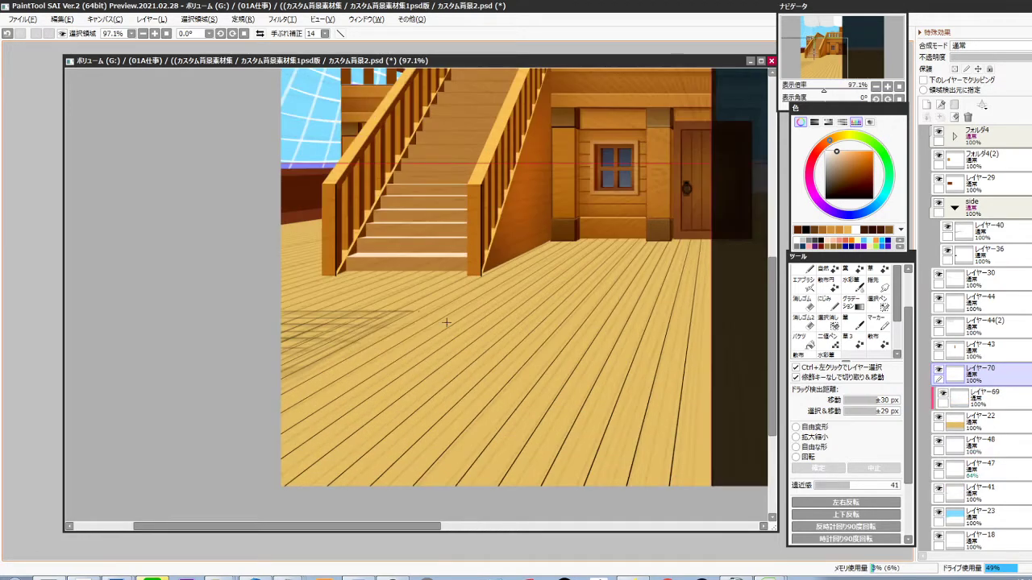
pyautogui.moveTo(281, 309); pyautogui.dragTo(473, 452)
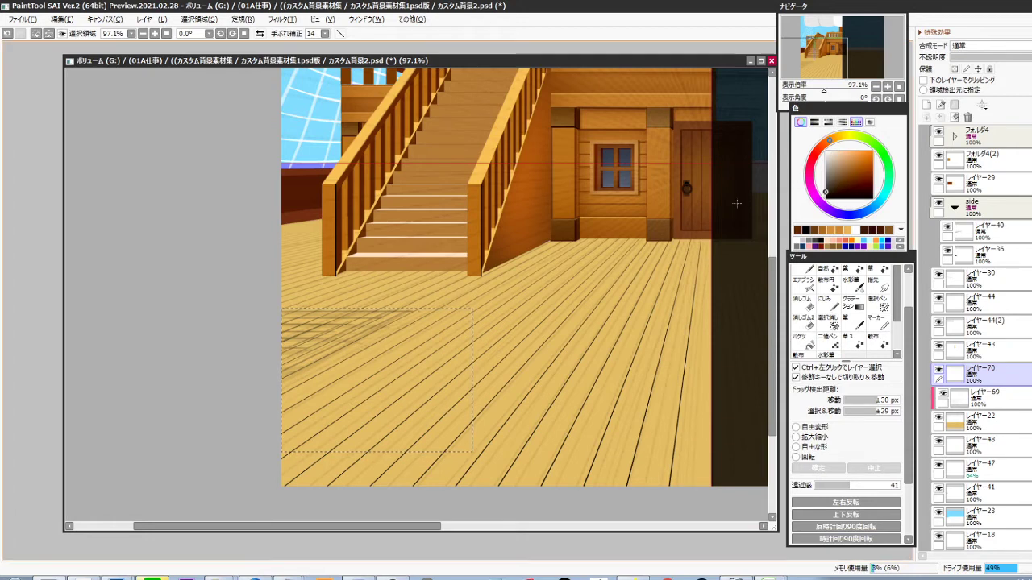
pyautogui.hotkey('ctrl', 'shift', 's')
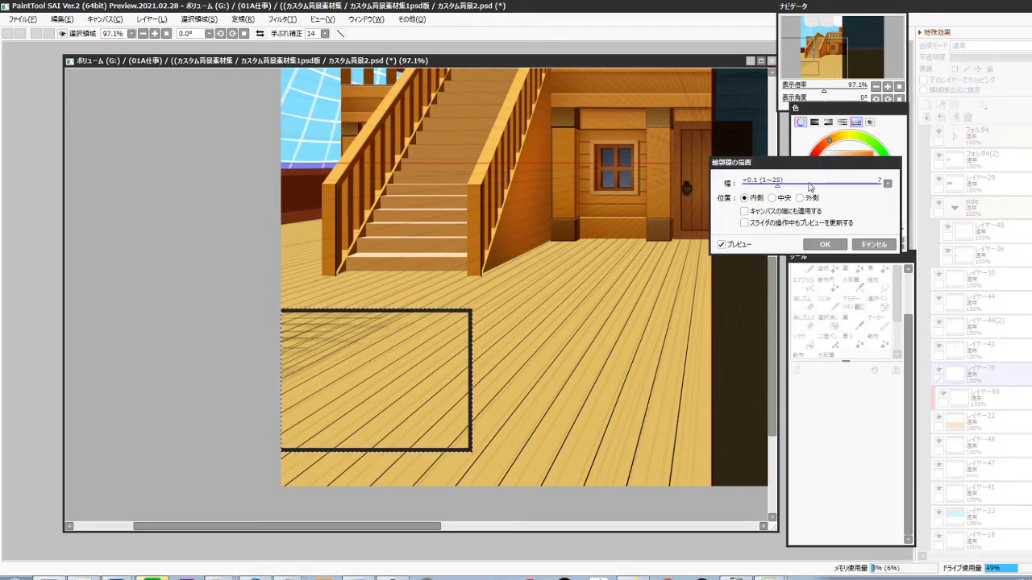
pyautogui.click(809, 186)
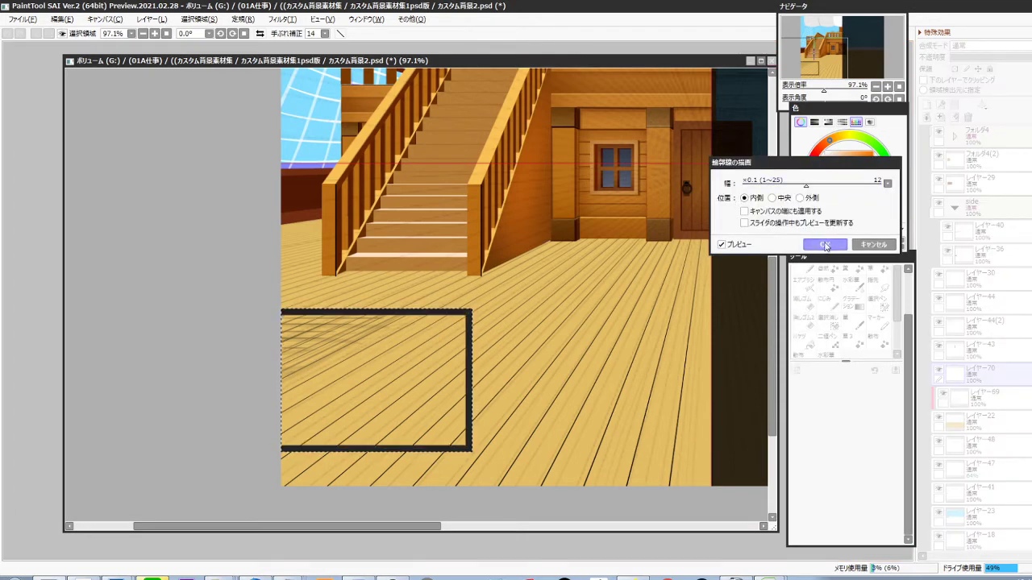
pyautogui.click(824, 245)
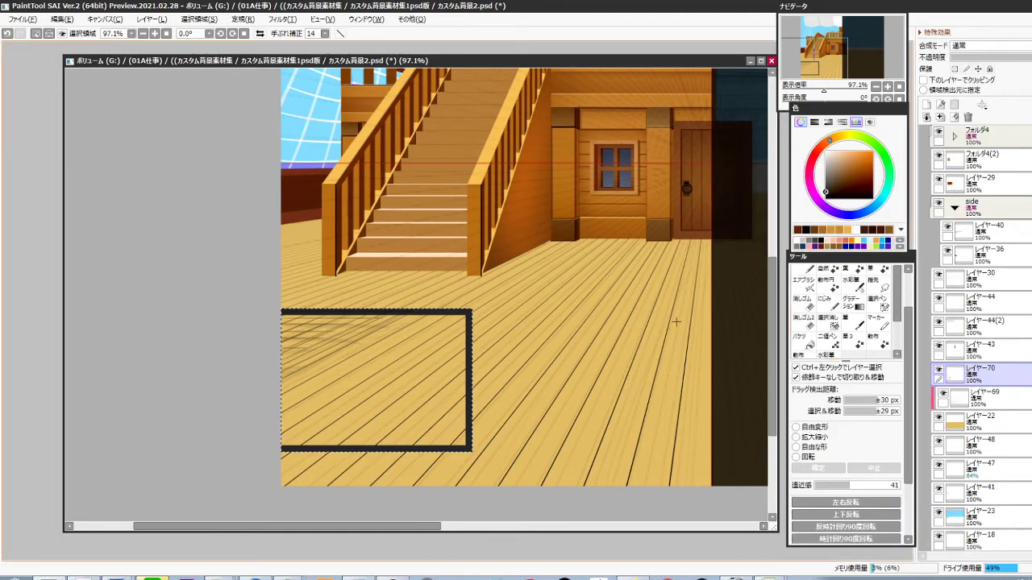
# Free-transform the hatch frame, shortening it and slanting both sides so its right edge follows the perspective of the deck planks
pyautogui.hotkey('ctrl', 't')
pyautogui.moveTo(388, 452); pyautogui.dragTo(244, 376)
pyautogui.moveTo(246, 420); pyautogui.dragTo(427, 404)
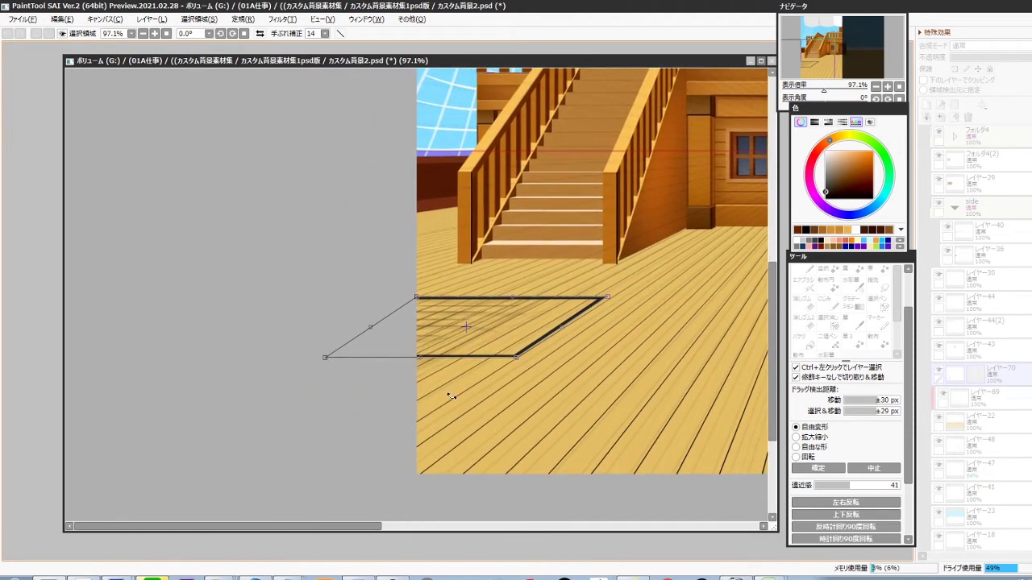
pyautogui.scroll(1, 412, 403)
pyautogui.moveTo(304, 346); pyautogui.dragTo(138, 347)
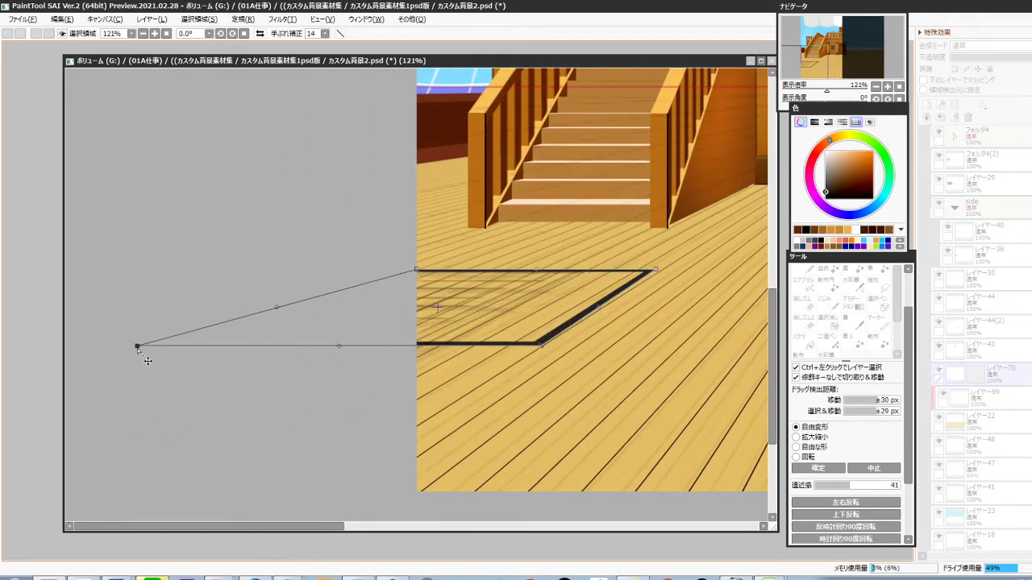
pyautogui.moveTo(599, 307); pyautogui.dragTo(517, 307)
pyautogui.moveTo(282, 306); pyautogui.dragTo(194, 306)
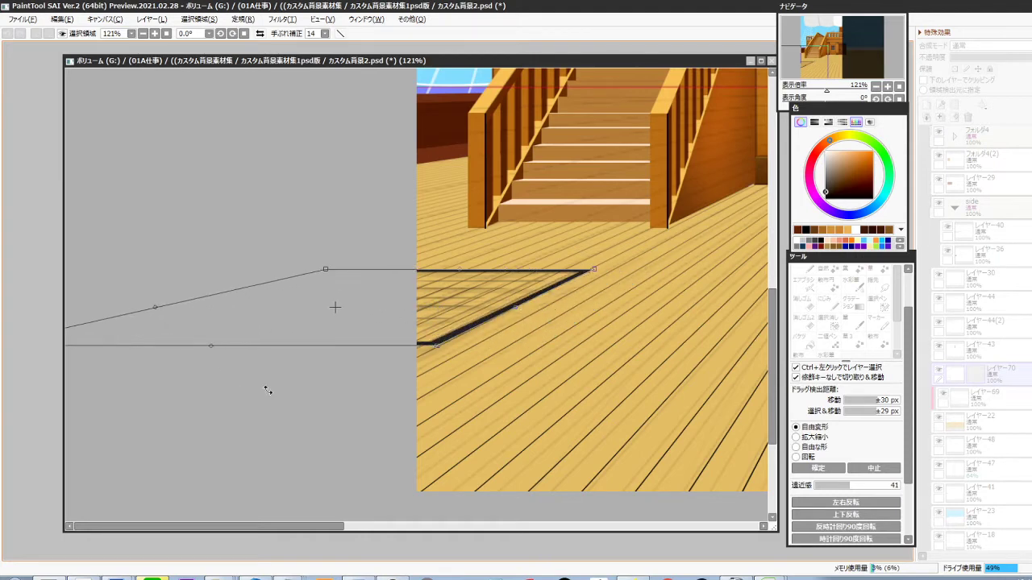
# Refine the hatch frame's corners to match the sketched hatch, extend its lower edge past the canvas edge, and apply the transformation
pyautogui.scroll(2, 267, 391)
pyautogui.moveTo(103, 325); pyautogui.dragTo(113, 321)
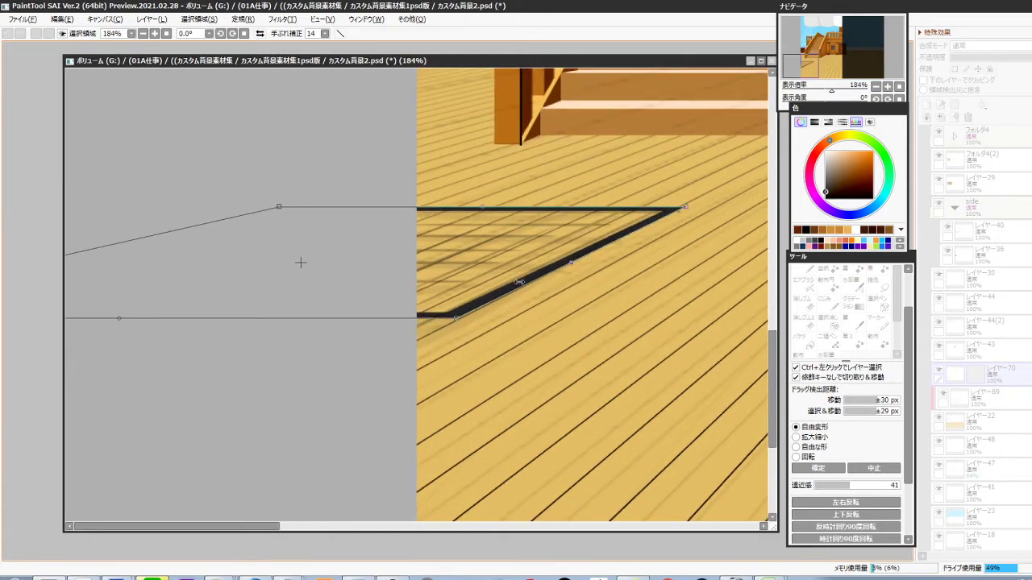
pyautogui.moveTo(573, 262); pyautogui.dragTo(566, 260)
pyautogui.moveTo(299, 262); pyautogui.dragTo(293, 264)
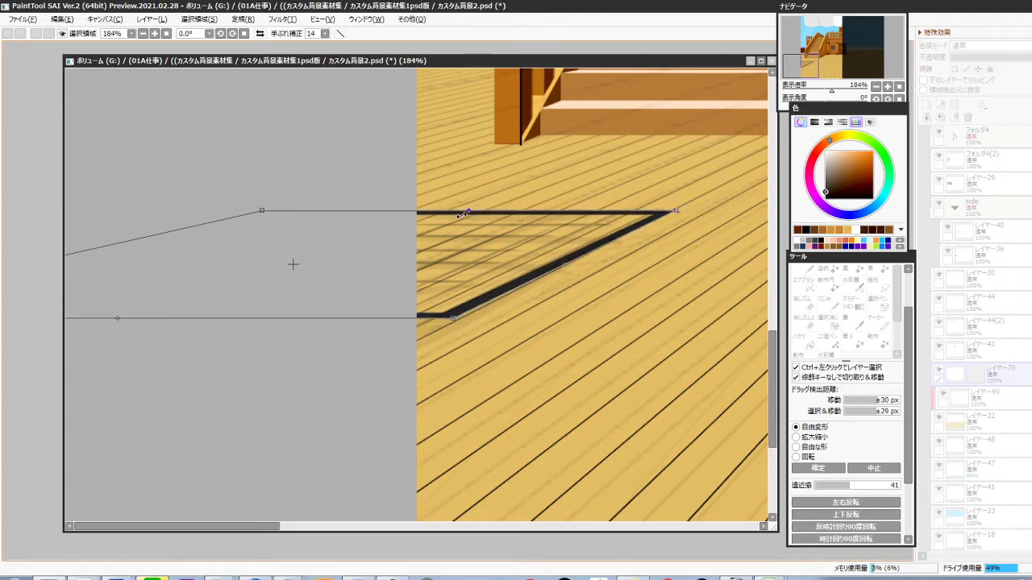
pyautogui.moveTo(136, 321); pyautogui.dragTo(96, 342)
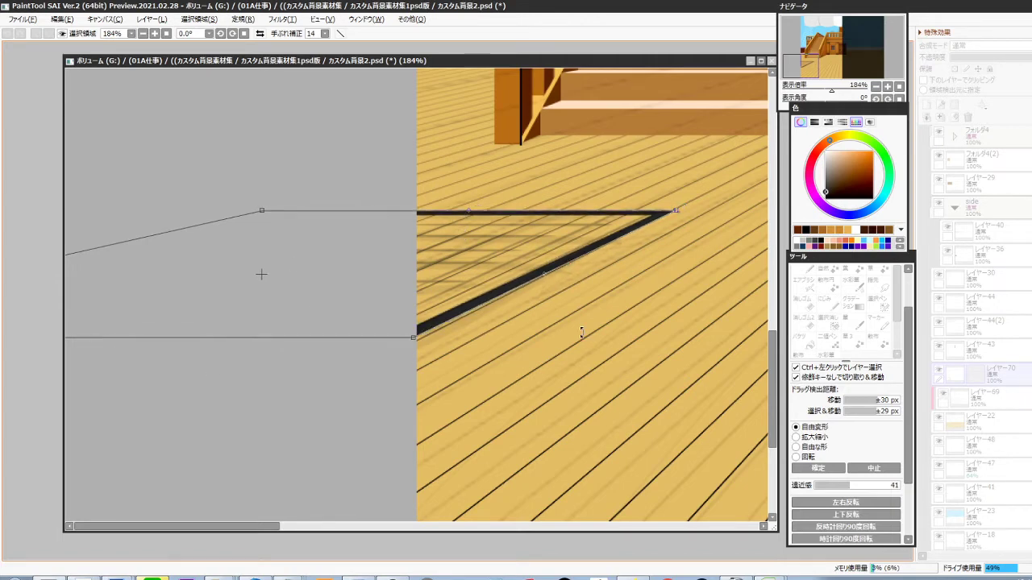
pyautogui.scroll(3, 627, 284)
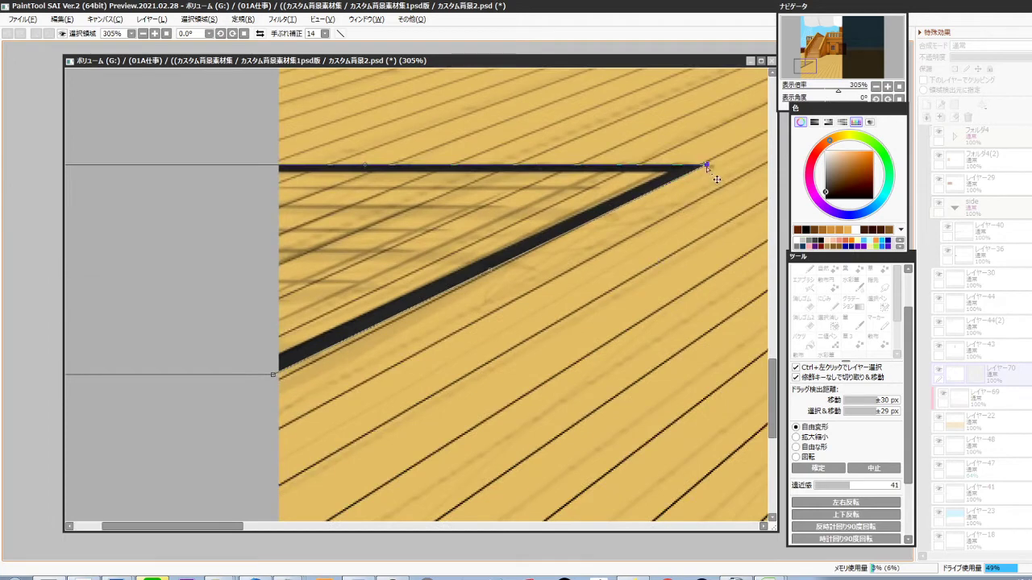
pyautogui.moveTo(707, 167); pyautogui.dragTo(678, 166)
pyautogui.press('Return')
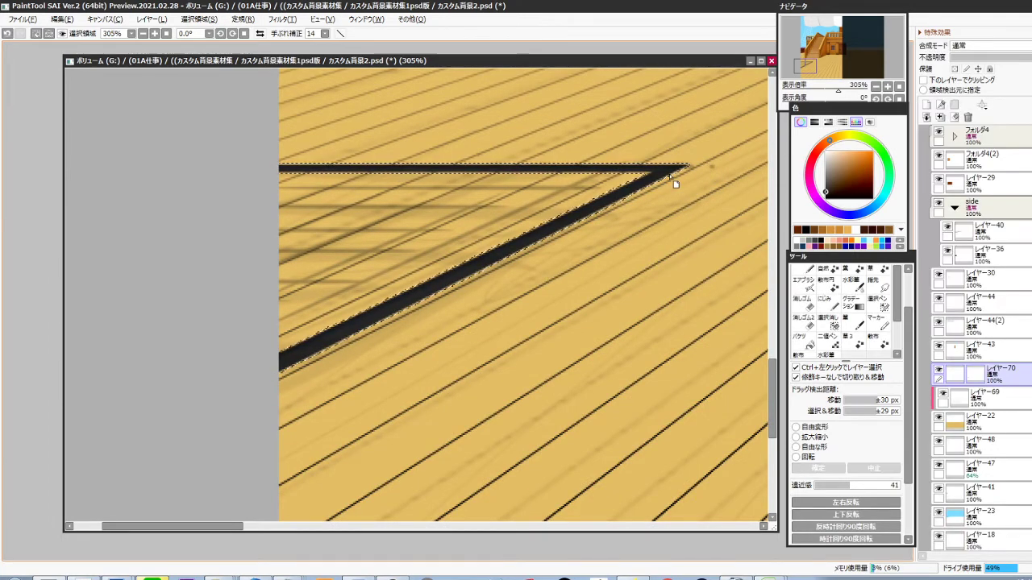
# On a new layer, fill a narrow vertical bar with blue on the deck beside the hatch frame and clear the selection
pyautogui.scroll(-4, 495, 368)
pyautogui.moveTo(495, 368); pyautogui.dragTo(464, 377)
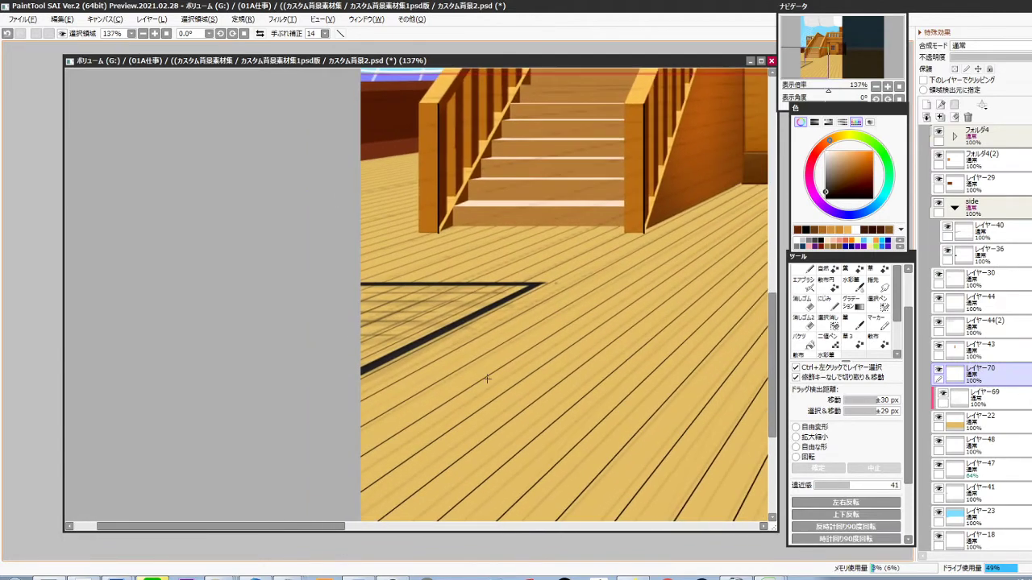
pyautogui.hotkey('ctrl', 'shift', 'n')
pyautogui.click(887, 241)
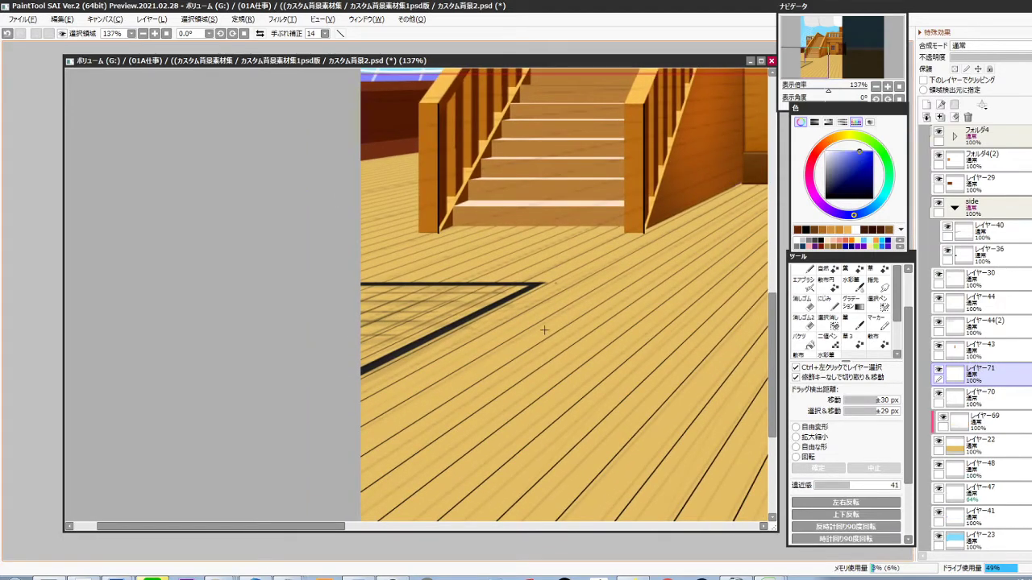
pyautogui.moveTo(542, 312); pyautogui.dragTo(548, 492)
pyautogui.hotkey('ctrl', 'f')
pyautogui.hotkey('ctrl', 'd')
# Duplicate the blue bar and shift the copy right to form a parallel pair with a narrow gap
pyautogui.hotkey('ctrl', 'j')
pyautogui.hotkey('ctrl', 'Right')
pyautogui.hotkey('ctrl', 'Right')
pyautogui.hotkey('ctrl', 'Right')
pyautogui.hotkey('ctrl', 'Right')
pyautogui.hotkey('ctrl', 'Right')
pyautogui.hotkey('ctrl', 'Right')
pyautogui.hotkey('ctrl', 'Right')
pyautogui.hotkey('ctrl', 'Right')
pyautogui.hotkey('ctrl', 'Right')
pyautogui.hotkey('ctrl', 'Right')
pyautogui.hotkey('ctrl', 'Right')
pyautogui.hotkey('ctrl', 'Right')
pyautogui.hotkey('ctrl', 'Right')
pyautogui.hotkey('ctrl', 'Right')
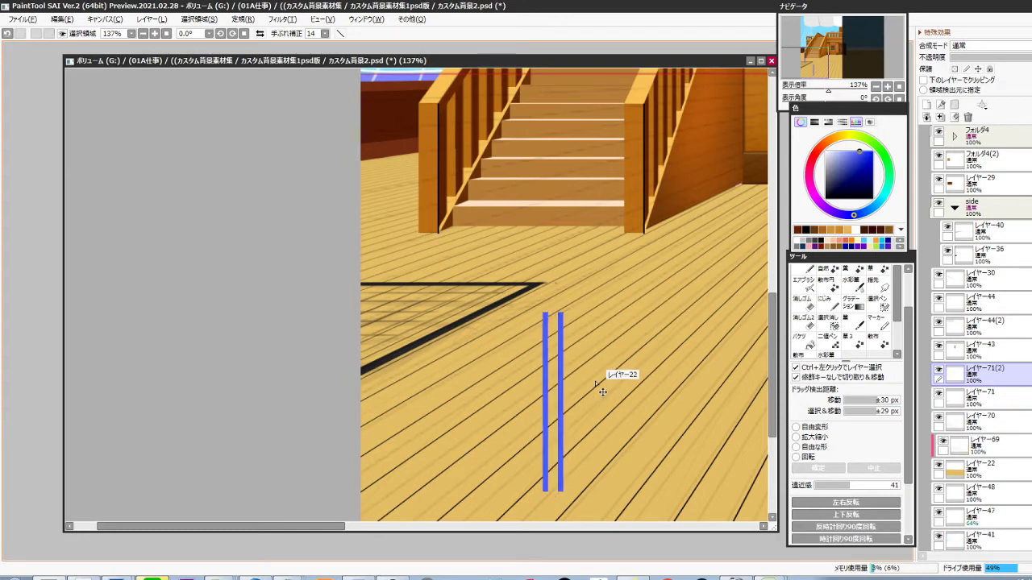
# Duplicate the pair of bars, shift the copy right to make four evenly spaced bars, and merge the copy down
pyautogui.hotkey('ctrl', 'j')
pyautogui.press('Right')
pyautogui.press('Right')
pyautogui.press('Right')
pyautogui.press('Right')
pyautogui.press('Right')
pyautogui.press('Right')
pyautogui.press('Right')
pyautogui.press('Right')
pyautogui.press('Right')
pyautogui.press('Right')
pyautogui.press('Right')
pyautogui.press('Right')
pyautogui.press('Right')
pyautogui.press('Right')
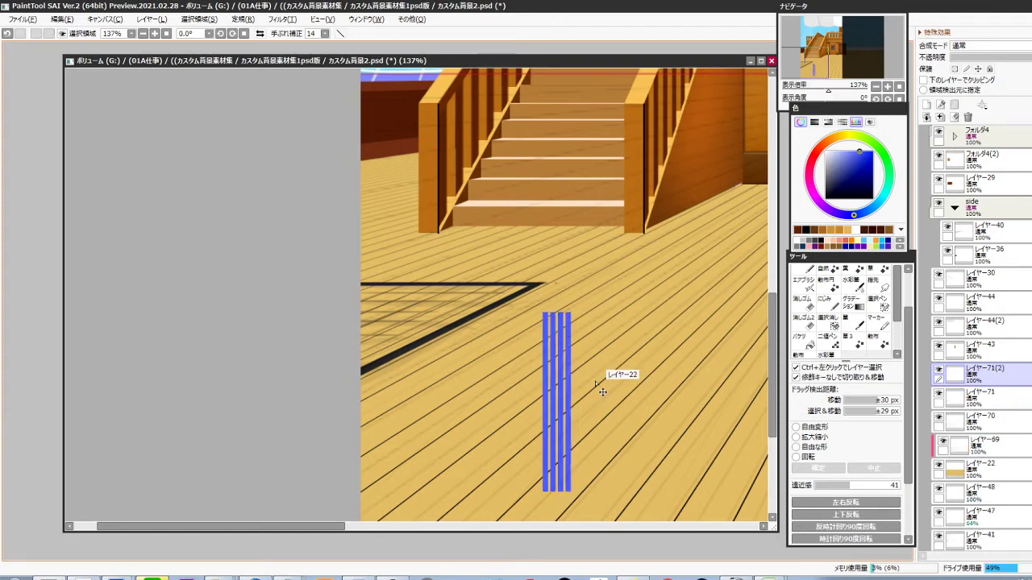
pyautogui.hotkey('ctrl', 'Right')
pyautogui.hotkey('ctrl', 'Right')
pyautogui.hotkey('ctrl', 'Right')
pyautogui.hotkey('ctrl', 'Right')
pyautogui.hotkey('ctrl', 'Right')
pyautogui.hotkey('ctrl', 'Right')
pyautogui.hotkey('ctrl', 'Right')
pyautogui.hotkey('ctrl', 'Right')
pyautogui.hotkey('ctrl', 'Right')
pyautogui.hotkey('ctrl', 'Right')
pyautogui.hotkey('ctrl', 'Right')
pyautogui.hotkey('ctrl', 'Right')
pyautogui.hotkey('ctrl', 'Right')
pyautogui.hotkey('ctrl', 'Right')
pyautogui.hotkey('ctrl', 'e')
# Duplicate the four-bar set and shift the copy right at matching spacing to form a row of eight vertical bars
pyautogui.hotkey('ctrl', 'j')
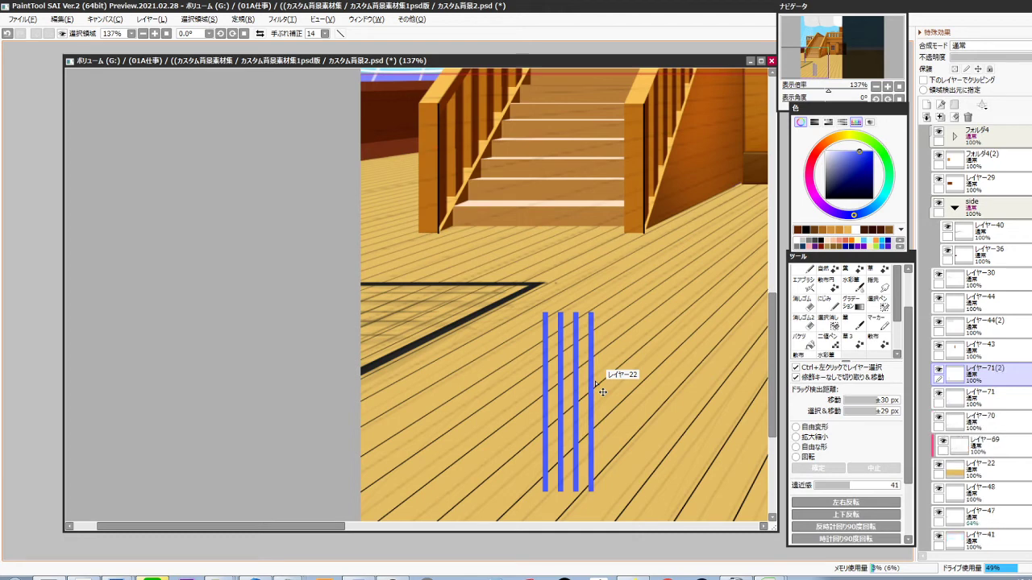
pyautogui.hotkey('ctrl', 'Right')
pyautogui.hotkey('ctrl', 'Right')
pyautogui.hotkey('ctrl', 'Right')
pyautogui.hotkey('ctrl', 'Right')
pyautogui.hotkey('ctrl', 'Right')
pyautogui.hotkey('ctrl', 'Right')
pyautogui.hotkey('ctrl', 'Right')
pyautogui.hotkey('ctrl', 'Right')
pyautogui.hotkey('ctrl', 'Right')
pyautogui.hotkey('ctrl', 'Right')
pyautogui.hotkey('ctrl', 'Right')
pyautogui.hotkey('ctrl', 'Right')
pyautogui.hotkey('ctrl', 'Right')
pyautogui.hotkey('ctrl', 'Right')
pyautogui.hotkey('ctrl', 'Right')
pyautogui.hotkey('ctrl', 'Right')
pyautogui.hotkey('ctrl', 'Right')
pyautogui.hotkey('ctrl', 'Right')
pyautogui.hotkey('ctrl', 'Right')
pyautogui.hotkey('ctrl', 'Right')
pyautogui.hotkey('ctrl', 'Right')
pyautogui.hotkey('ctrl', 'Right')
pyautogui.hotkey('ctrl', 'Right')
pyautogui.hotkey('ctrl', 'Right')
pyautogui.hotkey('ctrl', 'Right')
pyautogui.hotkey('ctrl', 'Right')
pyautogui.hotkey('ctrl', 'Right')
pyautogui.hotkey('ctrl', 'Right')
pyautogui.hotkey('ctrl', 'Right')
pyautogui.hotkey('ctrl', 'Right')
pyautogui.hotkey('ctrl', 'Right')
pyautogui.hotkey('ctrl', 'Right')
pyautogui.hotkey('ctrl', 'Right')
pyautogui.hotkey('ctrl', 'Right')
pyautogui.hotkey('ctrl', 'Right')
pyautogui.hotkey('ctrl', 'Right')
pyautogui.hotkey('ctrl', 'Right')
pyautogui.hotkey('ctrl', 'Right')
pyautogui.hotkey('ctrl', 'Right')
pyautogui.hotkey('ctrl', 'Right')
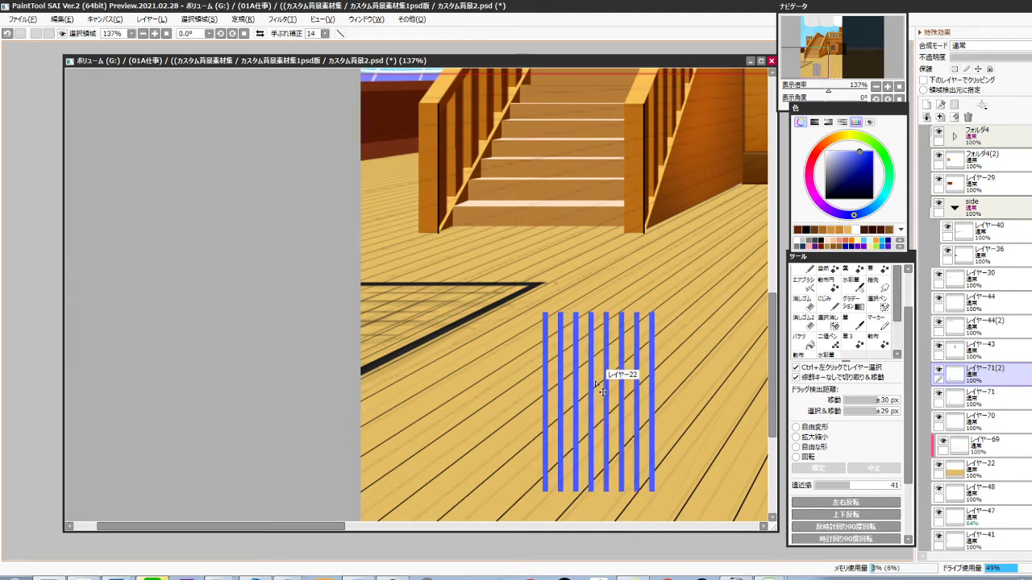
# Rotate the duplicated bar set 90 degrees and shift it up so its horizontal bars start at the vertical bars' upper ends
pyautogui.hotkey('ctrl', 'r')
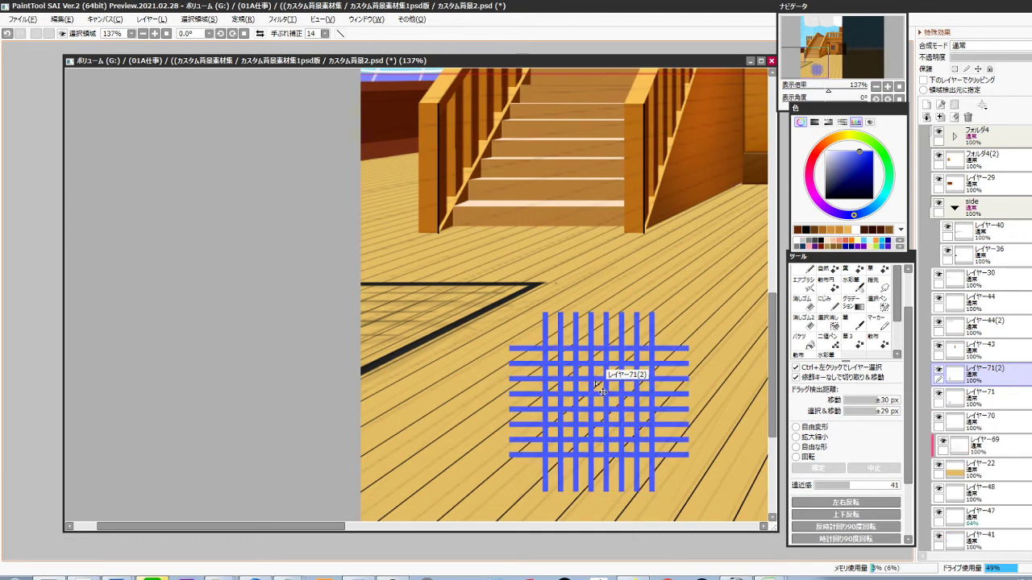
pyautogui.hotkey('ctrl', 'Up')
pyautogui.hotkey('ctrl', 'Up')
pyautogui.hotkey('ctrl', 'Up')
pyautogui.hotkey('ctrl', 'Up')
pyautogui.hotkey('ctrl', 'Up')
pyautogui.hotkey('ctrl', 'Up')
pyautogui.hotkey('ctrl', 'Up')
pyautogui.hotkey('ctrl', 'Up')
pyautogui.hotkey('ctrl', 'Up')
pyautogui.hotkey('ctrl', 'Up')
pyautogui.hotkey('ctrl', 'Up')
pyautogui.hotkey('ctrl', 'Up')
pyautogui.hotkey('ctrl', 'Up')
pyautogui.hotkey('ctrl', 'Up')
pyautogui.hotkey('ctrl', 'Up')
pyautogui.hotkey('ctrl', 'Up')
pyautogui.hotkey('ctrl', 'Up')
pyautogui.hotkey('ctrl', 'Up')
pyautogui.hotkey('ctrl', 'Up')
pyautogui.hotkey('ctrl', 'Up')
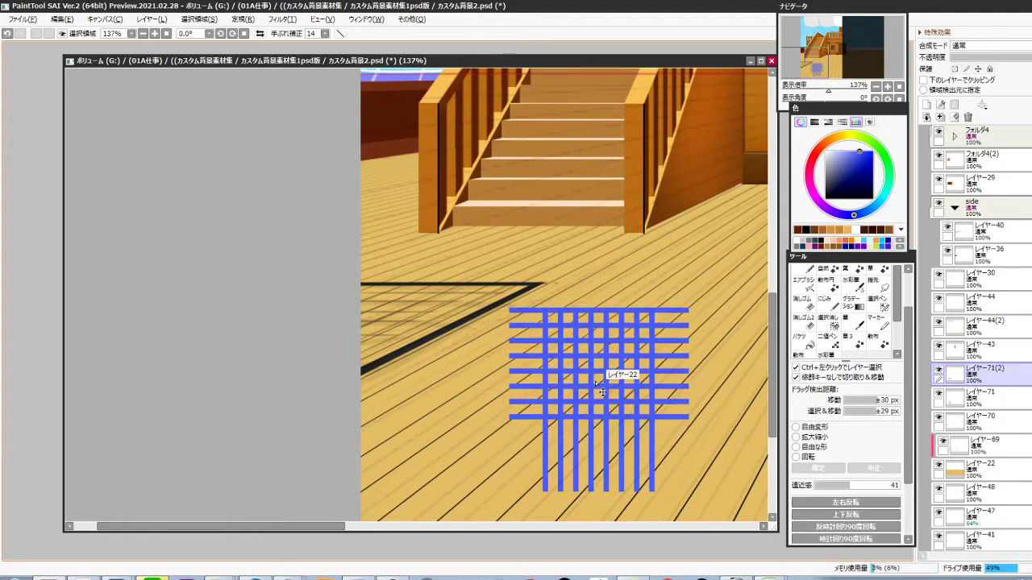
# Duplicate the horizontal bars, shift the copy down at matching spacing to make twelve rows, and merge the copy down
pyautogui.hotkey('ctrl', 'j')
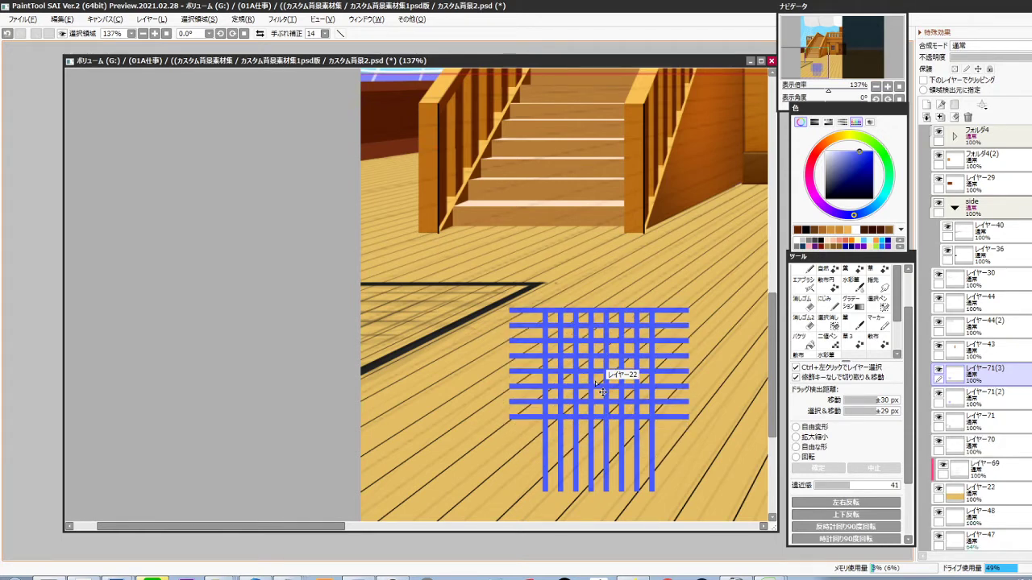
pyautogui.hotkey('ctrl', 'Down')
pyautogui.hotkey('ctrl', 'Down')
pyautogui.hotkey('ctrl', 'Down')
pyautogui.hotkey('ctrl', 'Down')
pyautogui.hotkey('ctrl', 'Down')
pyautogui.hotkey('ctrl', 'Down')
pyautogui.hotkey('ctrl', 'Down')
pyautogui.hotkey('ctrl', 'Down')
pyautogui.hotkey('ctrl', 'Down')
pyautogui.hotkey('ctrl', 'Down')
pyautogui.hotkey('ctrl', 'Down')
pyautogui.hotkey('ctrl', 'Down')
pyautogui.hotkey('ctrl', 'Down')
pyautogui.hotkey('ctrl', 'Down')
pyautogui.hotkey('ctrl', 'Down')
pyautogui.hotkey('ctrl', 'Down')
pyautogui.hotkey('ctrl', 'Down')
pyautogui.hotkey('ctrl', 'Down')
pyautogui.hotkey('ctrl', 'Down')
pyautogui.hotkey('ctrl', 'Down')
pyautogui.press('Down')
pyautogui.press('Down')
pyautogui.press('Down')
pyautogui.press('Down')
pyautogui.press('Down')
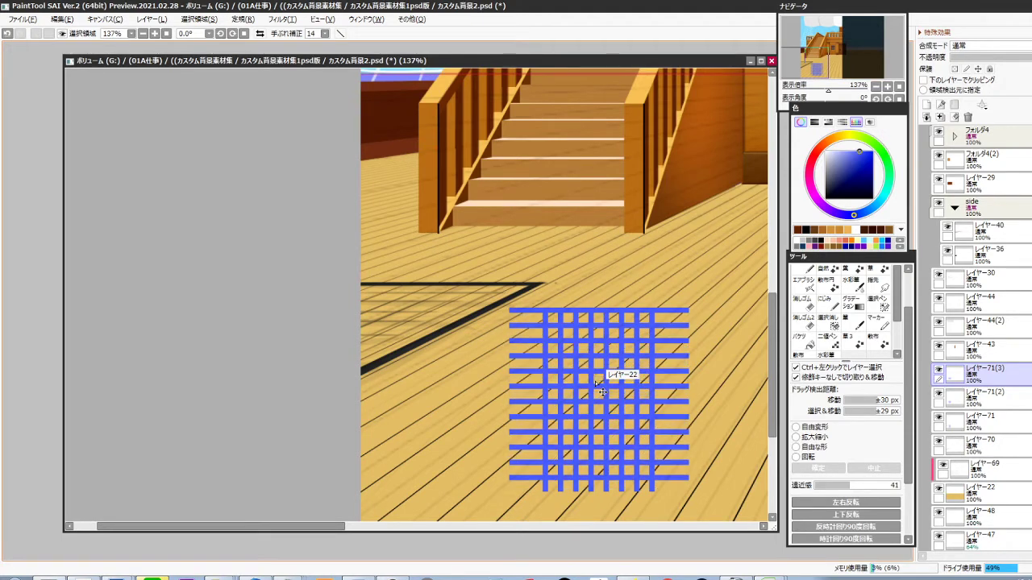
pyautogui.hotkey('ctrl', 'e')
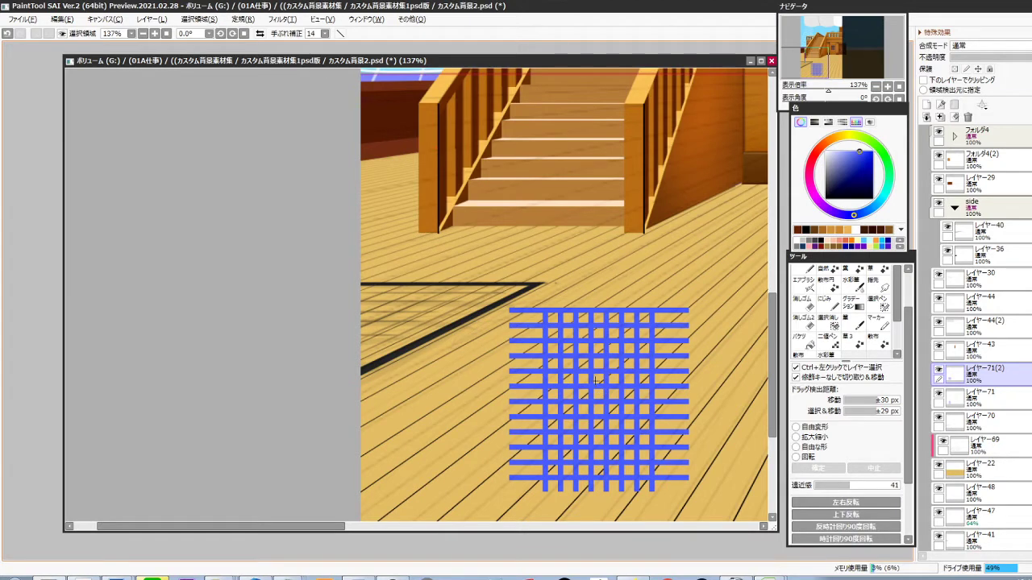
# Shift the horizontal bars right until their left ends line up with the first vertical bar
pyautogui.click(939, 369)
pyautogui.click(939, 370)
pyautogui.click(939, 393)
pyautogui.click(939, 394)
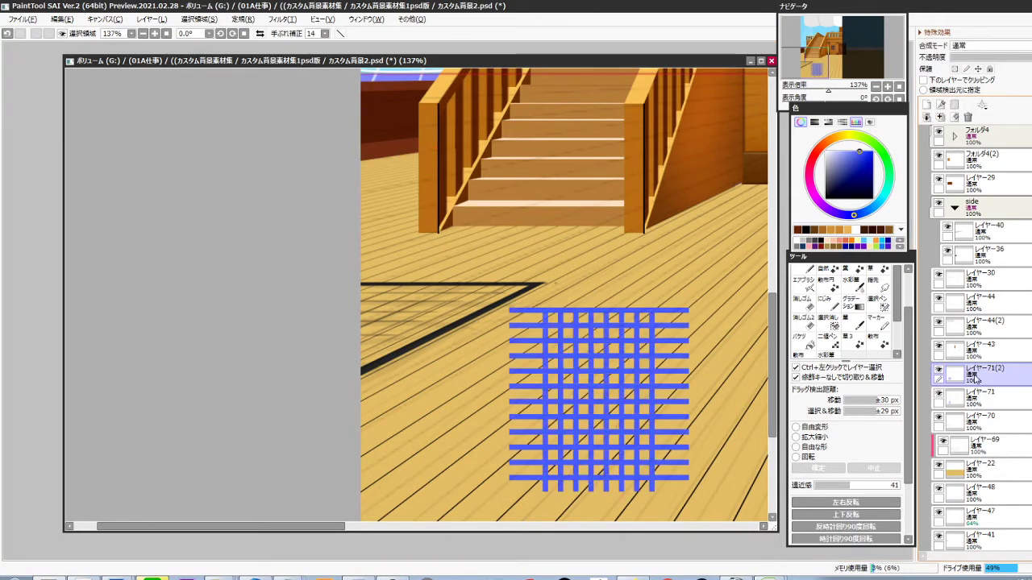
pyautogui.press('Right')
pyautogui.press('Right')
pyautogui.press('Right')
pyautogui.press('Right')
pyautogui.press('Right')
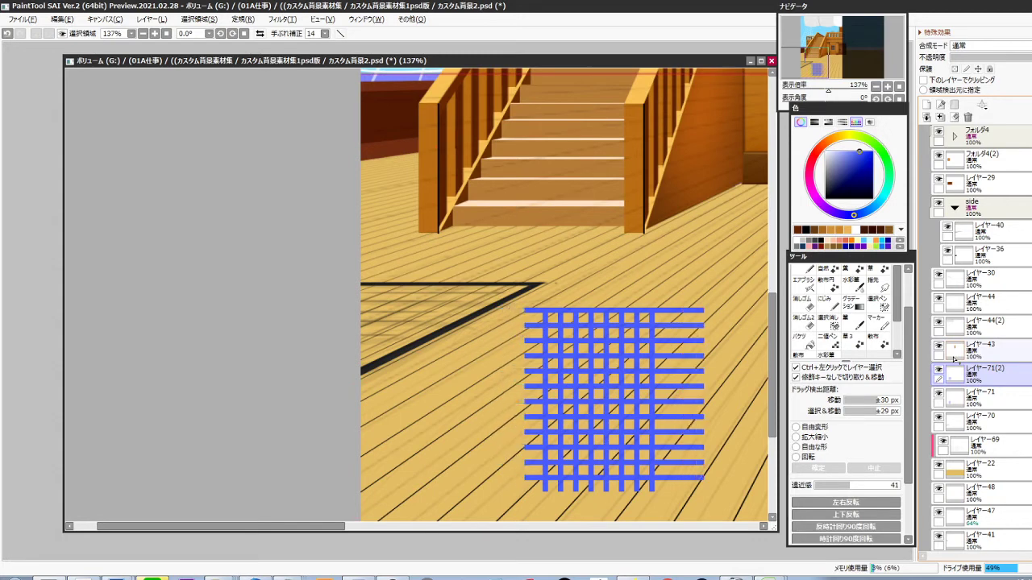
pyautogui.press('Right')
pyautogui.press('Right')
pyautogui.press('Right')
pyautogui.press('Right')
pyautogui.press('Right')
pyautogui.press('Right')
pyautogui.press('Right')
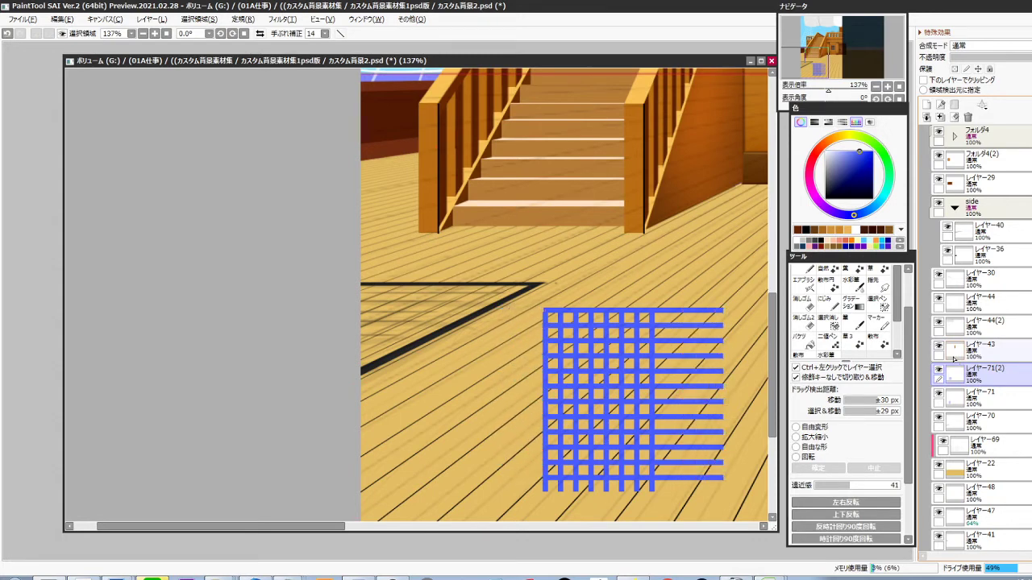
# Duplicate the vertical bars, shift the copy right to extend the even grid across the horizontal bars, and nudge it up slightly
pyautogui.click(952, 394)
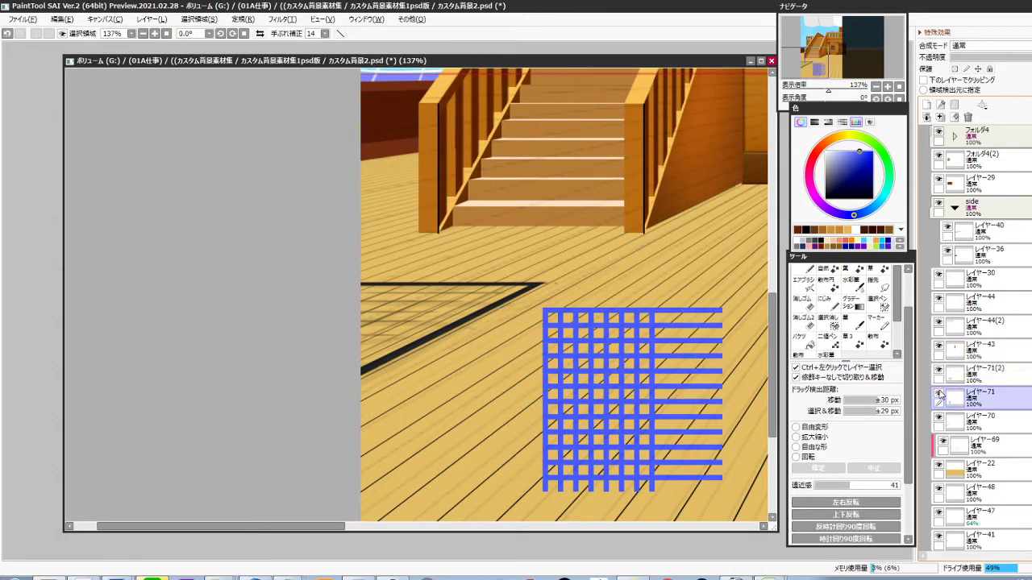
pyautogui.click(939, 393)
pyautogui.click(939, 393)
pyautogui.hotkey('ctrl', 'j')
pyautogui.press('Right')
pyautogui.press('Right')
pyautogui.press('Right')
pyautogui.press('Right')
pyautogui.press('Right')
pyautogui.press('Right')
pyautogui.press('Right')
pyautogui.press('Right')
pyautogui.press('Right')
pyautogui.press('Right')
pyautogui.press('Right')
pyautogui.press('Right')
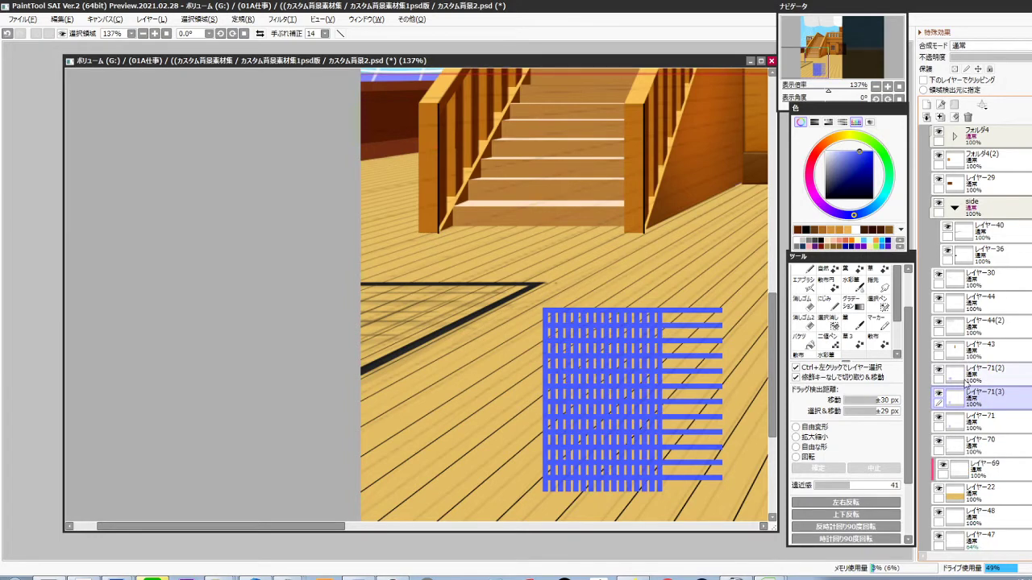
pyautogui.press('Right')
pyautogui.press('Right')
pyautogui.press('Right')
pyautogui.press('Right')
pyautogui.press('Right')
pyautogui.press('Right')
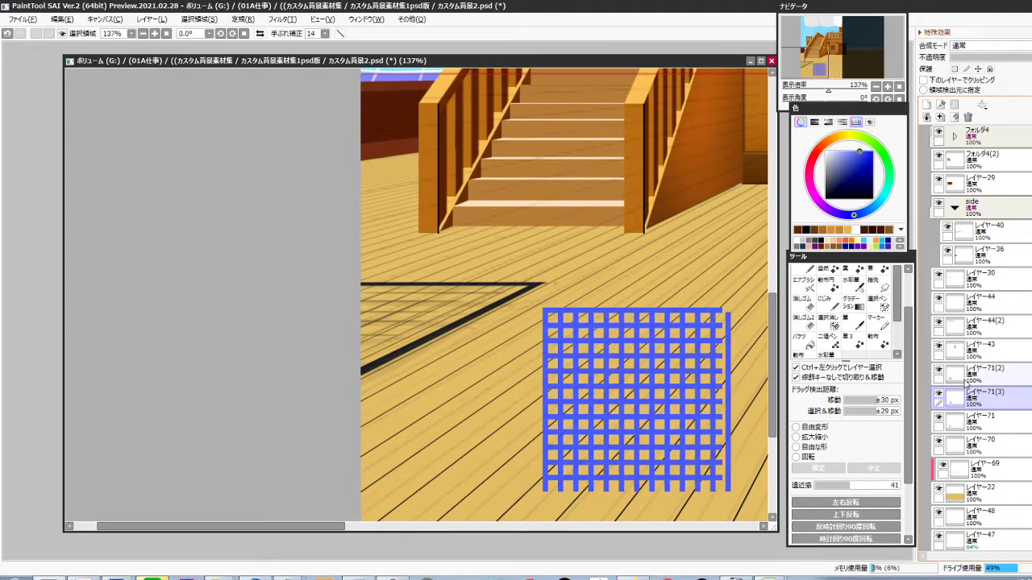
pyautogui.press('Up')
pyautogui.press('Up')
pyautogui.press('Down')
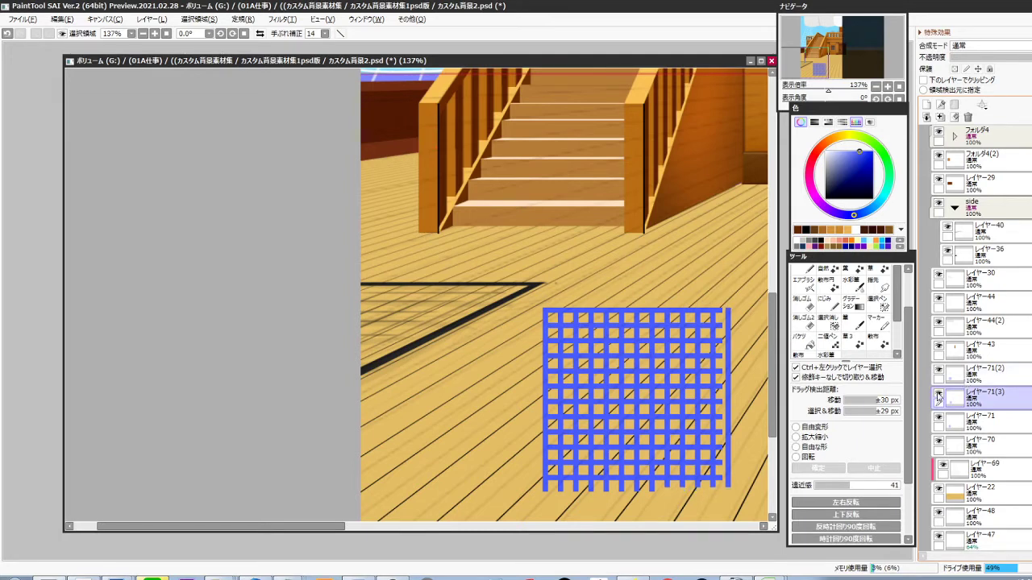
# Merge the vertical and horizontal bar layers into a single lattice layer
pyautogui.click(939, 393)
pyautogui.click(939, 393)
pyautogui.click(937, 418)
pyautogui.click(938, 419)
pyautogui.hotkey('ctrl', 'e')
pyautogui.click(976, 374)
pyautogui.hotkey('ctrl', 'e')
pyautogui.click(939, 371)
pyautogui.click(940, 371)
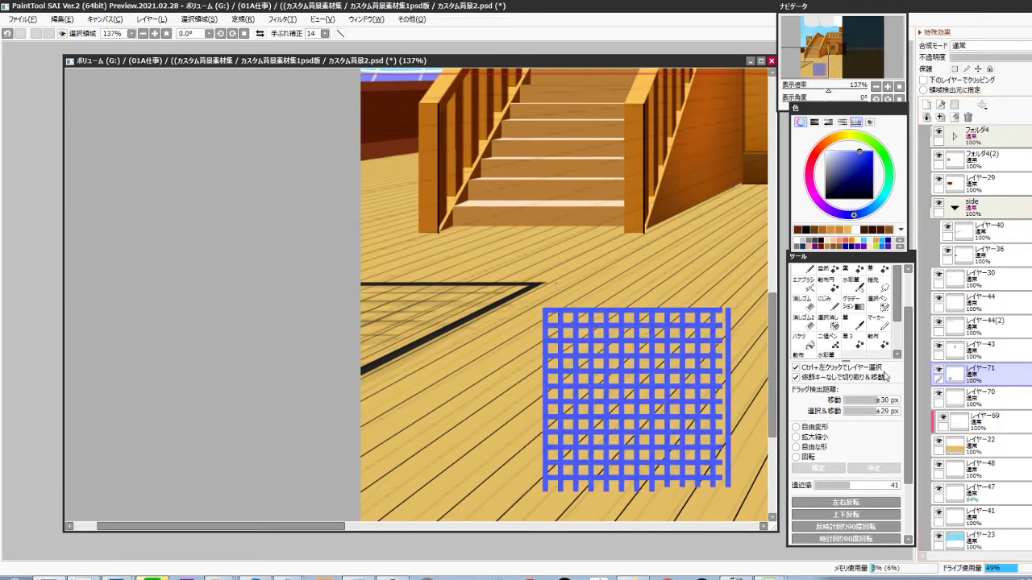
# Select the narrow strip at the lattice's right side and transform it to close the gap to the last vertical bar
pyautogui.moveTo(700, 302); pyautogui.dragTo(714, 482)
pyautogui.hotkey('ctrl', 'd')
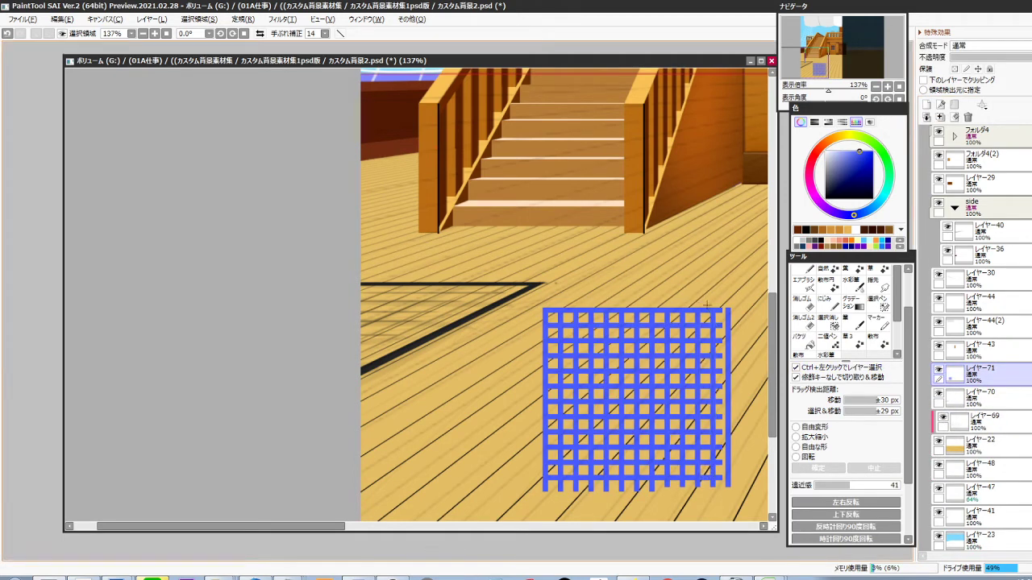
pyautogui.moveTo(700, 301); pyautogui.dragTo(709, 493)
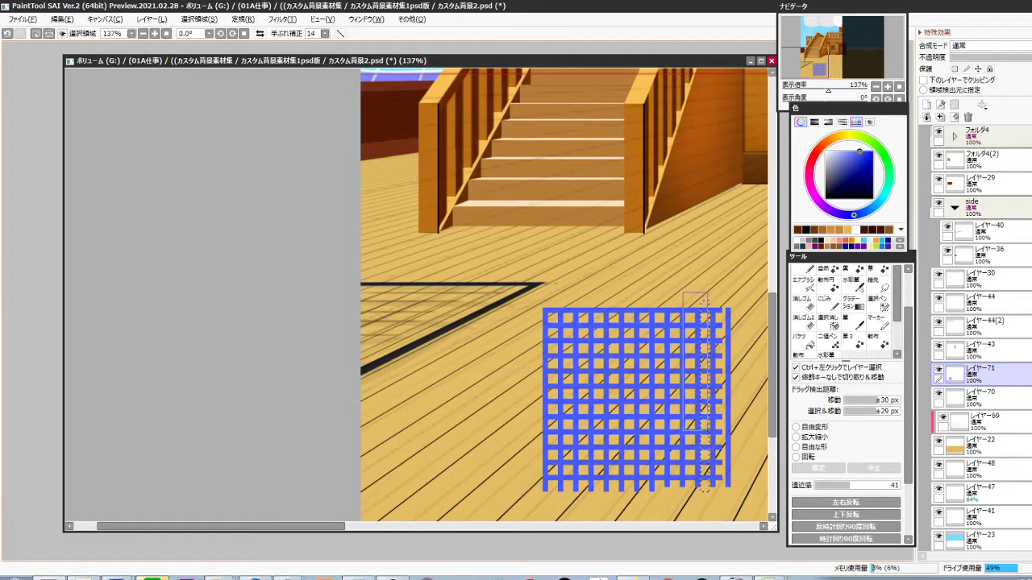
pyautogui.hotkey('ctrl', 't')
pyautogui.moveTo(723, 391); pyautogui.dragTo(730, 387)
pyautogui.press('Return')
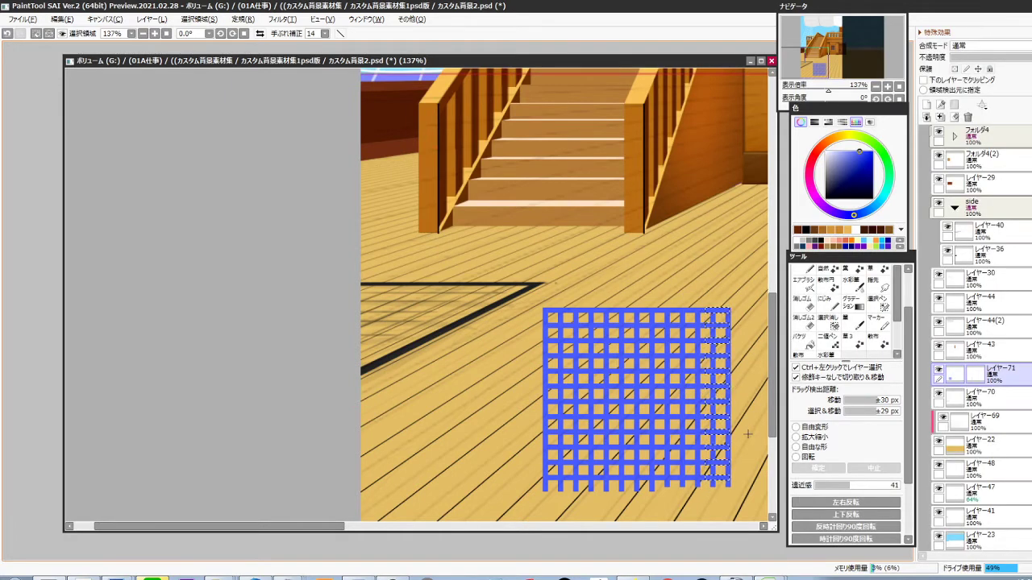
# Delete the vertical bar ends that stick out below the lowest horizontal bar and clear the selection
pyautogui.moveTo(529, 503); pyautogui.dragTo(748, 479)
pyautogui.press('Delete')
pyautogui.hotkey('ctrl', 'd')
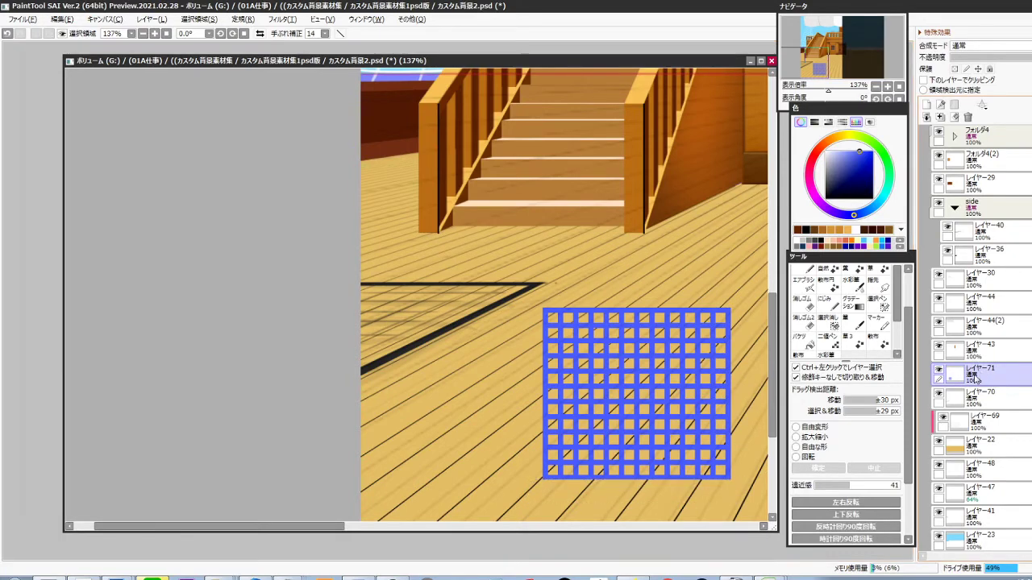
# Lower the lattice layer's opacity to 48% and move the lattice left and up, aligning its upper edge with the hatch frame
pyautogui.click(938, 373)
pyautogui.click(938, 372)
pyautogui.click(1002, 57)
pyautogui.hotkey('ctrl', 'shift', 'Left')
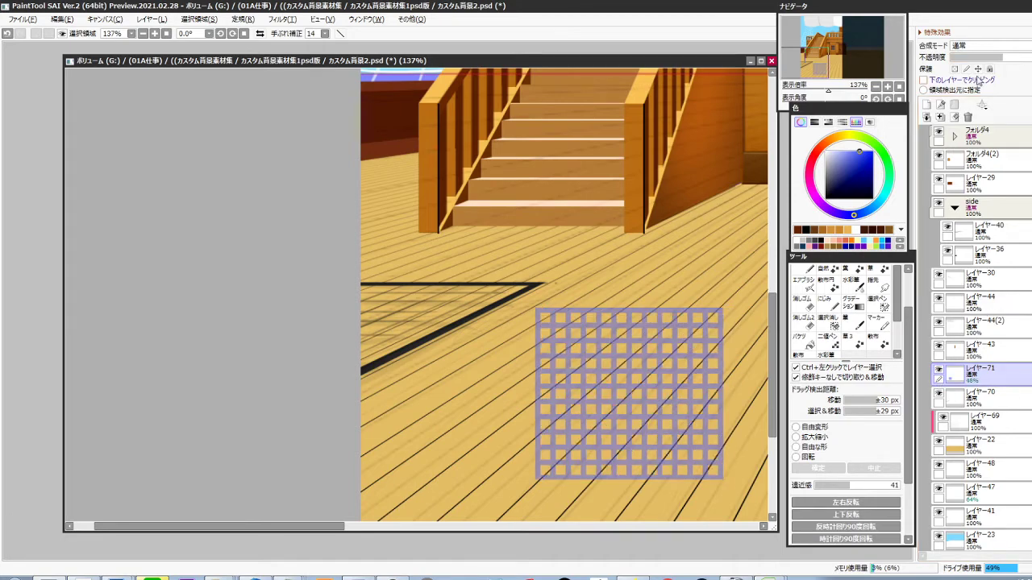
pyautogui.hotkey('ctrl', 'shift', 'Left')
pyautogui.hotkey('ctrl', 'shift', 'Left')
pyautogui.hotkey('ctrl', 'shift', 'Left')
pyautogui.hotkey('ctrl', 'shift', 'Left')
pyautogui.hotkey('ctrl', 'shift', 'Left')
pyautogui.hotkey('ctrl', 'shift', 'Left')
pyautogui.hotkey('ctrl', 'shift', 'Left')
pyautogui.hotkey('ctrl', 'shift', 'Left')
pyautogui.hotkey('ctrl', 'shift', 'Left')
pyautogui.hotkey('ctrl', 'shift', 'Left')
pyautogui.hotkey('ctrl', 'shift', 'Left')
pyautogui.hotkey('ctrl', 'shift', 'Left')
pyautogui.hotkey('ctrl', 'shift', 'Left')
pyautogui.hotkey('ctrl', 'shift', 'Left')
pyautogui.hotkey('ctrl', 'shift', 'Left')
pyautogui.hotkey('ctrl', 'shift', 'Left')
pyautogui.hotkey('ctrl', 'shift', 'Left')
pyautogui.hotkey('ctrl', 'shift', 'Left')
pyautogui.hotkey('ctrl', 'shift', 'Left')
pyautogui.hotkey('ctrl', 'shift', 'Left')
pyautogui.hotkey('ctrl', 'shift', 'Up')
pyautogui.hotkey('ctrl', 'shift', 'Up')
pyautogui.hotkey('ctrl', 'shift', 'Up')
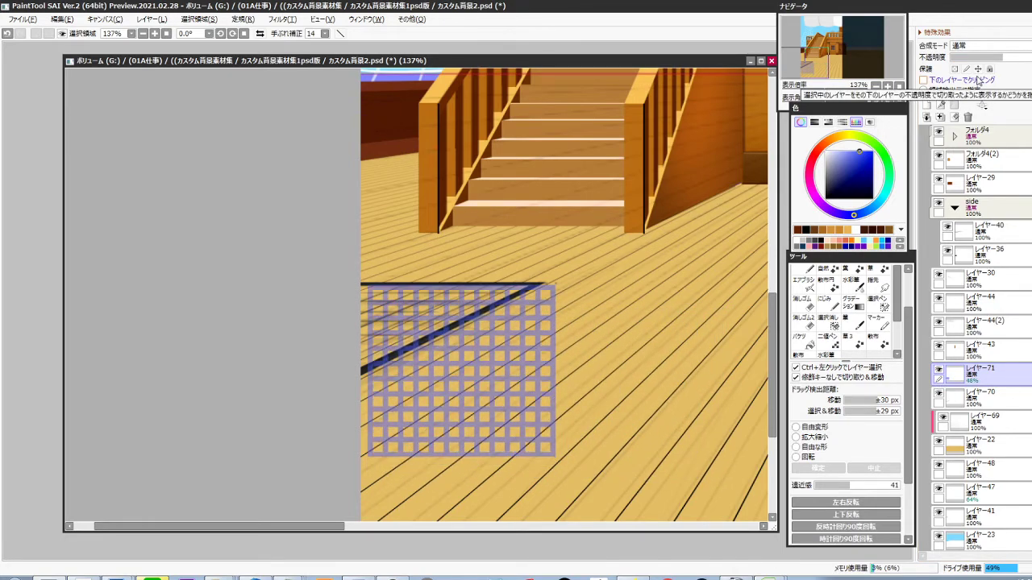
pyautogui.hotkey('ctrl', 'shift', 'Left')
pyautogui.hotkey('ctrl', 'shift', 'Left')
pyautogui.hotkey('ctrl', 'shift', 'Left')
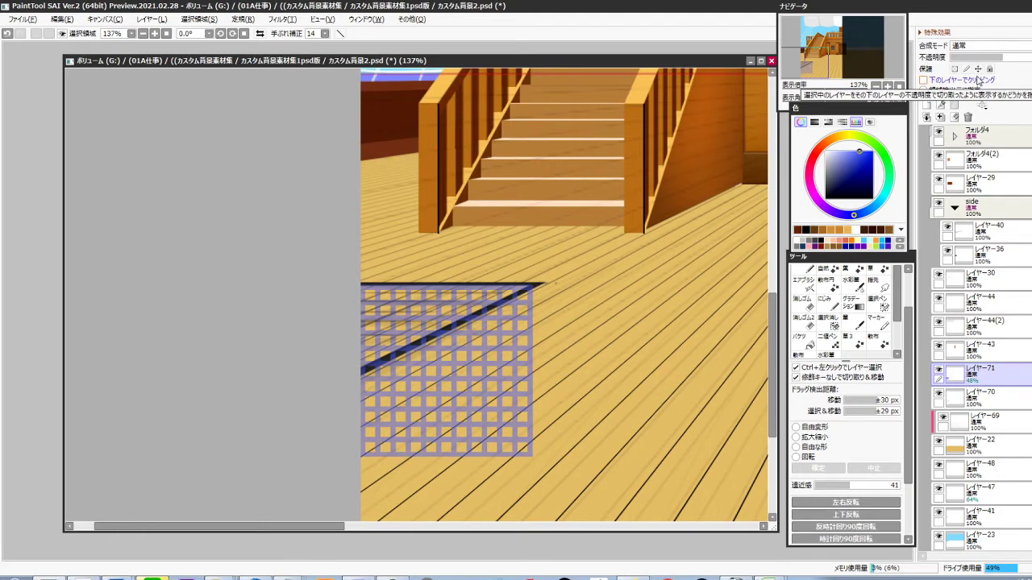
# Free-transform the lattice into a slanted perspective shape with its right side following the hatch frame's diagonal edge
pyautogui.hotkey('ctrl', 't')
pyautogui.moveTo(442, 453); pyautogui.dragTo(249, 376)
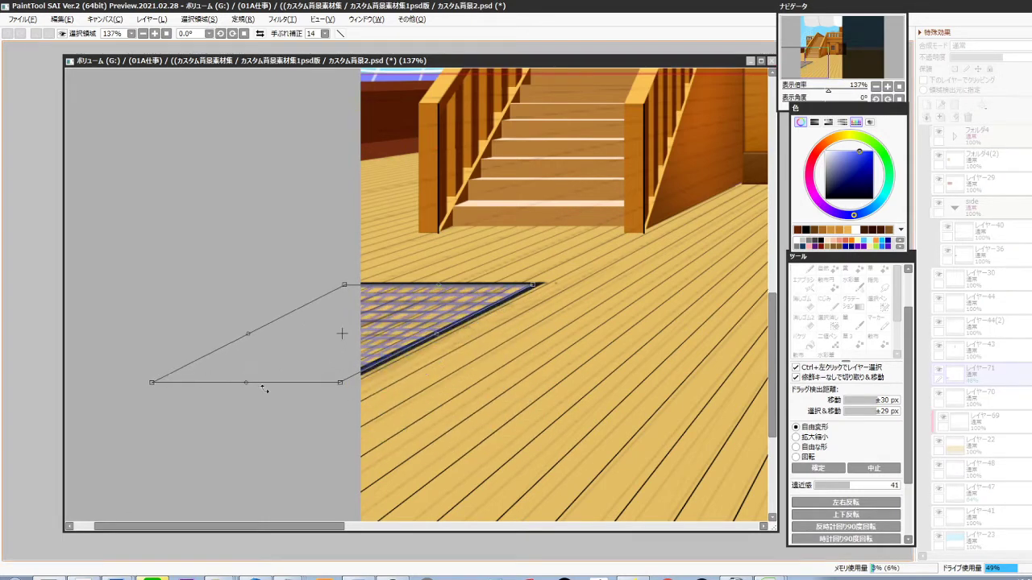
pyautogui.scroll(3, 448, 359)
pyautogui.moveTo(471, 360); pyautogui.dragTo(556, 352)
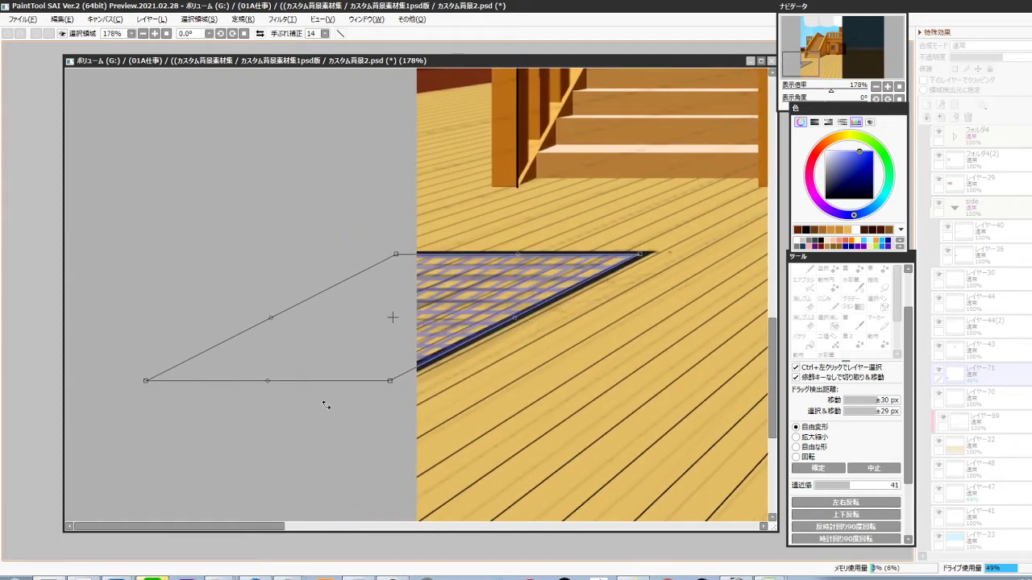
pyautogui.moveTo(267, 380); pyautogui.dragTo(275, 374)
pyautogui.moveTo(400, 259); pyautogui.dragTo(442, 259)
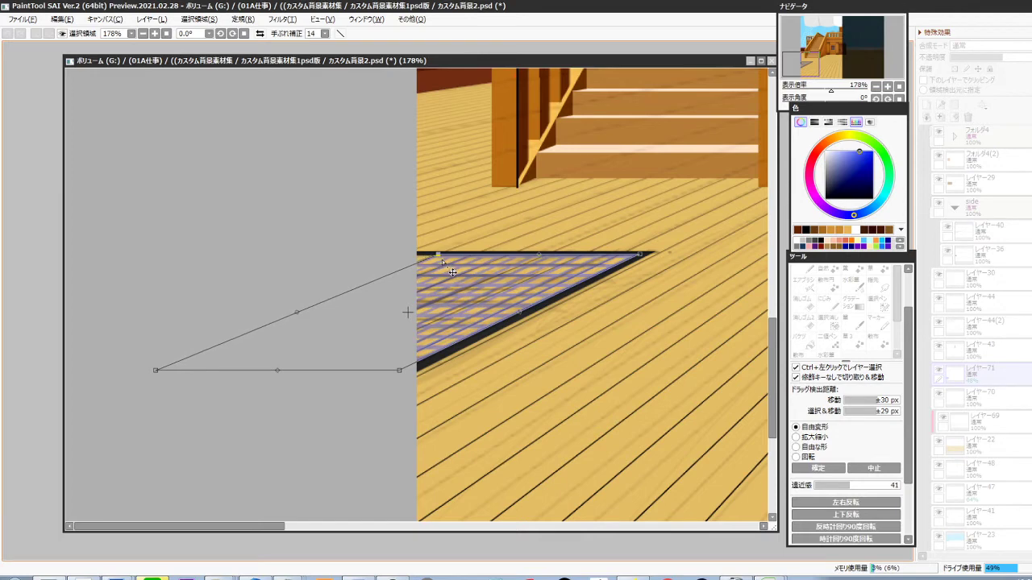
pyautogui.moveTo(297, 312); pyautogui.dragTo(269, 311)
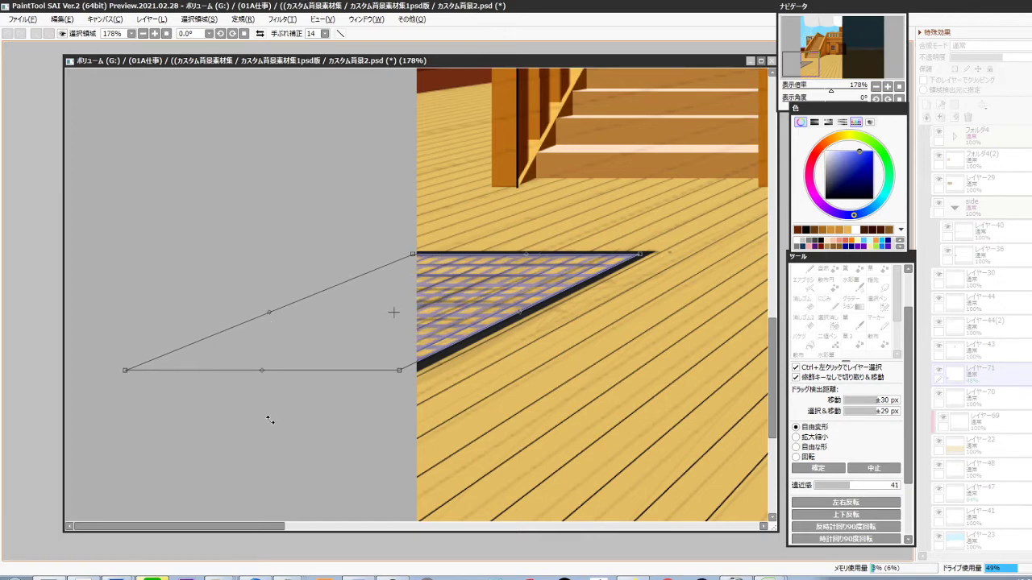
pyautogui.moveTo(248, 435); pyautogui.dragTo(306, 424)
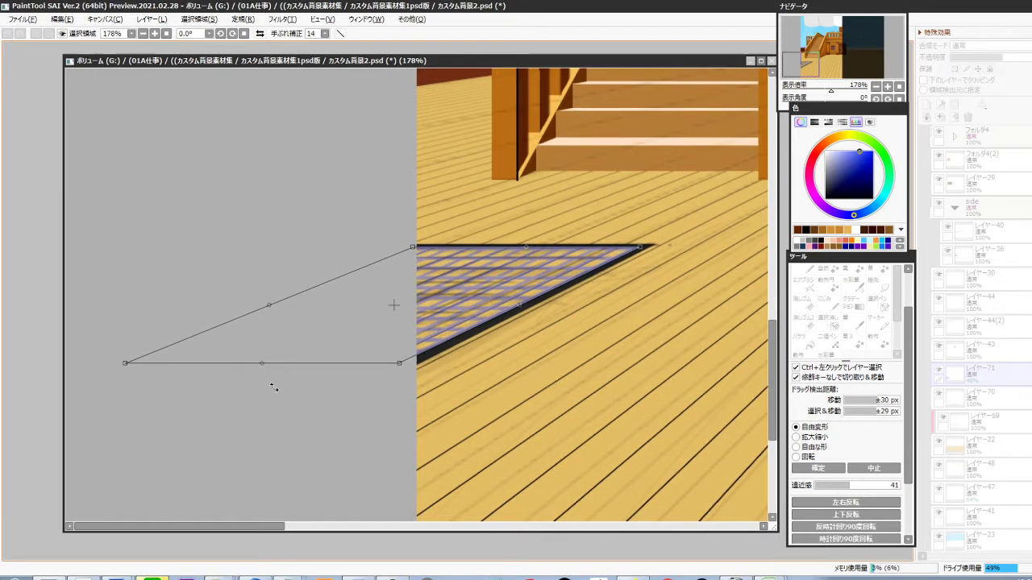
pyautogui.scroll(-2, 250, 435)
pyautogui.moveTo(181, 375); pyautogui.dragTo(122, 376)
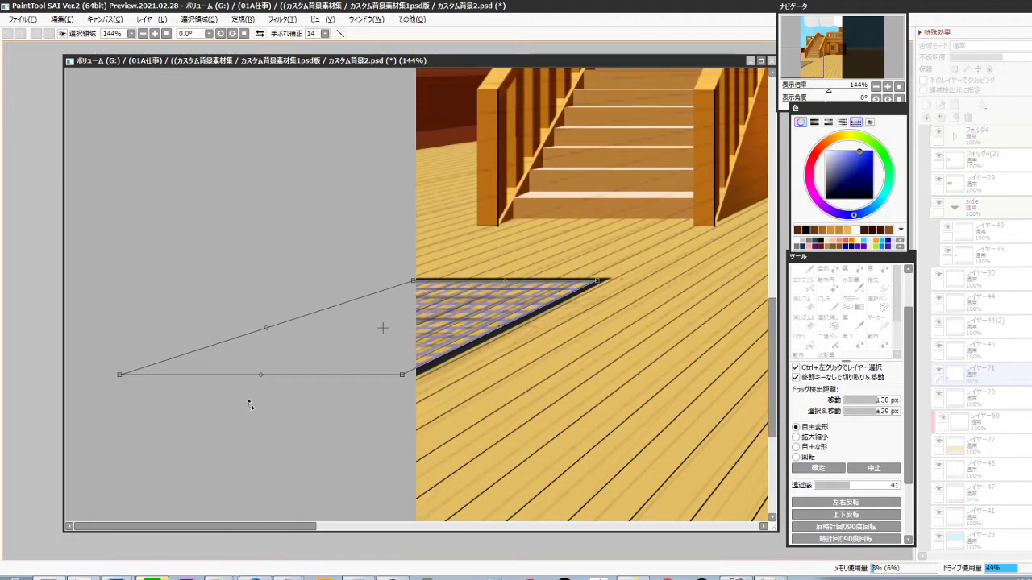
pyautogui.moveTo(262, 384); pyautogui.dragTo(269, 374)
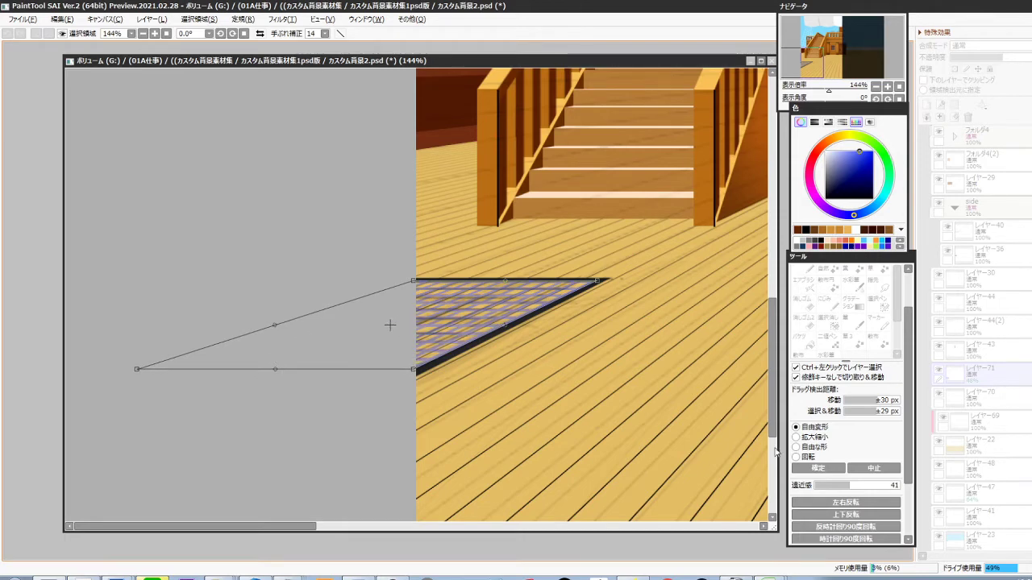
# Set the transform's perspective strength to 100, stretch the lattice's left edge far past the canvas, and apply the transform
pyautogui.moveTo(850, 485); pyautogui.dragTo(925, 469)
pyautogui.scroll(3, 291, 408)
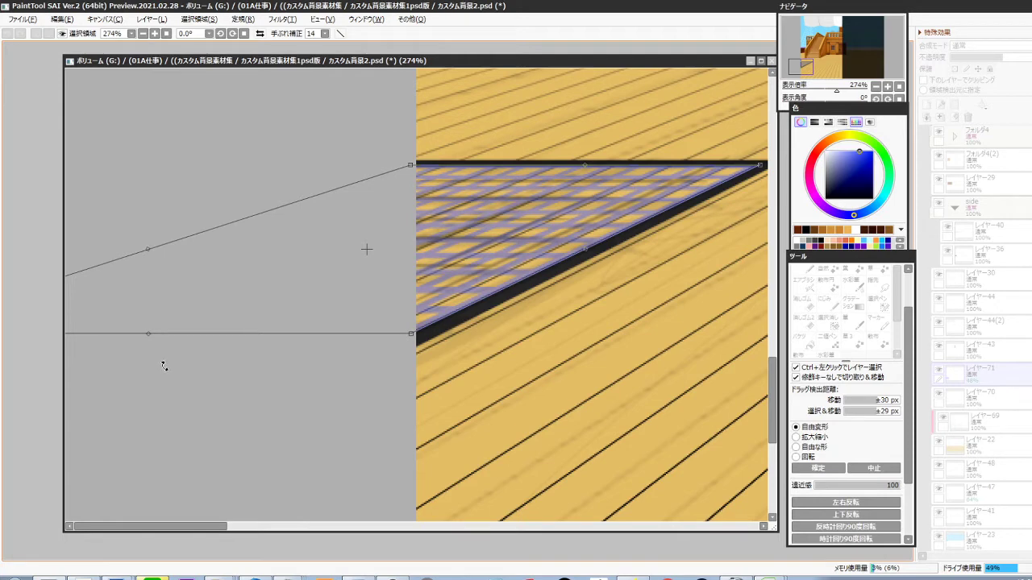
pyautogui.moveTo(148, 251); pyautogui.dragTo(333, 257)
pyautogui.moveTo(558, 169); pyautogui.dragTo(545, 169)
pyautogui.scroll(-3, 594, 324)
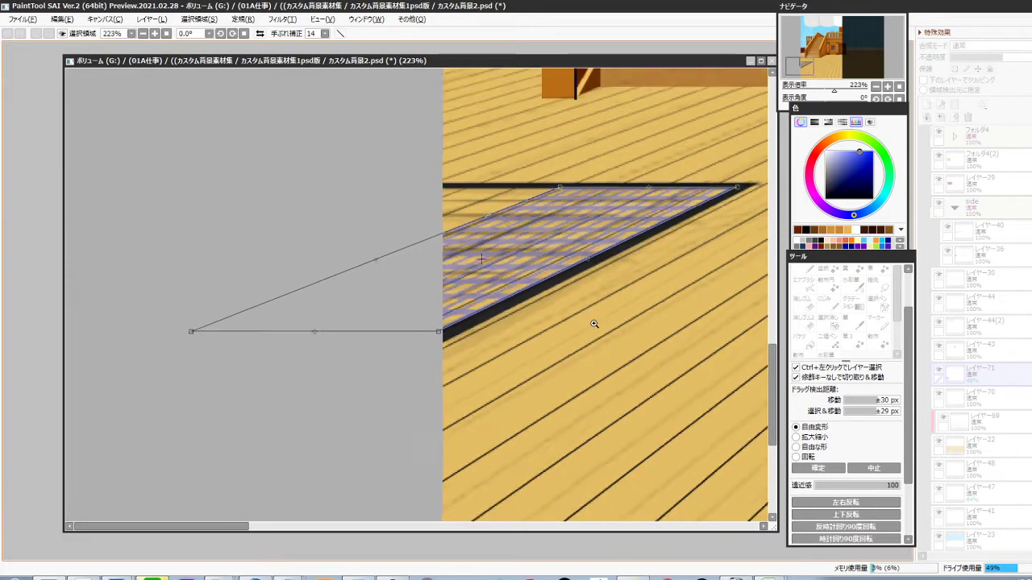
pyautogui.moveTo(576, 234); pyautogui.dragTo(576, 233)
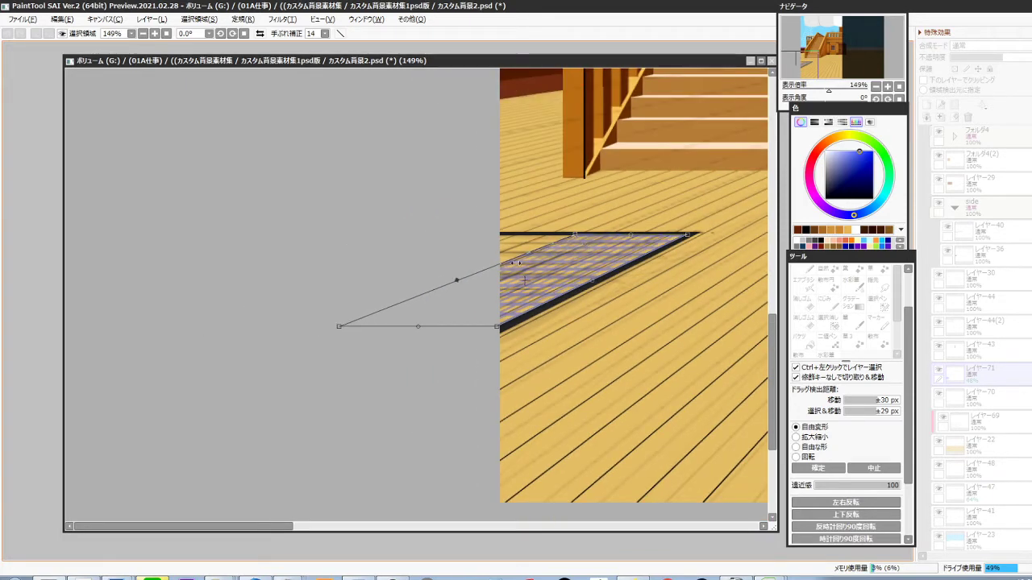
pyautogui.moveTo(458, 280); pyautogui.dragTo(249, 280)
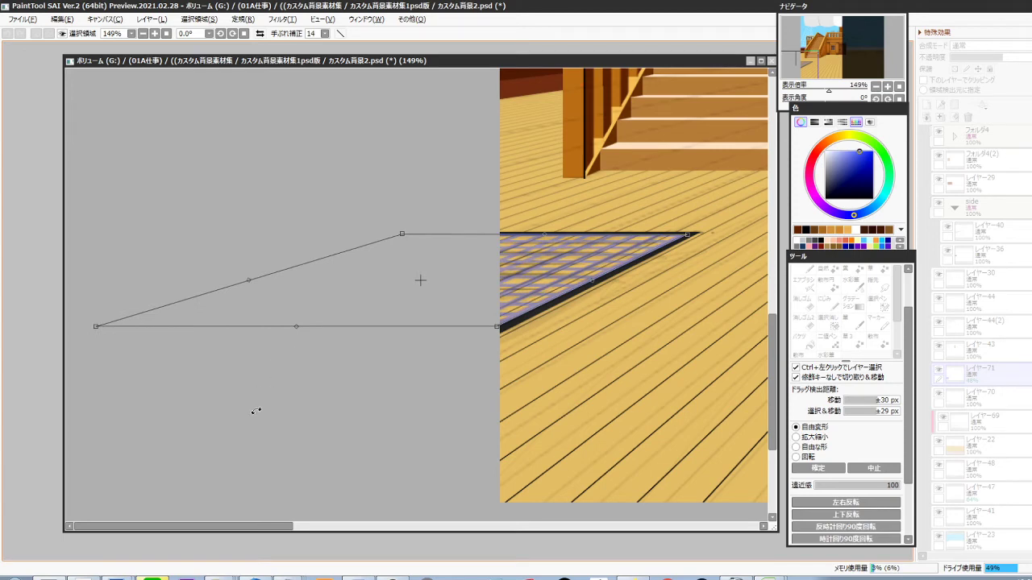
pyautogui.moveTo(591, 281); pyautogui.dragTo(593, 281)
pyautogui.press('Return')
# Move the lattice layer レイヤー71 below レイヤー70 in the layer order
pyautogui.moveTo(990, 376); pyautogui.dragTo(991, 399)
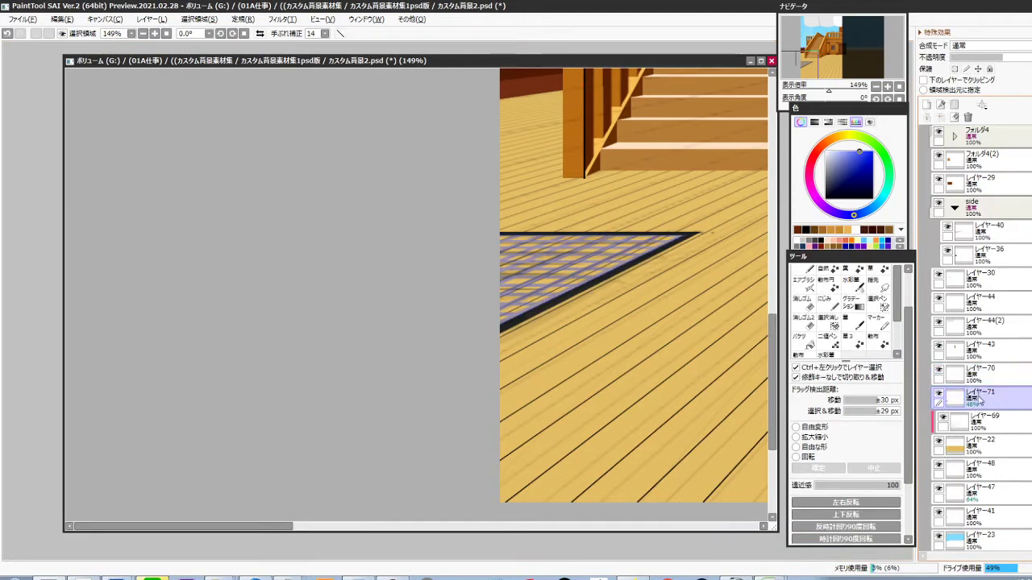
pyautogui.moveTo(633, 368); pyautogui.dragTo(500, 420)
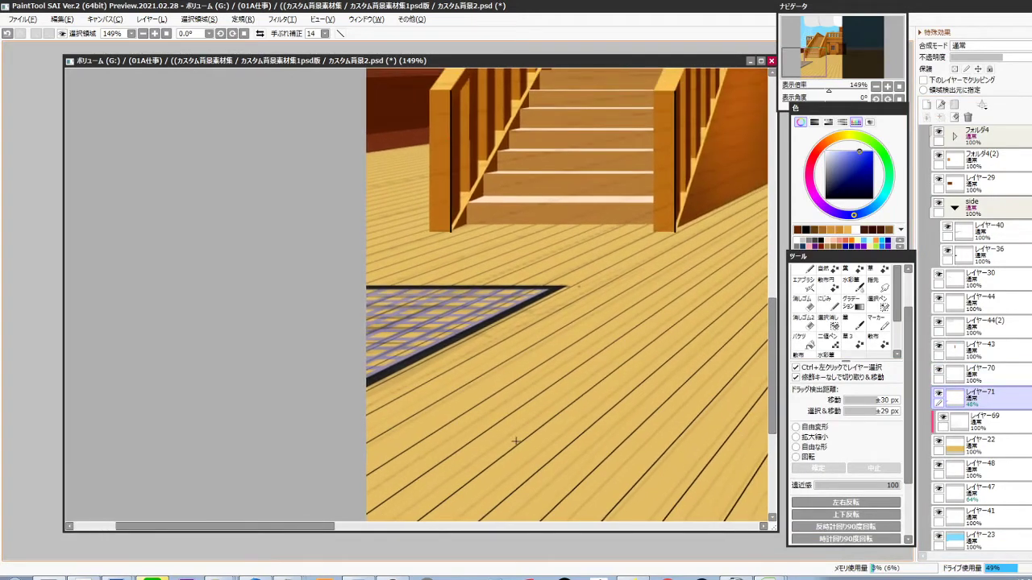
# Recolour the lattice with the orange-brown sampled from the wall beside the stairs and set its layer opacity to 100%
pyautogui.scroll(-2, 578, 371)
pyautogui.moveTo(576, 366); pyautogui.dragTo(457, 428)
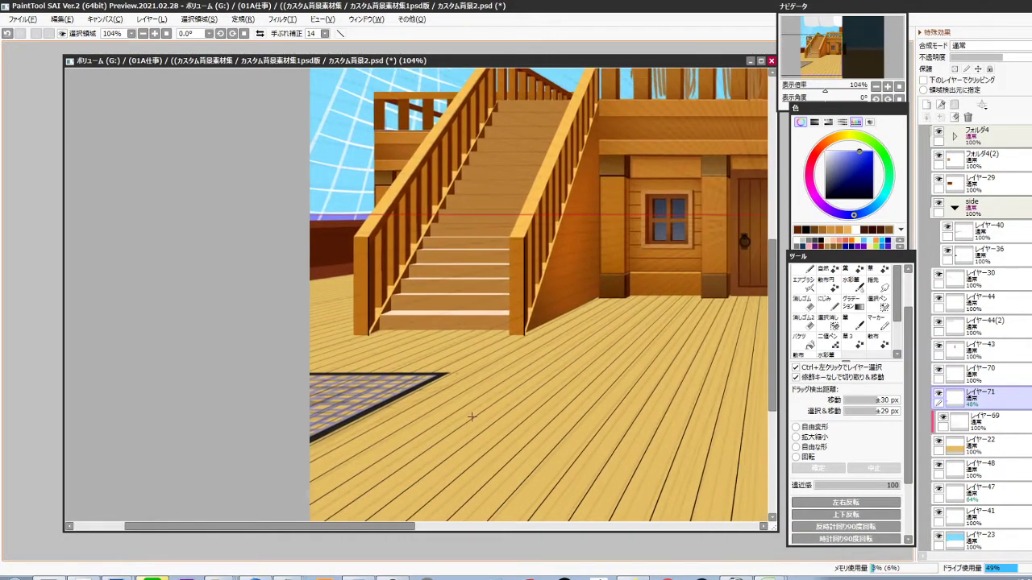
pyautogui.press('alt')
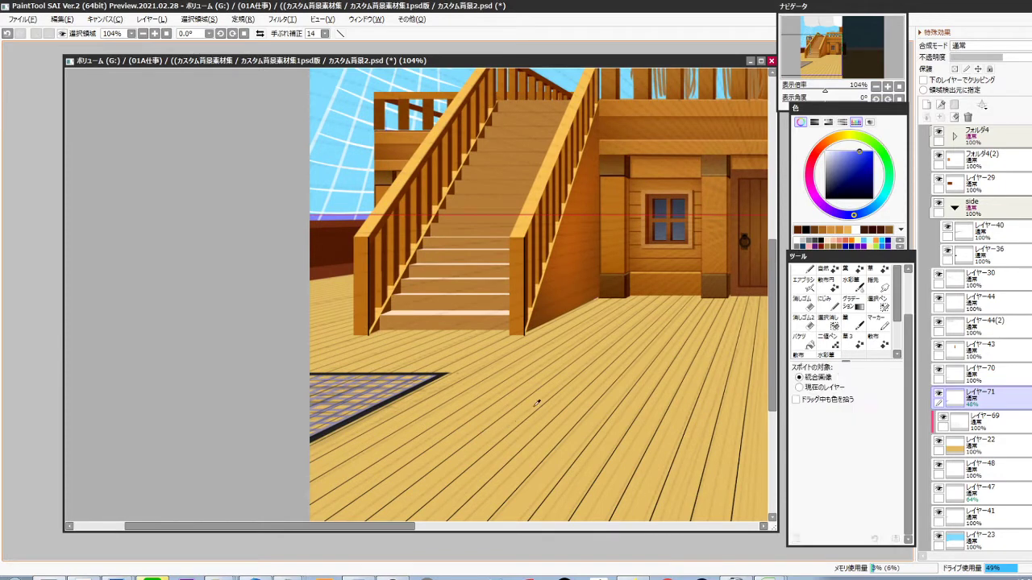
pyautogui.click(547, 288)
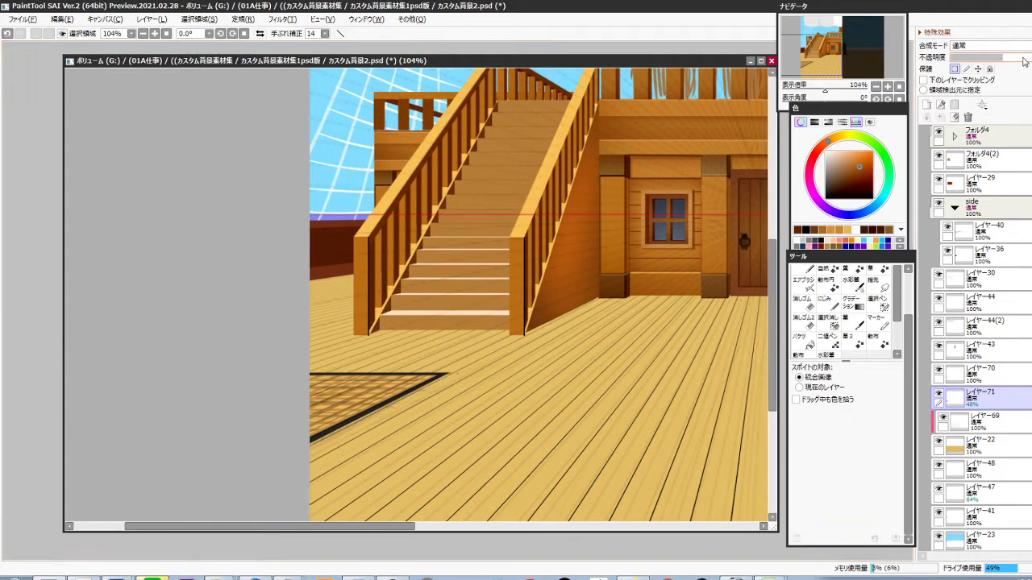
pyautogui.moveTo(1026, 59); pyautogui.dragTo(1031, 59)
# Recolour the hatch frame on レイヤー70 with a slightly lighter orange-brown
pyautogui.click(955, 373)
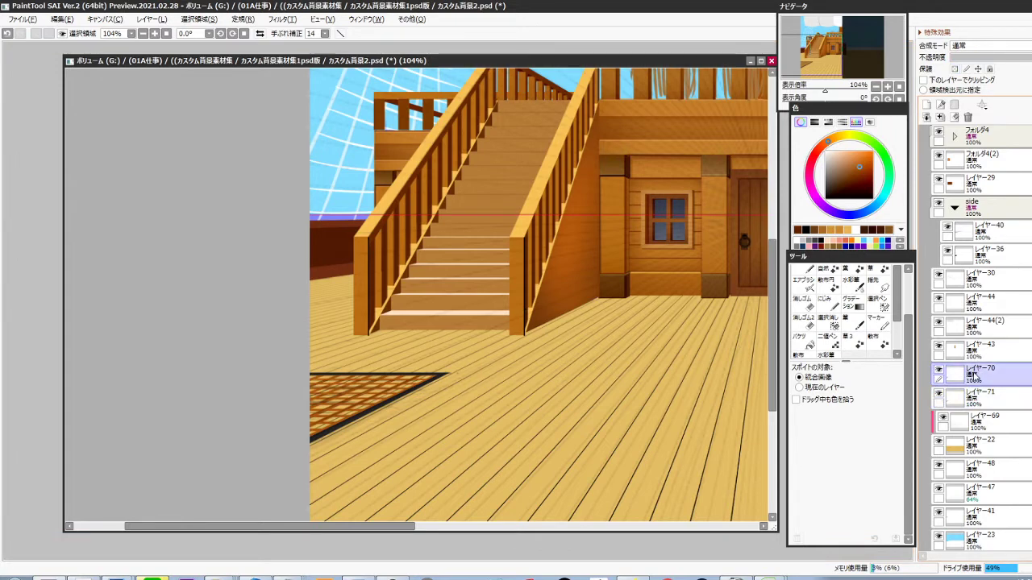
pyautogui.click(854, 158)
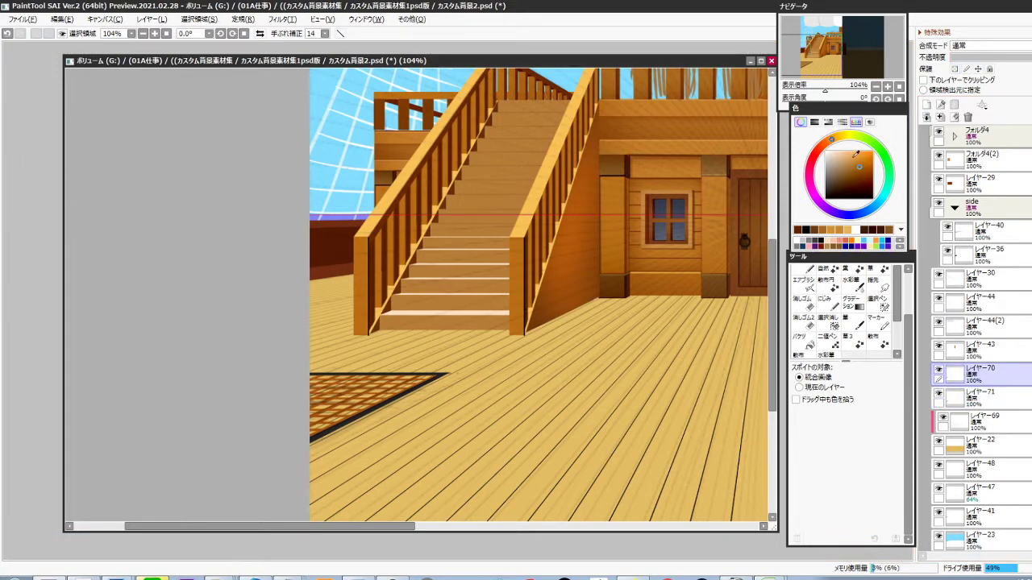
pyautogui.press('/')
pyautogui.hotkey('ctrl', 'f')
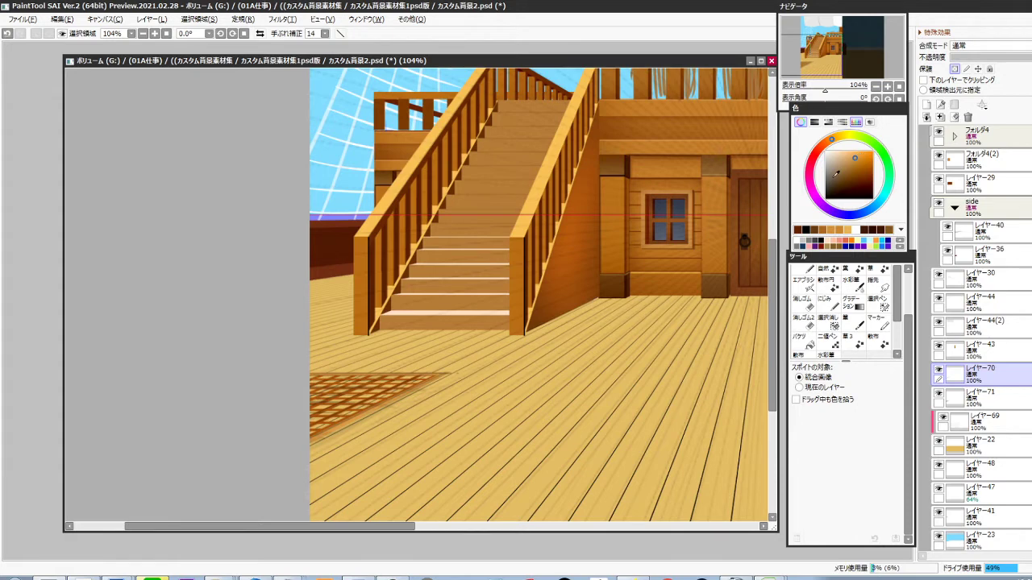
# Group the hatch layers レイヤー70 and レイヤー71 in a new folder and add a new layer beneath レイヤー71
pyautogui.hotkey('ctrl', 'g')
pyautogui.click(996, 402)
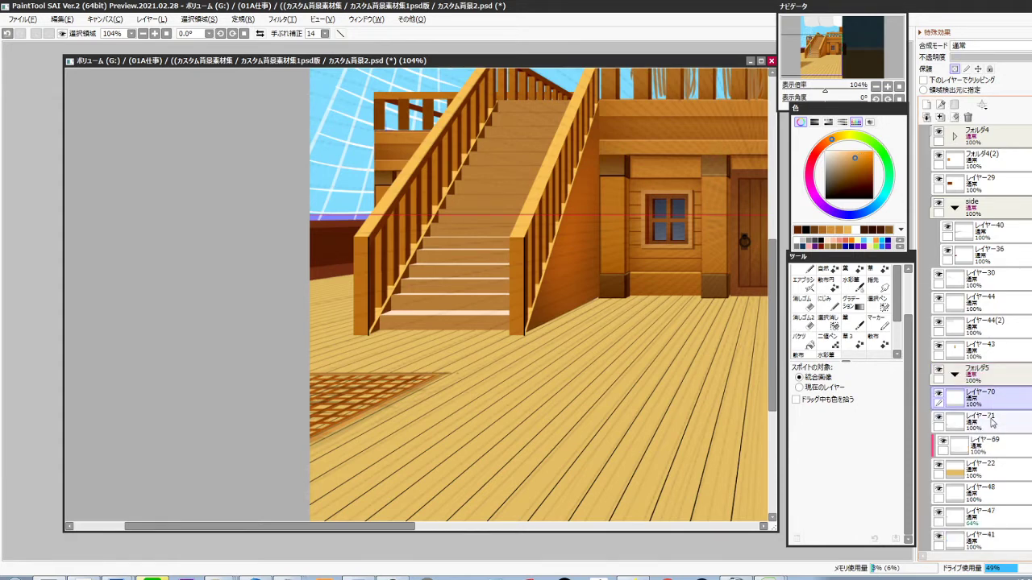
pyautogui.keyDown('shift'); pyautogui.click(1000, 420); pyautogui.keyUp('shift')
pyautogui.moveTo(1000, 420); pyautogui.dragTo(999, 388)
pyautogui.click(1000, 423)
pyautogui.hotkey('ctrl', 'shift', 'n')
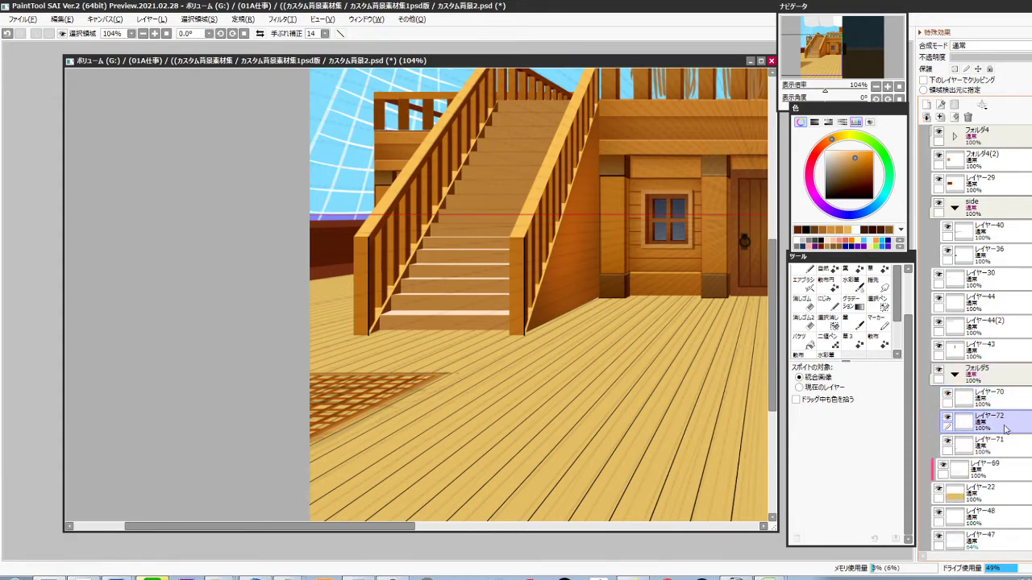
pyautogui.moveTo(1005, 427); pyautogui.dragTo(1005, 454)
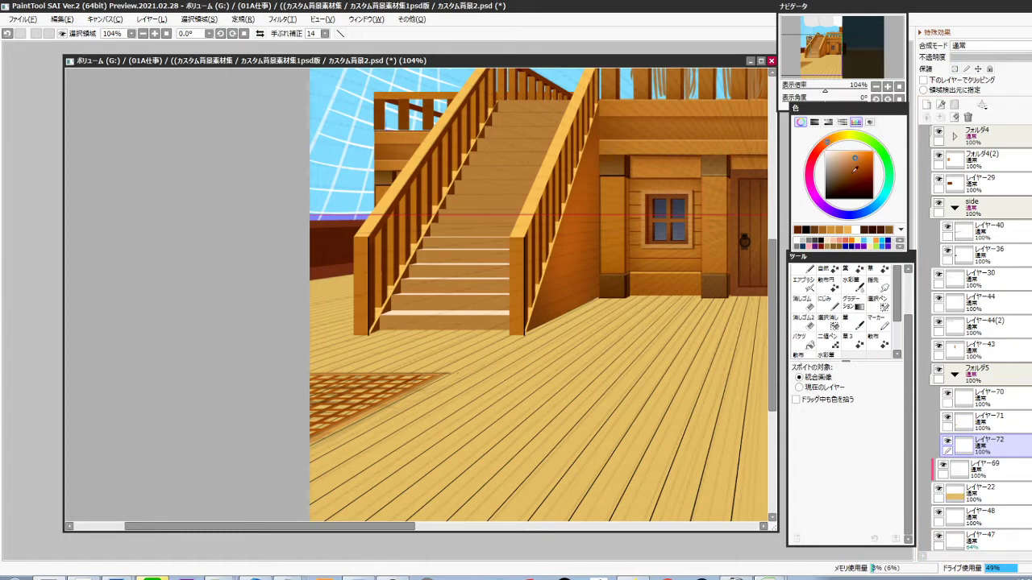
# Fill a rectangle at the hatch with dark brown on the new layer and free-transform it to fill the hatch opening behind the lattice
pyautogui.press('ctrl')
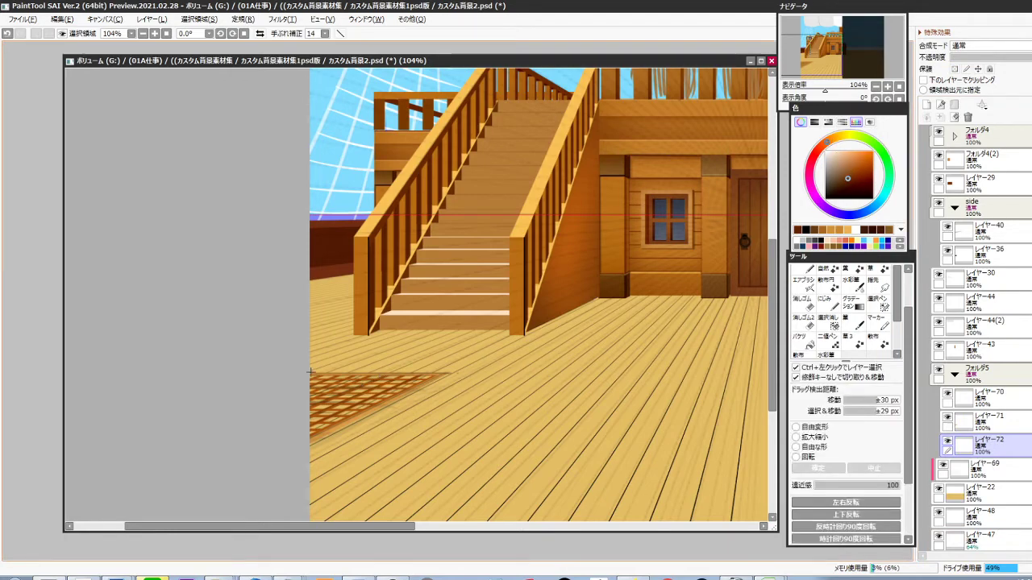
pyautogui.moveTo(311, 372)
pyautogui.mouseDown()
pyautogui.moveTo(329, 445)
pyautogui.moveTo(346, 411)
pyautogui.mouseUp()
pyautogui.hotkey('ctrl', 'f')
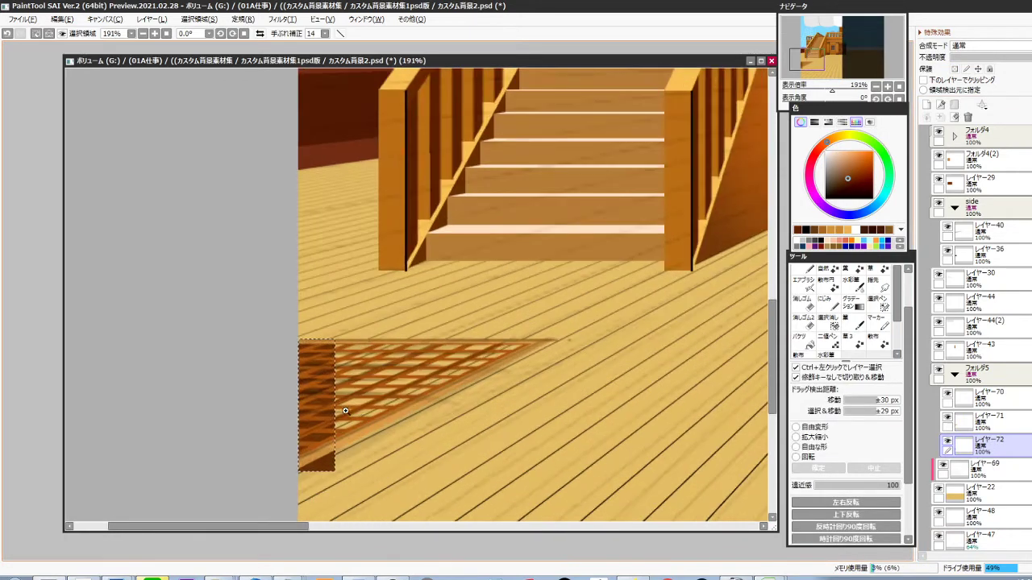
pyautogui.hotkey('ctrl', 't')
pyautogui.moveTo(336, 341); pyautogui.dragTo(559, 363)
pyautogui.moveTo(342, 478); pyautogui.dragTo(290, 477)
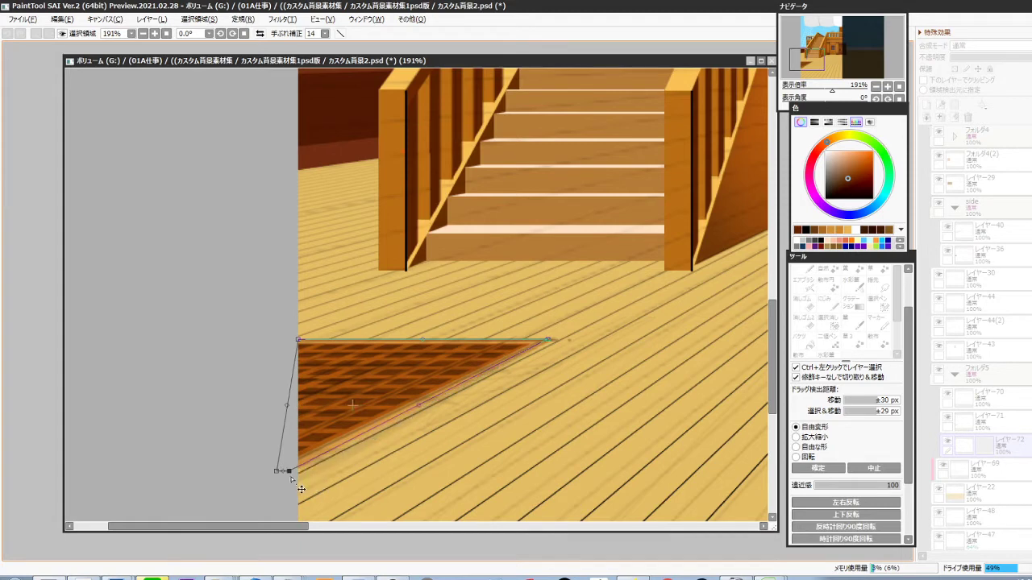
pyautogui.press('Return')
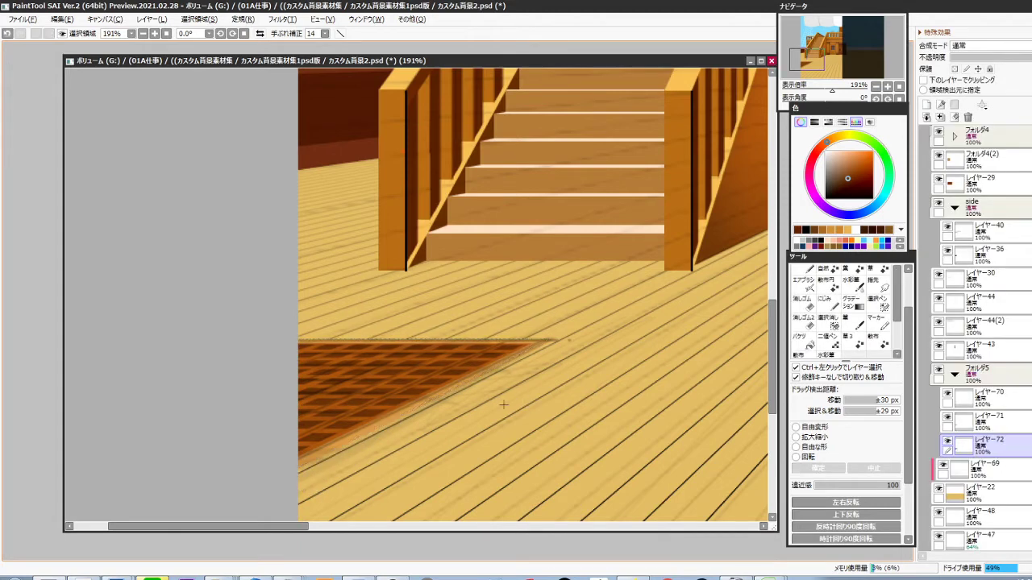
# Hide the 28% layer lo and the 12% overlay layer レイヤー3
pyautogui.keyDown('ctrl'); pyautogui.click(515, 385); pyautogui.keyUp('ctrl')
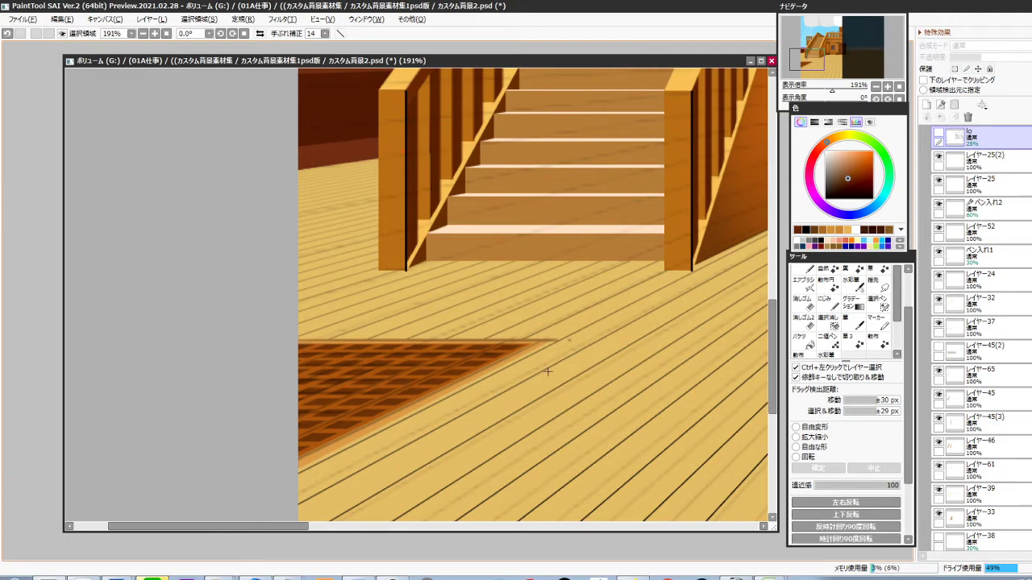
pyautogui.scroll(-5, 544, 371)
pyautogui.moveTo(537, 384); pyautogui.dragTo(450, 418)
pyautogui.moveTo(528, 396); pyautogui.dragTo(451, 436)
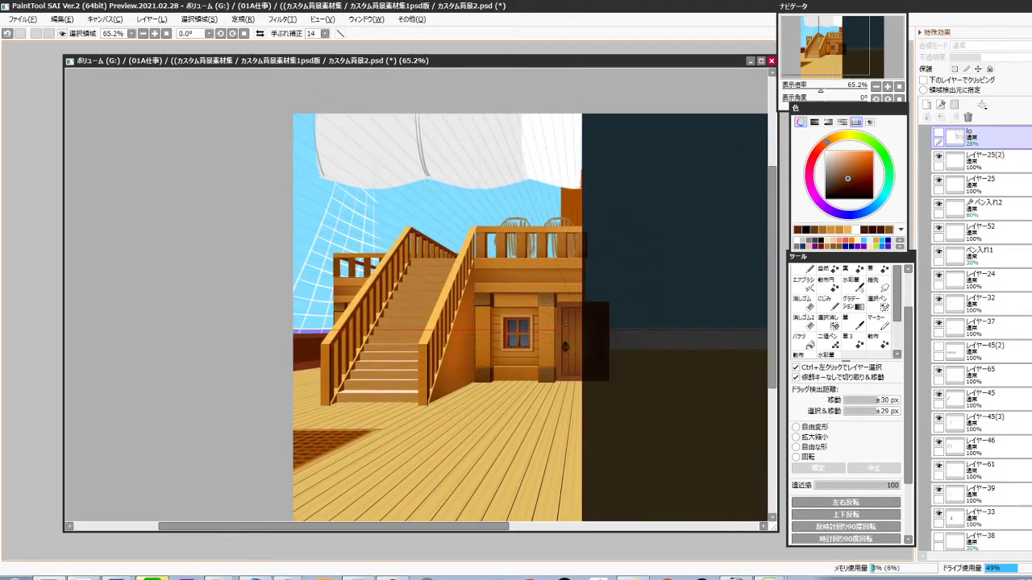
pyautogui.scroll(7, 588, 303)
pyautogui.keyDown('ctrl'); pyautogui.click(589, 296); pyautogui.keyUp('ctrl')
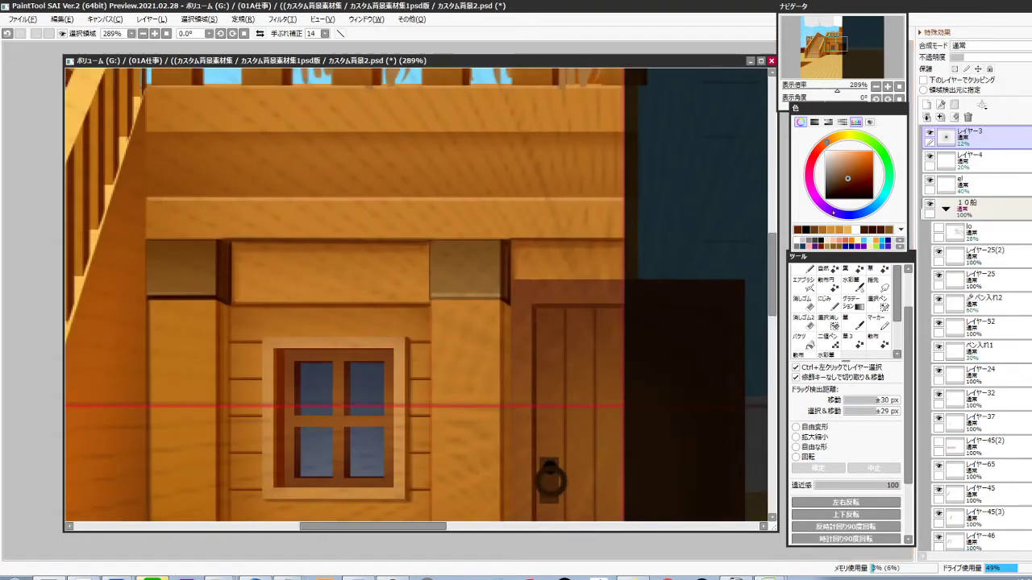
pyautogui.scroll(-4, 536, 408)
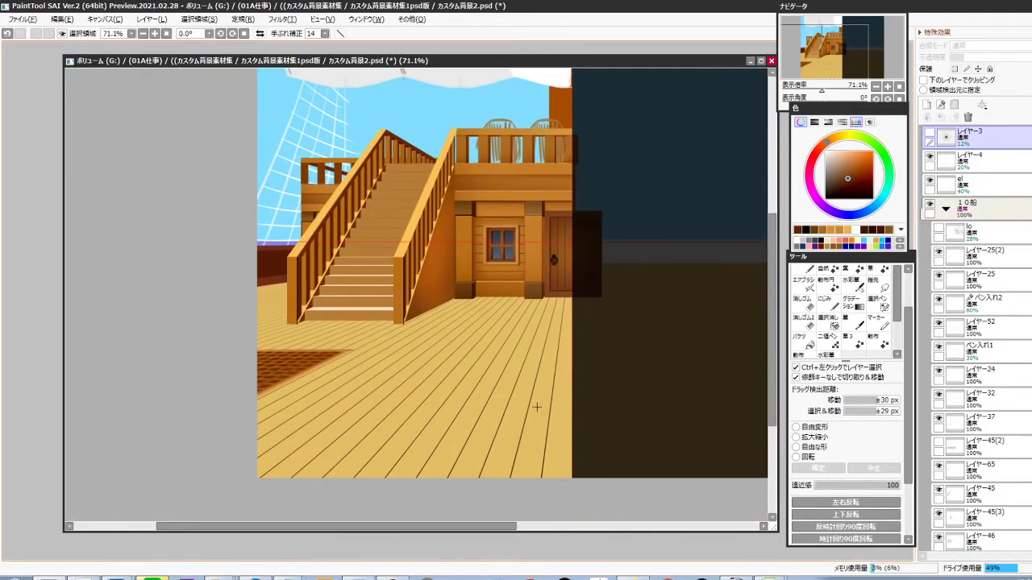
# Select the deck floor layer, switch to Clip Studio Paint and place the wood material on the canvas above the windows
pyautogui.keyDown('ctrl'); pyautogui.click(503, 455); pyautogui.keyUp('ctrl')
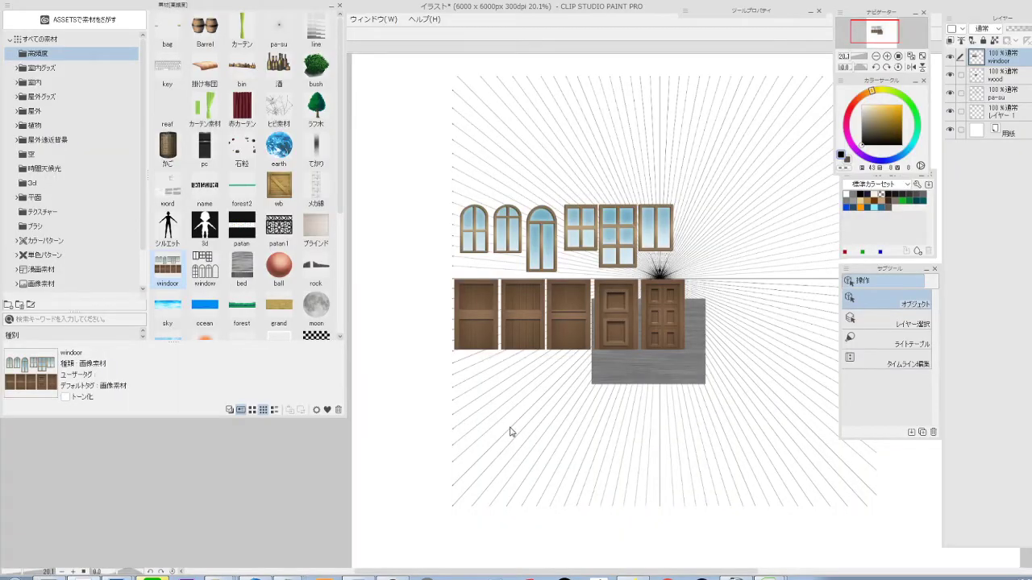
pyautogui.click(509, 432)
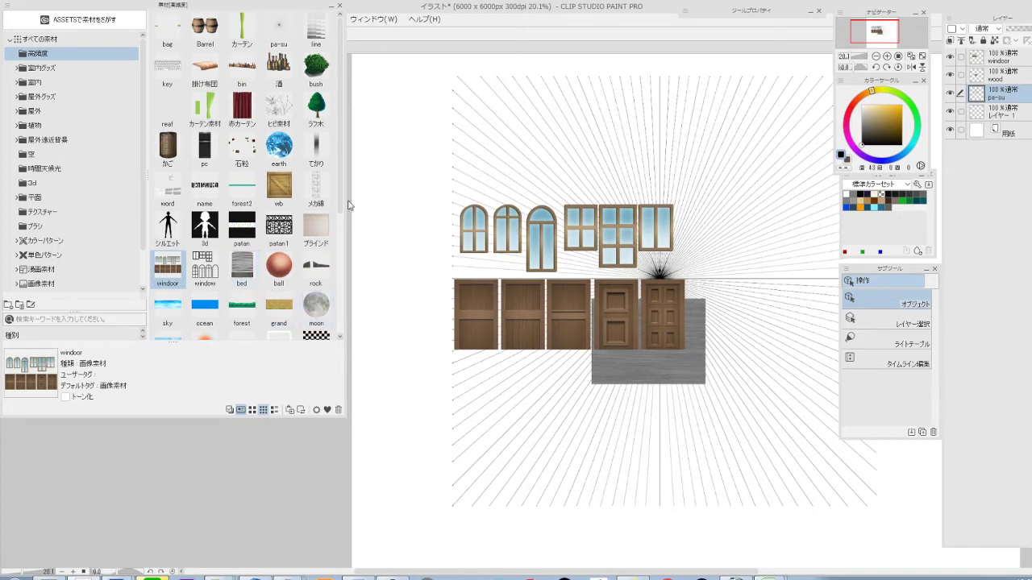
pyautogui.moveTo(341, 180); pyautogui.dragTo(339, 299)
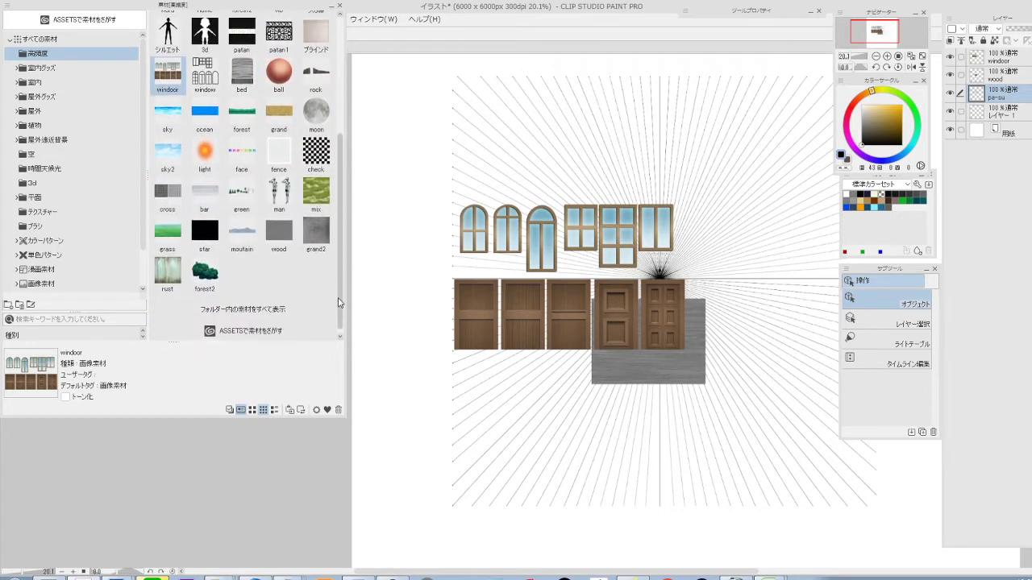
pyautogui.moveTo(278, 232); pyautogui.dragTo(619, 153)
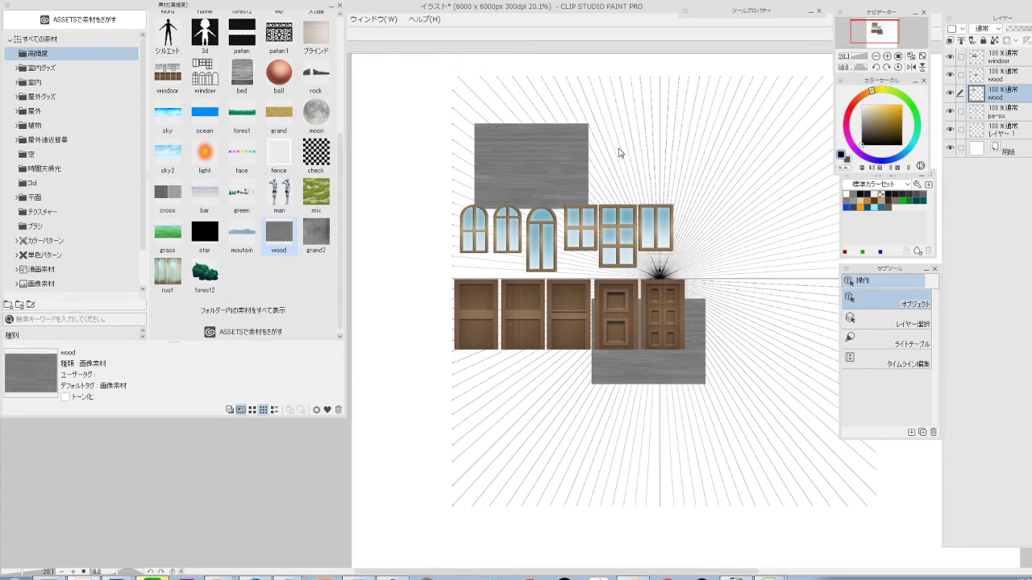
# Return to PaintTool SAI, paste the wood texture as a layer clipped to the deck floor レイヤー22, and rotate it 90 degrees
pyautogui.hotkey('alt', 'Tab')
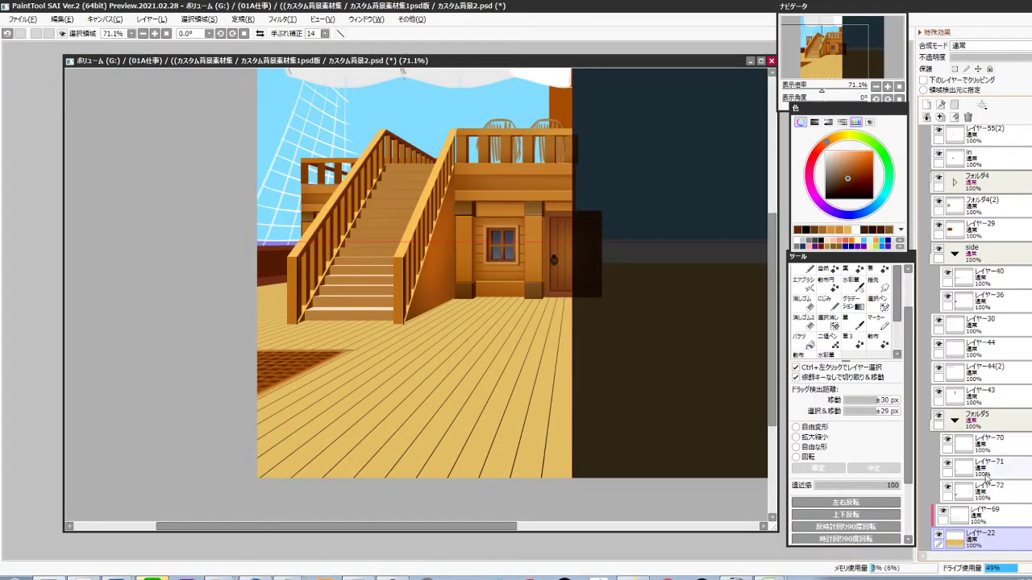
pyautogui.hotkey('ctrl', 'v')
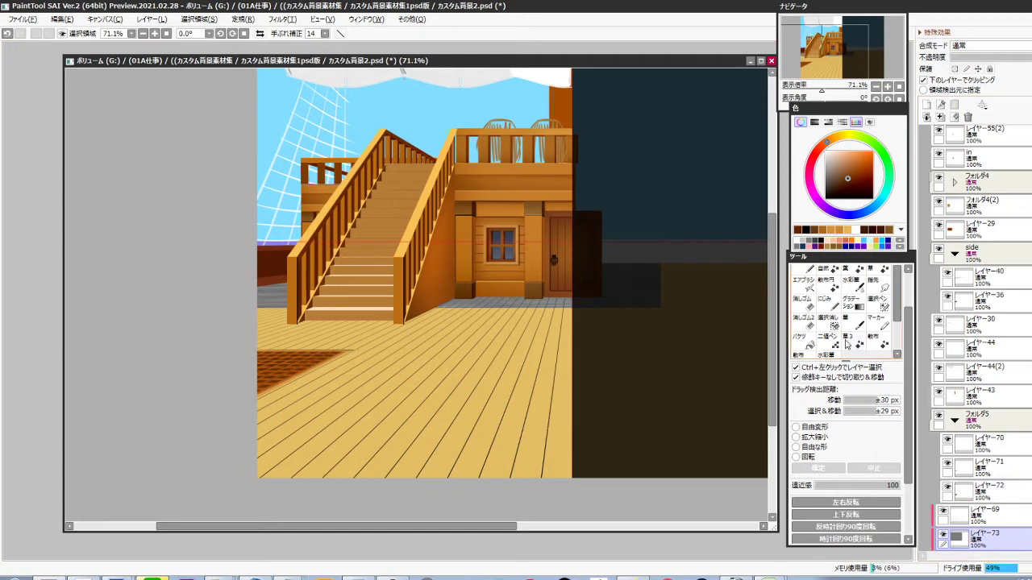
pyautogui.moveTo(564, 283); pyautogui.dragTo(513, 333)
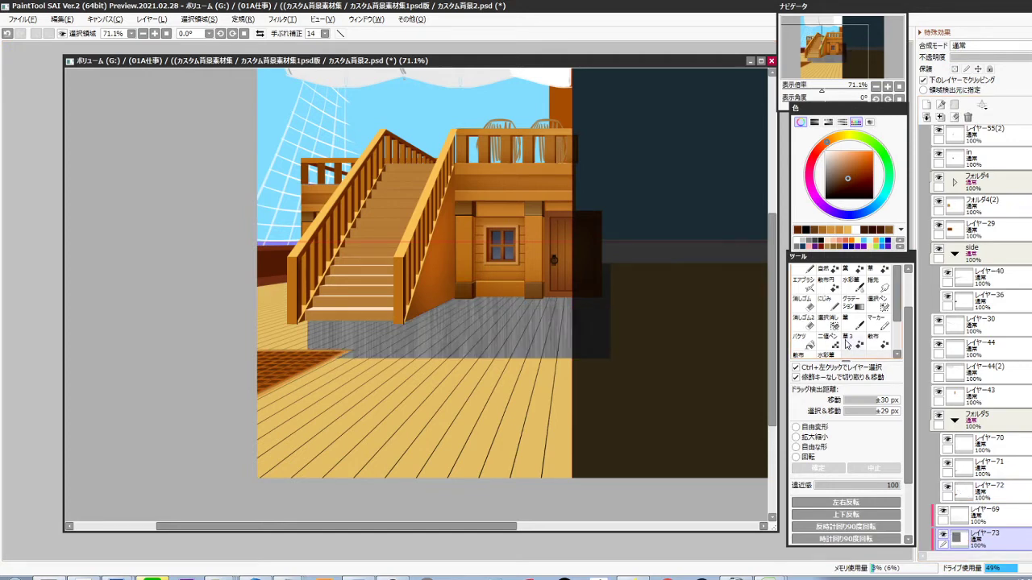
# Try to free-transform the wood texture over the deck, widening it to the dark area's edge and pulling its upper edge down
pyautogui.hotkey('ctrl', 't')
pyautogui.moveTo(557, 288); pyautogui.dragTo(465, 409)
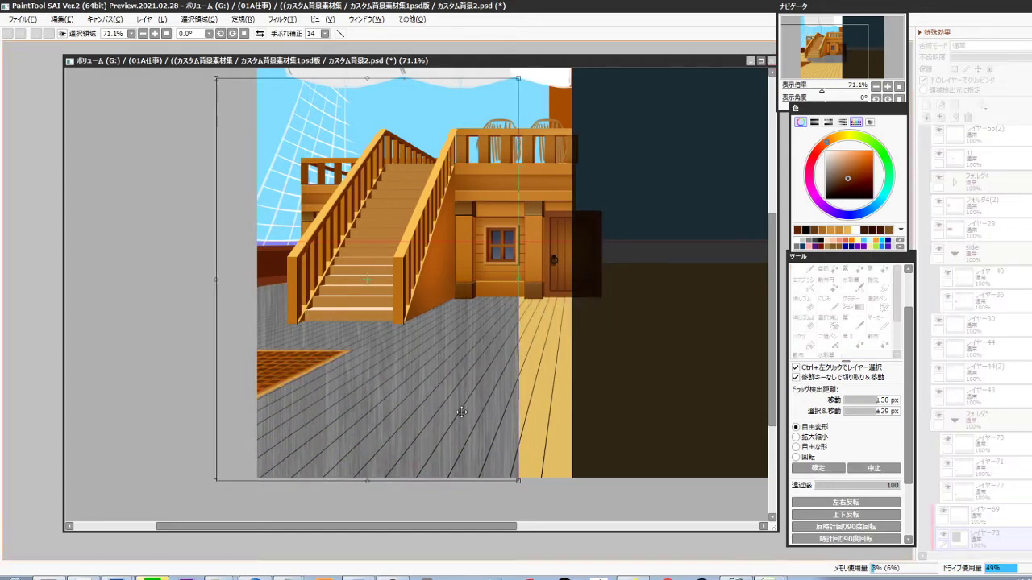
pyautogui.moveTo(518, 279); pyautogui.dragTo(573, 284)
pyautogui.scroll(-2, 613, 289)
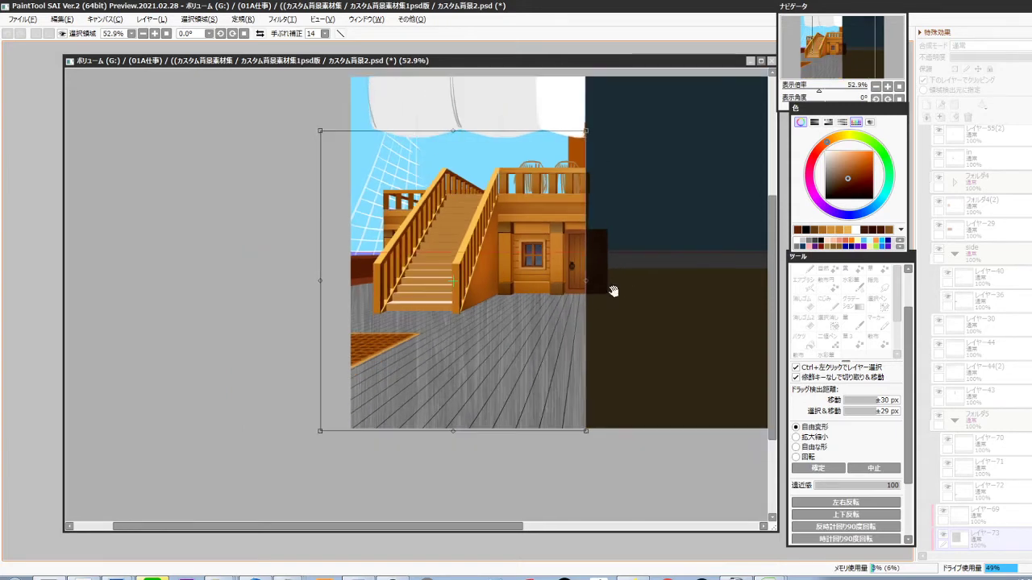
pyautogui.moveTo(462, 140); pyautogui.dragTo(468, 286)
pyautogui.moveTo(320, 431); pyautogui.dragTo(135, 431)
# Try to taper the wood texture in perspective by narrowing its upper edge and stretching its lower-left corner far past the canvas
pyautogui.scroll(-4, 454, 361)
pyautogui.moveTo(385, 314); pyautogui.dragTo(449, 315)
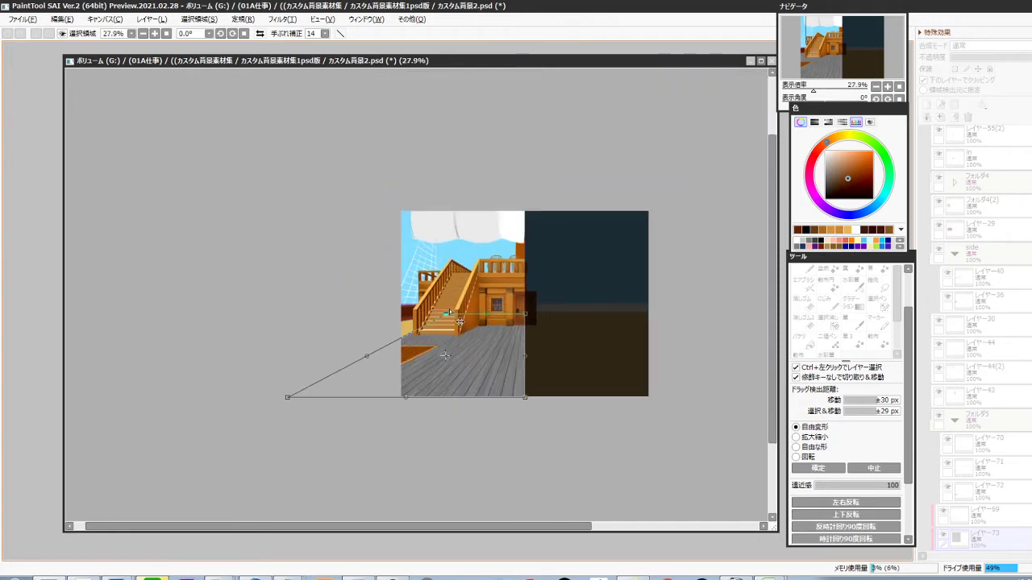
pyautogui.moveTo(288, 398); pyautogui.dragTo(158, 398)
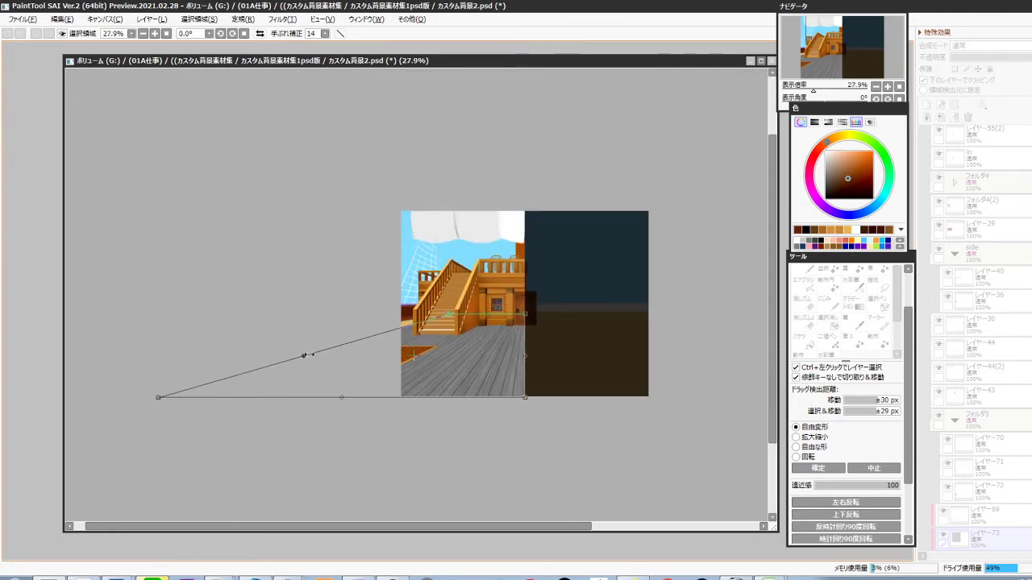
pyautogui.moveTo(305, 354); pyautogui.dragTo(239, 355)
pyautogui.scroll(6, 448, 334)
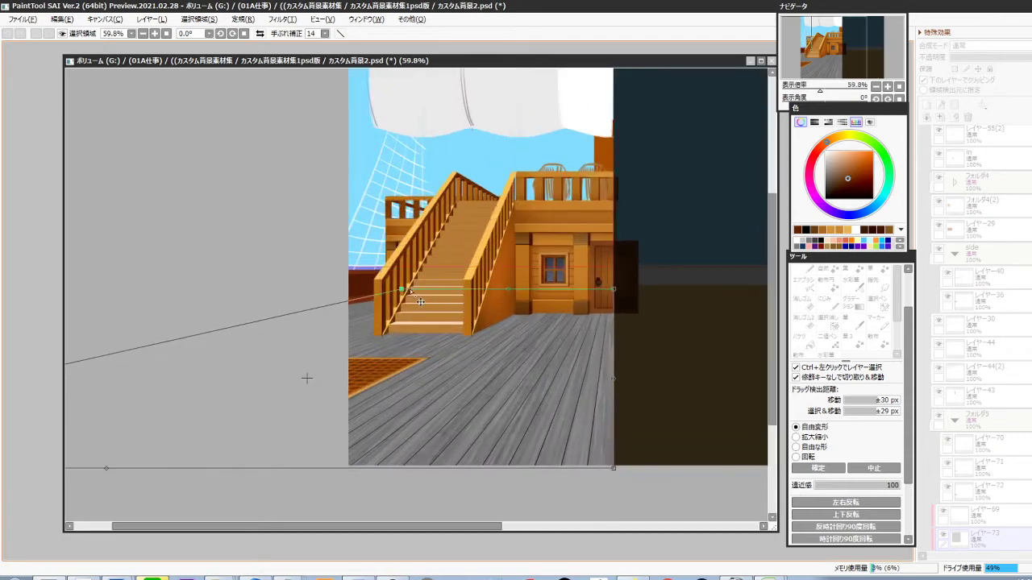
# Try to refine the texture's upper-left corner and left edge to follow the plank perspective, and apply the transform
pyautogui.moveTo(410, 291); pyautogui.dragTo(536, 292)
pyautogui.moveTo(488, 375); pyautogui.dragTo(580, 357)
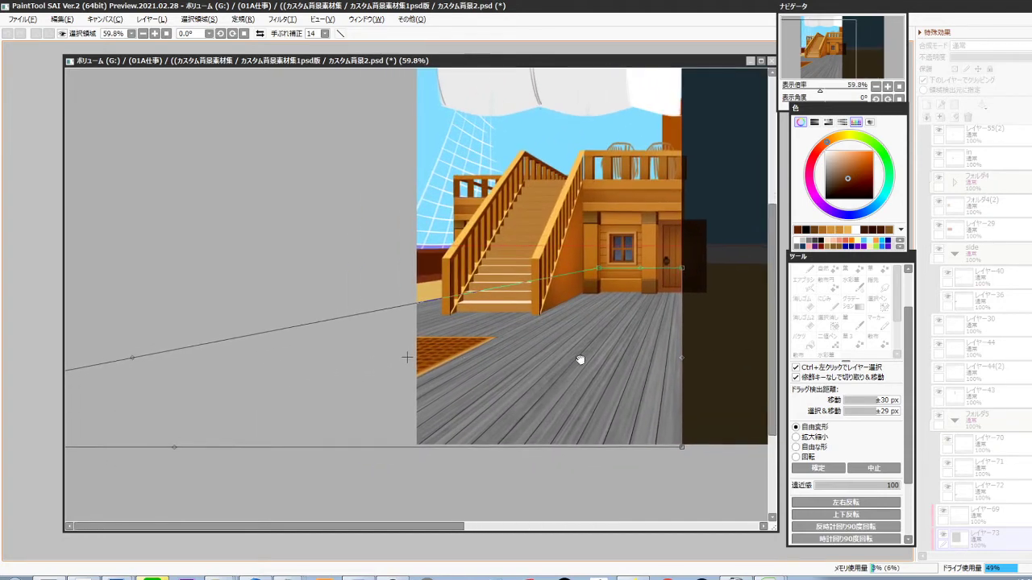
pyautogui.moveTo(141, 358); pyautogui.dragTo(74, 329)
pyautogui.scroll(3, 554, 295)
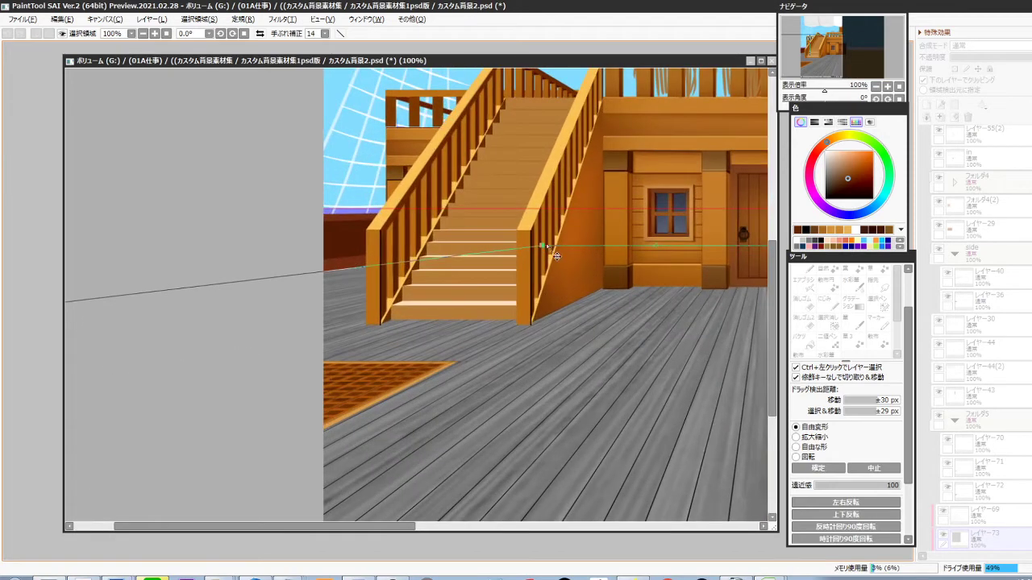
pyautogui.moveTo(556, 256); pyautogui.dragTo(496, 254)
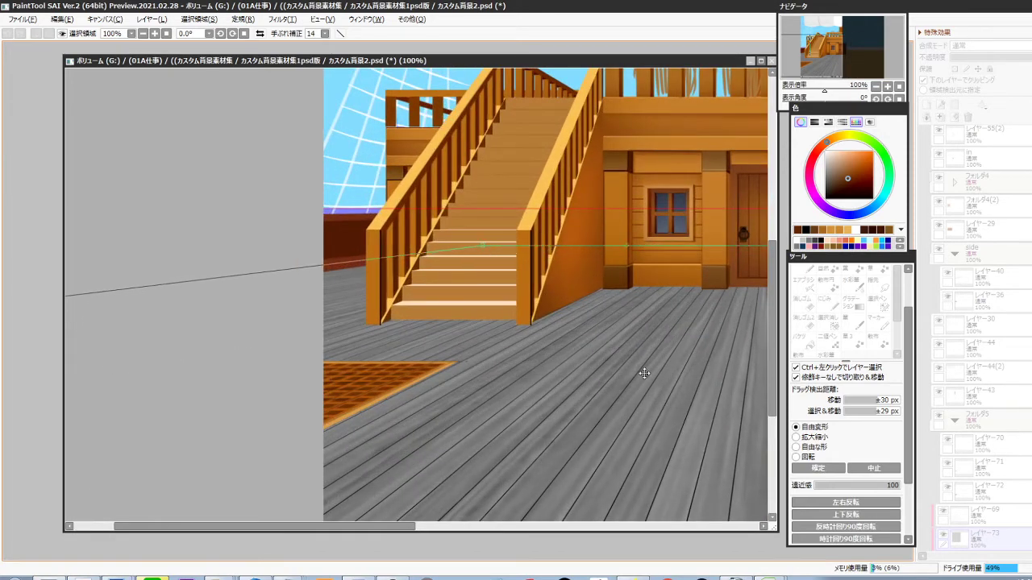
pyautogui.moveTo(633, 389); pyautogui.dragTo(511, 363)
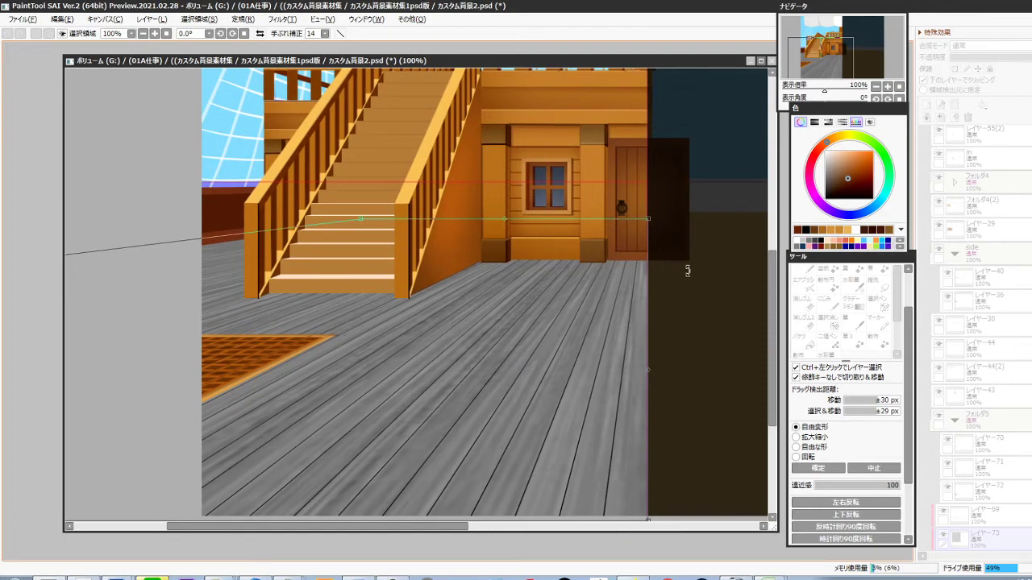
pyautogui.press('Return')
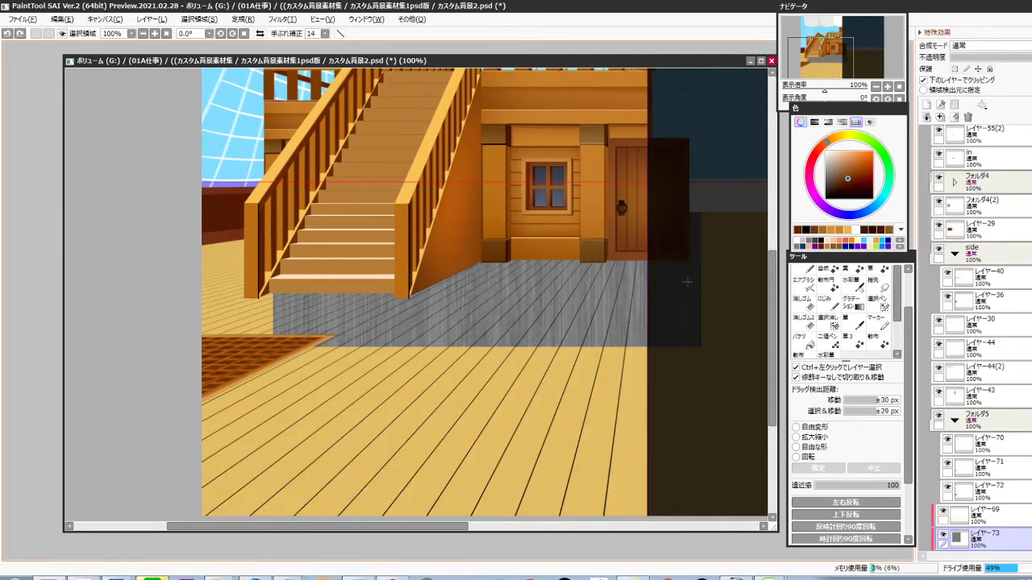
# Duplicate the wood texture layer レイヤー73 twice, hide the copy レイヤー73(3), and select レイヤー73(2)
pyautogui.click(994, 535)
pyautogui.hotkey('ctrl', 'c')
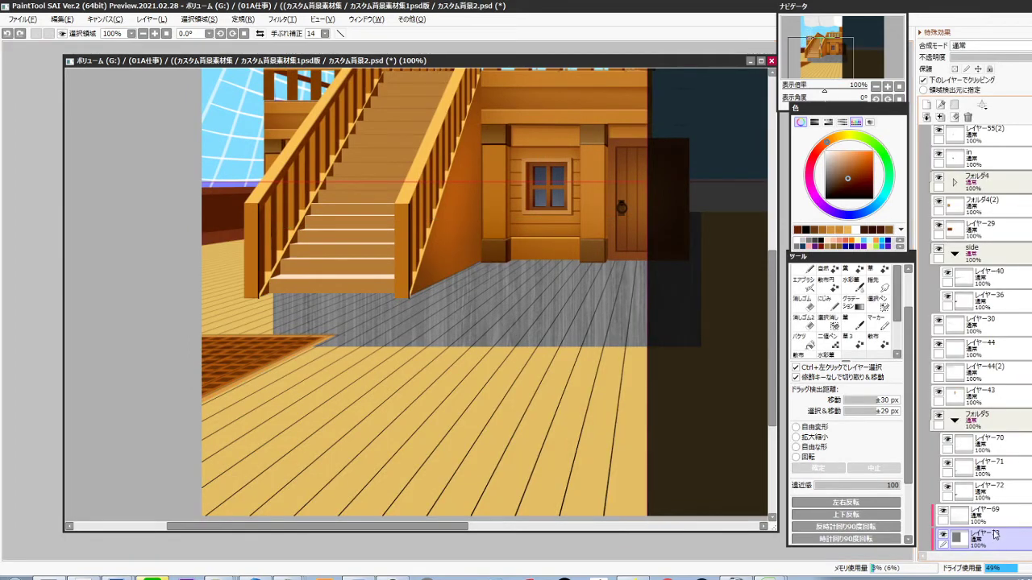
pyautogui.hotkey('ctrl', 'v')
pyautogui.hotkey('ctrl', 'v')
pyautogui.scroll(-2, 991, 499)
pyautogui.click(943, 448)
pyautogui.click(988, 476)
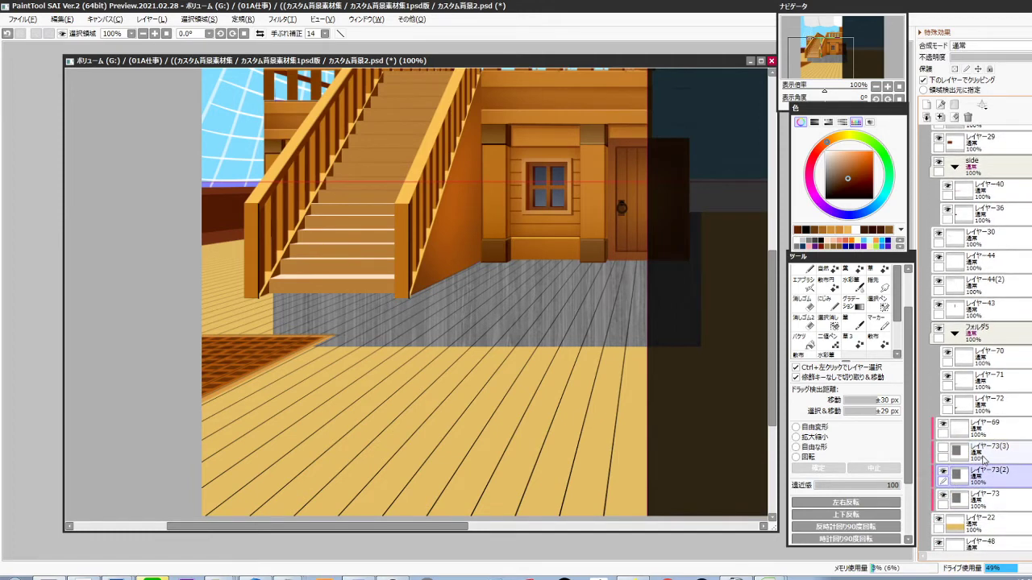
# Shift the texture copy left until it extends the original seamlessly past the deck's left side, and merge it down into レイヤー73
pyautogui.hotkey('shift', 'Left')
pyautogui.hotkey('shift', 'Left')
pyautogui.hotkey('shift', 'Left')
pyautogui.hotkey('shift', 'Left')
pyautogui.hotkey('shift', 'Left')
pyautogui.hotkey('shift', 'Left')
pyautogui.hotkey('shift', 'Left')
pyautogui.hotkey('shift', 'Left')
pyautogui.hotkey('shift', 'Left')
pyautogui.hotkey('shift', 'Left')
pyautogui.hotkey('shift', 'Left')
pyautogui.hotkey('shift', 'Left')
pyautogui.hotkey('shift', 'Left')
pyautogui.hotkey('shift', 'Left')
pyautogui.hotkey('shift', 'Left')
pyautogui.hotkey('shift', 'Left')
pyautogui.hotkey('shift', 'Left')
pyautogui.hotkey('shift', 'Left')
pyautogui.hotkey('shift', 'Left')
pyautogui.hotkey('shift', 'Left')
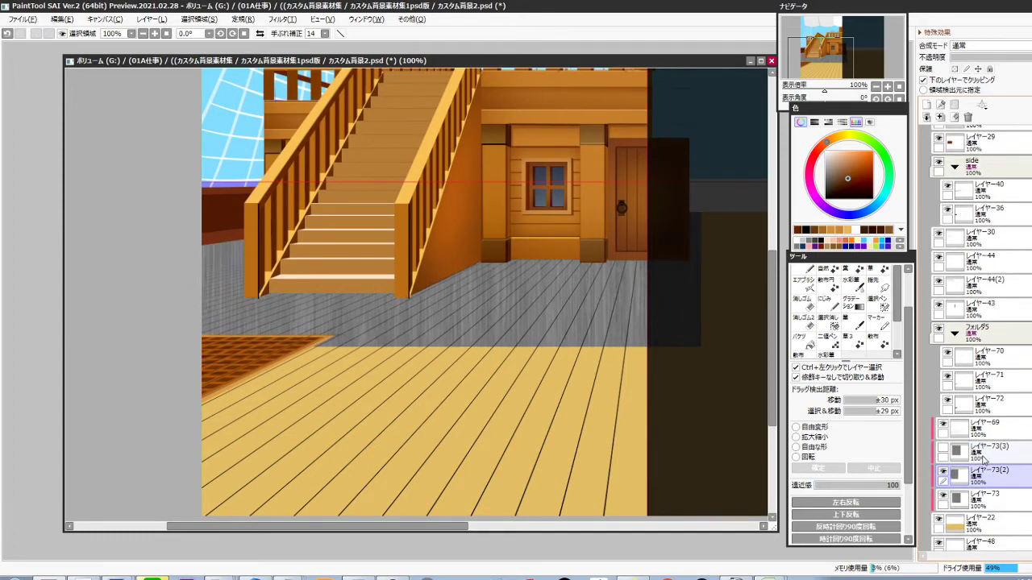
pyautogui.hotkey('shift', 'Left')
pyautogui.hotkey('shift', 'Left')
pyautogui.hotkey('shift', 'Left')
pyautogui.hotkey('shift', 'Left')
pyautogui.hotkey('shift', 'Left')
pyautogui.hotkey('shift', 'Left')
pyautogui.hotkey('shift', 'Left')
pyautogui.hotkey('shift', 'Left')
pyautogui.hotkey('shift', 'Left')
pyautogui.hotkey('shift', 'Left')
pyautogui.hotkey('shift', 'Left')
pyautogui.hotkey('shift', 'Left')
pyautogui.hotkey('shift', 'Left')
pyautogui.hotkey('shift', 'Left')
pyautogui.hotkey('shift', 'Left')
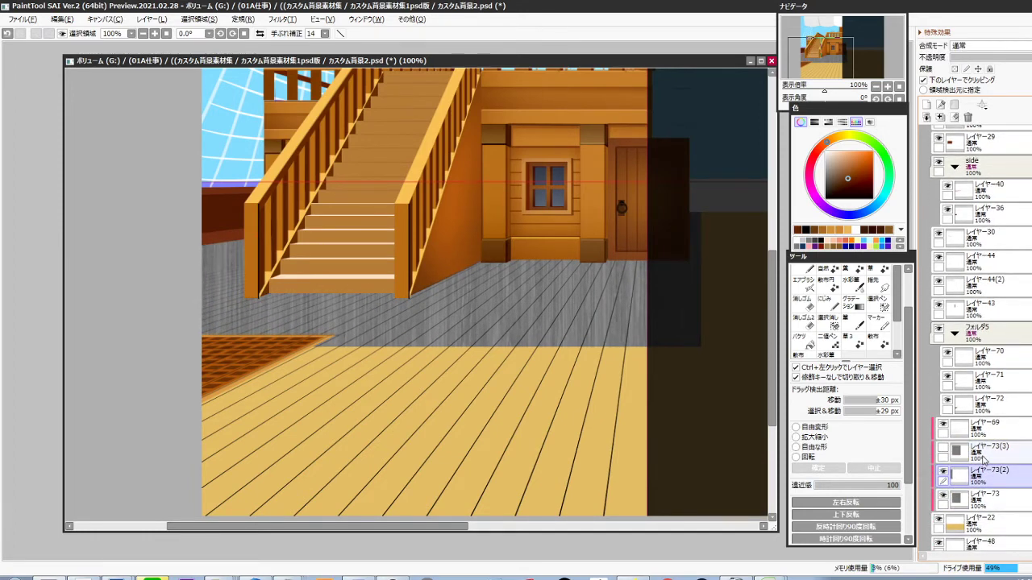
pyautogui.hotkey('shift', 'Right')
pyautogui.hotkey('shift', 'Right')
pyautogui.press('Right')
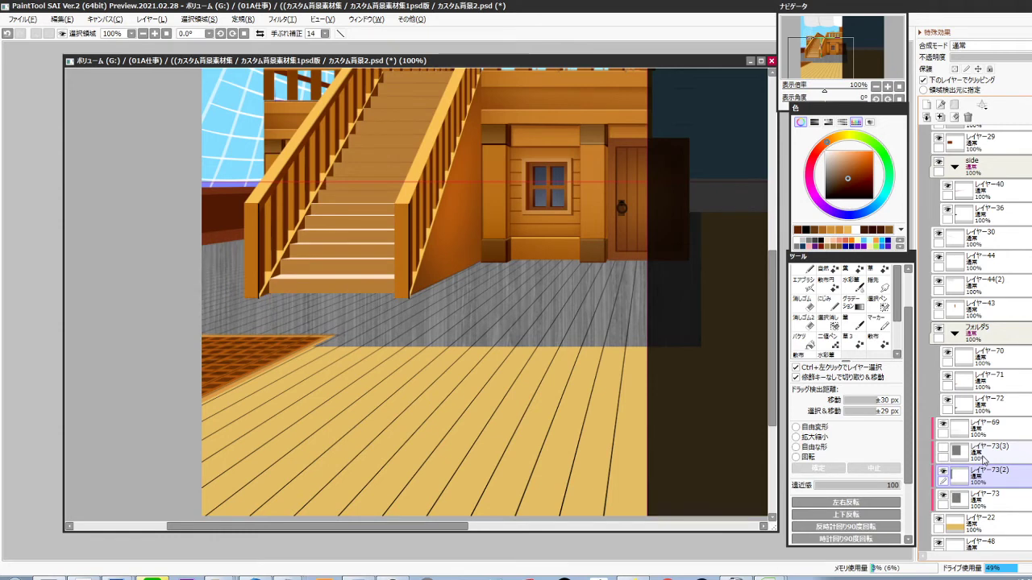
pyautogui.hotkey('ctrl', 'e')
# Free-transform the merged texture over the deck, flattening it and tapering it in perspective with its lower-left corner far outside the canvas
pyautogui.hotkey('ctrl', 't')
pyautogui.scroll(-5, 504, 383)
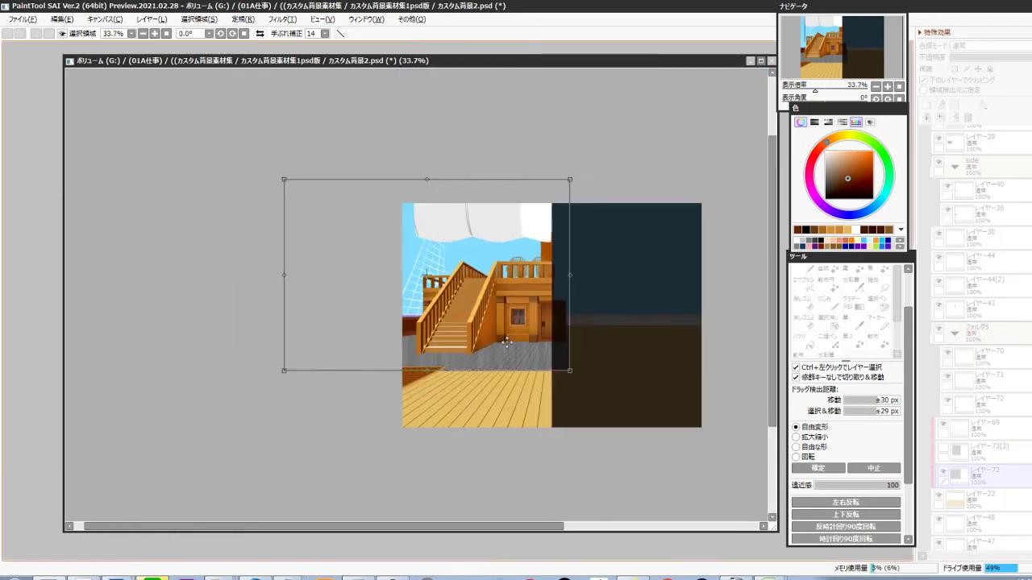
pyautogui.moveTo(523, 300); pyautogui.dragTo(504, 358)
pyautogui.moveTo(411, 237); pyautogui.dragTo(413, 326)
pyautogui.moveTo(275, 436); pyautogui.dragTo(136, 424)
pyautogui.moveTo(274, 331); pyautogui.dragTo(493, 325)
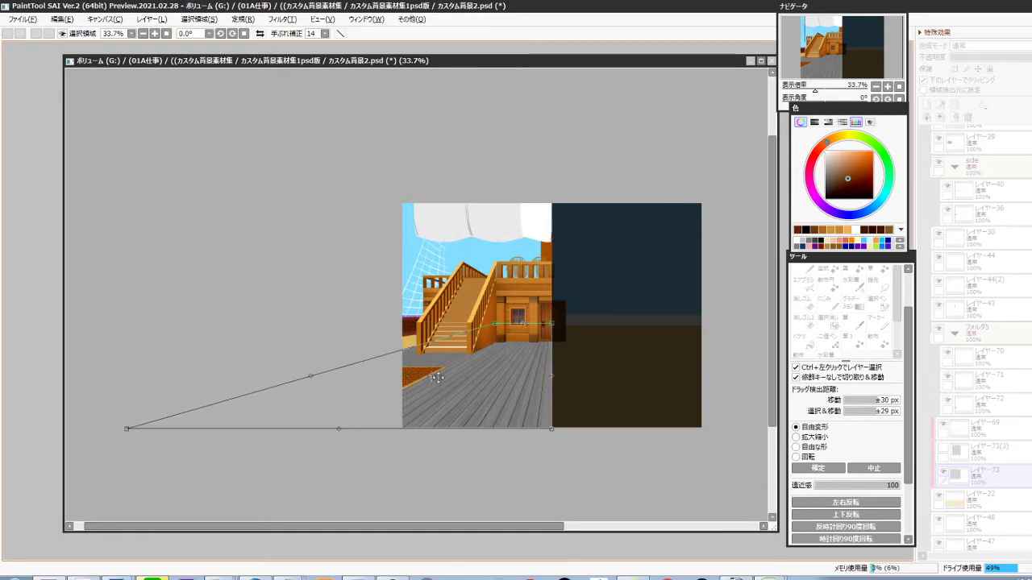
# Refine the texture's perspective by stretching its lower-left corner farther out and placing its upper-left corner at the staircase's left post
pyautogui.scroll(4, 436, 377)
pyautogui.moveTo(619, 268); pyautogui.dragTo(662, 268)
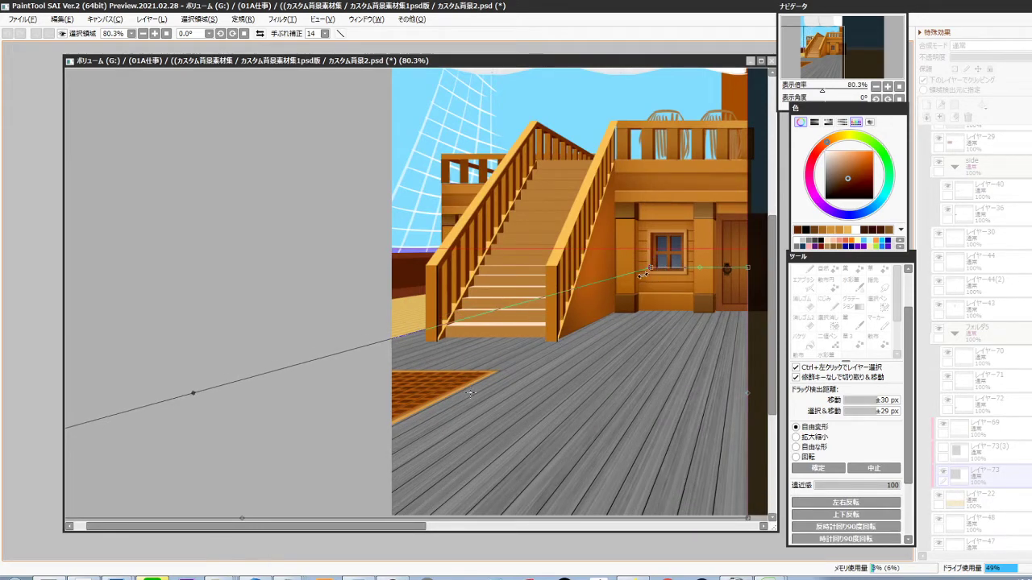
pyautogui.scroll(-3, 617, 332)
pyautogui.moveTo(430, 356); pyautogui.dragTo(290, 355)
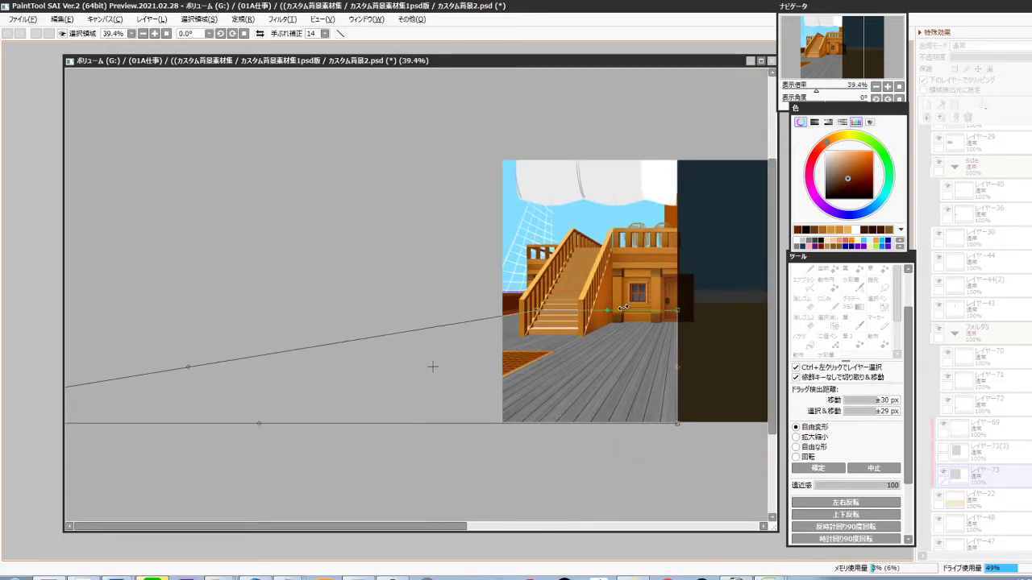
pyautogui.scroll(3, 605, 331)
pyautogui.moveTo(633, 380); pyautogui.dragTo(536, 339)
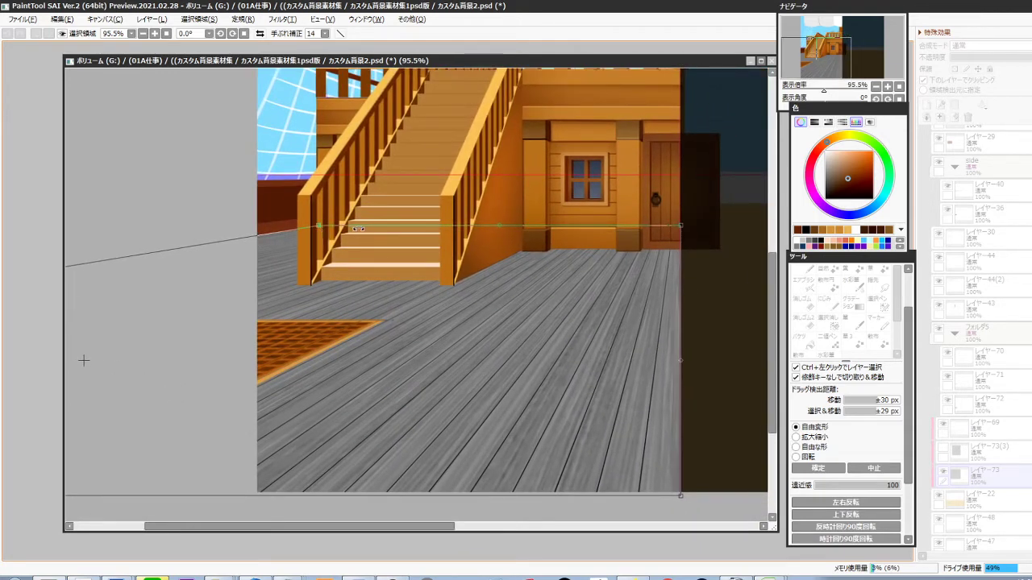
# Apply the texture transform and set レイヤー73's blending mode to オーバーレイ
pyautogui.press('Return')
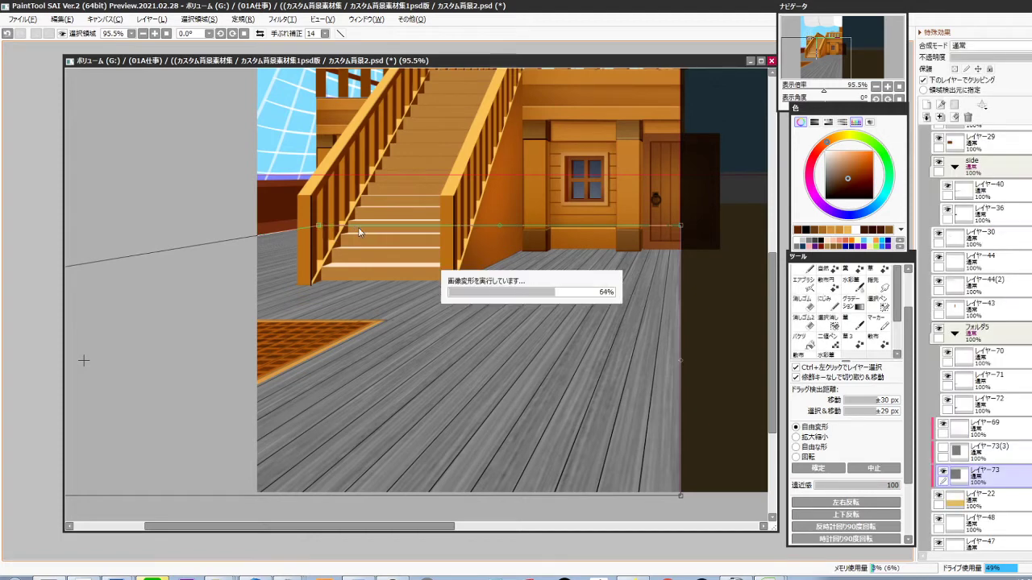
pyautogui.click(972, 46)
pyautogui.click(967, 95)
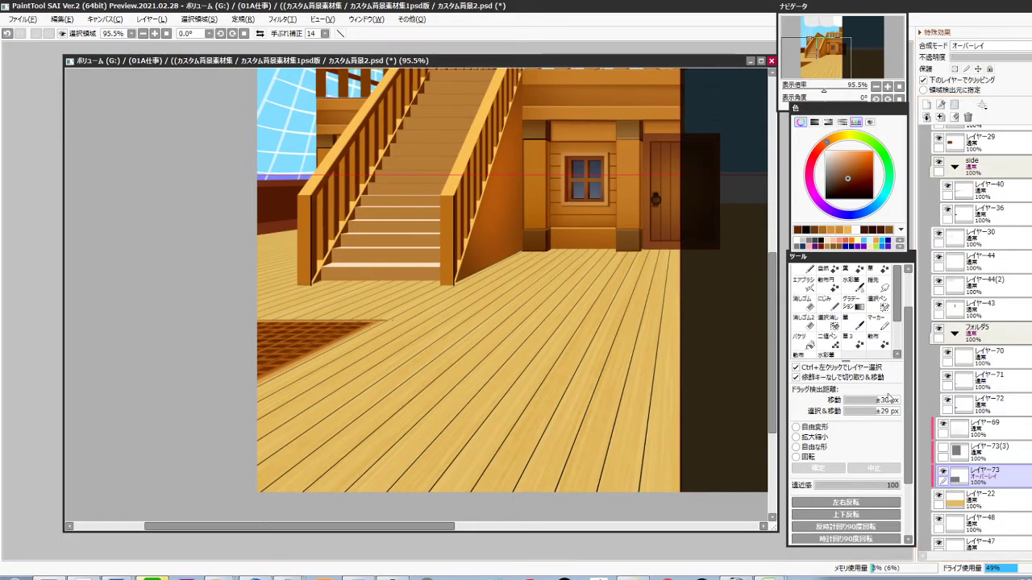
# Select the deck's plank-line layer レイヤー69 and rename it as line
pyautogui.moveTo(631, 428); pyautogui.dragTo(598, 455)
pyautogui.keyDown('ctrl'); pyautogui.click(695, 412); pyautogui.keyUp('ctrl')
pyautogui.press('Return')
pyautogui.write('line')
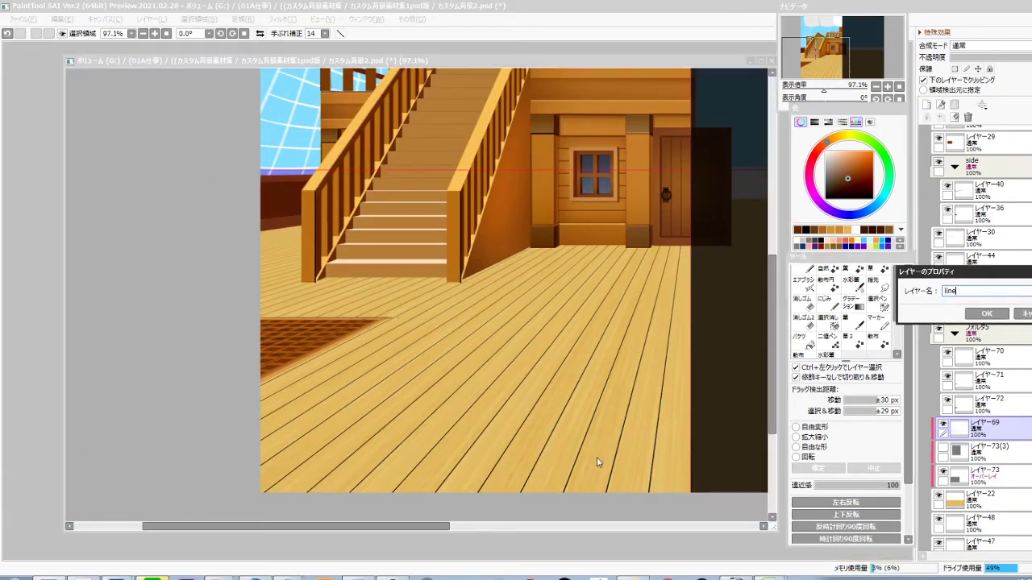
pyautogui.press('Return')
# Hide the wood texture overlay, sample the brown of the cabin wall, and fill the deck floor レイヤー22 with it
pyautogui.click(993, 498)
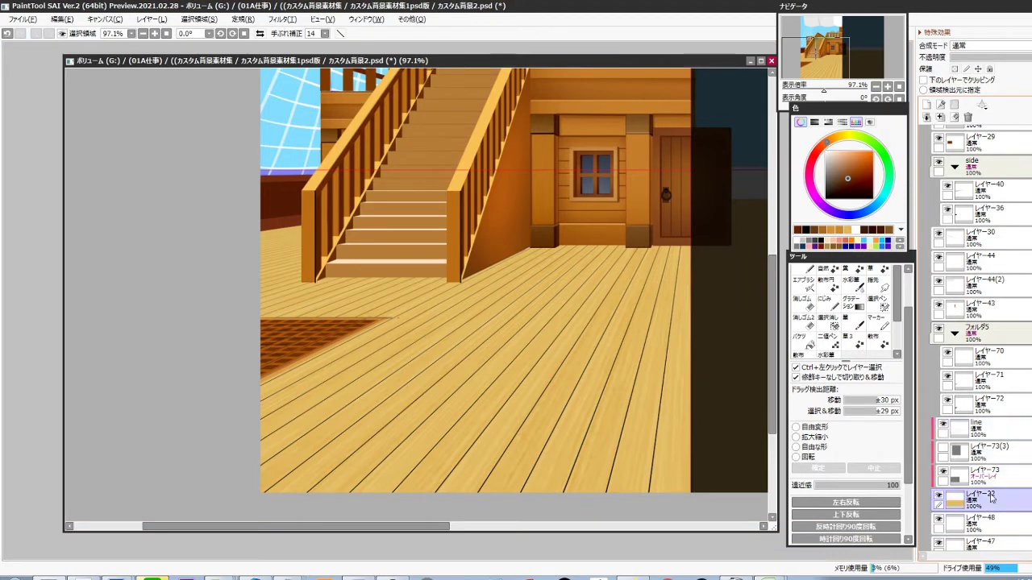
pyautogui.moveTo(658, 403); pyautogui.dragTo(590, 418)
pyautogui.scroll(-2, 586, 418)
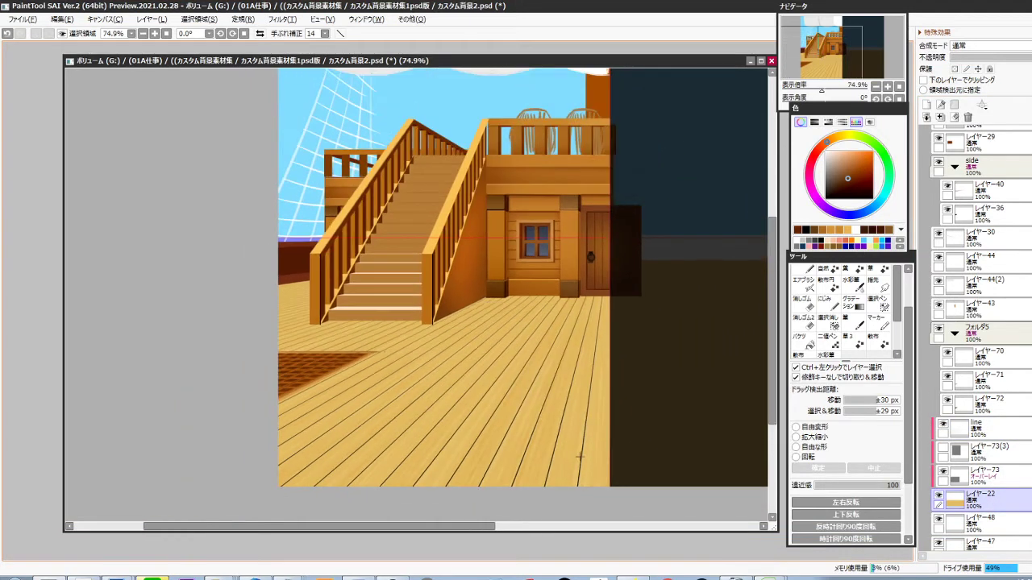
pyautogui.click(943, 471)
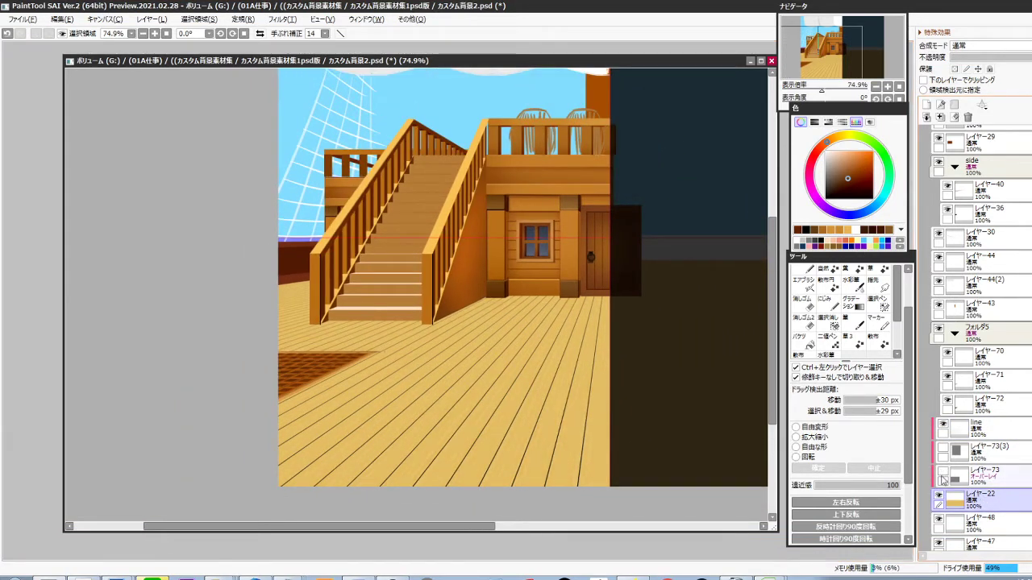
pyautogui.press('i')
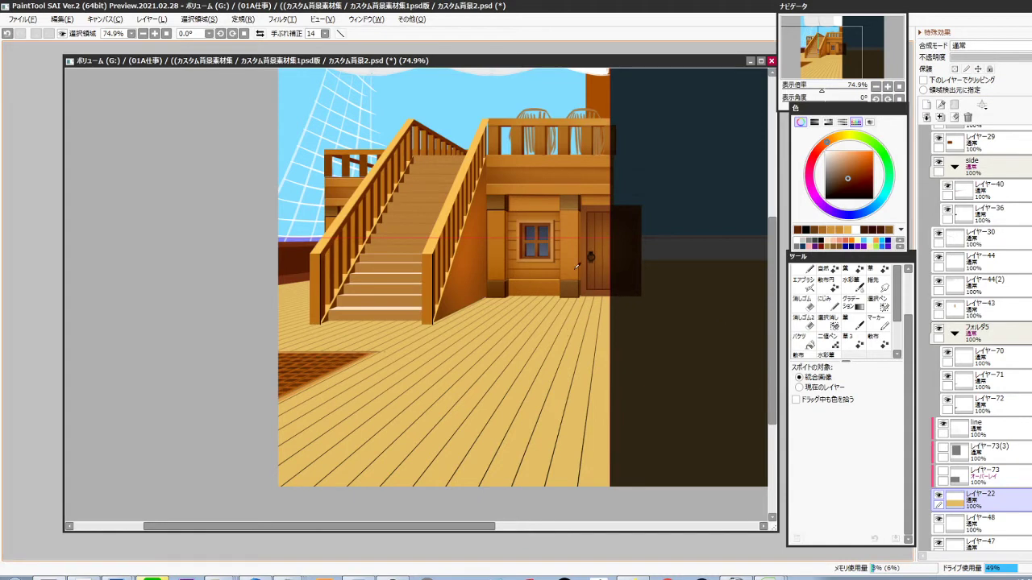
pyautogui.click(575, 269)
pyautogui.hotkey('ctrl', 'f')
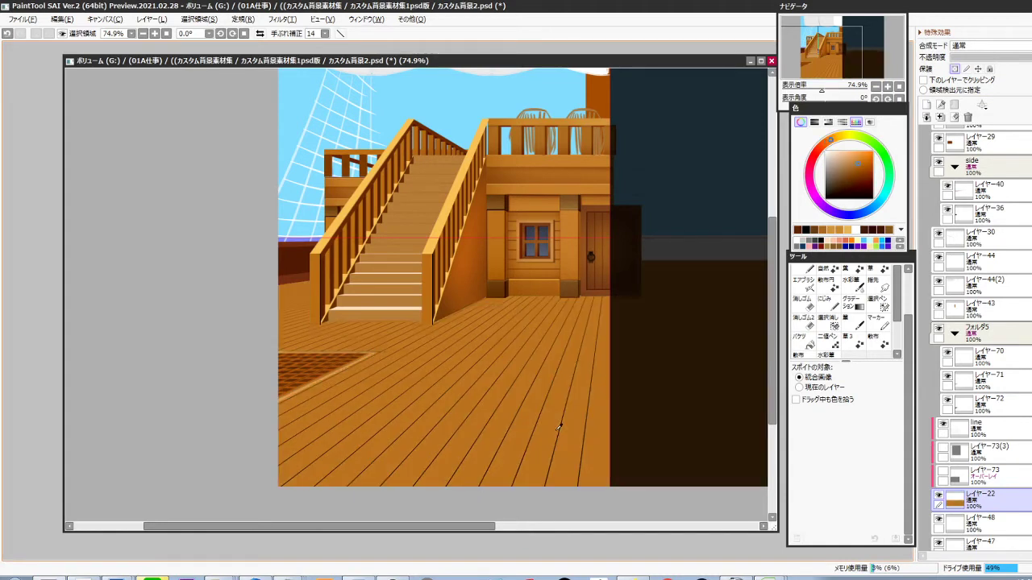
# Airbrush a lighter orange across the deck's foreground with a 600 px brush
pyautogui.click(853, 155)
pyautogui.press('b')
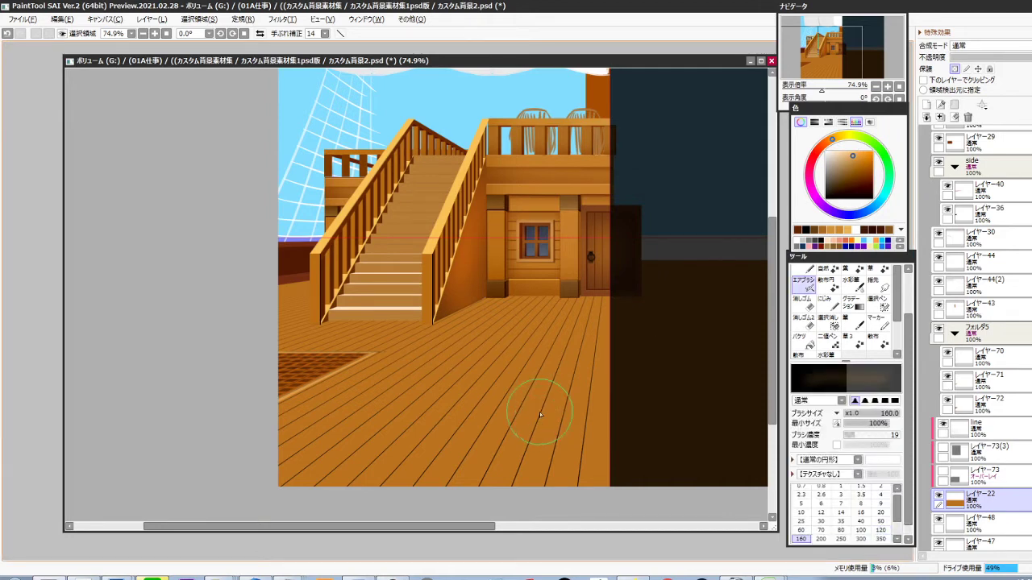
pyautogui.press(']')
pyautogui.press(']')
pyautogui.press(']')
pyautogui.press(']')
pyautogui.press(']')
pyautogui.press(']')
pyautogui.press(']')
pyautogui.press(']')
pyautogui.moveTo(528, 419)
pyautogui.mouseDown()
pyautogui.moveTo(512, 407)
pyautogui.moveTo(285, 403)
pyautogui.mouseUp()
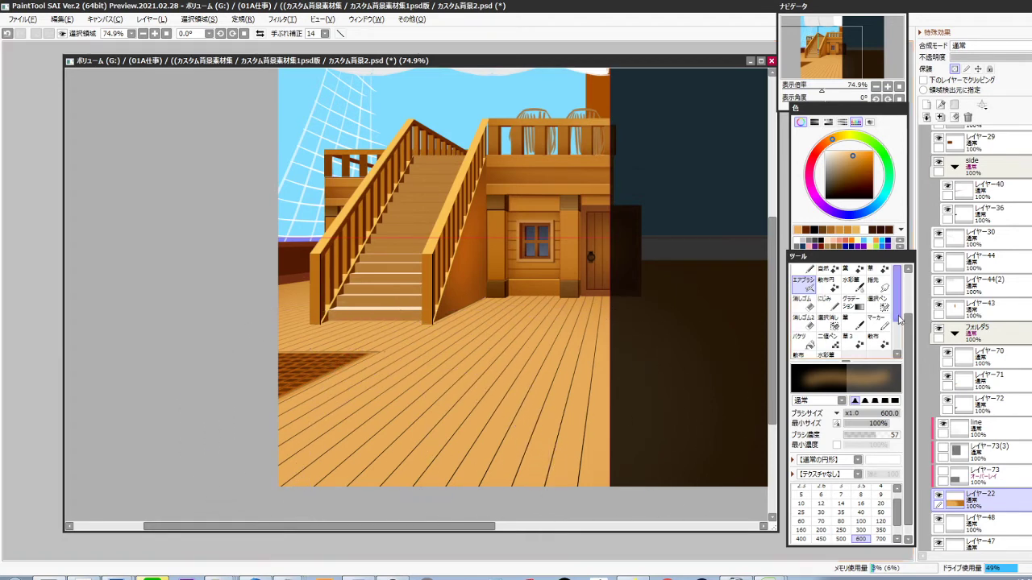
# Create the folder フォルダ6, move the layers from line down to レイヤー22 into it, and collapse it
pyautogui.scroll(-2, 1004, 419)
pyautogui.click(1002, 386)
pyautogui.hotkey('ctrl', 'g')
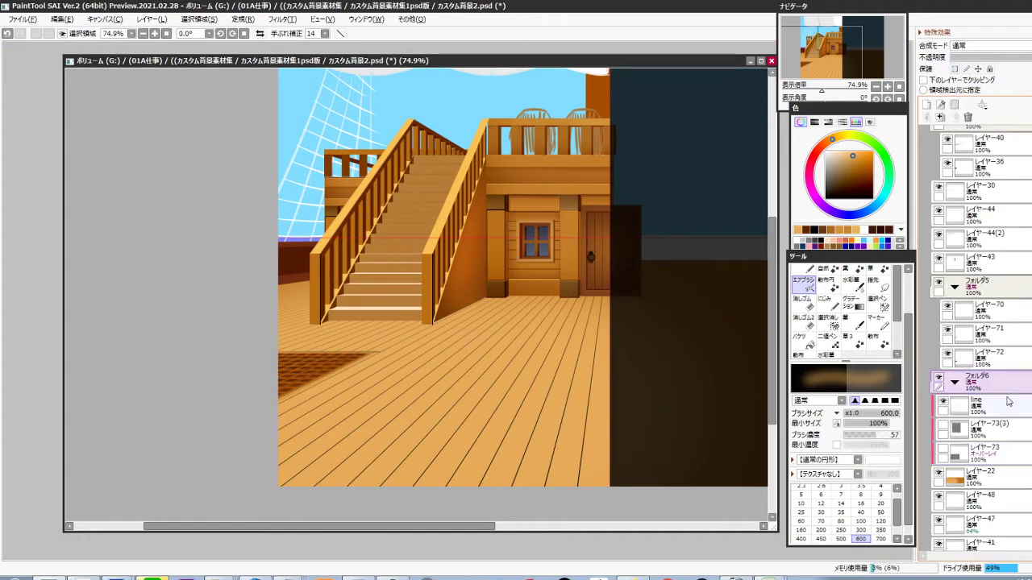
pyautogui.click(1005, 411)
pyautogui.keyDown('shift'); pyautogui.click(997, 476); pyautogui.keyUp('shift')
pyautogui.moveTo(985, 406); pyautogui.dragTo(990, 381)
pyautogui.click(957, 382)
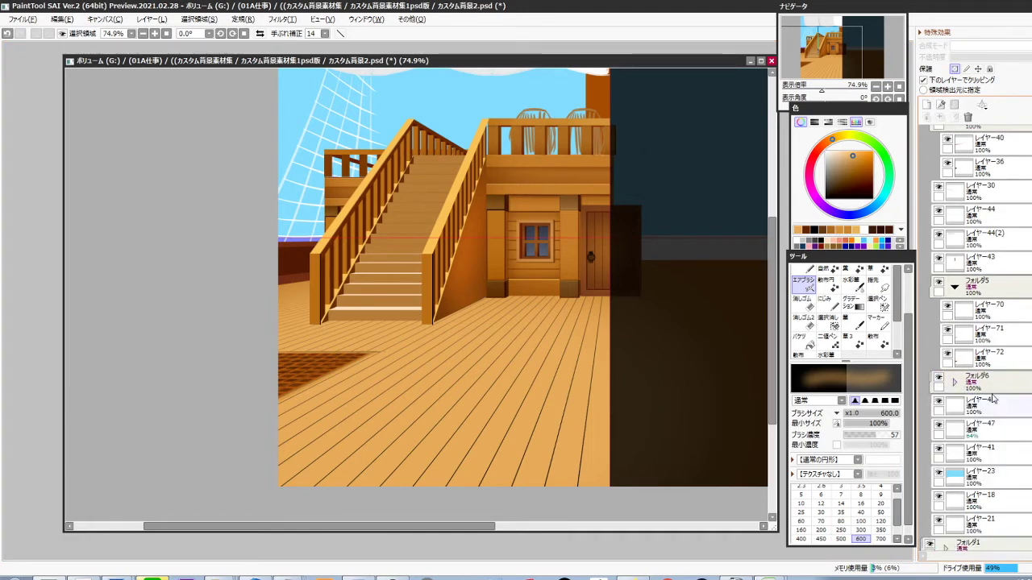
# Examine the layer list and what the １０船 folder contains
pyautogui.scroll(8, 996, 452)
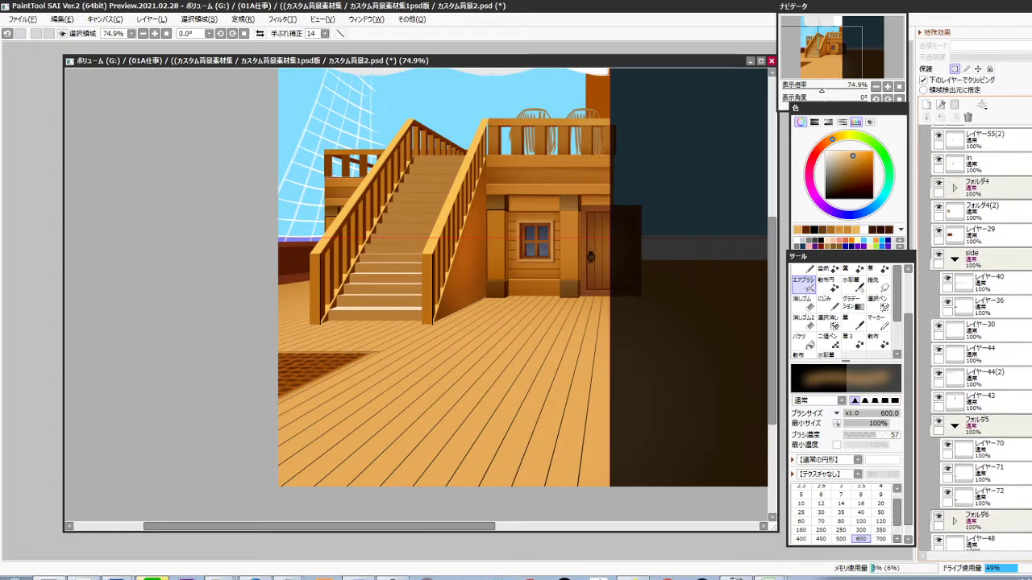
pyautogui.scroll(-7, 996, 451)
pyautogui.scroll(-1, 975, 338)
pyautogui.scroll(20, 975, 338)
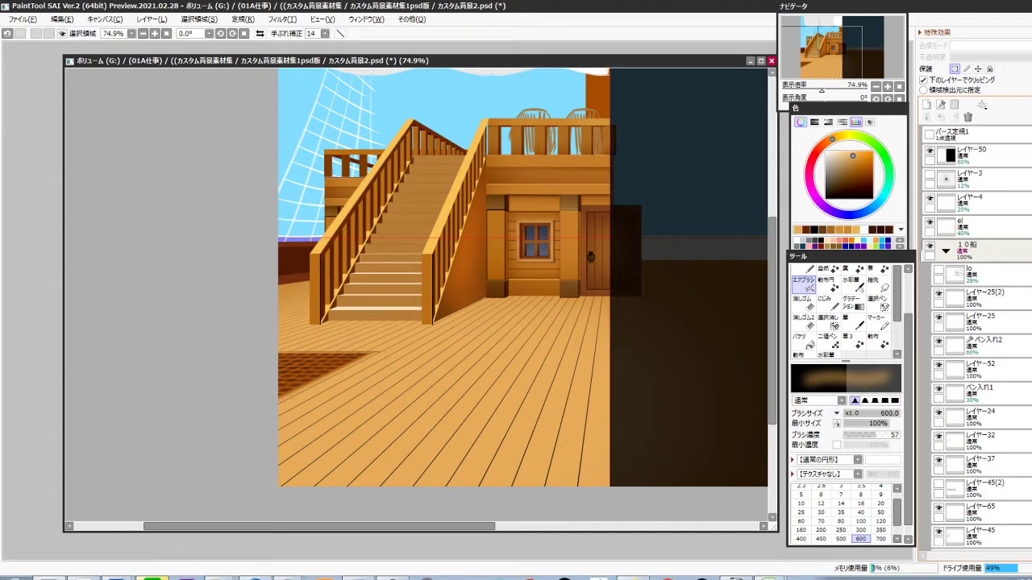
pyautogui.click(946, 251)
pyautogui.click(930, 247)
pyautogui.click(930, 247)
pyautogui.click(947, 251)
pyautogui.scroll(-10, 975, 338)
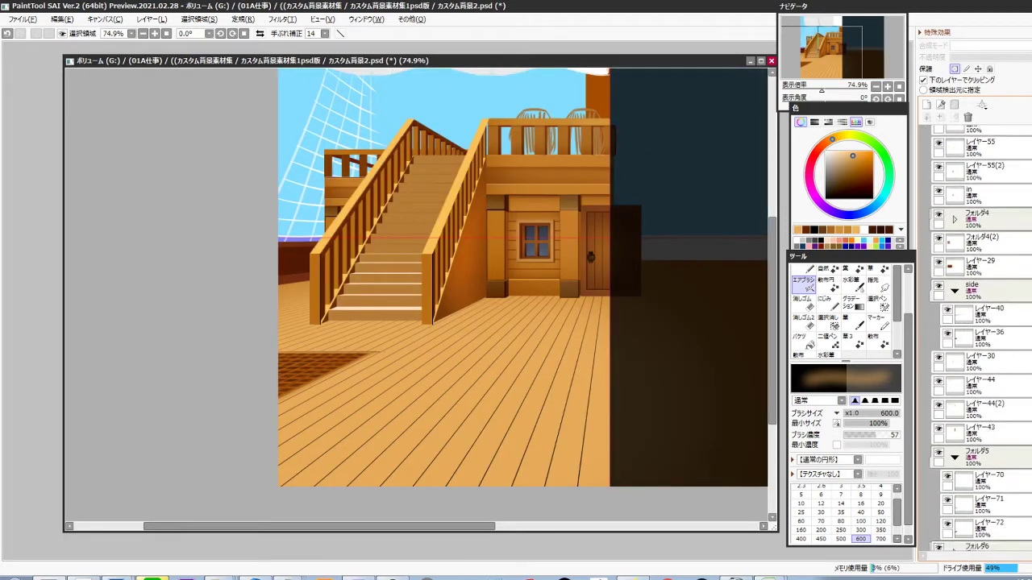
# Move フォルダ6 out of the １０船 folder to just above フォルダ1, hide レイヤー21, and collapse １０船
pyautogui.keyDown('ctrl'); pyautogui.keyDown('shift'); pyautogui.click(548, 480); pyautogui.keyUp('shift'); pyautogui.keyUp('ctrl')
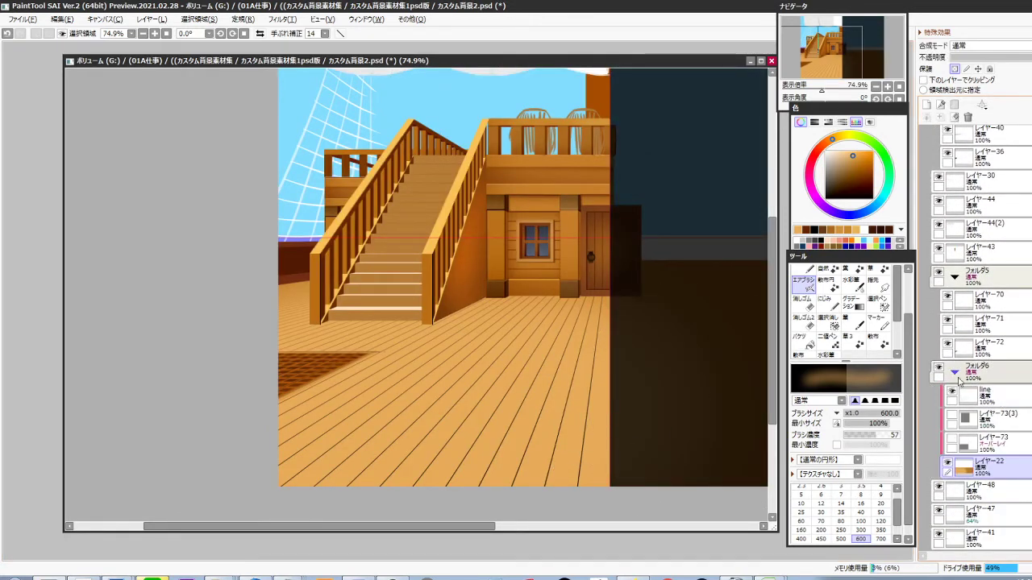
pyautogui.click(954, 372)
pyautogui.click(998, 377)
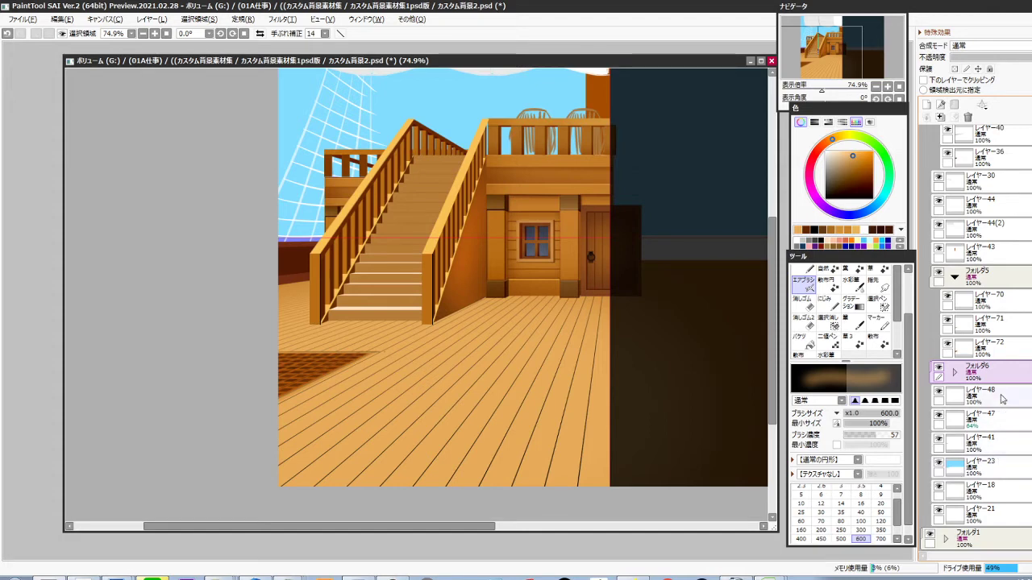
pyautogui.moveTo(1000, 379); pyautogui.dragTo(1017, 522)
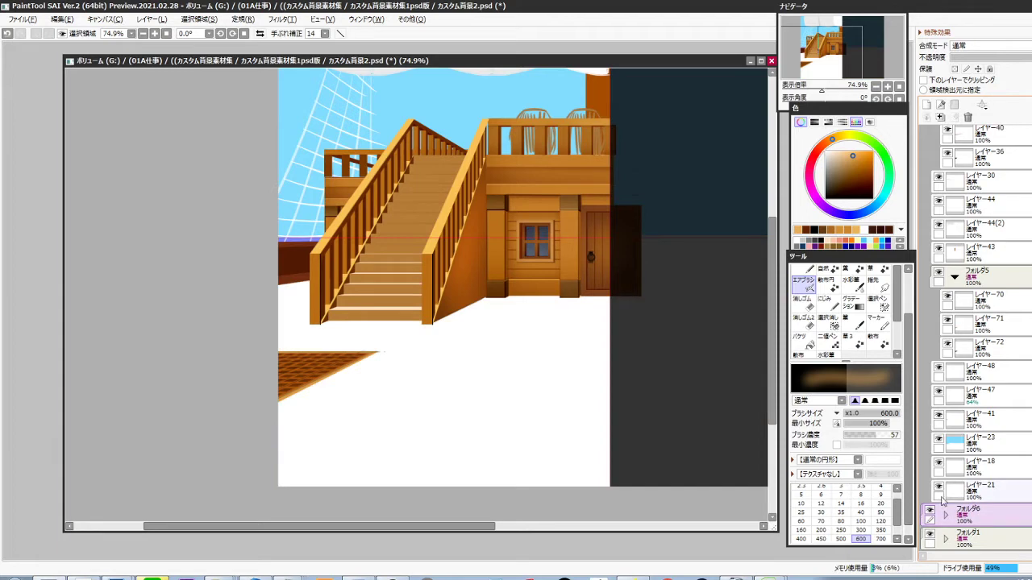
pyautogui.click(938, 491)
pyautogui.scroll(10, 992, 403)
pyautogui.scroll(10, 992, 338)
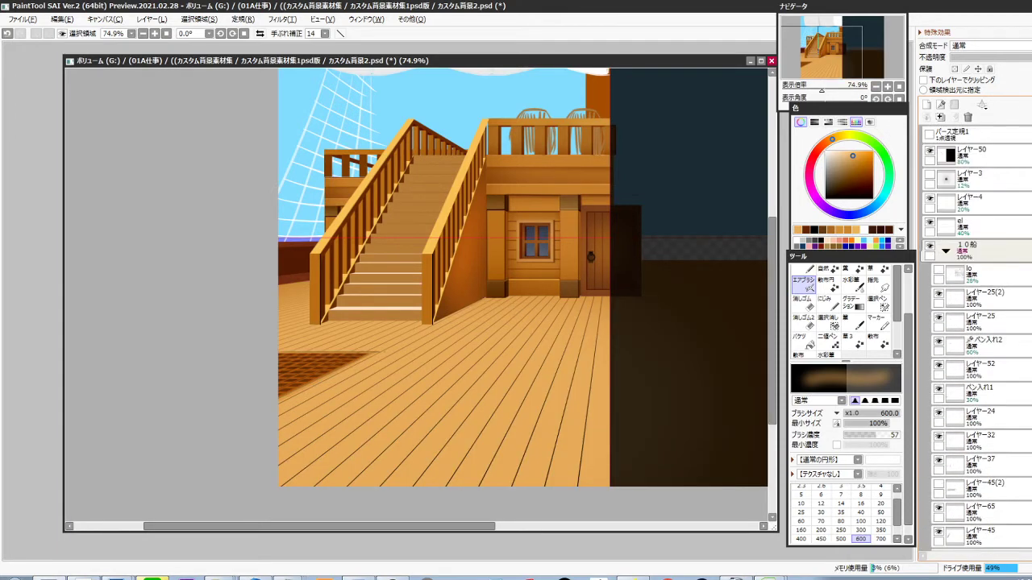
pyautogui.click(947, 252)
# Switch the １０船 folder's visibility off and on to examine the deck floor by itself
pyautogui.click(930, 249)
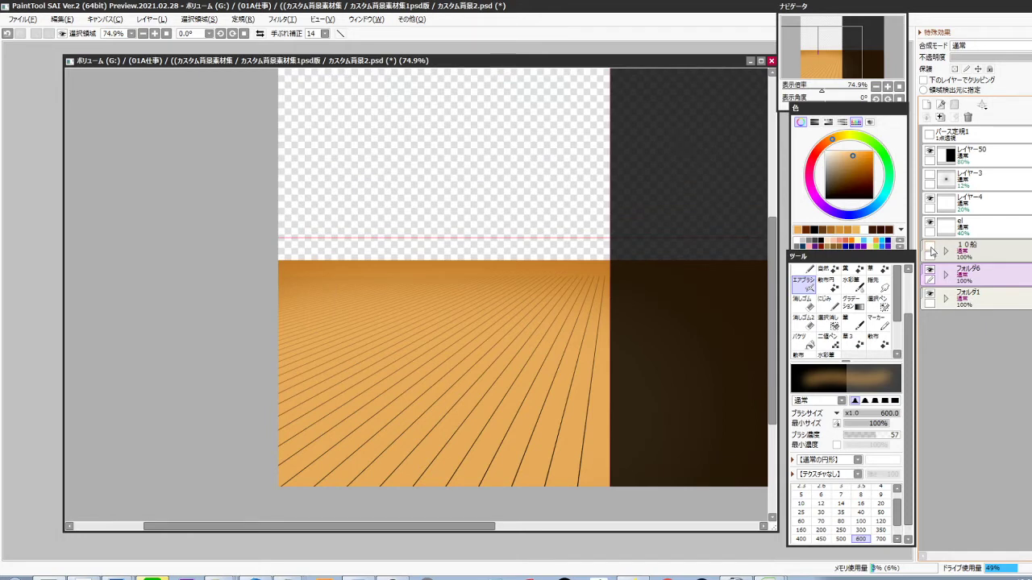
pyautogui.click(930, 249)
pyautogui.click(930, 249)
pyautogui.click(930, 250)
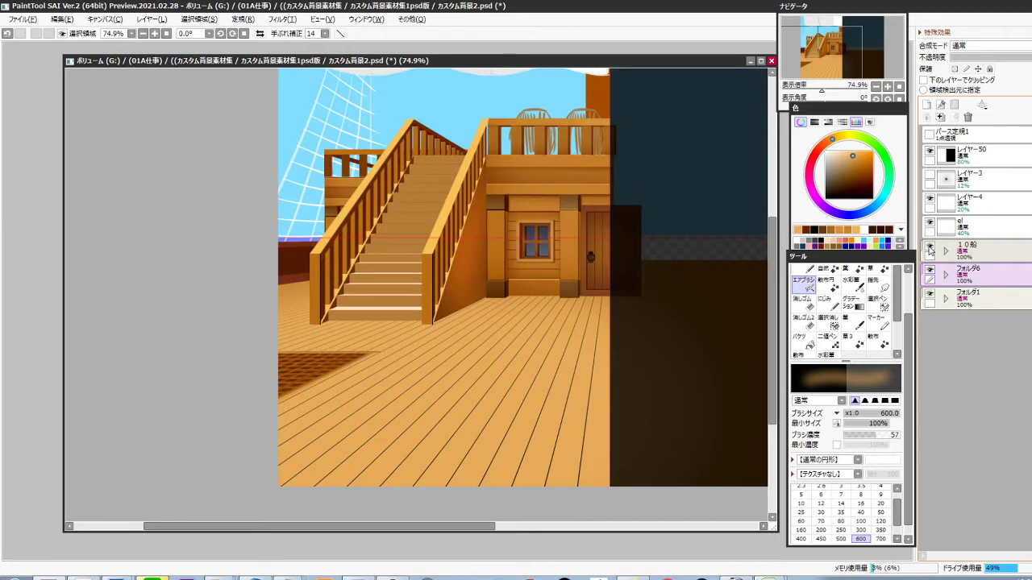
pyautogui.click(930, 249)
pyautogui.click(930, 249)
pyautogui.click(930, 249)
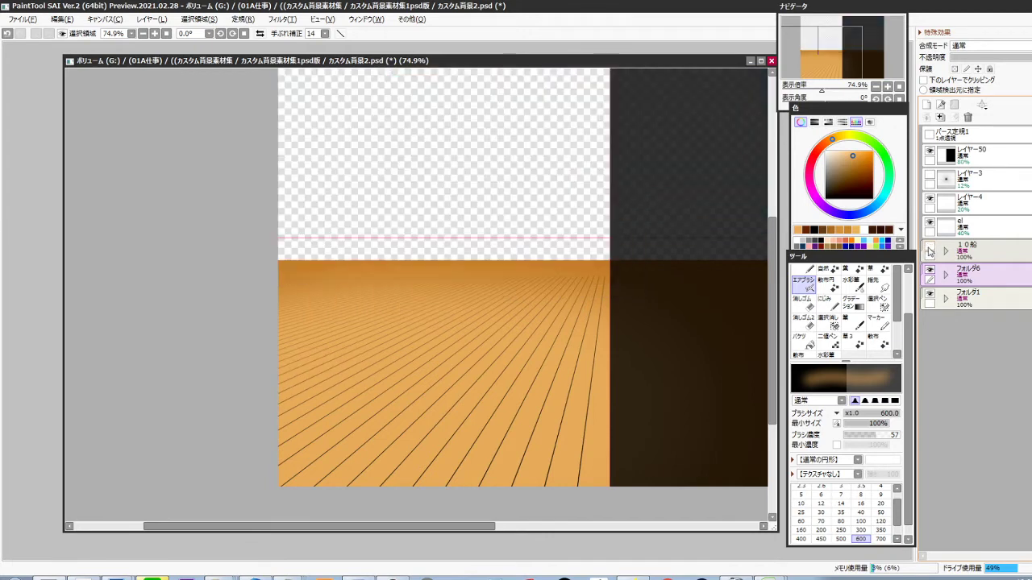
pyautogui.click(930, 249)
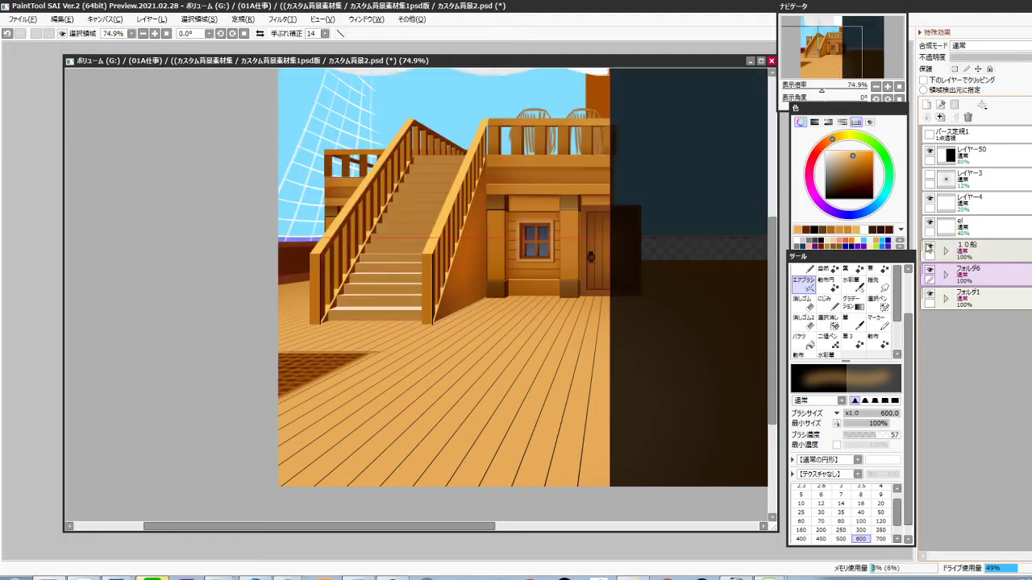
# Recolour the plank lines on the line layer in フォルダ6 with the brown sampled from the cabin door
pyautogui.click(945, 275)
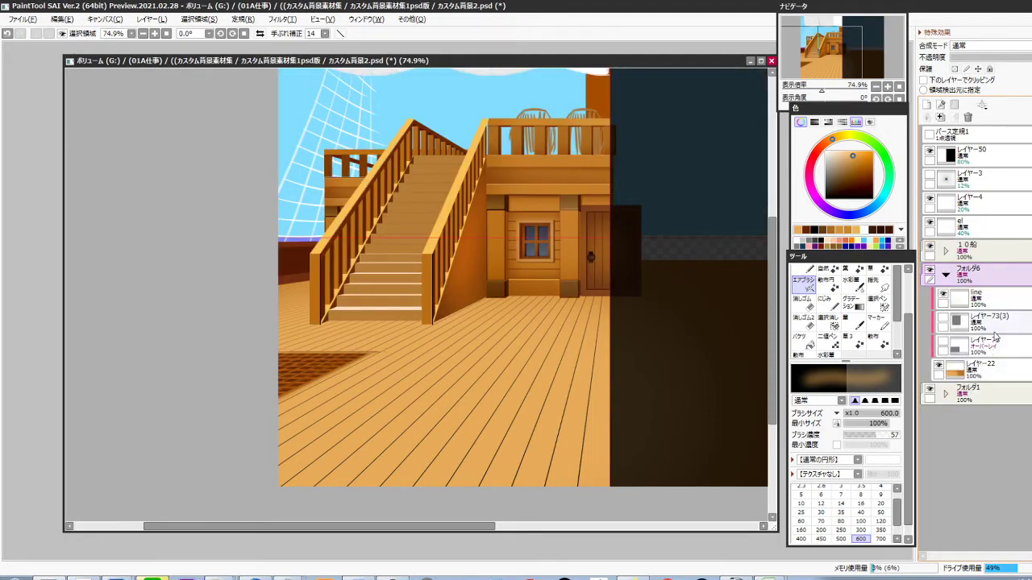
pyautogui.click(991, 370)
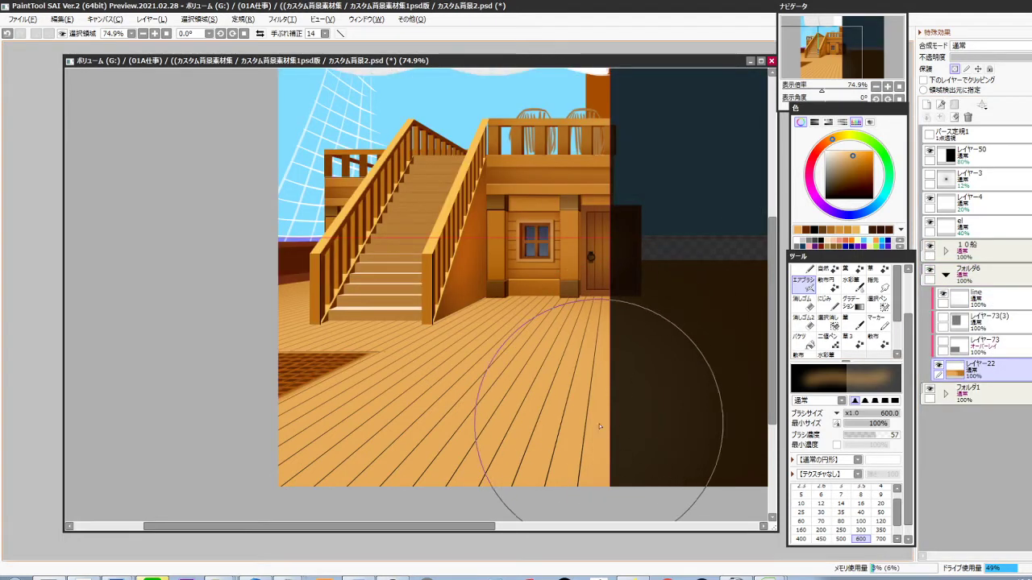
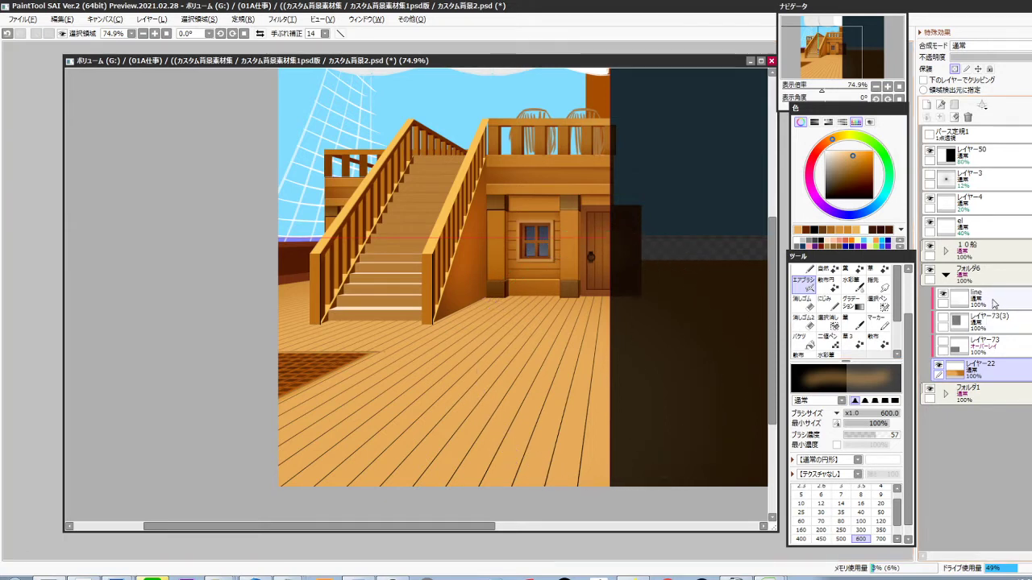
pyautogui.click(993, 302)
pyautogui.press('alt')
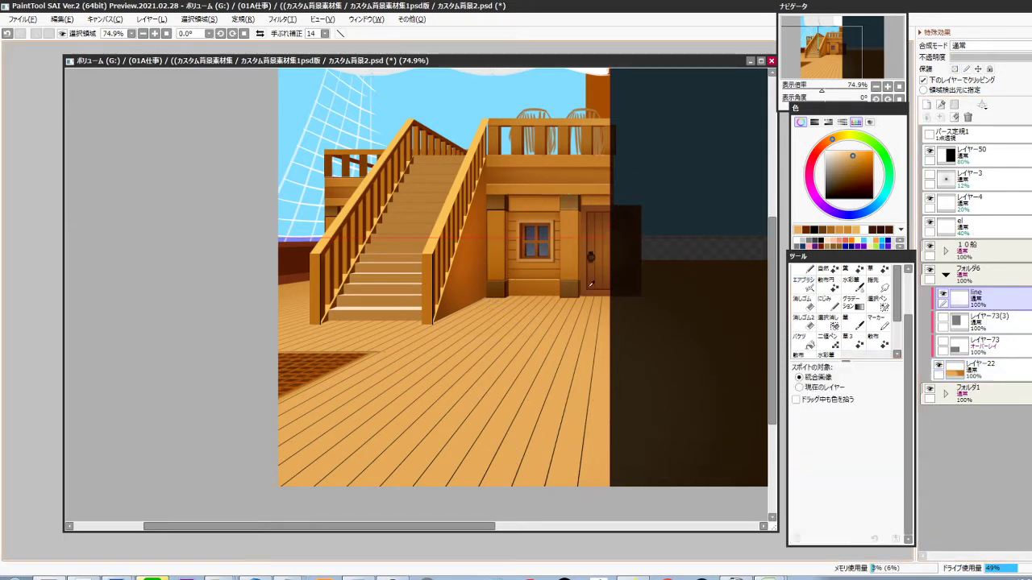
pyautogui.keyDown('alt'); pyautogui.click(590, 286); pyautogui.keyUp('alt')
pyautogui.hotkey('ctrl', 'f')
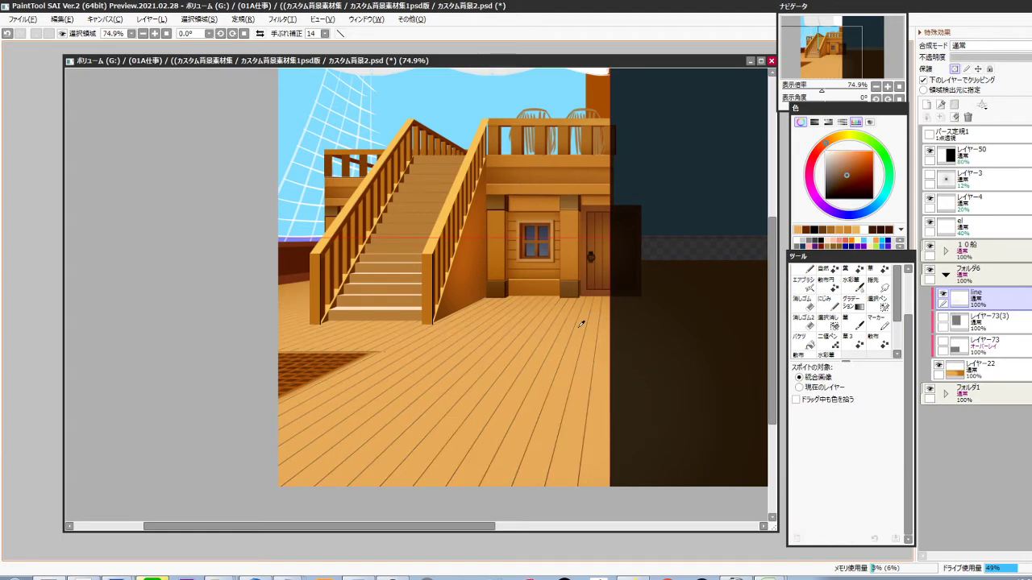
# Delete the outlines around the deck grating from the ペン入れ1 layer and clear the selection
pyautogui.scroll(4, 343, 369)
pyautogui.keyDown('ctrl'); pyautogui.keyDown('shift'); pyautogui.click(499, 308); pyautogui.keyUp('shift'); pyautogui.keyUp('ctrl')
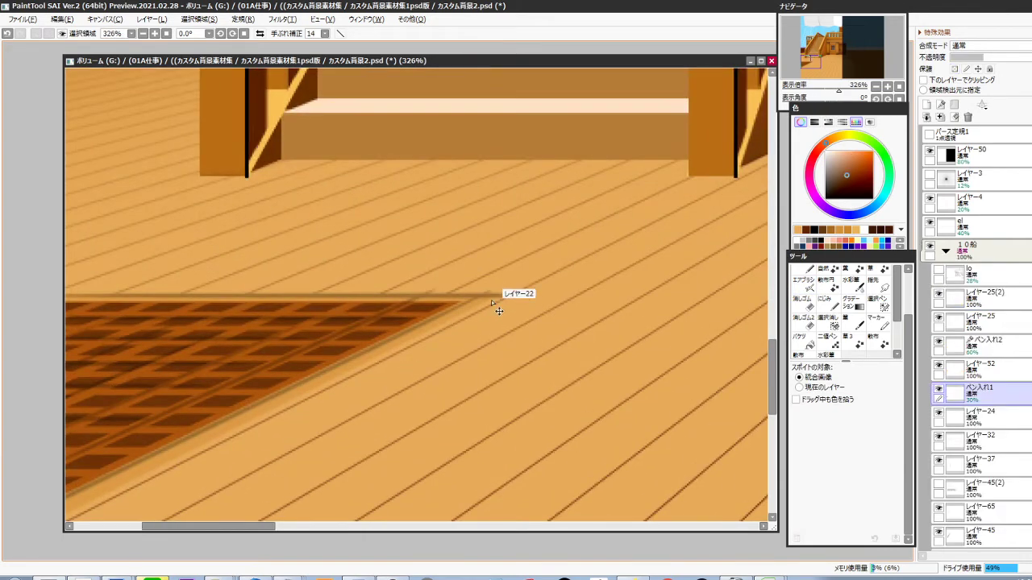
pyautogui.scroll(-3, 488, 314)
pyautogui.moveTo(558, 282)
pyautogui.mouseDown()
pyautogui.moveTo(346, 417)
pyautogui.moveTo(344, 438)
pyautogui.mouseUp()
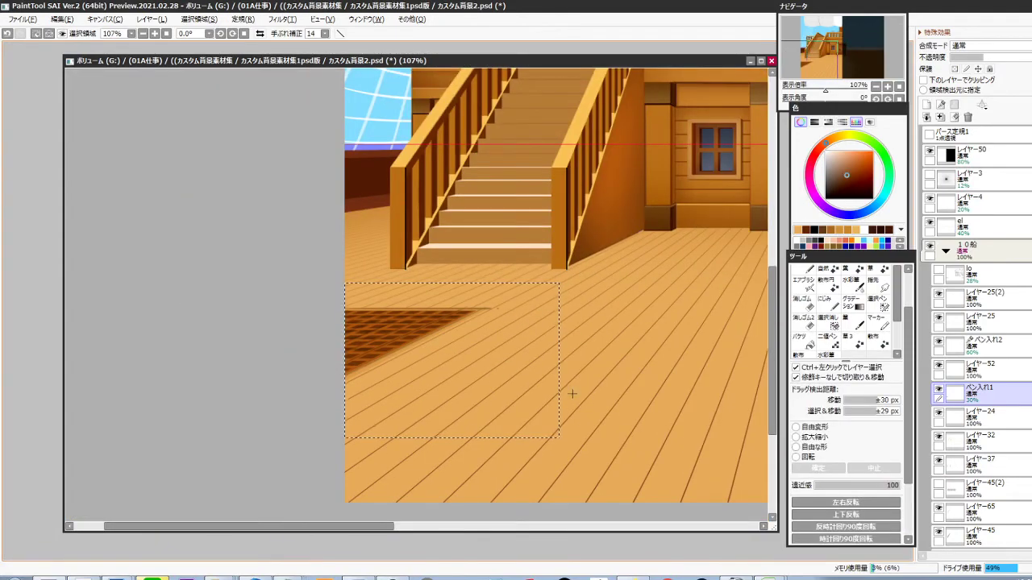
pyautogui.press('Delete')
pyautogui.hotkey('ctrl', 'd')
# Duplicate the grating's frame layer, lower the copy's brightness to -45, and nudge it down slightly
pyautogui.moveTo(407, 360); pyautogui.dragTo(426, 380)
pyautogui.keyDown('ctrl'); pyautogui.keyDown('shift'); pyautogui.click(446, 331); pyautogui.keyUp('shift'); pyautogui.keyUp('ctrl')
pyautogui.hotkey('ctrl', 'j')
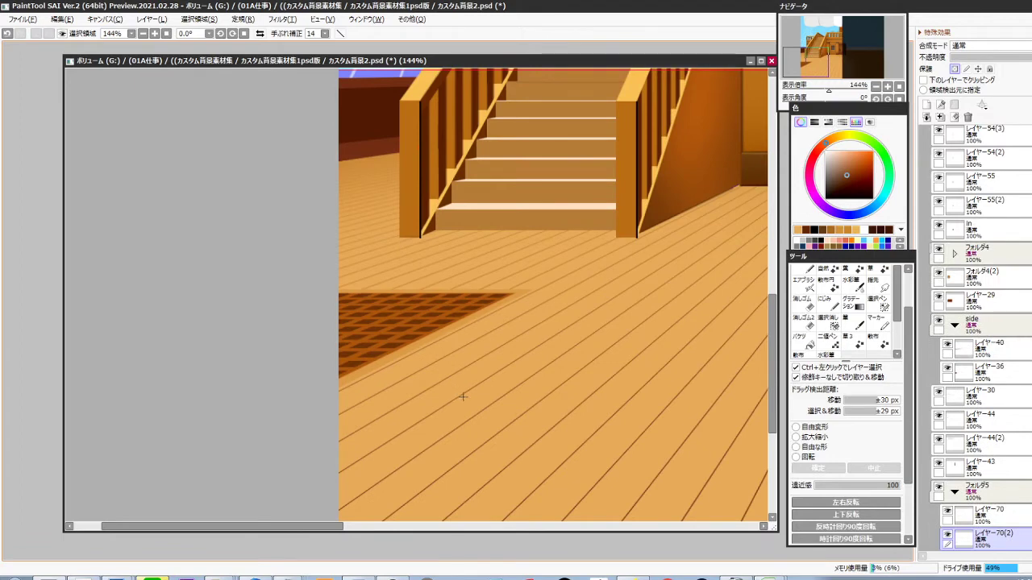
pyautogui.hotkey('ctrl', 'l')
pyautogui.moveTo(847, 394); pyautogui.dragTo(804, 395)
pyautogui.click(885, 450)
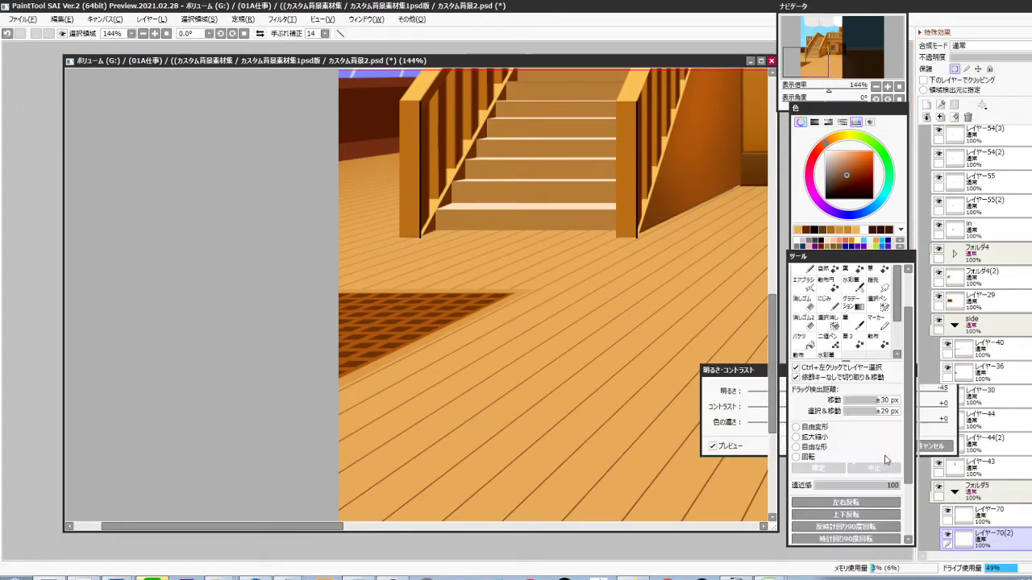
pyautogui.press('Down')
pyautogui.press('Down')
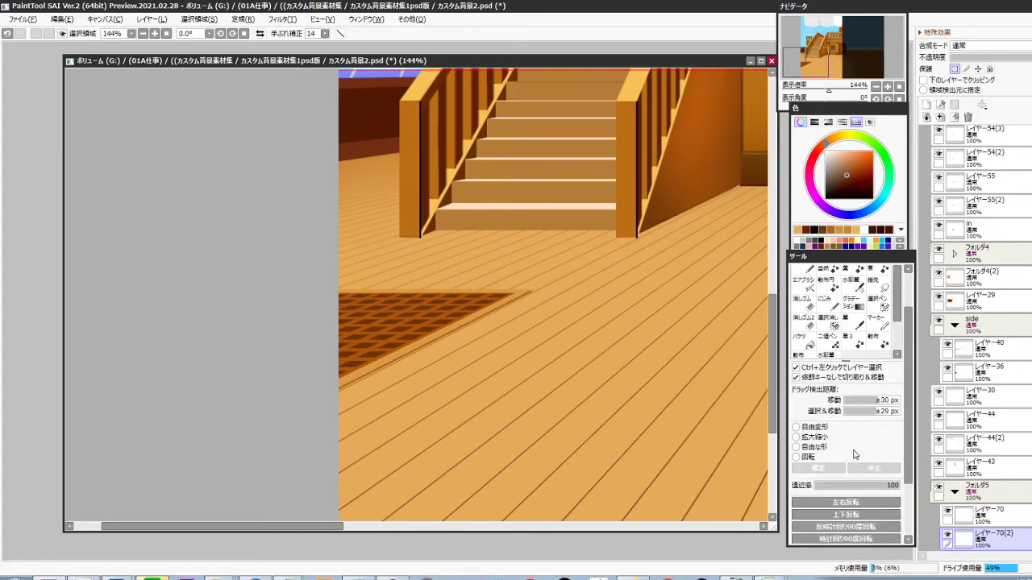
# Stretch the darkened frame copy slightly downward to thicken the edge below the grating's frame
pyautogui.hotkey('ctrl', 't')
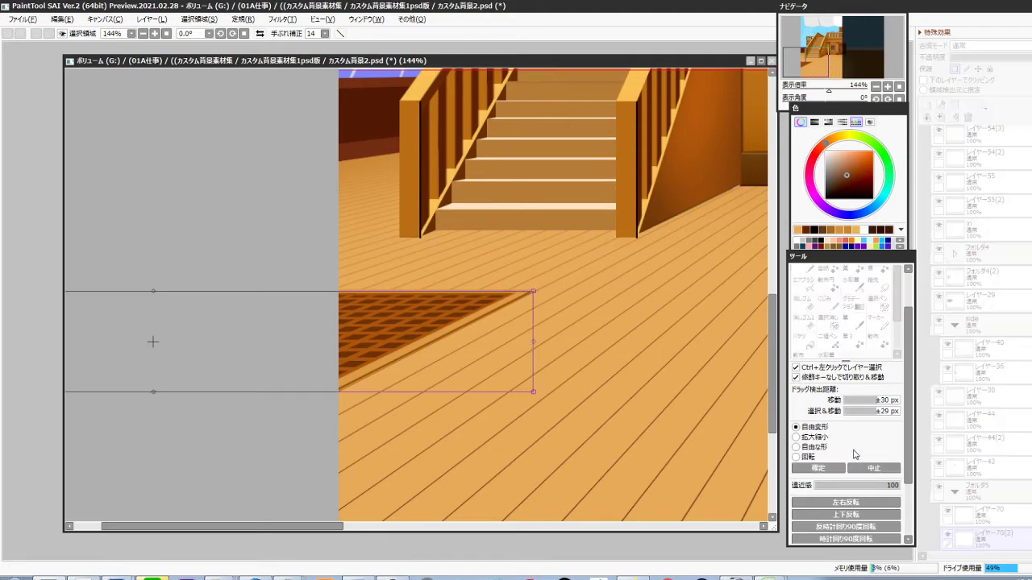
pyautogui.scroll(2, 166, 405)
pyautogui.moveTo(174, 423); pyautogui.dragTo(253, 397)
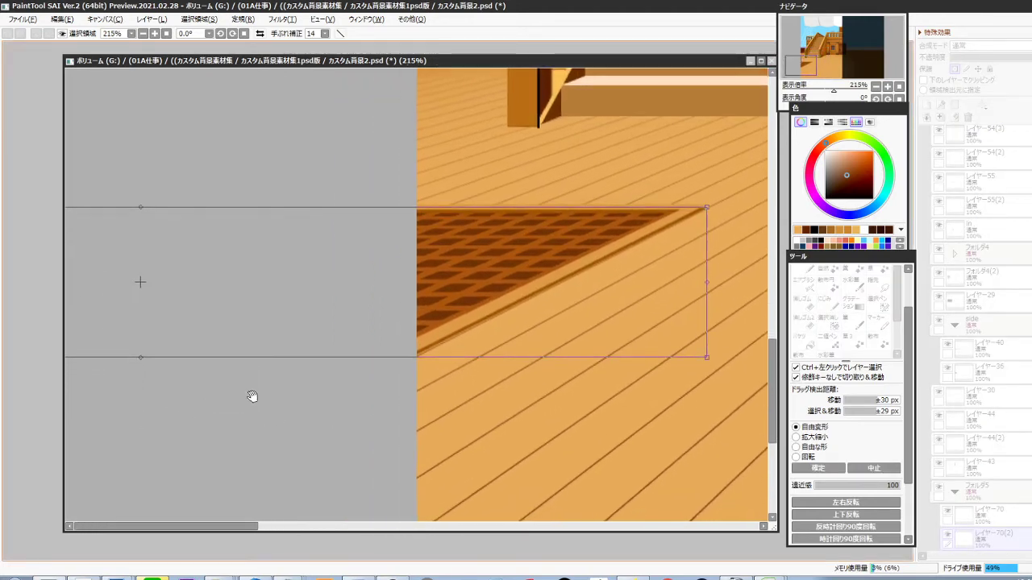
pyautogui.moveTo(140, 362); pyautogui.dragTo(139, 366)
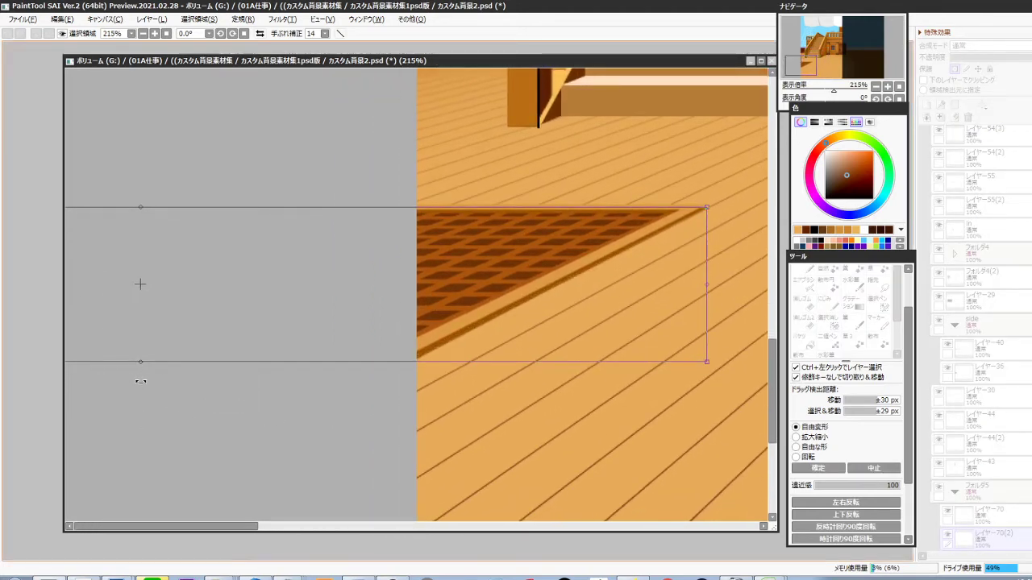
pyautogui.press('Return')
# Add a new layer clipped to the floor layer レイヤー22 and set its blending mode to オーバーレイ
pyautogui.moveTo(592, 340); pyautogui.dragTo(396, 426)
pyautogui.scroll(-3, 488, 405)
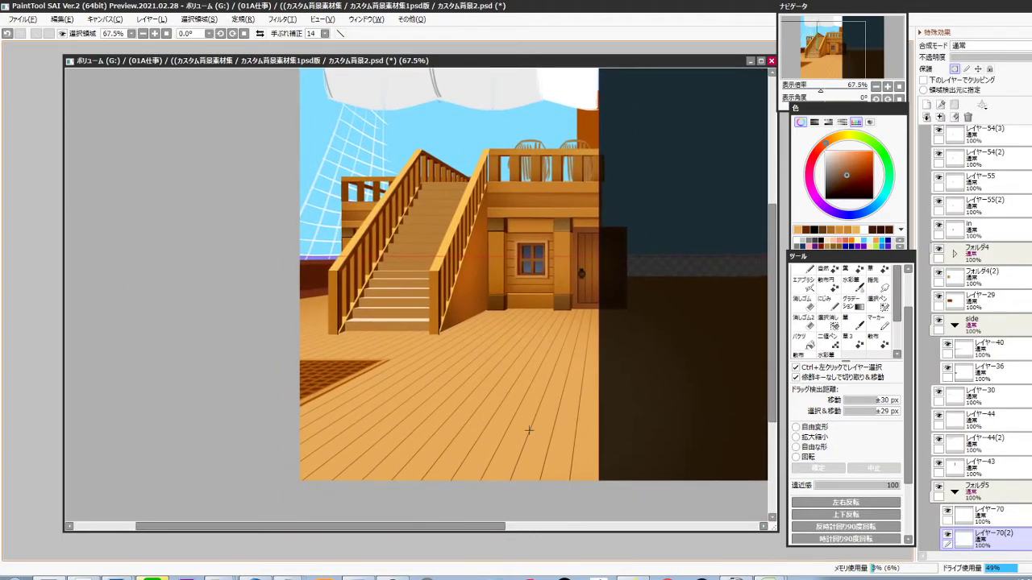
pyautogui.keyDown('ctrl'); pyautogui.click(552, 435); pyautogui.keyUp('ctrl')
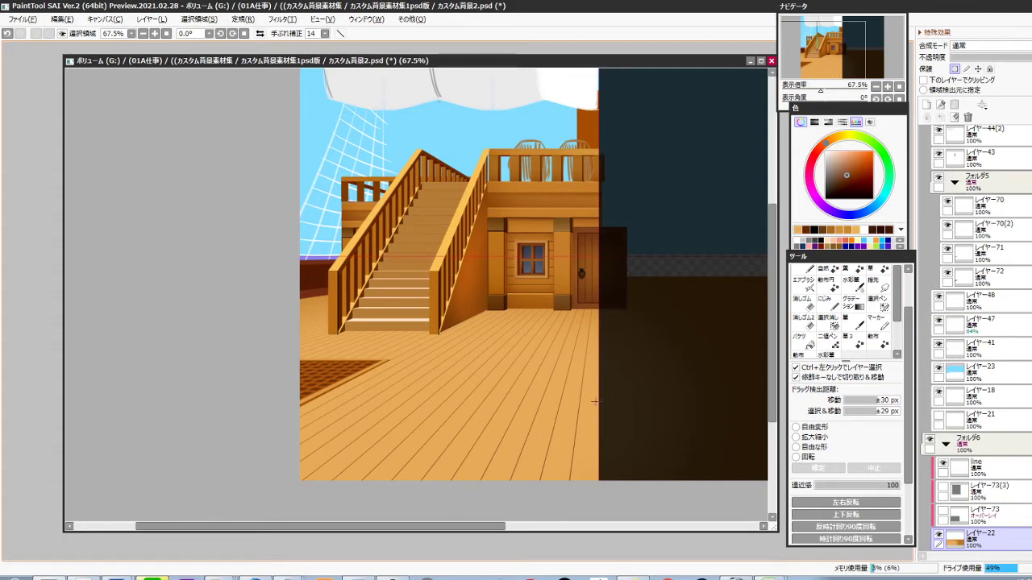
pyautogui.scroll(-1, 999, 395)
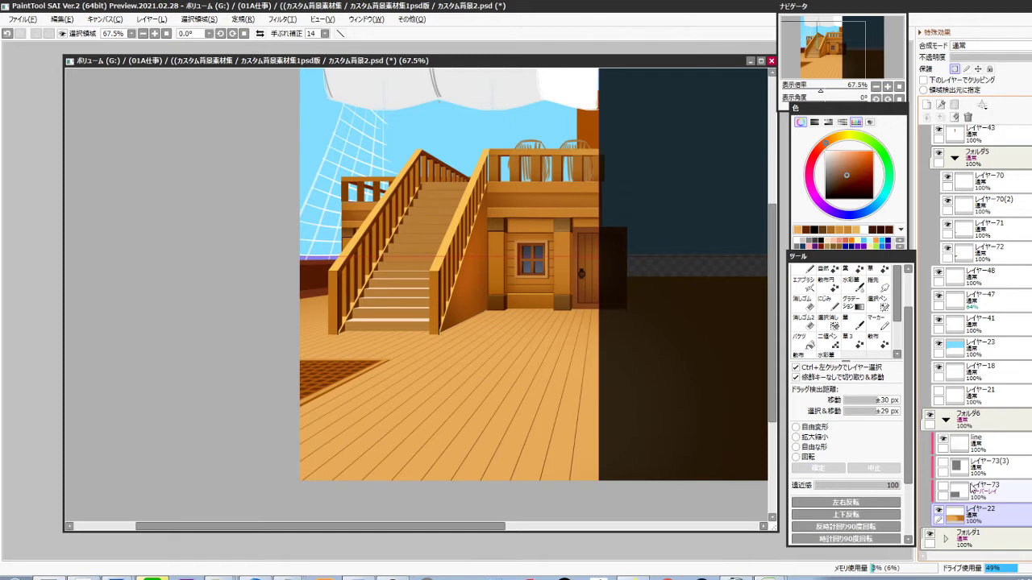
pyautogui.hotkey('ctrl', 'shift', 'n')
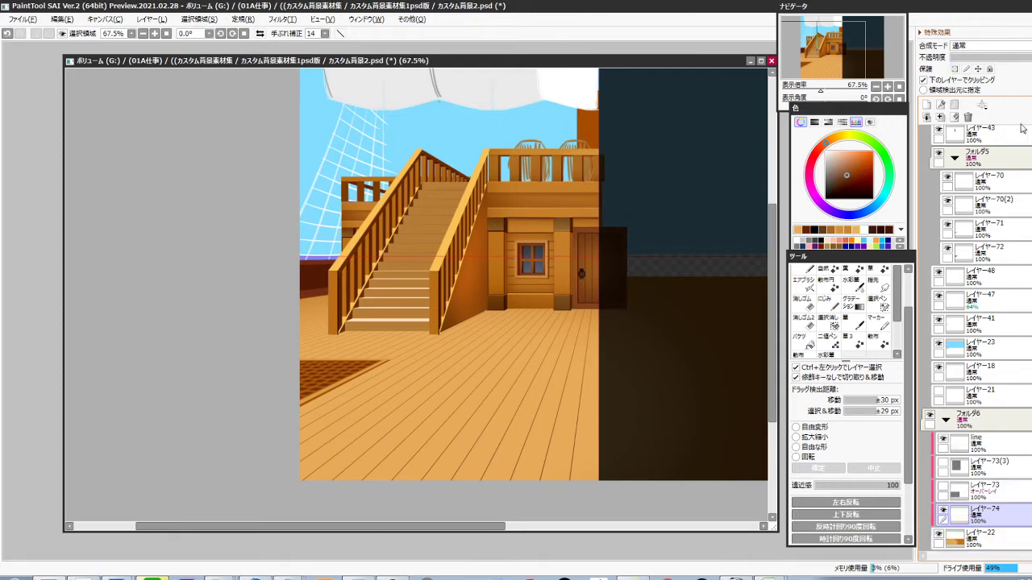
pyautogui.click(1007, 46)
pyautogui.click(1003, 93)
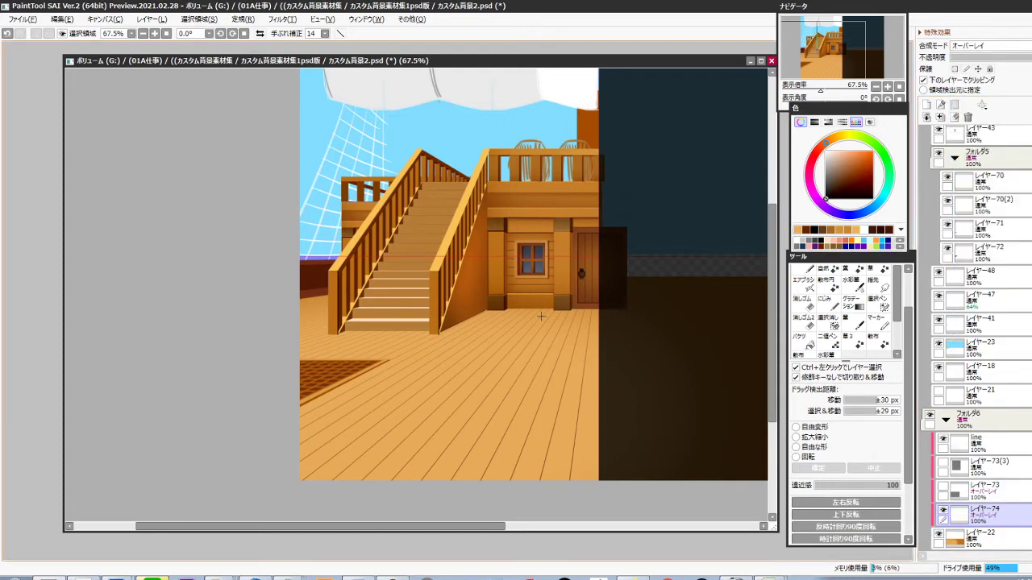
# Airbrush black shading across the far end of the deck floor with brush size 250 and density 43
pyautogui.press('b')
pyautogui.moveTo(307, 267); pyautogui.dragTo(732, 287)
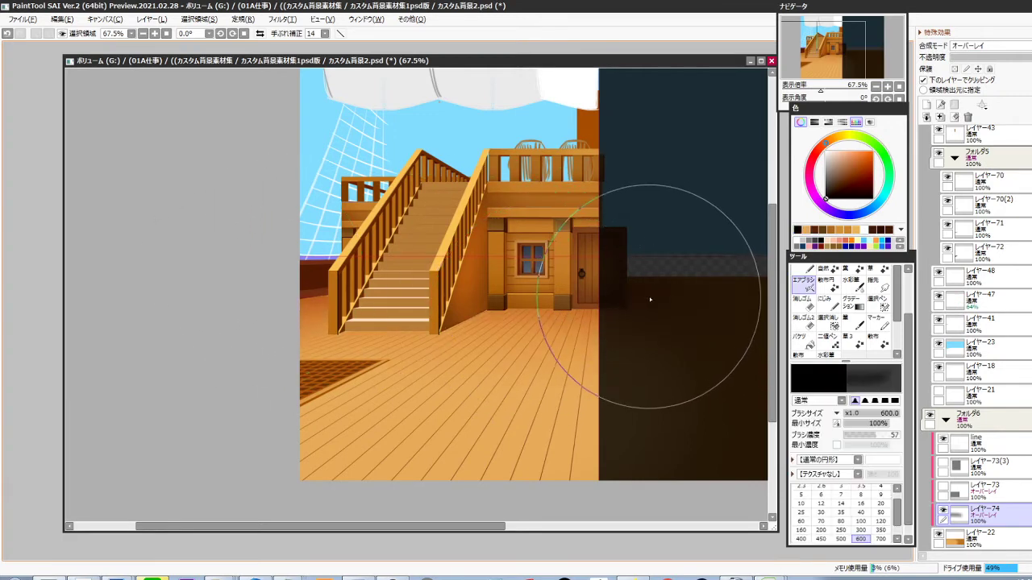
pyautogui.hotkey('ctrl', 'z')
pyautogui.press('[')
pyautogui.press('[')
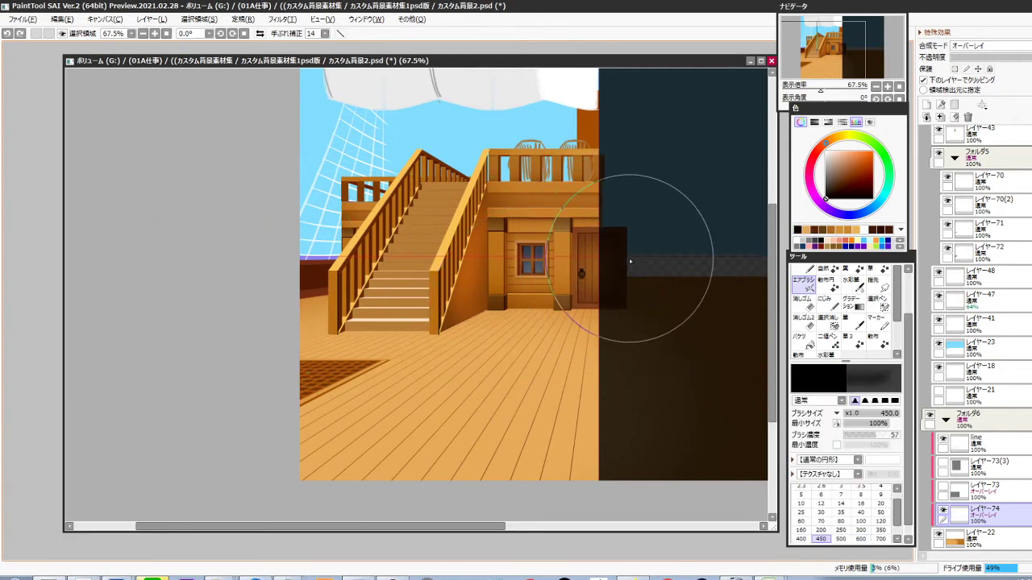
pyautogui.press('[')
pyautogui.press('[')
pyautogui.press('[')
pyautogui.press('[')
pyautogui.click(868, 436)
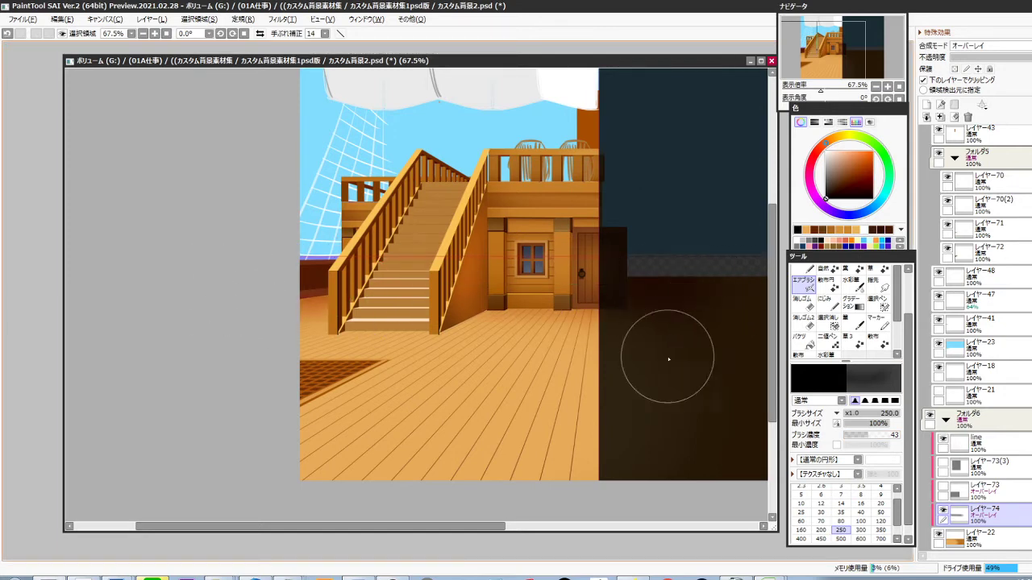
# Airbrush black shading along the floor's near edge, enlarging the brush to 600 at density 27, and lower the layer's opacity to 47%
pyautogui.moveTo(669, 359); pyautogui.dragTo(664, 349)
pyautogui.moveTo(332, 491); pyautogui.dragTo(719, 470)
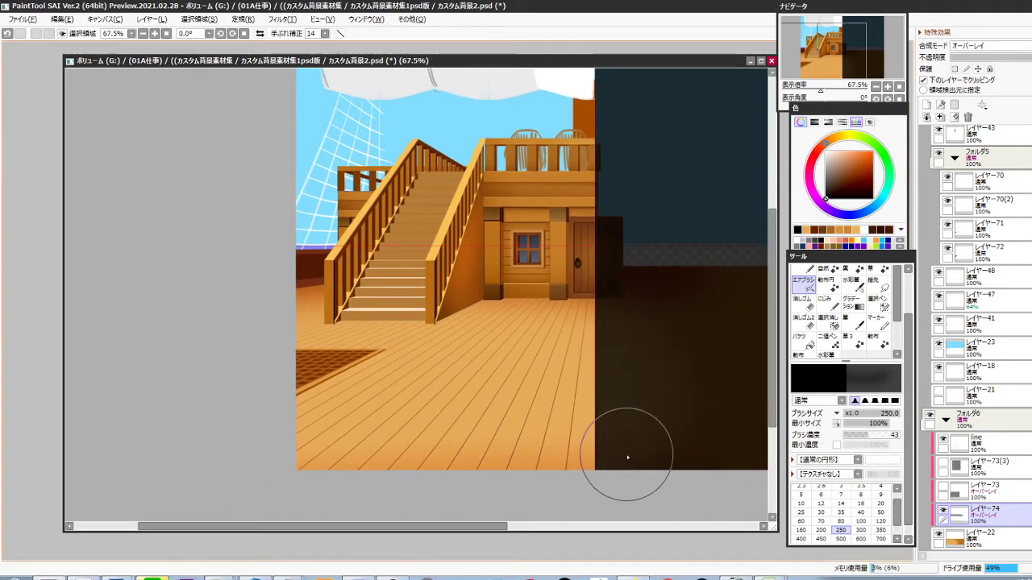
pyautogui.press(']')
pyautogui.press(']')
pyautogui.press(']')
pyautogui.press(']')
pyautogui.press(']')
pyautogui.press(']')
pyautogui.click(859, 435)
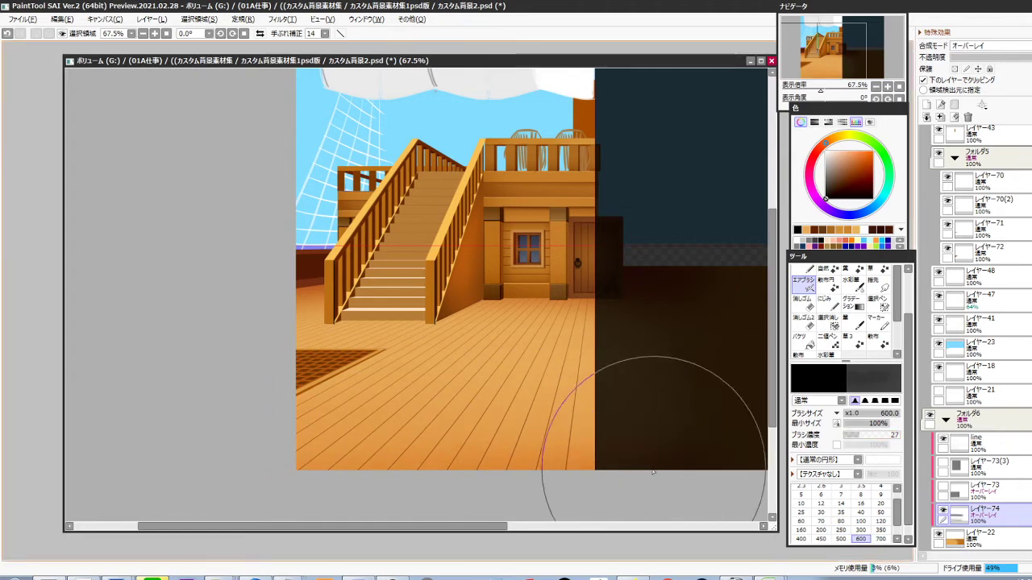
pyautogui.moveTo(654, 472)
pyautogui.mouseDown()
pyautogui.moveTo(401, 485)
pyautogui.moveTo(291, 512)
pyautogui.moveTo(594, 469)
pyautogui.mouseUp()
pyautogui.moveTo(1021, 62); pyautogui.dragTo(975, 66)
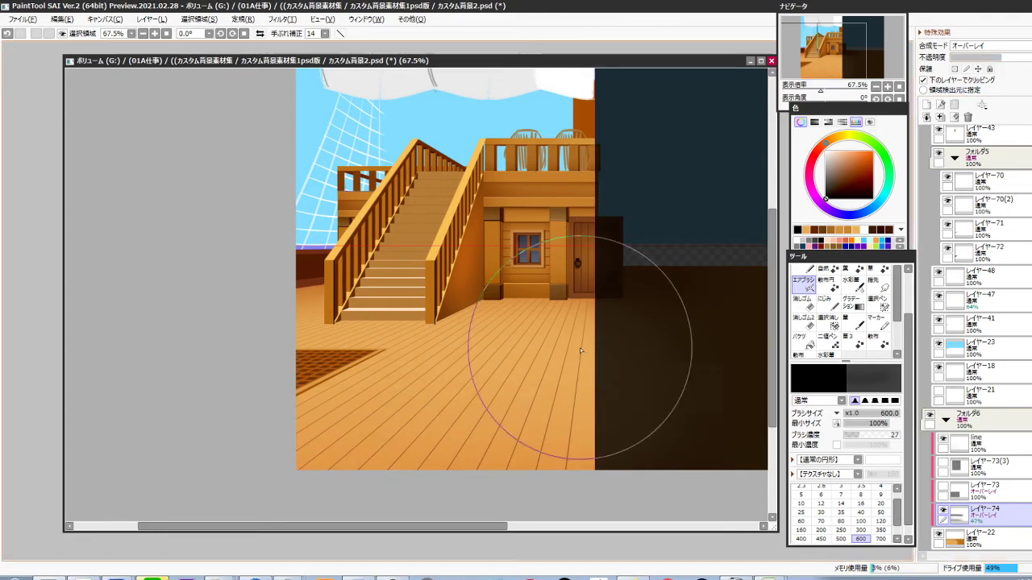
# Recolour the white stair tread edges on レイヤー67 with the light orange sampled from the stair railing
pyautogui.moveTo(405, 307); pyautogui.dragTo(421, 324)
pyautogui.keyDown('ctrl'); pyautogui.keyDown('shift'); pyautogui.click(419, 325); pyautogui.keyUp('shift'); pyautogui.keyUp('ctrl')
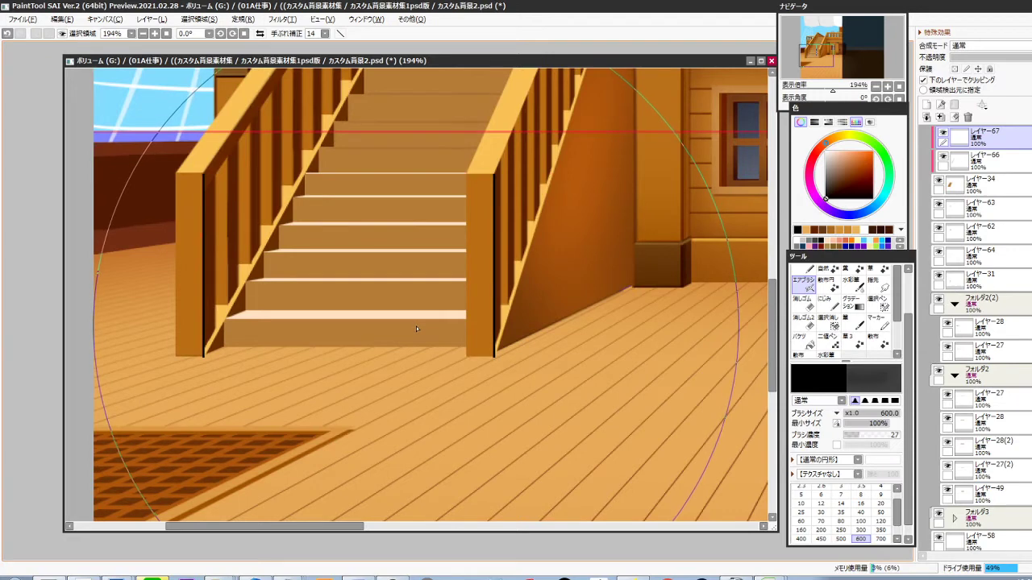
pyautogui.press('alt')
pyautogui.keyDown('alt'); pyautogui.click(509, 306); pyautogui.keyUp('alt')
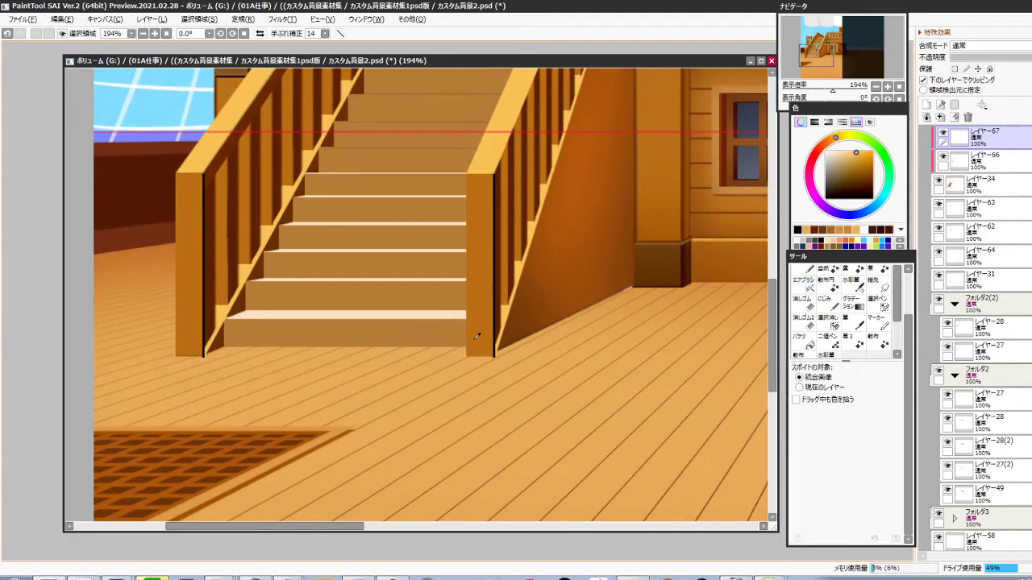
pyautogui.hotkey('ctrl', 'f')
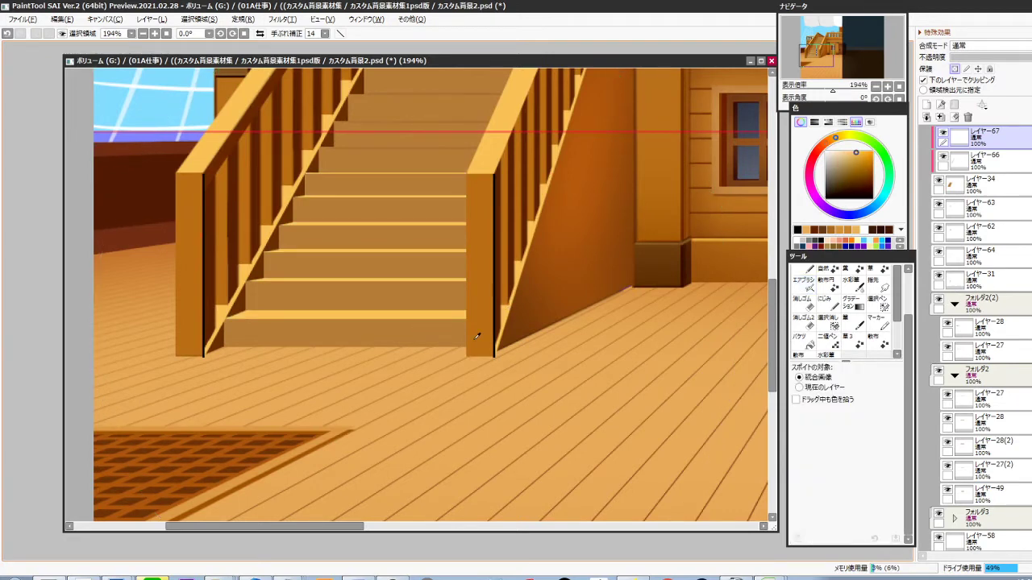
# Adjust the tread edges' colour with 色の濃さ -15, hue -7 and saturation +19
pyautogui.hotkey('ctrl', 'b')
pyautogui.moveTo(852, 425); pyautogui.dragTo(832, 424)
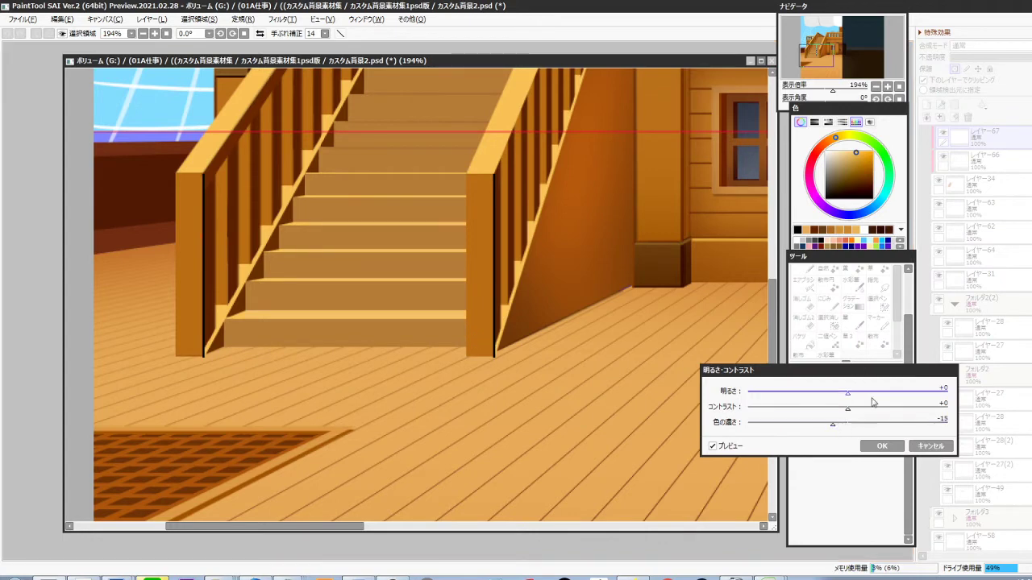
pyautogui.click(881, 445)
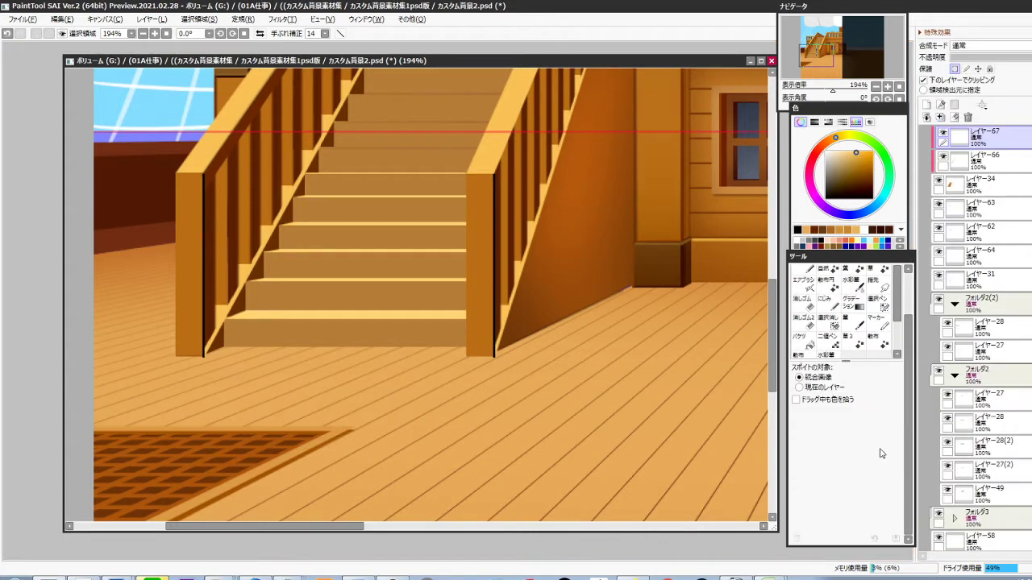
pyautogui.hotkey('ctrl', 'u')
pyautogui.moveTo(890, 321); pyautogui.dragTo(885, 321)
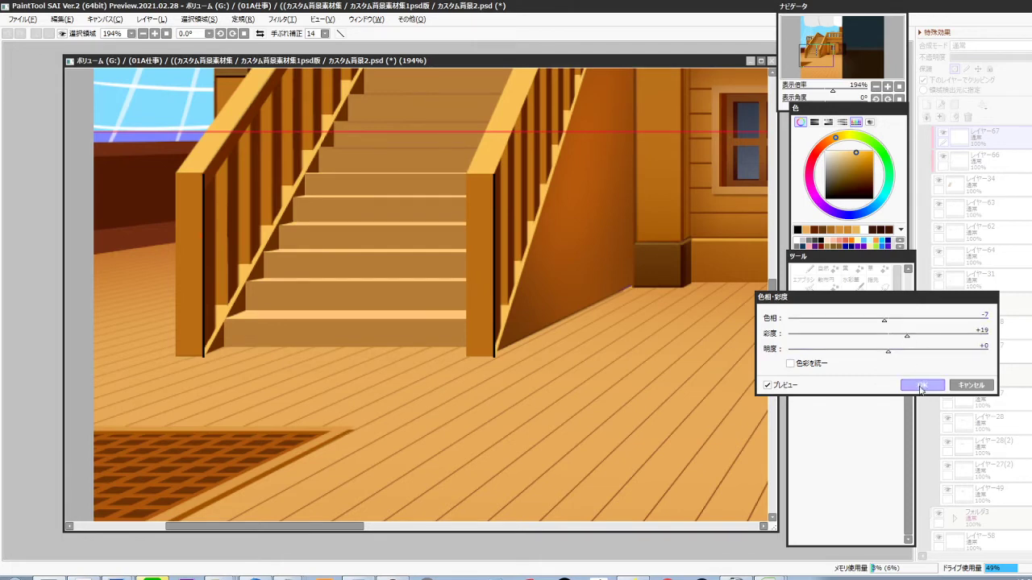
pyautogui.click(922, 385)
# Set 色の濃さ to +36 for the stair risers on レイヤー34
pyautogui.keyDown('ctrl'); pyautogui.keyDown('shift'); pyautogui.click(411, 345); pyautogui.keyUp('shift'); pyautogui.keyUp('ctrl')
pyautogui.hotkey('ctrl', 'b')
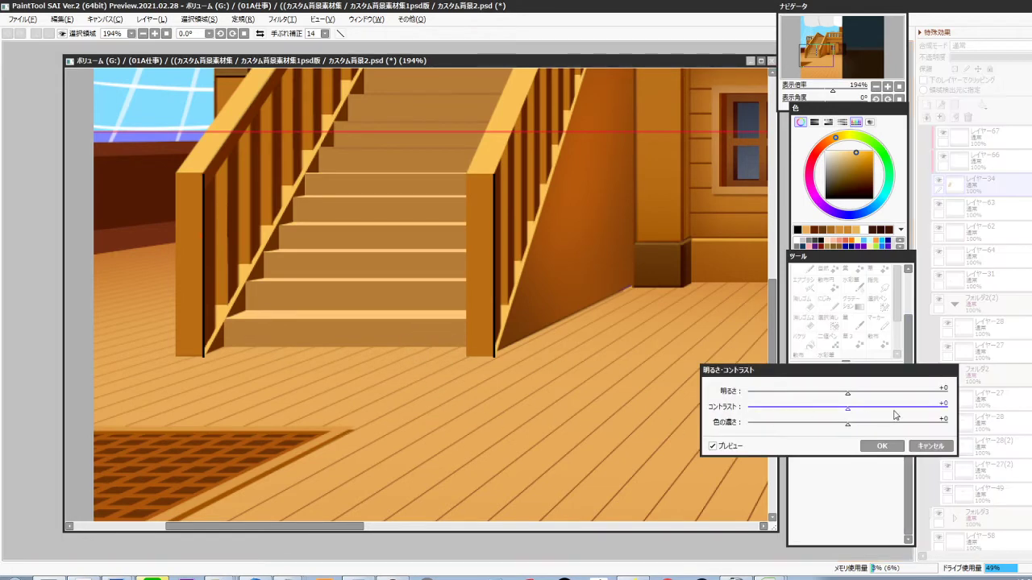
pyautogui.moveTo(885, 424); pyautogui.dragTo(890, 428)
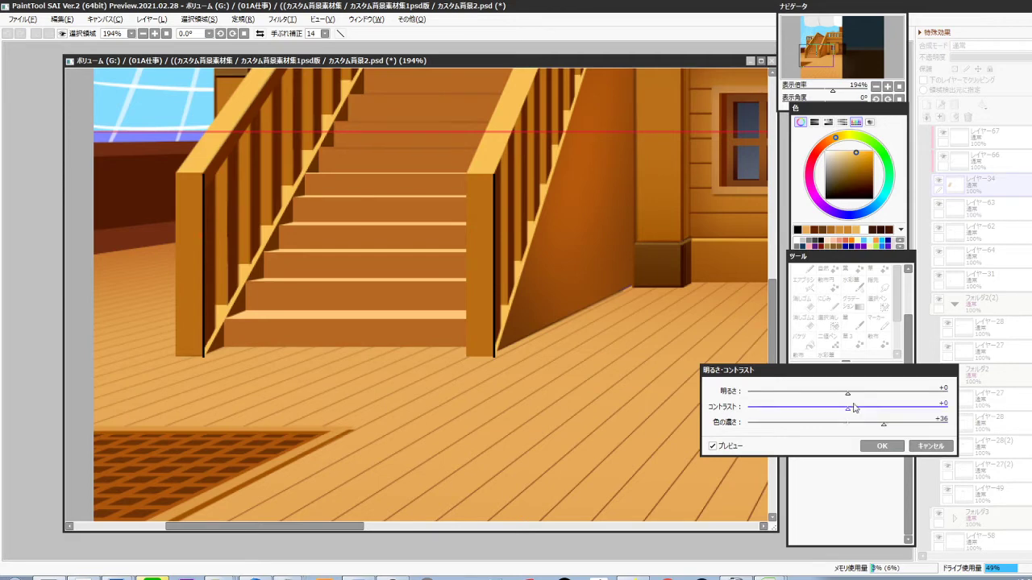
pyautogui.click(869, 445)
pyautogui.scroll(-5, 663, 388)
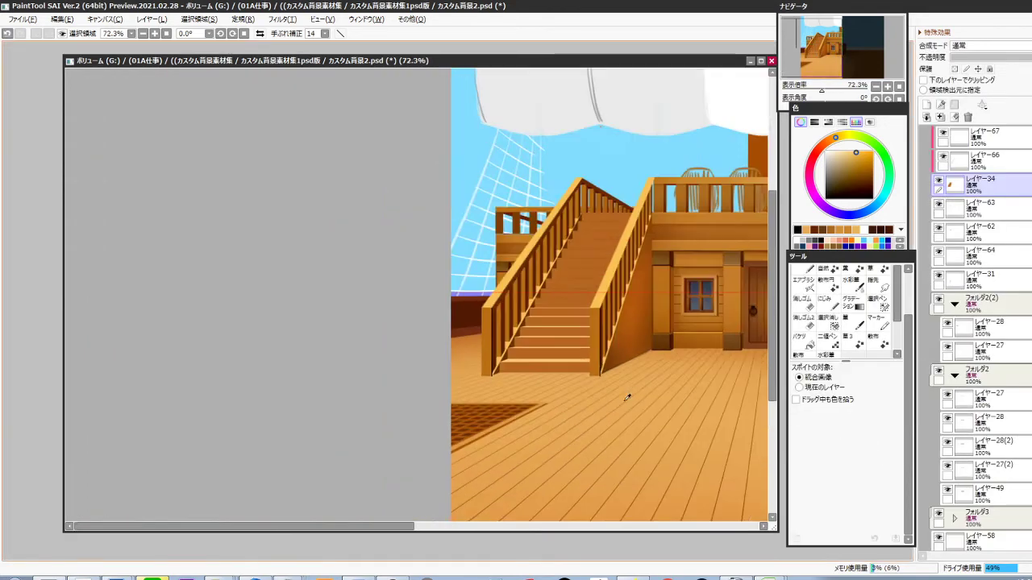
pyautogui.moveTo(627, 395); pyautogui.dragTo(525, 397)
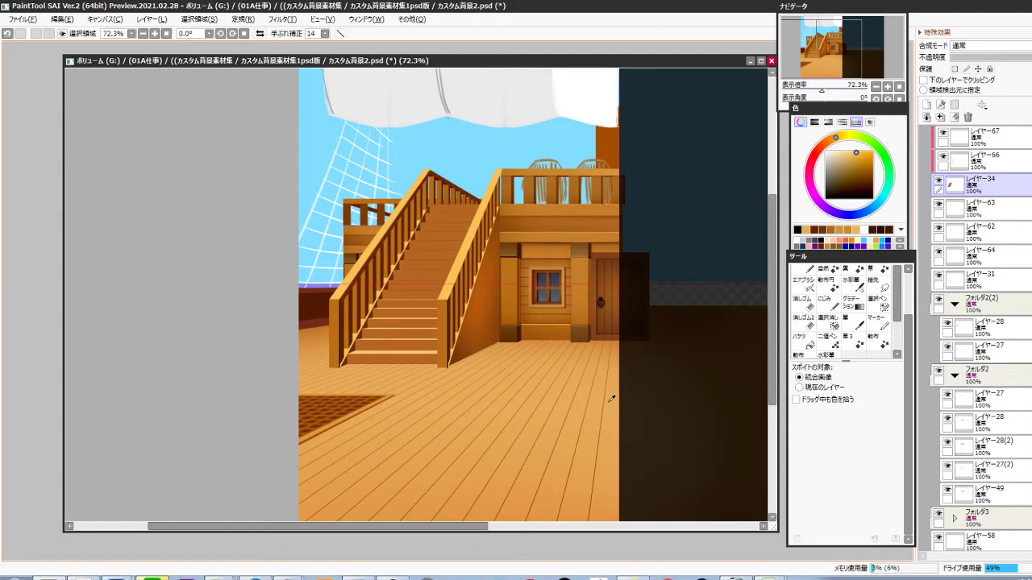
pyautogui.moveTo(524, 173); pyautogui.dragTo(576, 220)
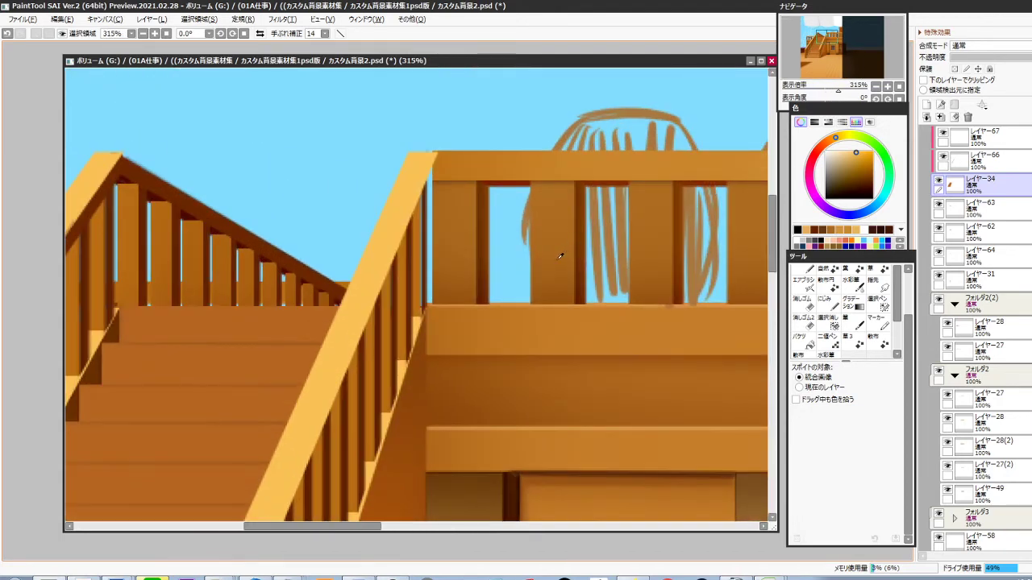
# Examine the staircase up close and toggle レイヤー45 and レイヤー65 to check which railing parts they hold
pyautogui.moveTo(457, 355); pyautogui.dragTo(536, 271)
pyautogui.moveTo(533, 275); pyautogui.dragTo(514, 312)
pyautogui.moveTo(502, 350); pyautogui.dragTo(515, 295)
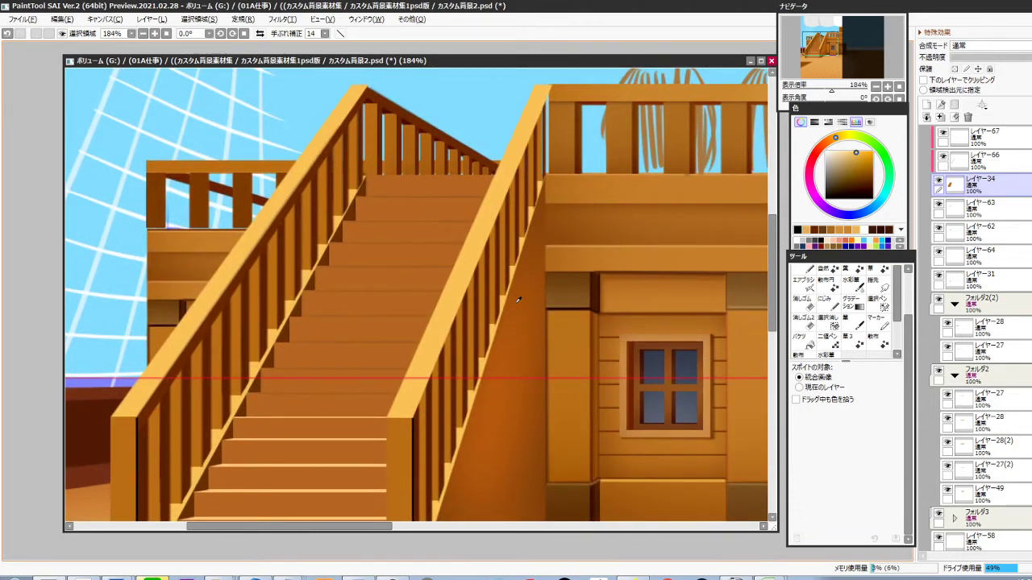
pyautogui.moveTo(466, 380); pyautogui.dragTo(511, 341)
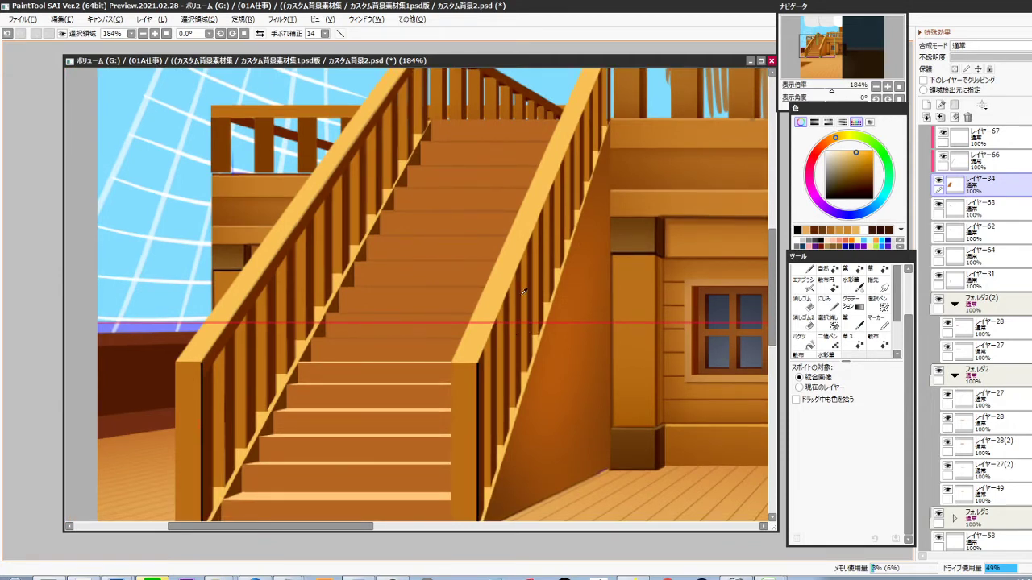
pyautogui.moveTo(538, 266); pyautogui.dragTo(504, 336)
pyautogui.keyDown('ctrl'); pyautogui.keyDown('shift'); pyautogui.click(441, 462); pyautogui.keyUp('shift'); pyautogui.keyUp('ctrl')
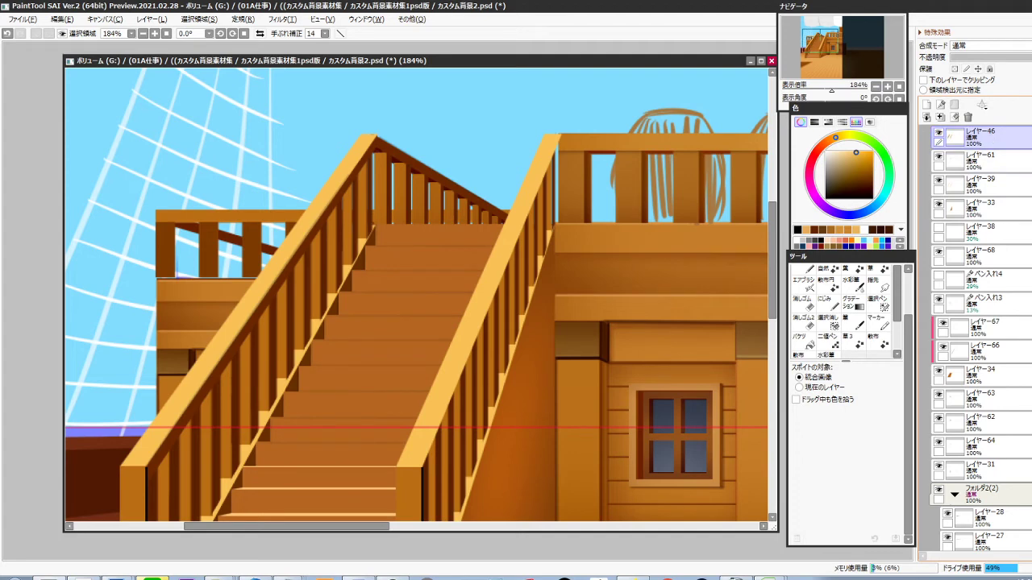
pyautogui.scroll(3, 1009, 227)
pyautogui.click(938, 240)
pyautogui.click(938, 240)
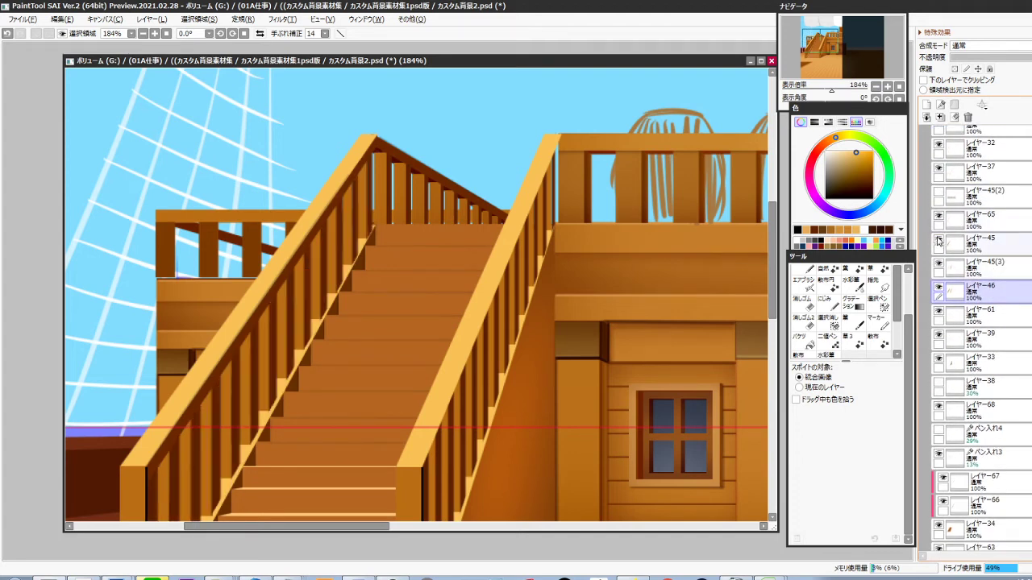
pyautogui.click(938, 215)
pyautogui.click(939, 215)
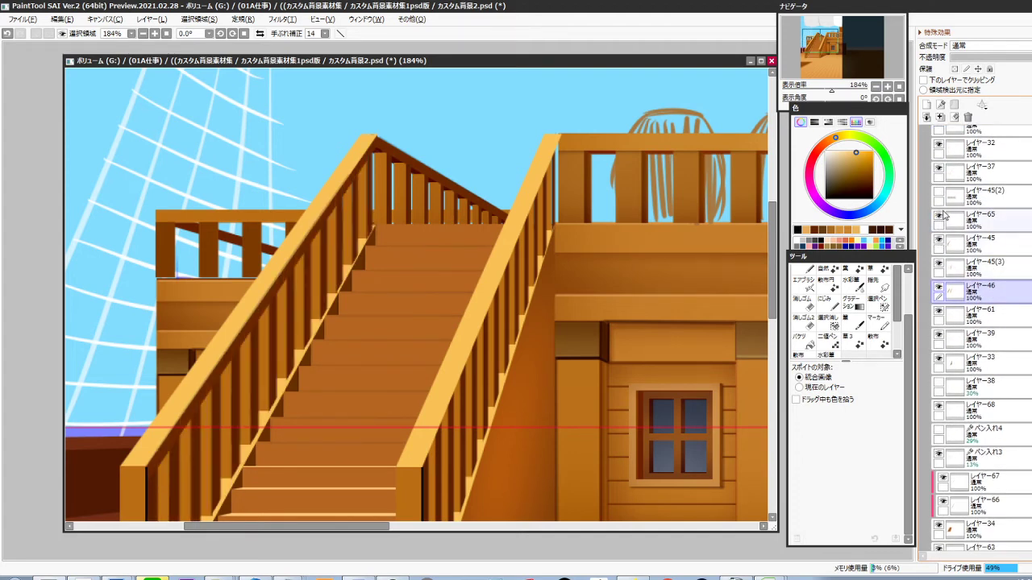
# Add a new layer above レイヤー45(3) and stretch a white strip up along the underside of the staircase's right-hand handrail
pyautogui.keyDown('ctrl'); pyautogui.keyDown('shift'); pyautogui.click(496, 327); pyautogui.keyUp('shift'); pyautogui.keyUp('ctrl')
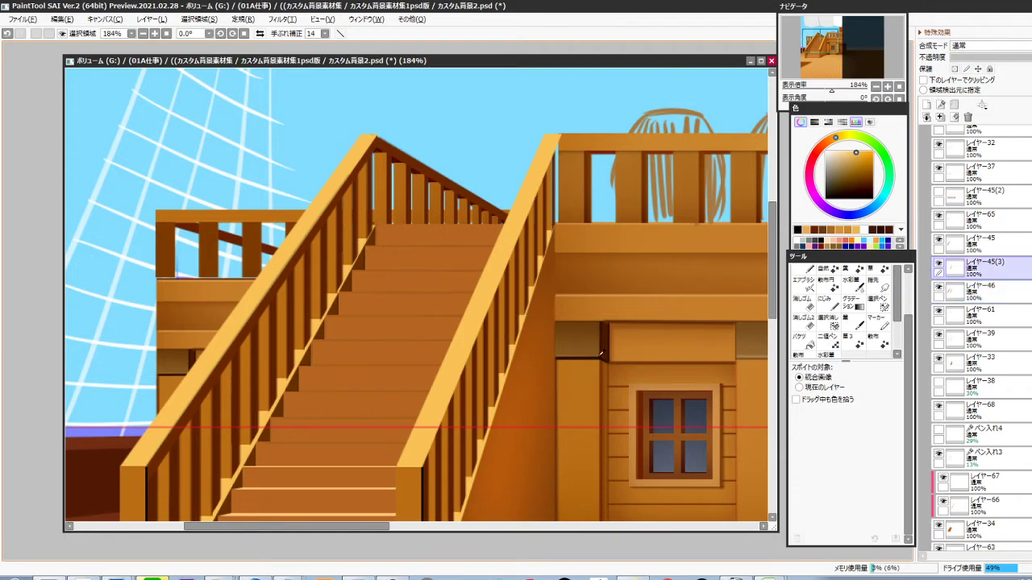
pyautogui.hotkey('ctrl', 'shift', 'n')
pyautogui.moveTo(862, 150); pyautogui.dragTo(825, 151)
pyautogui.moveTo(483, 443); pyautogui.dragTo(478, 341)
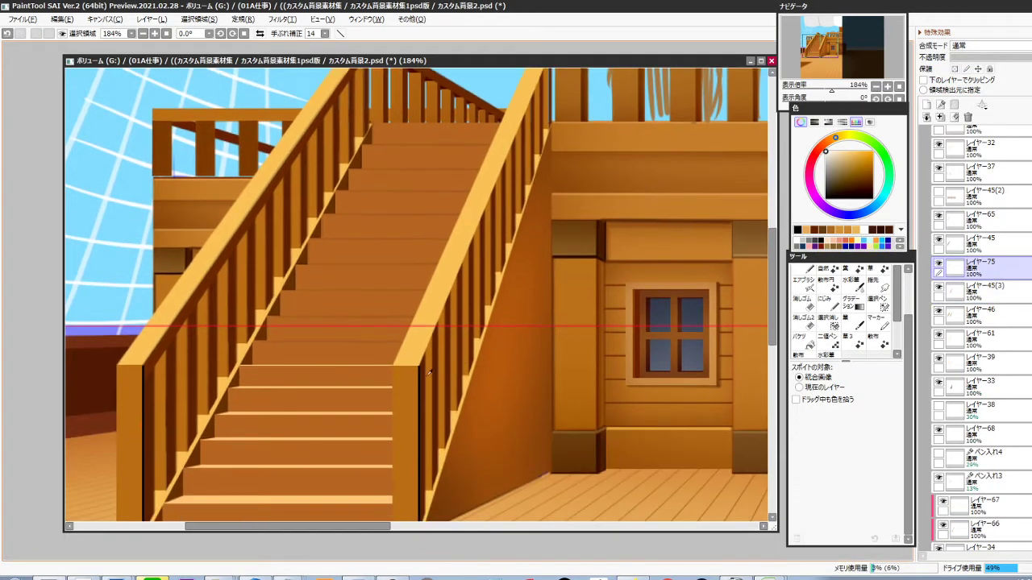
pyautogui.press('ctrl')
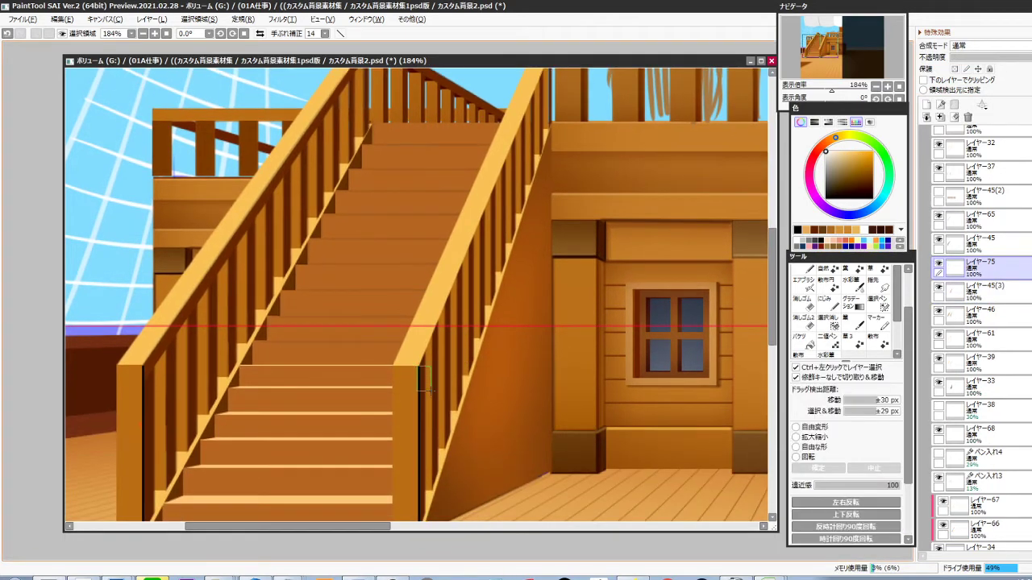
pyautogui.hotkey('ctrl', 't')
pyautogui.moveTo(440, 385); pyautogui.dragTo(554, 89)
pyautogui.moveTo(552, 137); pyautogui.dragTo(521, 338)
pyautogui.moveTo(521, 339); pyautogui.dragTo(534, 253)
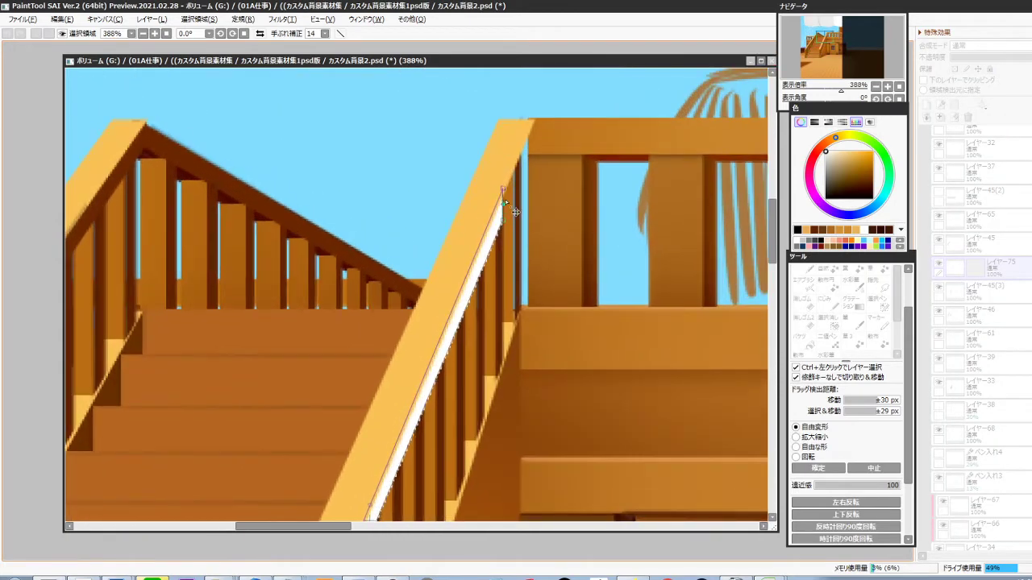
pyautogui.moveTo(504, 207); pyautogui.dragTo(536, 128)
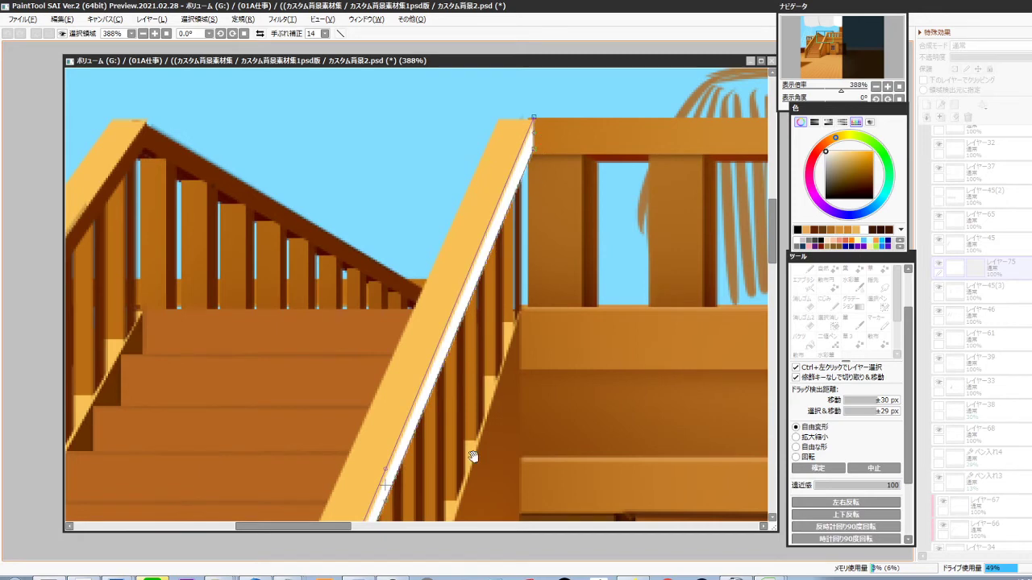
# Fine-tune the white strip's corners to meet the handrail's upper end and lower post, apply the transform and clear the selection
pyautogui.moveTo(473, 457); pyautogui.dragTo(530, 135)
pyautogui.moveTo(438, 366); pyautogui.dragTo(494, 192)
pyautogui.moveTo(354, 361); pyautogui.dragTo(353, 379)
pyautogui.moveTo(354, 328); pyautogui.dragTo(354, 331)
pyautogui.scroll(-5, 392, 377)
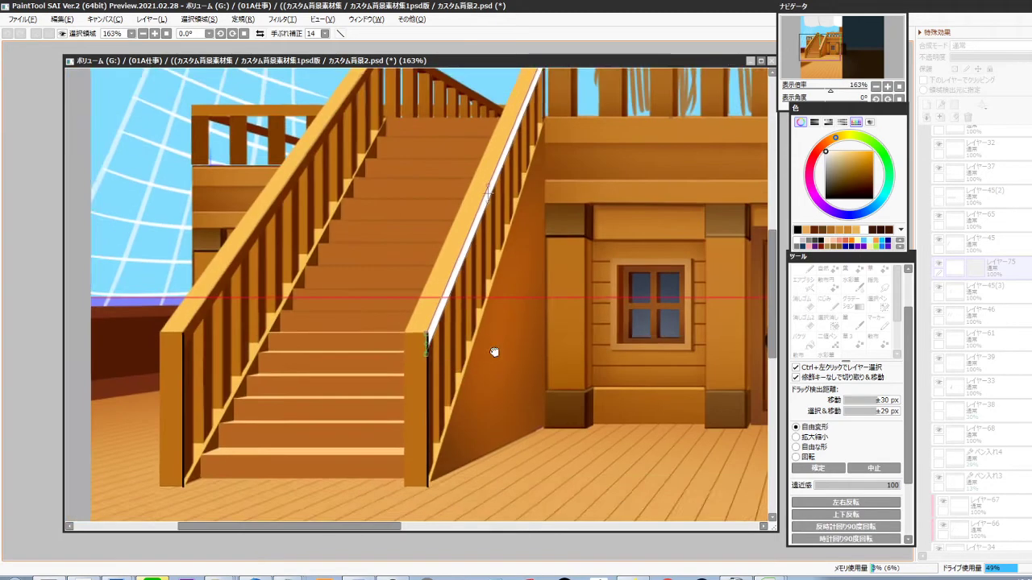
pyautogui.scroll(8, 518, 153)
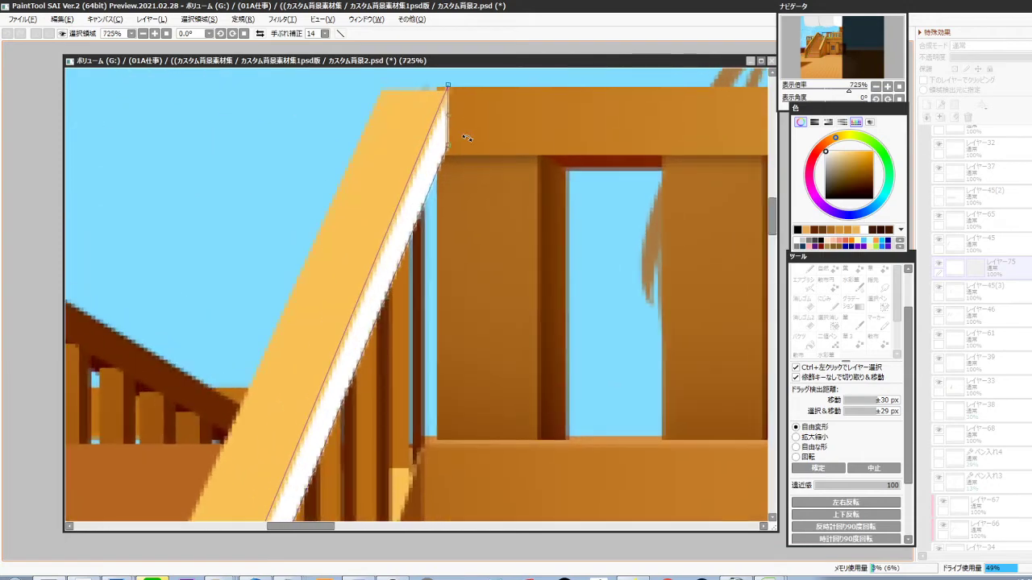
pyautogui.moveTo(449, 85); pyautogui.dragTo(449, 88)
pyautogui.scroll(-5, 470, 359)
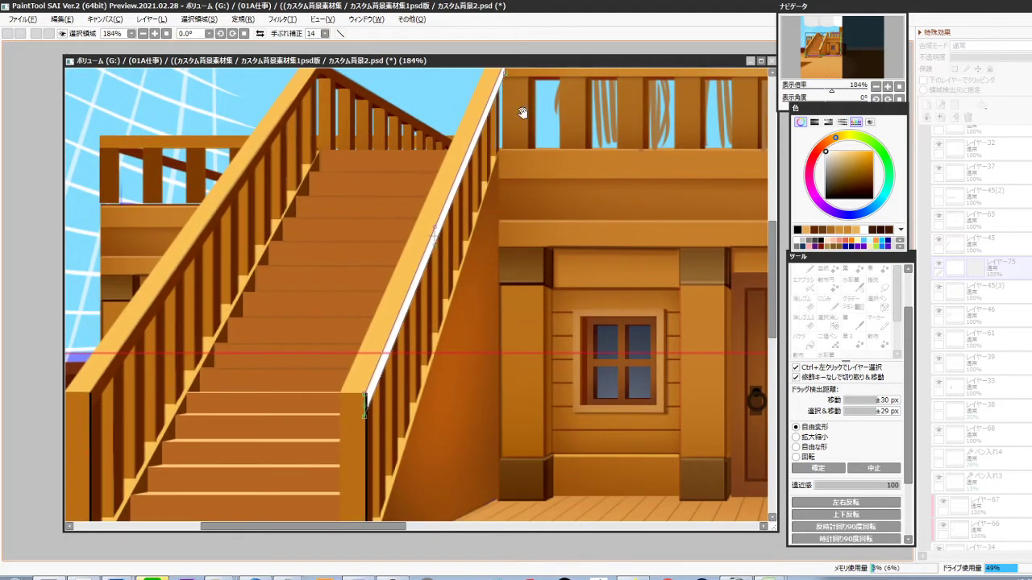
pyautogui.moveTo(522, 112); pyautogui.dragTo(520, 177)
pyautogui.moveTo(360, 483); pyautogui.dragTo(359, 487)
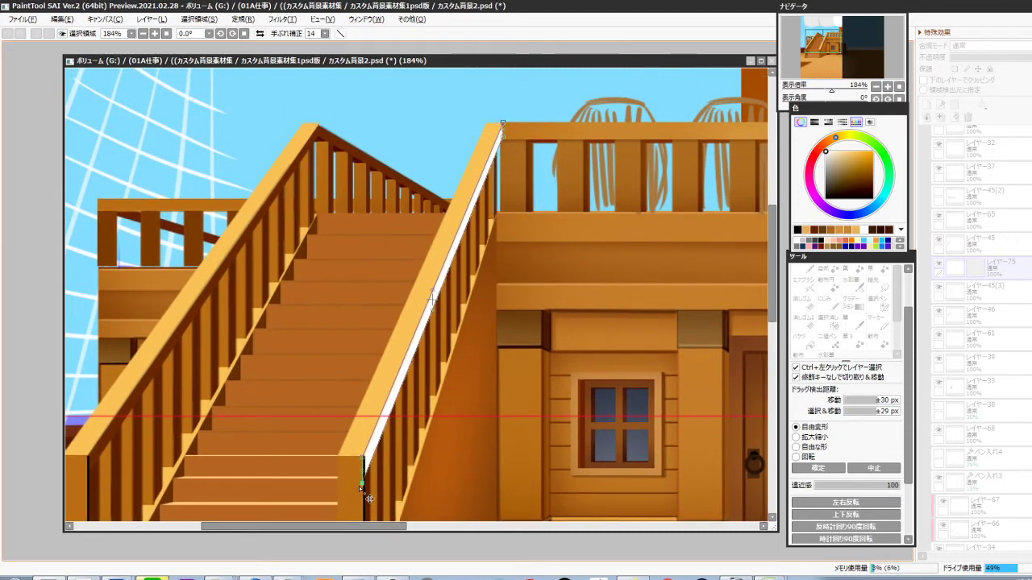
pyautogui.press('Return')
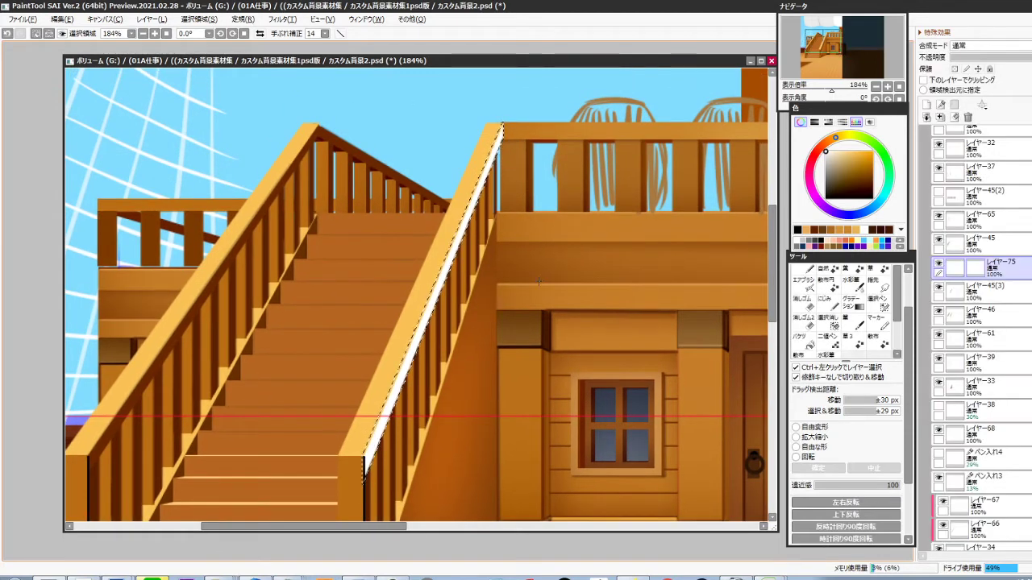
pyautogui.hotkey('ctrl', 'd')
# Recolour the white strip under the handrail with the dark reddish brown sampled from the shaded side of the balusters
pyautogui.moveTo(462, 336); pyautogui.dragTo(486, 303)
pyautogui.press('alt')
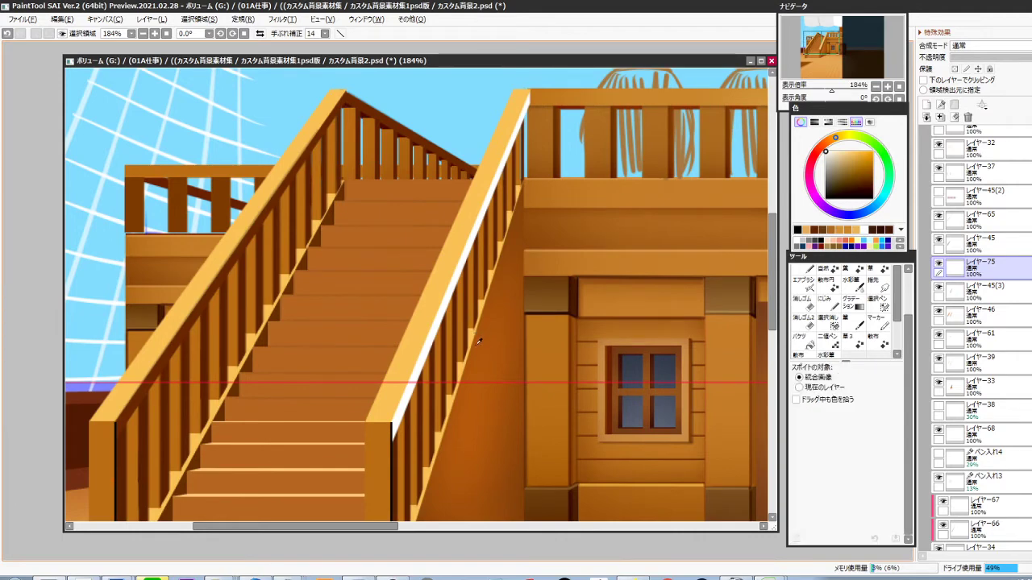
pyautogui.keyDown('alt'); pyautogui.click(440, 363); pyautogui.keyUp('alt')
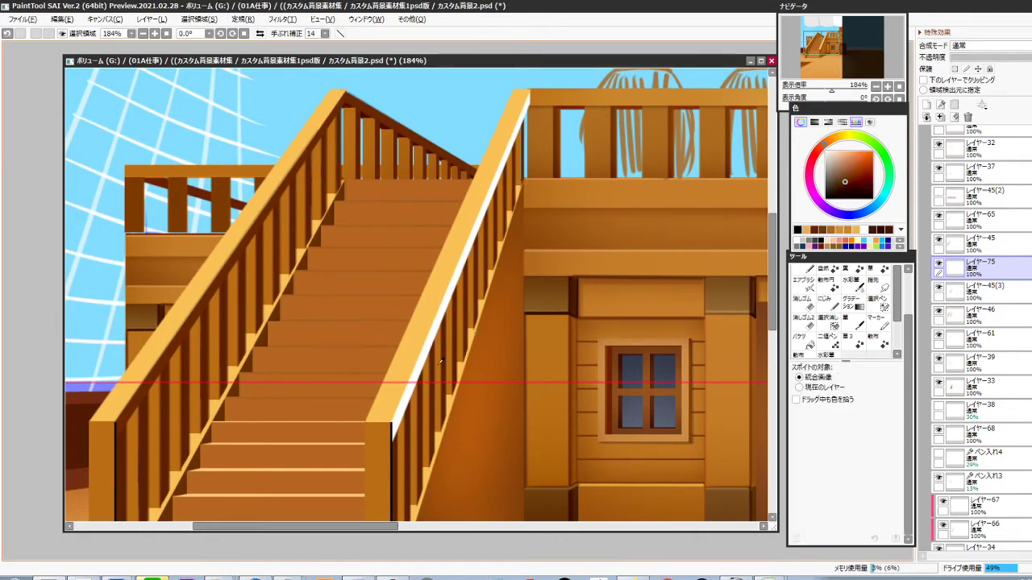
pyautogui.press('/')
pyautogui.hotkey('ctrl', 'f')
# Hide the black edge lines on both lower stair posts, held on レイヤー25 and レイヤー25(2)
pyautogui.scroll(-4, 543, 303)
pyautogui.moveTo(525, 352); pyautogui.dragTo(475, 413)
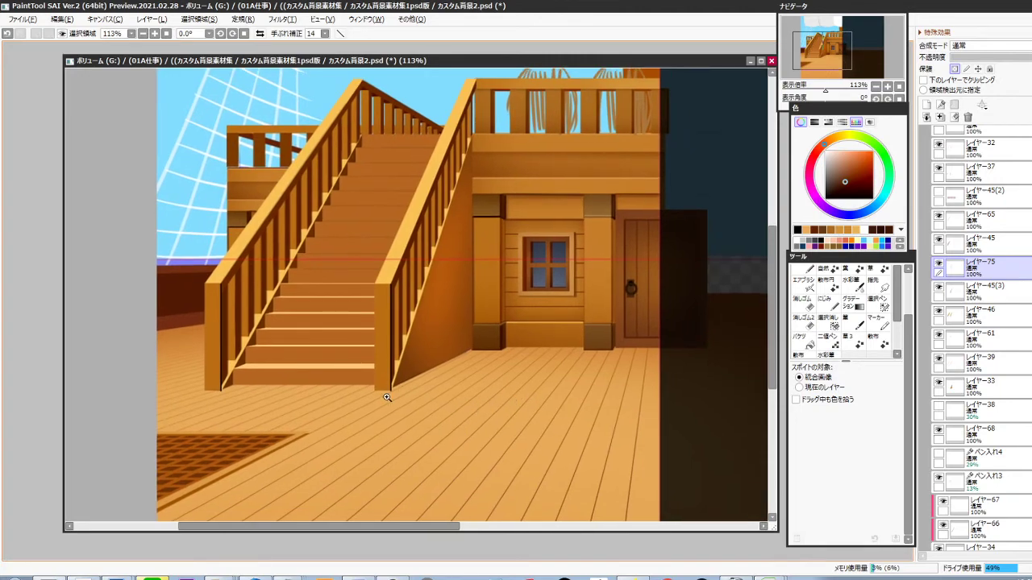
pyautogui.keyDown('ctrl'); pyautogui.click(392, 394); pyautogui.keyUp('ctrl')
pyautogui.keyDown('ctrl'); pyautogui.click(394, 393); pyautogui.keyUp('ctrl')
pyautogui.keyDown('ctrl'); pyautogui.click(394, 392); pyautogui.keyUp('ctrl')
pyautogui.keyDown('ctrl'); pyautogui.keyDown('shift'); pyautogui.click(395, 400); pyautogui.keyUp('shift'); pyautogui.keyUp('ctrl')
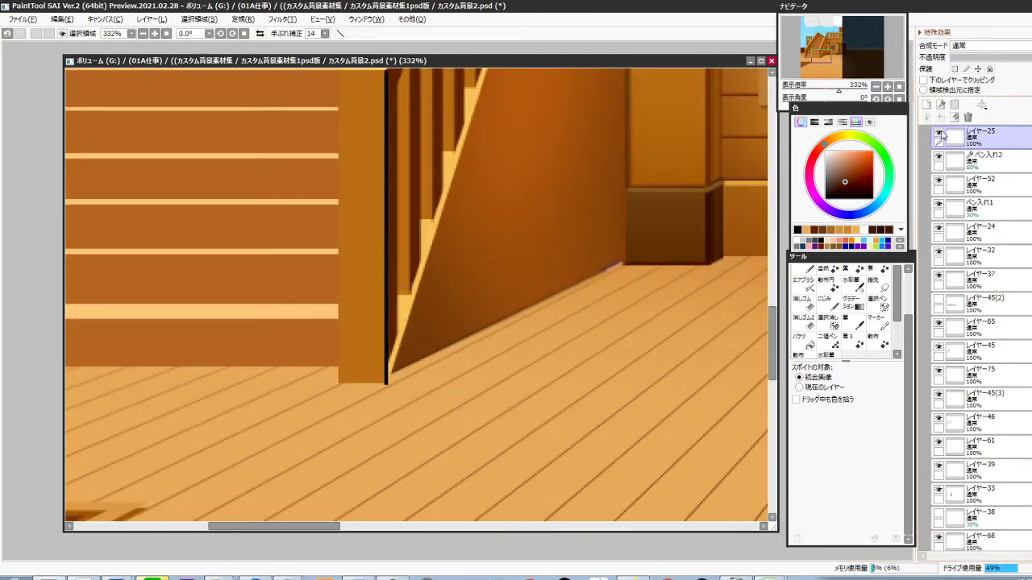
pyautogui.scroll(-8, 454, 384)
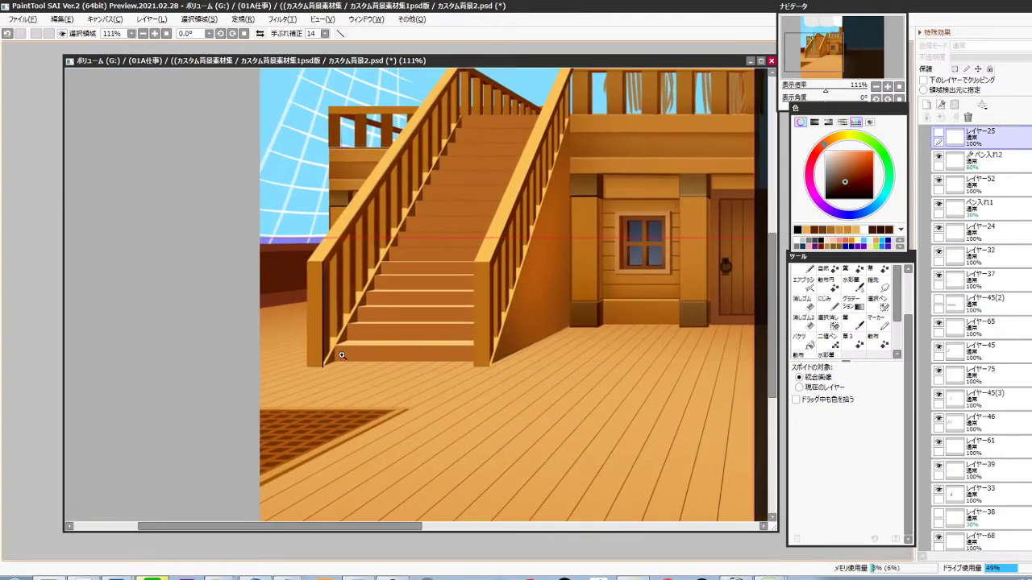
pyautogui.scroll(6, 324, 352)
pyautogui.keyDown('ctrl'); pyautogui.keyDown('shift'); pyautogui.click(326, 386); pyautogui.keyUp('shift'); pyautogui.keyUp('ctrl')
pyautogui.click(938, 132)
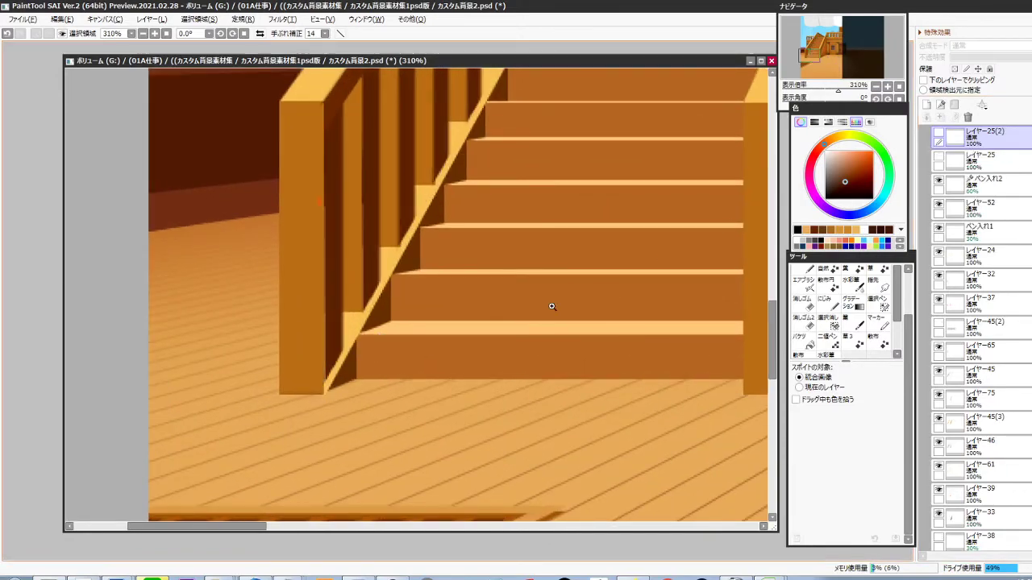
# Review the overall look of the staircase, railings, cabin front and deck floor
pyautogui.moveTo(552, 306); pyautogui.dragTo(541, 367)
pyautogui.moveTo(541, 367); pyautogui.dragTo(320, 460)
pyautogui.moveTo(461, 427); pyautogui.dragTo(422, 449)
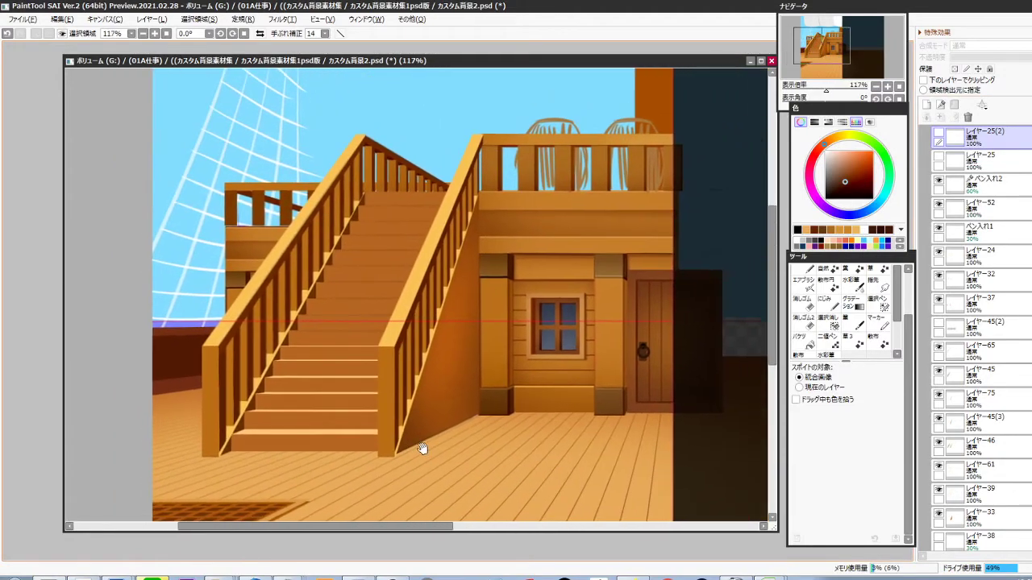
pyautogui.scroll(-1, 423, 448)
pyautogui.moveTo(513, 433); pyautogui.dragTo(496, 417)
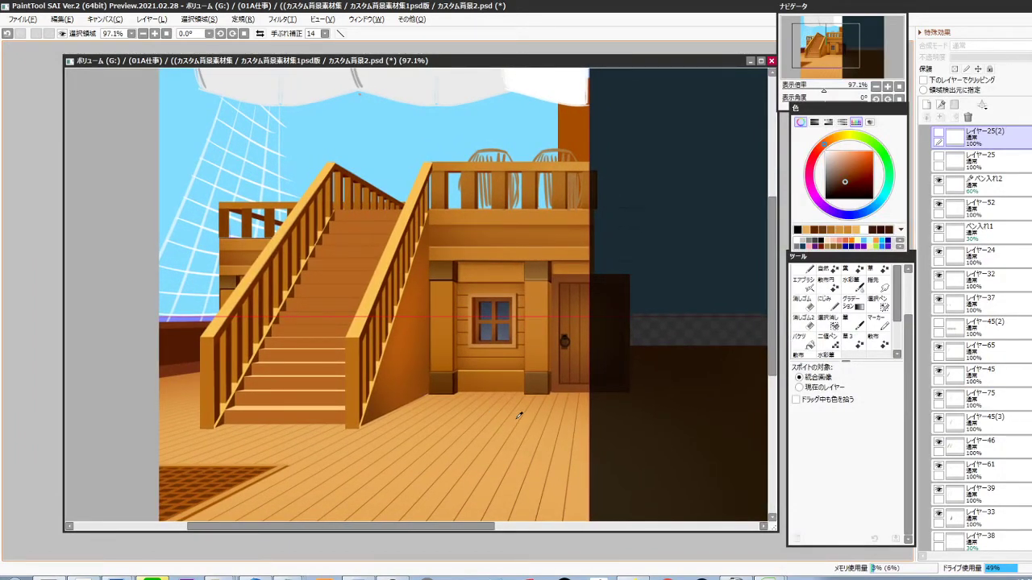
pyautogui.moveTo(520, 438); pyautogui.dragTo(603, 452)
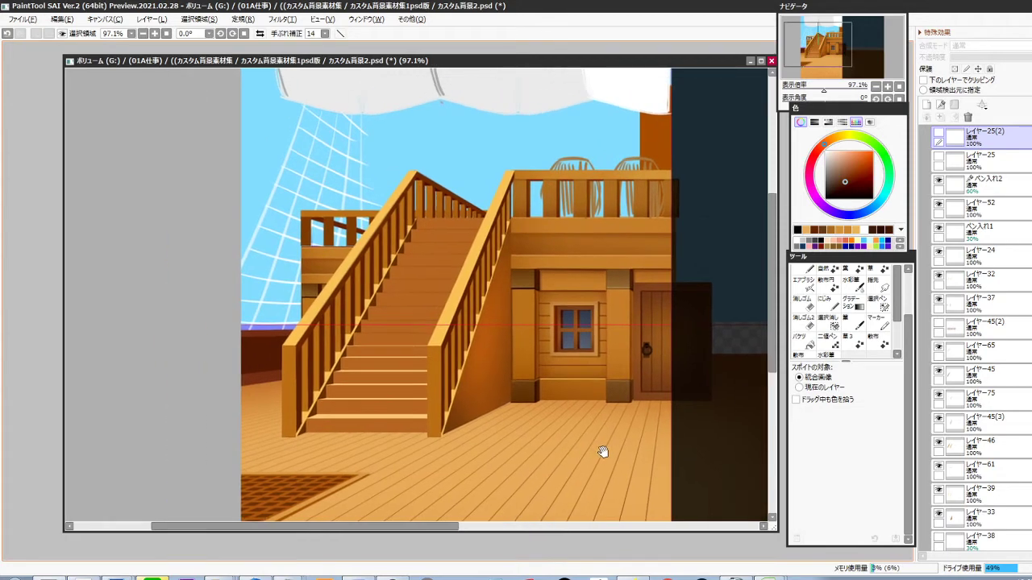
pyautogui.moveTo(591, 359); pyautogui.dragTo(548, 383)
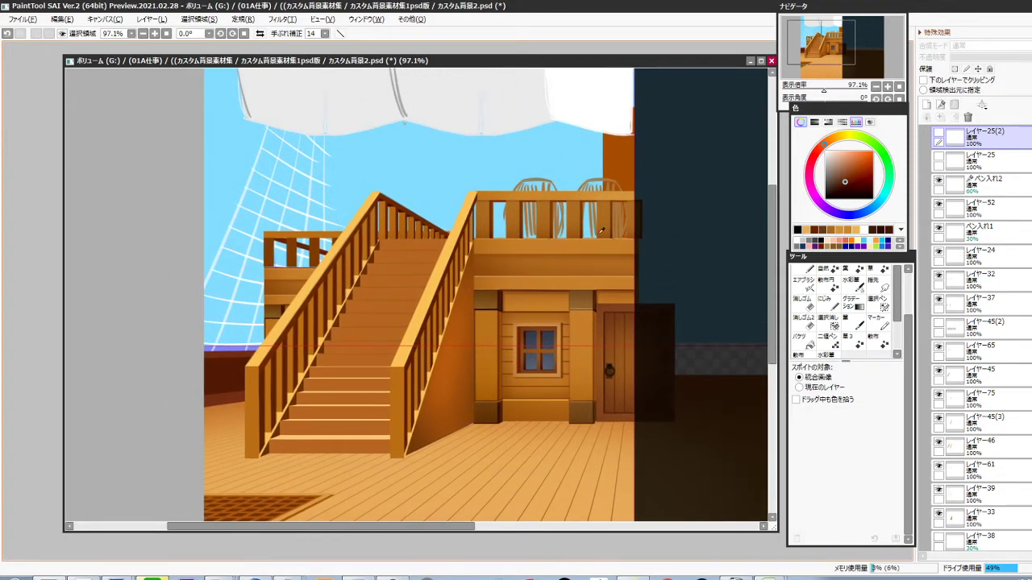
# Move the upper railing's レイヤー49 down the layer stack to directly below レイヤー44(2), collapsing the side folder on the way
pyautogui.moveTo(581, 236); pyautogui.dragTo(613, 256)
pyautogui.keyDown('ctrl'); pyautogui.keyDown('shift'); pyautogui.click(675, 223); pyautogui.keyUp('shift'); pyautogui.keyUp('ctrl')
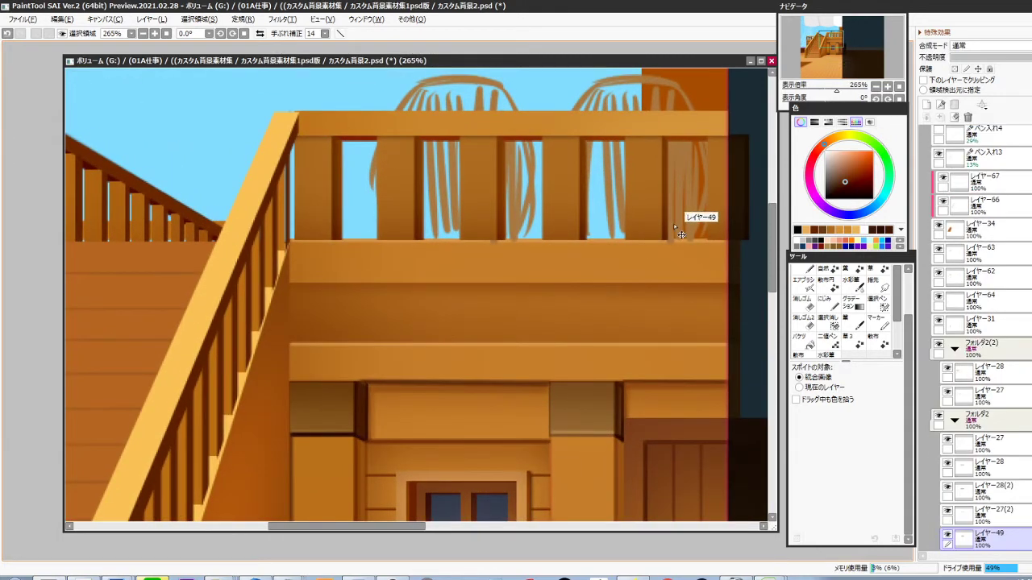
pyautogui.scroll(-5, 983, 276)
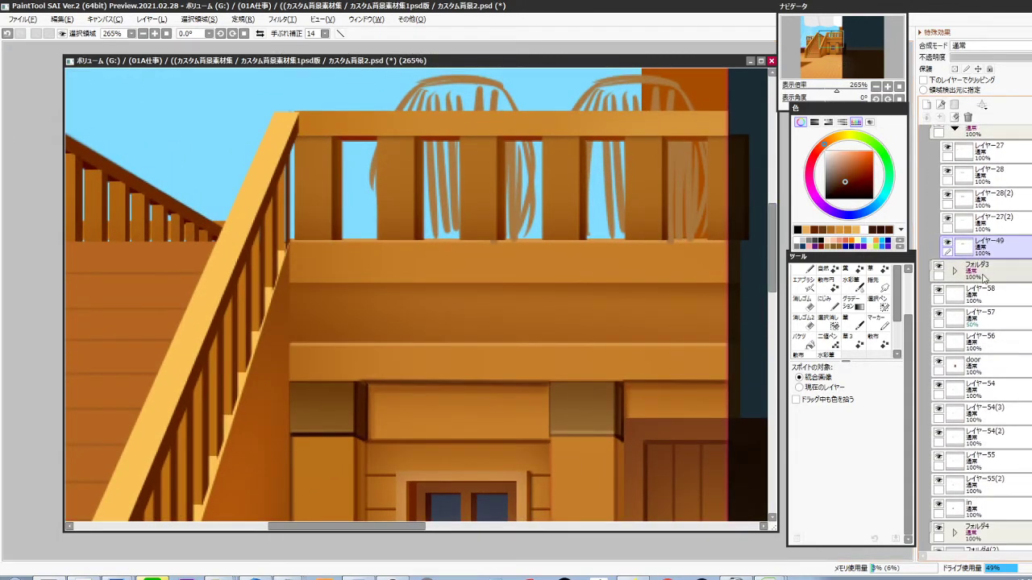
pyautogui.moveTo(1001, 252); pyautogui.dragTo(1013, 516)
pyautogui.click(938, 290)
pyautogui.click(938, 290)
pyautogui.scroll(-4, 1027, 408)
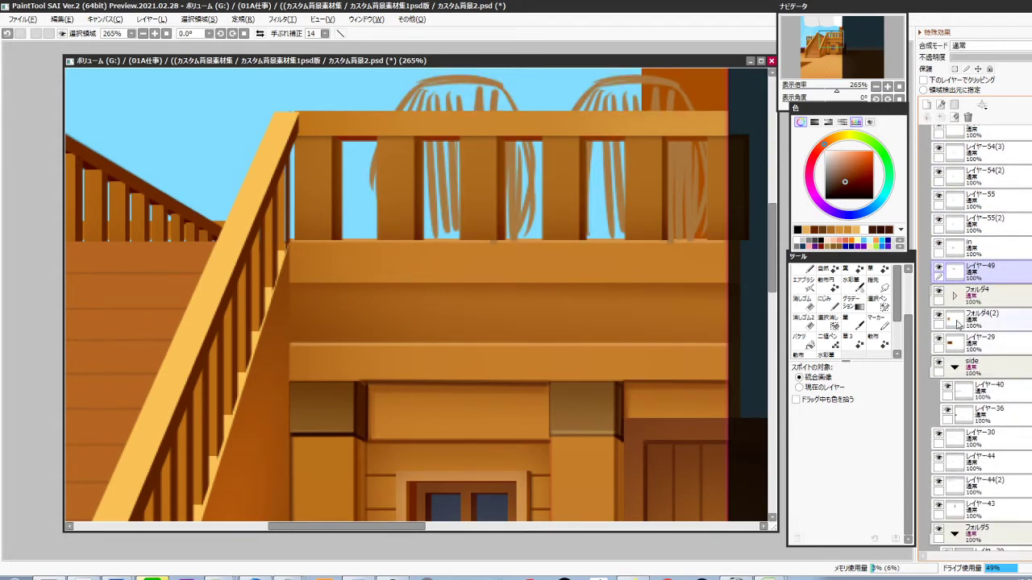
pyautogui.click(957, 368)
pyautogui.moveTo(1004, 275); pyautogui.dragTo(996, 444)
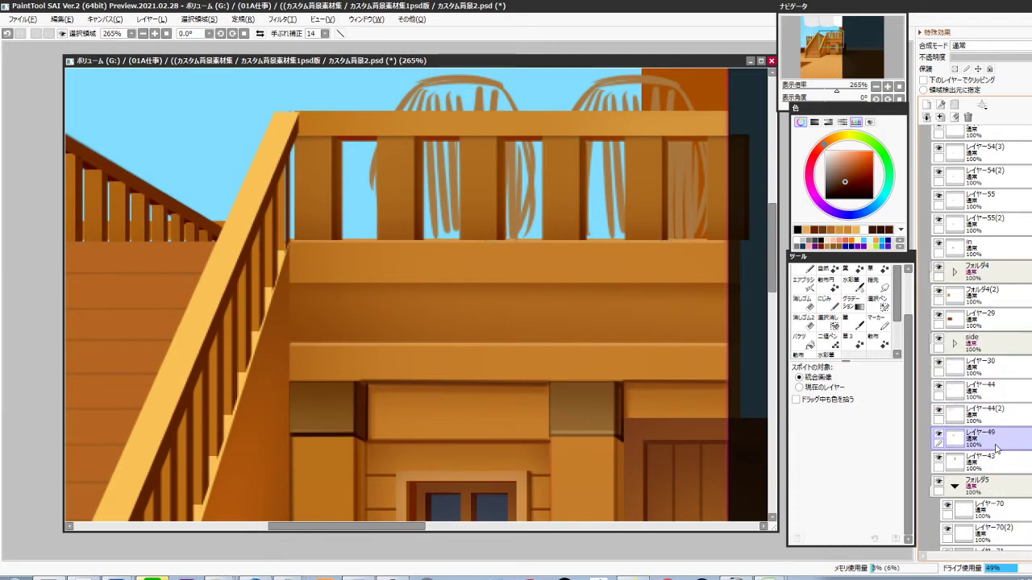
# Make the stair handrail's レイヤー32 active and mix a darker orange-brown from the handrail colour for the airbrush
pyautogui.moveTo(440, 377); pyautogui.dragTo(469, 418)
pyautogui.scroll(-6, 481, 391)
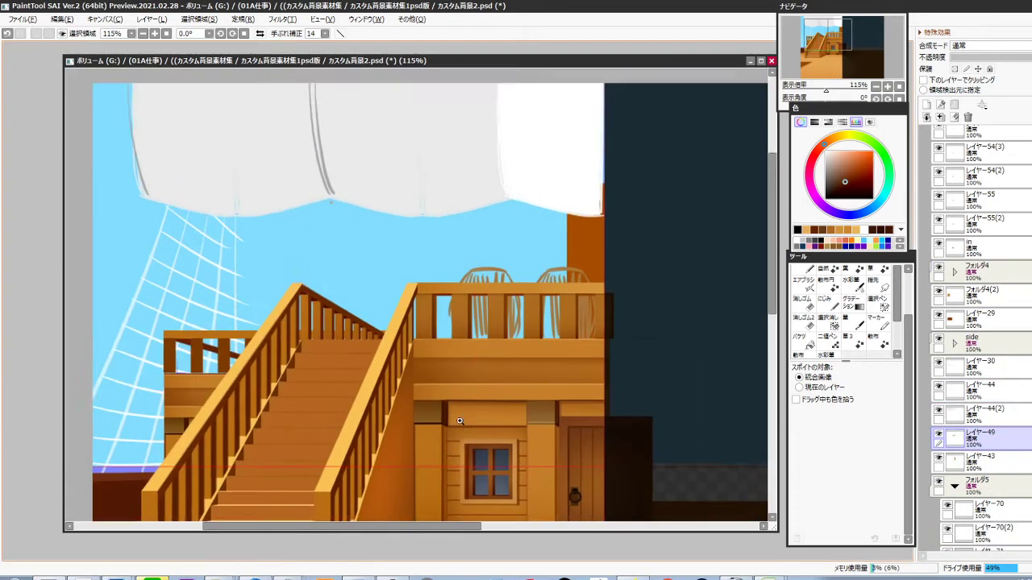
pyautogui.moveTo(469, 462); pyautogui.dragTo(492, 393)
pyautogui.moveTo(502, 454); pyautogui.dragTo(555, 395)
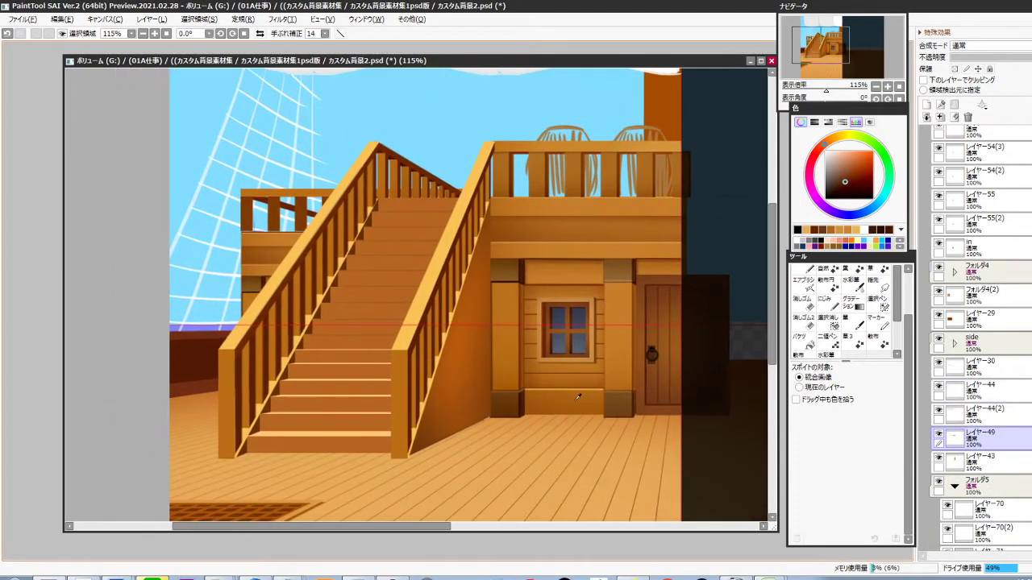
pyautogui.keyDown('ctrl'); pyautogui.keyDown('shift'); pyautogui.click(436, 268); pyautogui.keyUp('shift'); pyautogui.keyUp('ctrl')
pyautogui.moveTo(503, 326); pyautogui.dragTo(496, 358)
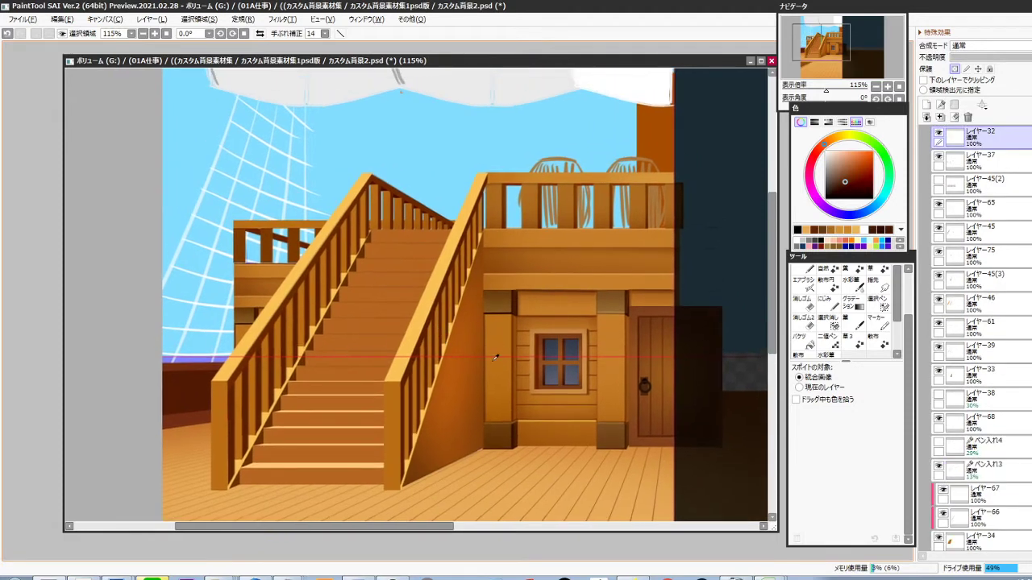
pyautogui.click(440, 302)
pyautogui.click(829, 140)
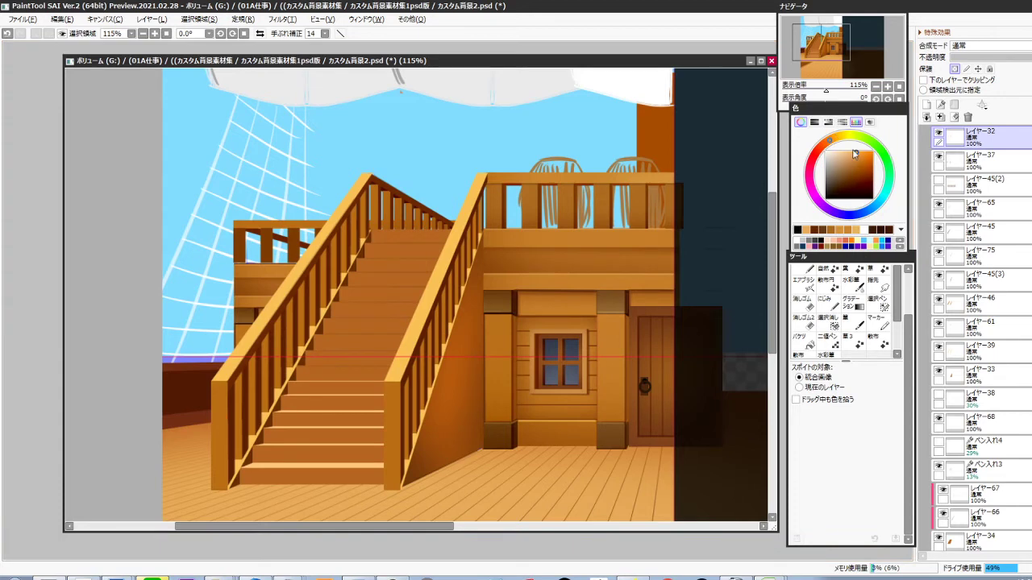
pyautogui.click(854, 170)
pyautogui.press('v')
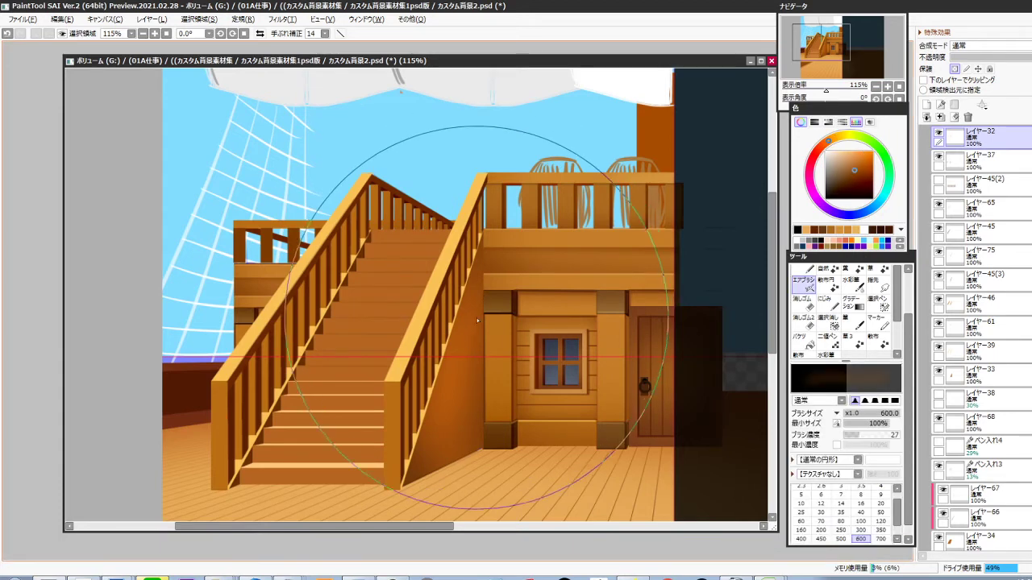
# Airbrush the darker orange-brown along the near stair handrail on レイヤー32 with brush size 200
pyautogui.press('[')
pyautogui.press('[')
pyautogui.press('[')
pyautogui.press('[')
pyautogui.press('[')
pyautogui.press('[')
pyautogui.press('[')
pyautogui.moveTo(478, 320); pyautogui.dragTo(420, 417)
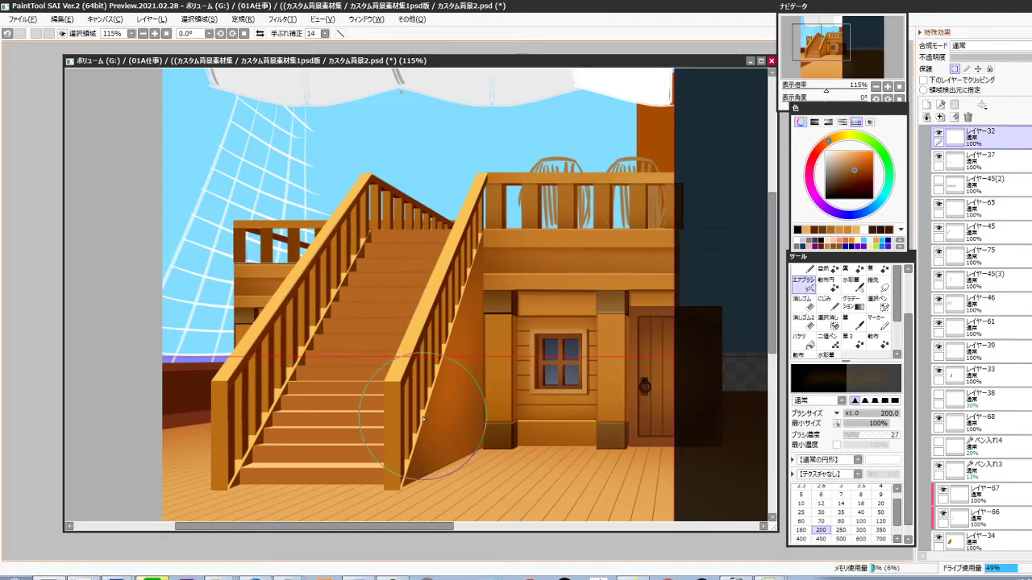
pyautogui.click(860, 436)
pyautogui.moveTo(456, 387); pyautogui.dragTo(448, 341)
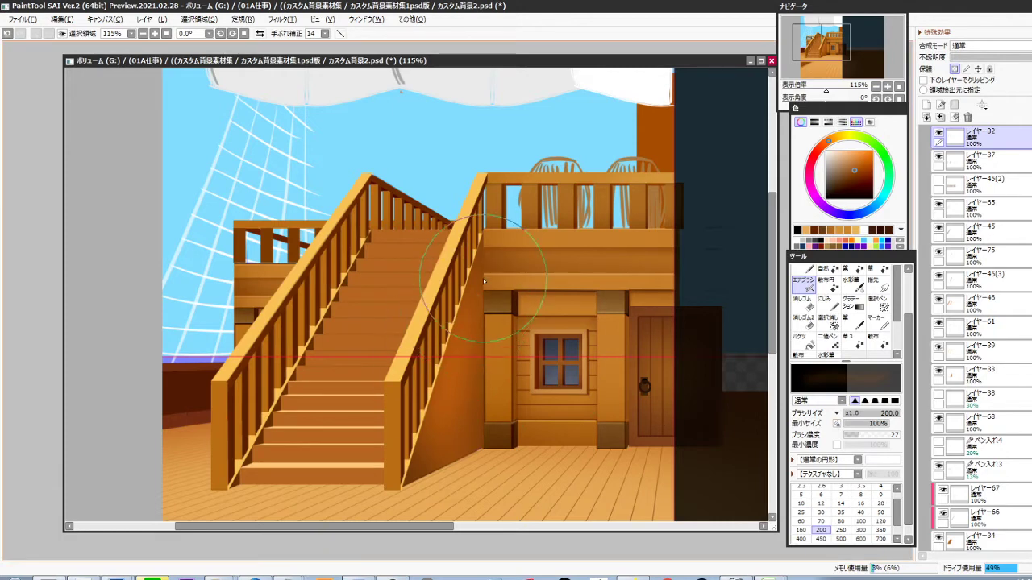
pyautogui.moveTo(484, 276); pyautogui.dragTo(375, 455)
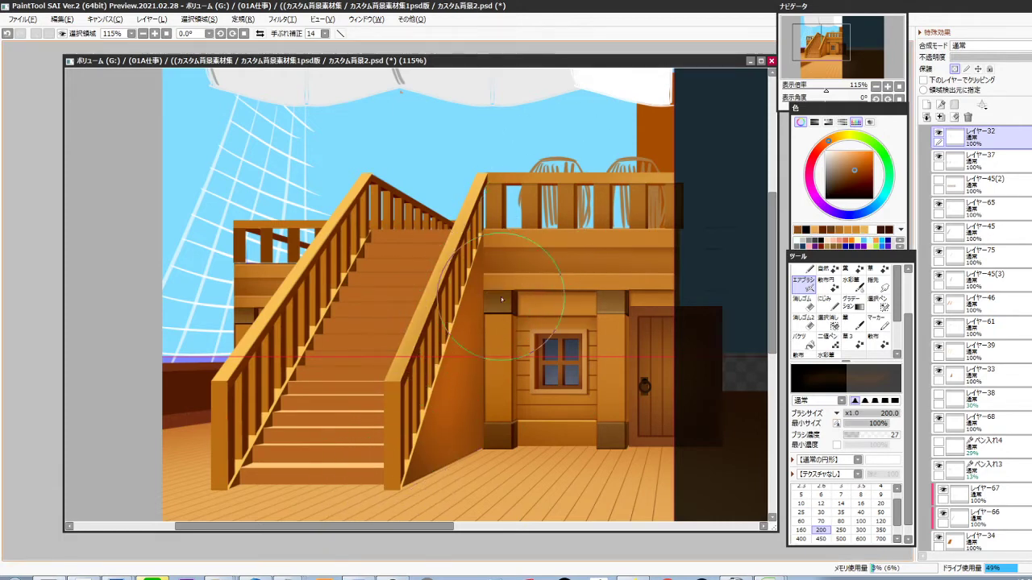
# Continue the orange-brown airbrush shading over the lower near handrail and along the far stair handrail on レイヤー32
pyautogui.moveTo(443, 403); pyautogui.dragTo(545, 391)
pyautogui.moveTo(330, 395); pyautogui.dragTo(352, 362)
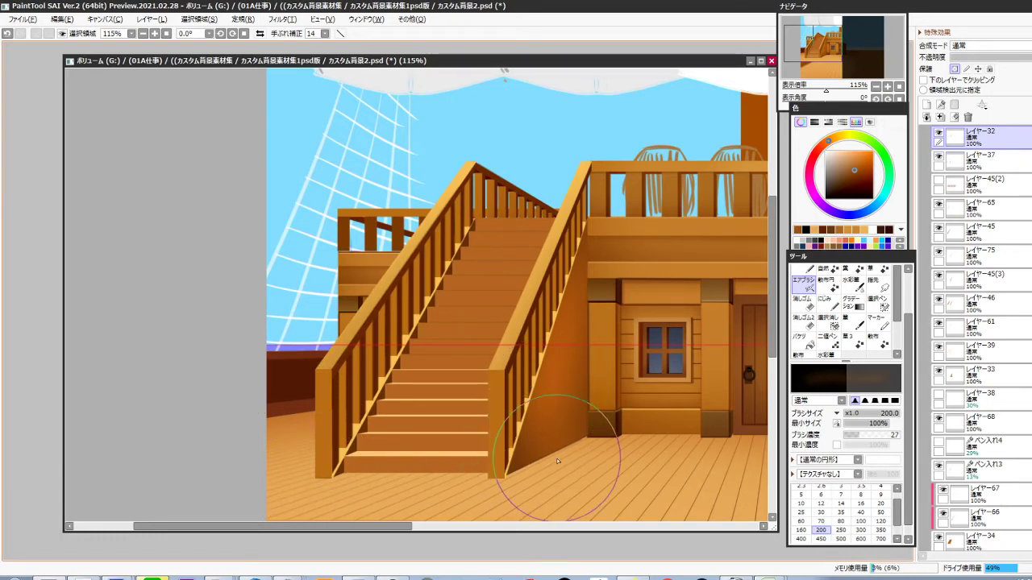
pyautogui.moveTo(558, 461); pyautogui.dragTo(571, 429)
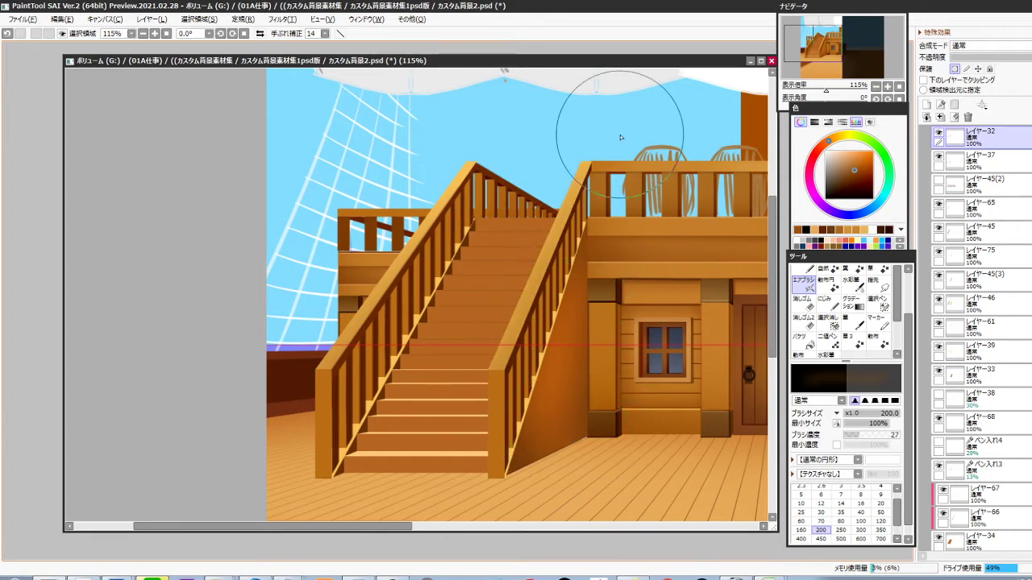
pyautogui.moveTo(516, 168); pyautogui.dragTo(251, 472)
# Mix a brighter golden orange and airbrush it softly over the lower part of both stair handrails on レイヤー32
pyautogui.click(835, 140)
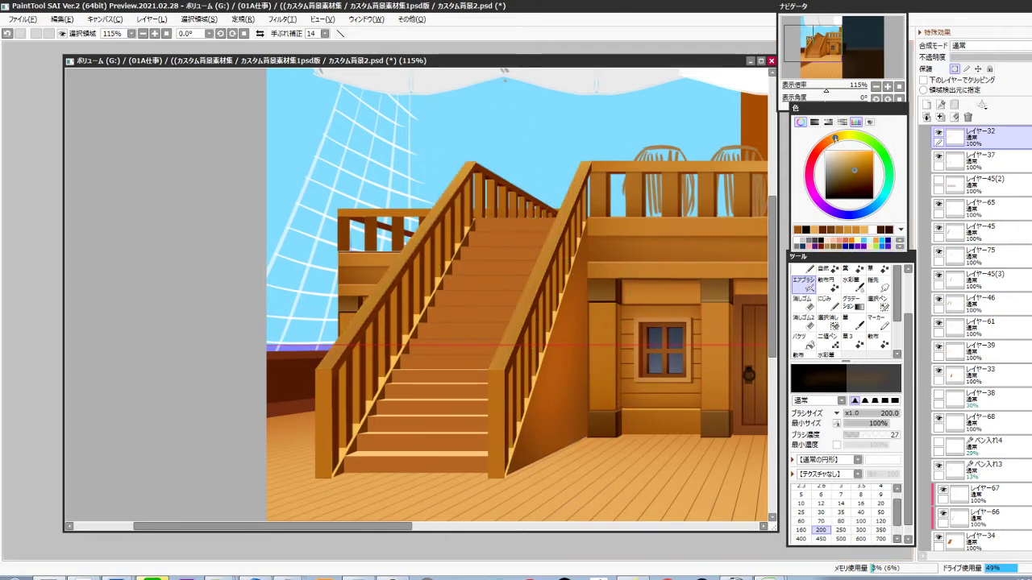
pyautogui.click(859, 159)
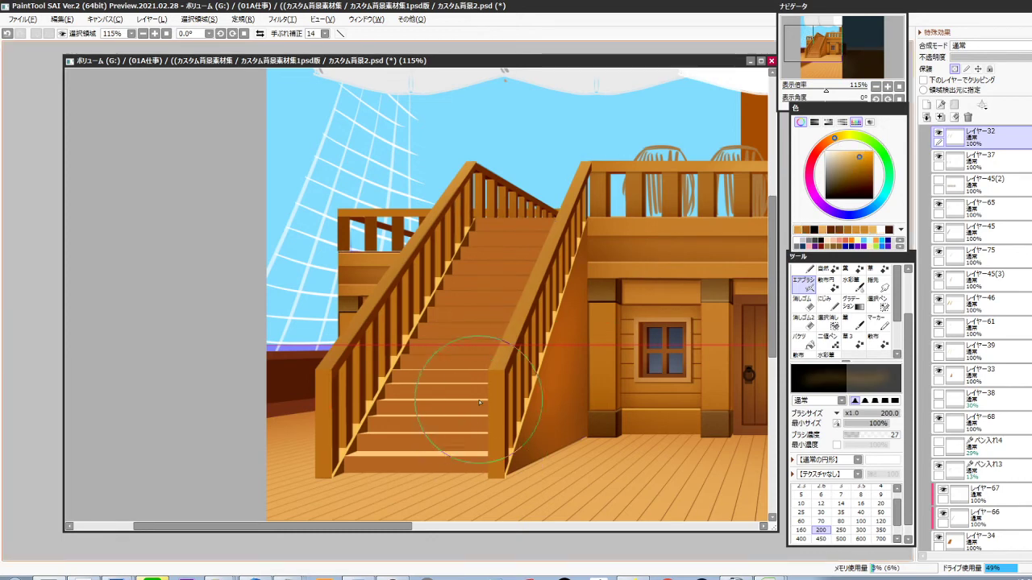
pyautogui.moveTo(323, 410)
pyautogui.mouseDown()
pyautogui.moveTo(317, 385)
pyautogui.moveTo(355, 321)
pyautogui.mouseUp()
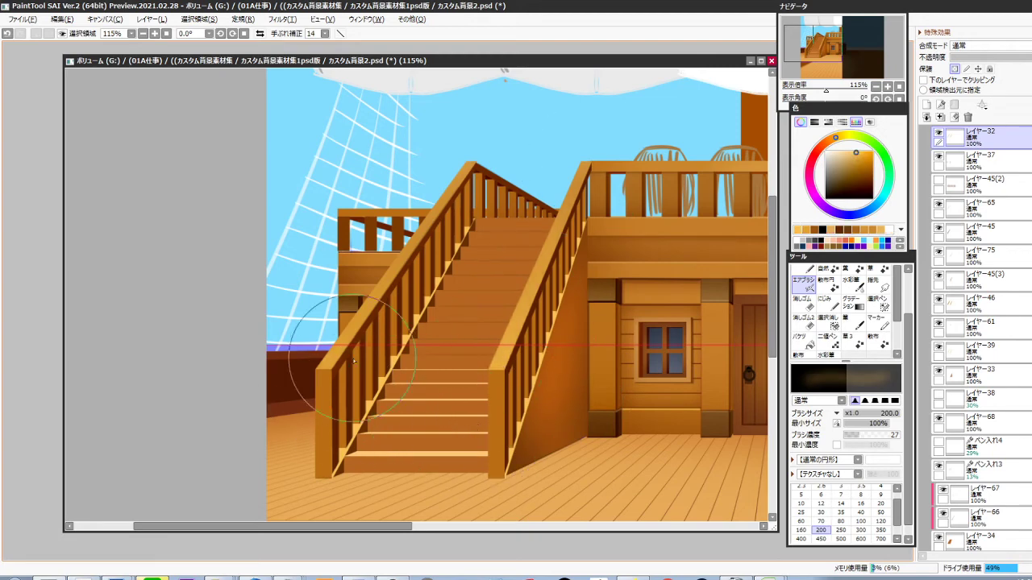
pyautogui.moveTo(282, 438)
pyautogui.mouseDown()
pyautogui.moveTo(460, 180)
pyautogui.moveTo(485, 167)
pyautogui.mouseUp()
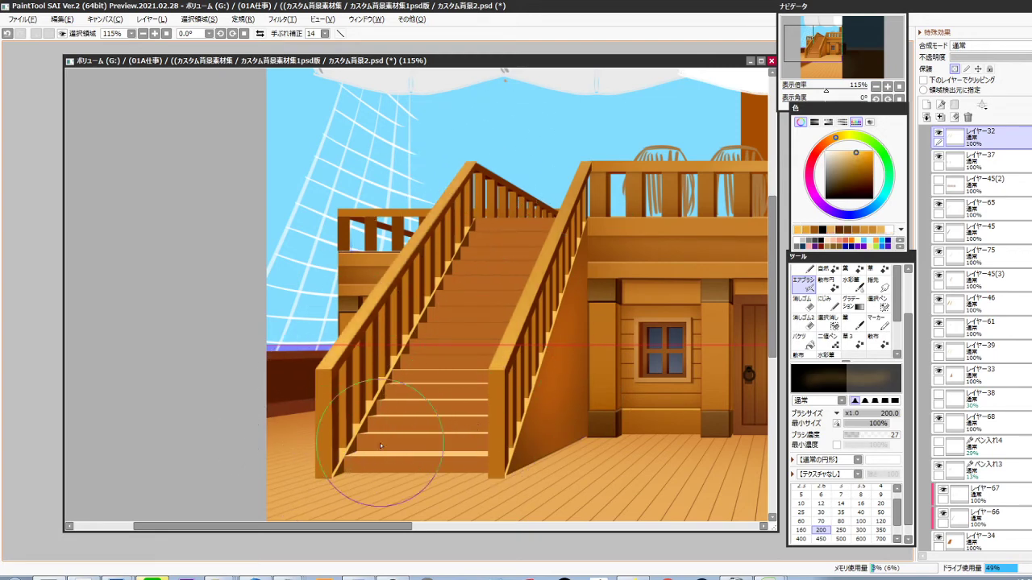
# Make レイヤー37, which holds the lower stair post, the active layer
pyautogui.moveTo(559, 450); pyautogui.dragTo(557, 403)
pyautogui.keyDown('ctrl'); pyautogui.keyDown('shift'); pyautogui.click(503, 401); pyautogui.keyUp('shift'); pyautogui.keyUp('ctrl')
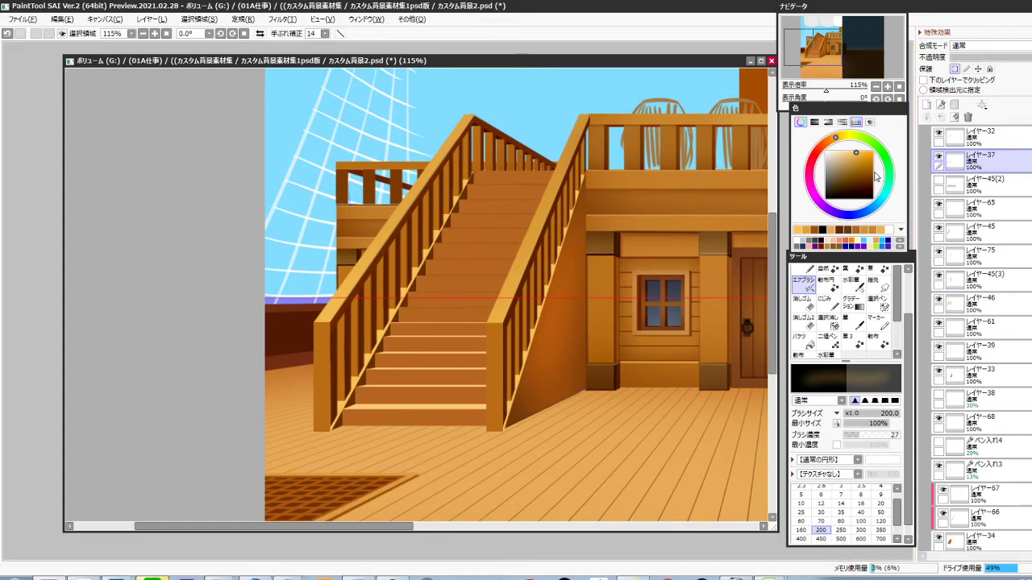
# Airbrush orange-brown sampled from the staircase's side panel around the base of the stair posts on レイヤー37
pyautogui.rightClick(535, 387)
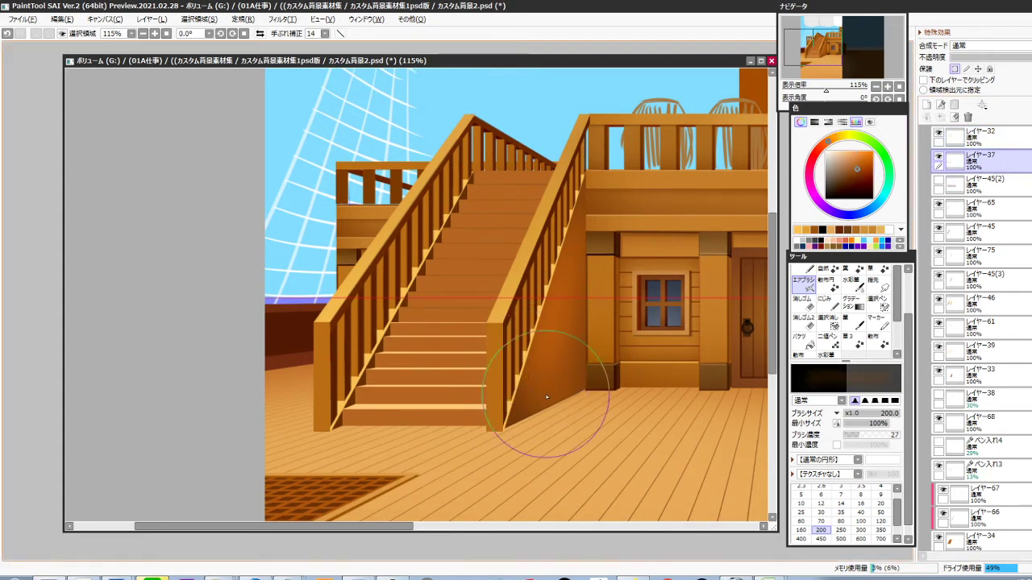
pyautogui.moveTo(429, 464)
pyautogui.mouseDown()
pyautogui.moveTo(396, 445)
pyautogui.moveTo(408, 480)
pyautogui.mouseUp()
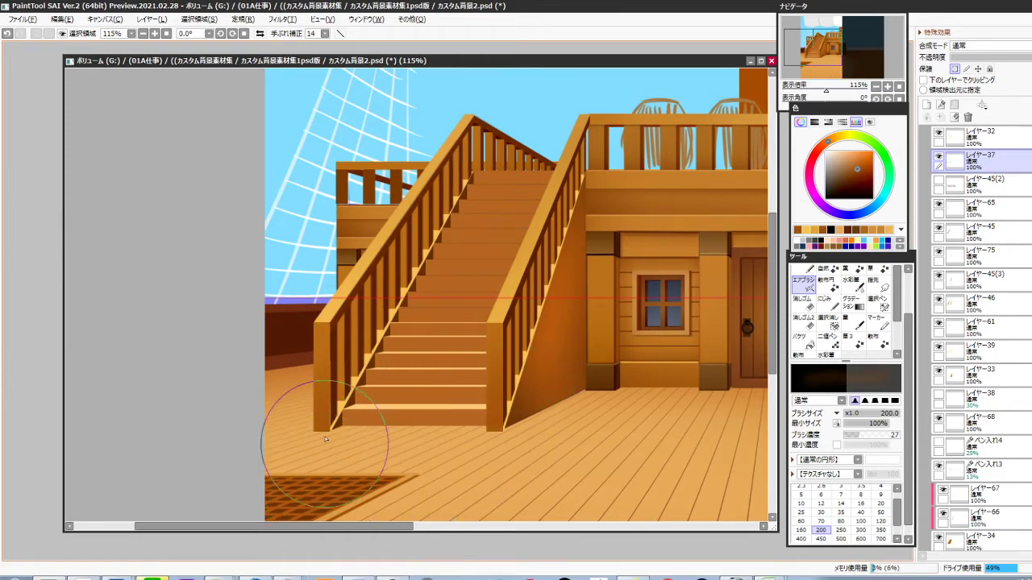
pyautogui.scroll(7, 334, 378)
pyautogui.keyDown('ctrl'); pyautogui.keyDown('shift'); pyautogui.click(365, 316); pyautogui.keyUp('shift'); pyautogui.keyUp('ctrl')
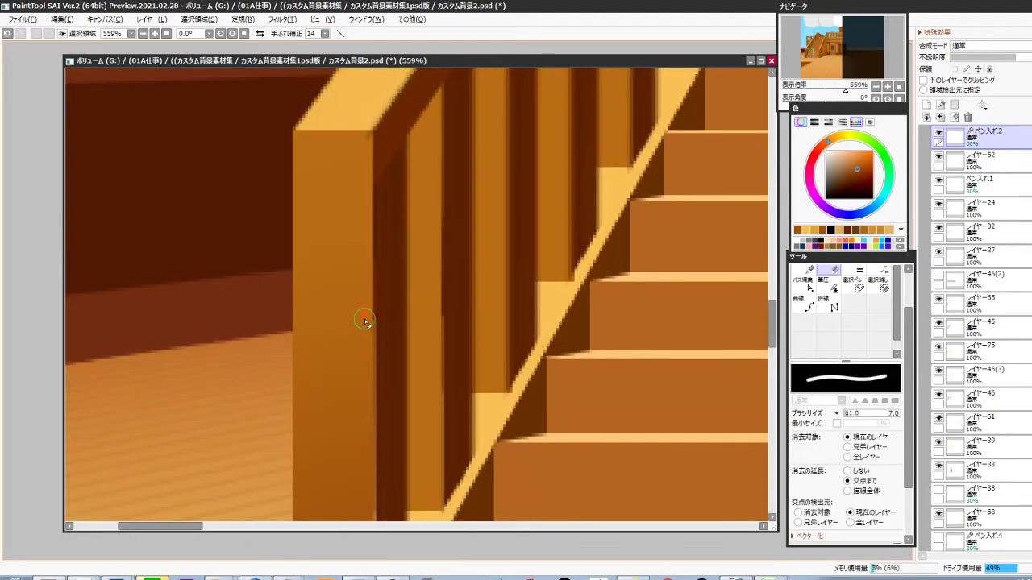
pyautogui.moveTo(364, 319); pyautogui.dragTo(370, 323)
pyautogui.scroll(-6, 330, 385)
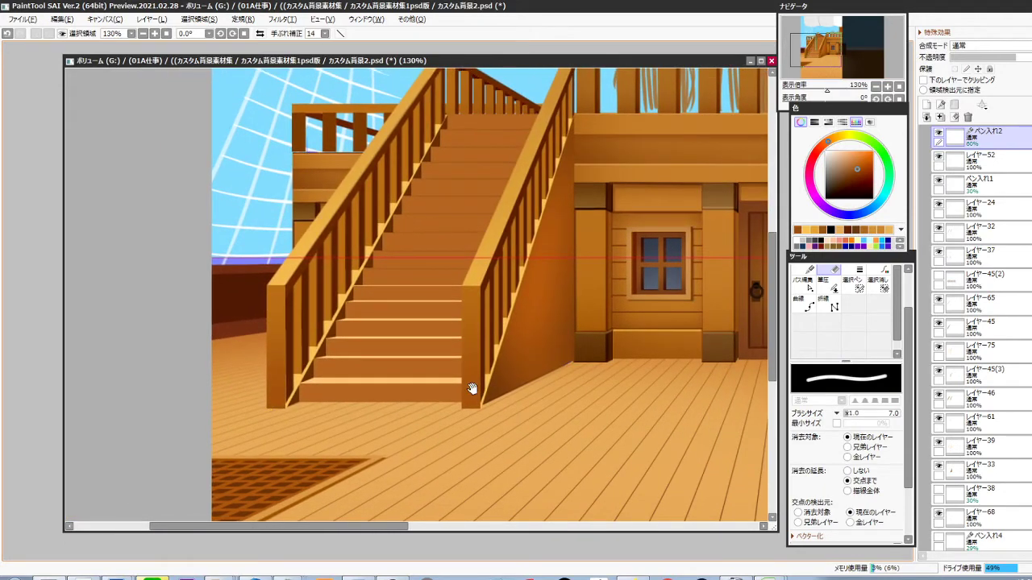
pyautogui.moveTo(472, 389); pyautogui.dragTo(511, 418)
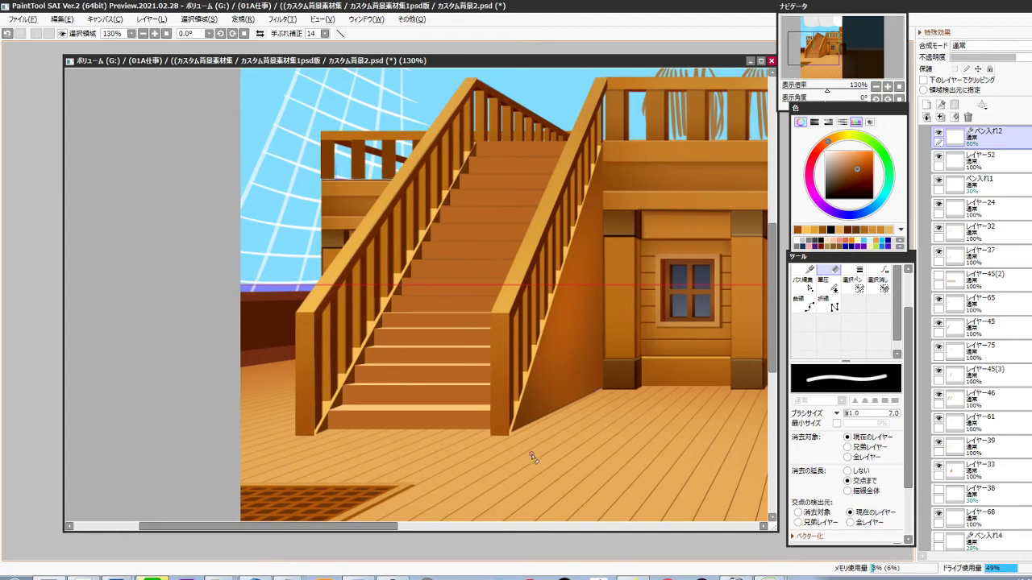
# On レイヤー39, airbrush soft shading along the balusters of both stair railings with brown sampled from the front post
pyautogui.keyDown('ctrl'); pyautogui.keyDown('shift'); pyautogui.click(527, 381); pyautogui.keyUp('shift'); pyautogui.keyUp('ctrl')
pyautogui.click(935, 444)
pyautogui.click(934, 445)
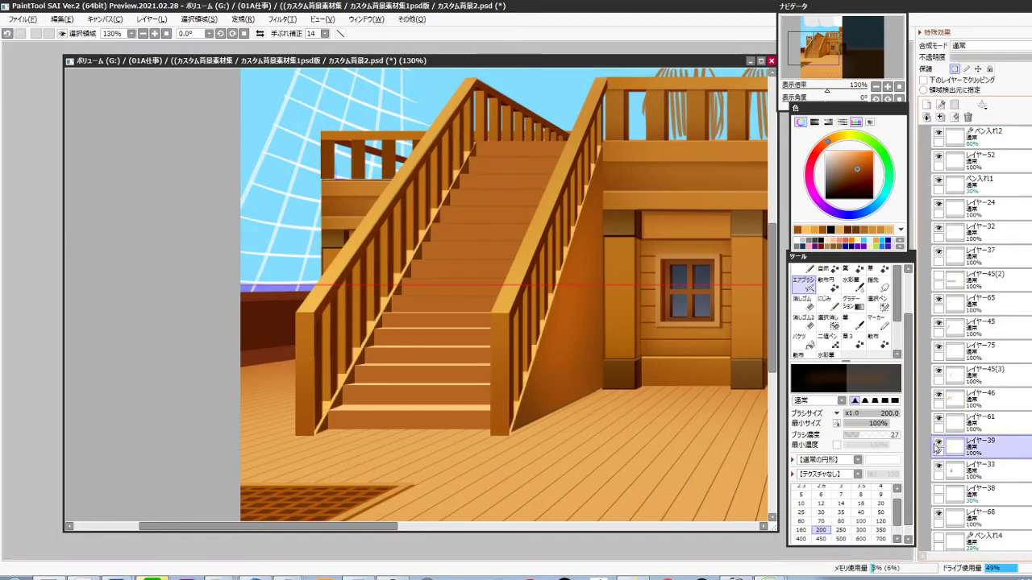
pyautogui.press('alt')
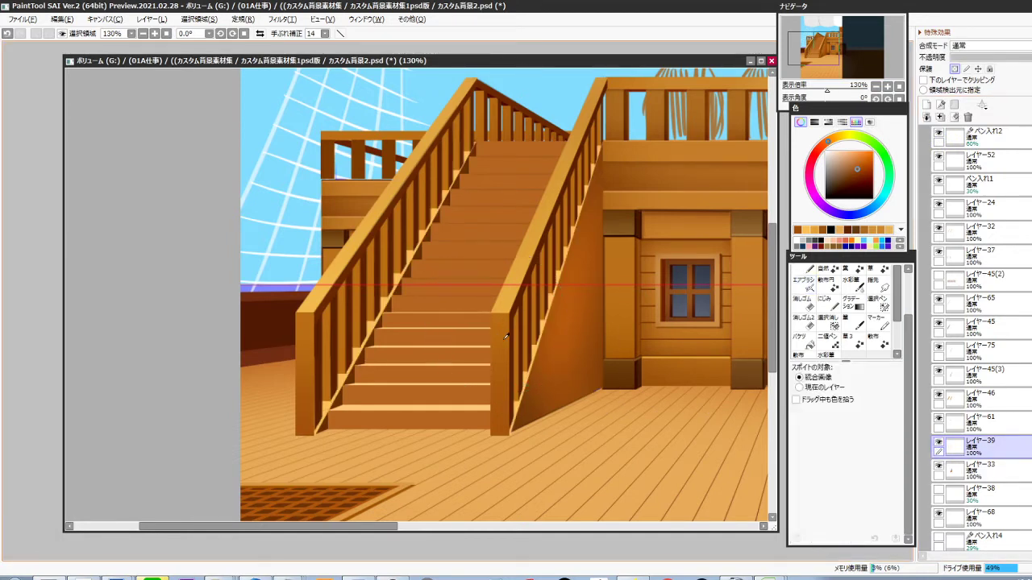
pyautogui.moveTo(542, 346); pyautogui.dragTo(599, 171)
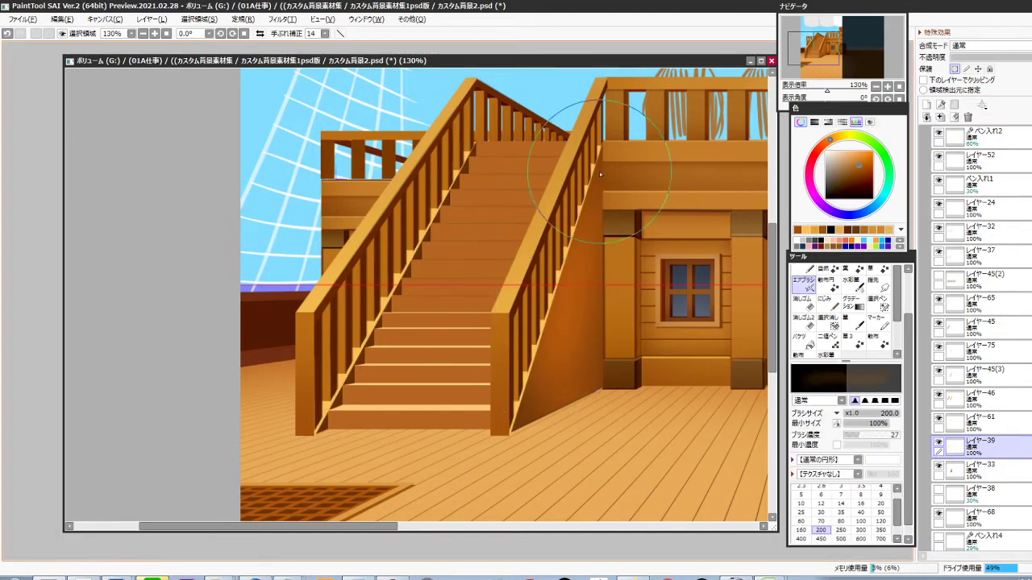
pyautogui.moveTo(524, 404); pyautogui.dragTo(567, 180)
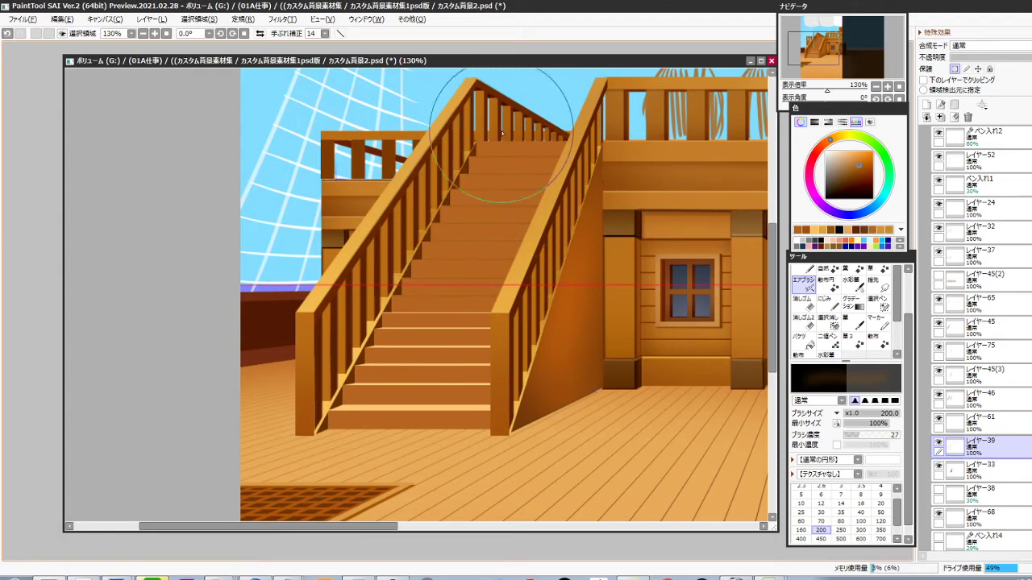
pyautogui.moveTo(488, 138)
pyautogui.mouseDown()
pyautogui.moveTo(367, 359)
pyautogui.moveTo(428, 207)
pyautogui.mouseUp()
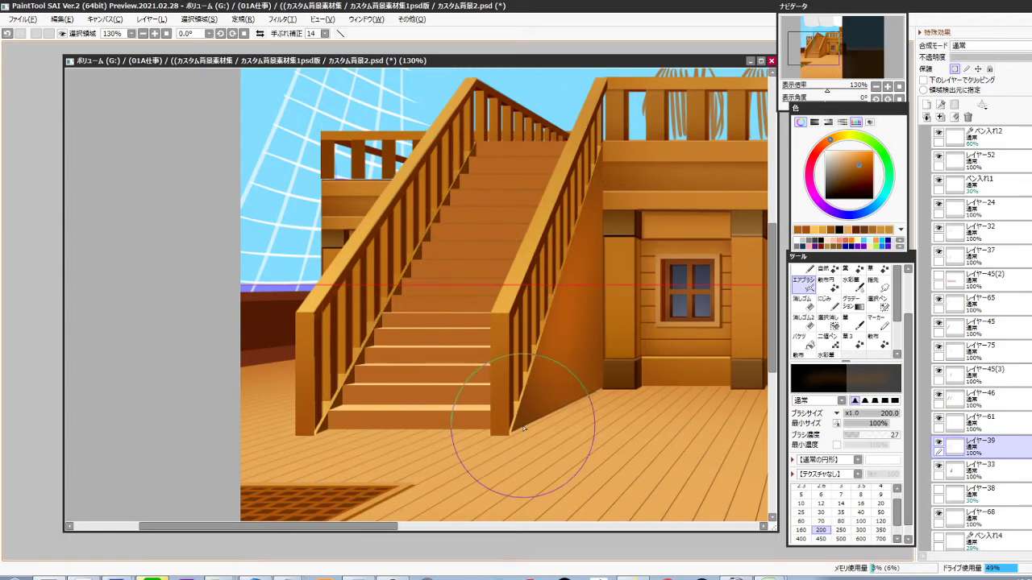
pyautogui.moveTo(522, 424); pyautogui.dragTo(521, 397)
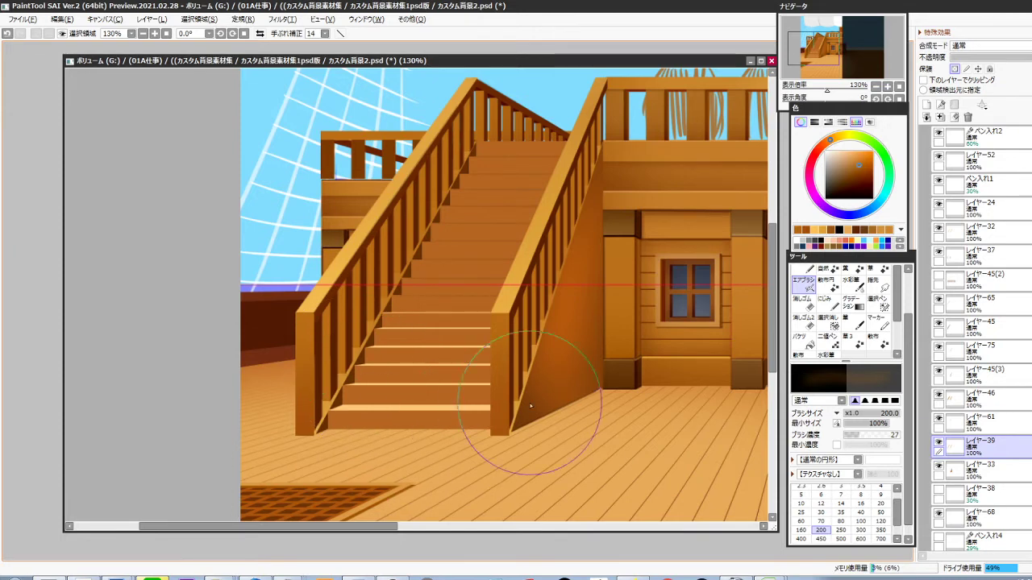
# Airbrush the near railing's balusters down to the floor with a lighter post brown at brush size 80
pyautogui.keyDown('alt'); pyautogui.click(518, 404); pyautogui.keyUp('alt')
pyautogui.press('[')
pyautogui.press('[')
pyautogui.press('[')
pyautogui.press('[')
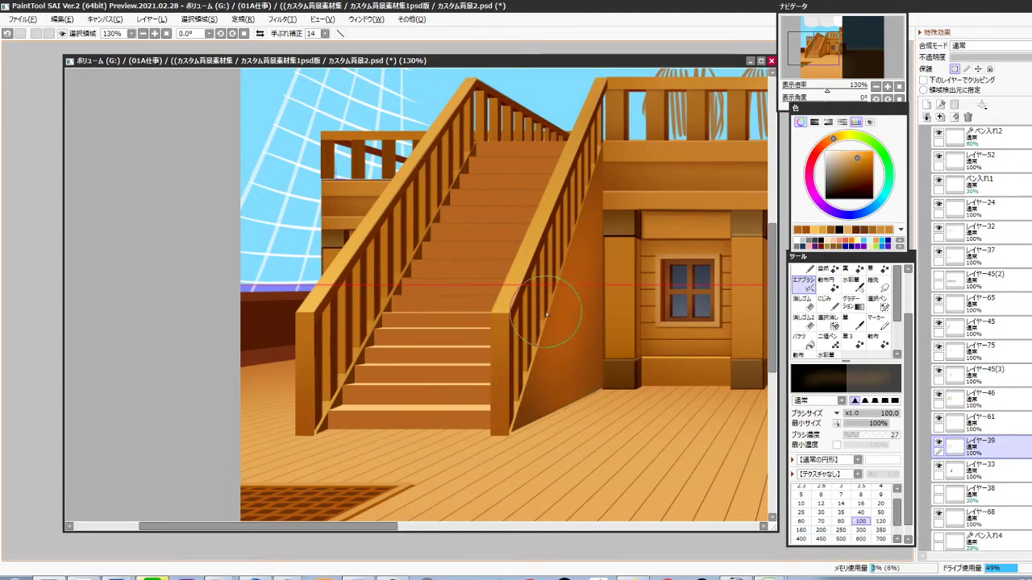
pyautogui.moveTo(554, 294); pyautogui.dragTo(513, 425)
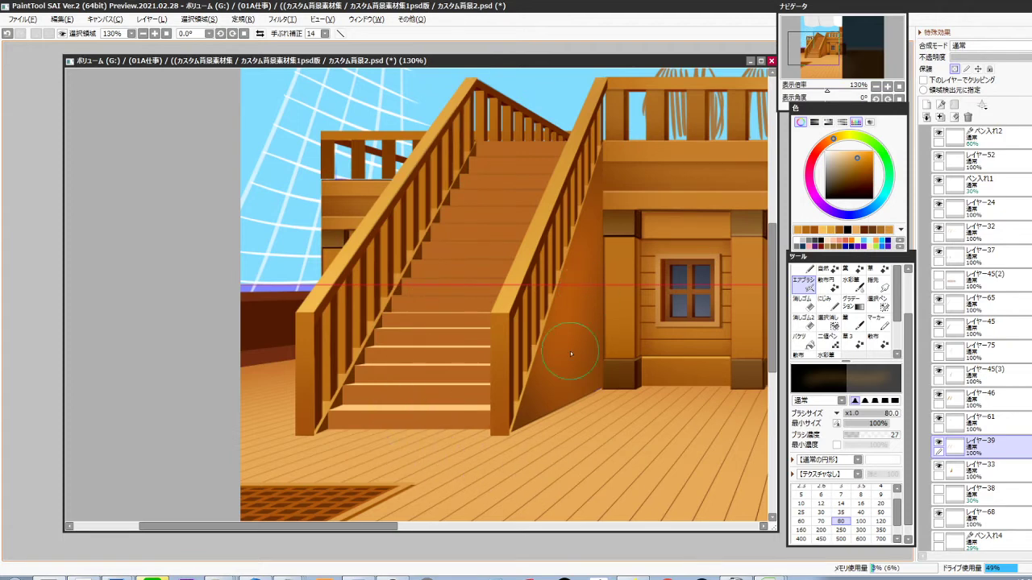
# Create a new layer clipped to the stair steps' base layer, レイヤー34
pyautogui.keyDown('ctrl'); pyautogui.keyDown('shift'); pyautogui.click(450, 409); pyautogui.keyUp('shift'); pyautogui.keyUp('ctrl')
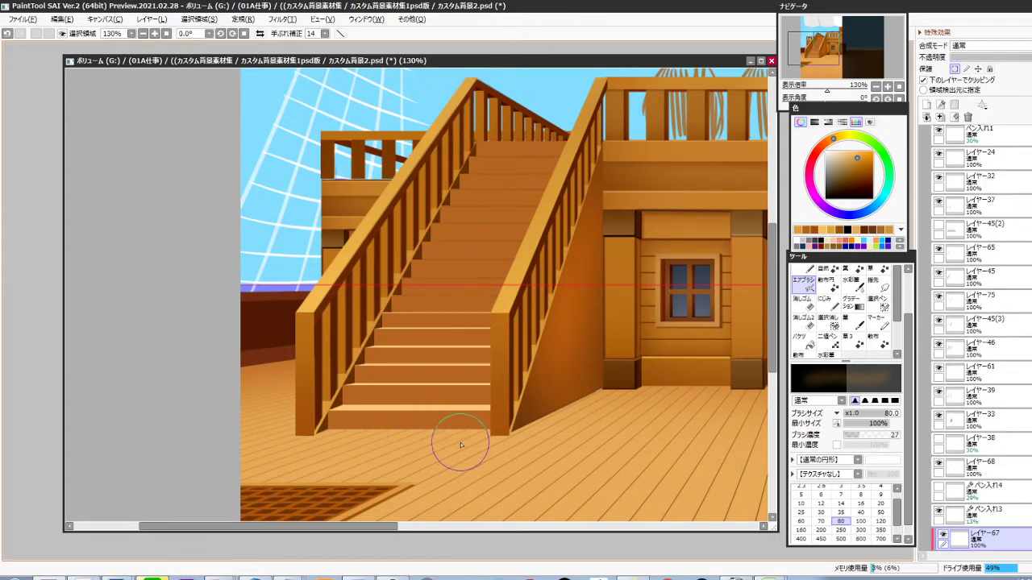
pyautogui.keyDown('ctrl'); pyautogui.click(449, 429); pyautogui.keyUp('ctrl')
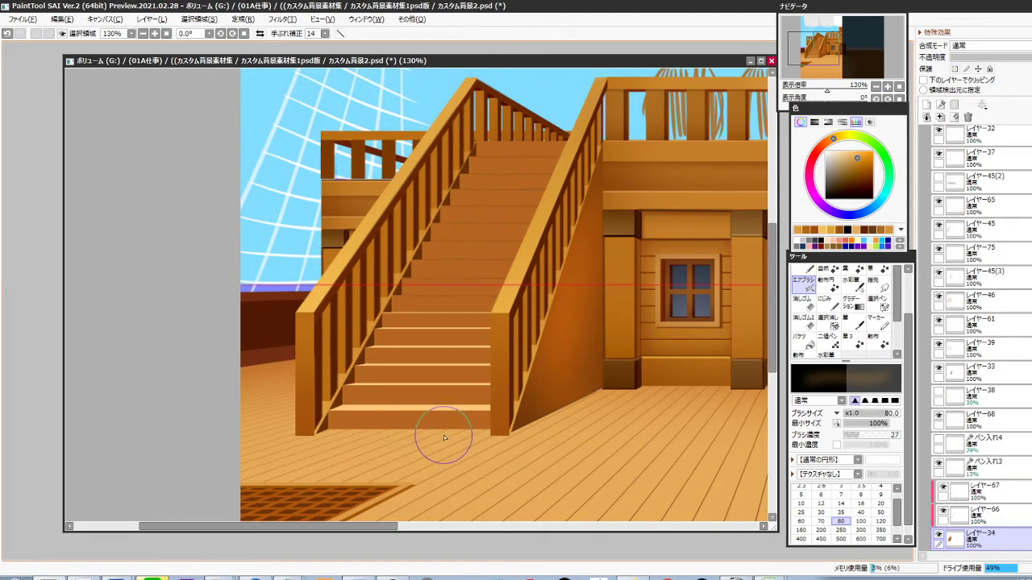
pyautogui.hotkey('ctrl', 'shift', 'n')
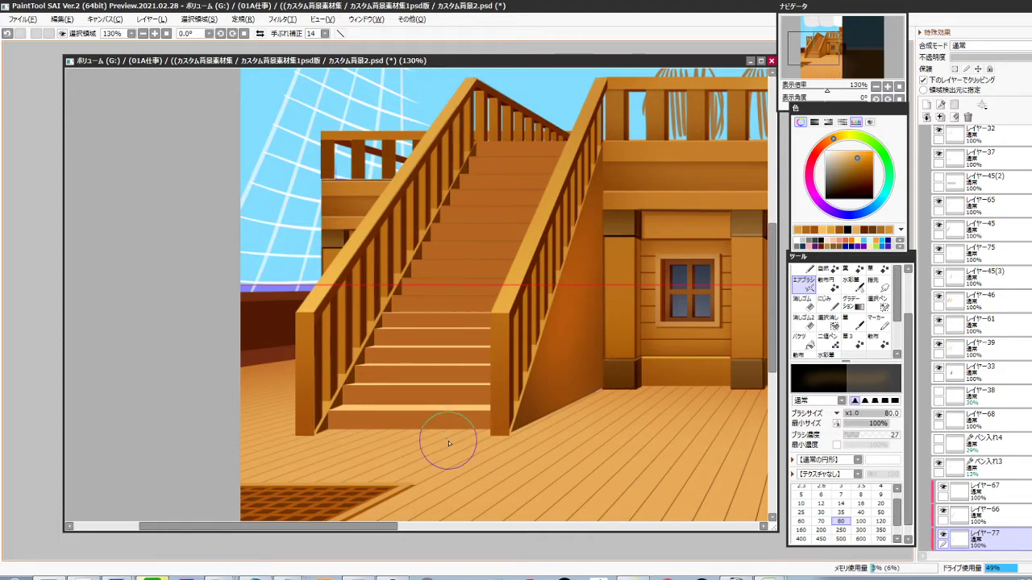
pyautogui.press('alt')
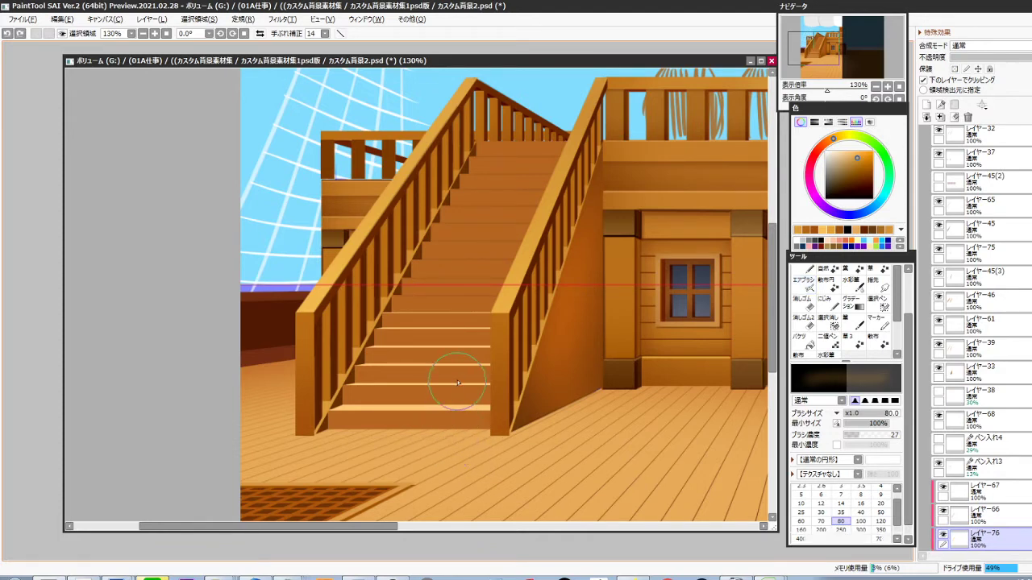
# Airbrush reddish-brown shading over the stair steps at brush size 200, replacing the first dark-red attempt with a brighter orange-brown
pyautogui.keyDown('alt'); pyautogui.click(447, 299); pyautogui.keyUp('alt')
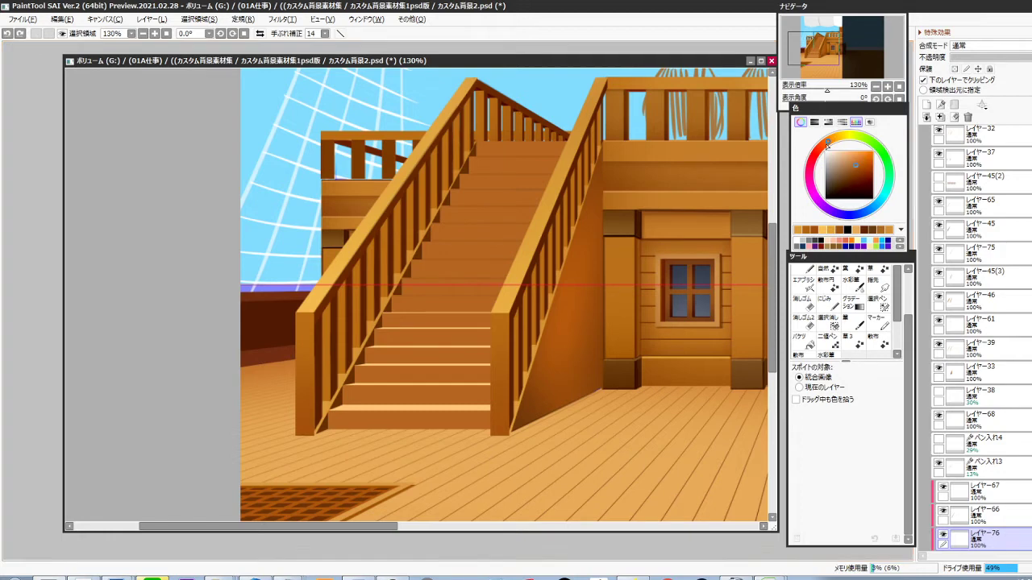
pyautogui.keyDown('alt'); pyautogui.click(479, 377); pyautogui.keyUp('alt')
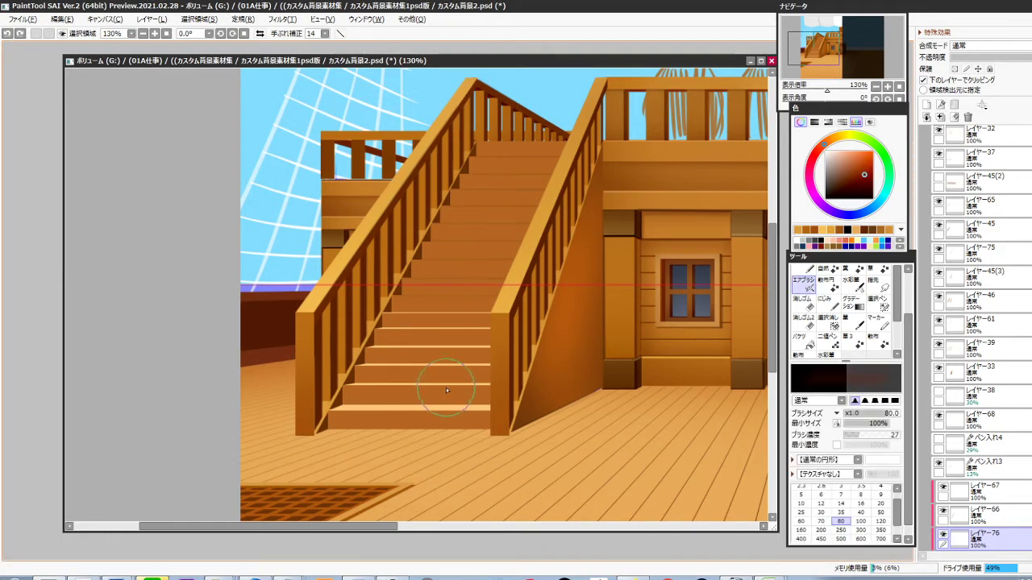
pyautogui.press(']')
pyautogui.press(']')
pyautogui.press(']')
pyautogui.press(']')
pyautogui.moveTo(493, 112); pyautogui.dragTo(419, 233)
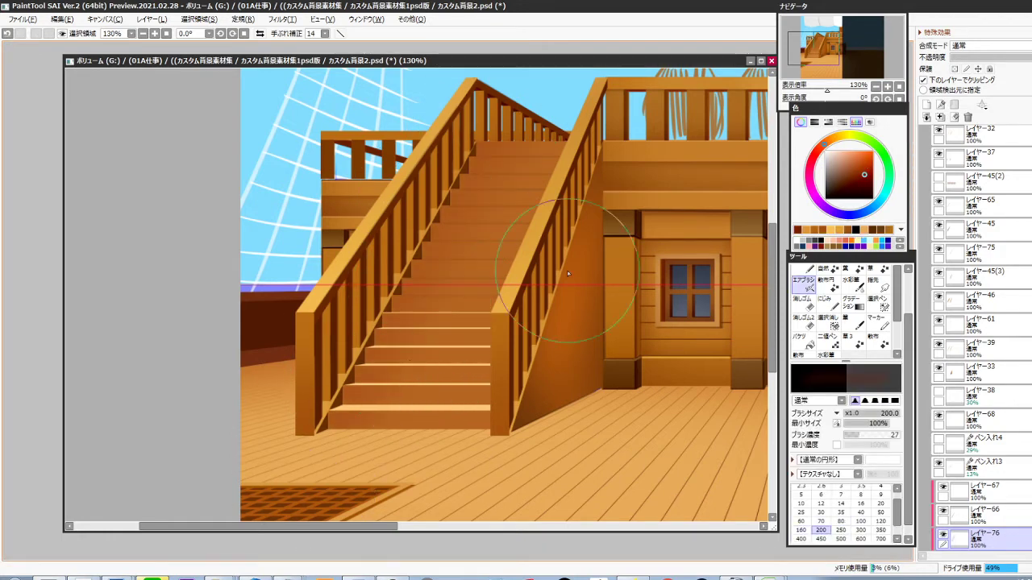
pyautogui.hotkey('ctrl', 'z')
pyautogui.click(868, 166)
pyautogui.moveTo(495, 232)
pyautogui.mouseDown()
pyautogui.moveTo(408, 266)
pyautogui.moveTo(465, 341)
pyautogui.mouseUp()
pyautogui.hotkey('ctrl', 'z')
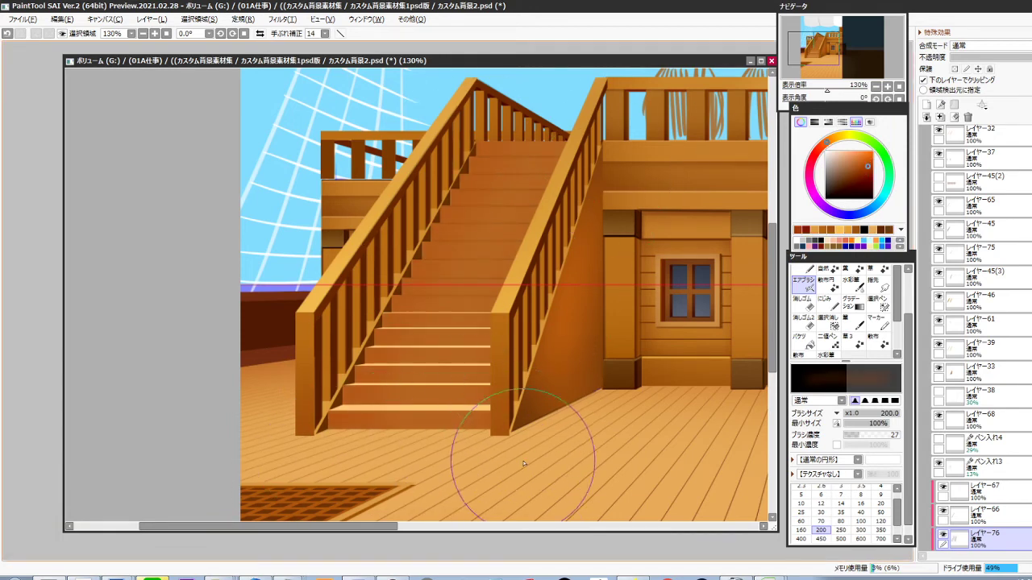
pyautogui.moveTo(491, 86)
pyautogui.mouseDown()
pyautogui.moveTo(489, 248)
pyautogui.moveTo(497, 179)
pyautogui.mouseUp()
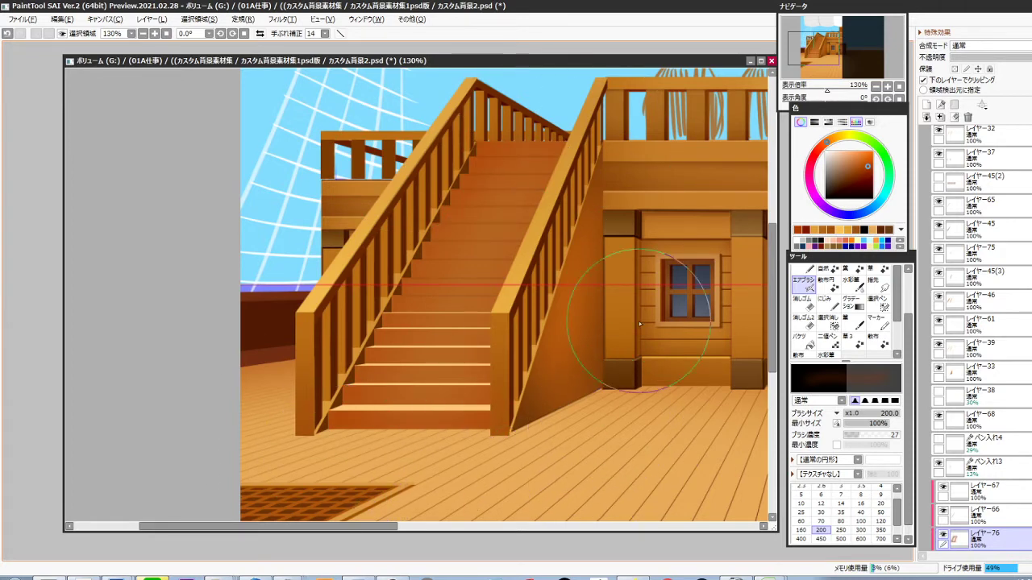
# Reduce the step shading layer's saturation to -27 with the Hue/Saturation filter
pyautogui.hotkey('ctrl', 'u')
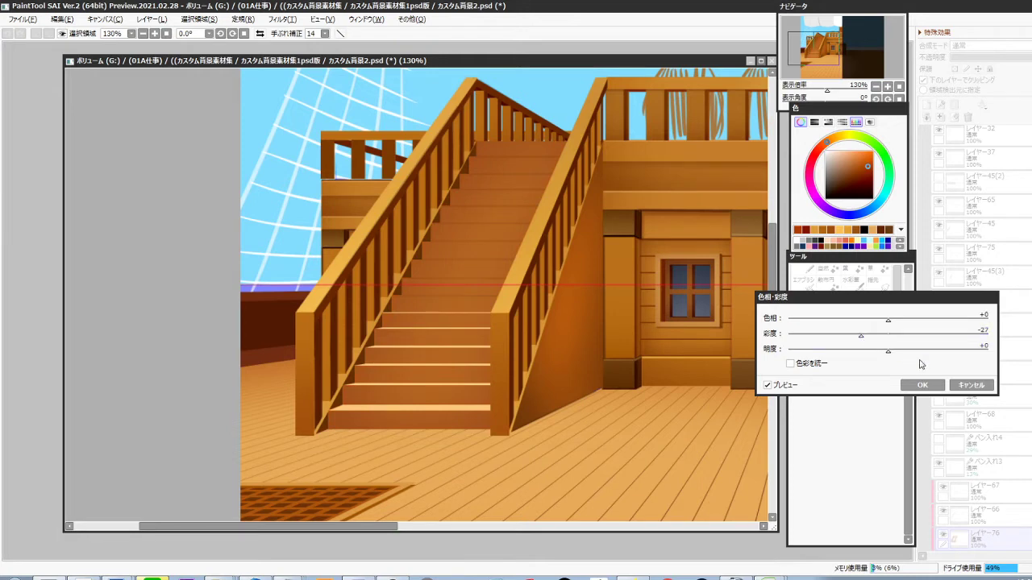
pyautogui.click(921, 385)
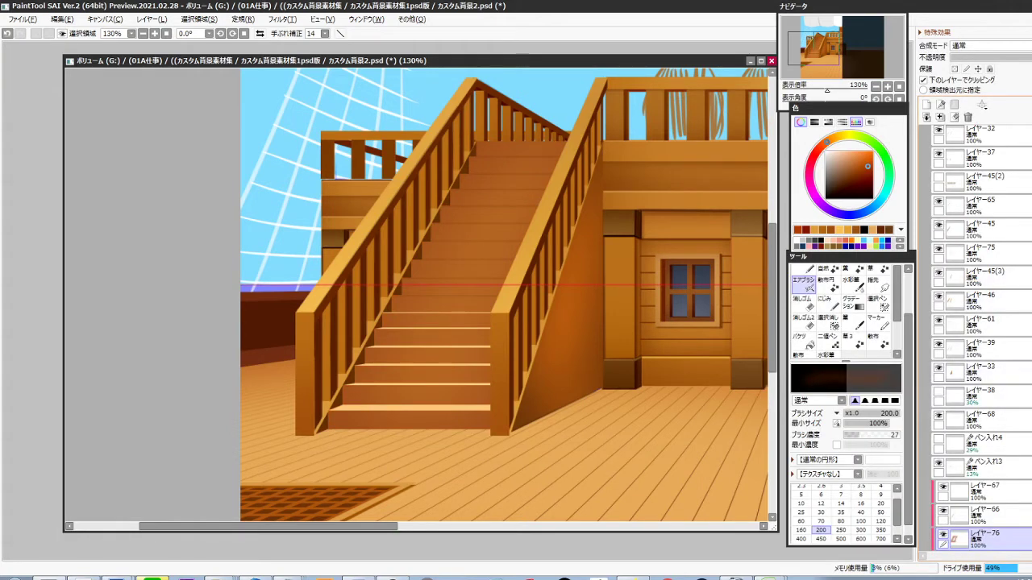
# Add another clipped layer above レイヤー76 and set its blending mode to オーバーレイ (Overlay)
pyautogui.scroll(-3, 1028, 340)
pyautogui.hotkey('ctrl', 'shift', 'n')
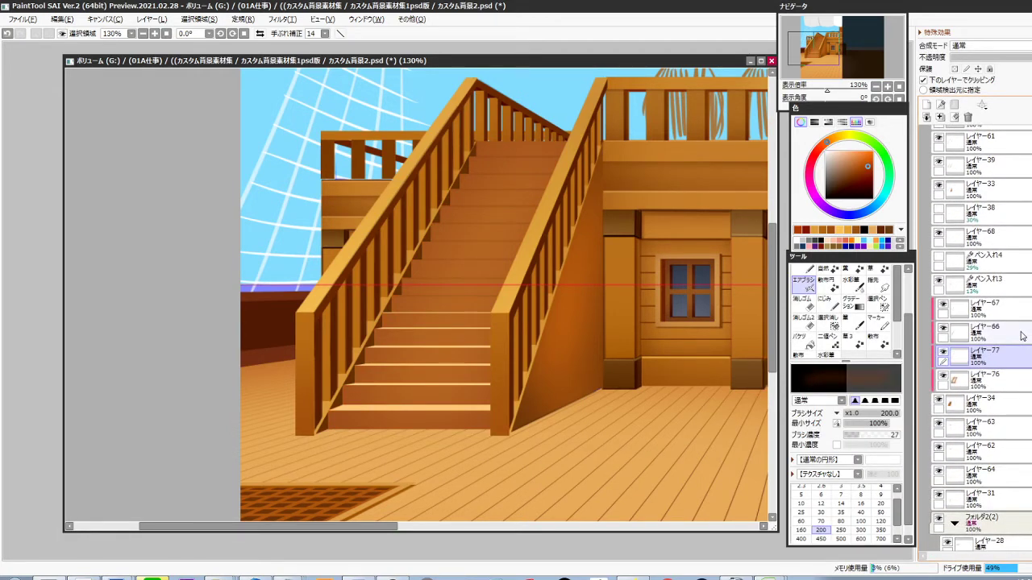
pyautogui.click(987, 46)
pyautogui.click(975, 92)
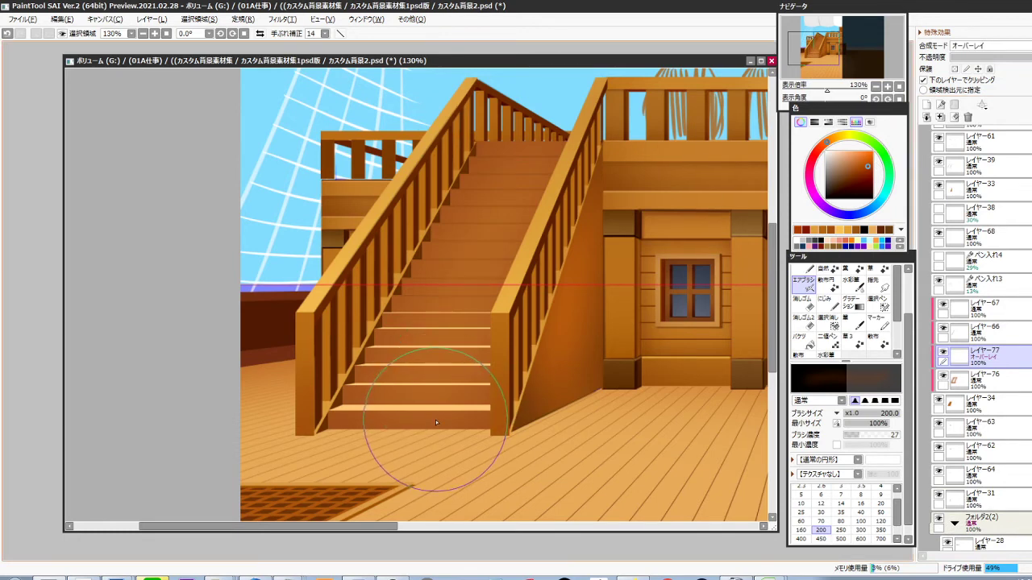
# Choose white and try airbrushing a highlight across the bottom step at brush size 70
pyautogui.press('[')
pyautogui.press('[')
pyautogui.press('[')
pyautogui.press('[')
pyautogui.press('[')
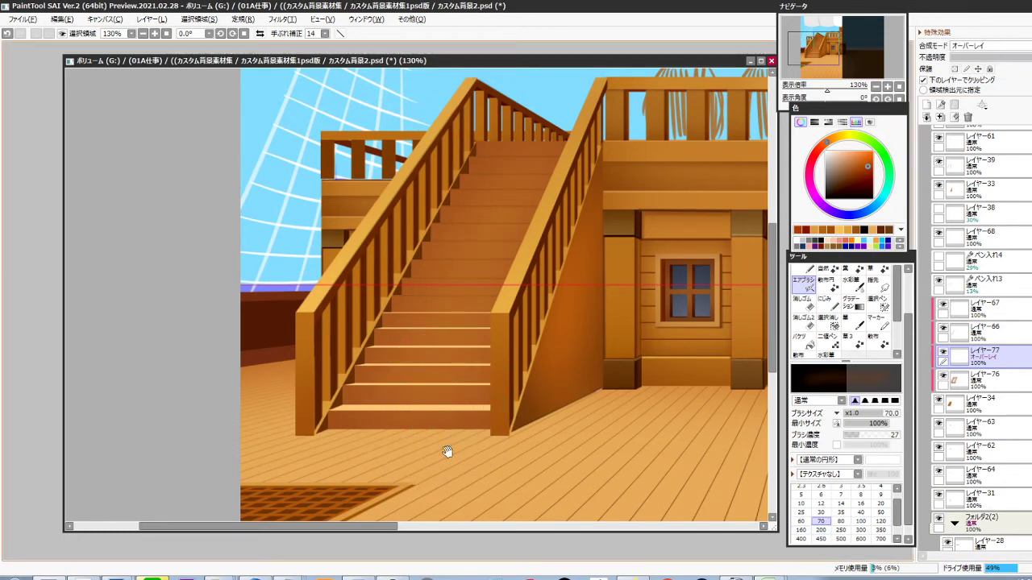
pyautogui.moveTo(445, 452); pyautogui.dragTo(520, 359)
pyautogui.keyDown('ctrl'); pyautogui.click(518, 358); pyautogui.keyUp('ctrl')
pyautogui.hotkey('ctrl', 'z')
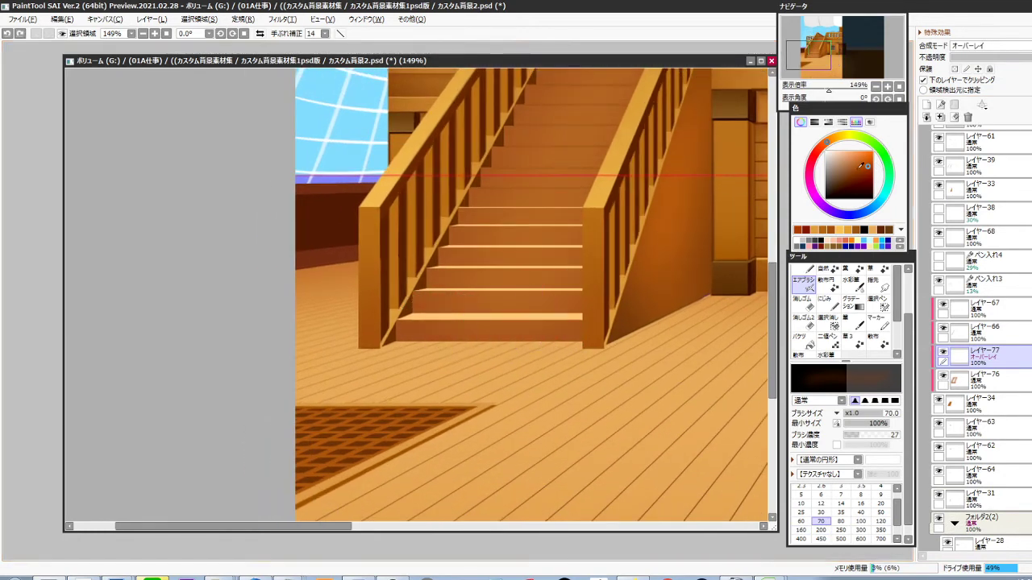
pyautogui.click(825, 152)
pyautogui.moveTo(421, 326); pyautogui.dragTo(560, 323)
pyautogui.hotkey('ctrl', 'z')
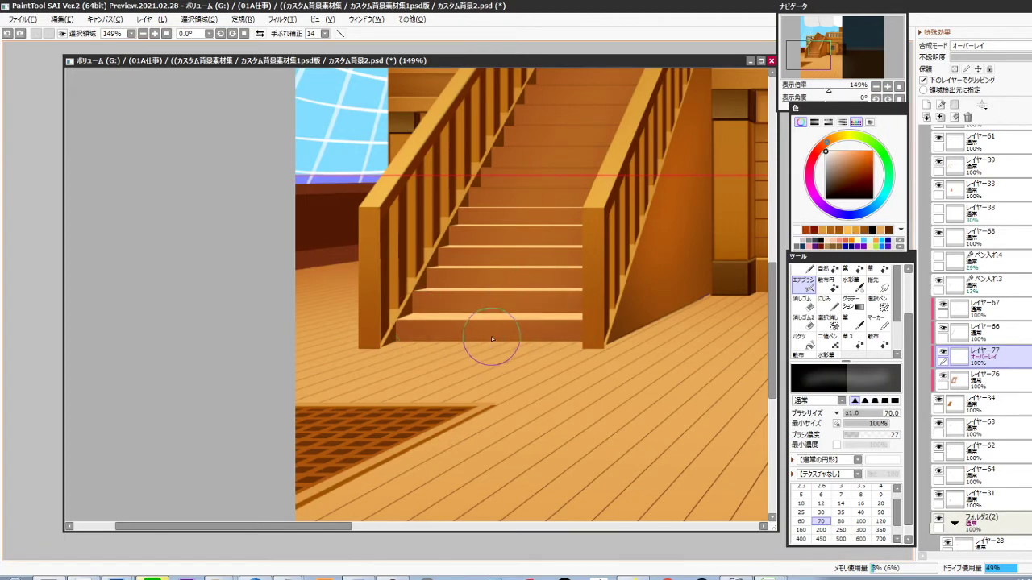
# Airbrush white highlights across the lowest step risers at brush size 50 and density 20, redoing unsatisfactory strokes
pyautogui.press('[')
pyautogui.press('[')
pyautogui.press('2')
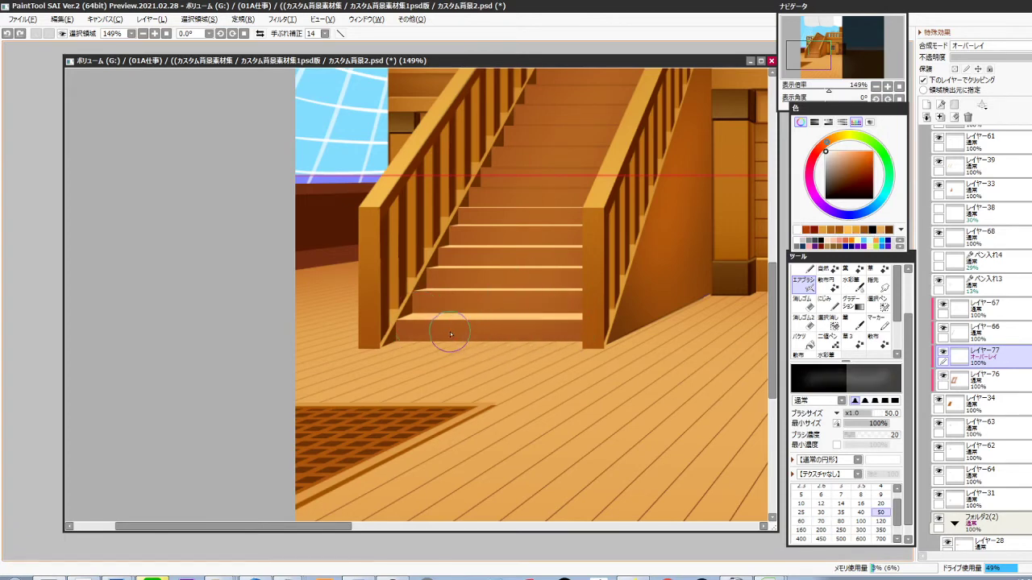
pyautogui.moveTo(439, 330); pyautogui.dragTo(528, 333)
pyautogui.hotkey('ctrl', 'z')
pyautogui.moveTo(401, 327); pyautogui.dragTo(597, 329)
pyautogui.moveTo(433, 306)
pyautogui.mouseDown()
pyautogui.moveTo(496, 301)
pyautogui.moveTo(483, 282)
pyautogui.moveTo(578, 292)
pyautogui.mouseUp()
pyautogui.hotkey('ctrl', 'z')
pyautogui.hotkey('ctrl', 'z')
pyautogui.moveTo(441, 301); pyautogui.dragTo(598, 295)
pyautogui.moveTo(451, 278); pyautogui.dragTo(558, 275)
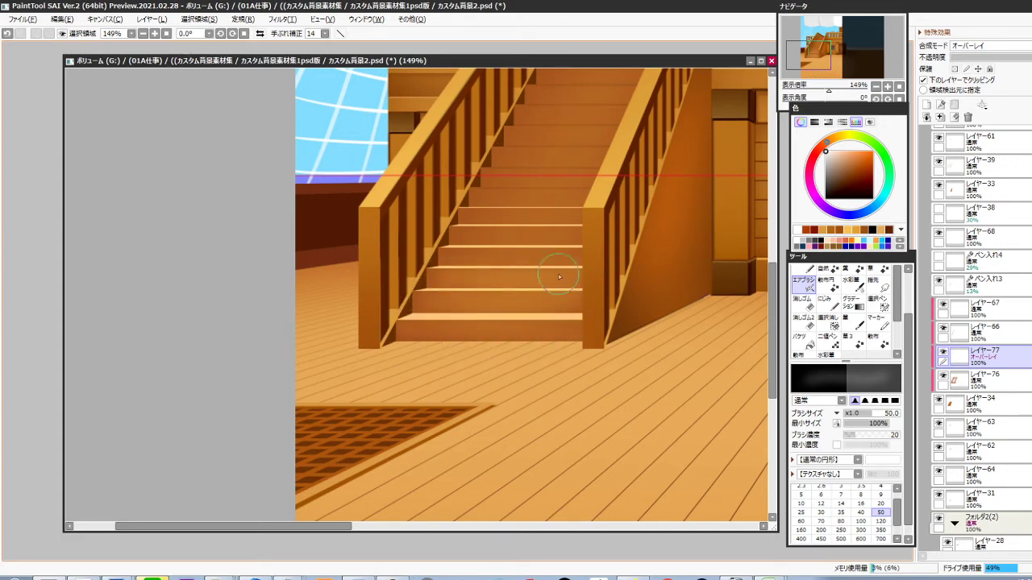
# Airbrush fainter white highlights up the higher steps at brush size 40 and density 10
pyautogui.press('[')
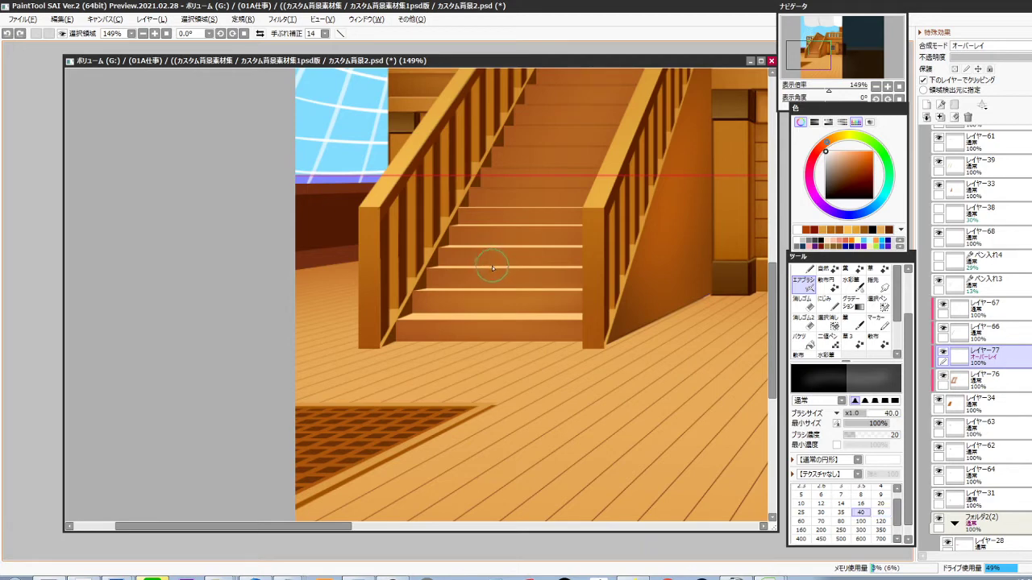
pyautogui.press('1')
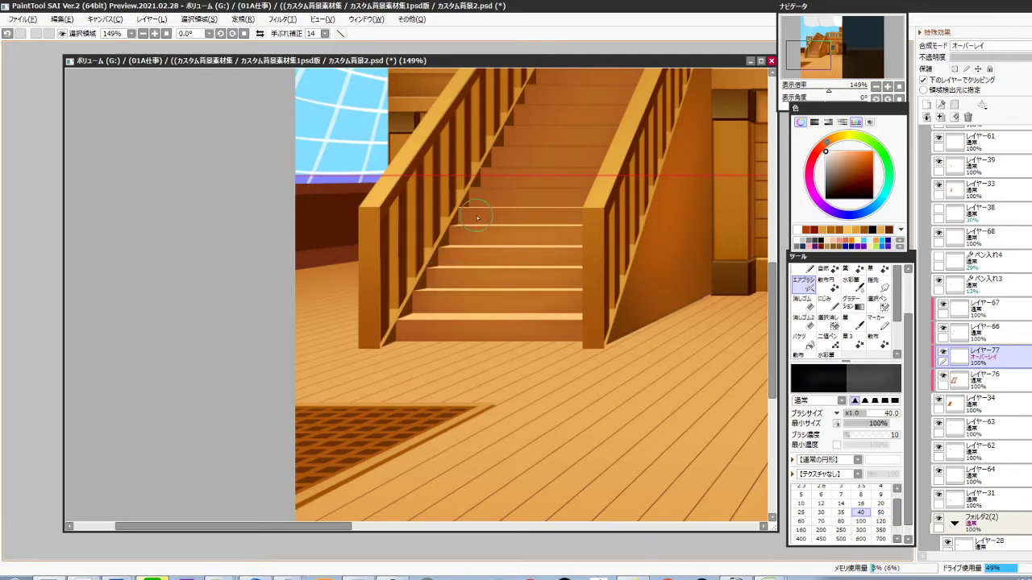
pyautogui.moveTo(603, 189)
pyautogui.mouseDown()
pyautogui.moveTo(585, 212)
pyautogui.moveTo(571, 300)
pyautogui.mouseUp()
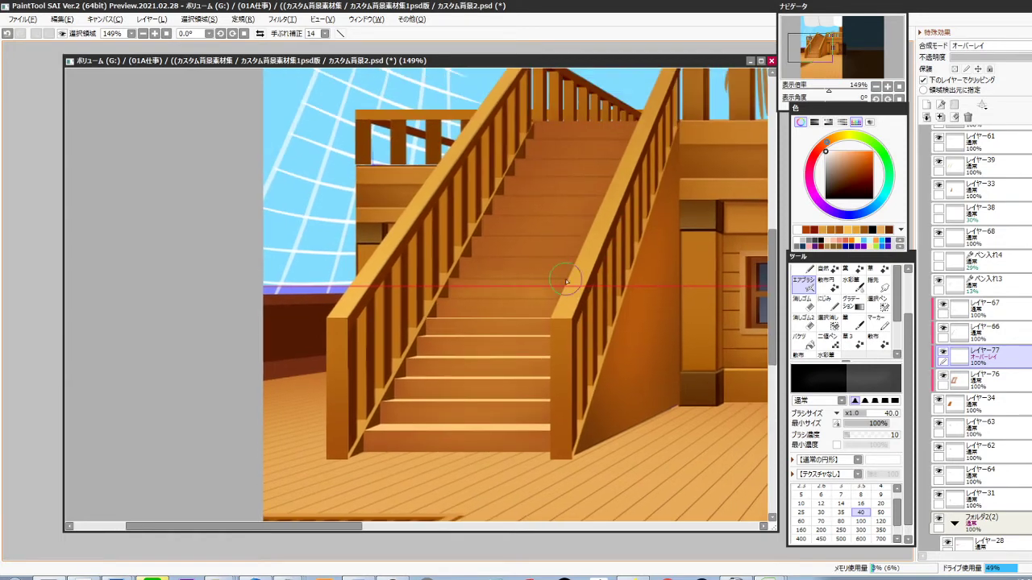
pyautogui.moveTo(488, 261)
pyautogui.mouseDown()
pyautogui.moveTo(569, 256)
pyautogui.moveTo(573, 147)
pyautogui.moveTo(603, 142)
pyautogui.mouseUp()
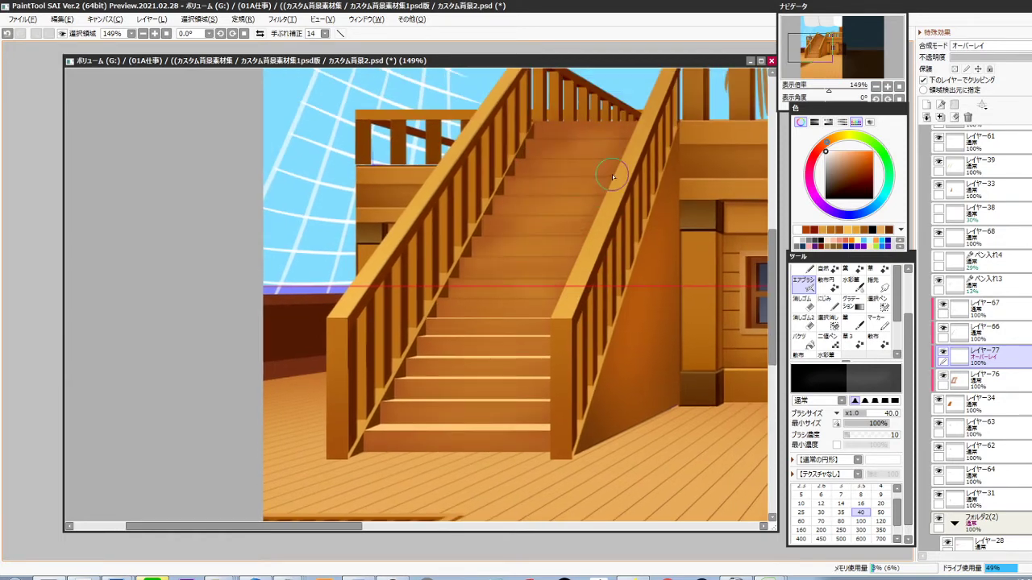
# Undo the last highlight stroke and airbrush broad, faint white highlights down the staircase at brush size 160
pyautogui.hotkey('ctrl', 'z')
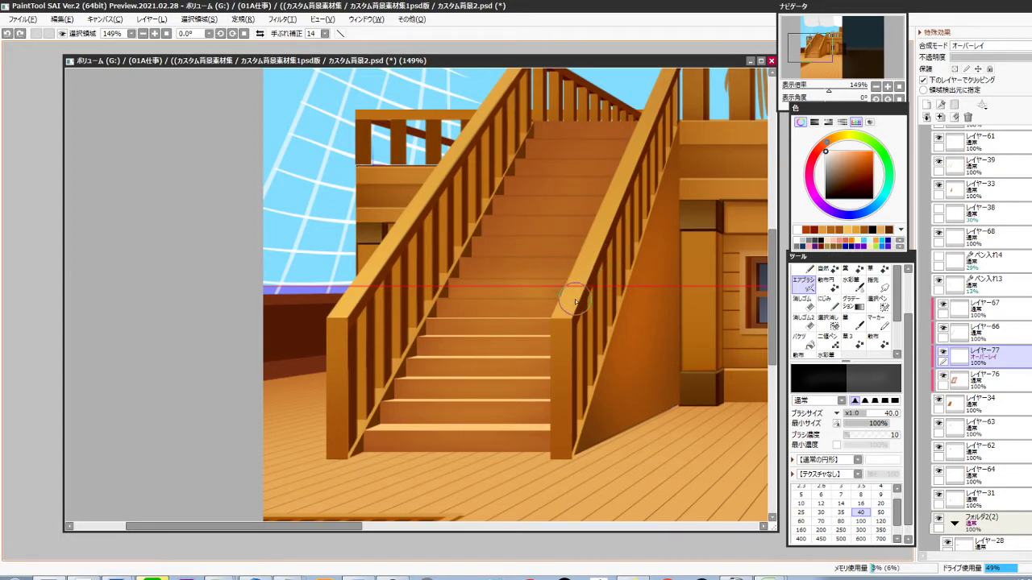
pyautogui.press(']')
pyautogui.press(']')
pyautogui.press(']')
pyautogui.press(']')
pyautogui.press(']')
pyautogui.press(']')
pyautogui.press(']')
pyautogui.moveTo(575, 178)
pyautogui.mouseDown()
pyautogui.moveTo(544, 222)
pyautogui.moveTo(495, 346)
pyautogui.mouseUp()
pyautogui.moveTo(596, 154)
pyautogui.mouseDown()
pyautogui.moveTo(551, 246)
pyautogui.moveTo(497, 284)
pyautogui.moveTo(475, 387)
pyautogui.mouseUp()
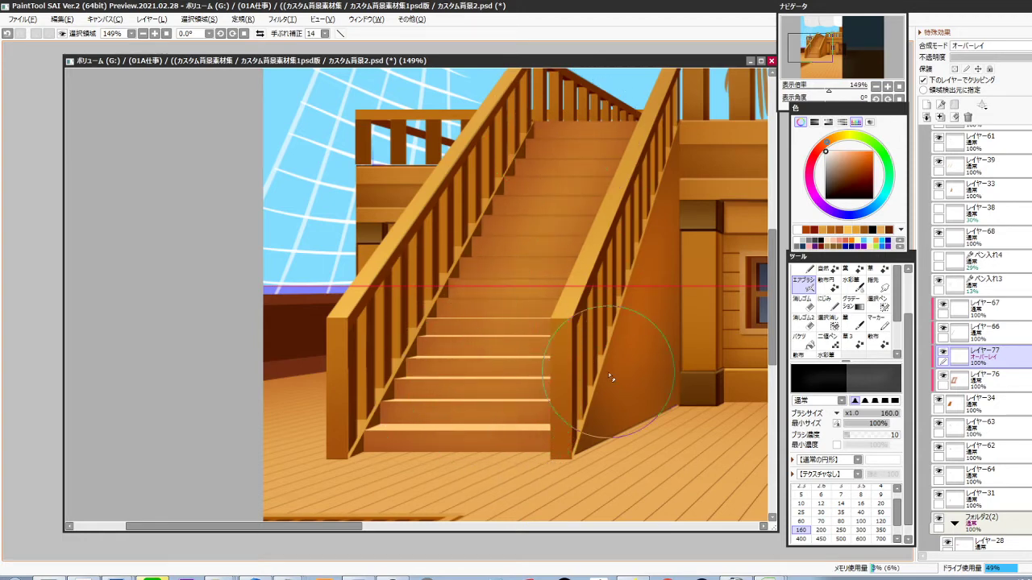
pyautogui.moveTo(585, 443); pyautogui.dragTo(574, 402)
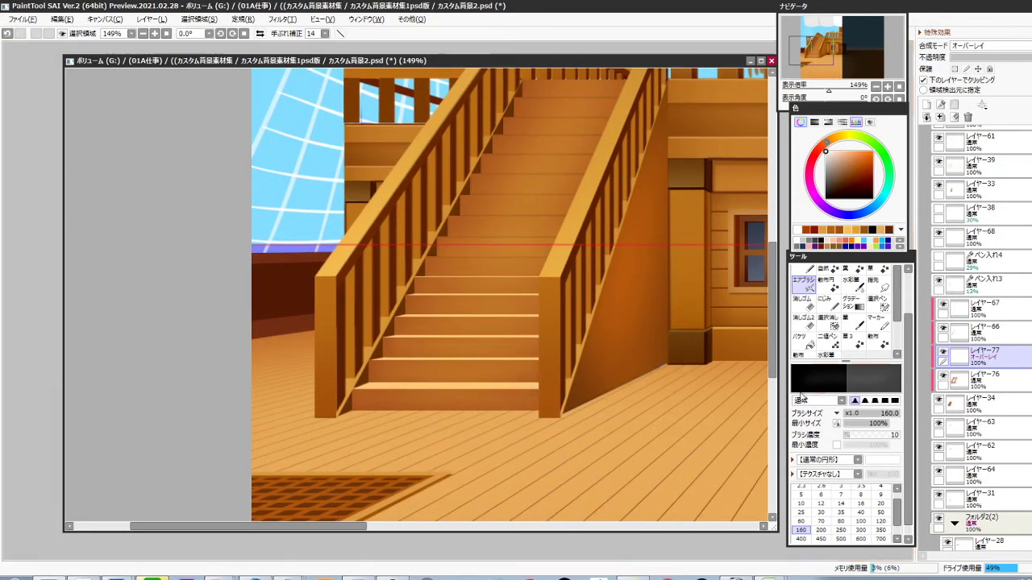
# Merge レイヤー76 down into レイヤー34 and make a rectangular selection around the bottom riser and the floor in front of it
pyautogui.click(1005, 385)
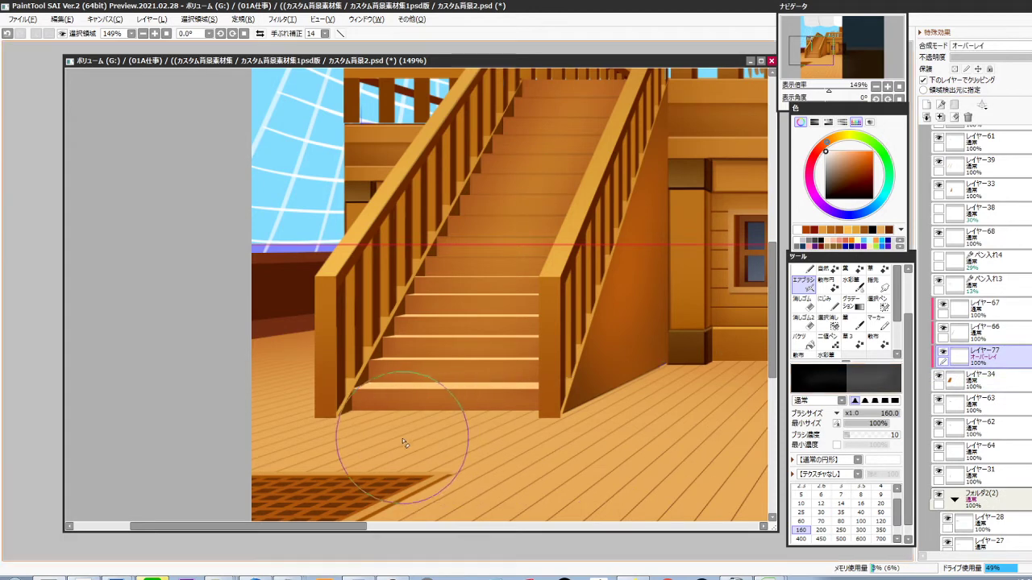
pyautogui.press('m')
pyautogui.moveTo(559, 386); pyautogui.dragTo(299, 476)
pyautogui.keyDown('ctrl'); pyautogui.click(439, 433); pyautogui.keyUp('ctrl')
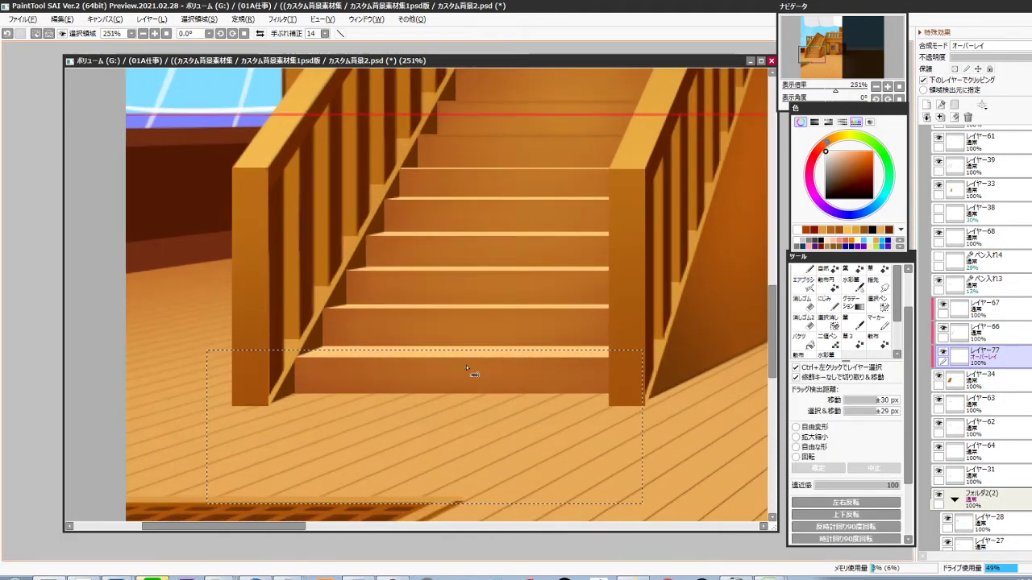
# Airbrush a faint white highlight along the top of the selected bottom riser on レイヤー77 at brush size 70
pyautogui.press('b')
pyautogui.press('[')
pyautogui.press('[')
pyautogui.press('[')
pyautogui.press('[')
pyautogui.press('[')
pyautogui.press('[')
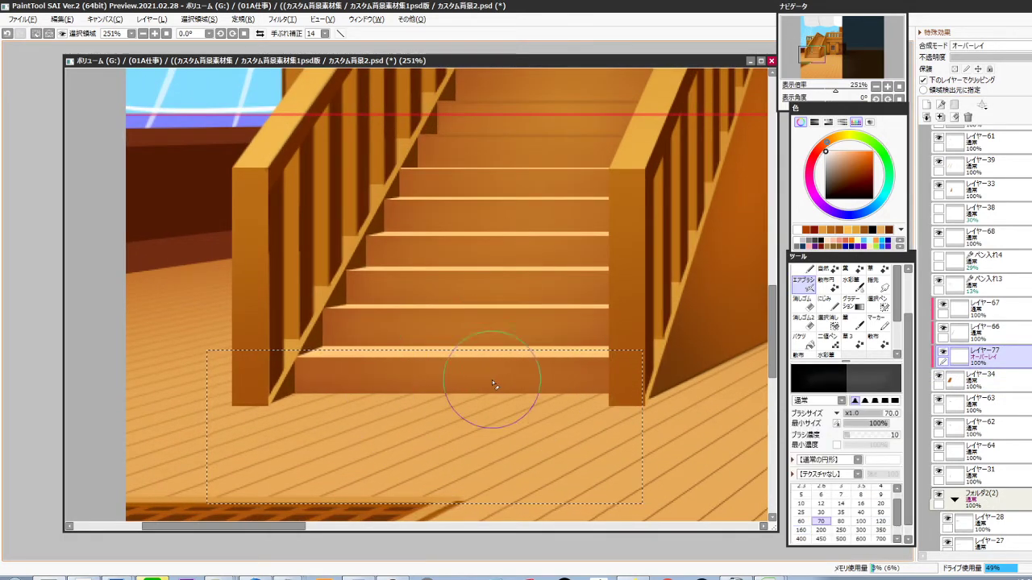
pyautogui.press(']')
pyautogui.press(']')
pyautogui.press(']')
pyautogui.moveTo(307, 344)
pyautogui.mouseDown()
pyautogui.moveTo(438, 352)
pyautogui.moveTo(624, 340)
pyautogui.mouseUp()
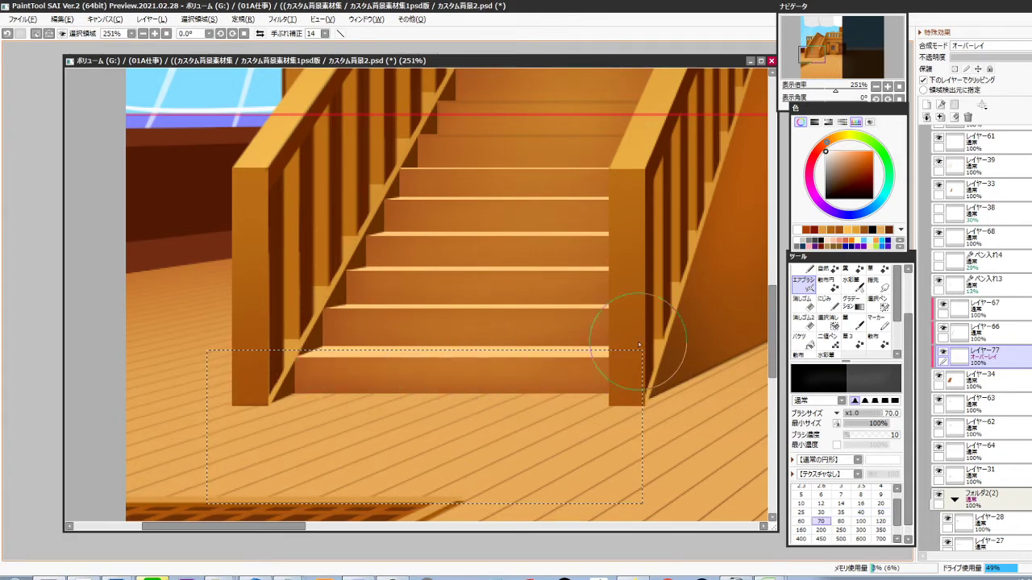
# Airbrush black shading along the lower part of the bottom riser, merge レイヤー77 into レイヤー34 and clear the selection
pyautogui.moveTo(839, 185); pyautogui.dragTo(824, 199)
pyautogui.moveTo(279, 402); pyautogui.dragTo(302, 454)
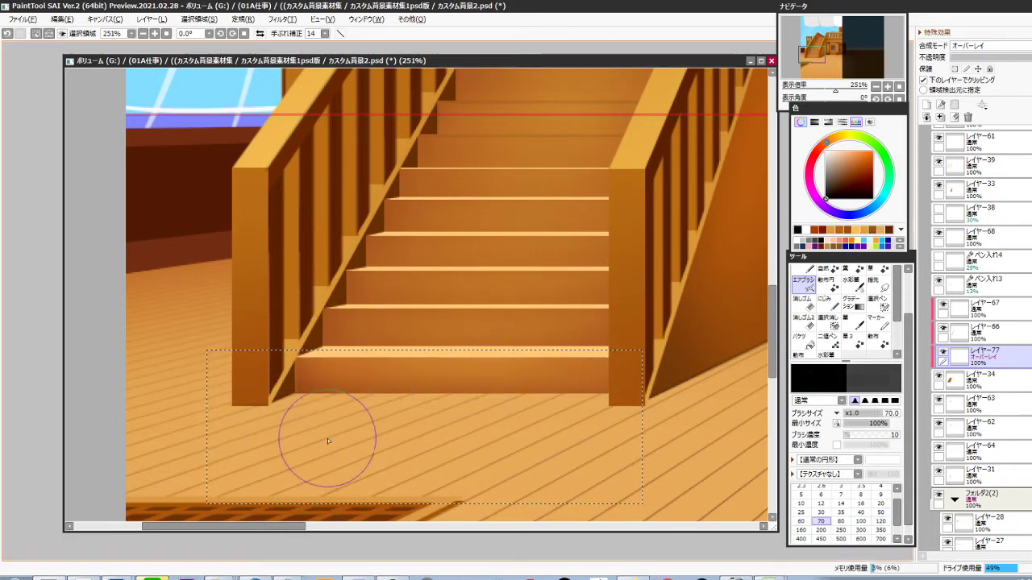
pyautogui.moveTo(597, 420)
pyautogui.mouseDown()
pyautogui.moveTo(517, 434)
pyautogui.moveTo(267, 401)
pyautogui.moveTo(290, 418)
pyautogui.moveTo(608, 449)
pyautogui.mouseUp()
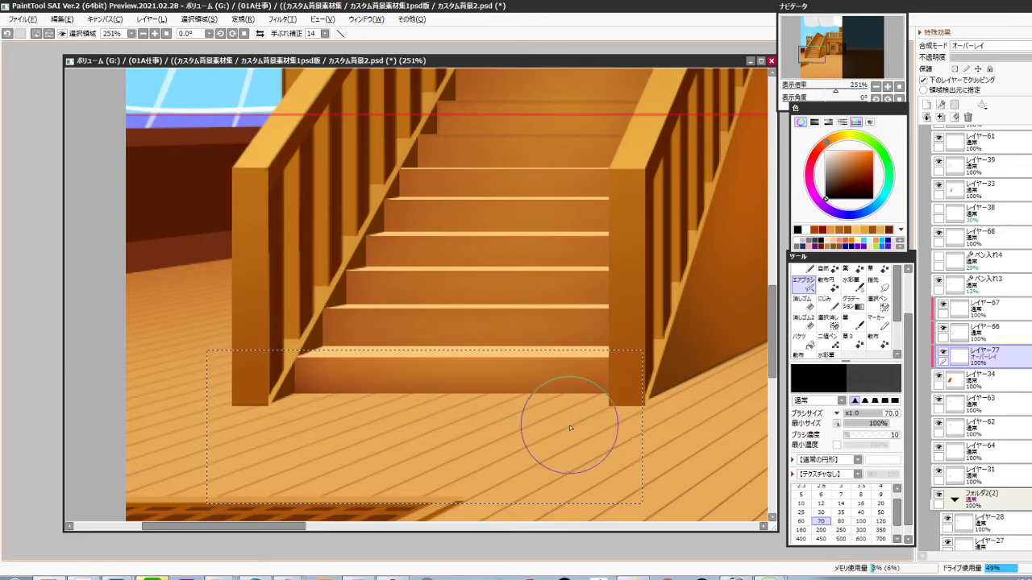
pyautogui.hotkey('ctrl', 'e')
pyautogui.hotkey('ctrl', 'd')
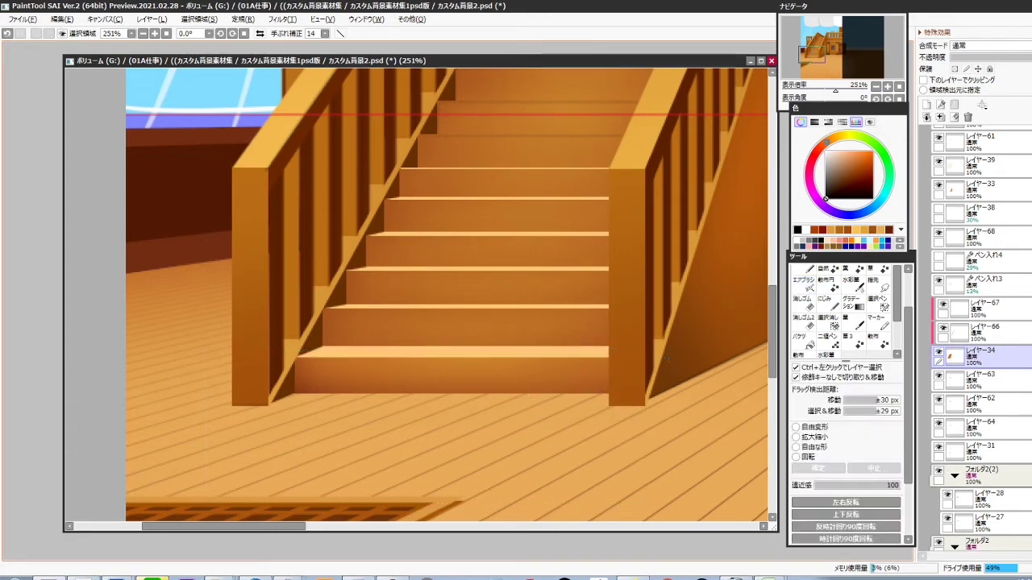
# On レイヤー67, airbrush a golden tone sampled from the railing across the lowest tread at brush size 70 and density 51
pyautogui.keyDown('ctrl'); pyautogui.click(574, 356); pyautogui.keyUp('ctrl')
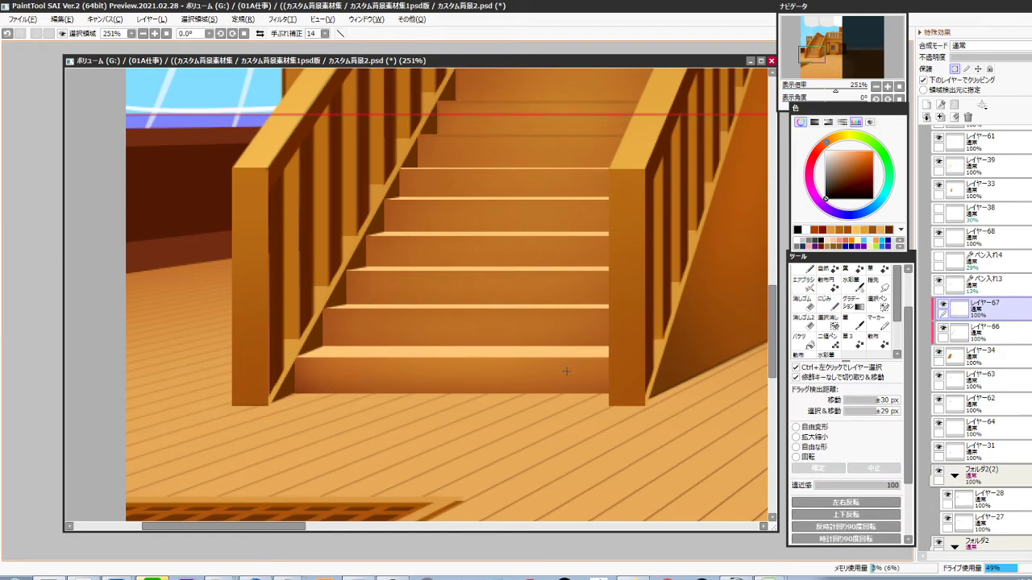
pyautogui.keyDown('alt'); pyautogui.click(283, 202); pyautogui.keyUp('alt')
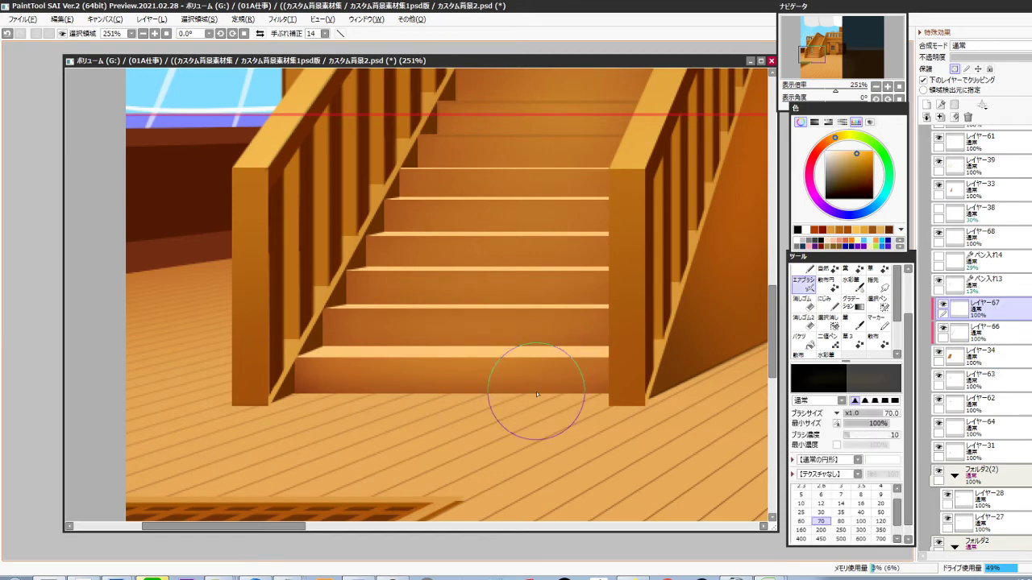
pyautogui.click(872, 435)
pyautogui.moveTo(314, 370)
pyautogui.mouseDown()
pyautogui.moveTo(569, 353)
pyautogui.moveTo(637, 368)
pyautogui.mouseUp()
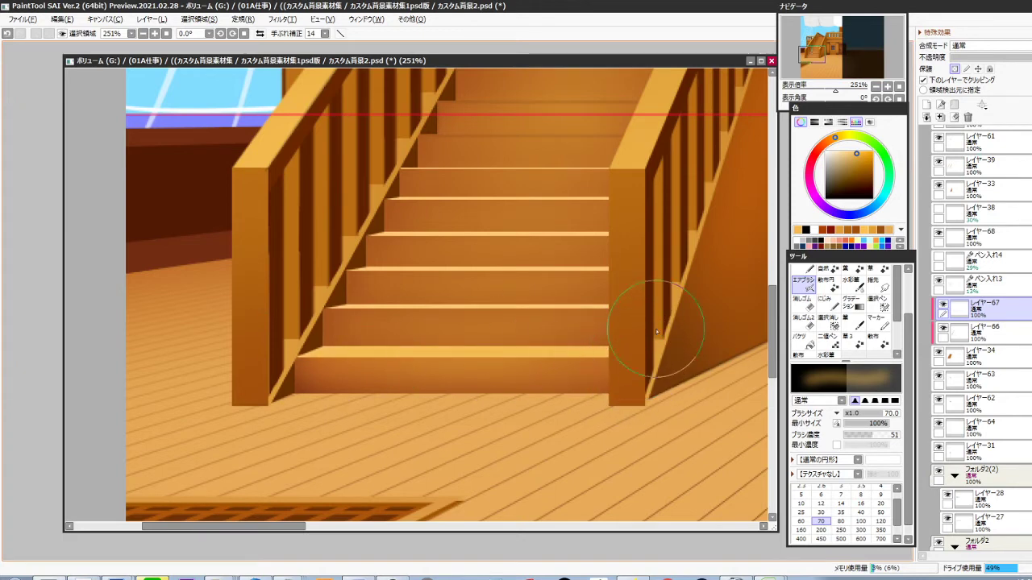
# Choose a darker orange-brown and airbrush shading along the back of the lowest tread at brush size 35
pyautogui.click(828, 141)
pyautogui.click(857, 167)
pyautogui.press('[')
pyautogui.press('[')
pyautogui.press('[')
pyautogui.press('[')
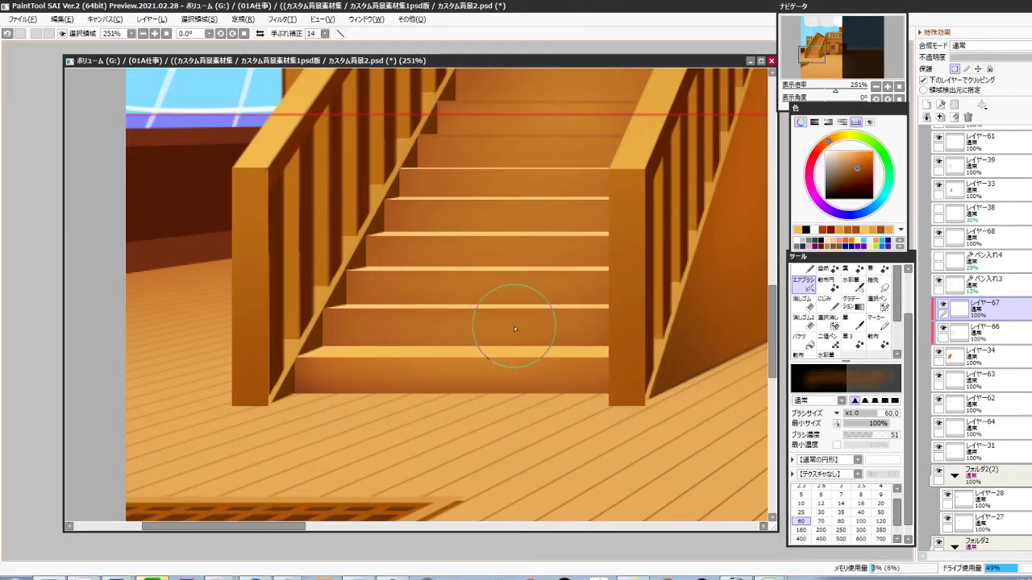
pyautogui.moveTo(279, 348)
pyautogui.mouseDown()
pyautogui.moveTo(314, 367)
pyautogui.moveTo(479, 337)
pyautogui.moveTo(630, 336)
pyautogui.moveTo(300, 334)
pyautogui.moveTo(575, 337)
pyautogui.mouseUp()
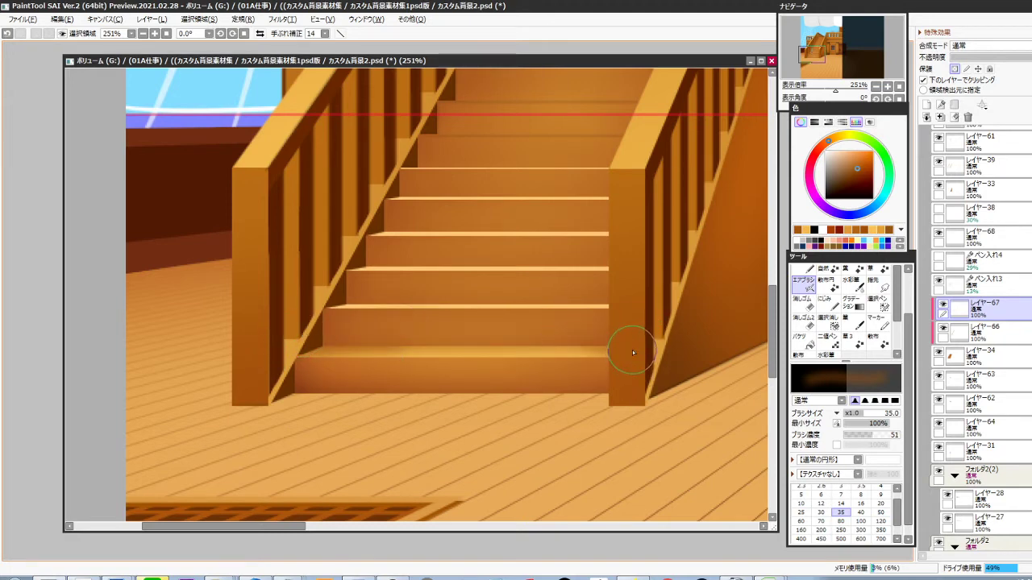
# Deepen the shading at the lowest tread's back edge towards the right post with airbrush size 20
pyautogui.press('[')
pyautogui.press('[')
pyautogui.press('[')
pyautogui.moveTo(518, 347)
pyautogui.mouseDown()
pyautogui.moveTo(310, 339)
pyautogui.moveTo(652, 340)
pyautogui.mouseUp()
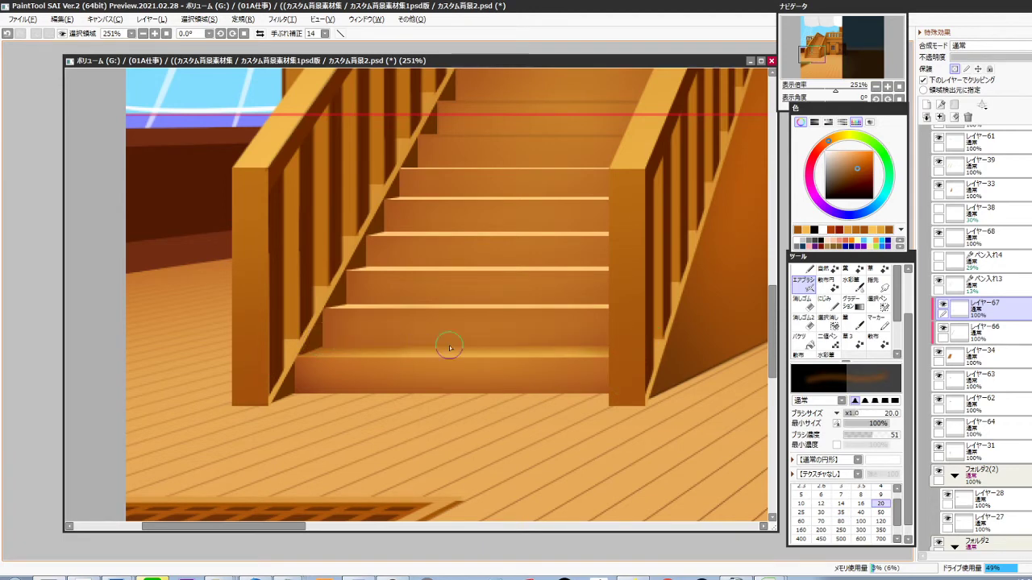
pyautogui.moveTo(449, 347); pyautogui.dragTo(643, 342)
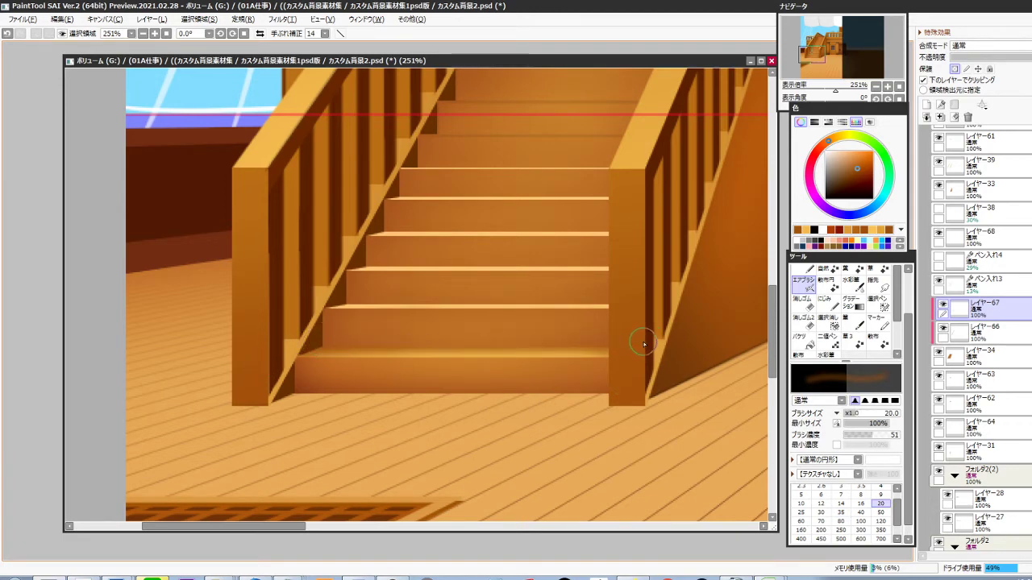
# Blend the front and back of the lowest tread with colours sampled from it, using airbrush size 35 and density 40
pyautogui.keyDown('alt'); pyautogui.click(533, 353); pyautogui.keyUp('alt')
pyautogui.press(']')
pyautogui.press(']')
pyautogui.press(']')
pyautogui.moveTo(511, 406); pyautogui.dragTo(584, 351)
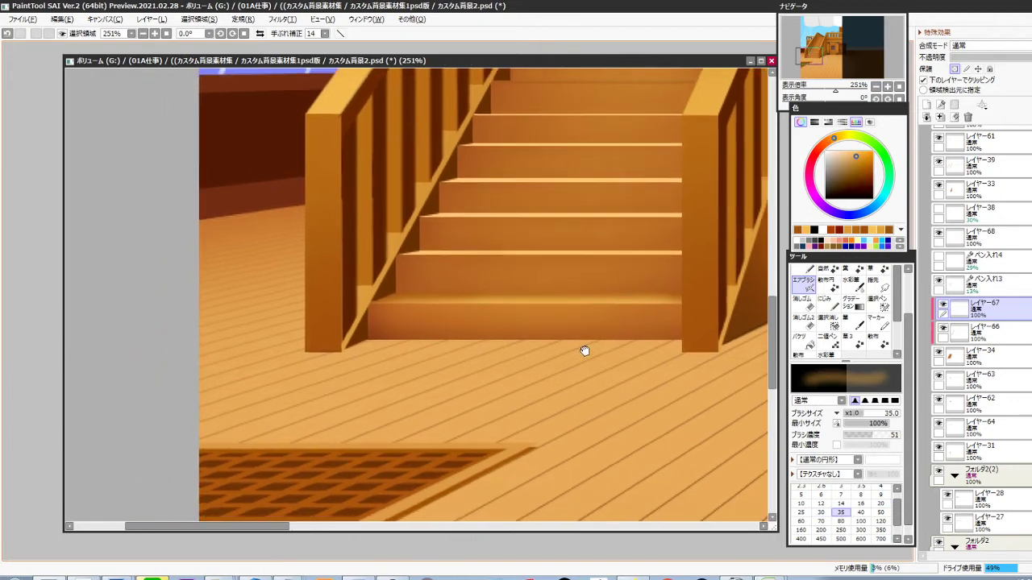
pyautogui.press('4')
pyautogui.moveTo(553, 307); pyautogui.dragTo(694, 320)
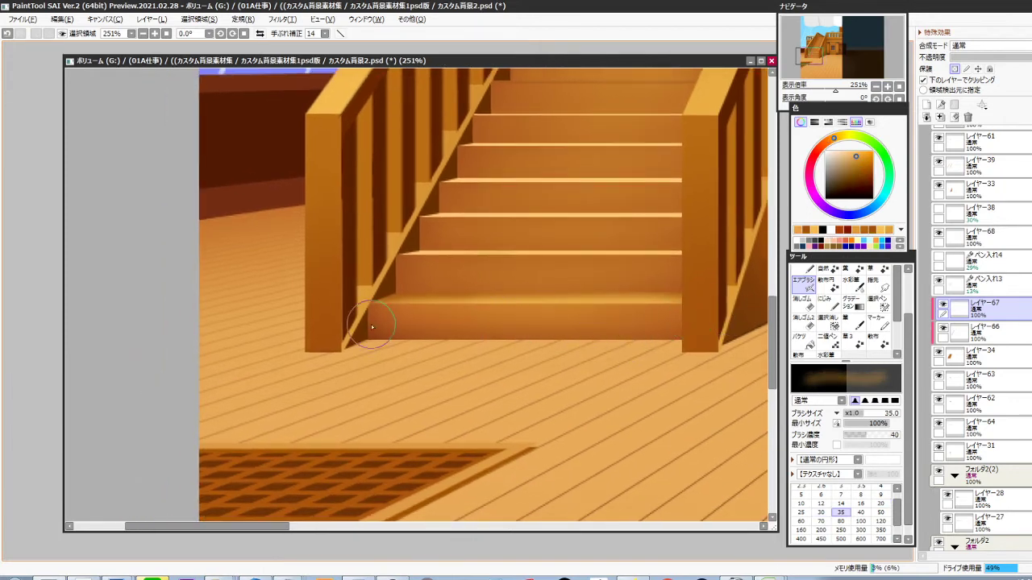
pyautogui.moveTo(370, 324)
pyautogui.mouseDown()
pyautogui.moveTo(524, 307)
pyautogui.moveTo(404, 317)
pyautogui.moveTo(731, 312)
pyautogui.mouseUp()
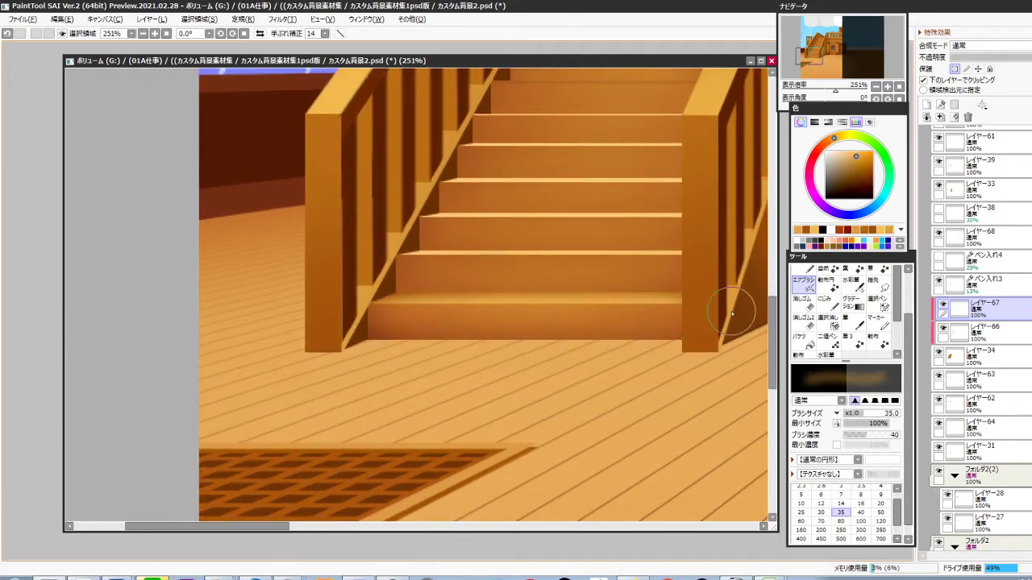
pyautogui.keyDown('alt'); pyautogui.click(679, 294); pyautogui.keyUp('alt')
pyautogui.moveTo(594, 282); pyautogui.dragTo(341, 320)
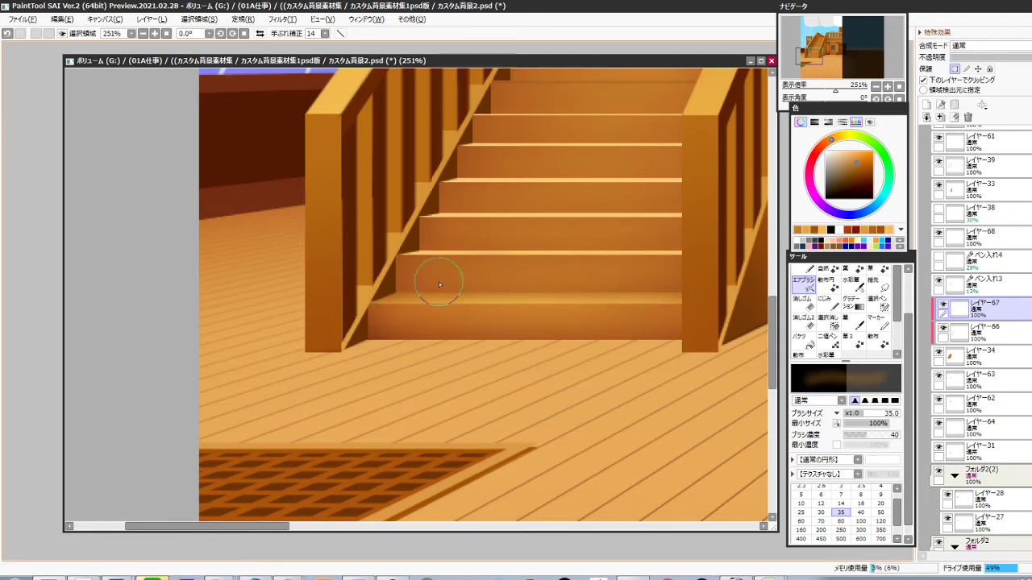
# Choose a lighter orange and airbrush a brighter front edge on the lowest tread, redoing the first stroke
pyautogui.keyDown('alt'); pyautogui.click(573, 299); pyautogui.keyUp('alt')
pyautogui.click(848, 151)
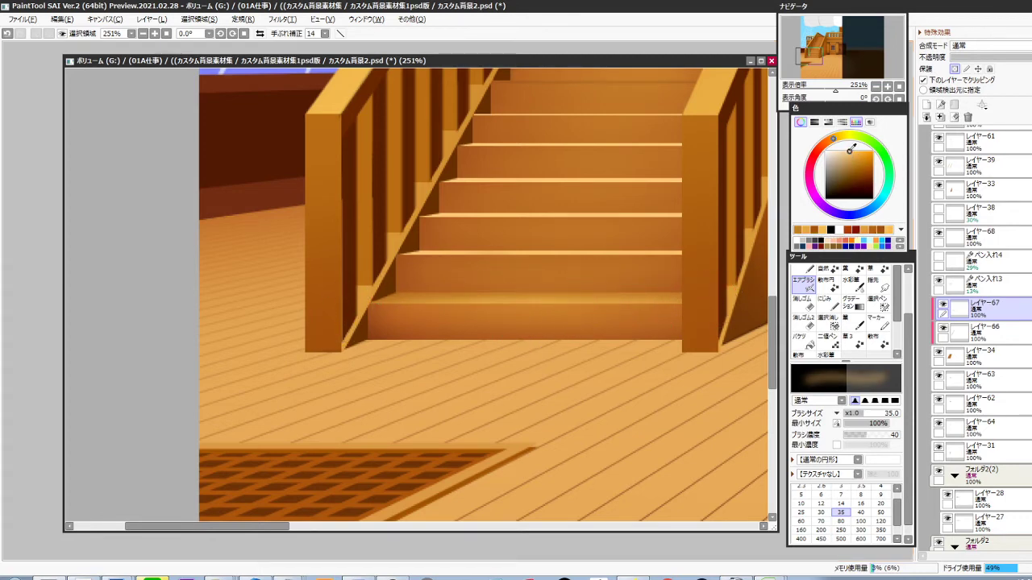
pyautogui.moveTo(385, 326)
pyautogui.mouseDown()
pyautogui.moveTo(548, 303)
pyautogui.moveTo(629, 311)
pyautogui.mouseUp()
pyautogui.hotkey('ctrl', 'z')
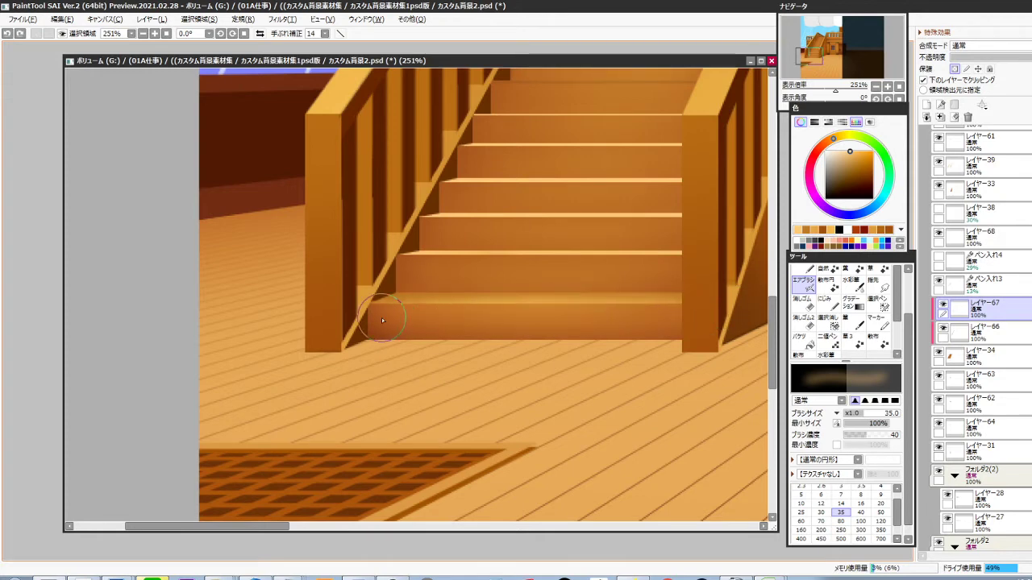
pyautogui.moveTo(381, 317); pyautogui.dragTo(734, 316)
pyautogui.moveTo(348, 322); pyautogui.dragTo(577, 323)
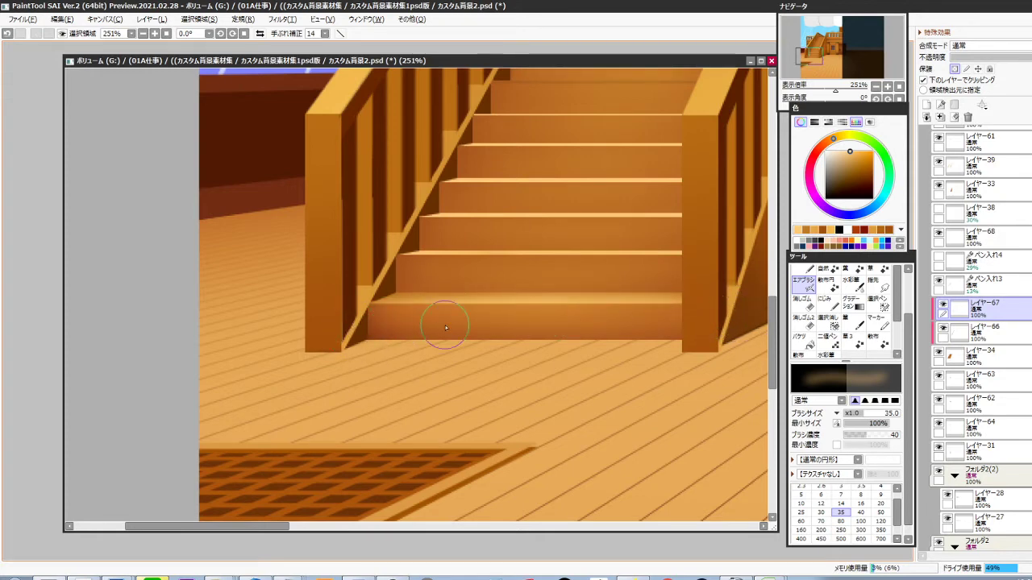
pyautogui.moveTo(444, 326); pyautogui.dragTo(731, 319)
pyautogui.moveTo(544, 345); pyautogui.dragTo(477, 390)
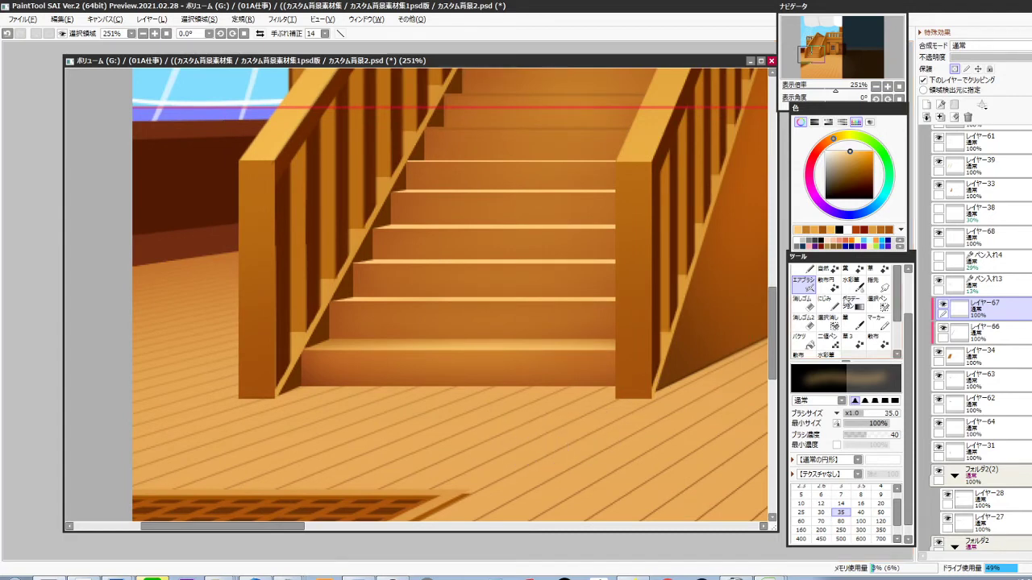
# Toggle the visibility of レイヤー67 and レイヤー66 to check which parts of the stairs each one holds
pyautogui.click(943, 305)
pyautogui.click(943, 305)
pyautogui.click(941, 330)
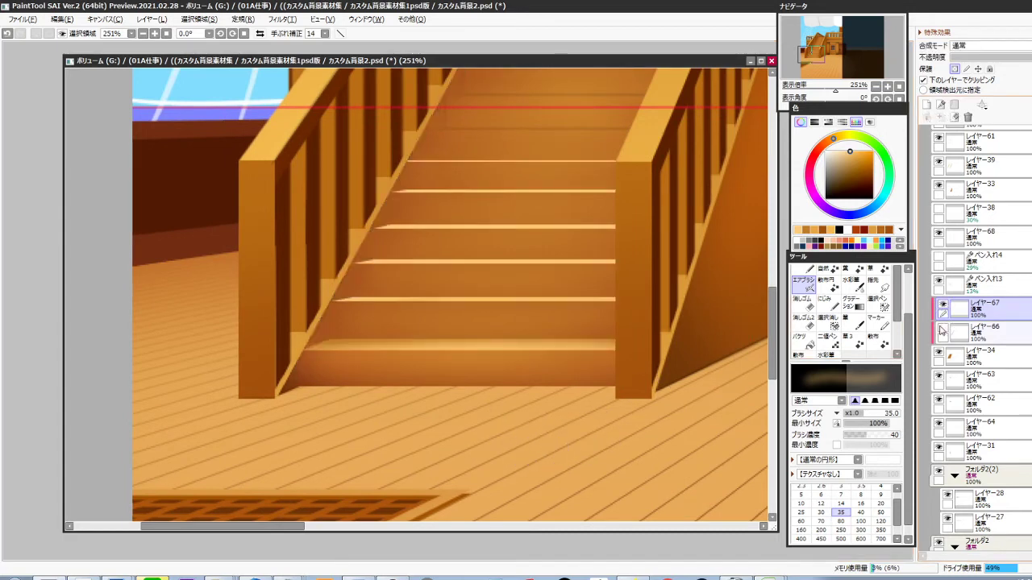
pyautogui.click(942, 330)
# On レイヤー66, make a rectangular selection around the dark shadow beside the bottom riser, leaving its hue and saturation unadjusted
pyautogui.click(964, 332)
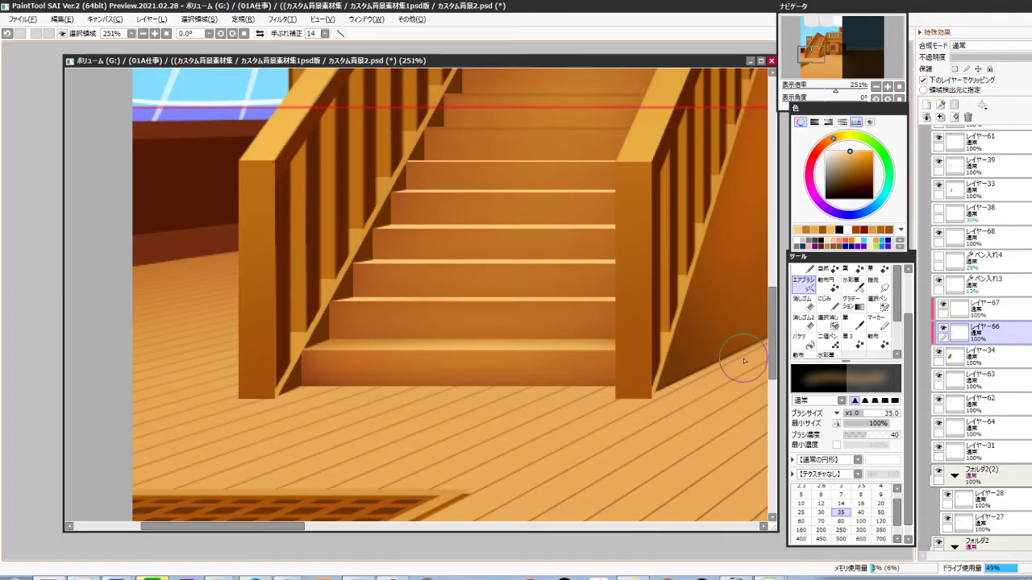
pyautogui.moveTo(300, 408); pyautogui.dragTo(346, 394)
pyautogui.press('ctrl')
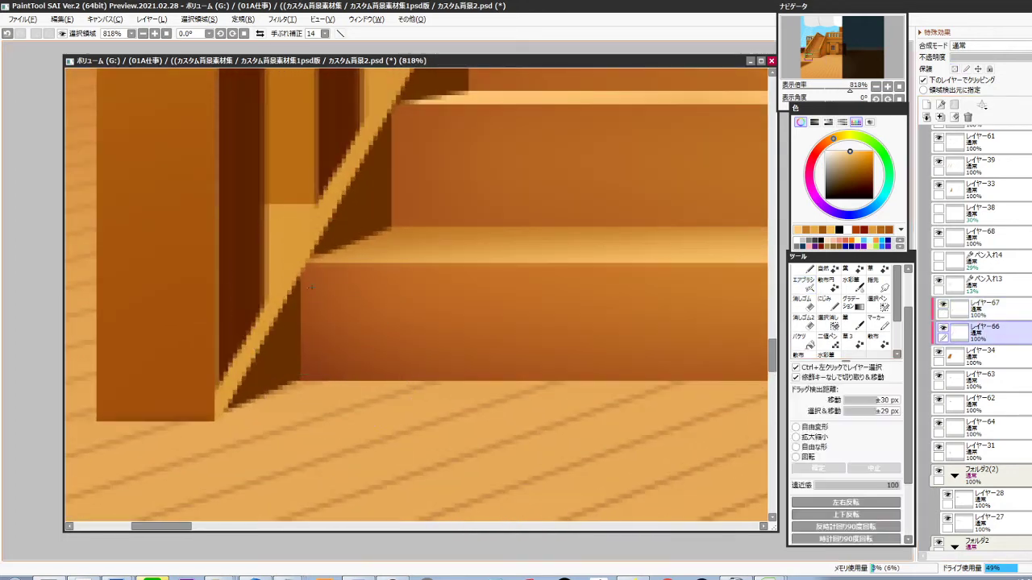
pyautogui.moveTo(309, 260); pyautogui.dragTo(188, 448)
pyautogui.hotkey('ctrl', 'u')
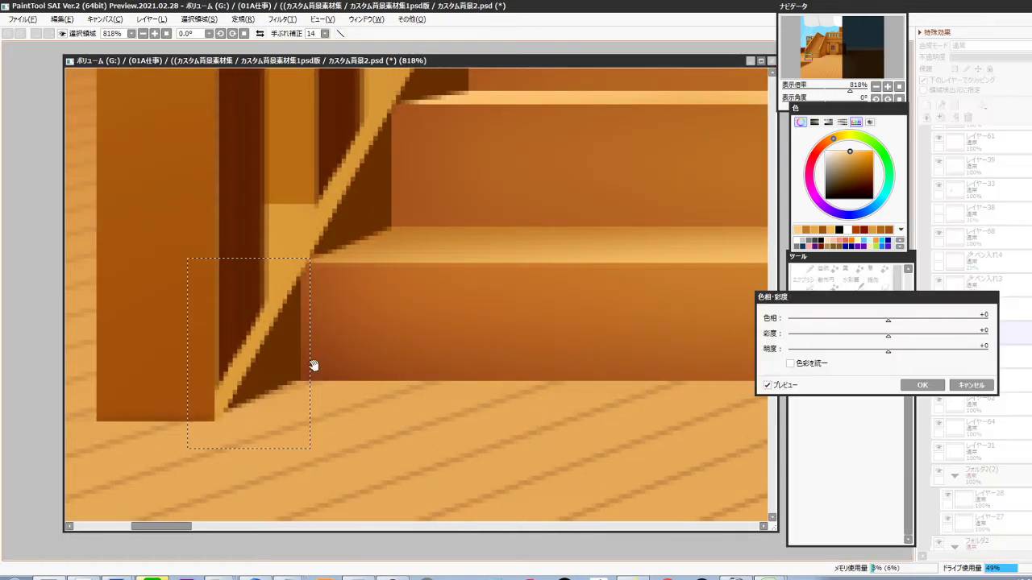
pyautogui.press('Escape')
# Sample the dark brown shadow colour and extend the shadow up to the bottom riser's left edge at brush size 2
pyautogui.rightClick(281, 346)
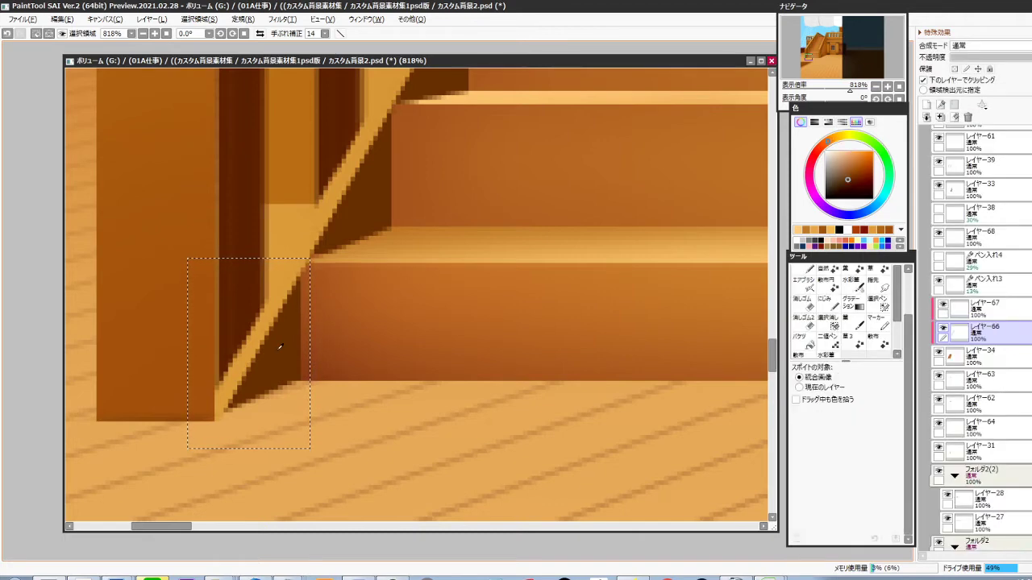
pyautogui.click(882, 489)
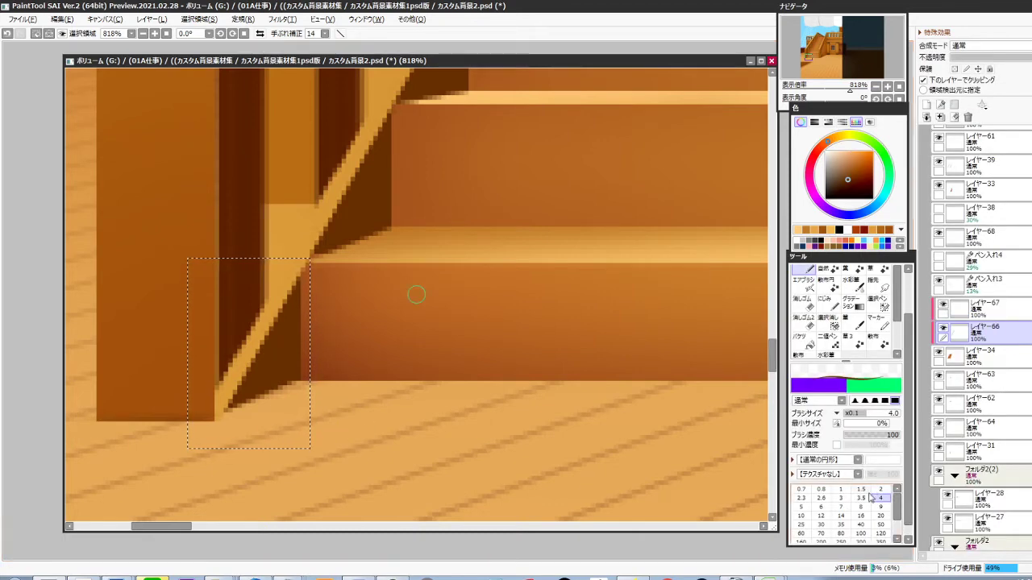
pyautogui.click(307, 265)
pyautogui.keyDown('shift'); pyautogui.click(308, 381); pyautogui.keyUp('shift')
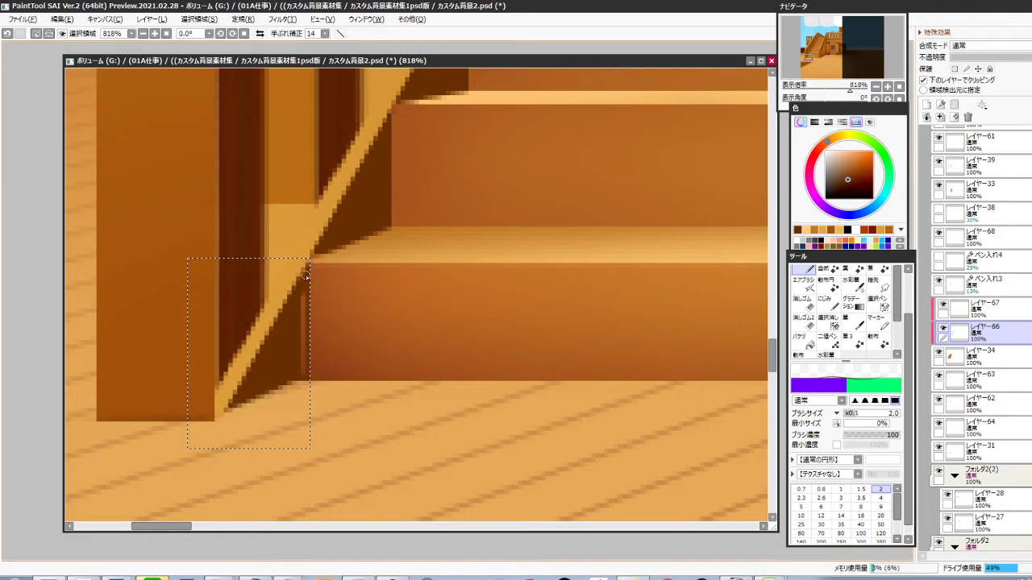
pyautogui.moveTo(302, 296); pyautogui.dragTo(303, 355)
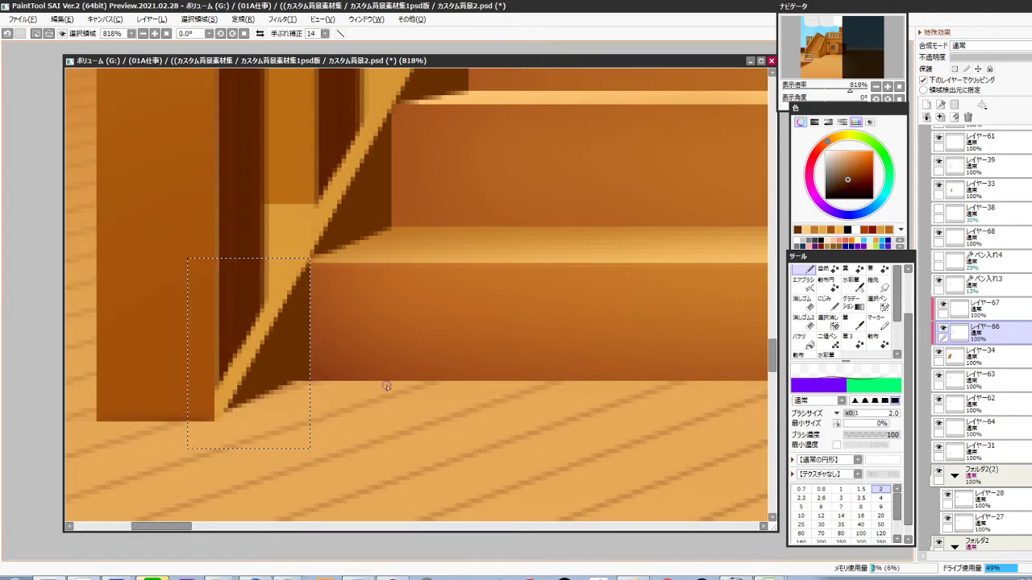
# Protect the opacity of レイヤー66 and airbrush sampled riser orange over the lower part of the side shadow at brush size 20
pyautogui.keyDown('alt'); pyautogui.click(408, 324); pyautogui.keyUp('alt')
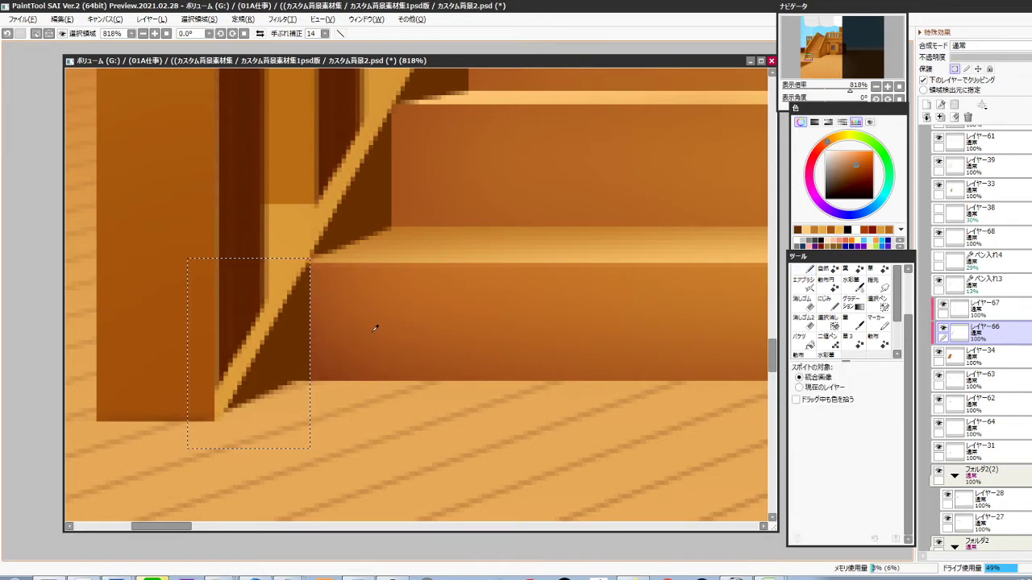
pyautogui.press('[')
pyautogui.press('[')
pyautogui.press('[')
pyautogui.moveTo(303, 314); pyautogui.dragTo(247, 385)
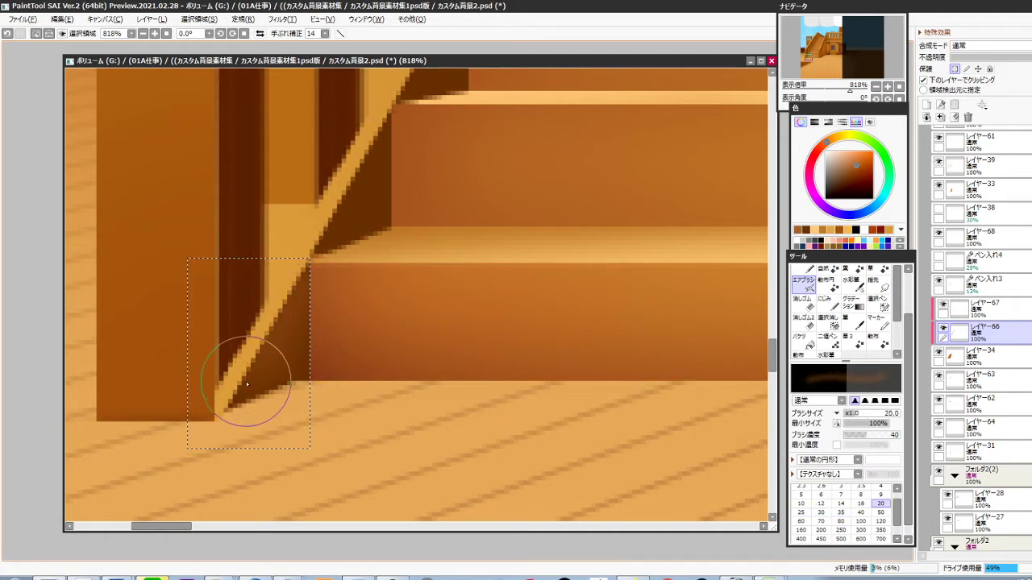
# Undo the last airbrush strokes and repaint the orange gradient over the side shadow beside the bottom riser at brush size 20
pyautogui.hotkey('ctrl', 'z')
pyautogui.moveTo(301, 299)
pyautogui.mouseDown()
pyautogui.moveTo(252, 344)
pyautogui.moveTo(294, 300)
pyautogui.moveTo(226, 396)
pyautogui.mouseUp()
pyautogui.hotkey('ctrl', 'z')
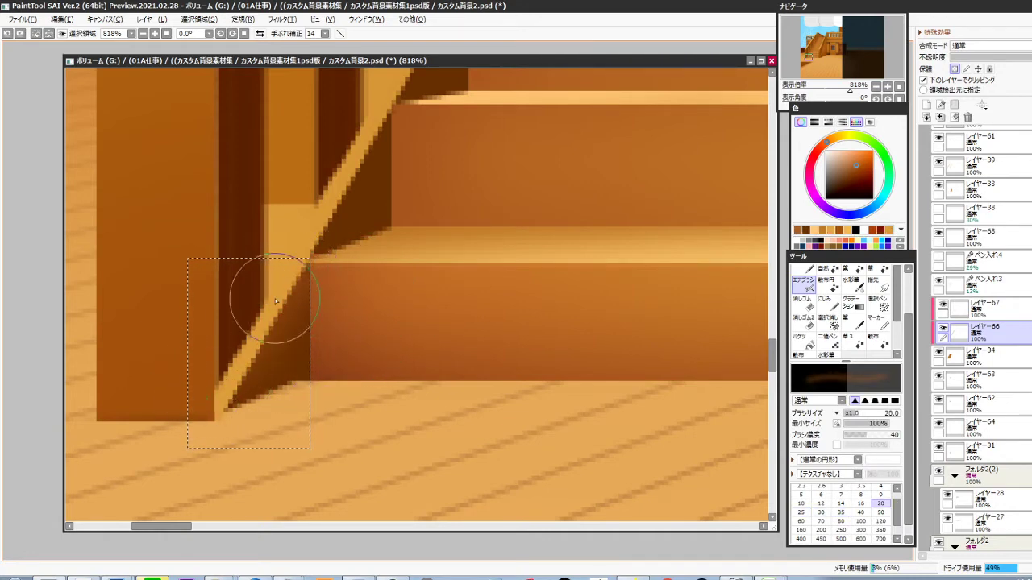
pyautogui.moveTo(276, 301); pyautogui.dragTo(232, 395)
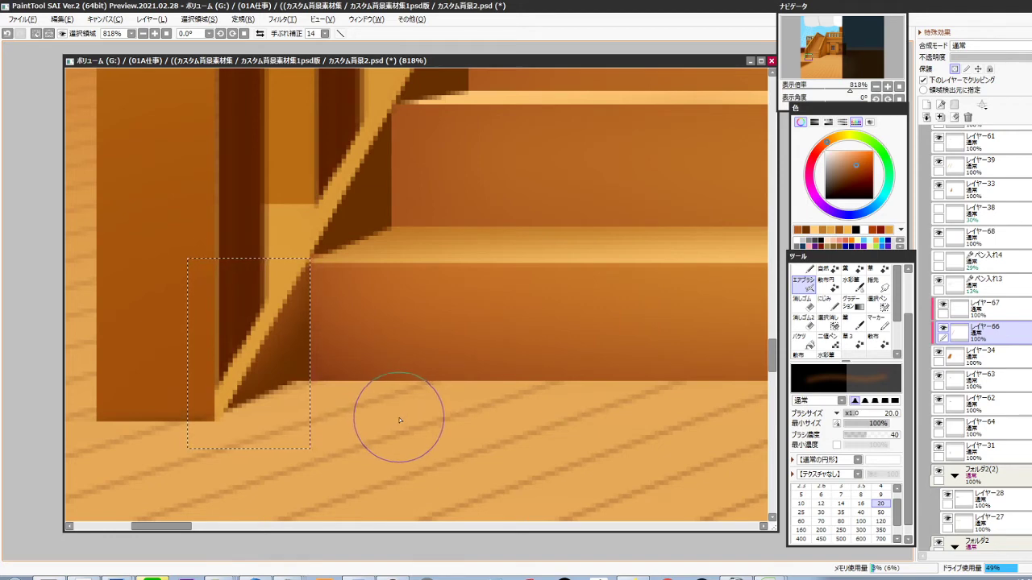
# Merge レイヤー66 into レイヤー34, extend the side shadow's bottom edge in sampled dark brown at brush size 2, and clear the selection
pyautogui.hotkey('ctrl', 'e')
pyautogui.press('alt')
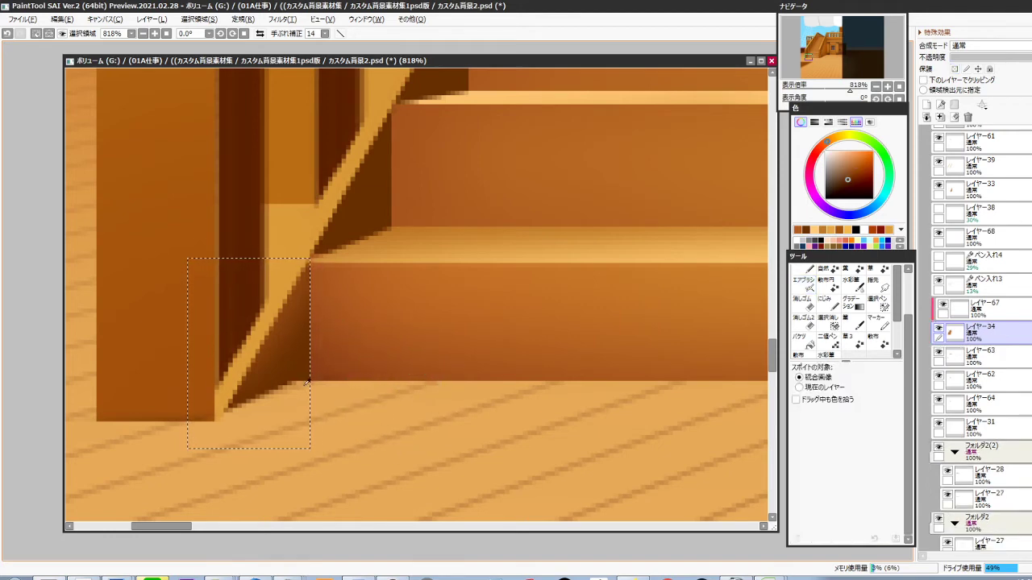
pyautogui.moveTo(309, 382); pyautogui.dragTo(223, 412)
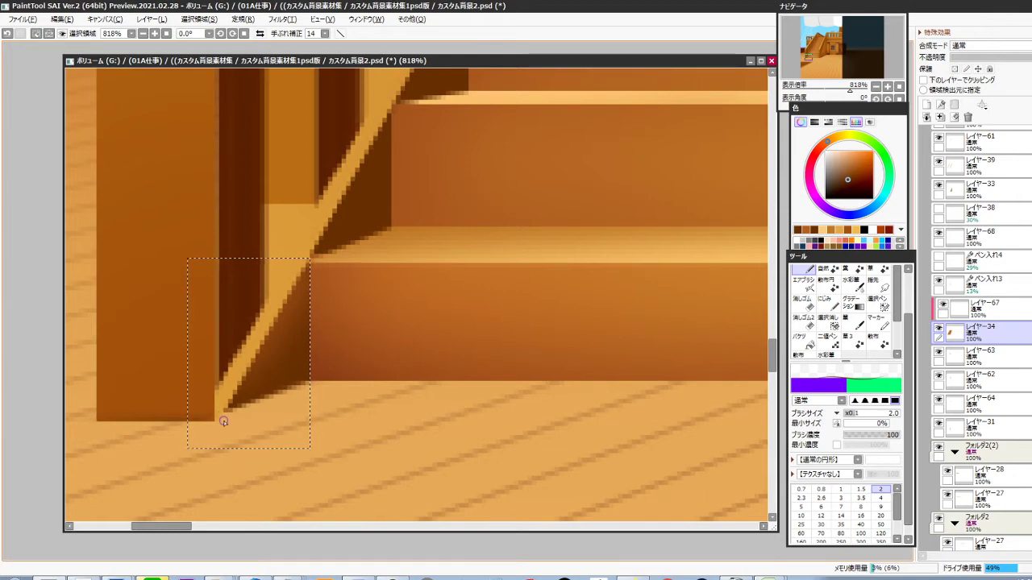
pyautogui.hotkey('ctrl', 'd')
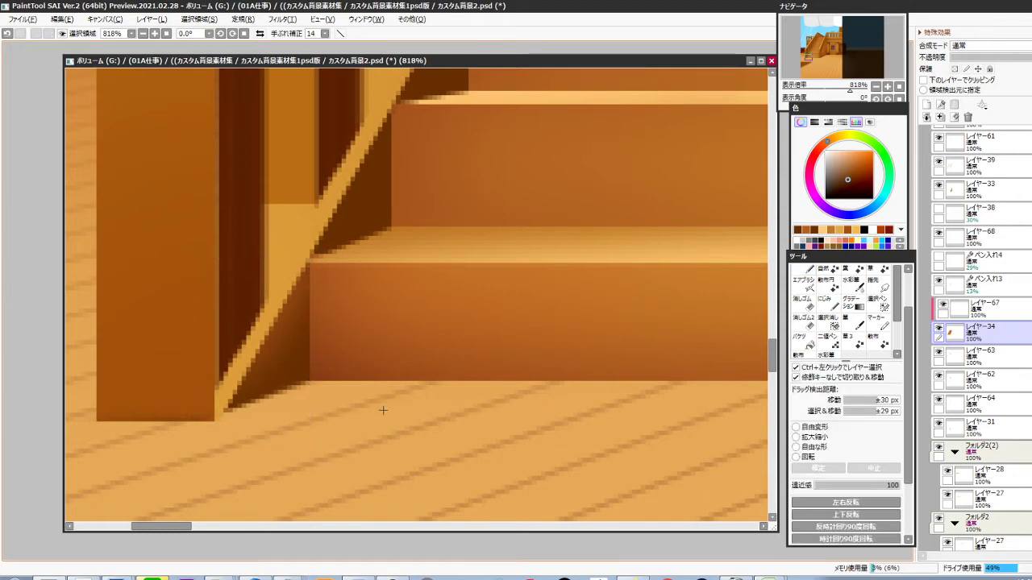
# Make a rectangular selection around the whole bottom riser on レイヤー34, extending past the right-hand post's face, and clear it
pyautogui.scroll(-5, 382, 409)
pyautogui.moveTo(382, 409)
pyautogui.mouseDown()
pyautogui.moveTo(343, 440)
pyautogui.moveTo(278, 422)
pyautogui.moveTo(280, 412)
pyautogui.mouseUp()
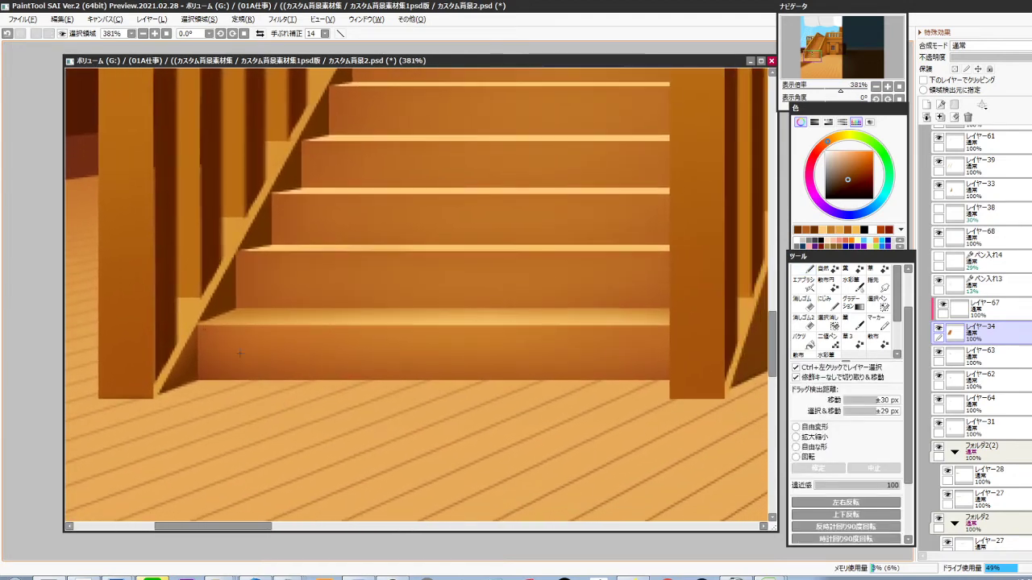
pyautogui.moveTo(198, 325); pyautogui.dragTo(698, 416)
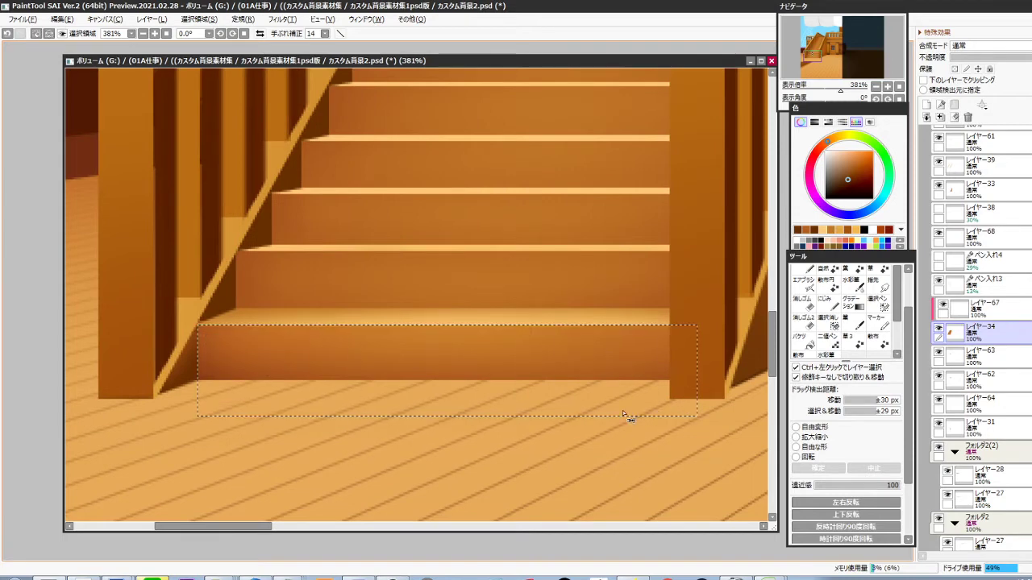
pyautogui.hotkey('ctrl', 'd')
# Toggle the visibility of レイヤー34 and レイヤー67 to check which parts of the stairs each one holds
pyautogui.click(938, 328)
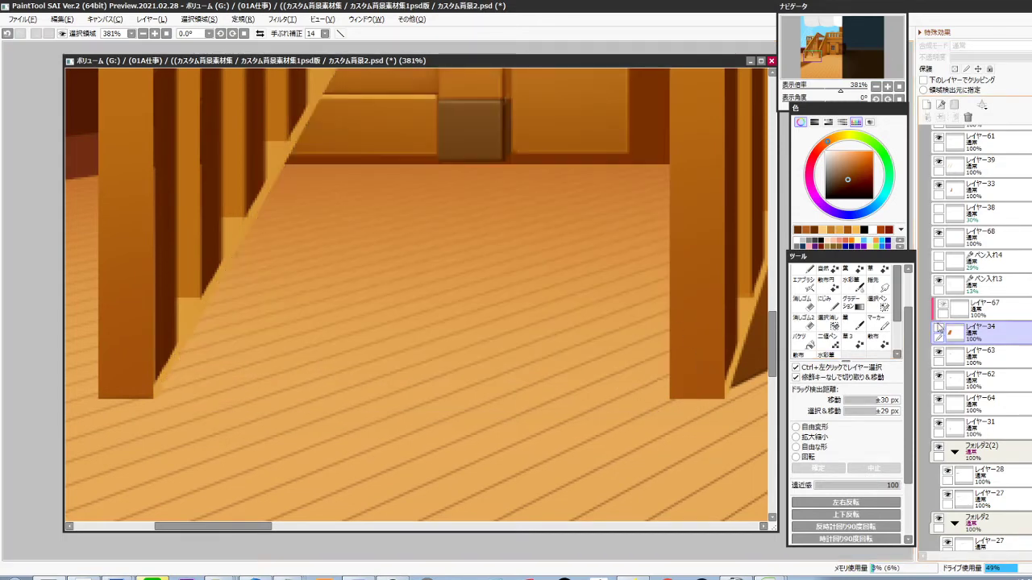
pyautogui.click(938, 328)
pyautogui.click(942, 306)
pyautogui.click(943, 306)
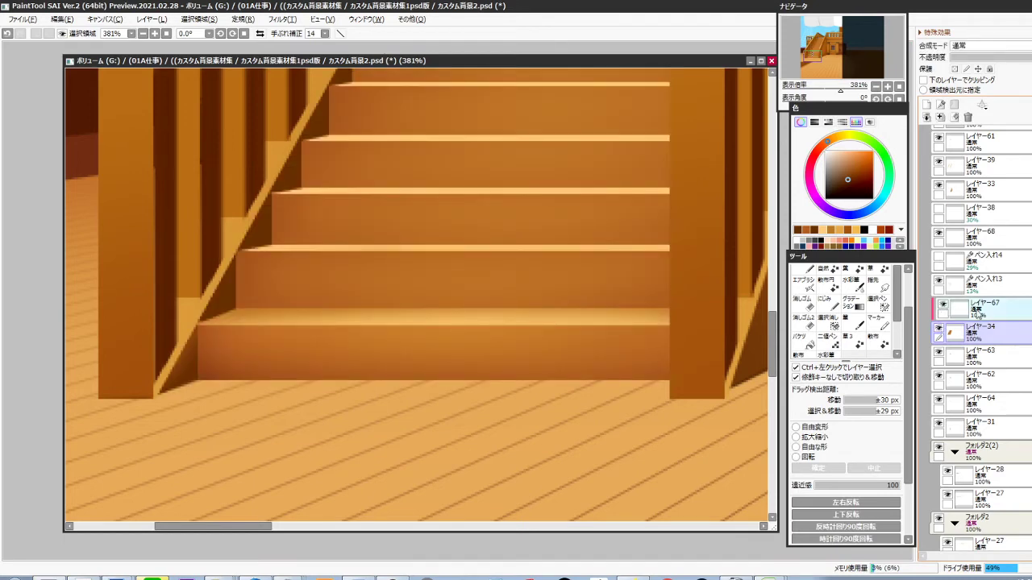
# Put a copy of the bottom riser on a new layer above レイヤー67 and nudge it onto the second riser, aligning their left edges
pyautogui.click(979, 315)
pyautogui.hotkey('ctrl', 'shift', 'n')
pyautogui.hotkey('ctrl', 'Up')
pyautogui.hotkey('ctrl', 'Up')
pyautogui.hotkey('ctrl', 'Up')
pyautogui.hotkey('ctrl', 'Up')
pyautogui.hotkey('ctrl', 'Up')
pyautogui.hotkey('ctrl', 'Up')
pyautogui.hotkey('ctrl', 'Up')
pyautogui.hotkey('ctrl', 'Up')
pyautogui.hotkey('ctrl', 'Up')
pyautogui.hotkey('ctrl', 'Up')
pyautogui.hotkey('ctrl', 'Up')
pyautogui.hotkey('ctrl', 'Up')
pyautogui.hotkey('ctrl', 'Up')
pyautogui.hotkey('ctrl', 'Up')
pyautogui.hotkey('ctrl', 'Up')
pyautogui.hotkey('ctrl', 'Up')
pyautogui.hotkey('ctrl', 'Up')
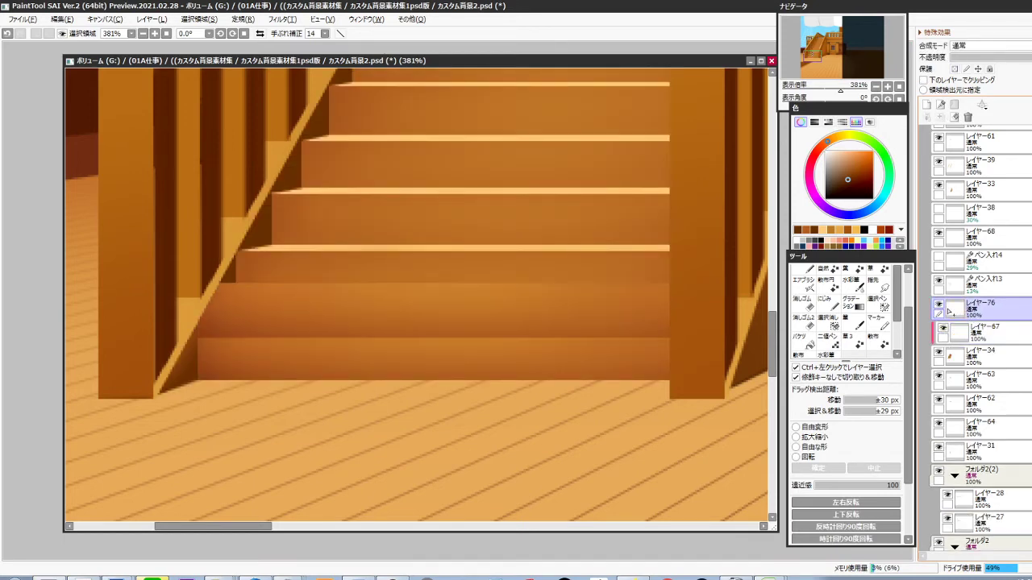
pyautogui.hotkey('ctrl', 'Right')
pyautogui.hotkey('ctrl', 'Right')
pyautogui.hotkey('ctrl', 'Right')
pyautogui.hotkey('ctrl', 'Right')
pyautogui.hotkey('ctrl', 'Right')
pyautogui.hotkey('ctrl', 'Right')
pyautogui.hotkey('ctrl', 'Right')
pyautogui.hotkey('ctrl', 'Right')
pyautogui.hotkey('ctrl', 'Right')
pyautogui.hotkey('ctrl', 'Right')
pyautogui.hotkey('ctrl', 'Right')
pyautogui.hotkey('ctrl', 'Right')
pyautogui.hotkey('ctrl', 'Right')
pyautogui.hotkey('ctrl', 'Right')
pyautogui.hotkey('ctrl', 'Right')
pyautogui.hotkey('ctrl', 'Right')
pyautogui.hotkey('ctrl', 'Right')
pyautogui.hotkey('ctrl', 'Right')
pyautogui.hotkey('ctrl', 'Right')
pyautogui.hotkey('ctrl', 'Right')
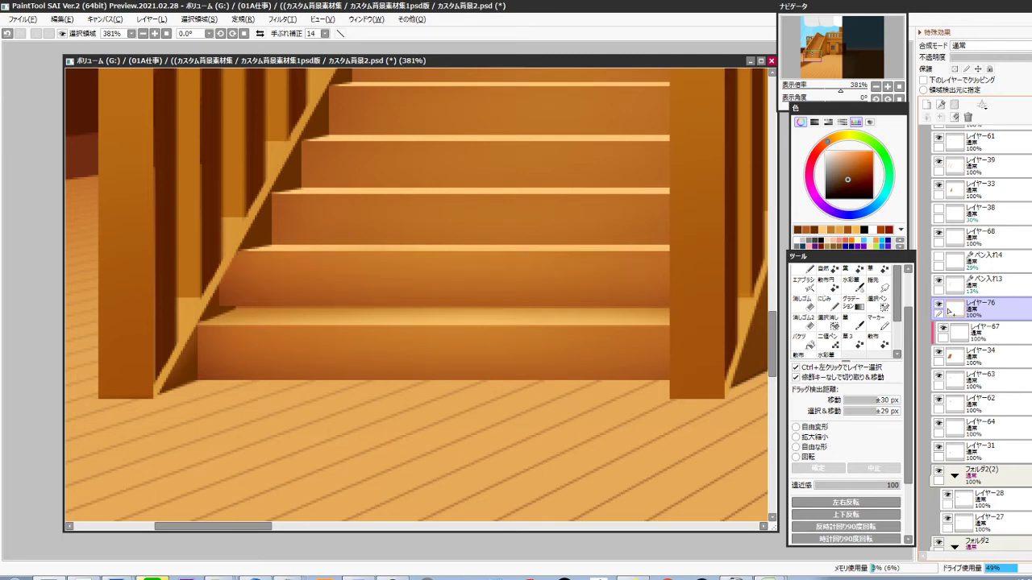
pyautogui.hotkey('ctrl', 'Left')
pyautogui.hotkey('ctrl', 'Left')
pyautogui.hotkey('ctrl', 'Left')
pyautogui.hotkey('ctrl', 'Left')
pyautogui.hotkey('ctrl', 'Left')
pyautogui.hotkey('ctrl', 'Left')
pyautogui.hotkey('ctrl', 'Left')
pyautogui.hotkey('ctrl', 'Left')
pyautogui.hotkey('ctrl', 'Left')
pyautogui.hotkey('ctrl', 'Left')
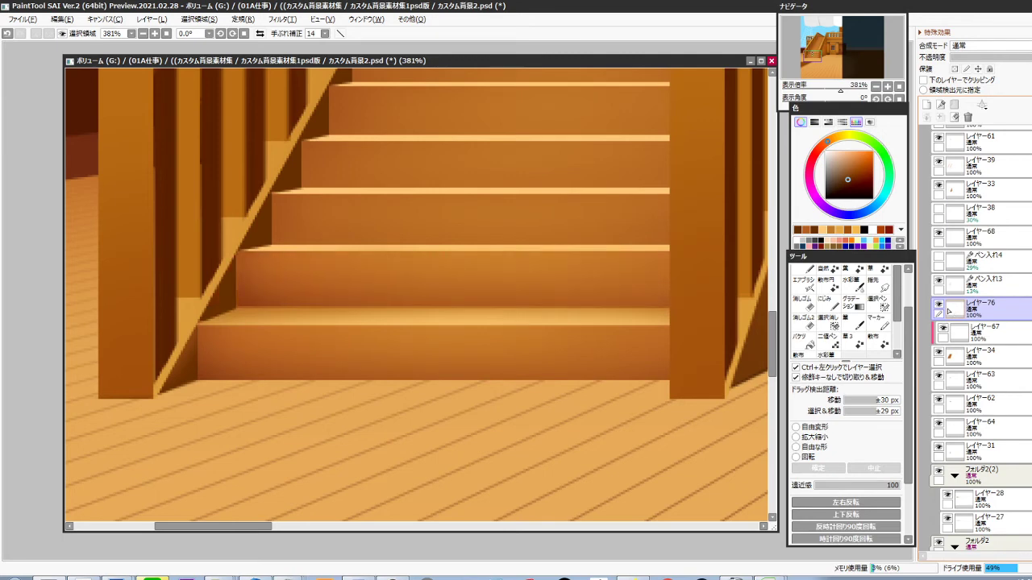
# Free-transform the copied riser vertically so its height fits the second riser between the treads
pyautogui.hotkey('ctrl', 't')
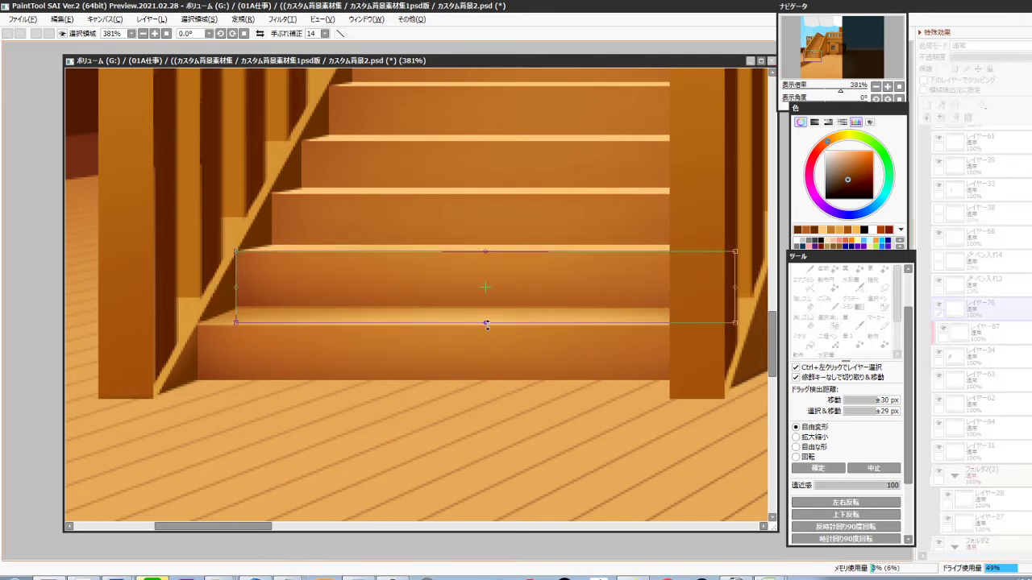
pyautogui.moveTo(486, 252); pyautogui.dragTo(487, 253)
pyautogui.press('Return')
# Duplicate the second riser's layer and move the copy up and right onto the third riser
pyautogui.moveTo(520, 372); pyautogui.dragTo(492, 404)
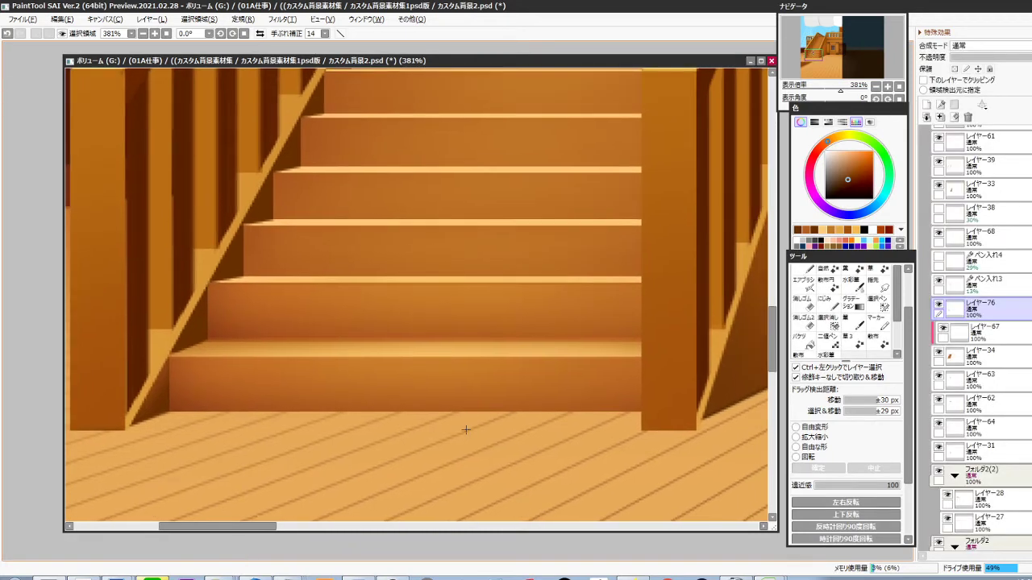
pyautogui.hotkey('ctrl', 'c')
pyautogui.hotkey('ctrl', 'v')
pyautogui.hotkey('ctrl', 'shift', 'Up')
pyautogui.hotkey('ctrl', 'shift', 'Up')
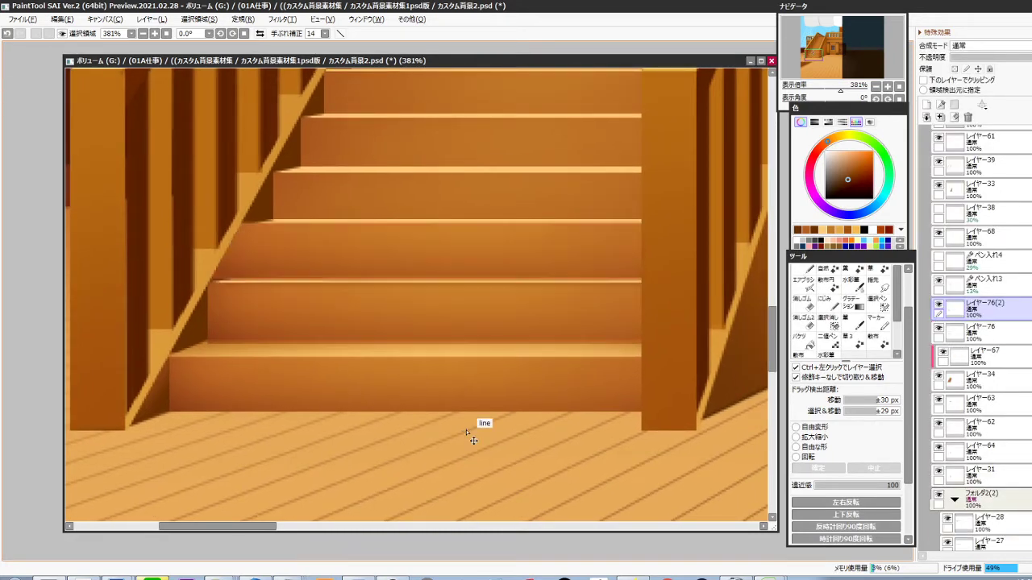
pyautogui.hotkey('ctrl', 'shift', 'Right')
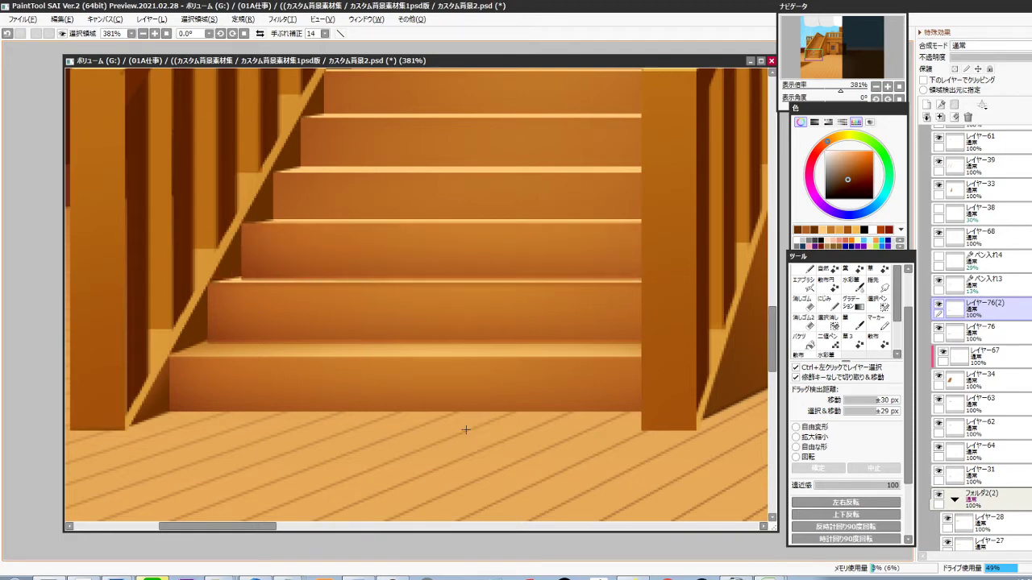
# Free-transform the new copy, pulling in its upper and lower edges to fit the third riser
pyautogui.hotkey('ctrl', 't')
pyautogui.moveTo(491, 220); pyautogui.dragTo(491, 227)
pyautogui.moveTo(491, 302); pyautogui.dragTo(490, 296)
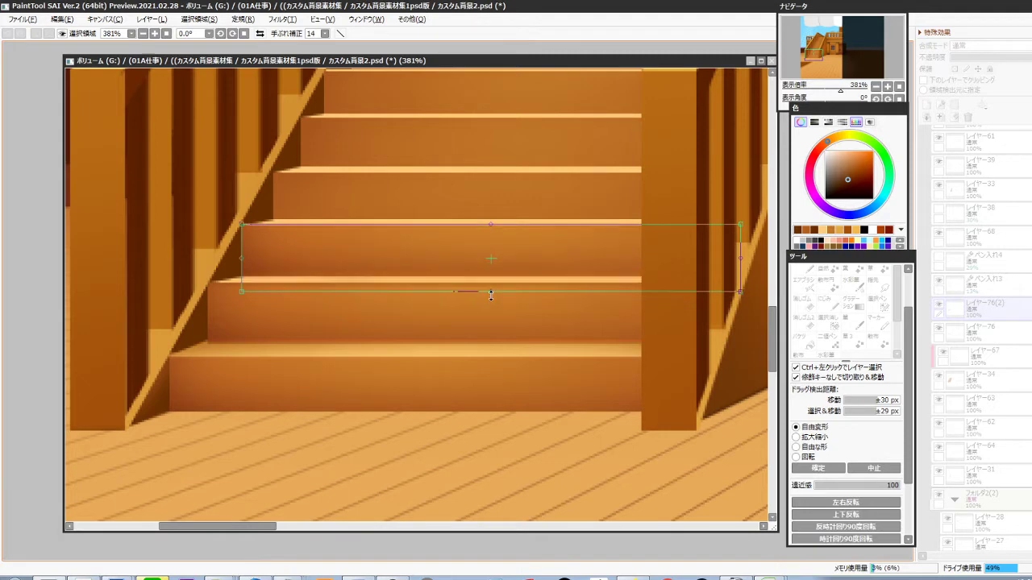
pyautogui.moveTo(463, 419); pyautogui.dragTo(391, 467)
pyautogui.press('Return')
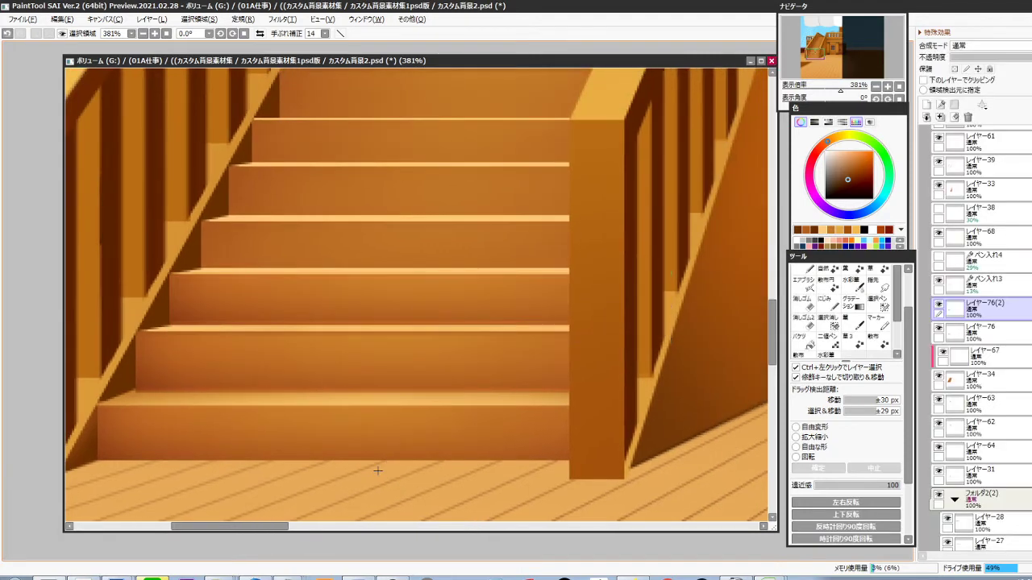
# Duplicate the third riser's layer and nudge the copy up and right until it lines up with the fourth riser
pyautogui.hotkey('ctrl', 'j')
pyautogui.press('Up')
pyautogui.press('Up')
pyautogui.press('Up')
pyautogui.press('Up')
pyautogui.press('Up')
pyautogui.press('Up')
pyautogui.press('Up')
pyautogui.press('Up')
pyautogui.press('Up')
pyautogui.press('Up')
pyautogui.press('Up')
pyautogui.press('Up')
pyautogui.press('Up')
pyautogui.press('Up')
pyautogui.press('Right')
pyautogui.press('Right')
pyautogui.press('Right')
pyautogui.press('Right')
pyautogui.press('Right')
pyautogui.press('Right')
pyautogui.press('Right')
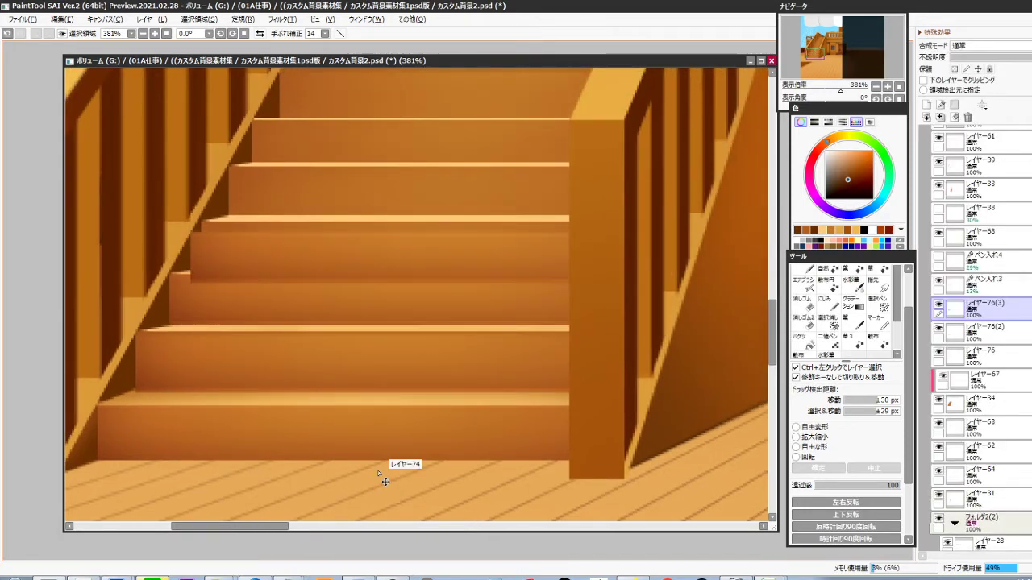
pyautogui.press('Up')
pyautogui.press('Up')
pyautogui.press('Up')
pyautogui.press('Right')
pyautogui.press('Right')
pyautogui.press('Right')
pyautogui.press('Up')
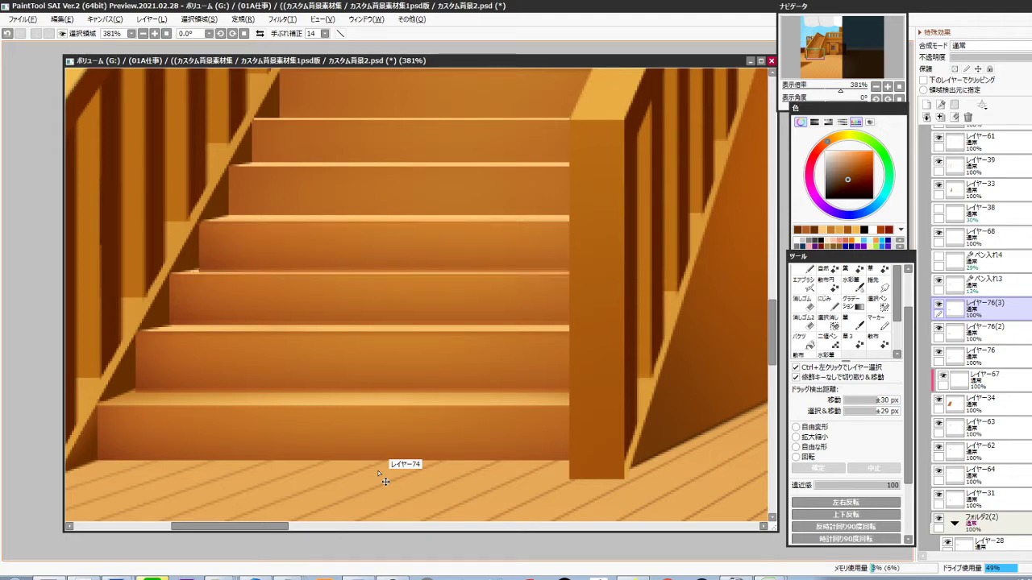
# Free-transform the copy's height to fit the fourth riser between its treads
pyautogui.hotkey('ctrl', 't')
pyautogui.moveTo(449, 285); pyautogui.dragTo(455, 400)
pyautogui.press('Return')
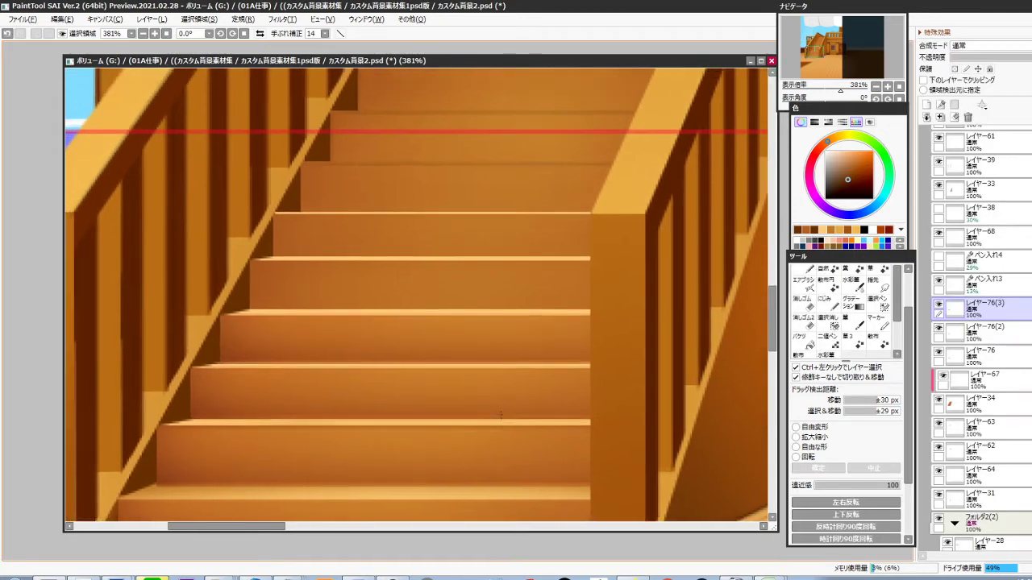
# Duplicate the fourth riser's layer and nudge the copy right and up onto the fifth riser, just below the tread highlight
pyautogui.hotkey('ctrl', 'v')
pyautogui.press('Right')
pyautogui.press('Right')
pyautogui.press('Right')
pyautogui.press('Right')
pyautogui.press('Right')
pyautogui.press('Right')
pyautogui.press('Right')
pyautogui.press('Right')
pyautogui.press('Right')
pyautogui.press('Right')
pyautogui.press('Right')
pyautogui.press('Right')
pyautogui.press('Right')
pyautogui.press('Right')
pyautogui.press('Up')
pyautogui.press('Up')
pyautogui.press('Up')
pyautogui.press('Up')
pyautogui.press('Up')
pyautogui.press('Up')
pyautogui.press('Up')
pyautogui.press('Up')
pyautogui.press('Up')
pyautogui.press('Up')
pyautogui.press('Up')
pyautogui.press('Up')
pyautogui.press('Up')
pyautogui.press('Up')
pyautogui.press('Up')
pyautogui.press('Up')
pyautogui.press('Up')
pyautogui.press('Up')
pyautogui.press('Up')
pyautogui.press('Up')
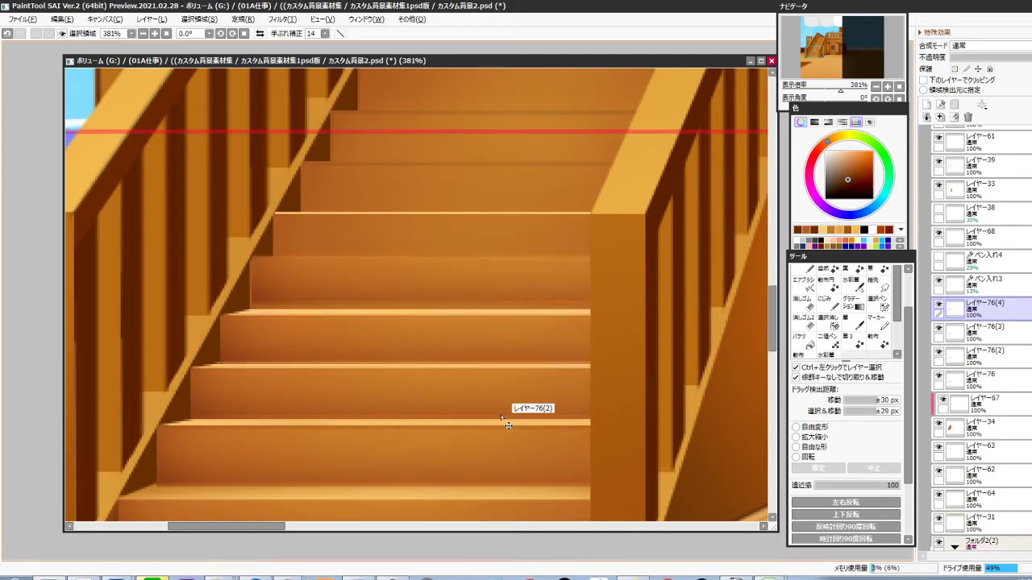
pyautogui.press('Down')
pyautogui.press('Left')
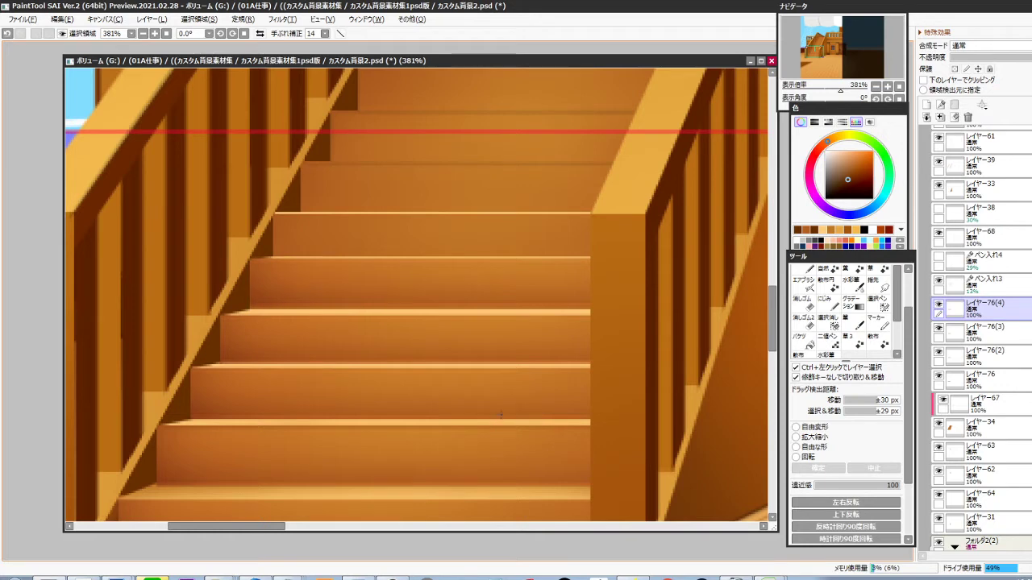
# Free-transform the newest copy vertically so its edges fit the fifth riser
pyautogui.hotkey('ctrl', 't')
pyautogui.moveTo(500, 325); pyautogui.dragTo(499, 328)
pyautogui.press('Return')
# Undo the extra duplicate and trim the fifth riser's copy along the tread edge above it using a thin rectangular selection
pyautogui.moveTo(454, 373); pyautogui.dragTo(498, 367)
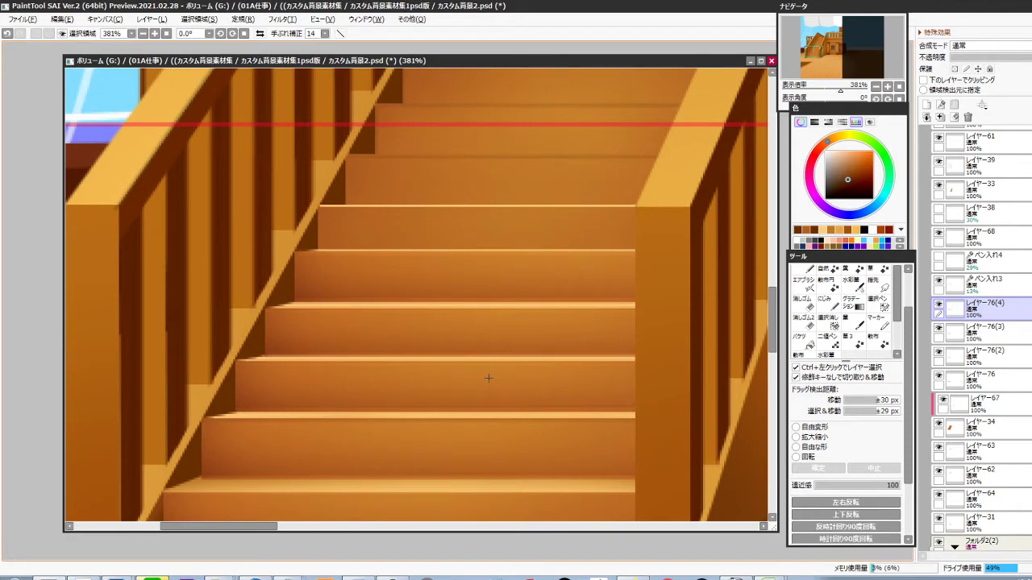
pyautogui.hotkey('ctrl', 'j')
pyautogui.hotkey('ctrl', 'z')
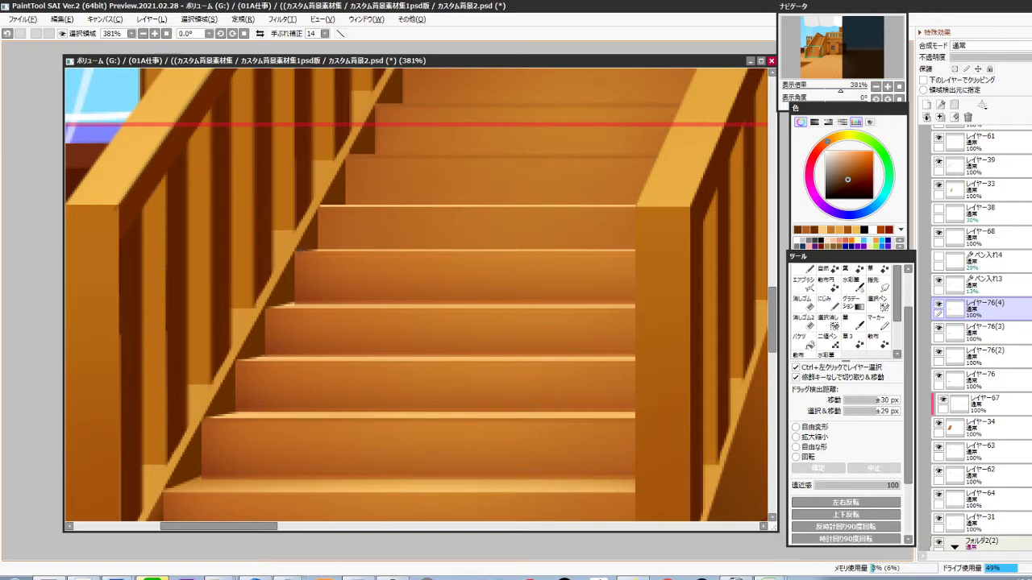
pyautogui.moveTo(275, 237); pyautogui.dragTo(677, 253)
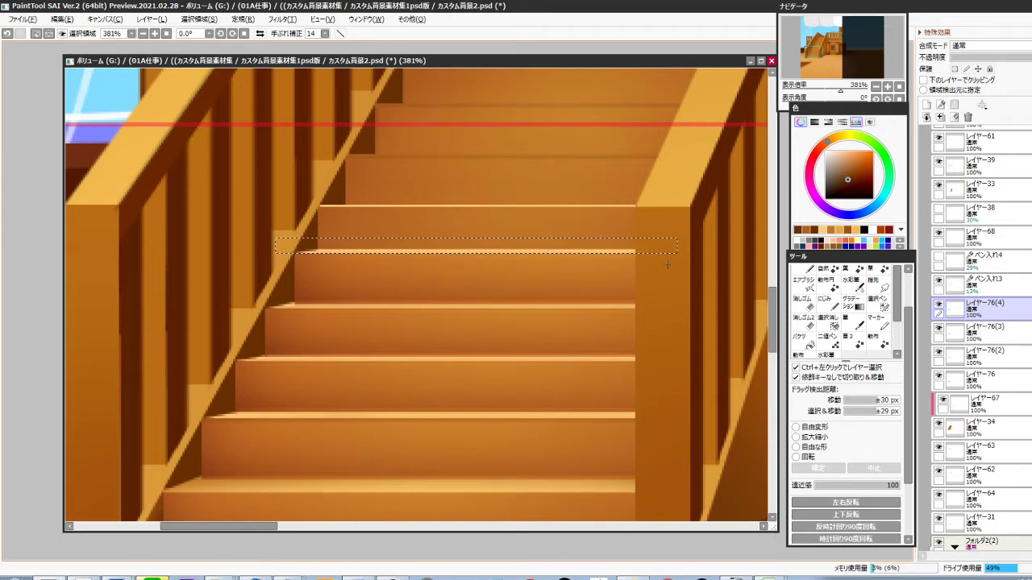
pyautogui.hotkey('ctrl', 'd')
# Duplicate the fifth riser's layer and nudge the copy right and up onto the sixth riser
pyautogui.hotkey('ctrl', 'j')
pyautogui.hotkey('ctrl', 'shift', 'Right')
pyautogui.hotkey('ctrl', 'shift', 'Up')
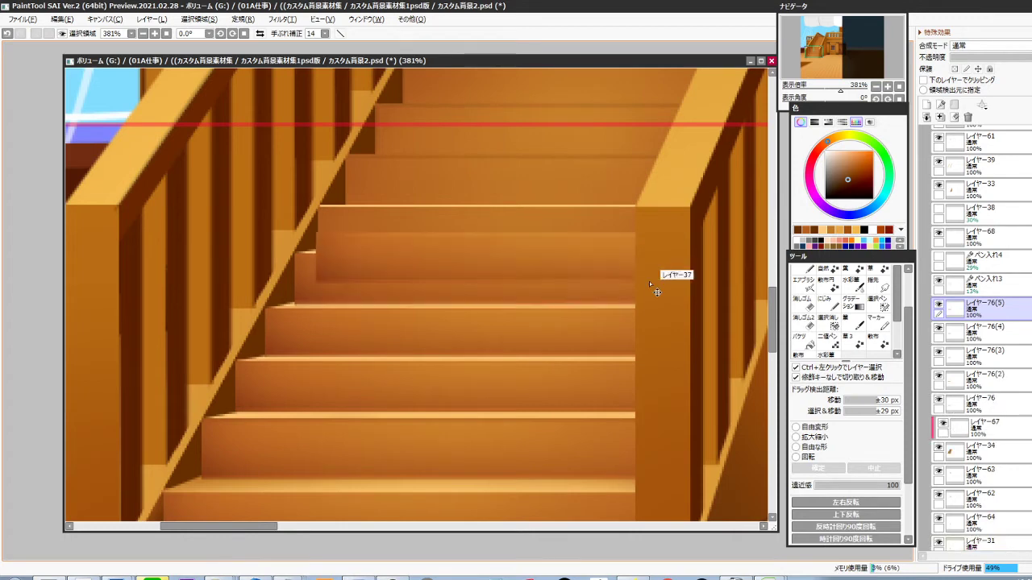
pyautogui.hotkey('ctrl', 'shift', 'Up')
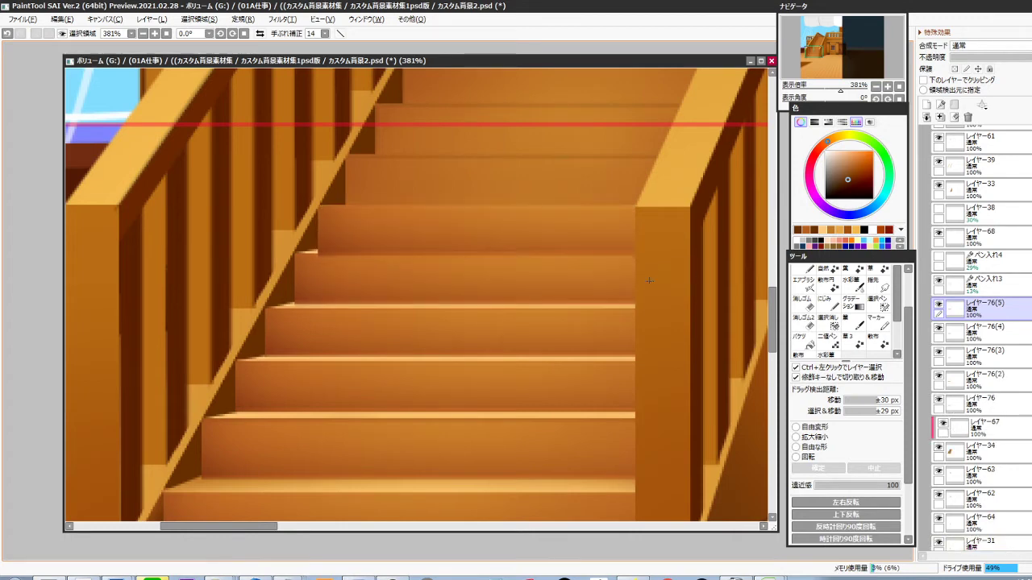
# Free-transform the sixth riser's copy vertically from its lower edge so the tread highlight below stays uncovered
pyautogui.hotkey('ctrl', 't')
pyautogui.moveTo(567, 275); pyautogui.dragTo(563, 266)
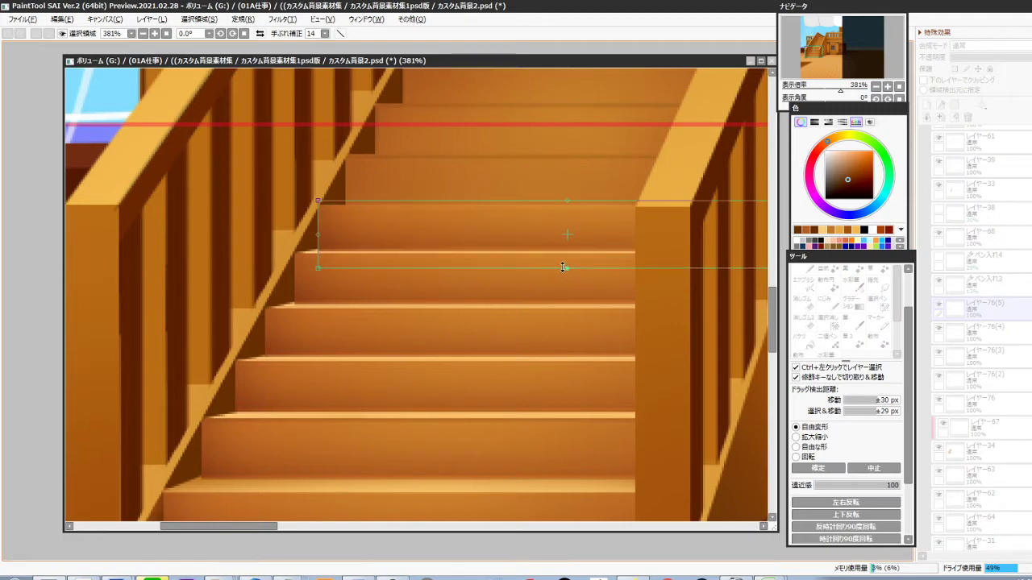
pyautogui.press('Return')
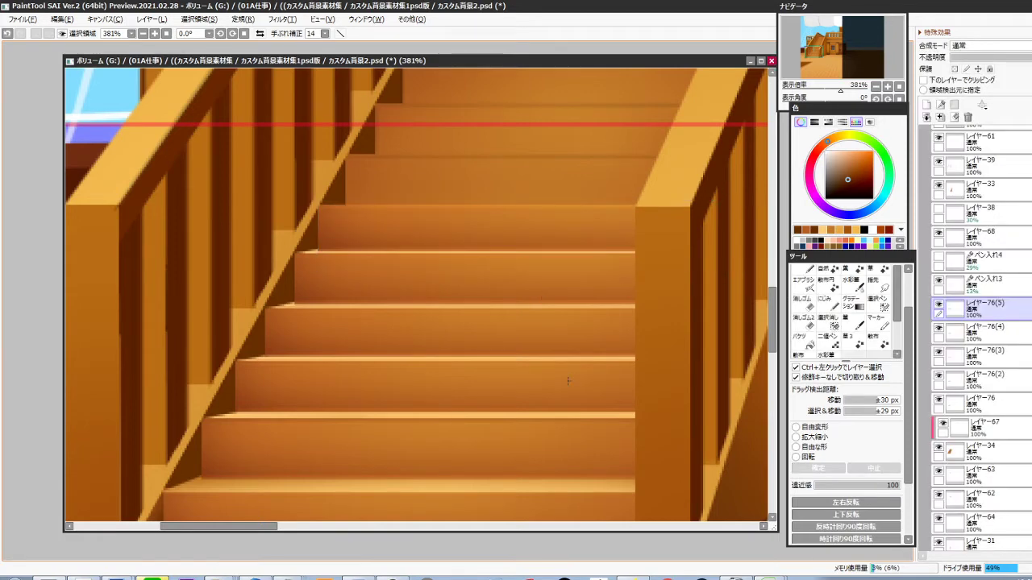
# Duplicate the sixth riser's layer and nudge the copy up onto the seventh riser, just below its tread edge
pyautogui.moveTo(571, 398); pyautogui.dragTo(531, 427)
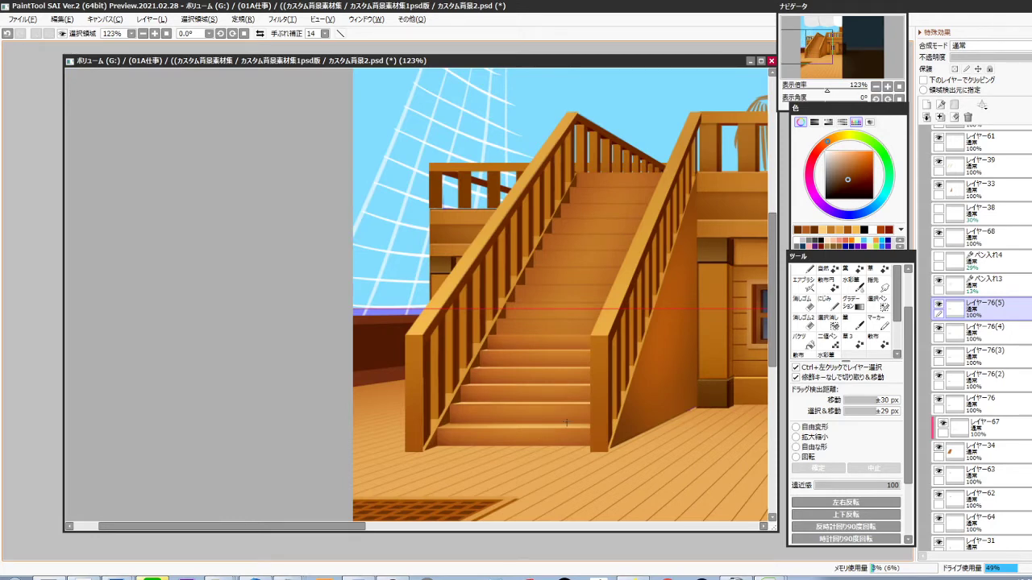
pyautogui.scroll(4, 566, 423)
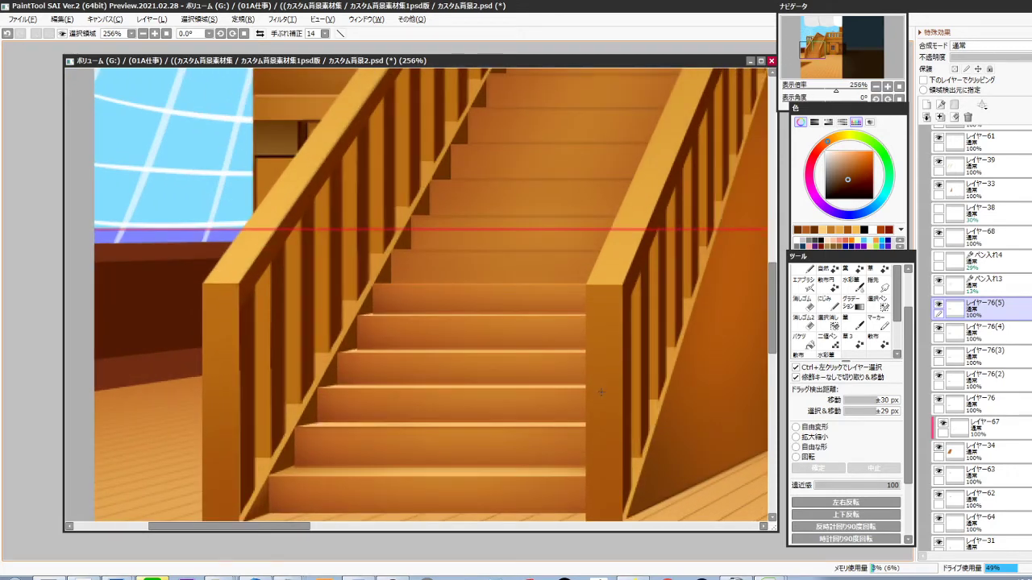
pyautogui.hotkey('ctrl', 'j')
pyautogui.moveTo(595, 435); pyautogui.dragTo(591, 398)
pyautogui.hotkey('ctrl', 'Up')
pyautogui.hotkey('ctrl', 'Up')
pyautogui.hotkey('ctrl', 'Up')
pyautogui.hotkey('ctrl', 'Up')
pyautogui.hotkey('ctrl', 'Up')
pyautogui.hotkey('ctrl', 'Up')
pyautogui.hotkey('ctrl', 'Up')
pyautogui.hotkey('ctrl', 'Up')
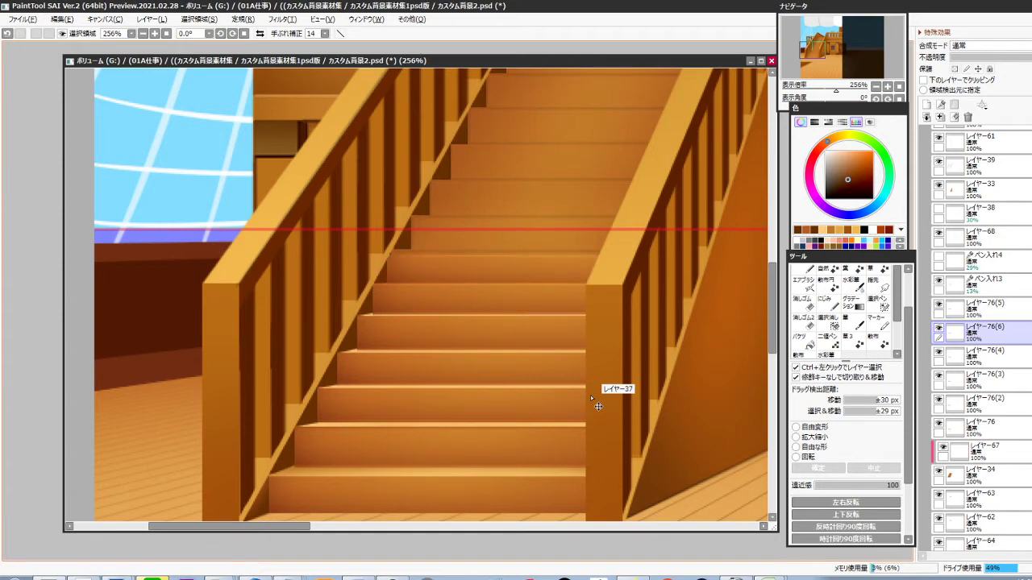
pyautogui.hotkey('ctrl', 'Up')
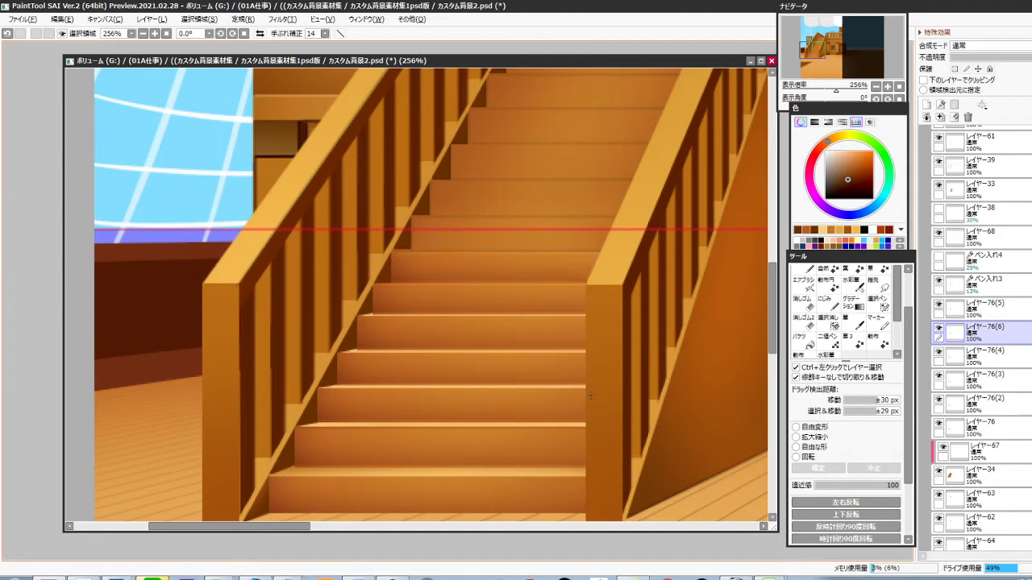
# Duplicate the seventh riser's layer and nudge the copy up and sideways until its left end lines up with the eighth riser
pyautogui.hotkey('ctrl', 'j')
pyautogui.hotkey('ctrl', 'Up')
pyautogui.hotkey('ctrl', 'Up')
pyautogui.hotkey('ctrl', 'Up')
pyautogui.hotkey('ctrl', 'Up')
pyautogui.hotkey('ctrl', 'Up')
pyautogui.hotkey('ctrl', 'Up')
pyautogui.hotkey('ctrl', 'Up')
pyautogui.hotkey('ctrl', 'Up')
pyautogui.hotkey('ctrl', 'Up')
pyautogui.hotkey('ctrl', 'Up')
pyautogui.hotkey('ctrl', 'Up')
pyautogui.hotkey('ctrl', 'Up')
pyautogui.hotkey('ctrl', 'Up')
pyautogui.hotkey('ctrl', 'Up')
pyautogui.hotkey('ctrl', 'Up')
pyautogui.hotkey('ctrl', 'Up')
pyautogui.hotkey('ctrl', 'Up')
pyautogui.hotkey('ctrl', 'Up')
pyautogui.hotkey('ctrl', 'Up')
pyautogui.hotkey('ctrl', 'Up')
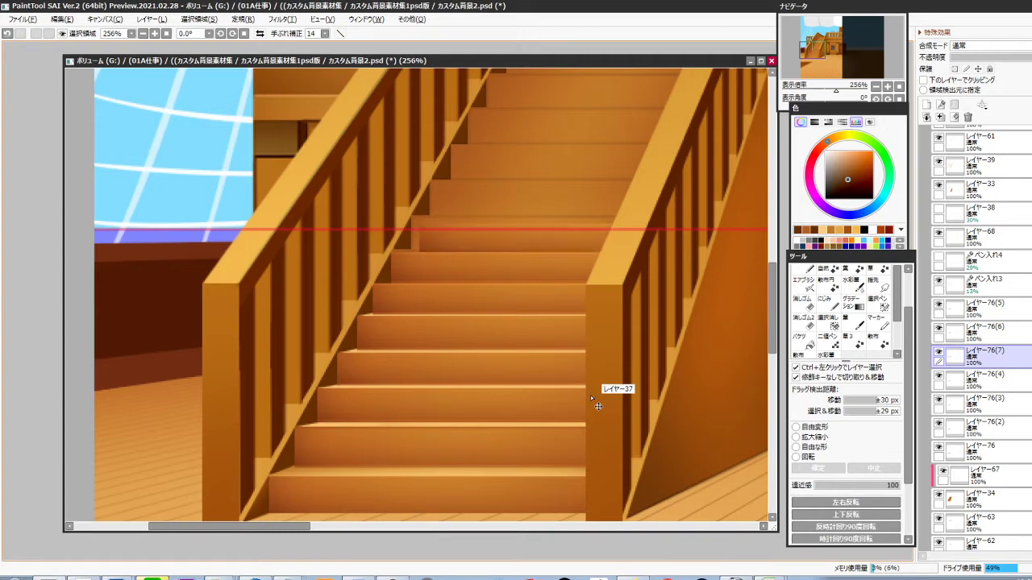
pyautogui.hotkey('ctrl', 'Left')
pyautogui.hotkey('ctrl', 'Left')
pyautogui.hotkey('ctrl', 'Left')
pyautogui.hotkey('ctrl', 'Left')
pyautogui.hotkey('ctrl', 'Left')
pyautogui.hotkey('ctrl', 'Left')
pyautogui.hotkey('ctrl', 'Left')
pyautogui.hotkey('ctrl', 'Left')
pyautogui.hotkey('ctrl', 'Left')
pyautogui.hotkey('ctrl', 'Left')
pyautogui.hotkey('ctrl', 'Up')
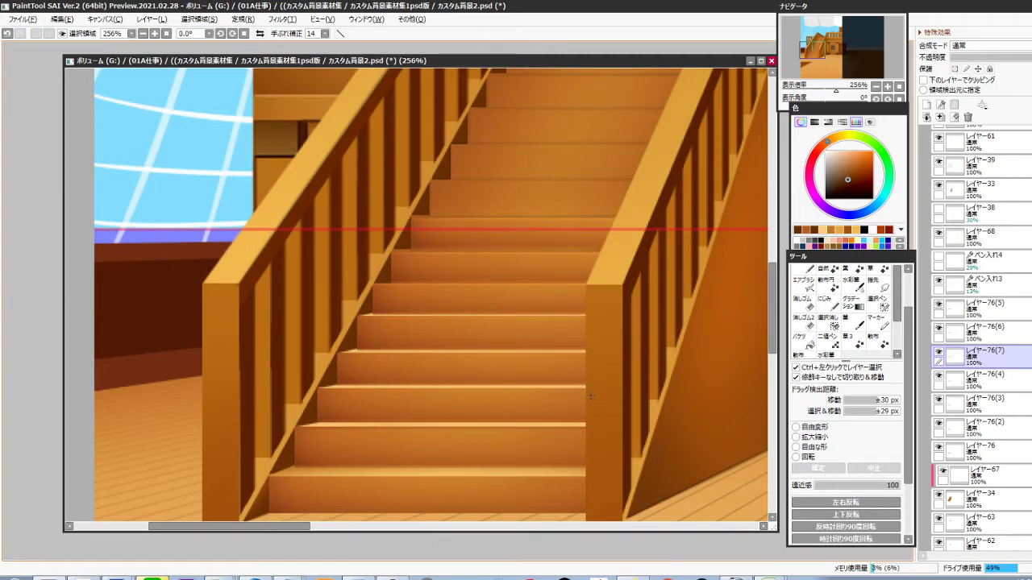
# Duplicate the eighth riser's layer and nudge the copy up and sideways to align it with the ninth riser
pyautogui.hotkey('ctrl', 'v')
pyautogui.hotkey('ctrl', 'Up')
pyautogui.hotkey('ctrl', 'Up')
pyautogui.hotkey('ctrl', 'Up')
pyautogui.hotkey('ctrl', 'Up')
pyautogui.hotkey('ctrl', 'Up')
pyautogui.hotkey('ctrl', 'Up')
pyautogui.hotkey('ctrl', 'Up')
pyautogui.hotkey('ctrl', 'Up')
pyautogui.hotkey('ctrl', 'Up')
pyautogui.hotkey('ctrl', 'Up')
pyautogui.hotkey('ctrl', 'Up')
pyautogui.hotkey('ctrl', 'Up')
pyautogui.hotkey('ctrl', 'Up')
pyautogui.hotkey('ctrl', 'Up')
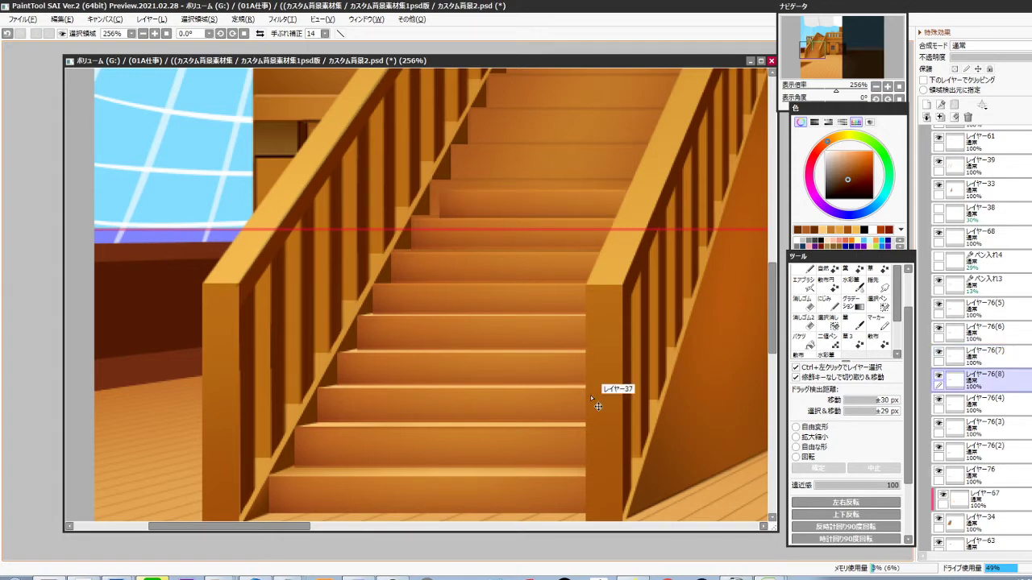
pyautogui.hotkey('ctrl', 'Up')
pyautogui.hotkey('ctrl', 'Up')
pyautogui.hotkey('ctrl', 'Up')
pyautogui.hotkey('ctrl', 'Up')
pyautogui.hotkey('ctrl', 'Up')
pyautogui.hotkey('ctrl', 'Left')
pyautogui.hotkey('ctrl', 'Left')
pyautogui.hotkey('ctrl', 'Left')
pyautogui.hotkey('ctrl', 'Left')
pyautogui.hotkey('ctrl', 'Left')
pyautogui.hotkey('ctrl', 'Left')
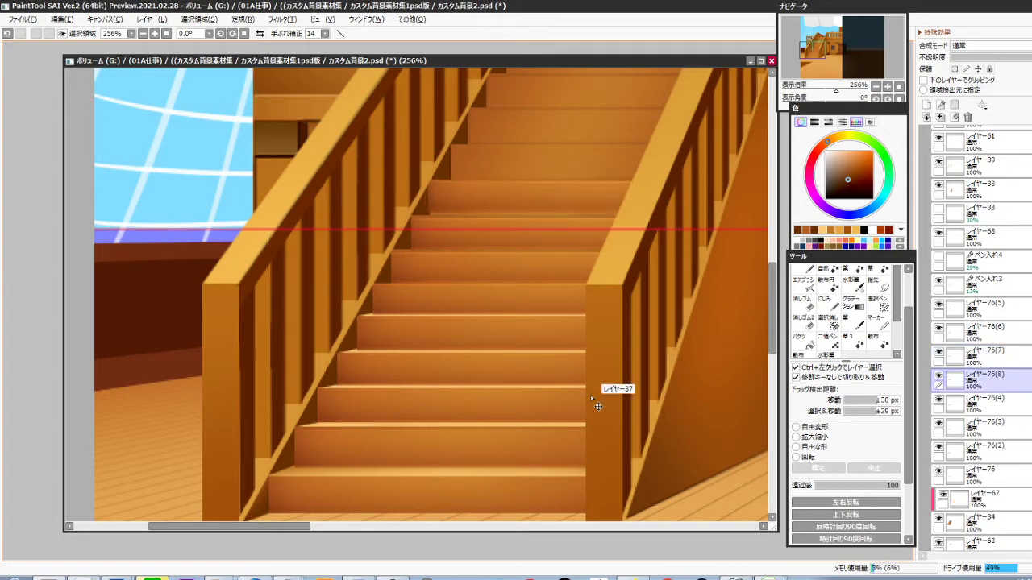
pyautogui.hotkey('ctrl', 'Right')
pyautogui.hotkey('ctrl', 'Down')
pyautogui.hotkey('ctrl', 'Down')
pyautogui.hotkey('ctrl', 'Down')
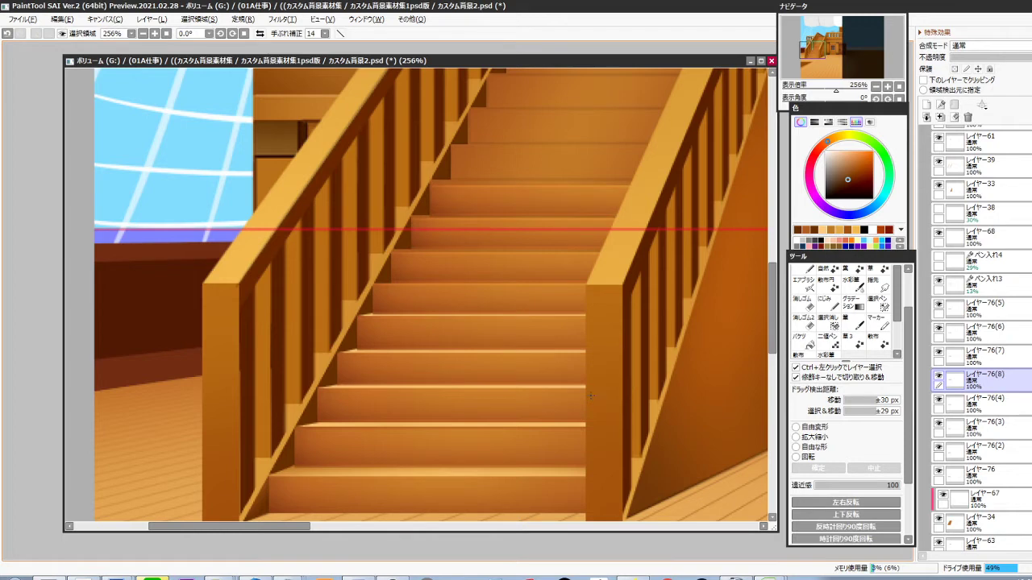
# Free-transform the ninth riser's copy slightly taller by extending its upper edge toward the tread above
pyautogui.hotkey('ctrl', 't')
pyautogui.moveTo(599, 183); pyautogui.dragTo(599, 179)
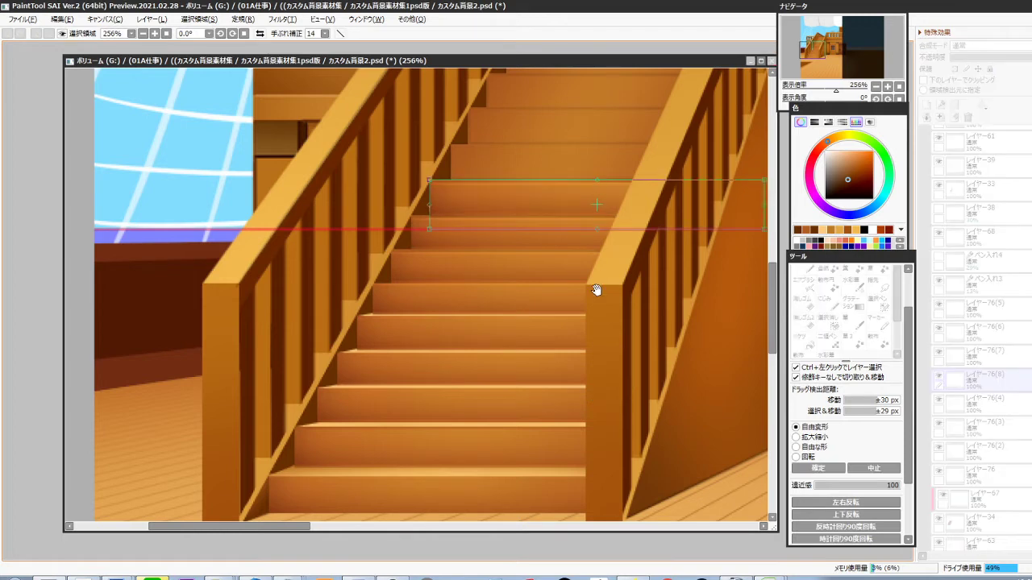
pyautogui.moveTo(596, 291); pyautogui.dragTo(522, 420)
pyautogui.press('Return')
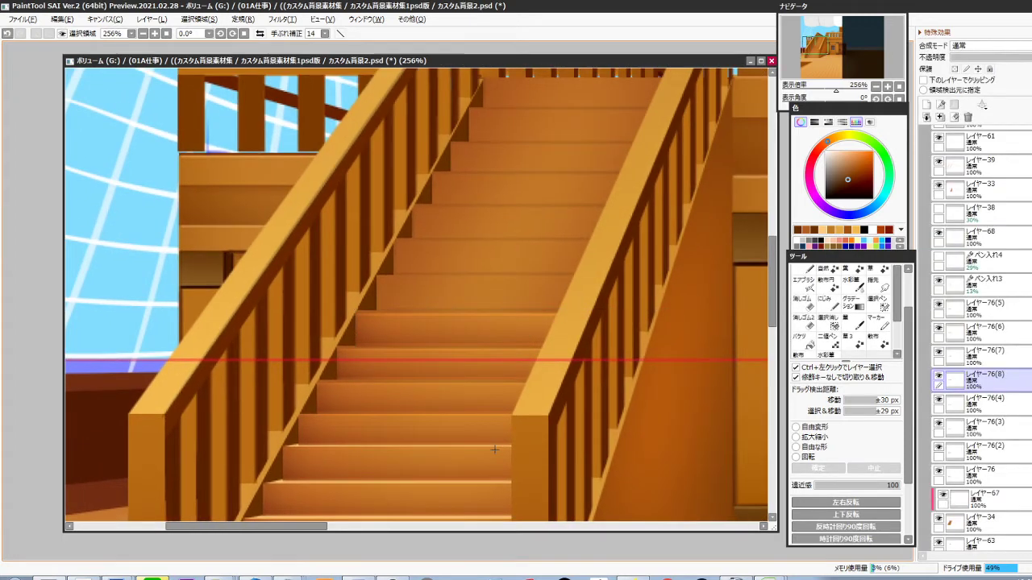
# Duplicate the ninth riser's layer and nudge the copy up and right onto the tenth riser
pyautogui.hotkey('ctrl', 'Up')
pyautogui.hotkey('ctrl', 'Up')
pyautogui.hotkey('ctrl', 'Up')
pyautogui.hotkey('ctrl', 'Up')
pyautogui.hotkey('ctrl', 'Up')
pyautogui.hotkey('ctrl', 'Up')
pyautogui.hotkey('ctrl', 'Up')
pyautogui.hotkey('ctrl', 'Up')
pyautogui.hotkey('ctrl', 'Up')
pyautogui.hotkey('ctrl', 'Up')
pyautogui.hotkey('ctrl', 'Right')
pyautogui.hotkey('ctrl', 'Right')
pyautogui.hotkey('ctrl', 'Right')
pyautogui.hotkey('ctrl', 'Right')
pyautogui.hotkey('ctrl', 'Right')
pyautogui.hotkey('ctrl', 'Right')
pyautogui.hotkey('ctrl', 'Right')
pyautogui.hotkey('ctrl', 'Right')
pyautogui.hotkey('ctrl', 'Right')
pyautogui.hotkey('ctrl', 'Right')
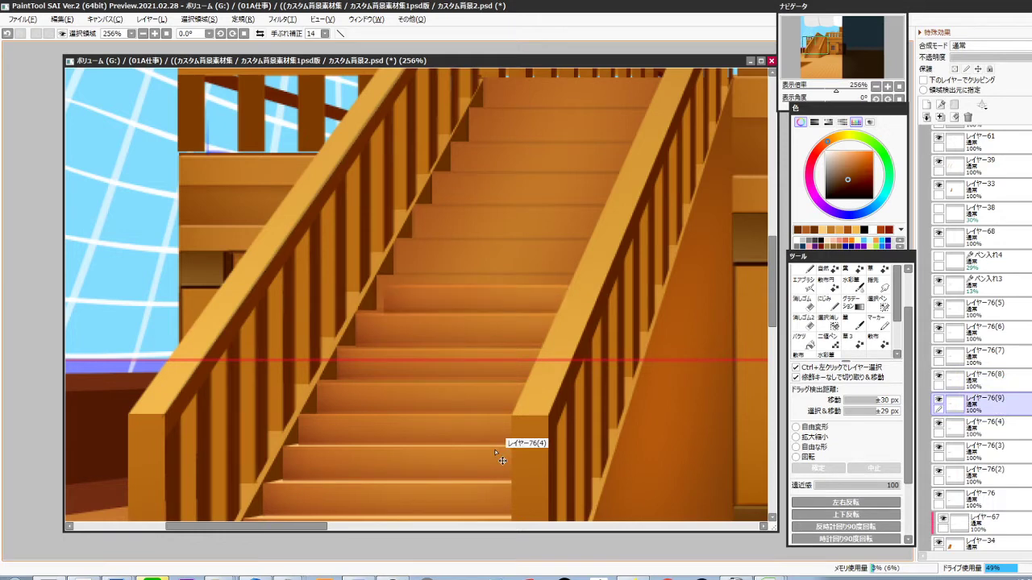
pyautogui.hotkey('ctrl', 'Up')
pyautogui.hotkey('ctrl', 'Up')
pyautogui.hotkey('ctrl', 'Up')
pyautogui.hotkey('ctrl', 'Up')
pyautogui.hotkey('ctrl', 'Up')
pyautogui.hotkey('ctrl', 'Up')
pyautogui.hotkey('ctrl', 'Up')
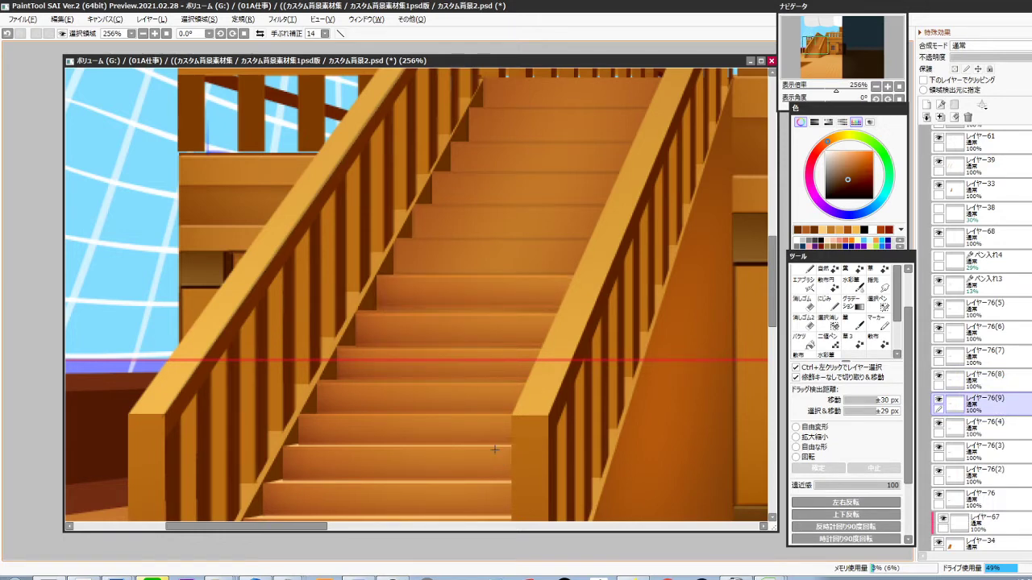
# Free-transform the tenth riser's copy by lowering its bottom edge slightly to fit the tread below
pyautogui.hotkey('ctrl', 't')
pyautogui.moveTo(542, 320); pyautogui.dragTo(541, 326)
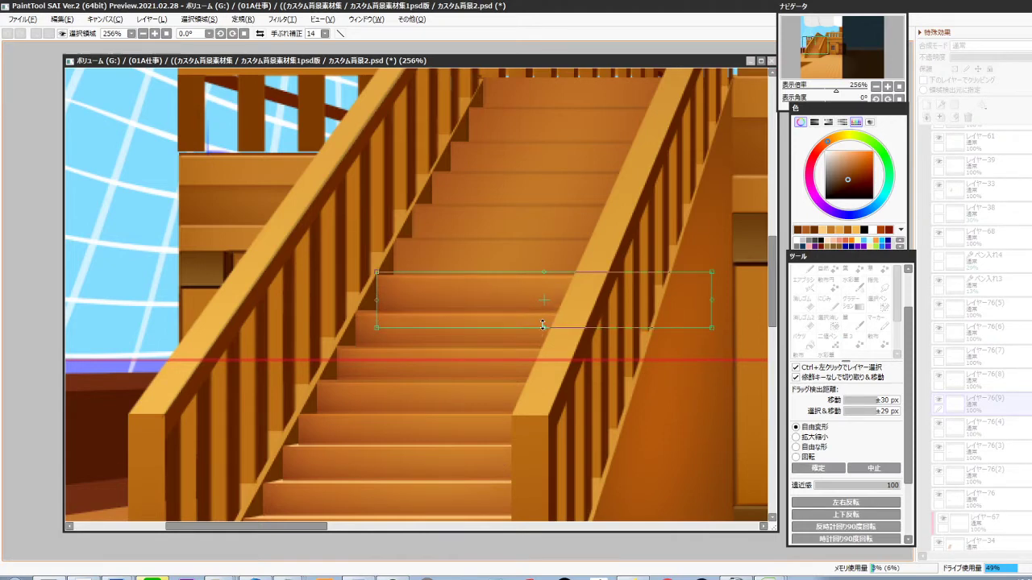
pyautogui.press('Return')
# Duplicate the tenth riser's layer and nudge the copy up and right onto the eleventh riser, fine-tuning its height on the step
pyautogui.hotkey('ctrl', 'j')
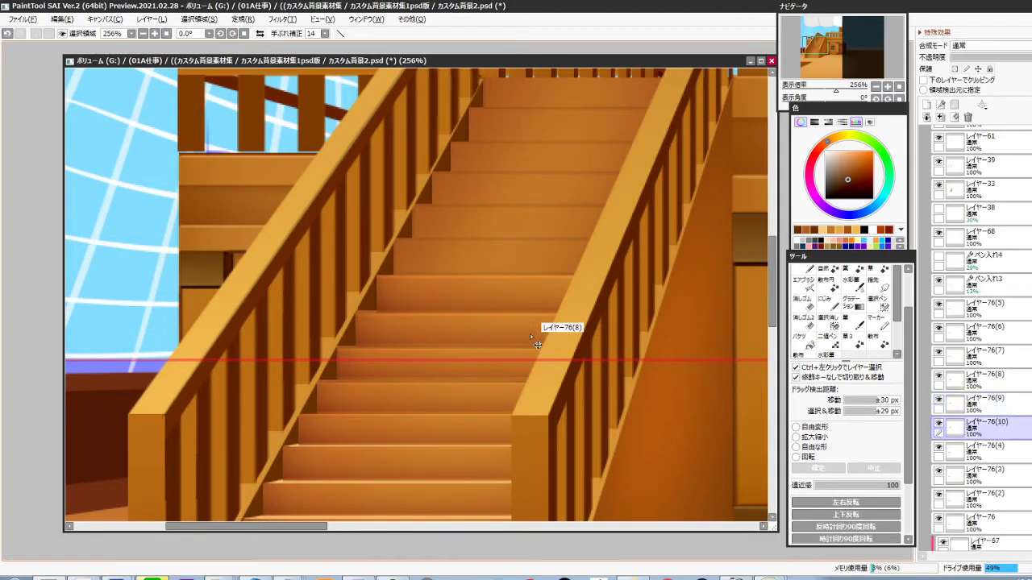
pyautogui.hotkey('ctrl', 'shift', 'Up')
pyautogui.hotkey('ctrl', 'shift', 'Up')
pyautogui.hotkey('ctrl', 'shift', 'Right')
pyautogui.hotkey('ctrl', 'Down')
pyautogui.hotkey('ctrl', 'Down')
pyautogui.hotkey('ctrl', 'Down')
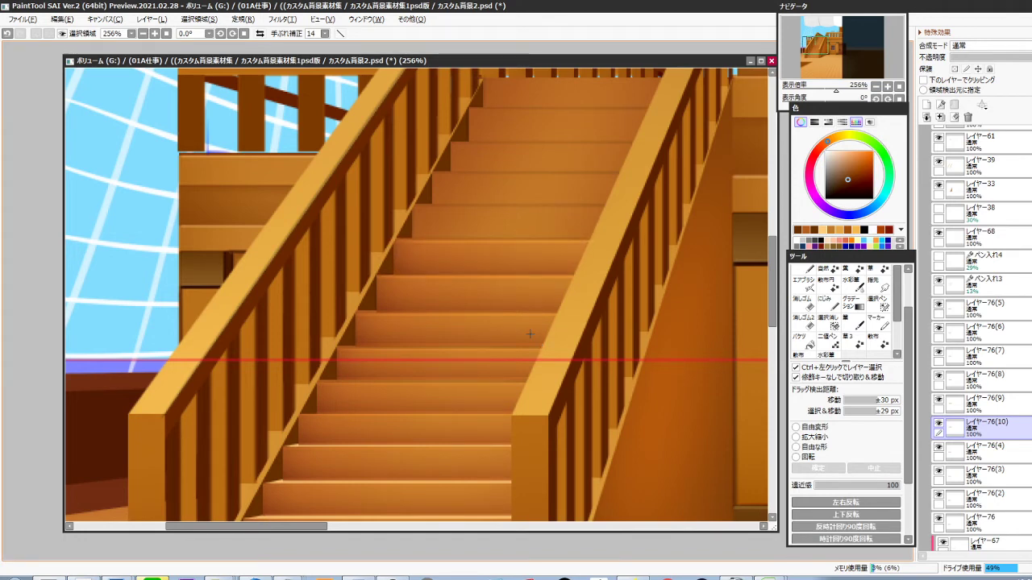
# Duplicate the eleventh riser's layer and nudge the copy up and sideways to align it with the twelfth riser
pyautogui.hotkey('ctrl', 'j')
pyautogui.hotkey('ctrl', 'shift', 'Right')
pyautogui.hotkey('ctrl', 'shift', 'Up')
pyautogui.hotkey('ctrl', 'shift', 'Up')
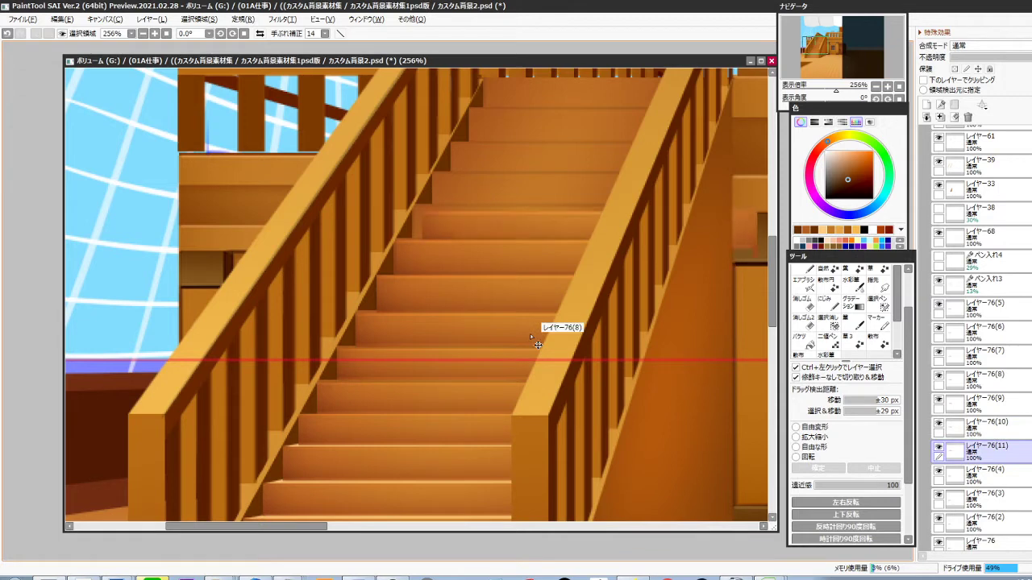
pyautogui.hotkey('ctrl', 'Left')
pyautogui.hotkey('ctrl', 'Left')
pyautogui.hotkey('ctrl', 'Left')
pyautogui.hotkey('ctrl', 'Up')
pyautogui.hotkey('ctrl', 'Up')
pyautogui.hotkey('ctrl', 'Up')
pyautogui.hotkey('ctrl', 'Left')
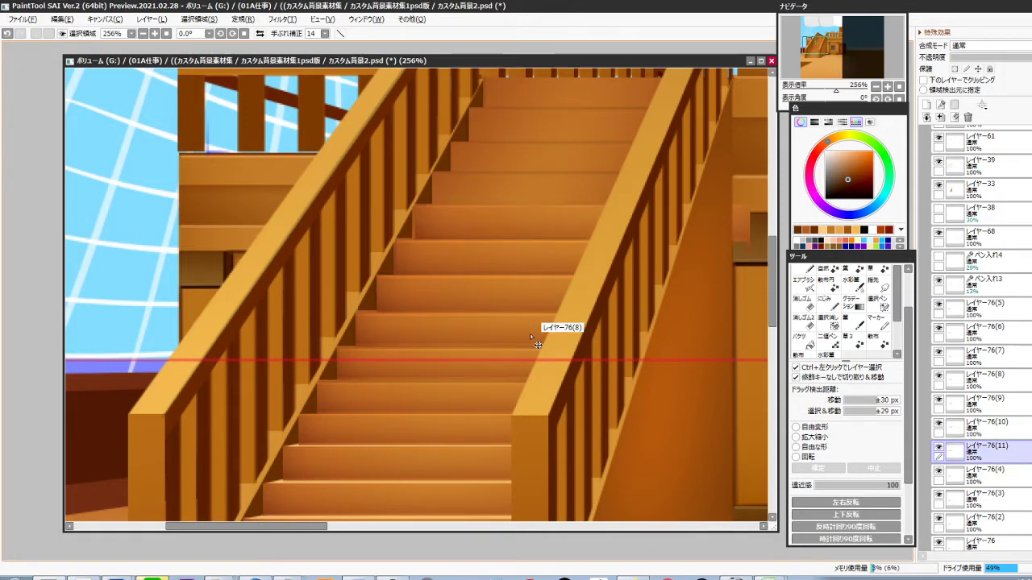
pyautogui.hotkey('ctrl', 'Left')
pyautogui.hotkey('ctrl', 'Left')
# Free-transform the twelfth riser's copy narrower from its right end so it does not spill past the railing onto the cabin wall
pyautogui.hotkey('ctrl', 't')
pyautogui.moveTo(741, 241); pyautogui.dragTo(728, 239)
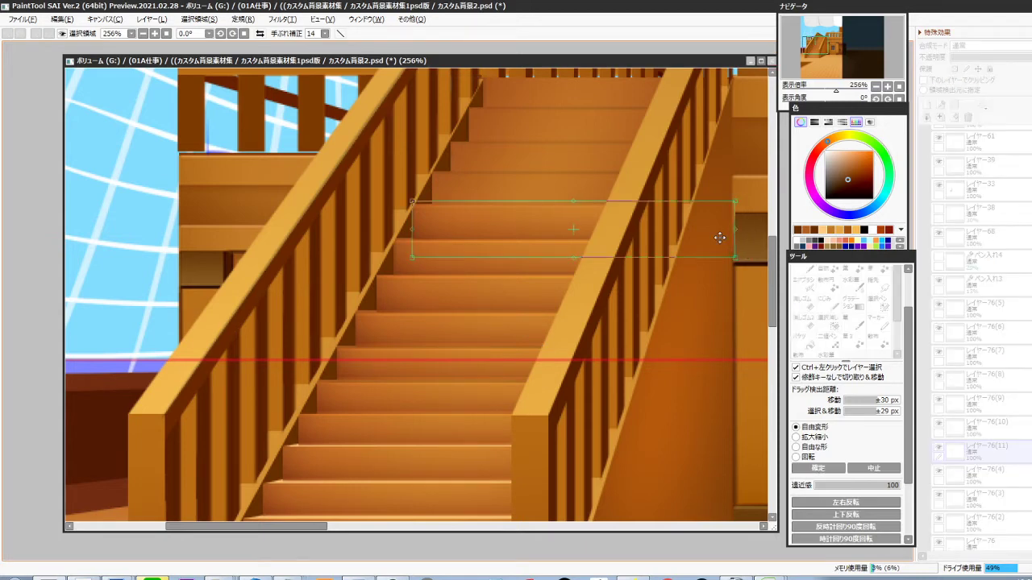
pyautogui.press('Return')
# Duplicate the twelfth riser's layer and nudge the copy up and sideways to align it with the thirteenth riser
pyautogui.moveTo(652, 295); pyautogui.dragTo(562, 347)
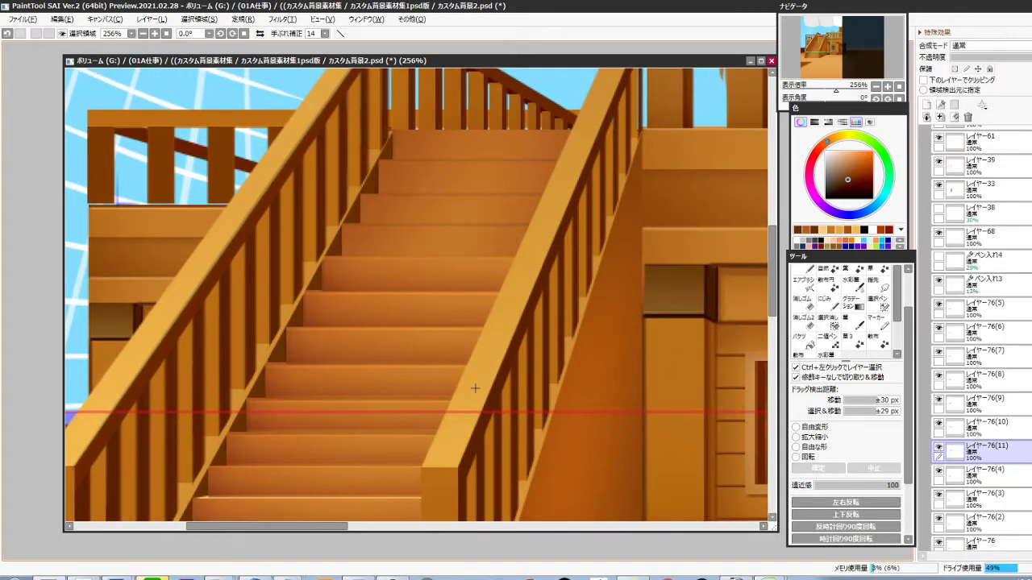
pyautogui.hotkey('ctrl', 'j')
pyautogui.hotkey('ctrl', 'shift', 'Up')
pyautogui.hotkey('ctrl', 'shift', 'Right')
pyautogui.hotkey('ctrl', 'shift', 'Up')
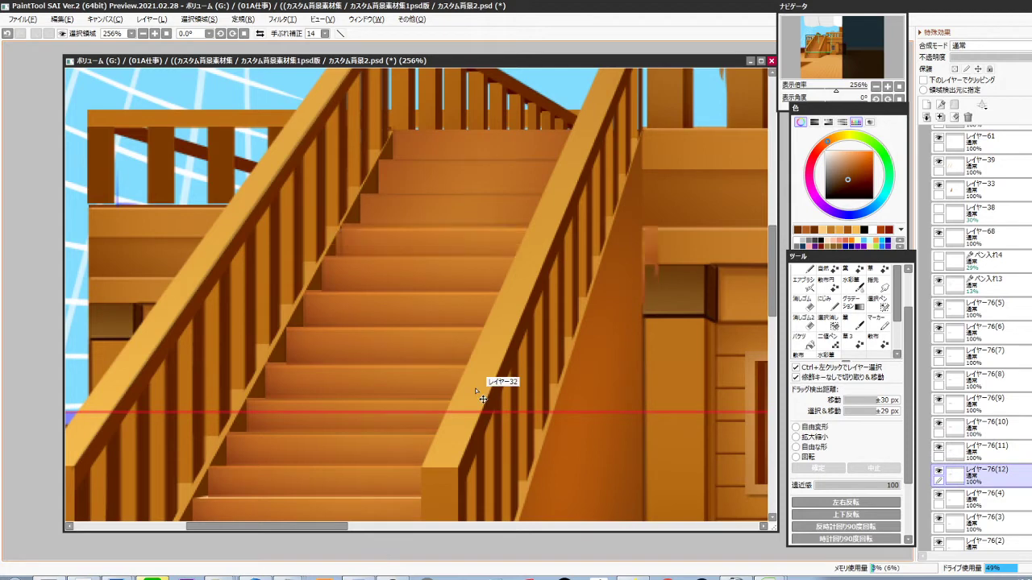
pyautogui.hotkey('ctrl', 'shift', 'Right')
pyautogui.hotkey('ctrl', 'Up')
pyautogui.hotkey('ctrl', 'Up')
pyautogui.hotkey('ctrl', 'Up')
pyautogui.hotkey('ctrl', 'Left')
pyautogui.hotkey('ctrl', 'Left')
pyautogui.hotkey('ctrl', 'Left')
pyautogui.hotkey('ctrl', 'Up')
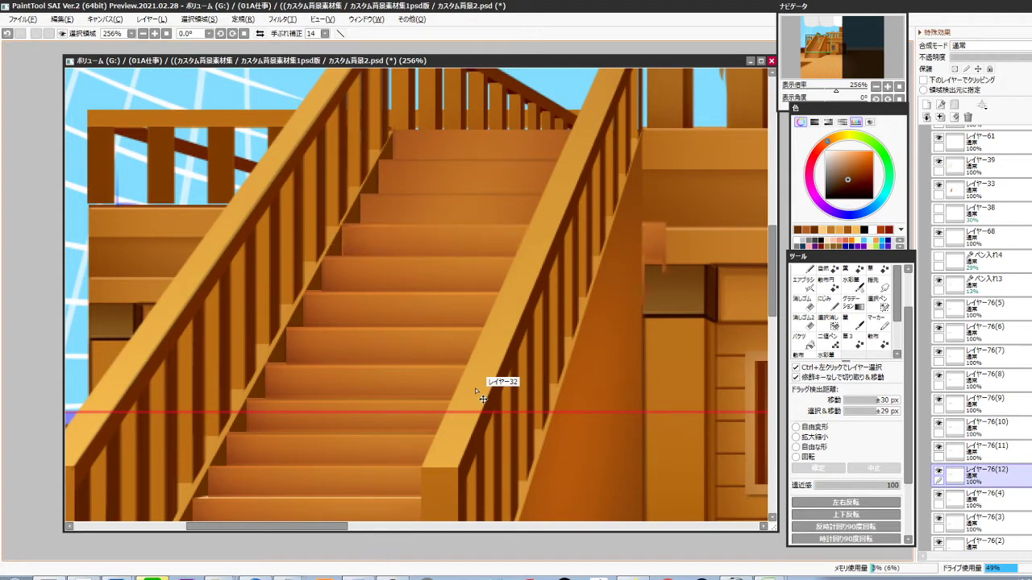
# Duplicate the thirteenth riser's layer and nudge the copy up and right to align it with the fourteenth riser
pyautogui.hotkey('ctrl', 'j')
pyautogui.hotkey('ctrl', 'shift', 'Right')
pyautogui.hotkey('ctrl', 'shift', 'Right')
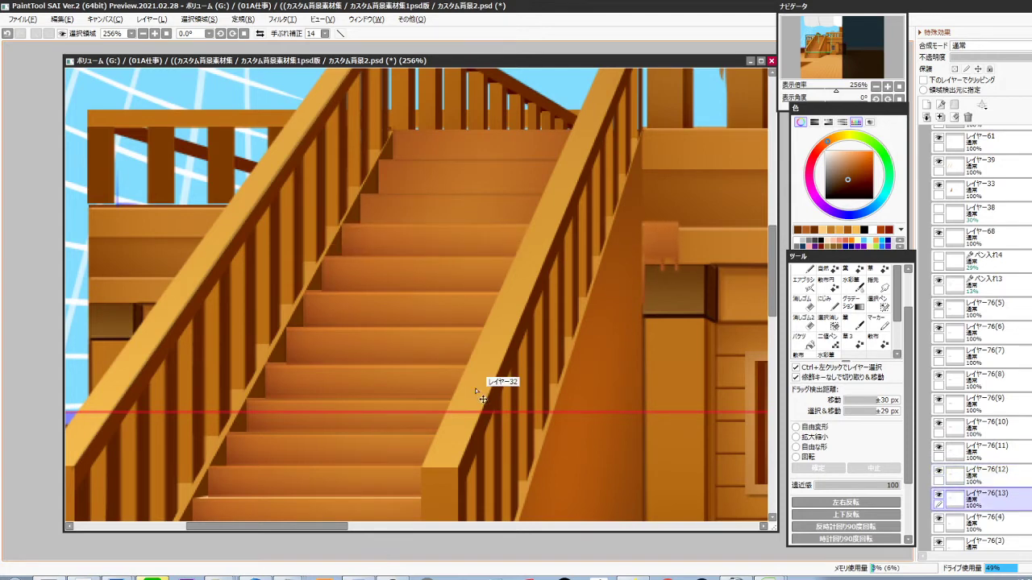
pyautogui.hotkey('ctrl', 'shift', 'Up')
pyautogui.hotkey('ctrl', 'shift', 'Up')
pyautogui.press('Up')
pyautogui.press('Up')
pyautogui.press('Up')
pyautogui.press('Up')
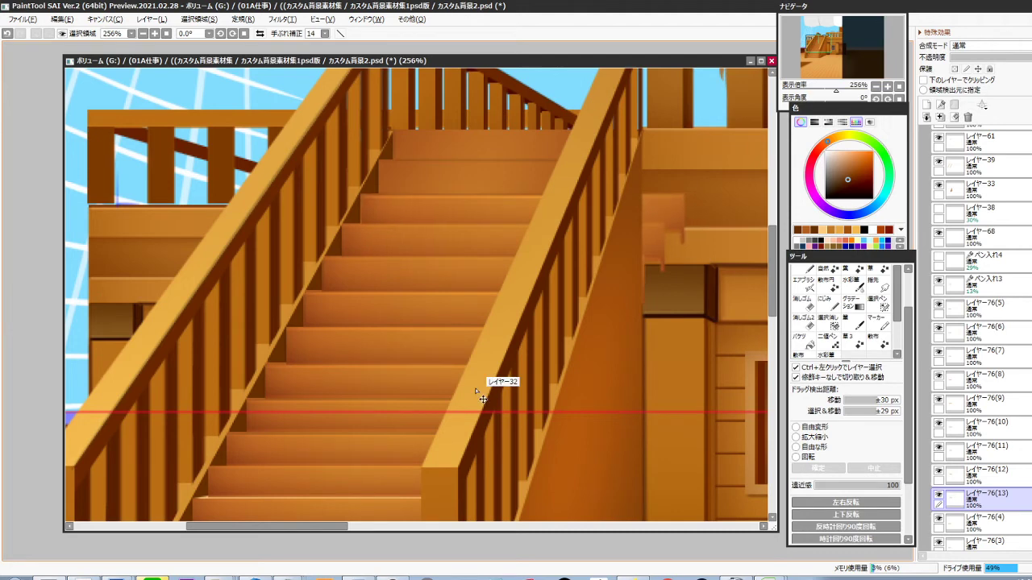
# Duplicate the fourteenth riser's layer and nudge the copy up and right to align it with the fifteenth riser
pyautogui.hotkey('ctrl', 'j')
pyautogui.press('Up')
pyautogui.press('Up')
pyautogui.press('Up')
pyautogui.press('Up')
pyautogui.press('Up')
pyautogui.press('Up')
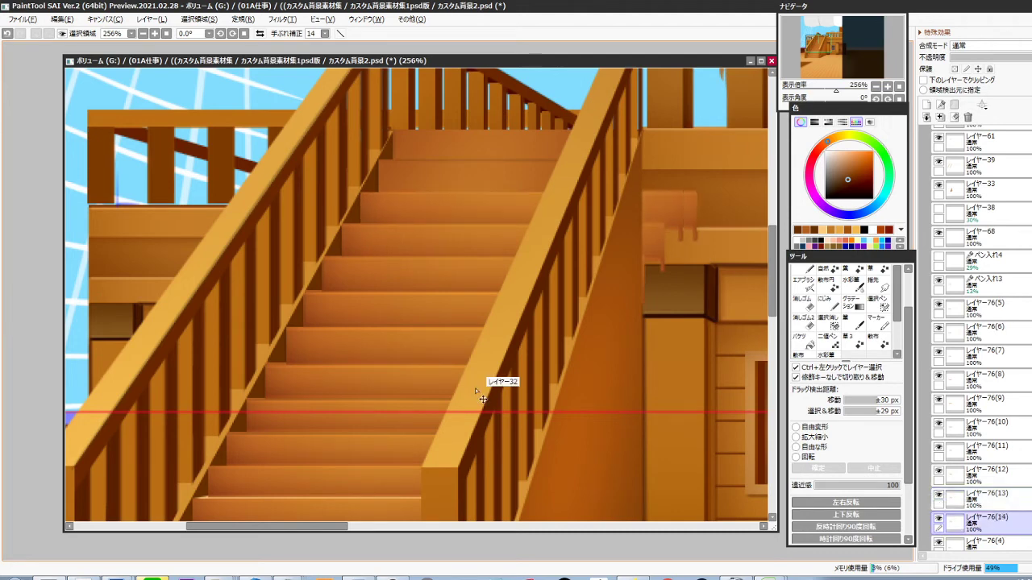
pyautogui.hotkey('ctrl', 'Right')
pyautogui.hotkey('ctrl', 'Up')
pyautogui.hotkey('ctrl', 'Up')
pyautogui.hotkey('ctrl', 'Up')
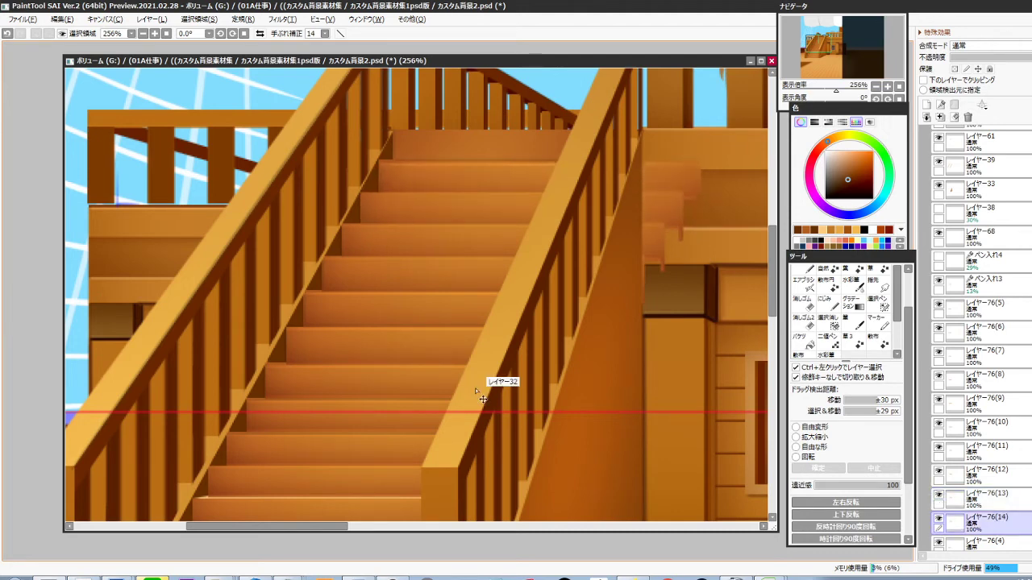
# Duplicate the fifteenth riser's layer and nudge the copy up onto the topmost riser of the staircase
pyautogui.hotkey('ctrl', 'j')
pyautogui.press('Up')
pyautogui.press('Up')
pyautogui.press('Up')
pyautogui.press('Up')
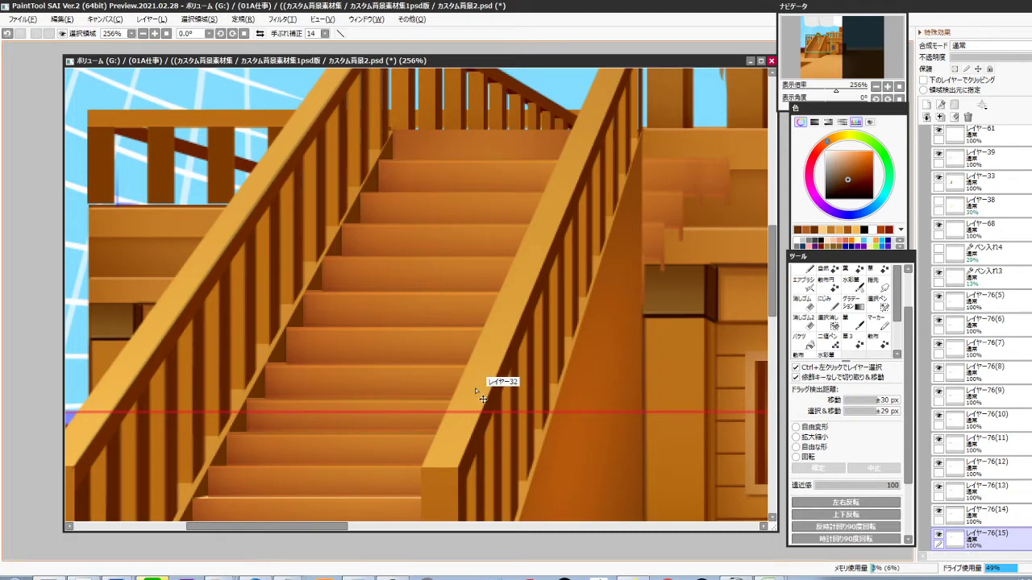
pyautogui.hotkey('ctrl', 'Up')
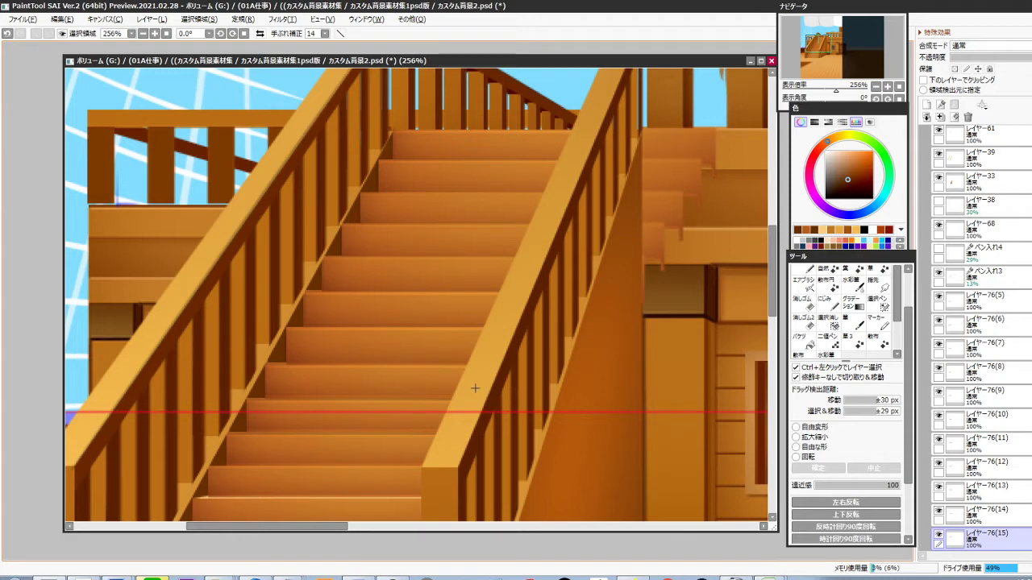
# Merge the duplicated riser shading layers into レイヤー76(2) and toggle its visibility to check the merged shading
pyautogui.click(987, 296)
pyautogui.keyDown('shift'); pyautogui.click(1003, 520); pyautogui.keyUp('shift')
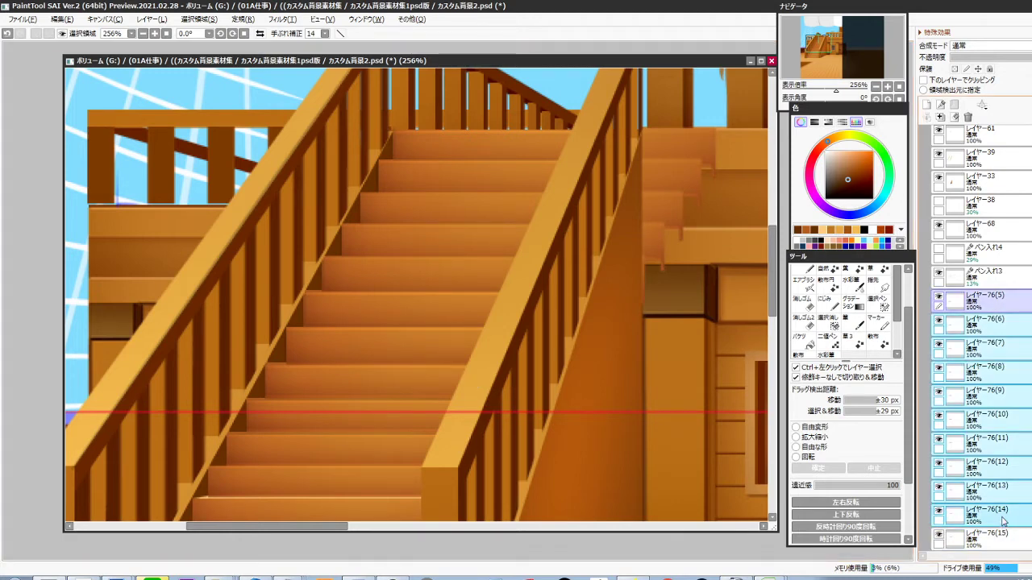
pyautogui.hotkey('ctrl', 'e')
pyautogui.hotkey('ctrl', 'e')
pyautogui.hotkey('ctrl', 'e')
pyautogui.hotkey('ctrl', 'e')
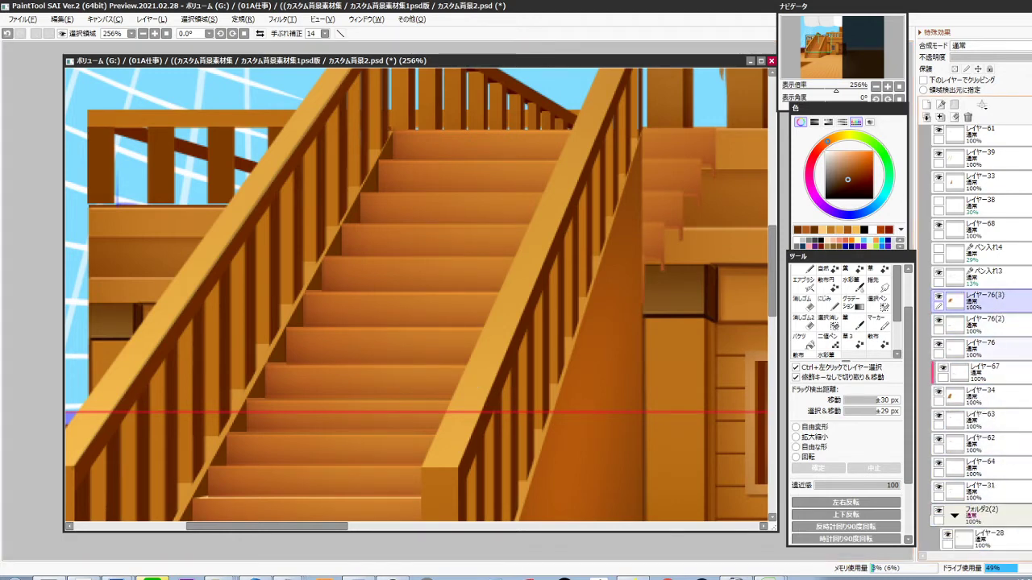
pyautogui.hotkey('ctrl', 'e')
pyautogui.click(939, 296)
pyautogui.click(939, 295)
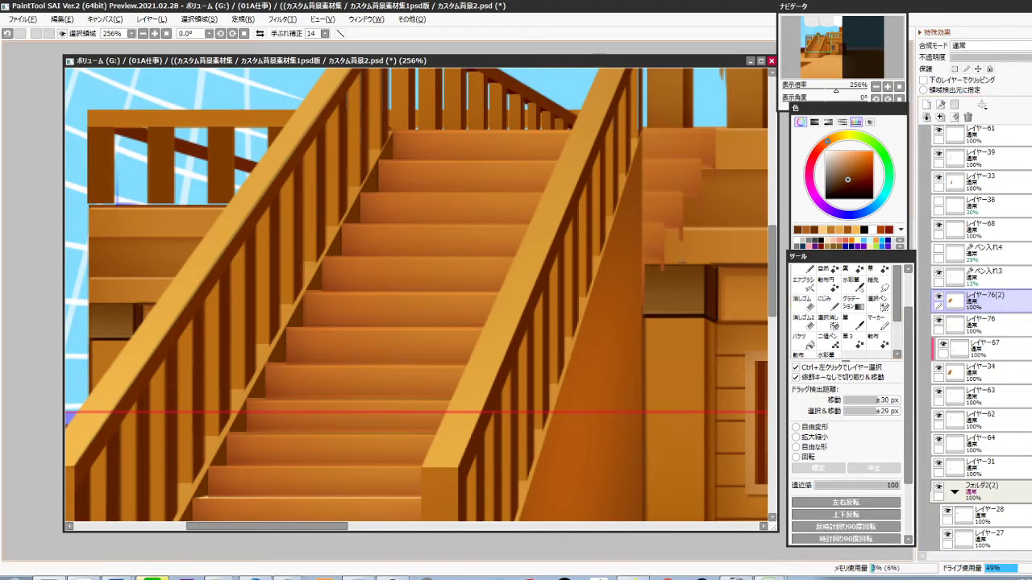
# Delete the riser shading that spills past the railing onto the cabin wall and clear the selection
pyautogui.moveTo(735, 121); pyautogui.dragTo(641, 291)
pyautogui.press('d')
pyautogui.hotkey('ctrl', 'd')
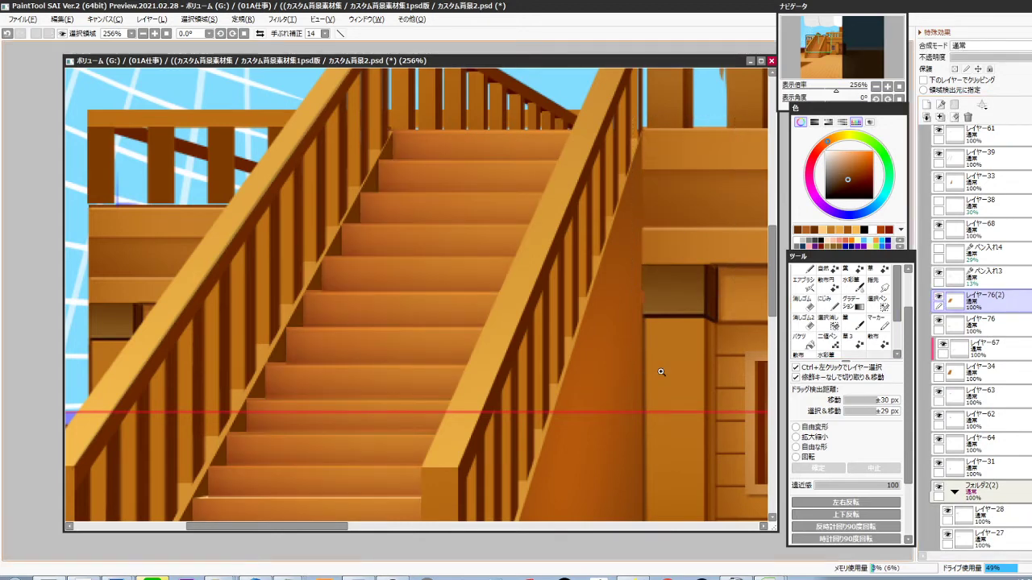
pyautogui.moveTo(661, 371); pyautogui.dragTo(623, 451)
pyautogui.moveTo(623, 452); pyautogui.dragTo(589, 338)
pyautogui.moveTo(648, 205); pyautogui.dragTo(616, 307)
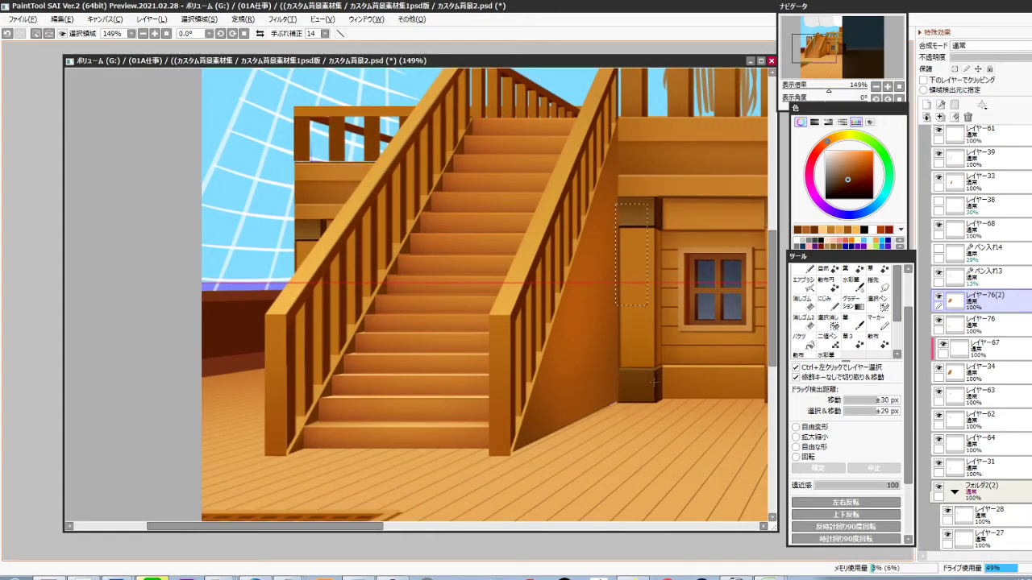
pyautogui.hotkey('ctrl', 'd')
# Check the two remaining riser shading layers and merge レイヤー76(2) down into レイヤー76
pyautogui.click(938, 296)
pyautogui.click(939, 297)
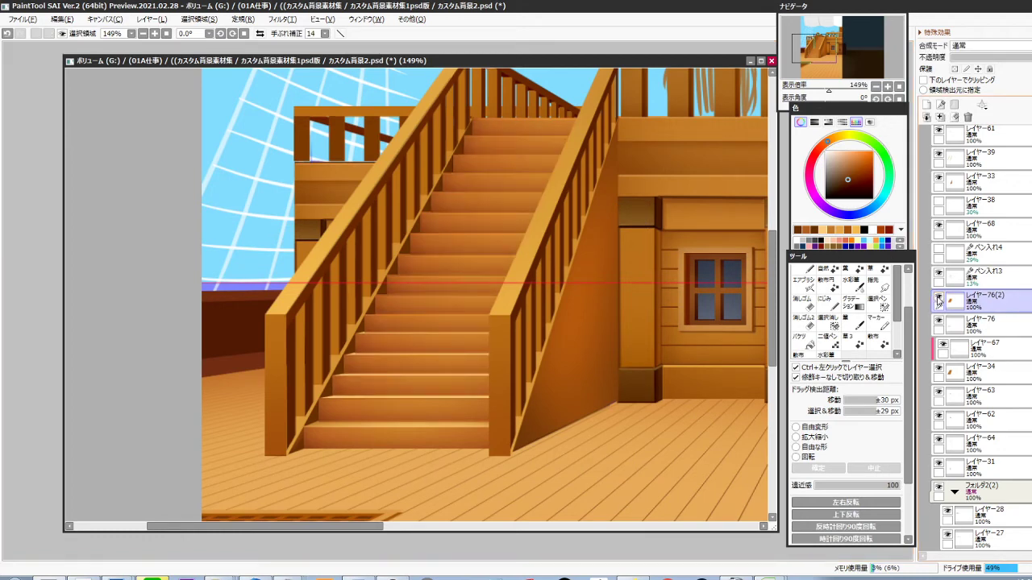
pyautogui.click(938, 322)
pyautogui.click(938, 322)
pyautogui.hotkey('ctrl', 'e')
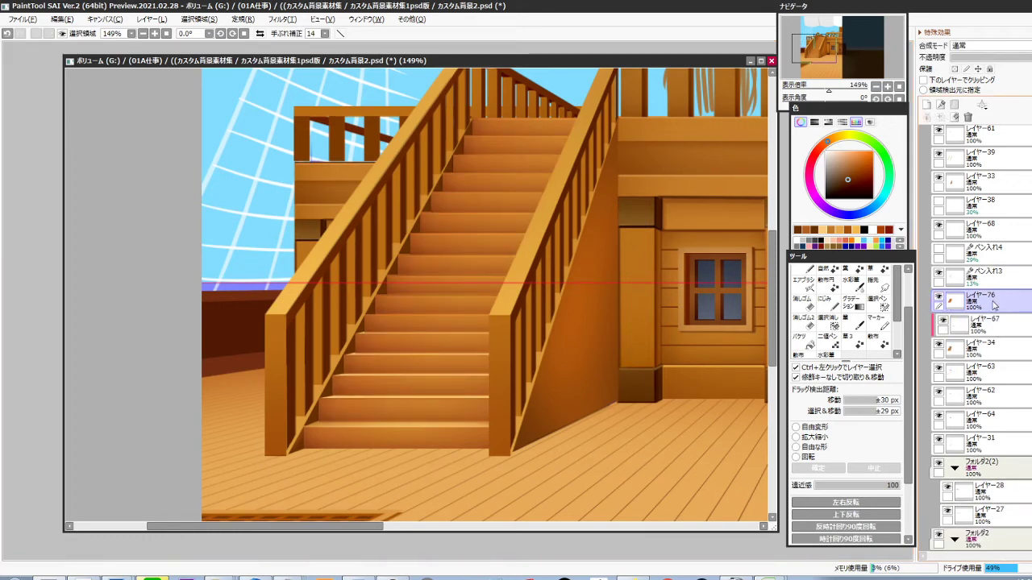
# Turn off opacity protection on the tread highlight layer レイヤー67 and merge it down into レイヤー34
pyautogui.click(943, 321)
pyautogui.click(942, 320)
pyautogui.click(973, 325)
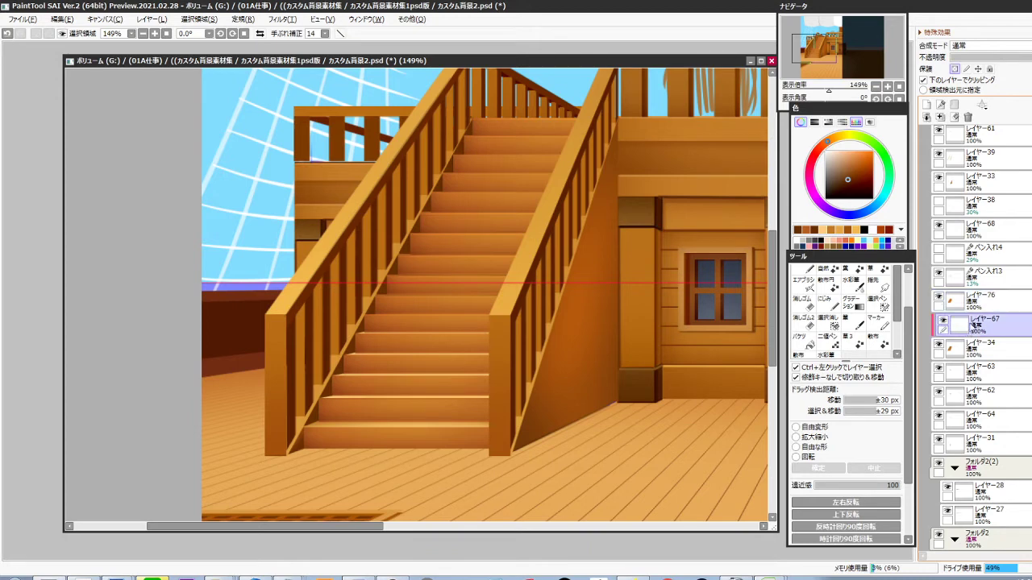
pyautogui.scroll(5, 344, 438)
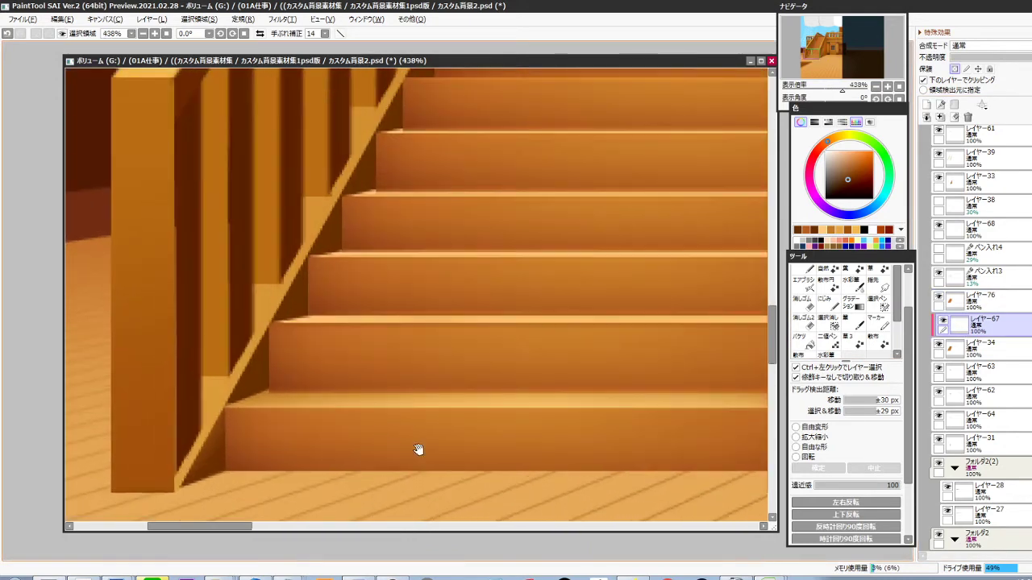
pyautogui.moveTo(418, 450); pyautogui.dragTo(324, 446)
pyautogui.scroll(-1, 335, 448)
pyautogui.click(942, 321)
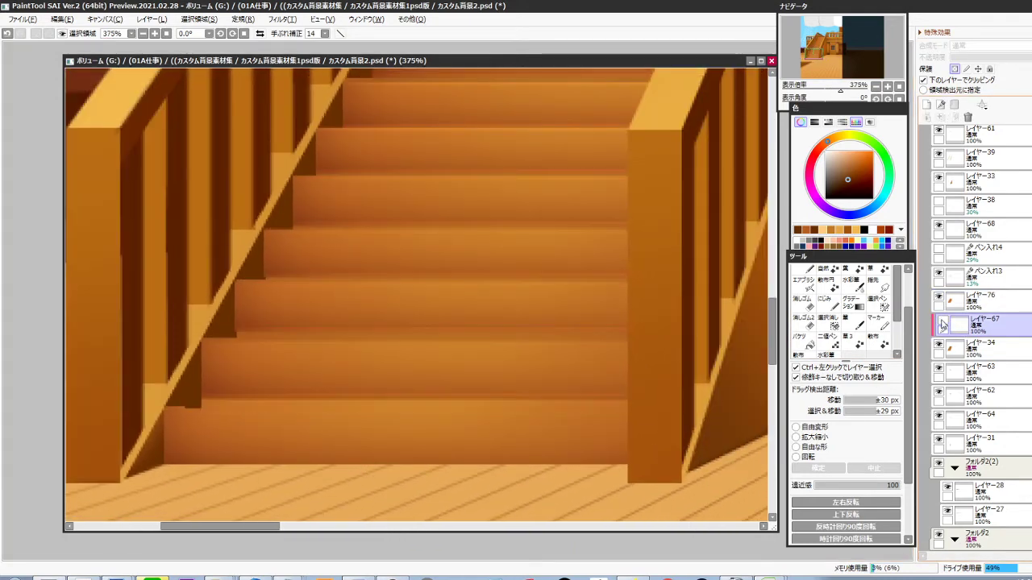
pyautogui.click(942, 324)
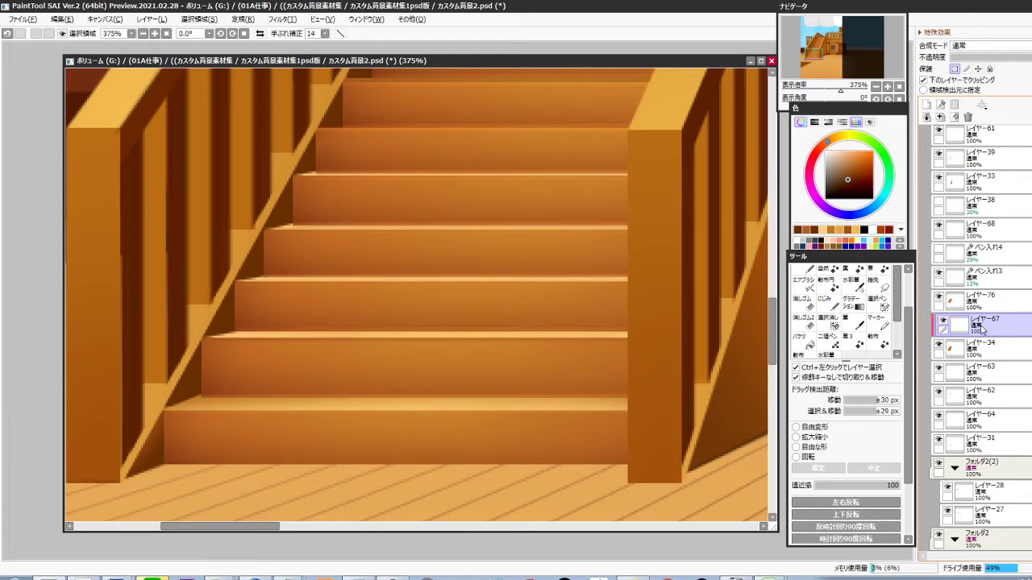
pyautogui.click(954, 69)
pyautogui.click(940, 118)
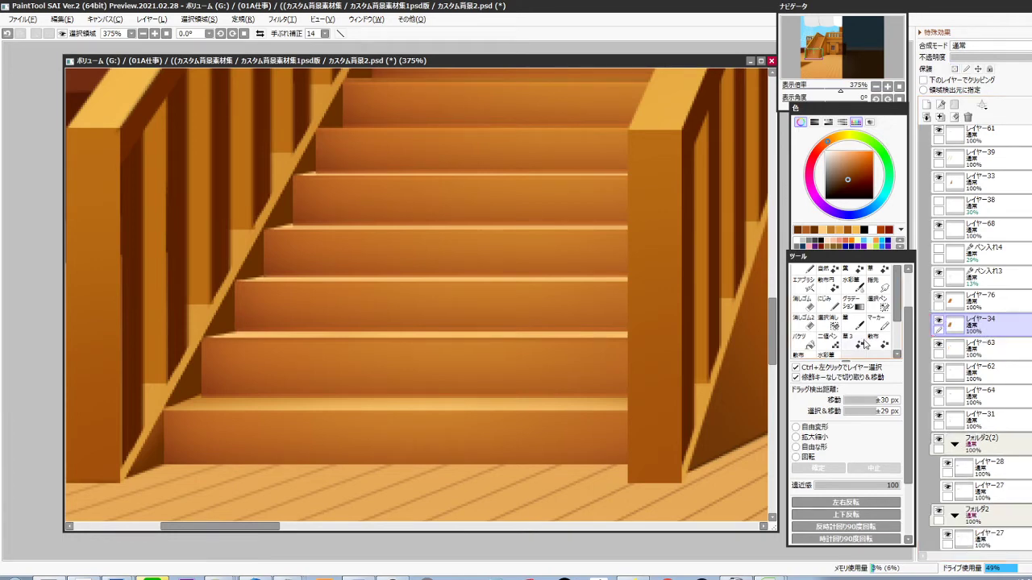
# Trim a thin strip along the second riser's lower edge on レイヤー76 and switch to レイヤー34
pyautogui.keyDown('ctrl'); pyautogui.click(441, 382); pyautogui.keyUp('ctrl')
pyautogui.moveTo(198, 398)
pyautogui.mouseDown()
pyautogui.moveTo(308, 410)
pyautogui.moveTo(661, 399)
pyautogui.mouseUp()
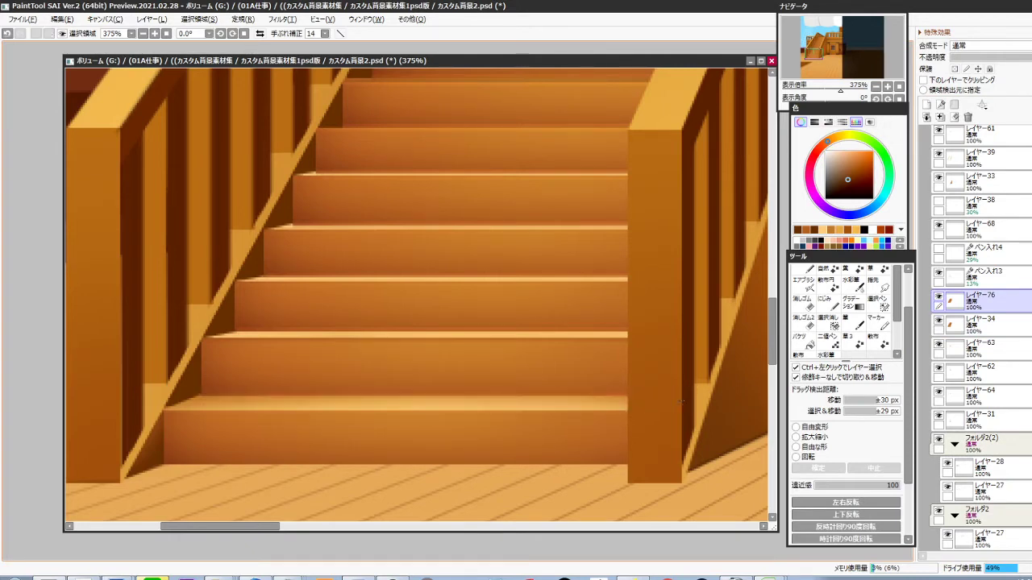
pyautogui.keyDown('ctrl'); pyautogui.click(598, 402); pyautogui.keyUp('ctrl')
pyautogui.click(938, 320)
pyautogui.click(938, 321)
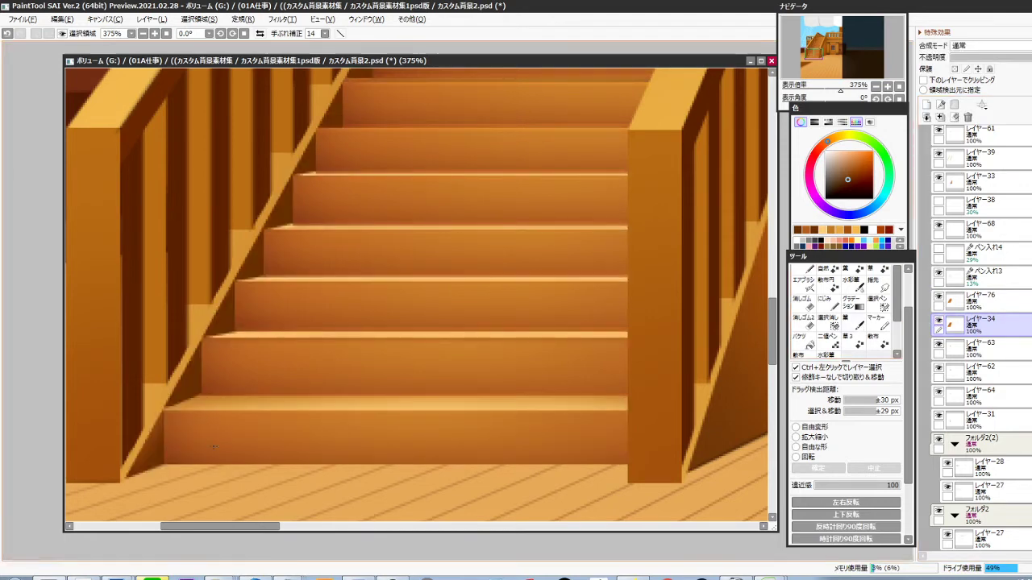
# Copy the dark side shadow beside the lowest step to a new layer and nudge it up and right beside the second step
pyautogui.moveTo(164, 409); pyautogui.dragTo(122, 486)
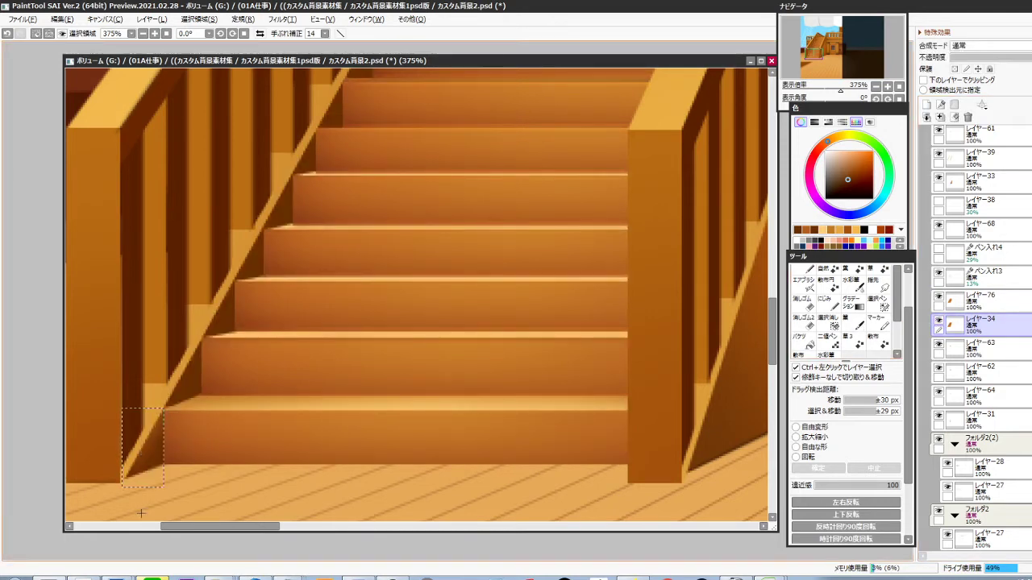
pyautogui.hotkey('ctrl', 'c')
pyautogui.hotkey('ctrl', 'v')
pyautogui.hotkey('ctrl', 'Up')
pyautogui.hotkey('ctrl', 'Up')
pyautogui.hotkey('ctrl', 'Up')
pyautogui.hotkey('ctrl', 'Up')
pyautogui.hotkey('ctrl', 'Up')
pyautogui.hotkey('ctrl', 'Up')
pyautogui.hotkey('ctrl', 'Up')
pyautogui.hotkey('ctrl', 'Up')
pyautogui.hotkey('ctrl', 'Up')
pyautogui.hotkey('ctrl', 'Up')
pyautogui.hotkey('ctrl', 'Up')
pyautogui.hotkey('ctrl', 'Up')
pyautogui.hotkey('ctrl', 'Up')
pyautogui.hotkey('ctrl', 'Up')
pyautogui.hotkey('ctrl', 'Up')
pyautogui.hotkey('ctrl', 'Up')
pyautogui.hotkey('ctrl', 'Up')
pyautogui.hotkey('ctrl', 'Up')
pyautogui.hotkey('ctrl', 'Up')
pyautogui.hotkey('ctrl', 'Up')
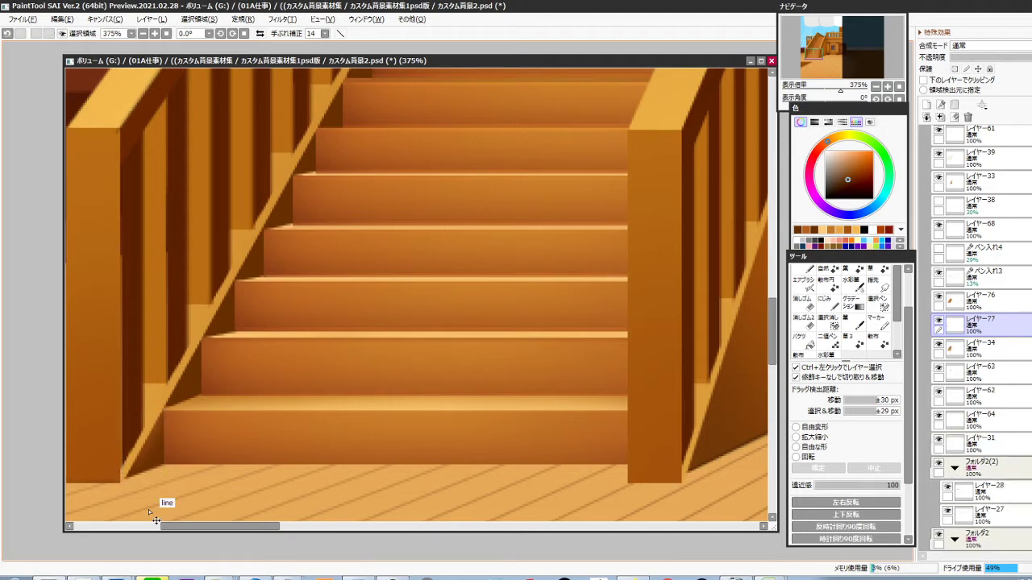
pyautogui.hotkey('ctrl', 'Right')
pyautogui.hotkey('ctrl', 'Right')
pyautogui.hotkey('ctrl', 'Right')
pyautogui.hotkey('ctrl', 'Right')
pyautogui.hotkey('ctrl', 'Right')
pyautogui.hotkey('ctrl', 'Right')
pyautogui.hotkey('ctrl', 'Right')
pyautogui.hotkey('ctrl', 'Right')
pyautogui.hotkey('ctrl', 'Right')
pyautogui.hotkey('ctrl', 'Right')
pyautogui.hotkey('ctrl', 'Right')
pyautogui.hotkey('ctrl', 'Right')
pyautogui.hotkey('ctrl', 'Right')
pyautogui.hotkey('ctrl', 'Right')
pyautogui.hotkey('ctrl', 'Up')
pyautogui.hotkey('ctrl', 'Up')
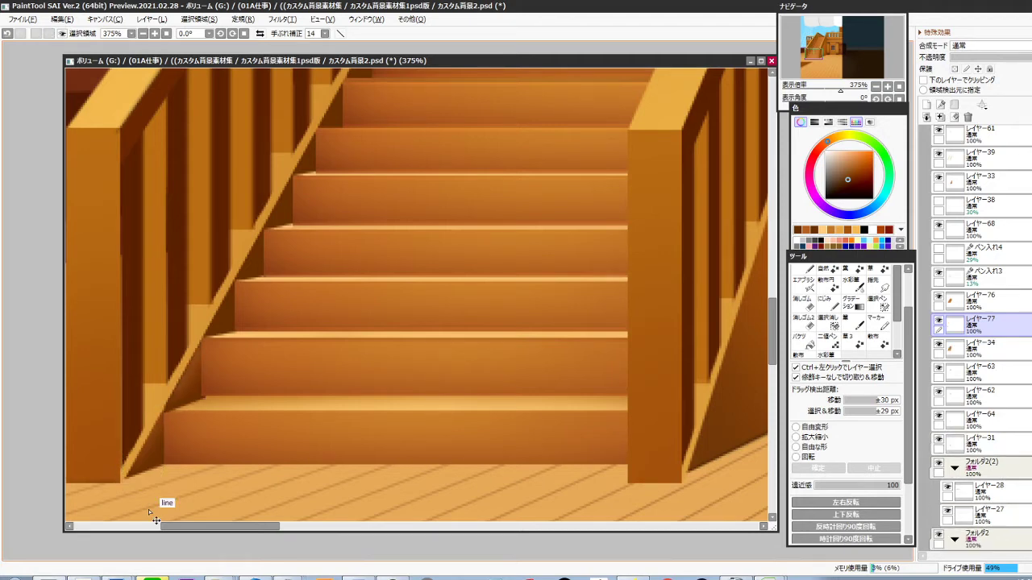
# Paste another copy of the side shadow and nudge it into place beside the third step
pyautogui.hotkey('ctrl', 'v')
pyautogui.hotkey('ctrl', 'Right')
pyautogui.hotkey('ctrl', 'Right')
pyautogui.hotkey('ctrl', 'Right')
pyautogui.hotkey('ctrl', 'Right')
pyautogui.hotkey('ctrl', 'Right')
pyautogui.hotkey('ctrl', 'Right')
pyautogui.hotkey('ctrl', 'Right')
pyautogui.hotkey('ctrl', 'Right')
pyautogui.hotkey('ctrl', 'Right')
pyautogui.hotkey('ctrl', 'Right')
pyautogui.hotkey('ctrl', 'Right')
pyautogui.hotkey('ctrl', 'Right')
pyautogui.hotkey('ctrl', 'Right')
pyautogui.hotkey('ctrl', 'Right')
pyautogui.hotkey('ctrl', 'Right')
pyautogui.hotkey('ctrl', 'Right')
pyautogui.hotkey('ctrl', 'Right')
pyautogui.hotkey('ctrl', 'Right')
pyautogui.hotkey('ctrl', 'Right')
pyautogui.hotkey('ctrl', 'Right')
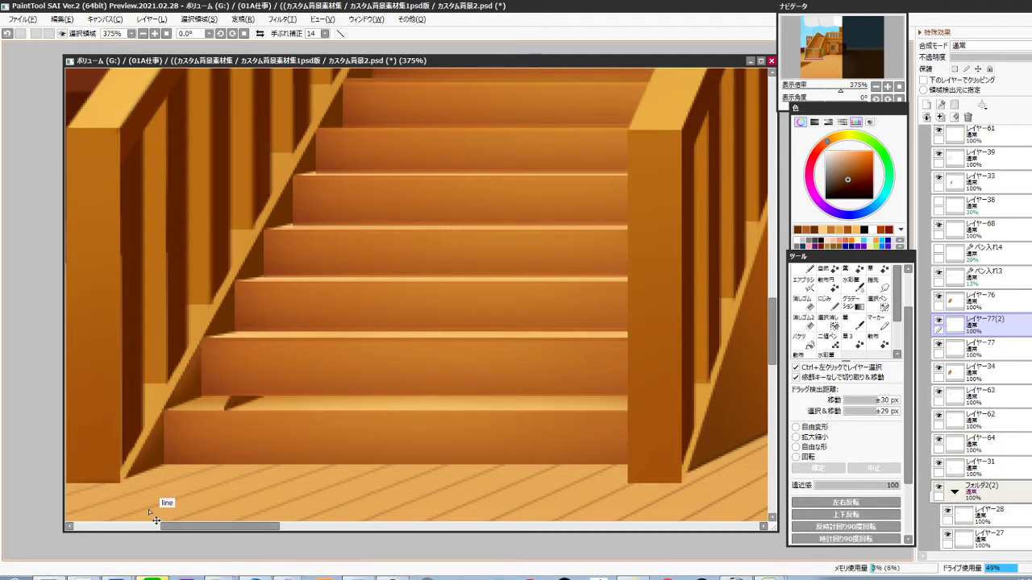
pyautogui.hotkey('ctrl', 'Up')
pyautogui.hotkey('ctrl', 'Up')
pyautogui.hotkey('ctrl', 'Up')
pyautogui.hotkey('ctrl', 'Up')
pyautogui.hotkey('ctrl', 'Up')
pyautogui.hotkey('ctrl', 'Up')
pyautogui.hotkey('ctrl', 'Up')
pyautogui.hotkey('ctrl', 'Up')
pyautogui.hotkey('ctrl', 'Up')
pyautogui.hotkey('ctrl', 'Up')
pyautogui.hotkey('ctrl', 'Up')
pyautogui.hotkey('ctrl', 'Up')
pyautogui.hotkey('ctrl', 'Up')
pyautogui.hotkey('ctrl', 'Up')
pyautogui.hotkey('ctrl', 'Up')
pyautogui.hotkey('ctrl', 'Up')
pyautogui.hotkey('ctrl', 'Up')
pyautogui.hotkey('ctrl', 'Up')
pyautogui.hotkey('ctrl', 'Up')
pyautogui.hotkey('ctrl', 'Up')
pyautogui.hotkey('ctrl', 'Left')
pyautogui.hotkey('ctrl', 'Left')
pyautogui.hotkey('ctrl', 'Left')
pyautogui.hotkey('ctrl', 'Left')
pyautogui.hotkey('ctrl', 'Left')
pyautogui.hotkey('ctrl', 'Left')
pyautogui.hotkey('ctrl', 'Left')
pyautogui.hotkey('ctrl', 'Left')
pyautogui.hotkey('ctrl', 'Left')
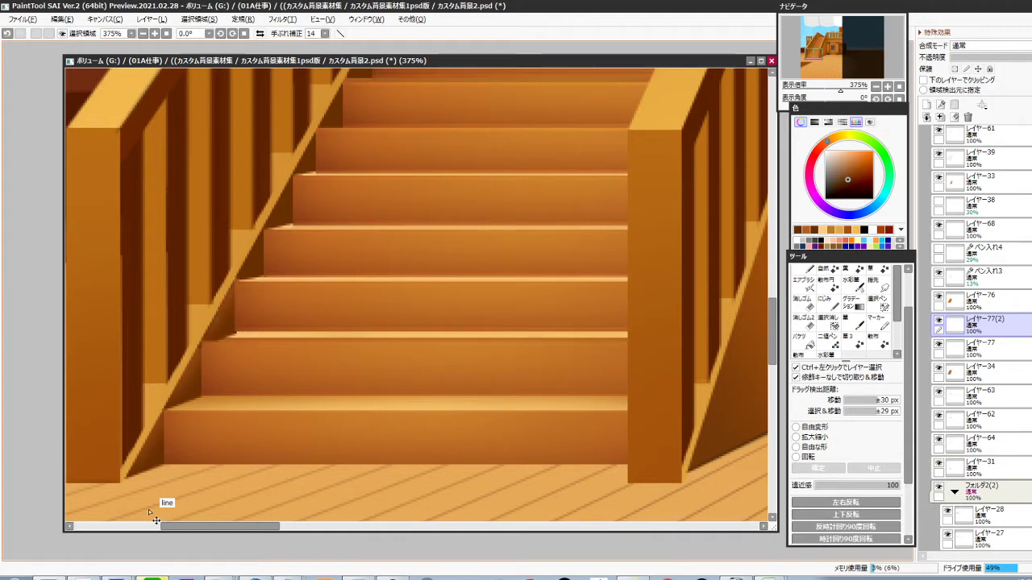
# Paste another copy of the dark side shadow and move it up and right into place beside the fourth step
pyautogui.hotkey('ctrl', 'v')
pyautogui.hotkey('ctrl', 'Right')
pyautogui.hotkey('ctrl', 'Right')
pyautogui.hotkey('ctrl', 'Right')
pyautogui.hotkey('ctrl', 'Right')
pyautogui.hotkey('ctrl', 'Right')
pyautogui.hotkey('ctrl', 'Right')
pyautogui.hotkey('ctrl', 'Right')
pyautogui.hotkey('ctrl', 'Up')
pyautogui.hotkey('ctrl', 'Up')
pyautogui.hotkey('ctrl', 'Up')
pyautogui.hotkey('ctrl', 'Up')
pyautogui.hotkey('ctrl', 'Up')
pyautogui.hotkey('ctrl', 'Up')
pyautogui.hotkey('ctrl', 'Up')
pyautogui.hotkey('ctrl', 'Up')
pyautogui.hotkey('ctrl', 'Up')
pyautogui.hotkey('ctrl', 'Up')
pyautogui.hotkey('ctrl', 'Up')
pyautogui.hotkey('ctrl', 'Up')
pyautogui.hotkey('ctrl', 'Up')
pyautogui.hotkey('ctrl', 'Up')
pyautogui.hotkey('ctrl', 'Up')
pyautogui.hotkey('ctrl', 'Up')
pyautogui.hotkey('ctrl', 'Up')
pyautogui.hotkey('ctrl', 'Up')
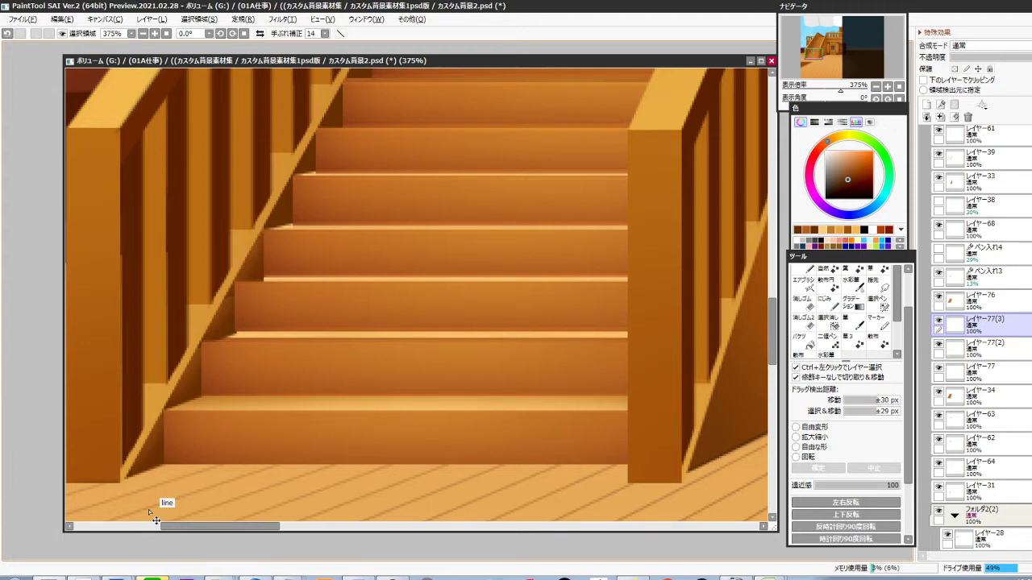
# Duplicate the side shadow layer twice and nudge the copies up beside the fifth and sixth steps
pyautogui.hotkey('ctrl', 'j')
pyautogui.press('Up')
pyautogui.press('Up')
pyautogui.press('Up')
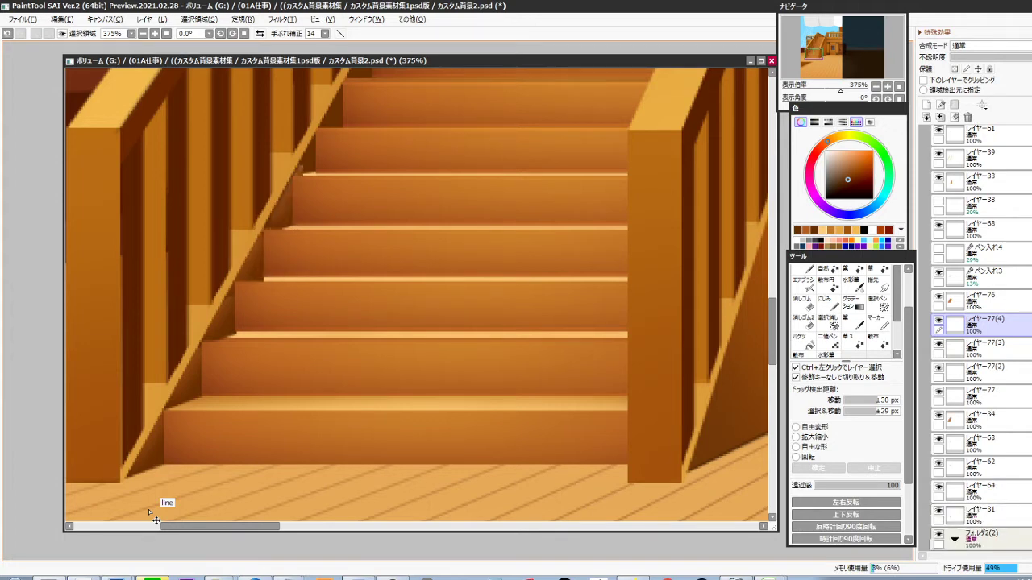
pyautogui.hotkey('ctrl', 'j')
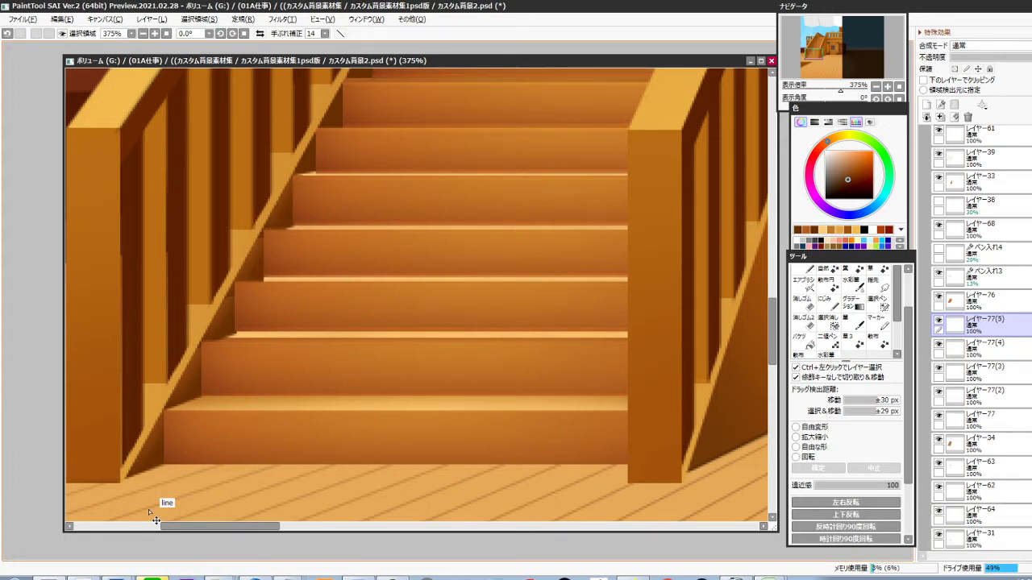
pyautogui.press('Up')
pyautogui.press('Up')
pyautogui.press('Up')
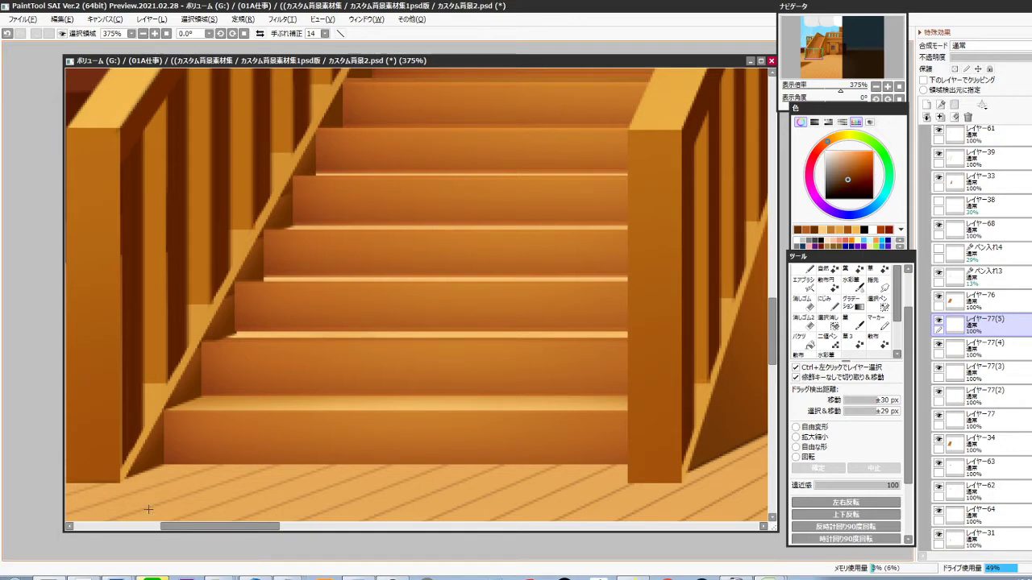
# Clear the part of each copied side shadow that spills into the step below, from the sixth step's copy down to the third's
pyautogui.moveTo(304, 176); pyautogui.dragTo(250, 226)
pyautogui.keyDown('ctrl'); pyautogui.click(276, 222); pyautogui.keyUp('ctrl')
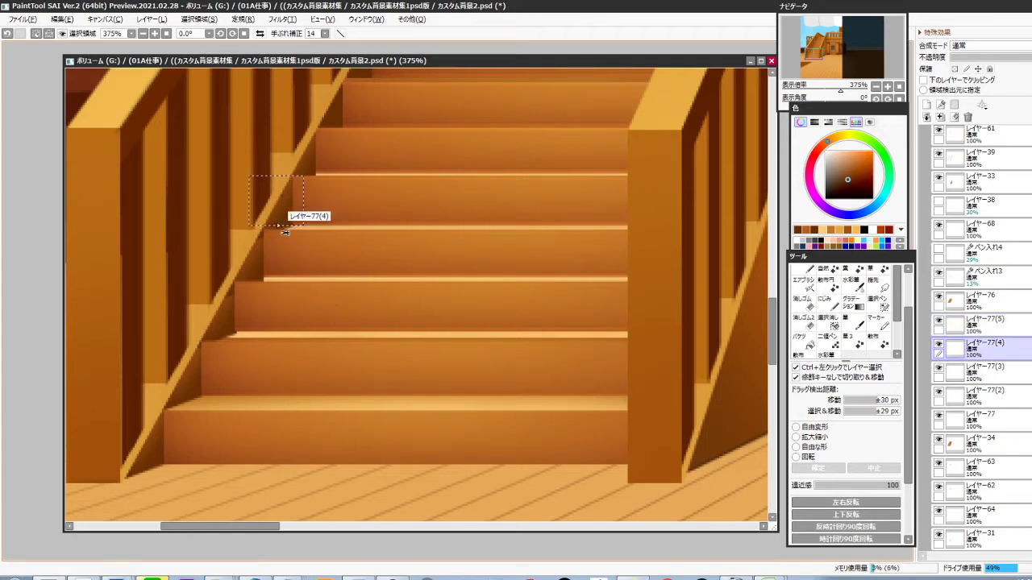
pyautogui.moveTo(234, 272); pyautogui.dragTo(281, 229)
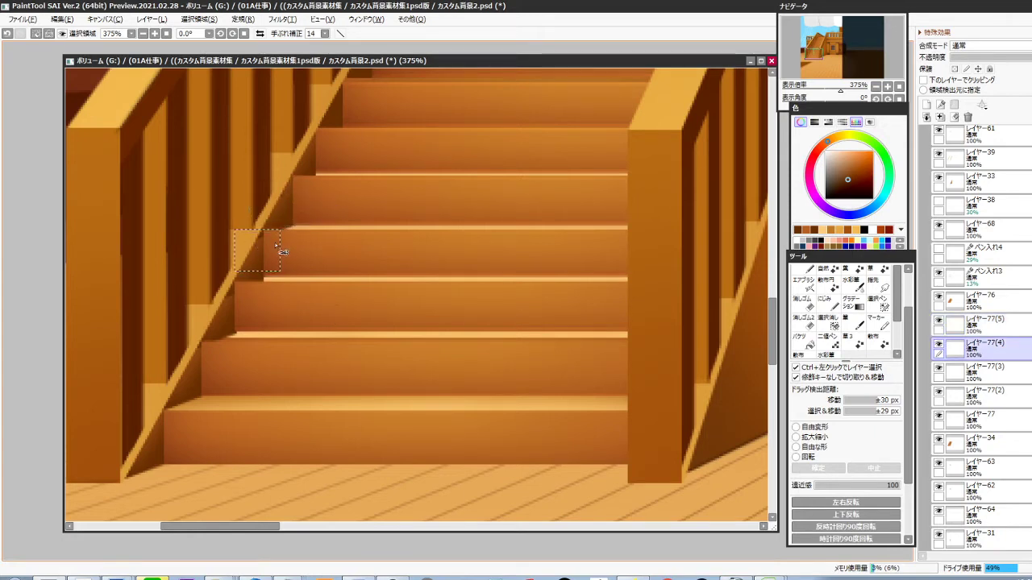
pyautogui.keyDown('ctrl'); pyautogui.click(229, 312); pyautogui.keyUp('ctrl')
pyautogui.keyDown('ctrl'); pyautogui.click(234, 294); pyautogui.keyUp('ctrl')
pyautogui.moveTo(205, 327); pyautogui.dragTo(267, 282)
pyautogui.hotkey('ctrl', 'd')
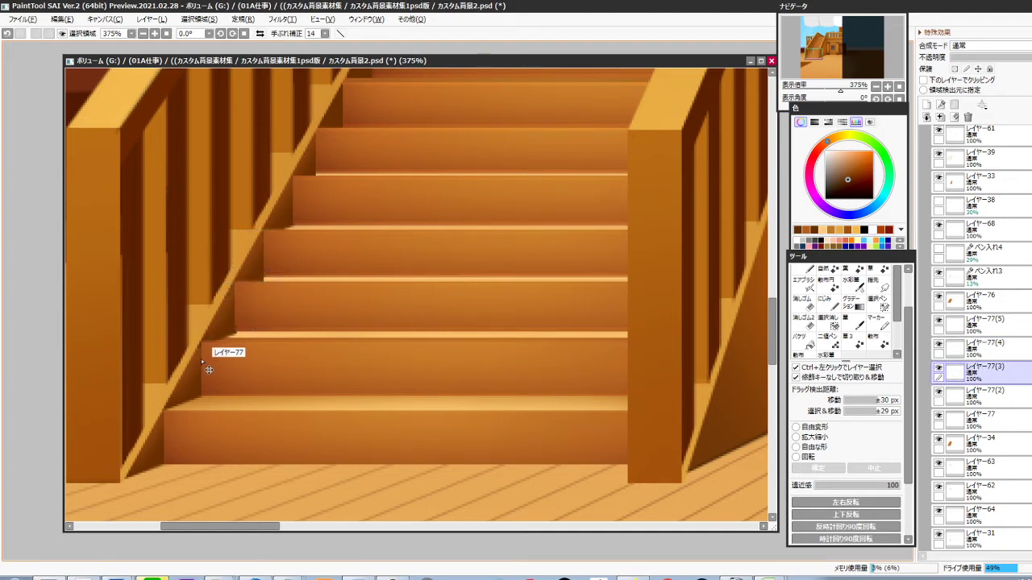
pyautogui.keyDown('ctrl'); pyautogui.click(212, 336); pyautogui.keyUp('ctrl')
pyautogui.moveTo(171, 395); pyautogui.dragTo(210, 343)
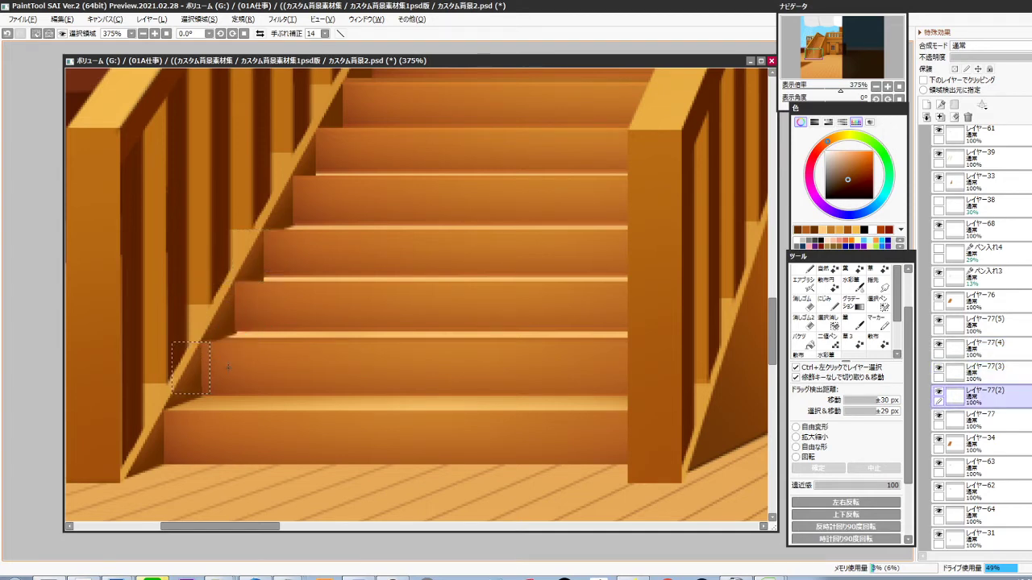
pyautogui.hotkey('ctrl', 'd')
# Merge the side shadow copies, starting from レイヤー77(5), down into レイヤー77
pyautogui.click(1000, 334)
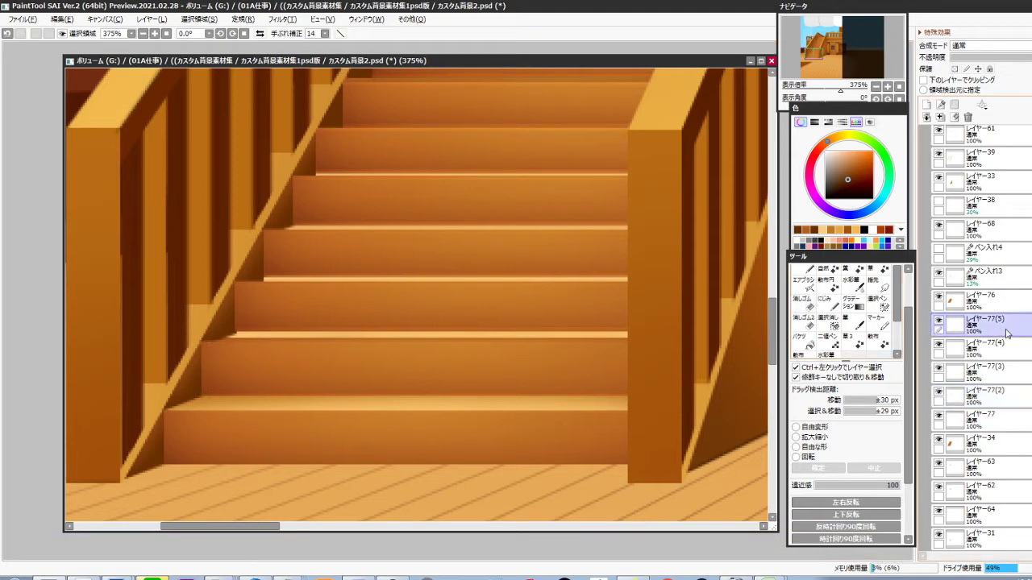
pyautogui.hotkey('ctrl', 'e')
pyautogui.hotkey('ctrl', 'e')
pyautogui.hotkey('ctrl', 'e')
pyautogui.hotkey('ctrl', 'e')
# Check the stairs by toggling レイヤー34's visibility, and clip レイヤー77 to the layer below
pyautogui.click(938, 320)
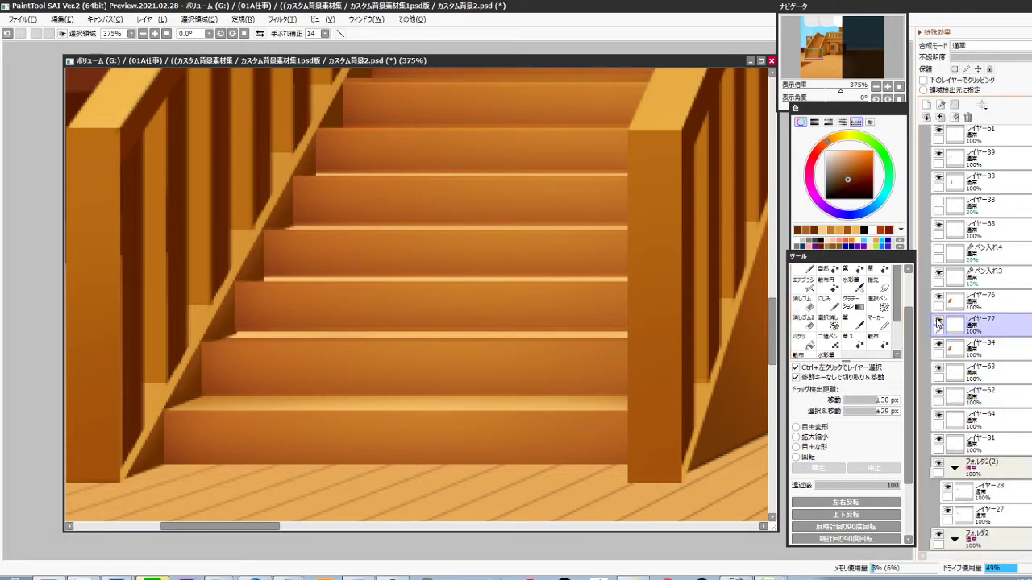
pyautogui.click(937, 345)
pyautogui.click(933, 343)
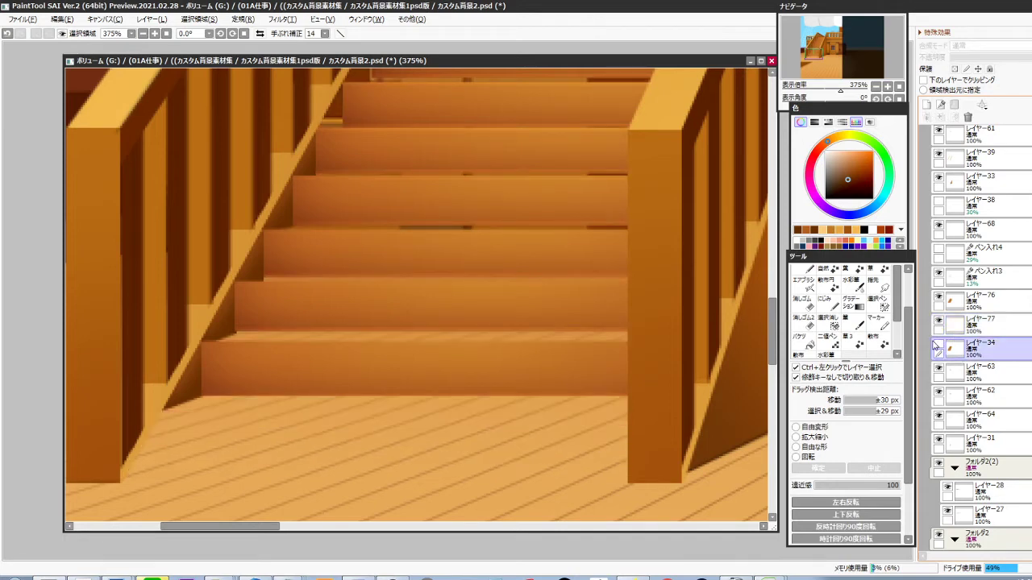
pyautogui.click(938, 347)
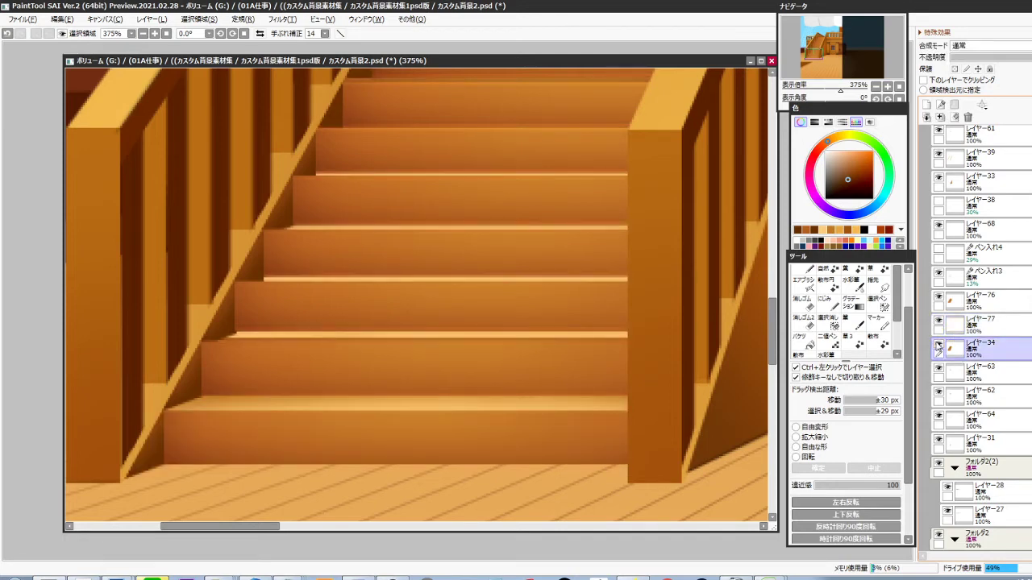
pyautogui.click(977, 329)
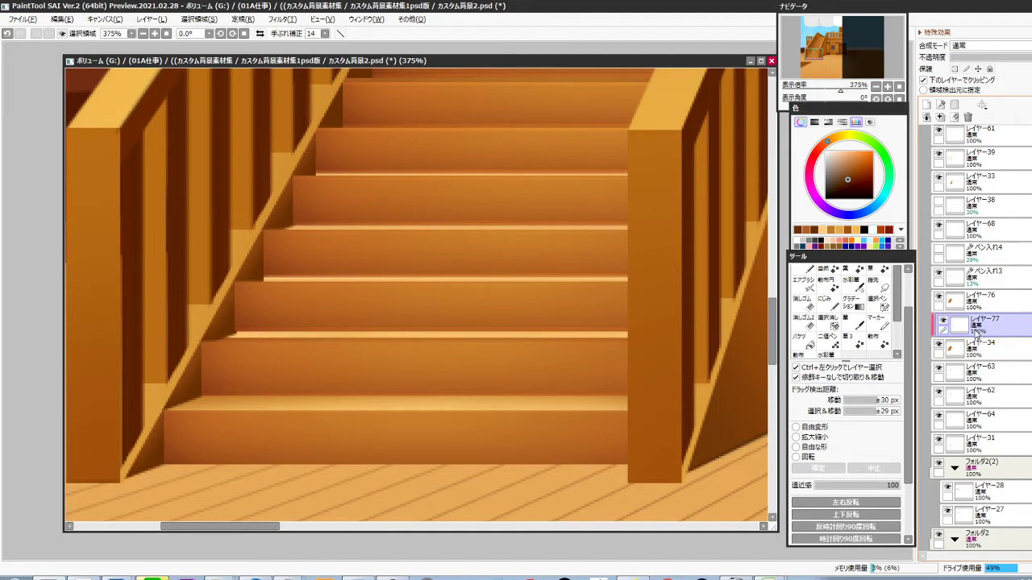
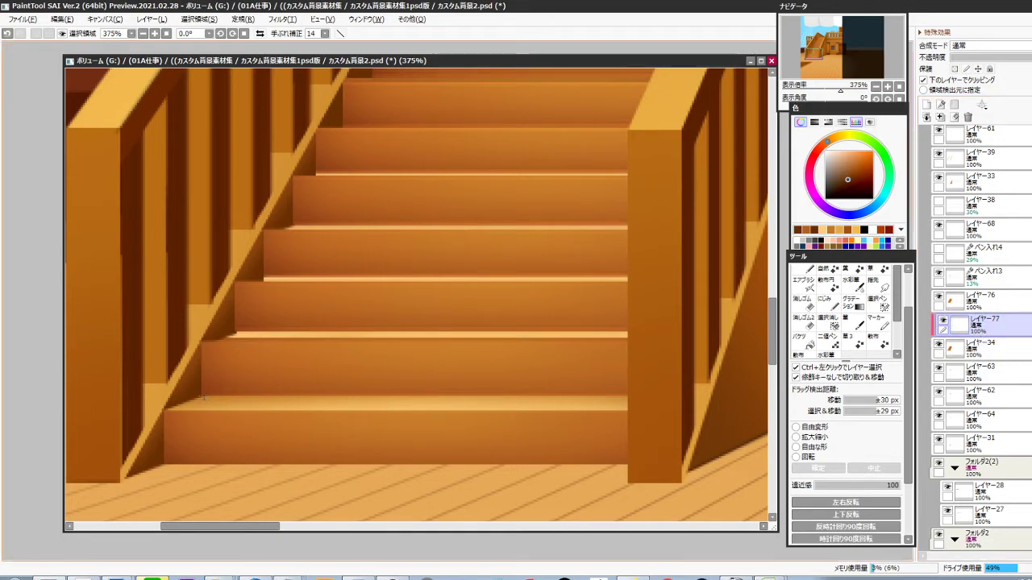
# Copy the lowest step's light tread strip from レイヤー34 to a new layer above レイヤー77 and move it up onto the second step's tread
pyautogui.moveTo(201, 395); pyautogui.dragTo(627, 410)
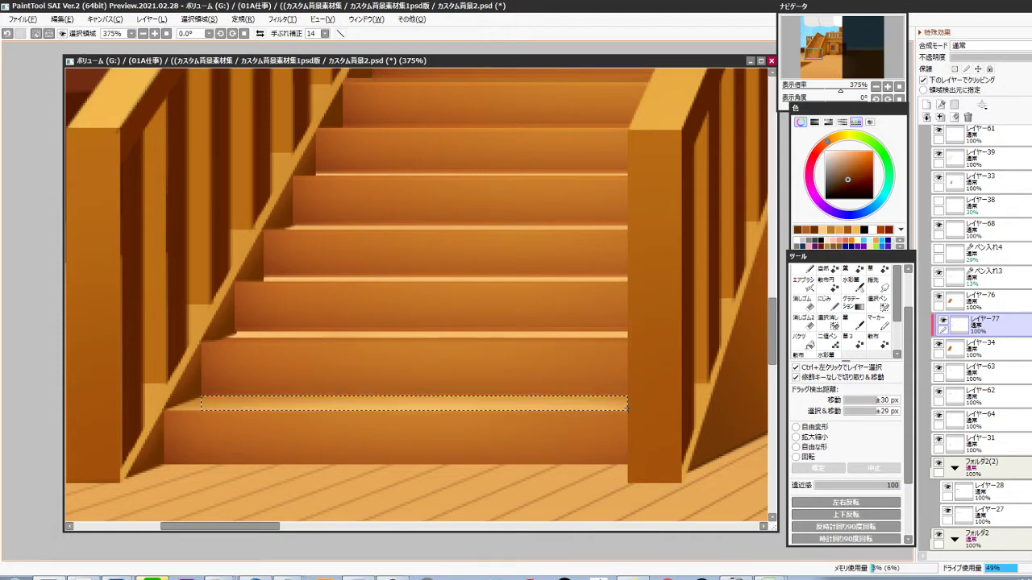
pyautogui.click(980, 348)
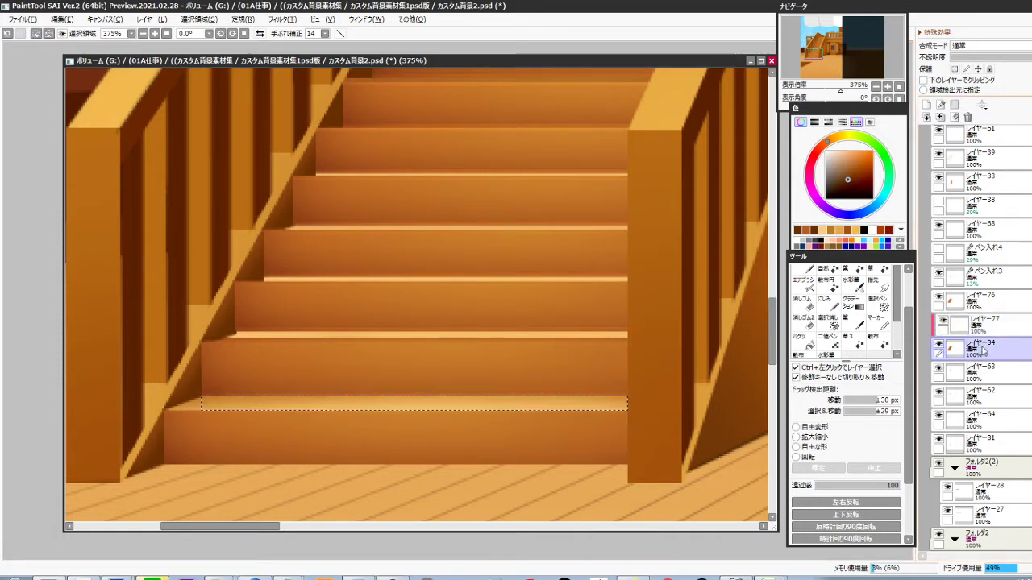
pyautogui.hotkey('ctrl', 'c')
pyautogui.click(984, 330)
pyautogui.hotkey('ctrl', 'v')
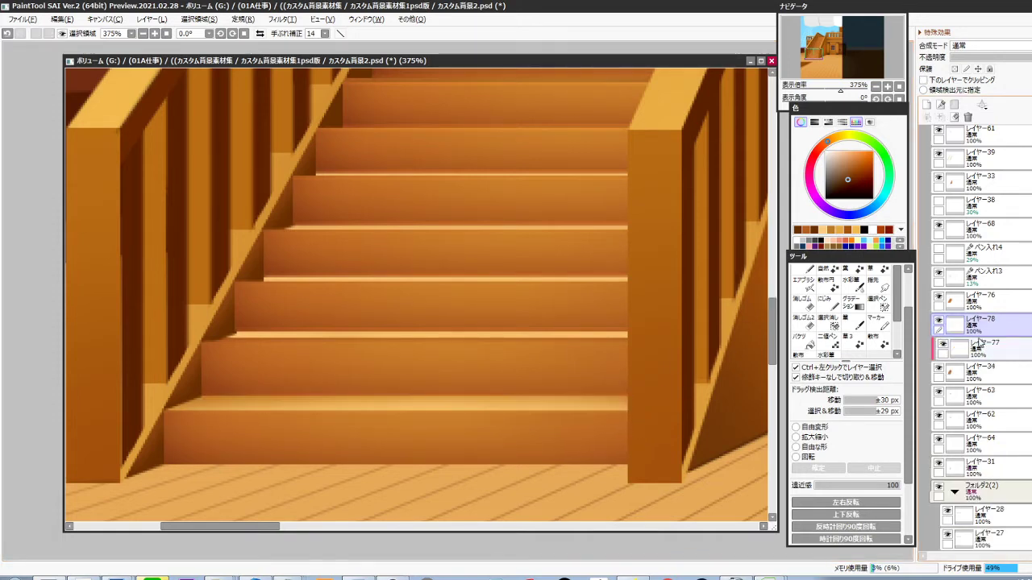
pyautogui.press('Up')
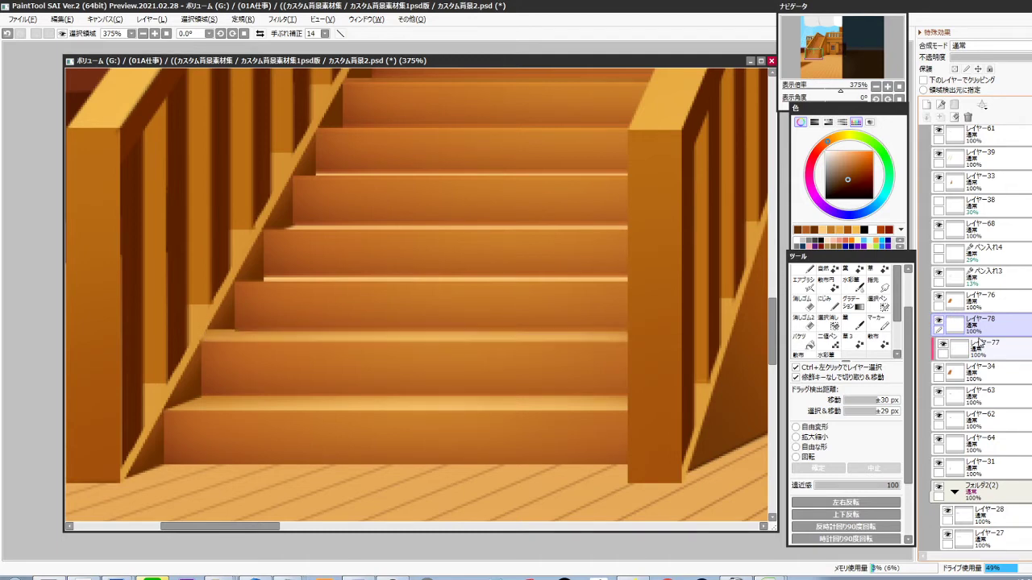
# Duplicate the tread strip layer three times and move the copies up onto the third, fourth and fifth steps' treads
pyautogui.hotkey('ctrl', 'j')
pyautogui.press('Up')
pyautogui.press('Up')
pyautogui.press('Up')
pyautogui.press('Up')
pyautogui.press('Up')
pyautogui.press('Up')
pyautogui.press('Up')
pyautogui.press('Up')
pyautogui.press('Up')
pyautogui.press('Up')
pyautogui.press('Up')
pyautogui.press('Up')
pyautogui.press('Up')
pyautogui.press('Up')
pyautogui.press('Up')
pyautogui.press('Up')
pyautogui.press('Up')
pyautogui.press('Up')
pyautogui.hotkey('ctrl', 'j')
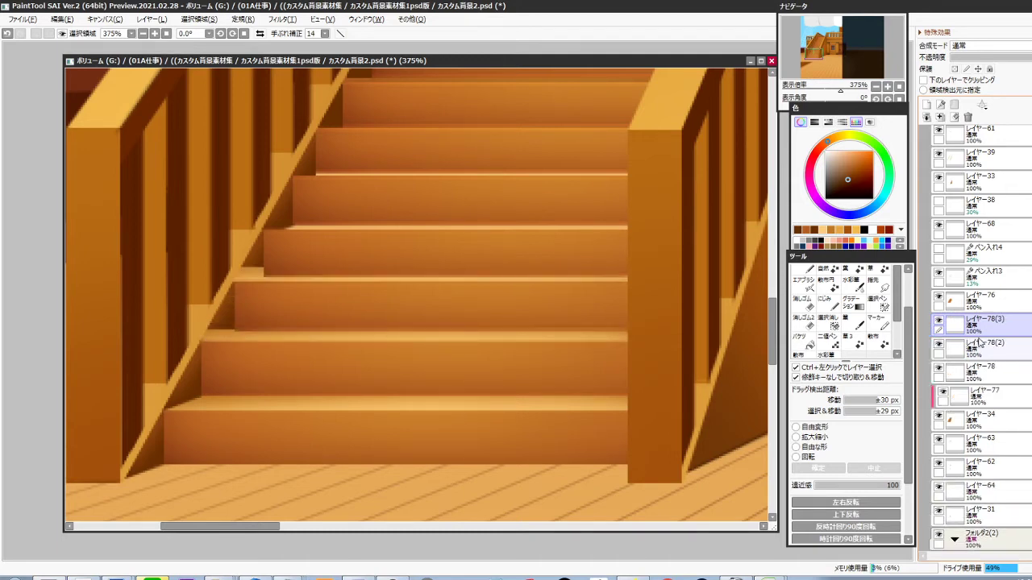
pyautogui.hotkey('ctrl', 'j')
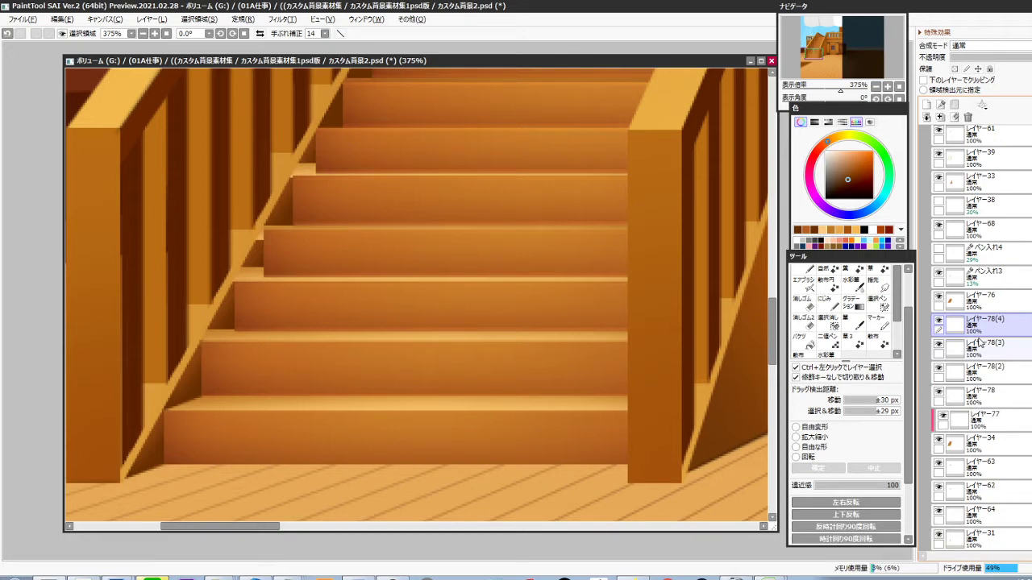
# Transform レイヤー78(4) to start at the fifth riser's left edge and flatten it to a thin tread strip
pyautogui.moveTo(517, 242); pyautogui.dragTo(367, 395)
pyautogui.hotkey('ctrl', 't')
pyautogui.moveTo(344, 388); pyautogui.dragTo(445, 375)
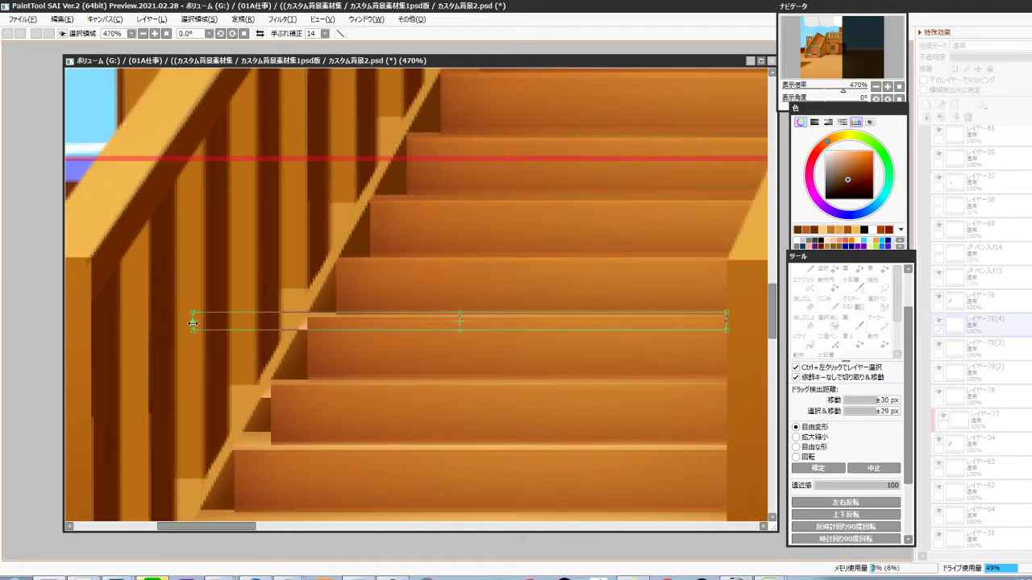
pyautogui.moveTo(193, 324); pyautogui.dragTo(307, 332)
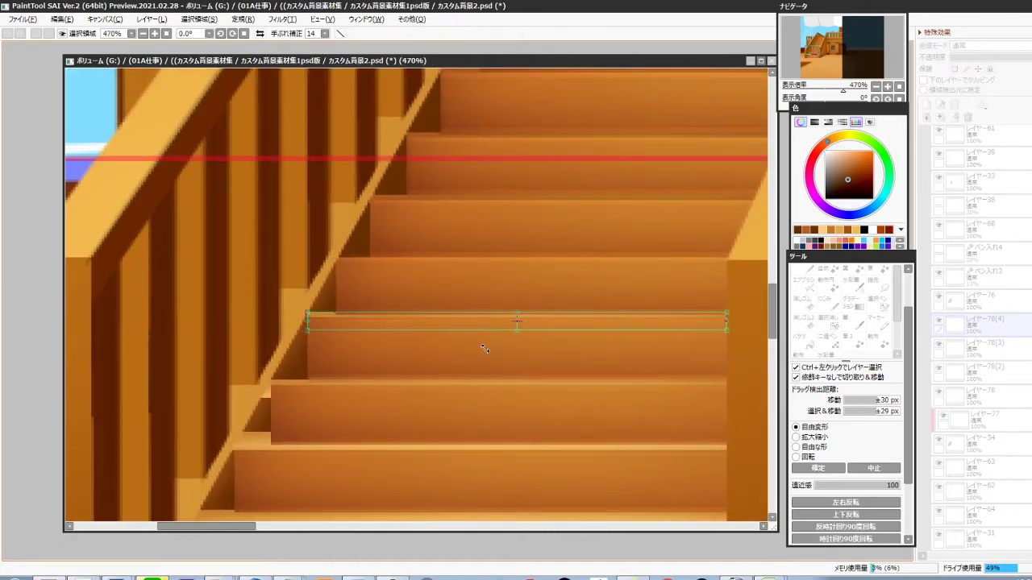
pyautogui.moveTo(516, 331); pyautogui.dragTo(516, 320)
pyautogui.press('Return')
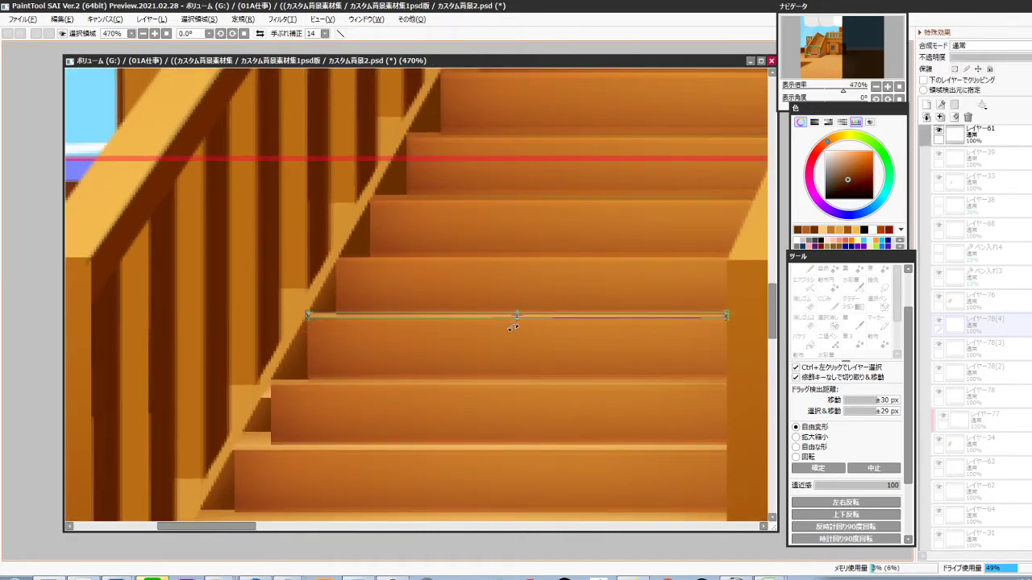
# Transform レイヤー78(3) to flatten its strip and shorten its left end to the fourth riser's edge
pyautogui.click(985, 347)
pyautogui.hotkey('ctrl', 't')
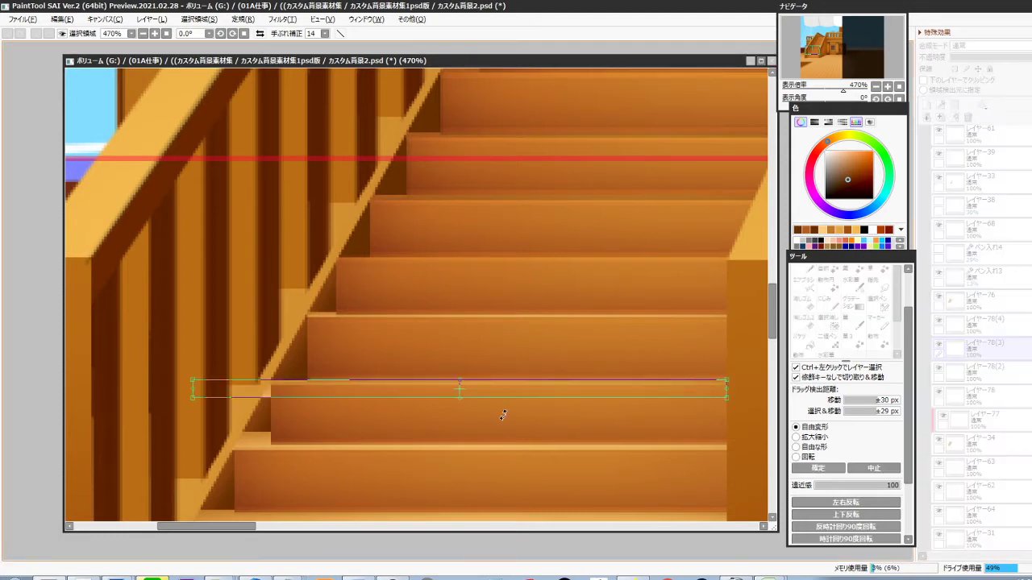
pyautogui.moveTo(458, 402); pyautogui.dragTo(454, 391)
pyautogui.moveTo(192, 385); pyautogui.dragTo(274, 383)
pyautogui.moveTo(434, 424); pyautogui.dragTo(409, 342)
pyautogui.press('Return')
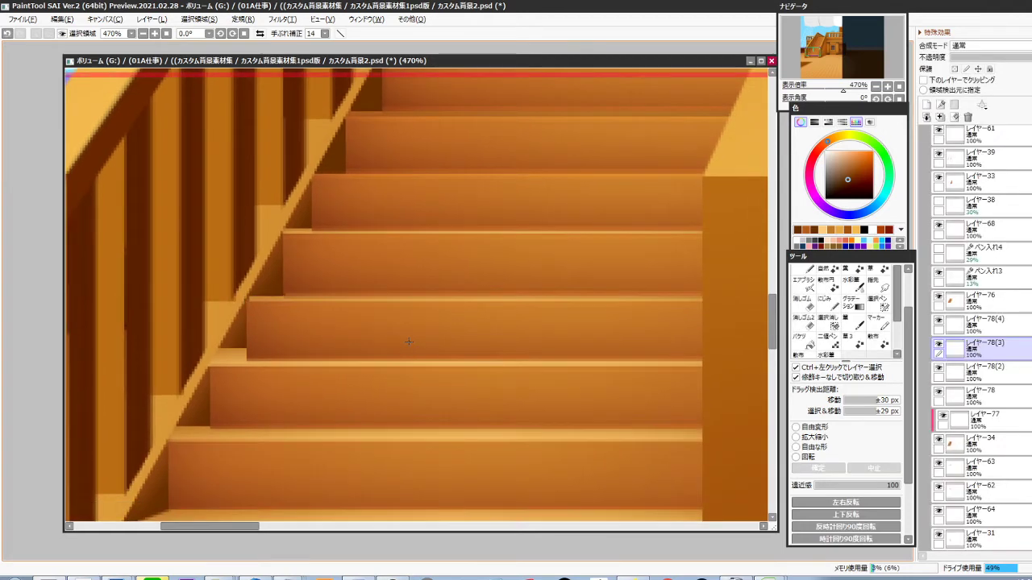
# Flatten the レイヤー78(2) strip and shorten its left end to the third riser's edge
pyautogui.keyDown('ctrl'); pyautogui.click(232, 361); pyautogui.keyUp('ctrl')
pyautogui.hotkey('ctrl', 't')
pyautogui.moveTo(440, 349); pyautogui.dragTo(438, 360)
pyautogui.moveTo(171, 365); pyautogui.dragTo(211, 364)
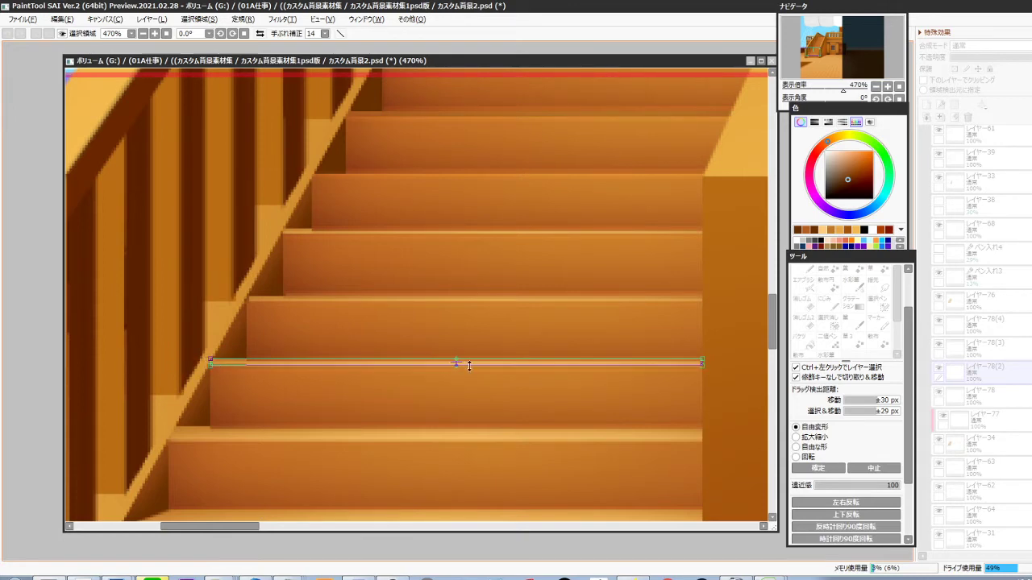
pyautogui.scroll(-2, 452, 364)
pyautogui.press('Return')
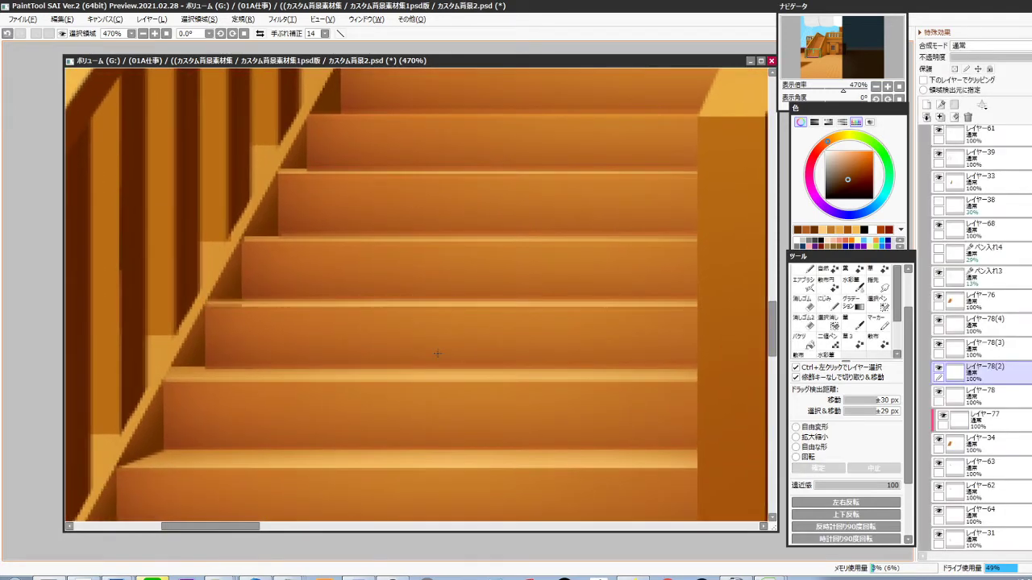
# Transform レイヤー78 to reduce the second step's tread strip slightly in height and align its left end with the riser
pyautogui.keyDown('ctrl'); pyautogui.click(262, 378); pyautogui.keyUp('ctrl')
pyautogui.hotkey('ctrl', 't')
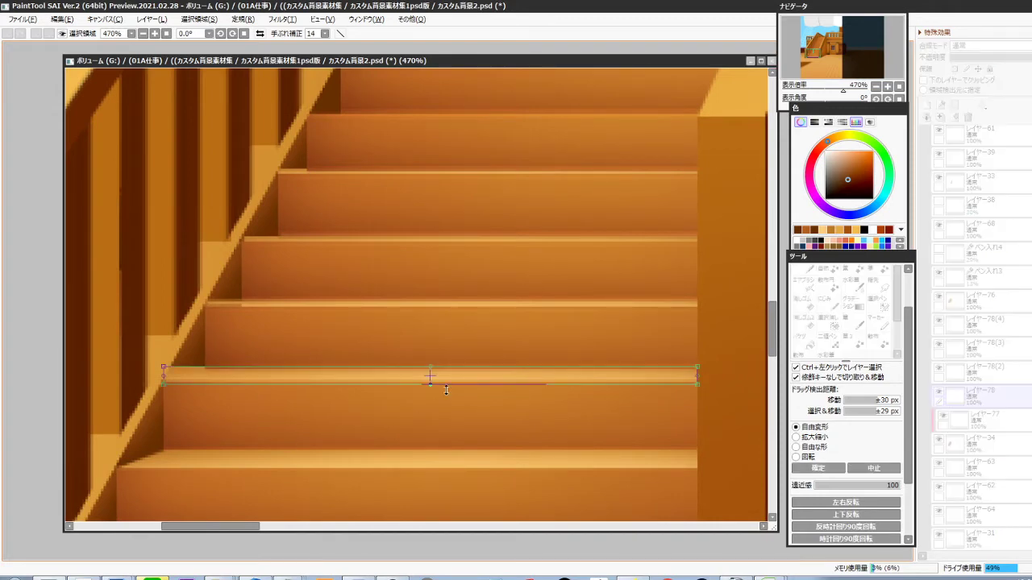
pyautogui.moveTo(434, 369); pyautogui.dragTo(430, 369)
pyautogui.moveTo(171, 376); pyautogui.dragTo(172, 376)
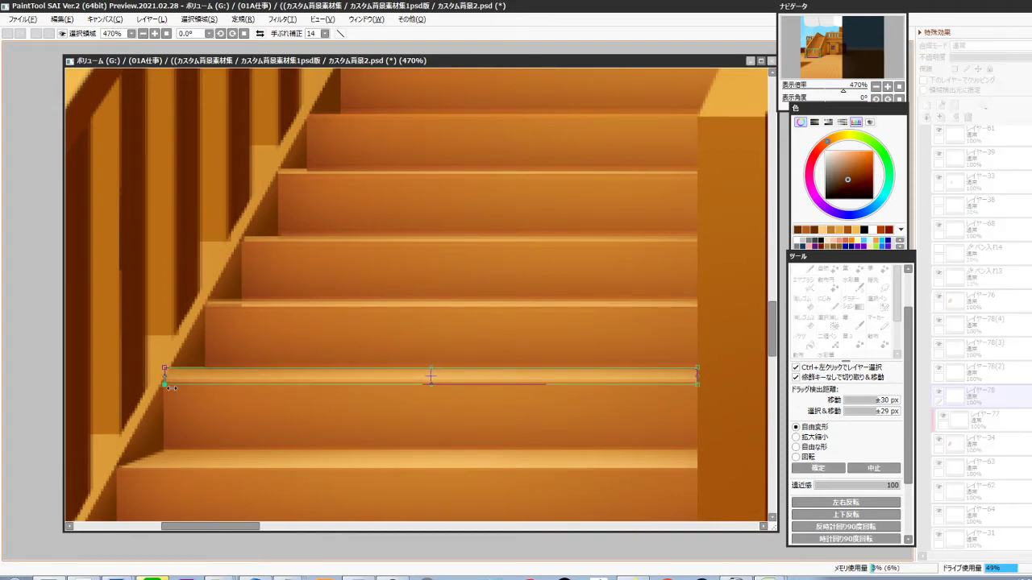
pyautogui.moveTo(435, 389); pyautogui.dragTo(433, 383)
pyautogui.moveTo(345, 470); pyautogui.dragTo(409, 419)
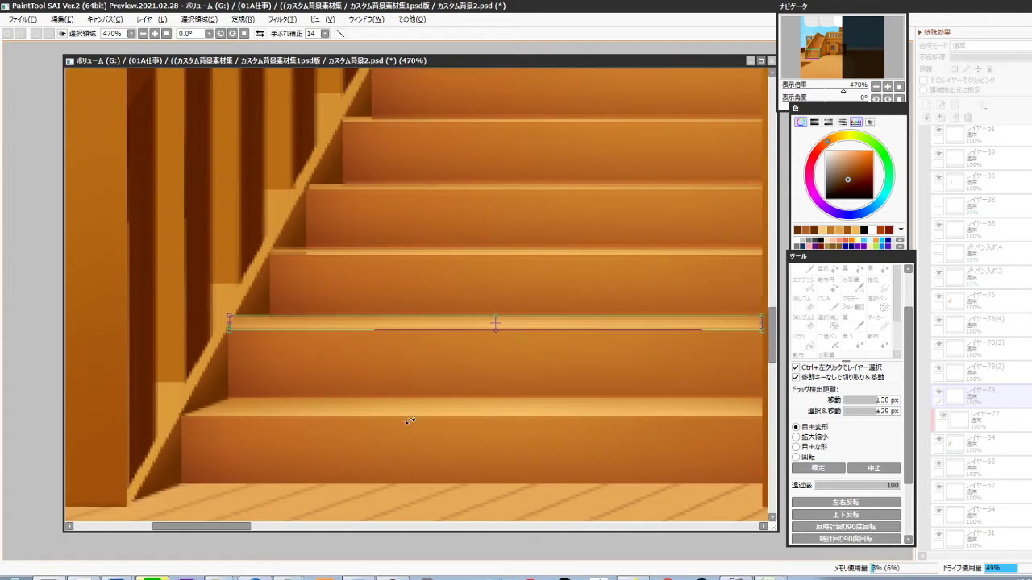
pyautogui.press('Return')
# Merge the tread strip copies down into レイヤー78 and check the merged layer by toggling its visibility
pyautogui.scroll(-3, 409, 419)
pyautogui.scroll(1, 567, 395)
pyautogui.moveTo(567, 396); pyautogui.dragTo(417, 399)
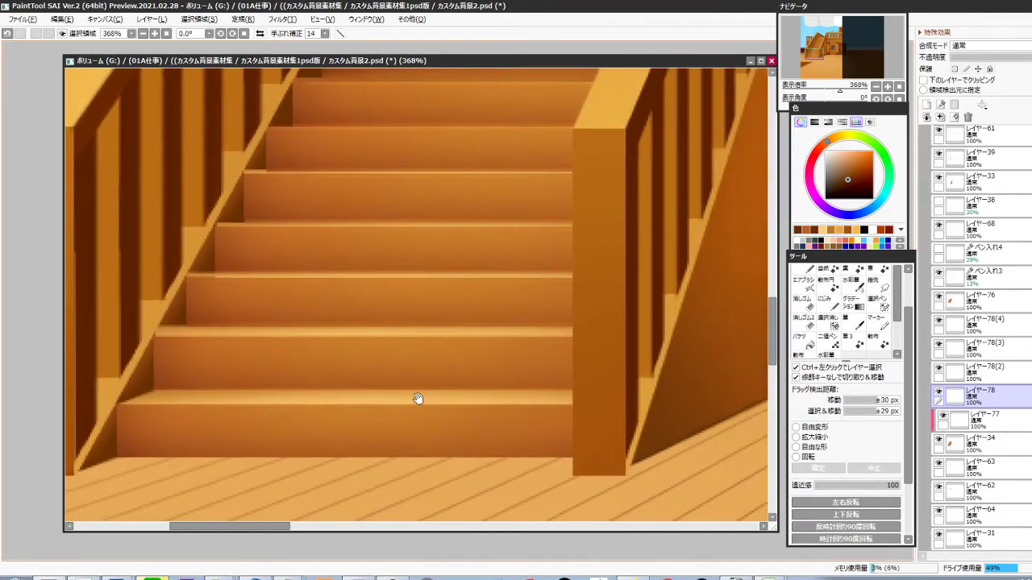
pyautogui.click(1018, 330)
pyautogui.hotkey('ctrl', 'e')
pyautogui.hotkey('ctrl', 'e')
pyautogui.hotkey('ctrl', 'e')
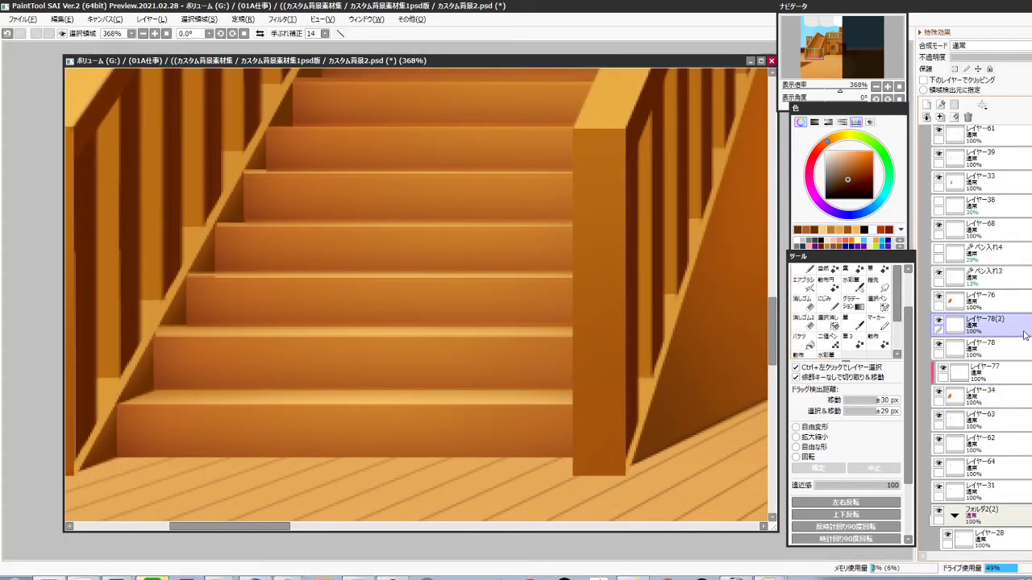
pyautogui.click(936, 321)
pyautogui.click(937, 322)
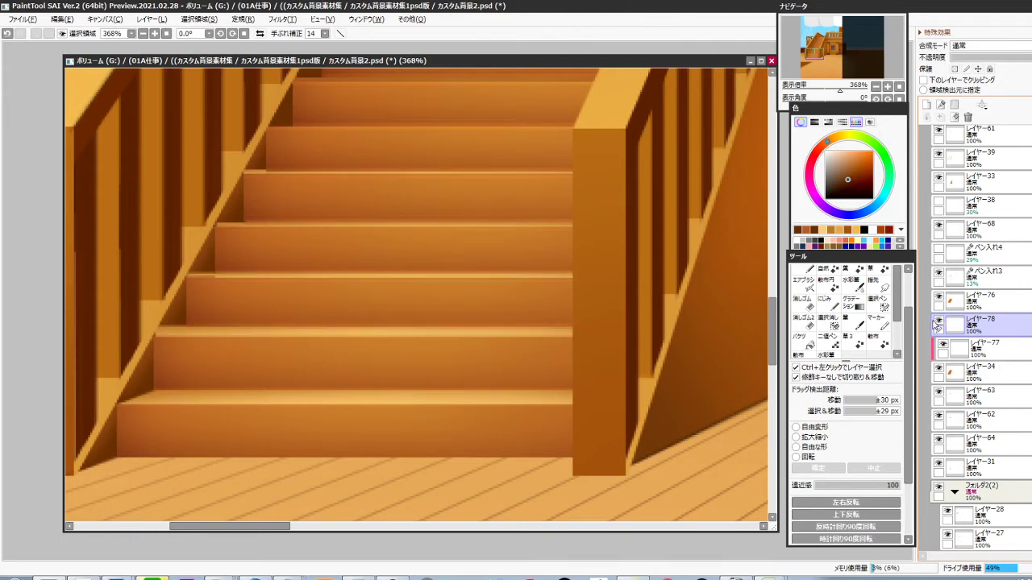
# Erase the tread highlight ends that overlap the side shadows on the lower steps, using the size 8 Eraser on レイヤー78
pyautogui.scroll(4, 460, 317)
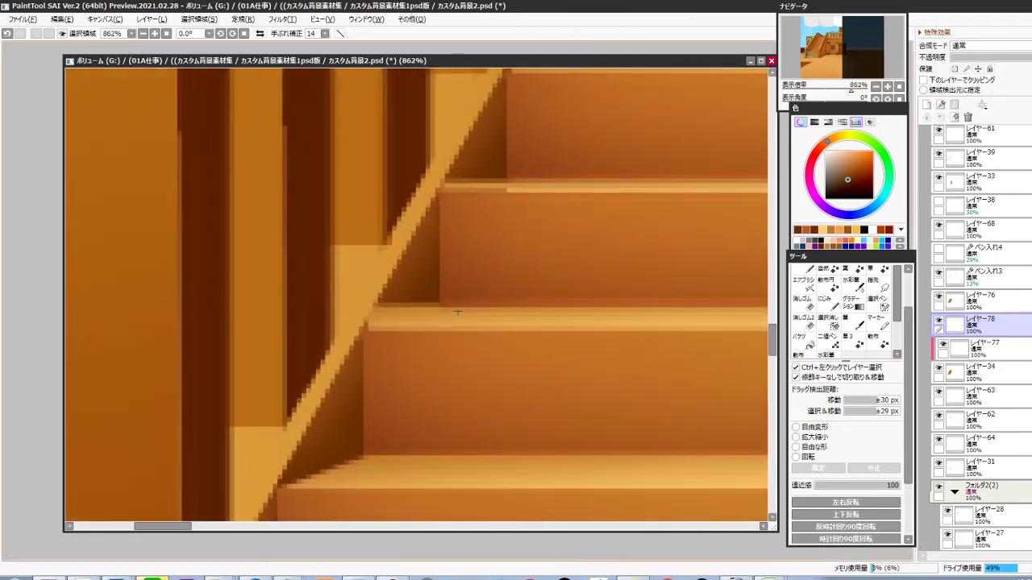
pyautogui.press('e')
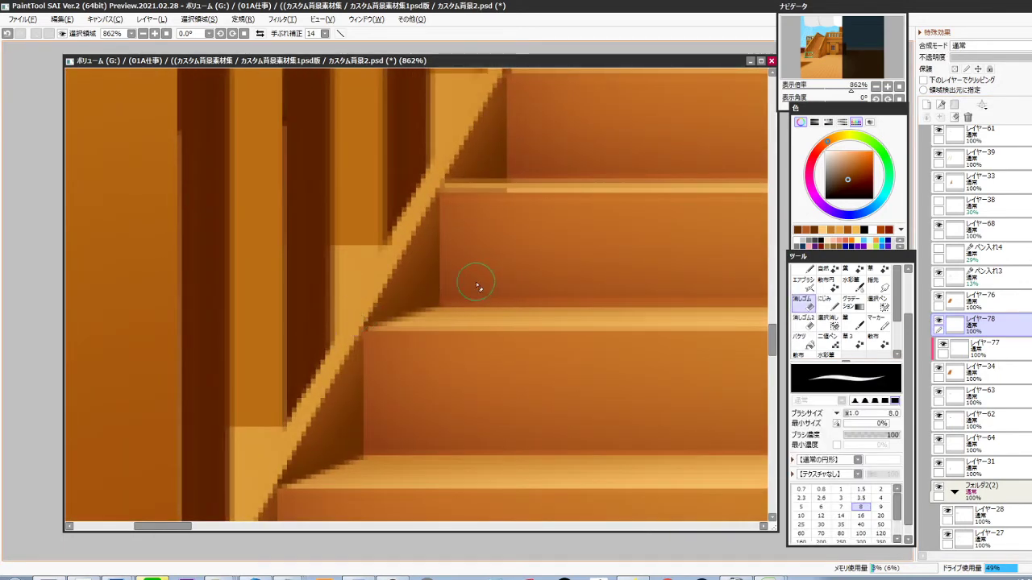
pyautogui.moveTo(530, 199); pyautogui.dragTo(434, 335)
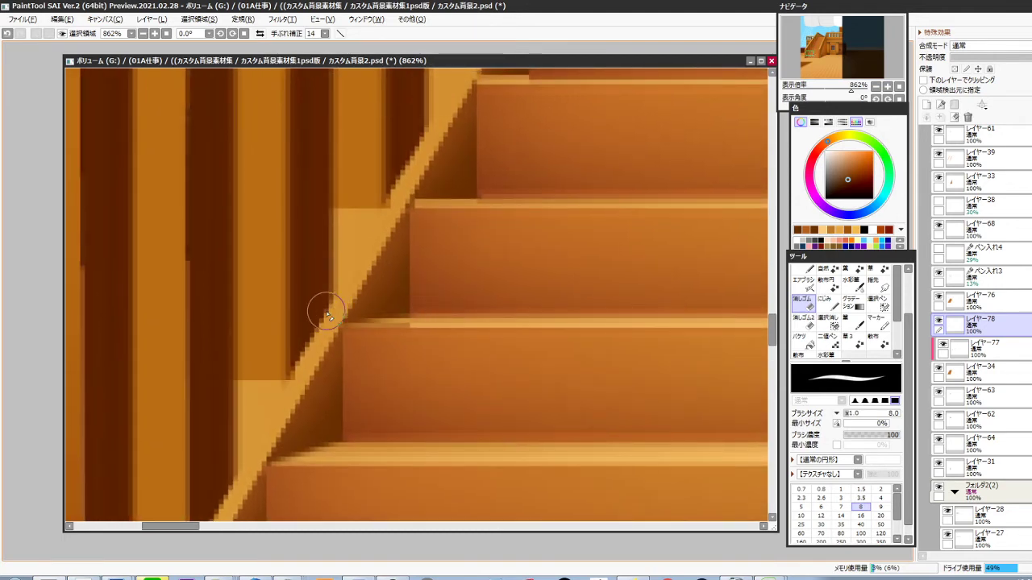
pyautogui.moveTo(413, 273); pyautogui.dragTo(345, 428)
pyautogui.keyDown('ctrl'); pyautogui.keyDown('shift'); pyautogui.click(384, 360); pyautogui.keyUp('shift'); pyautogui.keyUp('ctrl')
pyautogui.moveTo(332, 341)
pyautogui.mouseDown()
pyautogui.moveTo(423, 339)
pyautogui.moveTo(380, 364)
pyautogui.moveTo(354, 428)
pyautogui.mouseUp()
pyautogui.keyDown('ctrl'); pyautogui.keyDown('shift'); pyautogui.click(388, 358); pyautogui.keyUp('shift'); pyautogui.keyUp('ctrl')
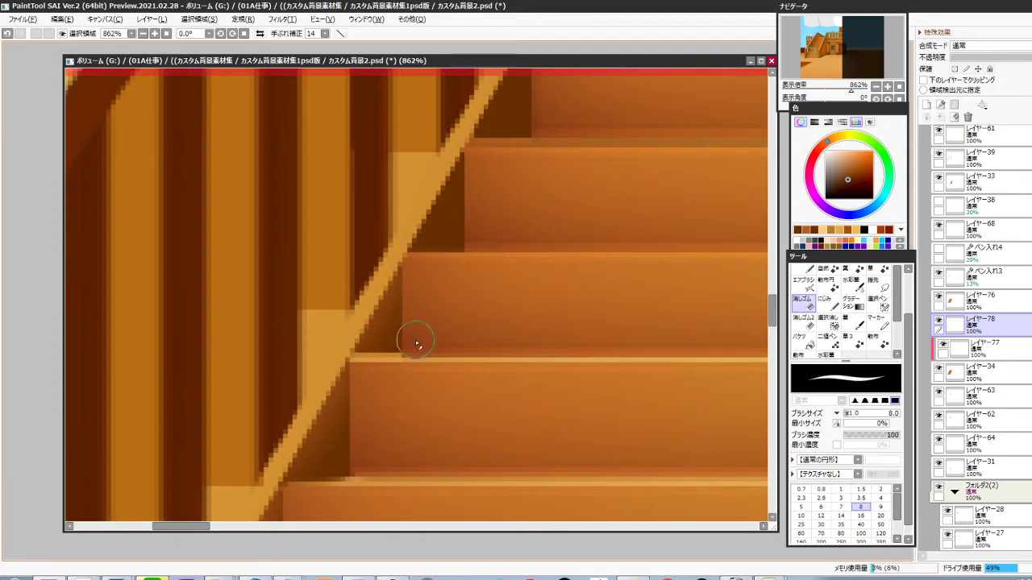
pyautogui.moveTo(415, 339); pyautogui.dragTo(359, 342)
pyautogui.scroll(-8, 396, 352)
pyautogui.moveTo(419, 414); pyautogui.dragTo(373, 428)
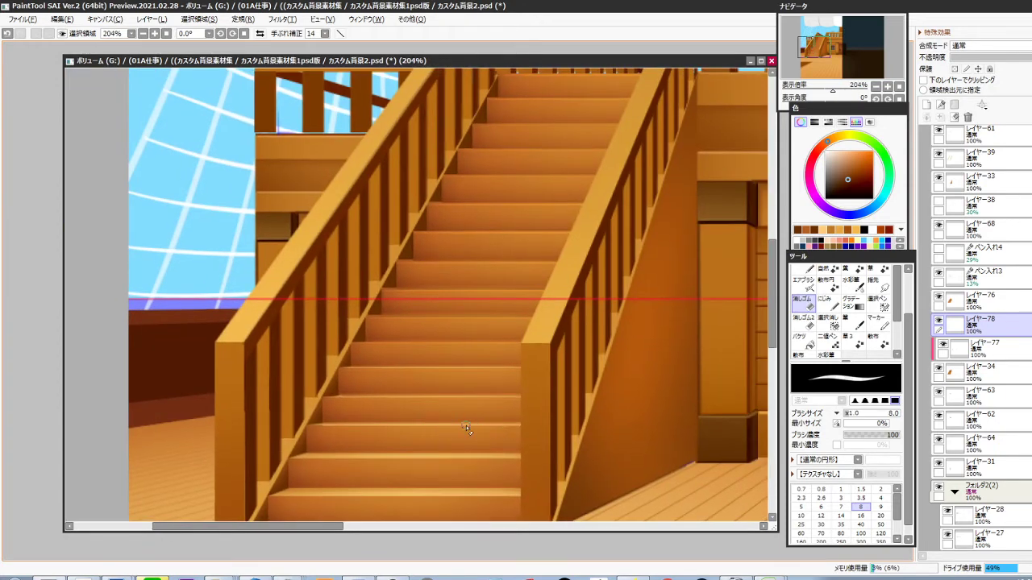
# Check レイヤー76 by toggling its visibility and merge it down into レイヤー78
pyautogui.scroll(3, 466, 428)
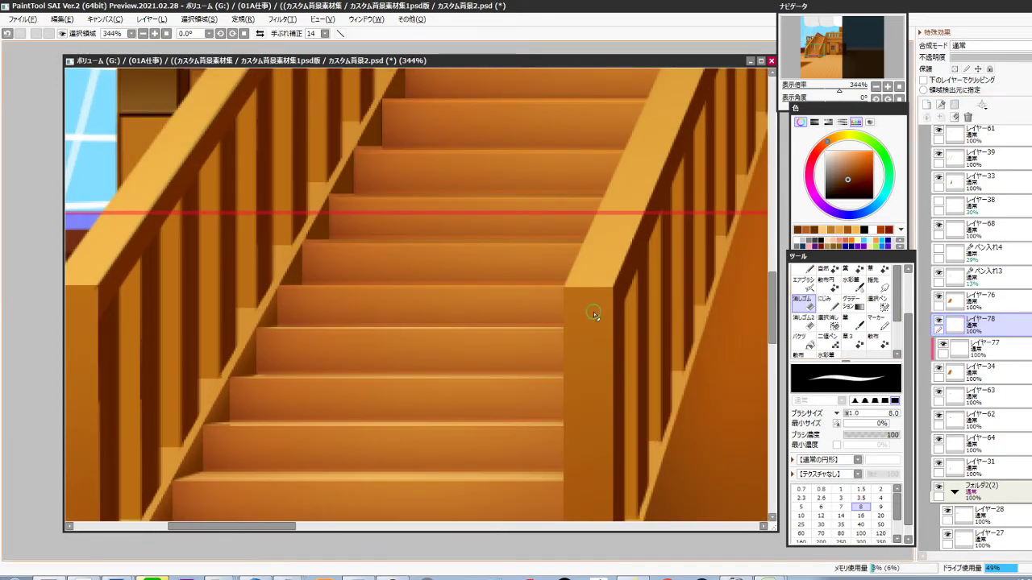
pyautogui.press('m')
pyautogui.moveTo(609, 315)
pyautogui.mouseDown()
pyautogui.moveTo(421, 347)
pyautogui.moveTo(249, 360)
pyautogui.mouseUp()
pyautogui.hotkey('ctrl', 'd')
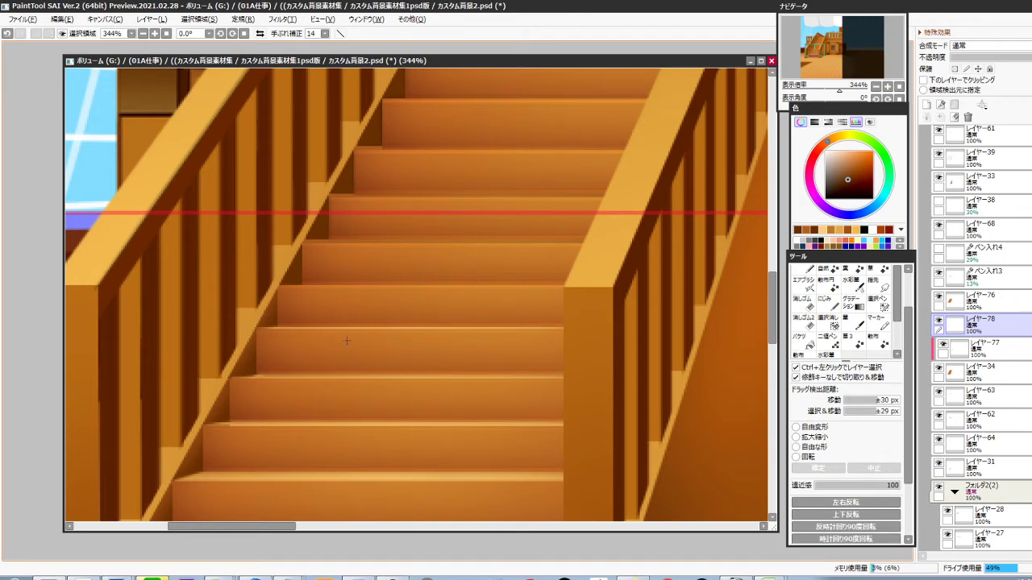
pyautogui.keyDown('ctrl'); pyautogui.click(392, 310); pyautogui.keyUp('ctrl')
pyautogui.click(939, 298)
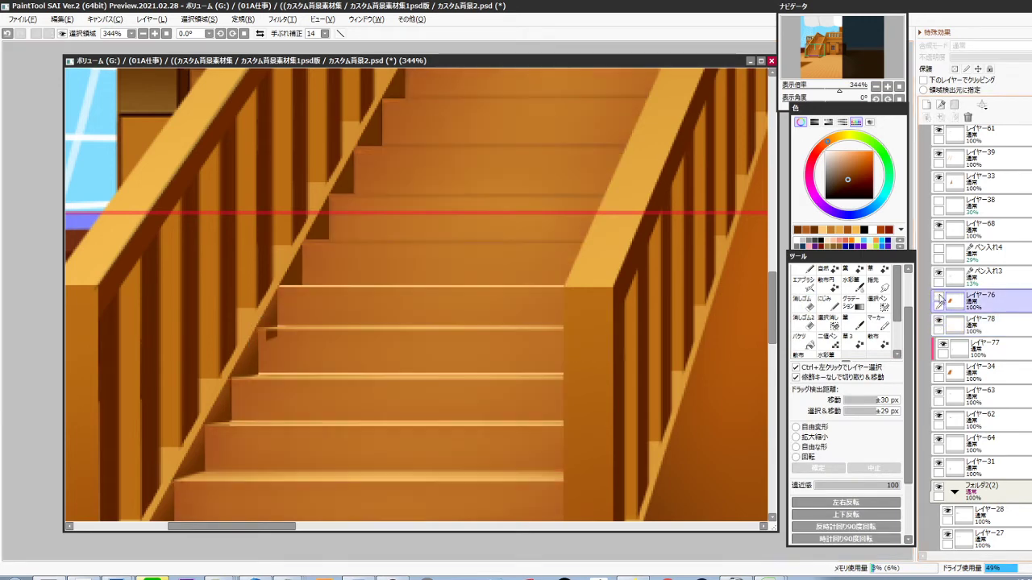
pyautogui.click(939, 299)
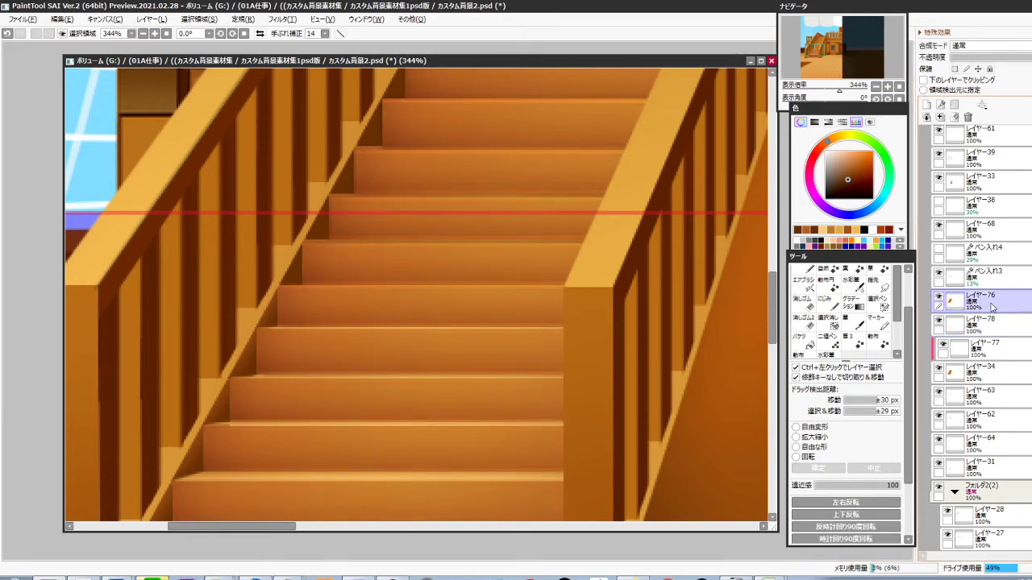
pyautogui.hotkey('ctrl', 'e')
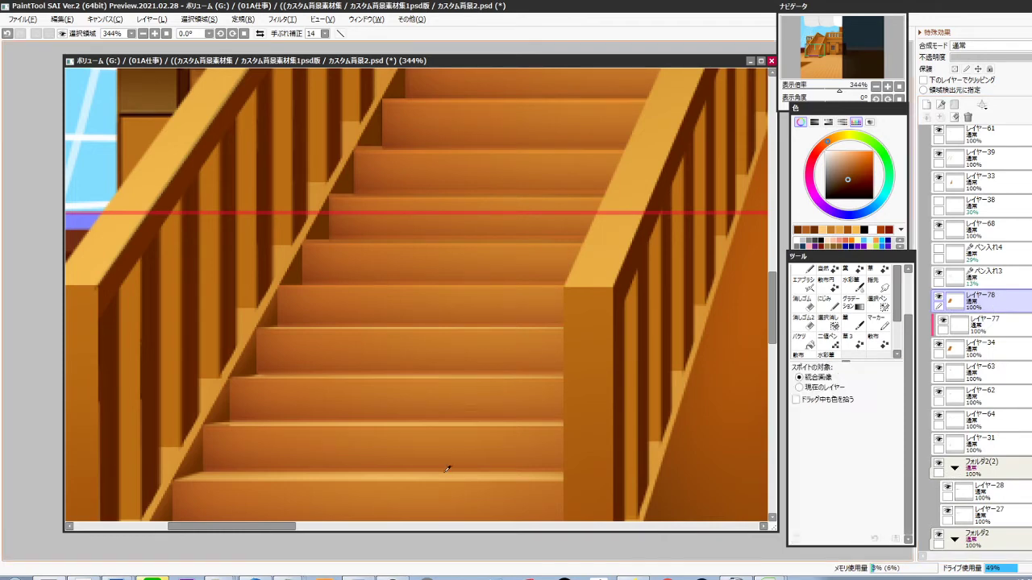
# Sample the tread highlight colour and draw straight 1.5 px lines along the front edges of four middle steps
pyautogui.keyDown('alt'); pyautogui.click(440, 477); pyautogui.keyUp('alt')
pyautogui.press('[')
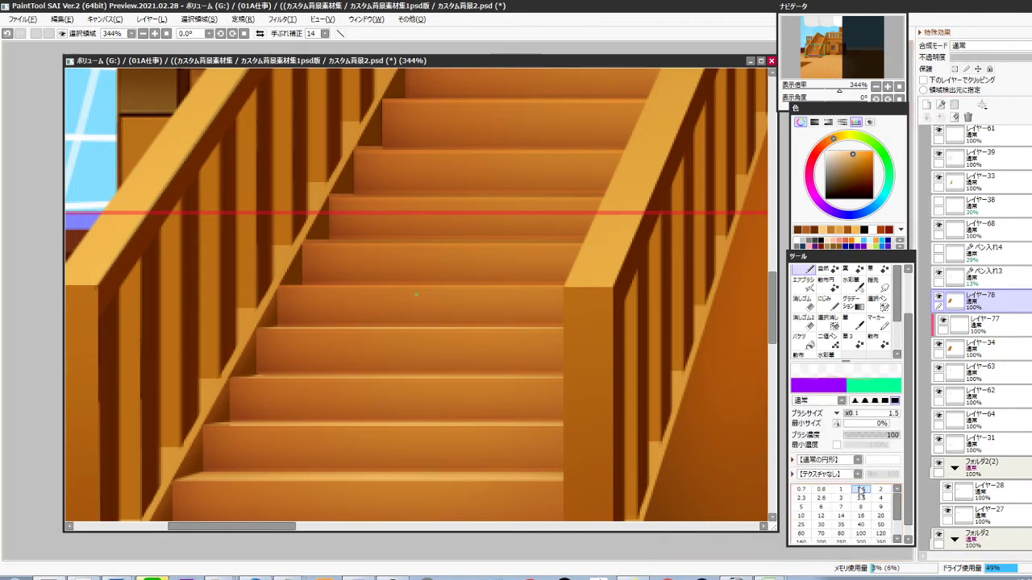
pyautogui.keyDown('shift'); pyautogui.click(578, 287); pyautogui.keyUp('shift')
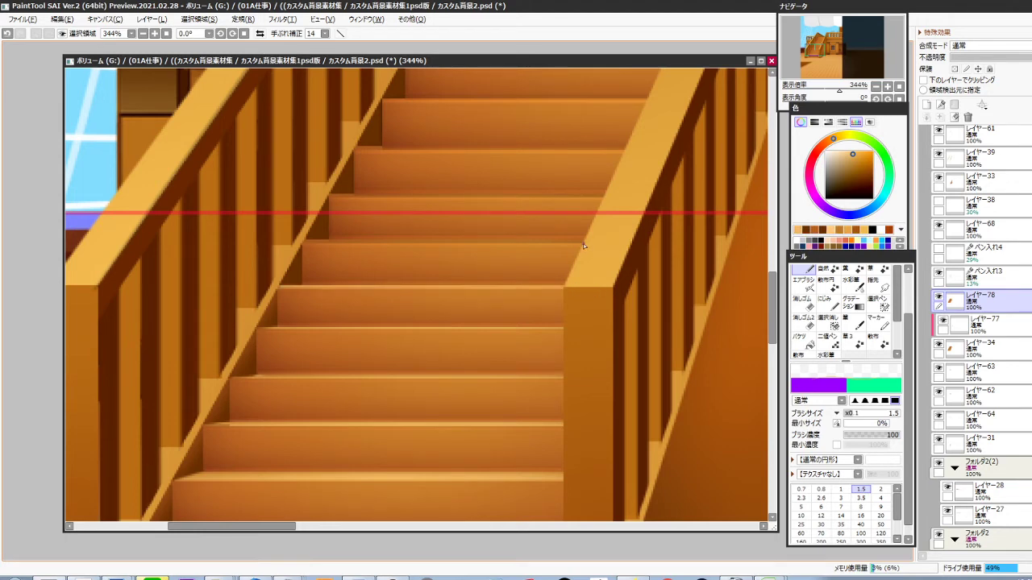
pyautogui.keyDown('shift'); pyautogui.click(304, 242); pyautogui.keyUp('shift')
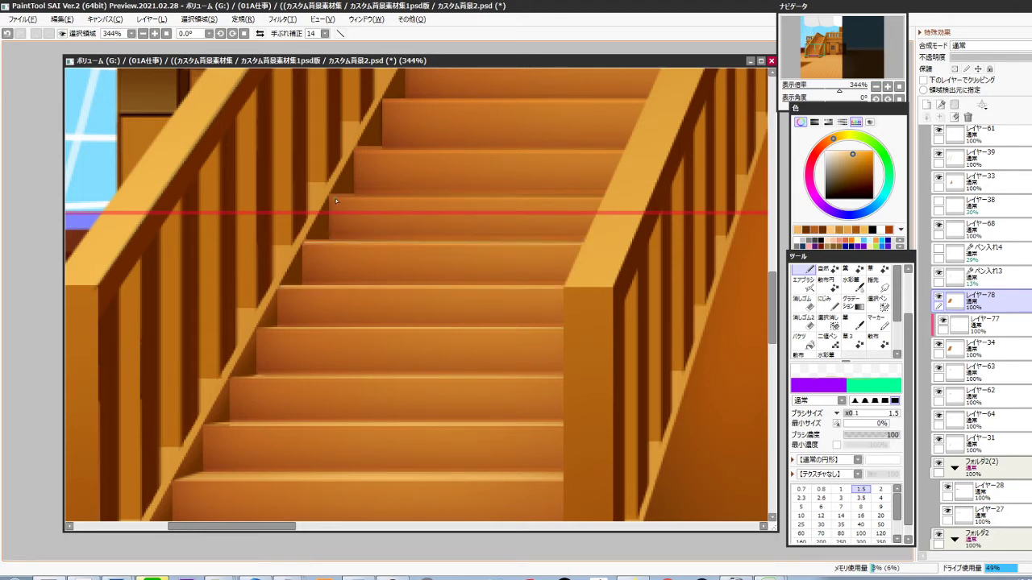
pyautogui.moveTo(567, 227); pyautogui.dragTo(465, 360)
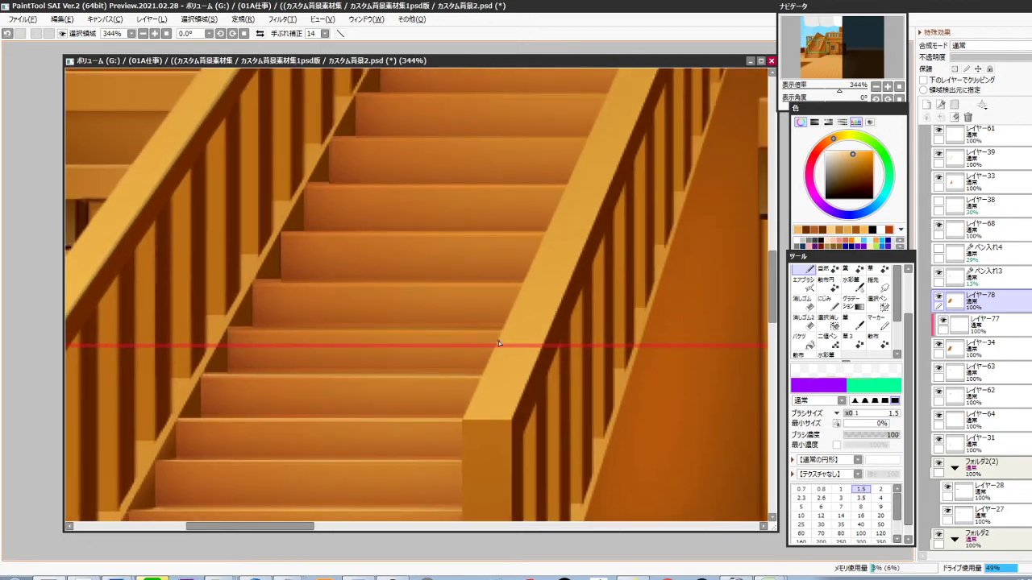
pyautogui.moveTo(230, 331); pyautogui.dragTo(501, 331)
pyautogui.click(522, 286)
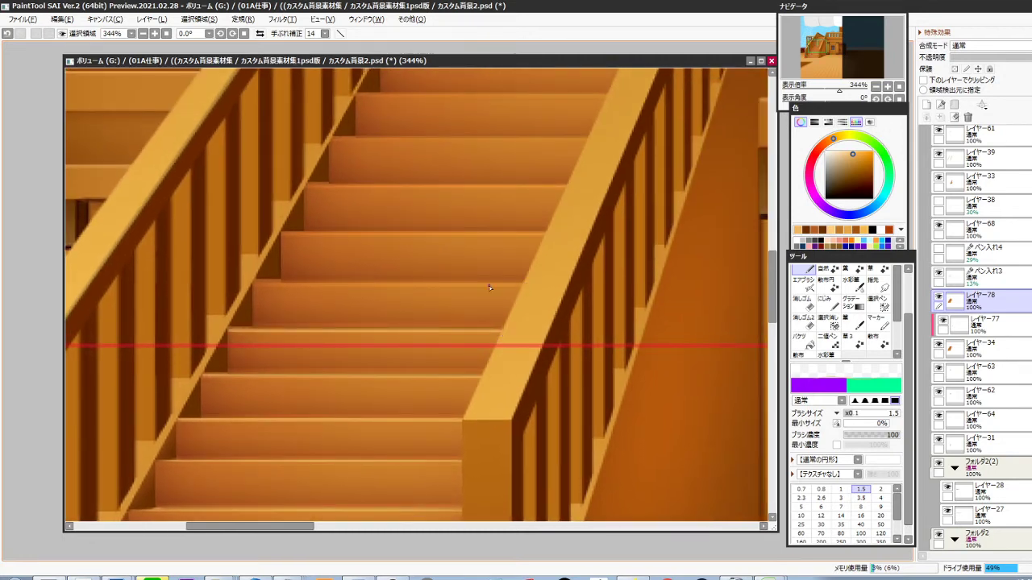
pyautogui.keyDown('shift'); pyautogui.click(252, 284); pyautogui.keyUp('shift')
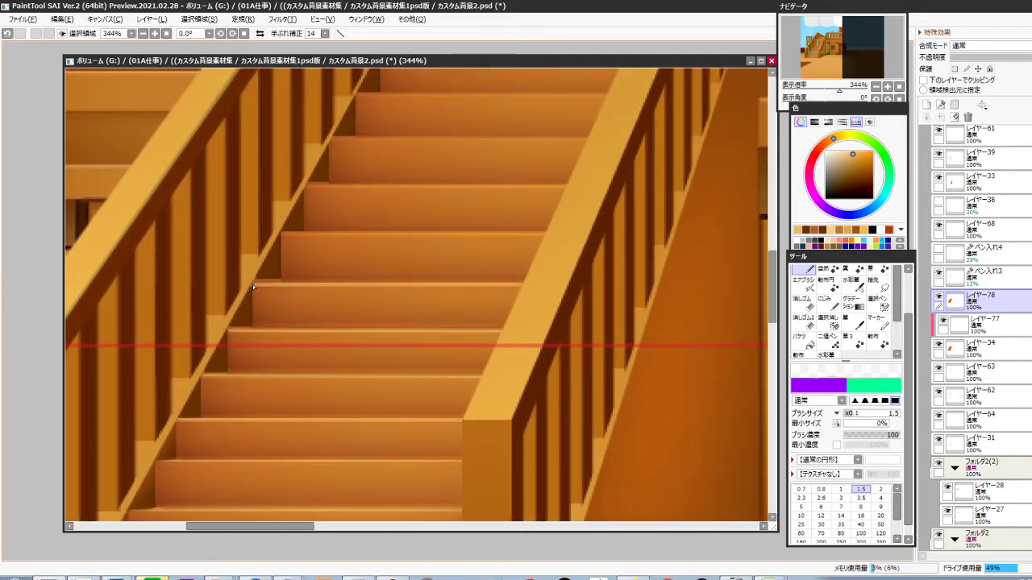
# Draw straight highlight lines along the front edges of the next three steps up the staircase
pyautogui.click(285, 234)
pyautogui.keyDown('shift'); pyautogui.click(544, 236); pyautogui.keyUp('shift')
pyautogui.keyDown('shift'); pyautogui.click(548, 233); pyautogui.keyUp('shift')
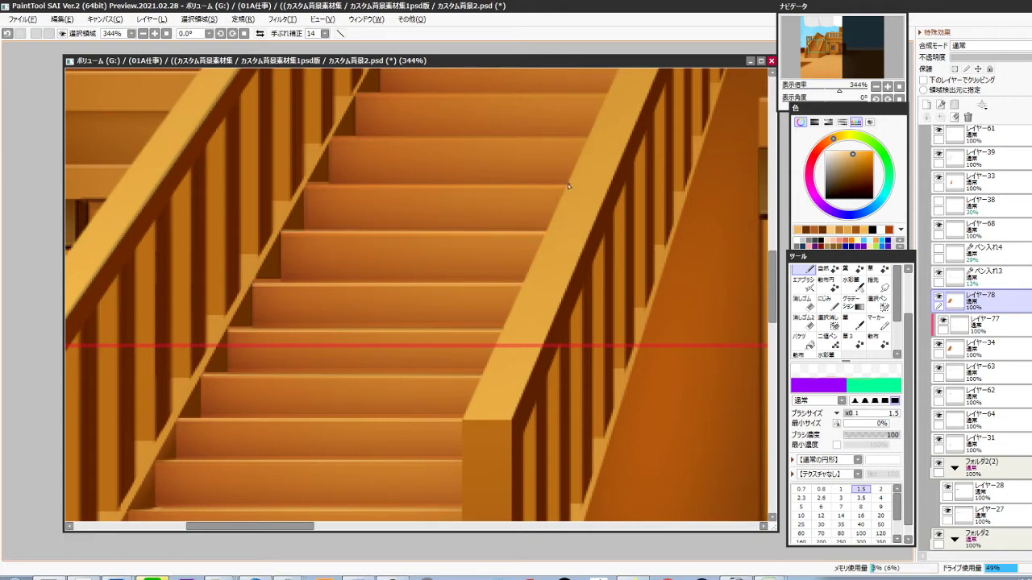
pyautogui.click(569, 186)
pyautogui.keyDown('shift'); pyautogui.click(310, 187); pyautogui.keyUp('shift')
pyautogui.moveTo(376, 224); pyautogui.dragTo(320, 371)
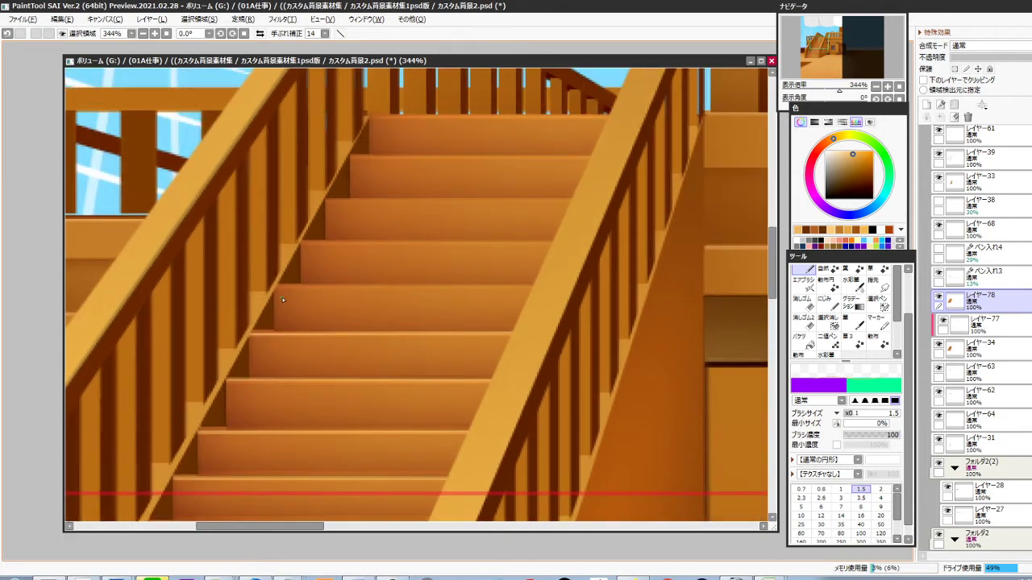
pyautogui.click(278, 286)
pyautogui.keyDown('shift'); pyautogui.click(534, 287); pyautogui.keyUp('shift')
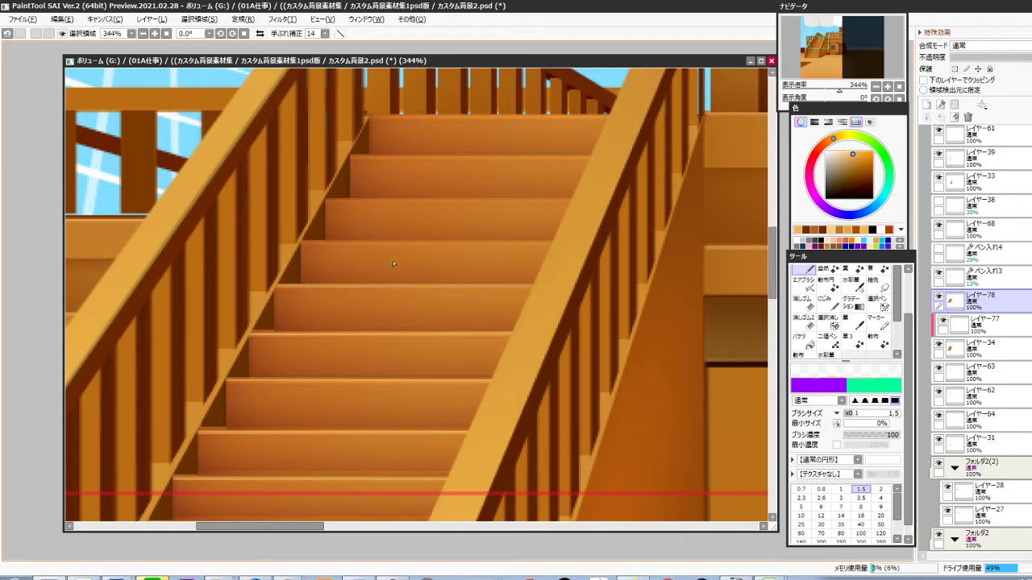
# Draw straight highlight lines along the front edges of the four uppermost steps
pyautogui.click(302, 242)
pyautogui.keyDown('shift'); pyautogui.click(554, 243); pyautogui.keyUp('shift')
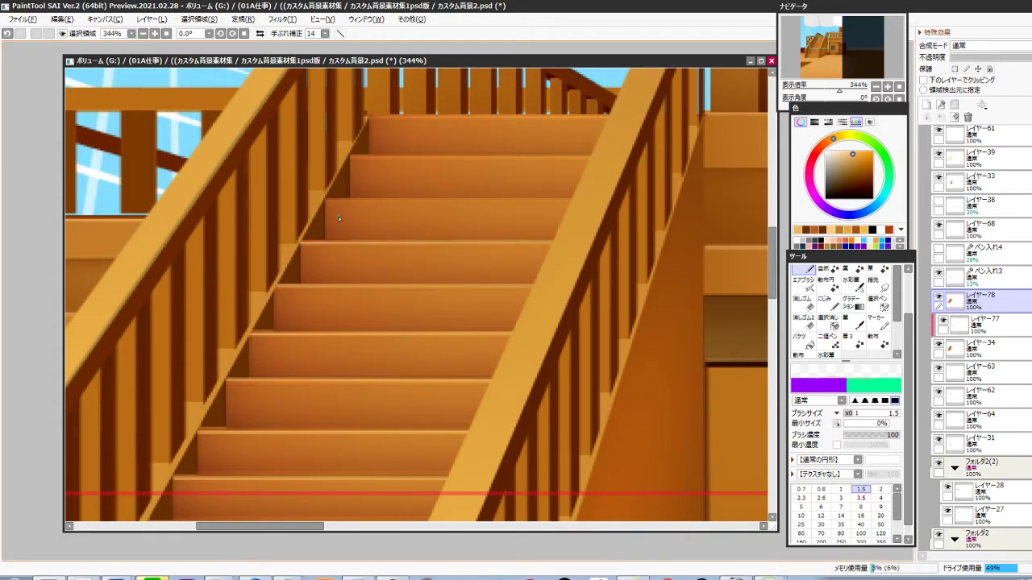
pyautogui.click(325, 199)
pyautogui.keyDown('shift'); pyautogui.click(569, 202); pyautogui.keyUp('shift')
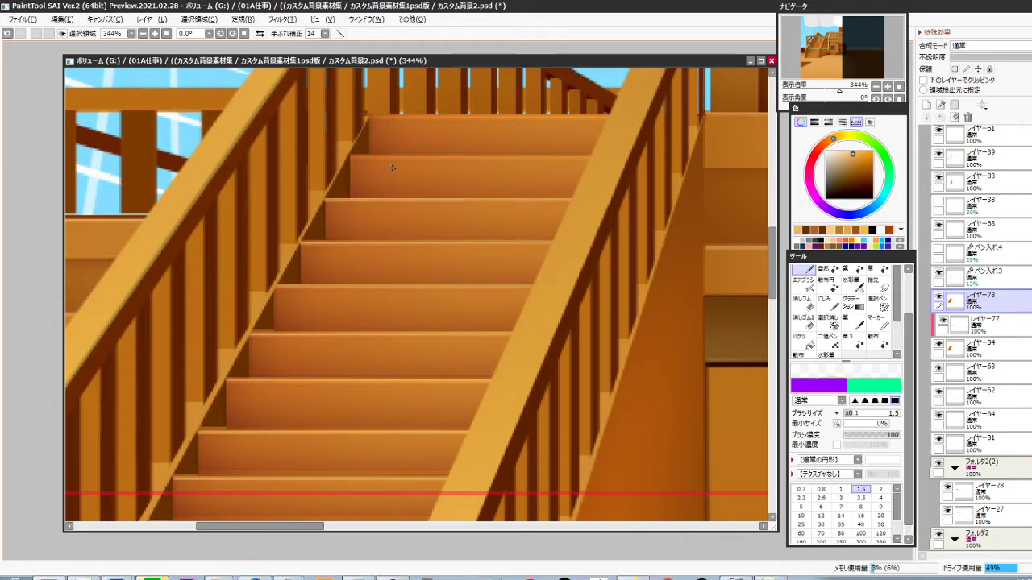
pyautogui.click(350, 158)
pyautogui.keyDown('shift'); pyautogui.click(584, 159); pyautogui.keyUp('shift')
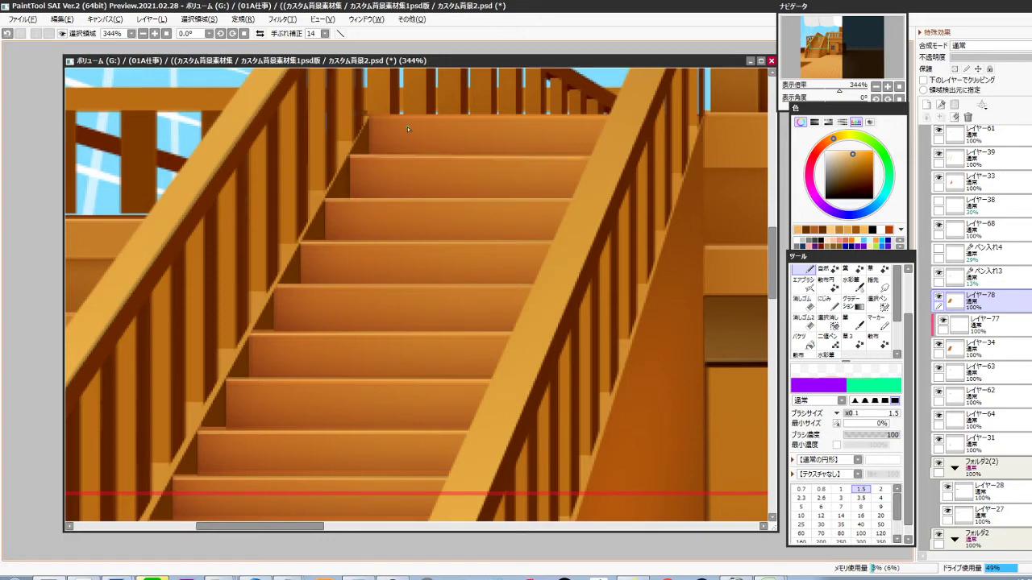
pyautogui.keyDown('shift'); pyautogui.click(609, 117); pyautogui.keyUp('shift')
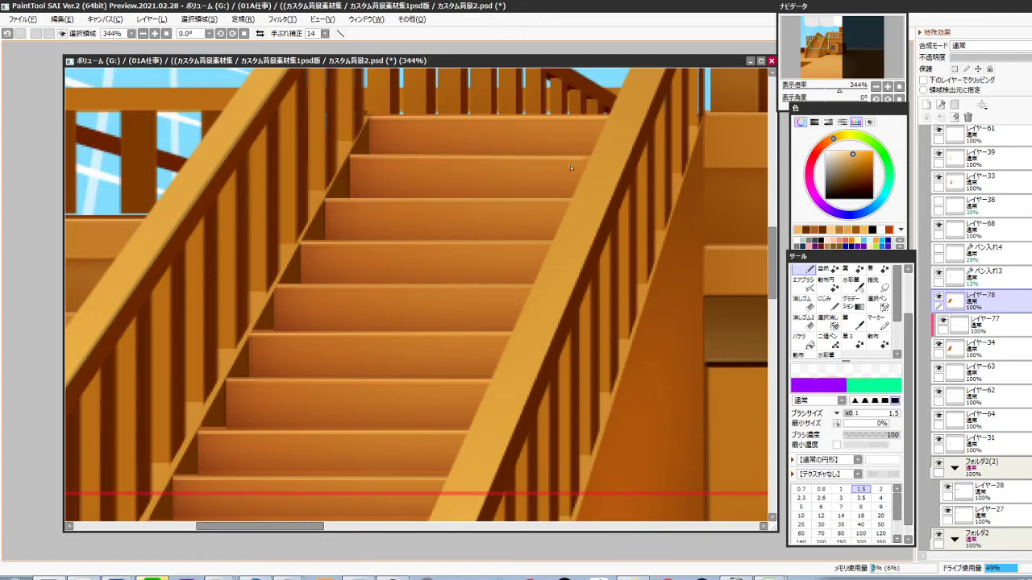
pyautogui.scroll(-4, 508, 238)
pyautogui.scroll(5, 383, 369)
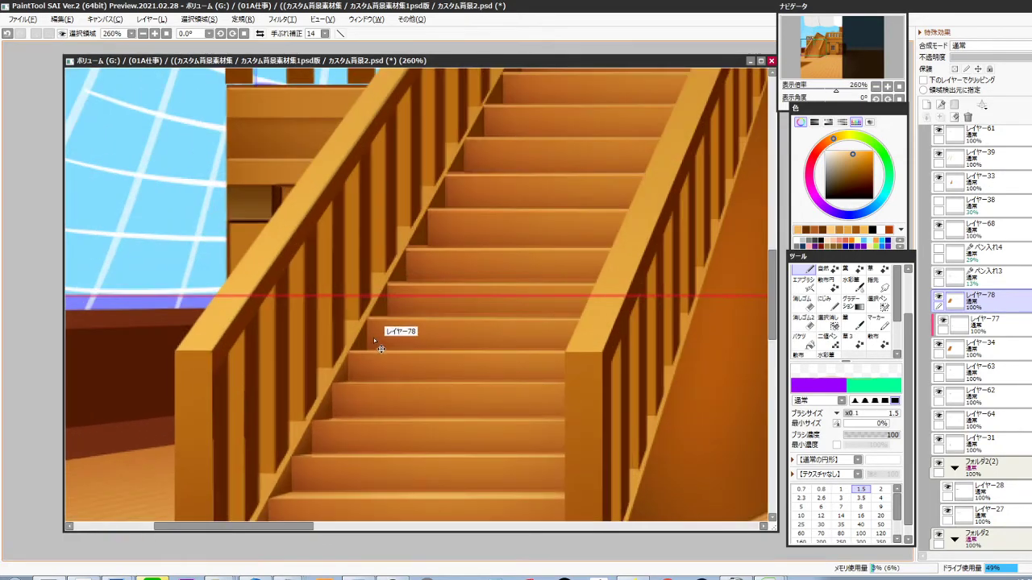
# On レイヤー34, airbrush a slightly brightened sampled brown at size 14 and density 60 over a middle step's side shadow, undoing a misplaced stroke
pyautogui.keyDown('ctrl'); pyautogui.keyDown('shift'); pyautogui.click(373, 338); pyautogui.keyUp('shift'); pyautogui.keyUp('ctrl')
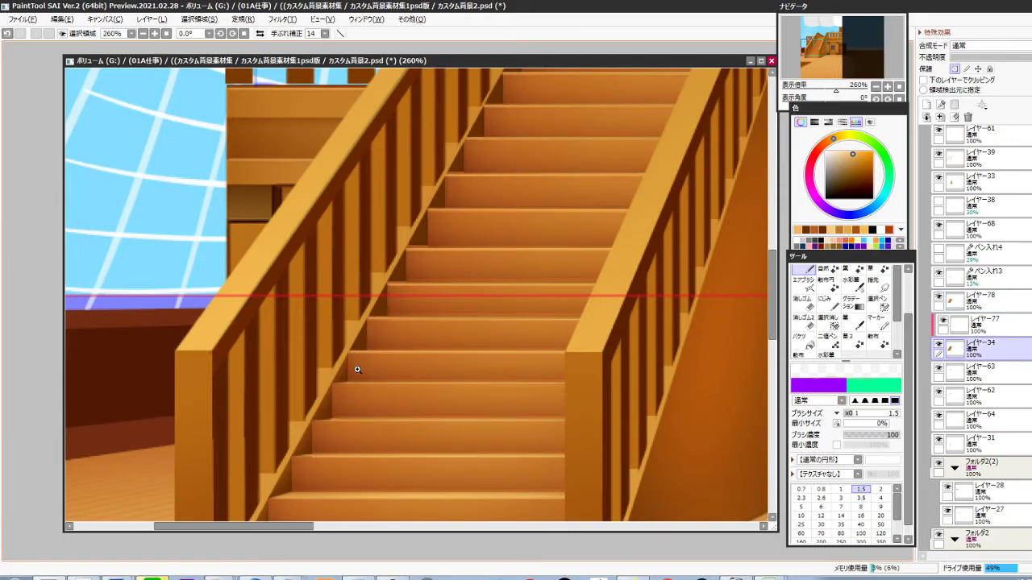
pyautogui.scroll(2, 357, 369)
pyautogui.keyDown('alt'); pyautogui.click(316, 424); pyautogui.keyUp('alt')
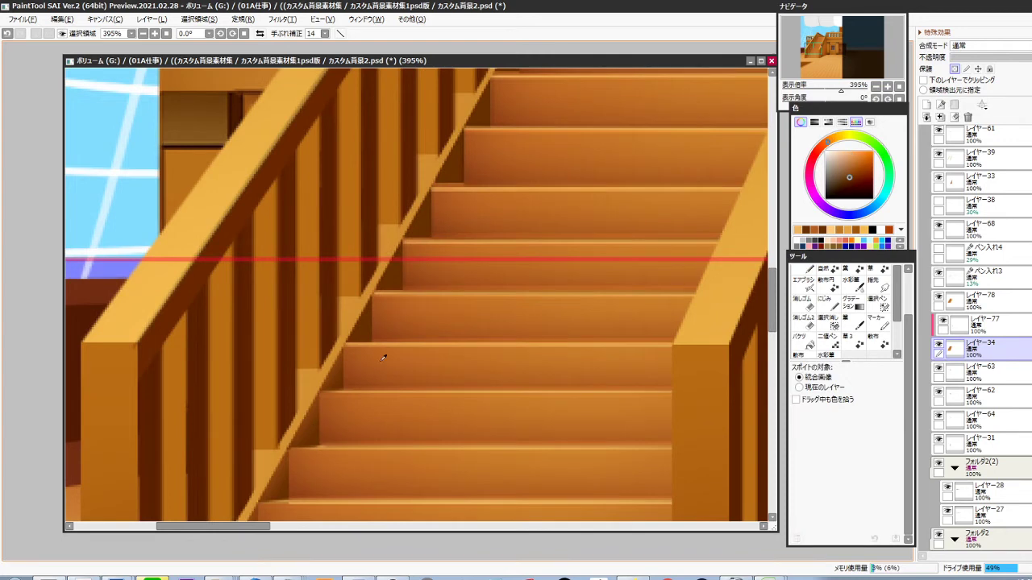
pyautogui.press('b')
pyautogui.press('[')
pyautogui.press('[')
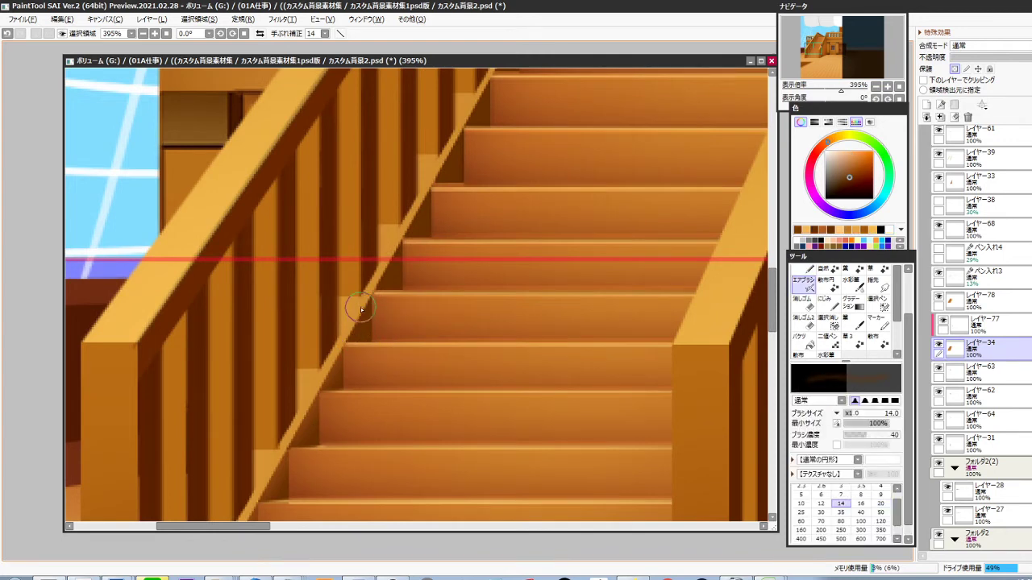
pyautogui.press('6')
pyautogui.click(852, 170)
pyautogui.moveTo(357, 322); pyautogui.dragTo(358, 342)
pyautogui.keyDown('ctrl'); pyautogui.keyDown('shift'); pyautogui.click(377, 325); pyautogui.keyUp('shift'); pyautogui.keyUp('ctrl')
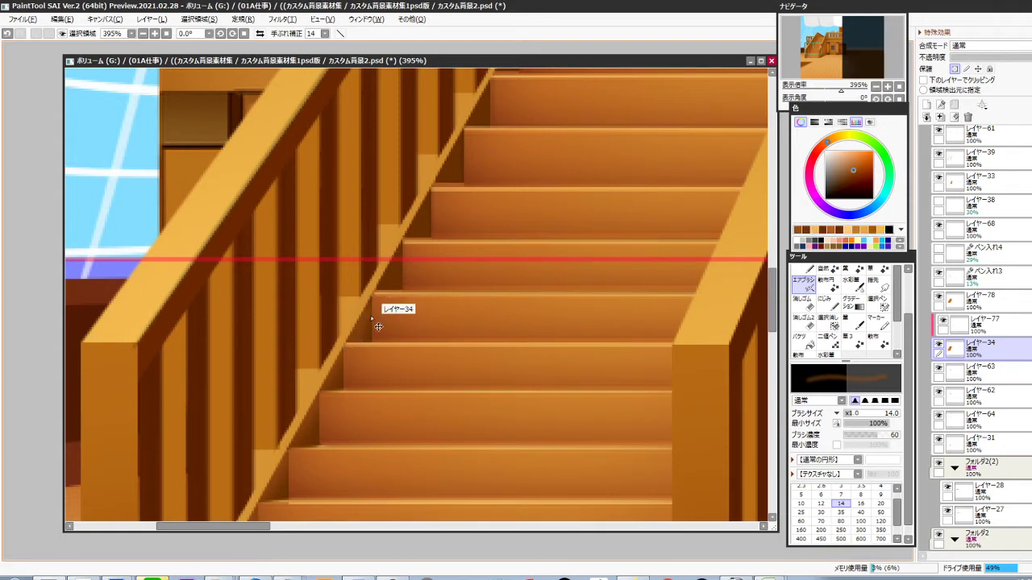
pyautogui.hotkey('ctrl', 'z')
pyautogui.moveTo(387, 292); pyautogui.dragTo(375, 352)
pyautogui.moveTo(377, 311); pyautogui.dragTo(376, 323)
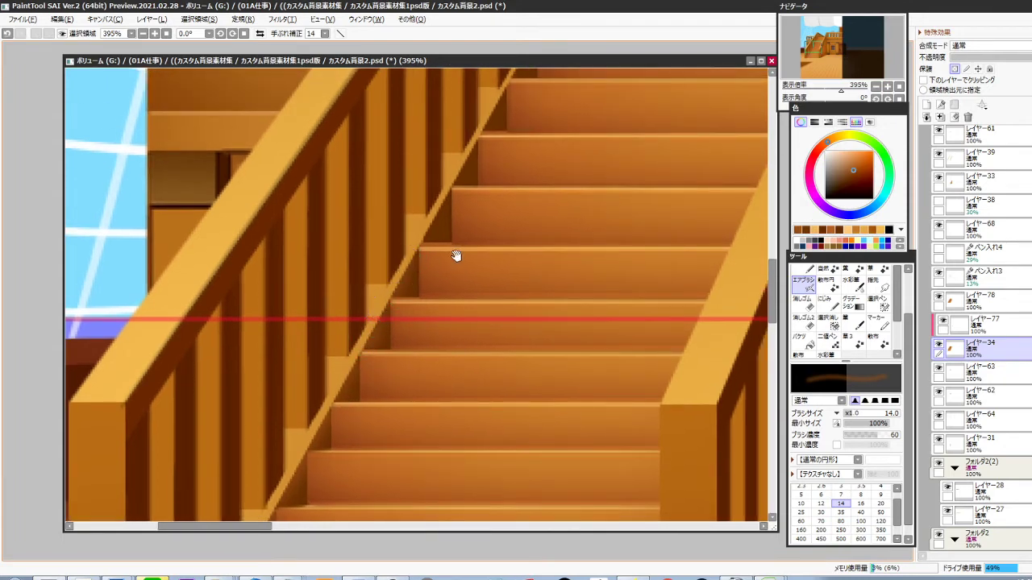
# Airbrush the same brown over the side shadows beside the upper steps' risers
pyautogui.scroll(5, 456, 257)
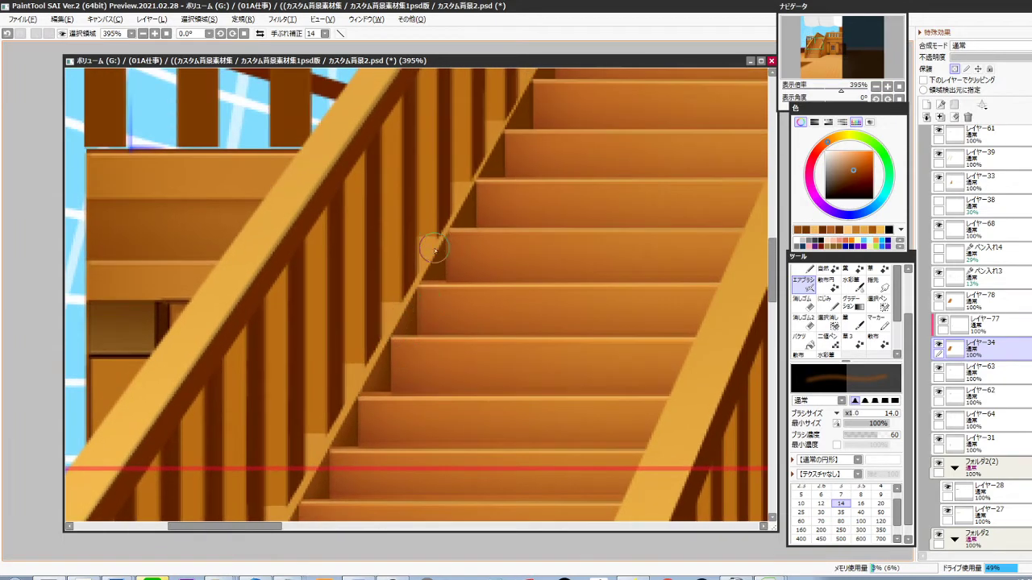
pyautogui.scroll(3, 435, 258)
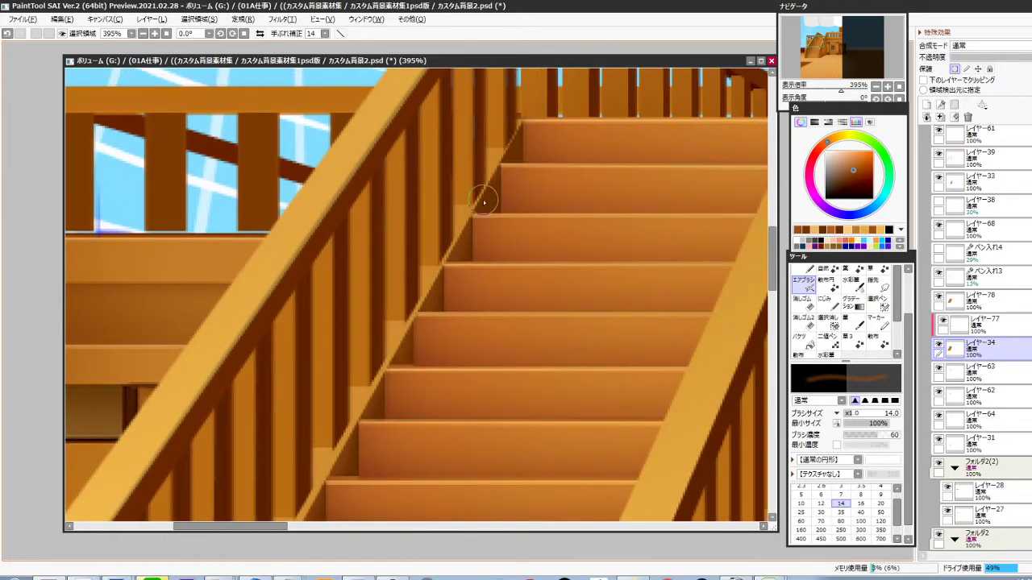
pyautogui.moveTo(522, 186); pyautogui.dragTo(494, 258)
pyautogui.moveTo(457, 394); pyautogui.dragTo(508, 274)
pyautogui.moveTo(480, 357); pyautogui.dragTo(509, 298)
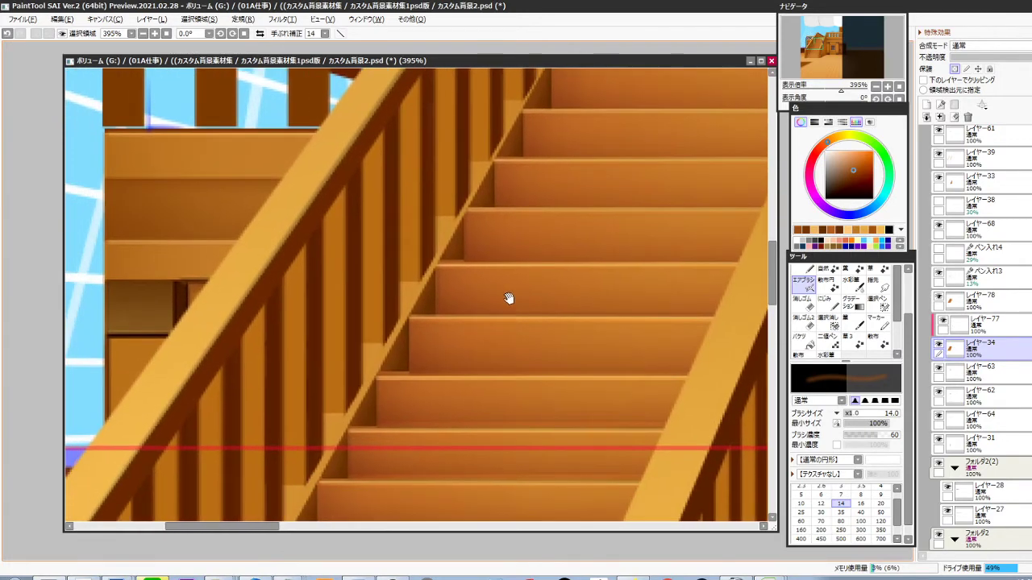
# On レイヤー34, select the bottom strip of a middle step's side shadow, free-transform its lower outer corner out to the railing, and deselect
pyautogui.scroll(4, 452, 306)
pyautogui.moveTo(435, 403); pyautogui.dragTo(463, 336)
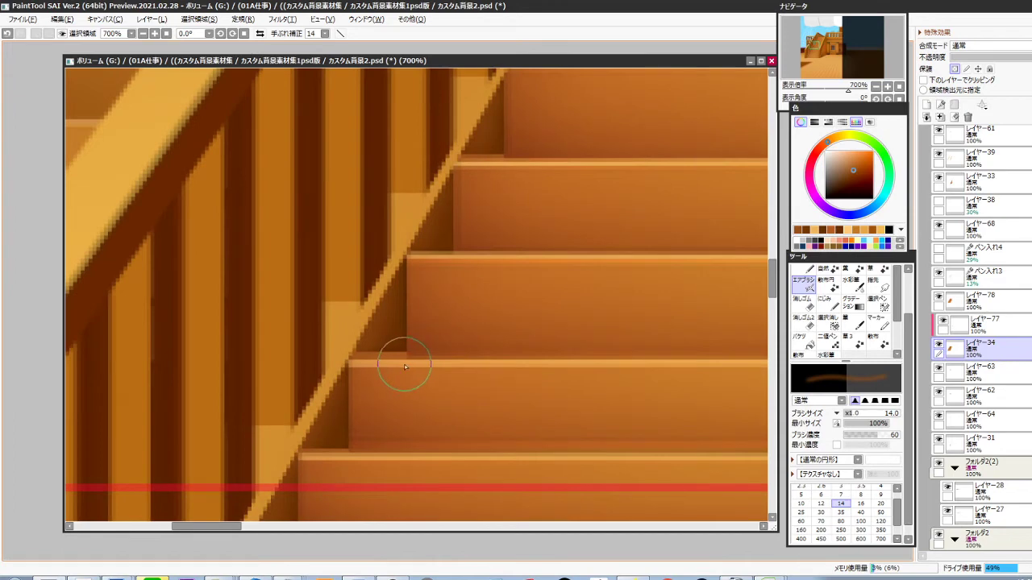
pyautogui.press('m')
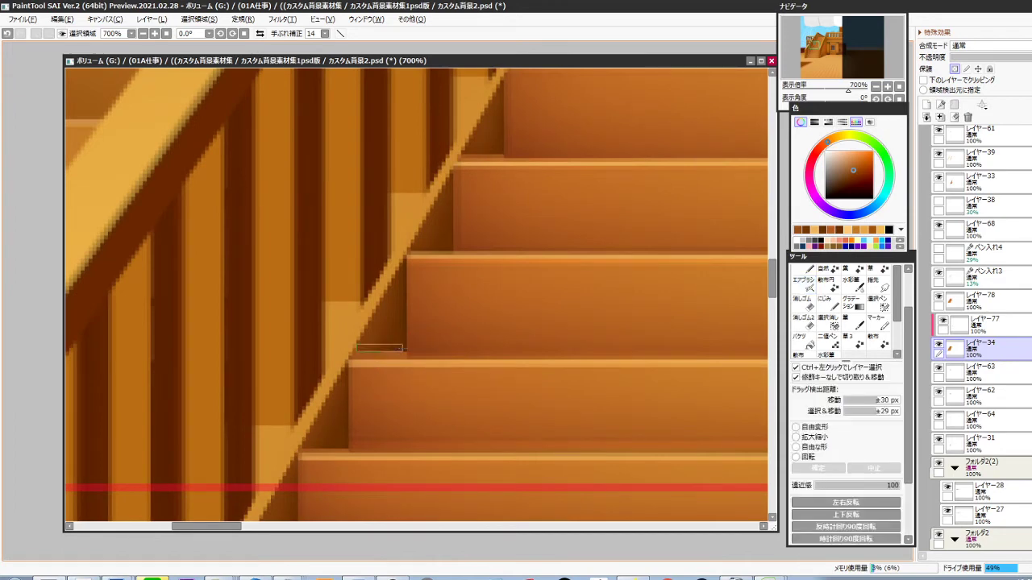
pyautogui.hotkey('ctrl', 't')
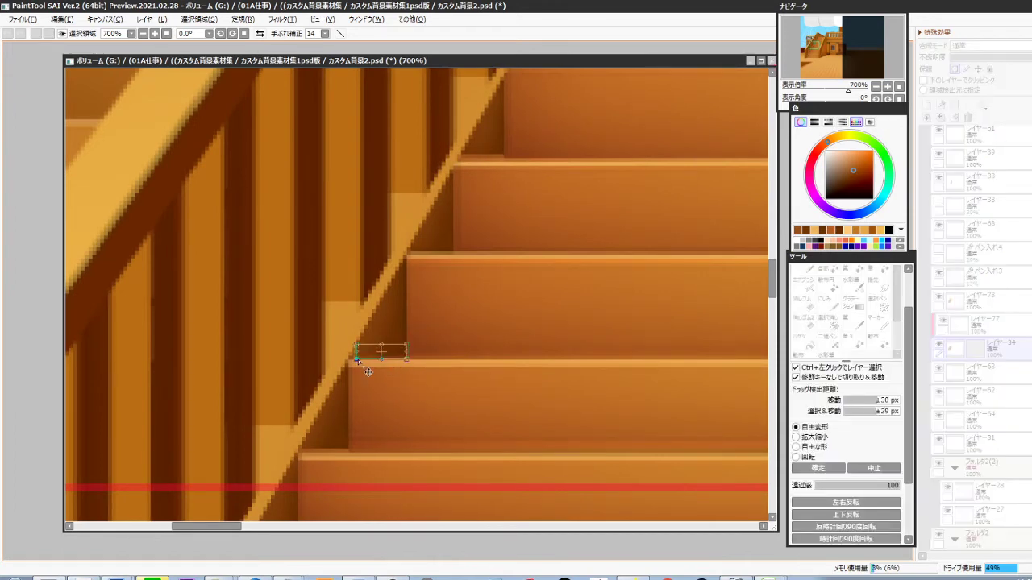
pyautogui.moveTo(358, 360); pyautogui.dragTo(348, 360)
pyautogui.press('Return')
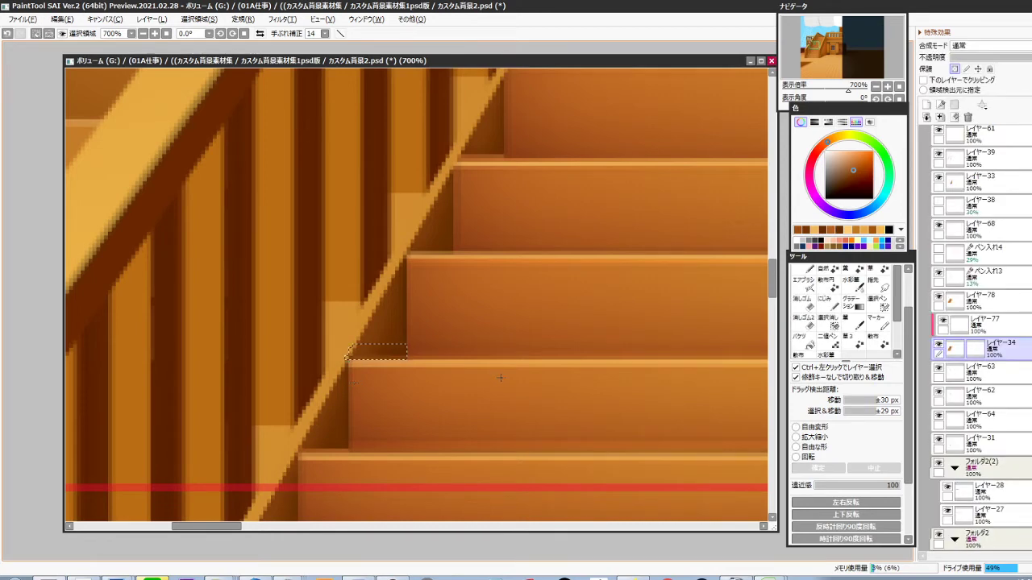
pyautogui.hotkey('ctrl', 'd')
# Pick レイヤー45(3), which holds the right railing's balusters, and toggle its and レイヤー46's visibility to check which parts they contain
pyautogui.scroll(-5, 501, 378)
pyautogui.moveTo(499, 437); pyautogui.dragTo(483, 368)
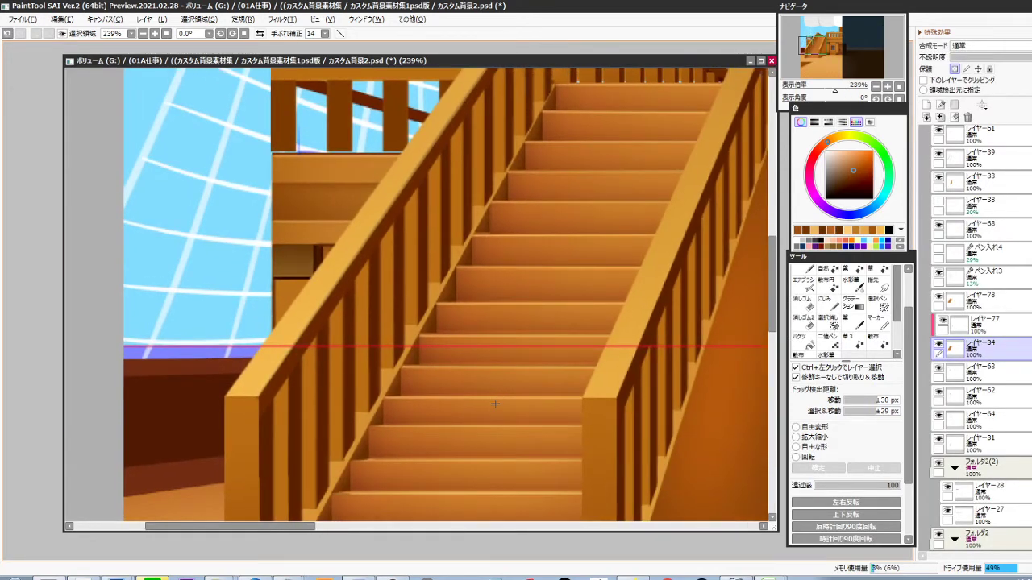
pyautogui.scroll(-2, 495, 404)
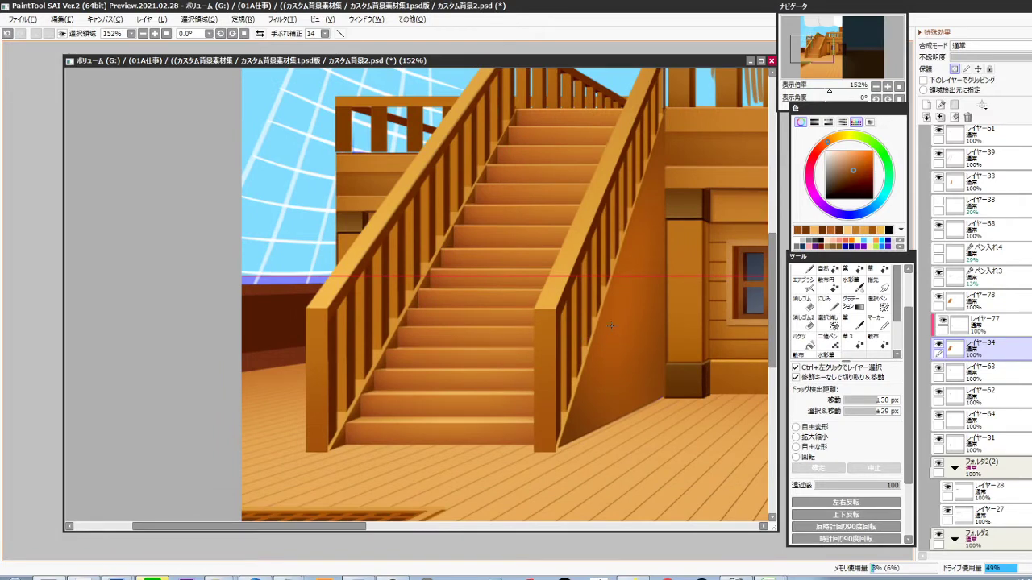
pyautogui.moveTo(611, 326); pyautogui.dragTo(525, 416)
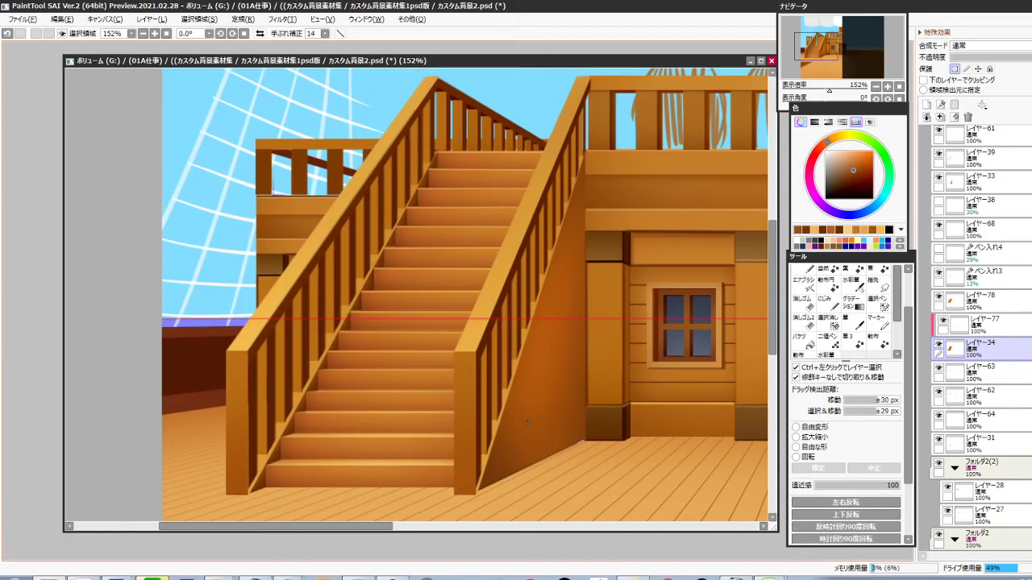
pyautogui.keyDown('ctrl'); pyautogui.click(506, 394); pyautogui.keyUp('ctrl')
pyautogui.keyDown('ctrl'); pyautogui.click(508, 398); pyautogui.keyUp('ctrl')
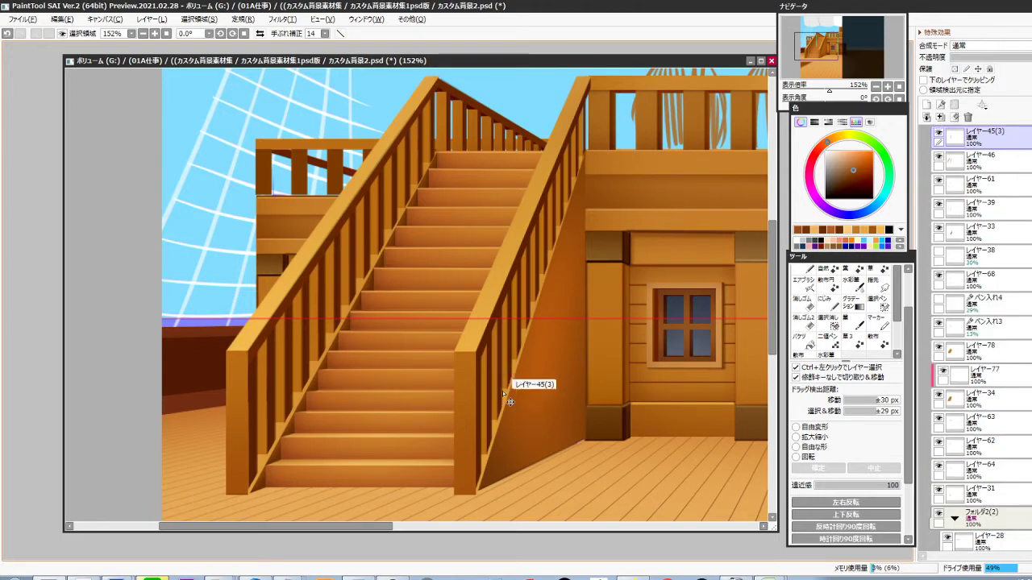
pyautogui.scroll(1, 980, 322)
pyautogui.scroll(2, 975, 226)
pyautogui.click(939, 267)
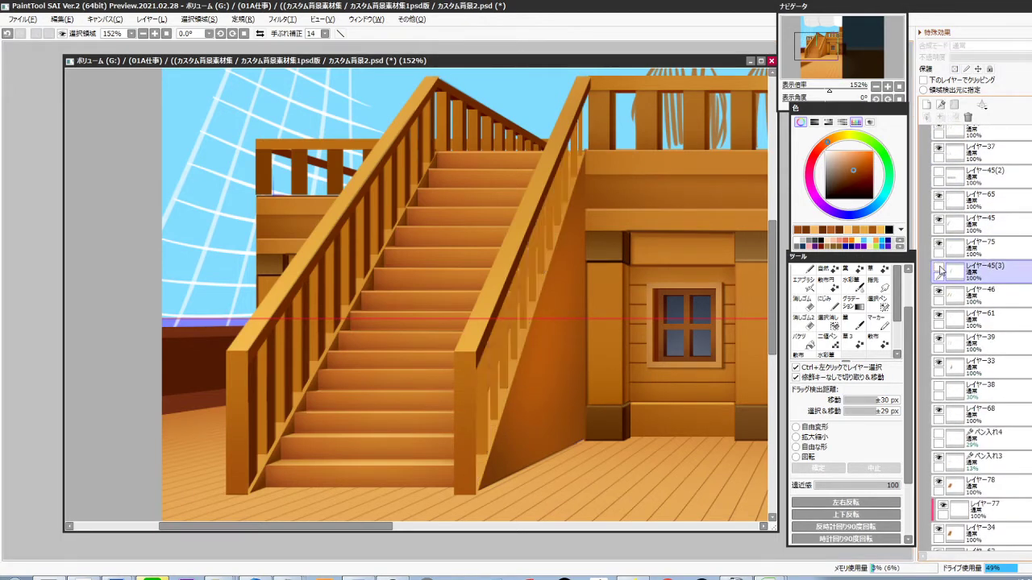
pyautogui.click(939, 267)
pyautogui.click(938, 292)
pyautogui.click(938, 292)
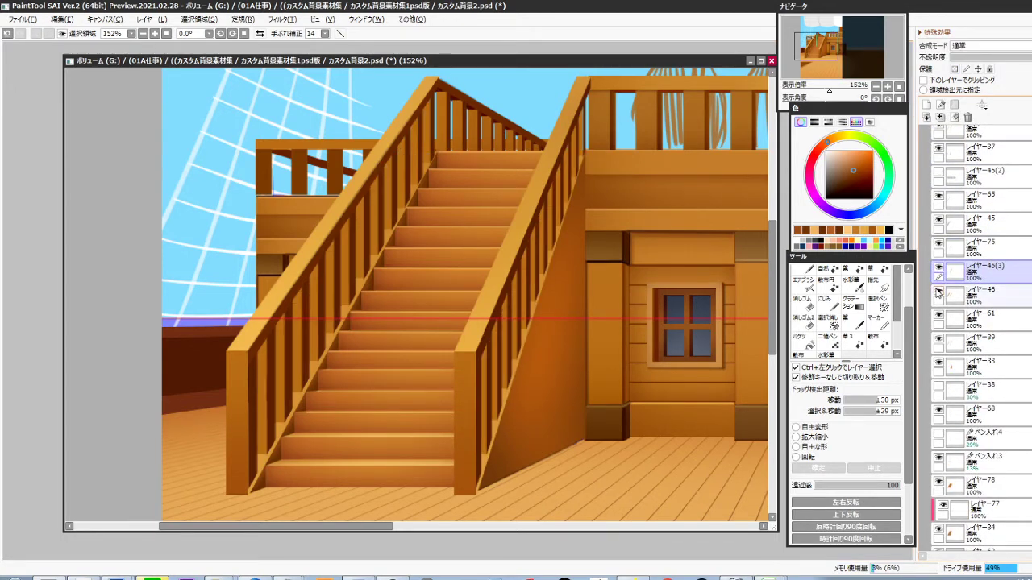
pyautogui.click(937, 268)
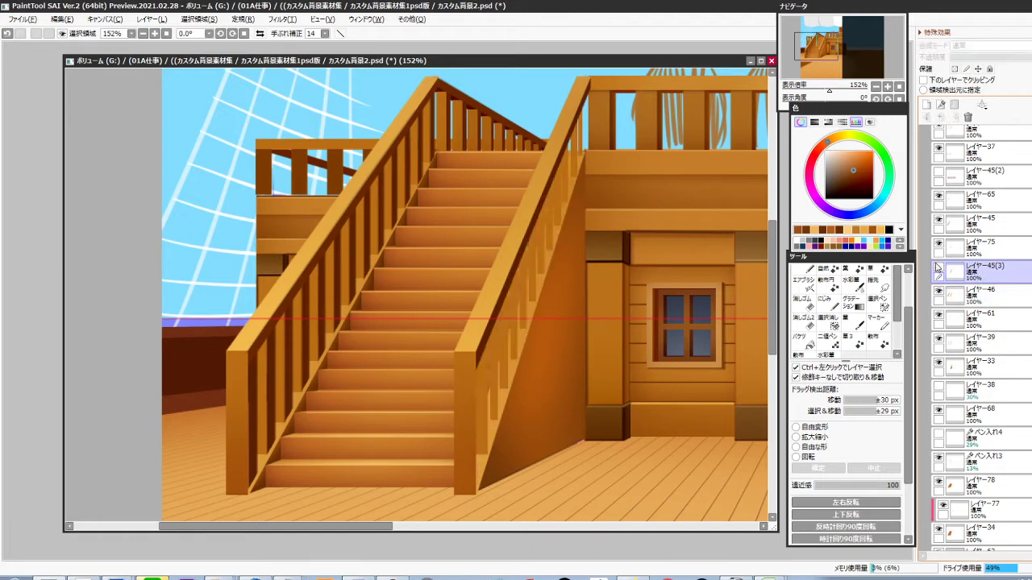
pyautogui.click(937, 267)
# Add a new layer above レイヤー45(3) and clip it to that layer
pyautogui.click(954, 269)
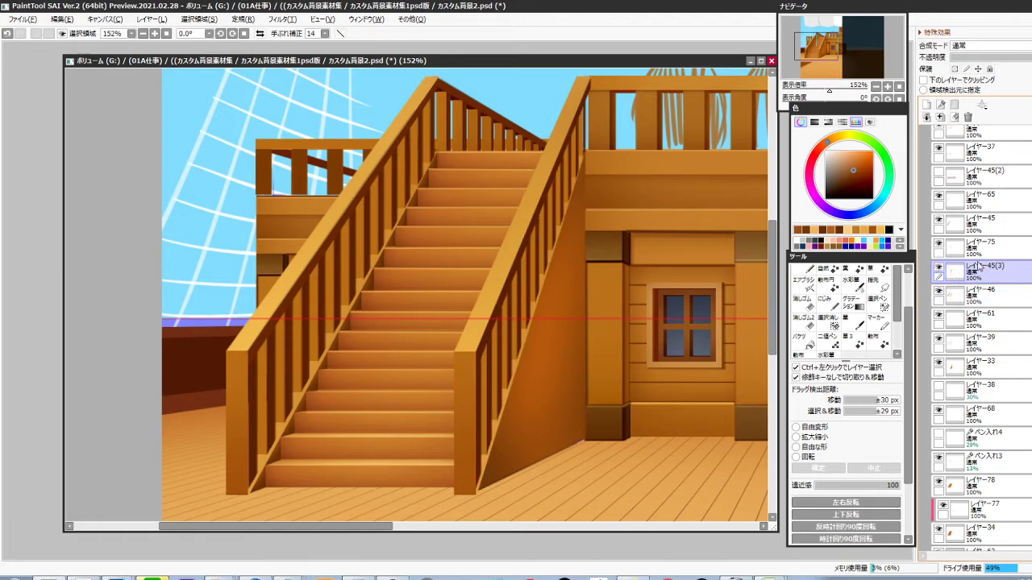
pyautogui.hotkey('ctrl', 'shift', 'n')
pyautogui.hotkey('ctrl', 'g')
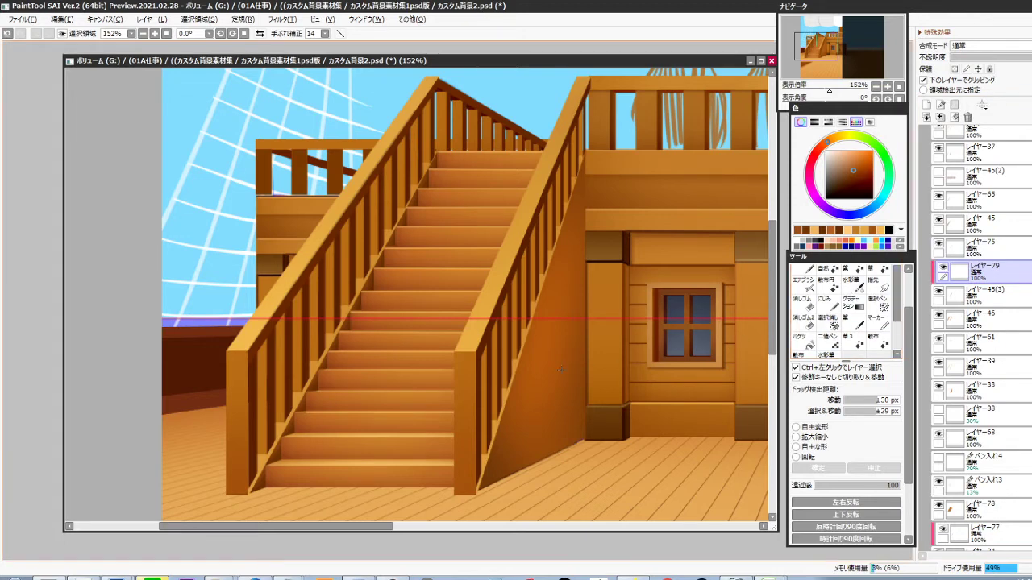
# Sample a brighter orange-brown and airbrush straight diagonal strokes at size 80 along the right railing's balusters on the clipping layer
pyautogui.press('alt')
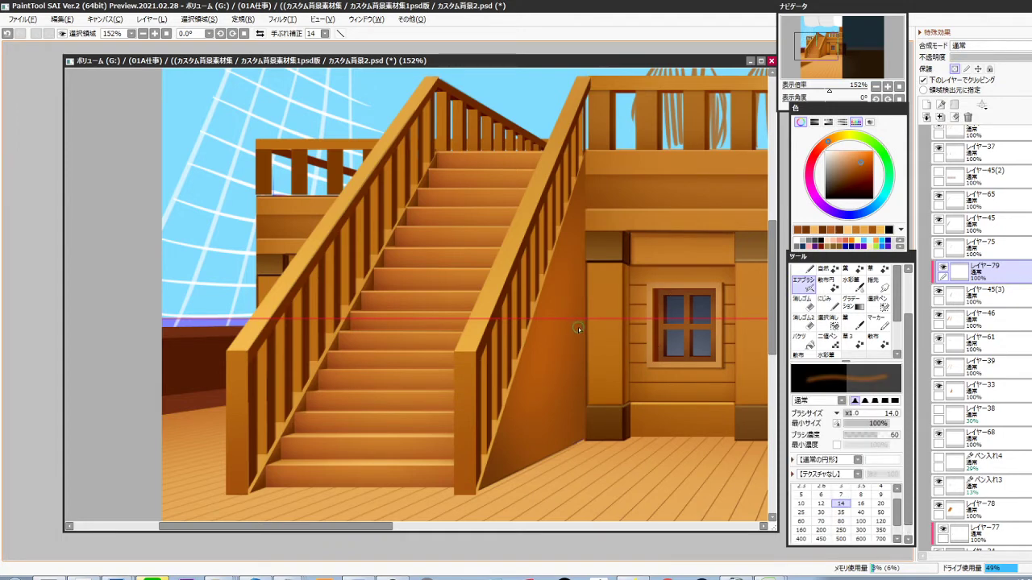
pyautogui.press(']')
pyautogui.press(']')
pyautogui.press(']')
pyautogui.press(']')
pyautogui.press(']')
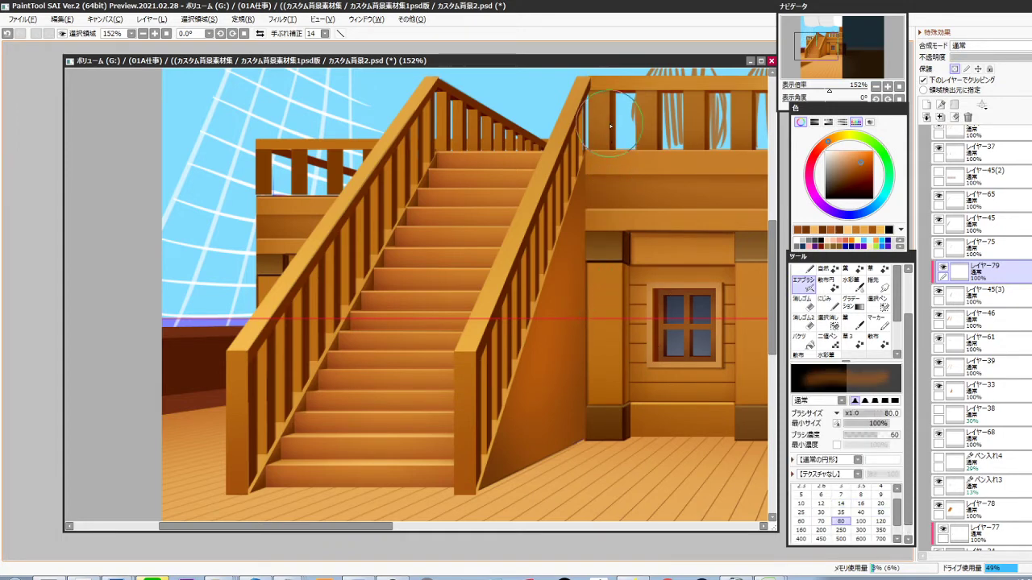
pyautogui.click(615, 107)
pyautogui.keyDown('shift'); pyautogui.click(497, 451); pyautogui.keyUp('shift')
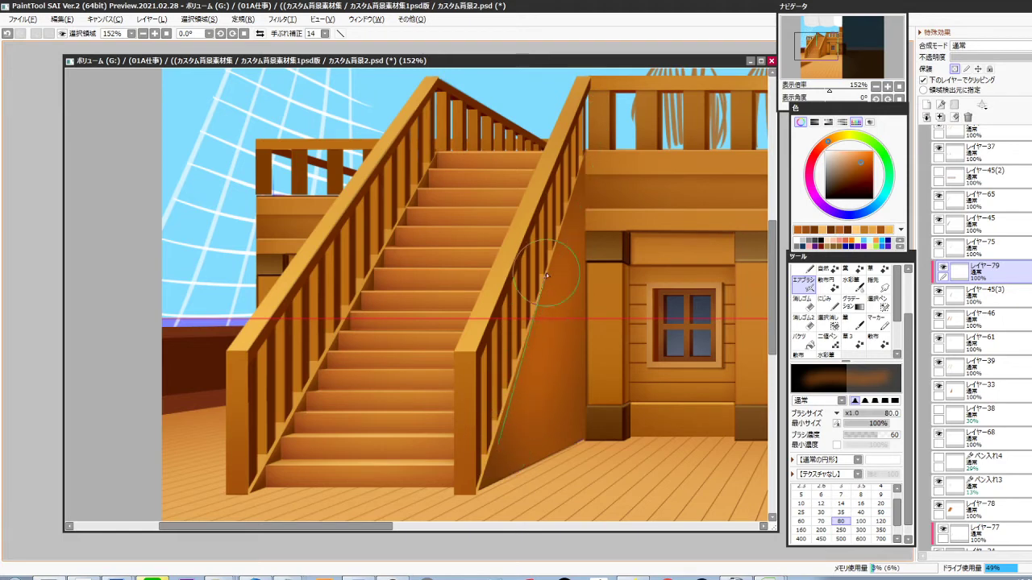
pyautogui.keyDown('shift'); pyautogui.click(586, 126); pyautogui.keyUp('shift')
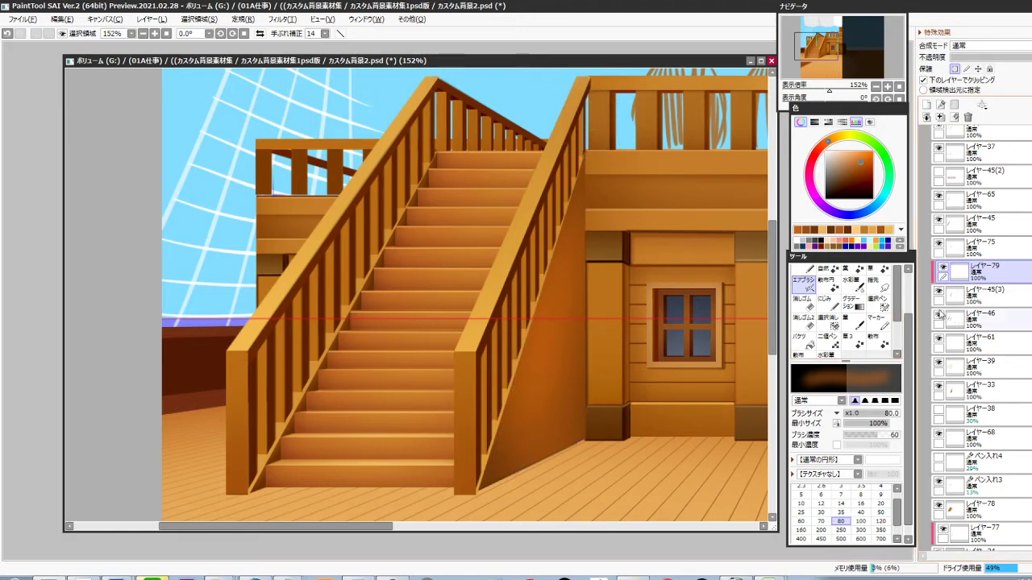
# Check レイヤー46 and レイヤー45(3) by toggling them, and airbrush two more straight diagonal strokes down the right railing's balusters
pyautogui.click(939, 313)
pyautogui.click(937, 313)
pyautogui.click(938, 290)
pyautogui.click(938, 292)
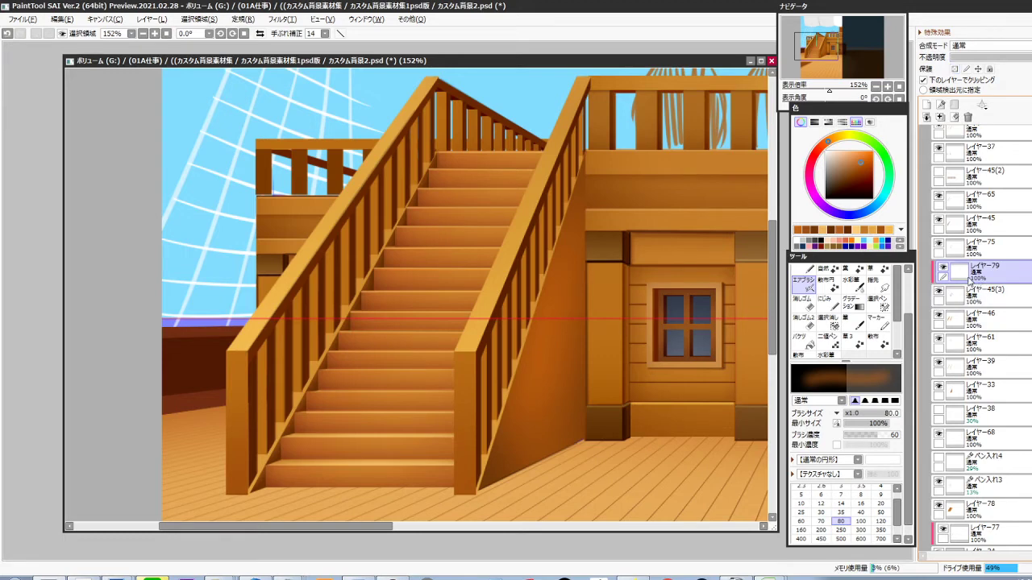
pyautogui.click(608, 111)
pyautogui.keyDown('shift'); pyautogui.click(507, 464); pyautogui.keyUp('shift')
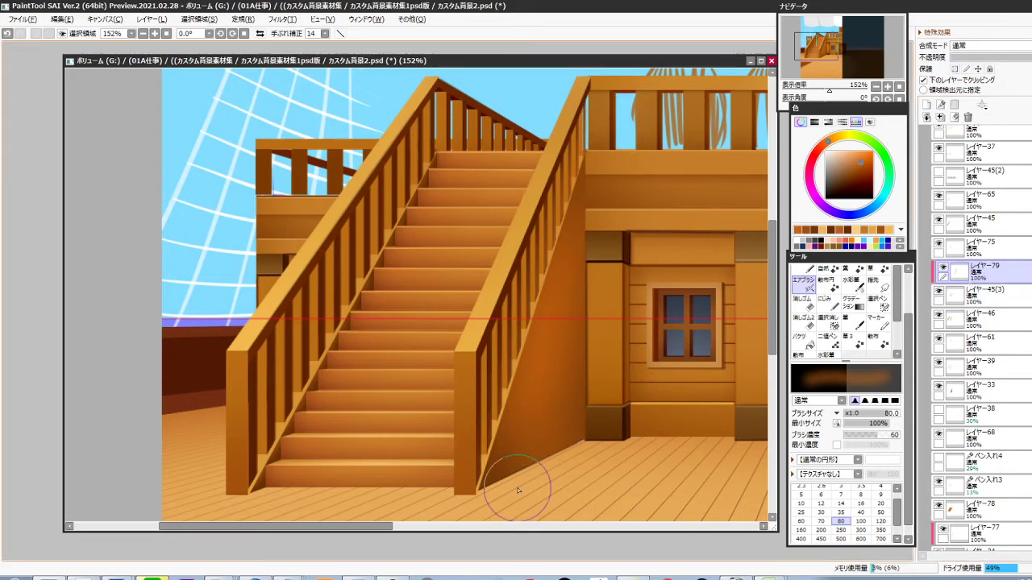
pyautogui.click(595, 139)
pyautogui.keyDown('shift'); pyautogui.click(495, 496); pyautogui.keyUp('shift')
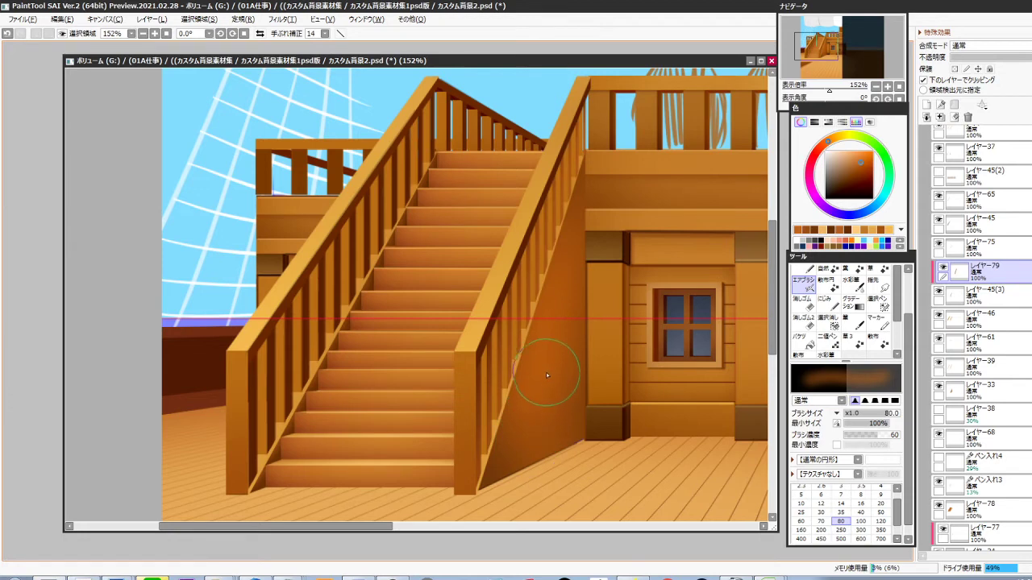
# With the airbrush at size 14 and transparent colour, erase the new shading along the right railing's uppermost baluster
pyautogui.moveTo(629, 253); pyautogui.dragTo(586, 355)
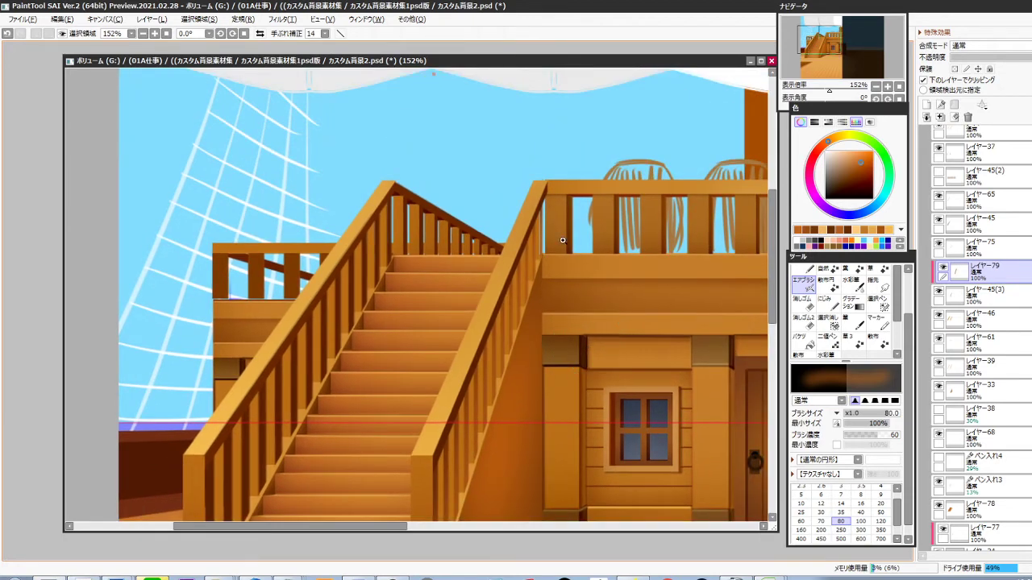
pyautogui.scroll(4, 566, 251)
pyautogui.press('[')
pyautogui.press('[')
pyautogui.press('[')
pyautogui.press('[')
pyautogui.press('[')
pyautogui.press('[')
pyautogui.press('[')
pyautogui.press('[')
pyautogui.press('[')
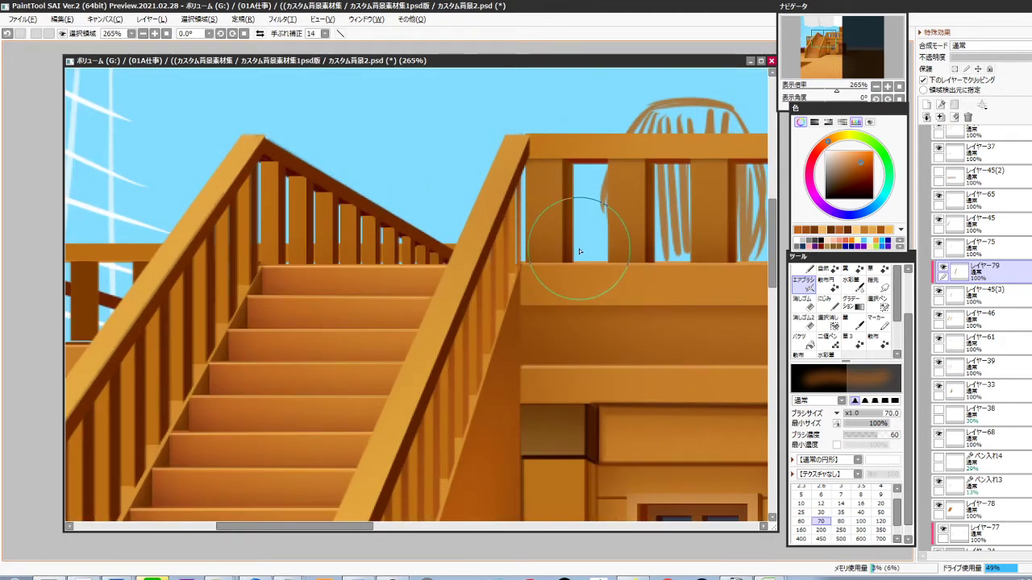
pyautogui.press('[')
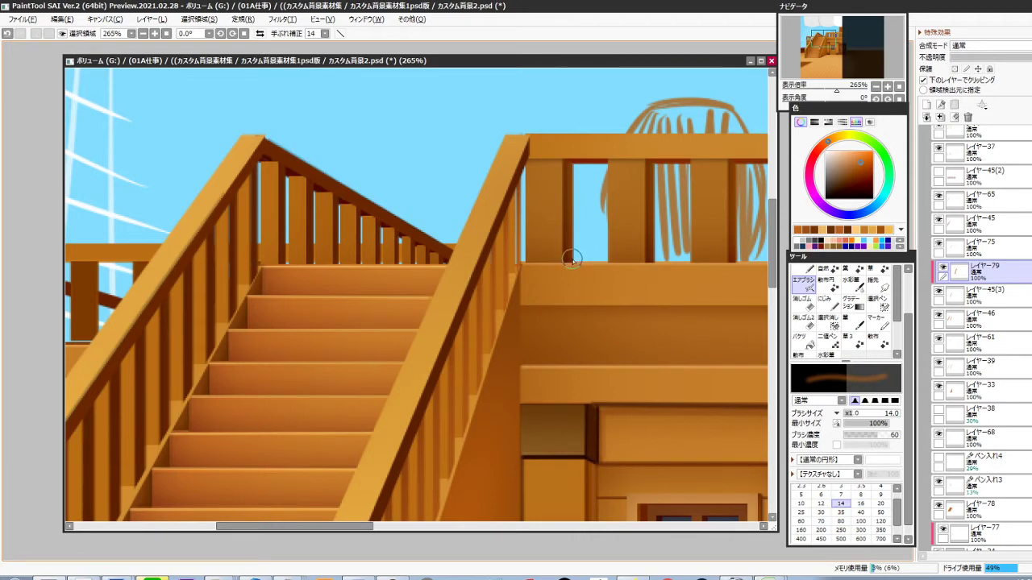
pyautogui.press('-')
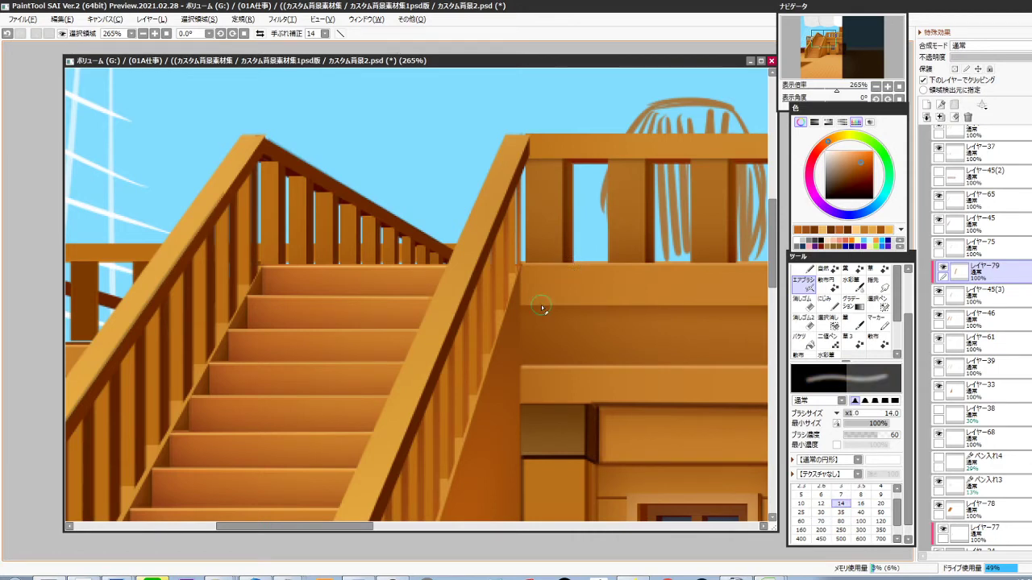
pyautogui.moveTo(514, 203); pyautogui.dragTo(514, 274)
# Reduce the transparent airbrush to size 9 and erase shading along the next upper balusters, undoing one misplaced stroke
pyautogui.press('[')
pyautogui.press('[')
pyautogui.press('[')
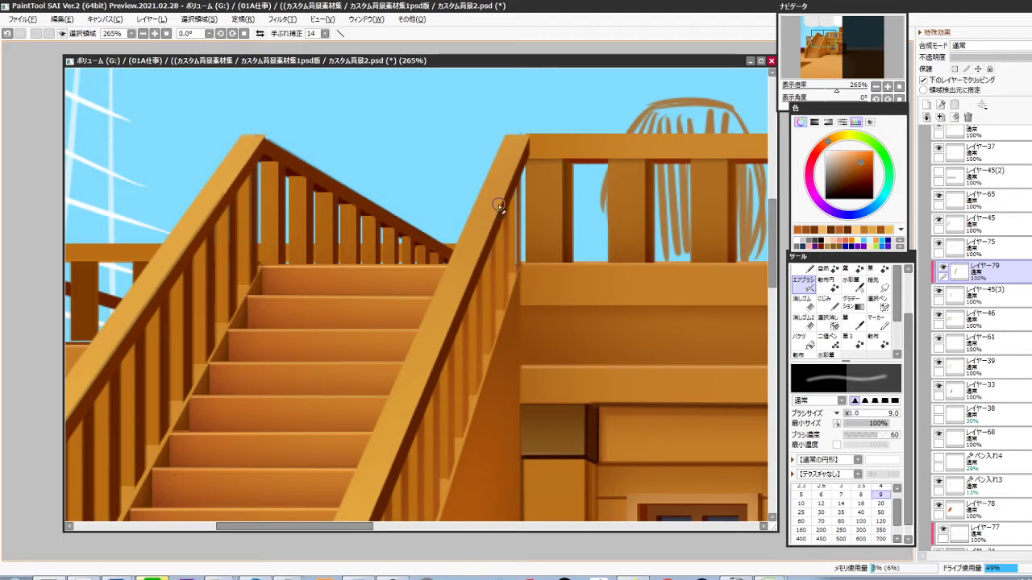
pyautogui.moveTo(488, 240)
pyautogui.mouseDown()
pyautogui.moveTo(490, 345)
pyautogui.moveTo(490, 296)
pyautogui.mouseUp()
pyautogui.hotkey('ctrl', 'z')
pyautogui.moveTo(484, 216); pyautogui.dragTo(482, 328)
pyautogui.moveTo(470, 225); pyautogui.dragTo(473, 355)
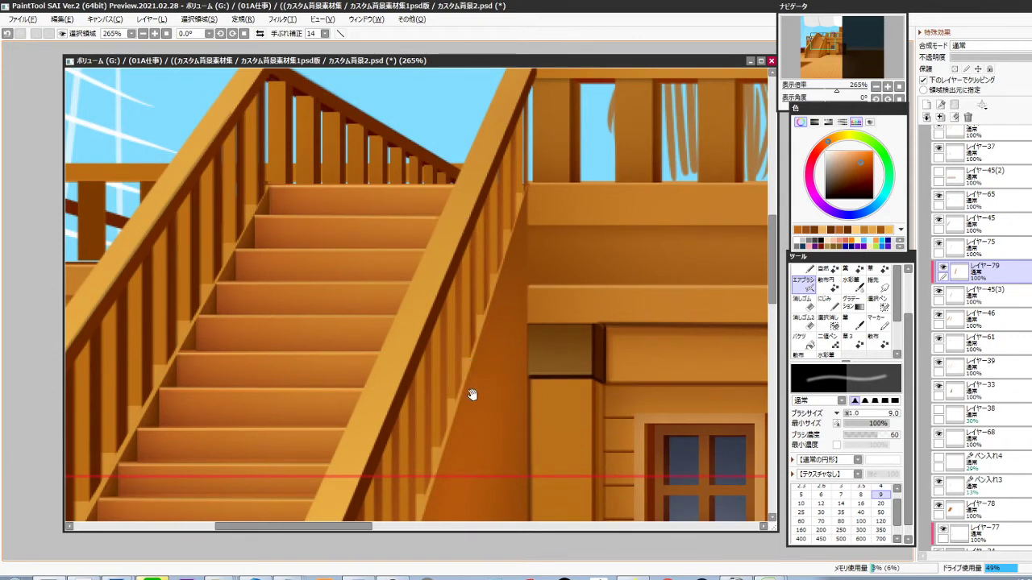
# Erase the shading along the right railing's lower balusters with the same transparent airbrush
pyautogui.moveTo(473, 395); pyautogui.dragTo(488, 310)
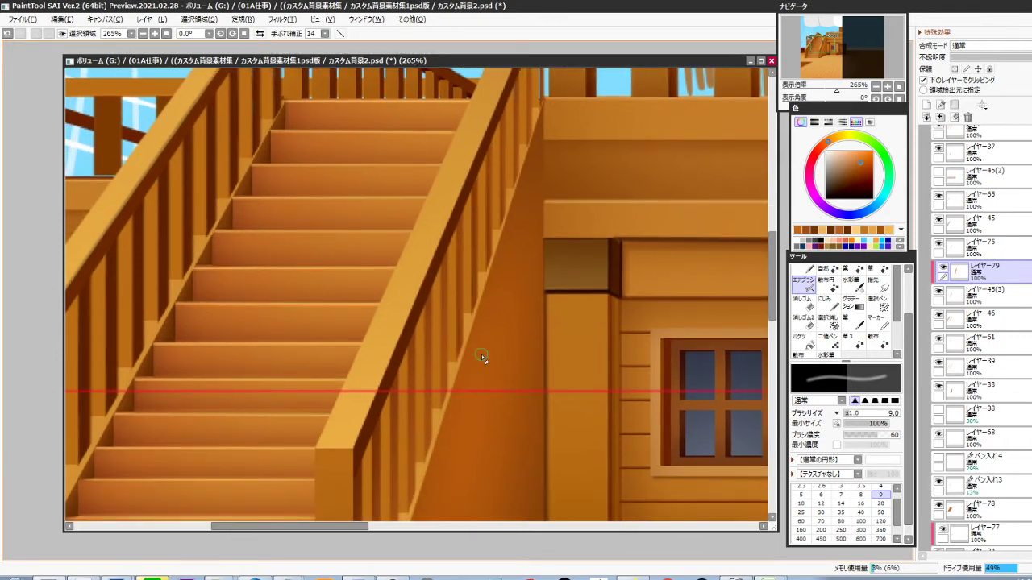
pyautogui.scroll(-1, 480, 358)
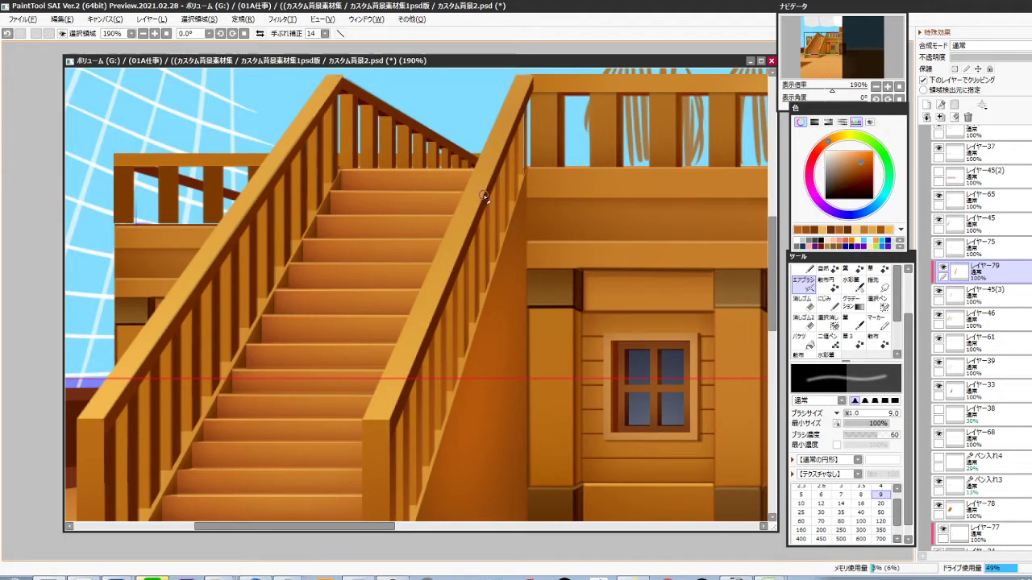
pyautogui.moveTo(471, 361); pyautogui.dragTo(502, 292)
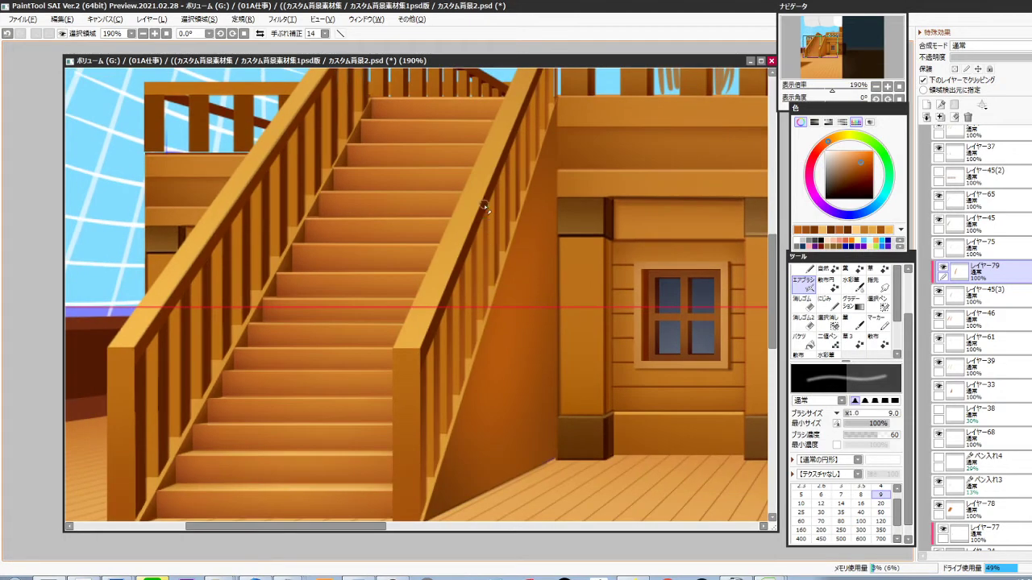
pyautogui.moveTo(461, 259)
pyautogui.mouseDown()
pyautogui.moveTo(457, 395)
pyautogui.moveTo(470, 311)
pyautogui.mouseUp()
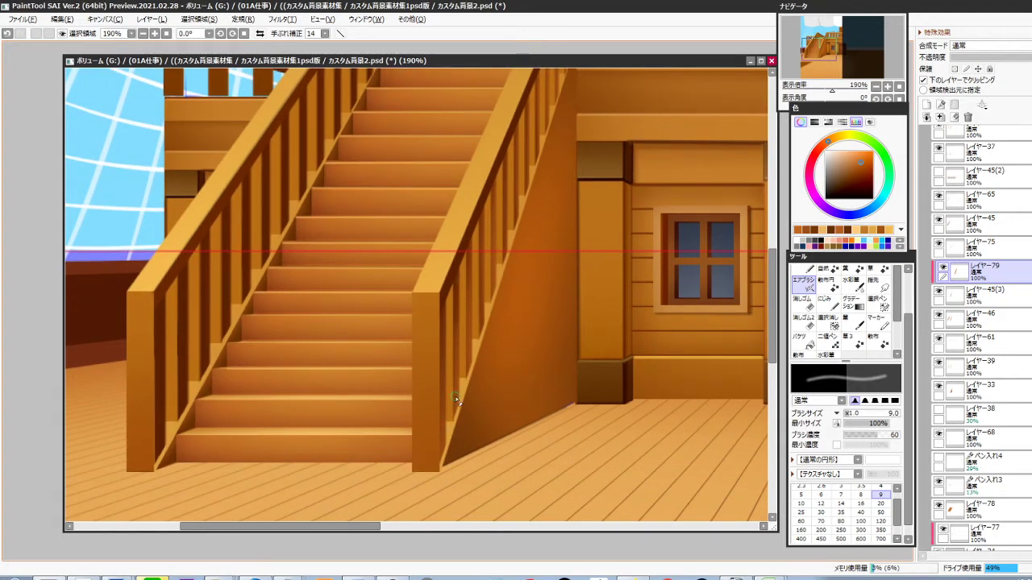
pyautogui.moveTo(454, 397); pyautogui.dragTo(454, 413)
pyautogui.moveTo(470, 240); pyautogui.dragTo(460, 387)
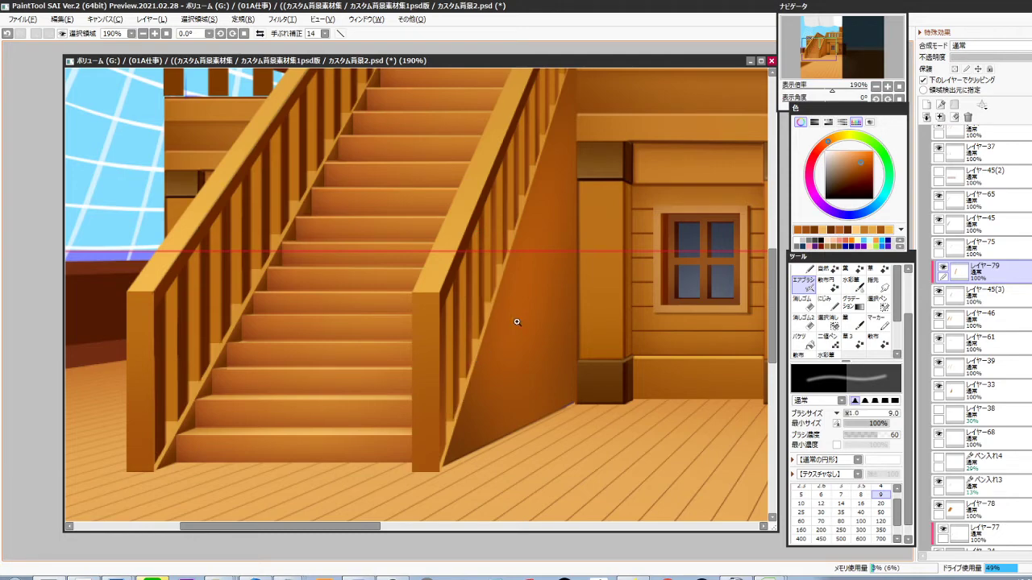
# Pick レイヤー45, which holds the left railing's balusters, and add a new layer clipped to it
pyautogui.moveTo(517, 321); pyautogui.dragTo(493, 376)
pyautogui.moveTo(549, 349); pyautogui.dragTo(460, 361)
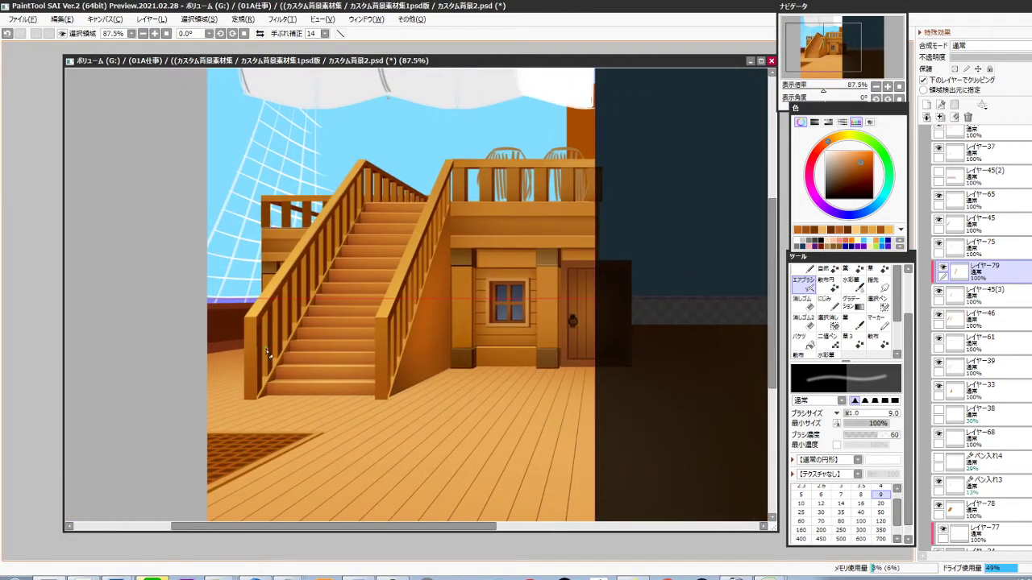
pyautogui.scroll(4, 285, 295)
pyautogui.keyDown('ctrl'); pyautogui.keyDown('shift'); pyautogui.click(309, 288); pyautogui.keyUp('shift'); pyautogui.keyUp('ctrl')
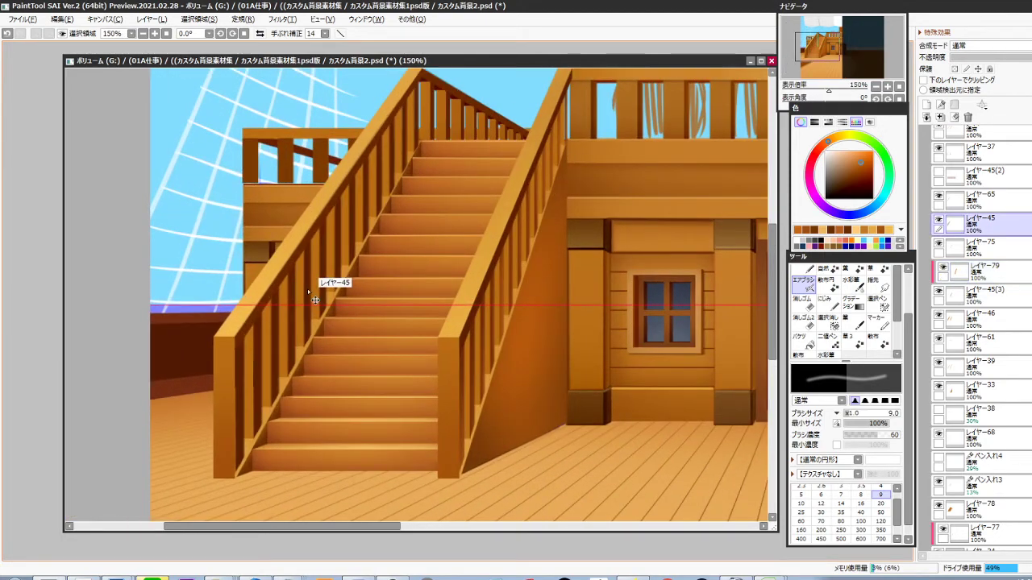
pyautogui.hotkey('ctrl', 'shift', 'n')
pyautogui.hotkey('ctrl', 'g')
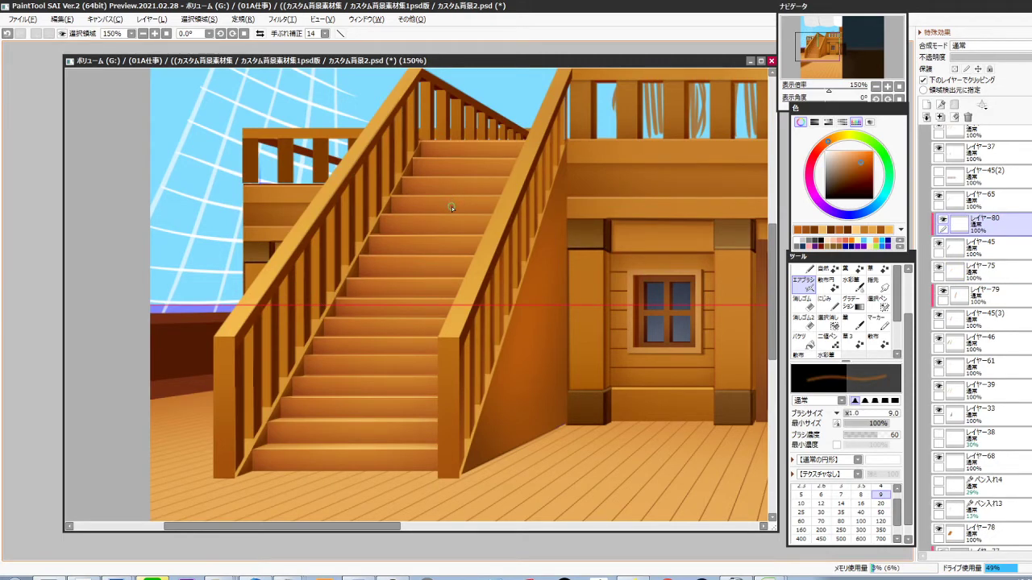
# Enlarge the airbrush to size 80 and try shading along the left railing's balusters, undoing the last stroke
pyautogui.press(']')
pyautogui.press(']')
pyautogui.press(']')
pyautogui.press(']')
pyautogui.press(']')
pyautogui.press(']')
pyautogui.press(']')
pyautogui.press(']')
pyautogui.press(']')
pyautogui.press(']')
pyautogui.press(']')
pyautogui.press(']')
pyautogui.press(']')
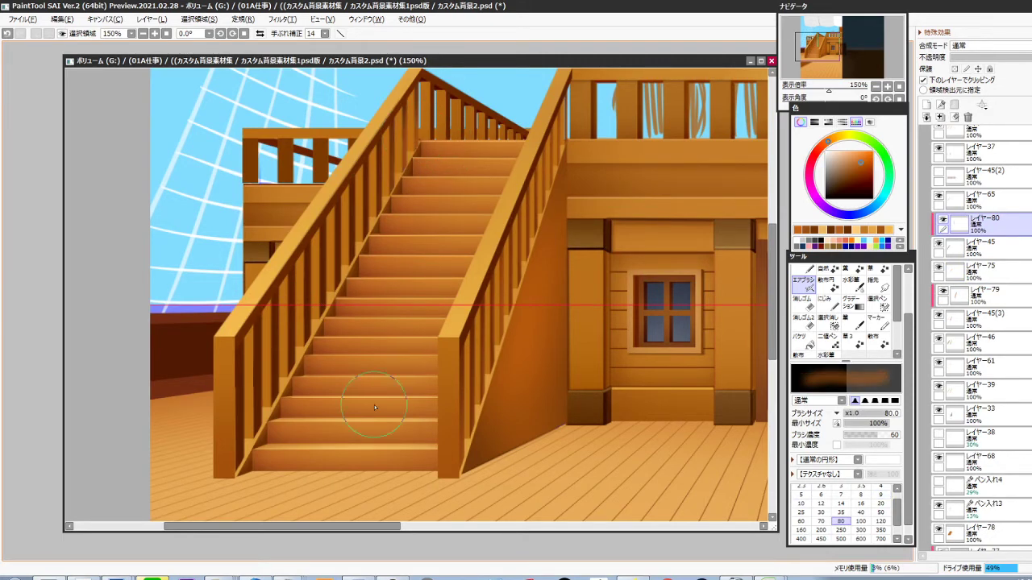
pyautogui.moveTo(417, 183)
pyautogui.mouseDown()
pyautogui.moveTo(355, 250)
pyautogui.moveTo(310, 339)
pyautogui.moveTo(288, 443)
pyautogui.moveTo(337, 391)
pyautogui.mouseUp()
pyautogui.moveTo(339, 257); pyautogui.dragTo(319, 417)
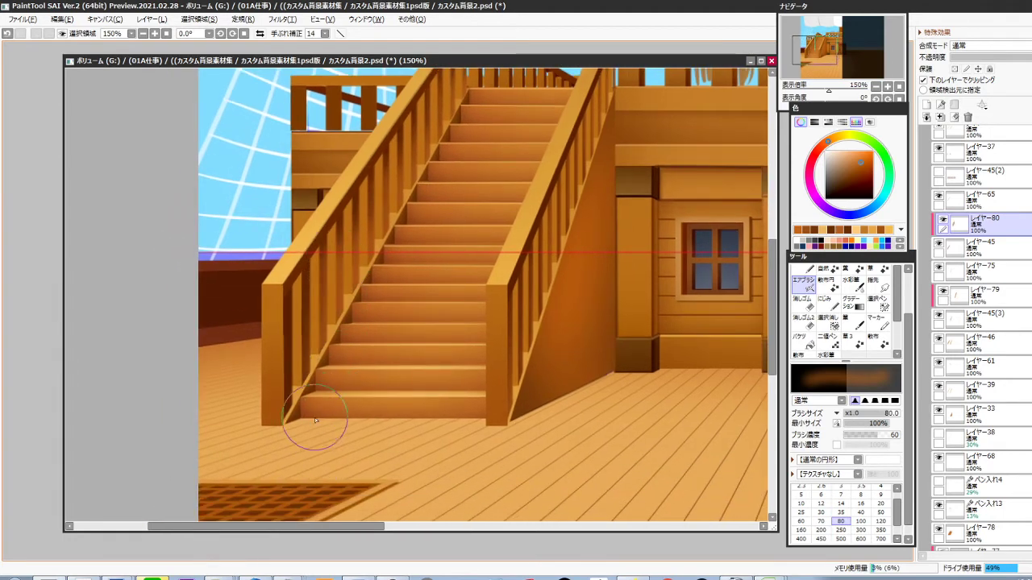
pyautogui.hotkey('ctrl', 'z')
# Lower the airbrush density to 30 and softly shade the left railing's lower balusters on the clipped layer
pyautogui.press('3')
pyautogui.moveTo(311, 301); pyautogui.dragTo(305, 497)
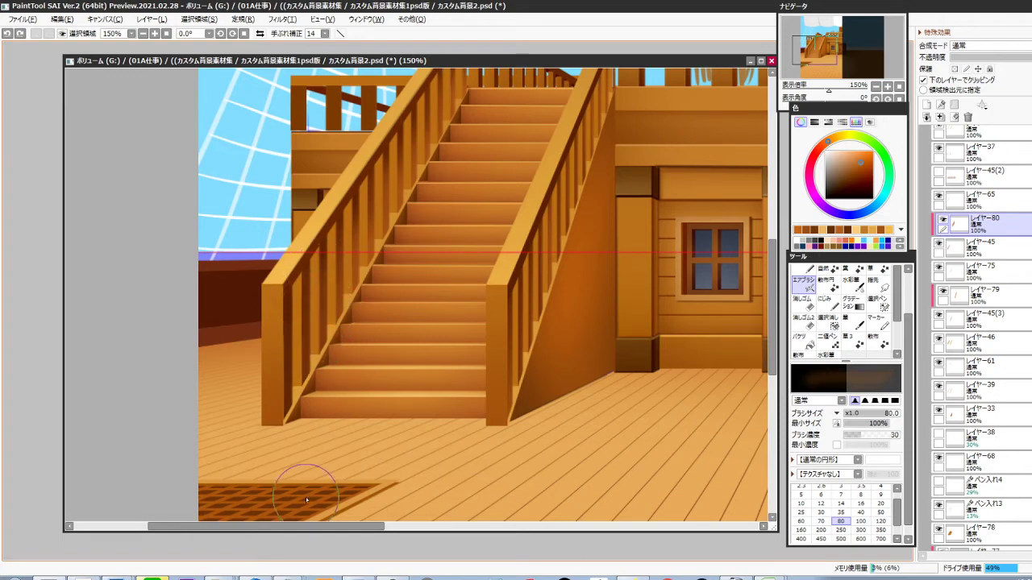
pyautogui.moveTo(301, 326); pyautogui.dragTo(292, 489)
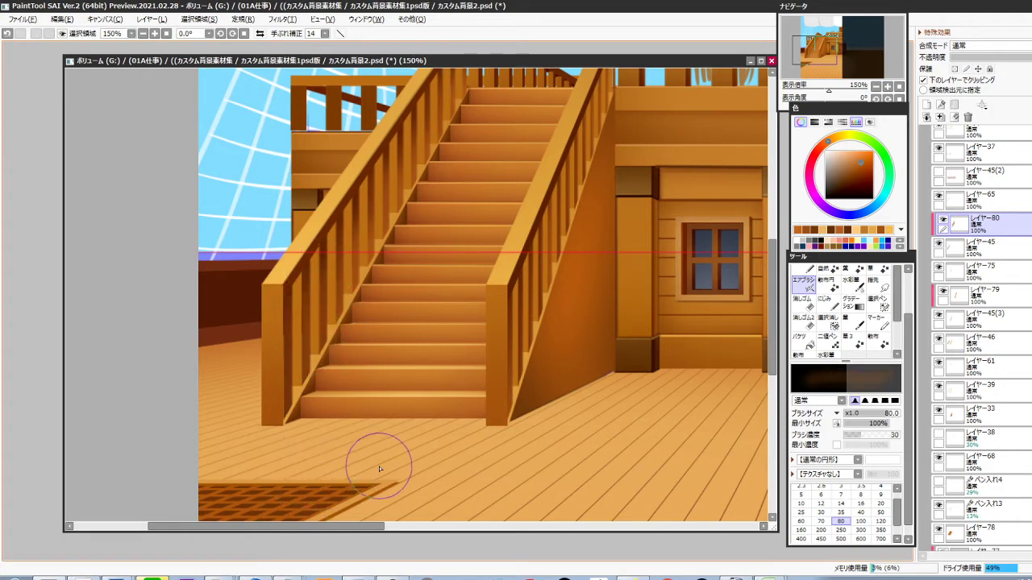
pyautogui.press('space')
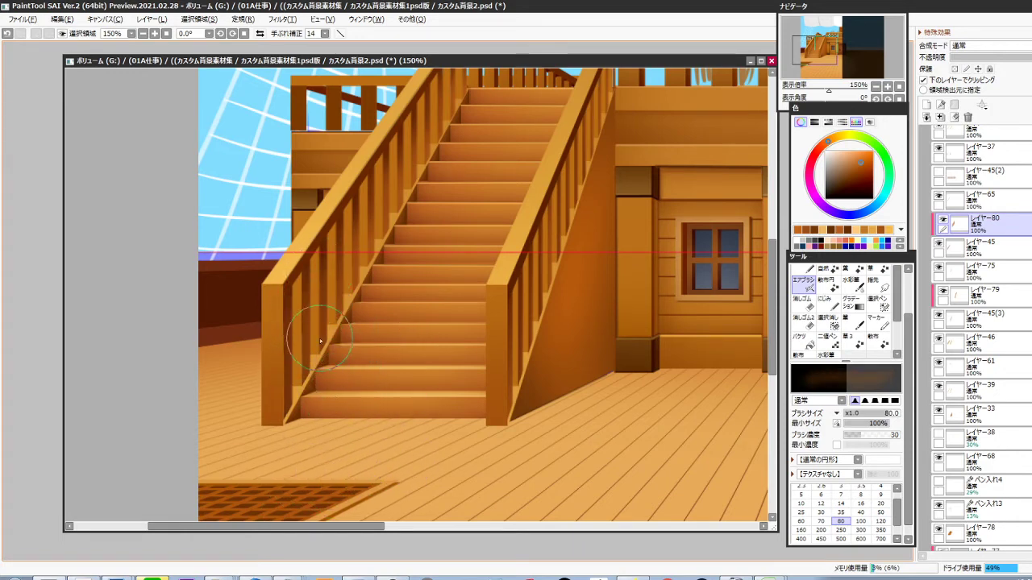
# Reduce the airbrush to size 35 and refine the shading near the foot of the left railing's balusters
pyautogui.press('[')
pyautogui.press('[')
pyautogui.press('[')
pyautogui.press('[')
pyautogui.press('[')
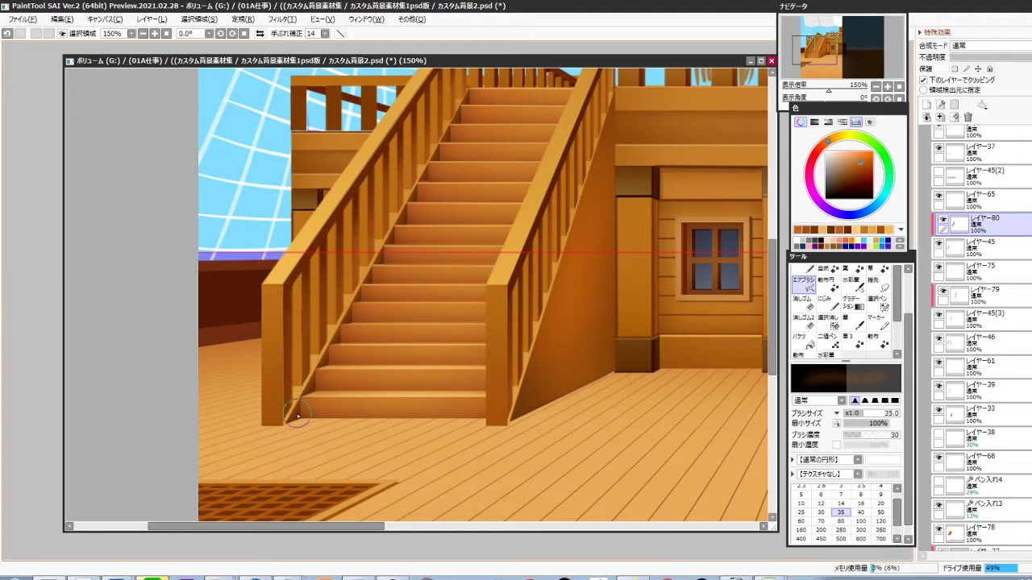
pyautogui.press('space')
pyautogui.moveTo(345, 357); pyautogui.dragTo(331, 430)
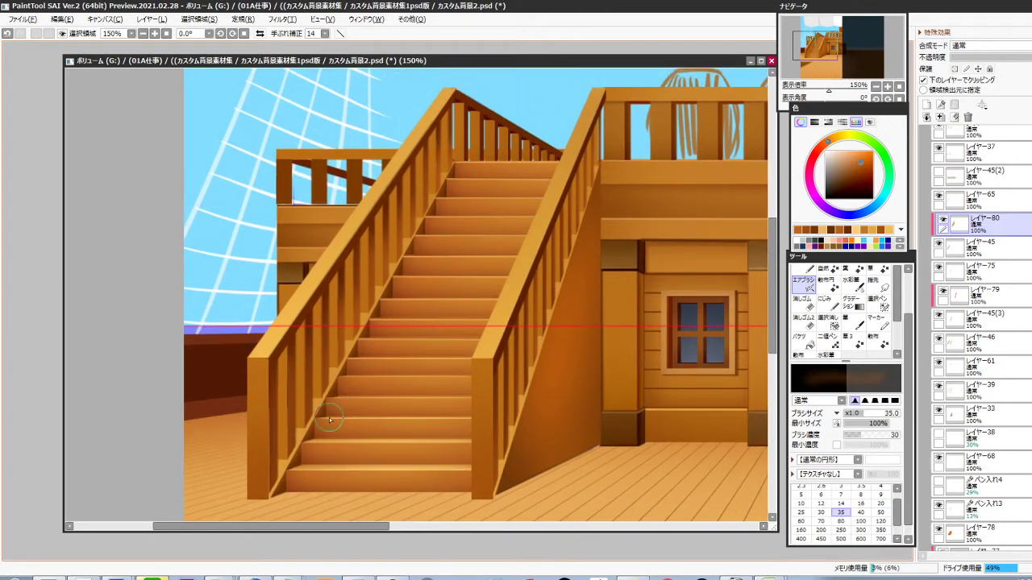
pyautogui.press('-')
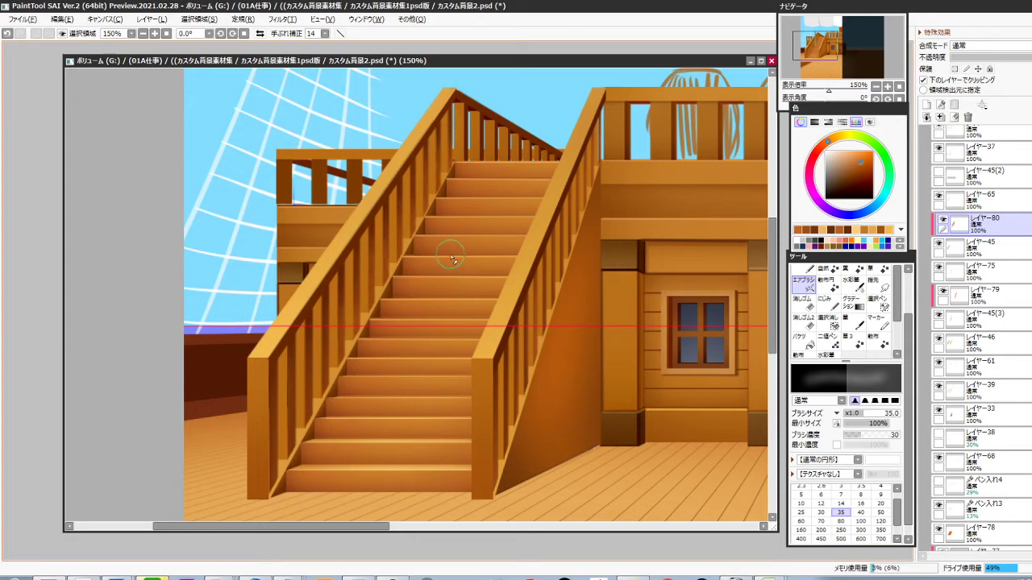
pyautogui.press('-')
pyautogui.press('space')
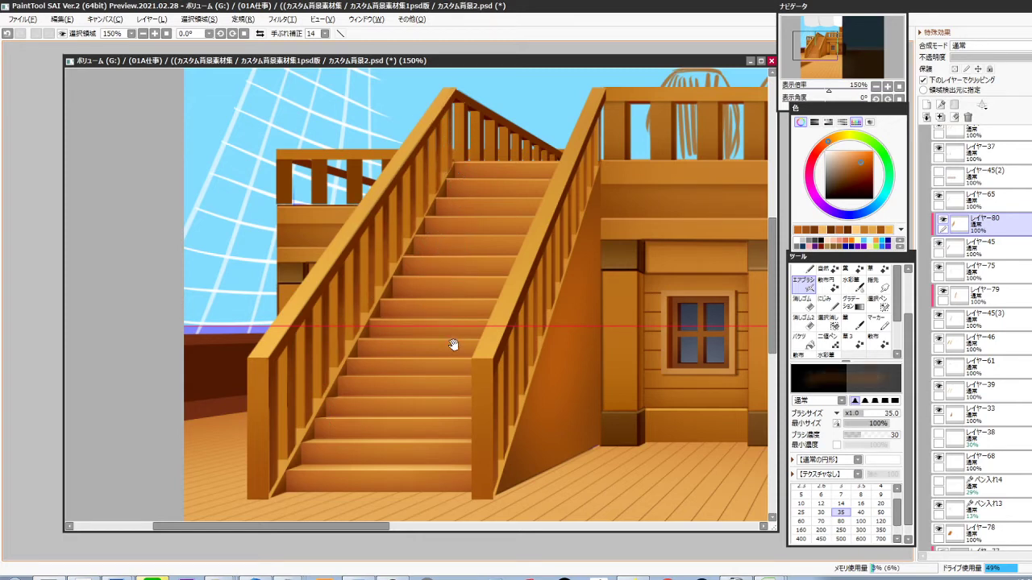
pyautogui.moveTo(453, 345); pyautogui.dragTo(450, 304)
# Pick レイヤー46, which holds the balusters' side faces, and sample a dark brown from the railing
pyautogui.keyDown('ctrl'); pyautogui.keyDown('shift'); pyautogui.click(289, 359); pyautogui.keyUp('shift'); pyautogui.keyUp('ctrl')
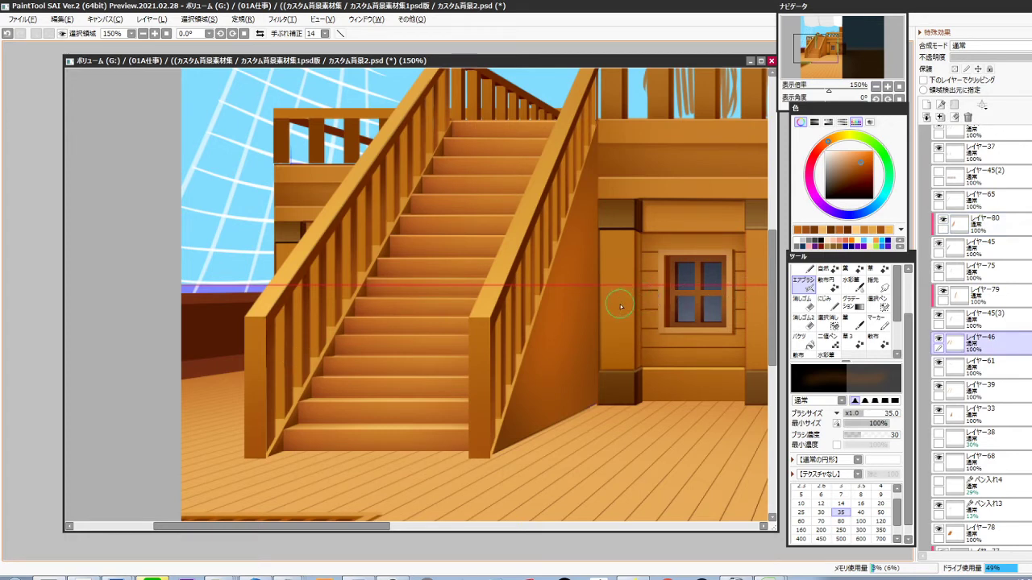
pyautogui.press('alt')
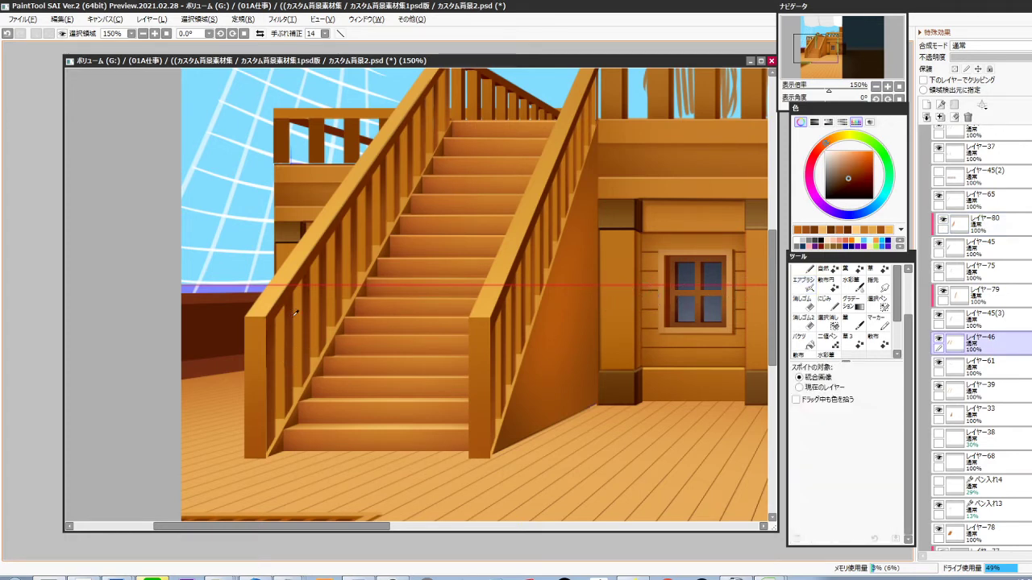
# Try the オーバーレイ blending mode on レイヤー46 and return the layer to 通常
pyautogui.click(989, 46)
pyautogui.click(969, 91)
pyautogui.click(990, 46)
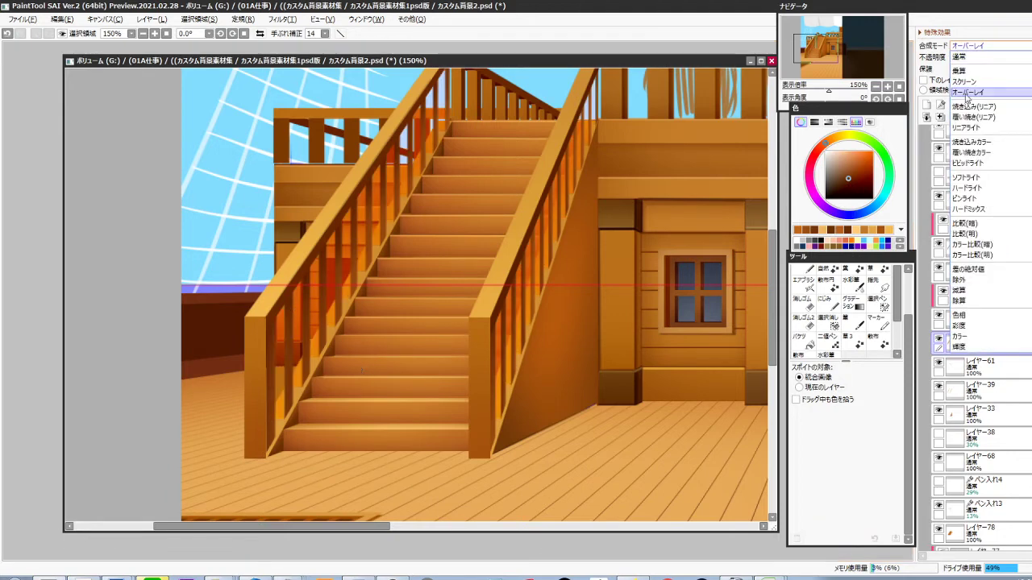
pyautogui.click(969, 91)
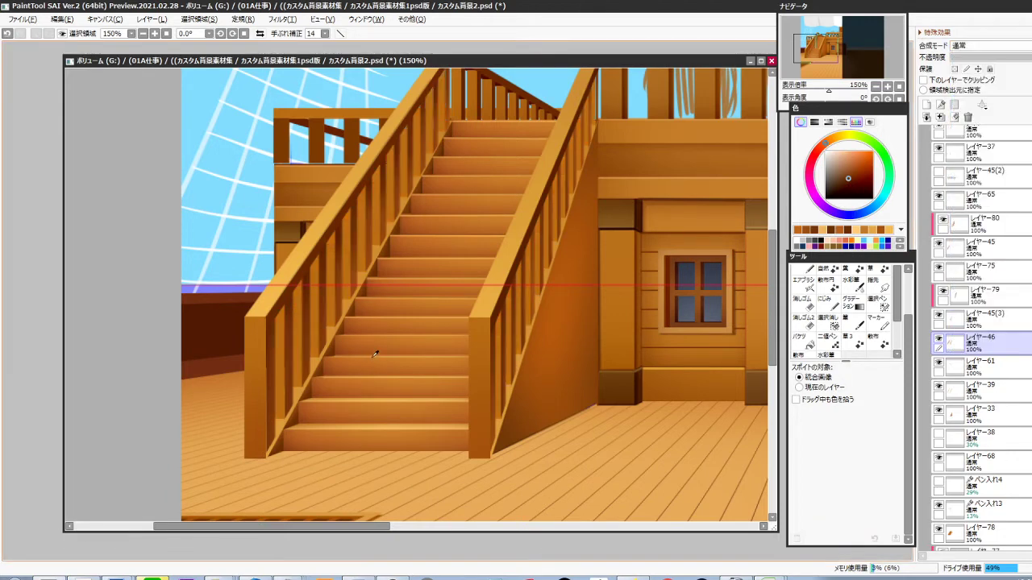
pyautogui.press('v')
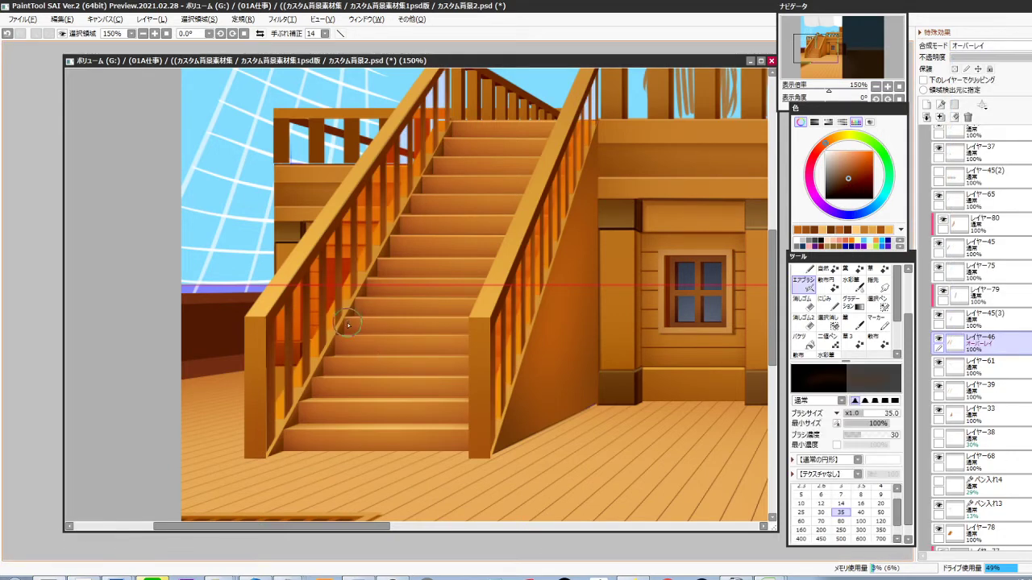
pyautogui.press('Up')
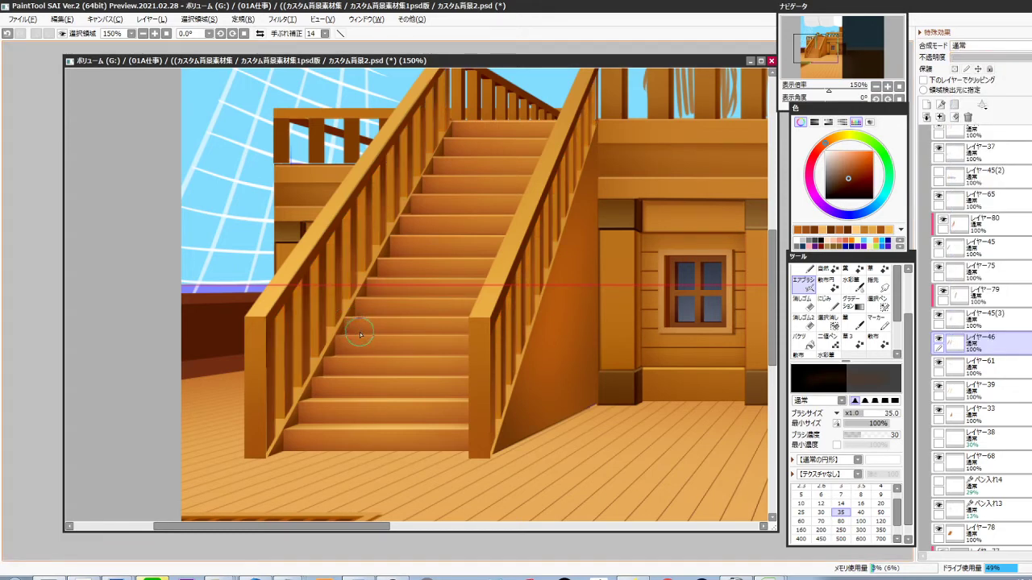
# Lock レイヤー46's transparency, enlarge the airbrush to size 70 and shade the side faces of the left railing's balusters
pyautogui.press('/')
pyautogui.press(']')
pyautogui.press(']')
pyautogui.press(']')
pyautogui.press(']')
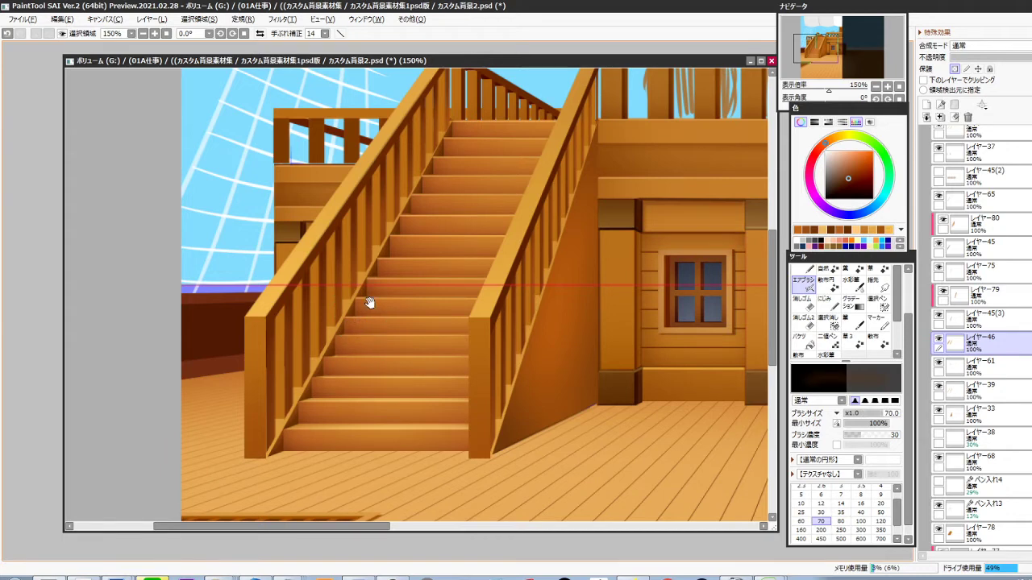
pyautogui.moveTo(368, 303); pyautogui.dragTo(359, 356)
pyautogui.moveTo(441, 108)
pyautogui.mouseDown()
pyautogui.moveTo(260, 322)
pyautogui.moveTo(222, 404)
pyautogui.mouseUp()
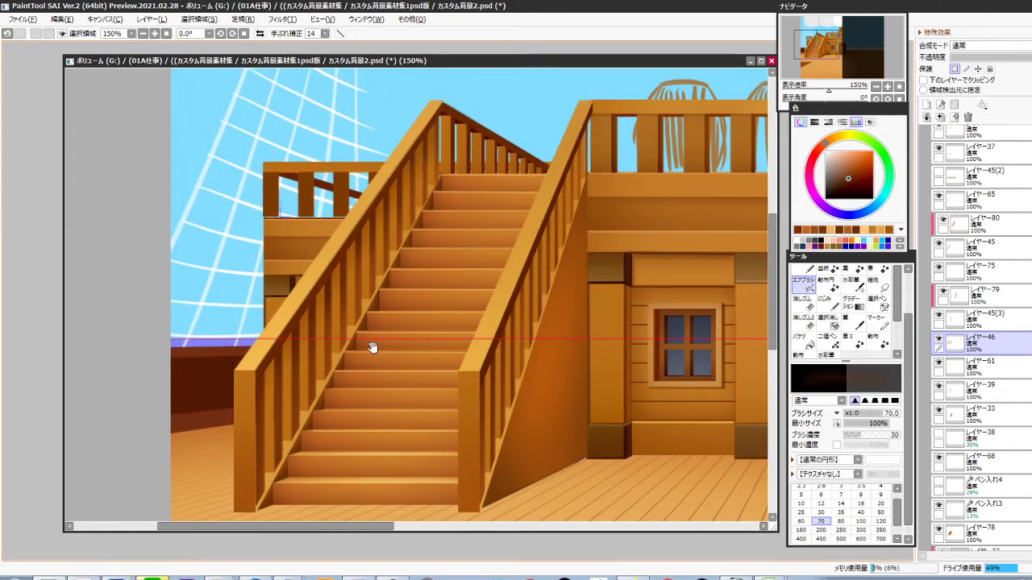
pyautogui.moveTo(373, 349); pyautogui.dragTo(388, 302)
pyautogui.moveTo(308, 441)
pyautogui.mouseDown()
pyautogui.moveTo(347, 294)
pyautogui.moveTo(413, 226)
pyautogui.moveTo(457, 121)
pyautogui.mouseUp()
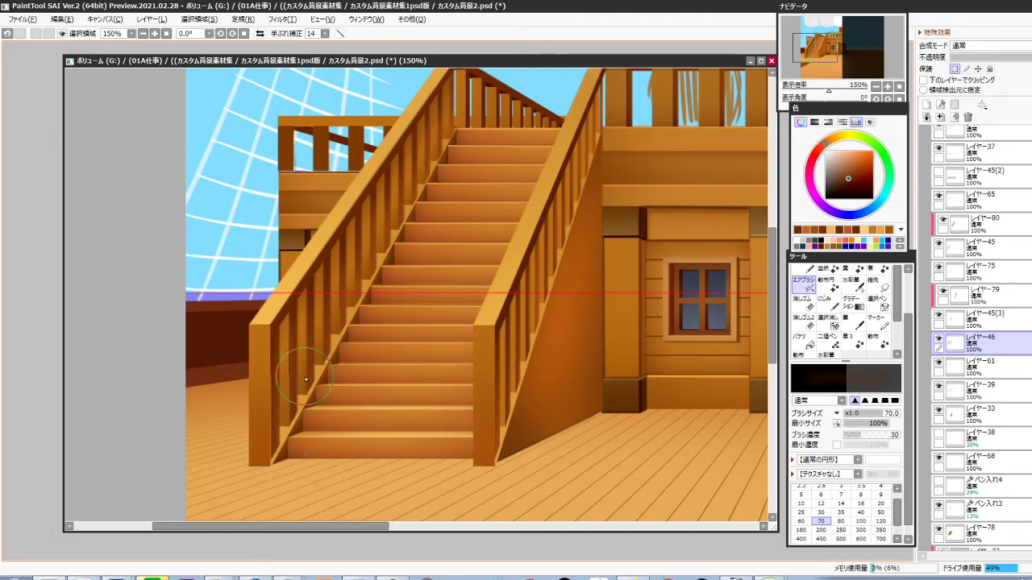
# Airbrush dark brown shading over the side faces of the right railing's balusters on レイヤー46
pyautogui.moveTo(357, 315); pyautogui.dragTo(336, 368)
pyautogui.moveTo(437, 301); pyautogui.dragTo(398, 330)
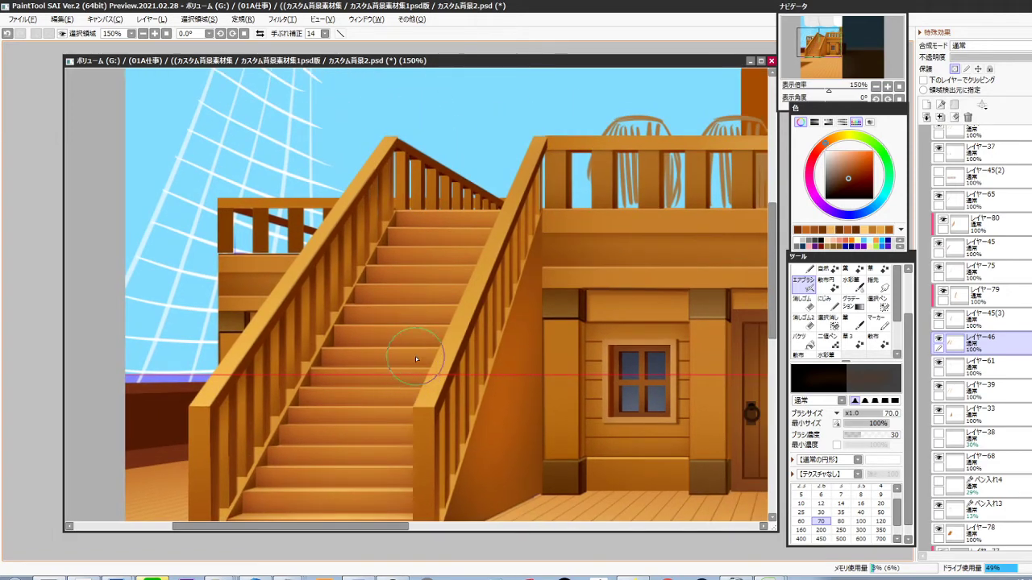
pyautogui.moveTo(421, 371); pyautogui.dragTo(403, 355)
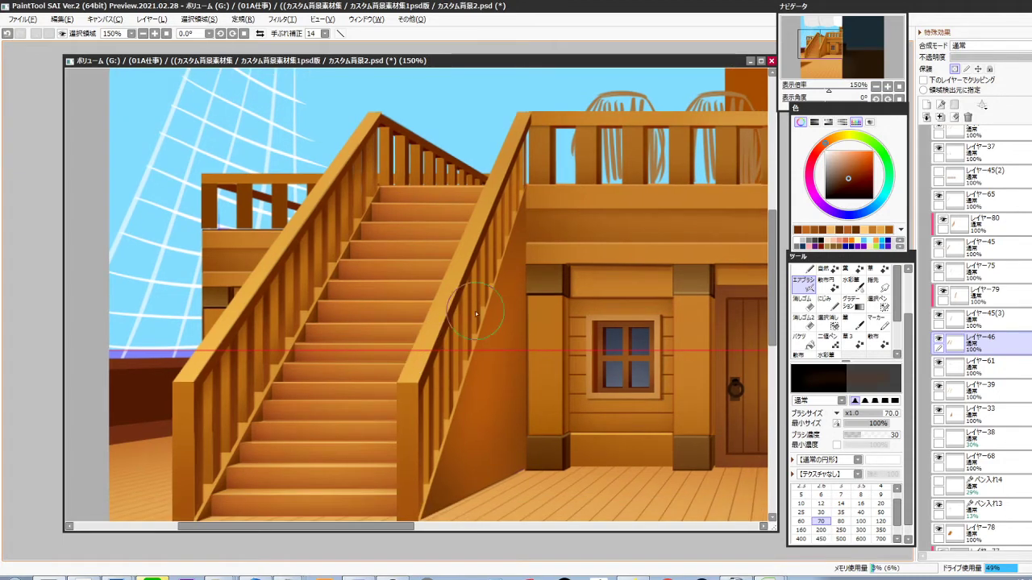
pyautogui.moveTo(456, 421); pyautogui.dragTo(439, 378)
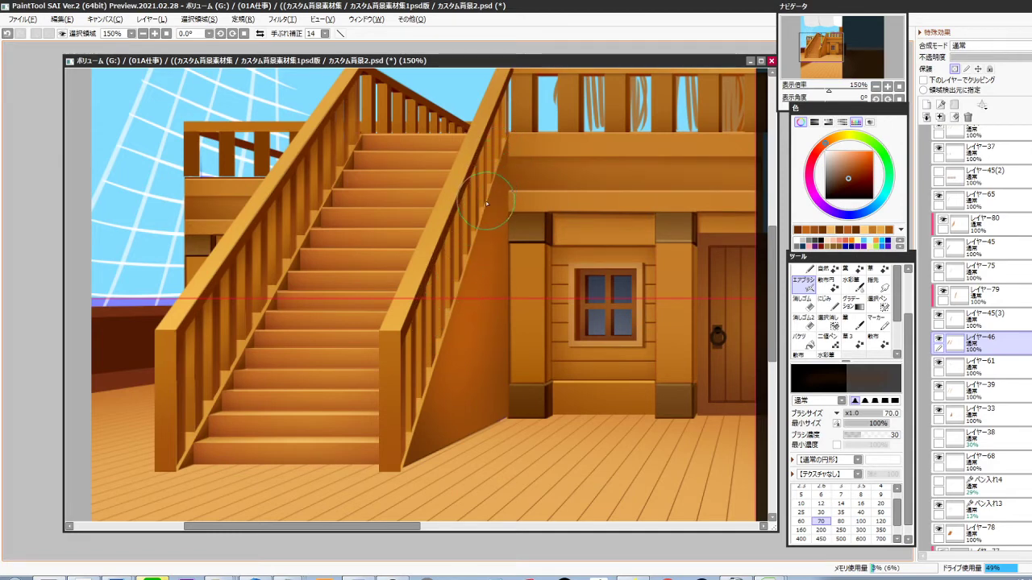
pyautogui.moveTo(479, 340); pyautogui.dragTo(461, 348)
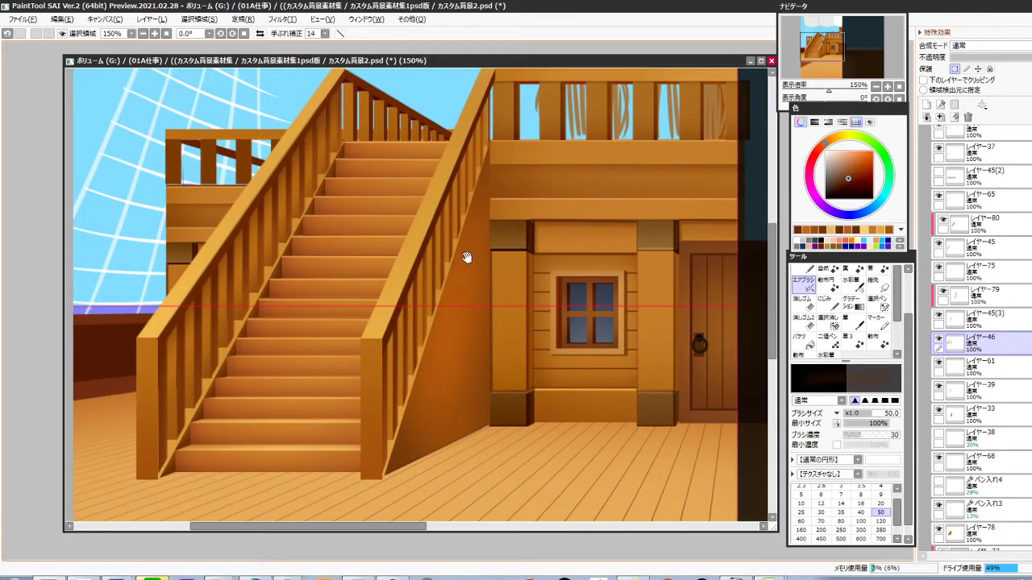
# Try size 50 airbrush strokes along the right railing's balusters and undo them
pyautogui.moveTo(467, 258)
pyautogui.mouseDown()
pyautogui.moveTo(444, 290)
pyautogui.moveTo(371, 490)
pyautogui.mouseUp()
pyautogui.hotkey('ctrl', 'z')
pyautogui.keyDown('ctrl'); pyautogui.keyDown('shift'); pyautogui.click(380, 482); pyautogui.keyUp('shift'); pyautogui.keyUp('ctrl')
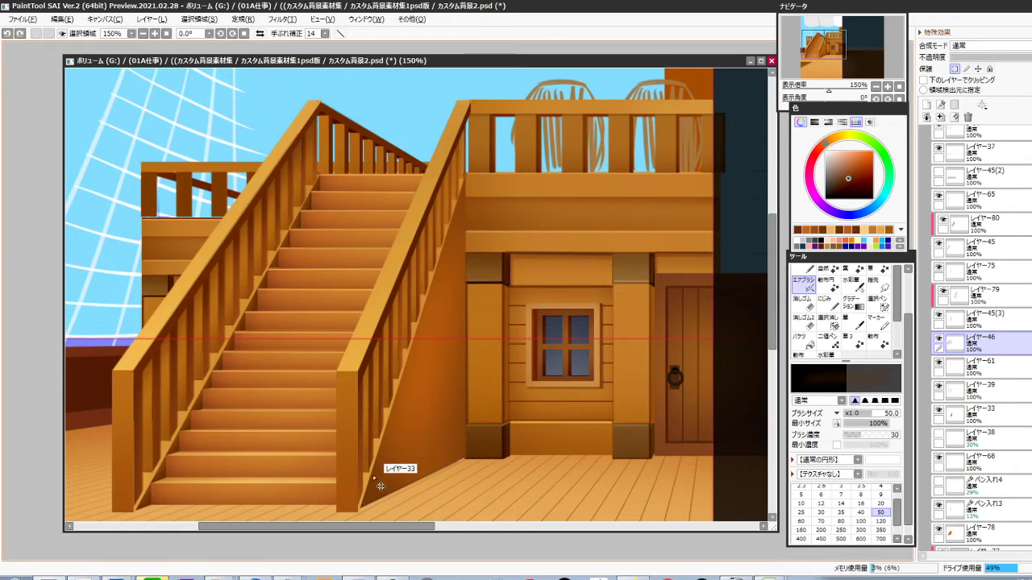
pyautogui.moveTo(415, 333); pyautogui.dragTo(465, 228)
pyautogui.hotkey('ctrl', 'z')
pyautogui.moveTo(450, 370); pyautogui.dragTo(458, 302)
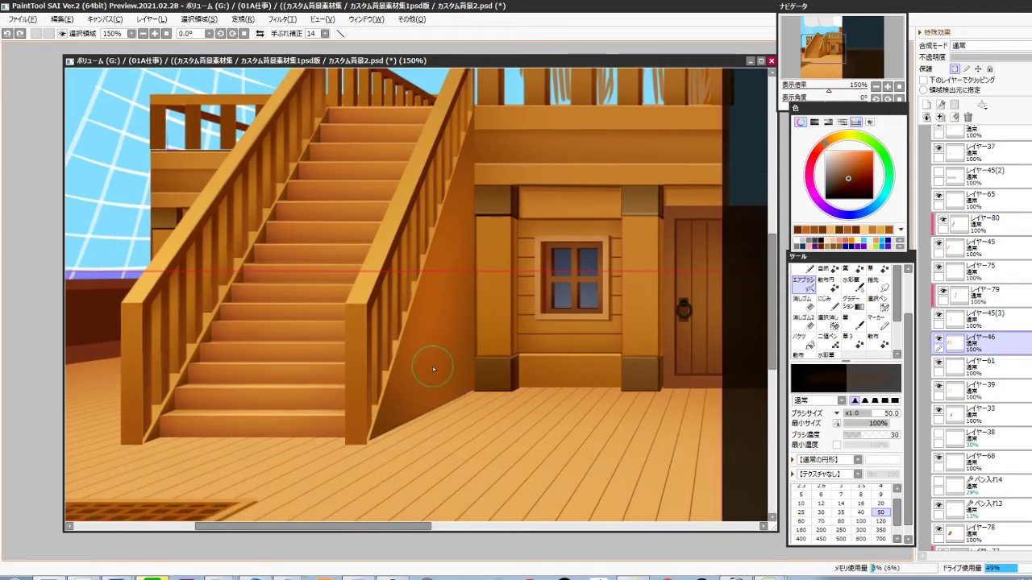
# Pick レイヤー39 from the lower part of the right railing and add a new layer clipped to it
pyautogui.keyDown('ctrl'); pyautogui.keyDown('shift'); pyautogui.click(401, 354); pyautogui.keyUp('shift'); pyautogui.keyUp('ctrl')
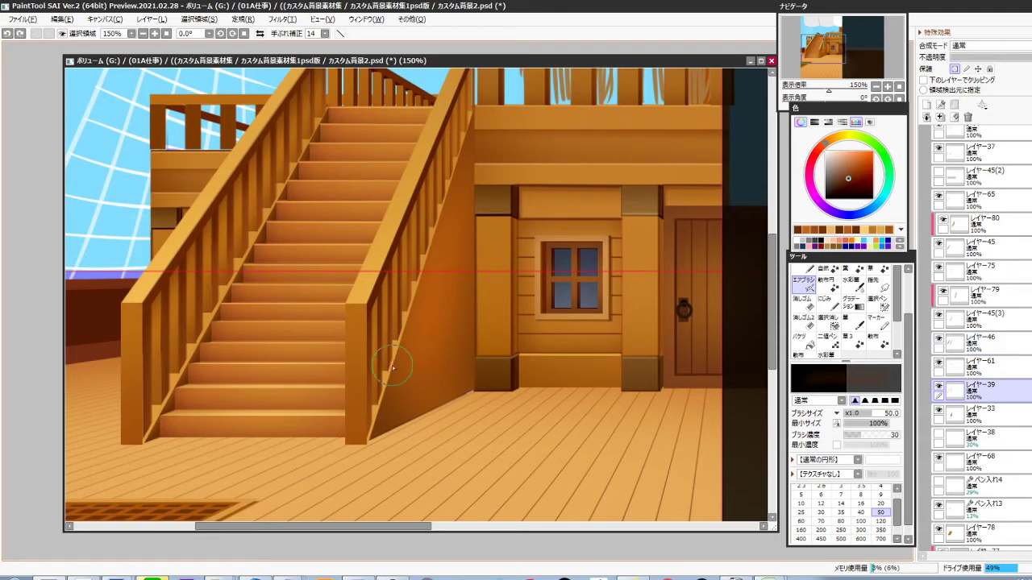
pyautogui.hotkey('ctrl', 'shift', 'n')
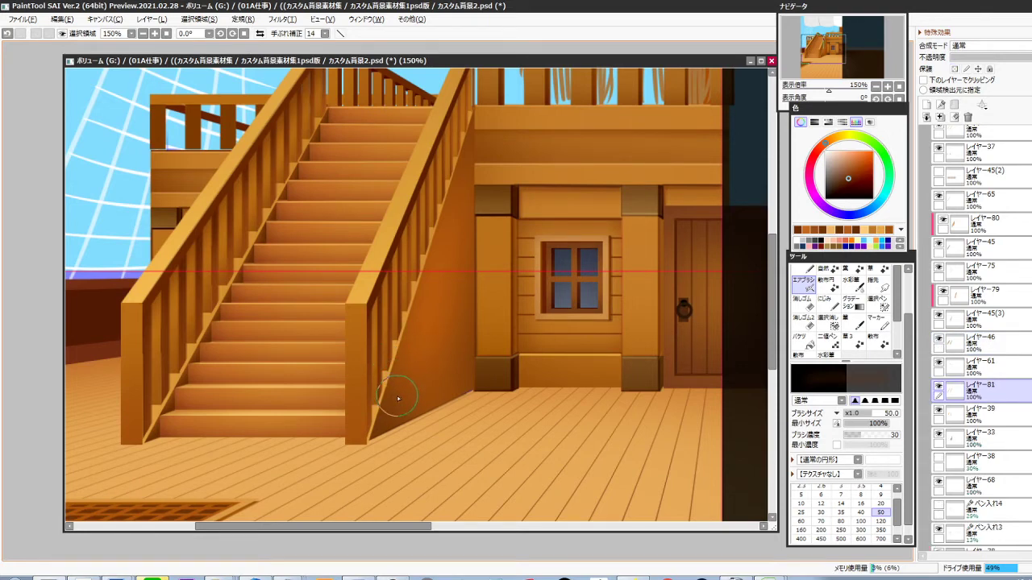
pyautogui.hotkey('ctrl', 'g')
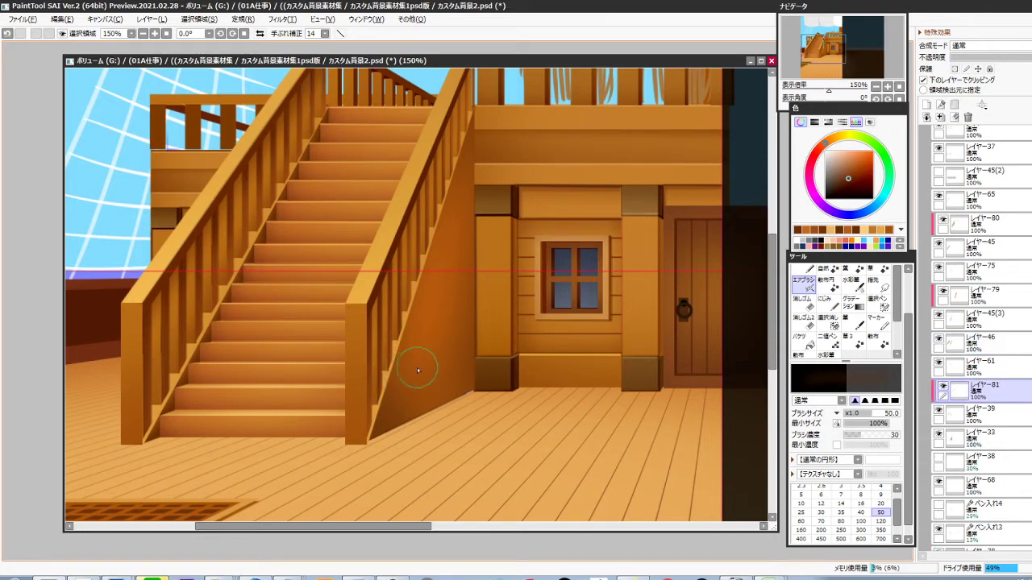
# Sample an orange-brown from the staircase's side wall and reduce the airbrush to size 12 for the right railing's details
pyautogui.press('alt')
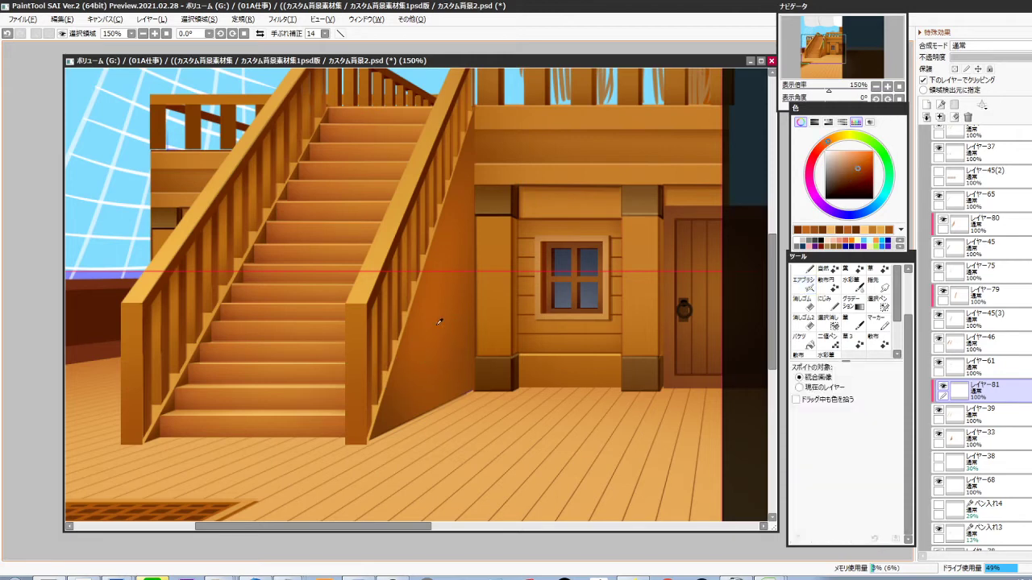
pyautogui.press('[')
pyautogui.press('[')
pyautogui.press('[')
pyautogui.press('[')
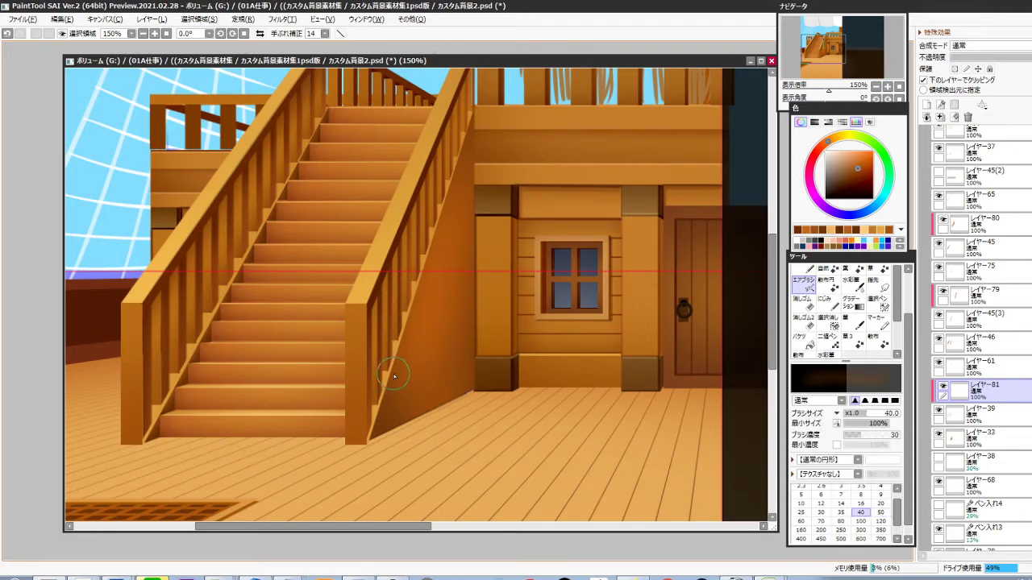
pyautogui.scroll(4, 380, 420)
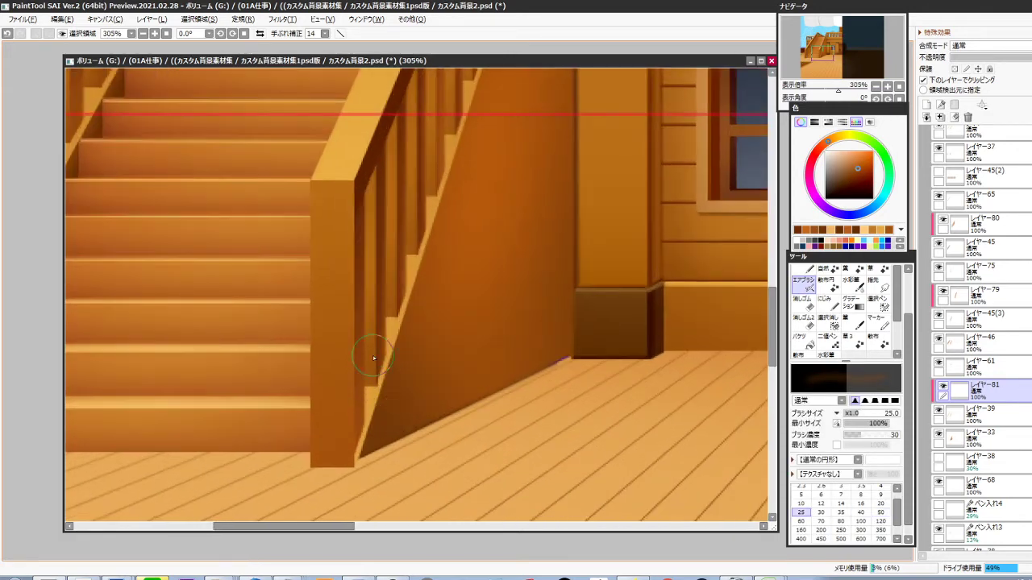
pyautogui.press('[')
pyautogui.press('[')
pyautogui.press('[')
pyautogui.press('[')
# Airbrush orange-brown shading at size 12 along the sloping base between the right railing's balusters on レイヤー81
pyautogui.moveTo(452, 173)
pyautogui.mouseDown()
pyautogui.moveTo(358, 472)
pyautogui.moveTo(444, 202)
pyautogui.mouseUp()
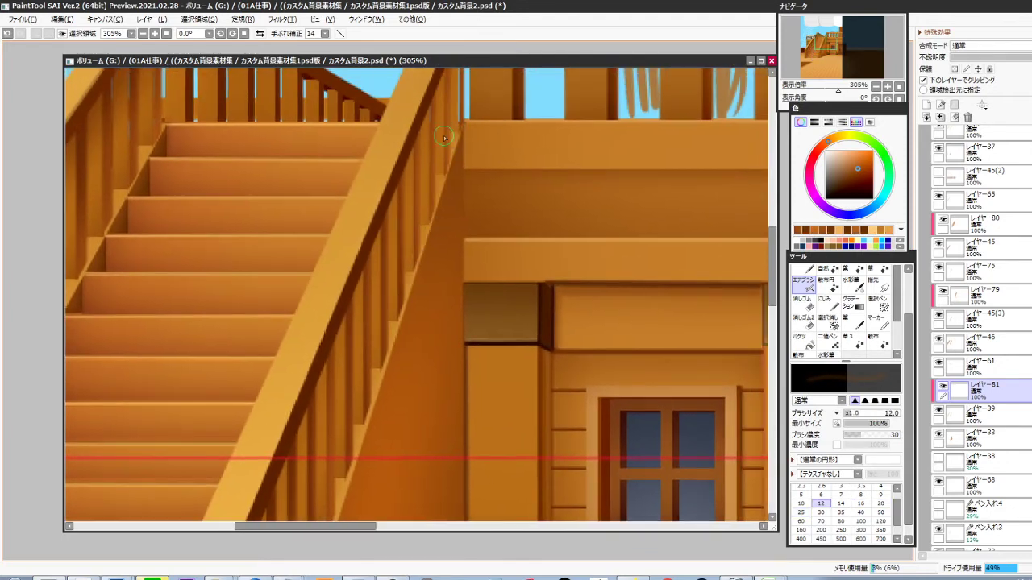
pyautogui.moveTo(421, 298); pyautogui.dragTo(464, 248)
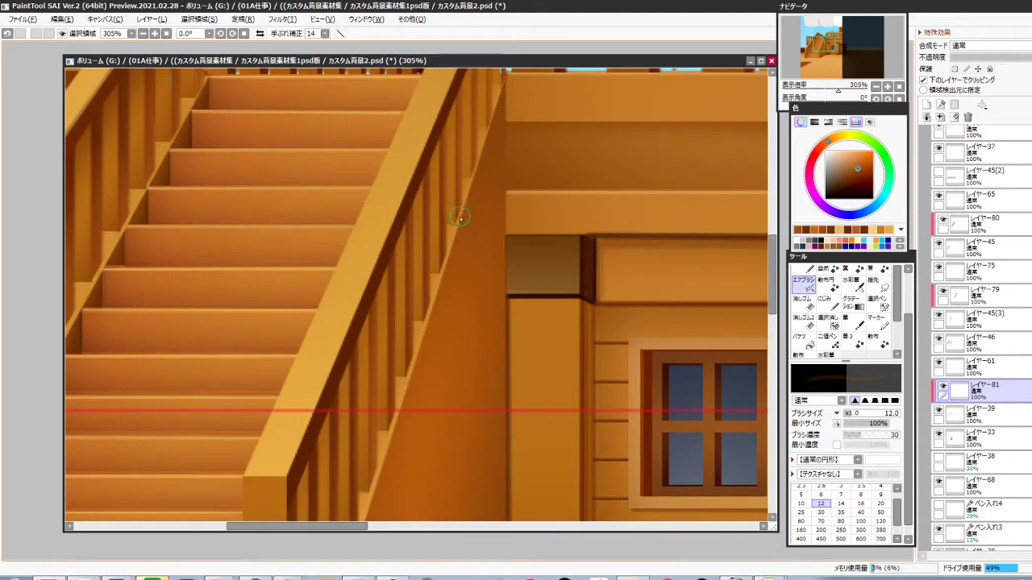
pyautogui.scroll(-2, 462, 234)
pyautogui.scroll(-2, 469, 254)
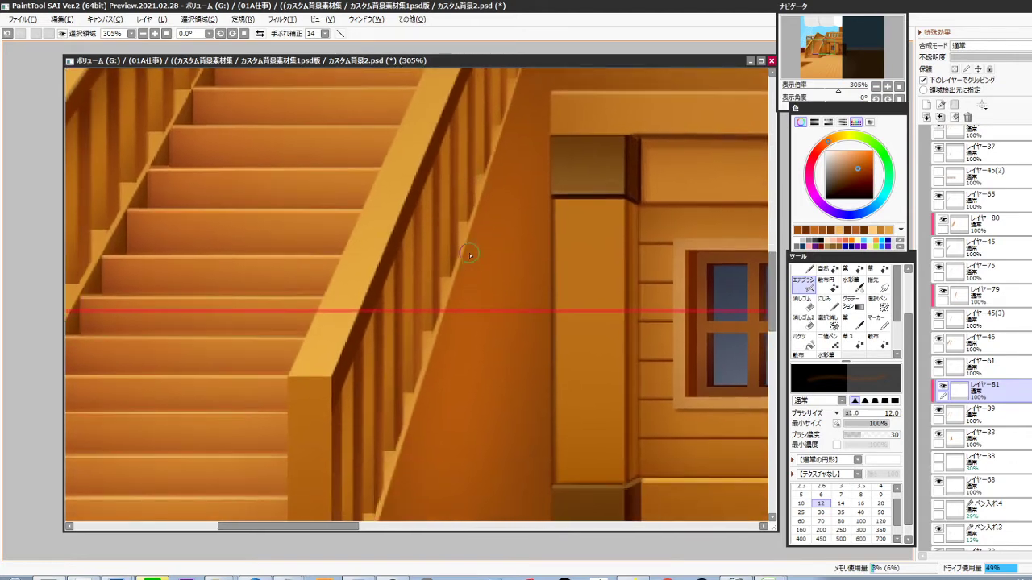
pyautogui.scroll(-2, 457, 240)
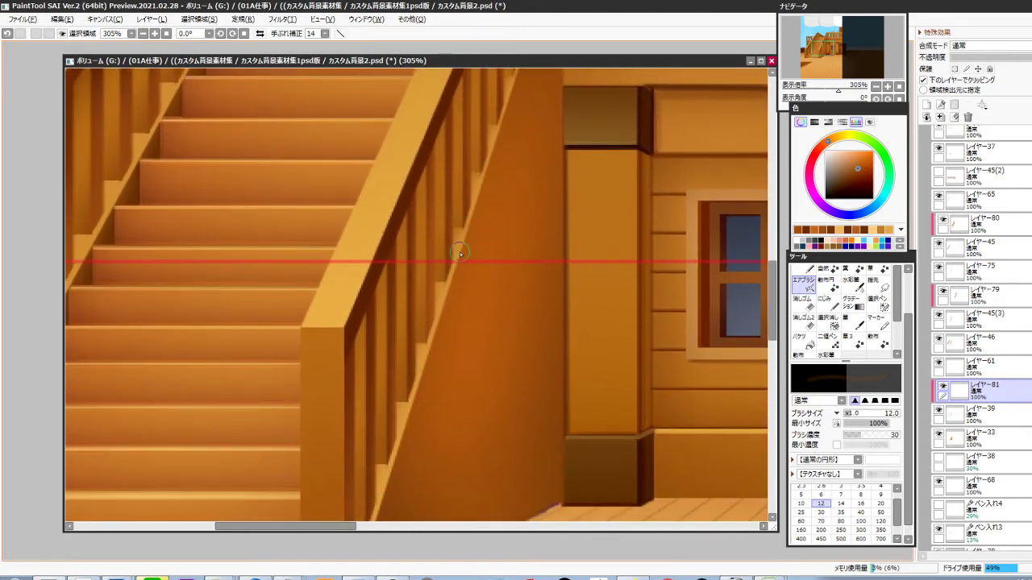
pyautogui.scroll(-2, 460, 254)
pyautogui.scroll(-2, 451, 319)
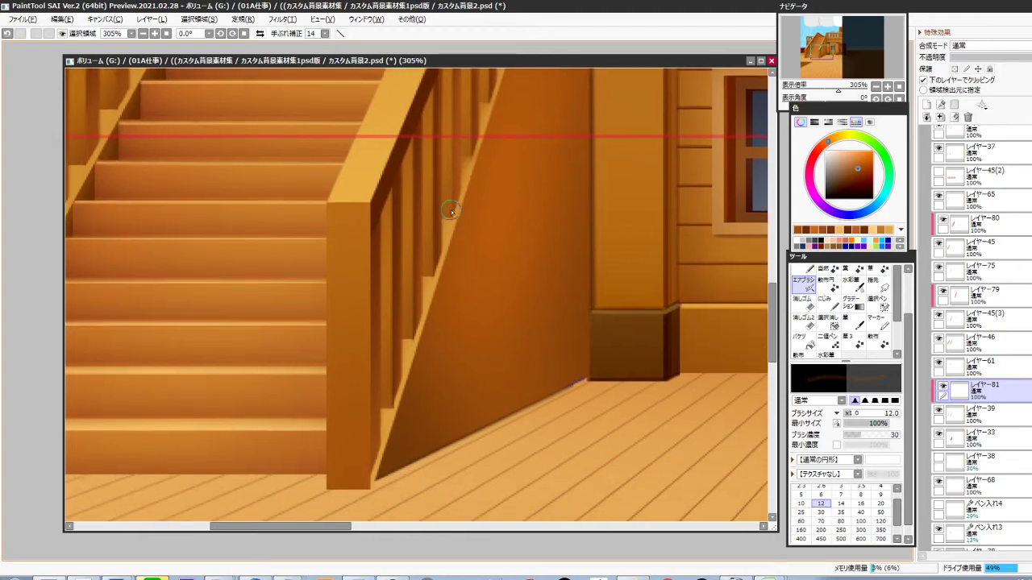
pyautogui.moveTo(433, 313); pyautogui.dragTo(455, 281)
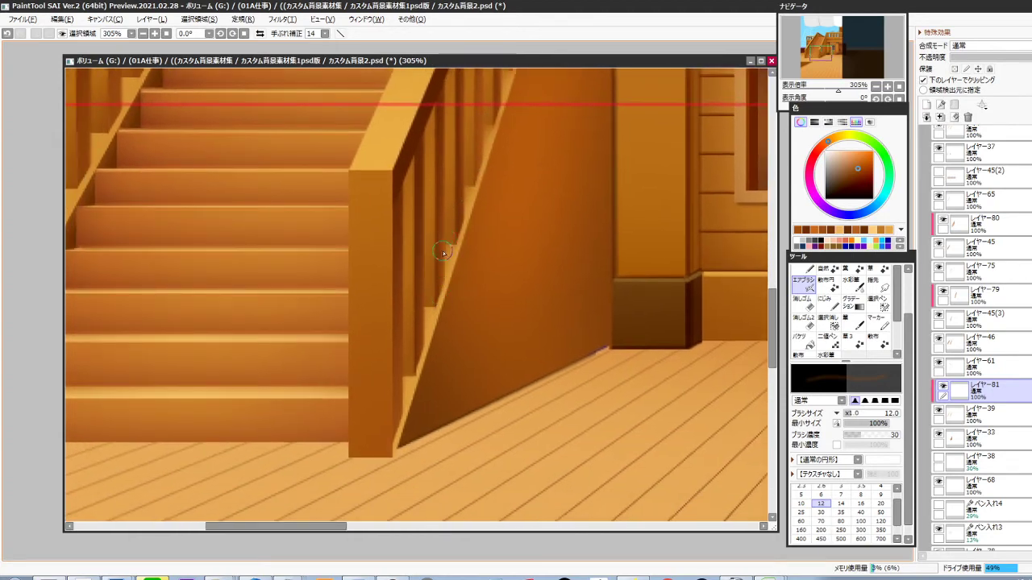
pyautogui.scroll(-2, 443, 253)
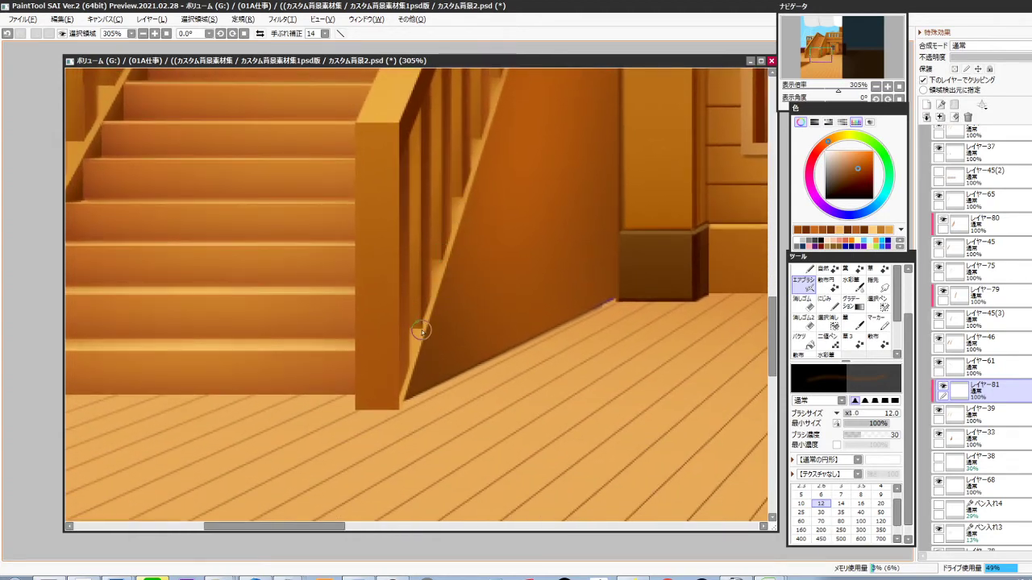
pyautogui.scroll(-4, 468, 291)
# Enlarge the airbrush to size 16 and shade a straight line along the left railing's sloping base
pyautogui.moveTo(384, 340); pyautogui.dragTo(507, 366)
pyautogui.press(']')
pyautogui.press(']')
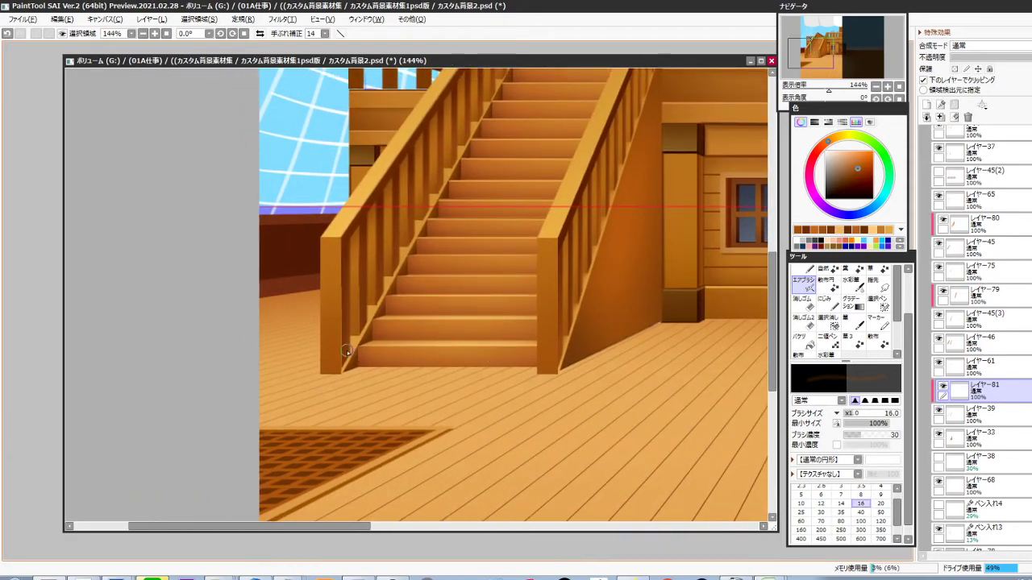
pyautogui.click(342, 352)
pyautogui.moveTo(383, 306); pyautogui.dragTo(341, 442)
pyautogui.keyDown('shift'); pyautogui.click(471, 191); pyautogui.keyUp('shift')
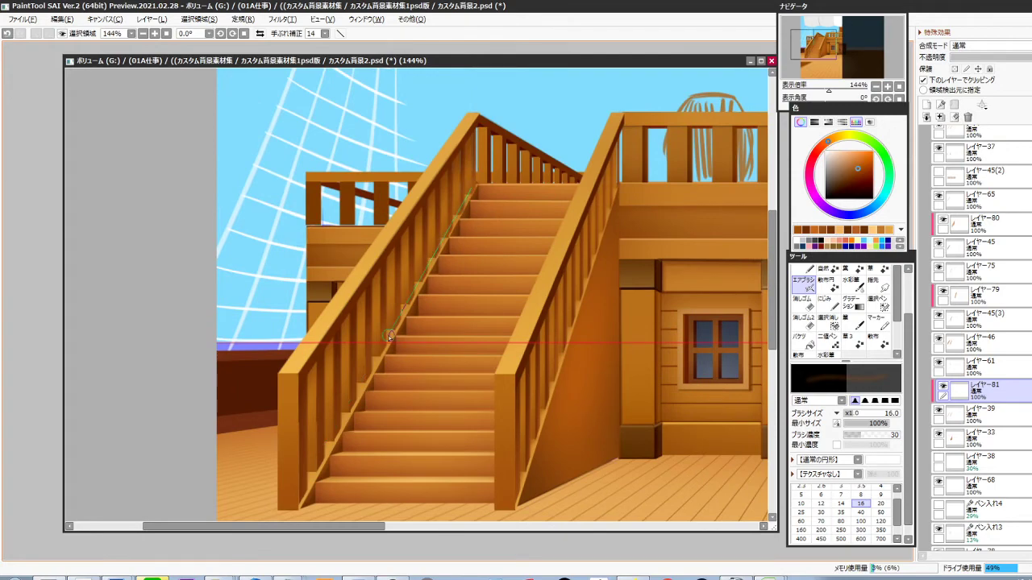
# Airbrush shading into the gaps between the left railing's balusters along its base, working from the upper stairs down to the floor
pyautogui.scroll(4, 466, 193)
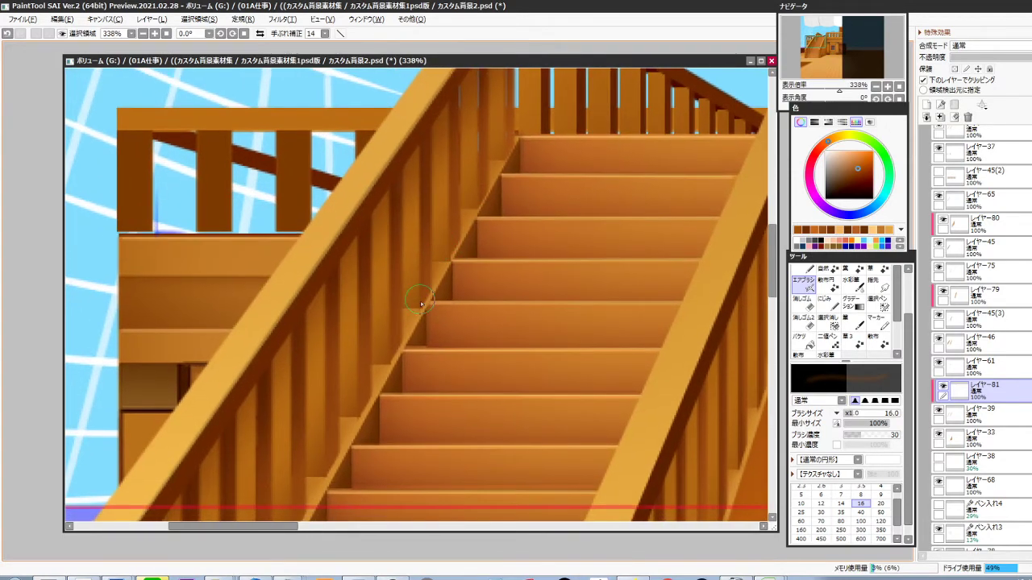
pyautogui.moveTo(421, 304); pyautogui.dragTo(449, 209)
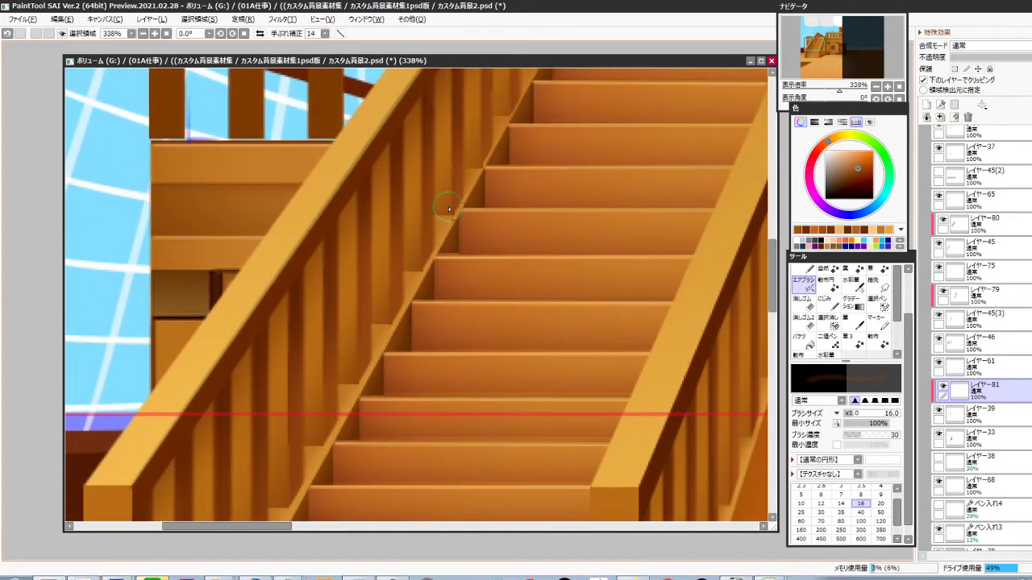
pyautogui.moveTo(418, 263); pyautogui.dragTo(446, 217)
pyautogui.moveTo(431, 291); pyautogui.dragTo(456, 236)
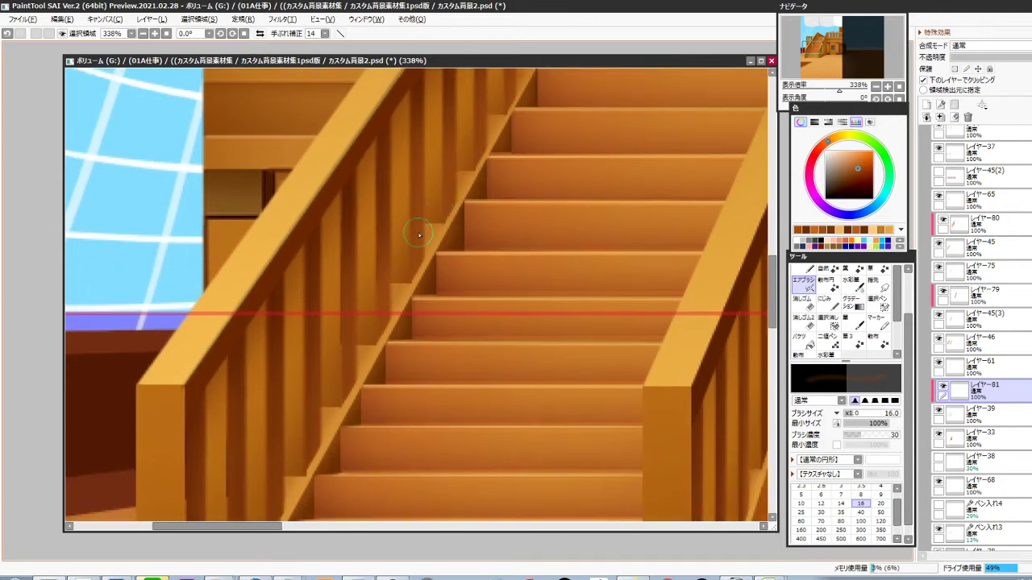
pyautogui.moveTo(418, 319); pyautogui.dragTo(433, 265)
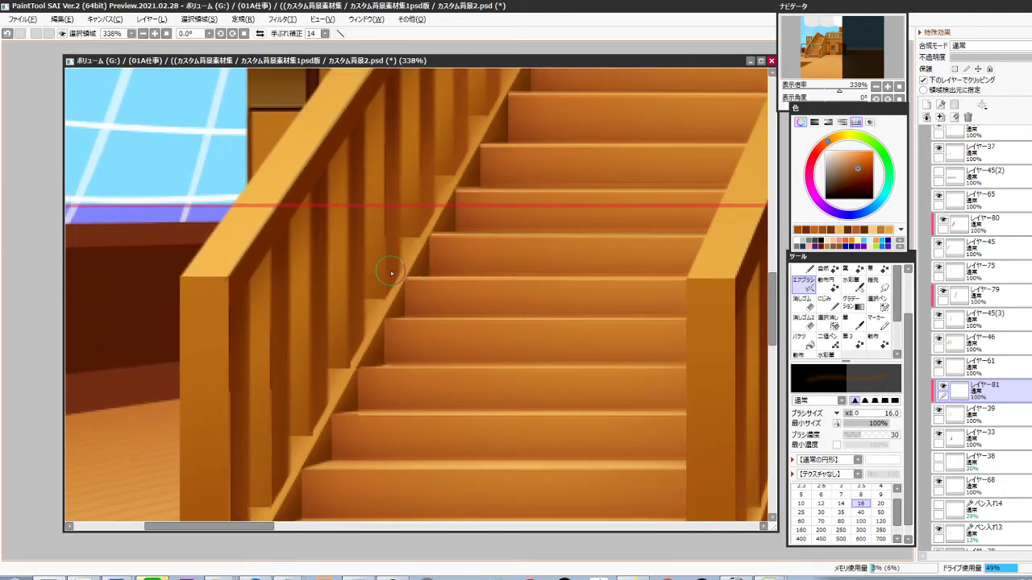
pyautogui.moveTo(398, 334); pyautogui.dragTo(412, 251)
pyautogui.moveTo(370, 279); pyautogui.dragTo(399, 243)
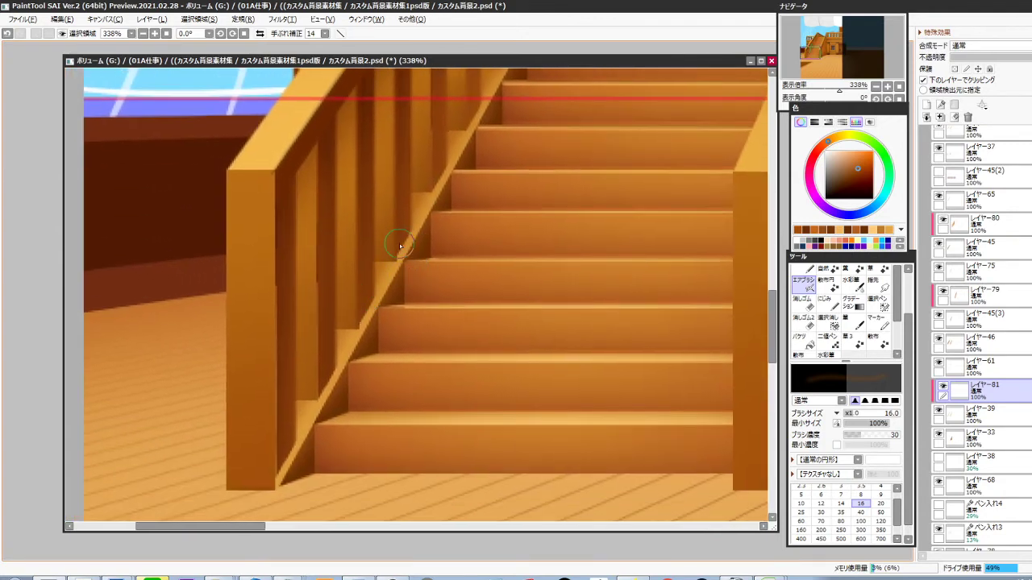
pyautogui.moveTo(359, 330)
pyautogui.mouseDown()
pyautogui.moveTo(395, 245)
pyautogui.moveTo(410, 246)
pyautogui.mouseUp()
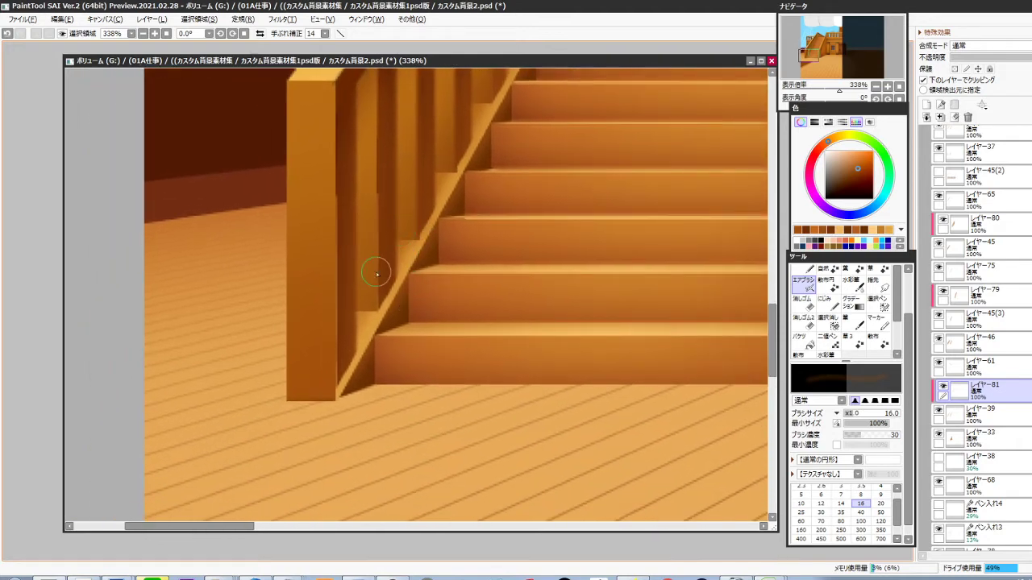
pyautogui.scroll(-3, 376, 346)
pyautogui.moveTo(395, 337); pyautogui.dragTo(389, 377)
pyautogui.scroll(-3, 390, 377)
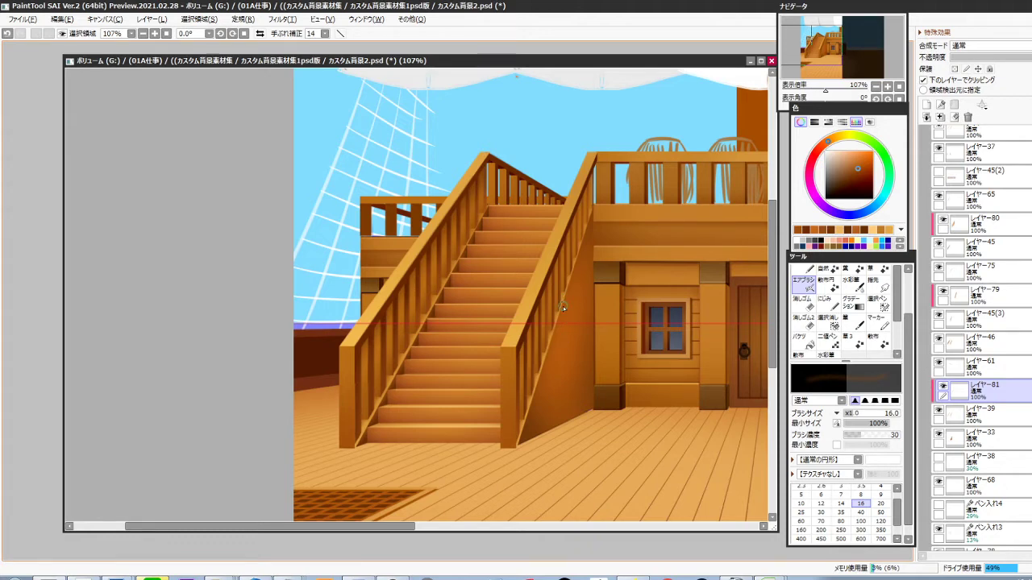
# Pick レイヤー46 from the right railing, check its content by toggling its visibility, and add a new layer clipped to it
pyautogui.scroll(2, 552, 341)
pyautogui.keyDown('ctrl'); pyautogui.keyDown('shift'); pyautogui.click(520, 333); pyautogui.keyUp('shift'); pyautogui.keyUp('ctrl')
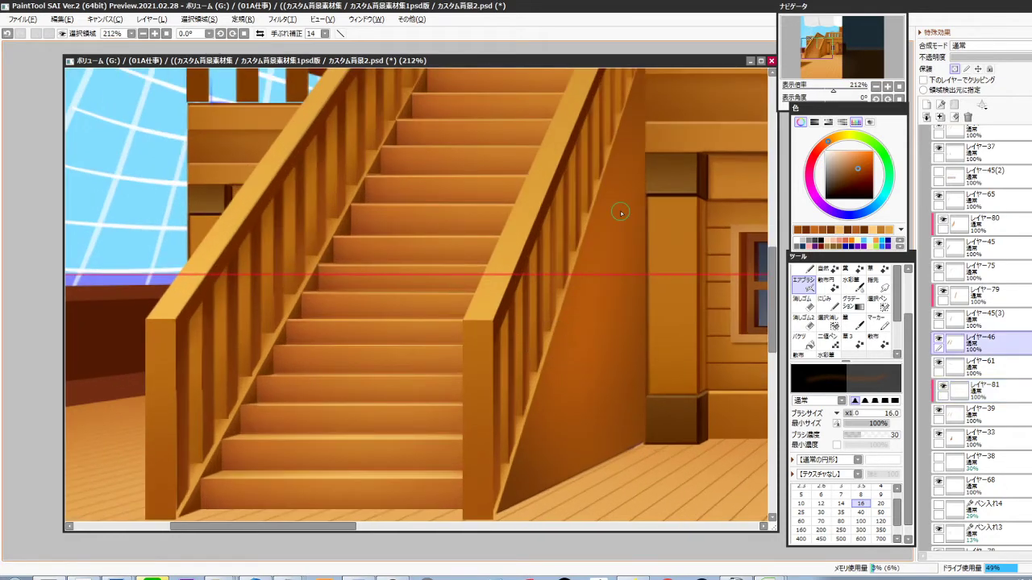
pyautogui.click(943, 339)
pyautogui.click(943, 339)
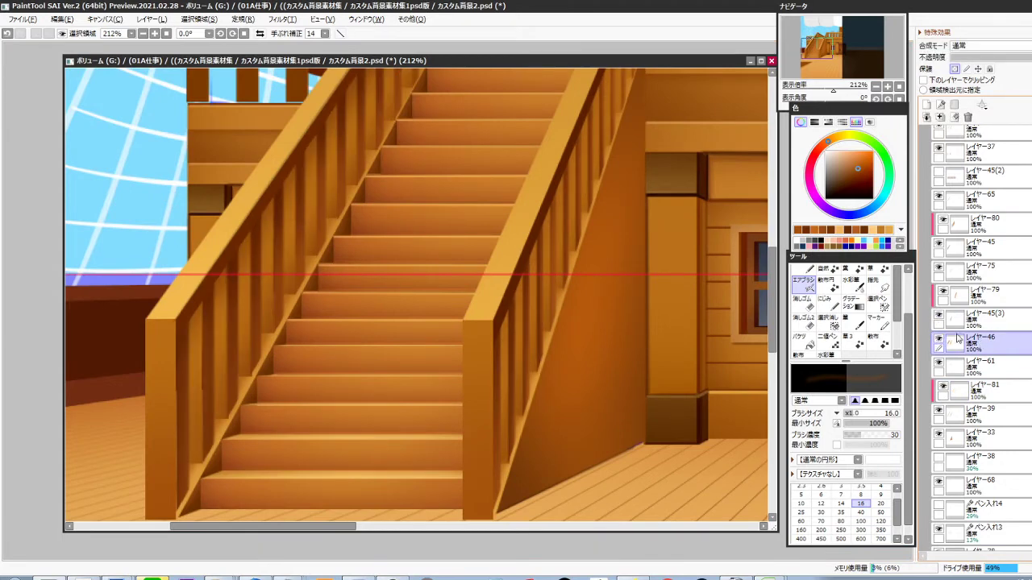
pyautogui.hotkey('ctrl', 'shift', 'n')
pyautogui.hotkey('ctrl', 'g')
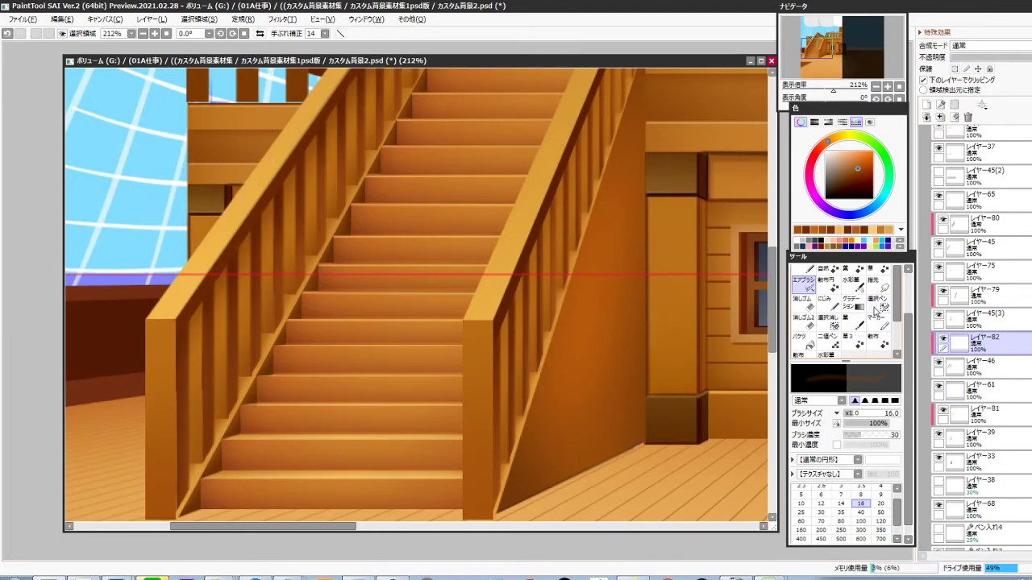
# Sample a dark brown from the staircase's side wall and airbrush it at size 35 onto the right railing's side faces on レイヤー82
pyautogui.press('alt')
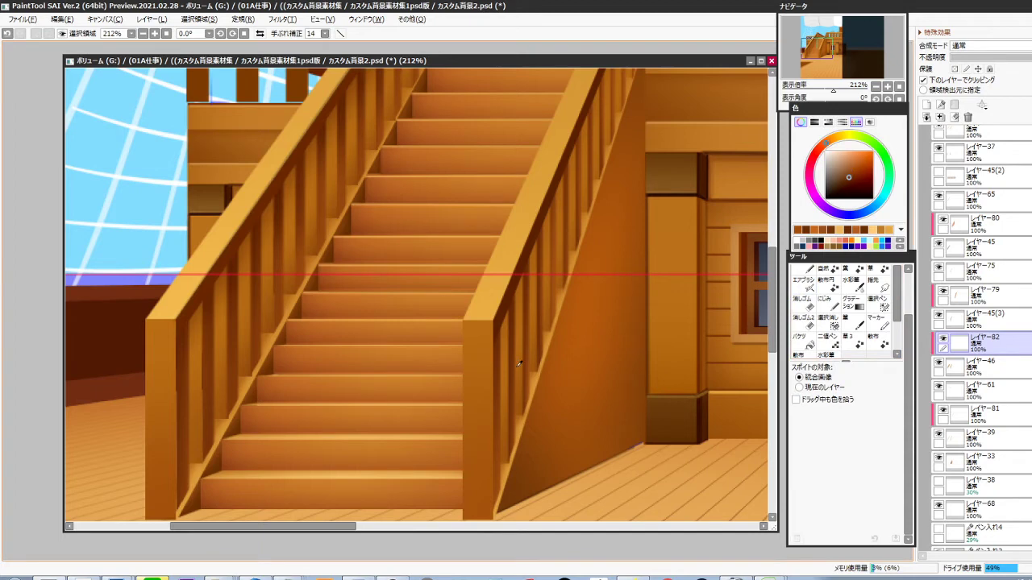
pyautogui.keyDown('alt'); pyautogui.click(619, 264); pyautogui.keyUp('alt')
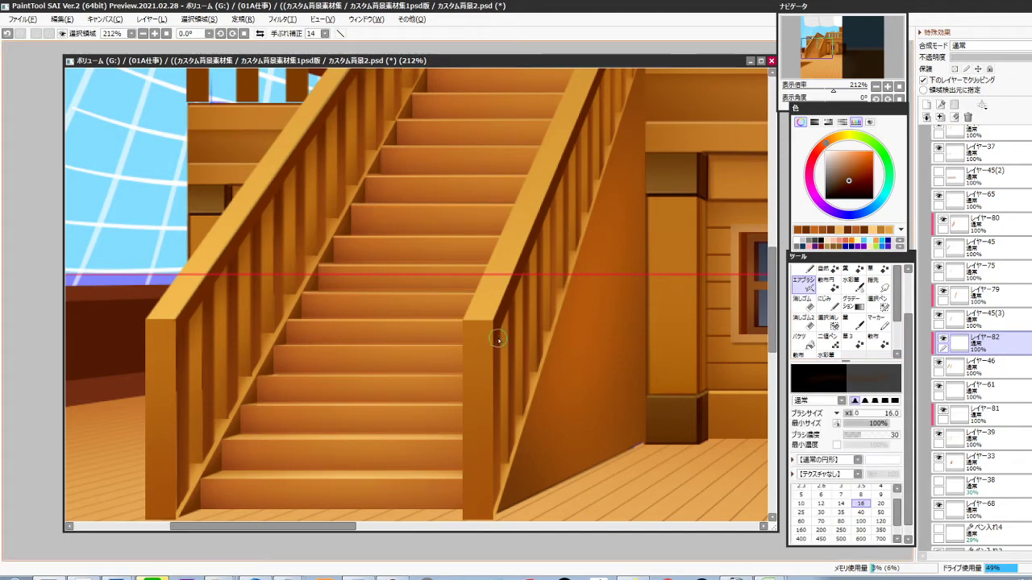
pyautogui.press(']')
pyautogui.press(']')
pyautogui.press(']')
pyautogui.press(']')
pyautogui.moveTo(494, 328); pyautogui.dragTo(491, 350)
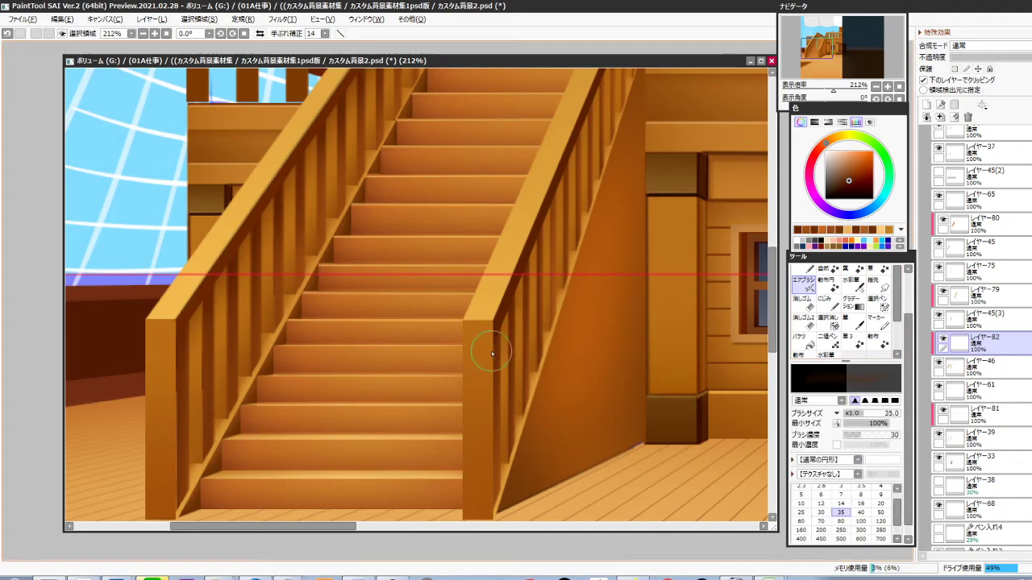
pyautogui.moveTo(549, 231); pyautogui.dragTo(468, 361)
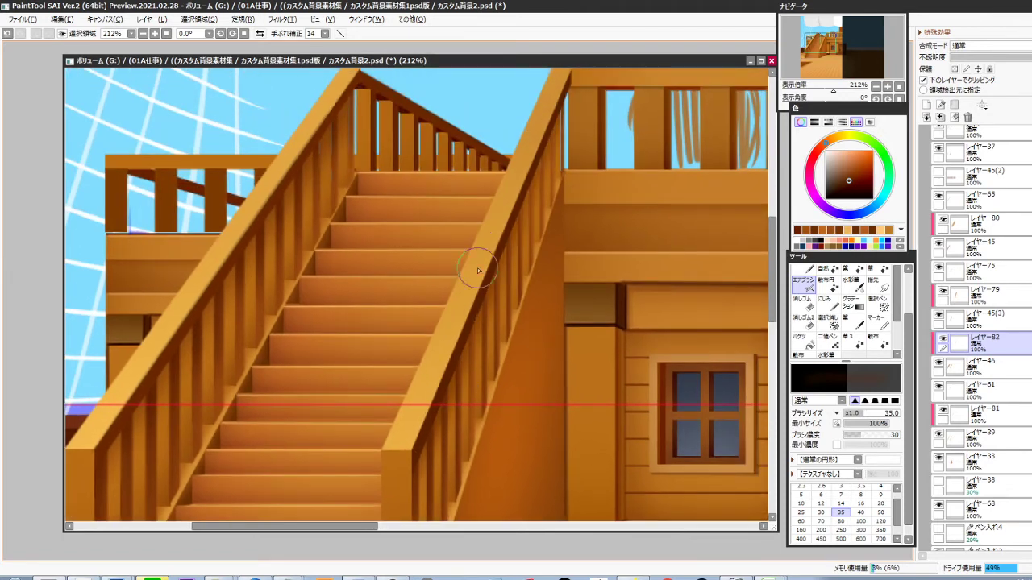
pyautogui.moveTo(407, 462); pyautogui.dragTo(436, 354)
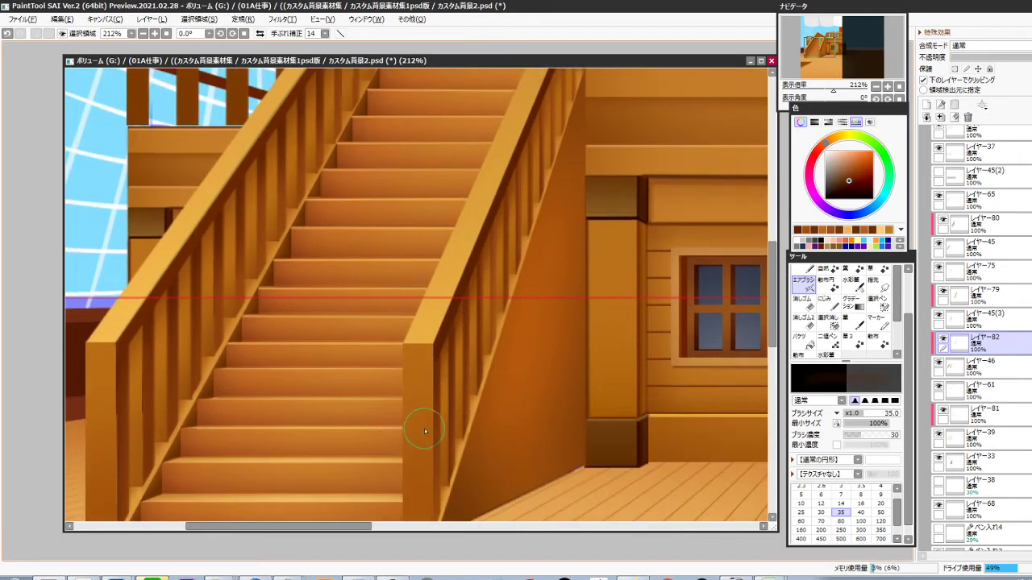
pyautogui.moveTo(375, 362)
pyautogui.mouseDown()
pyautogui.moveTo(481, 398)
pyautogui.moveTo(508, 495)
pyautogui.mouseUp()
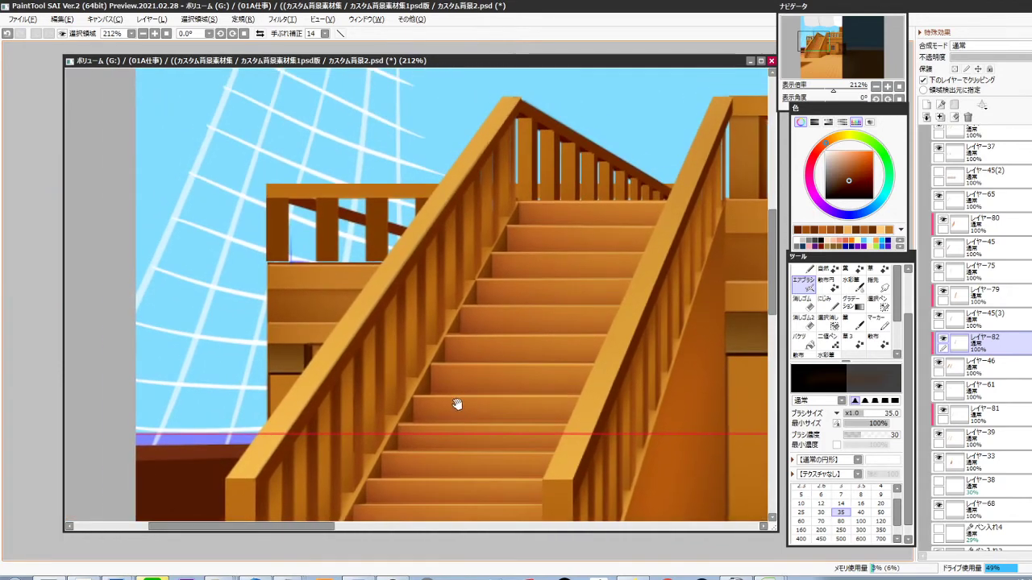
# Identify the far railing's layer by toggling the visibility of レイヤー62 and レイヤー63, and select レイヤー63
pyautogui.keyDown('ctrl'); pyautogui.keyDown('shift'); pyautogui.click(557, 170); pyautogui.keyUp('shift'); pyautogui.keyUp('ctrl')
pyautogui.moveTo(544, 221); pyautogui.dragTo(447, 312)
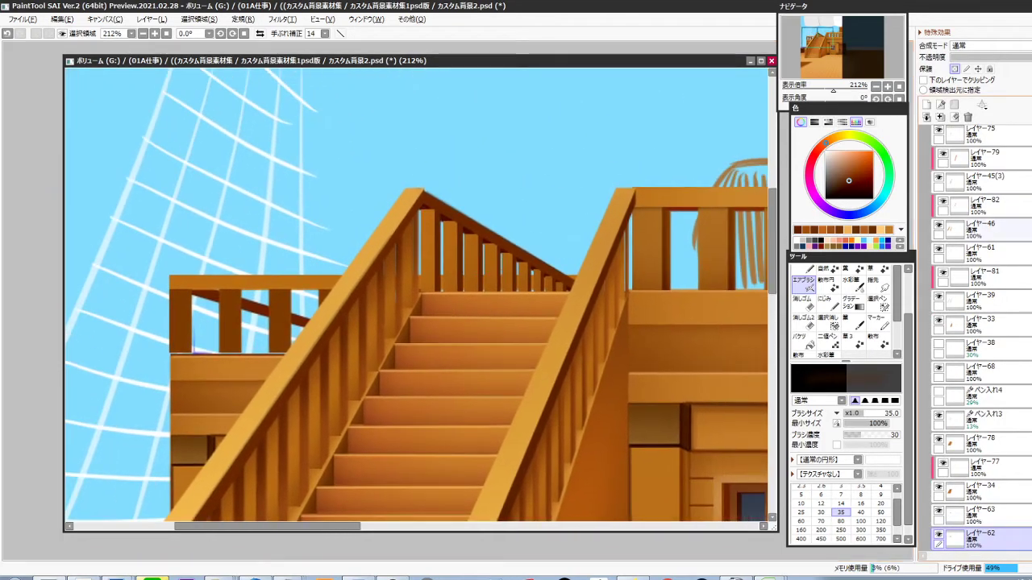
pyautogui.scroll(-4, 1009, 285)
pyautogui.click(938, 336)
pyautogui.click(937, 335)
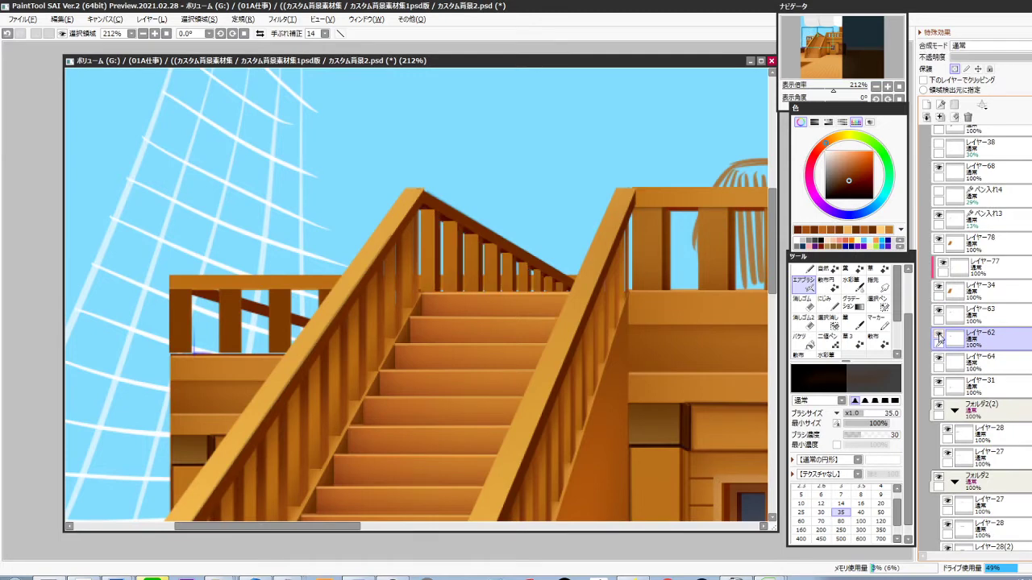
pyautogui.click(939, 310)
pyautogui.click(939, 309)
pyautogui.click(968, 315)
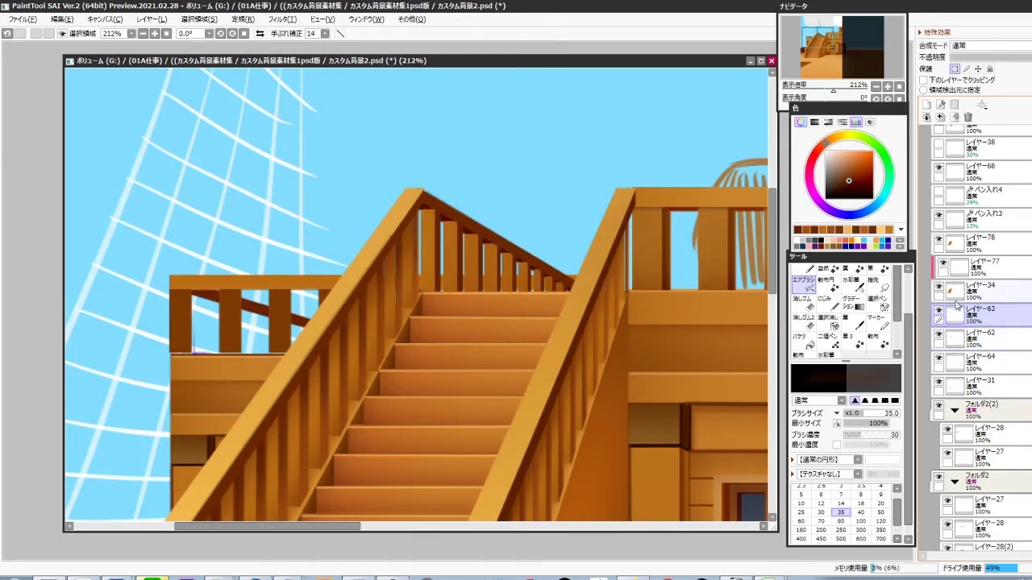
# Airbrush dark brown shading over the far railing on レイヤー63, reduce the brush to size 14 and check the layer by toggling its visibility
pyautogui.scroll(5, 528, 262)
pyautogui.moveTo(354, 161)
pyautogui.mouseDown()
pyautogui.moveTo(610, 292)
pyautogui.moveTo(415, 179)
pyautogui.moveTo(431, 203)
pyautogui.moveTo(469, 212)
pyautogui.moveTo(464, 228)
pyautogui.moveTo(504, 222)
pyautogui.moveTo(494, 236)
pyautogui.moveTo(501, 226)
pyautogui.moveTo(524, 254)
pyautogui.moveTo(595, 282)
pyautogui.moveTo(572, 268)
pyautogui.mouseUp()
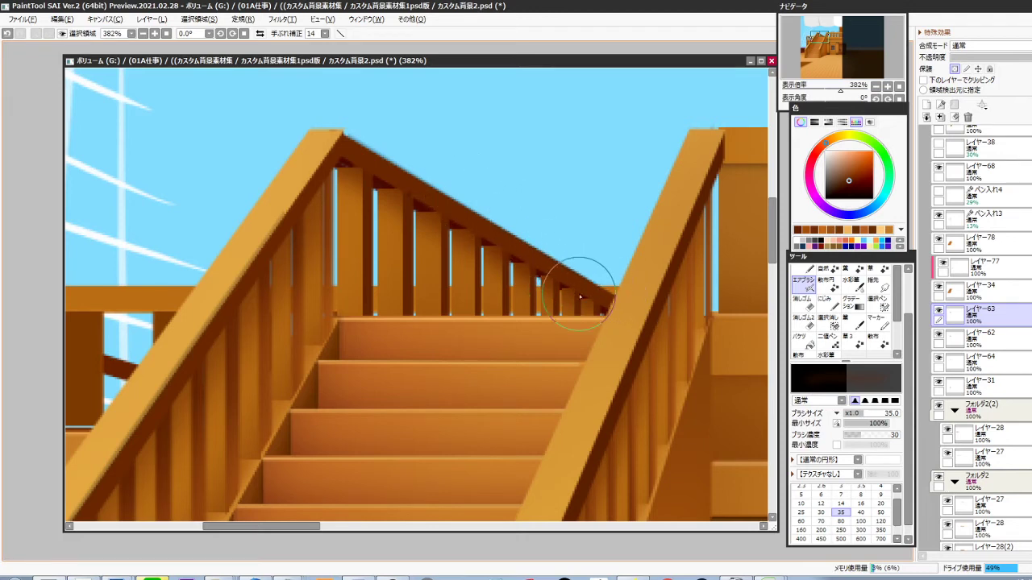
pyautogui.moveTo(596, 306); pyautogui.dragTo(591, 287)
pyautogui.press('[')
pyautogui.press('[')
pyautogui.press('[')
pyautogui.press('[')
pyautogui.press('[')
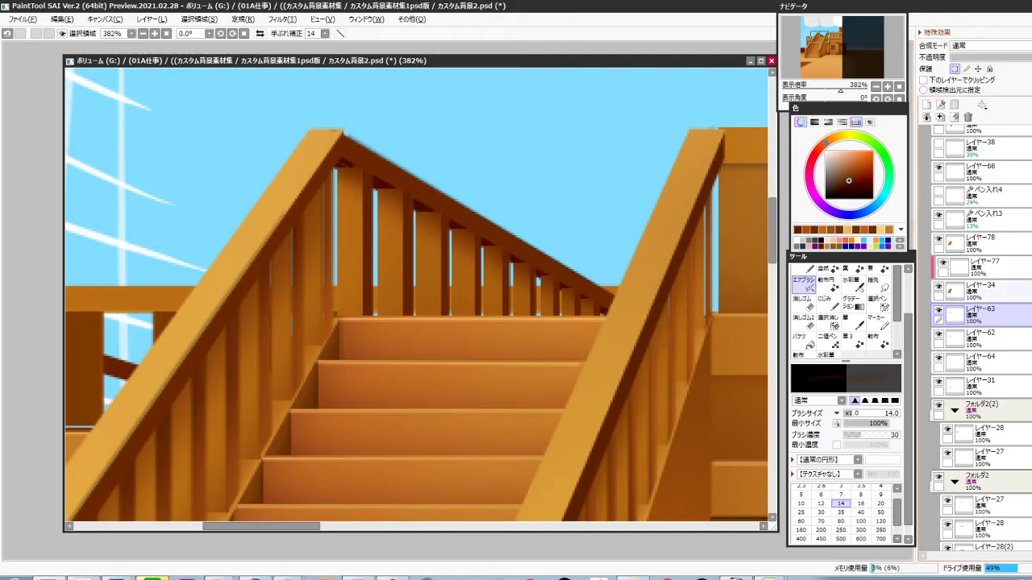
pyautogui.click(936, 311)
pyautogui.click(937, 311)
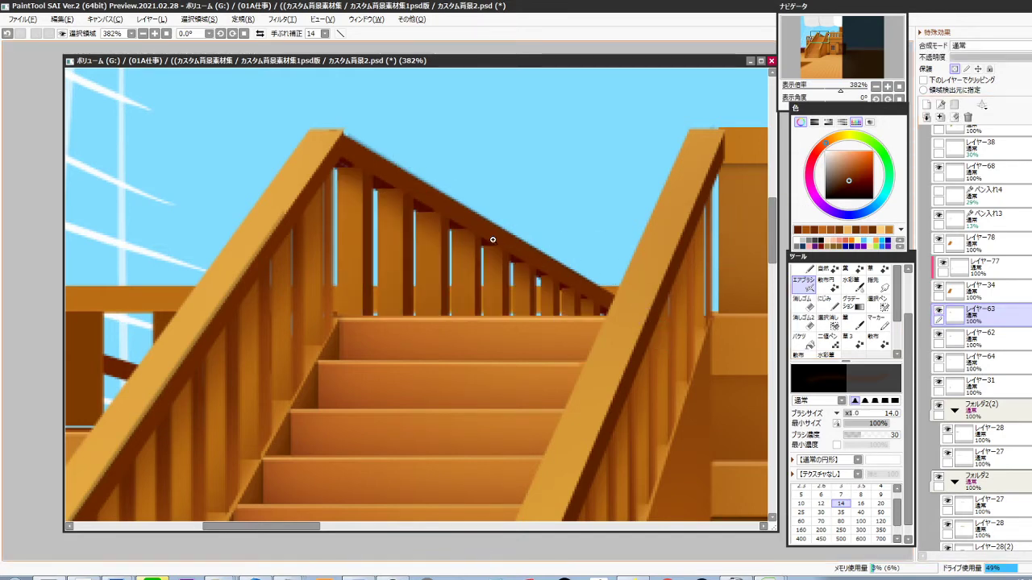
# Unlock transparency on レイヤー63 and erase the excess at the tops of the far railing's larger balusters using rectangular selections
pyautogui.scroll(3, 424, 217)
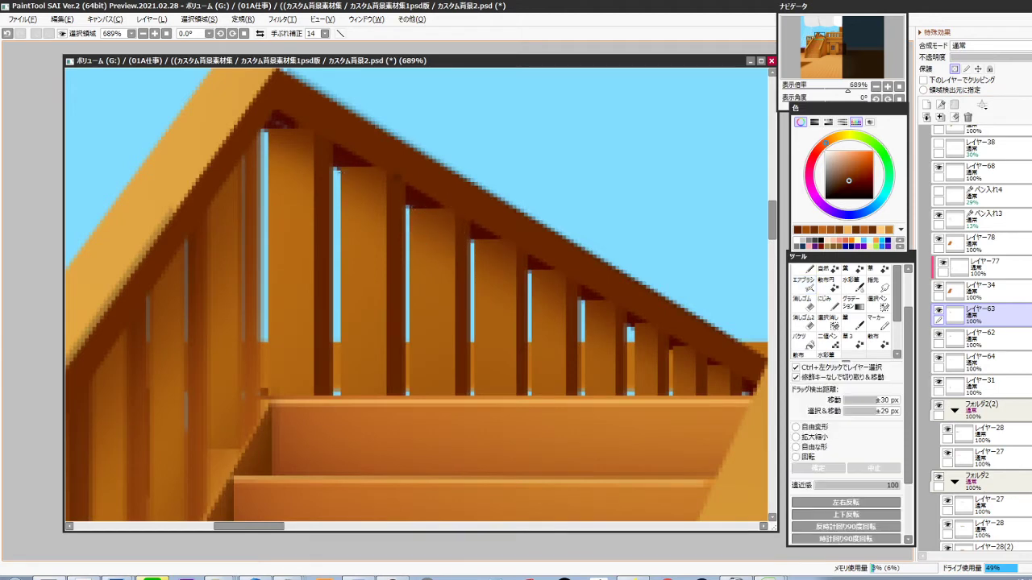
pyautogui.moveTo(338, 173); pyautogui.dragTo(425, 133)
pyautogui.press('/')
pyautogui.press('Delete')
pyautogui.moveTo(408, 213); pyautogui.dragTo(485, 184)
pyautogui.press('Delete')
pyautogui.hotkey('ctrl', 'd')
pyautogui.moveTo(470, 243); pyautogui.dragTo(528, 217)
pyautogui.press('Delete')
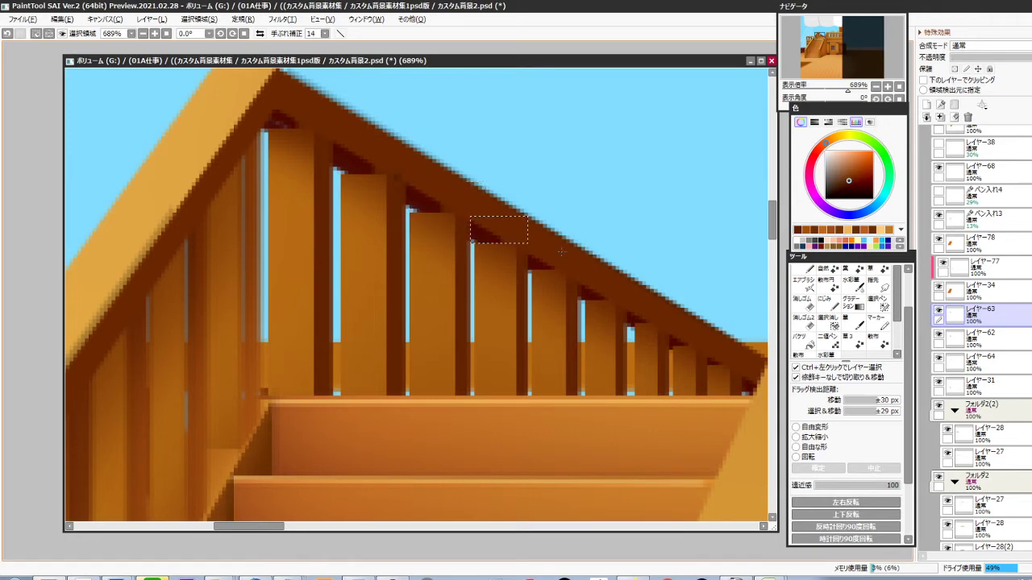
# Erase the excess at the tops of the far railing's remaining smaller balusters using rectangular selections and clear the selection
pyautogui.moveTo(529, 274); pyautogui.dragTo(588, 300)
pyautogui.press('Delete')
pyautogui.press('Delete')
pyautogui.press('Delete')
pyautogui.press('Delete')
pyautogui.hotkey('ctrl', 'd')
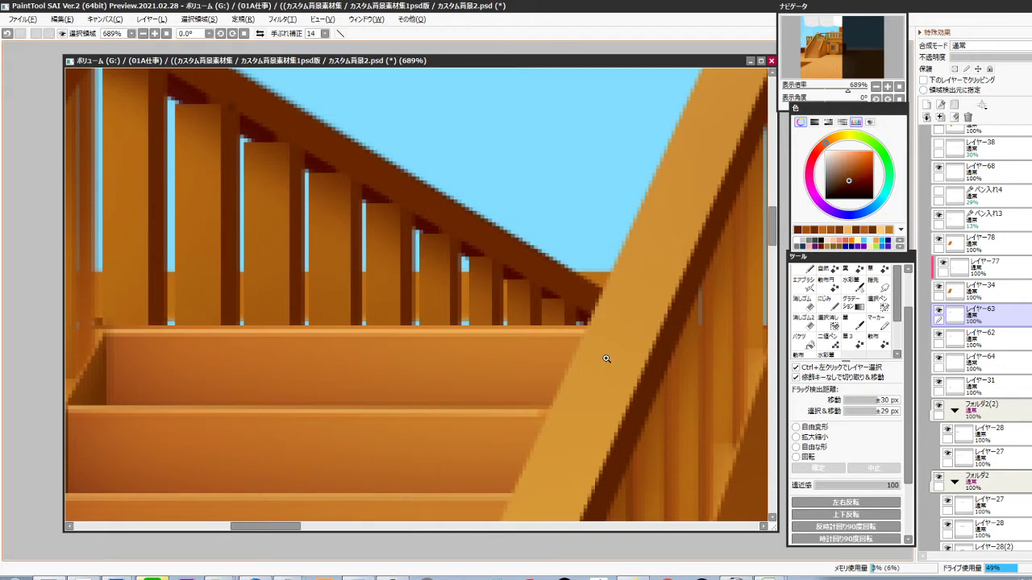
pyautogui.moveTo(606, 358); pyautogui.dragTo(578, 390)
pyautogui.moveTo(578, 390); pyautogui.dragTo(567, 356)
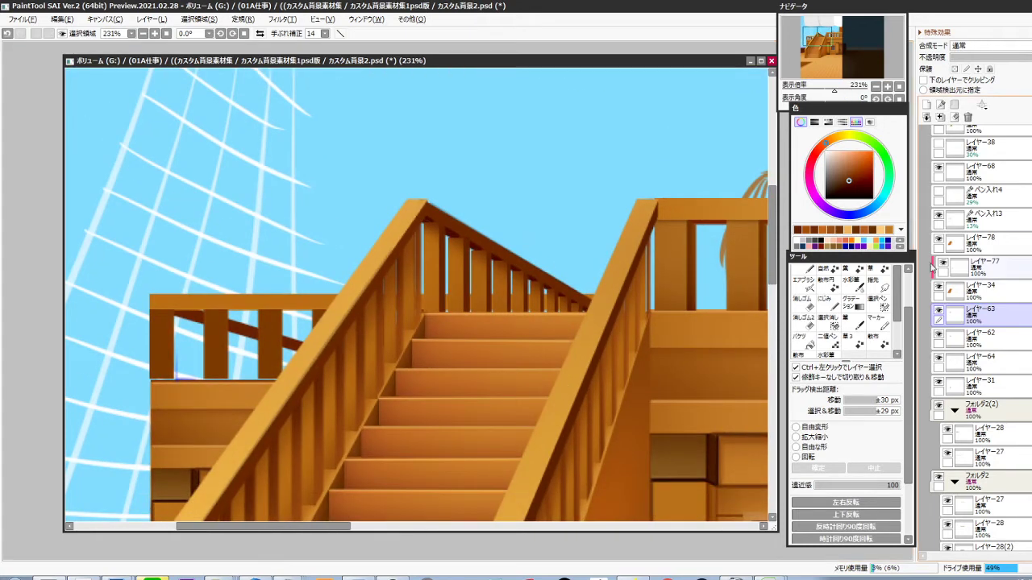
# Make レイヤー75 the active layer from the right stair railing and sample an orange from the stair's side wall
pyautogui.moveTo(533, 396); pyautogui.dragTo(466, 411)
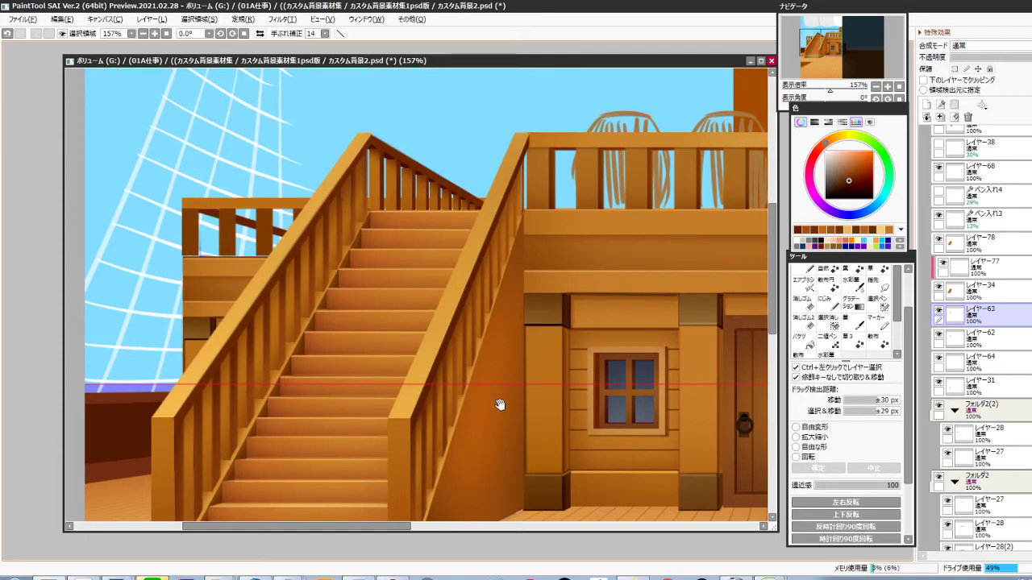
pyautogui.moveTo(532, 367); pyautogui.dragTo(411, 408)
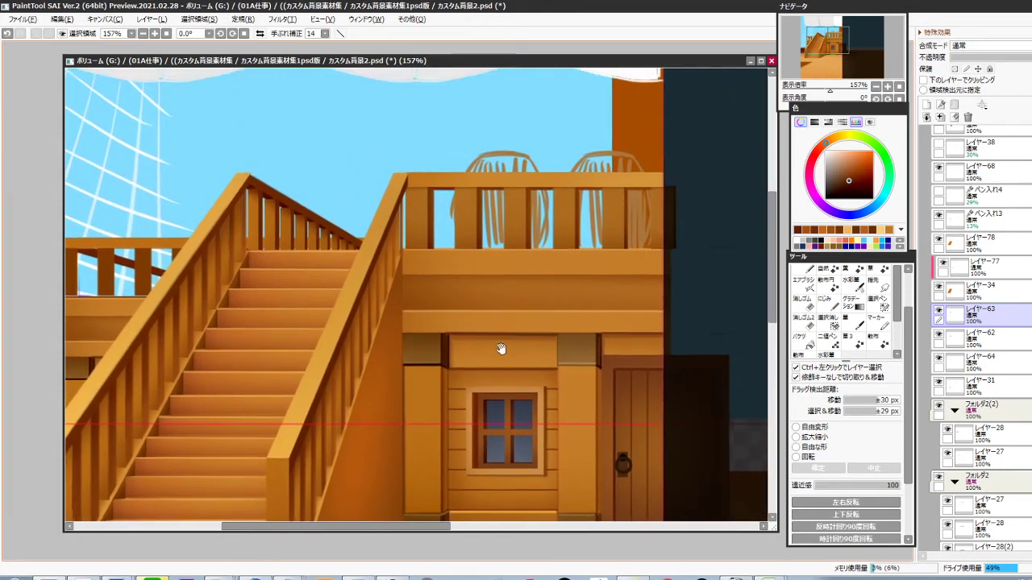
pyautogui.keyDown('ctrl'); pyautogui.click(540, 183); pyautogui.keyUp('ctrl')
pyautogui.keyDown('ctrl'); pyautogui.click(537, 182); pyautogui.keyUp('ctrl')
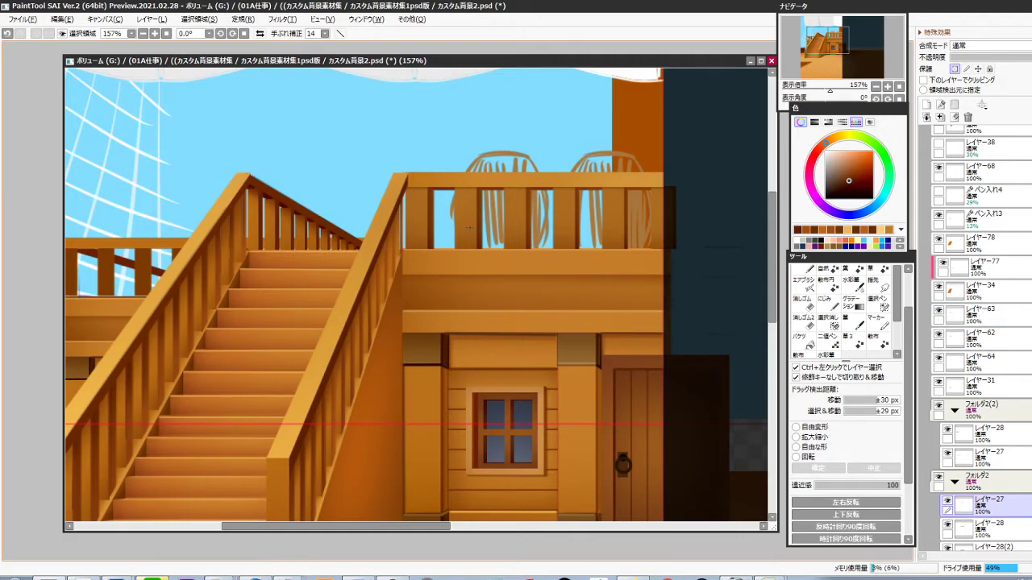
pyautogui.keyDown('ctrl'); pyautogui.click(364, 304); pyautogui.keyUp('ctrl')
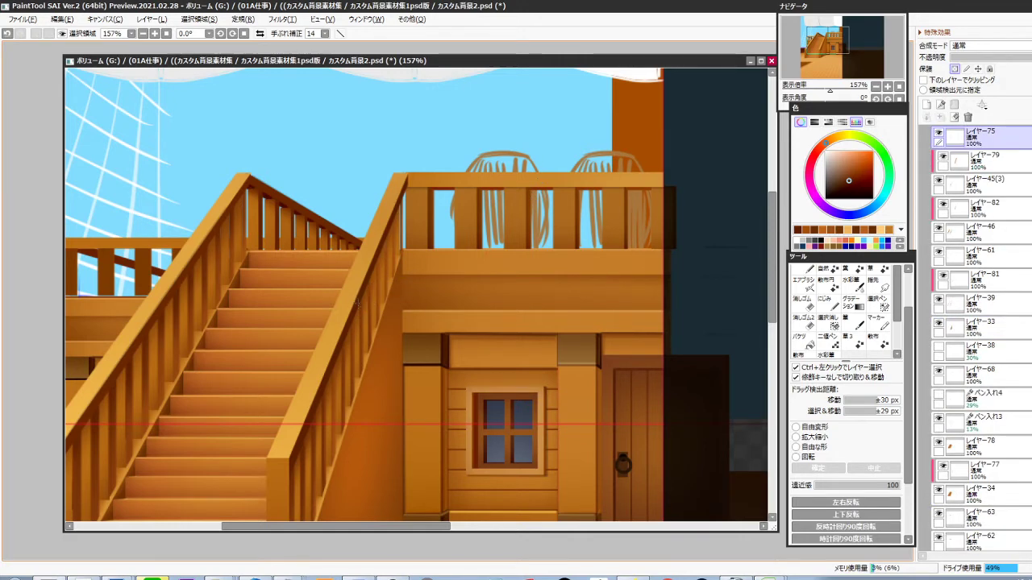
pyautogui.press('alt')
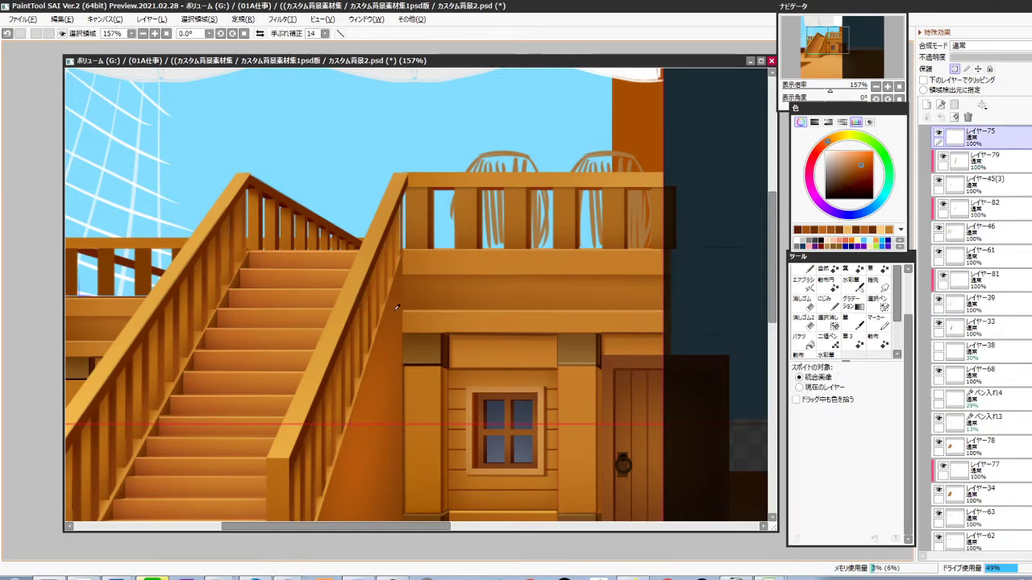
# Airbrush the sampled orange along the underside of the right stair handrail at brush size 14, redoing the first stroke
pyautogui.moveTo(411, 180); pyautogui.dragTo(427, 137)
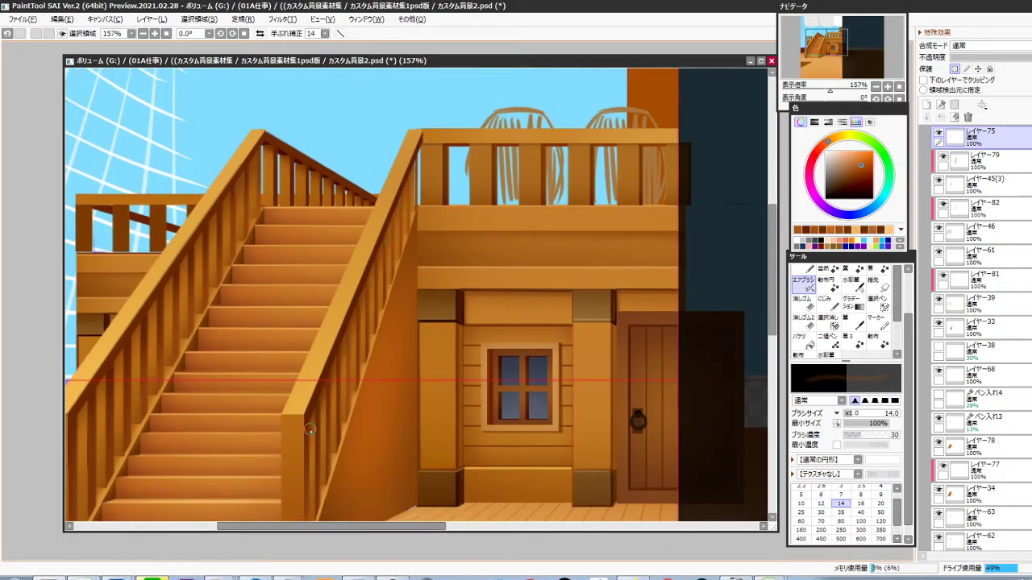
pyautogui.moveTo(314, 417)
pyautogui.mouseDown()
pyautogui.moveTo(427, 131)
pyautogui.moveTo(311, 420)
pyautogui.moveTo(363, 346)
pyautogui.mouseUp()
pyautogui.hotkey('ctrl', 'z')
pyautogui.moveTo(310, 421); pyautogui.dragTo(430, 134)
pyautogui.scroll(-3, 386, 343)
pyautogui.moveTo(382, 410); pyautogui.dragTo(372, 373)
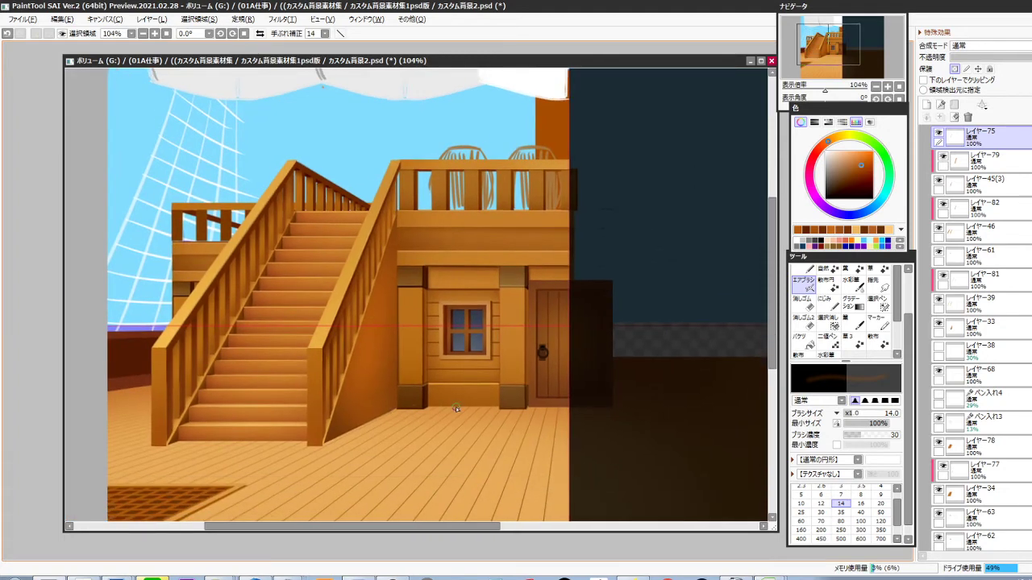
# Select the stair side wall's レイヤー33 and extend the canvas height to 3000 pixels with the anchor centred
pyautogui.keyDown('ctrl'); pyautogui.keyDown('shift'); pyautogui.click(358, 414); pyautogui.keyUp('shift'); pyautogui.keyUp('ctrl')
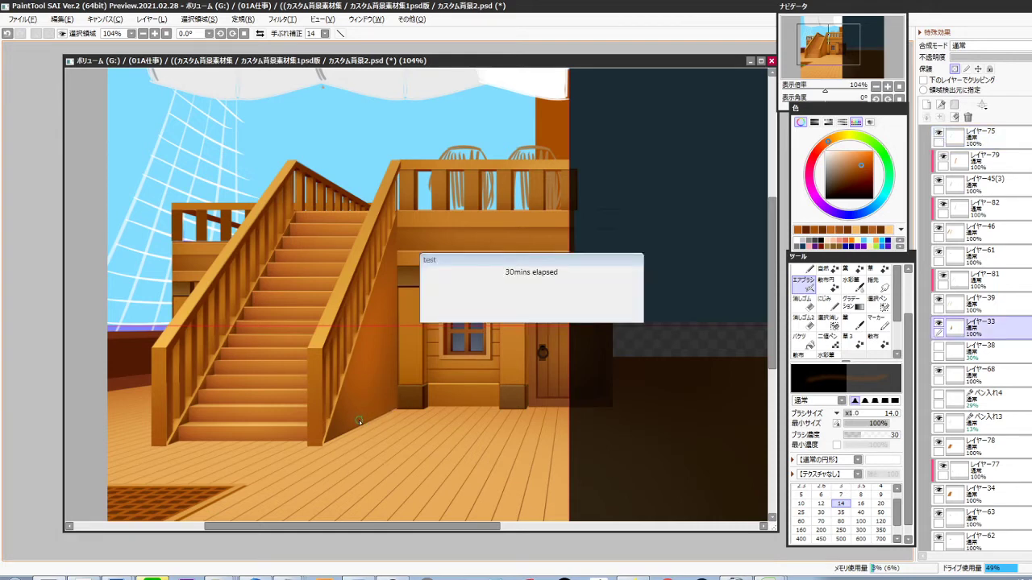
pyautogui.scroll(-2, 384, 407)
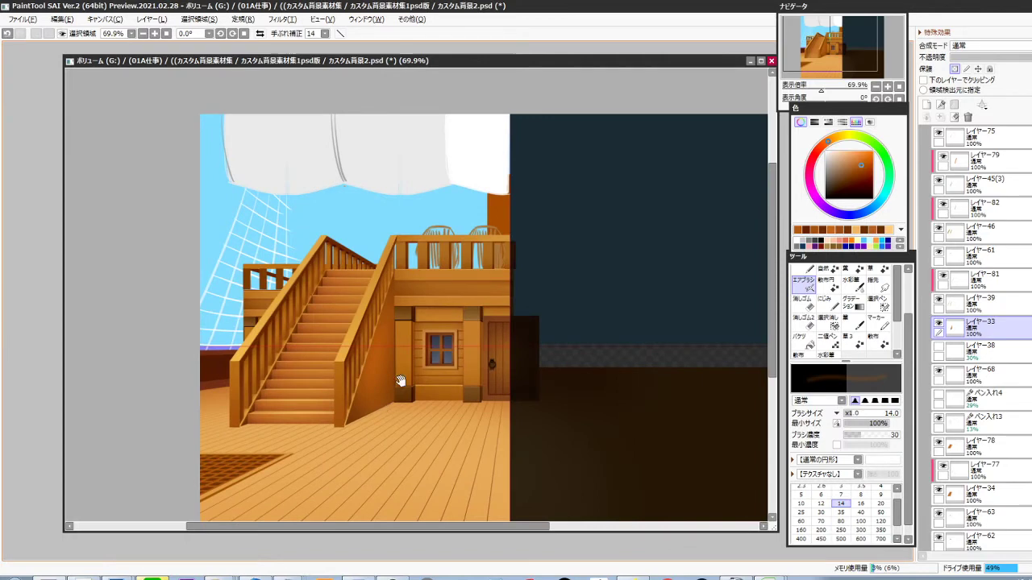
pyautogui.scroll(-2, 383, 412)
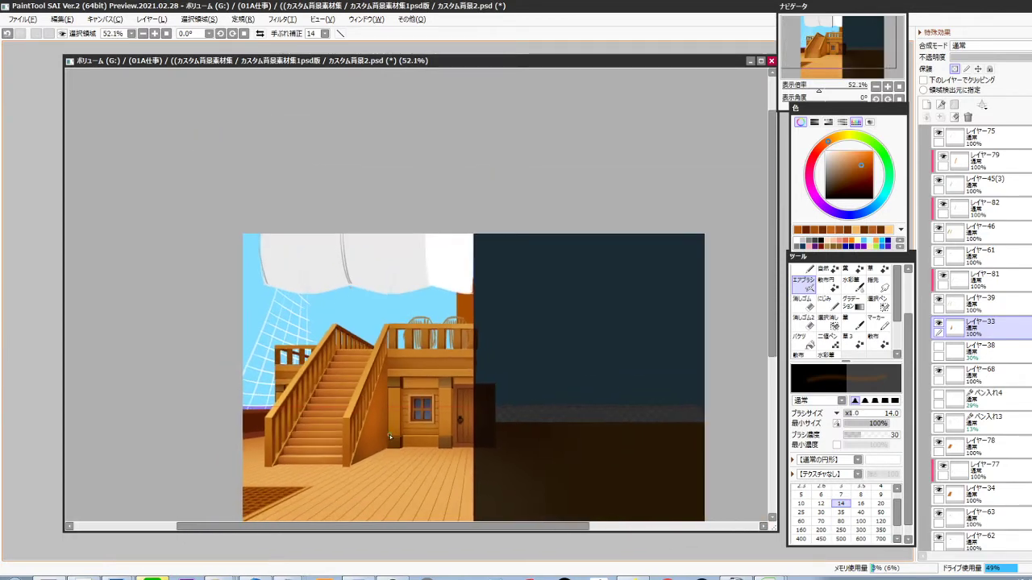
pyautogui.hotkey('ctrl', 'alt', 'c')
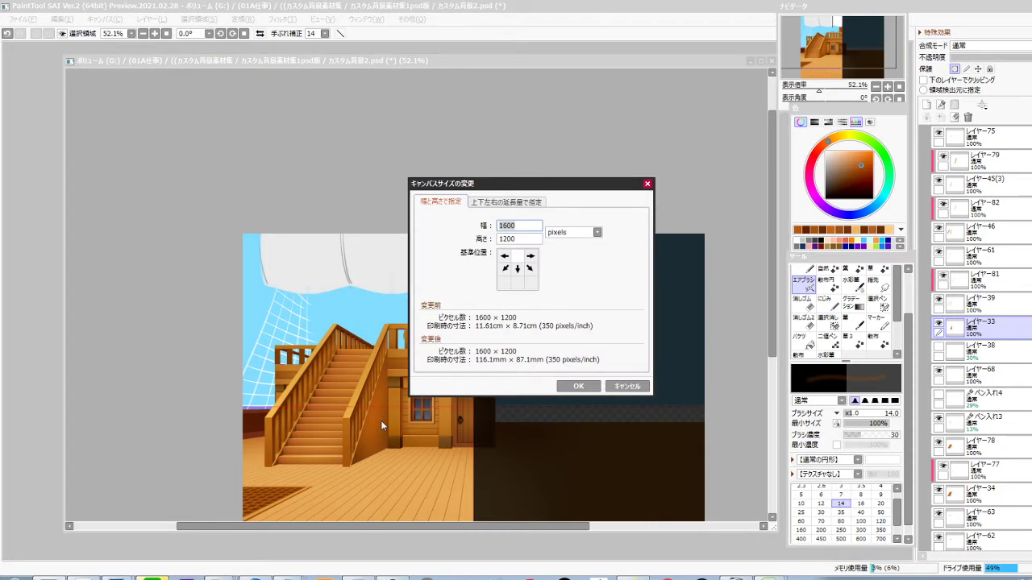
pyautogui.click(515, 274)
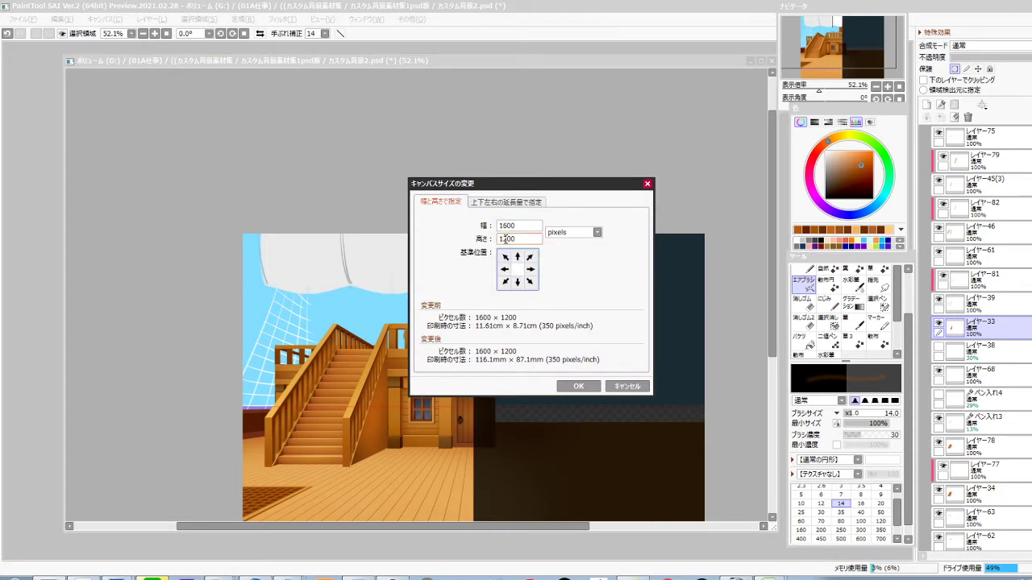
pyautogui.doubleClick(506, 239)
pyautogui.write('30')
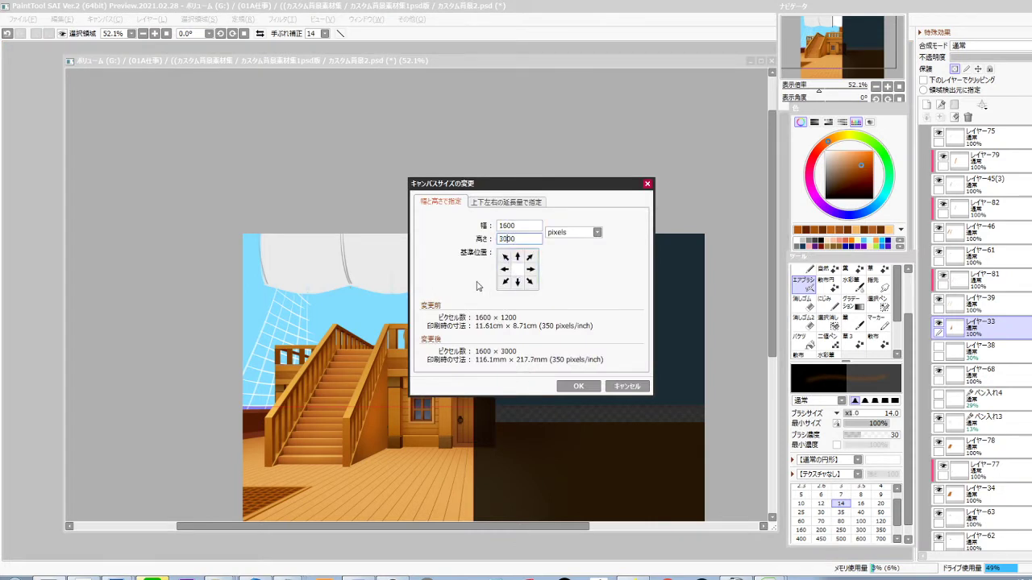
pyautogui.press('Return')
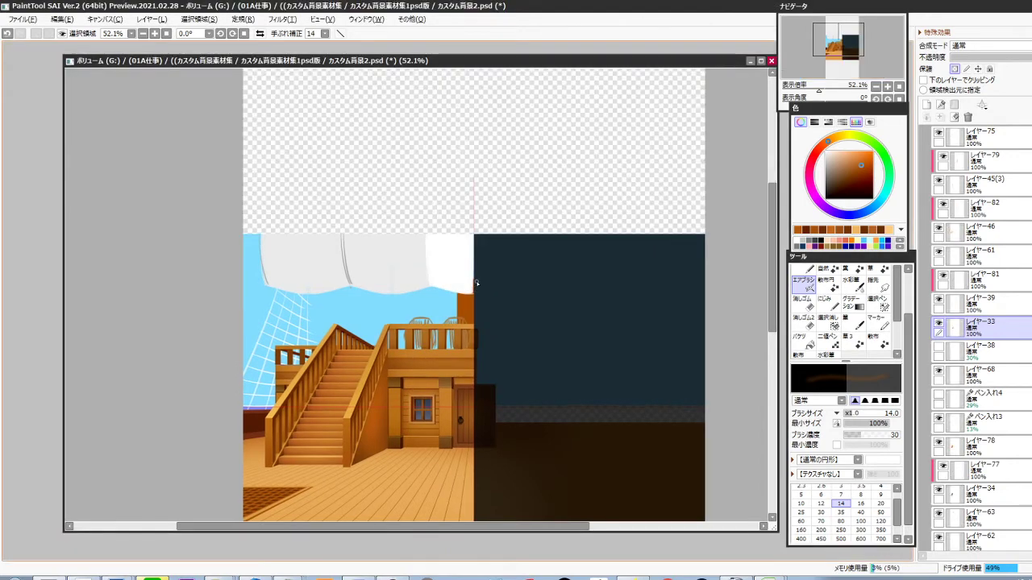
# Add a new layer directly above レイヤー50 and choose a bright green colour
pyautogui.scroll(5, 1008, 232)
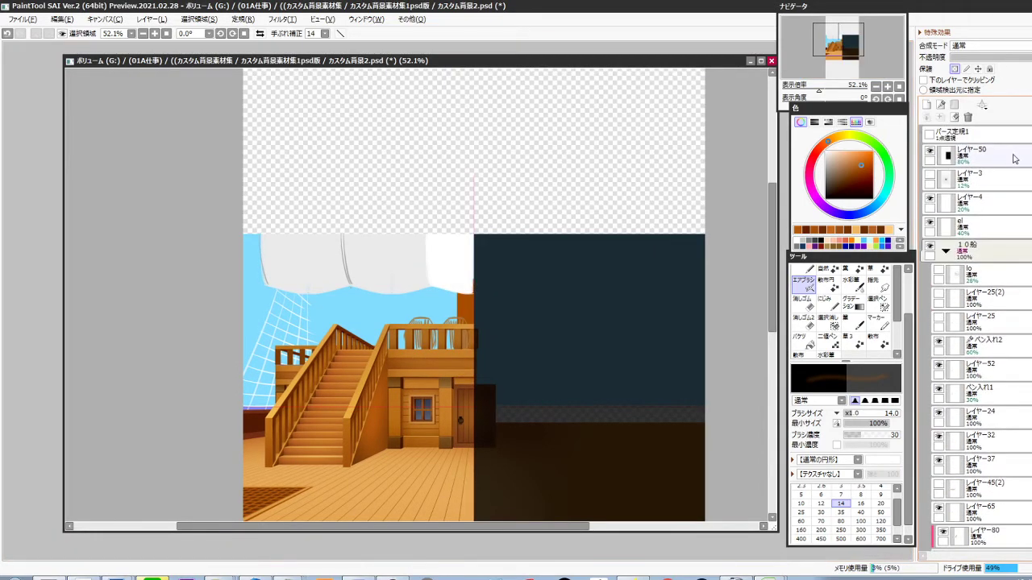
pyautogui.click(1020, 158)
pyautogui.click(926, 105)
pyautogui.click(888, 167)
pyautogui.click(873, 154)
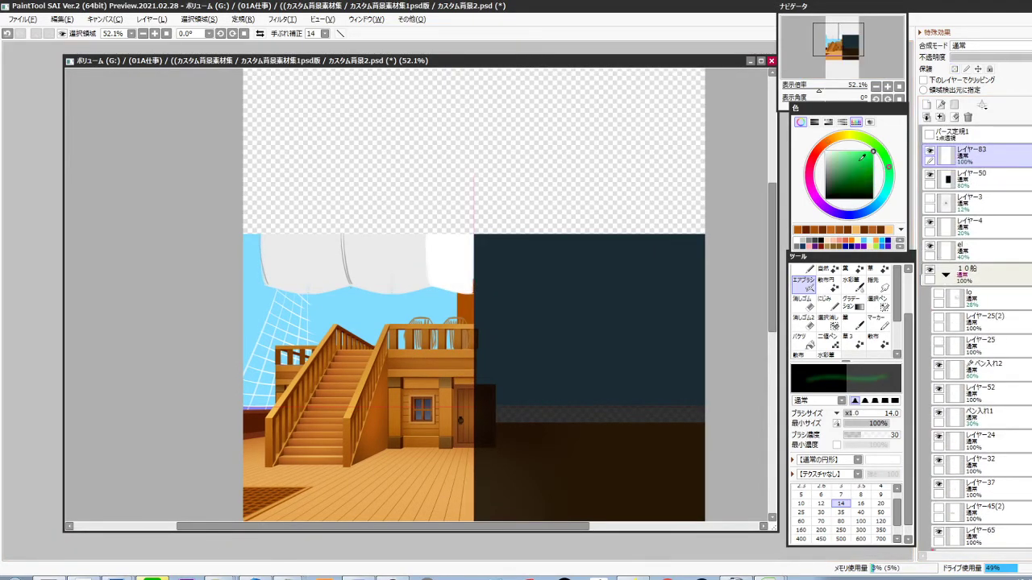
# Fill a very thin vertical selection along the picture's centre line with green, extending it far above the artwork, and clear the selection
pyautogui.press('n')
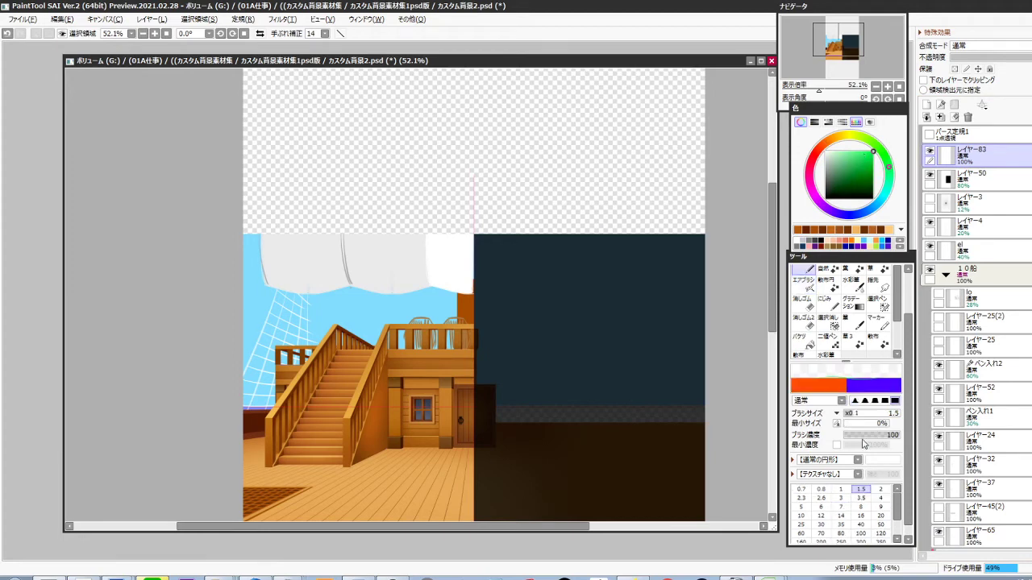
pyautogui.press('ctrl')
pyautogui.moveTo(476, 398); pyautogui.dragTo(474, 91)
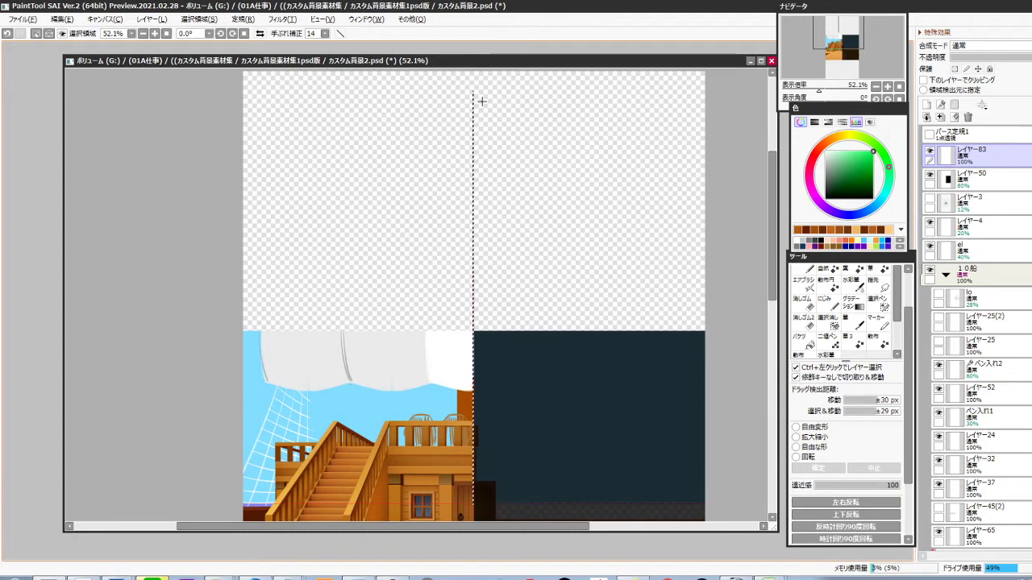
pyautogui.hotkey('ctrl', 'f')
pyautogui.hotkey('ctrl', 'd')
# Set the pen to size 2, lock レイヤー83's transparency and recolour the vertical guide line blue
pyautogui.press('n')
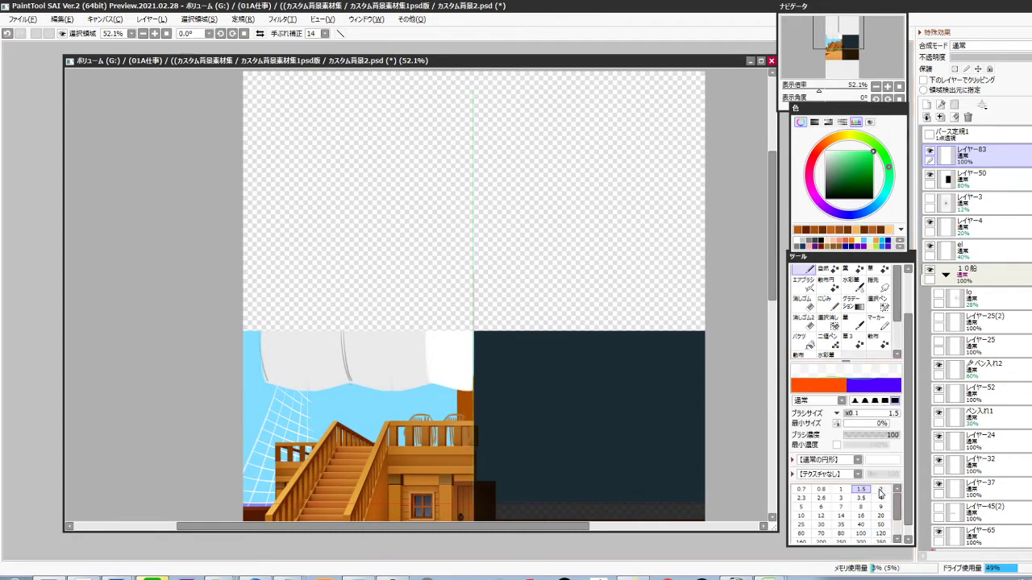
pyautogui.click(880, 491)
pyautogui.click(857, 214)
pyautogui.press('/')
pyautogui.hotkey('ctrl', 'f')
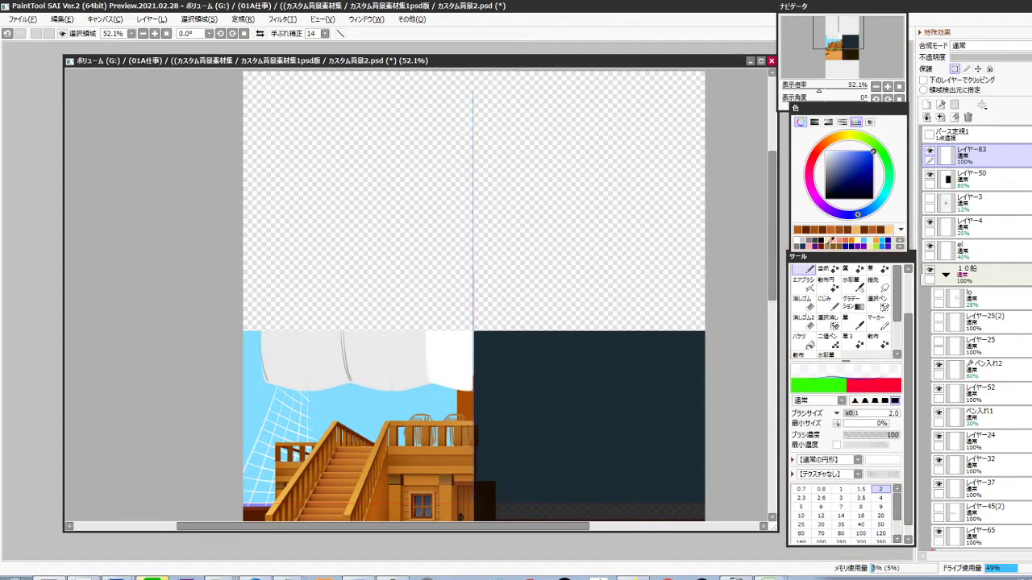
# Draw straight blue guide lines along the right and left stair handrails, meeting at one point on the vertical centre line
pyautogui.moveTo(400, 350); pyautogui.dragTo(421, 213)
pyautogui.scroll(6, 388, 381)
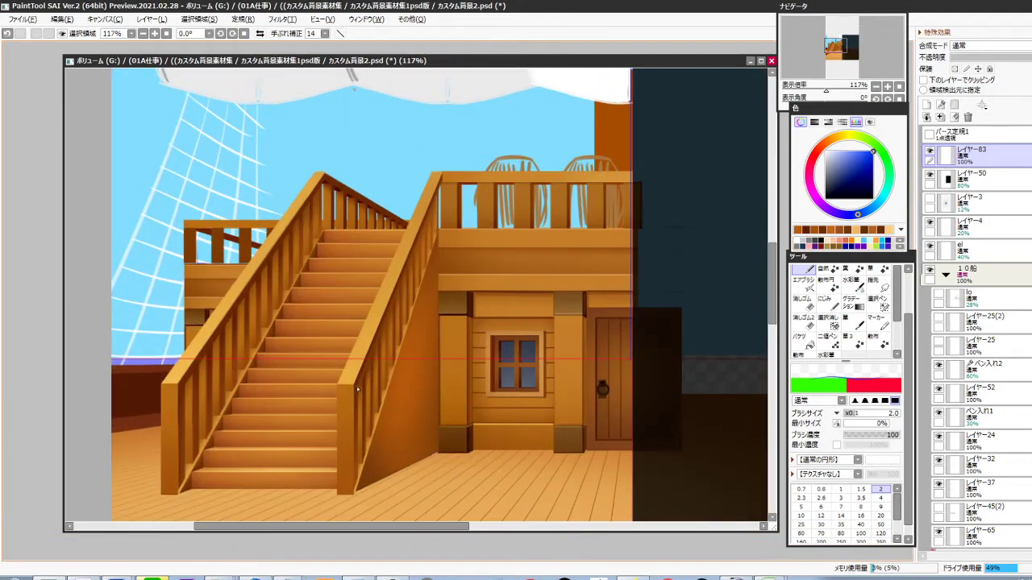
pyautogui.click(355, 386)
pyautogui.scroll(-5, 353, 386)
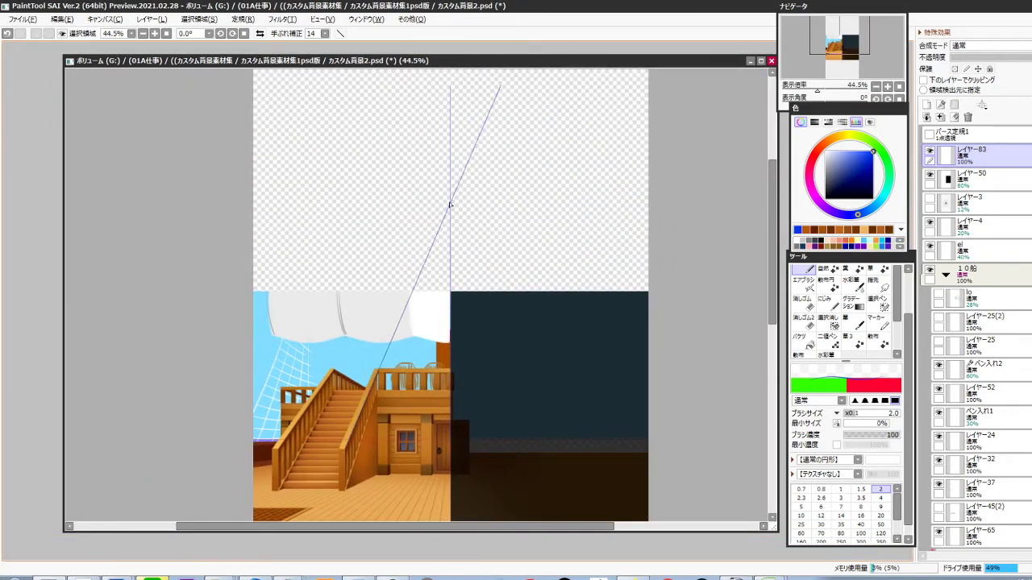
pyautogui.moveTo(450, 202); pyautogui.dragTo(273, 449)
pyautogui.scroll(4, 453, 209)
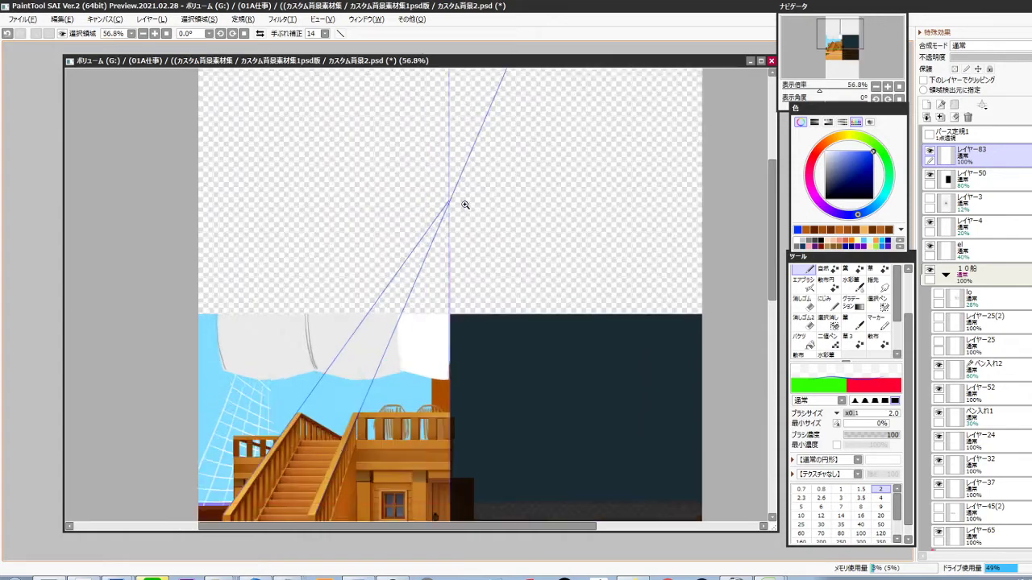
pyautogui.scroll(-6, 442, 266)
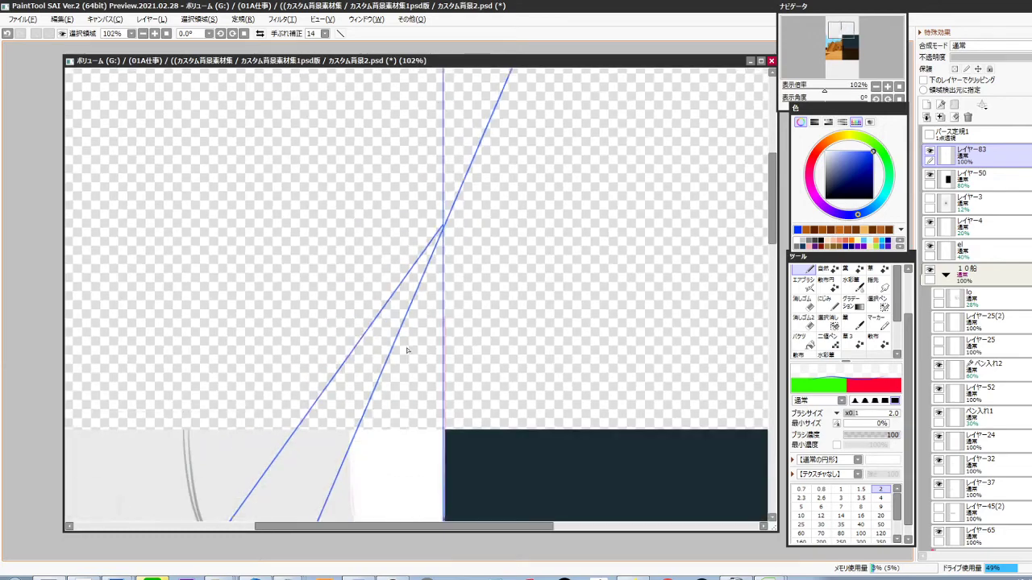
# Draw a straight guide line from the vanishing point down to the floor edge of the stair's side wall
pyautogui.moveTo(412, 350); pyautogui.dragTo(428, 188)
pyautogui.moveTo(303, 516); pyautogui.dragTo(383, 341)
pyautogui.scroll(4, 341, 378)
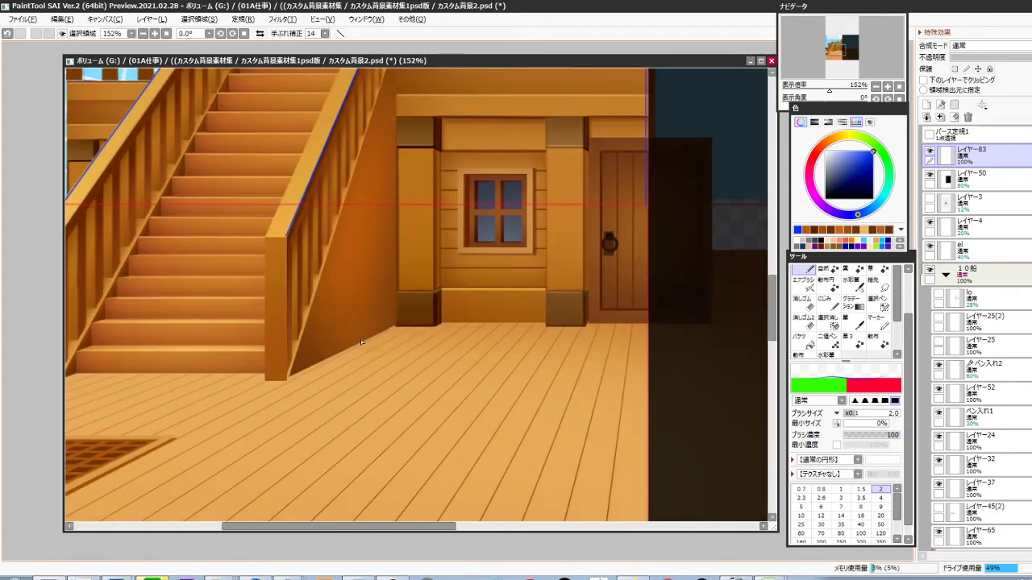
pyautogui.keyDown('shift'); pyautogui.click(310, 371); pyautogui.keyUp('shift')
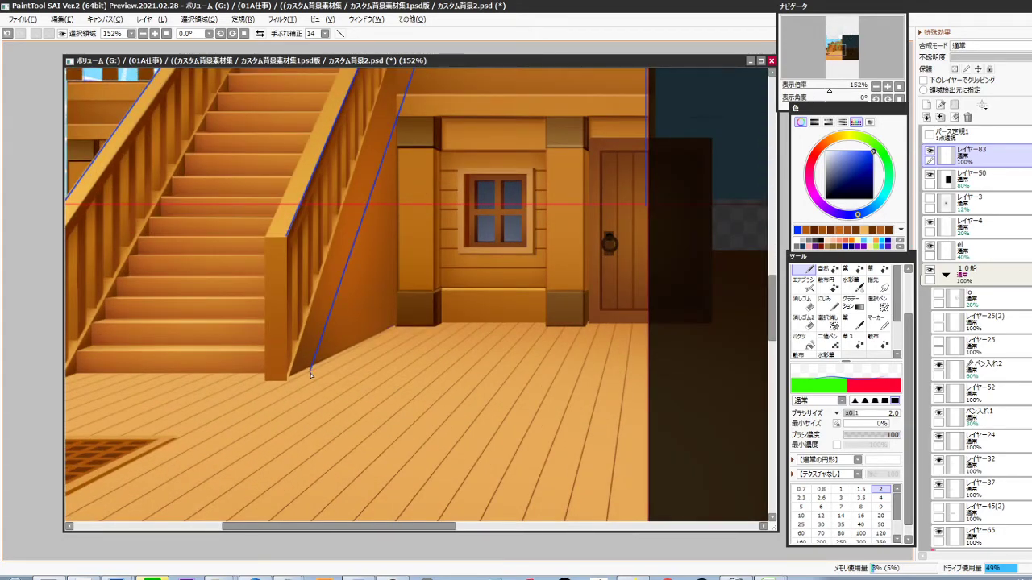
# Draw a straight guide line between the foot of the right stair railing and the vanishing point
pyautogui.scroll(-7, 289, 378)
pyautogui.moveTo(358, 243); pyautogui.dragTo(339, 403)
pyautogui.moveTo(388, 221); pyautogui.dragTo(423, 193)
pyautogui.scroll(7, 446, 142)
pyautogui.keyDown('shift'); pyautogui.click(415, 138); pyautogui.keyUp('shift')
pyautogui.scroll(-7, 419, 245)
pyautogui.moveTo(364, 373); pyautogui.dragTo(393, 301)
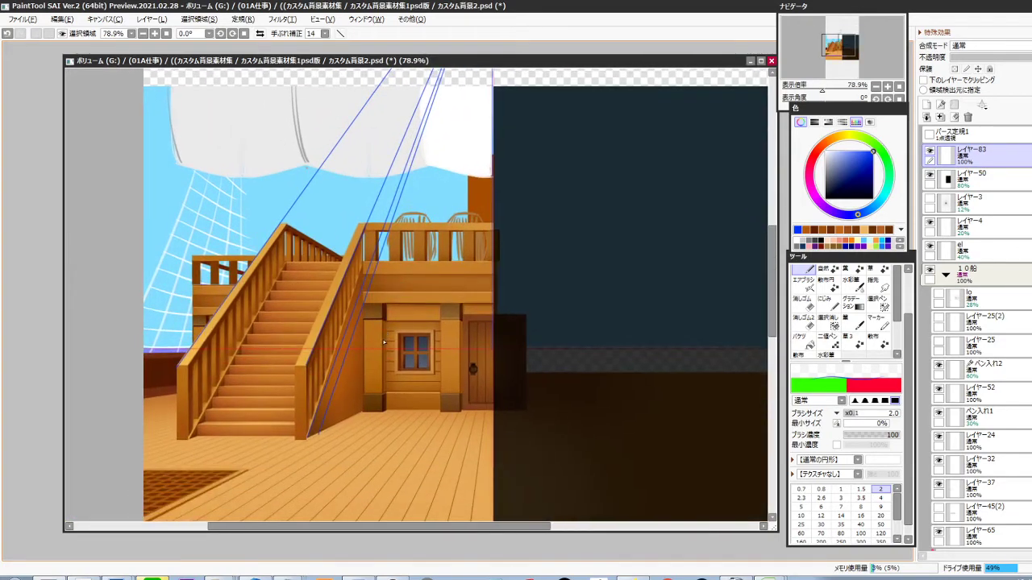
# Draw a straight guide line from the vanishing point along the left railing's base to the foot of its post
pyautogui.scroll(3, 383, 342)
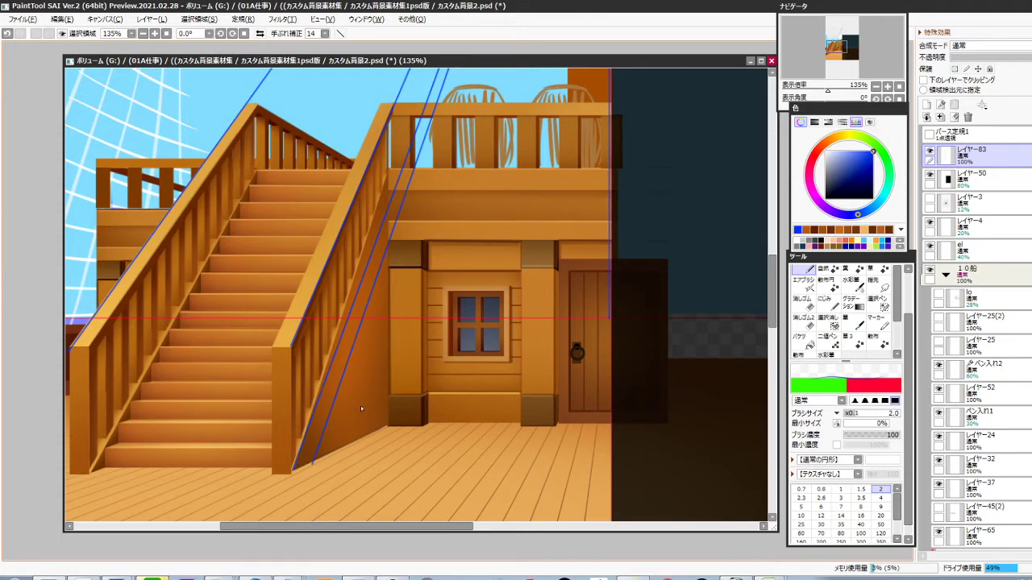
pyautogui.moveTo(239, 445); pyautogui.dragTo(346, 453)
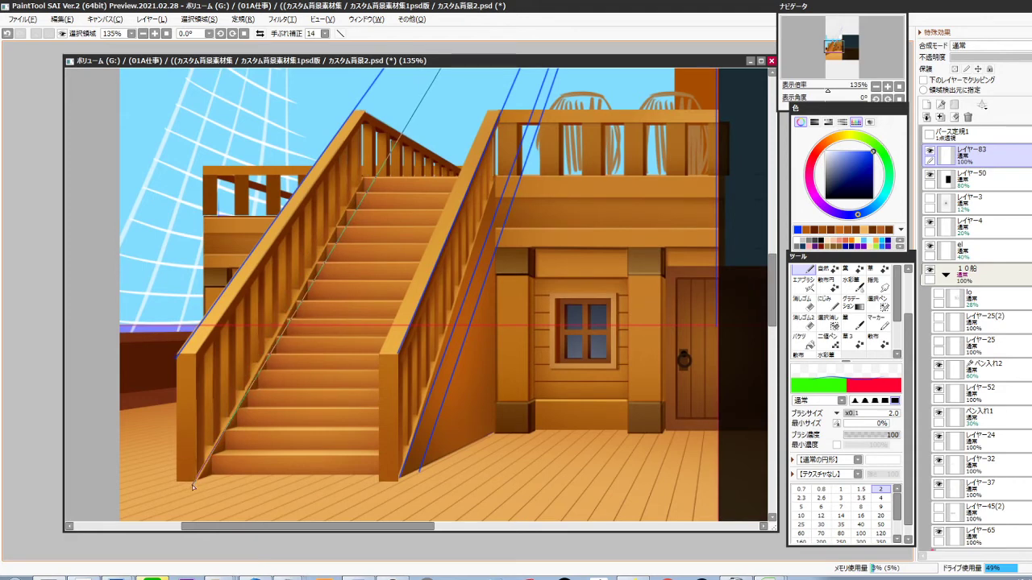
pyautogui.keyDown('shift'); pyautogui.click(191, 484); pyautogui.keyUp('shift')
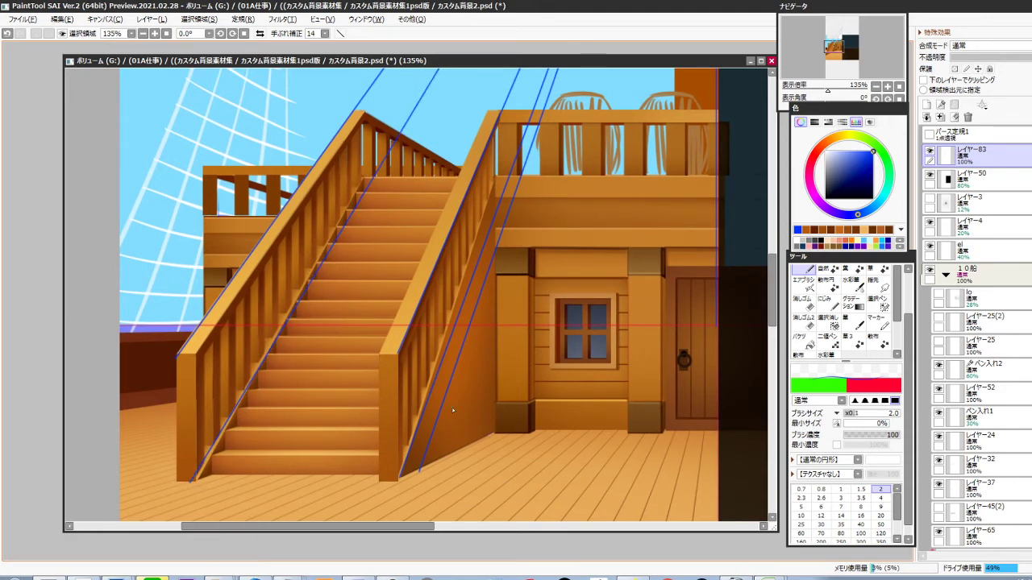
pyautogui.scroll(-3, 463, 413)
# Draw a straight guide line from the top of the right railing, near the upper deck, to the vanishing point
pyautogui.moveTo(476, 417)
pyautogui.mouseDown()
pyautogui.moveTo(488, 402)
pyautogui.moveTo(476, 399)
pyautogui.mouseUp()
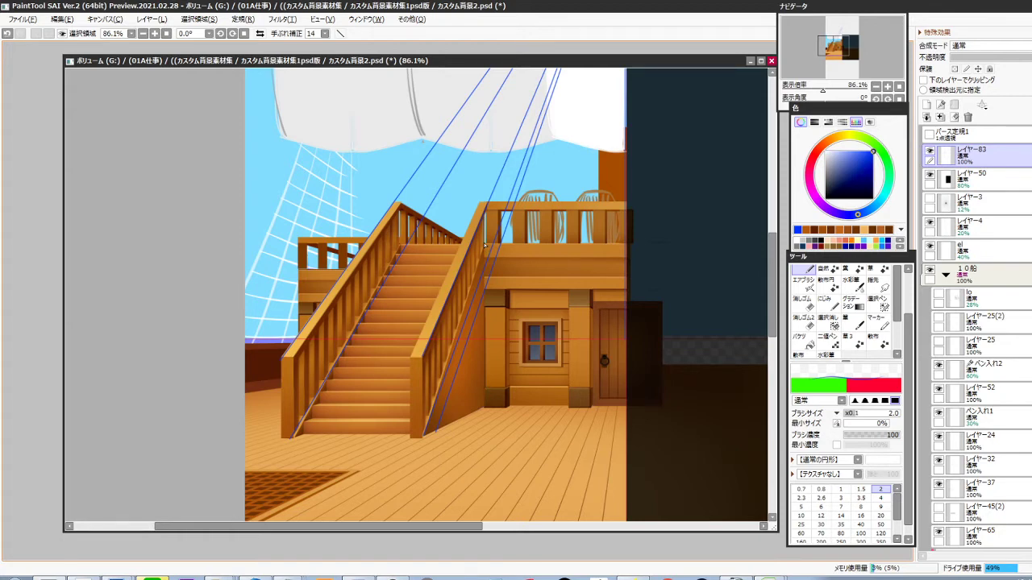
pyautogui.moveTo(526, 208); pyautogui.dragTo(473, 396)
pyautogui.moveTo(592, 94); pyautogui.dragTo(575, 147)
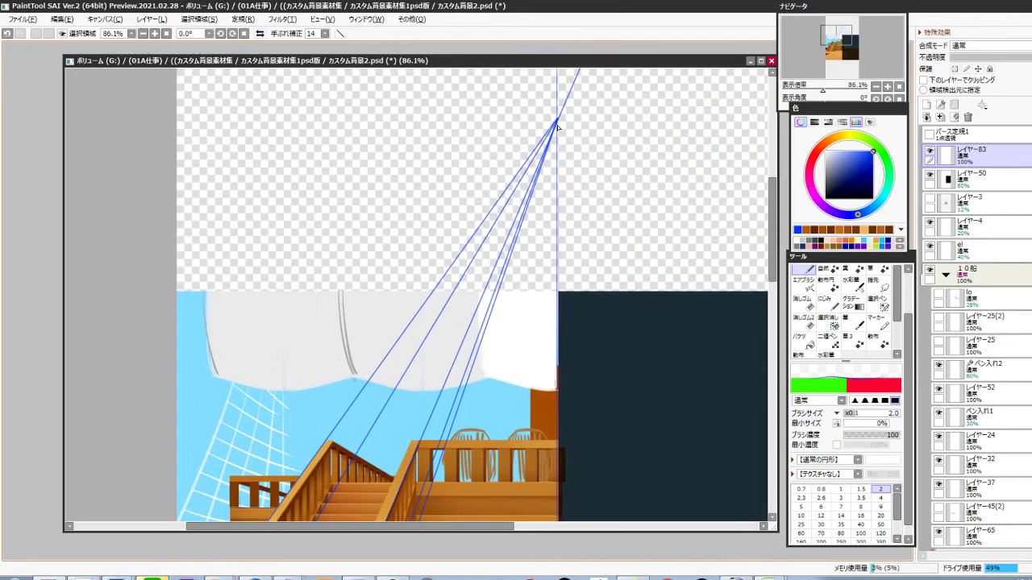
pyautogui.keyDown('shift'); pyautogui.click(557, 121); pyautogui.keyUp('shift')
pyautogui.moveTo(455, 448); pyautogui.dragTo(532, 158)
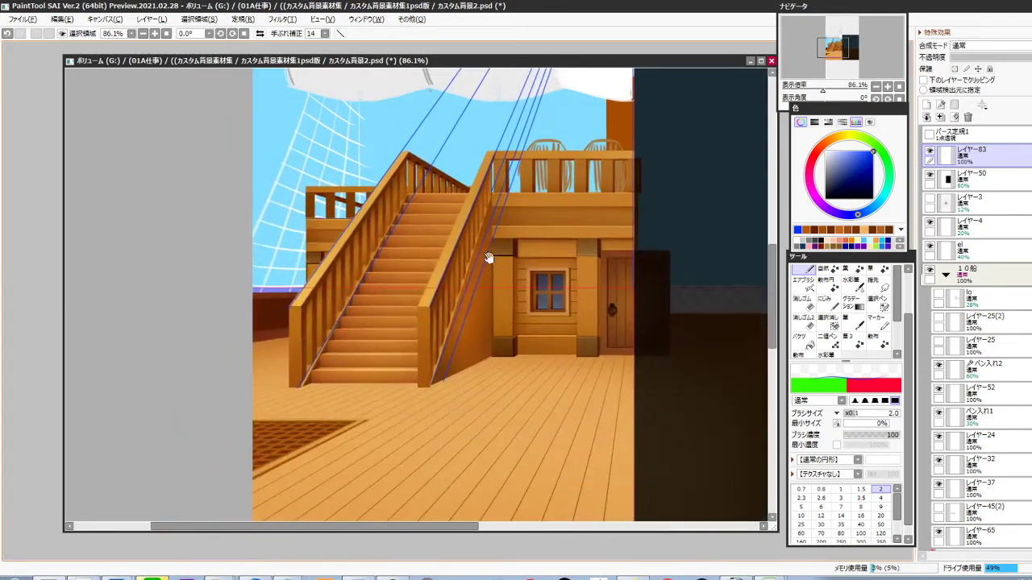
pyautogui.keyDown('shift'); pyautogui.click(406, 410); pyautogui.keyUp('shift')
# Hide the guide lines on レイヤー83 and select the cabin wall's main layer beside the stairs
pyautogui.click(931, 151)
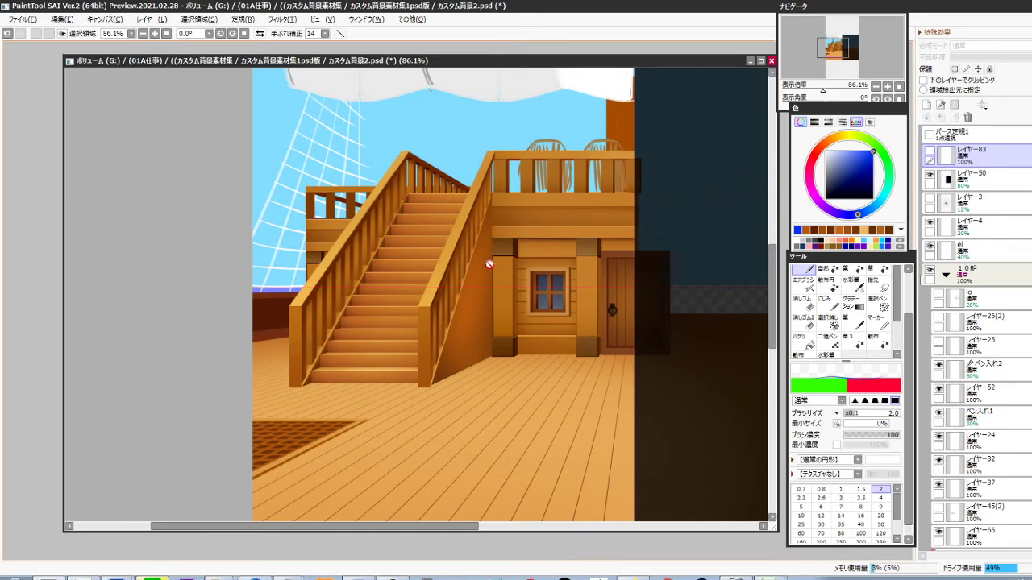
pyautogui.keyDown('ctrl'); pyautogui.click(493, 248); pyautogui.keyUp('ctrl')
pyautogui.keyDown('ctrl'); pyautogui.keyDown('shift'); pyautogui.click(503, 231); pyautogui.keyUp('shift'); pyautogui.keyUp('ctrl')
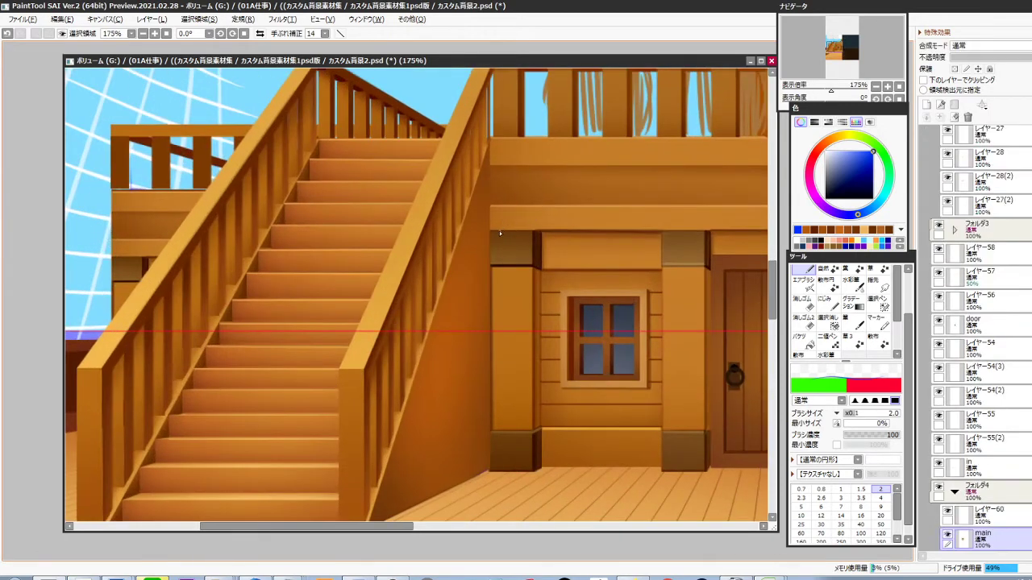
pyautogui.moveTo(486, 235); pyautogui.dragTo(507, 151)
pyautogui.keyDown('shift'); pyautogui.click(438, 421); pyautogui.keyUp('shift')
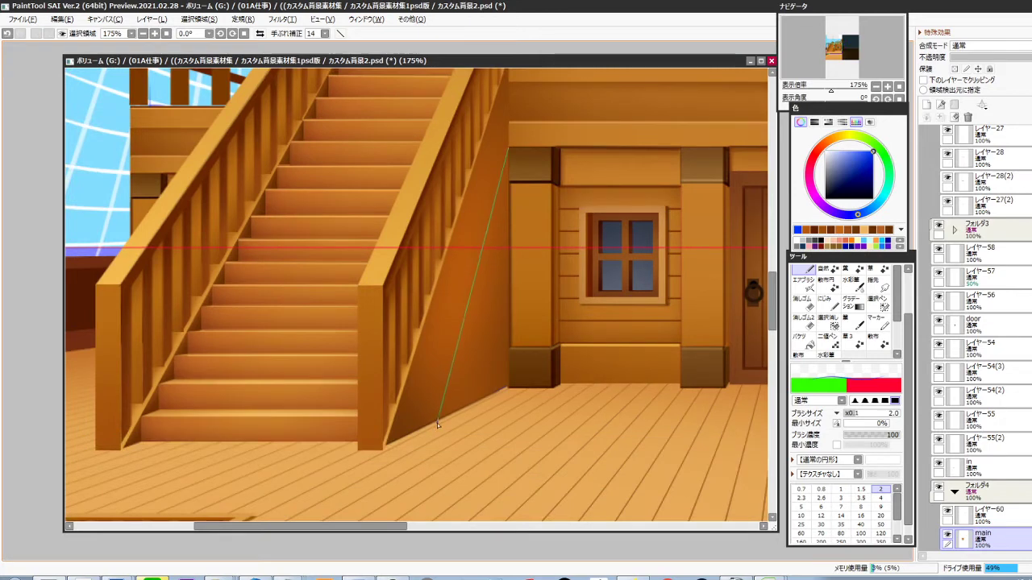
pyautogui.hotkey('ctrl', 'z')
pyautogui.click(437, 423)
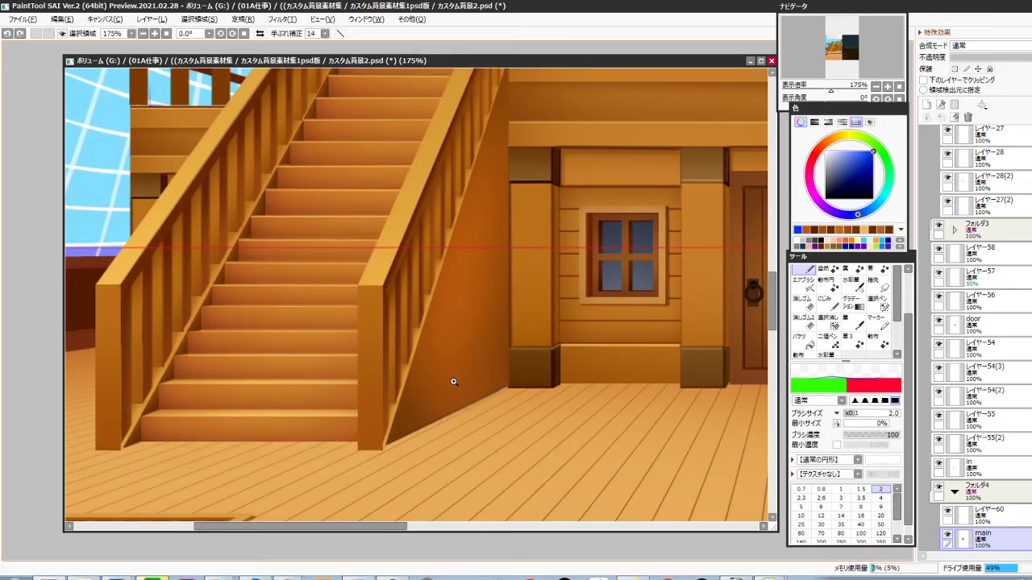
pyautogui.scroll(-3, 445, 398)
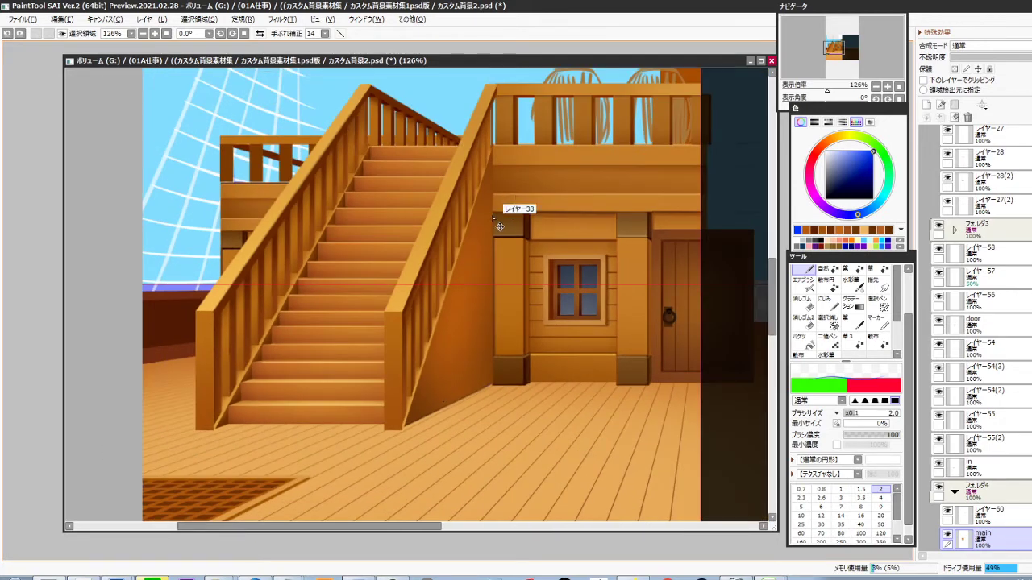
# Add two new layers above レイヤー33 and draw a straight blue guide line from the lower beam's underside to the stair side wall's base
pyautogui.keyDown('ctrl'); pyautogui.click(433, 385); pyautogui.keyUp('ctrl')
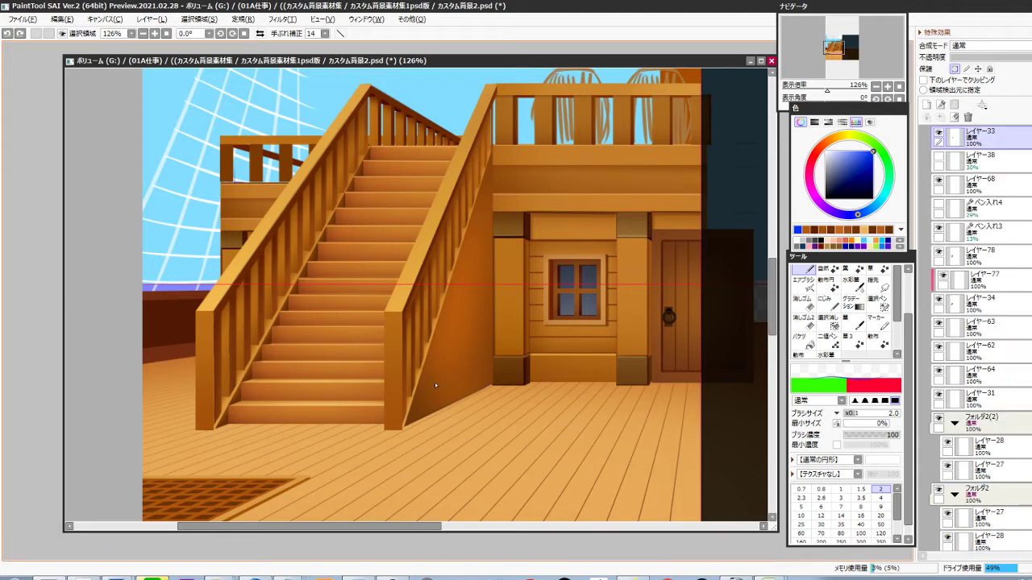
pyautogui.hotkey('ctrl', 'shift', 'n')
pyautogui.hotkey('ctrl', 'shift', 'n')
pyautogui.click(494, 212)
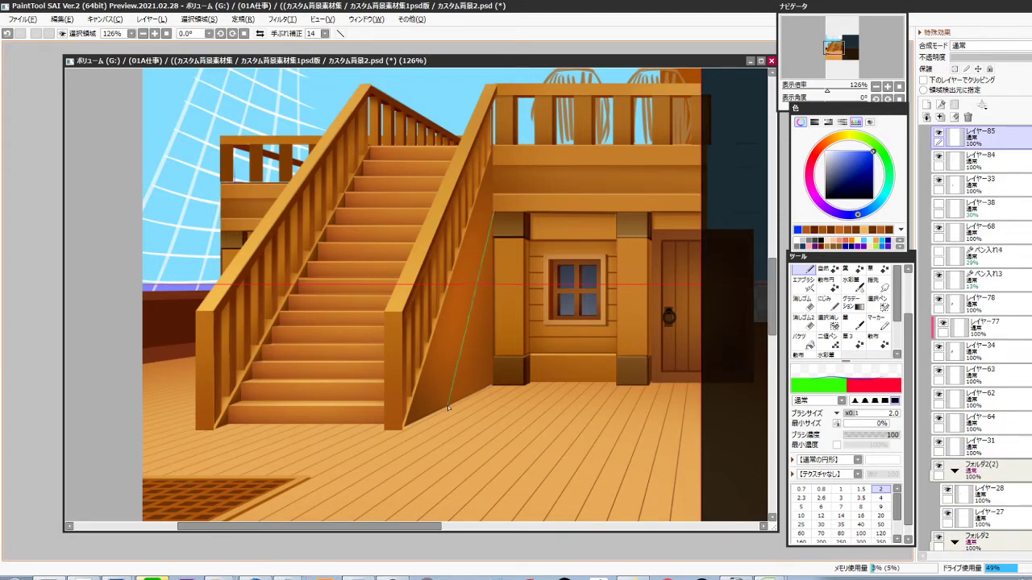
pyautogui.keyDown('shift'); pyautogui.click(442, 411); pyautogui.keyUp('shift')
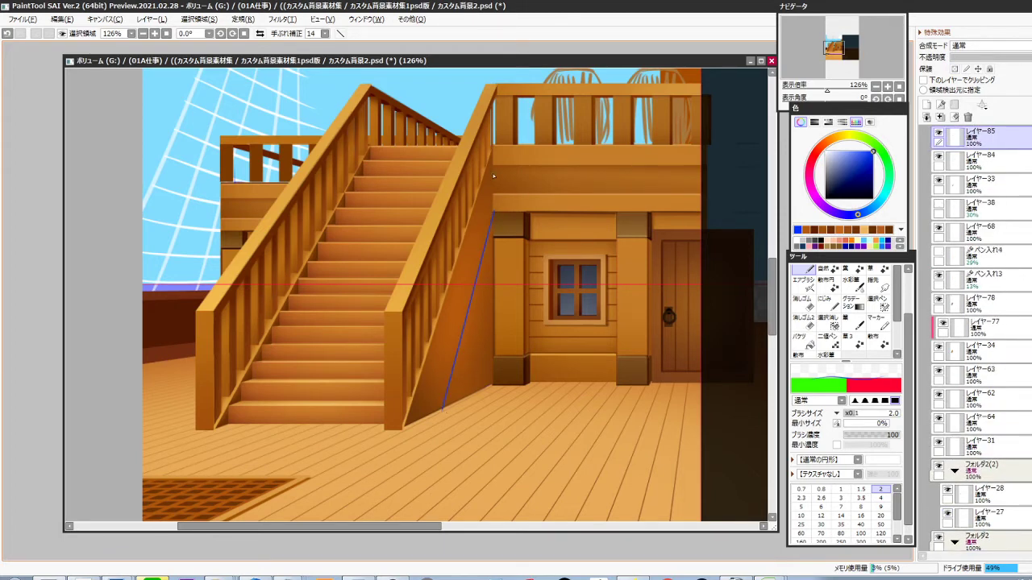
# Draw two more straight blue guide lines down the stair's side wall, from the beam edges at the wall corner to the wall's base
pyautogui.keyDown('shift'); pyautogui.click(411, 424); pyautogui.keyUp('shift')
pyautogui.keyDown('shift'); pyautogui.click(429, 415); pyautogui.keyUp('shift')
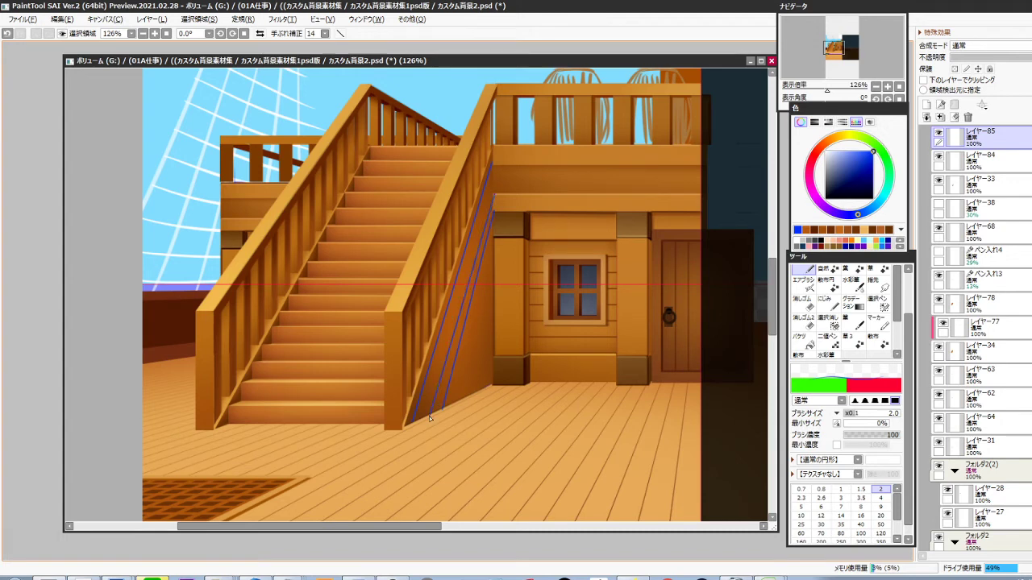
pyautogui.hotkey('ctrl', 'z')
pyautogui.keyDown('shift'); pyautogui.click(435, 415); pyautogui.keyUp('shift')
pyautogui.scroll(5, 492, 202)
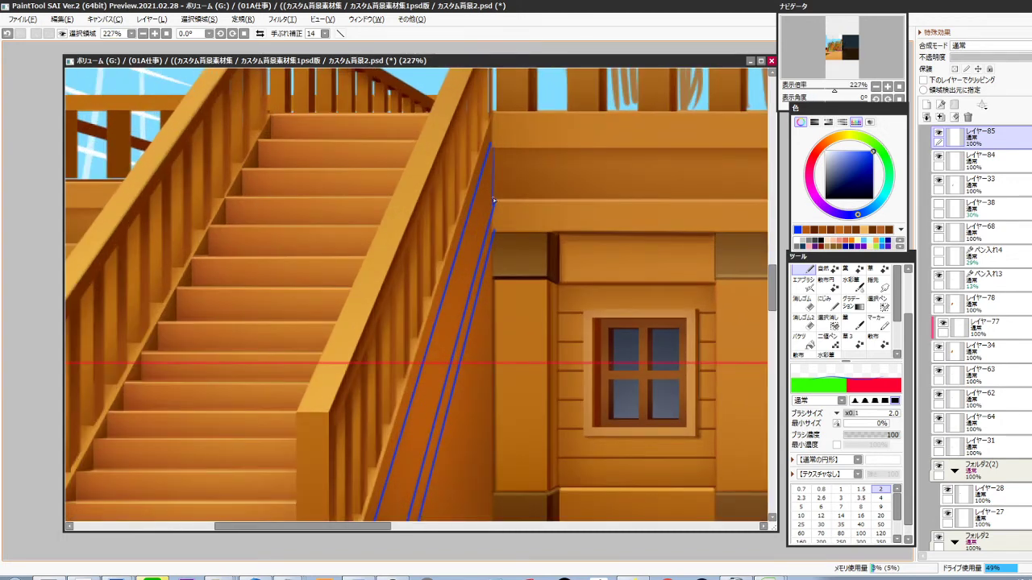
pyautogui.scroll(-3, 495, 147)
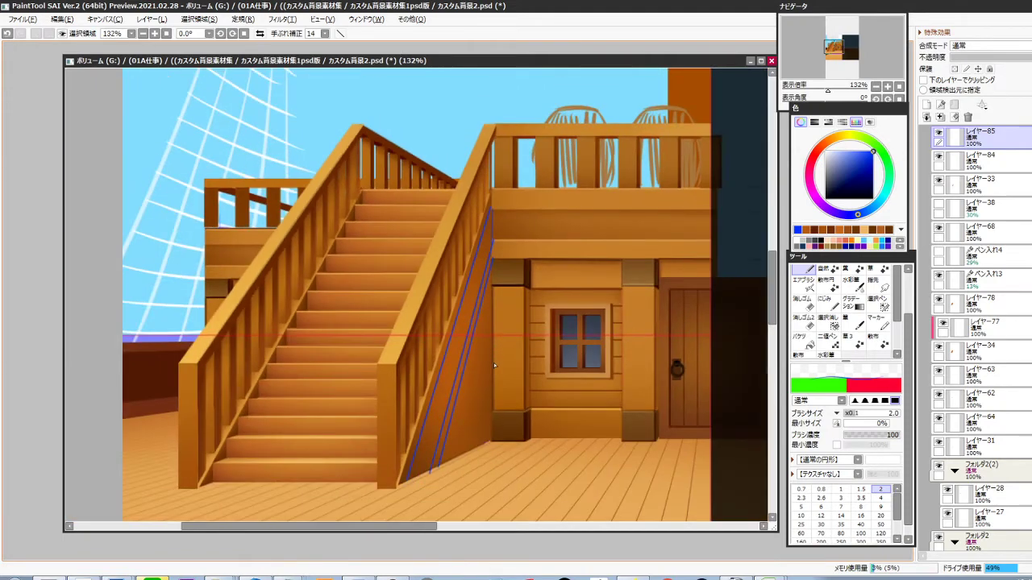
pyautogui.moveTo(495, 365); pyautogui.dragTo(403, 381)
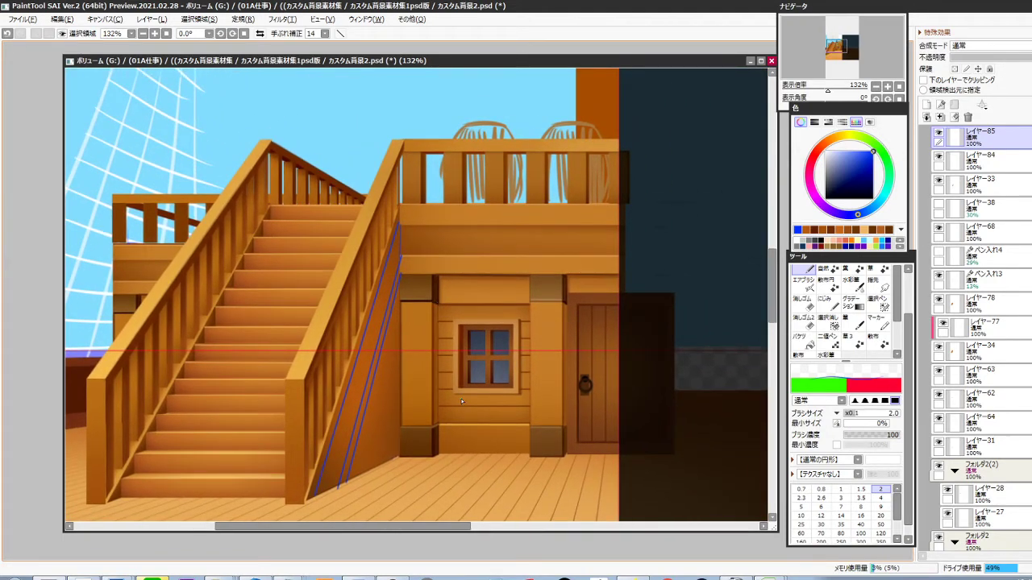
pyautogui.press('p')
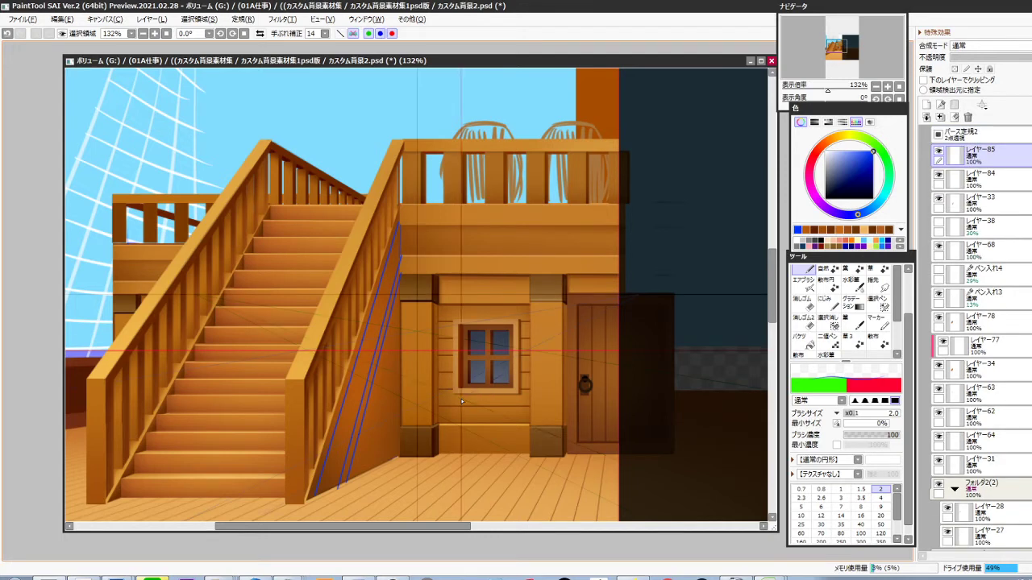
pyautogui.press('p')
pyautogui.hotkey('ctrl', 'z')
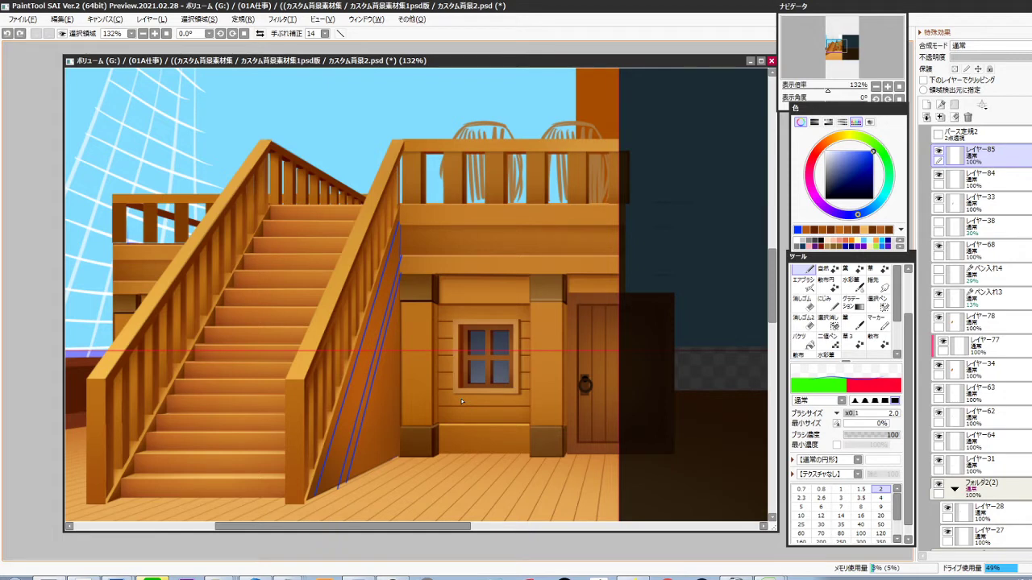
# Try to reduce the canvas height to 1200 pixels with the bottom edge as the anchor
pyautogui.hotkey('ctrl', 'alt', 'c')
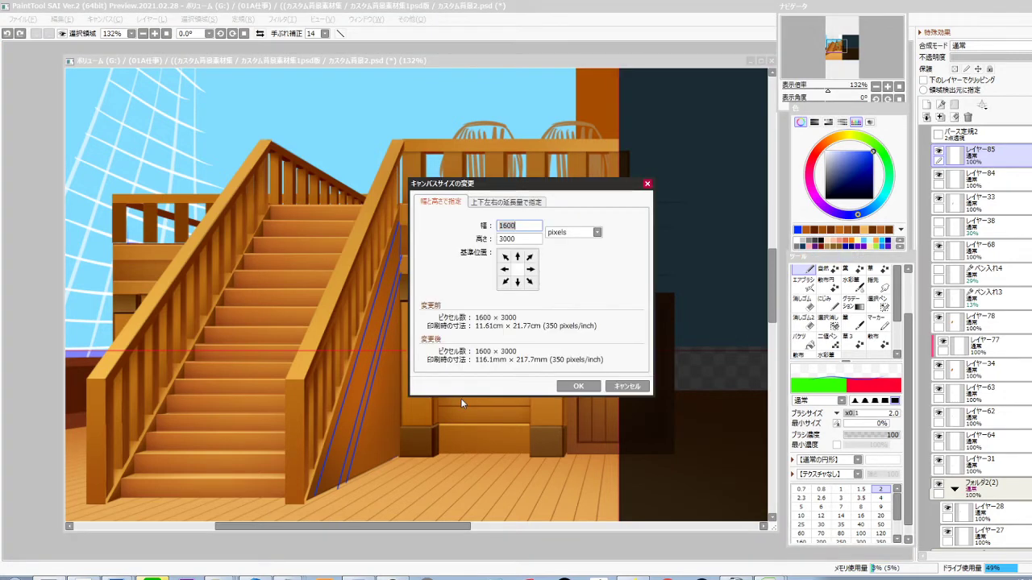
pyautogui.doubleClick(505, 240)
pyautogui.write('12')
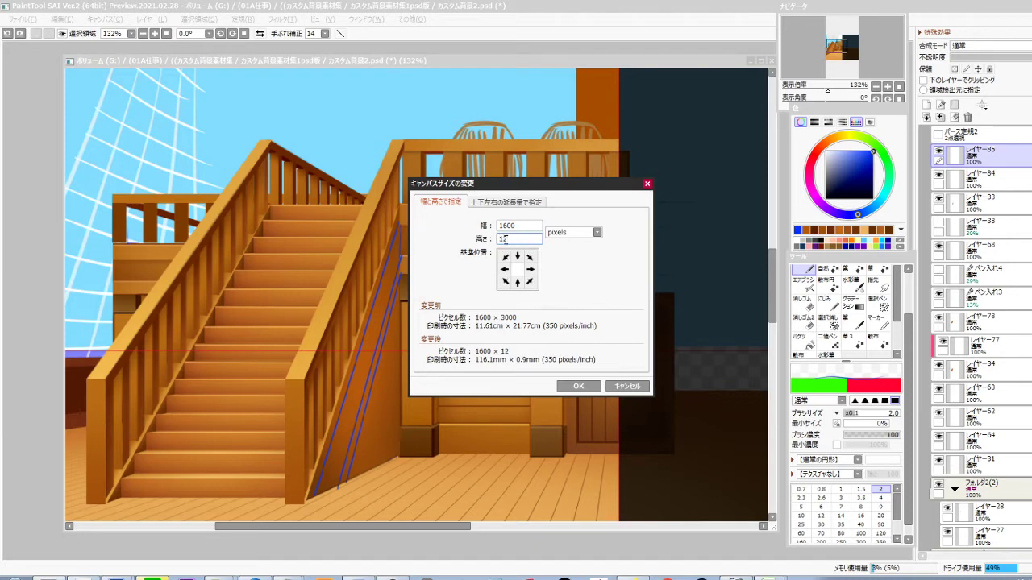
pyautogui.write('00')
pyautogui.click(517, 282)
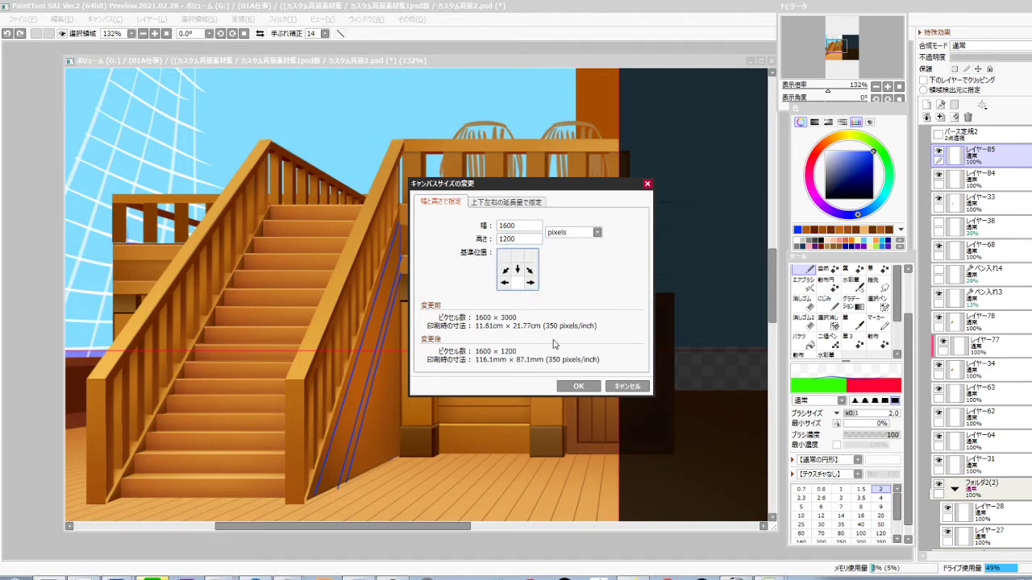
pyautogui.click(579, 386)
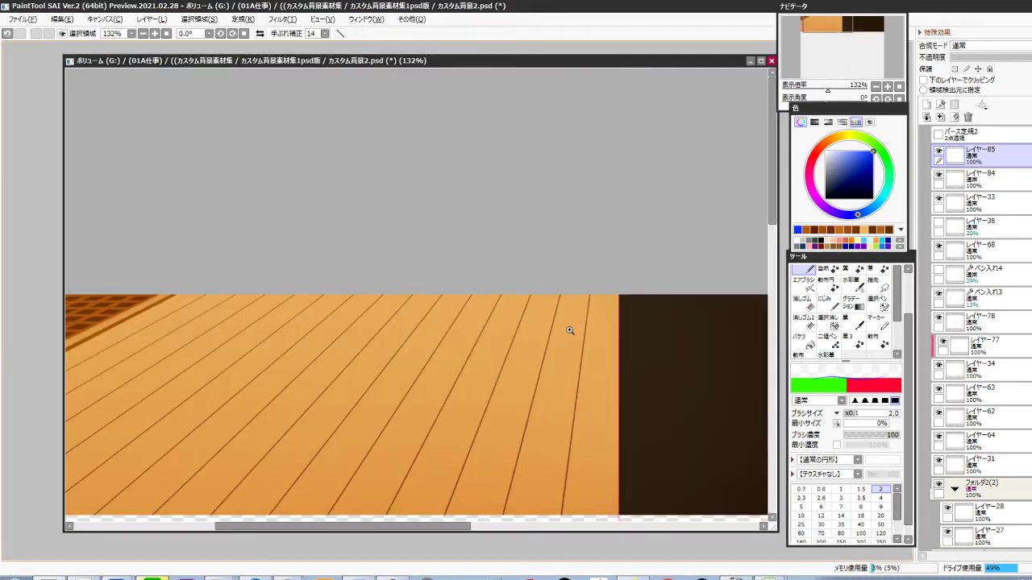
pyautogui.moveTo(569, 331); pyautogui.dragTo(612, 349)
pyautogui.hotkey('ctrl', 'z')
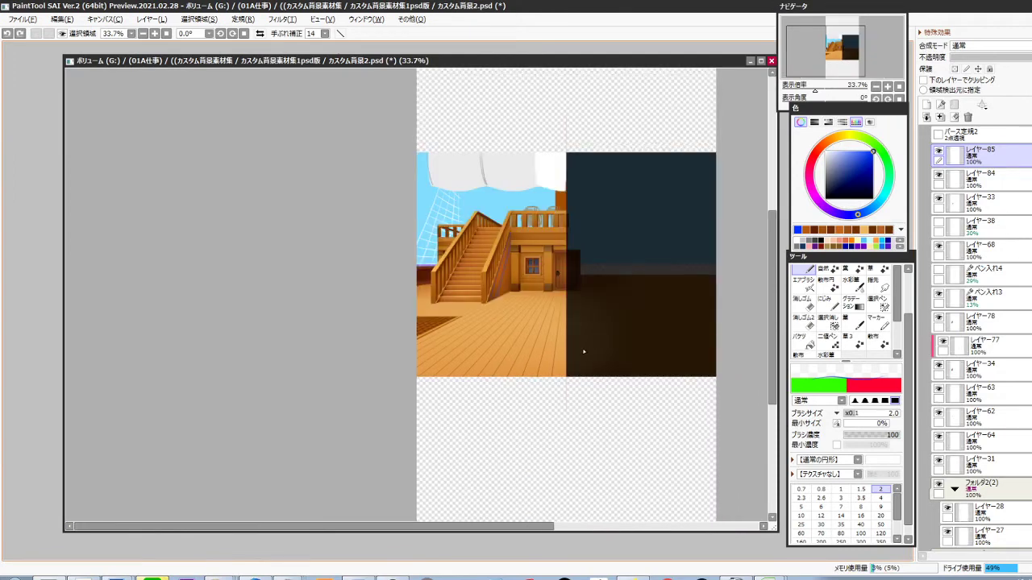
# Resize the canvas to 1600 × 1200 pixels, anchored at the centre
pyautogui.hotkey('ctrl', 'shift', 'c')
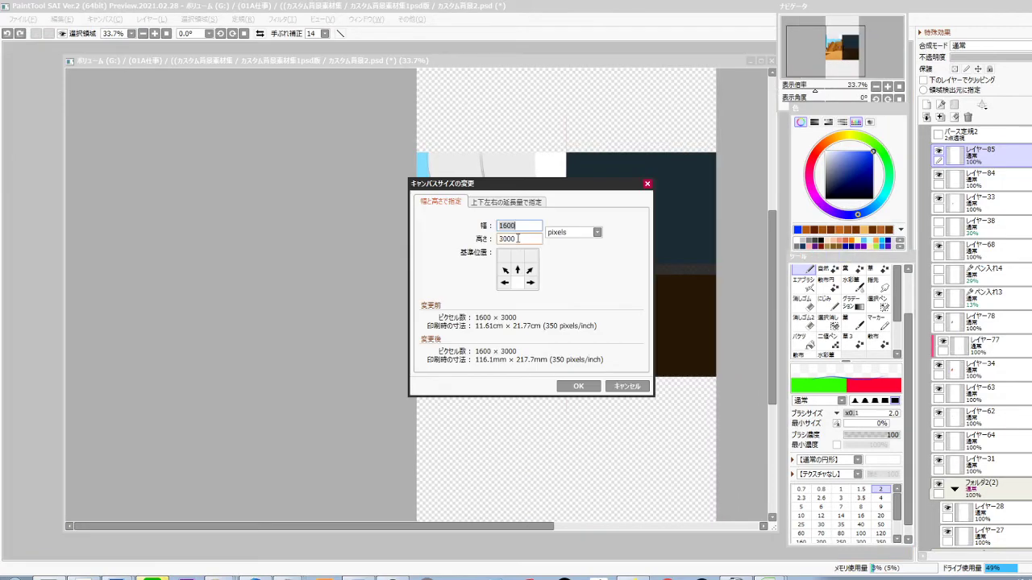
pyautogui.doubleClick(518, 240)
pyautogui.click(516, 270)
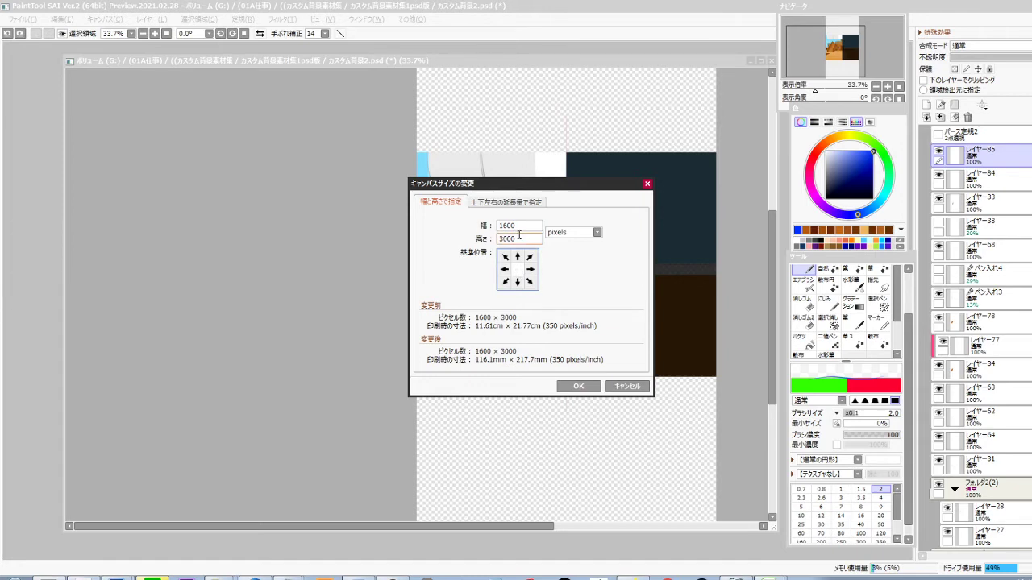
pyautogui.doubleClick(521, 239)
pyautogui.write('1200')
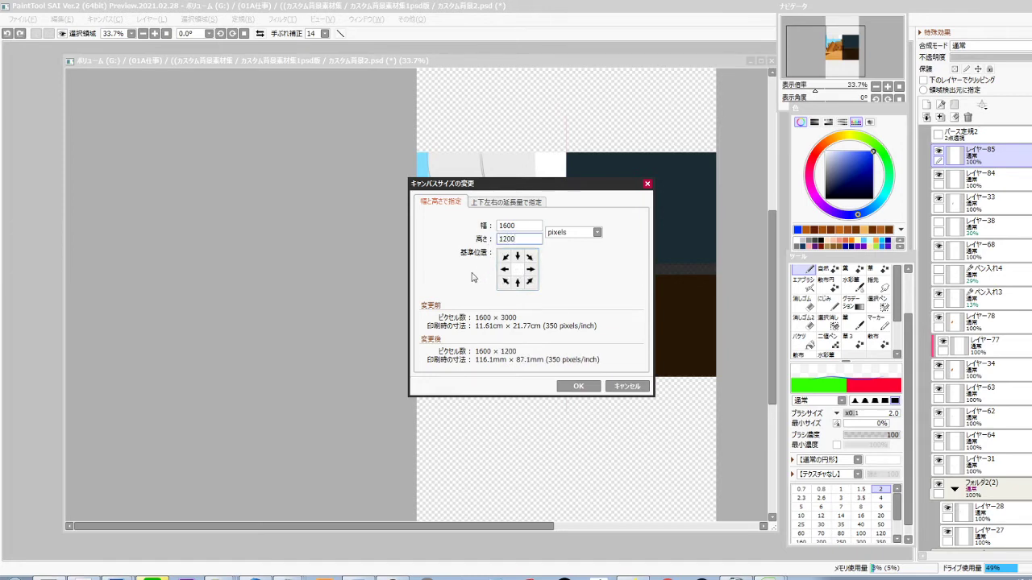
pyautogui.press('Return')
pyautogui.keyDown('ctrl'); pyautogui.click(519, 286); pyautogui.keyUp('ctrl')
pyautogui.keyDown('ctrl'); pyautogui.click(518, 286); pyautogui.keyUp('ctrl')
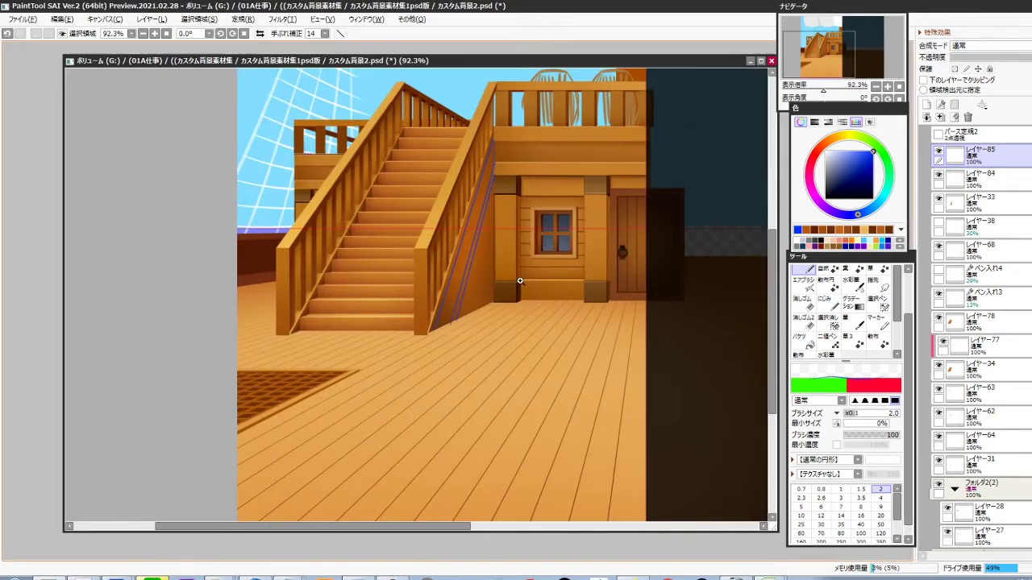
pyautogui.keyDown('ctrl'); pyautogui.click(520, 283); pyautogui.keyUp('ctrl')
pyautogui.moveTo(523, 291); pyautogui.dragTo(484, 377)
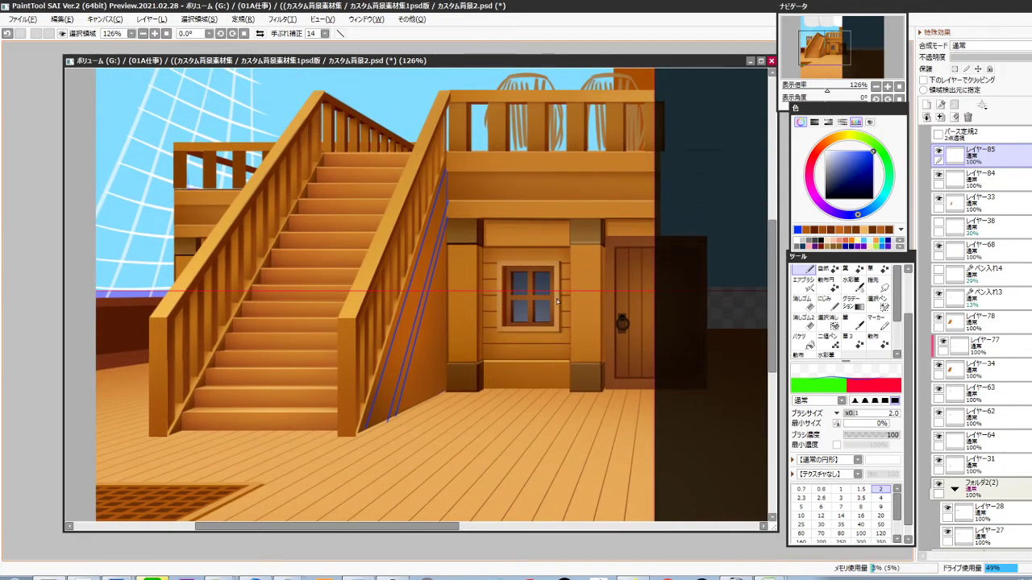
pyautogui.moveTo(553, 308); pyautogui.dragTo(507, 357)
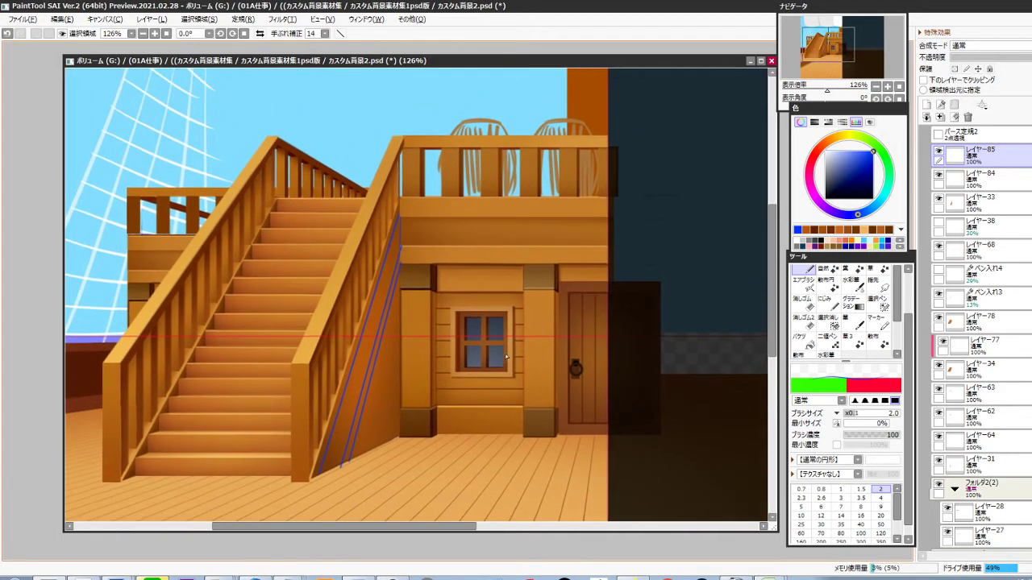
# On a new layer above the cabin's main layer, sketch black wavy ornament strokes at brush size 9 on the beam area above the door
pyautogui.keyDown('ctrl'); pyautogui.click(510, 235); pyautogui.keyUp('ctrl')
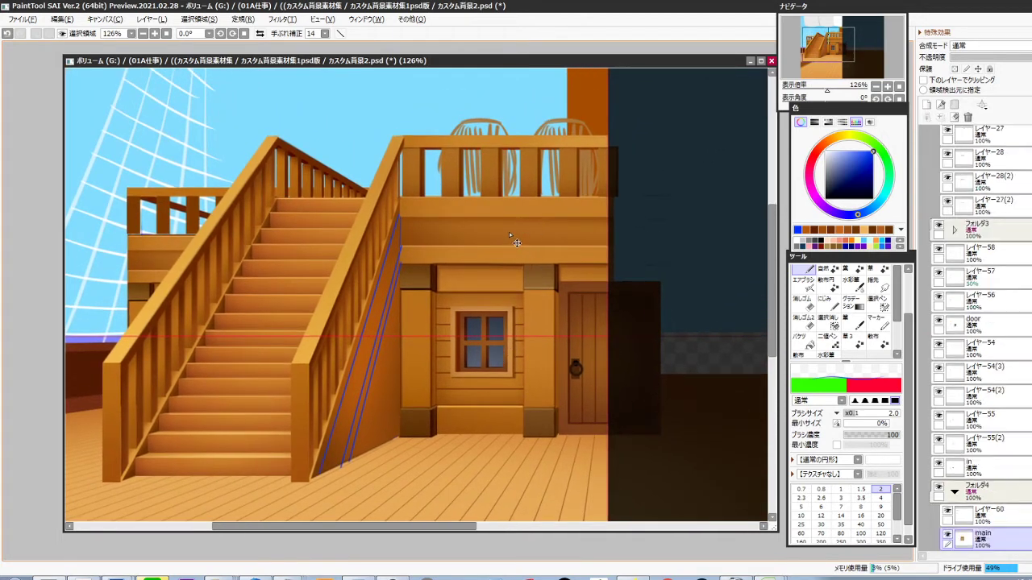
pyautogui.hotkey('ctrl', 'shift', 'n')
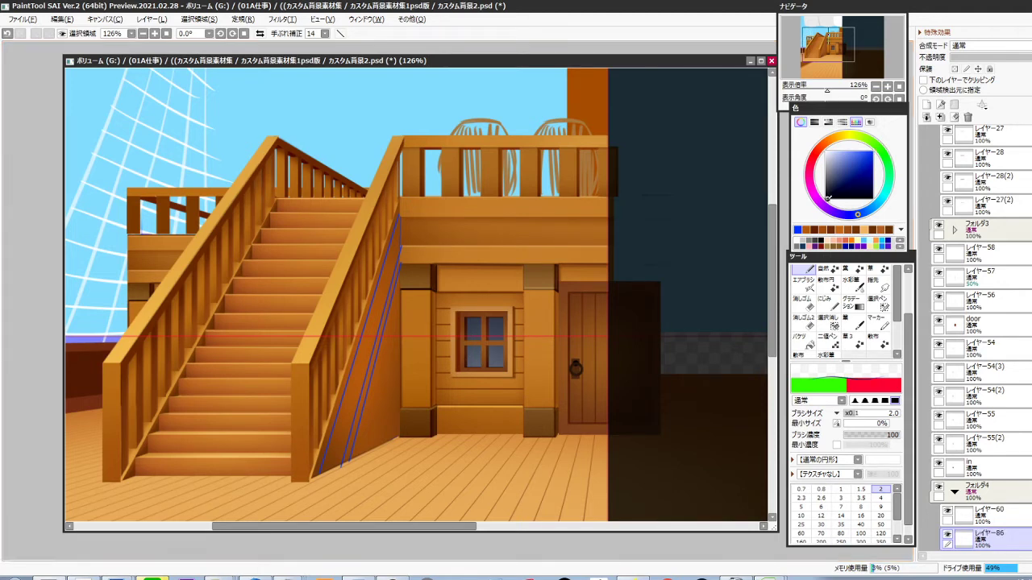
pyautogui.moveTo(834, 192); pyautogui.dragTo(808, 216)
pyautogui.click(880, 507)
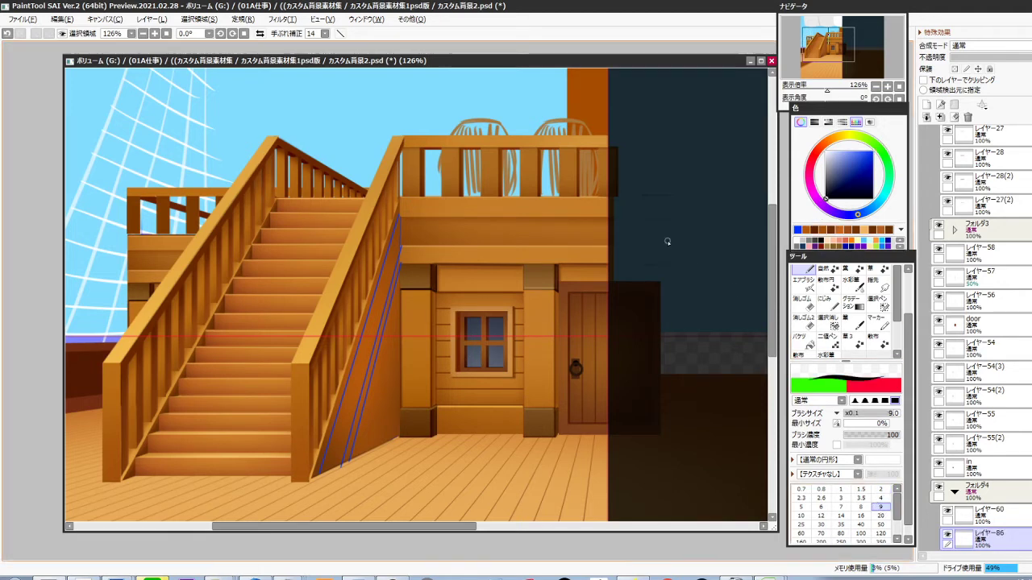
pyautogui.scroll(3, 604, 231)
pyautogui.click(612, 233)
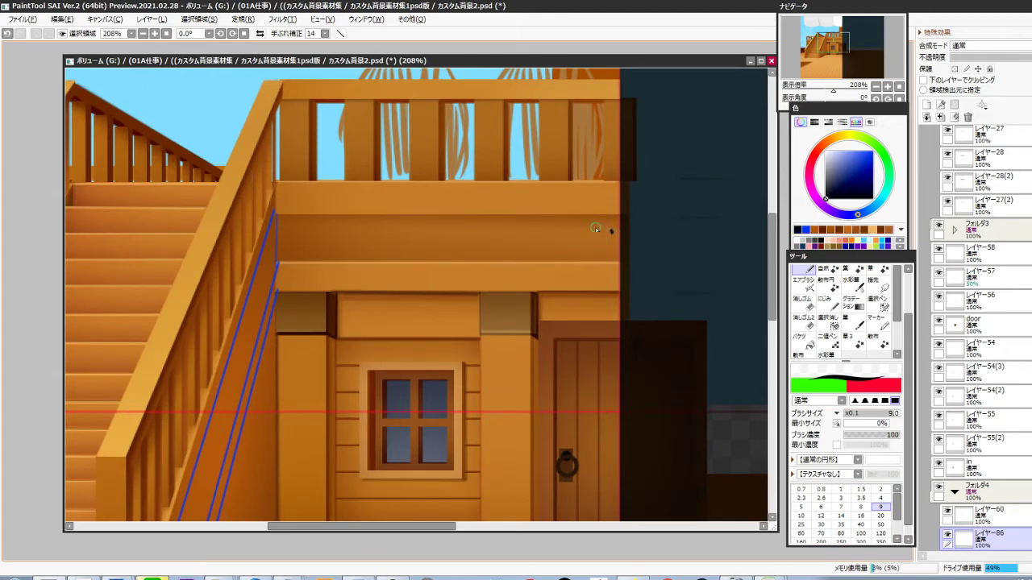
pyautogui.moveTo(596, 228)
pyautogui.mouseDown()
pyautogui.moveTo(604, 236)
pyautogui.moveTo(578, 231)
pyautogui.moveTo(530, 255)
pyautogui.moveTo(502, 240)
pyautogui.mouseUp()
pyautogui.moveTo(564, 247); pyautogui.dragTo(578, 247)
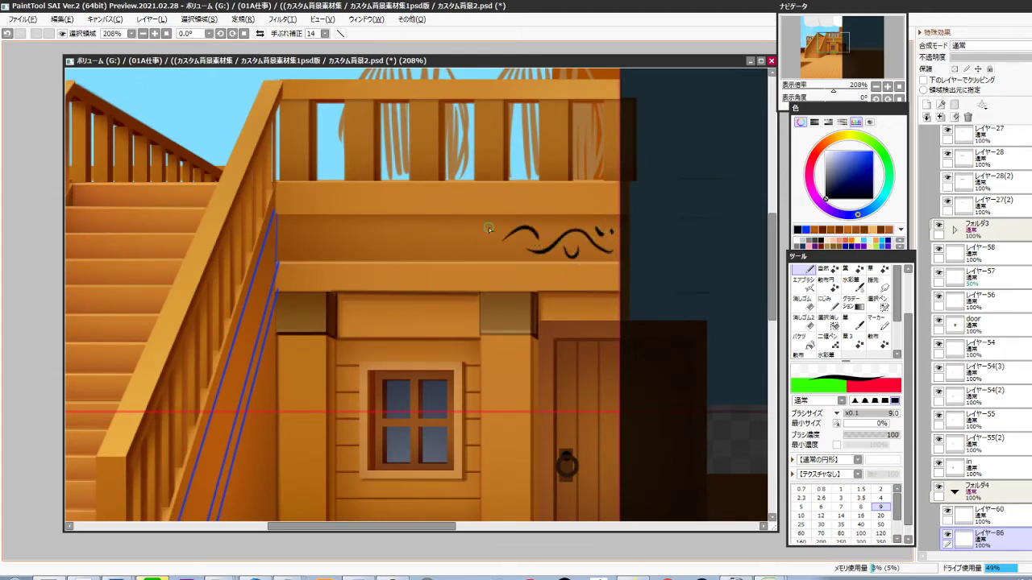
# Continue the black scroll ornament with curls and waves along the rest of the beam towards the staircase
pyautogui.moveTo(492, 229)
pyautogui.mouseDown()
pyautogui.moveTo(498, 252)
pyautogui.moveTo(465, 254)
pyautogui.moveTo(435, 227)
pyautogui.moveTo(421, 249)
pyautogui.mouseUp()
pyautogui.moveTo(425, 280); pyautogui.dragTo(534, 301)
pyautogui.moveTo(539, 272)
pyautogui.mouseDown()
pyautogui.moveTo(526, 280)
pyautogui.moveTo(502, 252)
pyautogui.moveTo(471, 272)
pyautogui.mouseUp()
pyautogui.moveTo(414, 250)
pyautogui.mouseDown()
pyautogui.moveTo(432, 258)
pyautogui.moveTo(422, 275)
pyautogui.moveTo(433, 272)
pyautogui.mouseUp()
pyautogui.scroll(-4, 590, 327)
pyautogui.moveTo(554, 360)
pyautogui.mouseDown()
pyautogui.moveTo(532, 367)
pyautogui.moveTo(506, 353)
pyautogui.mouseUp()
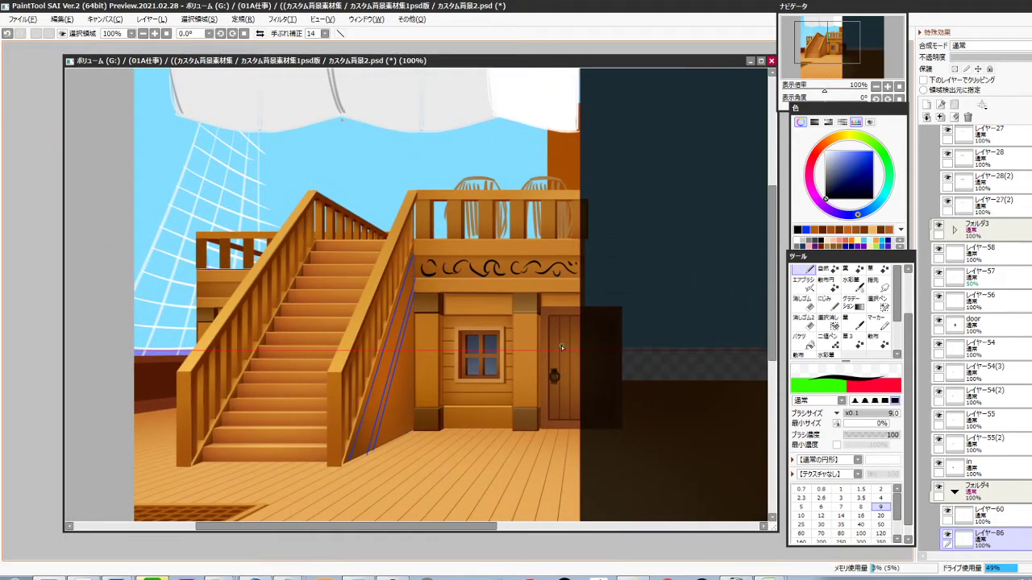
# Add a layer between レイヤー86 and main and fill the recessed beam band behind the ornament with a rectangle of greyish blue
pyautogui.scroll(-5, 1029, 406)
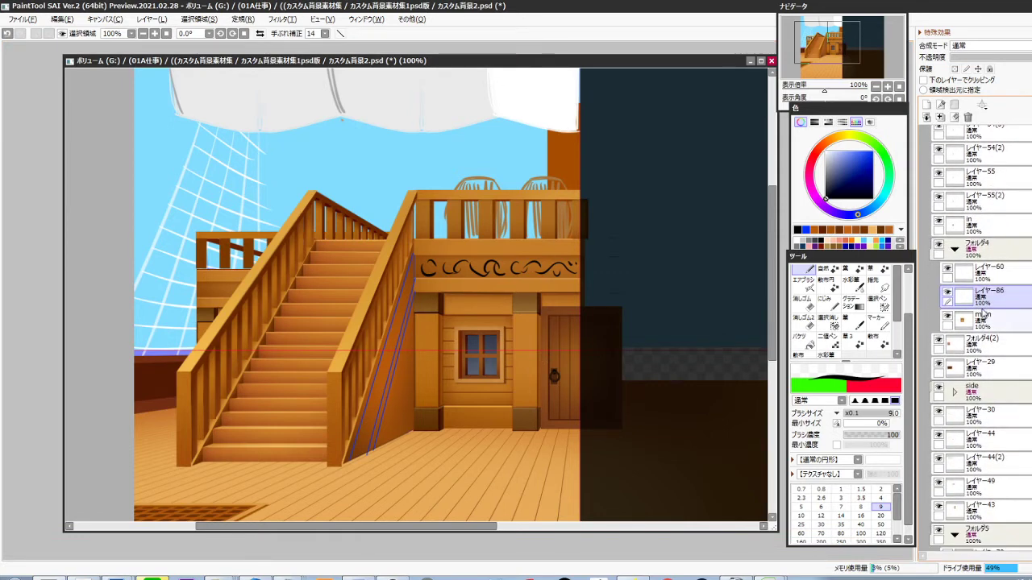
pyautogui.click(983, 315)
pyautogui.click(926, 105)
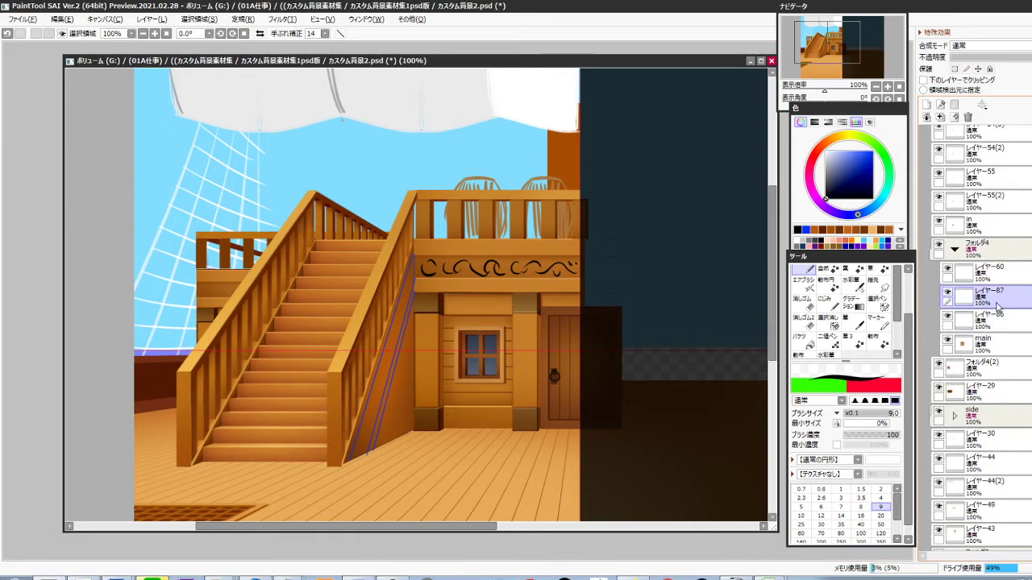
pyautogui.click(834, 163)
pyautogui.scroll(4, 577, 270)
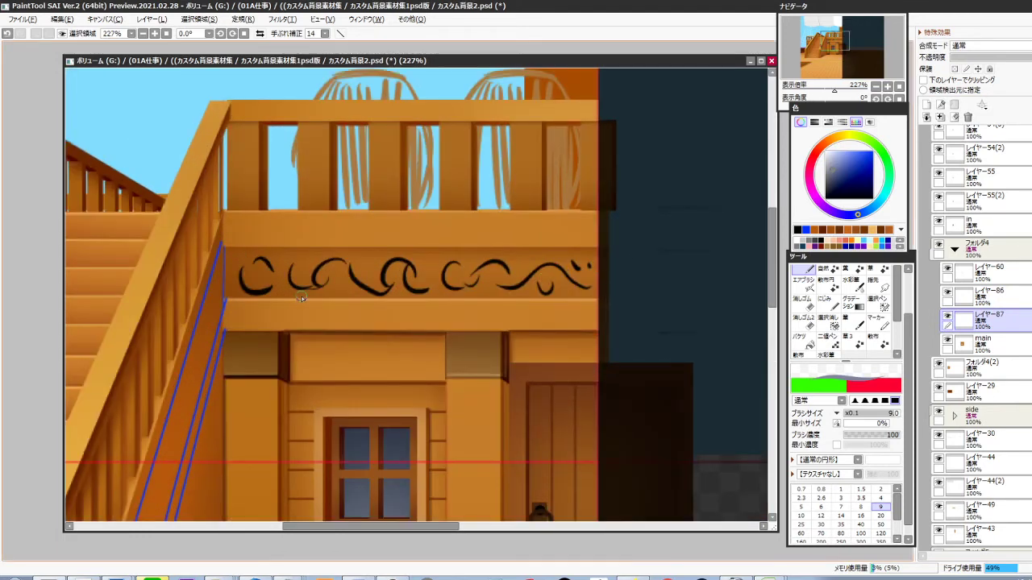
pyautogui.hotkey('ctrl', 'z')
pyautogui.moveTo(226, 247); pyautogui.dragTo(598, 301)
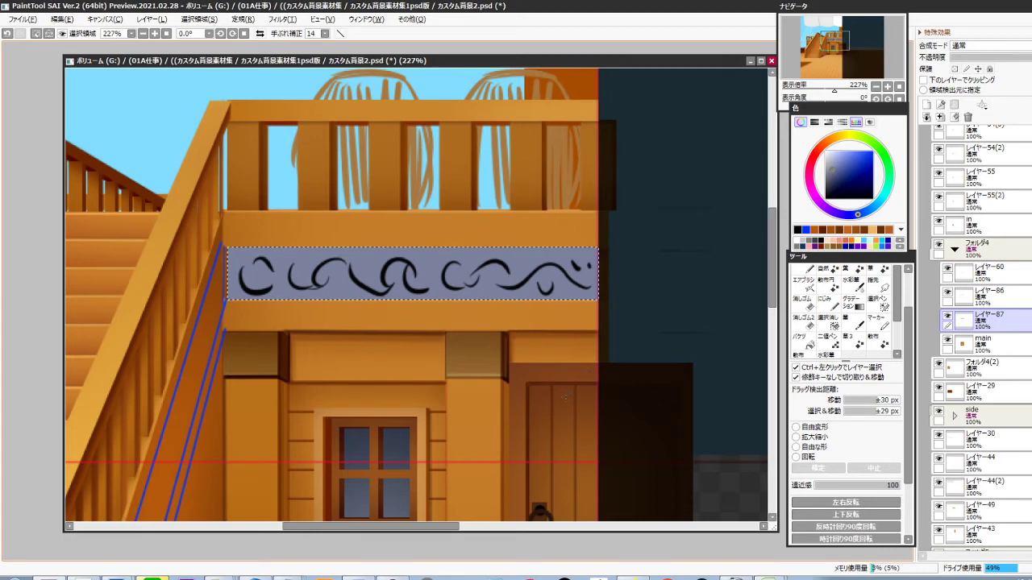
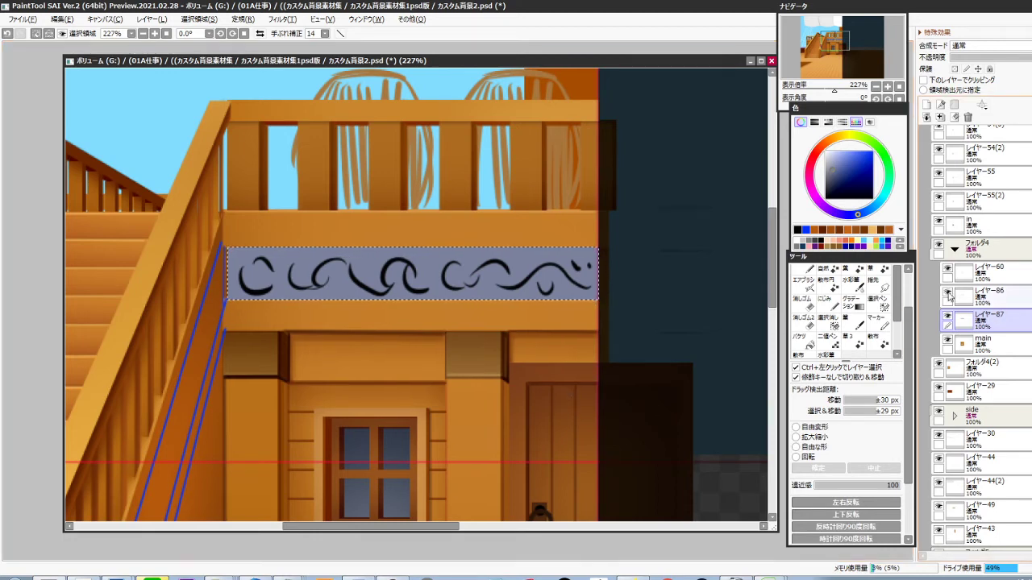
# Deselect the band and turn the scroll ornament on レイヤー86 white with a hue and lightness adjustment
pyautogui.click(947, 294)
pyautogui.click(947, 294)
pyautogui.click(971, 300)
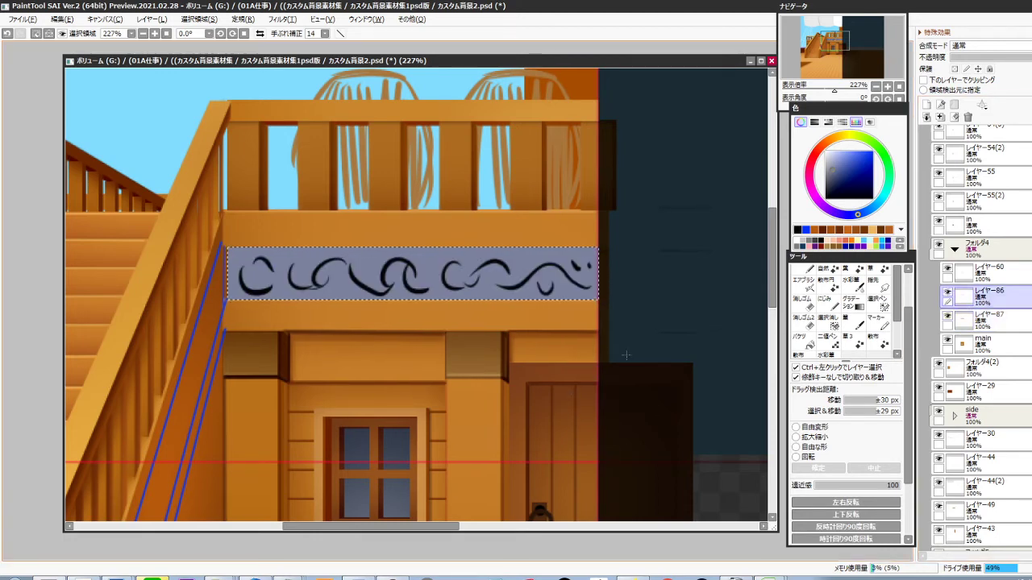
pyautogui.hotkey('ctrl', 'd')
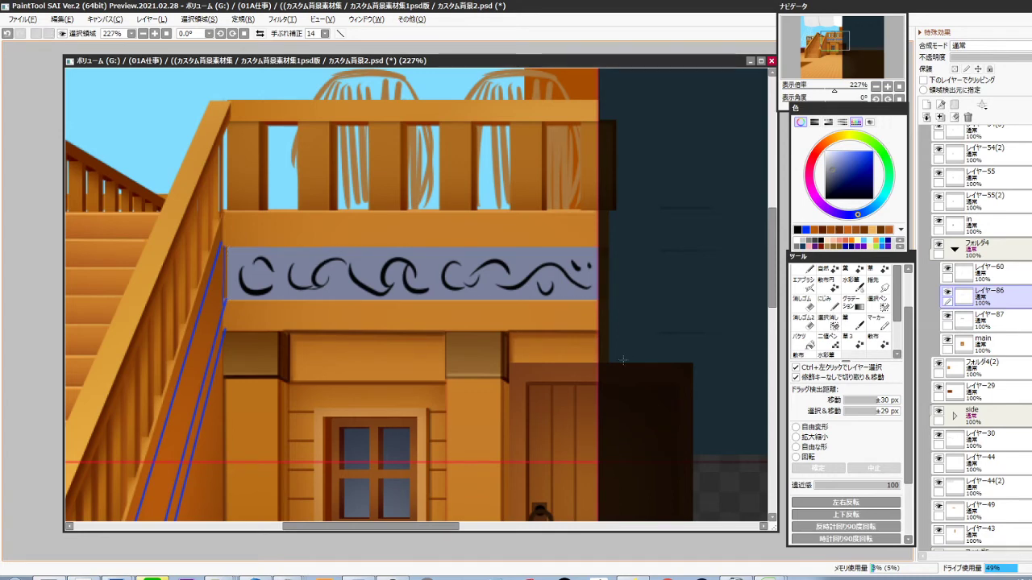
pyautogui.hotkey('ctrl', 'u')
pyautogui.moveTo(888, 351)
pyautogui.mouseDown()
pyautogui.moveTo(986, 352)
pyautogui.moveTo(996, 315)
pyautogui.moveTo(985, 304)
pyautogui.mouseUp()
pyautogui.click(922, 385)
# Group the ornament and blue band layers into a new folder and open the brightness and contrast adjustment for it
pyautogui.click(954, 105)
pyautogui.click(983, 321)
pyautogui.keyDown('ctrl'); pyautogui.click(987, 347); pyautogui.keyUp('ctrl')
pyautogui.click(963, 297)
pyautogui.click(975, 302)
pyautogui.hotkey('ctrl', 'l')
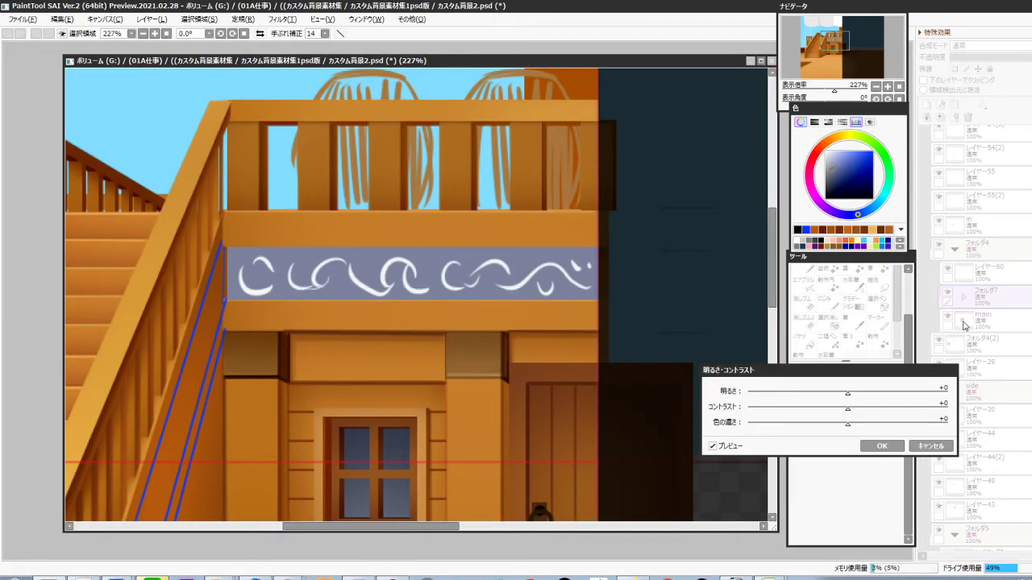
# Lower the brightness of フォルダ7, the folder holding the balcony's blue ornamental band
pyautogui.moveTo(847, 393); pyautogui.dragTo(810, 394)
pyautogui.click(873, 447)
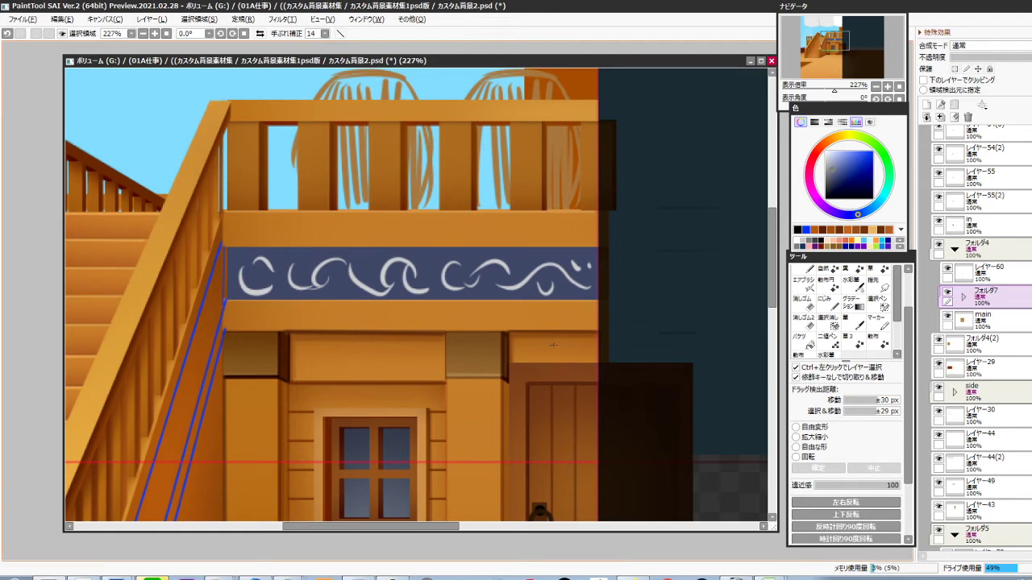
pyautogui.scroll(4, 583, 261)
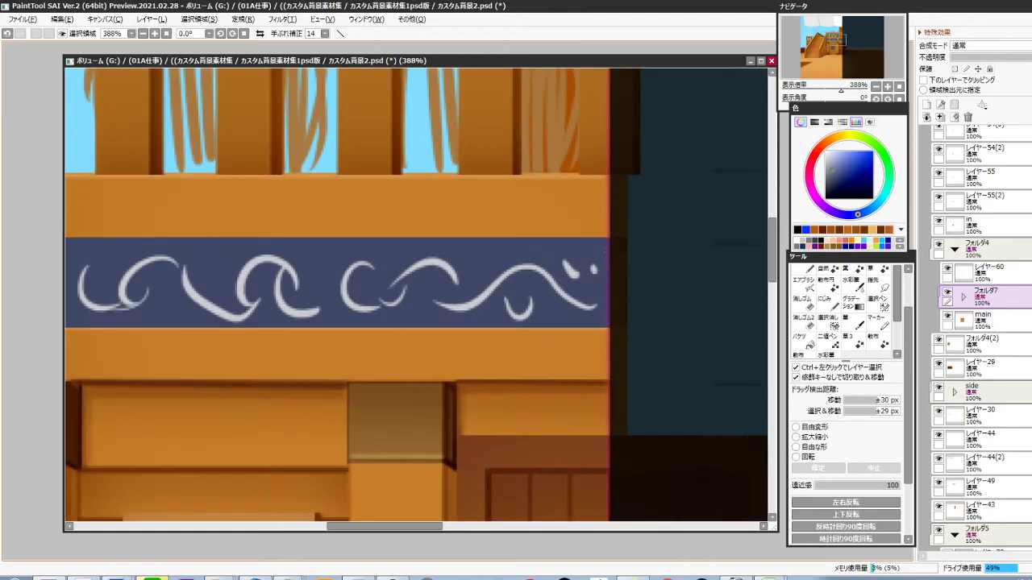
# On レイヤー86 inside フォルダ7, sample the scrollwork's pale grey and paint a curved stroke at the band's right end with the size 9 brush
pyautogui.press('n')
pyautogui.click(963, 297)
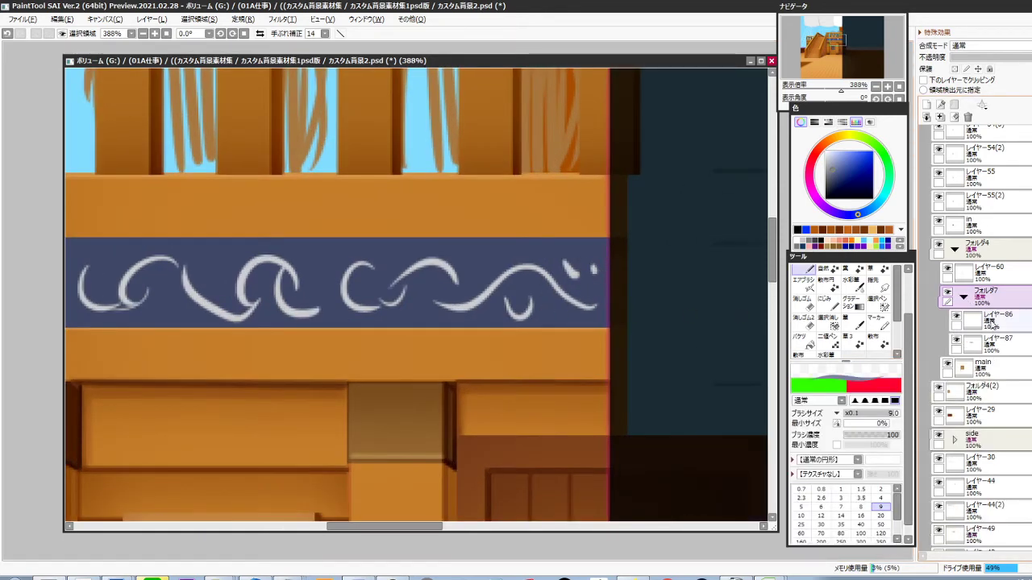
pyautogui.click(993, 321)
pyautogui.scroll(2, 603, 262)
pyautogui.moveTo(597, 246); pyautogui.dragTo(563, 252)
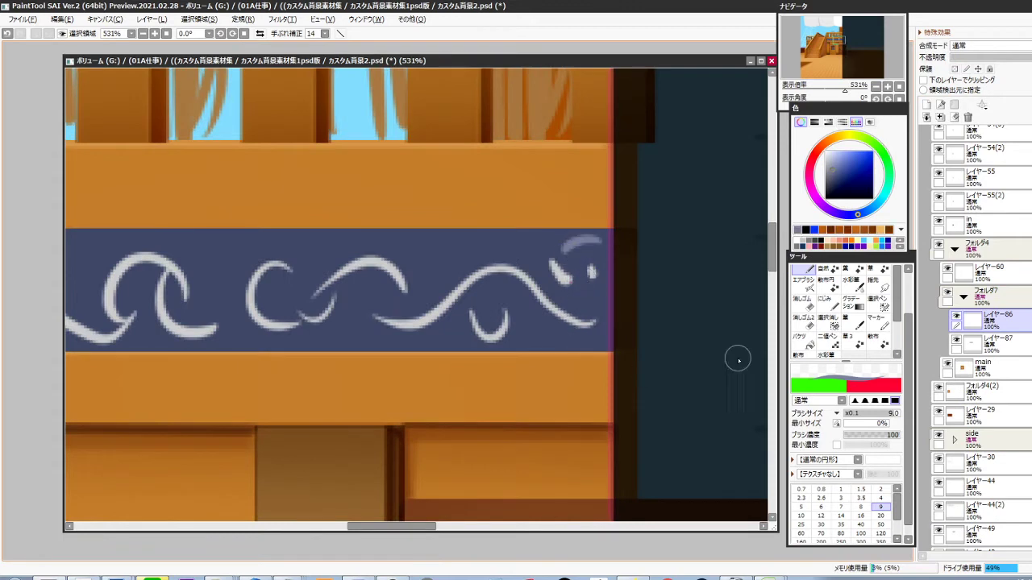
pyautogui.hotkey('ctrl', 'z')
pyautogui.click(957, 316)
pyautogui.click(957, 317)
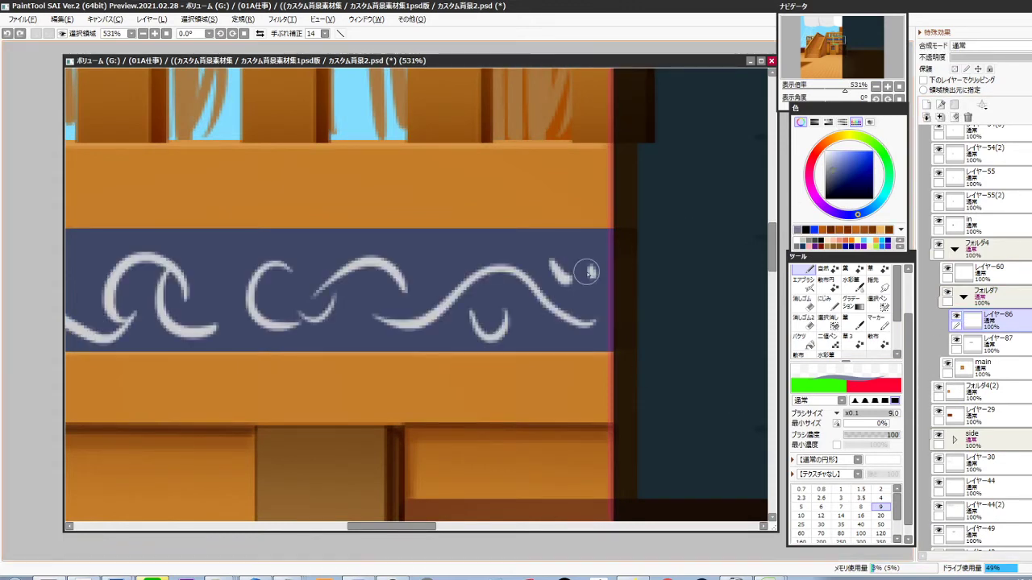
pyautogui.rightClick(428, 318)
pyautogui.moveTo(603, 240)
pyautogui.mouseDown()
pyautogui.moveTo(559, 274)
pyautogui.moveTo(552, 309)
pyautogui.moveTo(598, 284)
pyautogui.moveTo(593, 271)
pyautogui.moveTo(562, 273)
pyautogui.mouseUp()
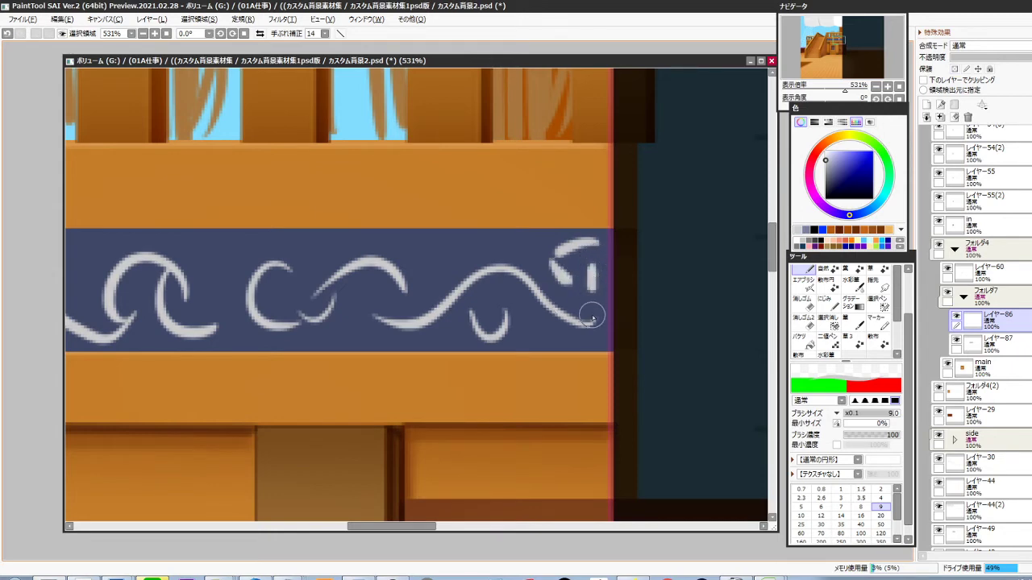
# Thicken the wave and the central swirls of the scrollwork into bold tapered curves
pyautogui.moveTo(600, 316)
pyautogui.mouseDown()
pyautogui.moveTo(569, 323)
pyautogui.moveTo(500, 272)
pyautogui.moveTo(412, 329)
pyautogui.moveTo(375, 329)
pyautogui.mouseUp()
pyautogui.moveTo(487, 344); pyautogui.dragTo(594, 398)
pyautogui.moveTo(425, 349)
pyautogui.mouseDown()
pyautogui.moveTo(502, 333)
pyautogui.moveTo(503, 359)
pyautogui.moveTo(407, 364)
pyautogui.moveTo(389, 341)
pyautogui.moveTo(446, 351)
pyautogui.moveTo(395, 331)
pyautogui.moveTo(405, 321)
pyautogui.moveTo(378, 385)
pyautogui.moveTo(433, 394)
pyautogui.moveTo(486, 374)
pyautogui.mouseUp()
pyautogui.moveTo(460, 282)
pyautogui.mouseDown()
pyautogui.moveTo(526, 326)
pyautogui.moveTo(420, 274)
pyautogui.moveTo(444, 335)
pyautogui.moveTo(445, 326)
pyautogui.moveTo(418, 348)
pyautogui.moveTo(341, 266)
pyautogui.moveTo(435, 350)
pyautogui.mouseUp()
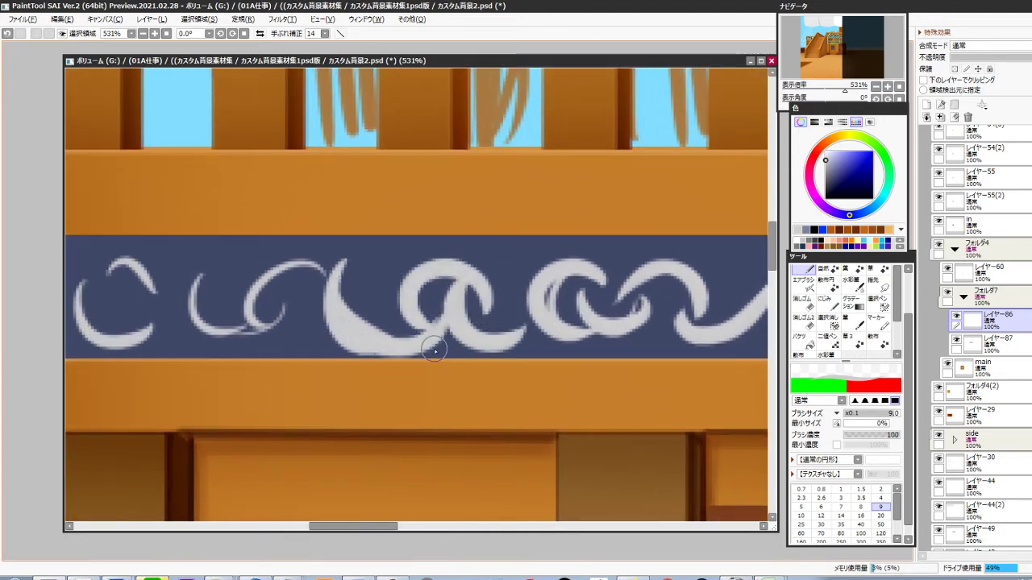
# Thicken the swirls at the band's left end and add a connecting curl between the first two
pyautogui.scroll(-3, 457, 391)
pyautogui.scroll(4, 377, 371)
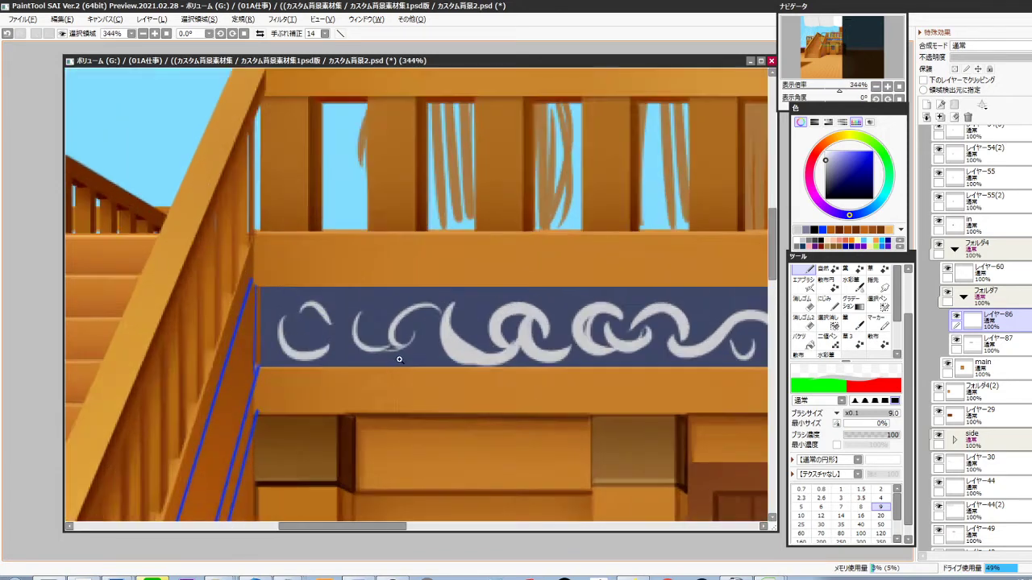
pyautogui.moveTo(473, 270); pyautogui.dragTo(441, 345)
pyautogui.moveTo(337, 260)
pyautogui.mouseDown()
pyautogui.moveTo(315, 314)
pyautogui.moveTo(407, 350)
pyautogui.mouseUp()
pyautogui.moveTo(288, 257)
pyautogui.mouseDown()
pyautogui.moveTo(310, 317)
pyautogui.moveTo(296, 347)
pyautogui.moveTo(445, 347)
pyautogui.mouseUp()
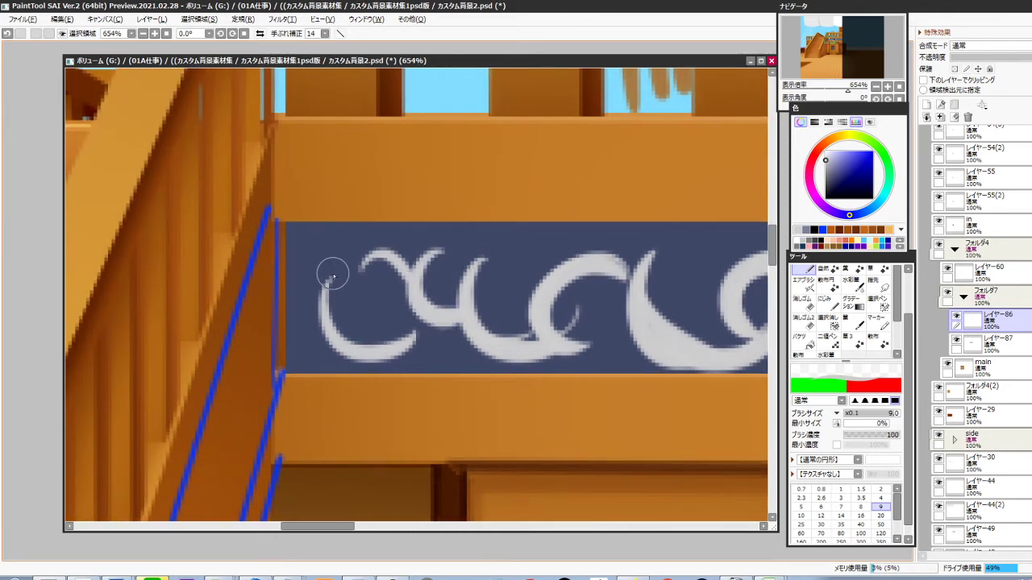
pyautogui.moveTo(332, 275); pyautogui.dragTo(420, 334)
pyautogui.moveTo(374, 267); pyautogui.dragTo(412, 273)
# Thicken the small U-shaped curl beneath the wave and paint an arched curl above the wave's rising slope
pyautogui.scroll(-5, 468, 369)
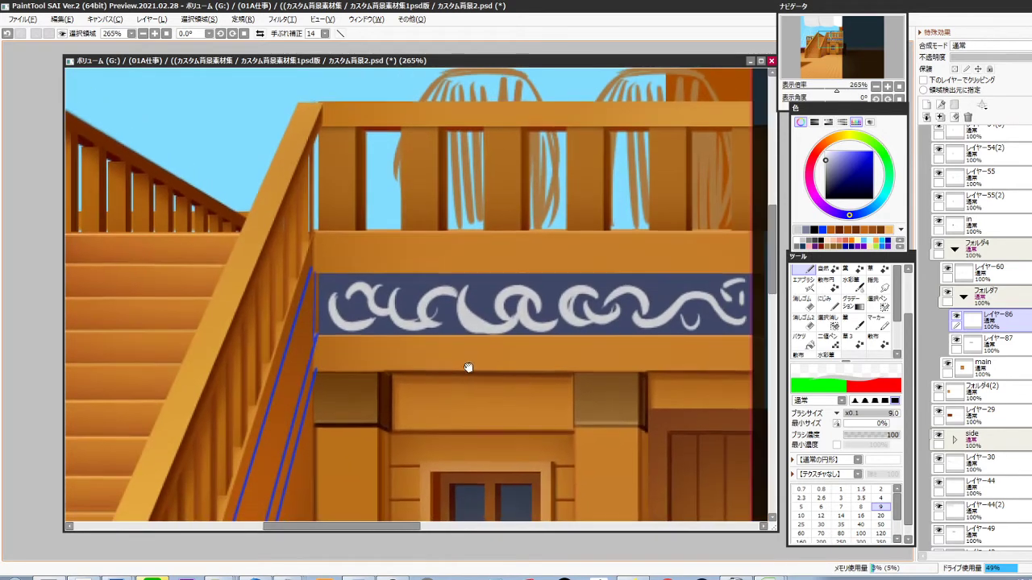
pyautogui.moveTo(469, 368); pyautogui.dragTo(432, 358)
pyautogui.moveTo(580, 394); pyautogui.dragTo(467, 359)
pyautogui.scroll(7, 563, 276)
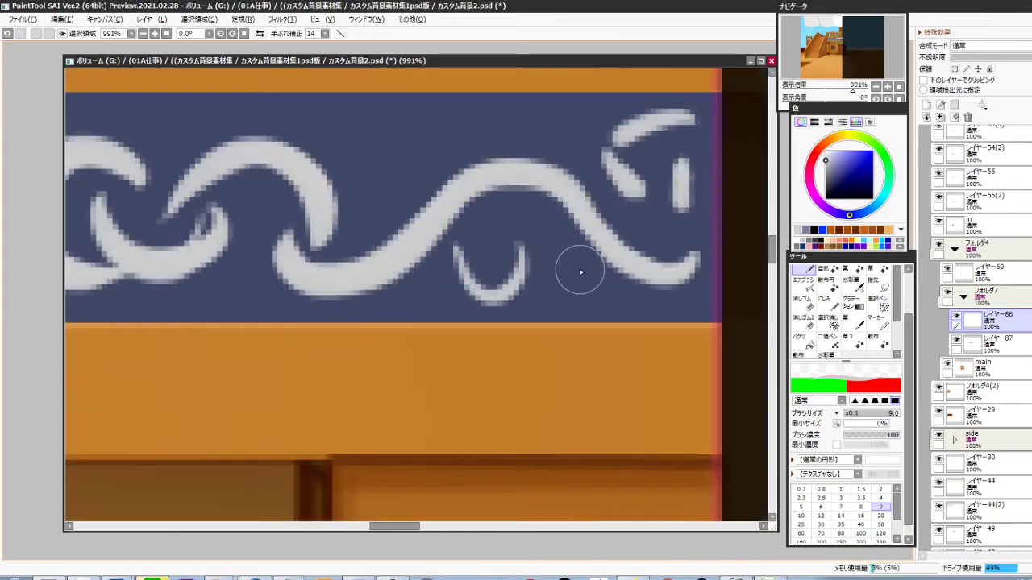
pyautogui.moveTo(462, 252)
pyautogui.mouseDown()
pyautogui.moveTo(479, 289)
pyautogui.moveTo(528, 247)
pyautogui.moveTo(528, 284)
pyautogui.mouseUp()
pyautogui.moveTo(520, 260); pyautogui.dragTo(542, 377)
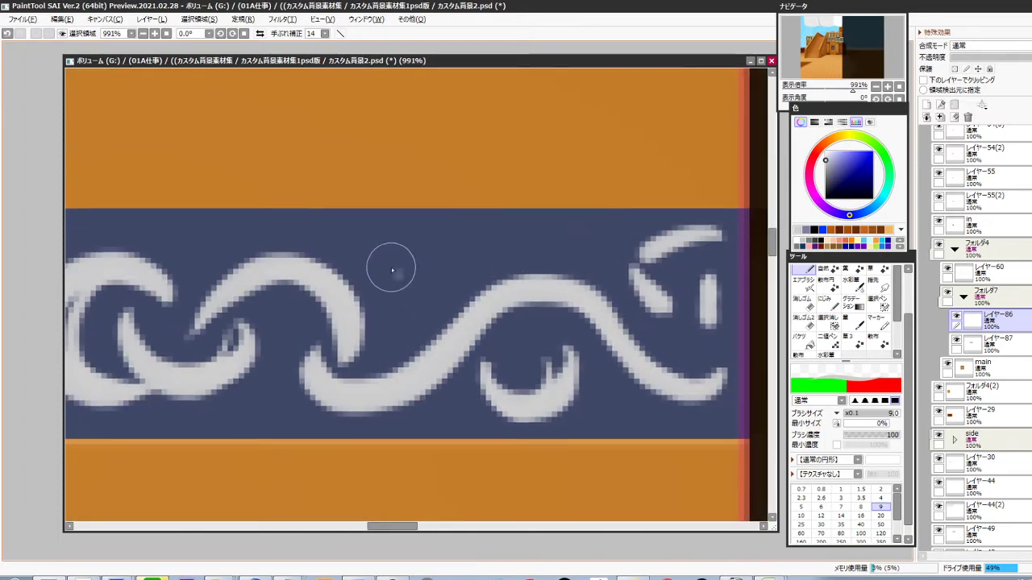
pyautogui.moveTo(393, 272)
pyautogui.mouseDown()
pyautogui.moveTo(475, 279)
pyautogui.moveTo(465, 234)
pyautogui.moveTo(495, 280)
pyautogui.mouseUp()
pyautogui.hotkey('ctrl', 'z')
# Enlarge the dot and thicken the short strokes at the band's right end, and curve the wave's tail upward
pyautogui.moveTo(675, 338); pyautogui.dragTo(520, 365)
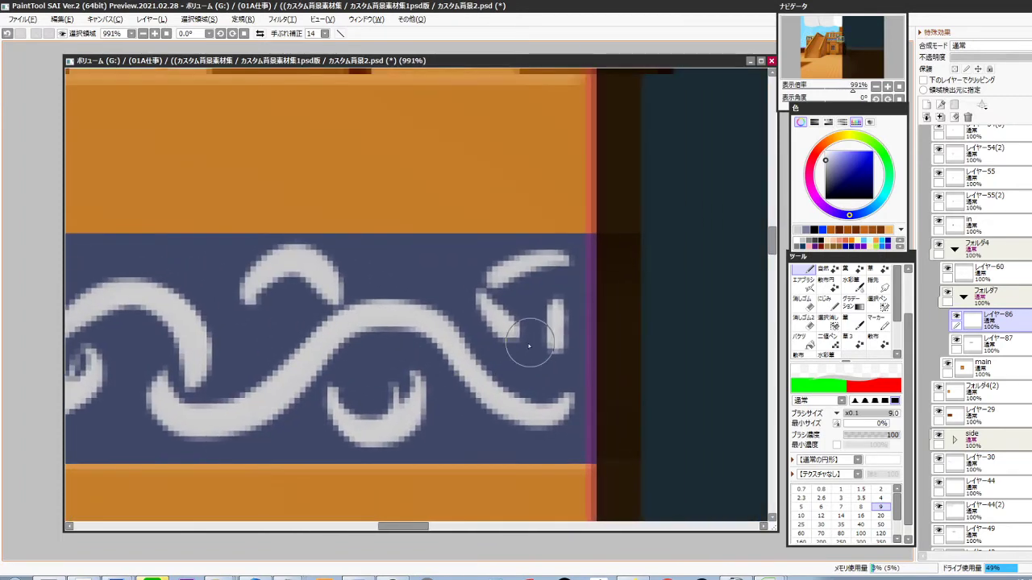
pyautogui.moveTo(556, 319)
pyautogui.mouseDown()
pyautogui.moveTo(550, 335)
pyautogui.moveTo(571, 326)
pyautogui.mouseUp()
pyautogui.hotkey('ctrl', 'z')
pyautogui.moveTo(485, 305); pyautogui.dragTo(523, 356)
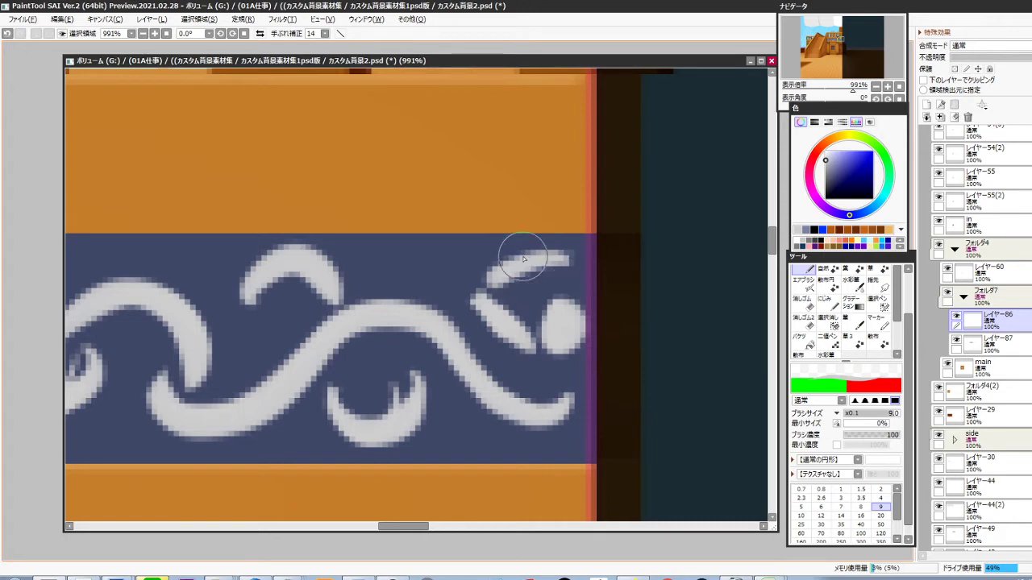
pyautogui.moveTo(520, 257)
pyautogui.mouseDown()
pyautogui.moveTo(572, 254)
pyautogui.moveTo(515, 258)
pyautogui.moveTo(507, 318)
pyautogui.moveTo(568, 274)
pyautogui.moveTo(565, 299)
pyautogui.mouseUp()
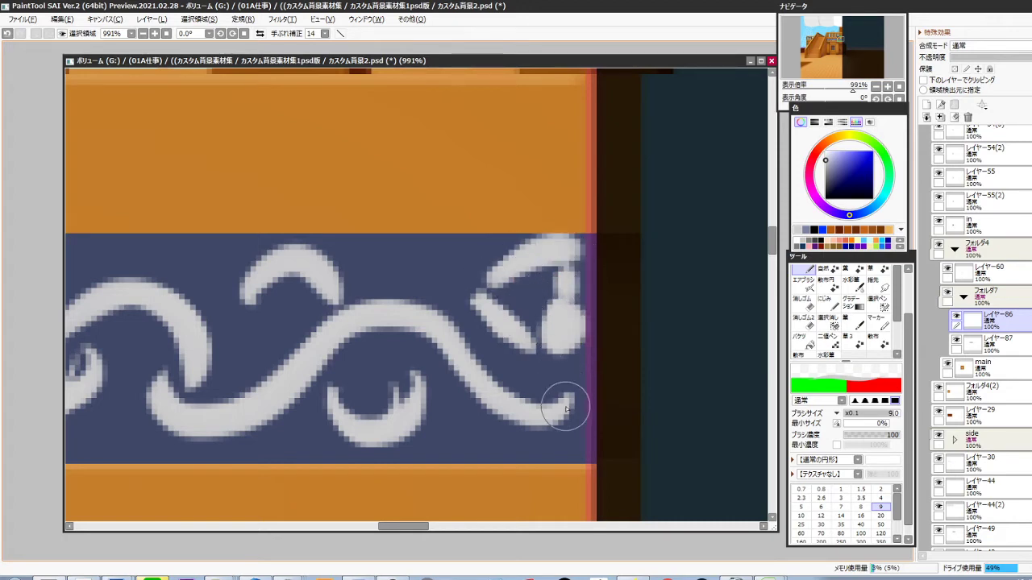
pyautogui.moveTo(566, 406); pyautogui.dragTo(560, 339)
# Join the U-shaped curl to the wave, clean its inner edge, and refine the outline of the arched curl above
pyautogui.moveTo(561, 303); pyautogui.dragTo(532, 338)
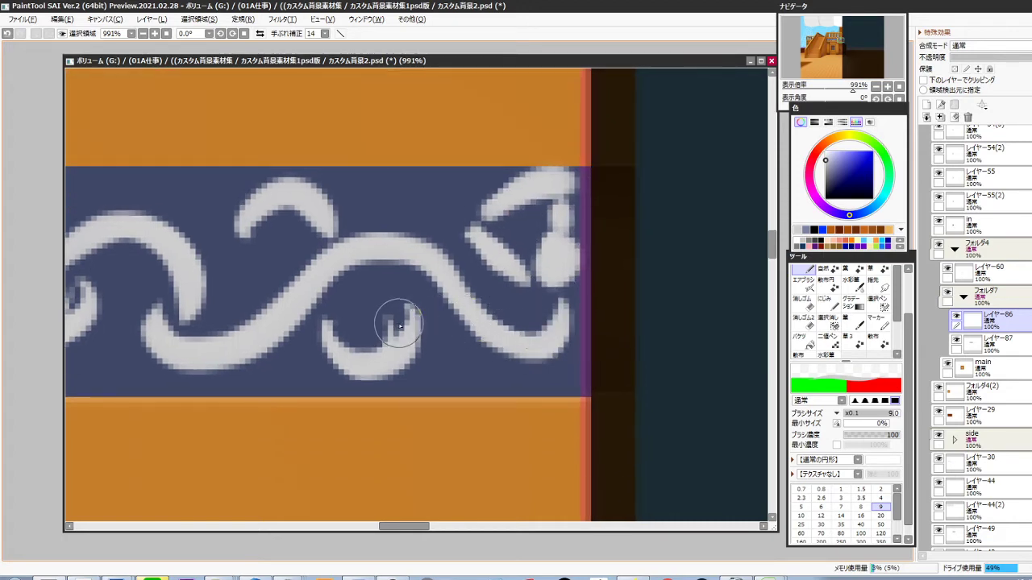
pyautogui.moveTo(315, 314)
pyautogui.mouseDown()
pyautogui.moveTo(326, 357)
pyautogui.moveTo(415, 340)
pyautogui.moveTo(400, 328)
pyautogui.moveTo(411, 303)
pyautogui.mouseUp()
pyautogui.press('-')
pyautogui.moveTo(375, 336); pyautogui.dragTo(570, 338)
pyautogui.moveTo(502, 232); pyautogui.dragTo(448, 257)
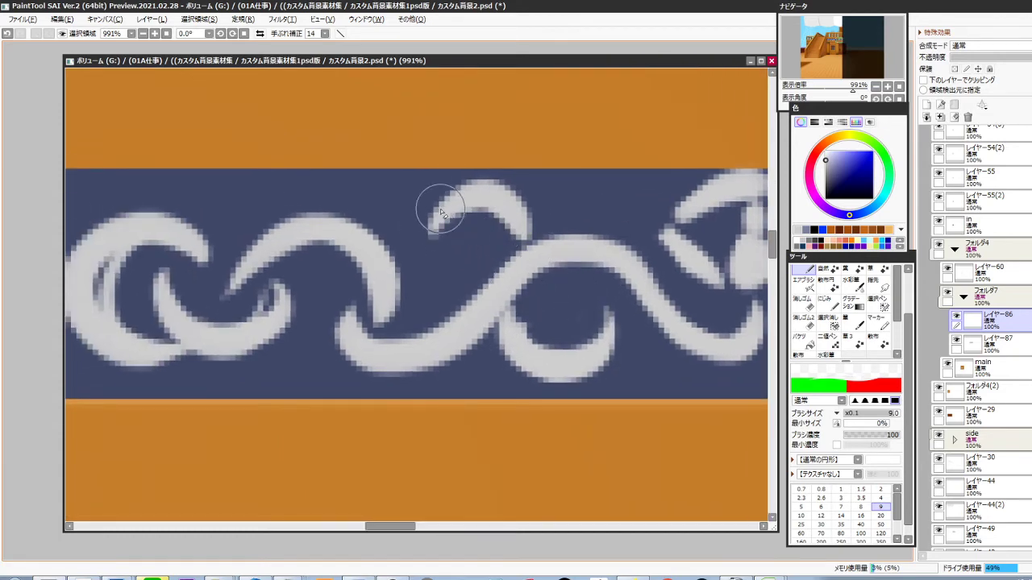
pyautogui.moveTo(443, 184); pyautogui.dragTo(527, 225)
# Erase the stray sketch lines inside the paired curls at the middle of the band and sharpen their tips
pyautogui.moveTo(322, 346); pyautogui.dragTo(509, 317)
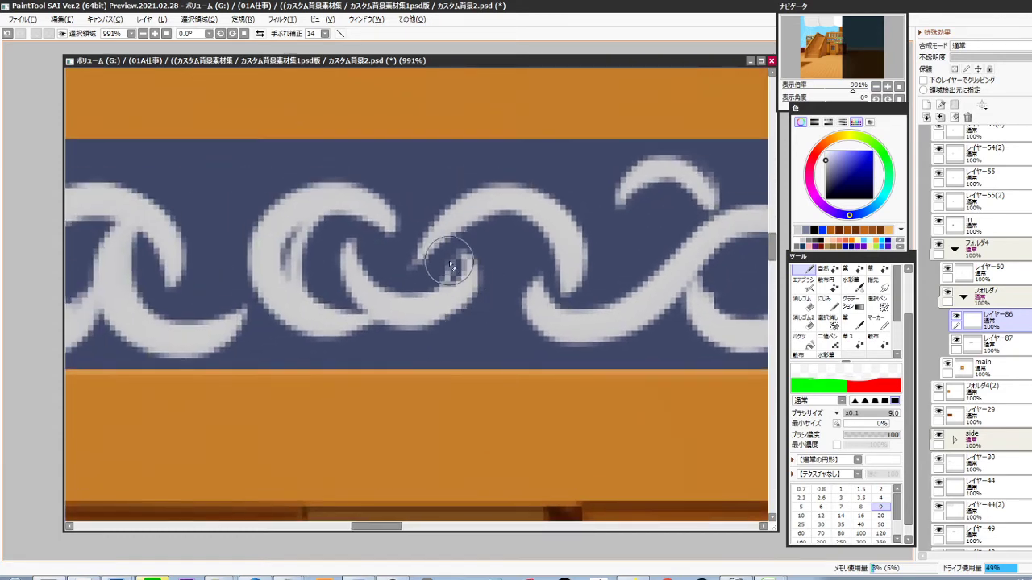
pyautogui.moveTo(449, 260)
pyautogui.mouseDown()
pyautogui.moveTo(431, 279)
pyautogui.moveTo(437, 303)
pyautogui.mouseUp()
pyautogui.moveTo(374, 273); pyautogui.dragTo(495, 303)
pyautogui.moveTo(457, 263)
pyautogui.mouseDown()
pyautogui.moveTo(444, 324)
pyautogui.moveTo(455, 328)
pyautogui.moveTo(437, 319)
pyautogui.moveTo(458, 323)
pyautogui.mouseUp()
pyautogui.hotkey('ctrl', 'z')
pyautogui.moveTo(448, 371); pyautogui.dragTo(464, 297)
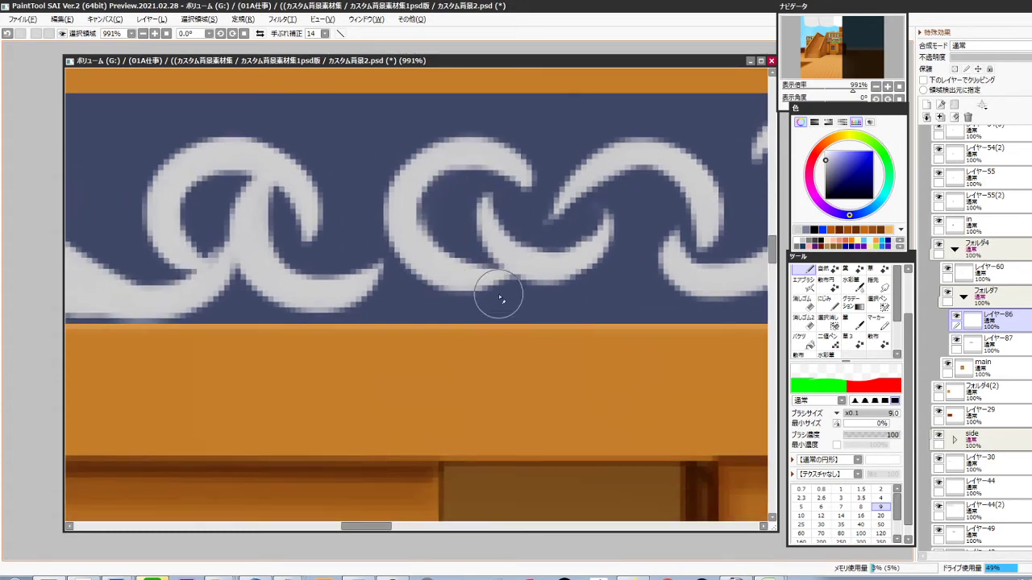
# Erase the inner edge of the heavy swirl left of the band's centre to slim it into a smooth curve
pyautogui.moveTo(299, 341); pyautogui.dragTo(606, 319)
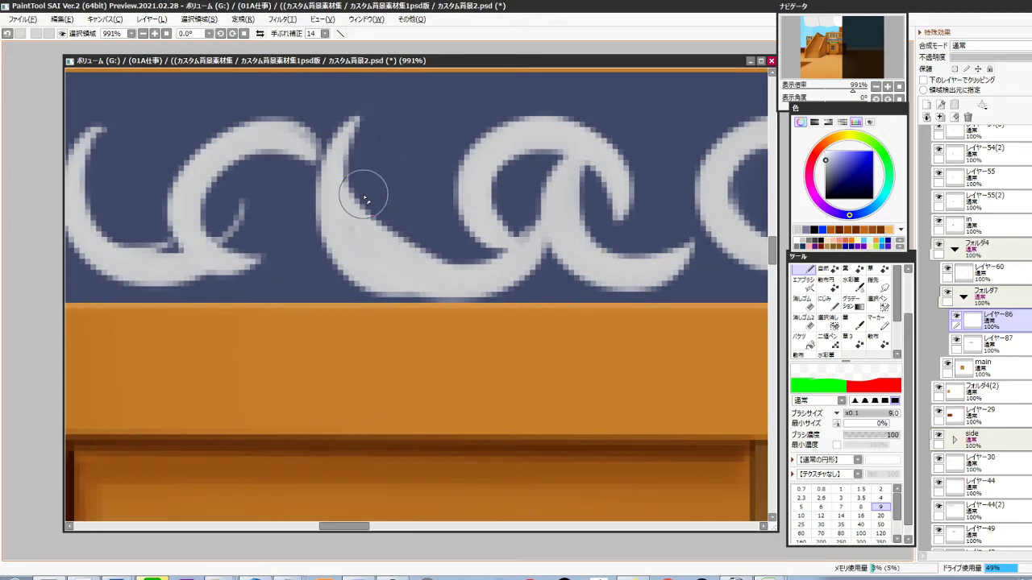
pyautogui.moveTo(363, 195); pyautogui.dragTo(468, 226)
pyautogui.moveTo(315, 253)
pyautogui.mouseDown()
pyautogui.moveTo(457, 300)
pyautogui.moveTo(540, 278)
pyautogui.moveTo(518, 373)
pyautogui.moveTo(344, 348)
pyautogui.moveTo(360, 359)
pyautogui.mouseUp()
# Clean up the arched swirl in the band's left half, reshape its arch, and paint a small crescent inside it
pyautogui.moveTo(325, 369); pyautogui.dragTo(575, 375)
pyautogui.moveTo(463, 280); pyautogui.dragTo(506, 306)
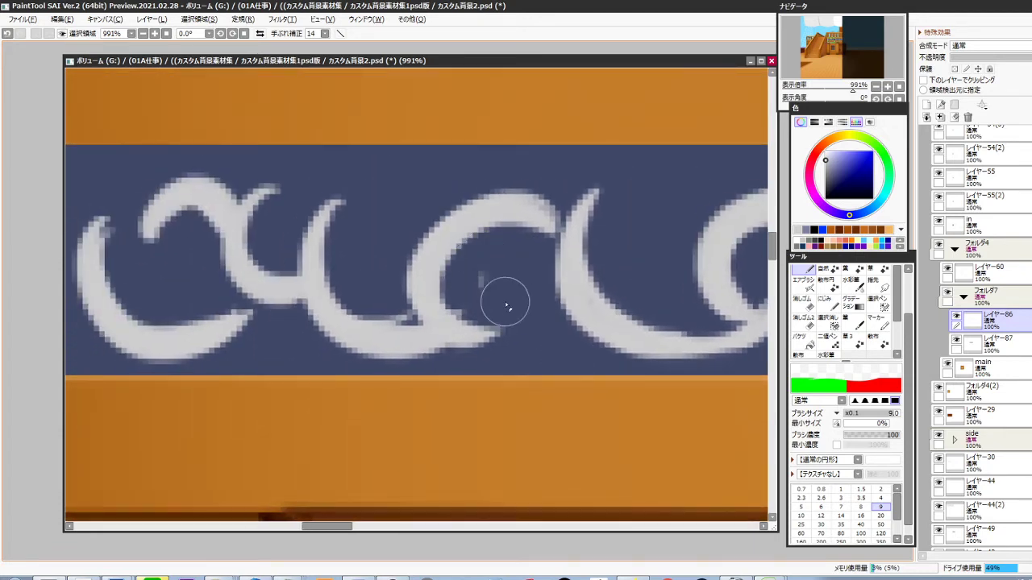
pyautogui.moveTo(523, 246); pyautogui.dragTo(483, 308)
pyautogui.moveTo(548, 211)
pyautogui.mouseDown()
pyautogui.moveTo(517, 196)
pyautogui.moveTo(422, 253)
pyautogui.mouseUp()
pyautogui.moveTo(524, 193); pyautogui.dragTo(551, 207)
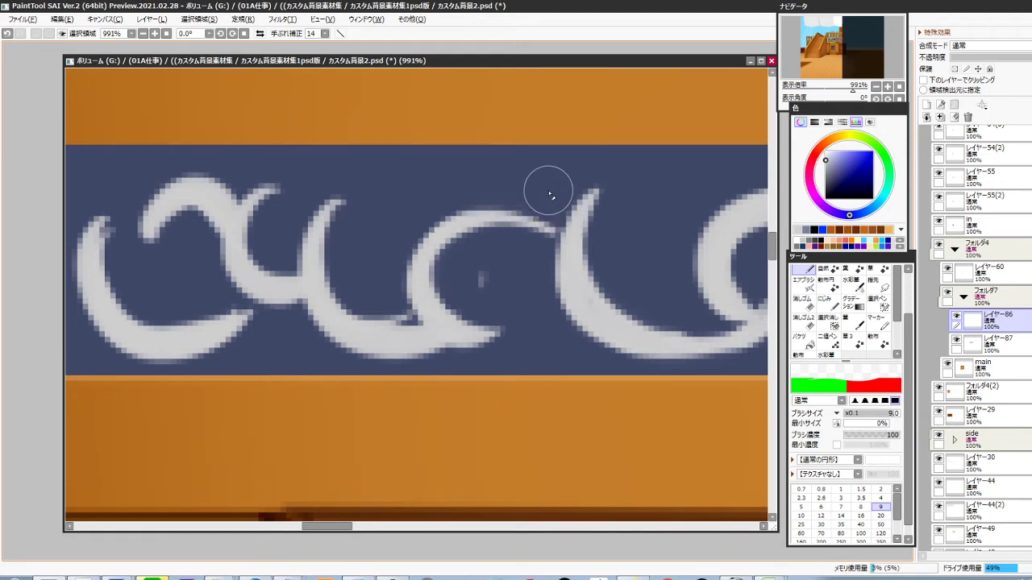
pyautogui.moveTo(475, 220)
pyautogui.mouseDown()
pyautogui.moveTo(542, 260)
pyautogui.moveTo(544, 245)
pyautogui.moveTo(428, 299)
pyautogui.moveTo(456, 294)
pyautogui.moveTo(541, 314)
pyautogui.moveTo(500, 296)
pyautogui.moveTo(488, 270)
pyautogui.moveTo(513, 306)
pyautogui.mouseUp()
pyautogui.hotkey('ctrl', 'z')
pyautogui.moveTo(417, 347); pyautogui.dragTo(542, 321)
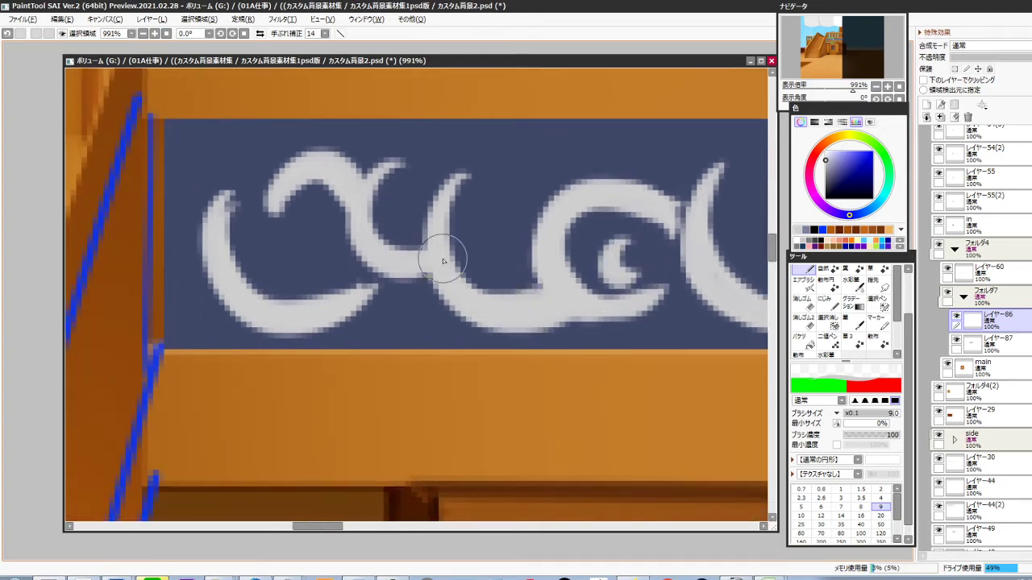
# Thicken and smooth the swirls at the band's left end, joining the first swirl to the connecting curl
pyautogui.moveTo(493, 170); pyautogui.dragTo(472, 306)
pyautogui.moveTo(410, 166)
pyautogui.mouseDown()
pyautogui.moveTo(410, 284)
pyautogui.moveTo(552, 368)
pyautogui.mouseUp()
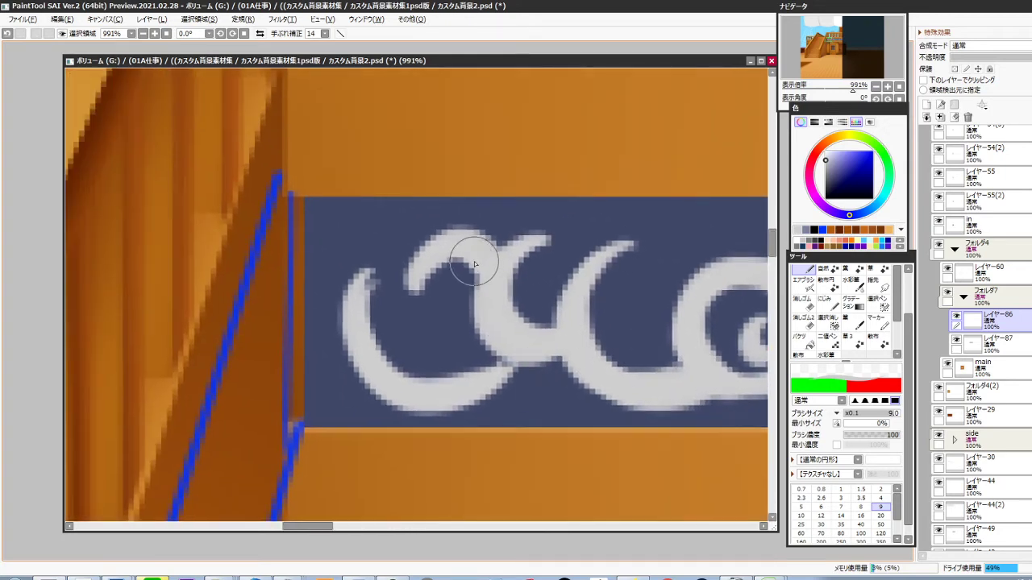
pyautogui.moveTo(474, 244)
pyautogui.mouseDown()
pyautogui.moveTo(430, 306)
pyautogui.moveTo(453, 304)
pyautogui.moveTo(444, 301)
pyautogui.moveTo(458, 286)
pyautogui.moveTo(414, 323)
pyautogui.moveTo(456, 288)
pyautogui.mouseUp()
pyautogui.moveTo(383, 282)
pyautogui.mouseDown()
pyautogui.moveTo(410, 339)
pyautogui.moveTo(510, 345)
pyautogui.moveTo(510, 393)
pyautogui.moveTo(425, 359)
pyautogui.moveTo(472, 368)
pyautogui.mouseUp()
pyautogui.moveTo(388, 356)
pyautogui.mouseDown()
pyautogui.moveTo(376, 266)
pyautogui.moveTo(497, 364)
pyautogui.mouseUp()
pyautogui.moveTo(352, 344)
pyautogui.mouseDown()
pyautogui.moveTo(473, 360)
pyautogui.moveTo(504, 341)
pyautogui.mouseUp()
# Turn the crescent inside the left-half swirl into a solid oval dot
pyautogui.scroll(-9, 498, 373)
pyautogui.moveTo(575, 407); pyautogui.dragTo(509, 357)
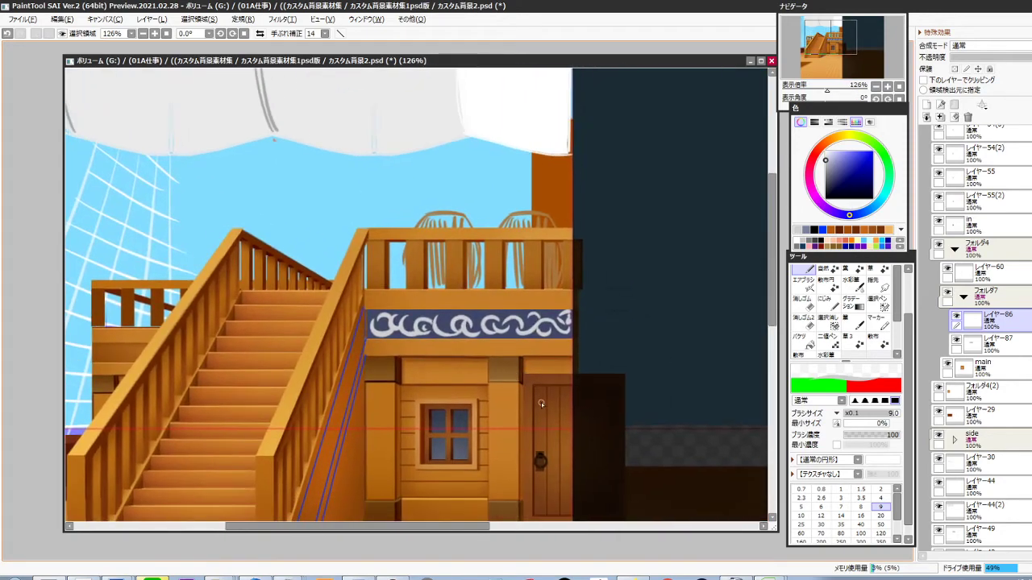
pyautogui.moveTo(438, 352); pyautogui.dragTo(409, 254)
pyautogui.moveTo(408, 255)
pyautogui.mouseDown()
pyautogui.moveTo(456, 315)
pyautogui.moveTo(400, 269)
pyautogui.moveTo(411, 299)
pyautogui.mouseUp()
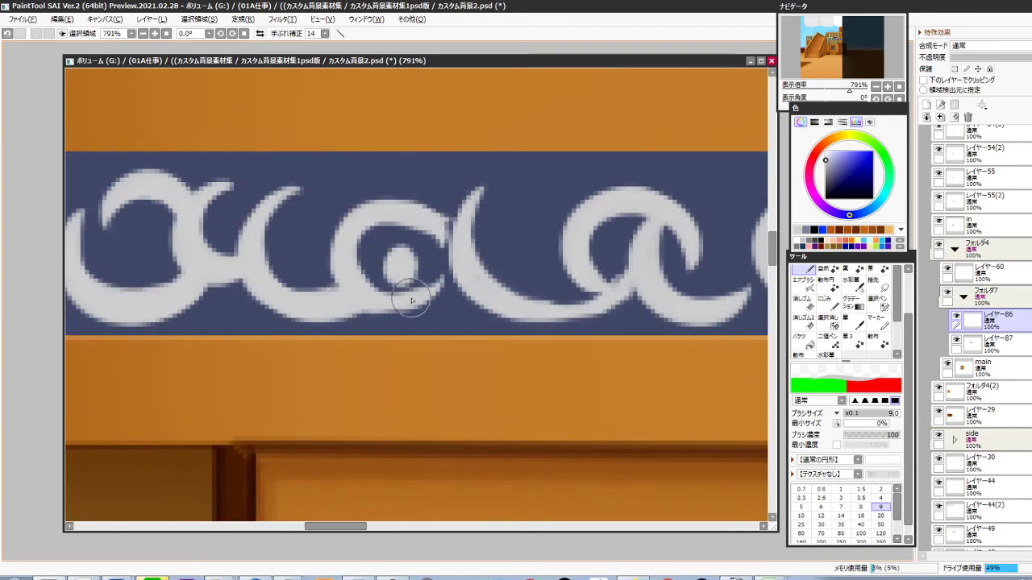
# Touch up the inner junction of the central swirl and extend the arched curl's tail down to the wave
pyautogui.scroll(-8, 490, 344)
pyautogui.moveTo(603, 399); pyautogui.dragTo(501, 367)
pyautogui.scroll(8, 442, 296)
pyautogui.moveTo(388, 287); pyautogui.dragTo(485, 267)
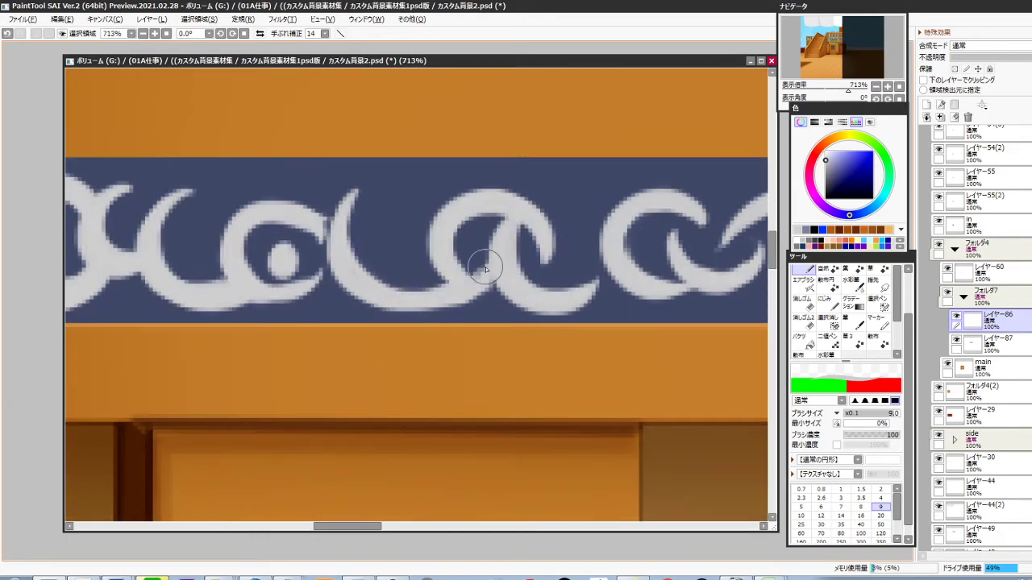
pyautogui.moveTo(612, 317)
pyautogui.mouseDown()
pyautogui.moveTo(435, 308)
pyautogui.moveTo(314, 336)
pyautogui.mouseUp()
pyautogui.moveTo(473, 369); pyautogui.dragTo(346, 411)
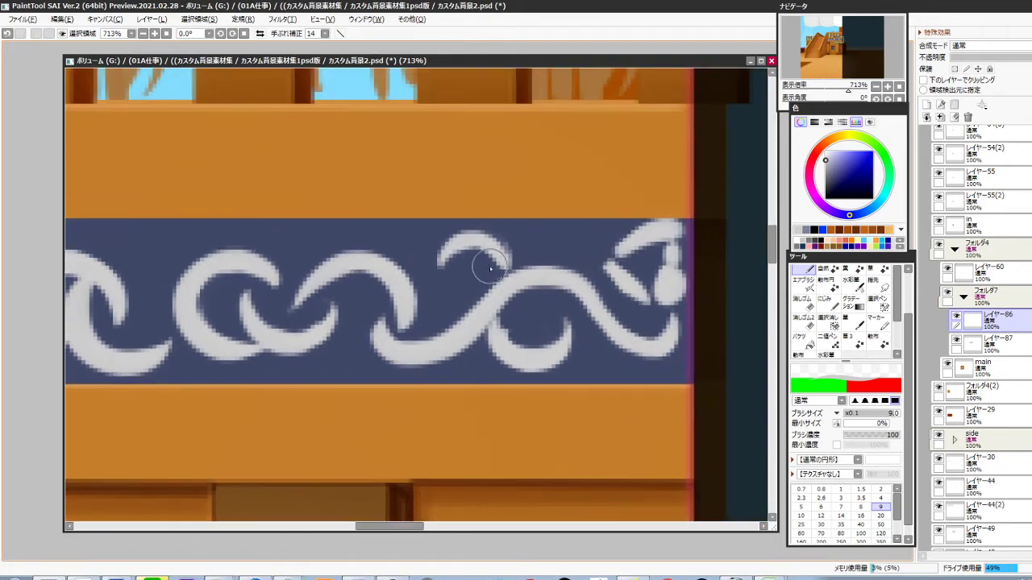
pyautogui.moveTo(454, 261)
pyautogui.mouseDown()
pyautogui.moveTo(497, 244)
pyautogui.moveTo(501, 270)
pyautogui.mouseUp()
pyautogui.moveTo(653, 335); pyautogui.dragTo(524, 345)
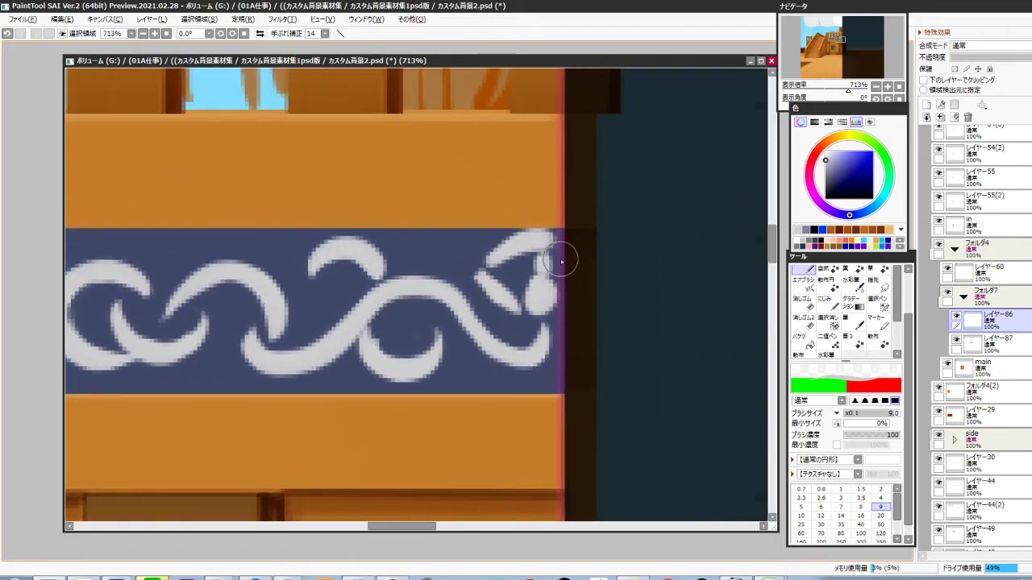
# Erase the dot and short strokes above the wave's tail at the band's right end
pyautogui.press('-')
pyautogui.moveTo(567, 223); pyautogui.dragTo(493, 268)
pyautogui.moveTo(548, 244); pyautogui.dragTo(540, 291)
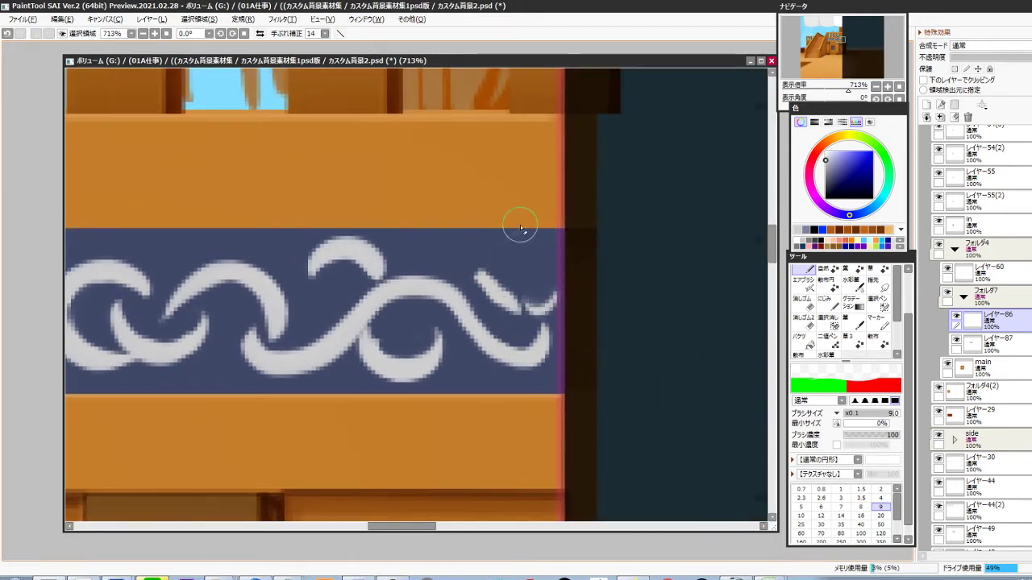
pyautogui.moveTo(485, 269)
pyautogui.mouseDown()
pyautogui.moveTo(516, 304)
pyautogui.moveTo(538, 296)
pyautogui.mouseUp()
pyautogui.moveTo(534, 332); pyautogui.dragTo(566, 311)
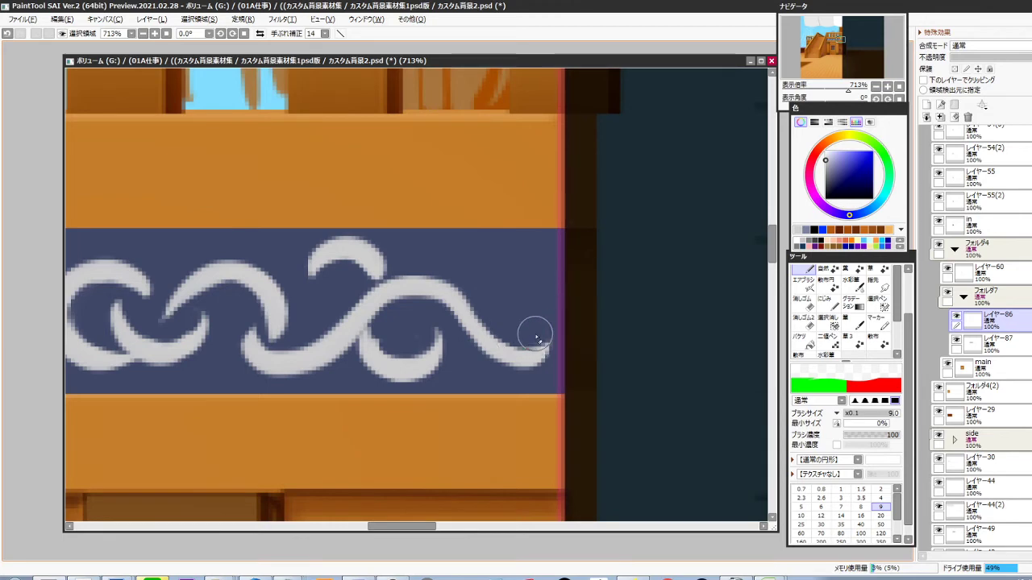
# Extend the wave's tail to the band's right edge and paint a large hooked curl branching up from it
pyautogui.moveTo(519, 378)
pyautogui.mouseDown()
pyautogui.moveTo(565, 336)
pyautogui.moveTo(500, 344)
pyautogui.mouseUp()
pyautogui.press('-')
pyautogui.hotkey('ctrl', 'z')
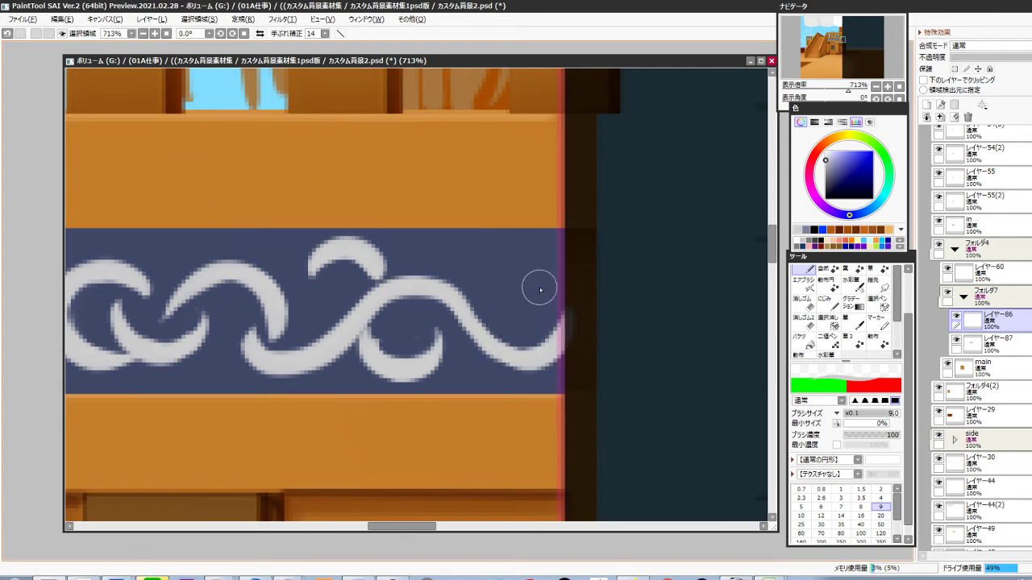
pyautogui.moveTo(494, 285)
pyautogui.mouseDown()
pyautogui.moveTo(502, 256)
pyautogui.moveTo(538, 292)
pyautogui.moveTo(537, 274)
pyautogui.moveTo(546, 313)
pyautogui.moveTo(497, 256)
pyautogui.moveTo(481, 313)
pyautogui.moveTo(519, 357)
pyautogui.mouseUp()
pyautogui.hotkey('ctrl', 'z')
pyautogui.hotkey('ctrl', 'z')
pyautogui.moveTo(463, 326); pyautogui.dragTo(471, 316)
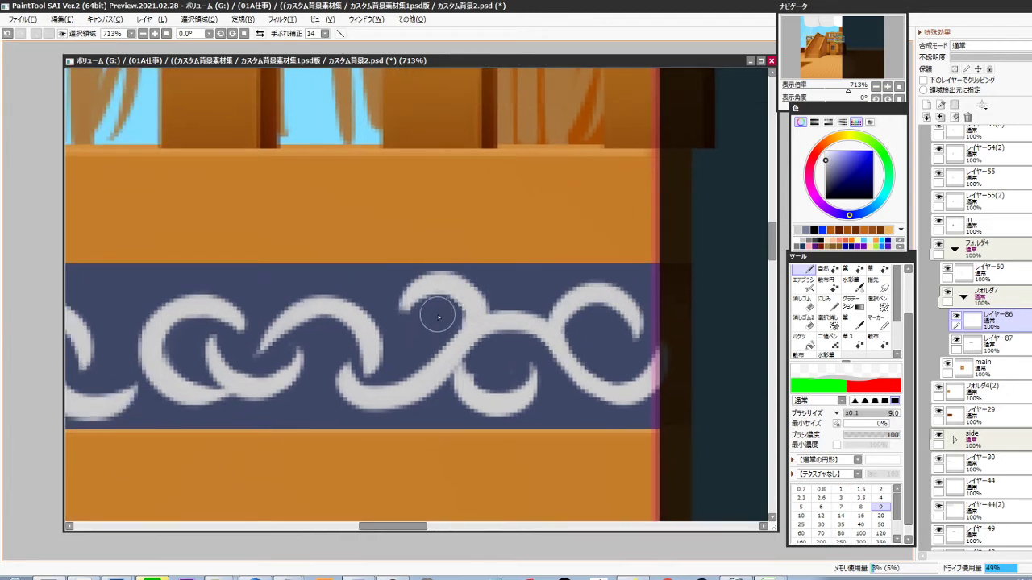
# Thicken and lengthen the left tip of the arched curl and refine the neighbouring start of the wave
pyautogui.moveTo(422, 281); pyautogui.dragTo(399, 323)
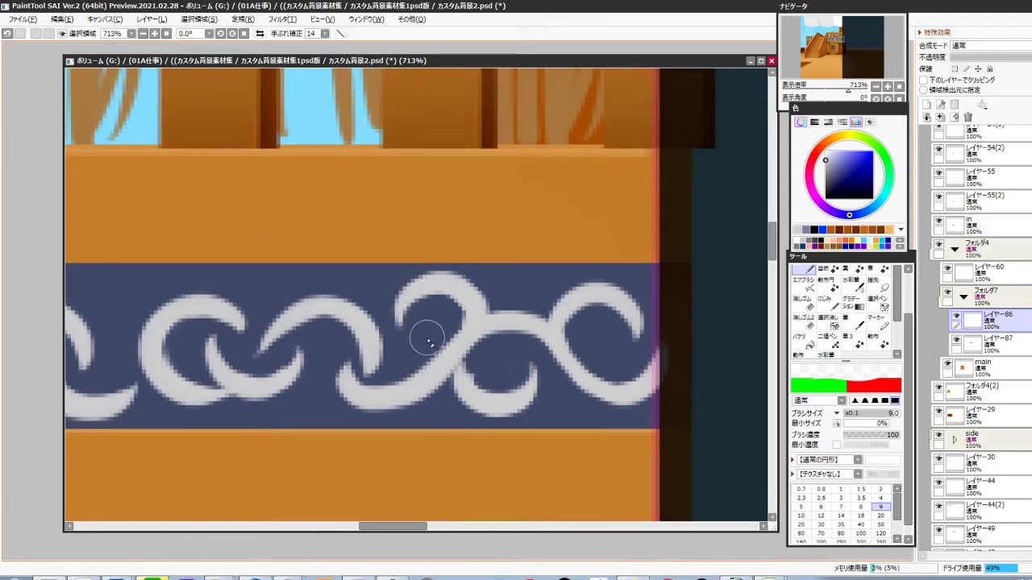
pyautogui.moveTo(378, 361); pyautogui.dragTo(486, 351)
pyautogui.moveTo(451, 318)
pyautogui.mouseDown()
pyautogui.moveTo(457, 347)
pyautogui.moveTo(490, 346)
pyautogui.moveTo(474, 360)
pyautogui.moveTo(487, 368)
pyautogui.moveTo(490, 357)
pyautogui.moveTo(529, 350)
pyautogui.mouseUp()
pyautogui.hotkey('ctrl', 'z')
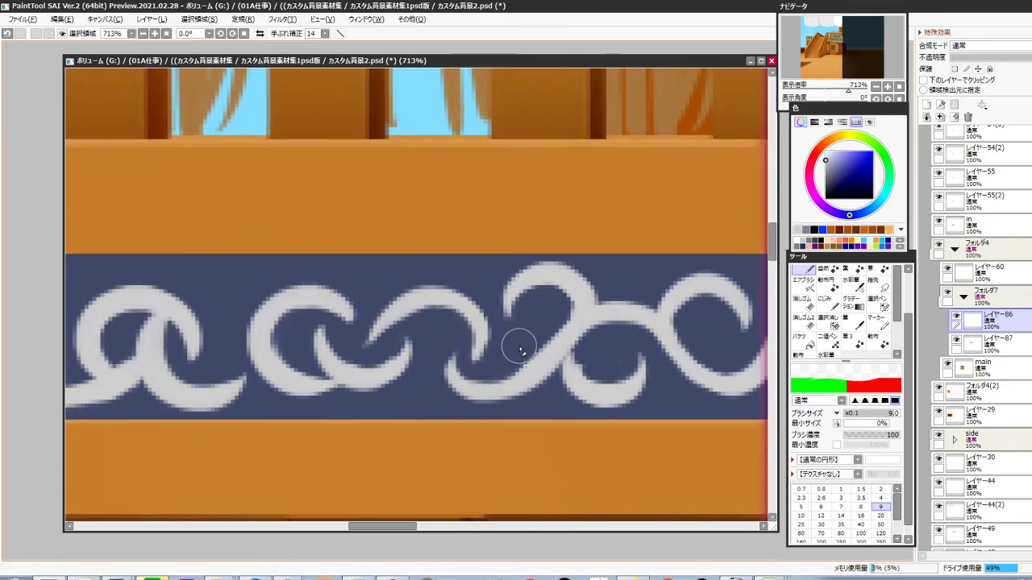
# Lasso the left half of the scrollwork, shift it slightly upward, pull its lower-left corner outward, and deselect it
pyautogui.moveTo(423, 295); pyautogui.dragTo(474, 341)
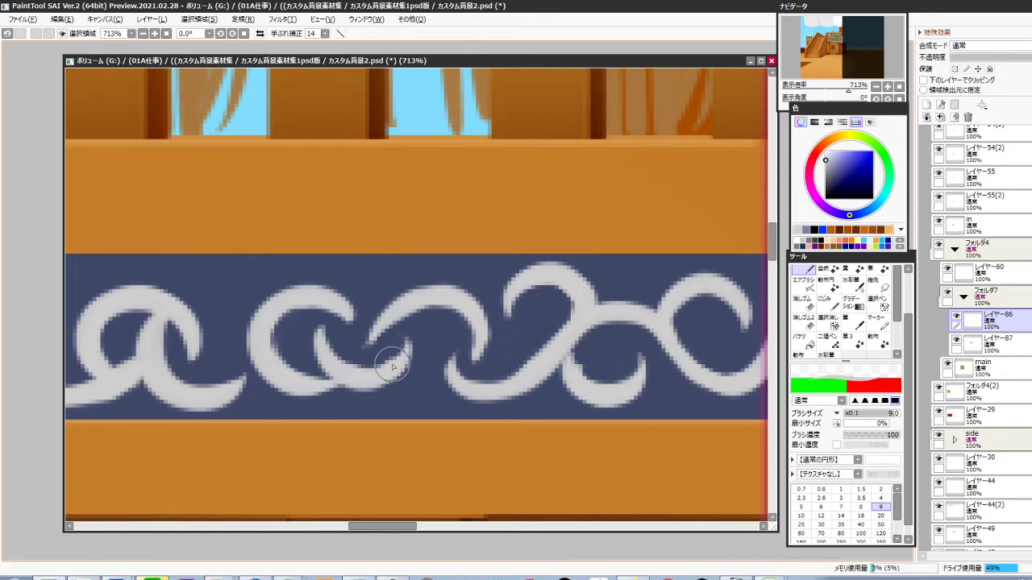
pyautogui.moveTo(392, 365); pyautogui.dragTo(550, 372)
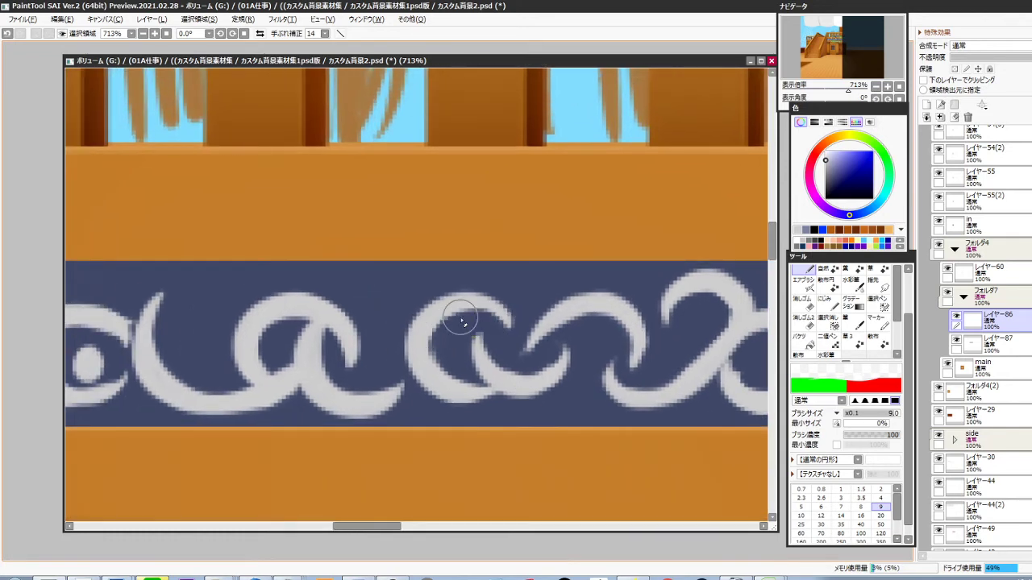
pyautogui.moveTo(471, 376); pyautogui.dragTo(494, 438)
pyautogui.moveTo(474, 482); pyautogui.dragTo(479, 410)
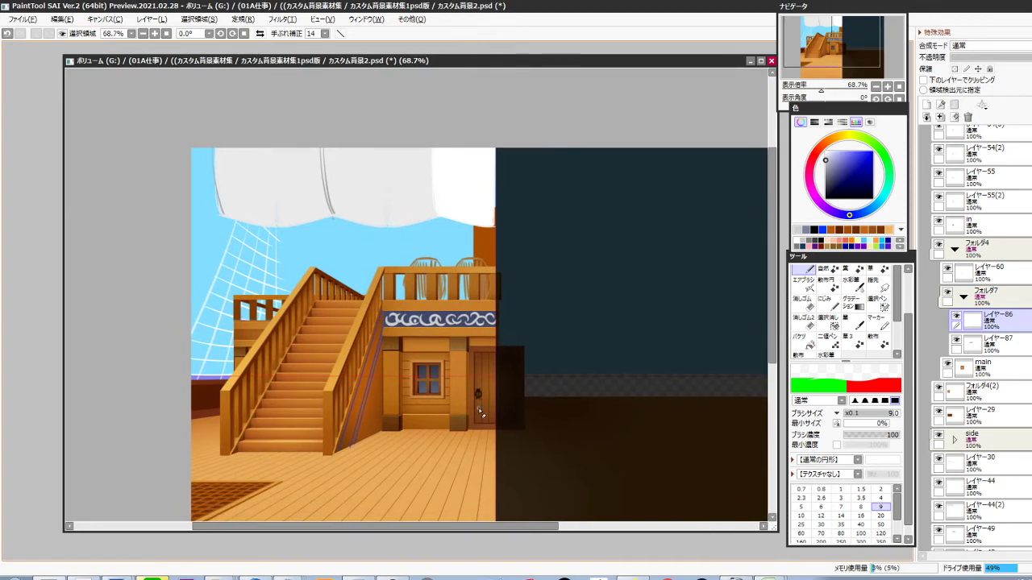
pyautogui.scroll(5, 435, 352)
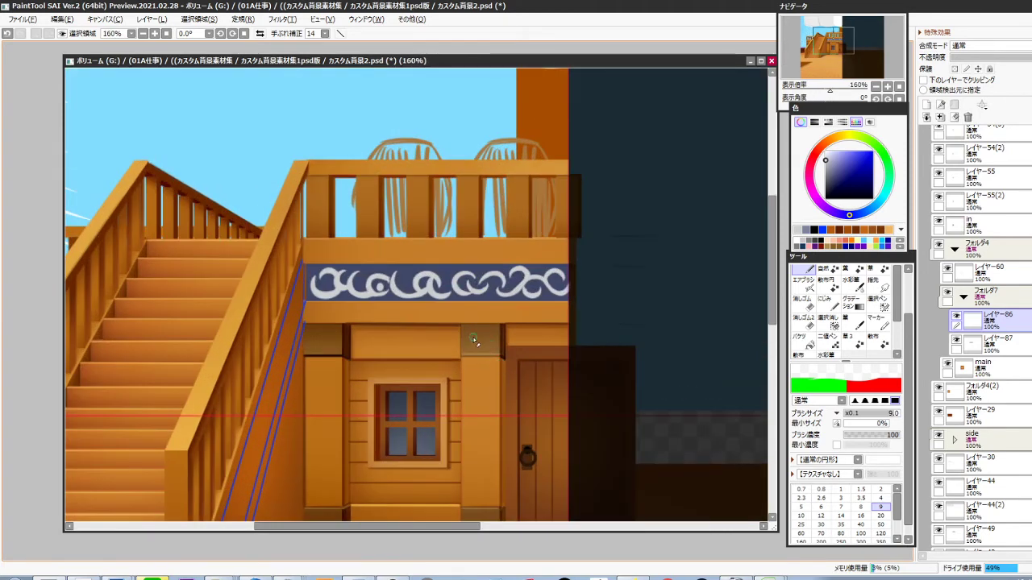
pyautogui.scroll(3, 475, 341)
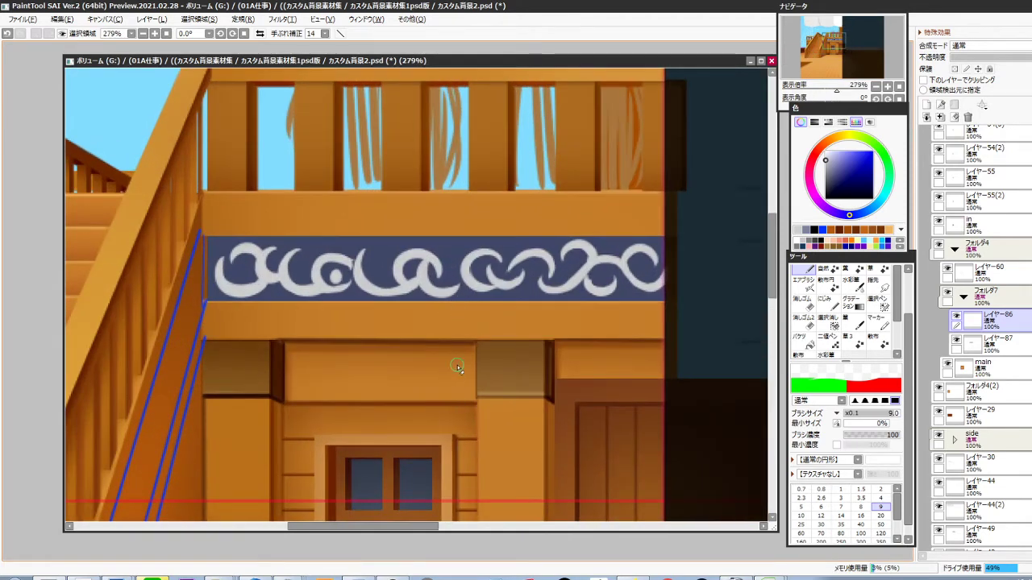
pyautogui.press('l')
pyautogui.click(446, 237)
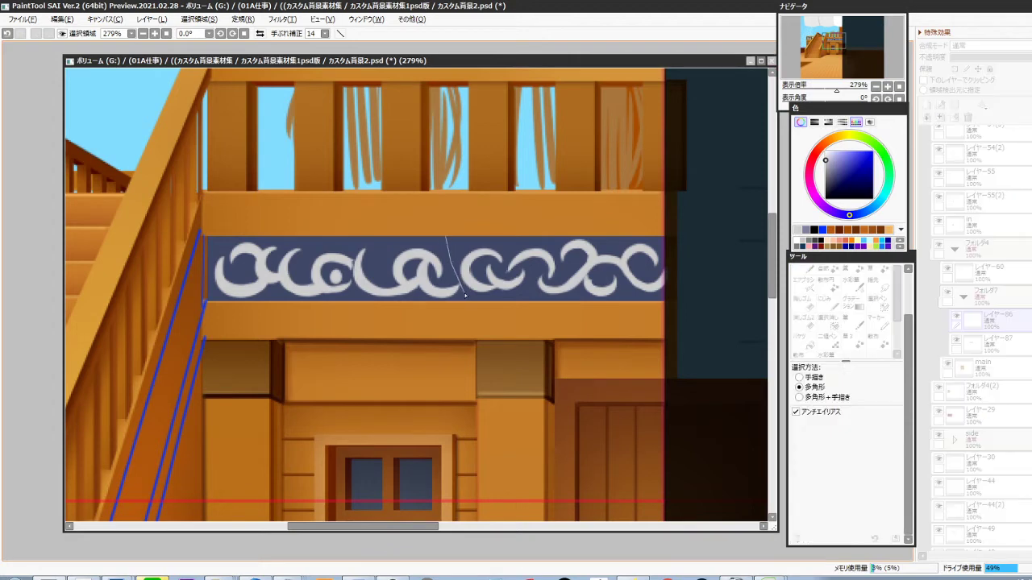
pyautogui.click(195, 286)
pyautogui.doubleClick(208, 220)
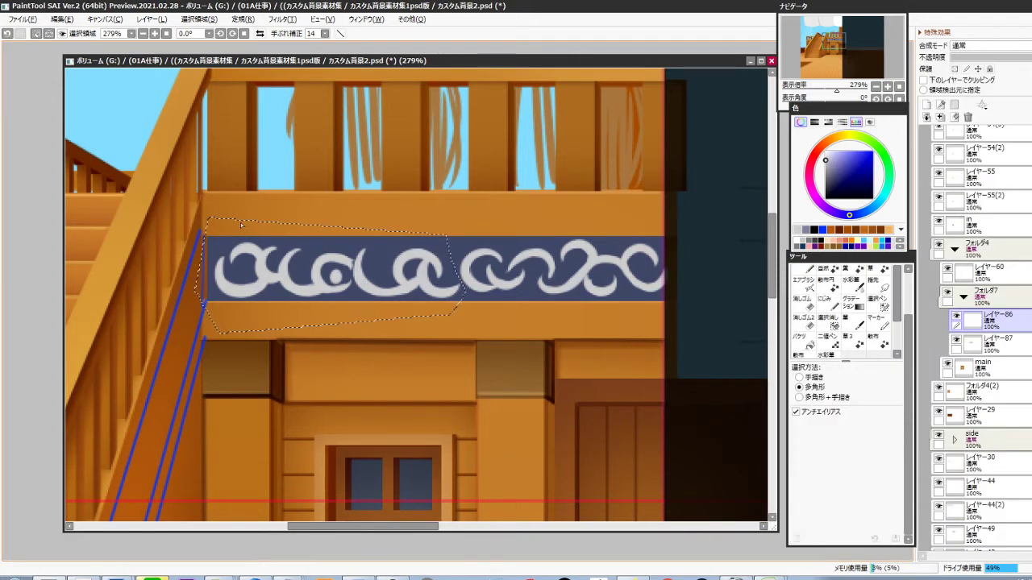
pyautogui.hotkey('ctrl', 't')
pyautogui.moveTo(413, 294); pyautogui.dragTo(405, 283)
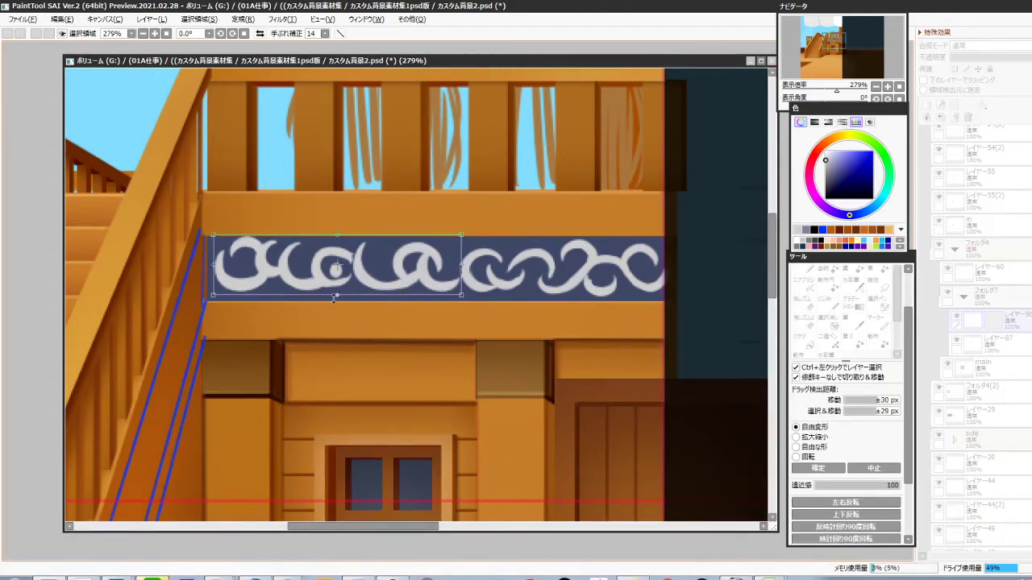
pyautogui.moveTo(245, 329); pyautogui.dragTo(248, 334)
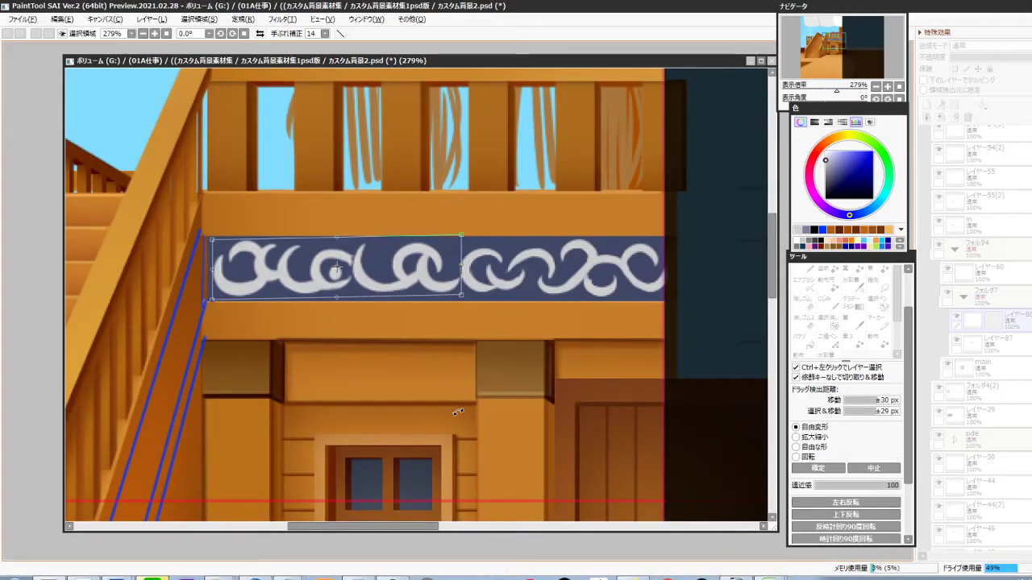
pyautogui.press('Return')
pyautogui.hotkey('ctrl', 'd')
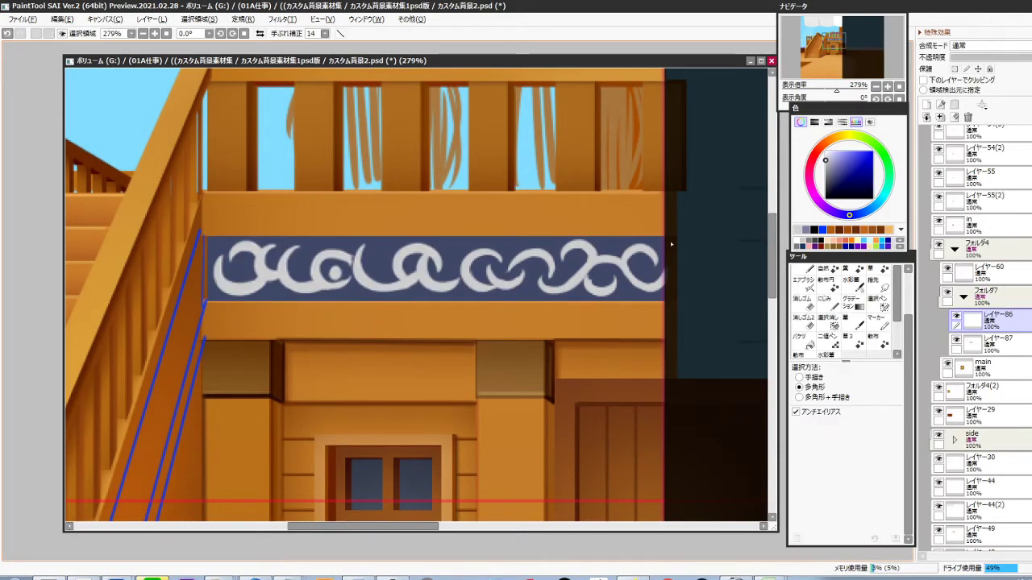
# Thicken and round the lower tip of the curl that surrounds the dot with the pale grey brush
pyautogui.moveTo(648, 310); pyautogui.dragTo(568, 373)
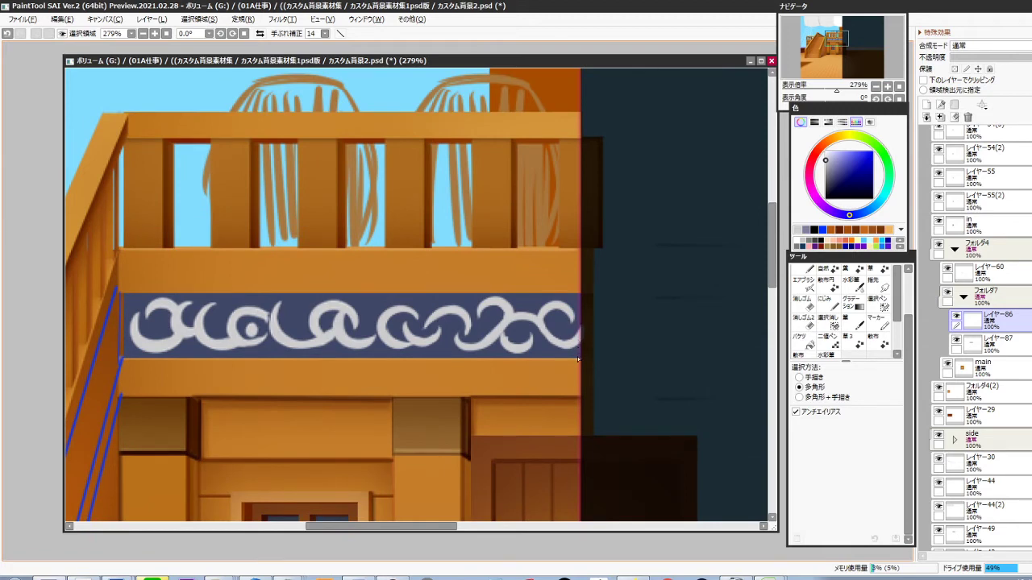
pyautogui.press('n')
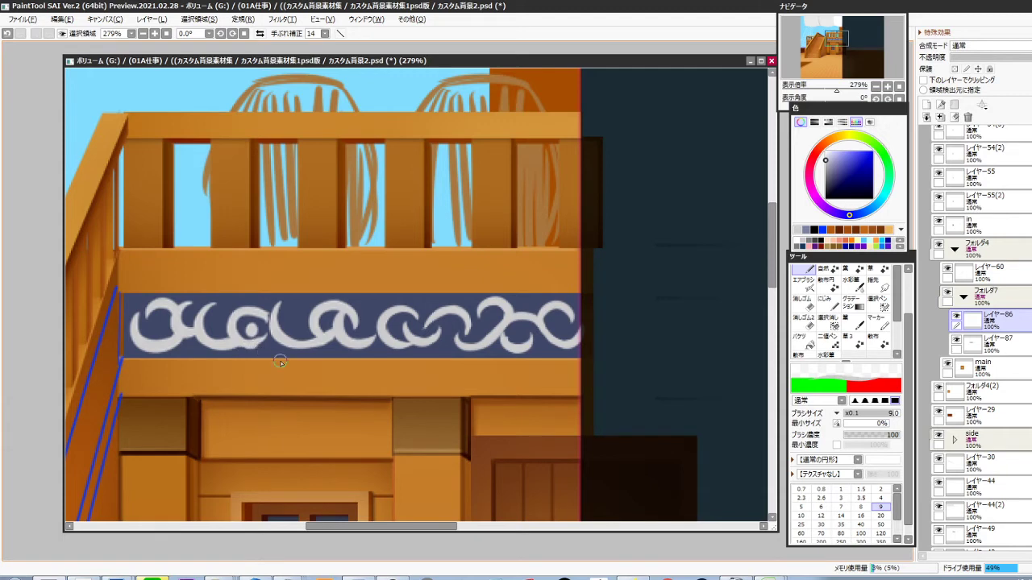
pyautogui.scroll(-3, 280, 362)
pyautogui.moveTo(303, 413); pyautogui.dragTo(400, 373)
pyautogui.scroll(-3, 451, 370)
pyautogui.moveTo(437, 403); pyautogui.dragTo(455, 375)
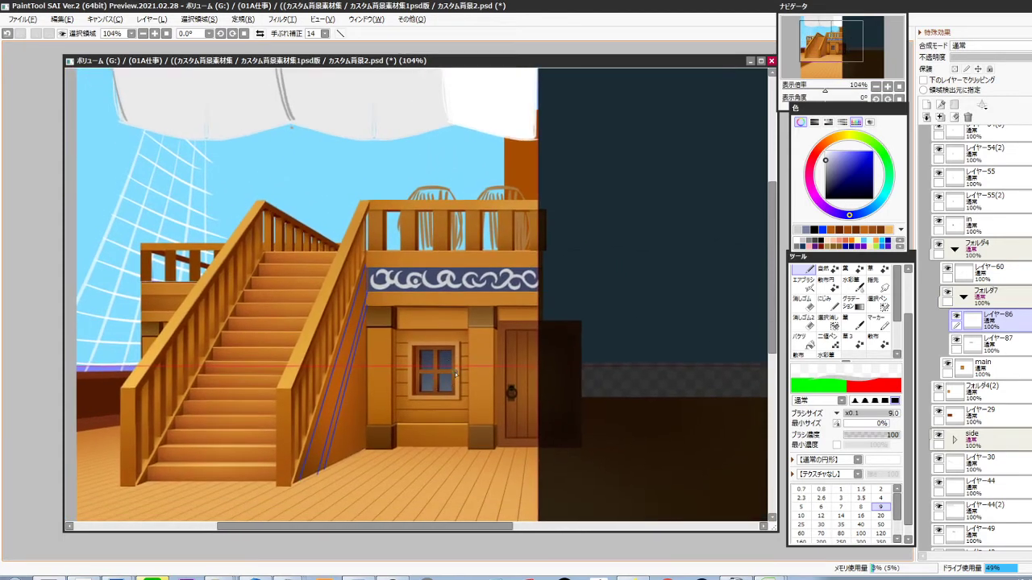
pyautogui.scroll(2, 456, 373)
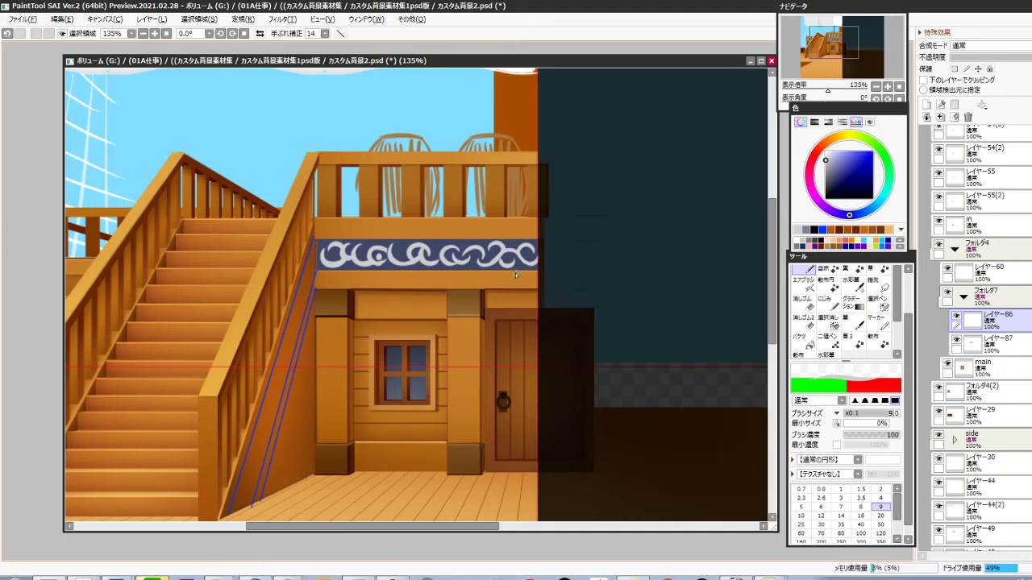
pyautogui.scroll(2, 515, 273)
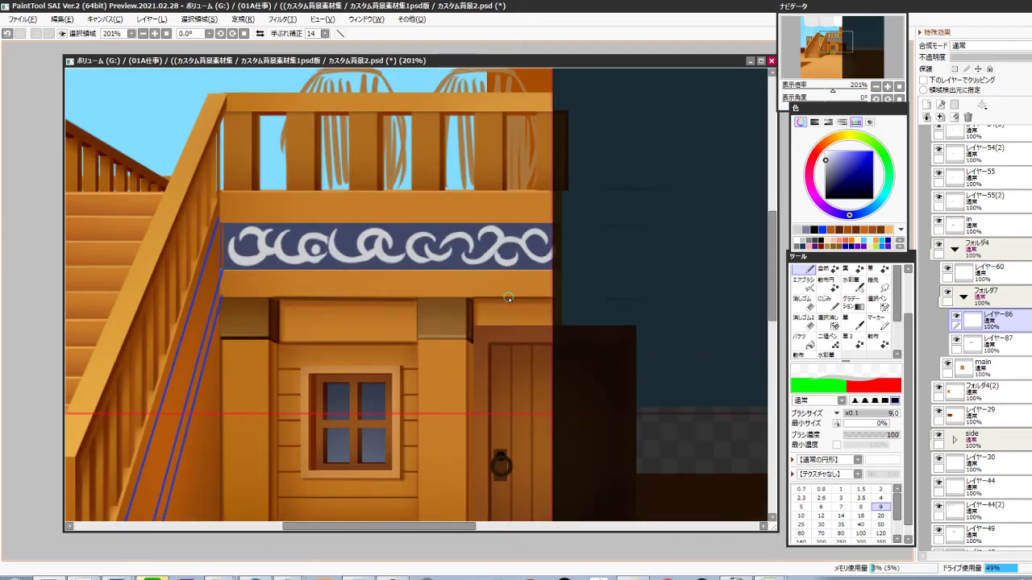
pyautogui.scroll(3, 508, 300)
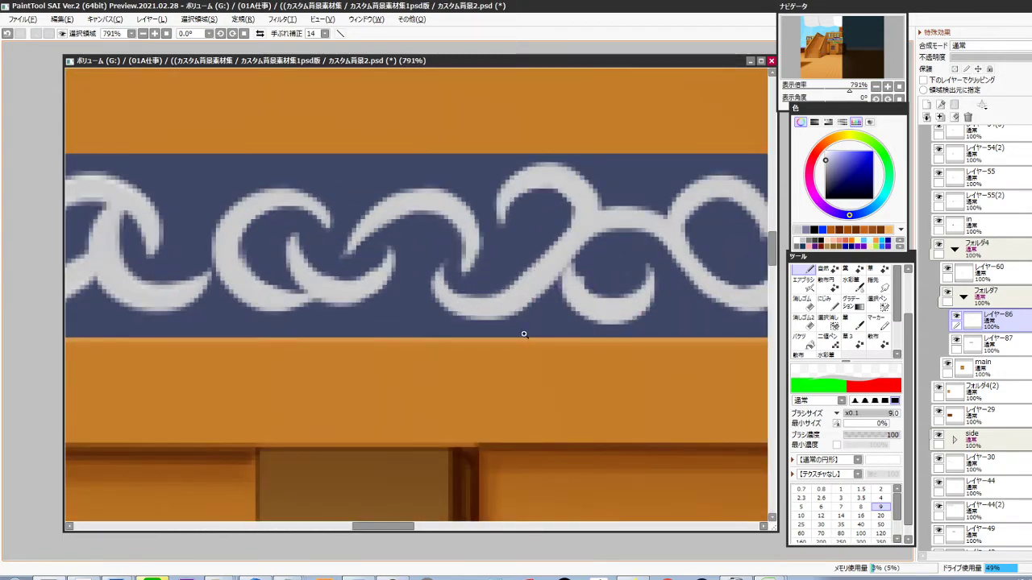
pyautogui.scroll(-3, 497, 358)
pyautogui.scroll(3, 323, 326)
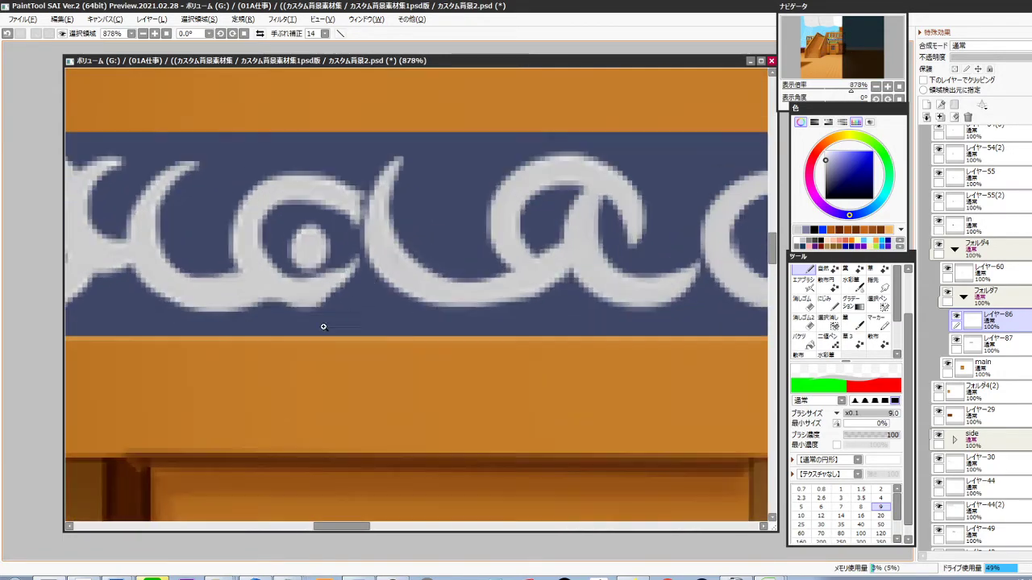
pyautogui.moveTo(354, 268)
pyautogui.mouseDown()
pyautogui.moveTo(306, 295)
pyautogui.moveTo(322, 295)
pyautogui.moveTo(390, 370)
pyautogui.mouseUp()
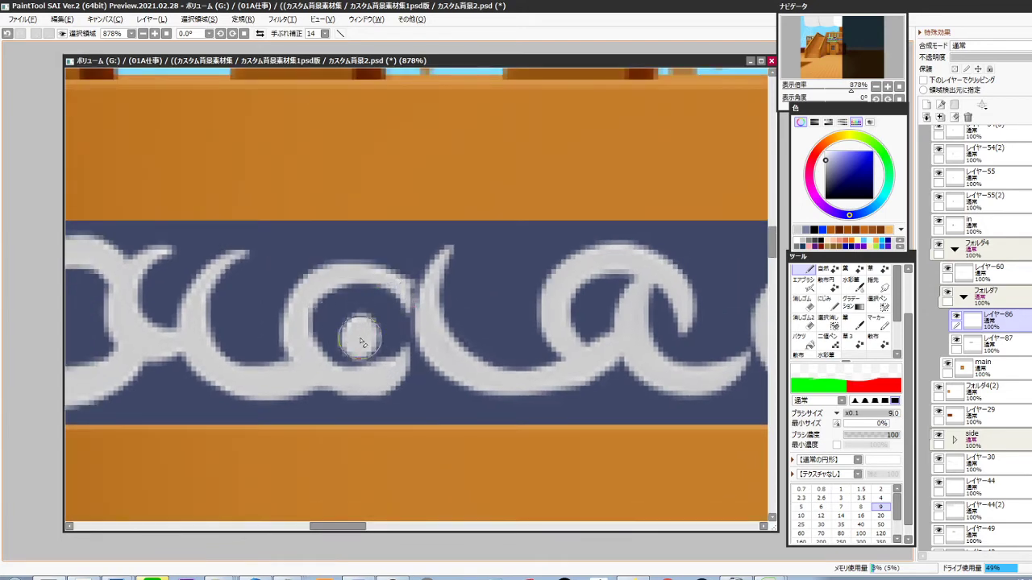
# Duplicate the scrollwork layer, clip the copy to the original in Overlay mode, and nudge it slightly upward
pyautogui.scroll(-4, 415, 322)
pyautogui.moveTo(554, 410); pyautogui.dragTo(453, 366)
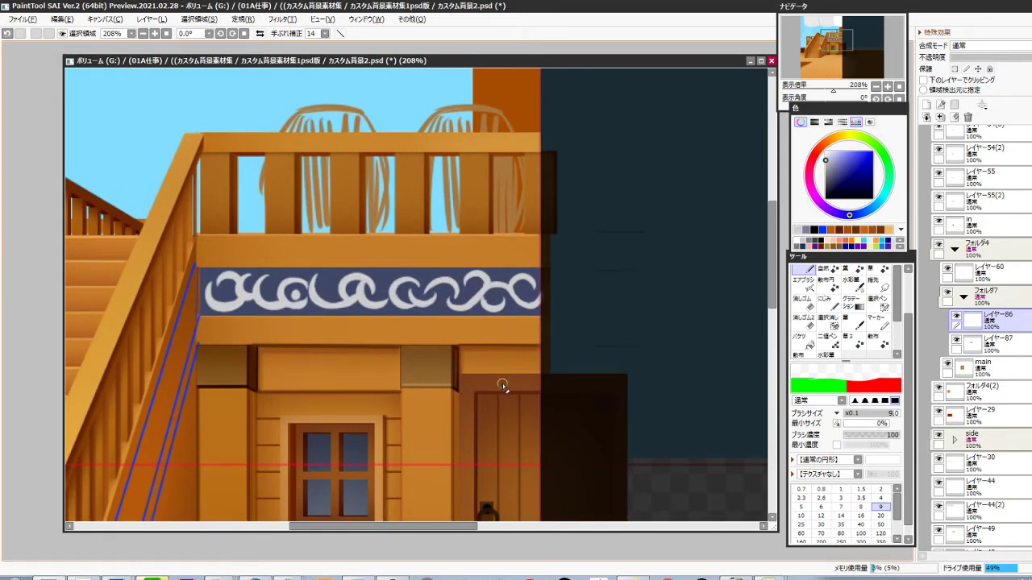
pyautogui.hotkey('ctrl', 'j')
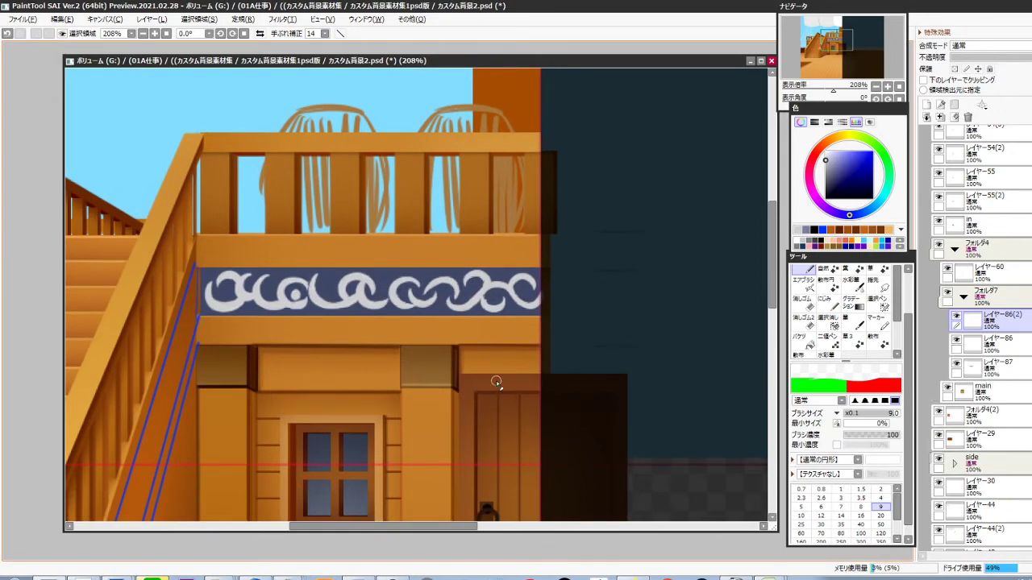
pyautogui.hotkey('ctrl', 'g')
pyautogui.click(968, 50)
pyautogui.click(970, 84)
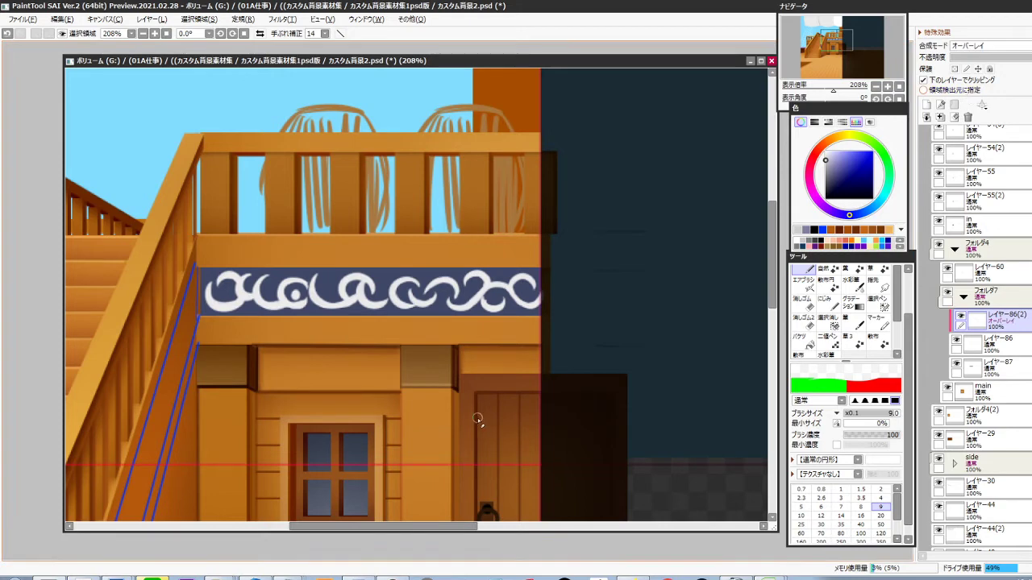
pyautogui.press('ctrl')
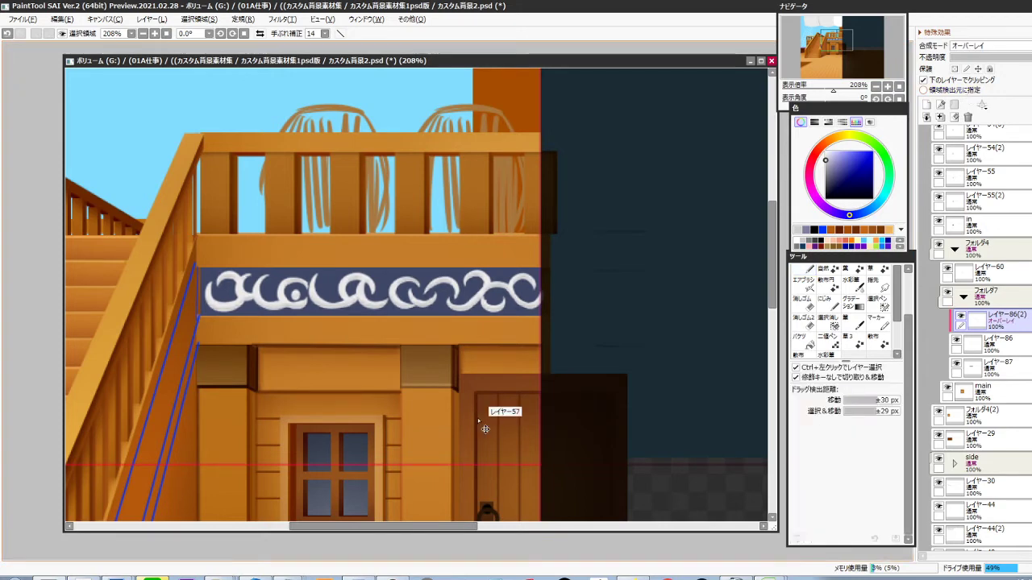
# Darken the original scrollwork layer, レイヤー86, with a colour adjustment to bring out the shaded lower edges
pyautogui.click(1001, 345)
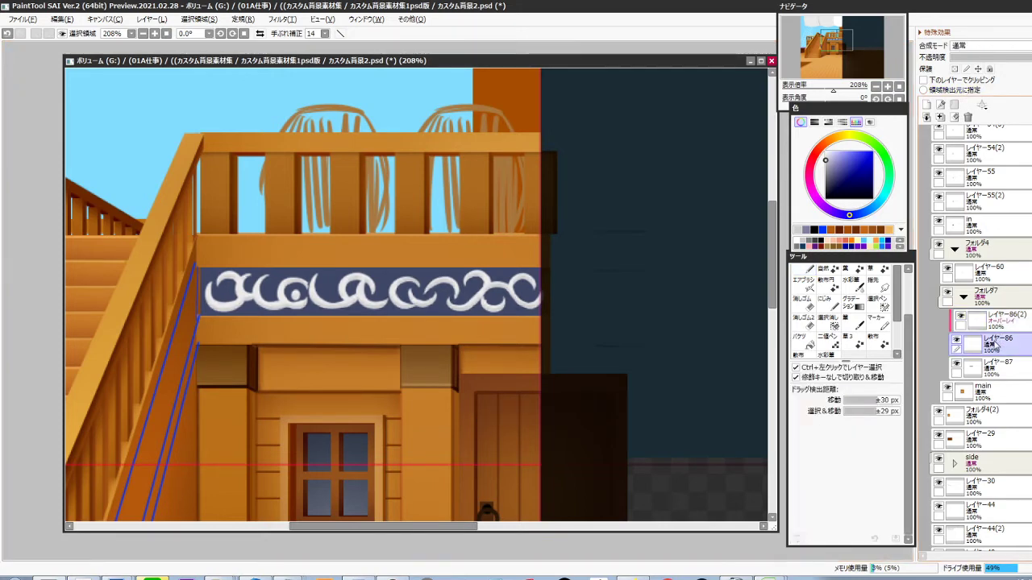
pyautogui.hotkey('ctrl', 'b')
pyautogui.moveTo(848, 424); pyautogui.dragTo(881, 426)
pyautogui.moveTo(848, 393); pyautogui.dragTo(801, 396)
pyautogui.click(879, 446)
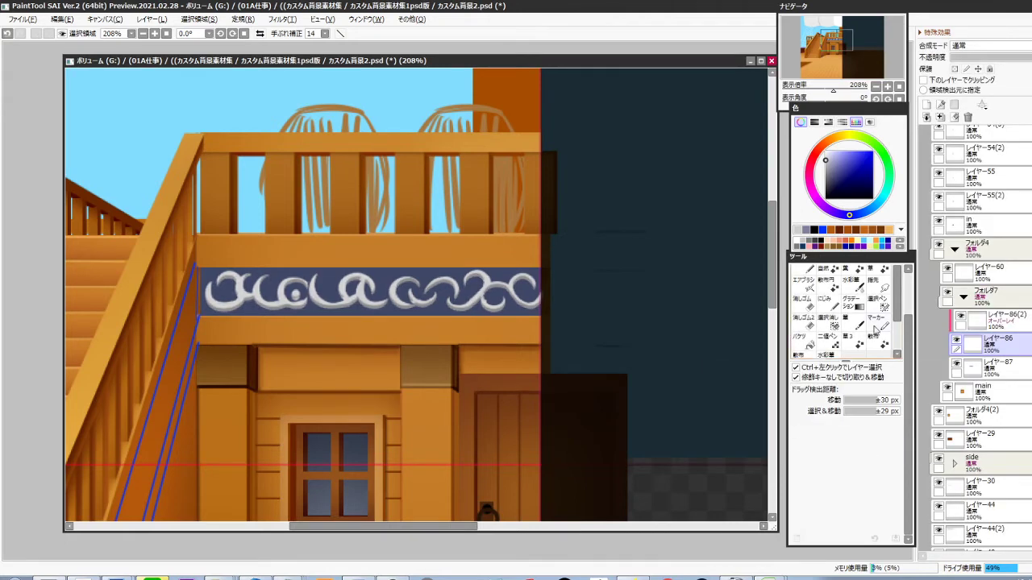
# Set the Overlay copy's opacity to 73% and merge it down into the scrollwork layer
pyautogui.click(999, 318)
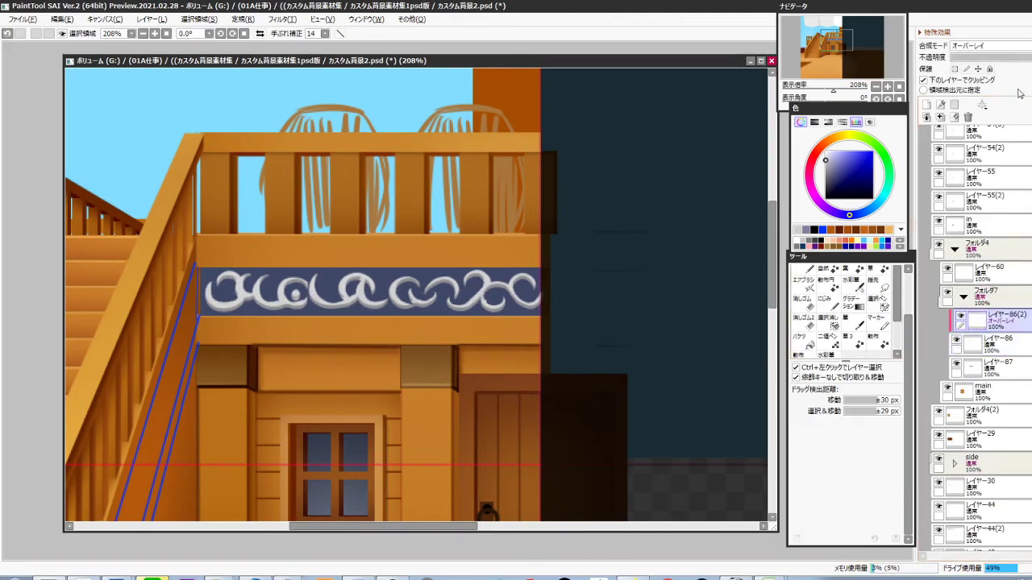
pyautogui.click(1029, 58)
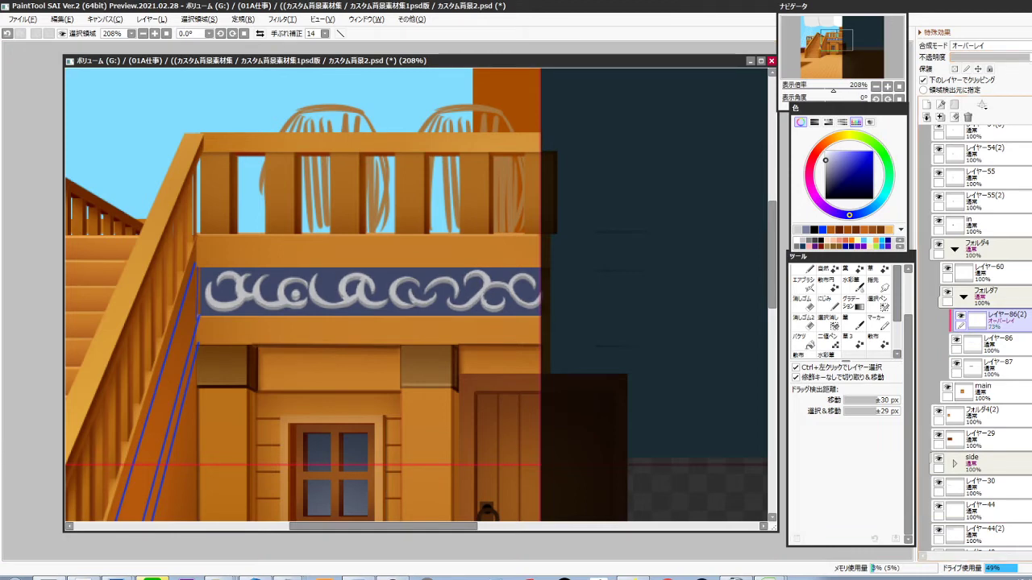
pyautogui.hotkey('ctrl', 'e')
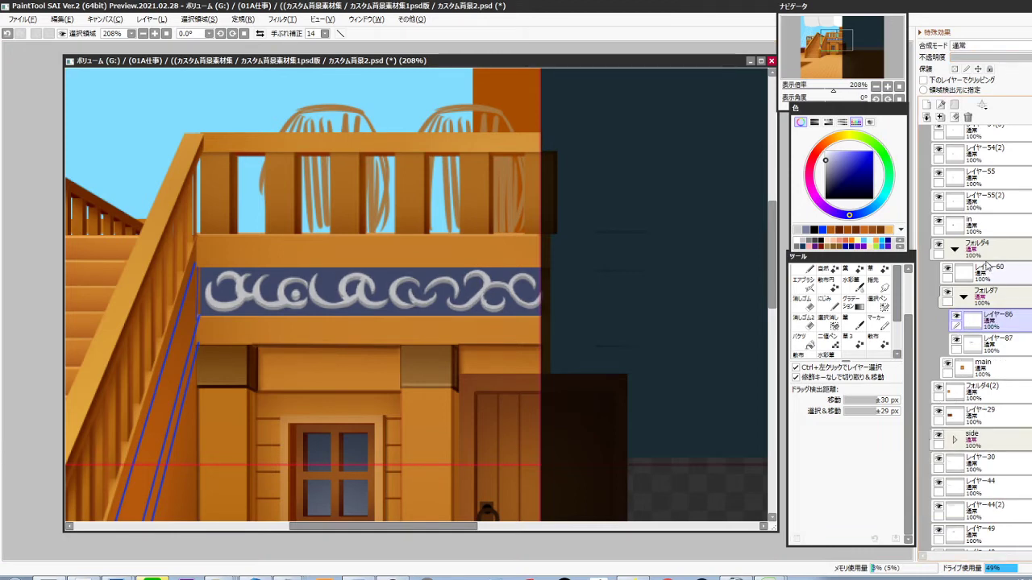
# Add a new layer clipped to the scrollwork, set it to Overlay, and choose white as the painting colour
pyautogui.click(926, 104)
pyautogui.click(923, 79)
pyautogui.click(983, 46)
pyautogui.click(969, 95)
pyautogui.moveTo(846, 161); pyautogui.dragTo(798, 148)
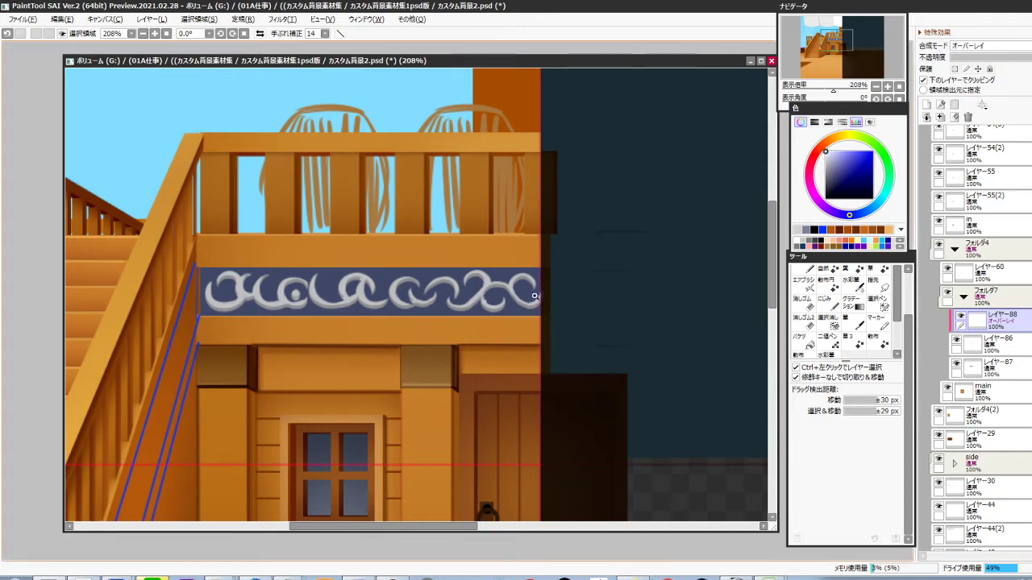
# Paint white highlights along the curls and waves in the right half of the scrollwork
pyautogui.moveTo(534, 296); pyautogui.dragTo(574, 291)
pyautogui.moveTo(523, 251); pyautogui.dragTo(533, 253)
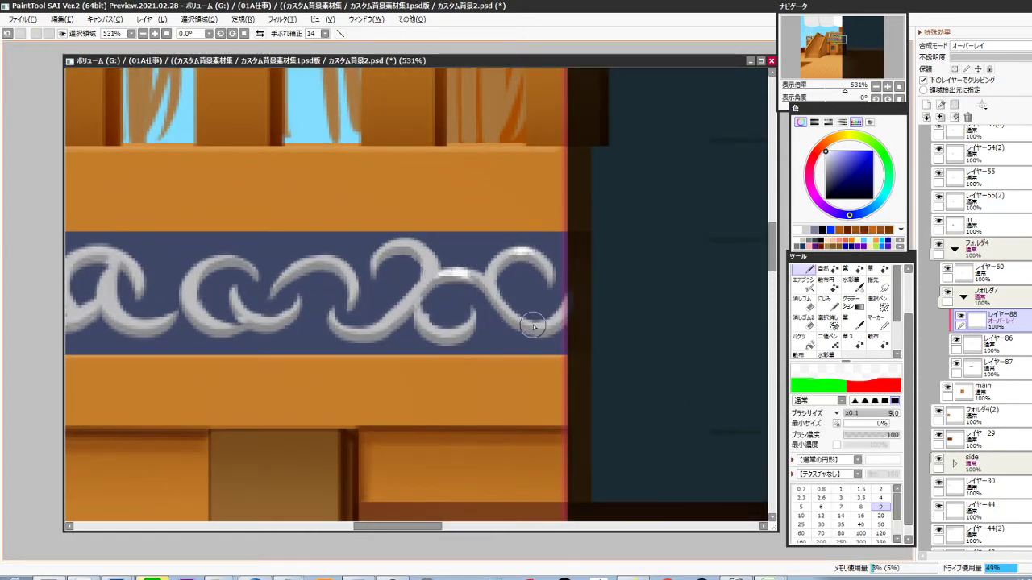
pyautogui.moveTo(427, 348)
pyautogui.mouseDown()
pyautogui.moveTo(532, 337)
pyautogui.moveTo(501, 306)
pyautogui.moveTo(510, 329)
pyautogui.mouseUp()
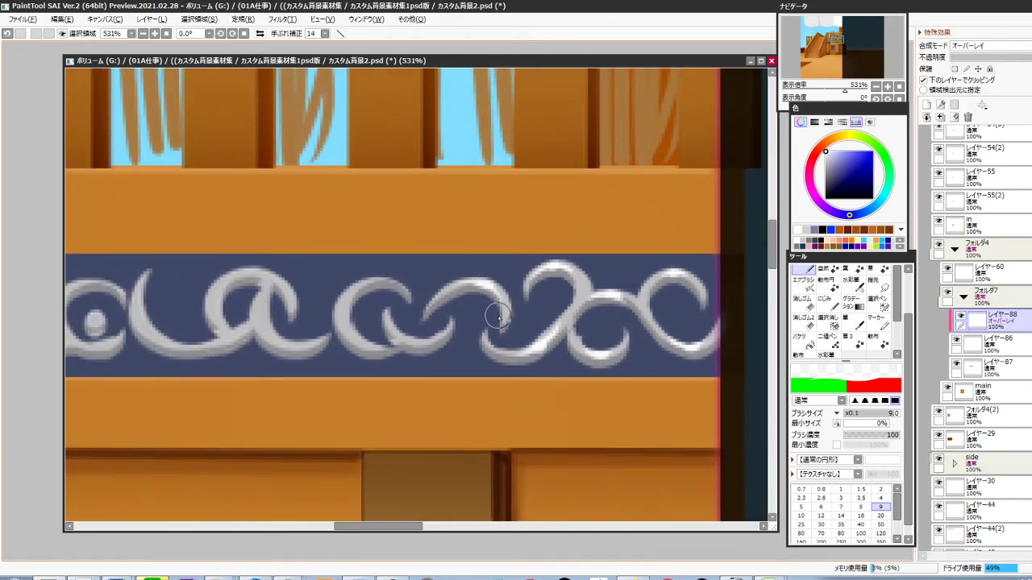
pyautogui.moveTo(407, 345); pyautogui.dragTo(519, 353)
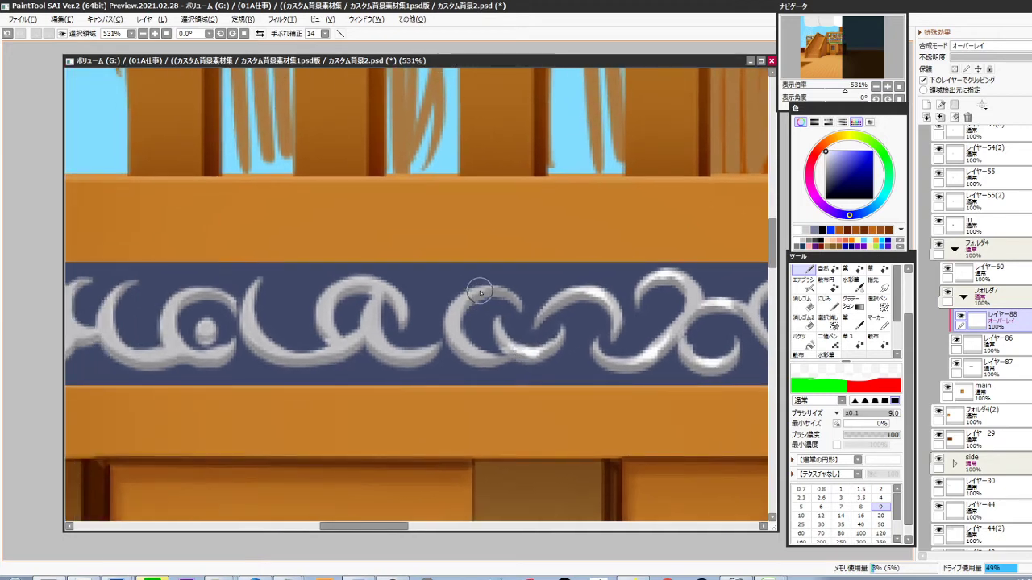
# Paint white highlights along the curls, crescents and central dot in the left half of the scrollwork
pyautogui.moveTo(432, 359); pyautogui.dragTo(521, 356)
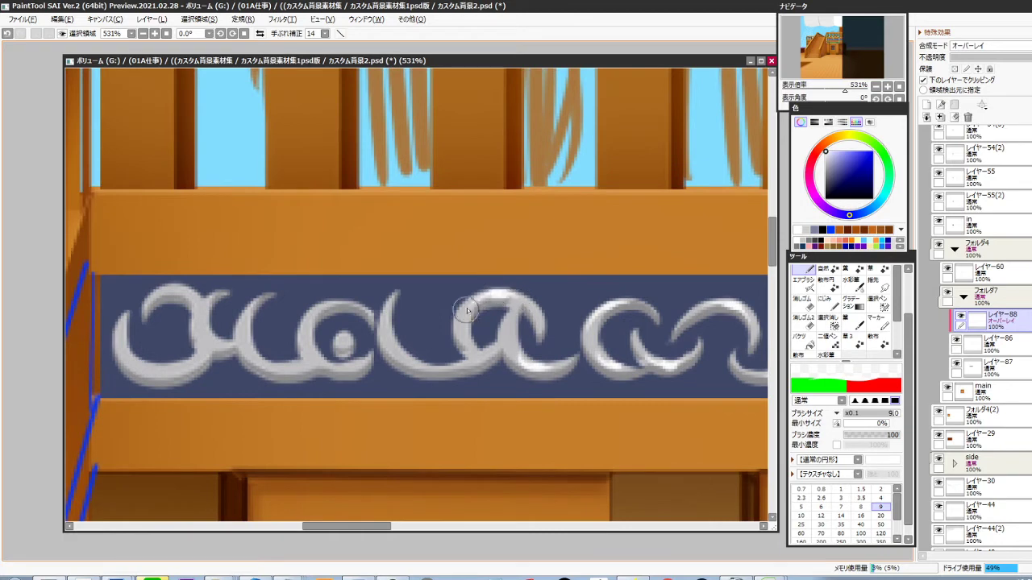
pyautogui.moveTo(424, 361); pyautogui.dragTo(460, 368)
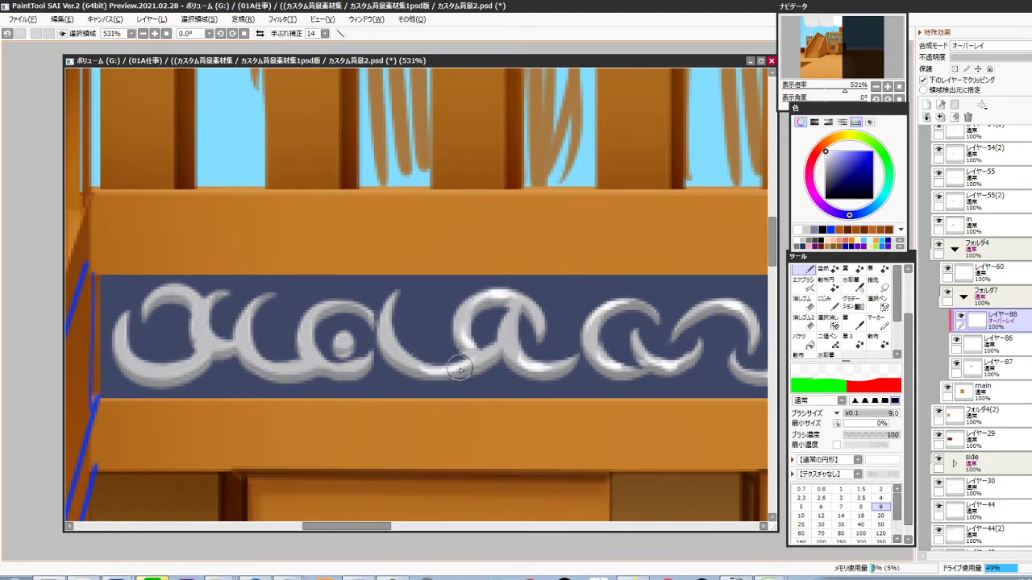
pyautogui.moveTo(395, 307)
pyautogui.mouseDown()
pyautogui.moveTo(395, 337)
pyautogui.moveTo(447, 346)
pyautogui.mouseUp()
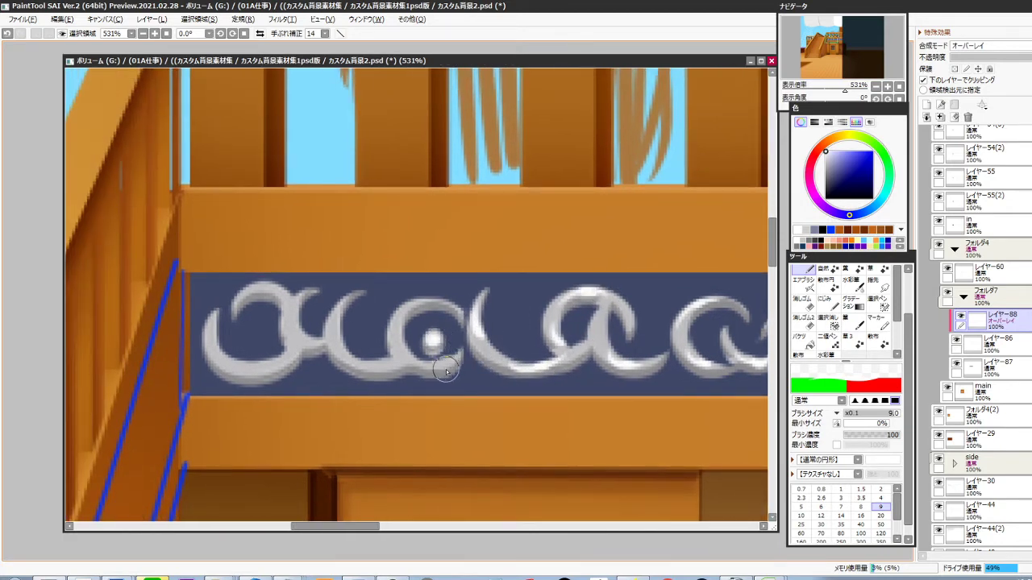
pyautogui.moveTo(424, 308)
pyautogui.mouseDown()
pyautogui.moveTo(412, 350)
pyautogui.moveTo(510, 379)
pyautogui.mouseUp()
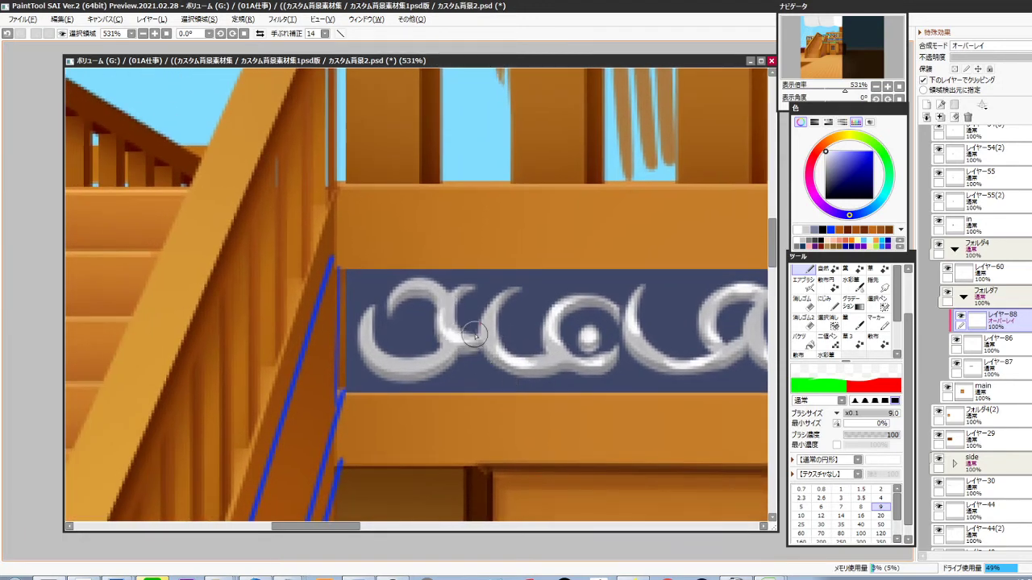
pyautogui.moveTo(394, 366); pyautogui.dragTo(428, 348)
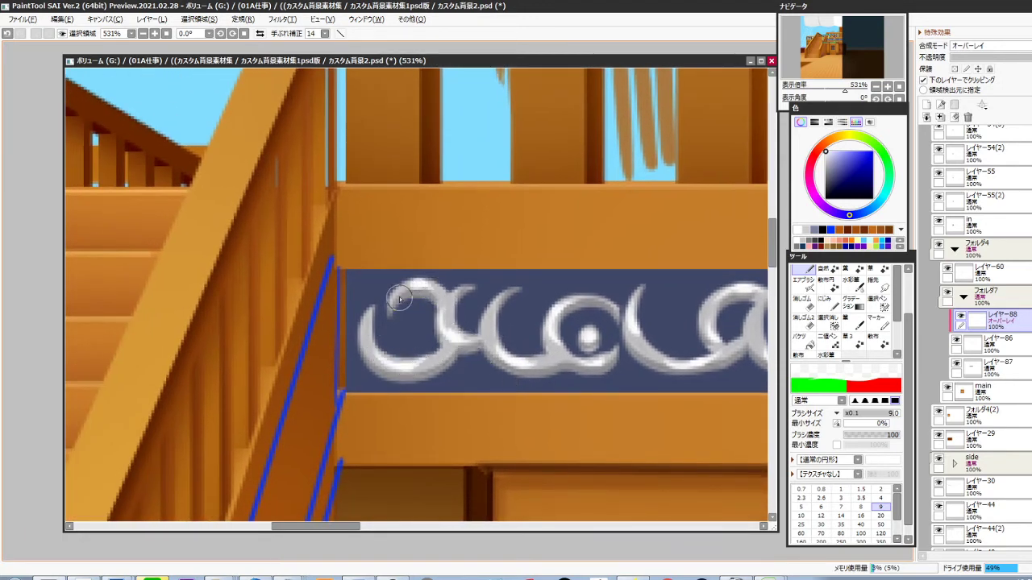
# Add an Overlay layer clipped to the blue band layer, レイヤー87, and prepare the airbrush with black
pyautogui.scroll(-9, 444, 343)
pyautogui.moveTo(523, 424); pyautogui.dragTo(488, 363)
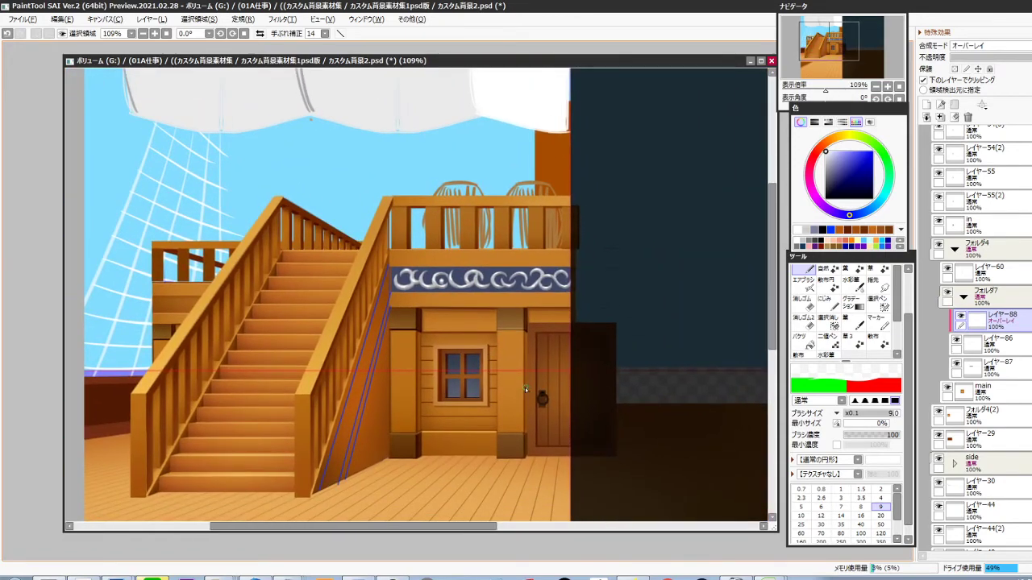
pyautogui.moveTo(542, 321); pyautogui.dragTo(532, 269)
pyautogui.keyDown('ctrl'); pyautogui.click(496, 266); pyautogui.keyUp('ctrl')
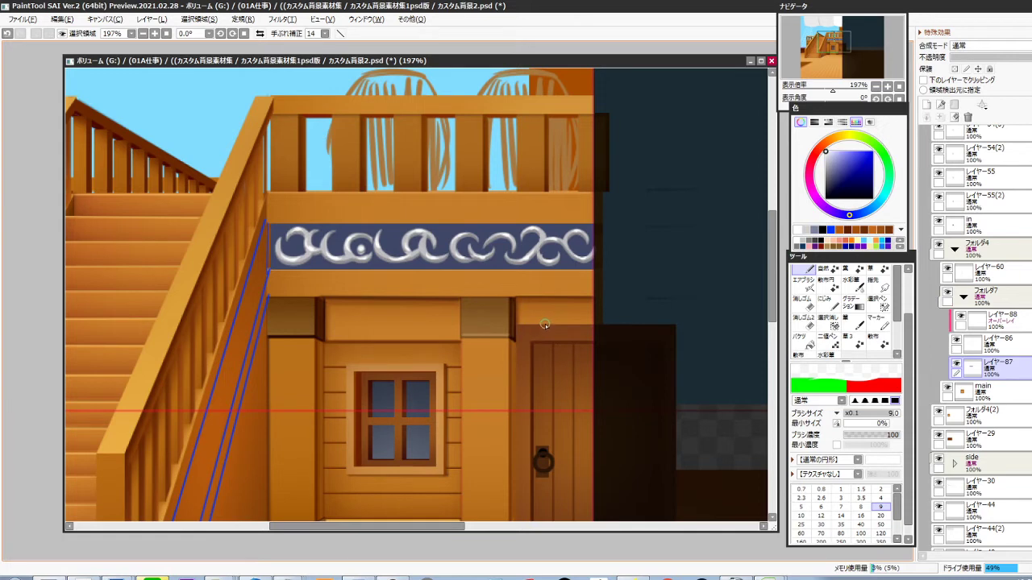
pyautogui.click(927, 105)
pyautogui.click(924, 80)
pyautogui.click(988, 46)
pyautogui.click(976, 92)
pyautogui.click(825, 198)
pyautogui.click(808, 284)
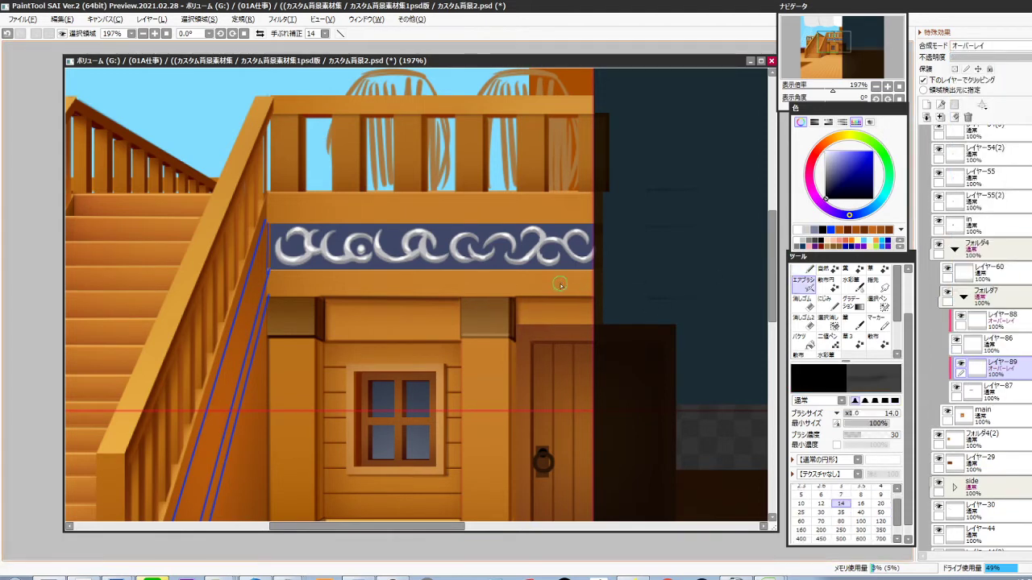
# Enlarge the airbrush to 80 and shade the blue band's left end and its upper and lower edges
pyautogui.press(']')
pyautogui.press(']')
pyautogui.press(']')
pyautogui.press(']')
pyautogui.press(']')
pyautogui.press(']')
pyautogui.press(']')
pyautogui.press(']')
pyautogui.press(']')
pyautogui.press(']')
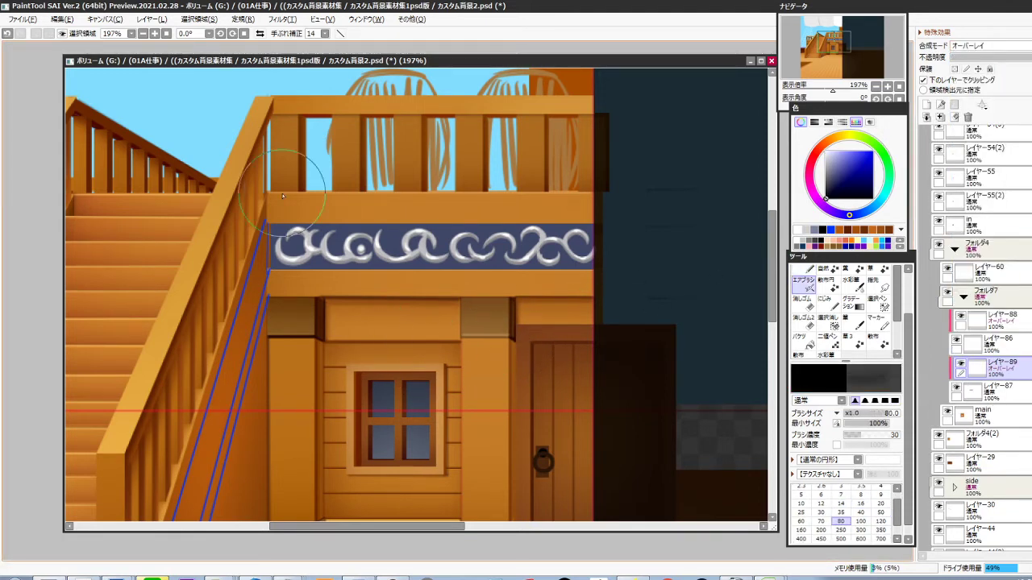
pyautogui.moveTo(278, 202); pyautogui.dragTo(270, 253)
pyautogui.click(247, 214)
pyautogui.keyDown('shift'); pyautogui.click(663, 213); pyautogui.keyUp('shift')
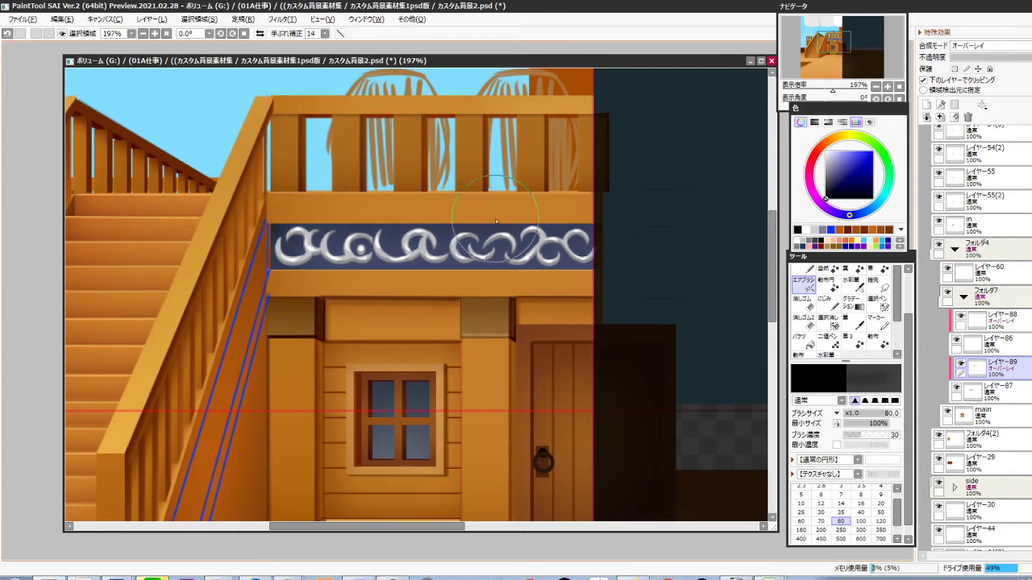
pyautogui.click(254, 297)
pyautogui.keyDown('shift'); pyautogui.click(656, 294); pyautogui.keyUp('shift')
pyautogui.keyDown('shift'); pyautogui.click(270, 295); pyautogui.keyUp('shift')
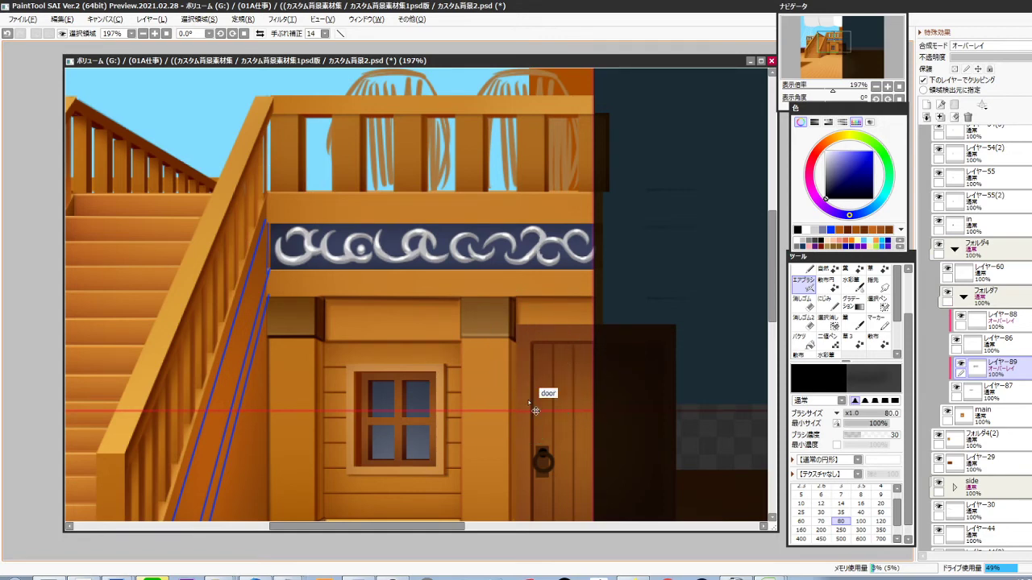
# Merge the band shading into レイヤー87 and the white highlights of レイヤー88 into the scrollwork layer, レイヤー86
pyautogui.hotkey('ctrl', 'e')
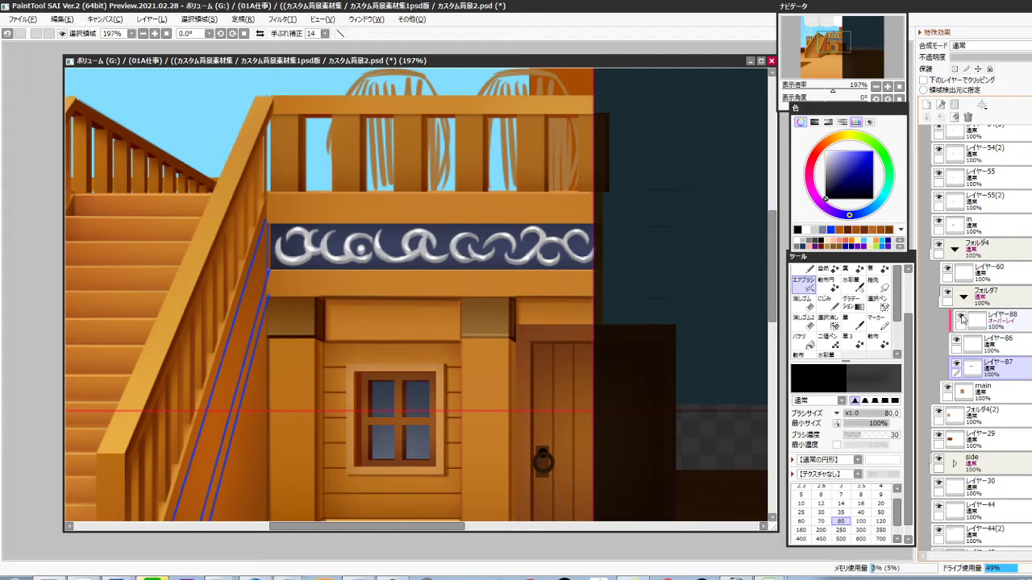
pyautogui.click(961, 317)
pyautogui.click(960, 317)
pyautogui.click(998, 320)
pyautogui.hotkey('ctrl', 'e')
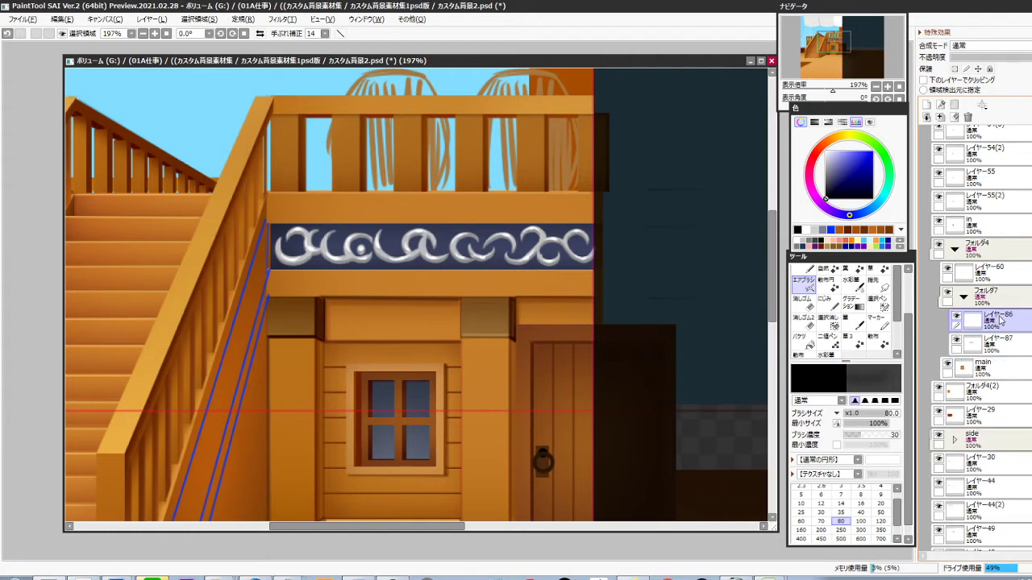
# Create a drop shadow behind the scrollwork from a duplicate darkened with Brightness/Contrast and nudged slightly down
pyautogui.hotkey('ctrl', 'j')
pyautogui.hotkey('ctrl', 'b')
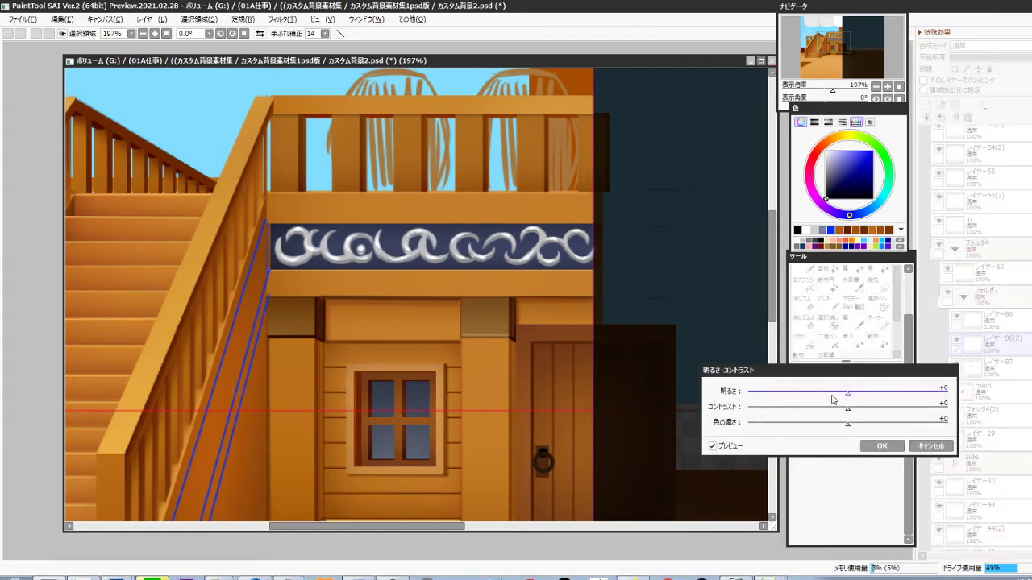
pyautogui.moveTo(834, 393); pyautogui.dragTo(746, 393)
pyautogui.click(884, 448)
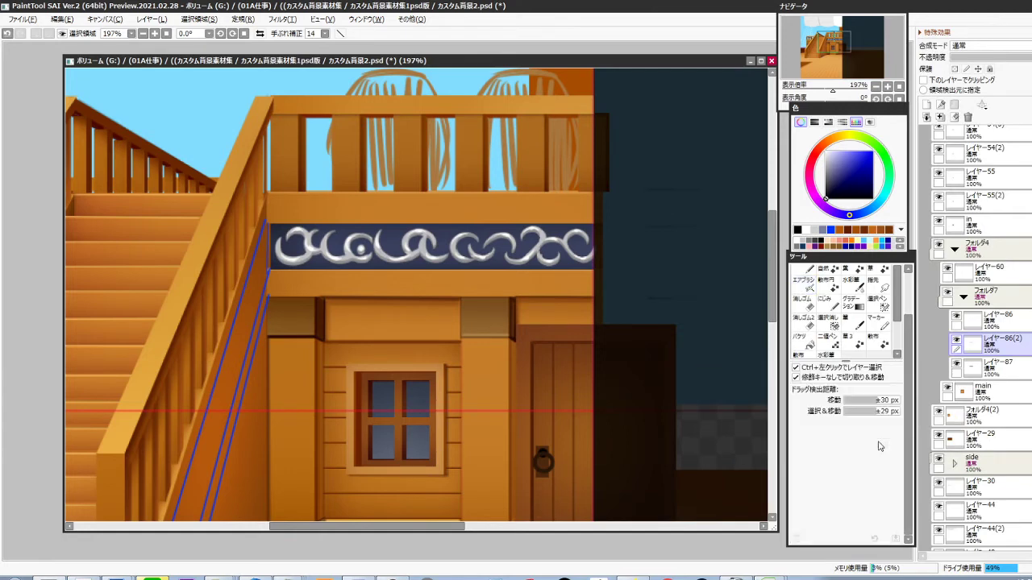
pyautogui.hotkey('ctrl', 'Down')
pyautogui.hotkey('ctrl', 'Down')
pyautogui.hotkey('ctrl', 'Down')
# Lower the shadow copy's opacity and merge both it and the scrollwork into the band layer, レイヤー87
pyautogui.click(993, 59)
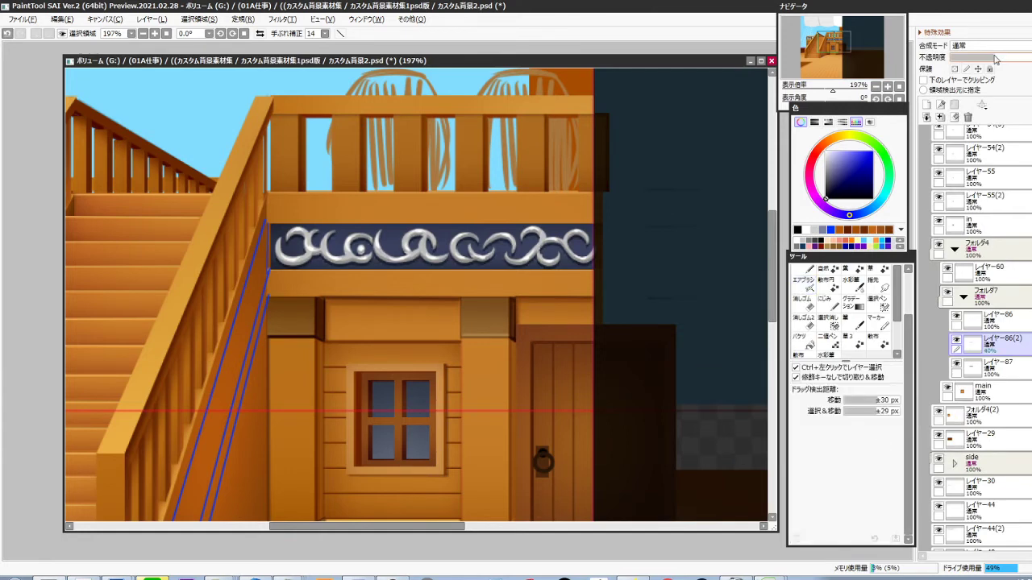
pyautogui.click(1007, 58)
pyautogui.hotkey('ctrl', 'e')
pyautogui.click(1005, 320)
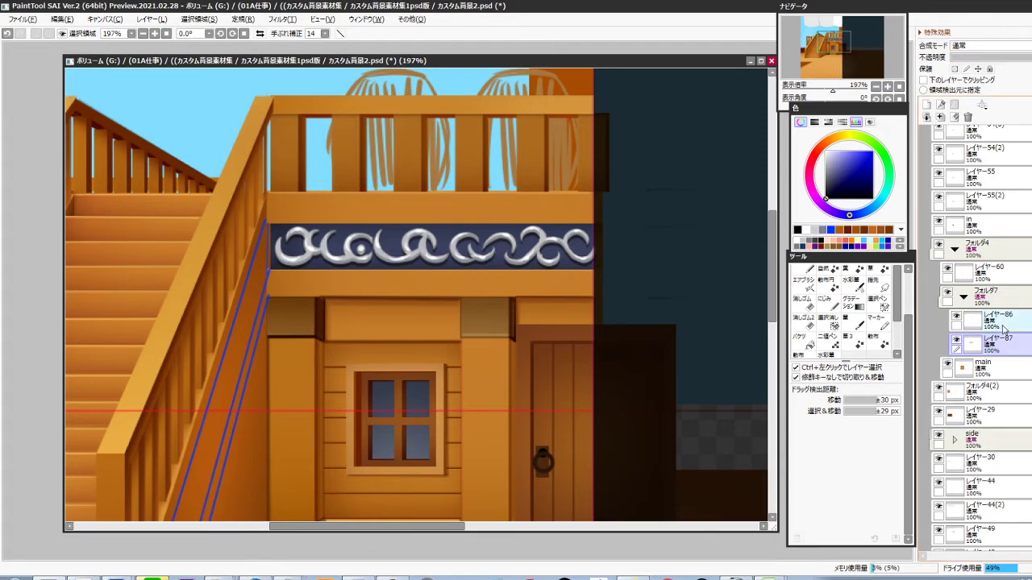
pyautogui.hotkey('ctrl', 'e')
# Flatten フォルダ7 into a single layer and rename it boad
pyautogui.scroll(-2, 562, 353)
pyautogui.moveTo(507, 417); pyautogui.dragTo(570, 327)
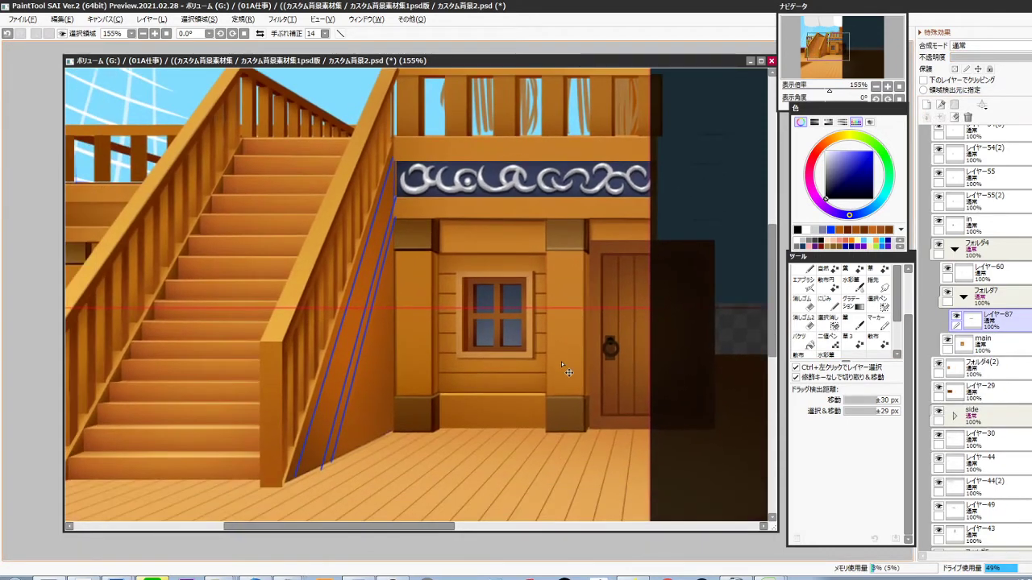
pyautogui.click(993, 299)
pyautogui.hotkey('ctrl', 'e')
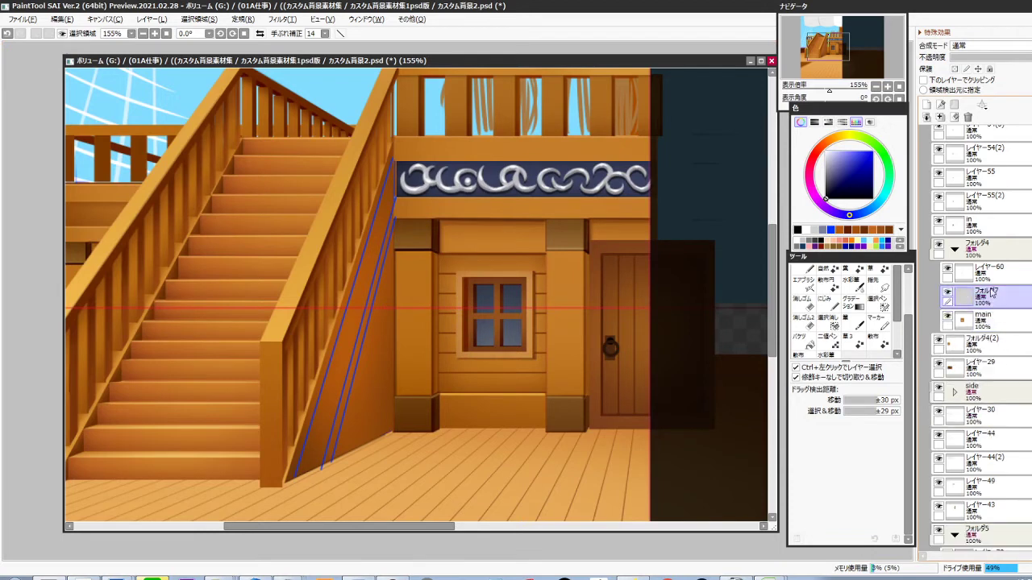
pyautogui.doubleClick(993, 299)
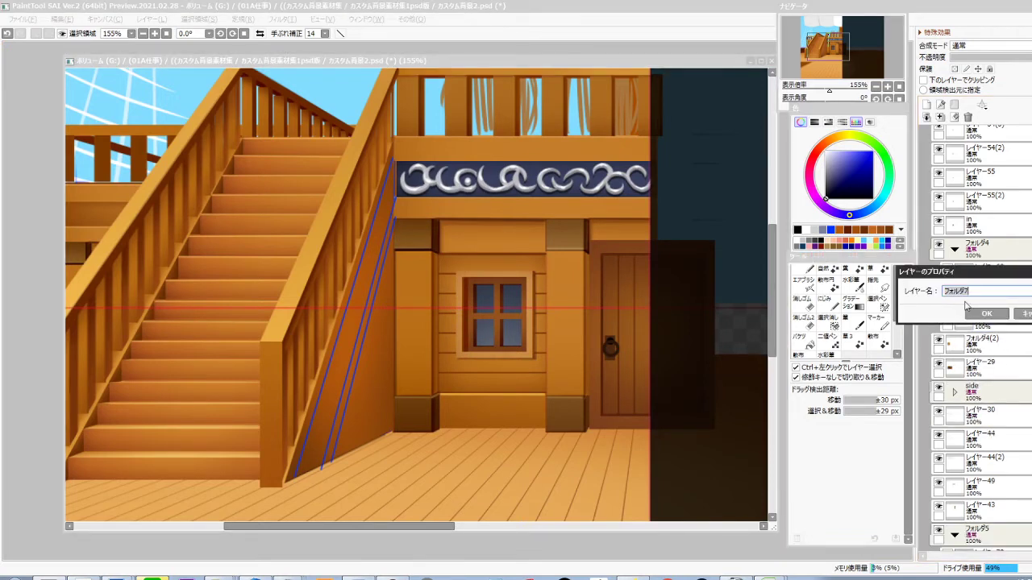
pyautogui.press('Return')
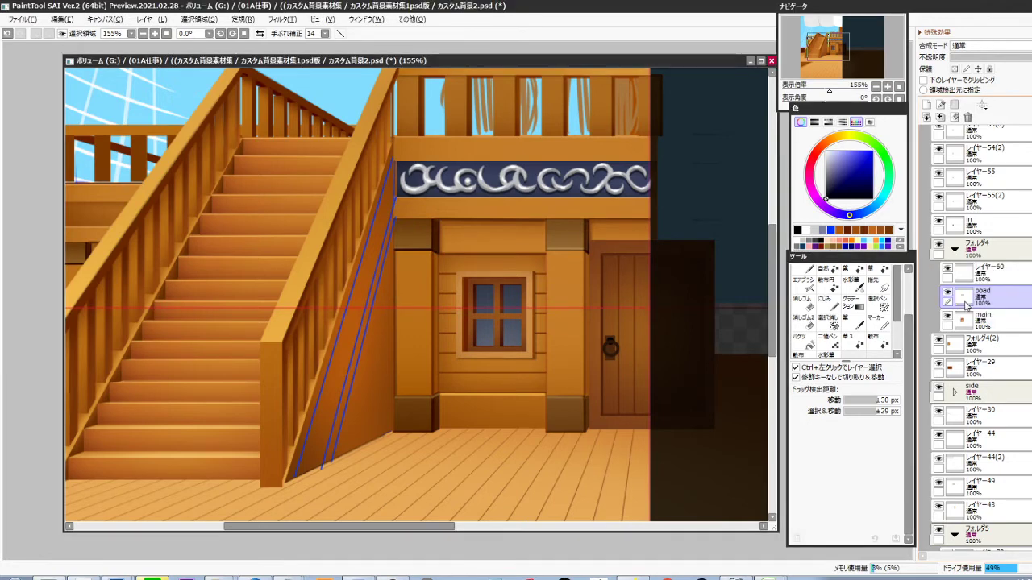
# Duplicate the boad band, shift the copy left, and transfer it to its own layer above レイヤー33
pyautogui.hotkey('ctrl', 'j')
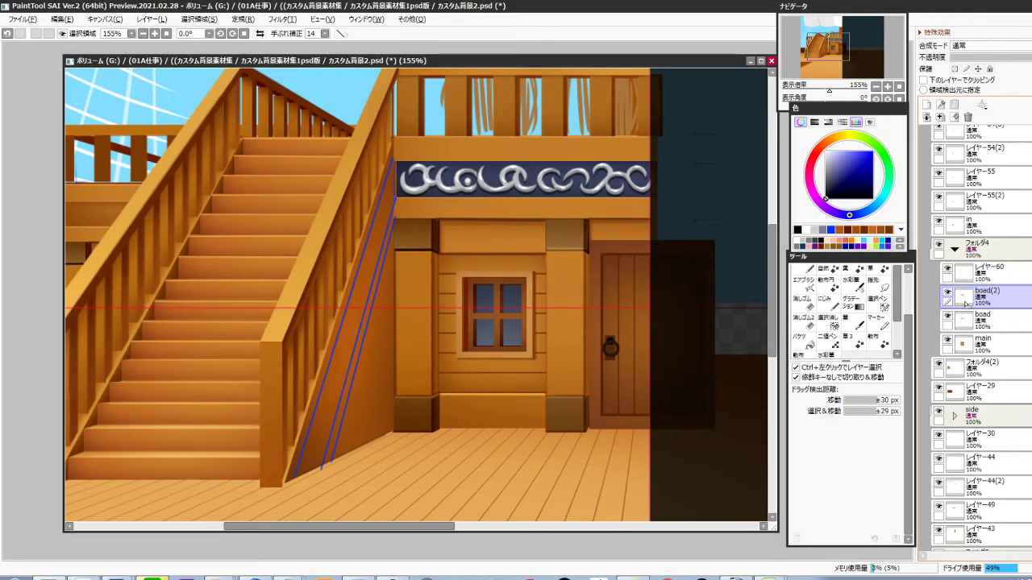
pyautogui.press('Left')
pyautogui.press('Left')
pyautogui.press('Left')
pyautogui.press('Left')
pyautogui.press('Left')
pyautogui.press('Left')
pyautogui.press('Left')
pyautogui.press('Left')
pyautogui.press('Left')
pyautogui.press('Left')
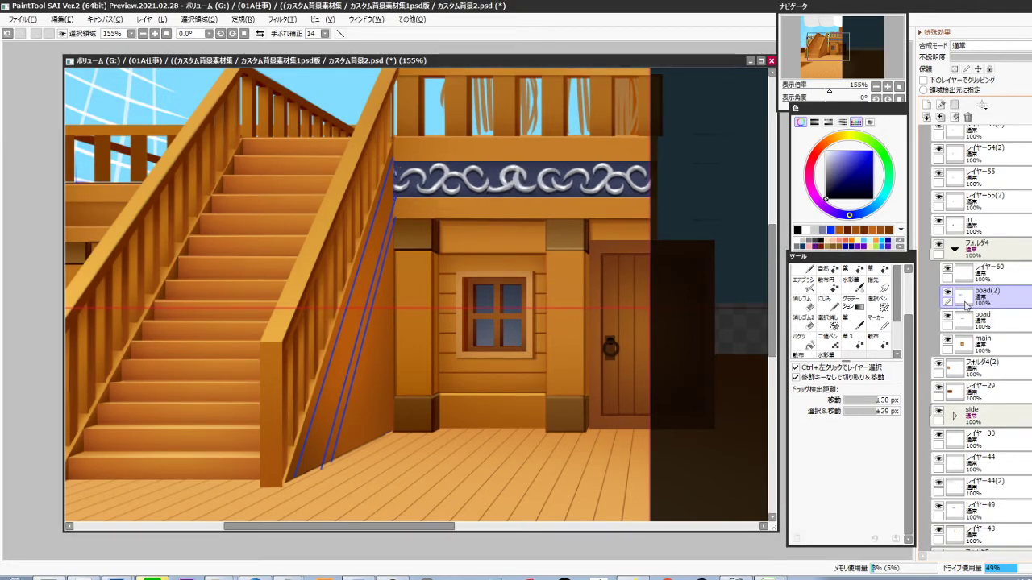
pyautogui.hotkey('ctrl', 'e')
pyautogui.keyDown('ctrl'); pyautogui.click(368, 298); pyautogui.keyUp('ctrl')
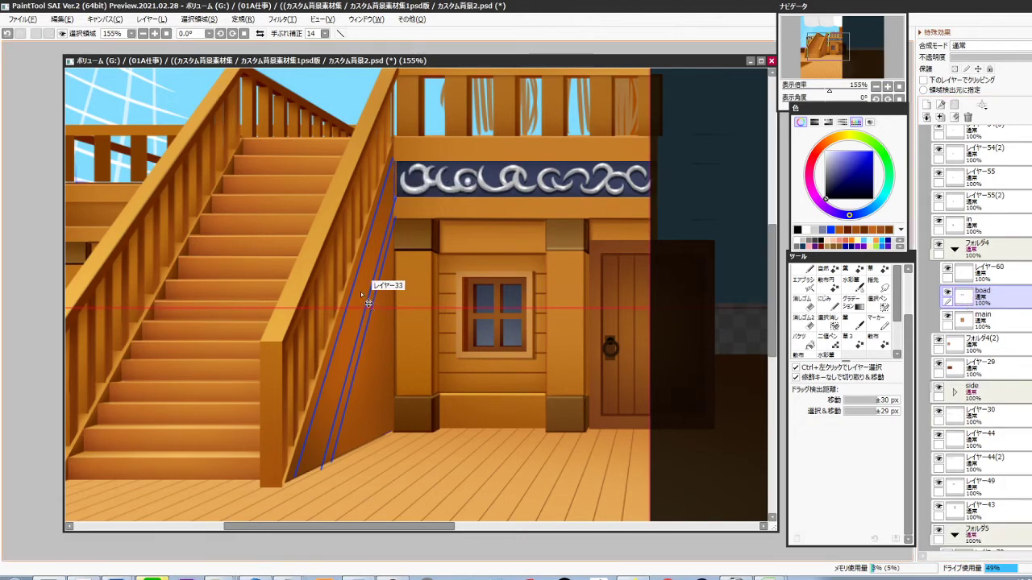
pyautogui.hotkey('ctrl', 'v')
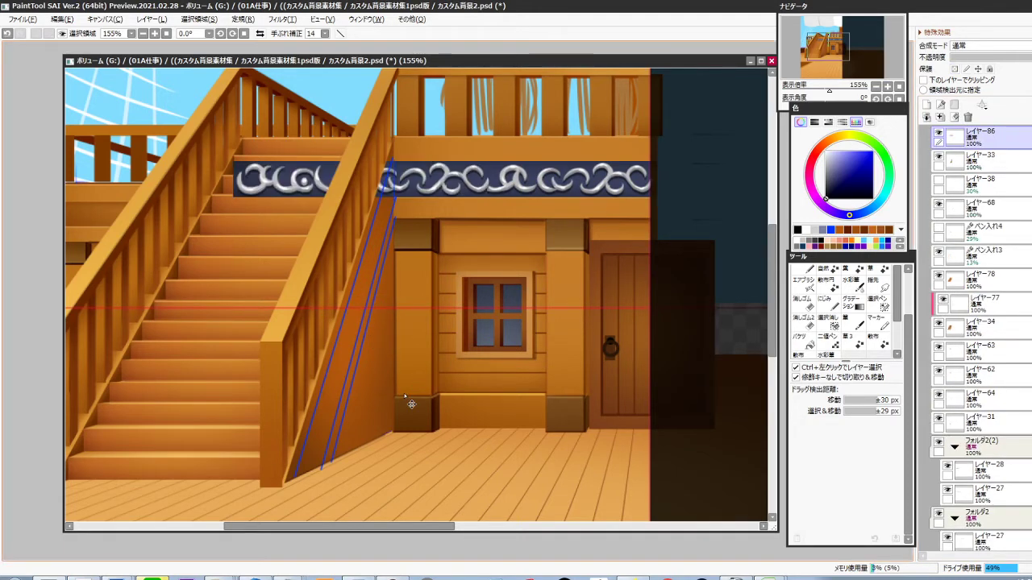
# Move the pasted band down onto the deck in front of the cabin and duplicate its layer
pyautogui.hotkey('ctrl', 't')
pyautogui.moveTo(398, 181); pyautogui.dragTo(462, 456)
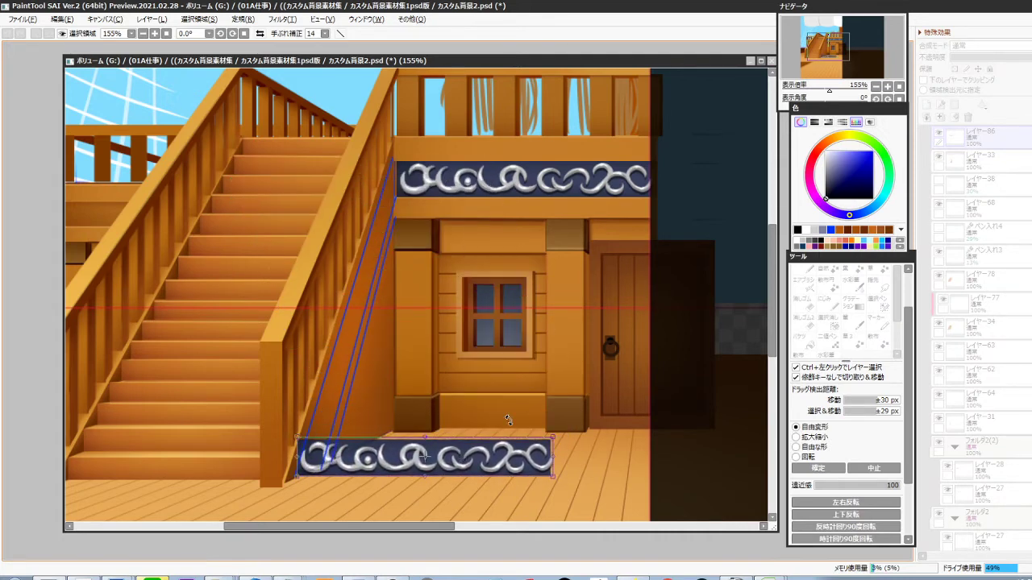
pyautogui.press('Return')
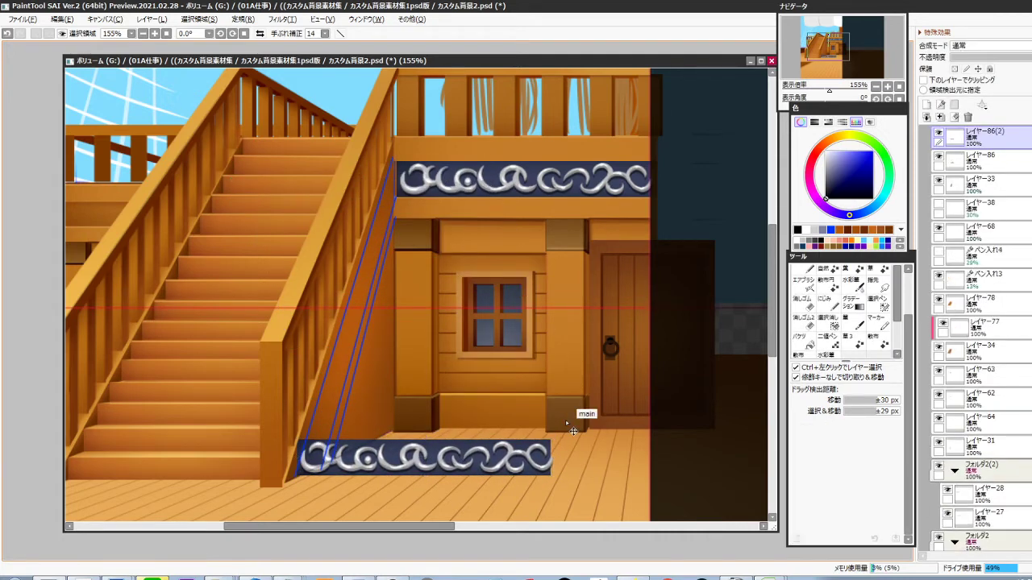
# Try to extend the deck band by shifting its mirrored duplicate to the right, and undo the moves
pyautogui.hotkey('shift', 'Right')
pyautogui.hotkey('shift', 'Right')
pyautogui.hotkey('shift', 'Right')
pyautogui.hotkey('shift', 'Right')
pyautogui.hotkey('shift', 'Right')
pyautogui.hotkey('shift', 'Right')
pyautogui.hotkey('shift', 'Right')
pyautogui.hotkey('shift', 'Right')
pyautogui.hotkey('shift', 'Right')
pyautogui.hotkey('shift', 'Right')
pyautogui.hotkey('shift', 'Right')
pyautogui.hotkey('shift', 'Right')
pyautogui.hotkey('shift', 'Right')
pyautogui.hotkey('shift', 'Right')
pyautogui.hotkey('shift', 'Right')
pyautogui.hotkey('shift', 'Right')
pyautogui.hotkey('shift', 'Right')
pyautogui.hotkey('shift', 'Right')
pyautogui.hotkey('shift', 'Right')
pyautogui.hotkey('shift', 'Right')
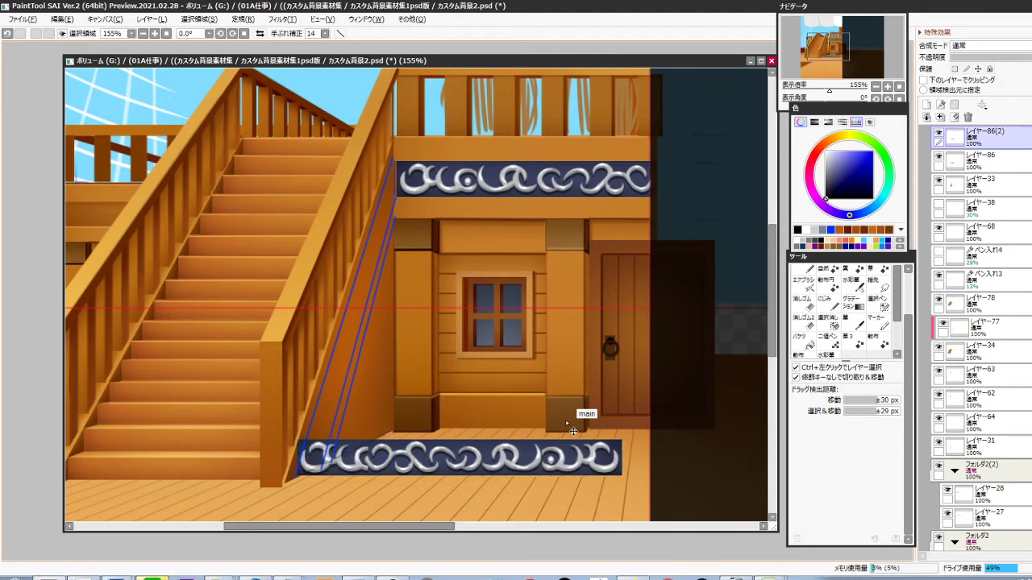
pyautogui.press('Right')
pyautogui.press('Right')
pyautogui.press('Right')
pyautogui.press('Right')
pyautogui.press('Right')
pyautogui.press('Right')
pyautogui.press('Right')
pyautogui.press('Right')
pyautogui.press('Right')
pyautogui.press('Right')
pyautogui.press('Right')
pyautogui.press('Right')
pyautogui.press('Right')
pyautogui.press('Right')
pyautogui.press('Right')
pyautogui.press('Right')
pyautogui.press('Right')
pyautogui.press('Right')
pyautogui.press('Right')
pyautogui.press('Right')
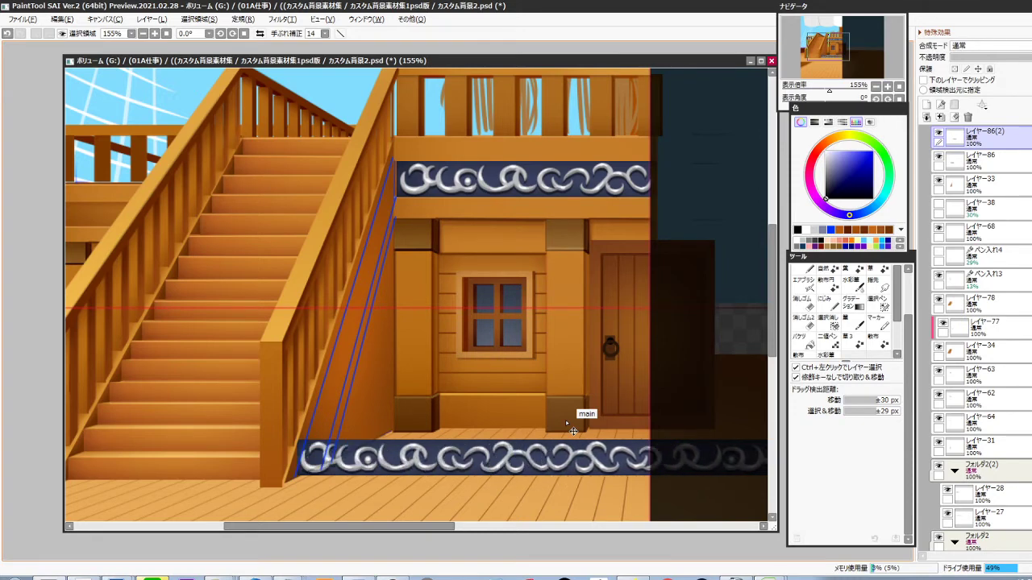
pyautogui.press('Left')
pyautogui.press('Left')
pyautogui.press('Right')
pyautogui.press('Right')
pyautogui.press('Right')
pyautogui.press('Right')
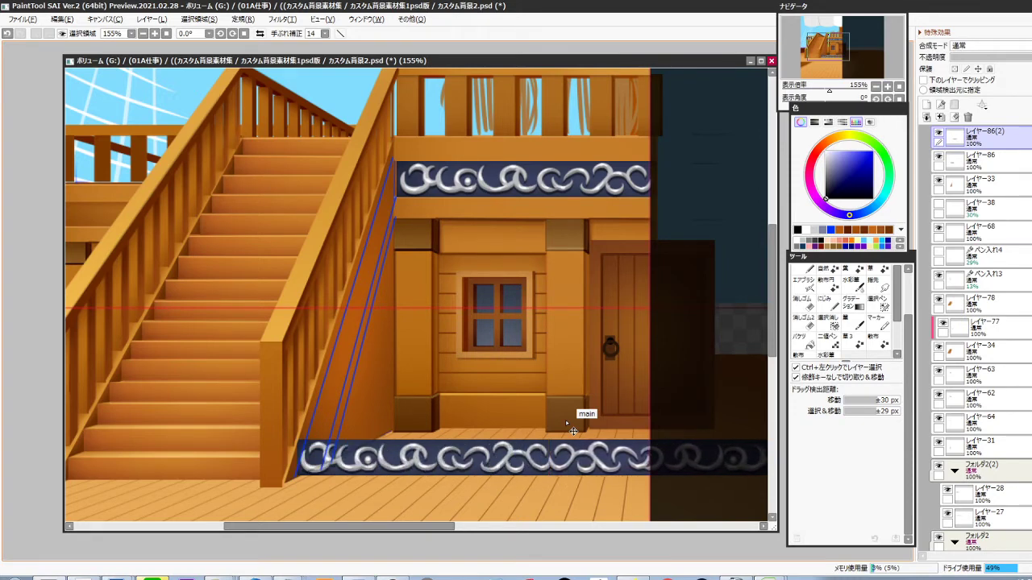
pyautogui.moveTo(523, 419); pyautogui.dragTo(549, 489)
pyautogui.hotkey('ctrl', 'z')
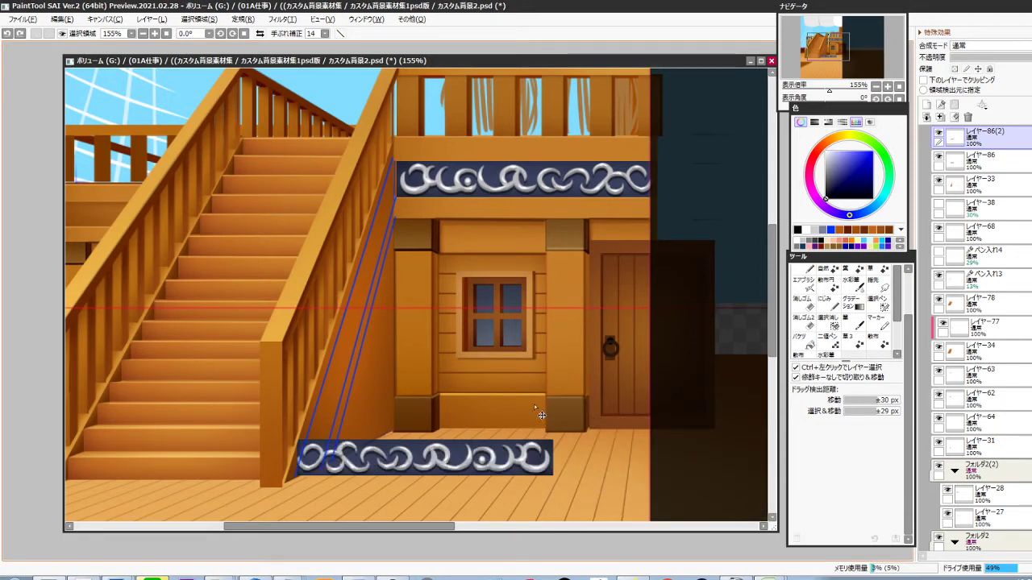
# Shift the mirrored duplicate right until it continues the first band's scrollwork end to end across the deck
pyautogui.press('Right')
pyautogui.press('Right')
pyautogui.press('Right')
pyautogui.press('Right')
pyautogui.press('Right')
pyautogui.press('Right')
pyautogui.press('Right')
pyautogui.press('Right')
pyautogui.press('Right')
pyautogui.press('Right')
pyautogui.press('Right')
pyautogui.press('Right')
pyautogui.press('Right')
pyautogui.press('Right')
pyautogui.press('Right')
pyautogui.press('Right')
pyautogui.press('Right')
pyautogui.press('Right')
pyautogui.press('Right')
pyautogui.press('Right')
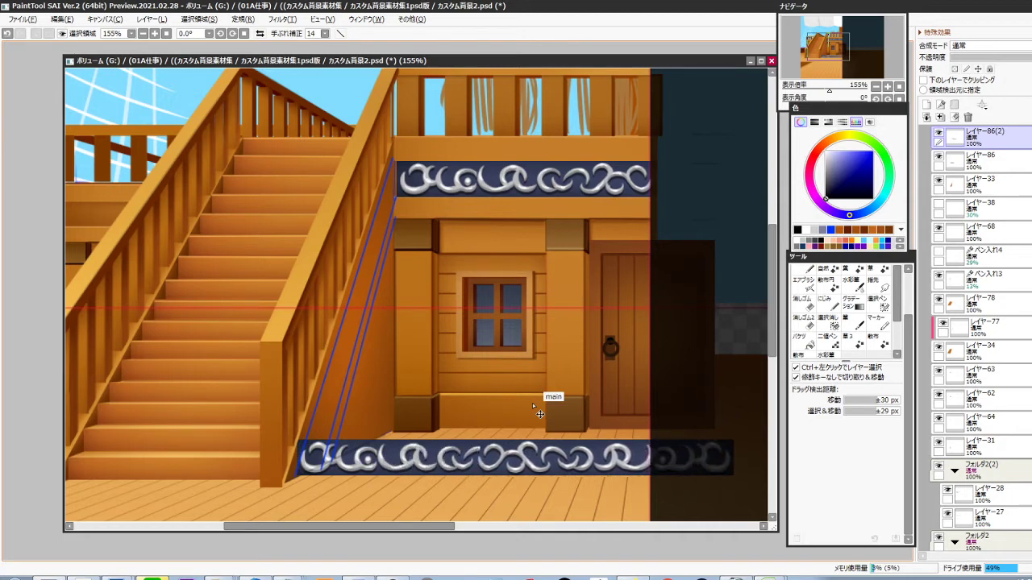
pyautogui.press('Right')
pyautogui.press('Right')
pyautogui.press('Right')
pyautogui.press('Right')
pyautogui.press('Right')
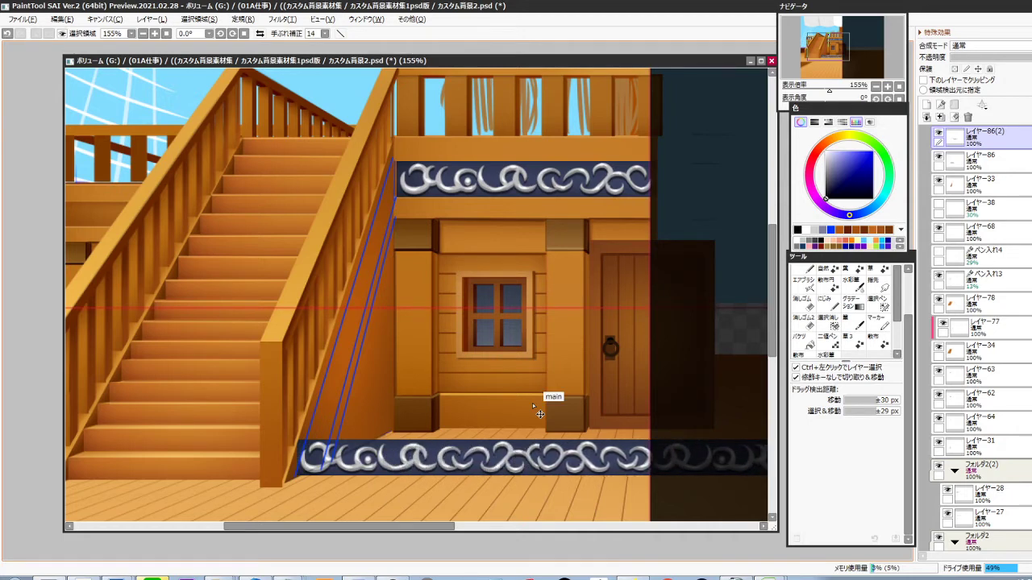
# Shift the mirrored deck band right to open a gap, and move it back left to close the scrollwork seam
pyautogui.press('Right')
pyautogui.press('Right')
pyautogui.press('Right')
pyautogui.press('Right')
pyautogui.press('Right')
pyautogui.press('Right')
pyautogui.press('Right')
pyautogui.press('Right')
pyautogui.press('Right')
pyautogui.press('Right')
pyautogui.press('Right')
pyautogui.press('Right')
pyautogui.press('Right')
pyautogui.press('Right')
pyautogui.press('Right')
pyautogui.press('Right')
pyautogui.press('Right')
pyautogui.press('Right')
pyautogui.press('Right')
pyautogui.press('Right')
pyautogui.press('Right')
pyautogui.press('Right')
pyautogui.press('Right')
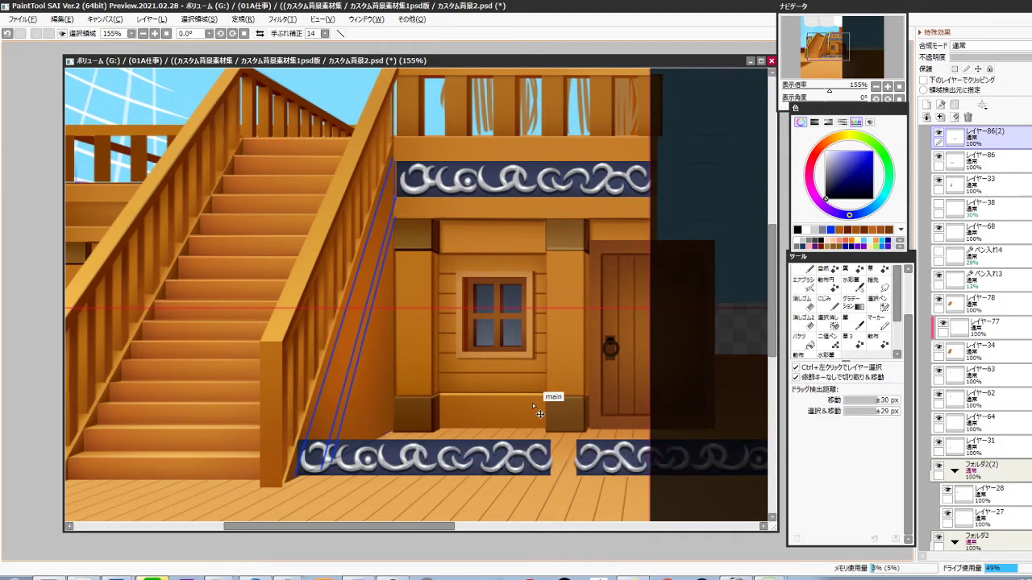
pyautogui.press('Left')
pyautogui.press('Left')
pyautogui.press('Left')
pyautogui.press('Left')
pyautogui.press('Left')
pyautogui.press('Left')
pyautogui.press('Left')
pyautogui.press('Left')
pyautogui.press('Left')
pyautogui.press('Left')
pyautogui.press('Left')
pyautogui.press('Left')
pyautogui.press('Left')
pyautogui.press('Left')
pyautogui.press('Left')
pyautogui.press('Left')
pyautogui.press('Left')
pyautogui.press('Left')
pyautogui.press('Left')
# Merge the mirrored band into レイヤー86 and rotate the long band 90 degrees to stand vertically
pyautogui.hotkey('ctrl', 't')
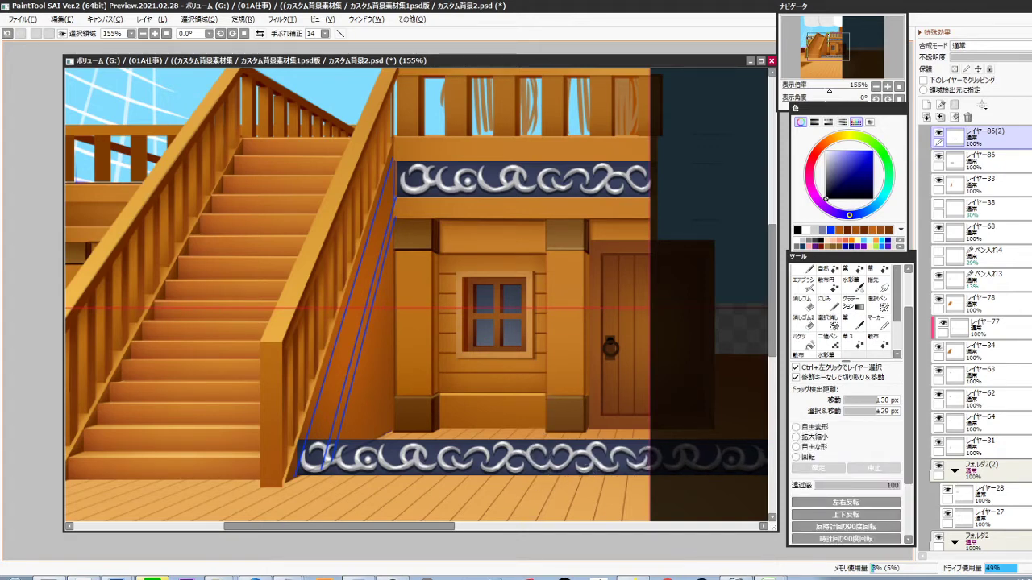
pyautogui.hotkey('ctrl', 'e')
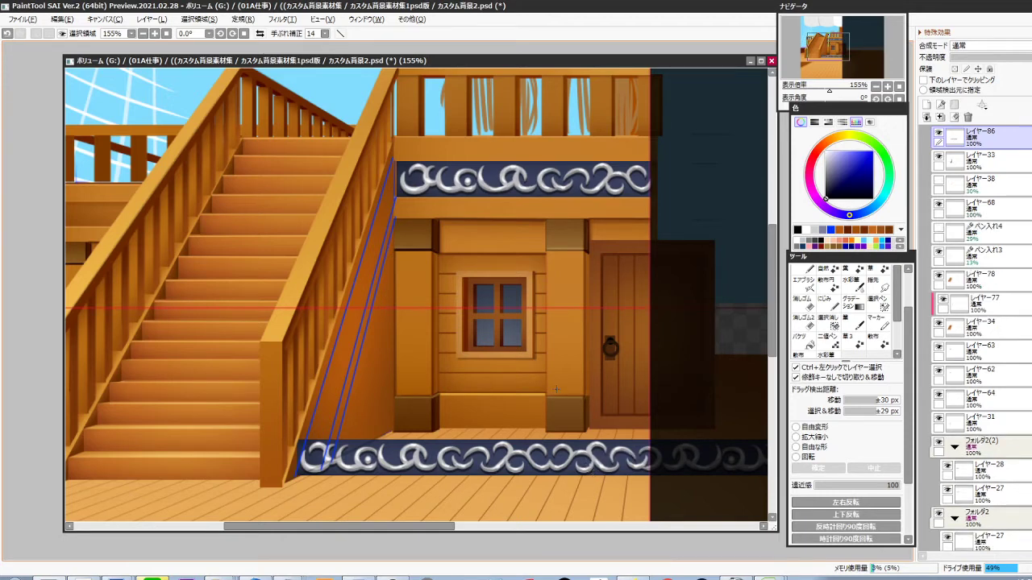
pyautogui.hotkey('ctrl', 'r')
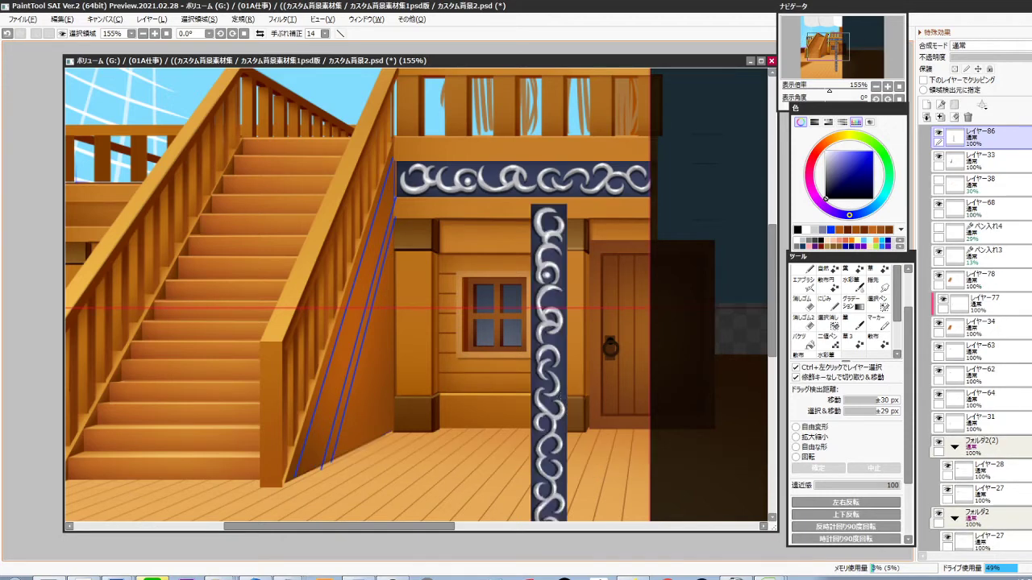
# Move the vertical scrollwork band left and up until its lower end sits at the foot of the staircase's side wall
pyautogui.hotkey('ctrl', 'shift', 'Up')
pyautogui.hotkey('ctrl', 'shift', 'Up')
pyautogui.hotkey('ctrl', 'shift', 'Left')
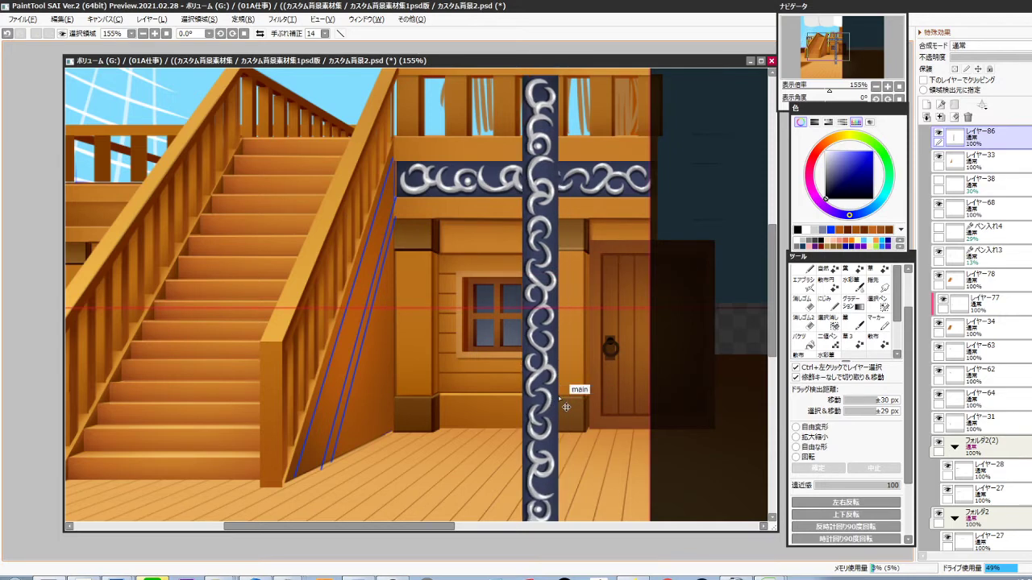
pyautogui.hotkey('ctrl', 'shift', 'Left')
pyautogui.hotkey('ctrl', 'shift', 'Up')
pyautogui.hotkey('ctrl', 'shift', 'Up')
pyautogui.hotkey('ctrl', 'shift', 'Up')
pyautogui.hotkey('ctrl', 'shift', 'Up')
pyautogui.hotkey('ctrl', 'shift', 'Up')
pyautogui.hotkey('ctrl', 'shift', 'Up')
pyautogui.hotkey('ctrl', 'shift', 'Up')
pyautogui.hotkey('ctrl', 'shift', 'Up')
pyautogui.hotkey('ctrl', 'shift', 'Up')
pyautogui.hotkey('ctrl', 'shift', 'Up')
pyautogui.hotkey('ctrl', 'shift', 'Up')
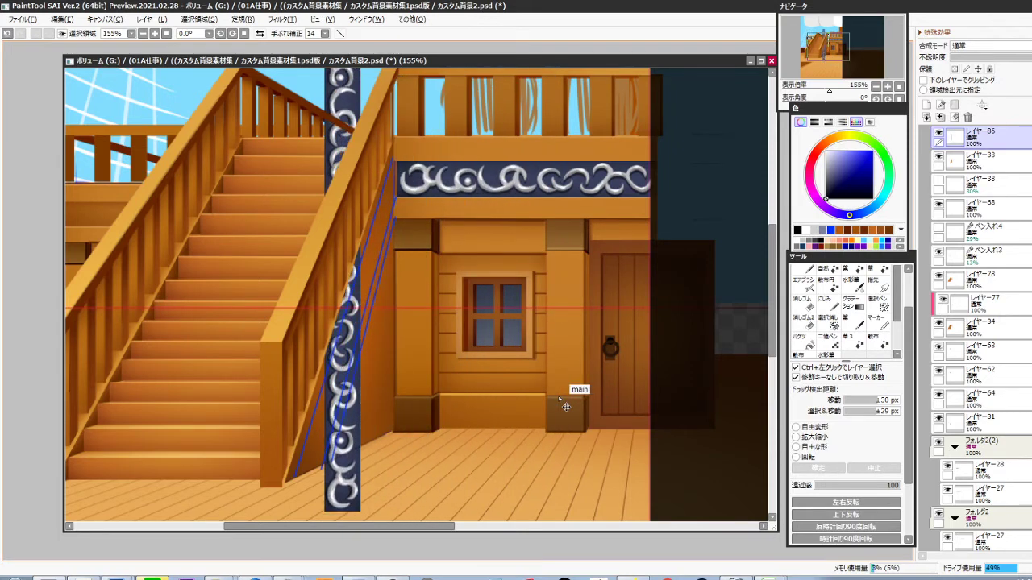
pyautogui.hotkey('ctrl', 'shift', 'Left')
pyautogui.hotkey('ctrl', 'shift', 'Left')
pyautogui.hotkey('ctrl', 'shift', 'Left')
pyautogui.hotkey('ctrl', 'shift', 'Left')
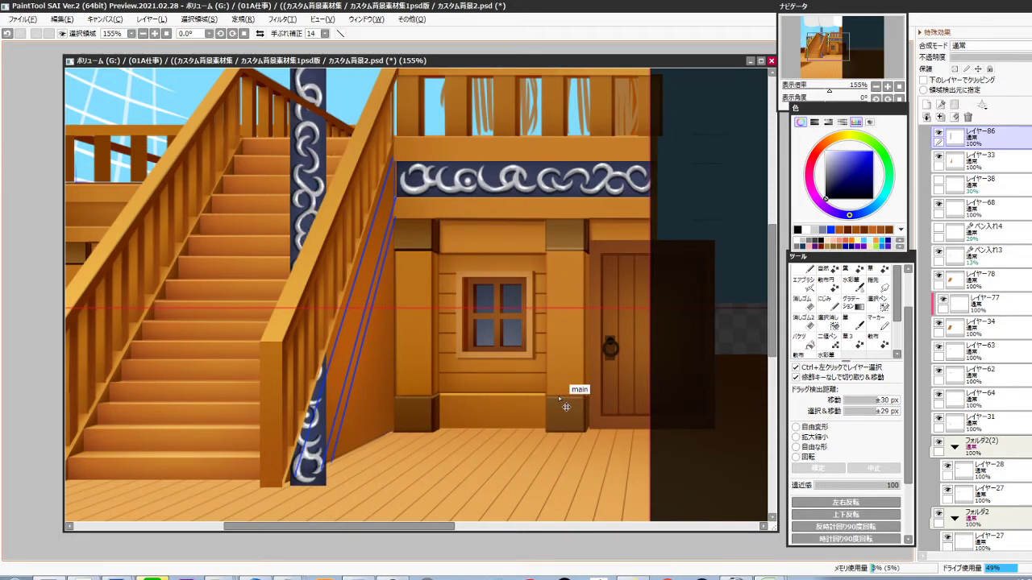
pyautogui.hotkey('ctrl', 'Up')
pyautogui.hotkey('ctrl', 'Up')
pyautogui.hotkey('ctrl', 'Up')
pyautogui.hotkey('ctrl', 'Up')
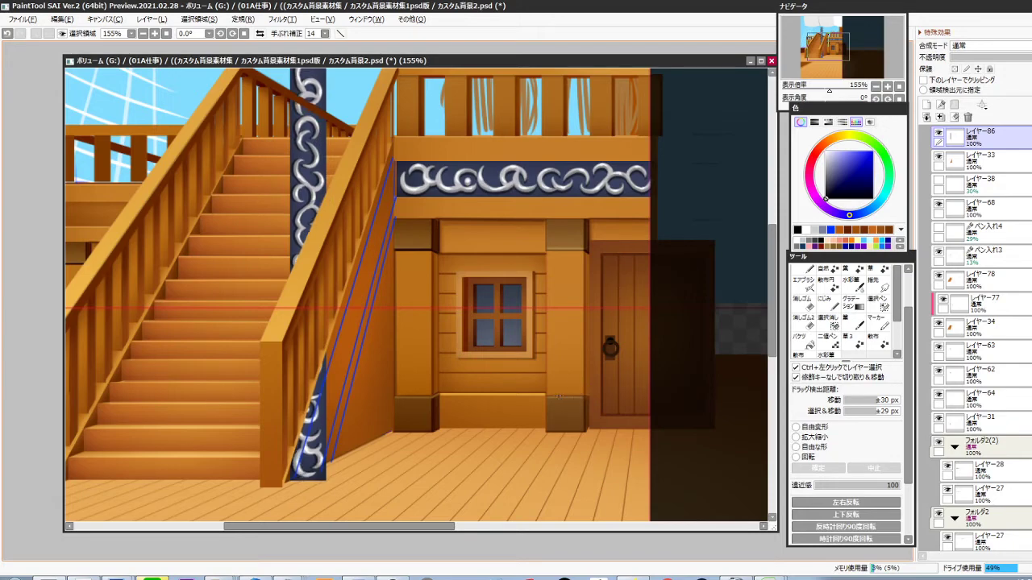
# Free-transform the vertical band, slanting it along the staircase so its upper end reaches the balcony band
pyautogui.hotkey('ctrl', 't')
pyautogui.scroll(-2, 471, 290)
pyautogui.moveTo(361, 71); pyautogui.dragTo(485, 168)
pyautogui.scroll(3, 387, 273)
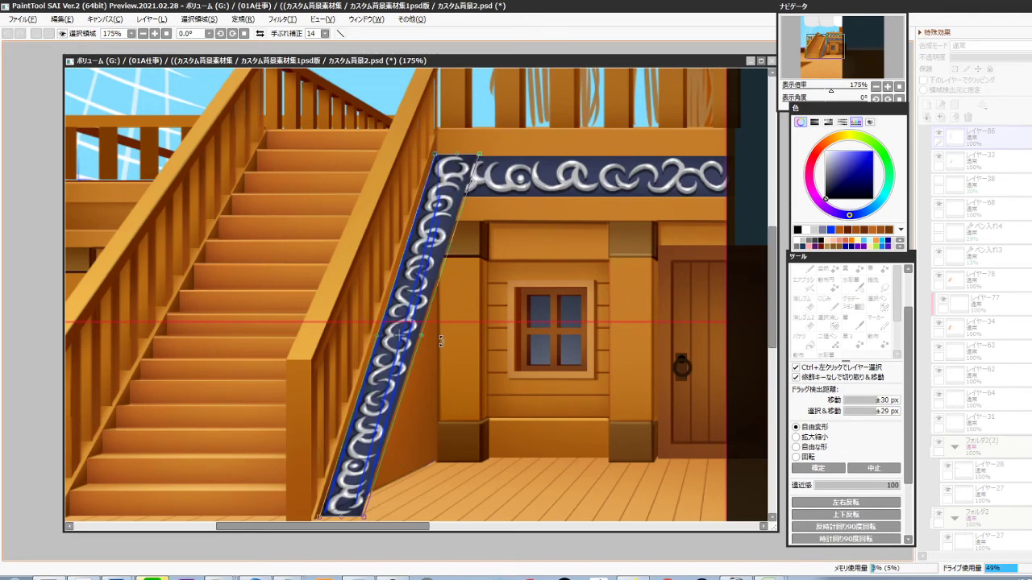
pyautogui.moveTo(438, 387); pyautogui.dragTo(438, 332)
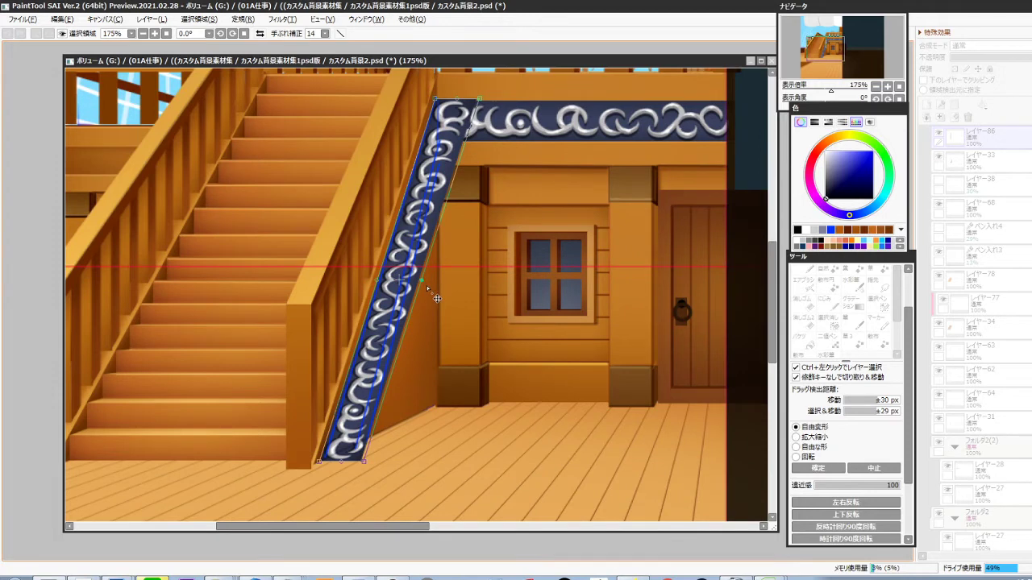
# Narrow the slanted band between the blue guide lines and distort its lower end to extend below the side wall
pyautogui.press('h')
pyautogui.moveTo(459, 462); pyautogui.dragTo(344, 460)
pyautogui.moveTo(342, 98); pyautogui.dragTo(441, 163)
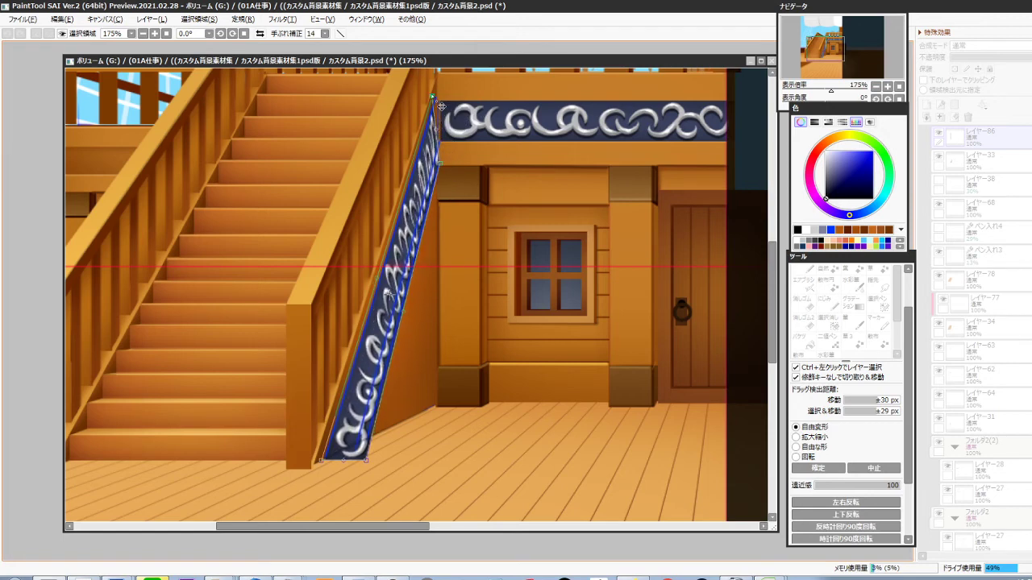
pyautogui.moveTo(433, 96); pyautogui.dragTo(437, 98)
pyautogui.moveTo(323, 462); pyautogui.dragTo(356, 458)
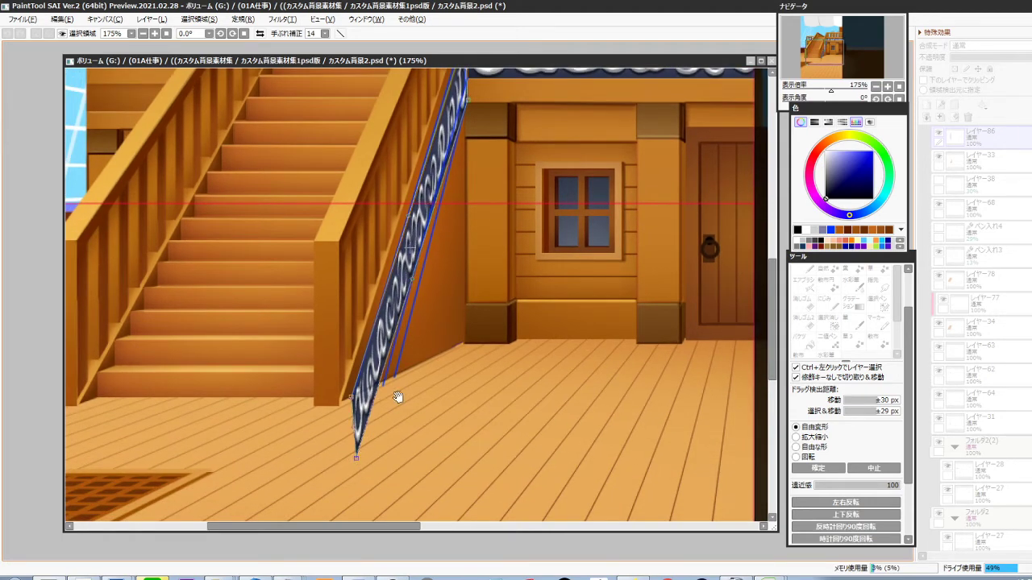
# Fit the slanted band's upper corners to the top and bottom edges of the balcony band's end
pyautogui.moveTo(412, 353); pyautogui.dragTo(390, 431)
pyautogui.moveTo(445, 178); pyautogui.dragTo(447, 159)
pyautogui.moveTo(443, 115); pyautogui.dragTo(445, 113)
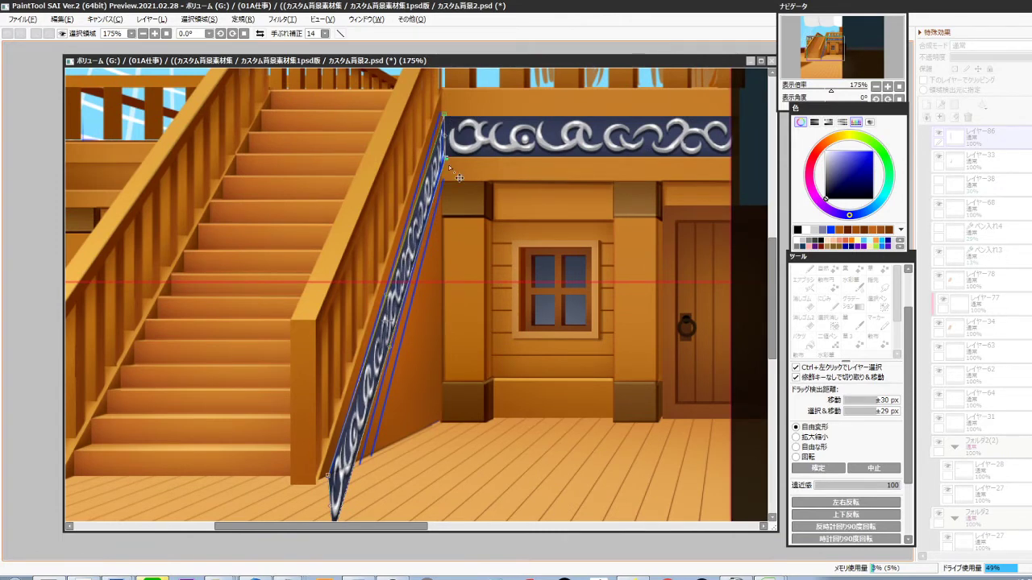
pyautogui.moveTo(447, 159); pyautogui.dragTo(445, 157)
pyautogui.moveTo(444, 114); pyautogui.dragTo(444, 112)
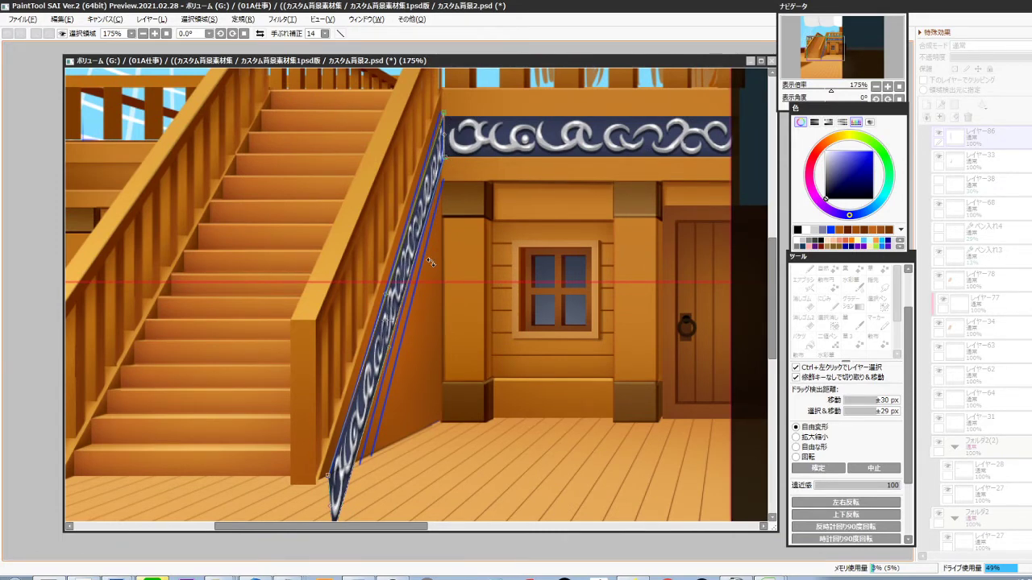
# Adjust the slanted band's lower corners so its long edges follow the blue guide lines near the deck
pyautogui.scroll(-3, 398, 357)
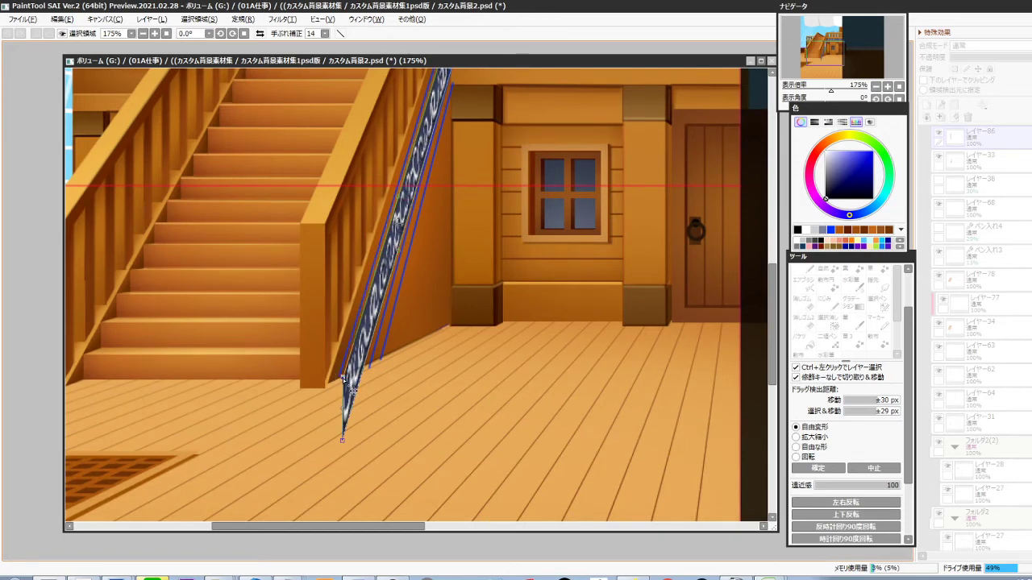
pyautogui.moveTo(342, 377); pyautogui.dragTo(345, 358)
pyautogui.moveTo(342, 441); pyautogui.dragTo(347, 423)
pyautogui.moveTo(400, 335); pyautogui.dragTo(413, 325)
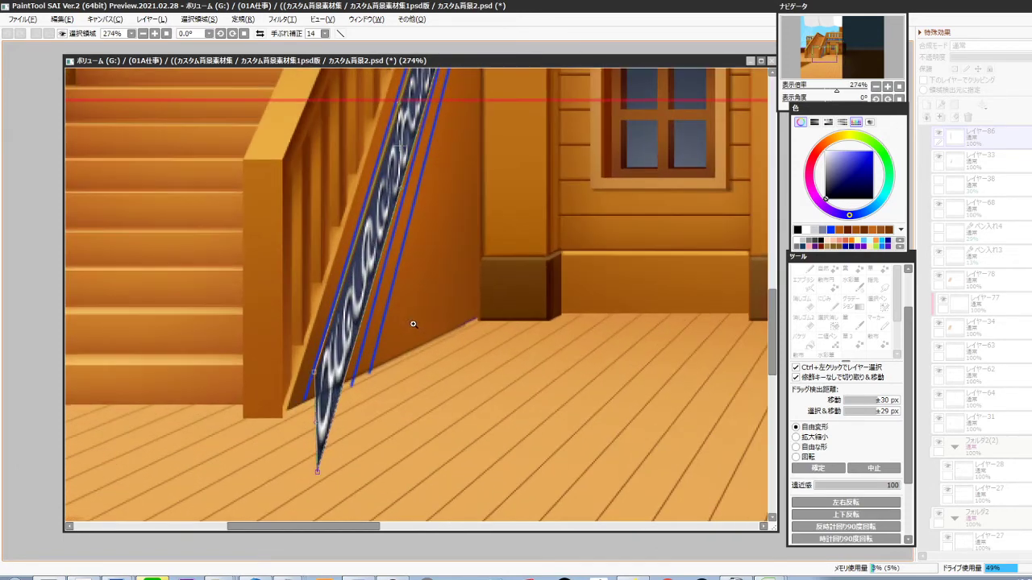
pyautogui.moveTo(314, 373); pyautogui.dragTo(315, 368)
pyautogui.moveTo(416, 260); pyautogui.dragTo(399, 345)
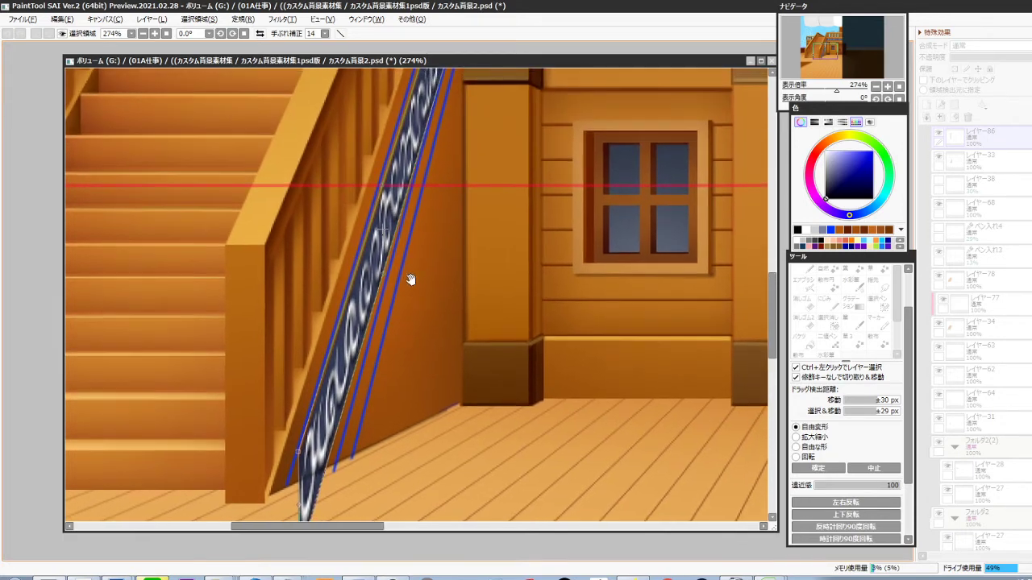
# Lower the slanted band's upper corners slightly to line up with the balcony band and the guides
pyautogui.moveTo(421, 209); pyautogui.dragTo(401, 432)
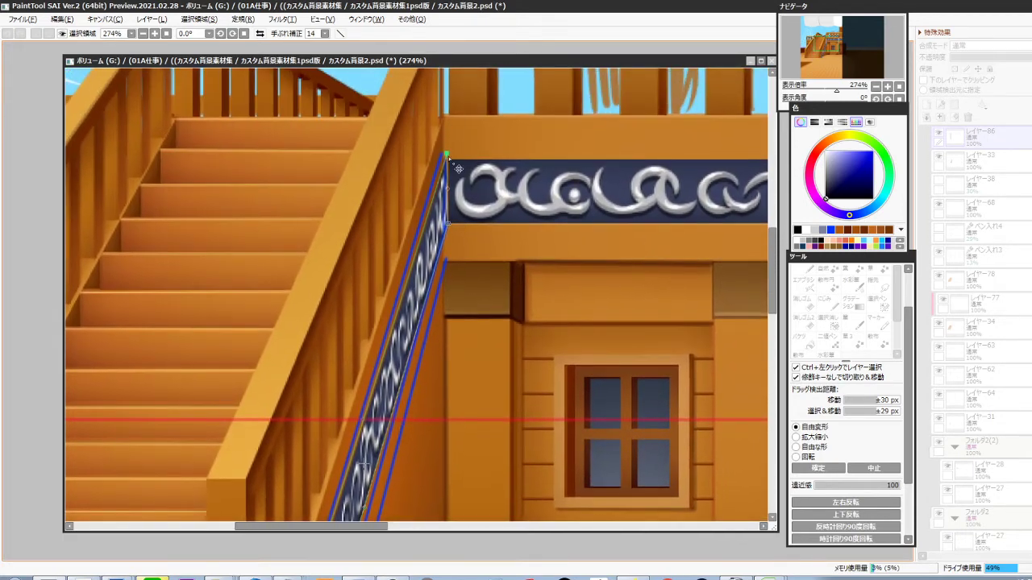
pyautogui.moveTo(448, 155); pyautogui.dragTo(448, 158)
pyautogui.moveTo(450, 225); pyautogui.dragTo(450, 228)
pyautogui.moveTo(437, 432); pyautogui.dragTo(434, 323)
pyautogui.moveTo(400, 445); pyautogui.dragTo(389, 344)
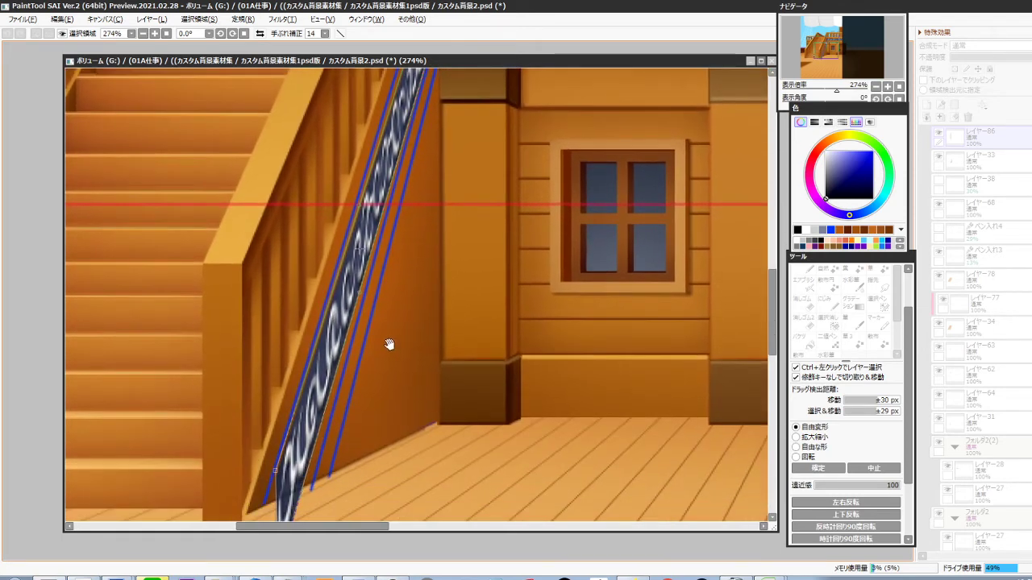
pyautogui.moveTo(363, 292); pyautogui.dragTo(362, 296)
# Stretch the slanted band's lower end further below the deck line, close the gap at the balcony band, and apply the transformation
pyautogui.moveTo(356, 442); pyautogui.dragTo(402, 318)
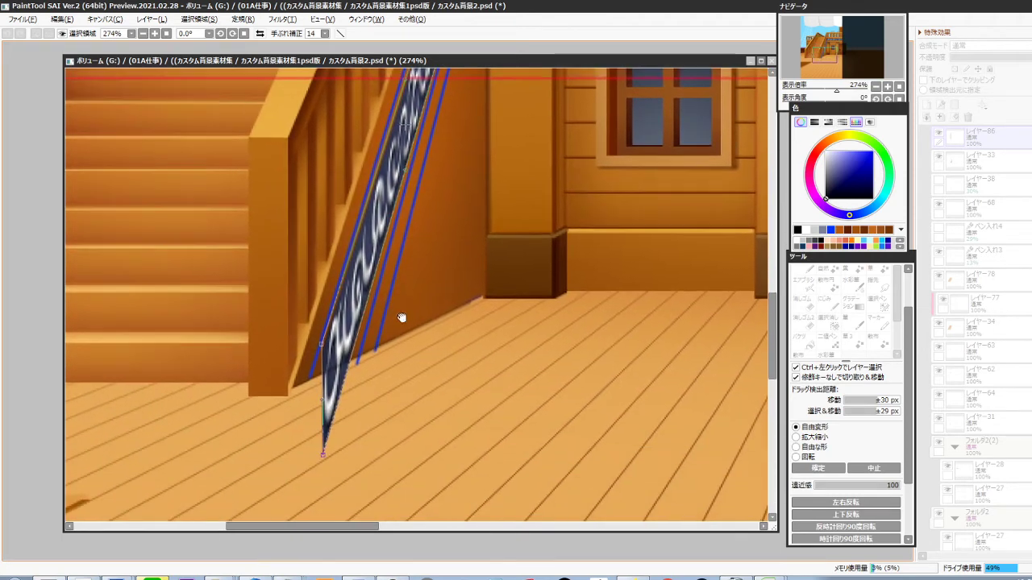
pyautogui.moveTo(324, 342); pyautogui.dragTo(323, 333)
pyautogui.moveTo(324, 393); pyautogui.dragTo(313, 432)
pyautogui.scroll(-2, 435, 300)
pyautogui.moveTo(435, 300); pyautogui.dragTo(395, 448)
pyautogui.scroll(5, 460, 176)
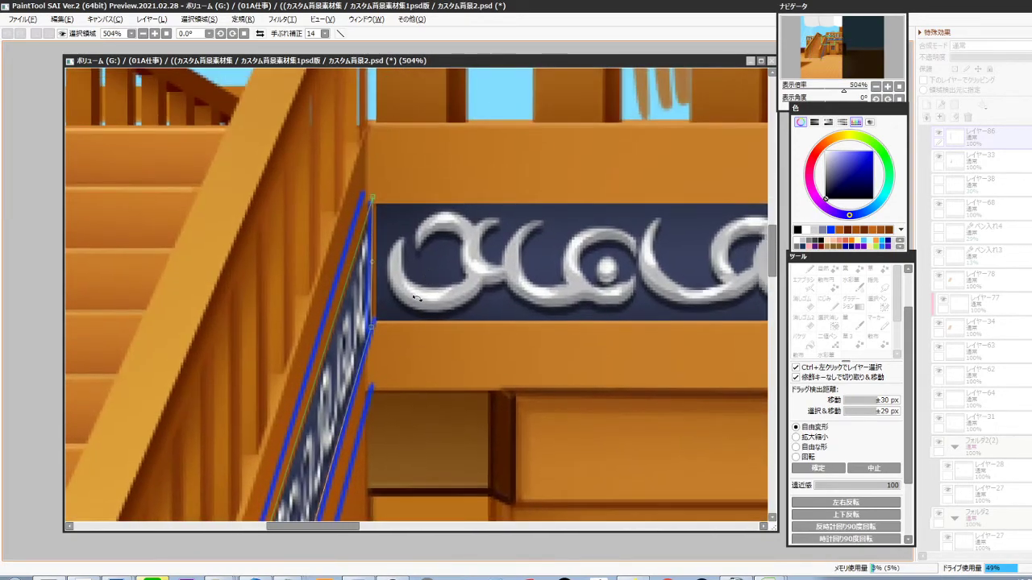
pyautogui.moveTo(374, 265); pyautogui.dragTo(377, 265)
pyautogui.scroll(-4, 436, 323)
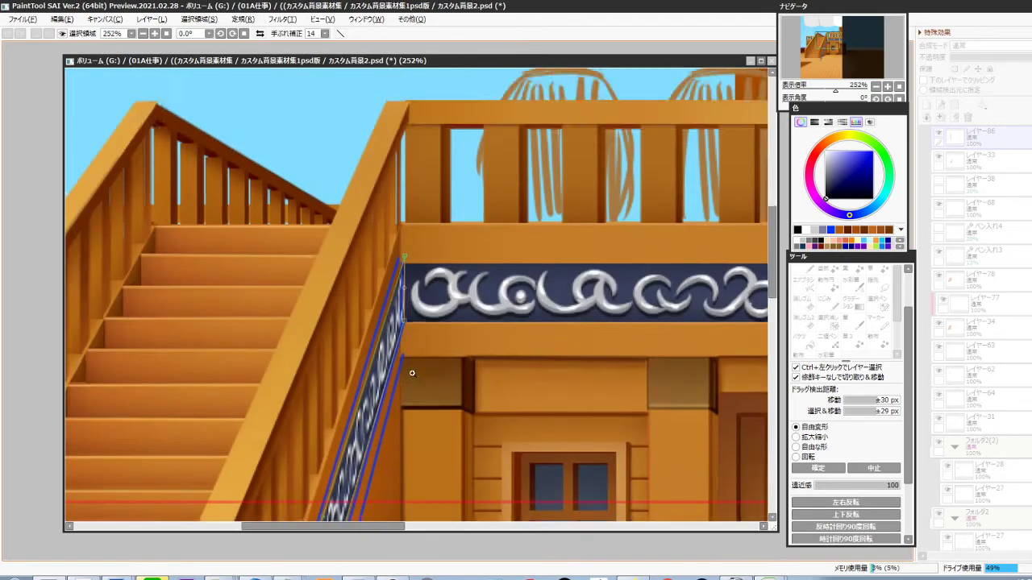
pyautogui.moveTo(444, 397); pyautogui.dragTo(440, 199)
pyautogui.scroll(-2, 436, 320)
pyautogui.moveTo(431, 390); pyautogui.dragTo(432, 325)
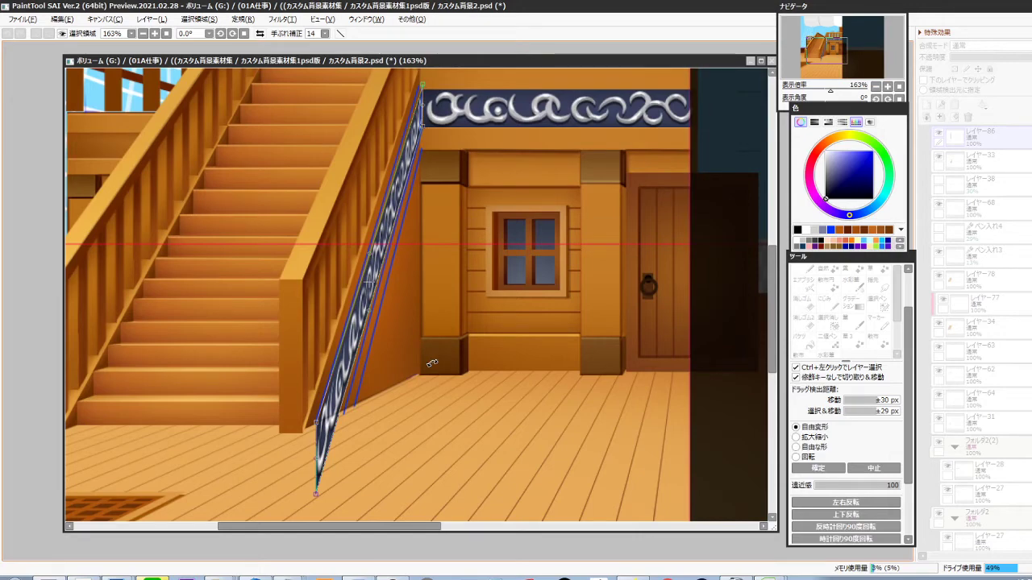
pyautogui.press('Return')
# Reduce the opacity of the blue guide line layer レイヤー85 to 30%
pyautogui.keyDown('ctrl'); pyautogui.click(351, 403); pyautogui.keyUp('ctrl')
pyautogui.keyDown('ctrl'); pyautogui.click(377, 381); pyautogui.keyUp('ctrl')
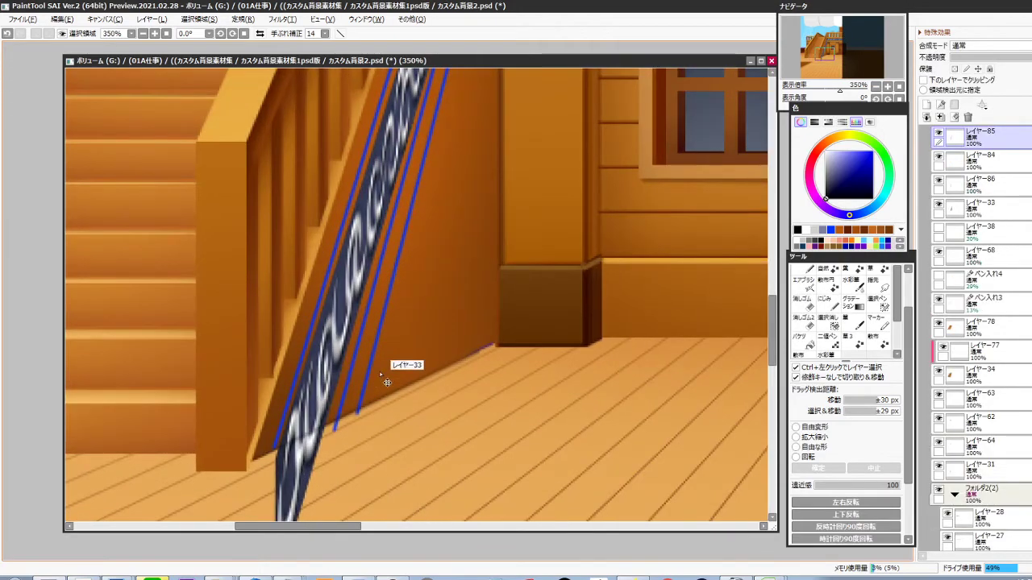
pyautogui.click(982, 59)
# Outline the part of the slanted band hanging below the side wall with a polygonal selection and delete it from レイヤー86
pyautogui.keyDown('ctrl'); pyautogui.click(318, 429); pyautogui.keyUp('ctrl')
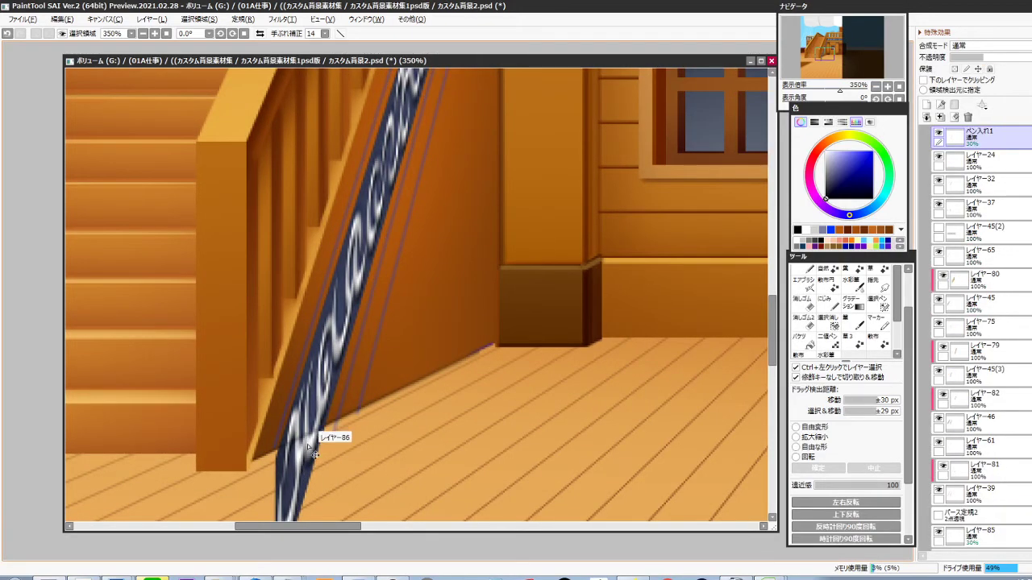
pyautogui.moveTo(314, 476); pyautogui.dragTo(378, 372)
pyautogui.press('l')
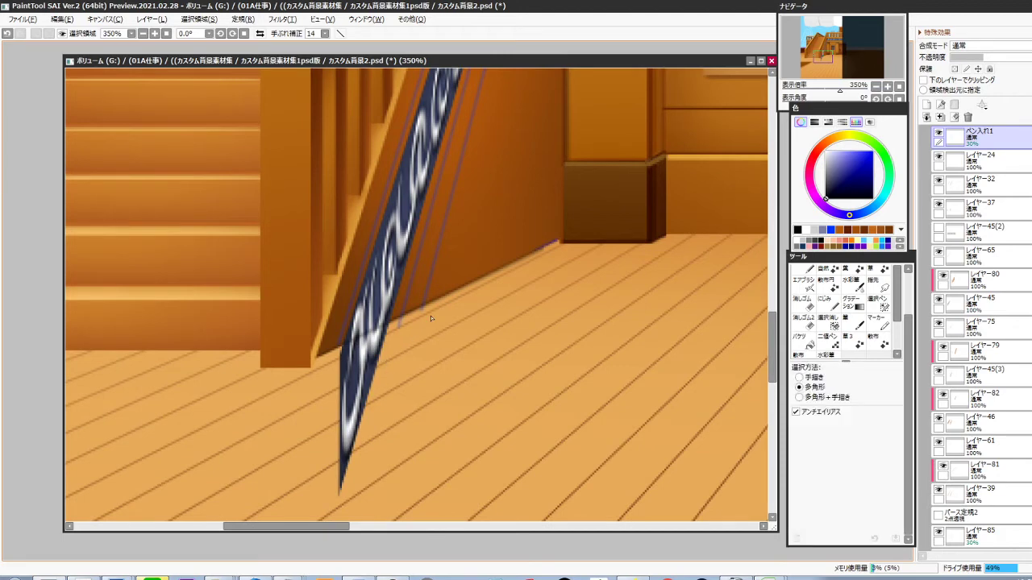
pyautogui.click(440, 310)
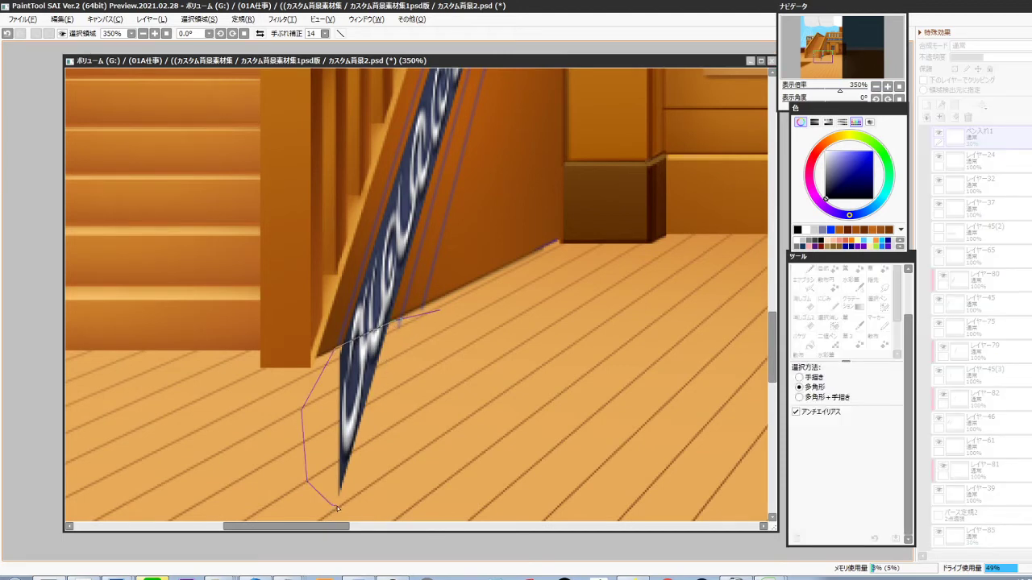
pyautogui.doubleClick(409, 476)
pyautogui.keyDown('ctrl'); pyautogui.keyDown('shift'); pyautogui.click(366, 387); pyautogui.keyUp('shift'); pyautogui.keyUp('ctrl')
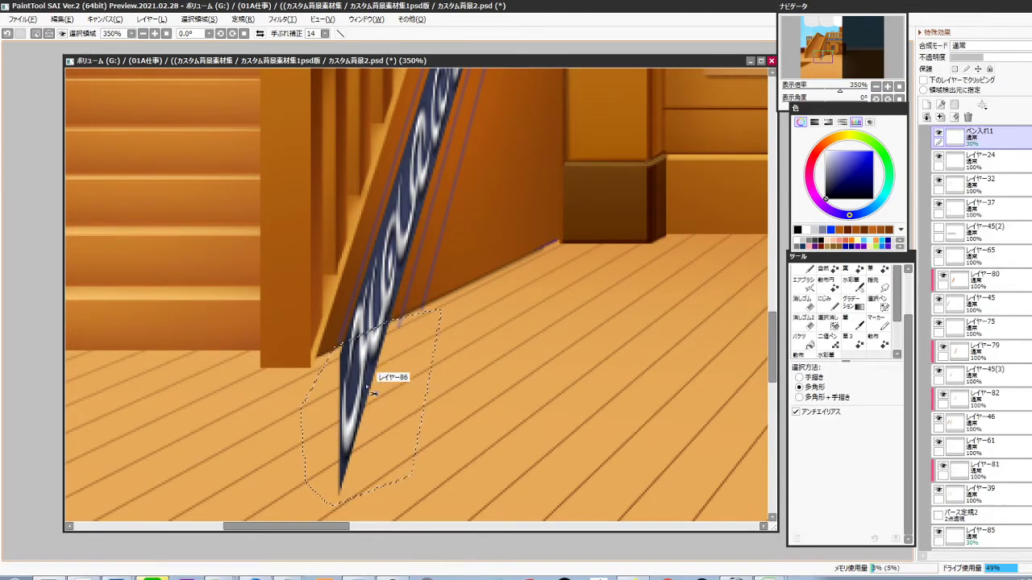
pyautogui.keyDown('ctrl'); pyautogui.click(373, 393); pyautogui.keyUp('ctrl')
pyautogui.press('Delete')
pyautogui.hotkey('ctrl', 'd')
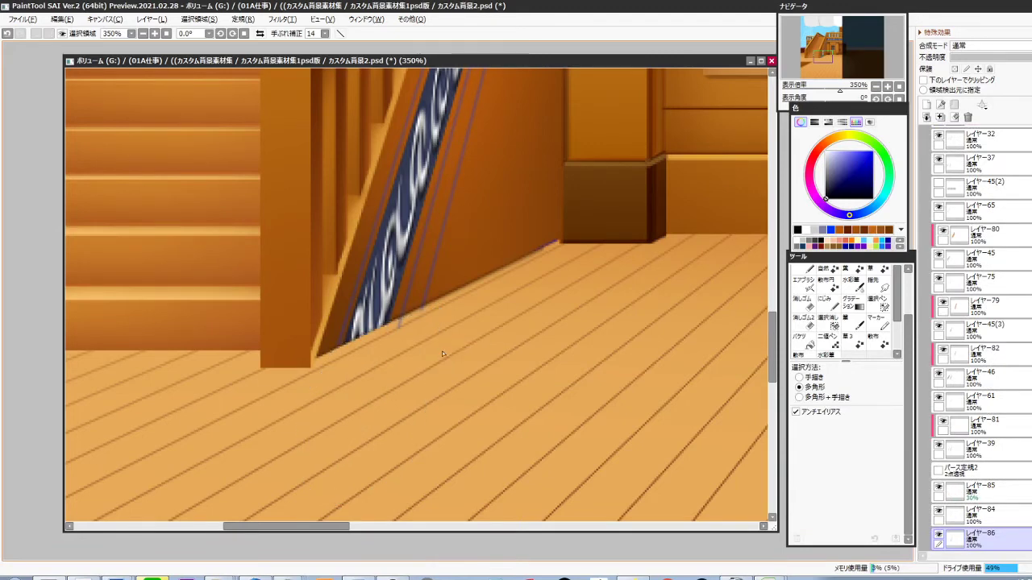
# Hide the guide line layer レイヤー85 to leave the staircase band clear
pyautogui.scroll(-4, 442, 353)
pyautogui.moveTo(431, 355); pyautogui.dragTo(403, 432)
pyautogui.scroll(1, 401, 438)
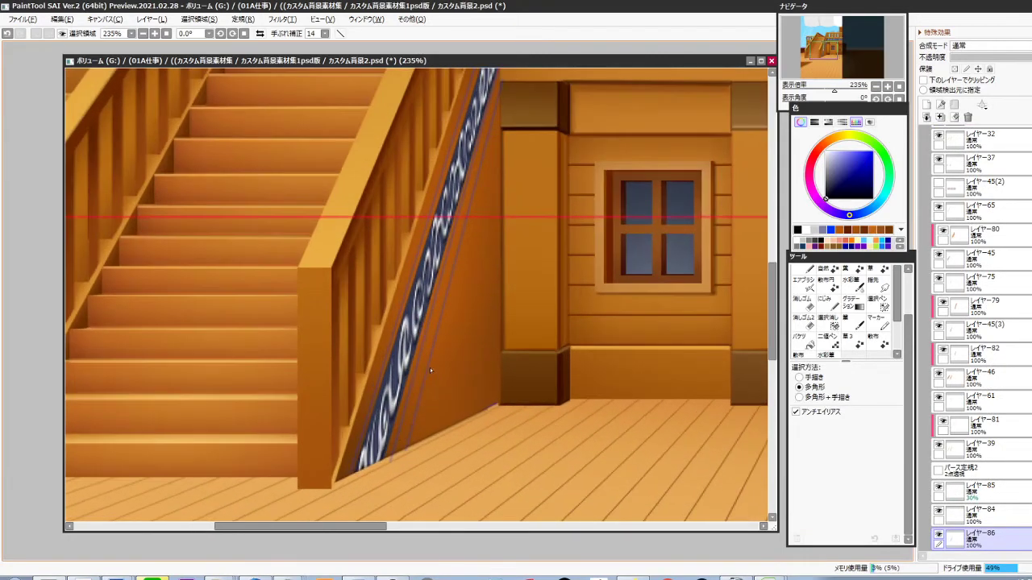
pyautogui.keyDown('ctrl'); pyautogui.click(430, 367); pyautogui.keyUp('ctrl')
pyautogui.scroll(-2, 941, 395)
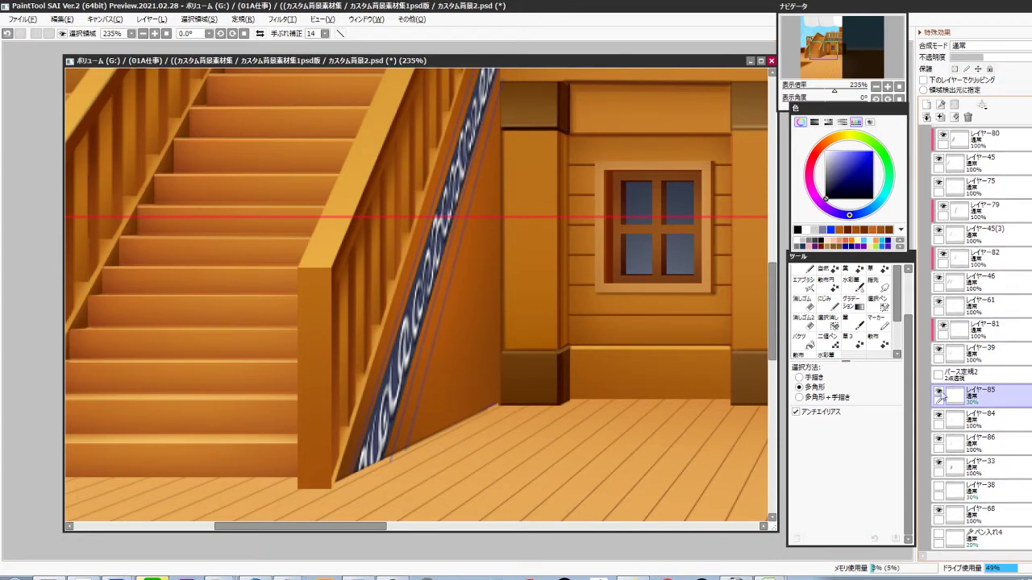
pyautogui.click(937, 392)
pyautogui.click(939, 392)
pyautogui.click(938, 393)
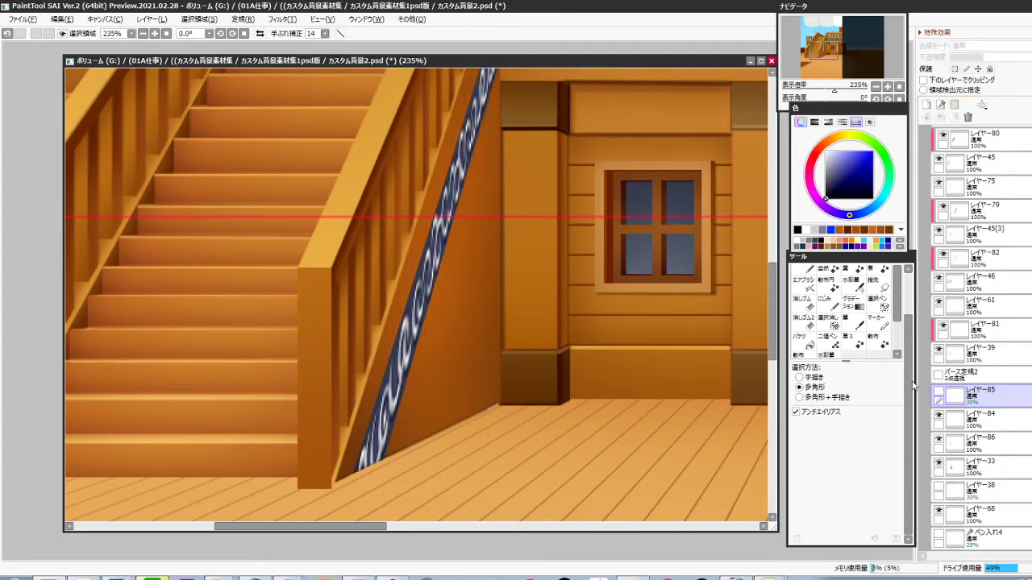
pyautogui.scroll(-2, 453, 392)
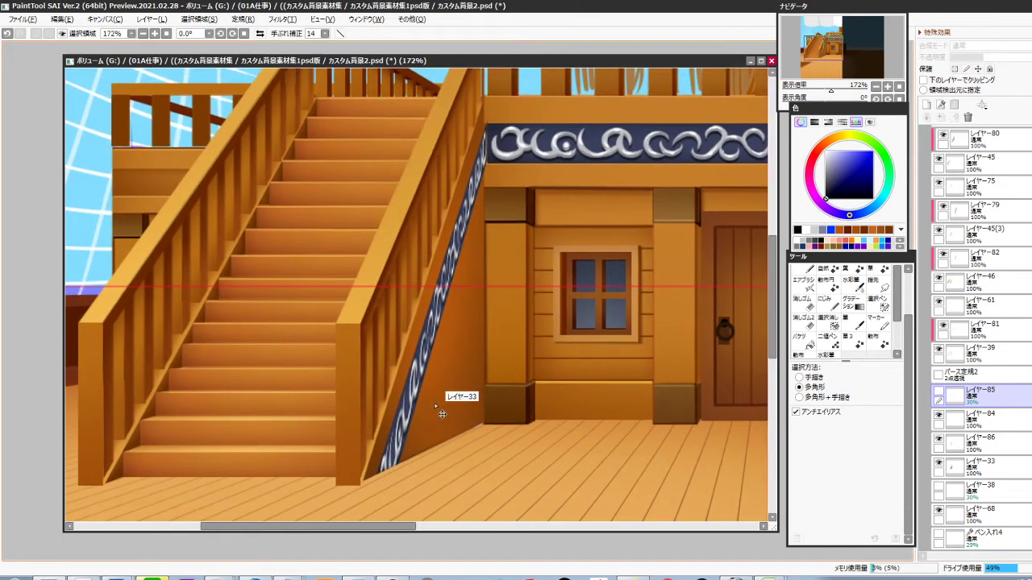
# Check the staircase side wall layer レイヤー33 by toggling its visibility, and add a new layer directly above it
pyautogui.keyDown('ctrl'); pyautogui.keyDown('shift'); pyautogui.click(441, 412); pyautogui.keyUp('shift'); pyautogui.keyUp('ctrl')
pyautogui.click(937, 463)
pyautogui.click(938, 465)
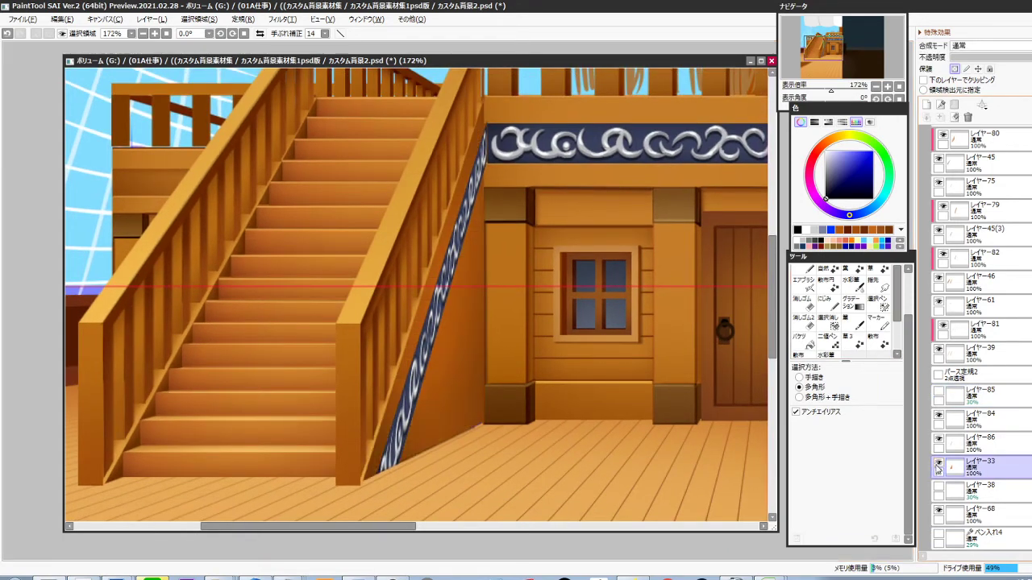
pyautogui.hotkey('ctrl', 'shift', 'n')
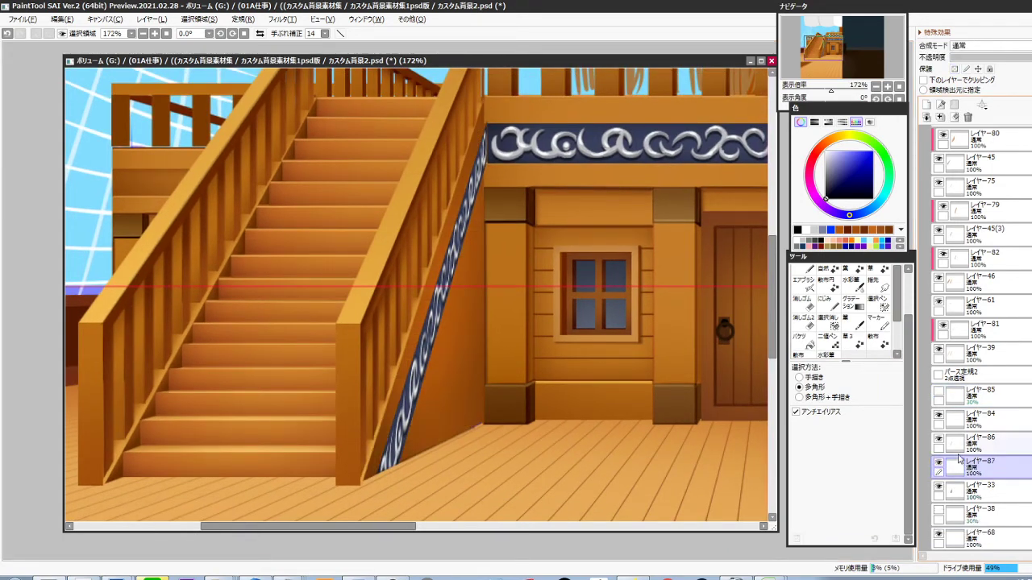
# Clip レイヤー87 to the side wall layer at 38% opacity and mark out a narrow vertical strip where the wall meets the pillar
pyautogui.hotkey('ctrl', 'g')
pyautogui.click(991, 58)
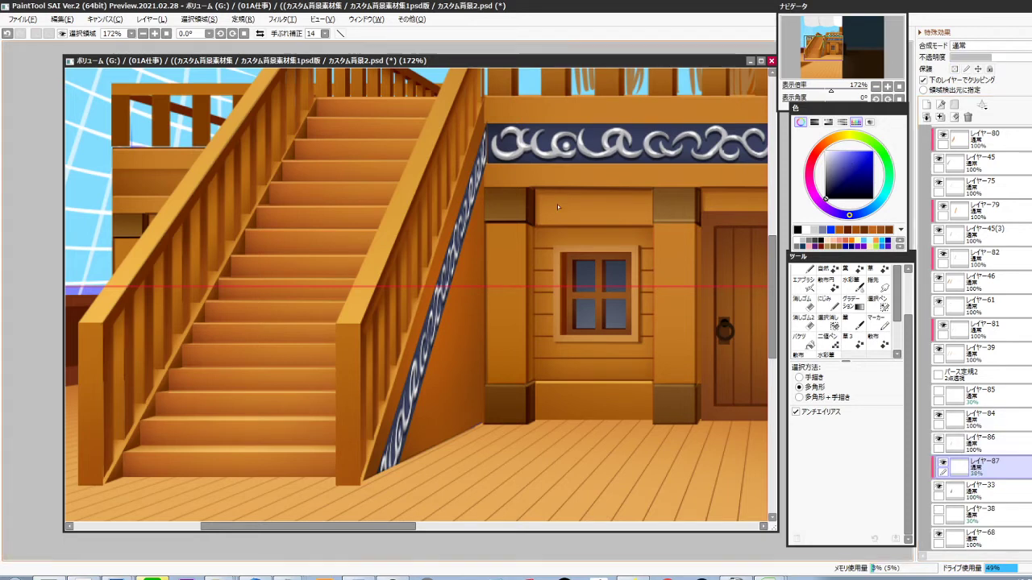
pyautogui.press('ctrl')
pyautogui.moveTo(485, 187); pyautogui.dragTo(478, 427)
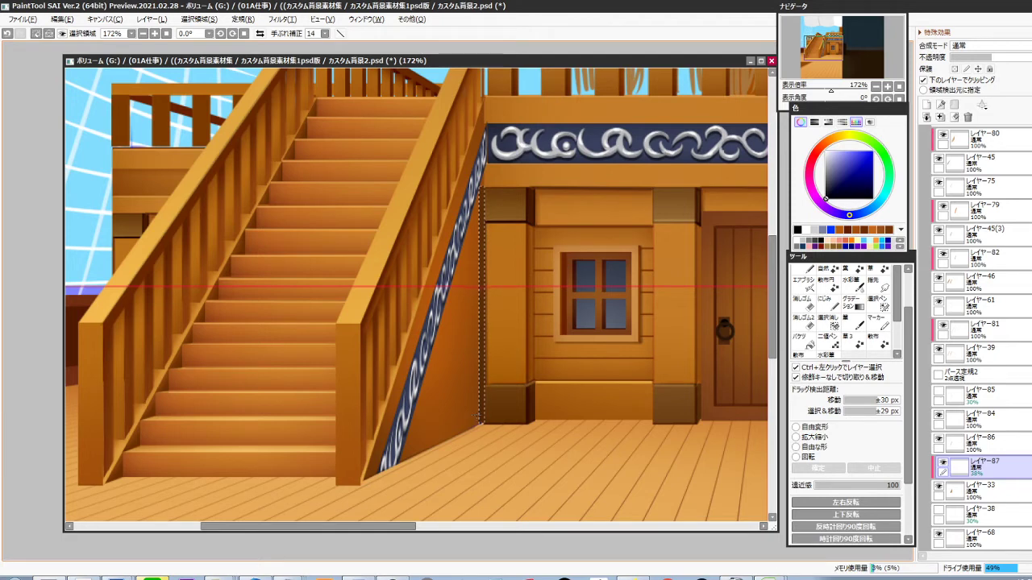
# Distort the dark strip on レイヤー87, at 20% opacity, into a triangular shadow over the side wall beneath the slanted band
pyautogui.hotkey('ctrl', 't')
pyautogui.moveTo(468, 306); pyautogui.dragTo(449, 448)
pyautogui.moveTo(494, 391); pyautogui.dragTo(536, 266)
pyautogui.moveTo(496, 202); pyautogui.dragTo(454, 363)
pyautogui.moveTo(488, 435); pyautogui.dragTo(499, 333)
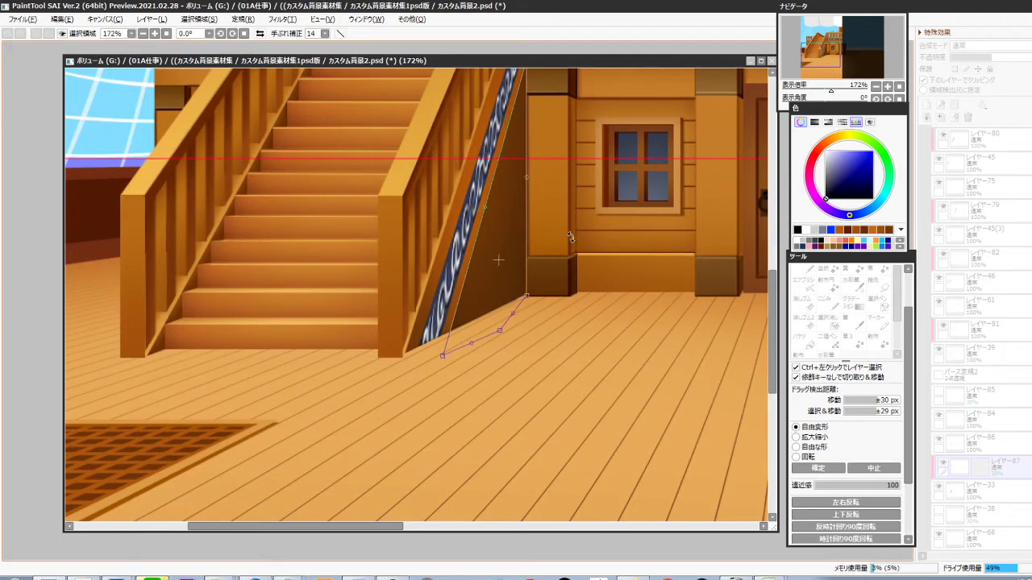
# Align the shadow's upper corner and pillar-side edge with the wall corner, apply the transform and clear the selection
pyautogui.scroll(3, 572, 237)
pyautogui.moveTo(573, 233); pyautogui.dragTo(561, 353)
pyautogui.moveTo(492, 93); pyautogui.dragTo(492, 90)
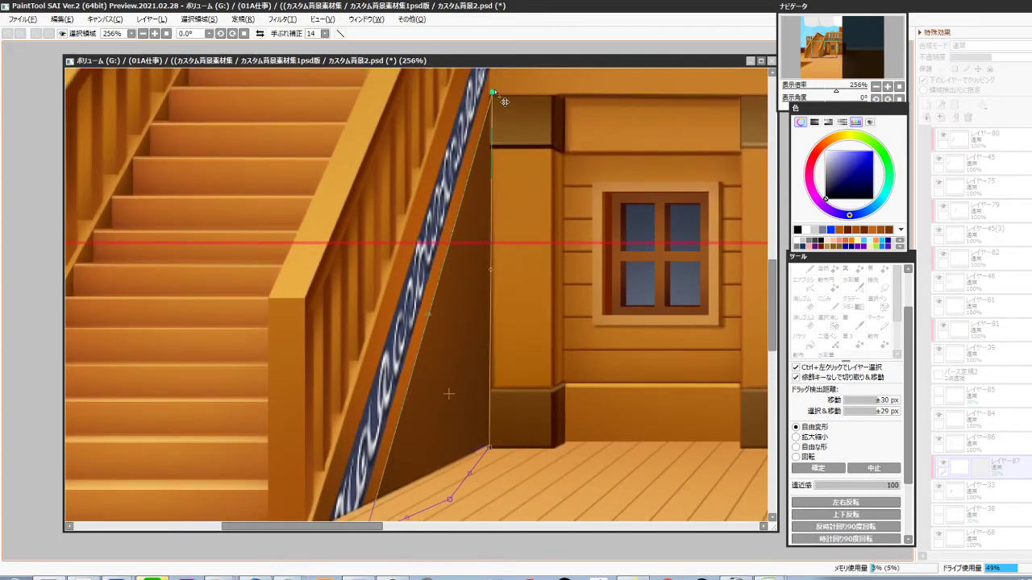
pyautogui.moveTo(491, 270); pyautogui.dragTo(493, 265)
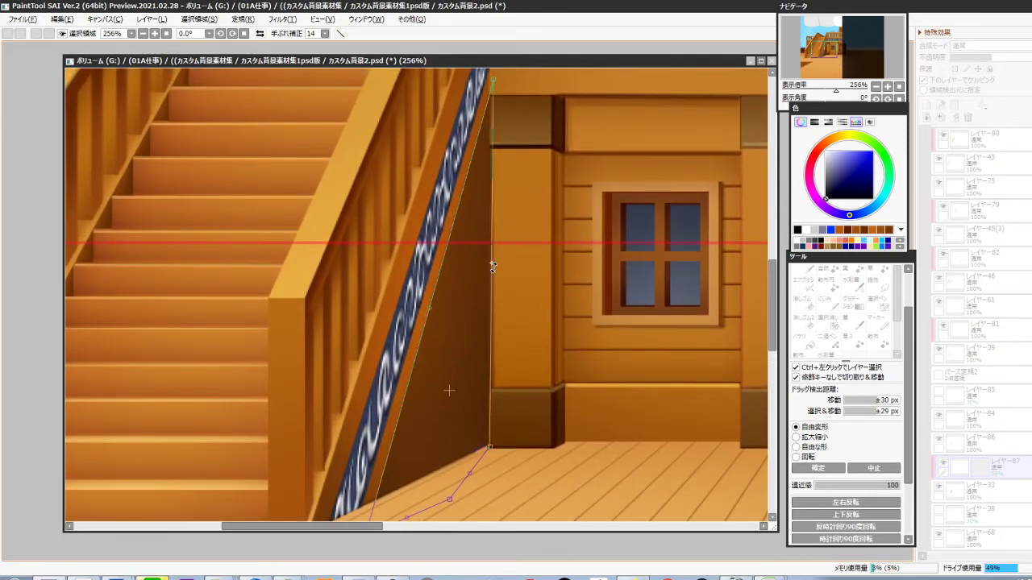
pyautogui.moveTo(495, 79); pyautogui.dragTo(494, 81)
pyautogui.scroll(-2, 539, 285)
pyautogui.moveTo(543, 306); pyautogui.dragTo(540, 315)
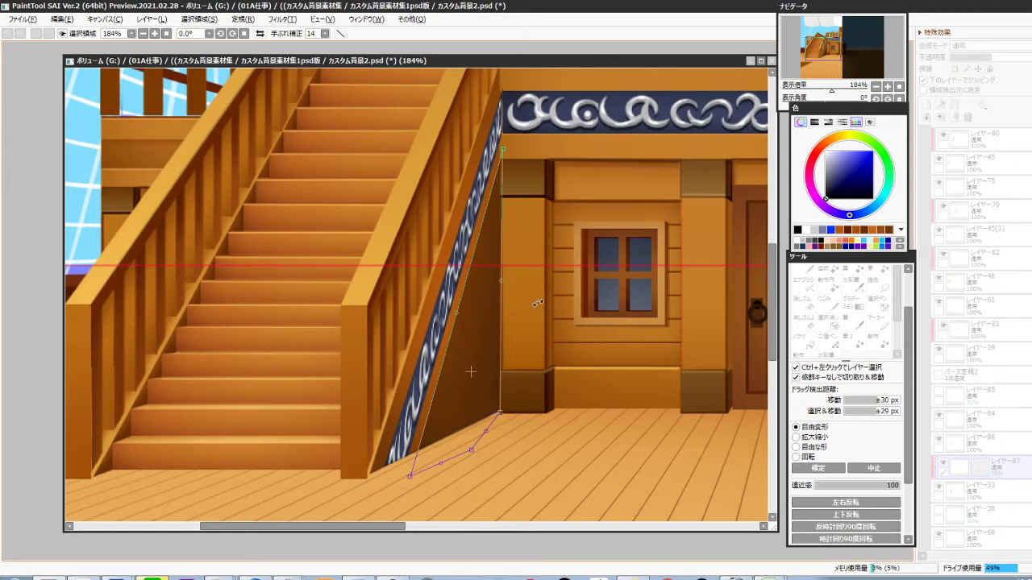
pyautogui.press('Return')
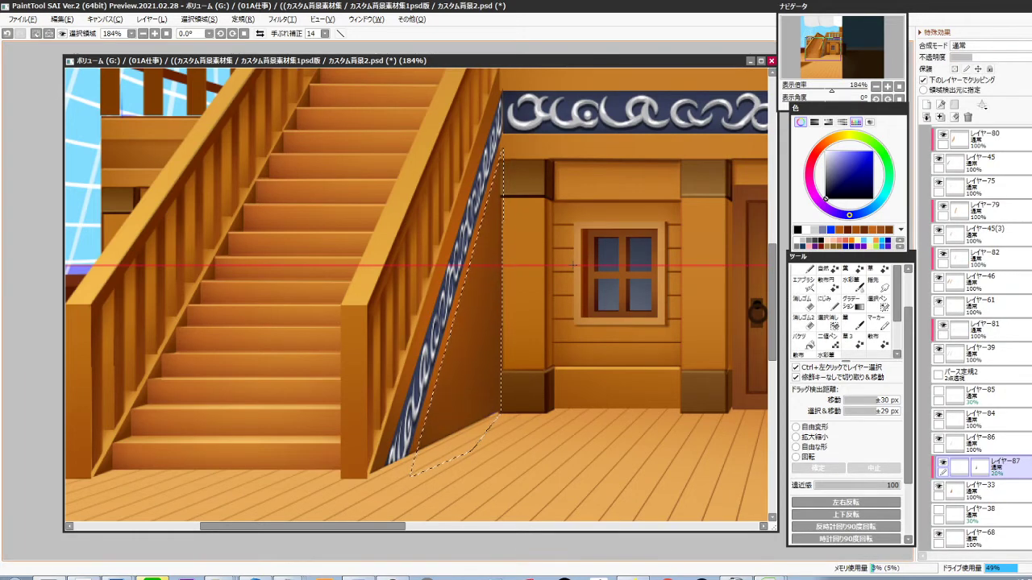
pyautogui.hotkey('ctrl', 'd')
# Free-transform the slanted scrollwork band on レイヤー86 slightly toward the stairs to fit the side wall
pyautogui.keyDown('ctrl'); pyautogui.click(477, 224); pyautogui.keyUp('ctrl')
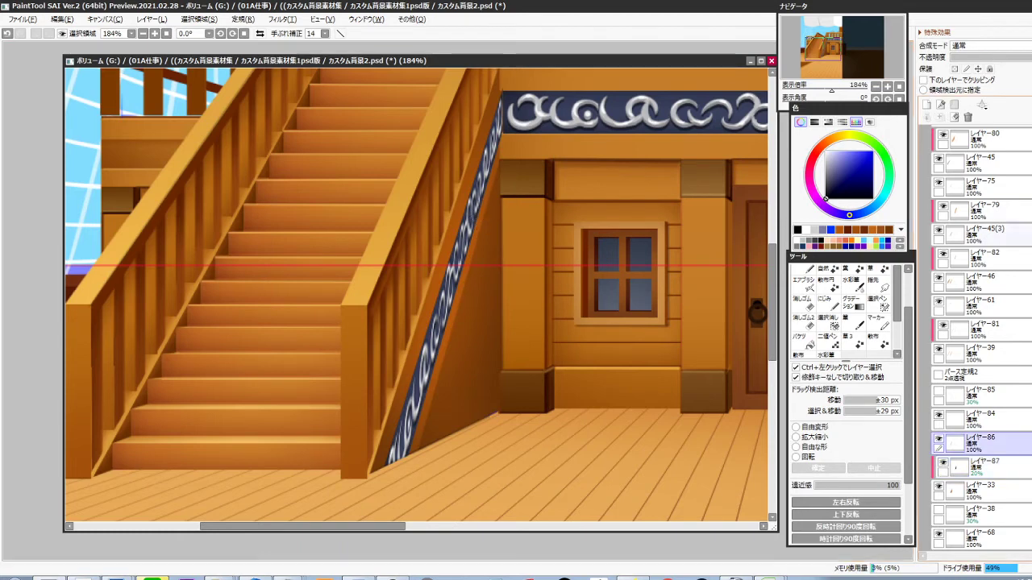
pyautogui.scroll(-2, 941, 400)
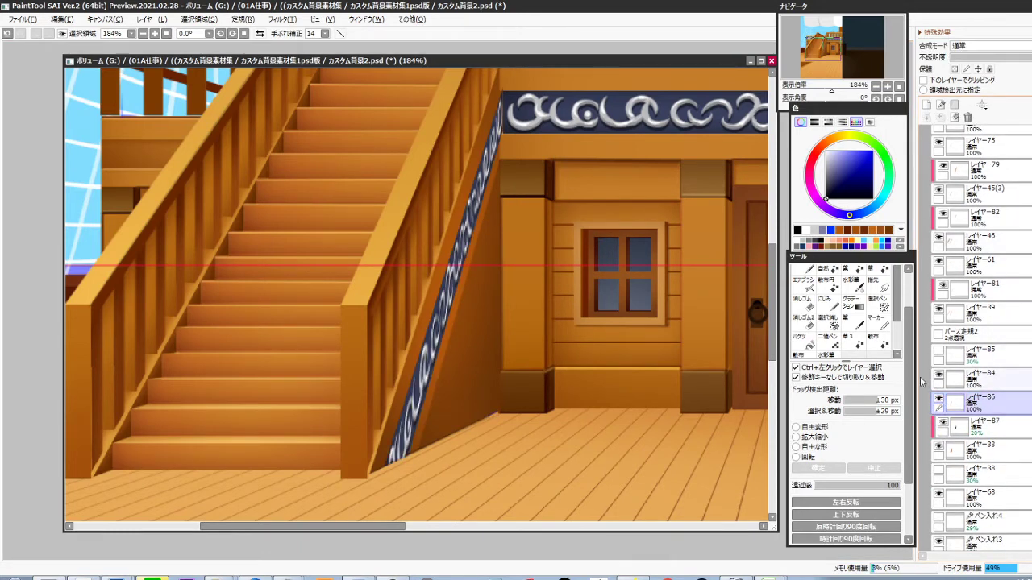
pyautogui.hotkey('ctrl', 't')
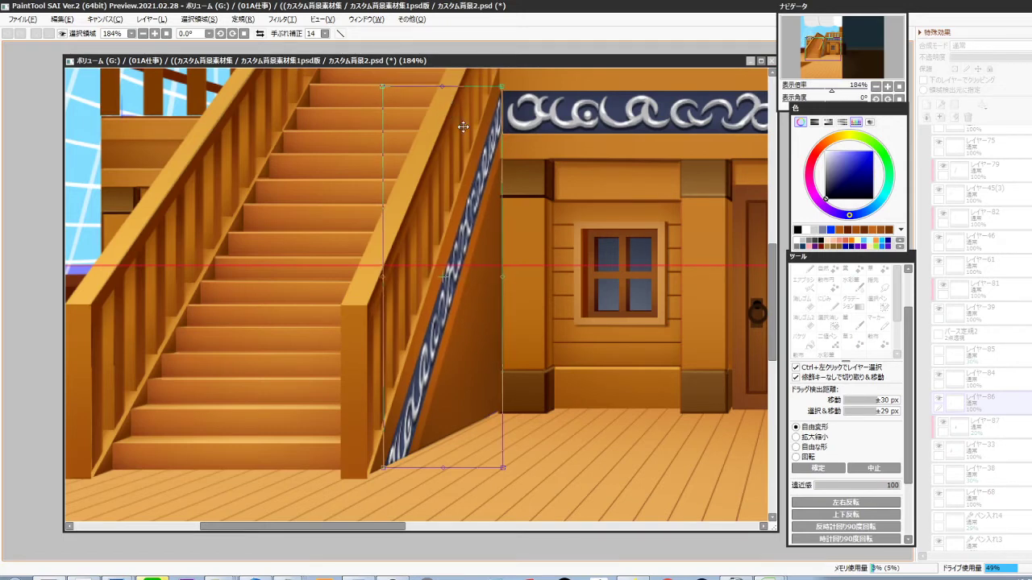
pyautogui.moveTo(450, 89); pyautogui.dragTo(444, 90)
pyautogui.moveTo(444, 470); pyautogui.dragTo(386, 478)
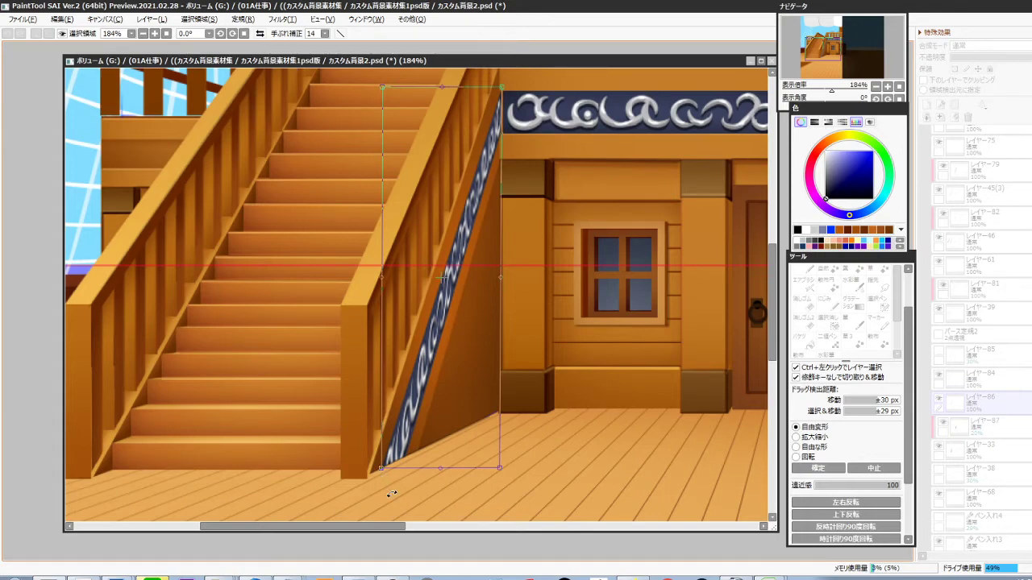
pyautogui.press('Return')
# Stretch the balcony band on layer boad toward the staircase to close the gap beside the slanted band
pyautogui.moveTo(516, 95); pyautogui.dragTo(505, 260)
pyautogui.scroll(6, 511, 250)
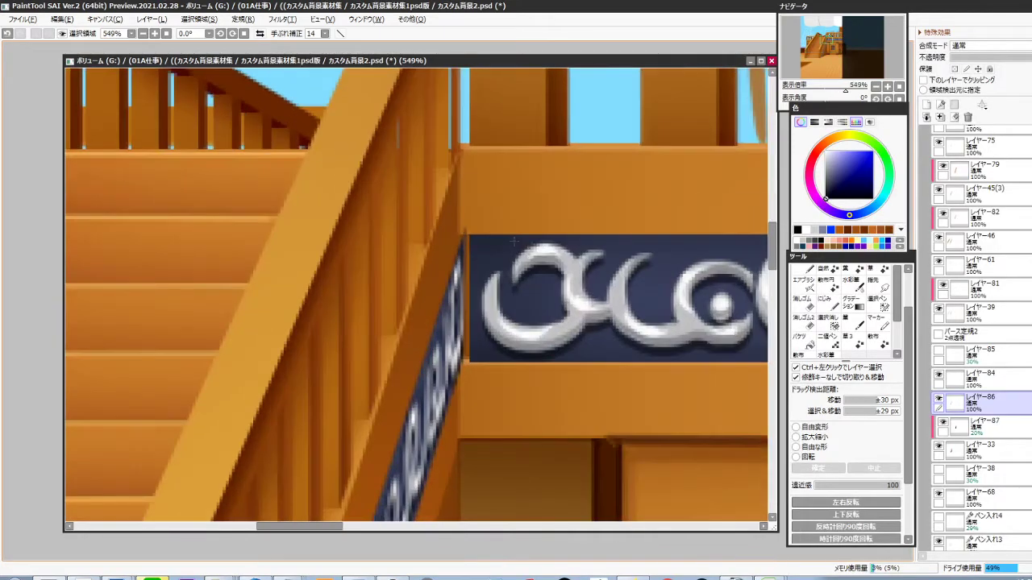
pyautogui.keyDown('ctrl'); pyautogui.click(481, 324); pyautogui.keyUp('ctrl')
pyautogui.hotkey('ctrl', 't')
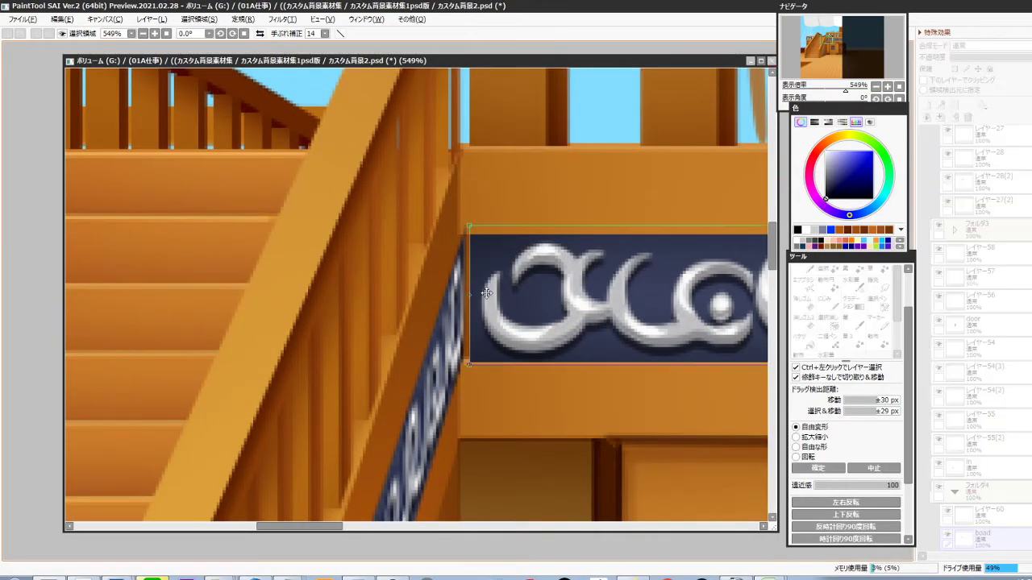
pyautogui.moveTo(470, 292); pyautogui.dragTo(465, 305)
pyautogui.press('Return')
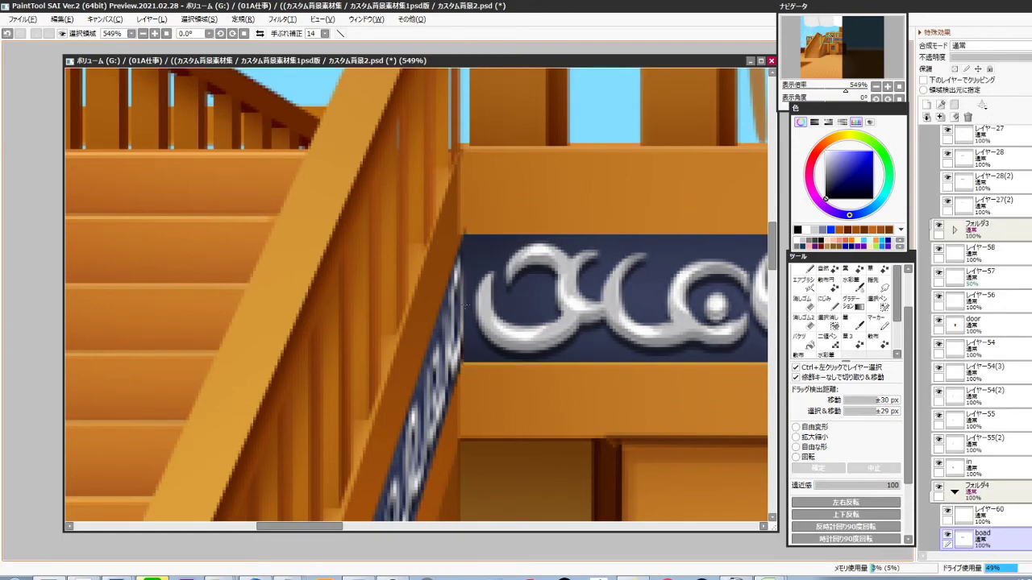
# On レイヤー87, make a wedge-shaped polygonal selection from the horizon line's end at the canvas edge to the slanted band
pyautogui.scroll(-5, 465, 303)
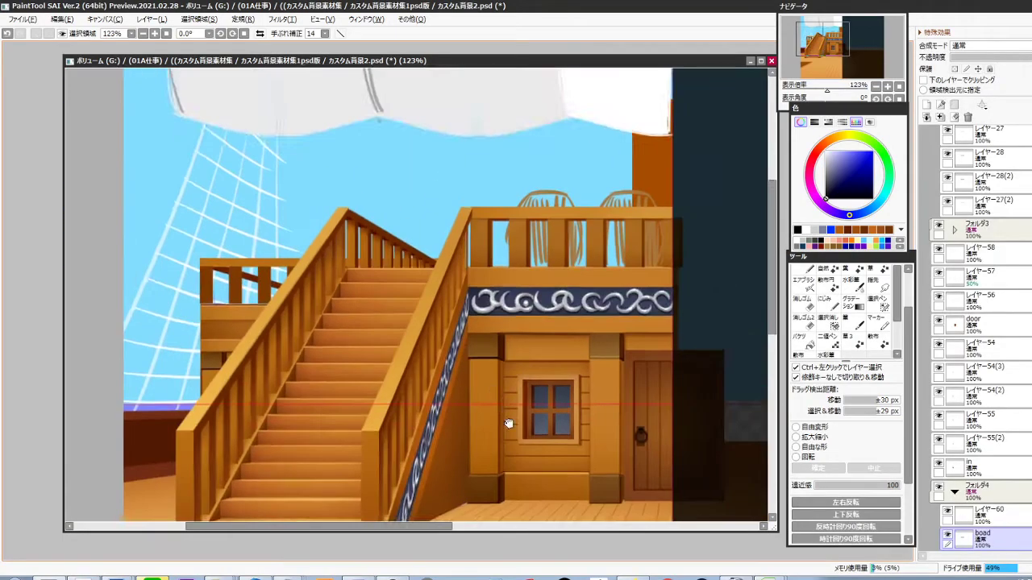
pyautogui.moveTo(509, 423); pyautogui.dragTo(502, 328)
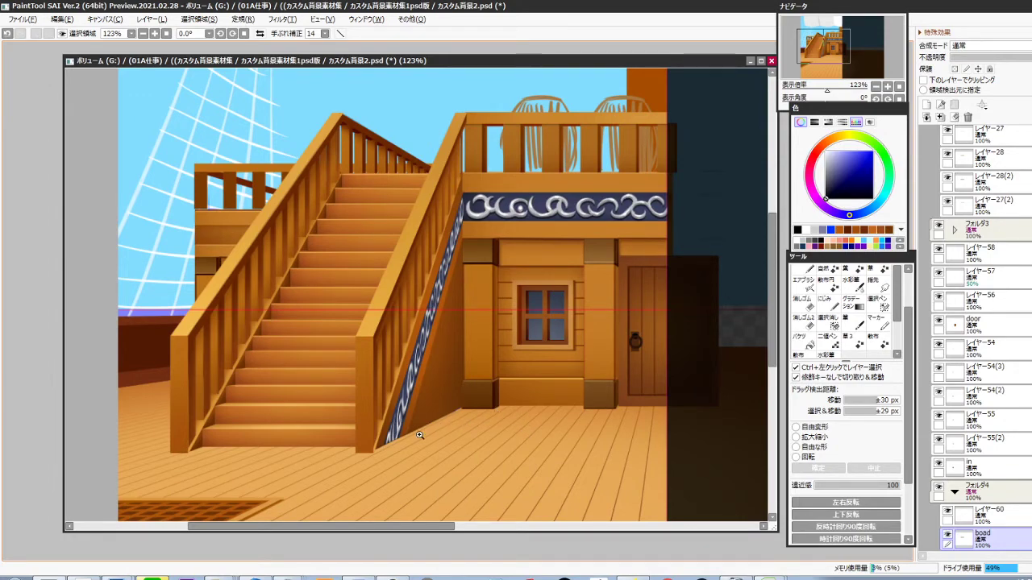
pyautogui.scroll(3, 419, 435)
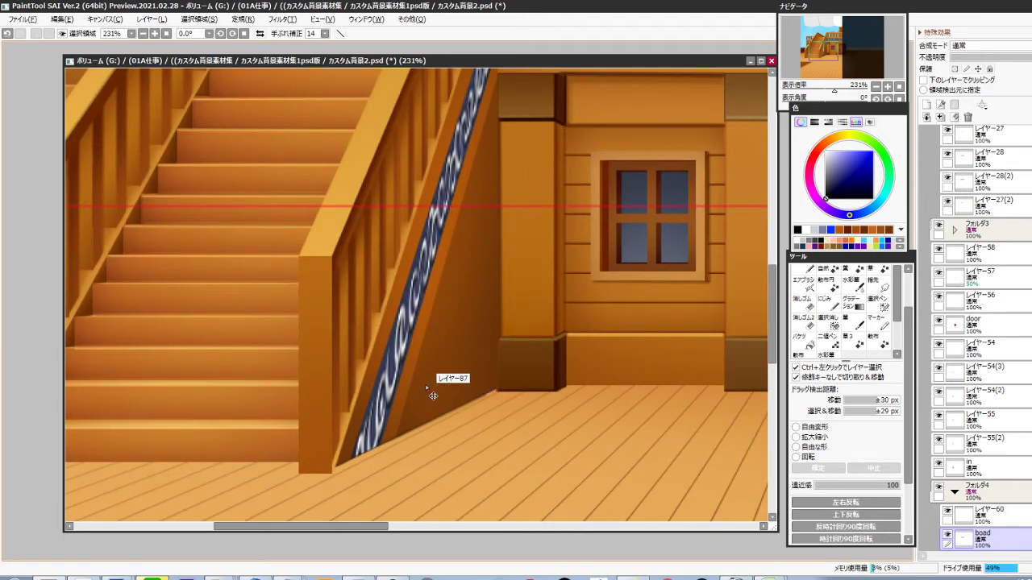
pyautogui.keyDown('ctrl'); pyautogui.click(426, 389); pyautogui.keyUp('ctrl')
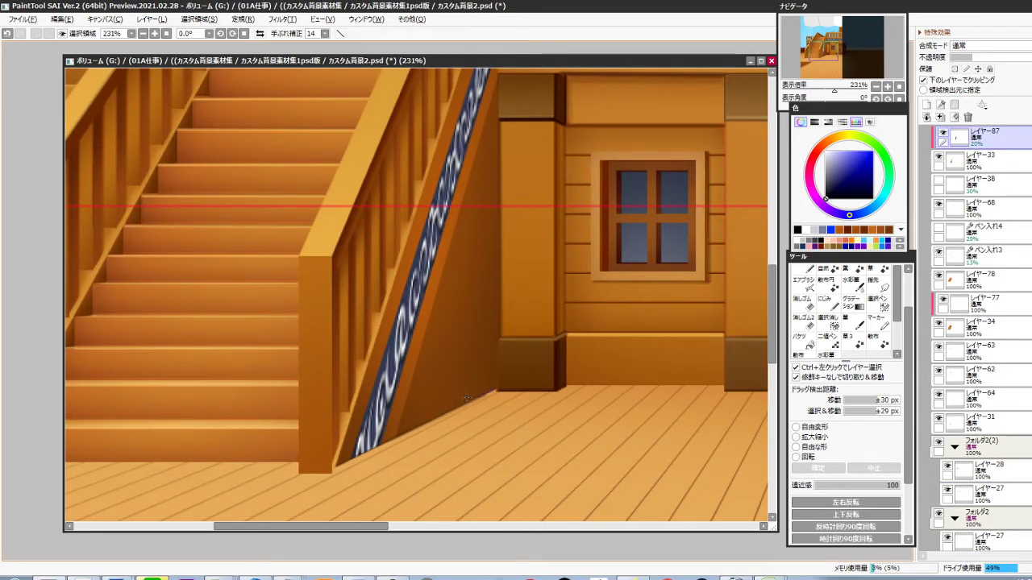
pyautogui.moveTo(484, 397); pyautogui.dragTo(297, 416)
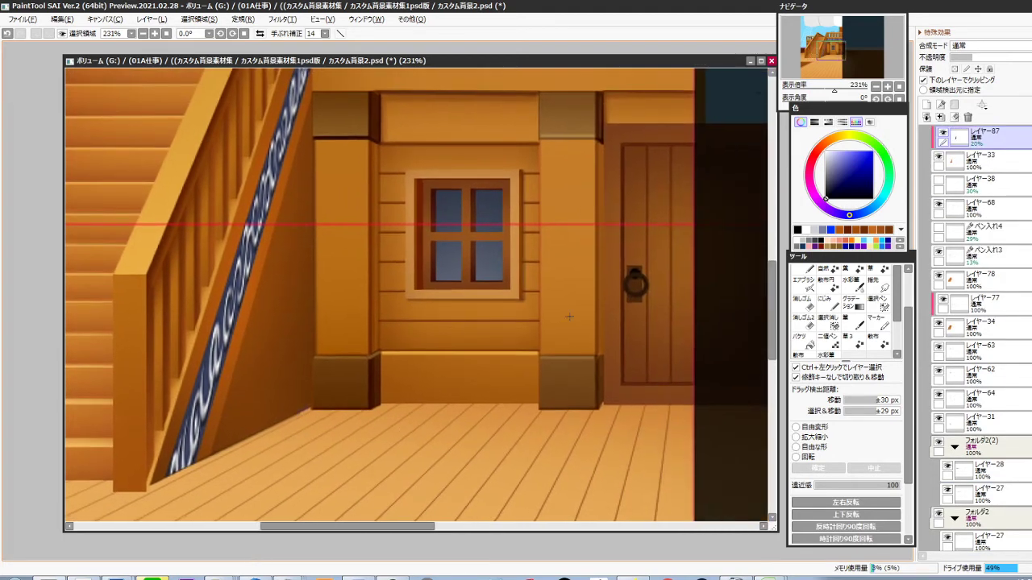
pyautogui.press('l')
pyautogui.click(695, 223)
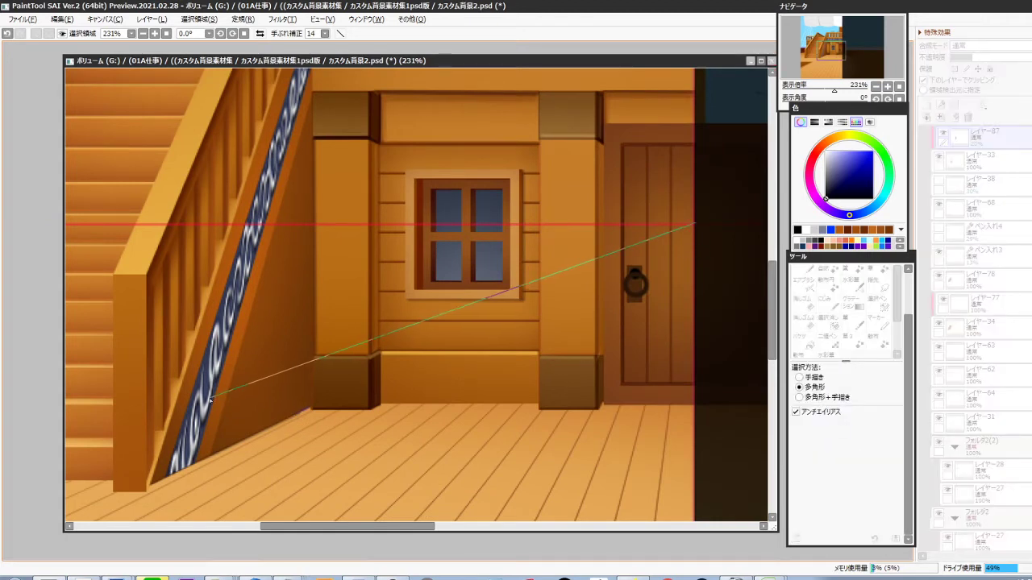
pyautogui.doubleClick(212, 362)
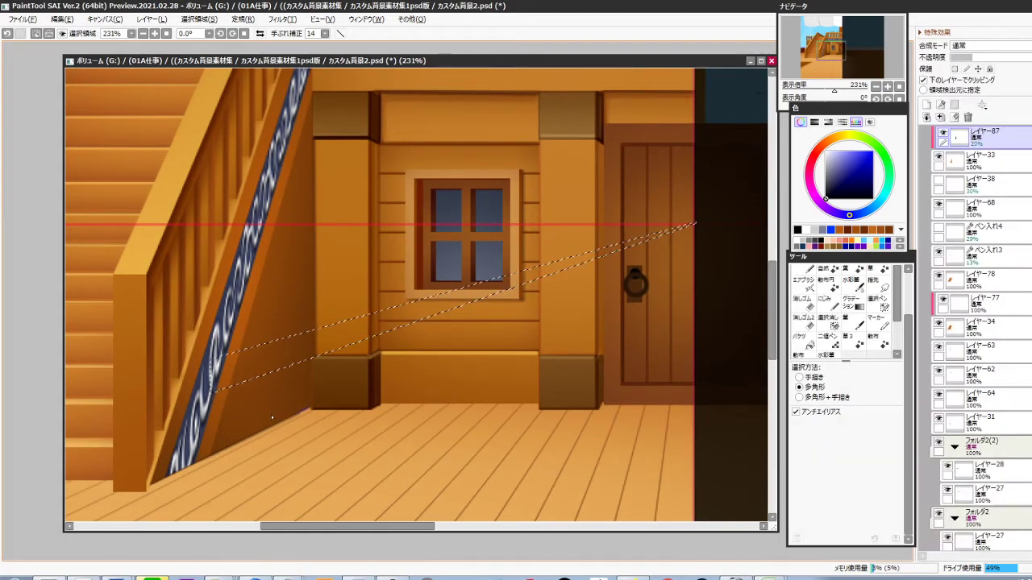
pyautogui.keyDown('ctrl'); pyautogui.keyDown('shift'); pyautogui.click(258, 402); pyautogui.keyUp('shift'); pyautogui.keyUp('ctrl')
# Paint a light orange highlight along the selection's lower edge on the side wall with a size 3.5 brush, and deselect
pyautogui.rightClick(269, 426)
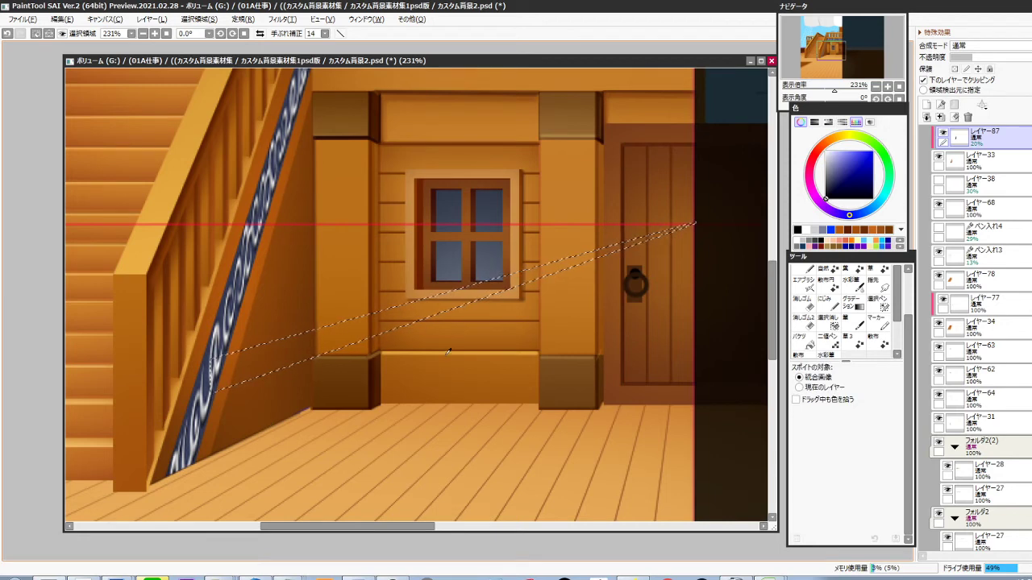
pyautogui.click(276, 436)
pyautogui.press('n')
pyautogui.click(861, 498)
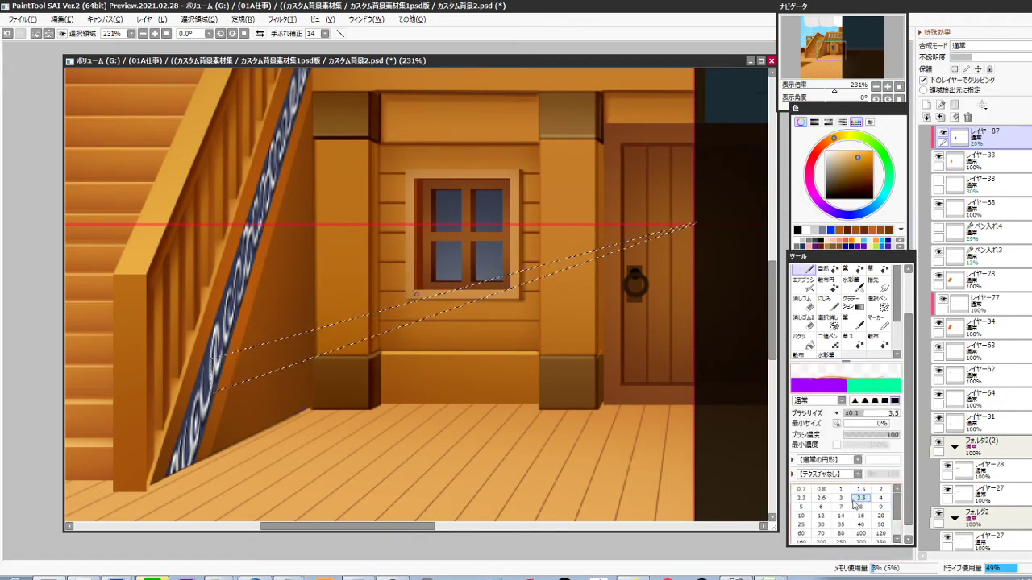
pyautogui.moveTo(483, 396); pyautogui.dragTo(547, 370)
pyautogui.scroll(4, 319, 373)
pyautogui.moveTo(284, 339); pyautogui.dragTo(477, 272)
pyautogui.moveTo(281, 332); pyautogui.dragTo(477, 269)
pyautogui.hotkey('ctrl', 'z')
pyautogui.hotkey('ctrl', 'y')
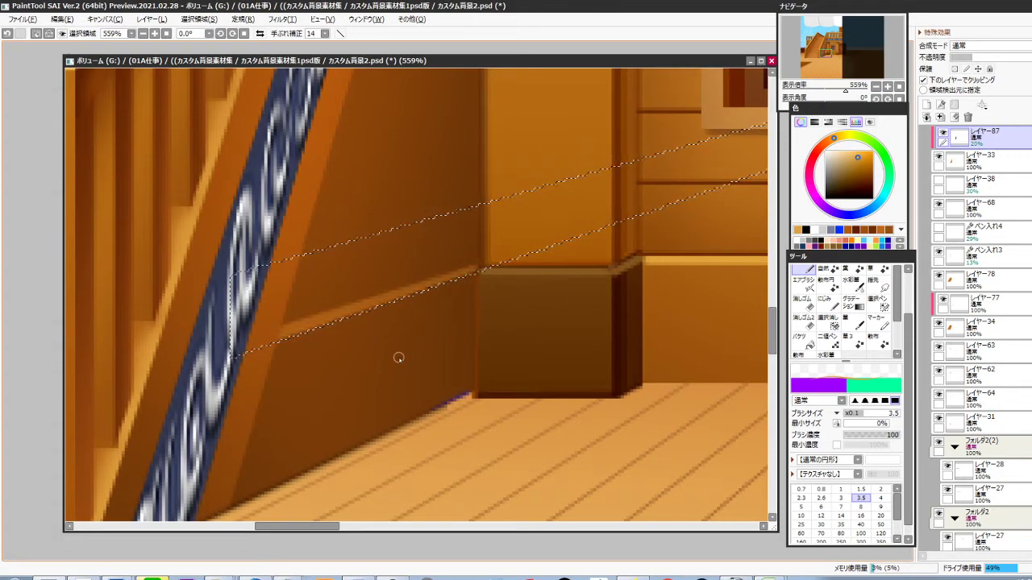
pyautogui.scroll(-5, 417, 377)
pyautogui.moveTo(435, 396); pyautogui.dragTo(446, 433)
pyautogui.hotkey('ctrl', 'd')
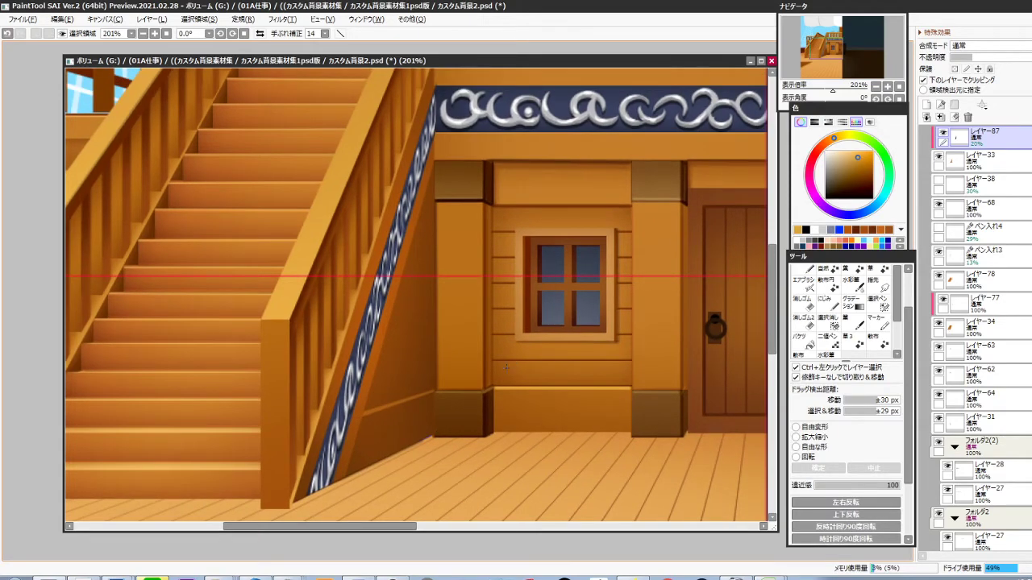
# Copy the short plank lines beside the window from レイヤー60 to a new layer and widen them across the side wall
pyautogui.keyDown('ctrl'); pyautogui.click(506, 367); pyautogui.keyUp('ctrl')
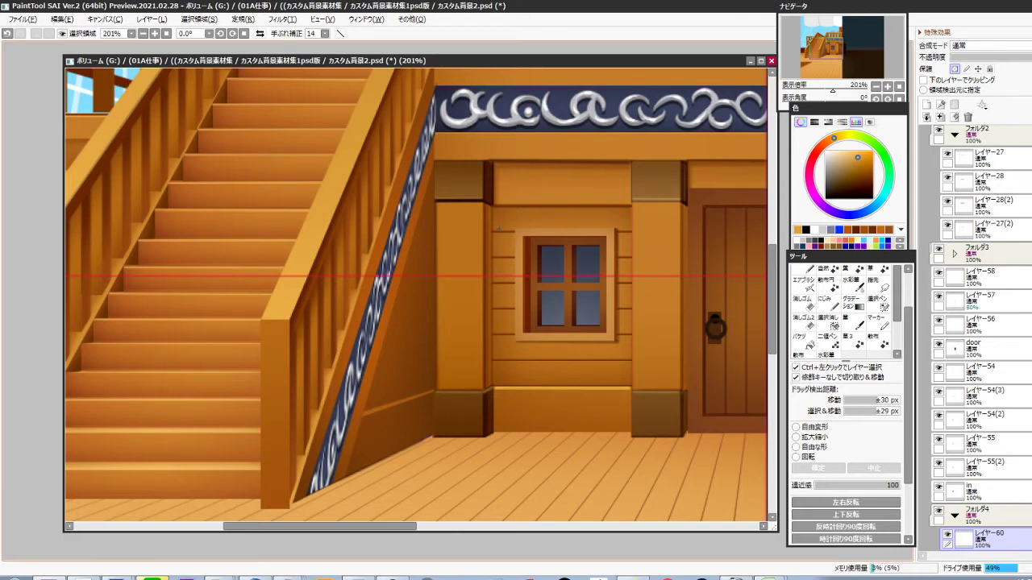
pyautogui.moveTo(496, 222); pyautogui.dragTo(500, 367)
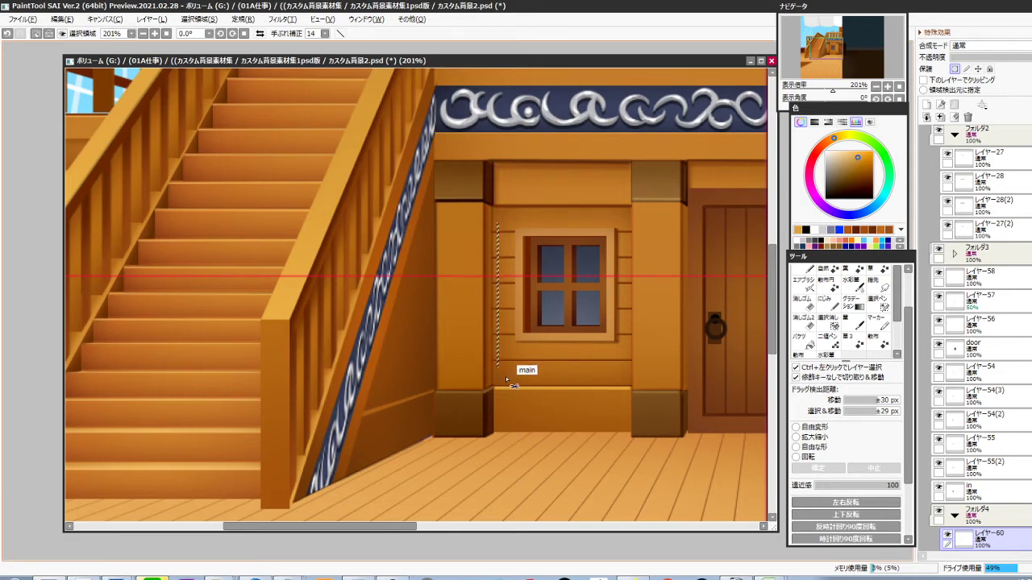
pyautogui.hotkey('ctrl', 't')
pyautogui.moveTo(495, 298); pyautogui.dragTo(418, 306)
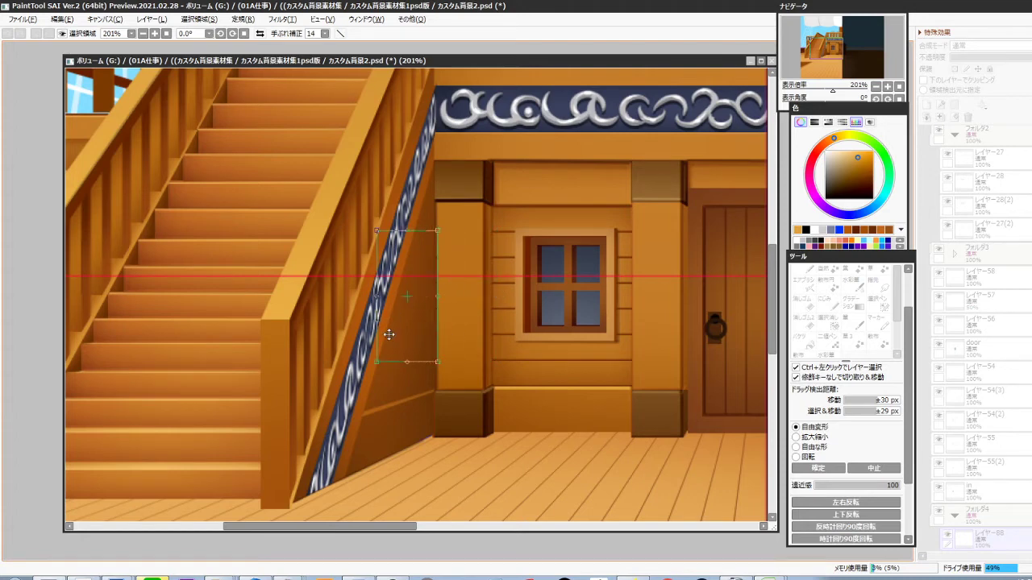
pyautogui.press('Return')
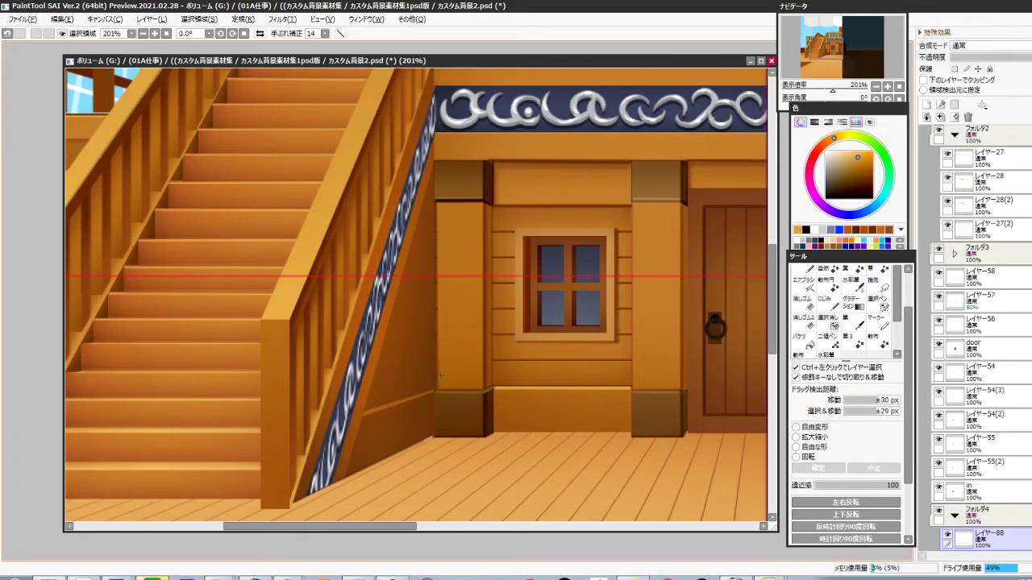
# Move the copied plank-line layer レイヤー88 directly above the shadow layer レイヤー87
pyautogui.keyDown('ctrl'); pyautogui.click(417, 367); pyautogui.keyUp('ctrl')
pyautogui.keyDown('ctrl'); pyautogui.click(424, 410); pyautogui.keyUp('ctrl')
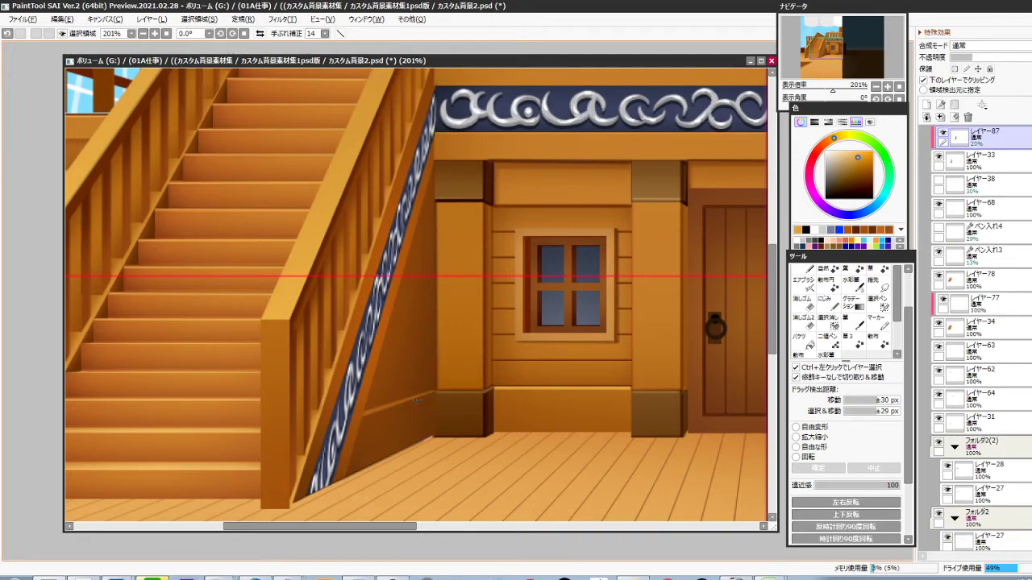
pyautogui.keyDown('ctrl'); pyautogui.click(424, 410); pyautogui.keyUp('ctrl')
pyautogui.hotkey('ctrl', 'shift', 'n')
# Distort the plank lines in perspective to converge at the horizon line's end by the canvas edge, extending them over the slanted band
pyautogui.hotkey('ctrl', 't')
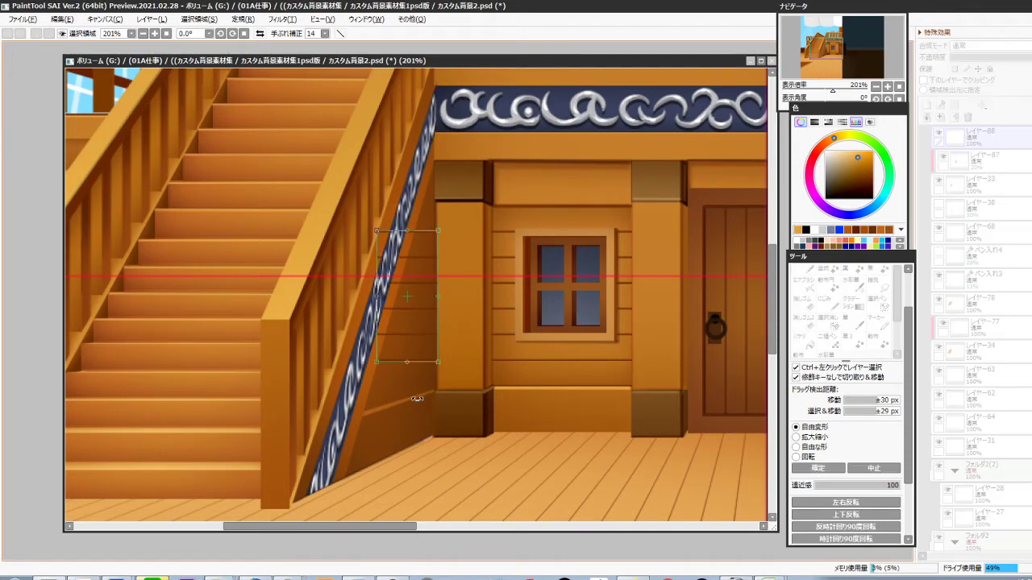
pyautogui.moveTo(487, 384); pyautogui.dragTo(328, 392)
pyautogui.moveTo(216, 305); pyautogui.dragTo(608, 304)
pyautogui.moveTo(626, 253); pyautogui.dragTo(620, 298)
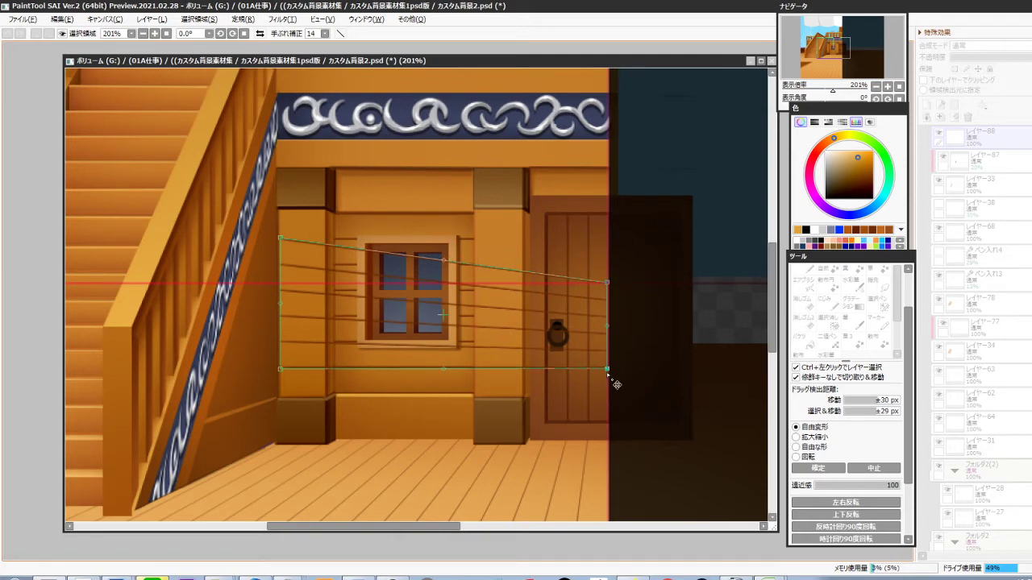
pyautogui.moveTo(610, 369); pyautogui.dragTo(616, 300)
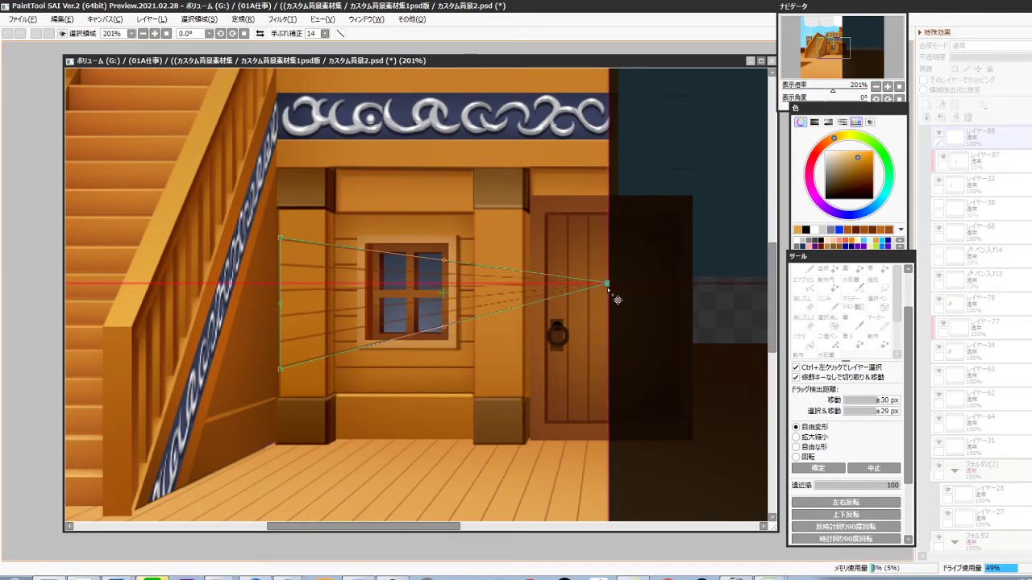
pyautogui.moveTo(280, 303); pyautogui.dragTo(200, 308)
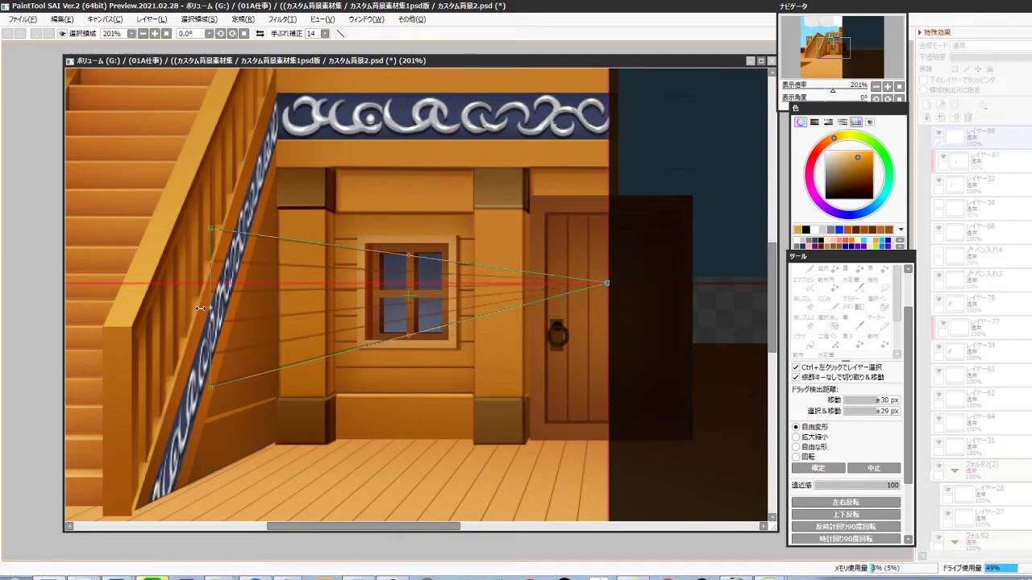
pyautogui.press('Return')
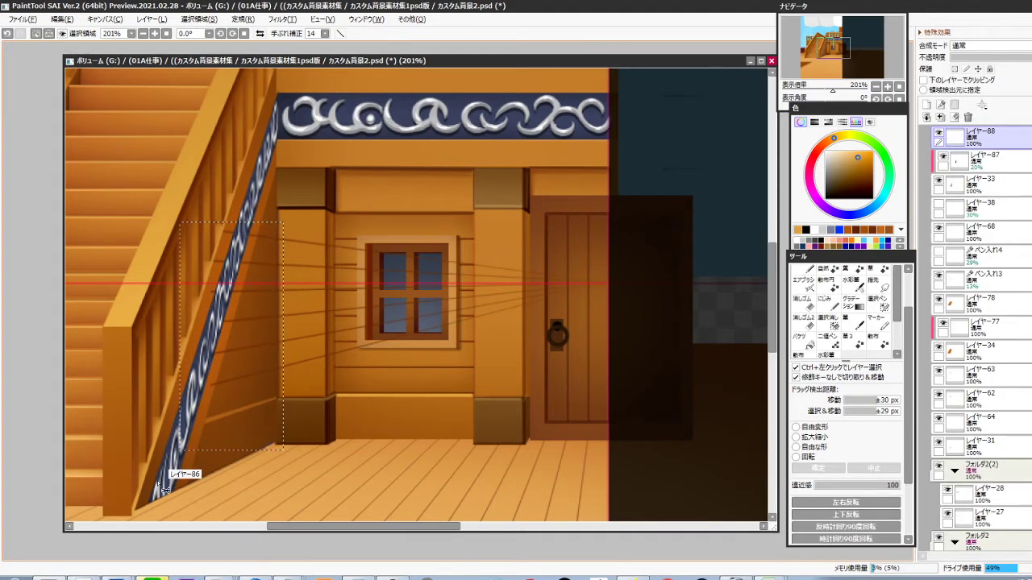
# Deselect, then set the plank-line layer レイヤー88 to multiply (乗算) blending and clip it to the layer below
pyautogui.hotkey('ctrl', 'd')
pyautogui.hotkey('ctrl', 'e')
pyautogui.hotkey('ctrl', 'y')
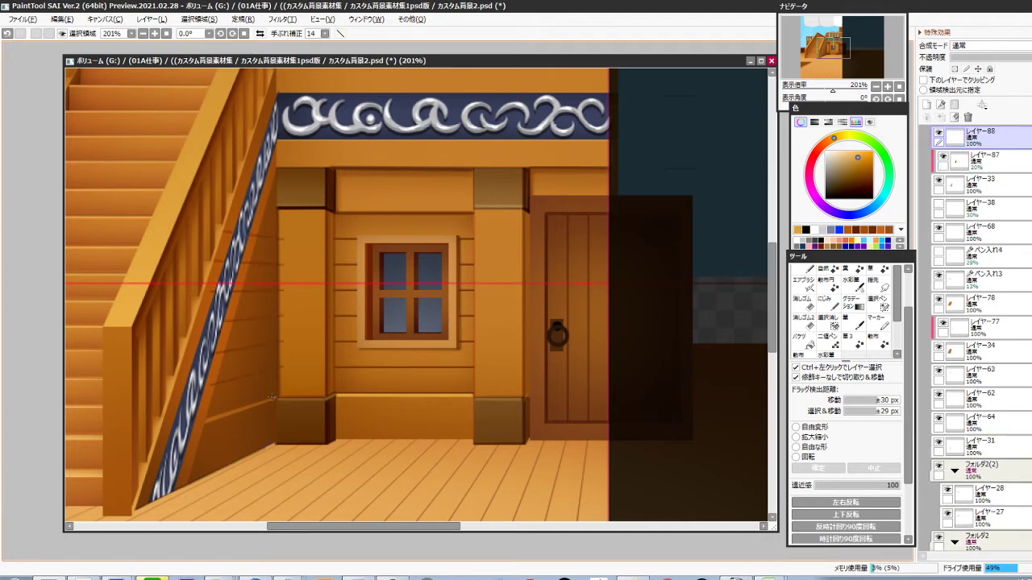
pyautogui.click(969, 46)
pyautogui.click(968, 70)
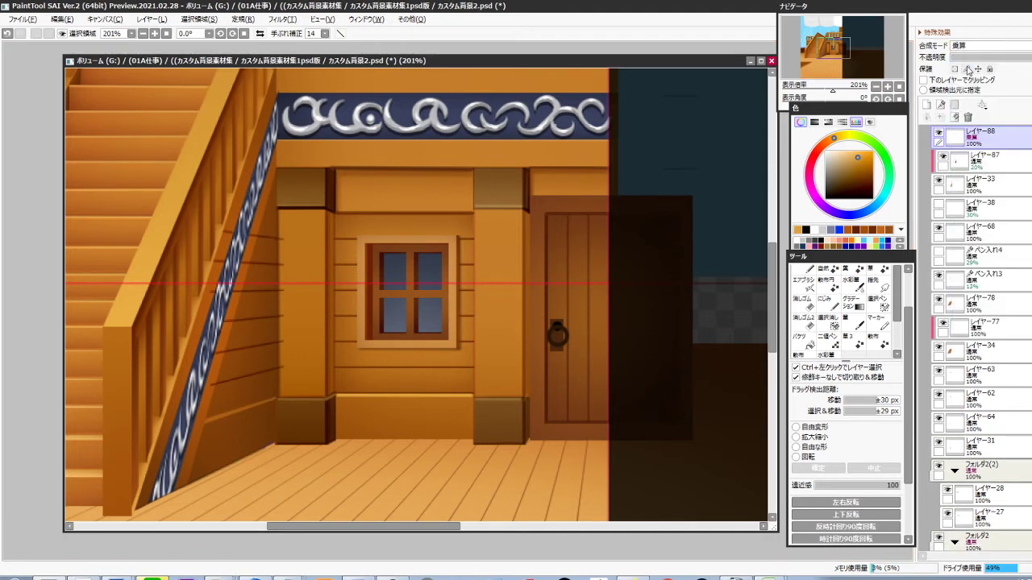
pyautogui.hotkey('ctrl', 'g')
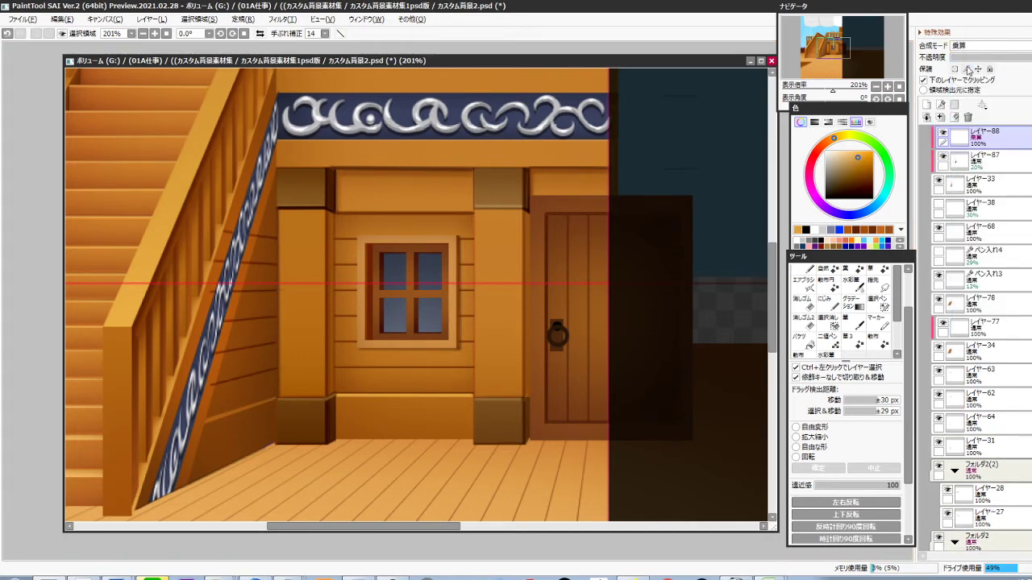
# Outline the slanted band and its border with a polygonal selection, clear the plank lines inside it, and deselect
pyautogui.moveTo(282, 369); pyautogui.dragTo(464, 367)
pyautogui.press('l')
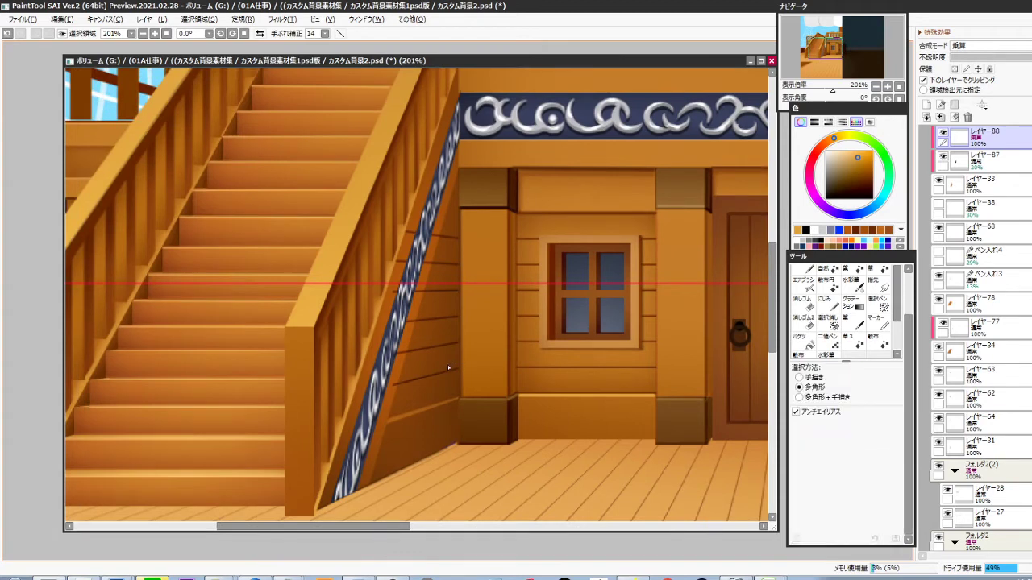
pyautogui.click(466, 162)
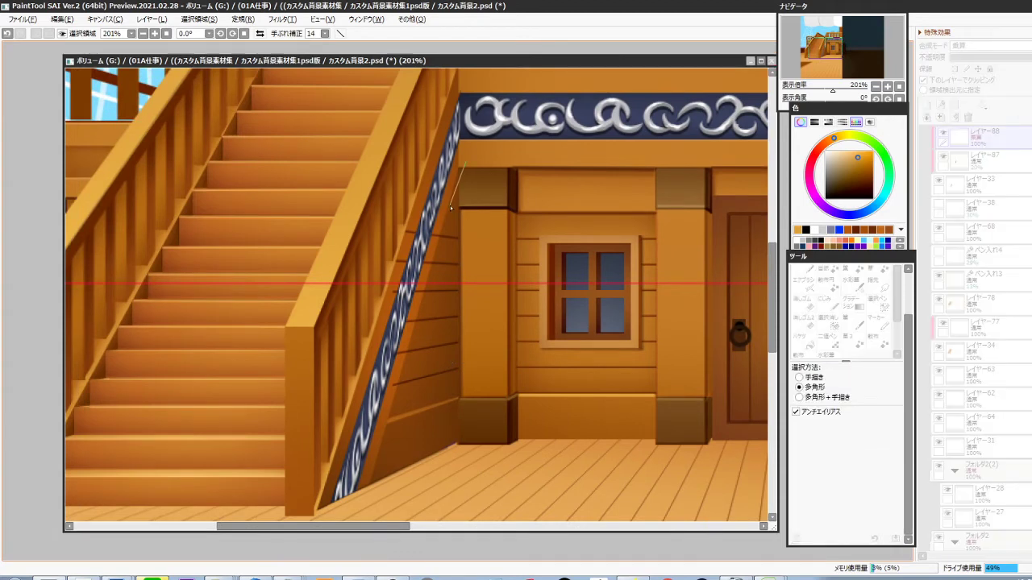
pyautogui.click(378, 450)
pyautogui.click(349, 427)
pyautogui.click(347, 297)
pyautogui.doubleClick(382, 181)
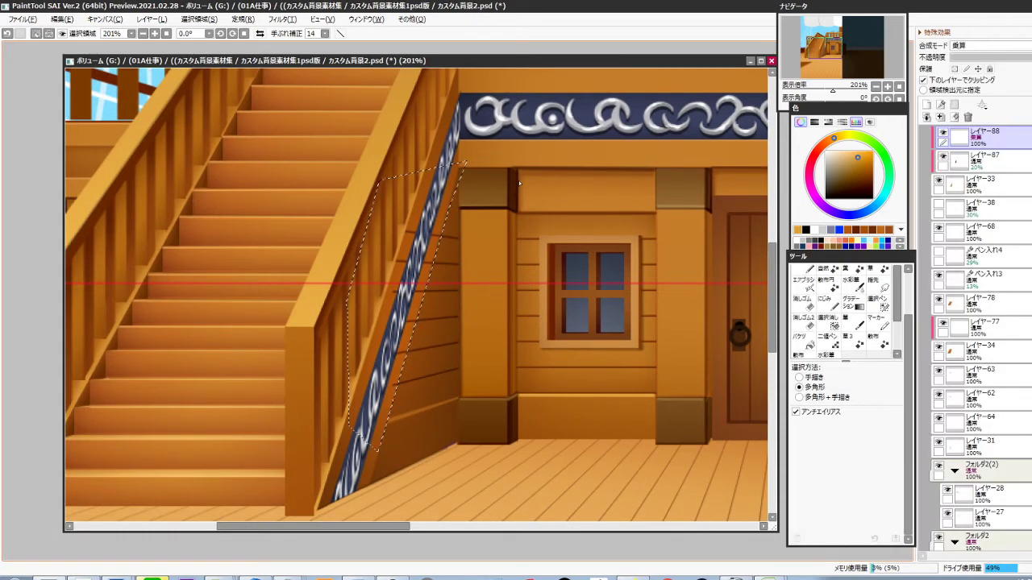
pyautogui.hotkey('ctrl', 'd')
# Merge the clipped レイヤー82 down into レイヤー46, the layer holding the staircase railing's balusters
pyautogui.scroll(-5, 509, 366)
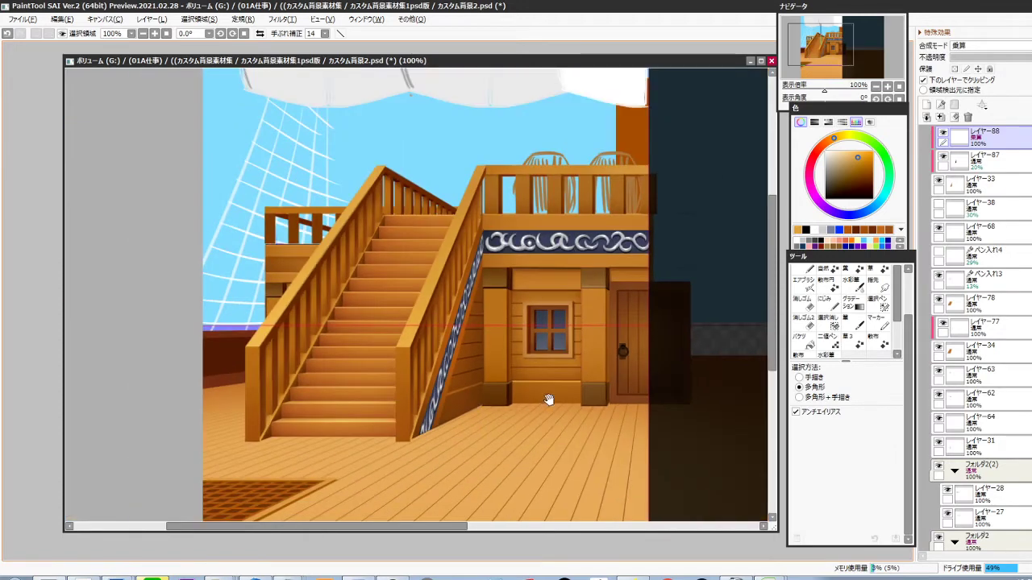
pyautogui.moveTo(548, 401); pyautogui.dragTo(523, 381)
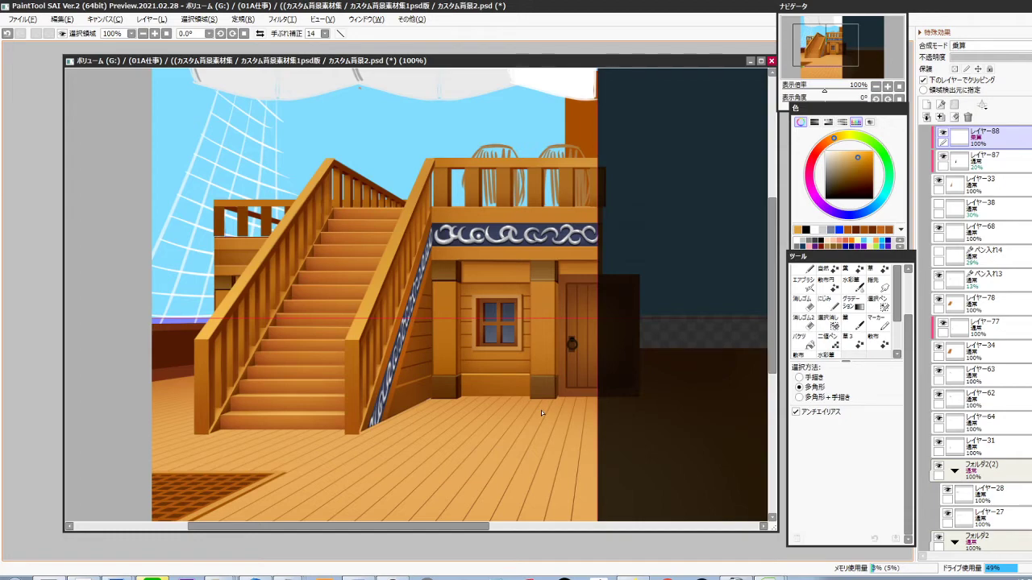
pyautogui.scroll(5, 468, 215)
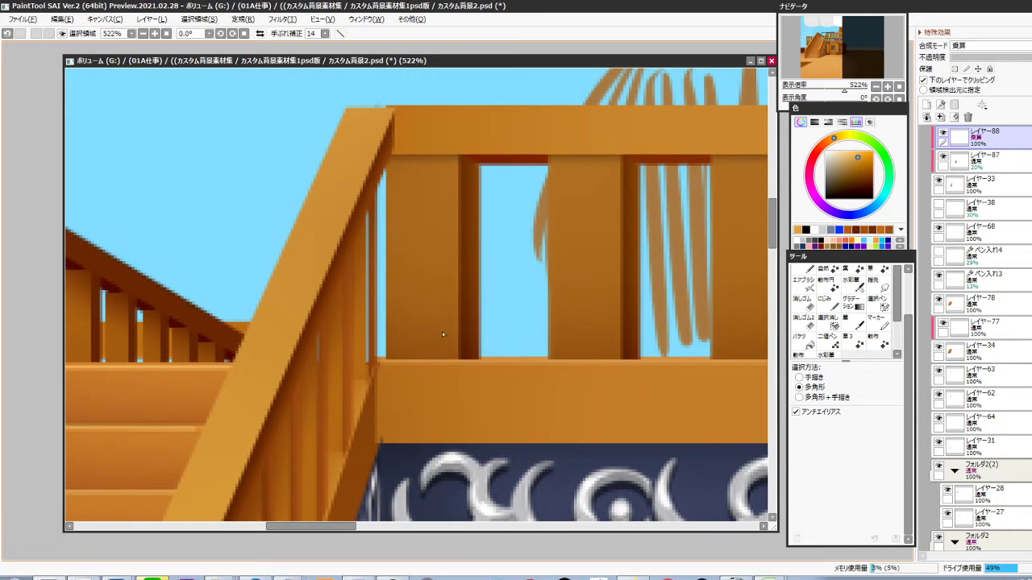
pyautogui.keyDown('ctrl'); pyautogui.keyDown('shift'); pyautogui.click(365, 358); pyautogui.keyUp('shift'); pyautogui.keyUp('ctrl')
pyautogui.click(943, 133)
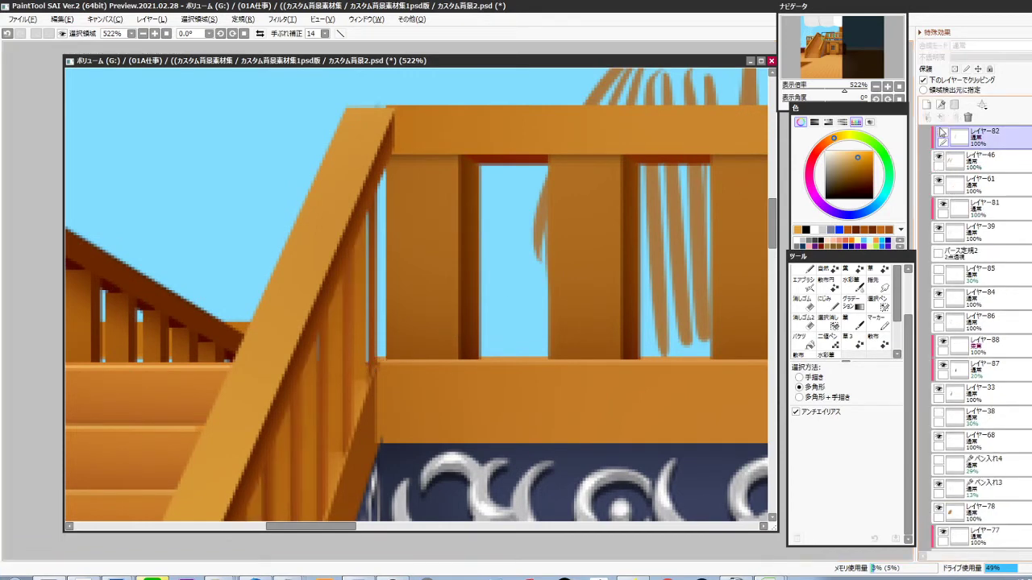
pyautogui.click(943, 133)
pyautogui.press('Delete')
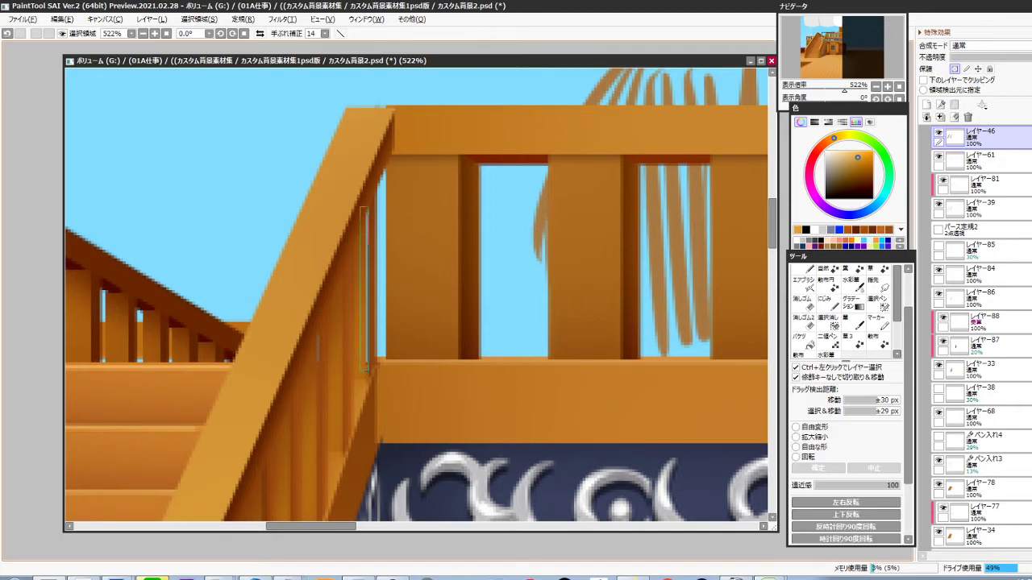
# Widen the narrow baluster beside the balcony post slightly with a free transform, and deselect
pyautogui.hotkey('ctrl', 't')
pyautogui.moveTo(367, 299); pyautogui.dragTo(371, 299)
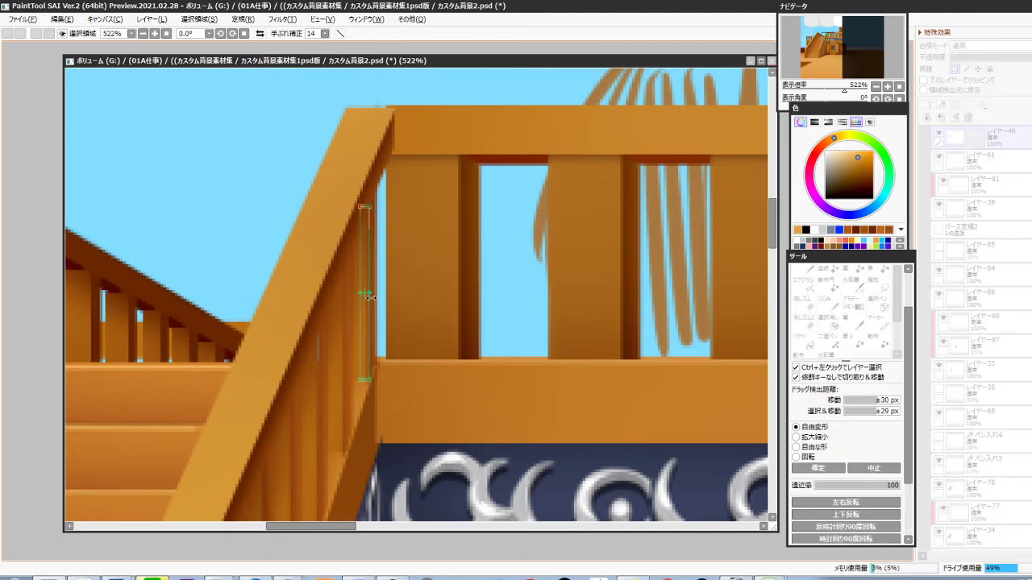
pyautogui.press('Return')
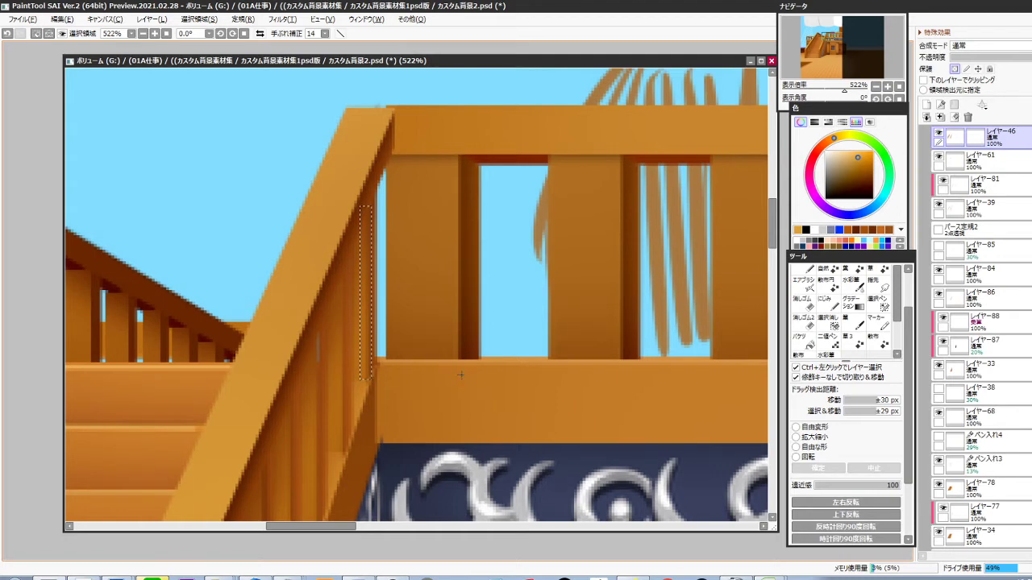
pyautogui.hotkey('ctrl', 'd')
# Merge the shadow layer レイヤー87 down into the side wall layer レイヤー33
pyautogui.scroll(-7, 466, 370)
pyautogui.moveTo(467, 423); pyautogui.dragTo(483, 280)
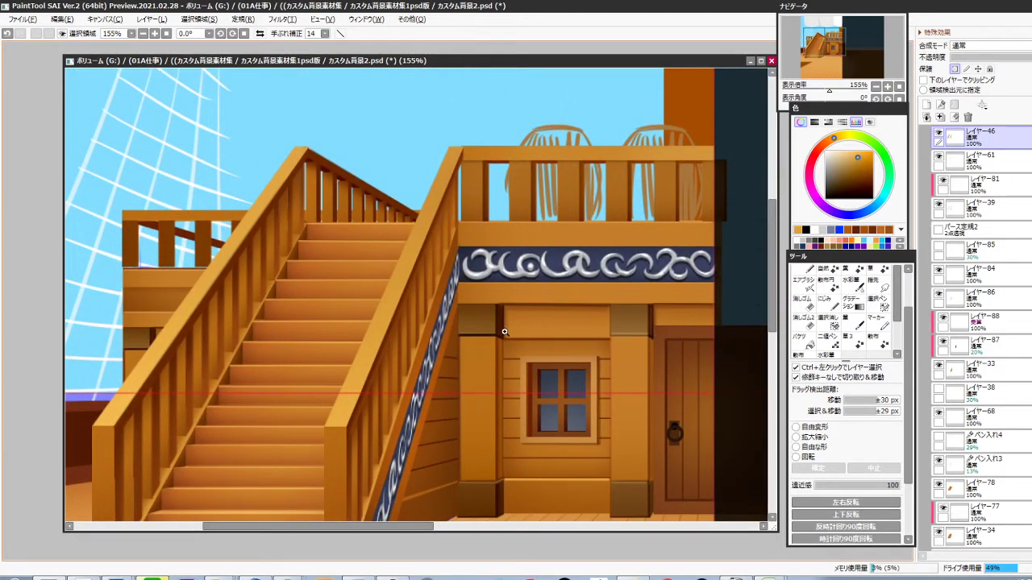
pyautogui.scroll(-2, 503, 331)
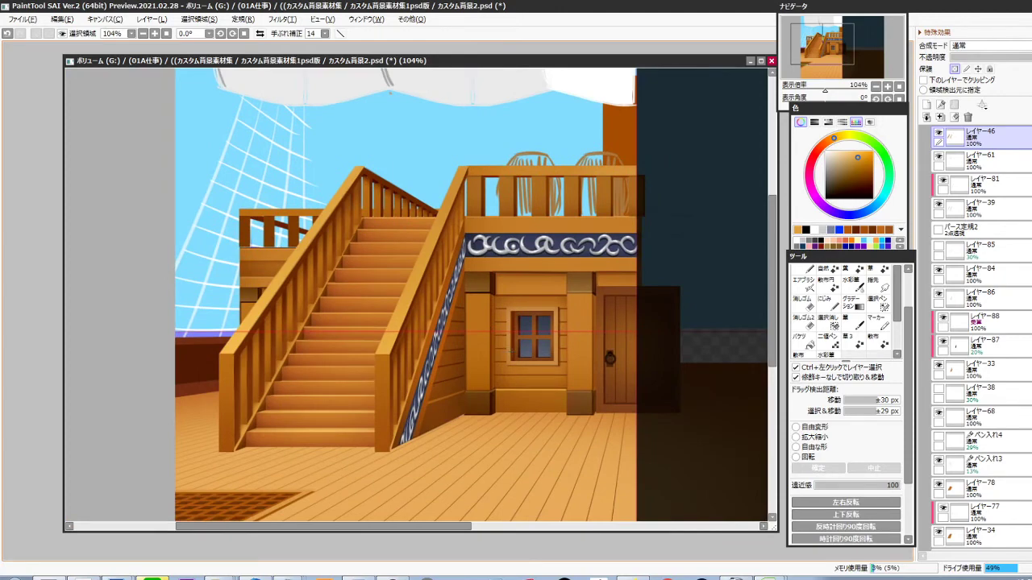
pyautogui.moveTo(445, 457); pyautogui.dragTo(476, 392)
pyautogui.keyDown('ctrl'); pyautogui.click(474, 340); pyautogui.keyUp('ctrl')
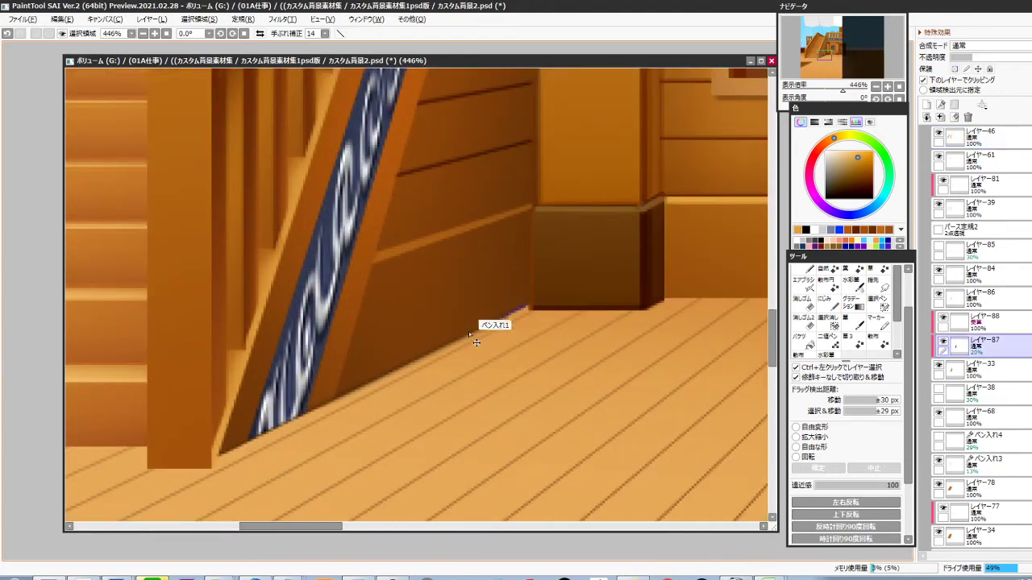
pyautogui.click(942, 342)
pyautogui.click(943, 342)
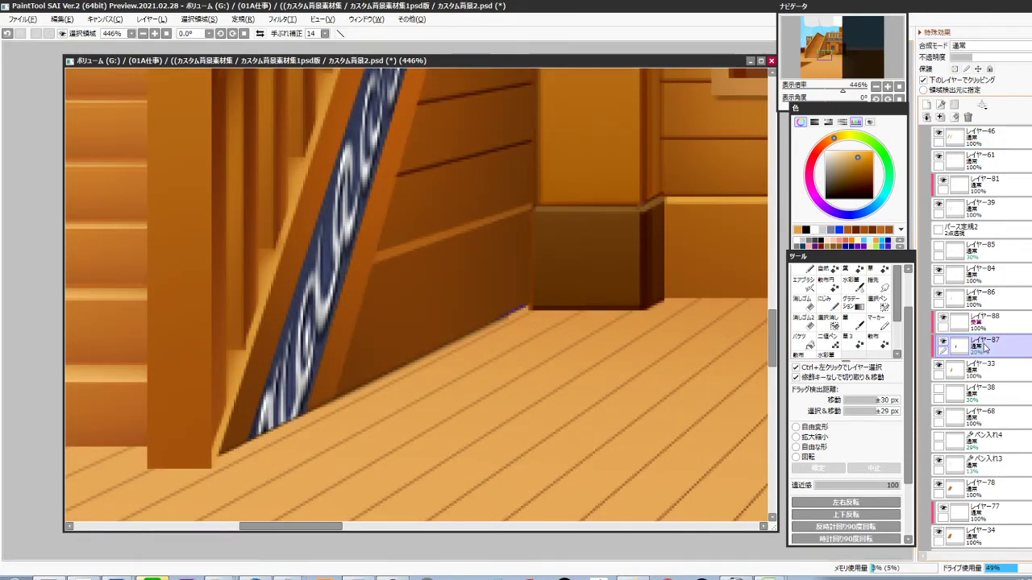
pyautogui.hotkey('ctrl', 'e')
pyautogui.click(942, 317)
pyautogui.click(942, 318)
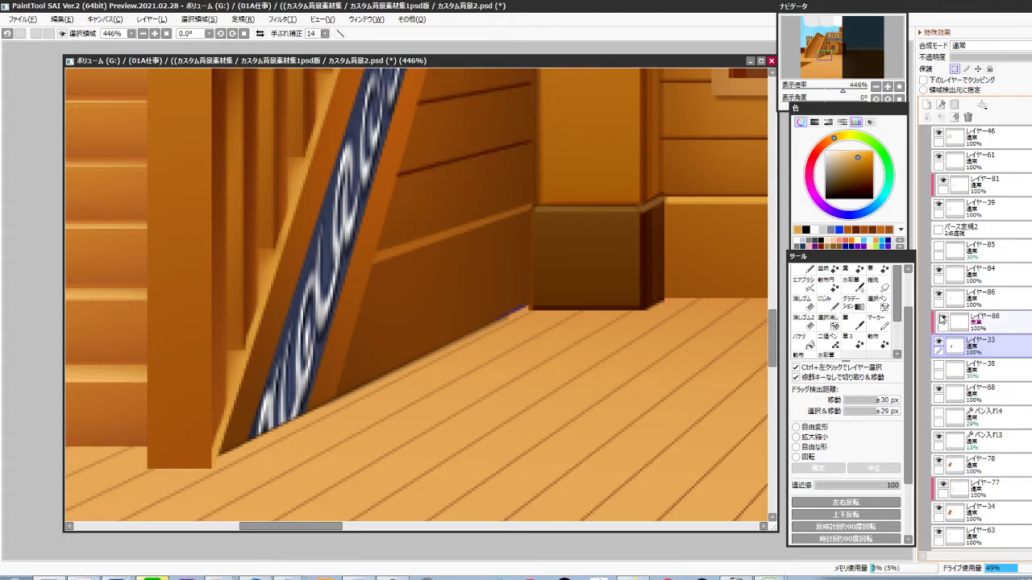
# Lower the opacity of the plank-line layer レイヤー88 to about half and merge it into レイヤー33
pyautogui.click(983, 321)
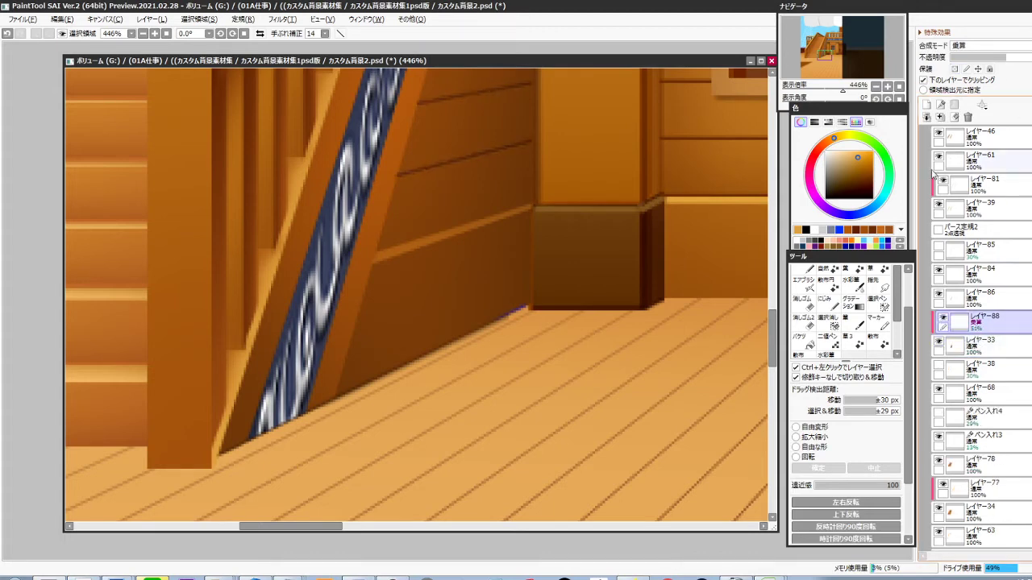
pyautogui.click(940, 116)
pyautogui.click(938, 318)
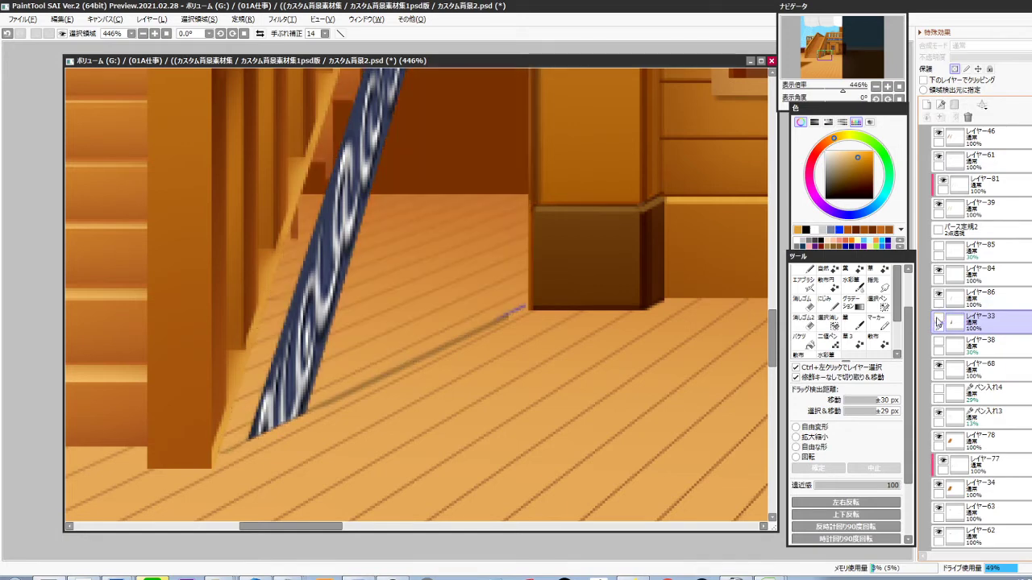
pyautogui.click(938, 317)
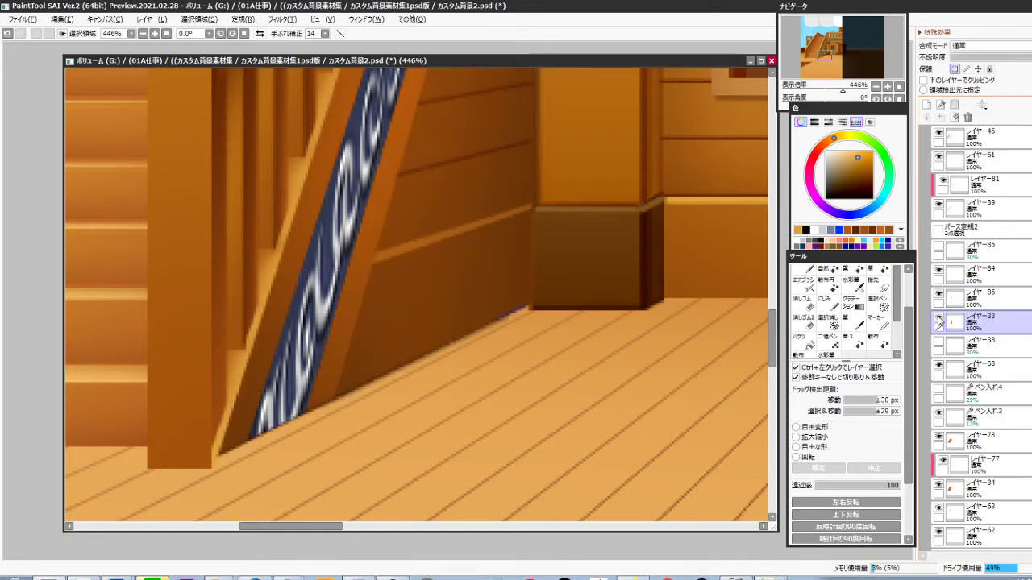
# Erase the ペン入れ1 line art along the side wall's lower edge, and deselect
pyautogui.keyDown('ctrl'); pyautogui.click(482, 347); pyautogui.keyUp('ctrl')
pyautogui.moveTo(558, 276); pyautogui.dragTo(201, 501)
pyautogui.hotkey('ctrl', 'd')
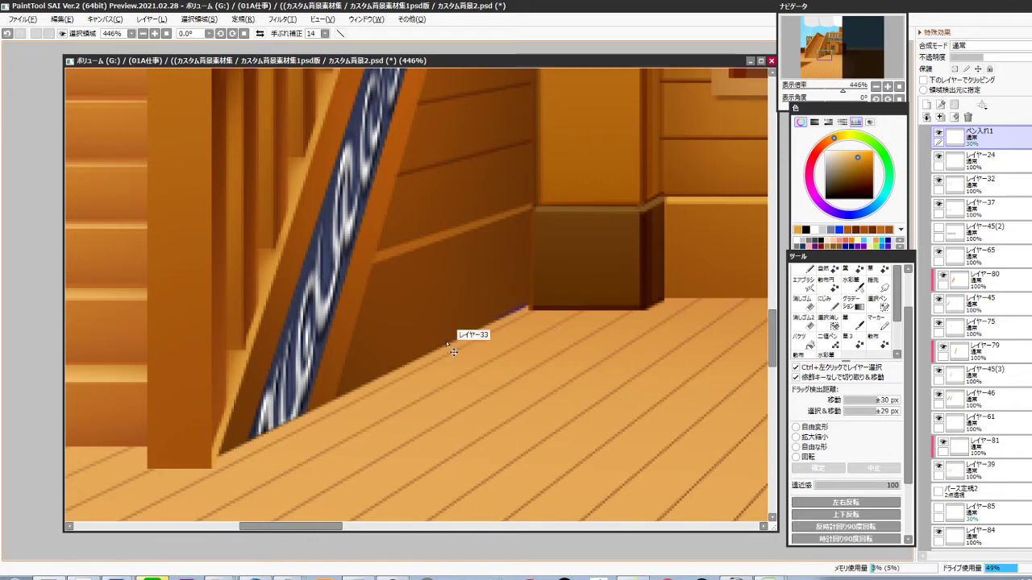
# Paint a straight dark brown line along the side wall's lower edge on レイヤー33 with a size 3.5 brush
pyautogui.keyDown('ctrl'); pyautogui.click(452, 352); pyautogui.keyUp('ctrl')
pyautogui.keyDown('alt'); pyautogui.click(630, 242); pyautogui.keyUp('alt')
pyautogui.keyDown('alt'); pyautogui.click(631, 242); pyautogui.keyUp('alt')
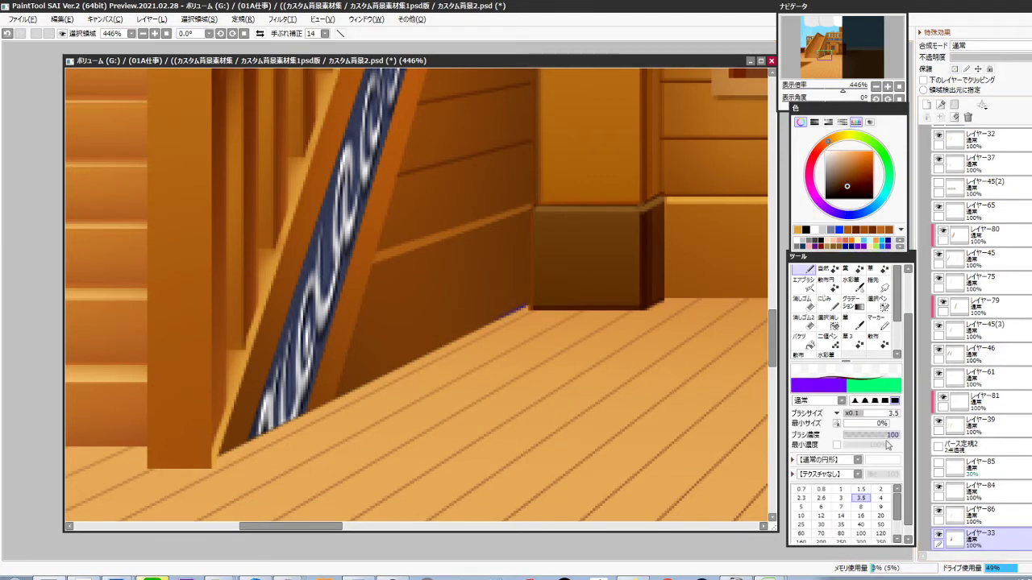
pyautogui.click(528, 307)
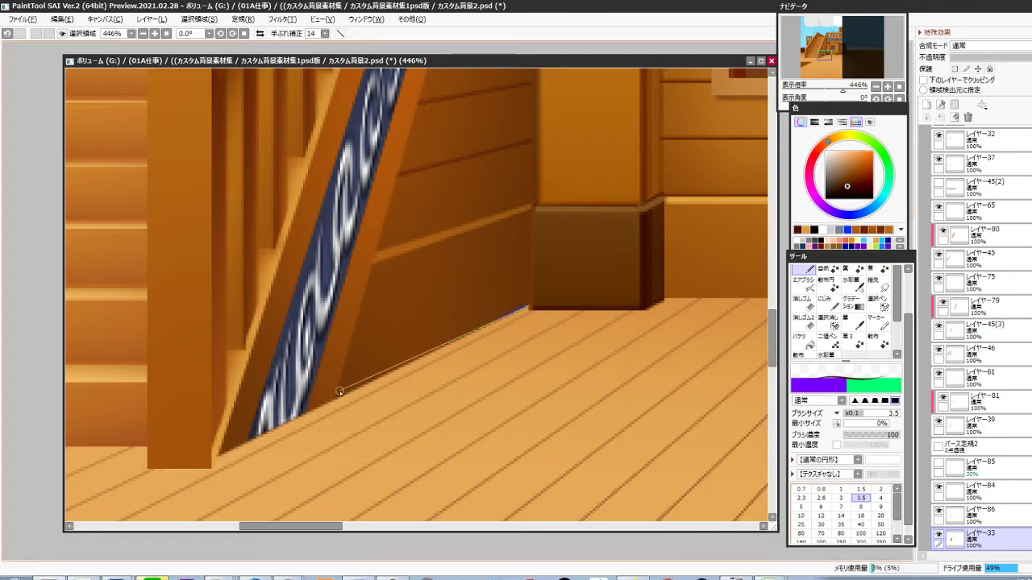
pyautogui.keyDown('shift'); pyautogui.click(339, 392); pyautogui.keyUp('shift')
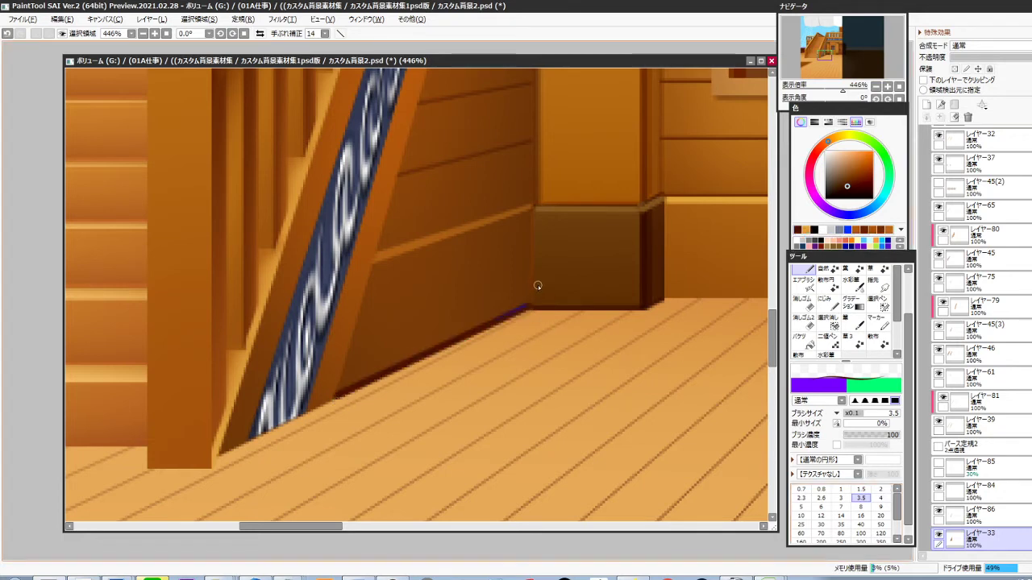
# Draw a thin dark vertical line with a size 2.6 brush where the side wall's baseboard meets the pillar base
pyautogui.press('[')
pyautogui.press('[')
pyautogui.click(529, 304)
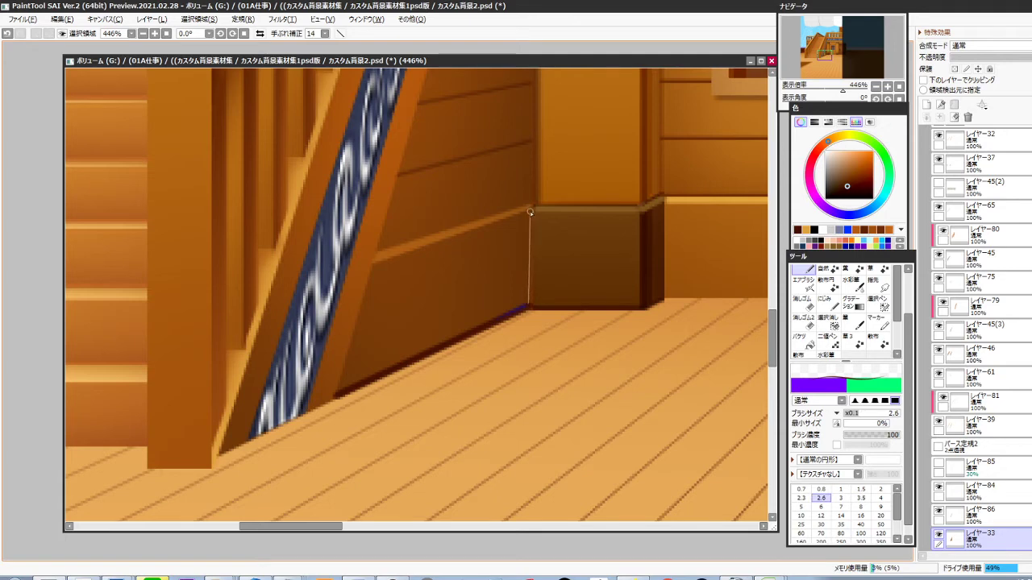
pyautogui.keyDown('shift'); pyautogui.click(529, 212); pyautogui.keyUp('shift')
pyautogui.hotkey('ctrl', 'z')
pyautogui.keyDown('shift'); pyautogui.click(527, 304); pyautogui.keyUp('shift')
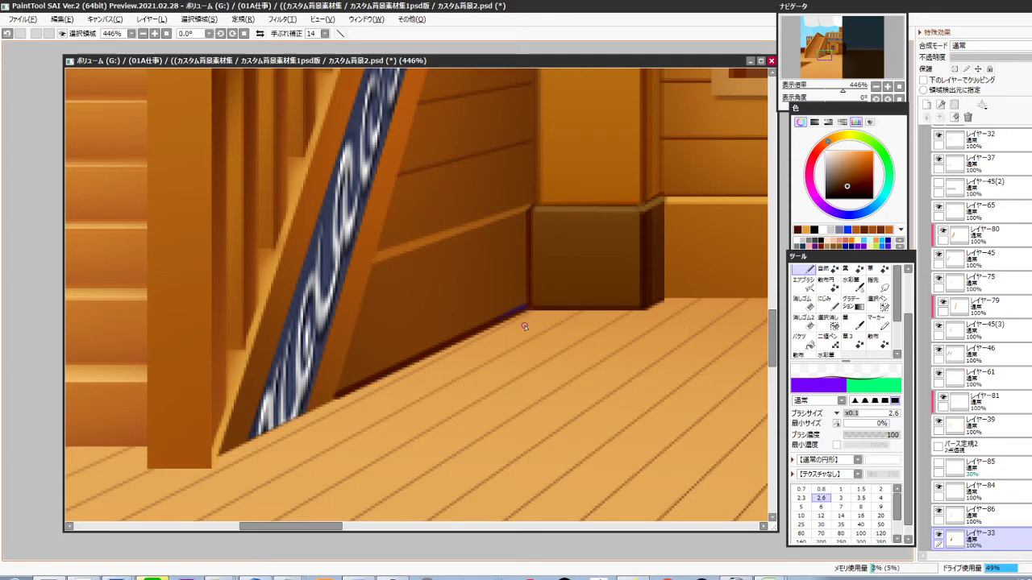
pyautogui.scroll(-7, 491, 364)
pyautogui.moveTo(478, 371); pyautogui.dragTo(470, 416)
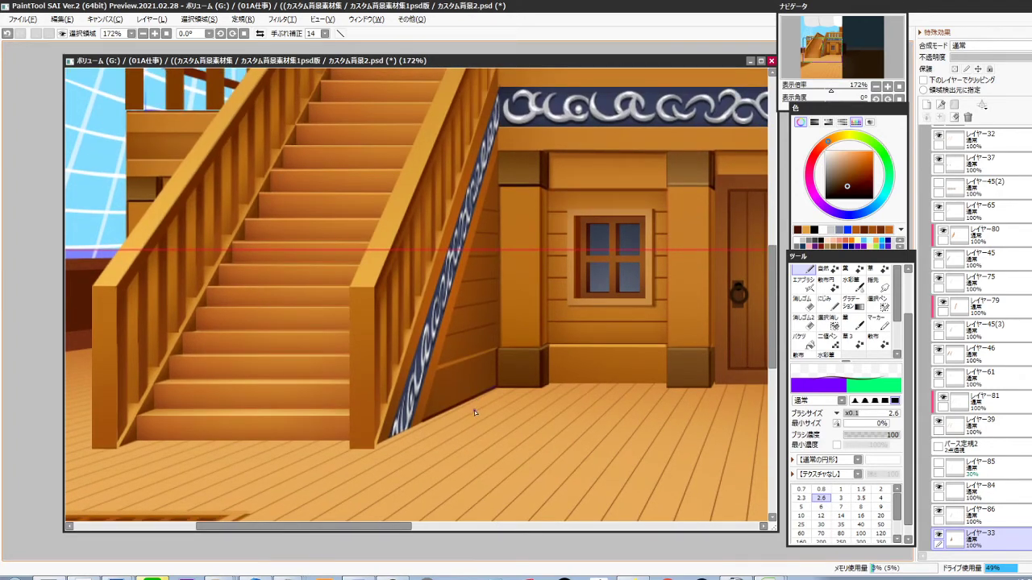
pyautogui.scroll(5, 364, 464)
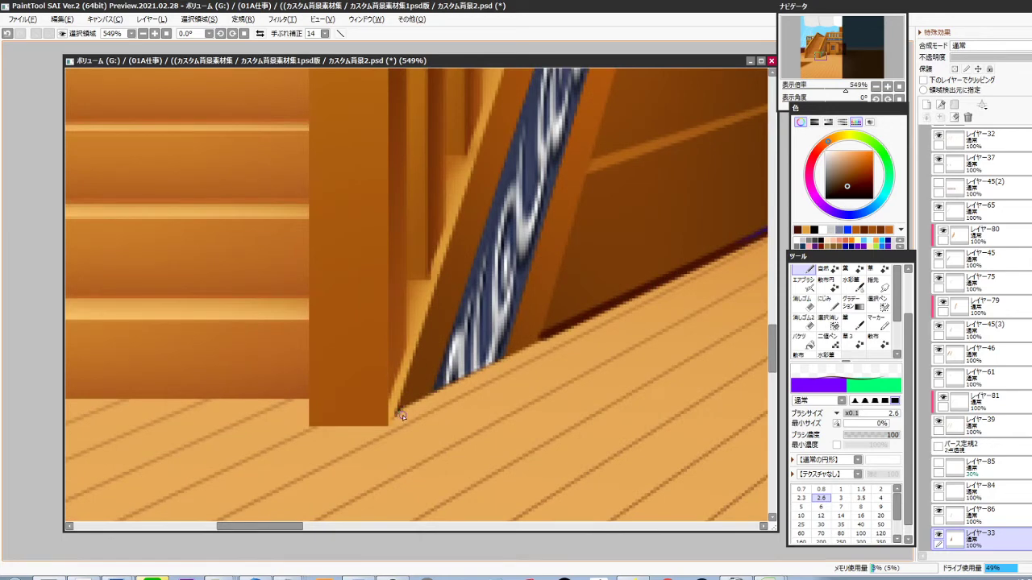
pyautogui.moveTo(501, 361)
pyautogui.mouseDown()
pyautogui.moveTo(536, 343)
pyautogui.moveTo(505, 382)
pyautogui.mouseUp()
pyautogui.scroll(-4, 524, 359)
pyautogui.moveTo(551, 323); pyautogui.dragTo(498, 384)
pyautogui.hotkey('ctrl', 'z')
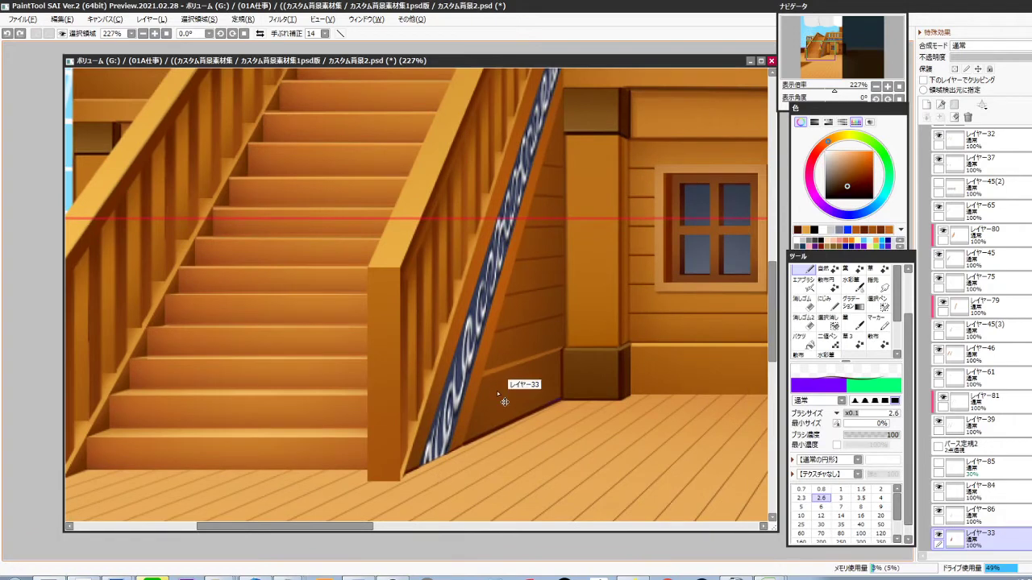
# Add a new layer clipped to the slanted scrollwork band's レイヤー86, fill it with dark brown, and set its opacity to 57%
pyautogui.moveTo(505, 349); pyautogui.dragTo(482, 384)
pyautogui.keyDown('ctrl'); pyautogui.keyDown('shift'); pyautogui.click(453, 387); pyautogui.keyUp('shift'); pyautogui.keyUp('ctrl')
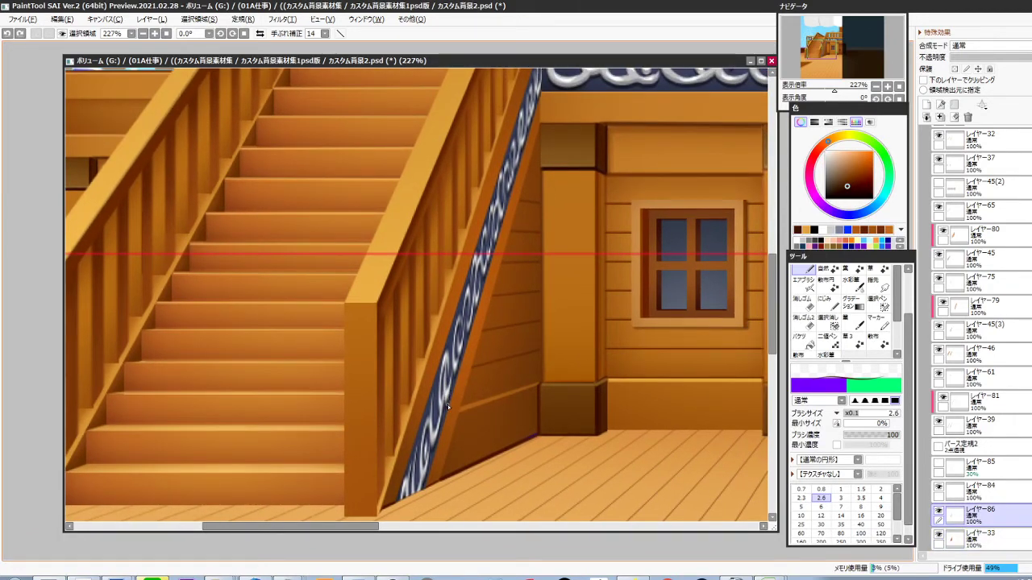
pyautogui.hotkey('ctrl', 'shift', 'n')
pyautogui.hotkey('ctrl', 'g')
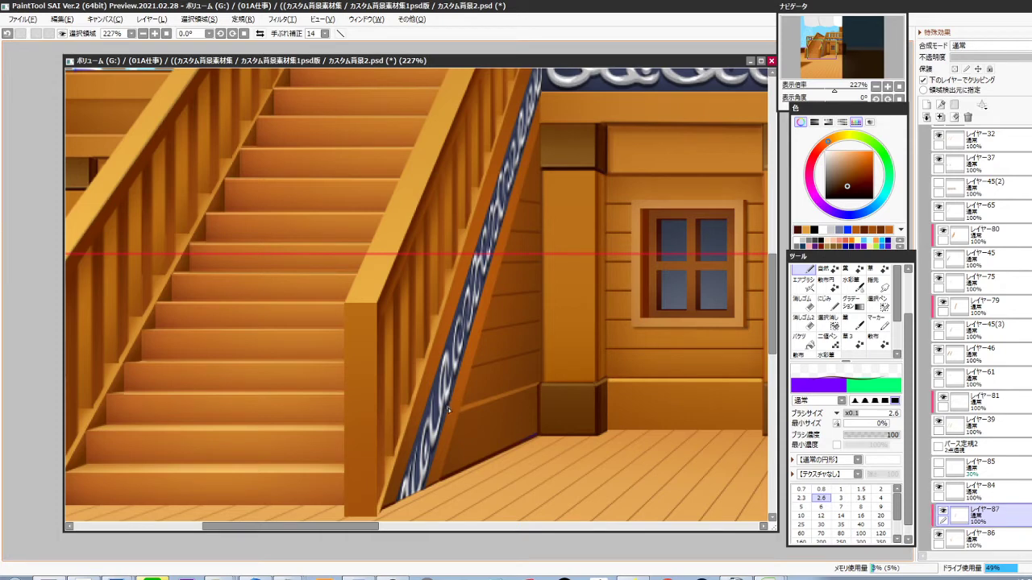
pyautogui.click(995, 58)
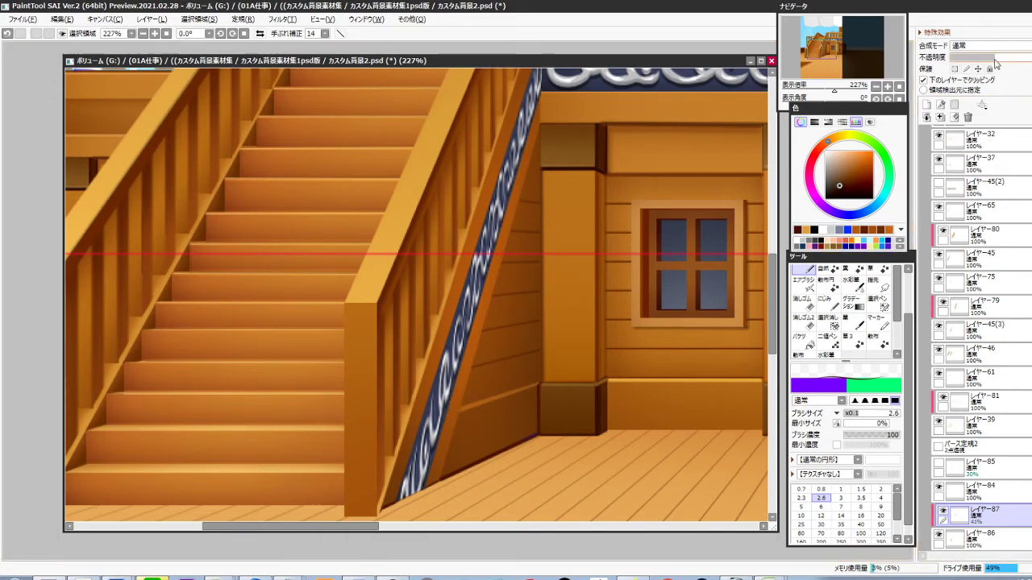
pyautogui.hotkey('ctrl', 'f')
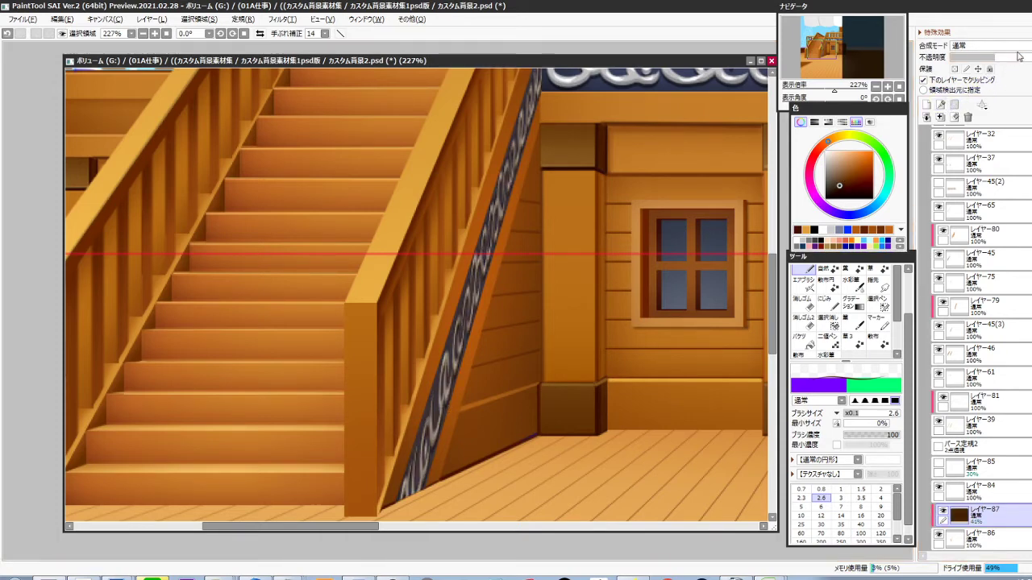
pyautogui.moveTo(1009, 57); pyautogui.dragTo(1022, 58)
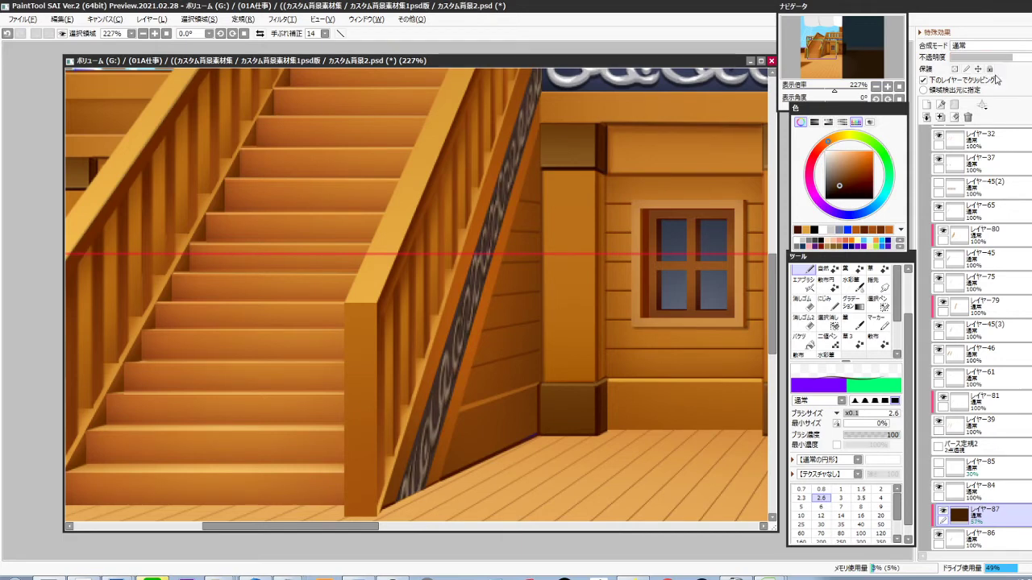
# Merge the dark brown レイヤー87 down into the slanted scrollwork band's レイヤー86, and merge レイヤー86 into レイヤー33
pyautogui.hotkey('ctrl', 'e')
pyautogui.keyDown('ctrl'); pyautogui.keyDown('shift'); pyautogui.click(480, 341); pyautogui.keyUp('shift'); pyautogui.keyUp('ctrl')
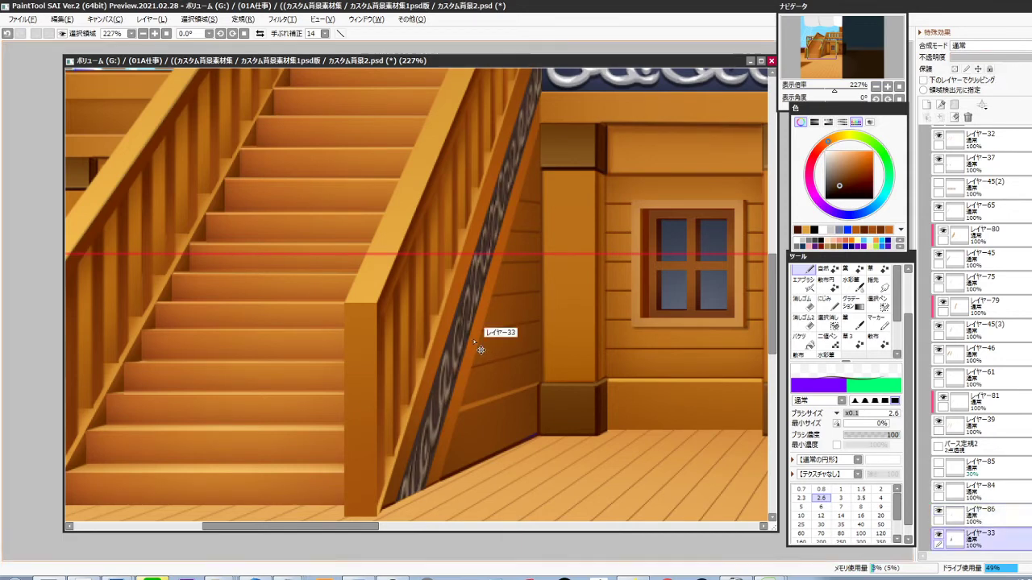
pyautogui.scroll(-3, 477, 351)
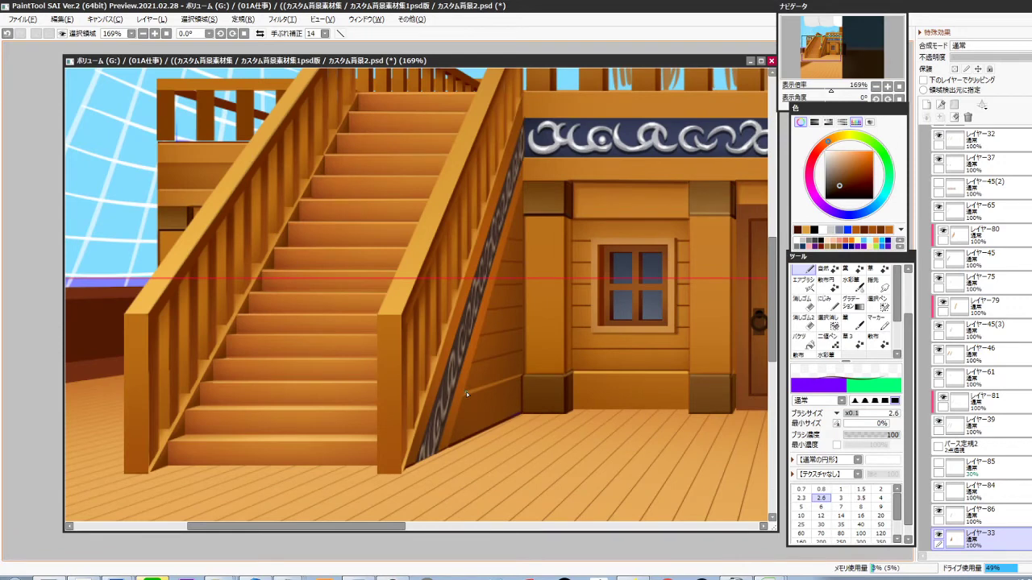
pyautogui.scroll(-5, 949, 357)
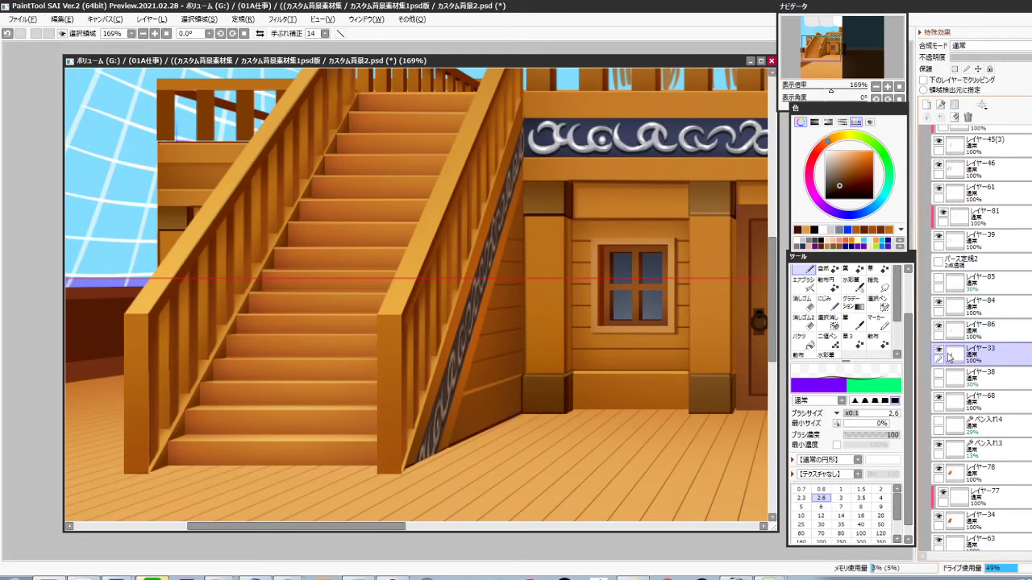
pyautogui.click(938, 351)
pyautogui.click(938, 352)
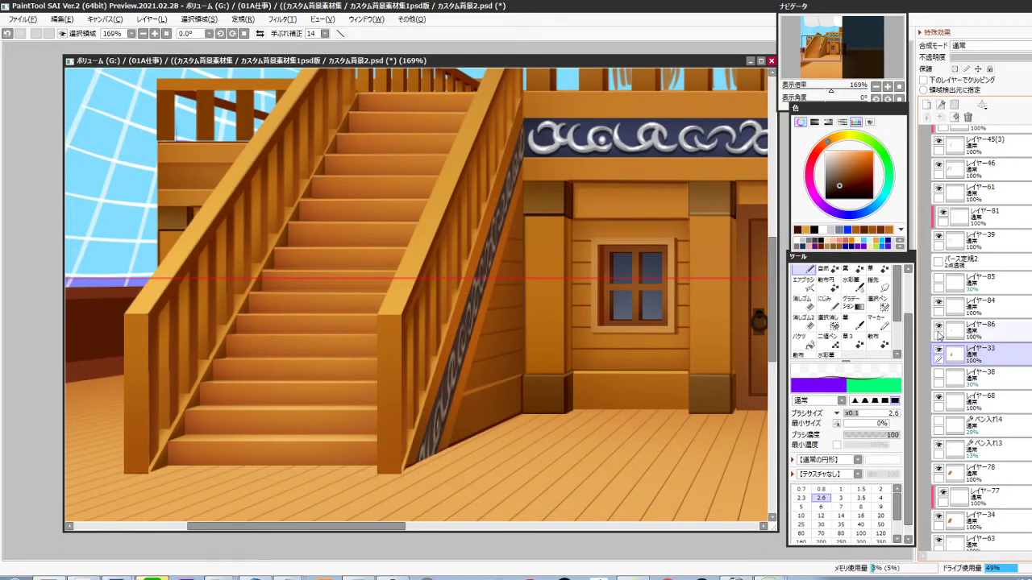
pyautogui.click(938, 327)
pyautogui.click(938, 327)
pyautogui.click(977, 335)
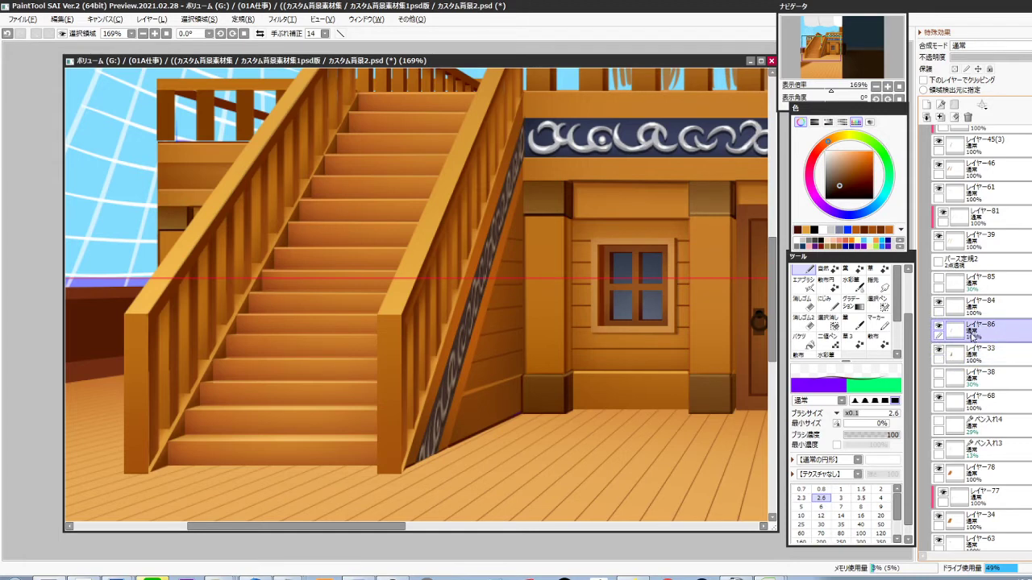
pyautogui.hotkey('ctrl', 'e')
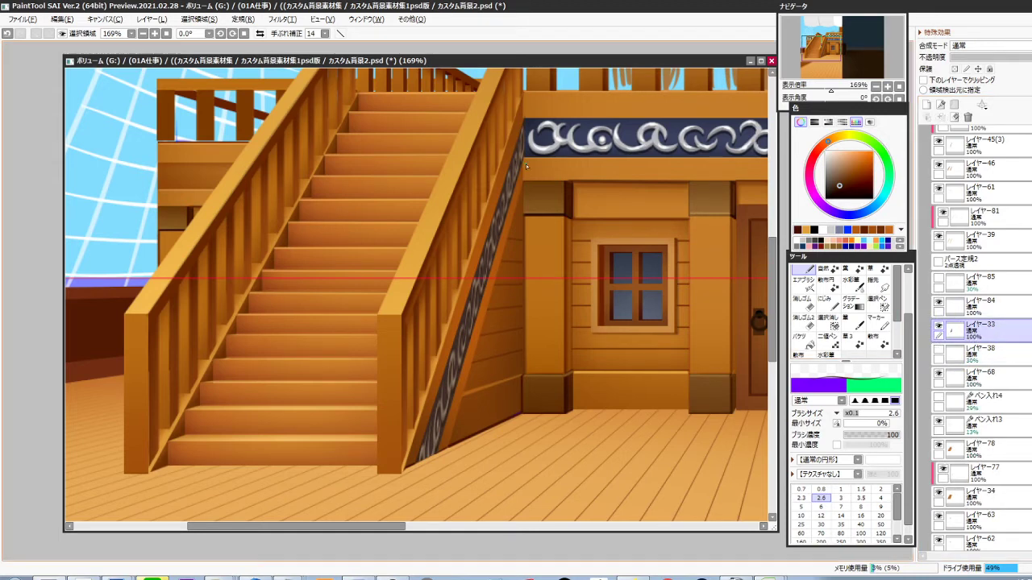
pyautogui.click(829, 139)
pyautogui.click(841, 171)
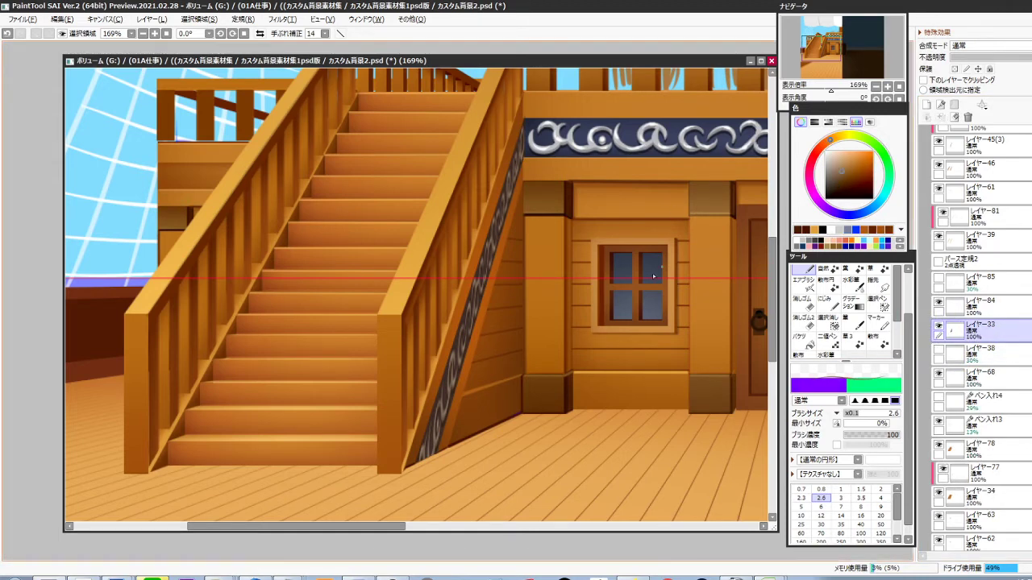
pyautogui.moveTo(522, 160); pyautogui.dragTo(437, 455)
pyautogui.hotkey('ctrl', 'z')
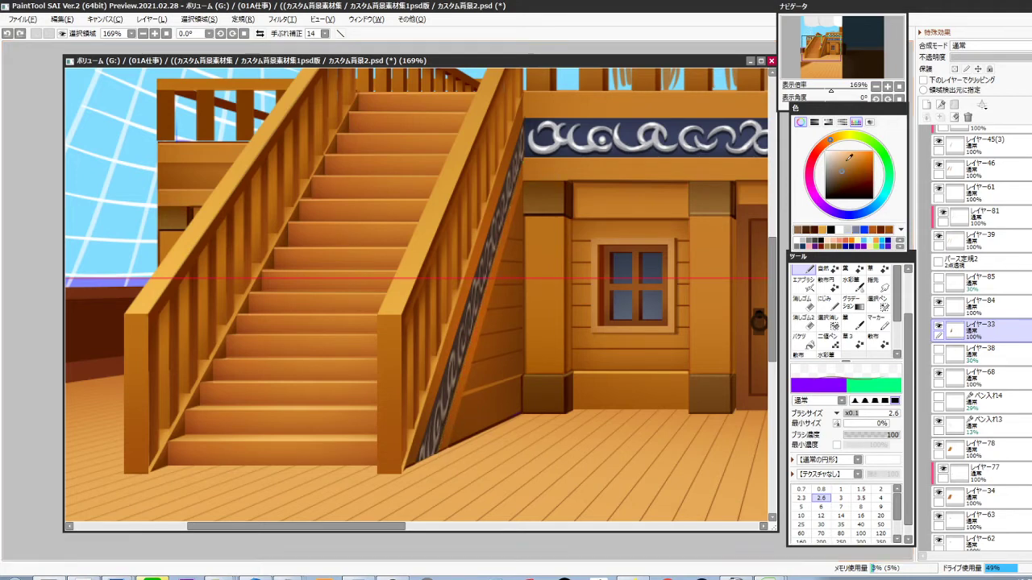
# Paint thin light orange-brown highlight lines along the slanted scrollwork band's wall-side edge on レイヤー33 with a size 2.6 brush
pyautogui.click(835, 137)
pyautogui.click(855, 164)
pyautogui.moveTo(523, 159); pyautogui.dragTo(439, 454)
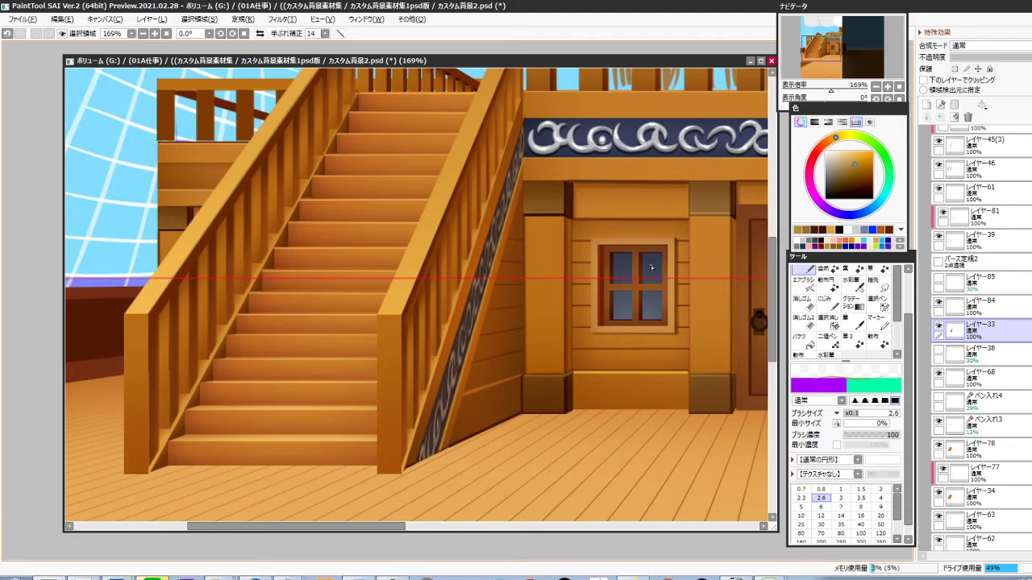
pyautogui.click(832, 139)
pyautogui.click(861, 158)
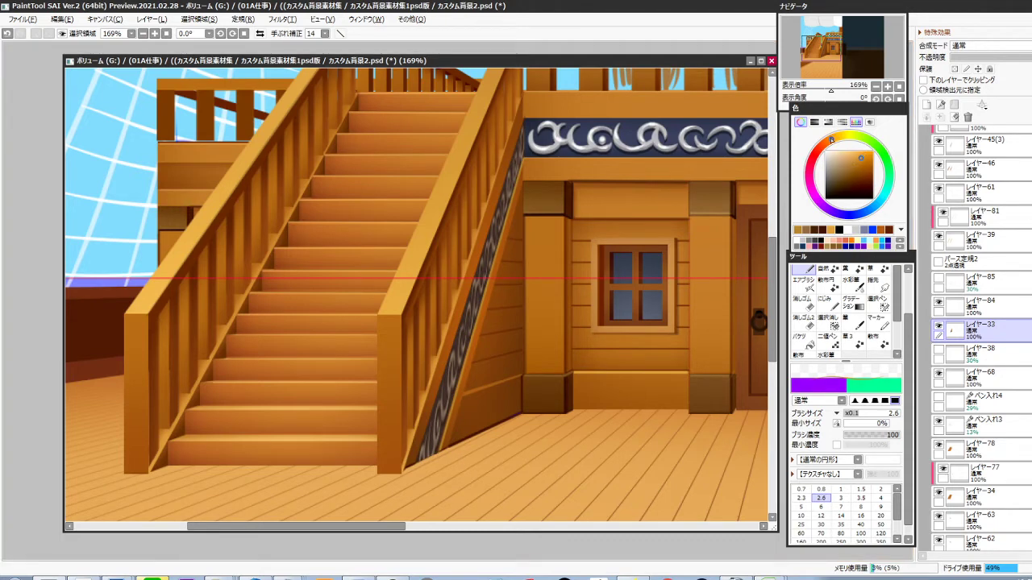
pyautogui.moveTo(523, 171); pyautogui.dragTo(437, 453)
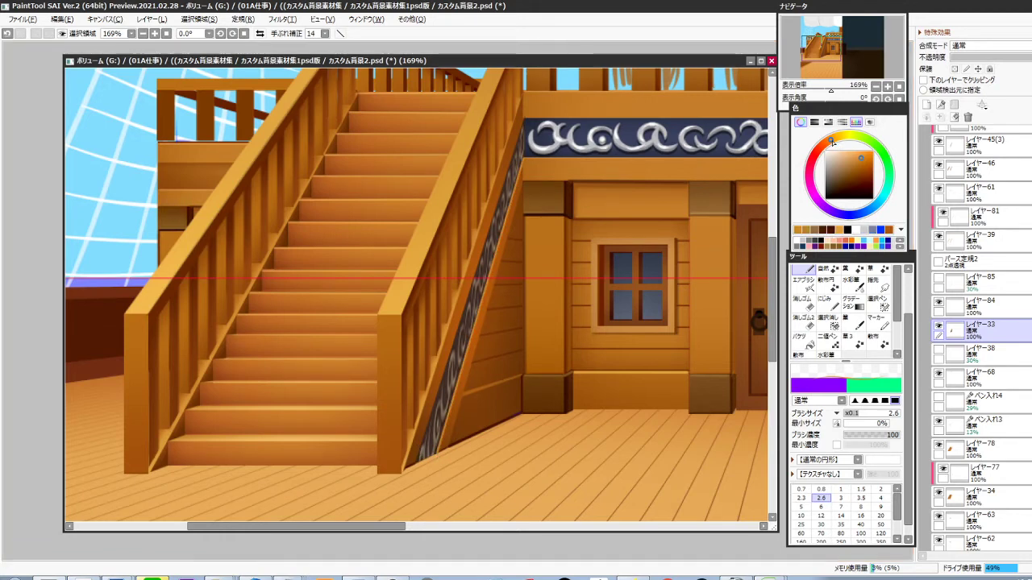
# Paint a straight orange line along the slanted band's stair-side edge on レイヤー33 with a size 3.5 brush, and undo the darker retry
pyautogui.click(860, 498)
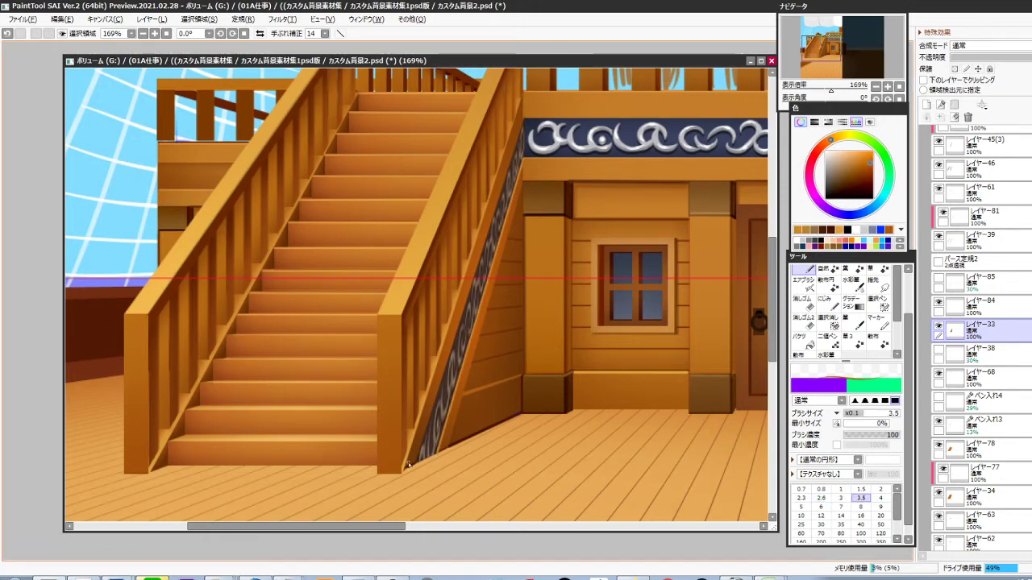
pyautogui.click(405, 470)
pyautogui.keyDown('shift'); pyautogui.click(527, 102); pyautogui.keyUp('shift')
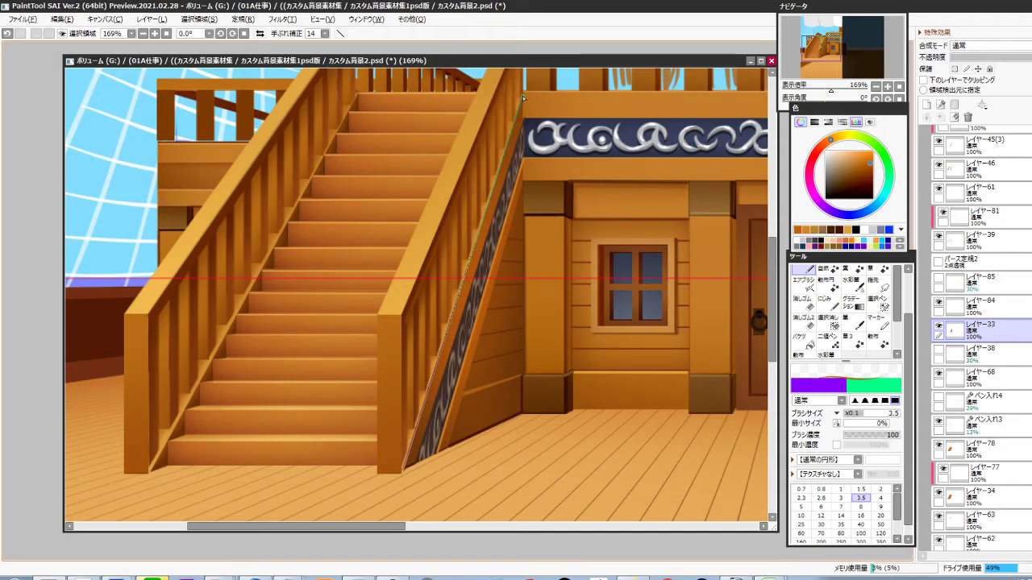
pyautogui.rightClick(644, 248)
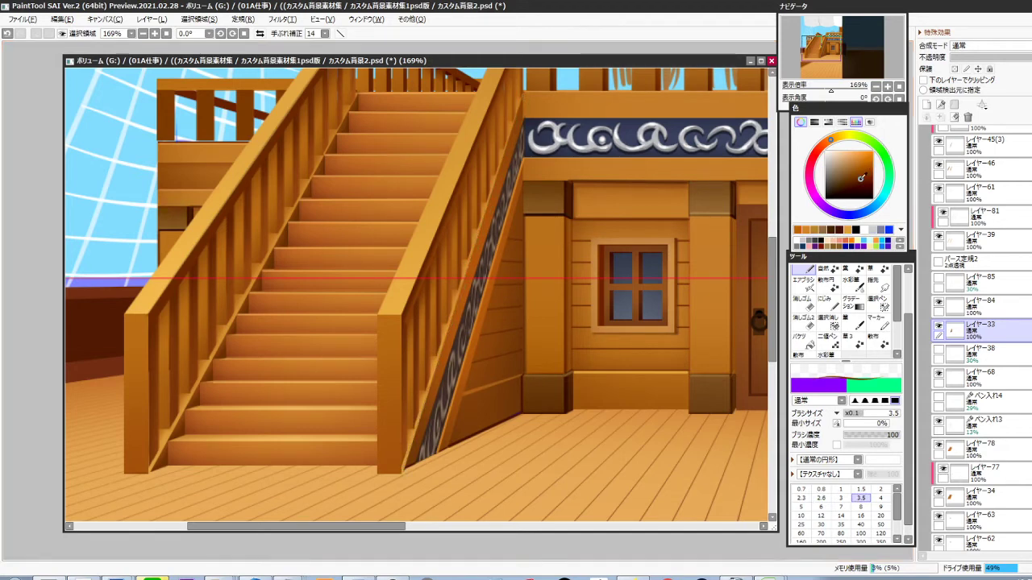
pyautogui.keyDown('shift'); pyautogui.click(404, 472); pyautogui.keyUp('shift')
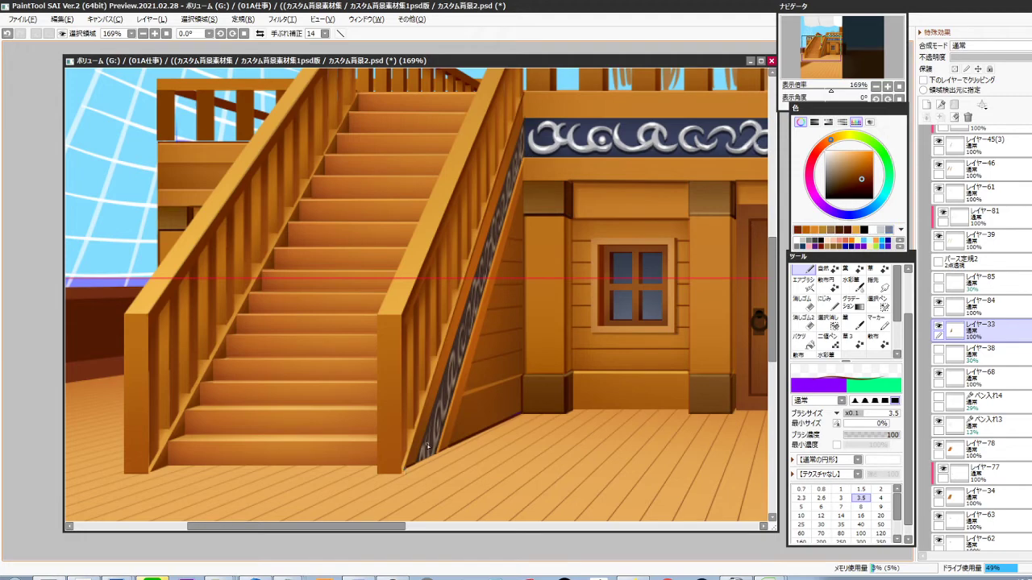
pyautogui.hotkey('ctrl', 'z')
# Merge the clipped レイヤー81 down into レイヤー39
pyautogui.scroll(2, 438, 362)
pyautogui.keyDown('ctrl'); pyautogui.keyDown('shift'); pyautogui.click(439, 380); pyautogui.keyUp('shift'); pyautogui.keyUp('ctrl')
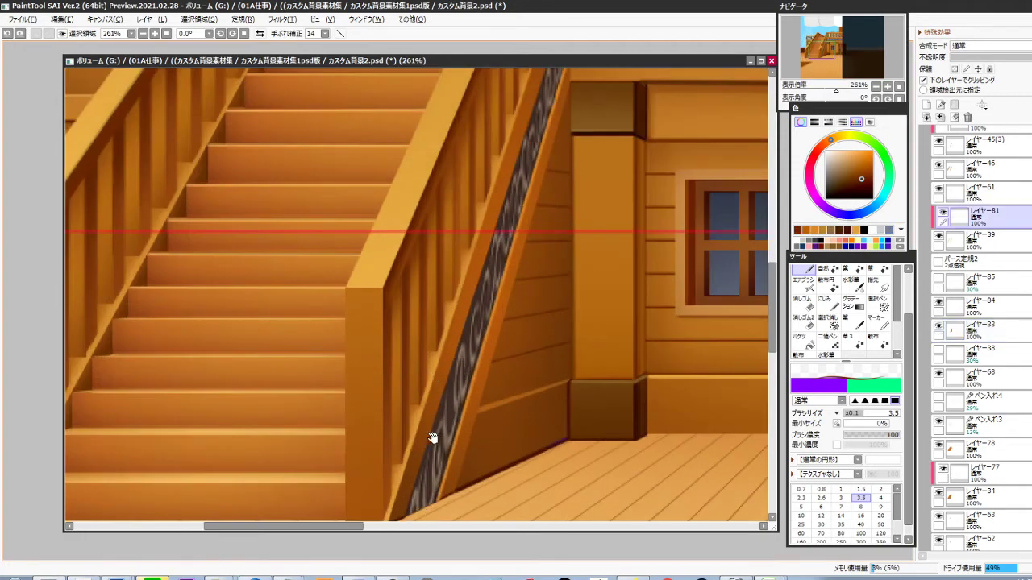
pyautogui.moveTo(433, 438); pyautogui.dragTo(450, 361)
pyautogui.hotkey('ctrl', 'e')
pyautogui.moveTo(454, 426); pyautogui.dragTo(457, 410)
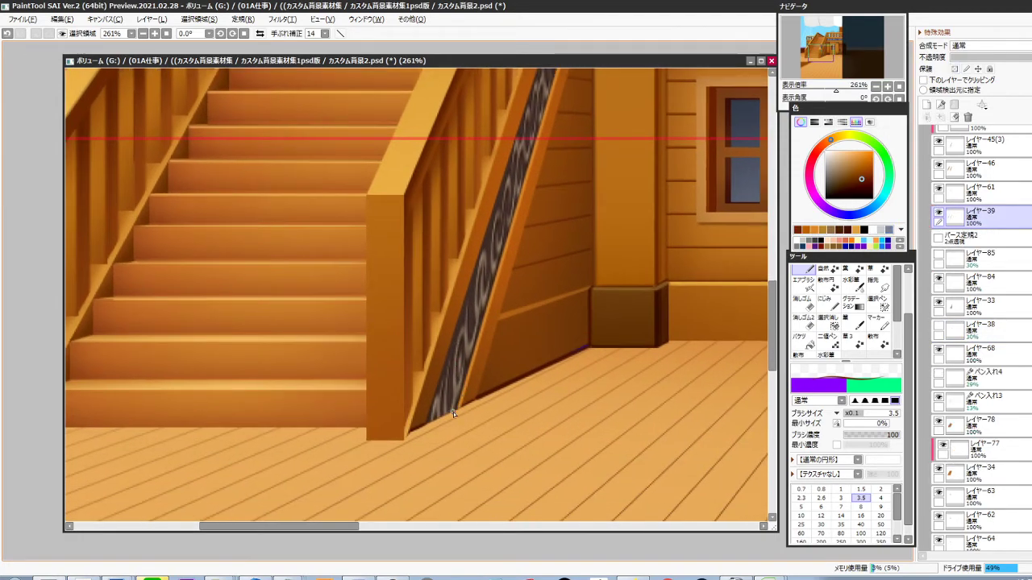
# Paint a straight orange-brown line along the stair-side edge of the slanted band on レイヤー39 at size 3.5 and brush density 60
pyautogui.keyDown('shift'); pyautogui.click(406, 438); pyautogui.keyUp('shift')
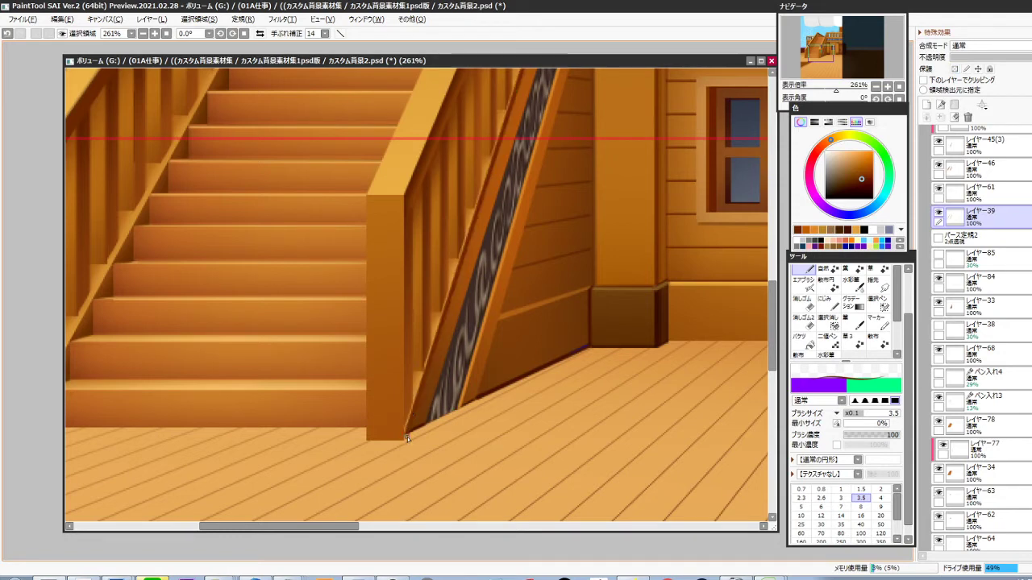
pyautogui.hotkey('ctrl', 'z')
pyautogui.press('6')
pyautogui.rightClick(464, 382)
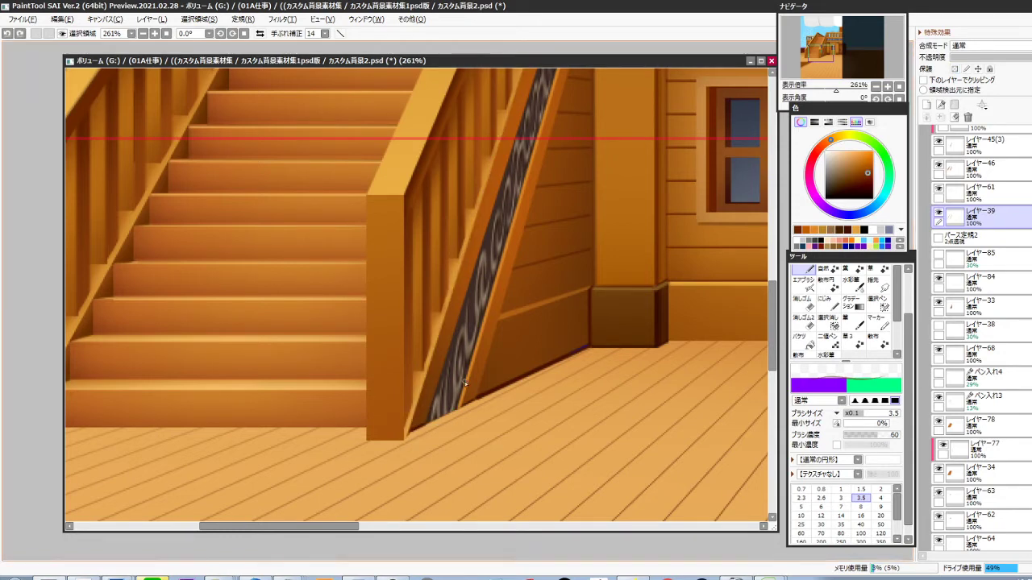
pyautogui.keyDown('shift'); pyautogui.click(407, 440); pyautogui.keyUp('shift')
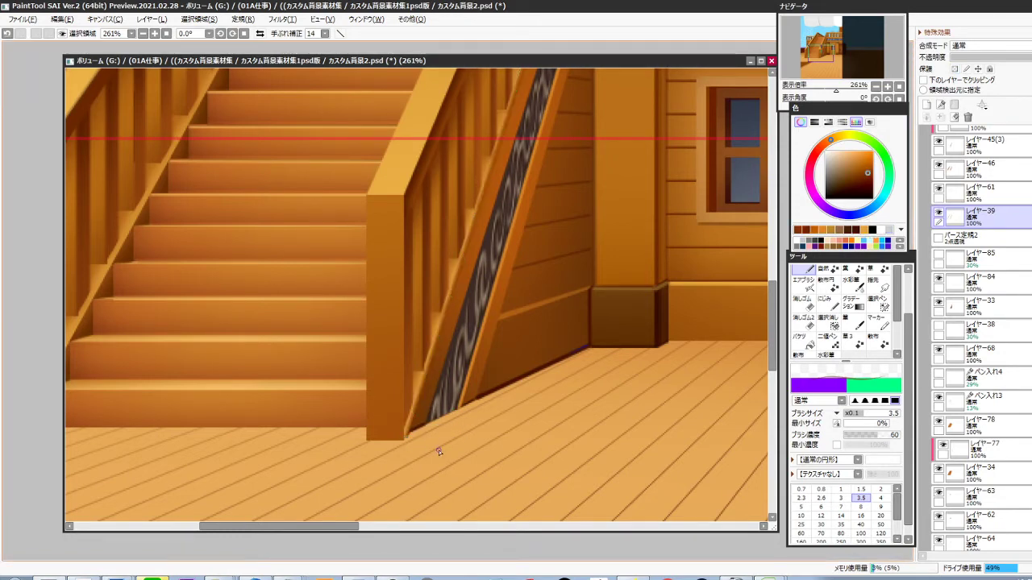
pyautogui.scroll(-2, 437, 457)
pyautogui.moveTo(440, 459); pyautogui.dragTo(454, 454)
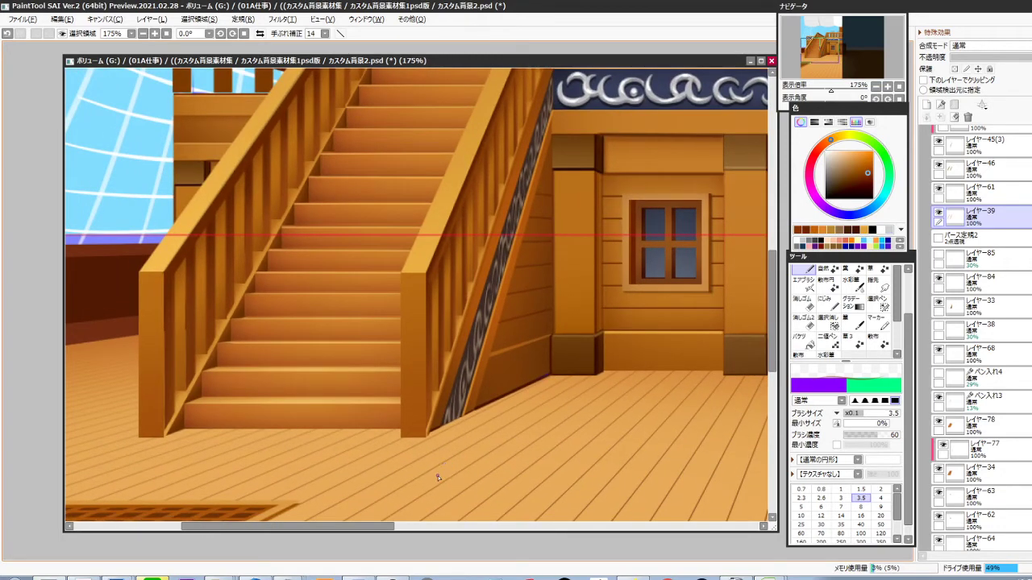
# Select the slanted band's lower end on レイヤー33 with a polygonal selection, and paste a copy of it onto a new layer
pyautogui.scroll(4, 439, 455)
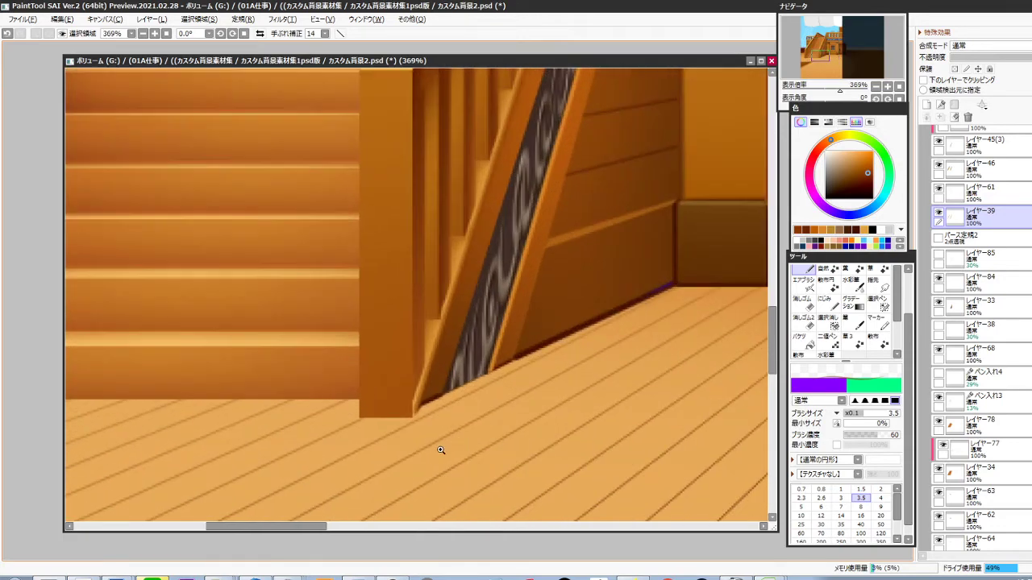
pyautogui.keyDown('ctrl'); pyautogui.keyDown('shift'); pyautogui.click(479, 343); pyautogui.keyUp('shift'); pyautogui.keyUp('ctrl')
pyautogui.click(938, 303)
pyautogui.click(938, 303)
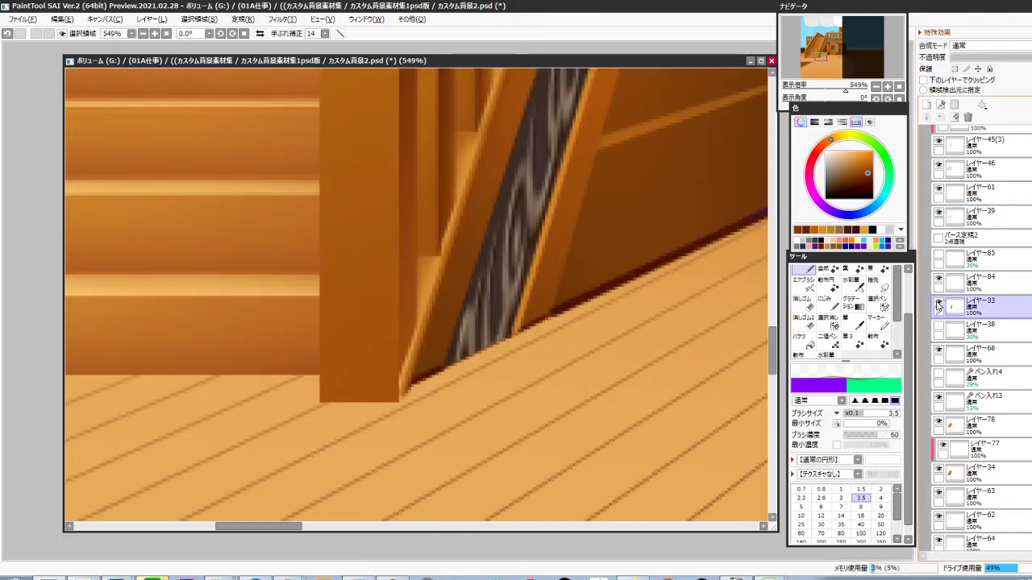
pyautogui.press('l')
pyautogui.click(512, 369)
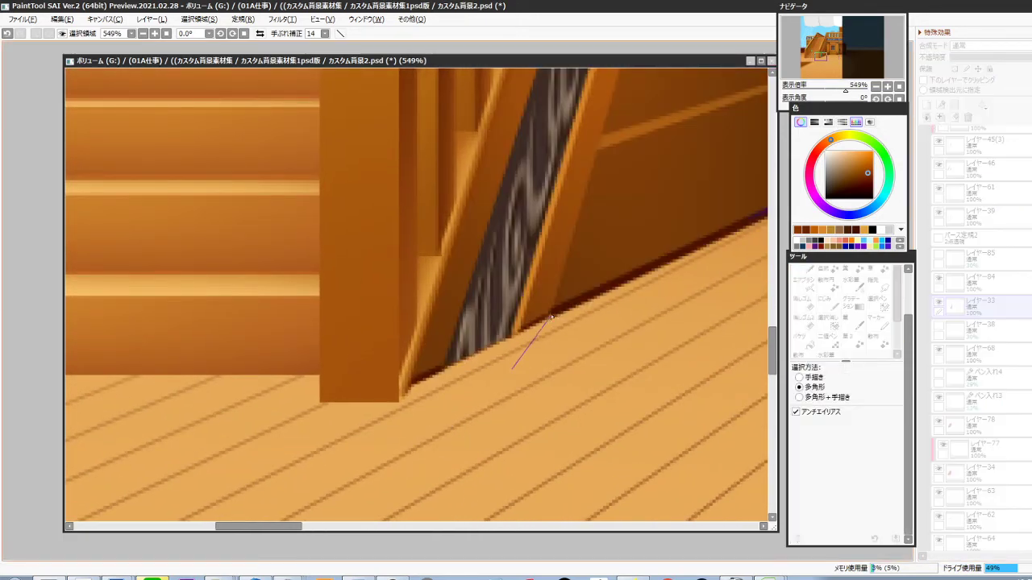
pyautogui.click(551, 317)
pyautogui.click(597, 148)
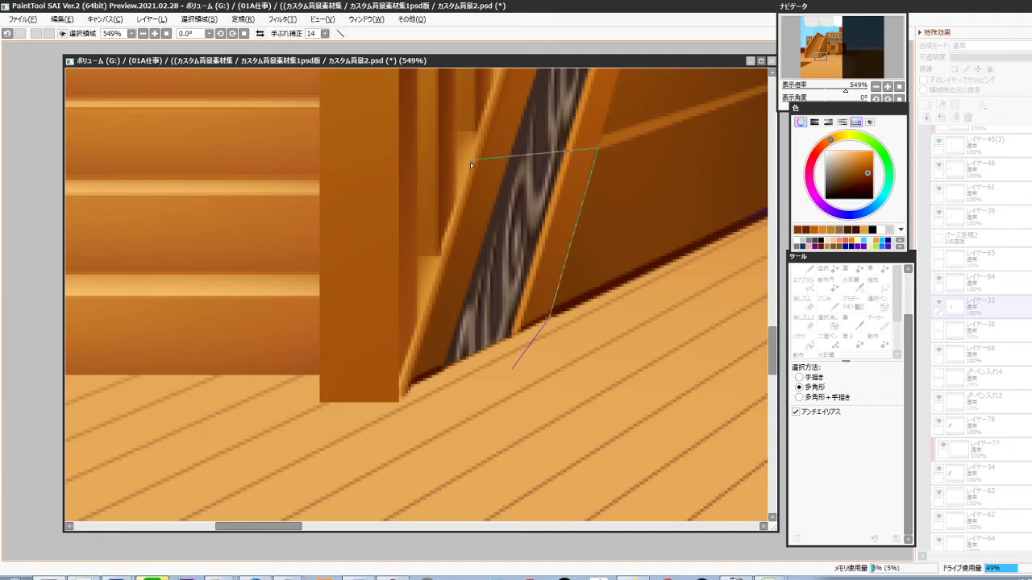
pyautogui.doubleClick(453, 431)
pyautogui.hotkey('ctrl', 'c')
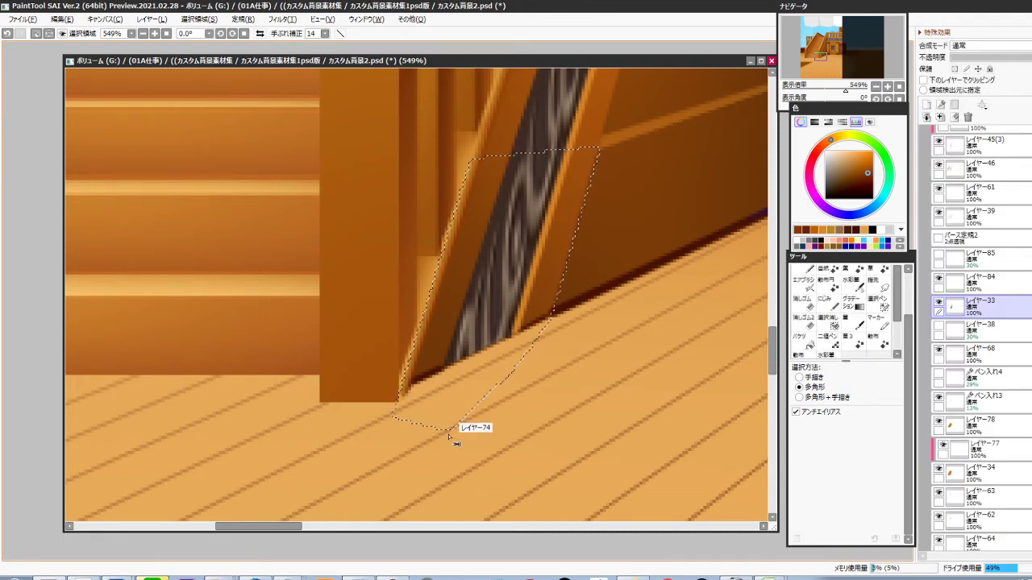
pyautogui.hotkey('ctrl', 'v')
# Nudge the pasted band end downward and slightly left to extend the band to the floor, and merge it into レイヤー33
pyautogui.hotkey('ctrl', 'Down')
pyautogui.hotkey('ctrl', 'Down')
pyautogui.hotkey('ctrl', 'Down')
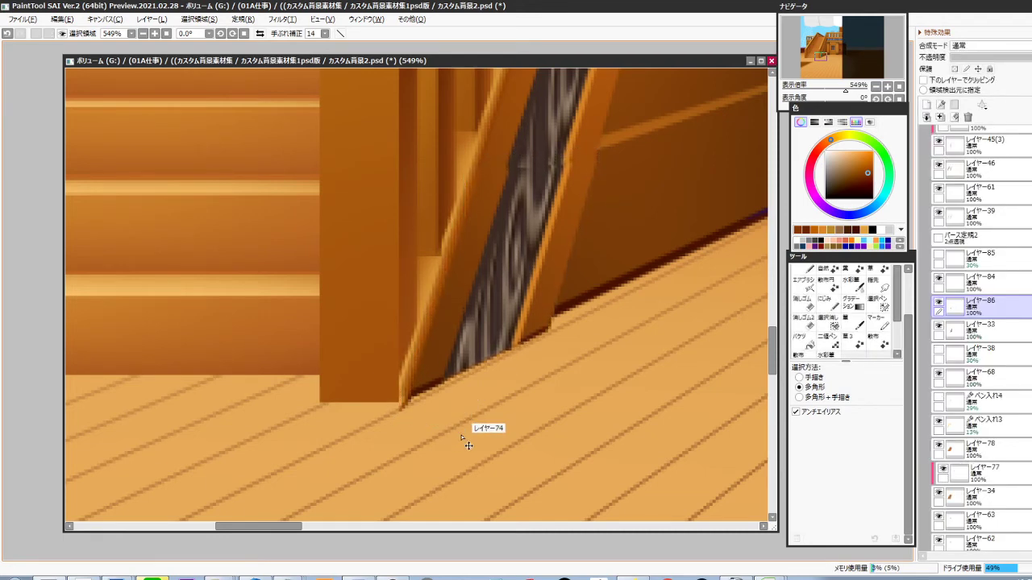
pyautogui.hotkey('ctrl', 'Left')
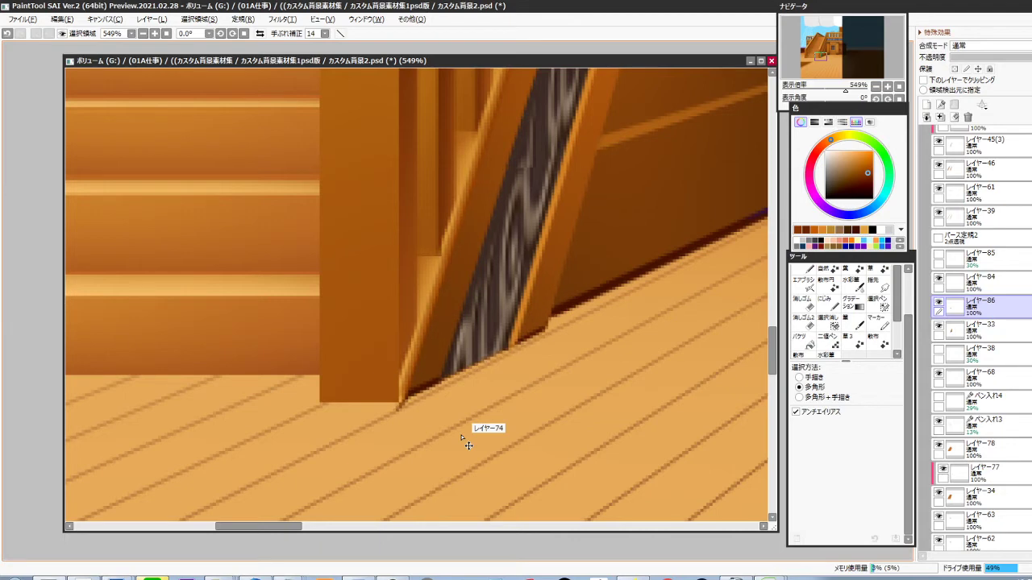
pyautogui.hotkey('ctrl', 'Down')
pyautogui.hotkey('ctrl', 'Left')
pyautogui.hotkey('ctrl', 'Down')
pyautogui.hotkey('ctrl', 'Left')
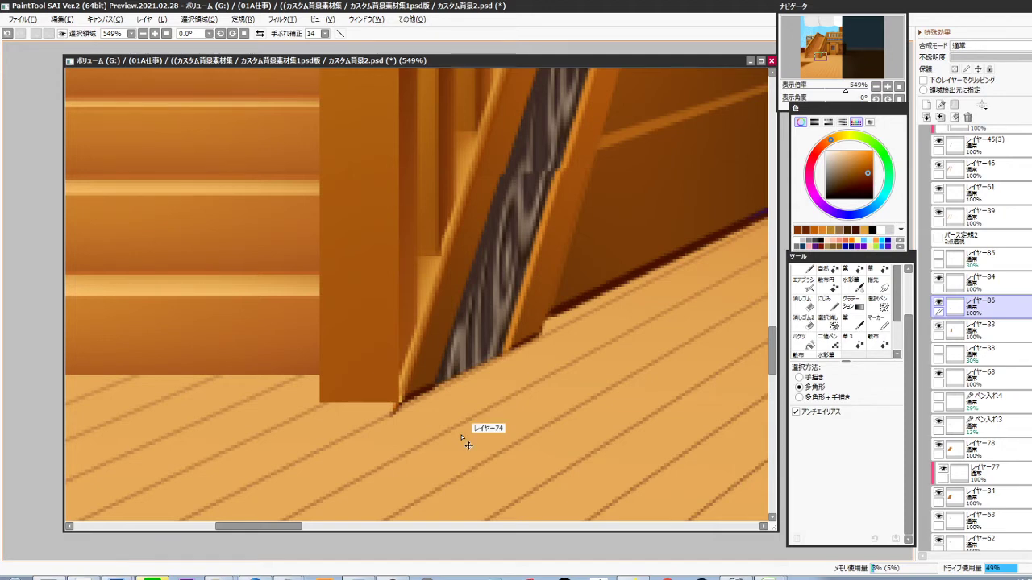
pyautogui.hotkey('ctrl', 'Right')
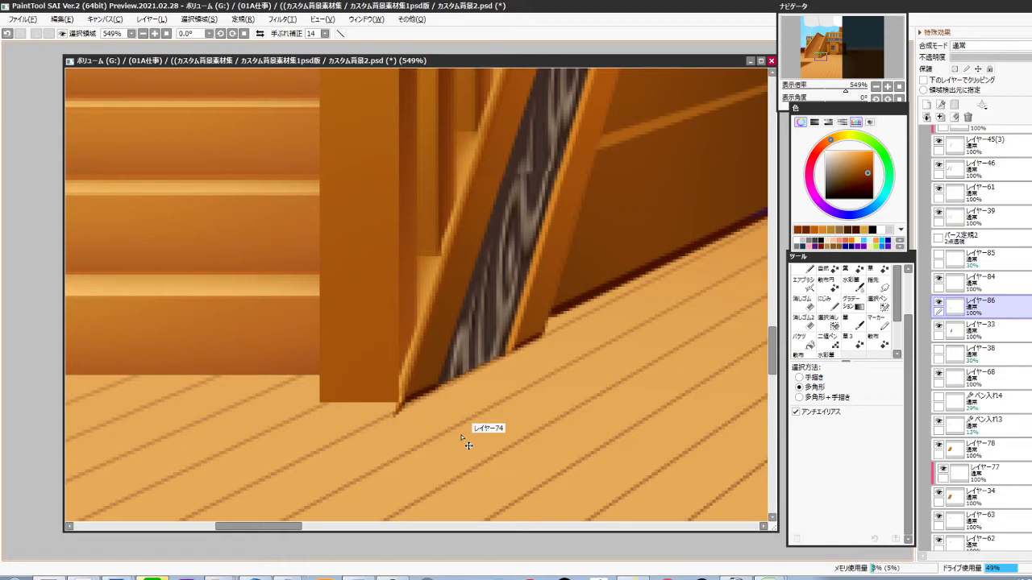
pyautogui.hotkey('ctrl', 'e')
# Delete the surplus of the extended band sticking out below the stair post's base on レイヤー33, and deselect
pyautogui.press('m')
pyautogui.moveTo(366, 451); pyautogui.dragTo(446, 446)
pyautogui.press('Delete')
pyautogui.hotkey('ctrl', 'd')
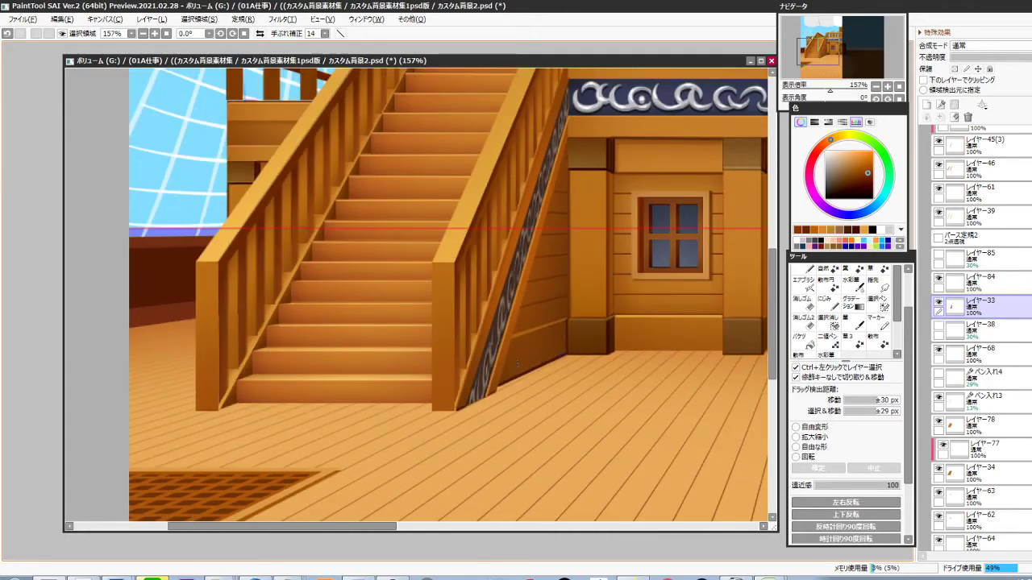
# Paint a dark brown shade where the side wall meets the pillar's upper block on レイヤー33 with a size 3.5 brush
pyautogui.moveTo(561, 324); pyautogui.dragTo(509, 399)
pyautogui.moveTo(527, 266); pyautogui.dragTo(541, 283)
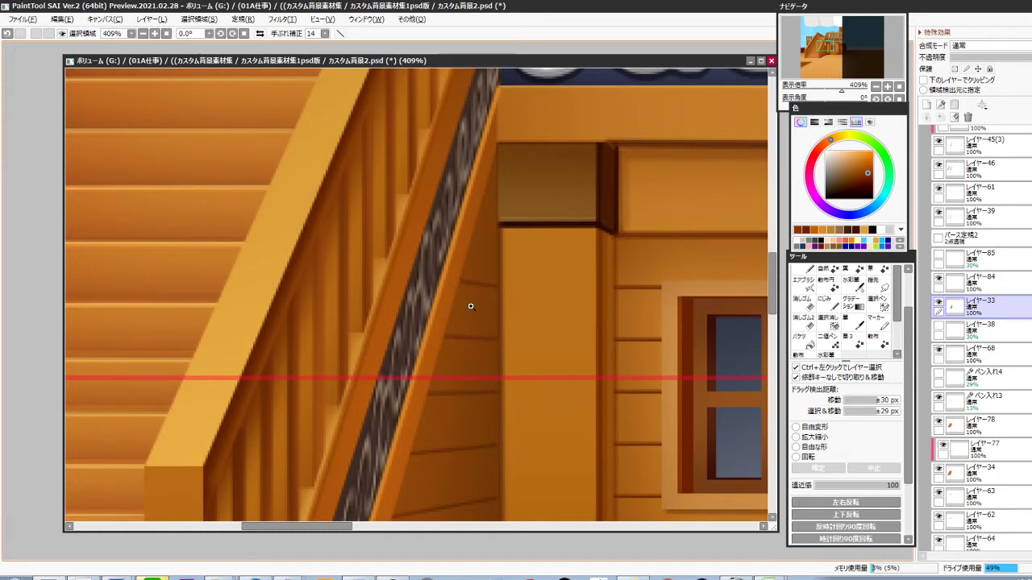
pyautogui.scroll(2, 472, 332)
pyautogui.press('alt')
pyautogui.keyDown('alt'); pyautogui.click(409, 465); pyautogui.keyUp('alt')
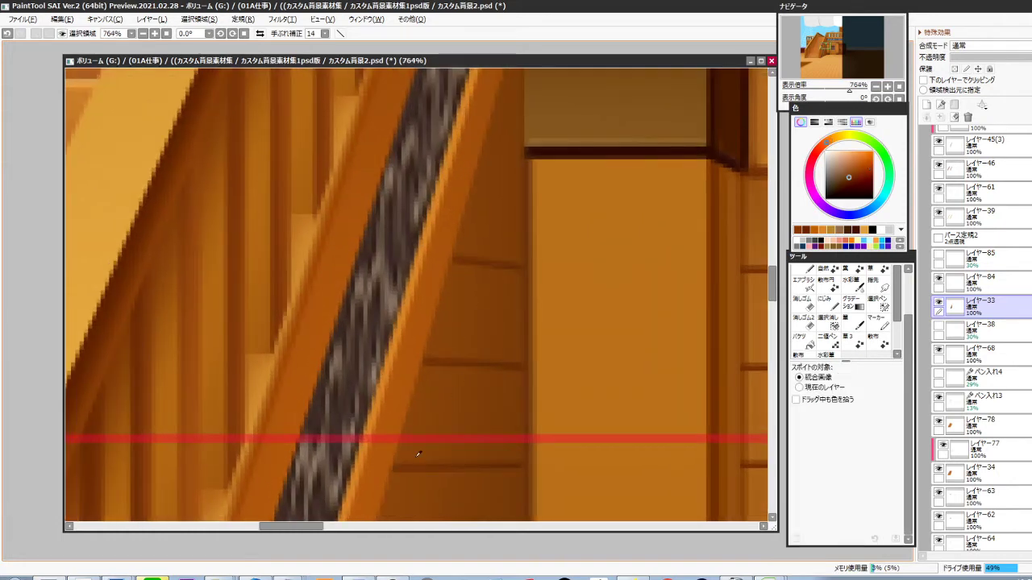
pyautogui.moveTo(532, 261); pyautogui.dragTo(482, 399)
pyautogui.moveTo(474, 296)
pyautogui.mouseDown()
pyautogui.moveTo(491, 289)
pyautogui.moveTo(475, 289)
pyautogui.mouseUp()
pyautogui.hotkey('ctrl', 'z')
pyautogui.click(850, 181)
pyautogui.hotkey('ctrl', 'z')
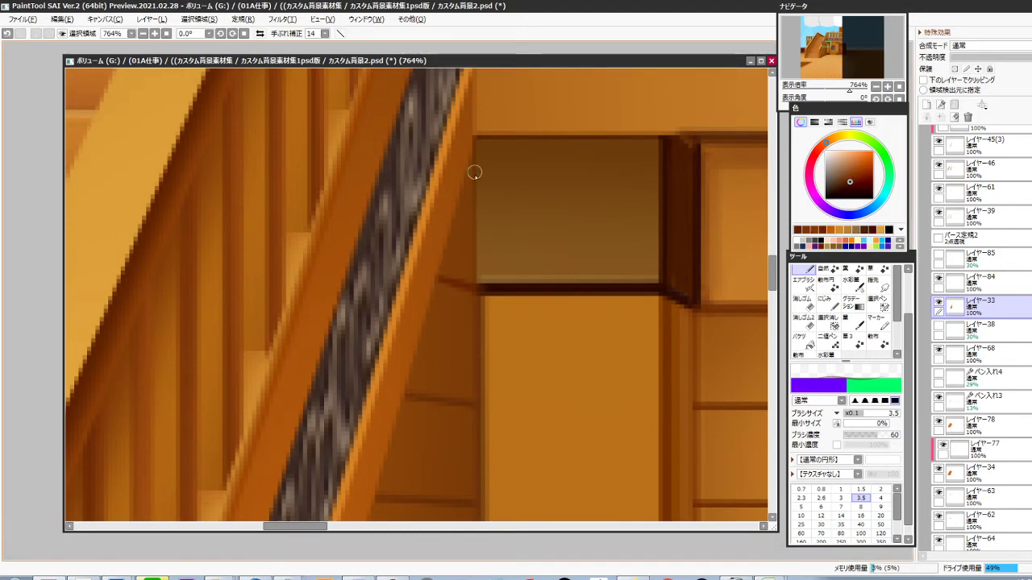
pyautogui.moveTo(475, 170); pyautogui.dragTo(479, 285)
pyautogui.scroll(-10, 480, 376)
pyautogui.moveTo(474, 465); pyautogui.dragTo(474, 406)
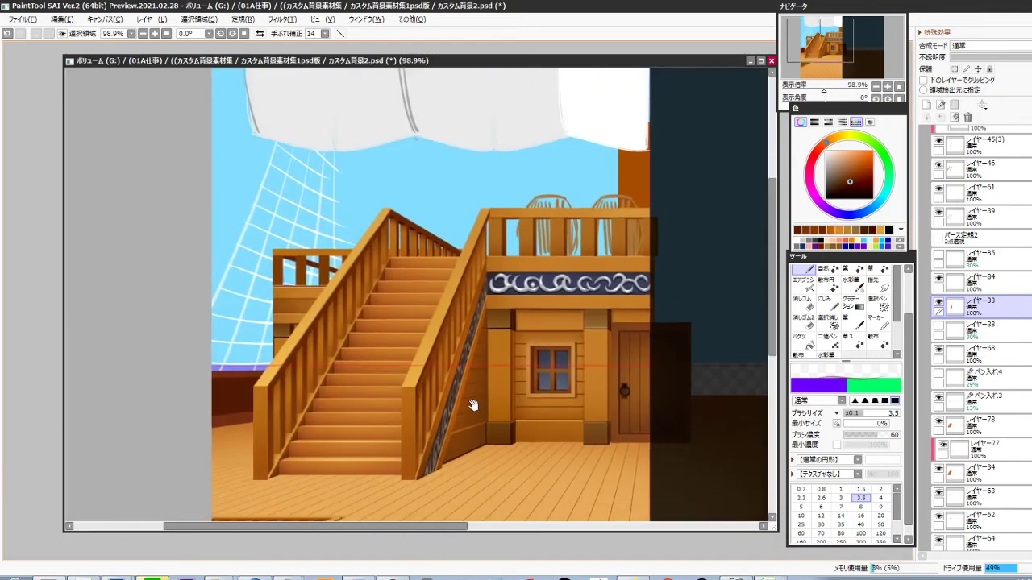
# Draw a dark brown shadow line down the side wall under the slanted band's trim on レイヤー33, with a size 5 brush at density 40
pyautogui.scroll(6, 466, 430)
pyautogui.moveTo(518, 293); pyautogui.dragTo(491, 349)
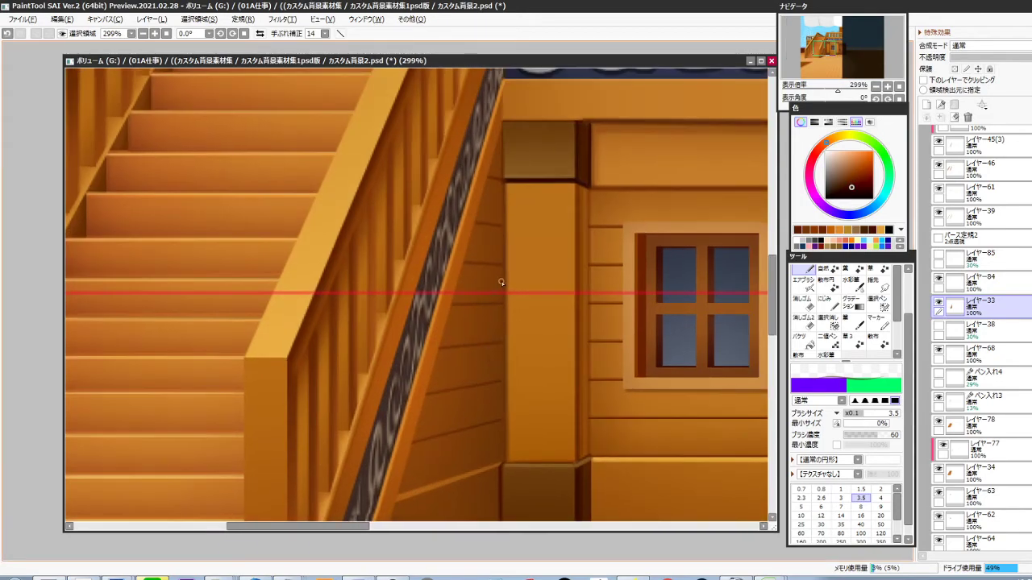
pyautogui.press(']')
pyautogui.press(']')
pyautogui.click(501, 131)
pyautogui.moveTo(448, 404); pyautogui.dragTo(452, 334)
pyautogui.keyDown('shift'); pyautogui.click(404, 422); pyautogui.keyUp('shift')
pyautogui.hotkey('ctrl', 'z')
pyautogui.press('4')
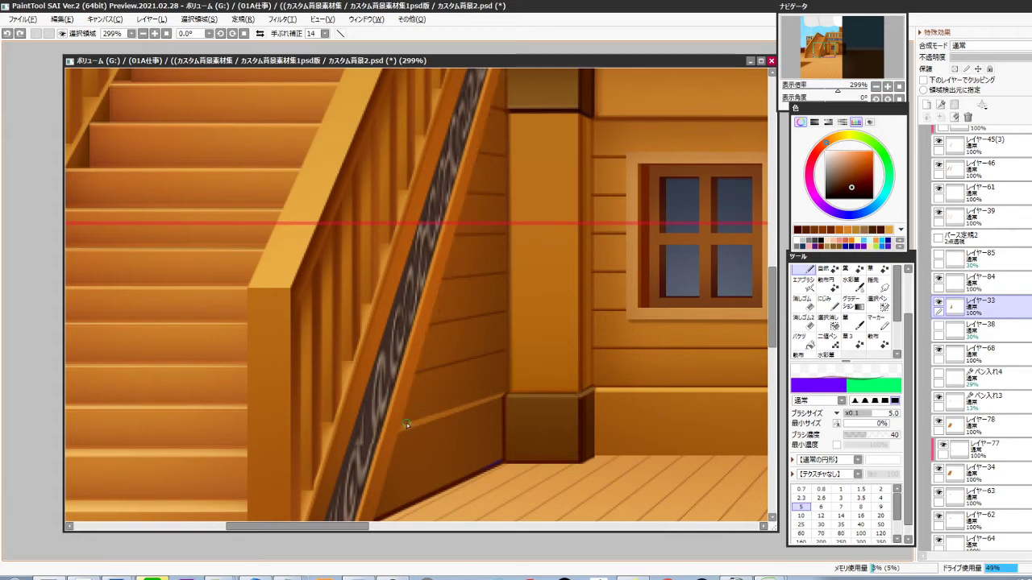
pyautogui.keyDown('shift'); pyautogui.click(406, 424); pyautogui.keyUp('shift')
pyautogui.scroll(-3, 415, 415)
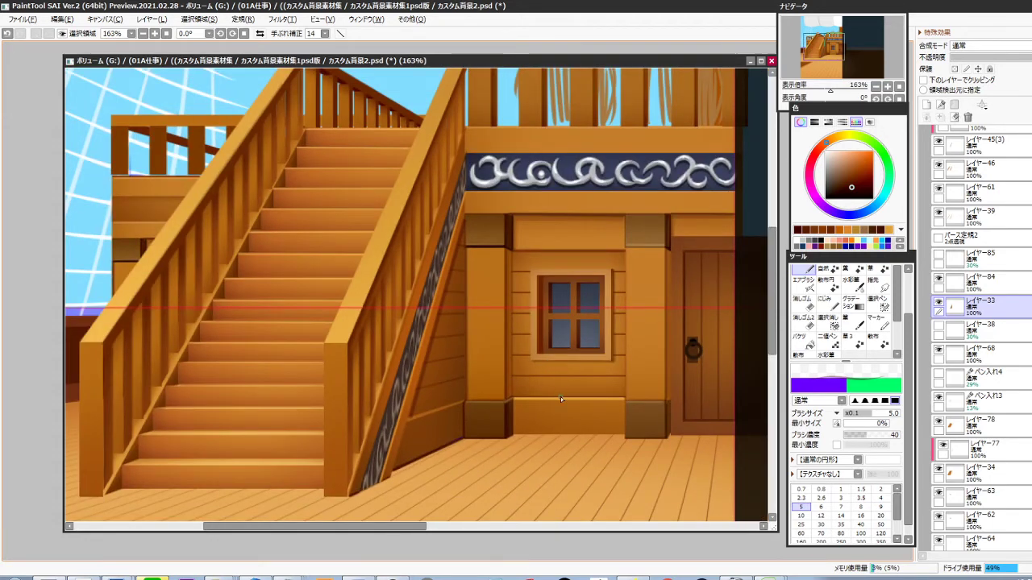
# Continue the dark brown shadow along the slanted trim's lower part down to the floor on レイヤー33 with a size 3.5 brush
pyautogui.moveTo(532, 445); pyautogui.dragTo(569, 383)
pyautogui.scroll(6, 460, 361)
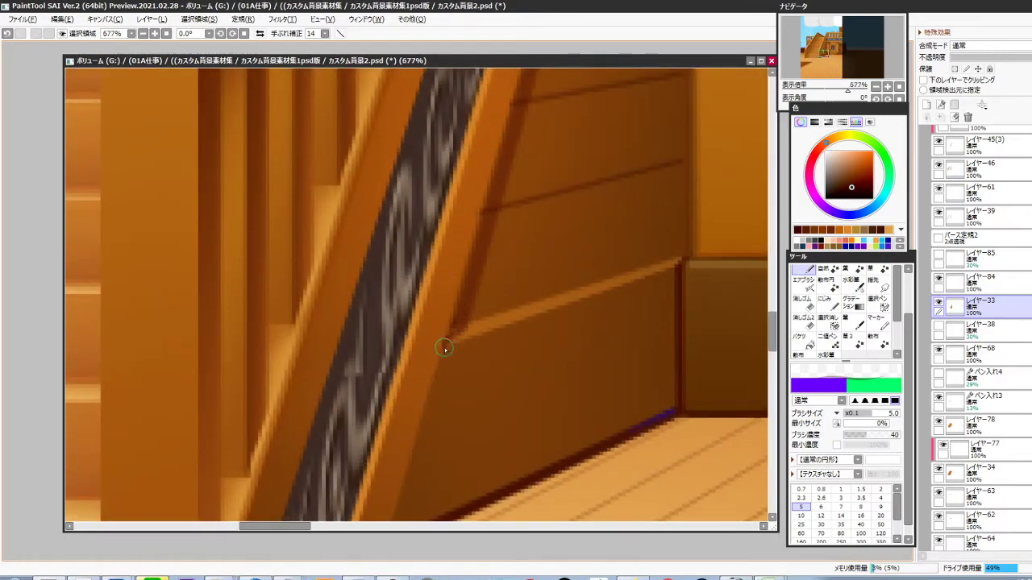
pyautogui.press('[')
pyautogui.press('[')
pyautogui.moveTo(396, 516); pyautogui.dragTo(451, 360)
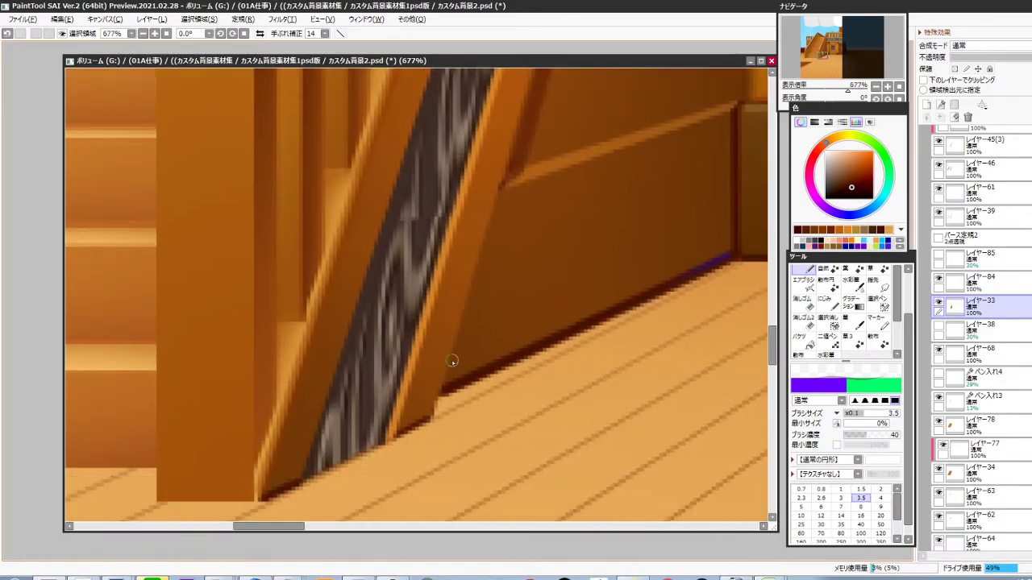
pyautogui.moveTo(503, 192); pyautogui.dragTo(446, 396)
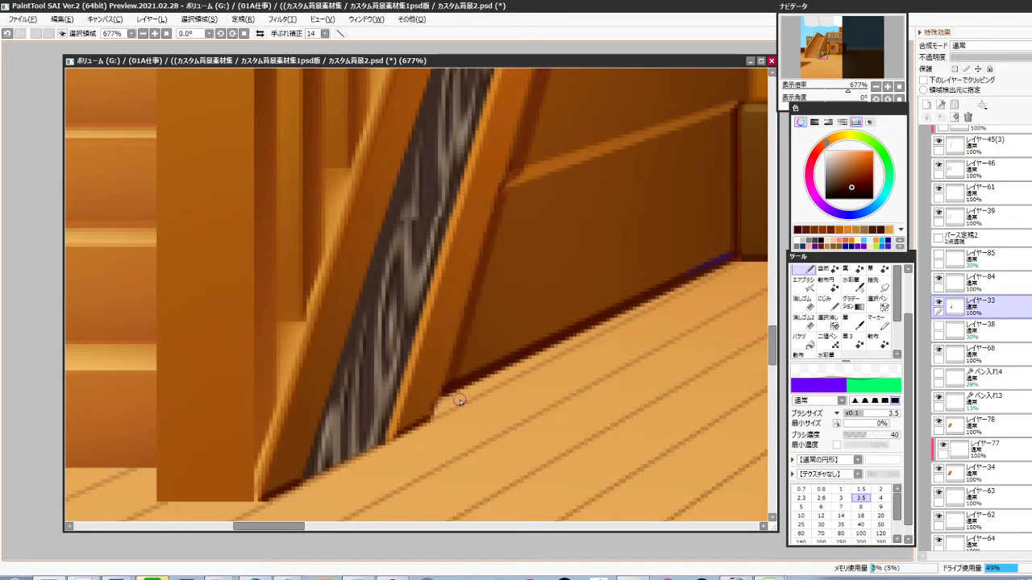
pyautogui.scroll(-7, 453, 387)
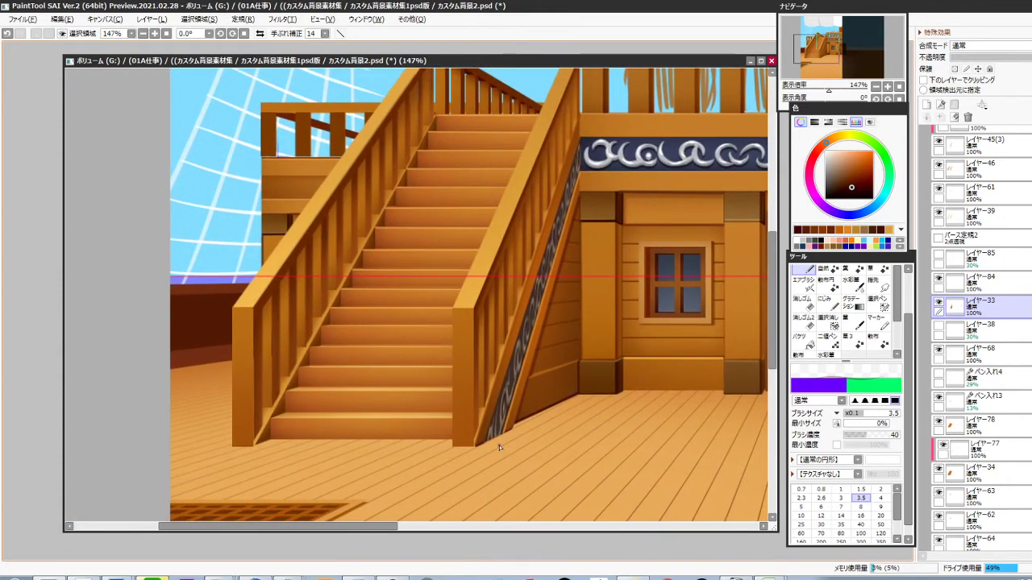
pyautogui.moveTo(494, 376); pyautogui.dragTo(494, 412)
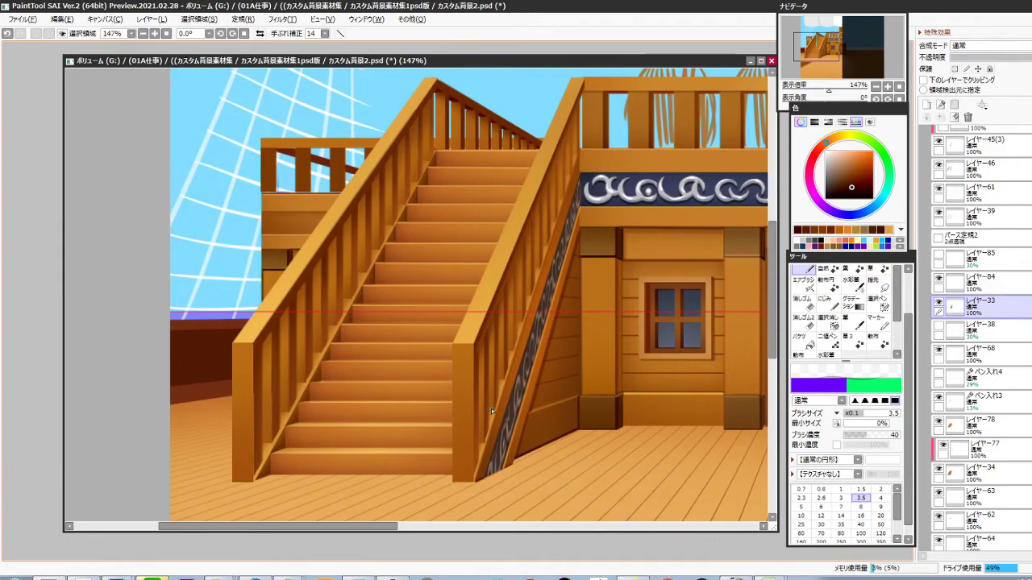
pyautogui.scroll(-3, 494, 393)
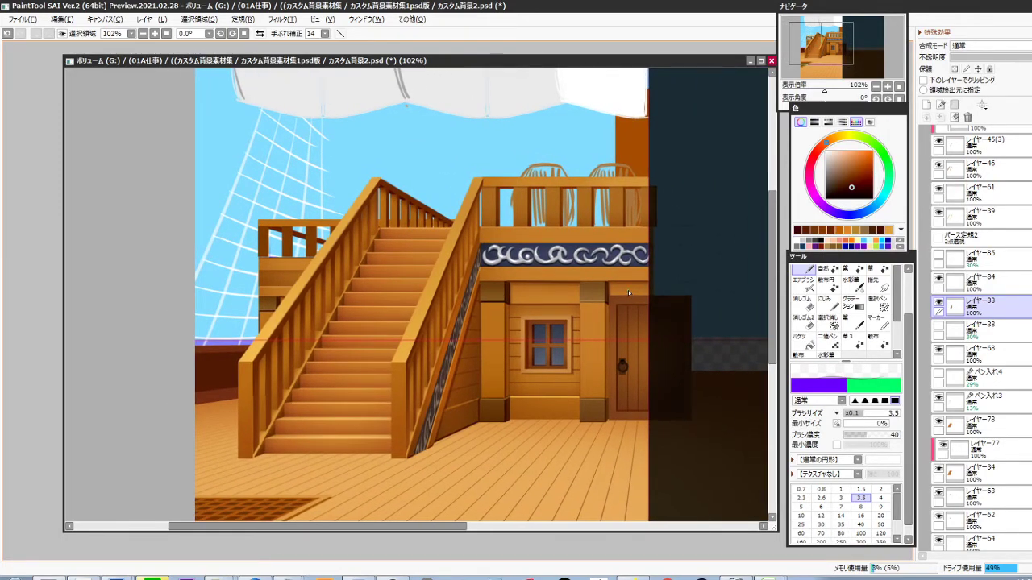
# Draw a straight brown line on the main layer along the lower edge of the beam above the balcony scrollwork, with a size 4 brush
pyautogui.scroll(3, 629, 290)
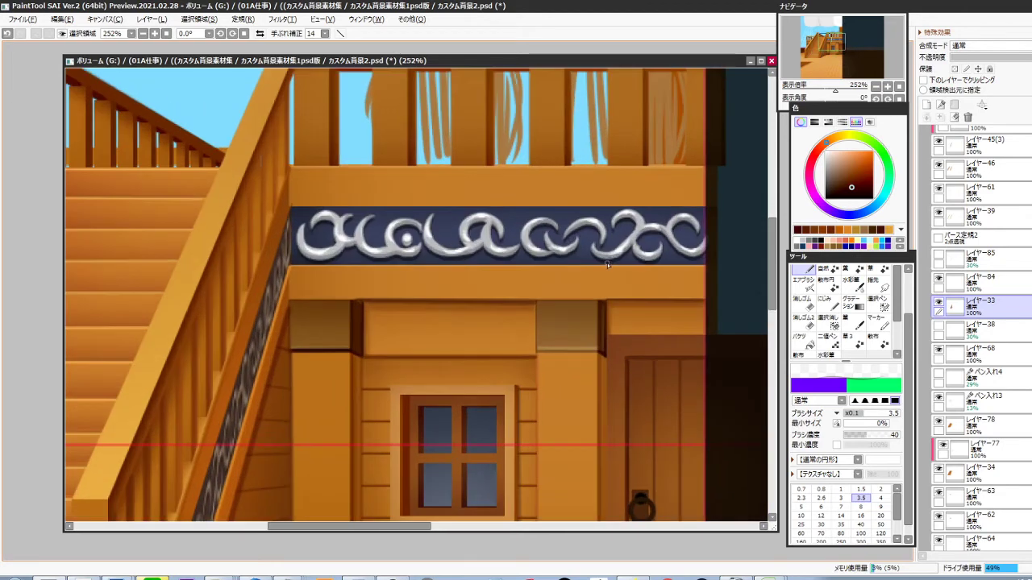
pyautogui.press(']')
pyautogui.press(']')
pyautogui.press(']')
pyautogui.keyDown('ctrl'); pyautogui.keyDown('shift'); pyautogui.click(628, 187); pyautogui.keyUp('shift'); pyautogui.keyUp('ctrl')
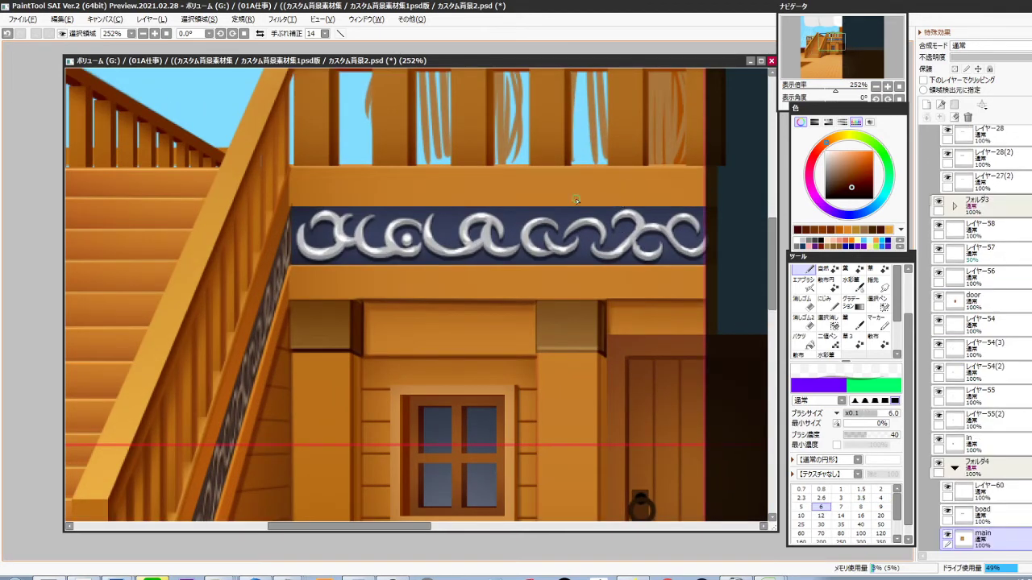
pyautogui.press('[')
pyautogui.press('[')
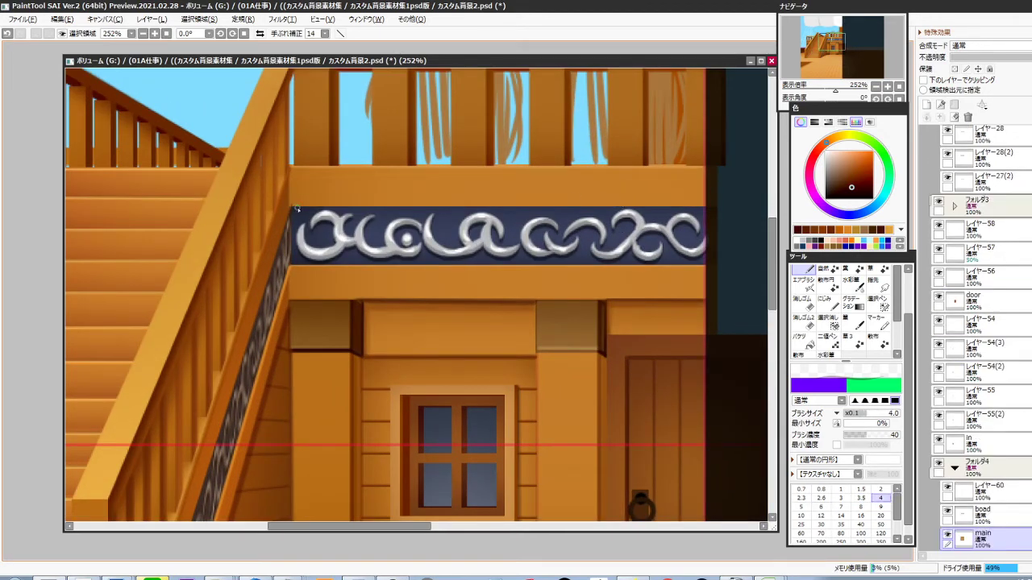
pyautogui.click(295, 208)
pyautogui.keyDown('shift'); pyautogui.click(709, 208); pyautogui.keyUp('shift')
pyautogui.hotkey('ctrl', 'z')
pyautogui.keyDown('shift'); pyautogui.click(710, 205); pyautogui.keyUp('shift')
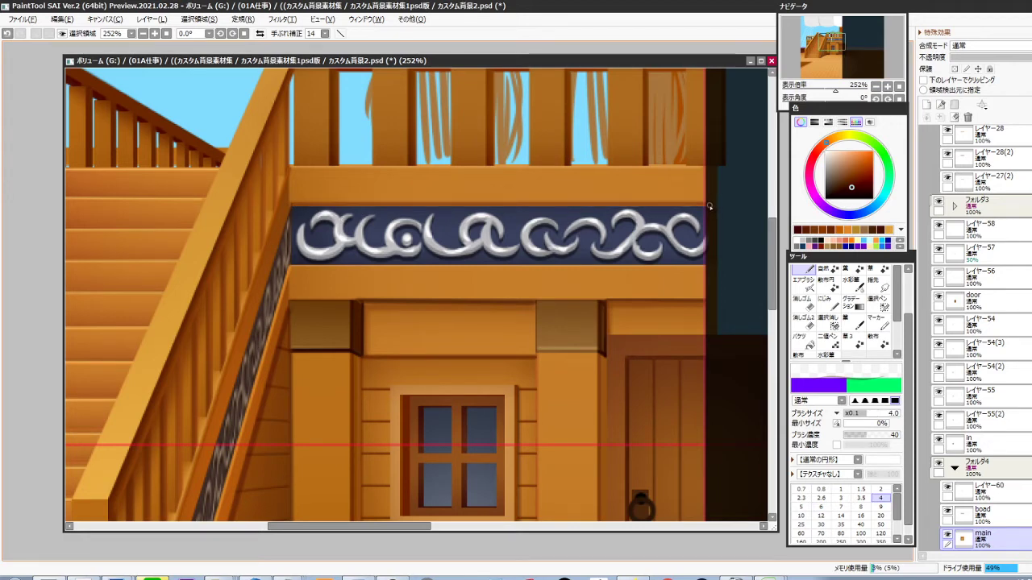
pyautogui.hotkey('ctrl', 'z')
pyautogui.keyDown('shift'); pyautogui.click(710, 206); pyautogui.keyUp('shift')
pyautogui.keyDown('shift'); pyautogui.click(294, 207); pyautogui.keyUp('shift')
# Redo the second pass over the line above the balcony scrollwork with a size 3 brush
pyautogui.press('[')
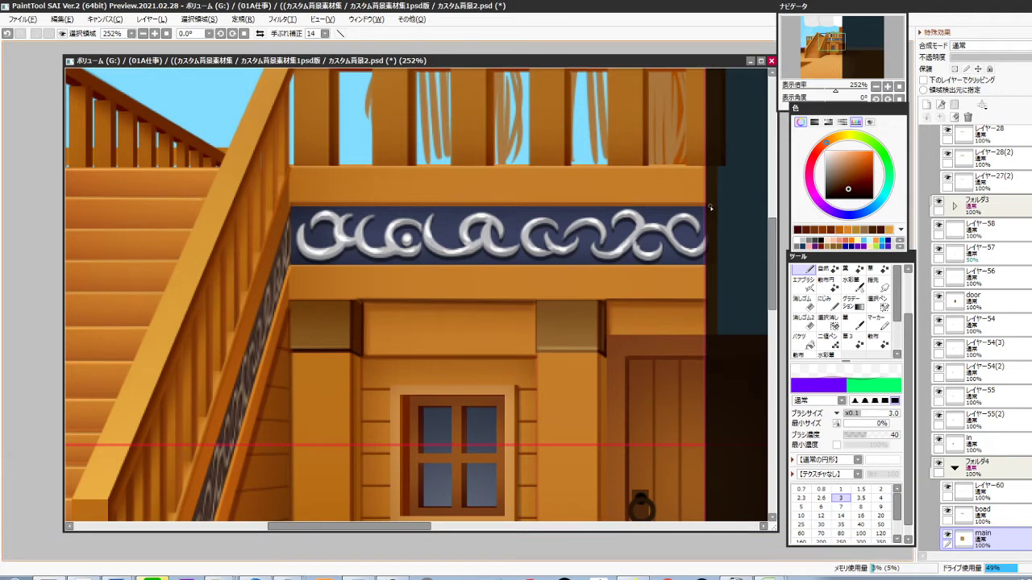
pyautogui.hotkey('ctrl', 'z')
pyautogui.keyDown('shift'); pyautogui.click(290, 209); pyautogui.keyUp('shift')
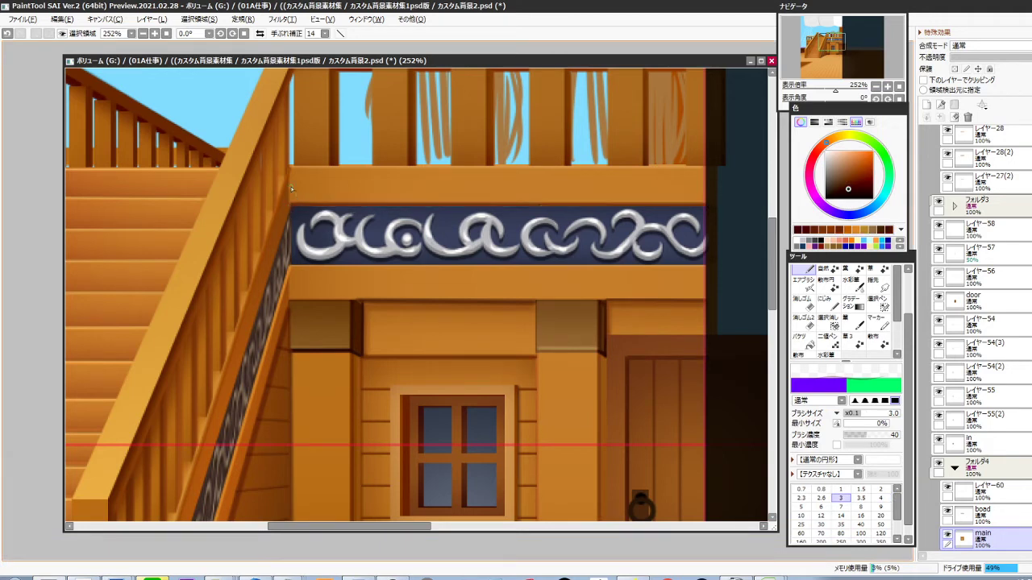
# Paint a brown shadow down the upper beam's end where it meets the stair railing on the main layer
pyautogui.scroll(5, 291, 186)
pyautogui.moveTo(296, 165); pyautogui.dragTo(301, 256)
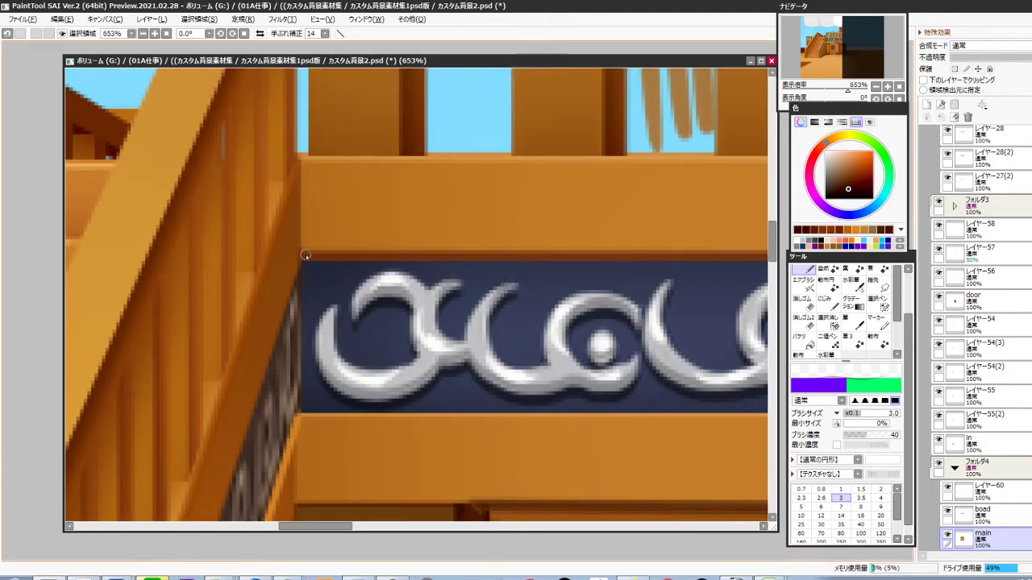
pyautogui.moveTo(301, 165); pyautogui.dragTo(299, 258)
pyautogui.hotkey('ctrl', 'z')
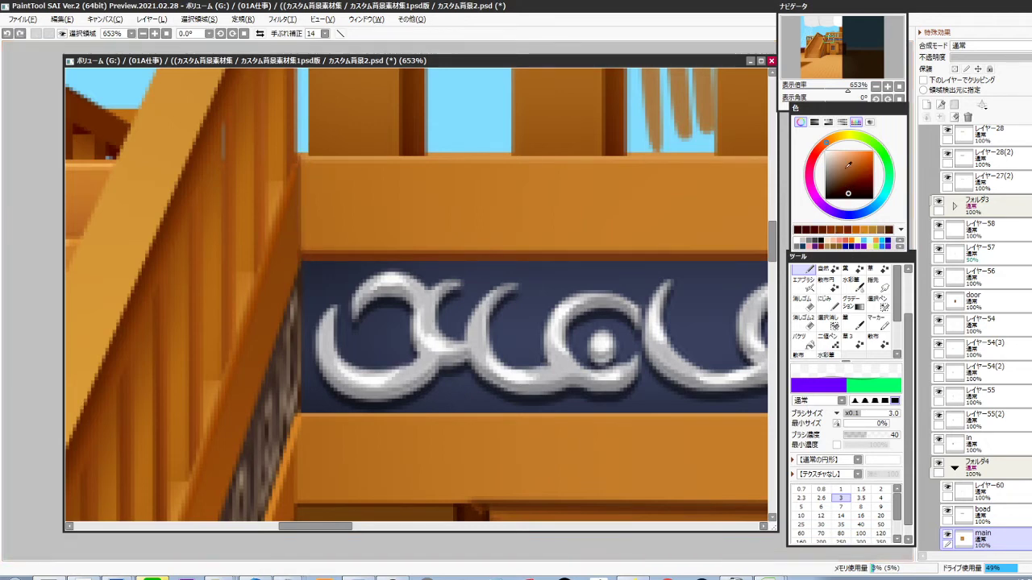
pyautogui.moveTo(296, 164); pyautogui.dragTo(300, 256)
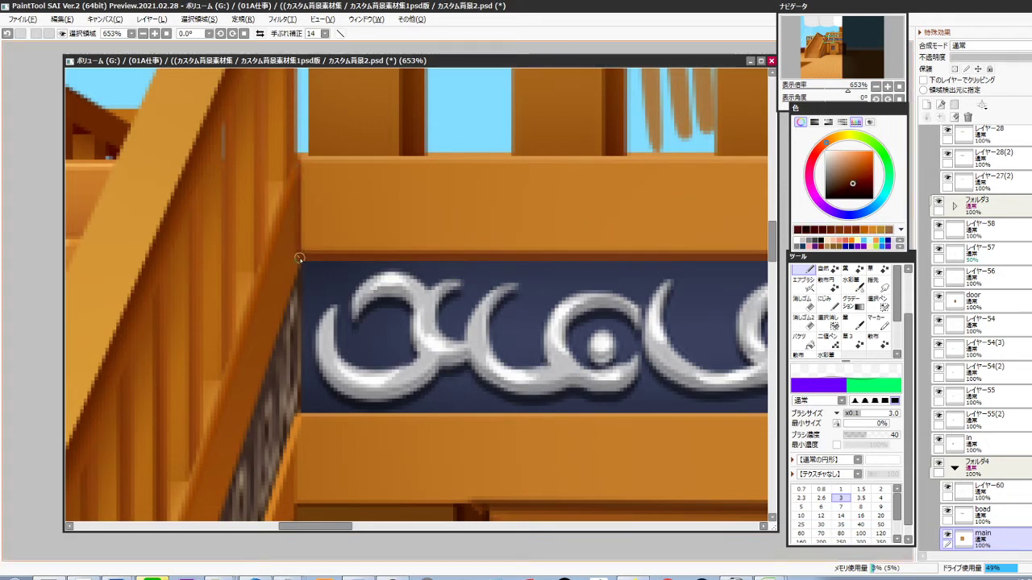
pyautogui.scroll(-2, 371, 282)
# Select the beam above the balcony scrollwork, shade its stair-side end dark brown with a size 80 airbrush, and deselect
pyautogui.moveTo(413, 313); pyautogui.dragTo(315, 306)
pyautogui.moveTo(347, 323); pyautogui.dragTo(281, 316)
pyautogui.press('ctrl')
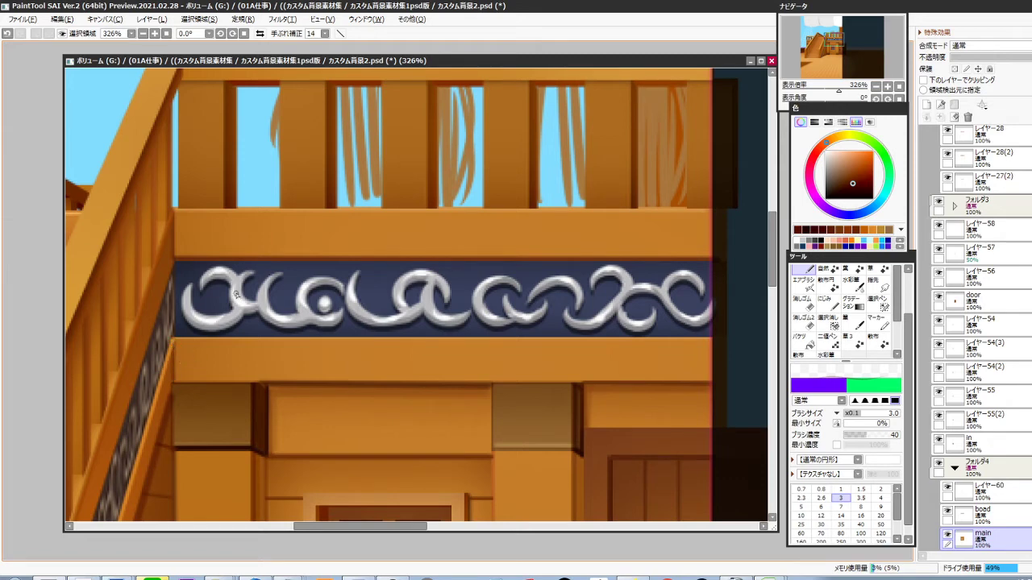
pyautogui.press('ctrl')
pyautogui.moveTo(174, 211); pyautogui.dragTo(715, 258)
pyautogui.press('b')
pyautogui.moveTo(198, 254); pyautogui.dragTo(491, 270)
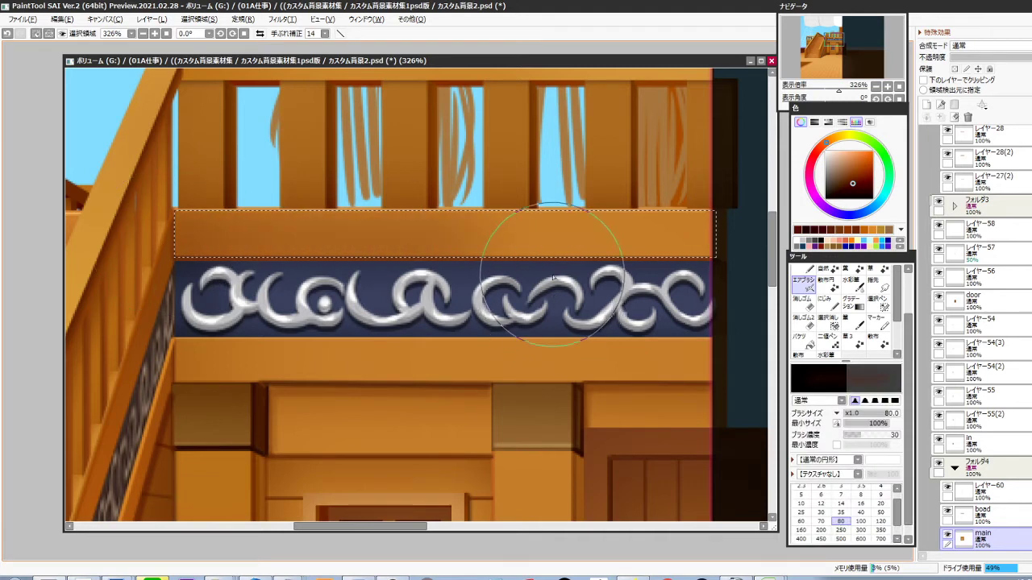
pyautogui.hotkey('ctrl', 'z')
pyautogui.moveTo(340, 425); pyautogui.dragTo(327, 341)
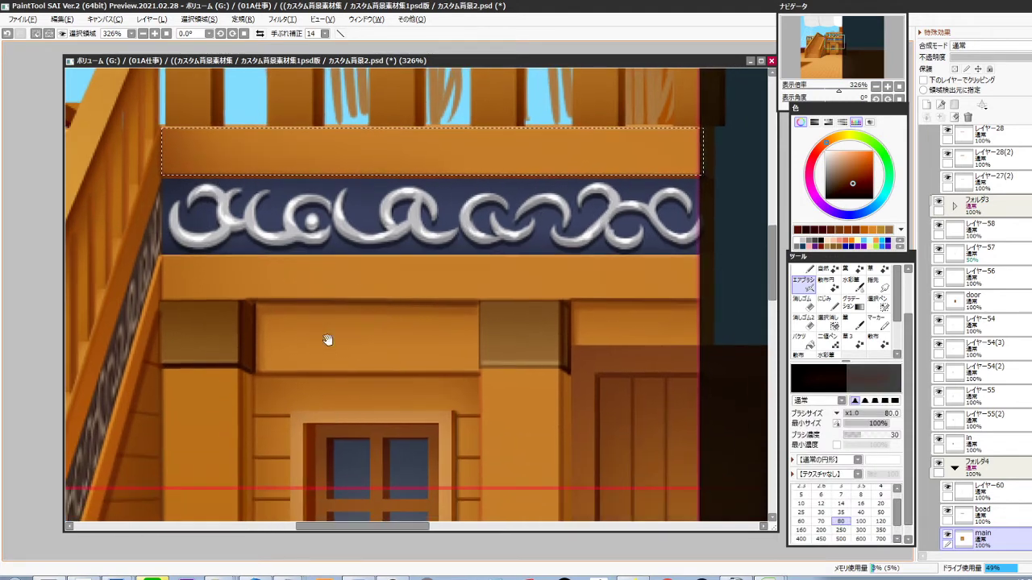
pyautogui.press('ctrl')
pyautogui.hotkey('ctrl', 'd')
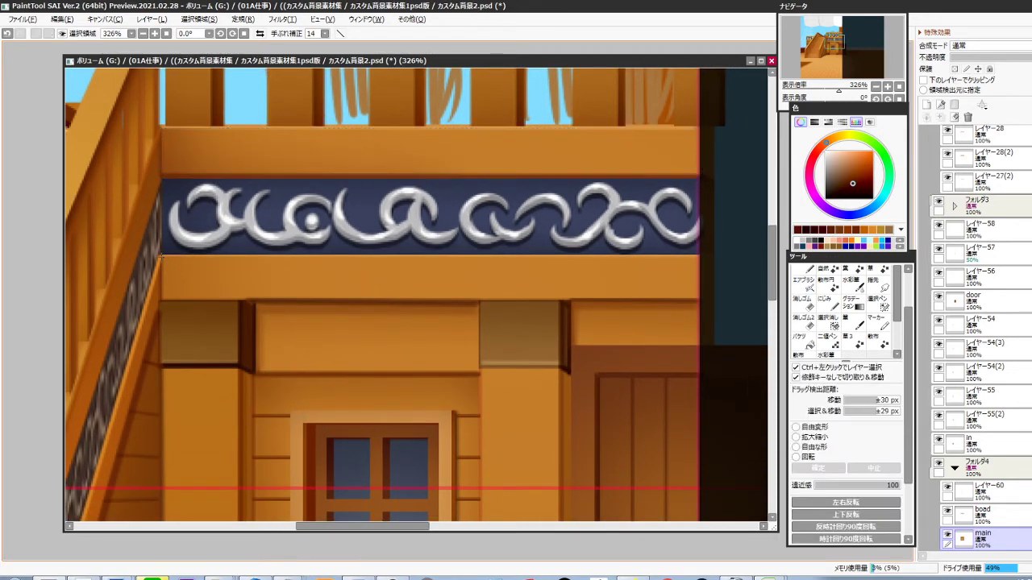
# Select the beam below the balcony scrollwork, shade its stair-side end with the airbrush at density 20, and deselect
pyautogui.moveTo(161, 256); pyautogui.dragTo(704, 300)
pyautogui.press('b')
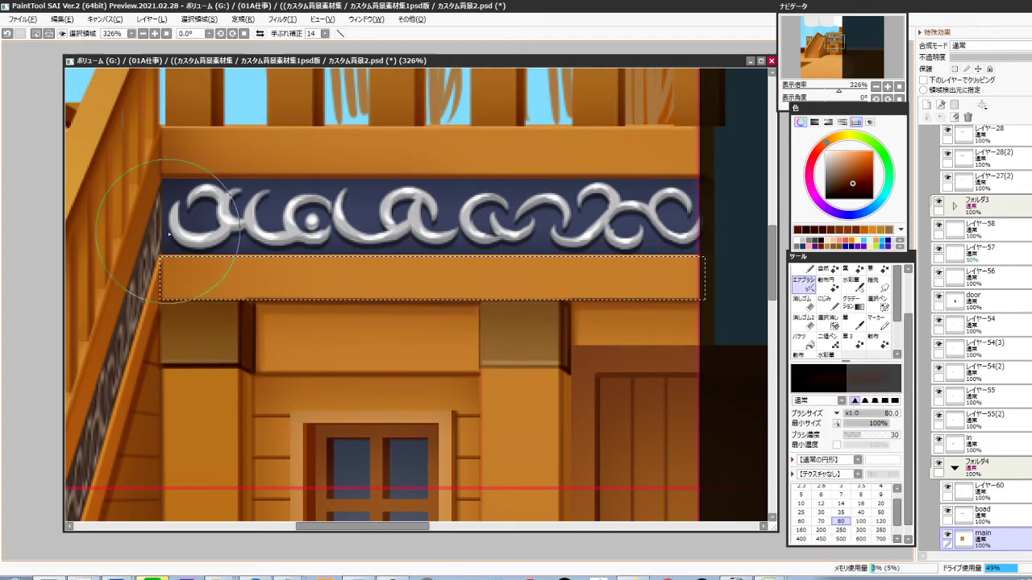
pyautogui.press('2')
pyautogui.moveTo(160, 274)
pyautogui.mouseDown()
pyautogui.moveTo(169, 326)
pyautogui.moveTo(395, 299)
pyautogui.moveTo(435, 319)
pyautogui.mouseUp()
pyautogui.press(']')
pyautogui.press(']')
pyautogui.press(']')
pyautogui.hotkey('ctrl', 'z')
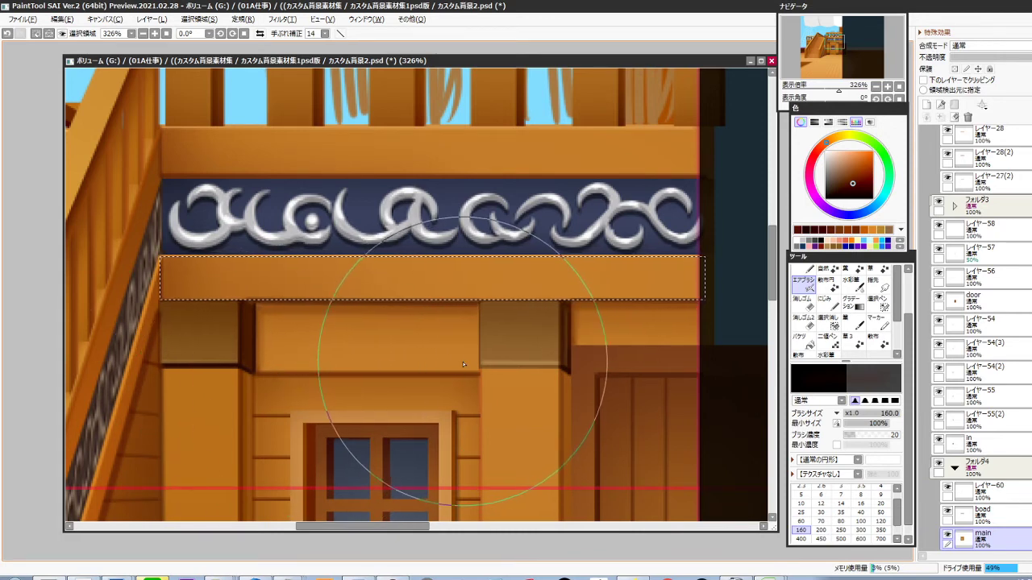
pyautogui.hotkey('ctrl', 'd')
pyautogui.scroll(-4, 462, 363)
pyautogui.moveTo(461, 399); pyautogui.dragTo(441, 330)
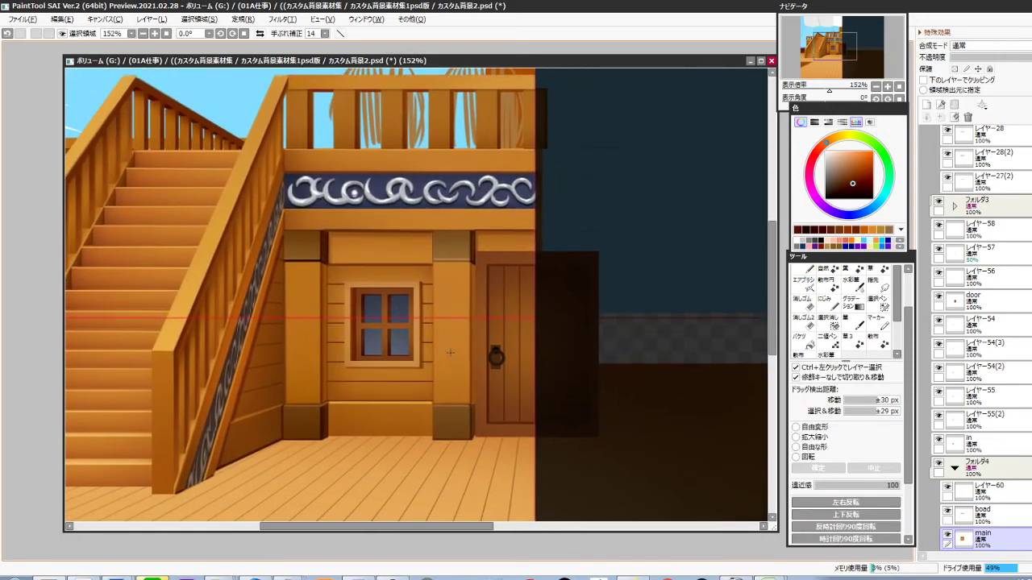
# Draw straight lines in sampled dark browns along the door frame's top edge on the main layer with a size 3 brush
pyautogui.scroll(2, 480, 279)
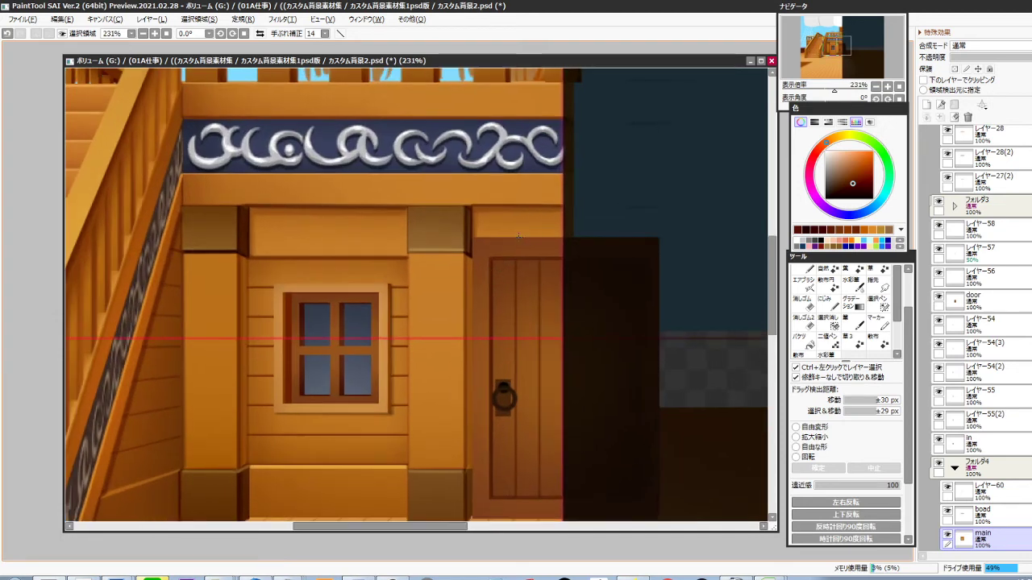
pyautogui.press('n')
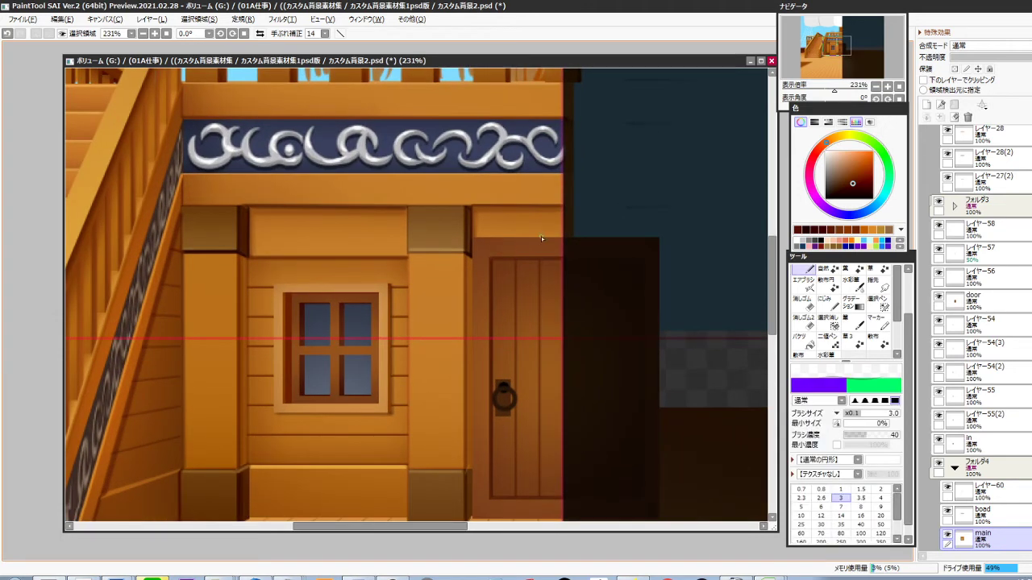
pyautogui.rightClick(540, 239)
pyautogui.scroll(2, 521, 235)
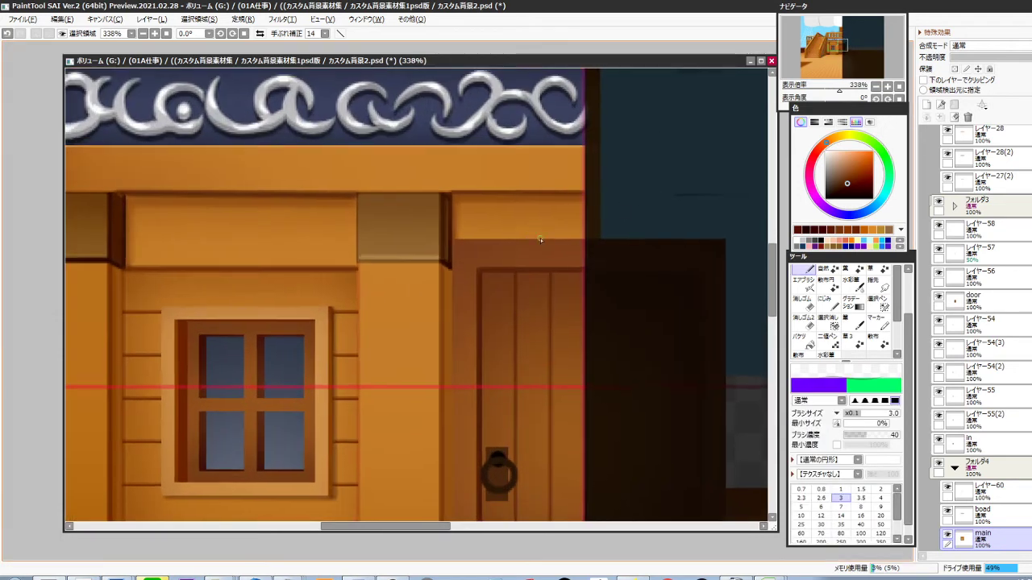
pyautogui.click(455, 239)
pyautogui.keyDown('shift'); pyautogui.click(589, 238); pyautogui.keyUp('shift')
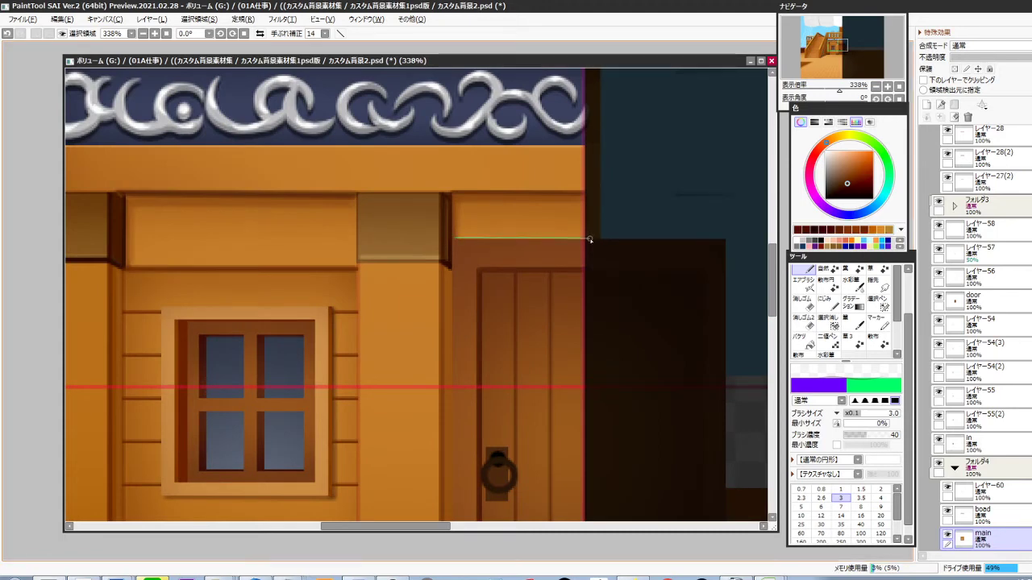
pyautogui.rightClick(538, 247)
pyautogui.keyDown('shift'); pyautogui.click(452, 241); pyautogui.keyUp('shift')
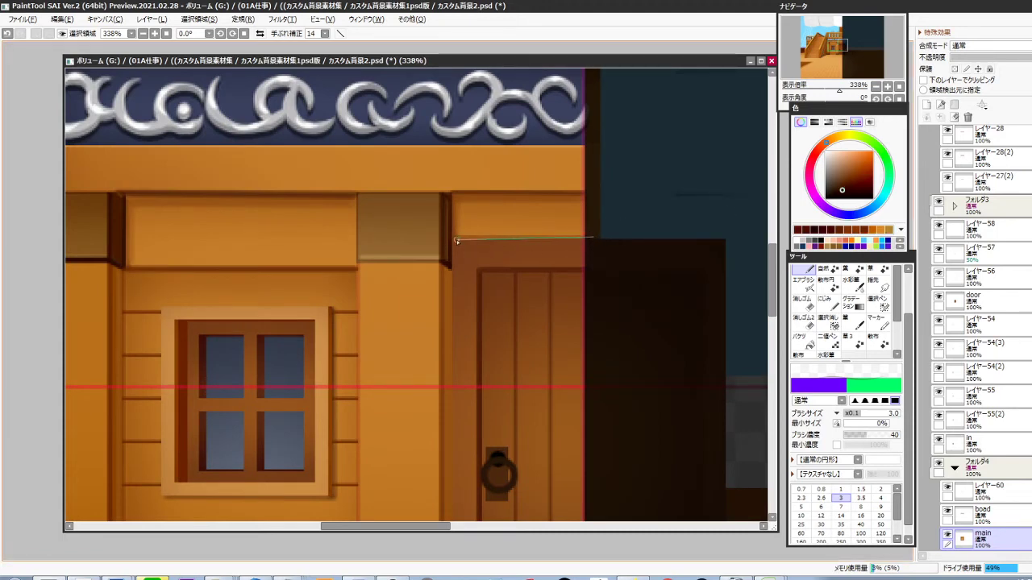
pyautogui.keyDown('shift'); pyautogui.click(589, 237); pyautogui.keyUp('shift')
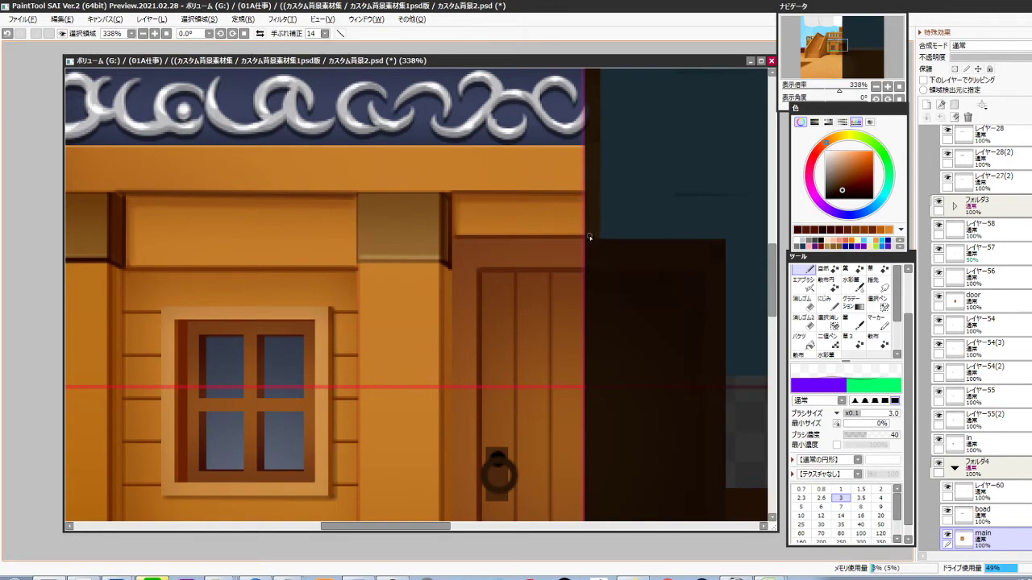
# Draw a straight dark brown line along the door frame's vertical edge beside the pillar on the door layer with a size 3 brush
pyautogui.scroll(-5, 498, 300)
pyautogui.moveTo(481, 390); pyautogui.dragTo(469, 346)
pyautogui.scroll(1, 480, 341)
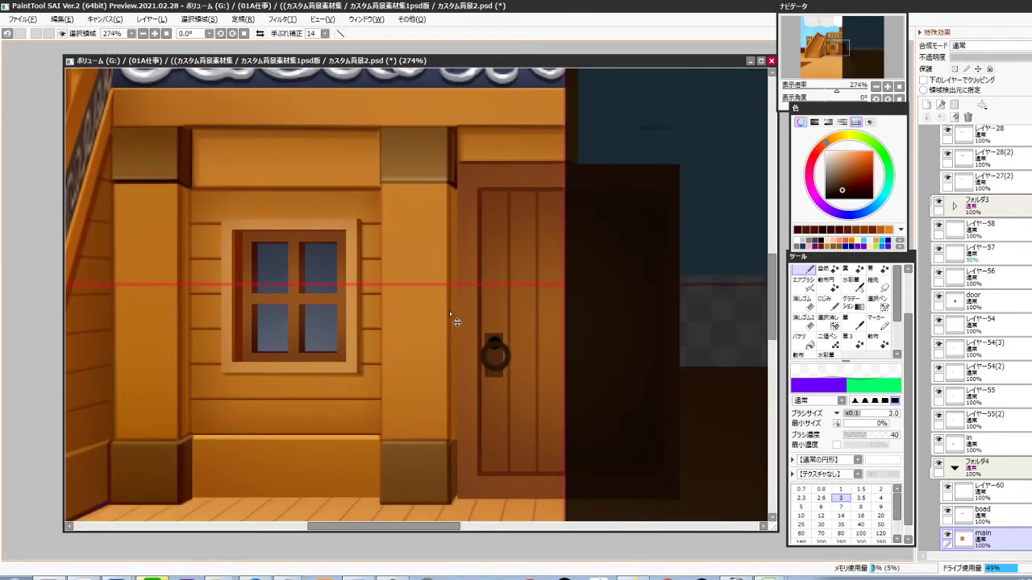
pyautogui.keyDown('ctrl'); pyautogui.keyDown('shift'); pyautogui.click(463, 308); pyautogui.keyUp('shift'); pyautogui.keyUp('ctrl')
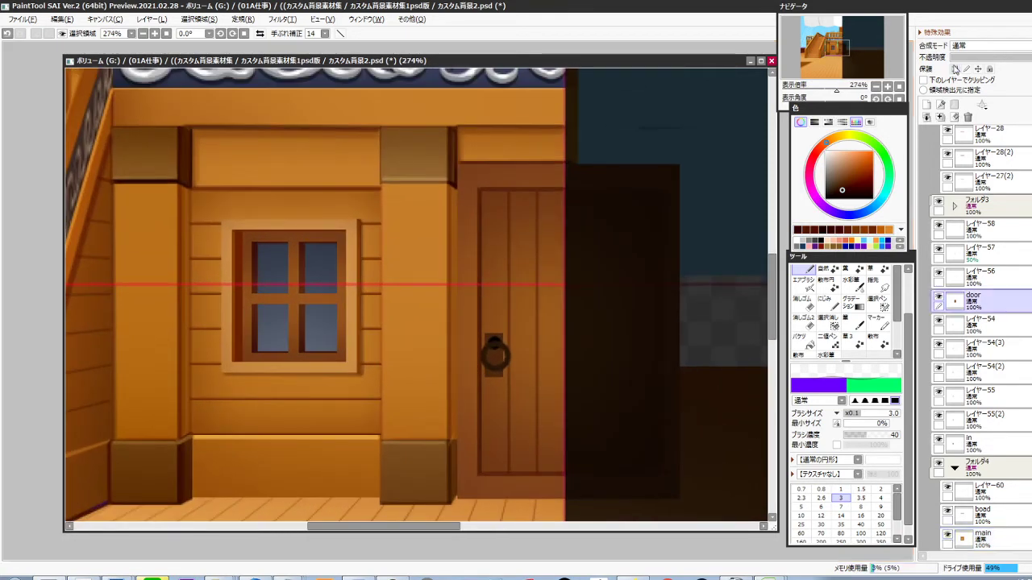
pyautogui.keyDown('shift'); pyautogui.click(457, 499); pyautogui.keyUp('shift')
pyautogui.hotkey('ctrl', 'z')
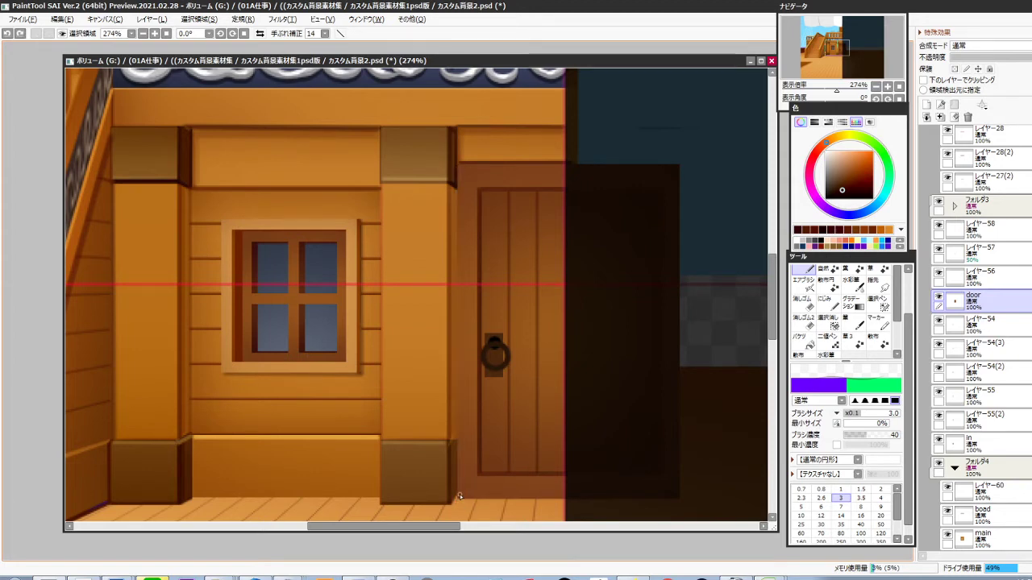
pyautogui.keyDown('shift'); pyautogui.click(457, 499); pyautogui.keyUp('shift')
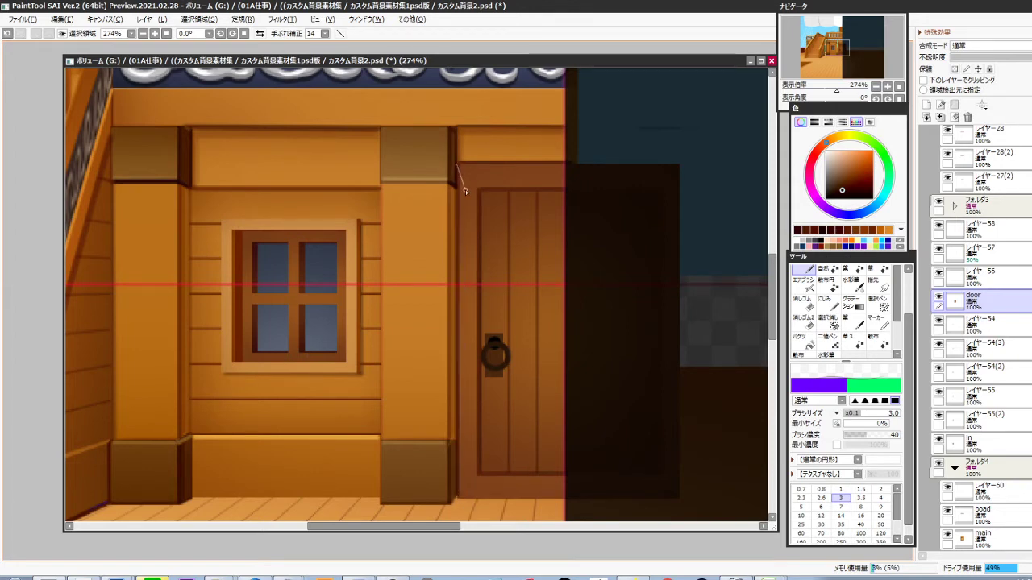
# Draw a straight dark brown line along the door's bottom edge, clear the overhang below it with a rectangular selection, and deselect
pyautogui.scroll(3, 479, 467)
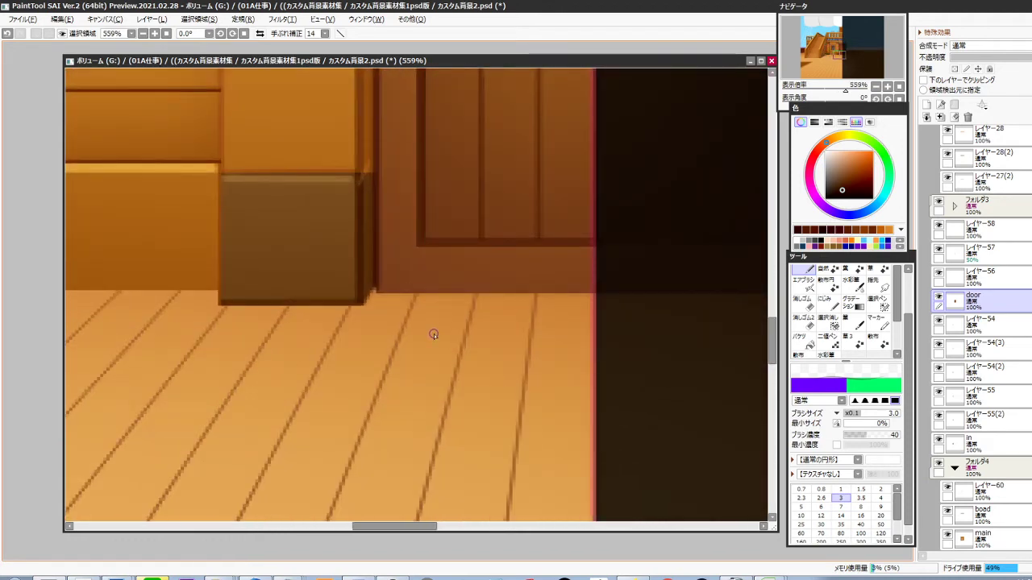
pyautogui.keyDown('shift'); pyautogui.click(601, 285); pyautogui.keyUp('shift')
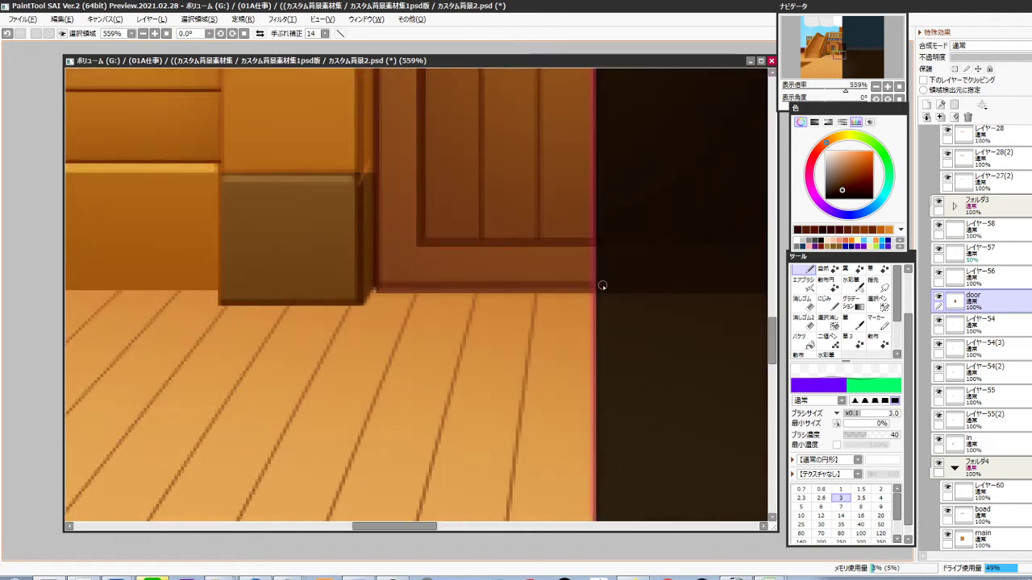
pyautogui.press('m')
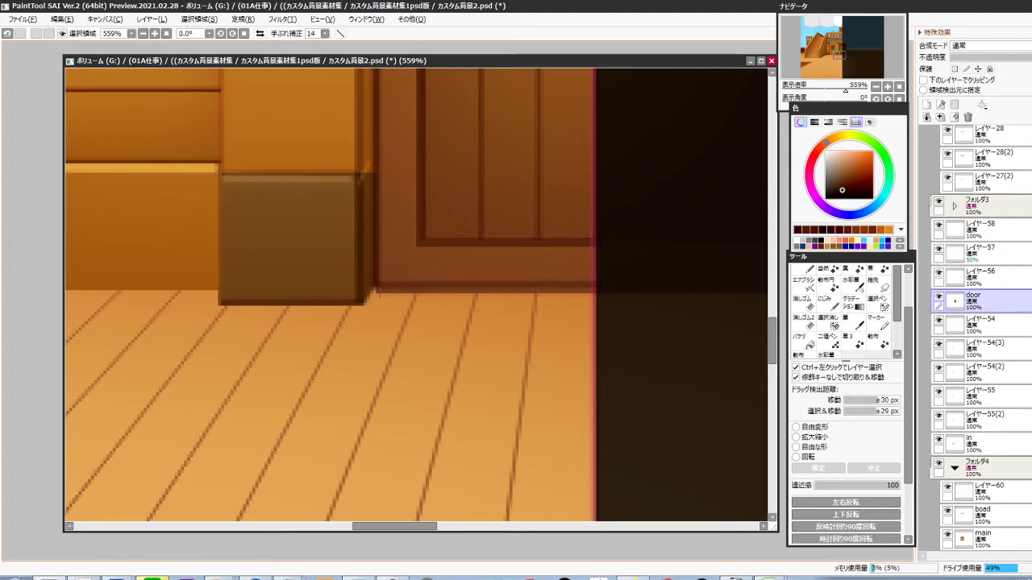
pyautogui.moveTo(376, 287); pyautogui.dragTo(614, 368)
pyautogui.press('Delete')
pyautogui.hotkey('ctrl', 'd')
# Choose a lighter orange-brown and set the brush to density 51 and size 2.6
pyautogui.moveTo(542, 360); pyautogui.dragTo(529, 500)
pyautogui.press('i')
pyautogui.click(848, 164)
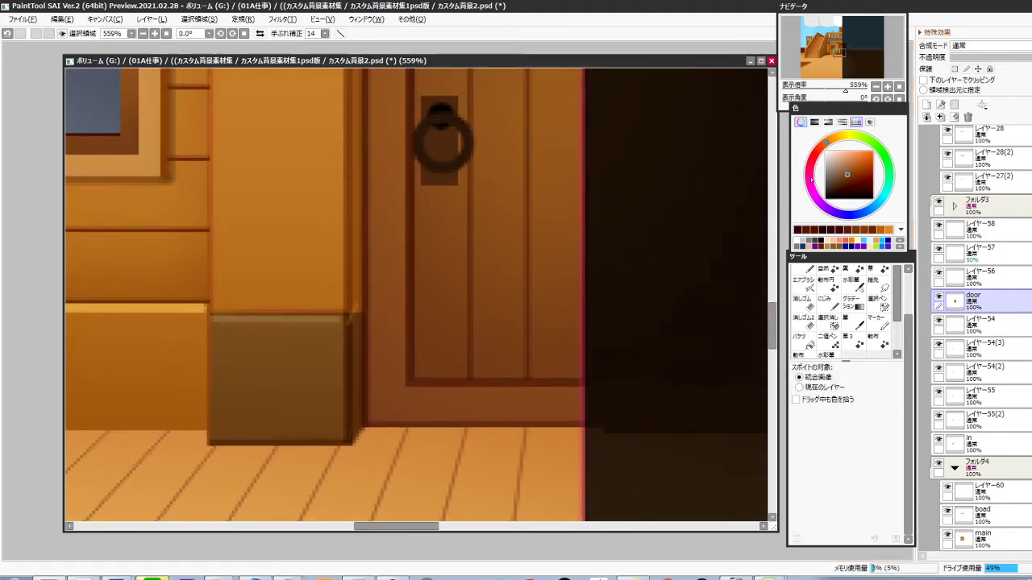
pyautogui.click(809, 270)
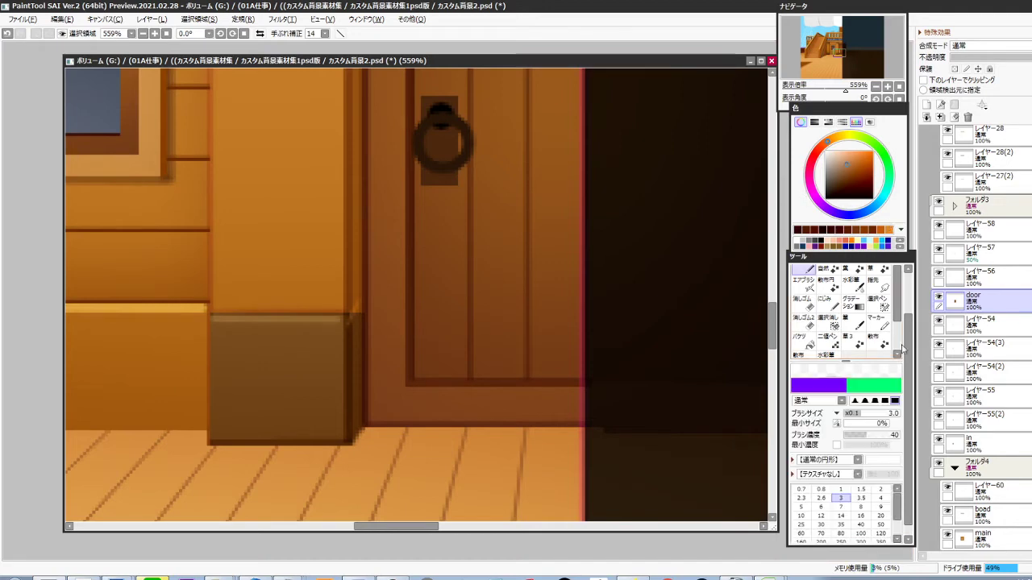
pyautogui.click(872, 436)
pyautogui.click(821, 498)
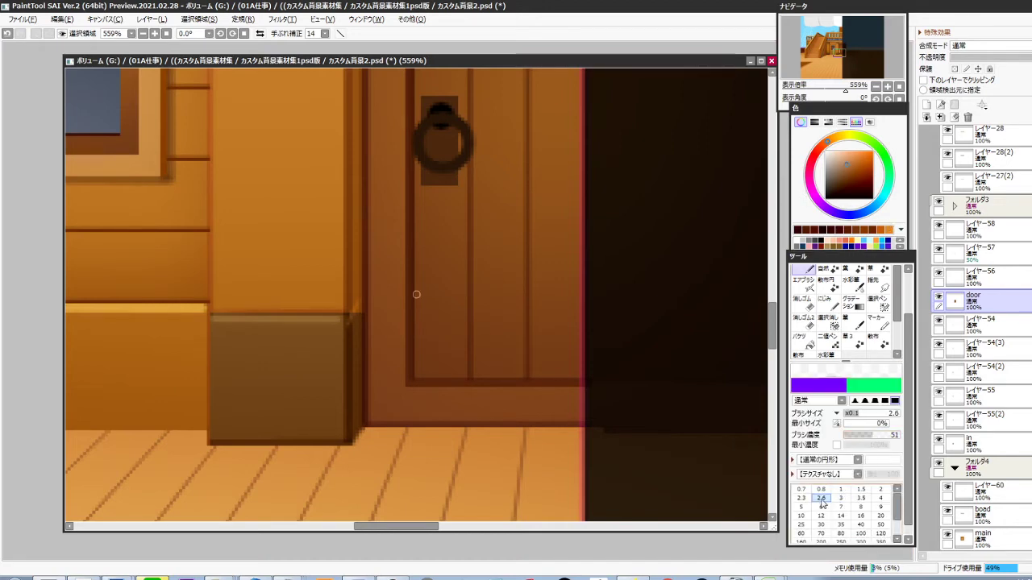
pyautogui.click(406, 387)
pyautogui.keyDown('shift'); pyautogui.click(605, 389); pyautogui.keyUp('shift')
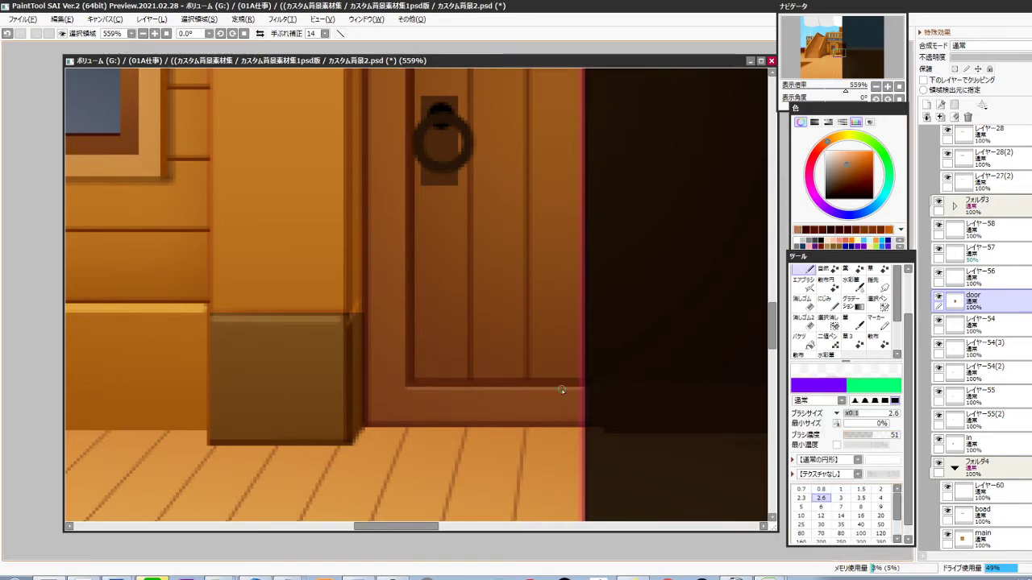
pyautogui.hotkey('ctrl', 'z')
# Draw a straight light brown highlight along the door panel's lower frame edge on レイヤー56
pyautogui.keyDown('ctrl'); pyautogui.keyDown('shift'); pyautogui.click(536, 386); pyautogui.keyUp('shift'); pyautogui.keyUp('ctrl')
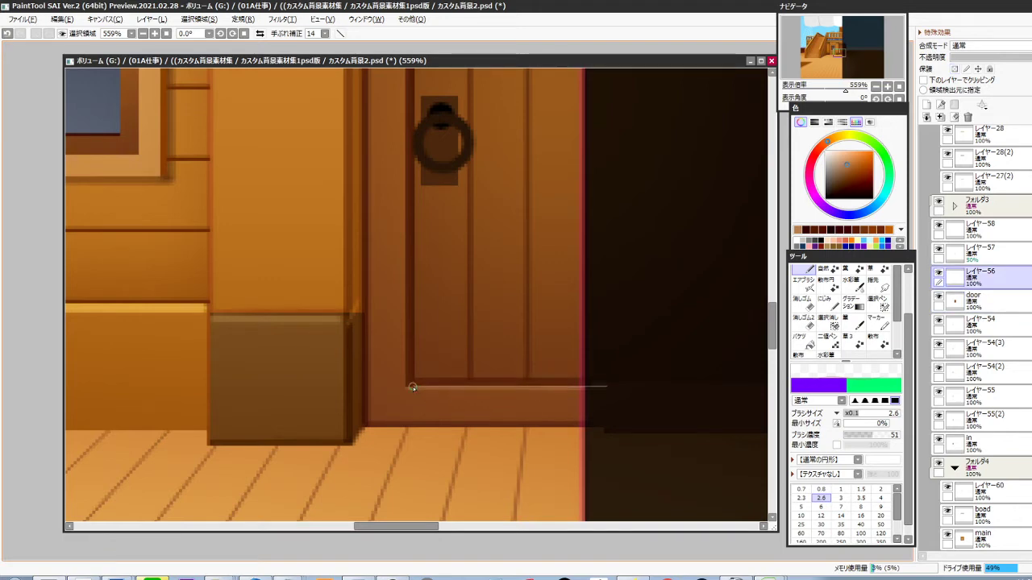
pyautogui.keyDown('shift'); pyautogui.click(407, 386); pyautogui.keyUp('shift')
pyautogui.keyDown('shift'); pyautogui.click(595, 387); pyautogui.keyUp('shift')
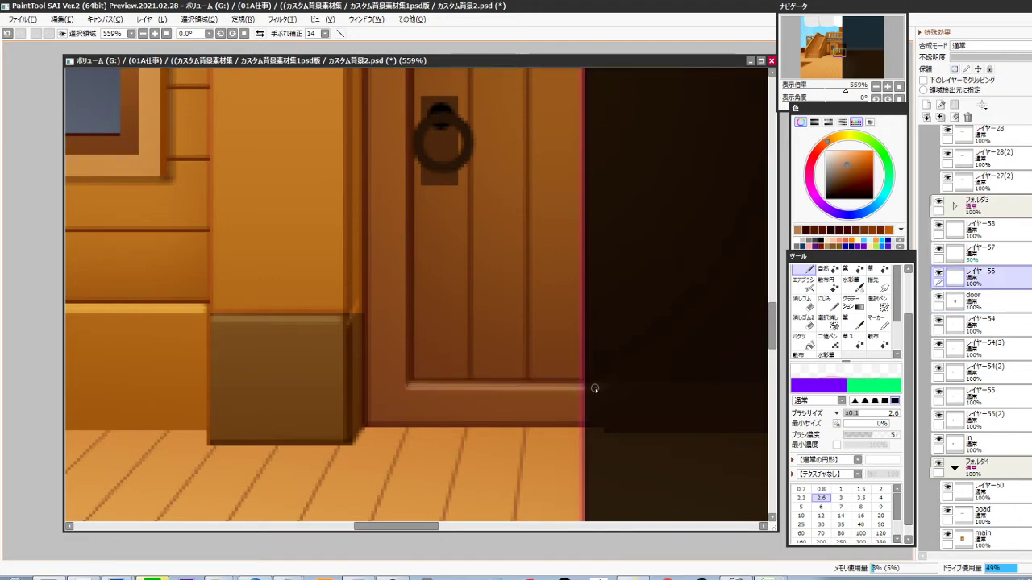
pyautogui.keyDown('shift'); pyautogui.click(413, 387); pyautogui.keyUp('shift')
pyautogui.scroll(-4, 436, 405)
pyautogui.moveTo(449, 355); pyautogui.dragTo(520, 378)
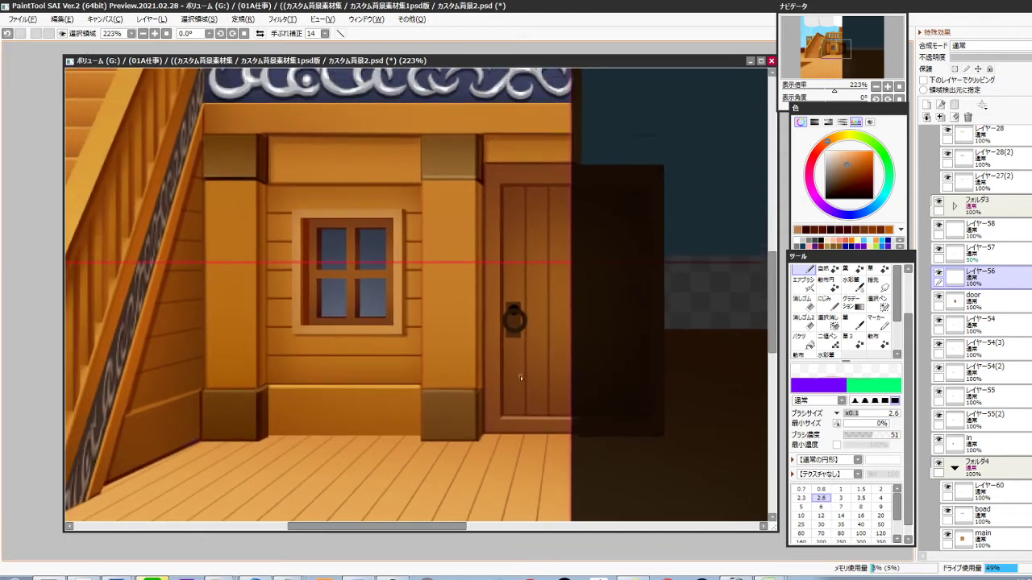
pyautogui.scroll(-3, 520, 377)
pyautogui.moveTo(496, 433); pyautogui.dragTo(509, 422)
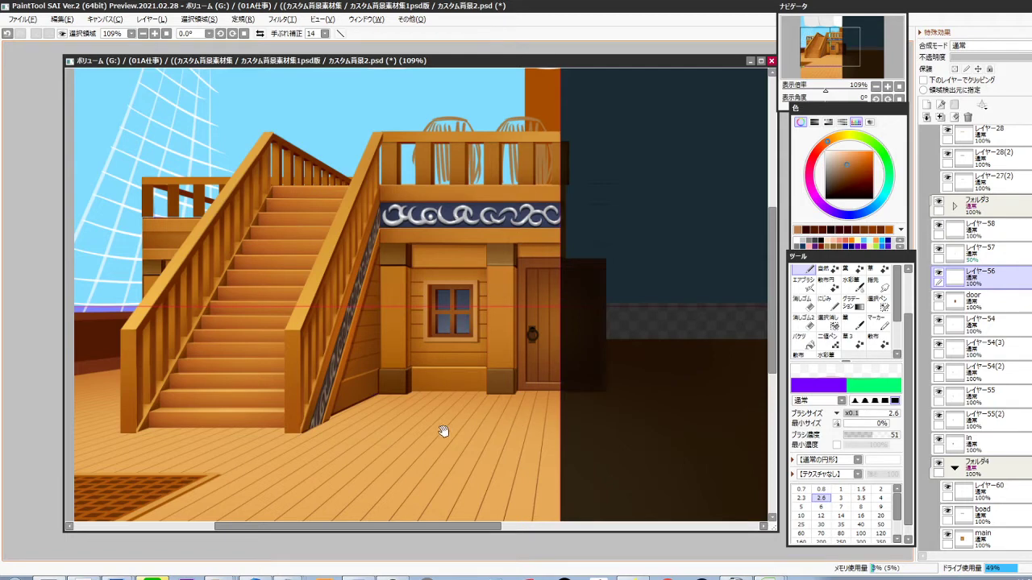
pyautogui.moveTo(443, 432); pyautogui.dragTo(505, 419)
pyautogui.moveTo(465, 304); pyautogui.dragTo(455, 313)
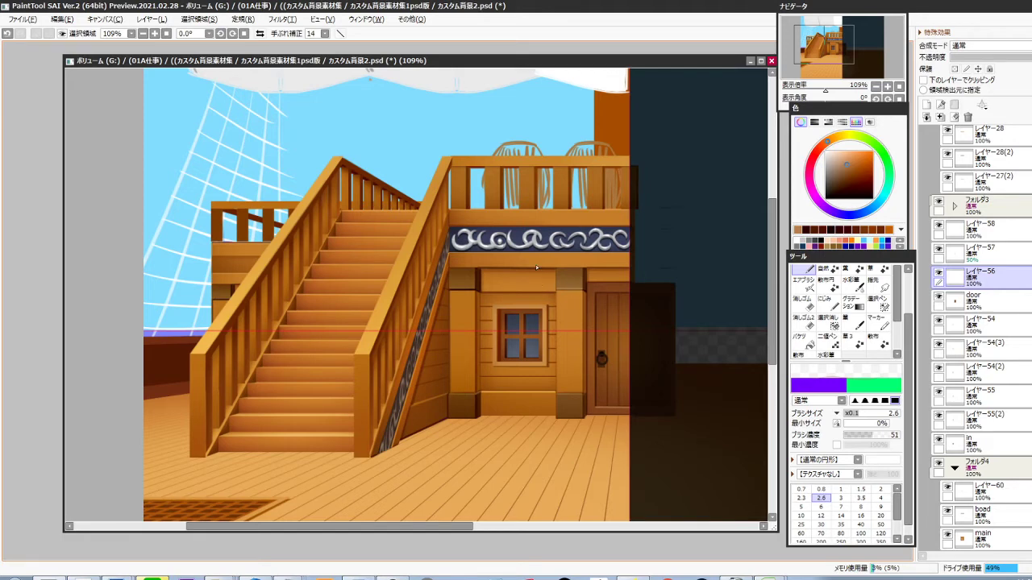
# On レイヤー79, draw vertical brown lines along the right stair railing's upper balusters with a size 4 brush at density 100
pyautogui.scroll(4, 479, 196)
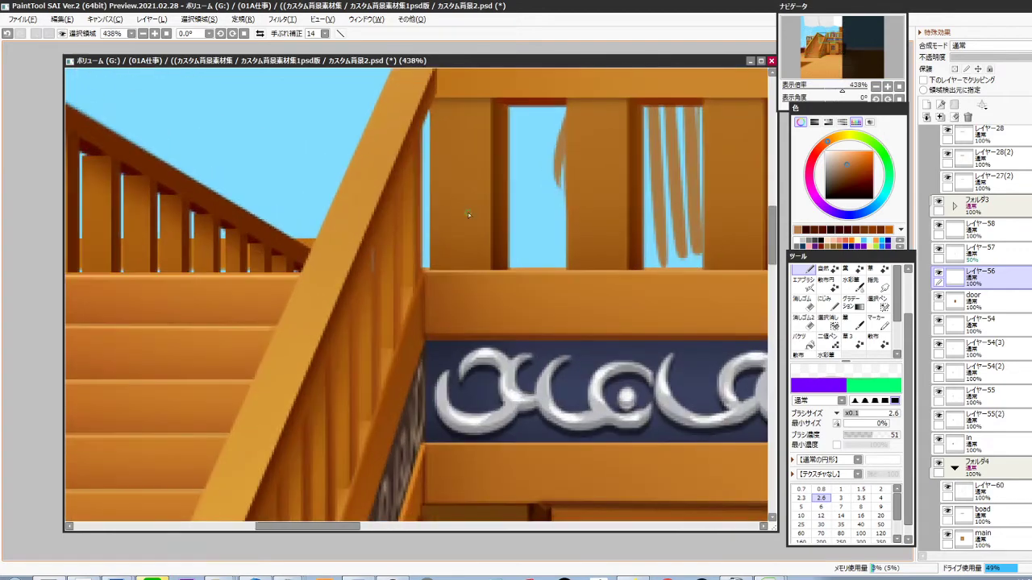
pyautogui.keyDown('ctrl'); pyautogui.keyDown('shift'); pyautogui.click(437, 248); pyautogui.keyUp('shift'); pyautogui.keyUp('ctrl')
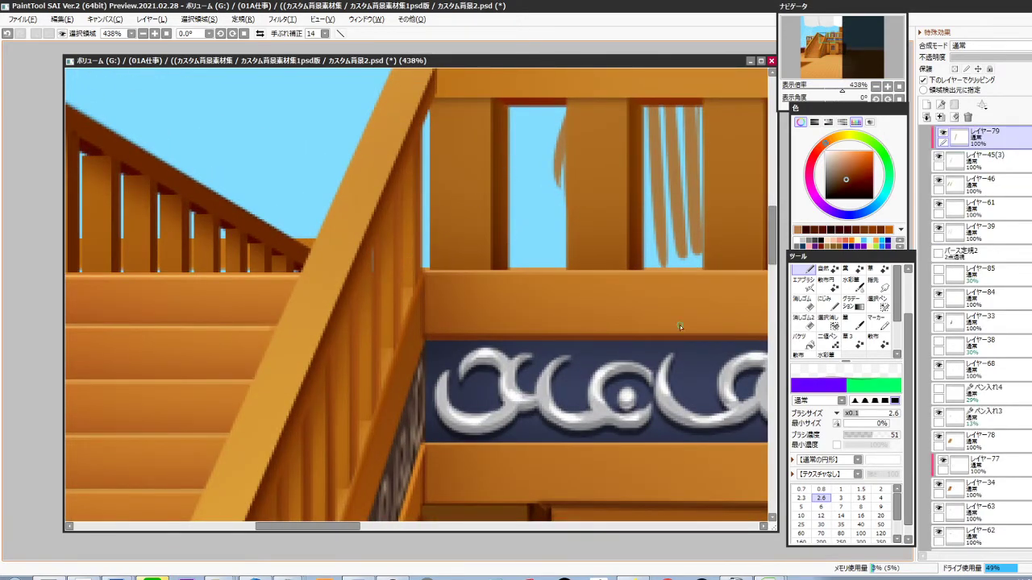
pyautogui.moveTo(881, 435); pyautogui.dragTo(902, 437)
pyautogui.click(880, 498)
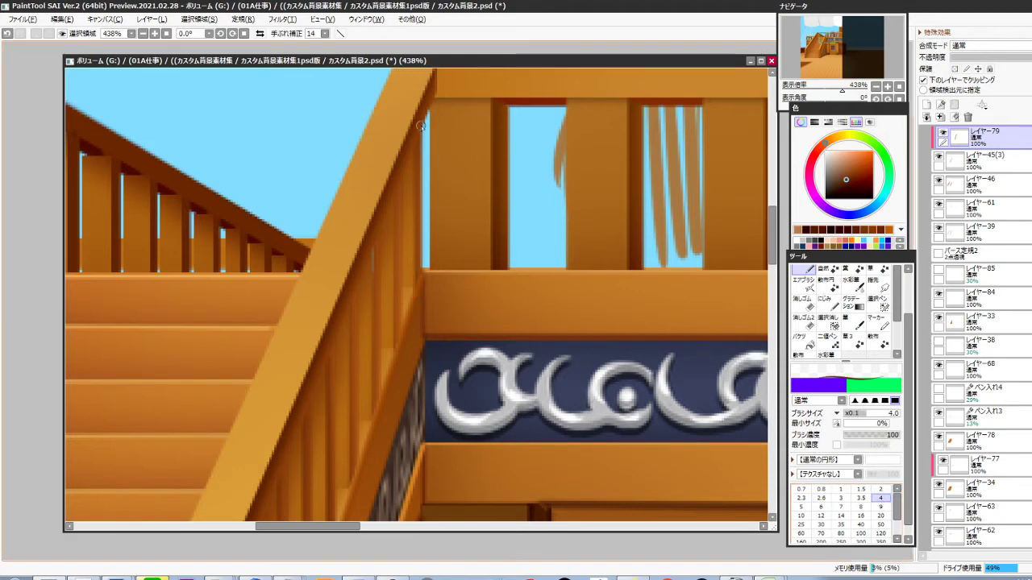
pyautogui.moveTo(416, 142)
pyautogui.mouseDown()
pyautogui.moveTo(416, 284)
pyautogui.moveTo(407, 252)
pyautogui.mouseUp()
pyautogui.moveTo(388, 213); pyautogui.dragTo(389, 355)
pyautogui.moveTo(396, 385); pyautogui.dragTo(391, 345)
pyautogui.hotkey('ctrl', 'z')
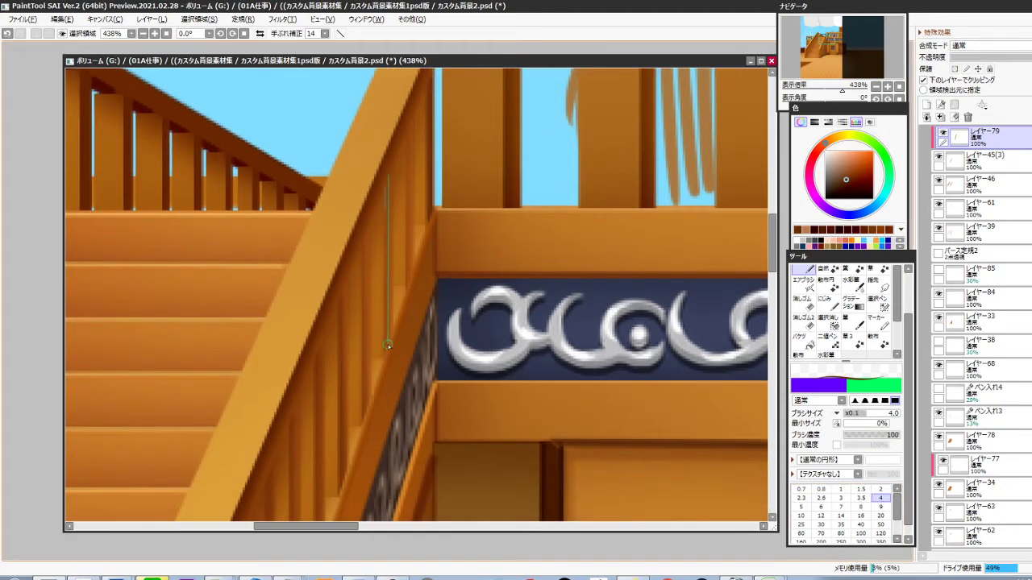
# Continue the vertical brown lines down the remaining balusters of the right stair railing to its lower post
pyautogui.moveTo(388, 174)
pyautogui.mouseDown()
pyautogui.moveTo(388, 358)
pyautogui.moveTo(439, 268)
pyautogui.mouseUp()
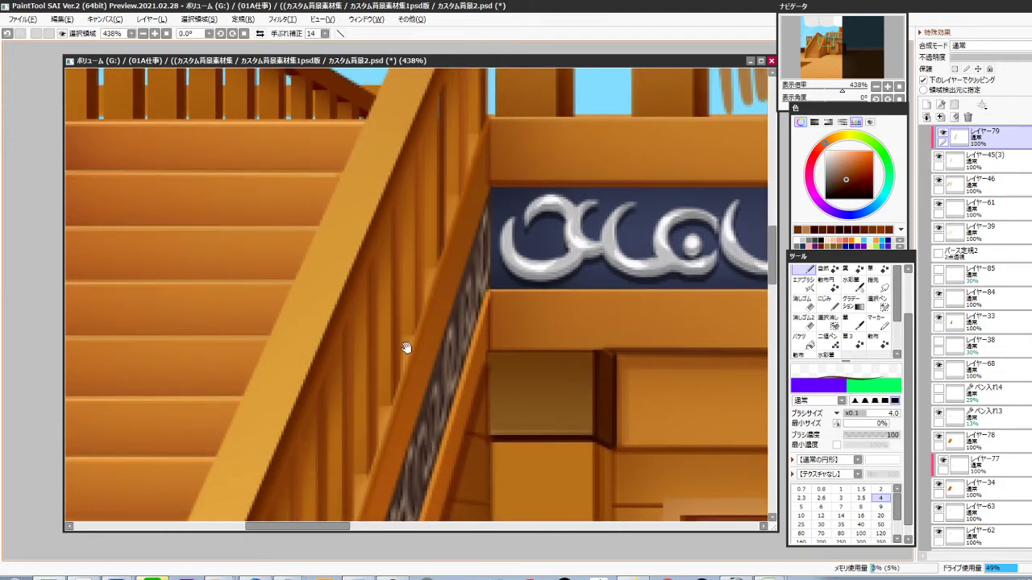
pyautogui.moveTo(407, 347); pyautogui.dragTo(406, 305)
pyautogui.moveTo(392, 149); pyautogui.dragTo(393, 332)
pyautogui.moveTo(392, 387); pyautogui.dragTo(429, 270)
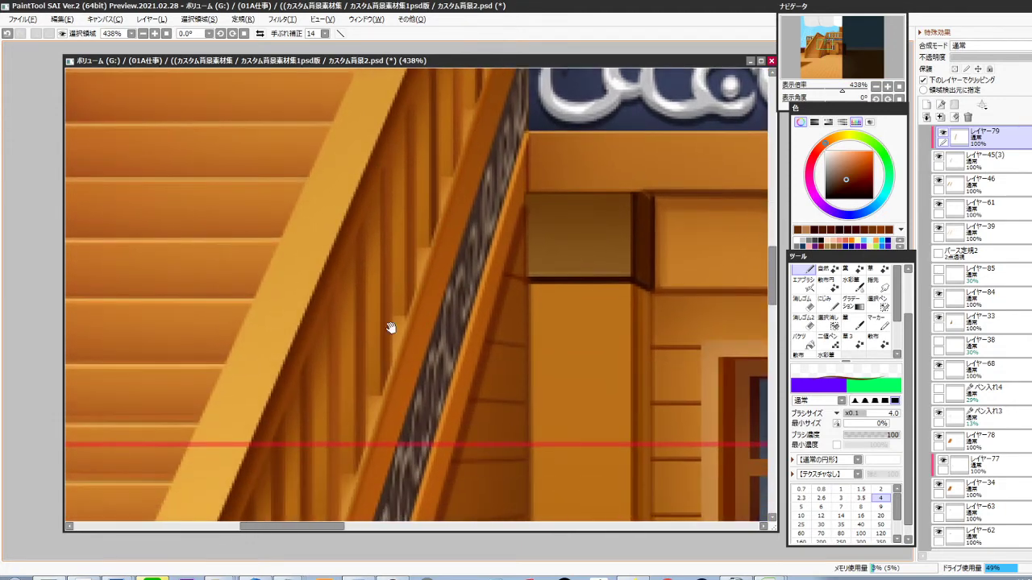
pyautogui.moveTo(390, 328); pyautogui.dragTo(391, 264)
pyautogui.moveTo(387, 102); pyautogui.dragTo(386, 323)
pyautogui.moveTo(349, 352); pyautogui.dragTo(397, 310)
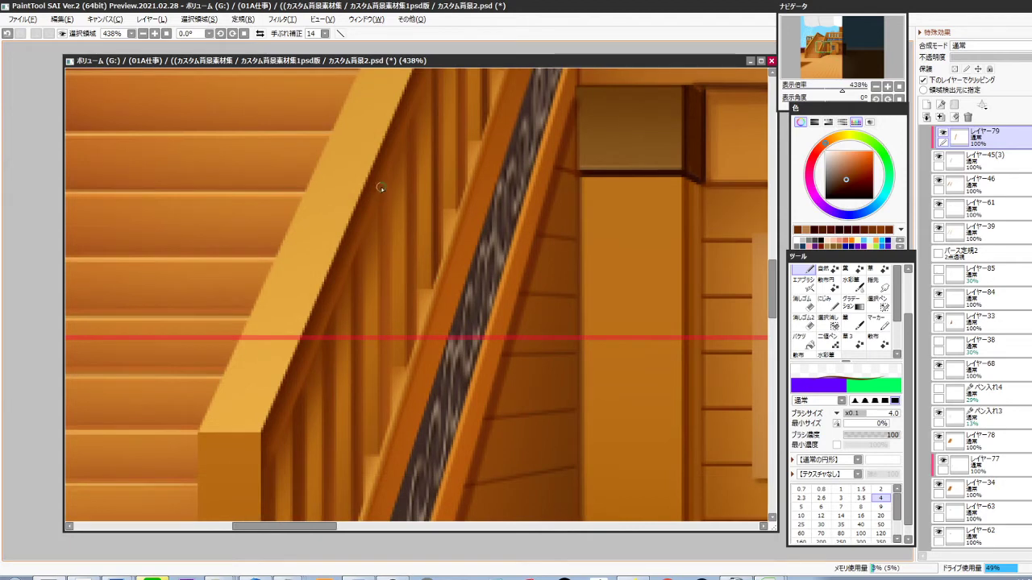
pyautogui.moveTo(389, 415); pyautogui.dragTo(386, 342)
pyautogui.moveTo(380, 117)
pyautogui.mouseDown()
pyautogui.moveTo(382, 335)
pyautogui.moveTo(397, 246)
pyautogui.mouseUp()
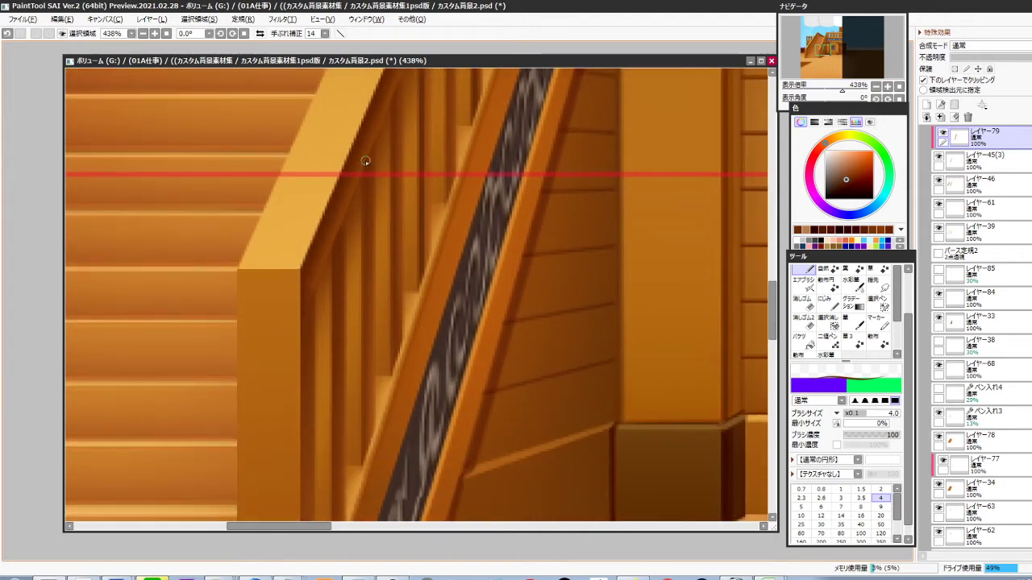
pyautogui.moveTo(365, 161); pyautogui.dragTo(365, 460)
pyautogui.moveTo(418, 352); pyautogui.dragTo(405, 396)
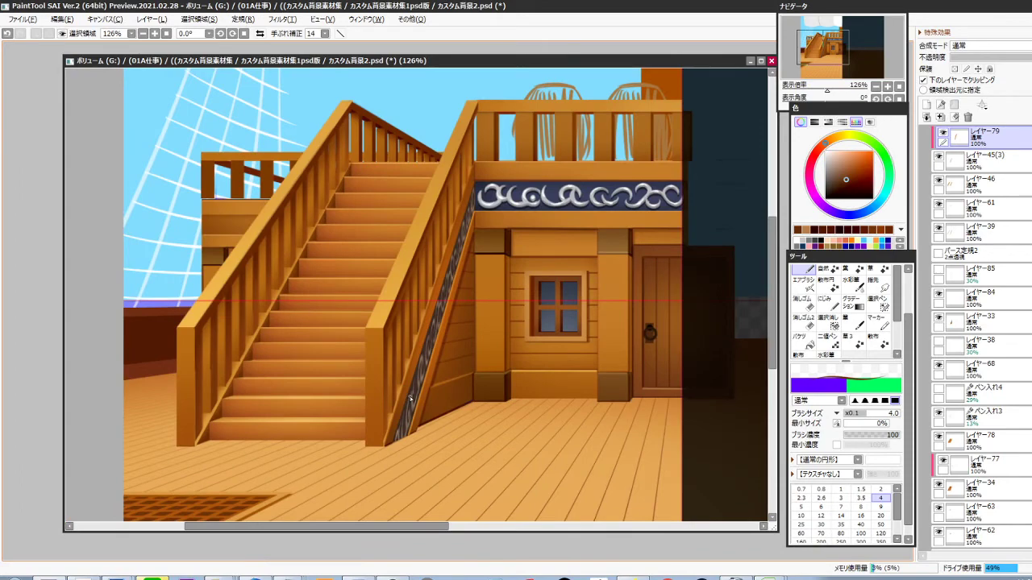
# Undo the latest baluster lines on the right stair railing, including a retried vertical stroke partway up the slope
pyautogui.scroll(3, 394, 404)
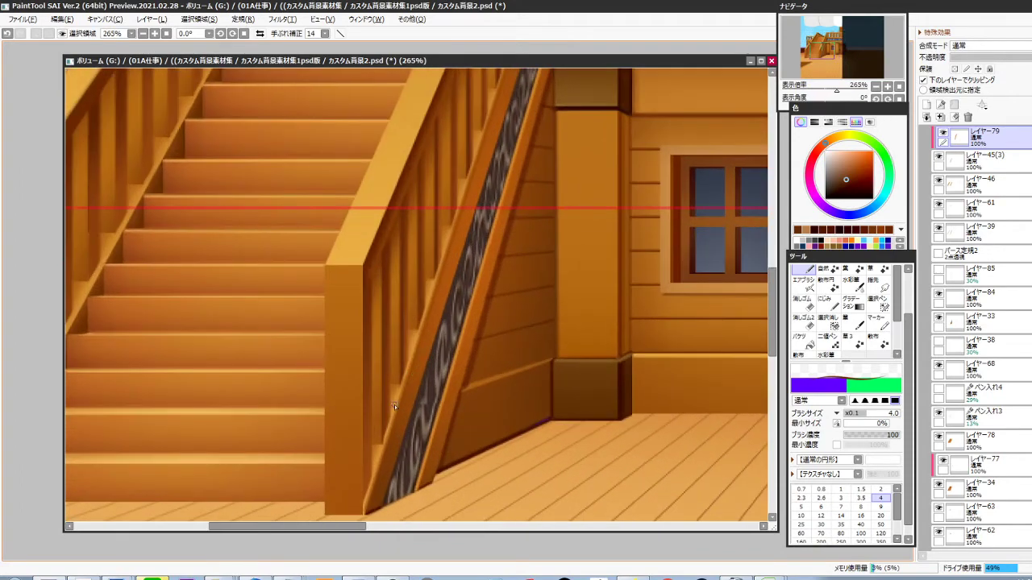
pyautogui.hotkey('ctrl', 'z')
pyautogui.hotkey('ctrl', 'z')
pyautogui.moveTo(436, 285); pyautogui.dragTo(412, 399)
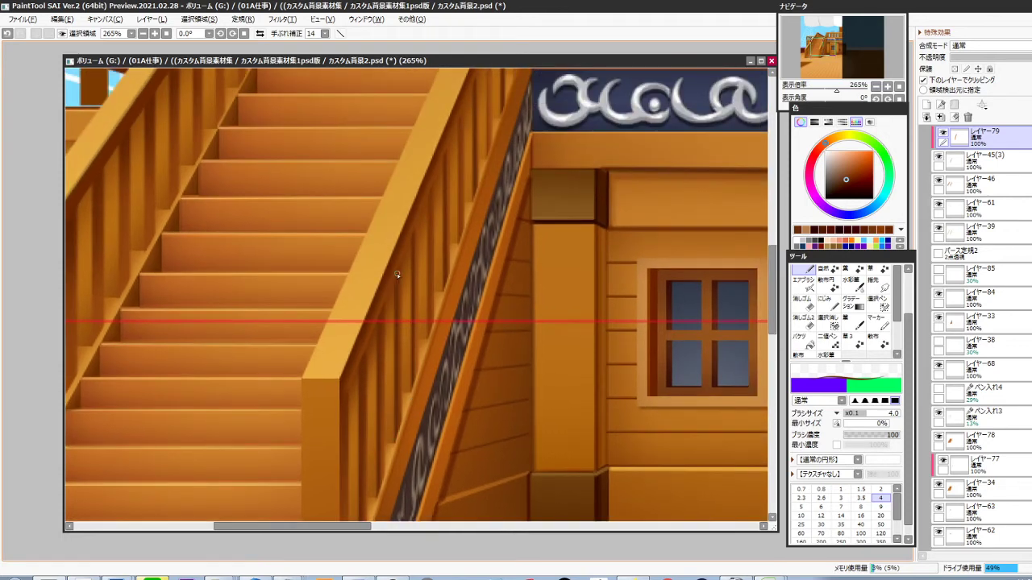
pyautogui.moveTo(431, 191); pyautogui.dragTo(426, 327)
pyautogui.hotkey('ctrl', 'z')
pyautogui.moveTo(461, 231); pyautogui.dragTo(398, 374)
pyautogui.hotkey('ctrl', 'z')
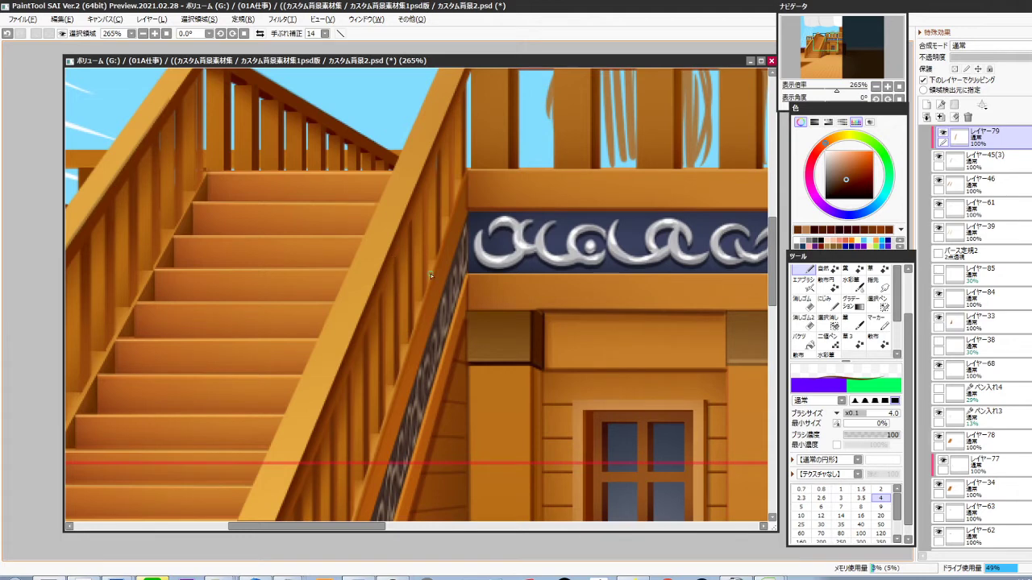
# Merge レイヤー79 down into レイヤー45(3), select the narrow gap between the right railing's upper balusters, and deselect
pyautogui.moveTo(424, 185); pyautogui.dragTo(436, 276)
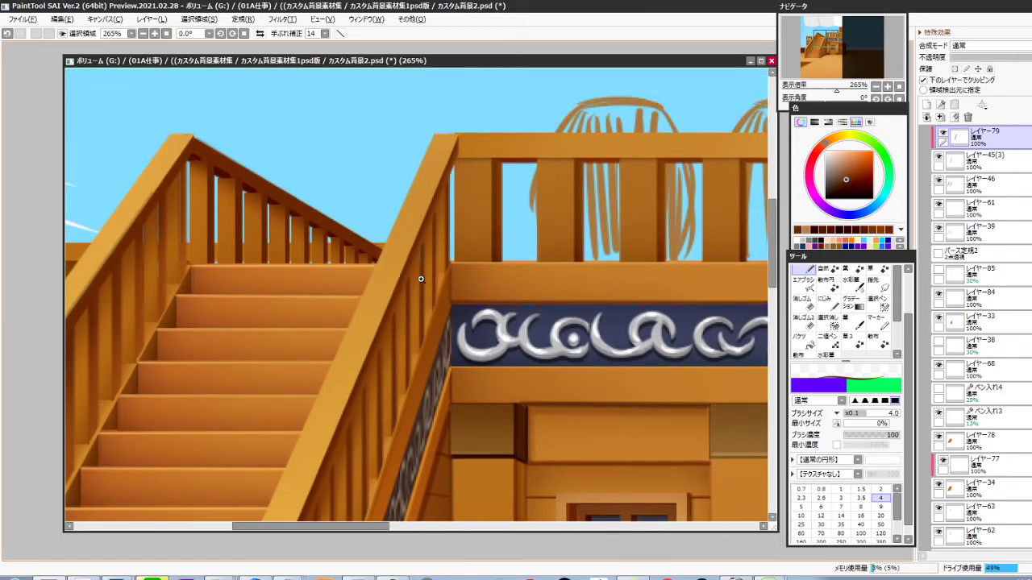
pyautogui.scroll(5, 421, 279)
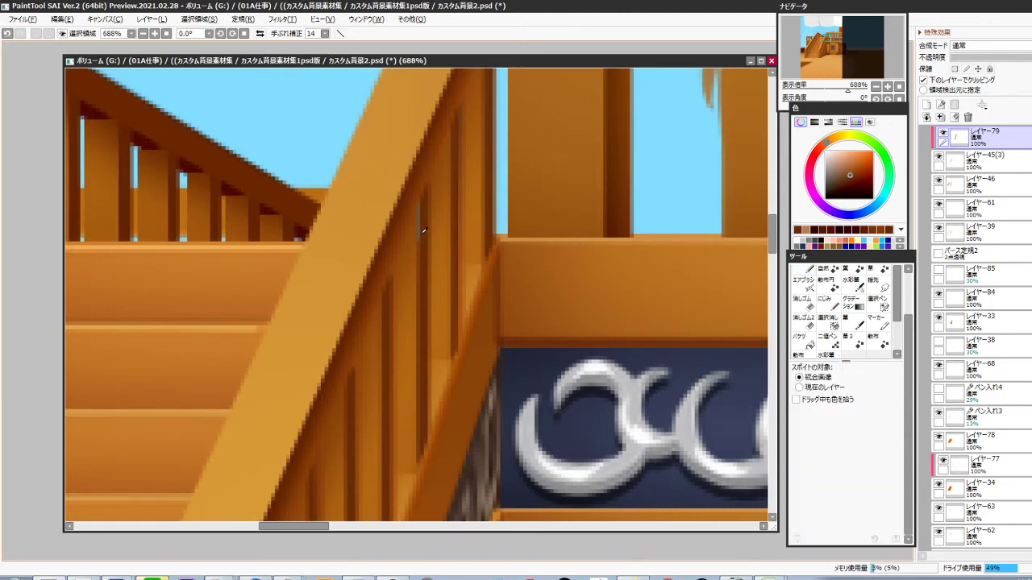
pyautogui.press('ctrl')
pyautogui.hotkey('ctrl', 'e')
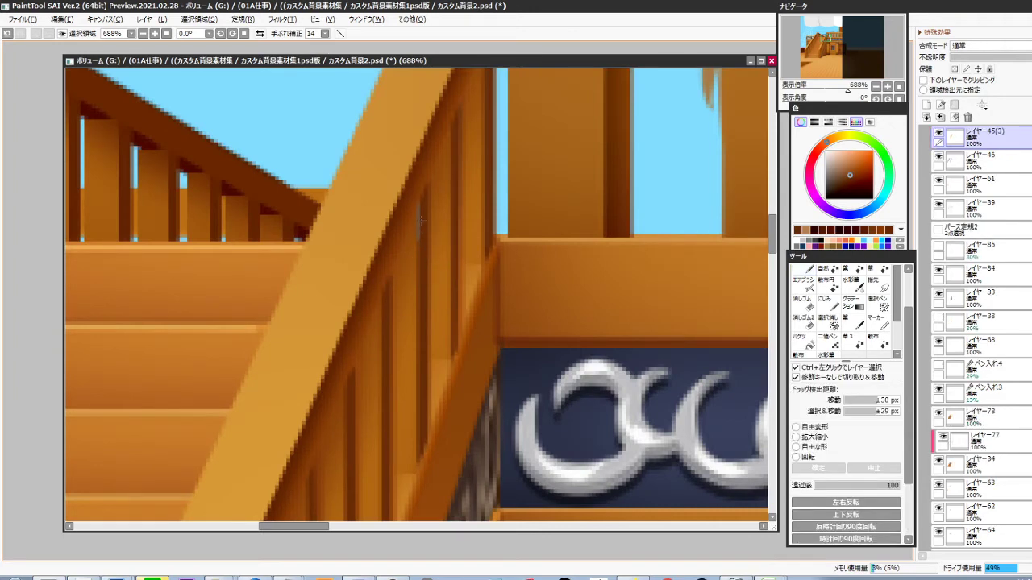
pyautogui.moveTo(418, 257); pyautogui.dragTo(419, 267)
pyautogui.hotkey('ctrl', 'd')
pyautogui.scroll(-4, 423, 258)
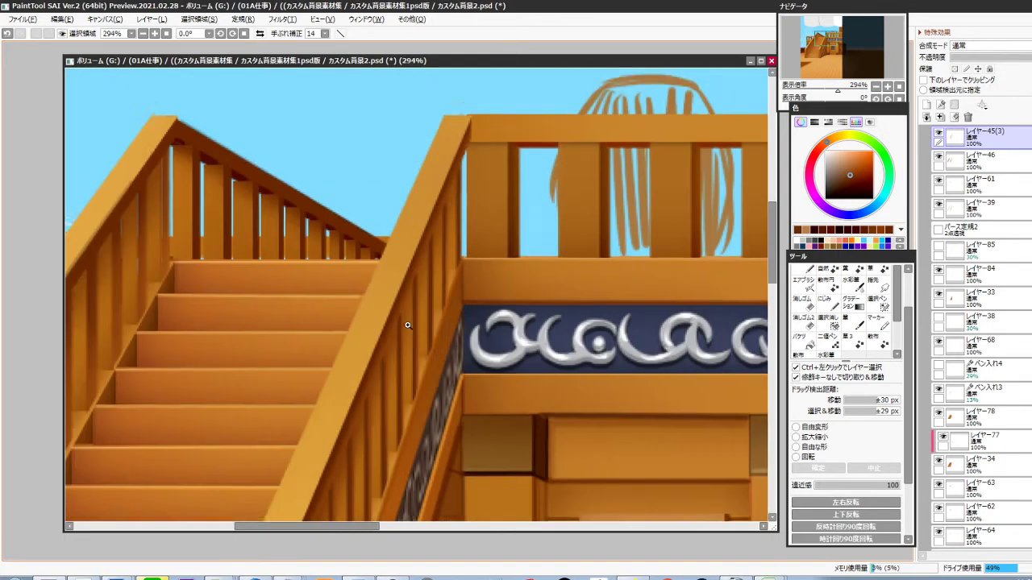
# Draw a straight line in a darker brown along the underside of the right stair handrail on レイヤー45(3)
pyautogui.moveTo(410, 369); pyautogui.dragTo(456, 291)
pyautogui.click(852, 180)
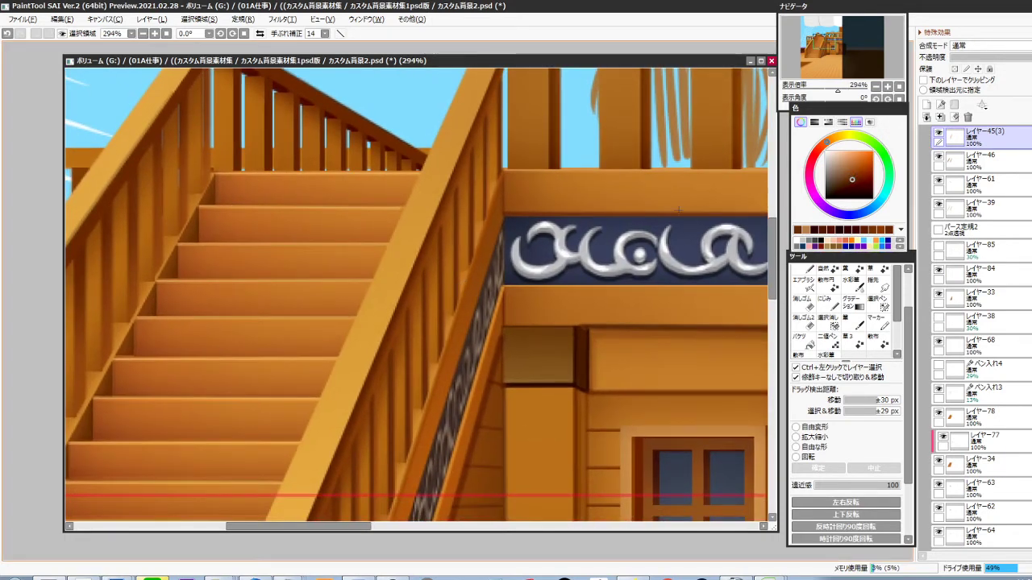
pyautogui.press('n')
pyautogui.click(501, 89)
pyautogui.moveTo(356, 495); pyautogui.dragTo(430, 278)
pyautogui.keyDown('shift'); pyautogui.click(376, 359); pyautogui.keyUp('shift')
pyautogui.scroll(-3, 406, 344)
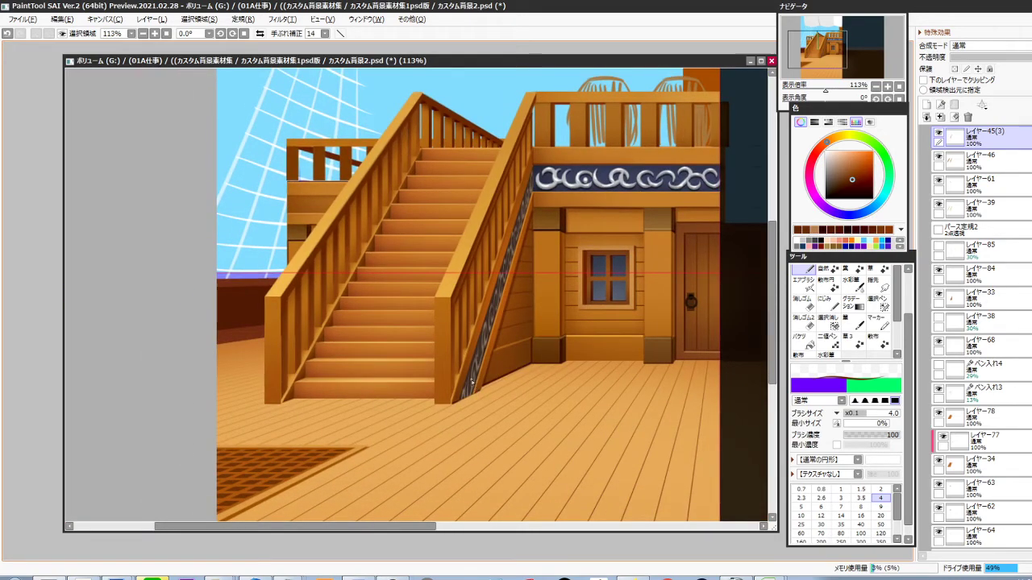
# Select the left stair railing's shading layer レイヤー80, toggle its visibility to check it, and merge it down into レイヤー45
pyautogui.keyDown('ctrl'); pyautogui.keyDown('shift'); pyautogui.click(302, 316); pyautogui.keyUp('shift'); pyautogui.keyUp('ctrl')
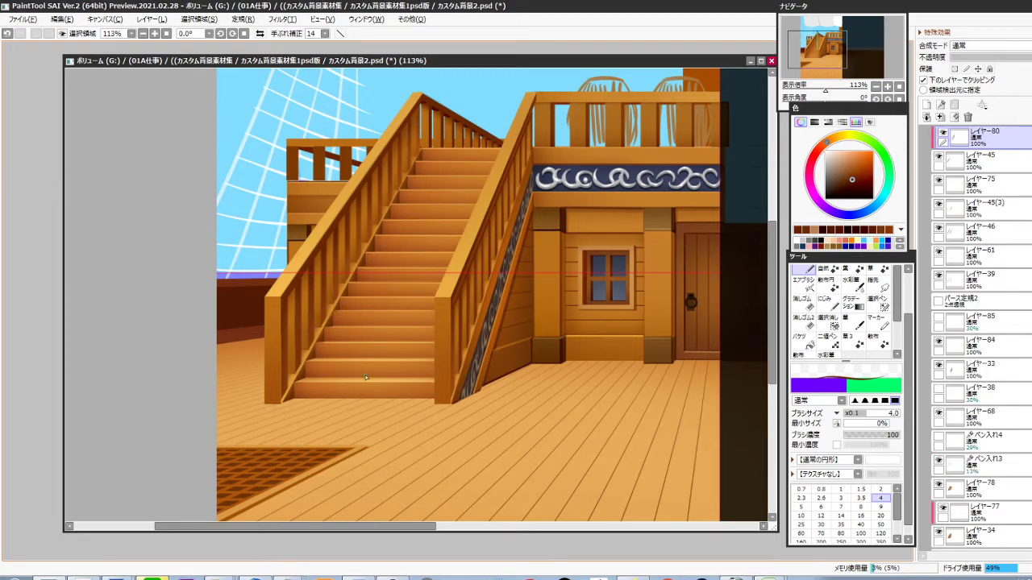
pyautogui.click(941, 134)
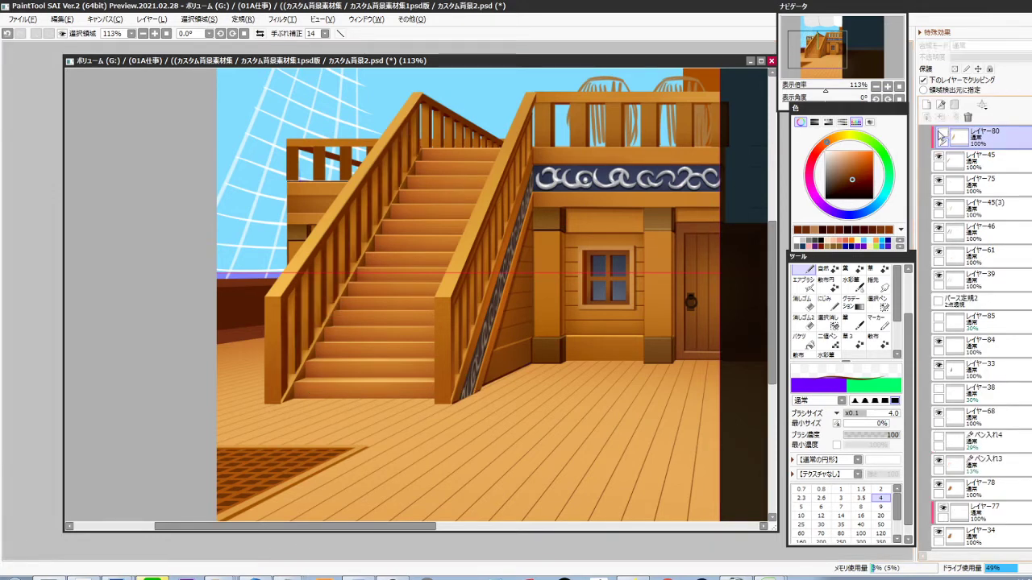
pyautogui.click(939, 134)
pyautogui.hotkey('ctrl', 'e')
# Sample a brown from the back railing and draw a vertical edge line on the left stair railing's uppermost baluster on レイヤー45
pyautogui.moveTo(428, 127); pyautogui.dragTo(445, 207)
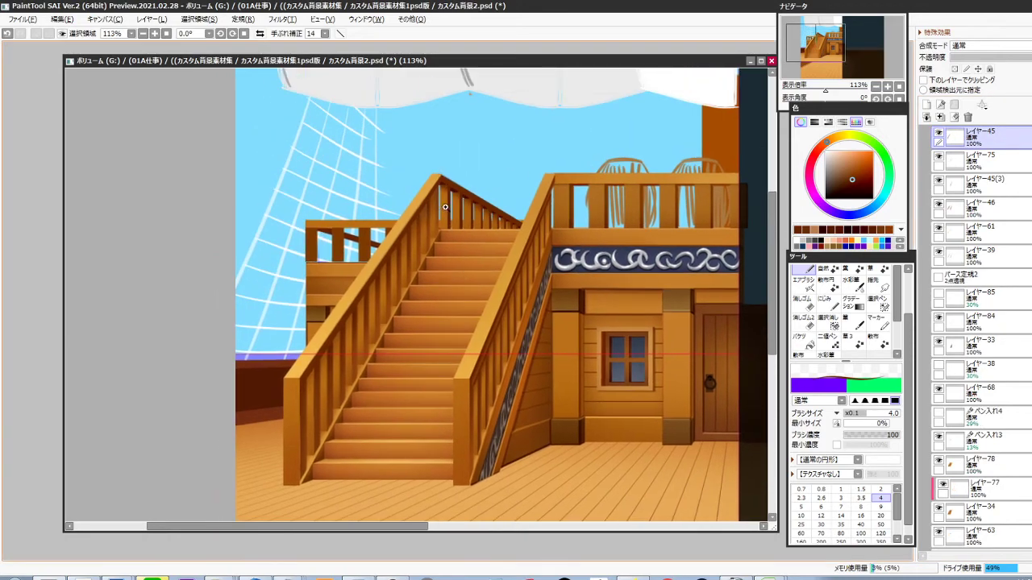
pyautogui.scroll(4, 445, 202)
pyautogui.rightClick(472, 174)
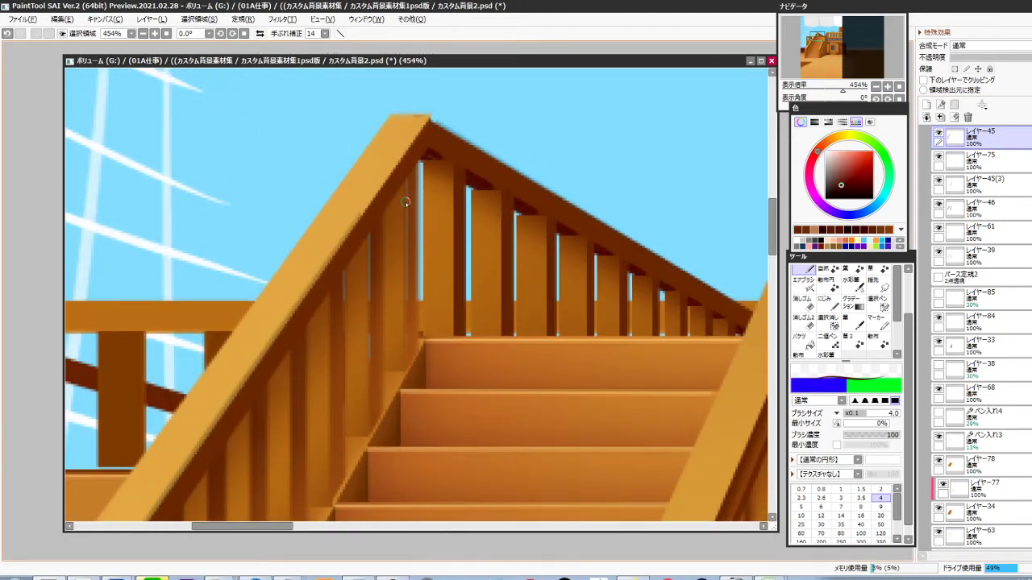
pyautogui.moveTo(409, 177); pyautogui.dragTo(406, 366)
pyautogui.hotkey('ctrl', 'z')
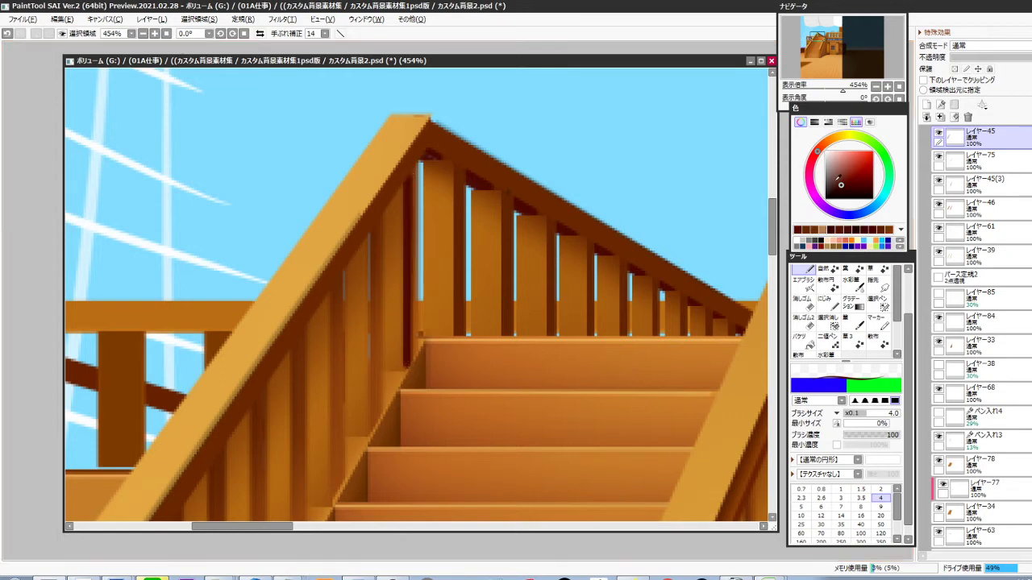
pyautogui.rightClick(468, 212)
pyautogui.hotkey('ctrl', 'z')
pyautogui.moveTo(410, 177); pyautogui.dragTo(405, 369)
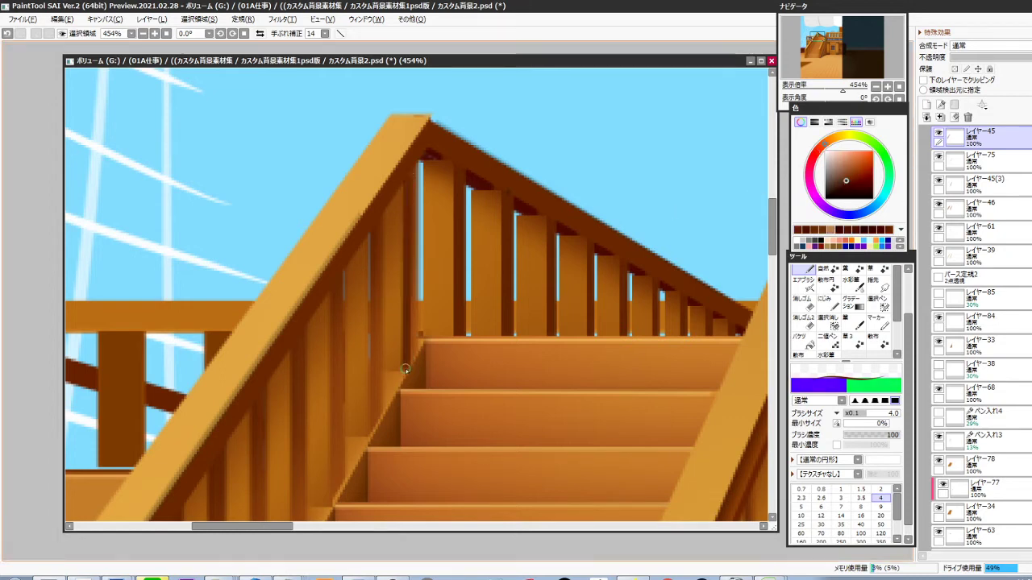
# Draw straight dark brown edge lines down the second and third balusters from the top of the left stair railing
pyautogui.moveTo(377, 227); pyautogui.dragTo(374, 427)
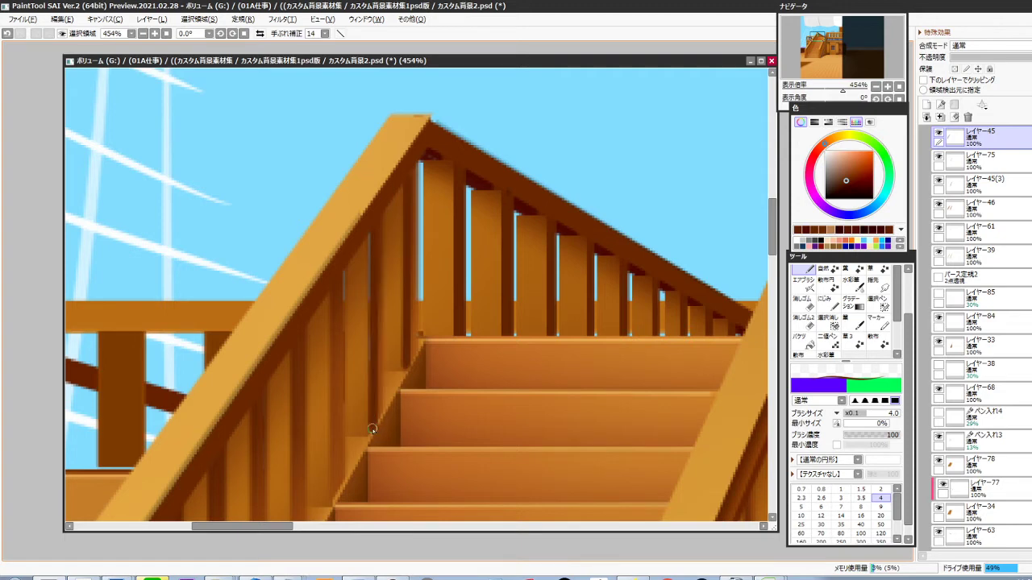
pyautogui.hotkey('ctrl', 'z')
pyautogui.click(372, 429)
pyautogui.keyDown('shift'); pyautogui.click(373, 232); pyautogui.keyUp('shift')
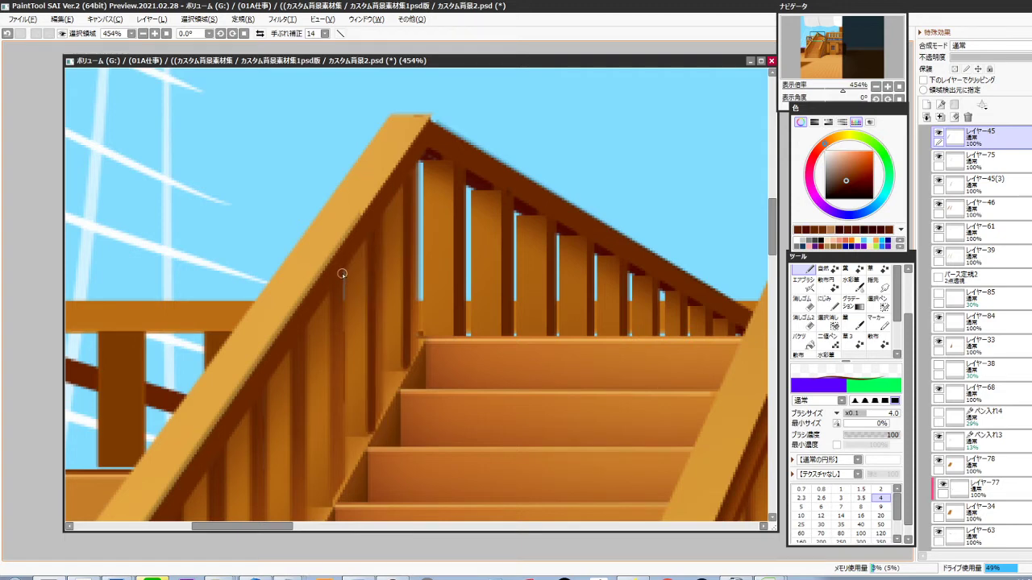
pyautogui.click(332, 294)
pyautogui.moveTo(339, 459); pyautogui.dragTo(364, 301)
pyautogui.keyDown('shift'); pyautogui.click(360, 345); pyautogui.keyUp('shift')
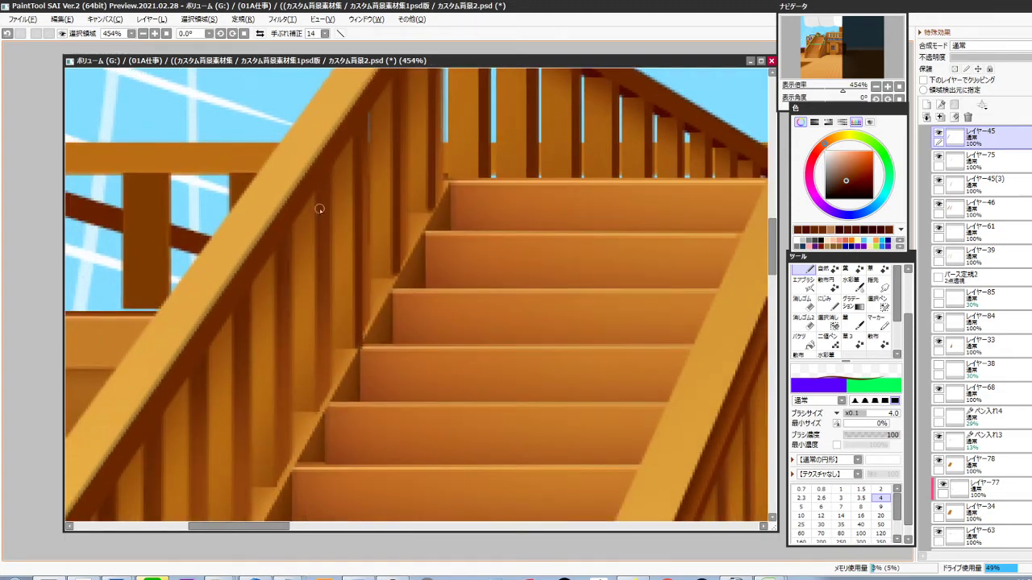
# Extend the straight dark brown edge lines to the balusters along the middle of the left stair railing
pyautogui.moveTo(325, 380); pyautogui.dragTo(343, 285)
pyautogui.keyDown('shift'); pyautogui.click(340, 312); pyautogui.keyUp('shift')
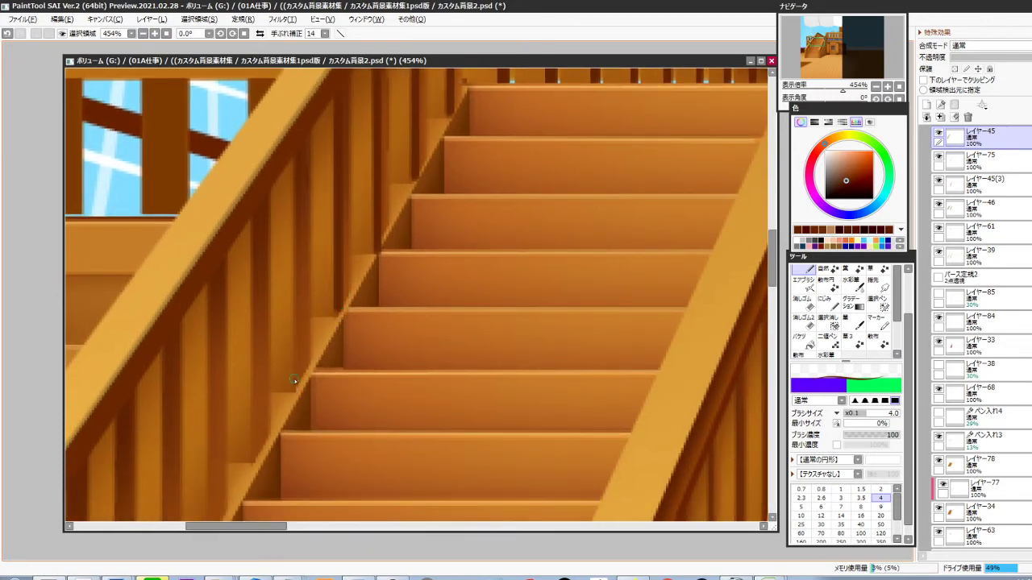
pyautogui.keyDown('shift'); pyautogui.click(299, 152); pyautogui.keyUp('shift')
pyautogui.click(256, 214)
pyautogui.moveTo(255, 365); pyautogui.dragTo(310, 227)
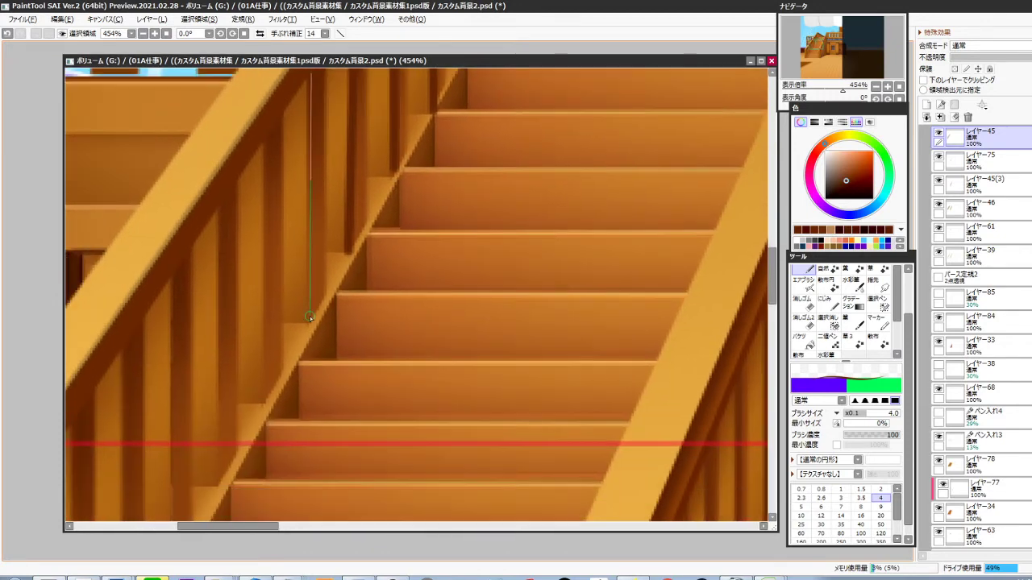
pyautogui.keyDown('shift'); pyautogui.click(310, 318); pyautogui.keyUp('shift')
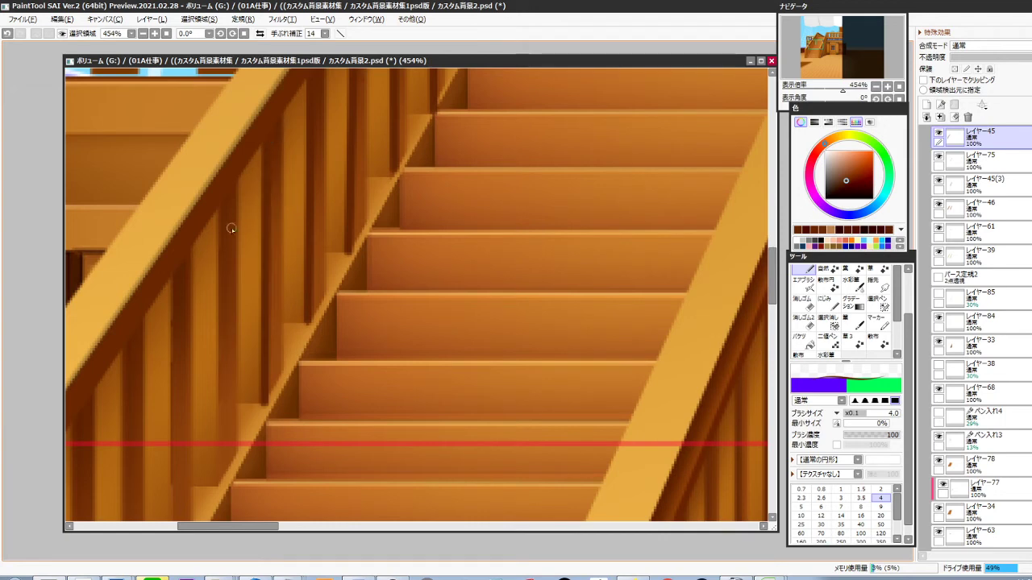
# Draw straight dark brown edge lines down the next balusters on the lower half of the left stair railing
pyautogui.moveTo(219, 299); pyautogui.dragTo(287, 144)
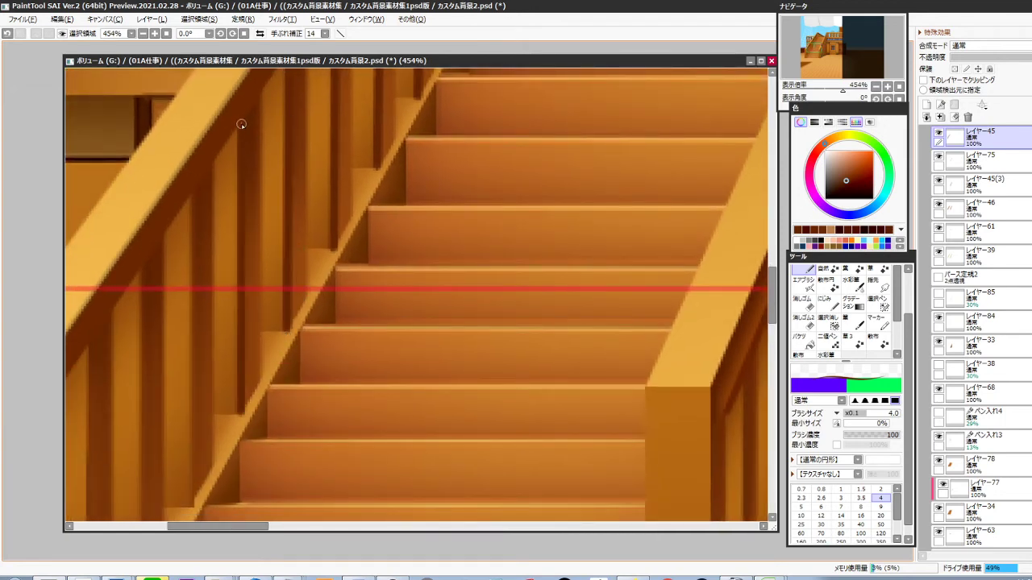
pyautogui.moveTo(205, 406); pyautogui.dragTo(358, 214)
pyautogui.keyDown('shift'); pyautogui.click(348, 315); pyautogui.keyUp('shift')
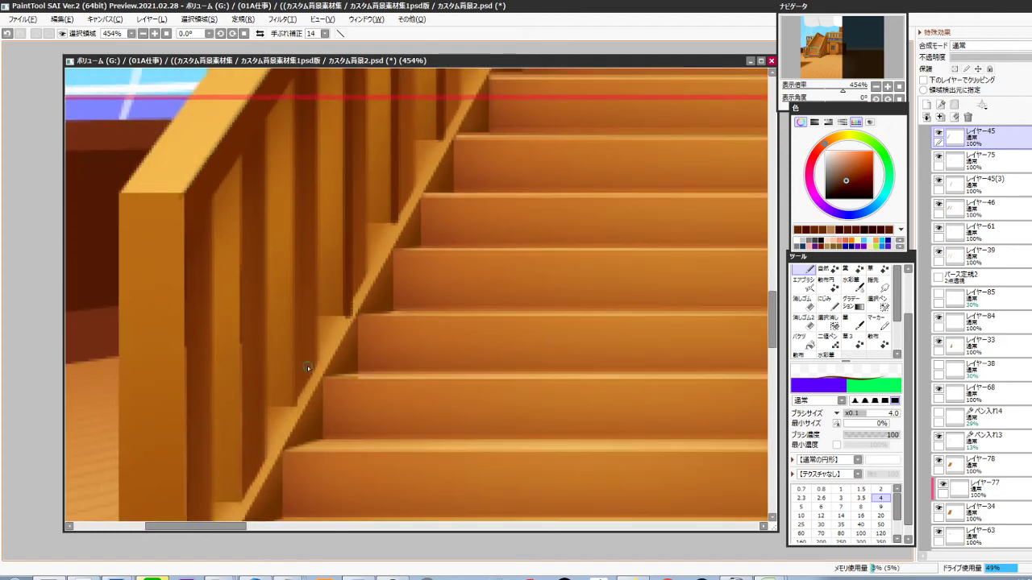
pyautogui.moveTo(297, 108); pyautogui.dragTo(296, 133)
pyautogui.keyDown('shift'); pyautogui.click(296, 102); pyautogui.keyUp('shift')
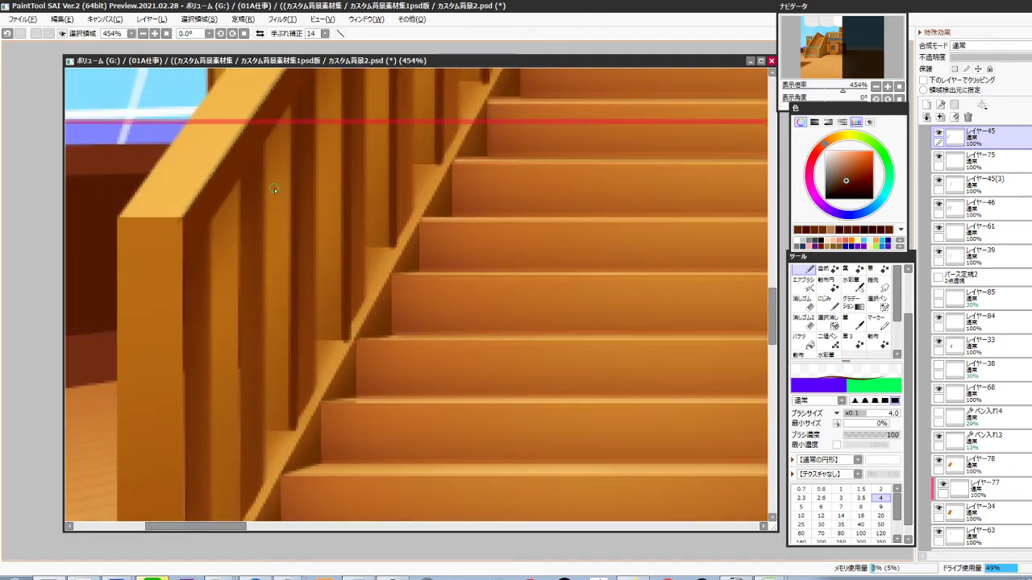
# Draw straight dark brown lines on the left railing's lowest baluster and along the inner edge of its bottom post
pyautogui.moveTo(246, 214); pyautogui.dragTo(258, 108)
pyautogui.keyDown('shift'); pyautogui.click(255, 411); pyautogui.keyUp('shift')
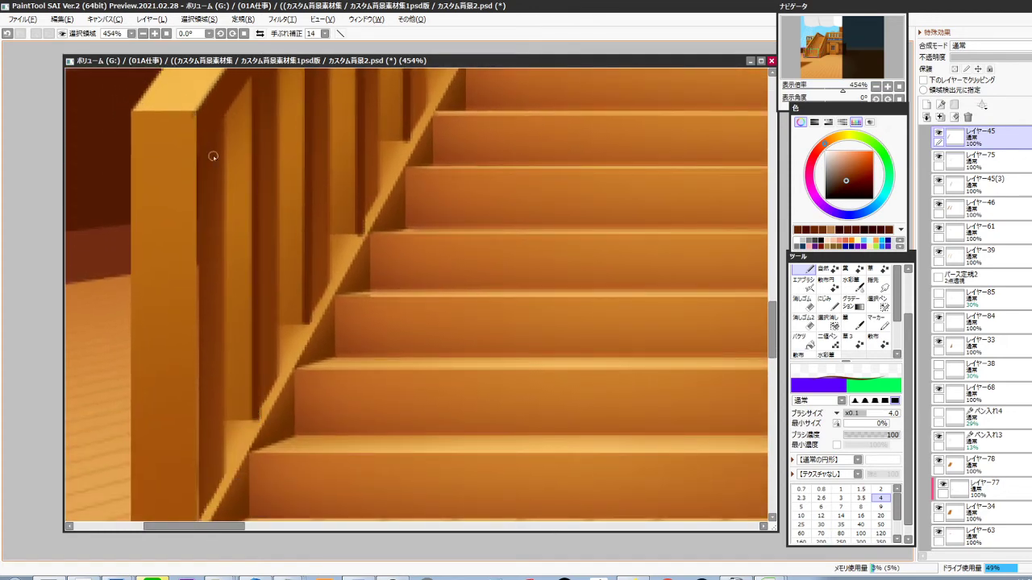
pyautogui.moveTo(215, 420); pyautogui.dragTo(254, 274)
pyautogui.keyDown('shift'); pyautogui.click(238, 390); pyautogui.keyUp('shift')
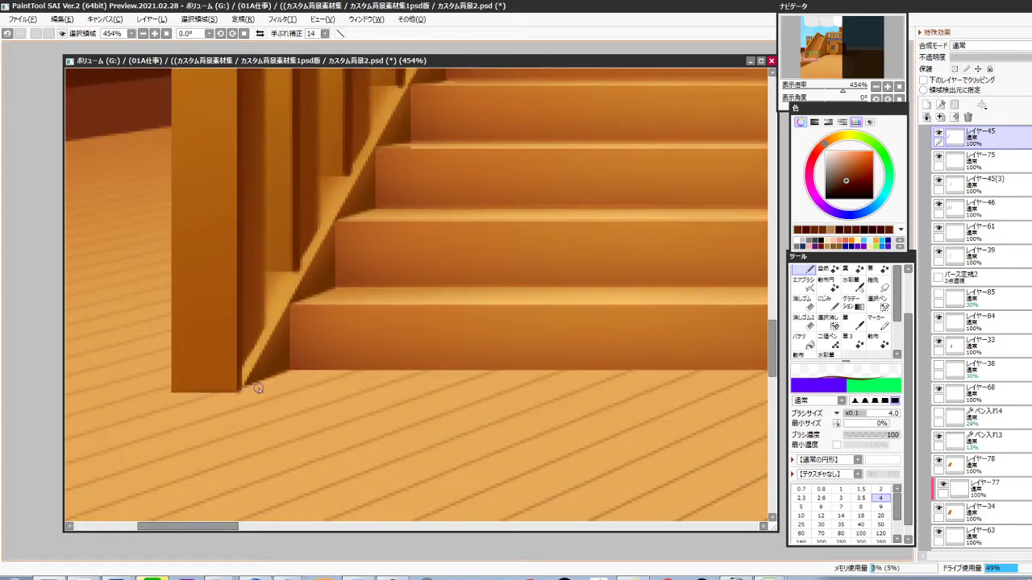
pyautogui.moveTo(278, 391); pyautogui.dragTo(244, 423)
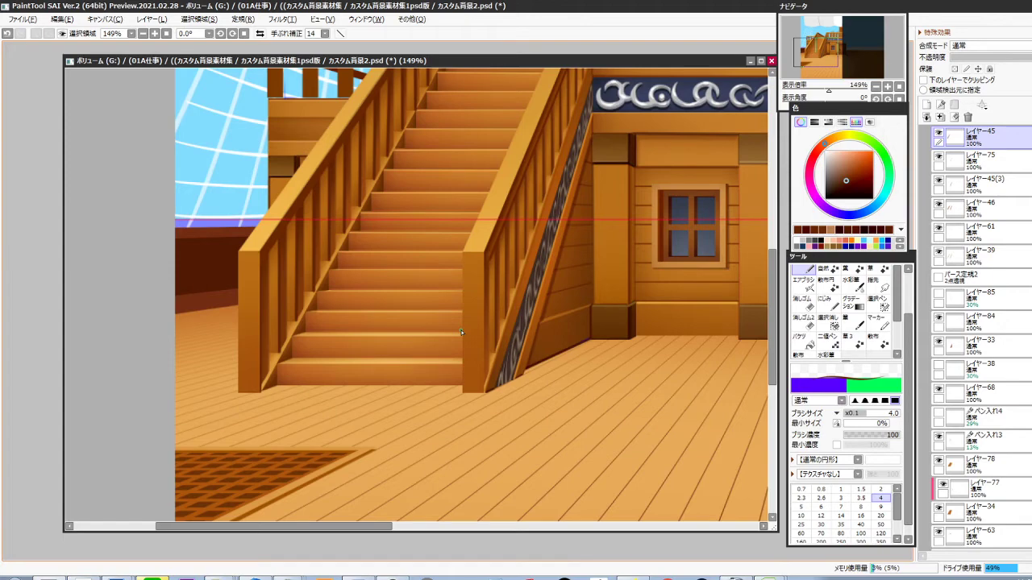
pyautogui.moveTo(263, 410)
pyautogui.mouseDown()
pyautogui.moveTo(274, 402)
pyautogui.moveTo(267, 410)
pyautogui.mouseUp()
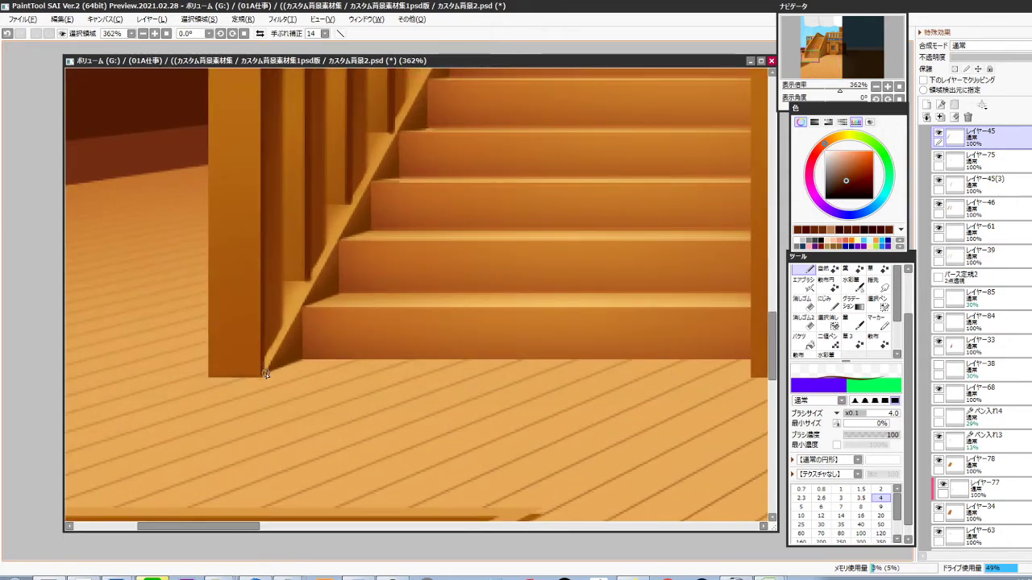
# Select the area around the left post's foot on レイヤー45, clear the overshooting line there, and deselect
pyautogui.press('ctrl')
pyautogui.moveTo(264, 357); pyautogui.dragTo(186, 405)
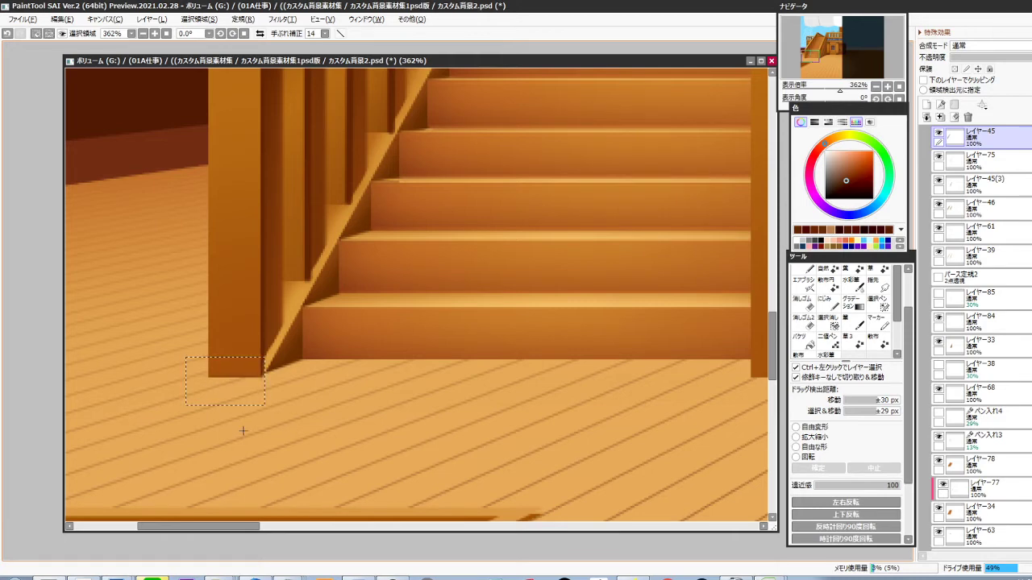
pyautogui.press('Delete')
pyautogui.moveTo(284, 424); pyautogui.dragTo(266, 421)
pyautogui.moveTo(346, 435); pyautogui.dragTo(288, 410)
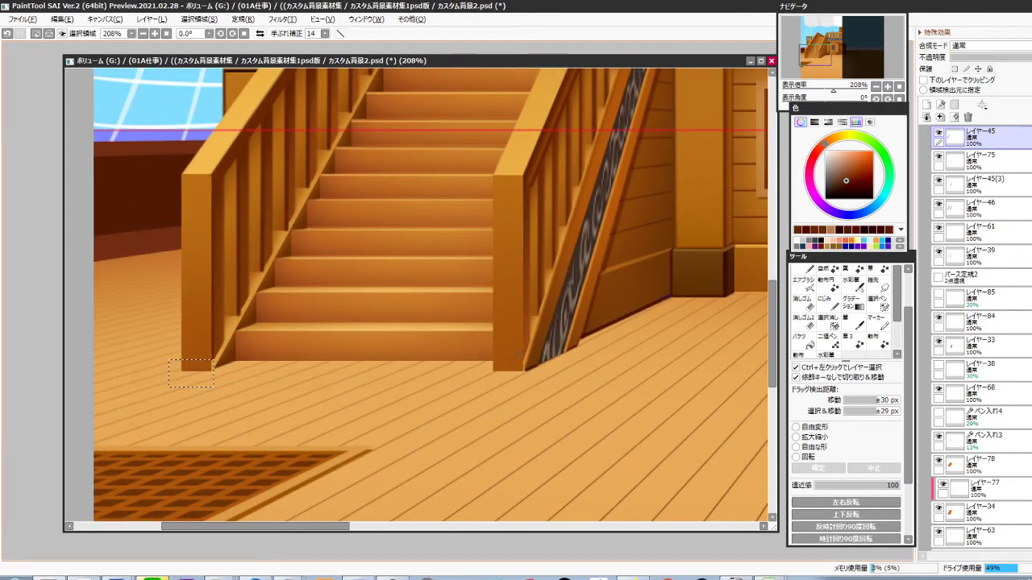
pyautogui.hotkey('ctrl', 'd')
pyautogui.scroll(2, 949, 284)
# Toggle レイヤー45's visibility to check the left railing, and load レイヤー75's contents as a selection to inspect it
pyautogui.click(938, 285)
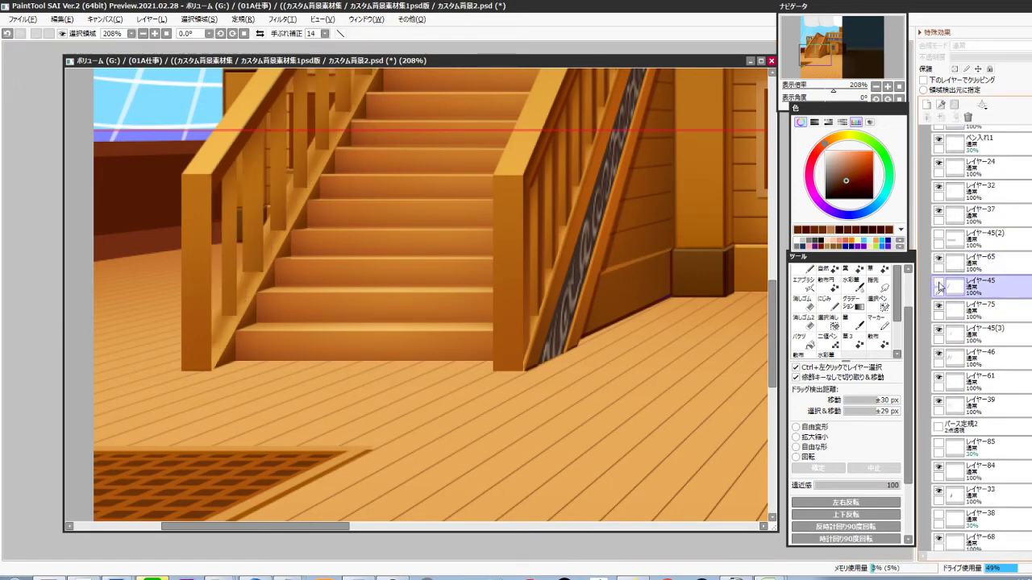
pyautogui.click(939, 284)
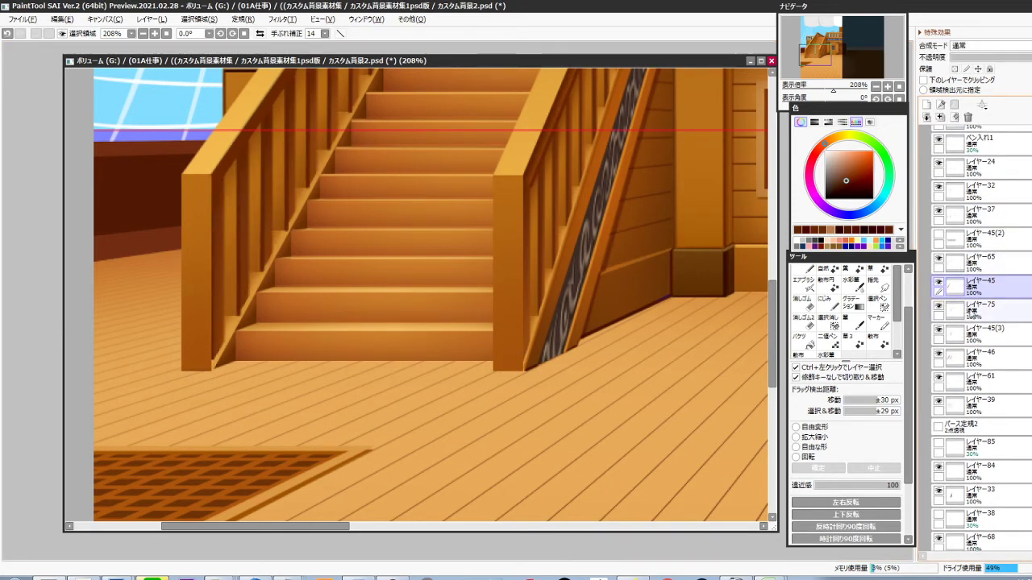
pyautogui.keyDown('ctrl'); pyautogui.click(957, 311); pyautogui.keyUp('ctrl')
pyautogui.scroll(-1, 668, 371)
pyautogui.moveTo(593, 389); pyautogui.dragTo(471, 458)
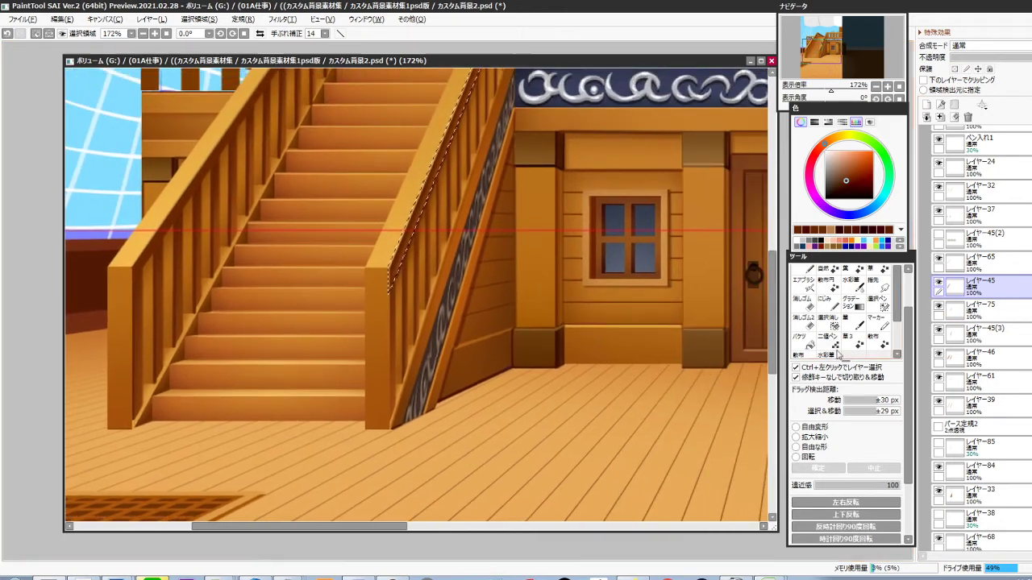
# Merge レイヤー65, レイヤー45, レイヤー75 and レイヤー45(3) down into レイヤー46
pyautogui.click(988, 268)
pyautogui.hotkey('ctrl', 'e')
pyautogui.hotkey('ctrl', 'e')
pyautogui.hotkey('ctrl', 'e')
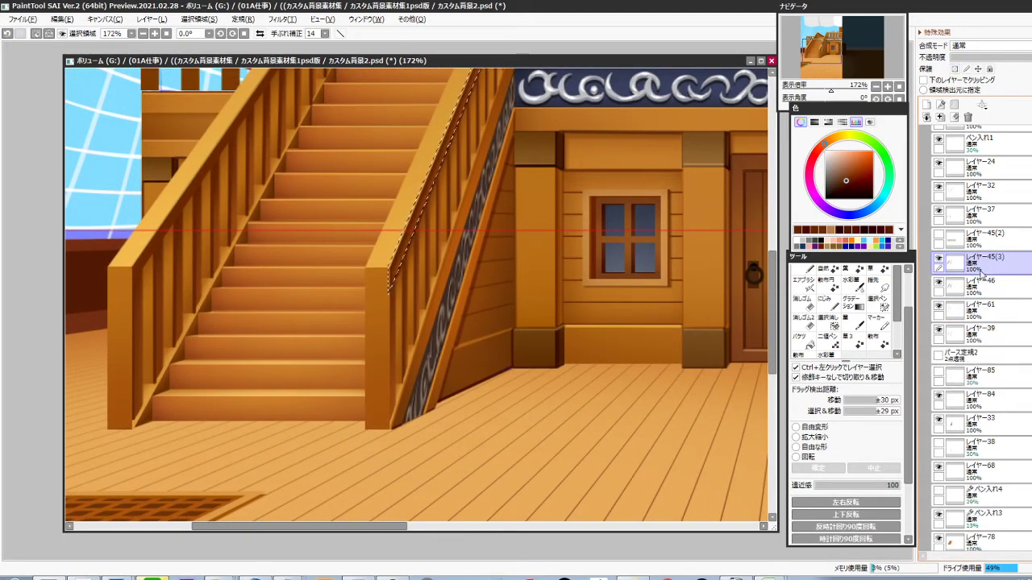
pyautogui.press('Delete')
pyautogui.click(937, 259)
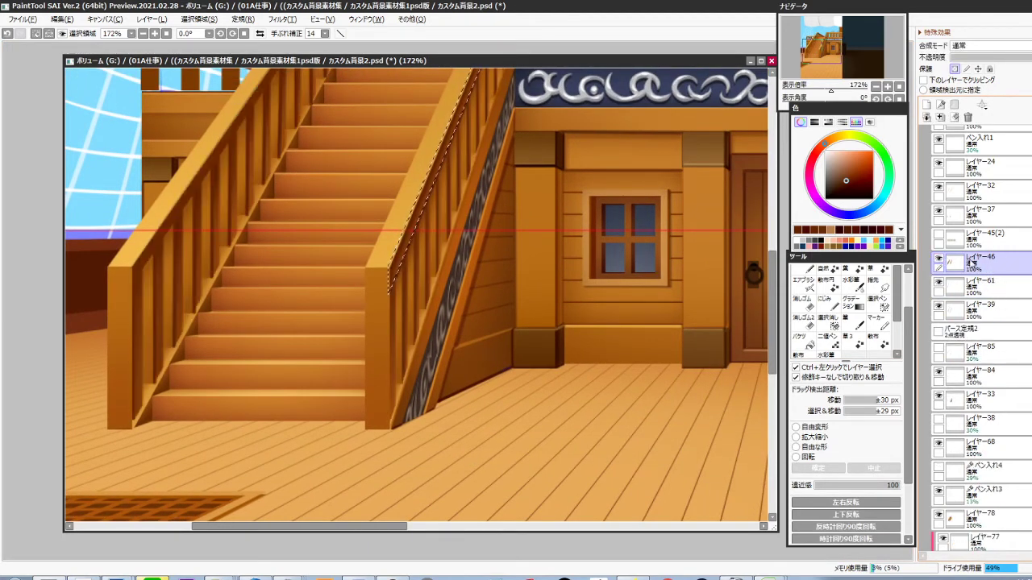
# Check レイヤー37 by toggling its visibility, move it below レイヤー45(2), and merge it down into レイヤー46
pyautogui.click(937, 210)
pyautogui.click(938, 210)
pyautogui.click(988, 218)
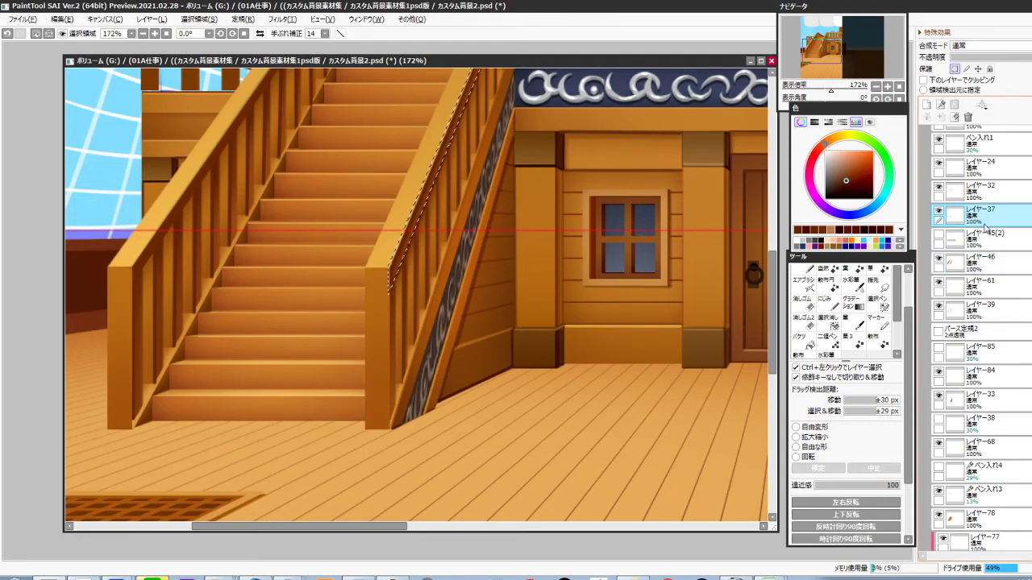
pyautogui.moveTo(984, 224); pyautogui.dragTo(986, 240)
pyautogui.hotkey('ctrl', 'e')
pyautogui.click(939, 234)
pyautogui.click(939, 234)
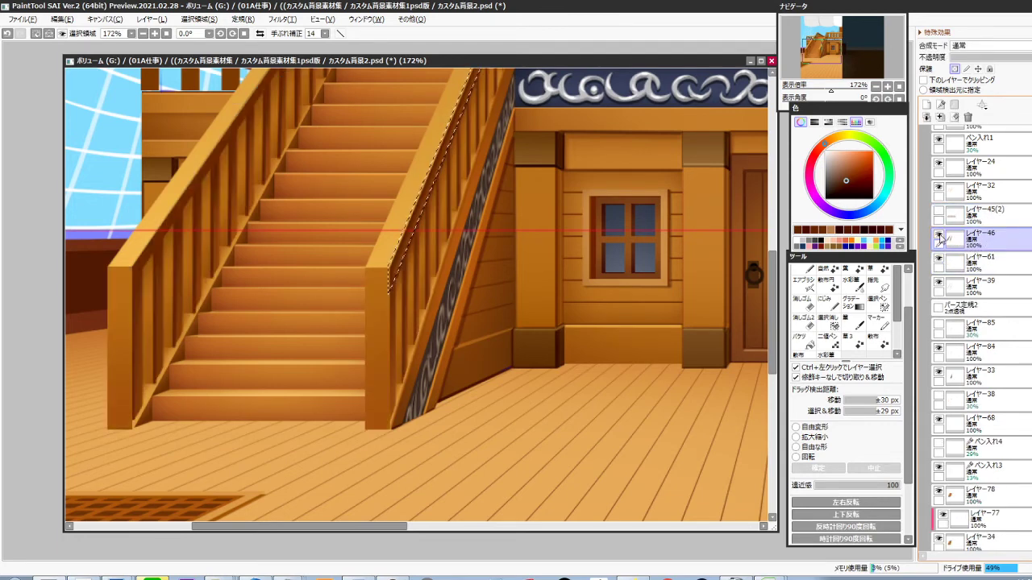
# Toggle レイヤー46 and レイヤー24 to check what they contain, select レイヤー32, and clear the selection
pyautogui.scroll(3, 967, 274)
pyautogui.click(938, 316)
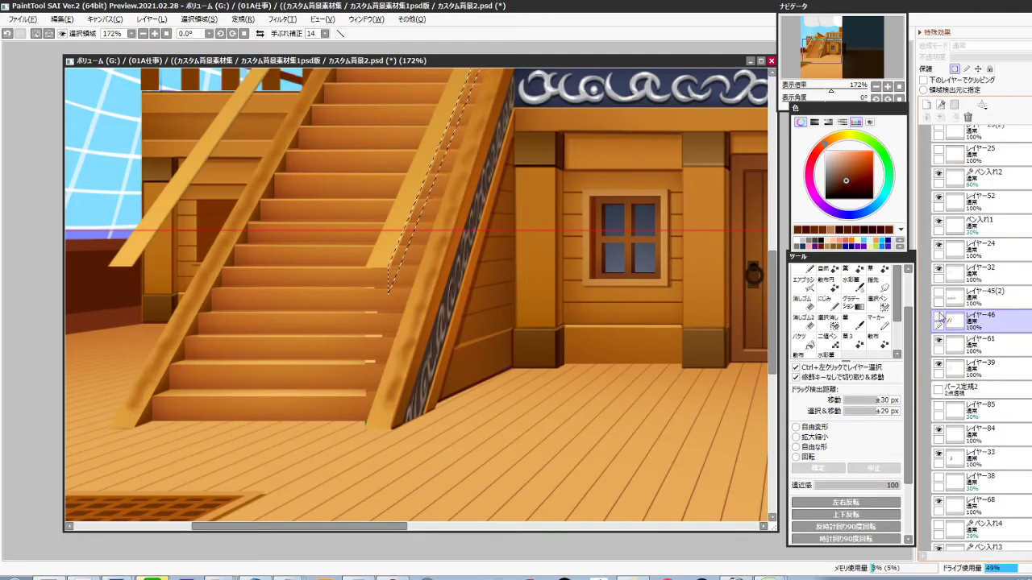
pyautogui.click(939, 316)
pyautogui.click(945, 273)
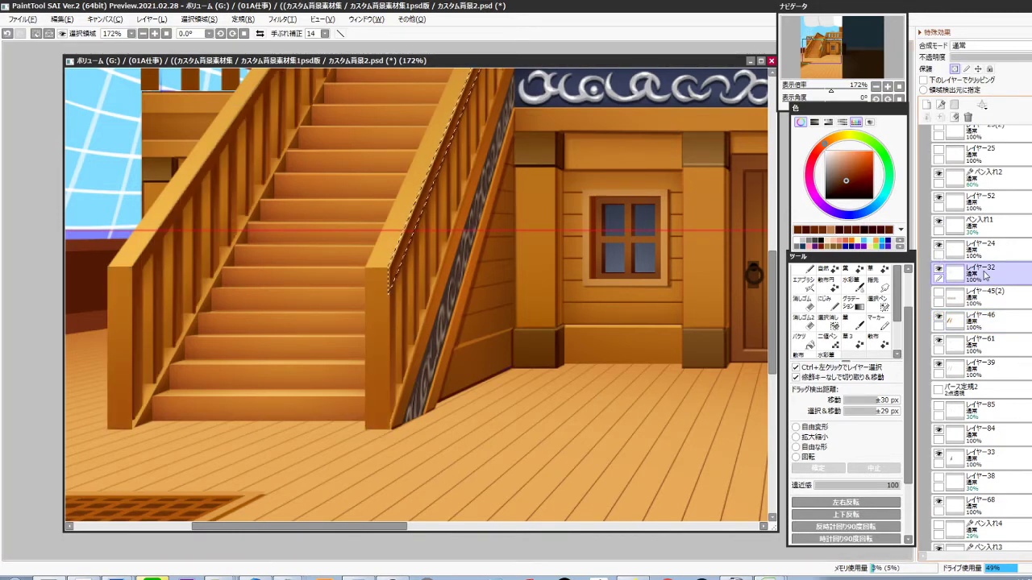
pyautogui.click(938, 245)
pyautogui.click(938, 249)
pyautogui.hotkey('ctrl', 'd')
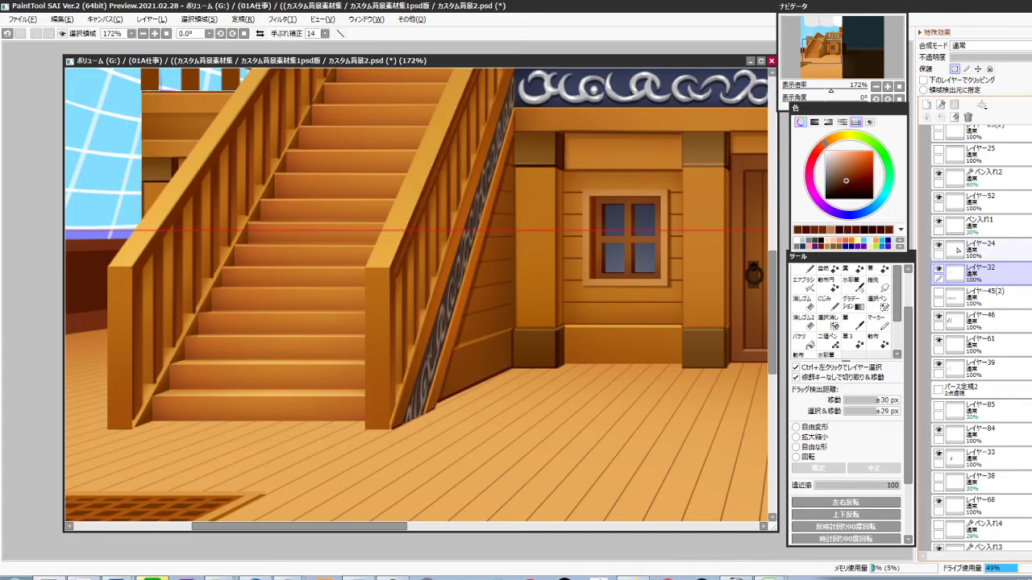
# Check the extent of レイヤー32 by loading its contents as a selection, deselect, and merge レイヤー24 down into レイヤー32
pyautogui.scroll(-6, 480, 406)
pyautogui.moveTo(480, 405); pyautogui.dragTo(397, 387)
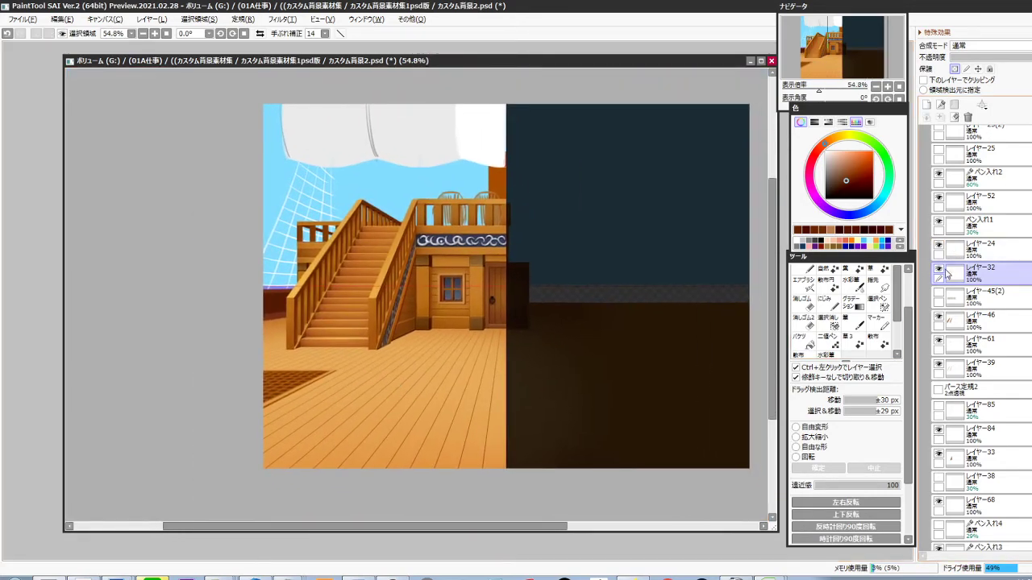
pyautogui.keyDown('ctrl'); pyautogui.click(953, 274); pyautogui.keyUp('ctrl')
pyautogui.hotkey('ctrl', 'd')
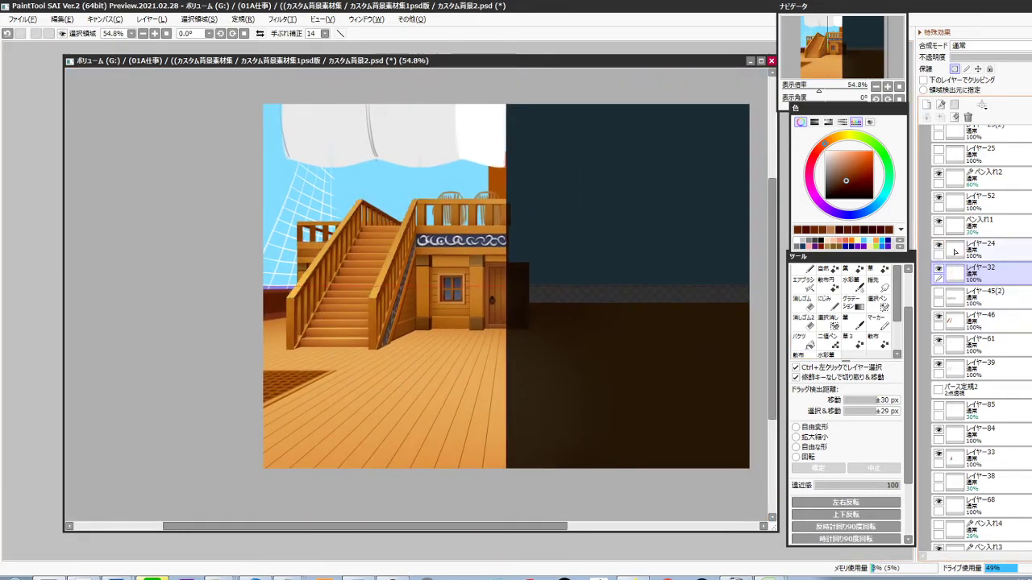
pyautogui.click(981, 253)
pyautogui.hotkey('ctrl', 't')
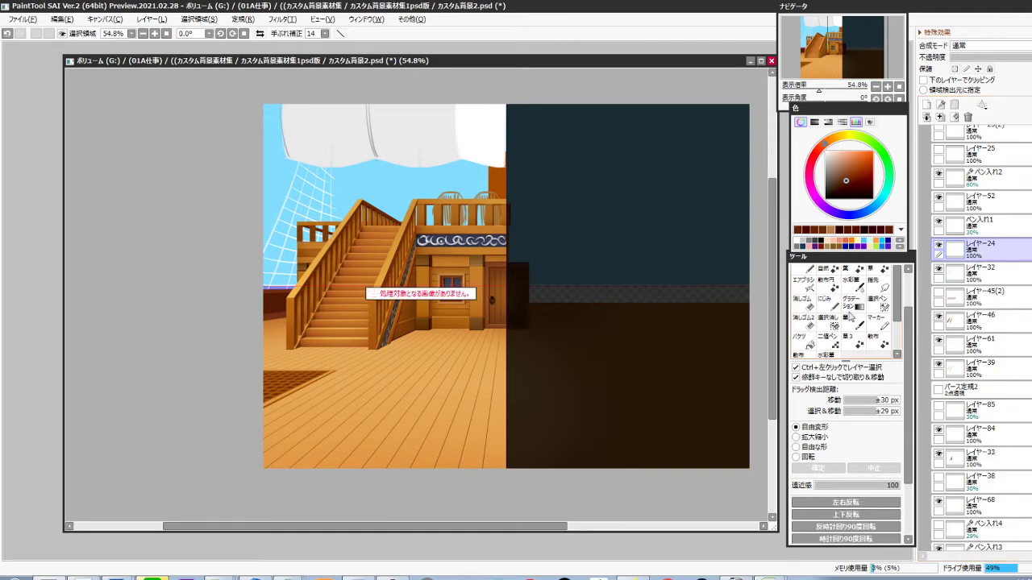
pyautogui.hotkey('ctrl', 'e')
# Load レイヤー32's contents as a selection, move the layer below レイヤー45(2), and merge it down into レイヤー46
pyautogui.keyDown('ctrl'); pyautogui.click(956, 229); pyautogui.keyUp('ctrl')
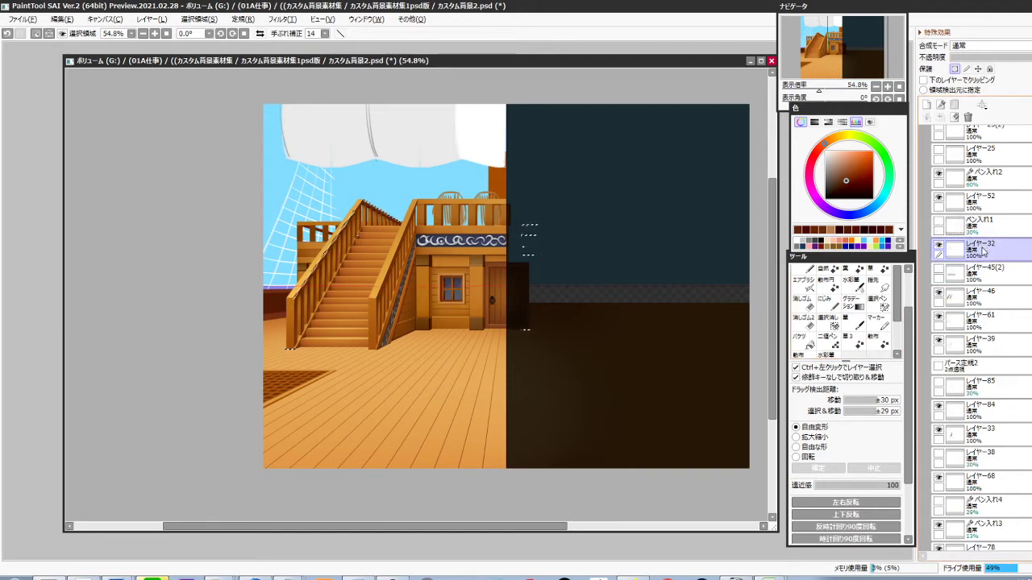
pyautogui.moveTo(984, 258); pyautogui.dragTo(988, 275)
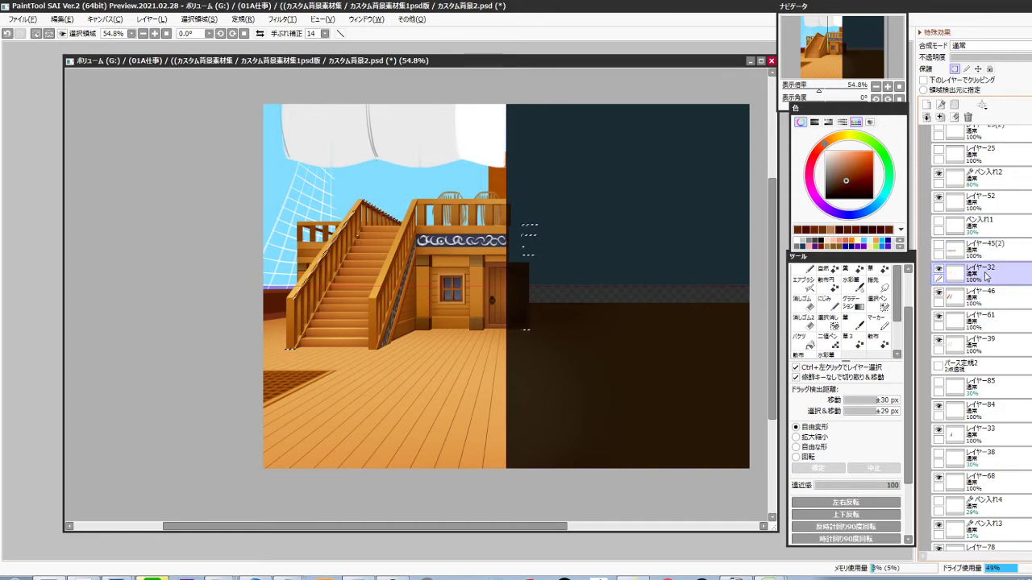
pyautogui.hotkey('ctrl', 'e')
pyautogui.scroll(5, 338, 358)
pyautogui.moveTo(425, 388); pyautogui.dragTo(516, 397)
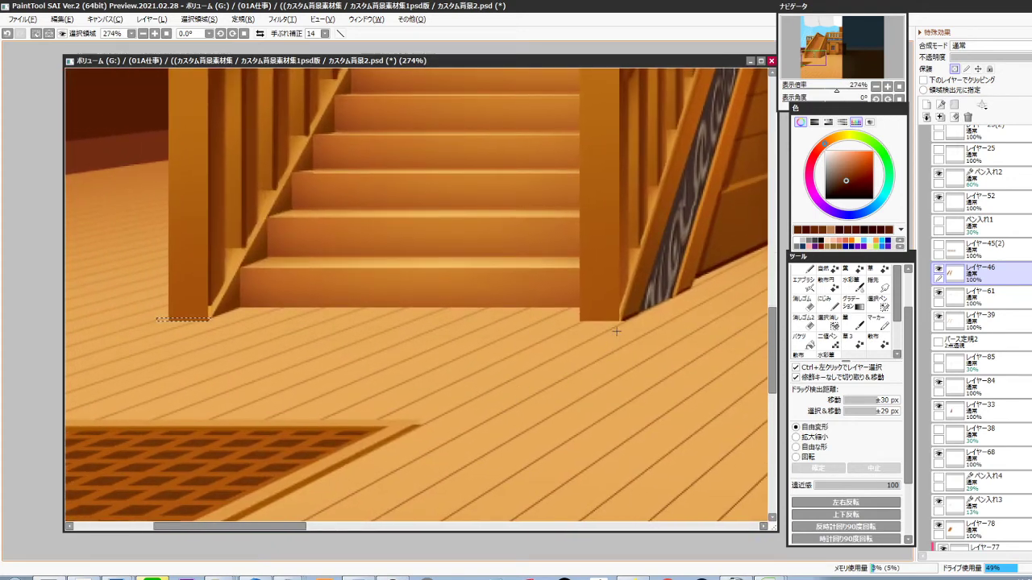
# Select a rectangular strip beneath the lowest stair, excluding the left railing's base, and delete レイヤー46's post bottoms inside it with opacity protection off
pyautogui.hotkey('ctrl', 'd')
pyautogui.moveTo(619, 309); pyautogui.dragTo(147, 345)
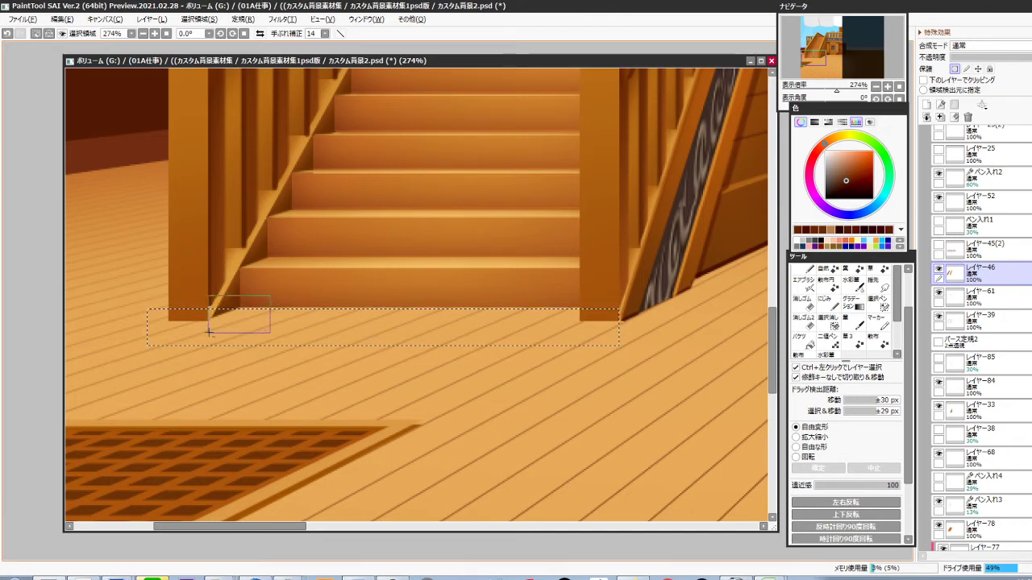
pyautogui.moveTo(209, 332); pyautogui.dragTo(208, 333)
pyautogui.press('Delete')
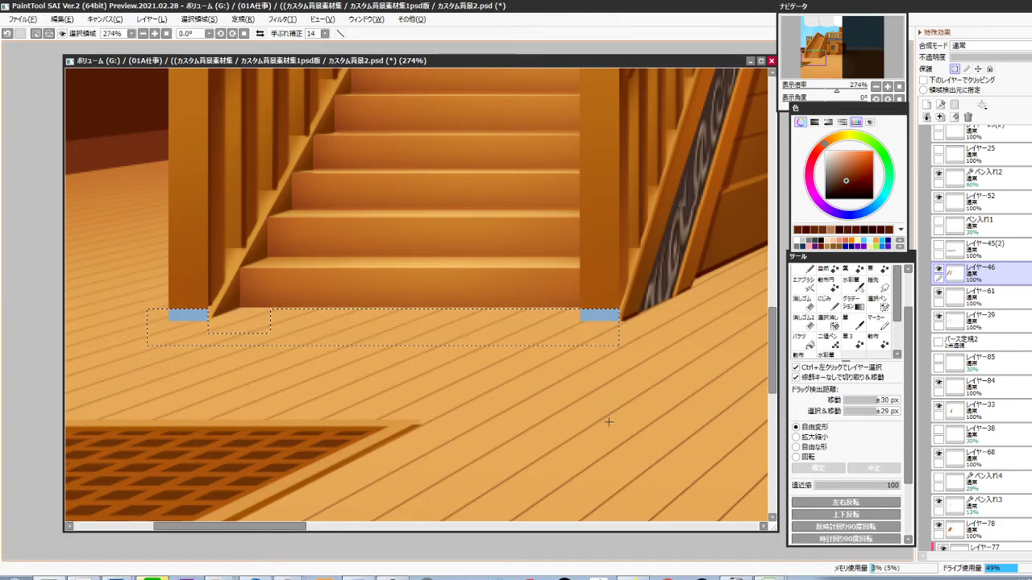
pyautogui.press('/')
pyautogui.press('Delete')
# Find the layer holding the brown remnant under the right post, check レイヤー34's visibility, and merge レイヤー77 down into レイヤー34
pyautogui.scroll(2, 603, 322)
pyautogui.keyDown('ctrl'); pyautogui.click(607, 316); pyautogui.keyUp('ctrl')
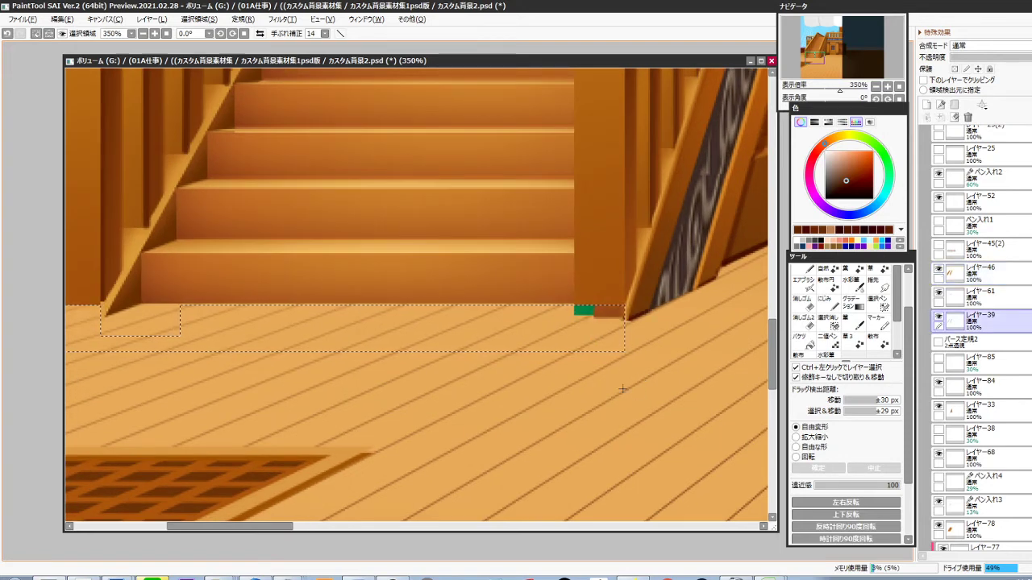
pyautogui.scroll(-1, 636, 371)
pyautogui.keyDown('ctrl'); pyautogui.click(619, 331); pyautogui.keyUp('ctrl')
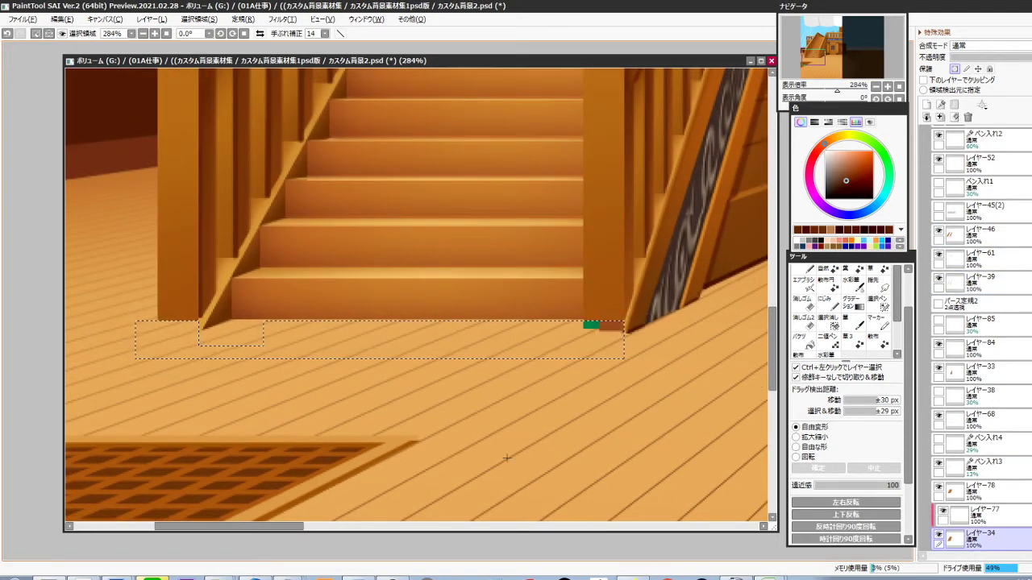
pyautogui.click(938, 535)
pyautogui.click(938, 536)
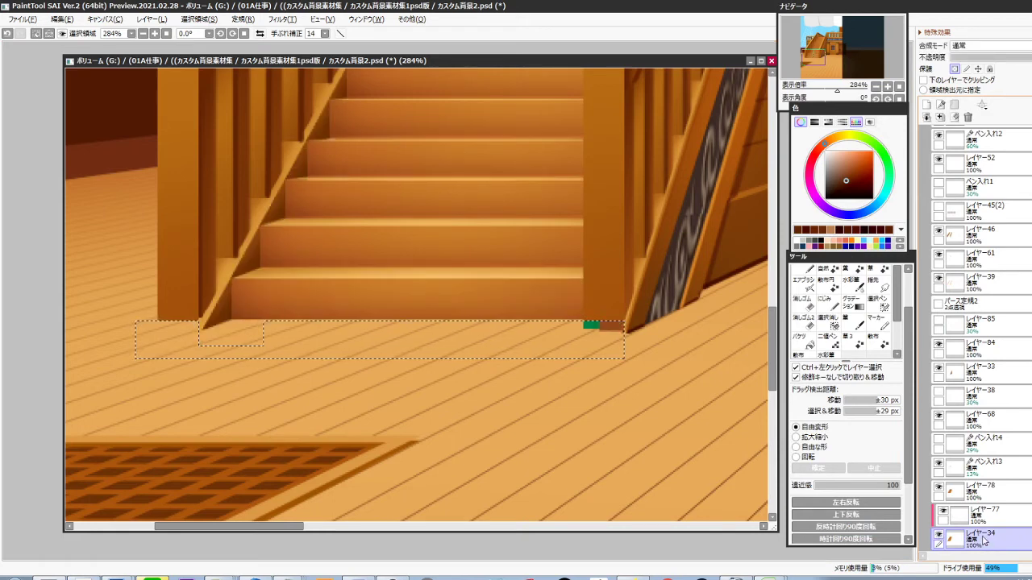
pyautogui.click(985, 521)
pyautogui.hotkey('ctrl', 'e')
# Turn off opacity protection on レイヤー34 and delete its remnant under the right post within the selected strip
pyautogui.press('Delete')
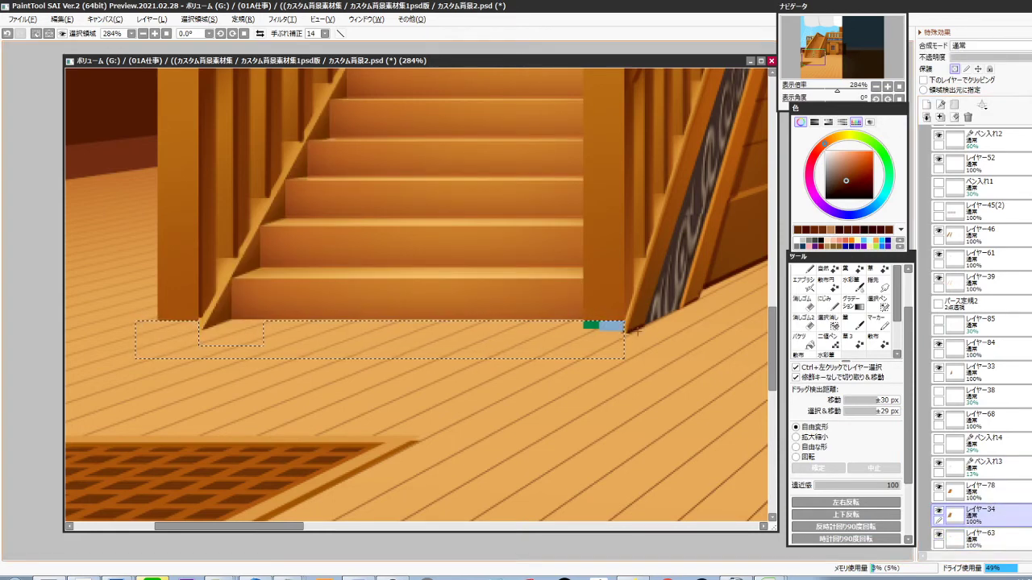
pyautogui.click(954, 70)
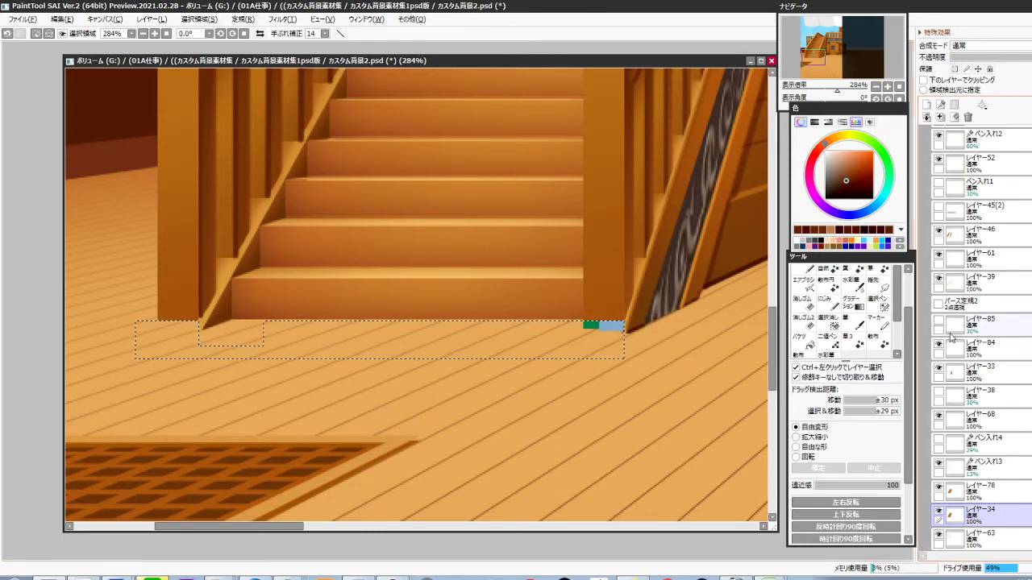
pyautogui.press('Delete')
# Merge レイヤー78 down into レイヤー34
pyautogui.scroll(-6, 577, 374)
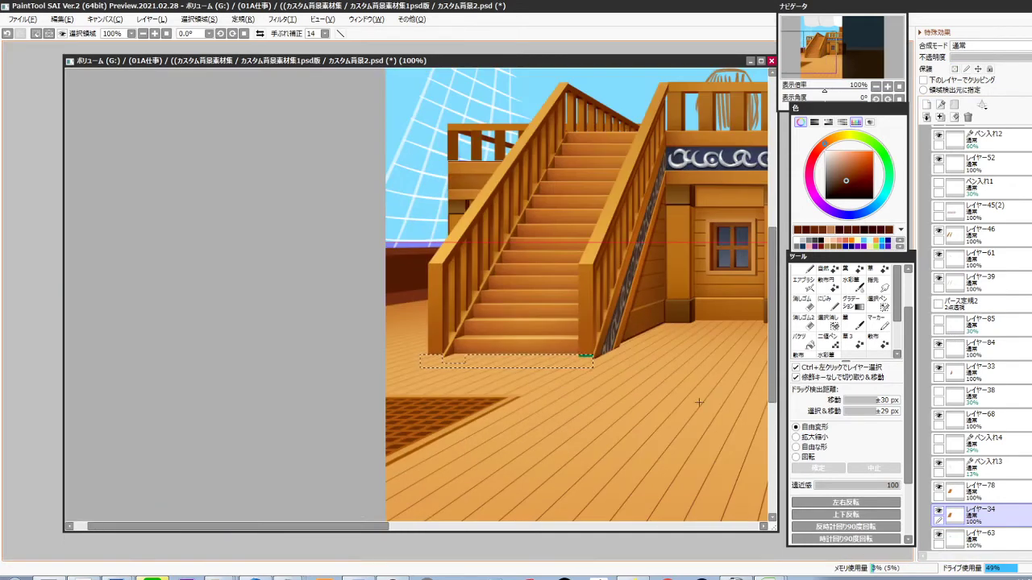
pyautogui.moveTo(544, 410); pyautogui.dragTo(481, 393)
pyautogui.scroll(-1, 956, 292)
pyautogui.scroll(-5, 938, 391)
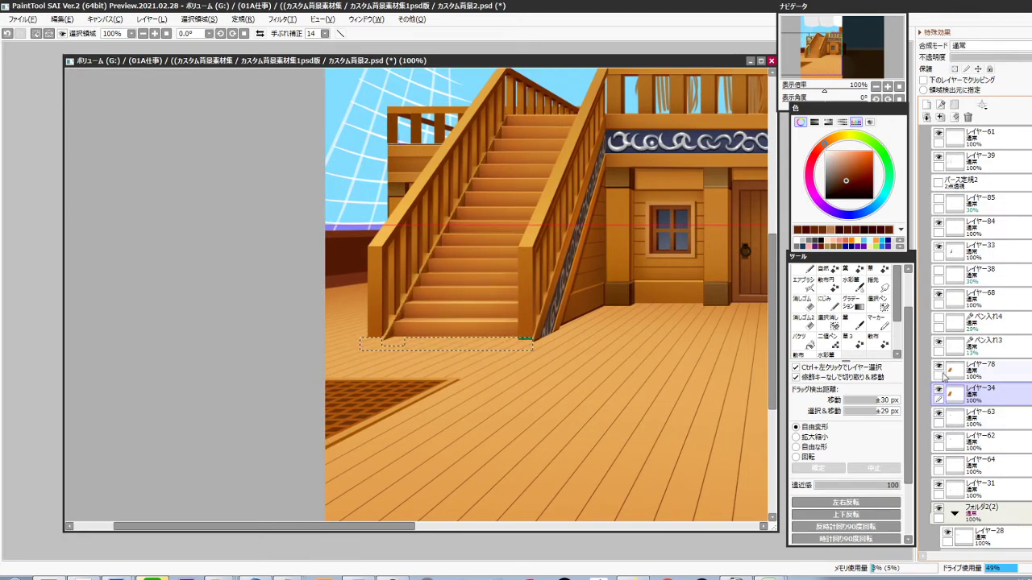
pyautogui.click(985, 377)
pyautogui.hotkey('ctrl', 'e')
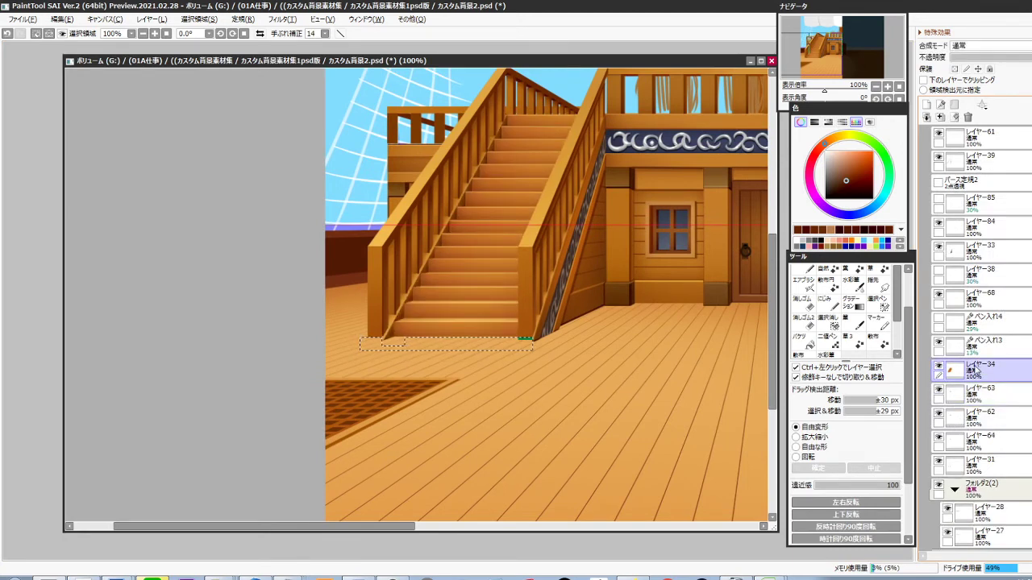
# Move レイヤー34 directly below レイヤー33, merge レイヤー33 and レイヤー84 down into it, and check the result by toggling its visibility
pyautogui.moveTo(978, 369); pyautogui.dragTo(978, 265)
pyautogui.click(978, 252)
pyautogui.hotkey('ctrl', 'e')
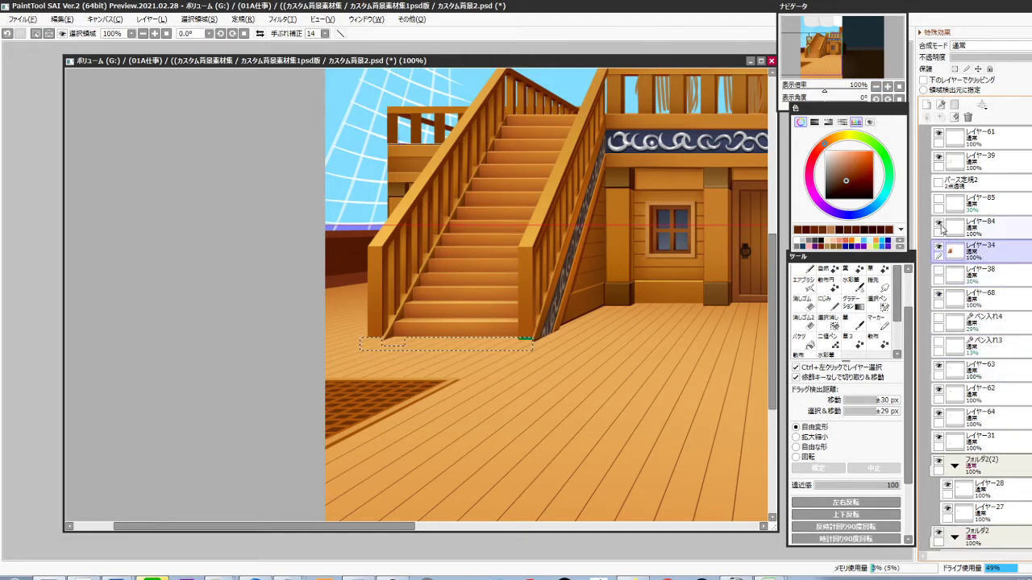
pyautogui.click(963, 227)
pyautogui.hotkey('ctrl', 'e')
pyautogui.click(939, 225)
pyautogui.click(940, 225)
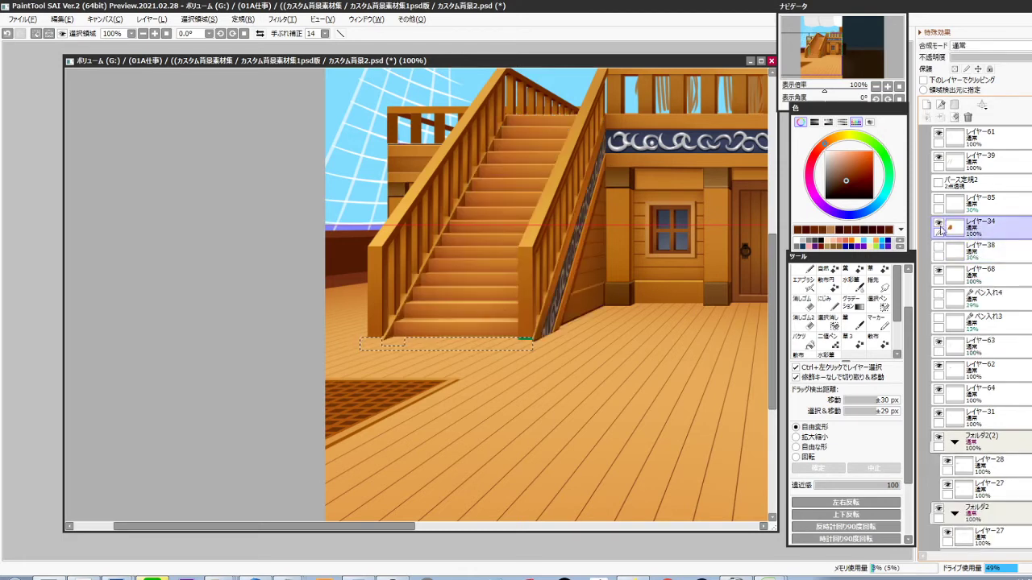
# Rename the merged staircase layer レイヤー34 as "step"
pyautogui.moveTo(654, 340); pyautogui.dragTo(570, 455)
pyautogui.press('Return')
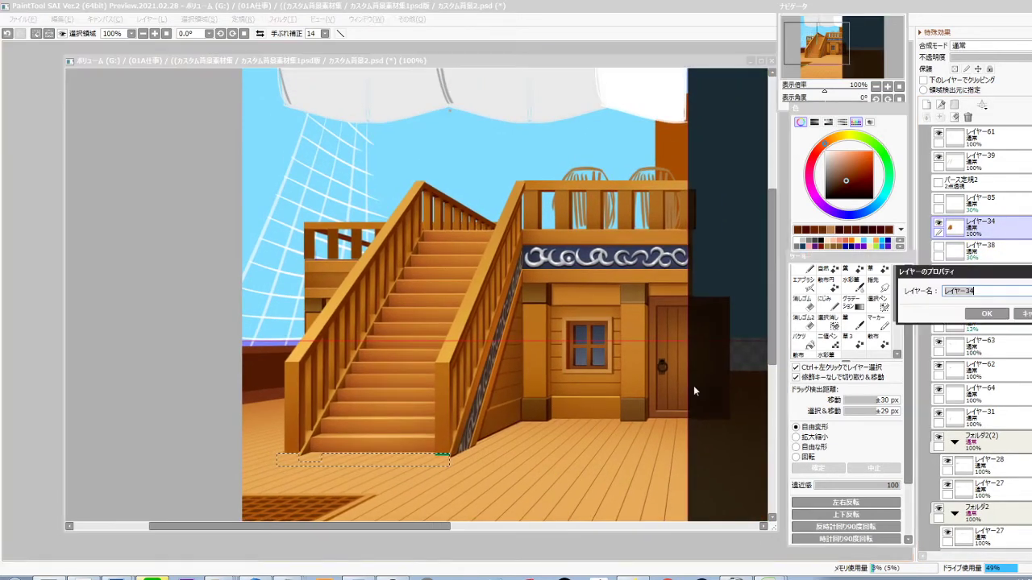
pyautogui.write('step')
pyautogui.press('Return')
# Delete the green remnant below the right post from レイヤー31 and clear the selection
pyautogui.moveTo(432, 463); pyautogui.dragTo(504, 436)
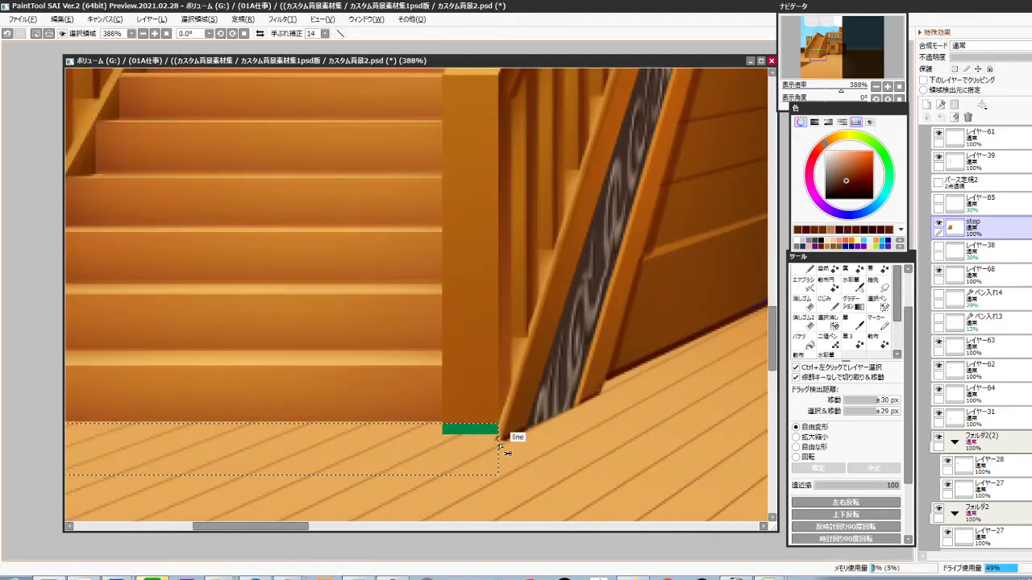
pyautogui.keyDown('ctrl'); pyautogui.click(489, 434); pyautogui.keyUp('ctrl')
pyautogui.press('Delete')
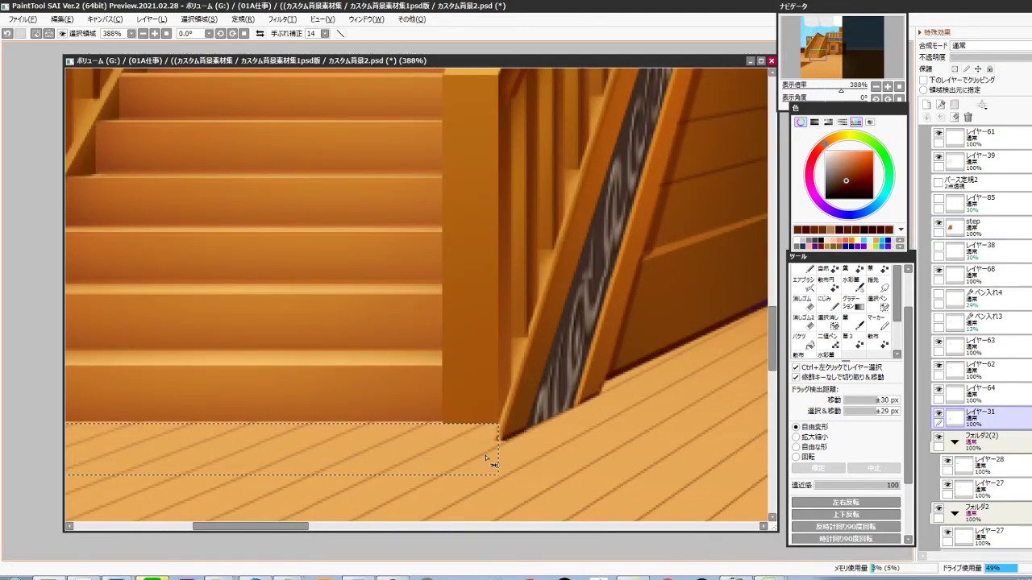
pyautogui.click(522, 443)
pyautogui.scroll(-5, 547, 425)
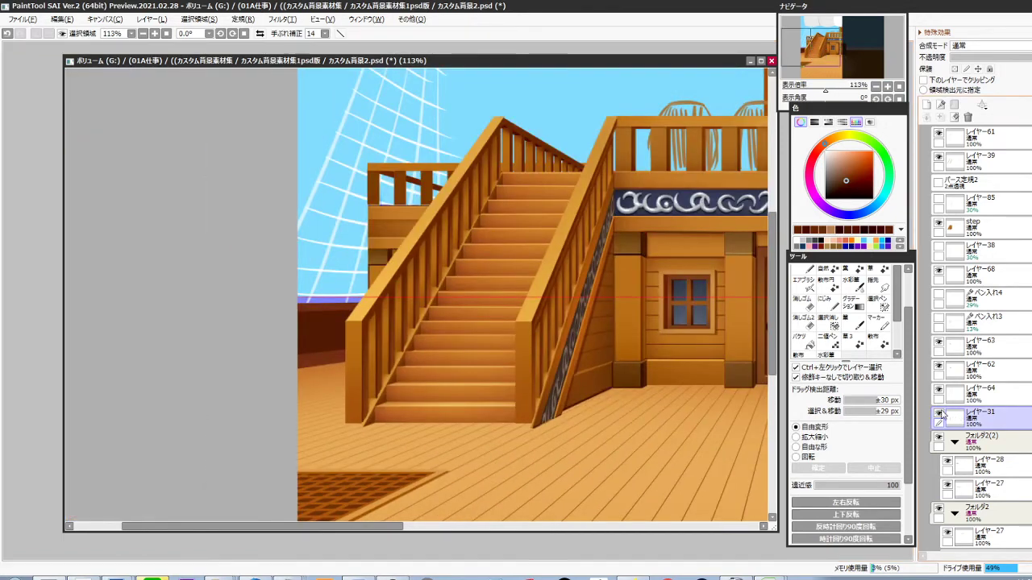
# Hide レイヤー31, select the railing layer レイヤー46, and toggle its visibility to check what it contains
pyautogui.click(939, 414)
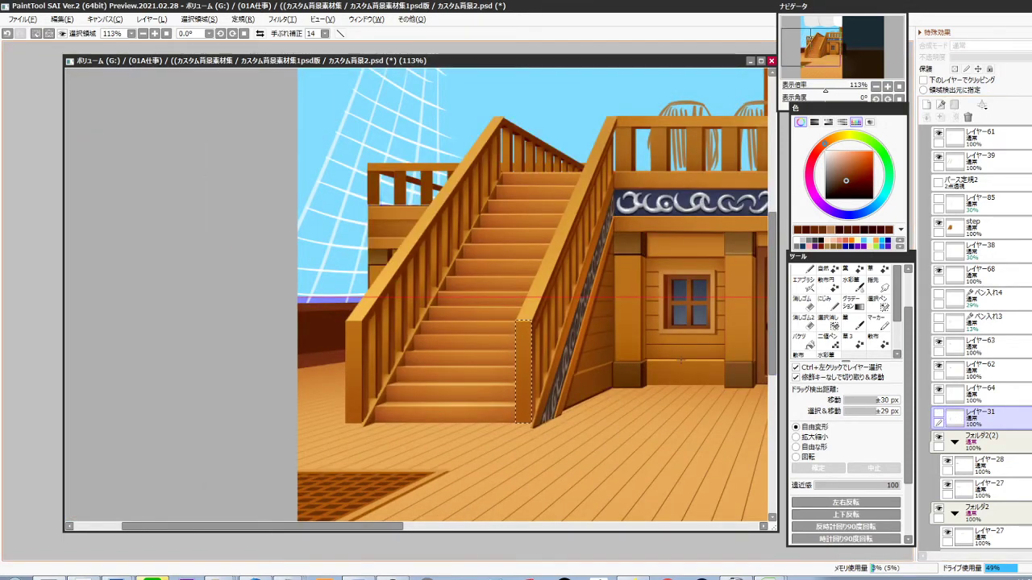
pyautogui.hotkey('ctrl', 'd')
pyautogui.keyDown('ctrl'); pyautogui.click(526, 369); pyautogui.keyUp('ctrl')
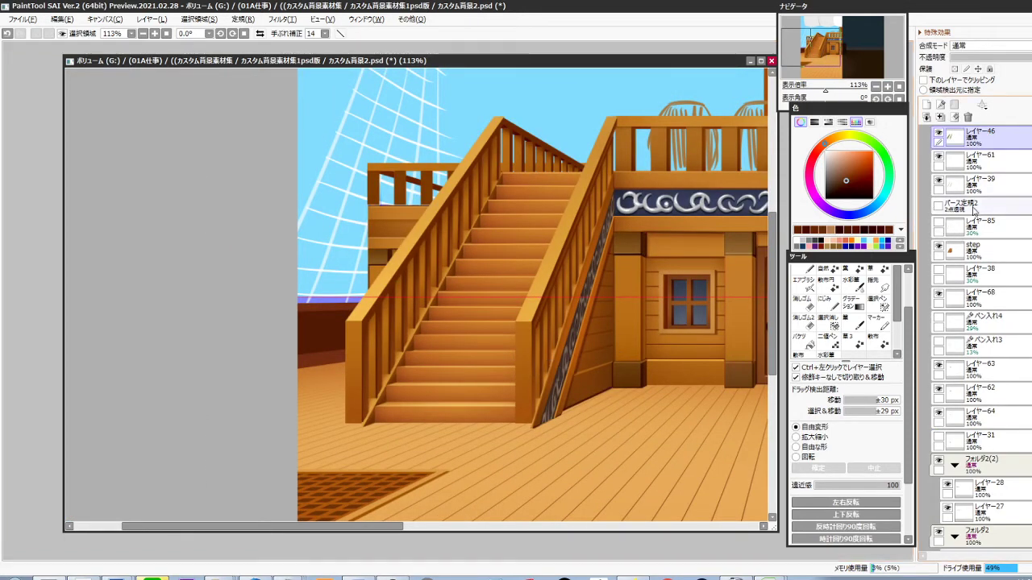
pyautogui.scroll(5, 956, 257)
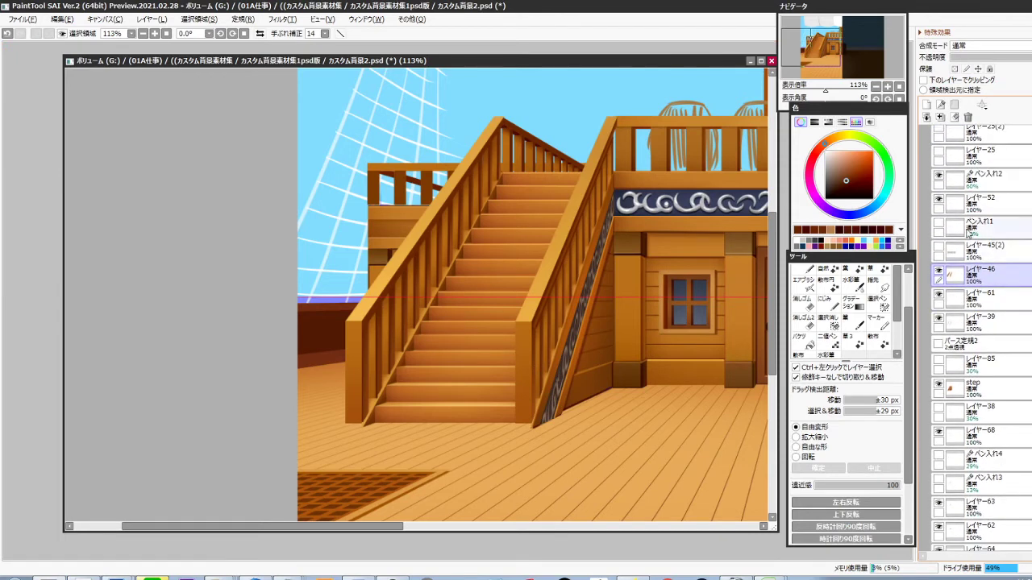
pyautogui.click(939, 272)
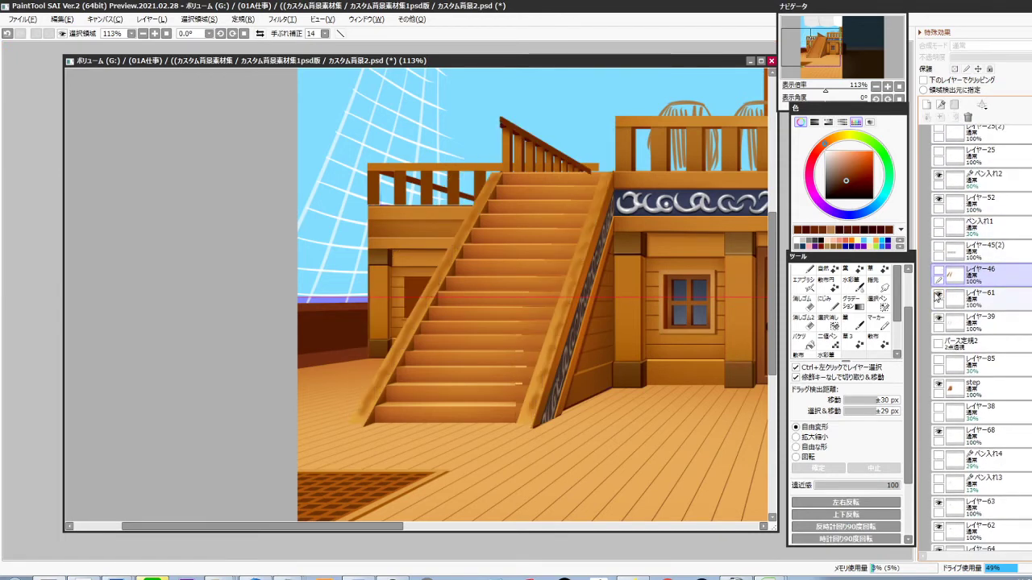
pyautogui.click(939, 273)
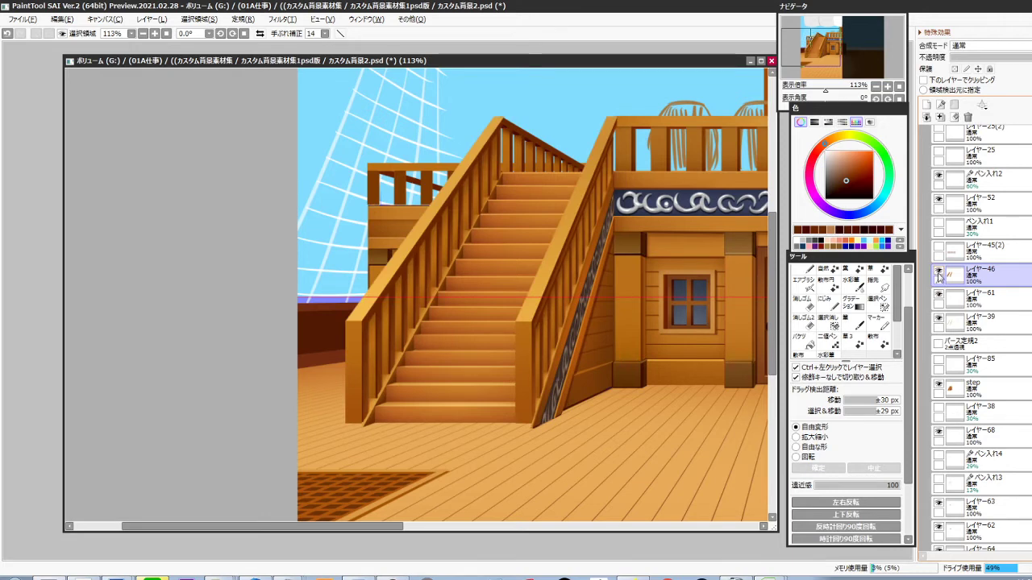
# Move the step layer directly below レイヤー39, merge レイヤー39 down into it, and check レイヤー61 by toggling its visibility
pyautogui.moveTo(958, 391); pyautogui.dragTo(932, 326)
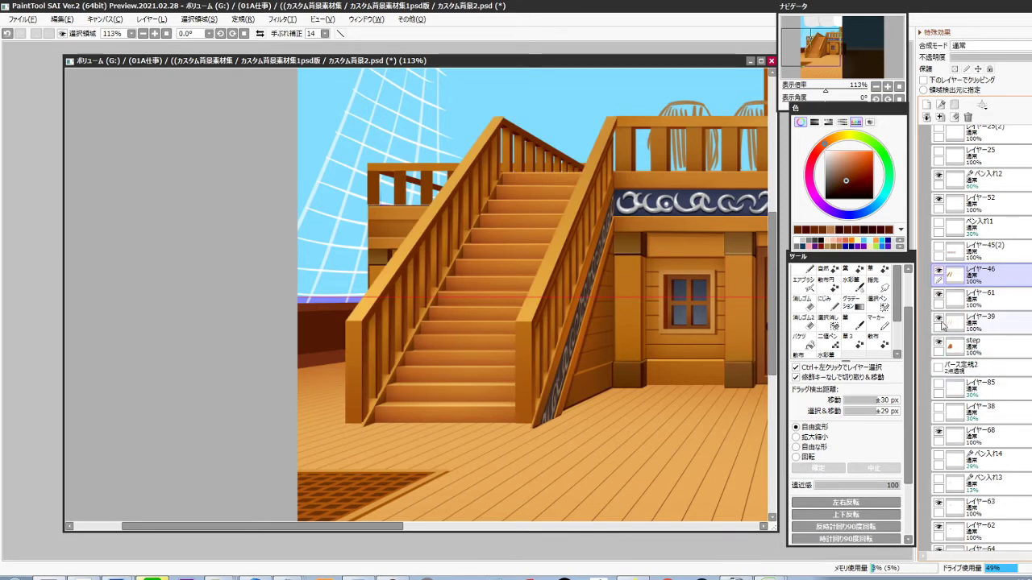
pyautogui.click(935, 323)
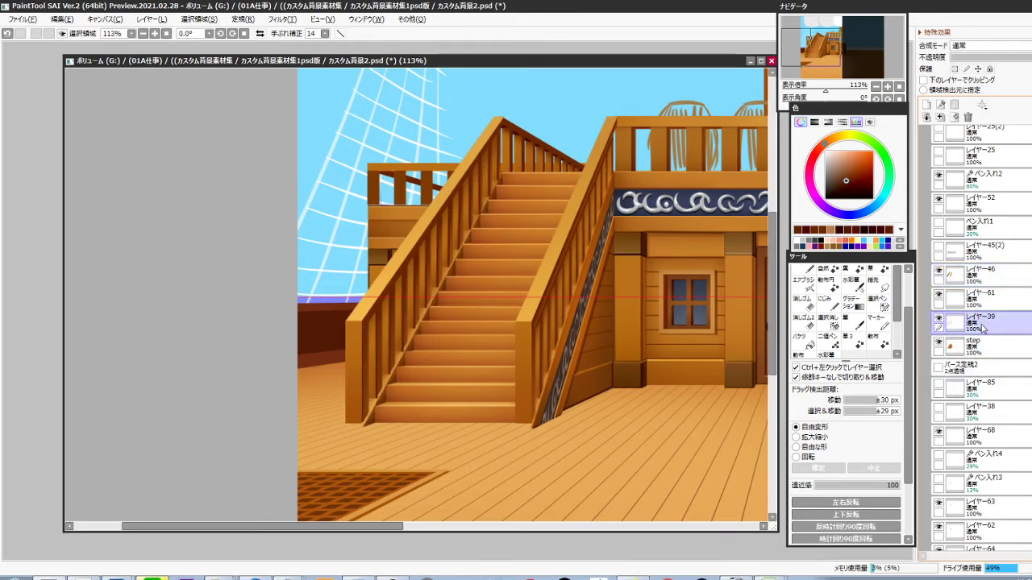
pyautogui.hotkey('ctrl', 'e')
pyautogui.click(938, 295)
pyautogui.click(938, 296)
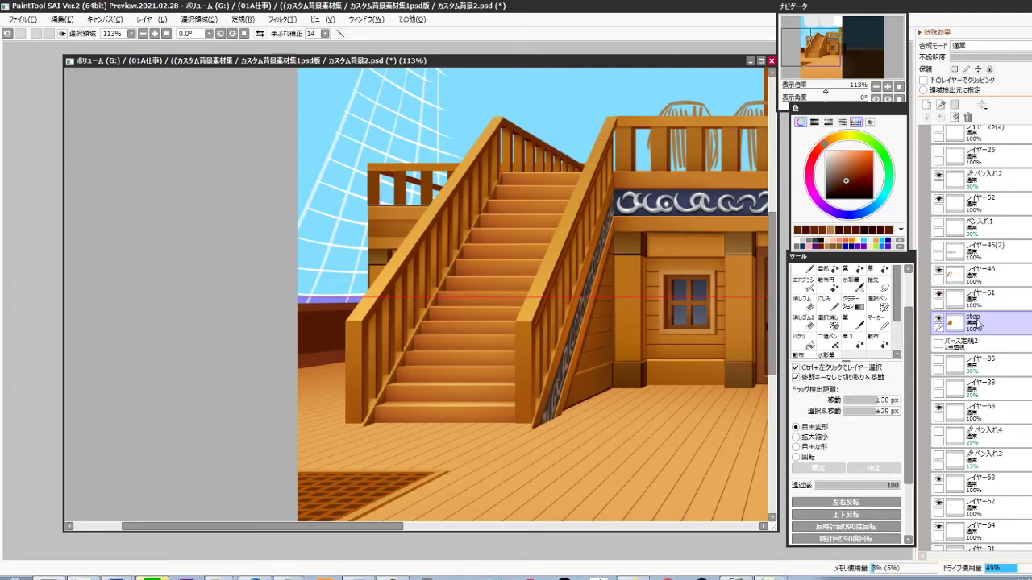
# Move the step layer above レイヤー61, merge レイヤー46 down into it, and check the merged layer by toggling its visibility
pyautogui.moveTo(978, 323); pyautogui.dragTo(972, 292)
pyautogui.click(957, 276)
pyautogui.click(938, 271)
pyautogui.click(938, 271)
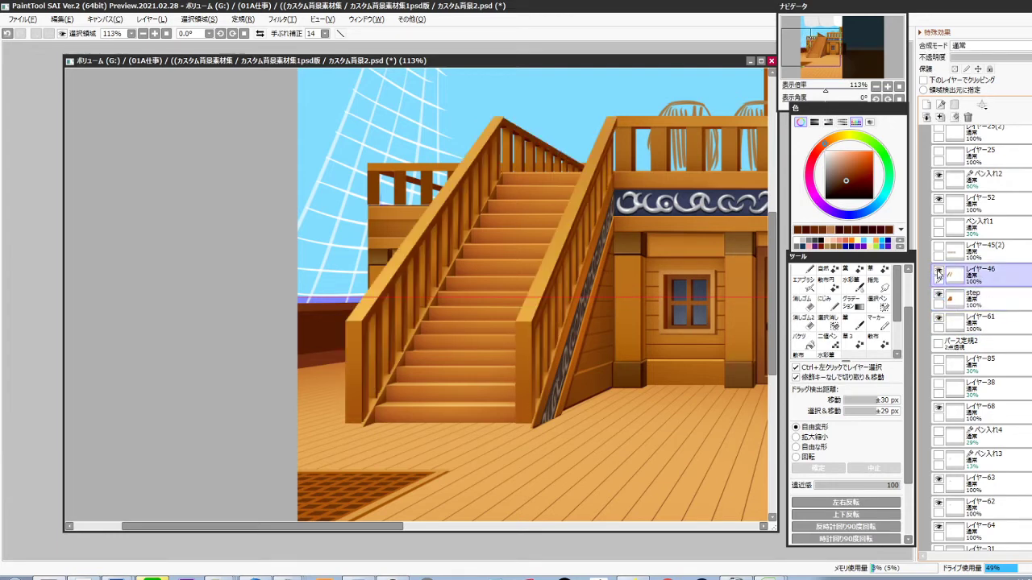
pyautogui.hotkey('ctrl', 'e')
pyautogui.click(938, 272)
pyautogui.click(937, 274)
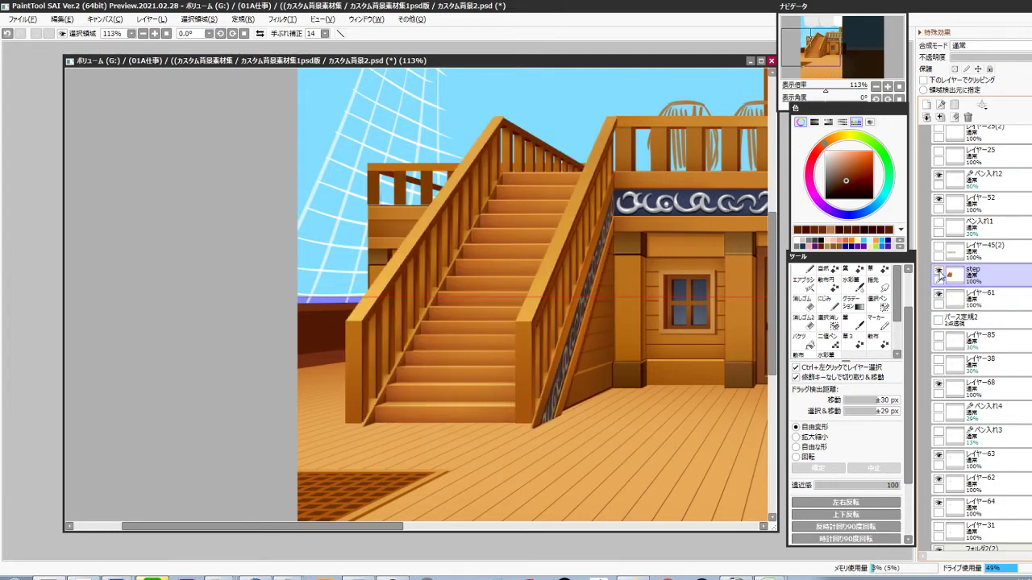
# Add a new layer above step, choose white, and select a rectangular area across the staircase base and both post bottoms
pyautogui.scroll(4, 515, 445)
pyautogui.scroll(2, 530, 446)
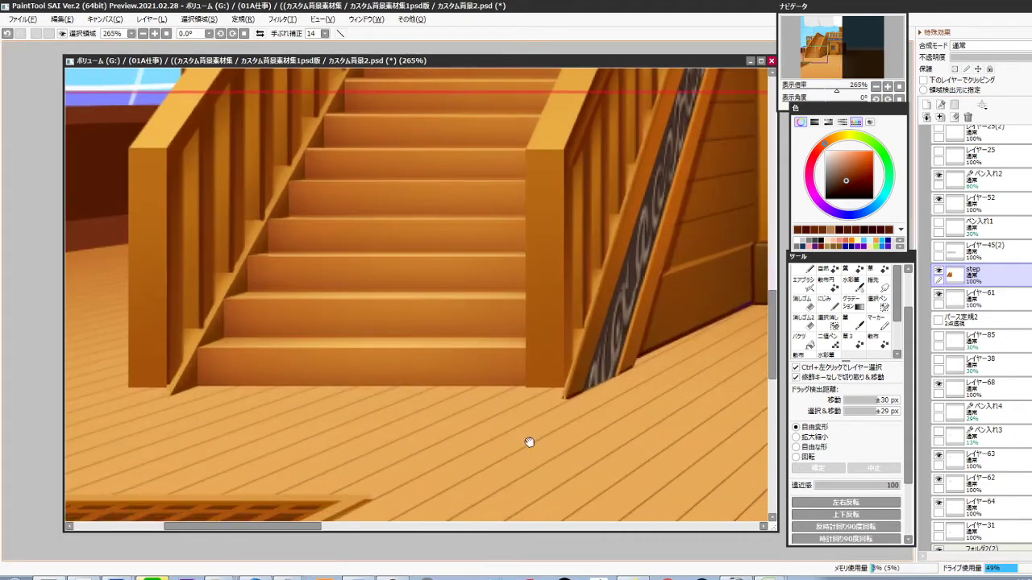
pyautogui.moveTo(529, 442); pyautogui.dragTo(620, 442)
pyautogui.hotkey('ctrl', 'shift', 'n')
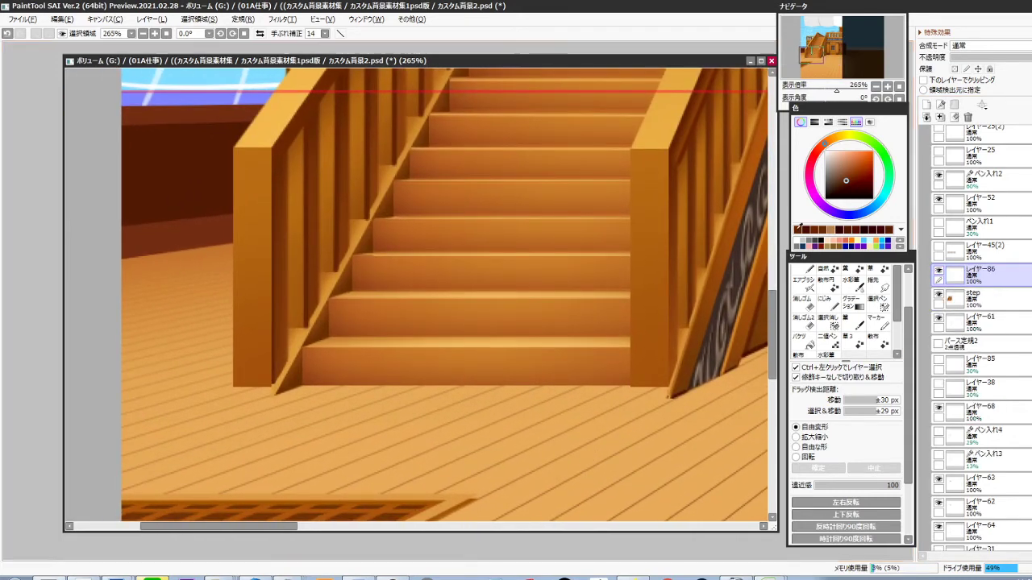
pyautogui.click(797, 240)
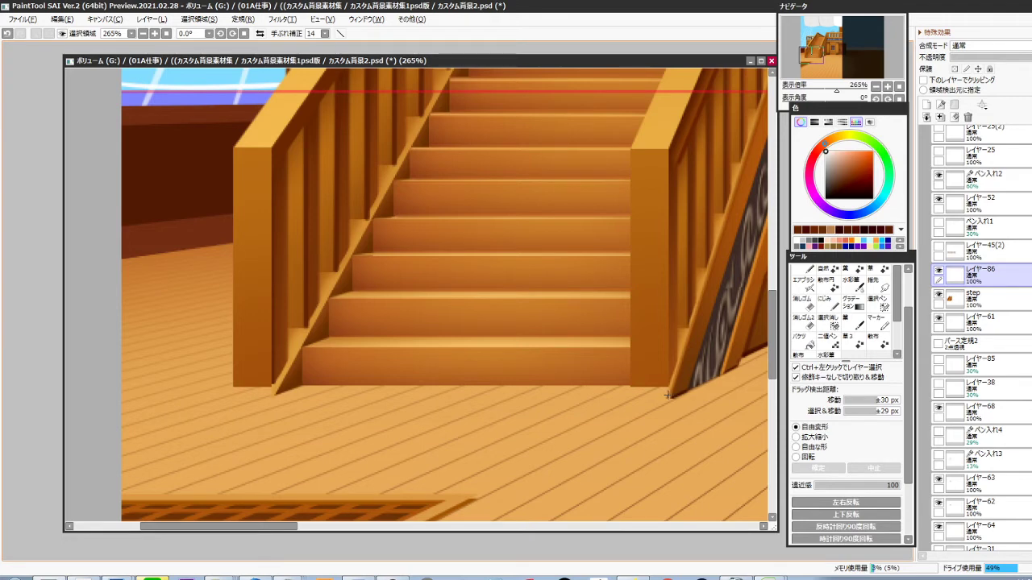
pyautogui.moveTo(668, 395); pyautogui.dragTo(200, 330)
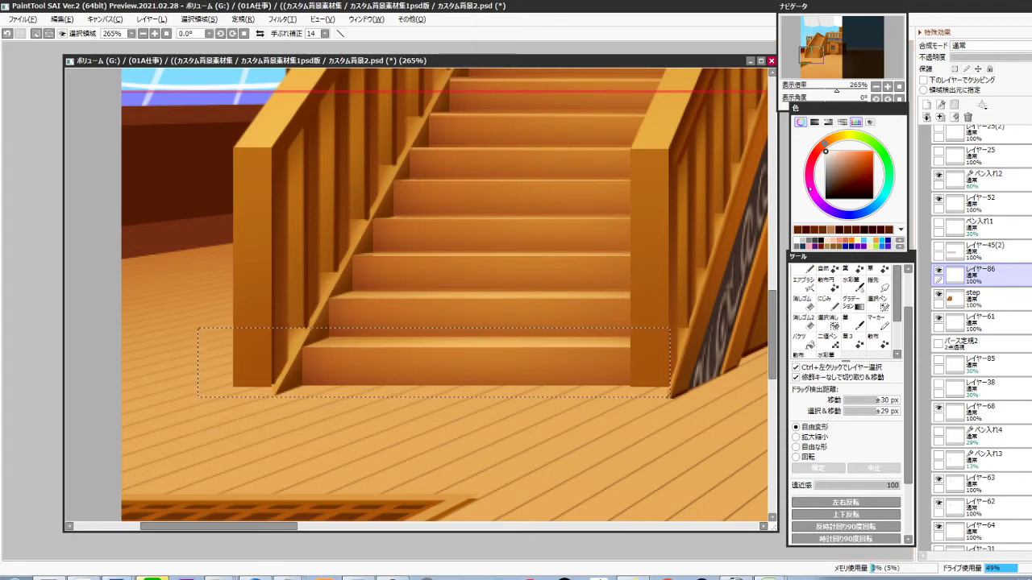
# Paint white with a size 4 brush across the bottom of the left post, following the selection's lower edge
pyautogui.press('n')
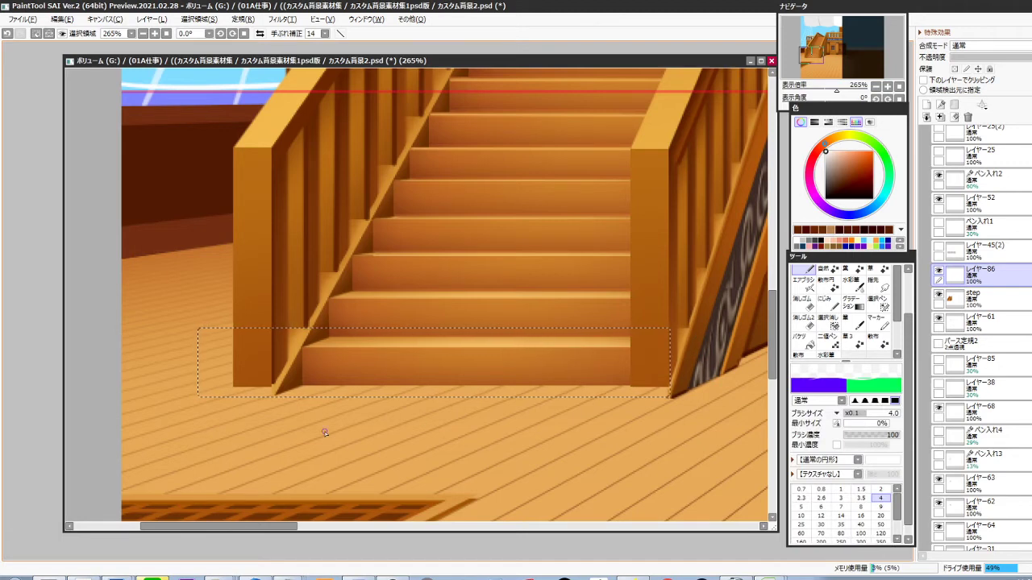
pyautogui.scroll(4, 278, 424)
pyautogui.moveTo(302, 400); pyautogui.dragTo(411, 398)
pyautogui.moveTo(324, 330)
pyautogui.mouseDown()
pyautogui.moveTo(315, 362)
pyautogui.moveTo(325, 324)
pyautogui.moveTo(320, 346)
pyautogui.moveTo(331, 356)
pyautogui.moveTo(370, 342)
pyautogui.mouseUp()
pyautogui.hotkey('ctrl', 'z')
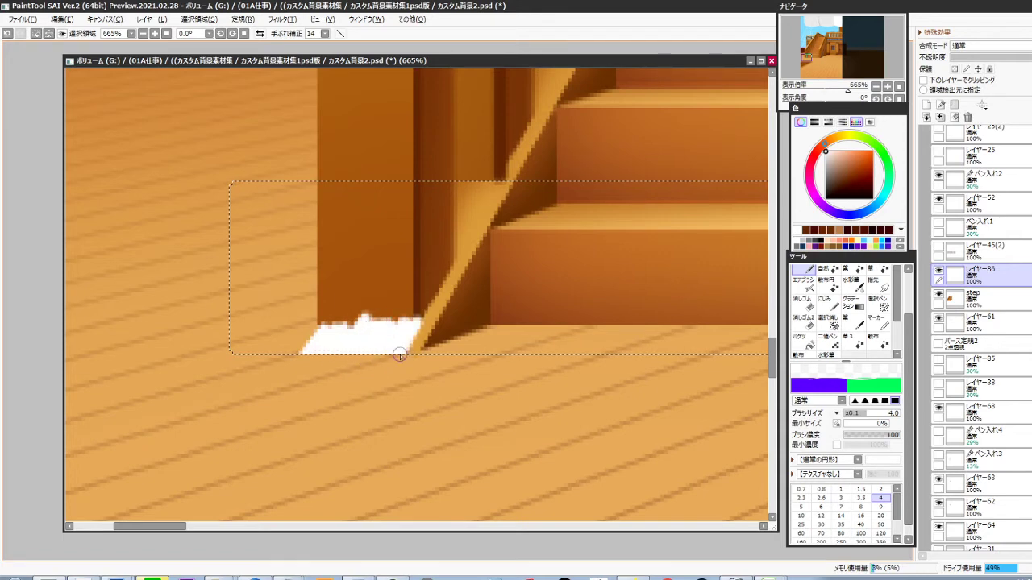
pyautogui.moveTo(438, 311)
pyautogui.mouseDown()
pyautogui.moveTo(410, 352)
pyautogui.moveTo(419, 346)
pyautogui.mouseUp()
# Paint the same white patch across the bottom of the right post, within the selection's lower edge
pyautogui.moveTo(423, 374); pyautogui.dragTo(387, 382)
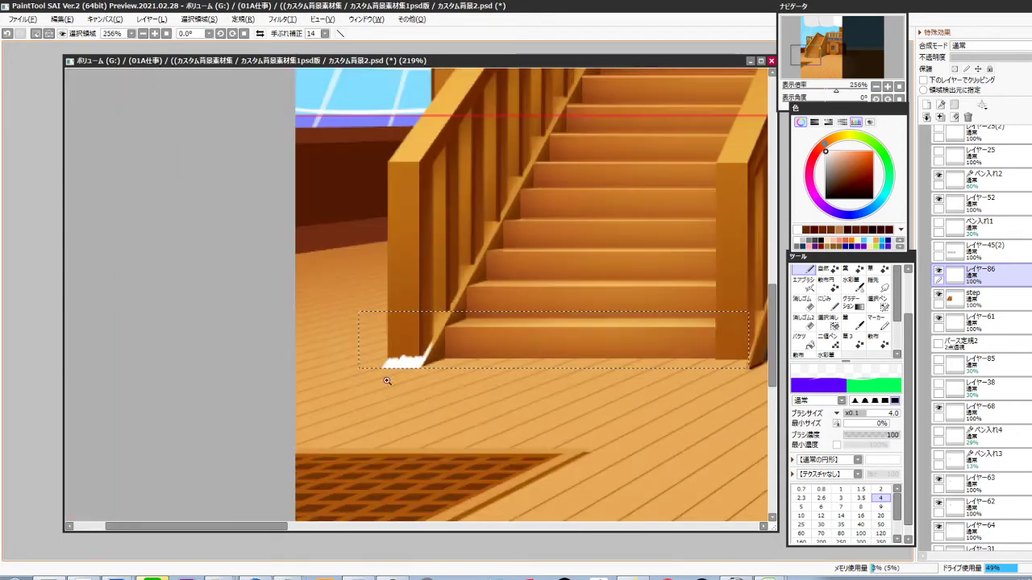
pyautogui.moveTo(609, 411); pyautogui.dragTo(355, 383)
pyautogui.moveTo(495, 347); pyautogui.dragTo(528, 345)
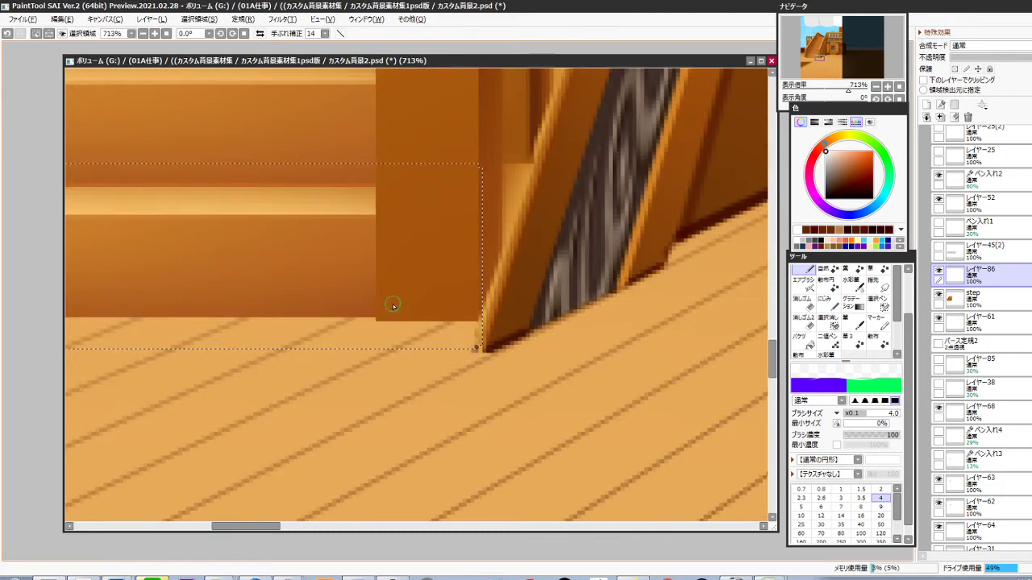
pyautogui.moveTo(390, 306)
pyautogui.mouseDown()
pyautogui.moveTo(359, 366)
pyautogui.moveTo(402, 318)
pyautogui.moveTo(390, 365)
pyautogui.moveTo(443, 306)
pyautogui.moveTo(425, 358)
pyautogui.moveTo(466, 310)
pyautogui.moveTo(475, 352)
pyautogui.mouseUp()
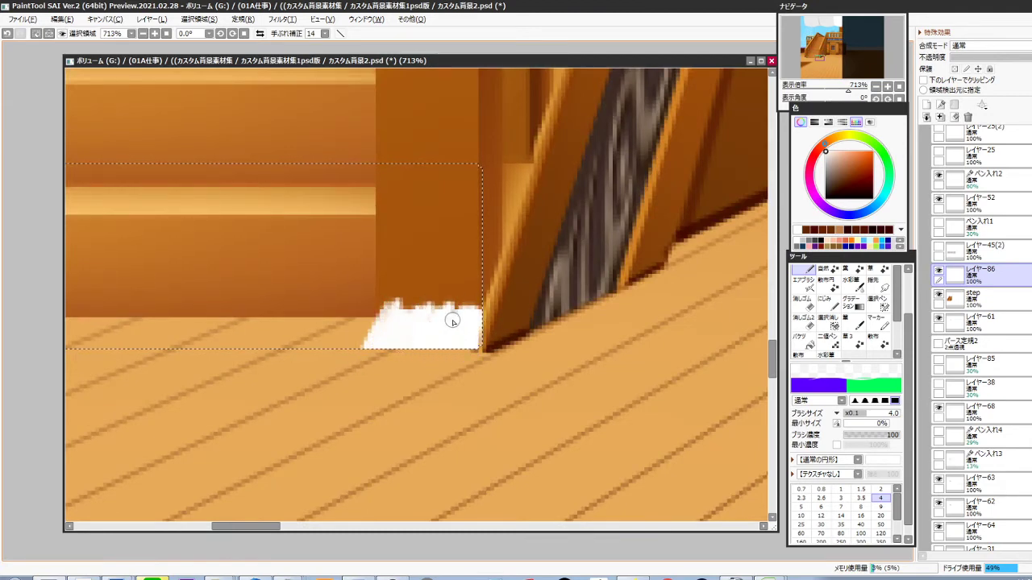
# Clear the selection around the staircase base and lower the opacity of レイヤー86 to 65%
pyautogui.scroll(-3, 556, 368)
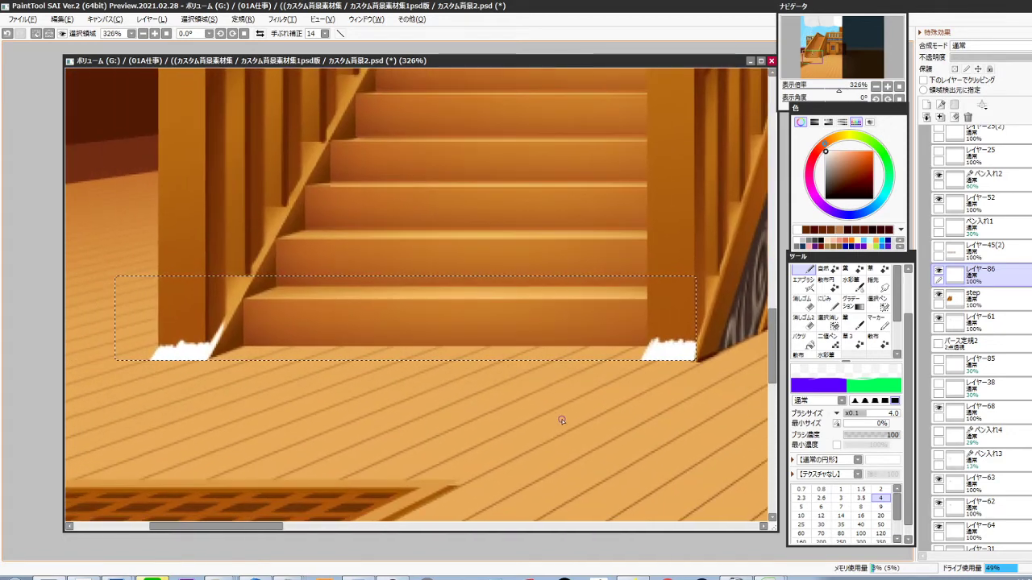
pyautogui.press('ctrl')
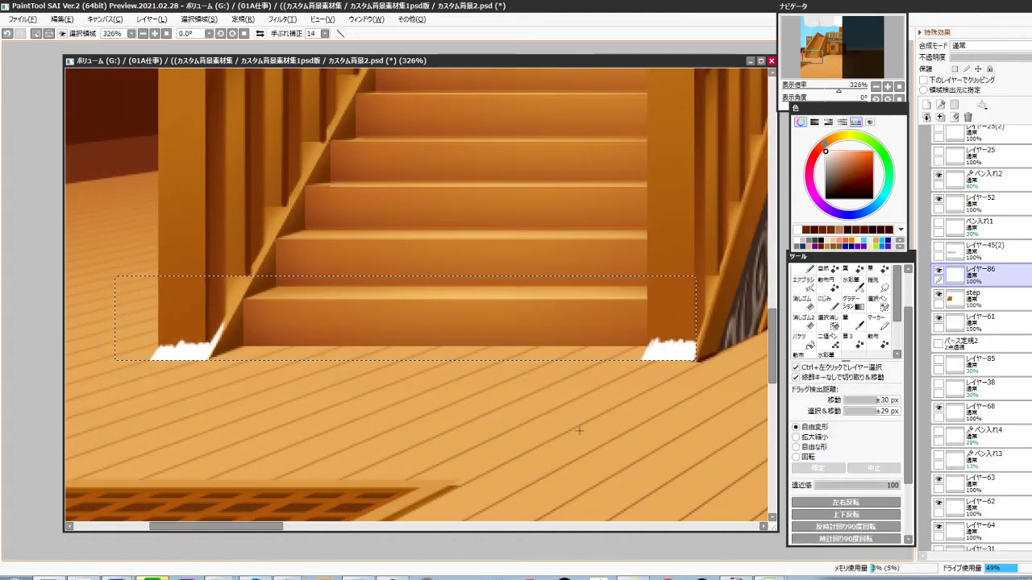
pyautogui.hotkey('ctrl', 'd')
pyautogui.moveTo(1015, 59); pyautogui.dragTo(1021, 59)
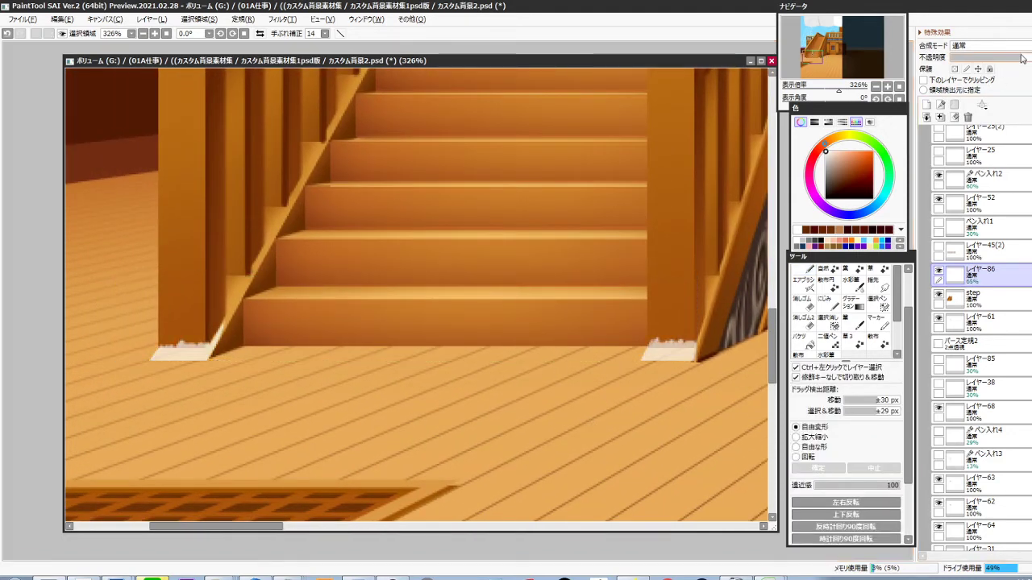
pyautogui.moveTo(161, 347); pyautogui.dragTo(688, 349)
pyautogui.hotkey('ctrl', 'd')
# Move レイヤー86 below the step layer and set its opacity to 100%
pyautogui.moveTo(1005, 280); pyautogui.dragTo(983, 307)
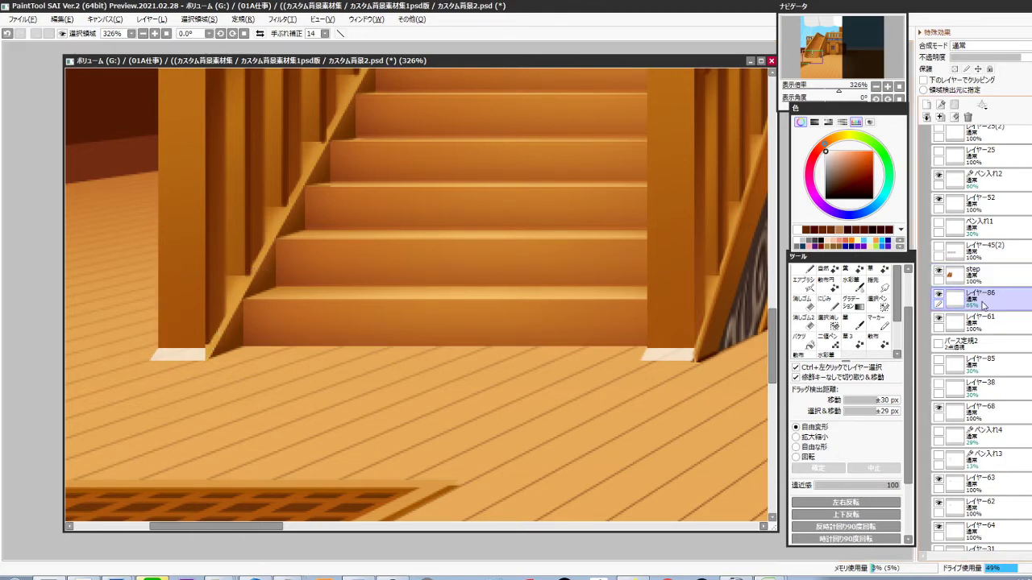
pyautogui.moveTo(1021, 58); pyautogui.dragTo(1031, 58)
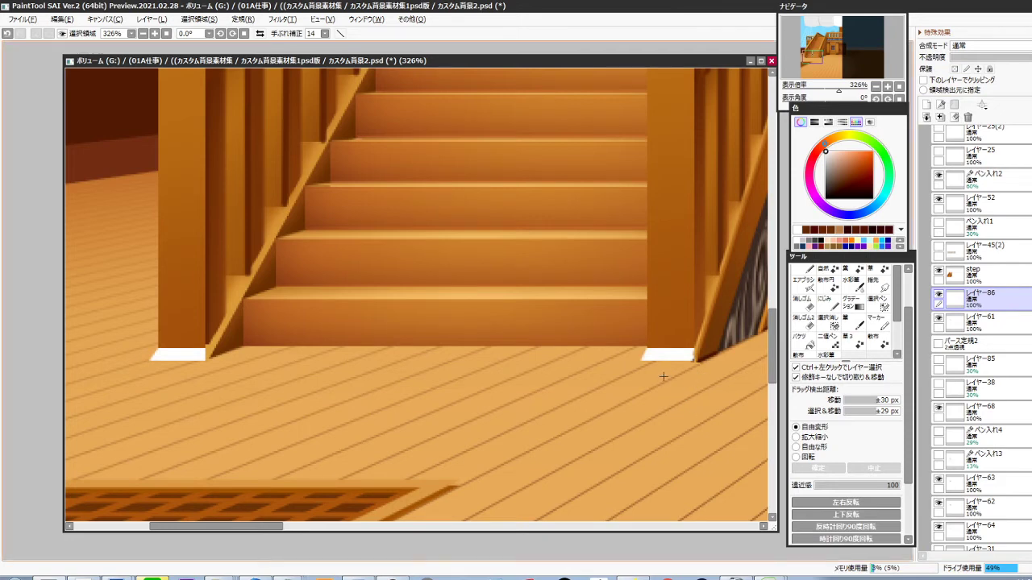
# Sample the orange-brown wood colour at the foot of the staircase's left side board, beside the post base
pyautogui.press('alt')
pyautogui.keyDown('alt'); pyautogui.click(216, 344); pyautogui.keyUp('alt')
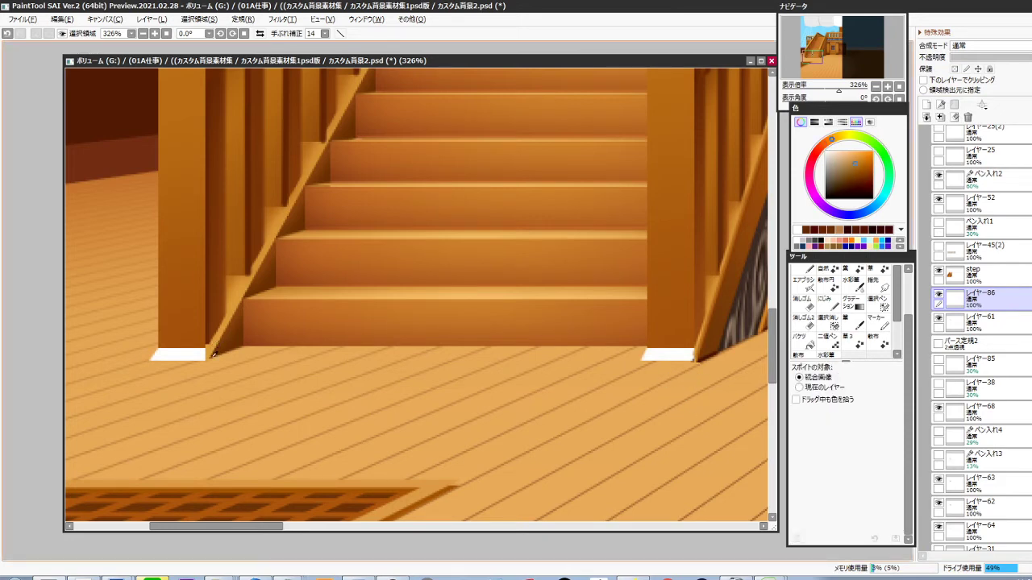
# Fill the two white stair-post bases with the sampled wood brown and shade them with the airbrush at size 25, density 60
pyautogui.hotkey('ctrl', 'f')
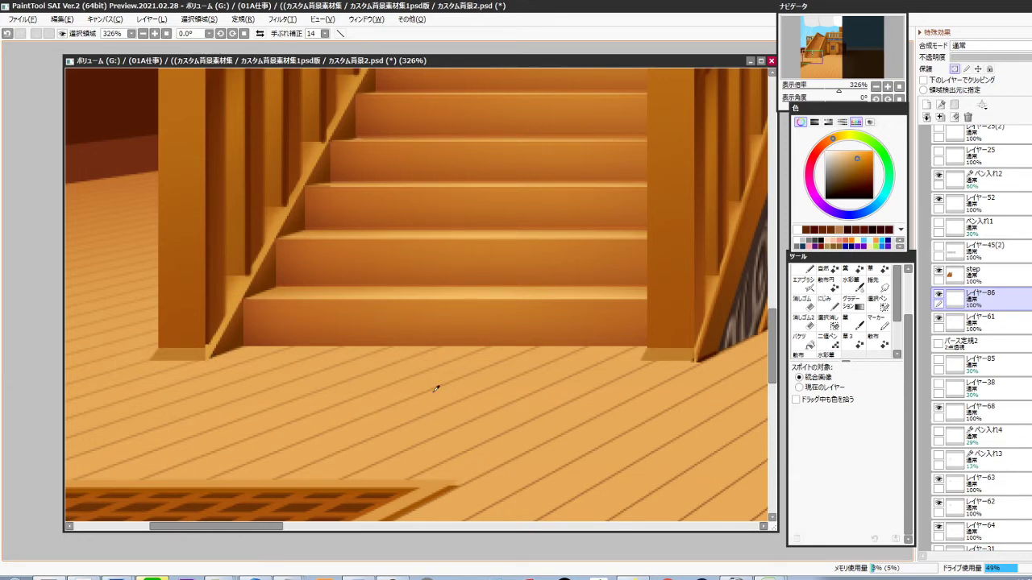
pyautogui.click(804, 284)
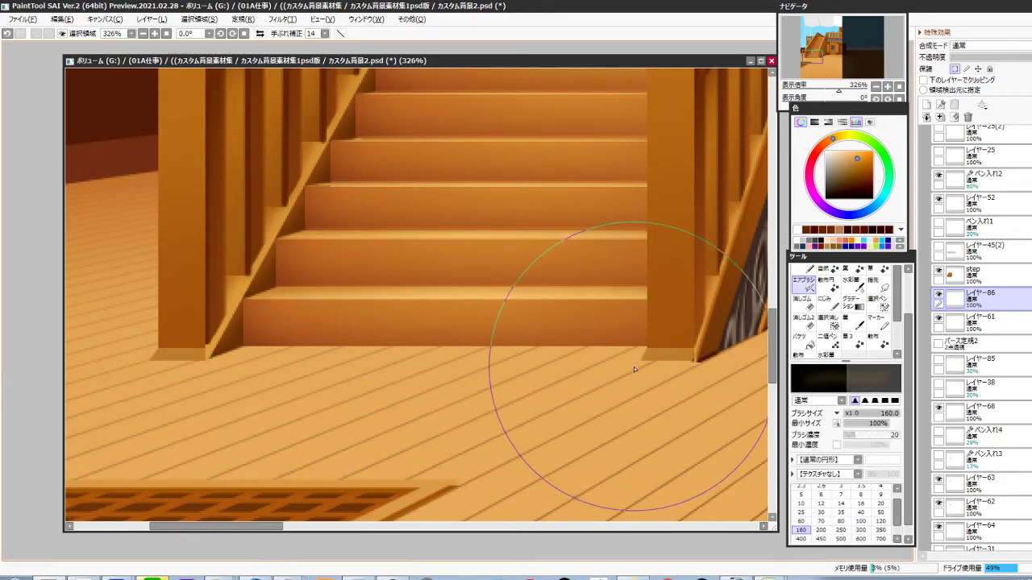
pyautogui.press('6')
pyautogui.press('[')
pyautogui.press('[')
pyautogui.press('[')
pyautogui.press('[')
pyautogui.press('[')
pyautogui.press('[')
pyautogui.press('[')
pyautogui.press('[')
pyautogui.press('[')
pyautogui.press('[')
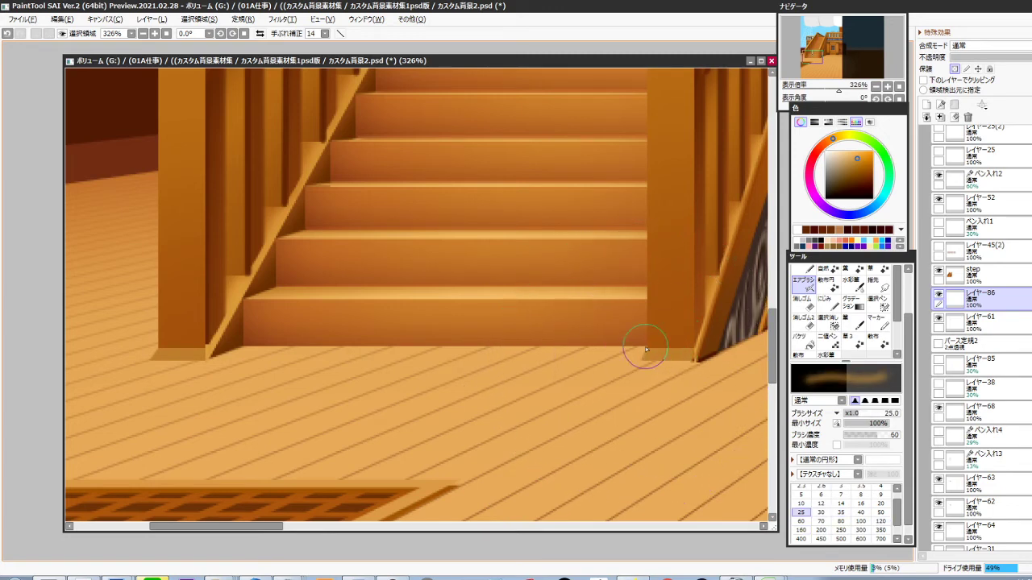
pyautogui.moveTo(646, 349)
pyautogui.mouseDown()
pyautogui.moveTo(685, 360)
pyautogui.moveTo(641, 350)
pyautogui.mouseUp()
pyautogui.moveTo(544, 413); pyautogui.dragTo(711, 410)
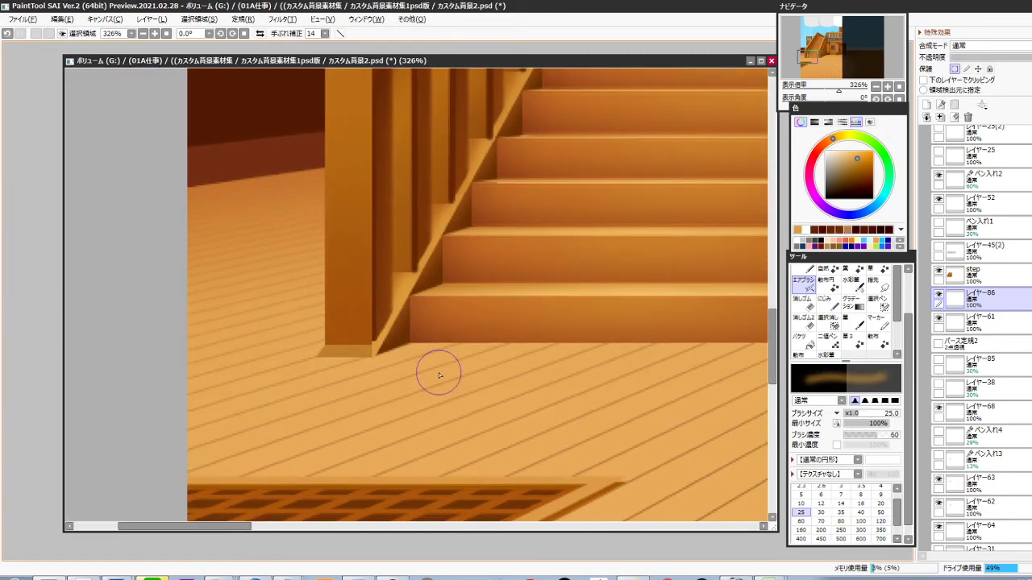
pyautogui.moveTo(334, 346); pyautogui.dragTo(372, 348)
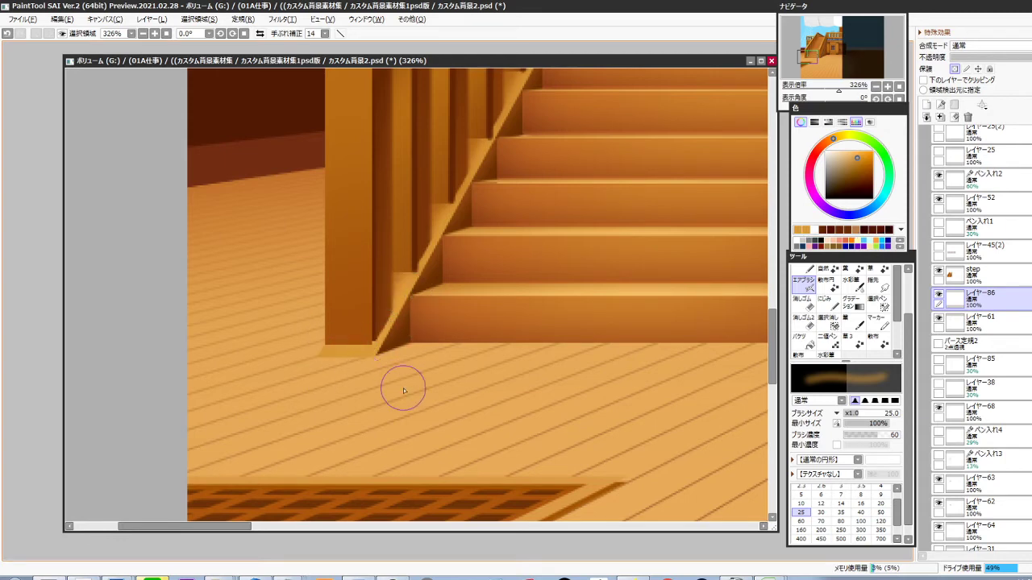
# Airbrush a sampled lighter golden wood tone over the base of the right stair post
pyautogui.moveTo(395, 387); pyautogui.dragTo(309, 357)
pyautogui.moveTo(449, 415); pyautogui.dragTo(249, 417)
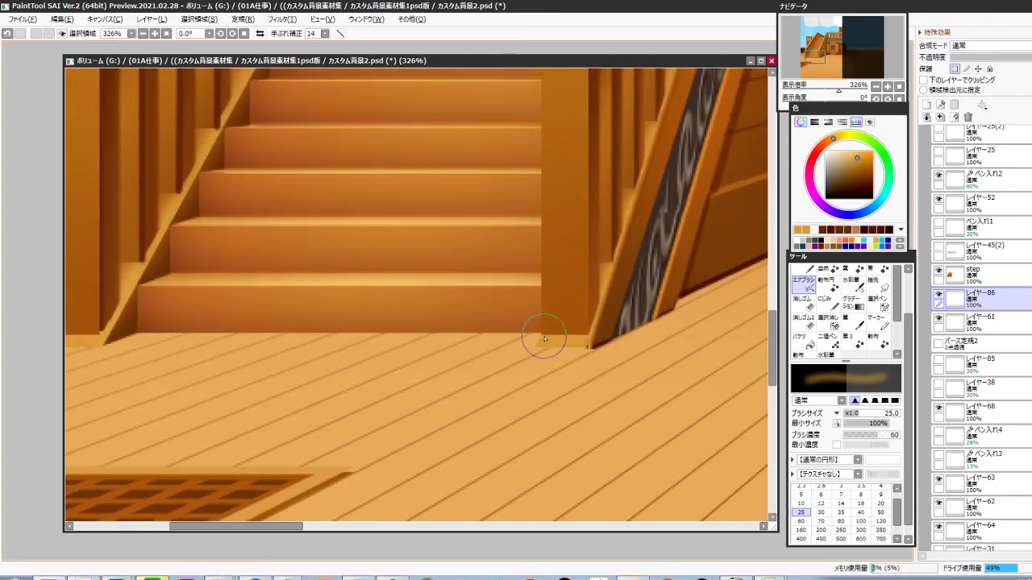
pyautogui.rightClick(616, 269)
pyautogui.moveTo(585, 332); pyautogui.dragTo(578, 342)
pyautogui.moveTo(466, 401); pyautogui.dragTo(608, 382)
pyautogui.moveTo(454, 377); pyautogui.dragTo(417, 418)
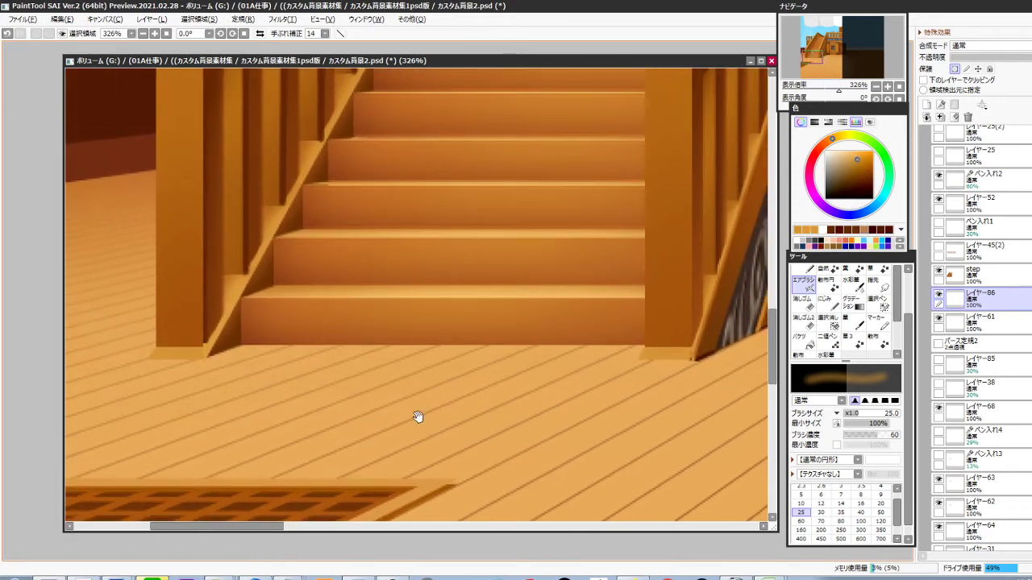
pyautogui.scroll(-2, 418, 427)
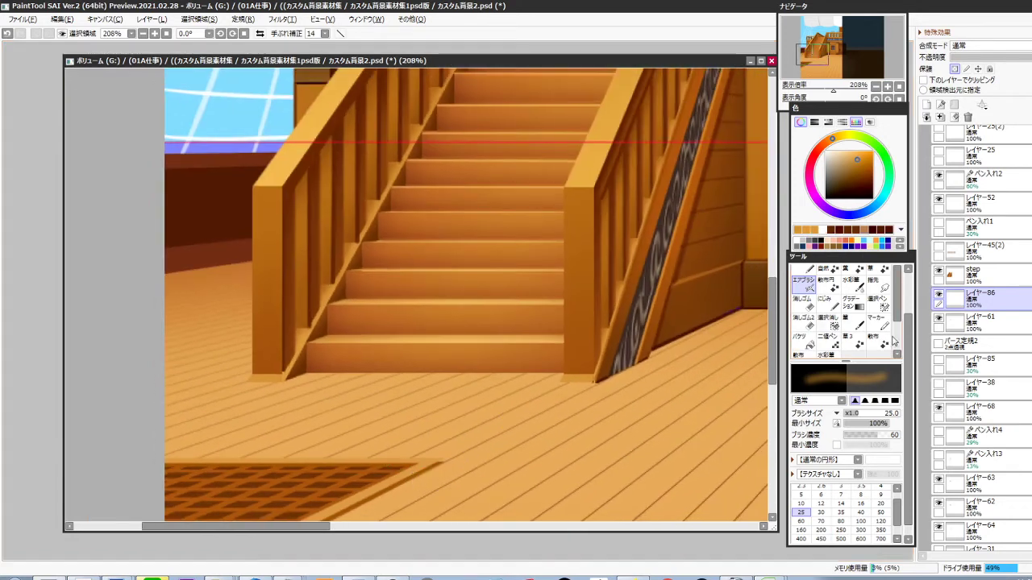
# Merge the step layer with レイヤー86 beneath it and toggle the merged layer's visibility to check it
pyautogui.click(989, 282)
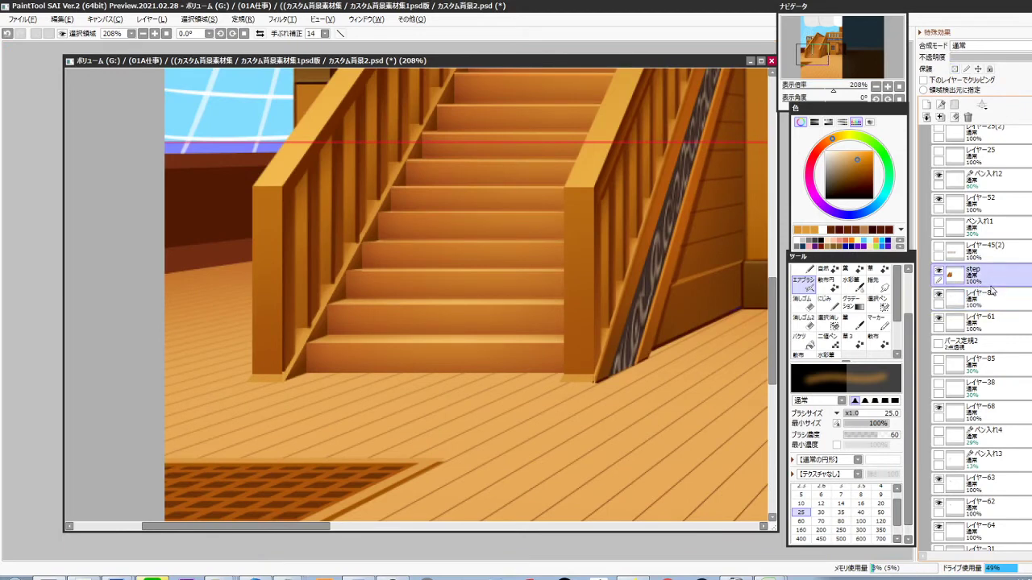
pyautogui.hotkey('ctrl', 'e')
pyautogui.click(939, 271)
pyautogui.click(939, 271)
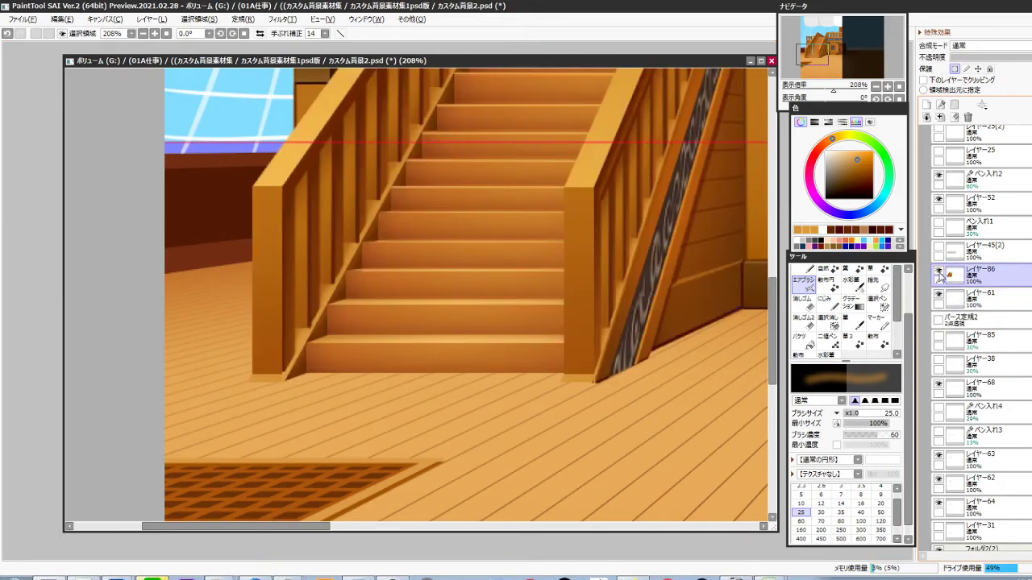
# Touch up the left post's base next to the stair stringer with a size 3 pen in the golden wood tone
pyautogui.scroll(6, 325, 387)
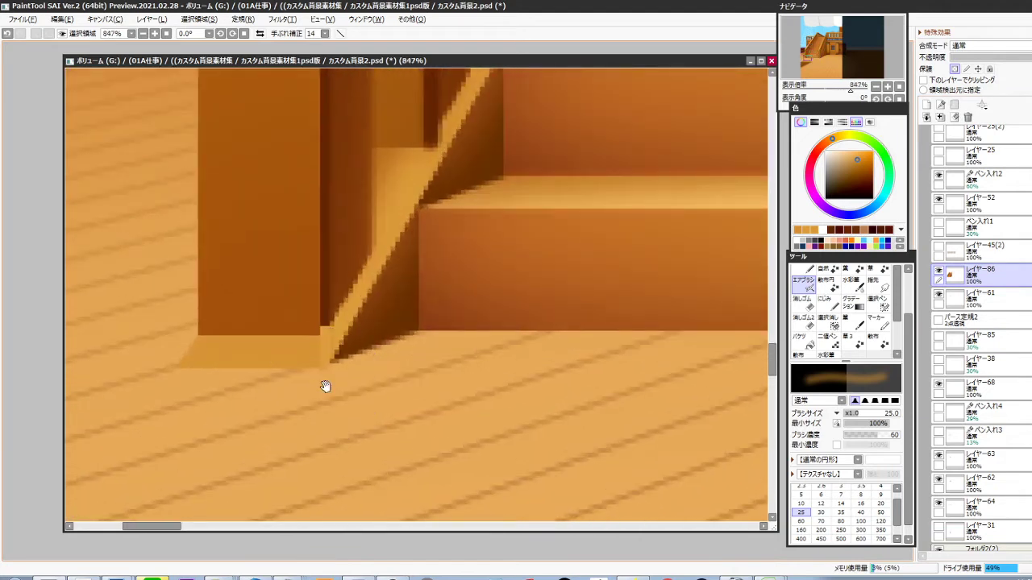
pyautogui.press('alt')
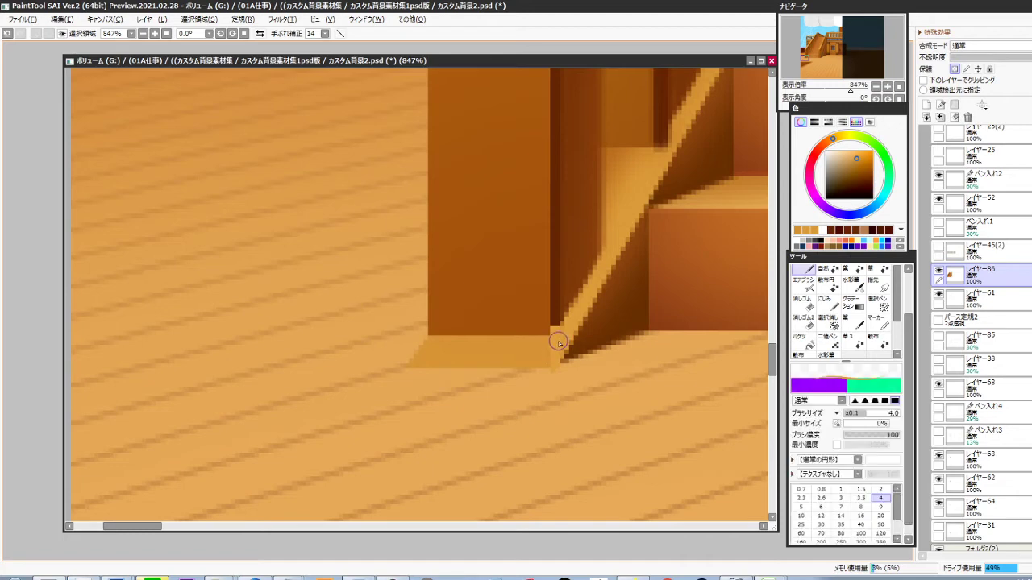
pyautogui.press('[')
pyautogui.click(437, 342)
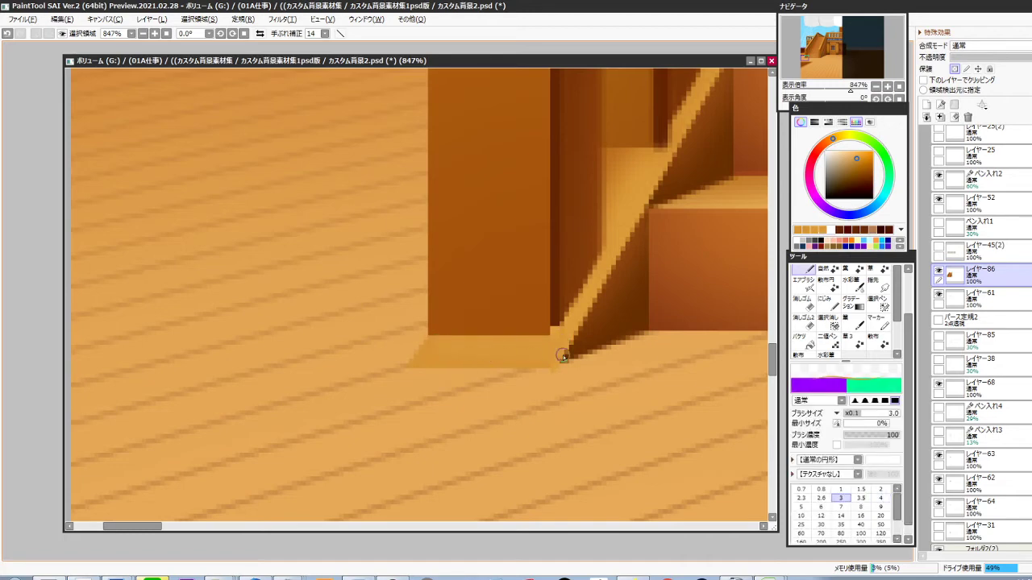
# Draw a dark brown line along the bottom front edge of the right post's base with a size 2.3 pen
pyautogui.moveTo(710, 404); pyautogui.dragTo(359, 349)
pyautogui.moveTo(725, 386); pyautogui.dragTo(371, 358)
pyautogui.moveTo(597, 370); pyautogui.dragTo(346, 355)
pyautogui.moveTo(681, 373)
pyautogui.mouseDown()
pyautogui.moveTo(469, 379)
pyautogui.moveTo(451, 393)
pyautogui.mouseUp()
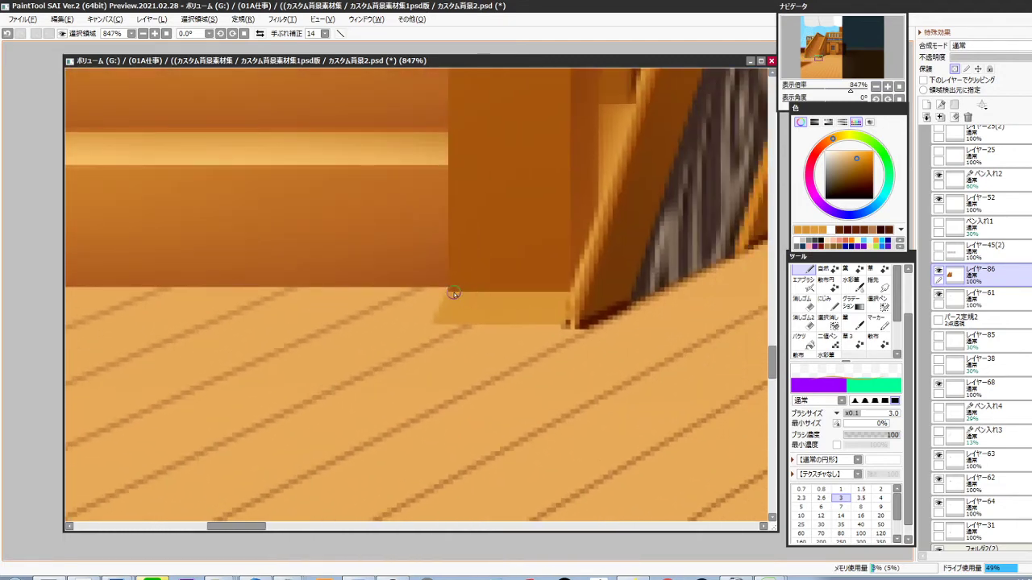
pyautogui.keyDown('alt'); pyautogui.click(589, 314); pyautogui.keyUp('alt')
pyautogui.press('[')
pyautogui.press('[')
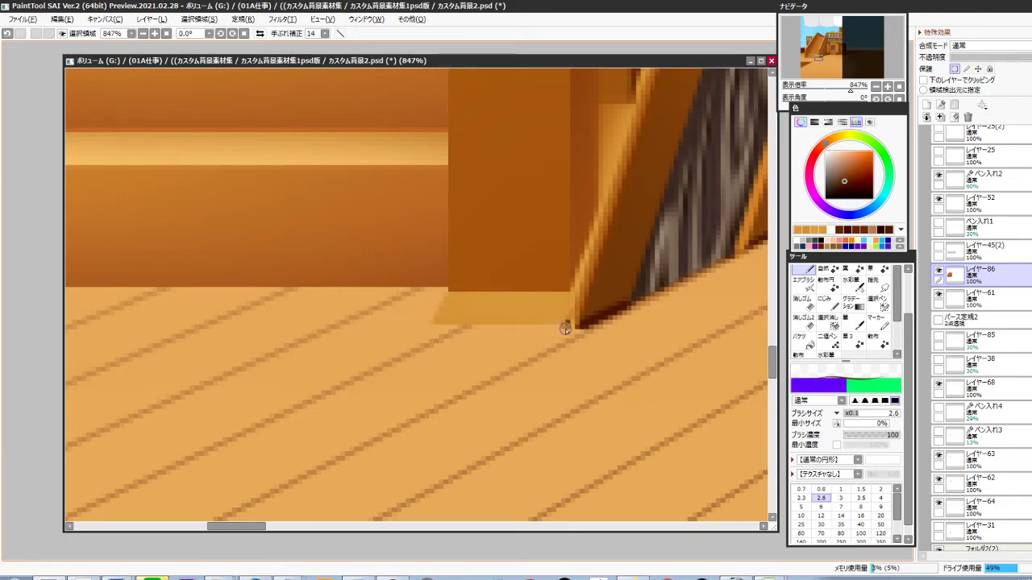
pyautogui.moveTo(579, 327); pyautogui.dragTo(436, 326)
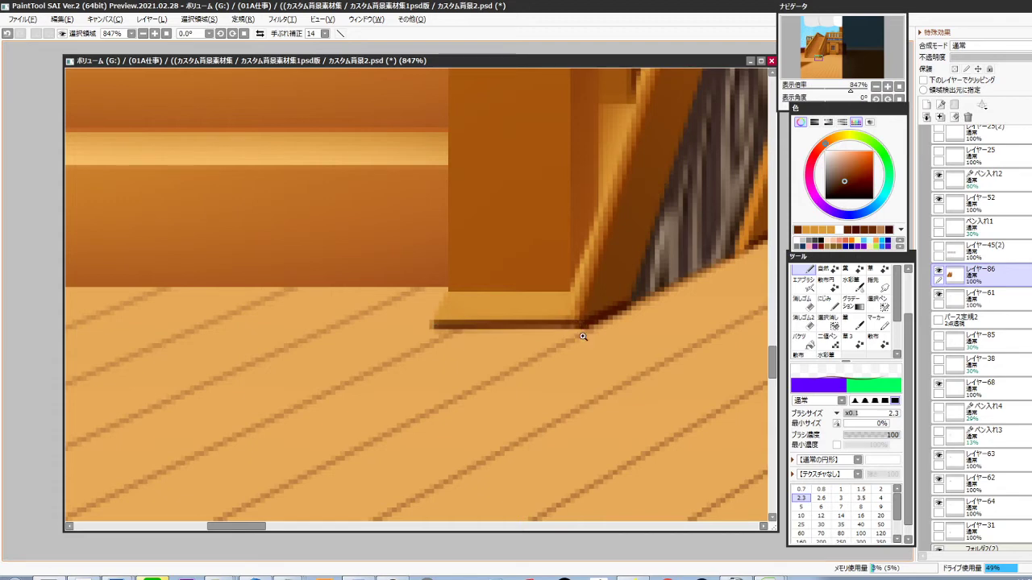
# Draw the same dark brown line along the bottom front edge of the left post's base
pyautogui.moveTo(582, 337); pyautogui.dragTo(448, 393)
pyautogui.moveTo(448, 393); pyautogui.dragTo(682, 397)
pyautogui.moveTo(414, 347)
pyautogui.mouseDown()
pyautogui.moveTo(532, 343)
pyautogui.moveTo(368, 316)
pyautogui.moveTo(509, 318)
pyautogui.mouseUp()
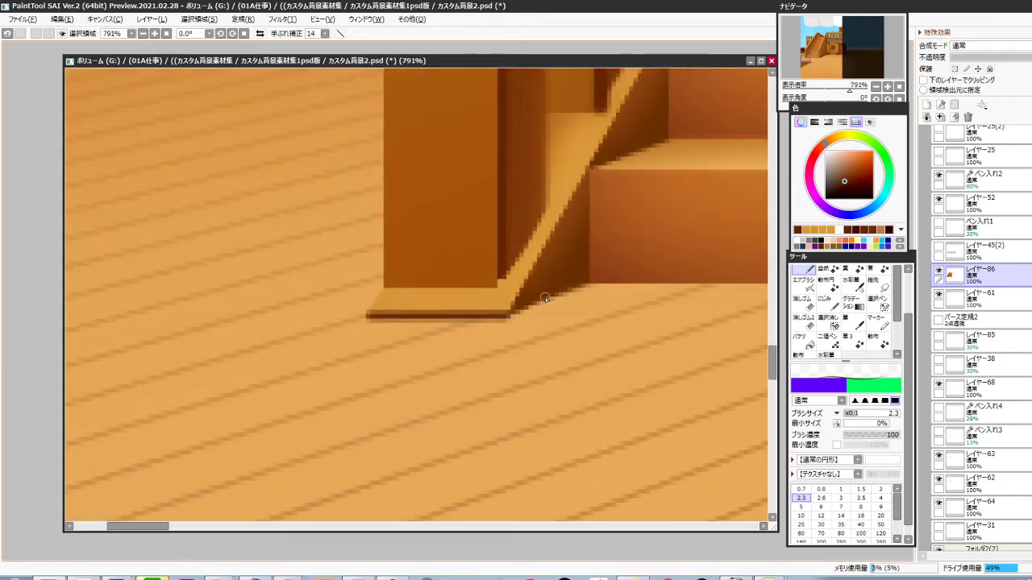
# Draw a dark brown shadow line where the left post meets its base, undoing strokes that miss
pyautogui.scroll(-4, 545, 298)
pyautogui.scroll(3, 459, 373)
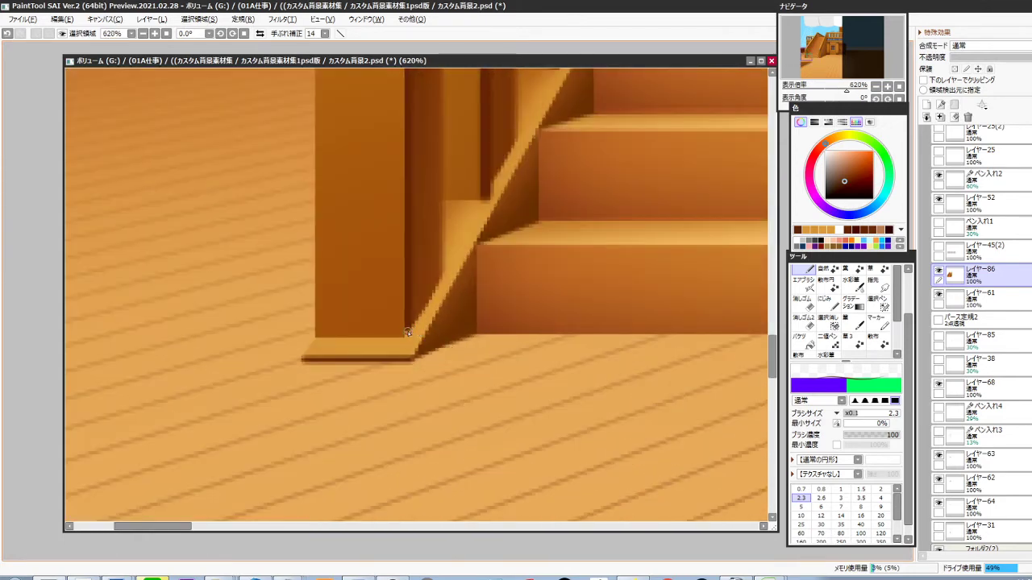
pyautogui.moveTo(407, 333)
pyautogui.mouseDown()
pyautogui.moveTo(321, 335)
pyautogui.moveTo(406, 336)
pyautogui.mouseUp()
pyautogui.hotkey('ctrl', 'z')
pyautogui.hotkey('ctrl', 'z')
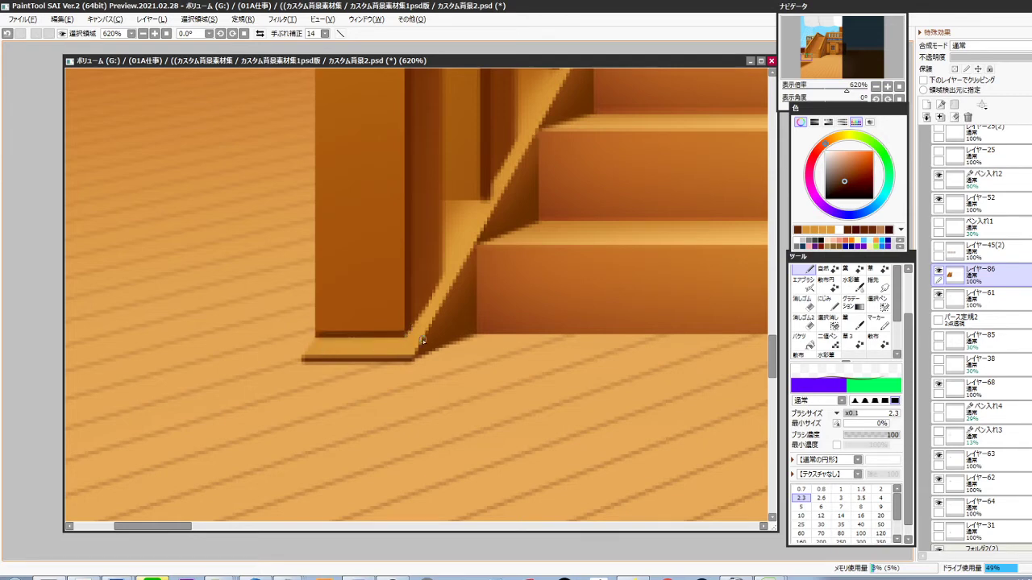
# Draw a straight dark brown shadow line where the right post meets its base
pyautogui.scroll(-10, 422, 341)
pyautogui.moveTo(501, 387); pyautogui.dragTo(363, 390)
pyautogui.scroll(12, 499, 350)
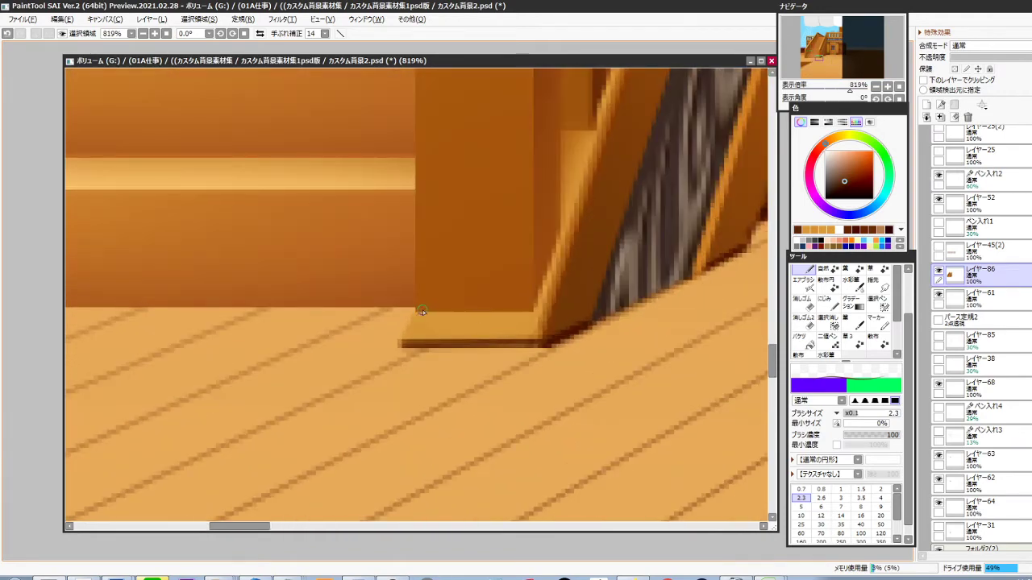
pyautogui.keyDown('shift'); pyautogui.click(528, 308); pyautogui.keyUp('shift')
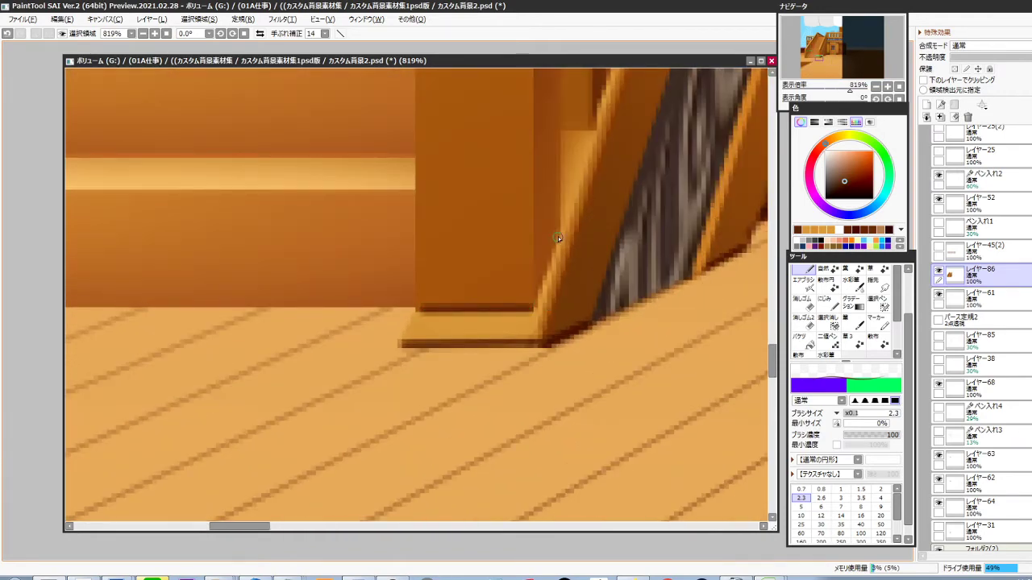
# Lower the pen density to 45 and draw a thin line along the top front edge of the right handrail post
pyautogui.scroll(-4, 532, 307)
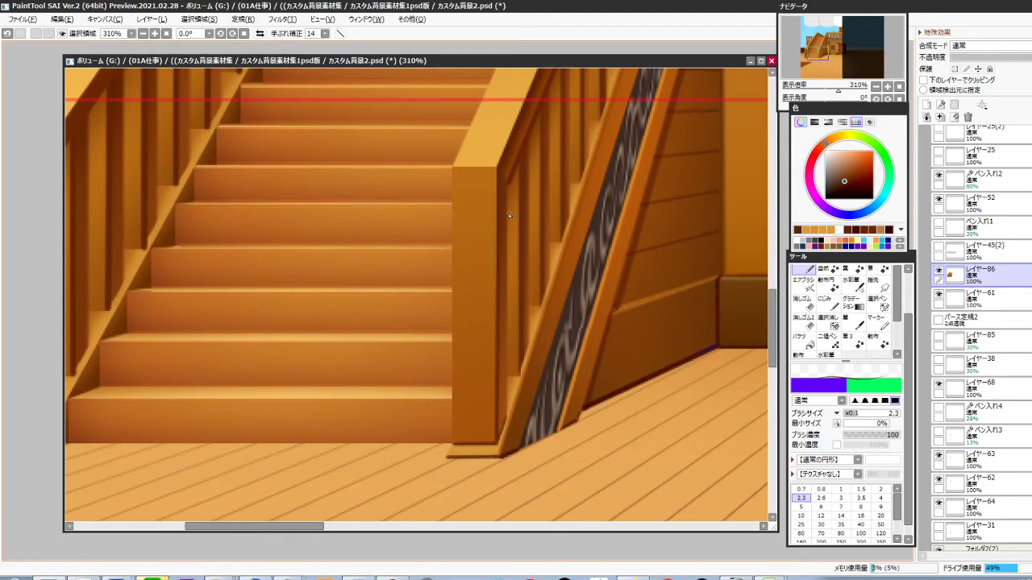
pyautogui.scroll(-3, 500, 400)
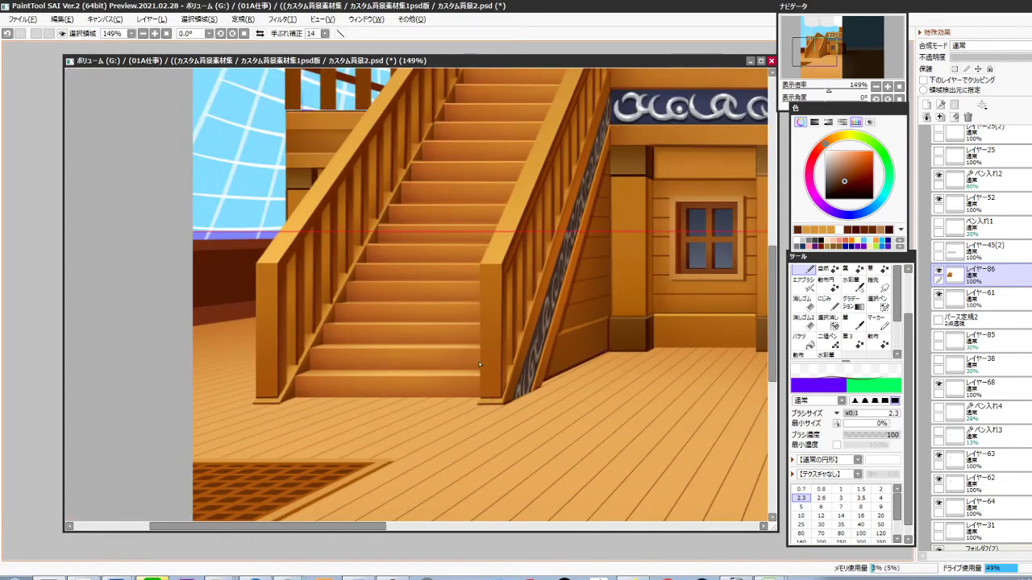
pyautogui.scroll(4, 482, 276)
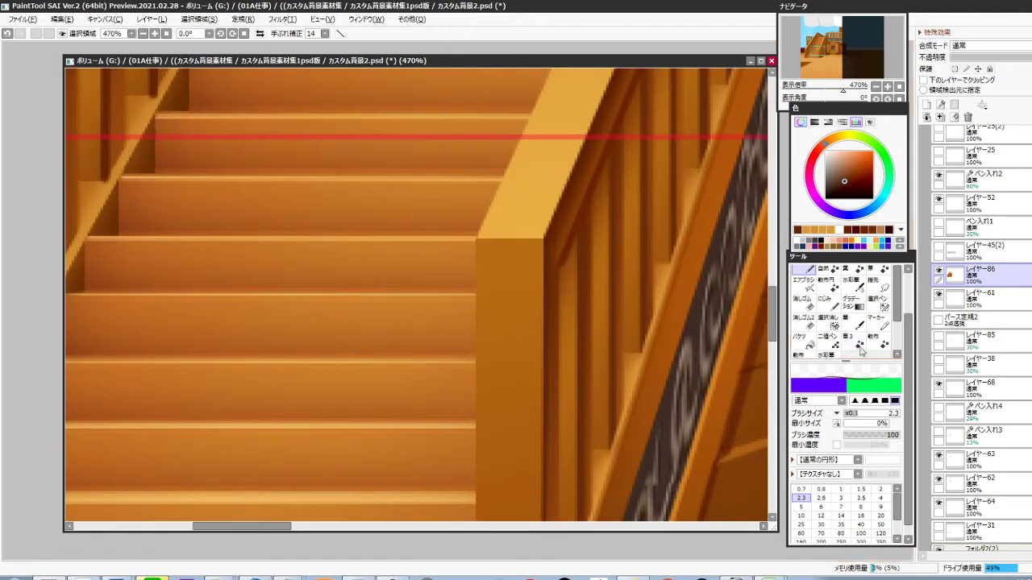
pyautogui.moveTo(531, 239); pyautogui.dragTo(543, 239)
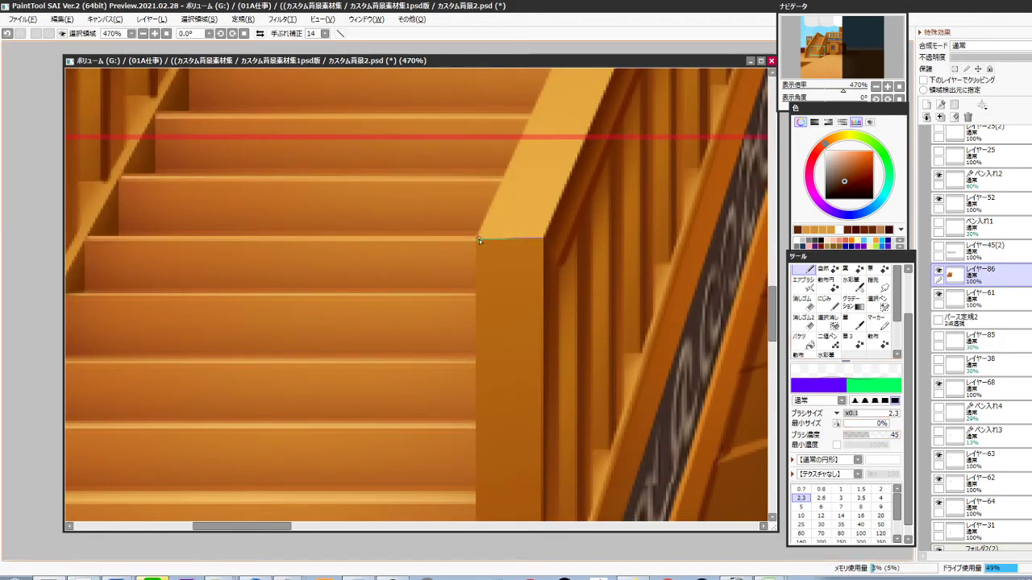
pyautogui.moveTo(478, 238); pyautogui.dragTo(544, 238)
pyautogui.moveTo(93, 331)
pyautogui.mouseDown()
pyautogui.moveTo(537, 327)
pyautogui.moveTo(645, 346)
pyautogui.mouseUp()
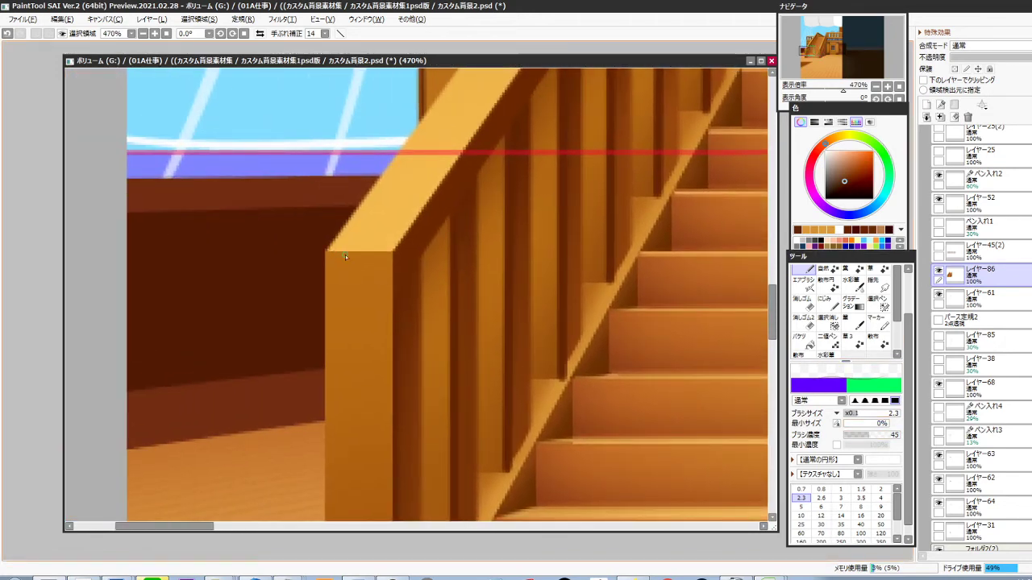
pyautogui.scroll(-6, 332, 257)
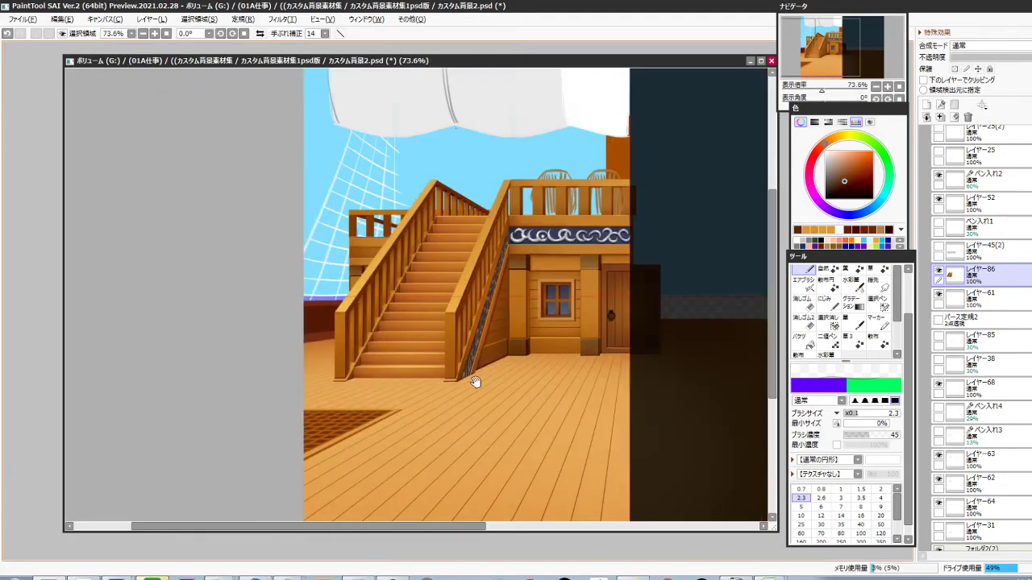
pyautogui.scroll(1, 422, 377)
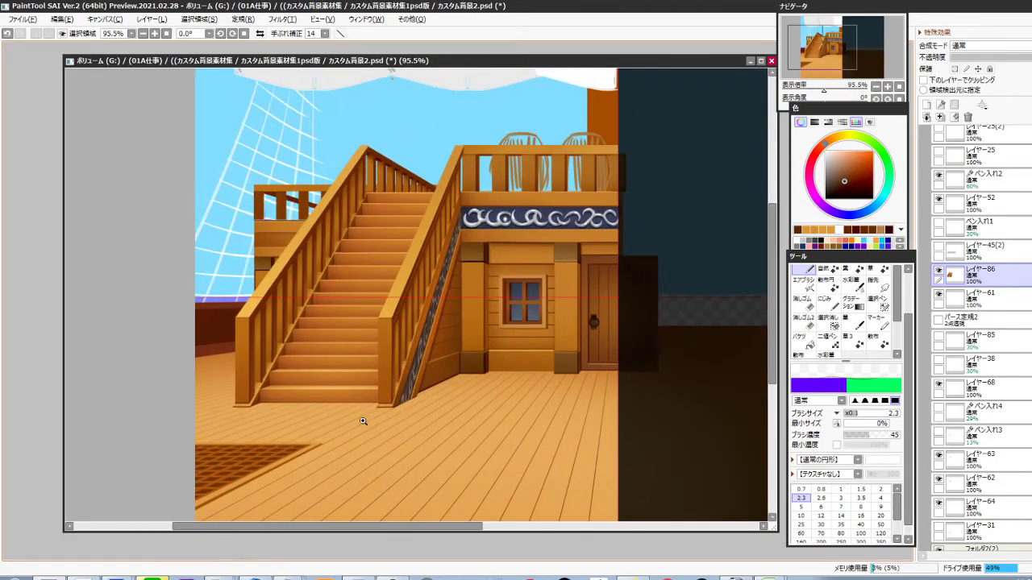
# Paint an orange-brown line along the front edge of the right post's base with a size 5 pen at density 40
pyautogui.scroll(5, 382, 403)
pyautogui.press(']')
pyautogui.press(']')
pyautogui.press(']')
pyautogui.press(']')
pyautogui.press(']')
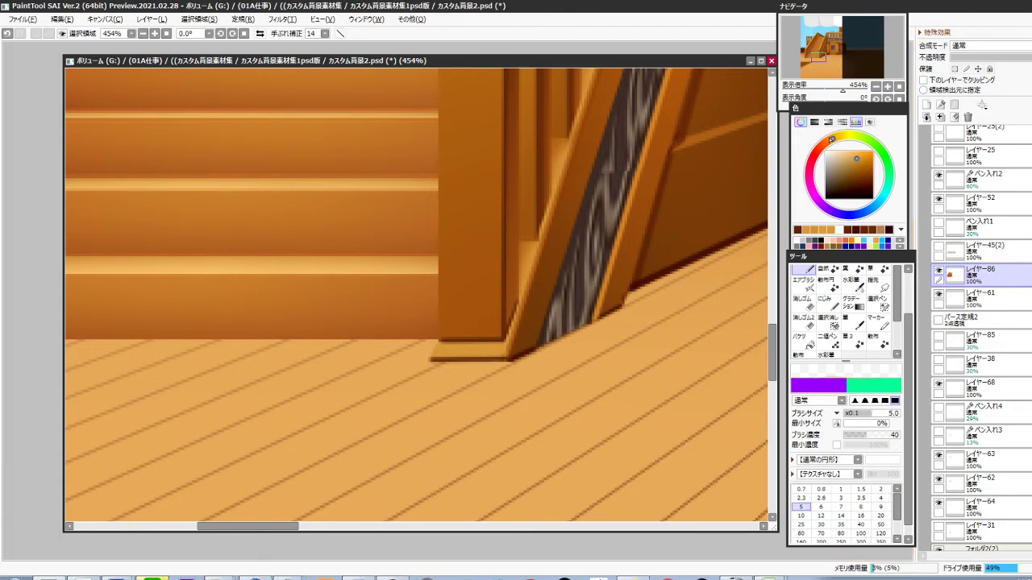
pyautogui.click(829, 140)
pyautogui.click(860, 168)
pyautogui.moveTo(451, 360); pyautogui.dragTo(436, 357)
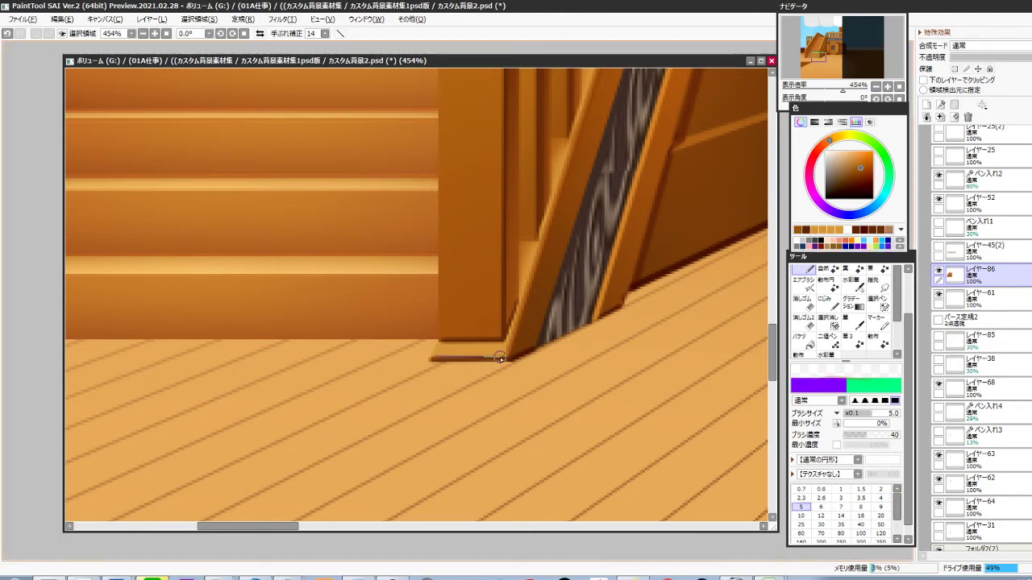
pyautogui.moveTo(499, 359); pyautogui.dragTo(504, 360)
pyautogui.hotkey('ctrl', 'z')
pyautogui.moveTo(436, 360); pyautogui.dragTo(503, 363)
# Paint the same orange-brown line along the front edge of the left post's base
pyautogui.moveTo(283, 411); pyautogui.dragTo(856, 387)
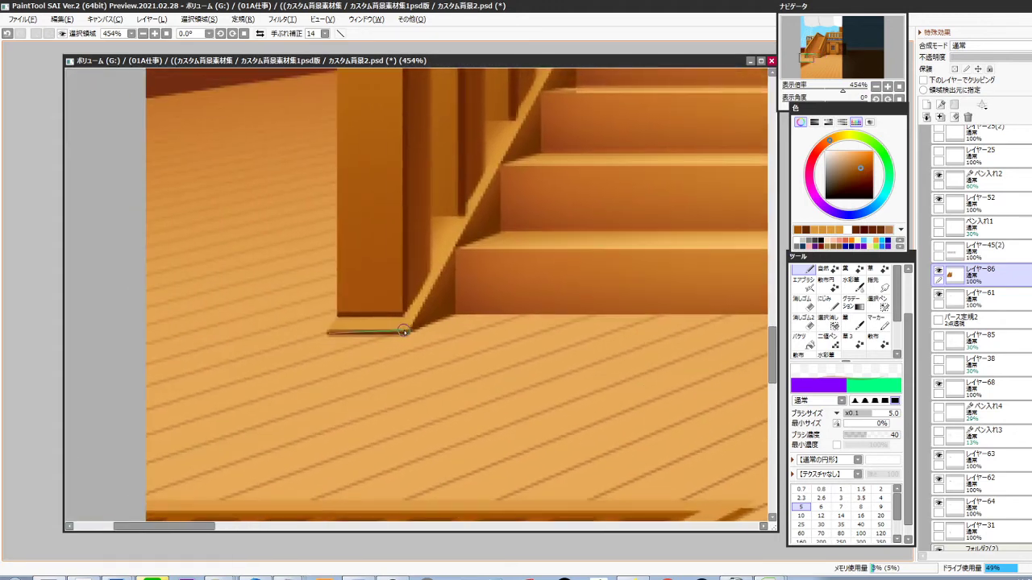
pyautogui.moveTo(403, 331); pyautogui.dragTo(335, 335)
pyautogui.moveTo(332, 332); pyautogui.dragTo(407, 335)
pyautogui.scroll(-6, 414, 349)
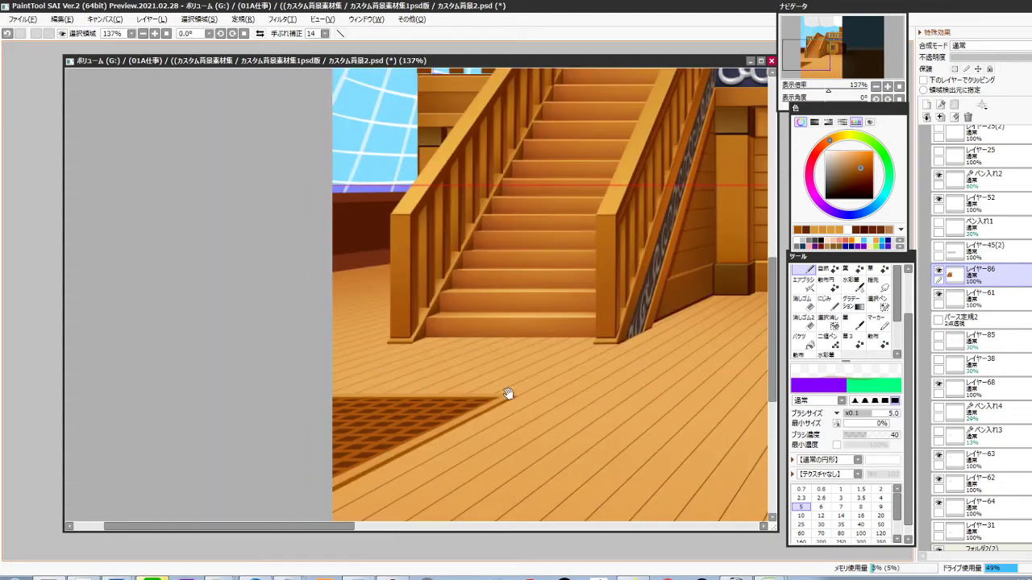
# Go over the front edge of the right post's base again with the orange-brown pen
pyautogui.moveTo(509, 394); pyautogui.dragTo(352, 368)
pyautogui.scroll(5, 458, 338)
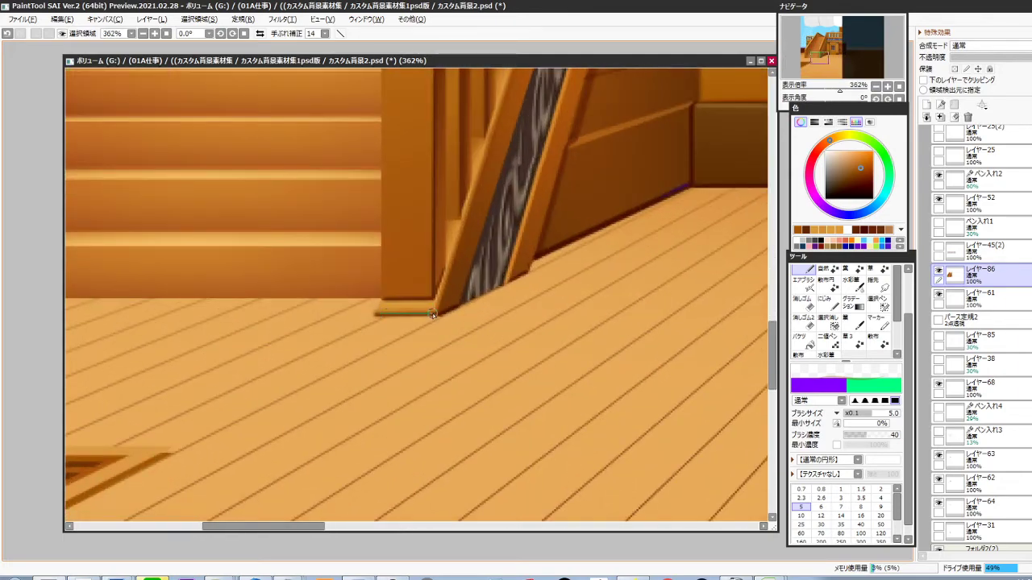
pyautogui.scroll(-3, 424, 324)
# Draw a straight line in a sampled orange-brown up the left stringer's edge from the left post's base, with the size 3 pen at density 60
pyautogui.moveTo(255, 343); pyautogui.dragTo(396, 397)
pyautogui.scroll(5, 345, 396)
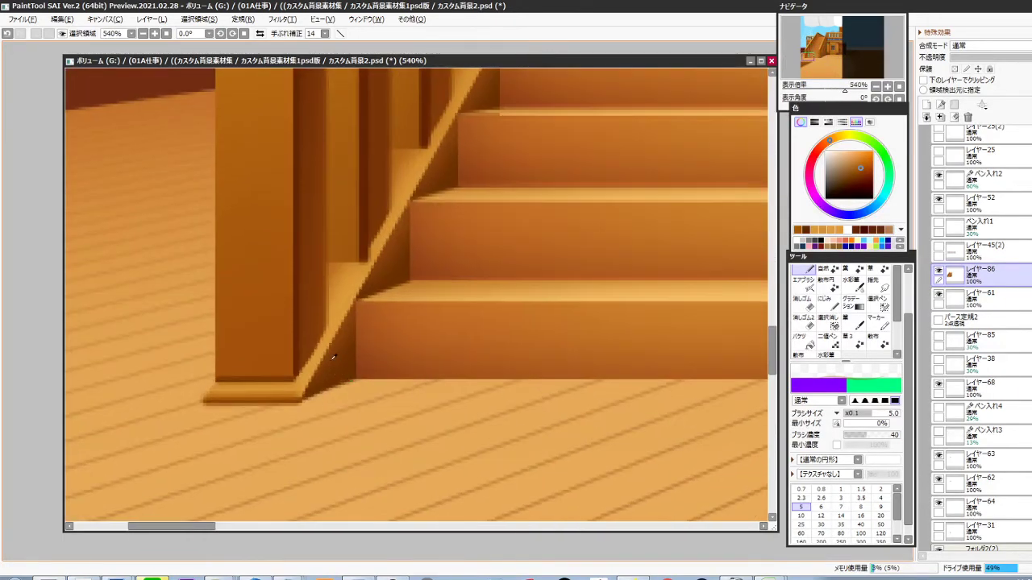
pyautogui.rightClick(326, 320)
pyautogui.click(854, 167)
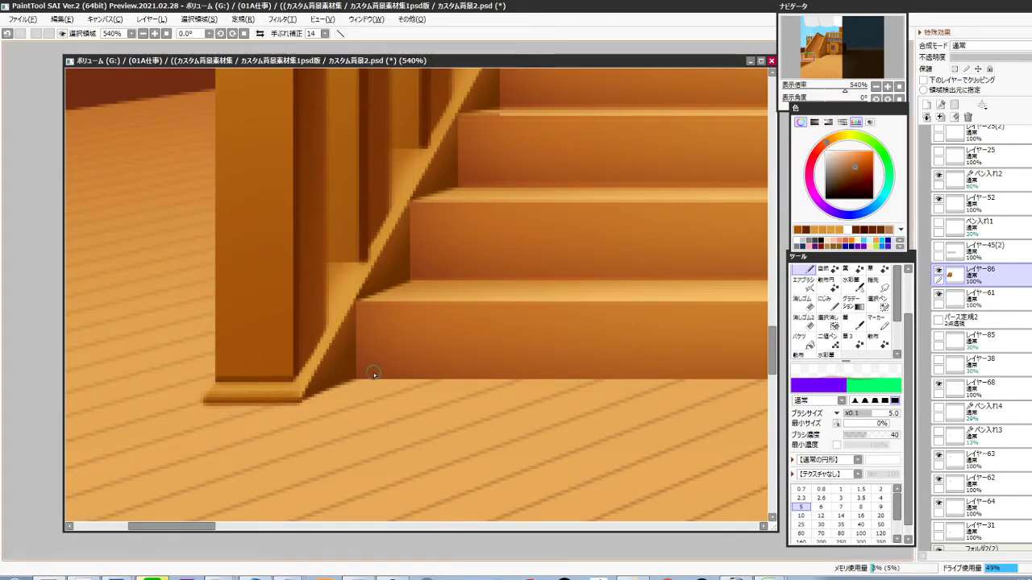
pyautogui.press('6')
pyautogui.press('[')
pyautogui.press('[')
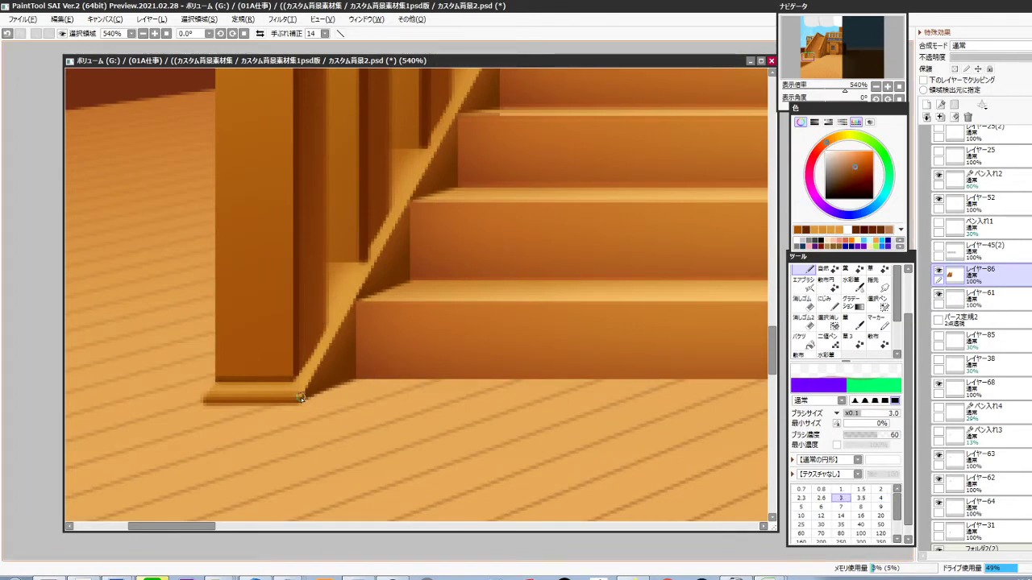
pyautogui.click(301, 397)
pyautogui.scroll(-5, 301, 396)
pyautogui.moveTo(414, 288); pyautogui.dragTo(373, 367)
pyautogui.scroll(5, 407, 258)
pyautogui.keyDown('shift'); pyautogui.click(410, 240); pyautogui.keyUp('shift')
# Try a straight line in a yellower brown along the right handrail's lower front edge at density 60, and undo it
pyautogui.scroll(-5, 406, 248)
pyautogui.scroll(-2, 373, 367)
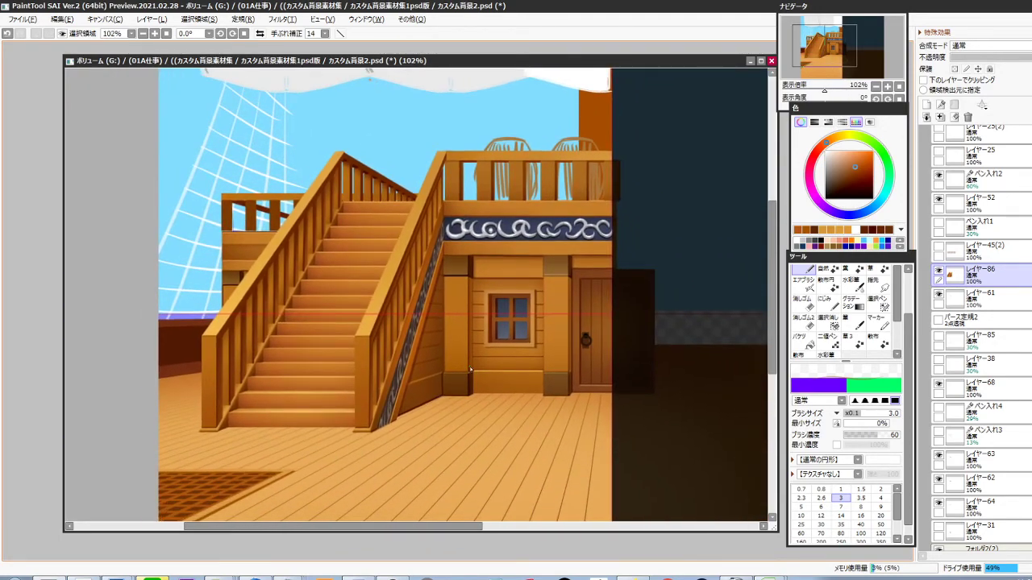
pyautogui.scroll(4, 346, 330)
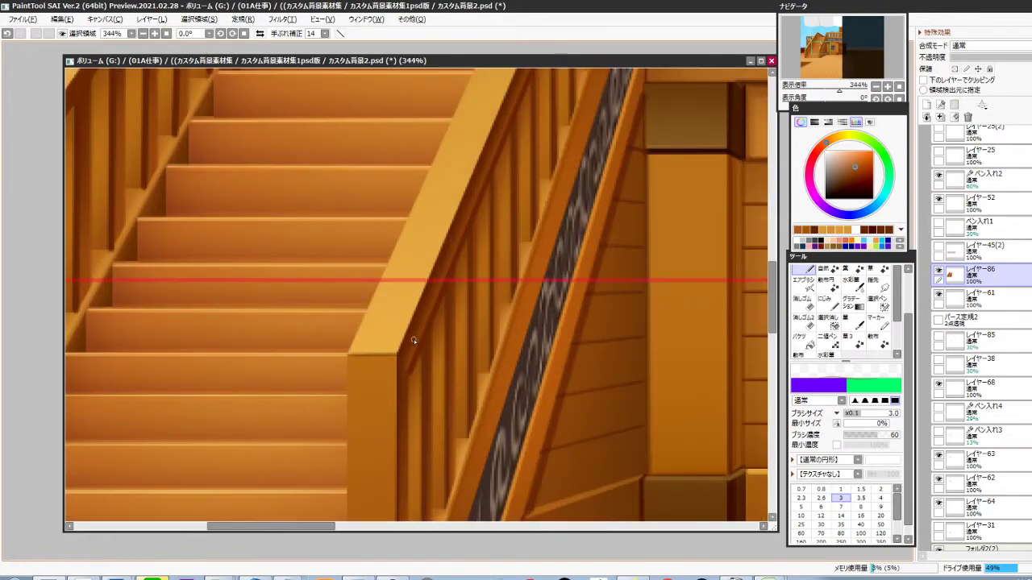
pyautogui.click(855, 160)
pyautogui.click(831, 140)
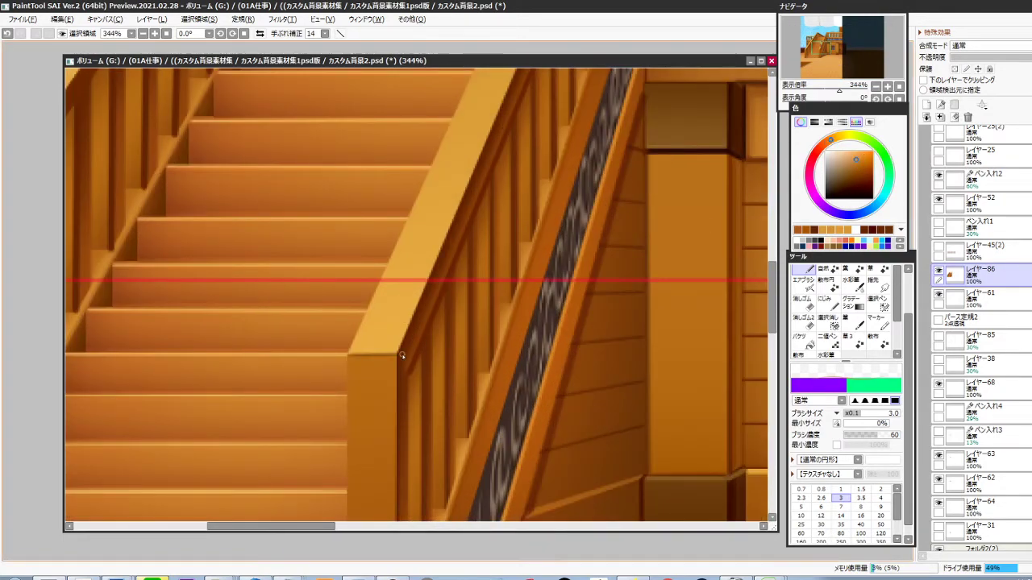
pyautogui.moveTo(428, 304); pyautogui.dragTo(378, 481)
pyautogui.moveTo(465, 320); pyautogui.dragTo(417, 461)
pyautogui.moveTo(479, 306); pyautogui.dragTo(430, 446)
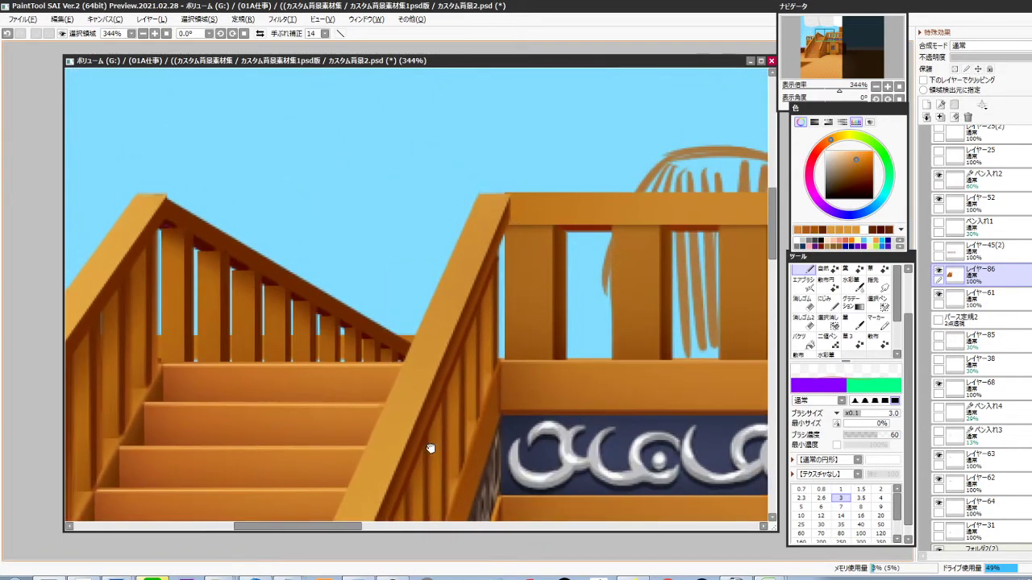
pyautogui.moveTo(510, 197); pyautogui.dragTo(376, 520)
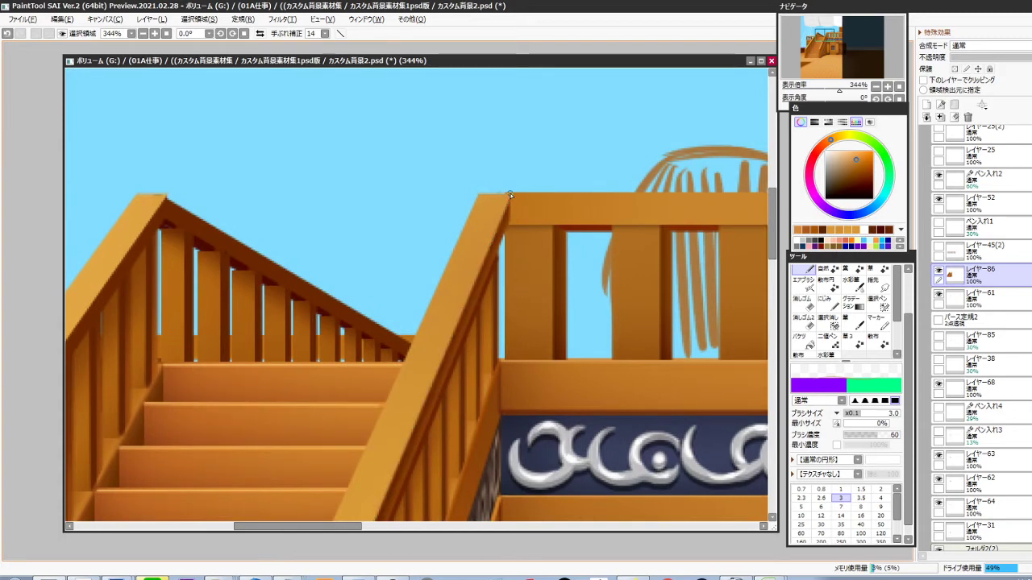
pyautogui.hotkey('ctrl', 'z')
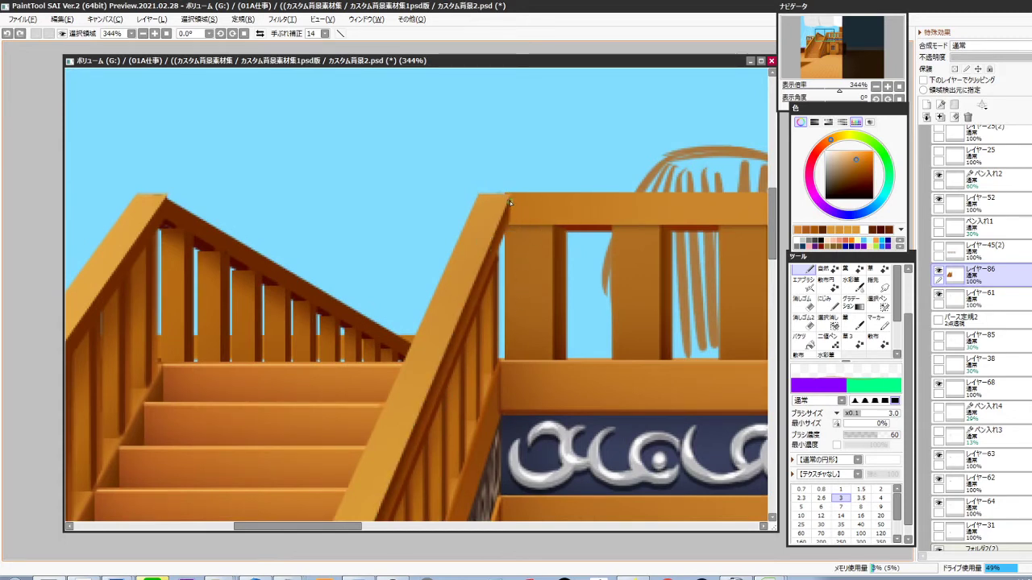
# Draw a straight line along the right handrail's lower front edge down to the post corner in a sampled orange-brown at density 80
pyautogui.moveTo(436, 376); pyautogui.dragTo(501, 182)
pyautogui.moveTo(418, 500); pyautogui.dragTo(471, 282)
pyautogui.moveTo(441, 378); pyautogui.dragTo(447, 357)
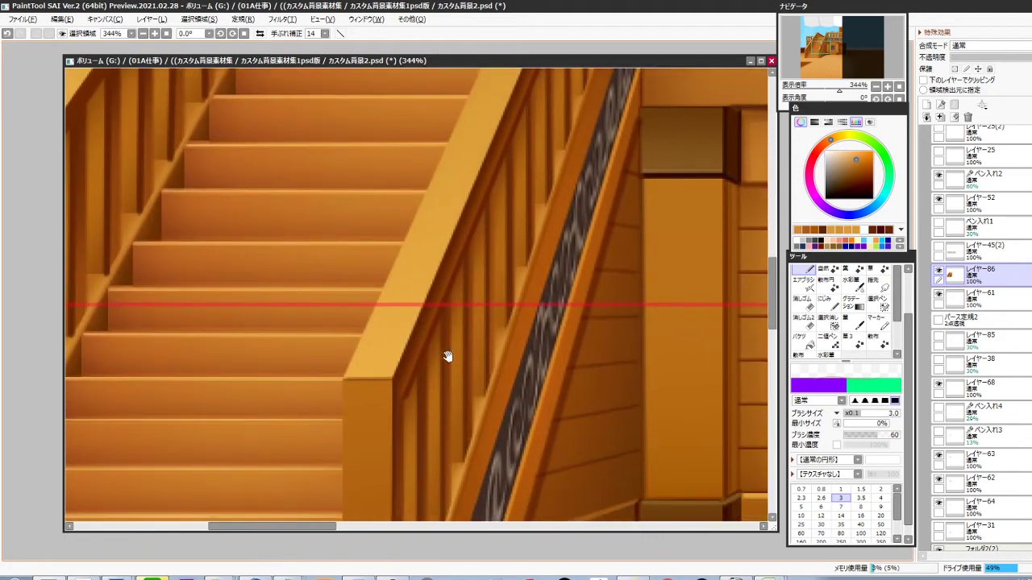
pyautogui.keyDown('shift'); pyautogui.click(392, 378); pyautogui.keyUp('shift')
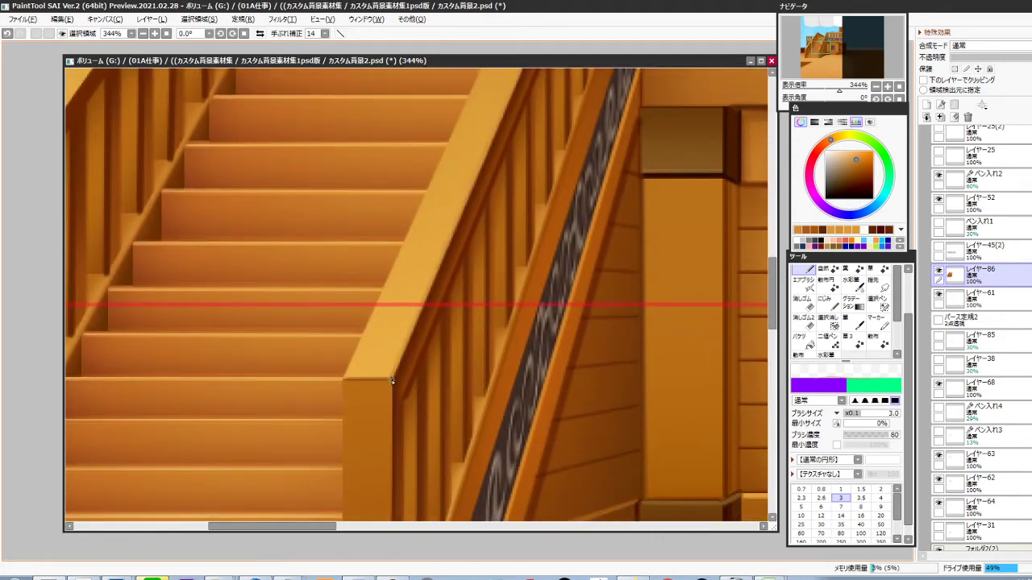
pyautogui.hotkey('ctrl', 'z')
pyautogui.rightClick(444, 337)
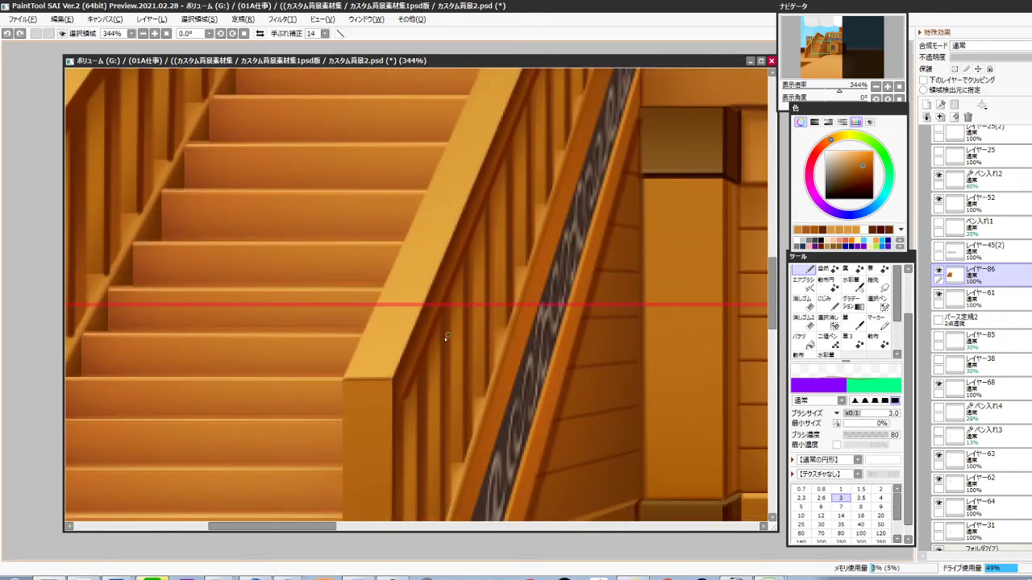
pyautogui.keyDown('shift'); pyautogui.click(390, 377); pyautogui.keyUp('shift')
# Draw the same straight orange-brown line along the left handrail's lower edge from the post corner up to the peak
pyautogui.moveTo(298, 420); pyautogui.dragTo(554, 415)
pyautogui.moveTo(307, 424); pyautogui.dragTo(547, 428)
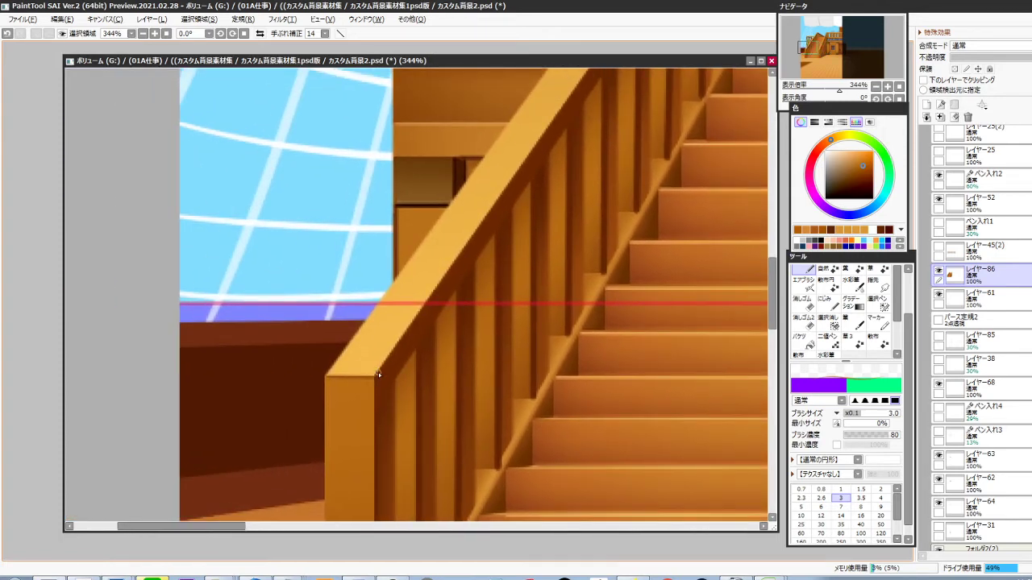
pyautogui.click(375, 375)
pyautogui.moveTo(536, 192); pyautogui.dragTo(439, 344)
pyautogui.moveTo(480, 320); pyautogui.dragTo(423, 419)
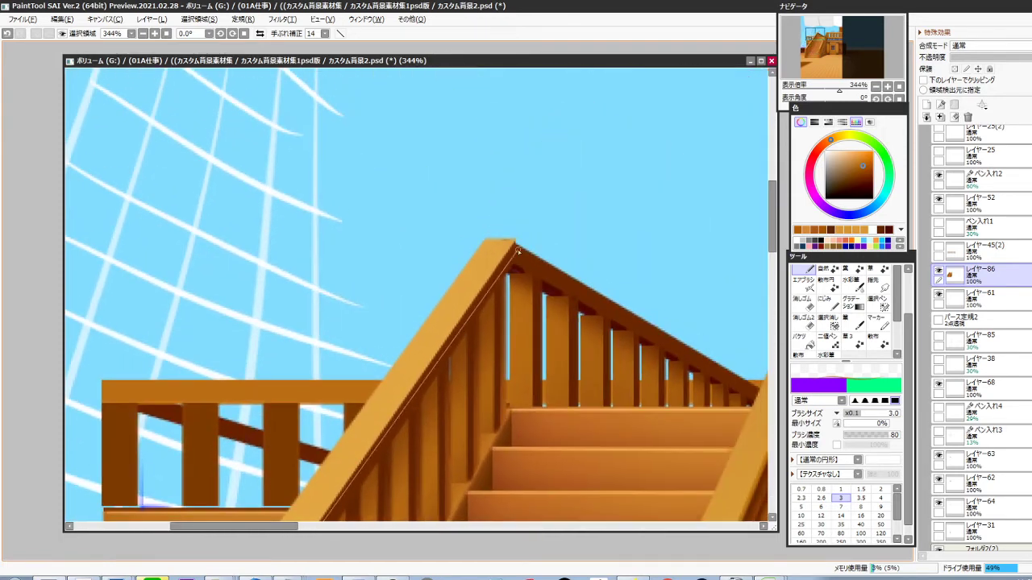
# Draw a straight size 2 line on レイヤー61 along the top edge of the rear railing sloping down from the left handrail's peak
pyautogui.press('[')
pyautogui.press('[')
pyautogui.press('[')
pyautogui.keyDown('ctrl'); pyautogui.keyDown('shift'); pyautogui.click(603, 303); pyautogui.keyUp('shift'); pyautogui.keyUp('ctrl')
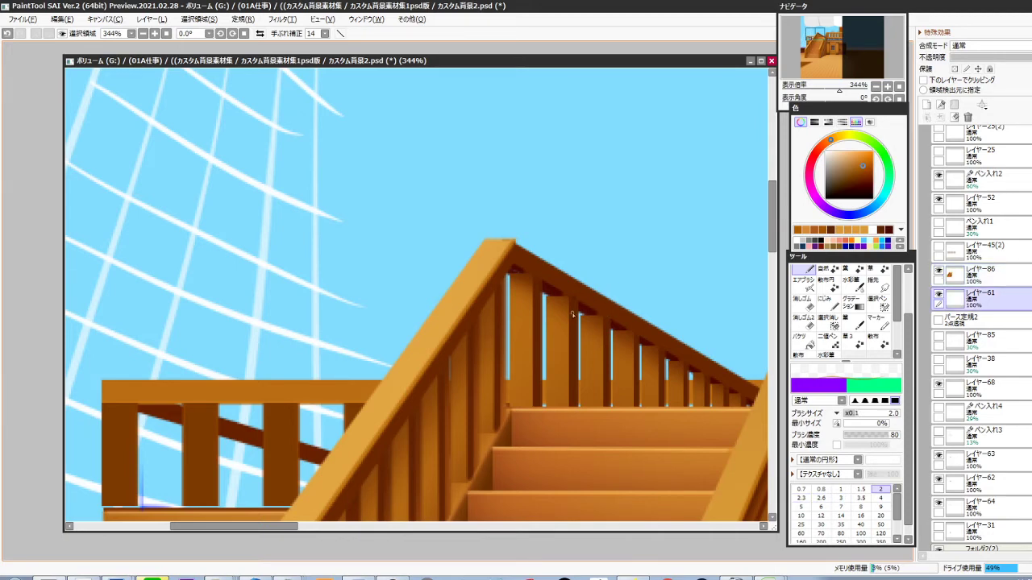
pyautogui.moveTo(542, 249)
pyautogui.mouseDown()
pyautogui.moveTo(370, 201)
pyautogui.moveTo(589, 340)
pyautogui.moveTo(346, 197)
pyautogui.mouseUp()
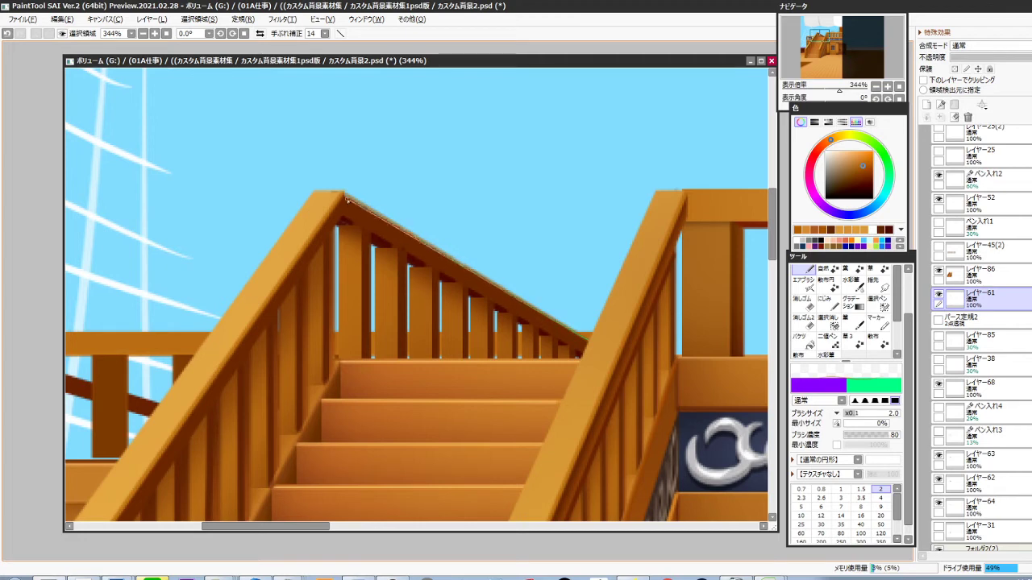
pyautogui.moveTo(540, 361); pyautogui.dragTo(477, 486)
pyautogui.moveTo(476, 486); pyautogui.dragTo(441, 391)
pyautogui.scroll(-1, 450, 380)
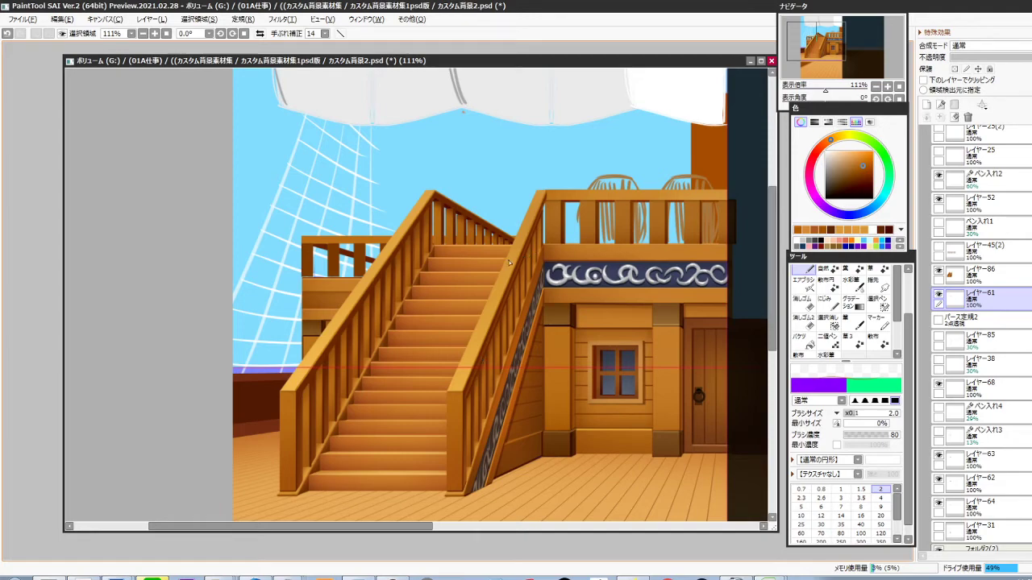
# Erase the stray railing piece at the lower end of the sloping rear railing from レイヤー27, and deselect
pyautogui.scroll(5, 519, 239)
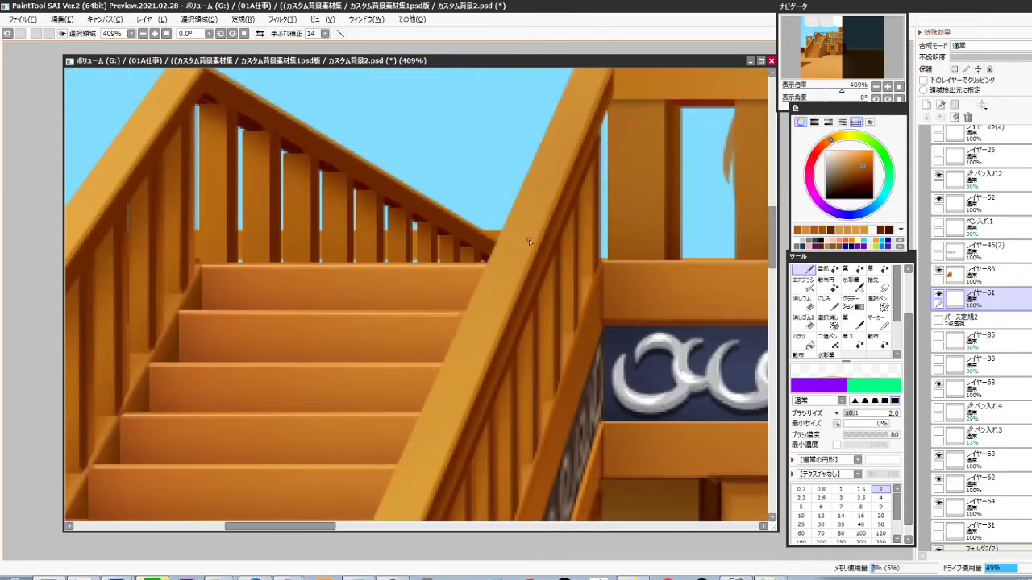
pyautogui.press('m')
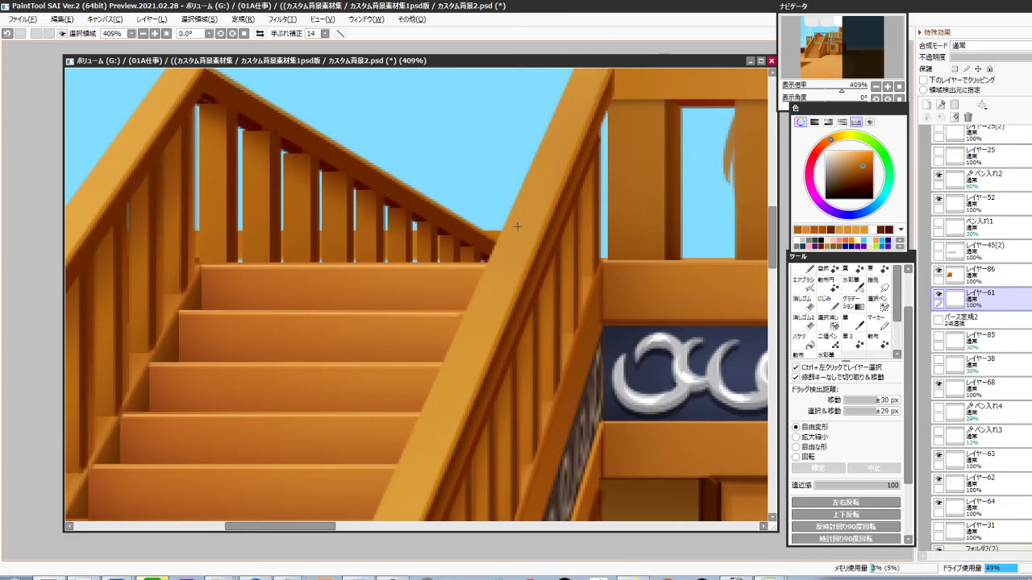
pyautogui.moveTo(524, 208); pyautogui.dragTo(480, 307)
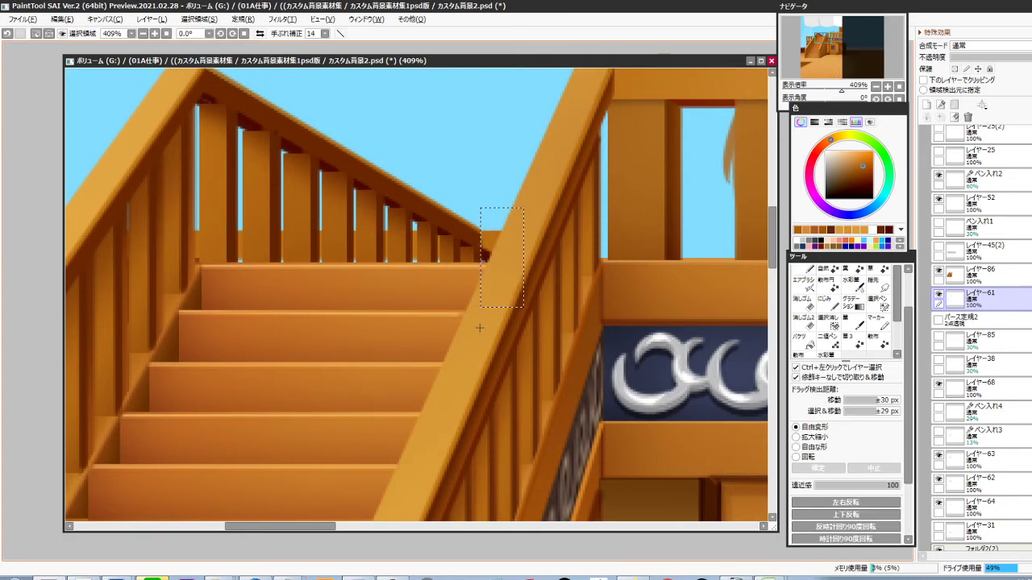
pyautogui.keyDown('ctrl'); pyautogui.click(479, 256); pyautogui.keyUp('ctrl')
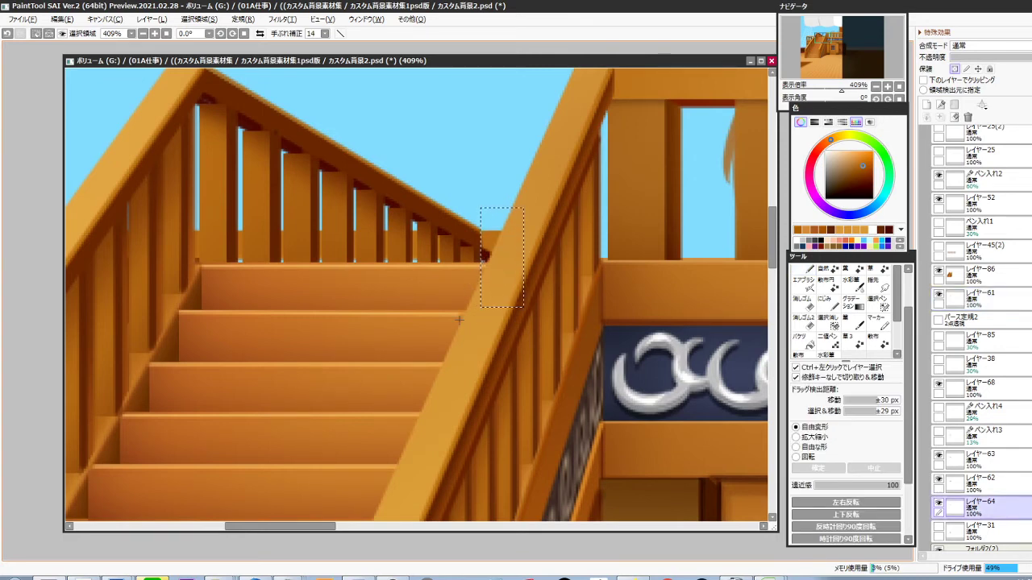
pyautogui.keyDown('ctrl'); pyautogui.click(497, 245); pyautogui.keyUp('ctrl')
pyautogui.hotkey('ctrl', 'd')
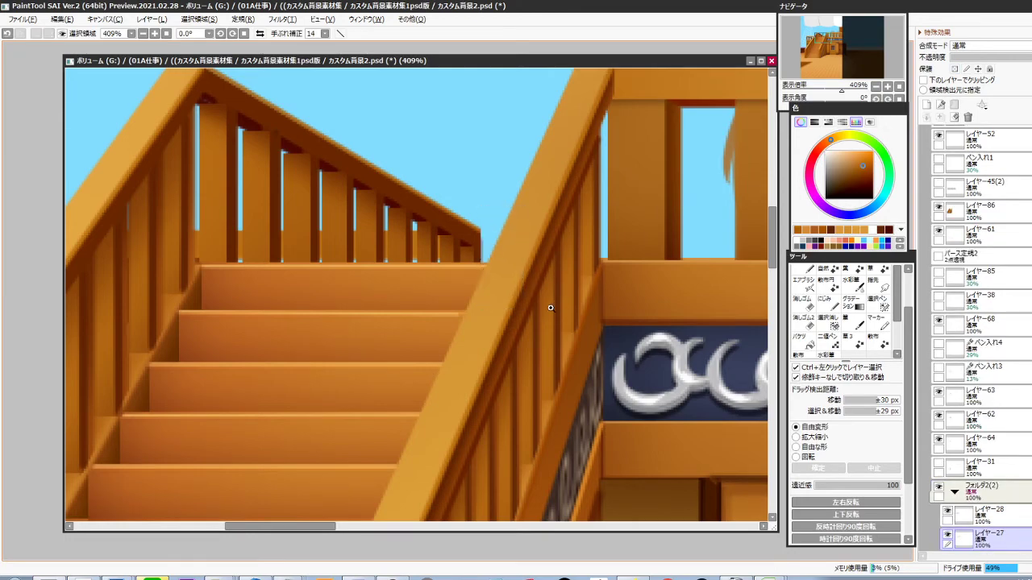
# Try the 05縦木2 paper texture on the cabin wall's main layer, and undo it
pyautogui.scroll(-8, 491, 322)
pyautogui.moveTo(424, 424); pyautogui.dragTo(372, 355)
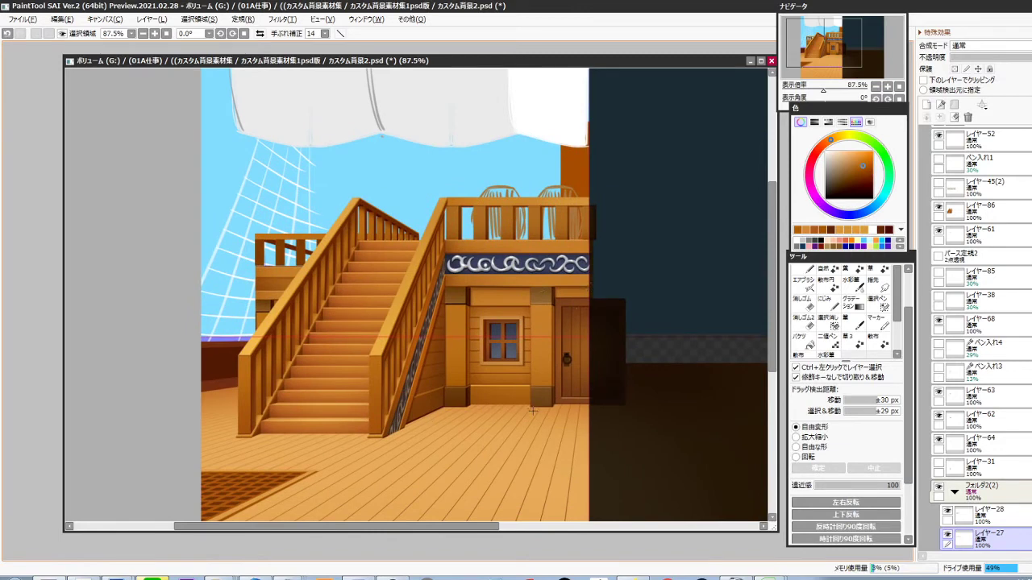
pyautogui.moveTo(553, 412); pyautogui.dragTo(462, 408)
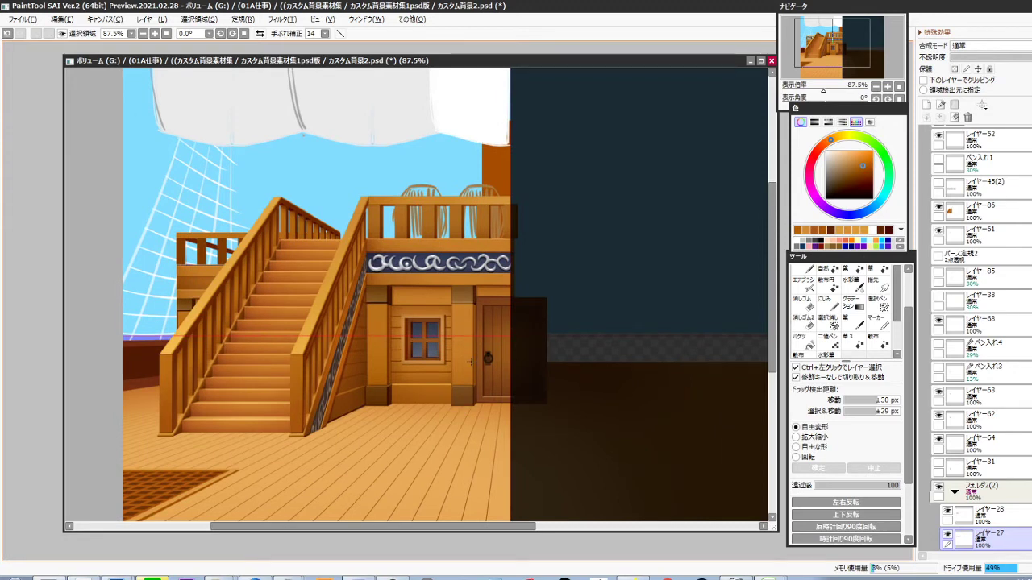
pyautogui.keyDown('ctrl'); pyautogui.click(469, 363); pyautogui.keyUp('ctrl')
pyautogui.keyDown('ctrl'); pyautogui.click(466, 359); pyautogui.keyUp('ctrl')
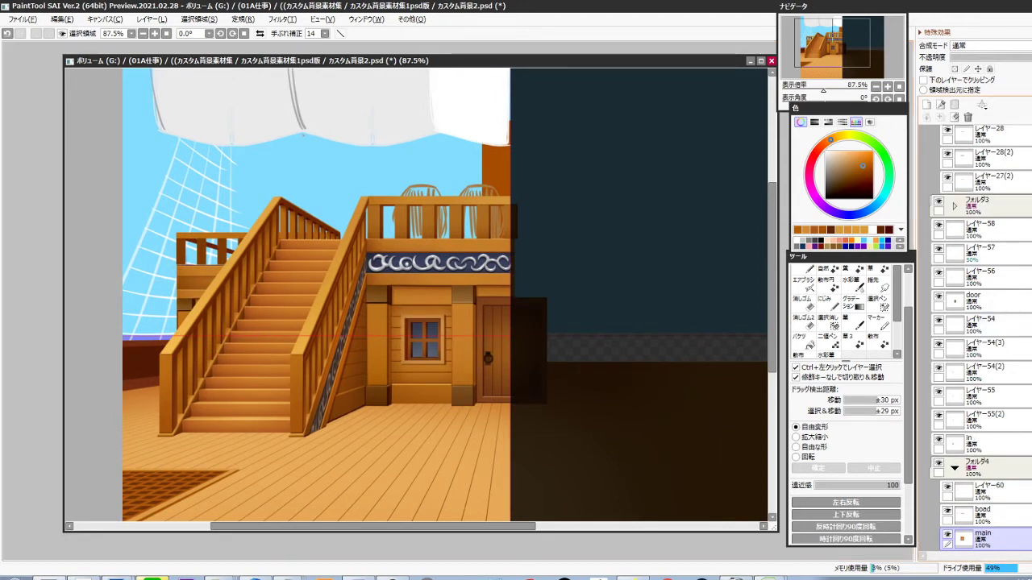
pyautogui.click(948, 389)
pyautogui.click(947, 389)
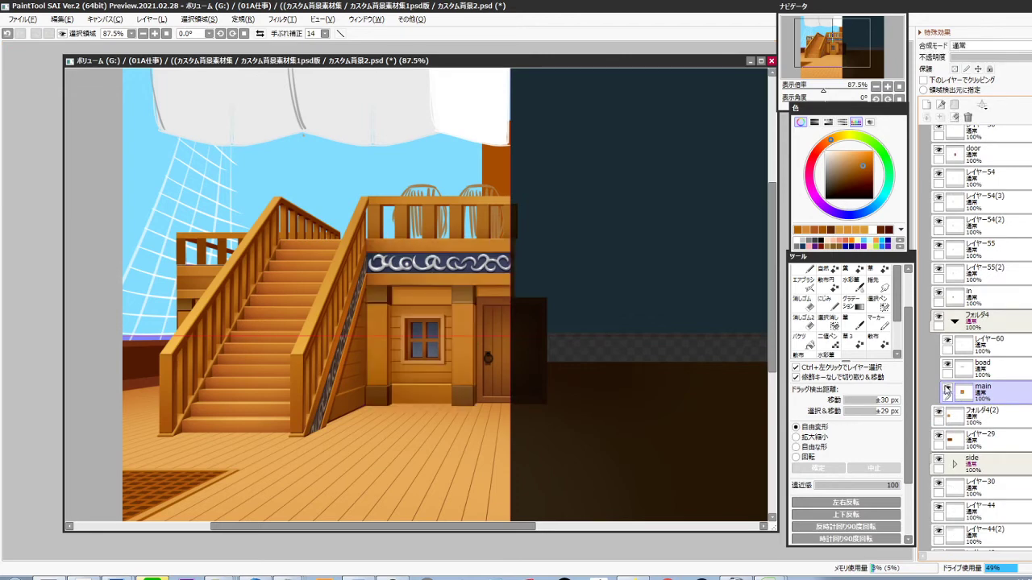
pyautogui.click(919, 33)
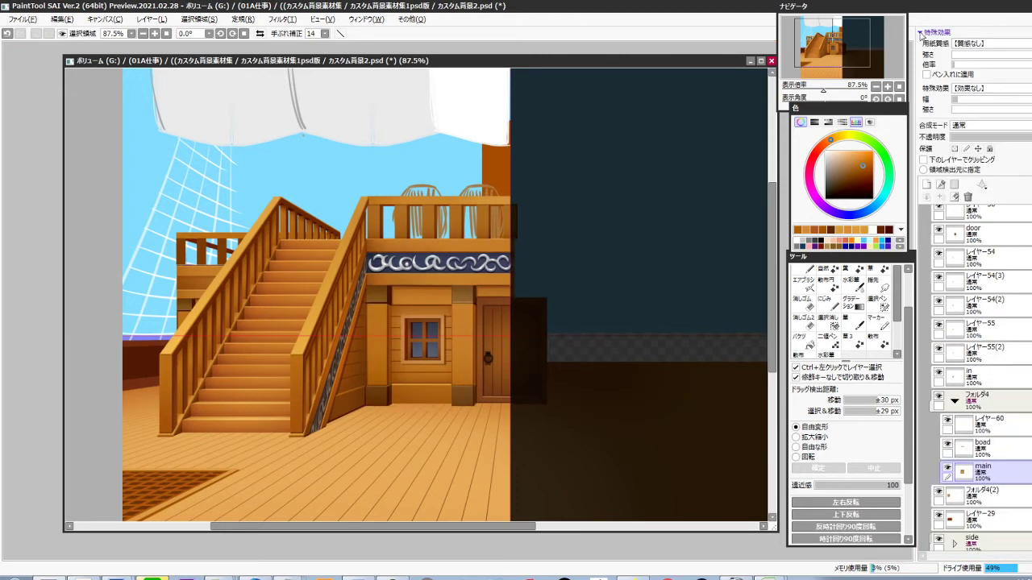
pyautogui.click(980, 42)
pyautogui.scroll(-6, 978, 203)
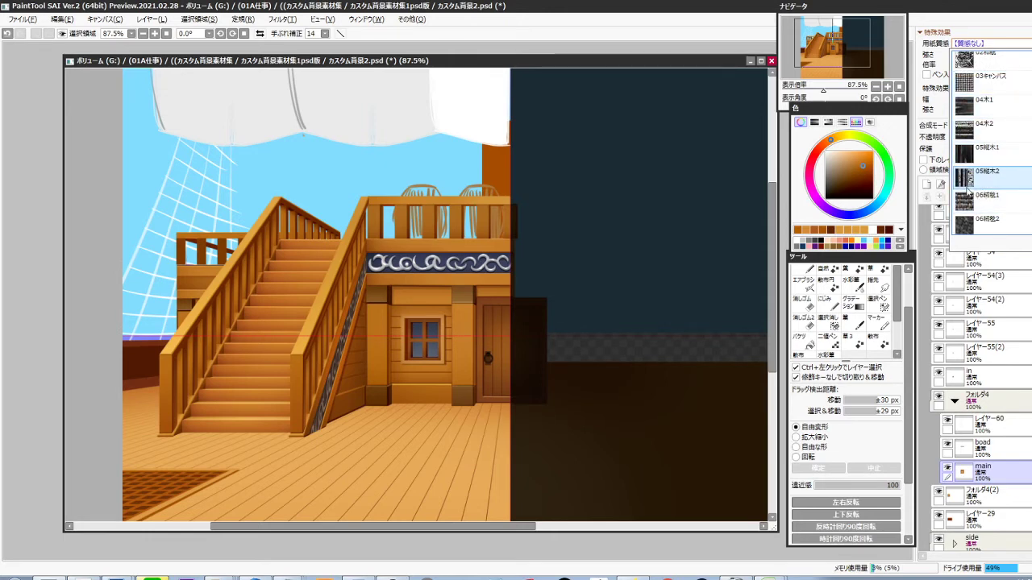
pyautogui.click(968, 179)
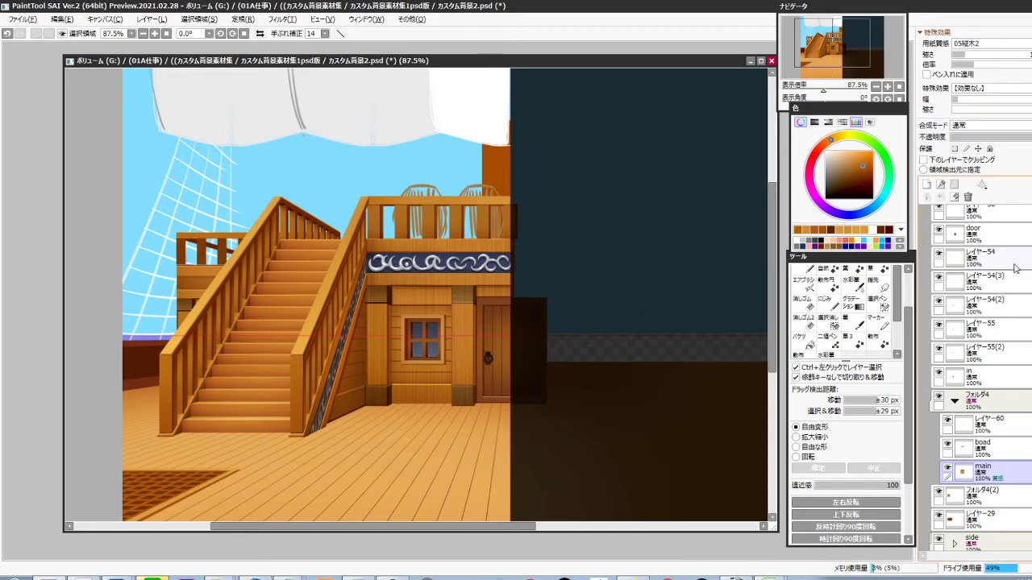
pyautogui.hotkey('ctrl', 'z')
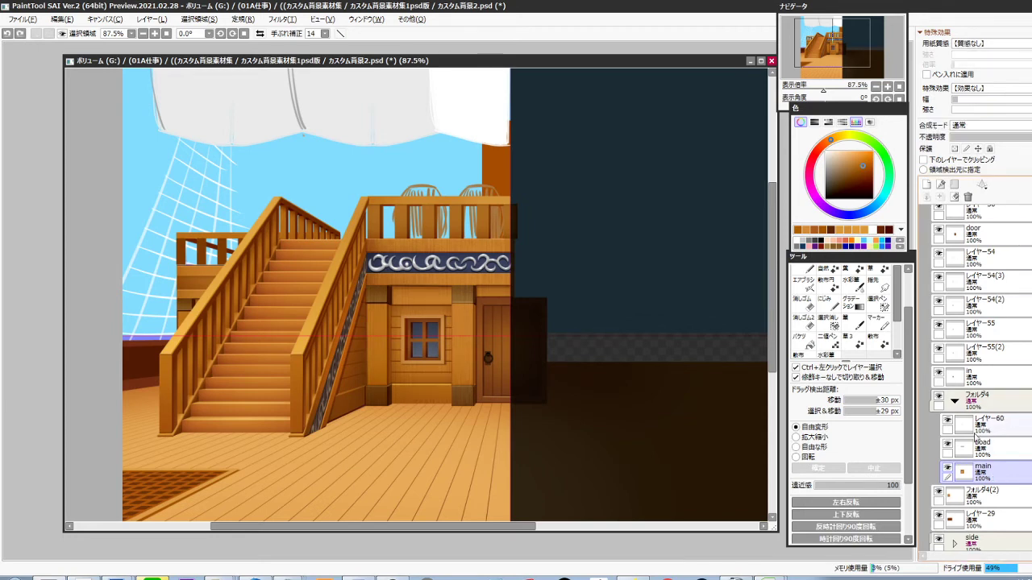
# Check what the boad and レイヤー60 layers contain by toggling their visibility, and adjust the opacity of レイヤー60
pyautogui.click(948, 444)
pyautogui.click(947, 444)
pyautogui.click(949, 427)
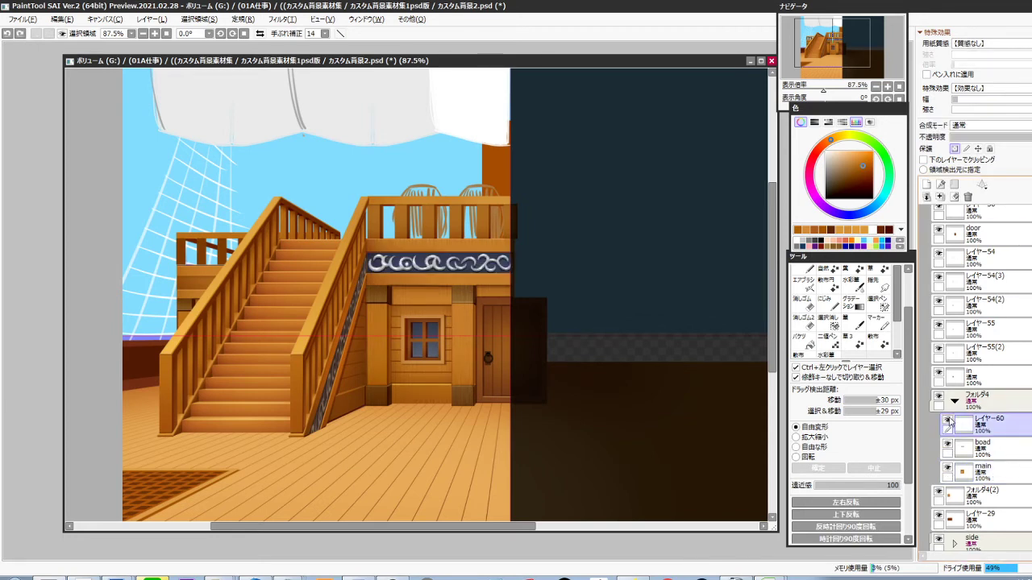
pyautogui.click(948, 422)
pyautogui.click(948, 423)
pyautogui.click(1008, 138)
# Merge the upper deck railing's フォルダ2 into a single layer and cut its contents
pyautogui.keyDown('ctrl'); pyautogui.click(465, 245); pyautogui.keyUp('ctrl')
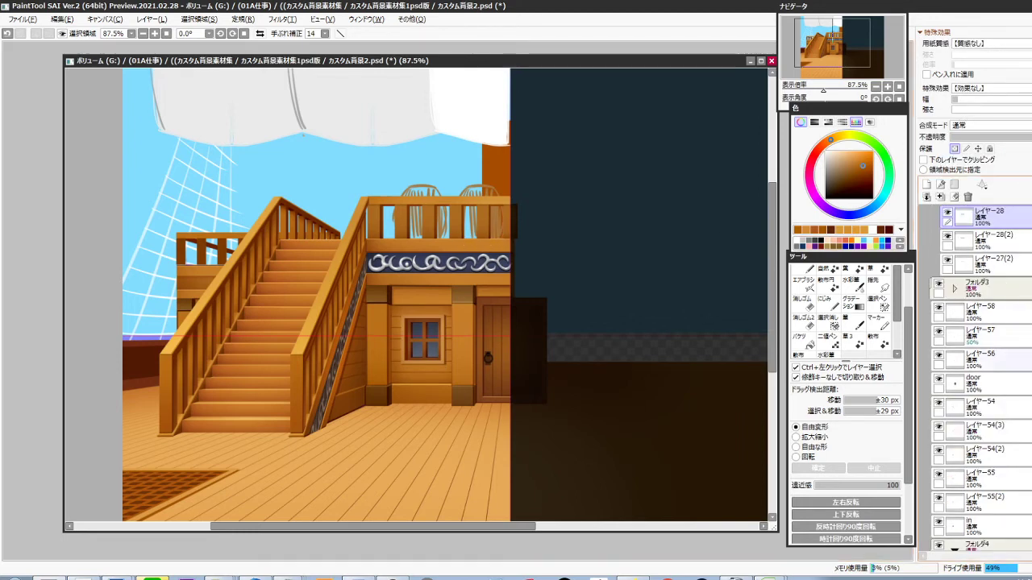
pyautogui.scroll(5, 963, 258)
pyautogui.click(956, 272)
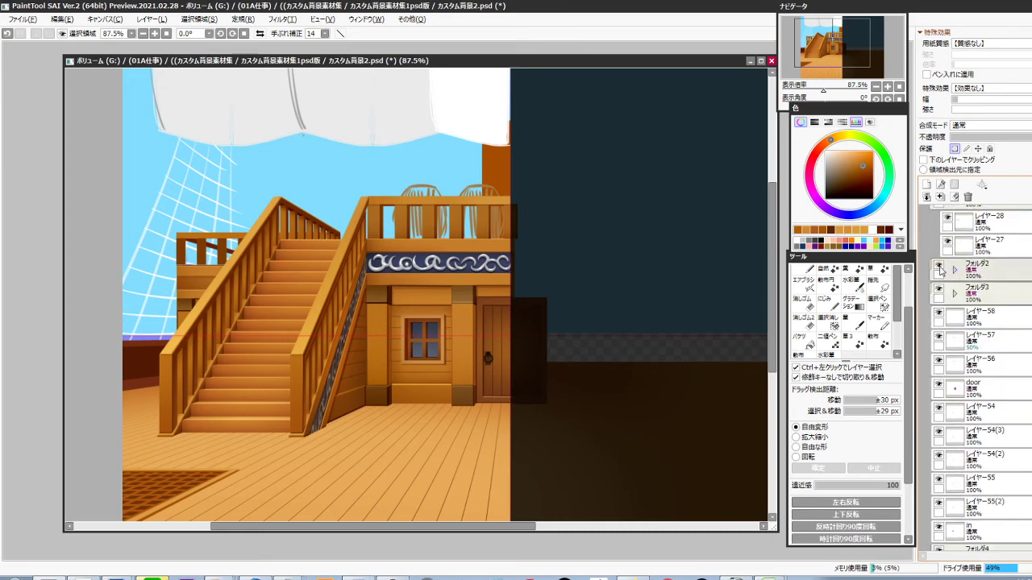
pyautogui.click(973, 274)
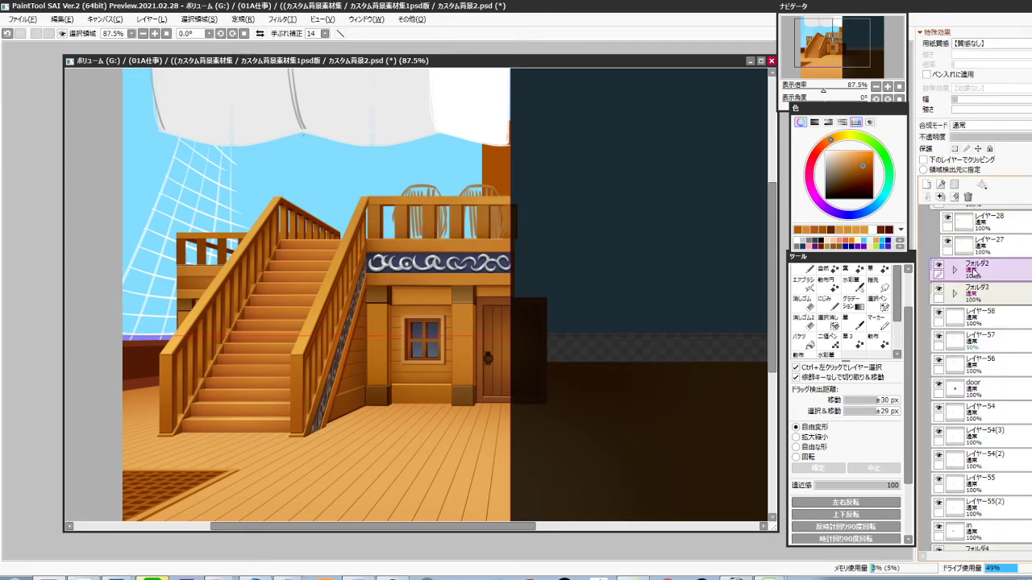
pyautogui.hotkey('ctrl', 'e')
pyautogui.hotkey('ctrl', 'x')
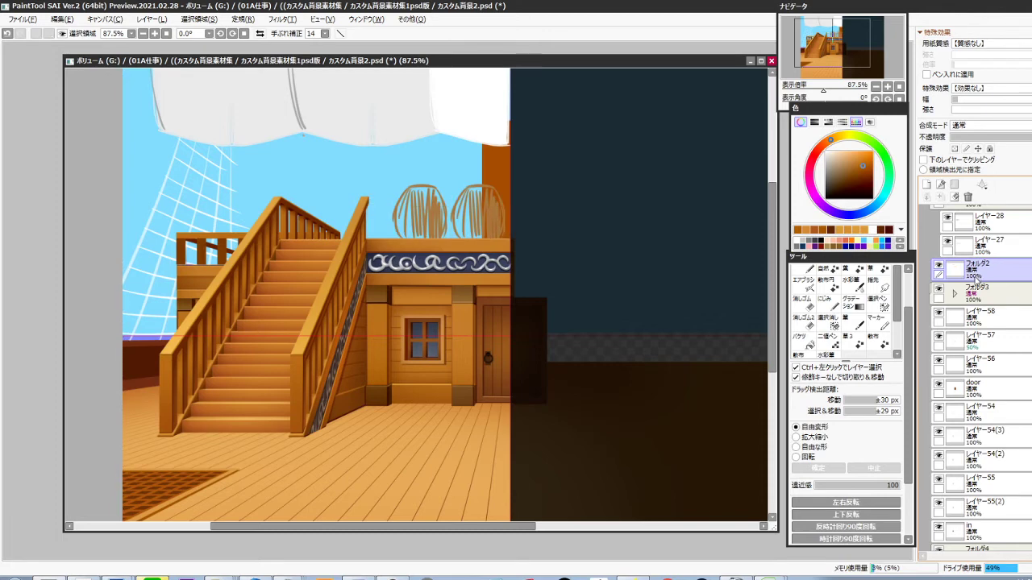
# Delete the emptied フォルダ2 layer and paste the cut railing above the main layer in フォルダ4
pyautogui.press('Delete')
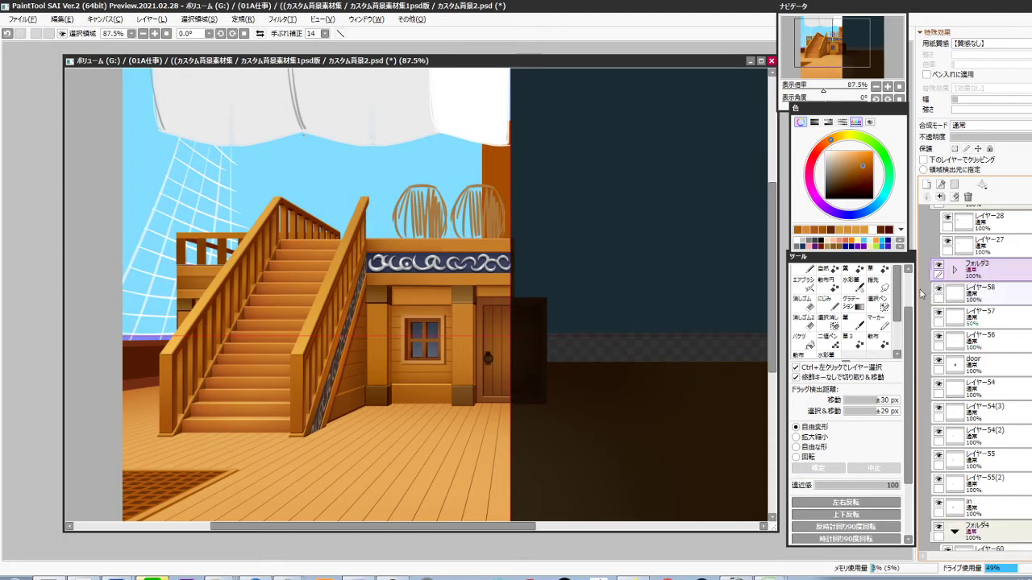
pyautogui.scroll(-2, 983, 395)
pyautogui.click(988, 539)
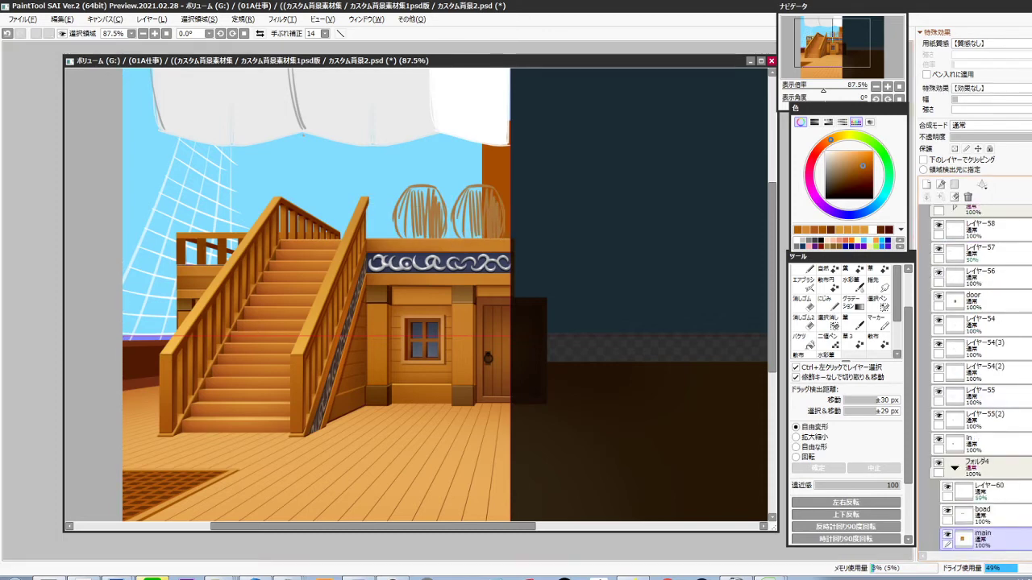
pyautogui.scroll(-4, 1002, 387)
pyautogui.hotkey('ctrl', 'v')
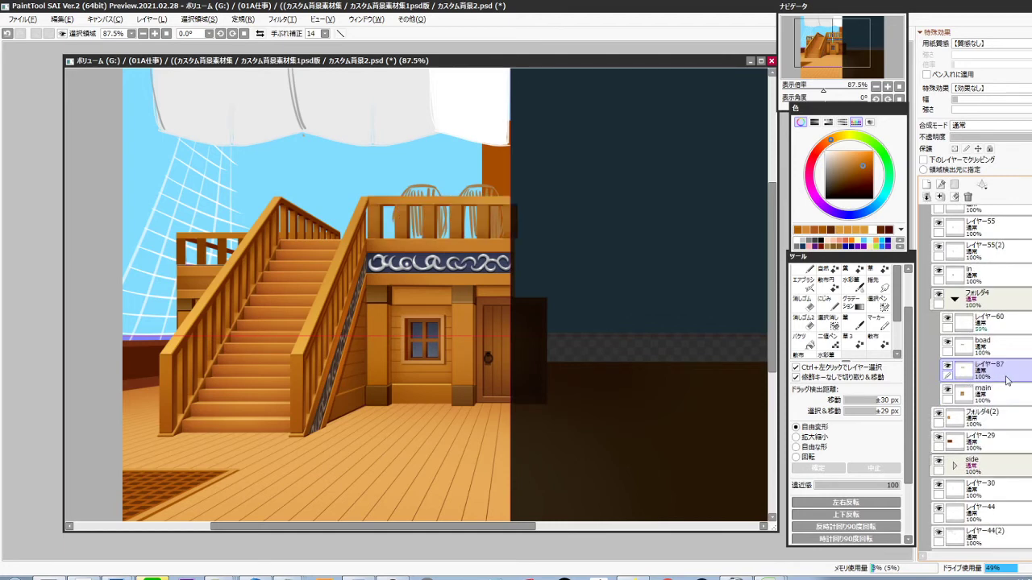
# Place the pasted railing layer directly below main inside フォルダ4 and merge main down into it
pyautogui.moveTo(1011, 380); pyautogui.dragTo(1000, 405)
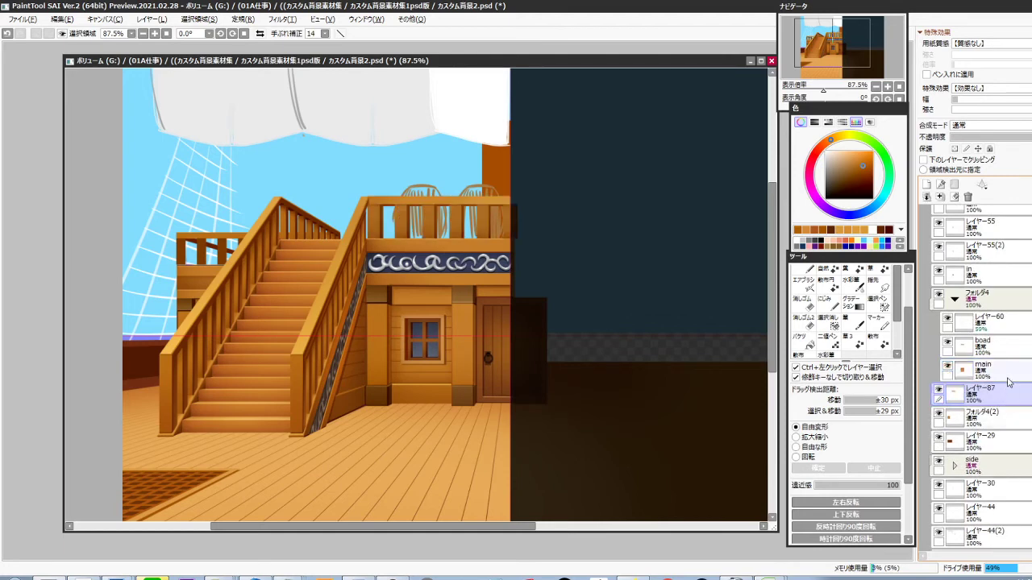
pyautogui.click(998, 372)
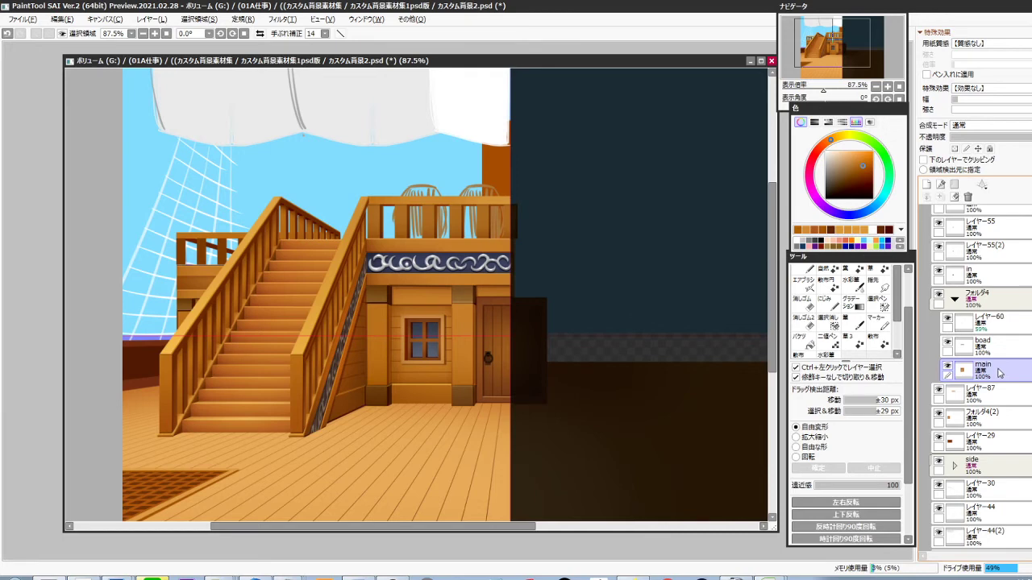
pyautogui.hotkey('ctrl', 'e')
pyautogui.moveTo(987, 393); pyautogui.dragTo(997, 377)
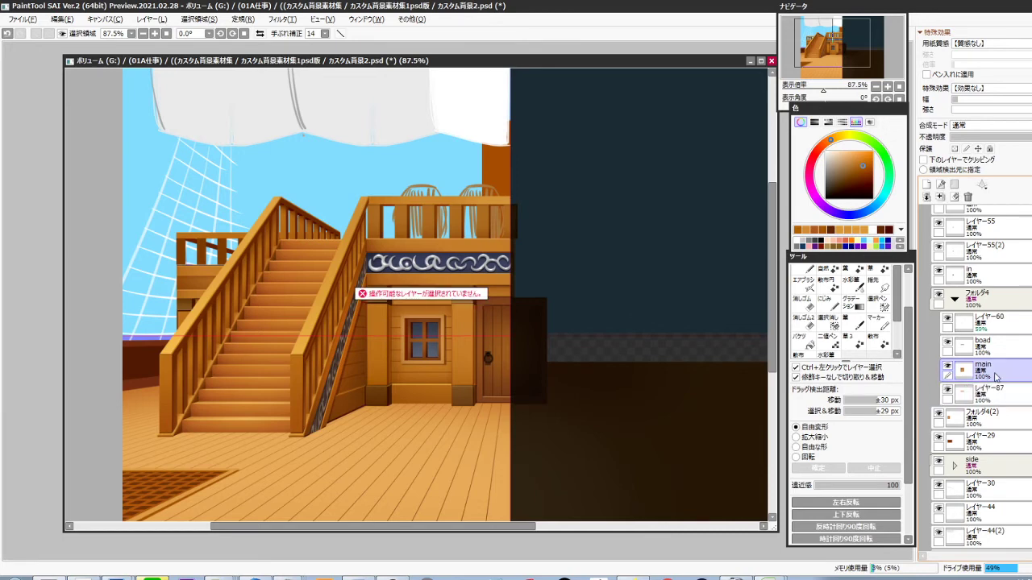
pyautogui.hotkey('ctrl', 'e')
# Sample the railing post's edge colour, lighten it to a greyish brown, and set the pen to size 2.6 and density 61
pyautogui.scroll(10, 399, 227)
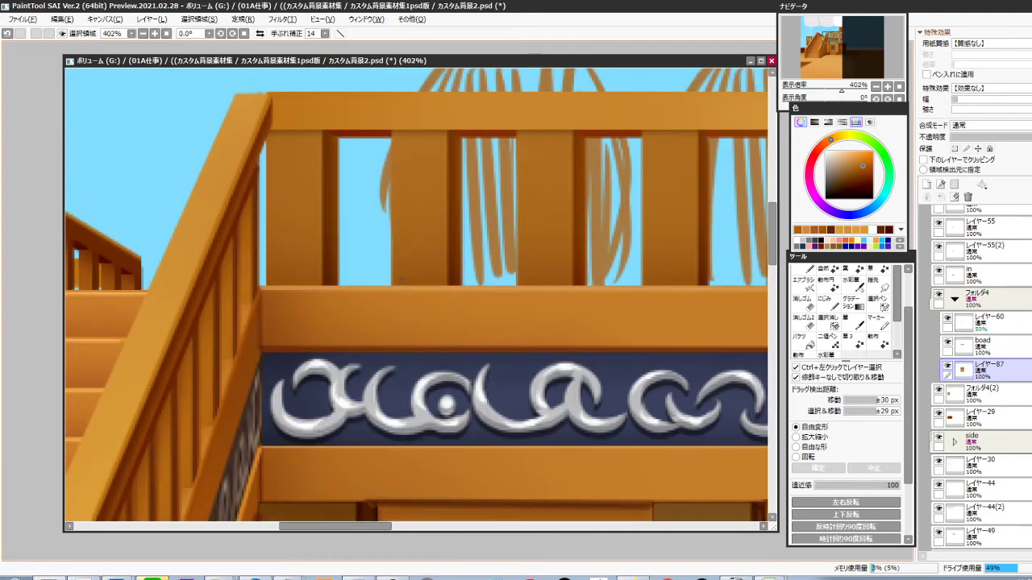
pyautogui.press('alt')
pyautogui.click(338, 276)
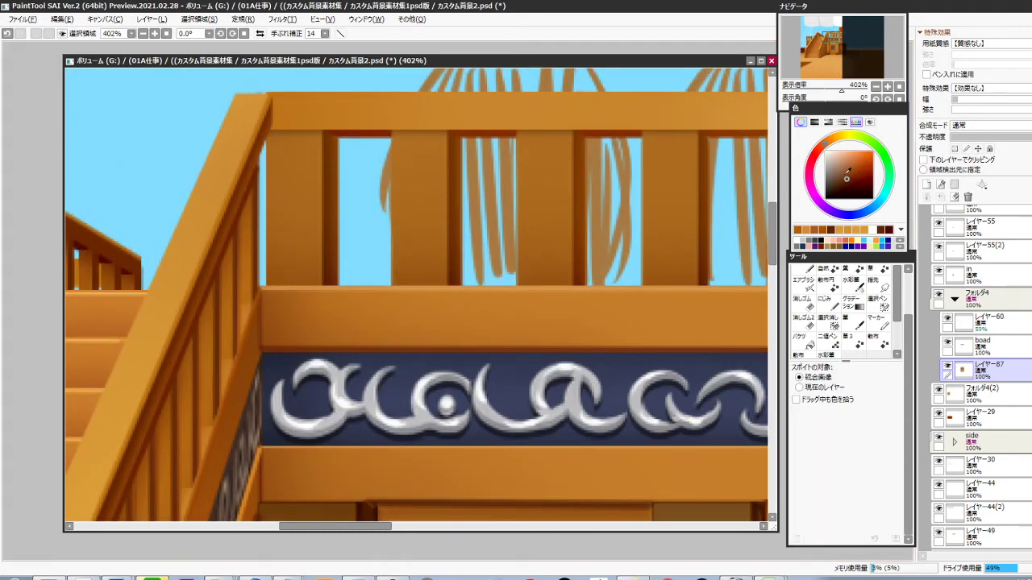
pyautogui.moveTo(839, 172); pyautogui.dragTo(836, 166)
pyautogui.press('n')
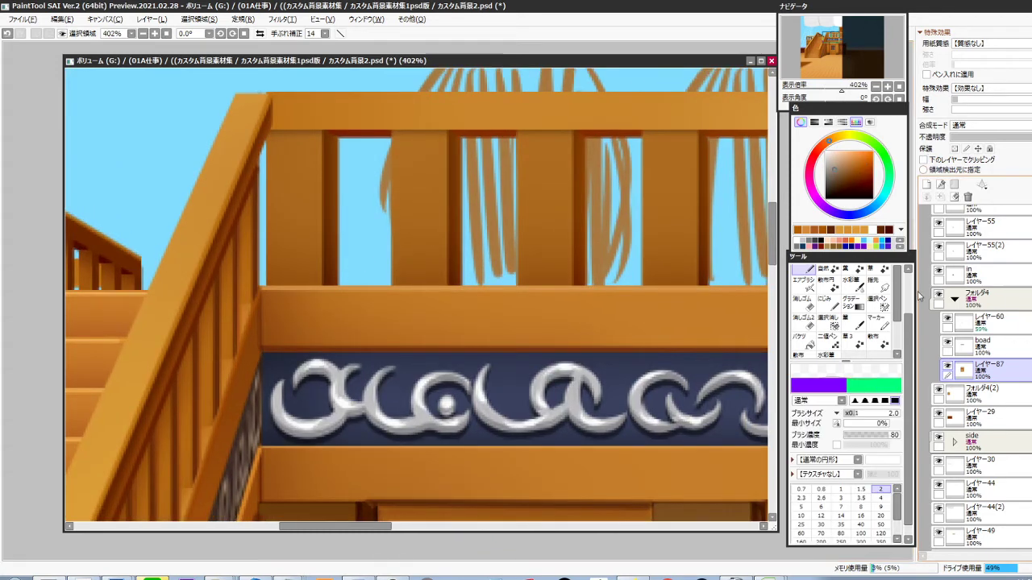
pyautogui.click(822, 491)
pyautogui.click(878, 435)
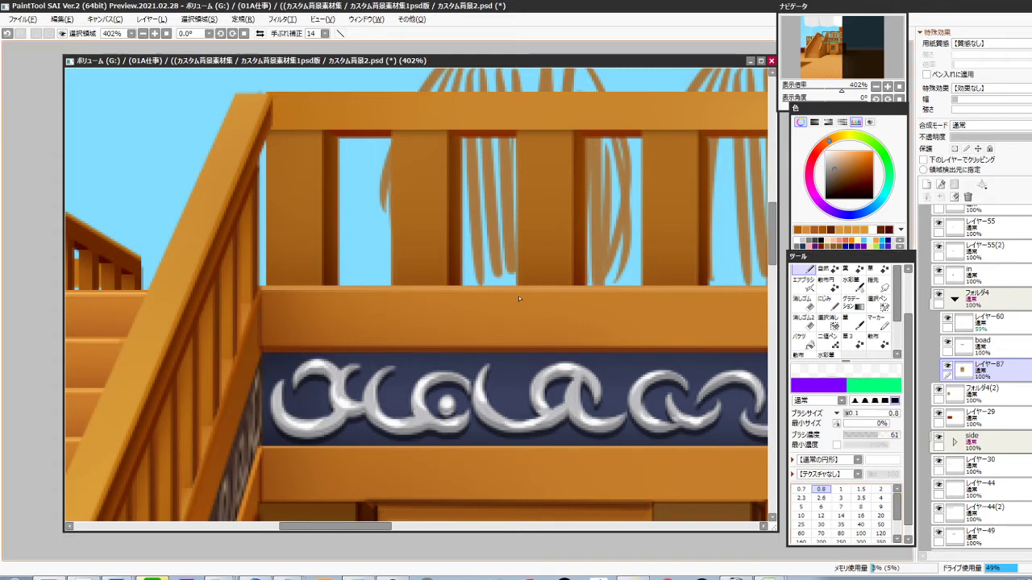
pyautogui.press(']')
pyautogui.press(']')
pyautogui.press(']')
pyautogui.press(']')
pyautogui.press(']')
# Draw thin vertical light lines along the shaded side edges of the upper deck railing's posts, redoing any unsatisfactory stroke
pyautogui.moveTo(338, 286); pyautogui.dragTo(336, 139)
pyautogui.hotkey('ctrl', 'z')
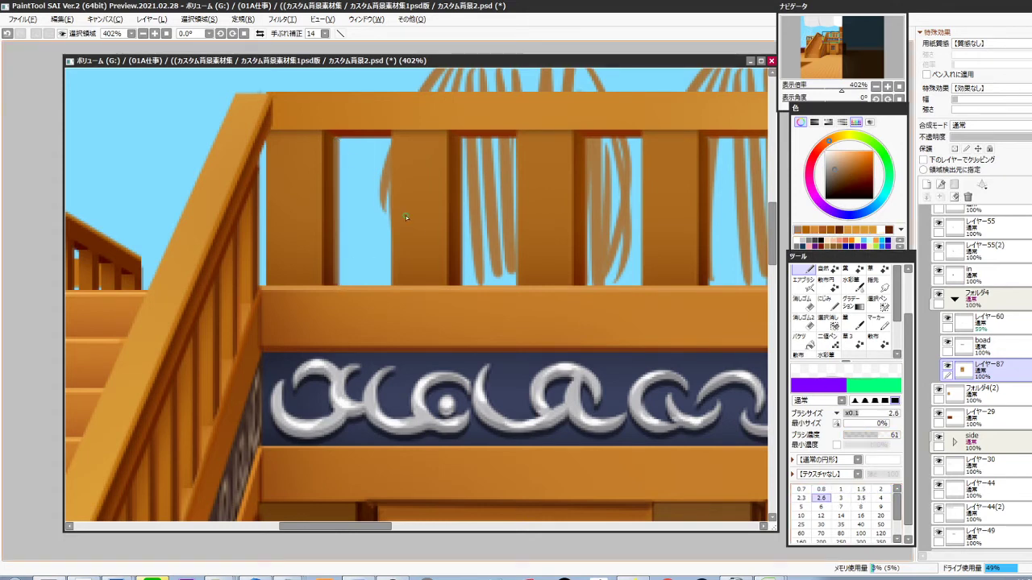
pyautogui.moveTo(460, 275); pyautogui.dragTo(458, 138)
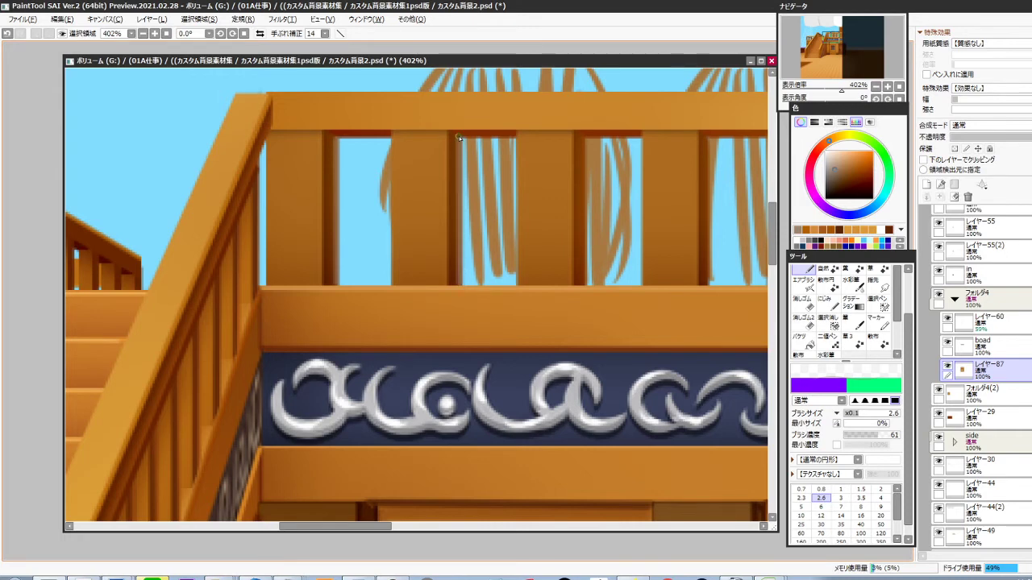
pyautogui.moveTo(583, 288); pyautogui.dragTo(583, 140)
pyautogui.moveTo(620, 291); pyautogui.dragTo(412, 307)
pyautogui.moveTo(499, 296); pyautogui.dragTo(499, 158)
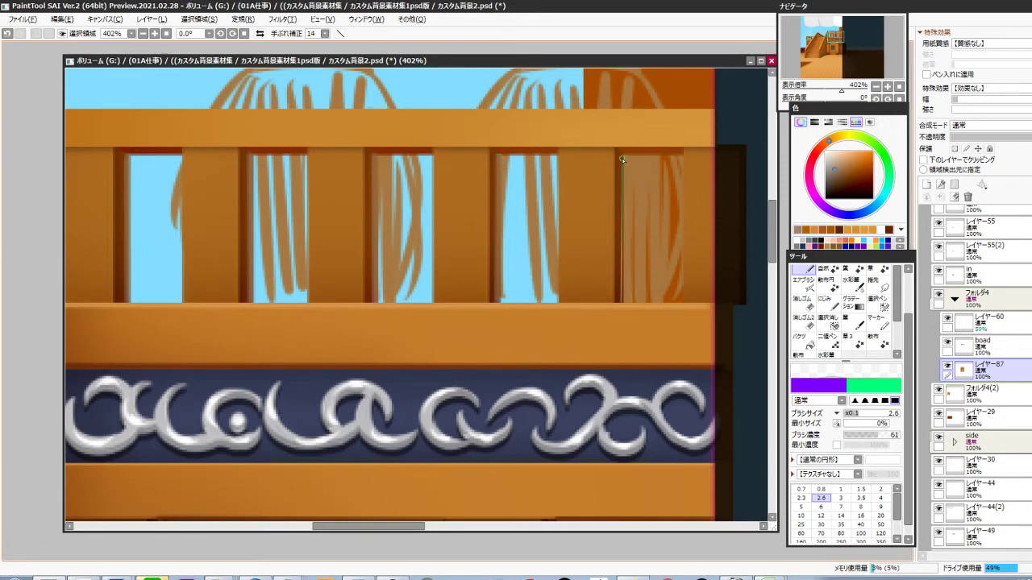
pyautogui.moveTo(621, 159); pyautogui.dragTo(622, 156)
pyautogui.moveTo(643, 223); pyautogui.dragTo(624, 249)
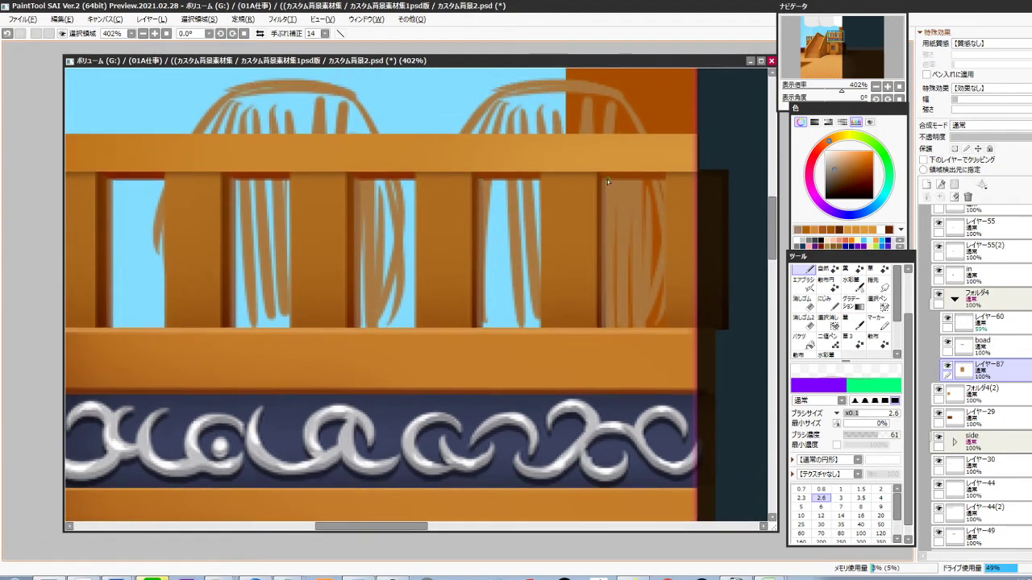
# Draw thin horizontal light lines along the underside of the top rail in the gaps between the posts
pyautogui.keyDown('shift'); pyautogui.click(663, 179); pyautogui.keyUp('shift')
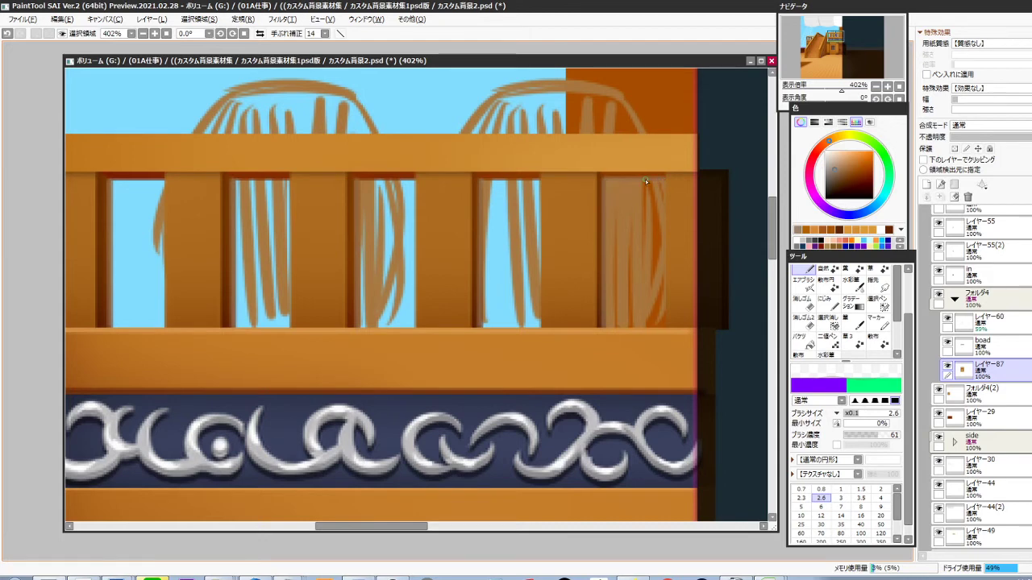
pyautogui.keyDown('shift'); pyautogui.click(484, 179); pyautogui.keyUp('shift')
pyautogui.moveTo(442, 206); pyautogui.dragTo(590, 223)
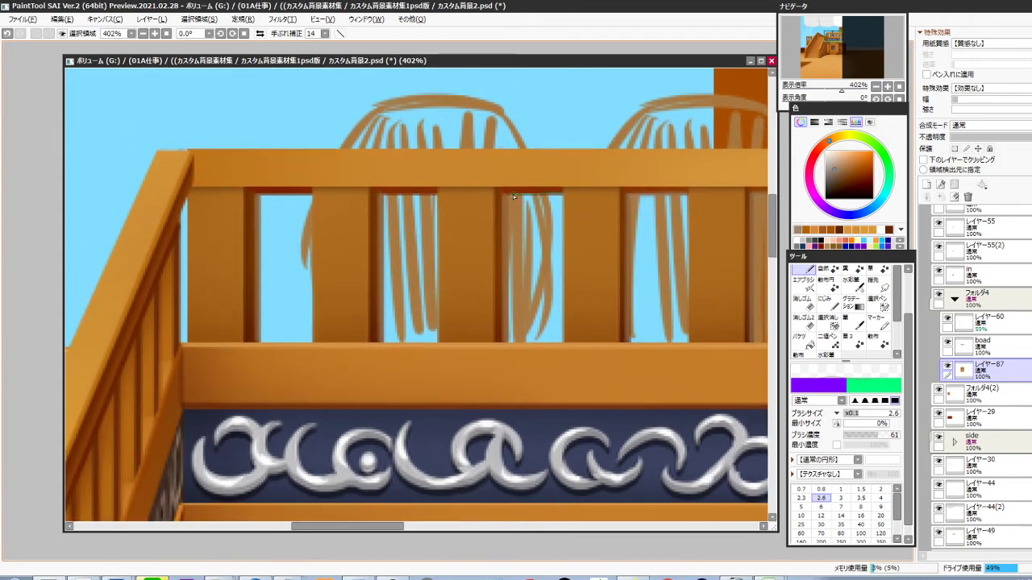
pyautogui.click(436, 194)
pyautogui.moveTo(404, 209); pyautogui.dragTo(527, 202)
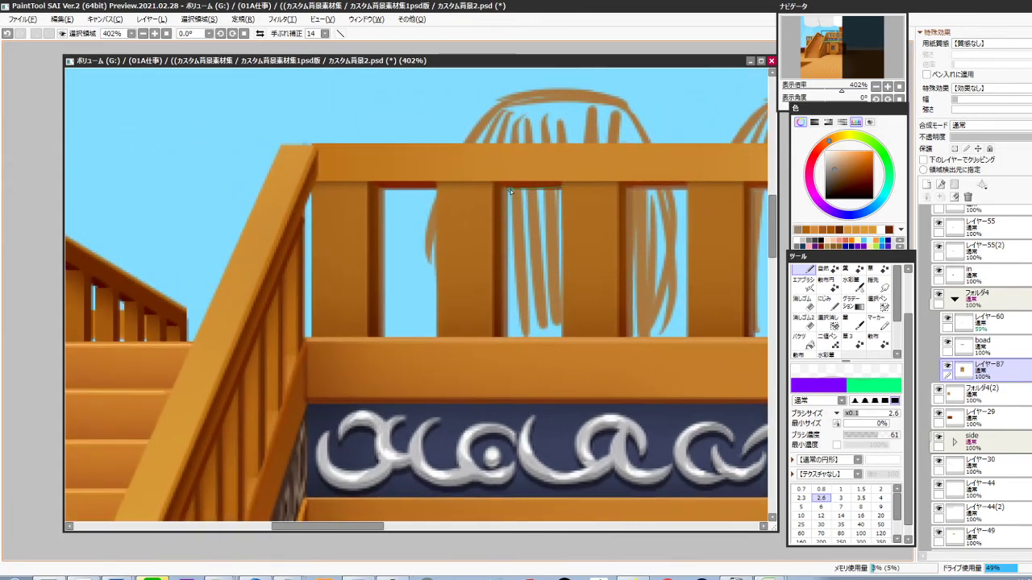
pyautogui.keyDown('shift'); pyautogui.click(380, 189); pyautogui.keyUp('shift')
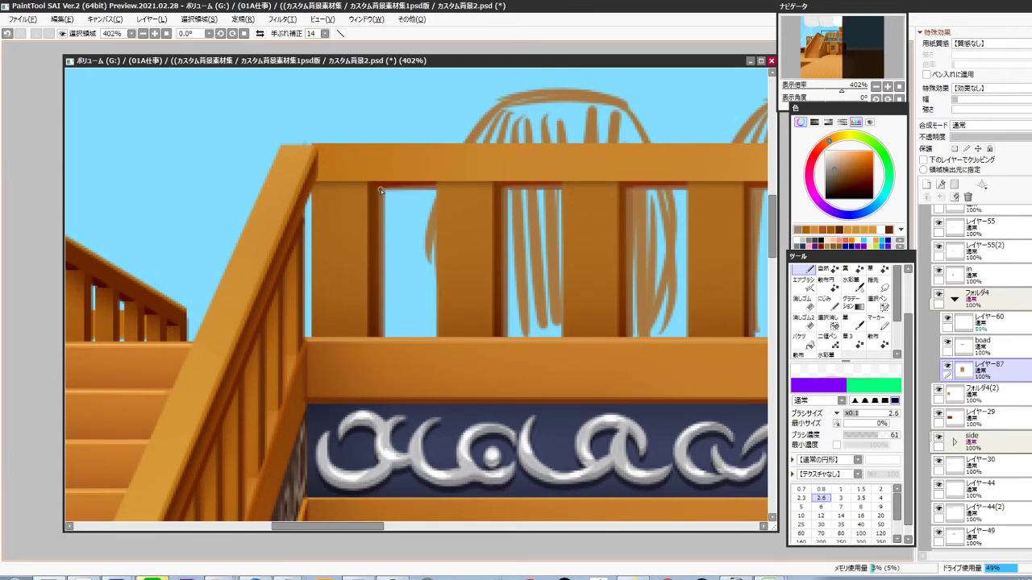
# Sample the posts' dark brown and draw shadow lines under the top rail, using a new layer above レイヤー87 instead of レイヤー87 itself
pyautogui.rightClick(496, 198)
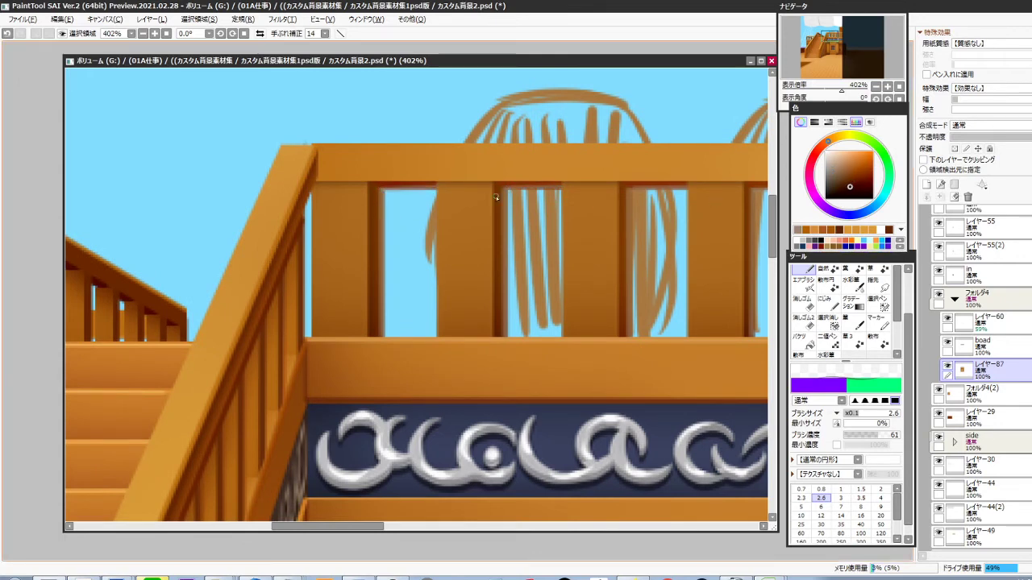
pyautogui.click(372, 183)
pyautogui.keyDown('shift'); pyautogui.click(431, 182); pyautogui.keyUp('shift')
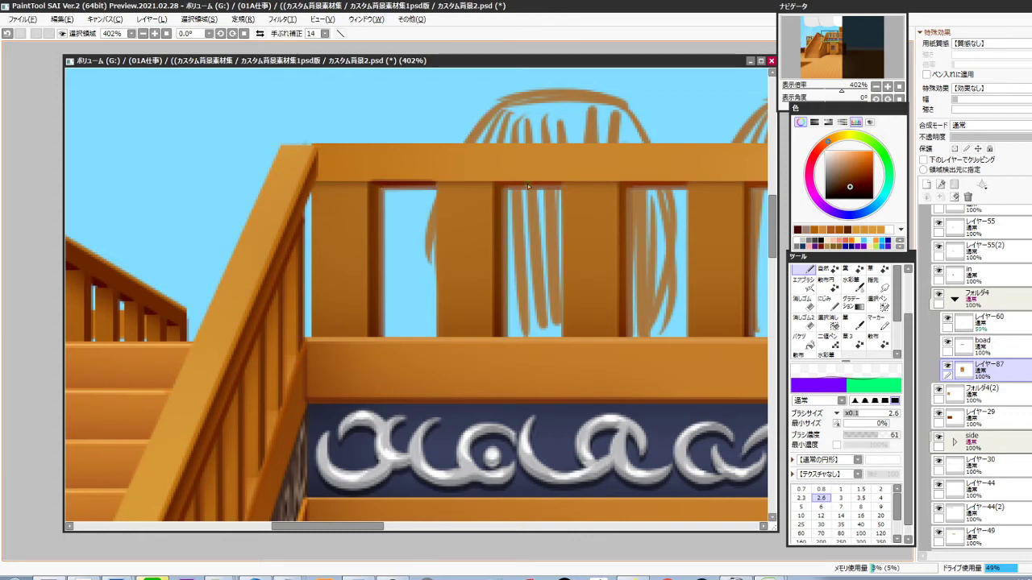
pyautogui.hotkey('ctrl', 'z')
pyautogui.moveTo(498, 214); pyautogui.dragTo(382, 235)
pyautogui.hotkey('ctrl', 'shift', 'n')
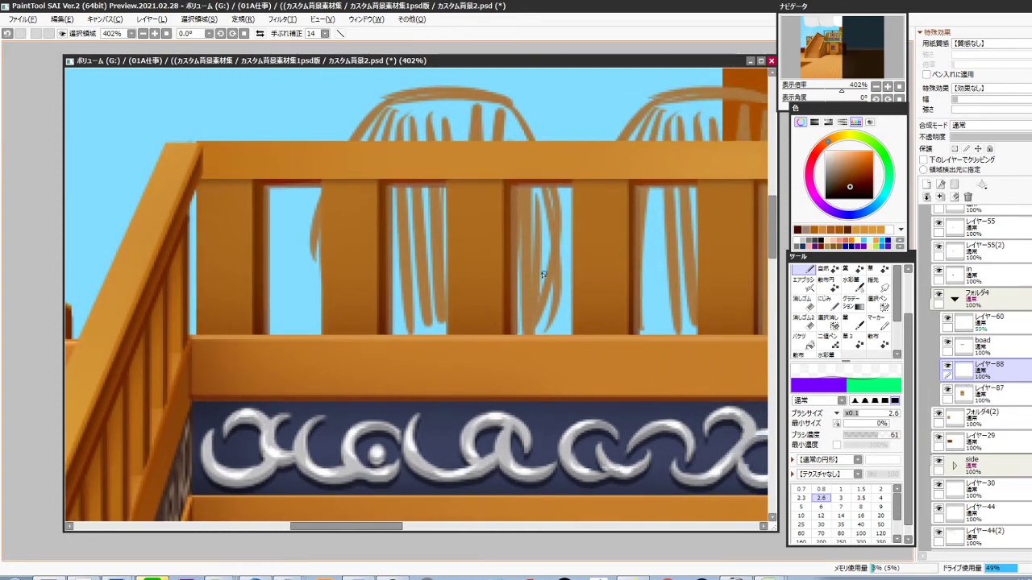
pyautogui.moveTo(738, 256)
pyautogui.mouseDown()
pyautogui.moveTo(476, 264)
pyautogui.moveTo(484, 245)
pyautogui.moveTo(449, 265)
pyautogui.moveTo(510, 270)
pyautogui.mouseUp()
pyautogui.keyDown('shift'); pyautogui.click(550, 181); pyautogui.keyUp('shift')
pyautogui.moveTo(511, 269); pyautogui.dragTo(482, 309)
pyautogui.moveTo(470, 384); pyautogui.dragTo(475, 353)
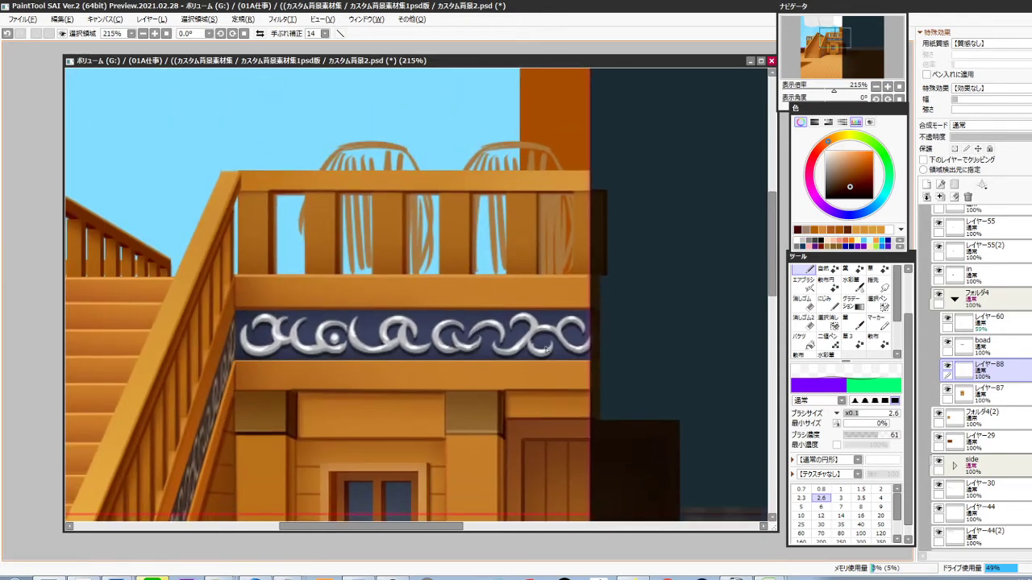
# Highlight the top edge of the upper deck handrail on レイヤー87 with straight lines in a brightened orange and a paler tint
pyautogui.keyDown('ctrl'); pyautogui.keyDown('shift'); pyautogui.click(536, 184); pyautogui.keyUp('shift'); pyautogui.keyUp('ctrl')
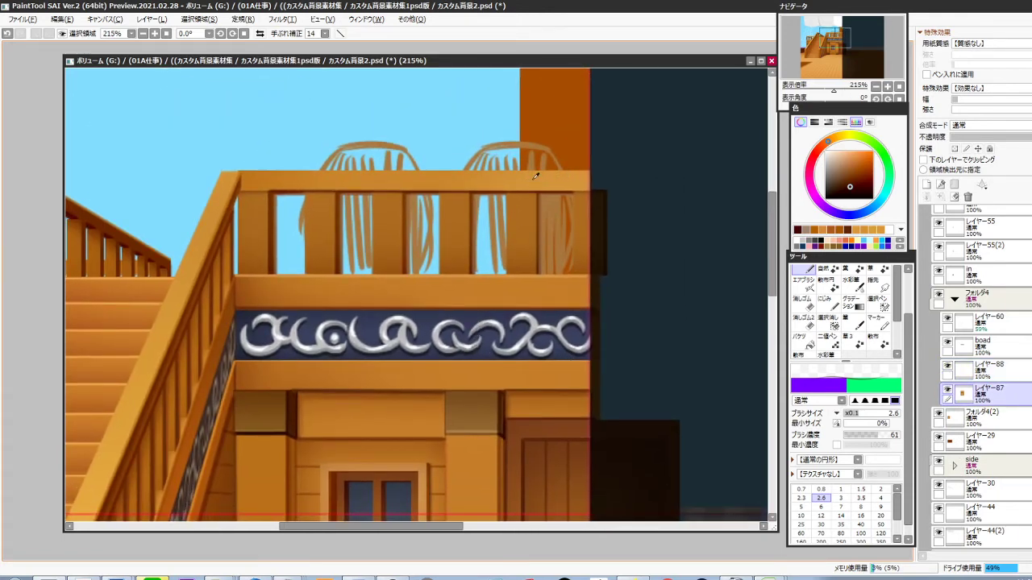
pyautogui.rightClick(533, 180)
pyautogui.click(854, 153)
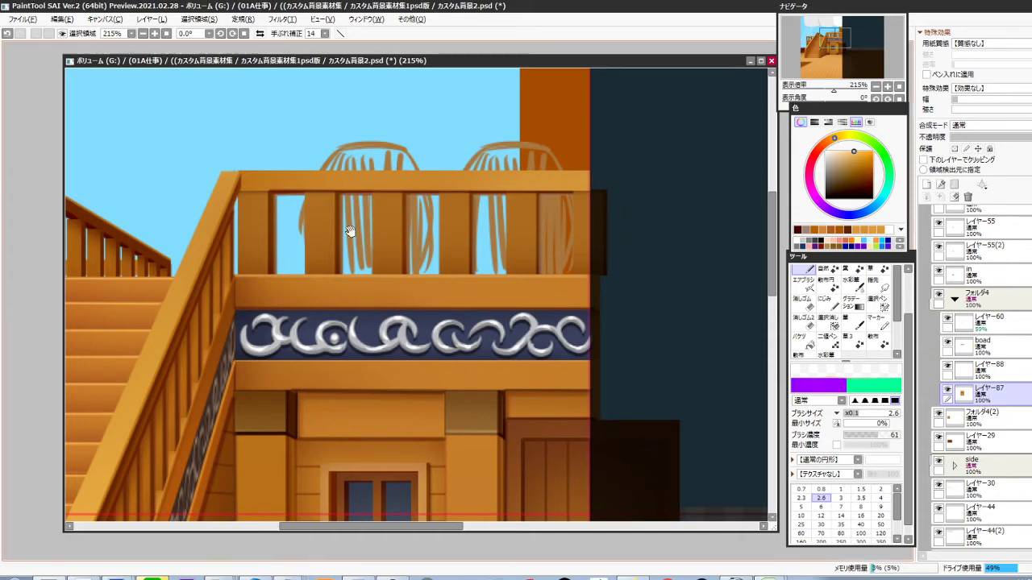
pyautogui.moveTo(350, 230); pyautogui.dragTo(484, 257)
pyautogui.click(374, 198)
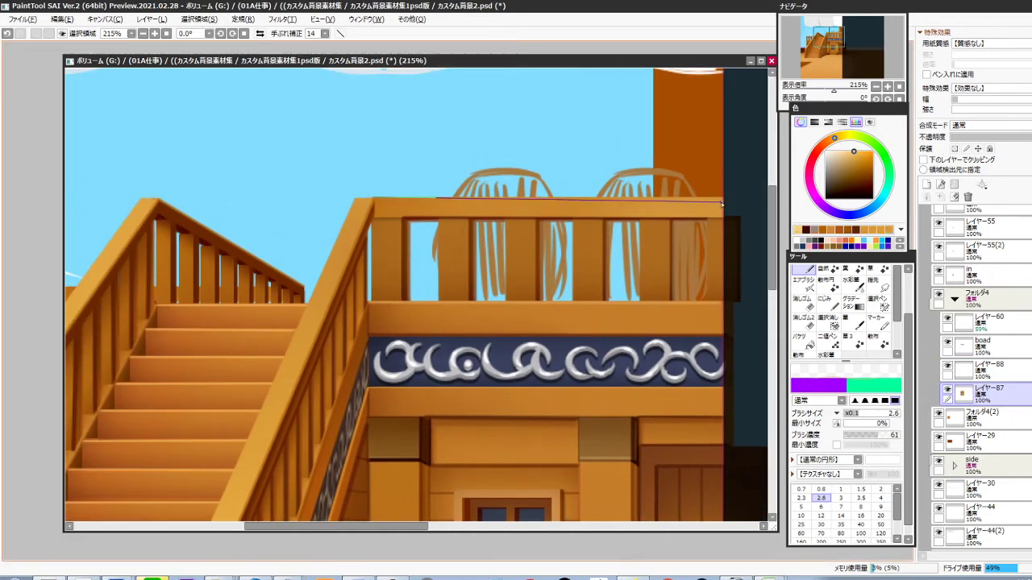
pyautogui.keyDown('shift'); pyautogui.click(724, 199); pyautogui.keyUp('shift')
pyautogui.click(842, 152)
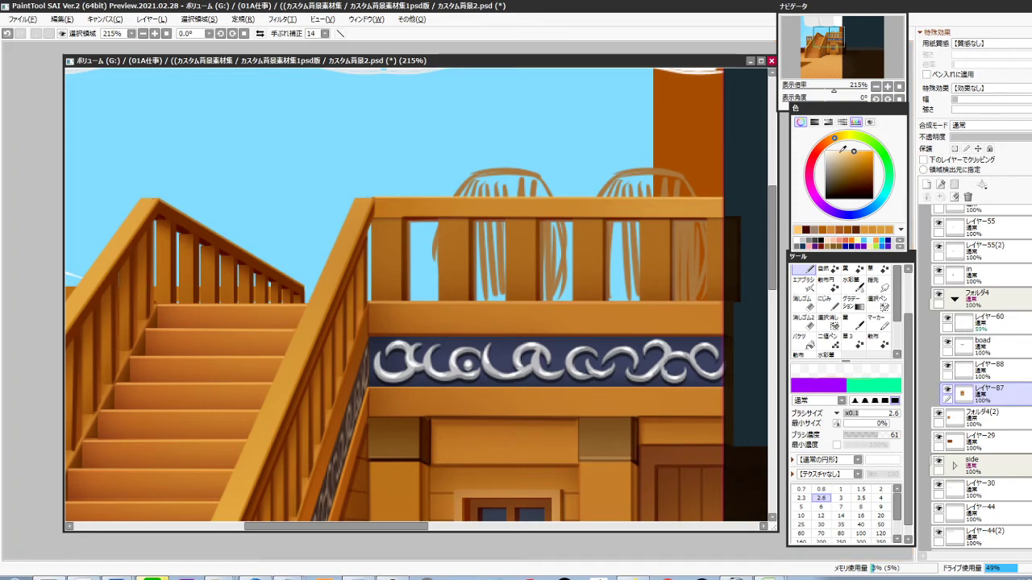
pyautogui.keyDown('shift'); pyautogui.click(362, 199); pyautogui.keyUp('shift')
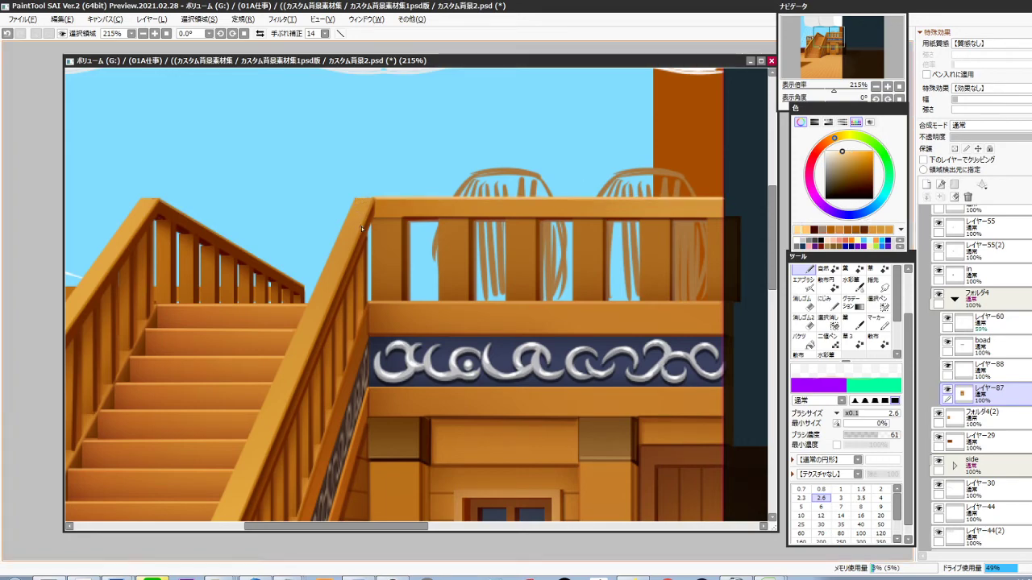
# Check レイヤー87 by toggling its visibility, and merge レイヤー88 into it
pyautogui.scroll(-5, 554, 281)
pyautogui.moveTo(499, 350); pyautogui.dragTo(502, 316)
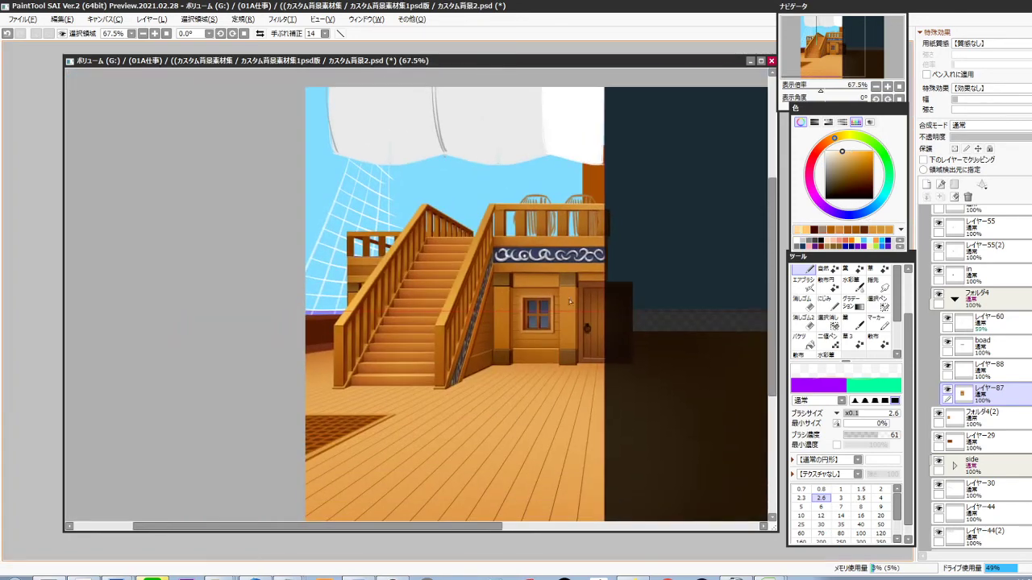
pyautogui.scroll(3, 571, 302)
pyautogui.moveTo(559, 349)
pyautogui.mouseDown()
pyautogui.moveTo(553, 337)
pyautogui.moveTo(568, 347)
pyautogui.mouseUp()
pyautogui.scroll(-2, 556, 351)
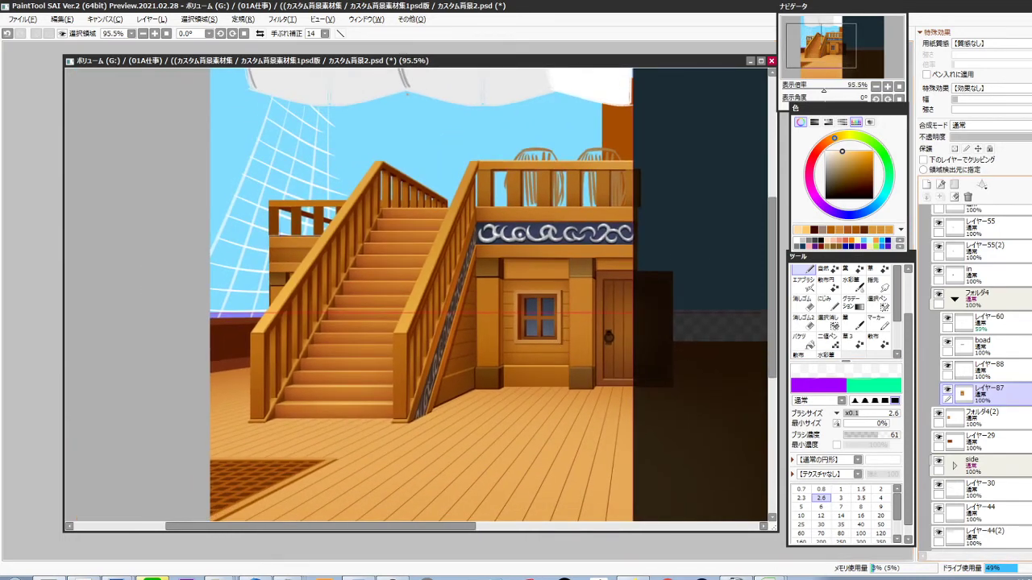
pyautogui.scroll(-3, 964, 323)
pyautogui.click(947, 321)
pyautogui.click(947, 321)
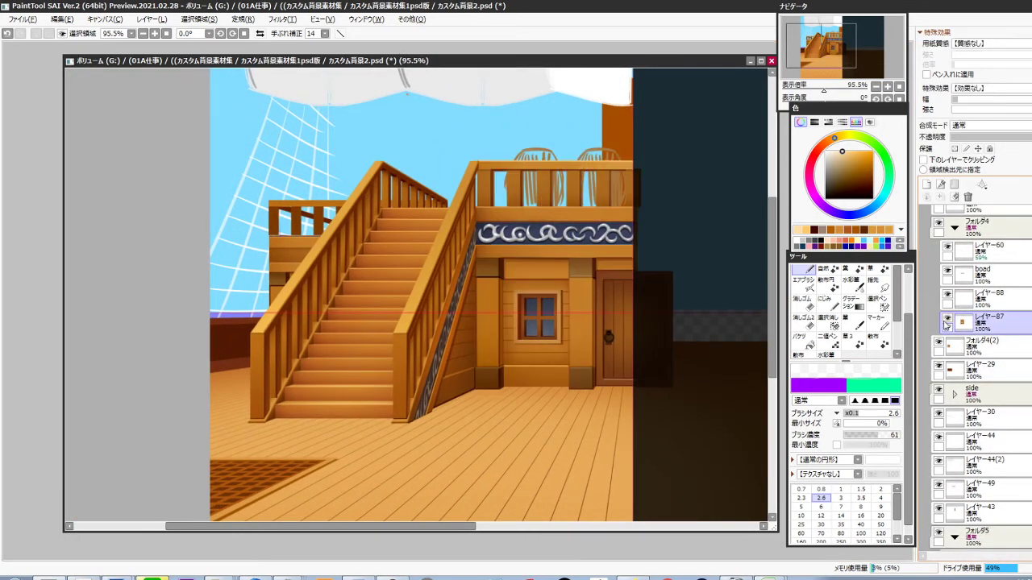
pyautogui.scroll(-1, 951, 306)
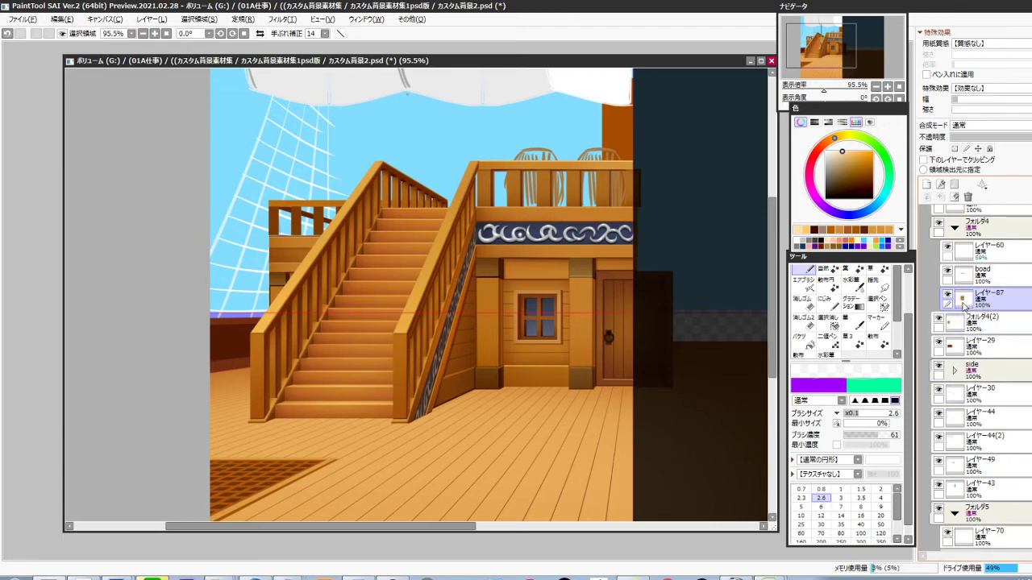
# Apply the 05縦木1 paper texture to レイヤー87
pyautogui.click(949, 296)
pyautogui.click(991, 43)
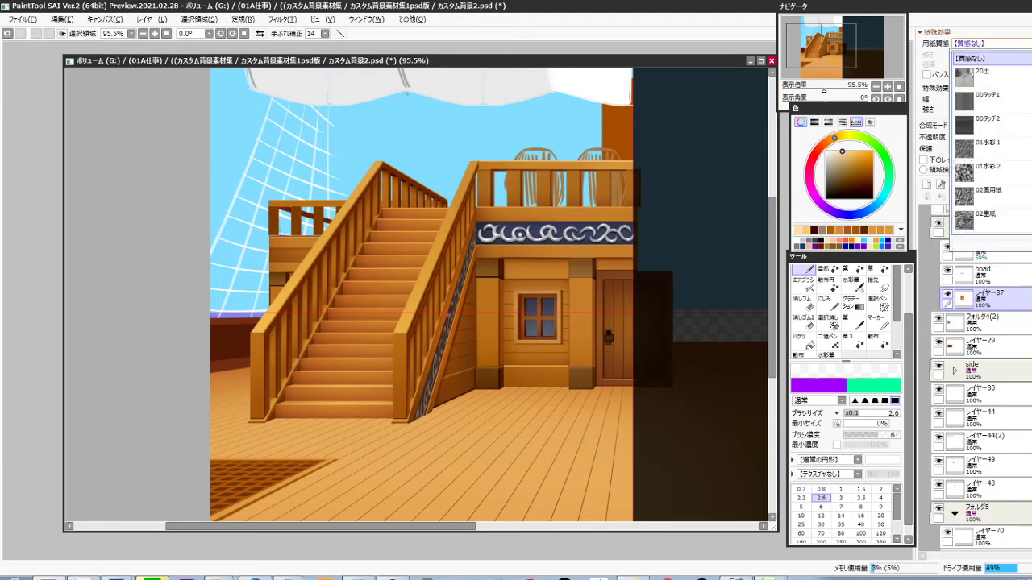
pyautogui.scroll(-3, 991, 161)
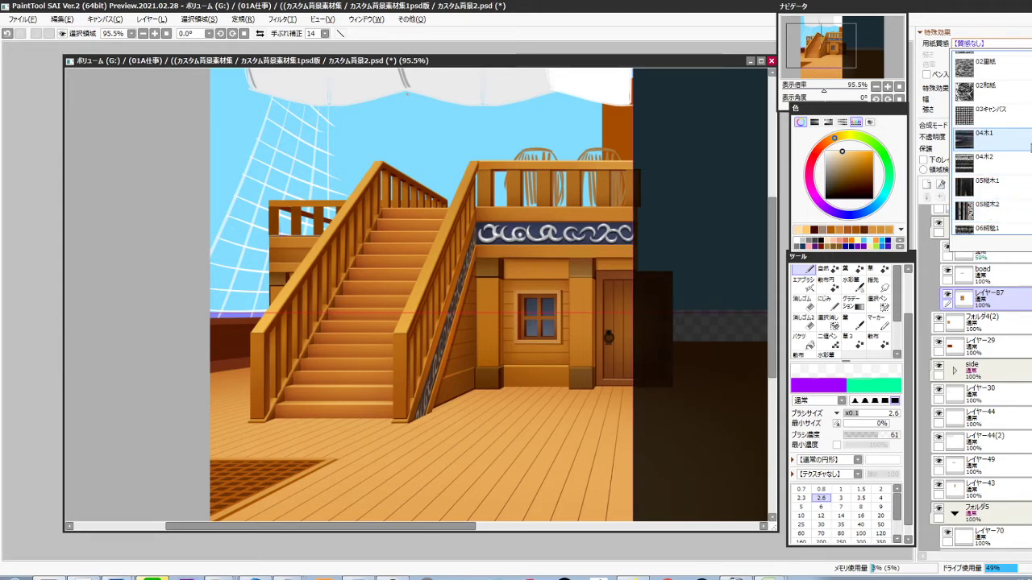
pyautogui.scroll(-1, 978, 156)
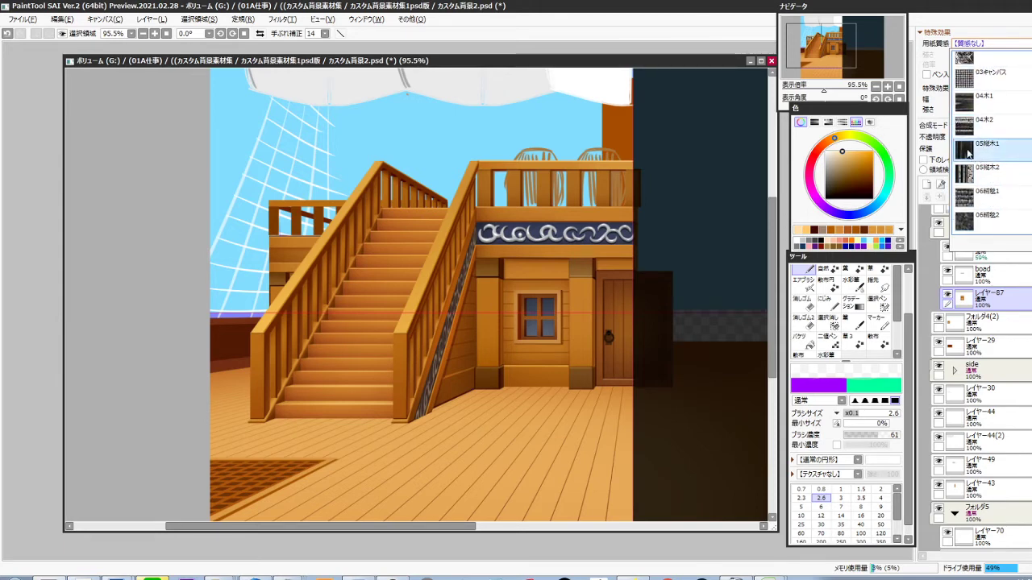
pyautogui.click(967, 152)
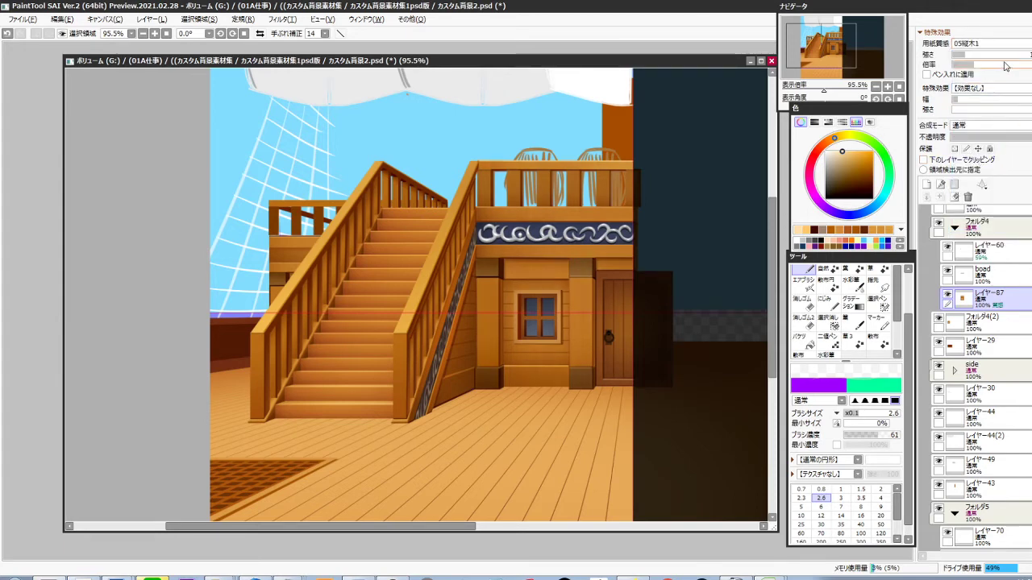
# Adjust the strength and scale of レイヤー87's 05縦木1 paper texture and check the layer by toggling its visibility
pyautogui.moveTo(1009, 65); pyautogui.dragTo(987, 55)
pyautogui.scroll(2, 663, 230)
pyautogui.moveTo(652, 253); pyautogui.dragTo(588, 262)
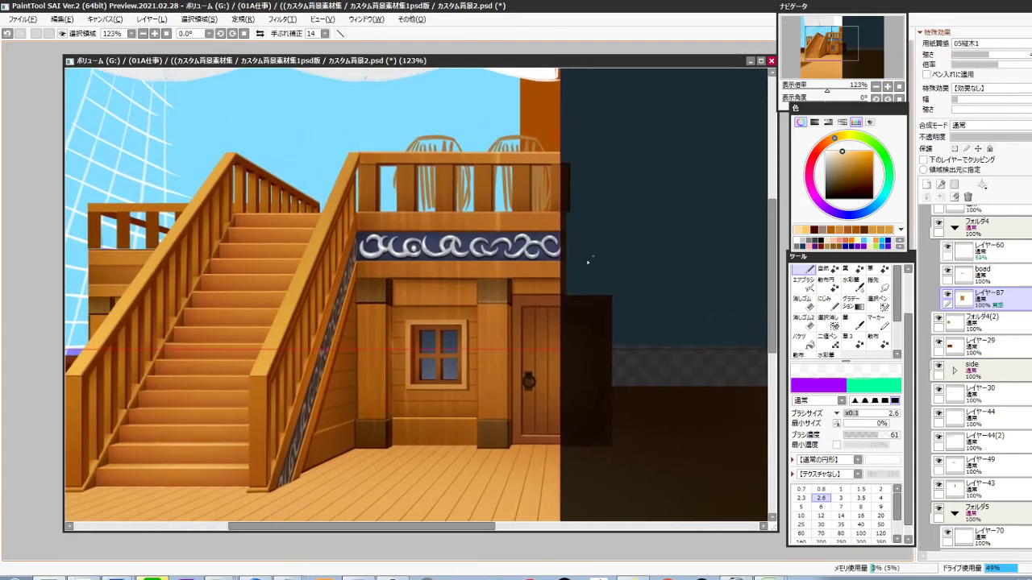
pyautogui.moveTo(996, 54); pyautogui.dragTo(977, 63)
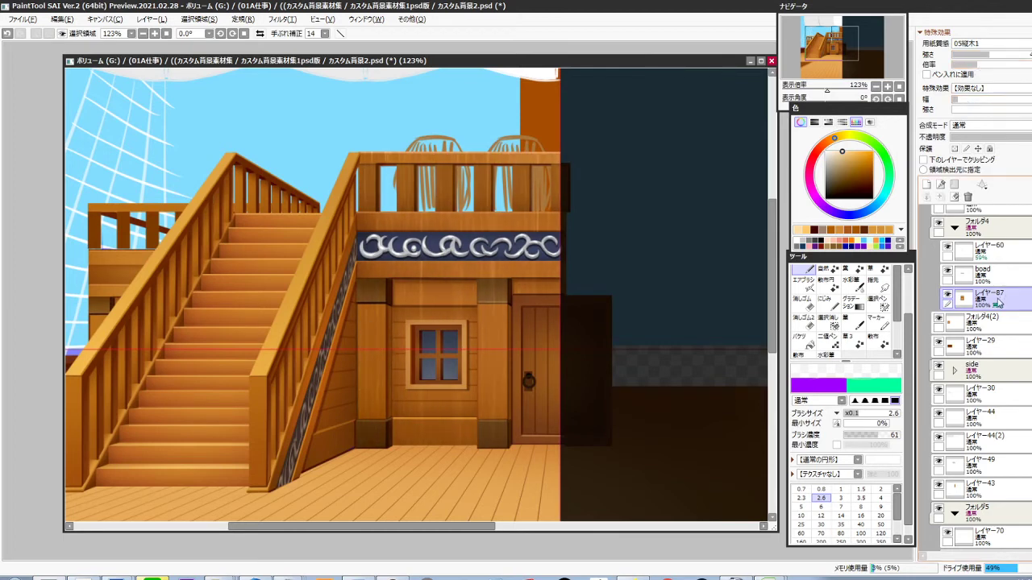
pyautogui.click(947, 296)
pyautogui.click(947, 296)
# Duplicate レイヤー87 and set the copy's paper texture to 04木1
pyautogui.hotkey('ctrl', 'j')
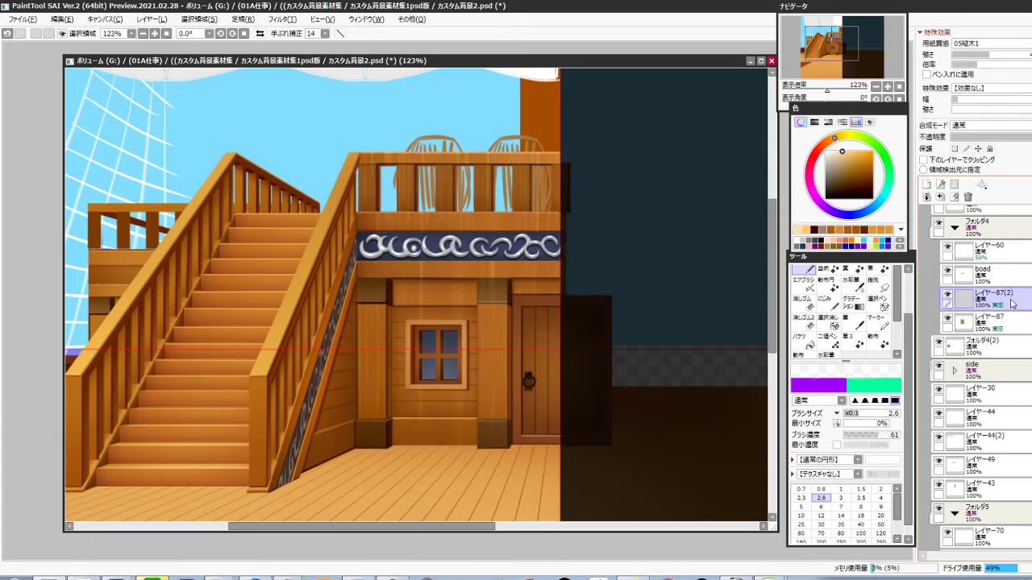
pyautogui.click(1022, 43)
pyautogui.scroll(-5, 991, 145)
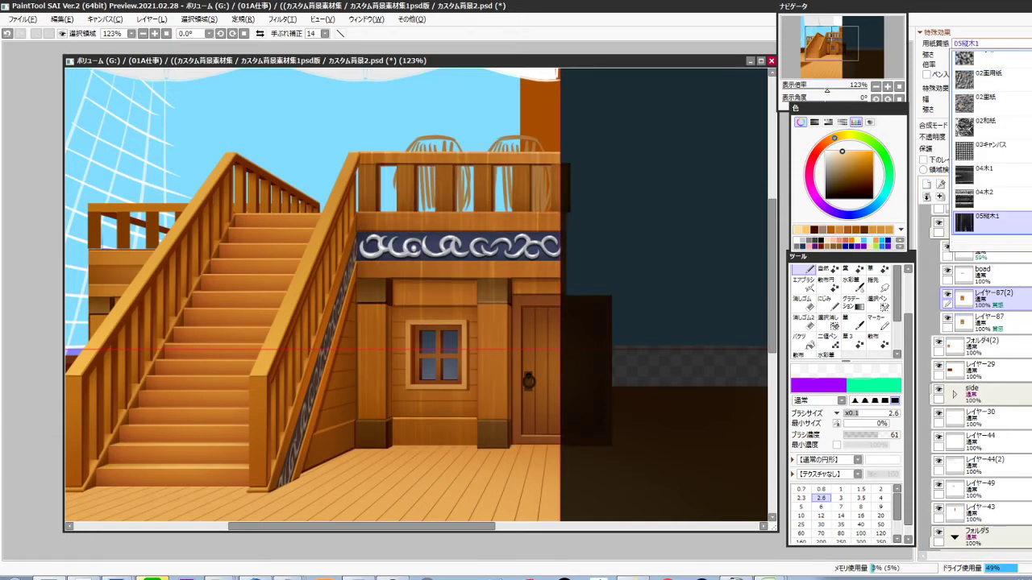
pyautogui.scroll(3, 969, 129)
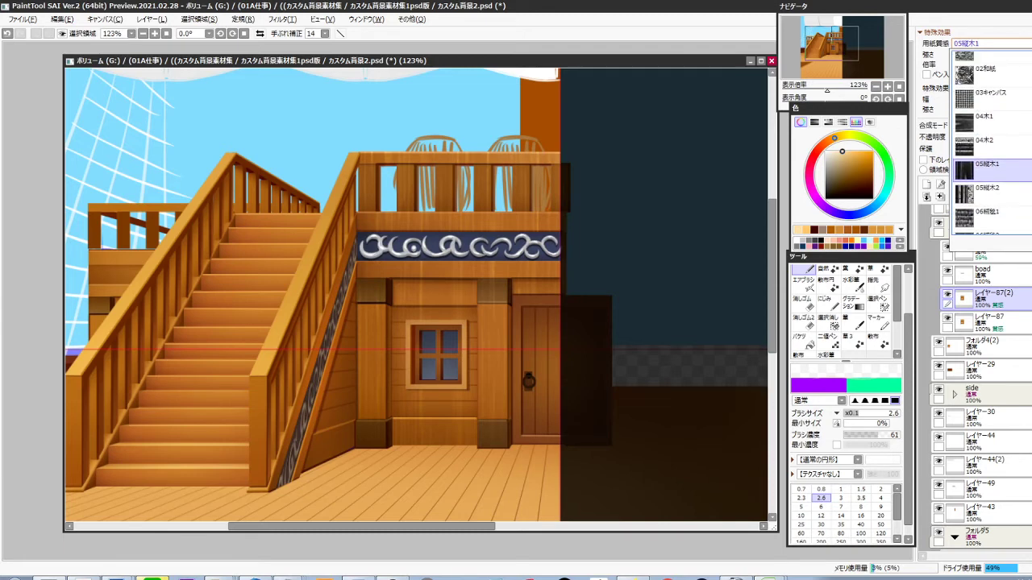
pyautogui.click(969, 125)
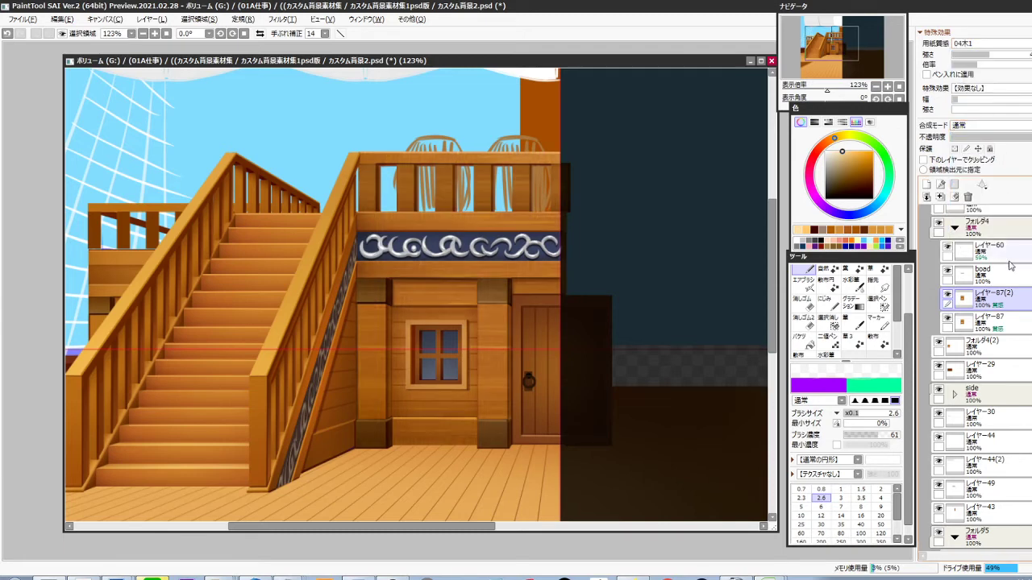
# Delete the upper railing posts and both cabin pillar shafts from レイヤー87(2), leaving them only on the vertical-grain layer
pyautogui.moveTo(461, 190); pyautogui.dragTo(489, 194)
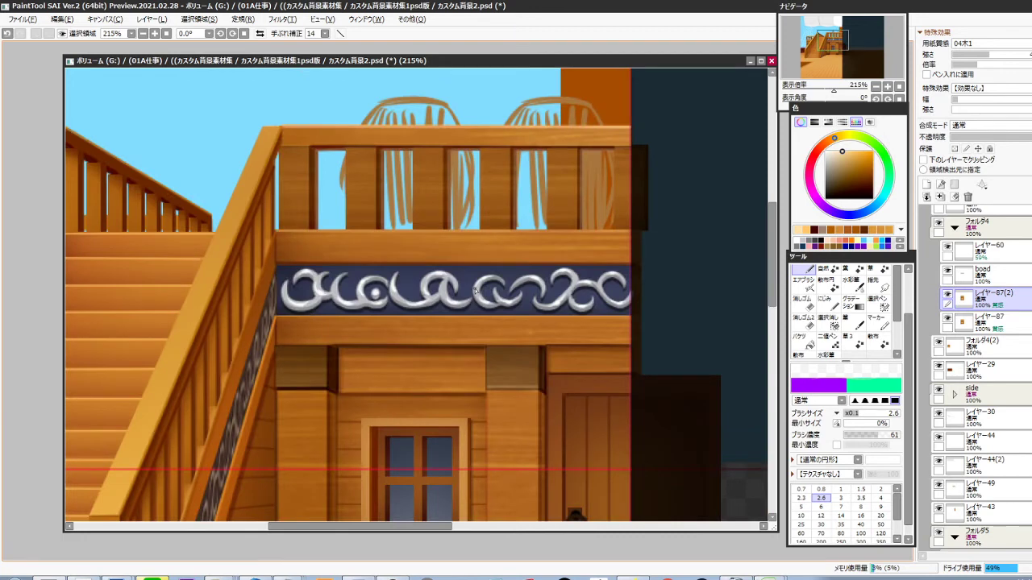
pyautogui.press('ctrl')
pyautogui.moveTo(275, 232); pyautogui.dragTo(685, 146)
pyautogui.moveTo(518, 508); pyautogui.dragTo(500, 334)
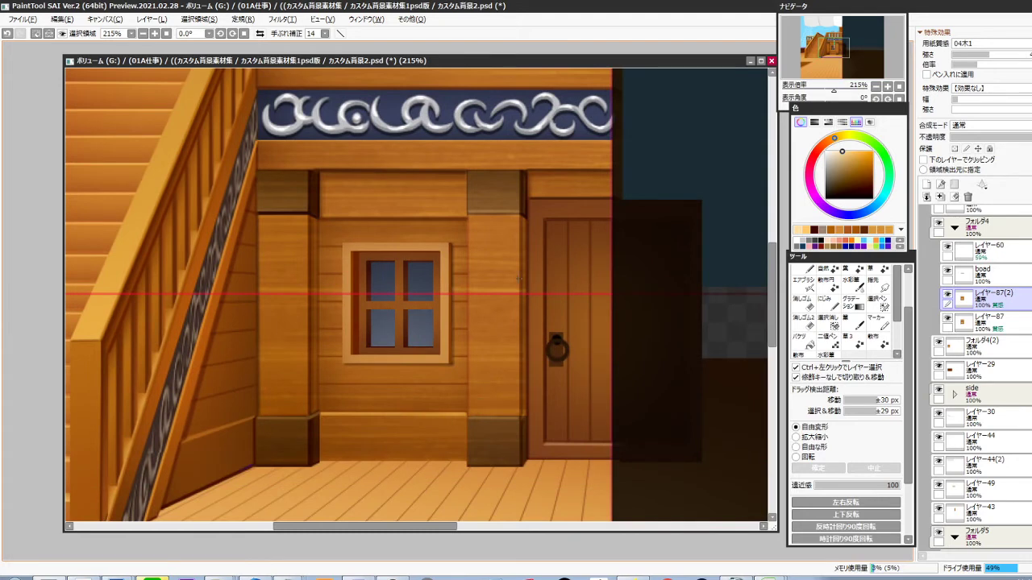
pyautogui.moveTo(468, 216); pyautogui.dragTo(525, 417)
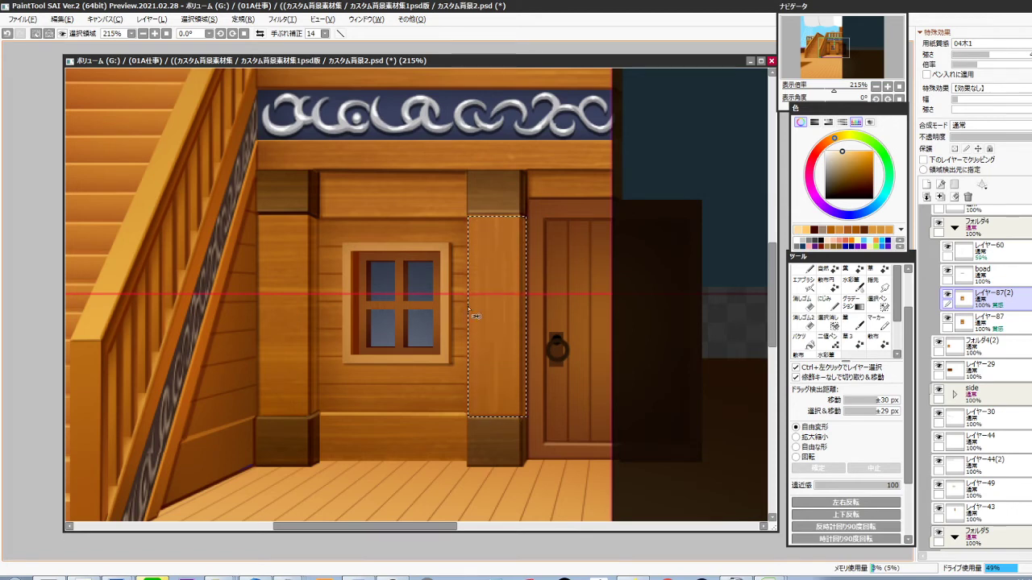
pyautogui.moveTo(257, 216); pyautogui.dragTo(319, 417)
pyautogui.press('Delete')
pyautogui.hotkey('ctrl', 'd')
pyautogui.scroll(-4, 495, 347)
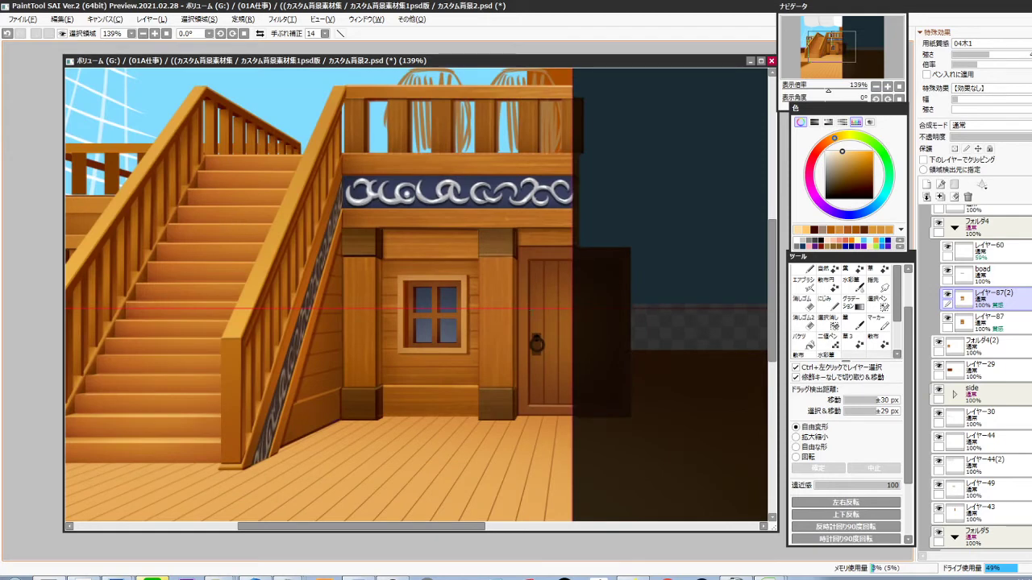
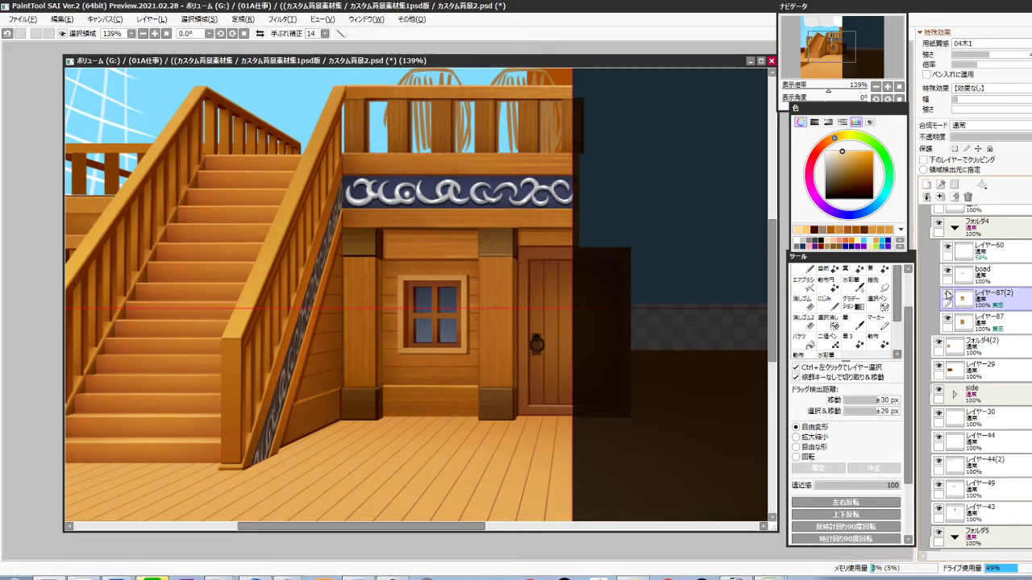
# Compare the two wood-grain layers by toggling their visibility, and merge レイヤー87(2) into レイヤー87
pyautogui.click(947, 320)
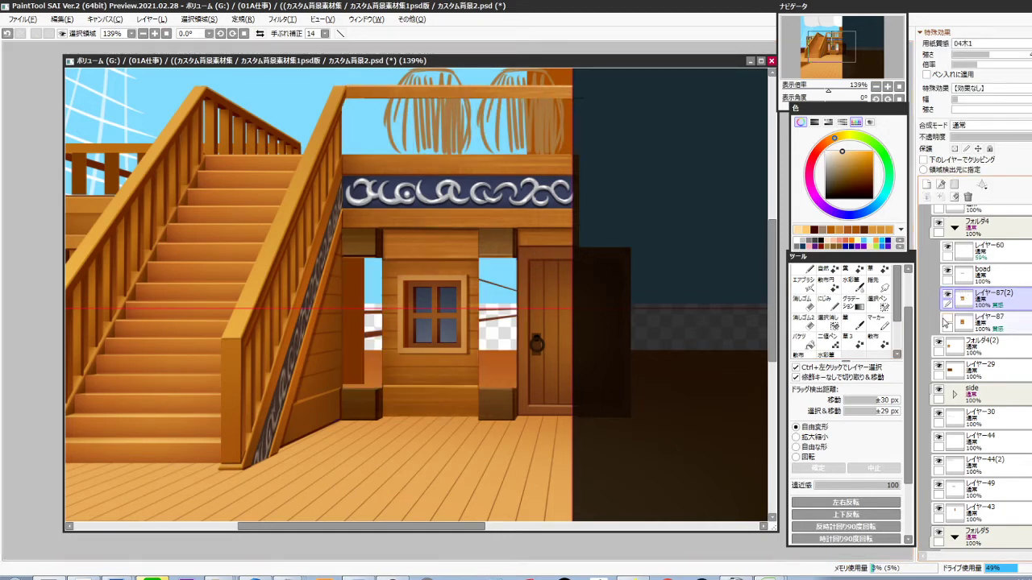
pyautogui.click(947, 320)
pyautogui.click(947, 295)
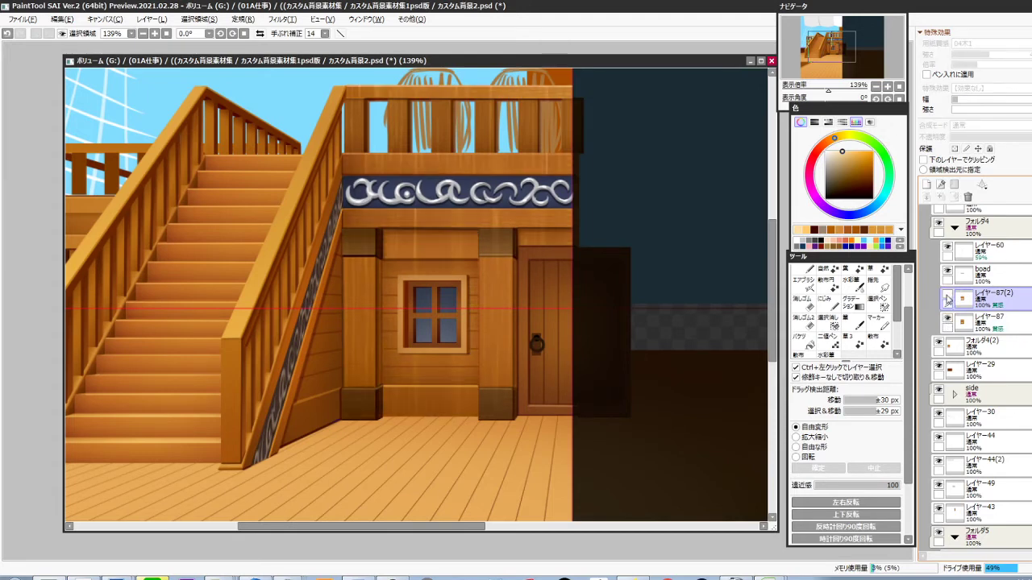
pyautogui.click(947, 295)
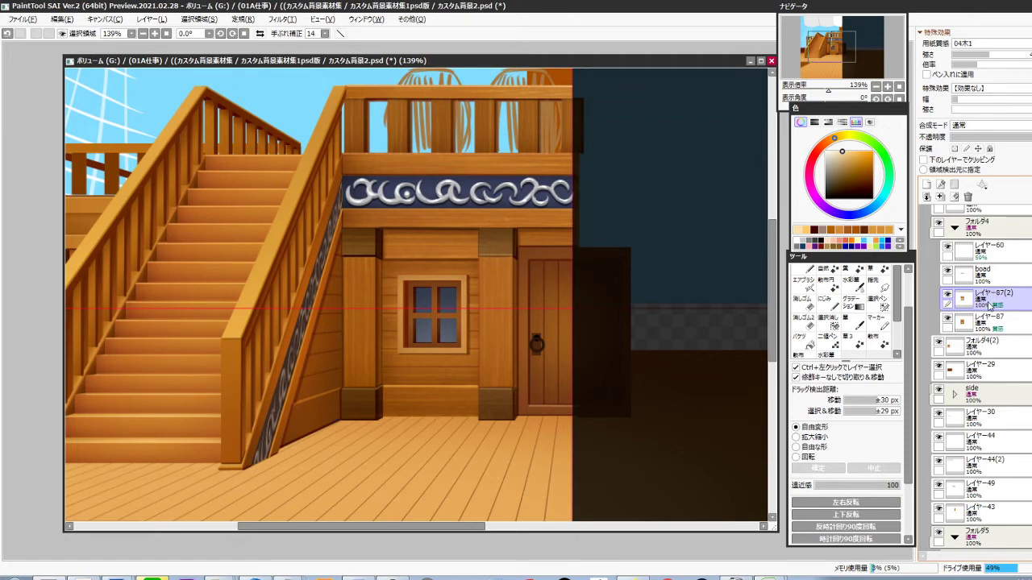
pyautogui.hotkey('ctrl', 'e')
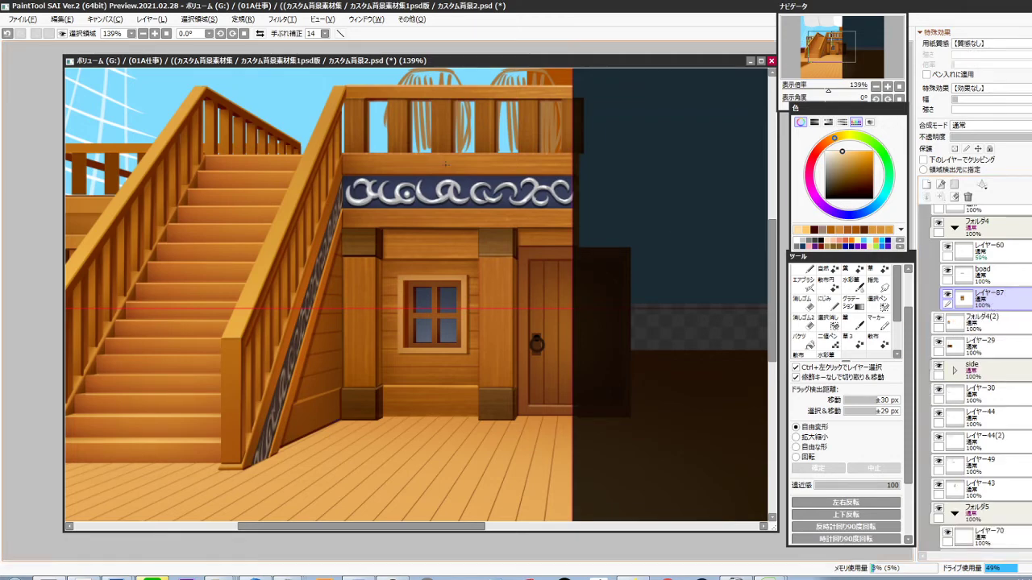
# Highlight a thin strip along the top edge of the beam below the railing posts with brightness +22 and hue +8
pyautogui.scroll(4, 428, 173)
pyautogui.moveTo(427, 186); pyautogui.dragTo(417, 272)
pyautogui.moveTo(276, 253)
pyautogui.mouseDown()
pyautogui.moveTo(239, 247)
pyautogui.moveTo(527, 271)
pyautogui.moveTo(688, 241)
pyautogui.mouseUp()
pyautogui.hotkey('ctrl', 'l')
pyautogui.moveTo(848, 393); pyautogui.dragTo(871, 394)
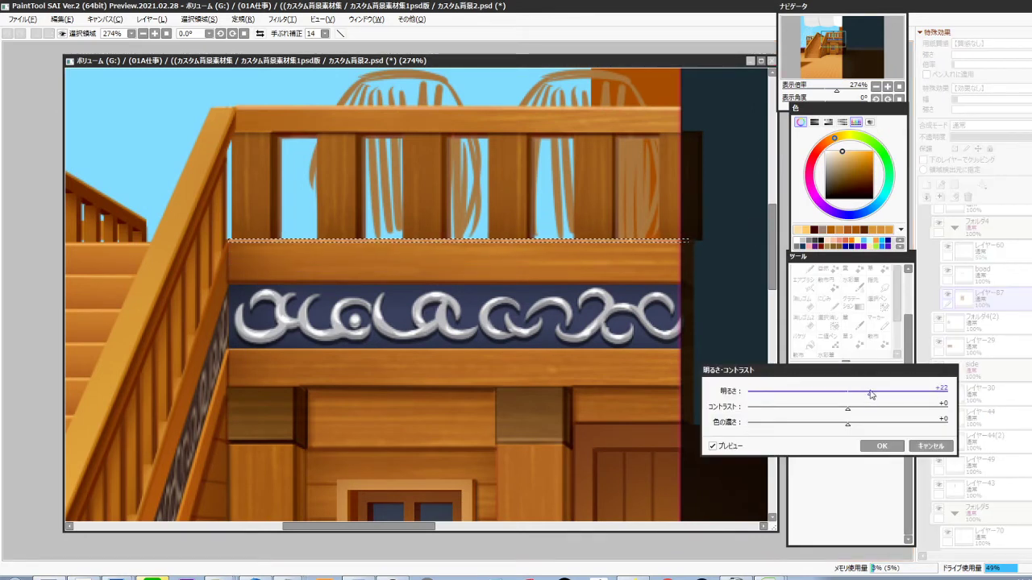
pyautogui.click(875, 447)
pyautogui.hotkey('ctrl', 'u')
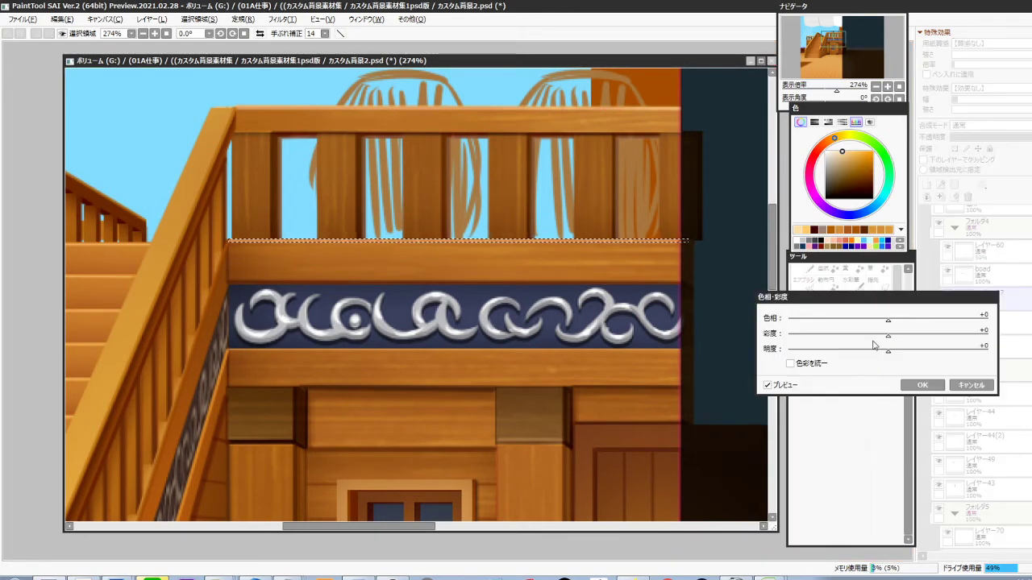
pyautogui.moveTo(882, 322); pyautogui.dragTo(892, 320)
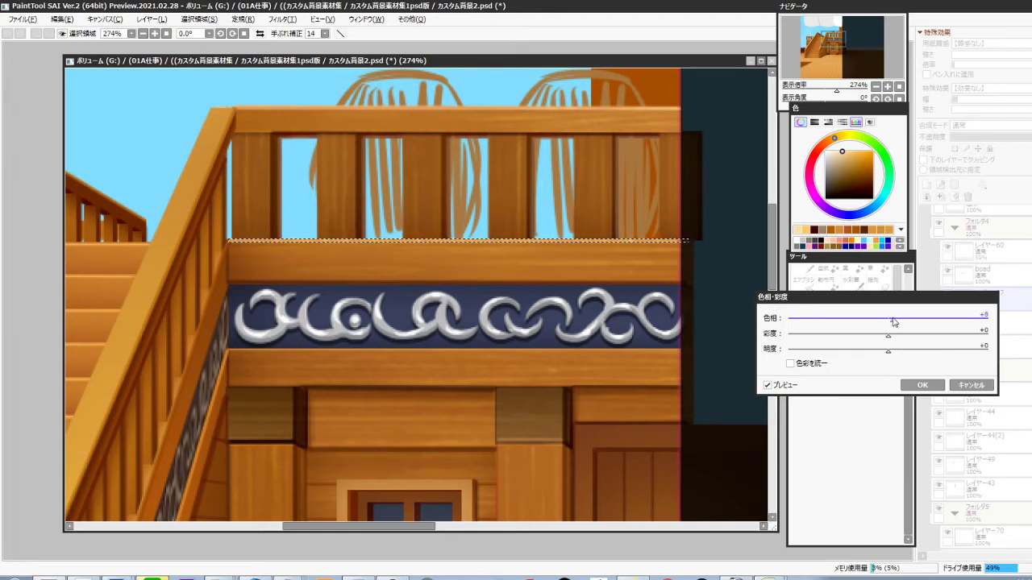
pyautogui.click(921, 385)
pyautogui.hotkey('ctrl', 'd')
pyautogui.scroll(-2, 642, 362)
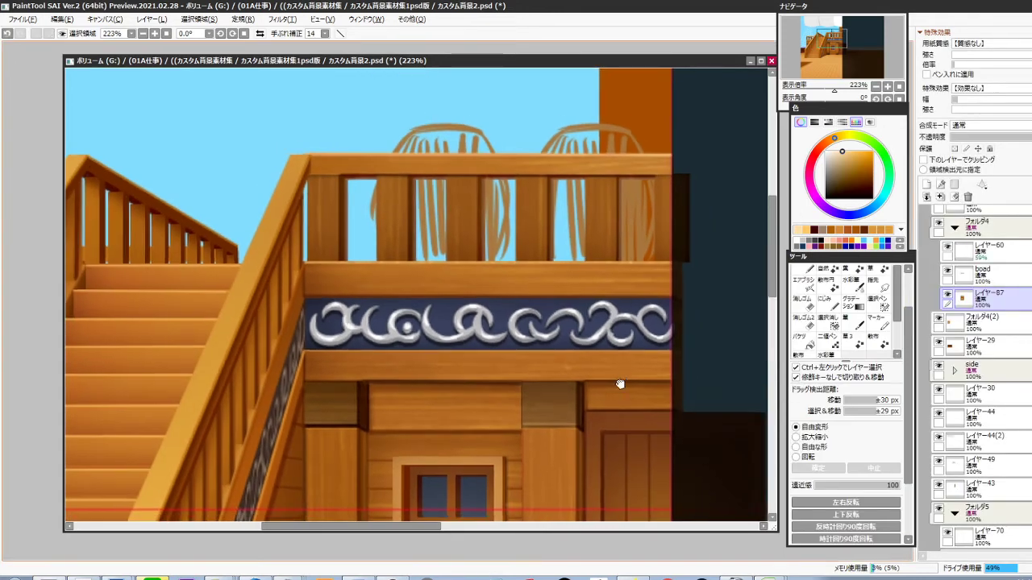
# Darken the top edge of the ornamental band on the boad layer with straight size 6 brush lines in a sampled dark blue
pyautogui.moveTo(619, 383); pyautogui.dragTo(607, 313)
pyautogui.keyDown('ctrl'); pyautogui.click(551, 258); pyautogui.keyUp('ctrl')
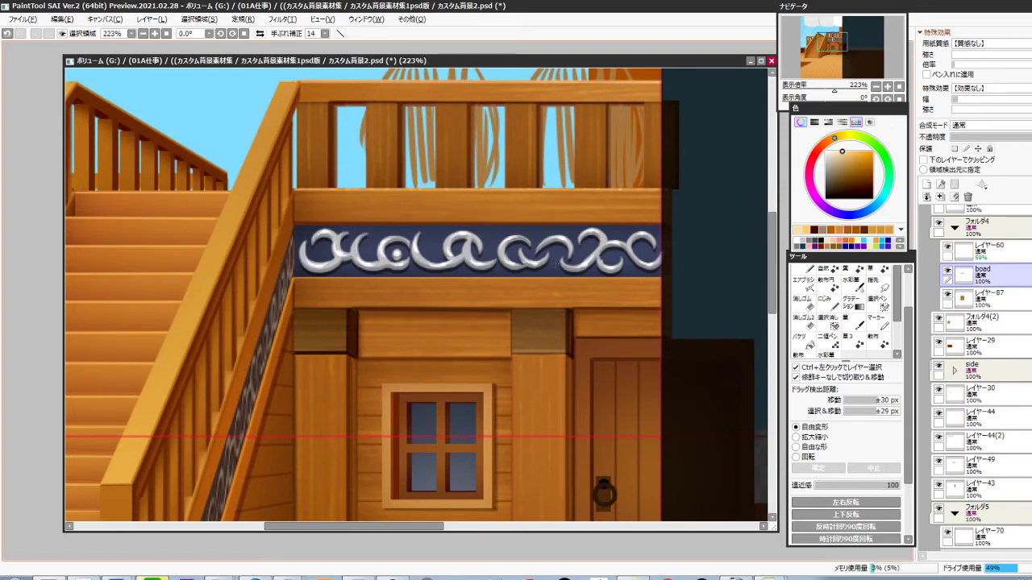
pyautogui.keyDown('alt'); pyautogui.click(567, 265); pyautogui.keyUp('alt')
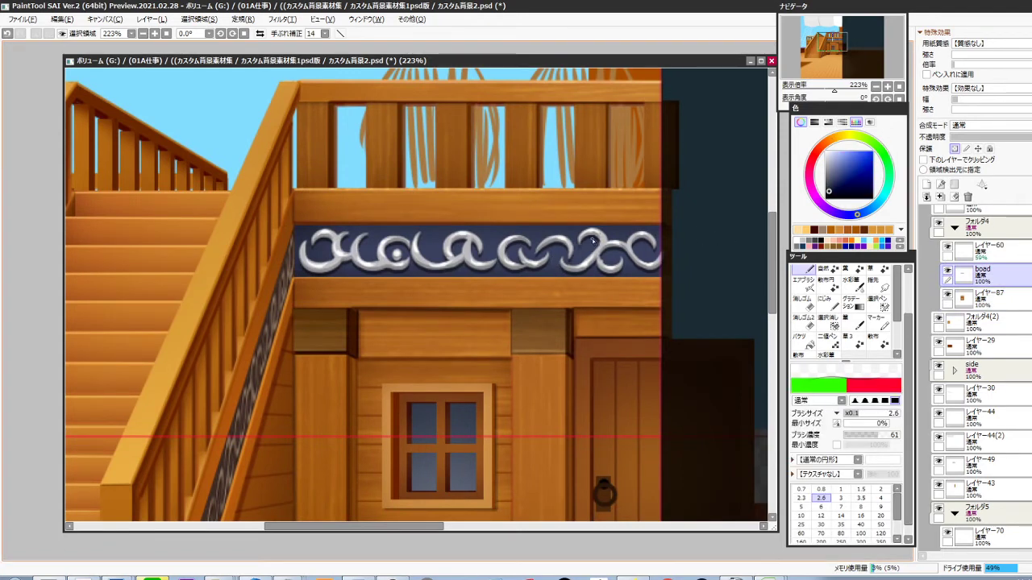
pyautogui.press(']')
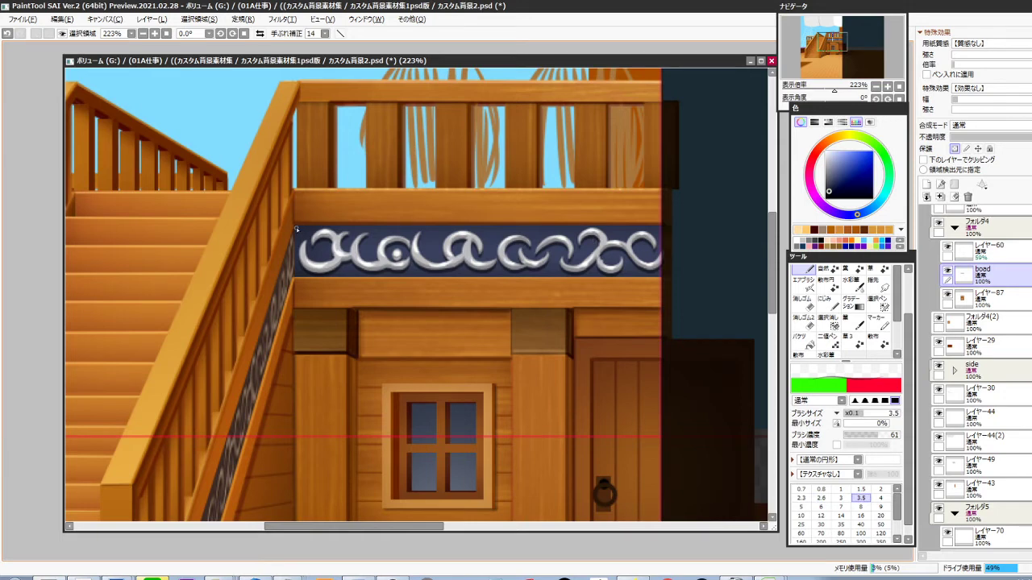
pyautogui.press(']')
pyautogui.press(']')
pyautogui.press(']')
pyautogui.click(295, 229)
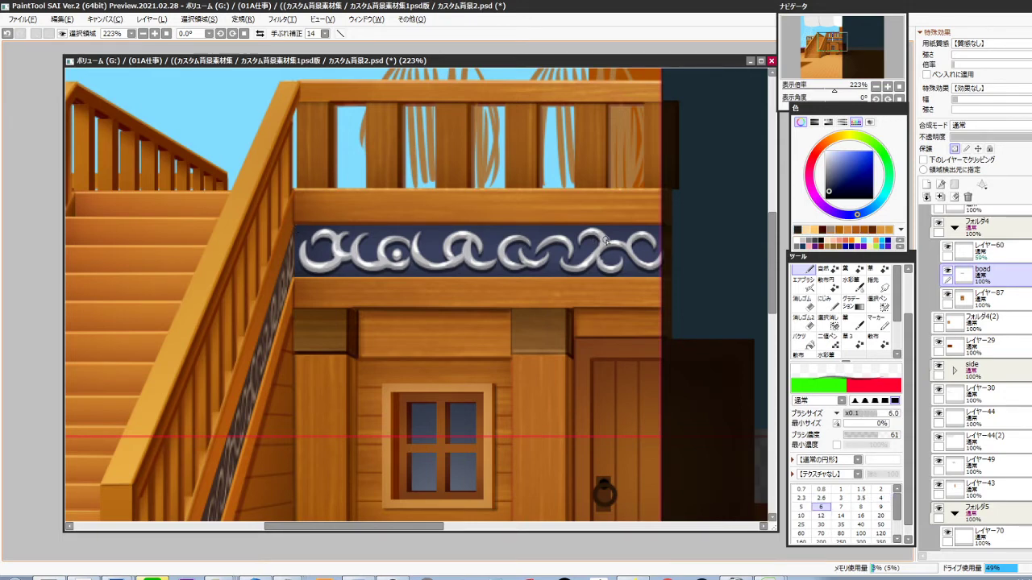
pyautogui.keyDown('shift'); pyautogui.click(668, 229); pyautogui.keyUp('shift')
pyautogui.keyDown('shift'); pyautogui.click(306, 229); pyautogui.keyUp('shift')
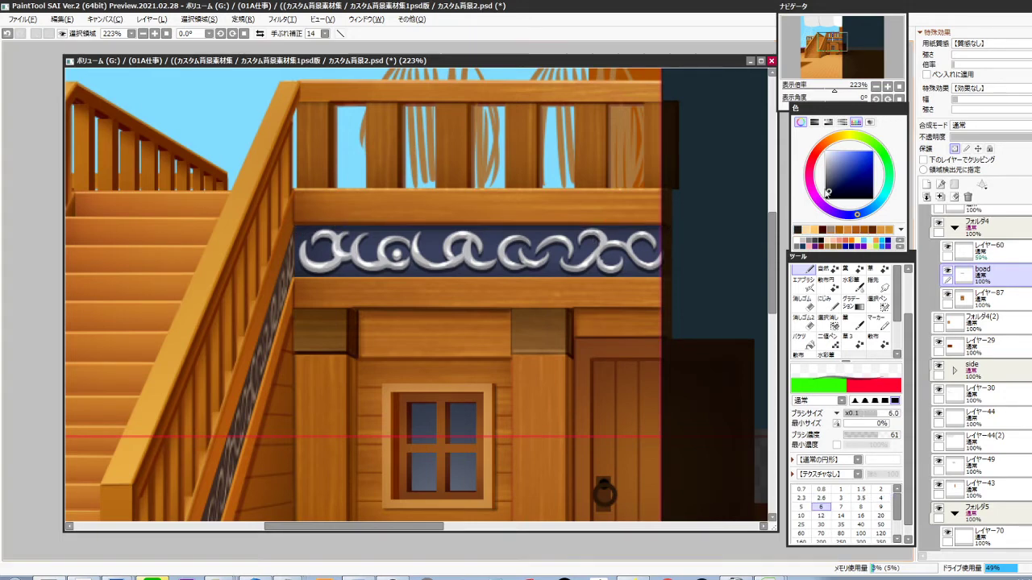
pyautogui.keyDown('shift'); pyautogui.click(296, 229); pyautogui.keyUp('shift')
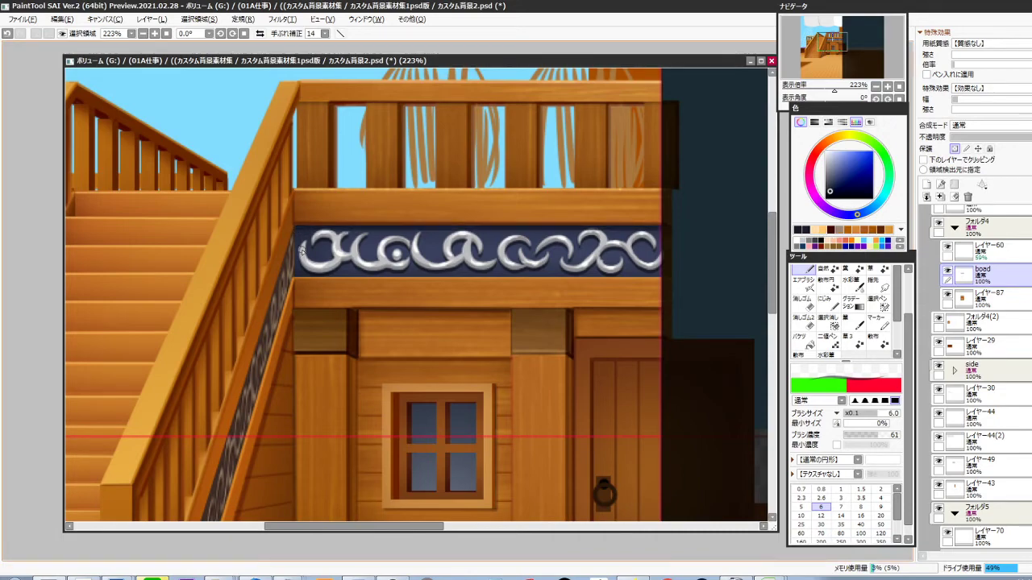
pyautogui.keyDown('ctrl'); pyautogui.click(305, 258); pyautogui.keyUp('ctrl')
pyautogui.scroll(1, 306, 260)
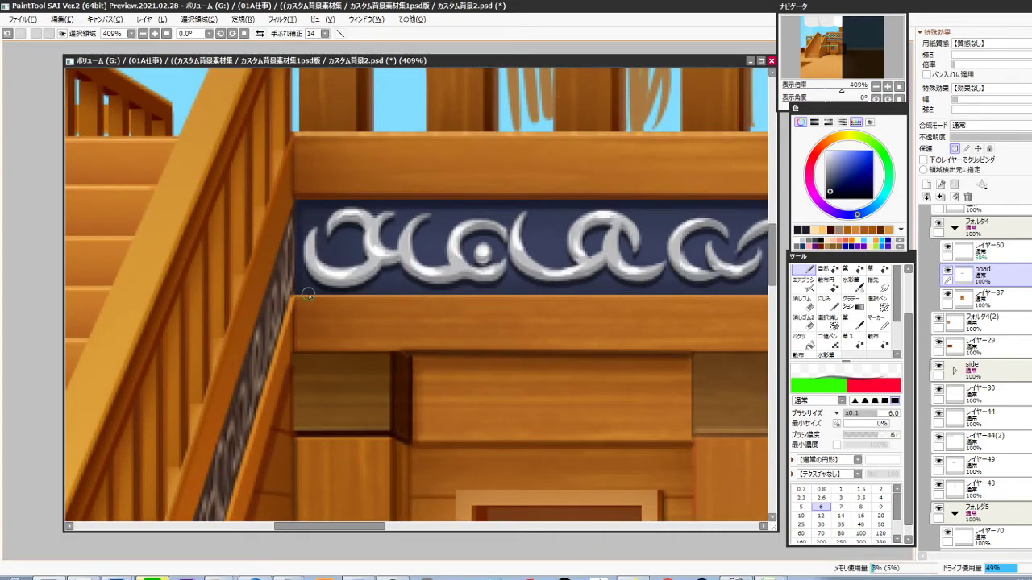
pyautogui.scroll(-2, 378, 362)
# Shade the silver ornament band on the boad layer with a size 100 airbrush at density 30
pyautogui.press('b')
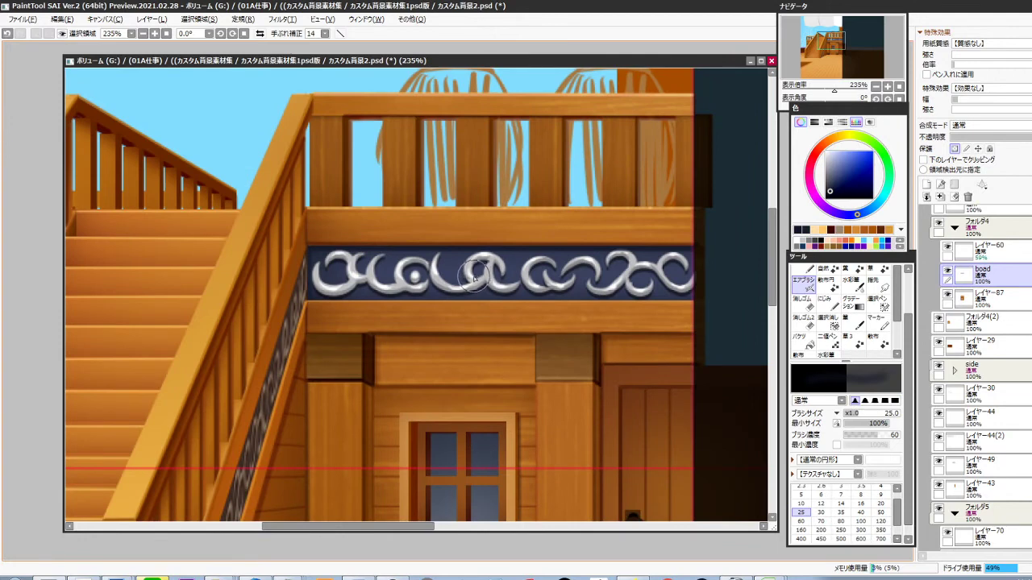
pyautogui.press(']')
pyautogui.press(']')
pyautogui.press(']')
pyautogui.press(']')
pyautogui.press(']')
pyautogui.press(']')
pyautogui.press(']')
pyautogui.press(']')
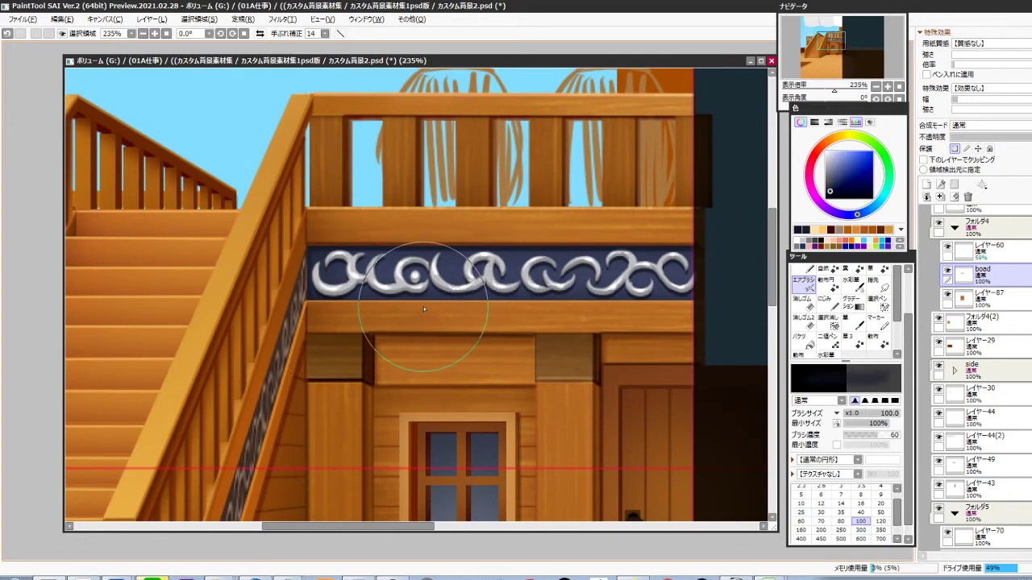
pyautogui.press('3')
pyautogui.moveTo(452, 234)
pyautogui.mouseDown()
pyautogui.moveTo(331, 321)
pyautogui.moveTo(304, 362)
pyautogui.mouseUp()
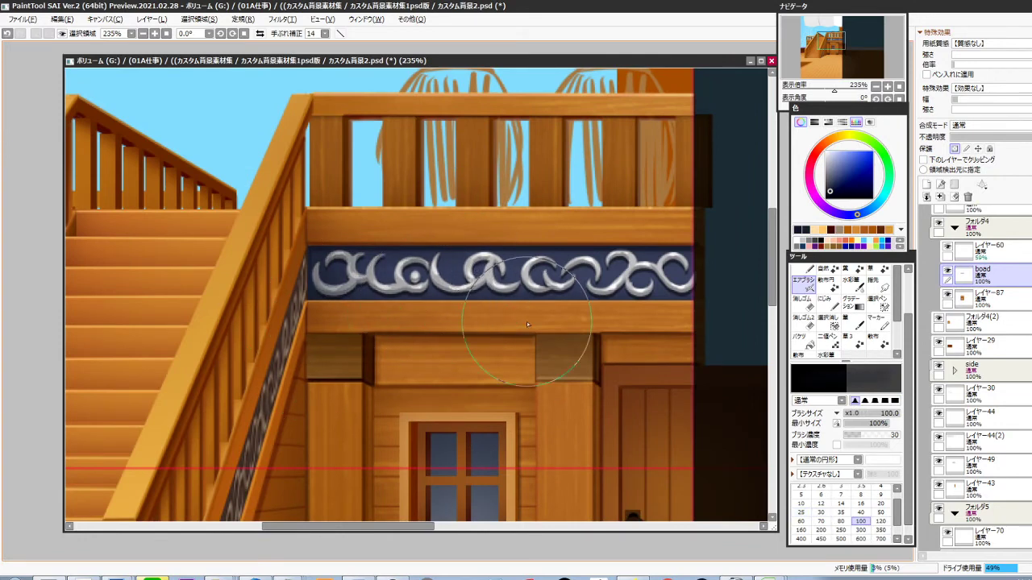
pyautogui.moveTo(313, 248)
pyautogui.mouseDown()
pyautogui.moveTo(662, 229)
pyautogui.moveTo(671, 274)
pyautogui.mouseUp()
pyautogui.moveTo(580, 384); pyautogui.dragTo(544, 304)
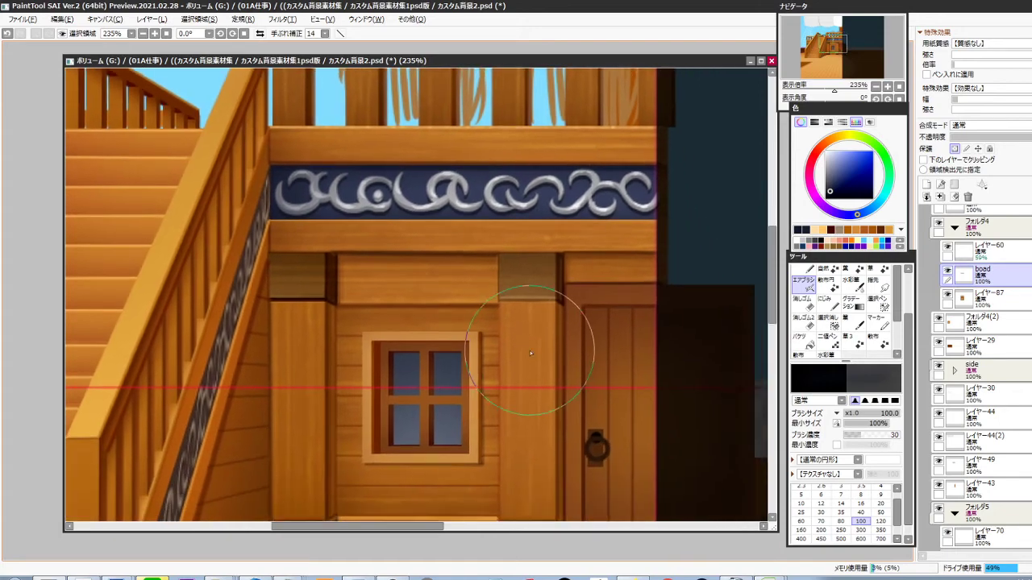
pyautogui.scroll(-3, 530, 353)
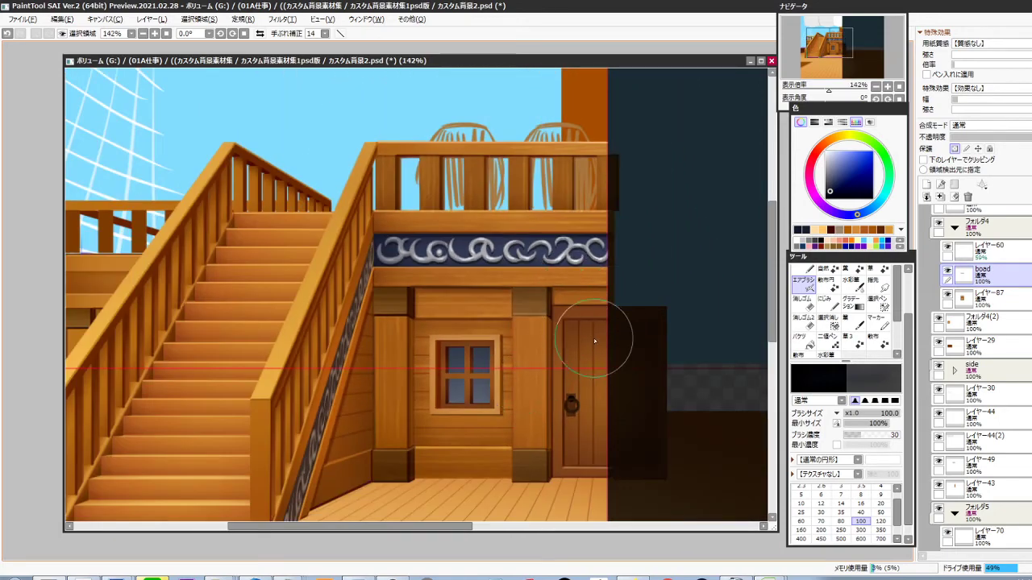
# Draw a shadow line beneath the cap of the pillar beside the door on レイヤー87, using sampled dark brown and a size 3.5 brush
pyautogui.moveTo(523, 416); pyautogui.dragTo(560, 357)
pyautogui.keyDown('ctrl'); pyautogui.keyDown('shift'); pyautogui.click(564, 345); pyautogui.keyUp('shift'); pyautogui.keyUp('ctrl')
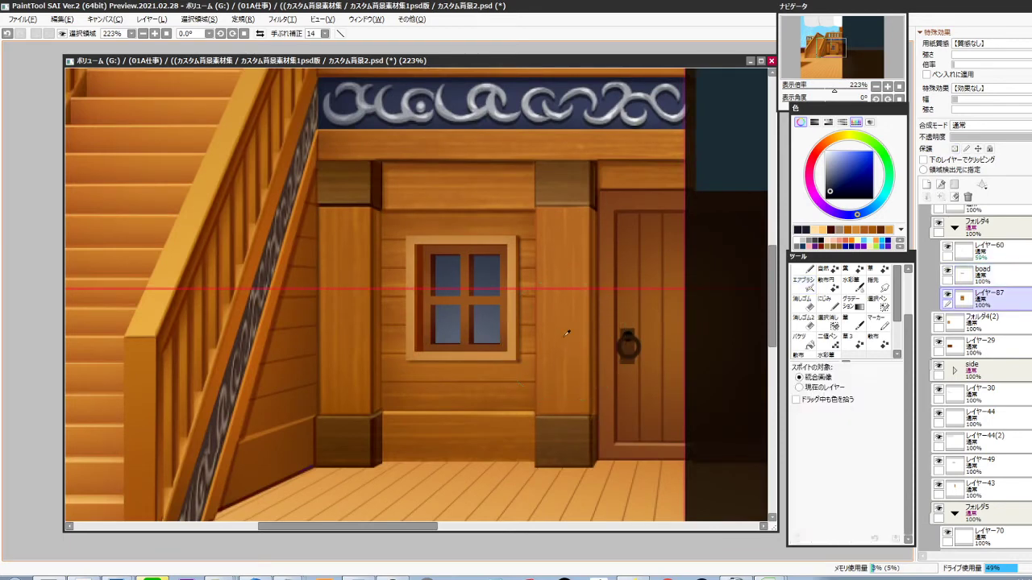
pyautogui.keyDown('alt'); pyautogui.click(375, 434); pyautogui.keyUp('alt')
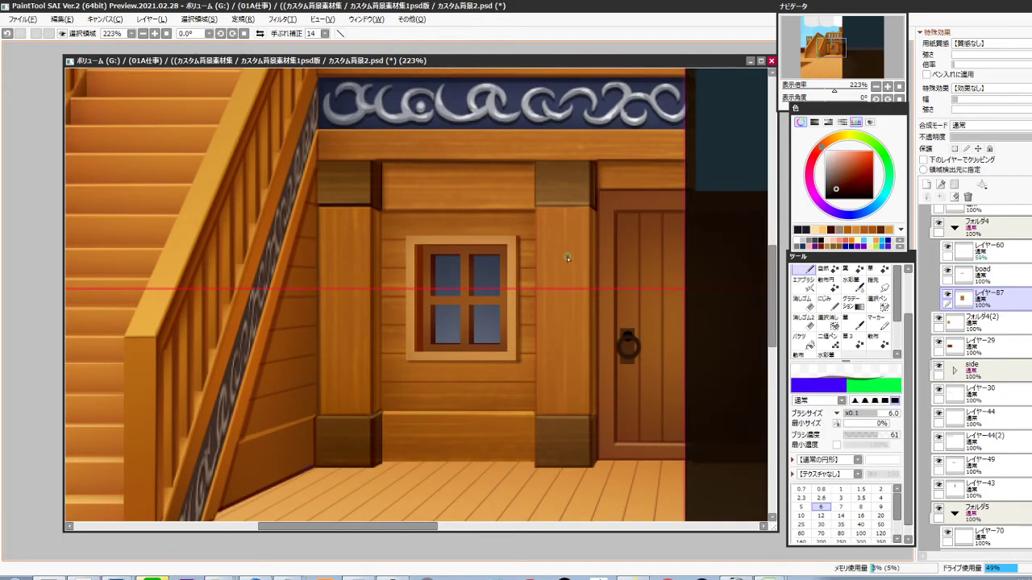
pyautogui.press('[')
pyautogui.press('[')
pyautogui.press('[')
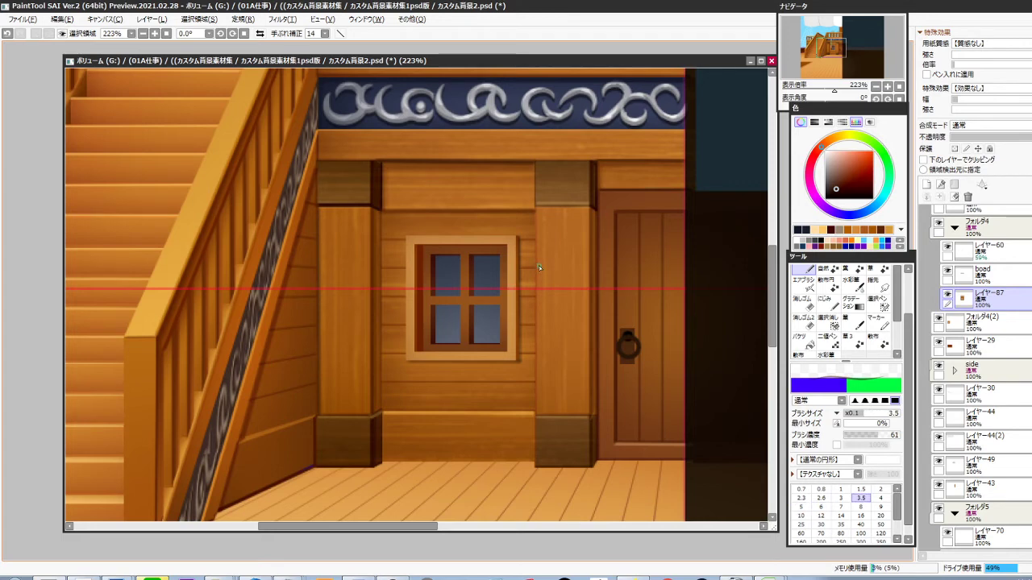
pyautogui.keyDown('ctrl'); pyautogui.click(573, 219); pyautogui.keyUp('ctrl')
pyautogui.moveTo(520, 204); pyautogui.dragTo(600, 205)
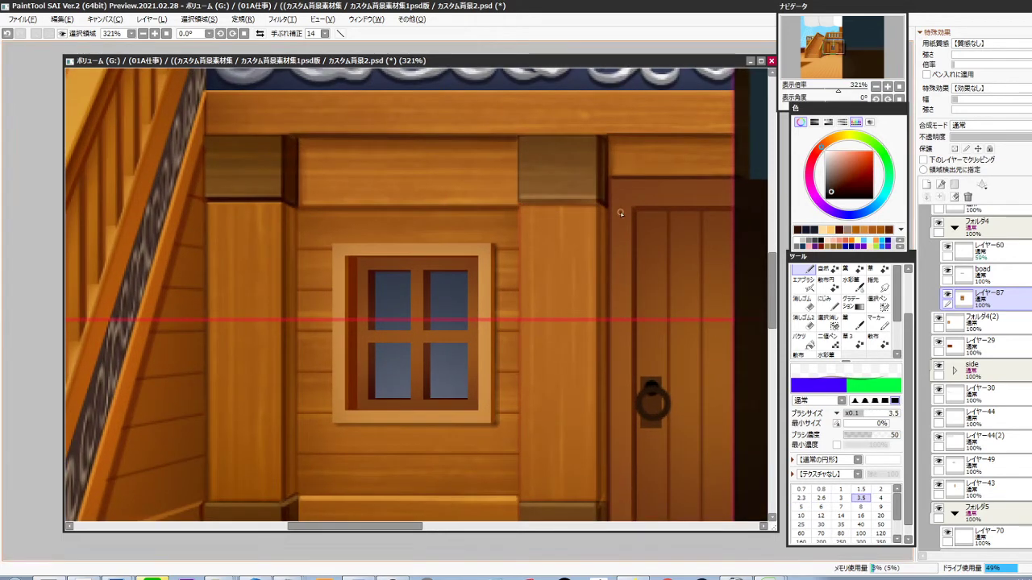
# Darken beneath the cap of the door-side pillar and touch up the top corner of the stair-side pillar's base with the size 3.5 brush
pyautogui.moveTo(520, 205); pyautogui.dragTo(588, 206)
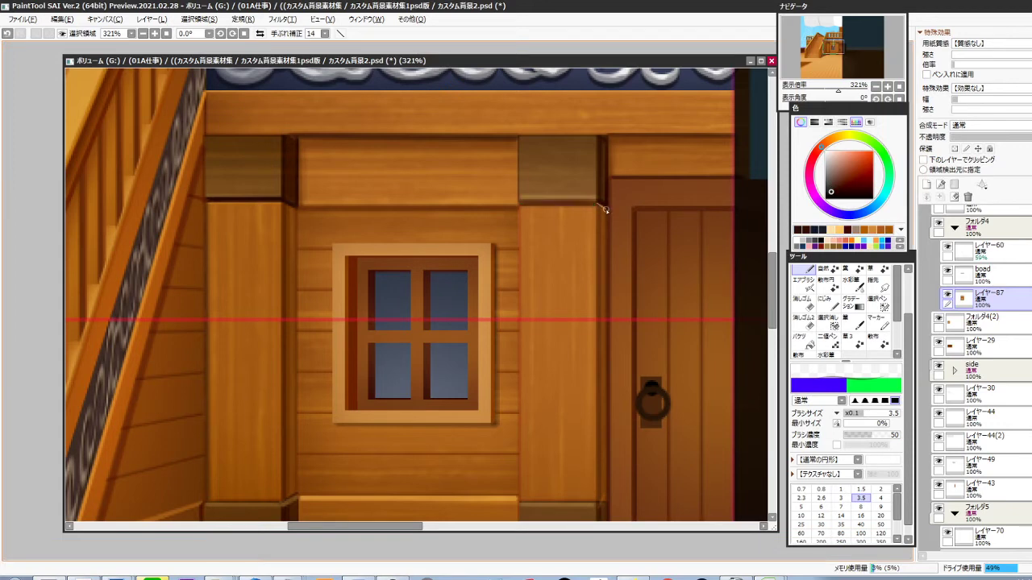
pyautogui.moveTo(554, 411)
pyautogui.mouseDown()
pyautogui.moveTo(562, 328)
pyautogui.moveTo(548, 303)
pyautogui.mouseUp()
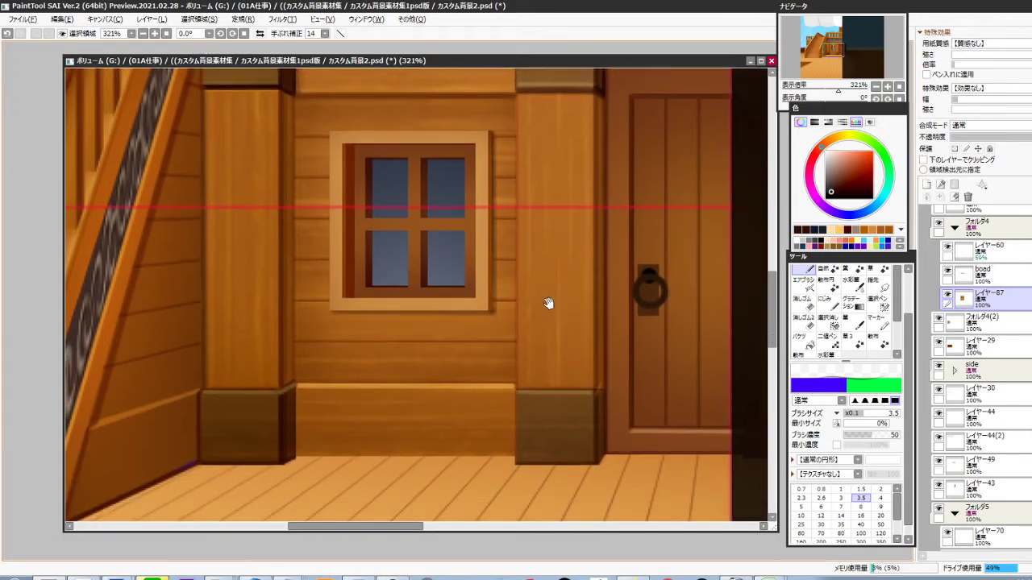
pyautogui.moveTo(532, 392)
pyautogui.mouseDown()
pyautogui.moveTo(516, 325)
pyautogui.moveTo(581, 321)
pyautogui.mouseUp()
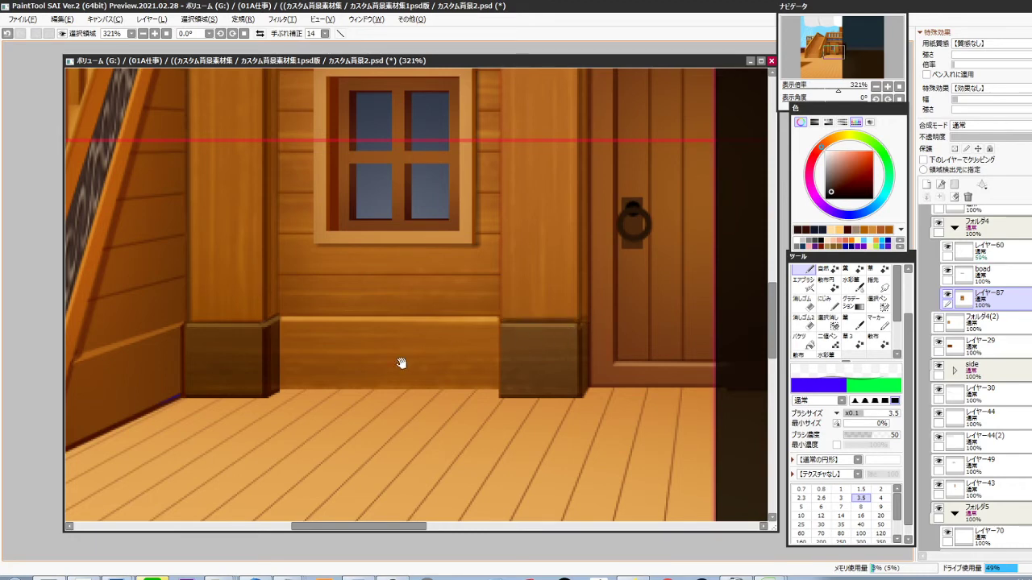
pyautogui.moveTo(401, 364); pyautogui.dragTo(617, 393)
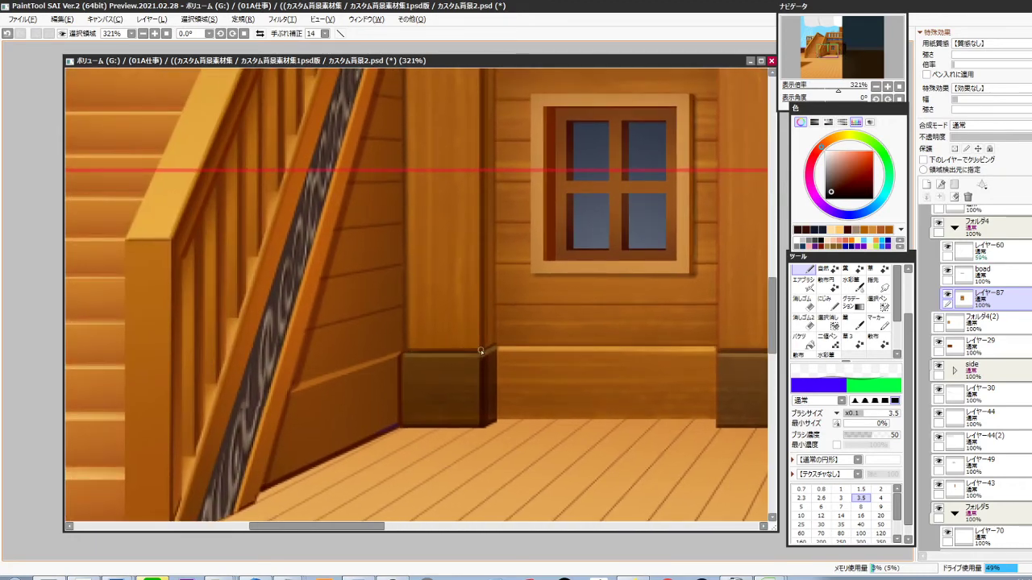
pyautogui.moveTo(481, 350); pyautogui.dragTo(494, 346)
# Draw straight size 5 shadow lines beneath the caps of both pillars on レイヤー87 in a sampled brown
pyautogui.moveTo(487, 292); pyautogui.dragTo(518, 501)
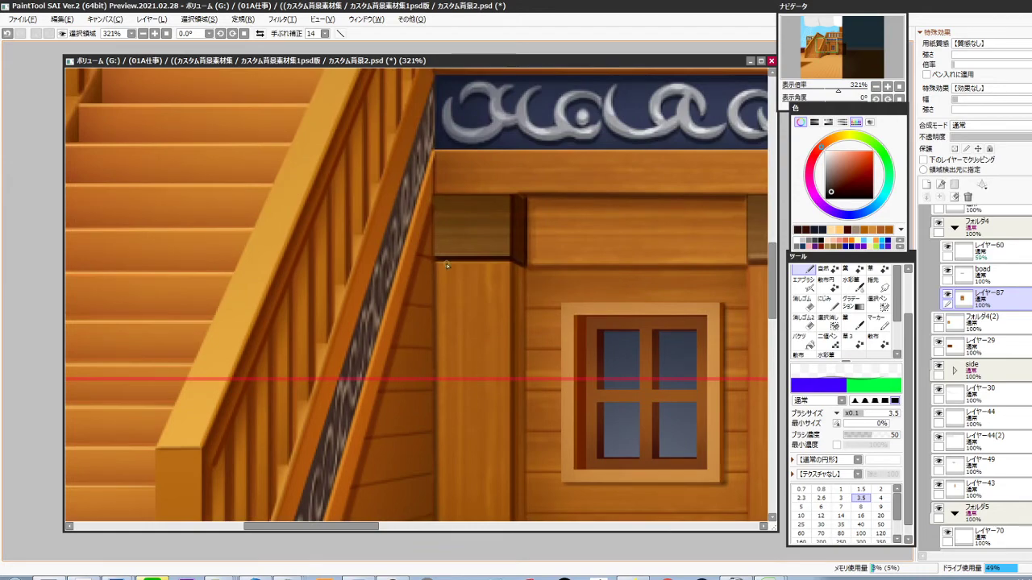
pyautogui.press(']')
pyautogui.moveTo(437, 264); pyautogui.dragTo(507, 266)
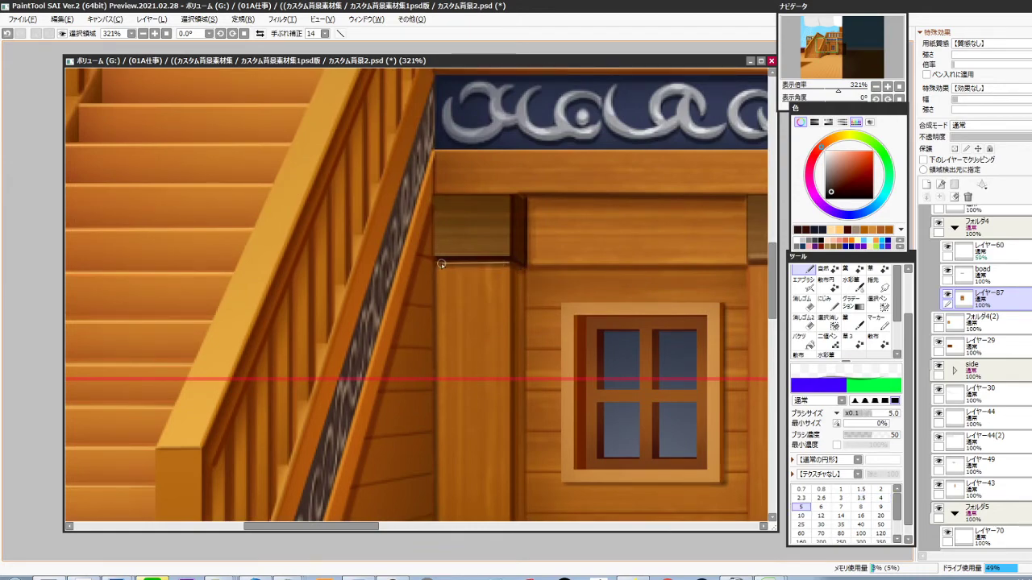
pyautogui.scroll(-5, 510, 312)
pyautogui.moveTo(518, 380); pyautogui.dragTo(483, 341)
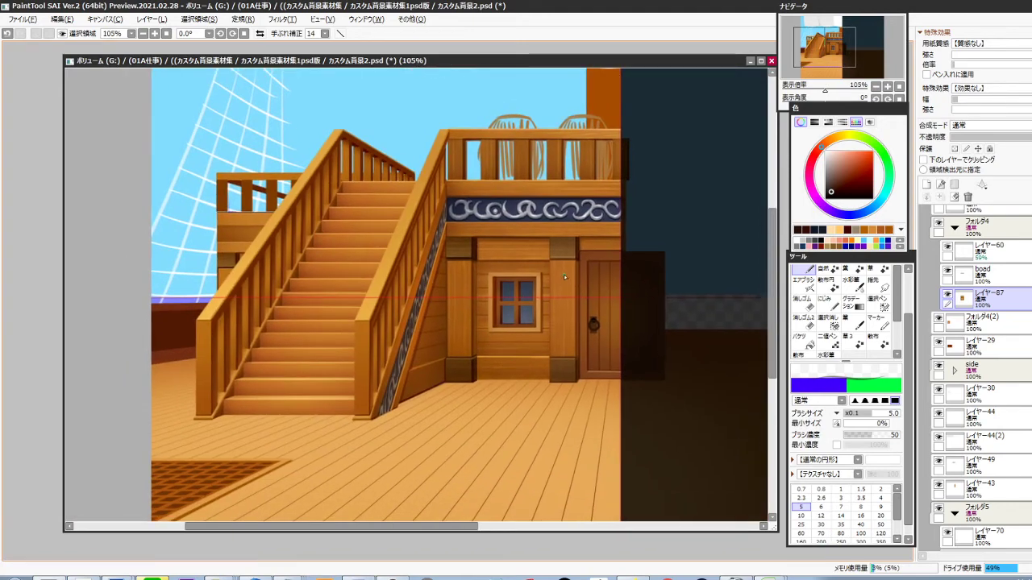
pyautogui.scroll(3, 563, 274)
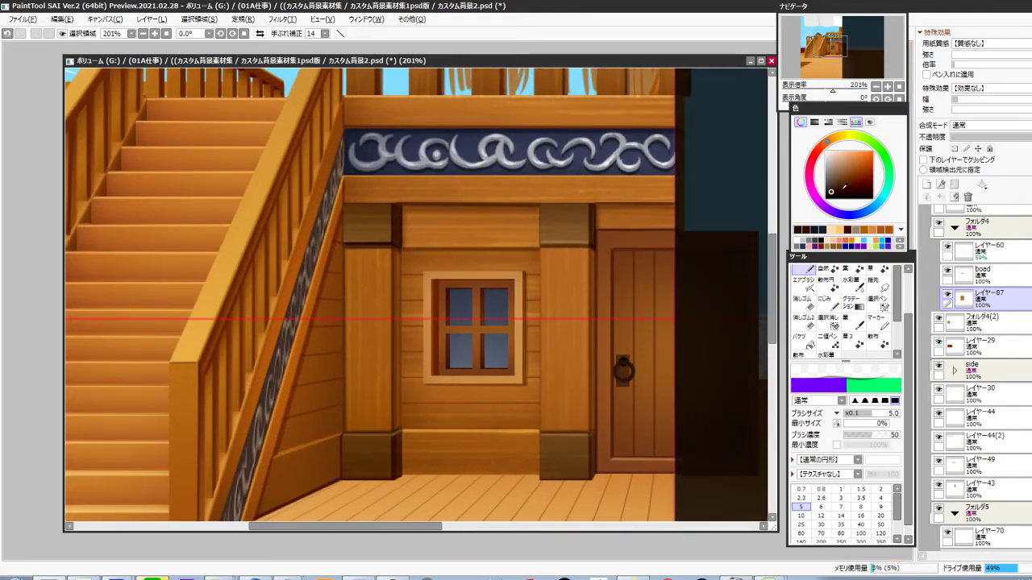
pyautogui.scroll(3, 403, 274)
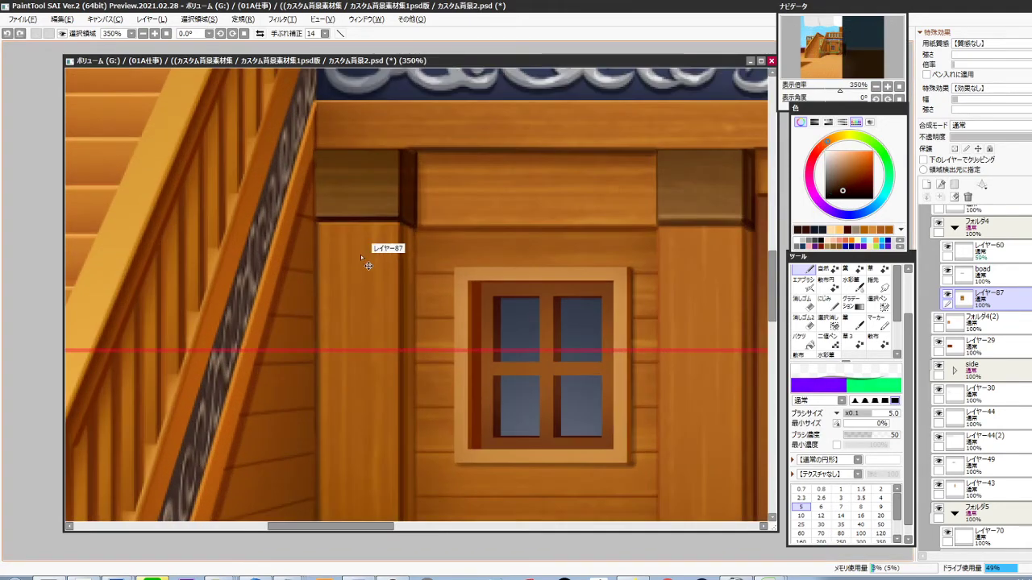
pyautogui.moveTo(319, 223); pyautogui.dragTo(397, 225)
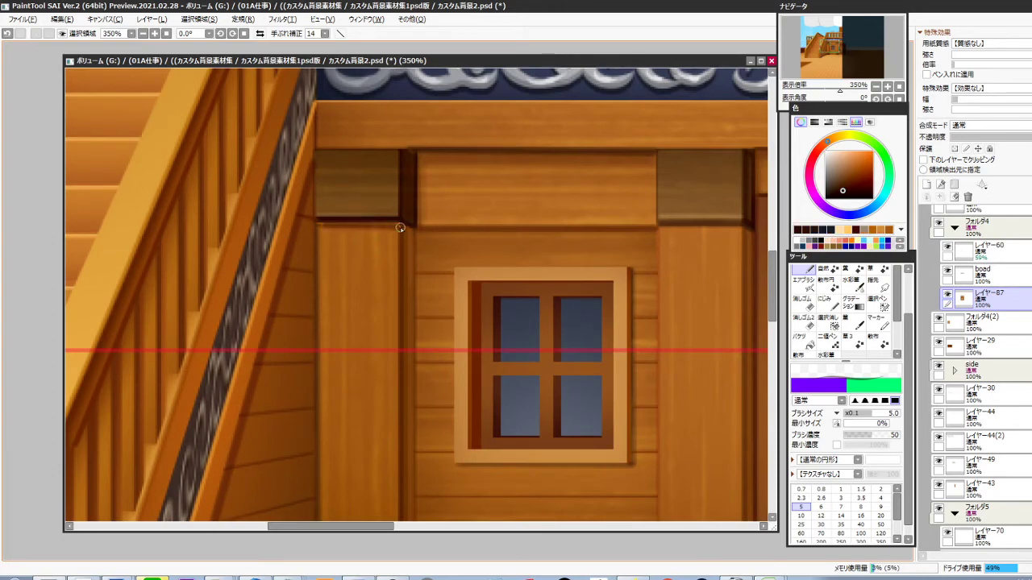
pyautogui.hotkey('ctrl', 'z')
pyautogui.moveTo(427, 413); pyautogui.dragTo(440, 263)
pyautogui.moveTo(622, 318); pyautogui.dragTo(455, 390)
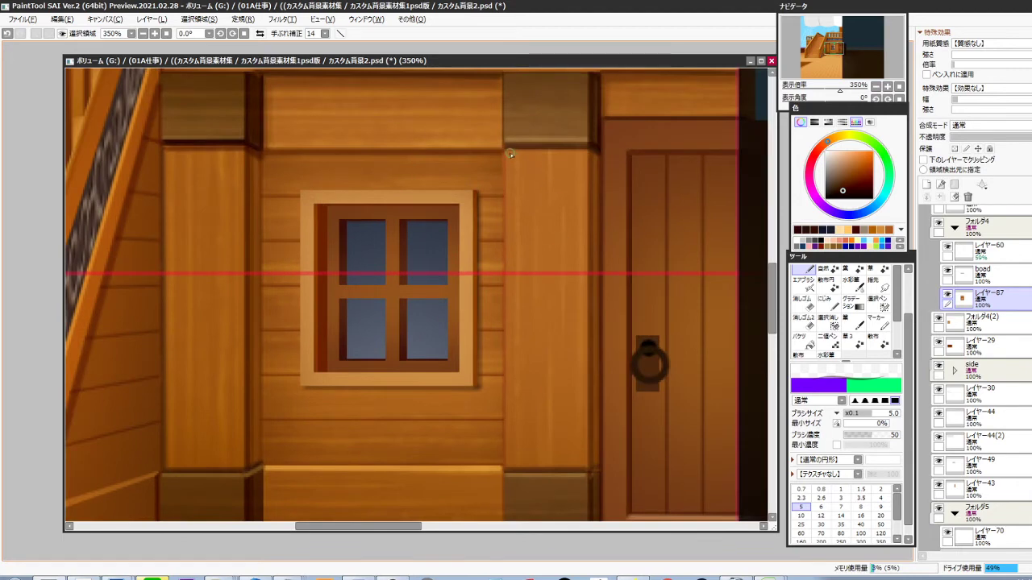
pyautogui.keyDown('shift'); pyautogui.click(590, 152); pyautogui.keyUp('shift')
# Highlight the window-side edge of the pillar beside the door with a straight size 3 line in a lightened sampled orange
pyautogui.keyDown('alt'); pyautogui.click(522, 315); pyautogui.keyUp('alt')
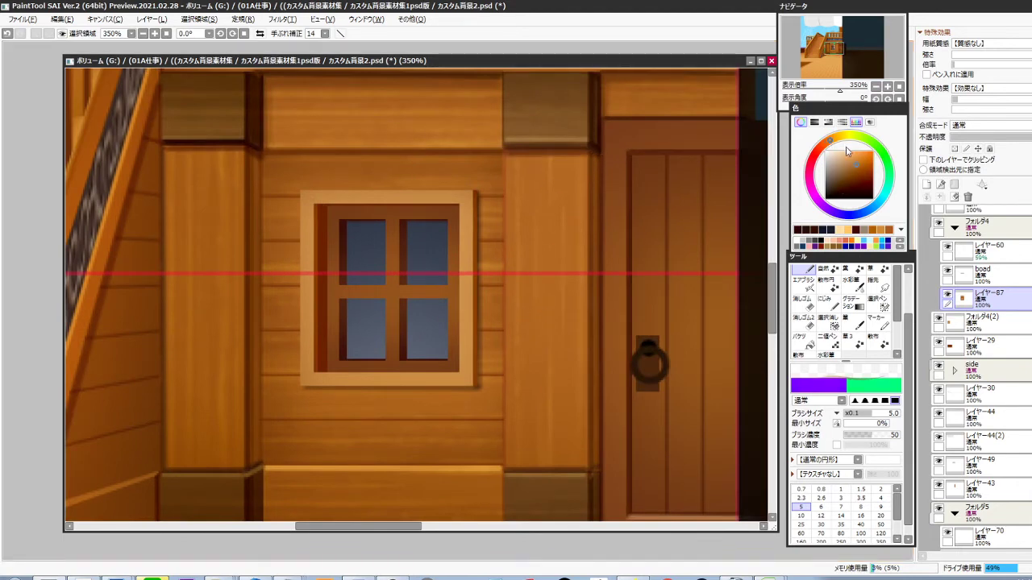
pyautogui.click(848, 156)
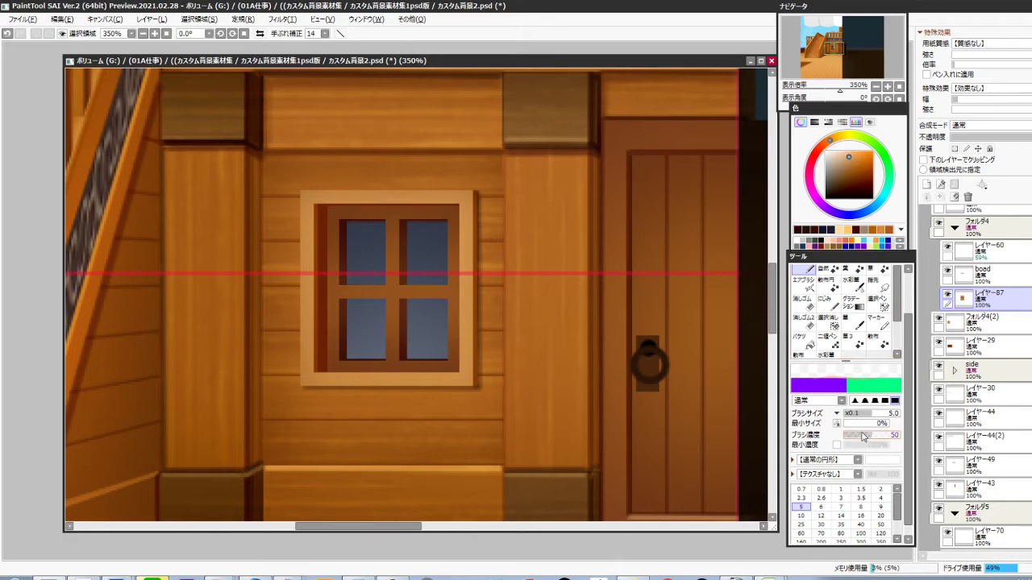
pyautogui.click(840, 498)
pyautogui.click(506, 153)
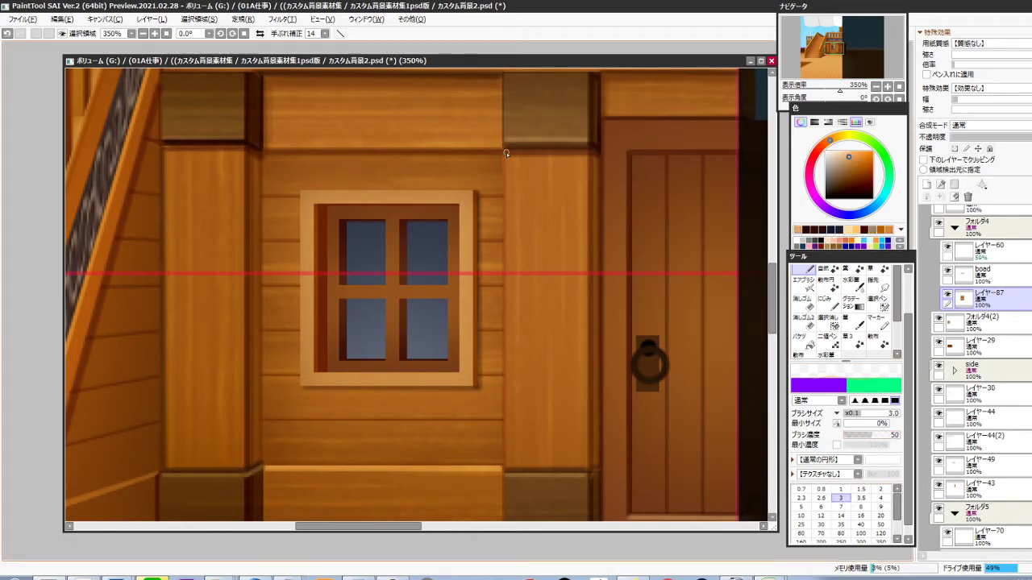
pyautogui.keyDown('shift'); pyautogui.click(507, 467); pyautogui.keyUp('shift')
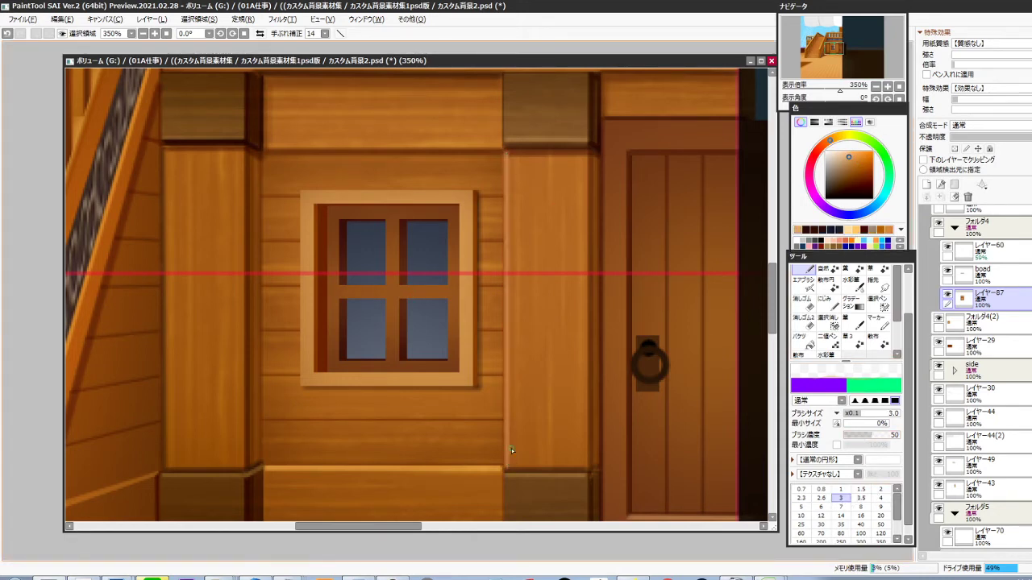
# Highlight the door-facing front edges of both pillars with straight size 3 lines at density 40
pyautogui.keyDown('shift'); pyautogui.click(242, 467); pyautogui.keyUp('shift')
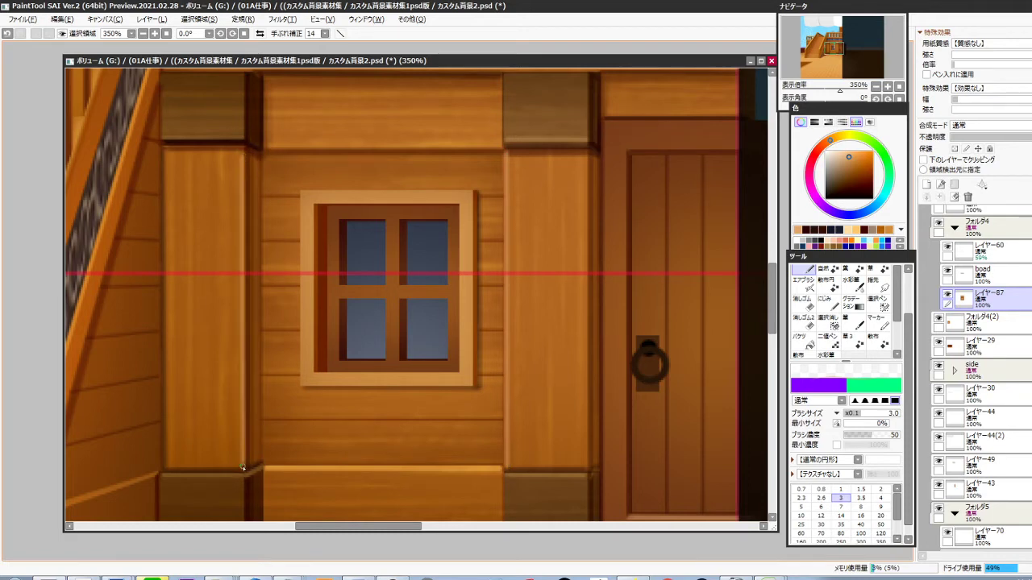
pyautogui.hotkey('ctrl', 'z')
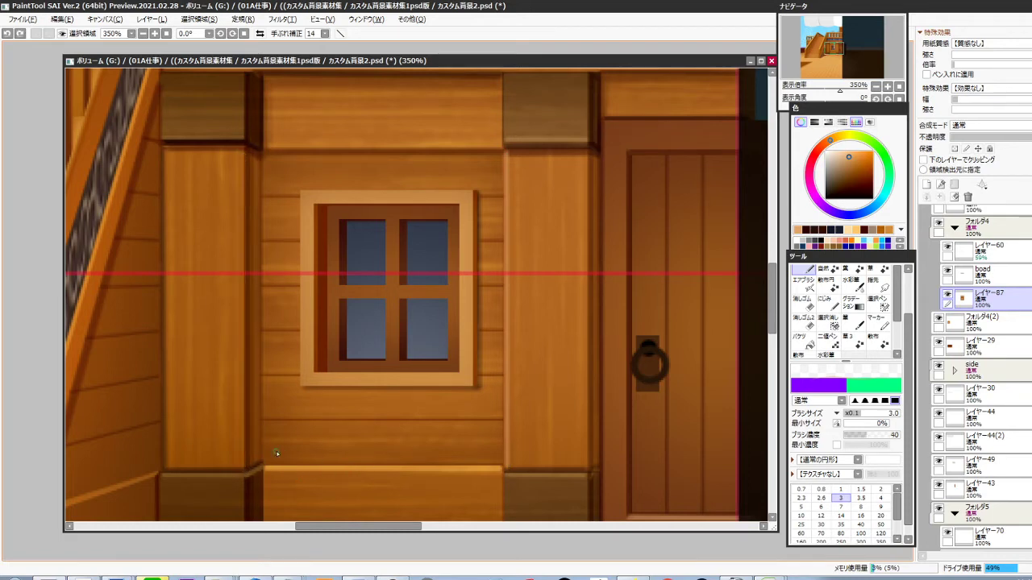
pyautogui.keyDown('shift'); pyautogui.click(244, 469); pyautogui.keyUp('shift')
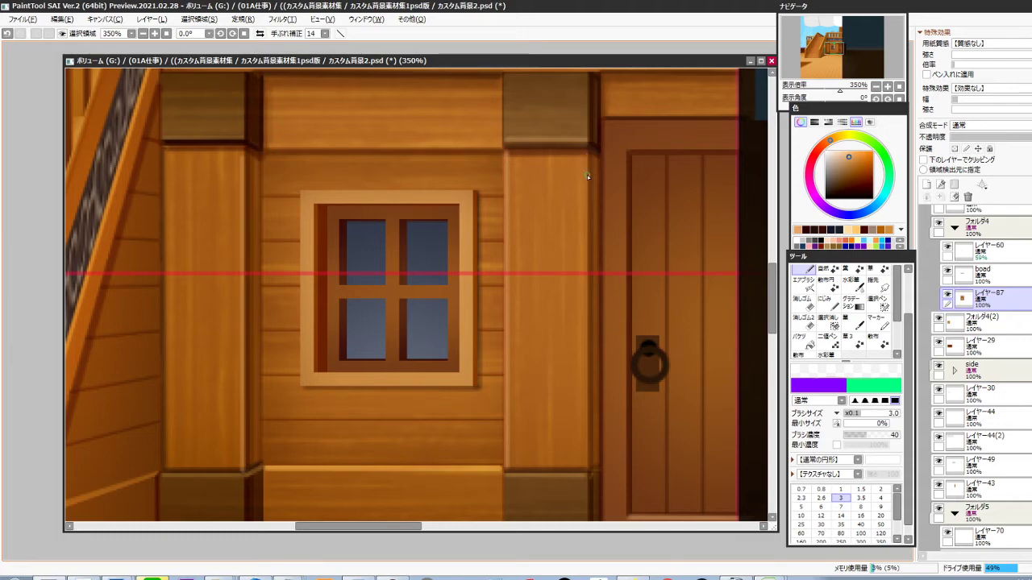
pyautogui.keyDown('shift'); pyautogui.click(587, 462); pyautogui.keyUp('shift')
pyautogui.moveTo(386, 273); pyautogui.dragTo(492, 367)
pyautogui.scroll(-4, 529, 357)
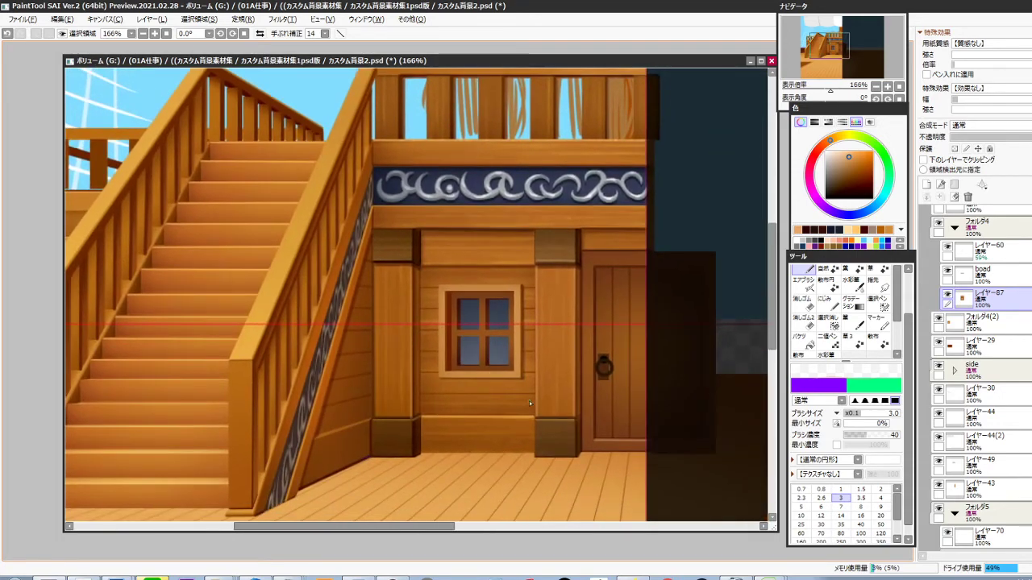
# Reduce the colour intensity (色の濃さ) of the window's inner side strip on レイヤー54(2) to -21
pyautogui.scroll(2, 520, 369)
pyautogui.keyDown('ctrl'); pyautogui.keyDown('shift'); pyautogui.click(519, 363); pyautogui.keyUp('shift'); pyautogui.keyUp('ctrl')
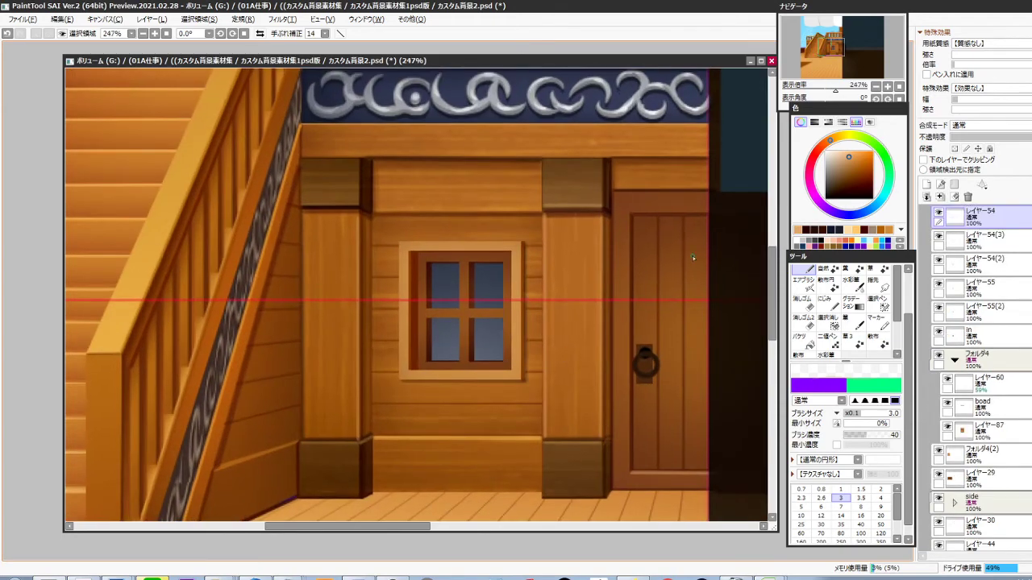
pyautogui.click(937, 214)
pyautogui.click(937, 213)
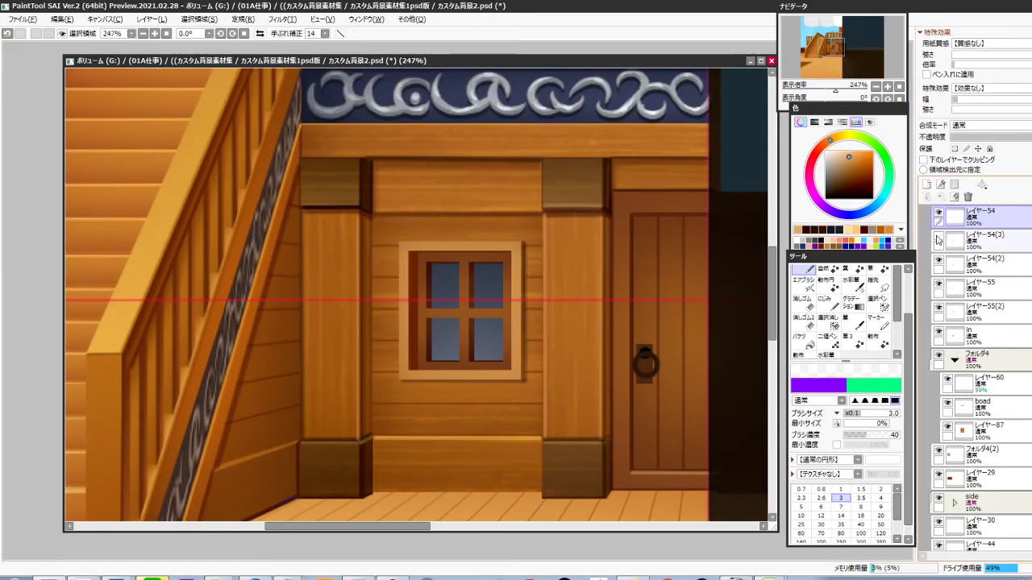
pyautogui.scroll(2, 449, 353)
pyautogui.moveTo(413, 346); pyautogui.dragTo(358, 351)
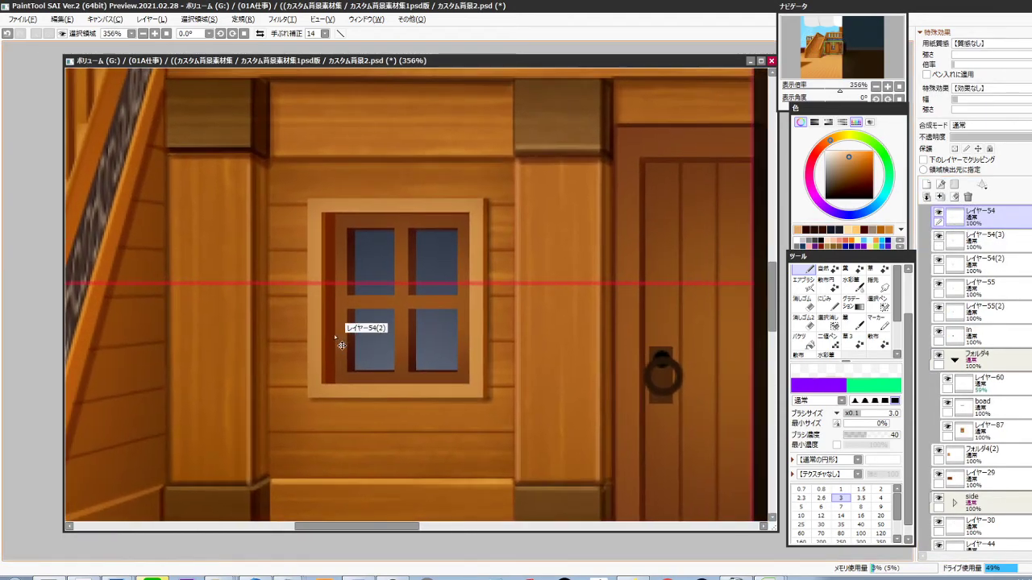
pyautogui.keyDown('ctrl'); pyautogui.keyDown('shift'); pyautogui.click(342, 344); pyautogui.keyUp('shift'); pyautogui.keyUp('ctrl')
pyautogui.hotkey('ctrl', 'b')
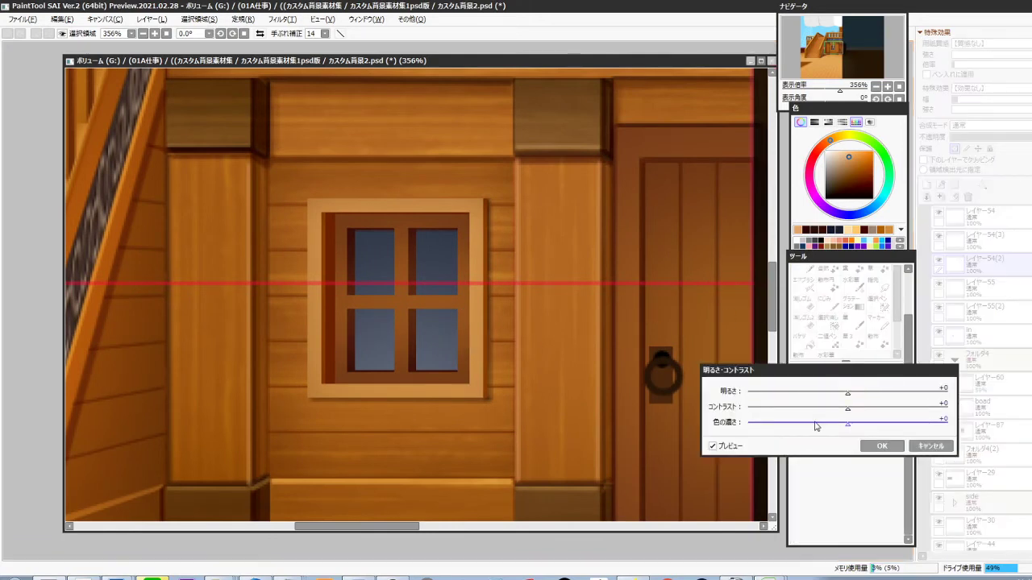
pyautogui.click(806, 428)
pyautogui.moveTo(830, 427); pyautogui.dragTo(827, 427)
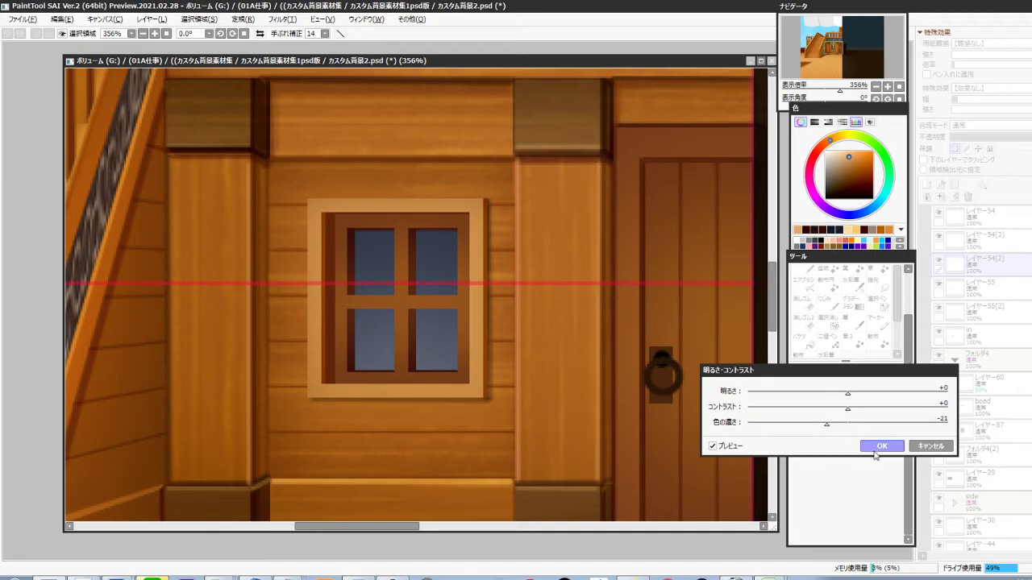
pyautogui.click(878, 446)
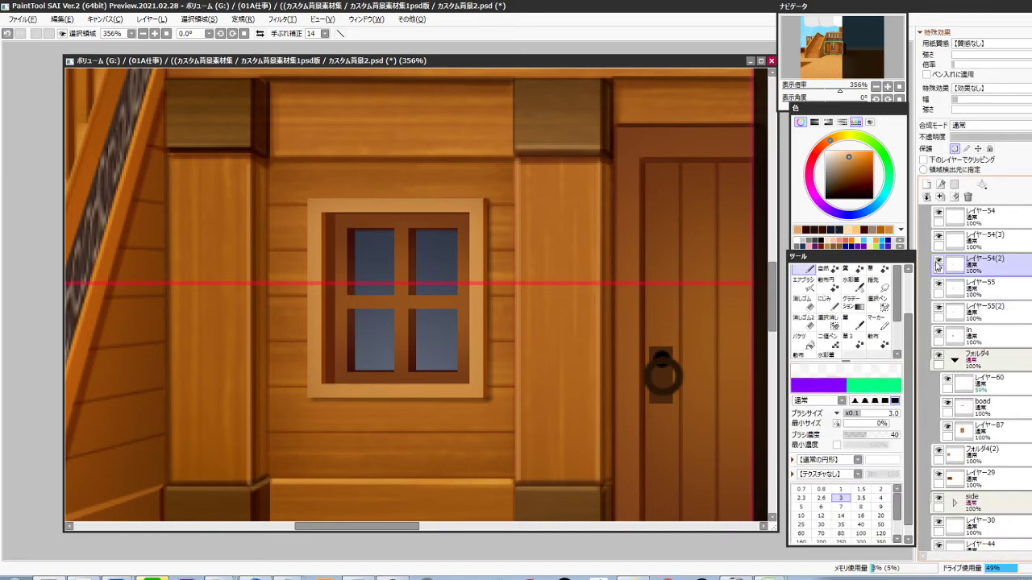
# Hide レイヤー54(3) and toggle the visibility of レイヤー55 and レイヤー55(2) to check the window's parts
pyautogui.click(938, 237)
pyautogui.click(938, 237)
pyautogui.click(938, 237)
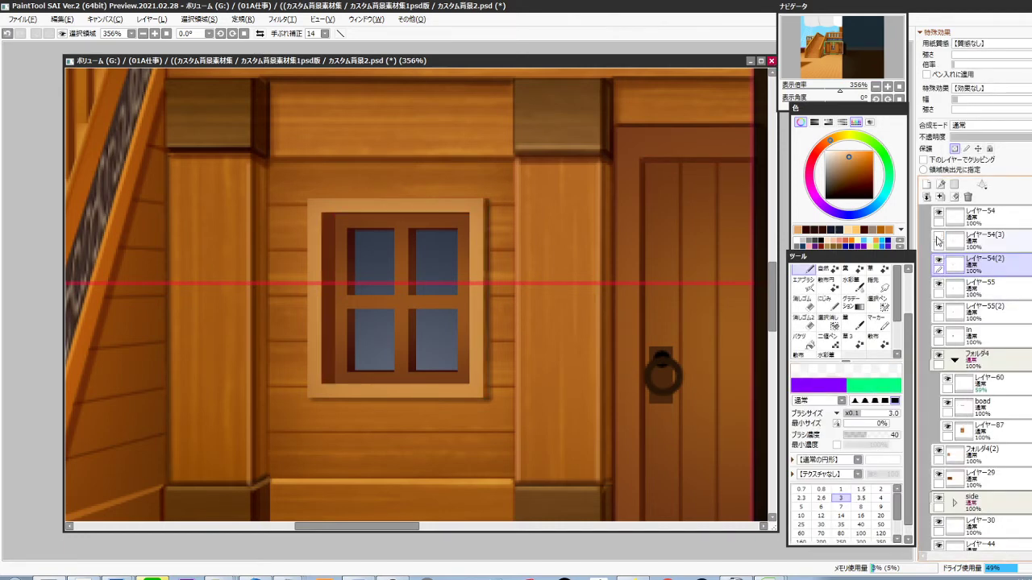
pyautogui.click(939, 285)
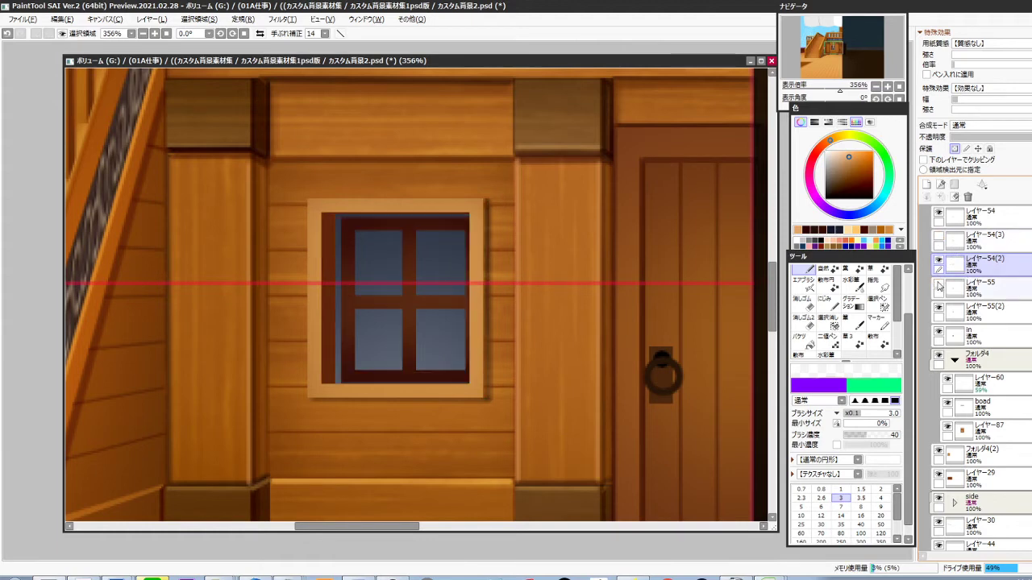
pyautogui.click(939, 286)
pyautogui.click(939, 309)
pyautogui.click(938, 308)
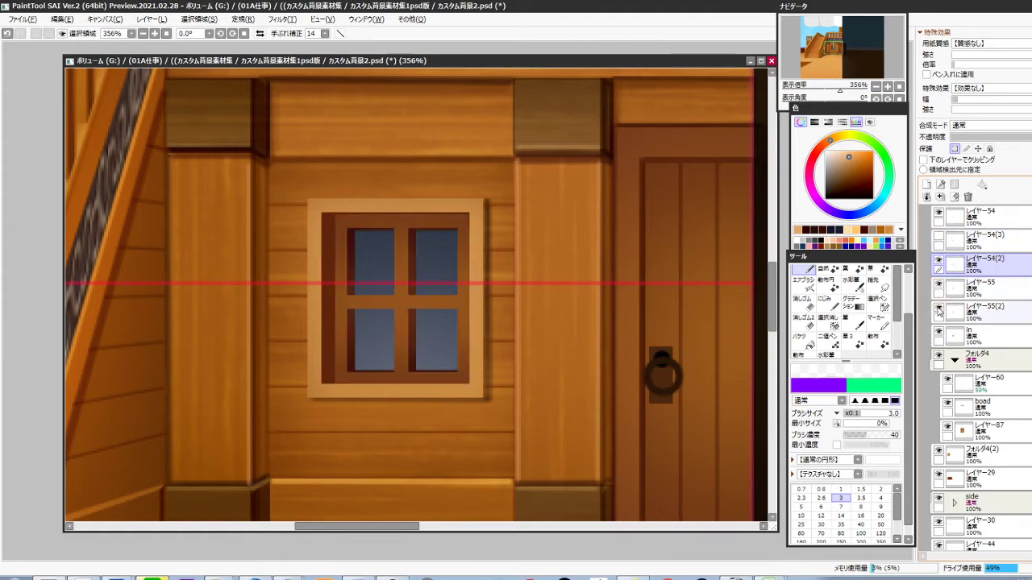
# Move レイヤー54 below レイヤー54(3) and shade its window frame in sampled orange with a size 100 airbrush at density 30
pyautogui.click(939, 214)
pyautogui.click(939, 213)
pyautogui.moveTo(981, 216); pyautogui.dragTo(975, 253)
pyautogui.keyDown('alt'); pyautogui.click(465, 402); pyautogui.keyUp('alt')
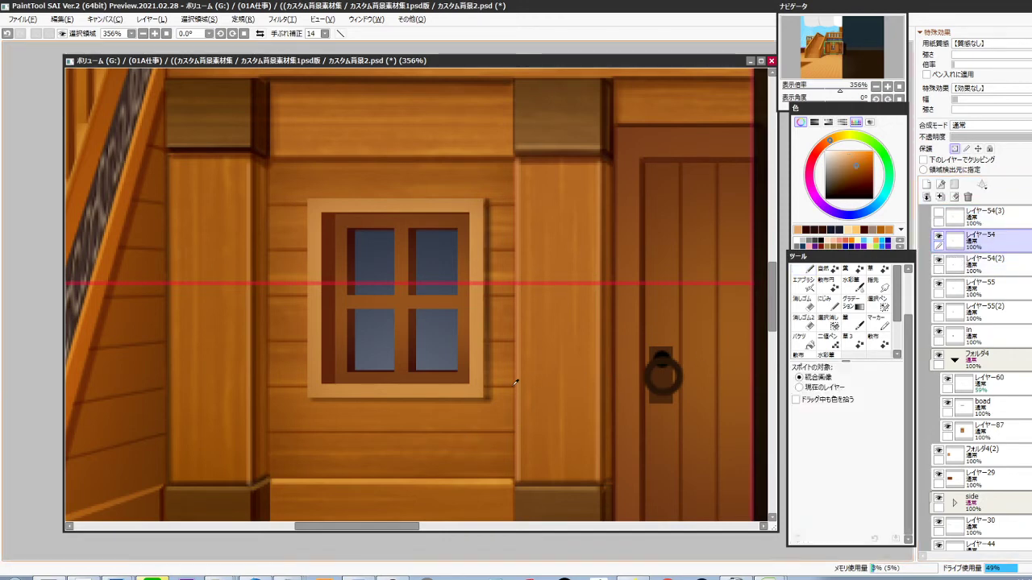
pyautogui.moveTo(449, 476); pyautogui.dragTo(326, 470)
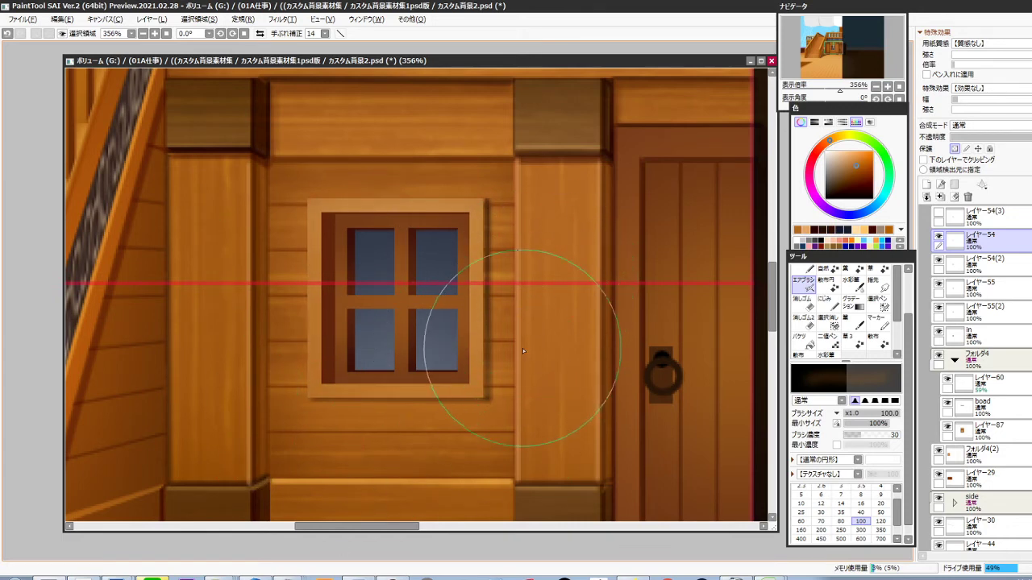
# Select the window frame's shape from レイヤー54 and draw a white inner outline of width 1 on a new layer above it
pyautogui.keyDown('ctrl'); pyautogui.click(953, 245); pyautogui.keyUp('ctrl')
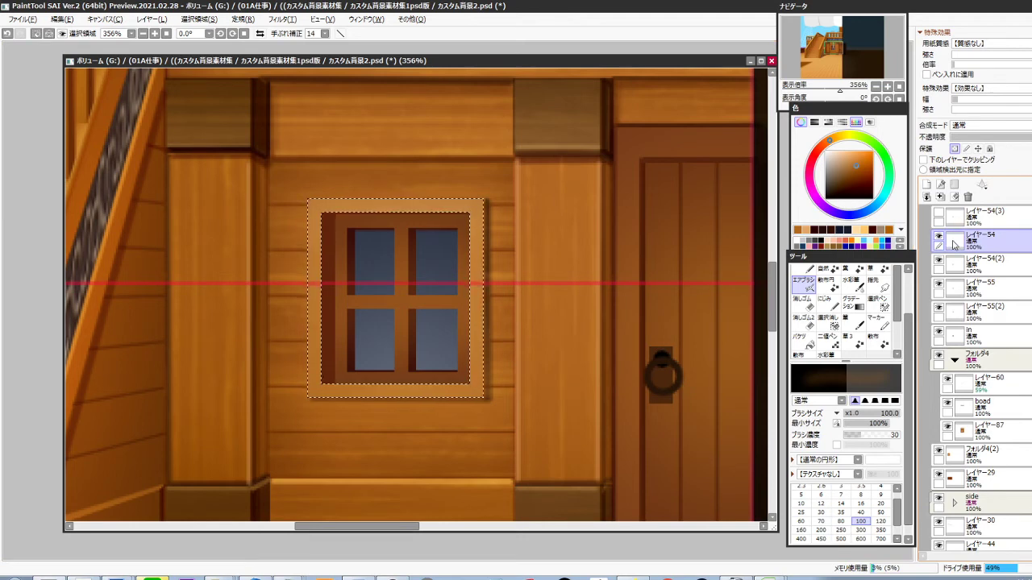
pyautogui.click(927, 185)
pyautogui.click(826, 151)
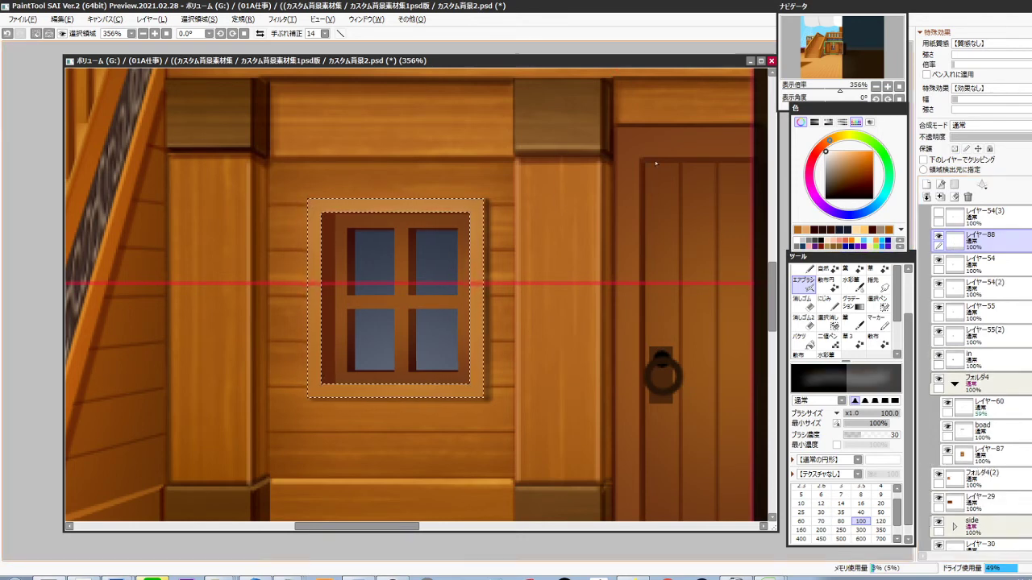
pyautogui.press('F4')
pyautogui.moveTo(777, 185); pyautogui.dragTo(716, 203)
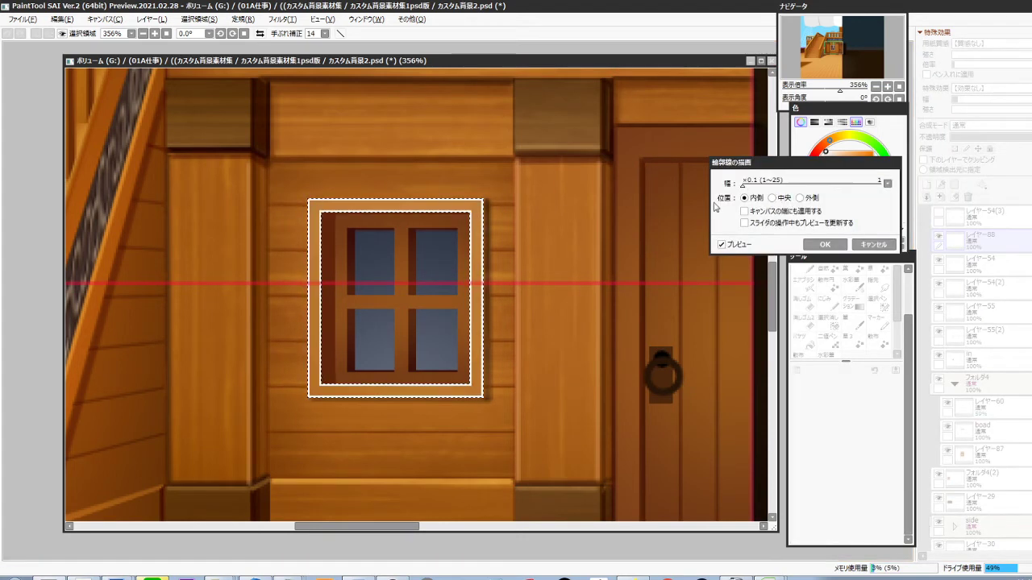
pyautogui.click(820, 244)
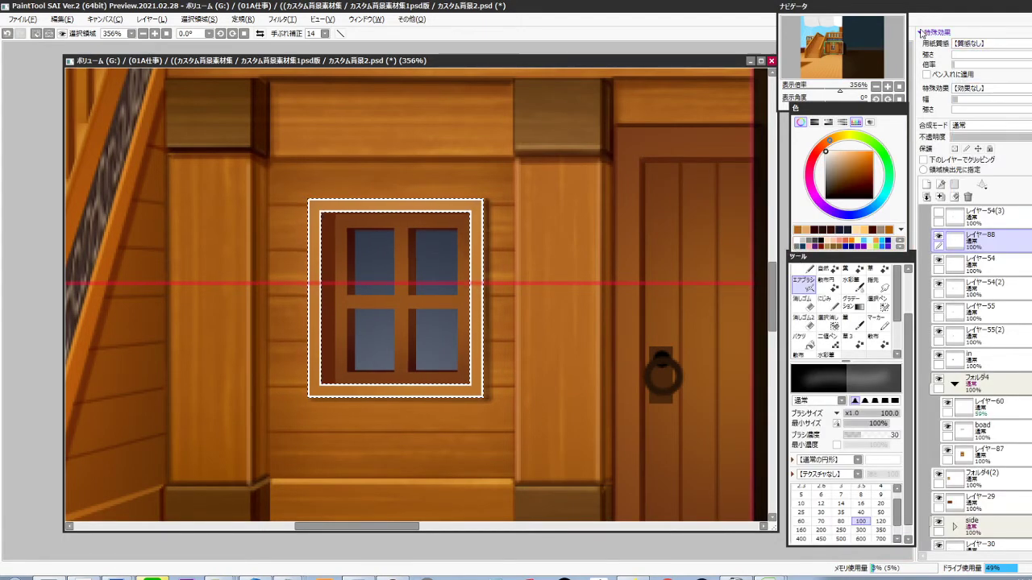
# Set the window frame's outline layer to オーバーレイ blending at 27% opacity
pyautogui.click(929, 33)
pyautogui.click(967, 46)
pyautogui.click(962, 87)
pyautogui.moveTo(982, 58); pyautogui.dragTo(980, 59)
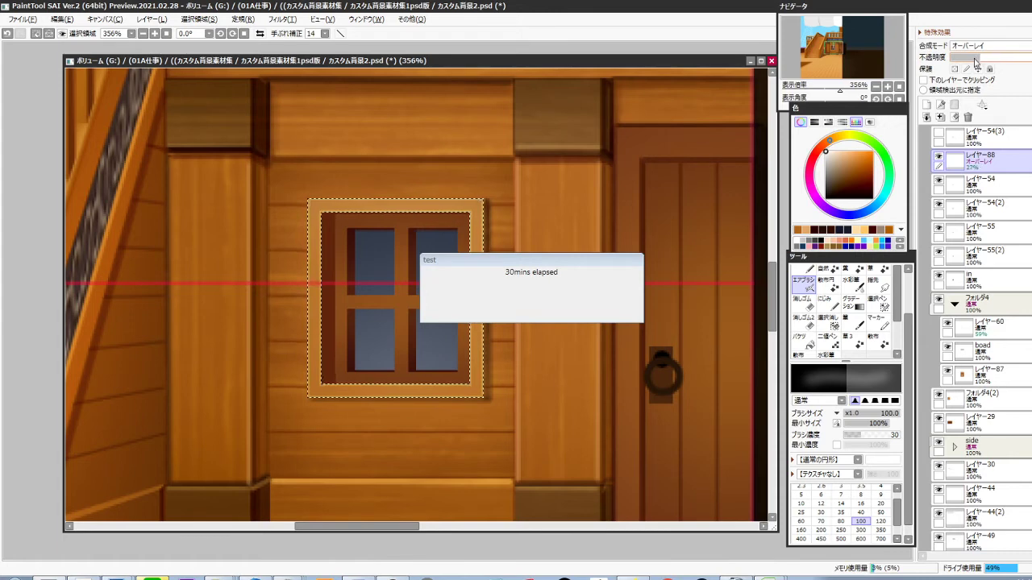
# Deselect, apply the 05縦木1 paper texture to レイヤー54's window frame, raise its strength and lower its scale
pyautogui.hotkey('ctrl', 'd')
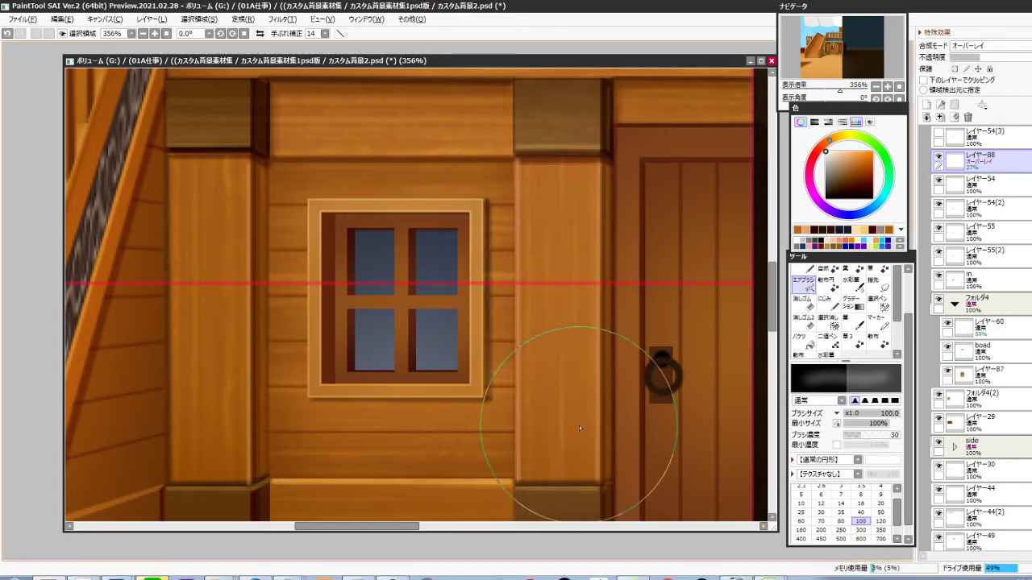
pyautogui.click(975, 184)
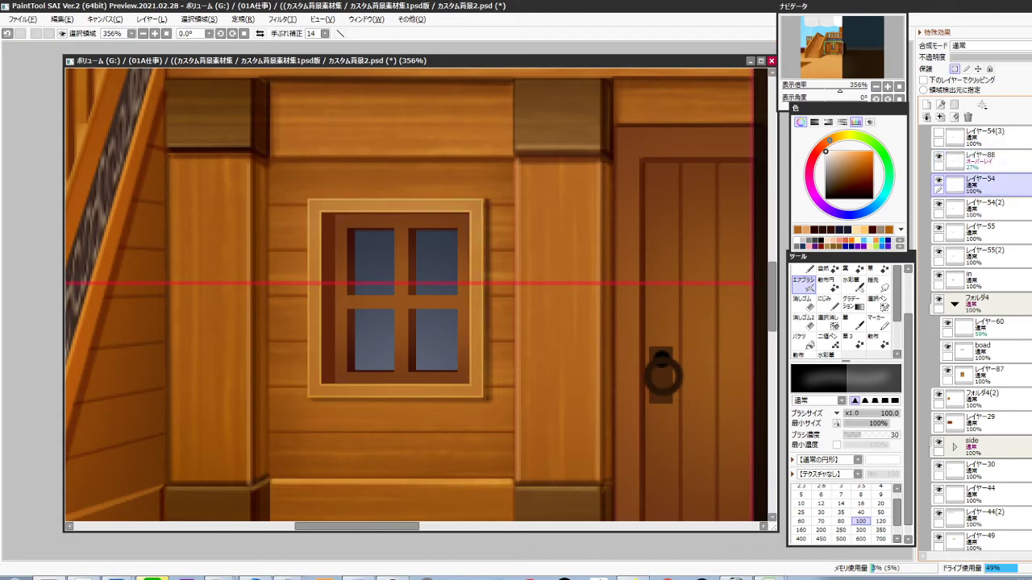
pyautogui.click(925, 34)
pyautogui.click(979, 44)
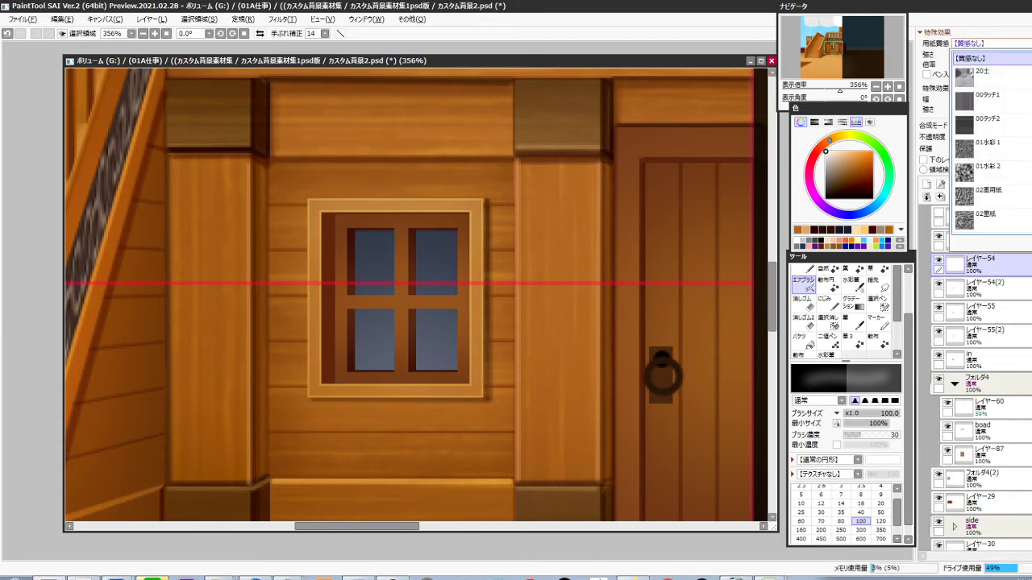
pyautogui.scroll(-5, 994, 169)
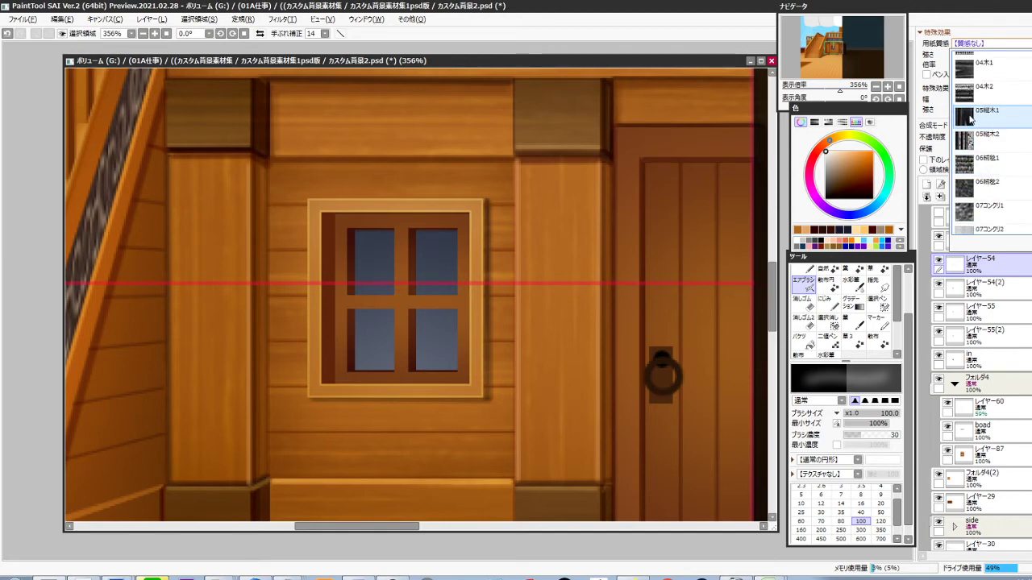
pyautogui.click(970, 118)
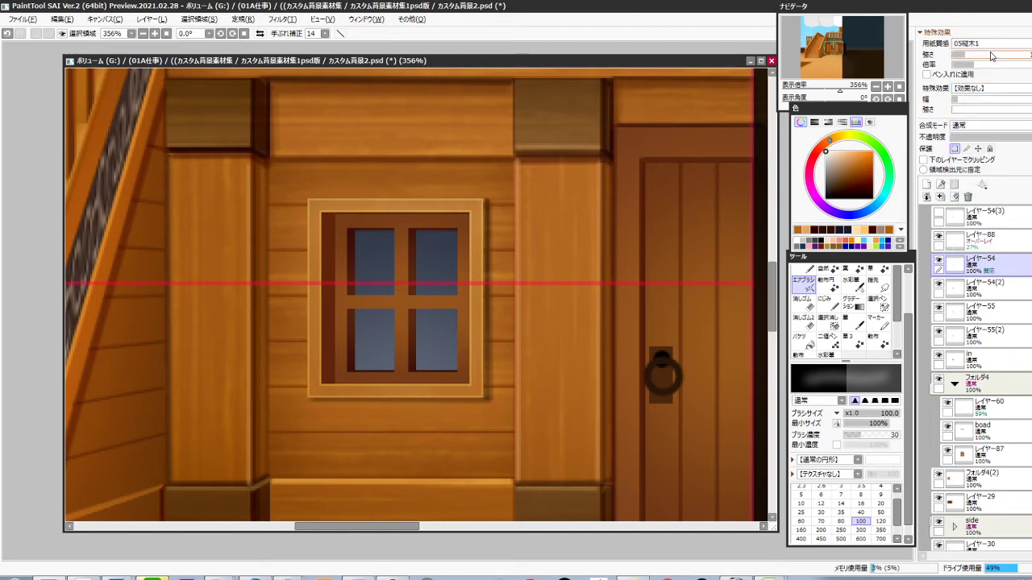
pyautogui.moveTo(991, 55); pyautogui.dragTo(960, 65)
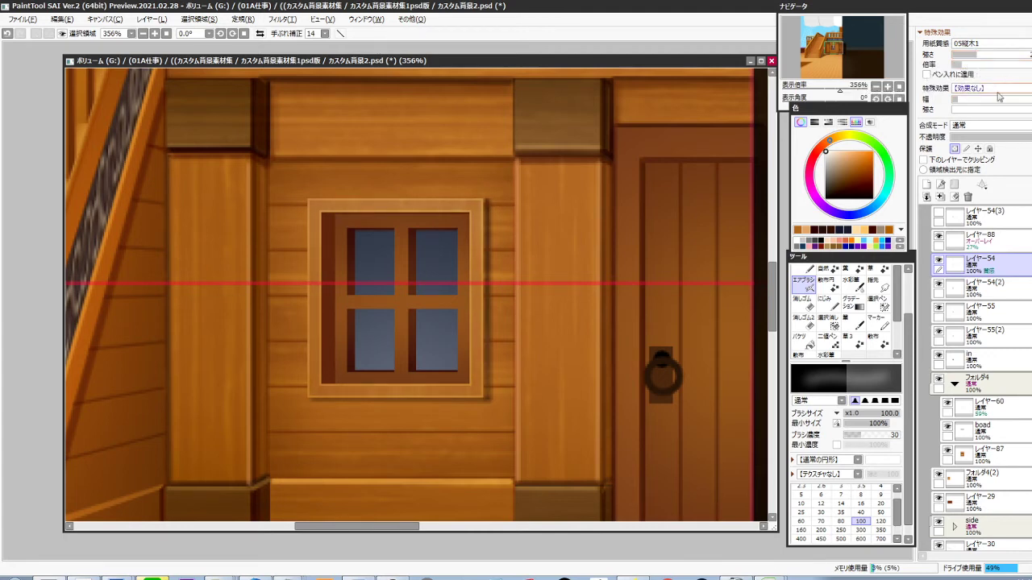
# Duplicate レイヤー54 and switch the copy's paper texture to 04木1 for horizontal wood grain
pyautogui.hotkey('ctrl', 'j')
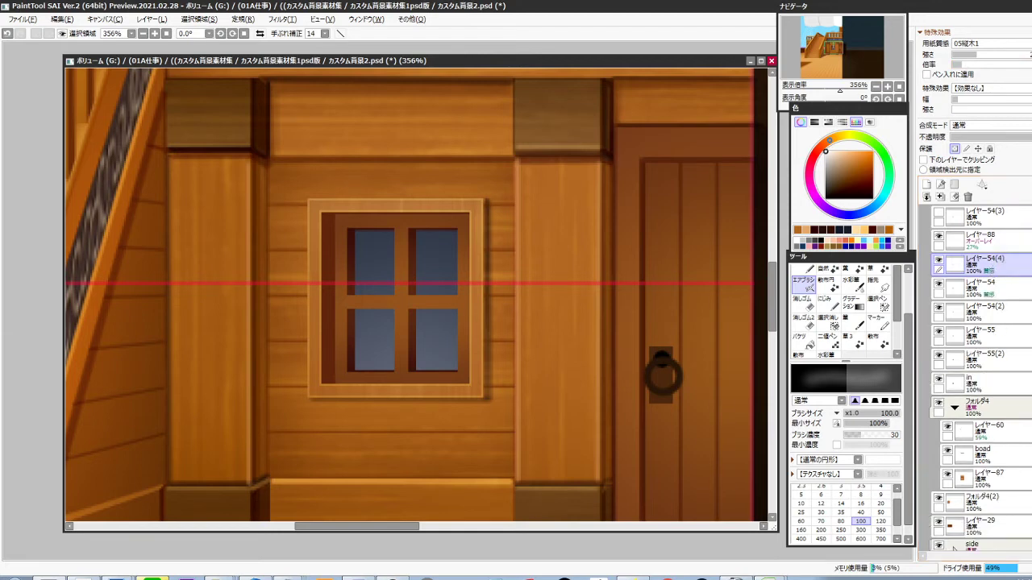
pyautogui.click(1002, 44)
pyautogui.scroll(-5, 991, 145)
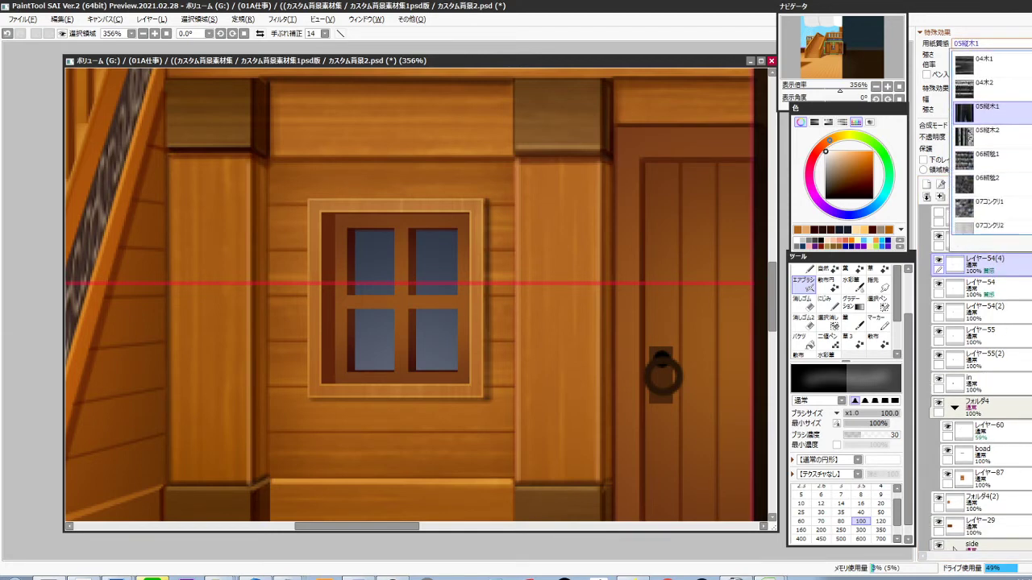
pyautogui.scroll(2, 1007, 105)
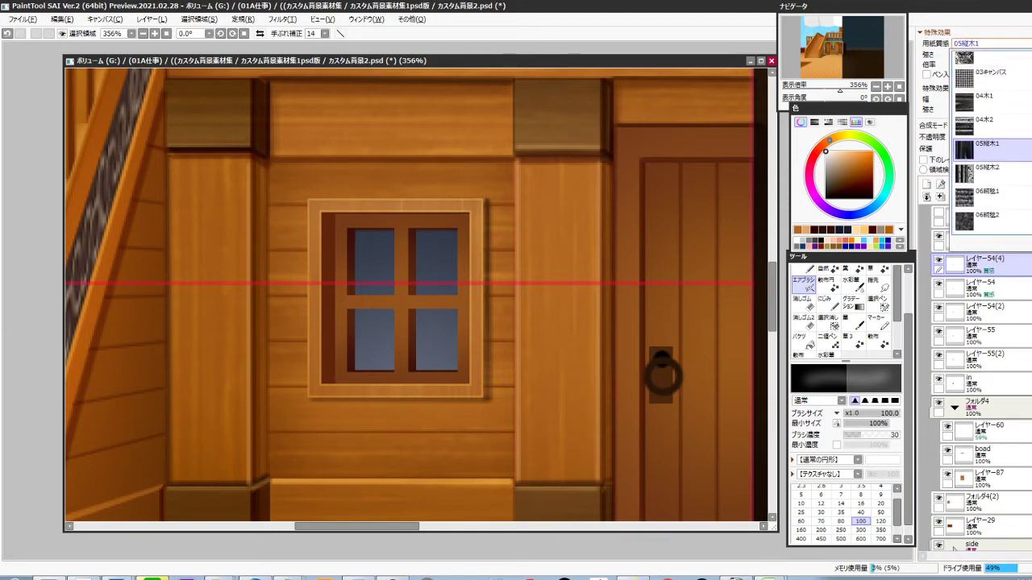
pyautogui.click(1008, 105)
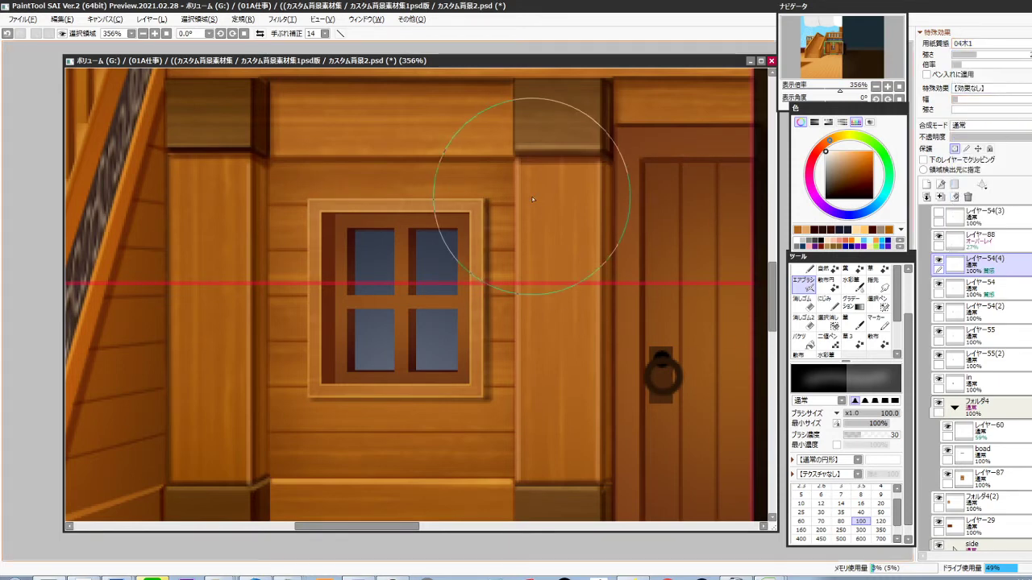
# Select the window frame's left and right sides with polygonal selections that cut diagonally across the corners
pyautogui.press('l')
pyautogui.click(518, 163)
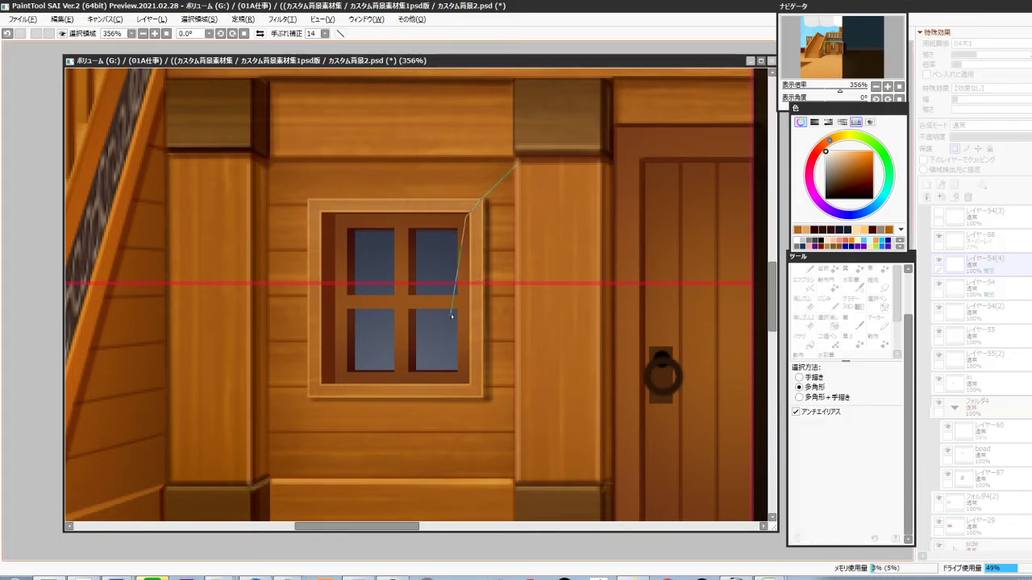
pyautogui.doubleClick(496, 411)
pyautogui.click(279, 163)
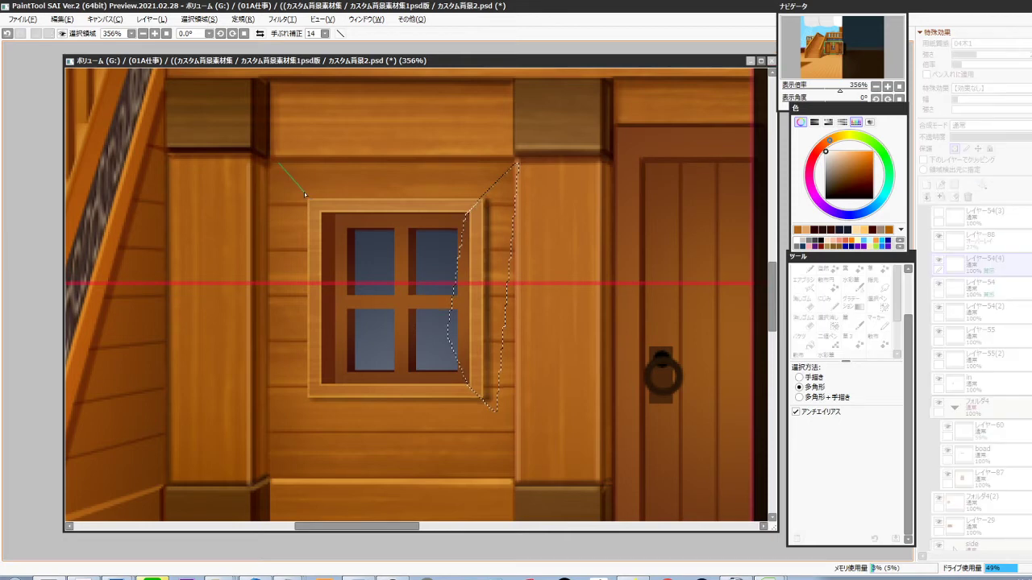
pyautogui.click(324, 216)
pyautogui.click(354, 270)
pyautogui.click(348, 337)
pyautogui.click(324, 382)
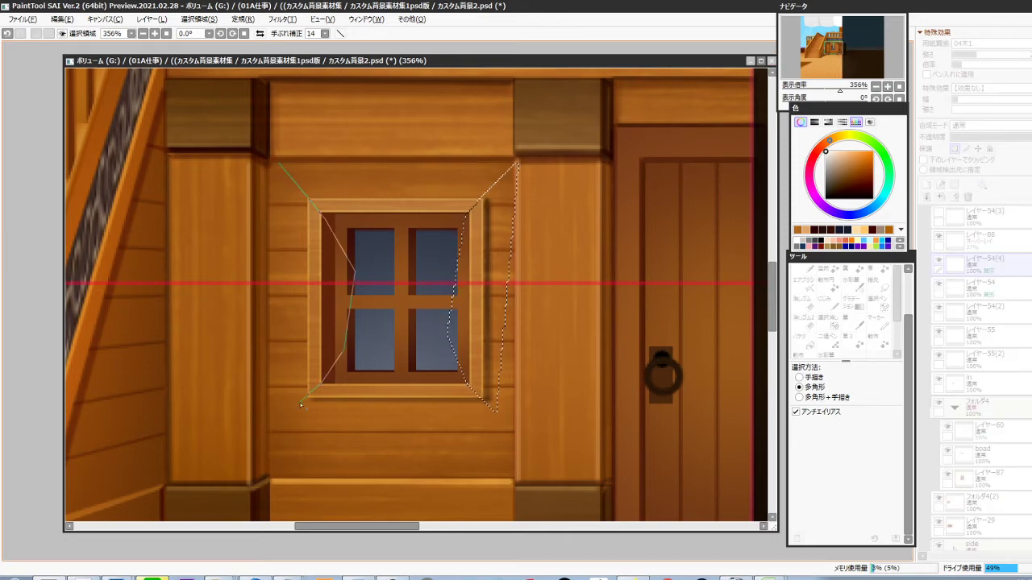
pyautogui.doubleClick(293, 411)
# Clear the selected frame sides from the duplicate, merge it down into レイヤー54 and deselect
pyautogui.hotkey('ctrl', 'i')
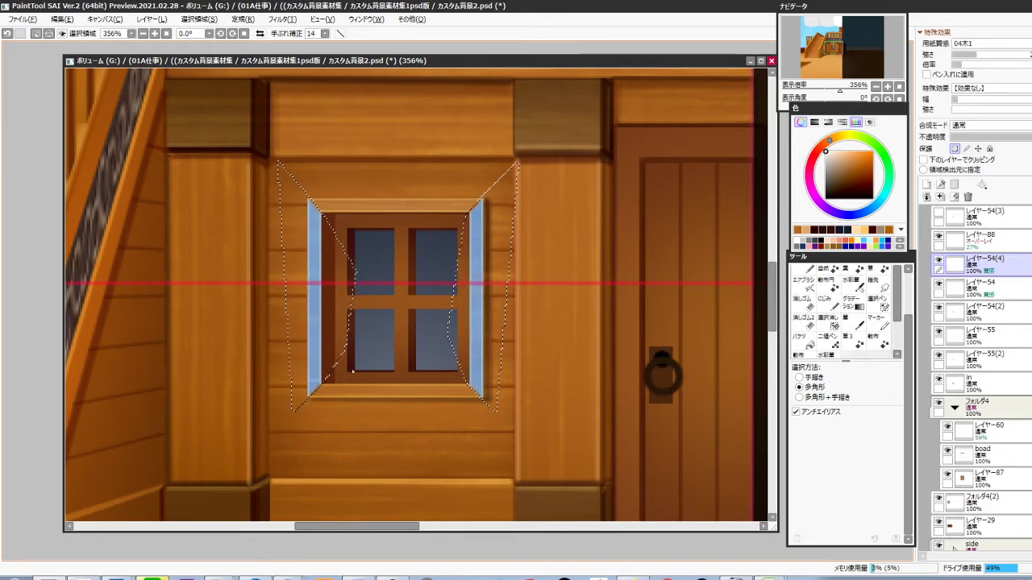
pyautogui.hotkey('ctrl', 'z')
pyautogui.hotkey('ctrl', 'e')
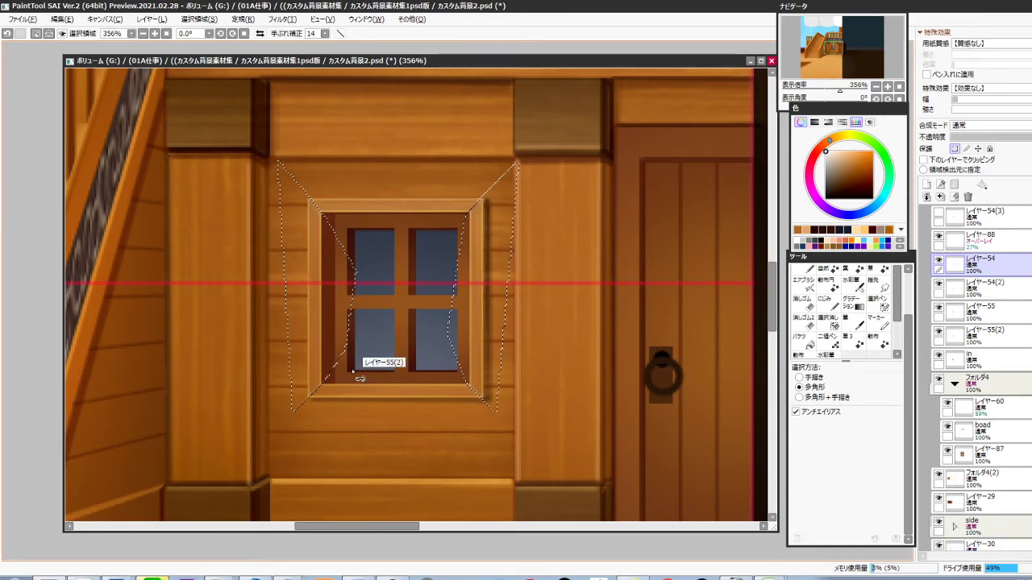
pyautogui.hotkey('ctrl', 'd')
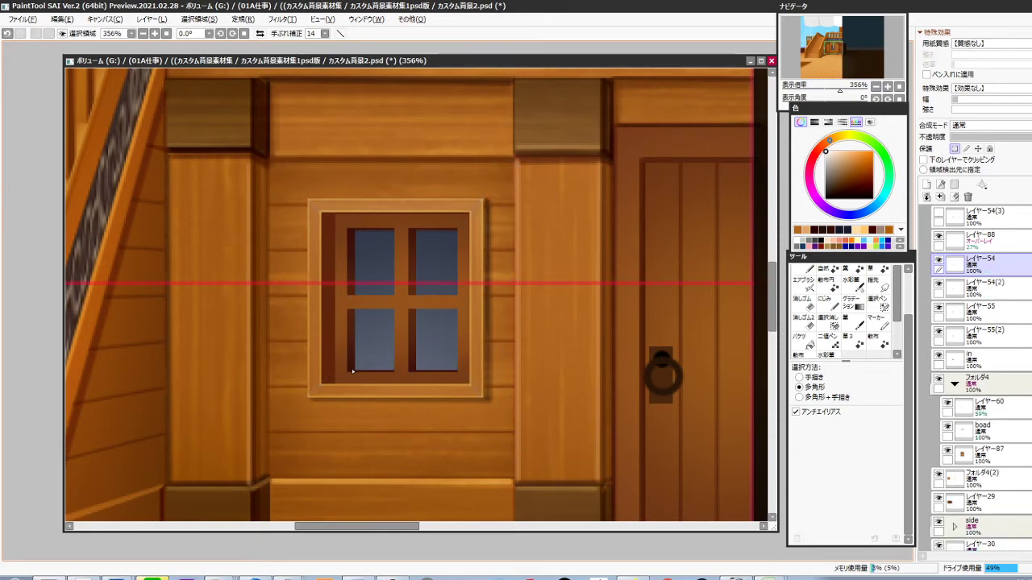
# Toggle レイヤー54 and レイヤー54(2) to compare them, and merge レイヤー54 down into レイヤー54(2)
pyautogui.click(938, 260)
pyautogui.click(938, 260)
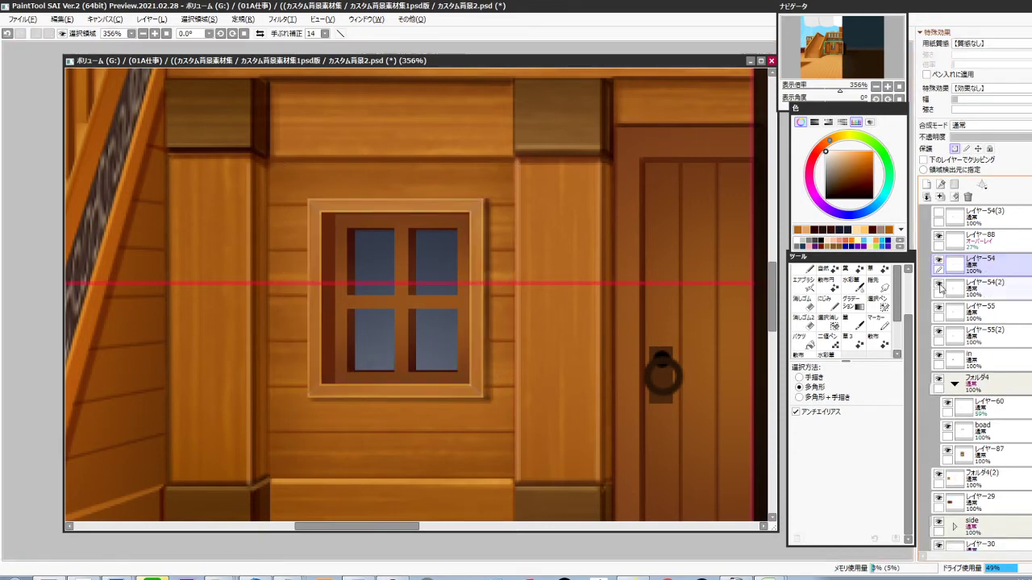
pyautogui.click(938, 284)
pyautogui.click(938, 285)
pyautogui.hotkey('ctrl', 'e')
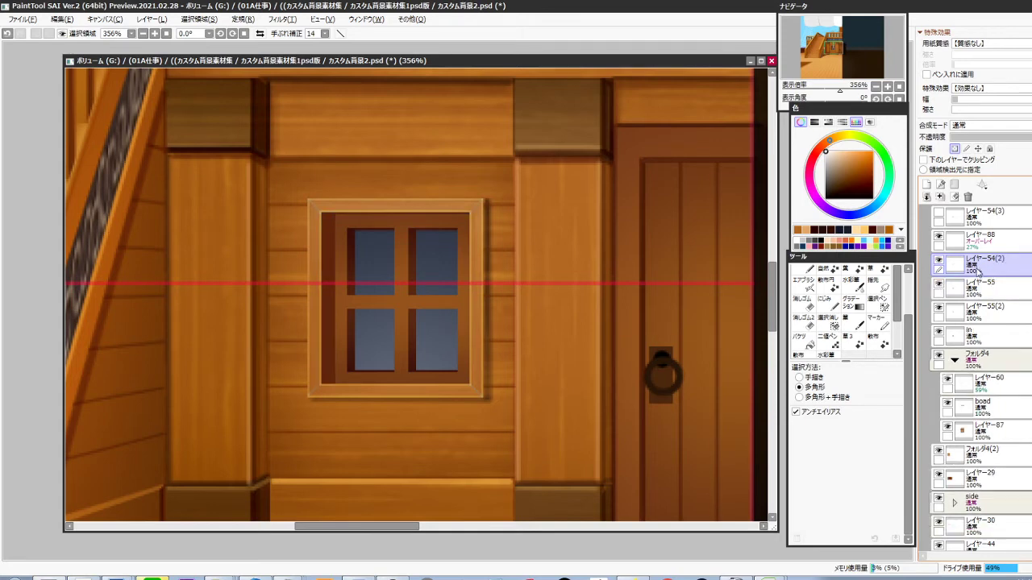
# Toggle the visibility of レイヤー54(2), レイヤー55 and レイヤー55(2) to check which window parts each one holds
pyautogui.click(939, 262)
pyautogui.click(938, 262)
pyautogui.click(938, 285)
pyautogui.click(937, 285)
pyautogui.click(976, 289)
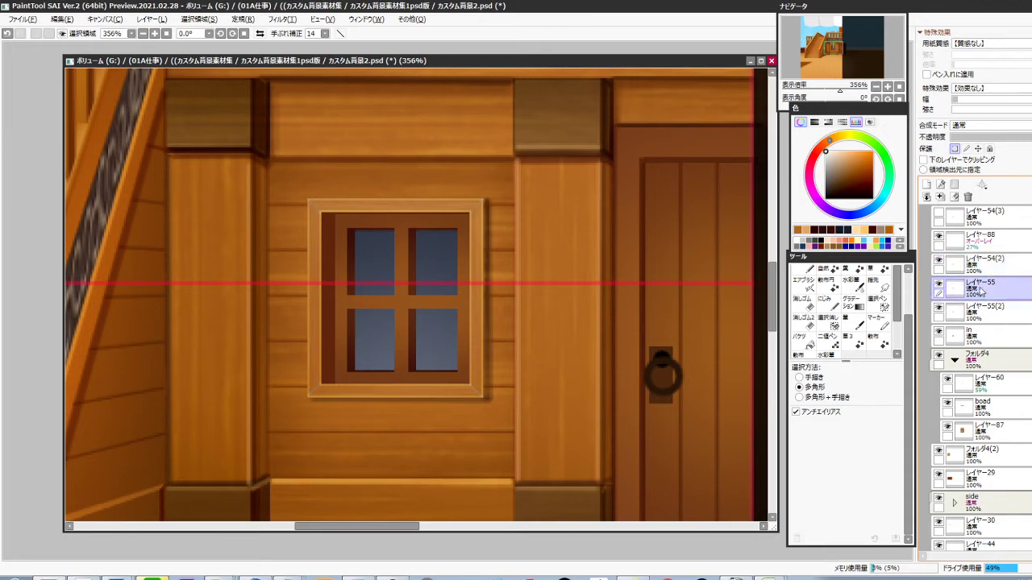
pyautogui.click(938, 307)
pyautogui.click(937, 307)
pyautogui.hotkey('ctrl', 't')
pyautogui.click(937, 284)
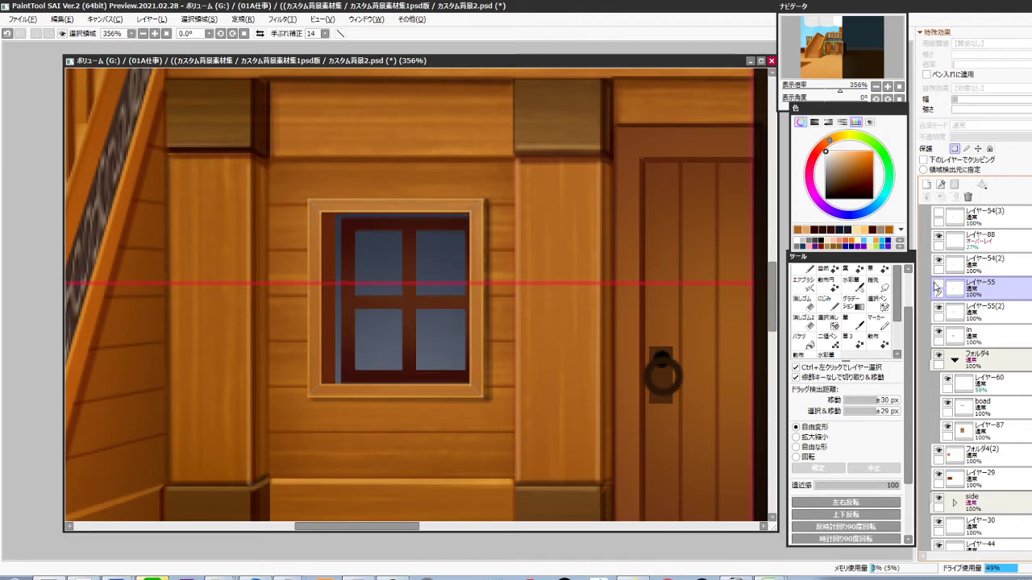
pyautogui.click(937, 285)
# Select the two dark vertical strips beside the window panes on レイヤー55(2) and raise their brightness by 26
pyautogui.click(967, 311)
pyautogui.scroll(3, 437, 301)
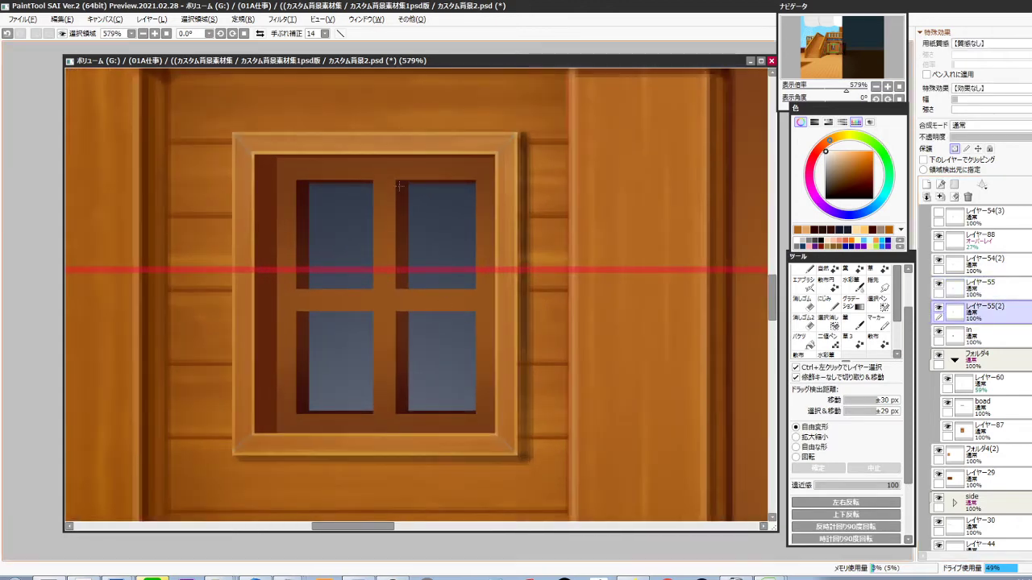
pyautogui.moveTo(396, 179); pyautogui.dragTo(408, 410)
pyautogui.moveTo(295, 179); pyautogui.dragTo(309, 413)
pyautogui.scroll(-3, 355, 368)
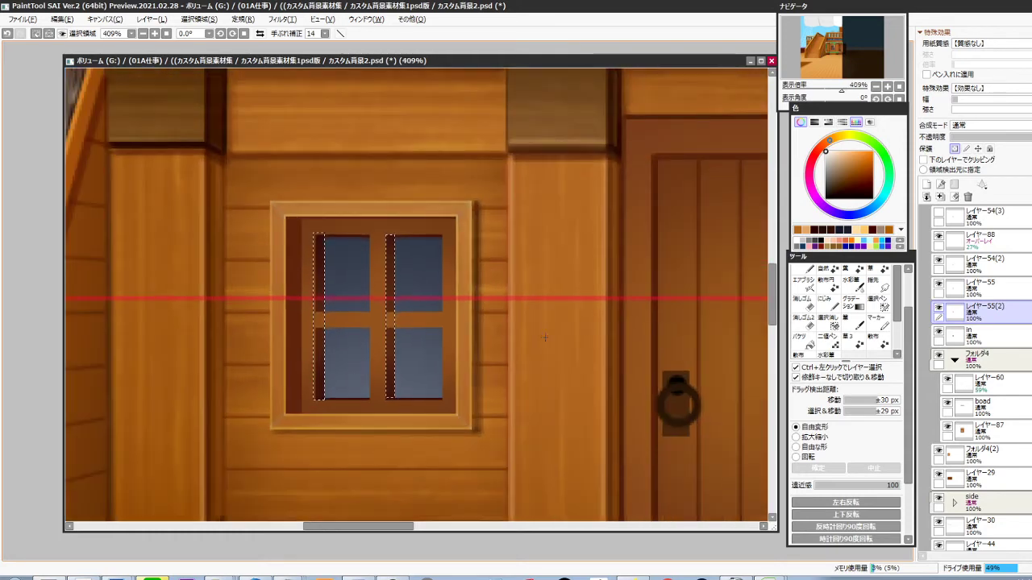
pyautogui.hotkey('ctrl', 'i')
pyautogui.click(874, 395)
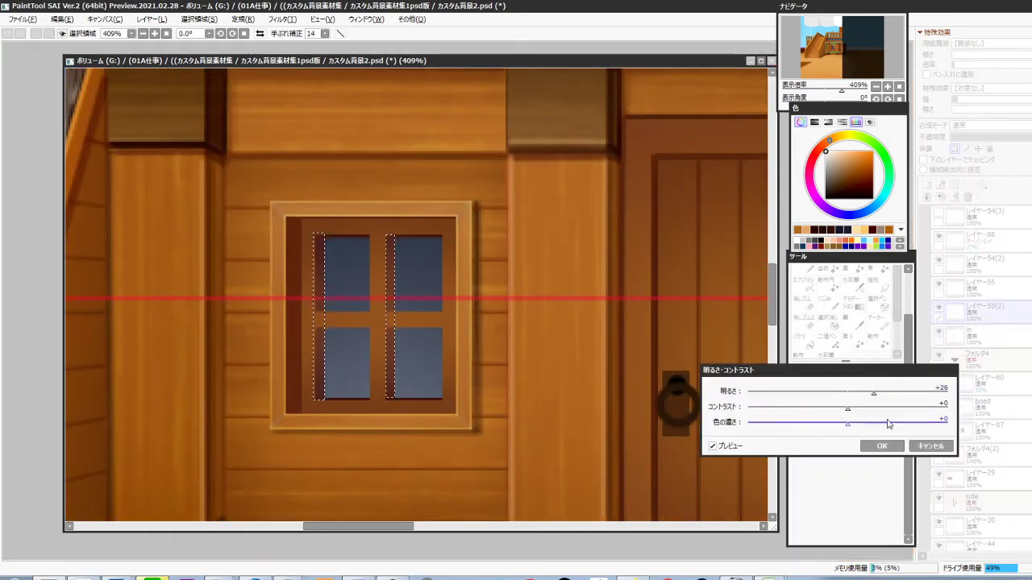
pyautogui.click(882, 446)
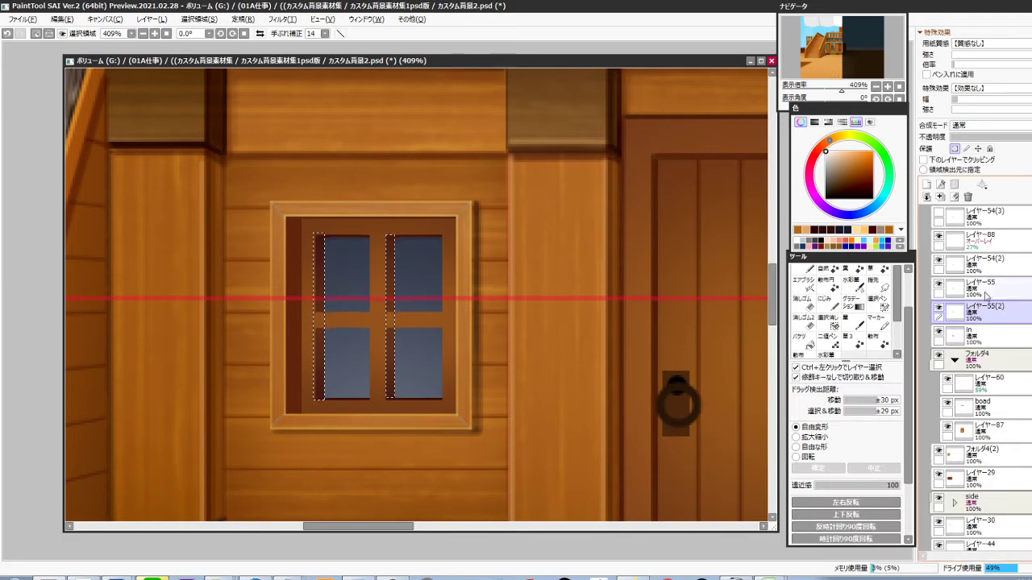
# Merge レイヤー55 down into レイヤー55(2) and clear the selection
pyautogui.click(985, 293)
pyautogui.hotkey('ctrl', 'e')
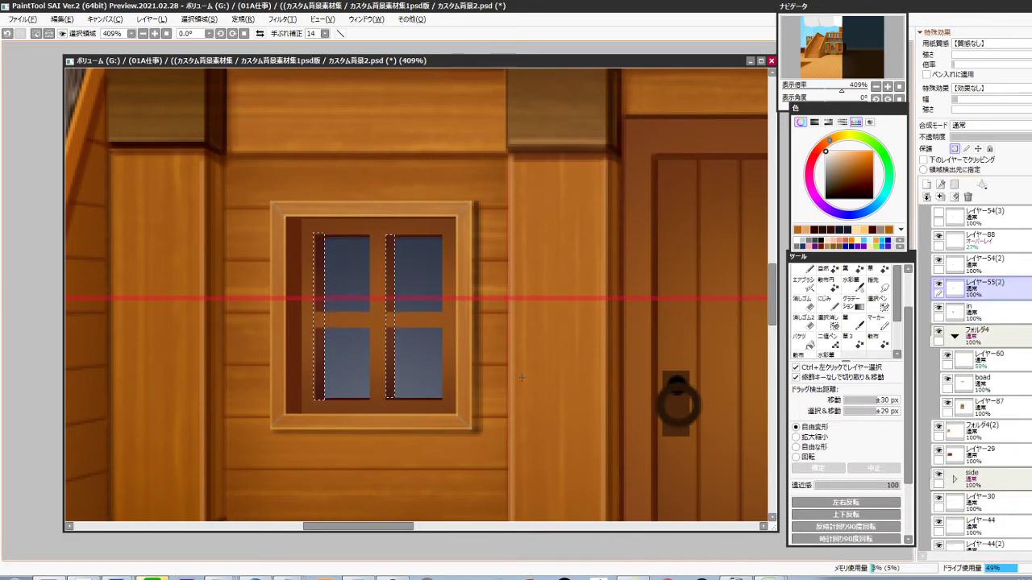
pyautogui.hotkey('ctrl', 'd')
pyautogui.moveTo(477, 397); pyautogui.dragTo(529, 393)
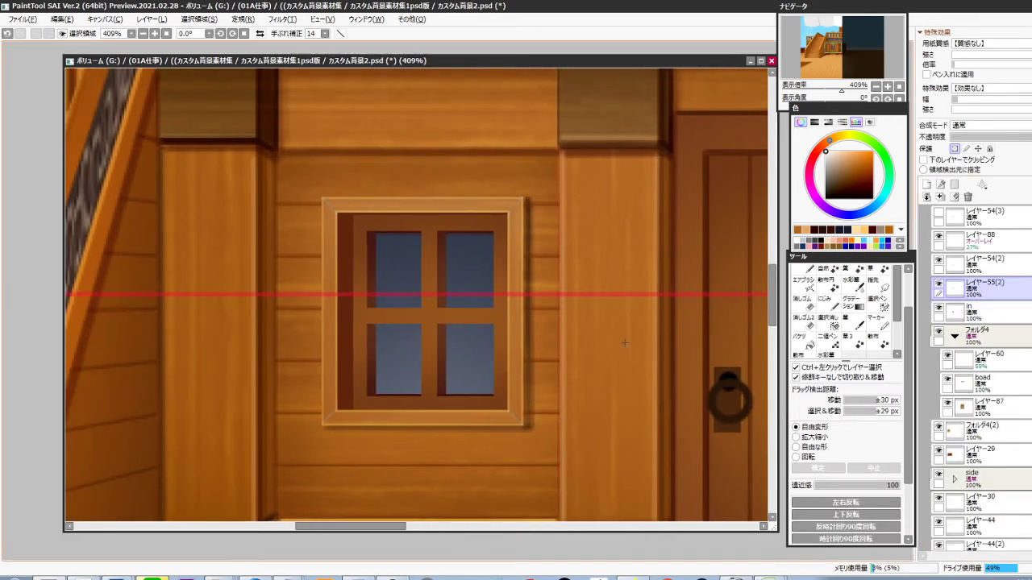
# Paint diagonal joint lines across the window frame's corners on レイヤー54(2) in sampled brown with a size 4 brush
pyautogui.click(988, 264)
pyautogui.scroll(2, 515, 325)
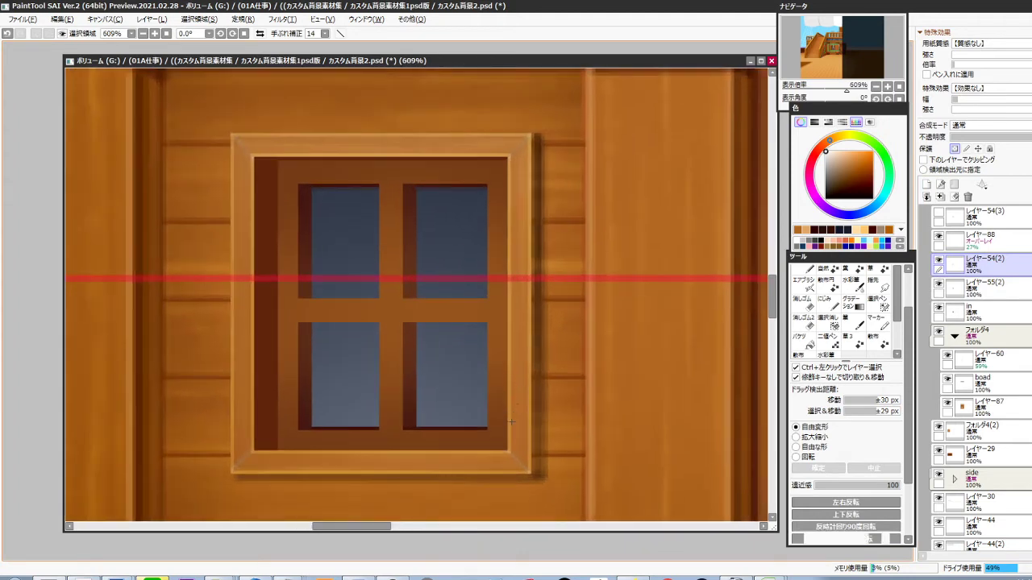
pyautogui.press('i')
pyautogui.click(513, 429)
pyautogui.click(809, 270)
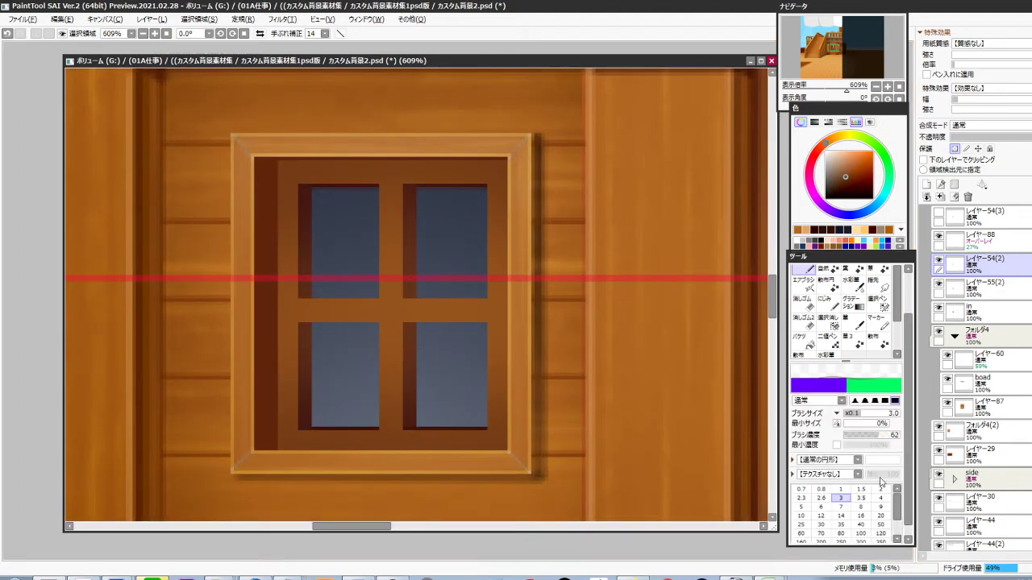
pyautogui.click(880, 498)
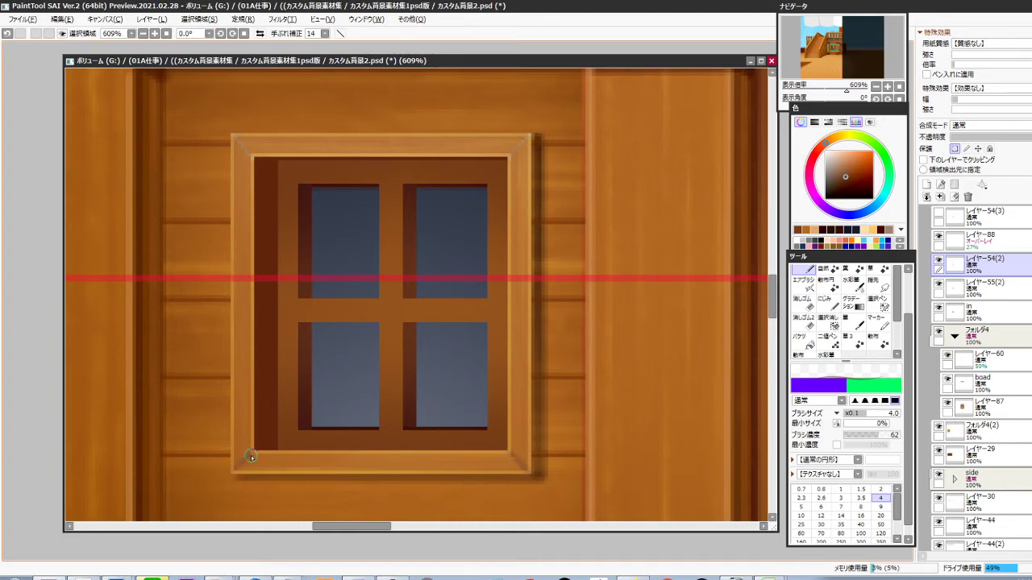
pyautogui.moveTo(467, 235); pyautogui.dragTo(482, 326)
pyautogui.moveTo(544, 224); pyautogui.dragTo(522, 245)
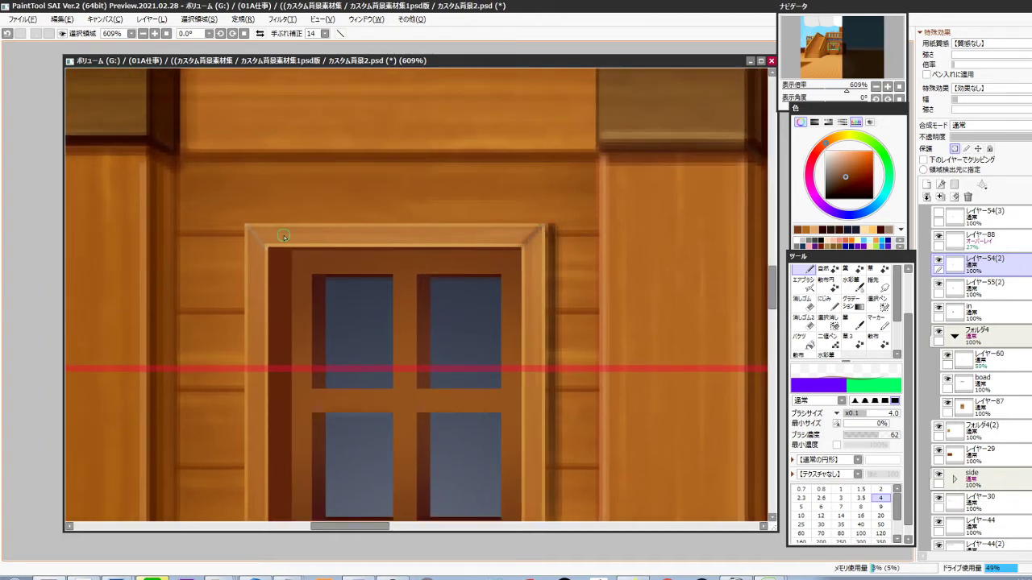
pyautogui.moveTo(245, 224); pyautogui.dragTo(267, 246)
pyautogui.moveTo(508, 419); pyautogui.dragTo(488, 305)
pyautogui.scroll(-2, 488, 346)
# Apply the 04木2 paper texture to the inner window frame on レイヤー55(2) and add a new layer above it
pyautogui.keyDown('ctrl'); pyautogui.keyDown('shift'); pyautogui.click(488, 337); pyautogui.keyUp('shift'); pyautogui.keyUp('ctrl')
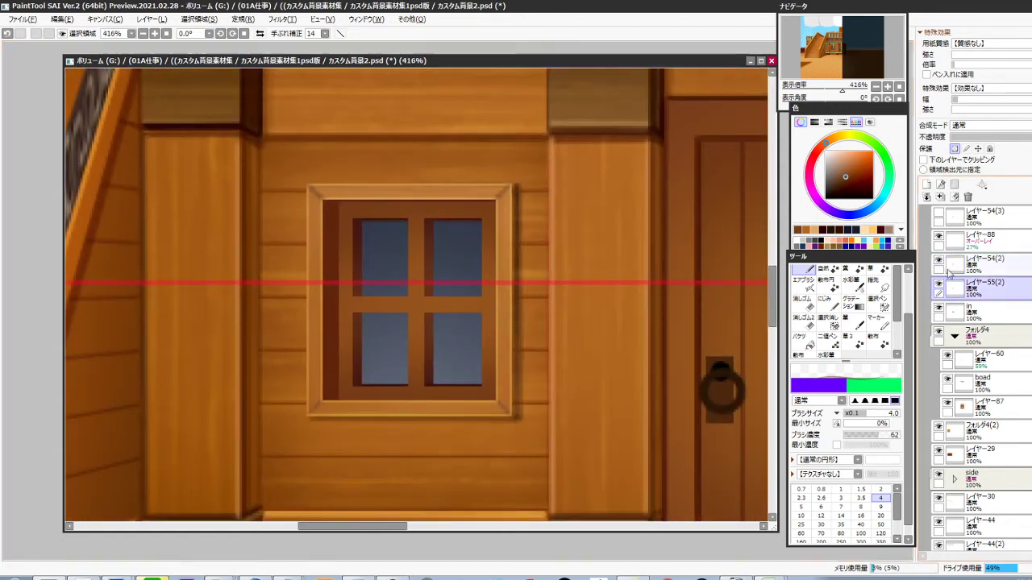
pyautogui.click(993, 44)
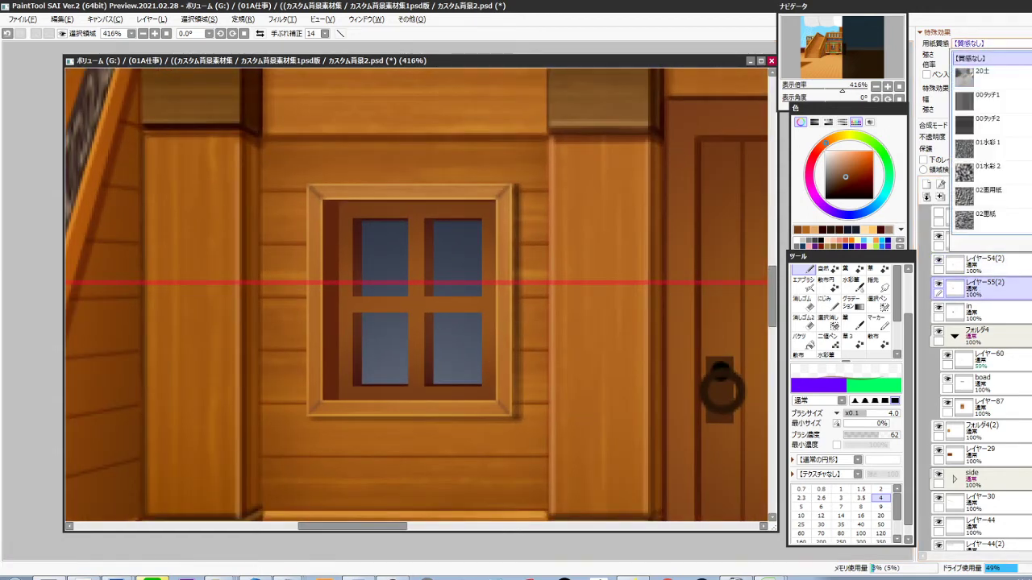
pyautogui.scroll(-2, 993, 137)
pyautogui.scroll(-3, 970, 146)
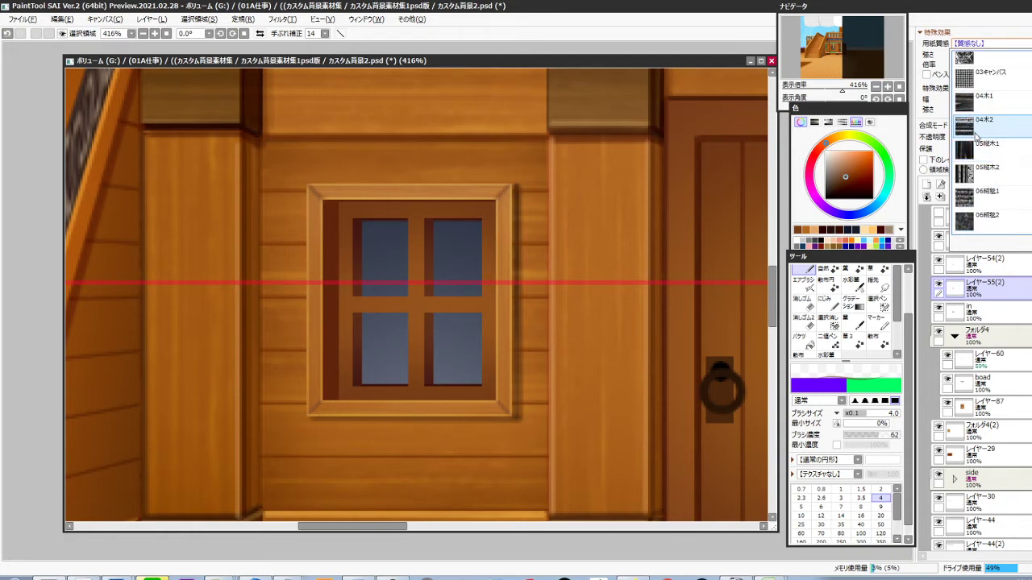
pyautogui.click(968, 128)
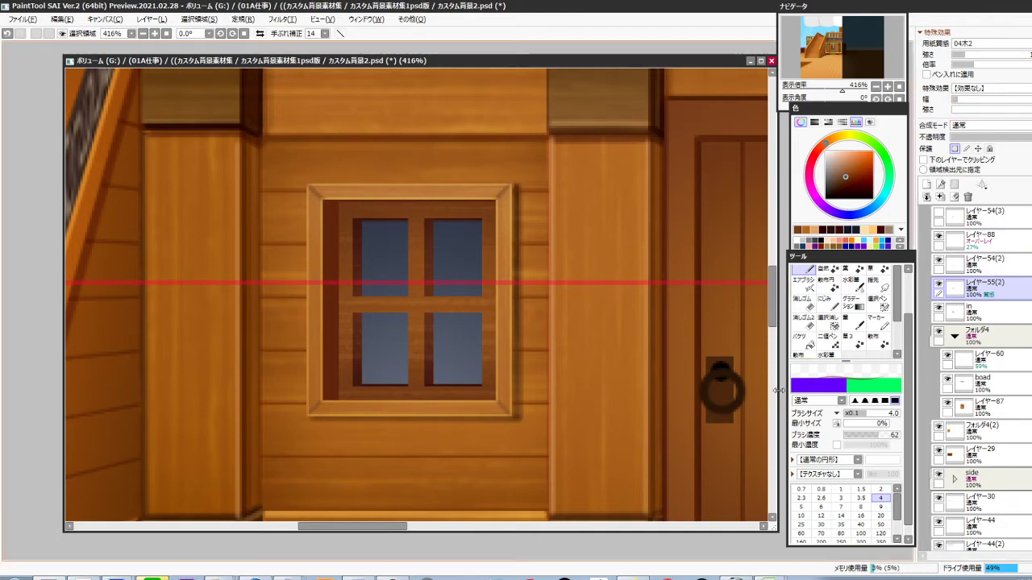
pyautogui.hotkey('ctrl', 'shift', 'n')
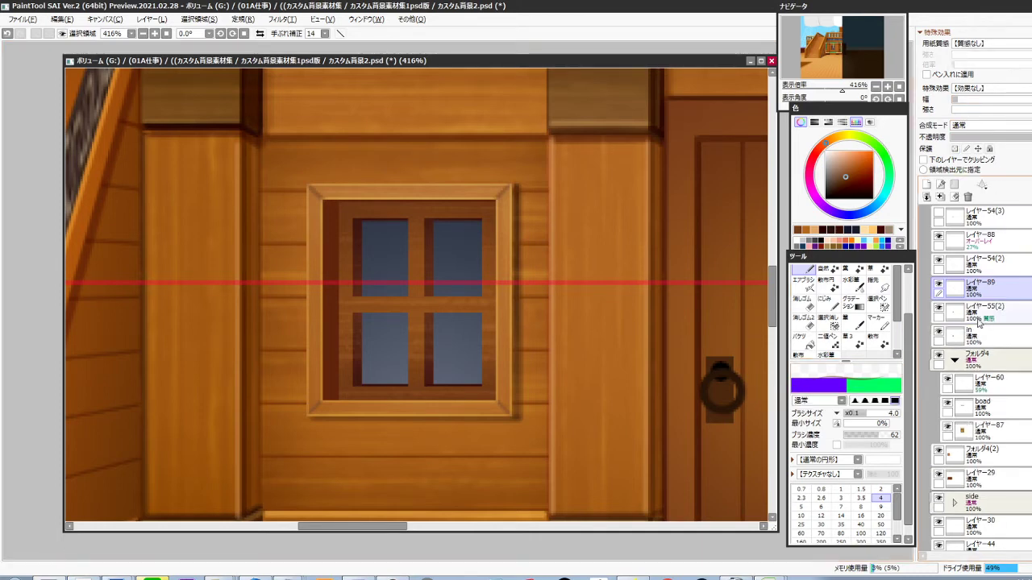
# Merge レイヤー89 with レイヤー55(2) and rename the merged layer winn
pyautogui.keyDown('ctrl'); pyautogui.click(979, 311); pyautogui.keyUp('ctrl')
pyautogui.hotkey('ctrl', 'e')
pyautogui.doubleClick(972, 297)
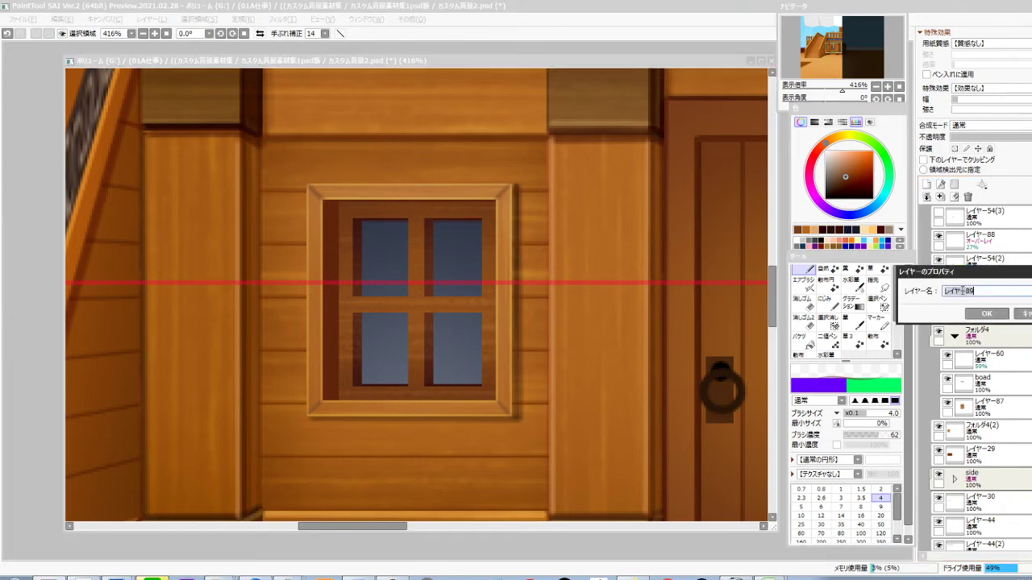
pyautogui.write('winn')
pyautogui.press('Return')
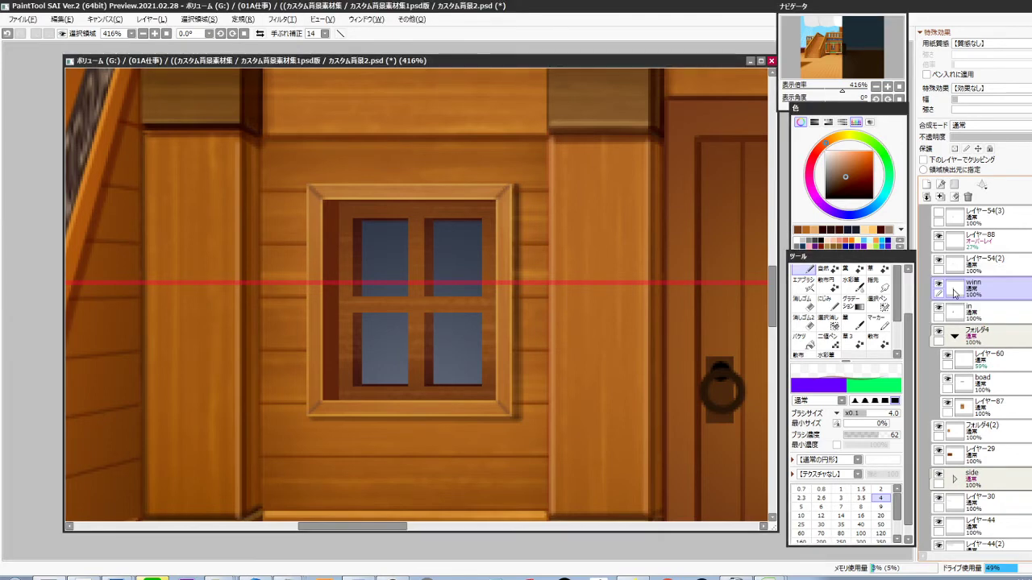
# Rename レイヤー54(2) as frame and correct the inner window layer's name to win
pyautogui.keyDown('ctrl'); pyautogui.keyDown('shift'); pyautogui.click(511, 346); pyautogui.keyUp('shift'); pyautogui.keyUp('ctrl')
pyautogui.press('F2')
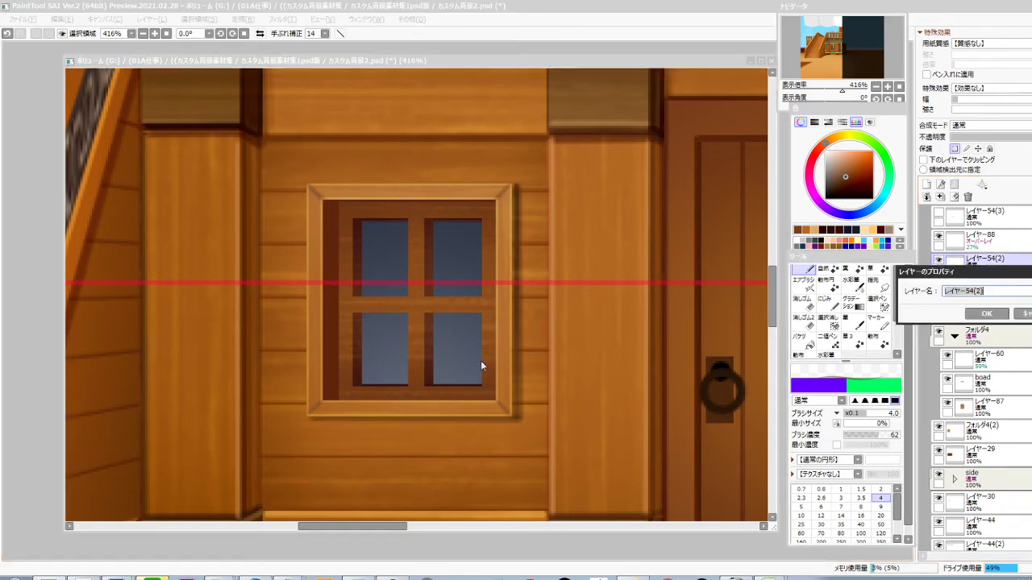
pyautogui.write('frame')
pyautogui.press('Return')
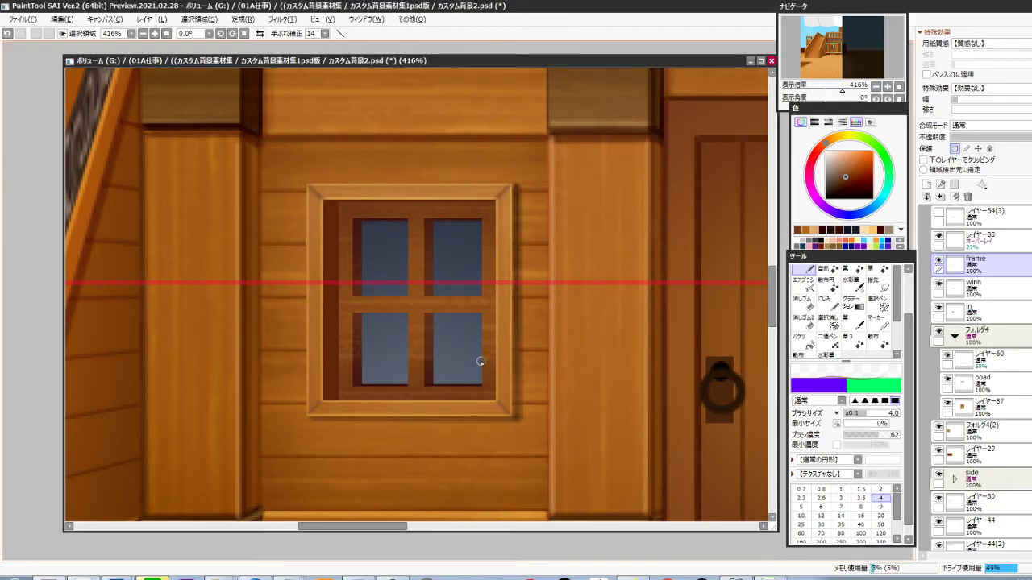
pyautogui.press('Down')
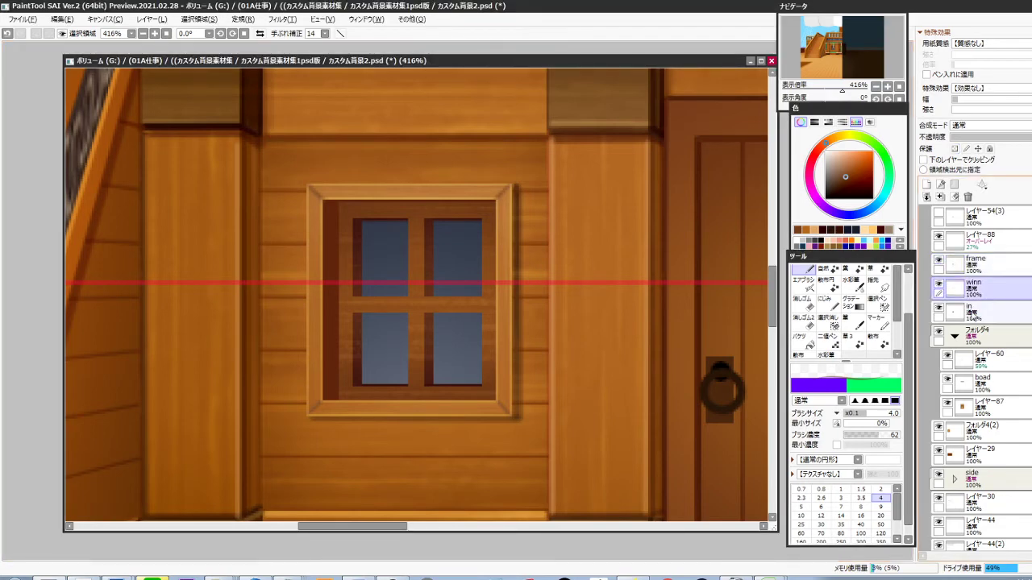
pyautogui.doubleClick(973, 312)
pyautogui.press('BackSpace')
pyautogui.click(985, 314)
# Paint light orange-brown highlight lines along the lower edges of all four window panes on layer win with a size 2 brush
pyautogui.press('alt')
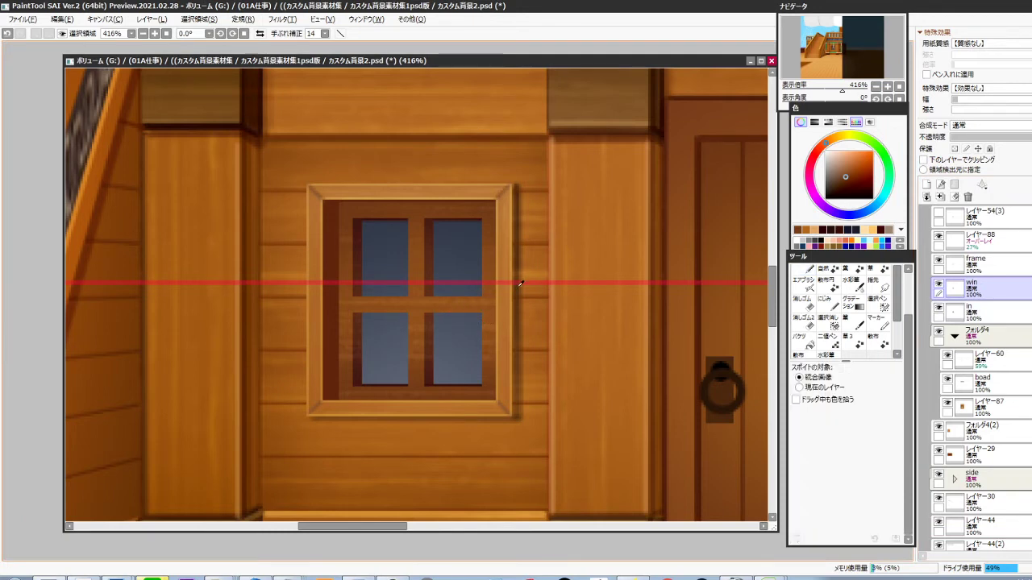
pyautogui.keyDown('alt'); pyautogui.click(514, 289); pyautogui.keyUp('alt')
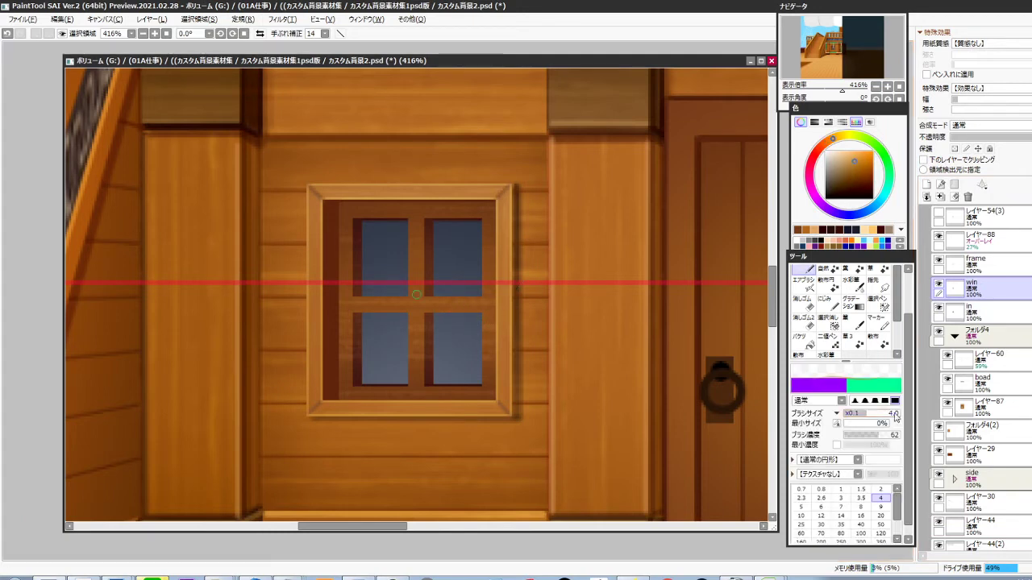
pyautogui.click(880, 489)
pyautogui.scroll(5, 403, 321)
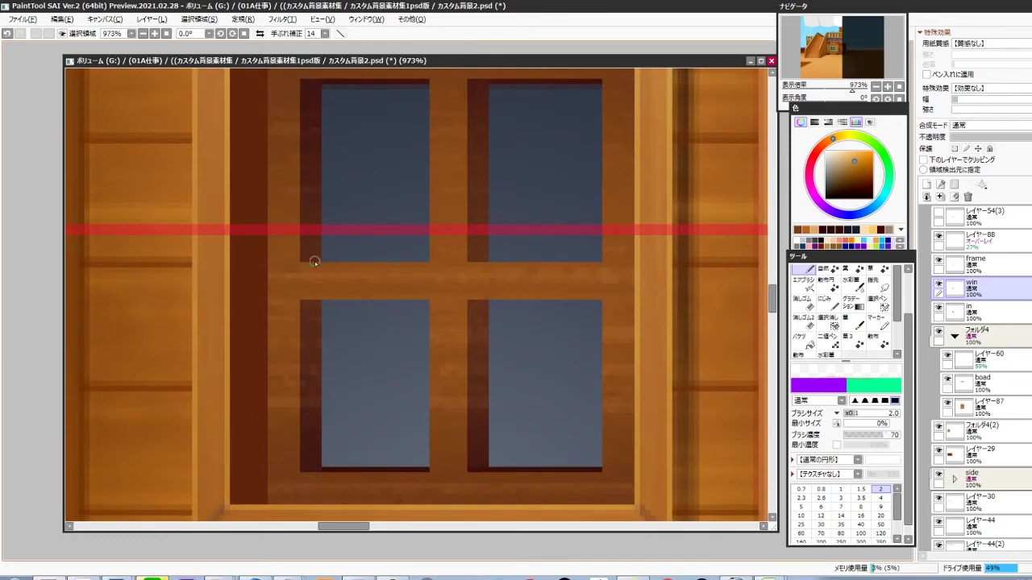
pyautogui.moveTo(300, 264); pyautogui.dragTo(602, 263)
pyautogui.moveTo(510, 396); pyautogui.dragTo(553, 270)
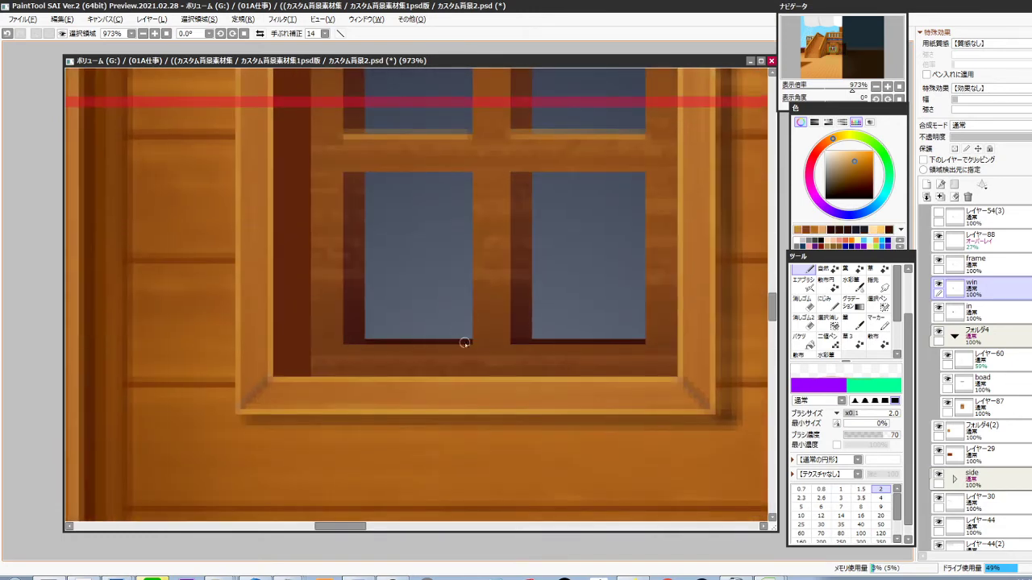
pyautogui.moveTo(347, 343)
pyautogui.mouseDown()
pyautogui.moveTo(470, 343)
pyautogui.moveTo(349, 346)
pyautogui.mouseUp()
pyautogui.moveTo(554, 363)
pyautogui.mouseDown()
pyautogui.moveTo(519, 301)
pyautogui.moveTo(604, 283)
pyautogui.mouseUp()
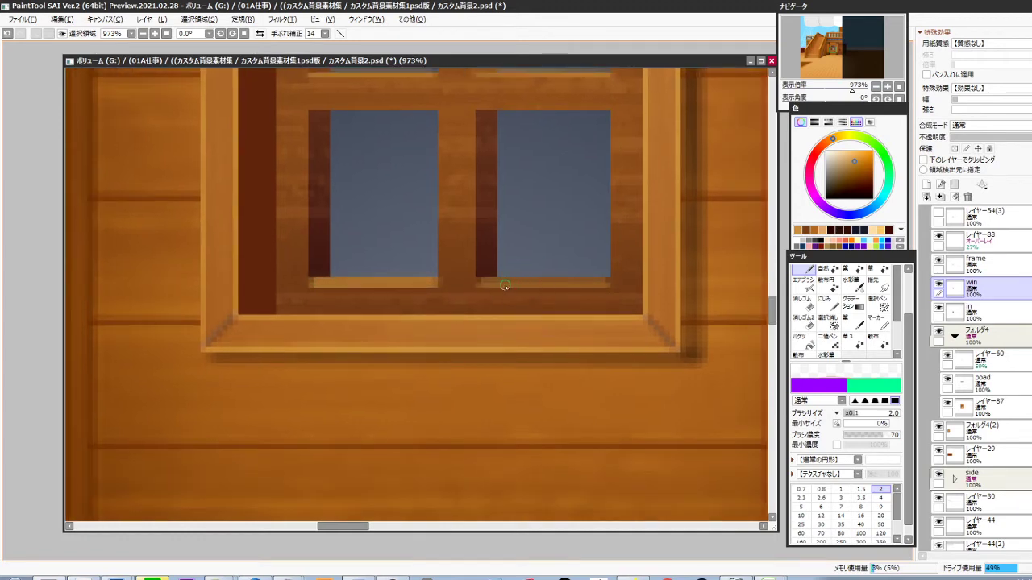
pyautogui.moveTo(508, 288); pyautogui.dragTo(527, 282)
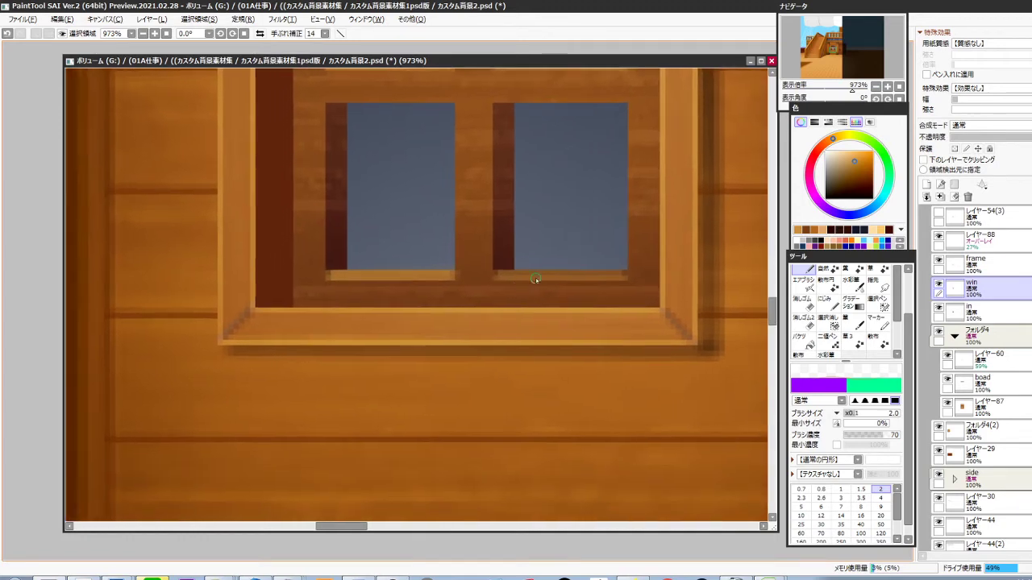
pyautogui.keyDown('shift'); pyautogui.click(615, 278); pyautogui.keyUp('shift')
# Paint vertical highlights along the right edges of the two left panes in the sampled frame colour, with brush density 47
pyautogui.scroll(-2, 491, 284)
pyautogui.moveTo(486, 293); pyautogui.dragTo(484, 341)
pyautogui.moveTo(505, 218); pyautogui.dragTo(484, 341)
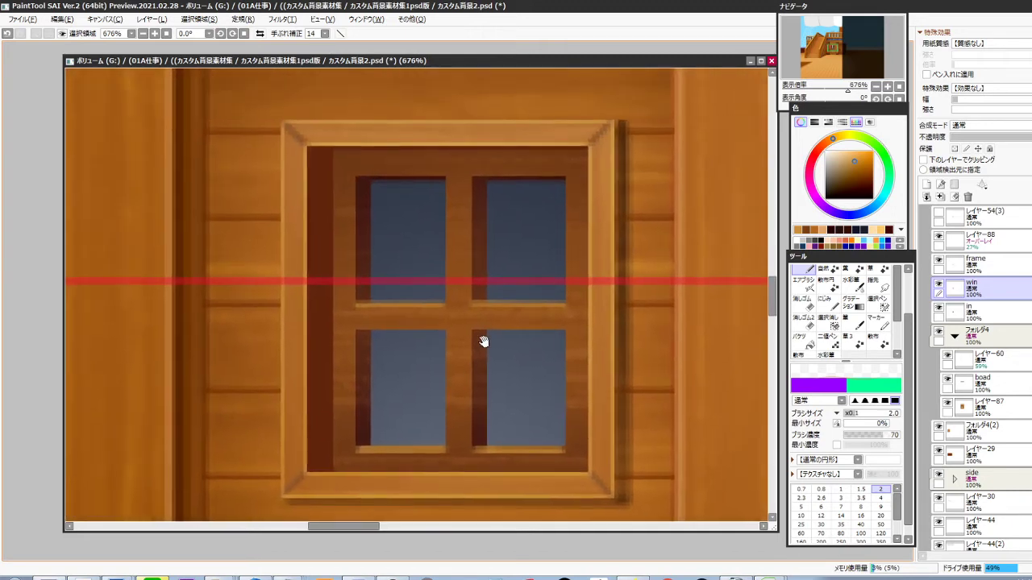
pyautogui.keyDown('alt'); pyautogui.click(478, 367); pyautogui.keyUp('alt')
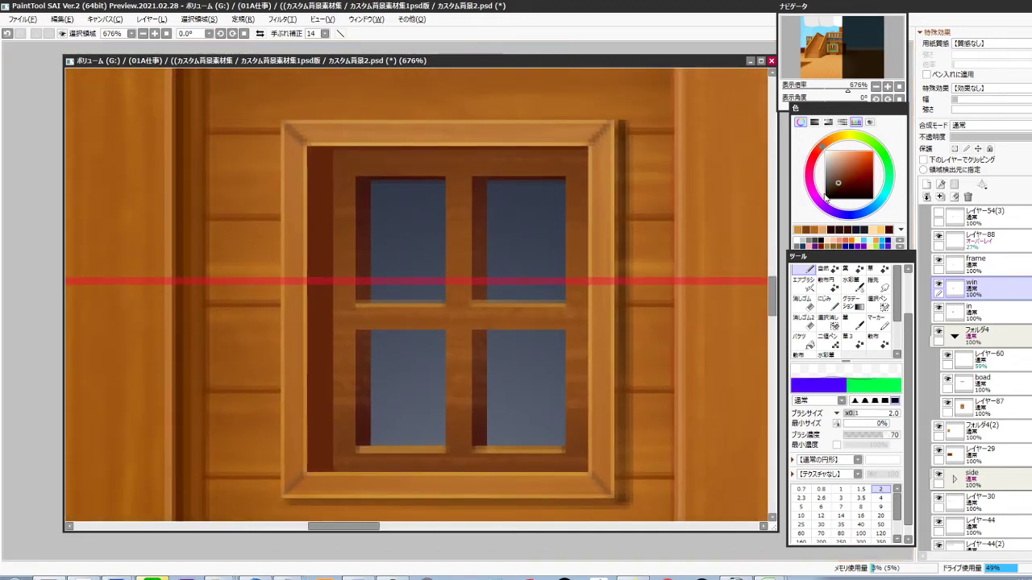
pyautogui.keyDown('alt'); pyautogui.click(600, 306); pyautogui.keyUp('alt')
pyautogui.keyDown('alt'); pyautogui.click(591, 315); pyautogui.keyUp('alt')
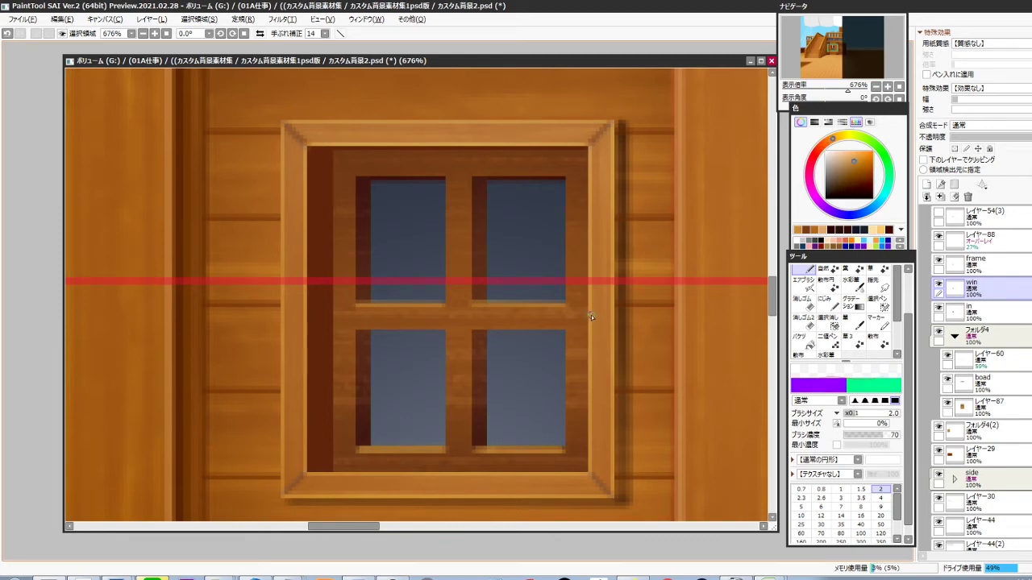
pyautogui.click(871, 435)
pyautogui.click(447, 179)
pyautogui.keyDown('shift'); pyautogui.click(445, 304); pyautogui.keyUp('shift')
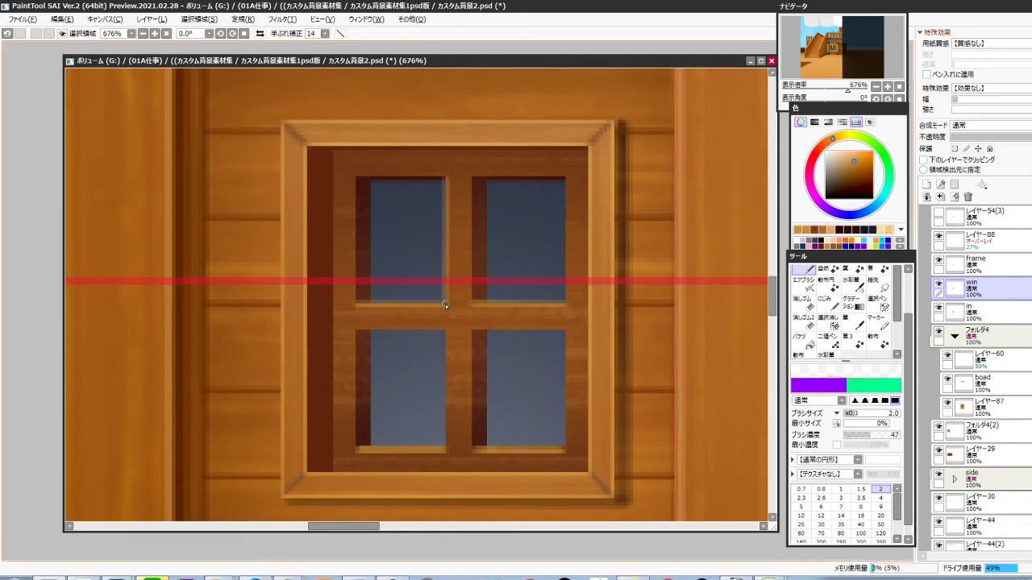
pyautogui.keyDown('shift'); pyautogui.click(445, 449); pyautogui.keyUp('shift')
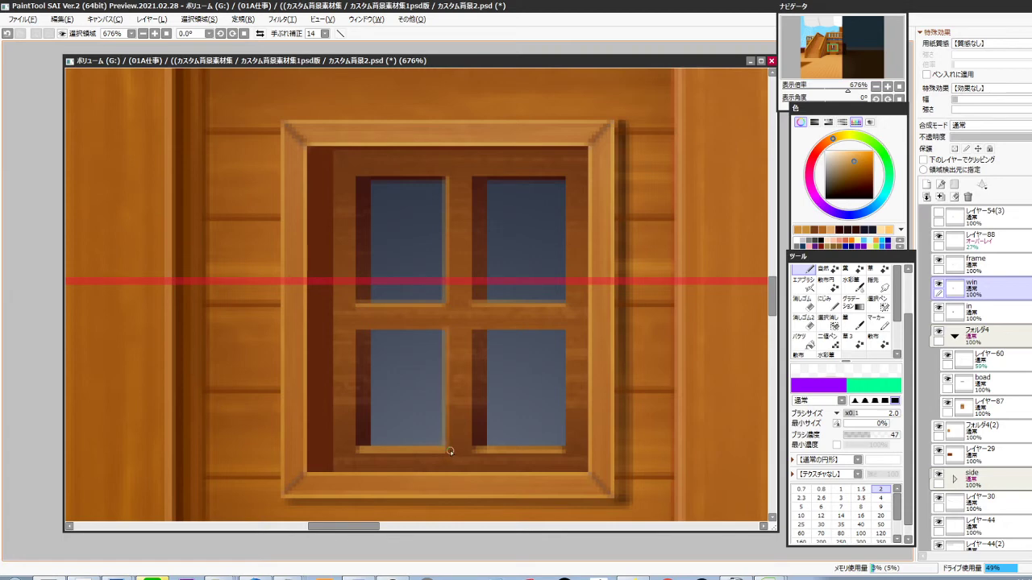
# Paint dark brown shadow lines along the inner window's top and left edges with a size 4 brush
pyautogui.rightClick(479, 185)
pyautogui.click(835, 189)
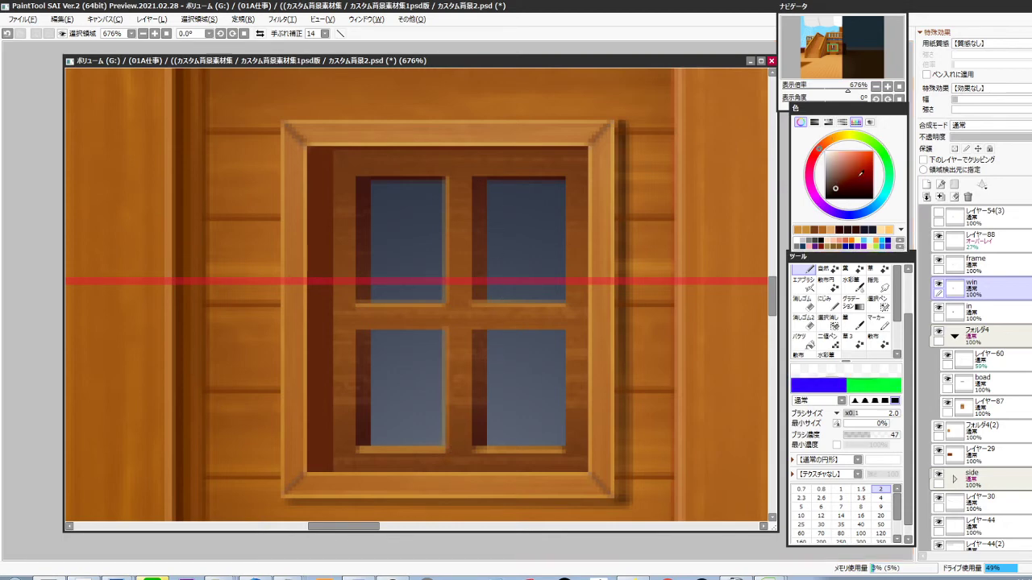
pyautogui.click(878, 436)
pyautogui.click(879, 498)
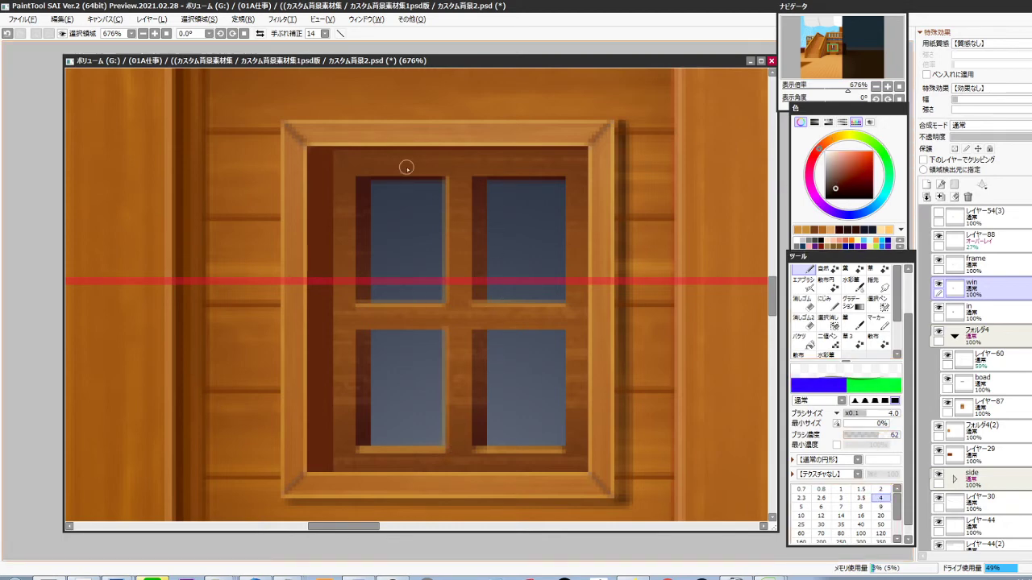
pyautogui.click(334, 154)
pyautogui.keyDown('shift'); pyautogui.click(588, 151); pyautogui.keyUp('shift')
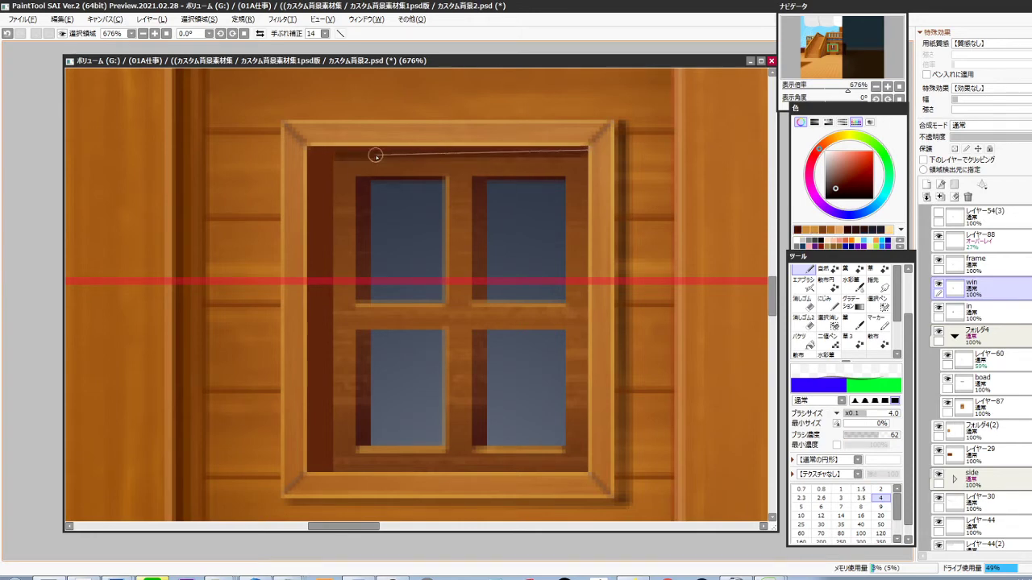
pyautogui.click(332, 153)
pyautogui.keyDown('shift'); pyautogui.click(332, 469); pyautogui.keyUp('shift')
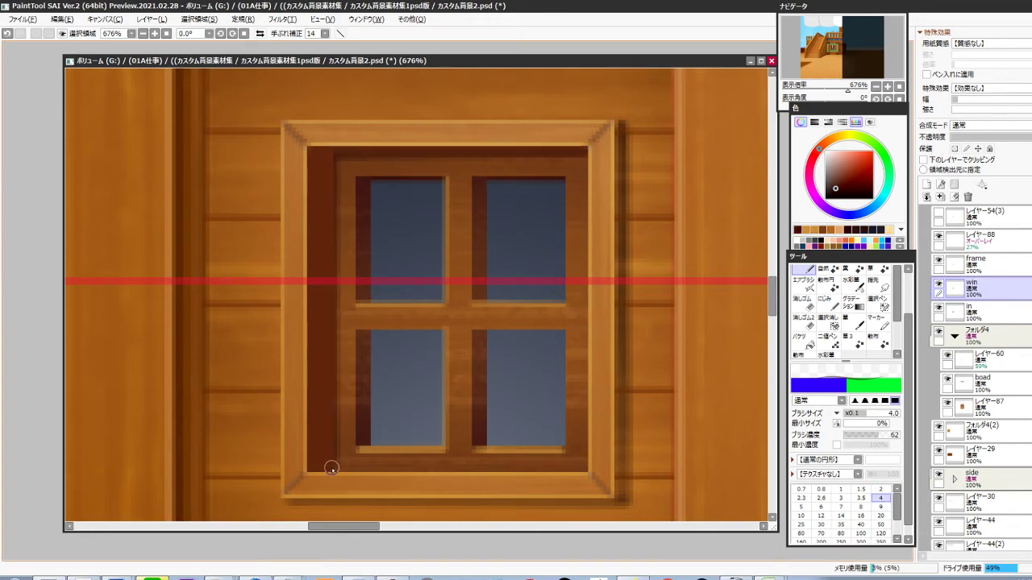
# Select the dark strip inside the window frame's left side on layer frame and airbrush dark shading onto it, reducing the size to 20
pyautogui.keyDown('ctrl'); pyautogui.keyDown('shift'); pyautogui.click(319, 385); pyautogui.keyUp('shift'); pyautogui.keyUp('ctrl')
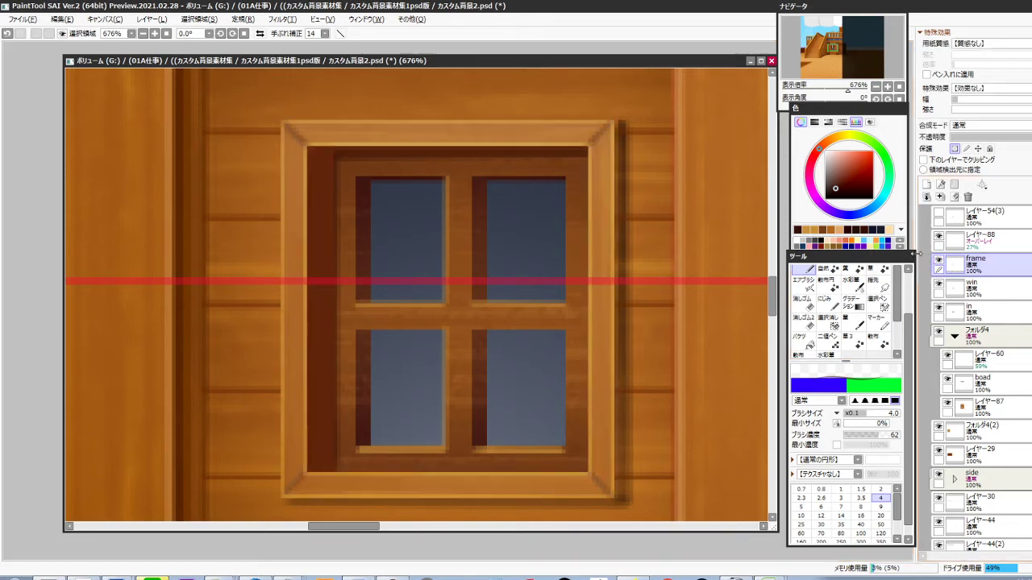
pyautogui.hotkey('ctrl', 't')
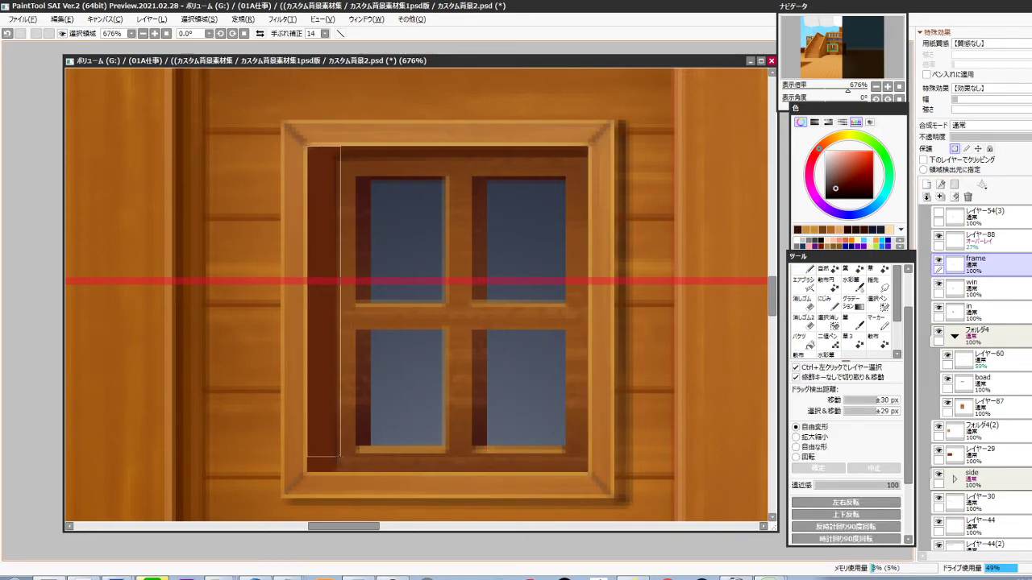
pyautogui.moveTo(340, 456); pyautogui.dragTo(336, 473)
pyautogui.scroll(-2, 395, 399)
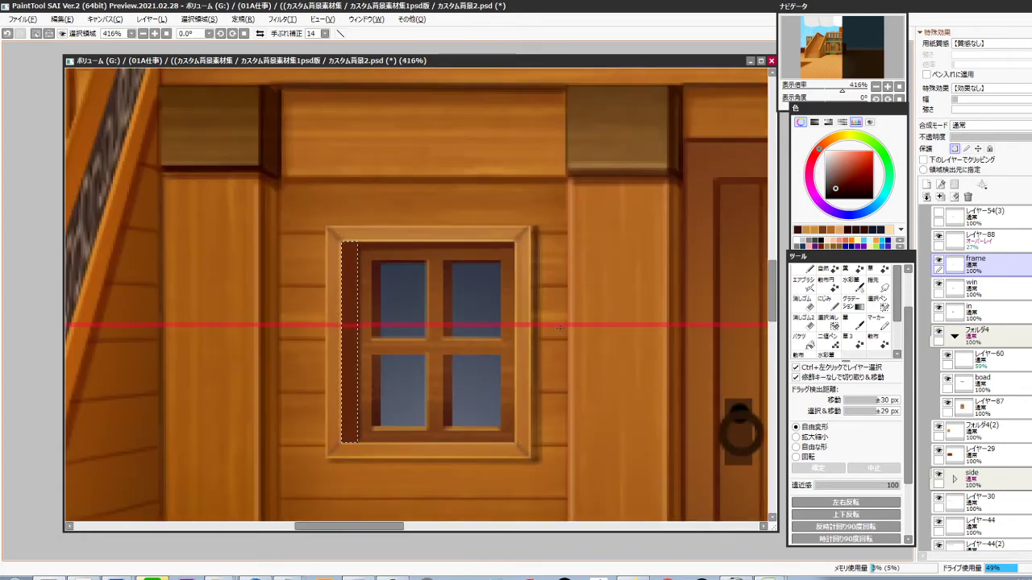
pyautogui.click(805, 285)
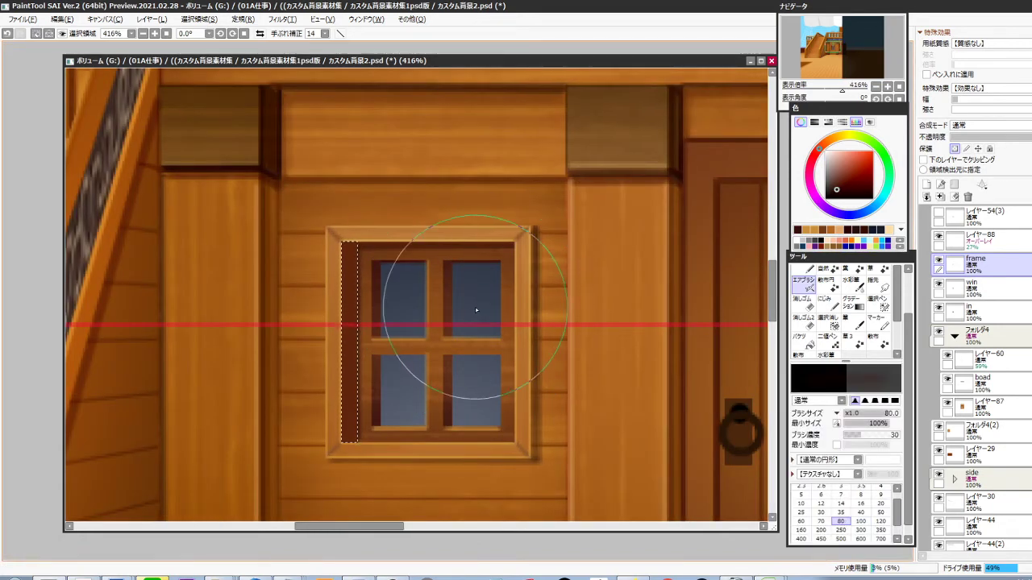
pyautogui.press('[')
pyautogui.press('[')
pyautogui.press('[')
pyautogui.press('[')
pyautogui.press('[')
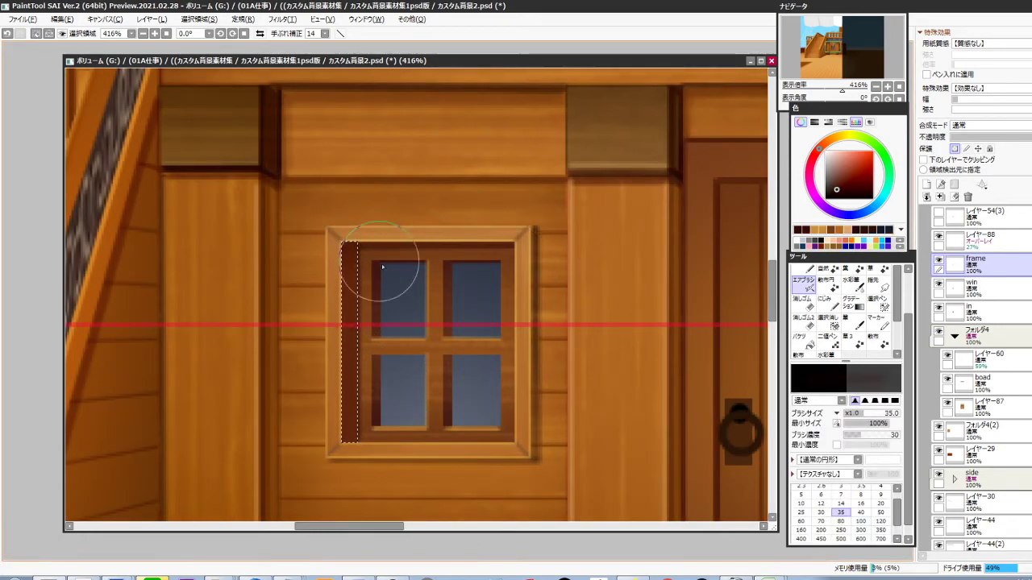
pyautogui.press('[')
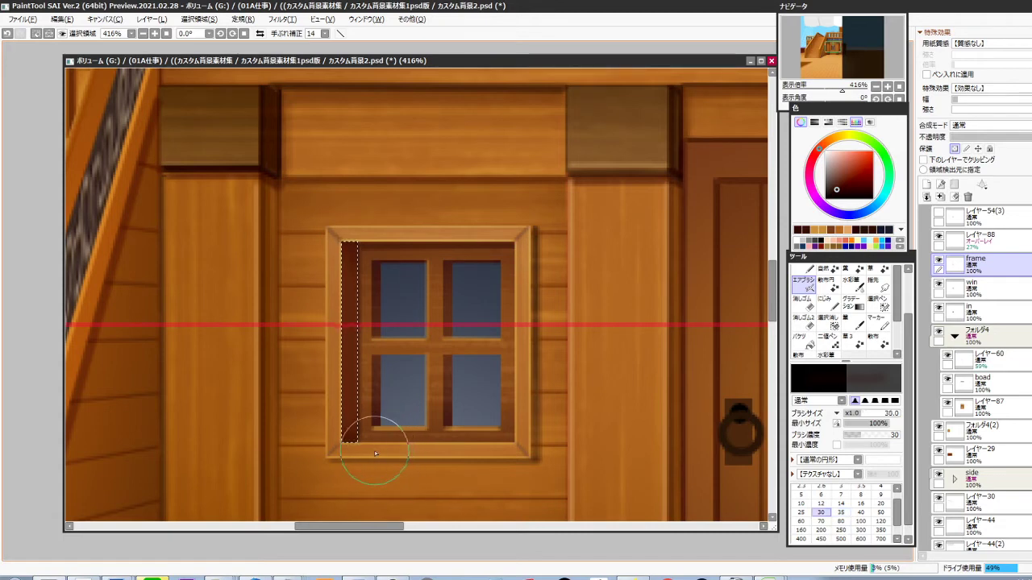
pyautogui.press('[')
pyautogui.press('[')
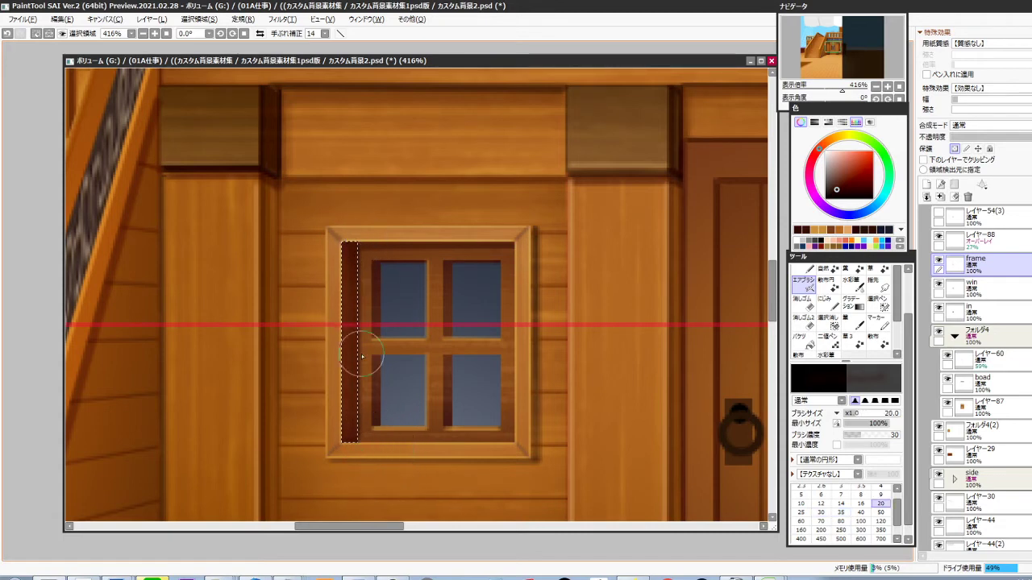
# Paint vertical wood-grain streaks down the selected strip in a lighter brown with the size 25 flat brush (平筆)
pyautogui.click(826, 141)
pyautogui.click(848, 164)
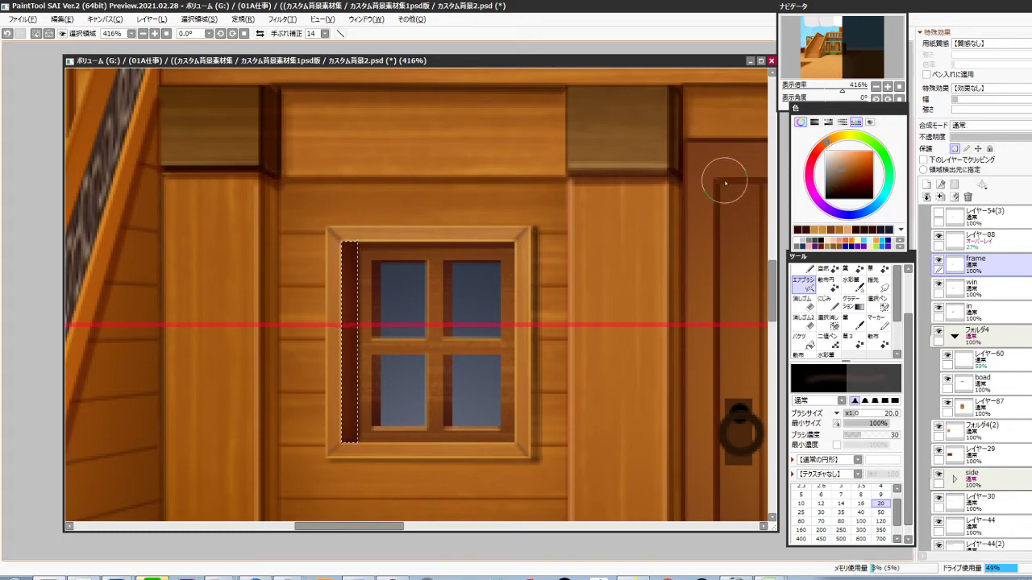
pyautogui.press('b')
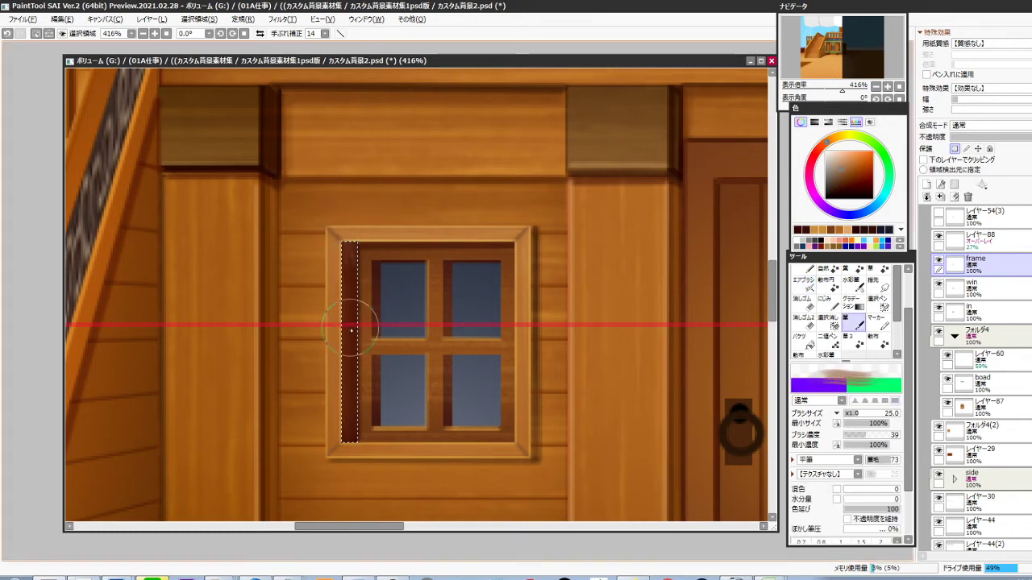
pyautogui.moveTo(351, 328); pyautogui.dragTo(353, 439)
pyautogui.hotkey('ctrl', 'z')
pyautogui.moveTo(347, 193); pyautogui.dragTo(350, 513)
pyautogui.hotkey('ctrl', 'z')
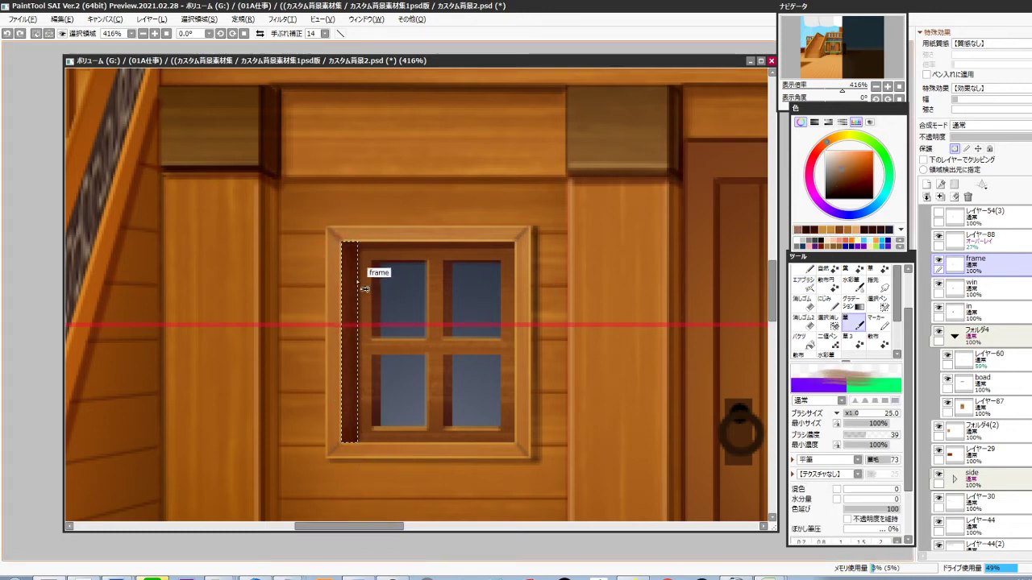
pyautogui.moveTo(351, 230); pyautogui.dragTo(357, 479)
pyautogui.hotkey('ctrl', 'z')
pyautogui.moveTo(350, 230); pyautogui.dragTo(345, 523)
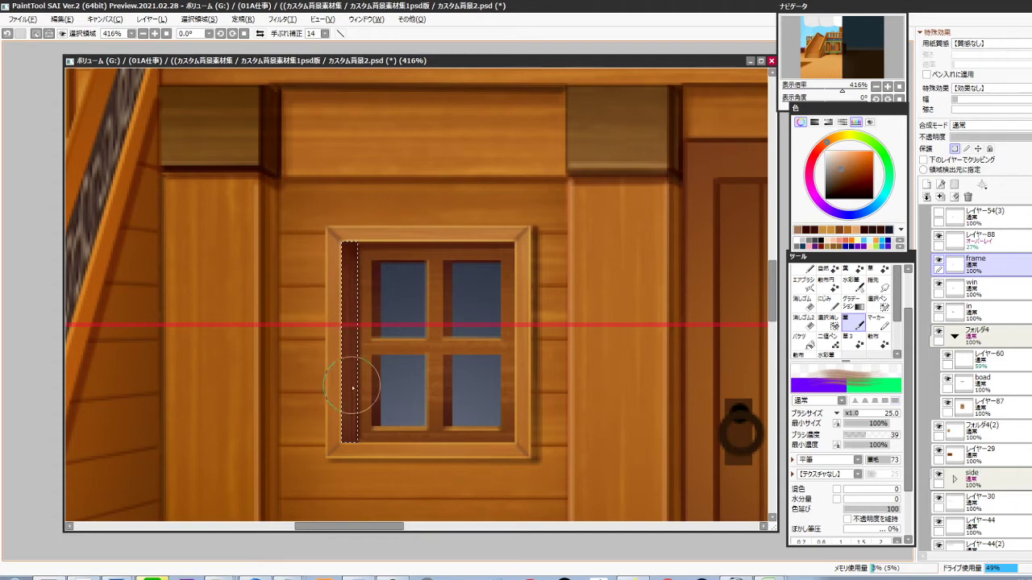
# Slightly lower the brightness of the selected strip on layer frame and clear the selection
pyautogui.hotkey('ctrl', 'b')
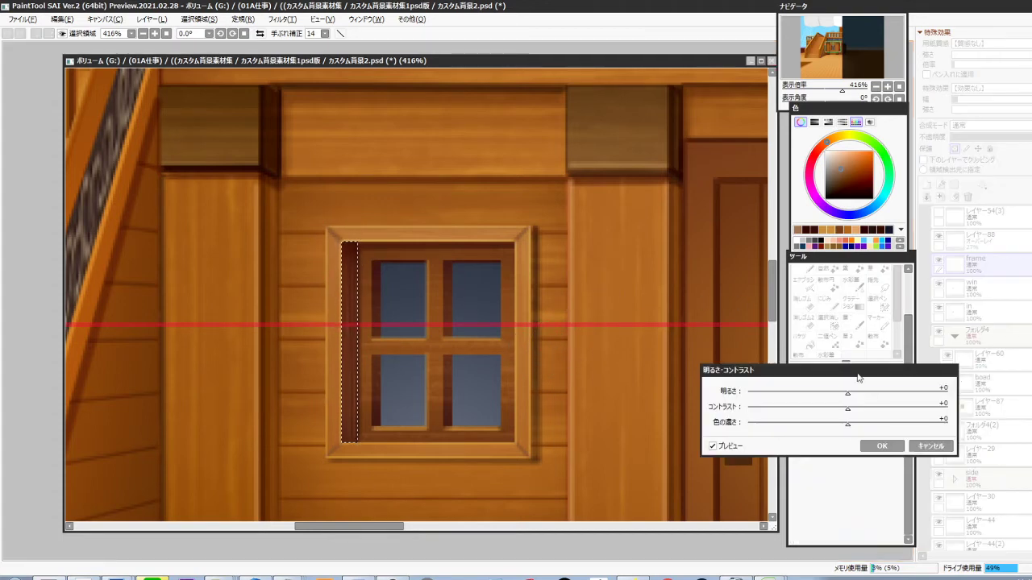
pyautogui.moveTo(847, 393); pyautogui.dragTo(832, 397)
pyautogui.click(865, 447)
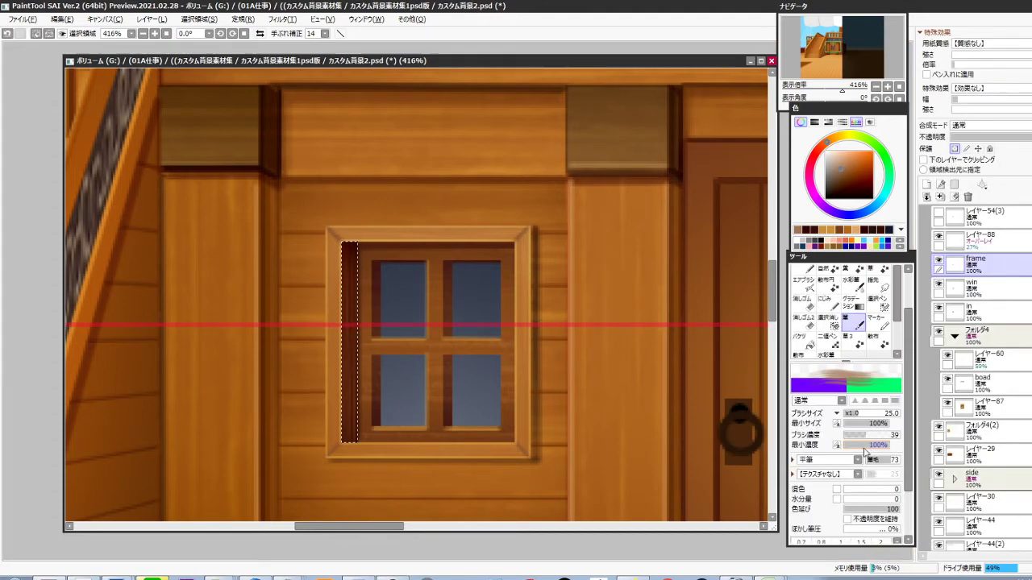
pyautogui.hotkey('ctrl', 'd')
pyautogui.scroll(-5, 548, 387)
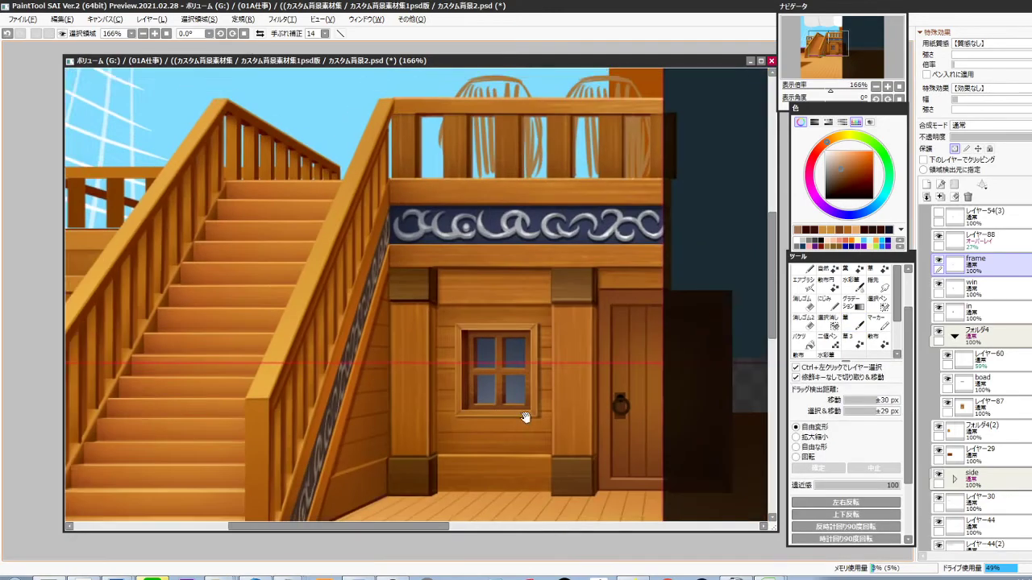
pyautogui.moveTo(524, 445); pyautogui.dragTo(490, 438)
pyautogui.scroll(-5, 513, 419)
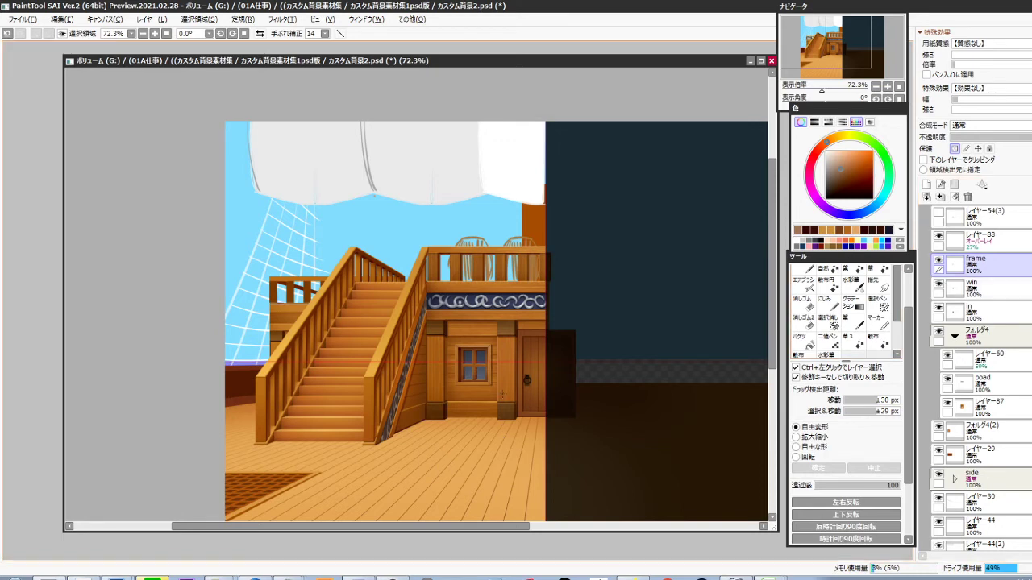
# Select layer in with the window glass and ready a pale blue brush at size 3 for glass highlights
pyautogui.scroll(4, 499, 374)
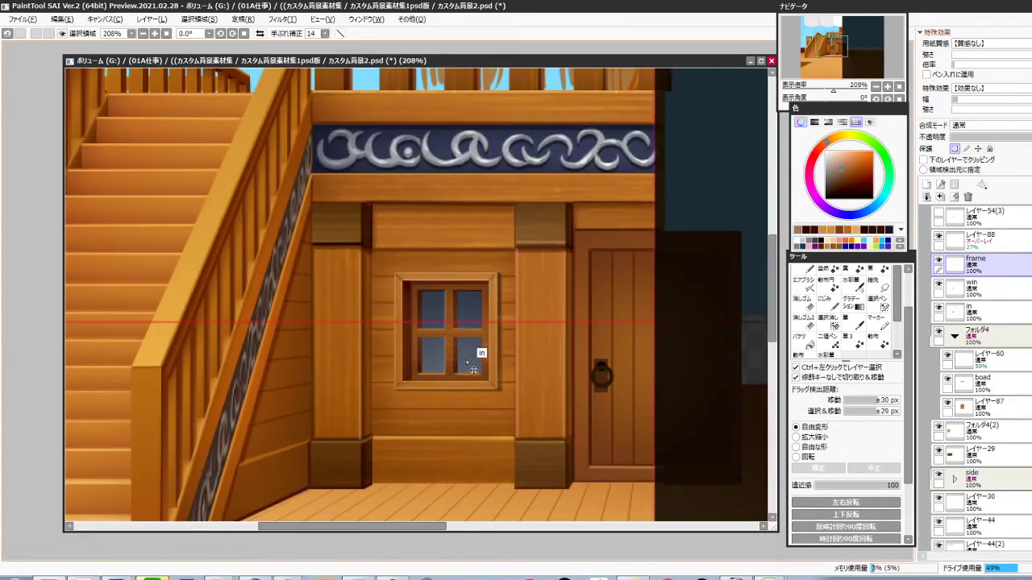
pyautogui.keyDown('ctrl'); pyautogui.click(470, 367); pyautogui.keyUp('ctrl')
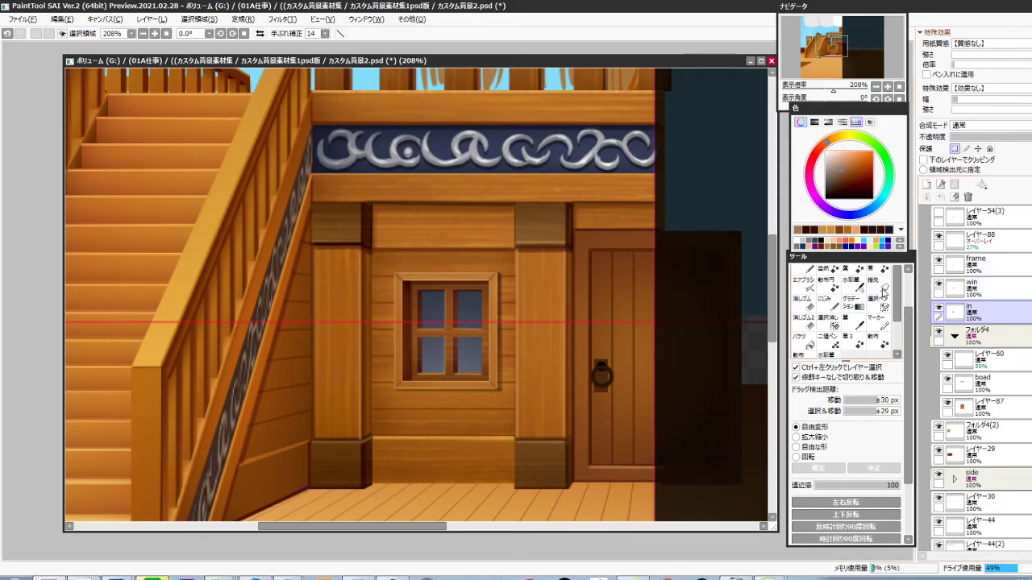
pyautogui.scroll(4, 484, 351)
pyautogui.click(871, 207)
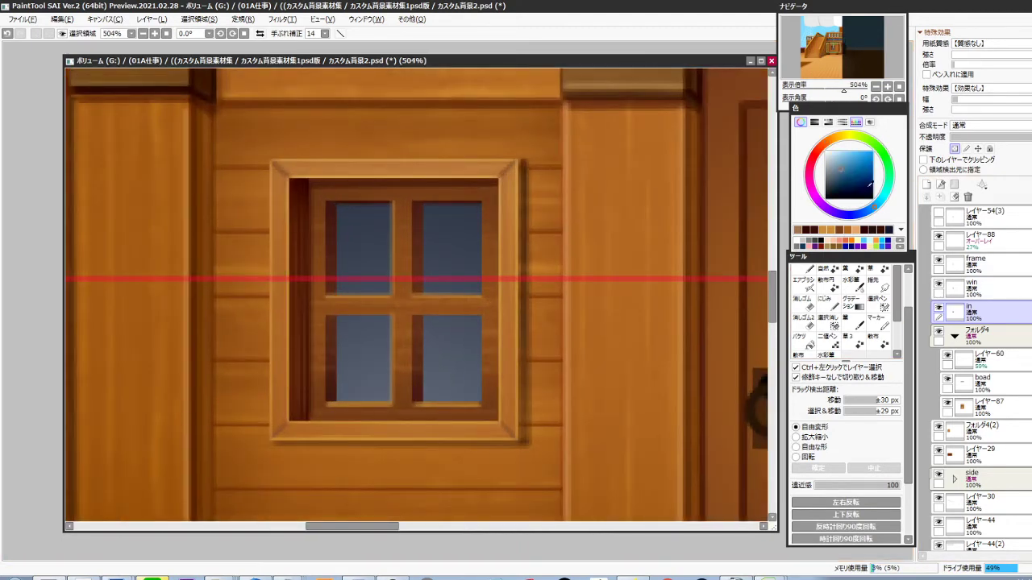
pyautogui.click(836, 153)
pyautogui.click(811, 270)
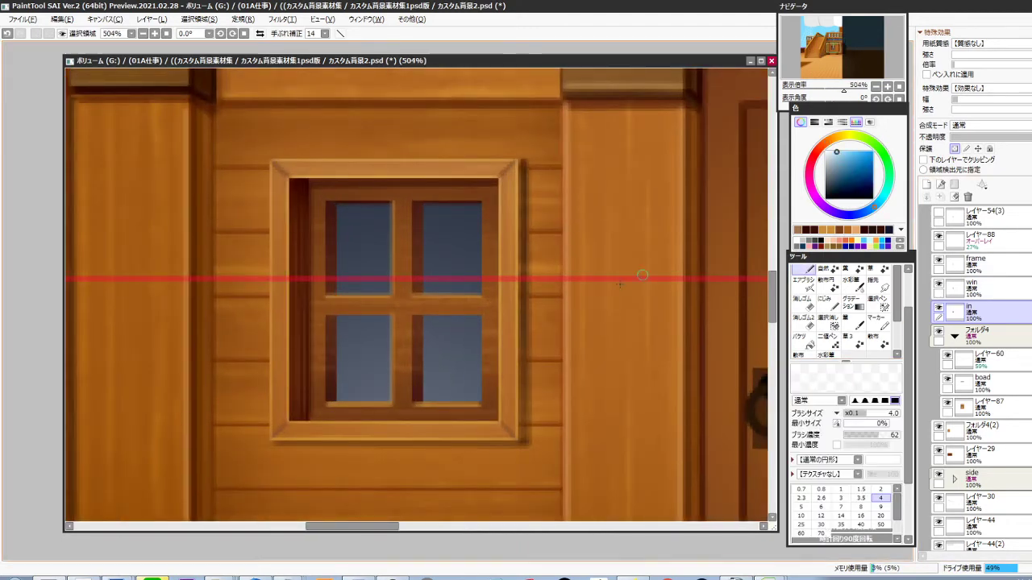
pyautogui.press('[')
pyautogui.press('[')
pyautogui.click(420, 207)
pyautogui.keyDown('shift'); pyautogui.click(417, 290); pyautogui.keyUp('shift')
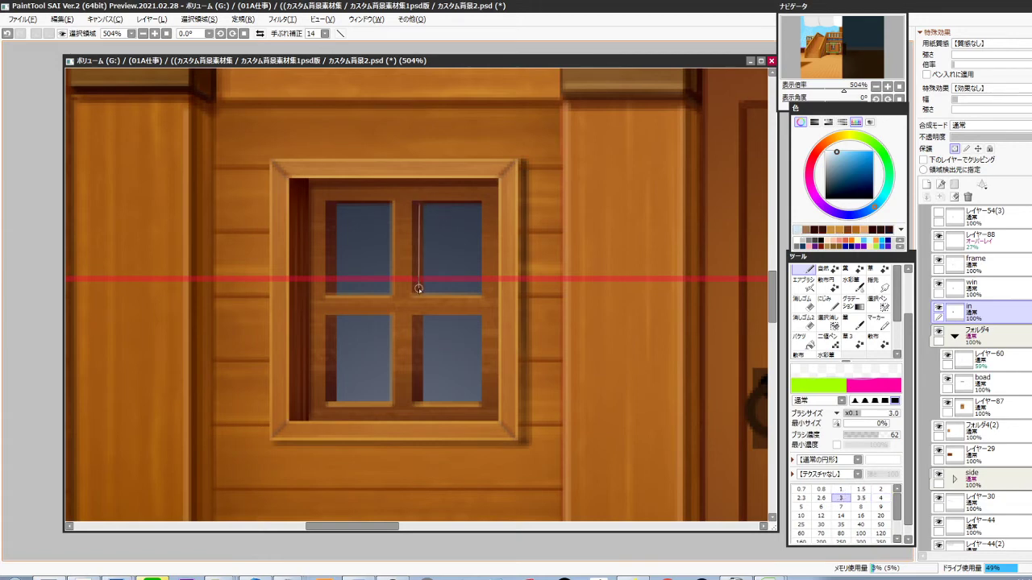
pyautogui.hotkey('ctrl', 'z')
pyautogui.hotkey('ctrl', 'z')
pyautogui.keyDown('ctrl'); pyautogui.keyDown('shift'); pyautogui.click(418, 259); pyautogui.keyUp('shift'); pyautogui.keyUp('ctrl')
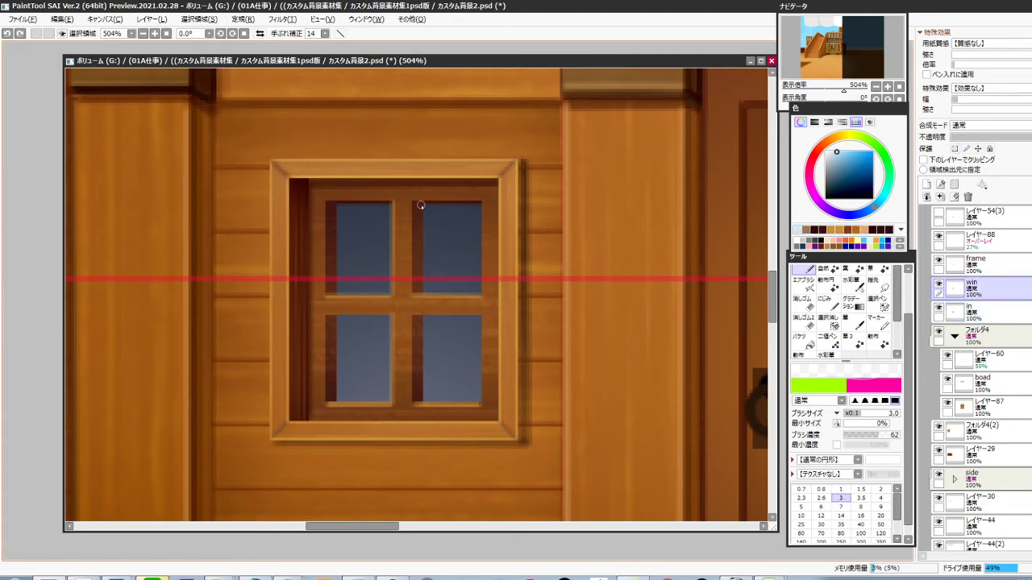
pyautogui.click(420, 205)
pyautogui.keyDown('shift'); pyautogui.click(417, 292); pyautogui.keyUp('shift')
pyautogui.hotkey('ctrl', 'z')
pyautogui.hotkey('ctrl', 'u')
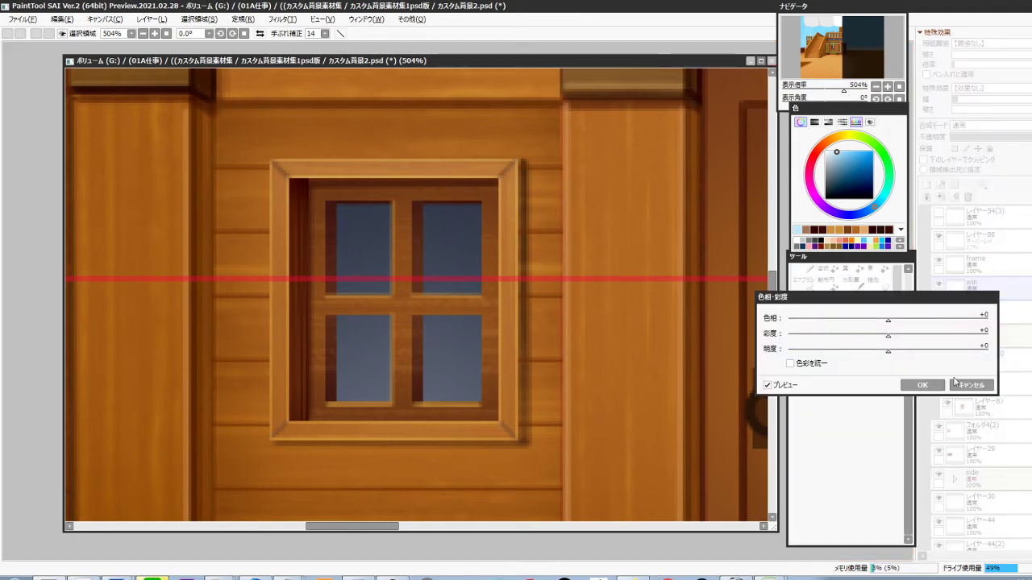
pyautogui.click(966, 385)
# Add a new layer above win and paint pale blue vertical highlights down the left edges of the window panes
pyautogui.click(926, 184)
pyautogui.keyDown('shift'); pyautogui.click(419, 295); pyautogui.keyUp('shift')
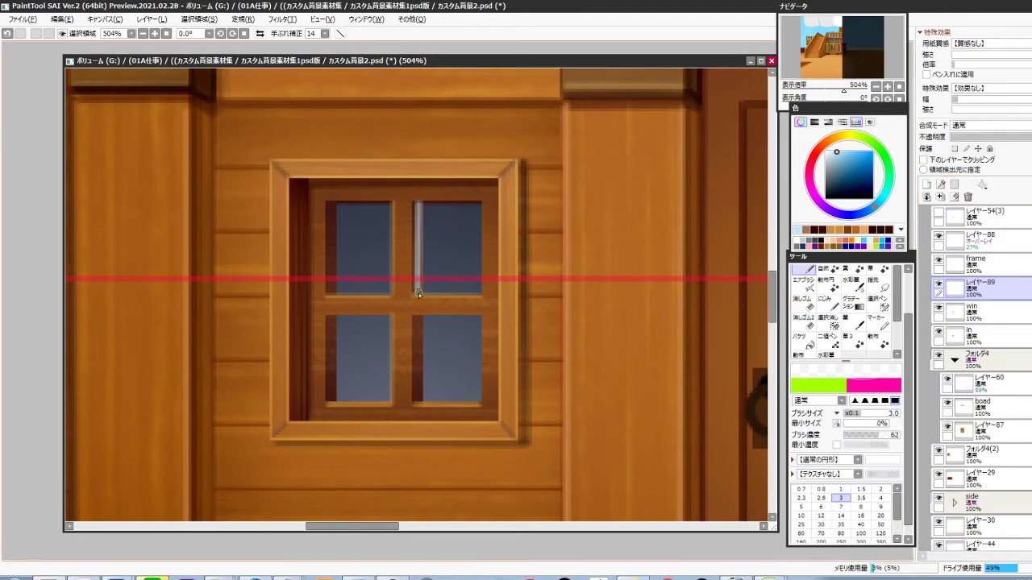
pyautogui.keyDown('shift'); pyautogui.click(419, 401); pyautogui.keyUp('shift')
pyautogui.keyDown('shift'); pyautogui.click(333, 397); pyautogui.keyUp('shift')
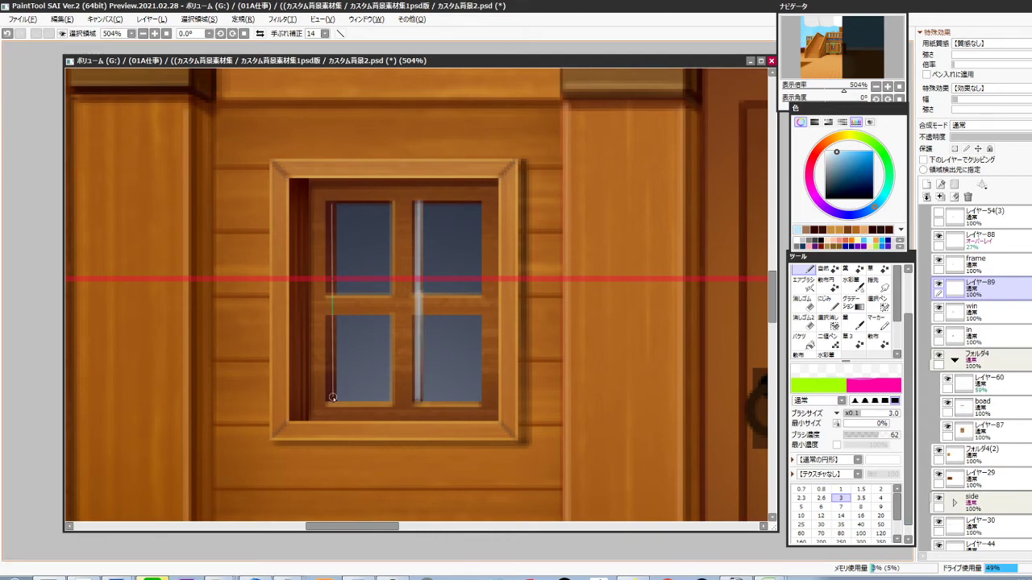
pyautogui.click(332, 203)
pyautogui.keyDown('shift'); pyautogui.click(332, 401); pyautogui.keyUp('shift')
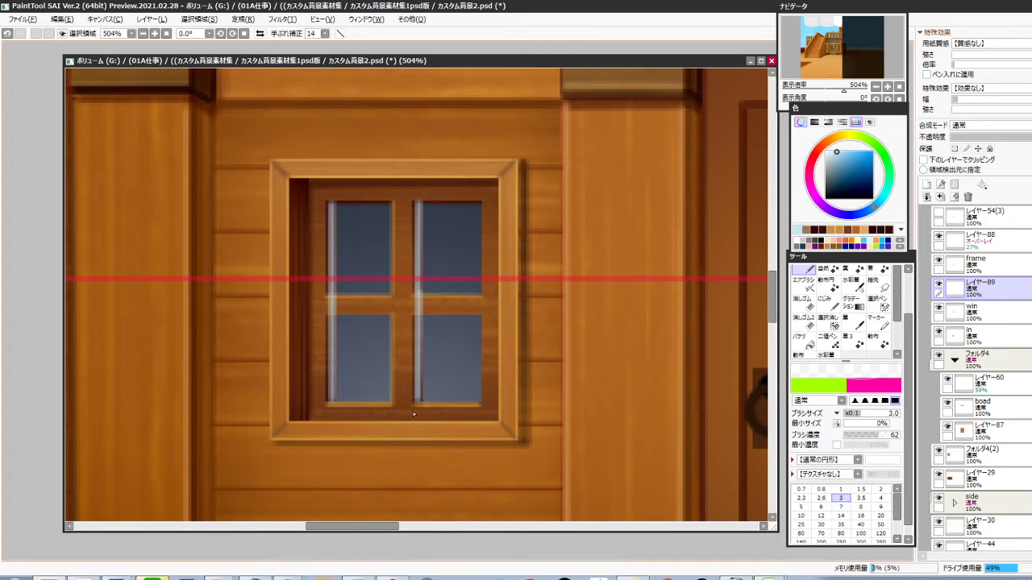
# Lower the highlight layer's opacity to 60% and delete the parts of the highlights crossing the window's horizontal bar
pyautogui.click(923, 33)
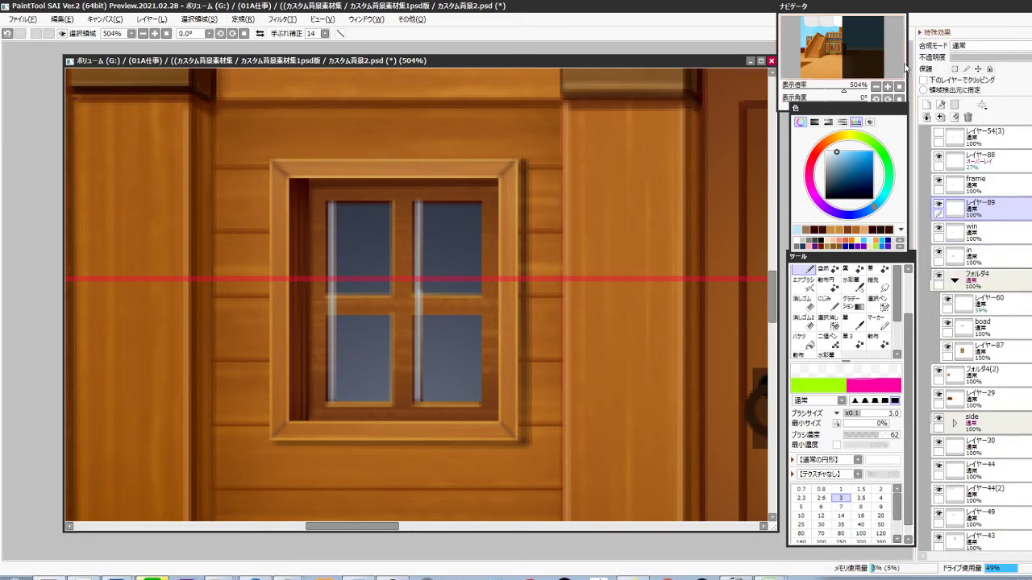
pyautogui.click(961, 58)
pyautogui.moveTo(962, 59); pyautogui.dragTo(1018, 59)
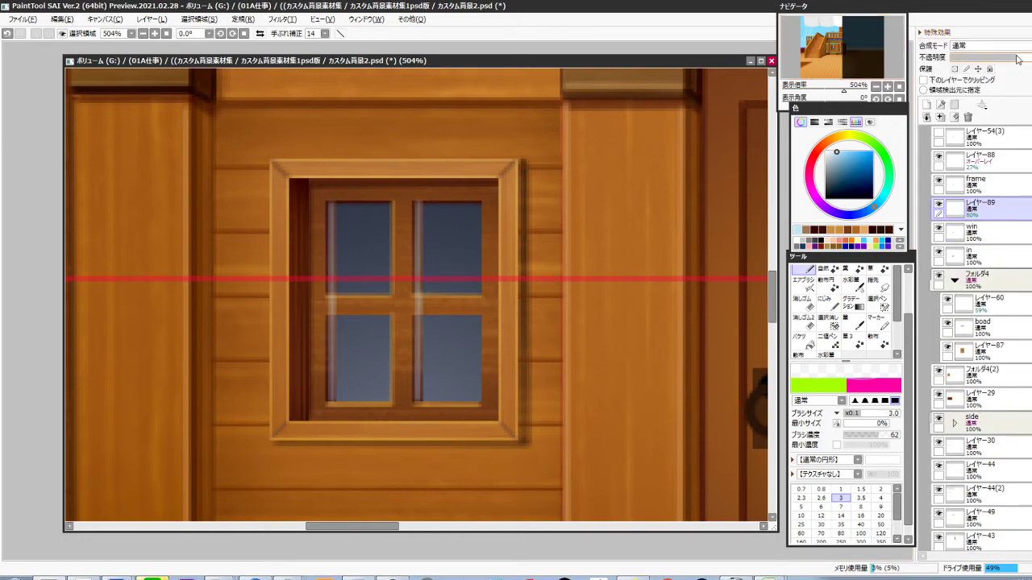
pyautogui.hotkey('ctrl', 't')
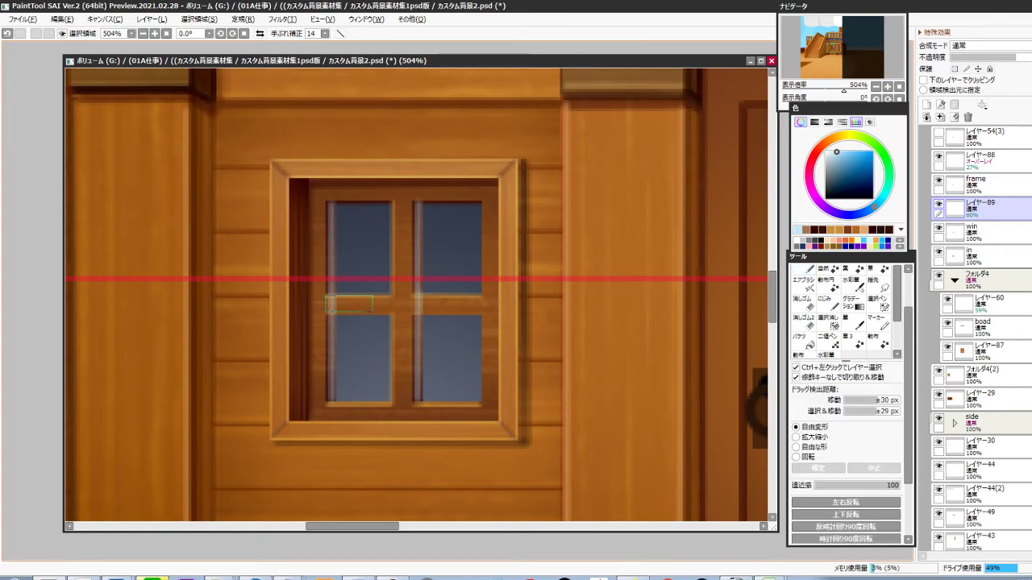
pyautogui.moveTo(488, 312); pyautogui.dragTo(489, 315)
pyautogui.press('Delete')
pyautogui.hotkey('ctrl', 'd')
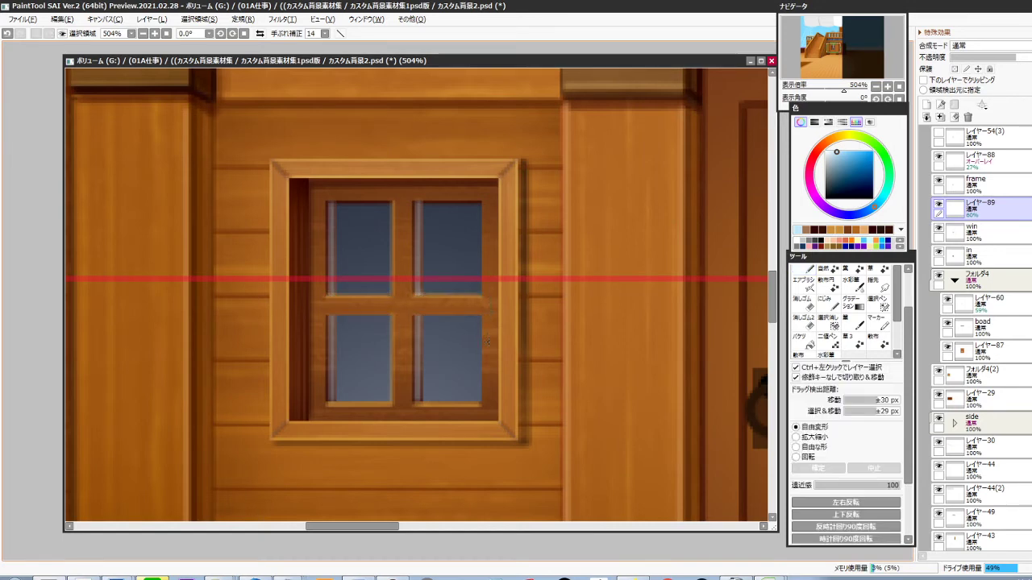
# Paint pale blue highlights along the top edges of the four panes and reduce the highlight layer's opacity to 35%
pyautogui.press('n')
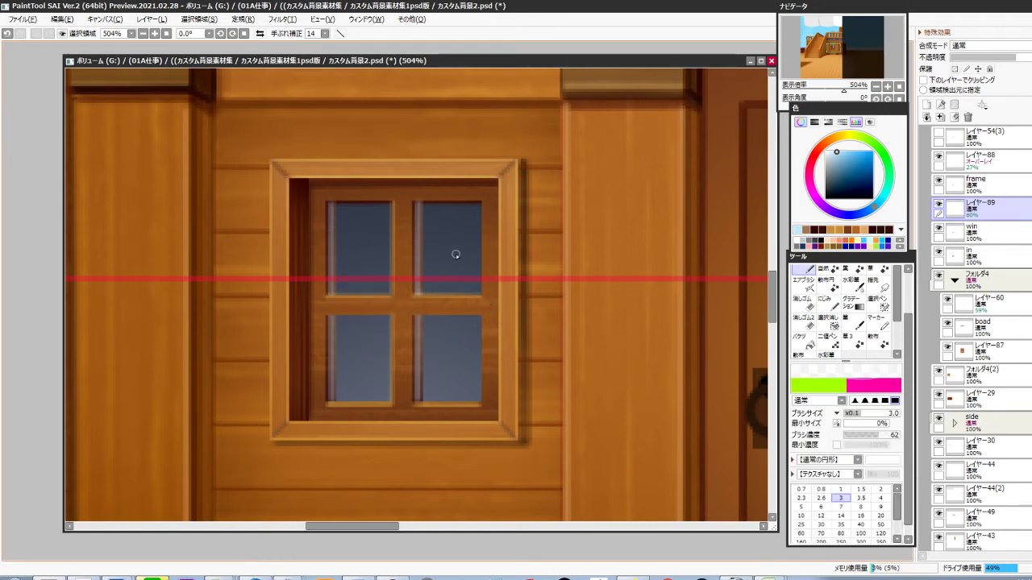
pyautogui.moveTo(335, 206); pyautogui.dragTo(479, 205)
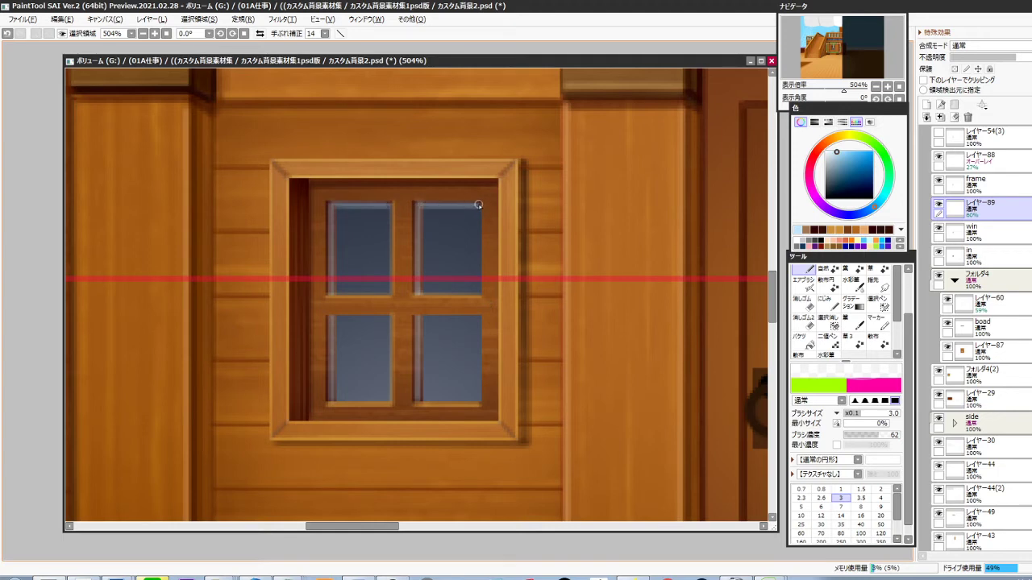
pyautogui.click(989, 58)
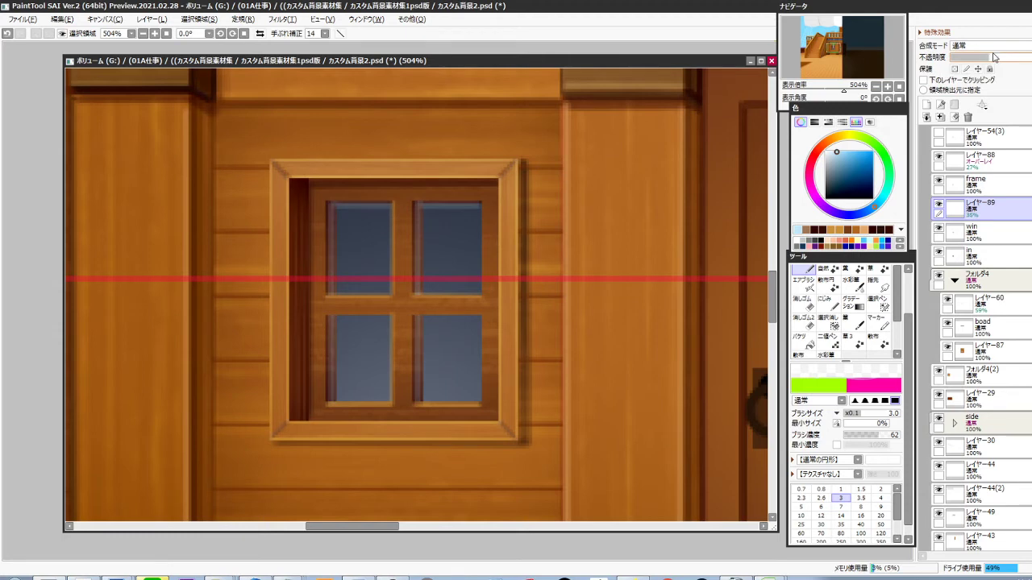
pyautogui.moveTo(335, 319); pyautogui.dragTo(481, 317)
pyautogui.hotkey('ctrl', 'z')
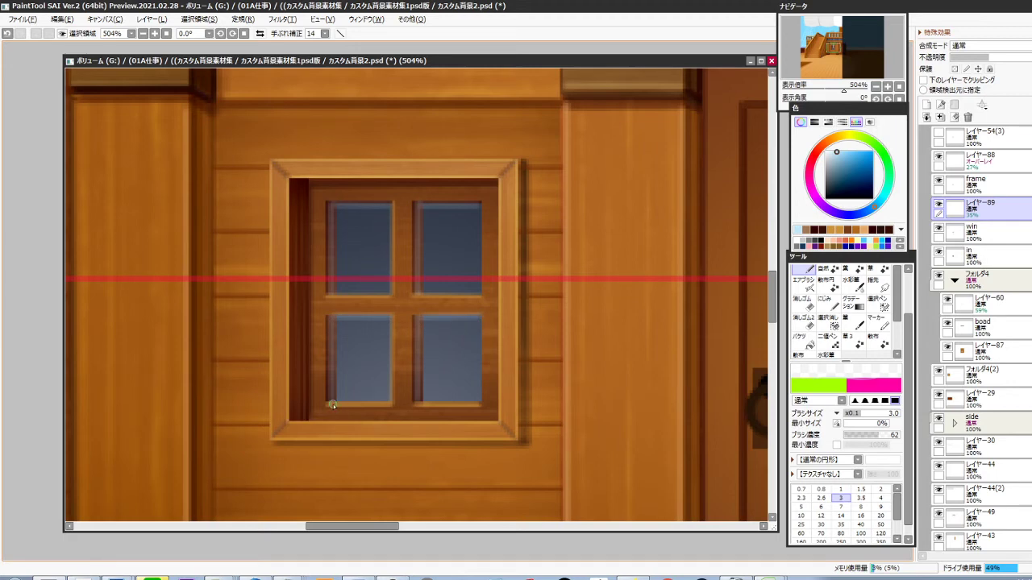
# Paint faint highlights along the panes' bottom and right edges, reducing the brush to size 2.6 and density 40
pyautogui.moveTo(331, 405); pyautogui.dragTo(387, 404)
pyautogui.moveTo(478, 404); pyautogui.dragTo(480, 403)
pyautogui.press('[')
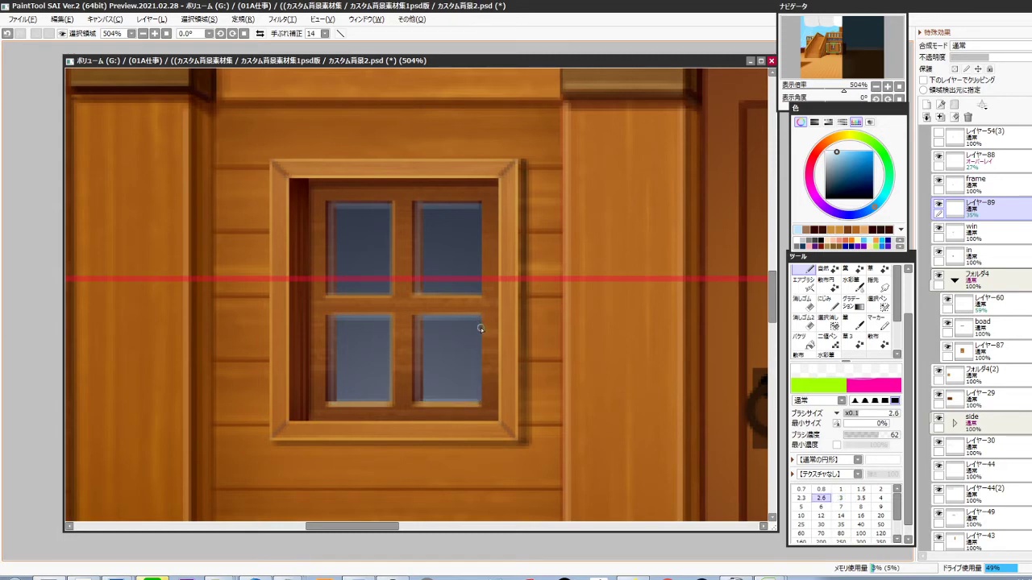
pyautogui.moveTo(478, 318); pyautogui.dragTo(477, 398)
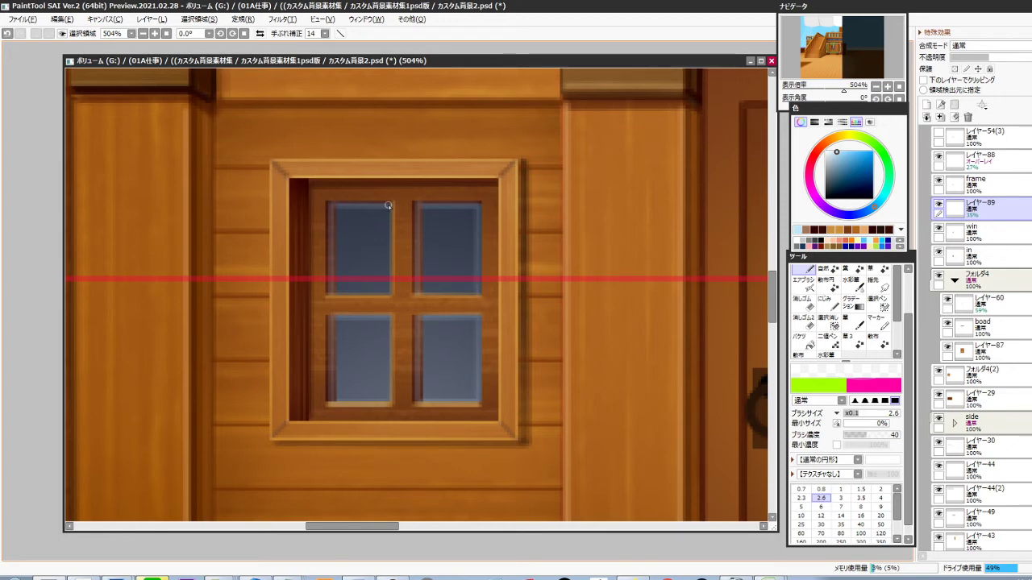
pyautogui.moveTo(388, 206); pyautogui.dragTo(390, 281)
pyautogui.hotkey('ctrl', 'z')
# Compare the window with layers win and レイヤー89 hidden and shown, and merge the highlight layer down into win
pyautogui.scroll(-4, 462, 387)
pyautogui.moveTo(448, 401); pyautogui.dragTo(429, 392)
pyautogui.scroll(-5, 426, 410)
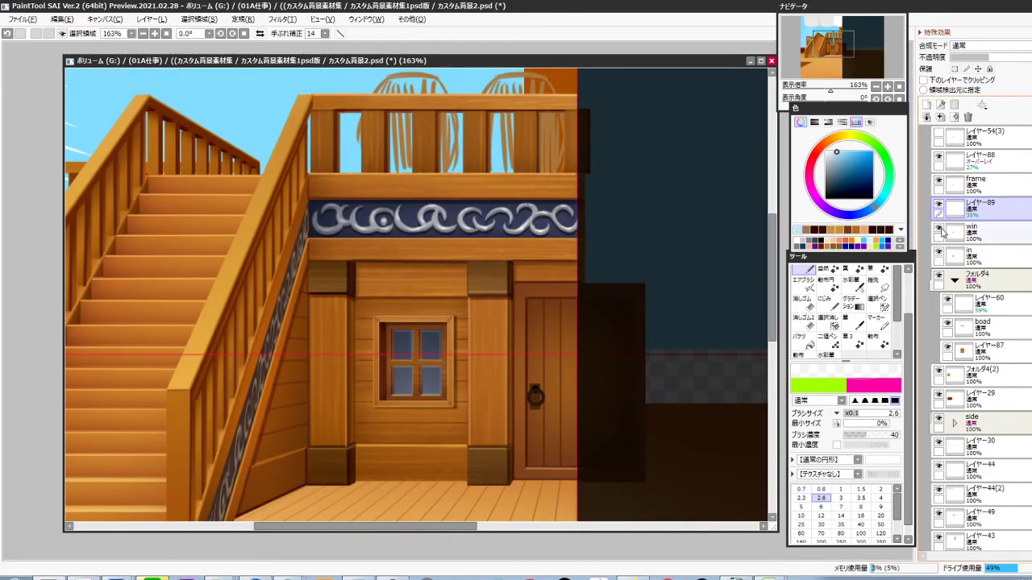
pyautogui.click(938, 227)
pyautogui.click(939, 227)
pyautogui.click(938, 203)
pyautogui.click(938, 204)
pyautogui.hotkey('ctrl', 'e')
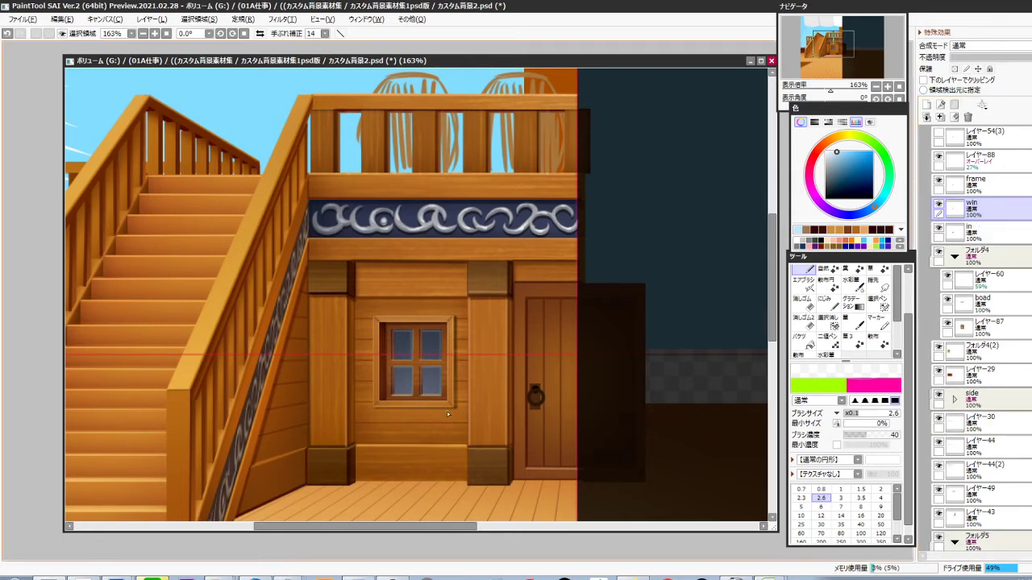
# Shade the top edge of the inner panel on layer door in black with a size 9 brush at density 27
pyautogui.keyDown('ctrl'); pyautogui.keyDown('shift'); pyautogui.click(413, 436); pyautogui.keyUp('shift'); pyautogui.keyUp('ctrl')
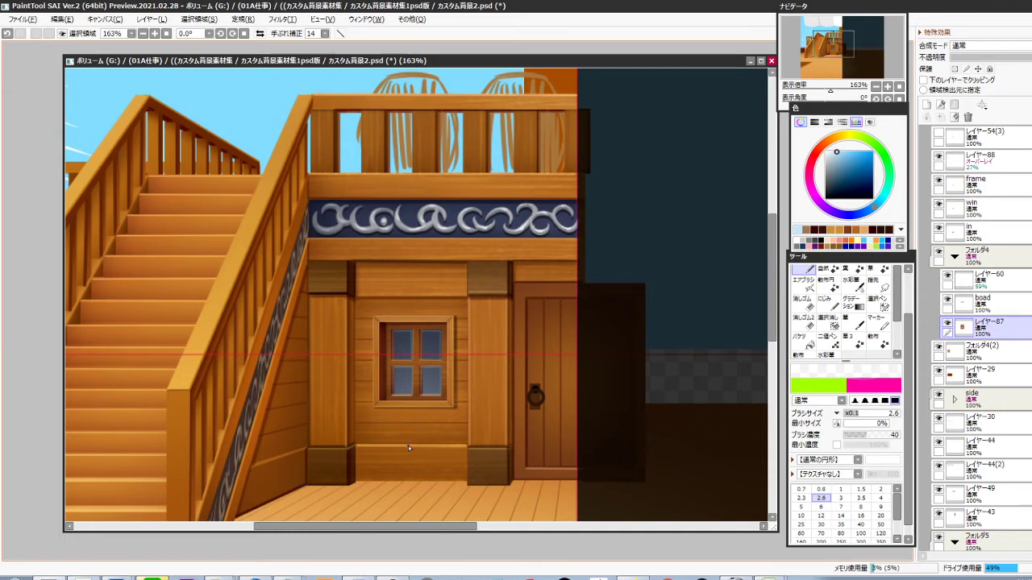
pyautogui.scroll(2, 407, 446)
pyautogui.click(825, 147)
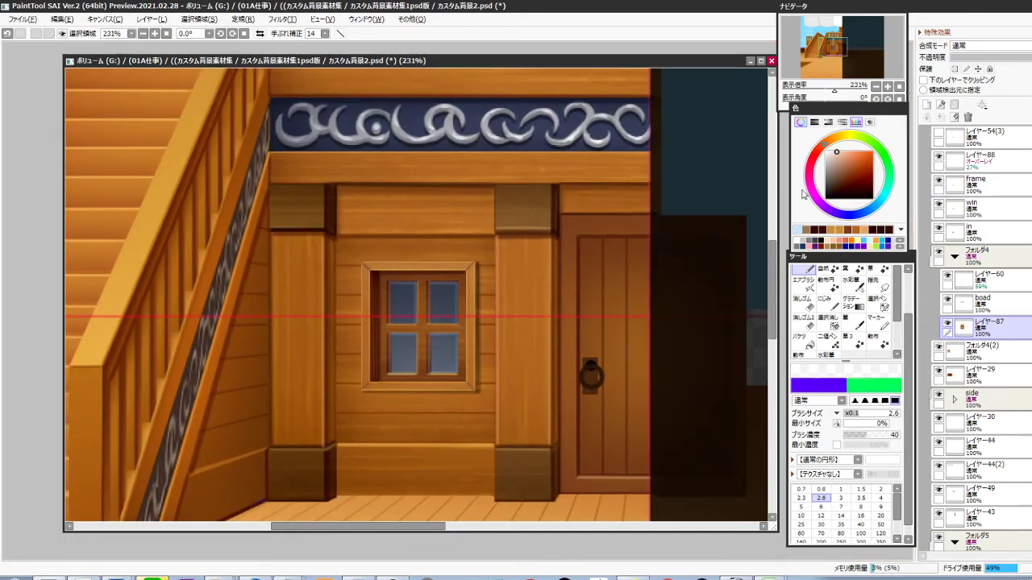
pyautogui.moveTo(612, 404); pyautogui.dragTo(490, 386)
pyautogui.keyDown('ctrl'); pyautogui.keyDown('shift'); pyautogui.click(517, 362); pyautogui.keyUp('shift'); pyautogui.keyUp('ctrl')
pyautogui.keyDown('ctrl'); pyautogui.keyDown('shift'); pyautogui.click(517, 359); pyautogui.keyUp('shift'); pyautogui.keyUp('ctrl')
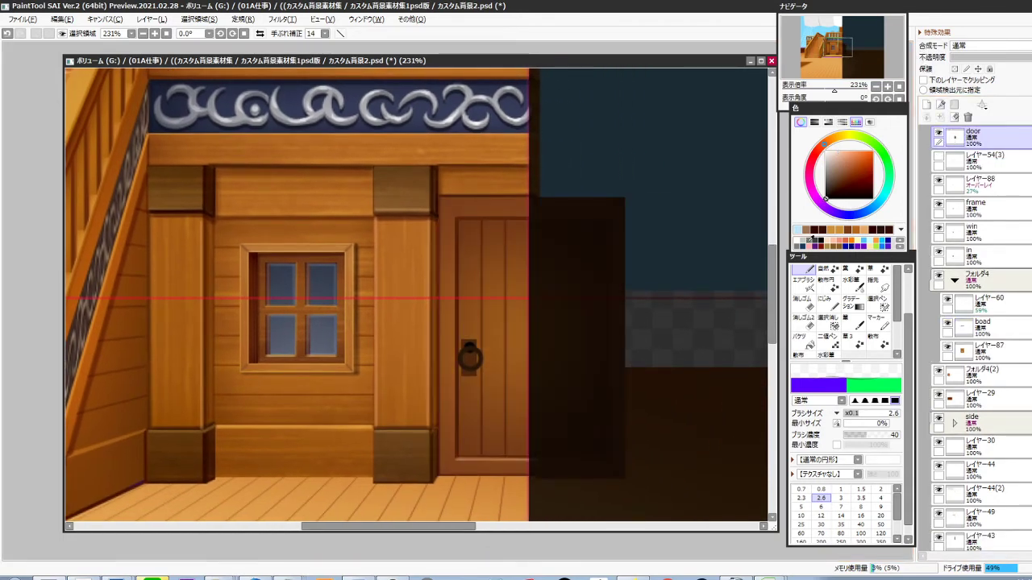
pyautogui.click(858, 435)
pyautogui.click(880, 507)
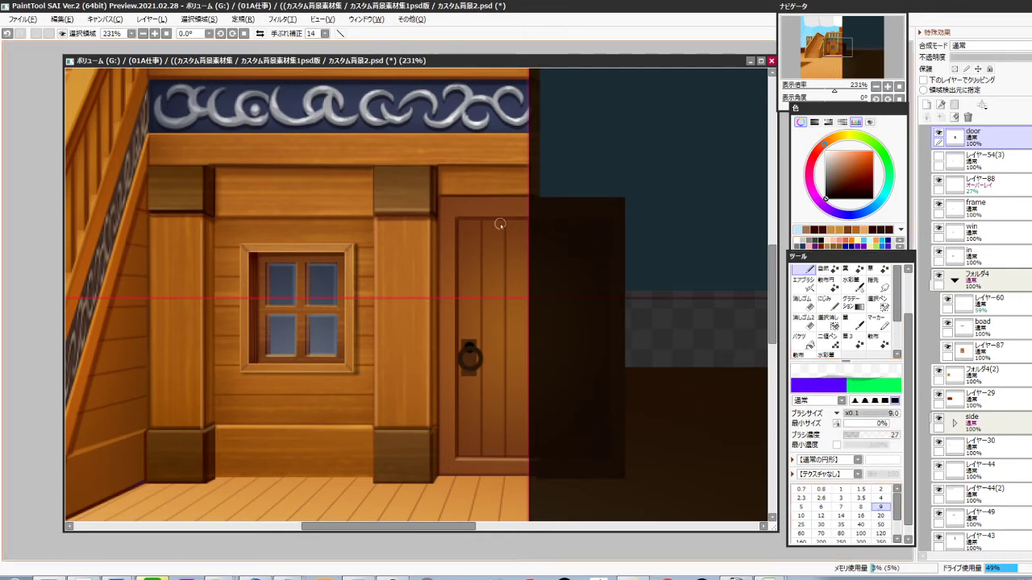
pyautogui.moveTo(457, 222); pyautogui.dragTo(540, 221)
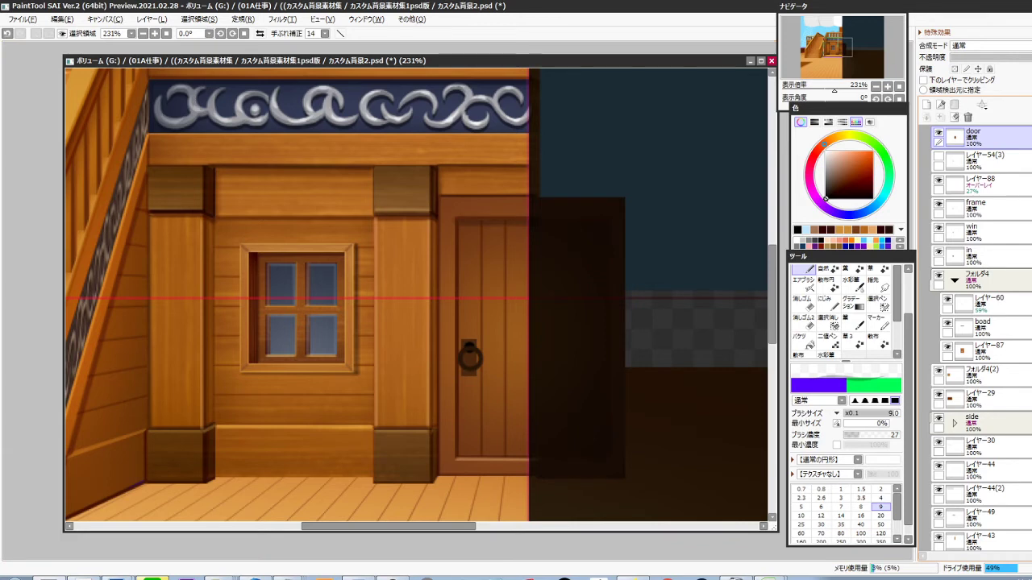
# Toggle layers door and レイヤー56 to check their contents and merge レイヤー56 down into door
pyautogui.scroll(3, 940, 264)
pyautogui.click(939, 264)
pyautogui.click(939, 263)
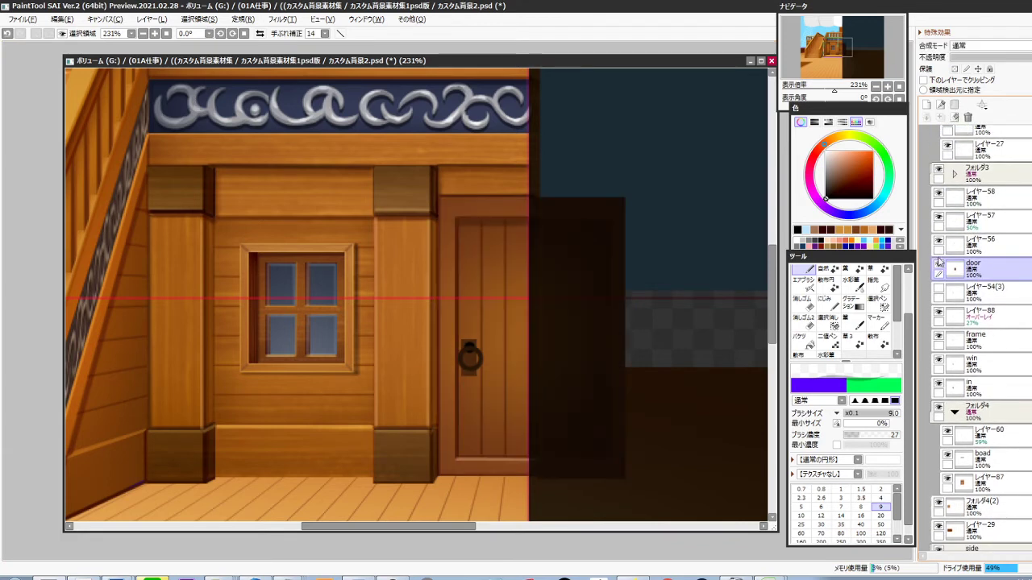
pyautogui.click(939, 238)
pyautogui.click(939, 238)
pyautogui.click(985, 246)
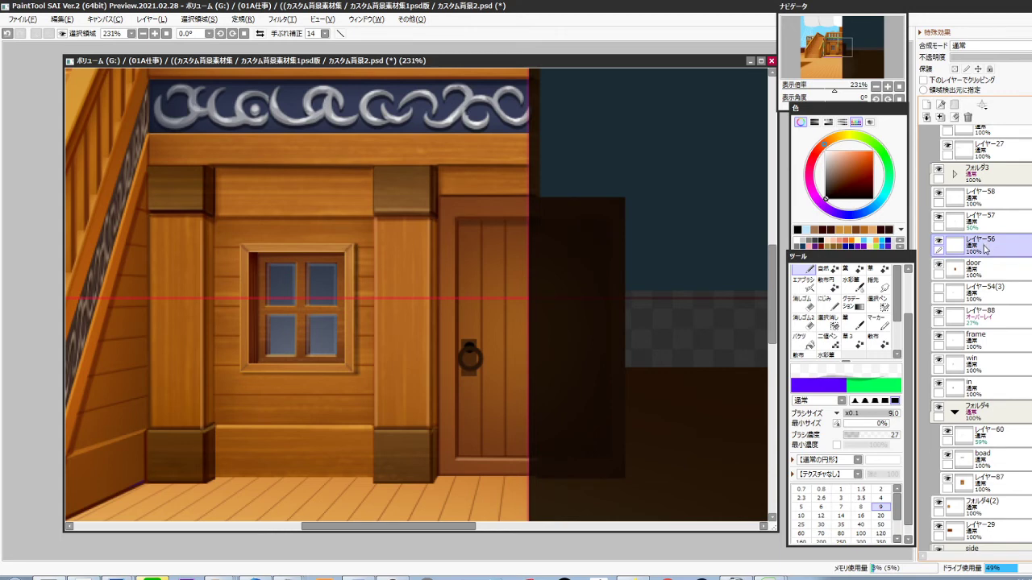
pyautogui.hotkey('ctrl', 'e')
pyautogui.click(984, 249)
pyautogui.press('Delete')
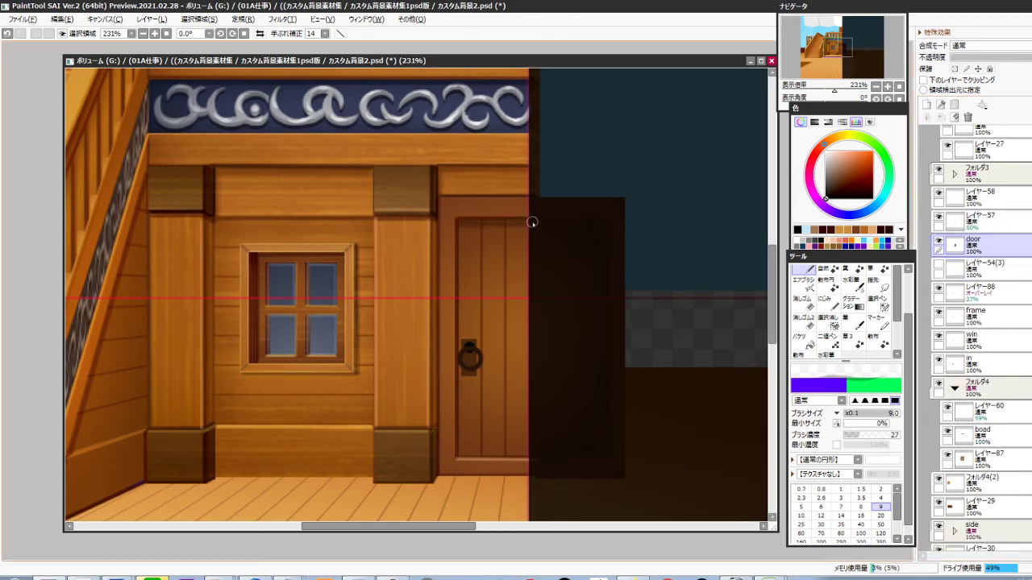
# Repaint the shadow along the door panel's top edge and shade the door's outer edges, reducing the brush to size 7
pyautogui.hotkey('ctrl', 'z')
pyautogui.moveTo(460, 222); pyautogui.dragTo(535, 221)
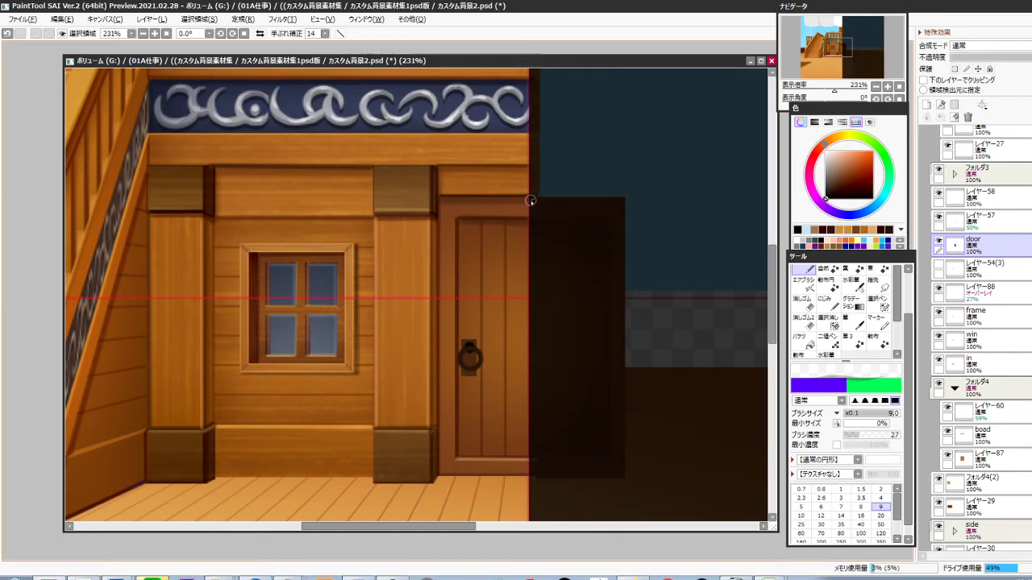
pyautogui.press('[')
pyautogui.press('[')
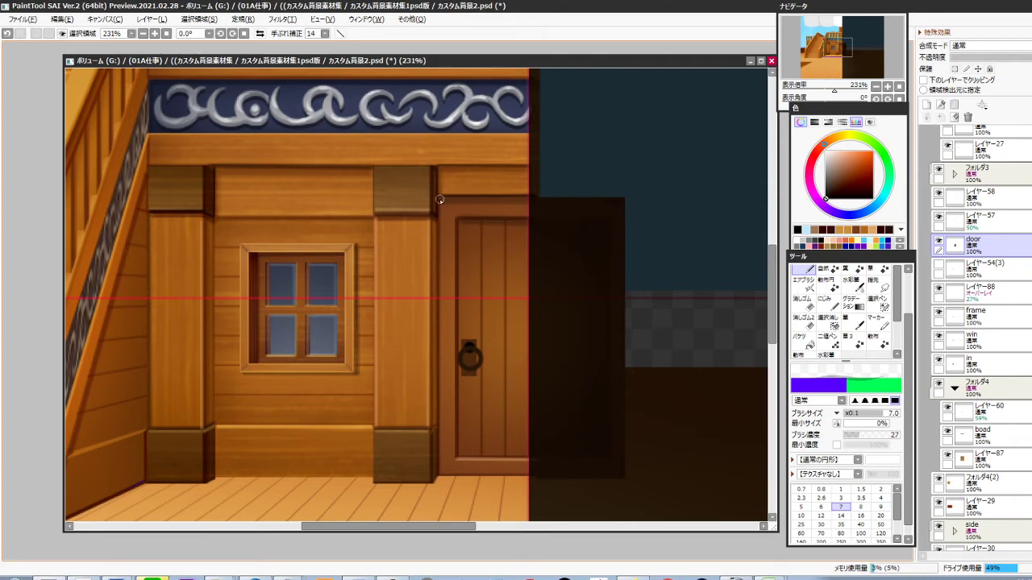
pyautogui.hotkey('ctrl', 'z')
pyautogui.keyDown('shift'); pyautogui.click(440, 475); pyautogui.keyUp('shift')
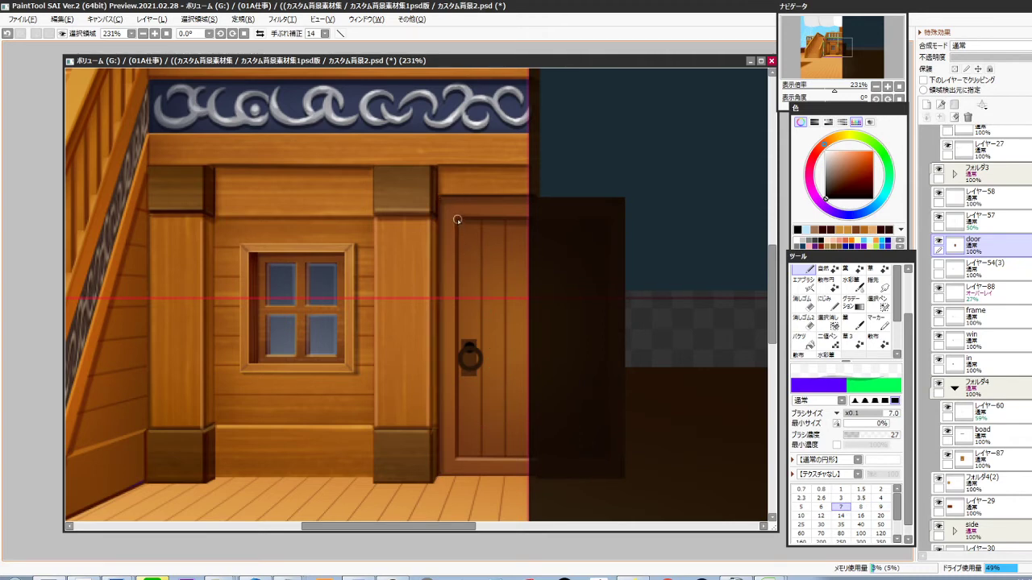
# Redo the shadow line down the left edge of the door's inner panel with the brush at size 5
pyautogui.hotkey('ctrl', 'z')
pyautogui.keyDown('shift'); pyautogui.click(456, 455); pyautogui.keyUp('shift')
pyautogui.hotkey('ctrl', 'z')
pyautogui.press('[')
pyautogui.press('[')
pyautogui.click(460, 222)
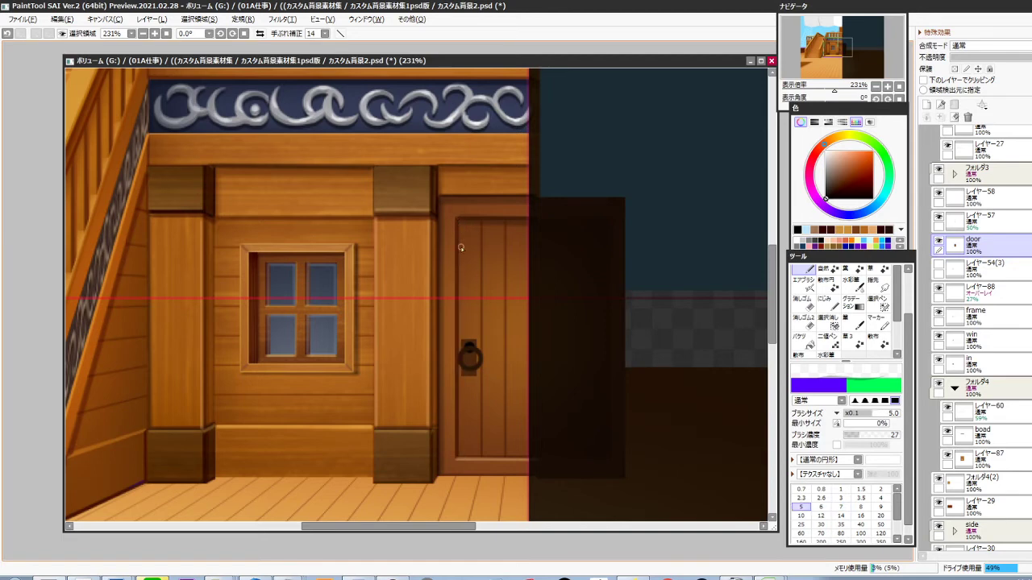
pyautogui.keyDown('shift'); pyautogui.click(459, 457); pyautogui.keyUp('shift')
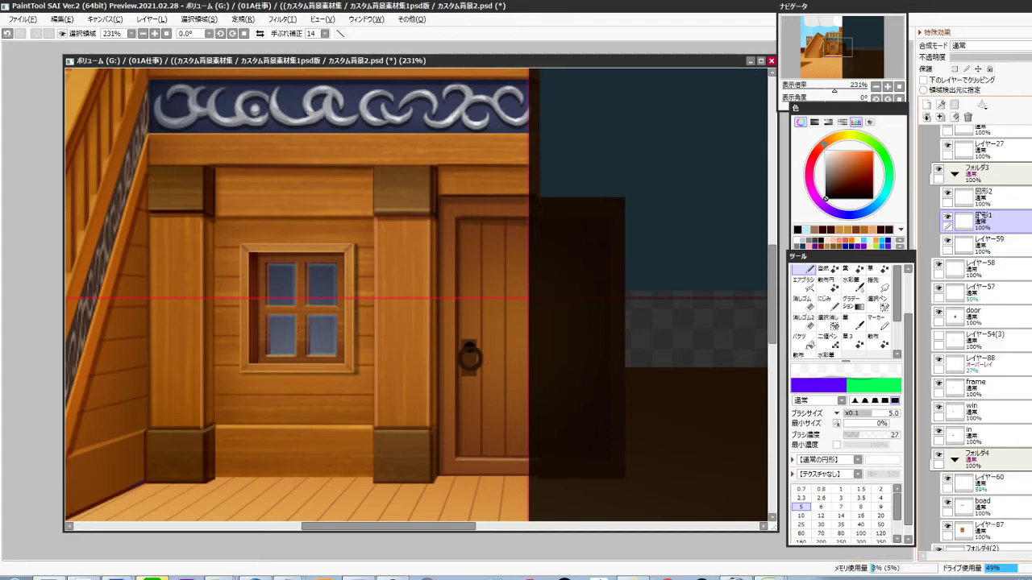
# Check layer 図形2's visibility and raise the brightness of layer 図形1 by 33
pyautogui.click(948, 195)
pyautogui.click(948, 195)
pyautogui.hotkey('ctrl', 'b')
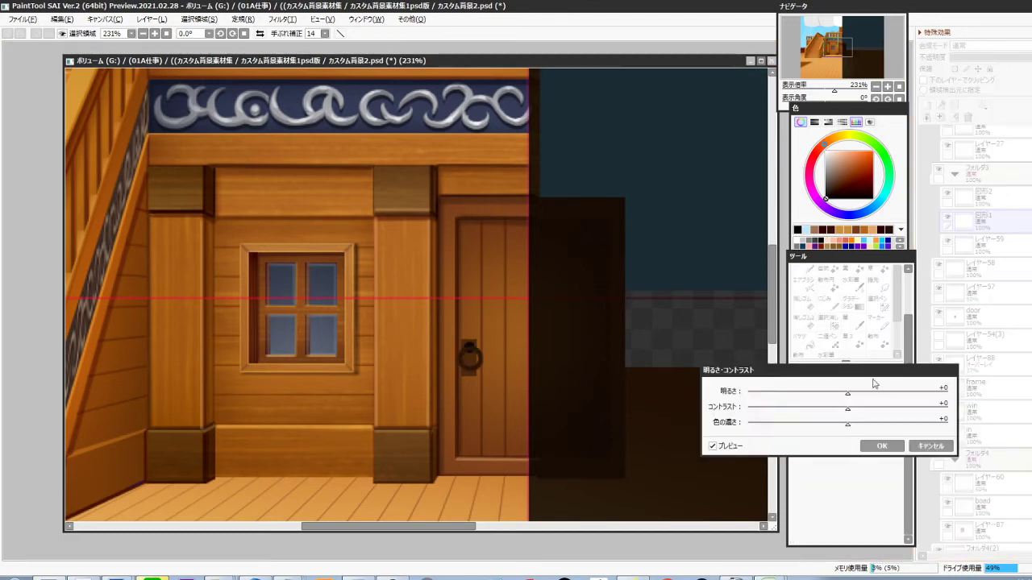
pyautogui.click(880, 391)
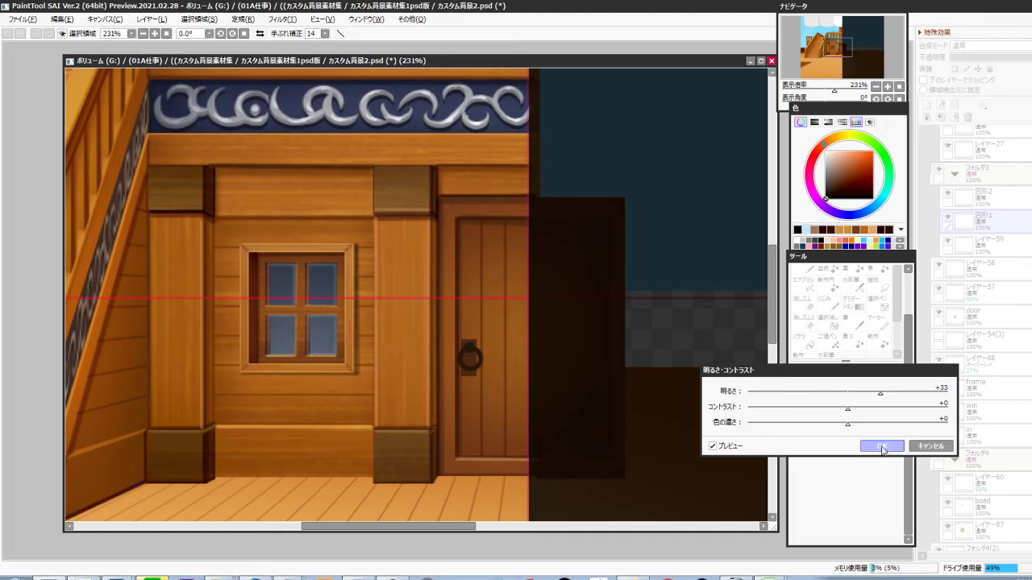
pyautogui.click(881, 445)
# Lock the transparency of layer 図形1 and lower its brightness by 13
pyautogui.scroll(3, 482, 368)
pyautogui.scroll(1, 481, 368)
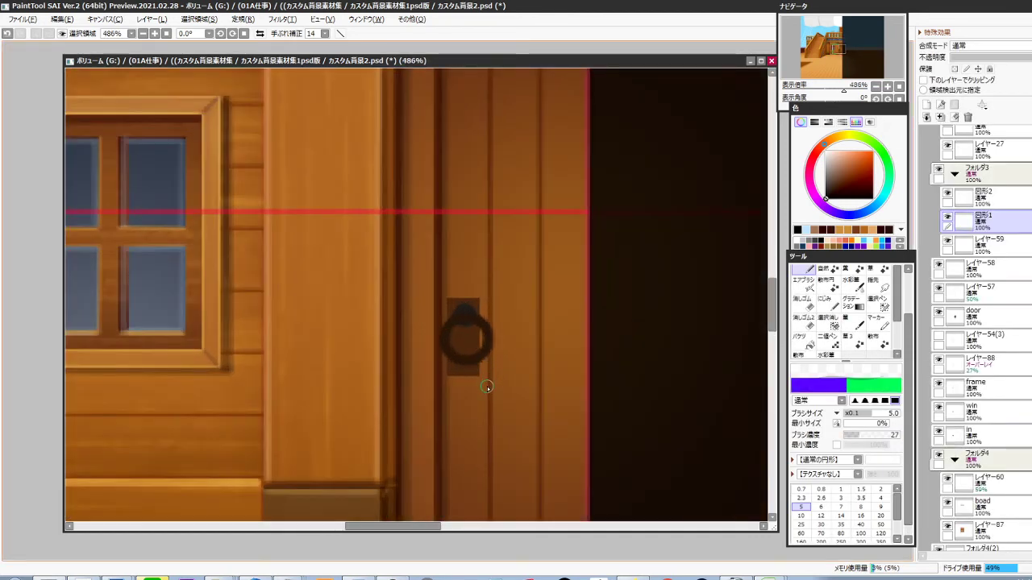
pyautogui.press('alt')
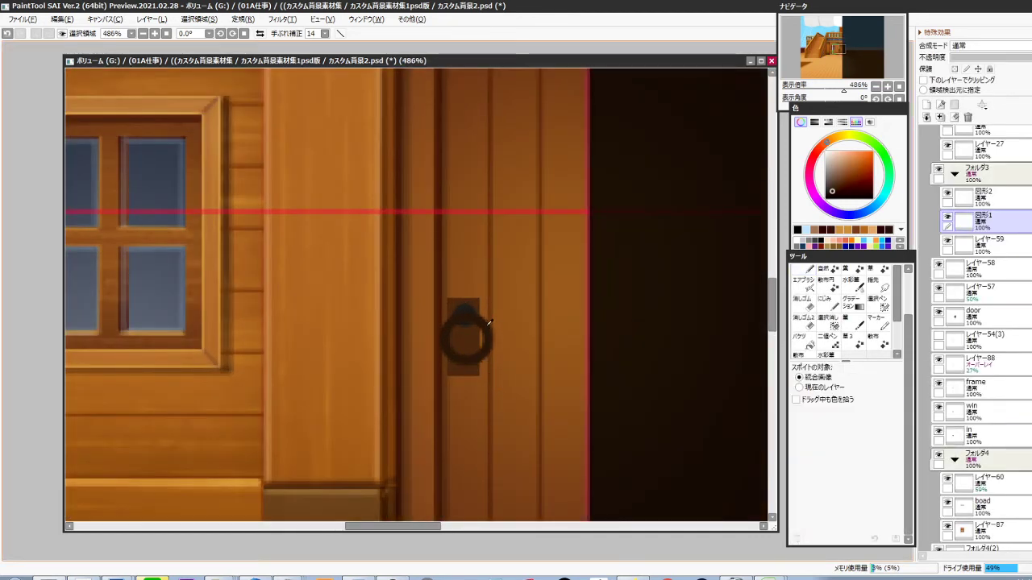
pyautogui.press('/')
pyautogui.hotkey('ctrl', 'b')
pyautogui.moveTo(872, 392)
pyautogui.mouseDown()
pyautogui.moveTo(884, 390)
pyautogui.moveTo(860, 399)
pyautogui.mouseUp()
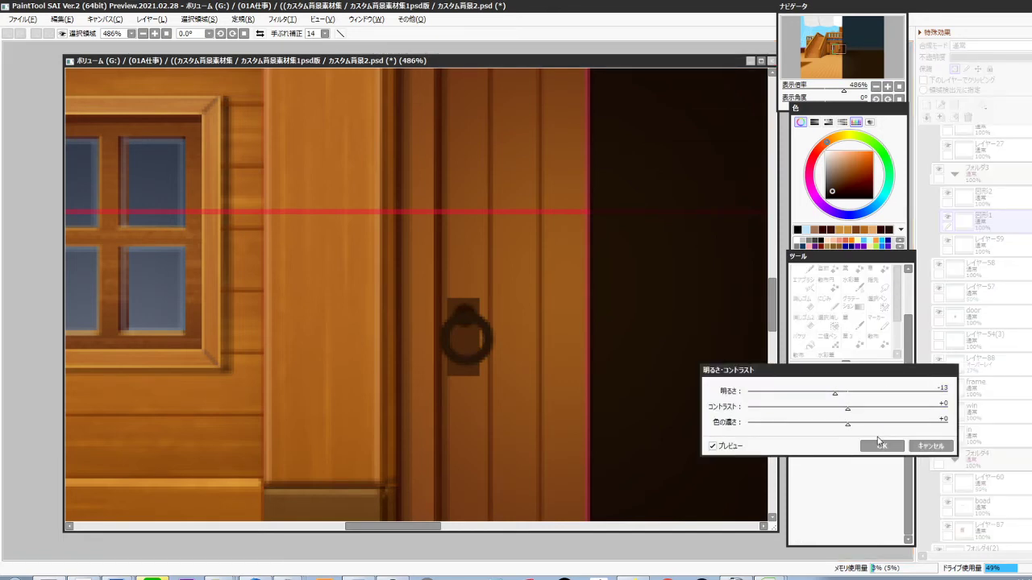
pyautogui.click(882, 445)
# Paint pale metallic highlights around the door-knocker ring on layer 図形2 with a size 4 brush at density 43
pyautogui.keyDown('ctrl'); pyautogui.keyDown('shift'); pyautogui.click(475, 363); pyautogui.keyUp('shift'); pyautogui.keyUp('ctrl')
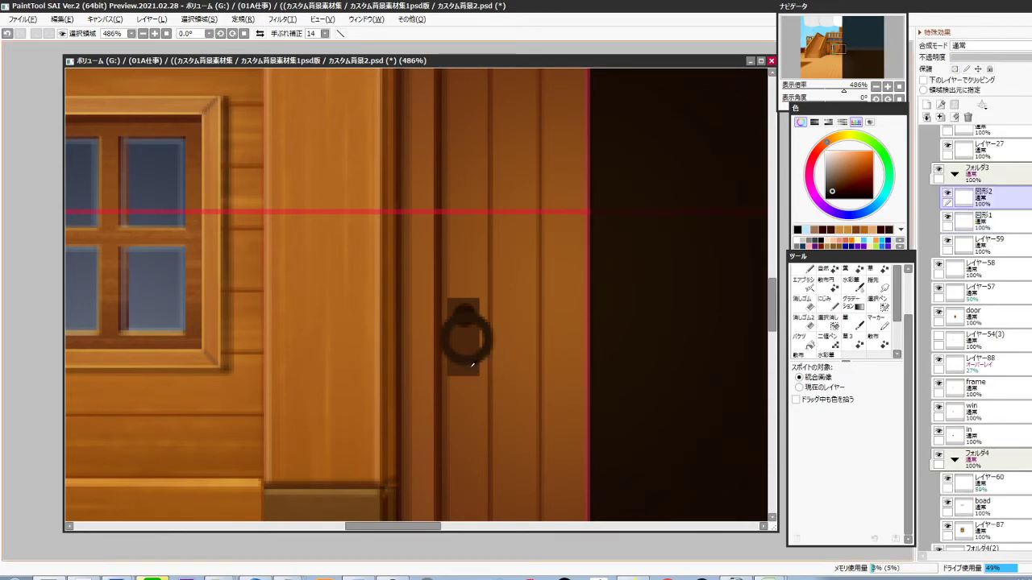
pyautogui.click(831, 141)
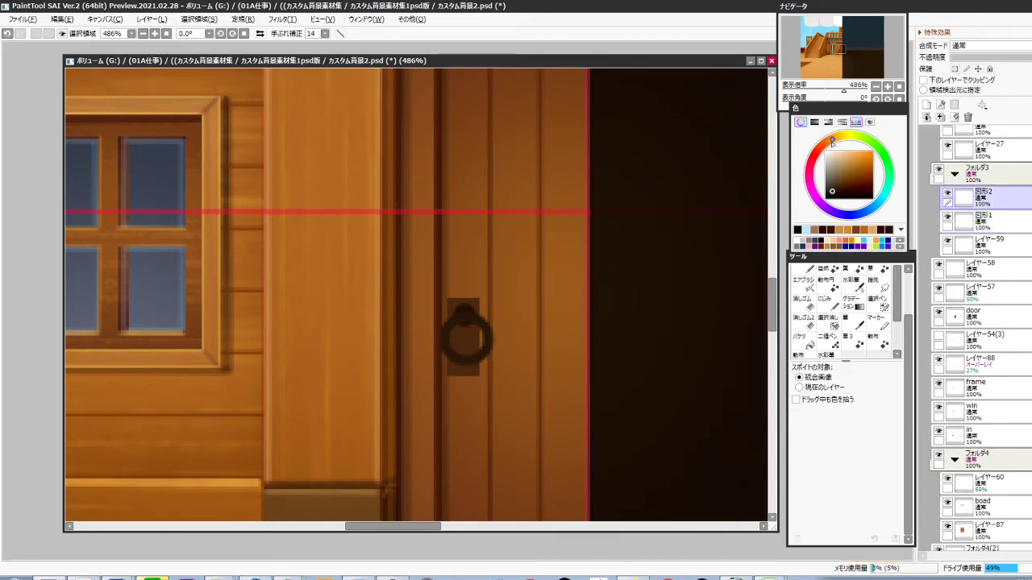
pyautogui.press('n')
pyautogui.click(868, 436)
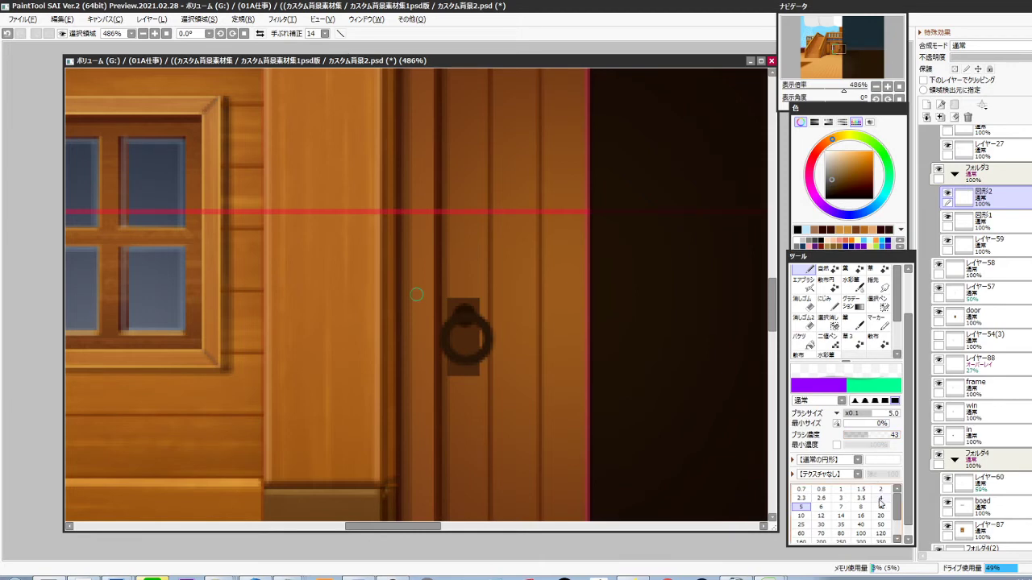
pyautogui.click(880, 499)
pyautogui.scroll(3, 469, 359)
pyautogui.moveTo(436, 342); pyautogui.dragTo(503, 341)
pyautogui.hotkey('ctrl', 'z')
pyautogui.click(836, 170)
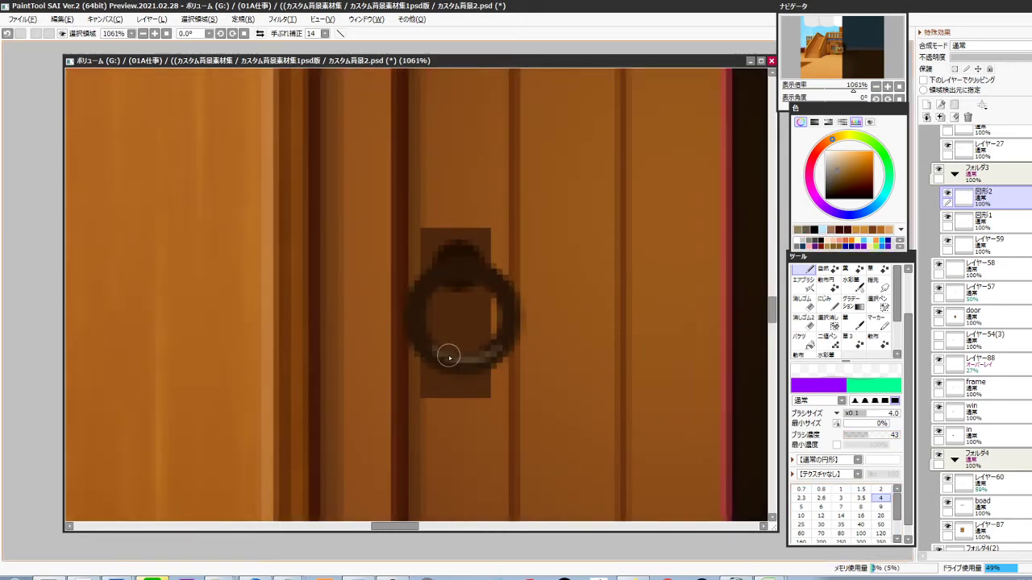
pyautogui.hotkey('ctrl', 'z')
pyautogui.moveTo(427, 345); pyautogui.dragTo(490, 341)
pyautogui.hotkey('ctrl', 'z')
pyautogui.moveTo(426, 341)
pyautogui.mouseDown()
pyautogui.moveTo(493, 335)
pyautogui.moveTo(468, 358)
pyautogui.moveTo(485, 355)
pyautogui.moveTo(498, 392)
pyautogui.mouseUp()
pyautogui.moveTo(454, 328)
pyautogui.mouseDown()
pyautogui.moveTo(496, 335)
pyautogui.moveTo(479, 328)
pyautogui.moveTo(435, 364)
pyautogui.mouseUp()
pyautogui.hotkey('ctrl', 'z')
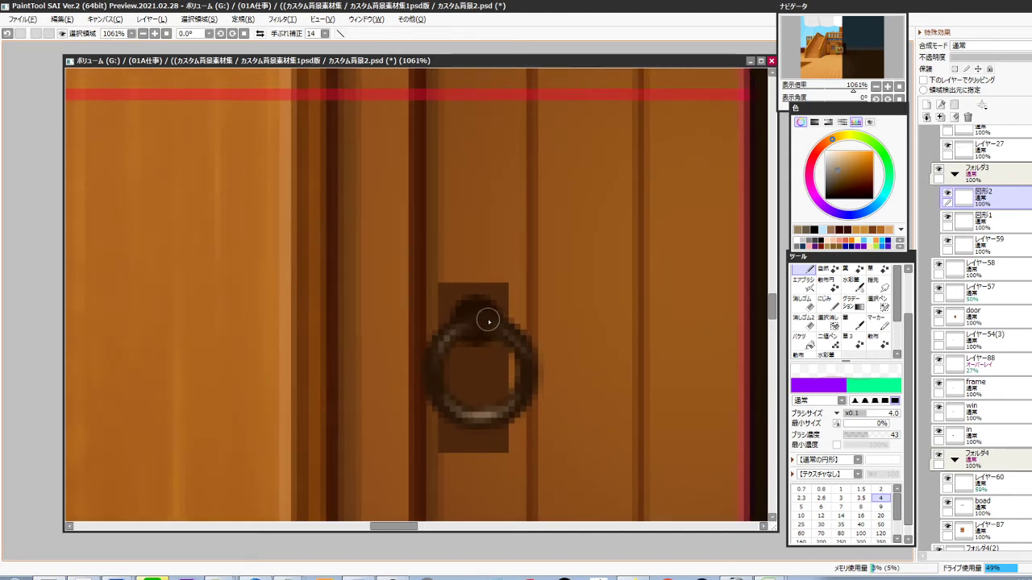
# Paint small pale highlights on the ring's upper mount on layer 図形1
pyautogui.moveTo(486, 320)
pyautogui.mouseDown()
pyautogui.moveTo(507, 342)
pyautogui.moveTo(468, 312)
pyautogui.moveTo(467, 306)
pyautogui.mouseUp()
pyautogui.click(985, 222)
pyautogui.moveTo(487, 439); pyautogui.dragTo(490, 364)
# Add a new layer above レイヤー59, clipped to it, with the blend mode オーバーレイ
pyautogui.keyDown('ctrl'); pyautogui.keyDown('shift'); pyautogui.click(481, 311); pyautogui.keyUp('shift'); pyautogui.keyUp('ctrl')
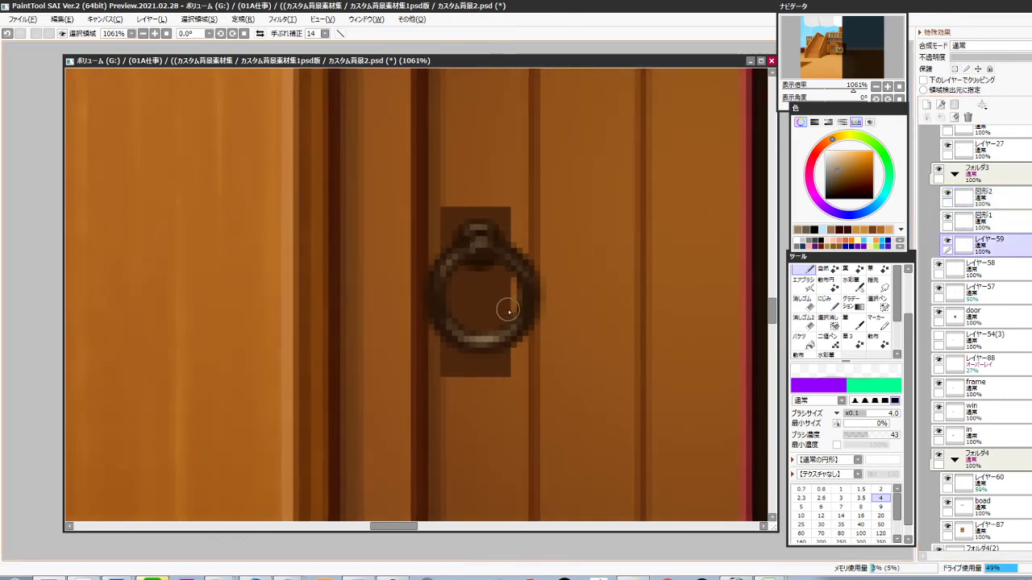
pyautogui.hotkey('ctrl', 'shift', 'n')
pyautogui.click(924, 80)
pyautogui.click(969, 46)
pyautogui.click(971, 84)
# Airbrush a soft white glow onto the knocker plate inside the ring at size 12
pyautogui.click(826, 154)
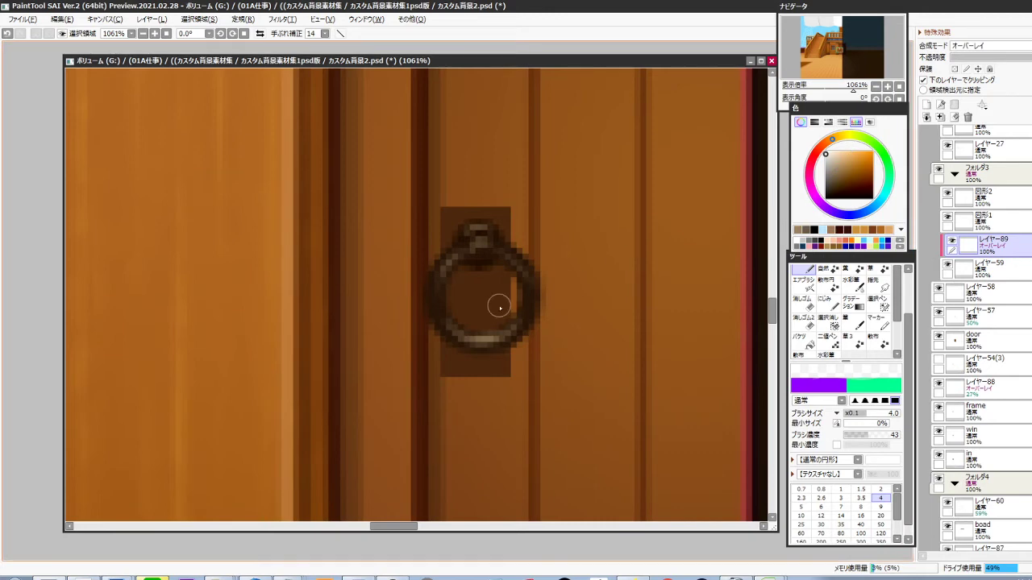
pyautogui.press('b')
pyautogui.press('[')
pyautogui.press('[')
pyautogui.press('[')
pyautogui.moveTo(464, 295); pyautogui.dragTo(530, 303)
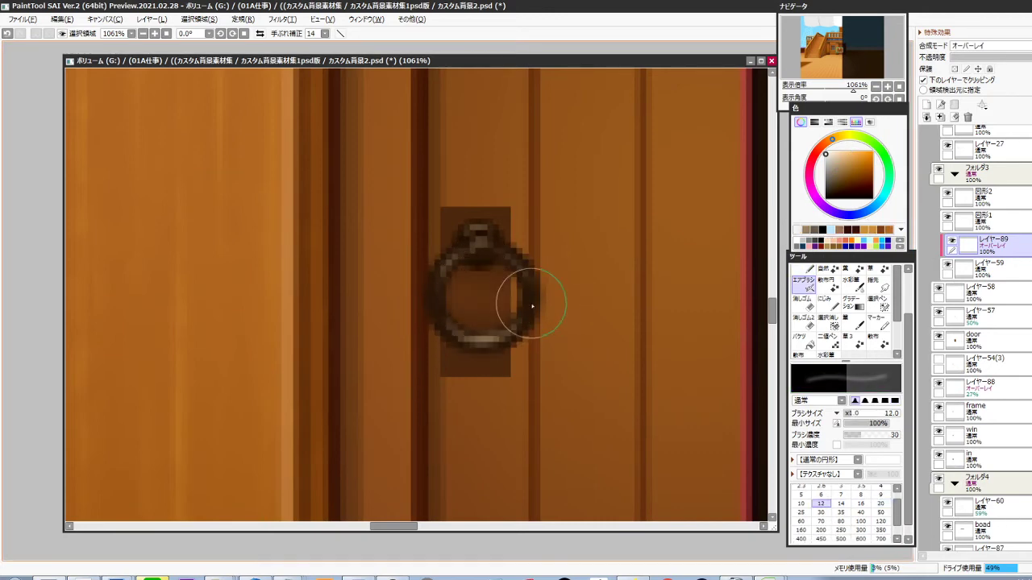
# Airbrush black shading onto the top and bottom of the knocker plate, undoing unwanted strokes
pyautogui.click(825, 199)
pyautogui.moveTo(523, 228); pyautogui.dragTo(482, 226)
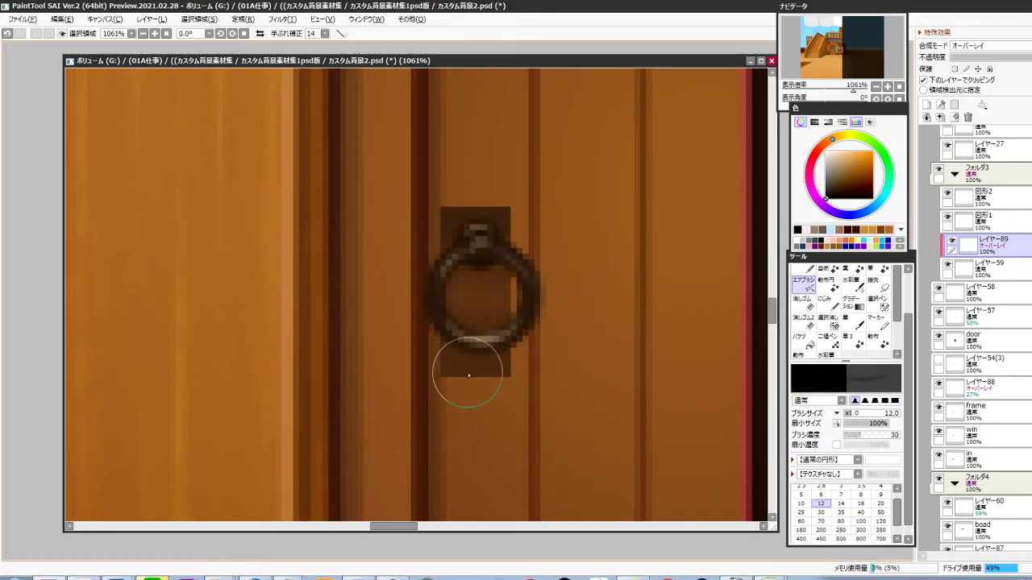
pyautogui.moveTo(467, 374); pyautogui.dragTo(476, 365)
pyautogui.hotkey('ctrl', 'z')
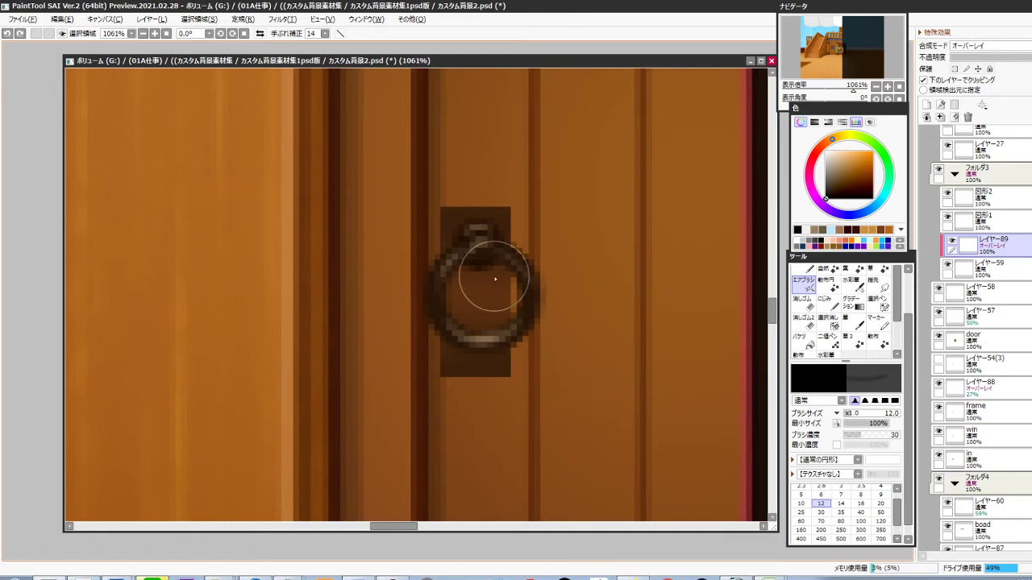
pyautogui.moveTo(495, 276)
pyautogui.mouseDown()
pyautogui.moveTo(565, 291)
pyautogui.moveTo(514, 295)
pyautogui.moveTo(475, 277)
pyautogui.moveTo(498, 269)
pyautogui.moveTo(484, 291)
pyautogui.moveTo(461, 272)
pyautogui.moveTo(498, 257)
pyautogui.mouseUp()
pyautogui.press('n')
pyautogui.hotkey('ctrl', 'z')
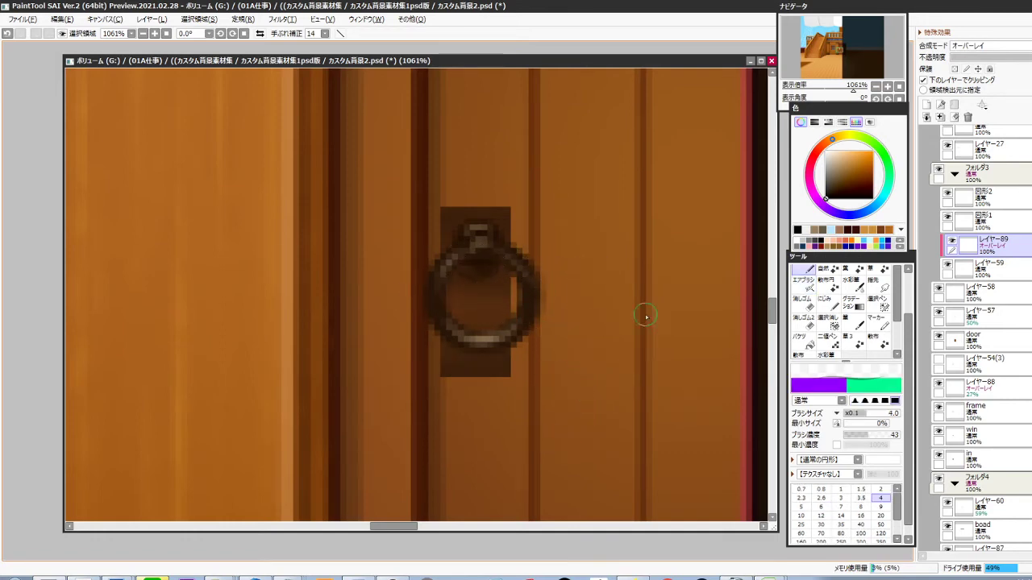
# Merge the overlay down into レイヤー59, check layer 図形1, and flatten folder フォルダ3 into a single layer
pyautogui.hotkey('ctrl', 'e')
pyautogui.click(949, 217)
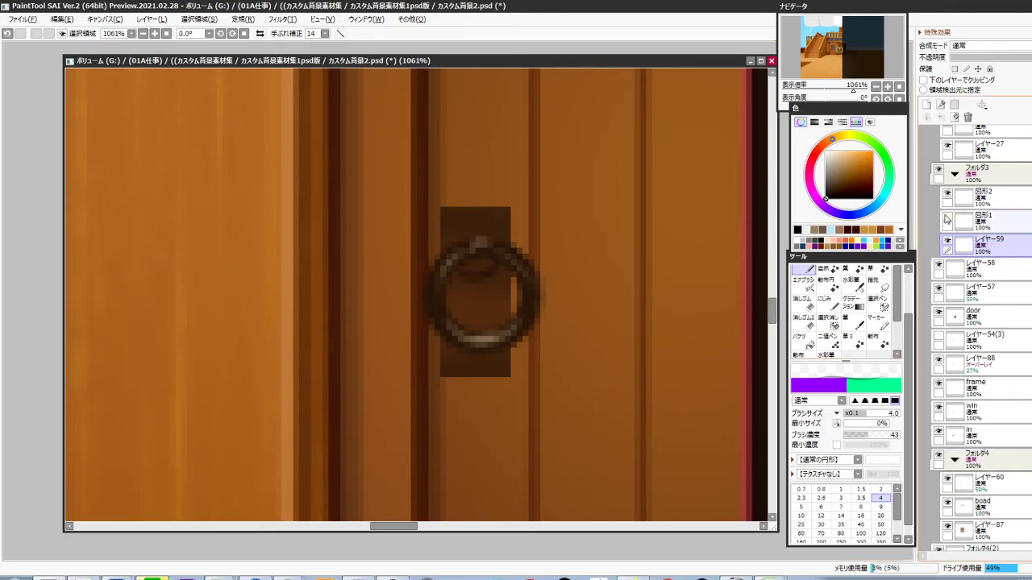
pyautogui.click(949, 218)
pyautogui.click(986, 219)
pyautogui.hotkey('ctrl', 'e')
pyautogui.click(955, 173)
pyautogui.click(982, 178)
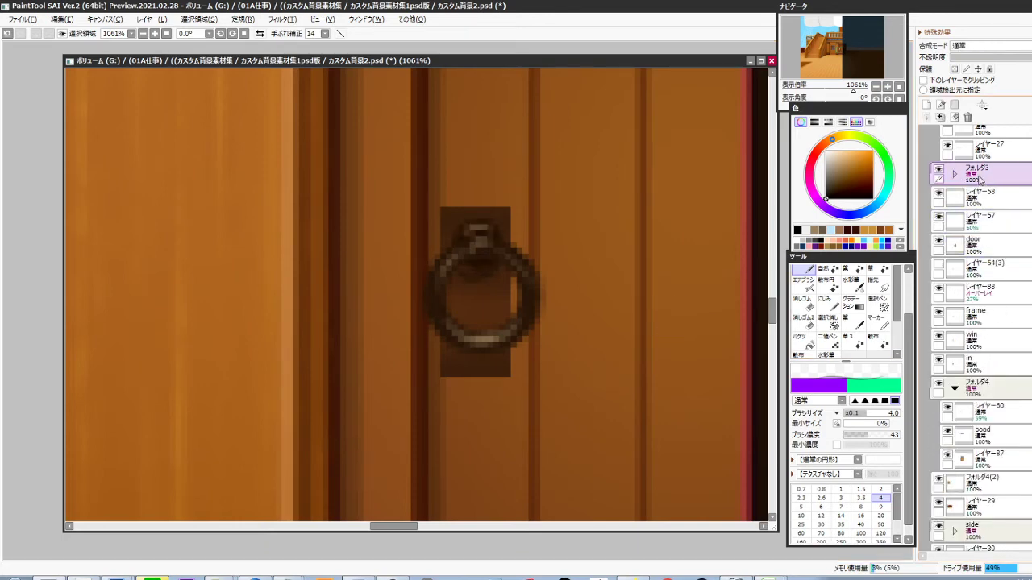
pyautogui.hotkey('ctrl', 'e')
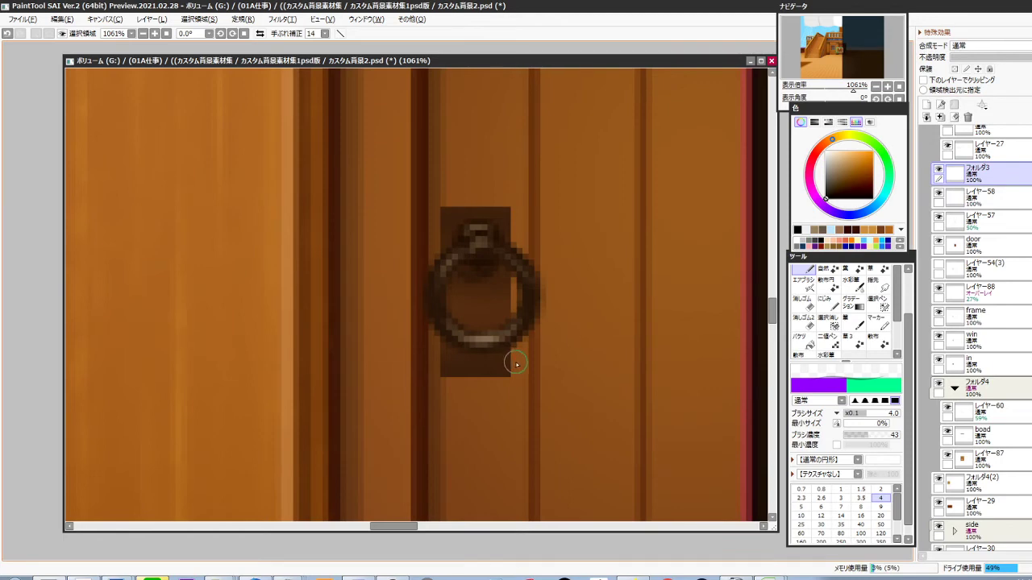
# Paint a dark brown edge along the bottom of the knocker plate with the size 4 brush at density 56
pyautogui.keyDown('alt'); pyautogui.click(521, 333); pyautogui.keyUp('alt')
pyautogui.click(811, 270)
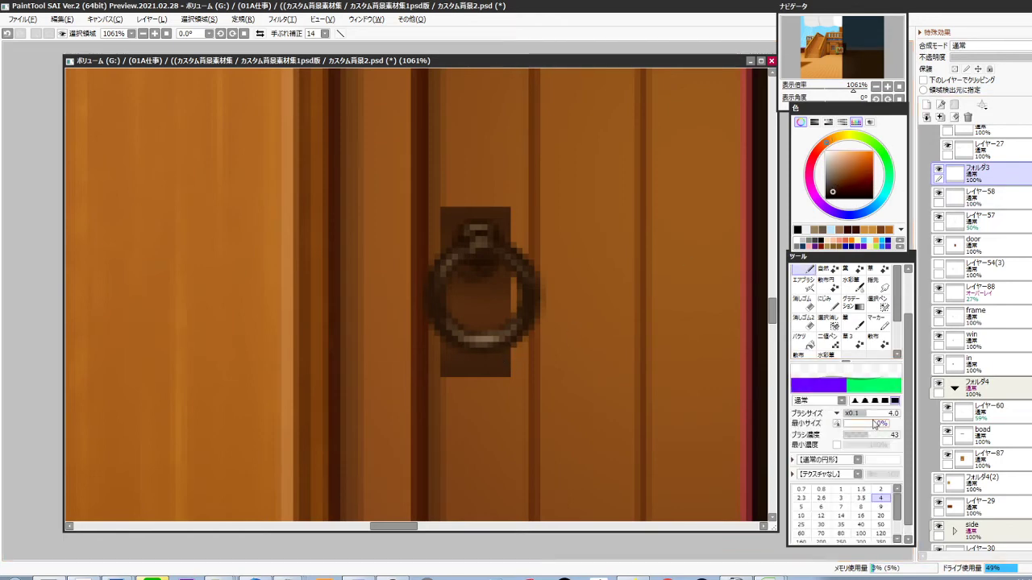
pyautogui.moveTo(447, 378); pyautogui.dragTo(508, 378)
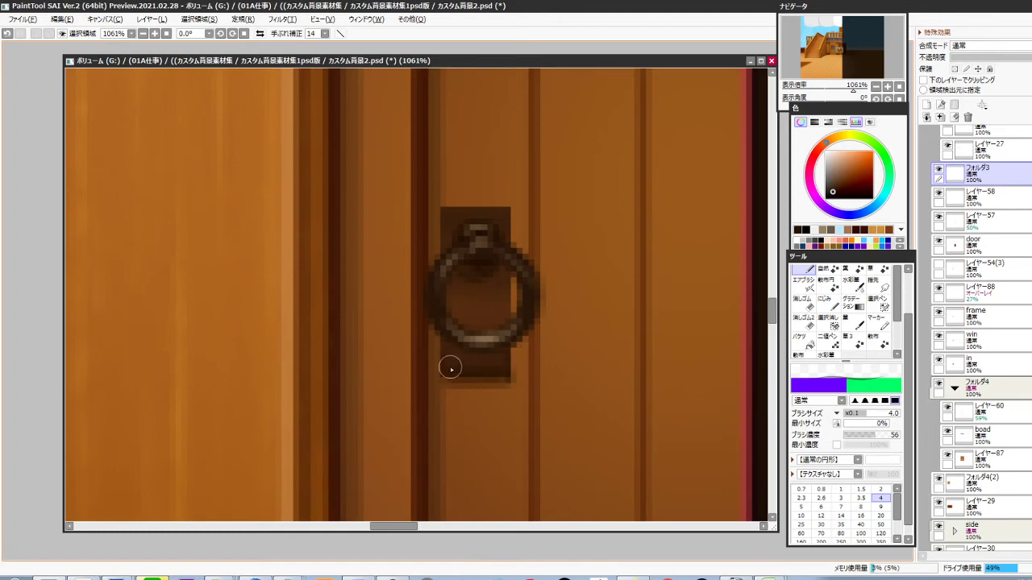
pyautogui.scroll(2, 484, 347)
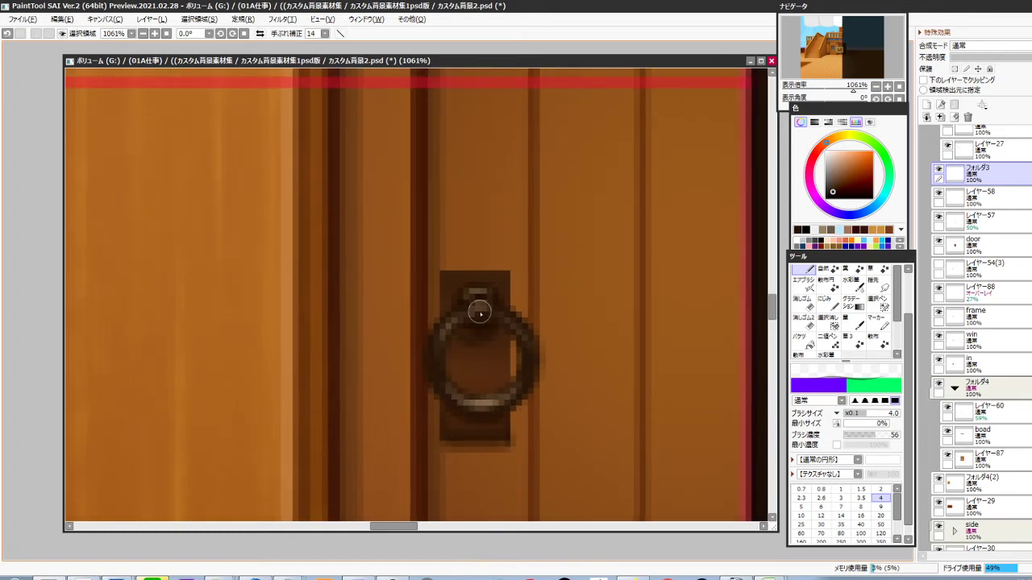
# Add lighter brown accents to the top and lower parts of the knocker and check it against the whole cabin
pyautogui.rightClick(495, 400)
pyautogui.moveTo(457, 275)
pyautogui.mouseDown()
pyautogui.moveTo(511, 275)
pyautogui.moveTo(507, 309)
pyautogui.mouseUp()
pyautogui.moveTo(503, 374); pyautogui.dragTo(478, 417)
pyautogui.scroll(-3, 478, 417)
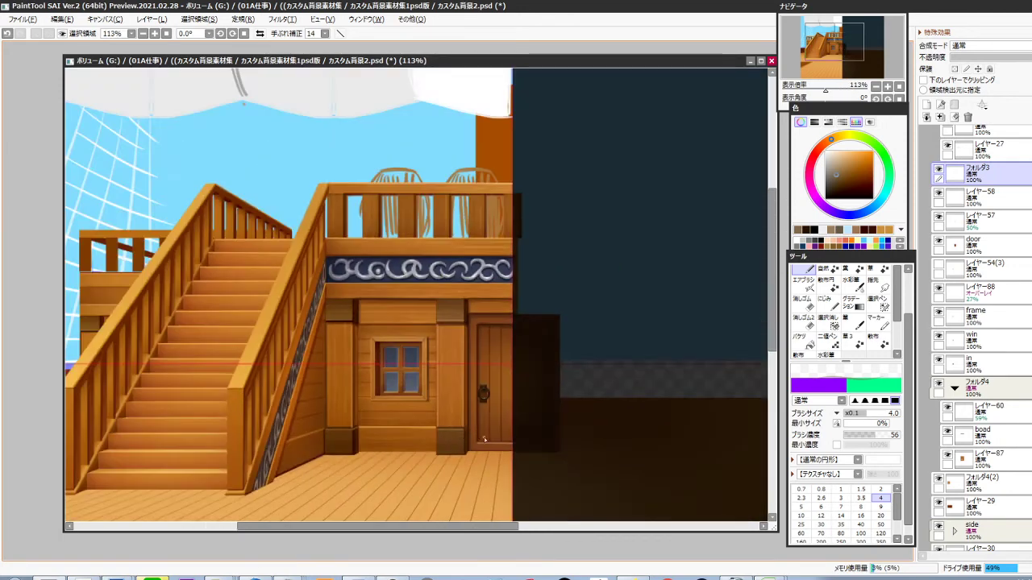
pyautogui.moveTo(477, 470); pyautogui.dragTo(475, 399)
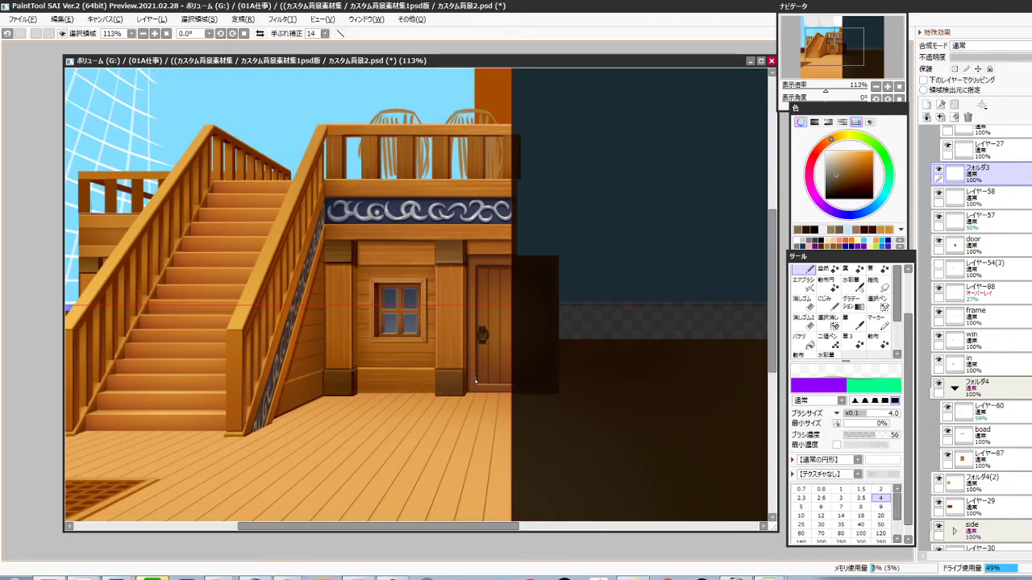
# Add a new layer above レイヤー87 with the blend mode オーバーレイ
pyautogui.scroll(3, 372, 363)
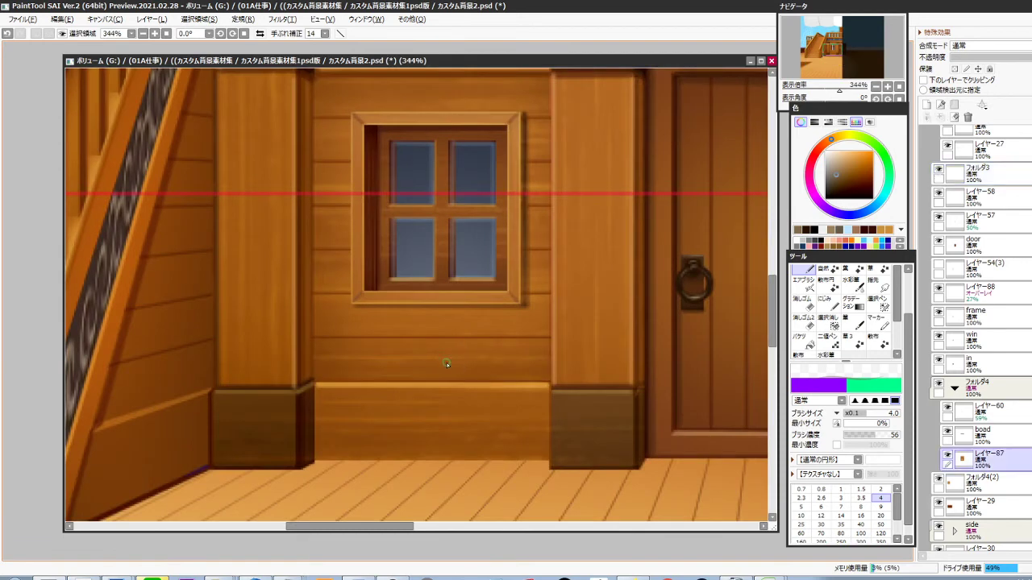
pyautogui.hotkey('ctrl', 'shift', 'n')
pyautogui.click(990, 45)
pyautogui.click(959, 90)
# Paint near-white highlight lines along the lower wall-plank seams with a size 2 brush at density 74
pyautogui.click(835, 151)
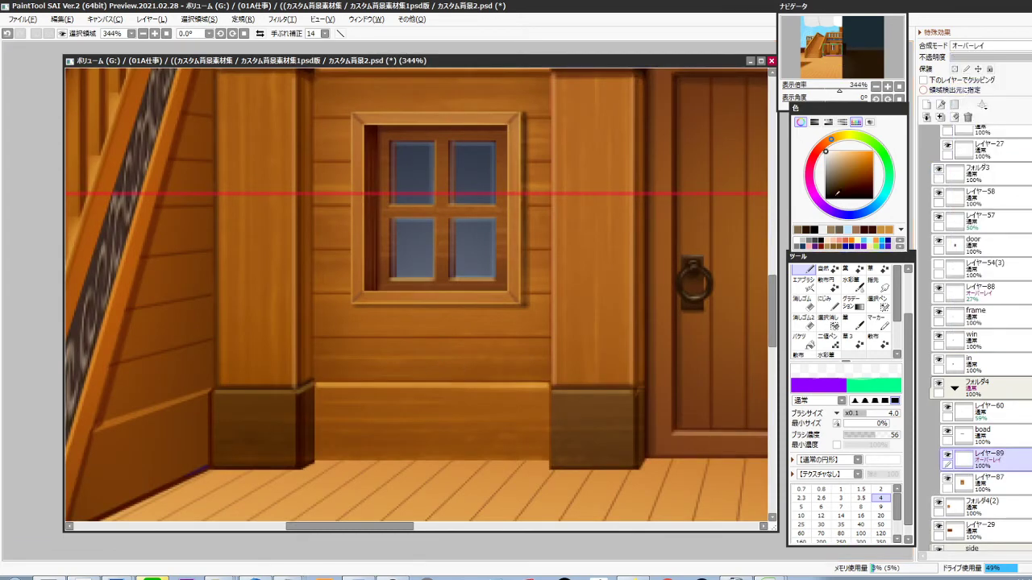
pyautogui.click(885, 436)
pyautogui.click(880, 489)
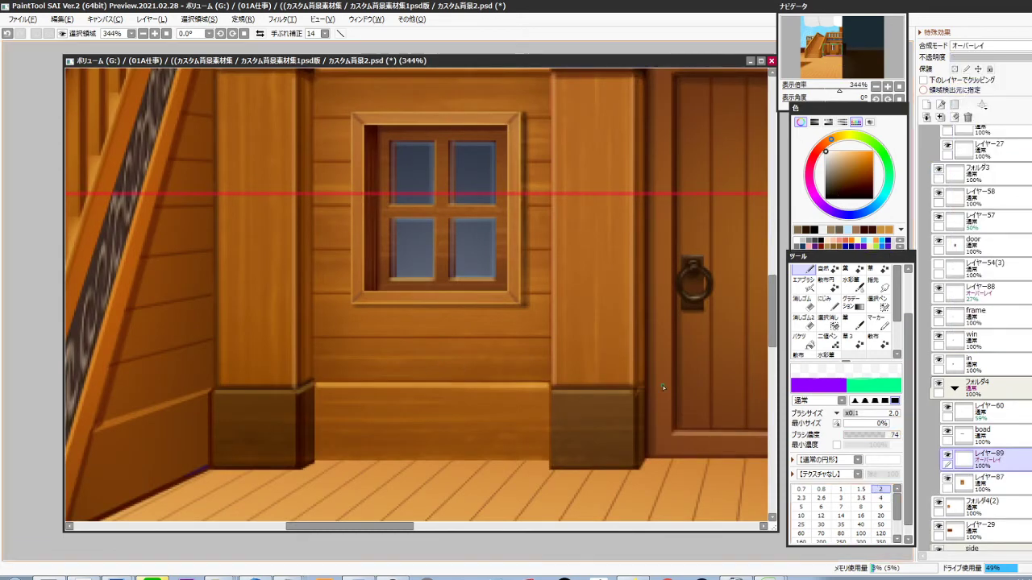
pyautogui.moveTo(343, 359); pyautogui.dragTo(358, 362)
pyautogui.click(317, 342)
pyautogui.keyDown('shift'); pyautogui.click(546, 342); pyautogui.keyUp('shift')
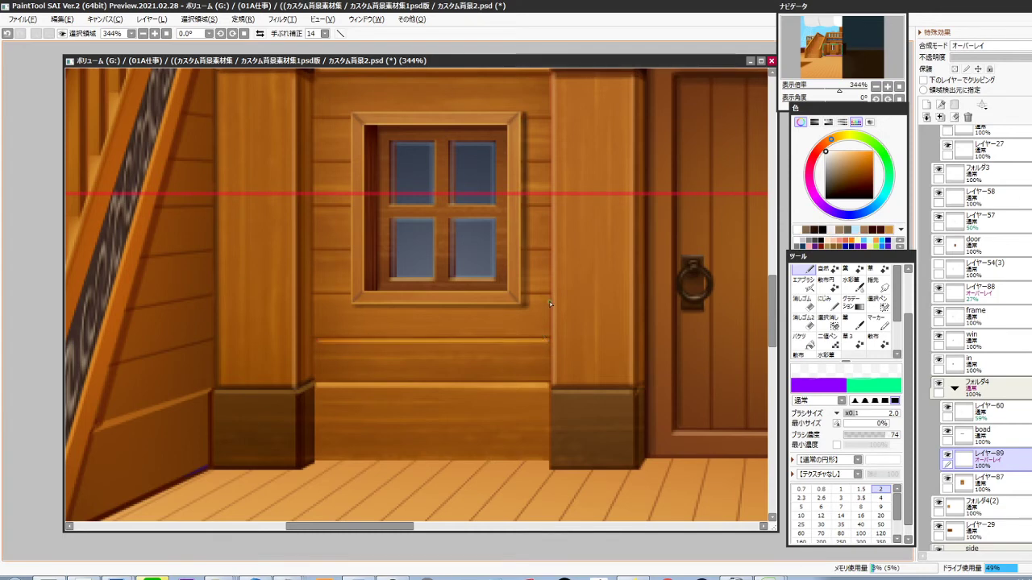
pyautogui.moveTo(547, 298); pyautogui.dragTo(352, 298)
pyautogui.moveTo(315, 252); pyautogui.dragTo(551, 253)
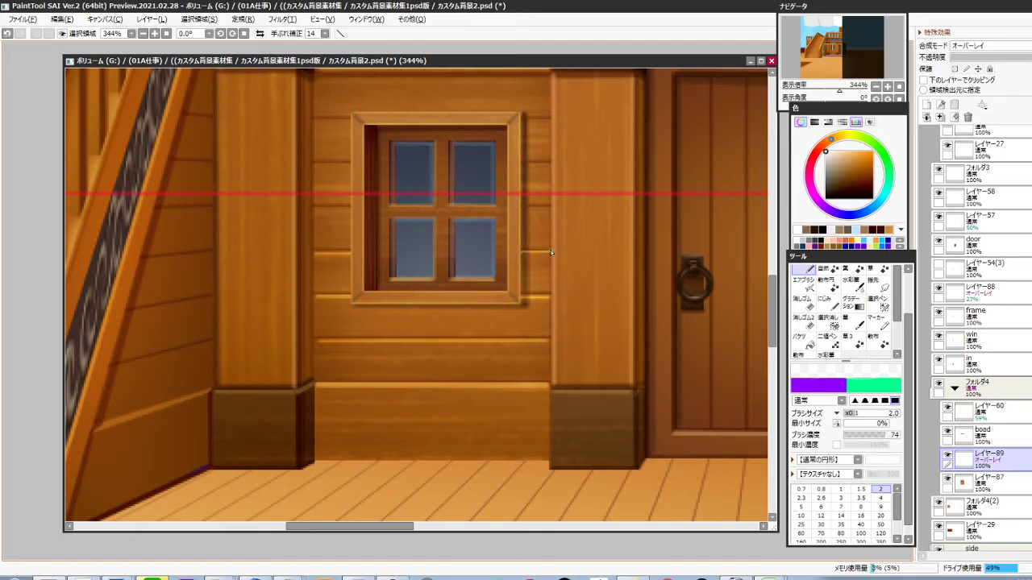
pyautogui.moveTo(397, 249); pyautogui.dragTo(375, 307)
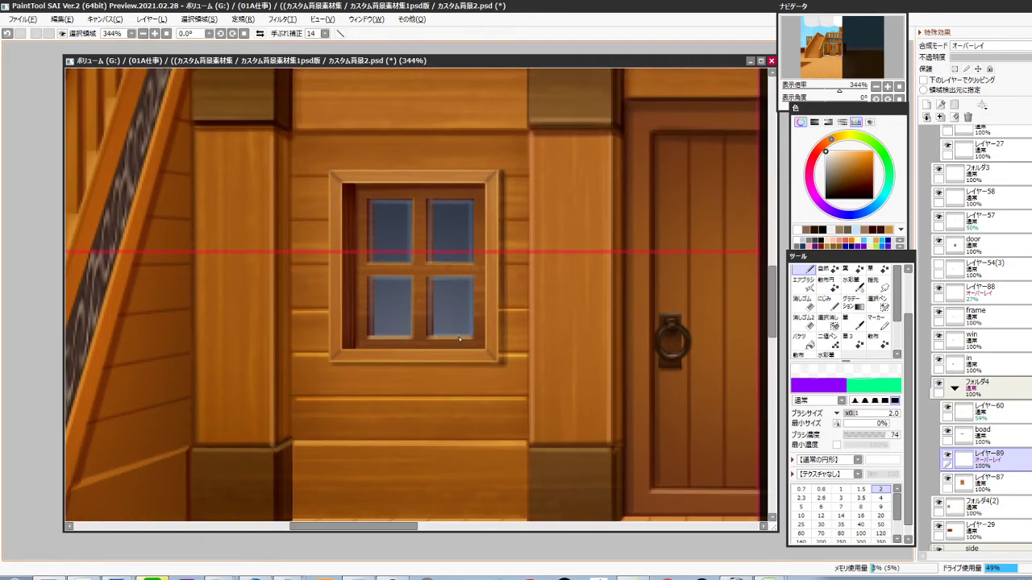
# Duplicate the plank highlight layer and nudge the copy upward onto the higher seams beside the window
pyautogui.hotkey('ctrl', 'j')
pyautogui.hotkey('ctrl', 'Up')
pyautogui.hotkey('ctrl', 'Up')
pyautogui.hotkey('ctrl', 'Up')
pyautogui.hotkey('ctrl', 'Up')
pyautogui.hotkey('ctrl', 'Up')
pyautogui.hotkey('ctrl', 'Up')
pyautogui.hotkey('ctrl', 'Up')
pyautogui.hotkey('ctrl', 'Up')
pyautogui.hotkey('ctrl', 'Up')
pyautogui.hotkey('ctrl', 'Up')
pyautogui.hotkey('ctrl', 'Up')
pyautogui.hotkey('ctrl', 'Up')
pyautogui.hotkey('ctrl', 'Up')
pyautogui.hotkey('ctrl', 'Up')
pyautogui.hotkey('ctrl', 'Up')
pyautogui.hotkey('ctrl', 'Up')
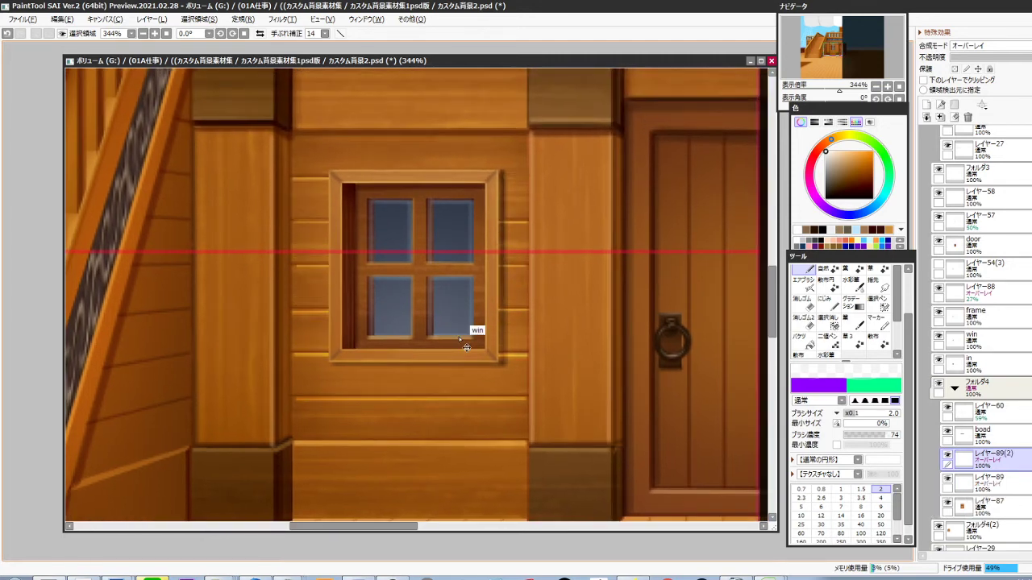
pyautogui.hotkey('ctrl', 'Down')
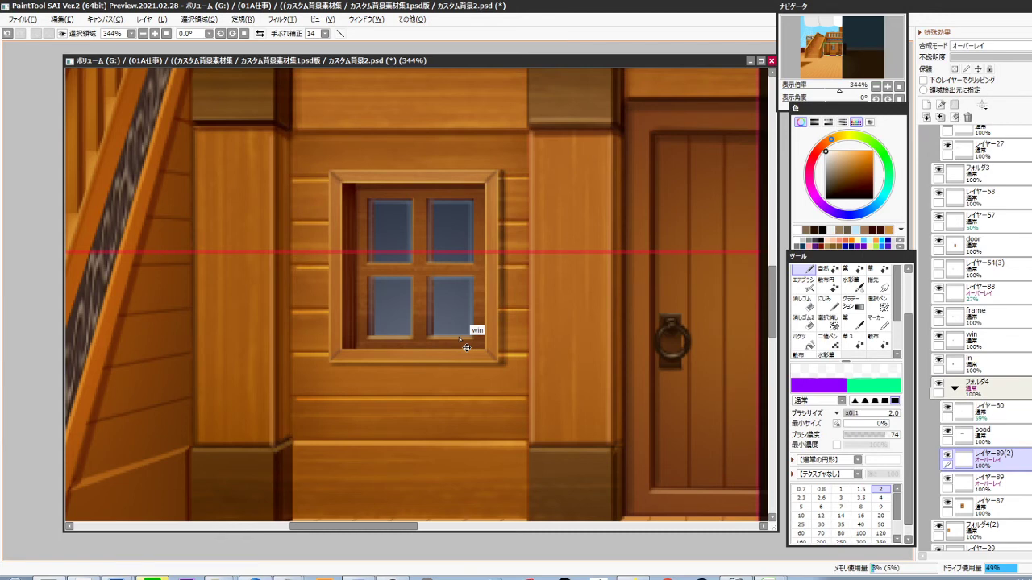
# Merge the duplicated highlights down into レイヤー89, set its opacity to 50%, and review the whole cabin
pyautogui.hotkey('ctrl', 'e')
pyautogui.click(995, 58)
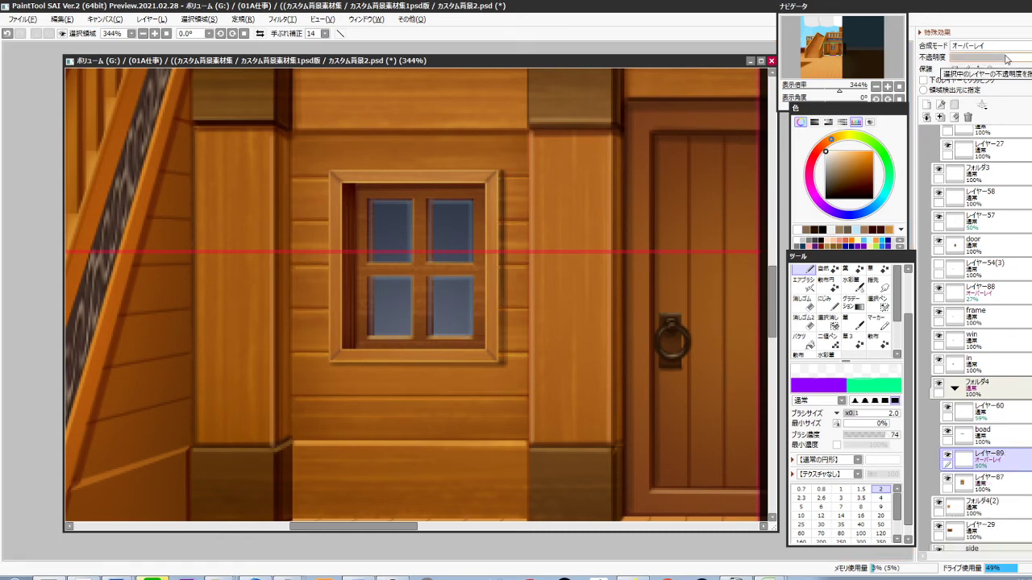
pyautogui.scroll(-5, 506, 336)
pyautogui.moveTo(574, 338); pyautogui.dragTo(531, 352)
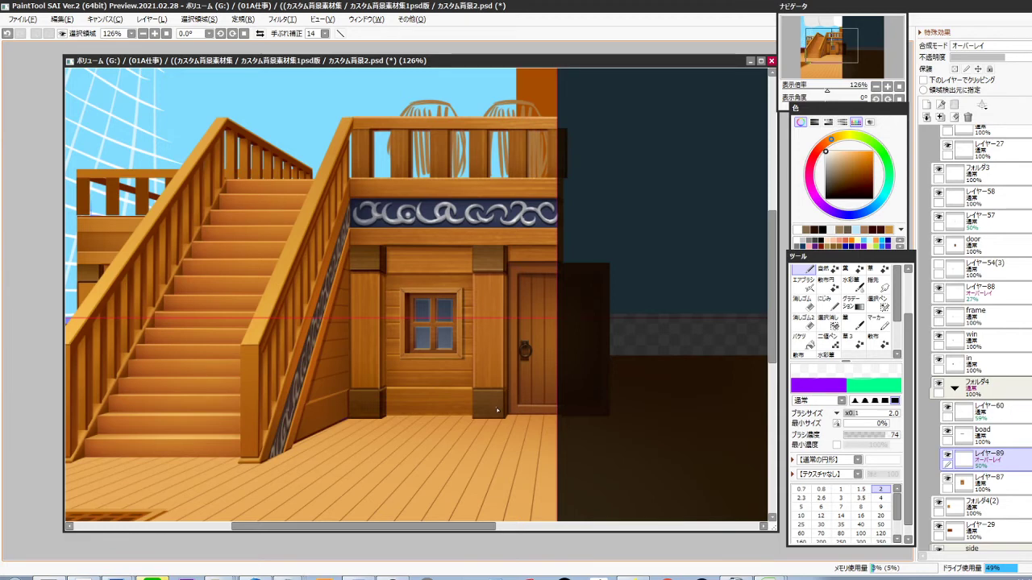
pyautogui.moveTo(425, 399); pyautogui.dragTo(493, 400)
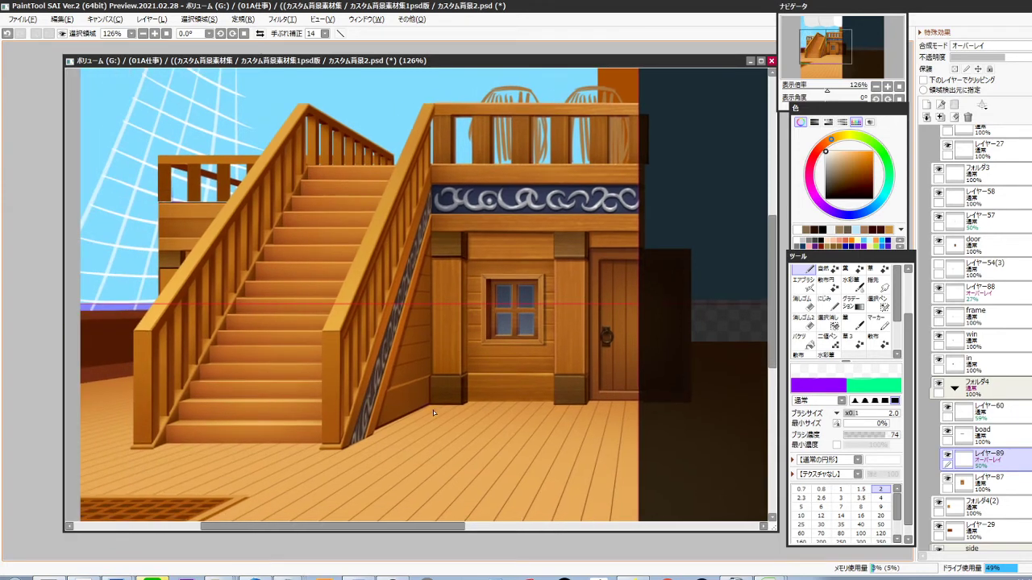
# Merge the レイヤー89 highlights down into レイヤー87 and make the staircase layer レイヤー86 active
pyautogui.hotkey('ctrl', 'e')
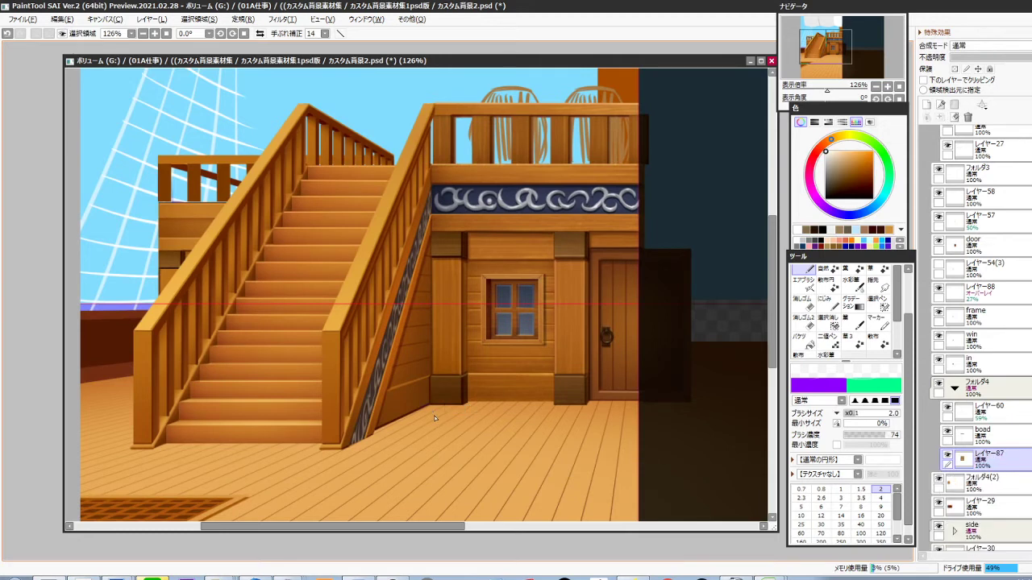
pyautogui.keyDown('ctrl'); pyautogui.keyDown('shift'); pyautogui.click(414, 383); pyautogui.keyUp('shift'); pyautogui.keyUp('ctrl')
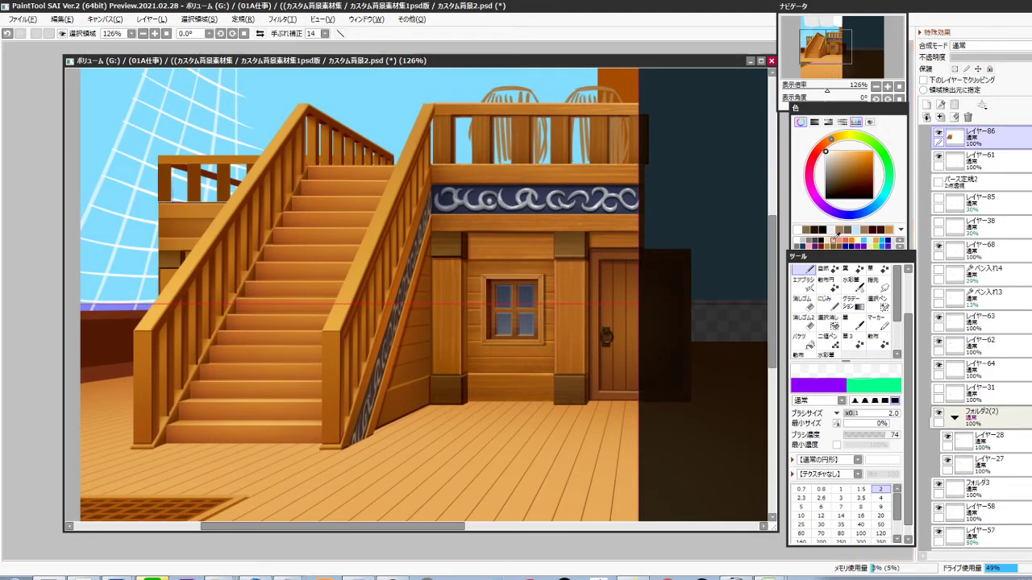
pyautogui.scroll(3, 960, 263)
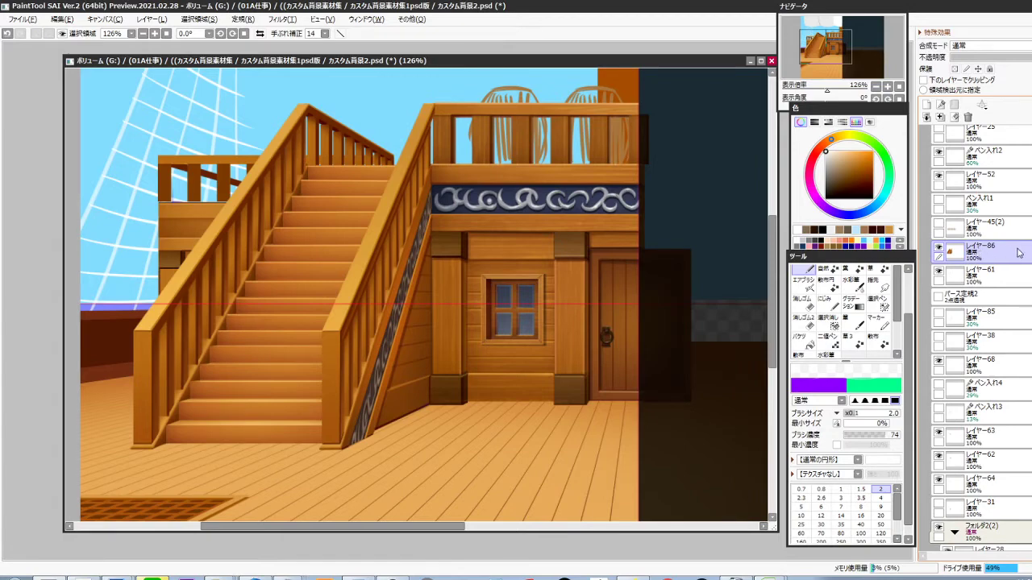
pyautogui.scroll(-15, 974, 323)
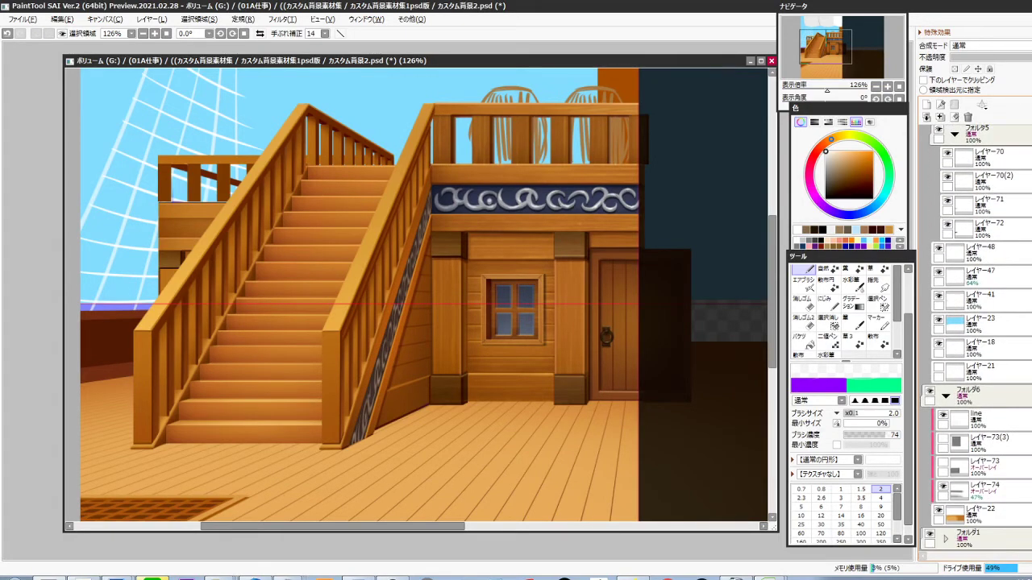
pyautogui.click(1006, 469)
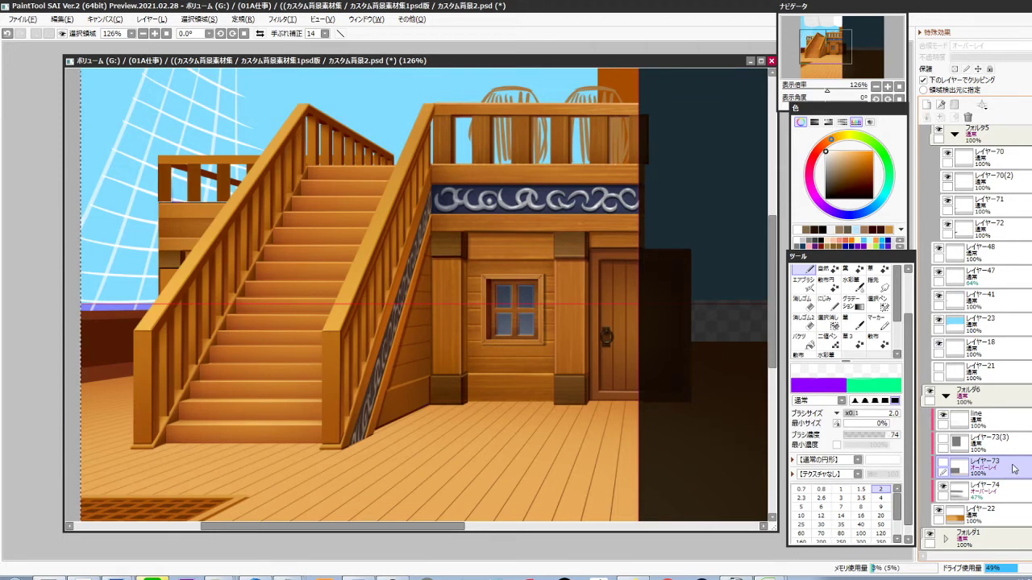
pyautogui.keyDown('ctrl'); pyautogui.keyDown('shift'); pyautogui.click(412, 332); pyautogui.keyUp('shift'); pyautogui.keyUp('ctrl')
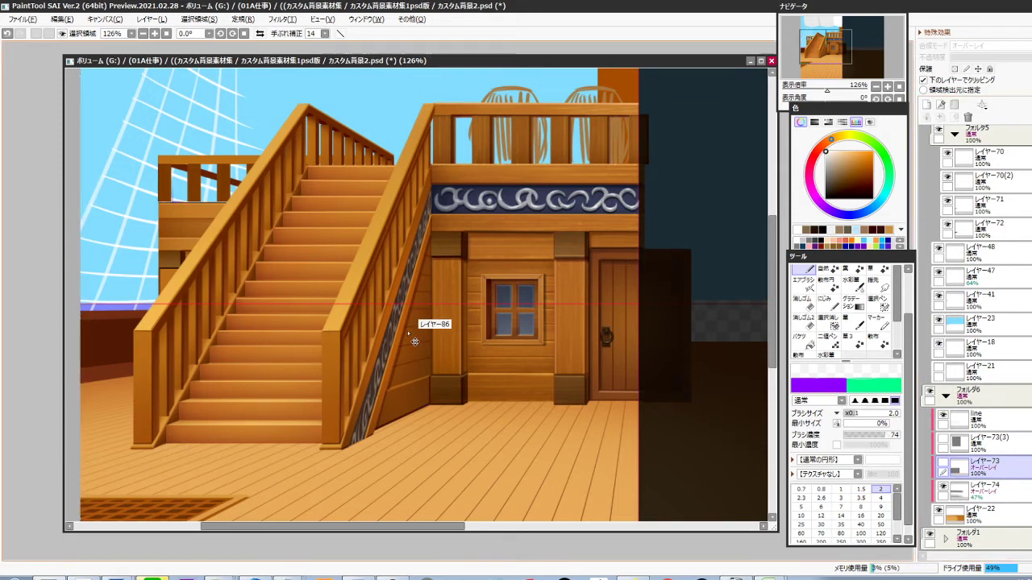
pyautogui.scroll(3, 968, 263)
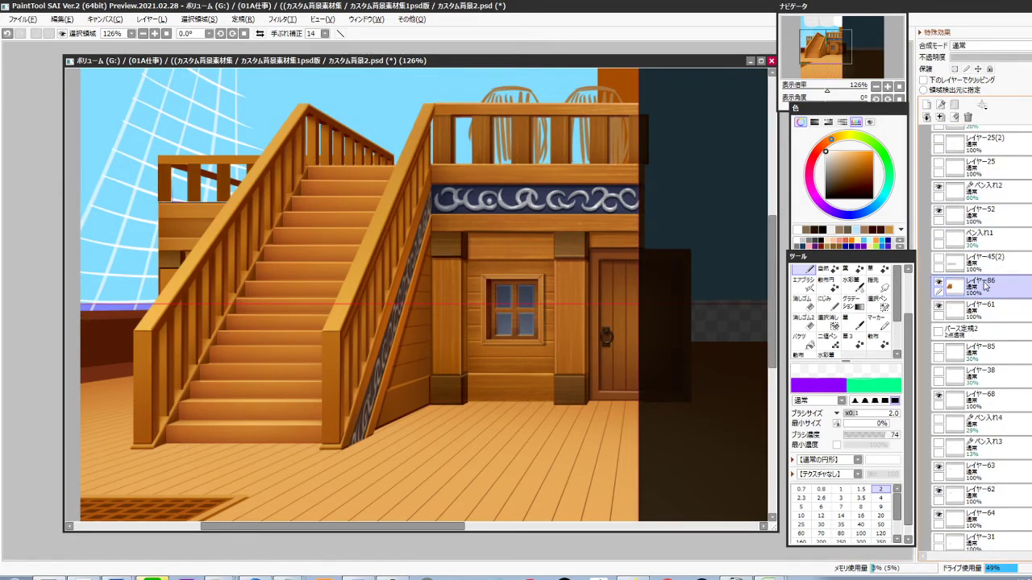
pyautogui.click(939, 282)
pyautogui.click(939, 282)
pyautogui.hotkey('ctrl', 'v')
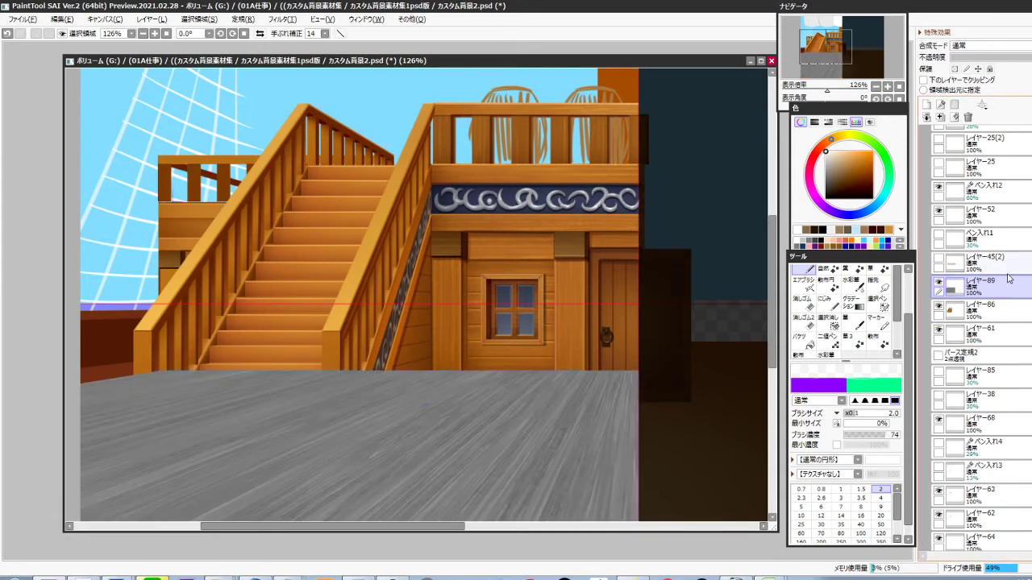
pyautogui.scroll(-4, 565, 371)
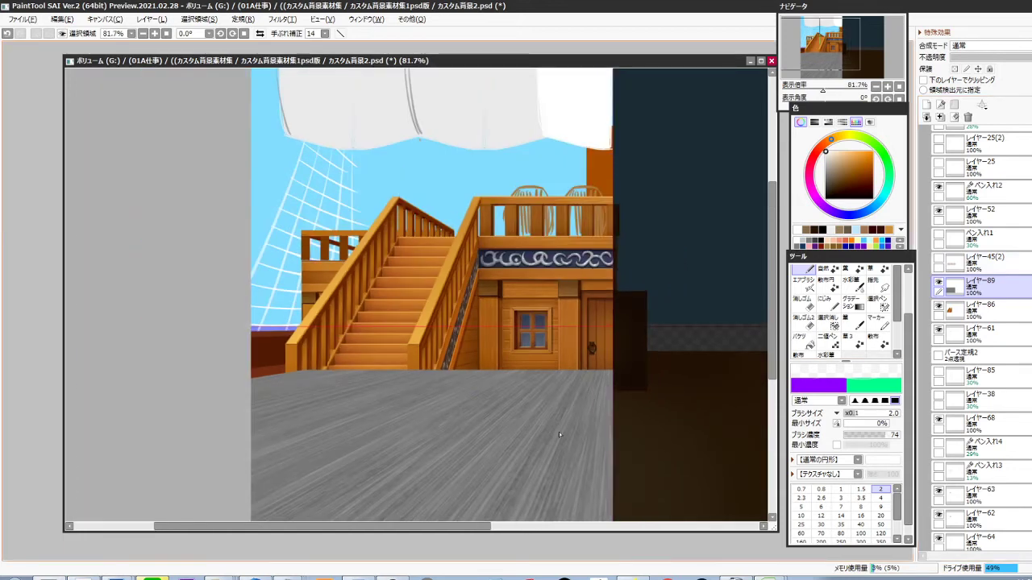
pyautogui.hotkey('ctrl', 'z')
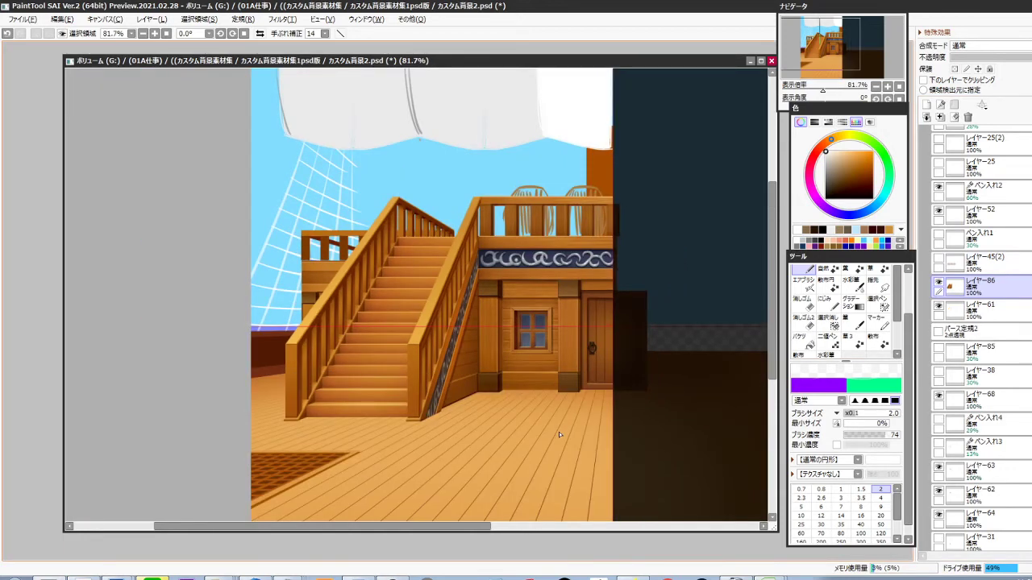
# Bring the wood texture from CLIP STUDIO PAINT onto a layer above レイヤー86, rotated to vertical grain at 47% opacity
pyautogui.click(82, 578)
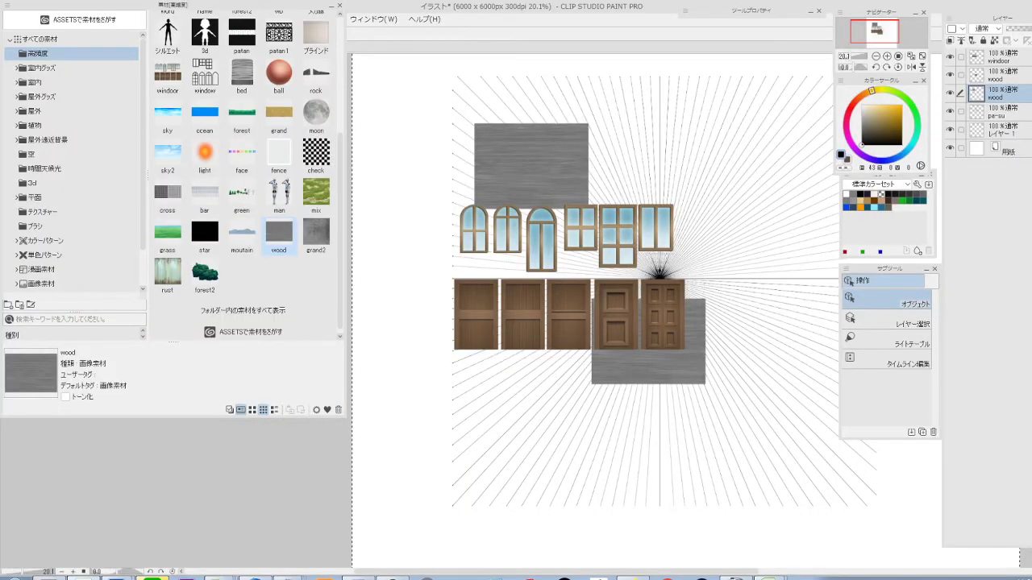
pyautogui.hotkey('alt', 'Tab')
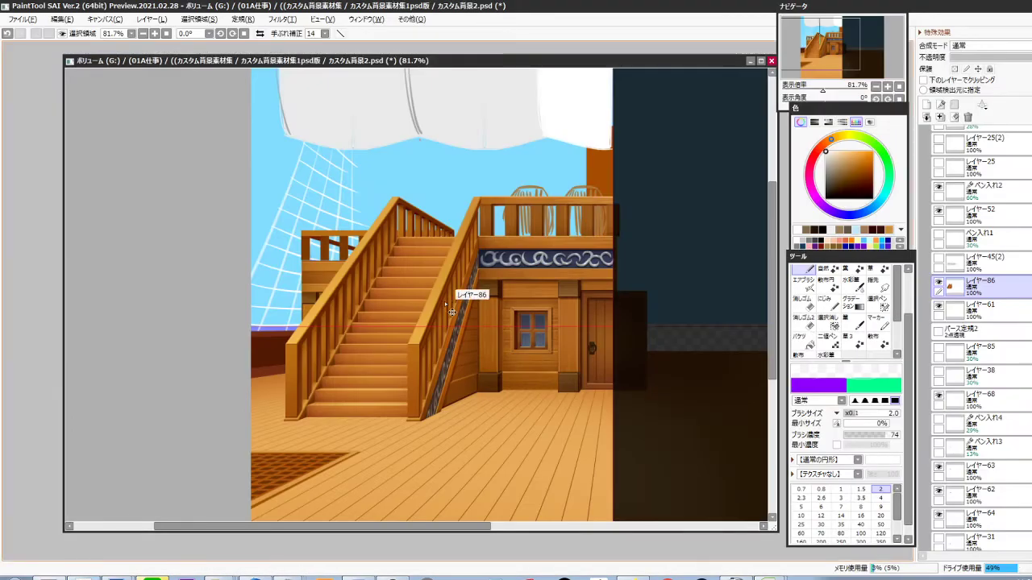
pyautogui.hotkey('ctrl', 'v')
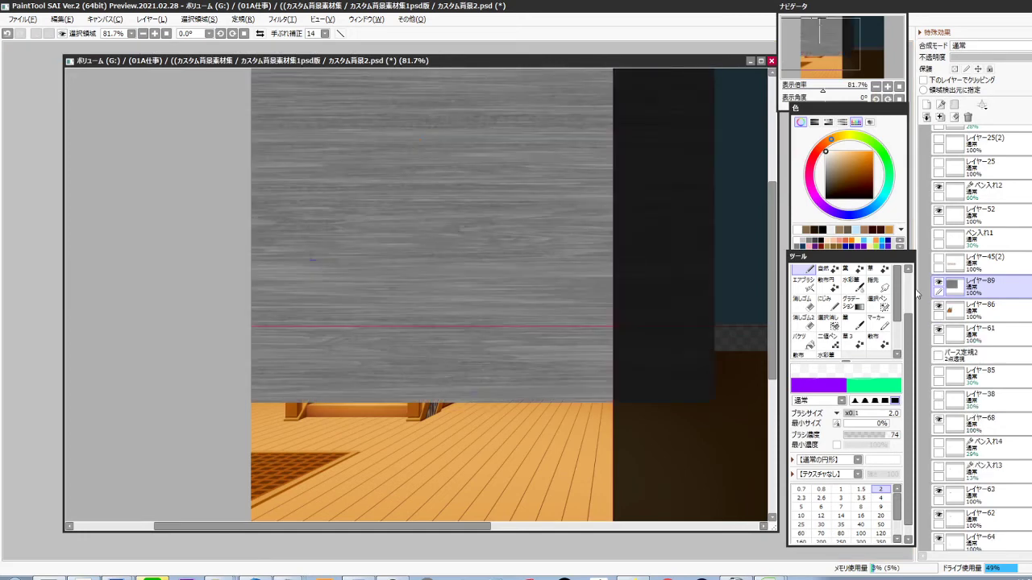
pyautogui.hotkey('ctrl', 'r')
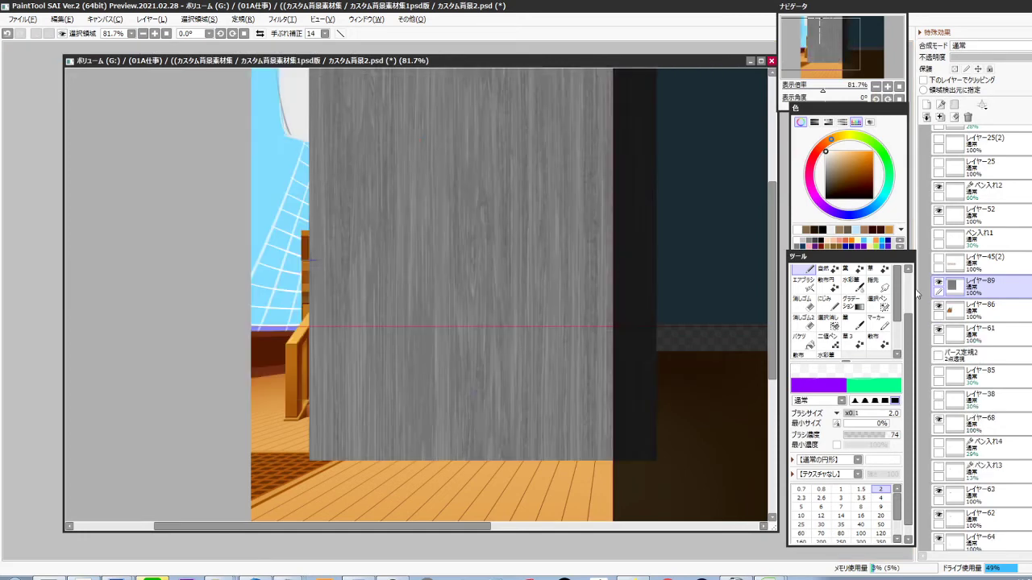
pyautogui.click(1001, 57)
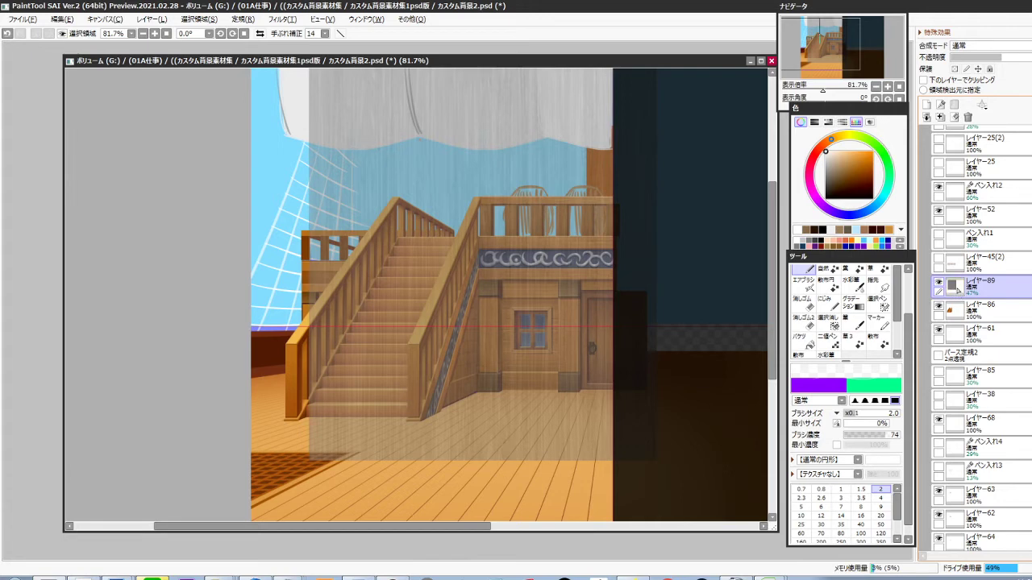
# Duplicate the wood texture layer, hide the original, and rotate the copy 90° so its grain runs horizontally
pyautogui.hotkey('ctrl', 'j')
pyautogui.click(938, 306)
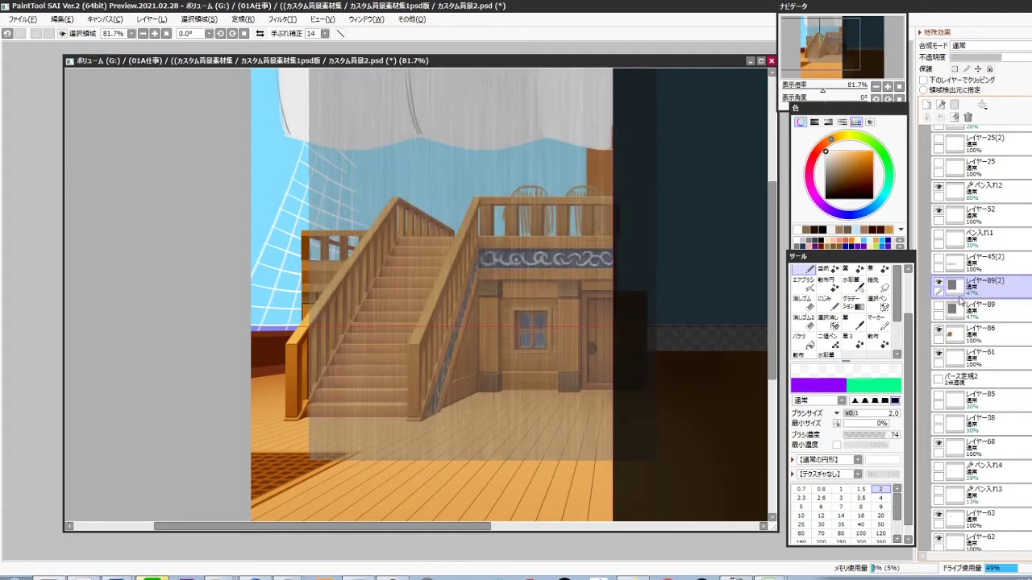
pyautogui.hotkey('ctrl', 'r')
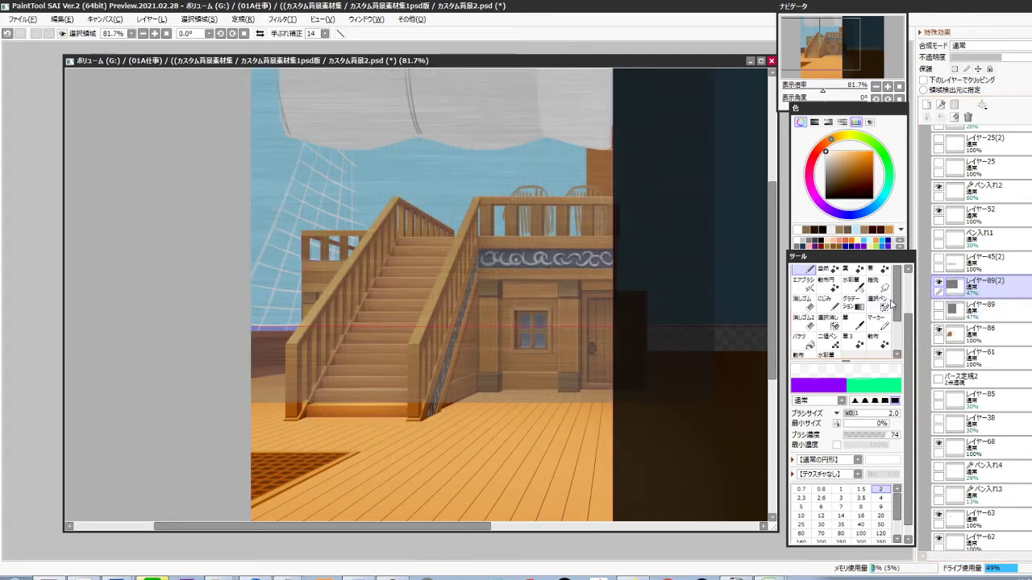
# Shrink the horizontal-grain texture with a free transform and place it over the cabin front and side wall
pyautogui.hotkey('ctrl', 't')
pyautogui.moveTo(714, 229); pyautogui.dragTo(477, 229)
pyautogui.moveTo(394, 232); pyautogui.dragTo(518, 309)
pyautogui.moveTo(497, 141); pyautogui.dragTo(486, 335)
pyautogui.scroll(2, 455, 453)
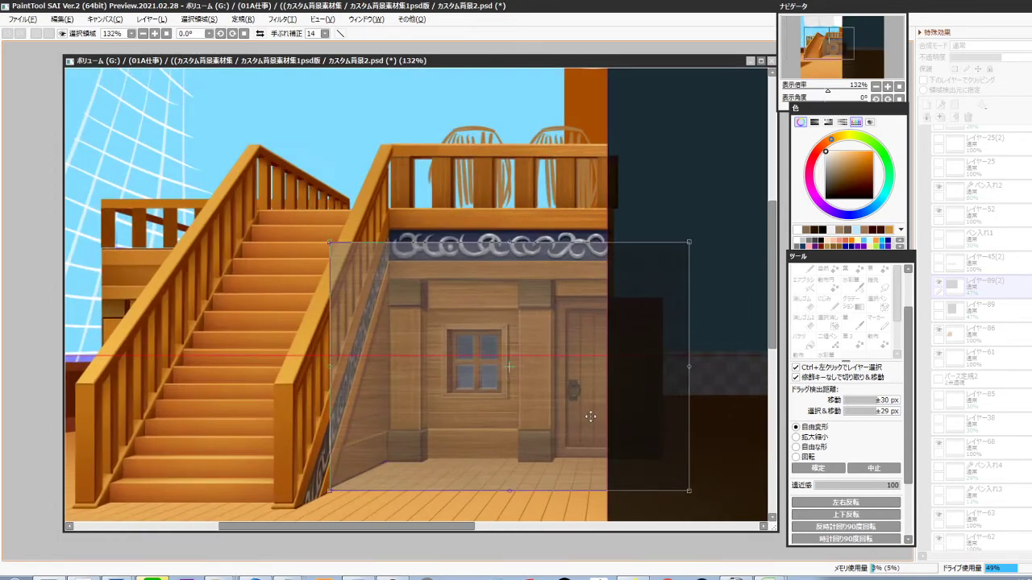
# Narrow the texture to the side wall beside the stairs and slant its upper and lower edges in perspective
pyautogui.moveTo(689, 355); pyautogui.dragTo(418, 379)
pyautogui.keyDown('ctrl'); pyautogui.click(451, 409); pyautogui.keyUp('ctrl')
pyautogui.moveTo(452, 410); pyautogui.dragTo(464, 328)
pyautogui.moveTo(437, 428); pyautogui.dragTo(439, 373)
pyautogui.scroll(3, 451, 390)
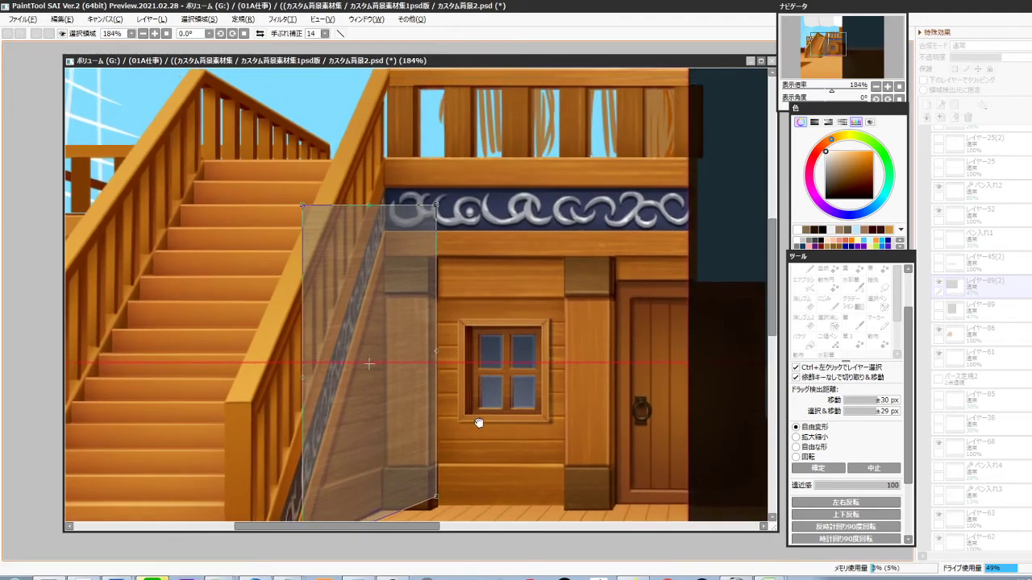
pyautogui.moveTo(435, 204); pyautogui.dragTo(445, 260)
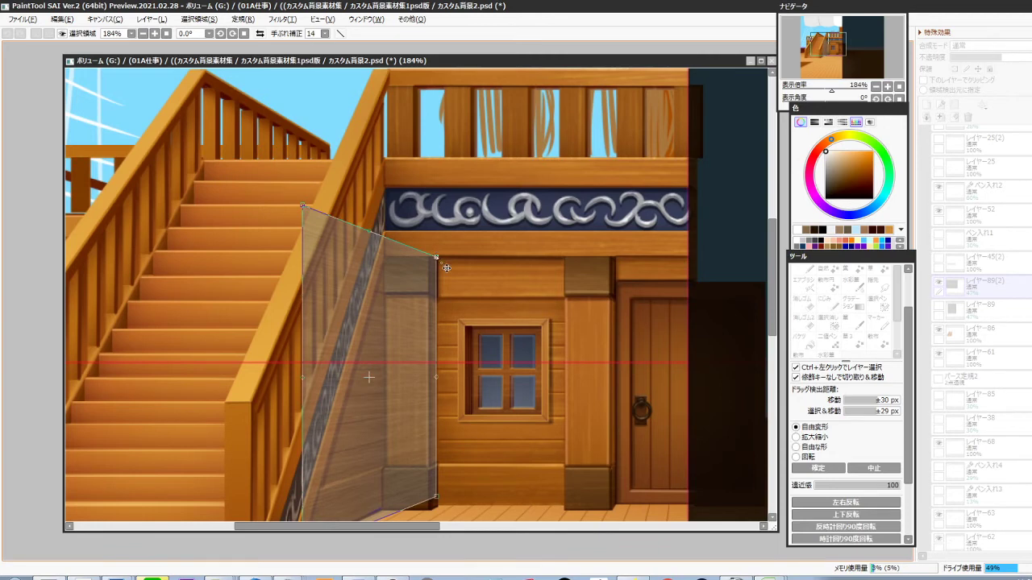
pyautogui.moveTo(484, 367); pyautogui.dragTo(504, 311)
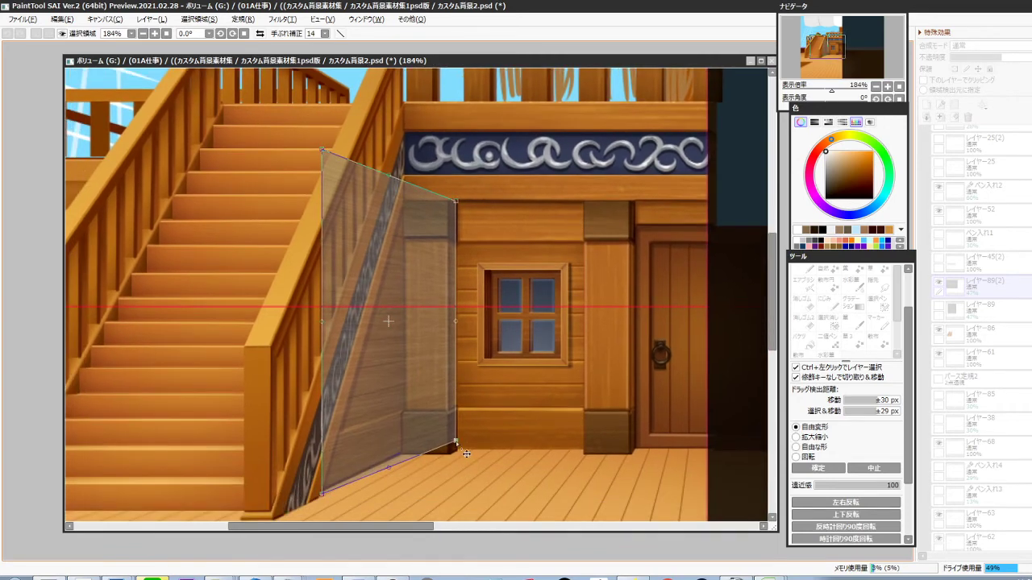
# Extend the slanted texture past the side wall's base and over the adjoining pillar, and apply the transform
pyautogui.moveTo(457, 444); pyautogui.dragTo(497, 342)
pyautogui.moveTo(412, 378); pyautogui.dragTo(412, 478)
pyautogui.moveTo(494, 291); pyautogui.dragTo(486, 365)
pyautogui.moveTo(448, 187); pyautogui.dragTo(470, 163)
pyautogui.scroll(-2, 527, 318)
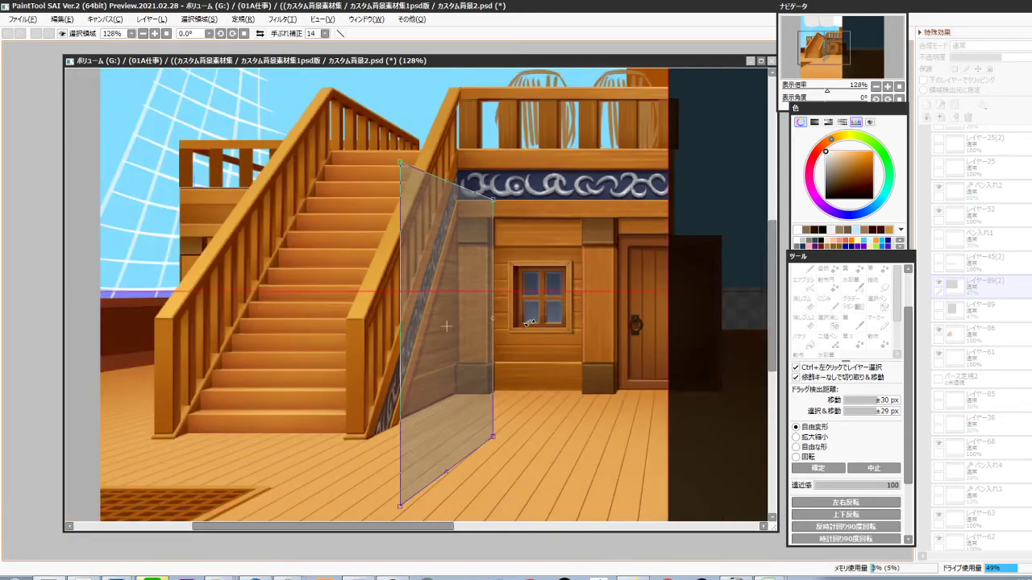
pyautogui.press('Return')
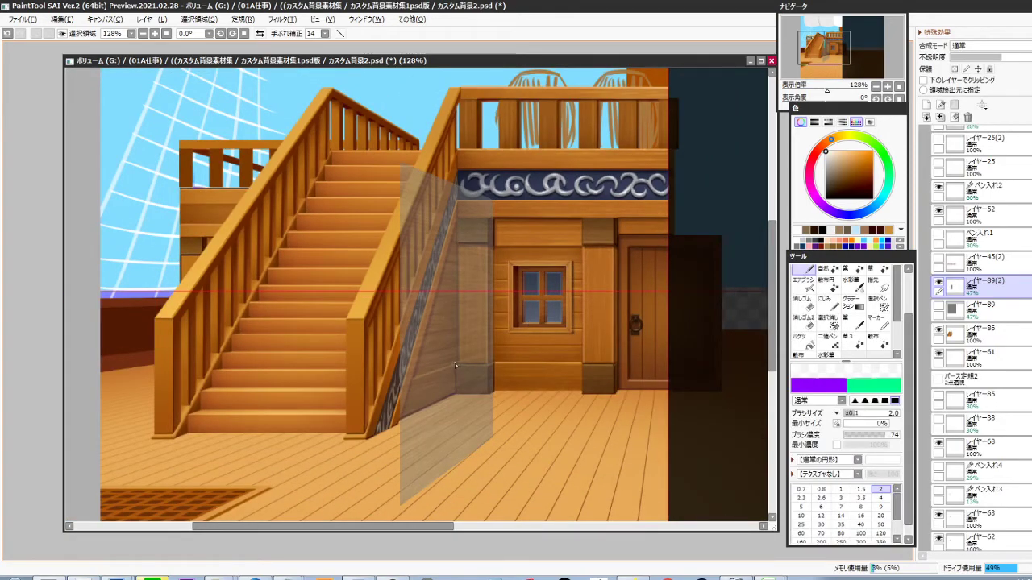
# Trim the texture on レイヤー89(2) to the triangular side wall with a polygon selection, deleting everything outside it
pyautogui.scroll(2, 455, 365)
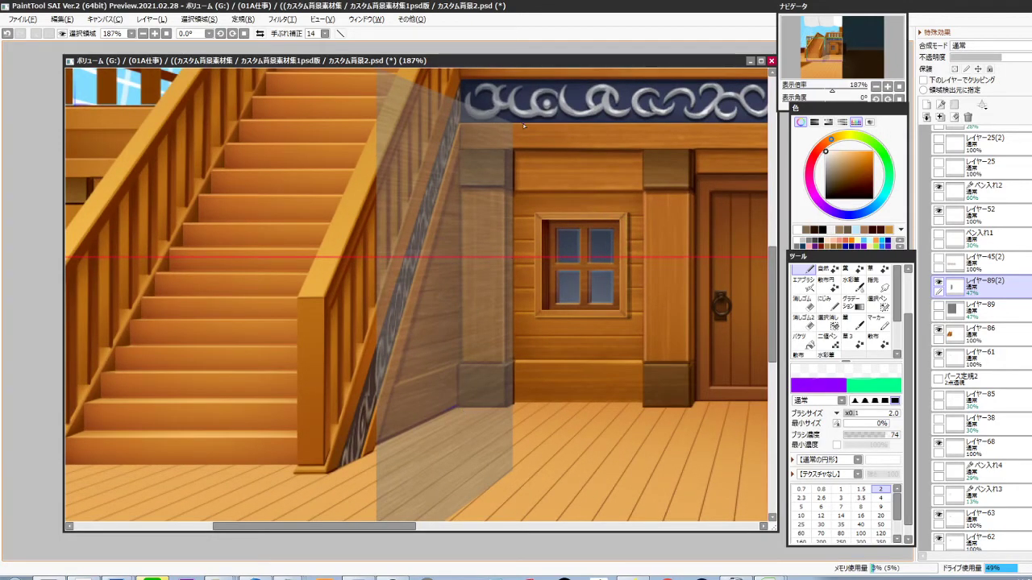
pyautogui.press('l')
pyautogui.click(459, 151)
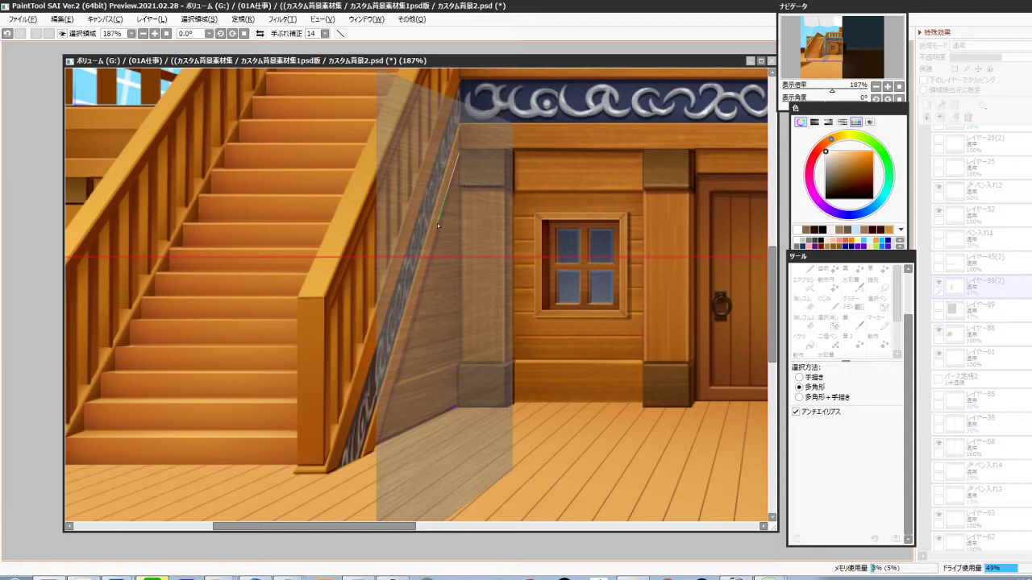
pyautogui.click(377, 450)
pyautogui.doubleClick(459, 409)
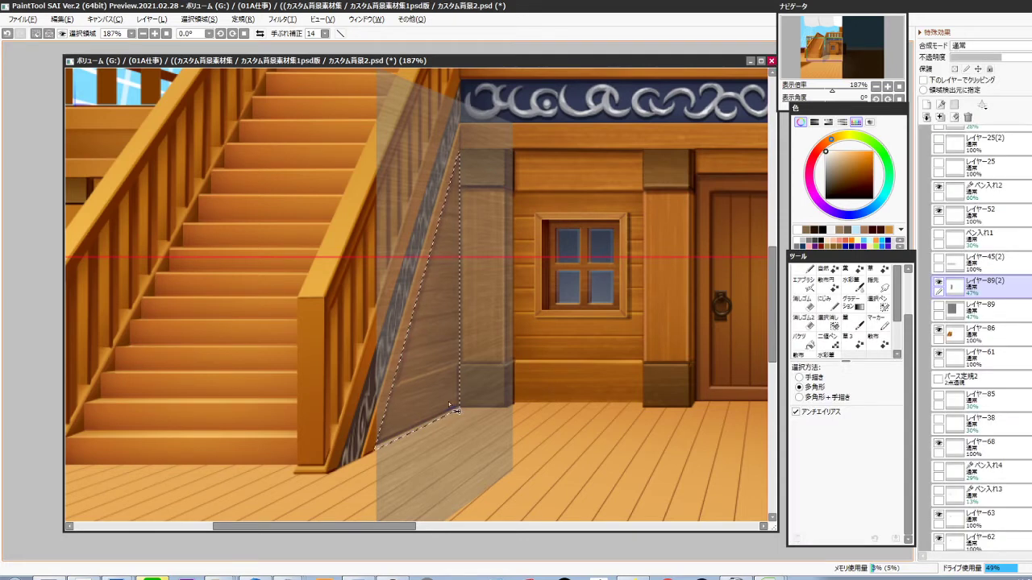
pyautogui.hotkey('ctrl', 'shift', 'i')
pyautogui.press('Delete')
pyautogui.hotkey('ctrl', 'd')
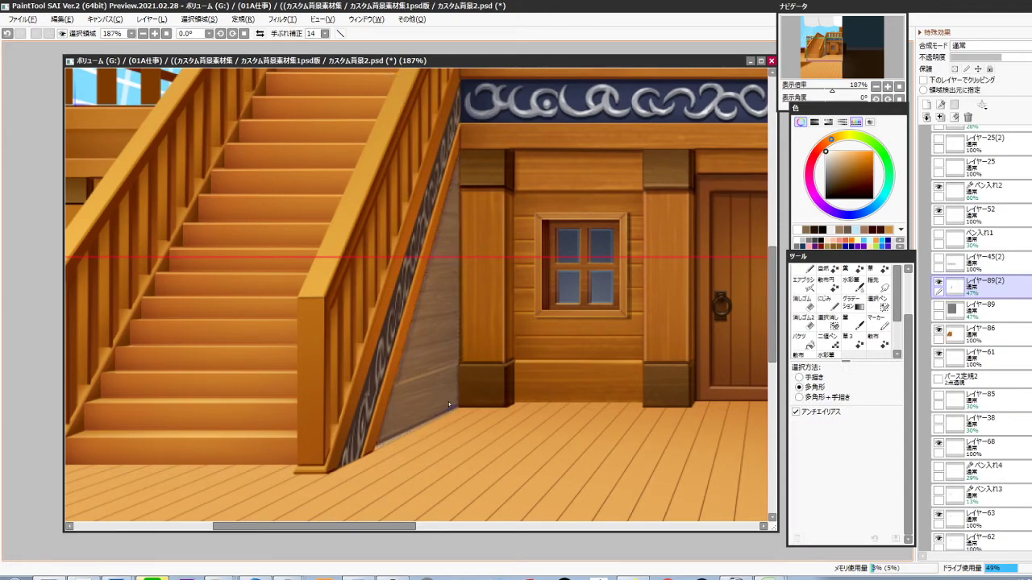
# Show the vertical-grain texture on レイヤー89, reduce its height, and position it over the staircase down to the lowest step
pyautogui.scroll(-2, 448, 401)
pyautogui.moveTo(478, 383); pyautogui.dragTo(577, 369)
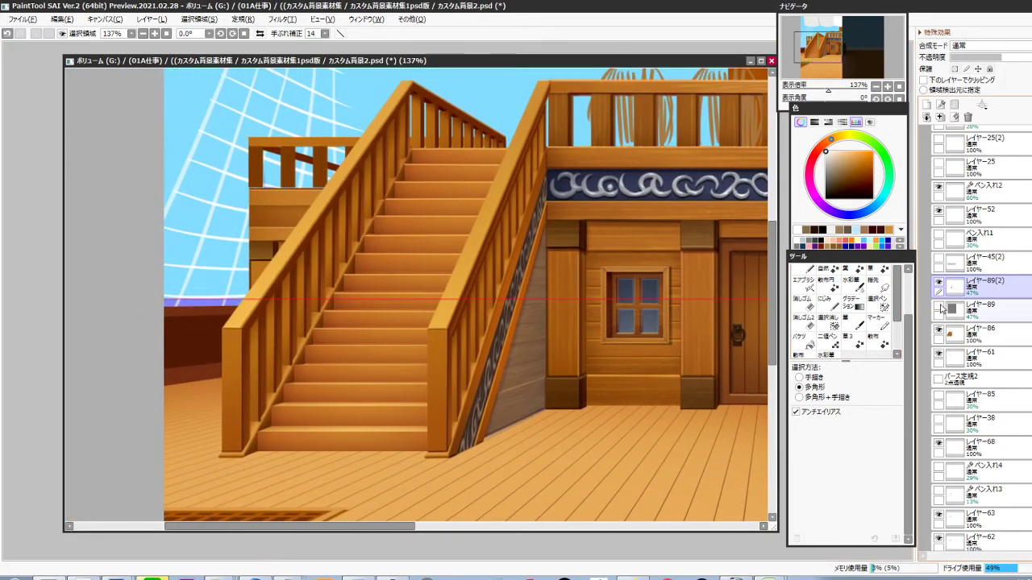
pyautogui.click(938, 306)
pyautogui.click(972, 306)
pyautogui.scroll(-2, 627, 387)
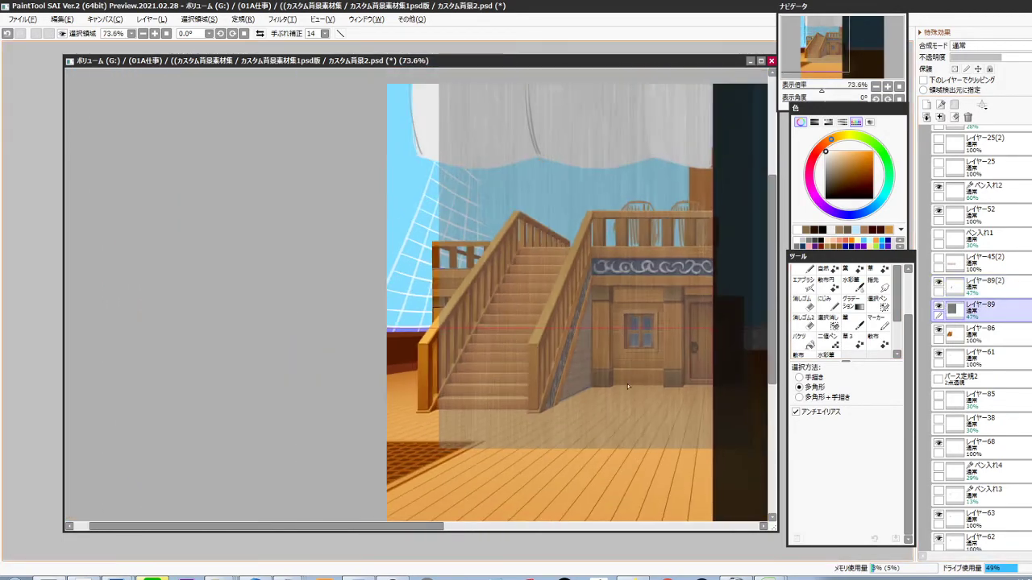
pyautogui.hotkey('ctrl', 't')
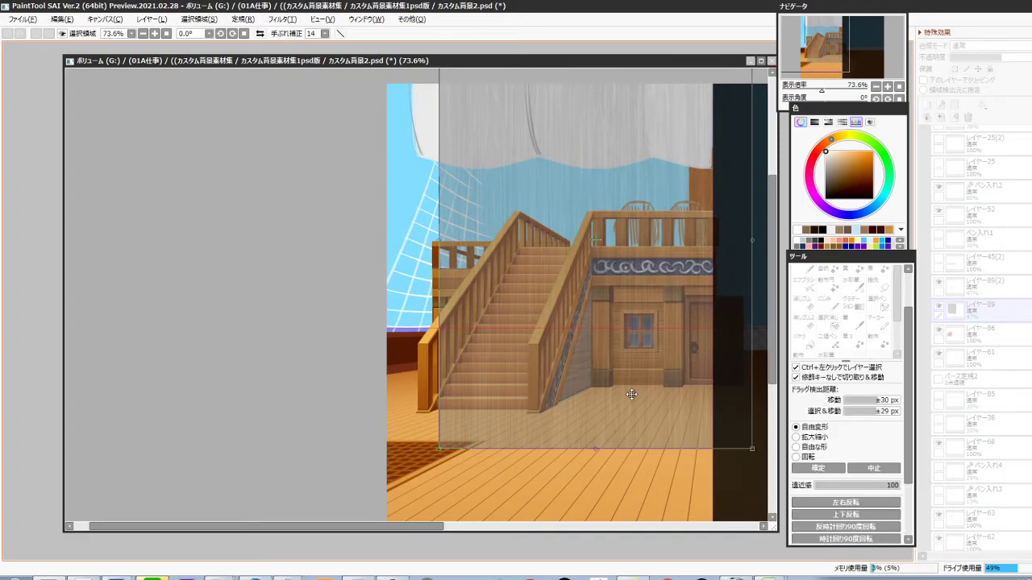
pyautogui.moveTo(595, 449); pyautogui.dragTo(594, 278)
pyautogui.moveTo(648, 183); pyautogui.dragTo(599, 320)
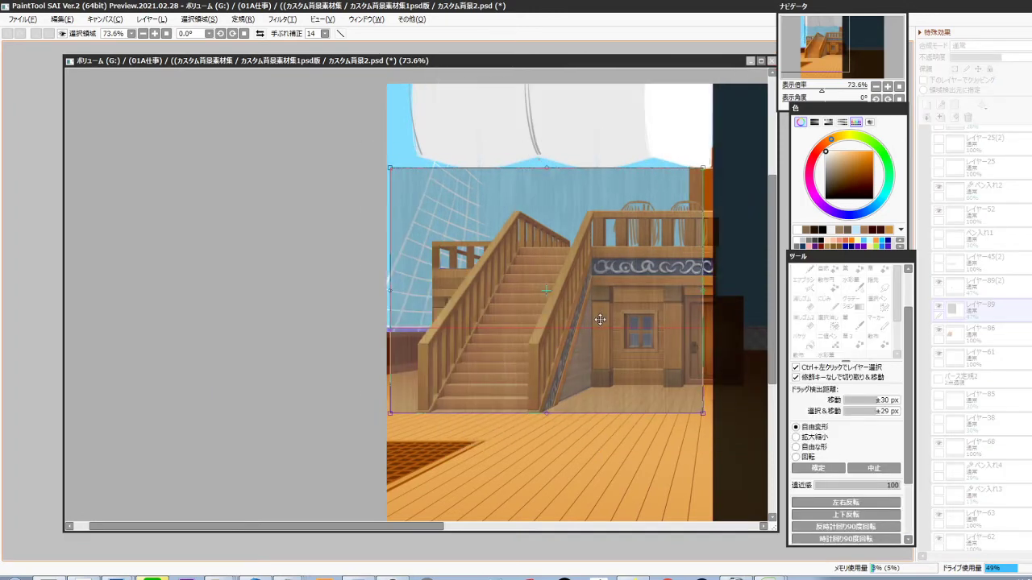
pyautogui.moveTo(713, 289); pyautogui.dragTo(638, 272)
pyautogui.scroll(2, 537, 324)
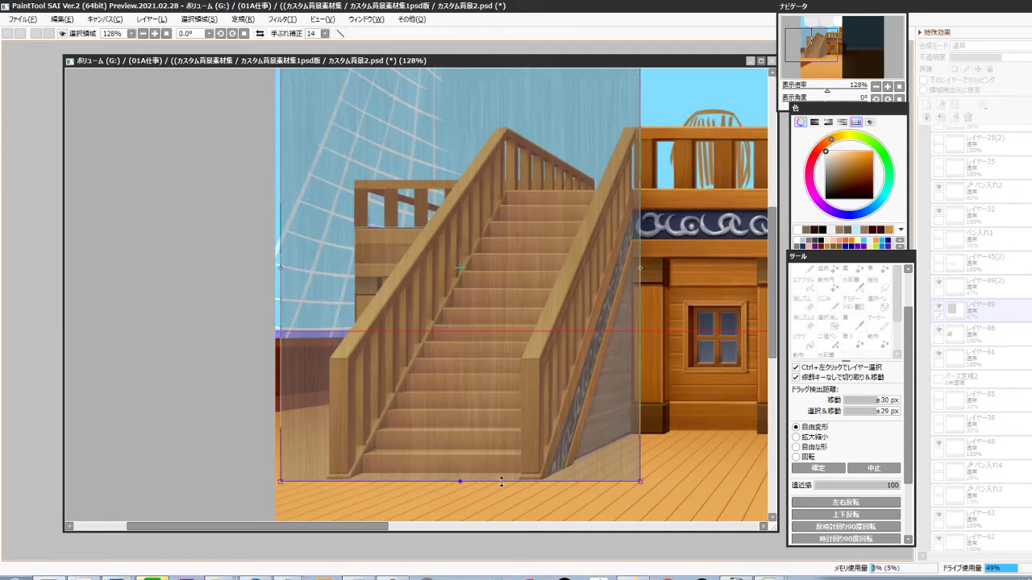
pyautogui.moveTo(501, 482); pyautogui.dragTo(470, 485)
pyautogui.press('Return')
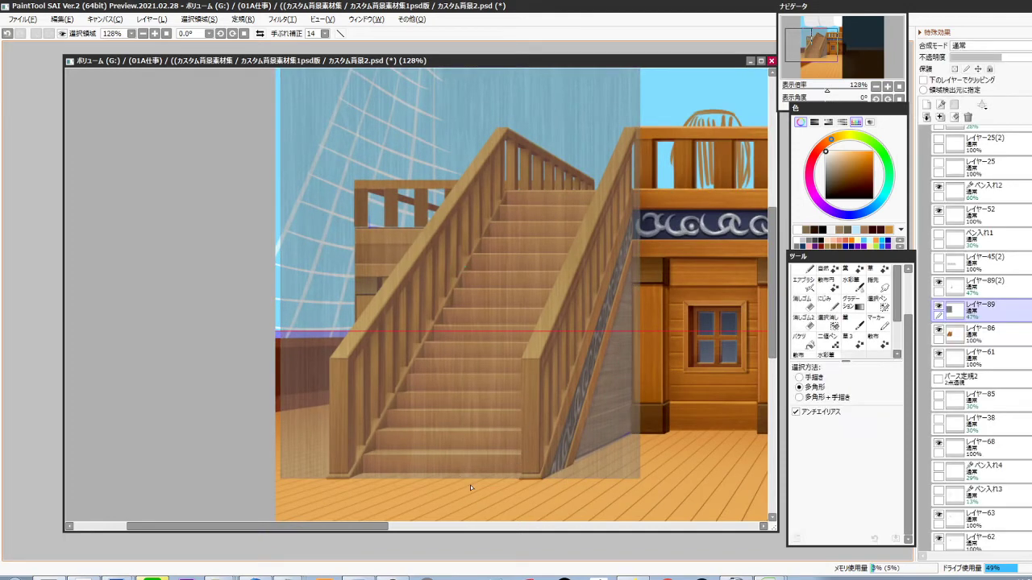
# Duplicate レイヤー89, rotate the copy 90° to horizontal grain, and hide the original
pyautogui.hotkey('ctrl', 'c')
pyautogui.hotkey('ctrl', 'v')
pyautogui.hotkey('ctrl', 'r')
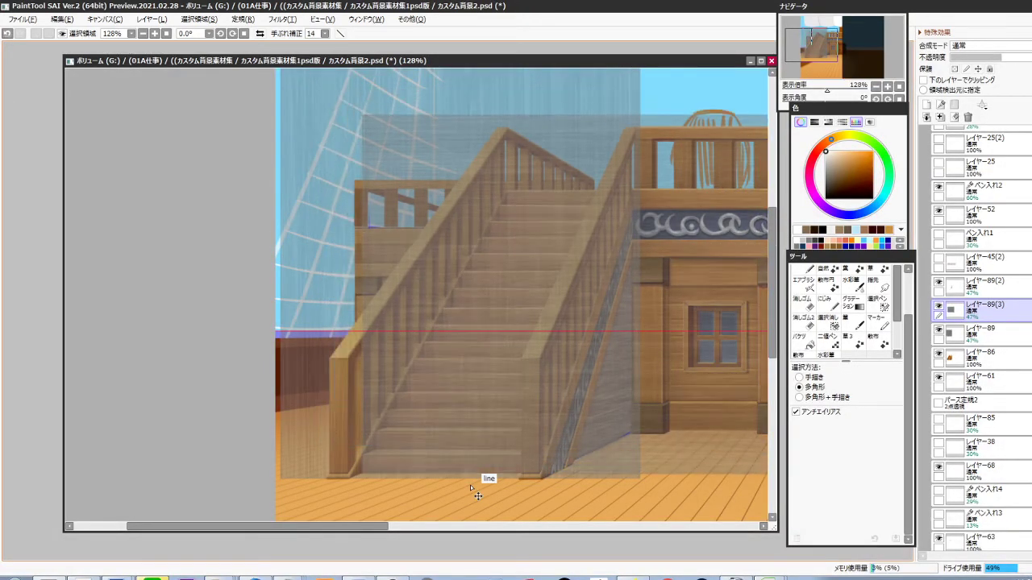
pyautogui.click(938, 330)
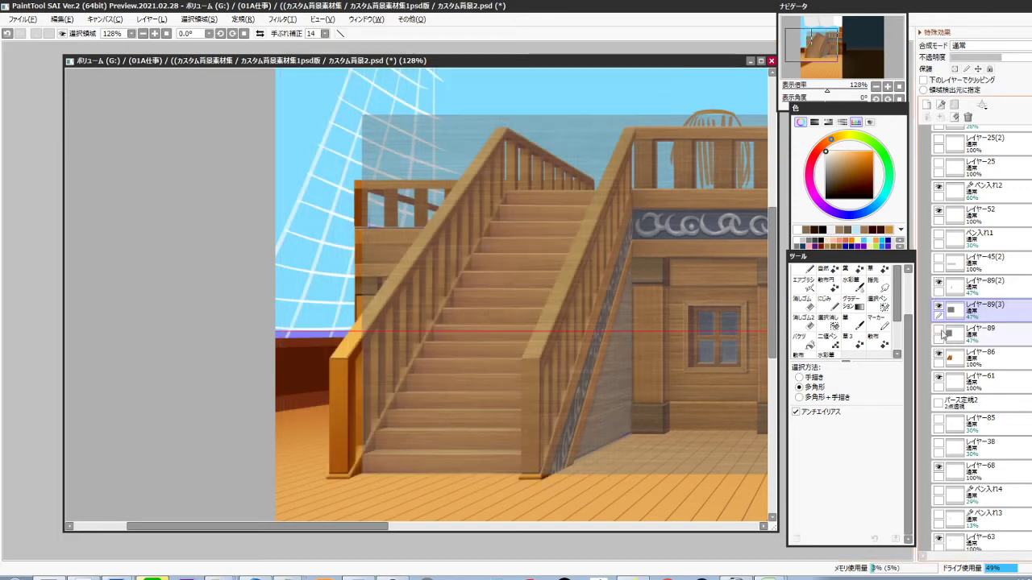
# Place レイヤー89(3) below レイヤー89, clip it to the staircase layer, and set it to Overlay at 69% opacity
pyautogui.moveTo(1000, 321); pyautogui.dragTo(978, 345)
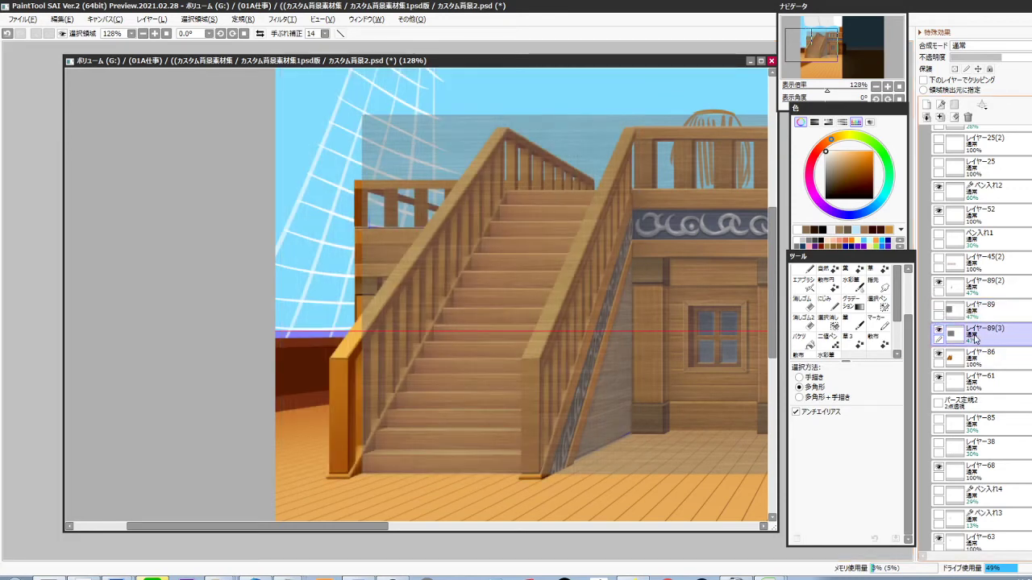
pyautogui.hotkey('ctrl', 'g')
pyautogui.click(990, 46)
pyautogui.click(979, 95)
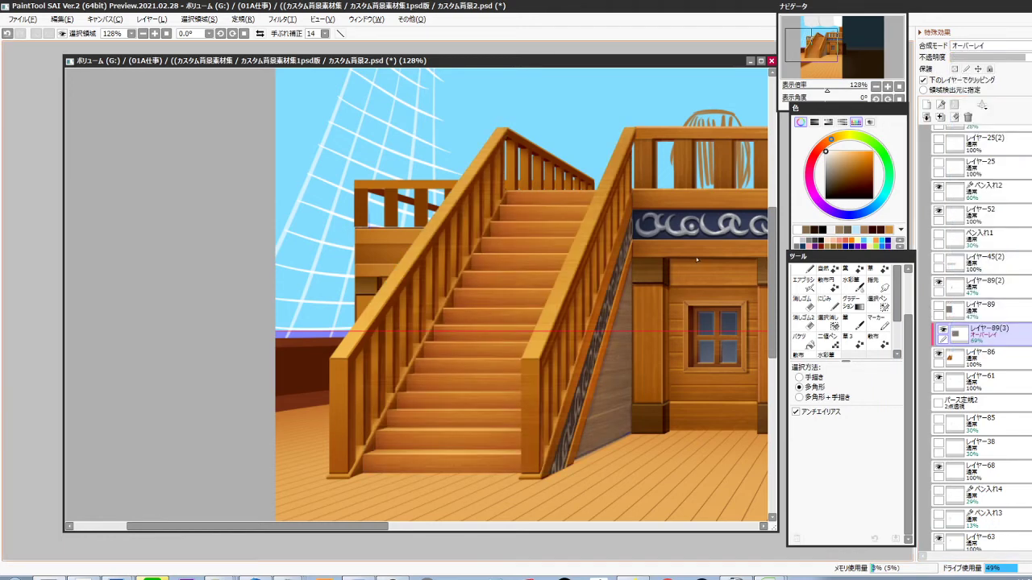
# Outline the staircase's right railing and side with a polygon selection and delete the horizontal grain there on レイヤー89(3)
pyautogui.click(631, 103)
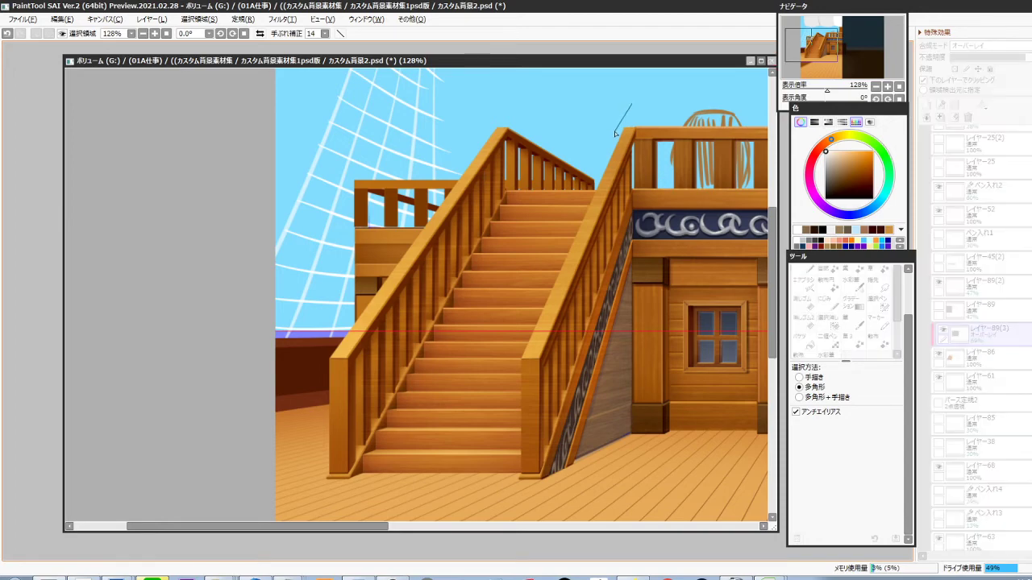
pyautogui.click(597, 192)
pyautogui.scroll(4, 562, 268)
pyautogui.moveTo(508, 442); pyautogui.dragTo(536, 338)
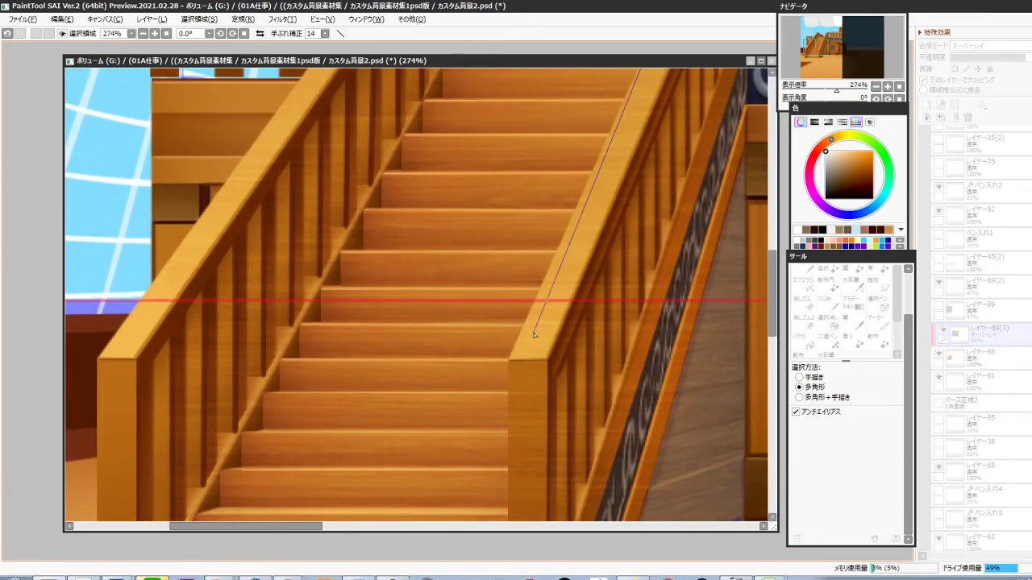
pyautogui.click(508, 361)
pyautogui.scroll(-5, 508, 361)
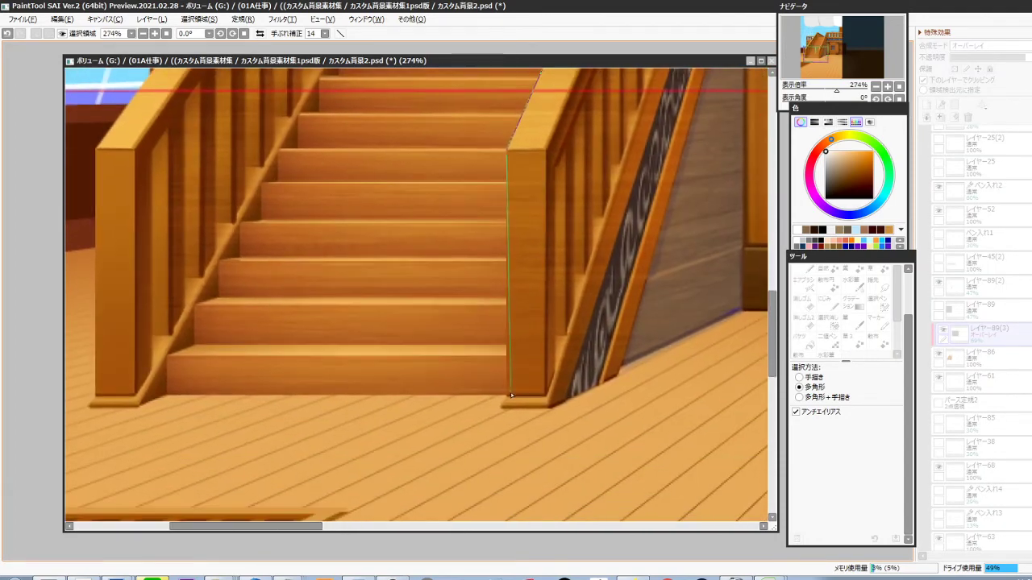
pyautogui.moveTo(513, 447); pyautogui.dragTo(482, 455)
pyautogui.click(537, 455)
pyautogui.click(623, 442)
pyautogui.click(679, 393)
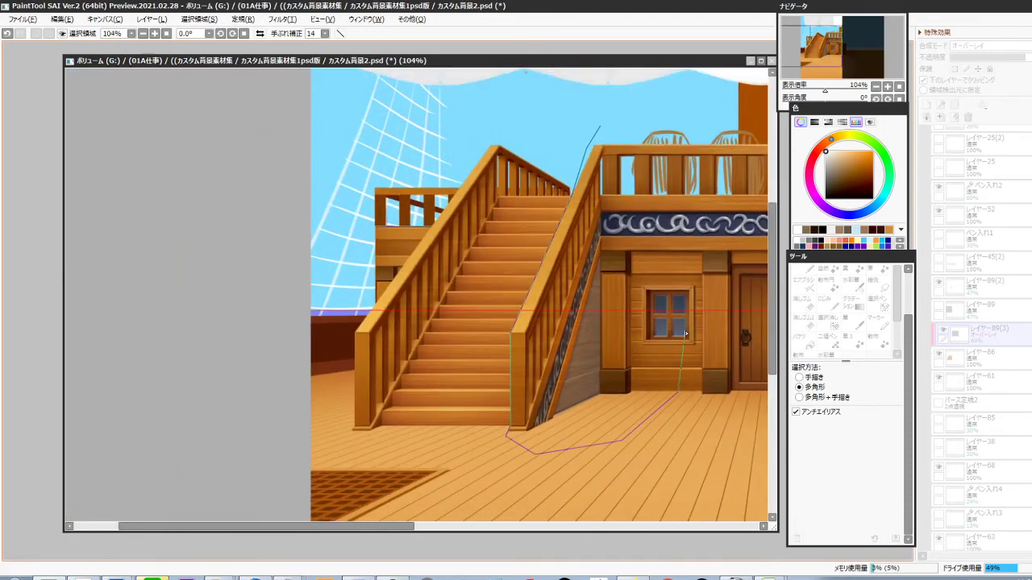
pyautogui.doubleClick(701, 271)
pyautogui.press('Delete')
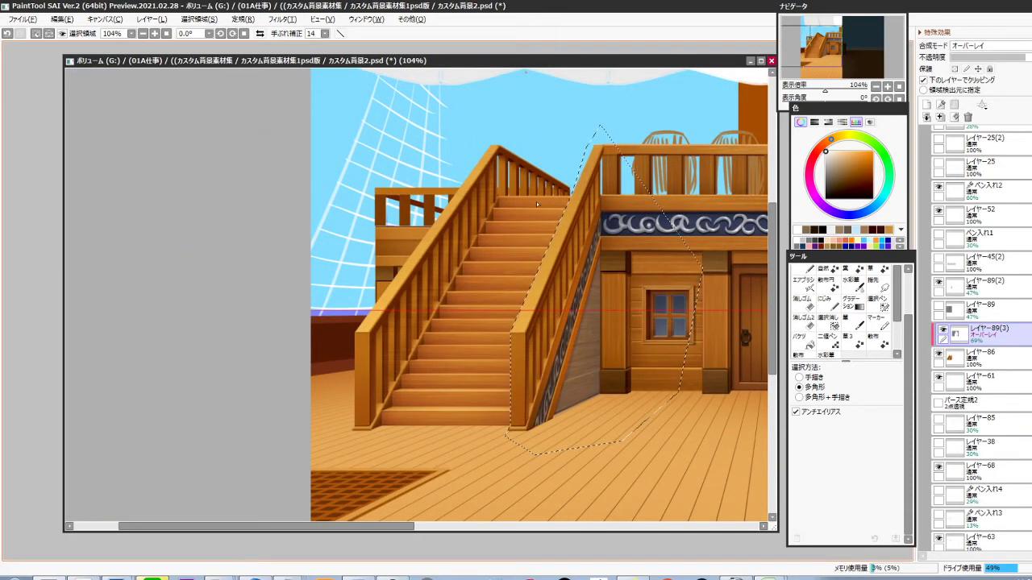
# Outline the staircase's left railing with a polygon selection, delete the horizontal grain inside it, and clear the selection
pyautogui.scroll(5, 493, 186)
pyautogui.hotkey('ctrl', 'd')
pyautogui.click(568, 138)
pyautogui.click(501, 221)
pyautogui.moveTo(418, 419); pyautogui.dragTo(499, 266)
pyautogui.moveTo(419, 411); pyautogui.dragTo(500, 254)
pyautogui.moveTo(390, 491); pyautogui.dragTo(499, 270)
pyautogui.click(411, 383)
pyautogui.scroll(-4, 411, 384)
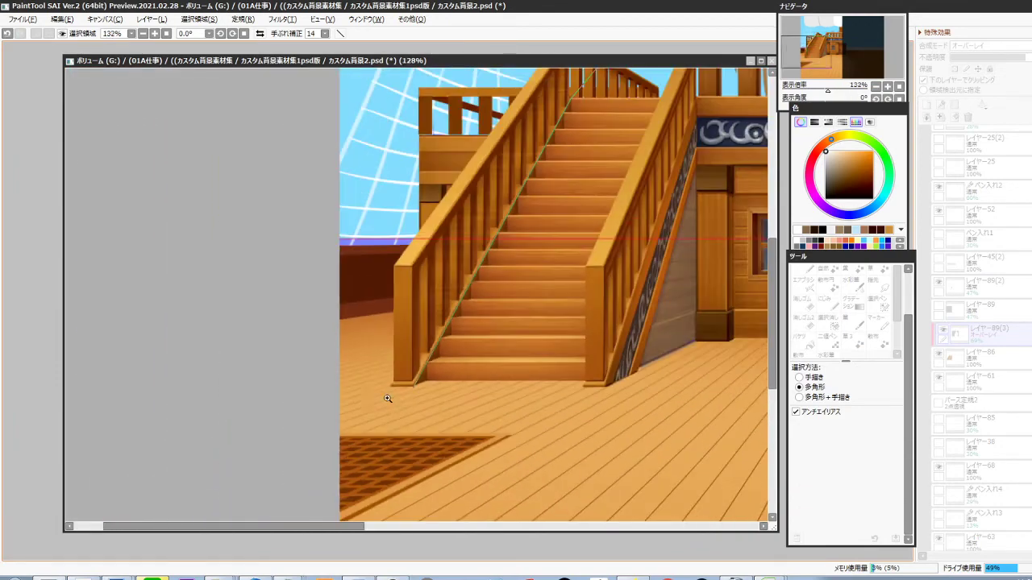
pyautogui.click(365, 399)
pyautogui.moveTo(382, 195); pyautogui.dragTo(352, 414)
pyautogui.click(365, 305)
pyautogui.click(409, 230)
pyautogui.click(508, 185)
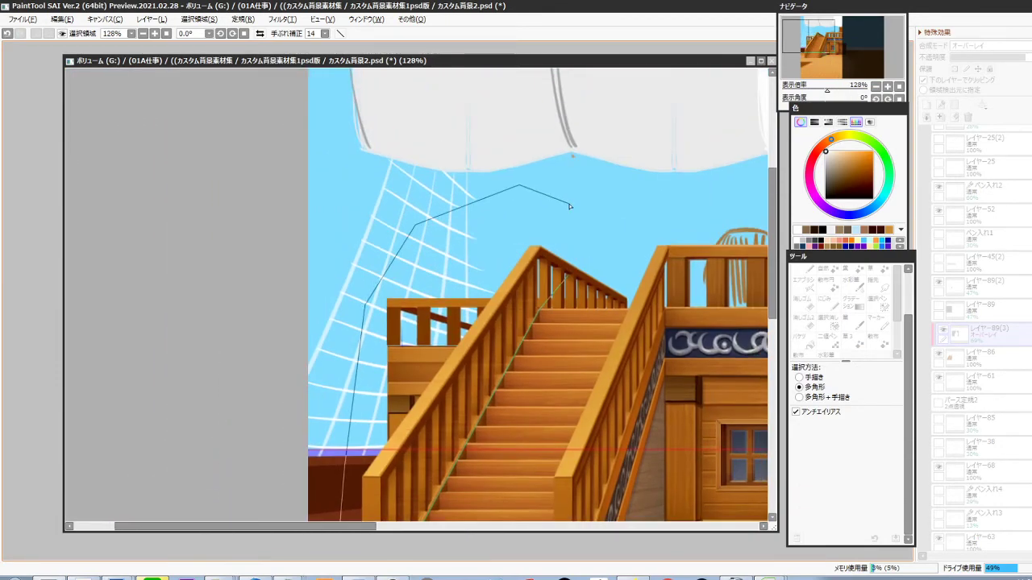
pyautogui.doubleClick(571, 207)
pyautogui.moveTo(589, 493); pyautogui.dragTo(567, 337)
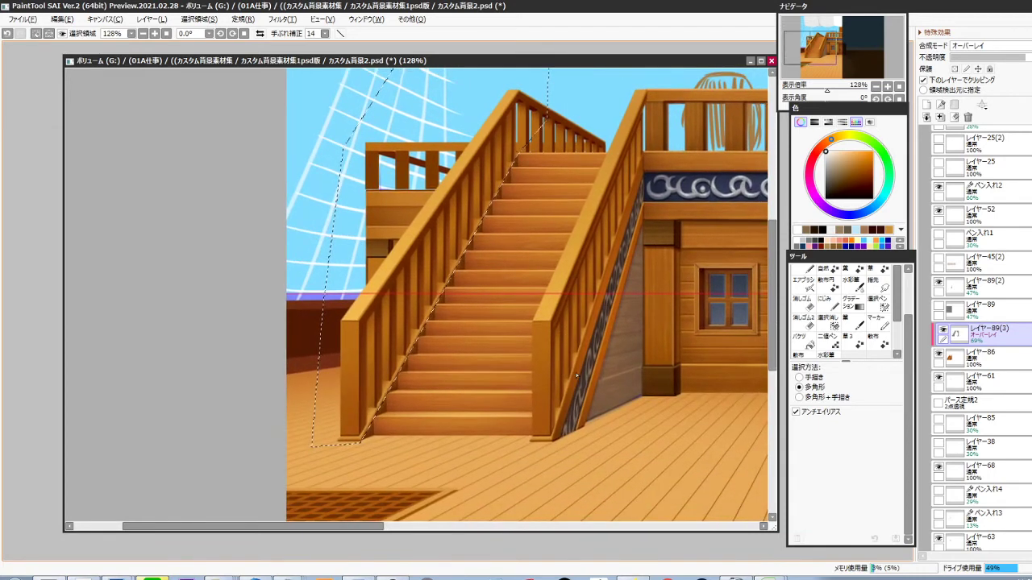
pyautogui.hotkey('ctrl', 'd')
# Show レイヤー89, clip it to the staircase with Overlay blending, and raise both grain layers' opacity to 100%
pyautogui.click(938, 309)
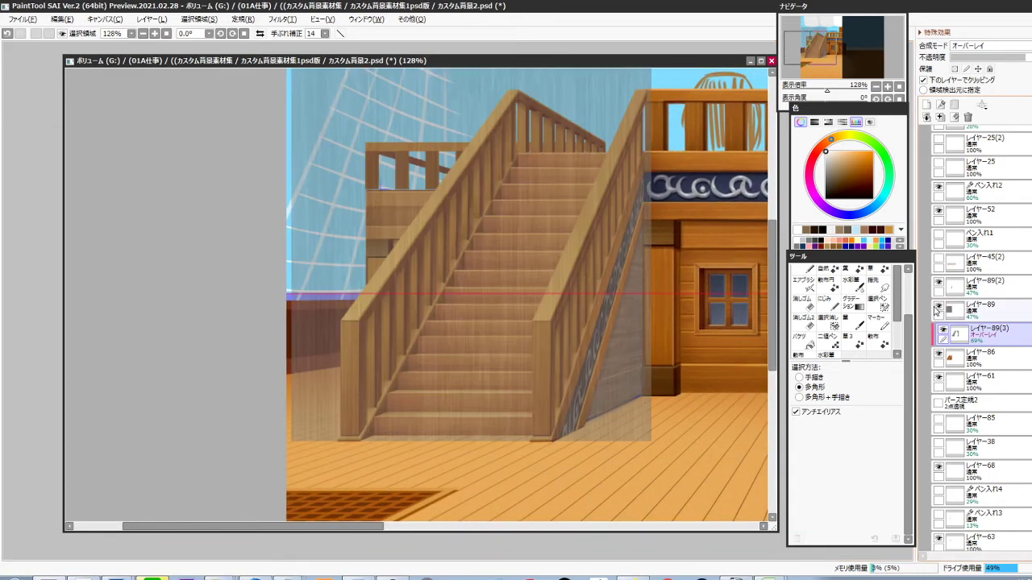
pyautogui.click(995, 310)
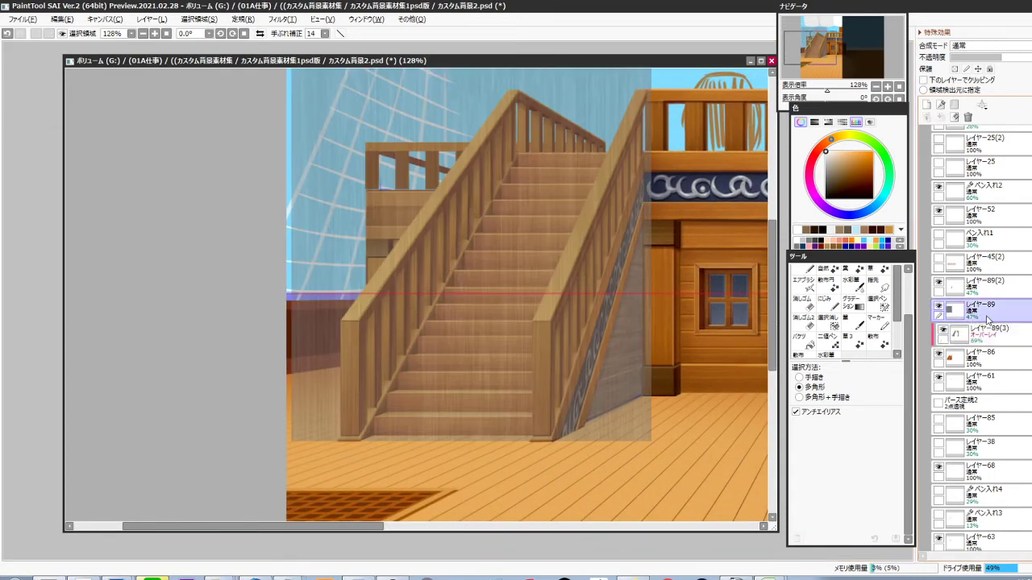
pyautogui.hotkey('ctrl', 'g')
pyautogui.click(988, 46)
pyautogui.click(975, 316)
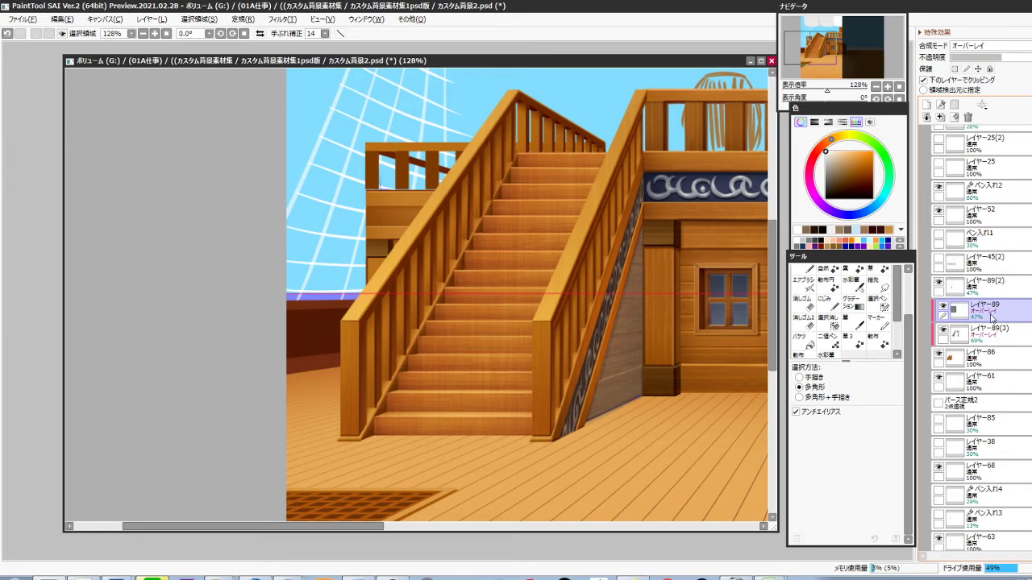
pyautogui.moveTo(1026, 58); pyautogui.dragTo(1031, 58)
pyautogui.click(998, 331)
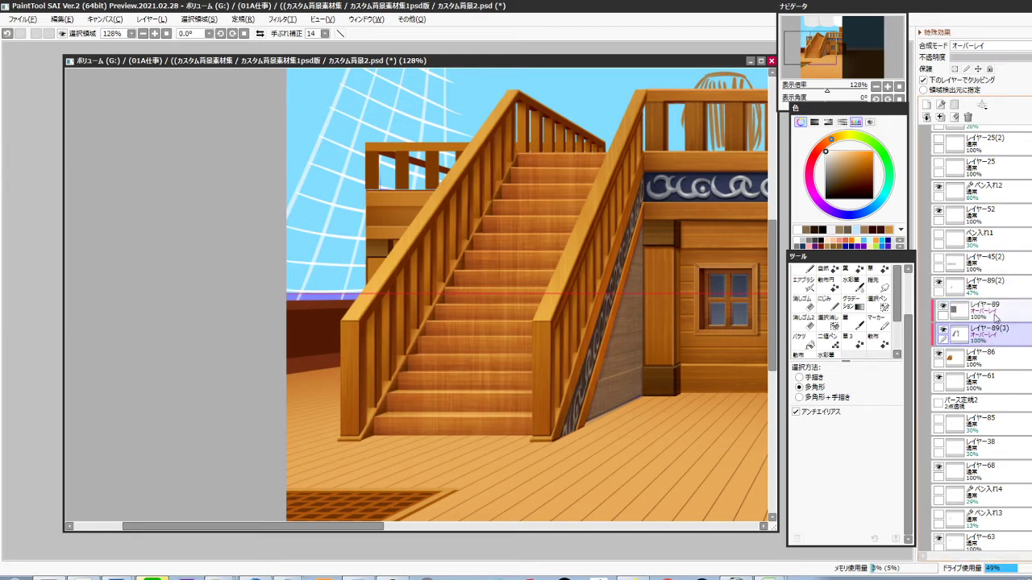
# Return both grain layers to Normal blending and arrange レイヤー89(3) above レイヤー89
pyautogui.click(990, 46)
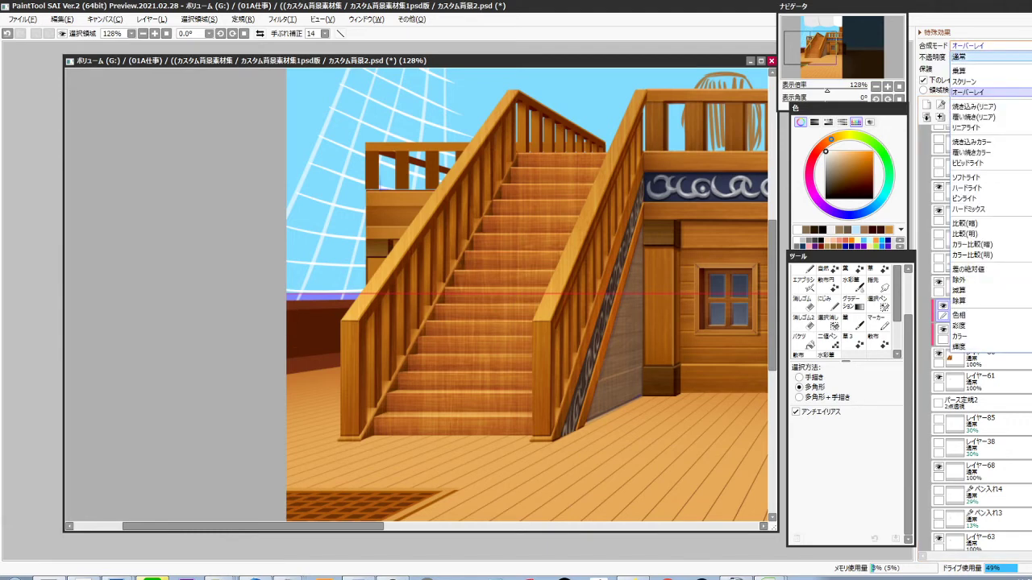
pyautogui.click(999, 58)
pyautogui.click(1004, 328)
pyautogui.click(1000, 46)
pyautogui.click(999, 57)
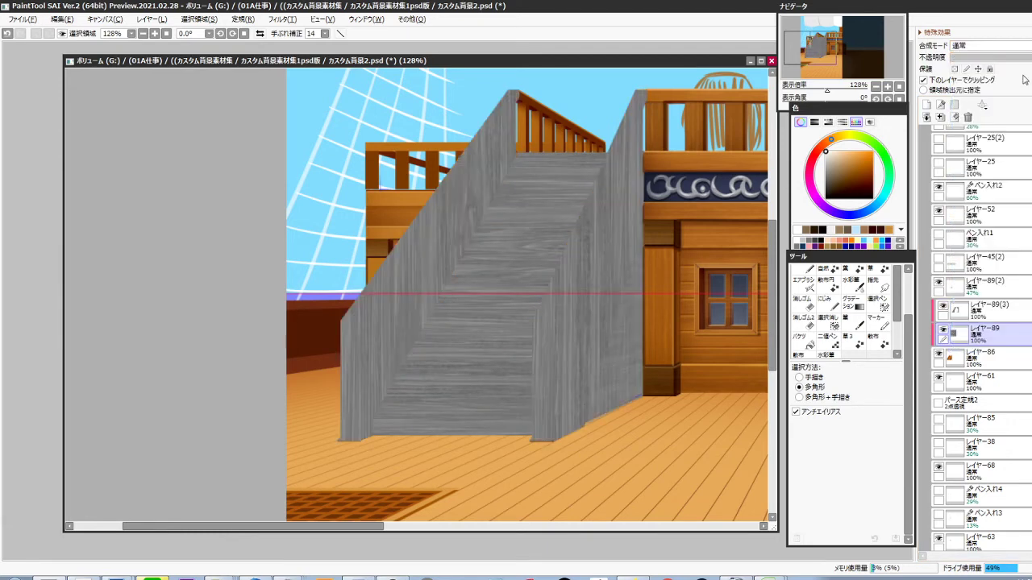
# Merge レイヤー89(3) into レイヤー89 and set the merged layer's opacity to 47%
pyautogui.click(993, 314)
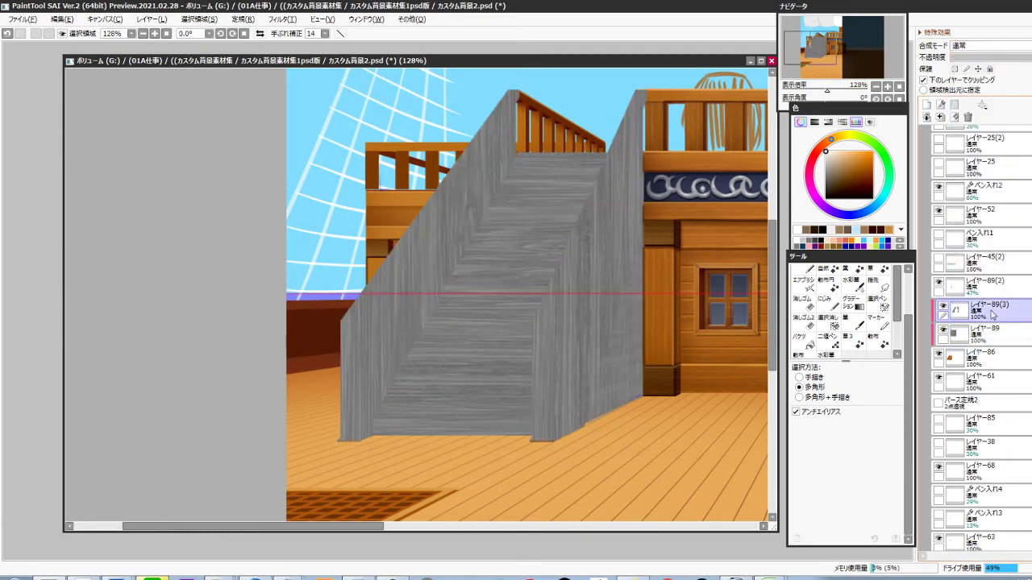
pyautogui.hotkey('ctrl', 'e')
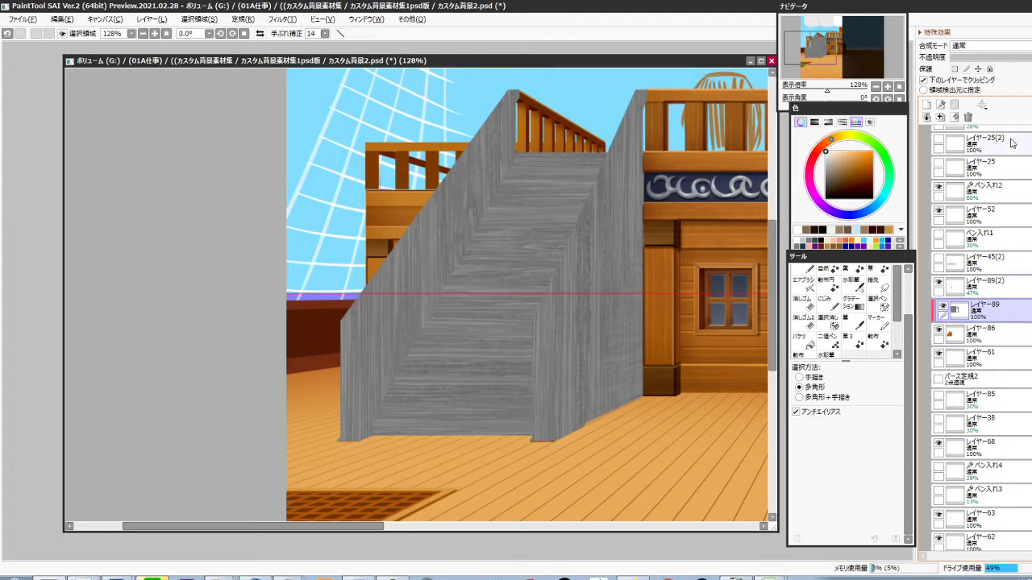
pyautogui.click(1002, 57)
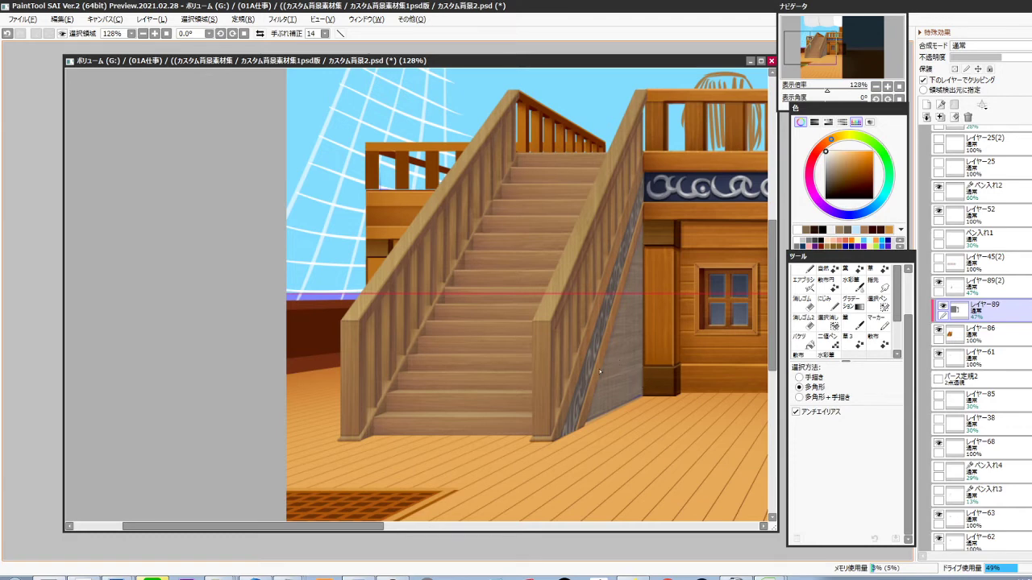
# Select a strip of vertical grain, skew it to follow the left handrail's slope, apply the transform, and deselect
pyautogui.moveTo(446, 346); pyautogui.dragTo(528, 426)
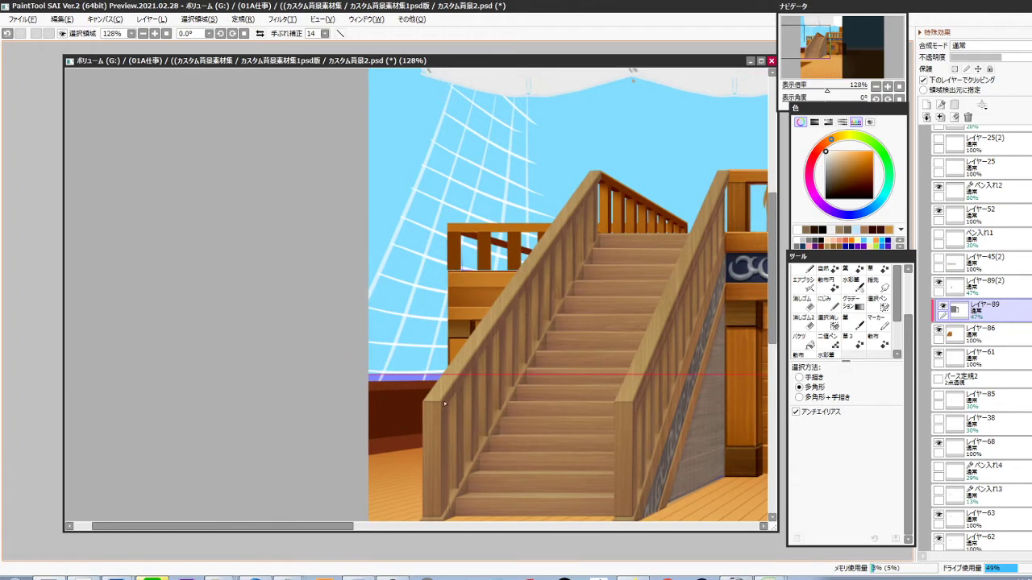
pyautogui.press('ctrl')
pyautogui.moveTo(440, 401); pyautogui.dragTo(494, 325)
pyautogui.hotkey('ctrl', 't')
pyautogui.scroll(4, 474, 393)
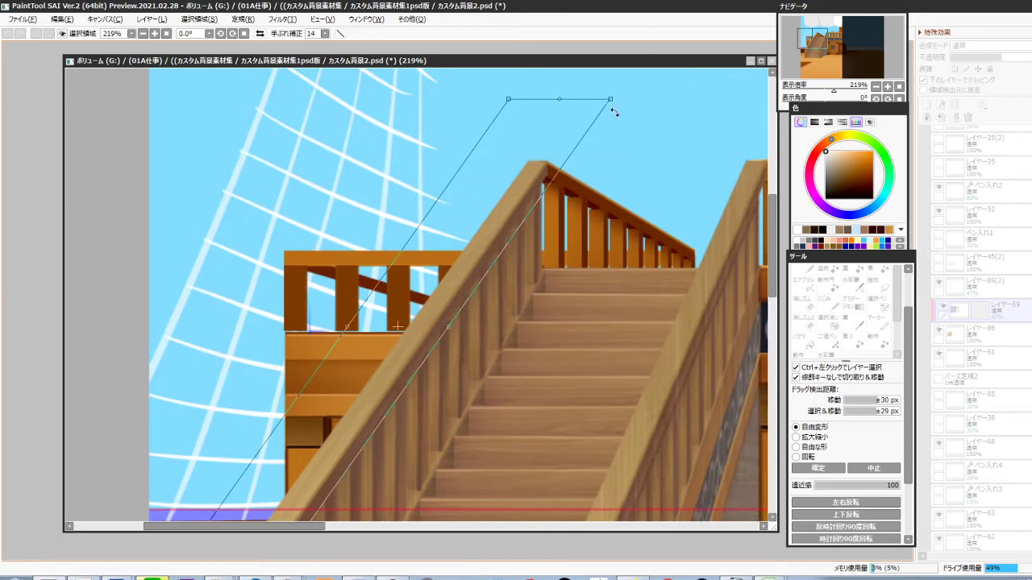
pyautogui.moveTo(611, 100); pyautogui.dragTo(600, 100)
pyautogui.moveTo(483, 370); pyautogui.dragTo(524, 303)
pyautogui.press('Return')
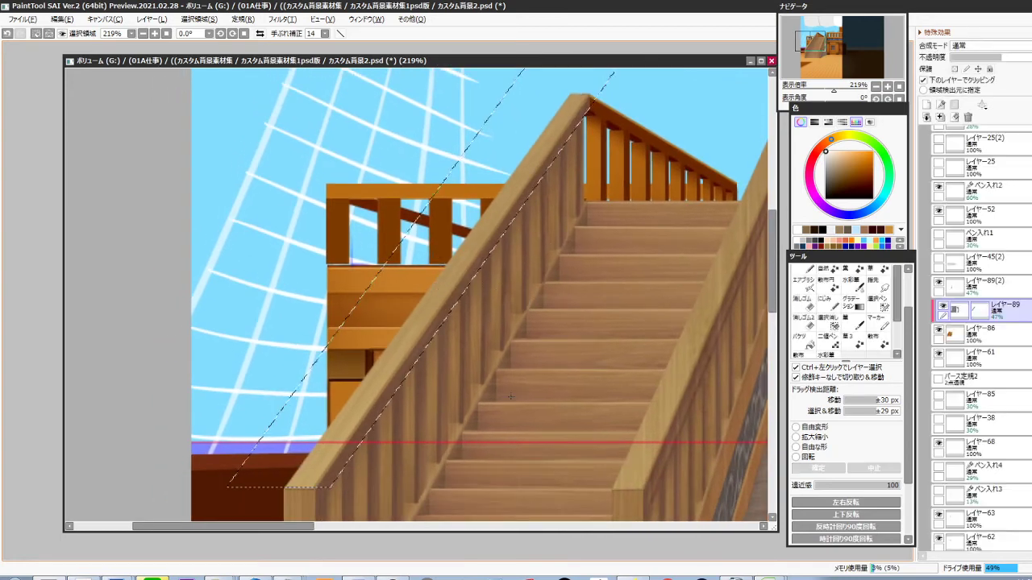
pyautogui.moveTo(712, 414); pyautogui.dragTo(566, 399)
pyautogui.hotkey('ctrl', 'd')
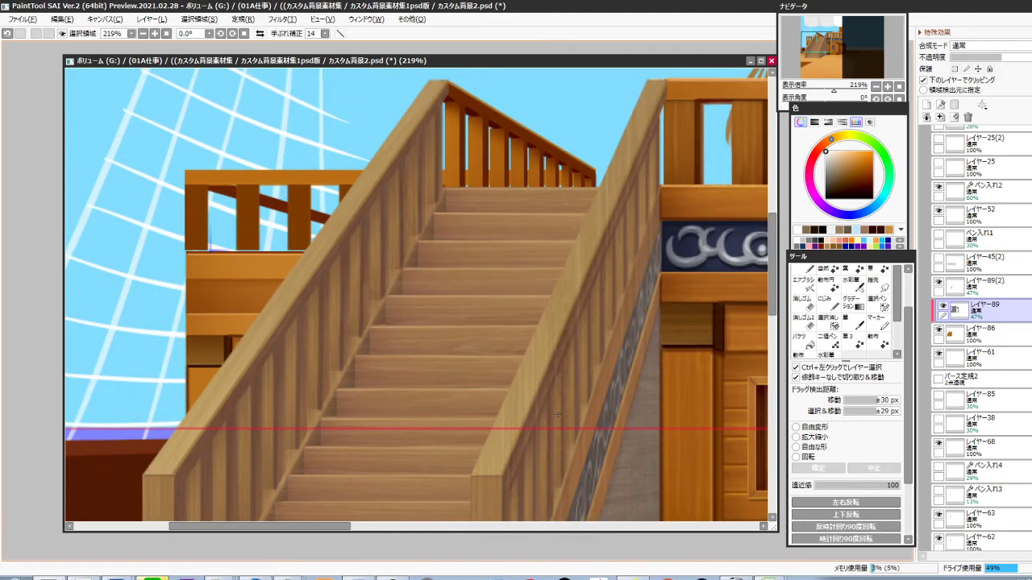
# Load the outline of レイヤー89 as a selection to check the texture's extent, and clear the selection
pyautogui.scroll(-2, 553, 433)
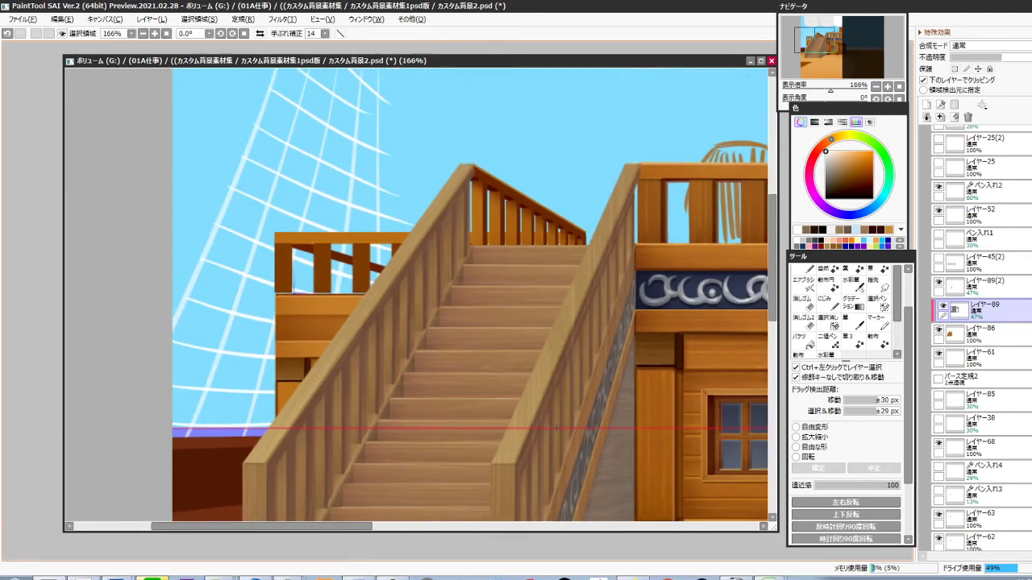
pyautogui.keyDown('ctrl'); pyautogui.click(953, 311); pyautogui.keyUp('ctrl')
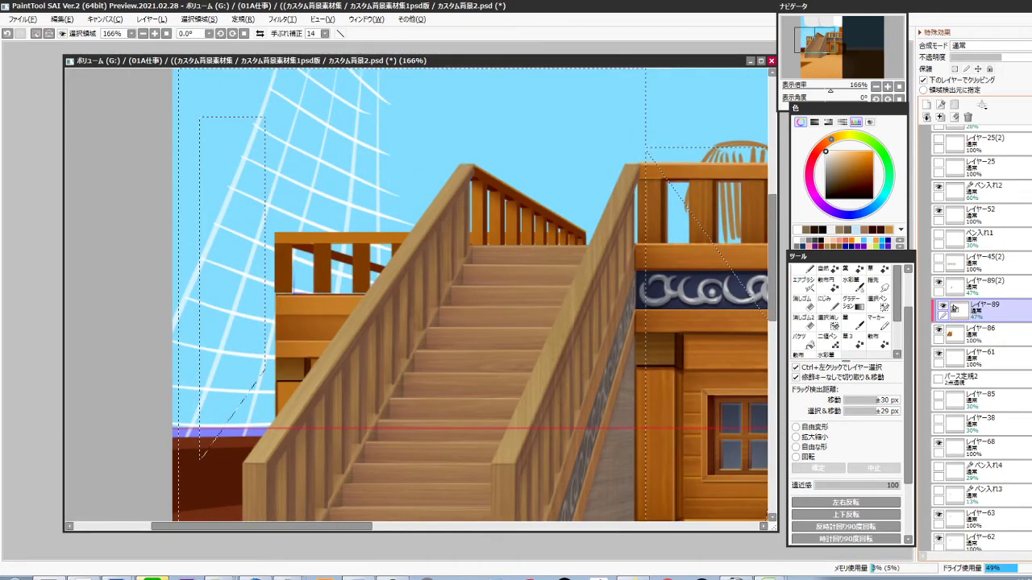
pyautogui.scroll(-3, 668, 350)
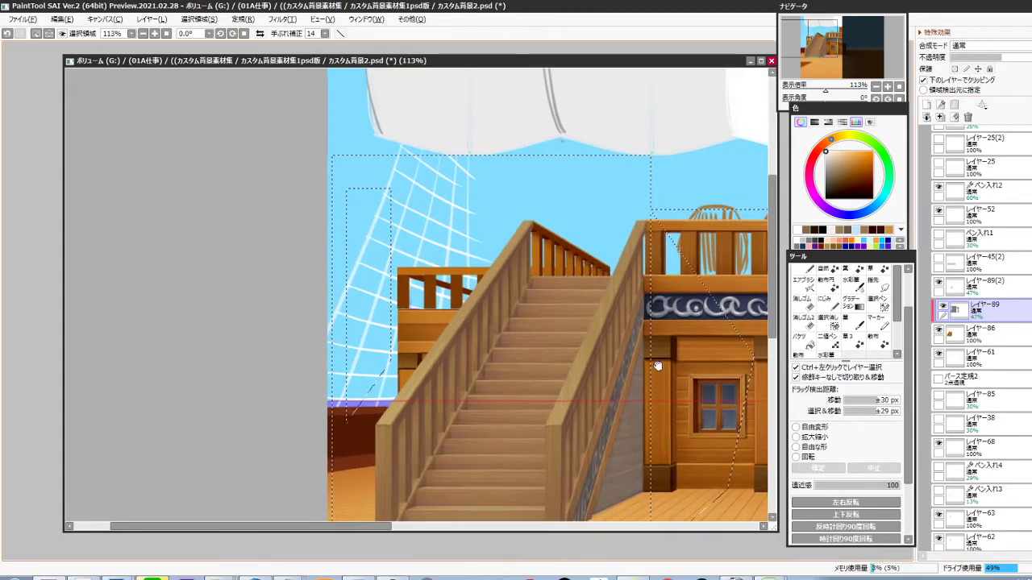
pyautogui.hotkey('ctrl', 'd')
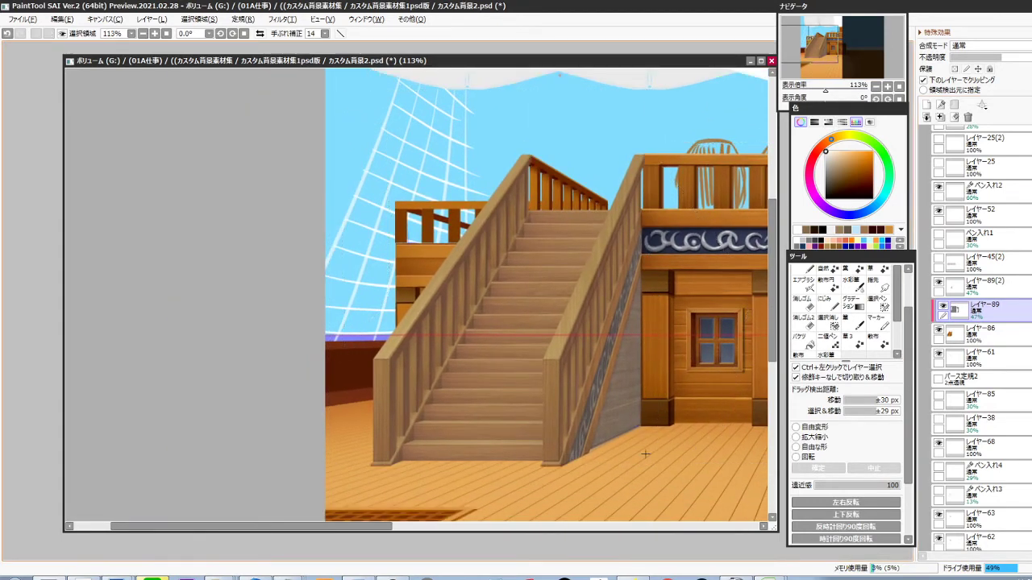
# Select a narrow strip of vertical grain, skew it along the right handrail's slope, apply the transform, and deselect
pyautogui.moveTo(628, 465); pyautogui.dragTo(647, 85)
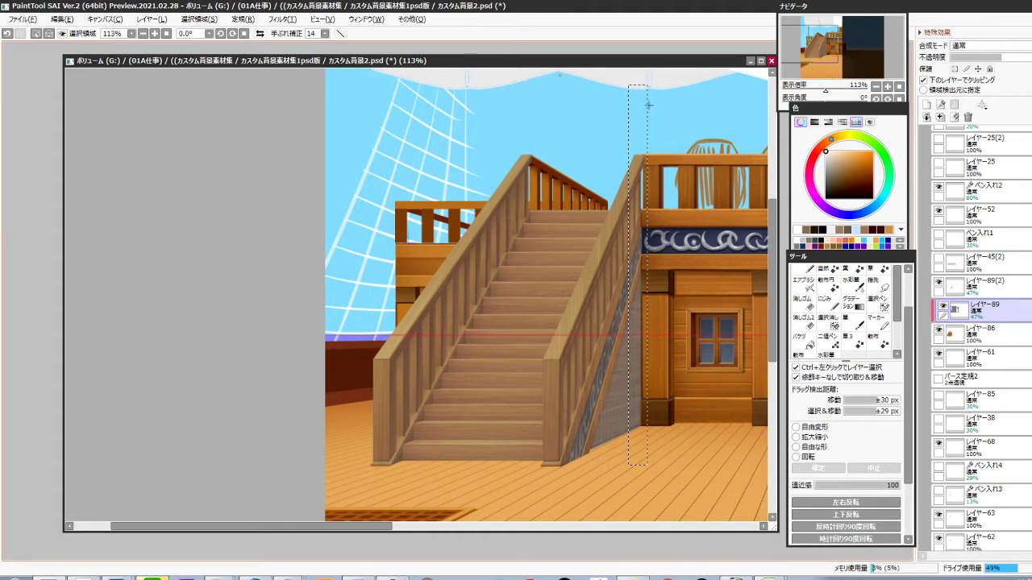
pyautogui.hotkey('ctrl', 't')
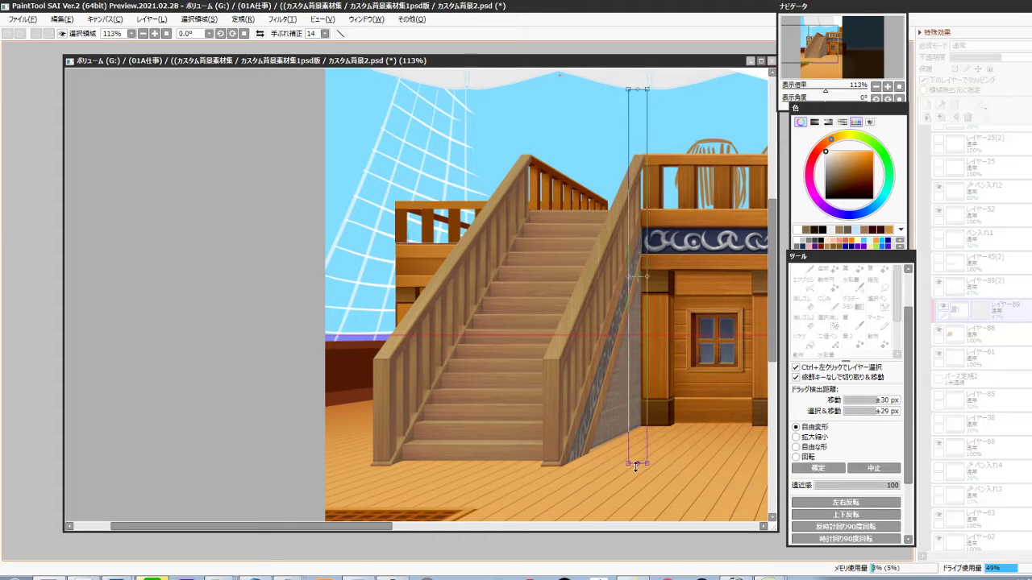
pyautogui.moveTo(636, 465); pyautogui.dragTo(520, 365)
pyautogui.scroll(4, 614, 350)
pyautogui.moveTo(615, 266); pyautogui.dragTo(542, 403)
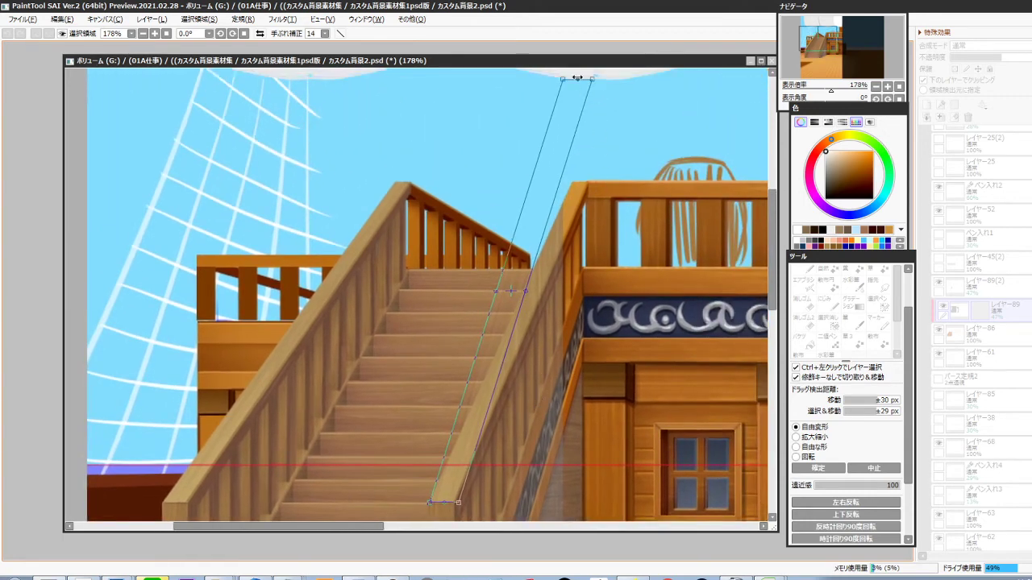
pyautogui.moveTo(575, 76); pyautogui.dragTo(614, 75)
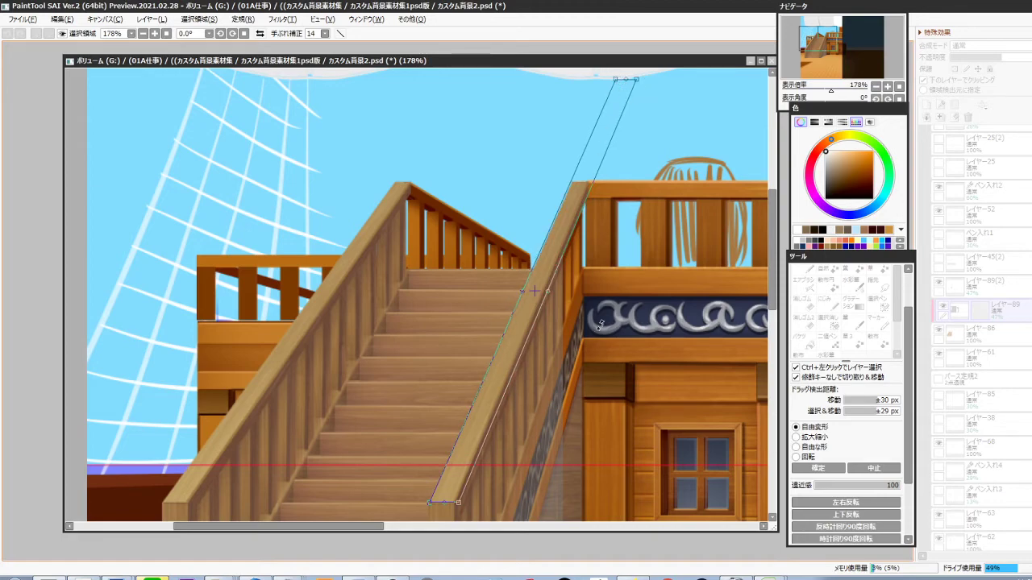
pyautogui.moveTo(588, 389); pyautogui.dragTo(601, 308)
pyautogui.press('Return')
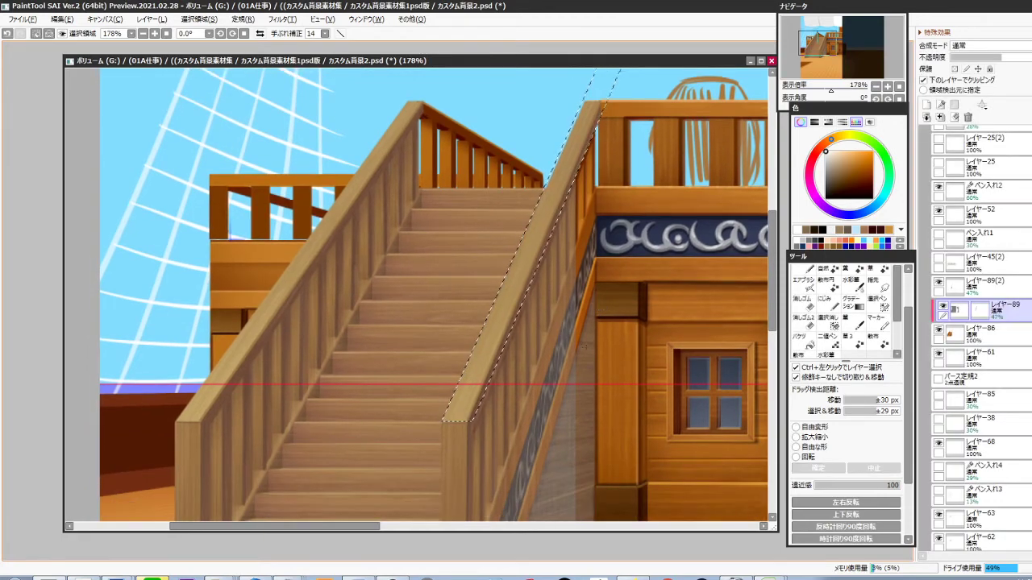
pyautogui.hotkey('ctrl', 'd')
pyautogui.scroll(-2, 587, 341)
pyautogui.moveTo(567, 365); pyautogui.dragTo(540, 350)
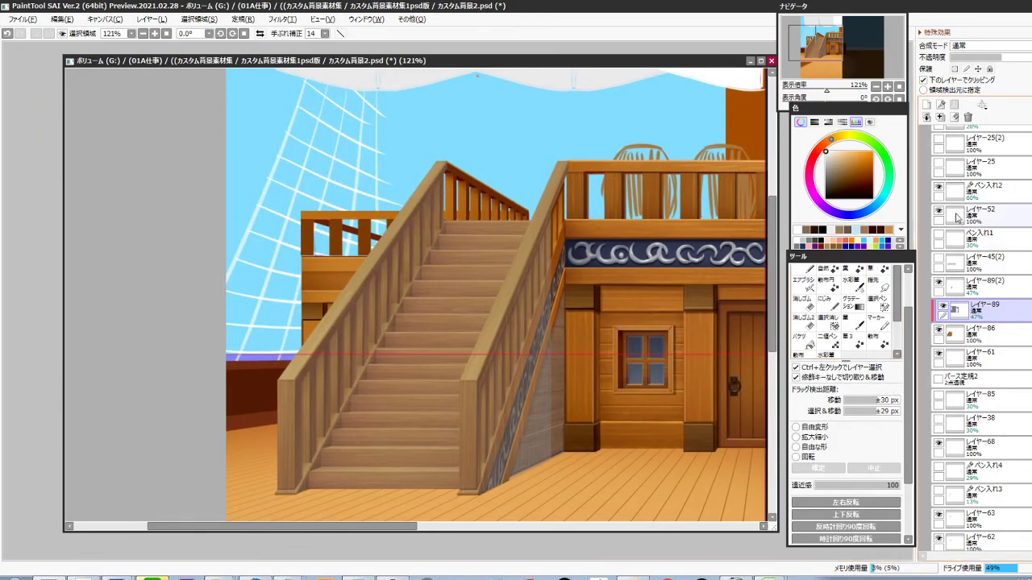
# Set the staircase grain on レイヤー89 to Overlay blending and raise its opacity
pyautogui.click(999, 46)
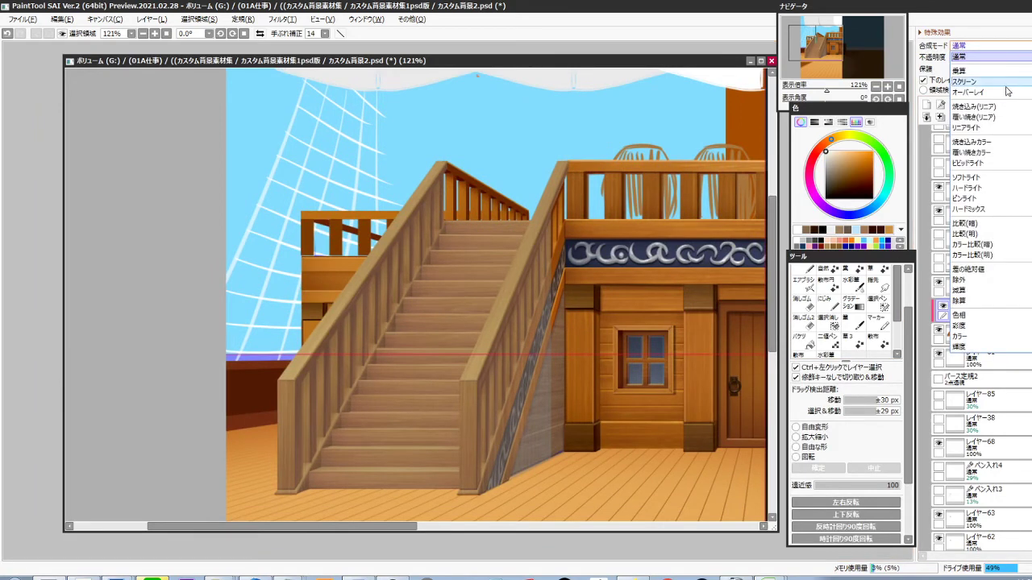
pyautogui.click(994, 91)
pyautogui.click(1030, 58)
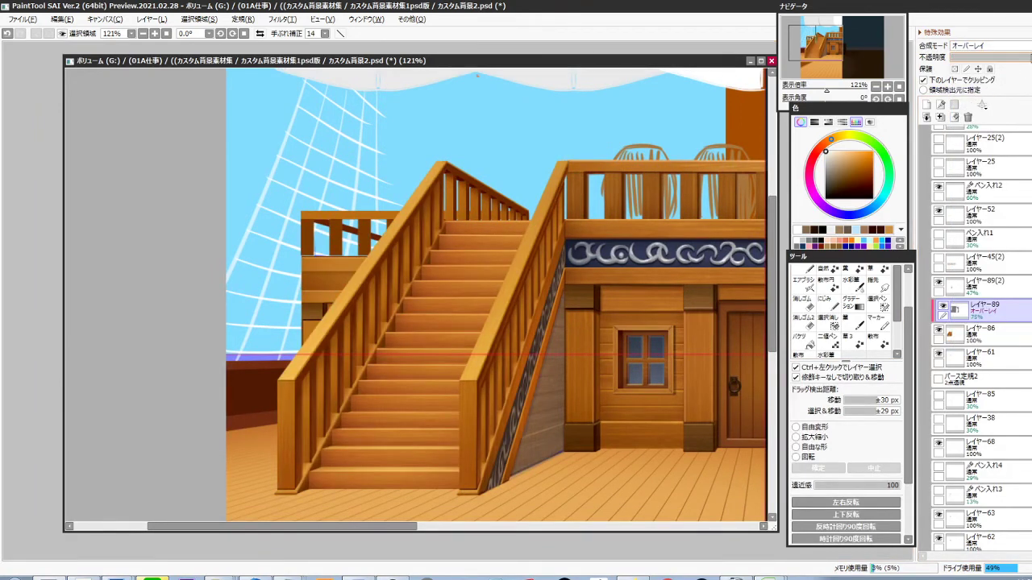
# Set the wood-texture layer レイヤー89(2) on the wall beneath the stairs to Overlay and clip it to the layer below
pyautogui.keyDown('ctrl'); pyautogui.click(546, 423); pyautogui.keyUp('ctrl')
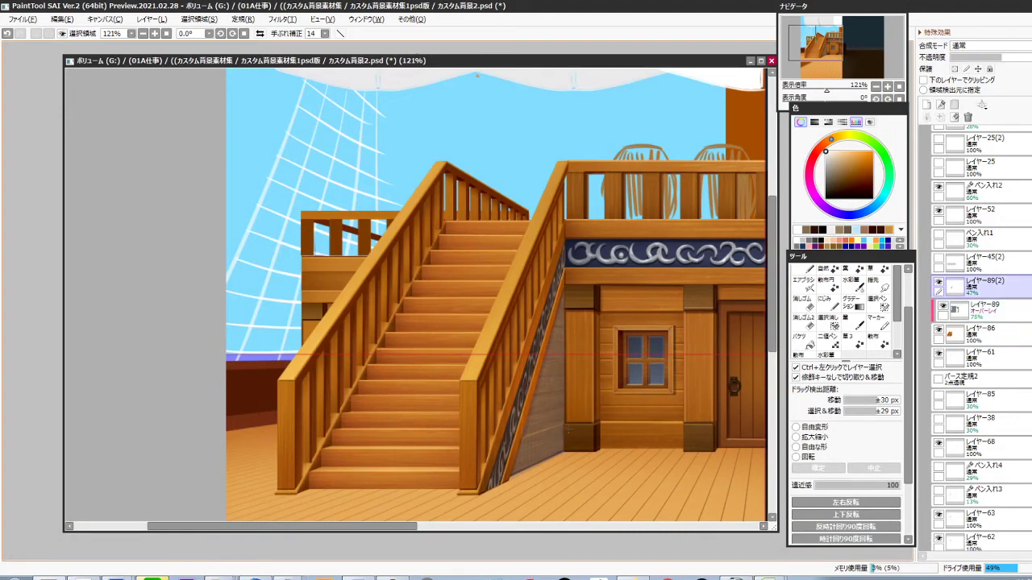
pyautogui.click(999, 46)
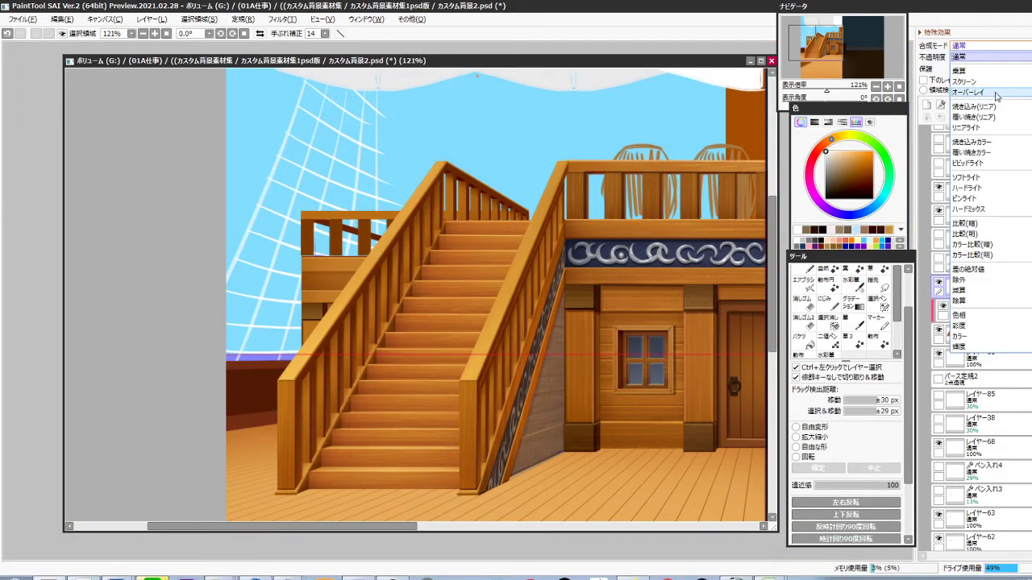
pyautogui.click(967, 91)
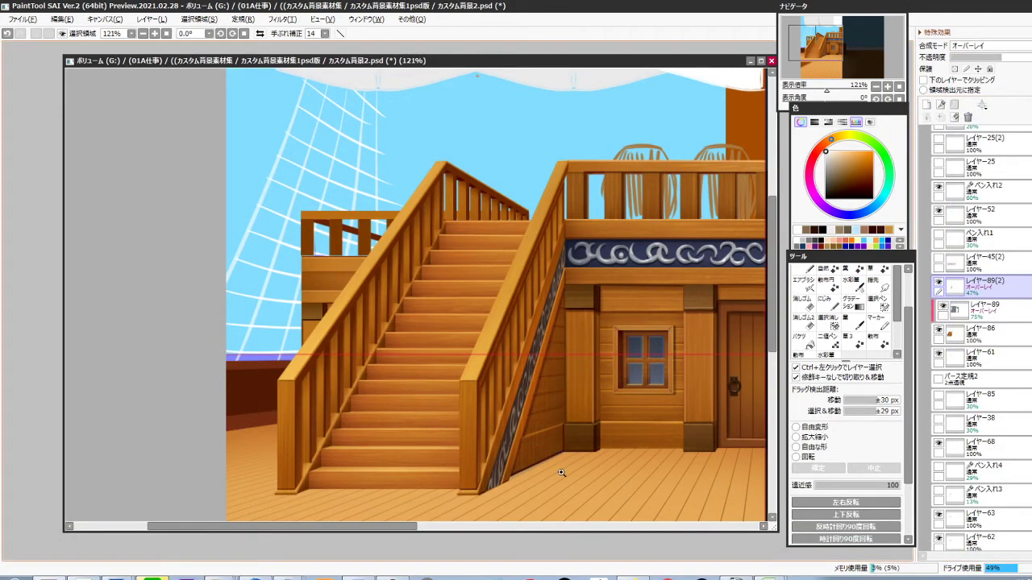
pyautogui.scroll(3, 560, 471)
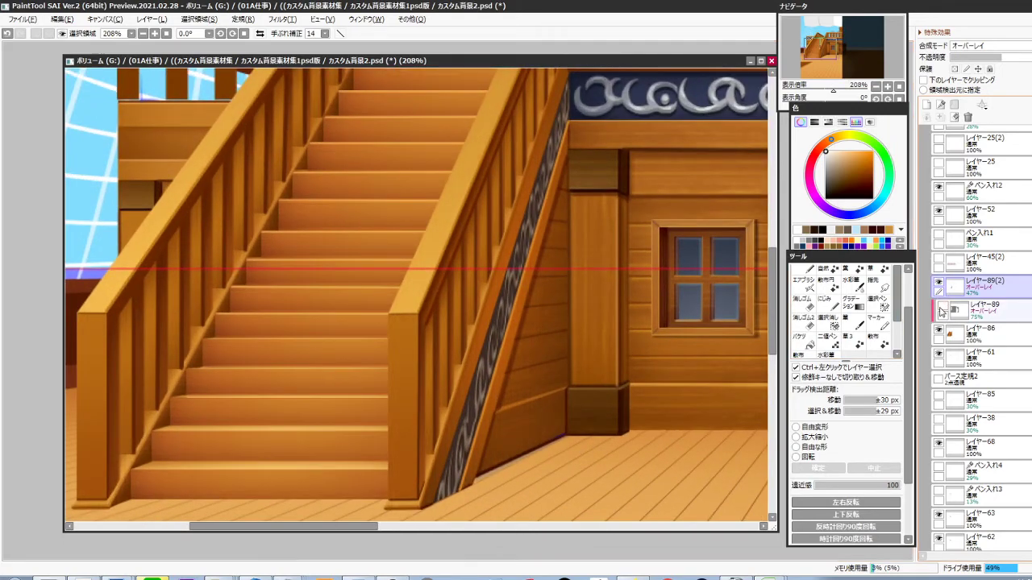
pyautogui.click(941, 308)
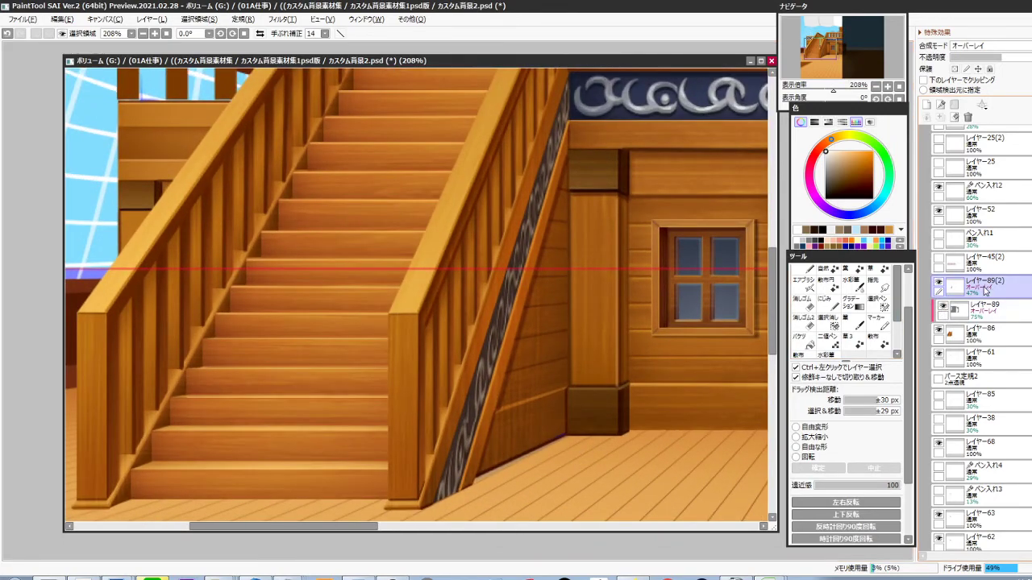
pyautogui.hotkey('ctrl', 'g')
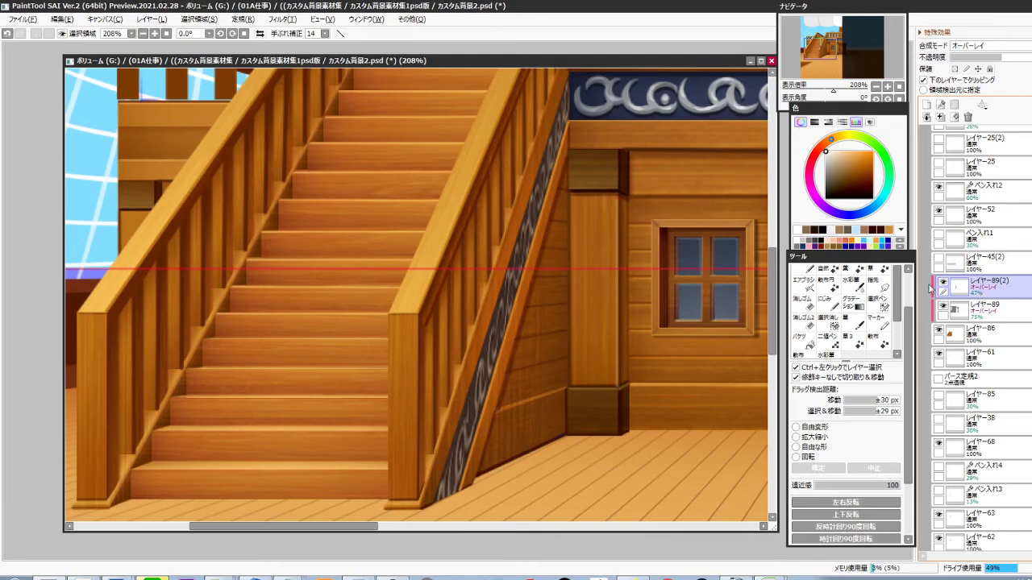
# Outline the wall beneath the staircase with a polygonal selection, clear レイヤー89's texture inside it, and deselect
pyautogui.press('l')
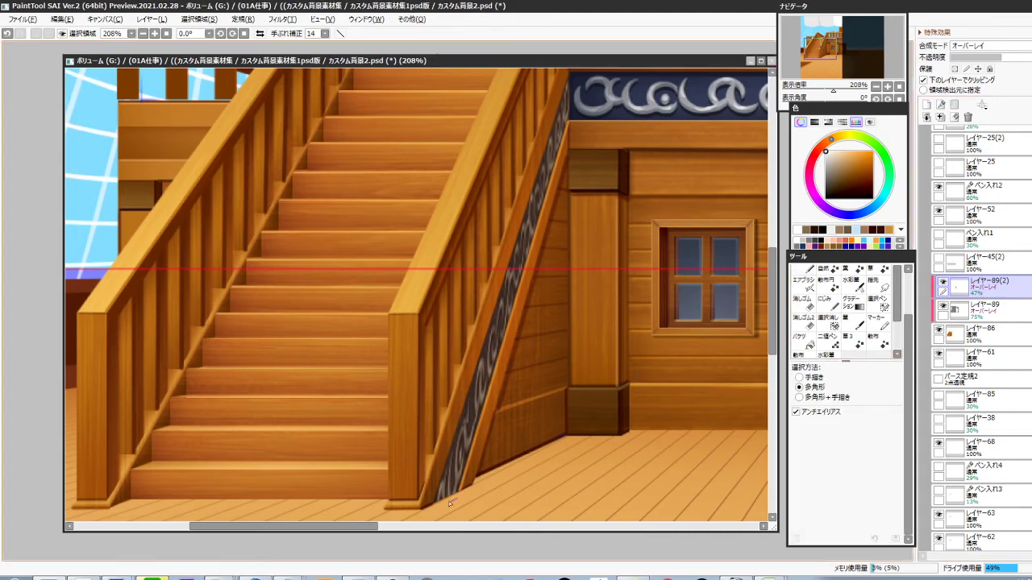
pyautogui.click(422, 508)
pyautogui.moveTo(512, 290); pyautogui.dragTo(468, 437)
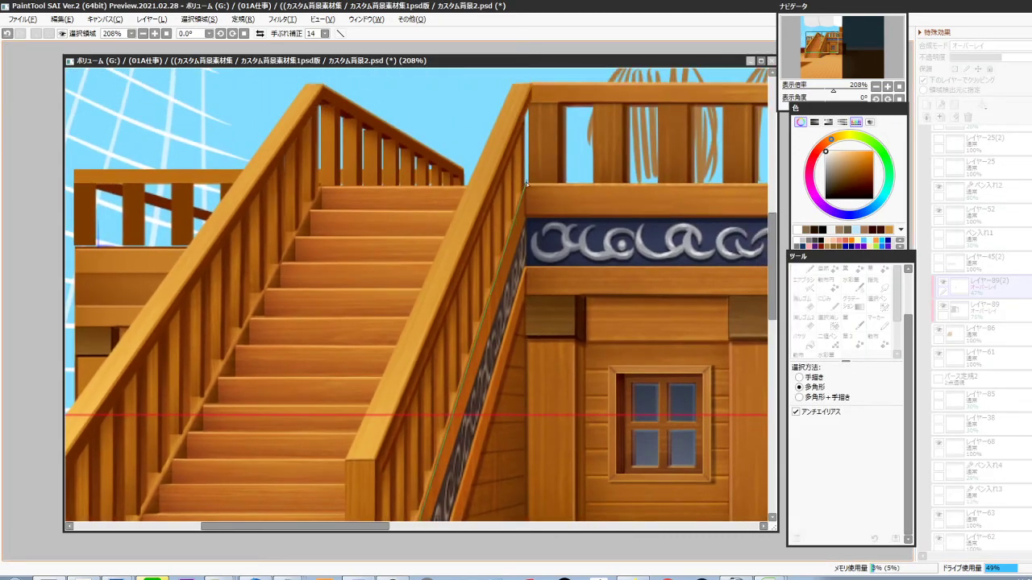
pyautogui.click(527, 184)
pyautogui.moveTo(559, 354); pyautogui.dragTo(572, 195)
pyautogui.click(594, 252)
pyautogui.doubleClick(579, 438)
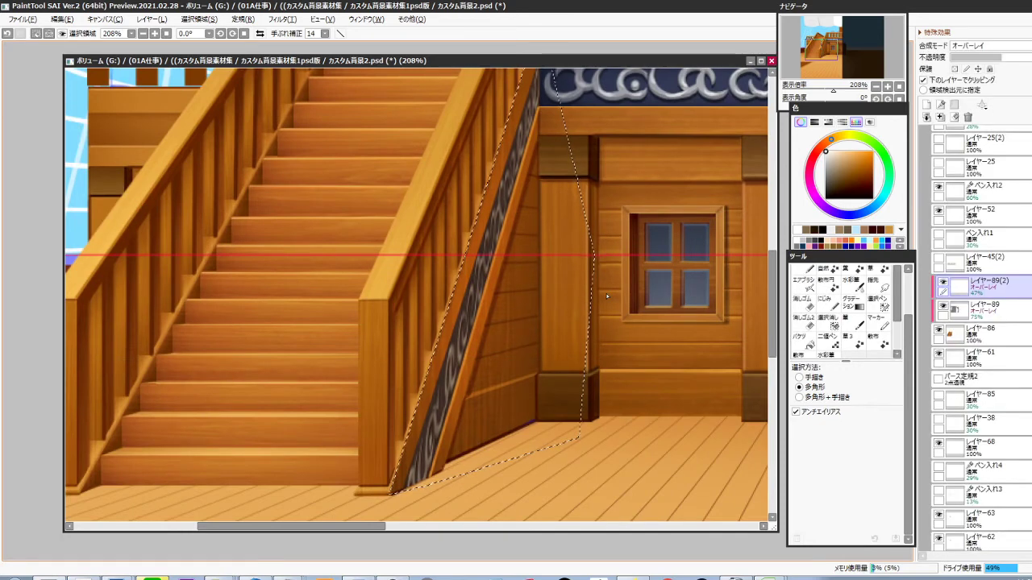
pyautogui.click(1002, 316)
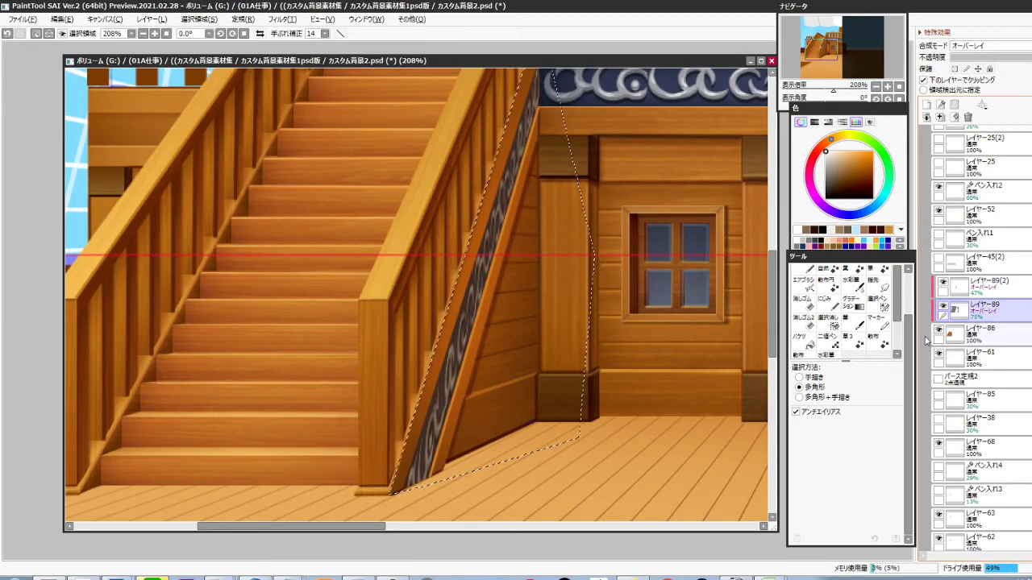
pyautogui.hotkey('ctrl', 'd')
# Merge the texture layers レイヤー89(2) and レイヤー89 down into レイヤー86
pyautogui.scroll(-2, 621, 335)
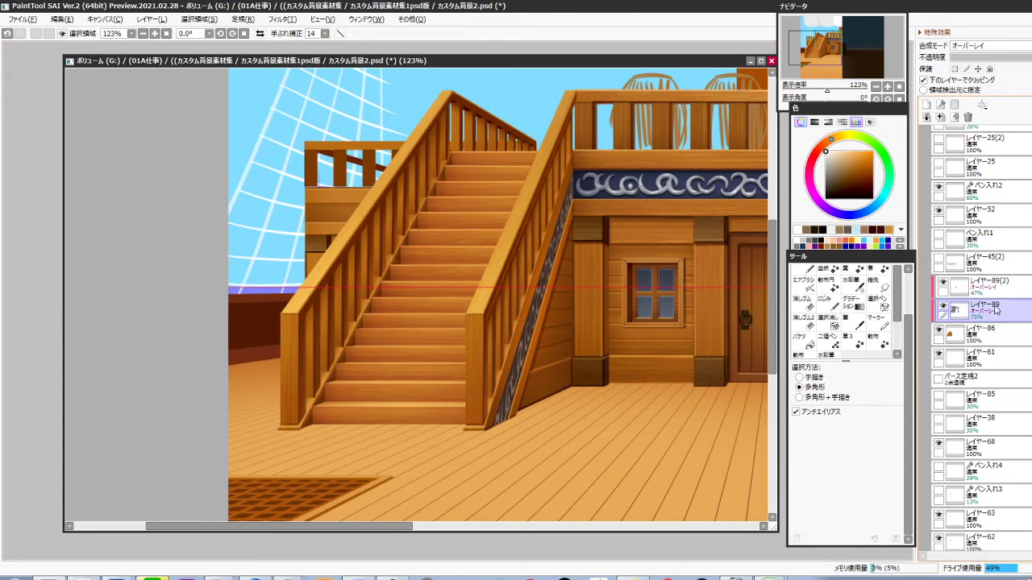
pyautogui.click(1000, 287)
pyautogui.hotkey('ctrl', 'e')
pyautogui.hotkey('ctrl', 'e')
# Outline the staircase's diagonal ornamented side board with a polygonal selection
pyautogui.scroll(2, 554, 328)
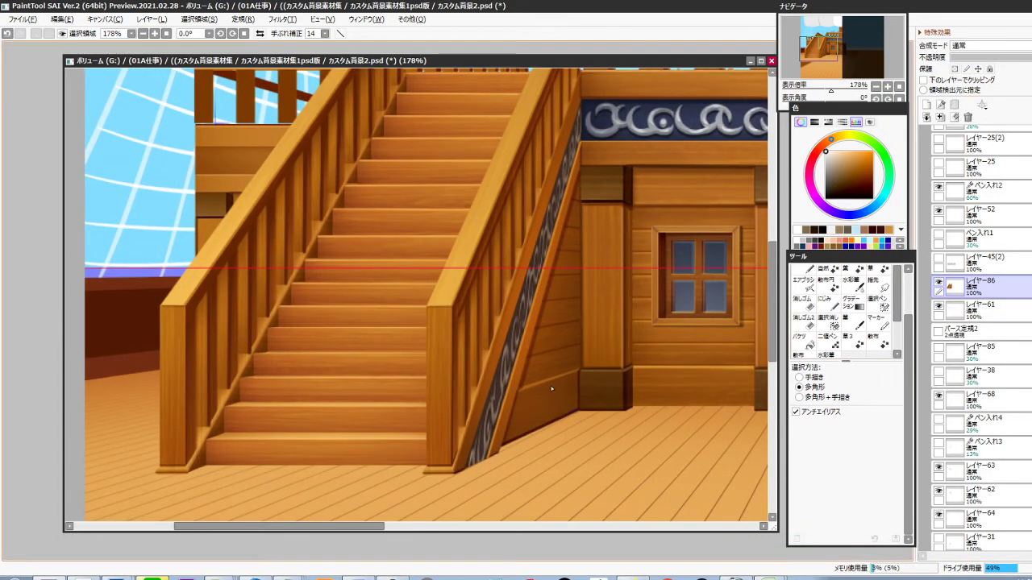
pyautogui.moveTo(607, 173); pyautogui.dragTo(591, 227)
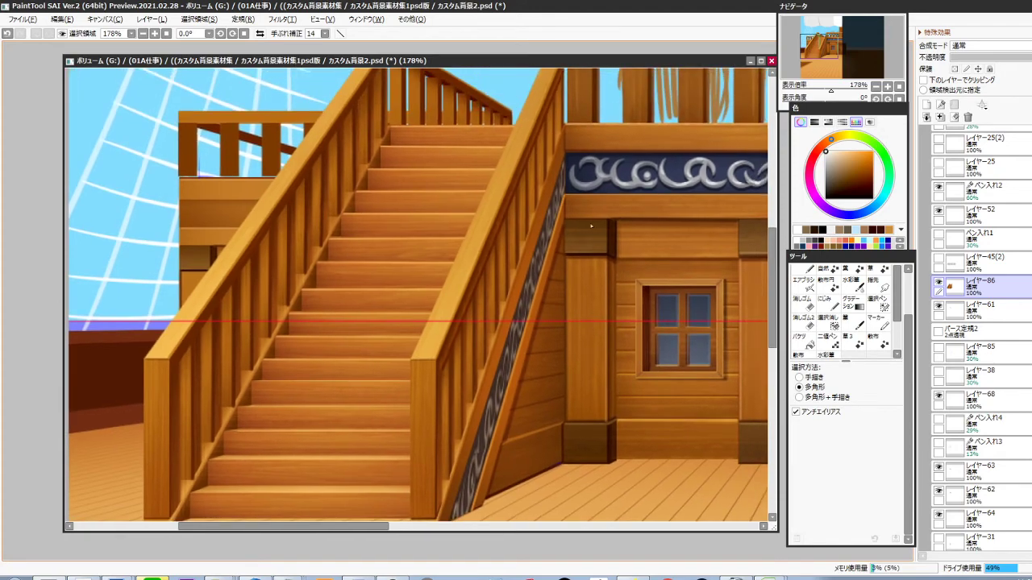
pyautogui.click(565, 124)
pyautogui.moveTo(539, 329); pyautogui.dragTo(555, 258)
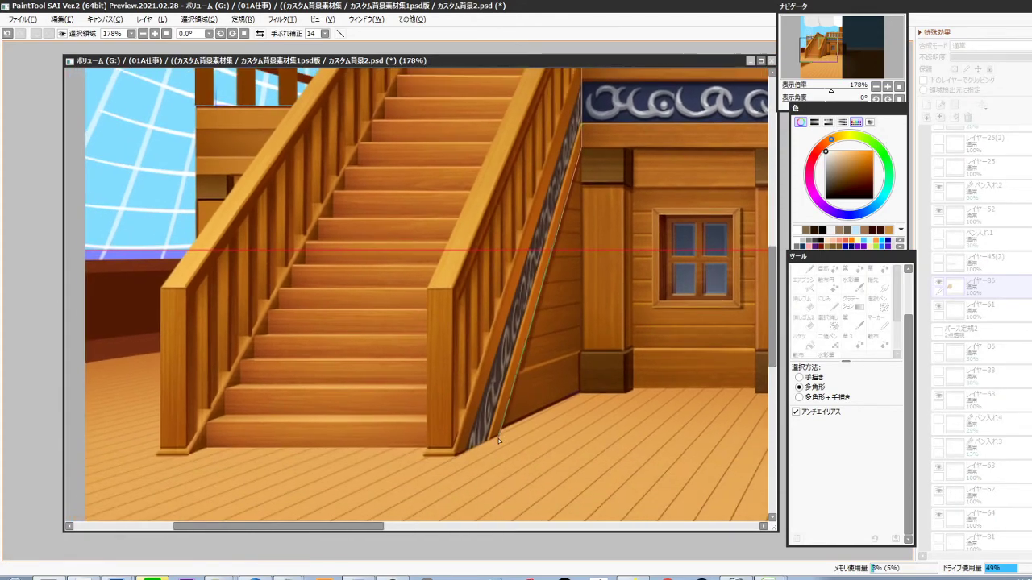
pyautogui.moveTo(465, 422); pyautogui.dragTo(409, 537)
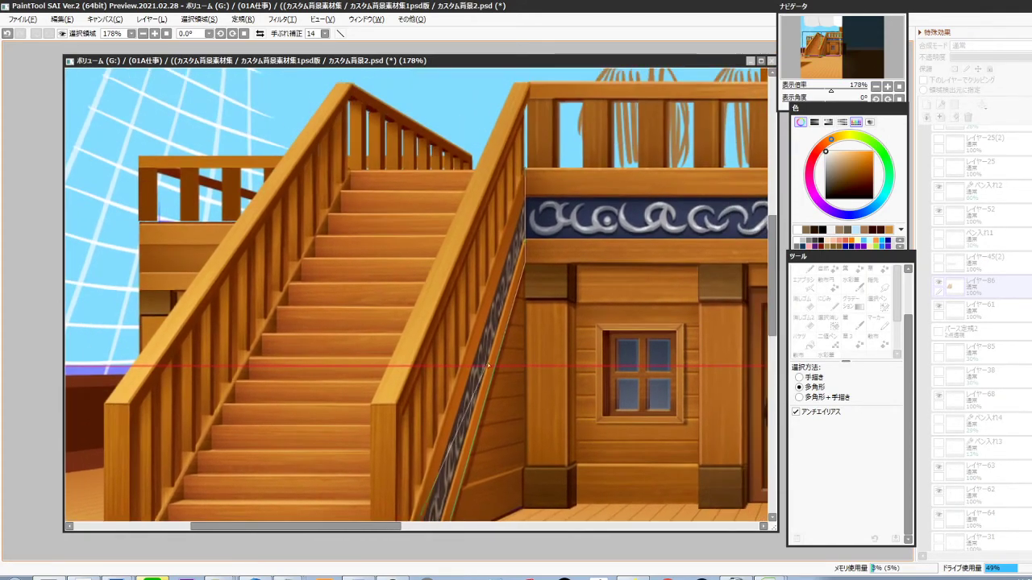
pyautogui.doubleClick(524, 172)
pyautogui.moveTo(507, 346); pyautogui.dragTo(515, 289)
# Add a new layer above レイヤー86, clip it to that layer and set its blend mode to Overlay
pyautogui.hotkey('ctrl', 'shift', 'n')
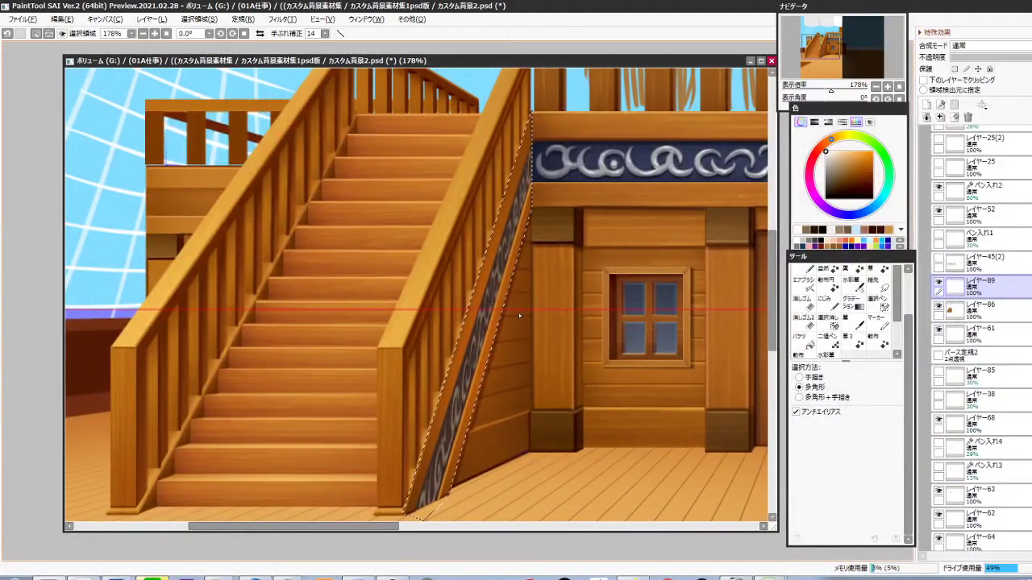
pyautogui.hotkey('ctrl', 'g')
pyautogui.hotkey('alt', 'shift', 'o')
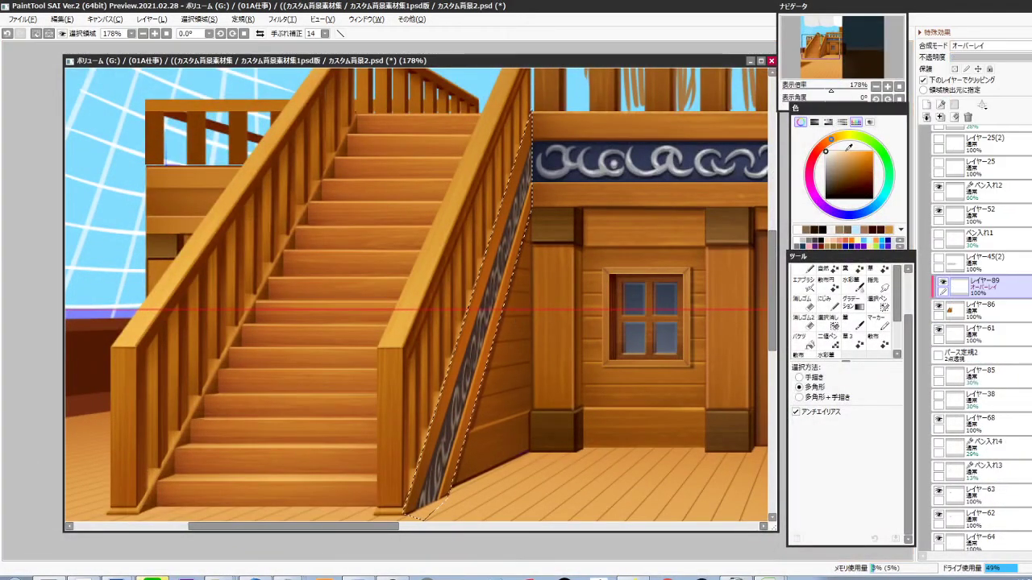
# Brush shading down the selected side board with the flat brush at size 60 and bristle 30, and clear the selection
pyautogui.press('v')
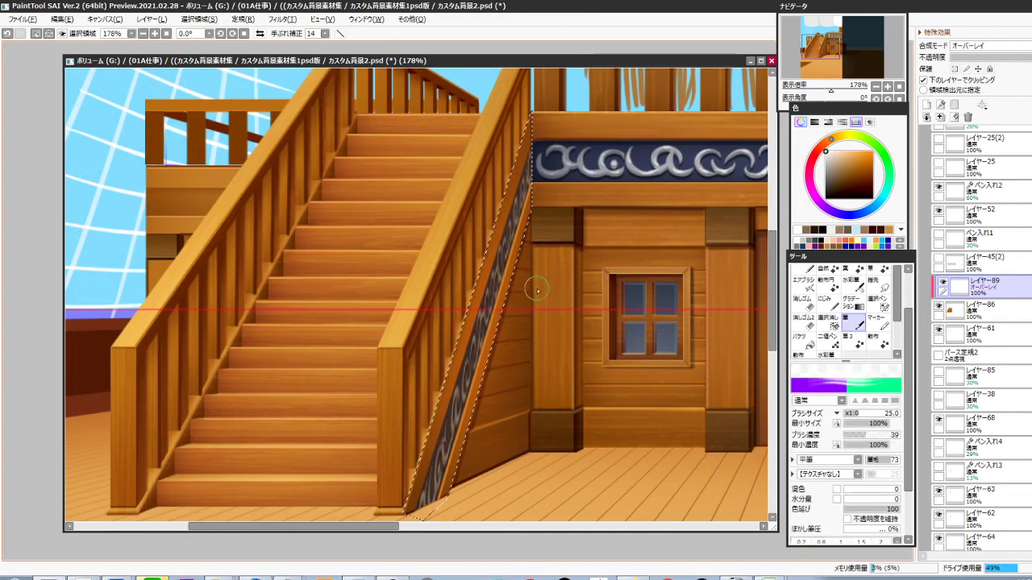
pyautogui.press(']')
pyautogui.press(']')
pyautogui.press(']')
pyautogui.press(']')
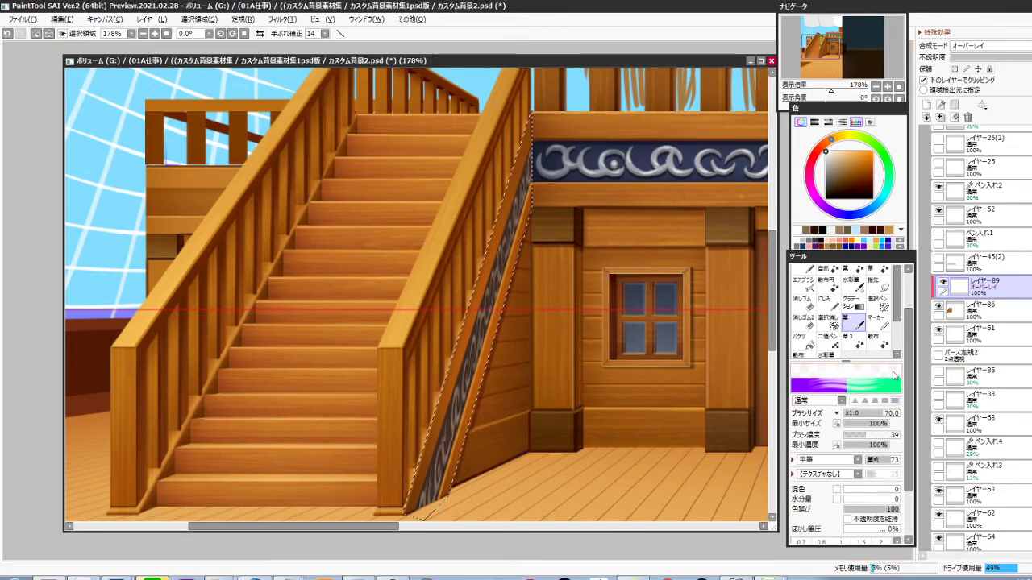
pyautogui.click(877, 460)
pyautogui.moveTo(592, 382); pyautogui.dragTo(605, 361)
pyautogui.scroll(-2, 605, 361)
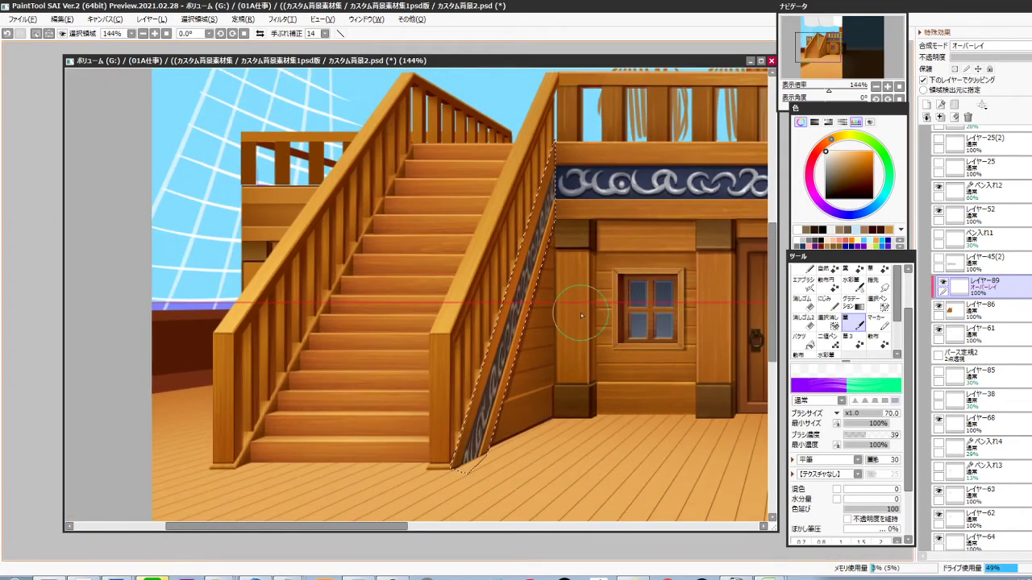
pyautogui.press('[')
pyautogui.moveTo(575, 137); pyautogui.dragTo(471, 463)
pyautogui.hotkey('ctrl', 'z')
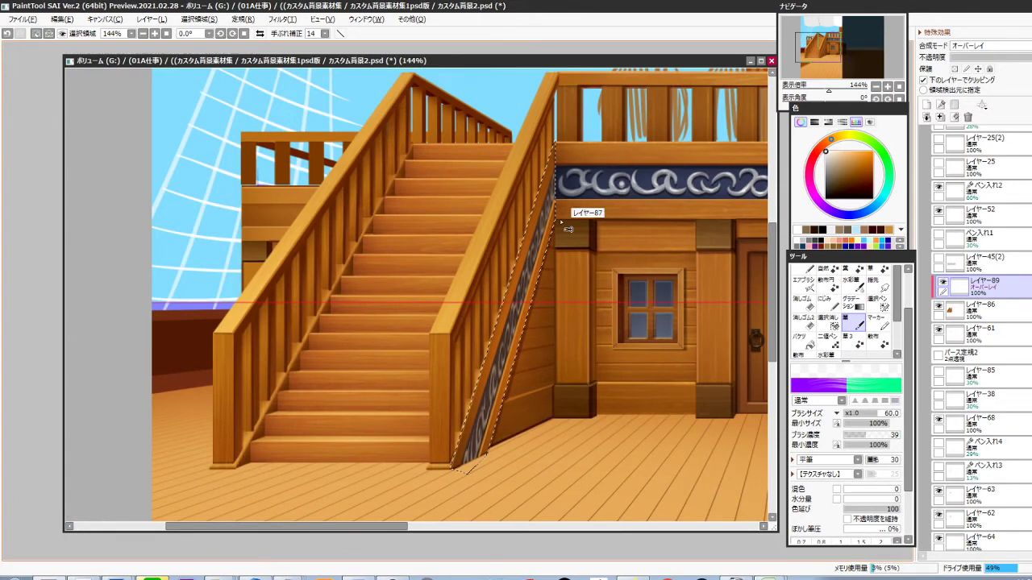
pyautogui.moveTo(572, 157); pyautogui.dragTo(459, 501)
pyautogui.hotkey('ctrl', 'z')
pyautogui.moveTo(581, 123); pyautogui.dragTo(466, 473)
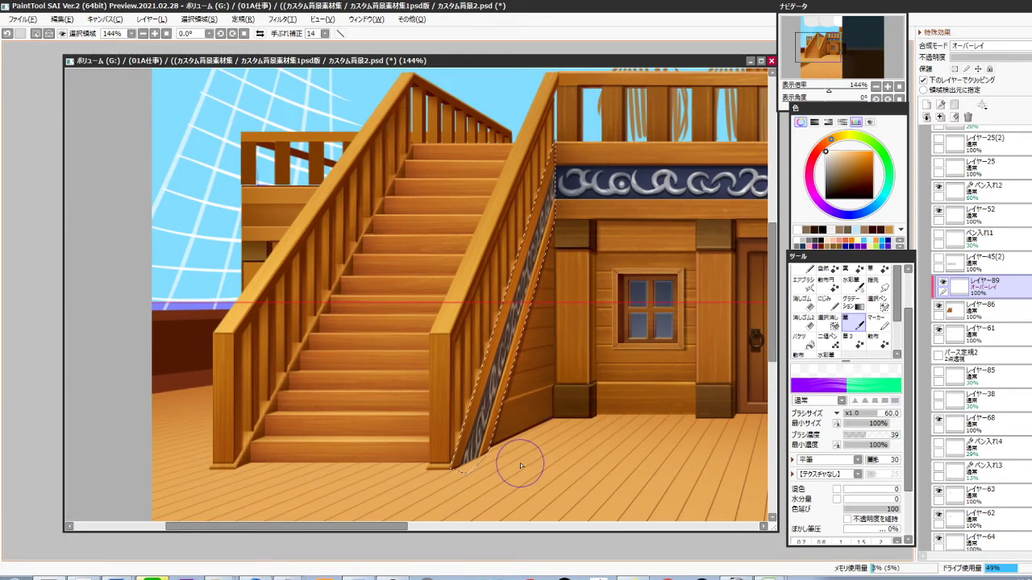
pyautogui.hotkey('ctrl', 'd')
# Draw a straight size 1.5 highlight along the side board's lower edge and lower the layer's opacity to 44%
pyautogui.scroll(5, 516, 414)
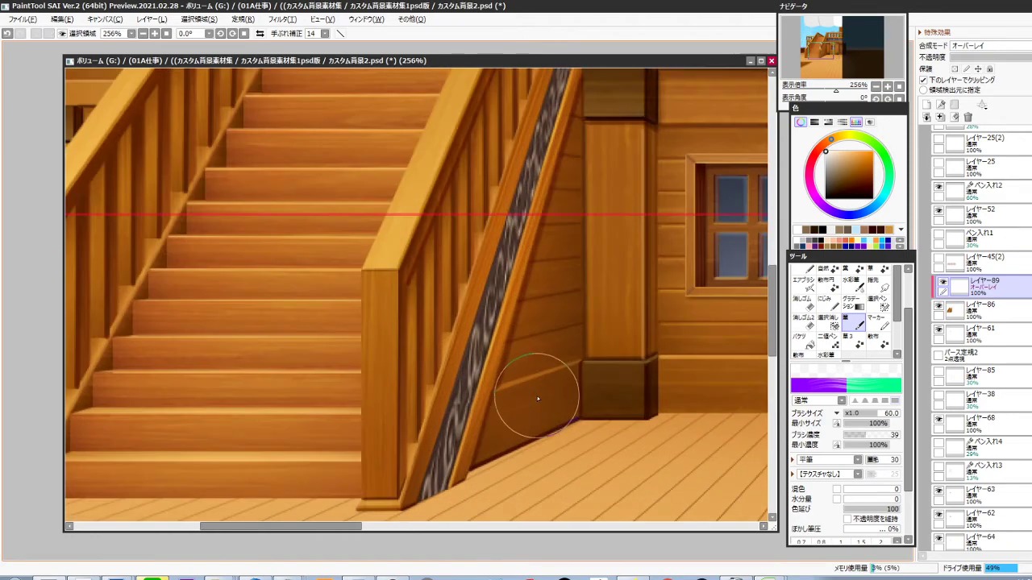
pyautogui.press('n')
pyautogui.click(866, 489)
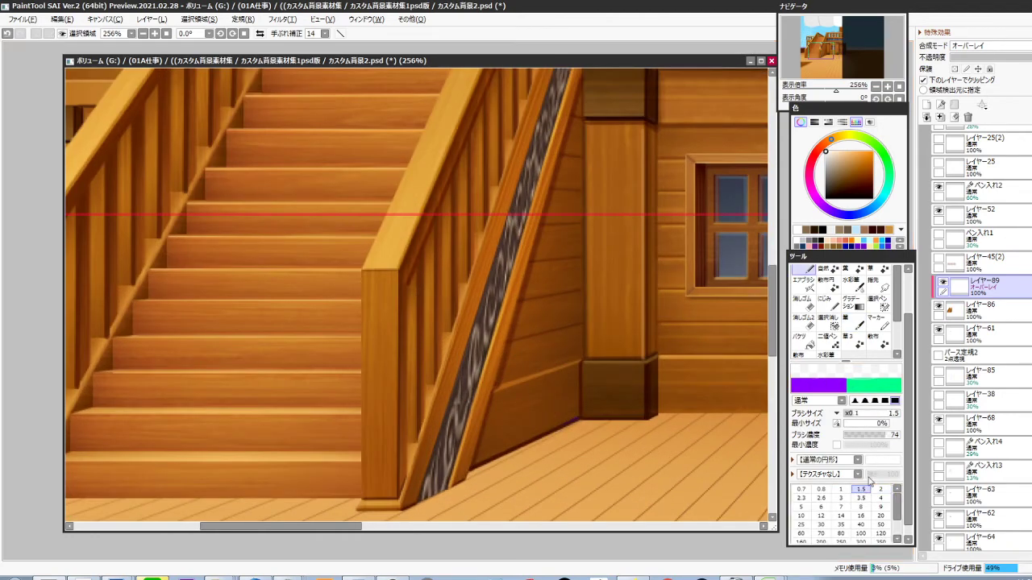
pyautogui.moveTo(525, 291); pyautogui.dragTo(479, 424)
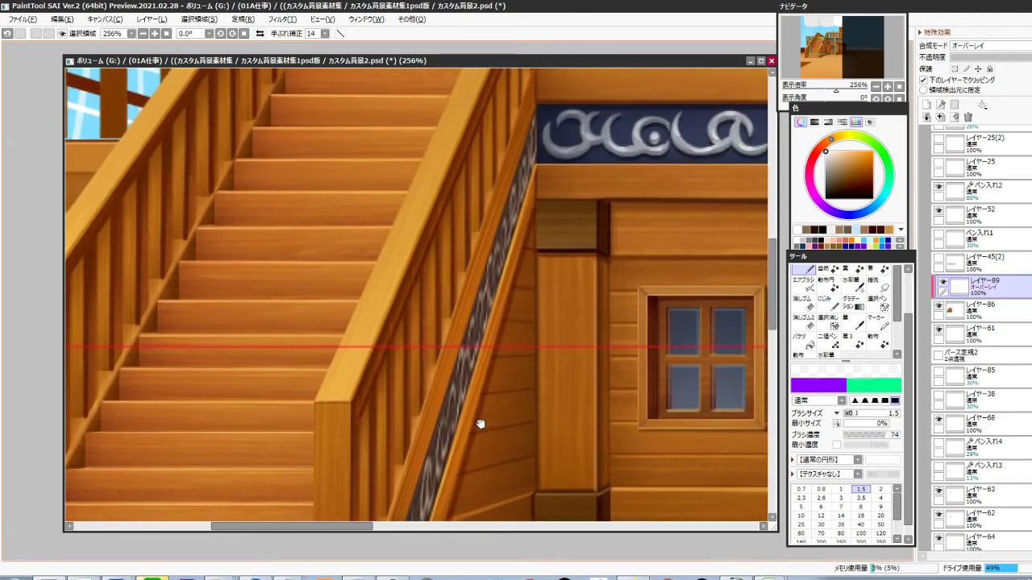
pyautogui.moveTo(433, 520); pyautogui.dragTo(535, 168)
pyautogui.scroll(-2, 542, 243)
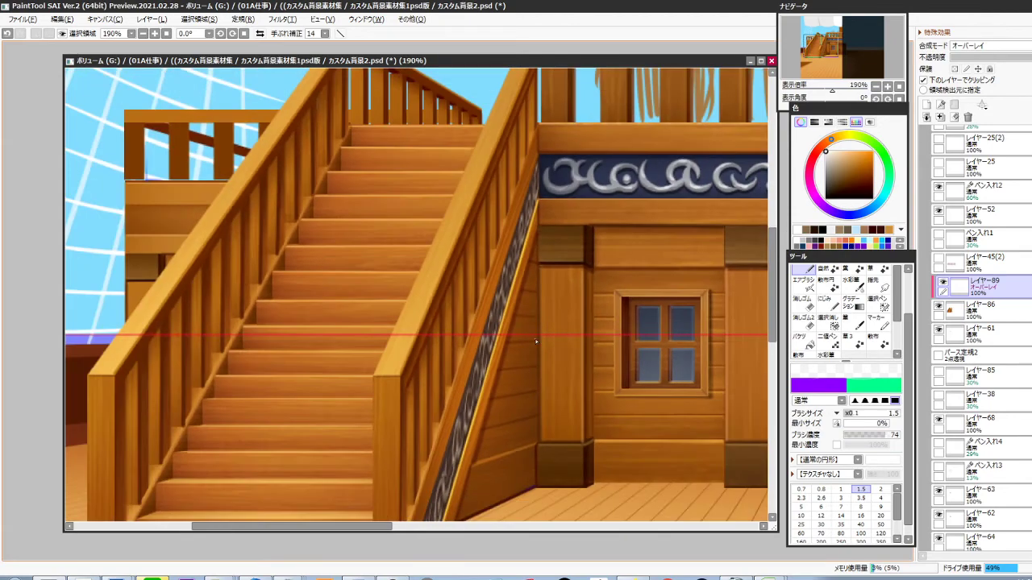
pyautogui.moveTo(522, 417); pyautogui.dragTo(522, 351)
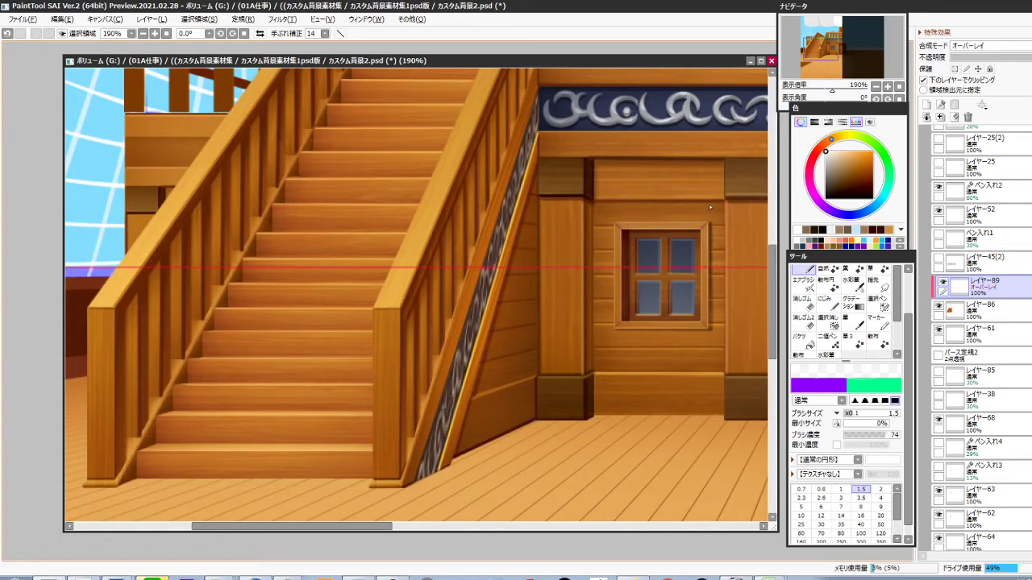
pyautogui.moveTo(1012, 58); pyautogui.dragTo(997, 58)
# Set the pen to brush size 3.5 and density 70
pyautogui.click(880, 490)
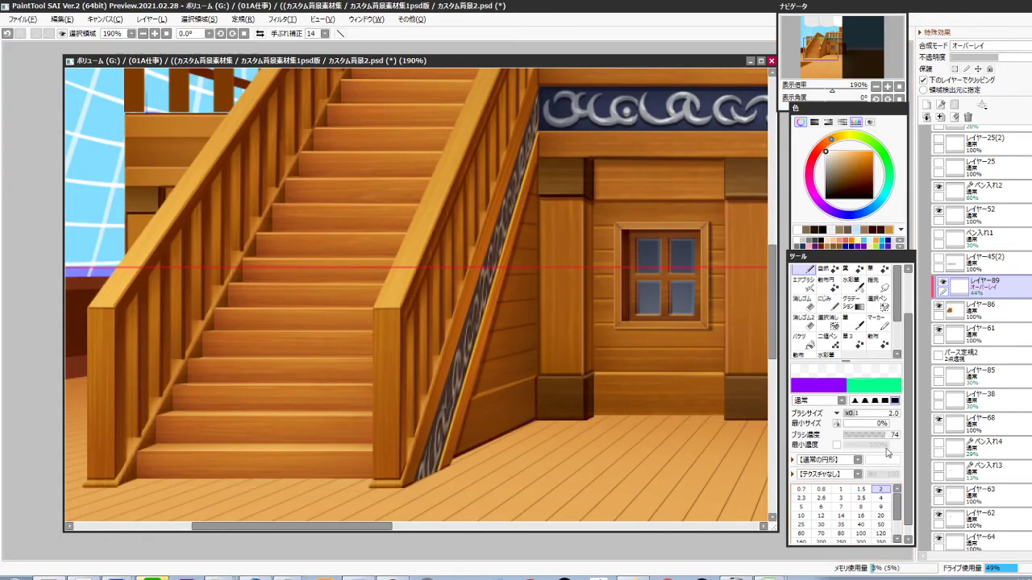
pyautogui.click(889, 435)
pyautogui.moveTo(515, 400); pyautogui.dragTo(534, 325)
pyautogui.scroll(6, 534, 324)
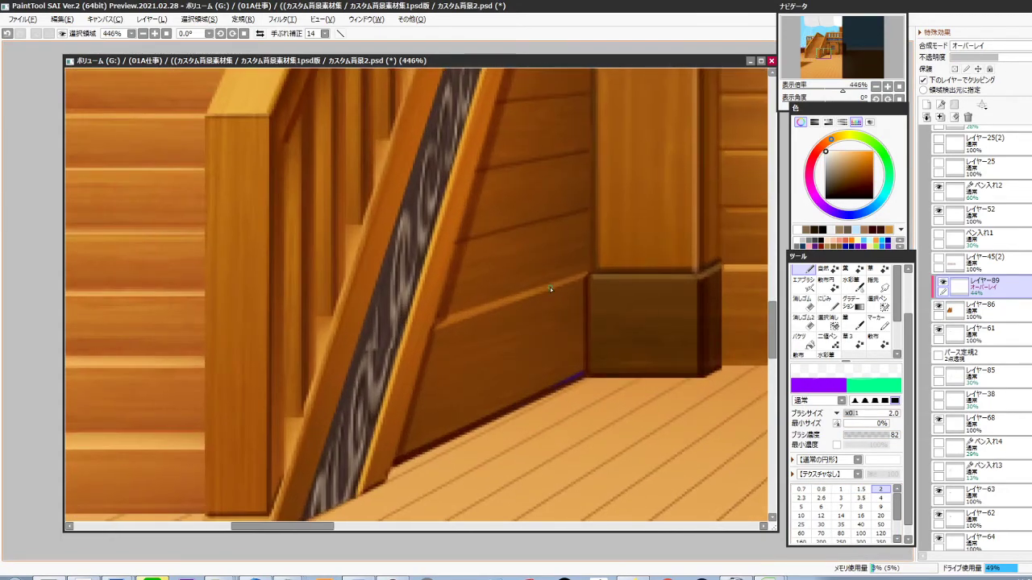
pyautogui.press(']')
pyautogui.press(']')
pyautogui.press(']')
pyautogui.press(']')
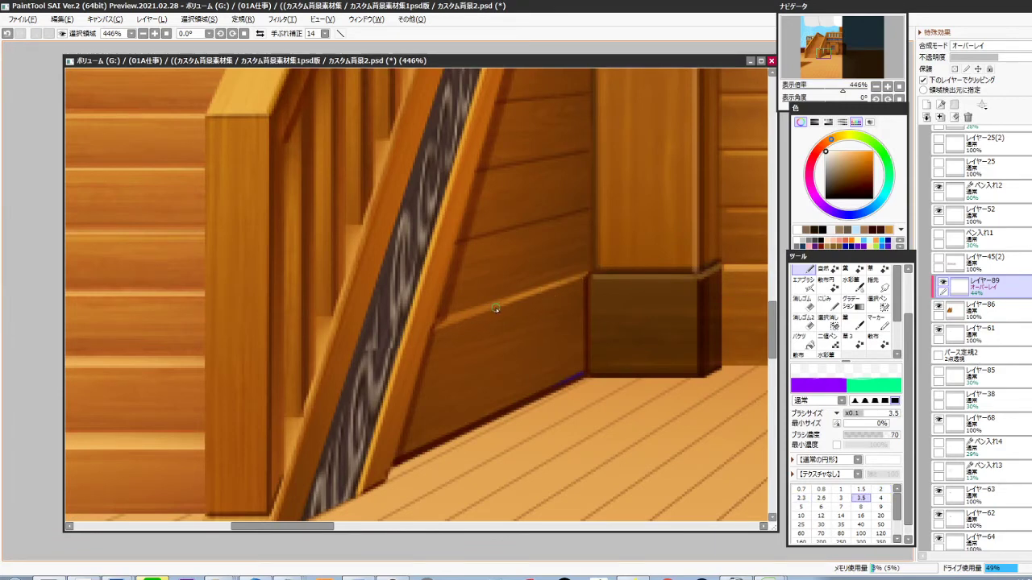
# Paint thin highlights along the plank edges under the staircase with the natural brush at size 3.5 and density 70
pyautogui.press('v')
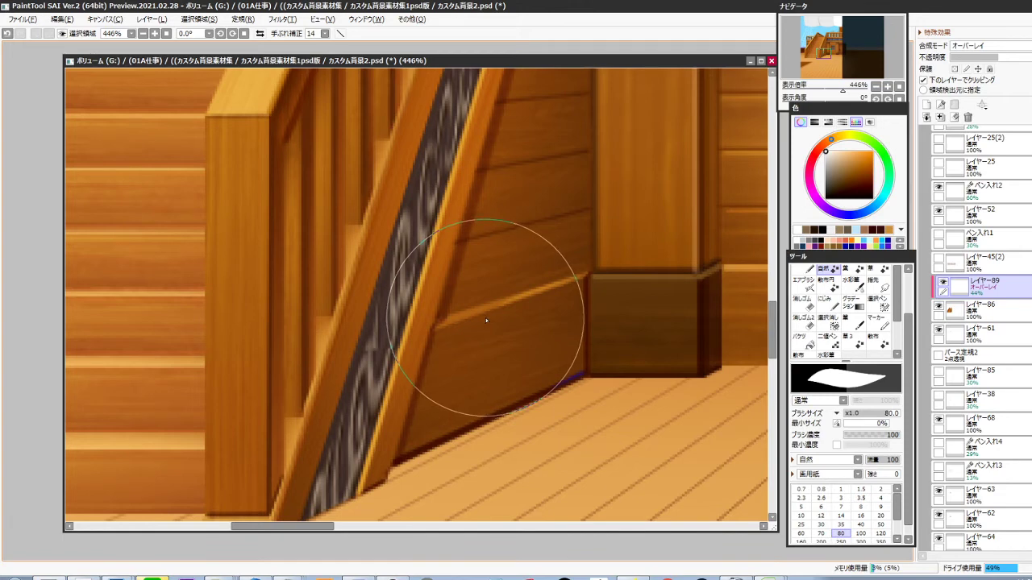
pyautogui.press('7')
pyautogui.press('[')
pyautogui.press('[')
pyautogui.press('[')
pyautogui.press('[')
pyautogui.press('[')
pyautogui.press('[')
pyautogui.press('[')
pyautogui.press('[')
pyautogui.press('[')
pyautogui.press('[')
pyautogui.press('[')
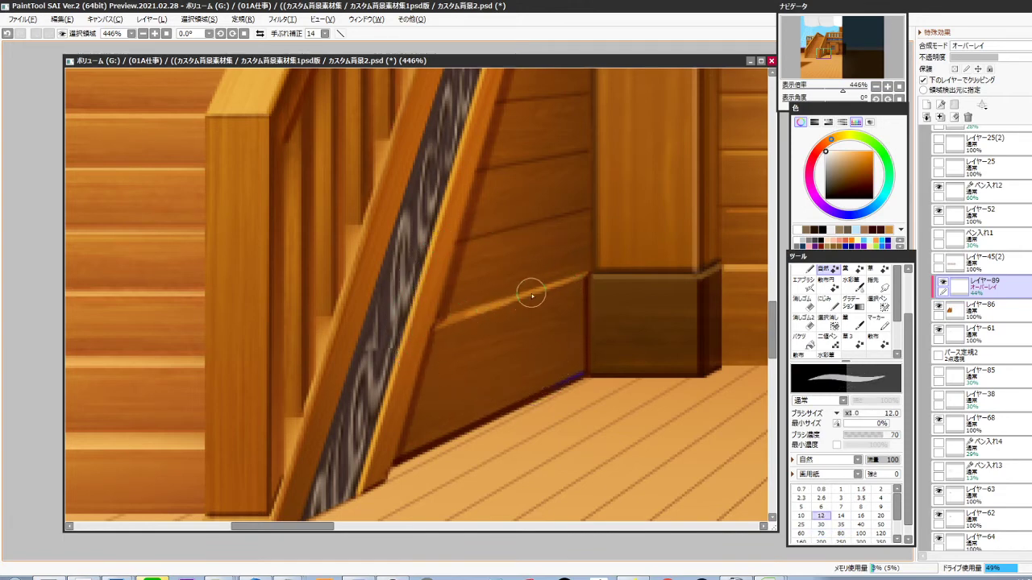
pyautogui.moveTo(556, 258); pyautogui.dragTo(543, 331)
pyautogui.press('[')
pyautogui.press('[')
pyautogui.press('[')
pyautogui.press('[')
pyautogui.press('[')
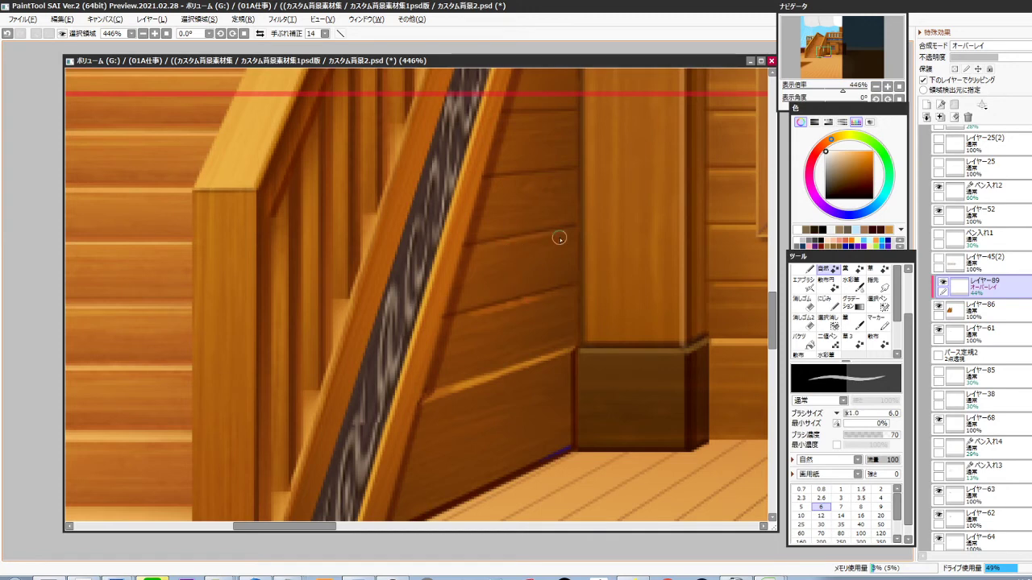
pyautogui.press('[')
pyautogui.press('[')
pyautogui.press('[')
pyautogui.moveTo(530, 274)
pyautogui.mouseDown()
pyautogui.moveTo(537, 307)
pyautogui.moveTo(595, 381)
pyautogui.mouseUp()
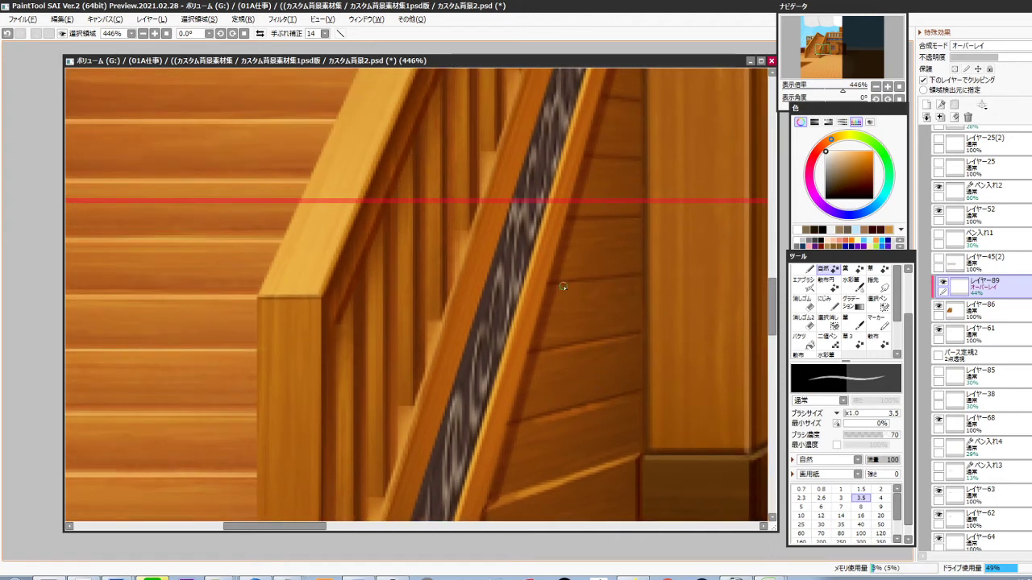
pyautogui.moveTo(608, 232); pyautogui.dragTo(573, 325)
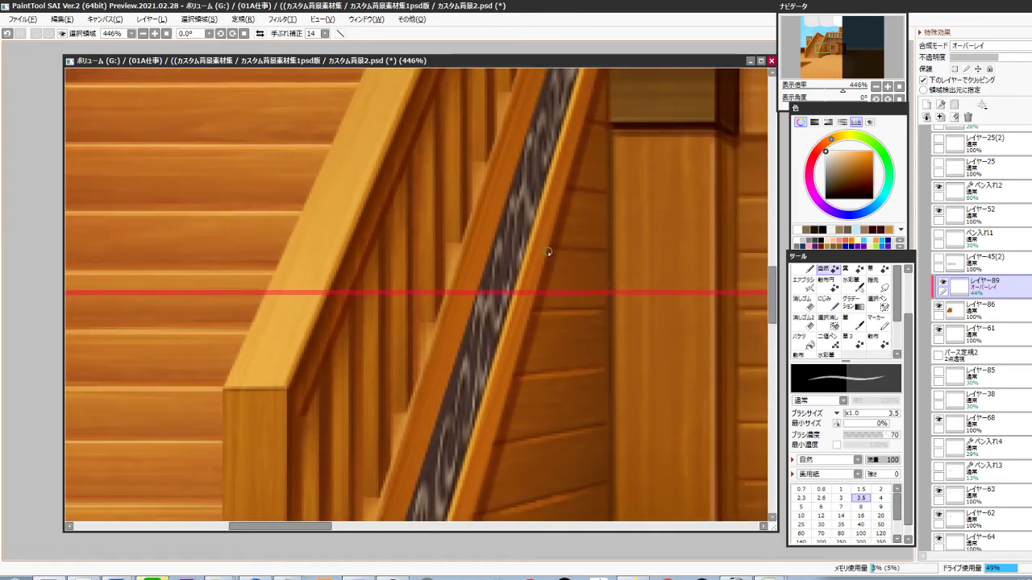
pyautogui.moveTo(593, 234); pyautogui.dragTo(553, 324)
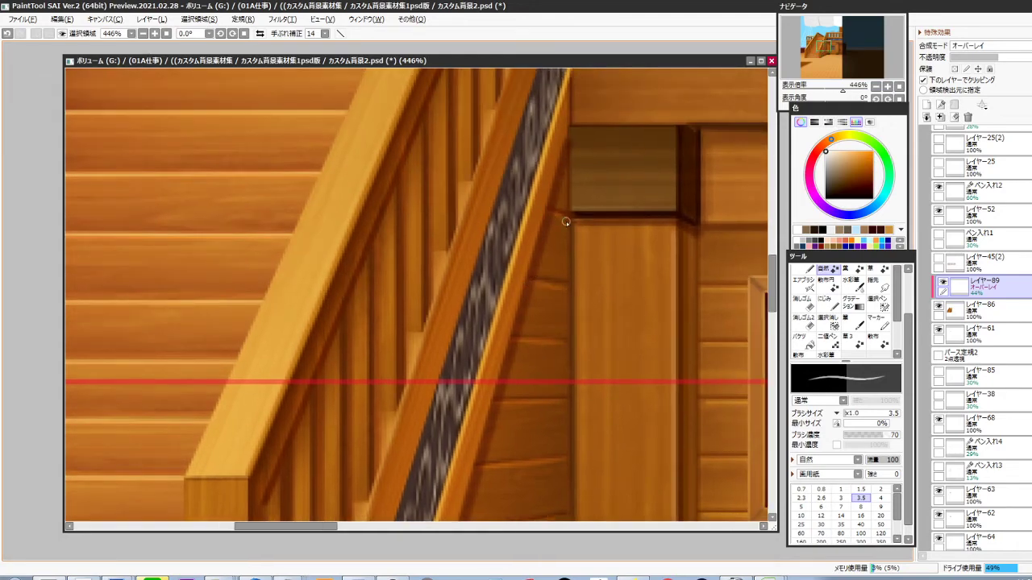
# Merge the Overlay highlight layer down into レイヤー86
pyautogui.scroll(-15, 556, 278)
pyautogui.moveTo(613, 381); pyautogui.dragTo(548, 373)
pyautogui.scroll(3, 529, 380)
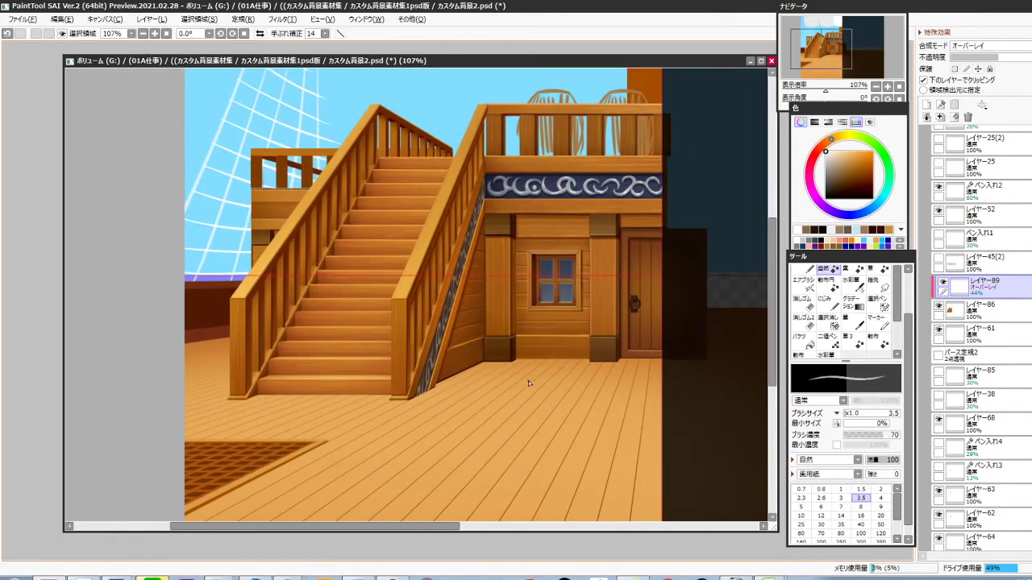
pyautogui.hotkey('ctrl', 'e')
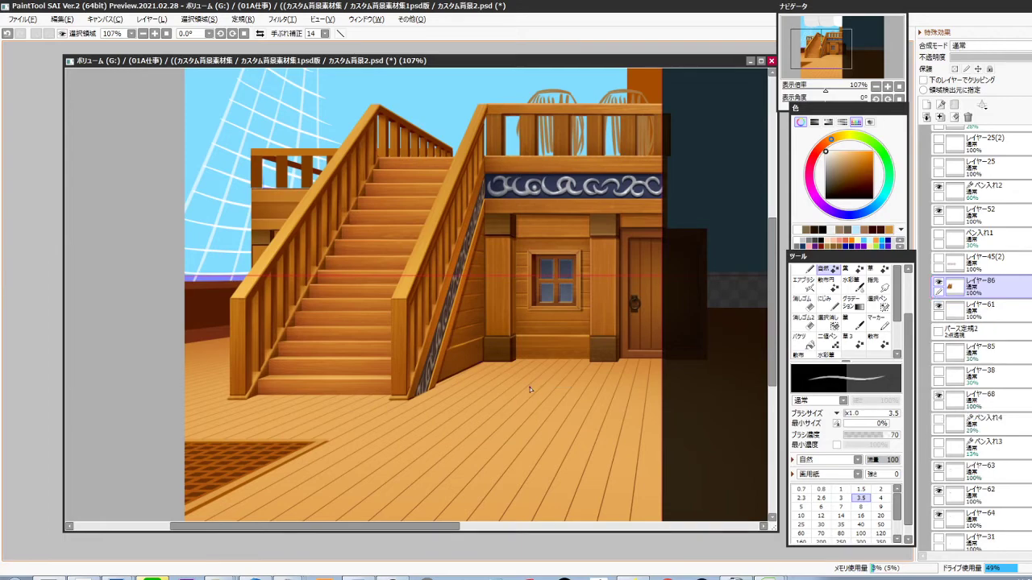
# Pick the dark brown from the pillar's upper block and shade the block with the pen at size 7 and density 40
pyautogui.scroll(7, 507, 231)
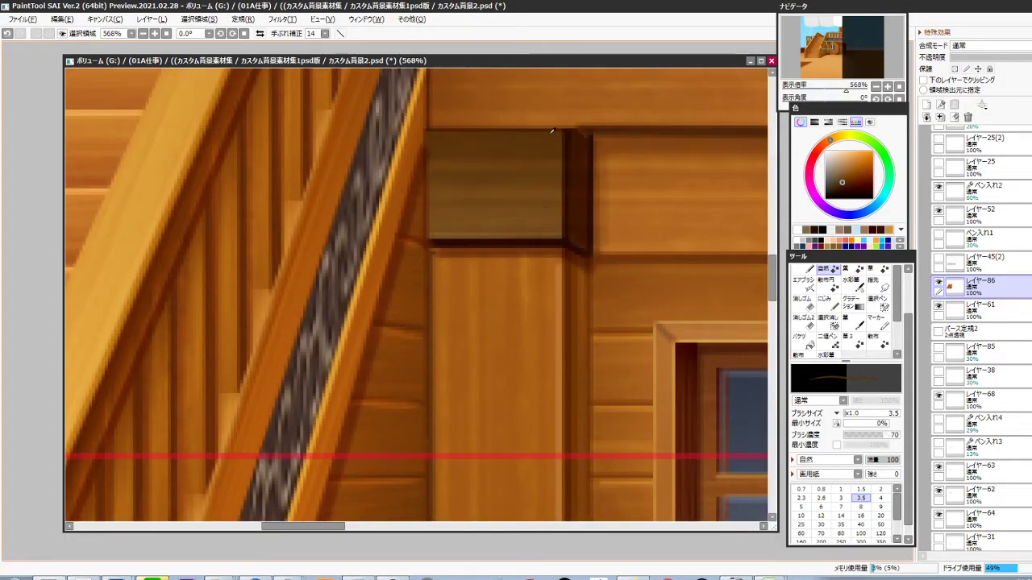
pyautogui.rightClick(538, 234)
pyautogui.press('n')
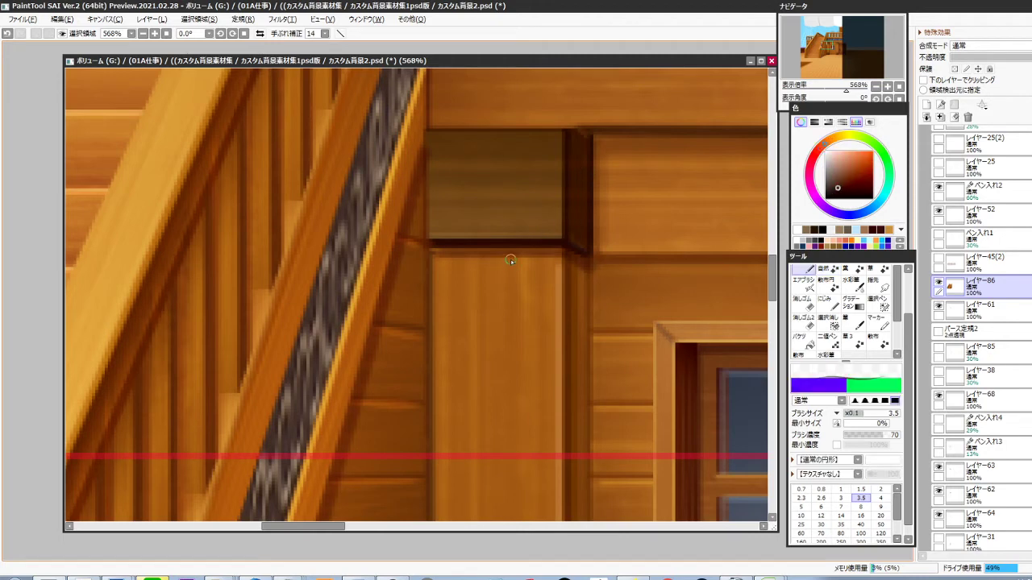
pyautogui.press(']')
pyautogui.press(']')
pyautogui.press(']')
pyautogui.press(']')
pyautogui.press('4')
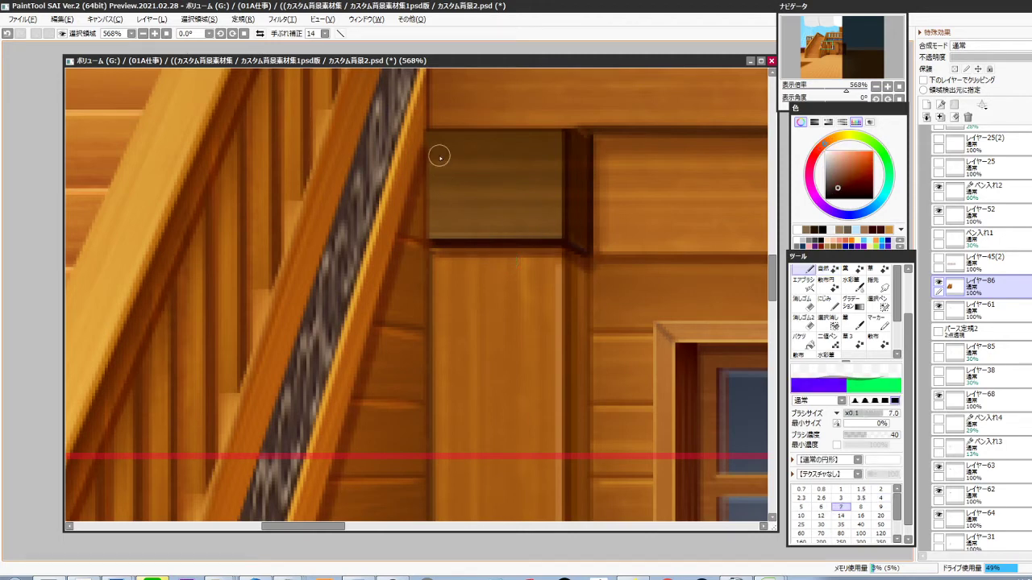
pyautogui.moveTo(430, 132)
pyautogui.mouseDown()
pyautogui.moveTo(429, 238)
pyautogui.moveTo(504, 197)
pyautogui.mouseUp()
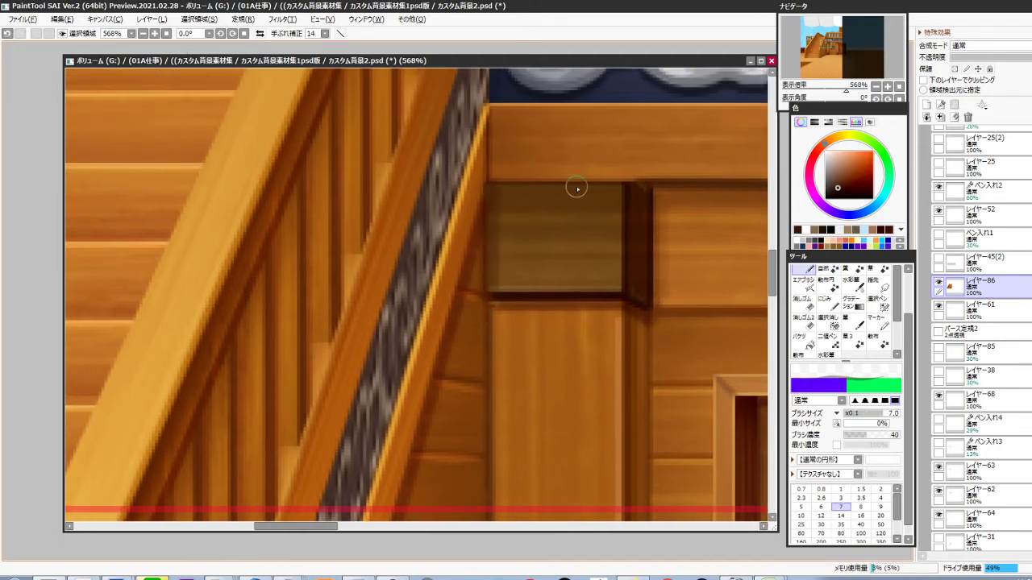
pyautogui.moveTo(639, 187)
pyautogui.mouseDown()
pyautogui.moveTo(496, 186)
pyautogui.moveTo(502, 262)
pyautogui.mouseUp()
# Build up softer shading across the pillar's upper block with the pen at size 10 and density 30
pyautogui.press(']')
pyautogui.press(']')
pyautogui.press(']')
pyautogui.press('3')
pyautogui.moveTo(550, 218); pyautogui.dragTo(504, 284)
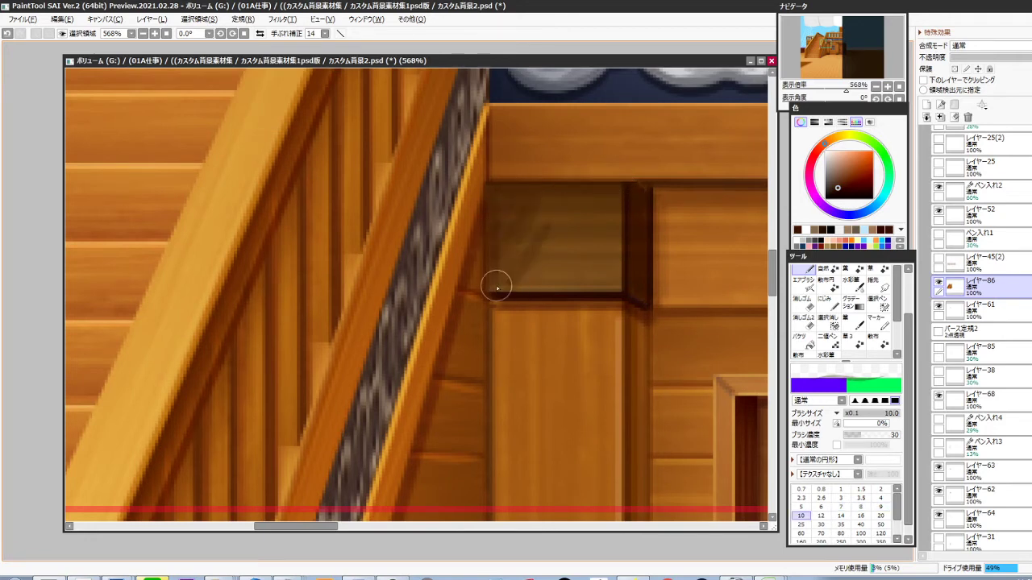
pyautogui.moveTo(549, 218); pyautogui.dragTo(504, 204)
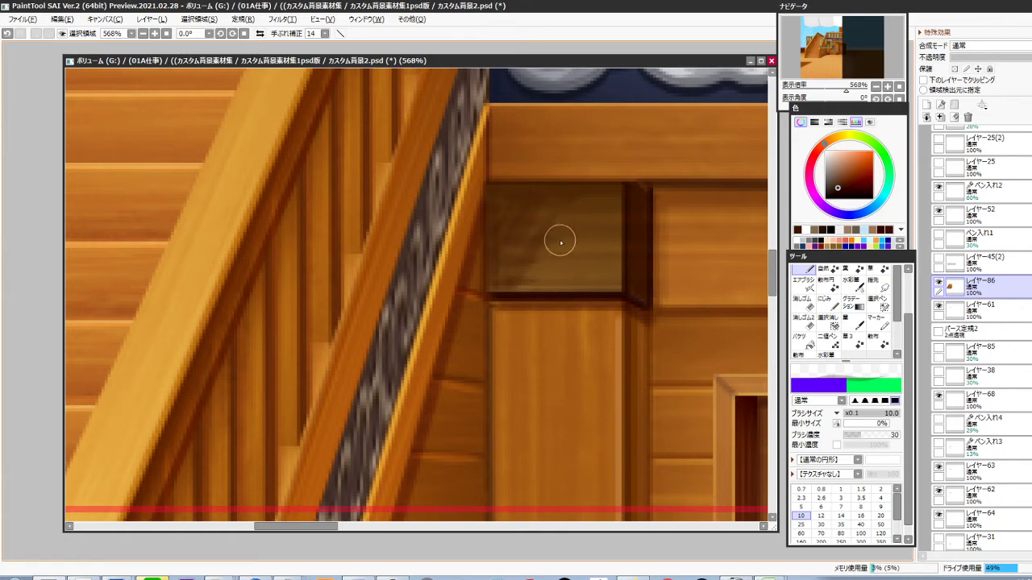
# Smudge the shading on the pillar's upper block into wood grain with the flat smudge brush at size 16
pyautogui.press('s')
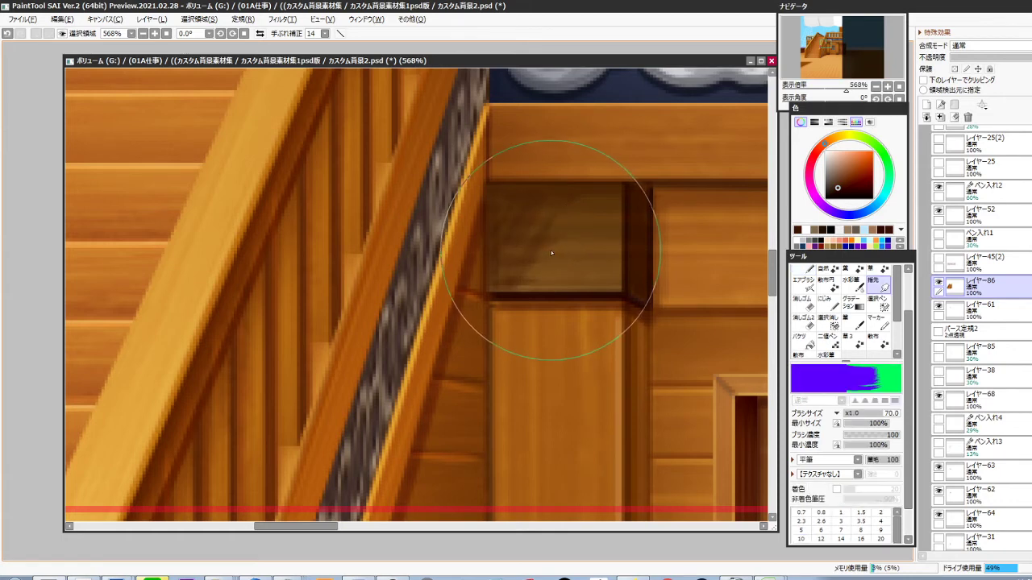
pyautogui.press('[')
pyautogui.press('[')
pyautogui.press('[')
pyautogui.press('[')
pyautogui.press('[')
pyautogui.press('[')
pyautogui.press('[')
pyautogui.press('[')
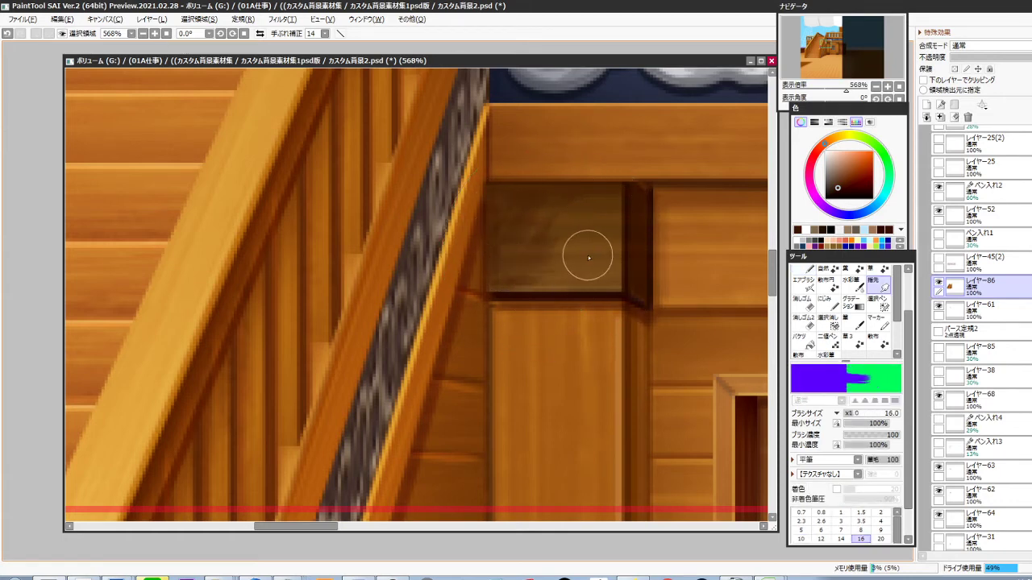
pyautogui.moveTo(596, 222)
pyautogui.mouseDown()
pyautogui.moveTo(511, 224)
pyautogui.moveTo(602, 239)
pyautogui.moveTo(500, 240)
pyautogui.moveTo(589, 257)
pyautogui.moveTo(552, 269)
pyautogui.mouseUp()
pyautogui.moveTo(539, 381); pyautogui.dragTo(529, 309)
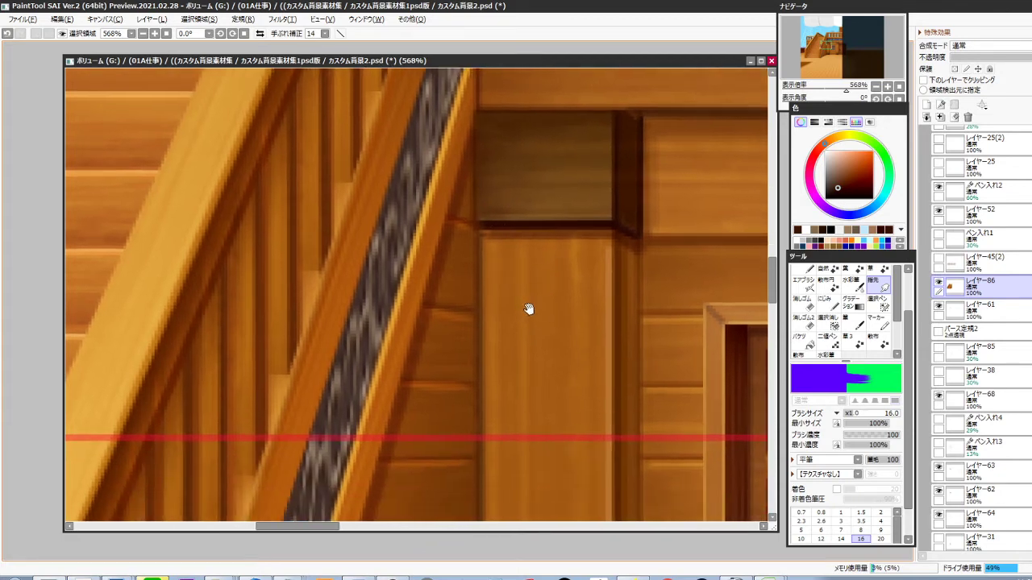
# Darken the top and left edges of the pillar's upper block with the pen at size 8 and density 70
pyautogui.press('n')
pyautogui.moveTo(516, 251); pyautogui.dragTo(507, 321)
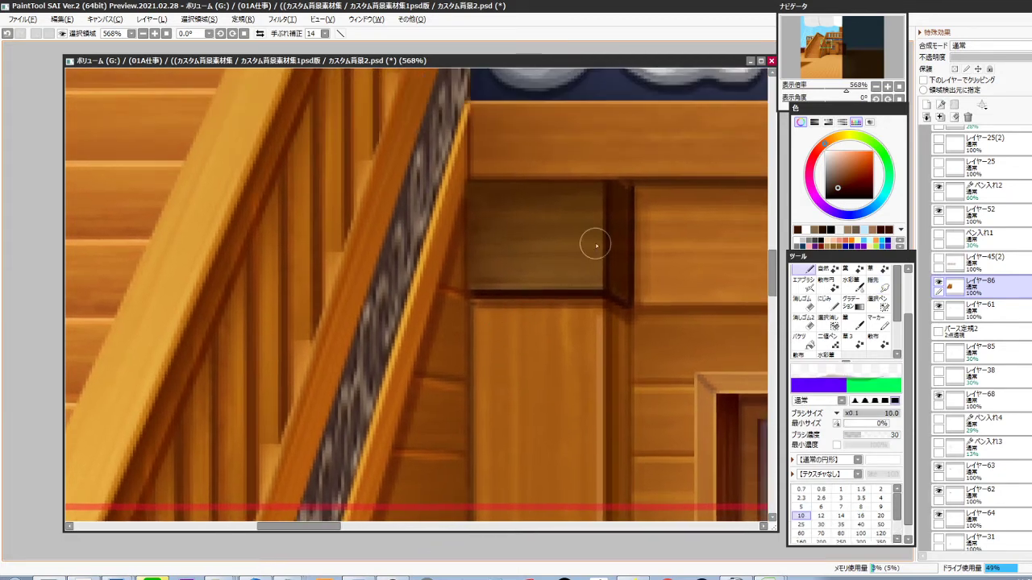
pyautogui.moveTo(540, 240); pyautogui.dragTo(563, 315)
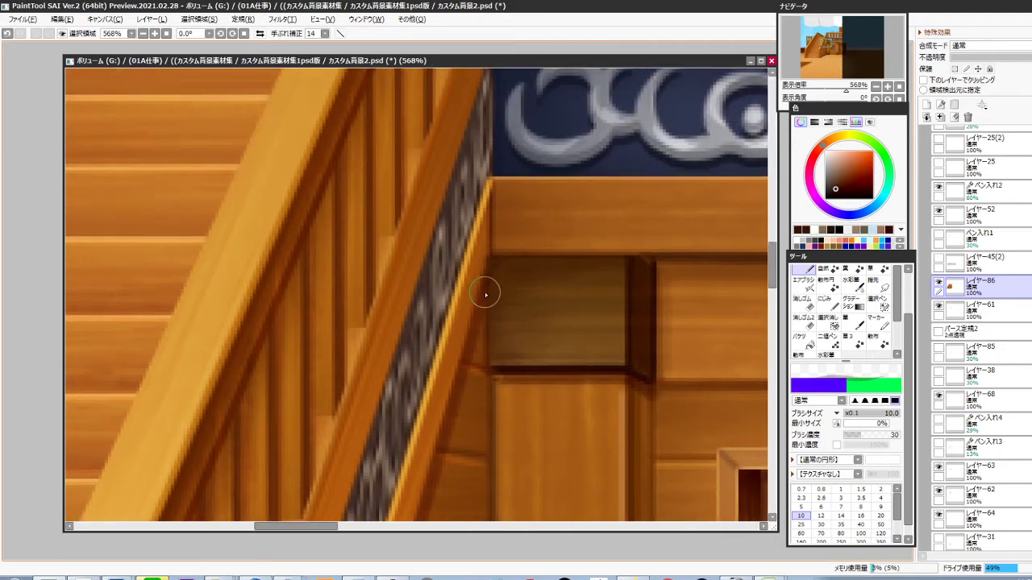
pyautogui.press('7')
pyautogui.press('[')
pyautogui.press('[')
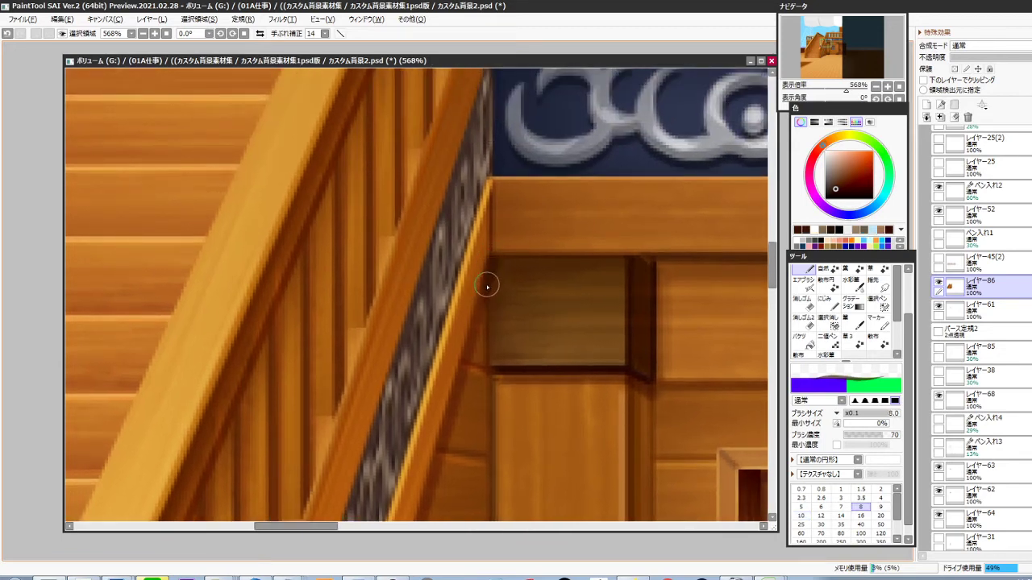
pyautogui.moveTo(493, 259); pyautogui.dragTo(643, 257)
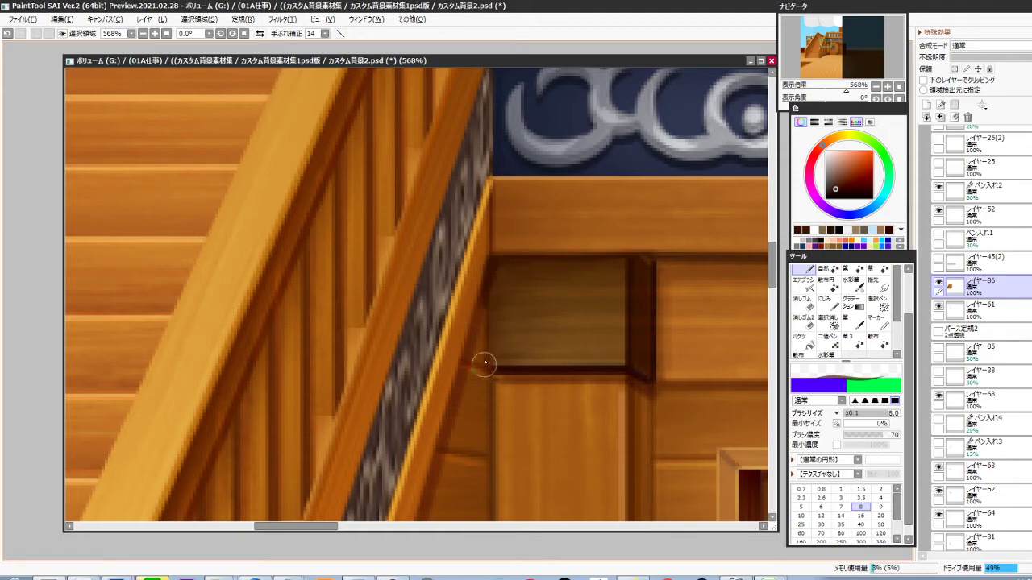
pyautogui.moveTo(491, 285); pyautogui.dragTo(496, 374)
# Erase the stray purple line at the side board's lower corner on the line layer ペン入れ2
pyautogui.moveTo(526, 456); pyautogui.dragTo(507, 293)
pyautogui.scroll(-2, 510, 305)
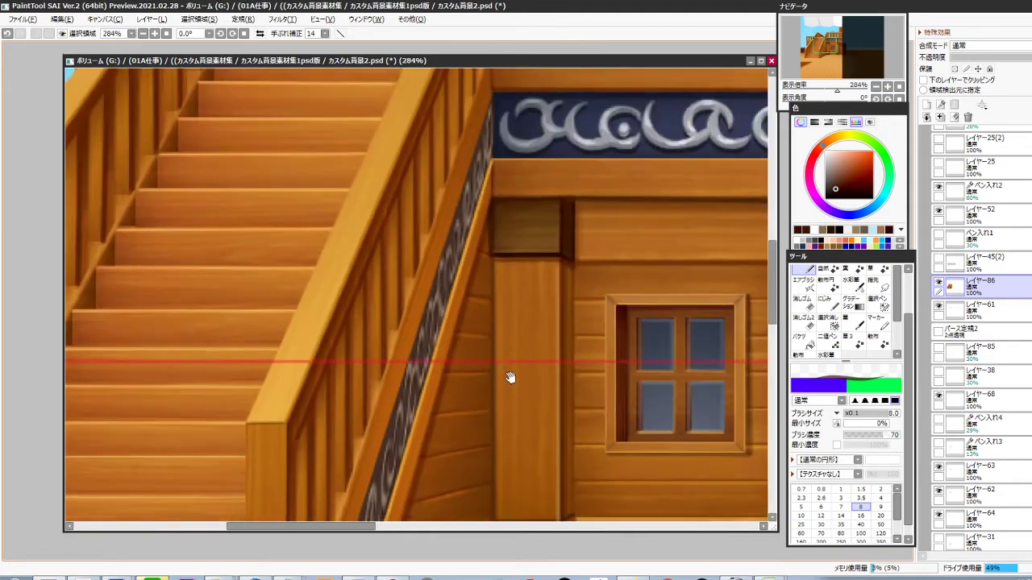
pyautogui.scroll(-2, 510, 378)
pyautogui.scroll(4, 518, 442)
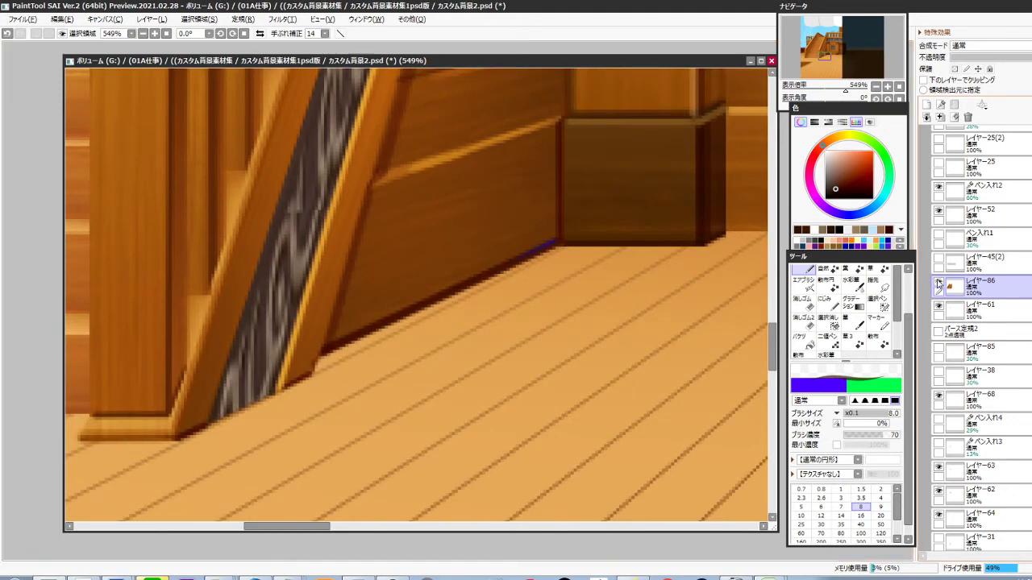
pyautogui.click(939, 281)
pyautogui.click(939, 282)
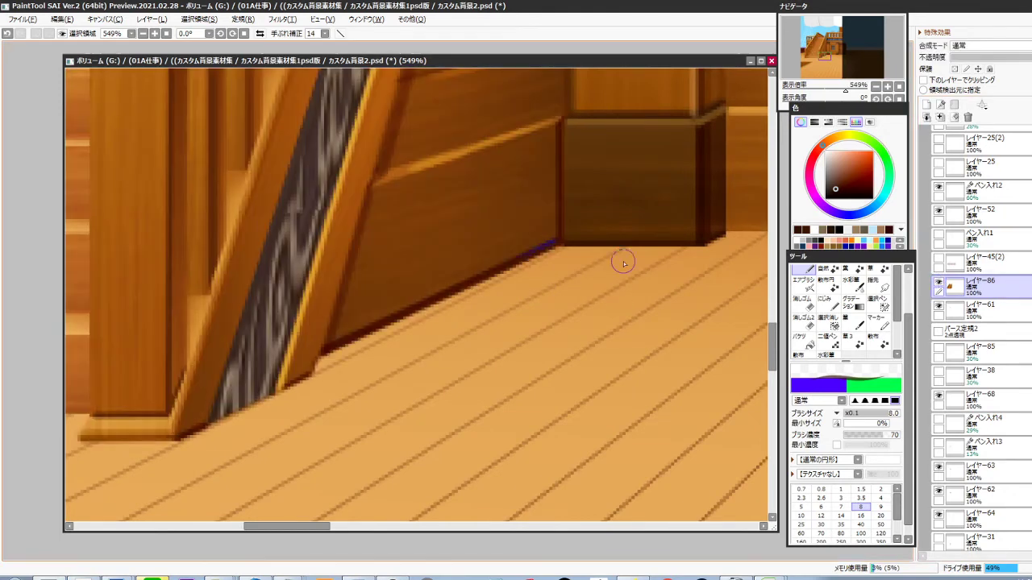
pyautogui.keyDown('ctrl'); pyautogui.keyDown('shift'); pyautogui.click(549, 248); pyautogui.keyUp('shift'); pyautogui.keyUp('ctrl')
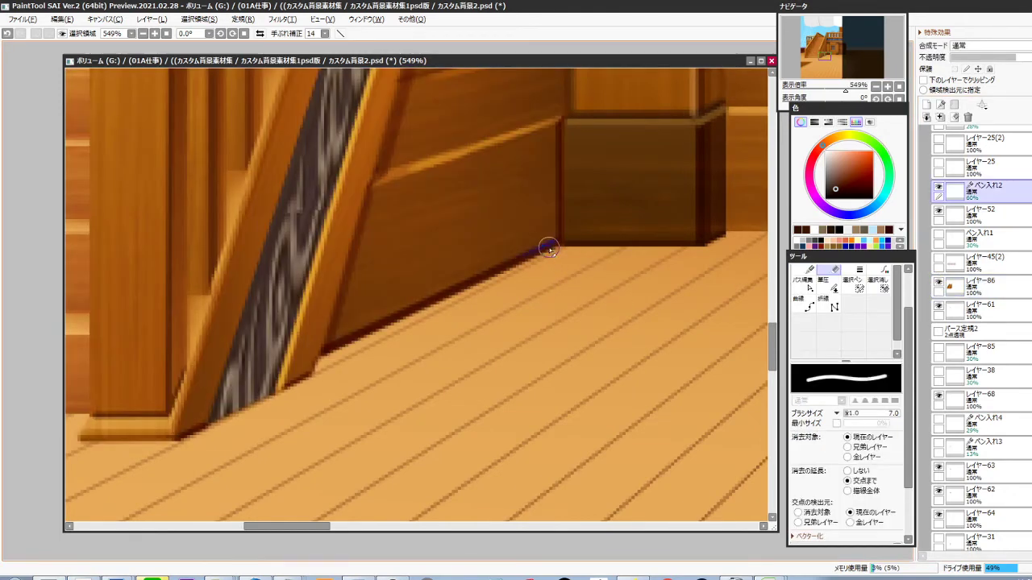
# On レイヤー86, paint the board's picked brown along the side board's lower edge with the pen at size 6
pyautogui.keyDown('ctrl'); pyautogui.keyDown('shift'); pyautogui.click(506, 252); pyautogui.keyUp('shift'); pyautogui.keyUp('ctrl')
pyautogui.keyDown('alt'); pyautogui.click(504, 249); pyautogui.keyUp('alt')
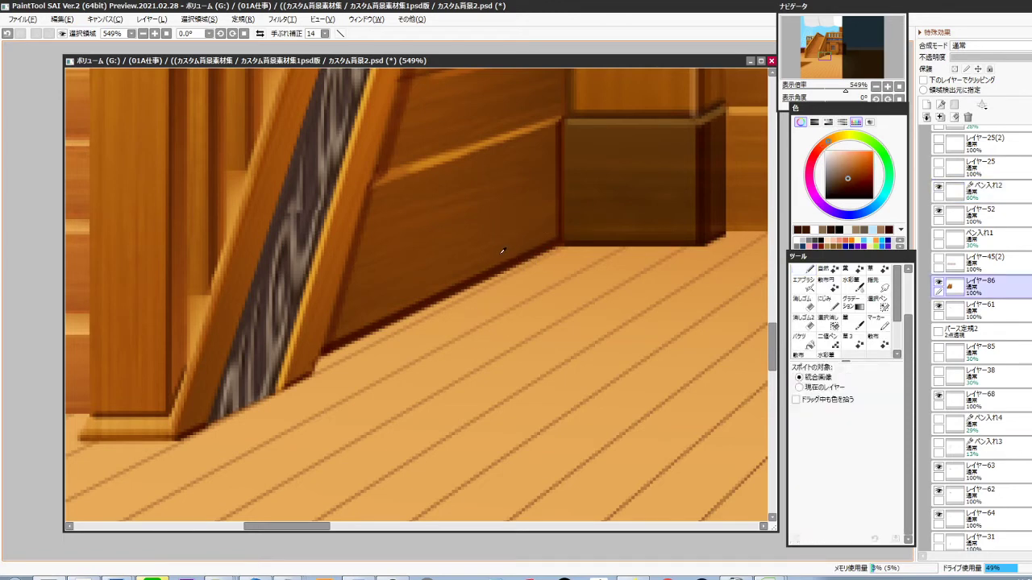
pyautogui.press('[')
pyautogui.press('[')
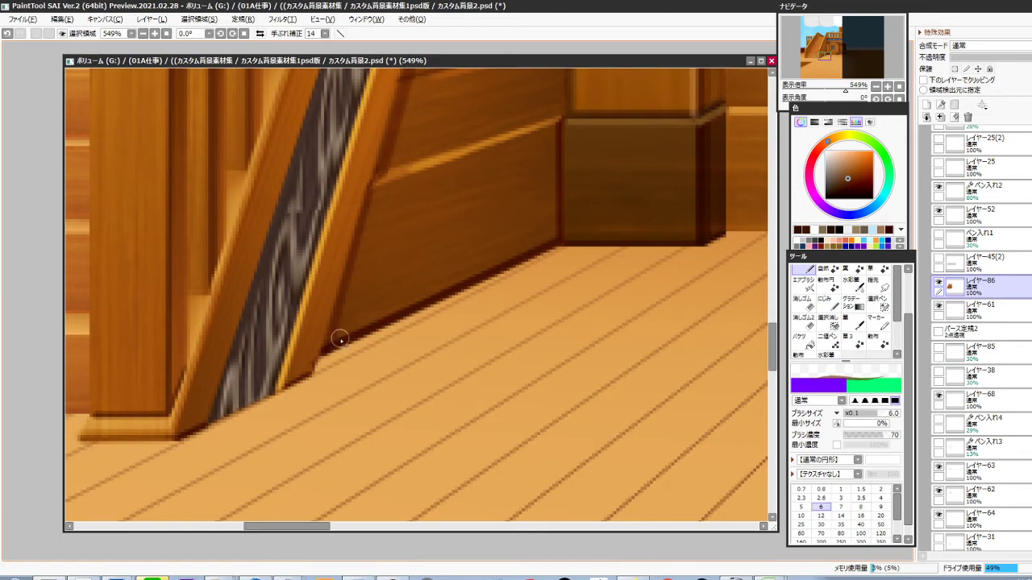
pyautogui.moveTo(341, 341); pyautogui.dragTo(556, 241)
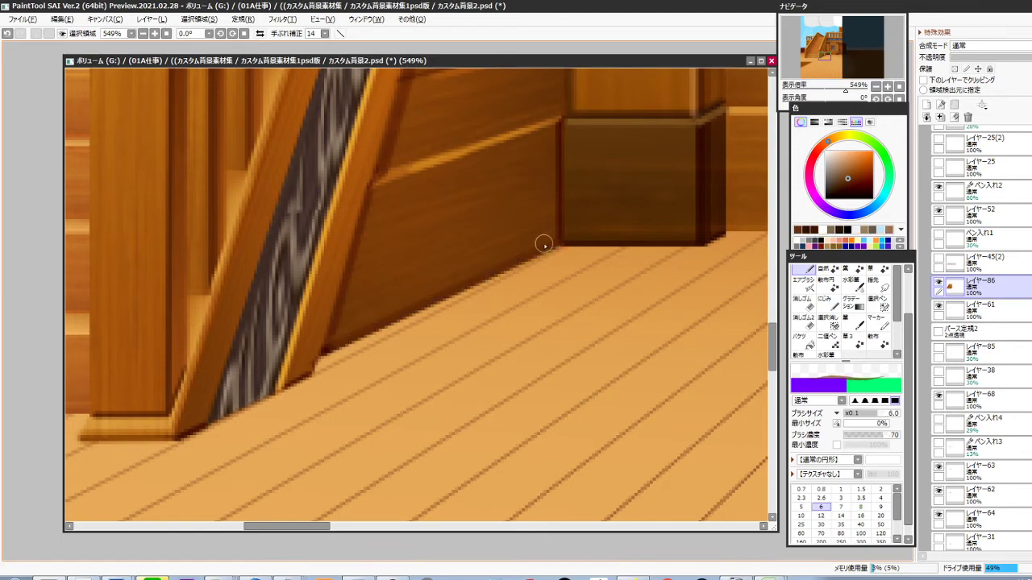
# Select the cabin's front wall area on レイヤー87, copy it and clear the selection
pyautogui.moveTo(483, 294); pyautogui.dragTo(414, 436)
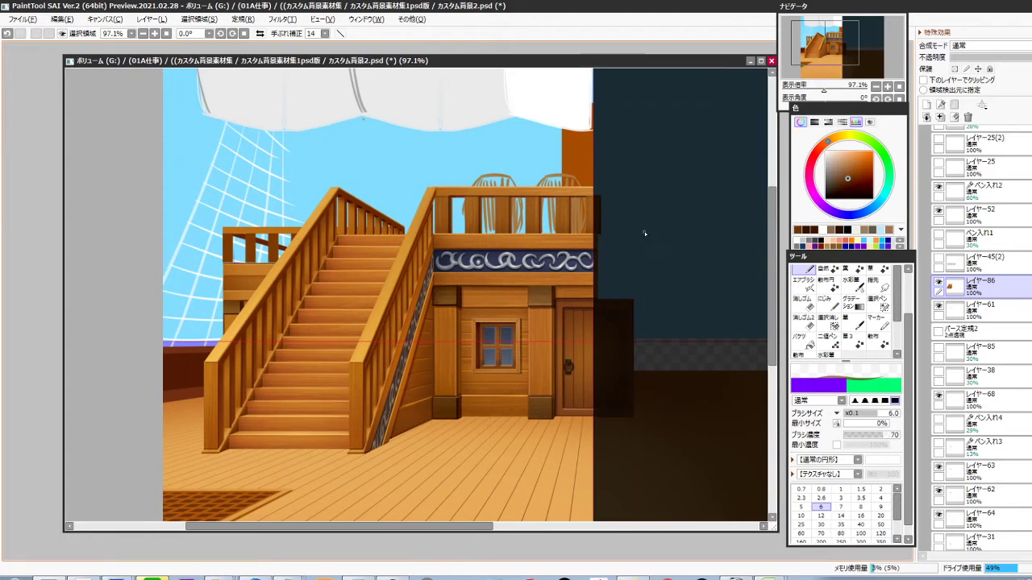
pyautogui.press('ctrl')
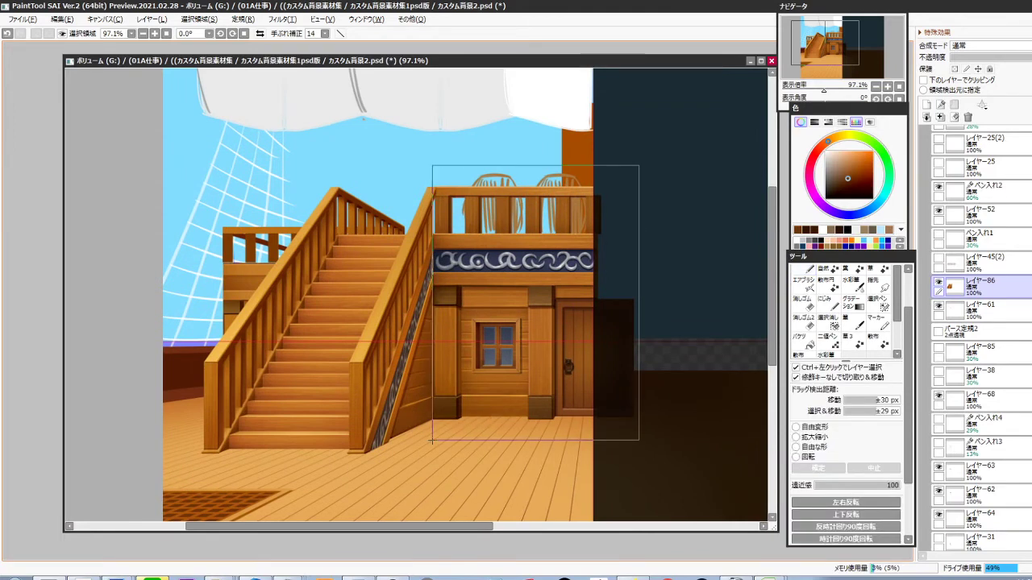
pyautogui.keyDown('ctrl'); pyautogui.click(544, 255); pyautogui.keyUp('ctrl')
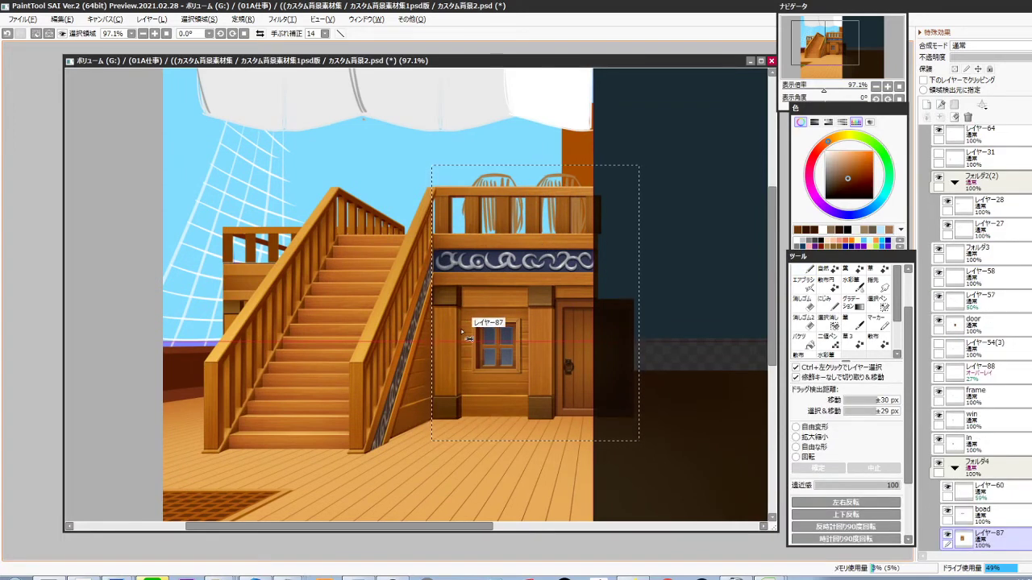
pyautogui.hotkey('ctrl', 'd')
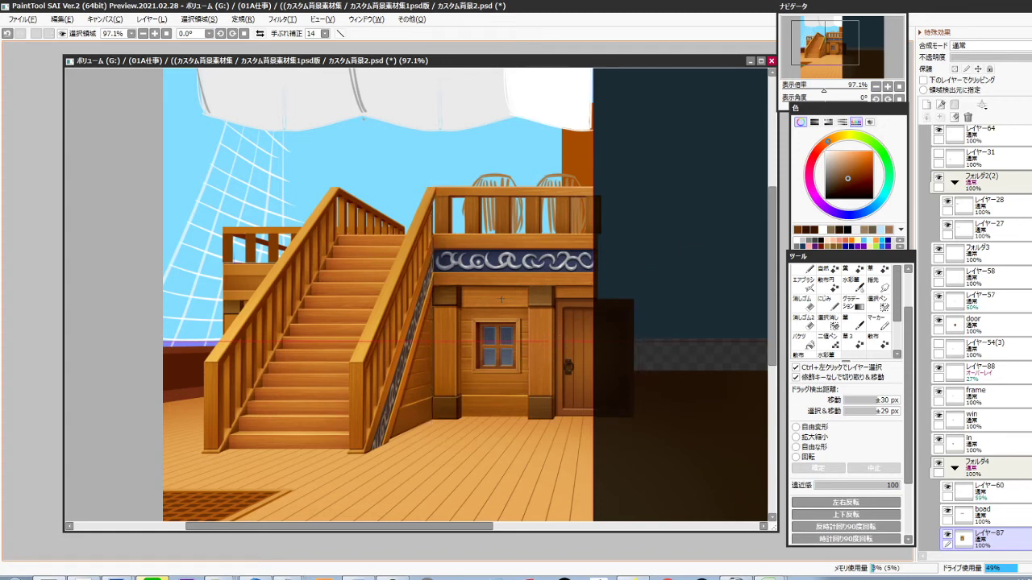
# Paste the copied cabin wall as a layer directly above フォルダ4(2)
pyautogui.moveTo(448, 317); pyautogui.dragTo(555, 317)
pyautogui.keyDown('ctrl'); pyautogui.click(377, 290); pyautogui.keyUp('ctrl')
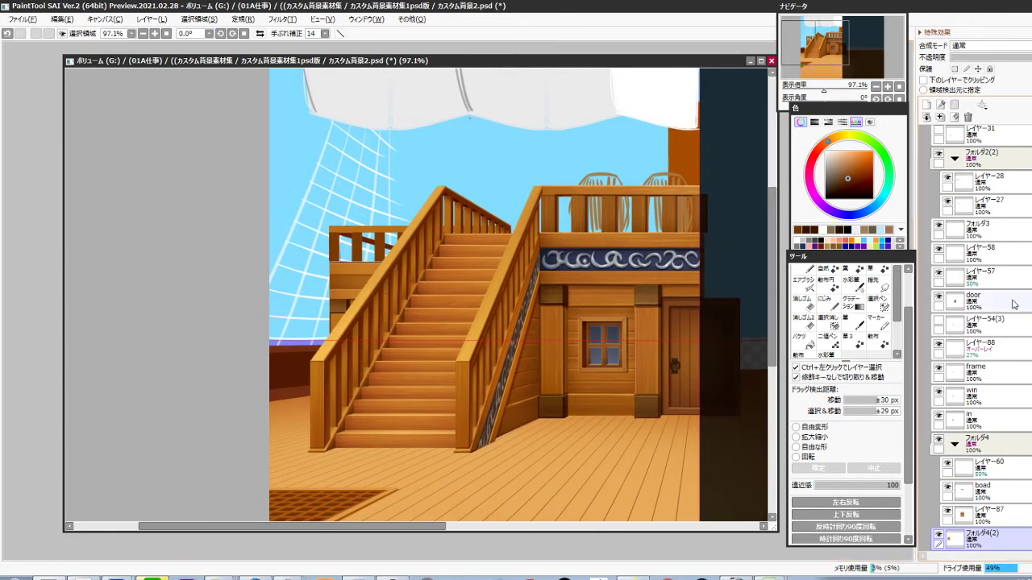
pyautogui.scroll(-4, 993, 377)
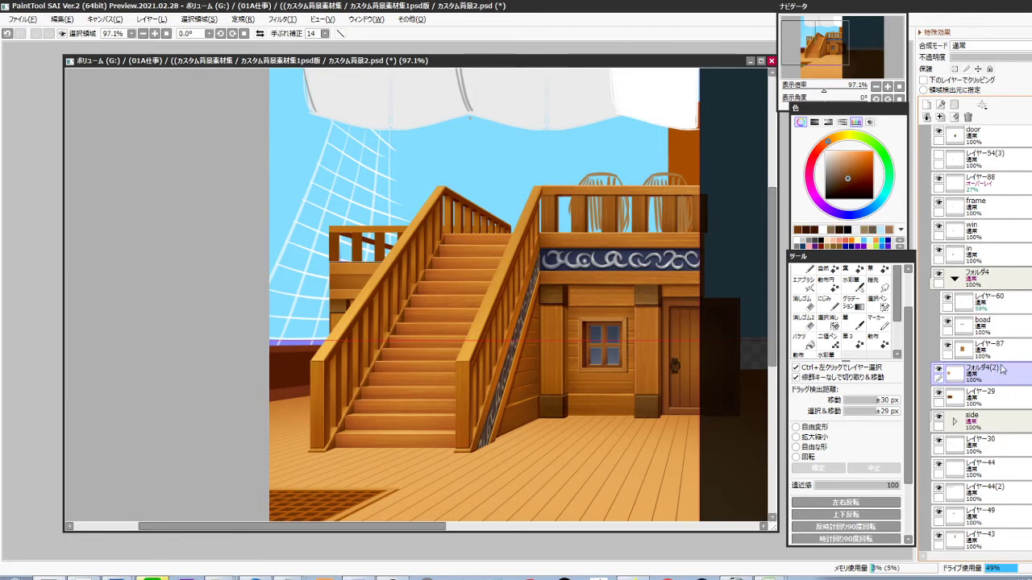
pyautogui.hotkey('ctrl', 'v')
# Scale down the pasted wall with free transform and align it with the rear wall and railing behind the staircase
pyautogui.press('t')
pyautogui.hotkey('ctrl', 't')
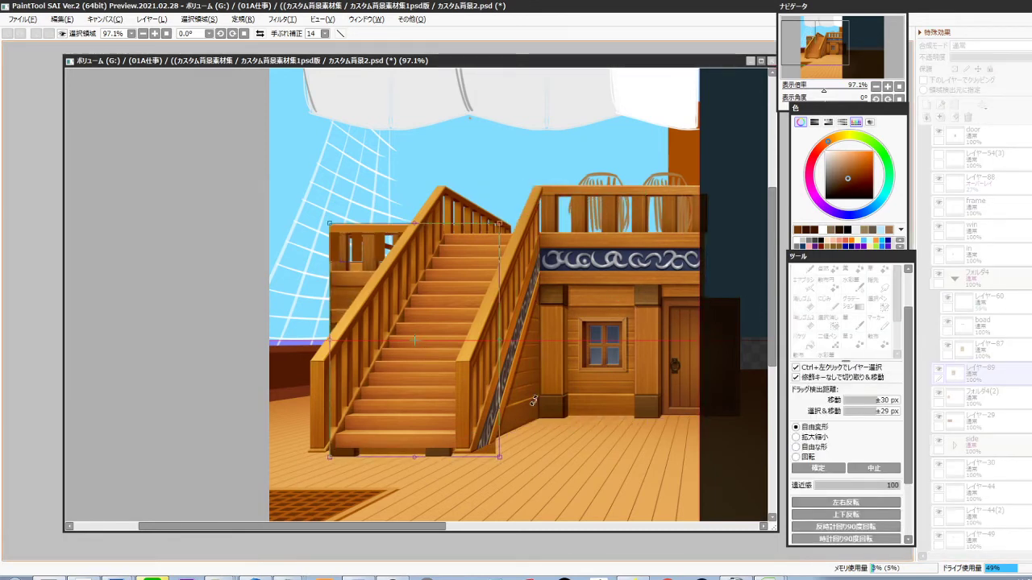
pyautogui.moveTo(500, 457); pyautogui.dragTo(456, 397)
pyautogui.scroll(2, 373, 340)
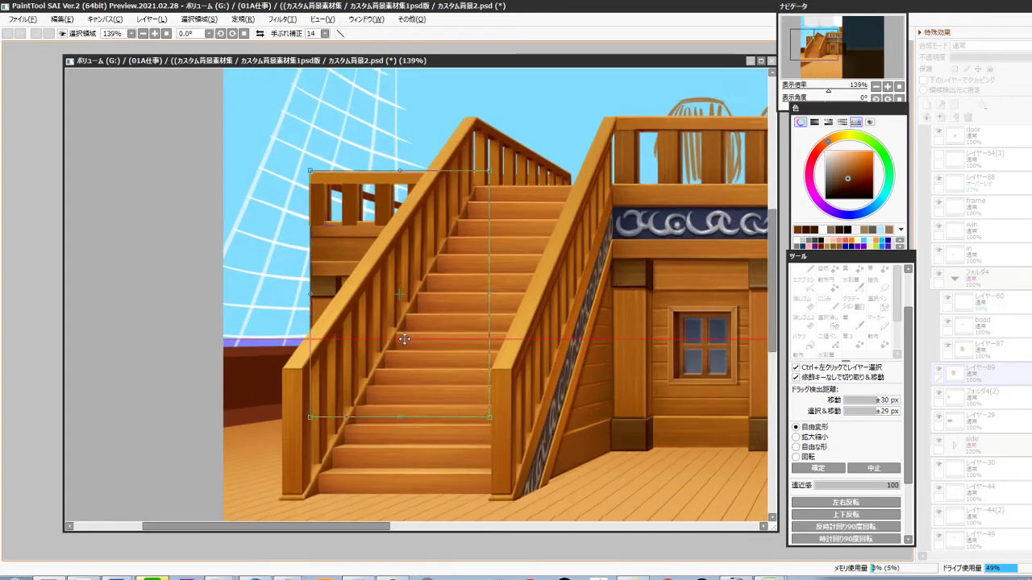
pyautogui.moveTo(434, 325); pyautogui.dragTo(433, 326)
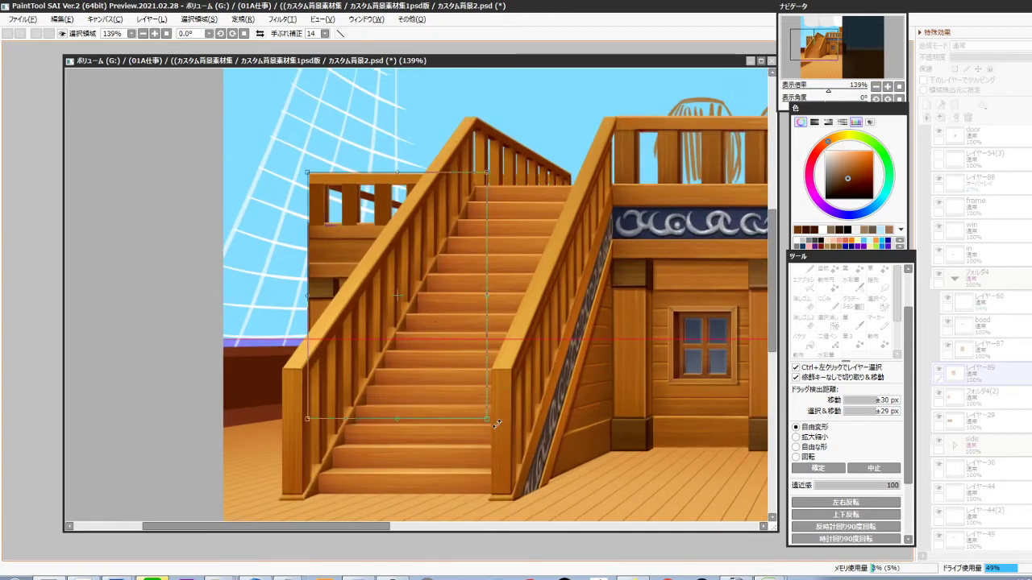
pyautogui.moveTo(494, 424)
pyautogui.mouseDown()
pyautogui.moveTo(500, 435)
pyautogui.moveTo(494, 421)
pyautogui.mouseUp()
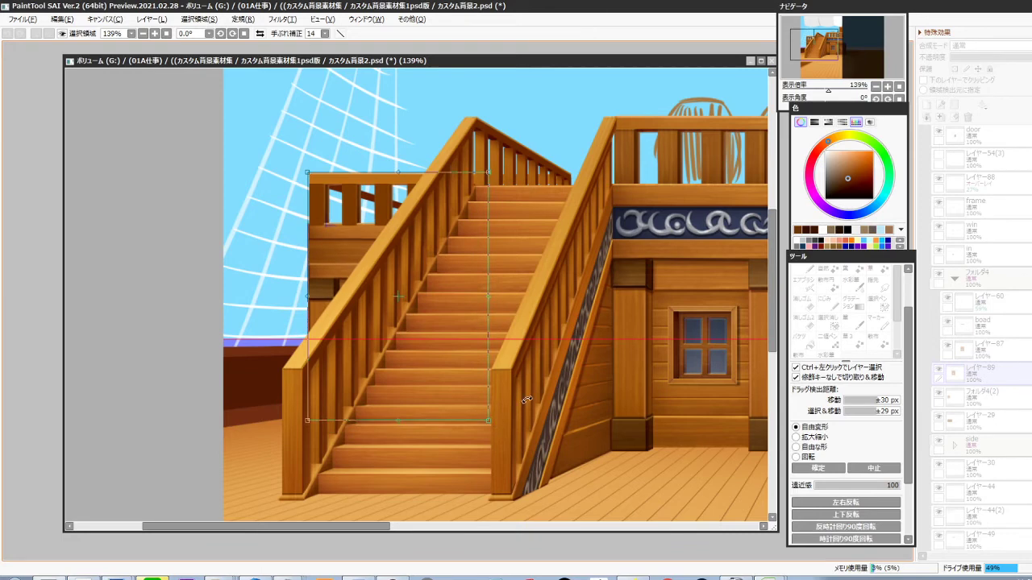
pyautogui.moveTo(490, 423); pyautogui.dragTo(493, 431)
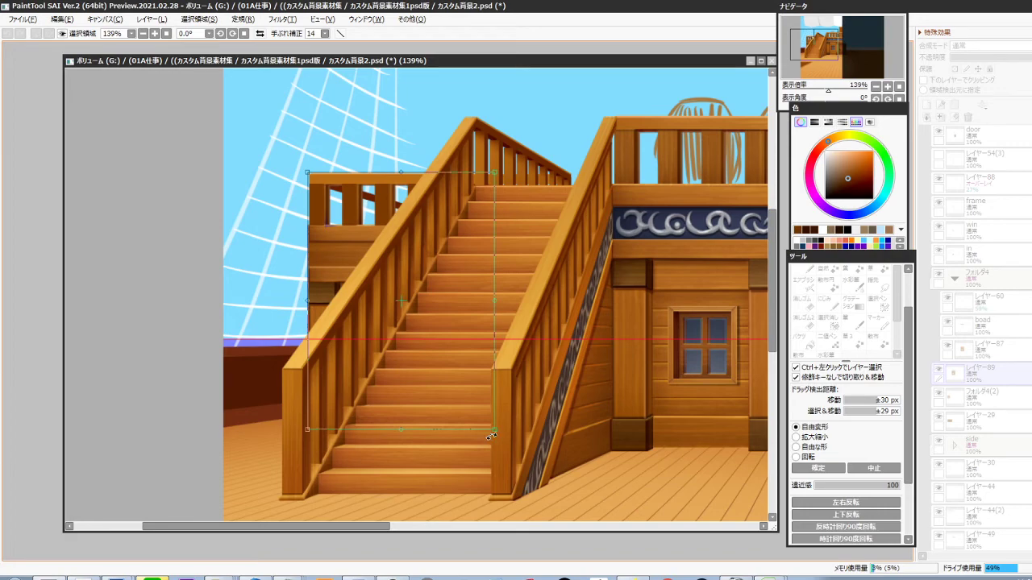
pyautogui.press('Return')
# Hide レイヤー28 and erase the stray purple line at the base of the rear railing's first post on ペン入れ2
pyautogui.keyDown('ctrl'); pyautogui.click(361, 220); pyautogui.keyUp('ctrl')
pyautogui.click(947, 131)
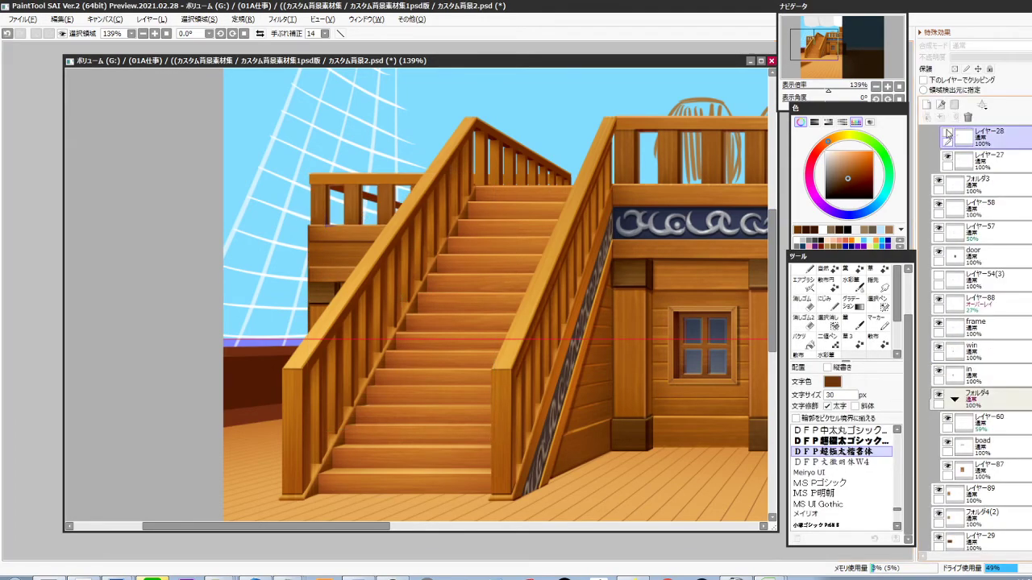
pyautogui.scroll(6, 327, 232)
pyautogui.keyDown('ctrl'); pyautogui.click(336, 228); pyautogui.keyUp('ctrl')
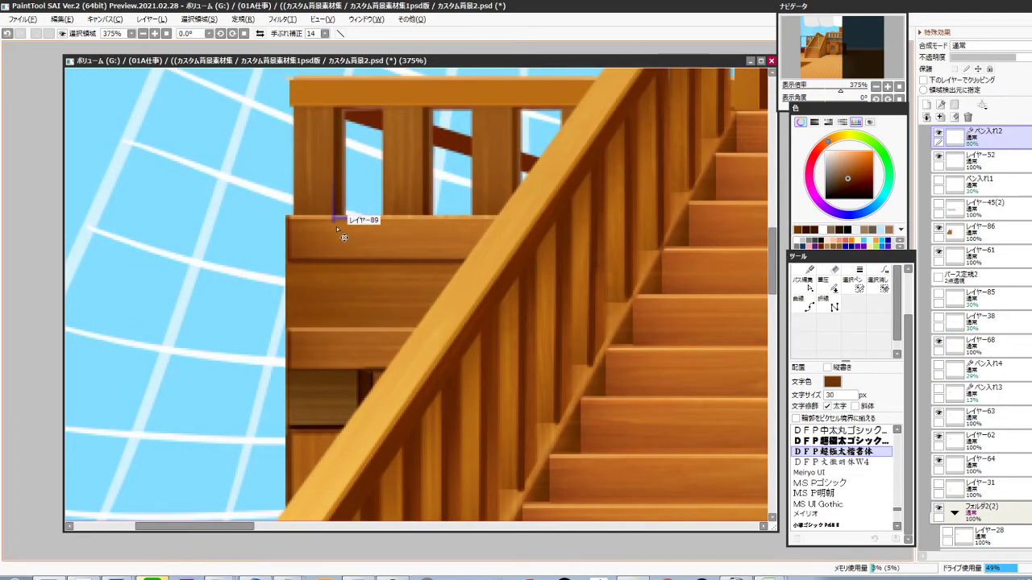
pyautogui.press('e')
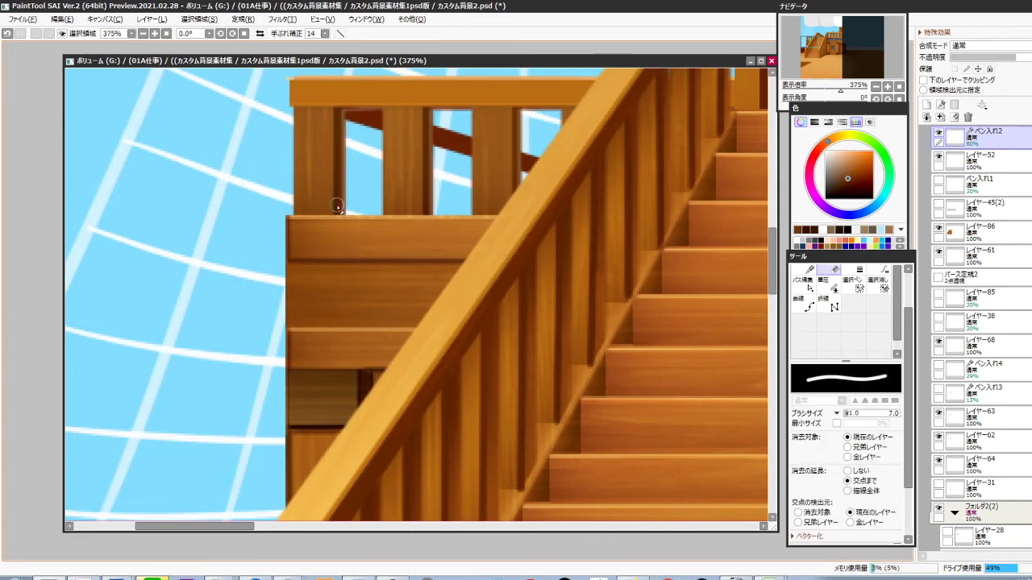
pyautogui.scroll(-5, 359, 257)
pyautogui.moveTo(429, 321); pyautogui.dragTo(412, 328)
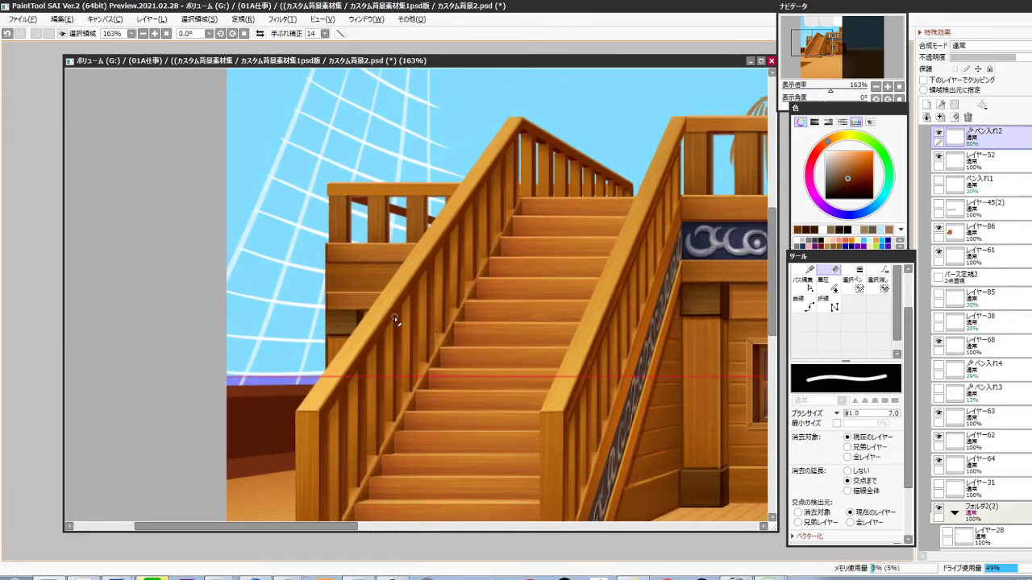
# On レイヤー89, trim a thin strip off the outer edge of the recessed board between the rear wall's two beams
pyautogui.keyDown('ctrl'); pyautogui.keyDown('shift'); pyautogui.click(331, 281); pyautogui.keyUp('shift'); pyautogui.keyUp('ctrl')
pyautogui.scroll(6, 316, 263)
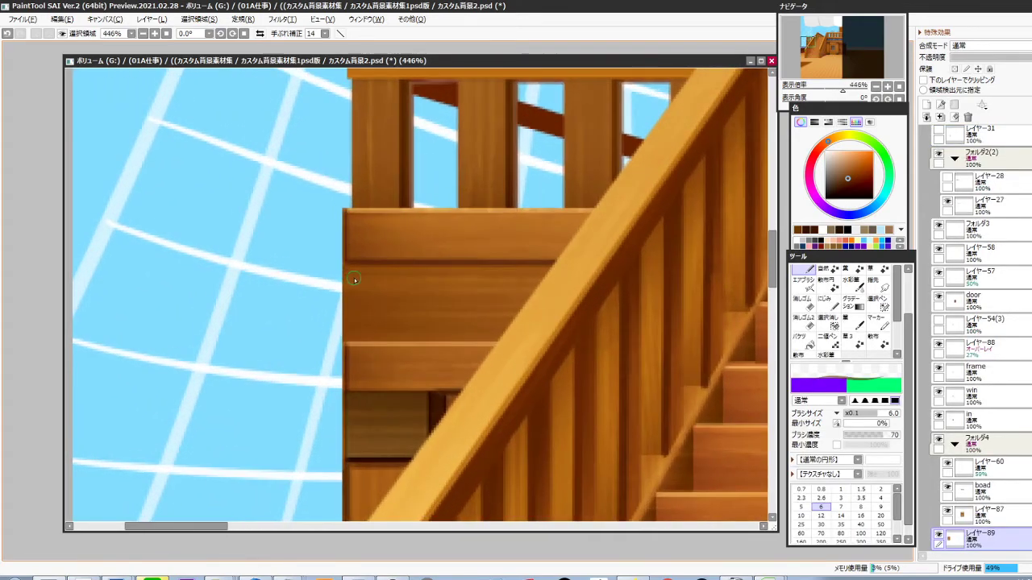
pyautogui.press('m')
pyautogui.moveTo(347, 262); pyautogui.dragTo(320, 339)
pyautogui.hotkey('ctrl', 'd')
pyautogui.scroll(-3, 391, 355)
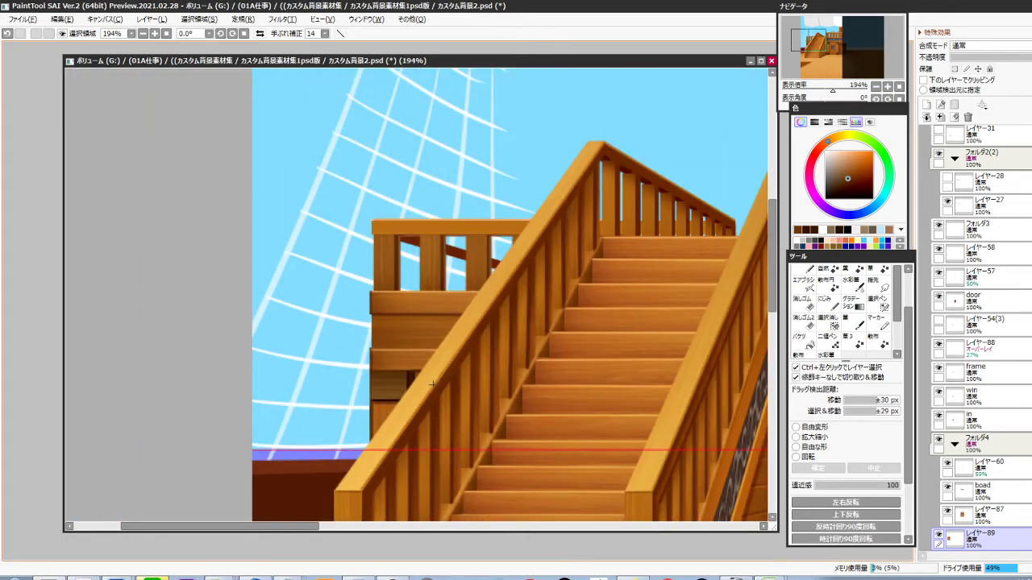
# Delete a thin strip from the outer edge of the rear pillar below its dark block and clear the selection
pyautogui.scroll(4, 432, 384)
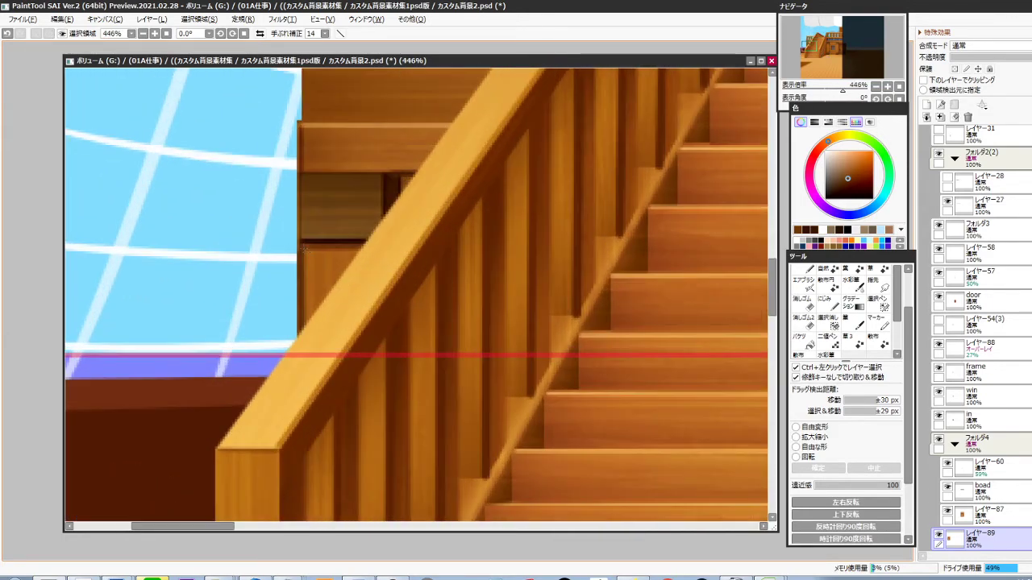
pyautogui.moveTo(299, 252); pyautogui.dragTo(264, 392)
pyautogui.press('Delete')
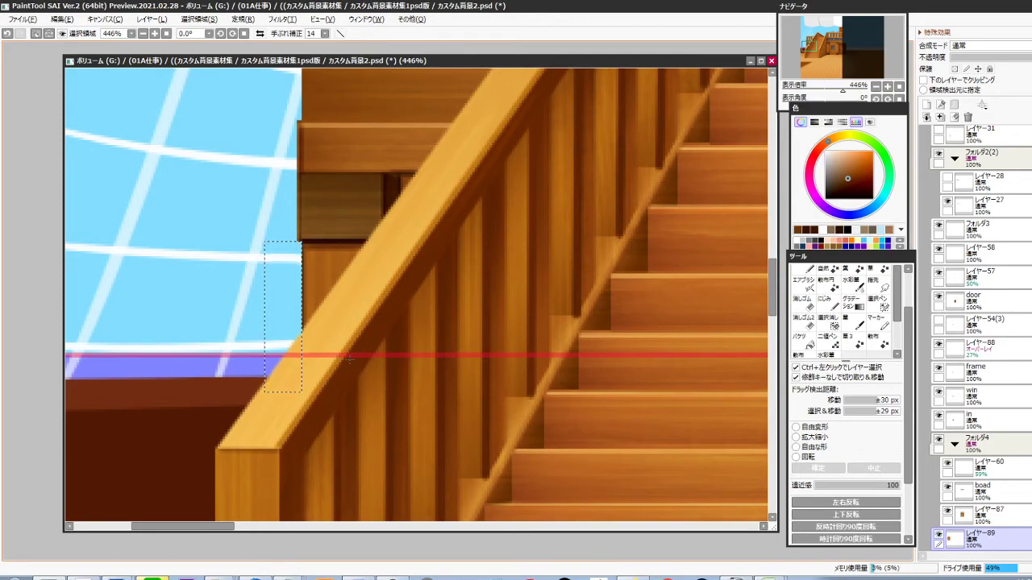
pyautogui.hotkey('ctrl', 'd')
pyautogui.scroll(-3, 361, 345)
pyautogui.moveTo(359, 330); pyautogui.dragTo(268, 375)
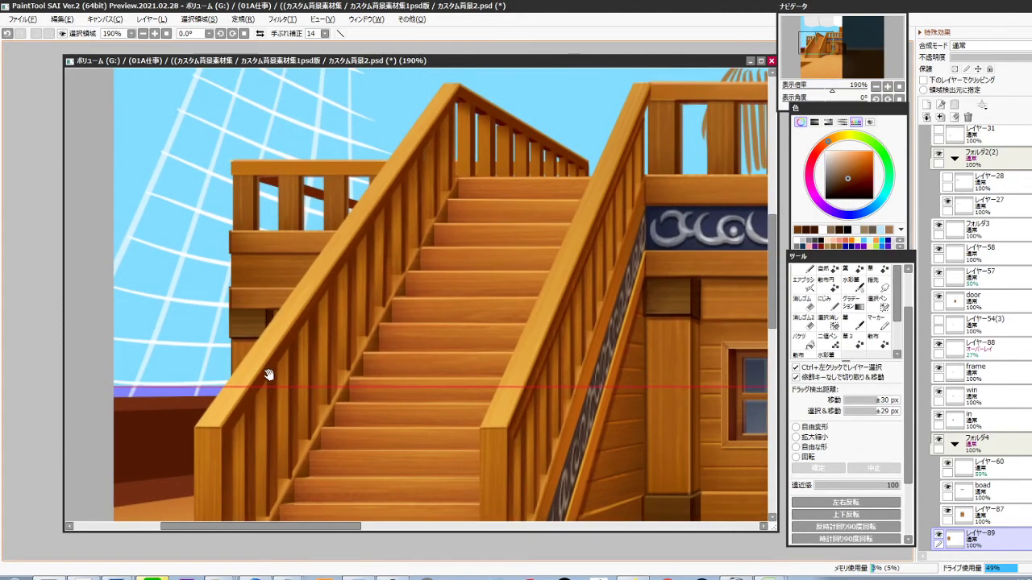
# Trim the outer edge of the rear pillar's dark block so it sits slightly inside the beam above, and clear the selection
pyautogui.scroll(5, 236, 312)
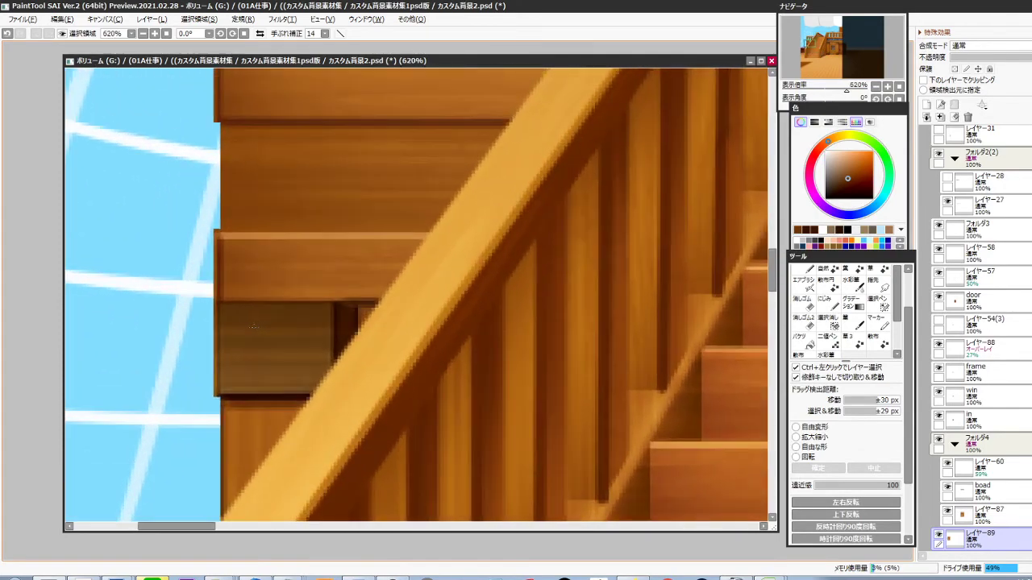
pyautogui.moveTo(214, 302); pyautogui.dragTo(196, 428)
pyautogui.moveTo(216, 298); pyautogui.dragTo(195, 423)
pyautogui.press('Delete')
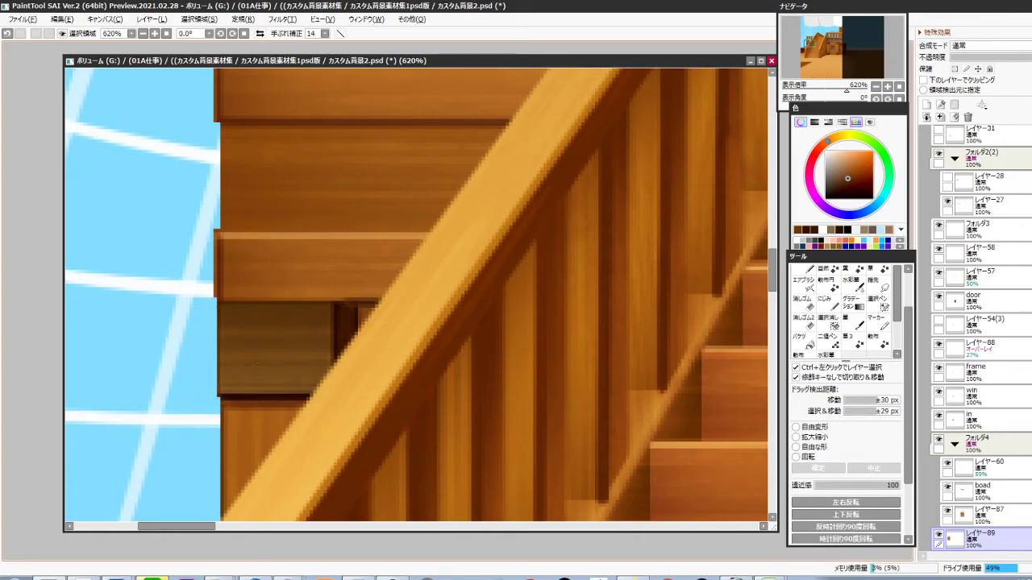
pyautogui.scroll(-3, 258, 364)
pyautogui.hotkey('ctrl', 'z')
pyautogui.hotkey('ctrl', 'z')
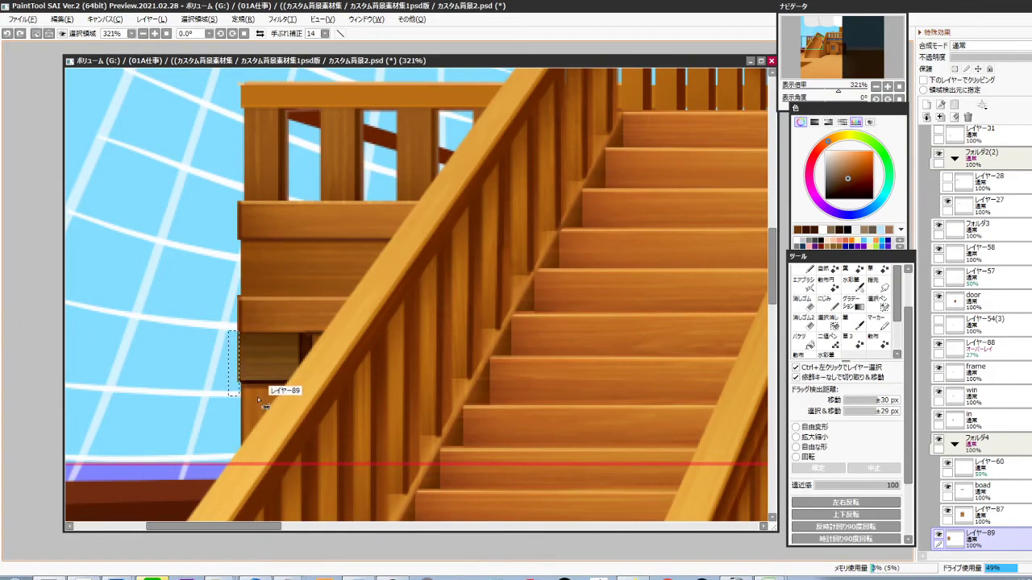
pyautogui.moveTo(235, 355); pyautogui.dragTo(260, 360)
pyautogui.moveTo(212, 286); pyautogui.dragTo(309, 311)
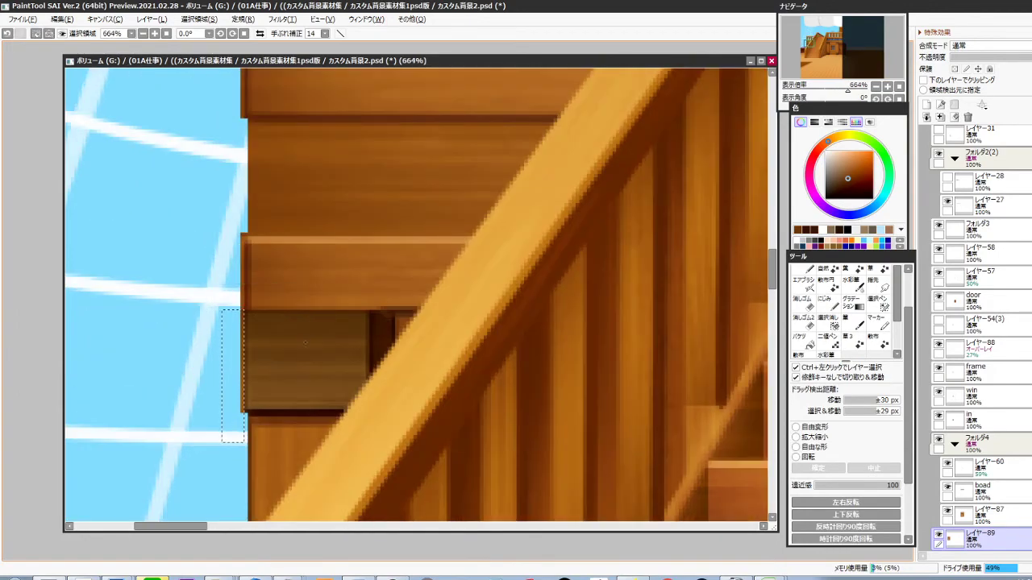
pyautogui.press('Delete')
pyautogui.hotkey('ctrl', 'd')
pyautogui.scroll(-6, 306, 382)
pyautogui.scroll(-2, 327, 419)
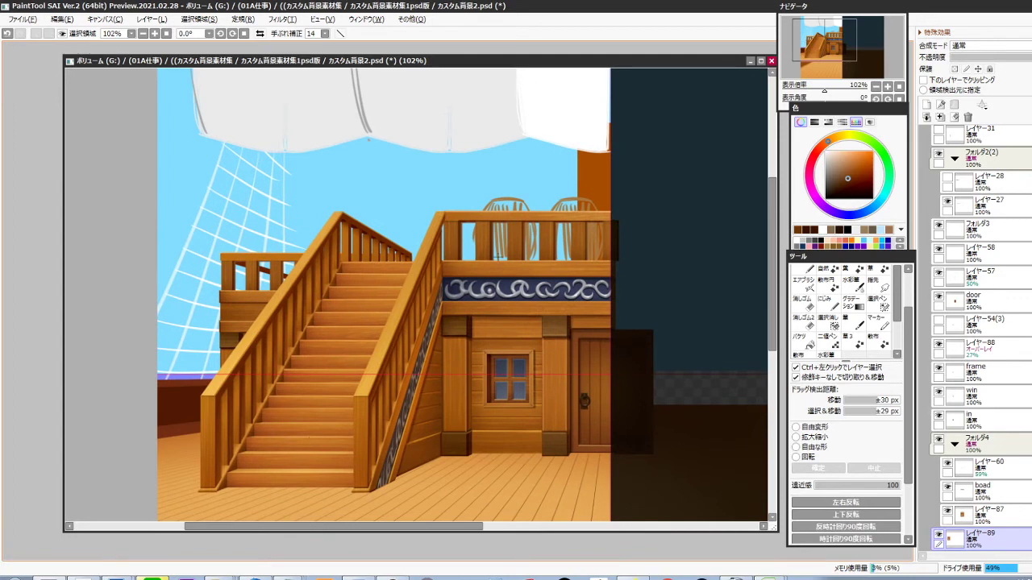
# Copy part of the blue ornamental band from the boad layer and paste it above レイヤー89
pyautogui.keyDown('ctrl'); pyautogui.click(530, 298); pyautogui.keyUp('ctrl')
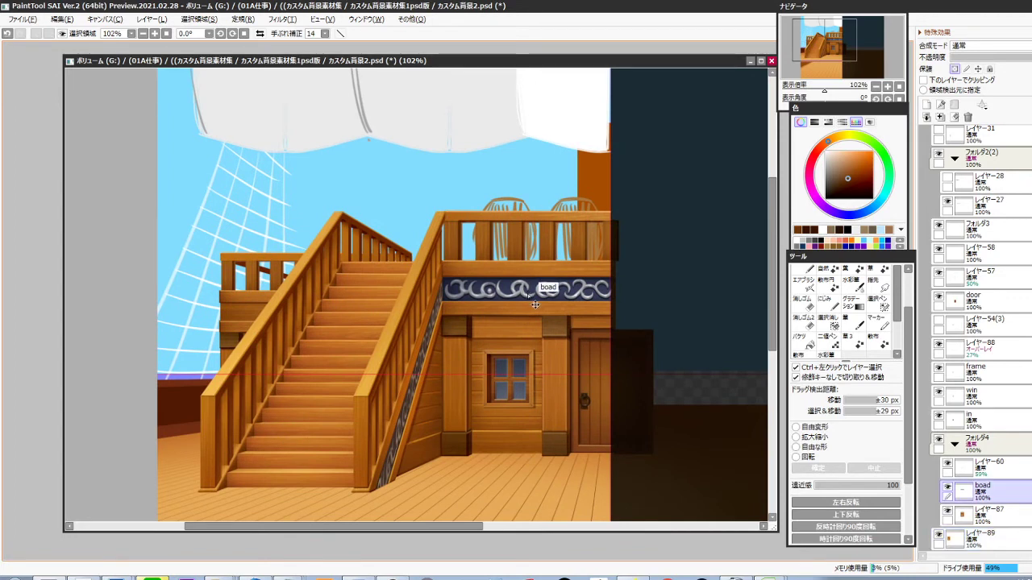
pyautogui.scroll(-3, 967, 338)
pyautogui.click(947, 341)
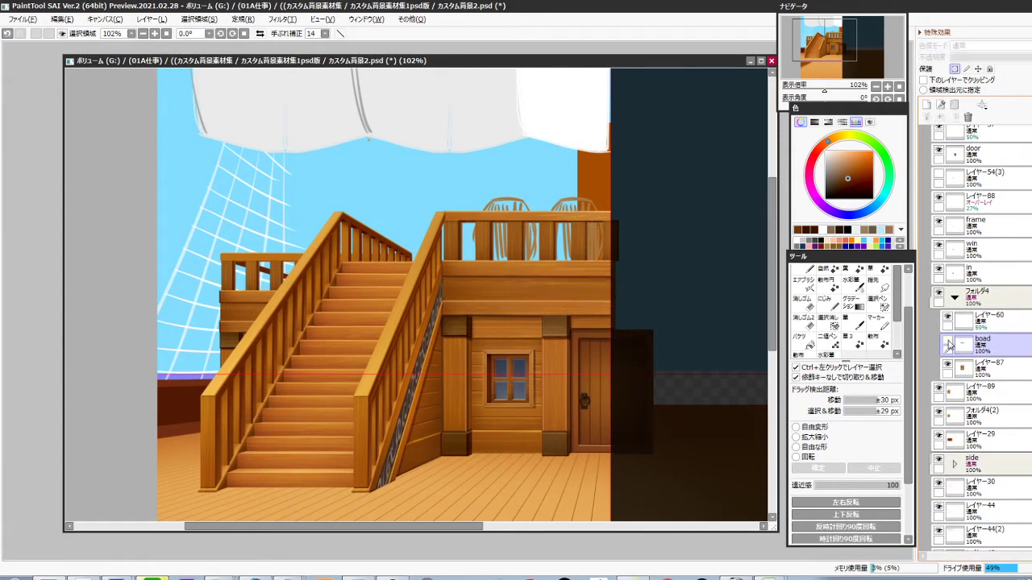
pyautogui.click(947, 341)
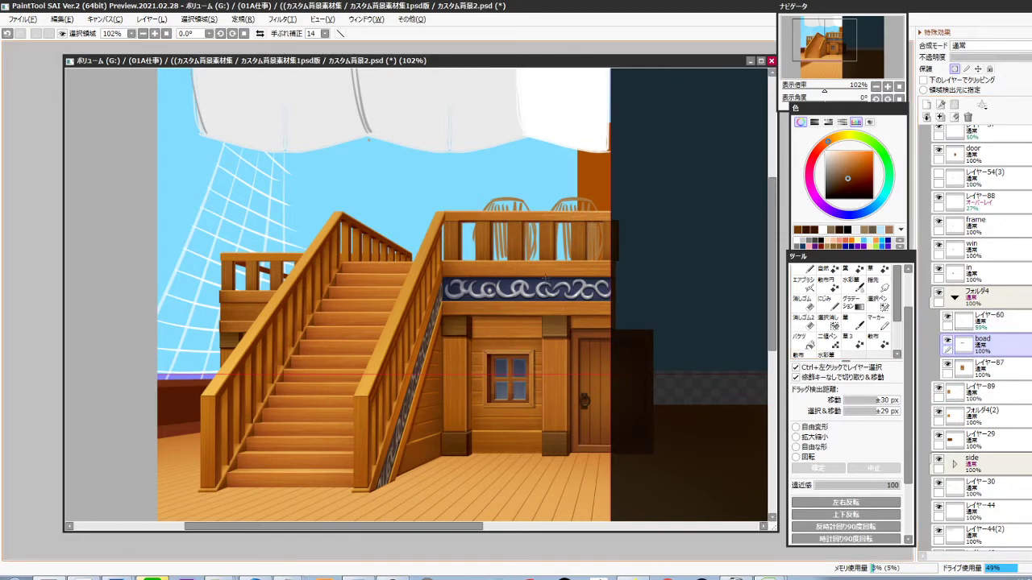
pyautogui.moveTo(549, 274); pyautogui.dragTo(441, 309)
pyautogui.keyDown('ctrl'); pyautogui.click(255, 319); pyautogui.keyUp('ctrl')
pyautogui.hotkey('ctrl', 'v')
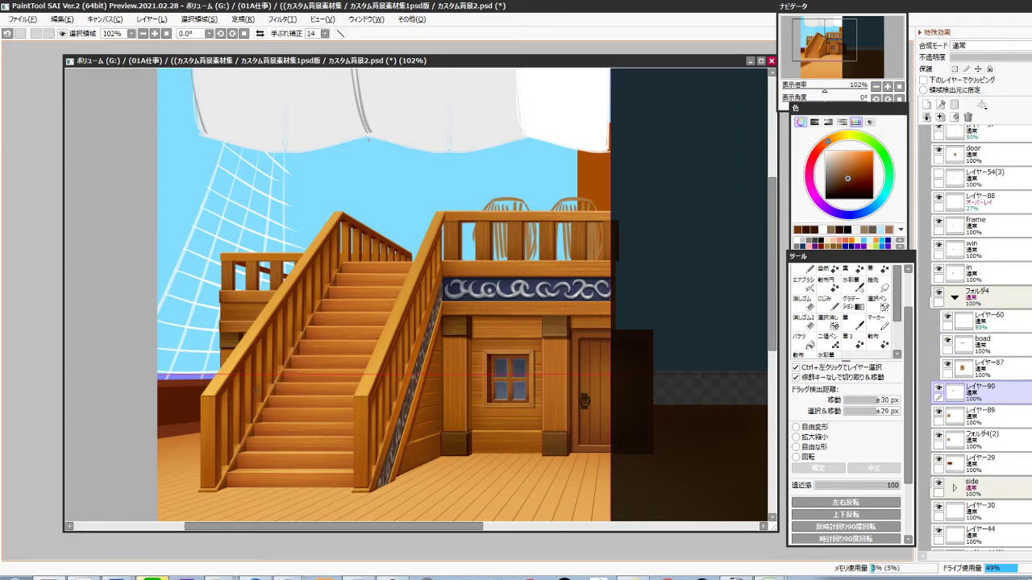
# Nudge the pasted ornamental band left and down onto the rear wall's recessed board behind the staircase
pyautogui.hotkey('ctrl', 'shift', 'Left')
pyautogui.hotkey('ctrl', 'shift', 'Left')
pyautogui.hotkey('ctrl', 'shift', 'Left')
pyautogui.hotkey('ctrl', 'shift', 'Left')
pyautogui.hotkey('ctrl', 'shift', 'Left')
pyautogui.hotkey('ctrl', 'shift', 'Left')
pyautogui.hotkey('ctrl', 'shift', 'Left')
pyautogui.hotkey('ctrl', 'shift', 'Left')
pyautogui.hotkey('ctrl', 'shift', 'Left')
pyautogui.hotkey('ctrl', 'shift', 'Left')
pyautogui.hotkey('ctrl', 'shift', 'Down')
pyautogui.hotkey('ctrl', 'shift', 'Down')
pyautogui.hotkey('ctrl', 'shift', 'Down')
pyautogui.hotkey('ctrl', 'shift', 'Down')
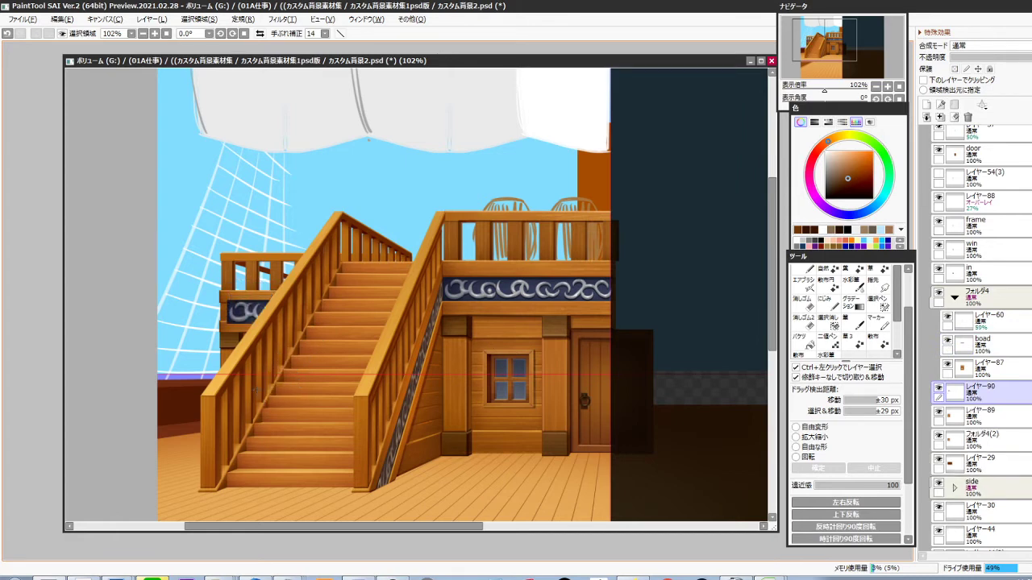
# Lower the band layer to 50% opacity, shrink and fit the band between the two beams, and restore 100% opacity
pyautogui.click(1004, 57)
pyautogui.scroll(5, 239, 314)
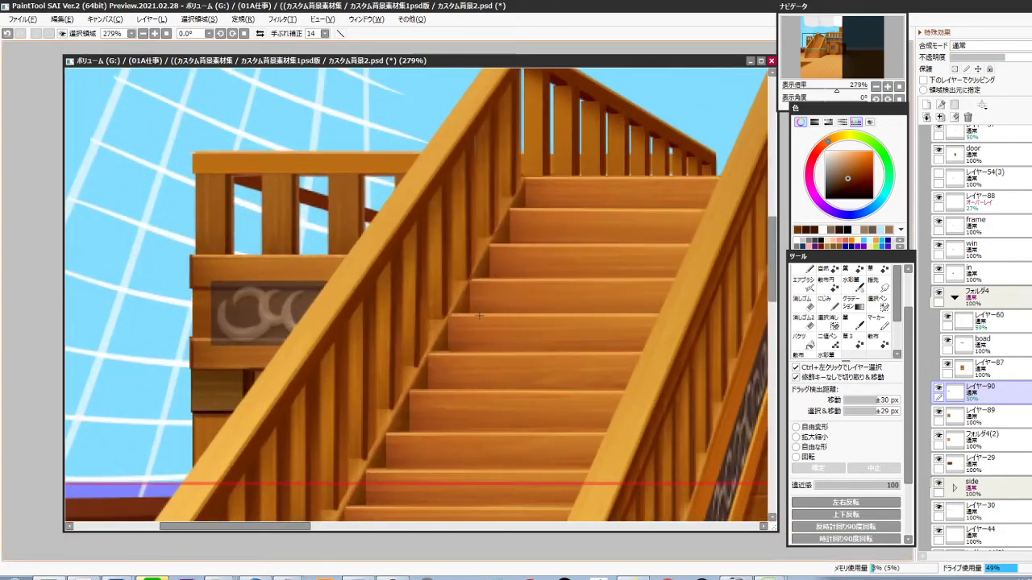
pyautogui.hotkey('ctrl', 't')
pyautogui.moveTo(378, 319); pyautogui.dragTo(375, 319)
pyautogui.press('Return')
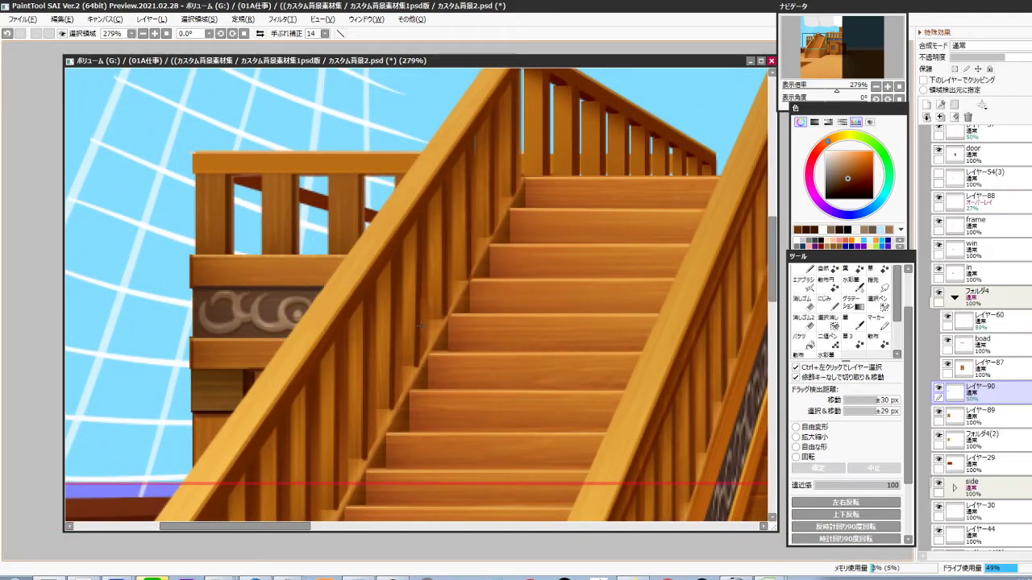
pyautogui.click(1030, 58)
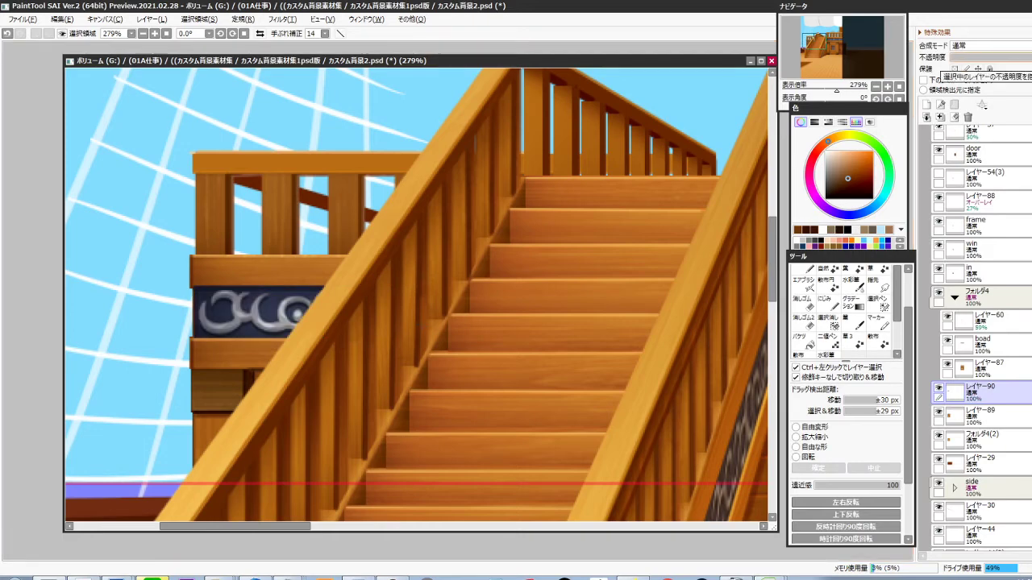
# Merge the fitted ornamental band down into レイヤー89
pyautogui.hotkey('ctrl', 'e')
pyautogui.scroll(-7, 566, 313)
pyautogui.moveTo(548, 355); pyautogui.dragTo(484, 375)
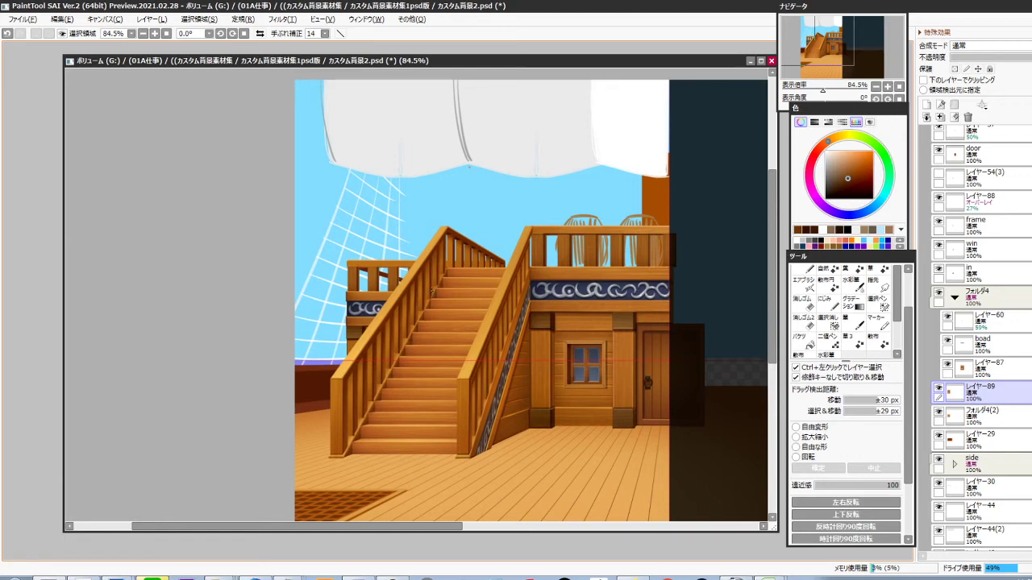
# Select レイヤー63, which holds the far stair railing, and apply the 05縦木1 paper texture to it
pyautogui.scroll(4, 404, 280)
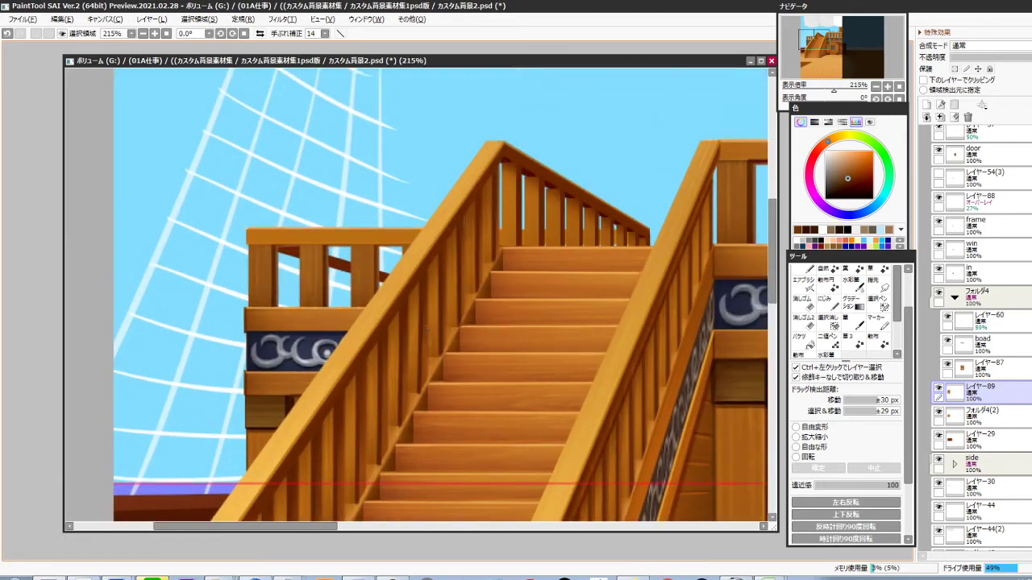
pyautogui.keyDown('ctrl'); pyautogui.click(538, 217); pyautogui.keyUp('ctrl')
pyautogui.moveTo(556, 260); pyautogui.dragTo(490, 278)
pyautogui.scroll(6, 997, 280)
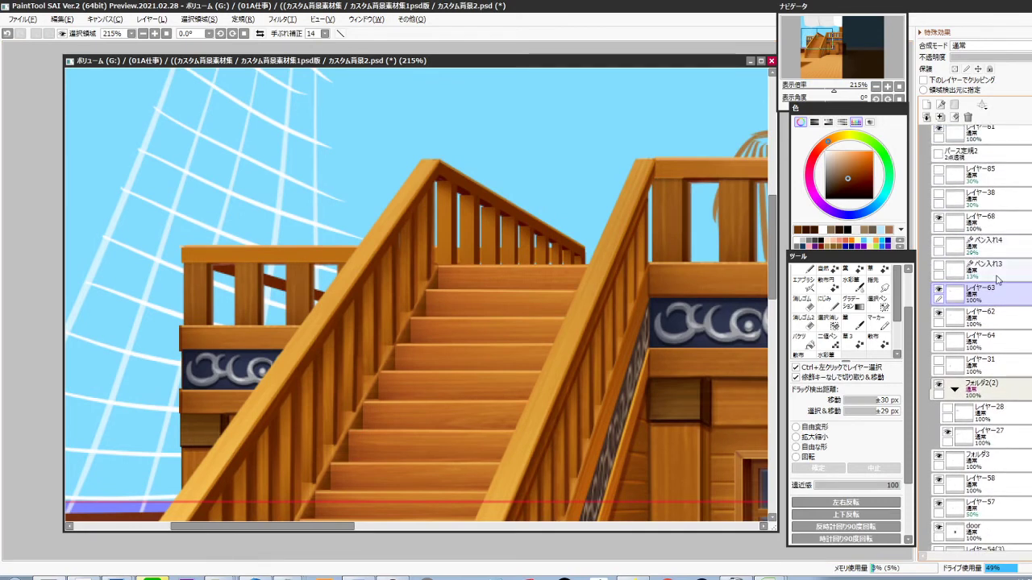
pyautogui.click(927, 32)
pyautogui.click(989, 42)
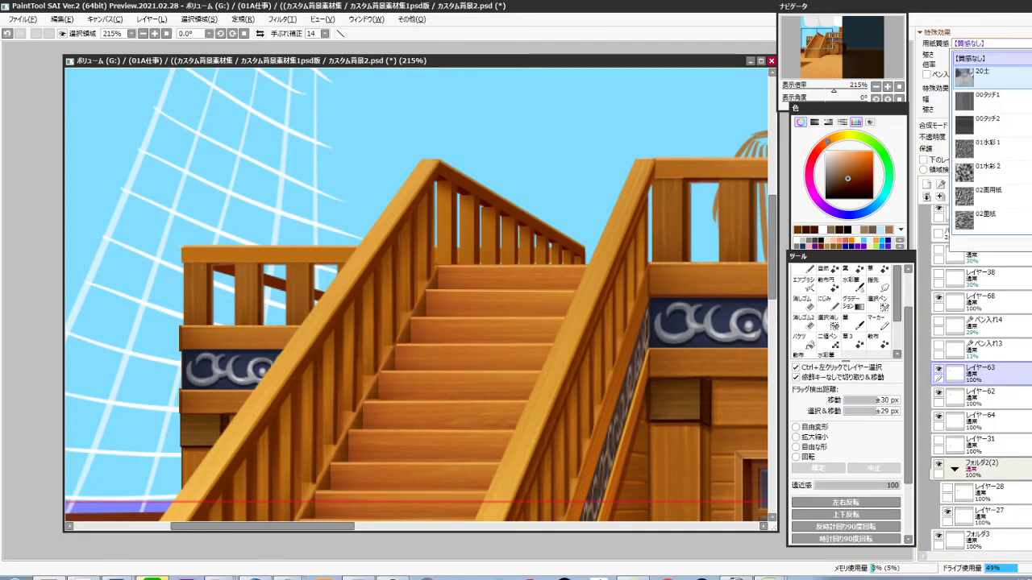
pyautogui.scroll(-3, 994, 170)
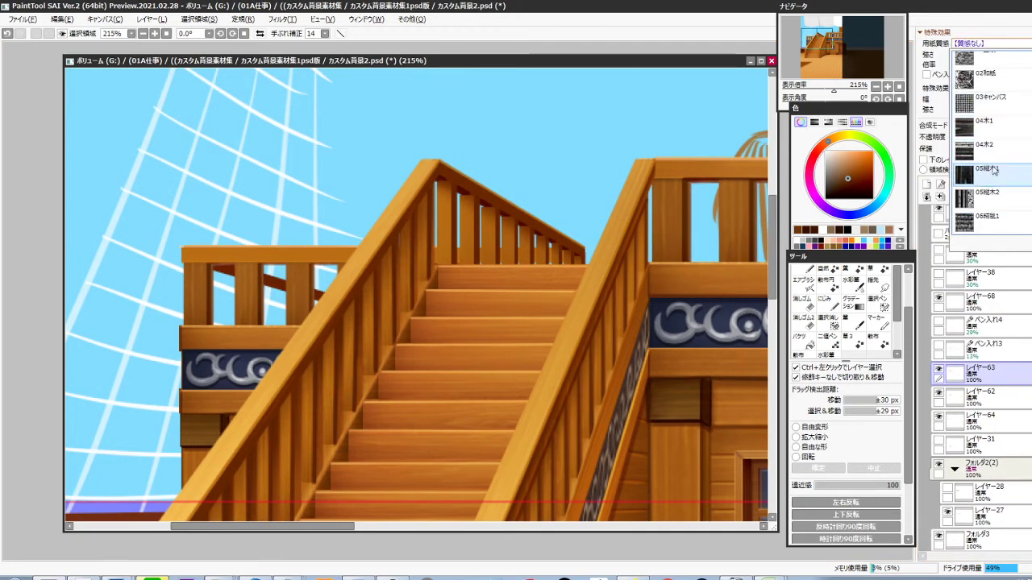
pyautogui.click(993, 170)
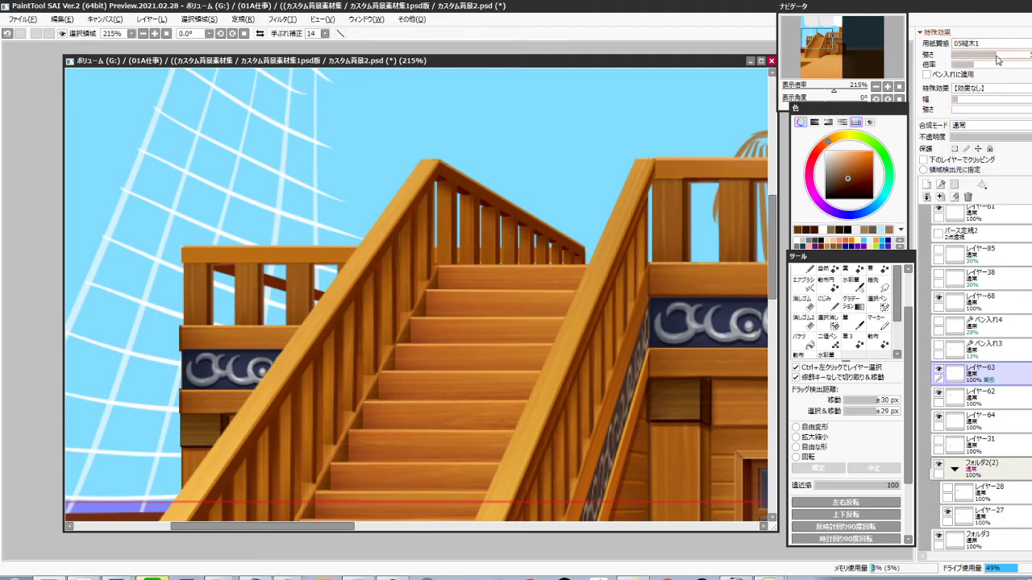
# Weaken the 05縦木1 paper texture on レイヤー63 so the wood grain on the far stair railing is subtler
pyautogui.moveTo(974, 65); pyautogui.dragTo(988, 58)
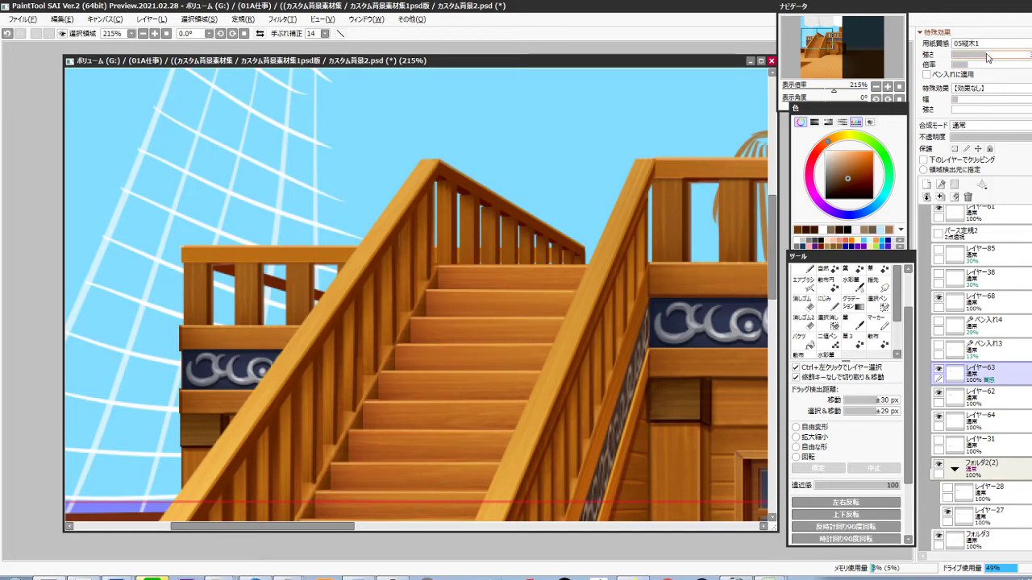
pyautogui.scroll(4, 535, 246)
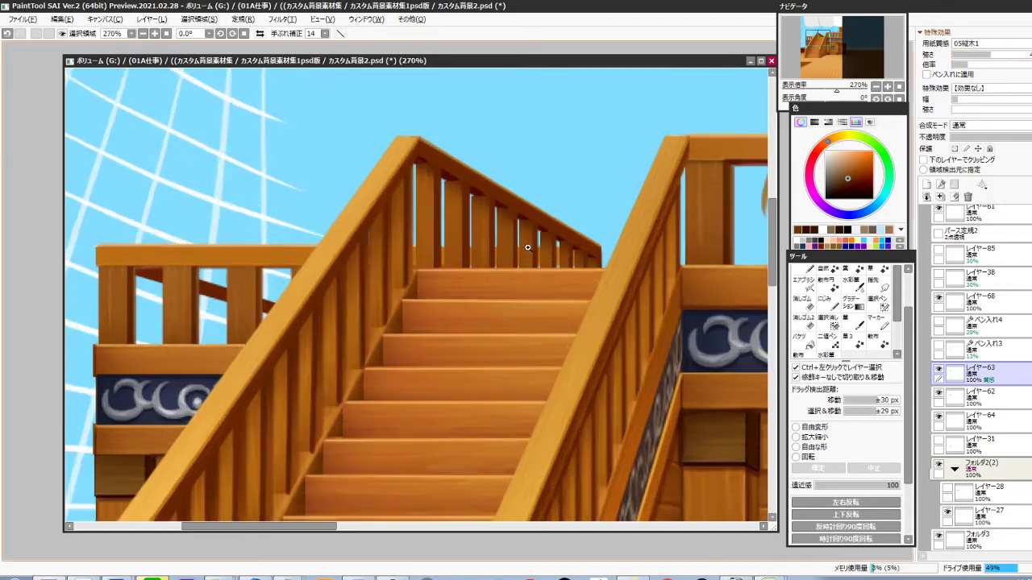
pyautogui.scroll(-3, 940, 319)
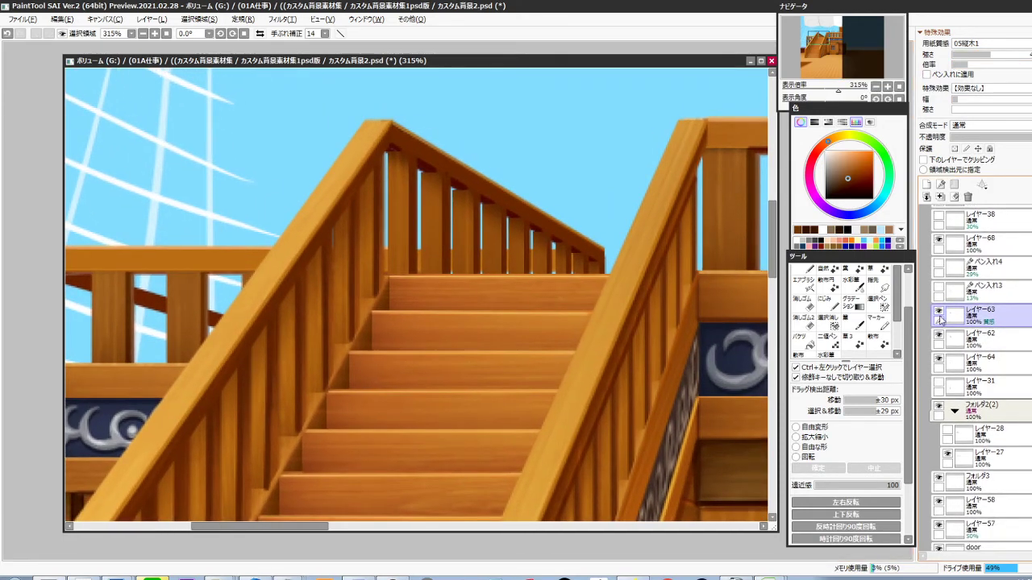
# Merge レイヤー63 down into レイヤー62, and merge the combined railing layer into レイヤー64
pyautogui.click(939, 334)
pyautogui.click(939, 334)
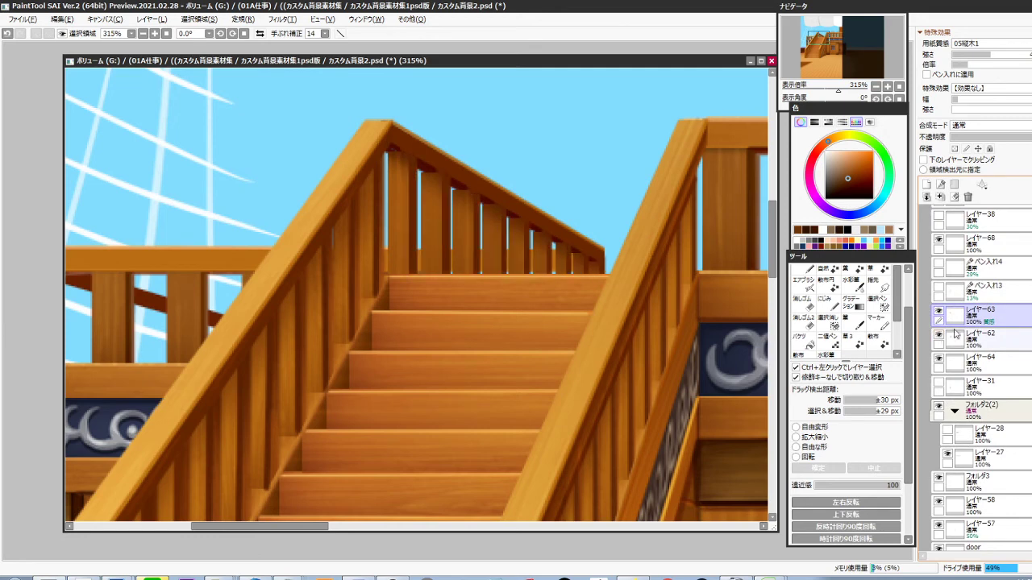
pyautogui.hotkey('ctrl', 'e')
pyautogui.click(939, 312)
pyautogui.click(939, 312)
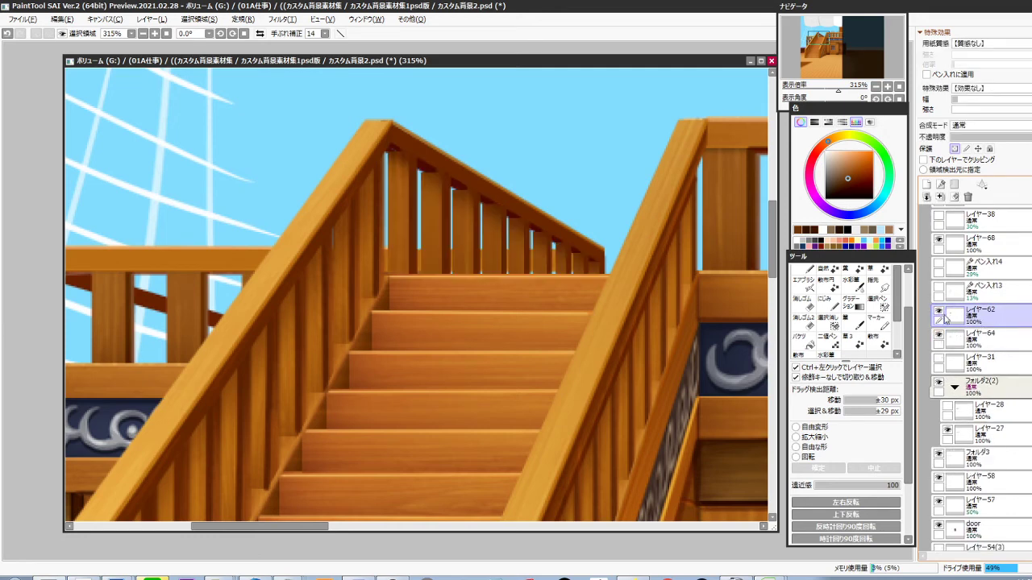
pyautogui.click(939, 337)
pyautogui.click(939, 337)
pyautogui.click(940, 336)
pyautogui.click(940, 336)
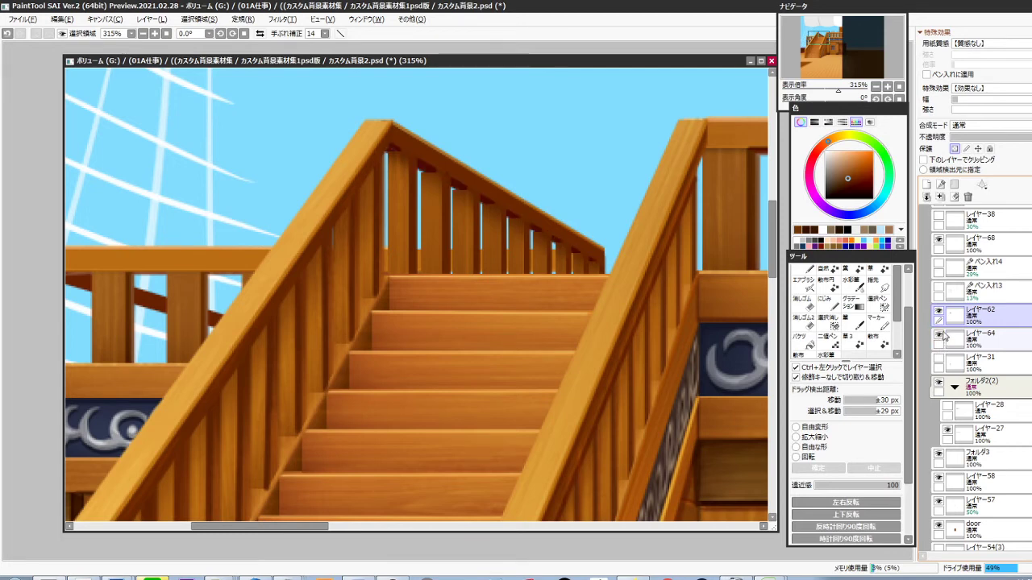
pyautogui.click(940, 337)
pyautogui.click(940, 337)
pyautogui.hotkey('ctrl', 'e')
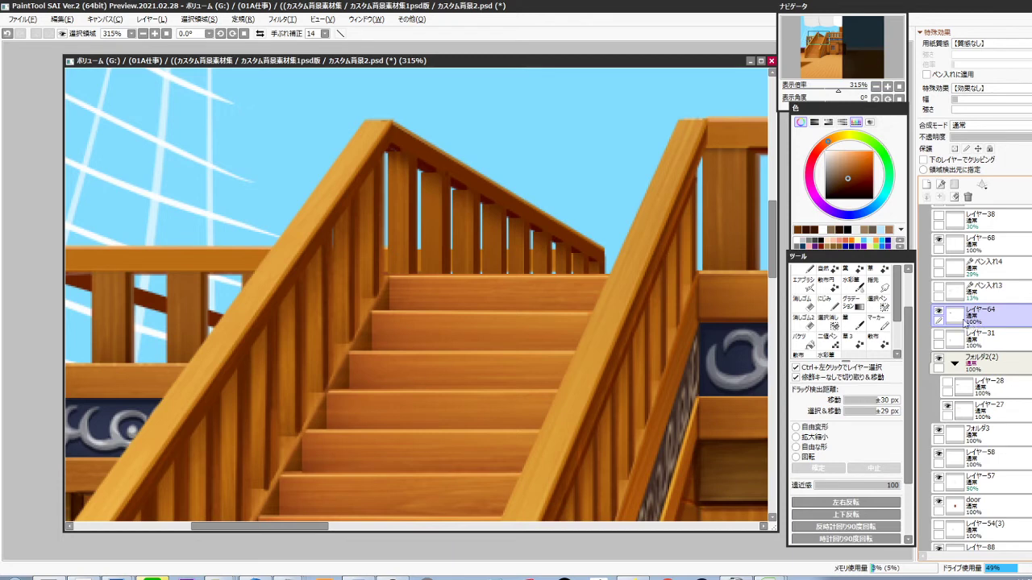
# Sample the dark red-brown and draw a straight shadow line under the far handrail with a size 2 brush
pyautogui.scroll(3, 534, 341)
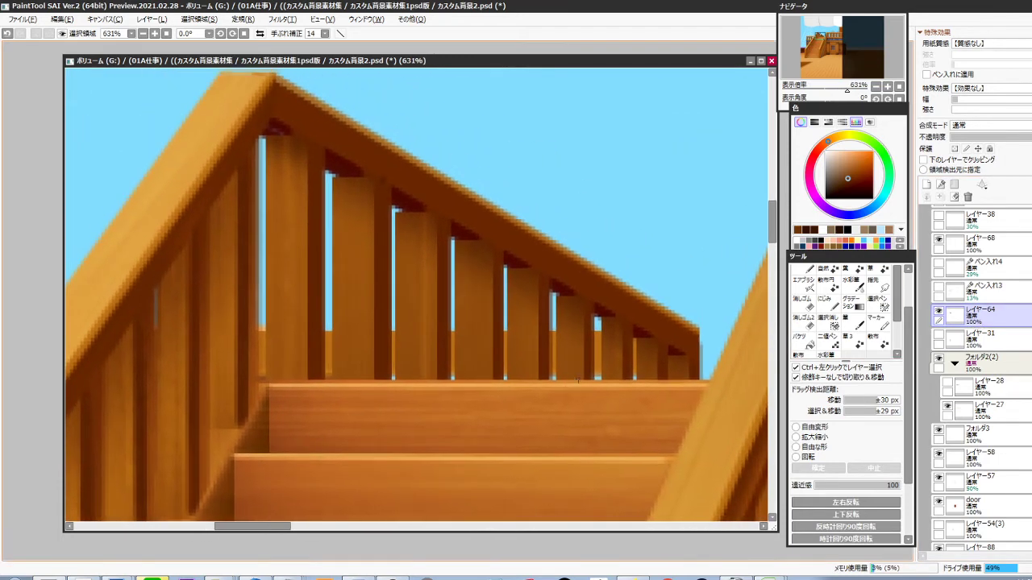
pyautogui.keyDown('alt'); pyautogui.click(525, 265); pyautogui.keyUp('alt')
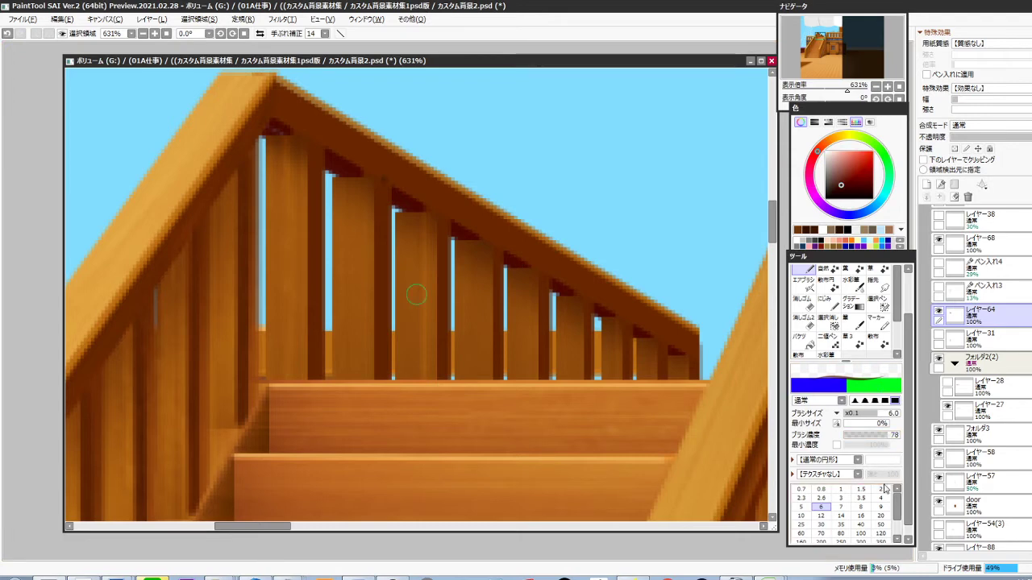
pyautogui.click(880, 488)
pyautogui.moveTo(282, 121); pyautogui.dragTo(442, 184)
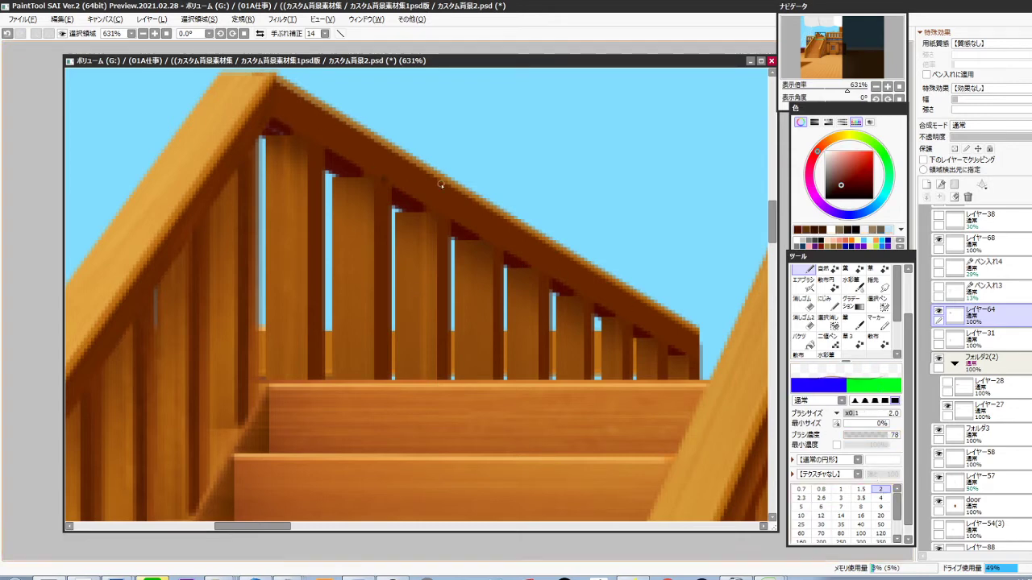
pyautogui.keyDown('shift'); pyautogui.click(688, 356); pyautogui.keyUp('shift')
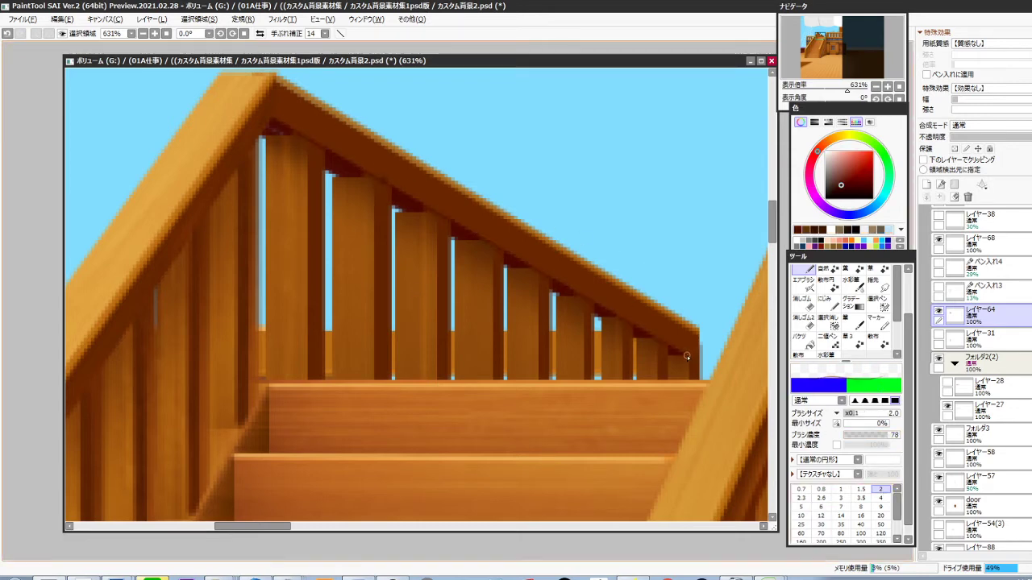
pyautogui.keyDown('shift'); pyautogui.click(275, 124); pyautogui.keyUp('shift')
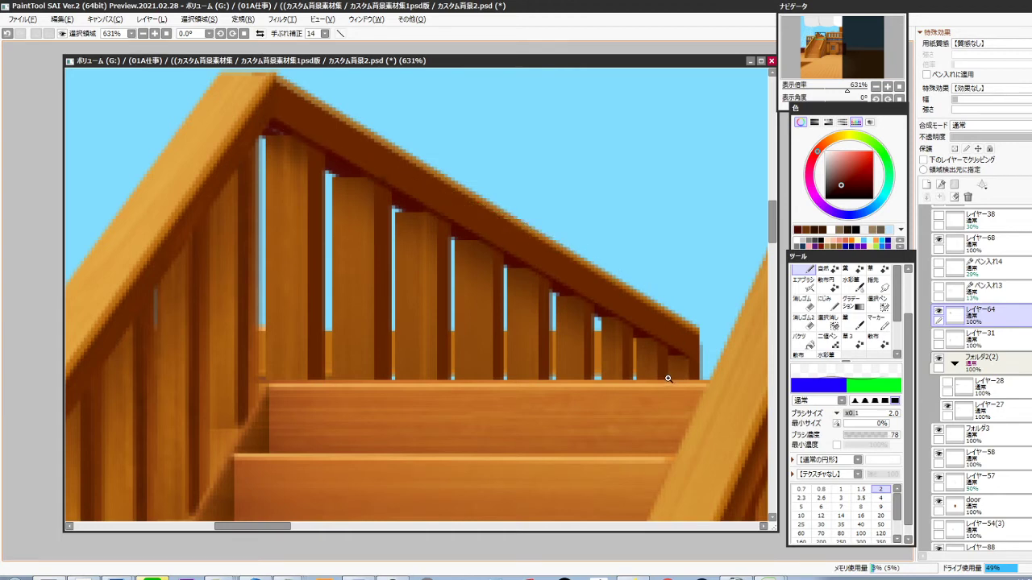
# Touch up the gap corners under the far handrail with the dark red-brown shadow colour
pyautogui.moveTo(668, 378); pyautogui.dragTo(682, 339)
pyautogui.moveTo(606, 292); pyautogui.dragTo(632, 296)
pyautogui.moveTo(554, 289); pyautogui.dragTo(647, 333)
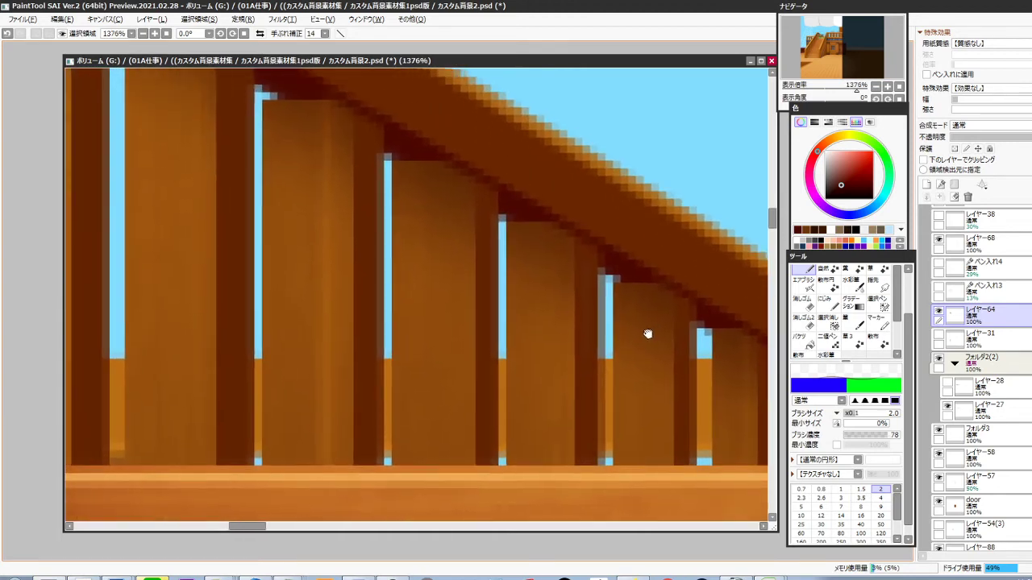
pyautogui.moveTo(589, 284); pyautogui.dragTo(701, 359)
pyautogui.moveTo(555, 272); pyautogui.dragTo(746, 395)
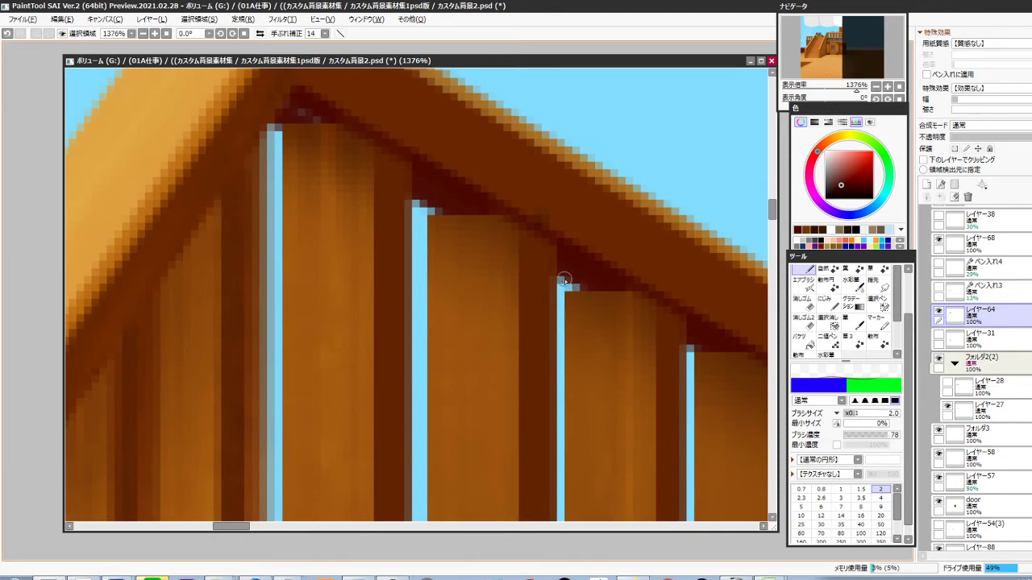
pyautogui.moveTo(564, 280); pyautogui.dragTo(573, 286)
pyautogui.moveTo(523, 287); pyautogui.dragTo(652, 350)
pyautogui.moveTo(545, 272); pyautogui.dragTo(647, 350)
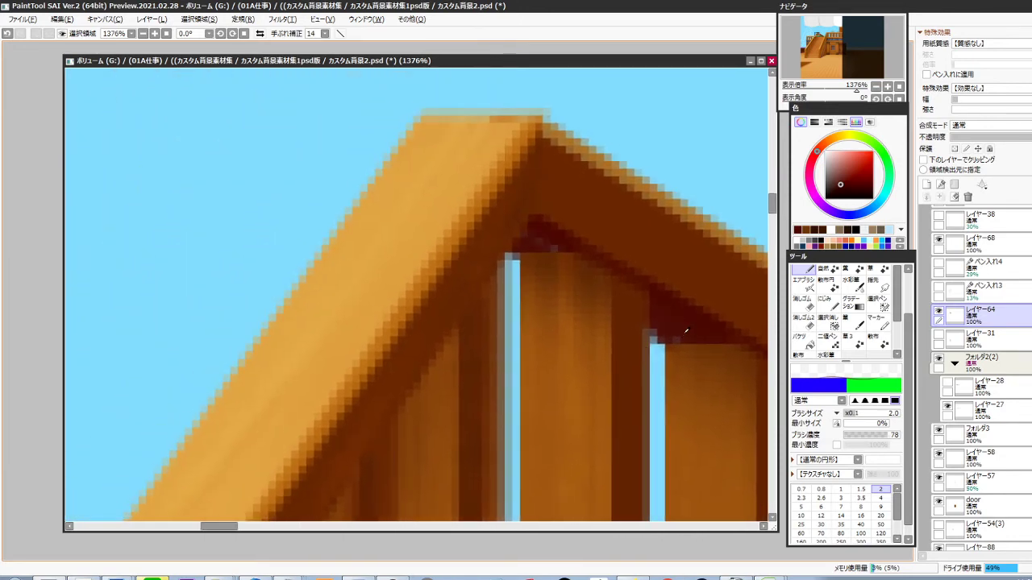
# Pick a pale greyish brown and dab it along the tops of the gaps between the far railing's balusters
pyautogui.rightClick(657, 337)
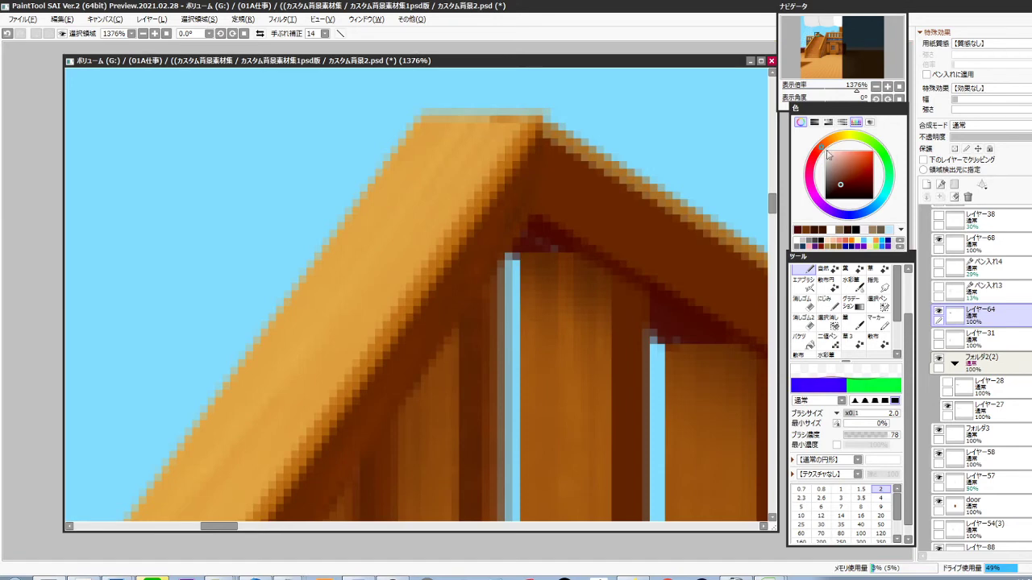
pyautogui.moveTo(667, 337)
pyautogui.mouseDown()
pyautogui.moveTo(834, 166)
pyautogui.moveTo(670, 339)
pyautogui.mouseUp()
pyautogui.rightClick(657, 338)
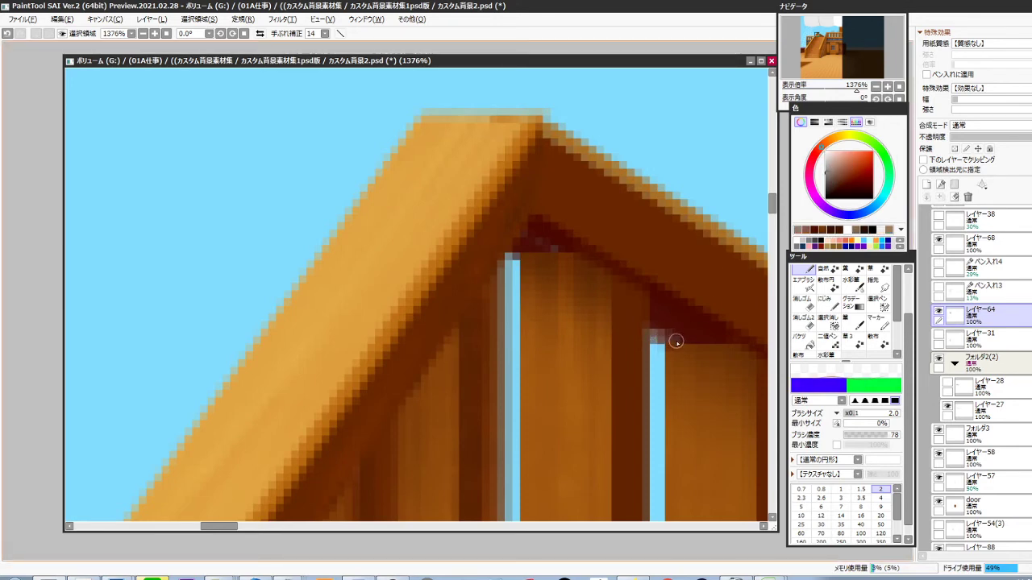
pyautogui.moveTo(703, 377); pyautogui.dragTo(457, 223)
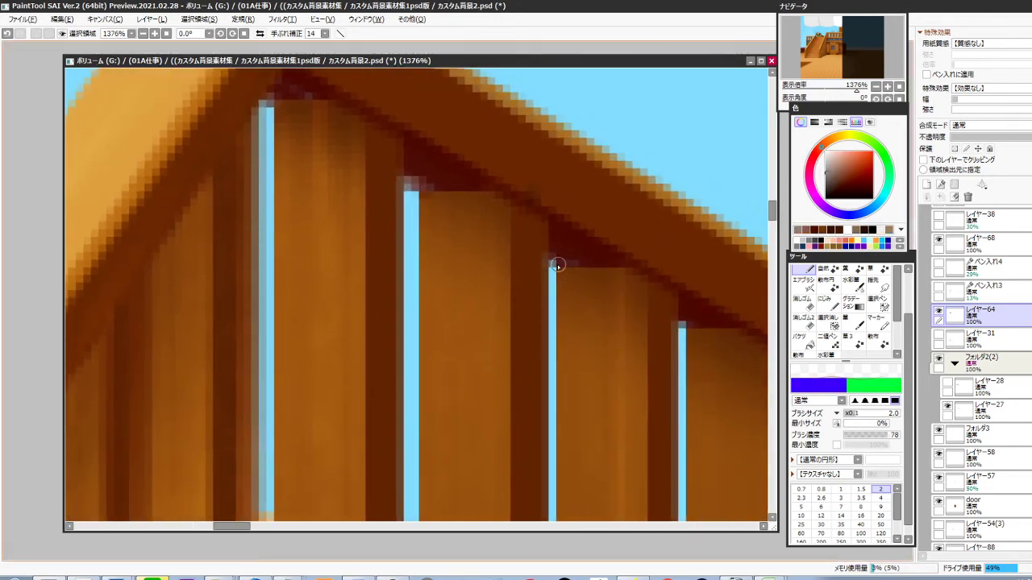
pyautogui.moveTo(558, 265); pyautogui.dragTo(550, 259)
pyautogui.moveTo(709, 325)
pyautogui.mouseDown()
pyautogui.moveTo(573, 277)
pyautogui.moveTo(625, 281)
pyautogui.moveTo(611, 279)
pyautogui.mouseUp()
pyautogui.moveTo(729, 346); pyautogui.dragTo(631, 293)
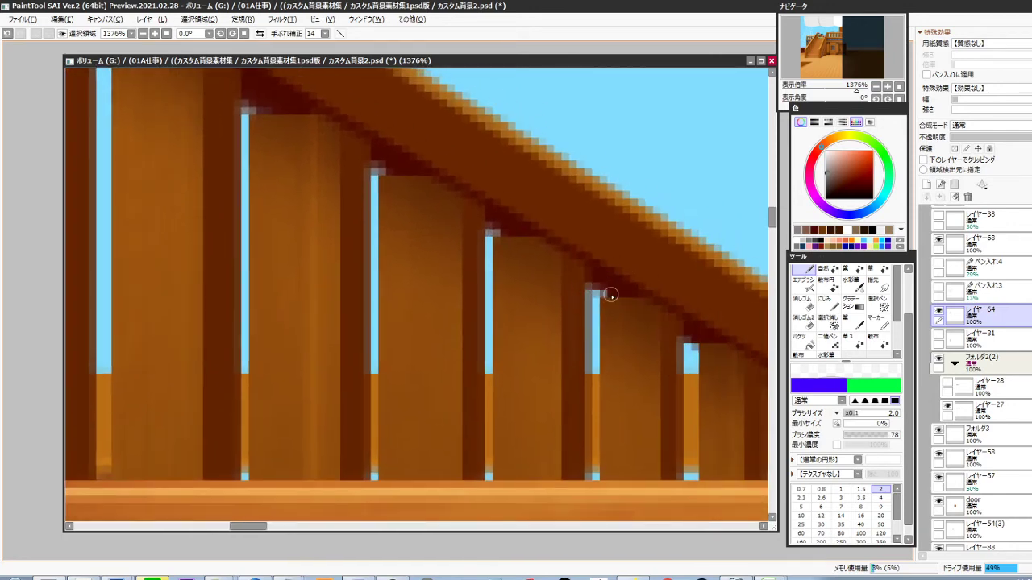
pyautogui.moveTo(715, 347); pyautogui.dragTo(599, 278)
pyautogui.moveTo(690, 324)
pyautogui.mouseDown()
pyautogui.moveTo(623, 294)
pyautogui.moveTo(614, 302)
pyautogui.mouseUp()
pyautogui.moveTo(714, 334); pyautogui.dragTo(661, 295)
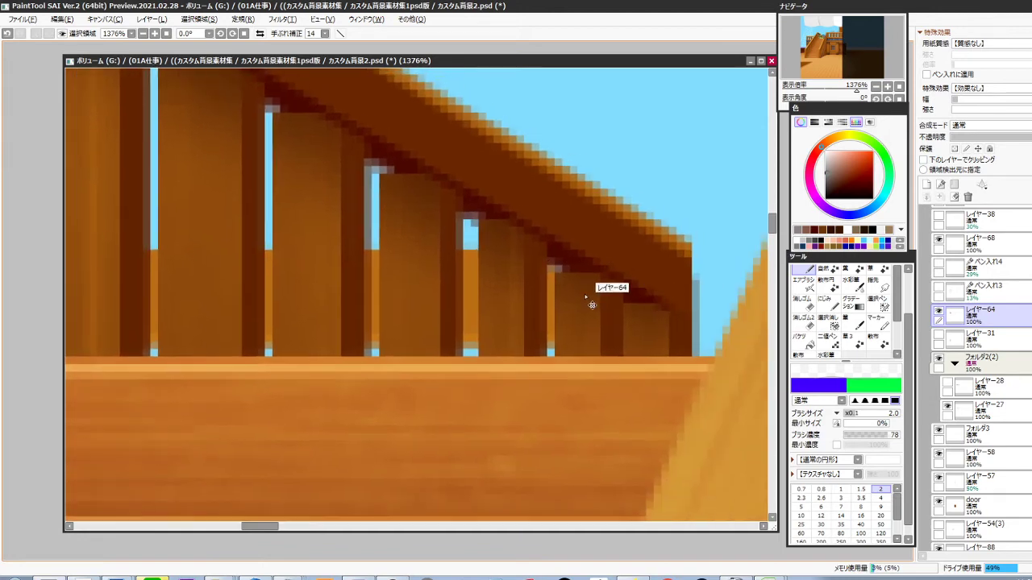
# Resample the dark red-brown under the far handrail and retouch the shadow above the balusters
pyautogui.moveTo(568, 294)
pyautogui.mouseDown()
pyautogui.moveTo(629, 345)
pyautogui.moveTo(626, 320)
pyautogui.mouseUp()
pyautogui.rightClick(633, 313)
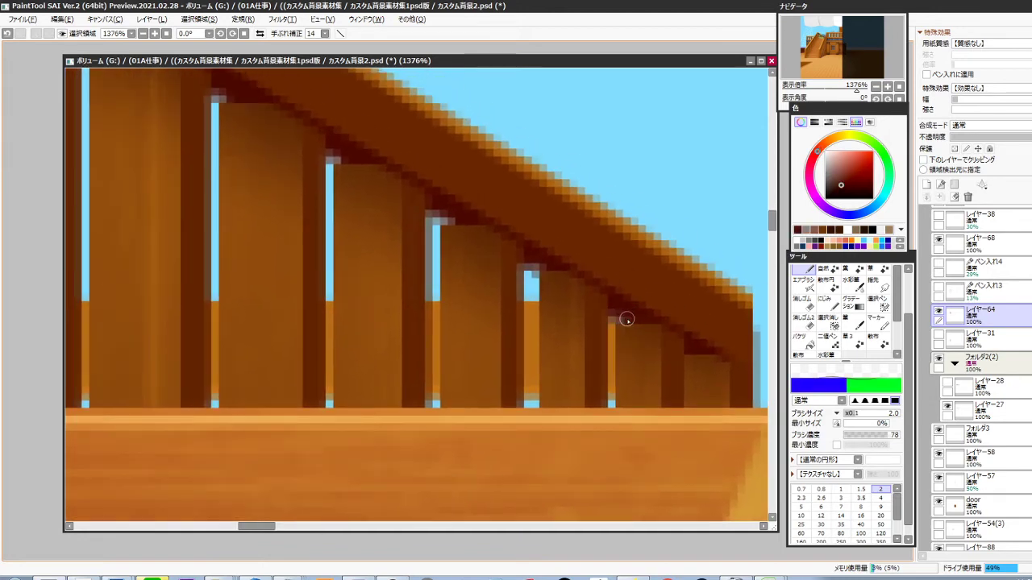
pyautogui.moveTo(558, 266)
pyautogui.mouseDown()
pyautogui.moveTo(630, 315)
pyautogui.moveTo(606, 314)
pyautogui.moveTo(603, 357)
pyautogui.moveTo(640, 395)
pyautogui.mouseUp()
pyautogui.moveTo(577, 340); pyautogui.dragTo(600, 345)
pyautogui.moveTo(524, 278)
pyautogui.mouseDown()
pyautogui.moveTo(608, 353)
pyautogui.moveTo(565, 352)
pyautogui.moveTo(649, 425)
pyautogui.mouseUp()
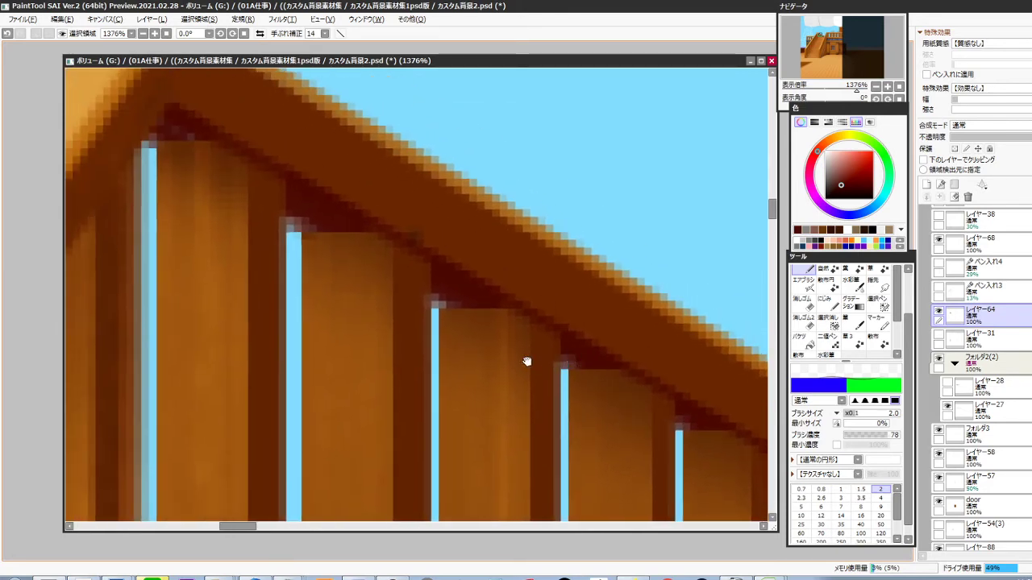
pyautogui.moveTo(527, 361); pyautogui.dragTo(655, 425)
pyautogui.moveTo(563, 359); pyautogui.dragTo(684, 414)
pyautogui.moveTo(546, 330)
pyautogui.mouseDown()
pyautogui.moveTo(560, 332)
pyautogui.moveTo(585, 377)
pyautogui.mouseUp()
pyautogui.moveTo(489, 283); pyautogui.dragTo(471, 372)
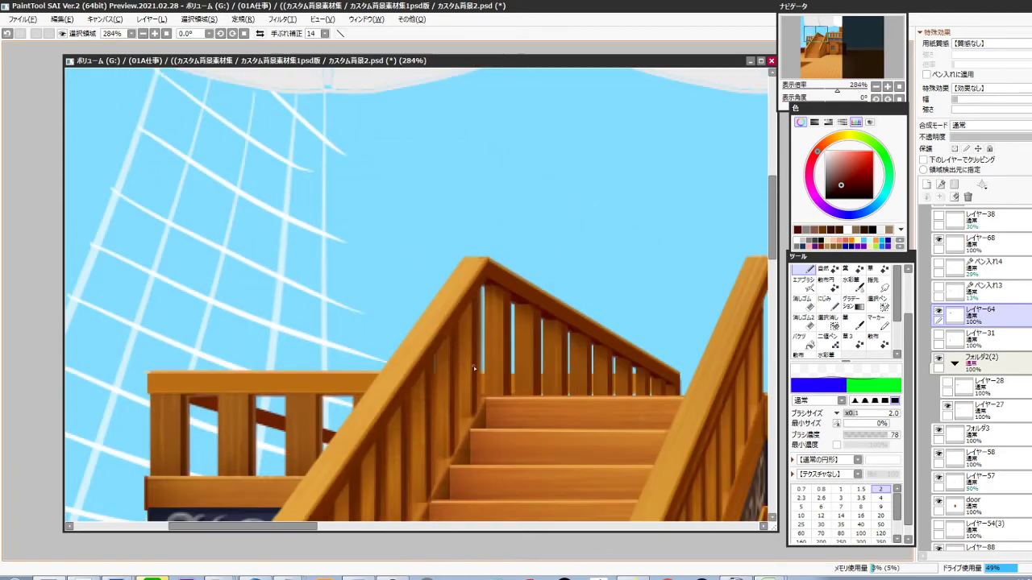
# On レイヤー86, draw a faint greyish-brown line along the left handrail's underside, using brush size 2.6 and density 50
pyautogui.moveTo(454, 428); pyautogui.dragTo(484, 321)
pyautogui.moveTo(466, 249); pyautogui.dragTo(485, 224)
pyautogui.keyDown('ctrl'); pyautogui.keyDown('shift'); pyautogui.click(494, 198); pyautogui.keyUp('shift'); pyautogui.keyUp('ctrl')
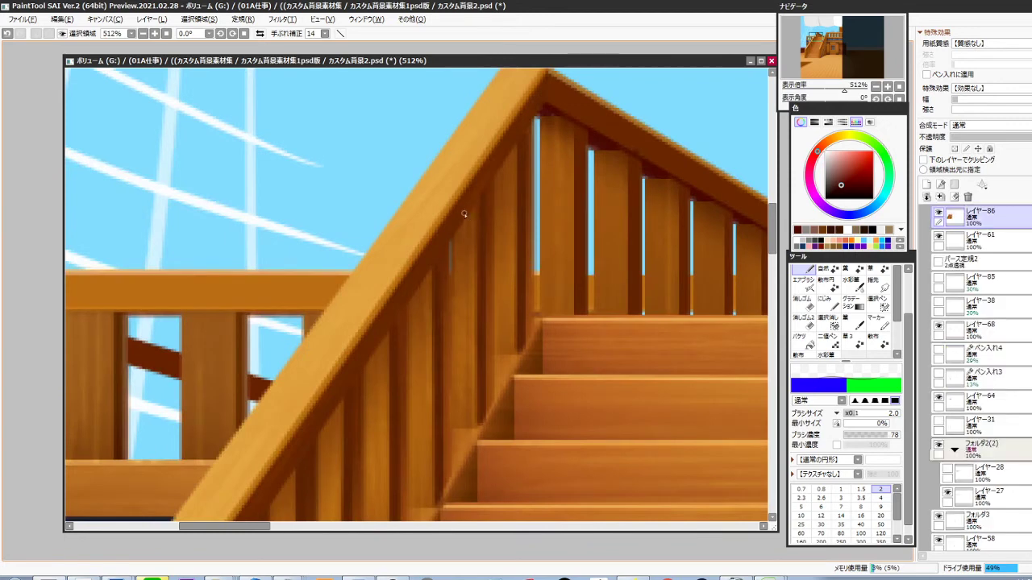
pyautogui.rightClick(464, 214)
pyautogui.click(836, 170)
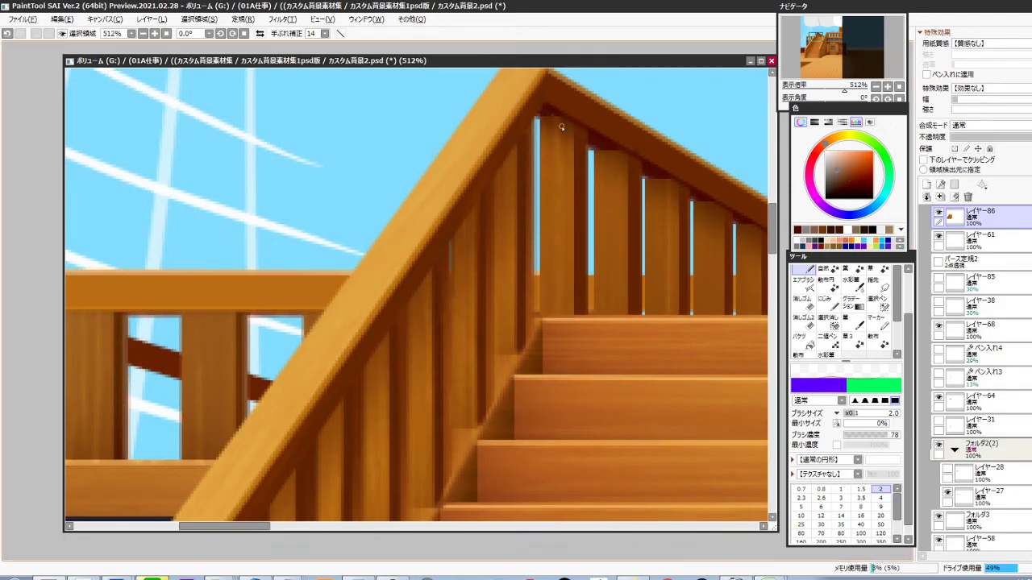
pyautogui.moveTo(546, 104); pyautogui.dragTo(541, 117)
pyautogui.moveTo(396, 361); pyautogui.dragTo(516, 181)
pyautogui.moveTo(368, 430); pyautogui.dragTo(507, 202)
pyautogui.moveTo(395, 395); pyautogui.dragTo(537, 156)
pyautogui.click(877, 435)
pyautogui.click(821, 498)
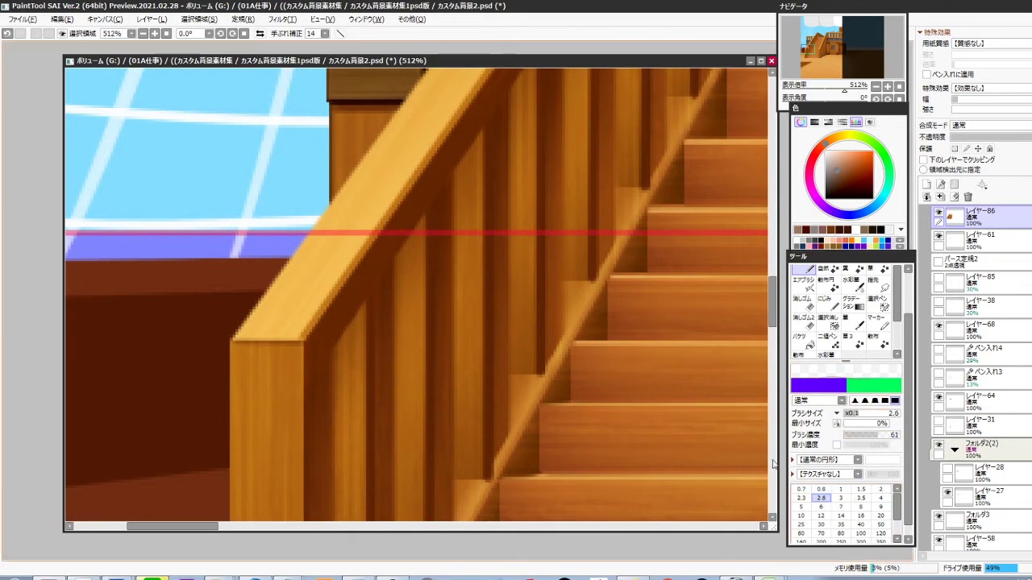
pyautogui.keyDown('shift'); pyautogui.click(327, 348); pyautogui.keyUp('shift')
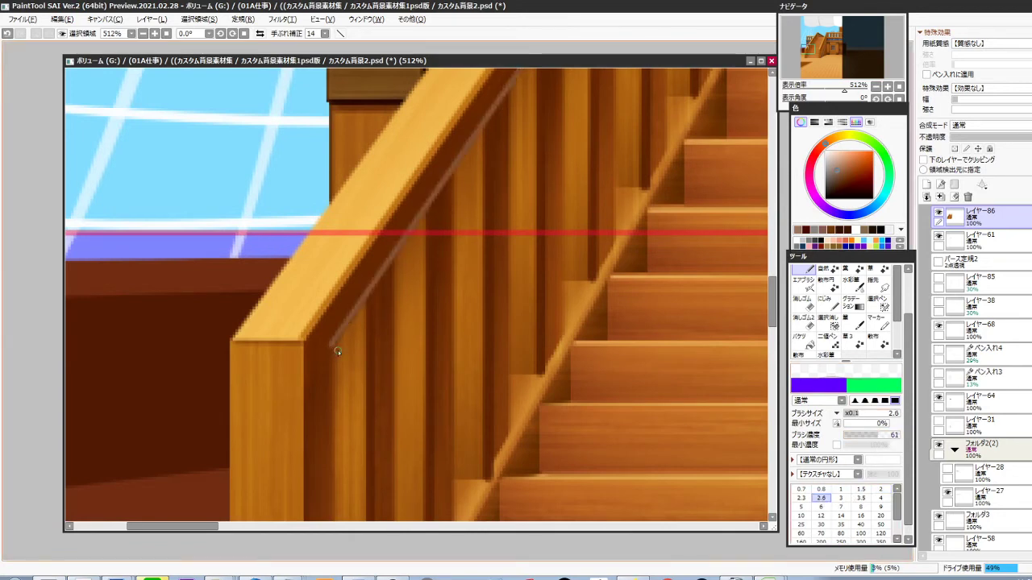
pyautogui.hotkey('ctrl', 'z')
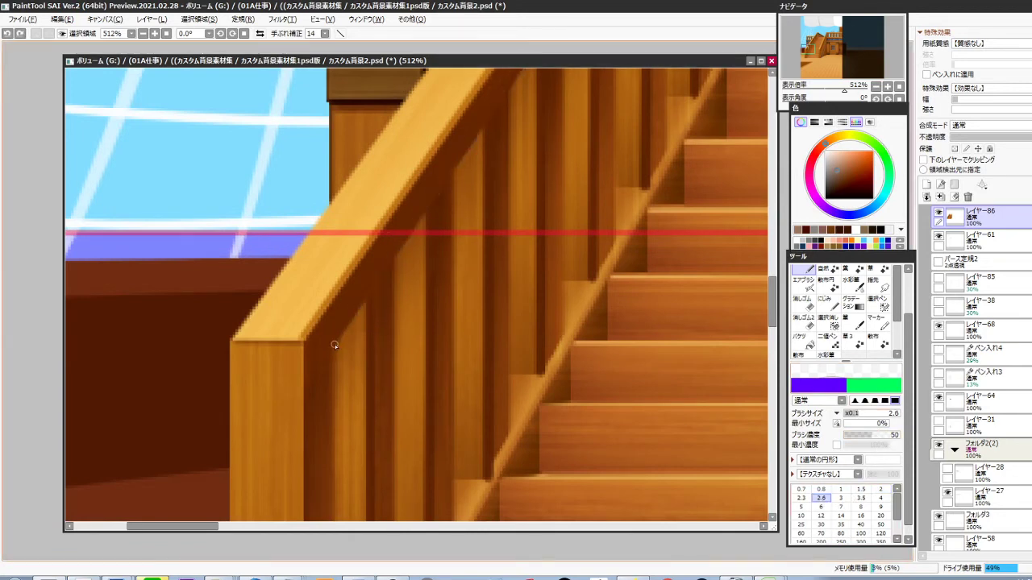
pyautogui.hotkey('ctrl', 'y')
# Continue the faint greyish-brown line straight down the inner edge of the left railing's bottom post
pyautogui.scroll(-3, 378, 340)
pyautogui.moveTo(377, 340); pyautogui.dragTo(319, 393)
pyautogui.scroll(-4, 356, 392)
pyautogui.moveTo(357, 434); pyautogui.dragTo(367, 344)
pyautogui.scroll(7, 347, 378)
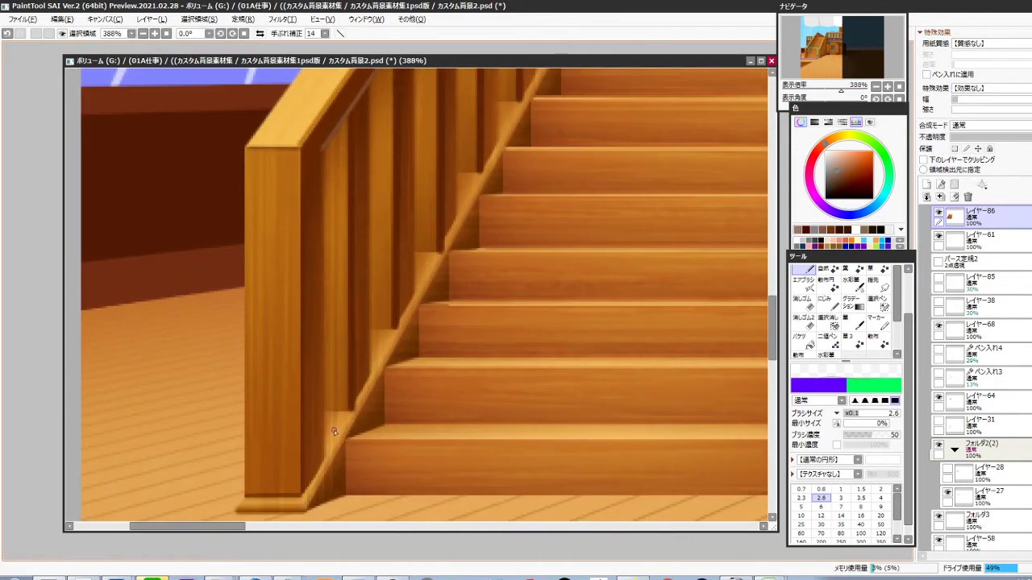
pyautogui.keyDown('shift'); pyautogui.click(322, 458); pyautogui.keyUp('shift')
# Draw the same faint line up the right railing's bottom post edge and along its handrail's underside to the upper deck
pyautogui.scroll(-4, 322, 458)
pyautogui.moveTo(531, 465); pyautogui.dragTo(381, 395)
pyautogui.scroll(4, 485, 343)
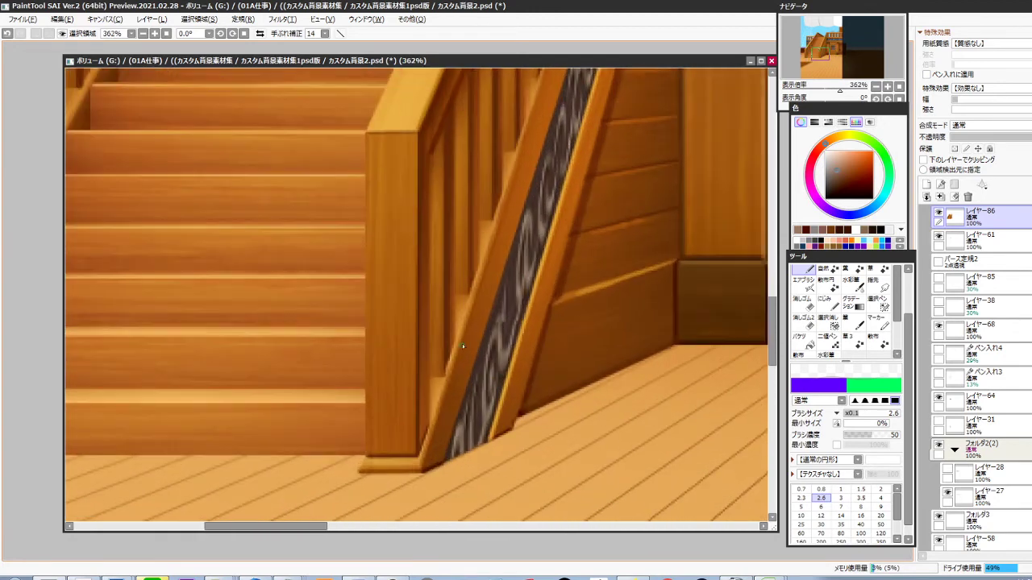
pyautogui.keyDown('shift'); pyautogui.click(431, 405); pyautogui.keyUp('shift')
pyautogui.keyDown('shift'); pyautogui.click(432, 146); pyautogui.keyUp('shift')
pyautogui.moveTo(453, 169); pyautogui.dragTo(442, 346)
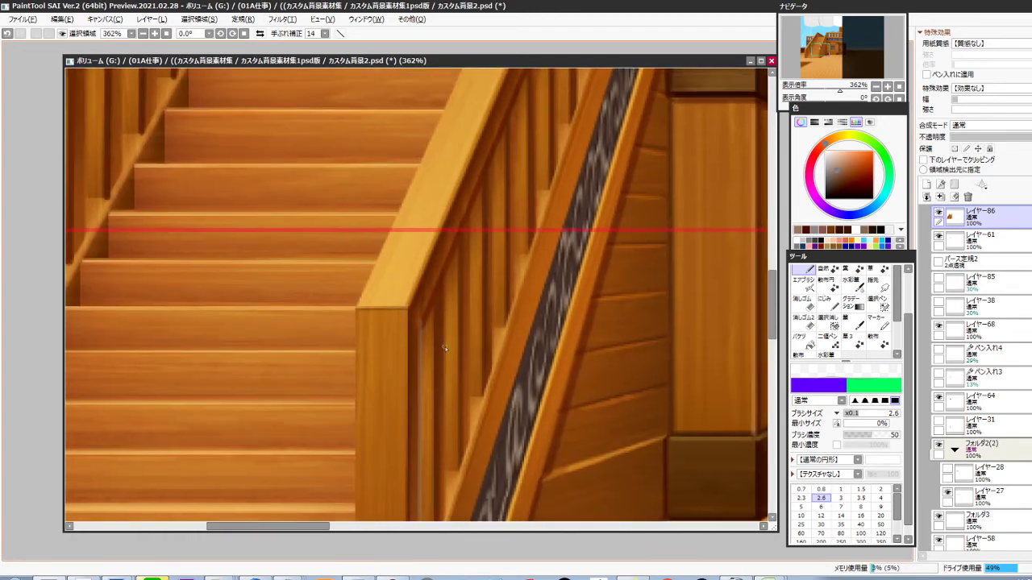
pyautogui.moveTo(573, 79); pyautogui.dragTo(475, 335)
pyautogui.moveTo(544, 137); pyautogui.dragTo(443, 428)
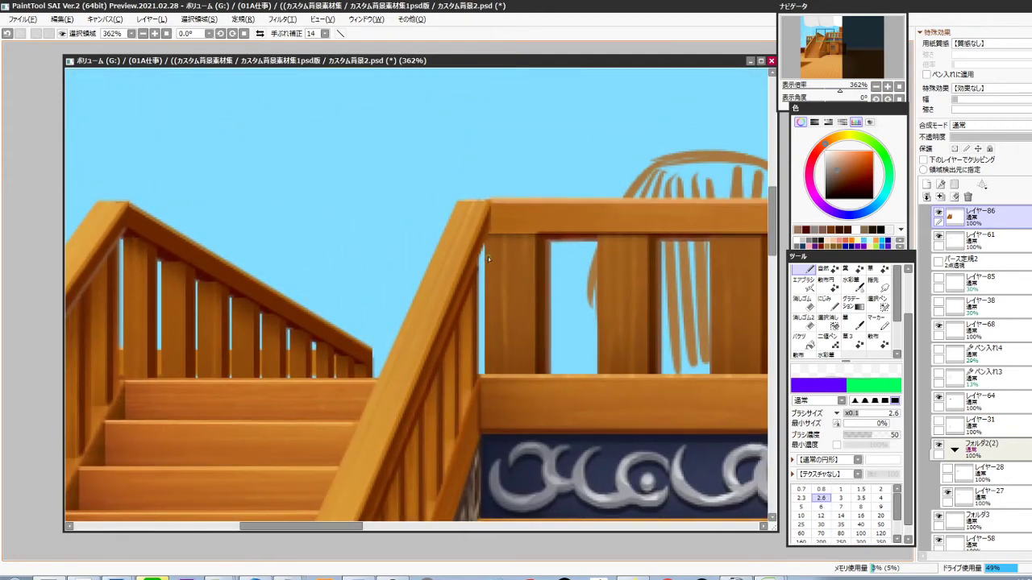
pyautogui.keyDown('shift'); pyautogui.click(489, 236); pyautogui.keyUp('shift')
pyautogui.keyDown('shift'); pyautogui.click(488, 236); pyautogui.keyUp('shift')
pyautogui.scroll(-4, 495, 267)
pyautogui.moveTo(458, 349); pyautogui.dragTo(497, 331)
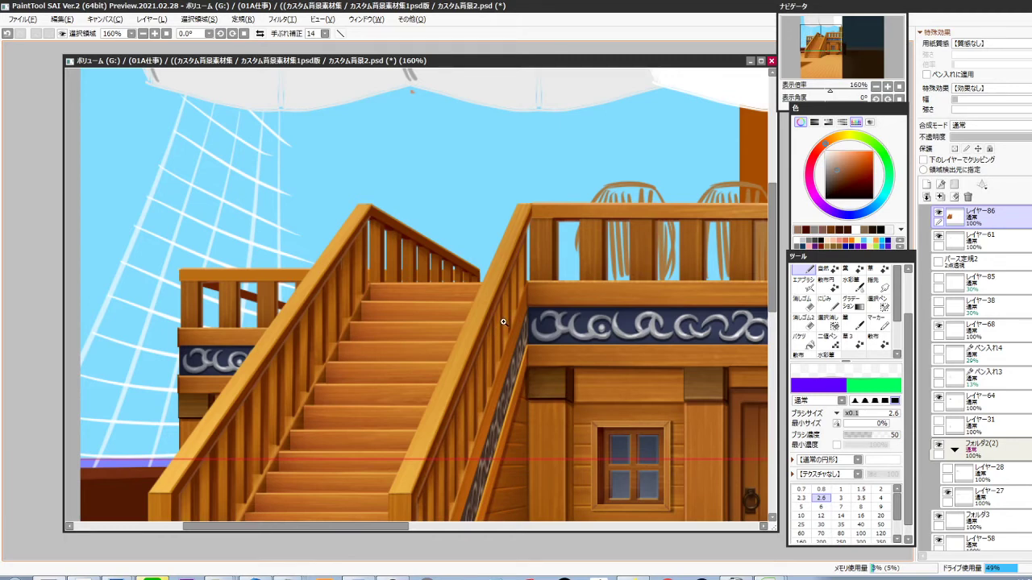
pyautogui.scroll(-1, 503, 322)
pyautogui.scroll(2, 433, 337)
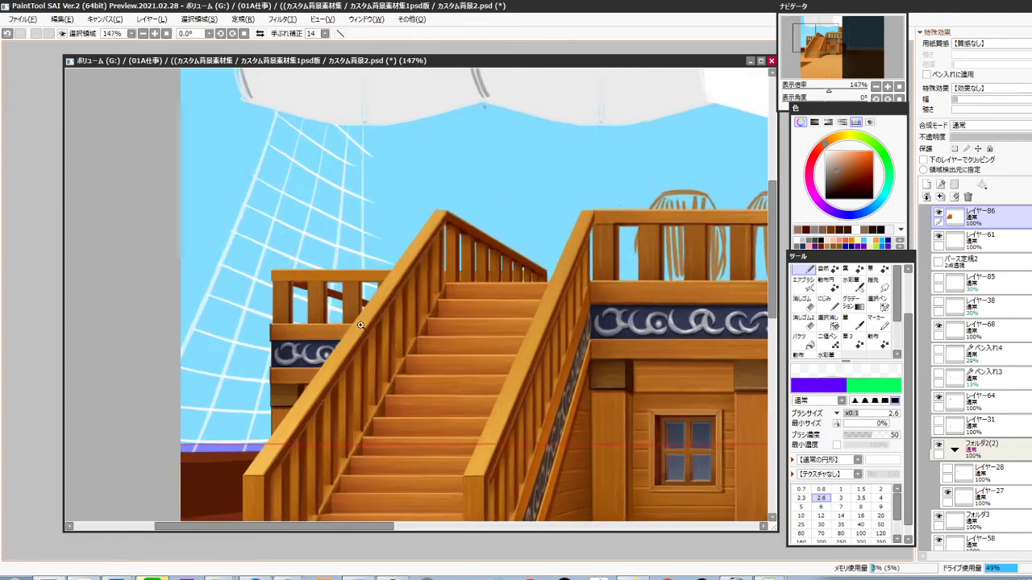
pyautogui.moveTo(432, 341); pyautogui.dragTo(418, 345)
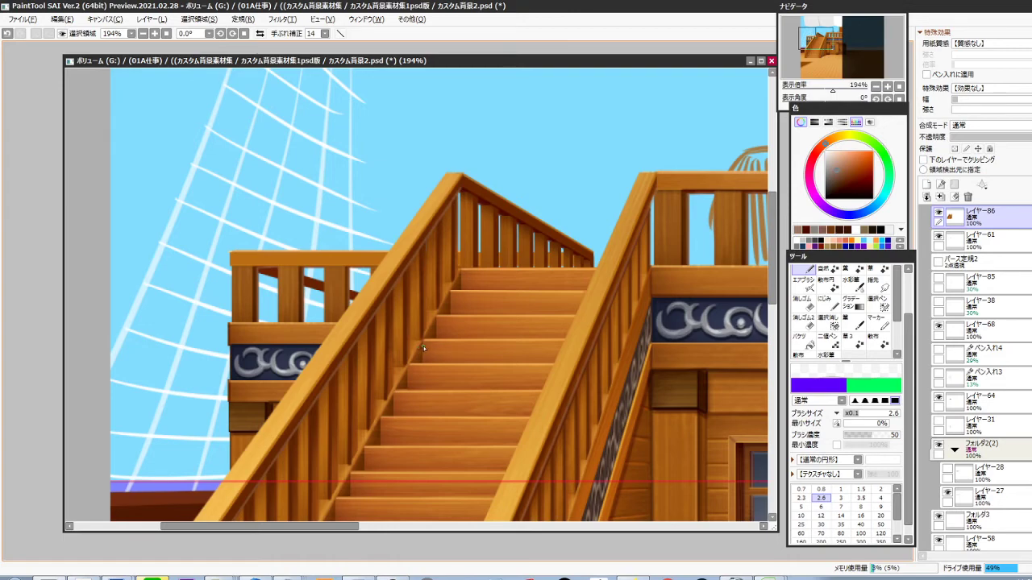
# On a new layer, fill a bright green rectangle over the front face of the right railing's bottom post
pyautogui.scroll(-3, 424, 345)
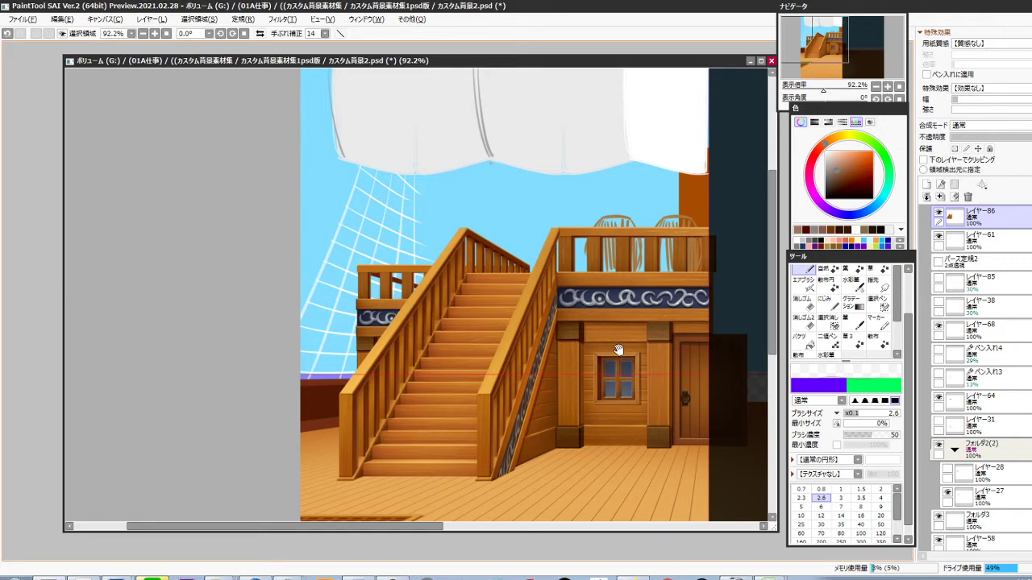
pyautogui.moveTo(618, 350); pyautogui.dragTo(530, 350)
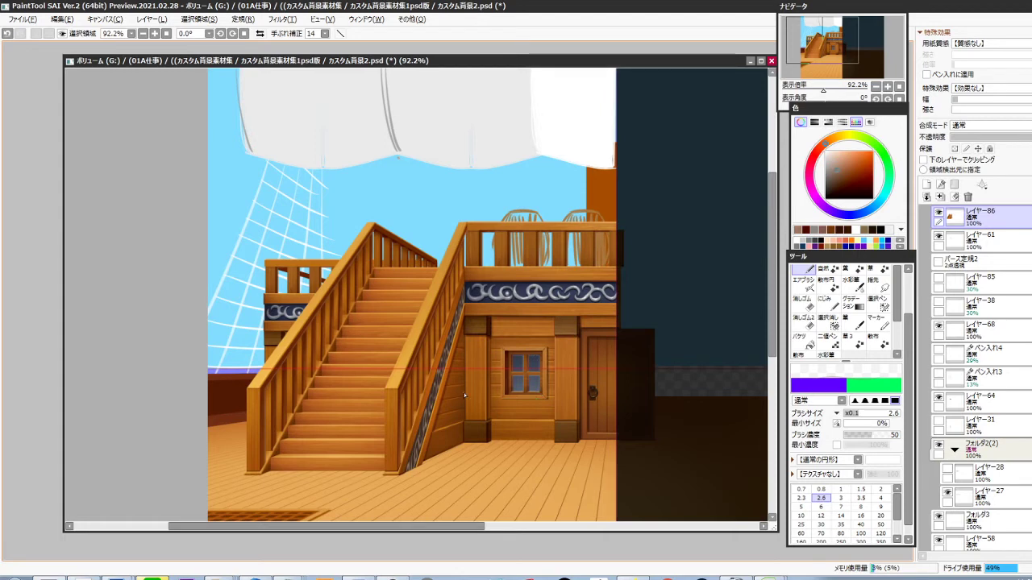
pyautogui.hotkey('ctrl', 'shift', 'n')
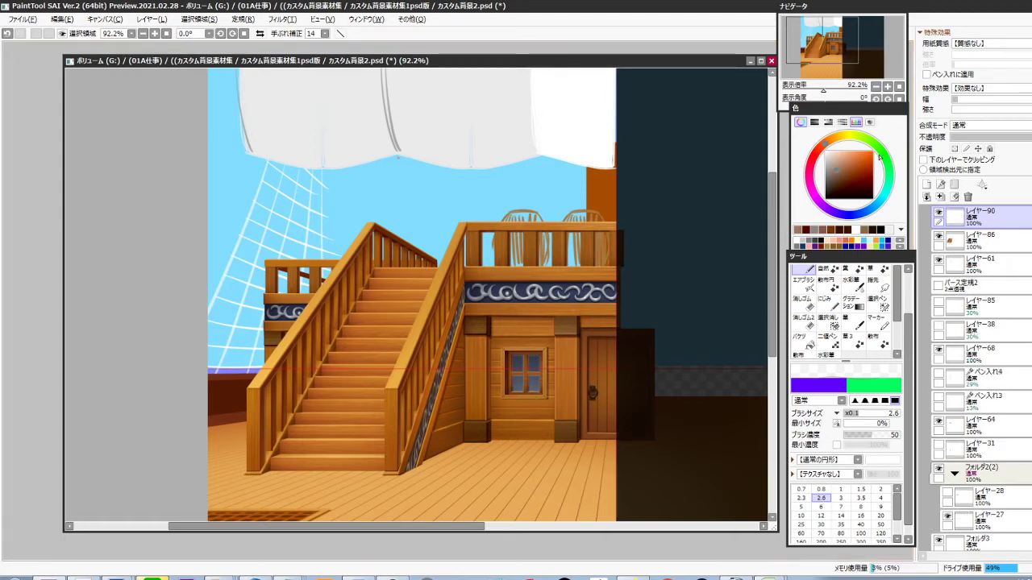
pyautogui.click(886, 160)
pyautogui.click(873, 151)
pyautogui.moveTo(395, 447); pyautogui.dragTo(427, 424)
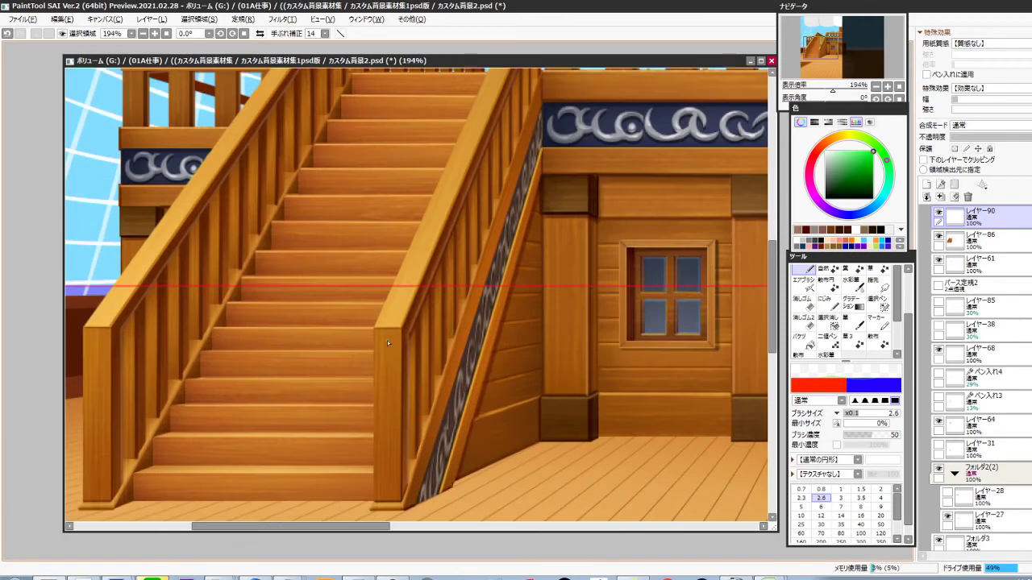
pyautogui.moveTo(375, 329); pyautogui.dragTo(401, 502)
pyautogui.hotkey('ctrl', 'f')
pyautogui.hotkey('ctrl', 'd')
# Delete the two-point perspective ruler パース定規2 and show and select the one-point ruler パース定規1
pyautogui.moveTo(456, 428); pyautogui.dragTo(474, 457)
pyautogui.moveTo(474, 457); pyautogui.dragTo(441, 424)
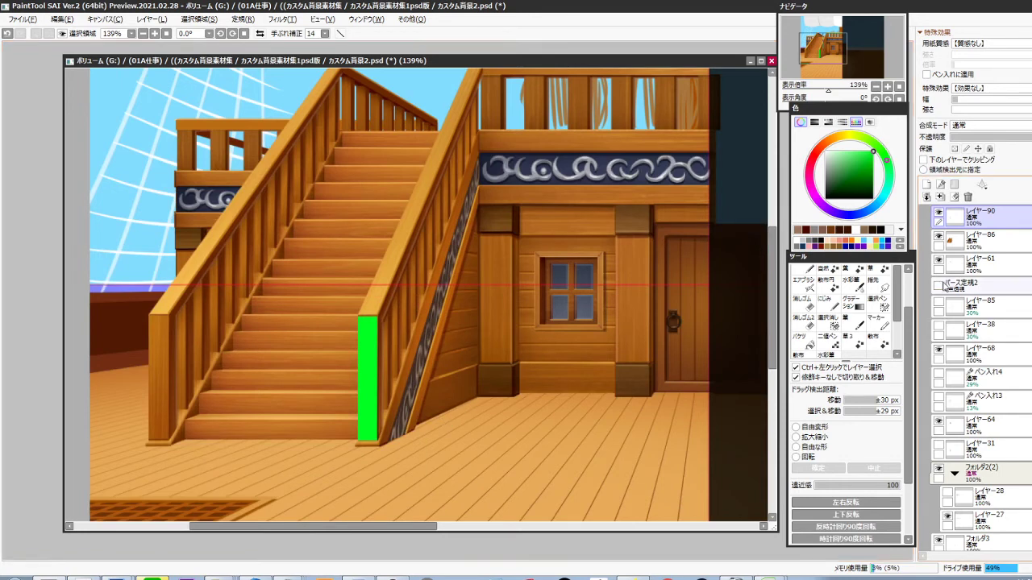
pyautogui.click(979, 286)
pyautogui.scroll(-10, 982, 322)
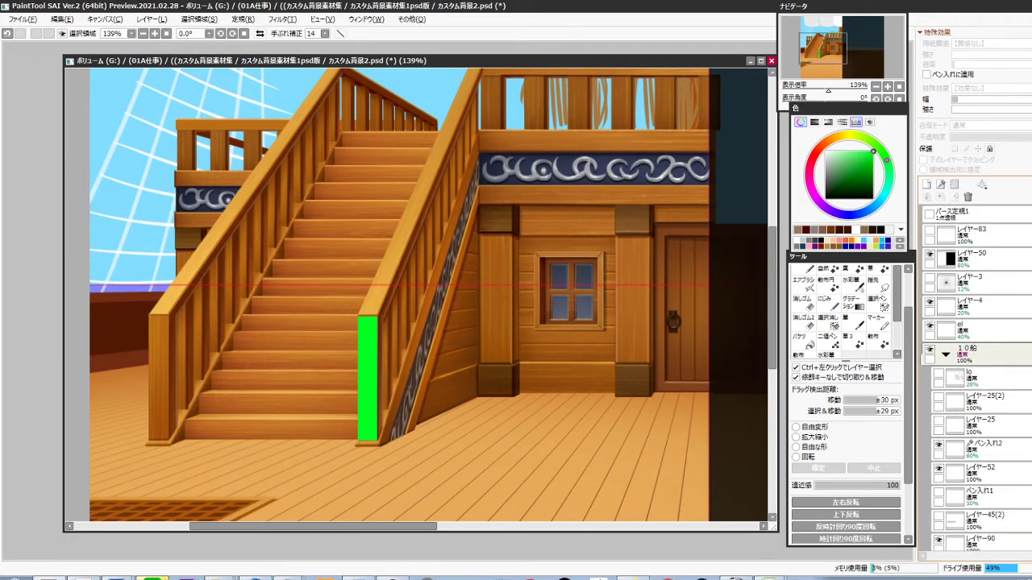
pyautogui.scroll(-6, 993, 338)
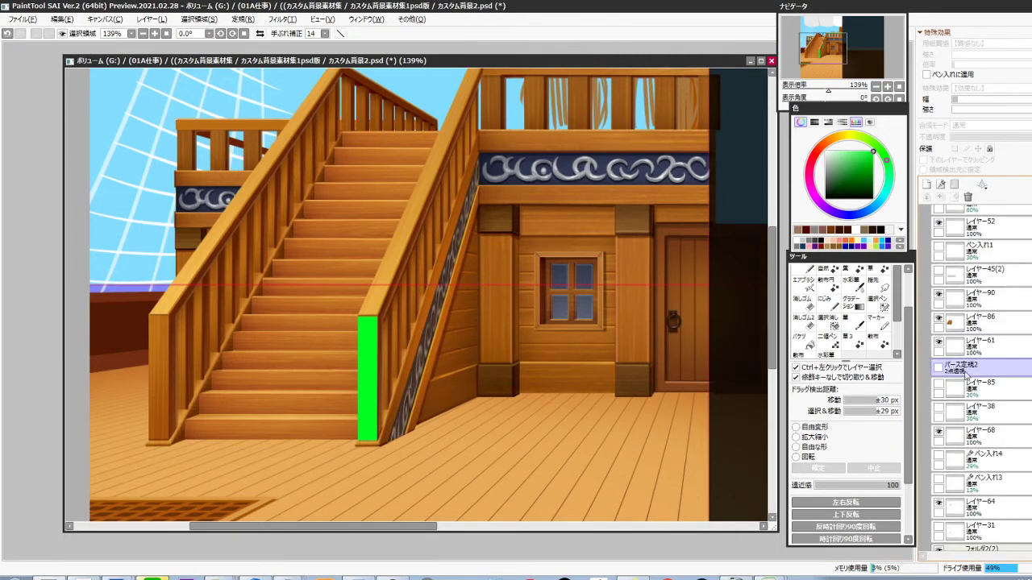
pyautogui.press('Delete')
pyautogui.scroll(6, 966, 375)
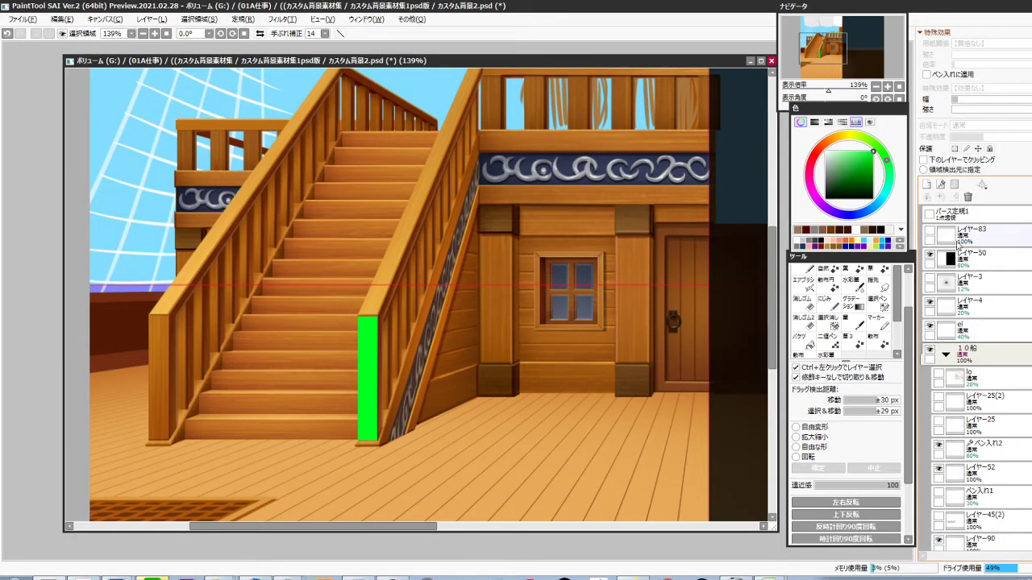
pyautogui.click(930, 216)
pyautogui.click(975, 220)
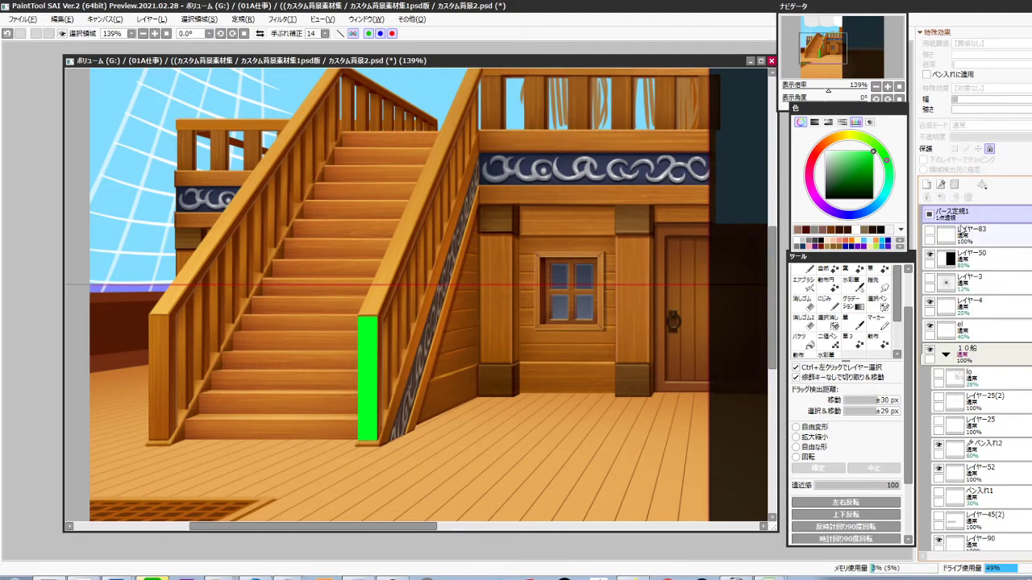
# On a new pen layer, draw size 2 green perspective lines from the green post's top and bottom toward the cabin wall
pyautogui.click(941, 184)
pyautogui.click(880, 482)
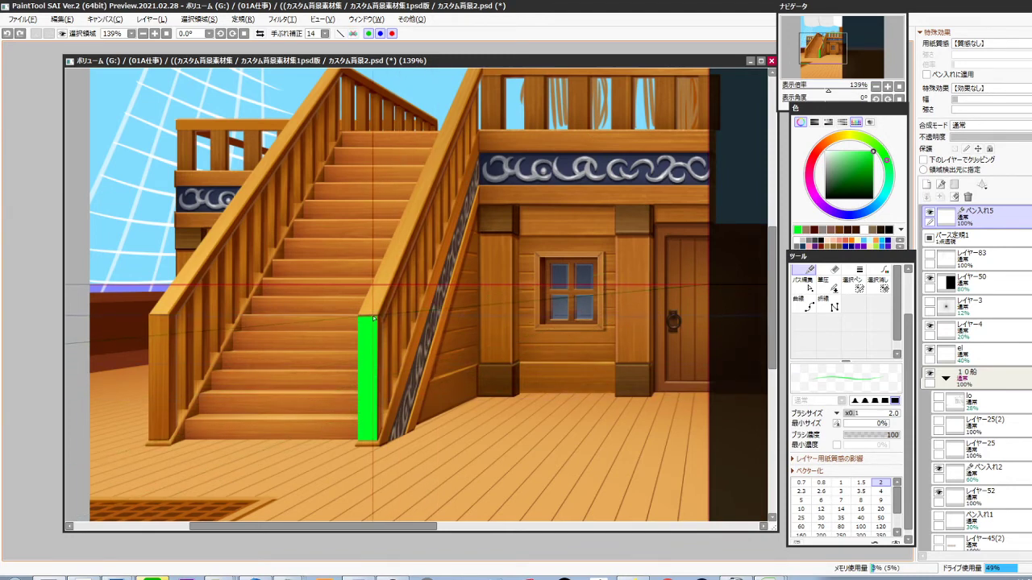
pyautogui.moveTo(376, 316); pyautogui.dragTo(592, 294)
pyautogui.moveTo(378, 441); pyautogui.dragTo(536, 376)
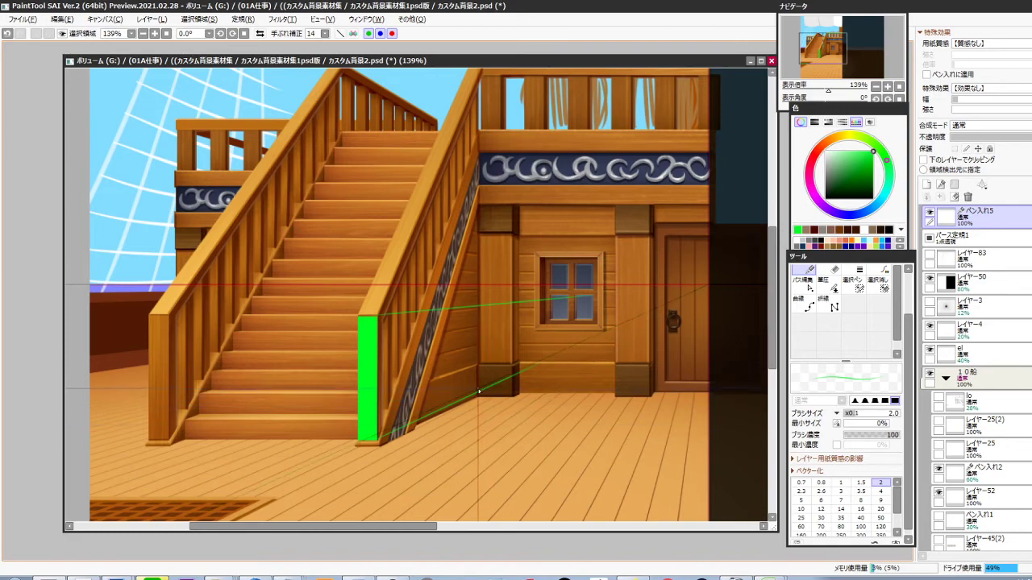
# Outline the post's projected width at the cabin's left pillar with two vertical guides and a short base line
pyautogui.moveTo(480, 390); pyautogui.dragTo(480, 299)
pyautogui.scroll(3, 491, 367)
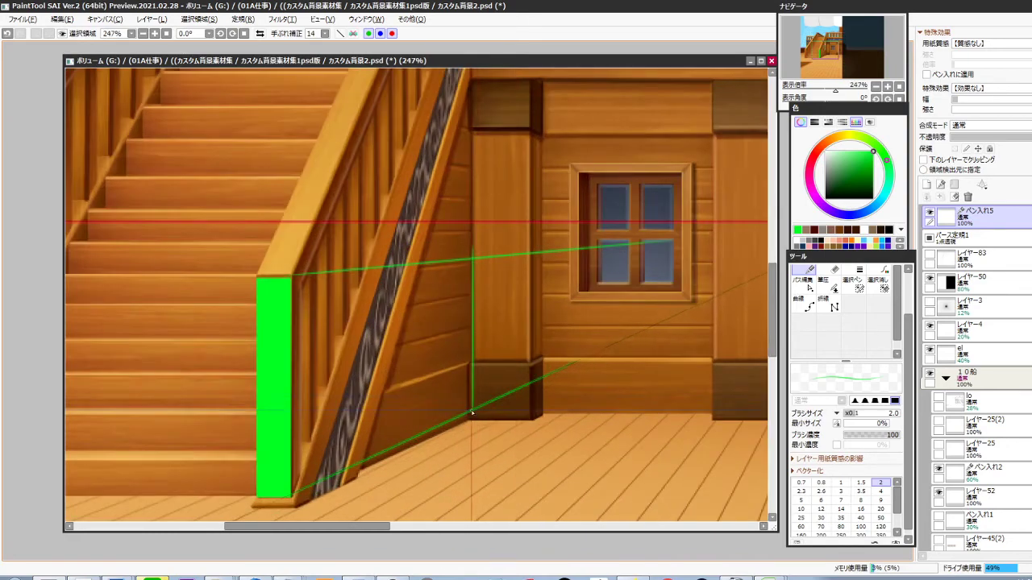
pyautogui.moveTo(473, 410); pyautogui.dragTo(501, 410)
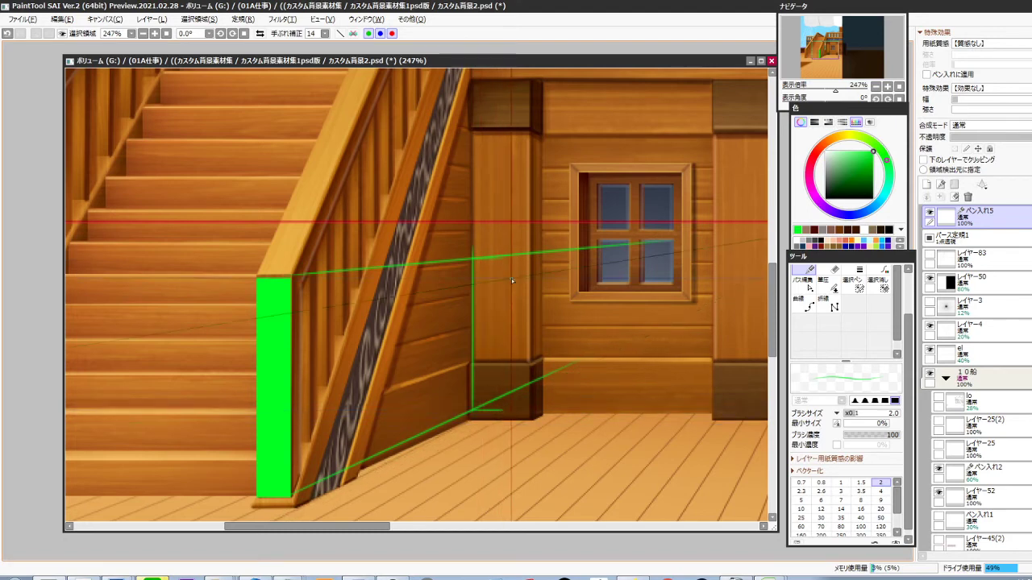
pyautogui.moveTo(503, 258); pyautogui.dragTo(505, 411)
pyautogui.hotkey('ctrl', 'z')
pyautogui.moveTo(500, 258); pyautogui.dragTo(502, 413)
# Set the green post layer レイヤー90 to 57% opacity and duplicate it
pyautogui.keyDown('ctrl'); pyautogui.keyDown('shift'); pyautogui.click(292, 382); pyautogui.keyUp('shift'); pyautogui.keyUp('ctrl')
pyautogui.scroll(-3, 311, 383)
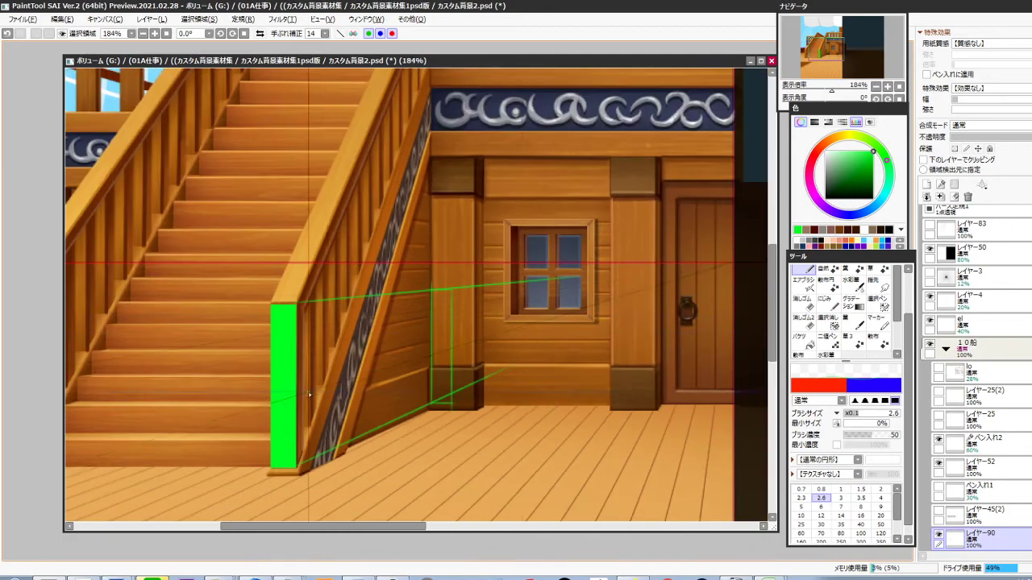
pyautogui.click(1012, 138)
pyautogui.hotkey('ctrl', 'j')
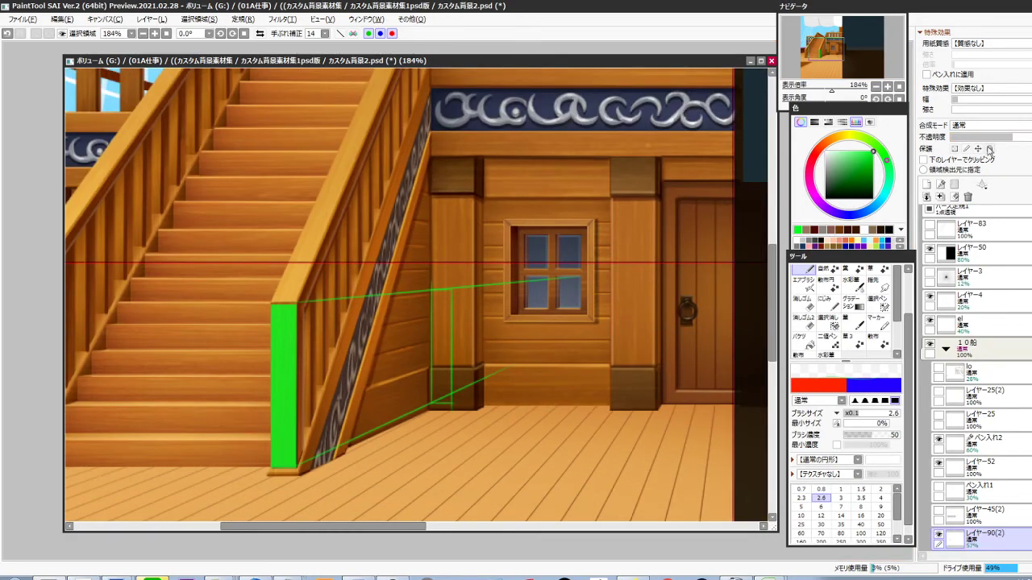
# Move the duplicated green post to the cabin's left pillar and scale it down to the perspective guides
pyautogui.hotkey('ctrl', 't')
pyautogui.moveTo(283, 400); pyautogui.dragTo(461, 378)
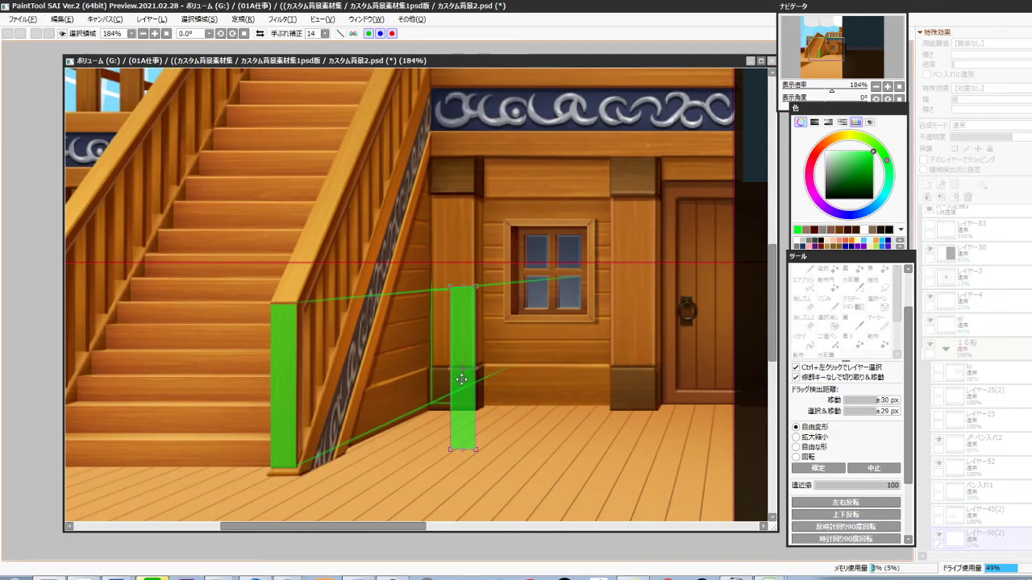
pyautogui.moveTo(477, 454); pyautogui.dragTo(472, 408)
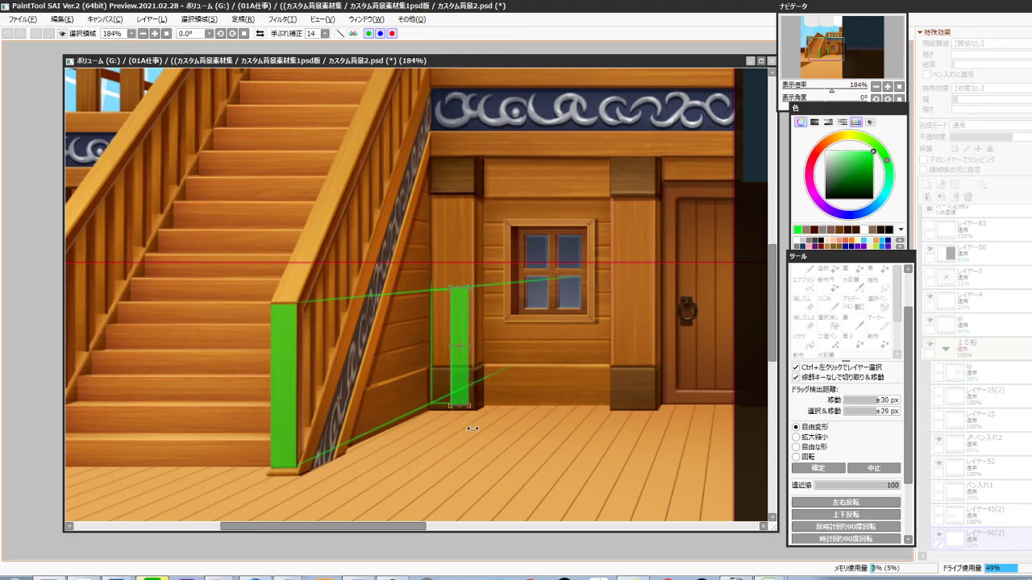
pyautogui.press('Return')
pyautogui.moveTo(524, 347); pyautogui.dragTo(488, 371)
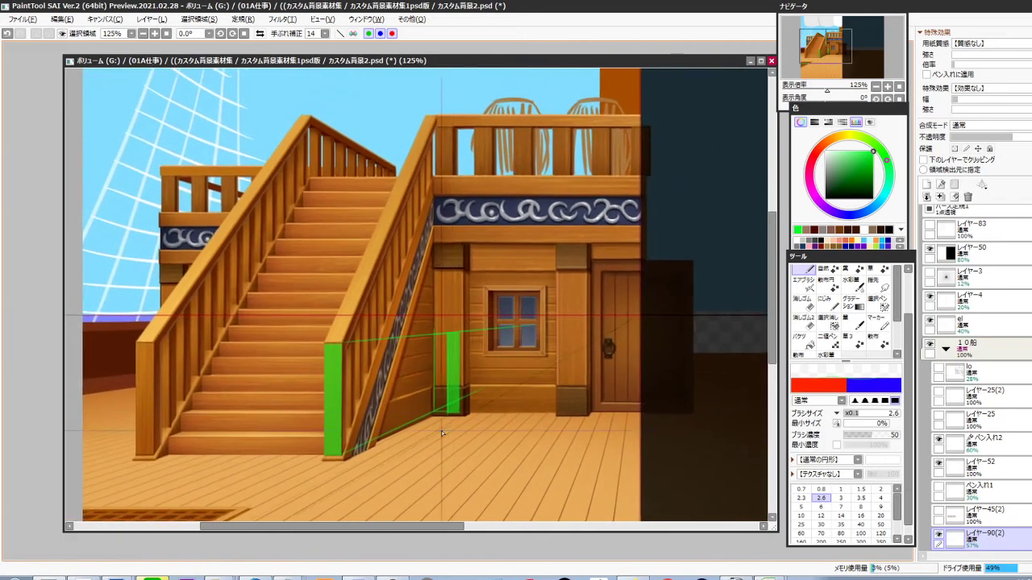
pyautogui.moveTo(441, 430); pyautogui.dragTo(486, 419)
pyautogui.moveTo(540, 367); pyautogui.dragTo(512, 408)
# Trim the green copy's top and bottom so its height fits between the projected guide lines
pyautogui.hotkey('ctrl', 't')
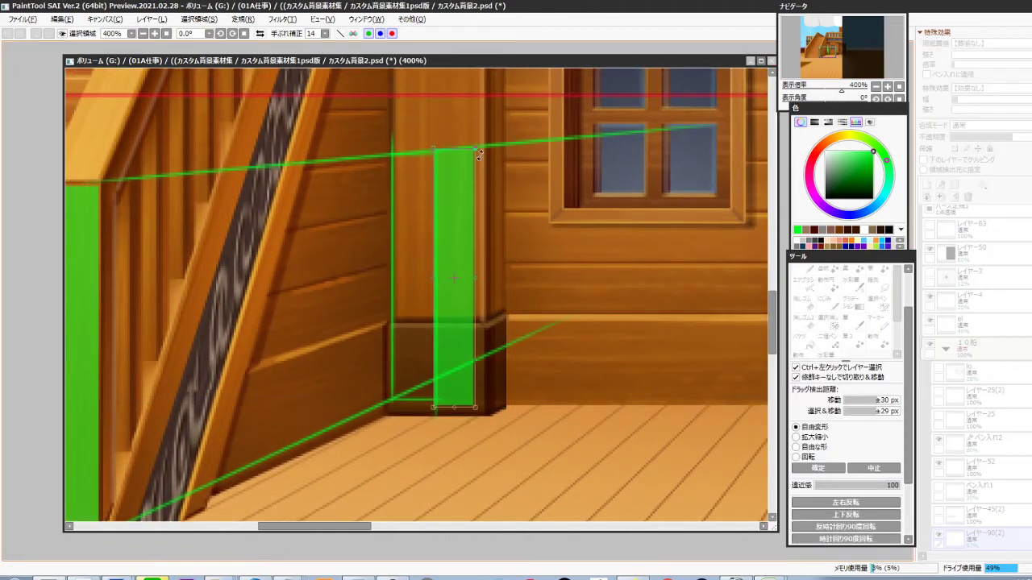
pyautogui.moveTo(477, 148); pyautogui.dragTo(476, 153)
pyautogui.moveTo(476, 411); pyautogui.dragTo(476, 405)
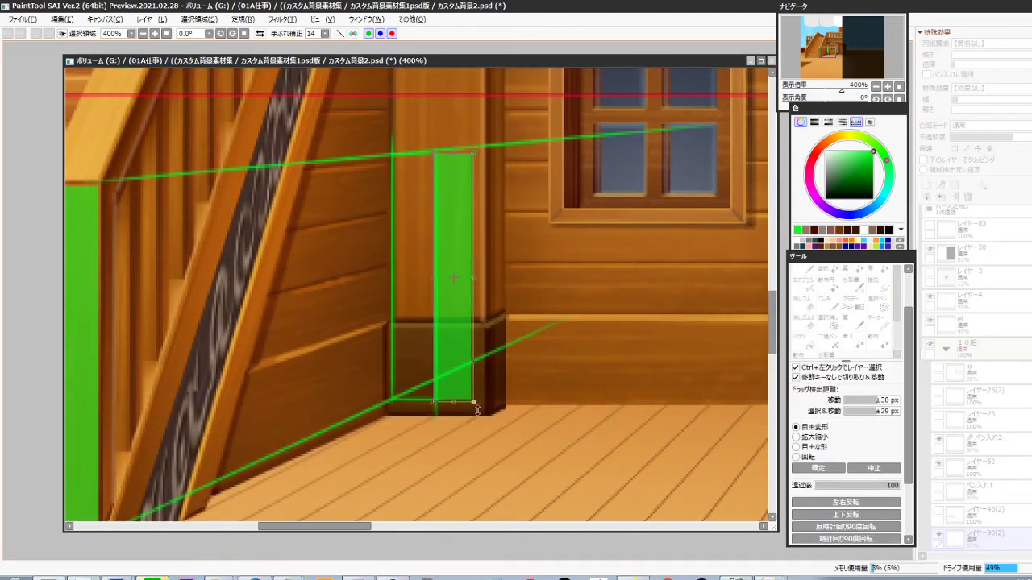
pyautogui.moveTo(542, 368); pyautogui.dragTo(455, 429)
pyautogui.scroll(-2, 462, 376)
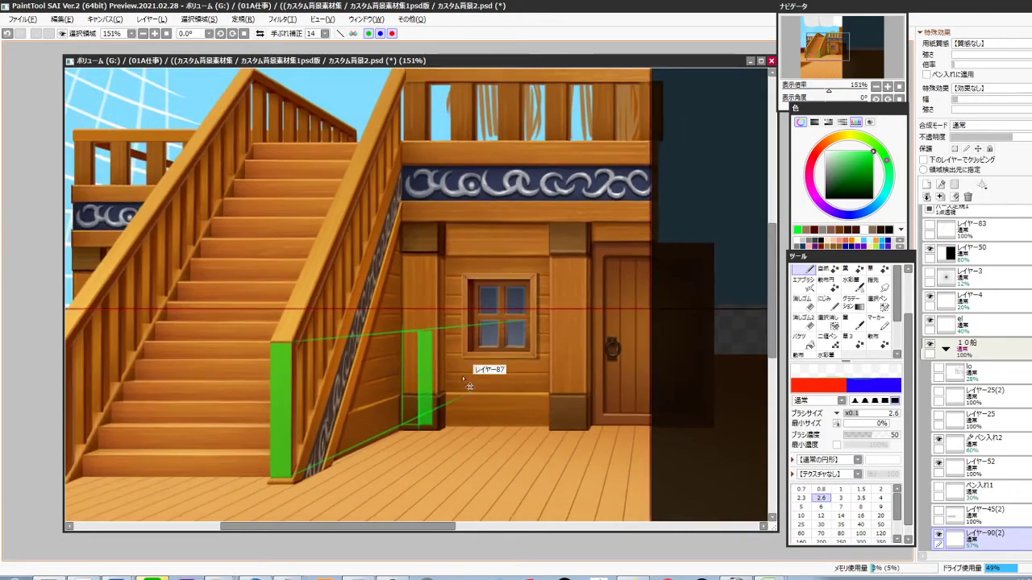
# Move the green strip straight up to the upper deck railing and nudge it left beside the corner post
pyautogui.moveTo(486, 377); pyautogui.dragTo(423, 411)
pyautogui.hotkey('ctrl', 'shift', 'Up')
pyautogui.hotkey('ctrl', 'shift', 'Up')
pyautogui.hotkey('ctrl', 'shift', 'Up')
pyautogui.hotkey('ctrl', 'shift', 'Up')
pyautogui.hotkey('ctrl', 'shift', 'Up')
pyautogui.hotkey('ctrl', 'shift', 'Up')
pyautogui.hotkey('ctrl', 'shift', 'Up')
pyautogui.hotkey('ctrl', 'shift', 'Up')
pyautogui.hotkey('ctrl', 'shift', 'Up')
pyautogui.hotkey('ctrl', 'shift', 'Up')
pyautogui.hotkey('ctrl', 'shift', 'Up')
pyautogui.hotkey('ctrl', 'shift', 'Up')
pyautogui.hotkey('ctrl', 'shift', 'Up')
pyautogui.hotkey('ctrl', 'shift', 'Up')
pyautogui.hotkey('ctrl', 'shift', 'Up')
pyautogui.hotkey('ctrl', 'shift', 'Up')
pyautogui.hotkey('ctrl', 'shift', 'Up')
pyautogui.hotkey('ctrl', 'shift', 'Up')
pyautogui.hotkey('ctrl', 'shift', 'Up')
pyautogui.hotkey('ctrl', 'shift', 'Up')
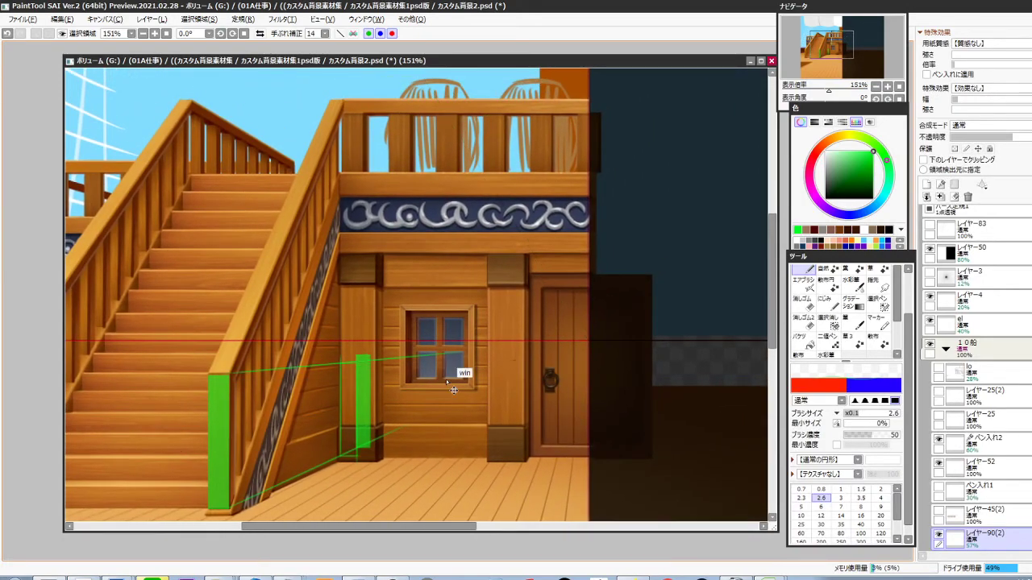
pyautogui.hotkey('ctrl', 'shift', 'Up')
pyautogui.hotkey('ctrl', 'shift', 'Up')
pyautogui.hotkey('ctrl', 'shift', 'Up')
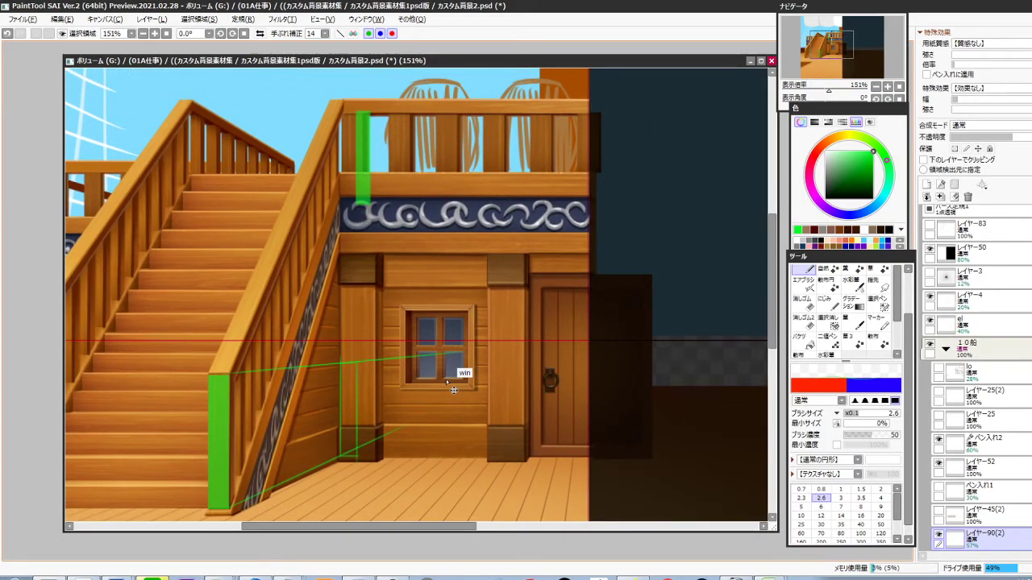
pyautogui.hotkey('ctrl', 'Left')
pyautogui.press('Left')
pyautogui.press('Left')
pyautogui.press('Left')
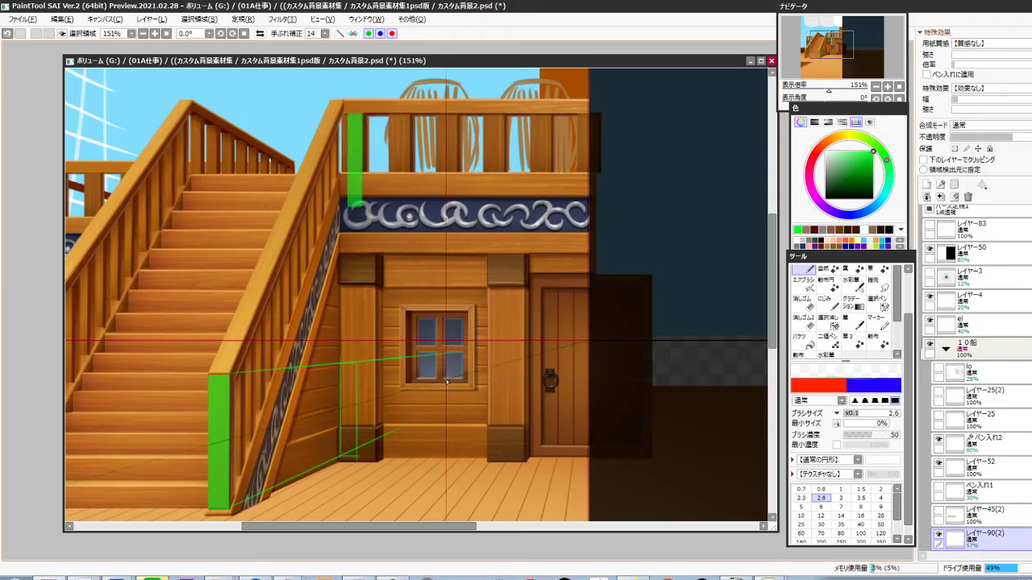
# Hide the perspective guide lines on layer ペン入れ5
pyautogui.moveTo(346, 395); pyautogui.dragTo(454, 374)
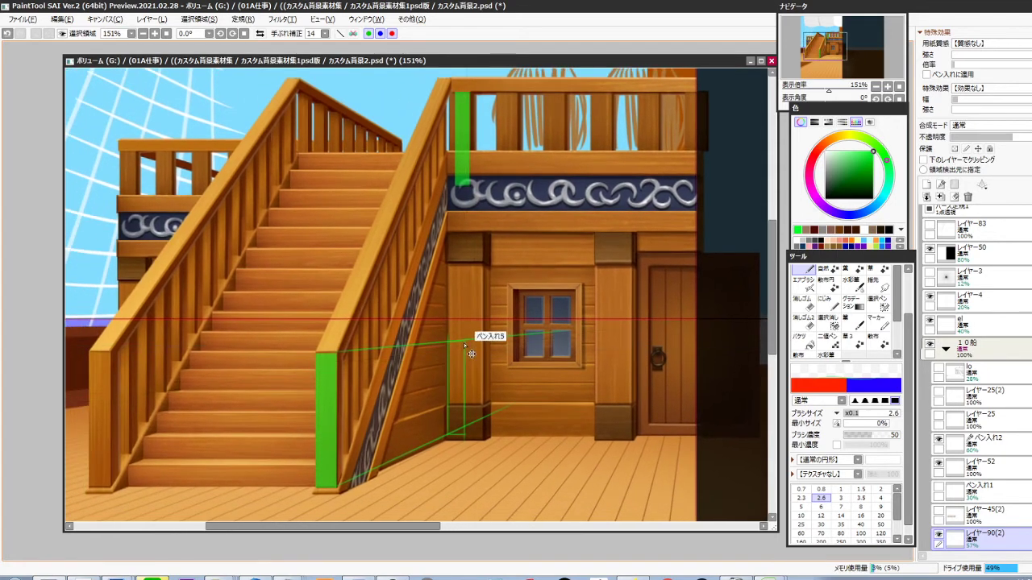
pyautogui.keyDown('ctrl'); pyautogui.keyDown('shift'); pyautogui.click(471, 351); pyautogui.keyUp('shift'); pyautogui.keyUp('ctrl')
pyautogui.click(930, 216)
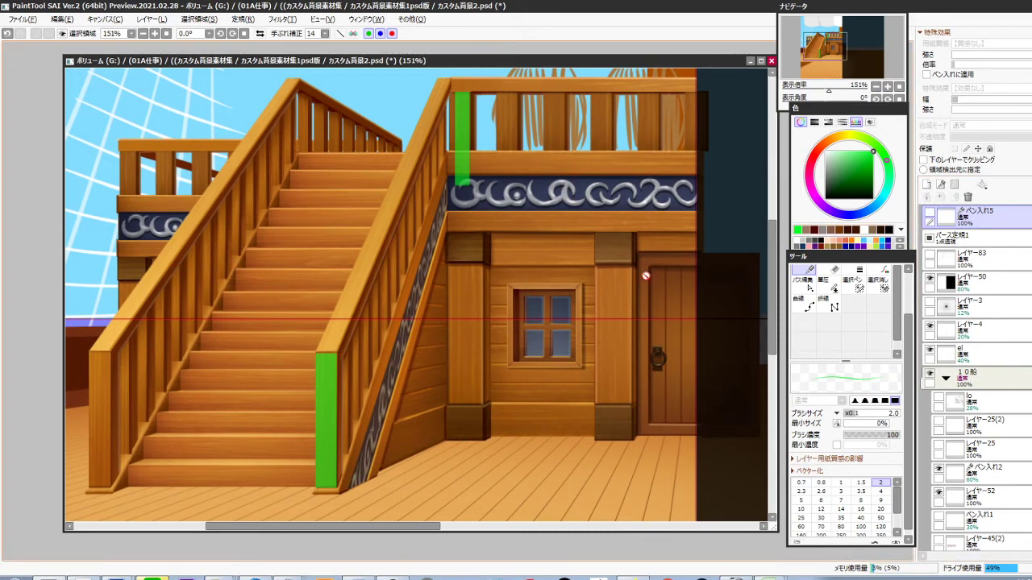
pyautogui.moveTo(549, 260); pyautogui.dragTo(514, 332)
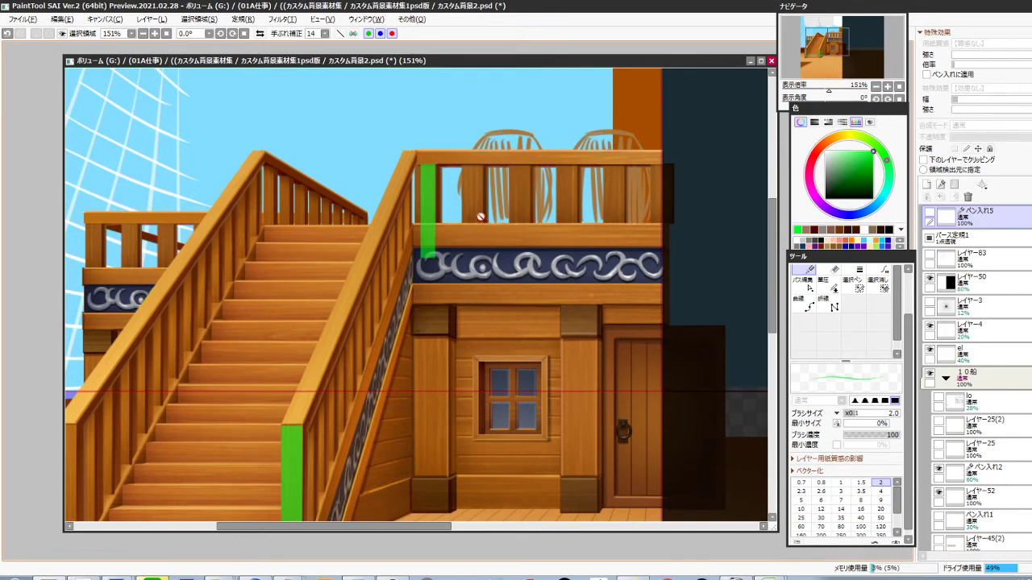
# Set the upper green strip's layer to 100% opacity and hide the original green post on レイヤー90
pyautogui.keyDown('ctrl'); pyautogui.keyDown('shift'); pyautogui.click(439, 236); pyautogui.keyUp('shift'); pyautogui.keyUp('ctrl')
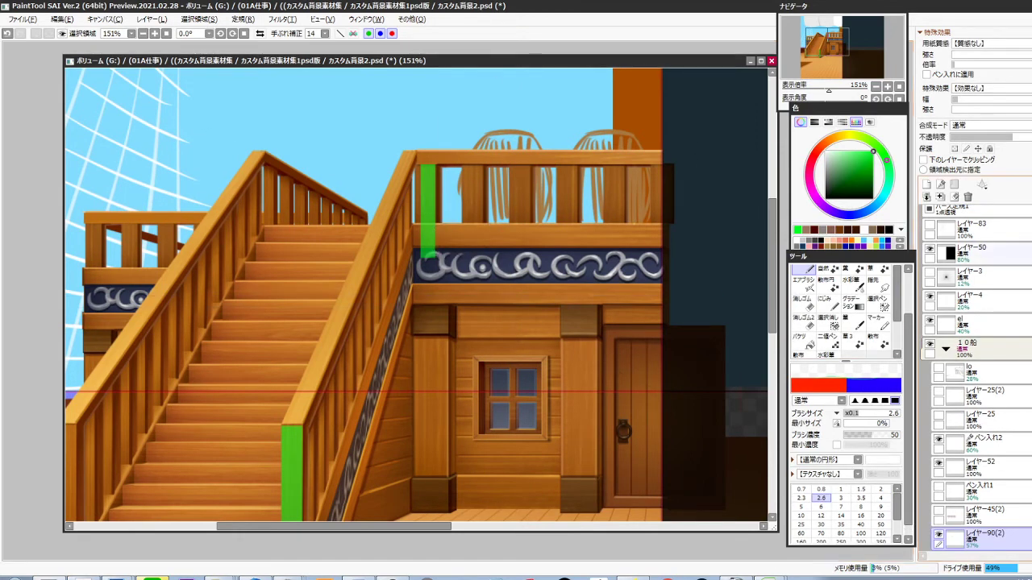
pyautogui.scroll(-3, 977, 323)
pyautogui.moveTo(1014, 137); pyautogui.dragTo(1031, 137)
pyautogui.moveTo(433, 428); pyautogui.dragTo(461, 348)
pyautogui.keyDown('ctrl'); pyautogui.keyDown('shift'); pyautogui.click(330, 388); pyautogui.keyUp('shift'); pyautogui.keyUp('ctrl')
pyautogui.click(939, 395)
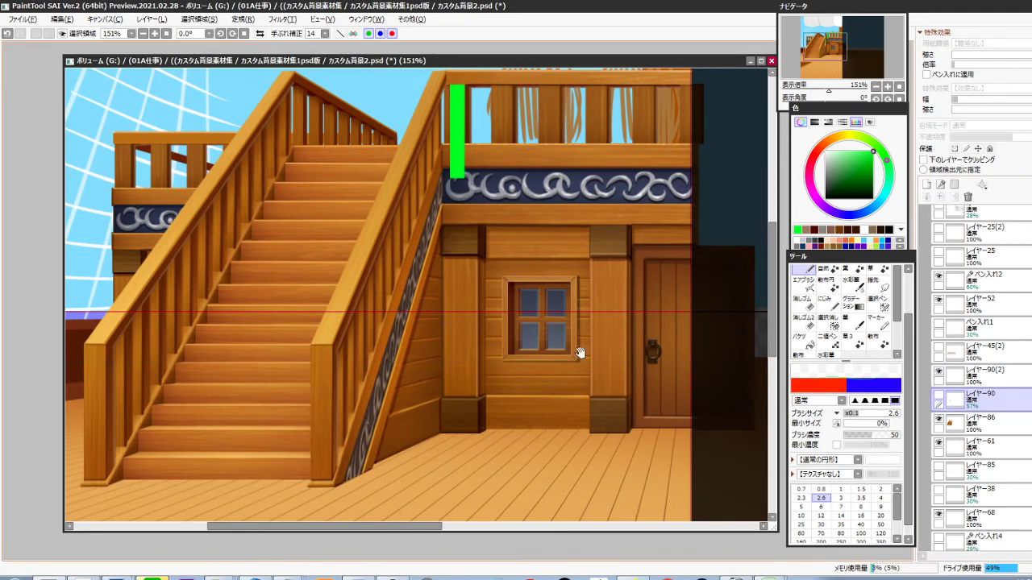
# Duplicate the green strip on レイヤー90(2) and position the copy over the upper railing's second baluster
pyautogui.moveTo(581, 355); pyautogui.dragTo(511, 468)
pyautogui.keyDown('ctrl'); pyautogui.keyDown('shift'); pyautogui.click(390, 262); pyautogui.keyUp('shift'); pyautogui.keyUp('ctrl')
pyautogui.moveTo(443, 308); pyautogui.dragTo(410, 317)
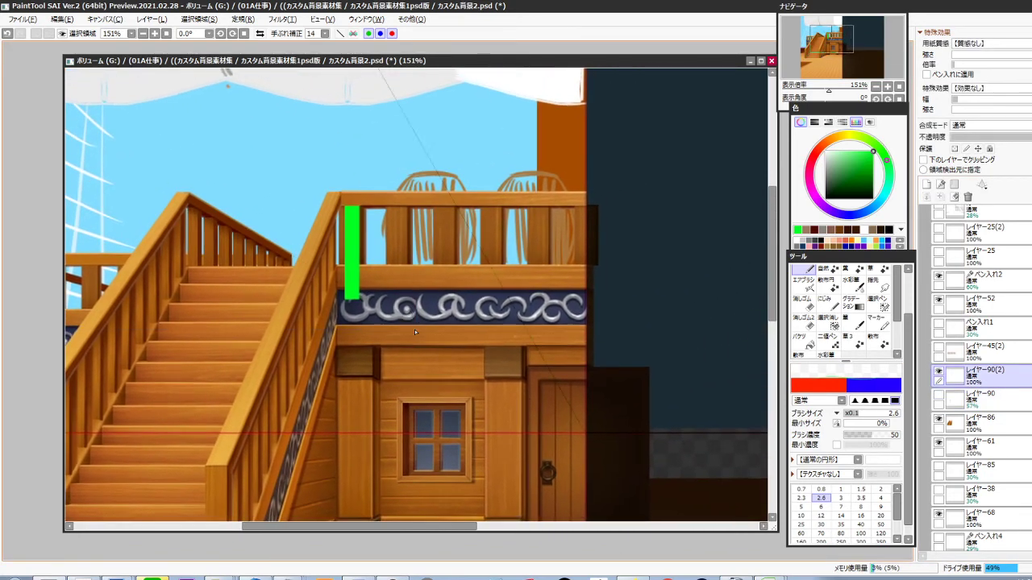
pyautogui.hotkey('ctrl', 'j')
pyautogui.hotkey('ctrl', 'shift', 'Right')
pyautogui.hotkey('ctrl', 'shift', 'Right')
pyautogui.hotkey('ctrl', 'shift', 'Right')
pyautogui.hotkey('ctrl', 'shift', 'Right')
pyautogui.hotkey('ctrl', 'shift', 'Right')
pyautogui.hotkey('ctrl', 'shift', 'Right')
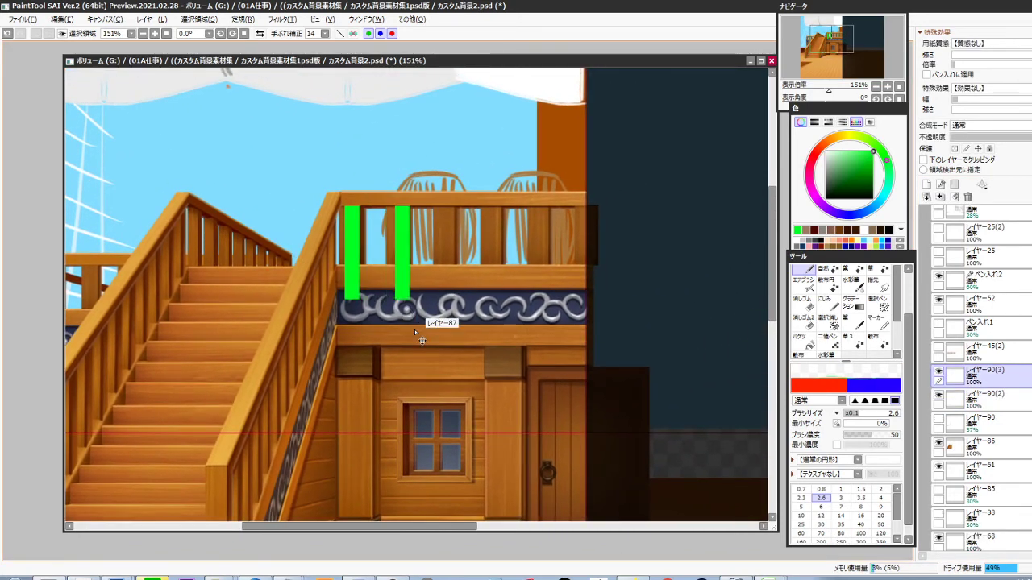
pyautogui.scroll(4, 408, 289)
pyautogui.hotkey('ctrl', 'r')
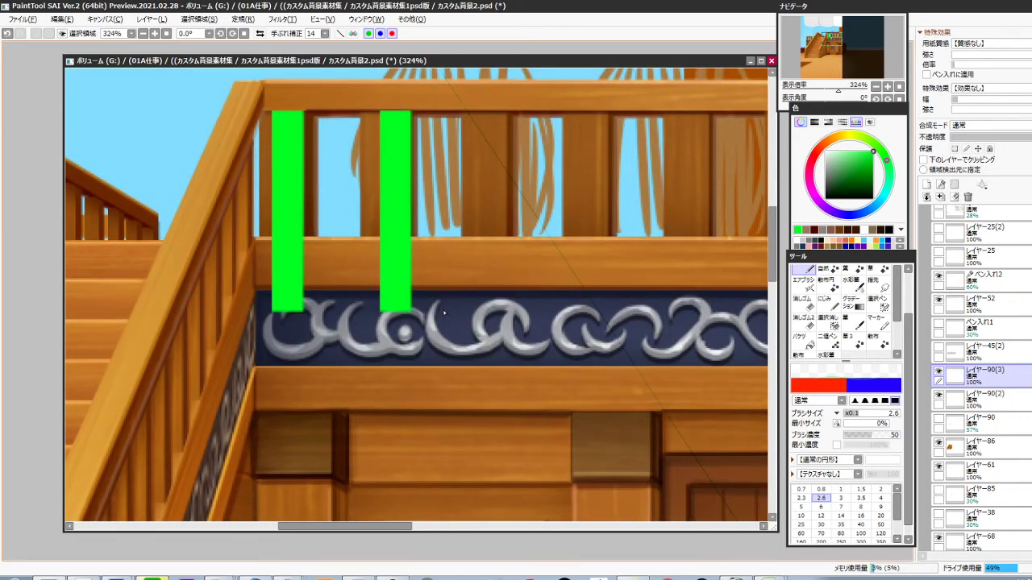
pyautogui.hotkey('ctrl', 'shift', 'Left')
pyautogui.hotkey('ctrl', 'shift', 'Right')
pyautogui.hotkey('ctrl', 'Left')
pyautogui.press('Left')
pyautogui.press('Left')
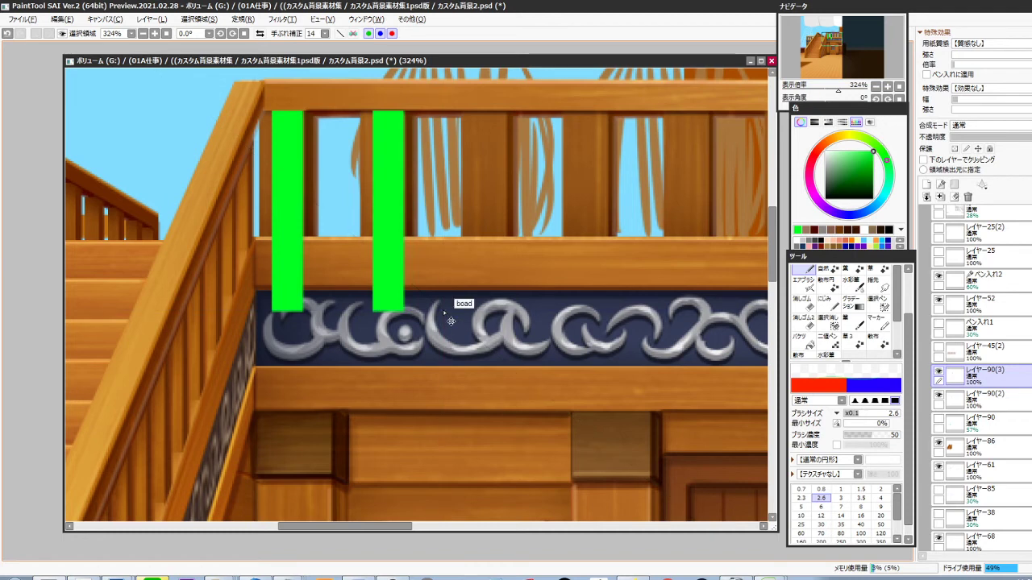
# Merge the two green strips and duplicate the pair, shifting the copy right toward the third baluster
pyautogui.hotkey('ctrl', 'e')
pyautogui.hotkey('ctrl', 'c')
pyautogui.hotkey('ctrl', 'v')
pyautogui.hotkey('ctrl', 'Right')
pyautogui.hotkey('ctrl', 'shift', 'Right')
pyautogui.hotkey('ctrl', 'shift', 'Right')
pyautogui.hotkey('ctrl', 'shift', 'Right')
pyautogui.hotkey('ctrl', 'shift', 'Right')
pyautogui.hotkey('ctrl', 'shift', 'Right')
pyautogui.hotkey('ctrl', 'shift', 'Right')
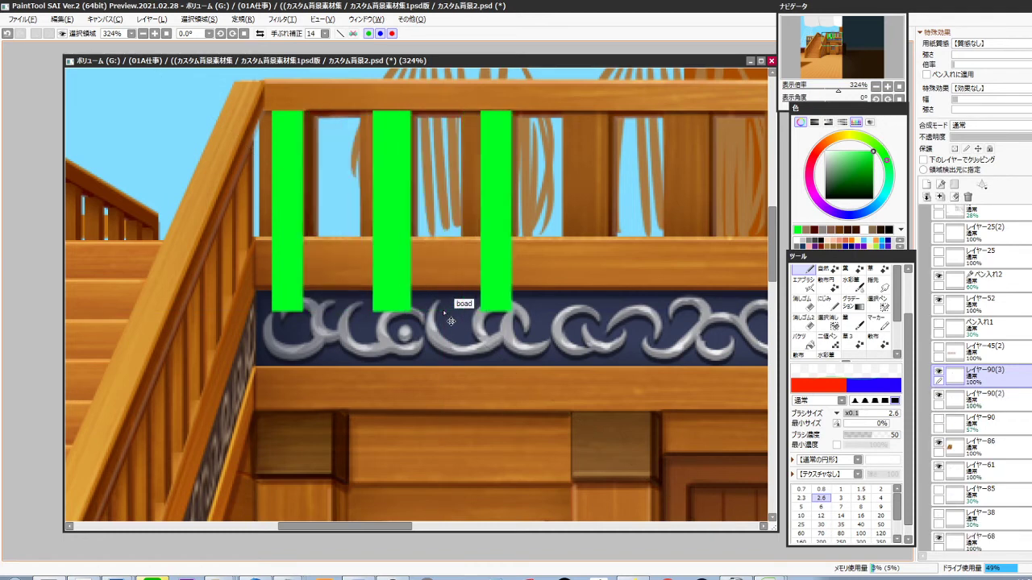
# Nudge the duplicated pair left to match the strip spacing and merge it down into レイヤー90(2)
pyautogui.hotkey('ctrl', 'Left')
pyautogui.hotkey('ctrl', 'Left')
pyautogui.hotkey('ctrl', 'Left')
pyautogui.hotkey('ctrl', 'Left')
pyautogui.hotkey('ctrl', 'Left')
pyautogui.hotkey('ctrl', 'Right')
pyautogui.hotkey('ctrl', 'e')
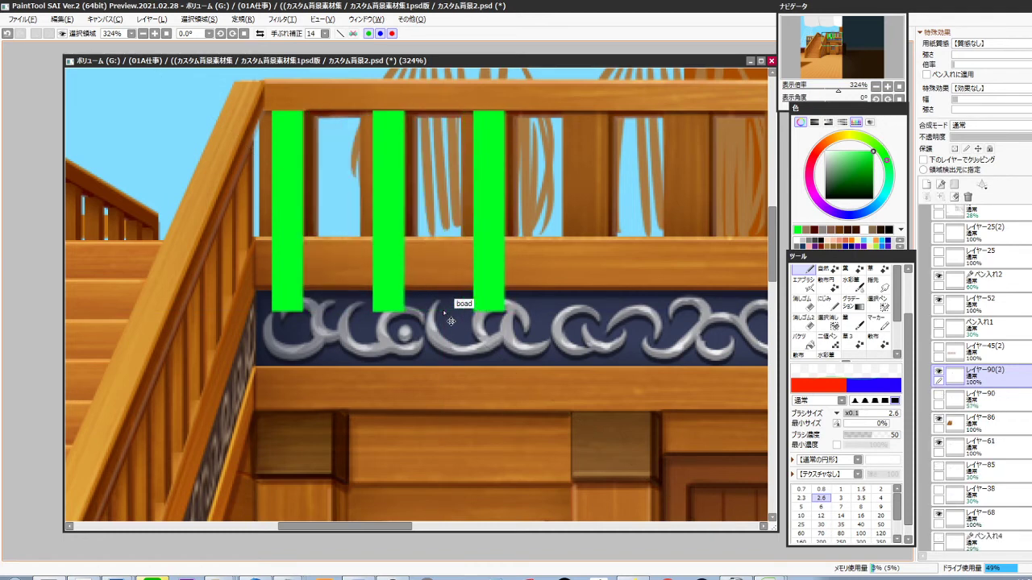
# Duplicate the three green strips, shift the copy right to continue the even spacing over the fourth and fifth balusters, and merge it down
pyautogui.hotkey('ctrl', 'c')
pyautogui.hotkey('ctrl', 'v')
pyautogui.hotkey('ctrl', 'Right')
pyautogui.hotkey('ctrl', 'Right')
pyautogui.hotkey('ctrl', 'shift', 'Right')
pyautogui.hotkey('ctrl', 'shift', 'Right')
pyautogui.hotkey('ctrl', 'shift', 'Right')
pyautogui.hotkey('ctrl', 'shift', 'Right')
pyautogui.hotkey('ctrl', 'shift', 'Right')
pyautogui.hotkey('ctrl', 'shift', 'Right')
pyautogui.hotkey('ctrl', 'shift', 'Right')
pyautogui.hotkey('ctrl', 'shift', 'Right')
pyautogui.hotkey('ctrl', 'shift', 'Right')
pyautogui.hotkey('ctrl', 'shift', 'Right')
pyautogui.hotkey('ctrl', 'shift', 'Right')
pyautogui.hotkey('ctrl', 'Right')
pyautogui.hotkey('ctrl', 'Right')
pyautogui.hotkey('ctrl', 'Right')
pyautogui.hotkey('ctrl', 'Right')
pyautogui.hotkey('ctrl', 'Right')
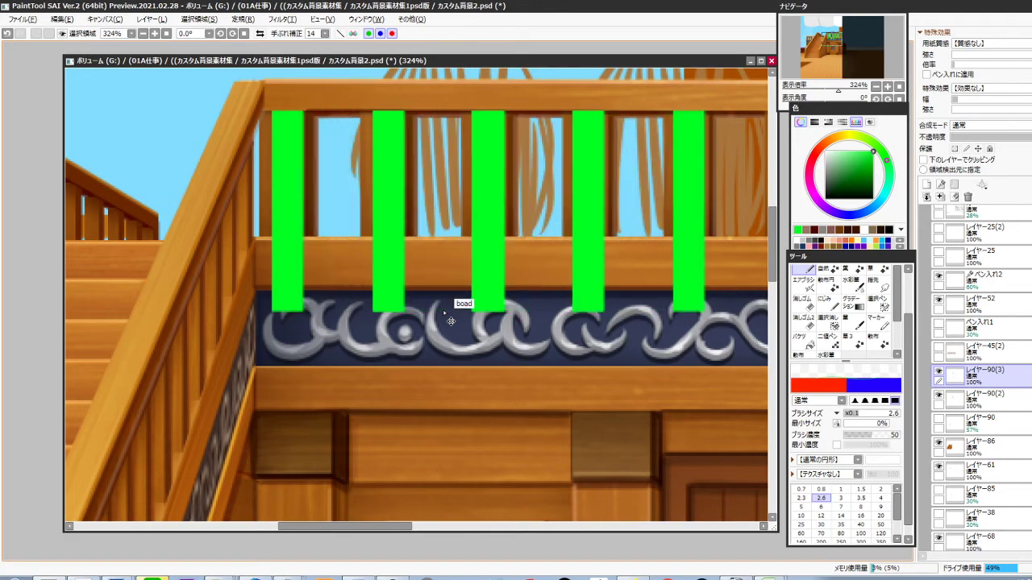
pyautogui.hotkey('ctrl', 'Left')
pyautogui.hotkey('ctrl', 'Left')
pyautogui.hotkey('ctrl', 'Right')
pyautogui.hotkey('ctrl', 'e')
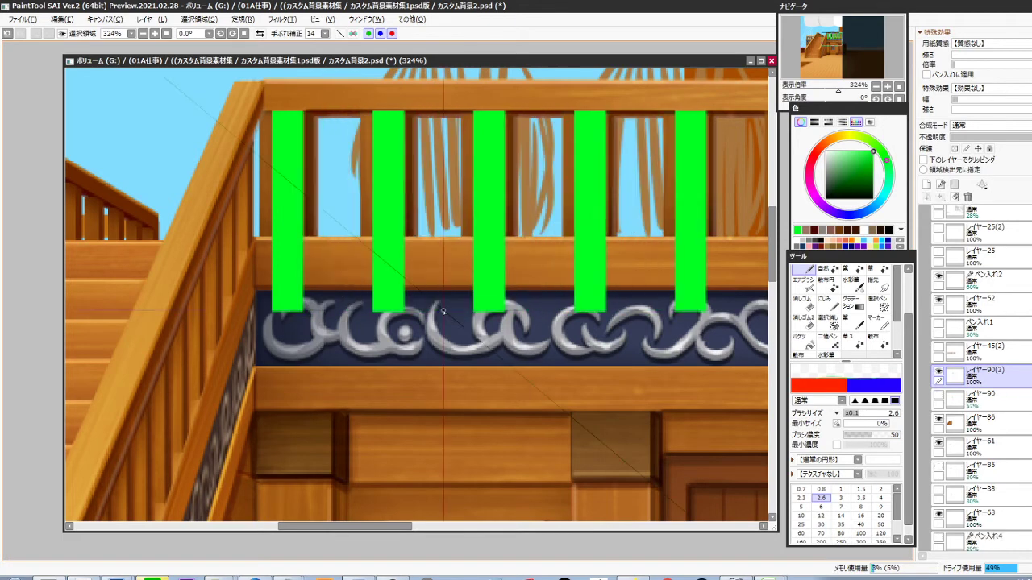
# Duplicate the green strips again, shift the copy so a sixth strip sits at the railing's right end, and merge it into レイヤー90(2)
pyautogui.moveTo(444, 314); pyautogui.dragTo(311, 325)
pyautogui.scroll(-2, 450, 381)
pyautogui.hotkey('ctrl', 'c')
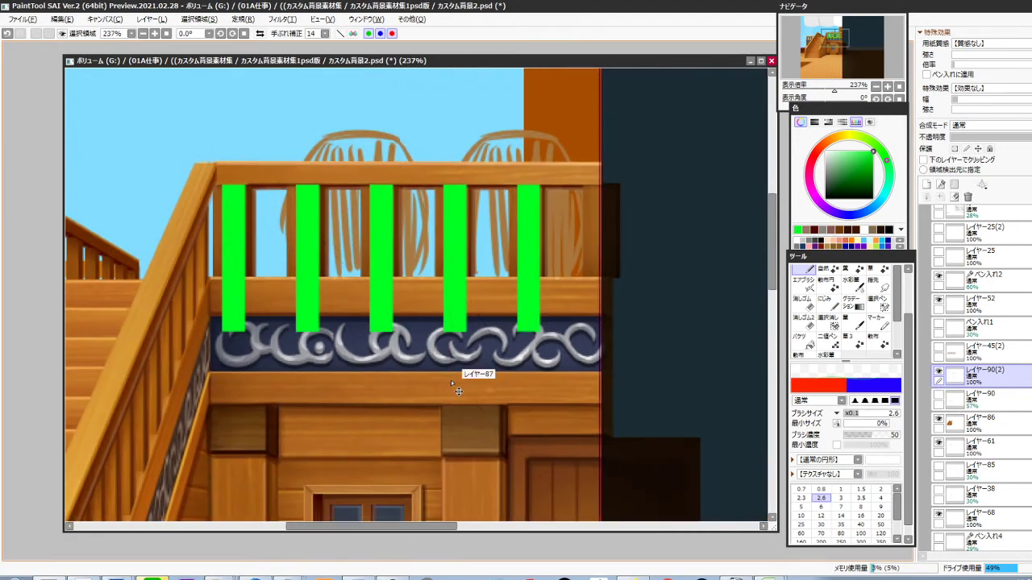
pyautogui.hotkey('ctrl', 'v')
pyautogui.hotkey('ctrl', 'shift', 'Right')
pyautogui.hotkey('ctrl', 'shift', 'Right')
pyautogui.hotkey('ctrl', 'shift', 'Right')
pyautogui.hotkey('ctrl', 'shift', 'Right')
pyautogui.press('Left')
pyautogui.press('Left')
pyautogui.press('Left')
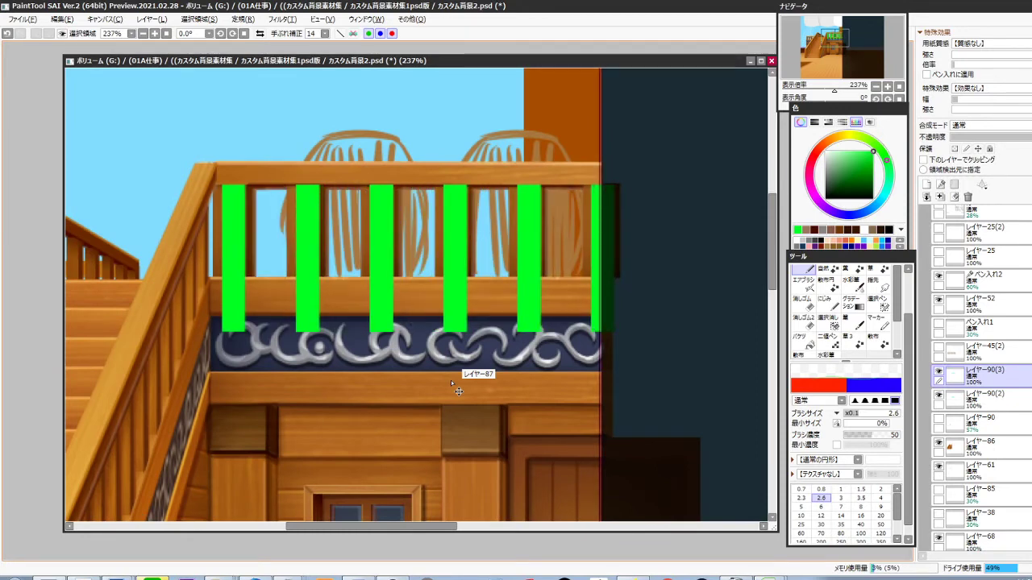
pyautogui.hotkey('ctrl', 'e')
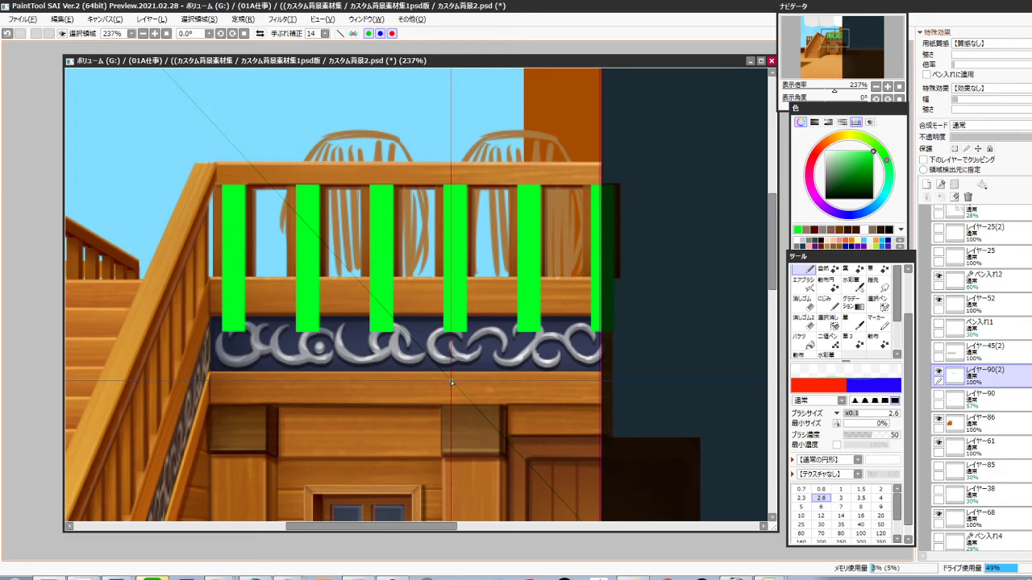
# Slightly narrow the whole row of green strips horizontally with a free transform, keeping its left end in place
pyautogui.scroll(1, 622, 287)
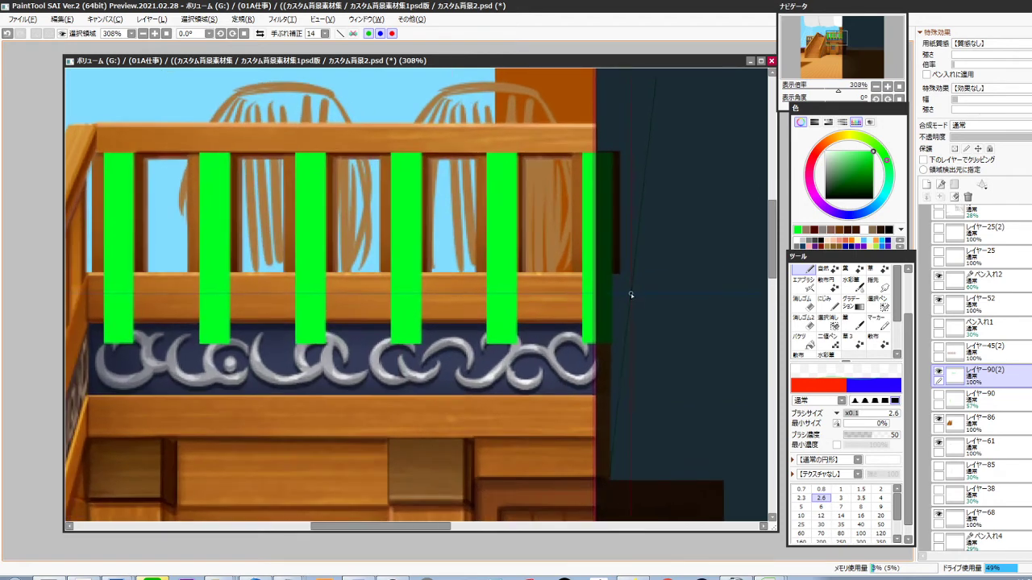
pyautogui.hotkey('ctrl', 't')
pyautogui.moveTo(619, 252); pyautogui.dragTo(615, 251)
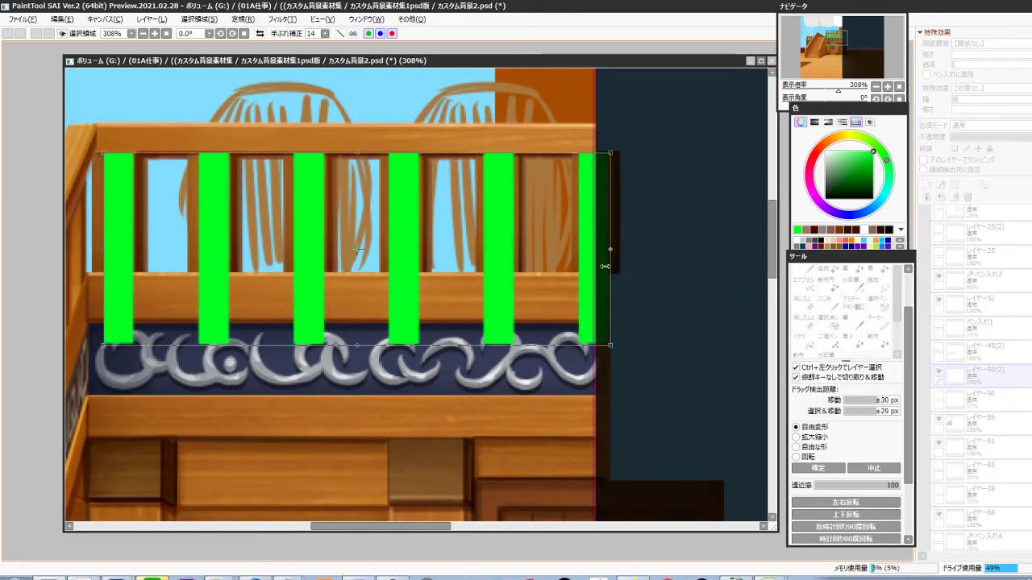
pyautogui.press('Return')
# Delete the parts of the green strips that extend below the upper edge of the railing's lower beam
pyautogui.scroll(-2, 516, 301)
pyautogui.moveTo(514, 303); pyautogui.dragTo(529, 271)
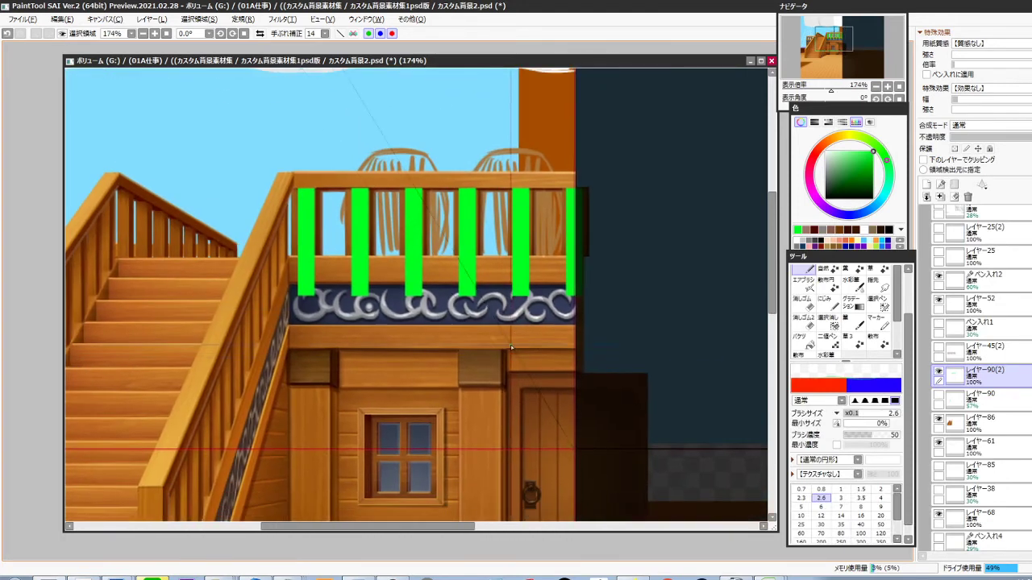
pyautogui.moveTo(320, 363); pyautogui.dragTo(667, 256)
pyautogui.press('Delete')
pyautogui.hotkey('ctrl', 'd')
pyautogui.moveTo(522, 310); pyautogui.dragTo(595, 333)
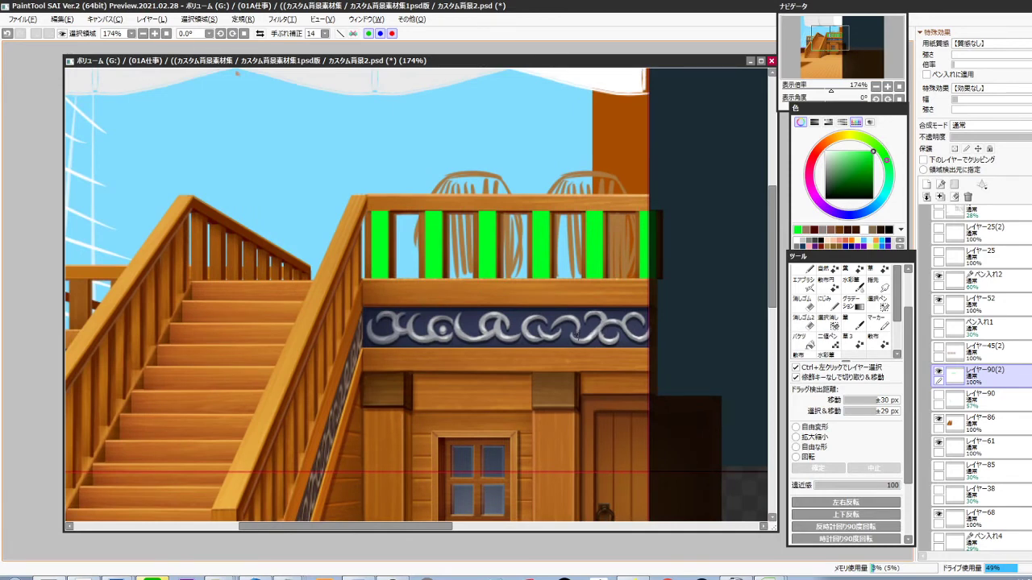
# Toggle the green strips off and on for comparison and lower レイヤー90(2) to 33% opacity
pyautogui.click(939, 371)
pyautogui.click(938, 372)
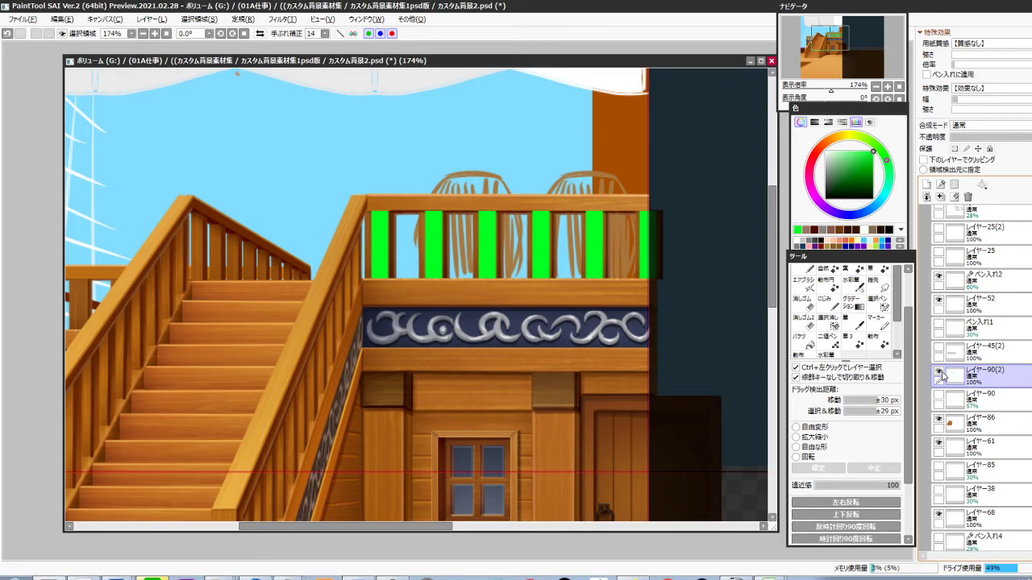
pyautogui.click(987, 137)
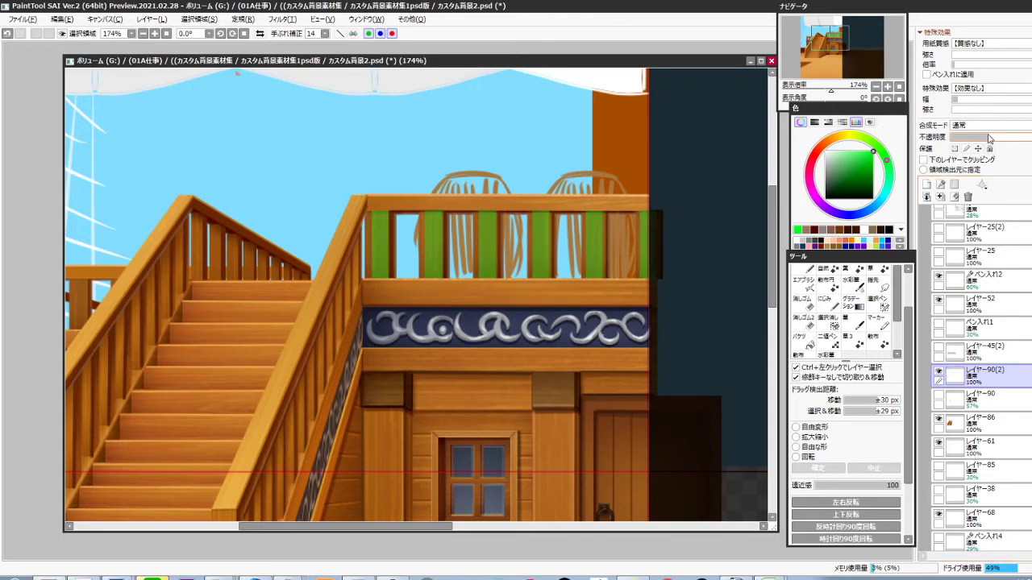
# Delete the old wood between the stair rail and the first green strip on レイヤー87, including the remnant along the lower beam
pyautogui.scroll(2, 417, 266)
pyautogui.keyDown('ctrl'); pyautogui.click(341, 277); pyautogui.keyUp('ctrl')
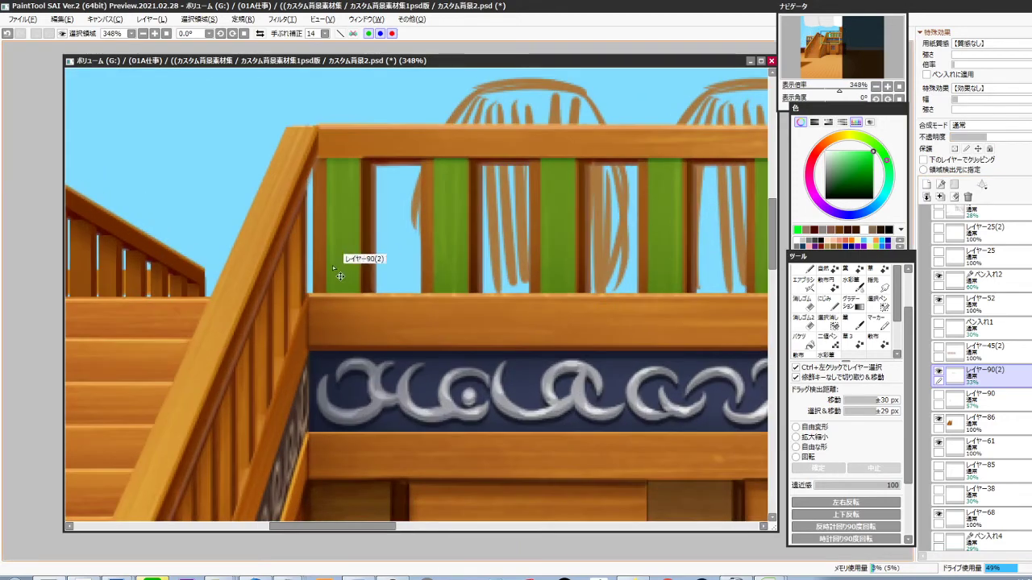
pyautogui.keyDown('ctrl'); pyautogui.click(321, 282); pyautogui.keyUp('ctrl')
pyautogui.scroll(-4, 959, 403)
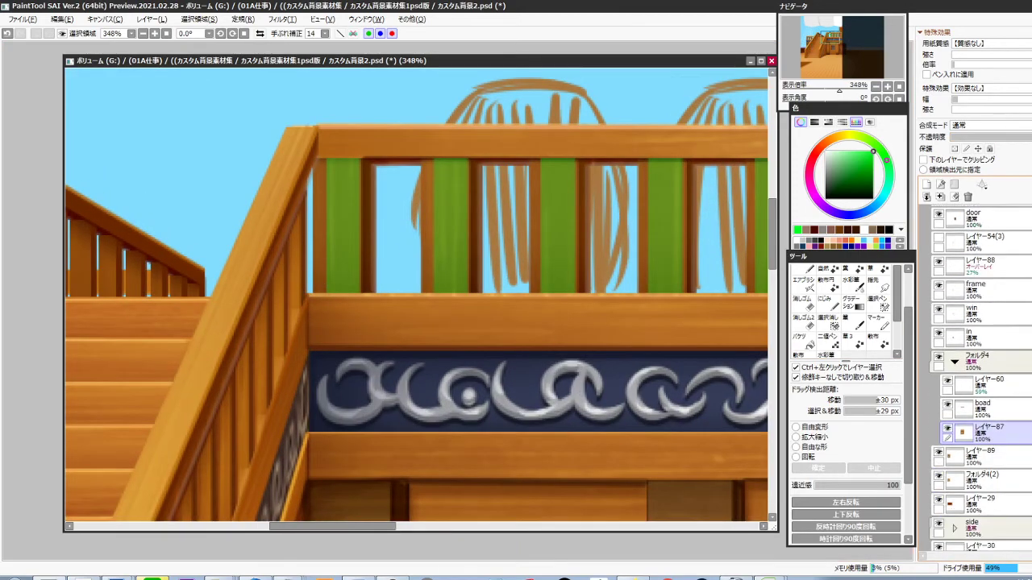
pyautogui.click(947, 401)
pyautogui.click(947, 401)
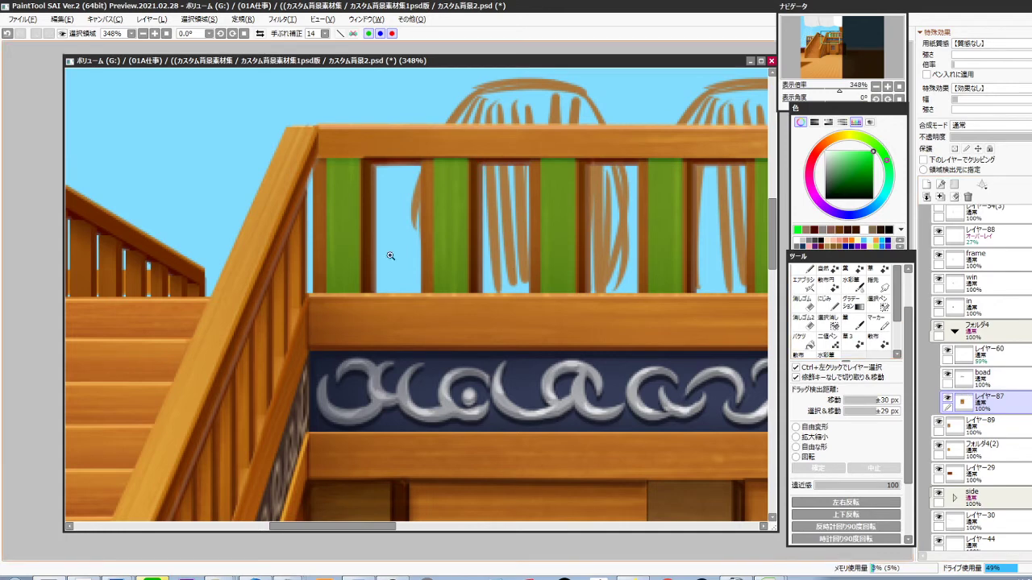
pyautogui.scroll(1, 386, 242)
pyautogui.moveTo(296, 285); pyautogui.dragTo(286, 300)
pyautogui.press('Delete')
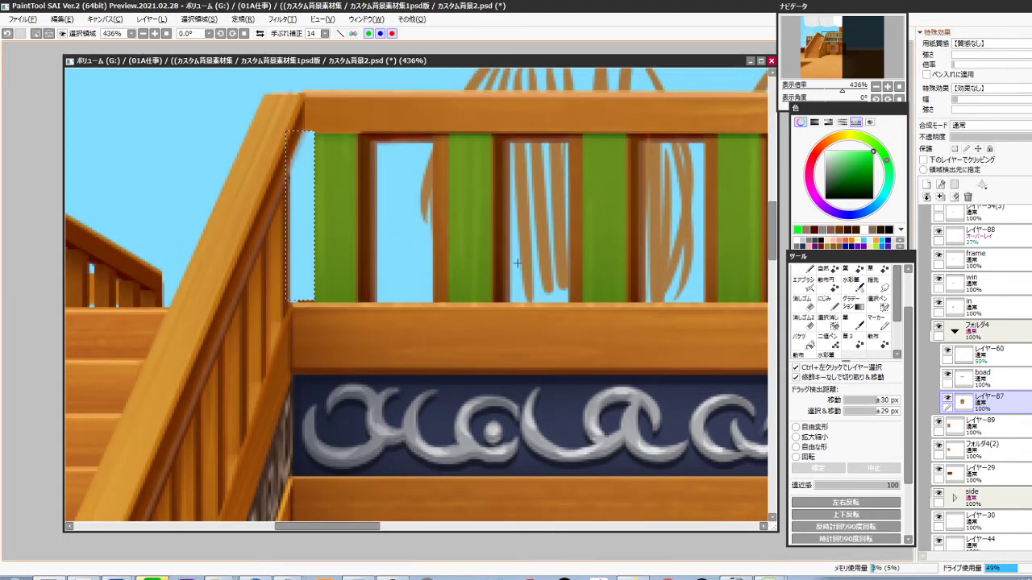
pyautogui.hotkey('ctrl', 'd')
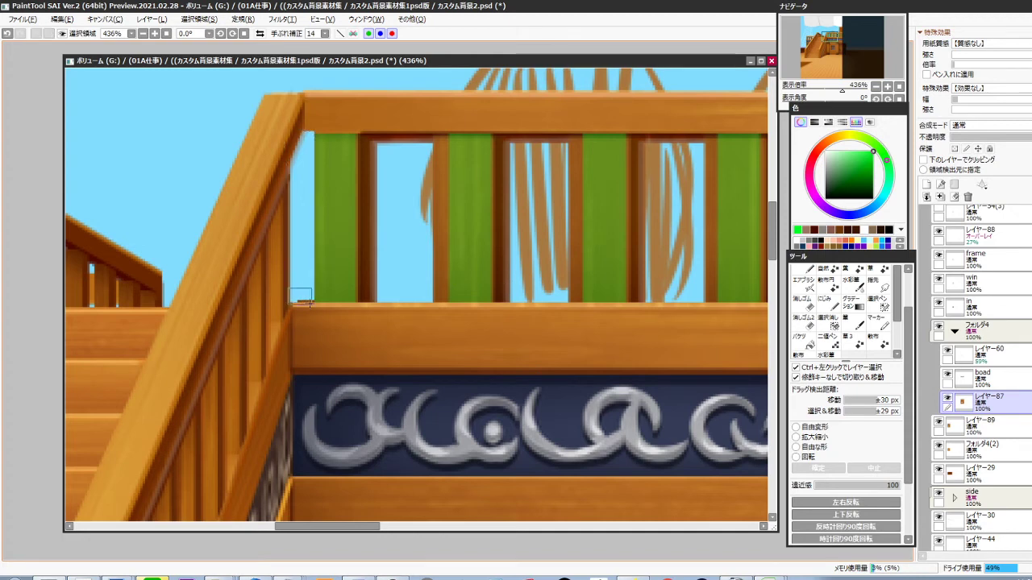
pyautogui.press('Delete')
pyautogui.moveTo(311, 302); pyautogui.dragTo(311, 302)
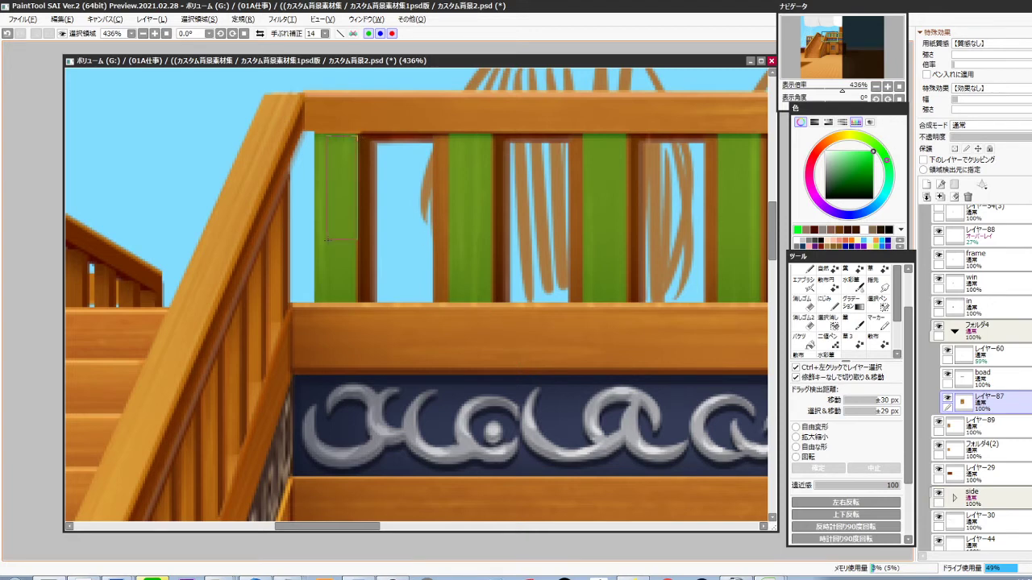
# Copy the レイヤー87 wood under the first green strip to a new layer above レイヤー90(2), and lower the strips to 14% opacity
pyautogui.moveTo(313, 302); pyautogui.dragTo(315, 303)
pyautogui.click(382, 297)
pyautogui.moveTo(371, 150); pyautogui.dragTo(361, 131)
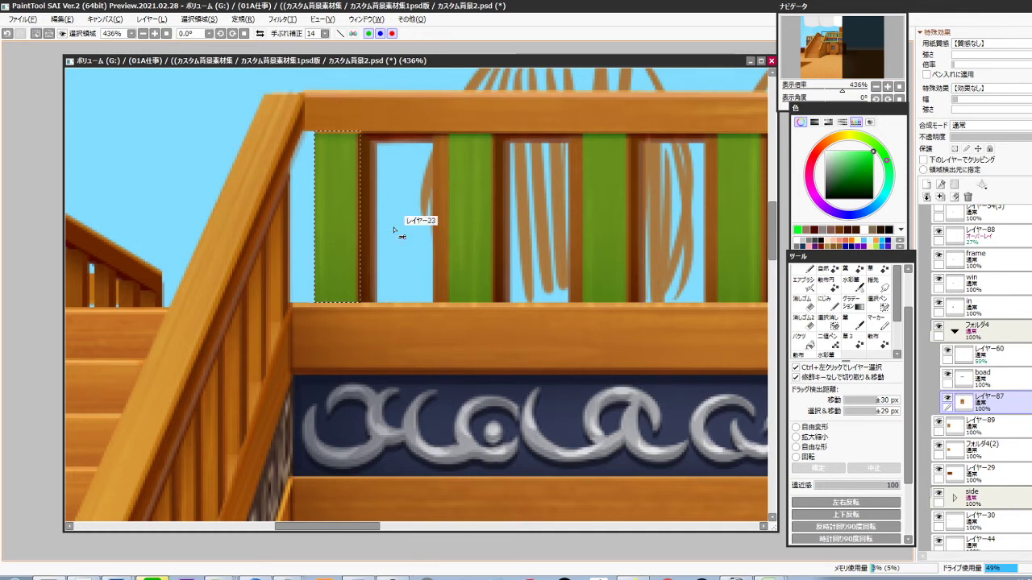
pyautogui.keyDown('ctrl'); pyautogui.click(455, 304); pyautogui.keyUp('ctrl')
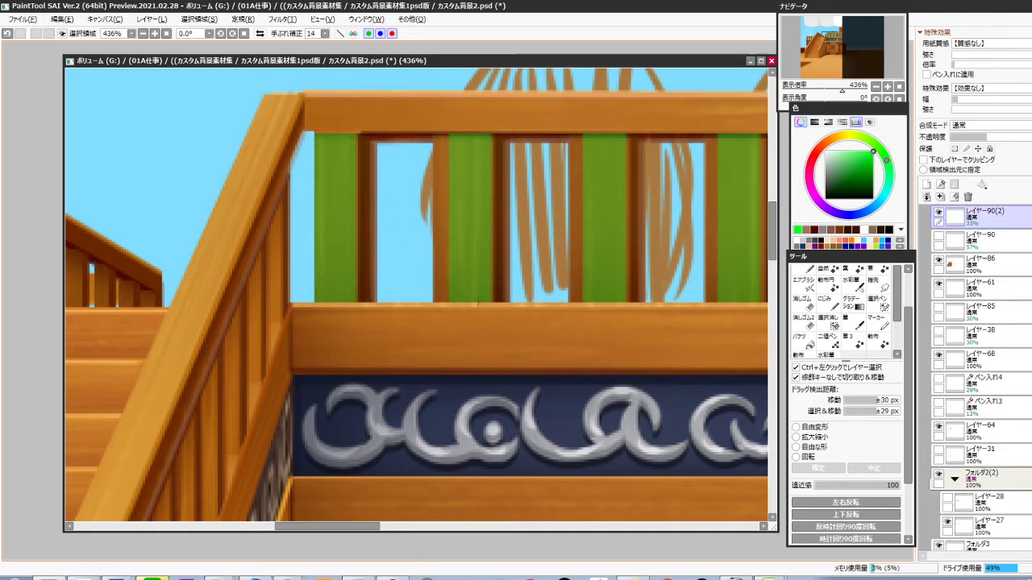
pyautogui.click(960, 139)
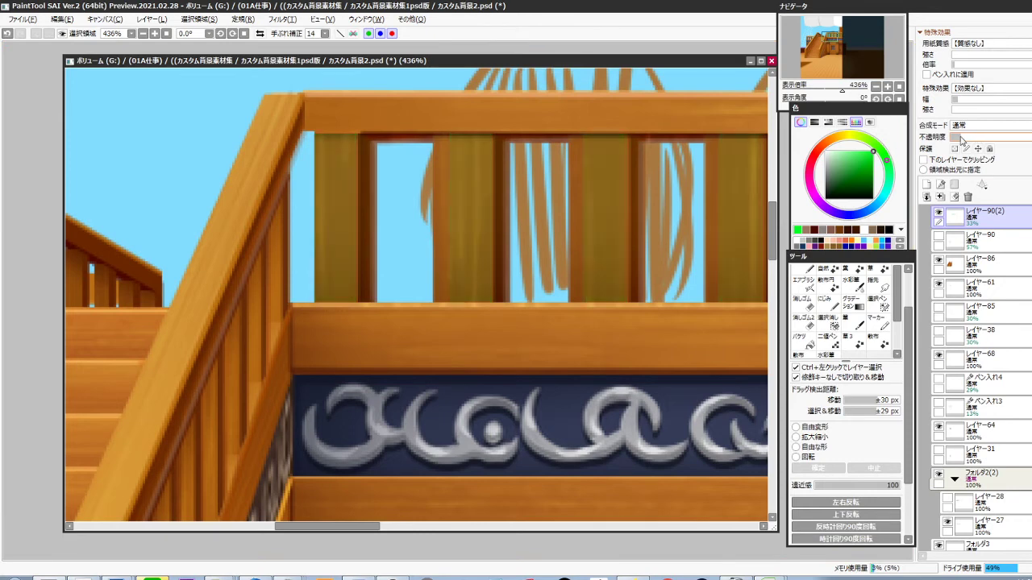
pyautogui.moveTo(958, 139); pyautogui.dragTo(965, 138)
pyautogui.hotkey('ctrl', 'shift', 'n')
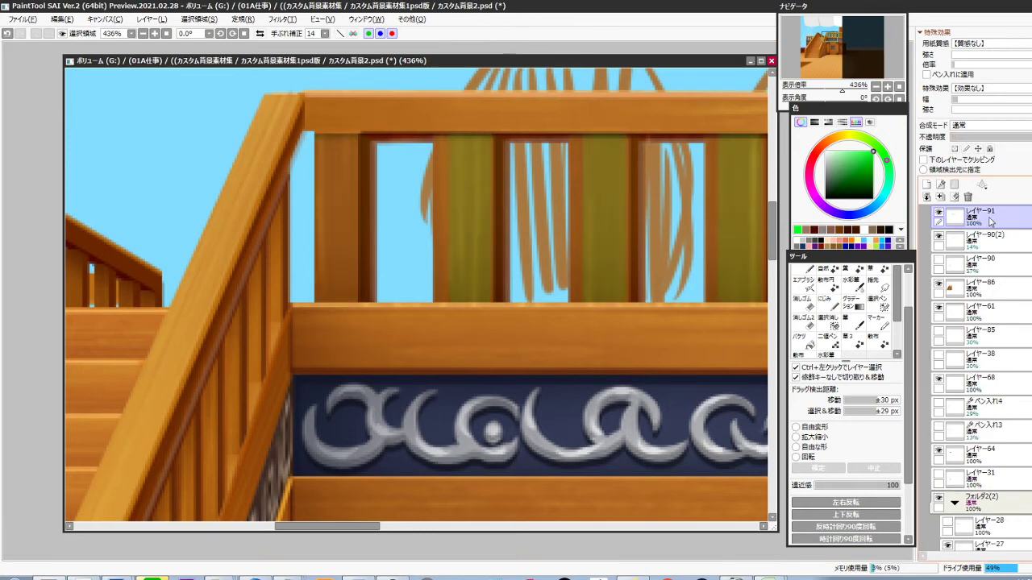
# Paste another copy of the wood baluster and align it over the second green strip
pyautogui.hotkey('ctrl', 'v')
pyautogui.press('Right')
pyautogui.press('Right')
pyautogui.press('Right')
pyautogui.press('Right')
pyautogui.press('Right')
pyautogui.press('Right')
pyautogui.press('Right')
pyautogui.press('Right')
pyautogui.press('Right')
pyautogui.press('Right')
pyautogui.press('Right')
pyautogui.press('Right')
pyautogui.press('Right')
pyautogui.press('Right')
pyautogui.press('Right')
pyautogui.press('Right')
pyautogui.press('Right')
pyautogui.press('Right')
pyautogui.press('Right')
pyautogui.press('Right')
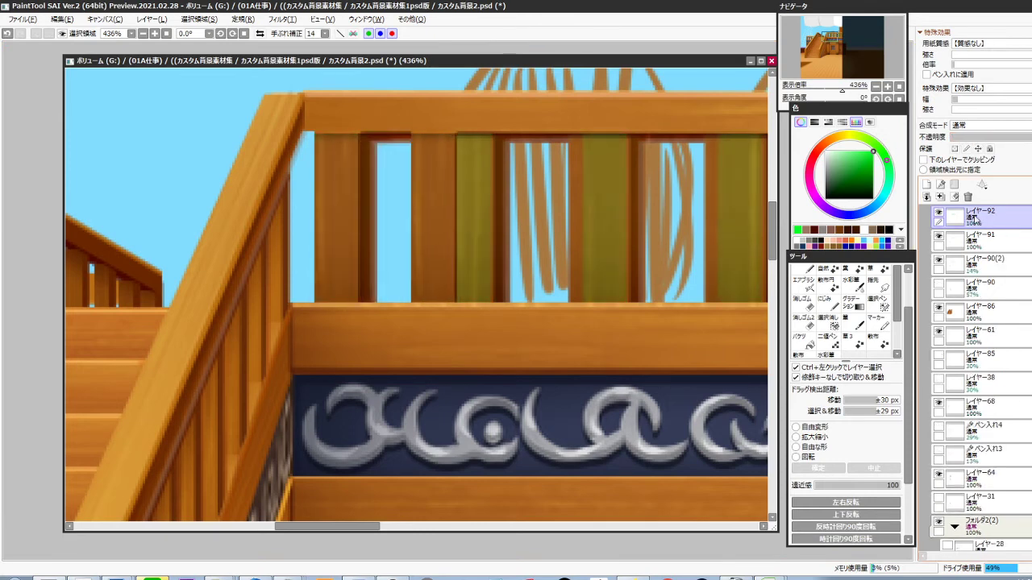
pyautogui.press('Right')
pyautogui.press('Right')
pyautogui.press('Right')
pyautogui.press('Right')
pyautogui.press('Right')
pyautogui.press('Right')
pyautogui.press('Right')
pyautogui.press('Left')
pyautogui.press('Left')
pyautogui.press('Left')
pyautogui.press('Left')
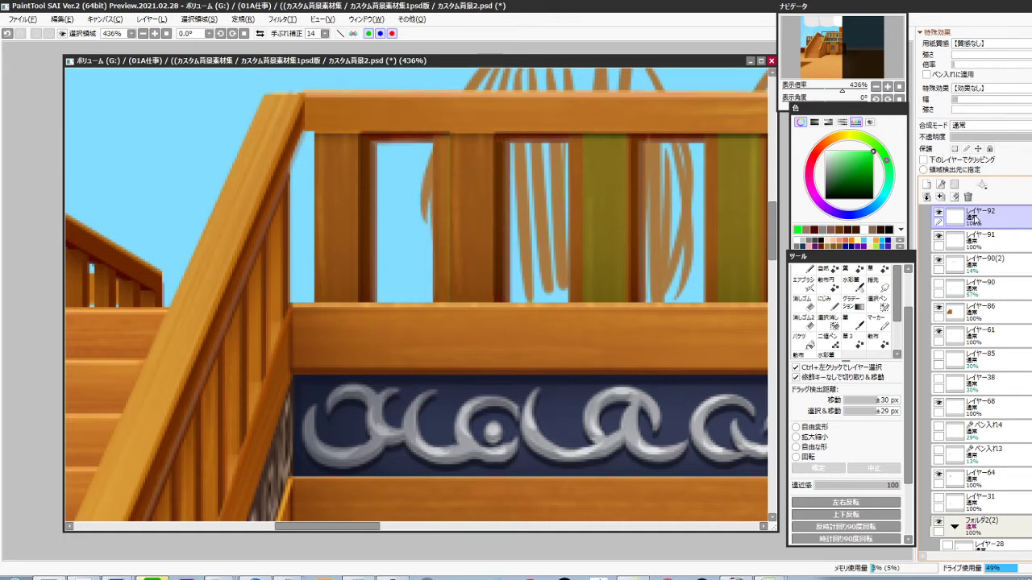
# Merge the two wood balusters, duplicate them, shift the copy right to cover the third green strip, and merge it into レイヤー91
pyautogui.hotkey('ctrl', 'e')
pyautogui.hotkey('ctrl', 'j')
pyautogui.press('Right')
pyautogui.press('Right')
pyautogui.press('Right')
pyautogui.press('Right')
pyautogui.press('Right')
pyautogui.press('Right')
pyautogui.press('Right')
pyautogui.press('Right')
pyautogui.press('Right')
pyautogui.press('Right')
pyautogui.press('Right')
pyautogui.press('Right')
pyautogui.press('Right')
pyautogui.press('Right')
pyautogui.press('Right')
pyautogui.press('Right')
pyautogui.press('Right')
pyautogui.press('Right')
pyautogui.press('Right')
pyautogui.press('Right')
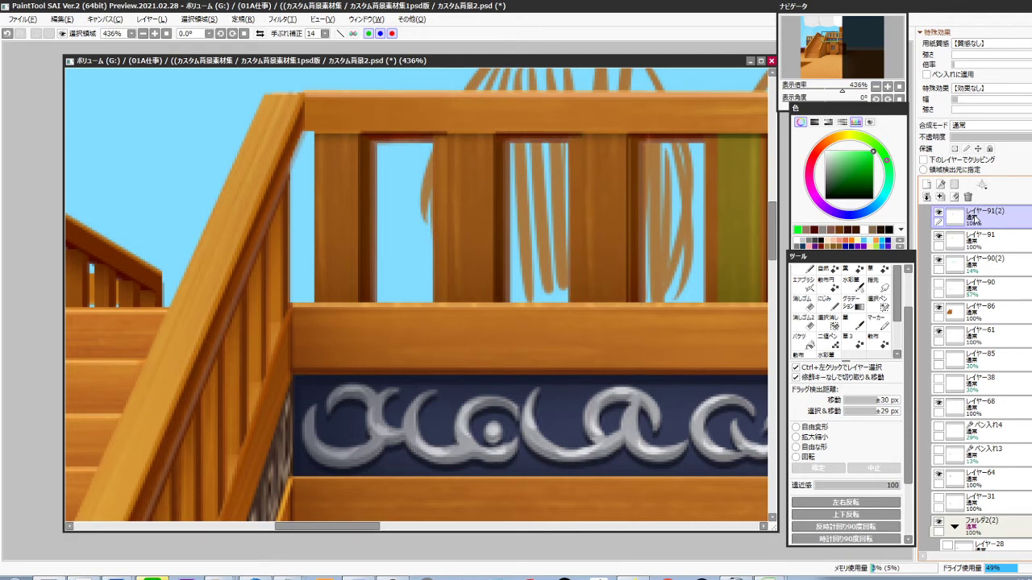
pyautogui.hotkey('ctrl', 'e')
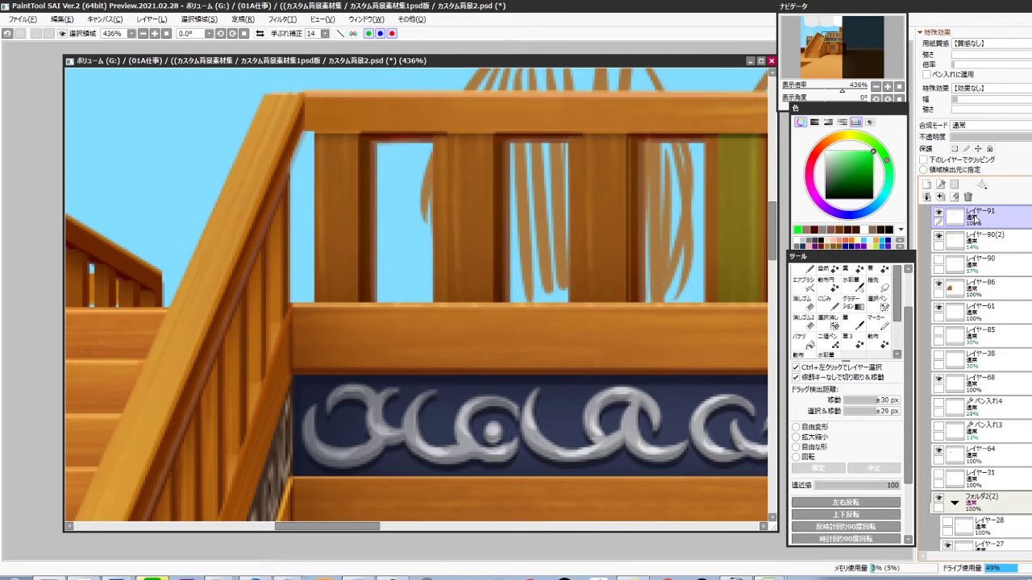
# Lower レイヤー87 to 71% opacity and reselect the new baluster layer レイヤー91
pyautogui.keyDown('ctrl'); pyautogui.click(541, 136); pyautogui.keyUp('ctrl')
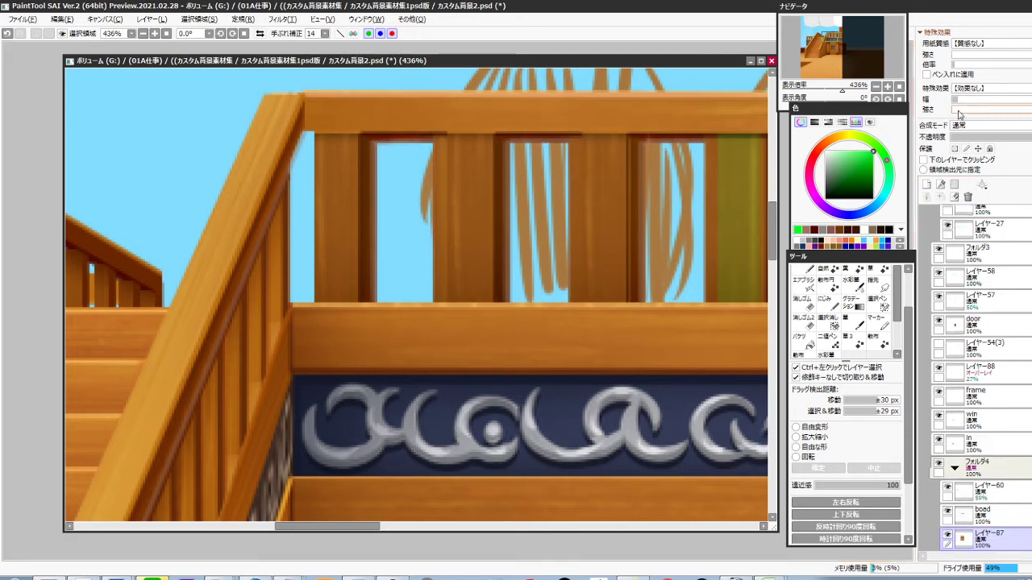
pyautogui.click(1028, 137)
pyautogui.keyDown('ctrl'); pyautogui.click(534, 253); pyautogui.keyUp('ctrl')
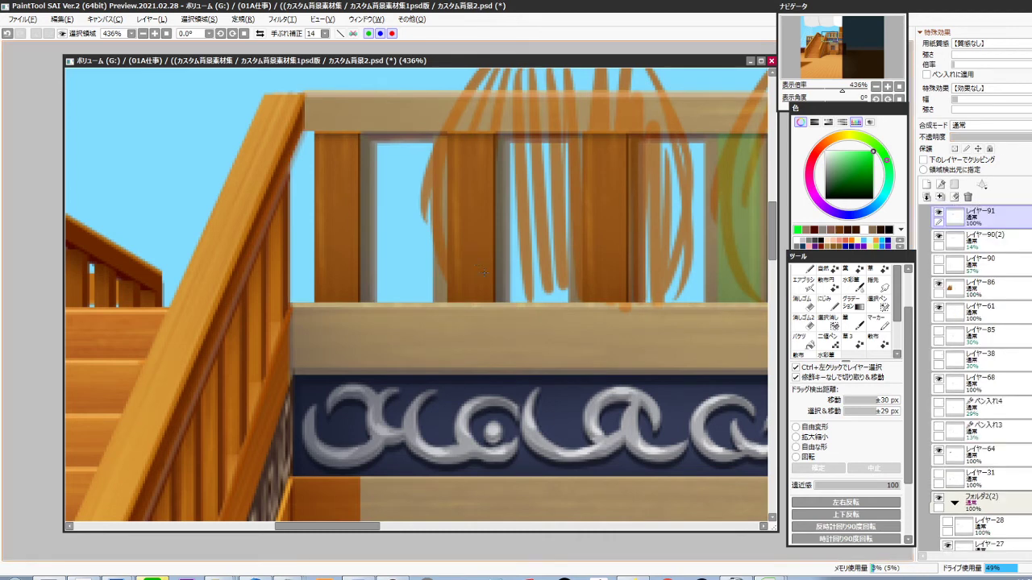
# Duplicate the three wood balusters, shift the copy right over the remaining green strips, and merge it down into レイヤー91
pyautogui.scroll(-4, 461, 308)
pyautogui.moveTo(502, 309); pyautogui.dragTo(395, 319)
pyautogui.hotkey('ctrl', 'j')
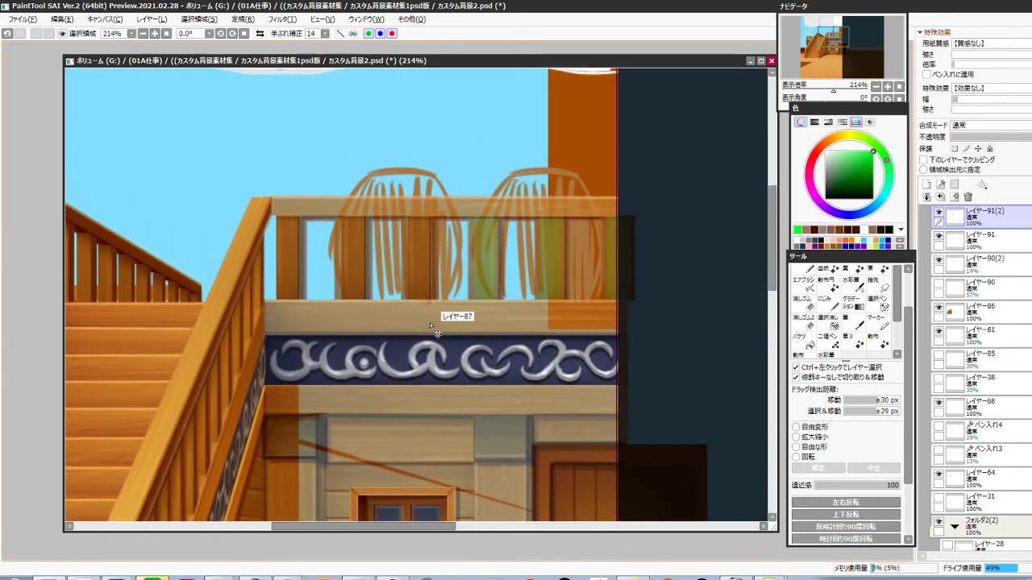
pyautogui.hotkey('ctrl', 'shift', 'Right')
pyautogui.hotkey('ctrl', 'shift', 'Right')
pyautogui.hotkey('ctrl', 'shift', 'Right')
pyautogui.hotkey('ctrl', 'shift', 'Right')
pyautogui.hotkey('ctrl', 'shift', 'Right')
pyautogui.hotkey('ctrl', 'shift', 'Right')
pyautogui.hotkey('ctrl', 'shift', 'Right')
pyautogui.hotkey('ctrl', 'shift', 'Right')
pyautogui.hotkey('ctrl', 'shift', 'Right')
pyautogui.hotkey('ctrl', 'shift', 'Right')
pyautogui.hotkey('ctrl', 'shift', 'Right')
pyautogui.hotkey('ctrl', 'shift', 'Right')
pyautogui.hotkey('ctrl', 'shift', 'Right')
pyautogui.hotkey('ctrl', 'shift', 'Right')
pyautogui.hotkey('ctrl', 'shift', 'Right')
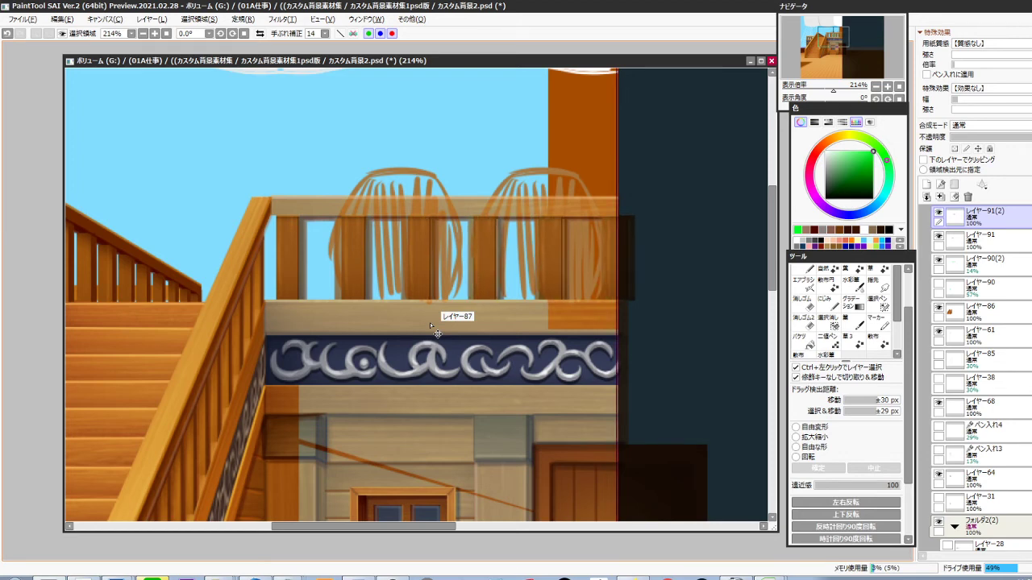
pyautogui.hotkey('ctrl', 'e')
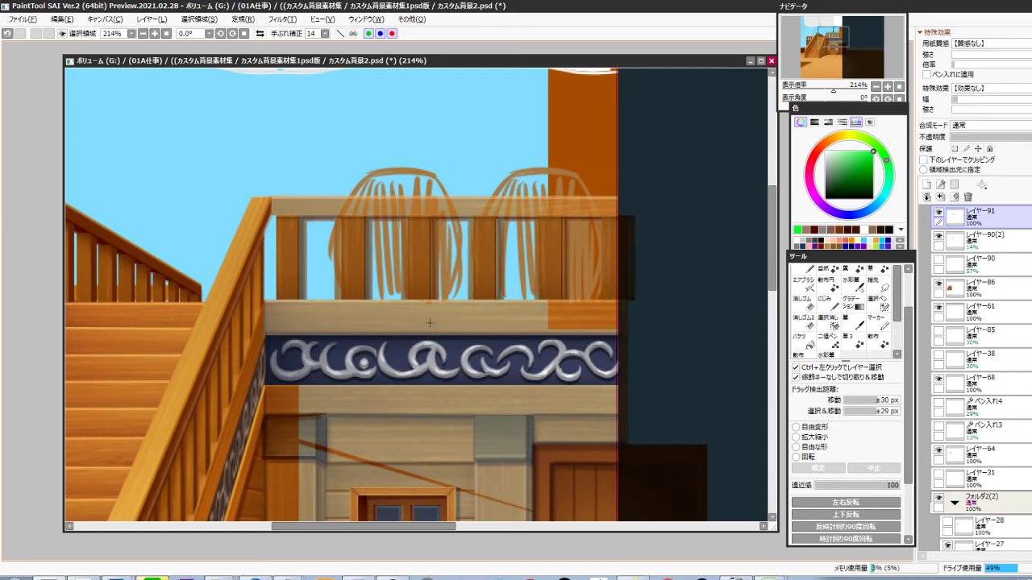
# Delete the old balusters between the upper and lower rails on レイヤー87 and clear the selection
pyautogui.scroll(2, 463, 295)
pyautogui.keyDown('ctrl'); pyautogui.click(582, 180); pyautogui.keyUp('ctrl')
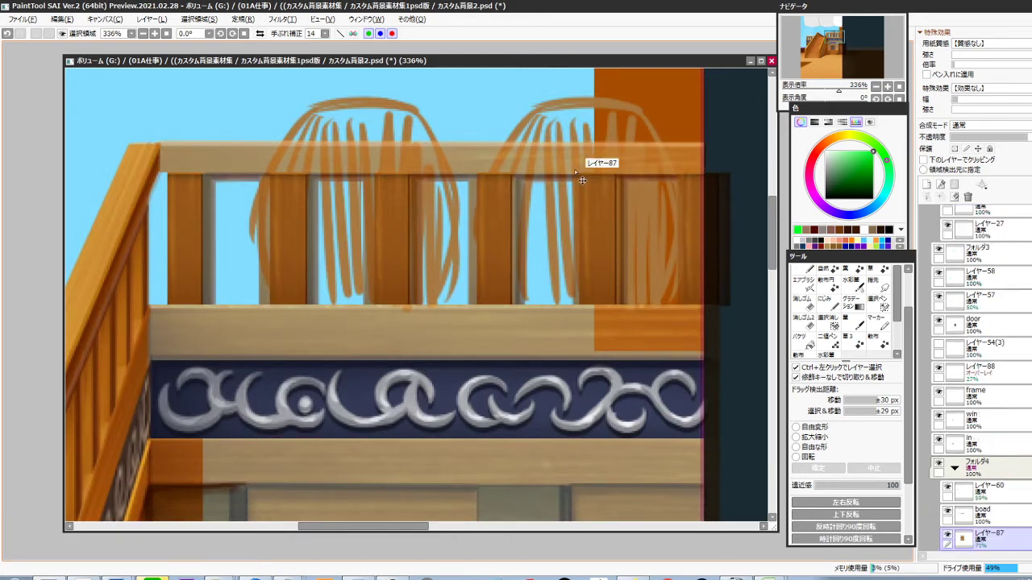
pyautogui.moveTo(165, 305)
pyautogui.mouseDown()
pyautogui.moveTo(388, 220)
pyautogui.moveTo(731, 192)
pyautogui.moveTo(730, 180)
pyautogui.mouseUp()
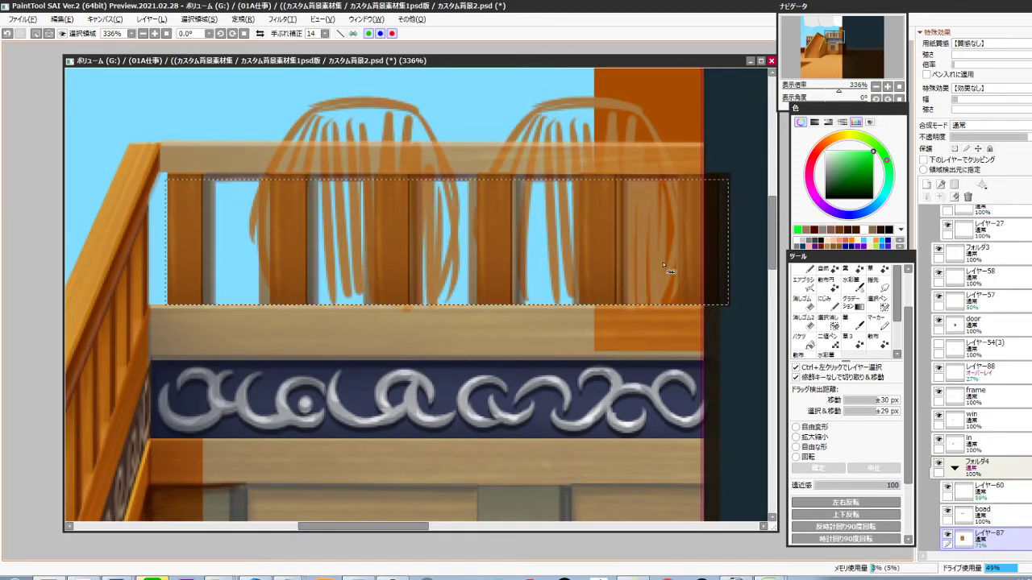
pyautogui.press('Delete')
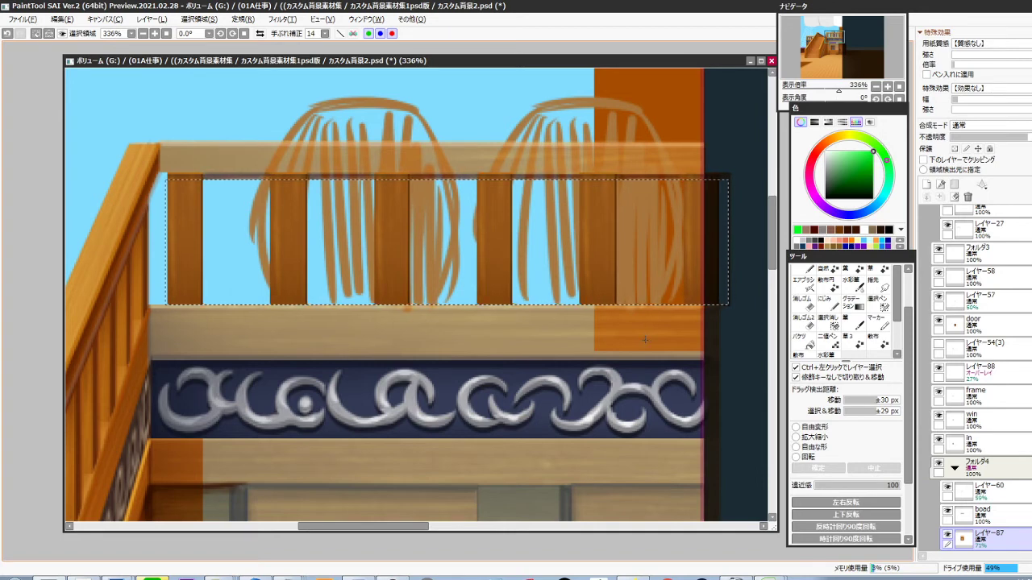
pyautogui.hotkey('ctrl', 'd')
# Set the opacity of レイヤー87 to 100%
pyautogui.keyDown('ctrl'); pyautogui.click(599, 189); pyautogui.keyUp('ctrl')
pyautogui.keyDown('ctrl'); pyautogui.click(576, 165); pyautogui.keyUp('ctrl')
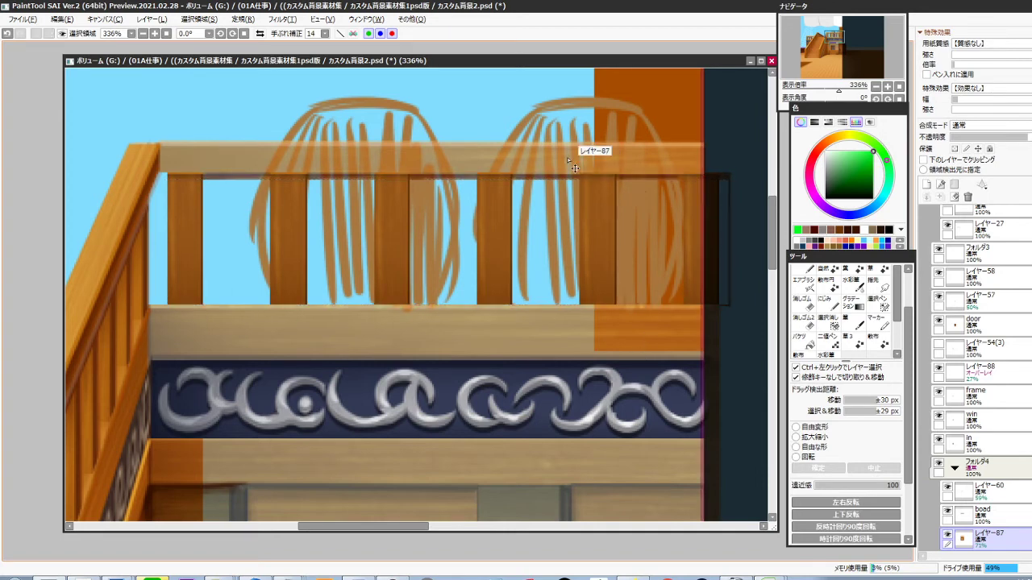
pyautogui.moveTo(1018, 137); pyautogui.dragTo(1031, 137)
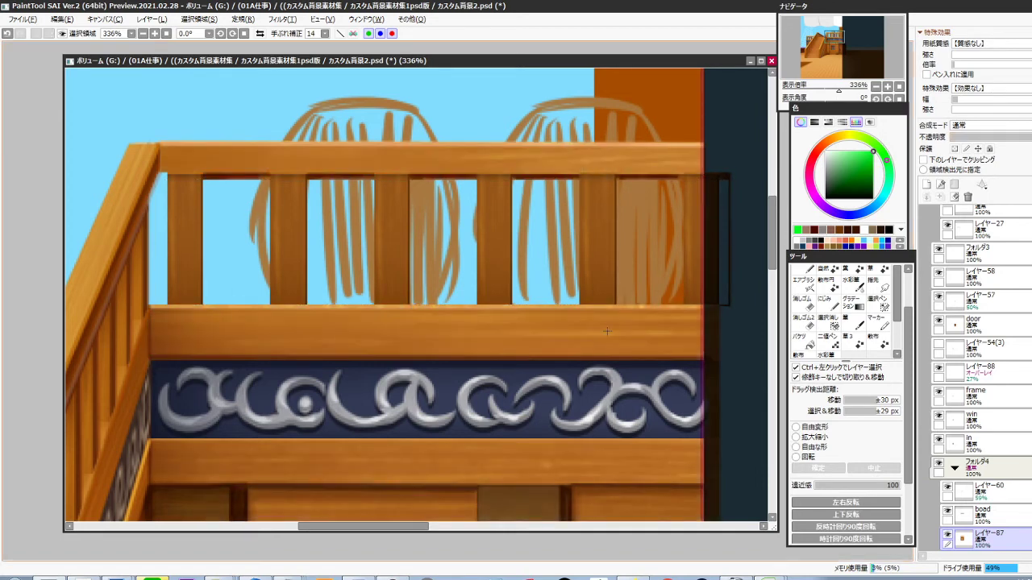
# Check the new upper-deck balusters by toggling the visibility of レイヤー91, and copy them
pyautogui.keyDown('ctrl'); pyautogui.click(612, 283); pyautogui.keyUp('ctrl')
pyautogui.scroll(-3, 563, 341)
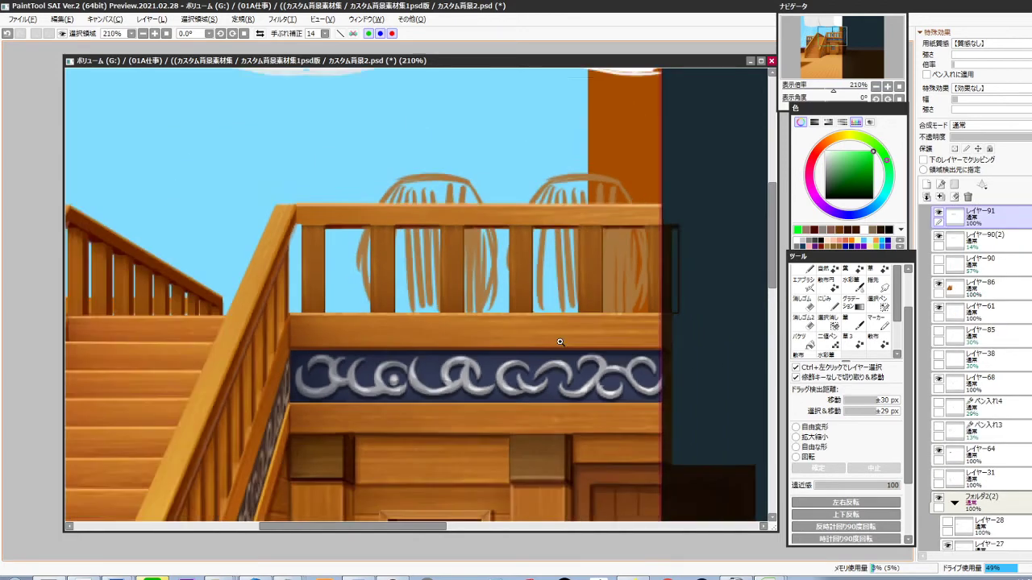
pyautogui.moveTo(559, 341); pyautogui.dragTo(540, 319)
pyautogui.scroll(-1, 939, 259)
pyautogui.scroll(2, 939, 260)
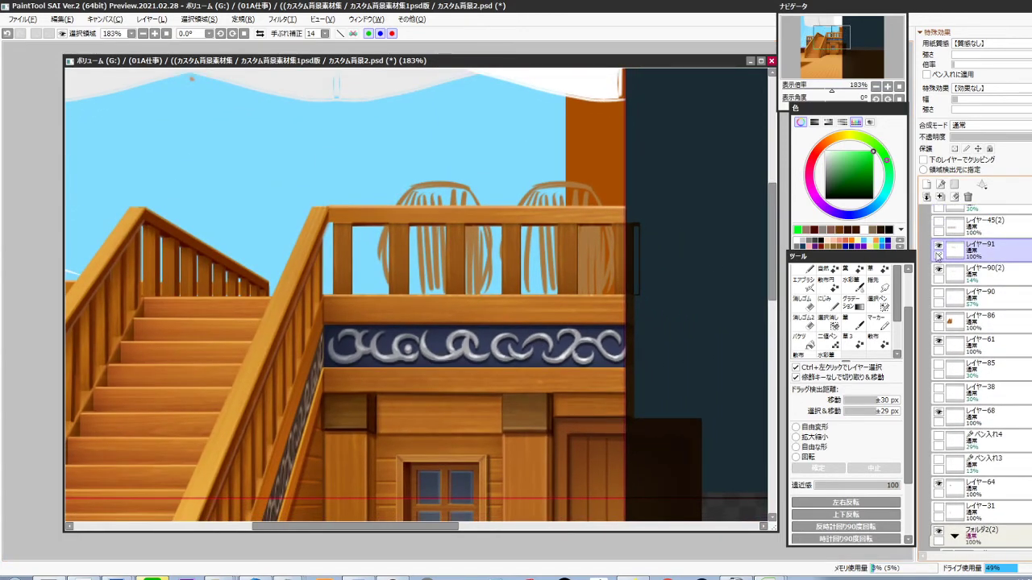
pyautogui.click(938, 247)
pyautogui.click(939, 246)
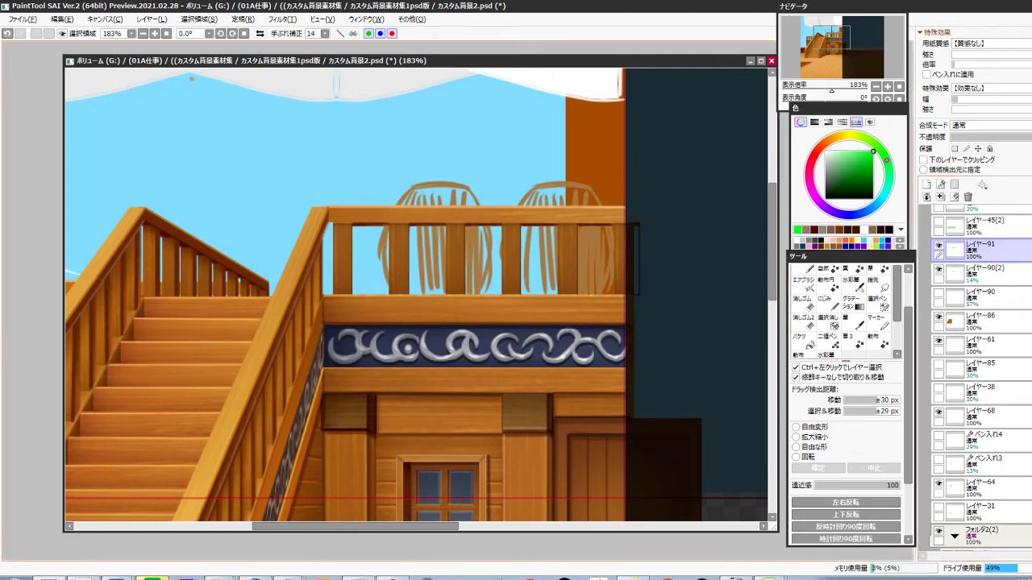
pyautogui.scroll(-2, 518, 373)
pyautogui.moveTo(519, 373); pyautogui.dragTo(558, 350)
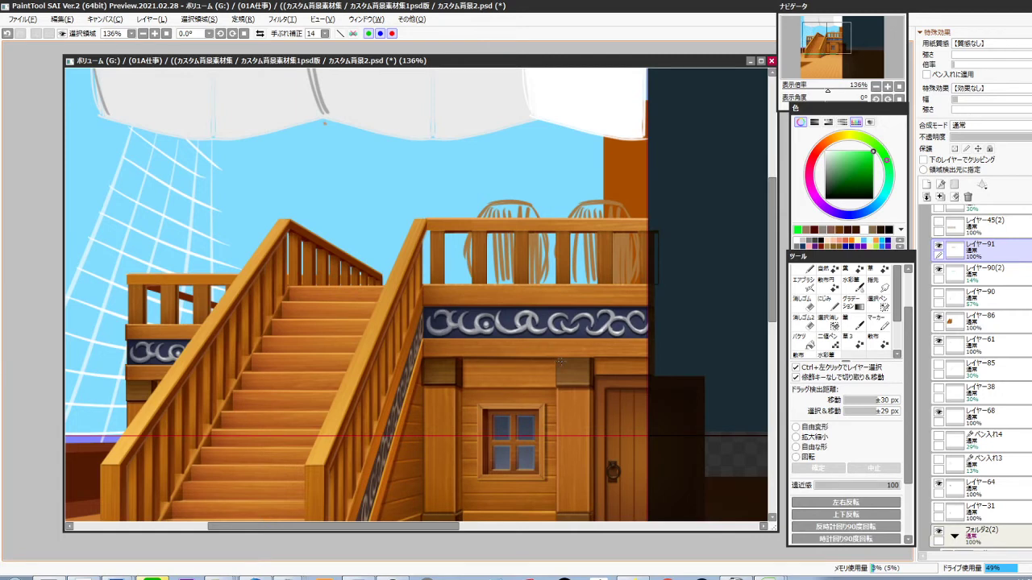
pyautogui.keyDown('ctrl'); pyautogui.click(564, 363); pyautogui.keyUp('ctrl')
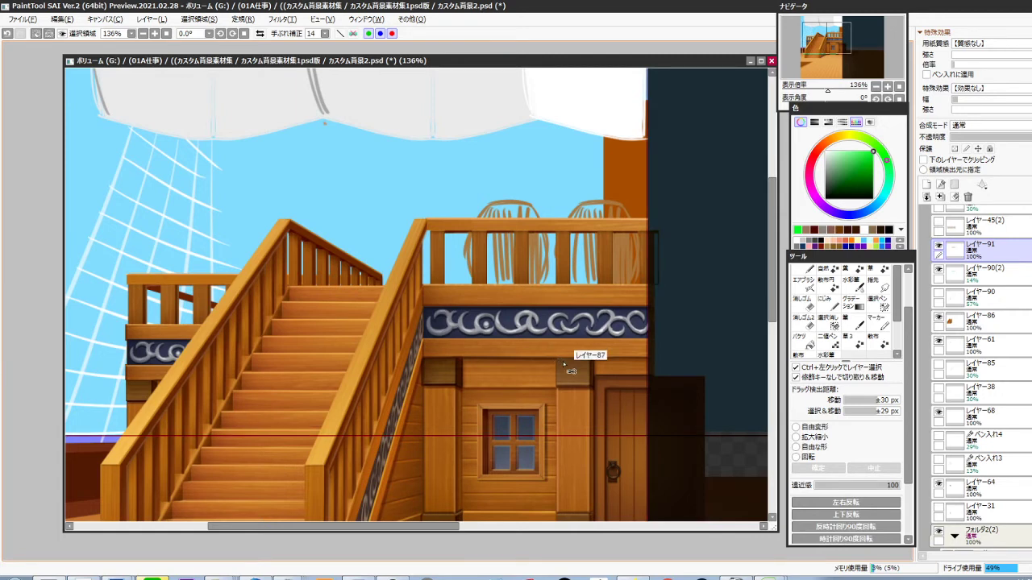
# Hide レイヤー27 over the far-left deck railing and select that railing's layer, レイヤー89
pyautogui.moveTo(510, 372); pyautogui.dragTo(713, 339)
pyautogui.scroll(1, 373, 284)
pyautogui.keyDown('ctrl'); pyautogui.click(372, 284); pyautogui.keyUp('ctrl')
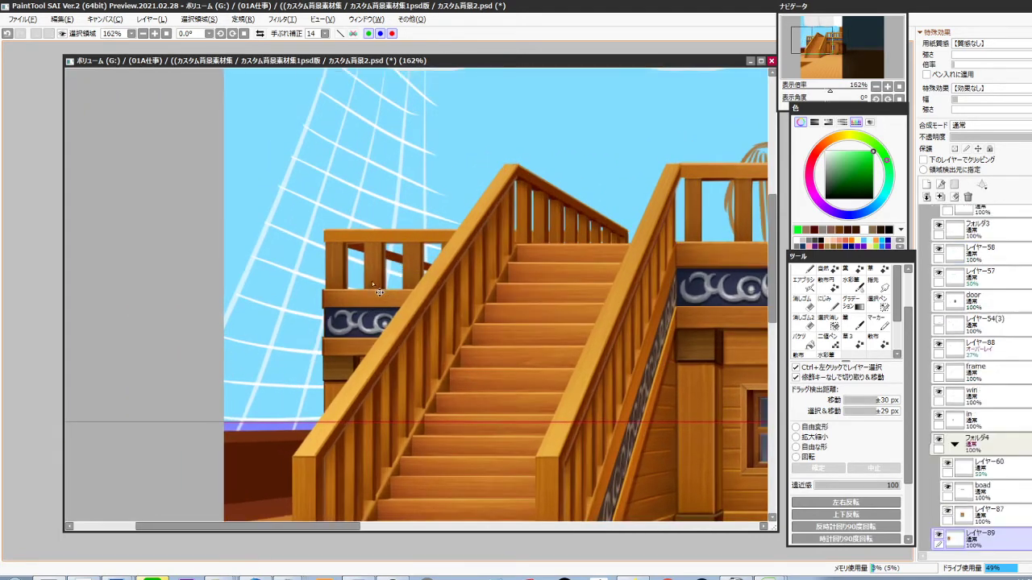
pyautogui.scroll(-3, 973, 439)
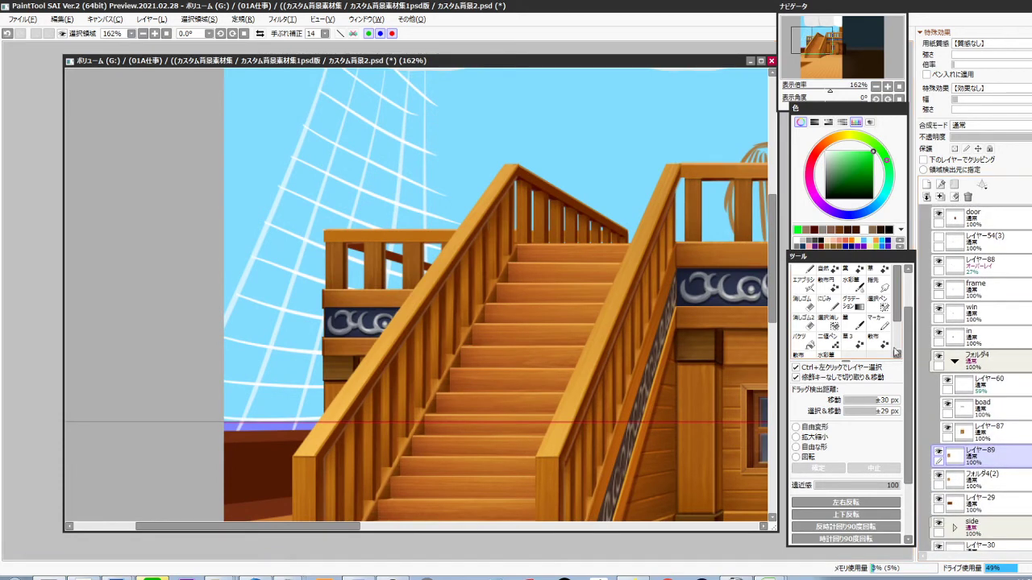
pyautogui.keyDown('ctrl'); pyautogui.click(413, 238); pyautogui.keyUp('ctrl')
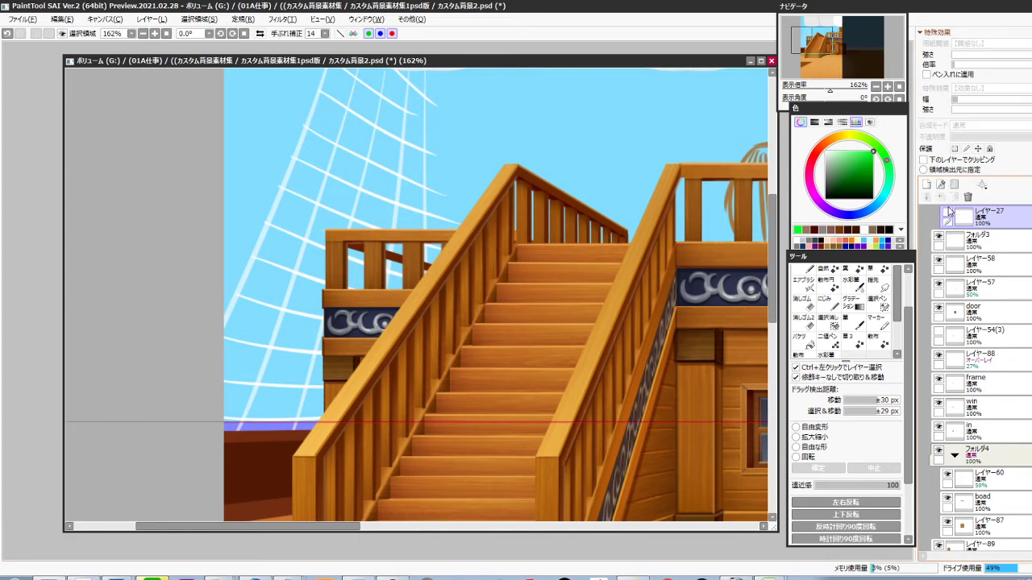
pyautogui.keyDown('ctrl'); pyautogui.click(414, 248); pyautogui.keyUp('ctrl')
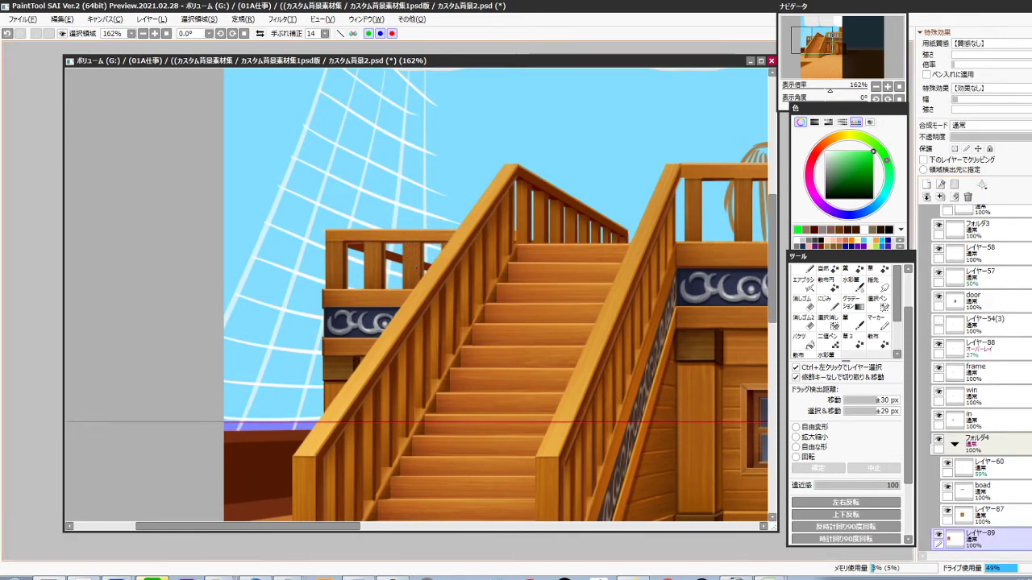
# Paste the copied balusters on a new layer above レイヤー89 and move them over the far-left deck railing
pyautogui.keyDown('ctrl'); pyautogui.click(382, 374); pyautogui.keyUp('ctrl')
pyautogui.hotkey('ctrl', 'Left')
pyautogui.hotkey('ctrl', 'Left')
pyautogui.hotkey('ctrl', 'Left')
pyautogui.hotkey('ctrl', 'Left')
pyautogui.hotkey('ctrl', 'Left')
pyautogui.hotkey('ctrl', 'Left')
pyautogui.hotkey('ctrl', 'Left')
pyautogui.hotkey('ctrl', 'Left')
pyautogui.hotkey('ctrl', 'Left')
pyautogui.hotkey('ctrl', 'Left')
pyautogui.hotkey('ctrl', 'Left')
pyautogui.hotkey('ctrl', 'Left')
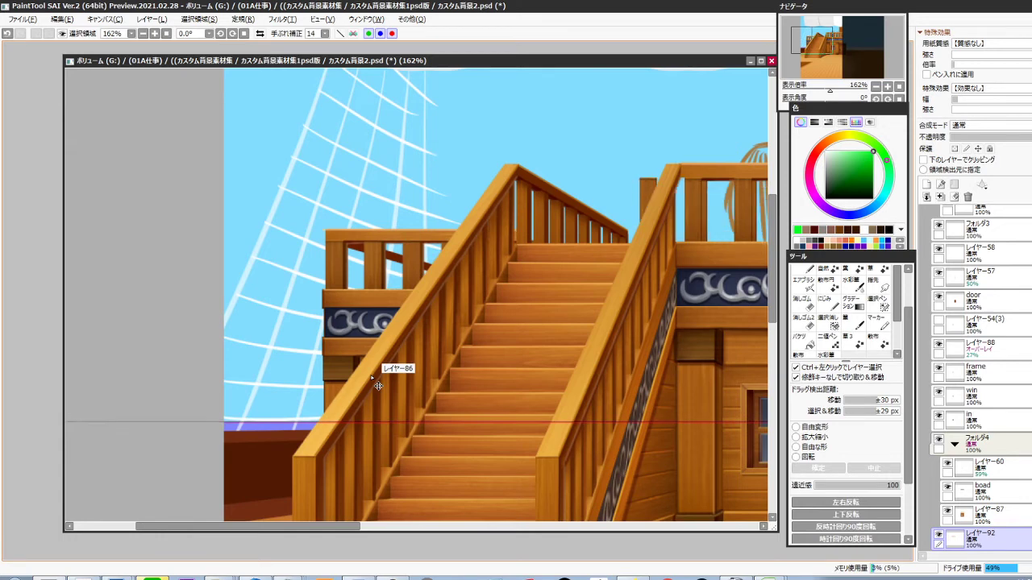
pyautogui.hotkey('ctrl', 'Left')
pyautogui.hotkey('ctrl', 'Left')
pyautogui.hotkey('ctrl', 'Left')
pyautogui.hotkey('ctrl', 'Left')
pyautogui.hotkey('ctrl', 'Left')
pyautogui.hotkey('ctrl', 'Left')
pyautogui.hotkey('ctrl', 'Left')
pyautogui.hotkey('ctrl', 'Left')
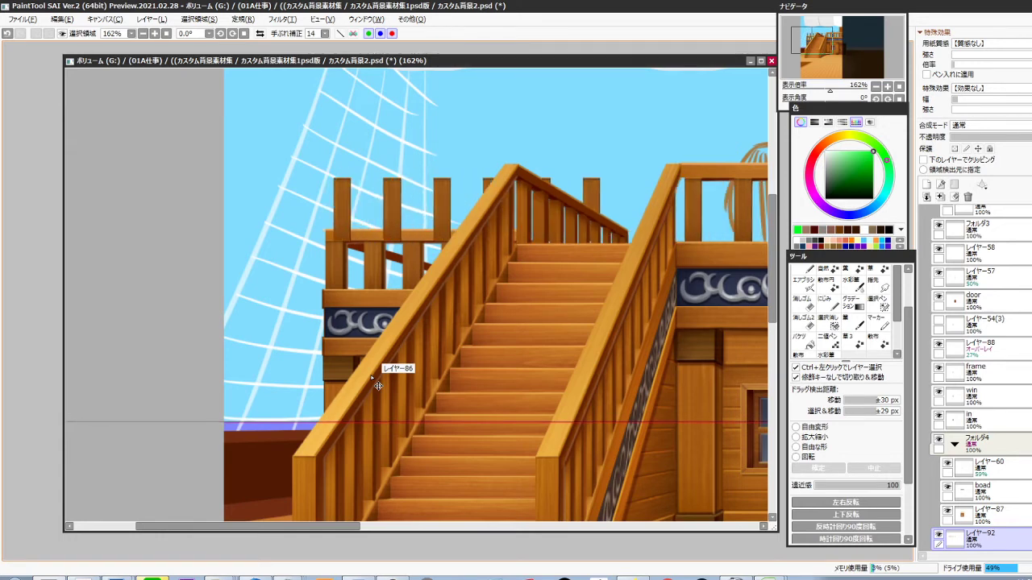
pyautogui.hotkey('ctrl', 'Down')
pyautogui.hotkey('ctrl', 'Down')
pyautogui.hotkey('ctrl', 'Down')
pyautogui.hotkey('ctrl', 'Down')
pyautogui.hotkey('ctrl', 'Down')
pyautogui.hotkey('ctrl', 'Down')
pyautogui.hotkey('ctrl', 'Down')
pyautogui.hotkey('ctrl', 'Down')
pyautogui.hotkey('ctrl', 'Down')
pyautogui.hotkey('ctrl', 'Down')
pyautogui.hotkey('ctrl', 'Down')
pyautogui.hotkey('ctrl', 'Down')
pyautogui.hotkey('ctrl', 'Down')
pyautogui.hotkey('ctrl', 'Down')
pyautogui.hotkey('ctrl', 'Down')
pyautogui.hotkey('ctrl', 'Down')
pyautogui.hotkey('ctrl', 'Down')
pyautogui.hotkey('ctrl', 'Down')
pyautogui.hotkey('ctrl', 'Down')
pyautogui.hotkey('ctrl', 'Down')
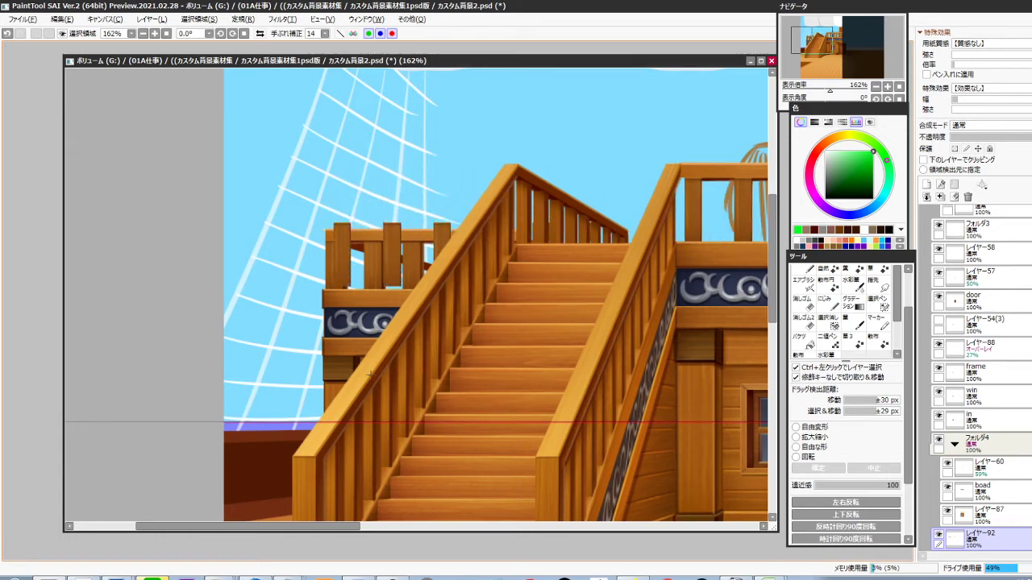
# Scale the pasted balusters down to fit between the upper and lower rails of the far-left railing
pyautogui.scroll(3, 476, 248)
pyautogui.hotkey('ctrl', 't')
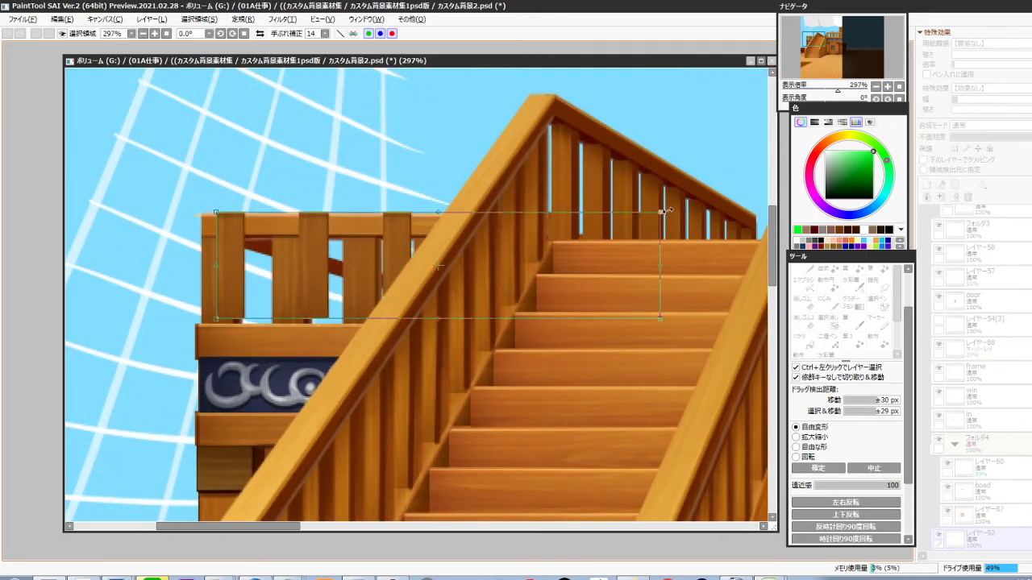
pyautogui.moveTo(537, 275); pyautogui.dragTo(532, 276)
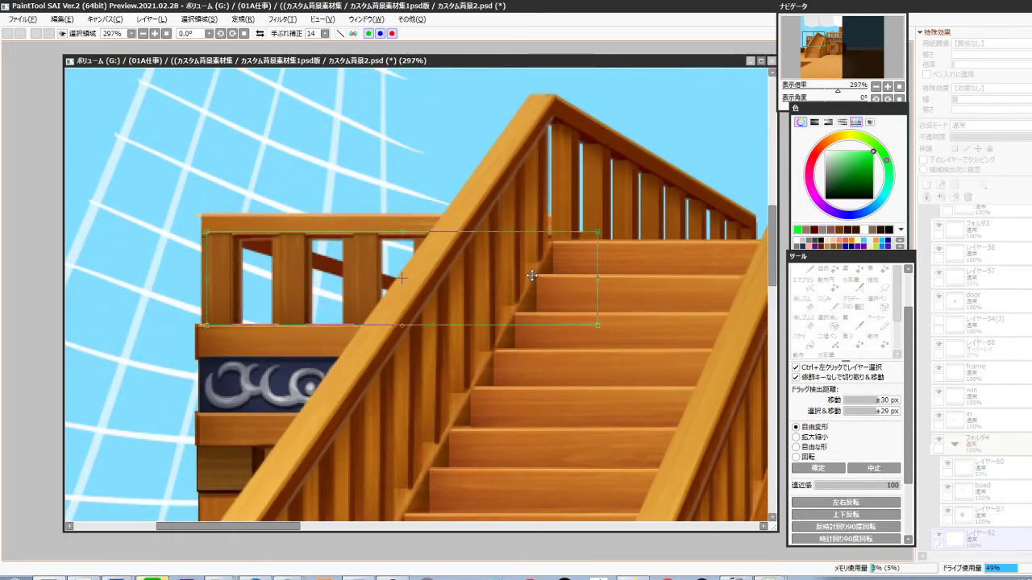
pyautogui.moveTo(445, 235); pyautogui.dragTo(404, 233)
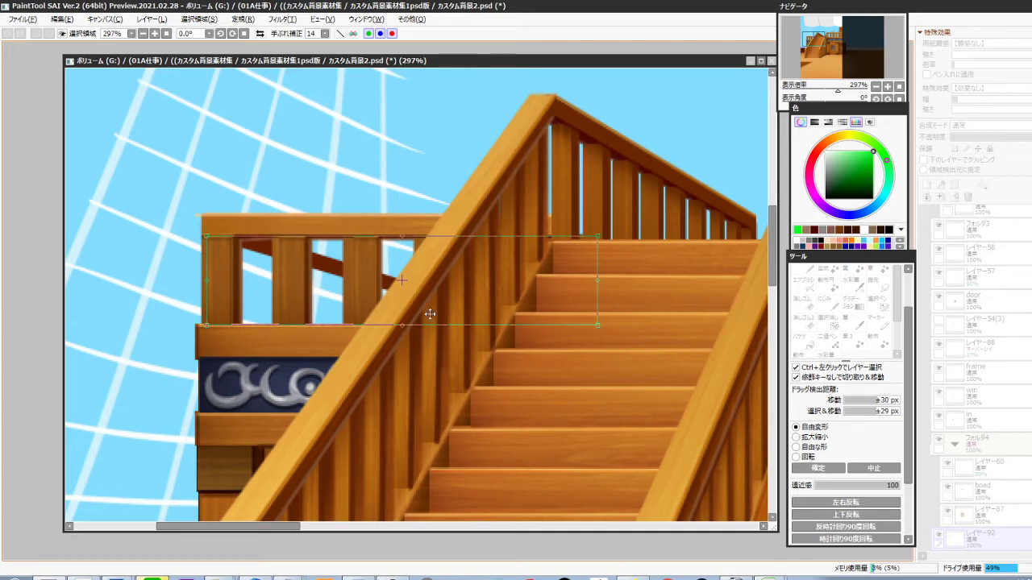
pyautogui.moveTo(404, 327); pyautogui.dragTo(405, 325)
pyautogui.moveTo(208, 281); pyautogui.dragTo(209, 284)
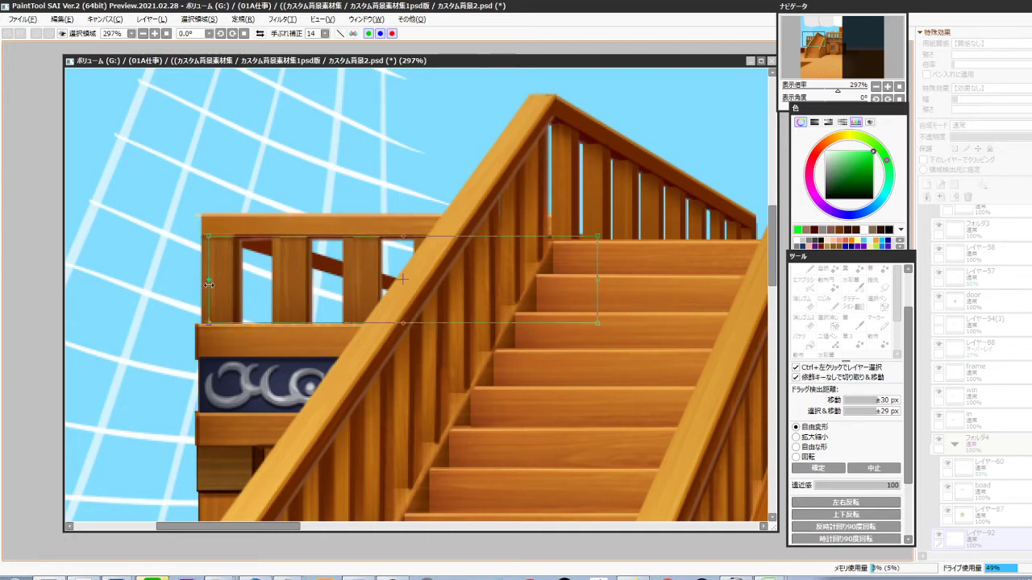
pyautogui.moveTo(596, 292); pyautogui.dragTo(584, 280)
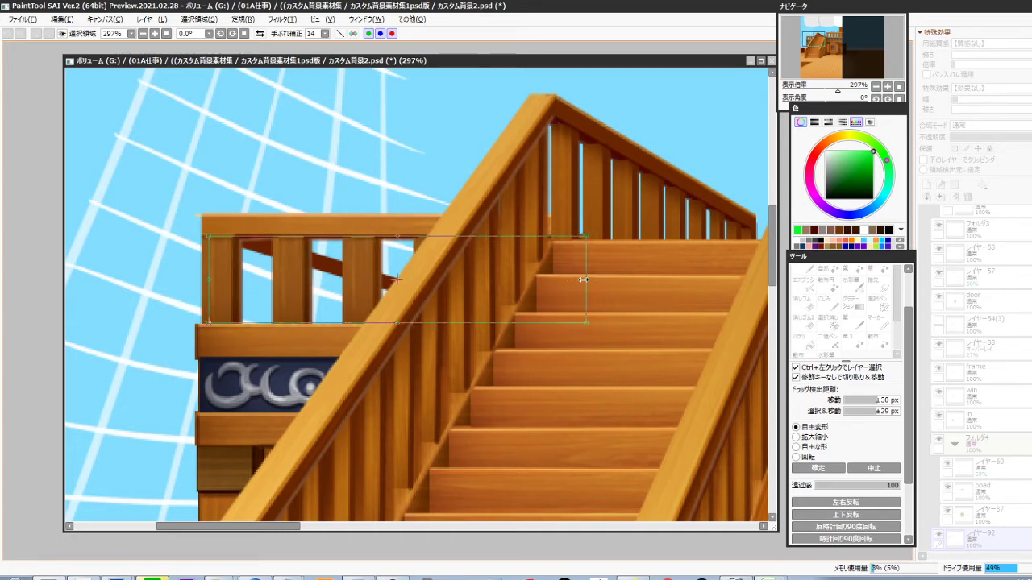
pyautogui.press('Return')
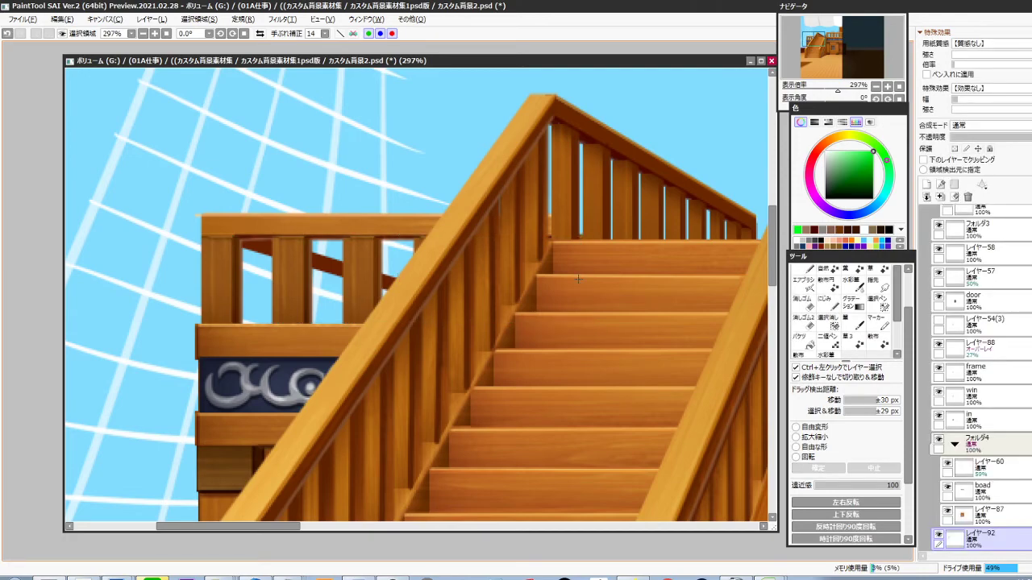
# Delete the old baluster strips on レイヤー89 that stick out beside the new balusters, clearing the selection after each one
pyautogui.scroll(-4, 993, 401)
pyautogui.click(993, 390)
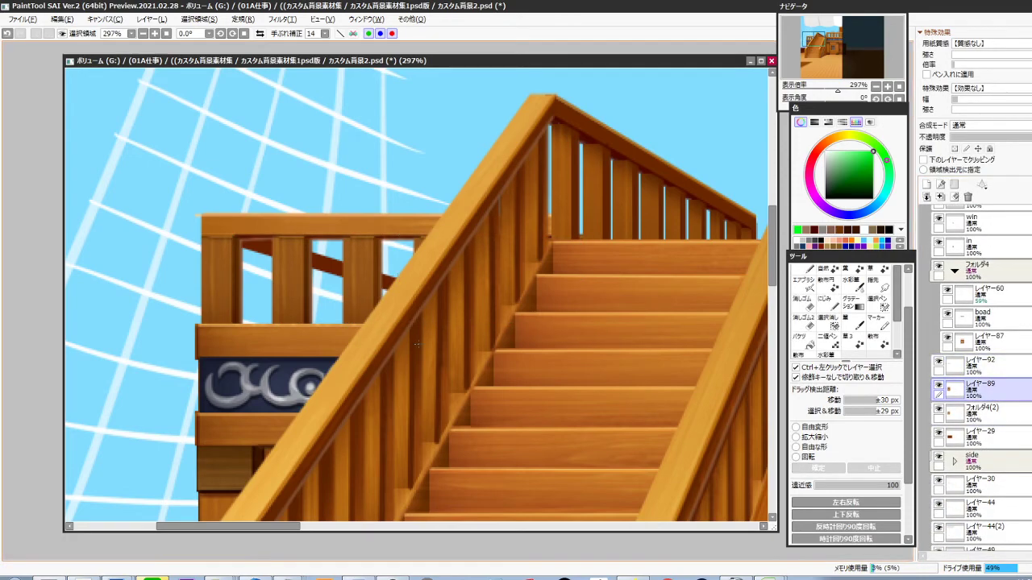
pyautogui.scroll(2, 307, 323)
pyautogui.moveTo(139, 195)
pyautogui.mouseDown()
pyautogui.moveTo(303, 286)
pyautogui.moveTo(451, 319)
pyautogui.moveTo(182, 321)
pyautogui.moveTo(165, 331)
pyautogui.mouseUp()
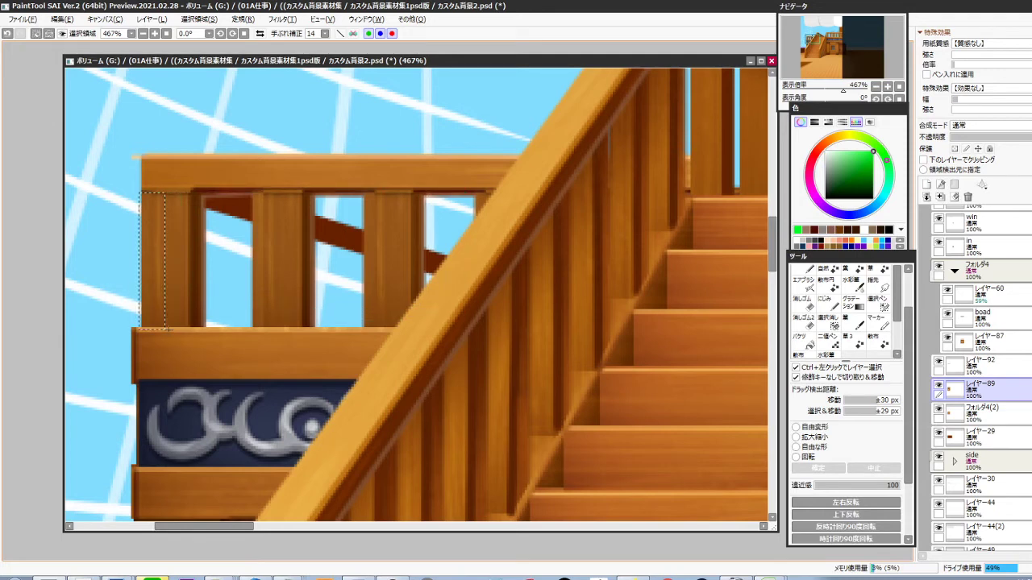
pyautogui.press('Delete')
pyautogui.hotkey('ctrl', 'd')
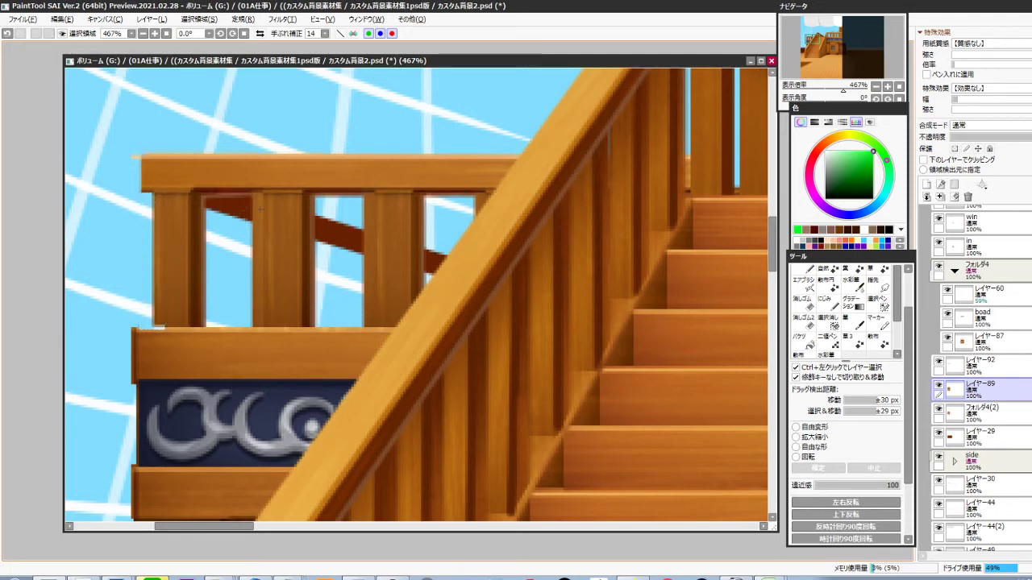
pyautogui.moveTo(261, 210); pyautogui.dragTo(265, 328)
pyautogui.press('Delete')
pyautogui.hotkey('ctrl', 'd')
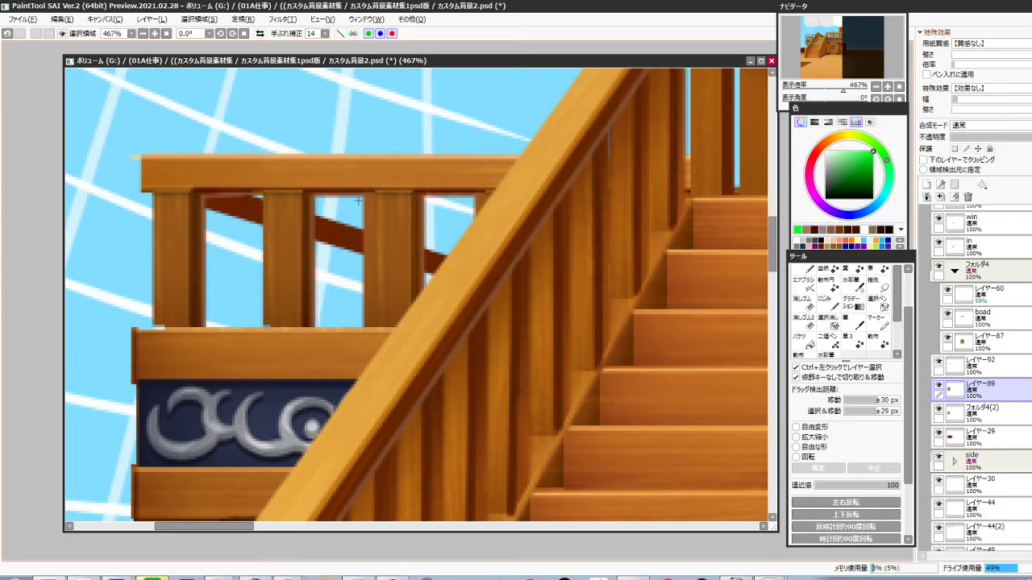
pyautogui.moveTo(385, 267); pyautogui.dragTo(388, 328)
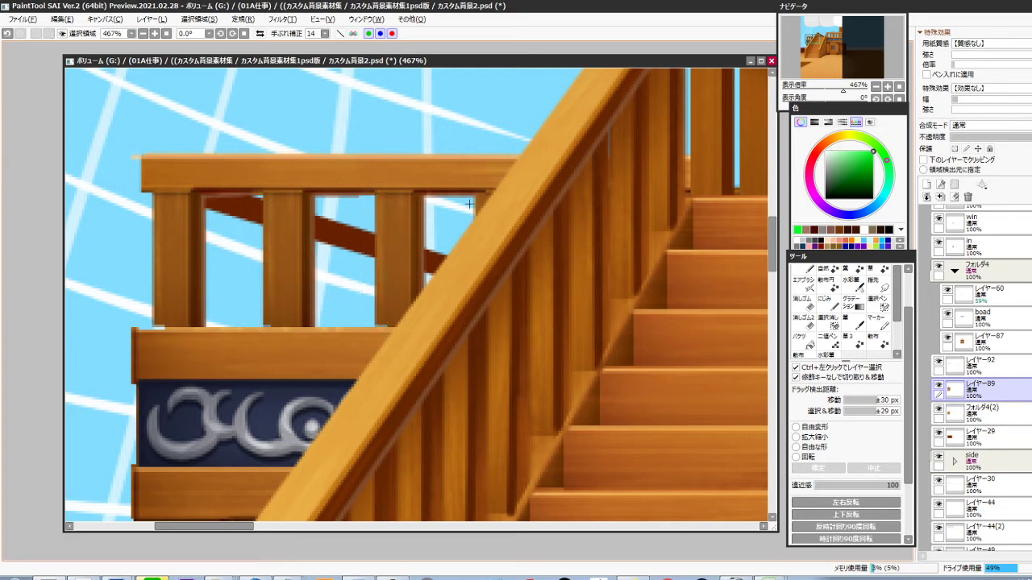
pyautogui.moveTo(485, 237); pyautogui.dragTo(486, 235)
# Compare the old and new balusters by toggling レイヤー89 and レイヤー92, and merge レイヤー92 down into レイヤー89
pyautogui.click(938, 386)
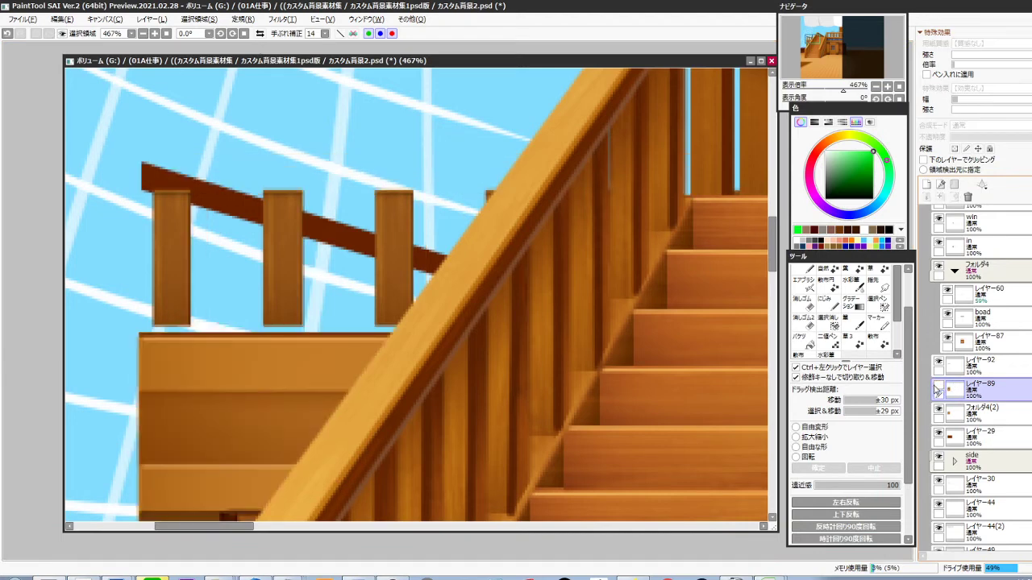
pyautogui.click(937, 386)
pyautogui.click(938, 363)
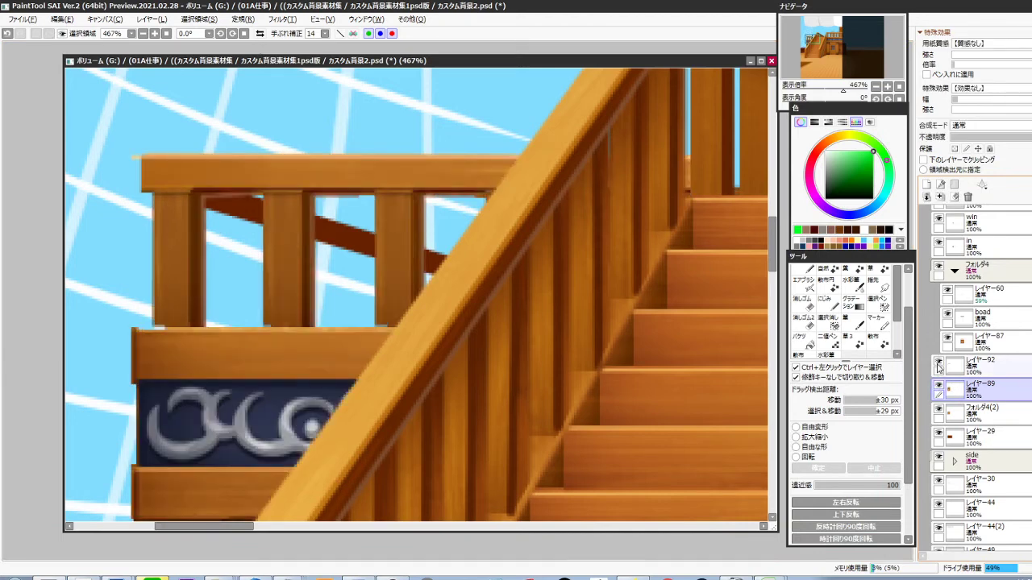
pyautogui.click(985, 368)
pyautogui.hotkey('ctrl', 'e')
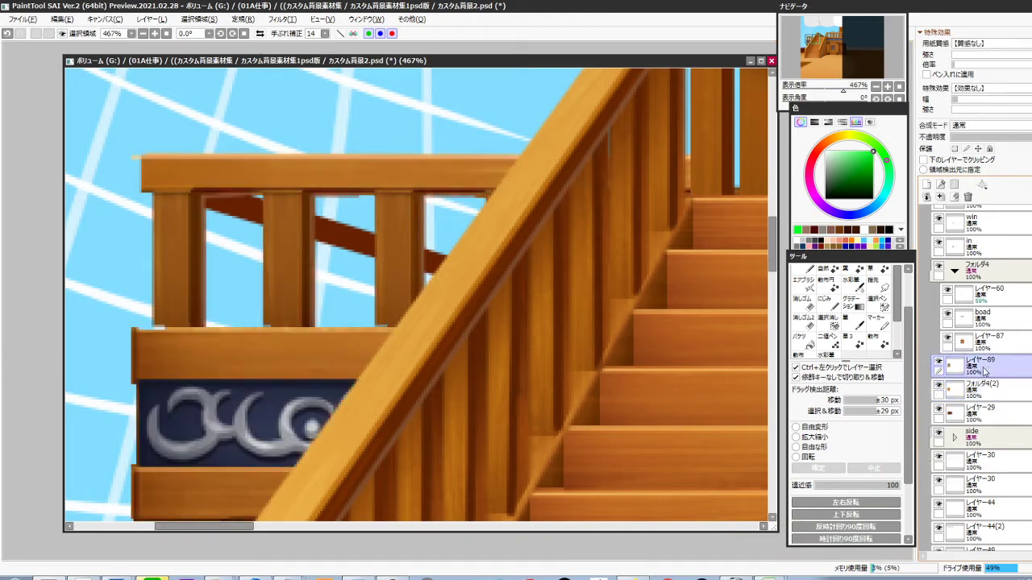
# Duplicate a small piece of the lower rail's top edge, shift it slightly left, and merge it into レイヤー89
pyautogui.keyDown('ctrl'); pyautogui.click(279, 356); pyautogui.keyUp('ctrl')
pyautogui.moveTo(286, 357); pyautogui.dragTo(477, 320)
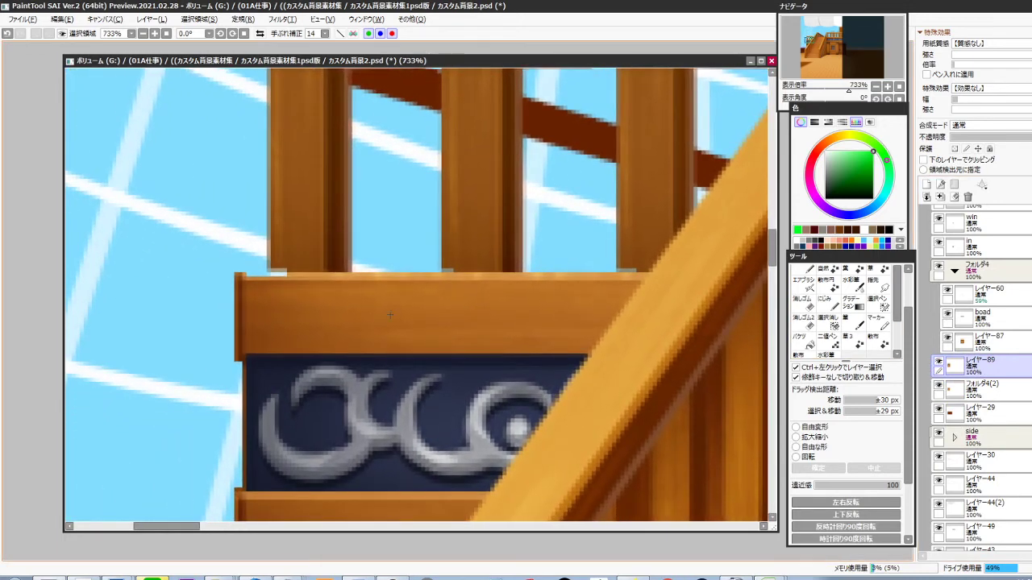
pyautogui.moveTo(590, 273); pyautogui.dragTo(624, 274)
pyautogui.hotkey('ctrl', 'c')
pyautogui.hotkey('ctrl', 'v')
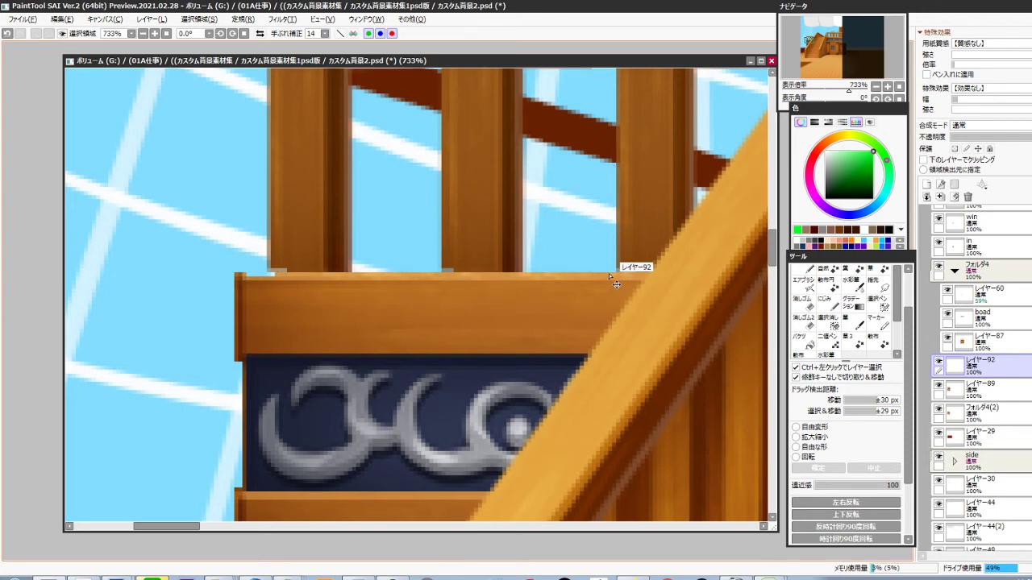
pyautogui.press('Left')
pyautogui.hotkey('ctrl', 'e')
# Sample the brown wood colour and paint over the small gaps at the feet of the far-left railing's balusters
pyautogui.moveTo(612, 319); pyautogui.dragTo(549, 345)
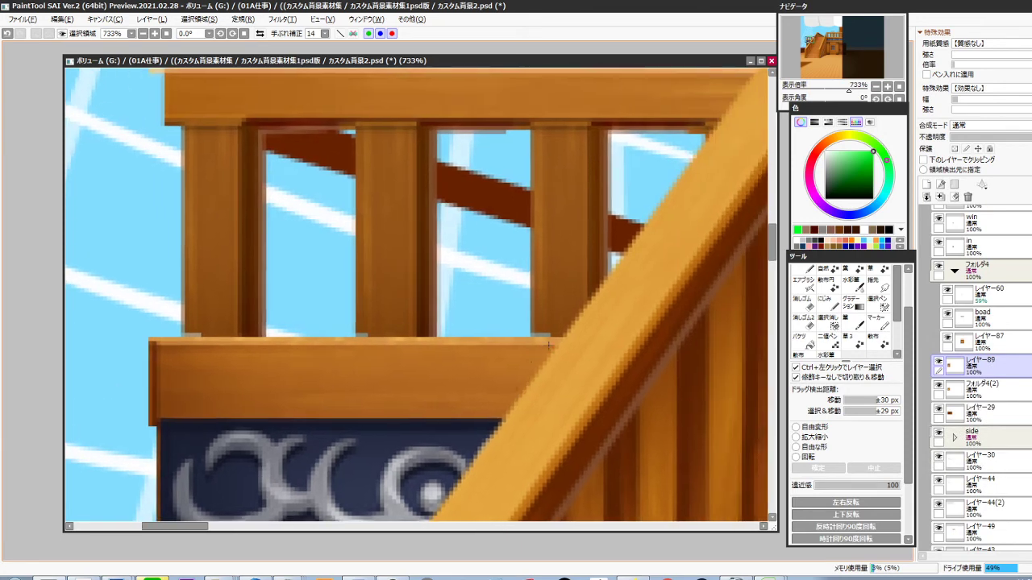
pyautogui.press('alt')
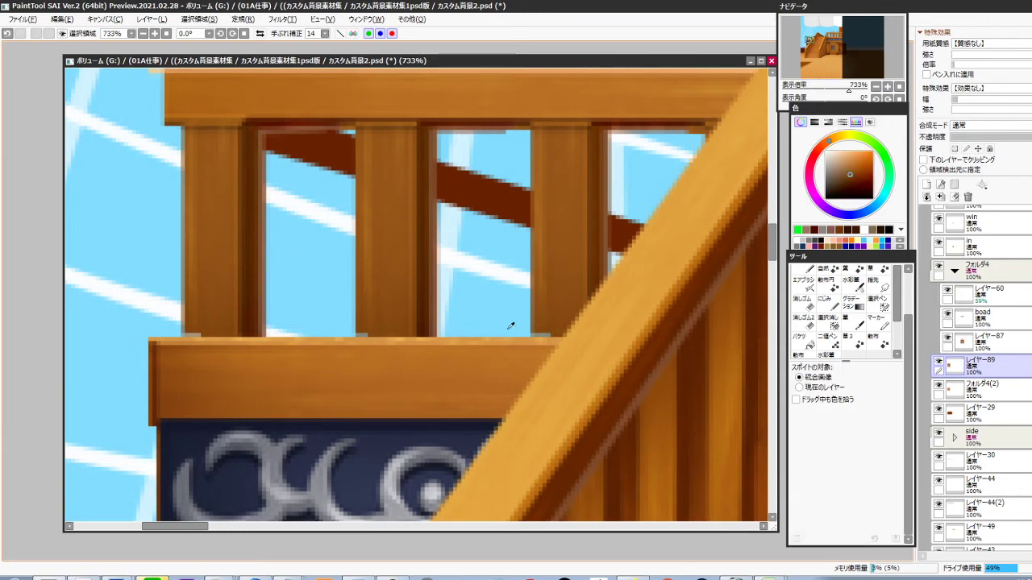
pyautogui.moveTo(208, 337); pyautogui.dragTo(554, 337)
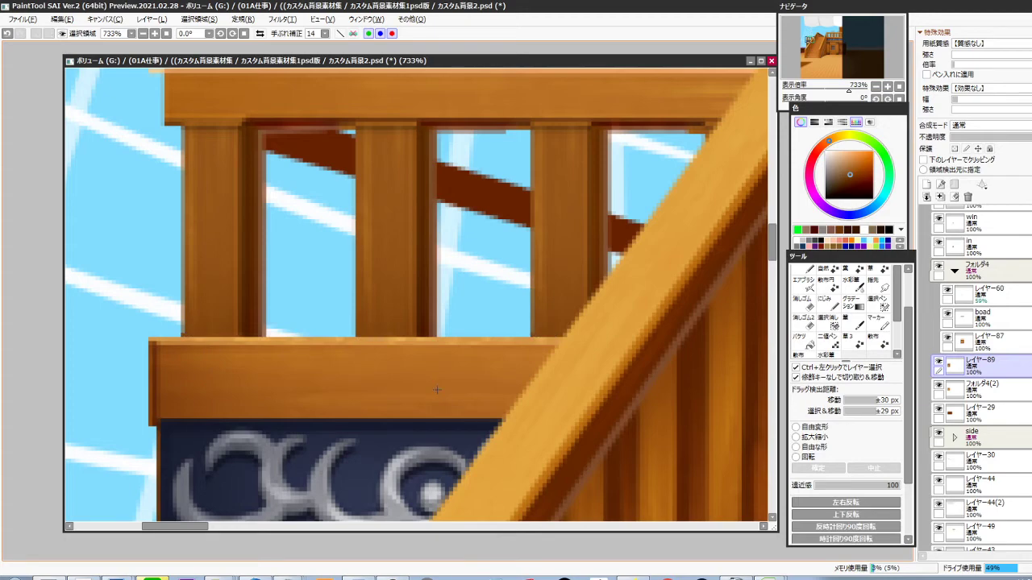
# Free-transform the selected strip across the base of the far staircase railing on レイヤー89
pyautogui.scroll(-9, 437, 393)
pyautogui.moveTo(504, 427); pyautogui.dragTo(390, 401)
pyautogui.moveTo(475, 416); pyautogui.dragTo(378, 405)
pyautogui.moveTo(472, 404); pyautogui.dragTo(387, 403)
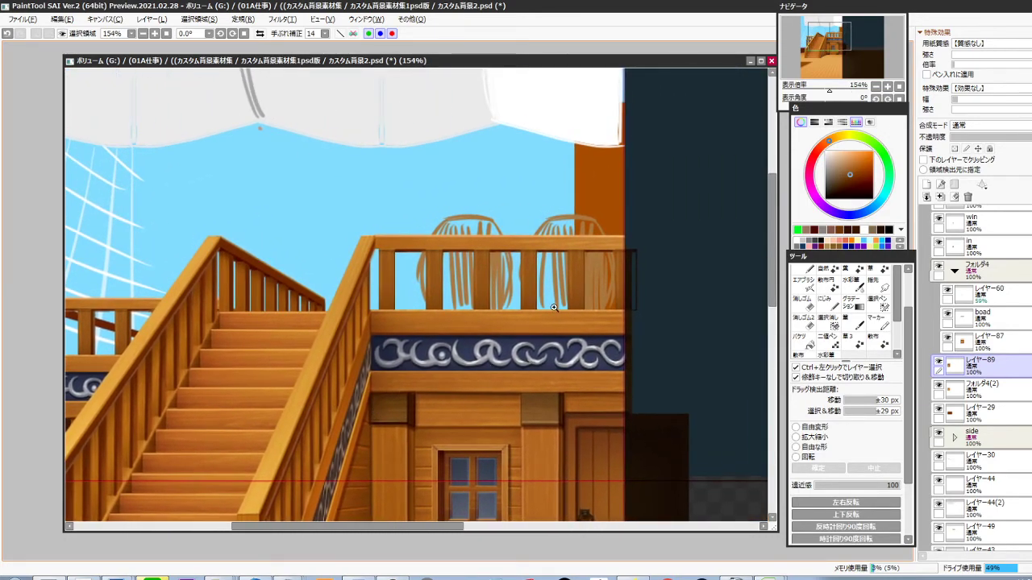
pyautogui.scroll(3, 553, 308)
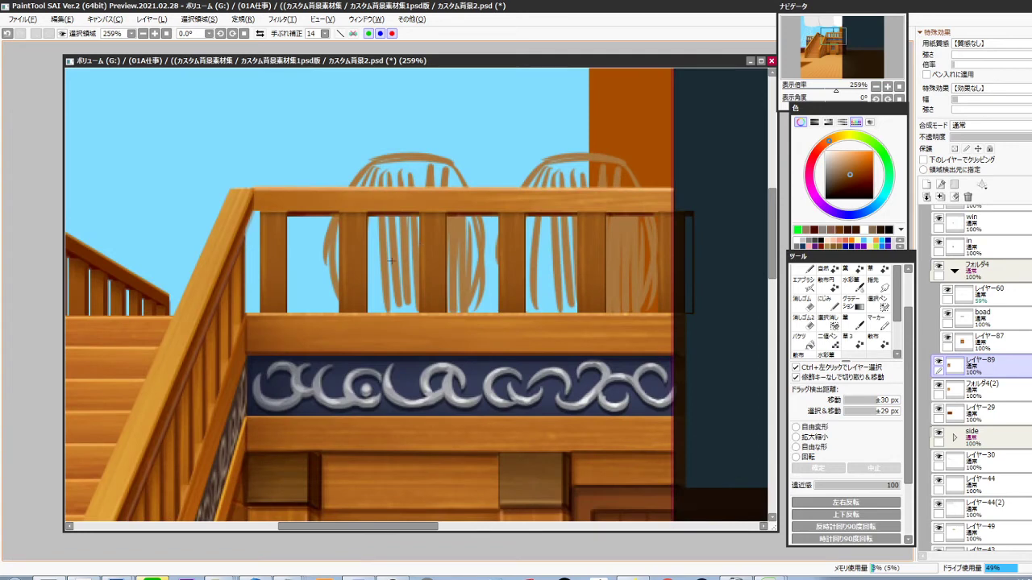
pyautogui.moveTo(238, 295); pyautogui.dragTo(694, 287)
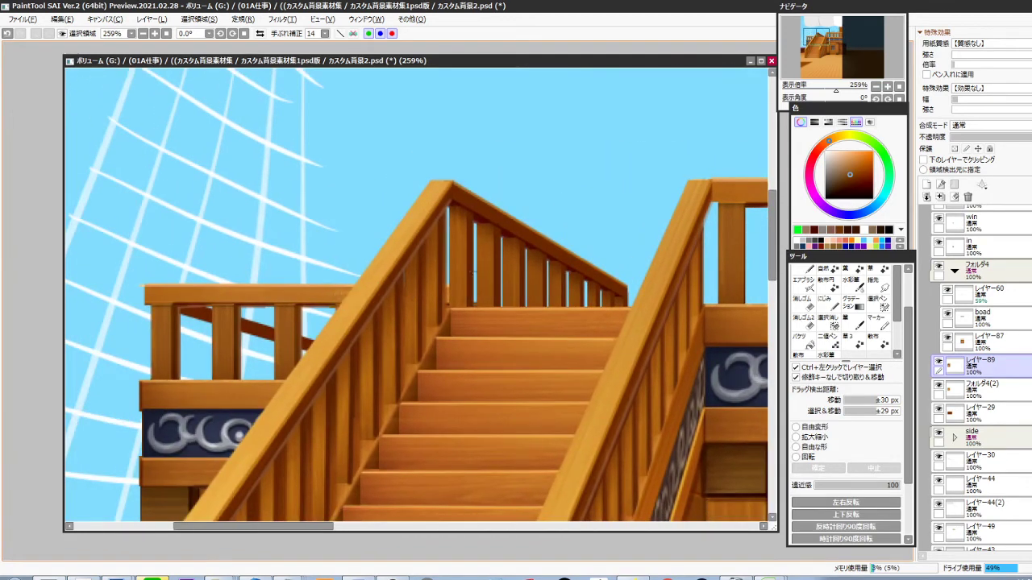
pyautogui.hotkey('ctrl', 't')
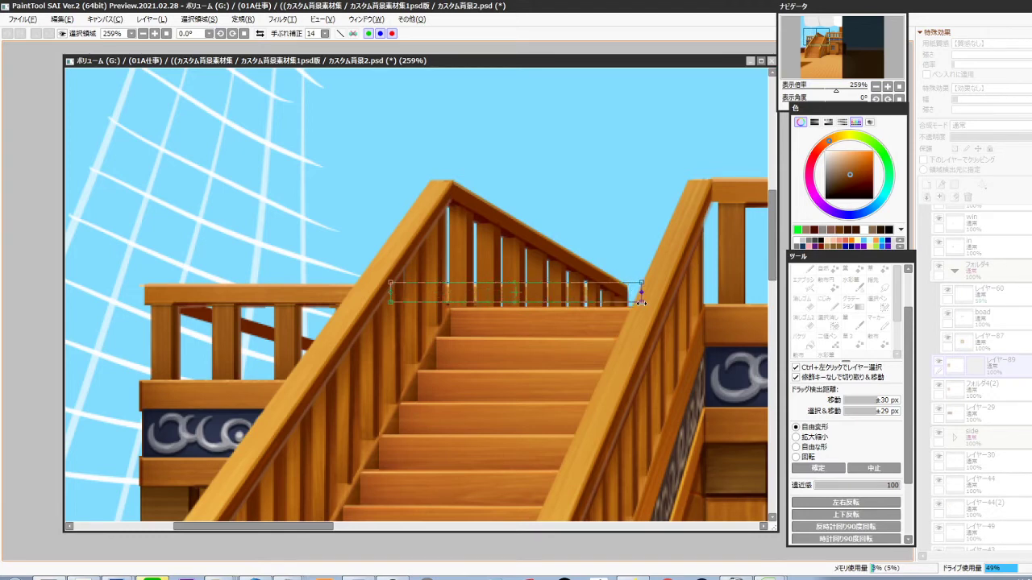
pyautogui.press('Return')
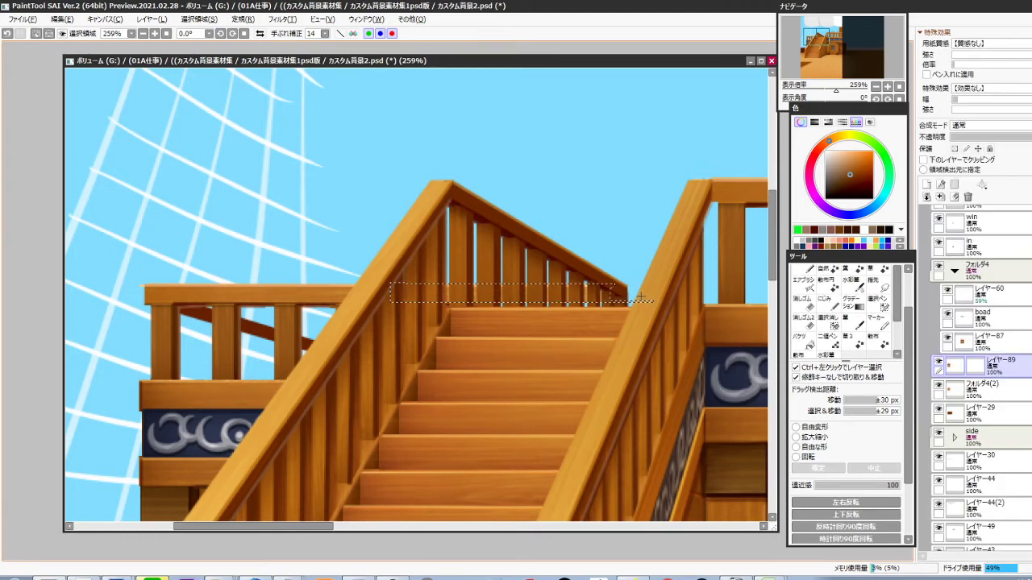
pyautogui.keyDown('alt'); pyautogui.click(600, 377); pyautogui.keyUp('alt')
# On レイヤー87, sample the dark brown and touch up the upper-deck railing's corner beside the stair handrail with brush size 4, density 100
pyautogui.moveTo(582, 388); pyautogui.dragTo(429, 385)
pyautogui.moveTo(564, 403); pyautogui.dragTo(430, 419)
pyautogui.doubleClick(430, 272)
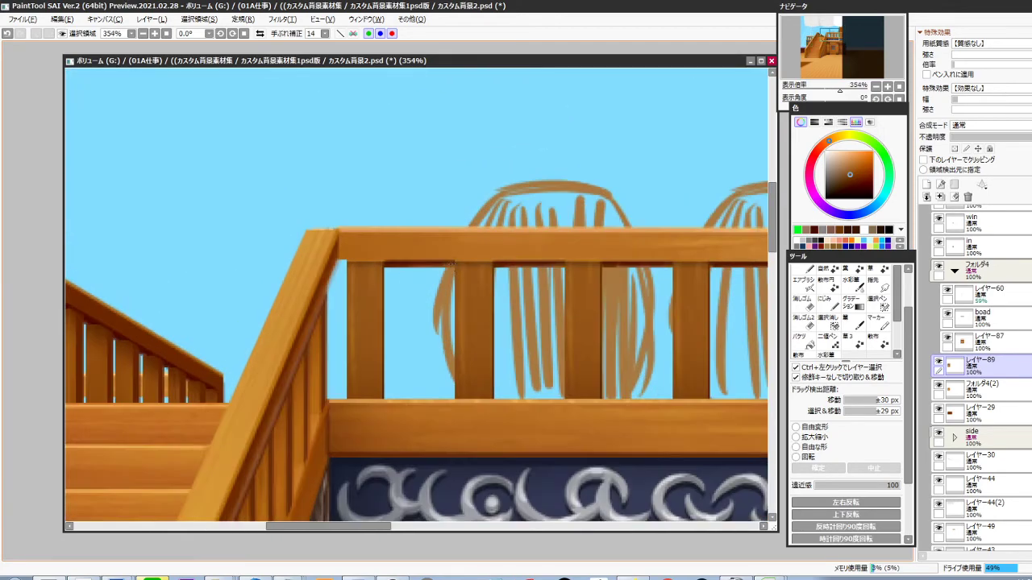
pyautogui.keyDown('ctrl'); pyautogui.click(441, 277); pyautogui.keyUp('ctrl')
pyautogui.press('alt')
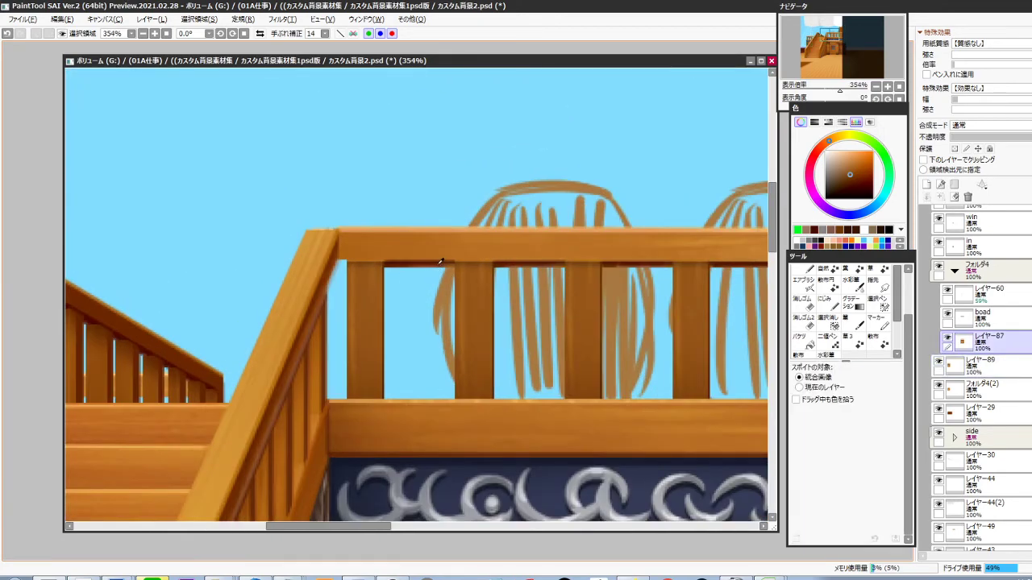
pyautogui.click(884, 435)
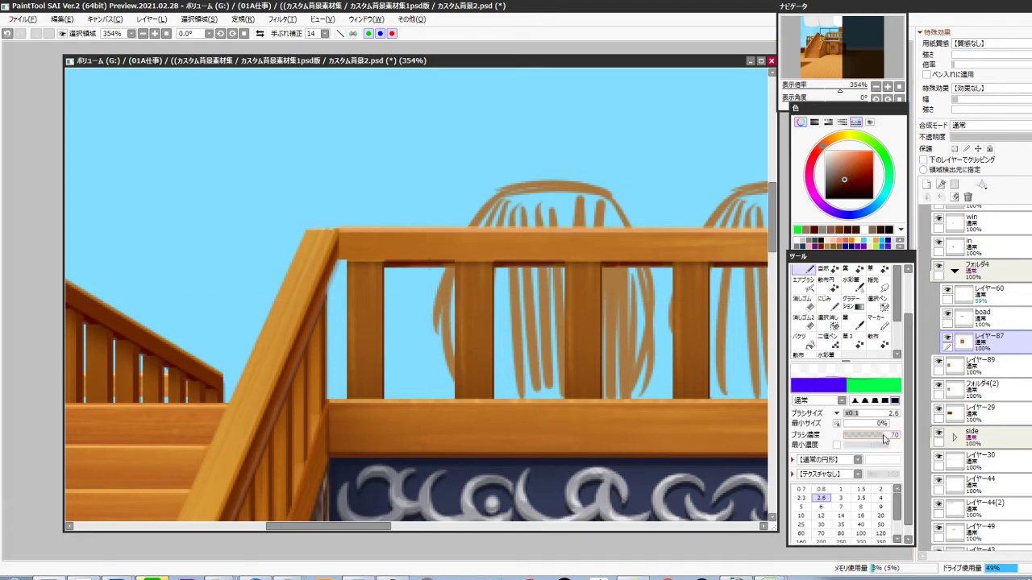
pyautogui.click(880, 499)
pyautogui.keyDown('ctrl'); pyautogui.click(405, 297); pyautogui.keyUp('ctrl')
pyautogui.moveTo(294, 272); pyautogui.dragTo(412, 287)
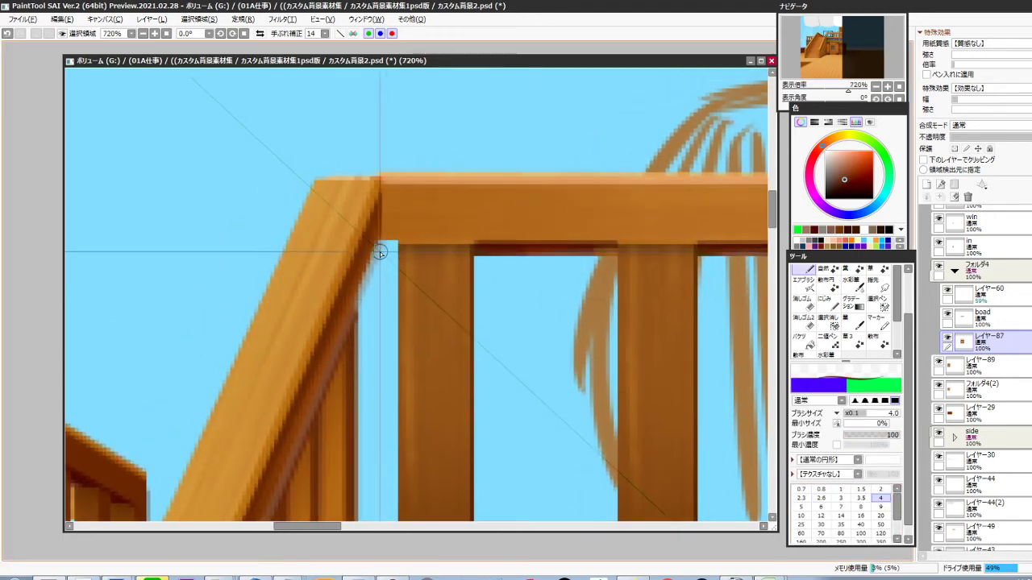
pyautogui.moveTo(381, 246)
pyautogui.mouseDown()
pyautogui.moveTo(396, 247)
pyautogui.moveTo(380, 253)
pyautogui.mouseUp()
# Sample a dark brown from the cabin wall and paint a thin shadow line along its base between the two pillars
pyautogui.scroll(-10, 379, 253)
pyautogui.moveTo(499, 419); pyautogui.dragTo(501, 370)
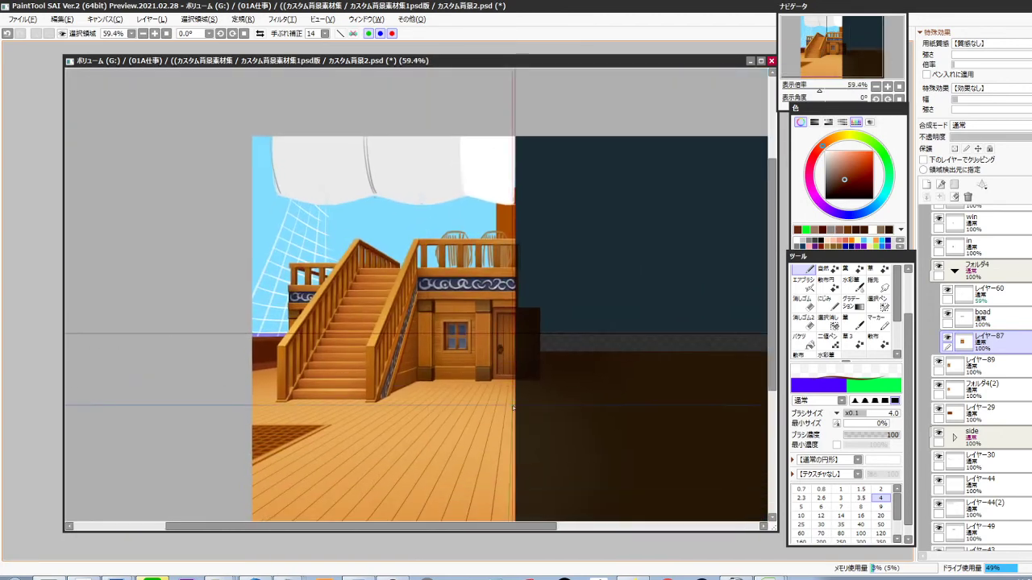
pyautogui.scroll(2, 432, 390)
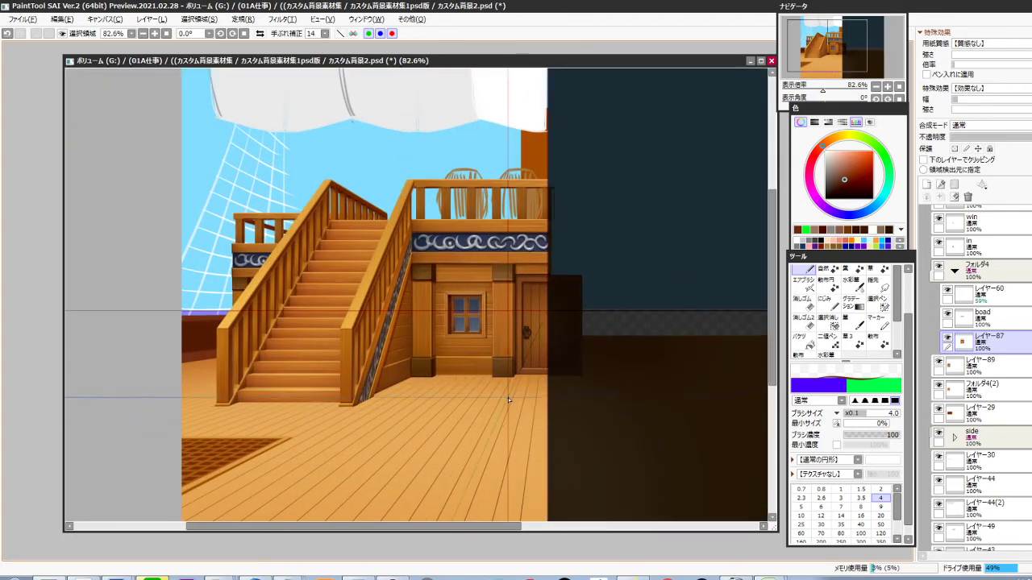
pyautogui.moveTo(497, 421); pyautogui.dragTo(505, 382)
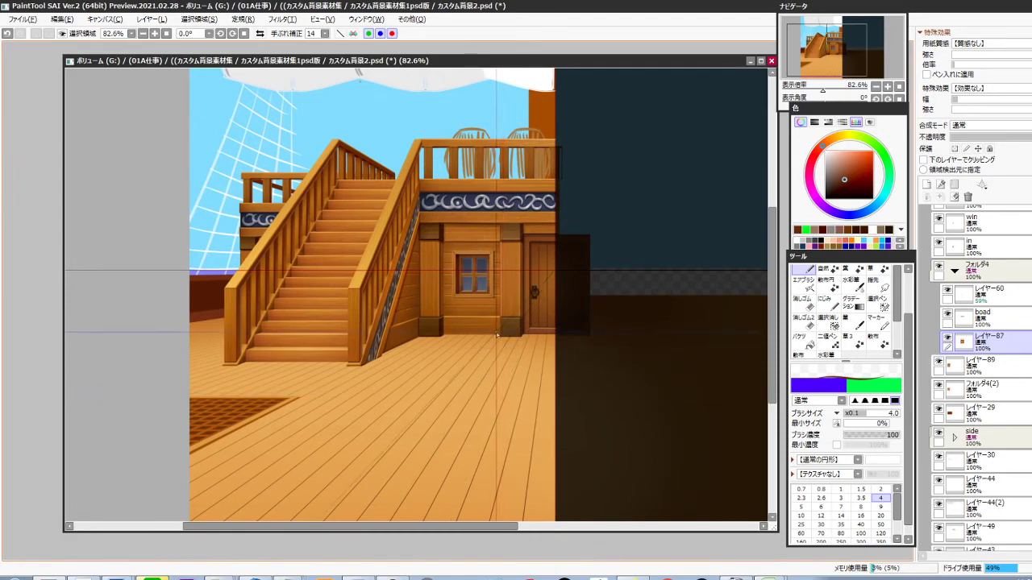
pyautogui.scroll(5, 503, 322)
pyautogui.moveTo(503, 323); pyautogui.dragTo(505, 323)
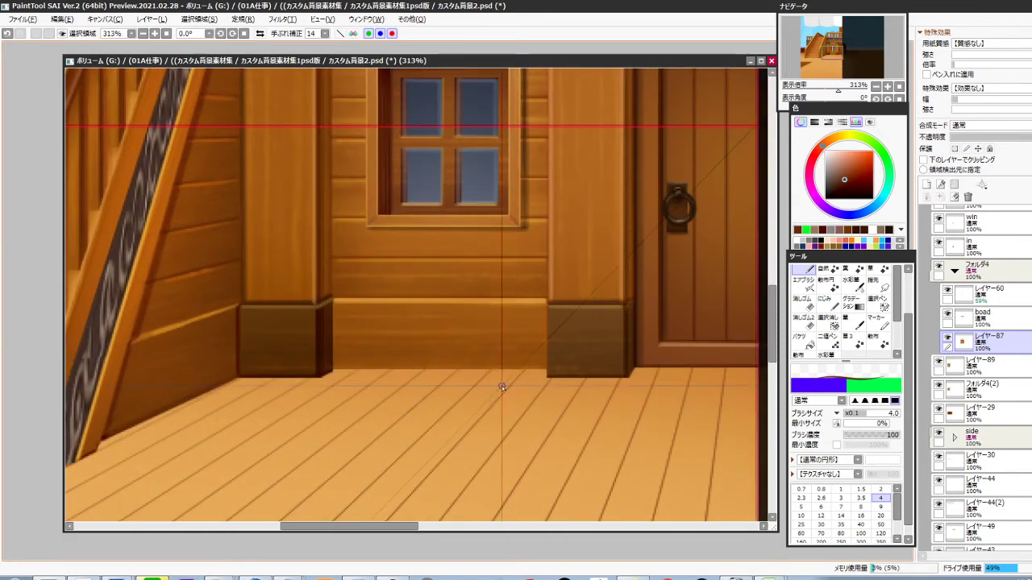
pyautogui.keyDown('ctrl'); pyautogui.keyDown('shift'); pyautogui.click(474, 348); pyautogui.keyUp('shift'); pyautogui.keyUp('ctrl')
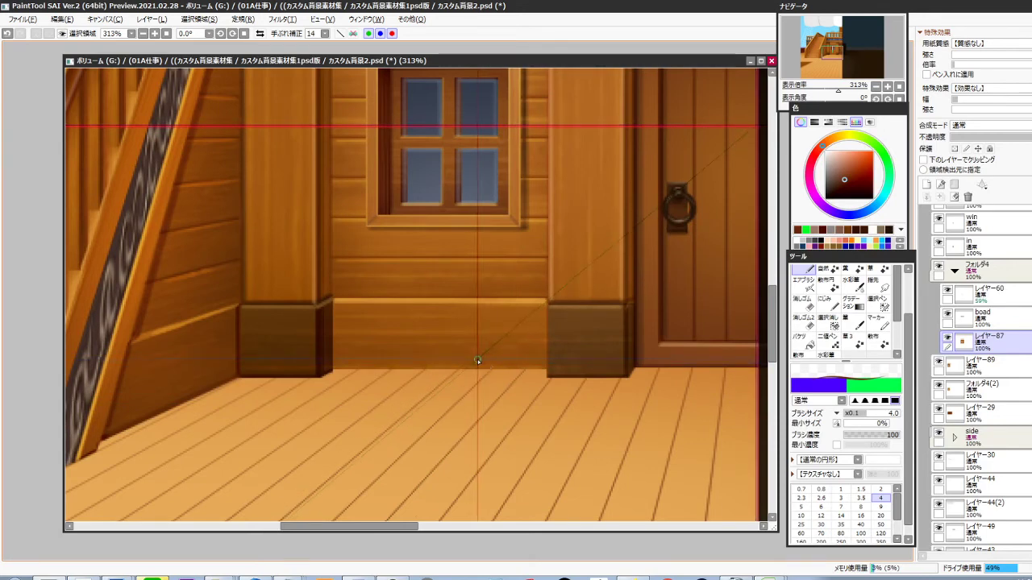
pyautogui.keyDown('alt'); pyautogui.click(512, 333); pyautogui.keyUp('alt')
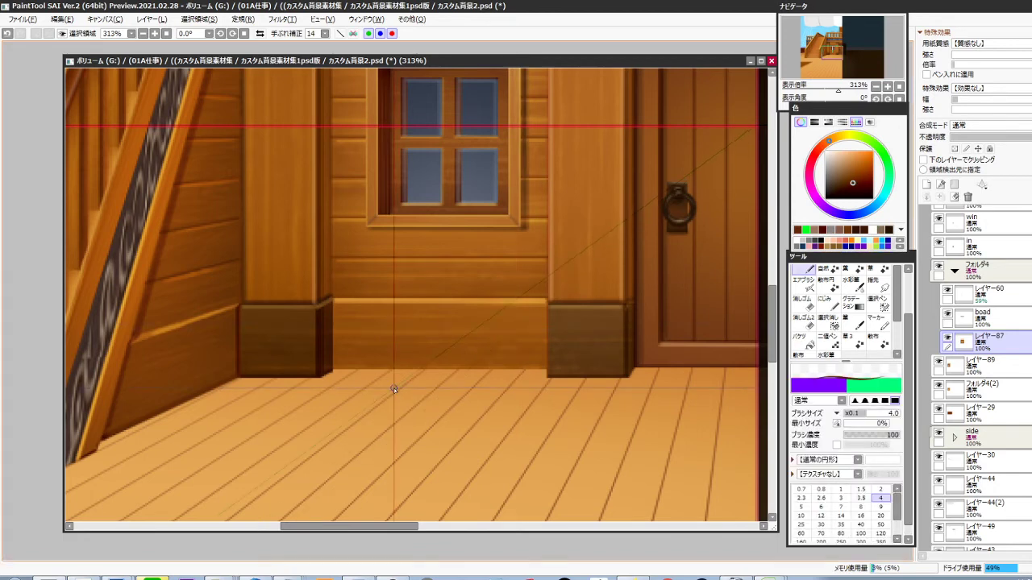
pyautogui.moveTo(331, 370); pyautogui.dragTo(546, 371)
# Undo the last brush stroke on レイヤー87 while checking the cabin wall
pyautogui.moveTo(472, 361); pyautogui.dragTo(509, 460)
pyautogui.moveTo(481, 317); pyautogui.dragTo(497, 468)
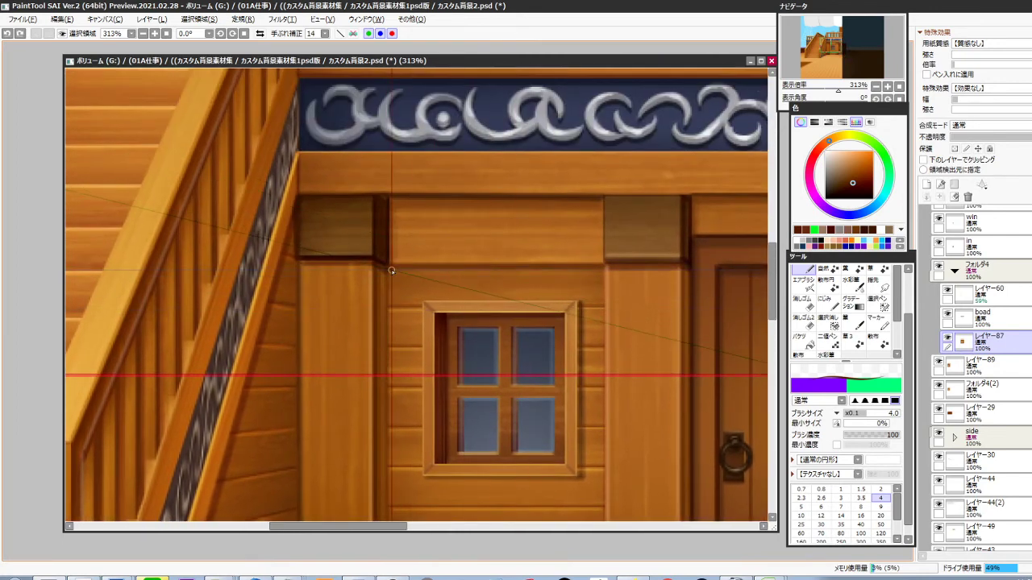
pyautogui.hotkey('ctrl', 'z')
pyautogui.moveTo(427, 423); pyautogui.dragTo(437, 322)
pyautogui.moveTo(422, 377); pyautogui.dragTo(436, 284)
pyautogui.moveTo(439, 383); pyautogui.dragTo(453, 306)
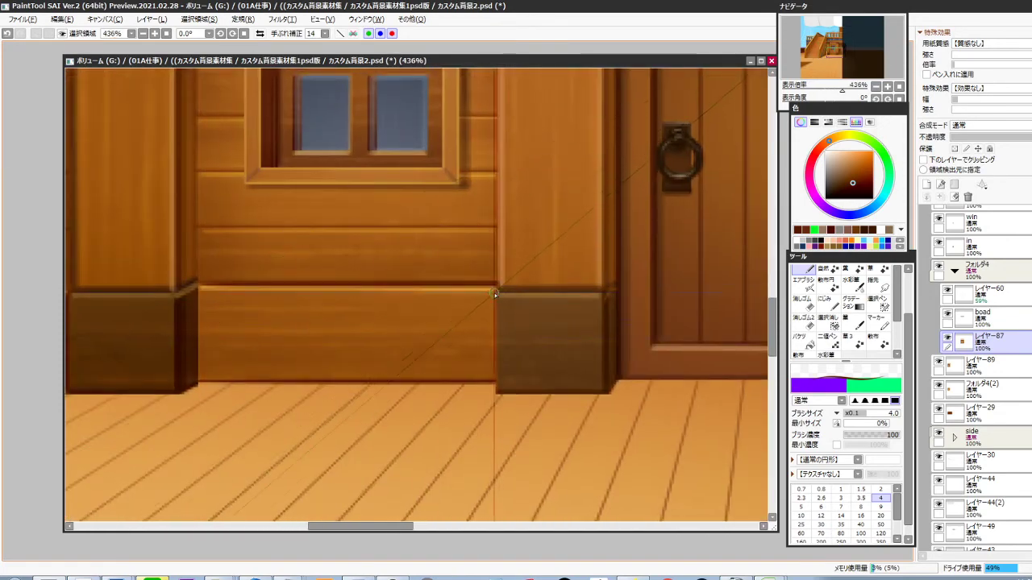
# Select レイヤー36 in the side folder and sample the dark red-brown of the ship's side wall for the airbrush
pyautogui.scroll(-7, 495, 367)
pyautogui.moveTo(510, 414); pyautogui.dragTo(480, 411)
pyautogui.scroll(-3, 484, 413)
pyautogui.moveTo(477, 474); pyautogui.dragTo(496, 417)
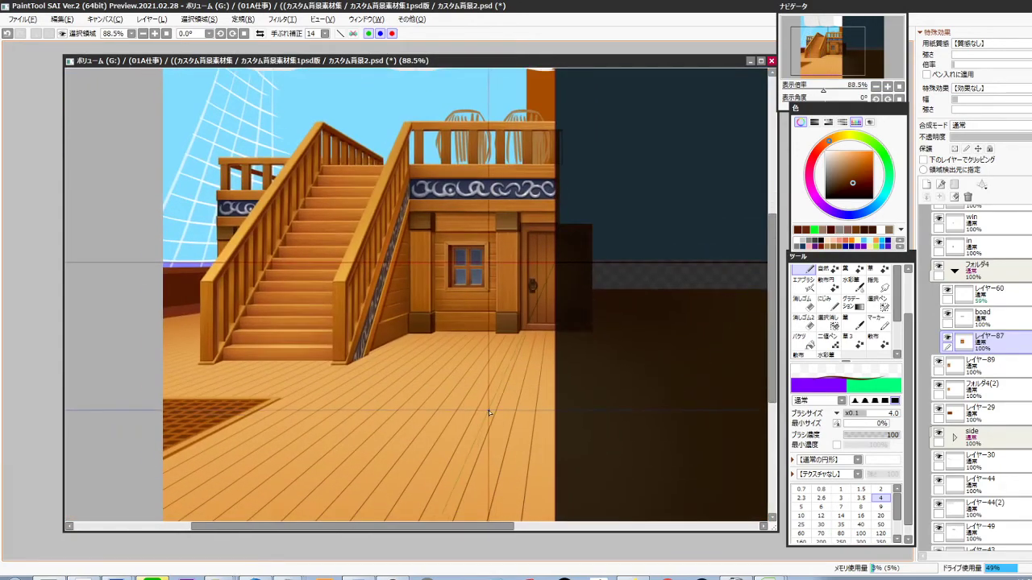
pyautogui.moveTo(380, 385); pyautogui.dragTo(516, 395)
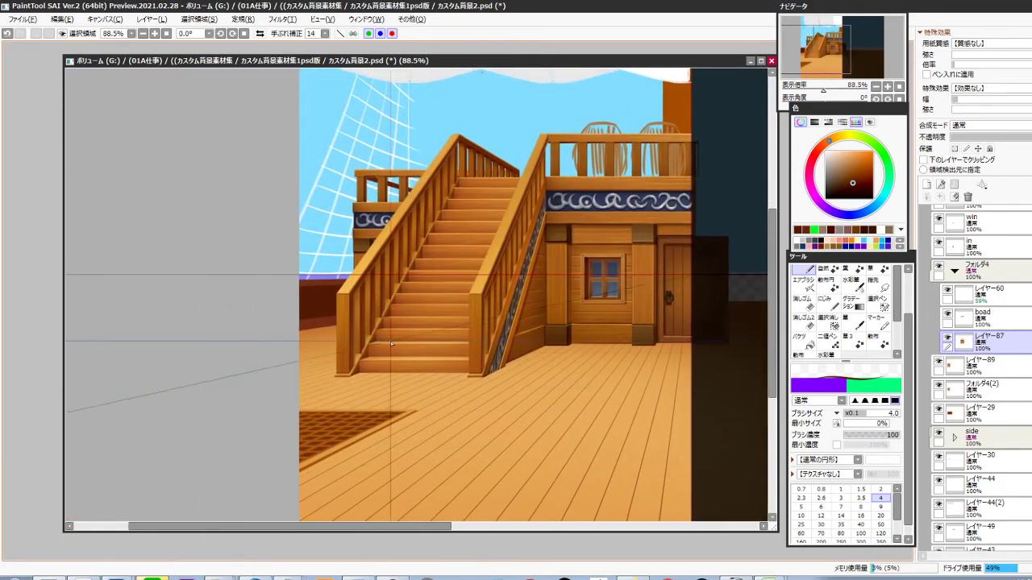
pyautogui.scroll(3, 330, 327)
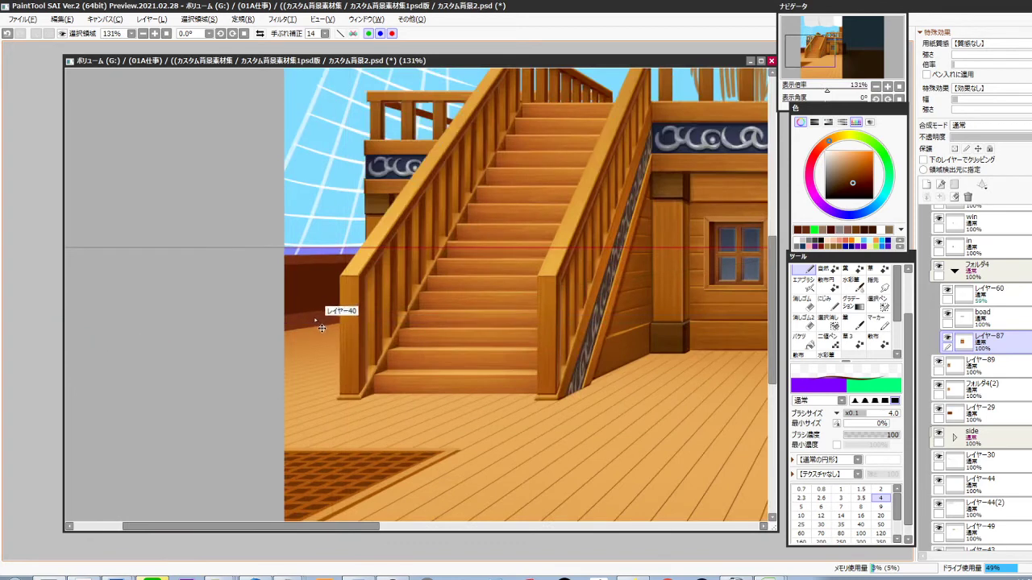
pyautogui.keyDown('ctrl'); pyautogui.keyDown('shift'); pyautogui.click(317, 324); pyautogui.keyUp('shift'); pyautogui.keyUp('ctrl')
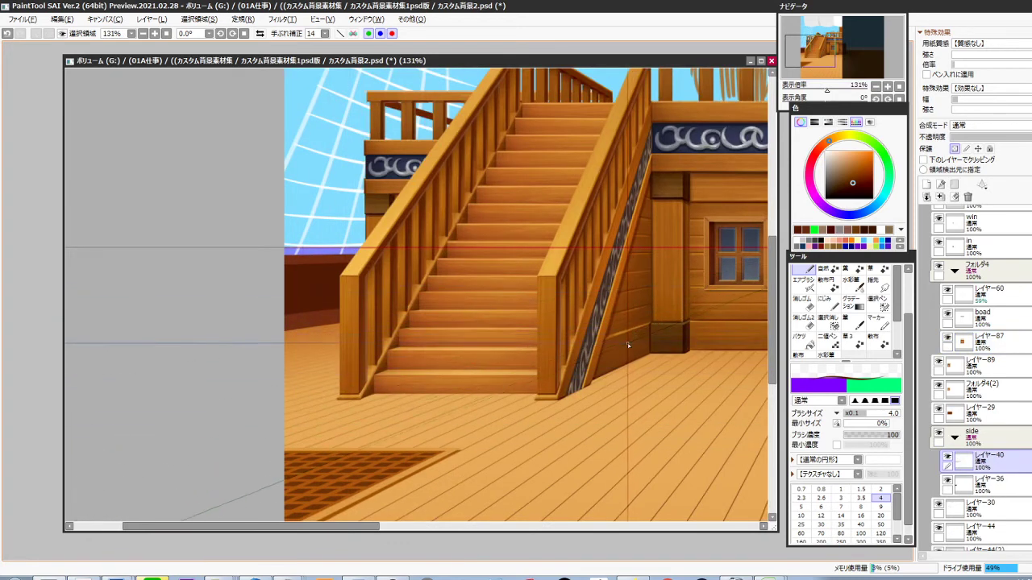
pyautogui.press('alt')
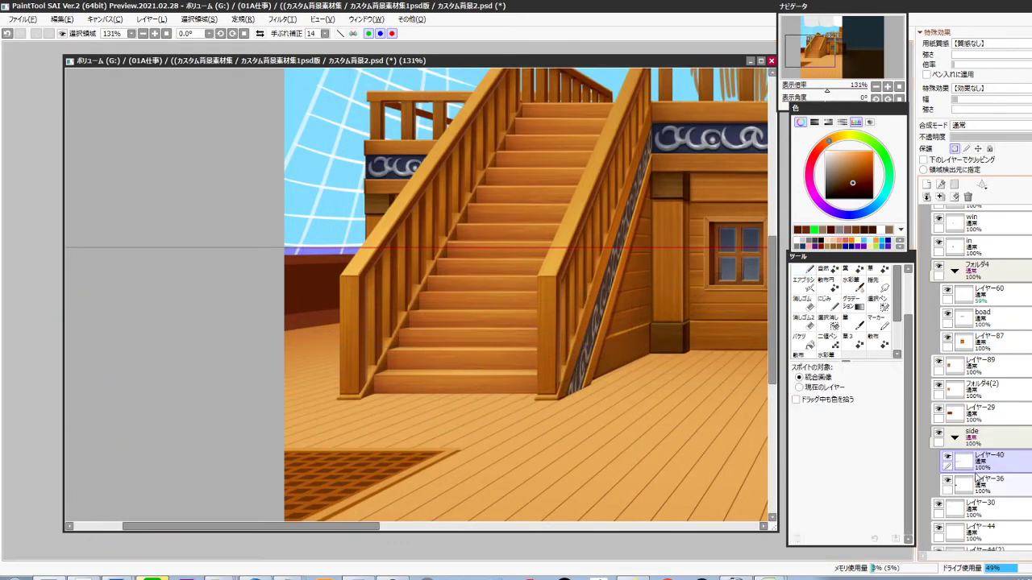
pyautogui.click(952, 483)
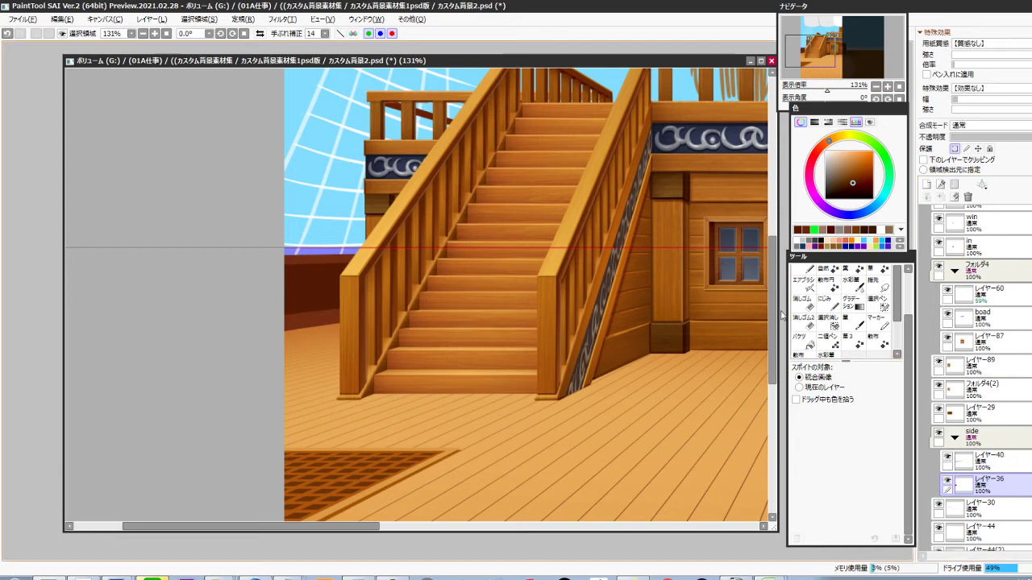
pyautogui.click(327, 309)
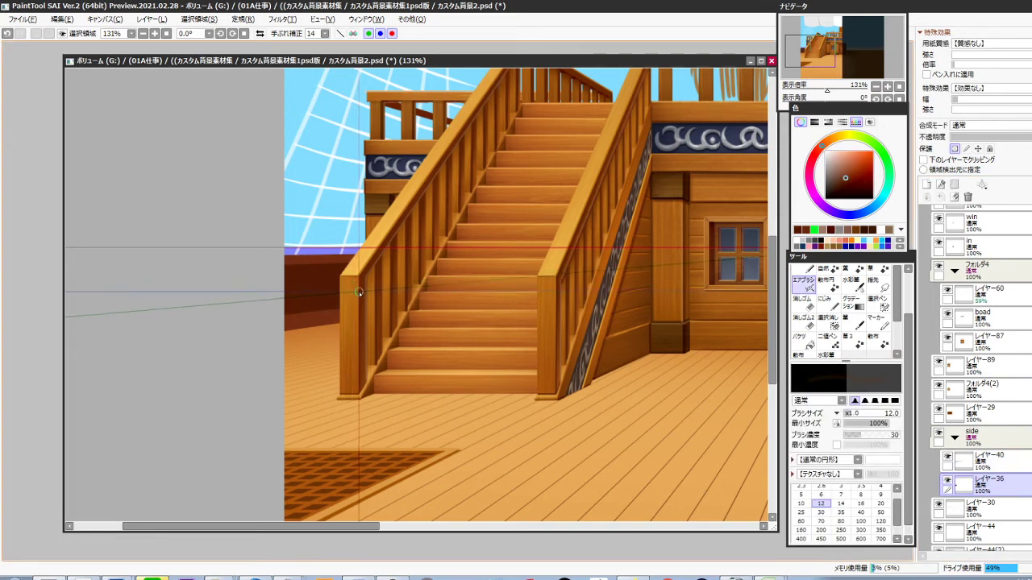
# Shade the red-brown side wall with the airbrush at size 120 and density 40, resampling darker tones from it
pyautogui.press(']')
pyautogui.press(']')
pyautogui.press(']')
pyautogui.press(']')
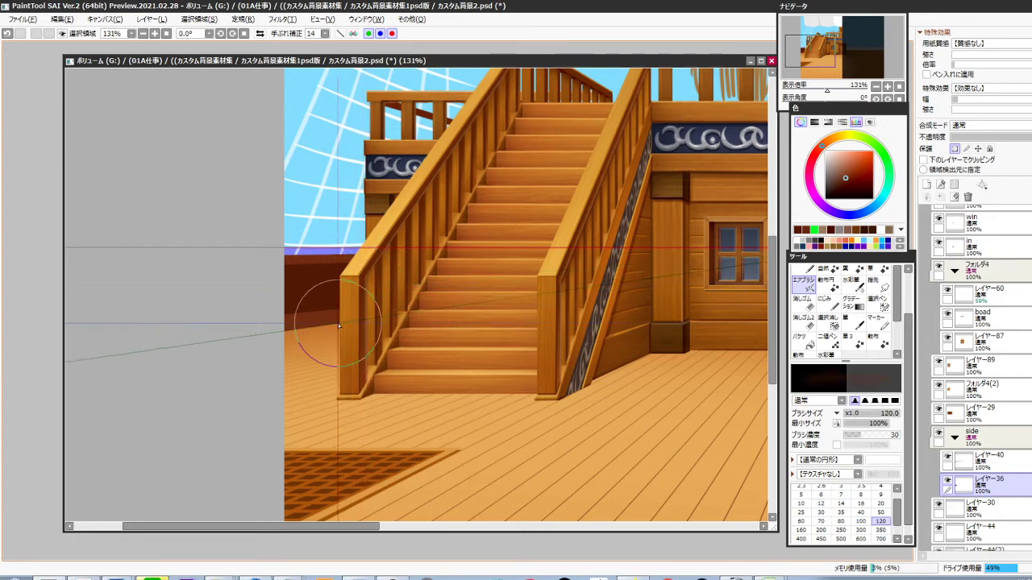
pyautogui.press(']')
pyautogui.press('4')
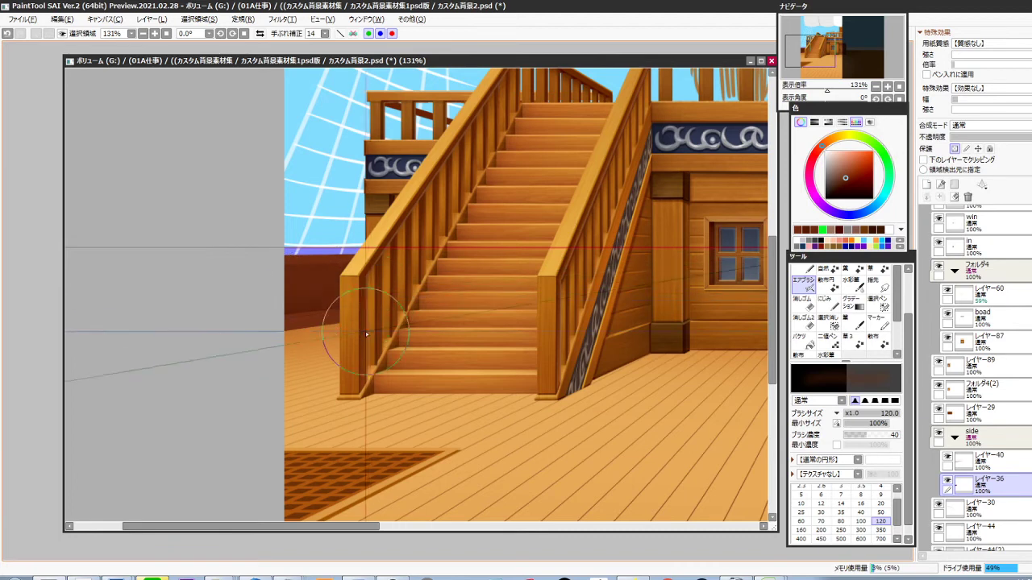
pyautogui.rightClick(331, 305)
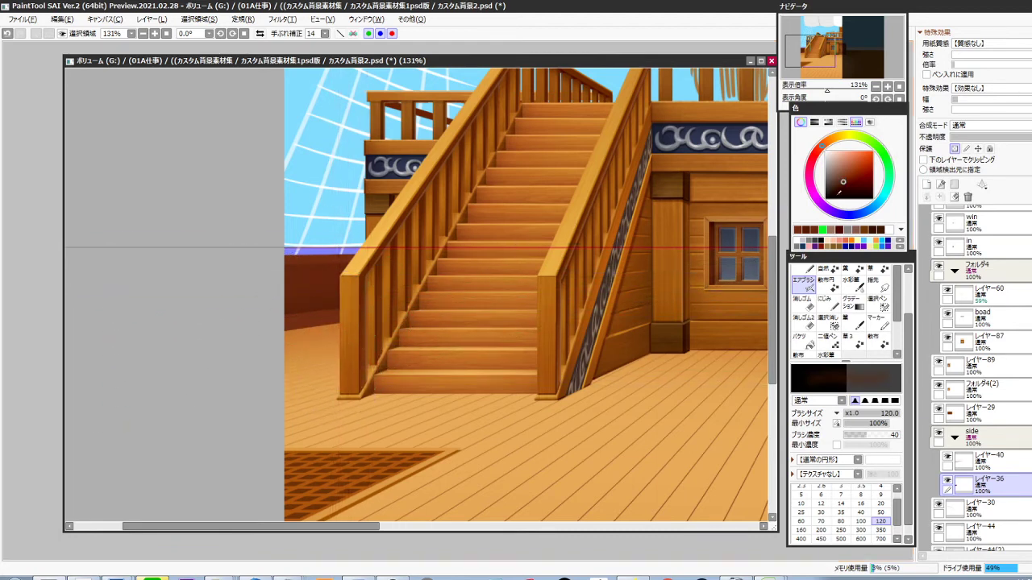
pyautogui.rightClick(327, 308)
# Undo the last airbrush stroke on the side wall and set the brush size to 100 for its shading
pyautogui.press('[')
pyautogui.press('[')
pyautogui.press('[')
pyautogui.press('[')
pyautogui.press('[')
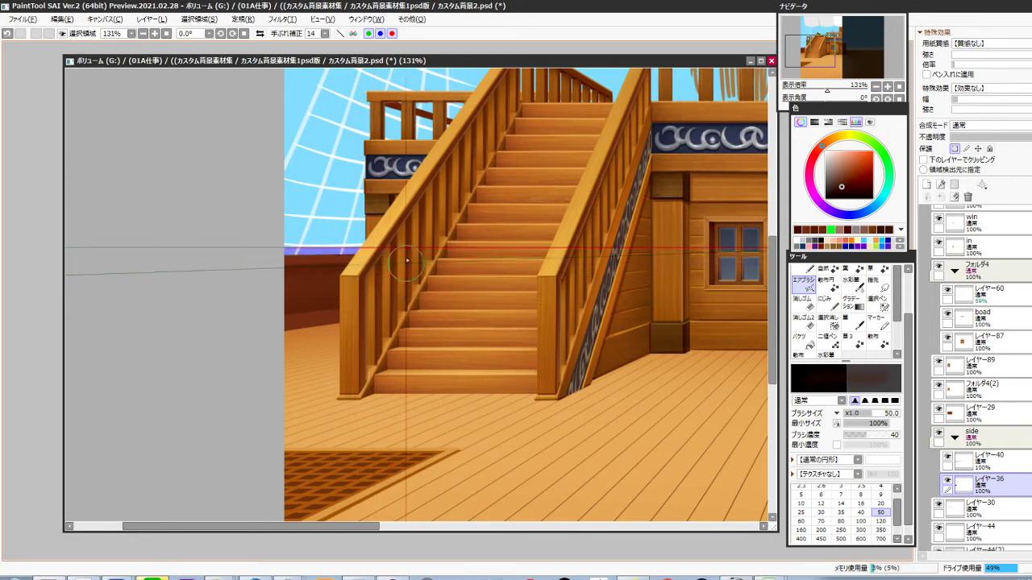
pyautogui.hotkey('ctrl', 'z')
pyautogui.press(']')
pyautogui.press(']')
pyautogui.press(']')
pyautogui.press(']')
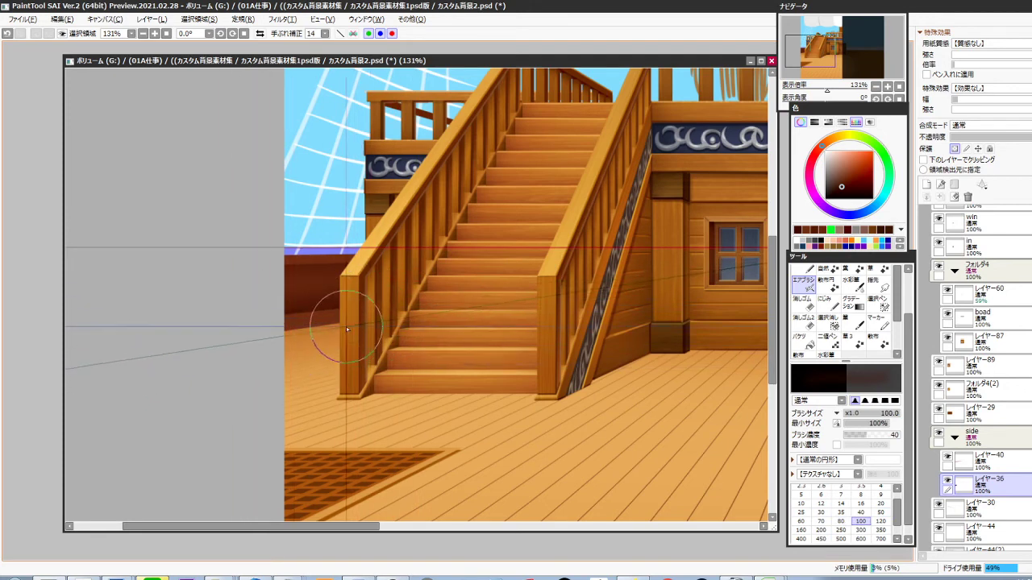
# Select レイヤー40, the side wall's trim, and set the airbrush to size 70 for shading it
pyautogui.keyDown('ctrl'); pyautogui.keyDown('shift'); pyautogui.click(319, 328); pyautogui.keyUp('shift'); pyautogui.keyUp('ctrl')
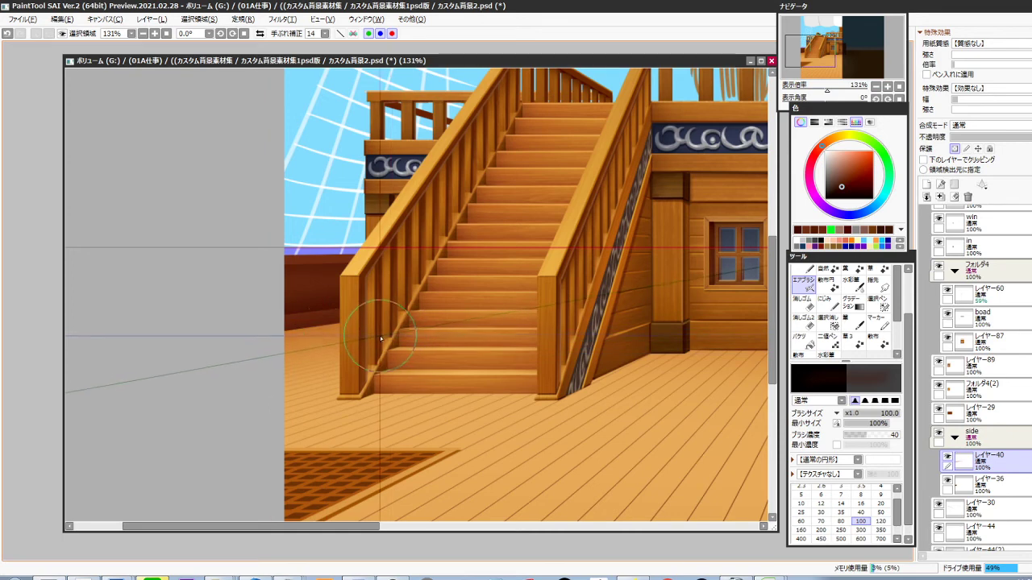
pyautogui.press('[')
pyautogui.press('[')
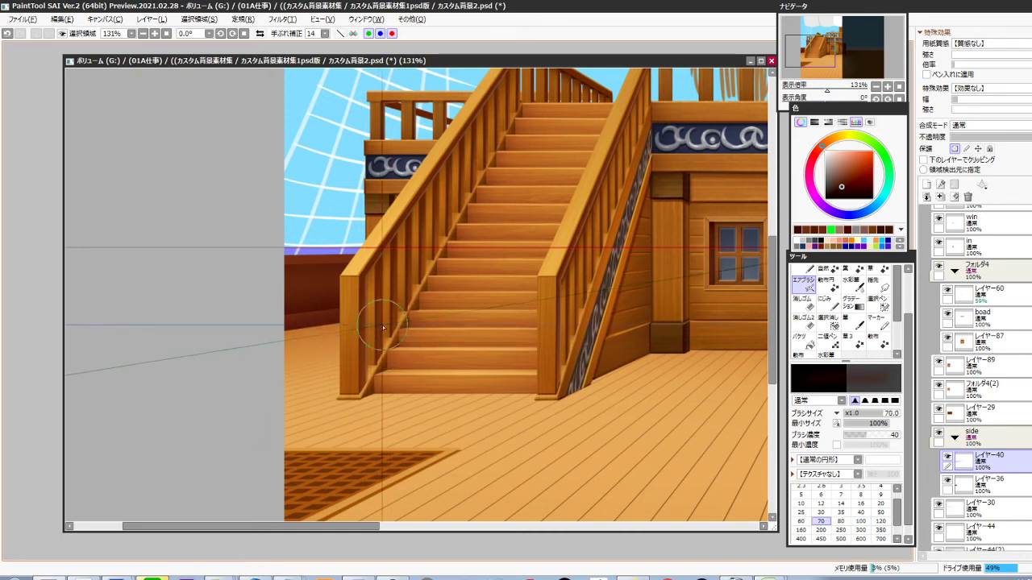
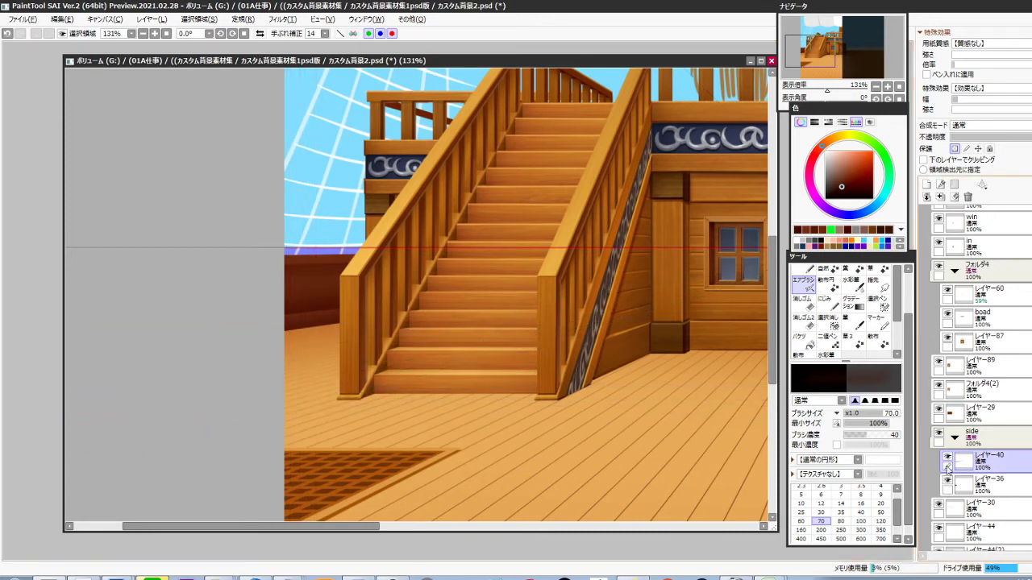
# Compare the side wall and its trim by toggling the visibility of レイヤー36 and レイヤー40
pyautogui.click(948, 481)
pyautogui.click(948, 481)
pyautogui.click(948, 456)
pyautogui.click(949, 457)
# Duplicate レイヤー40 and raise the copy's brightness by 40 to make a light edge along the side wall's trim
pyautogui.hotkey('ctrl', 'j')
pyautogui.hotkey('ctrl', 'b')
pyautogui.click(887, 392)
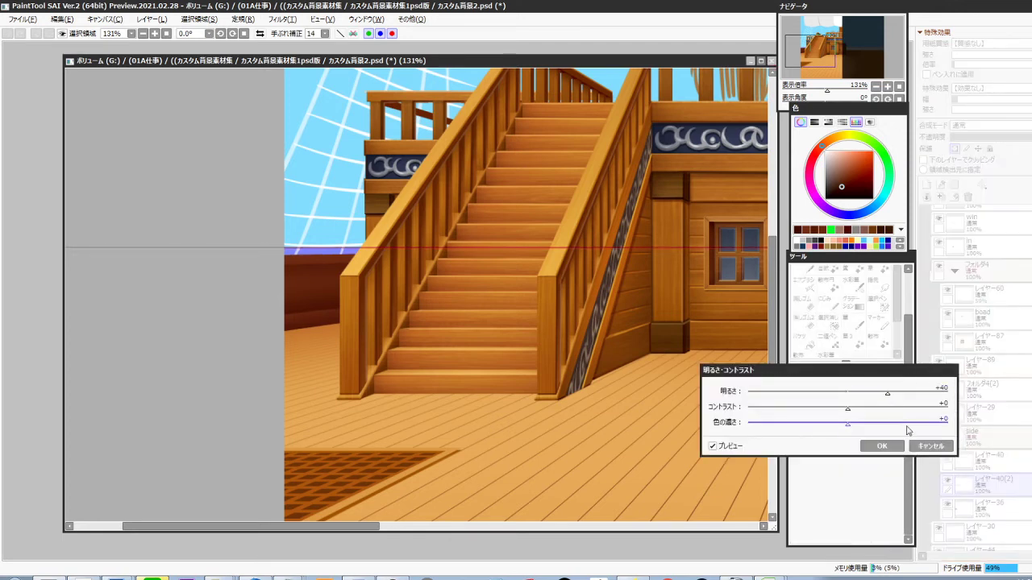
pyautogui.click(882, 446)
pyautogui.scroll(5, 323, 295)
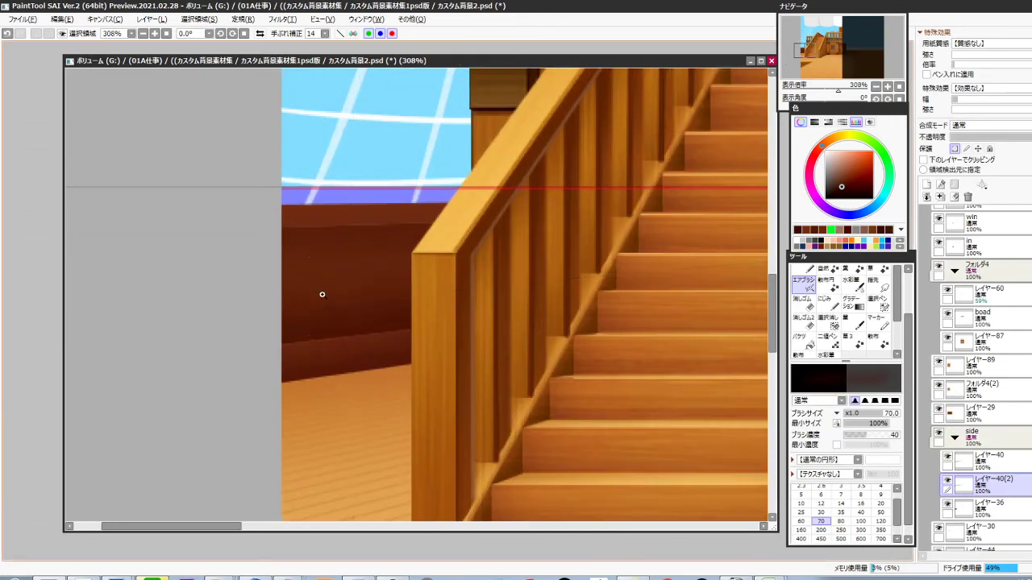
pyautogui.keyDown('ctrl'); pyautogui.click(385, 302); pyautogui.keyUp('ctrl')
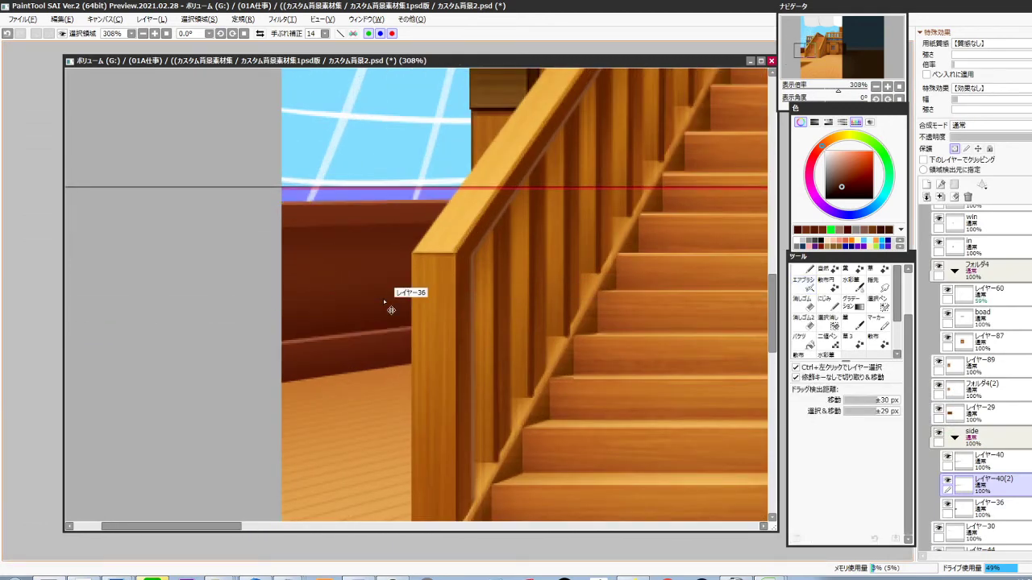
# Transform レイヤー40(2), widening the light edge copy slightly past the canvas side
pyautogui.hotkey('ctrl', 't')
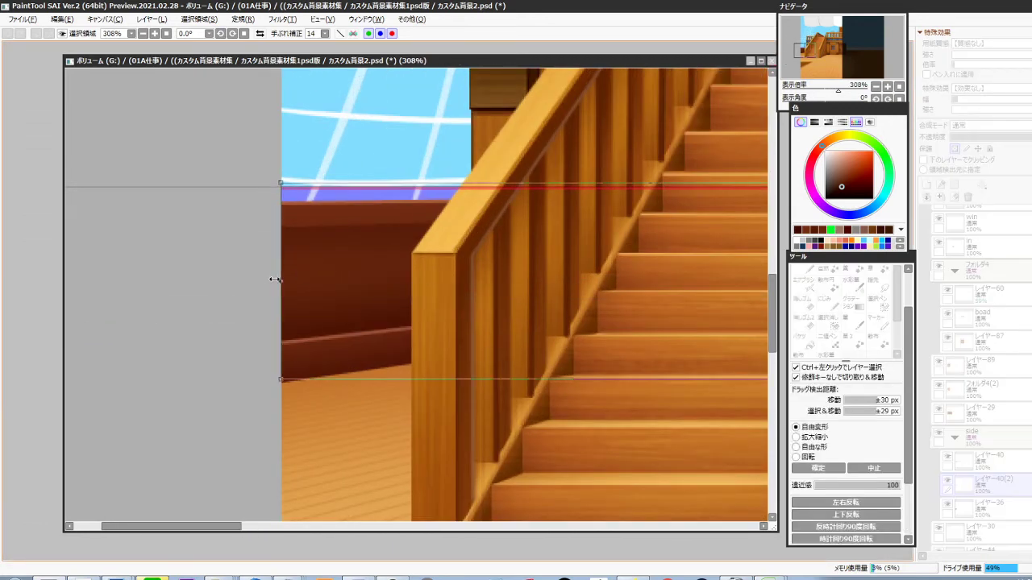
pyautogui.moveTo(275, 280); pyautogui.dragTo(263, 280)
pyautogui.press('Return')
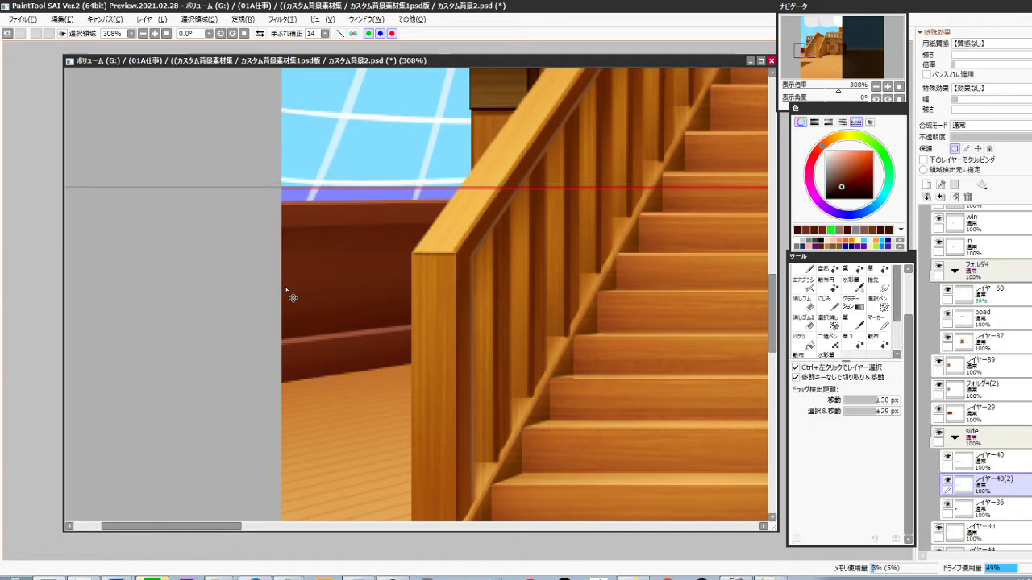
pyautogui.scroll(-3, 430, 387)
pyautogui.moveTo(428, 394); pyautogui.dragTo(394, 405)
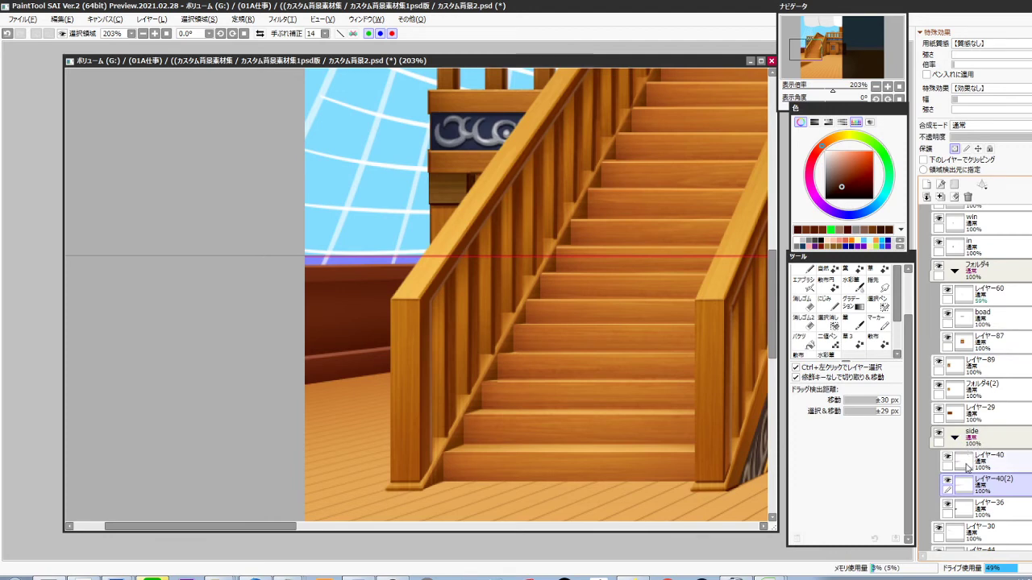
# Merge レイヤー40 into レイヤー40(2), and flatten the side folder into a single layer
pyautogui.click(947, 457)
pyautogui.click(947, 457)
pyautogui.click(984, 468)
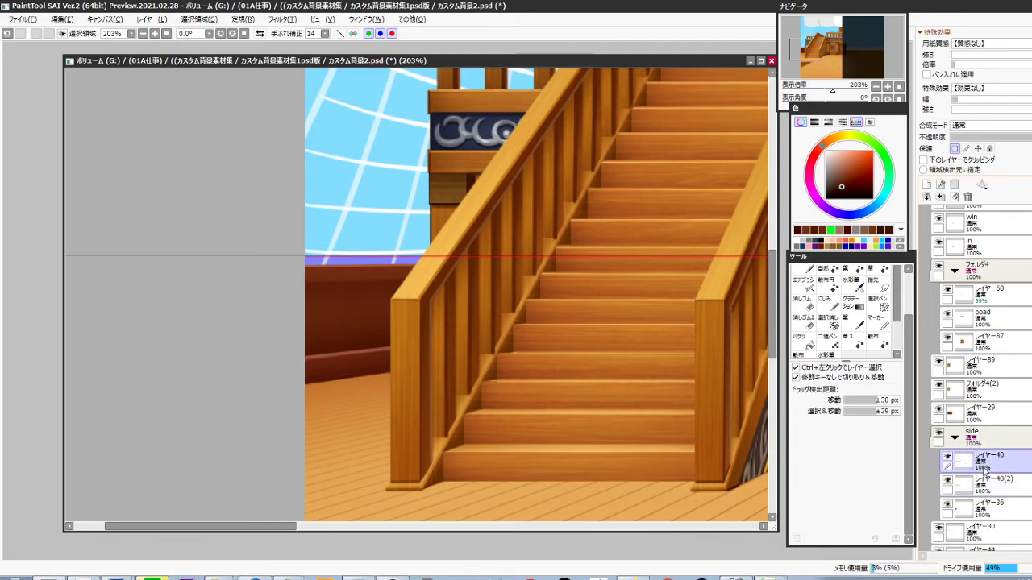
pyautogui.hotkey('ctrl', 'e')
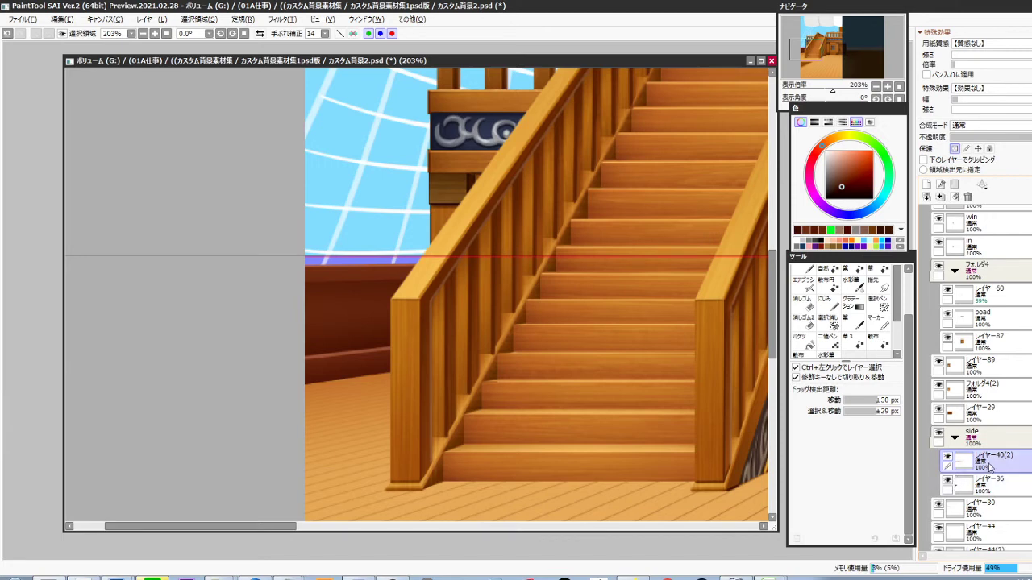
pyautogui.click(955, 439)
pyautogui.click(979, 445)
pyautogui.hotkey('ctrl', 'e')
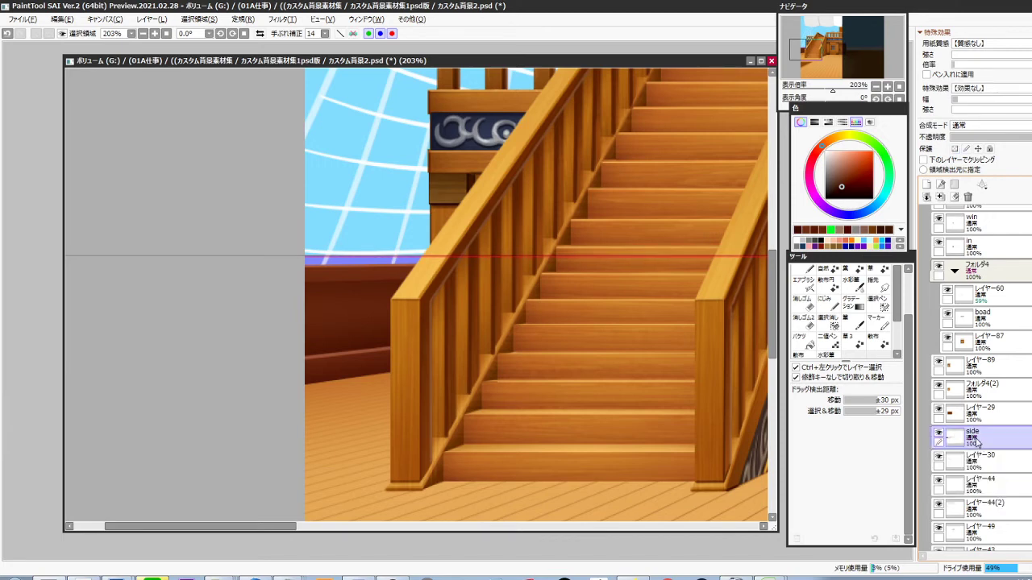
# Shift the side layer's colour to hue +11 and lightness +8 for a browner wall
pyautogui.hotkey('ctrl', 'u')
pyautogui.click(896, 322)
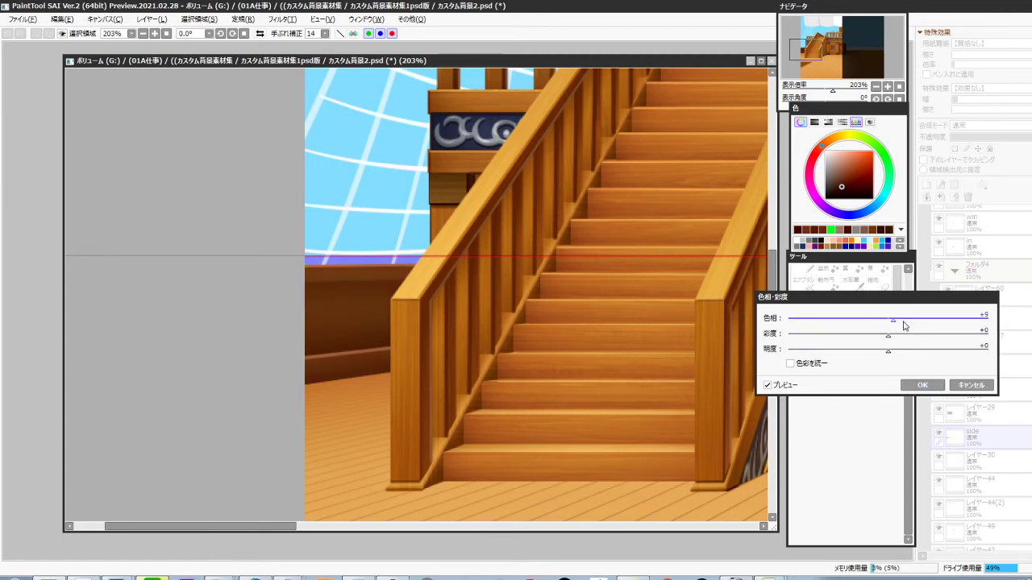
pyautogui.click(896, 325)
pyautogui.click(897, 353)
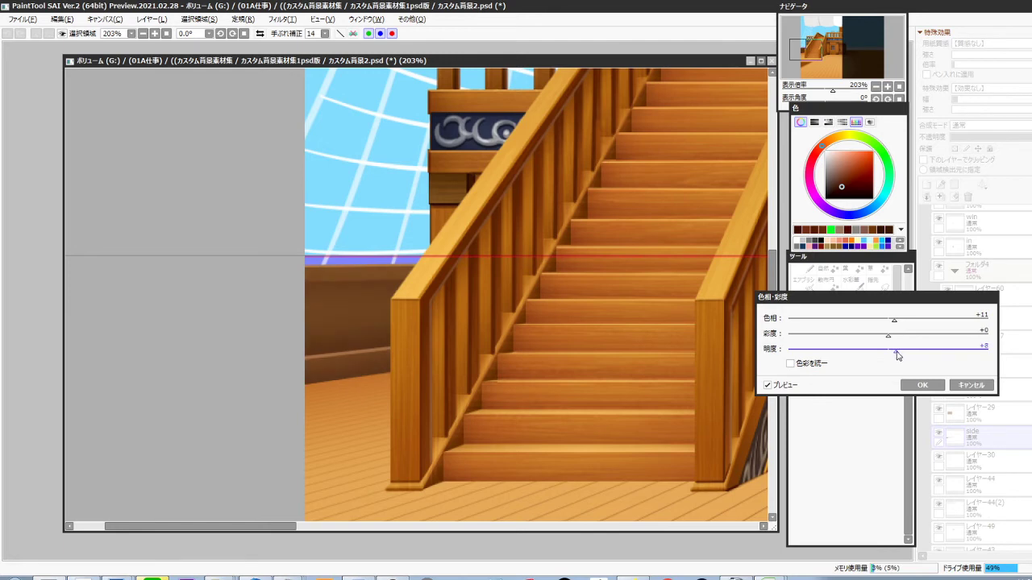
pyautogui.click(919, 384)
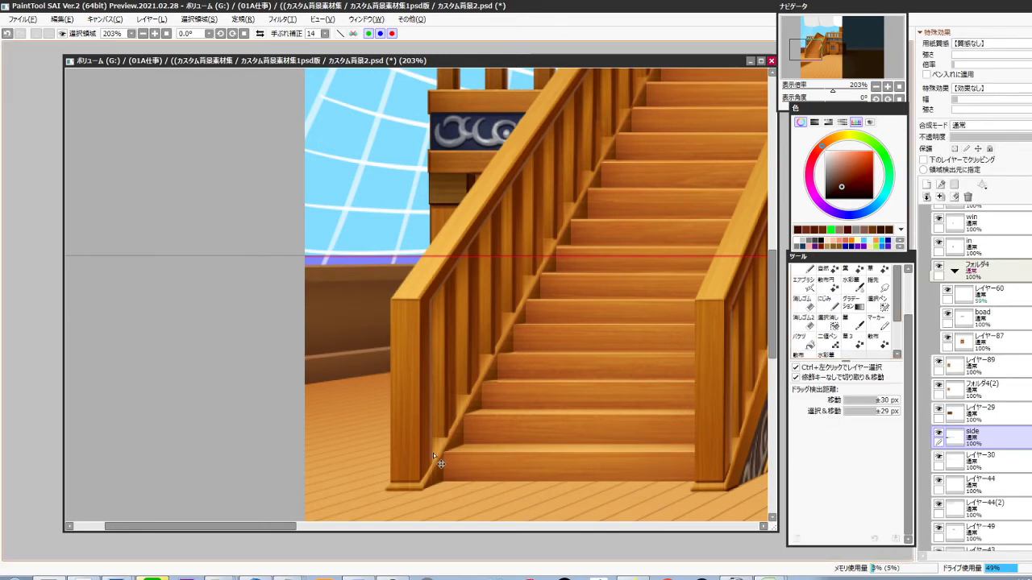
# Add a new layer above side, clip it to the layer below, and set its blending mode to オーバーレイ (Overlay)
pyautogui.hotkey('ctrl', 'shift', 'n')
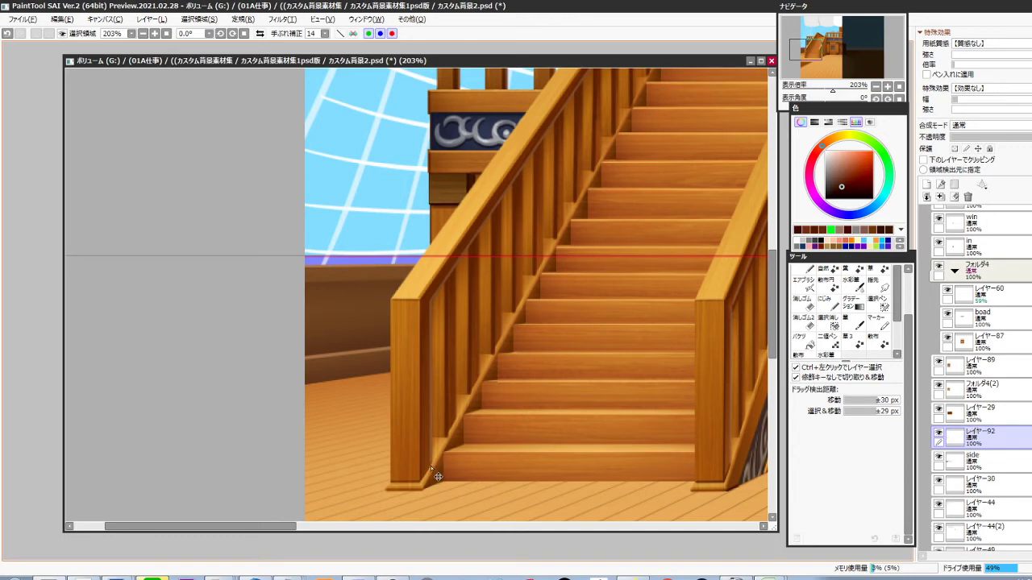
pyautogui.click(923, 160)
pyautogui.click(990, 44)
pyautogui.click(664, 279)
pyautogui.click(923, 33)
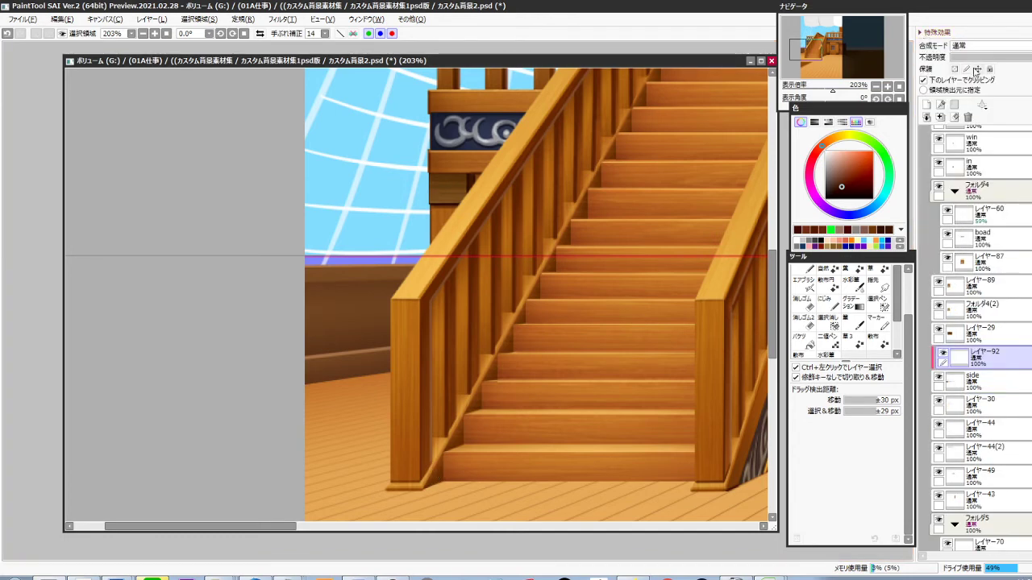
pyautogui.click(990, 45)
pyautogui.click(991, 92)
# Draw near-white highlight lines along the side wall's upper edge and lower trim with a size 2 pen at density 30
pyautogui.moveTo(860, 152); pyautogui.dragTo(824, 151)
pyautogui.scroll(3, 321, 325)
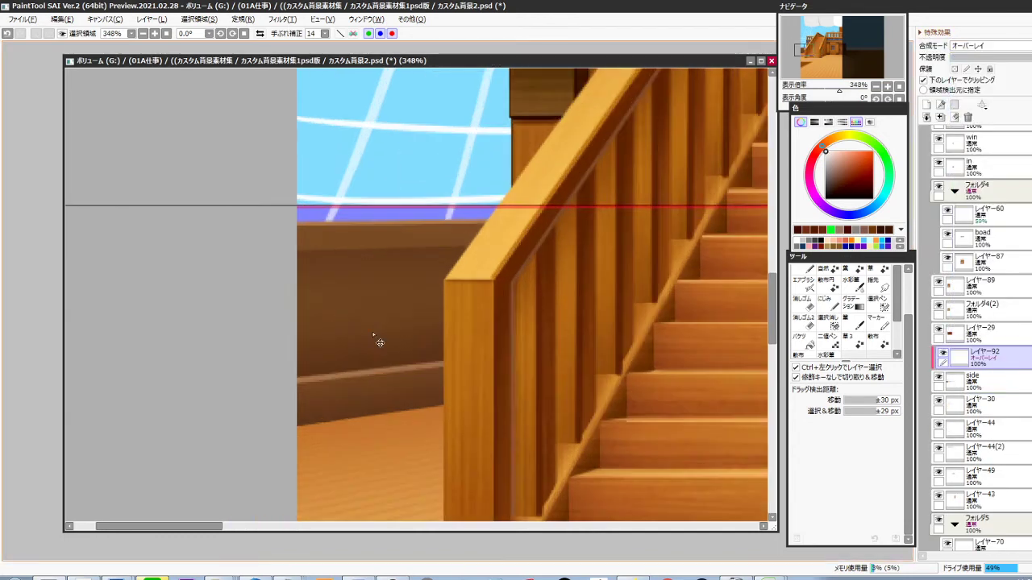
pyautogui.press('n')
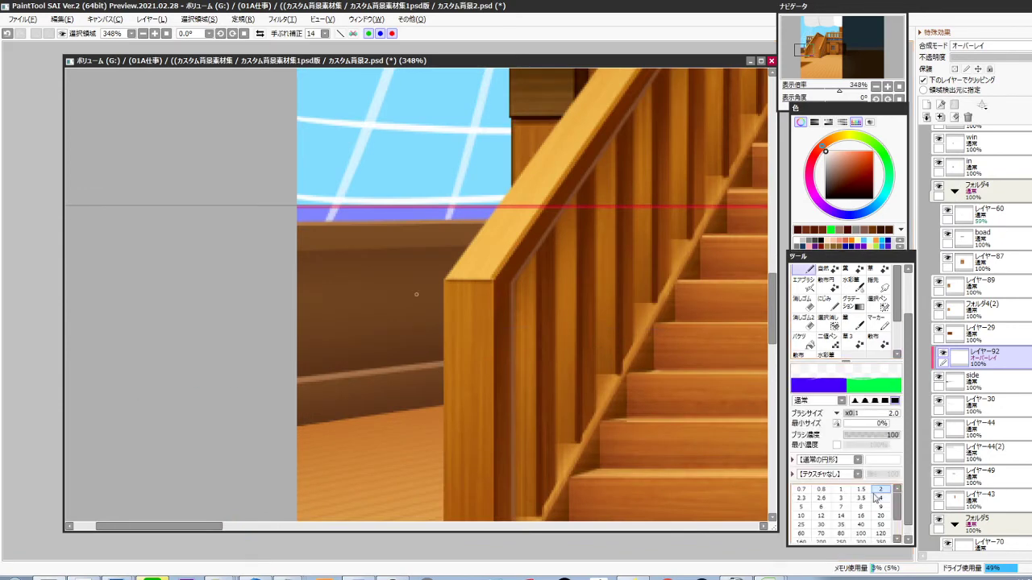
pyautogui.moveTo(431, 320); pyautogui.dragTo(489, 327)
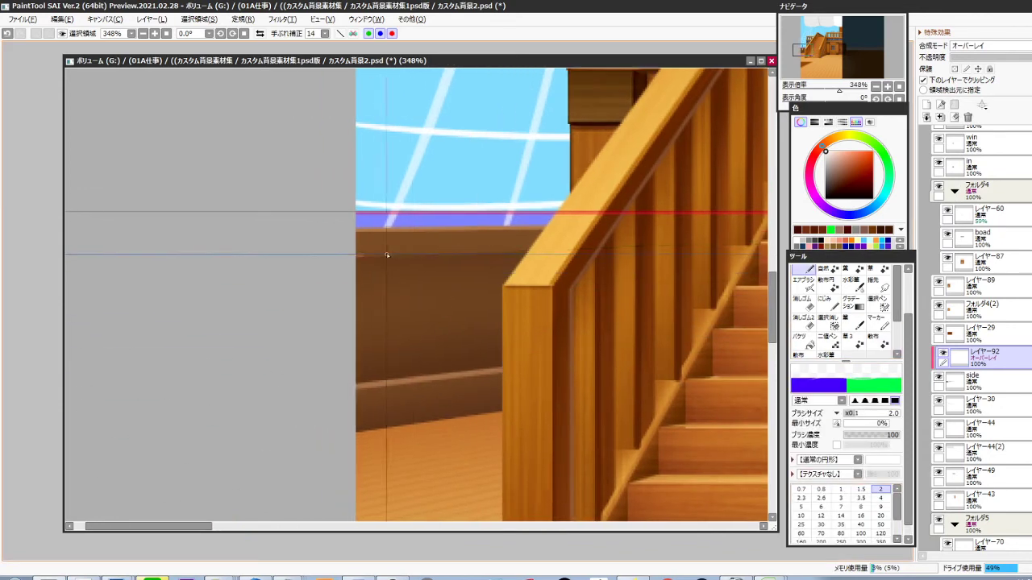
pyautogui.moveTo(387, 254); pyautogui.dragTo(543, 265)
pyautogui.hotkey('ctrl', 'z')
pyautogui.press('3')
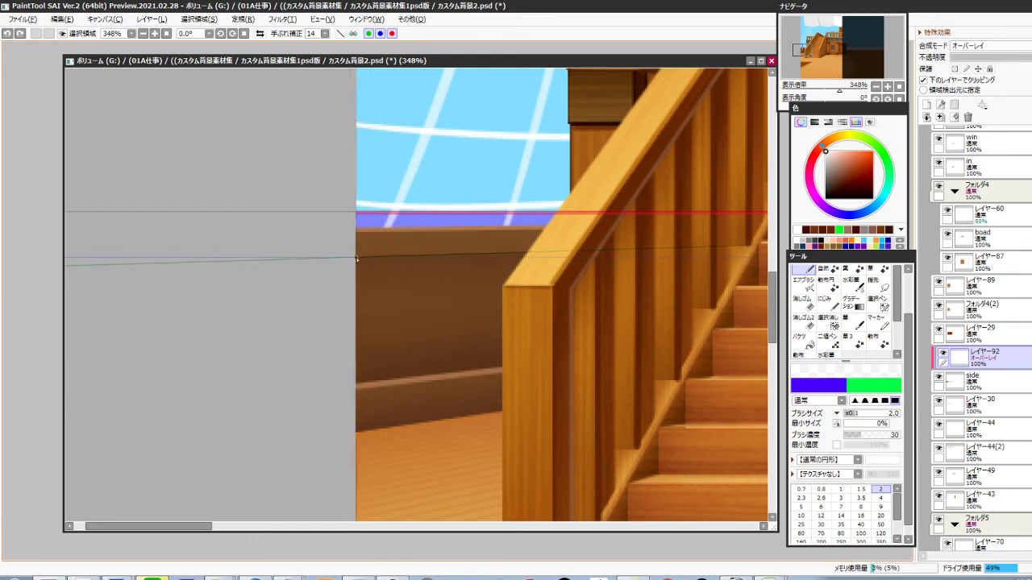
pyautogui.moveTo(356, 259); pyautogui.dragTo(544, 262)
pyautogui.hotkey('ctrl', 'z')
pyautogui.moveTo(357, 256); pyautogui.dragTo(621, 244)
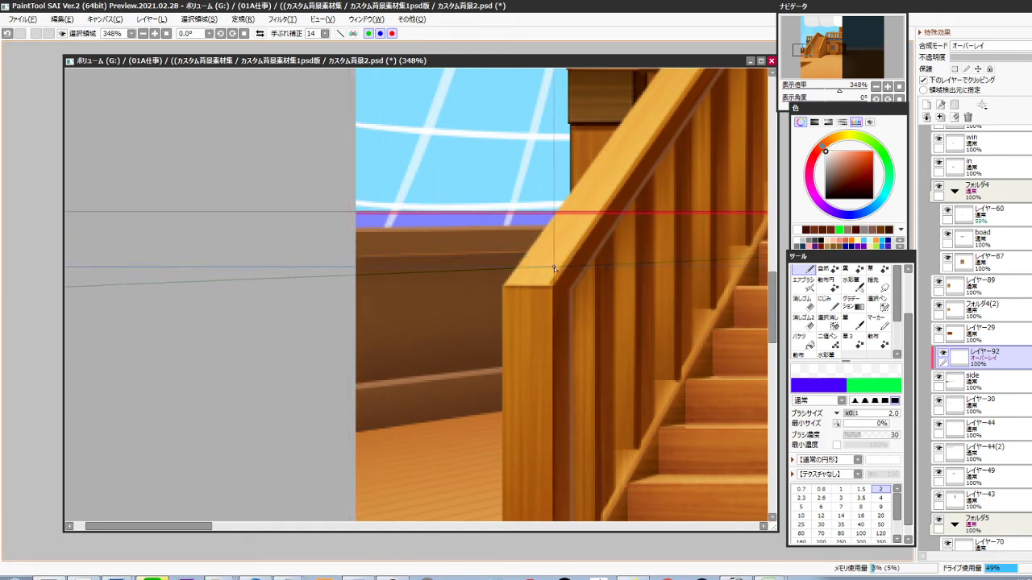
pyautogui.moveTo(355, 386); pyautogui.dragTo(586, 343)
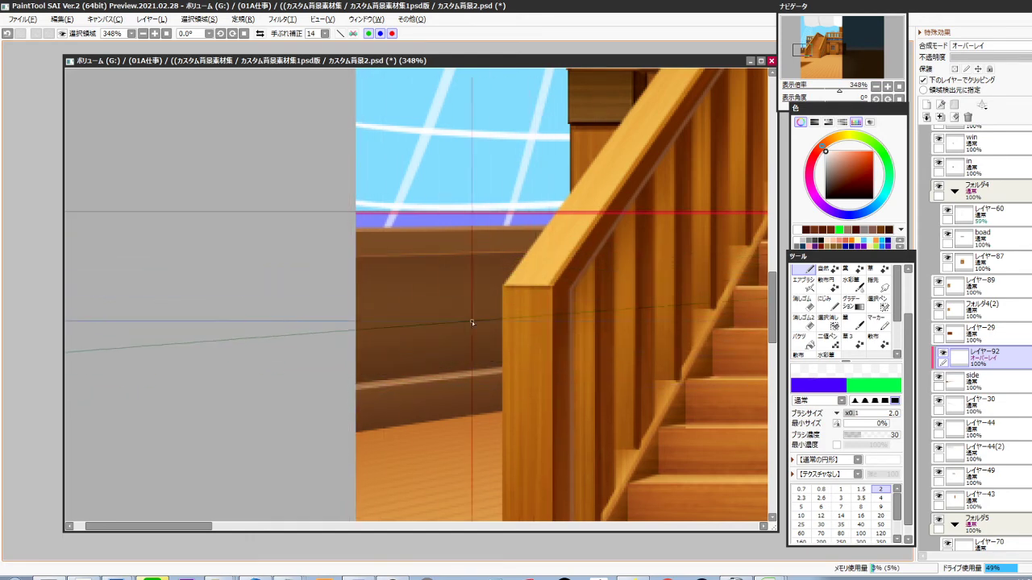
pyautogui.moveTo(472, 321)
pyautogui.mouseDown()
pyautogui.moveTo(367, 229)
pyautogui.moveTo(625, 239)
pyautogui.moveTo(554, 354)
pyautogui.mouseUp()
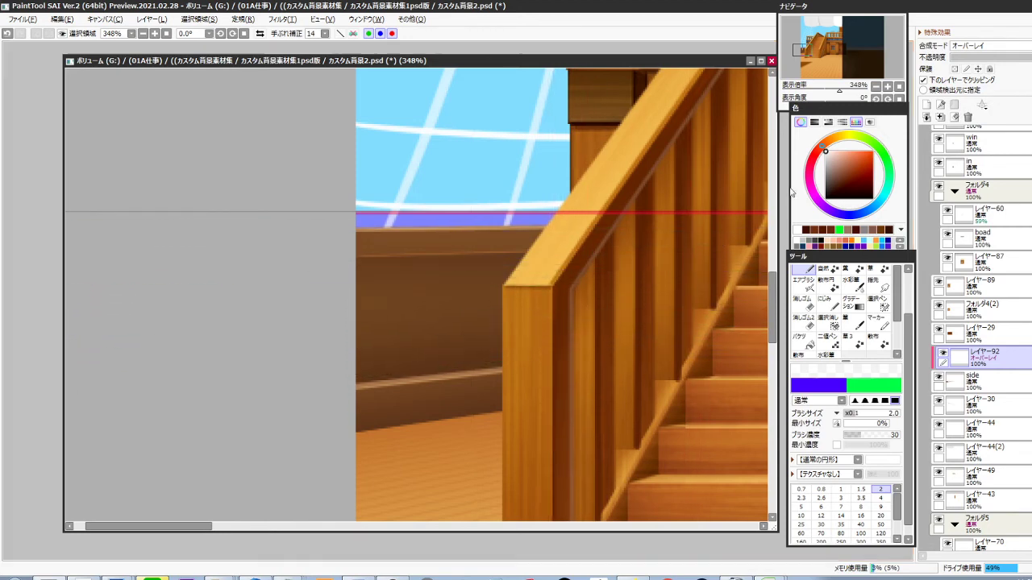
# Draw two dark vertical plank lines on the side wall on a new layer, using a size 2.6 pen
pyautogui.click(826, 184)
pyautogui.press(']')
pyautogui.press(']')
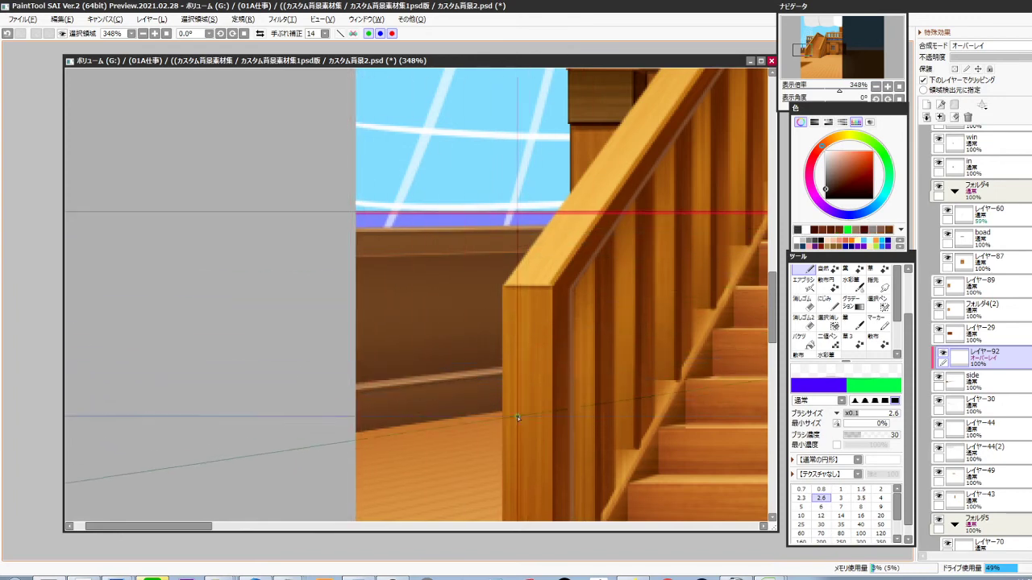
pyautogui.hotkey('ctrl', 'shift', 'n')
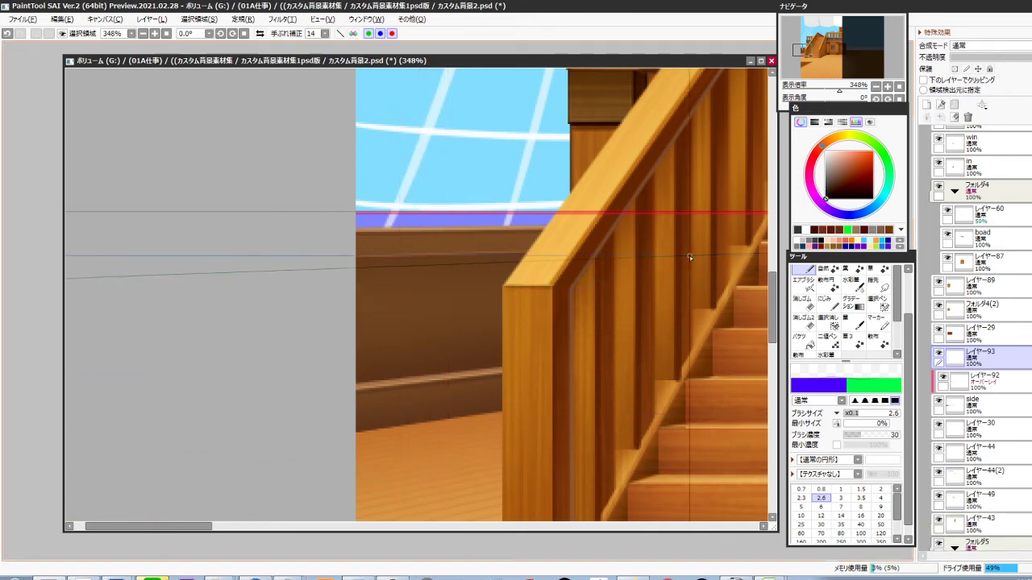
pyautogui.moveTo(376, 259); pyautogui.dragTo(375, 385)
pyautogui.moveTo(404, 262); pyautogui.dragTo(402, 399)
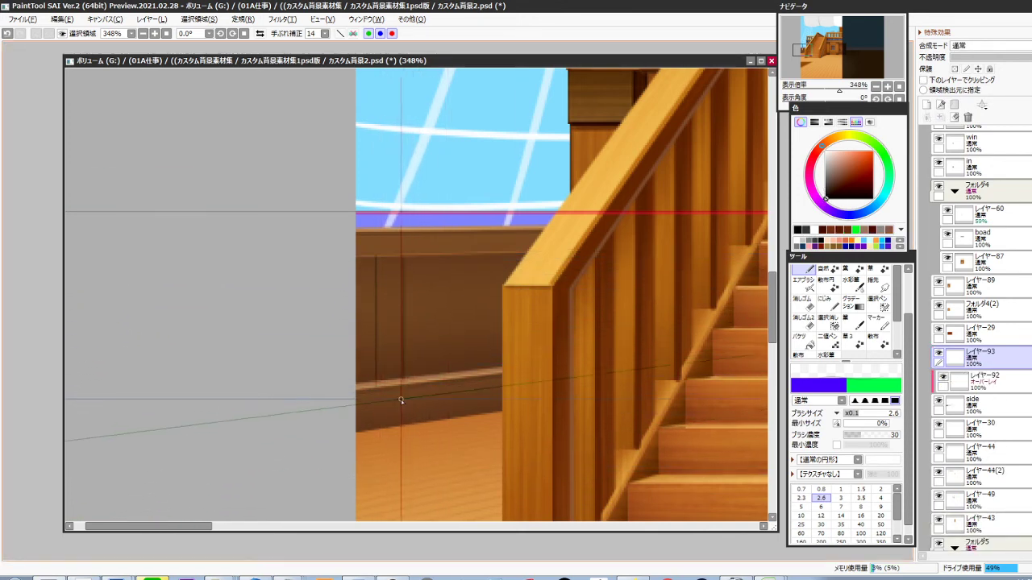
# Duplicate the two plank lines, offset the copy to the right at even spacing, and merge it back
pyautogui.hotkey('ctrl', 'j')
pyautogui.hotkey('ctrl', 'shift', 'Right')
pyautogui.hotkey('ctrl', 'shift', 'Right')
pyautogui.hotkey('ctrl', 'shift', 'Right')
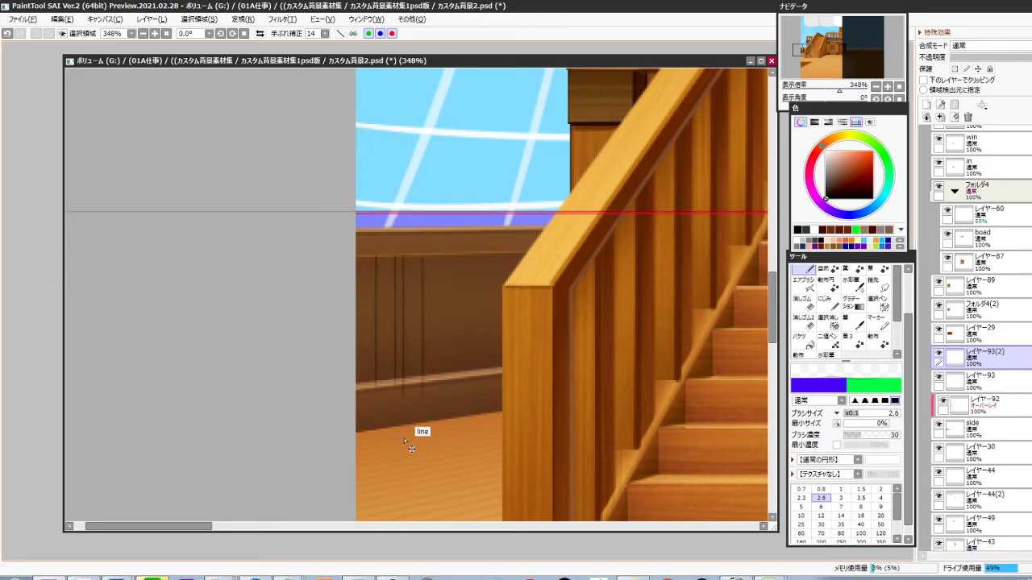
pyautogui.hotkey('ctrl', 'Left')
pyautogui.hotkey('ctrl', 'Left')
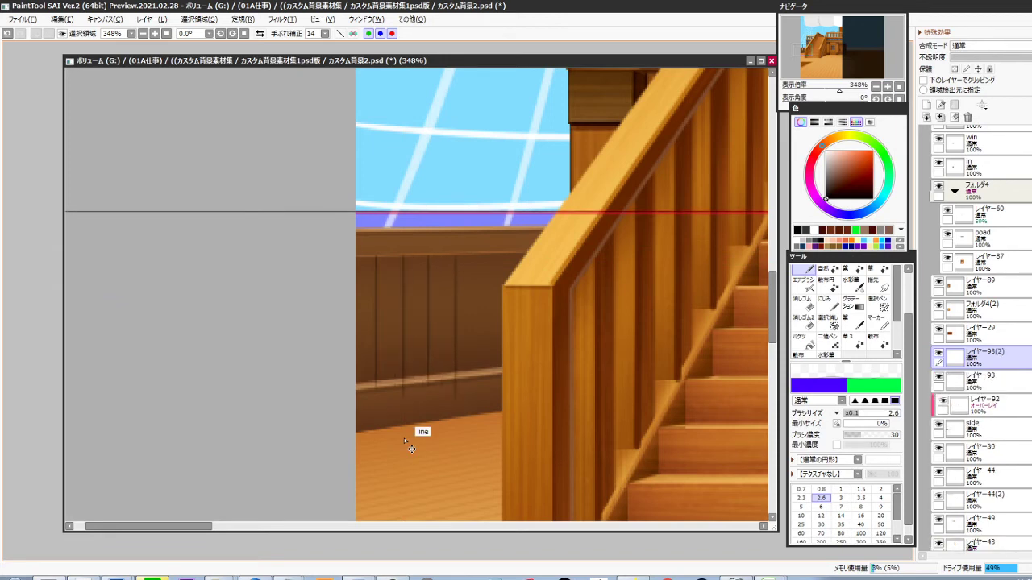
pyautogui.hotkey('ctrl', 'Left')
pyautogui.hotkey('ctrl', 'e')
# Duplicate the merged set of plank lines and move the copy right to continue the planks behind the staircase
pyautogui.hotkey('ctrl', 'j')
pyautogui.hotkey('ctrl', 'shift', 'Right')
pyautogui.hotkey('ctrl', 'shift', 'Right')
pyautogui.hotkey('ctrl', 'shift', 'Right')
pyautogui.hotkey('ctrl', 'shift', 'Right')
pyautogui.hotkey('ctrl', 'shift', 'Right')
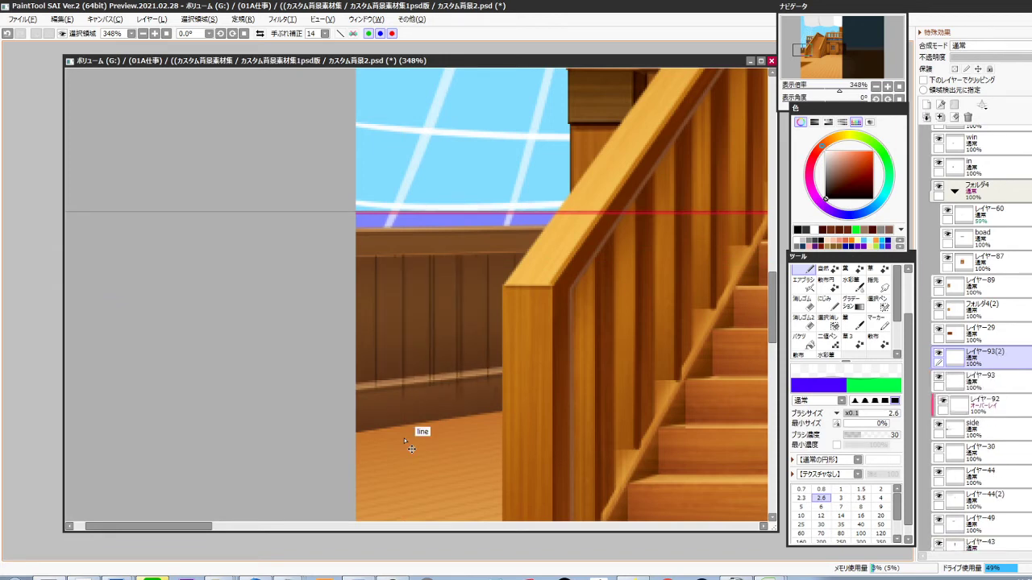
pyautogui.hotkey('ctrl', 'Right')
pyautogui.hotkey('ctrl', 'shift', 'Right')
pyautogui.hotkey('ctrl', 'Left')
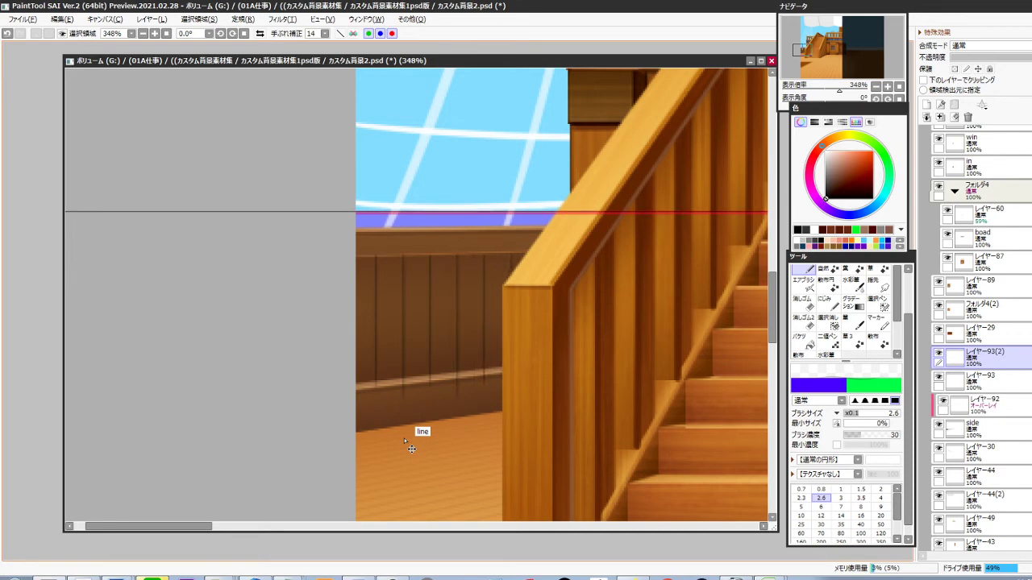
# Distort the plank lines on レイヤー93 so their ends follow the wall's slanted upper edge and lower trim
pyautogui.hotkey('ctrl', 't')
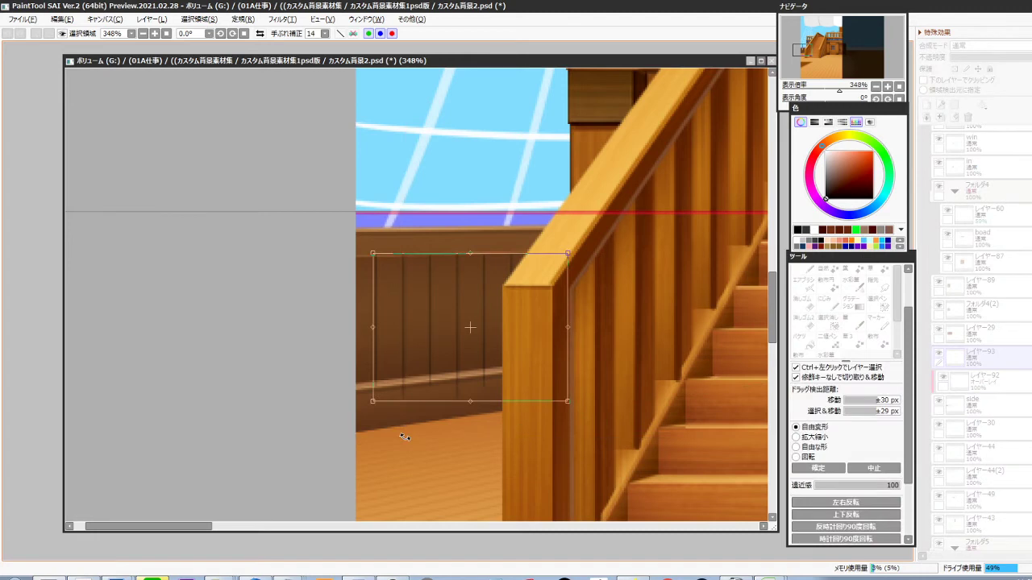
pyautogui.moveTo(581, 413); pyautogui.dragTo(581, 373)
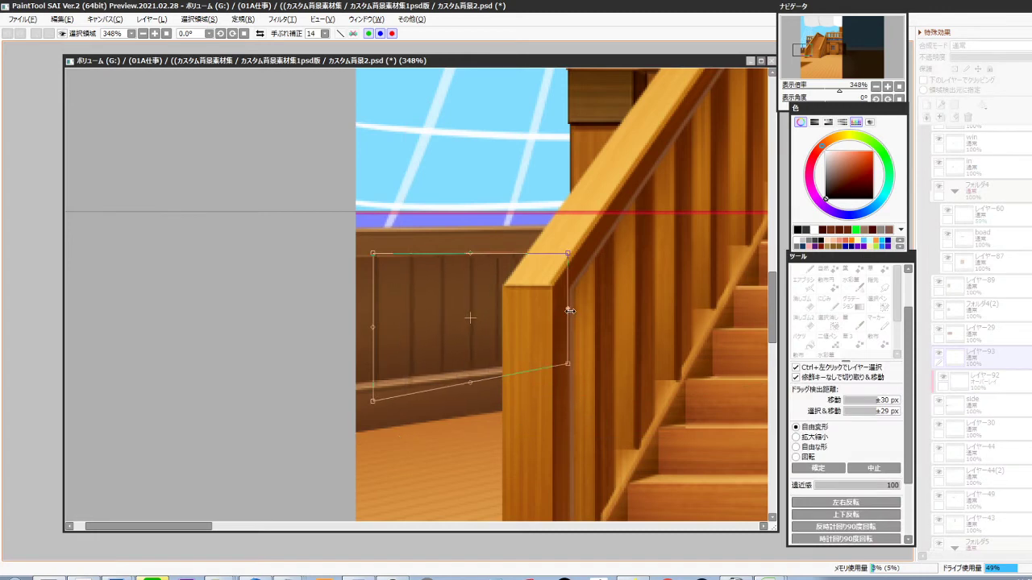
pyautogui.moveTo(383, 263); pyautogui.dragTo(382, 270)
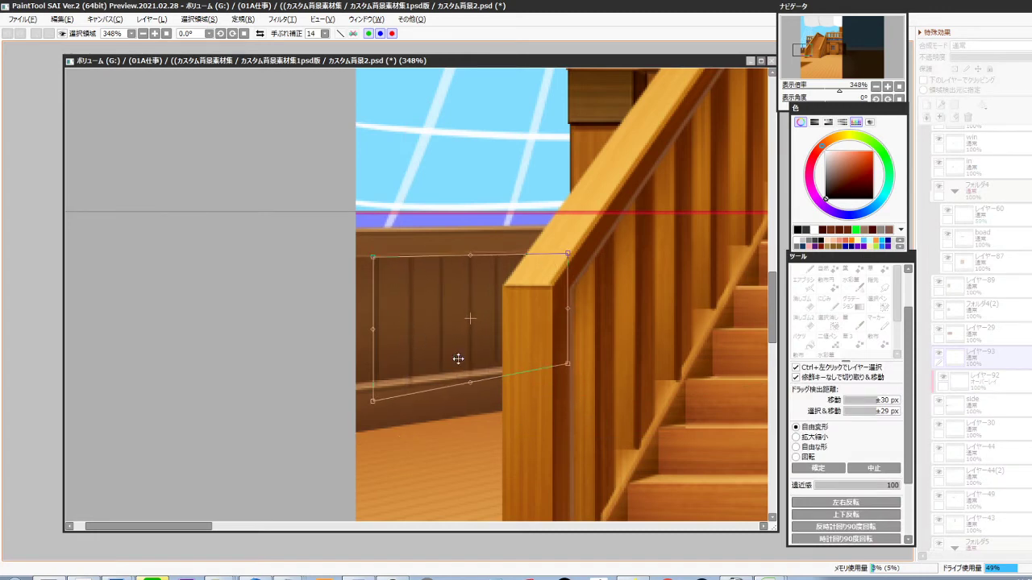
pyautogui.moveTo(472, 390); pyautogui.dragTo(469, 383)
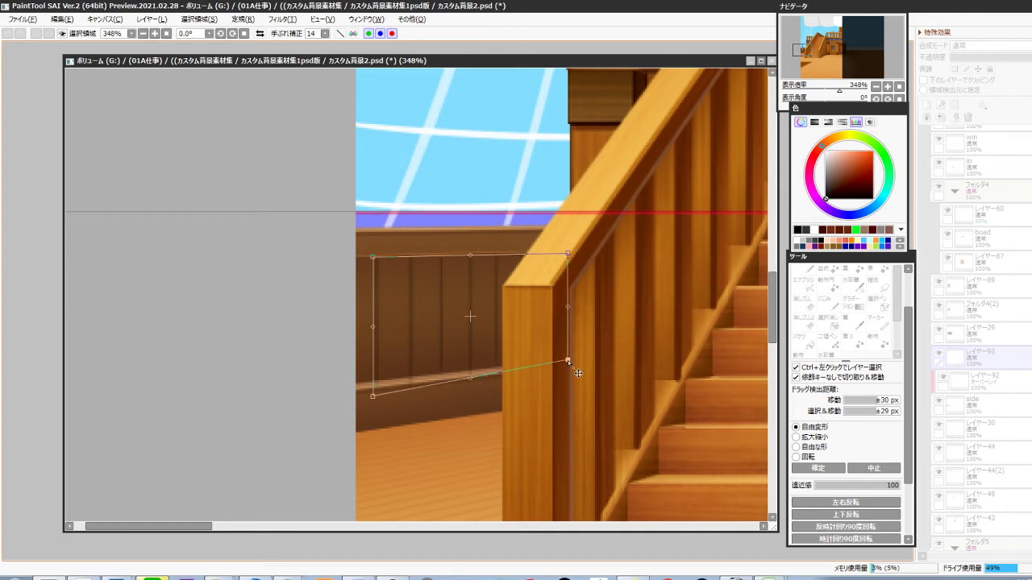
pyautogui.press('Return')
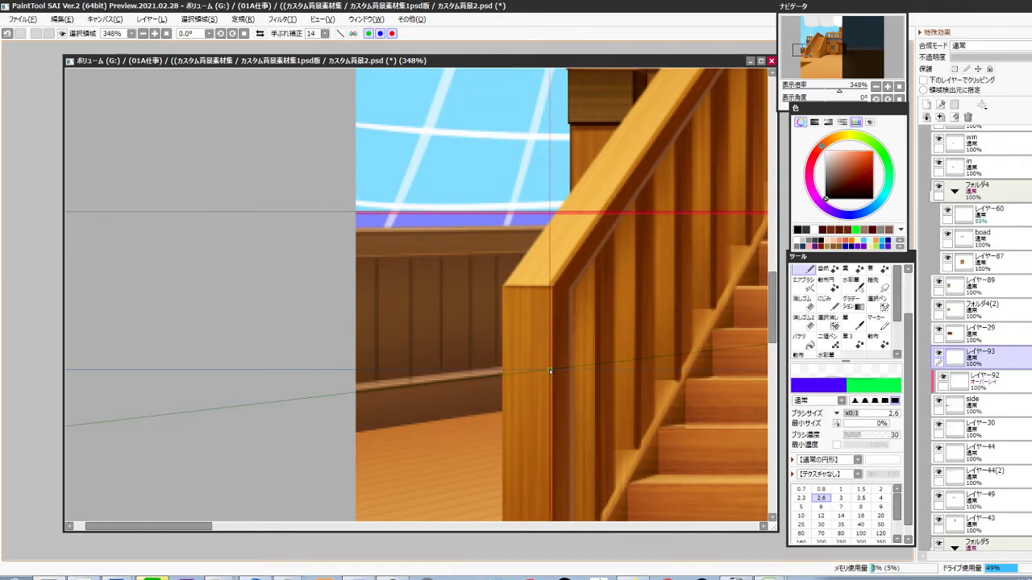
# Set レイヤー93, the plank lines, to オーバーレイ (Overlay) blending at 52% opacity
pyautogui.press('e')
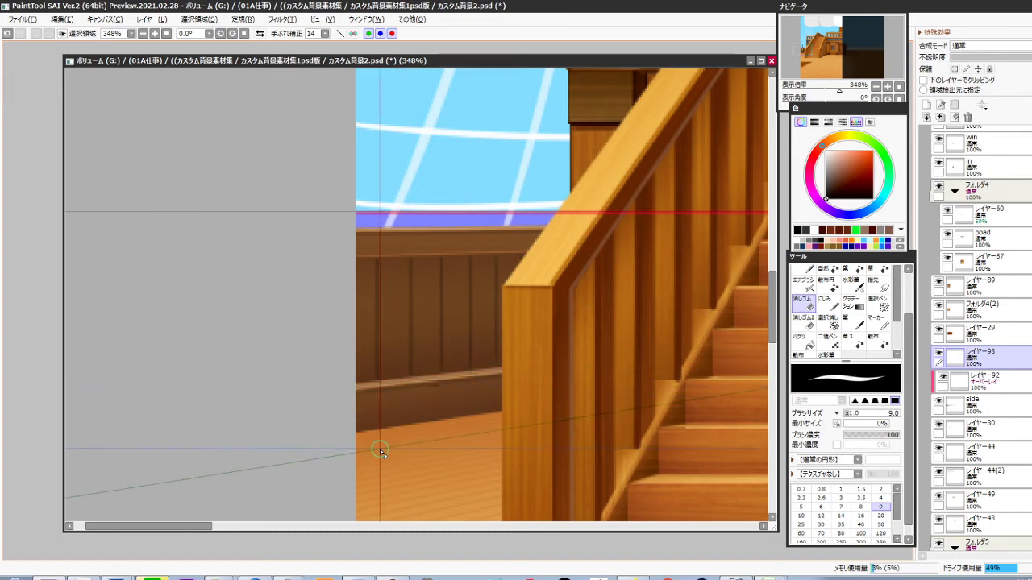
pyautogui.hotkey('alt', 'Down')
pyautogui.press('o')
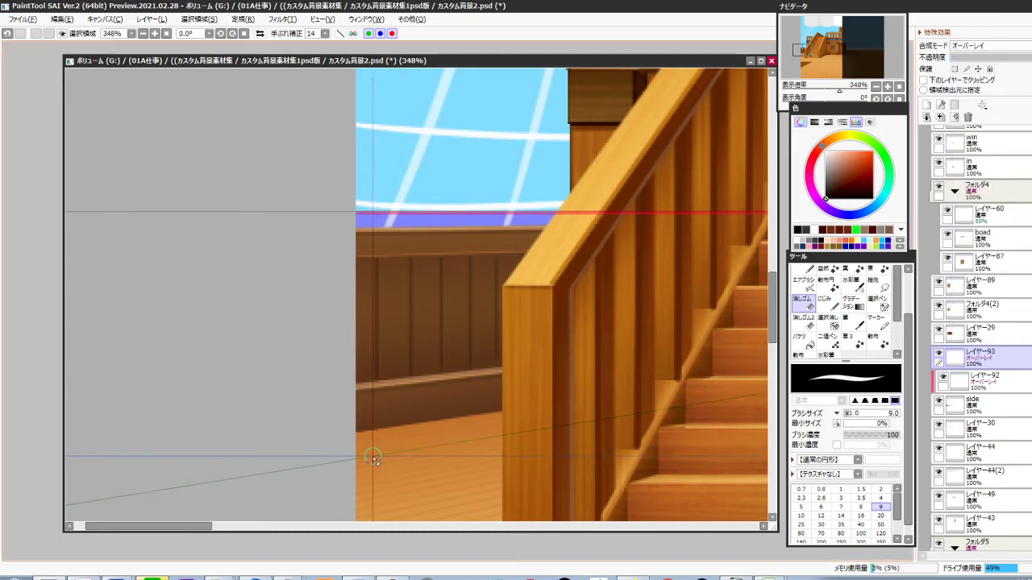
pyautogui.click(1008, 58)
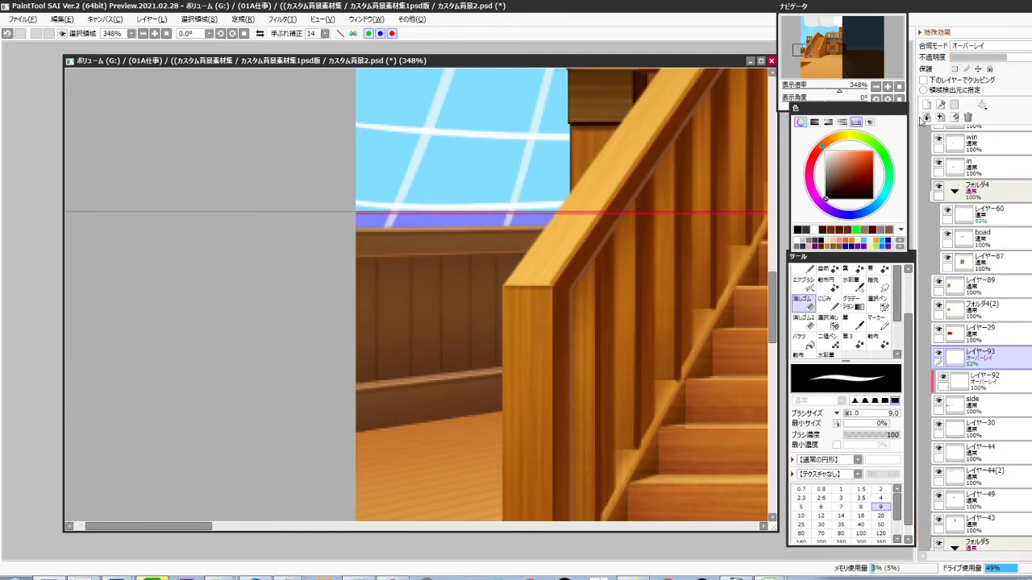
# Merge the clipped overlay layer レイヤー92 into the side layer, undoing the mistaken merge of side into レイヤー30
pyautogui.scroll(-5, 590, 363)
pyautogui.moveTo(569, 383); pyautogui.dragTo(410, 447)
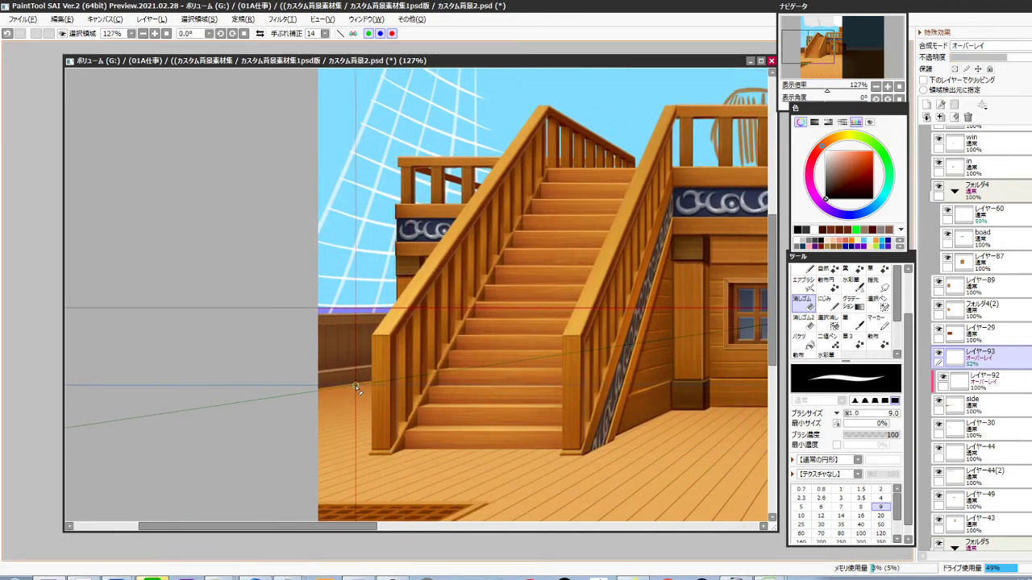
pyautogui.scroll(3, 342, 381)
pyautogui.keyDown('ctrl'); pyautogui.keyDown('shift'); pyautogui.click(373, 349); pyautogui.keyUp('shift'); pyautogui.keyUp('ctrl')
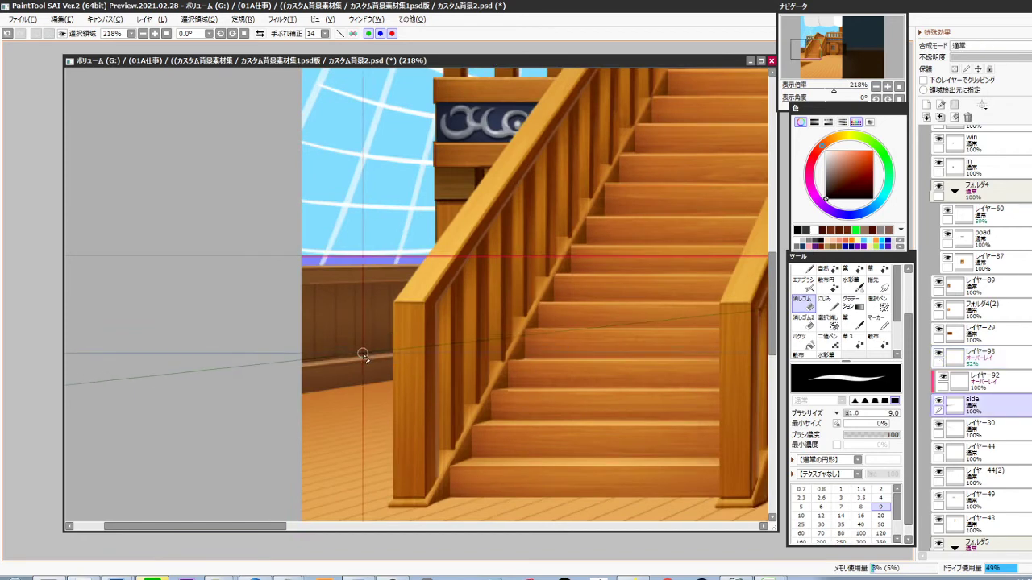
pyautogui.hotkey('ctrl', 'e')
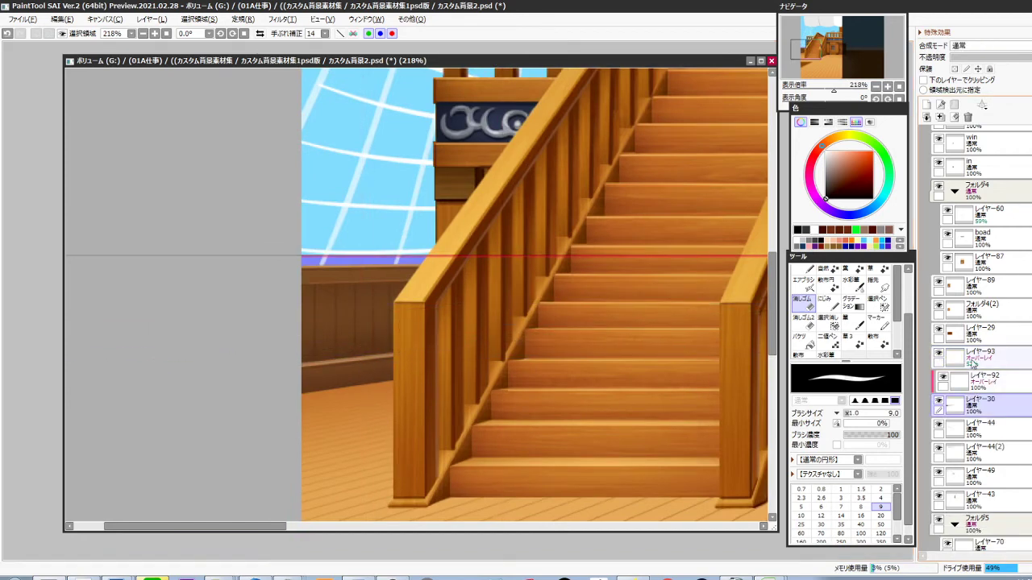
pyautogui.hotkey('ctrl', 'z')
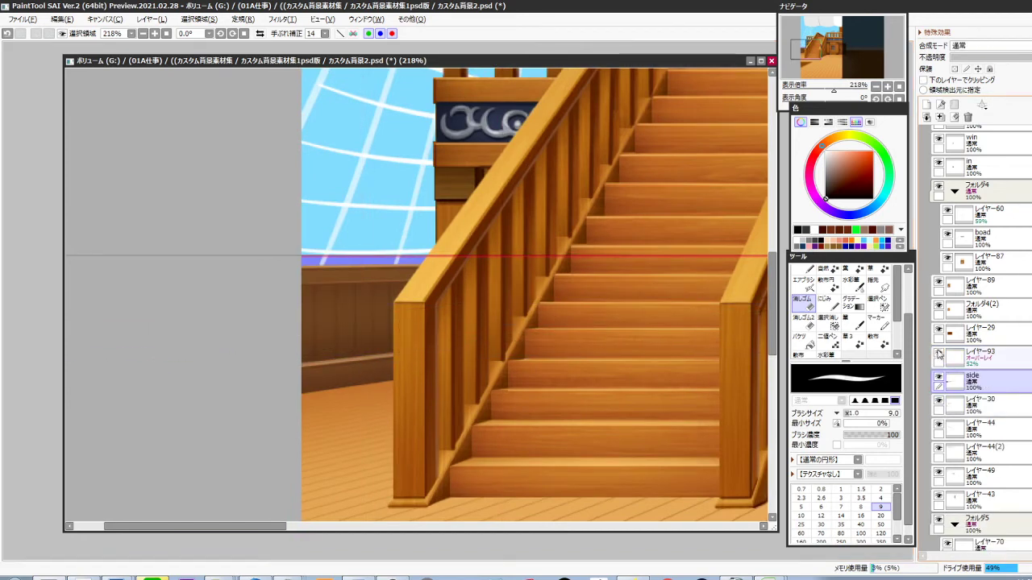
# Duplicate the plank lines on レイヤー93, lighten the copy, and offset it slightly to form highlights beside the lines
pyautogui.click(983, 362)
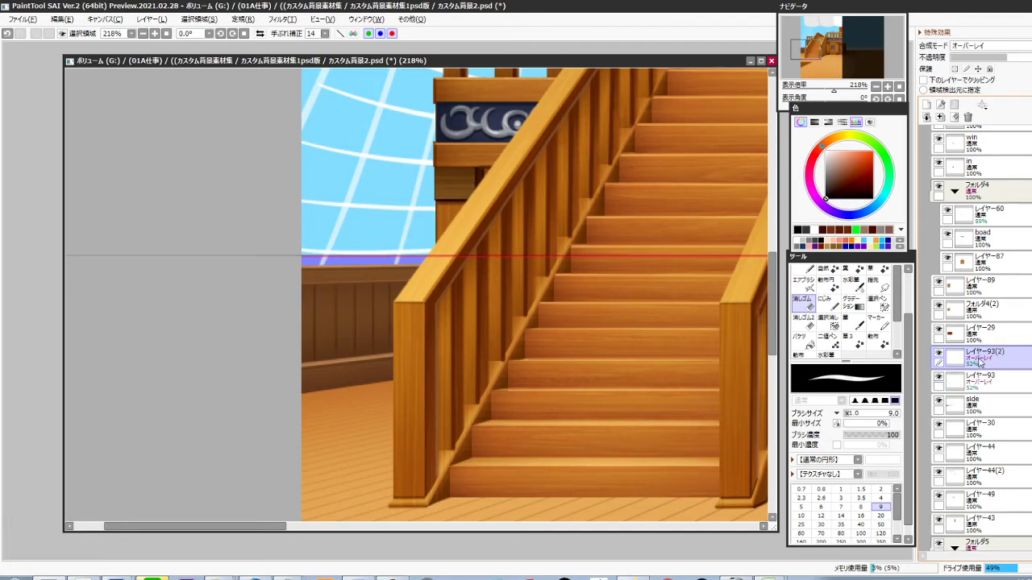
pyautogui.hotkey('ctrl', 'u')
pyautogui.click(922, 383)
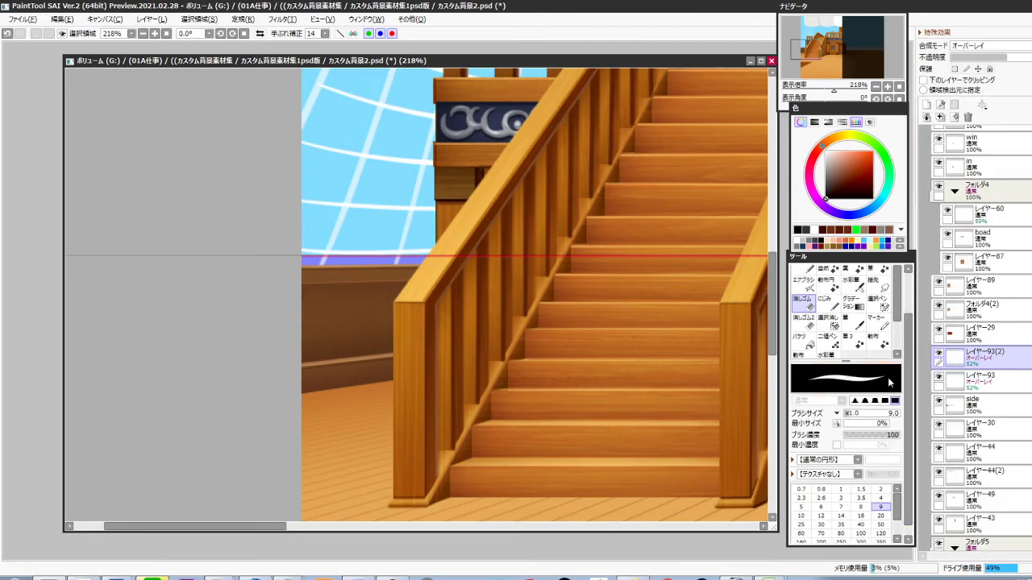
pyautogui.moveTo(386, 363); pyautogui.dragTo(406, 358)
pyautogui.press('ctrl')
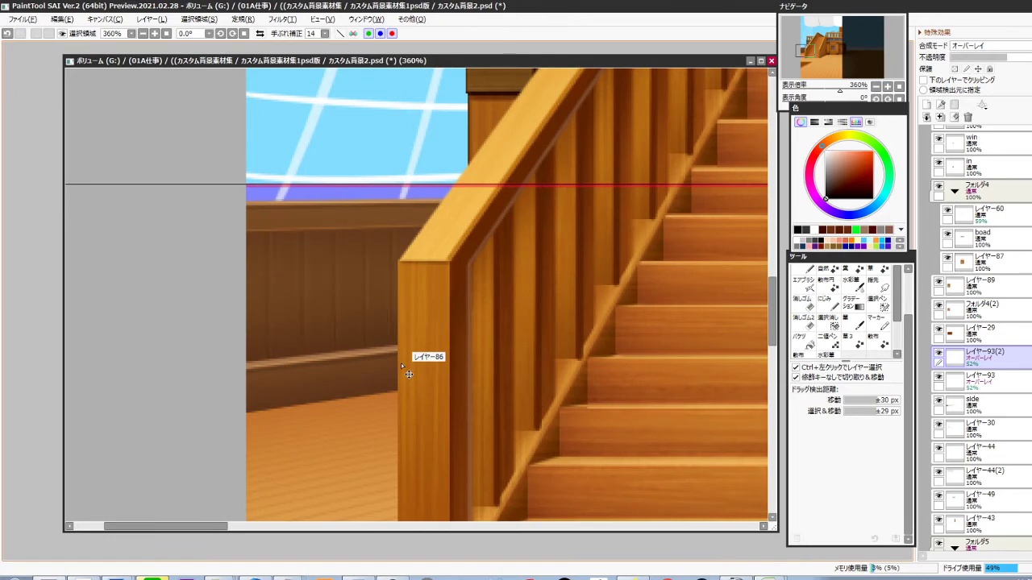
# Merge both plank-line layers down into the side layer
pyautogui.click(998, 378)
pyautogui.hotkey('ctrl', 'e')
pyautogui.click(992, 366)
pyautogui.hotkey('ctrl', 'e')
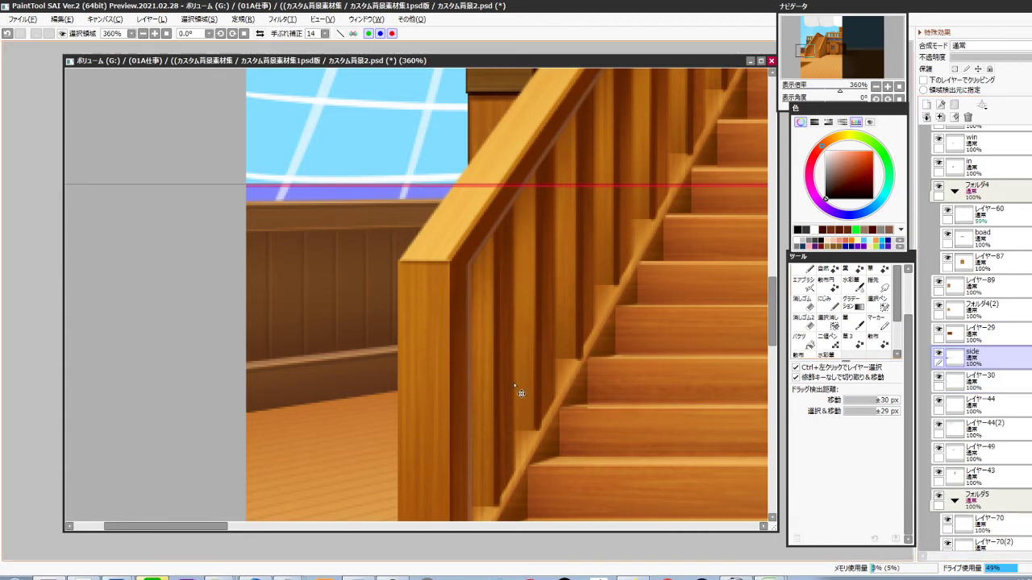
# Sample the floor's orange and airbrush it along the side wall's lower edge at brush size 20 with opacity protected
pyautogui.keyDown('alt'); pyautogui.click(341, 409); pyautogui.keyUp('alt')
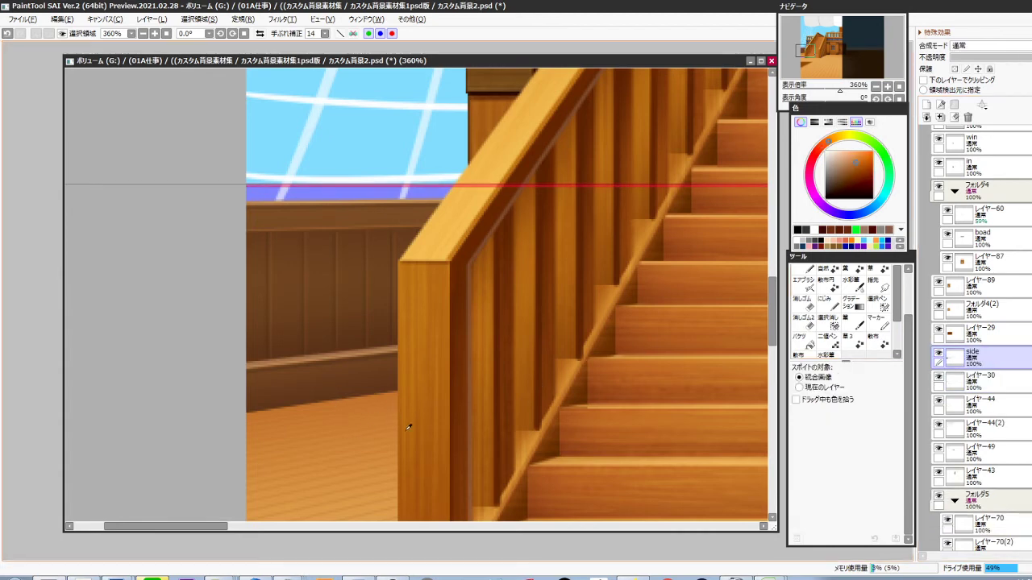
pyautogui.moveTo(397, 416); pyautogui.dragTo(493, 362)
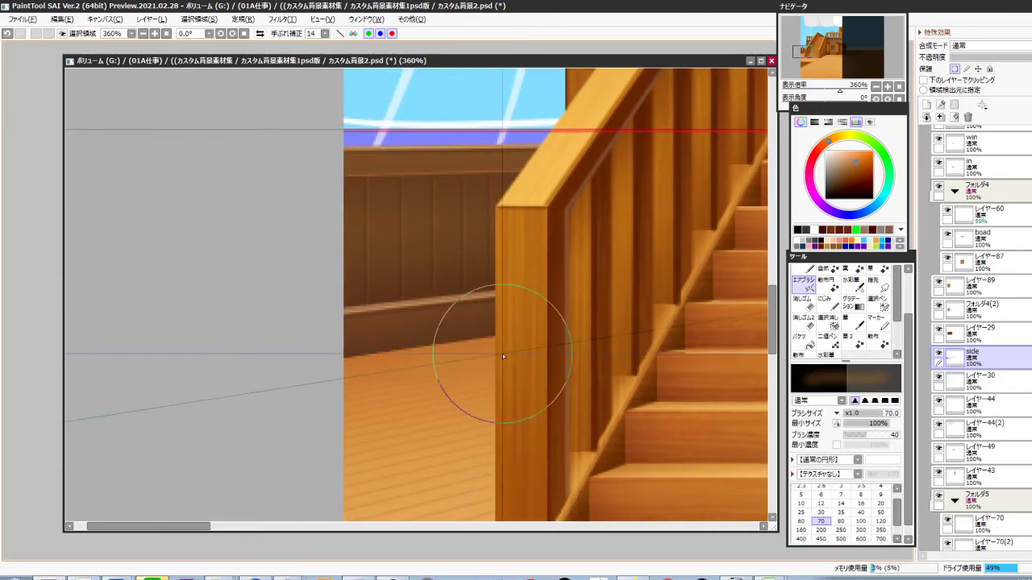
pyautogui.press('[')
pyautogui.press('[')
pyautogui.press('[')
pyautogui.press('[')
pyautogui.press('[')
pyautogui.press('[')
pyautogui.press('[')
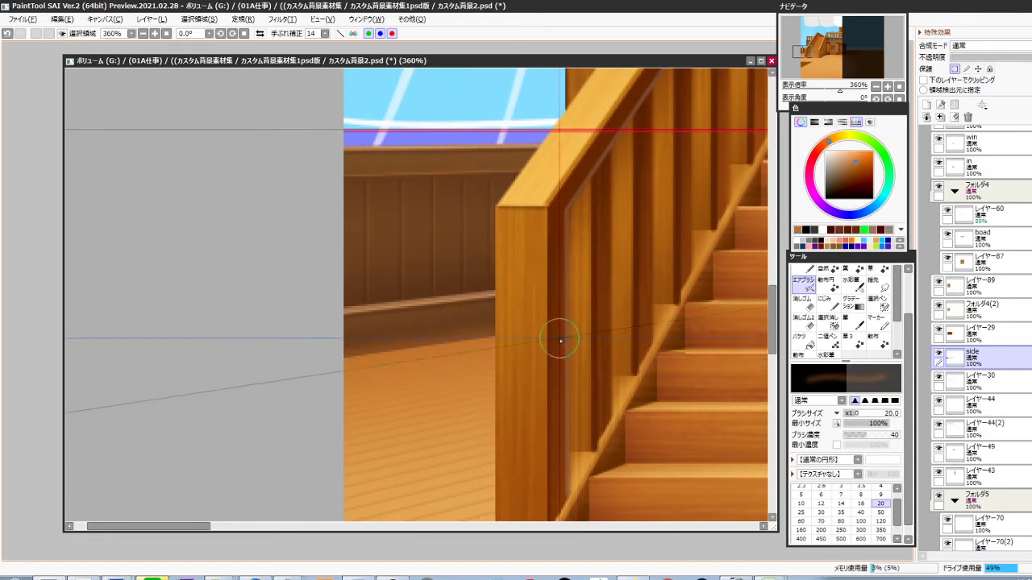
pyautogui.moveTo(431, 397); pyautogui.dragTo(371, 451)
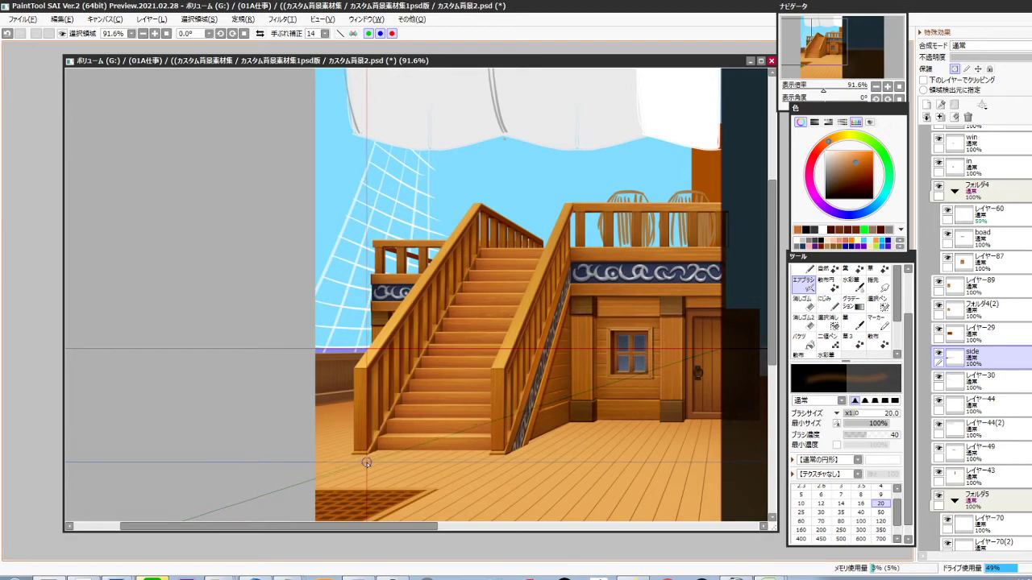
# Fill a thin strip in sampled brown beneath the upper railing's handrail on a new layer above レイヤー89
pyautogui.scroll(10, 413, 251)
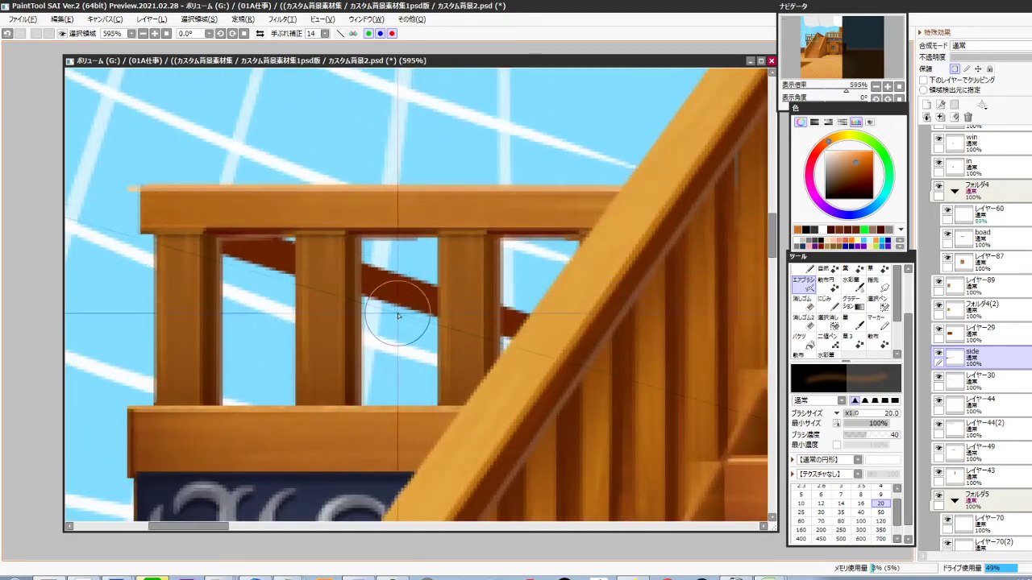
pyautogui.keyDown('ctrl'); pyautogui.keyDown('shift'); pyautogui.click(396, 239); pyautogui.keyUp('shift'); pyautogui.keyUp('ctrl')
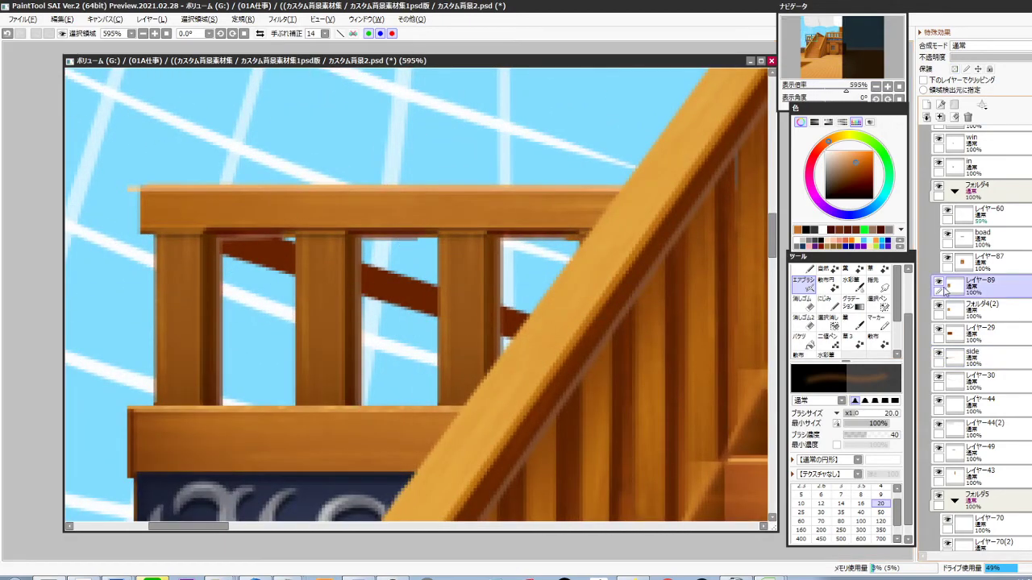
pyautogui.click(939, 282)
pyautogui.click(939, 282)
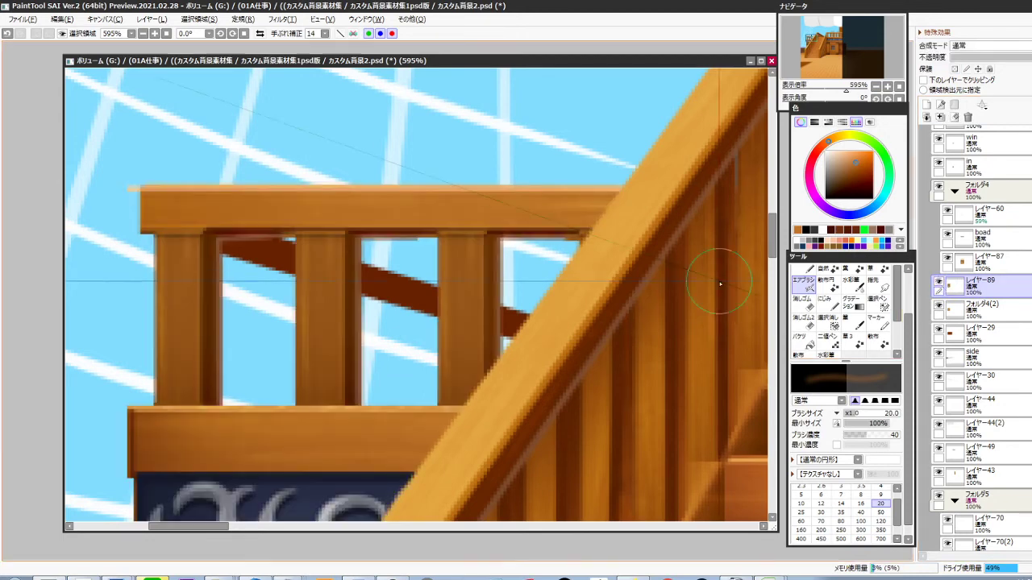
pyautogui.click(939, 282)
pyautogui.click(939, 282)
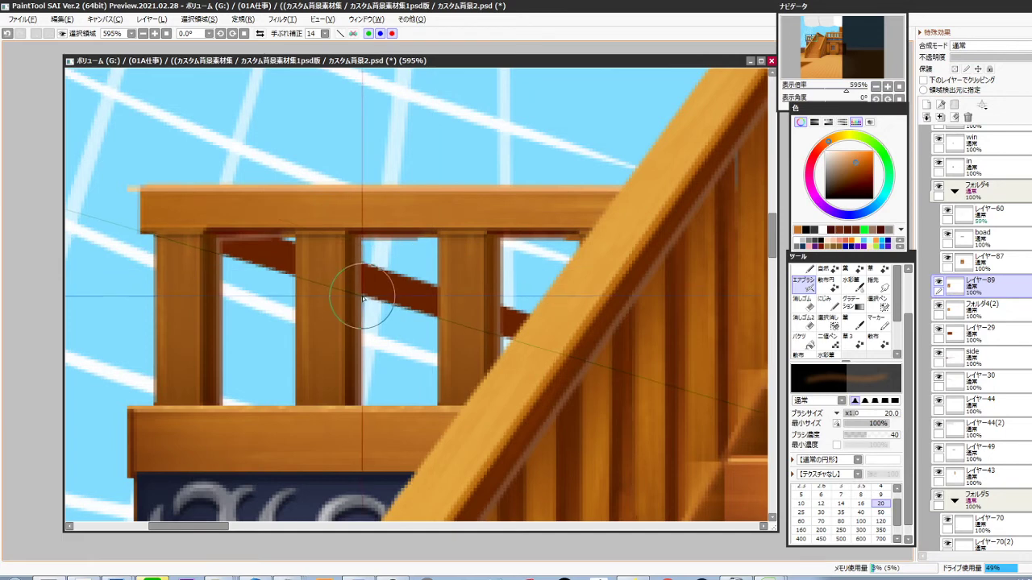
pyautogui.press('alt')
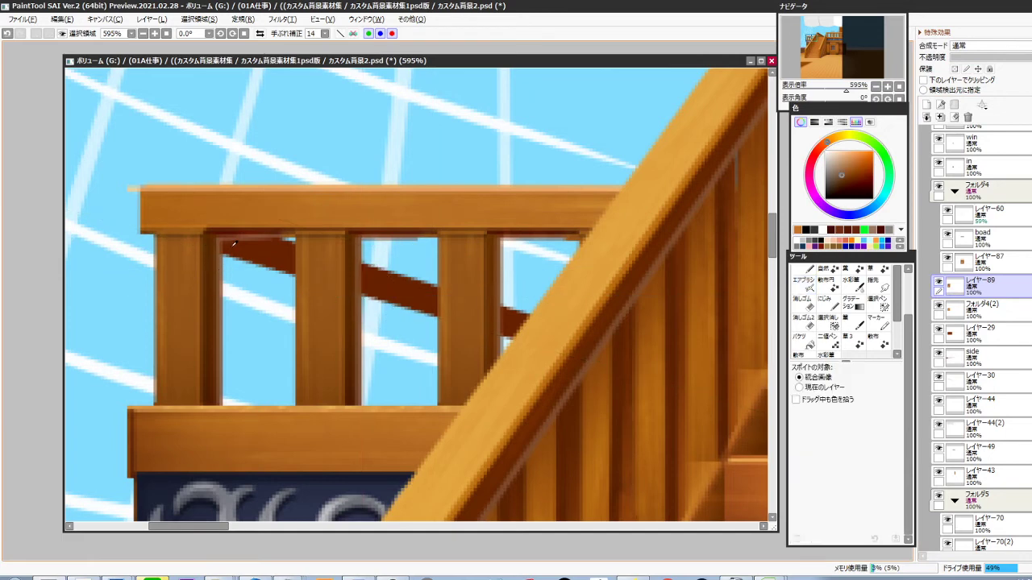
pyautogui.press('ctrl')
pyautogui.hotkey('ctrl', 'shift', 'n')
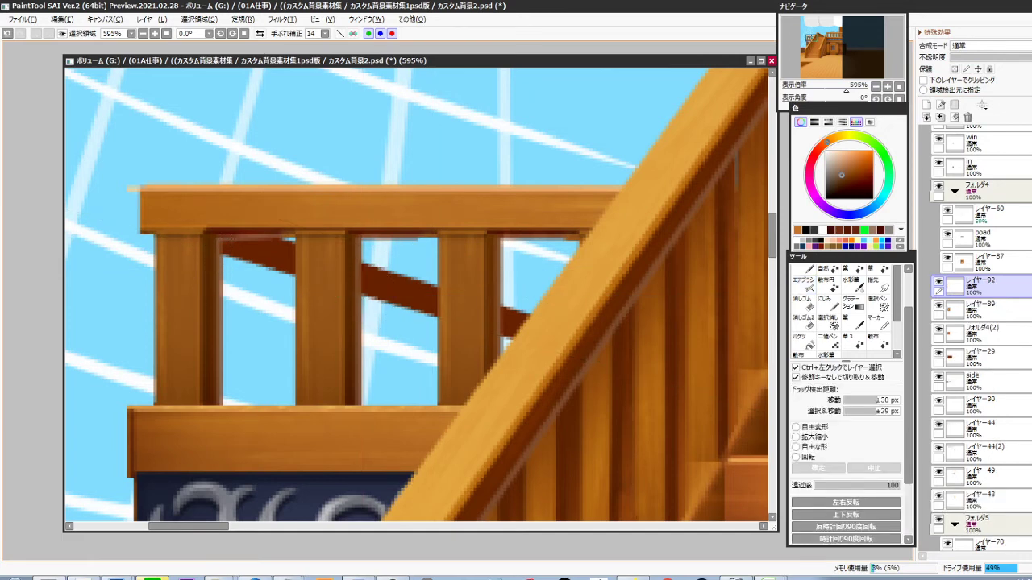
pyautogui.moveTo(502, 249); pyautogui.dragTo(584, 236)
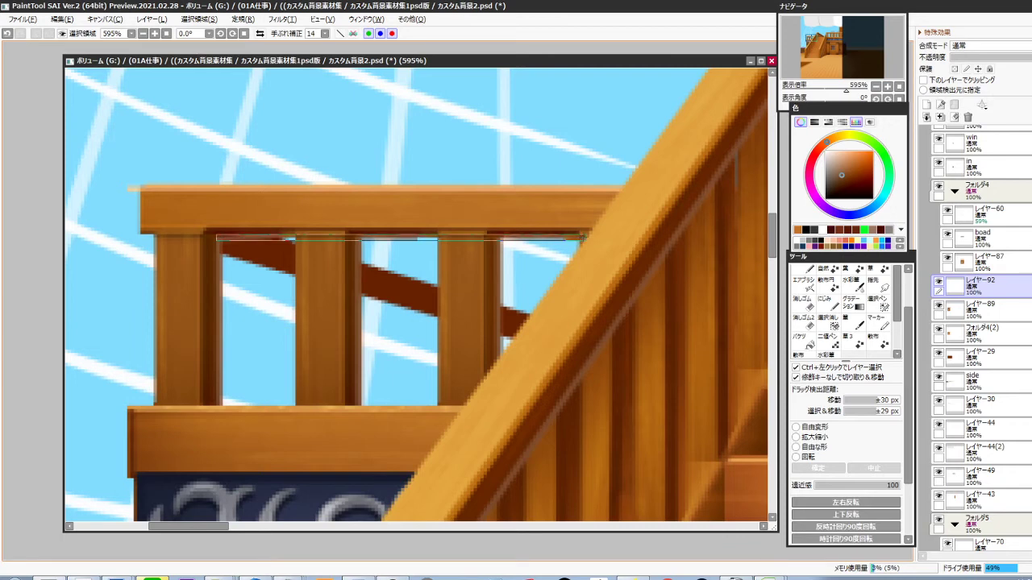
pyautogui.hotkey('ctrl', 'f')
pyautogui.hotkey('ctrl', 'd')
# Place the brown strip layer beneath the railing layer レイヤー89 and merge the two
pyautogui.moveTo(979, 288); pyautogui.dragTo(980, 313)
pyautogui.click(939, 282)
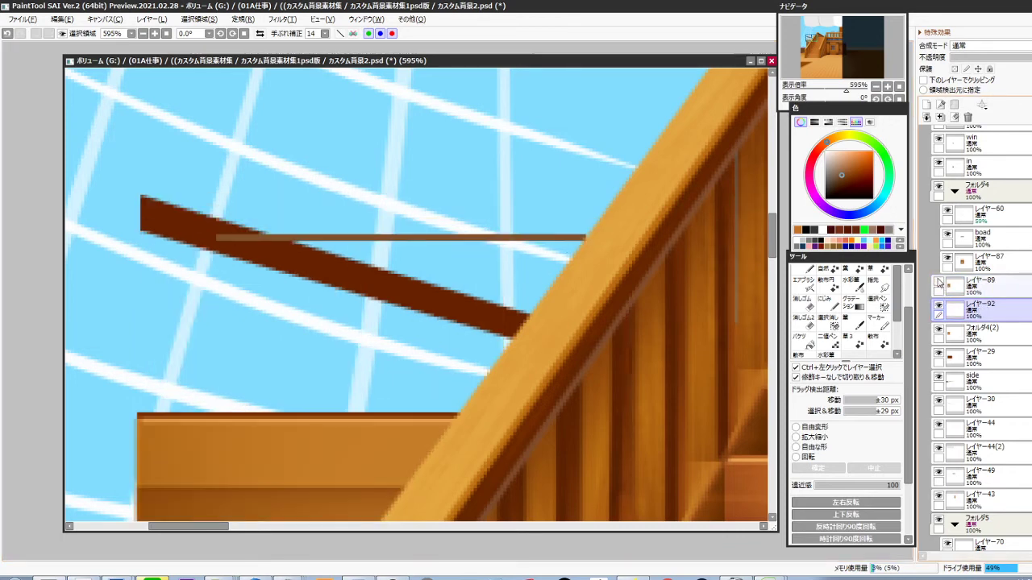
pyautogui.click(939, 282)
pyautogui.click(996, 291)
pyautogui.hotkey('ctrl', 'e')
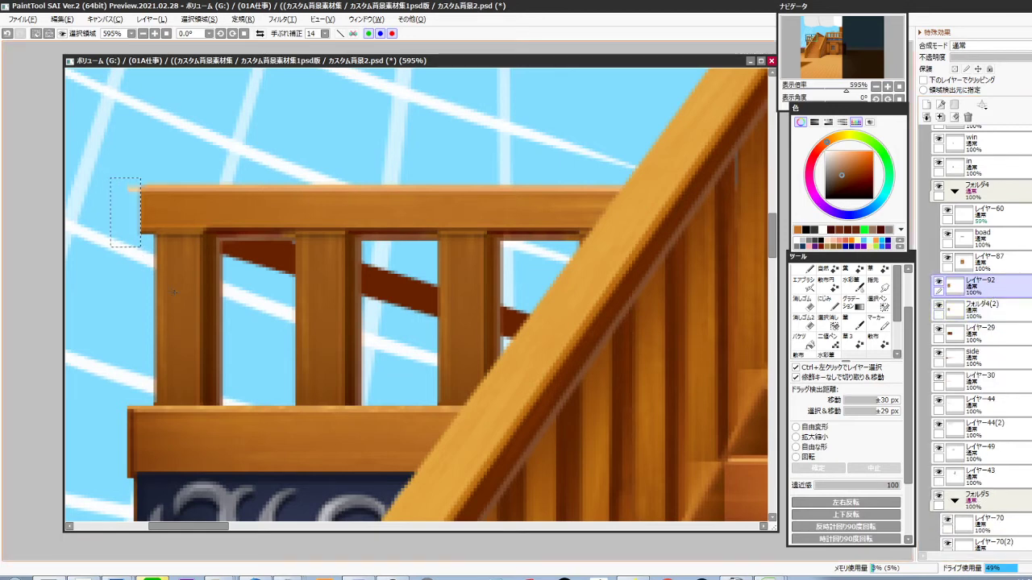
# Clear the stray highlight overhanging the left end of the upper railing's handrail
pyautogui.hotkey('ctrl', 'd')
pyautogui.moveTo(212, 307)
pyautogui.mouseDown()
pyautogui.moveTo(361, 343)
pyautogui.moveTo(347, 306)
pyautogui.mouseUp()
pyautogui.press('e')
pyautogui.moveTo(408, 416)
pyautogui.mouseDown()
pyautogui.moveTo(387, 359)
pyautogui.moveTo(360, 340)
pyautogui.mouseUp()
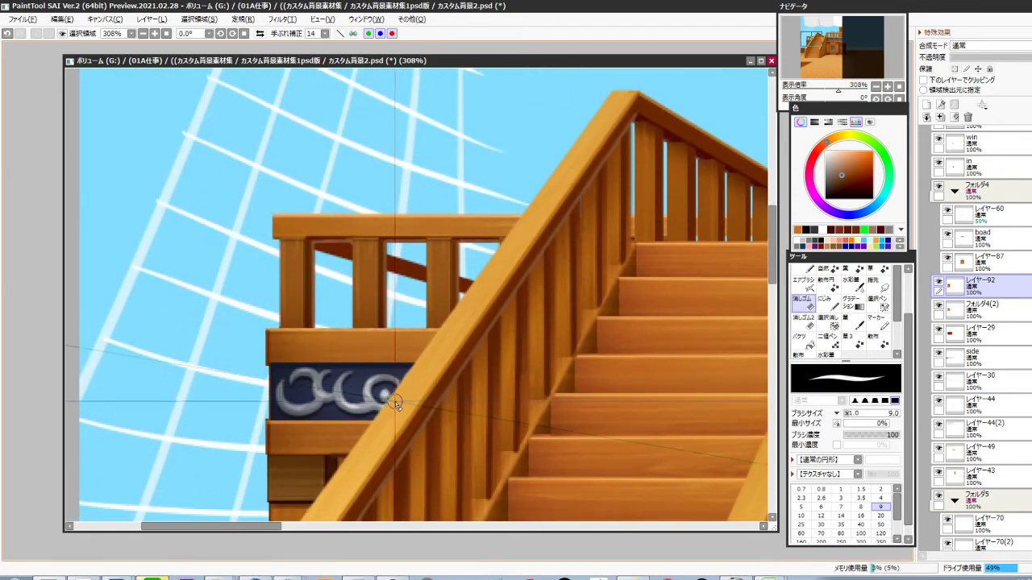
# Adjust the dark red slanted beam on レイヤー30 to brightness +33 and colour intensity -26
pyautogui.keyDown('ctrl'); pyautogui.keyDown('shift'); pyautogui.click(422, 270); pyautogui.keyUp('shift'); pyautogui.keyUp('ctrl')
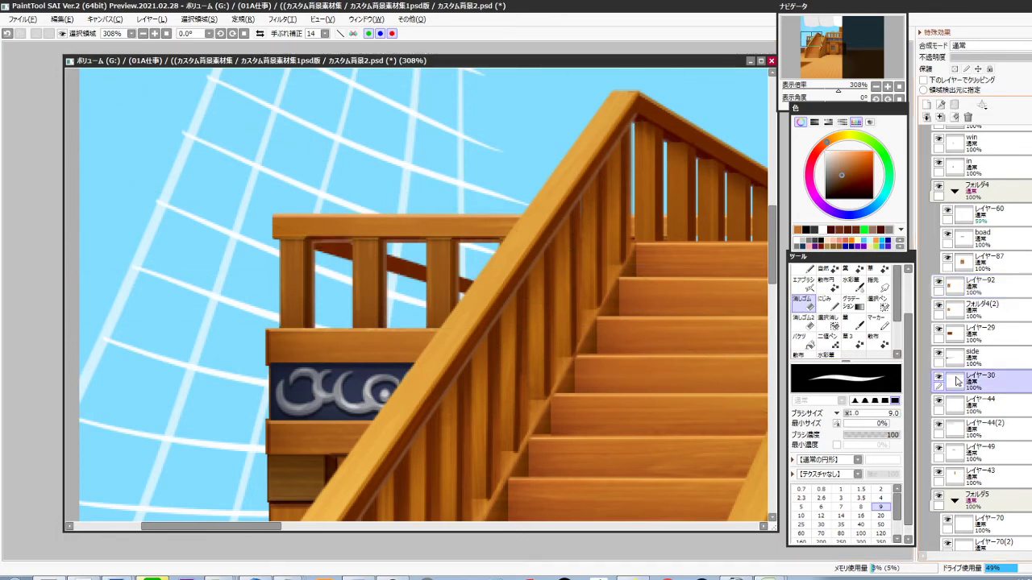
pyautogui.hotkey('ctrl', 'l')
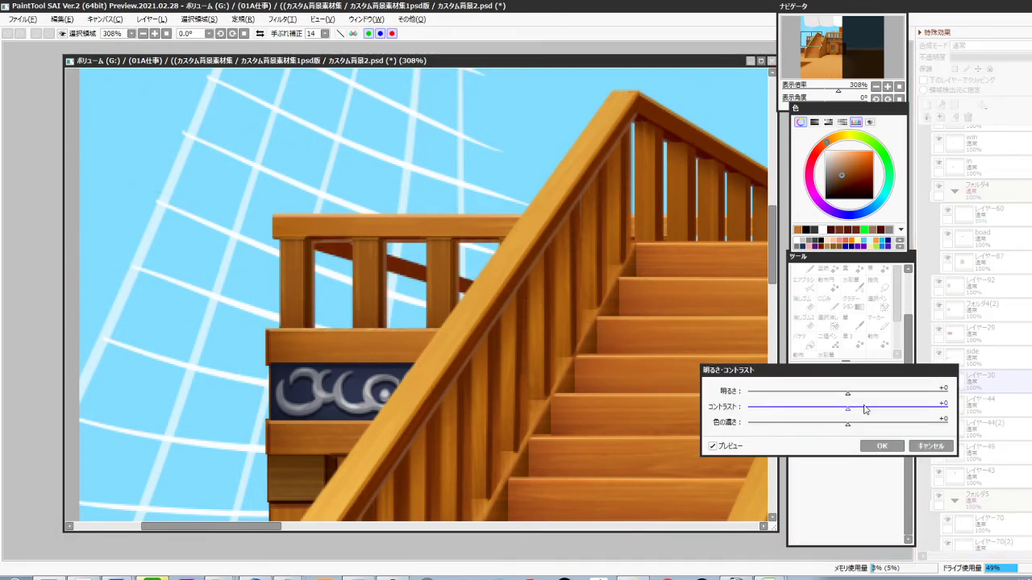
pyautogui.moveTo(845, 426); pyautogui.dragTo(821, 425)
pyautogui.moveTo(877, 396); pyautogui.dragTo(882, 397)
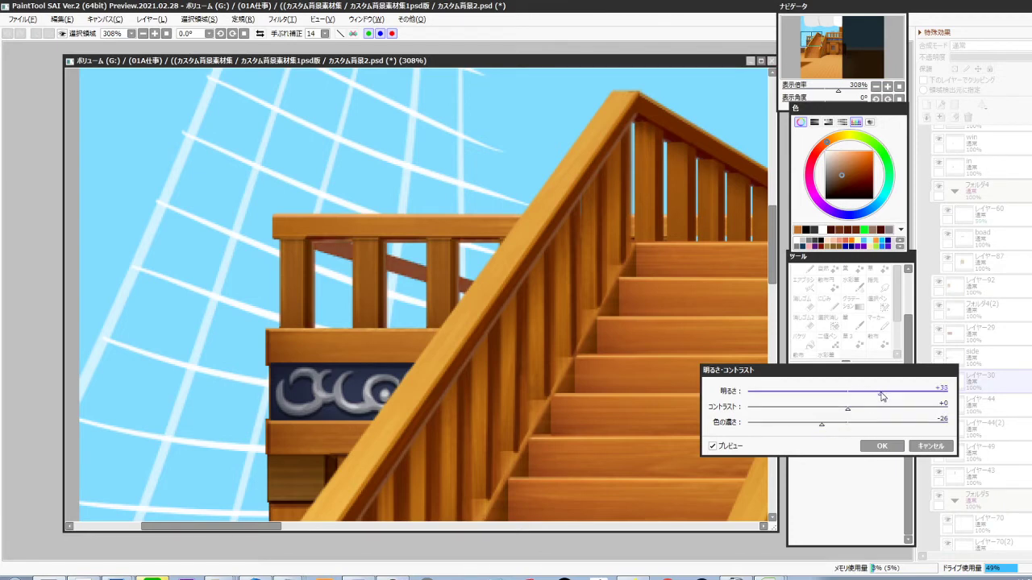
pyautogui.click(882, 446)
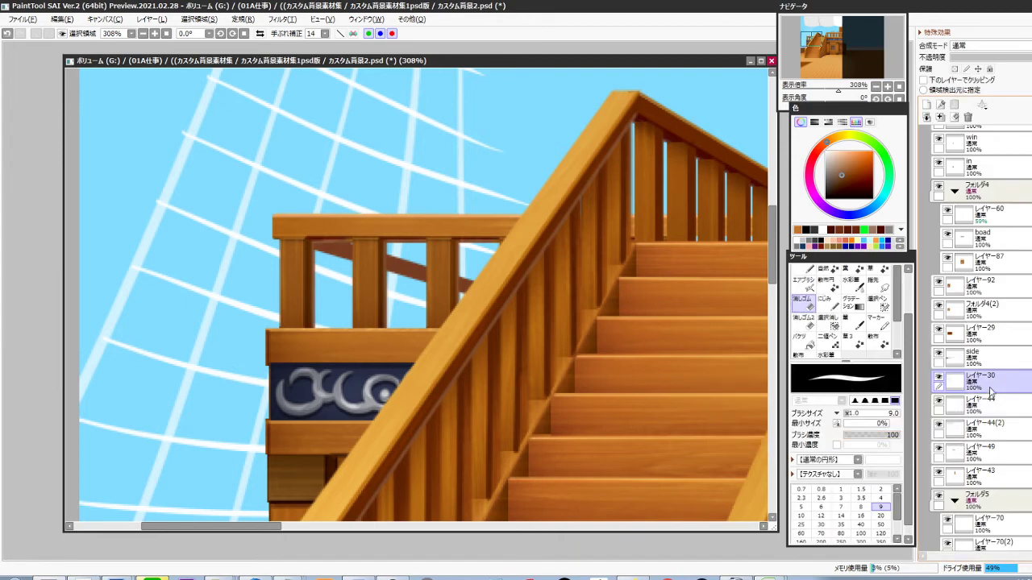
# Duplicate the slanted beam layer beneath レイヤー30 and darken the copy with brightness -29
pyautogui.hotkey('ctrl', 'j')
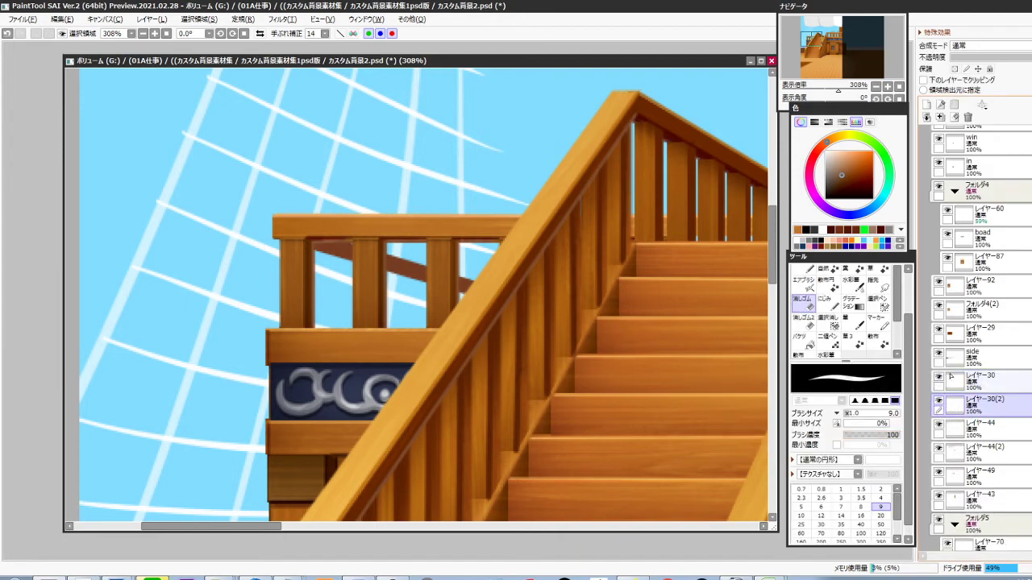
pyautogui.hotkey('ctrl', 'l')
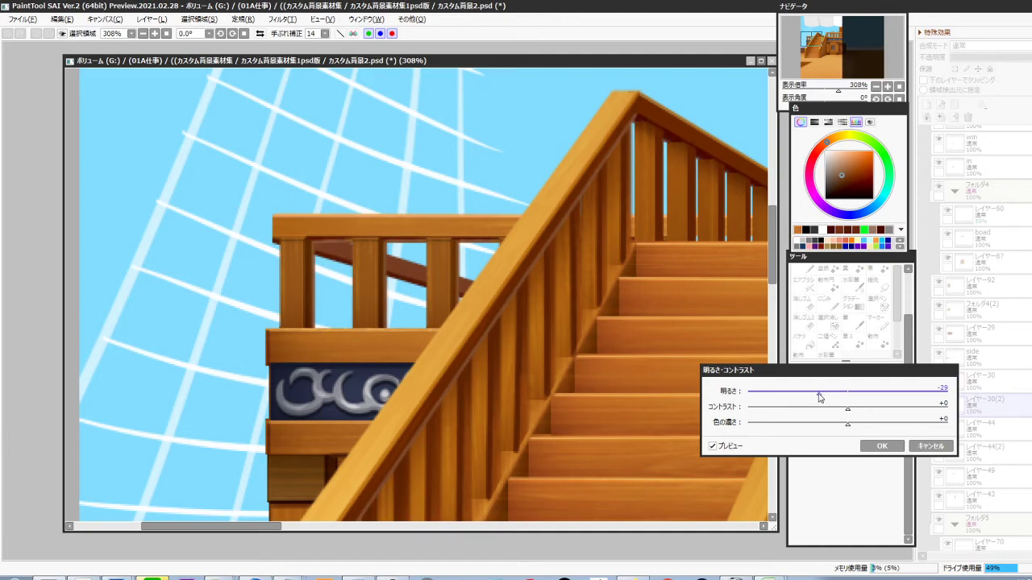
pyautogui.click(882, 446)
# Select the darkened beam copy behind the upper railing and free-transform it to form a shaded underside along the beam
pyautogui.scroll(2, 435, 329)
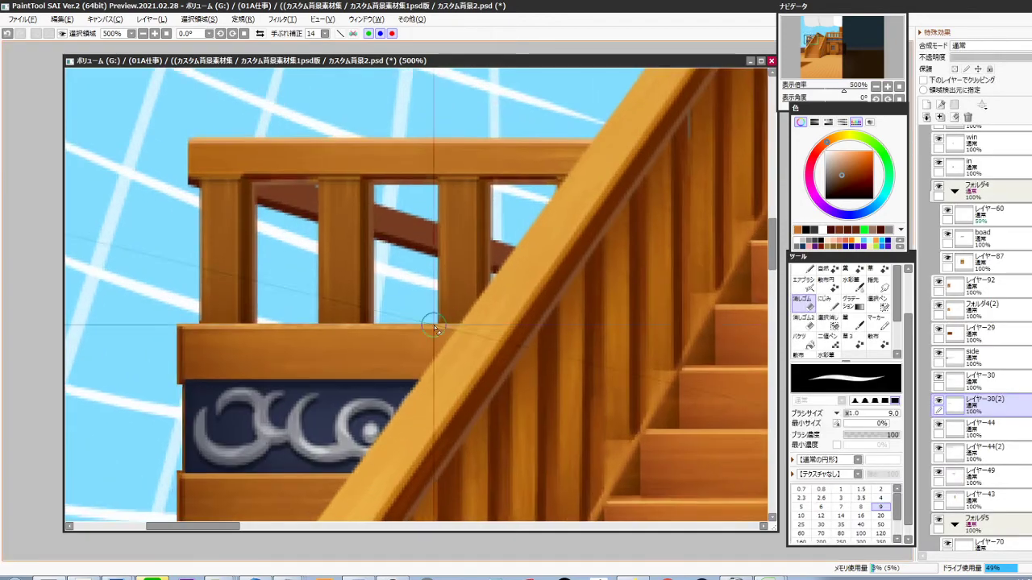
pyautogui.moveTo(435, 328); pyautogui.dragTo(452, 367)
pyautogui.hotkey('ctrl', 't')
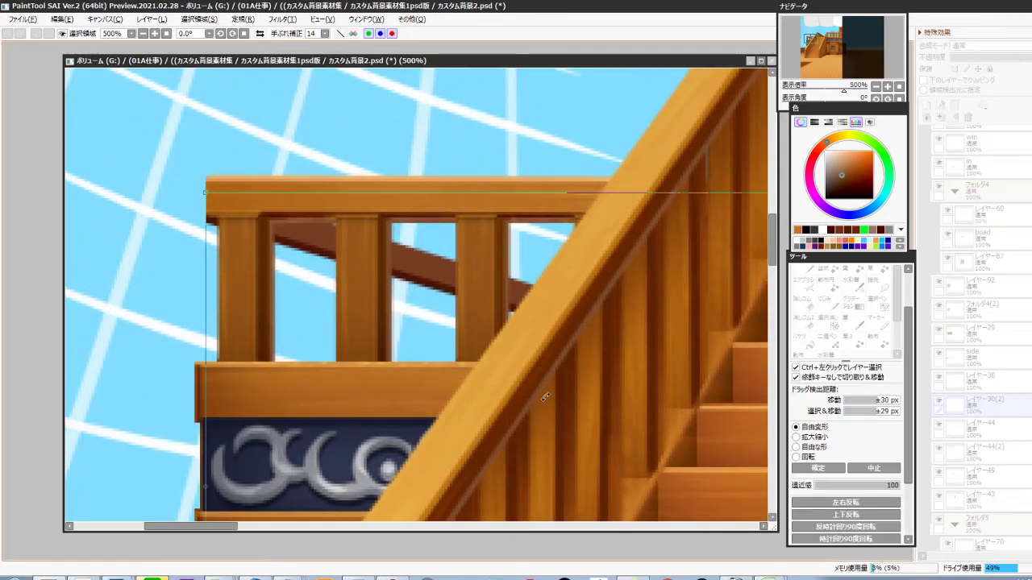
pyautogui.press('Return')
pyautogui.moveTo(272, 251); pyautogui.dragTo(619, 411)
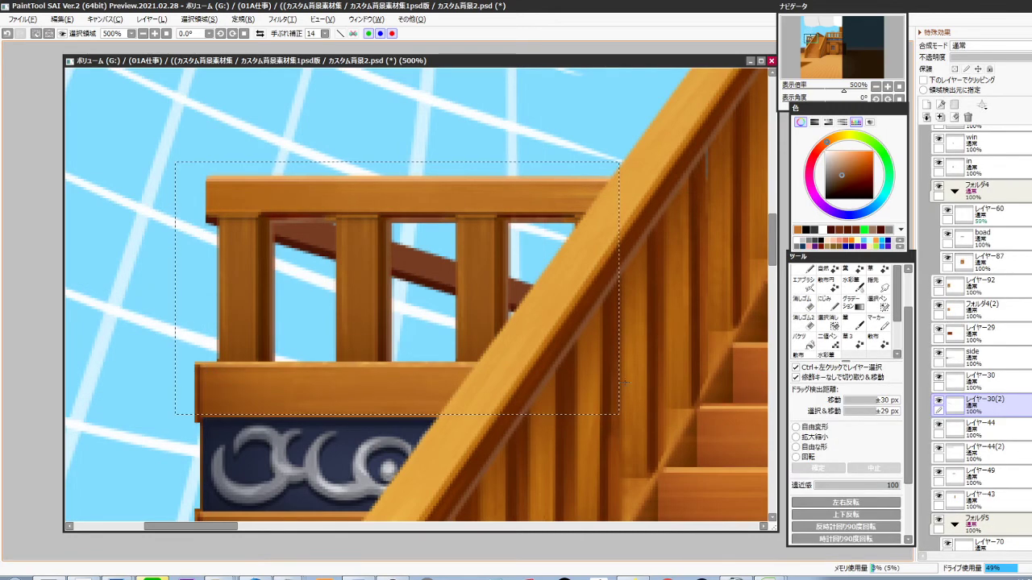
pyautogui.hotkey('ctrl', 't')
pyautogui.moveTo(617, 278); pyautogui.dragTo(618, 271)
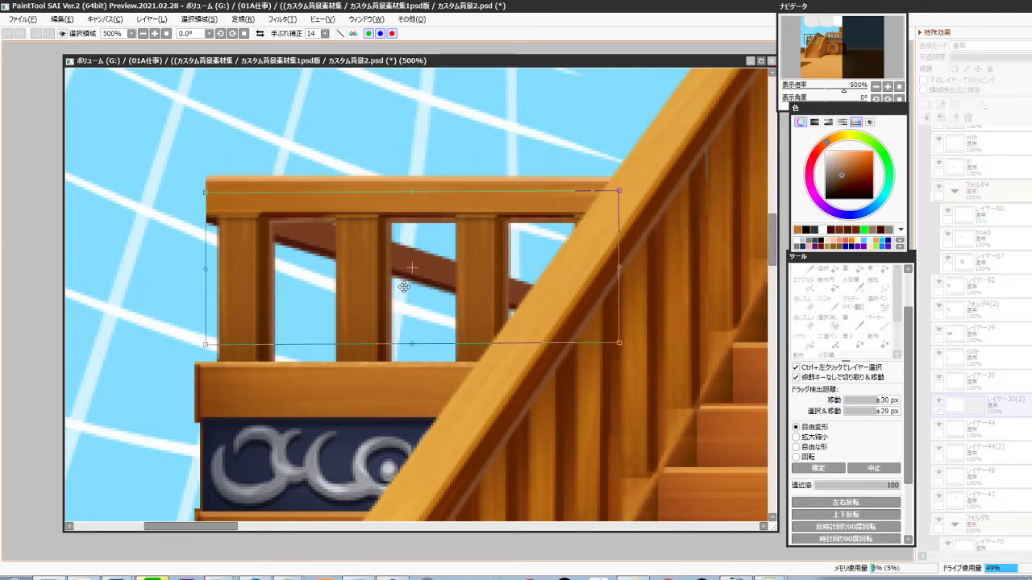
pyautogui.moveTo(216, 282); pyautogui.dragTo(223, 280)
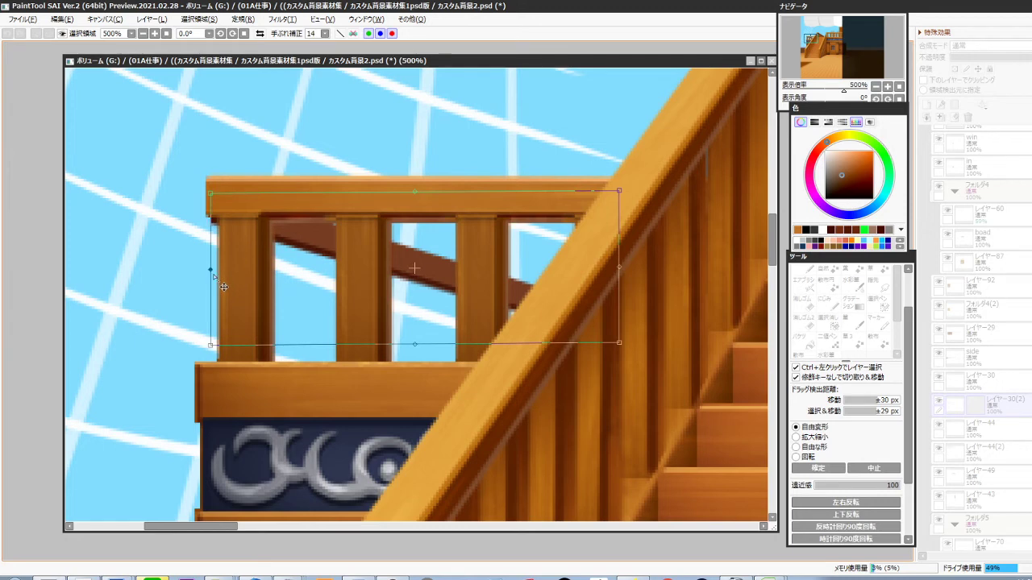
pyautogui.moveTo(632, 280); pyautogui.dragTo(643, 280)
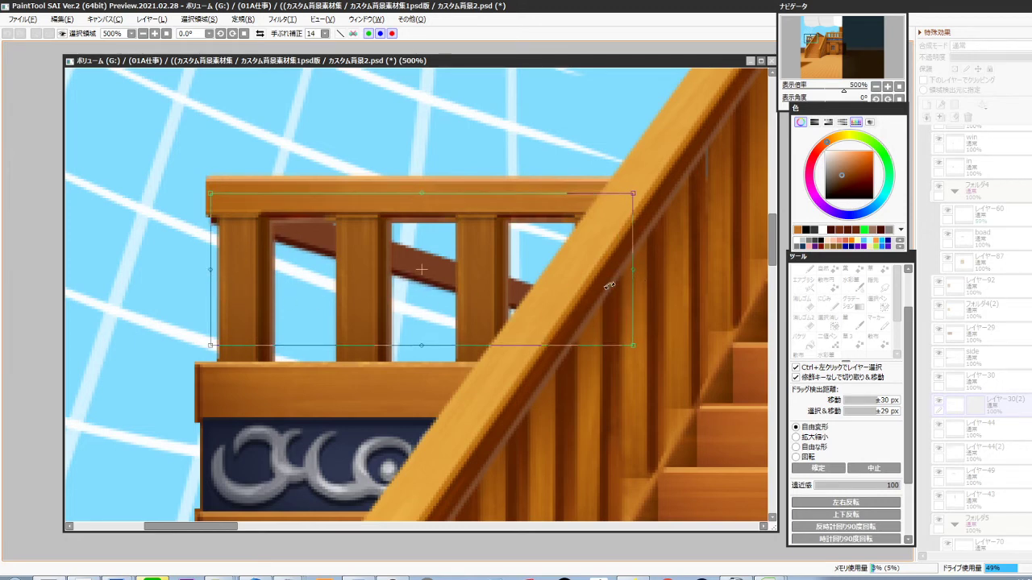
pyautogui.press('Return')
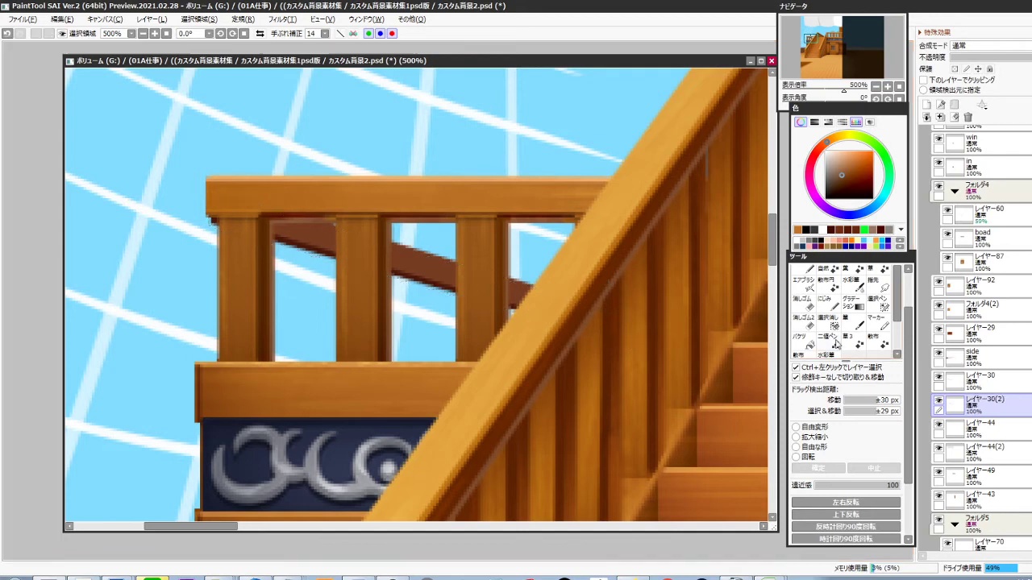
# Merge レイヤー30 with its darkened copy below and nudge the merged slanted beam slightly upward
pyautogui.click(937, 376)
pyautogui.click(938, 377)
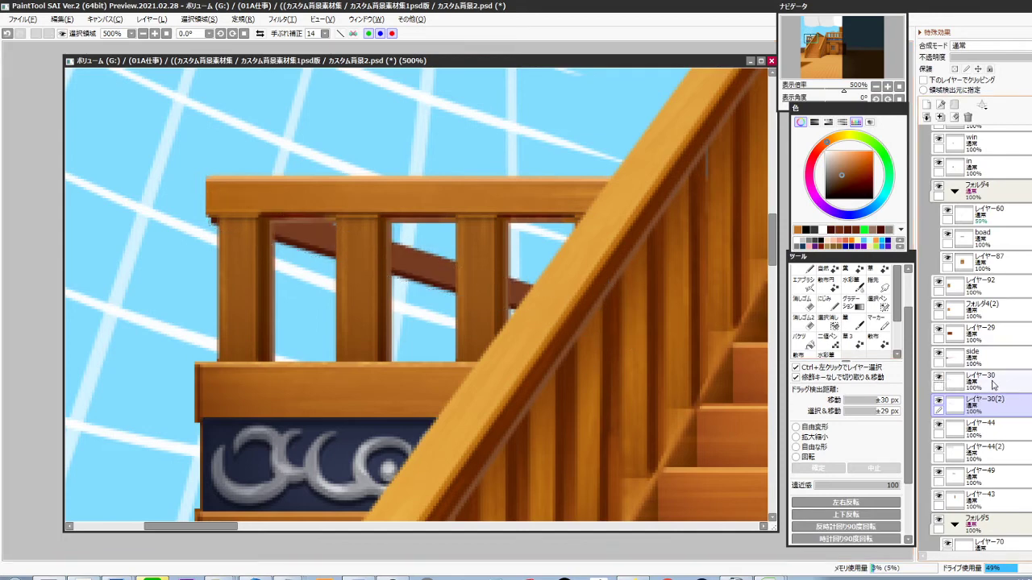
pyautogui.click(991, 385)
pyautogui.hotkey('ctrl', 'e')
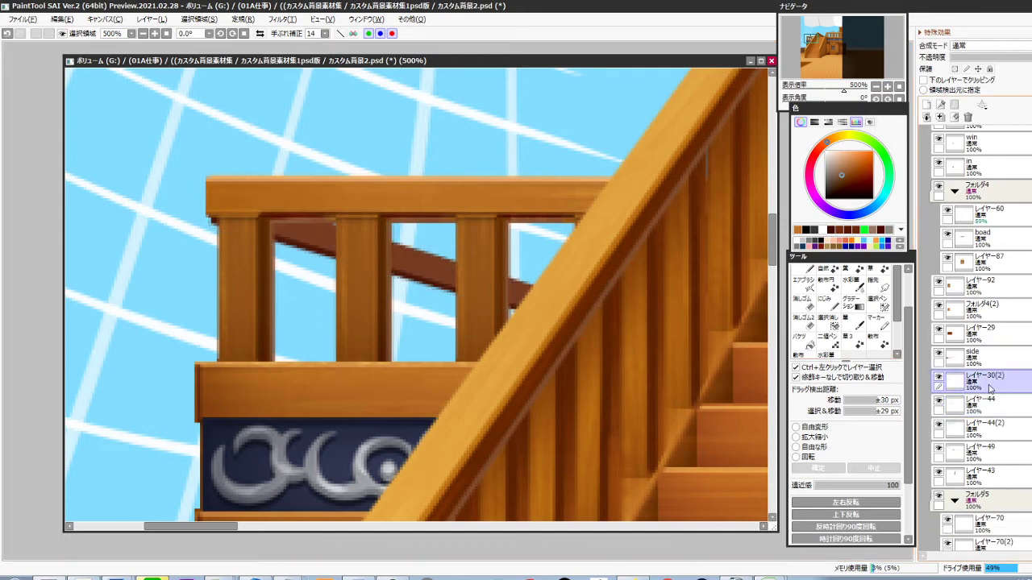
pyautogui.press('e')
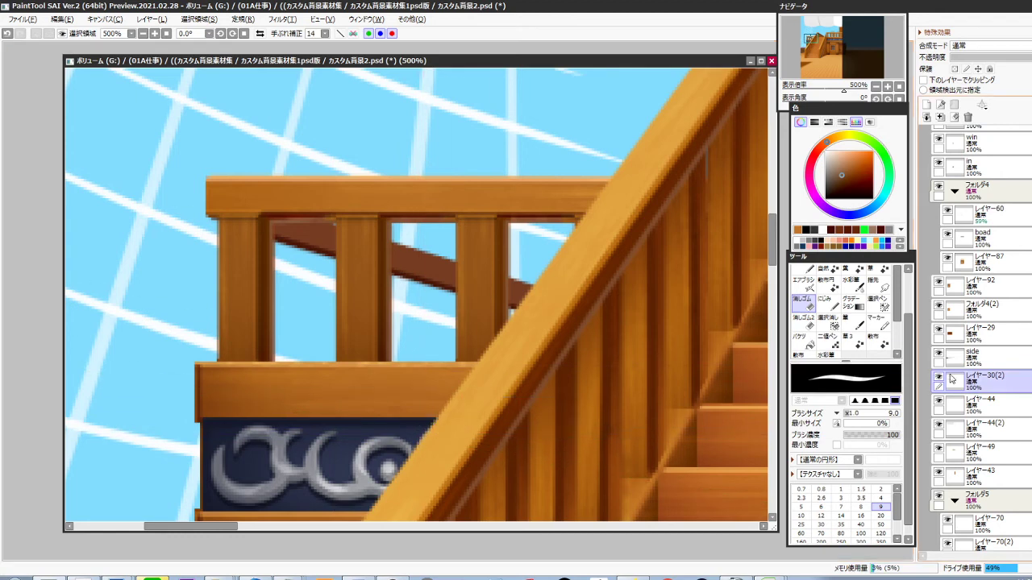
pyautogui.click(938, 376)
pyautogui.click(938, 377)
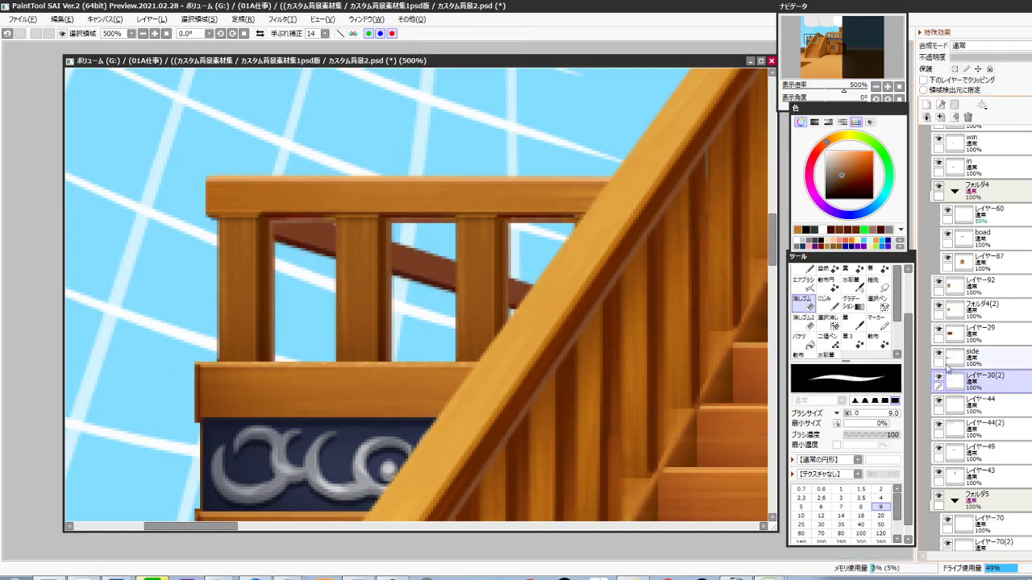
pyautogui.hotkey('ctrl', 'Up')
pyautogui.hotkey('ctrl', 'Up')
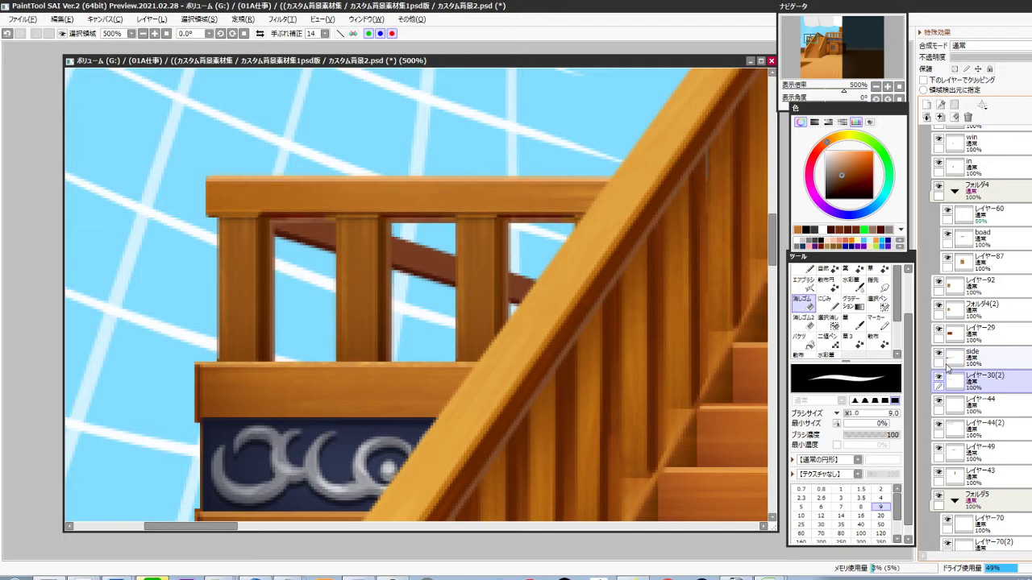
# Paint a straight dark red-brown line along the slanted beam's lower edge with a size 3 brush, using a colour sampled from the beam
pyautogui.keyDown('alt'); pyautogui.click(313, 240); pyautogui.keyUp('alt')
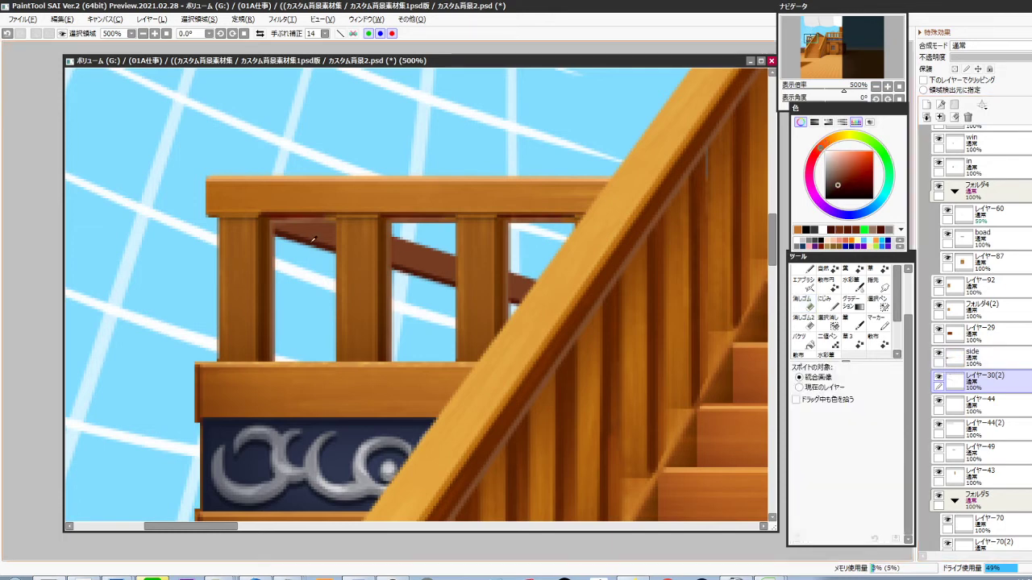
pyautogui.moveTo(854, 436); pyautogui.dragTo(900, 436)
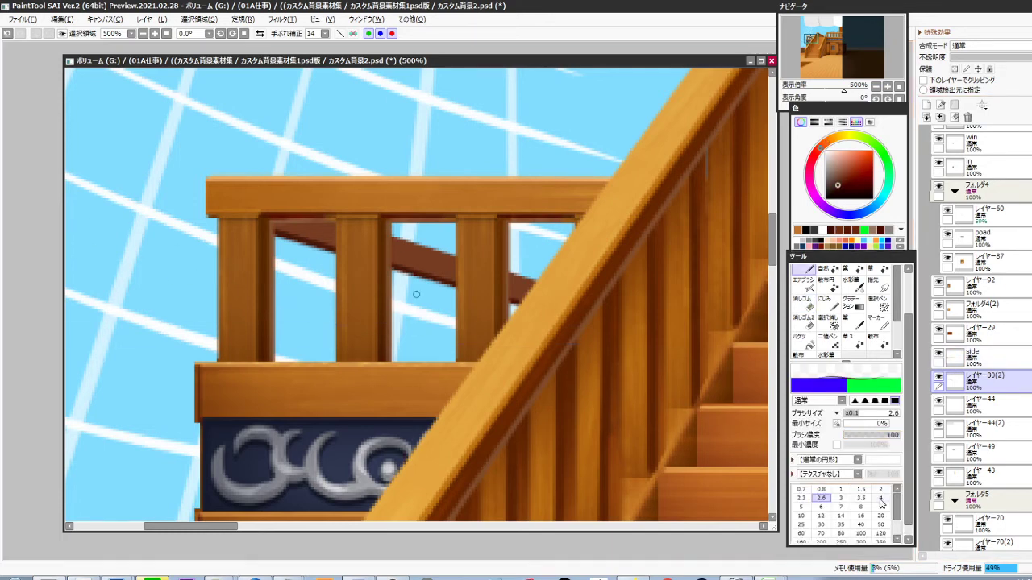
pyautogui.click(880, 499)
pyautogui.moveTo(269, 223); pyautogui.dragTo(530, 323)
pyautogui.hotkey('ctrl', 'z')
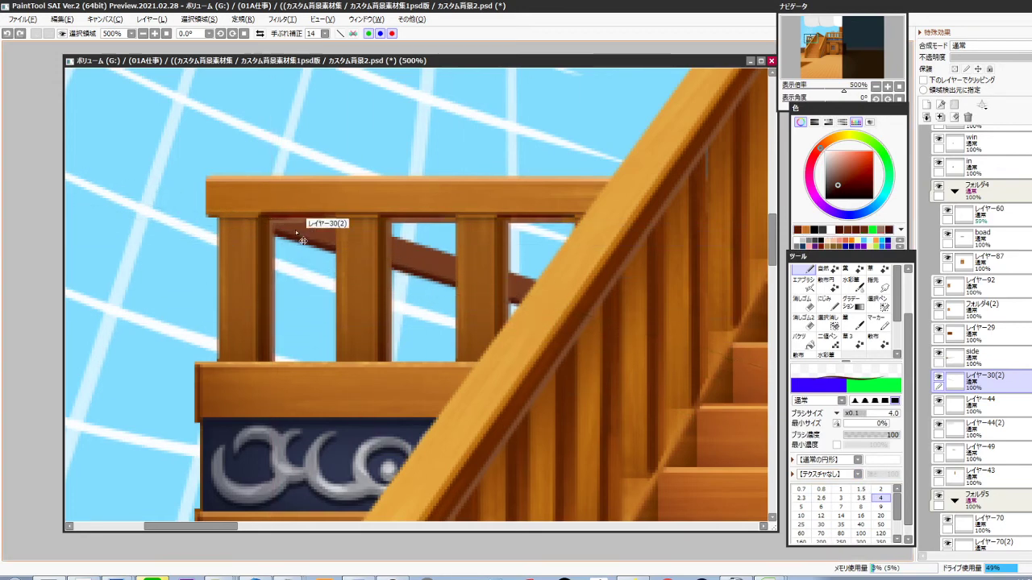
pyautogui.press('[')
pyautogui.press('[')
pyautogui.moveTo(277, 225); pyautogui.dragTo(557, 314)
pyautogui.hotkey('ctrl', 'z')
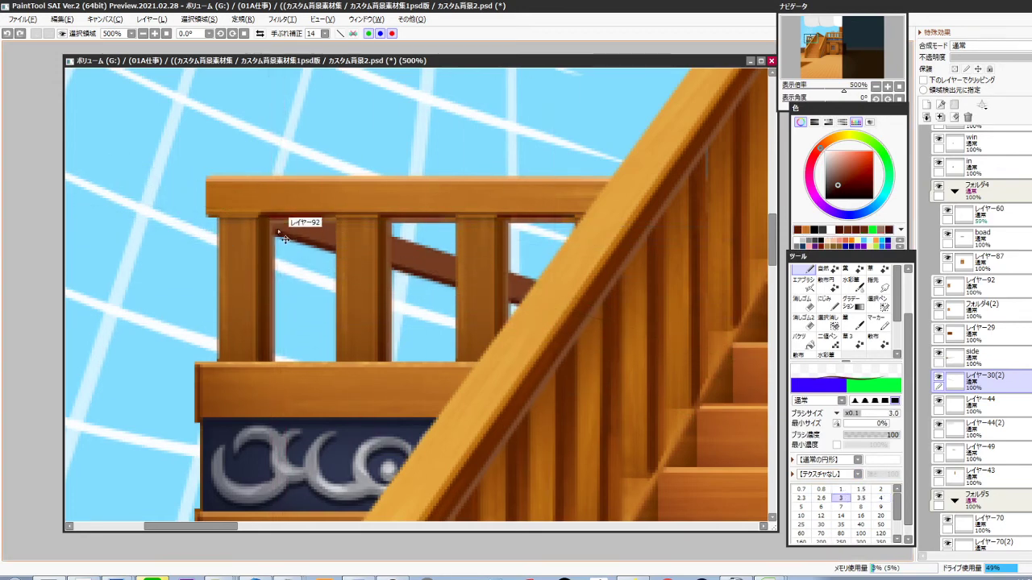
pyautogui.moveTo(275, 225); pyautogui.dragTo(390, 261)
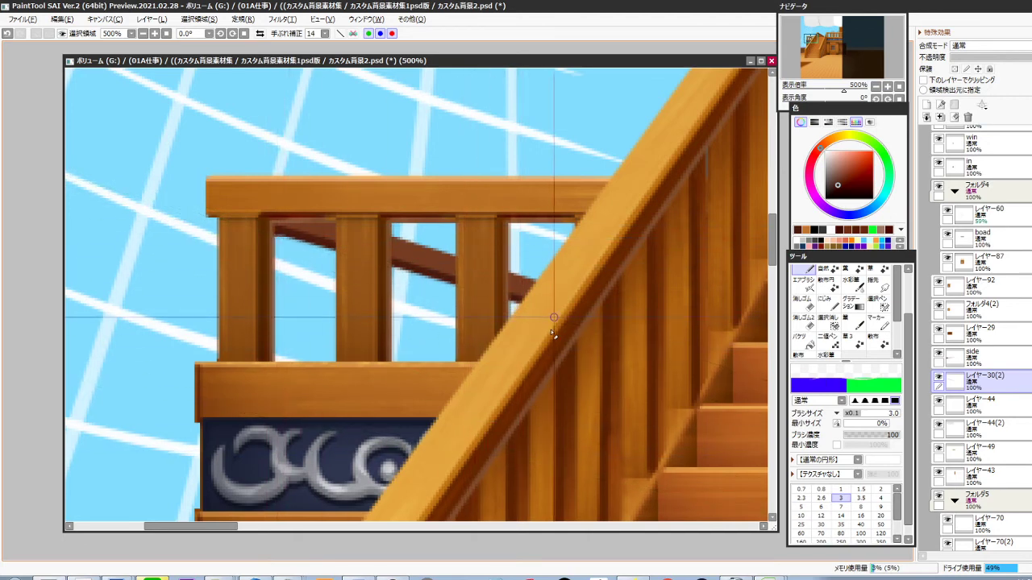
# On a new layer, fill a narrow dark teal post in the railing's first gap and lower its top edge beneath the slanted beam
pyautogui.hotkey('ctrl', 'shift', 'n')
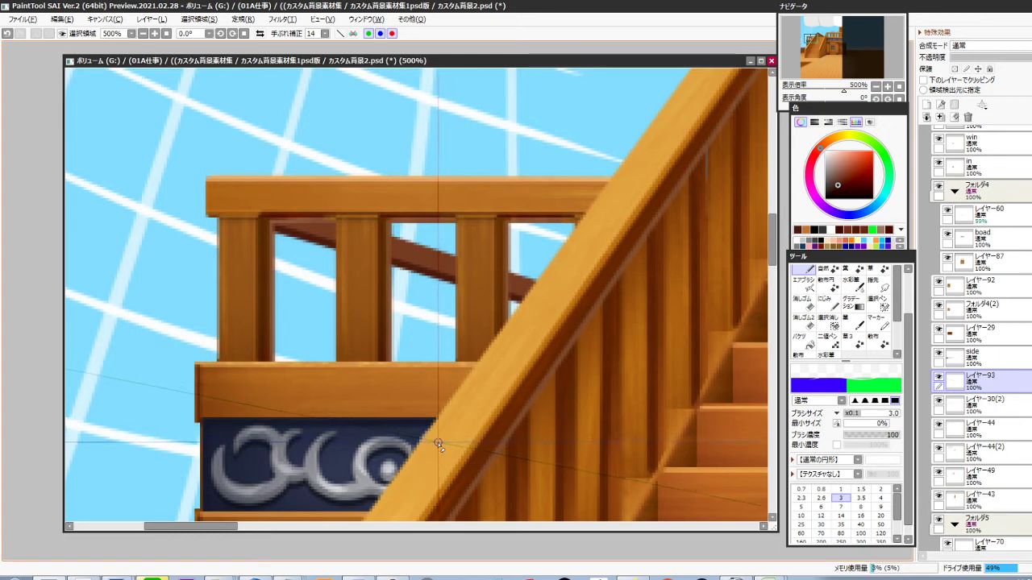
pyautogui.click(879, 204)
pyautogui.click(844, 161)
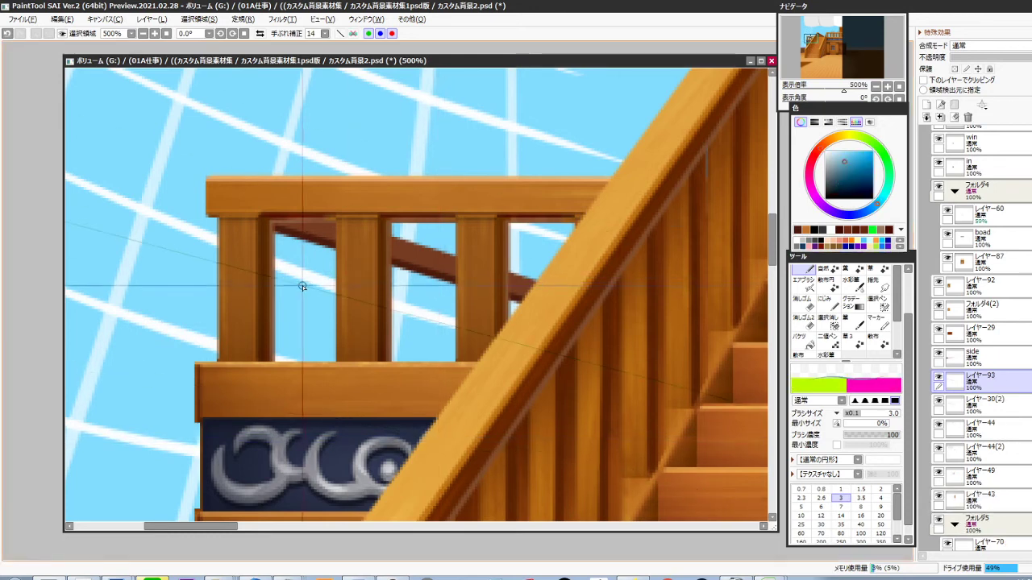
pyautogui.press('ctrl')
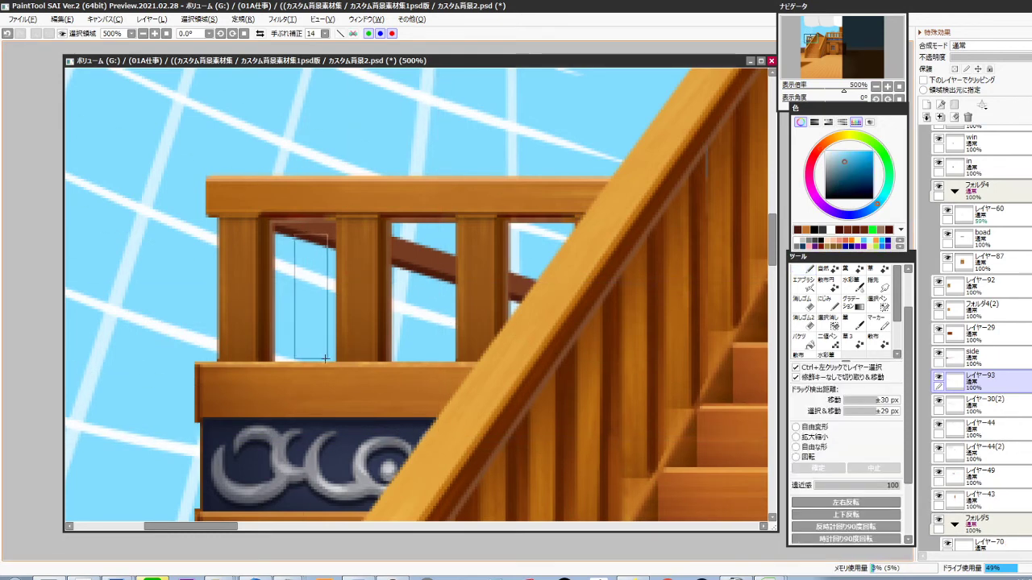
pyautogui.moveTo(325, 359); pyautogui.dragTo(323, 363)
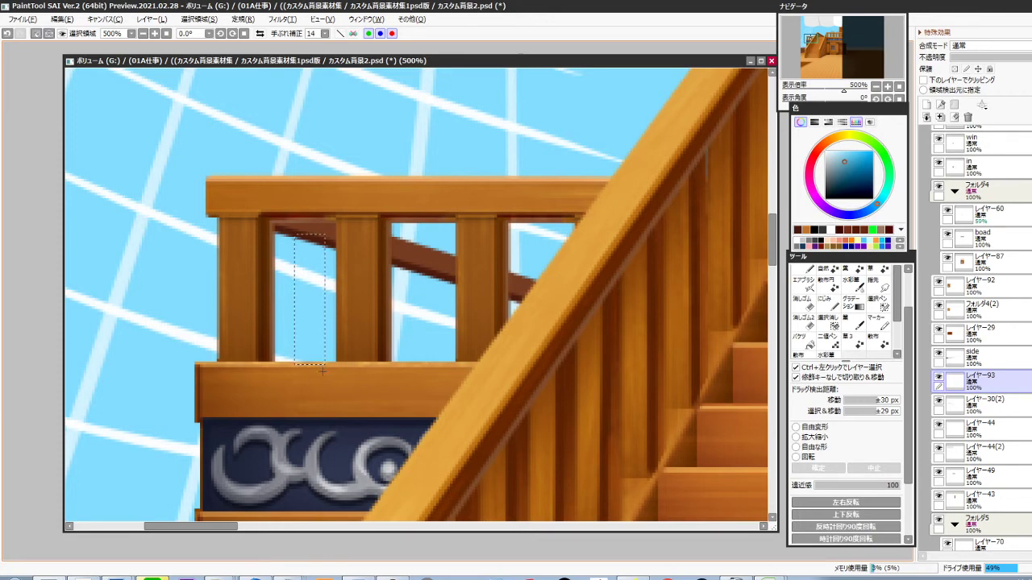
pyautogui.hotkey('ctrl', 'f')
pyautogui.click(840, 177)
pyautogui.hotkey('ctrl', 'f')
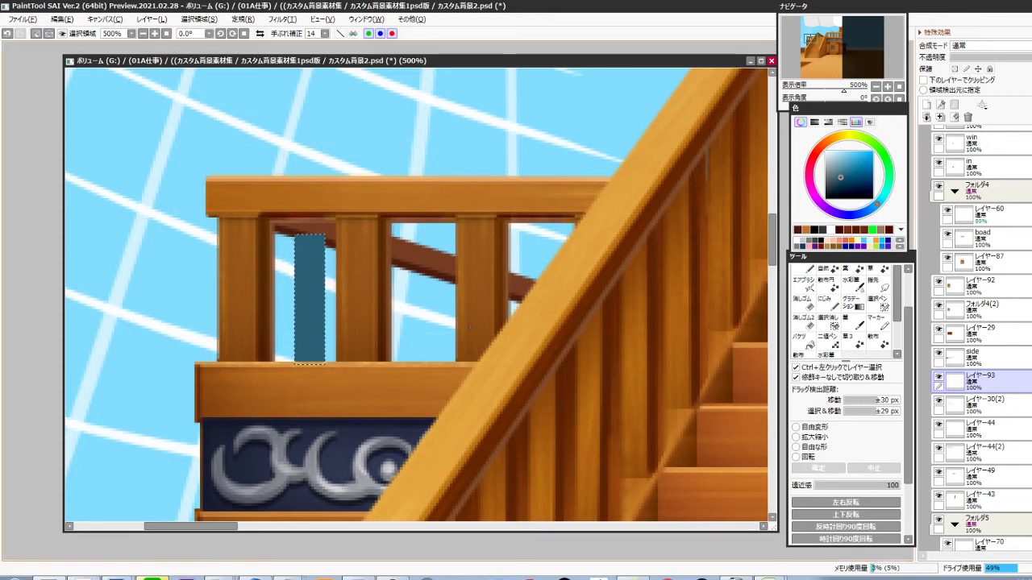
pyautogui.hotkey('ctrl', 't')
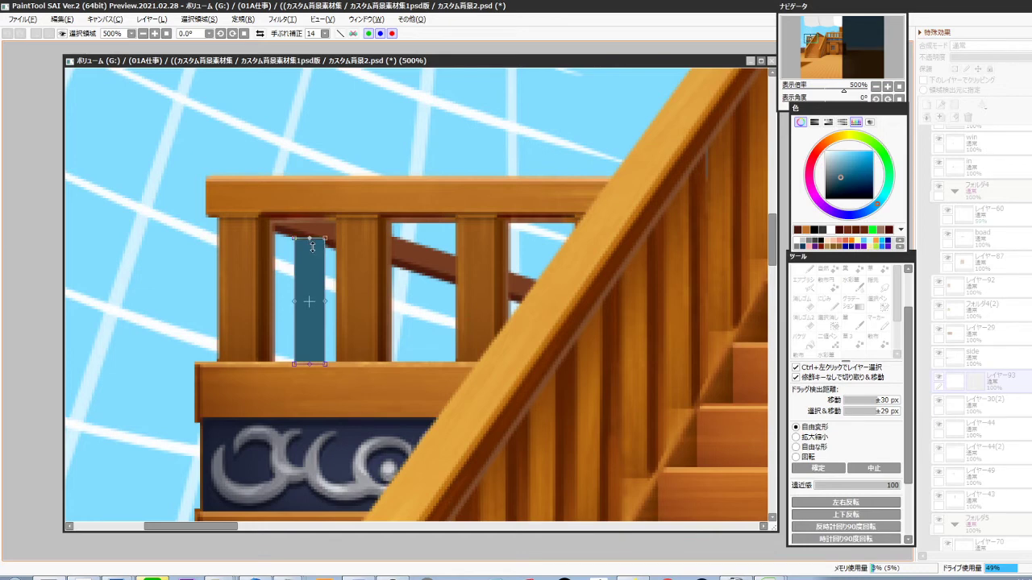
pyautogui.press('Return')
pyautogui.hotkey('ctrl', 'd')
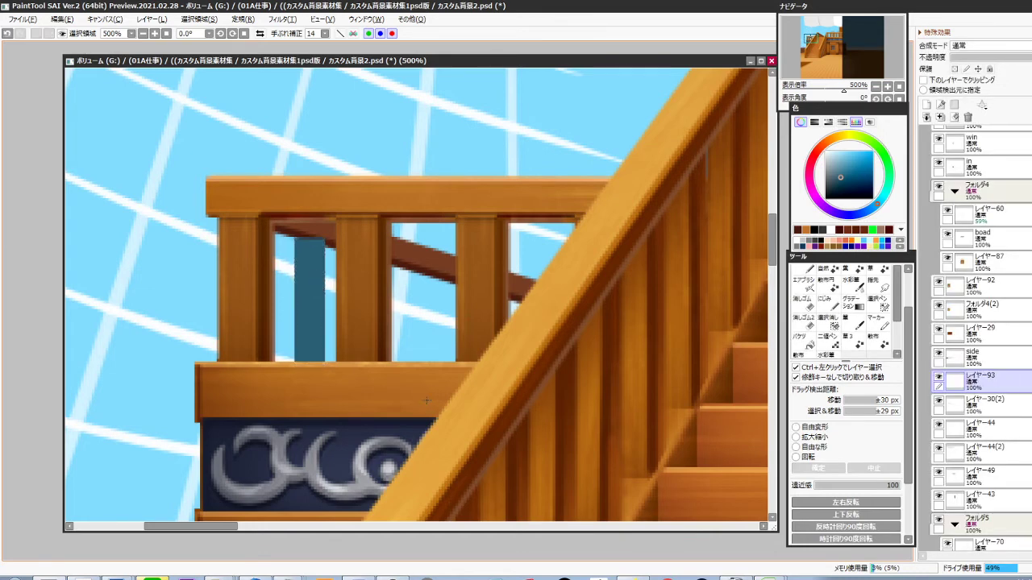
# Duplicate the teal post along the railing towards the staircase and merge the copies into one layer
pyautogui.hotkey('ctrl', 'j')
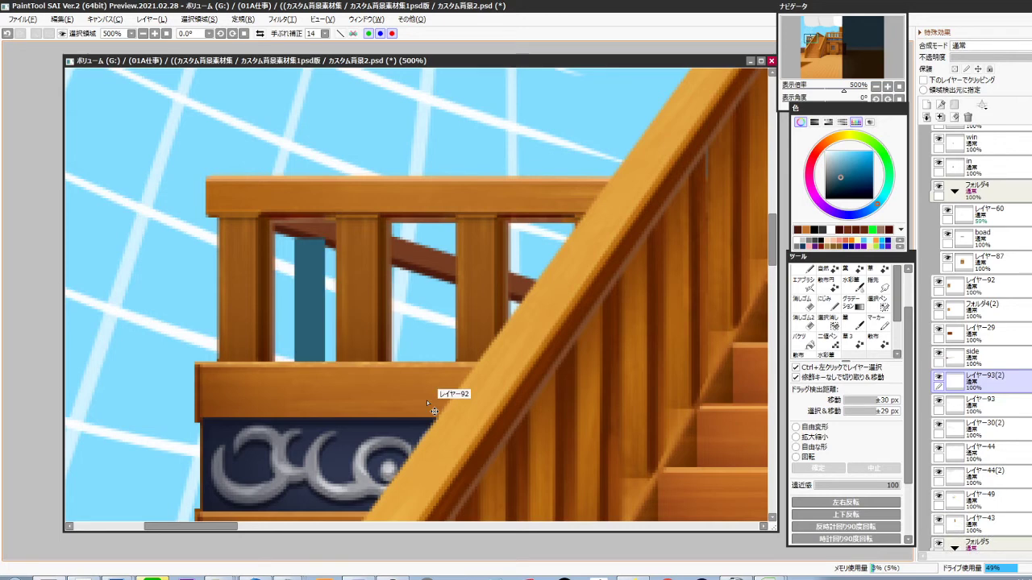
pyautogui.hotkey('ctrl', 'shift', 'Right')
pyautogui.hotkey('ctrl', 'shift', 'Right')
pyautogui.hotkey('ctrl', 'shift', 'Right')
pyautogui.hotkey('ctrl', 'shift', 'Right')
pyautogui.hotkey('ctrl', 'shift', 'Right')
pyautogui.hotkey('ctrl', 'shift', 'Right')
pyautogui.hotkey('ctrl', 'shift', 'Right')
pyautogui.hotkey('ctrl', 'shift', 'Right')
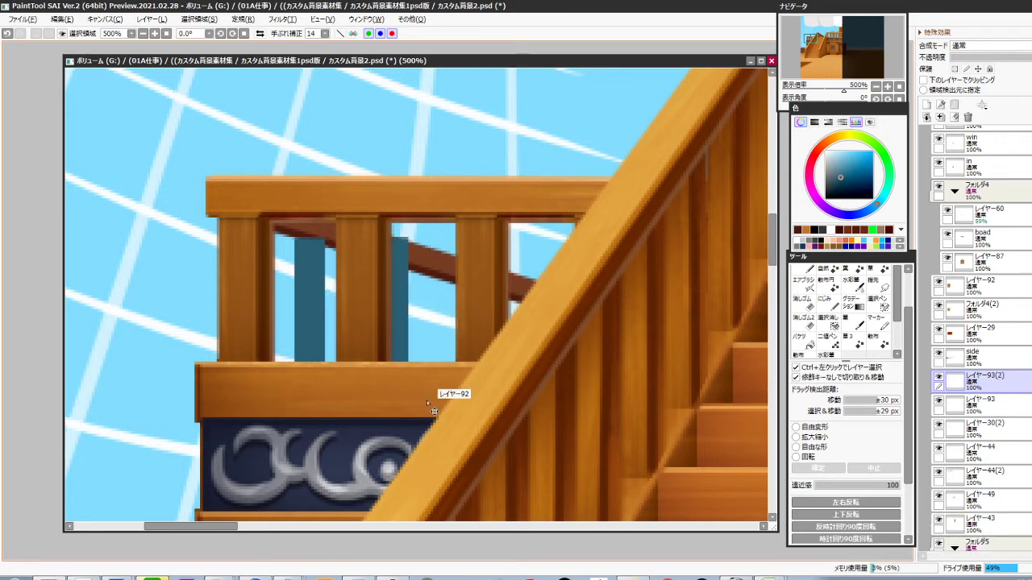
pyautogui.hotkey('ctrl', 'e')
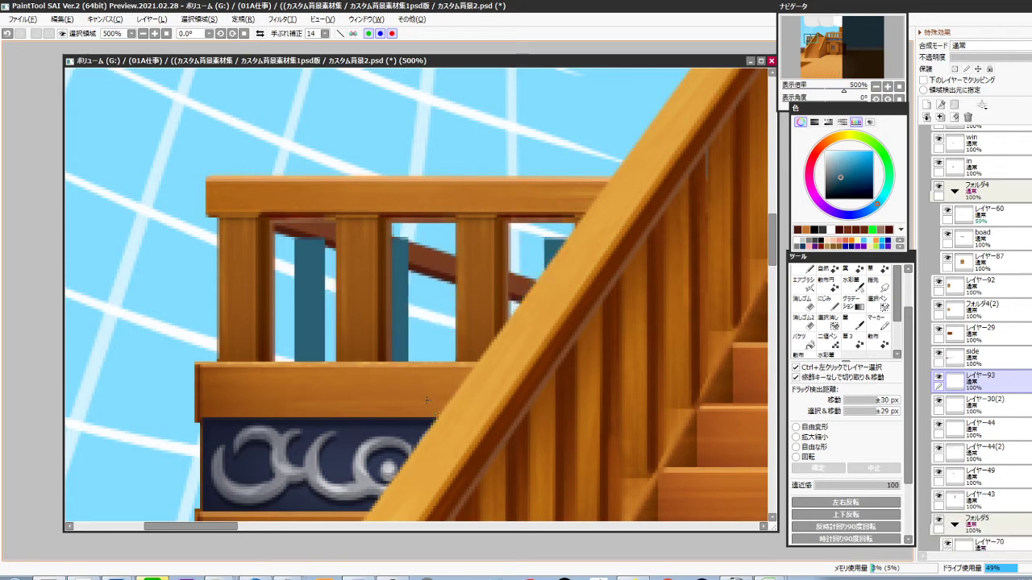
# Free-transform the row of teal posts so their tops follow the slanted beam and their spacing narrows towards the staircase
pyautogui.hotkey('ctrl', 't')
pyautogui.moveTo(435, 237)
pyautogui.mouseDown()
pyautogui.moveTo(434, 249)
pyautogui.moveTo(434, 235)
pyautogui.mouseUp()
pyautogui.moveTo(575, 240); pyautogui.dragTo(575, 290)
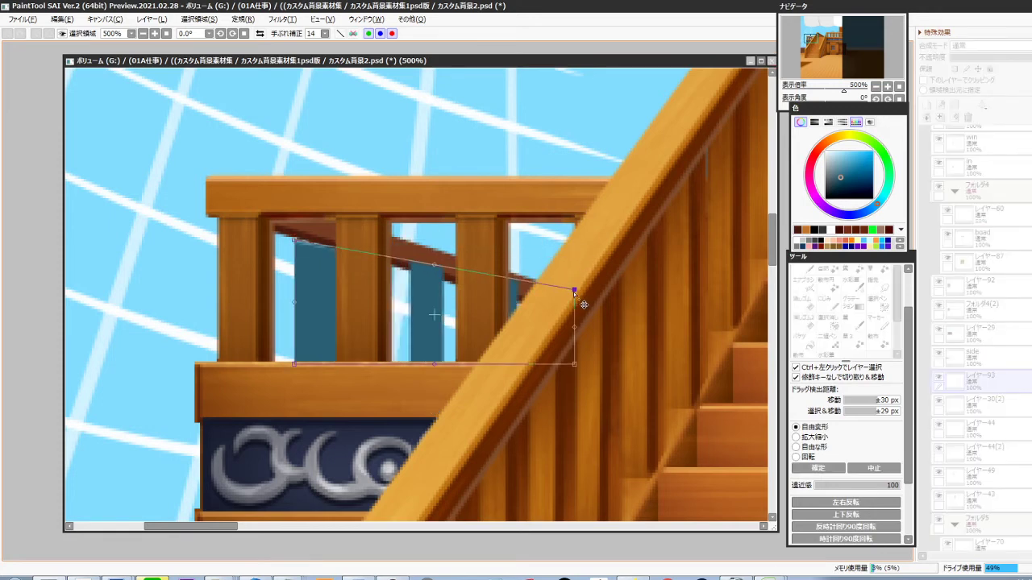
pyautogui.moveTo(574, 327); pyautogui.dragTo(510, 326)
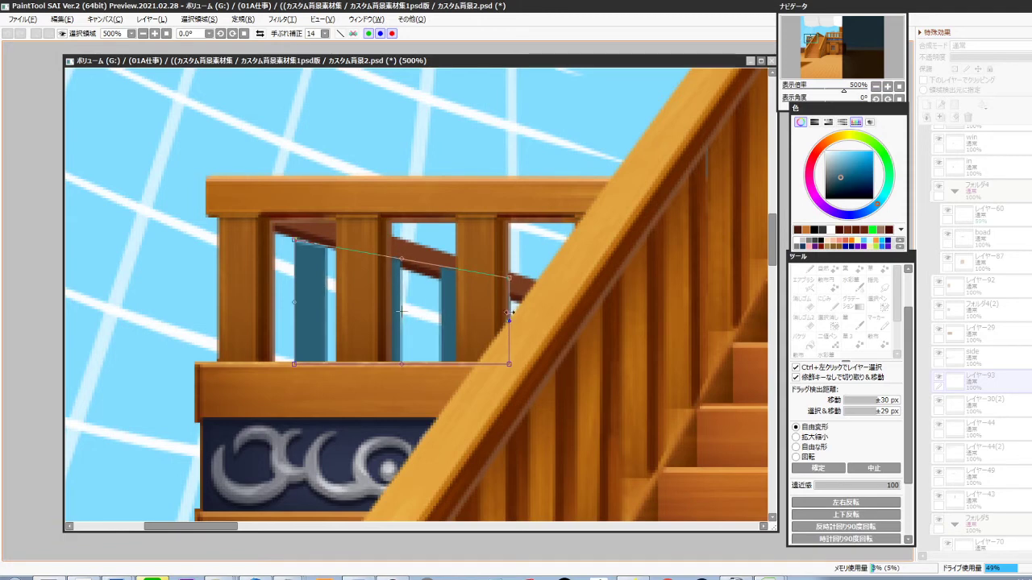
pyautogui.moveTo(509, 289); pyautogui.dragTo(510, 292)
pyautogui.moveTo(510, 364); pyautogui.dragTo(514, 332)
pyautogui.moveTo(404, 265); pyautogui.dragTo(404, 262)
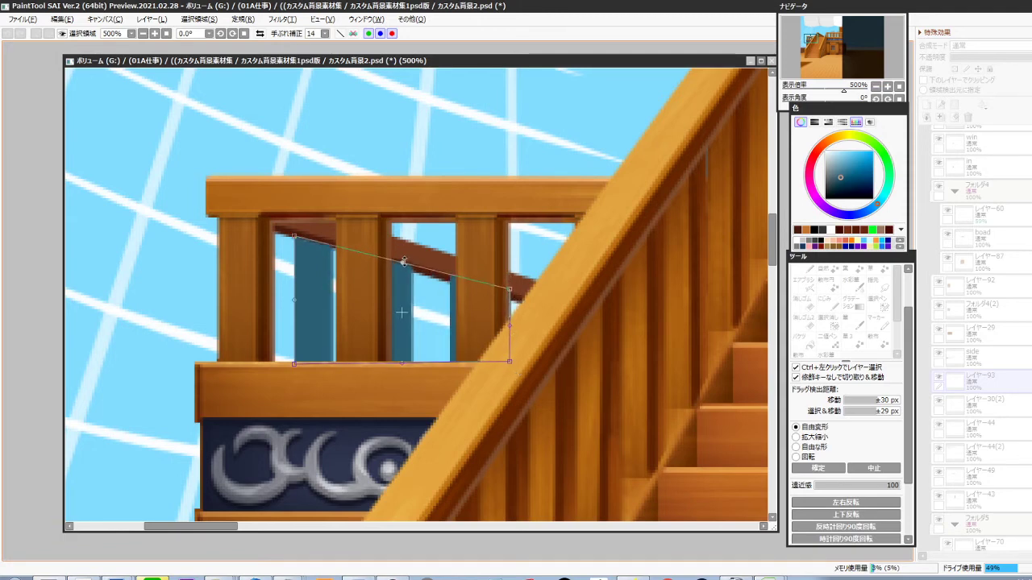
pyautogui.press('Return')
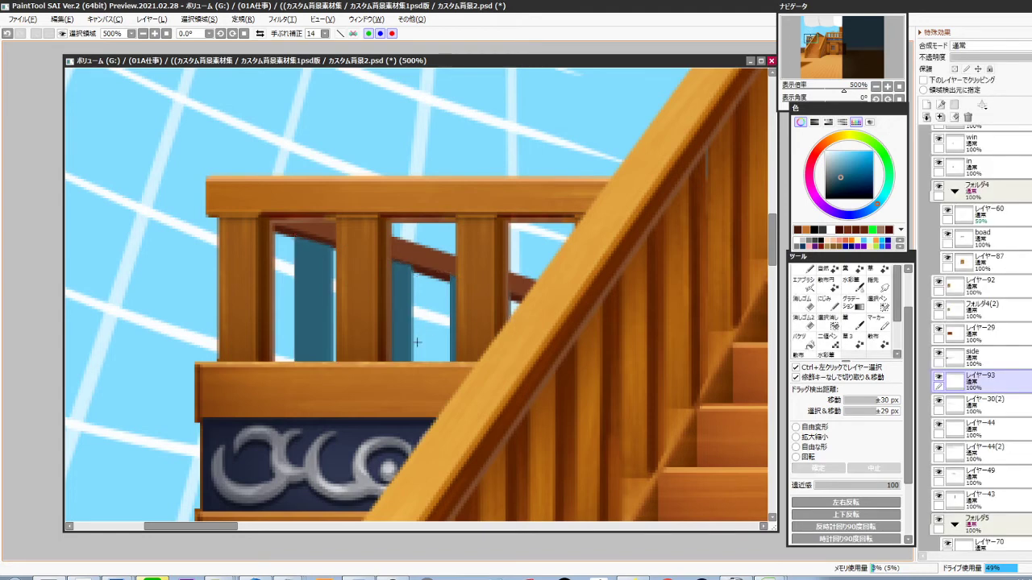
# Lock the posts layer's transparency and recolour the teal posts dark brown, sampled from the railing
pyautogui.press('alt')
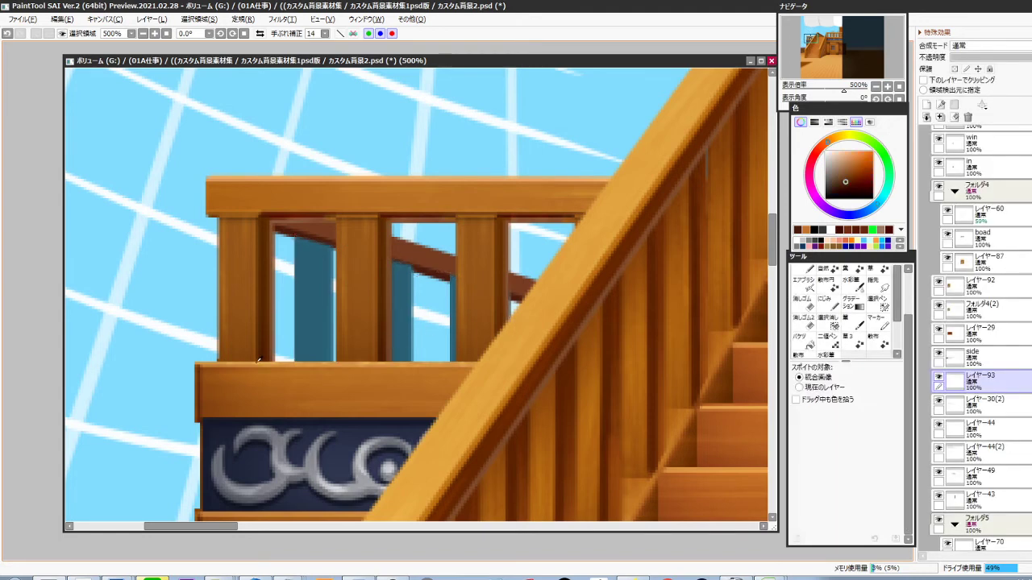
pyautogui.press('/')
pyautogui.hotkey('ctrl', 'f')
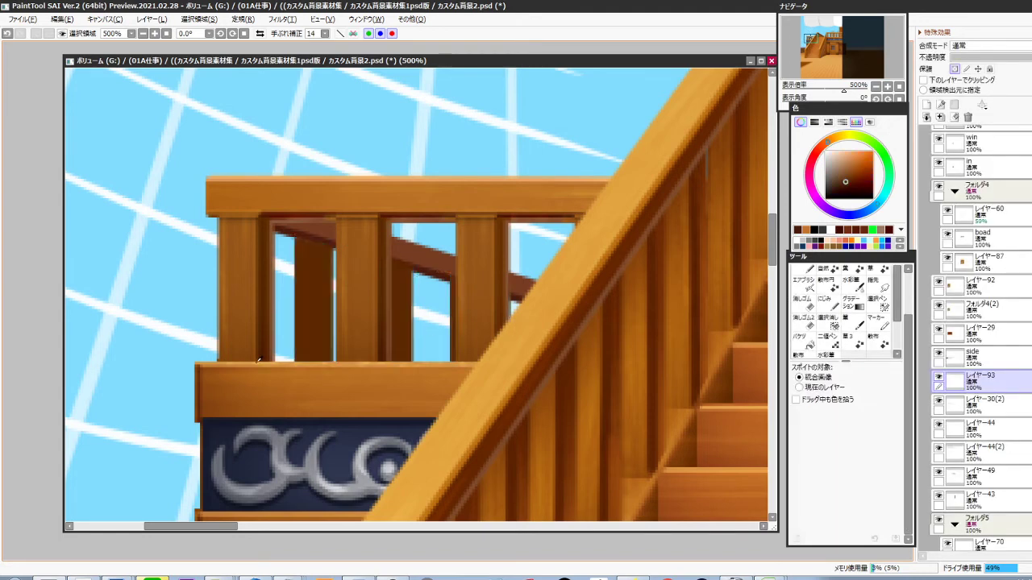
# Fill the left faces of the rear posts with lighter brown on a clipped layer, reduce its opacity, and merge it into the posts
pyautogui.moveTo(286, 227); pyautogui.dragTo(318, 376)
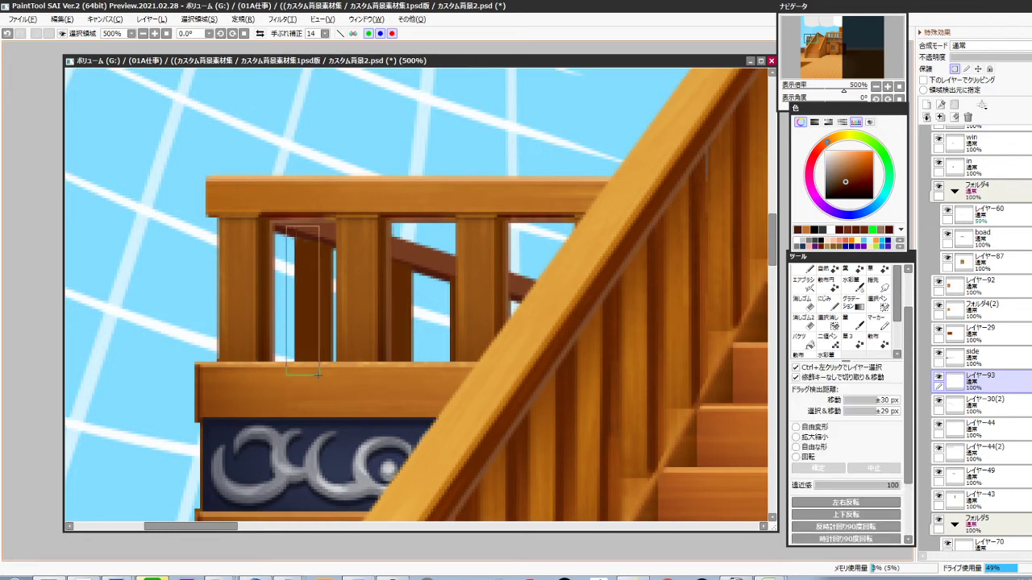
pyautogui.moveTo(378, 250); pyautogui.dragTo(399, 381)
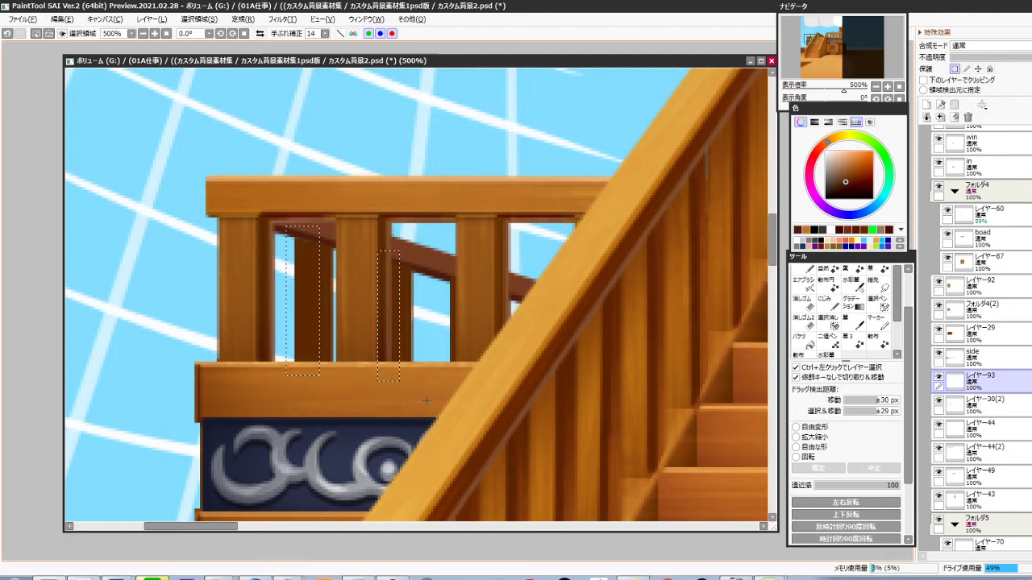
pyautogui.press('alt')
pyautogui.click(484, 291)
pyautogui.hotkey('ctrl', 'shift', 'n')
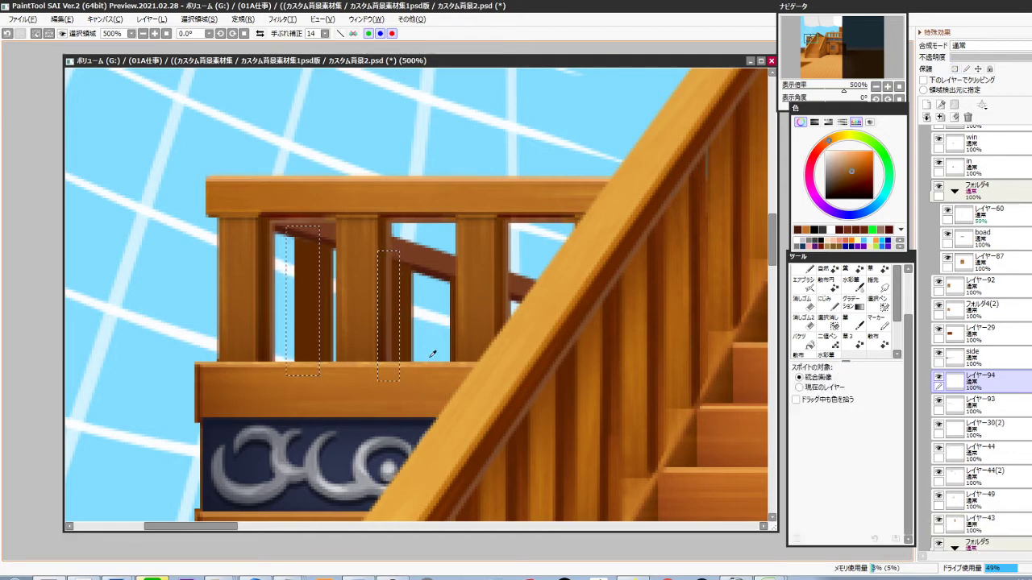
pyautogui.hotkey('ctrl', 'g')
pyautogui.click(1006, 58)
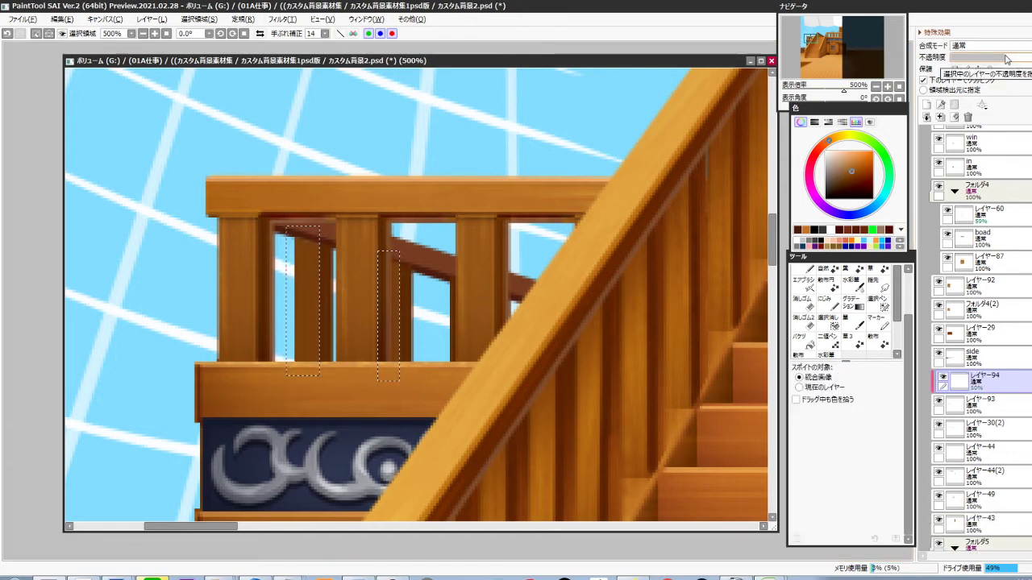
pyautogui.hotkey('ctrl', 'd')
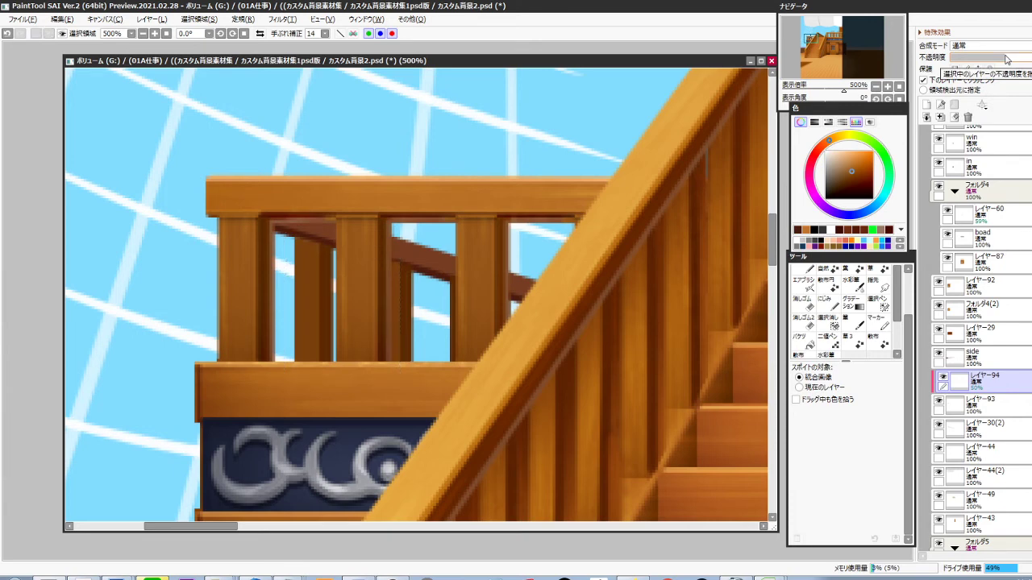
pyautogui.hotkey('ctrl', 'e')
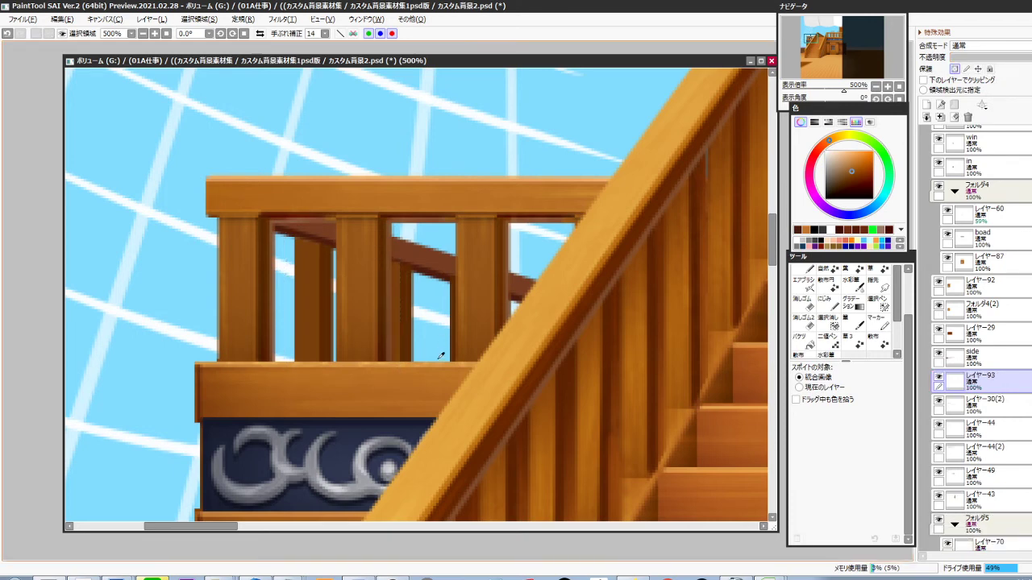
# Select the top of the leftmost rear post's lighter face and fill it with brown sampled from the post
pyautogui.moveTo(432, 349); pyautogui.dragTo(533, 375)
pyautogui.scroll(4, 406, 273)
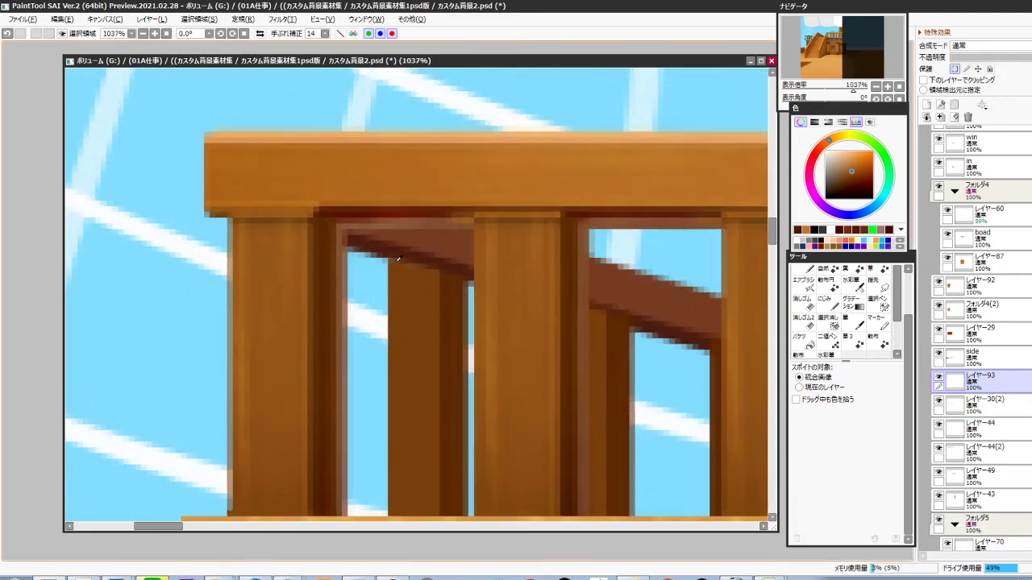
pyautogui.press('ctrl')
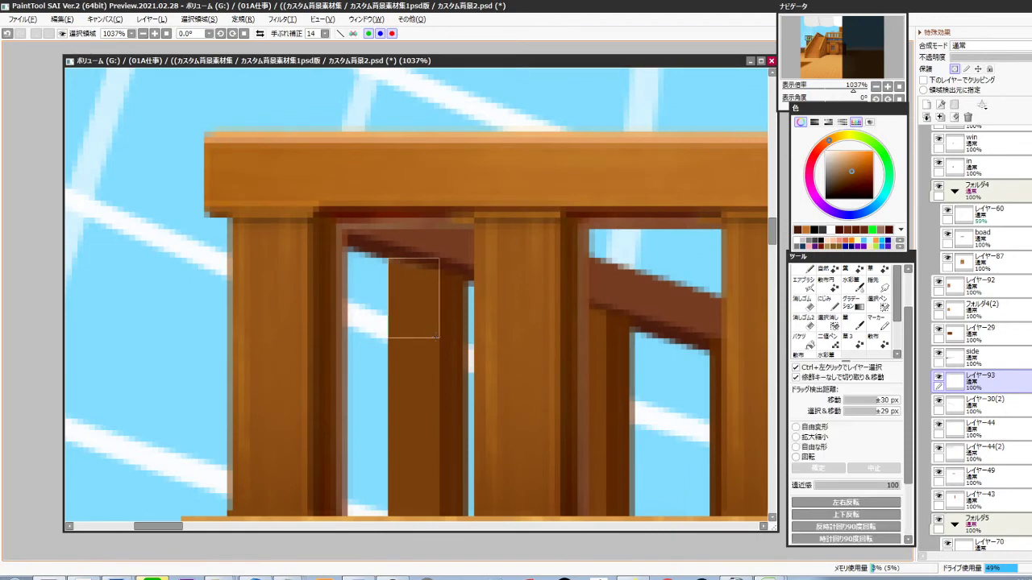
pyautogui.moveTo(438, 338); pyautogui.dragTo(440, 339)
pyautogui.keyDown('alt'); pyautogui.click(419, 296); pyautogui.keyUp('alt')
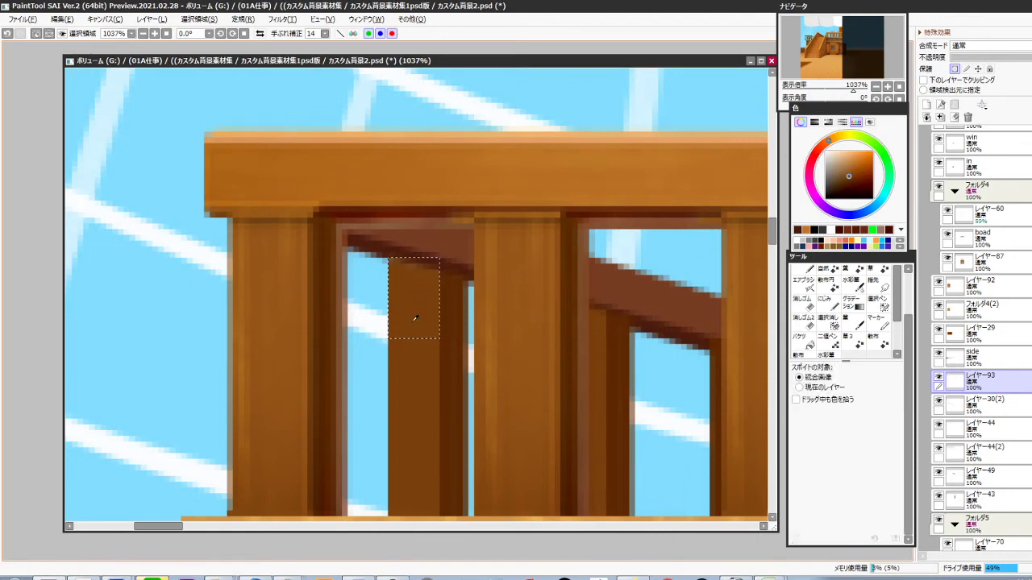
pyautogui.hotkey('ctrl', 'd')
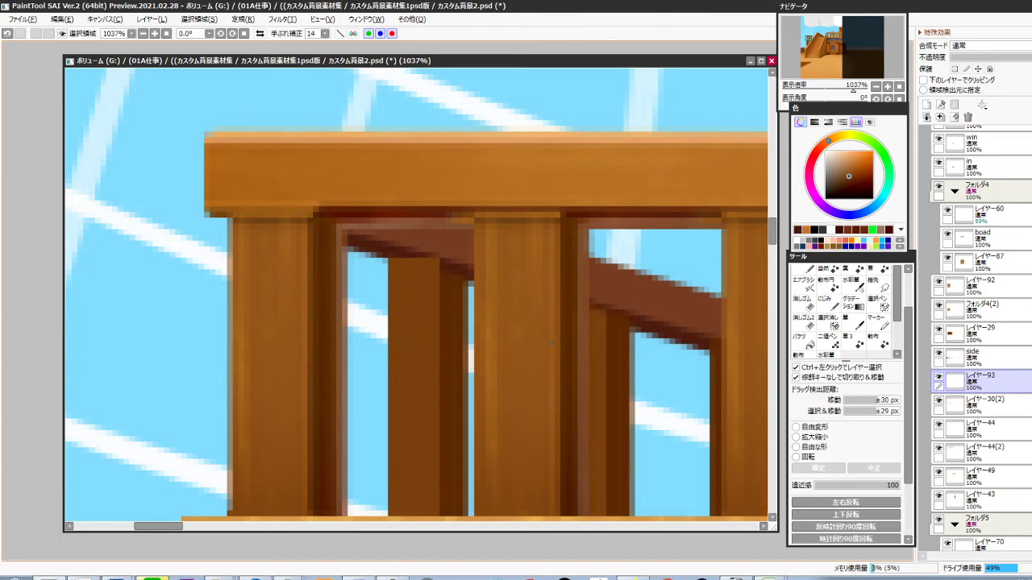
# Merge the rear posts layer into レイヤー30(2) beneath it
pyautogui.scroll(-8, 548, 367)
pyautogui.moveTo(557, 406); pyautogui.dragTo(486, 393)
pyautogui.scroll(-3, 493, 398)
pyautogui.moveTo(512, 437); pyautogui.dragTo(423, 348)
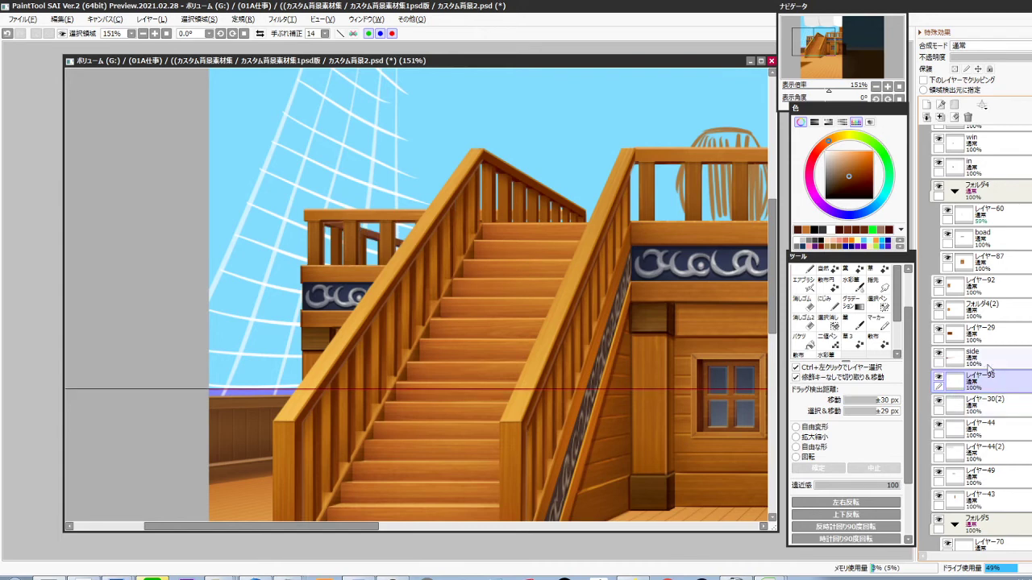
pyautogui.hotkey('ctrl', 'e')
pyautogui.moveTo(569, 481); pyautogui.dragTo(512, 394)
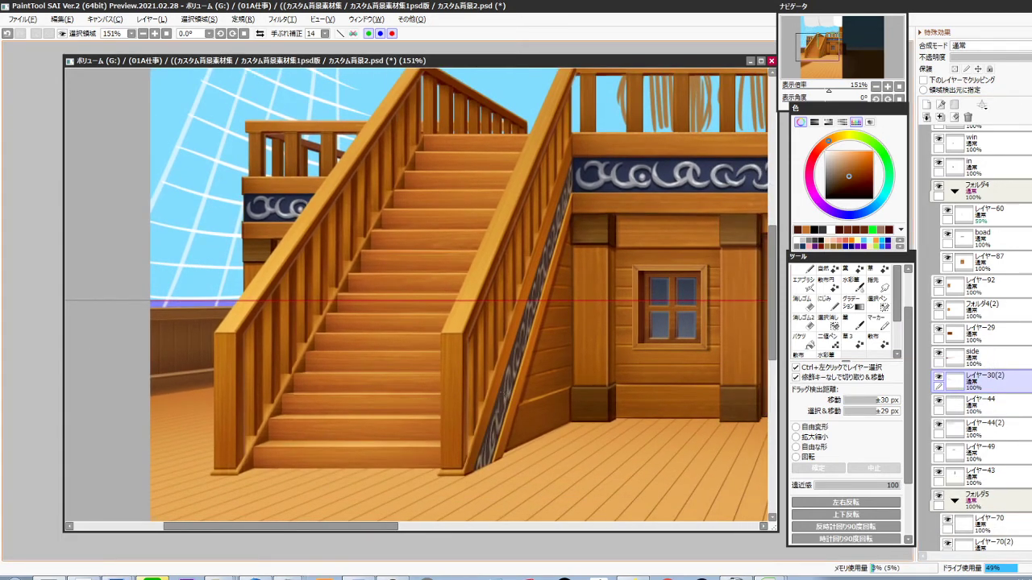
pyautogui.scroll(-5, 511, 380)
pyautogui.moveTo(511, 401); pyautogui.dragTo(507, 406)
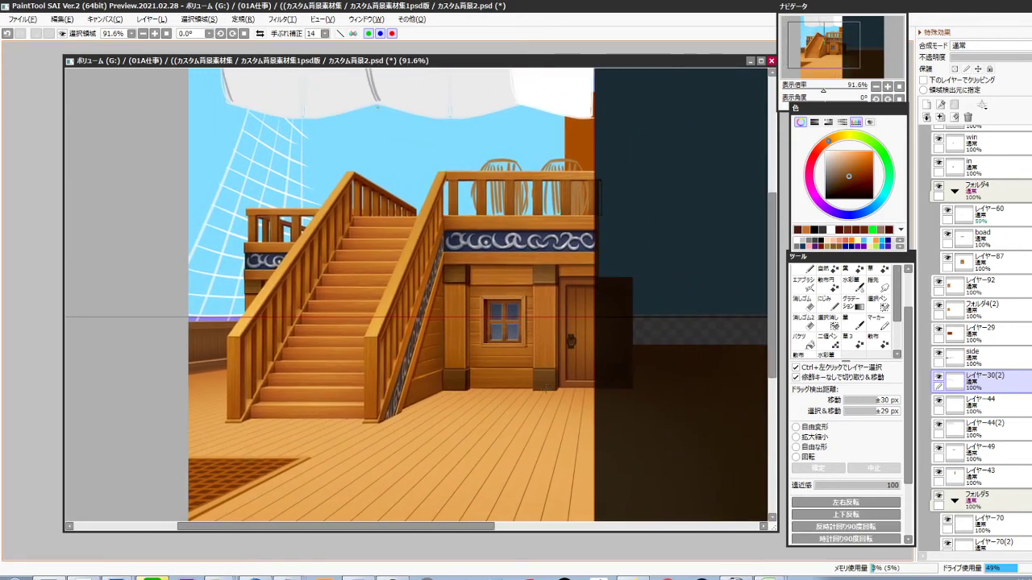
# Select the front upper railing's posts layer, toggle its visibility to check its contents, and hide レイヤー90(2)
pyautogui.scroll(5, 561, 202)
pyautogui.moveTo(564, 236); pyautogui.dragTo(539, 303)
pyautogui.keyDown('ctrl'); pyautogui.click(552, 272); pyautogui.keyUp('ctrl')
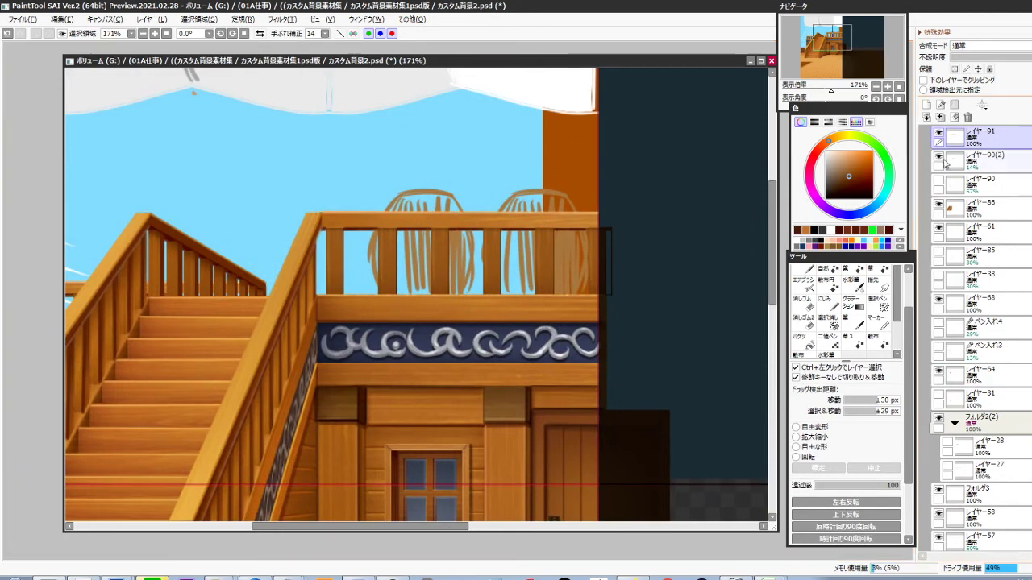
pyautogui.click(939, 133)
pyautogui.click(939, 133)
pyautogui.click(939, 133)
pyautogui.click(939, 133)
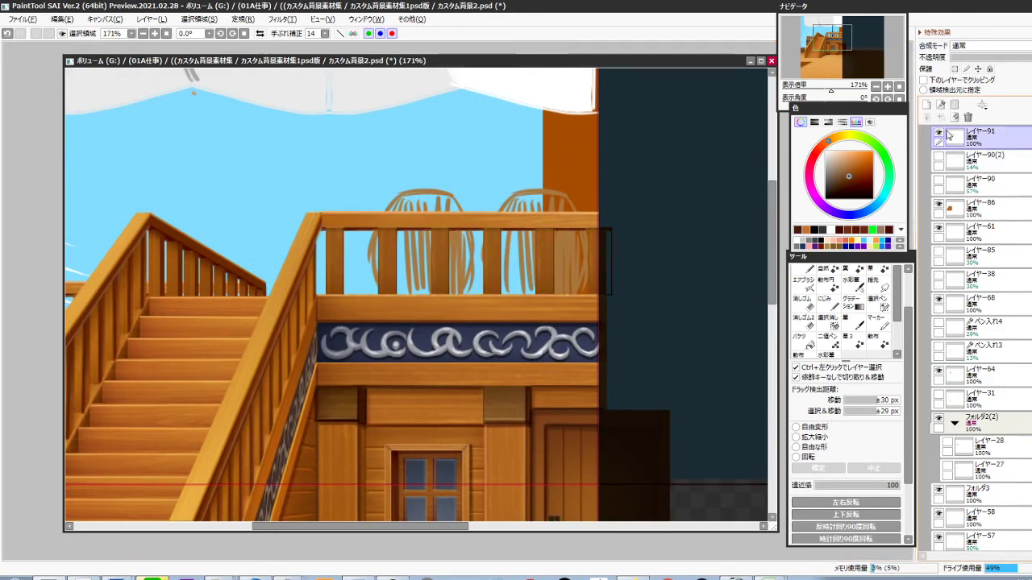
# Duplicate the front railing's posts layer beneath the original and lower the copy's brightness
pyautogui.moveTo(952, 139); pyautogui.dragTo(958, 140)
pyautogui.hotkey('ctrl', 'b')
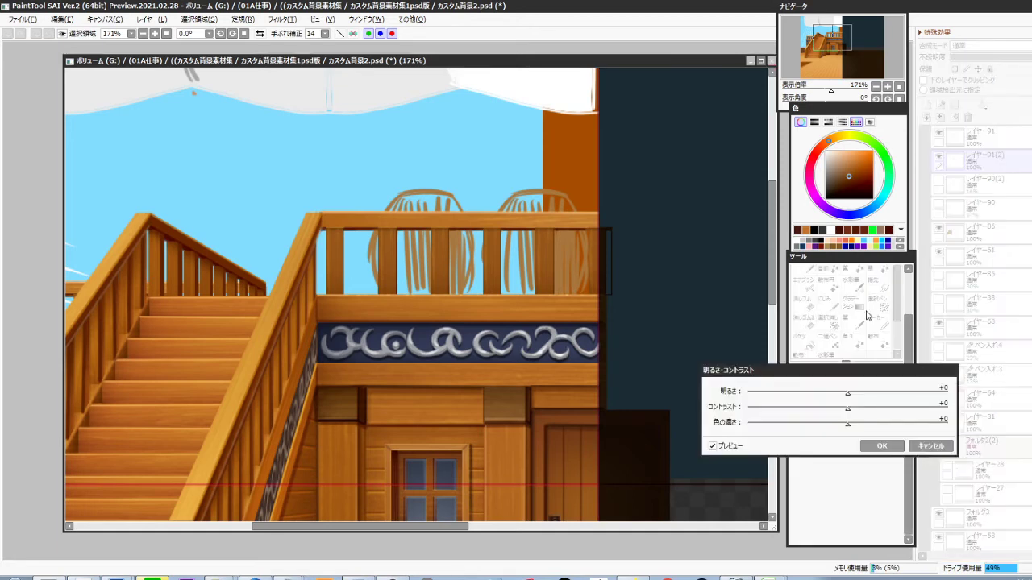
pyautogui.moveTo(847, 395); pyautogui.dragTo(812, 393)
pyautogui.click(882, 446)
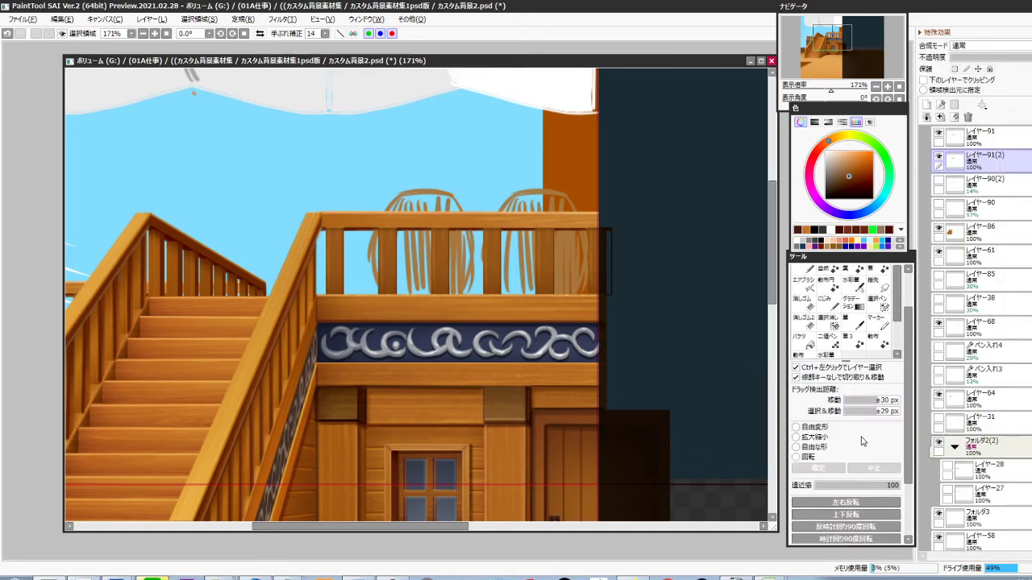
# Nudge the darkened posts copy slightly to the right so it forms the shaded sides of the front posts
pyautogui.press('Right')
pyautogui.press('Right')
pyautogui.press('Right')
pyautogui.press('Right')
pyautogui.press('Right')
pyautogui.press('Right')
pyautogui.press('Left')
pyautogui.press('Left')
pyautogui.press('Left')
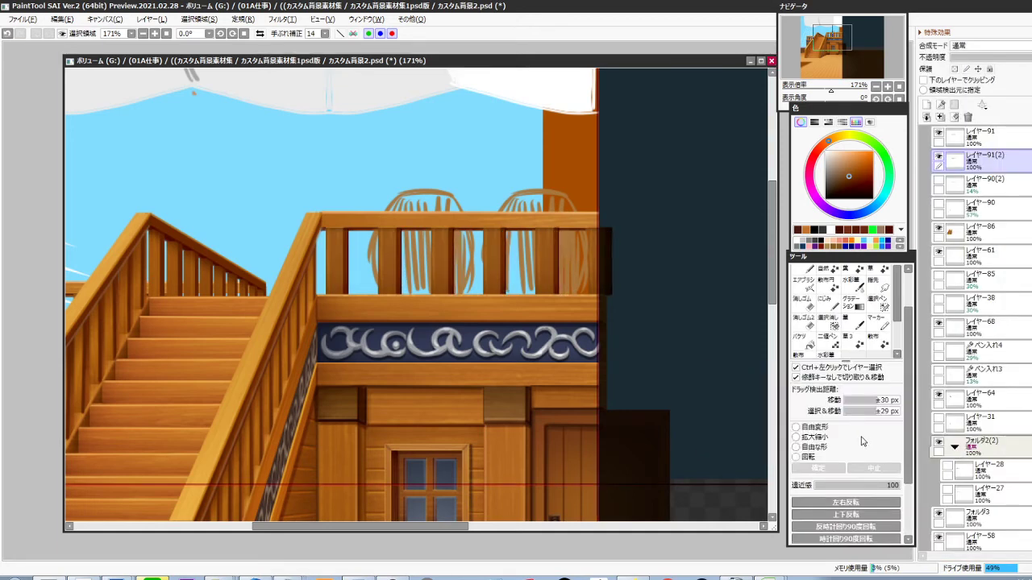
pyautogui.press('Left')
# Free-transform the darkened posts copy, narrowing its width slightly from both ends
pyautogui.hotkey('ctrl', 't')
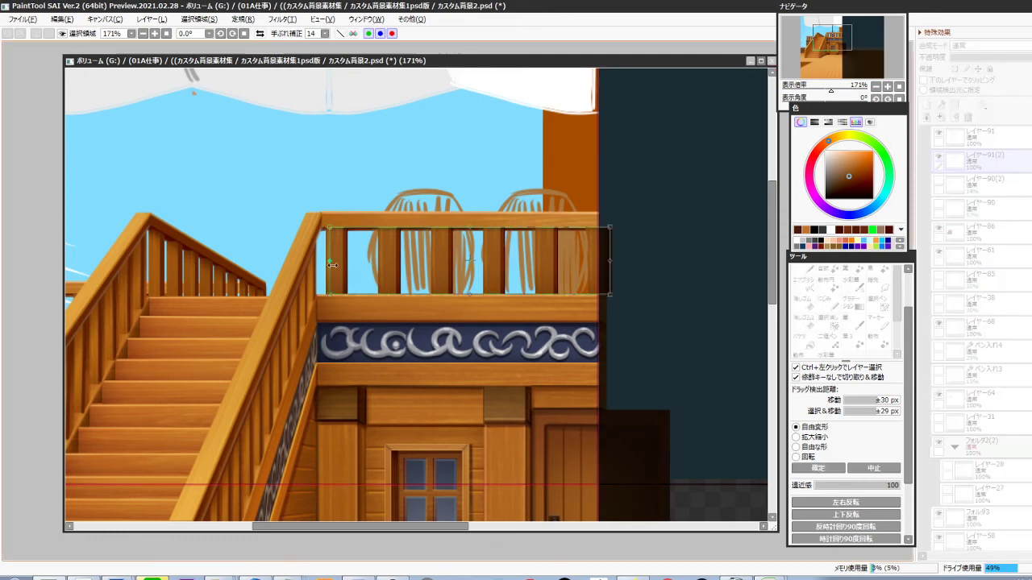
pyautogui.moveTo(332, 265); pyautogui.dragTo(334, 265)
pyautogui.moveTo(612, 264); pyautogui.dragTo(611, 256)
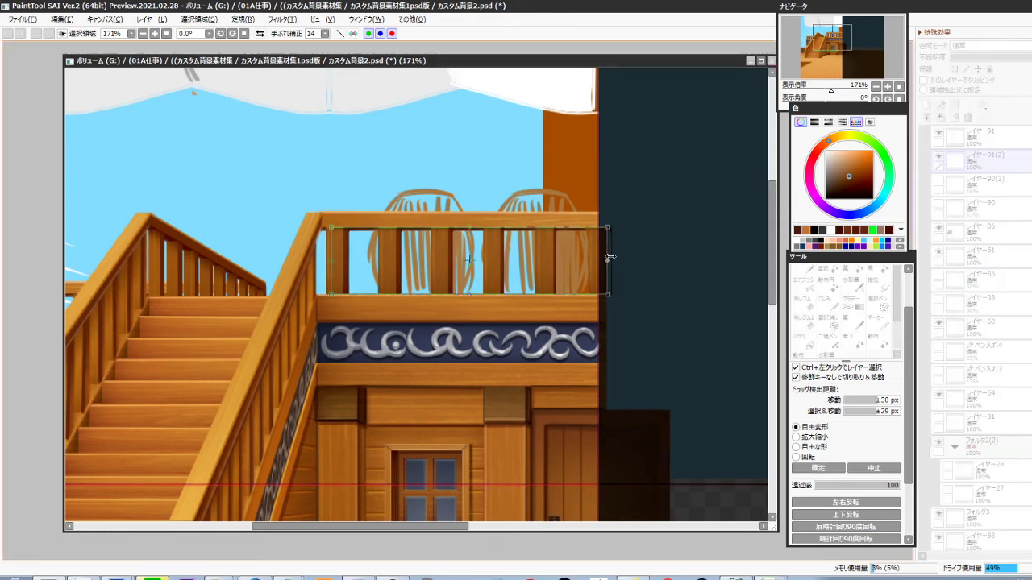
# Fit the row of balusters in the upper-deck railing slightly closer to the staircase with a free transform
pyautogui.moveTo(338, 261); pyautogui.dragTo(335, 261)
pyautogui.press('Return')
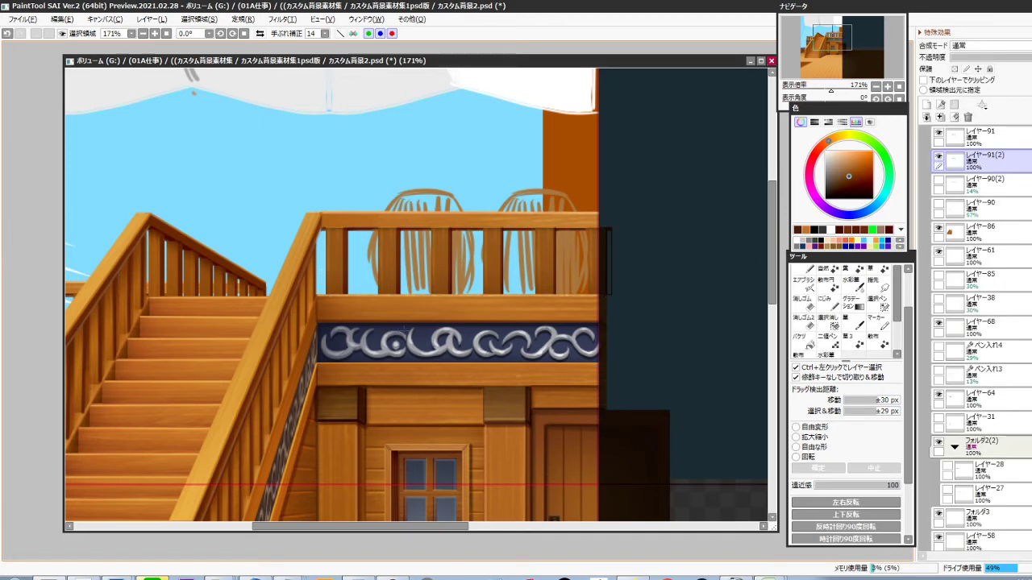
pyautogui.hotkey('ctrl', 't')
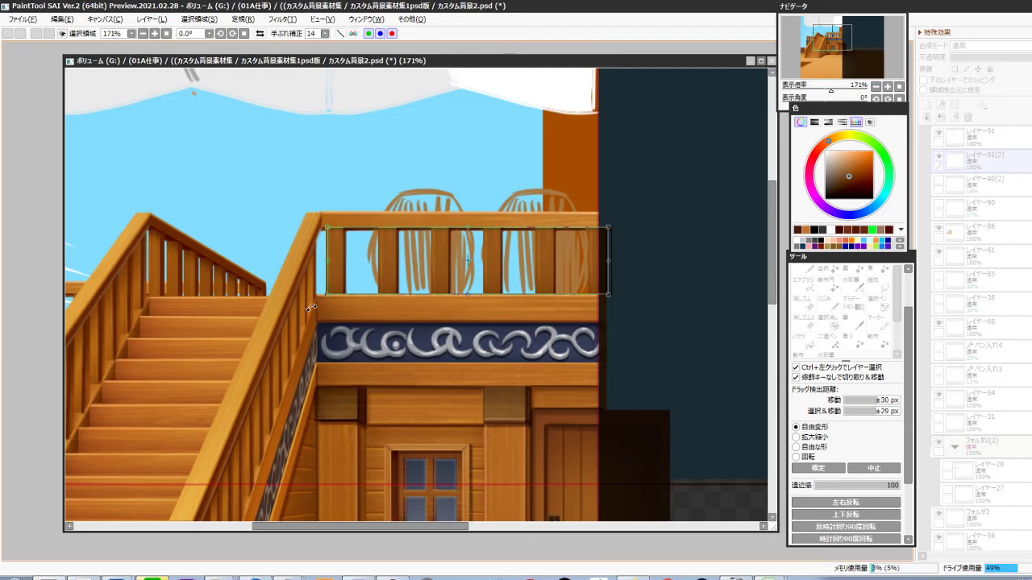
pyautogui.press('Return')
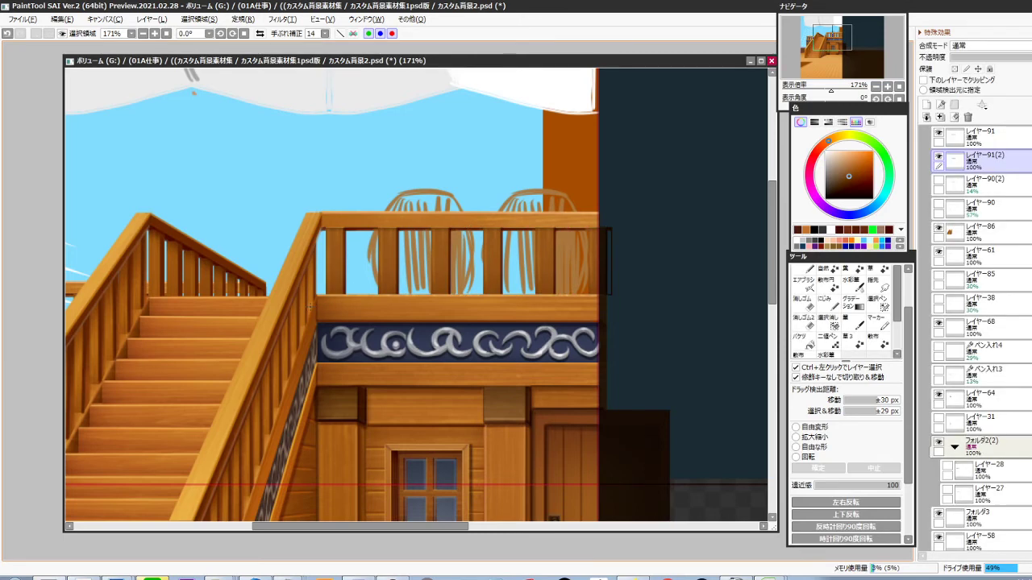
pyautogui.keyDown('ctrl'); pyautogui.click(311, 308); pyautogui.keyUp('ctrl')
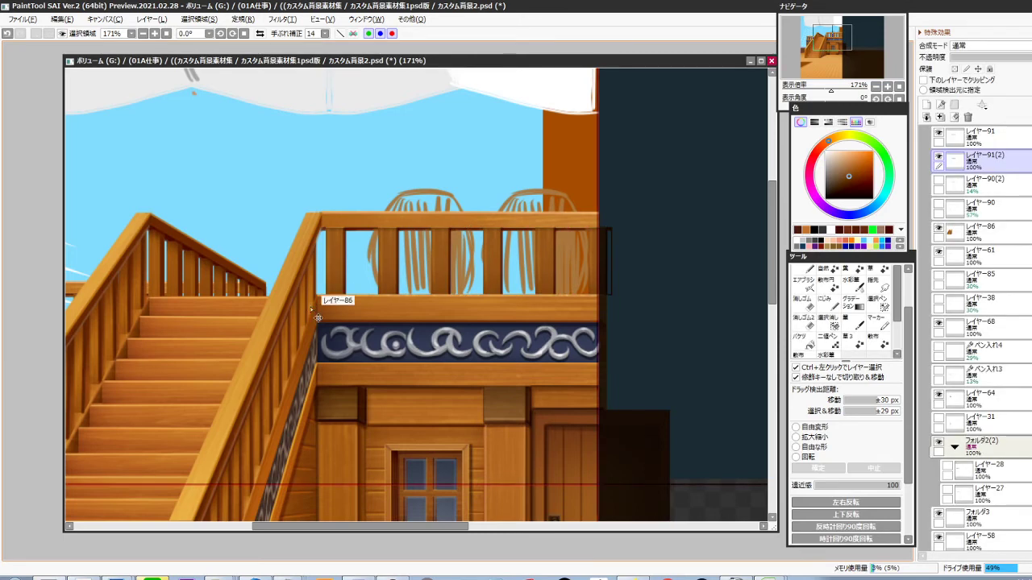
pyautogui.hotkey('ctrl', 't')
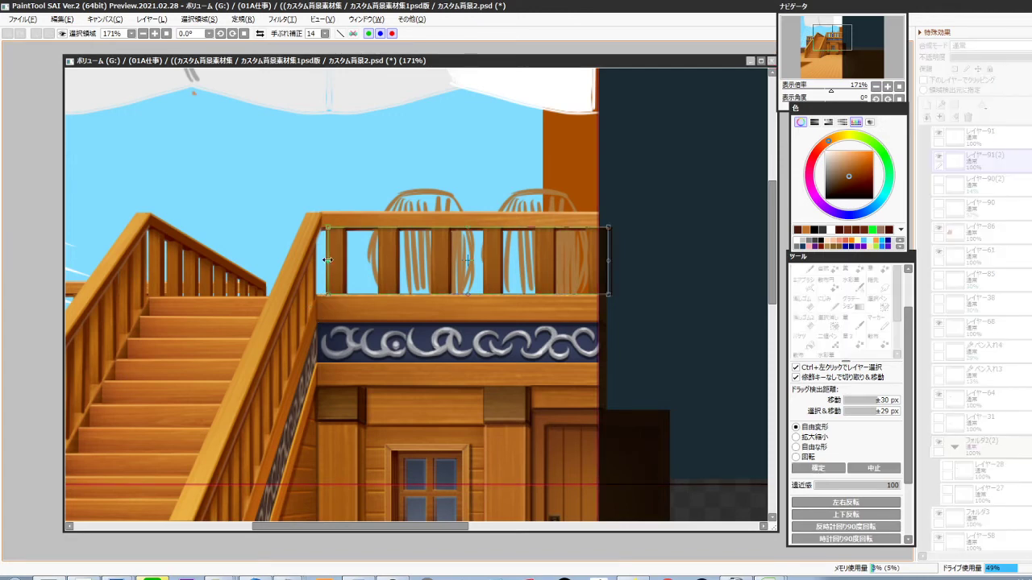
pyautogui.press('Return')
# Merge レイヤー91 down into レイヤー91(2)
pyautogui.scroll(-2, 449, 369)
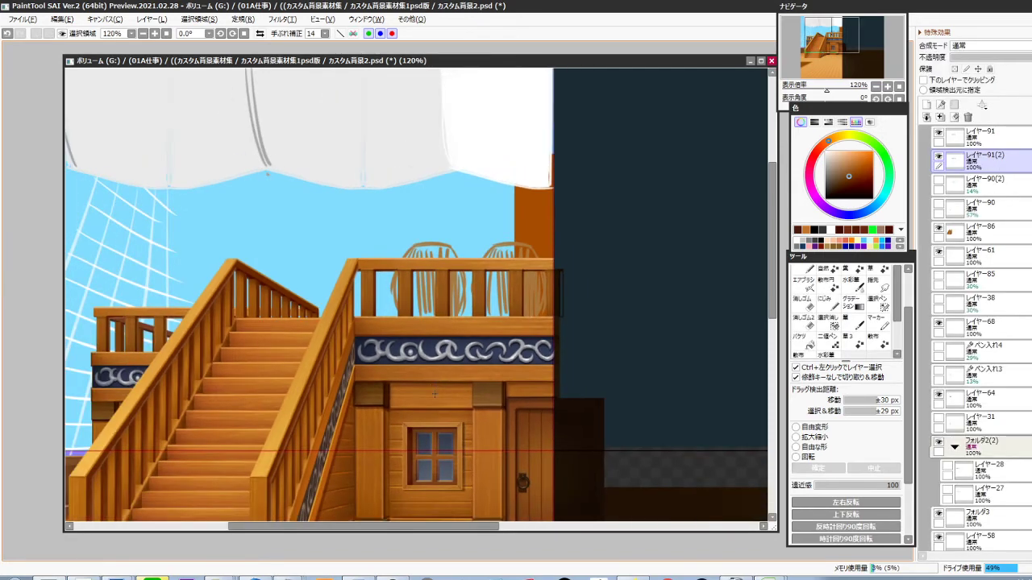
pyautogui.moveTo(423, 427); pyautogui.dragTo(436, 372)
pyautogui.scroll(-1, 451, 369)
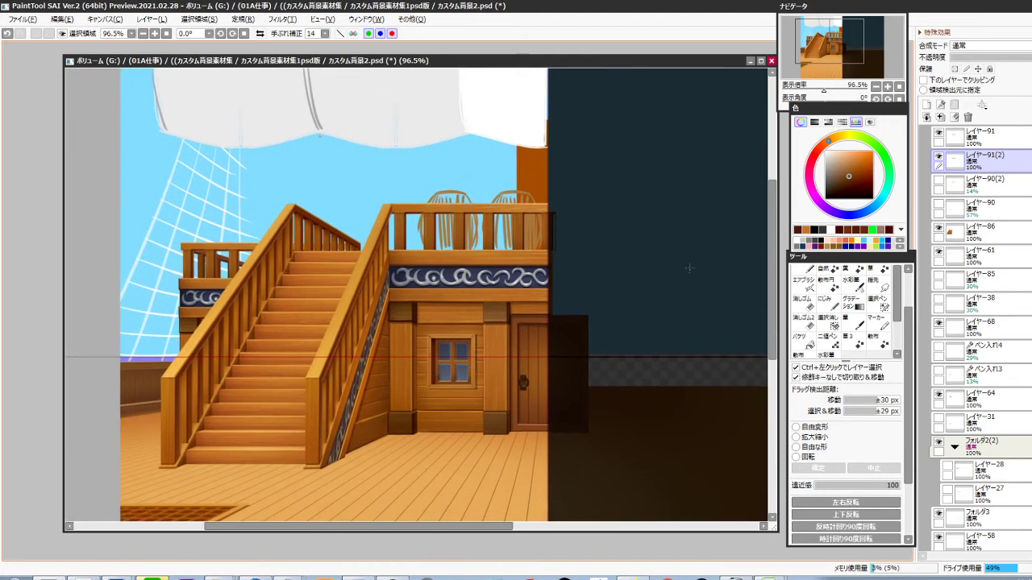
pyautogui.click(979, 137)
pyautogui.hotkey('ctrl', 'e')
# Examine the deck floor planks and identify the layer that holds their lines
pyautogui.moveTo(520, 449); pyautogui.dragTo(522, 401)
pyautogui.moveTo(511, 456); pyautogui.dragTo(493, 415)
pyautogui.scroll(-2, 513, 377)
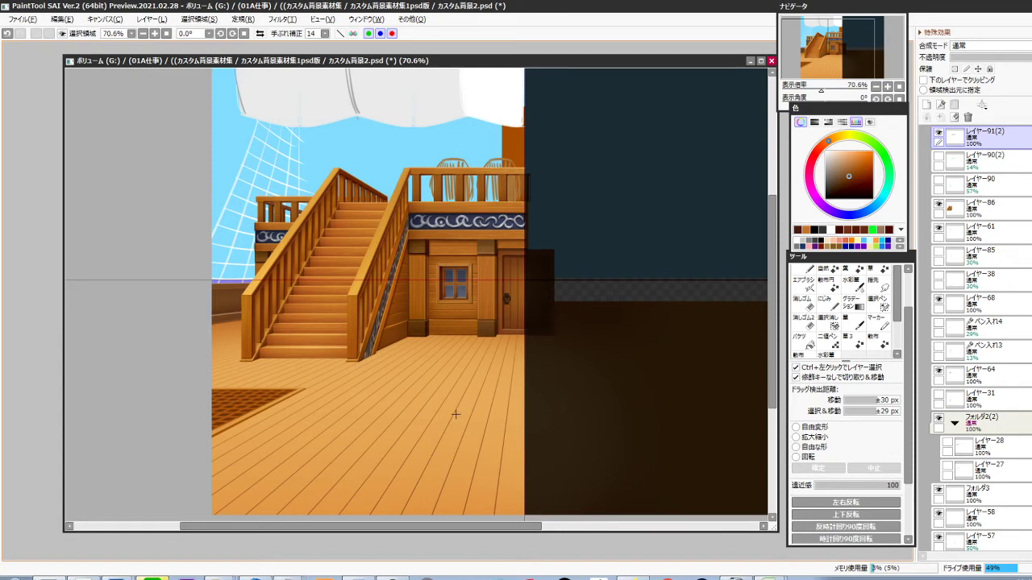
pyautogui.moveTo(476, 461); pyautogui.dragTo(464, 442)
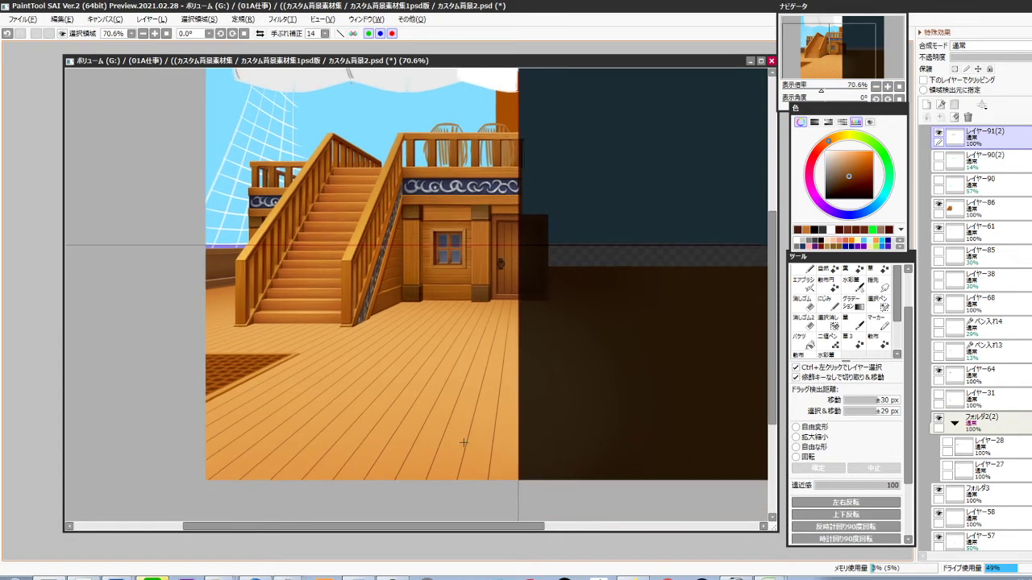
pyautogui.scroll(4, 464, 443)
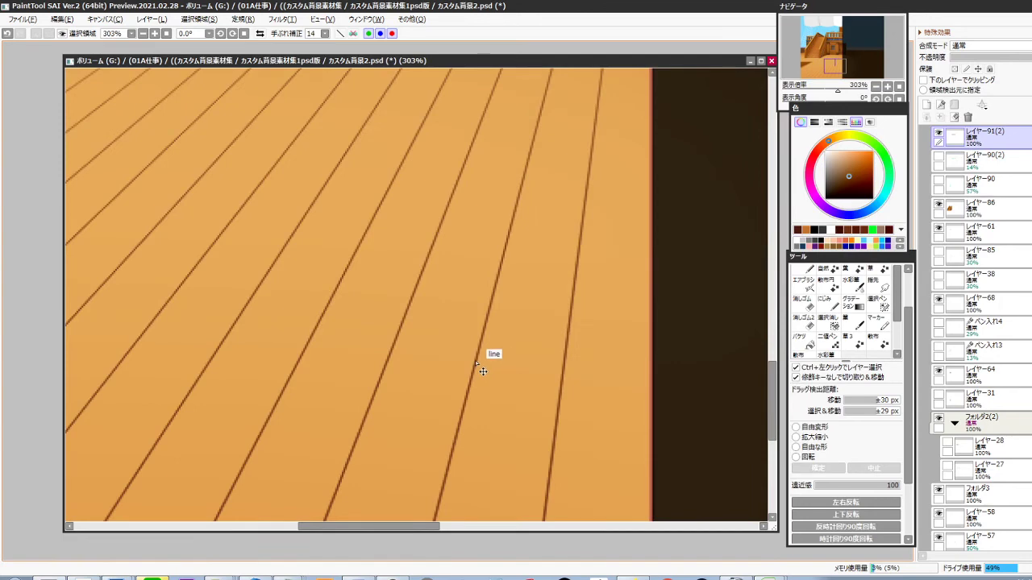
pyautogui.keyDown('ctrl'); pyautogui.click(480, 369); pyautogui.keyUp('ctrl')
pyautogui.scroll(-4, 475, 379)
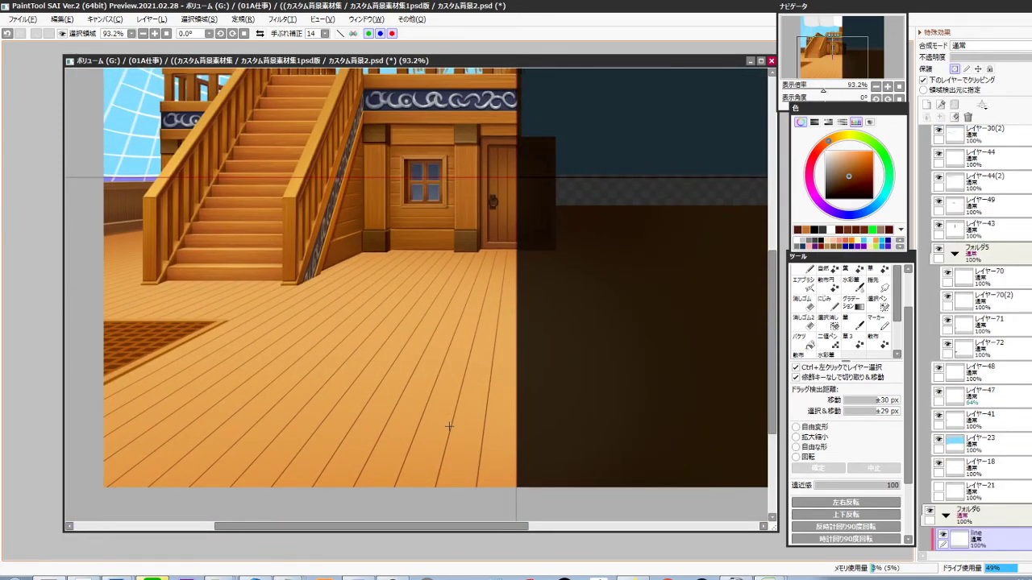
pyautogui.moveTo(421, 408); pyautogui.dragTo(502, 426)
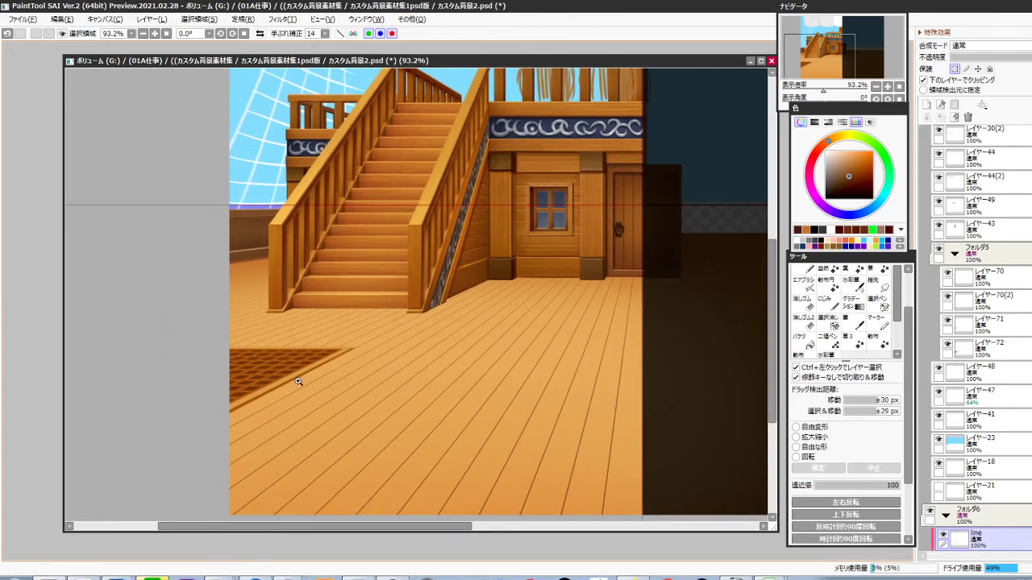
# Adjust the grating frame's edge on レイヤー70 to brightness -32 and colour intensity +23
pyautogui.moveTo(298, 381); pyautogui.dragTo(335, 360)
pyautogui.keyDown('ctrl'); pyautogui.click(340, 363); pyautogui.keyUp('ctrl')
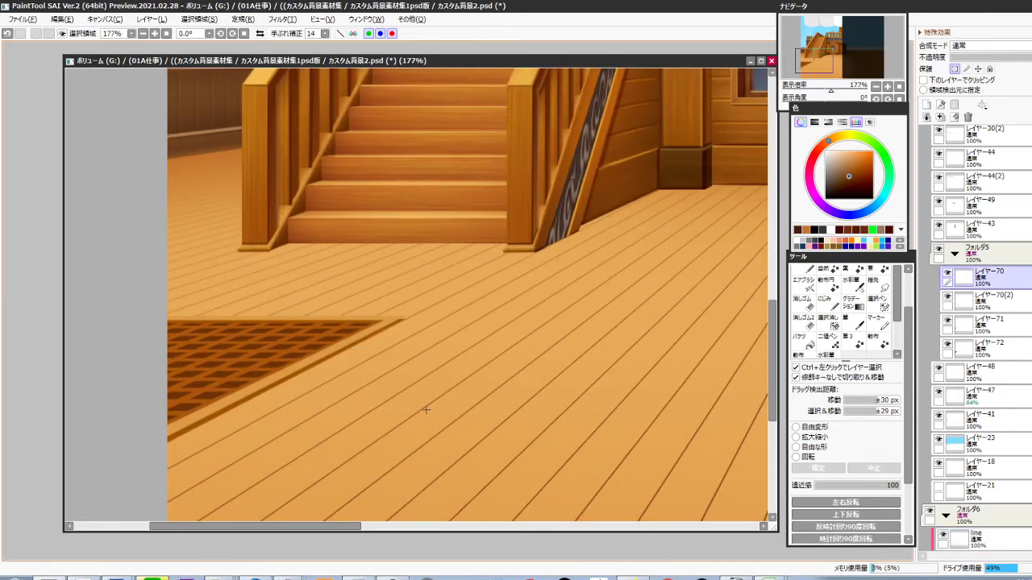
pyautogui.hotkey('ctrl', 'b')
pyautogui.moveTo(823, 394); pyautogui.dragTo(817, 393)
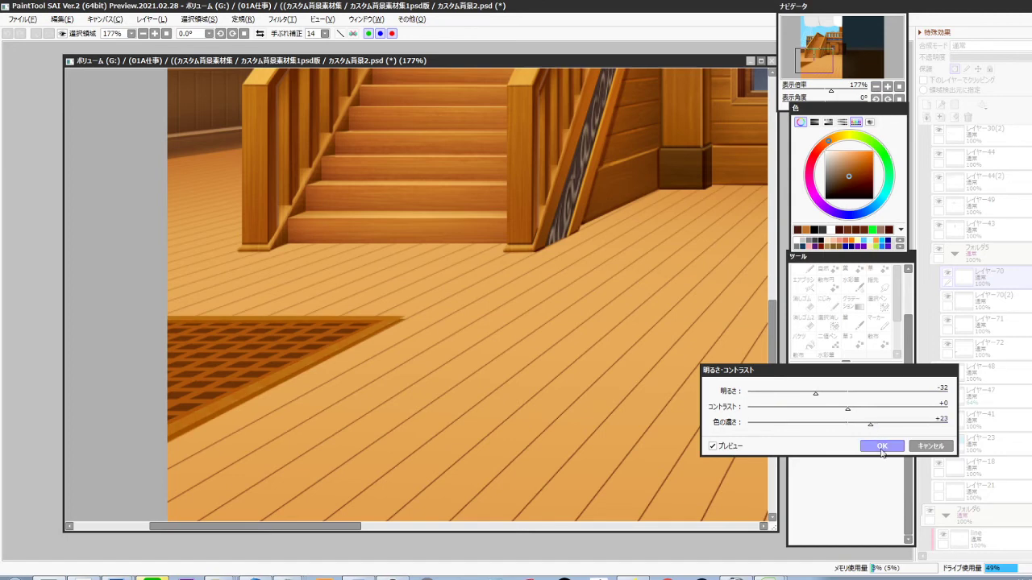
pyautogui.click(878, 448)
# Add a new layer clipped to レイヤー70 and set its blending mode to オーバーレイ (Overlay)
pyautogui.moveTo(444, 414); pyautogui.dragTo(482, 395)
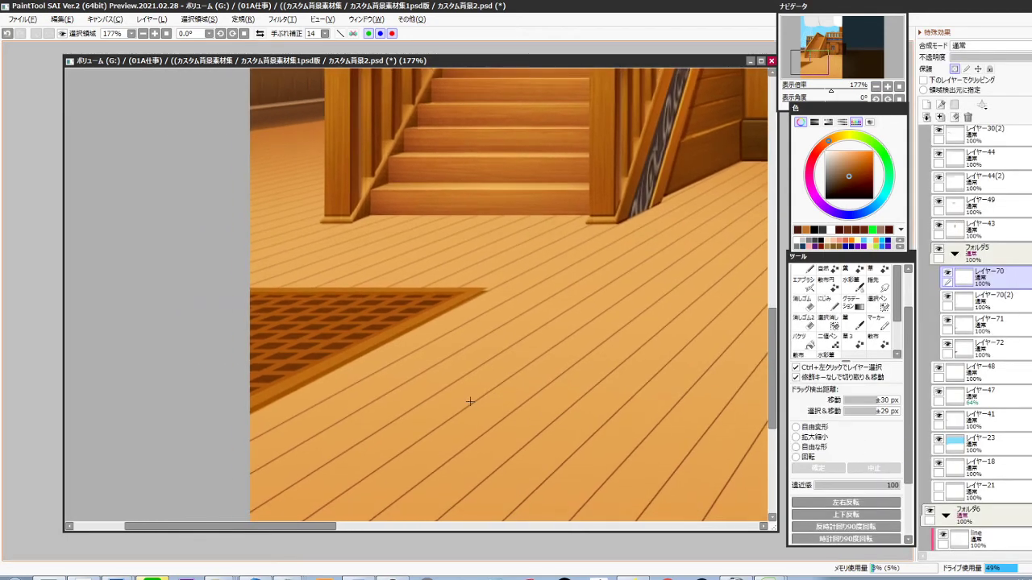
pyautogui.hotkey('ctrl', 'shift', 'n')
pyautogui.hotkey('ctrl', 'g')
pyautogui.click(985, 46)
pyautogui.click(975, 88)
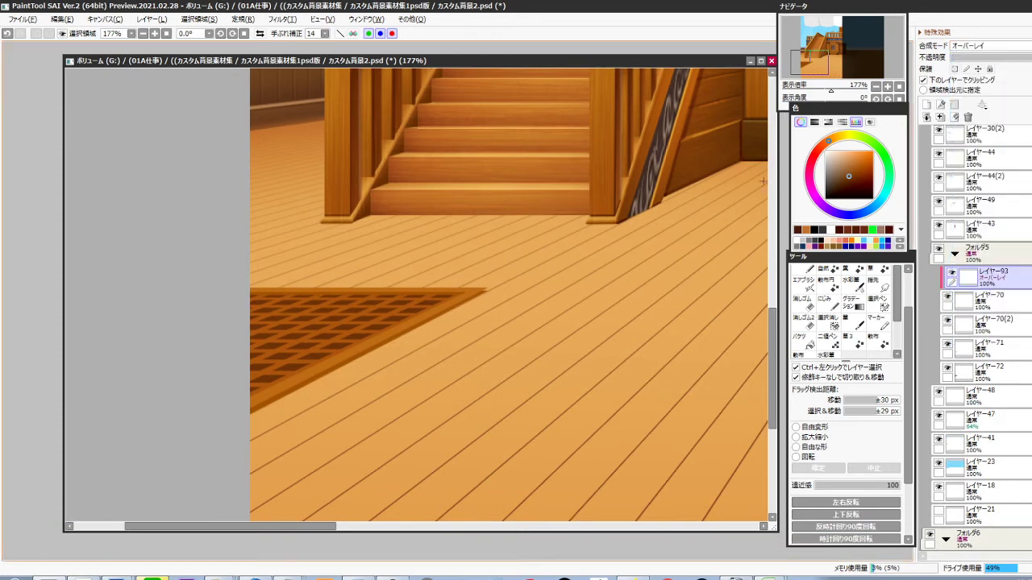
# Airbrush a near-white highlight on the grating frame's slanted edge at size 300 and density 30, and merge the overlay into レイヤー70
pyautogui.click(825, 153)
pyautogui.press('b')
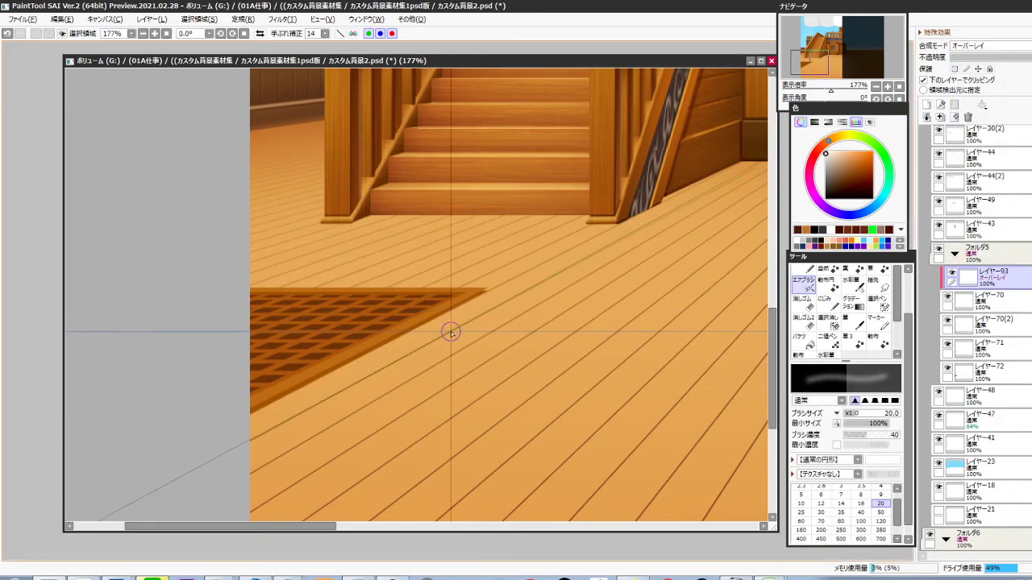
pyautogui.press(']')
pyautogui.press(']')
pyautogui.press(']')
pyautogui.press(']')
pyautogui.press(']')
pyautogui.press(']')
pyautogui.press(']')
pyautogui.press(']')
pyautogui.press(']')
pyautogui.press(']')
pyautogui.press(']')
pyautogui.press(']')
pyautogui.press(']')
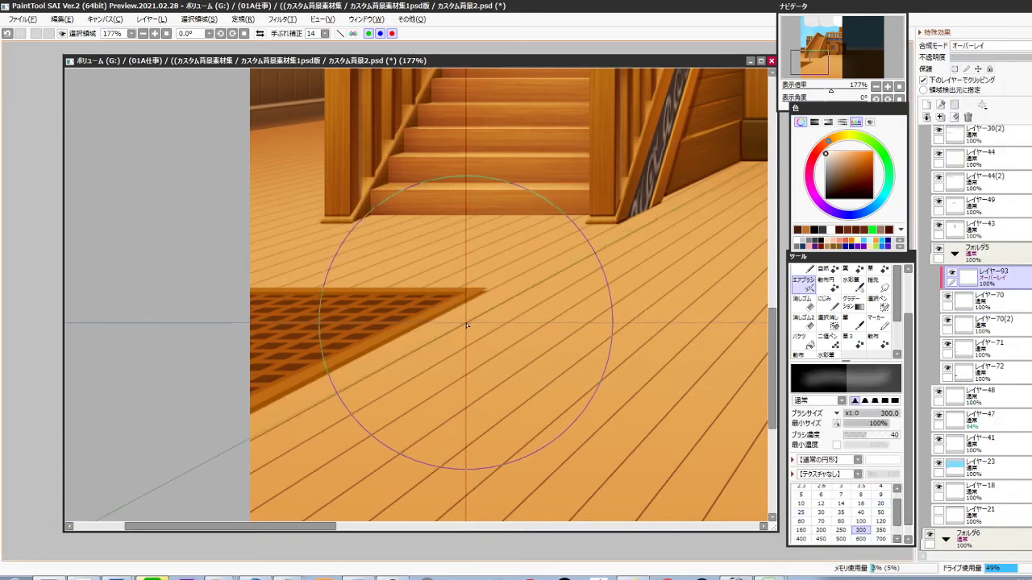
pyautogui.press('3')
pyautogui.moveTo(475, 348); pyautogui.dragTo(433, 371)
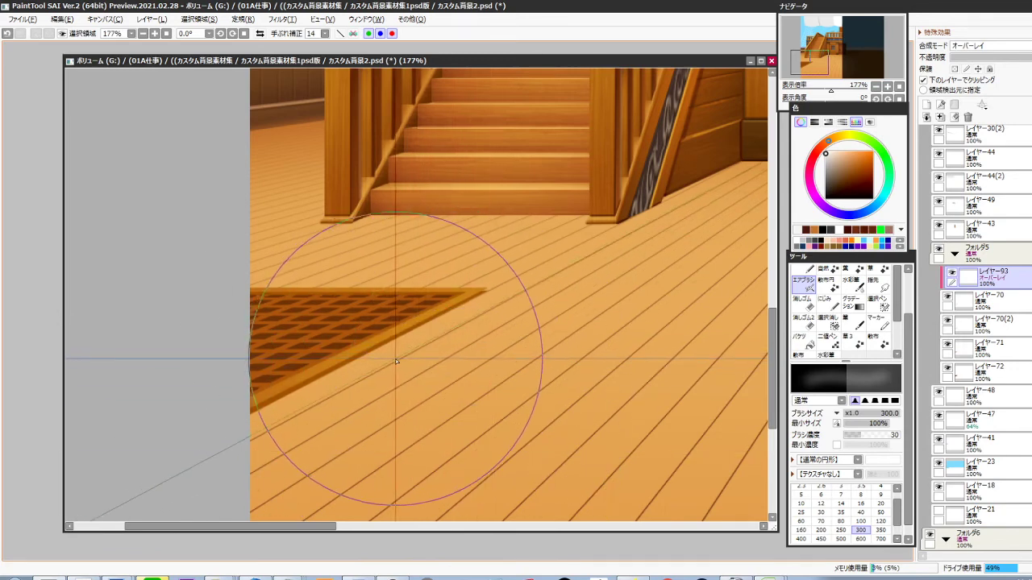
pyautogui.hotkey('ctrl', 'e')
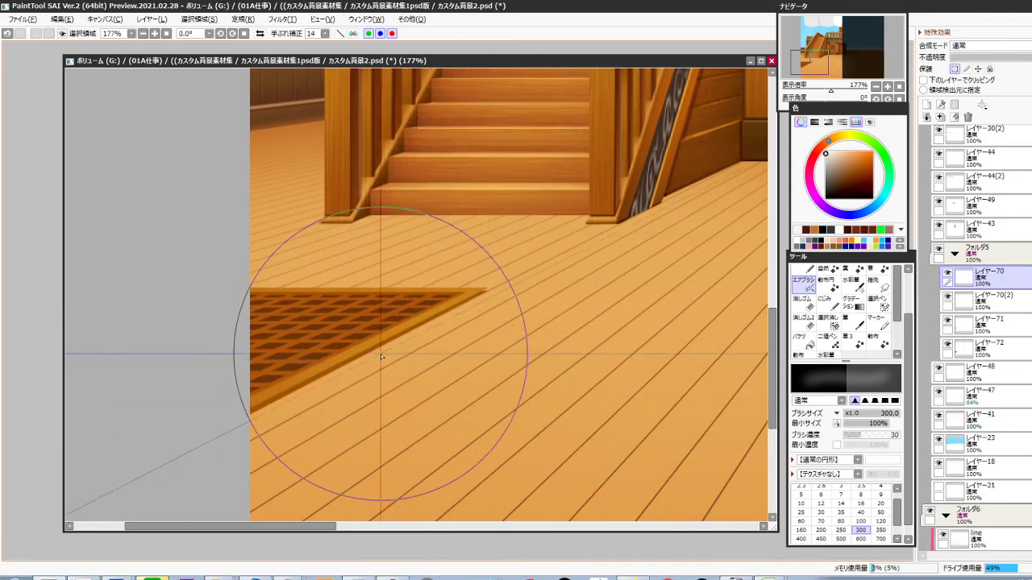
# Darken the grating frame's far horizontal edge on レイヤー70(2) to brightness -27 within a polygonal selection, and clear the selection
pyautogui.keyDown('ctrl'); pyautogui.keyDown('shift'); pyautogui.click(376, 347); pyautogui.keyUp('shift'); pyautogui.keyUp('ctrl')
pyautogui.click(948, 296)
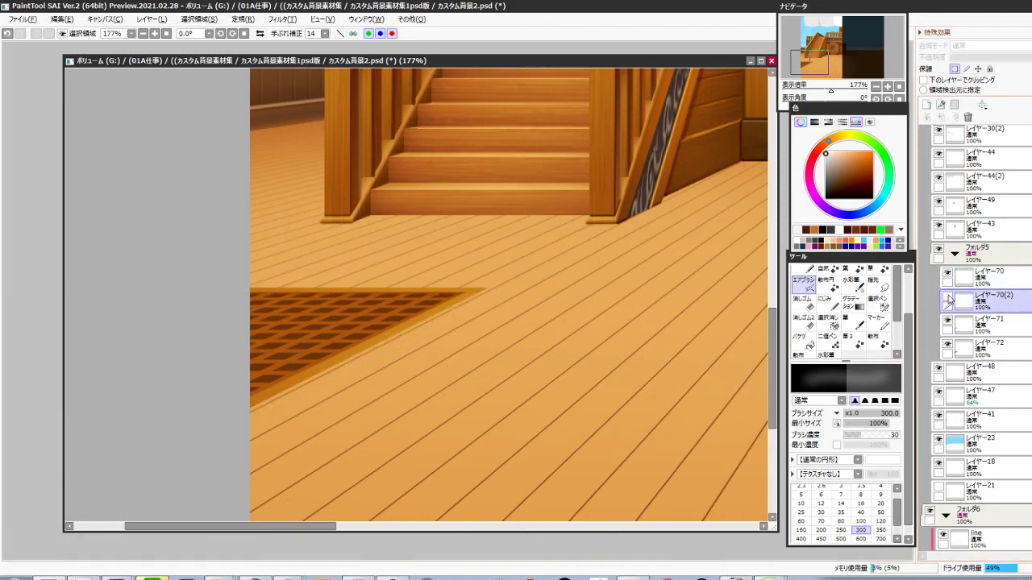
pyautogui.click(949, 296)
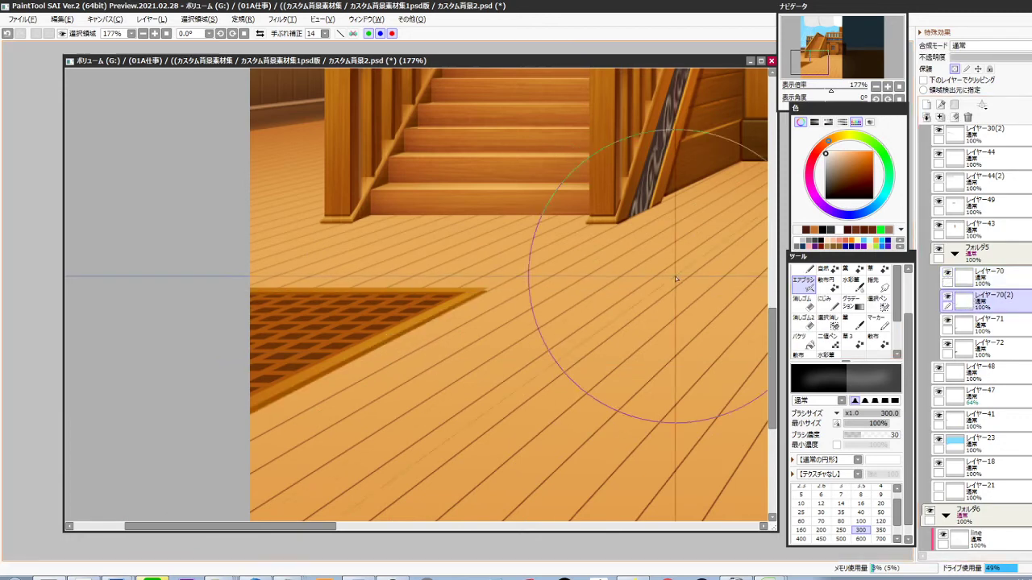
pyautogui.press('l')
pyautogui.click(405, 258)
pyautogui.click(471, 271)
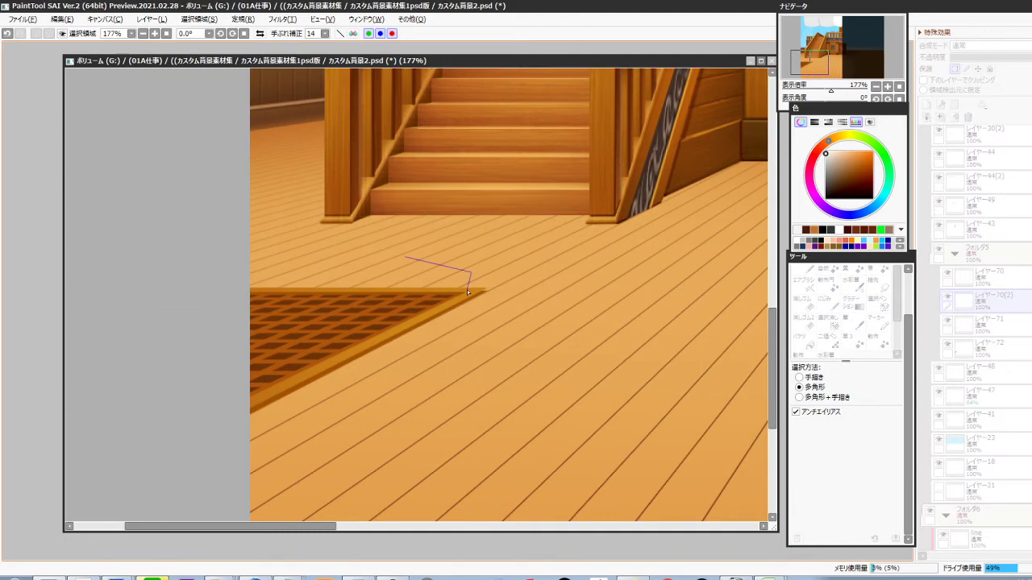
pyautogui.doubleClick(235, 274)
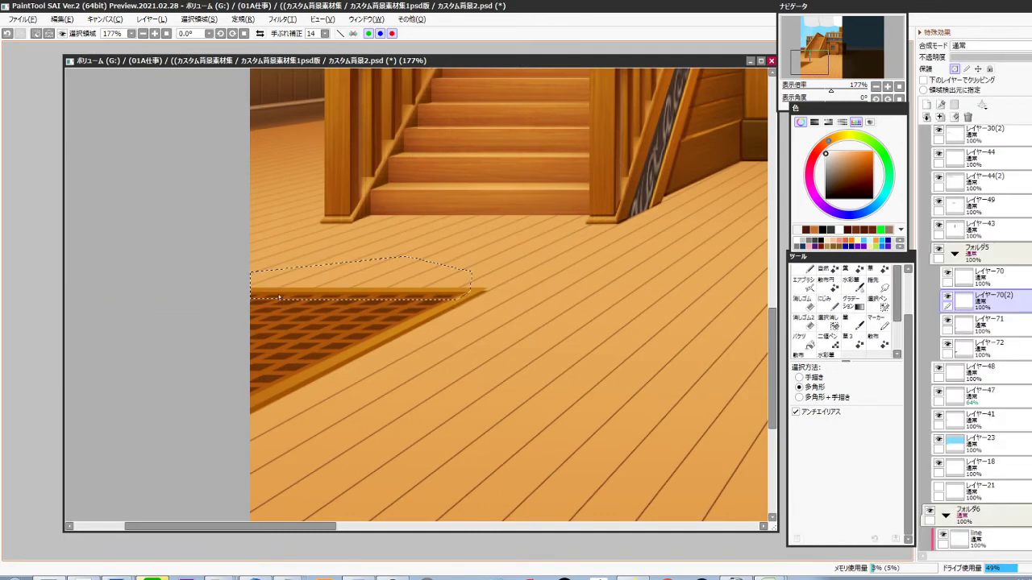
pyautogui.hotkey('ctrl', 'u')
pyautogui.moveTo(849, 396); pyautogui.dragTo(825, 397)
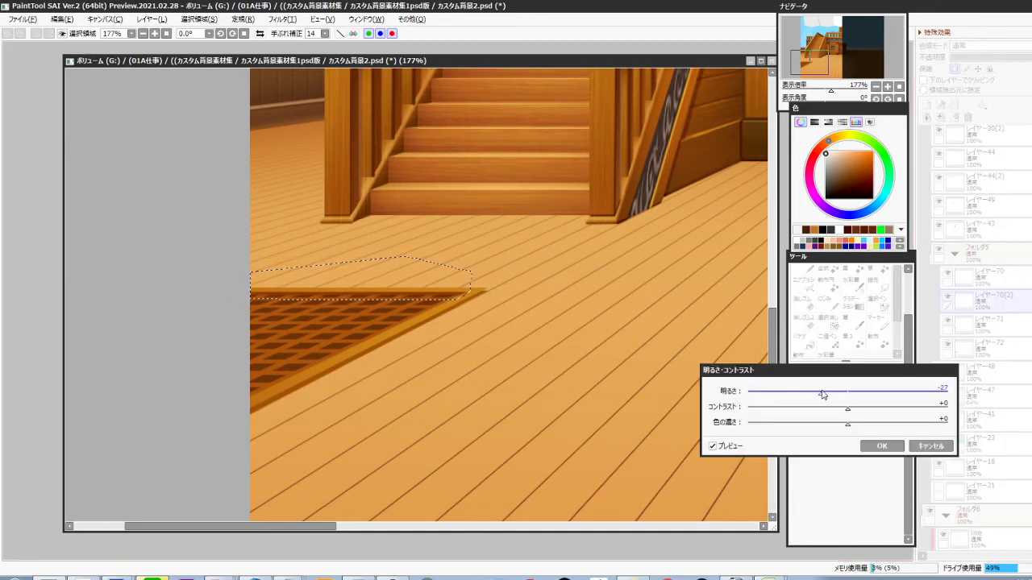
pyautogui.click(882, 446)
pyautogui.hotkey('ctrl', 'd')
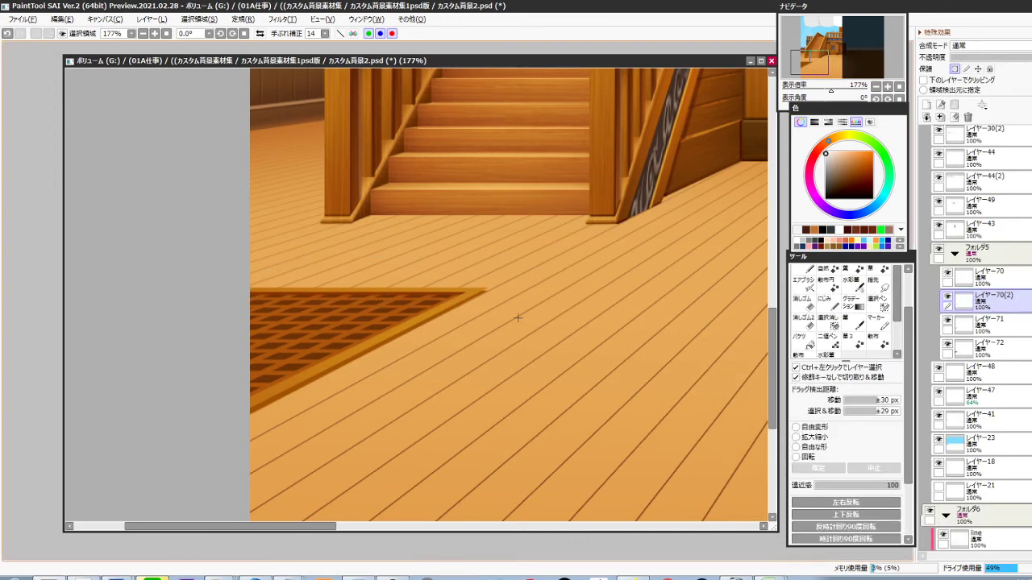
# Unlock transparency on レイヤー70(2) and fill a small rectangle at the grating frame's pointed corner with the frame's sampled brown
pyautogui.moveTo(481, 298)
pyautogui.mouseDown()
pyautogui.moveTo(518, 274)
pyautogui.moveTo(427, 277)
pyautogui.mouseUp()
pyautogui.press('i')
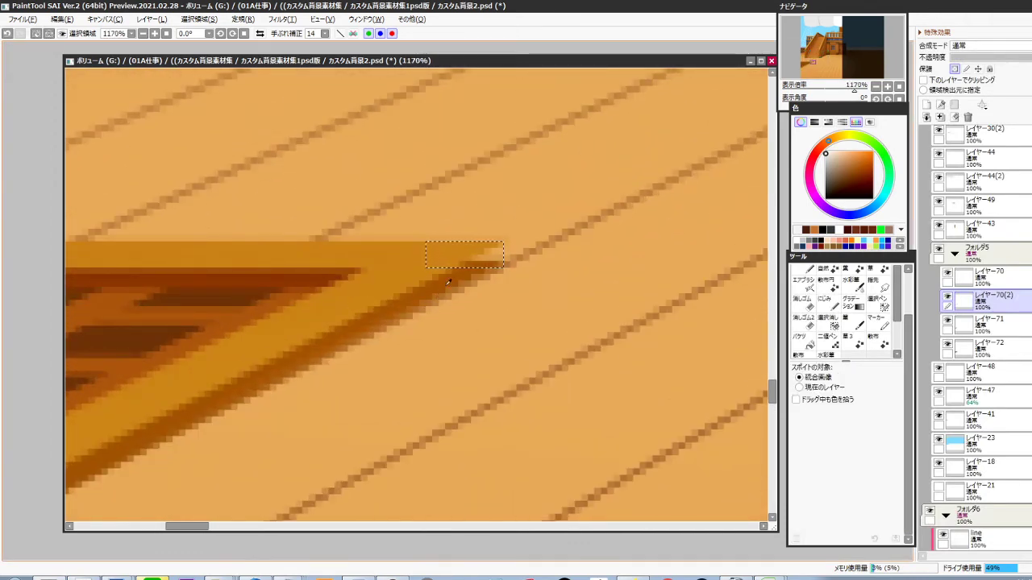
pyautogui.press('/')
pyautogui.hotkey('ctrl', 'f')
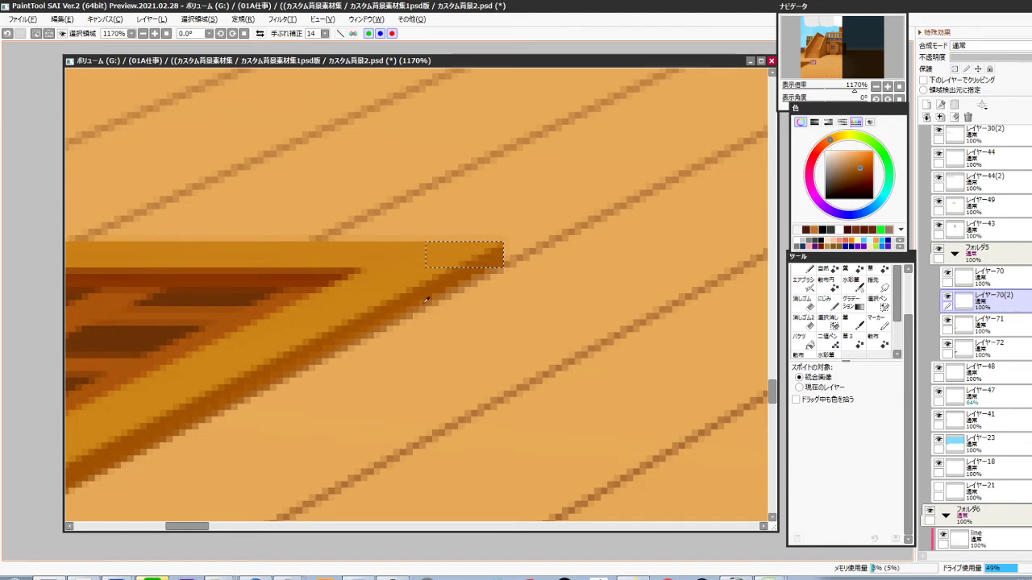
pyautogui.hotkey('ctrl', 'd')
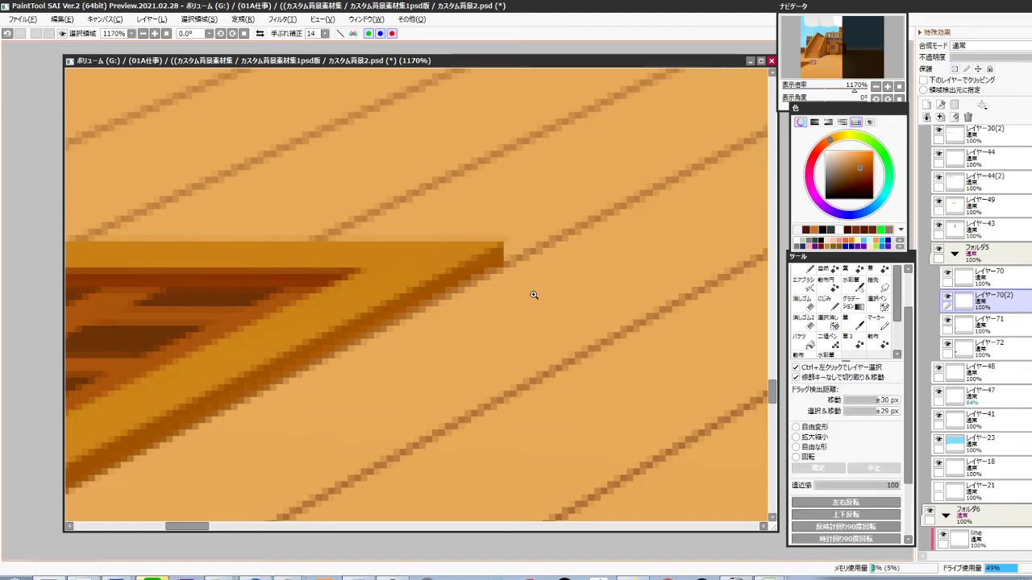
# Add a new layer clipped to the grating lattice layer レイヤー71 and set its blending mode to オーバーレイ (Overlay)
pyautogui.moveTo(515, 310); pyautogui.dragTo(446, 373)
pyautogui.scroll(4, 446, 373)
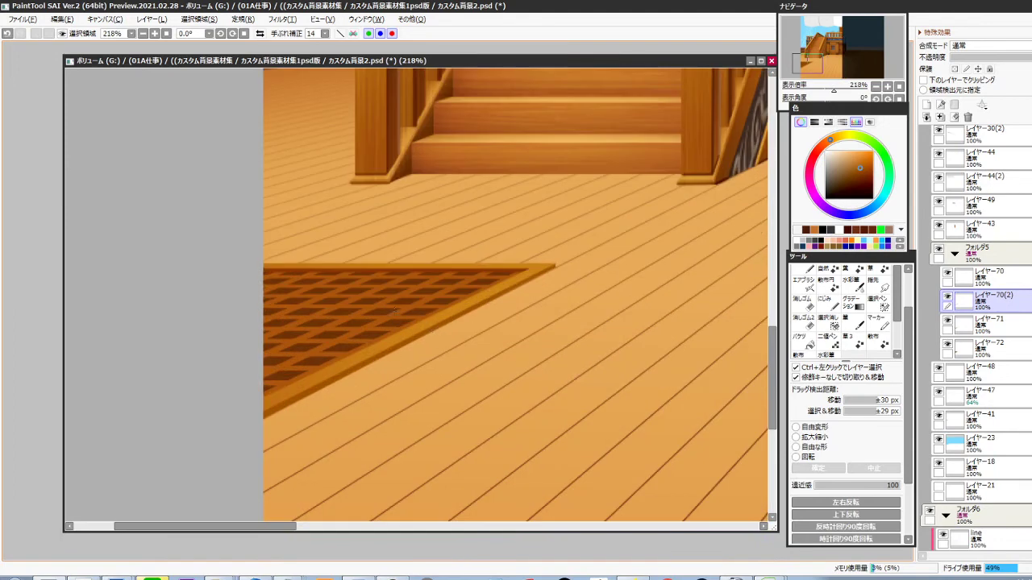
pyautogui.keyDown('ctrl'); pyautogui.click(404, 315); pyautogui.keyUp('ctrl')
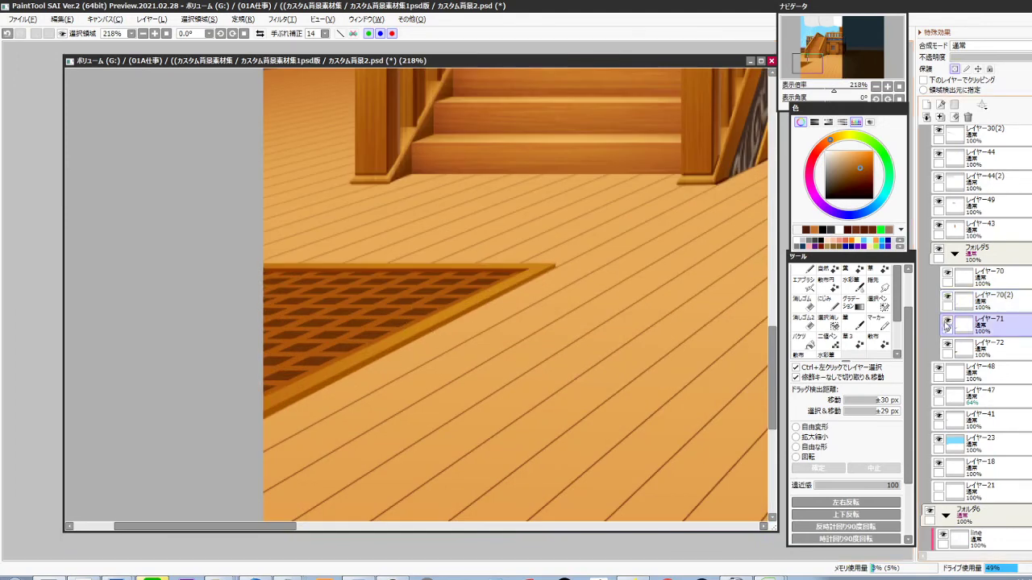
pyautogui.click(947, 321)
pyautogui.click(947, 321)
pyautogui.hotkey('ctrl', 'shift', 'n')
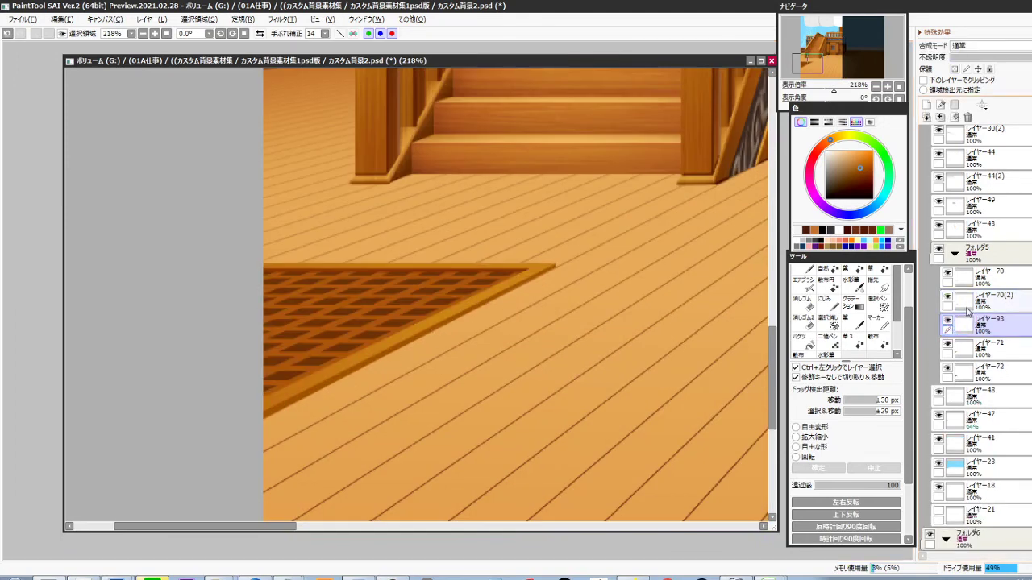
pyautogui.click(924, 80)
pyautogui.click(983, 45)
pyautogui.click(970, 92)
# Airbrush a light grey highlight across the grating lattice on the overlay layer at size 120 and density 40
pyautogui.moveTo(848, 159); pyautogui.dragTo(826, 160)
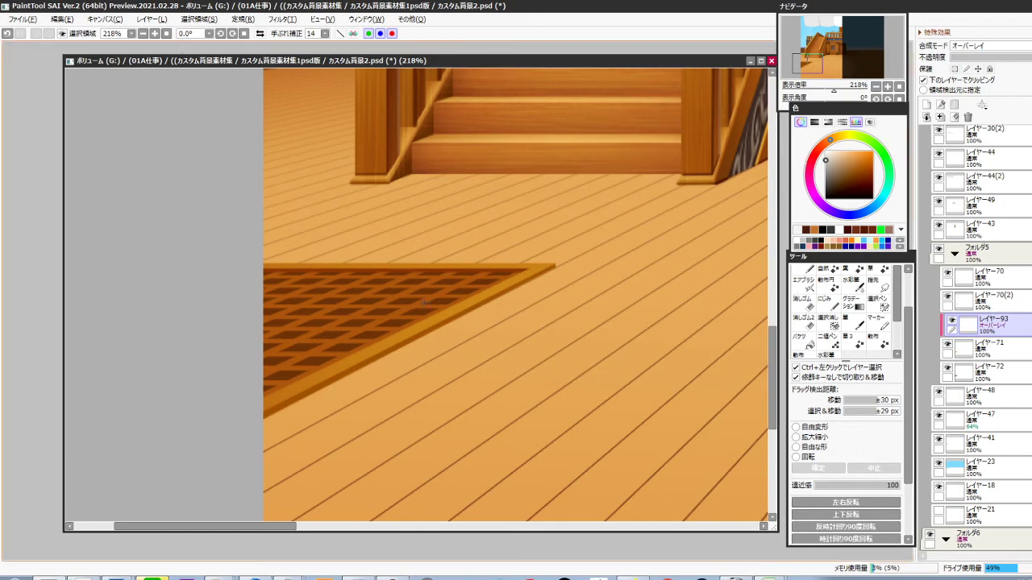
pyautogui.press('b')
pyautogui.press('[')
pyautogui.press('[')
pyautogui.press('[')
pyautogui.press('[')
pyautogui.press('[')
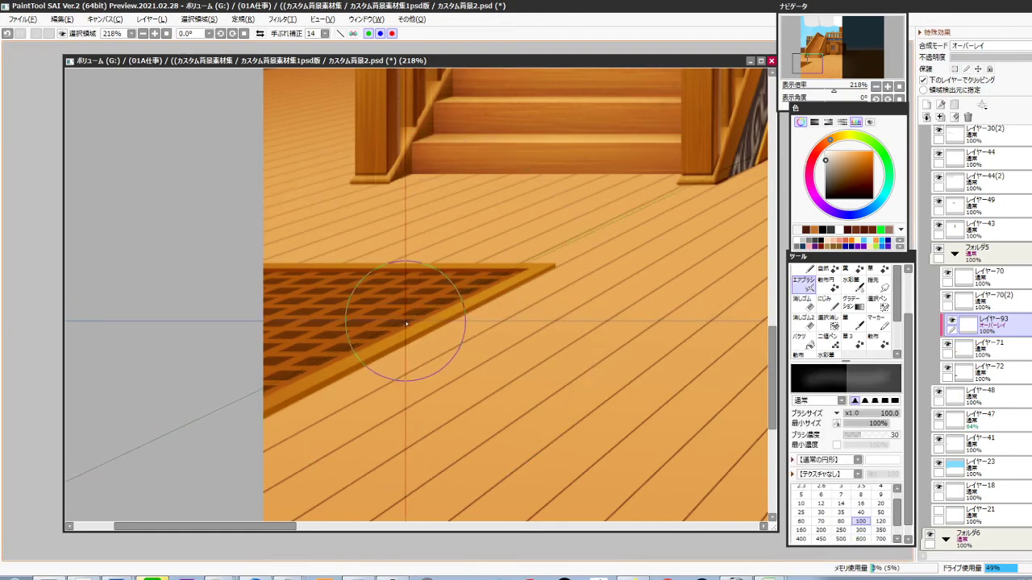
pyautogui.press(']')
pyautogui.press('4')
pyautogui.moveTo(282, 323); pyautogui.dragTo(354, 322)
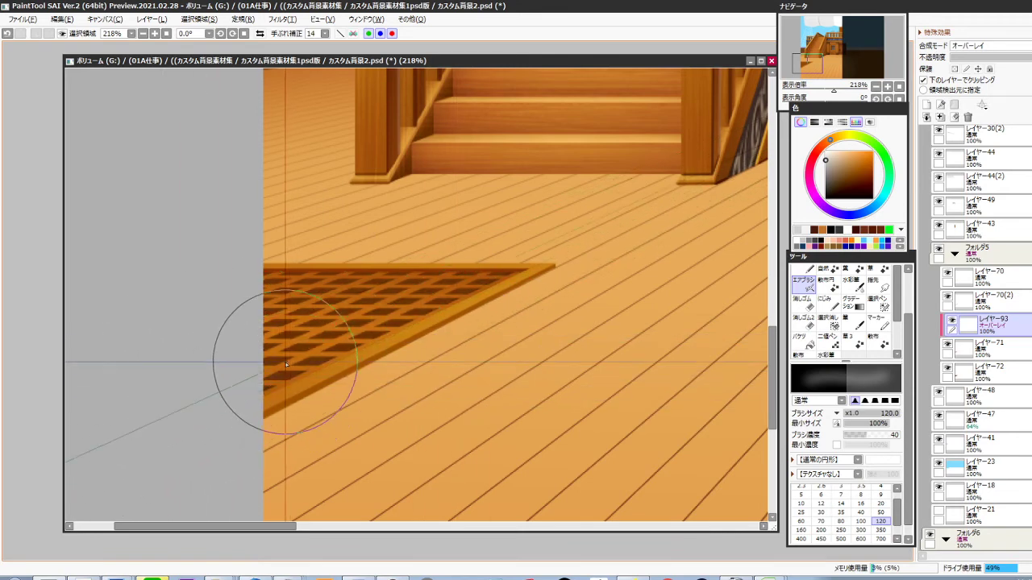
# Airbrush black shading across the far side of the lattice at size 60 and merge the overlay layer into レイヤー71 at 70% opacity
pyautogui.press('x')
pyautogui.press('[')
pyautogui.press('[')
pyautogui.press('[')
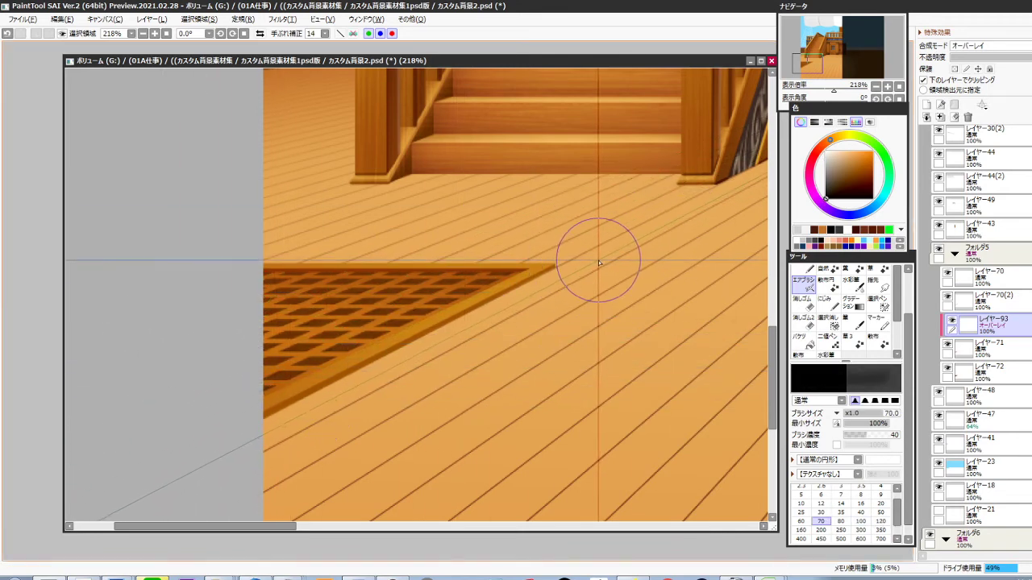
pyautogui.press('[')
pyautogui.moveTo(522, 270); pyautogui.dragTo(268, 278)
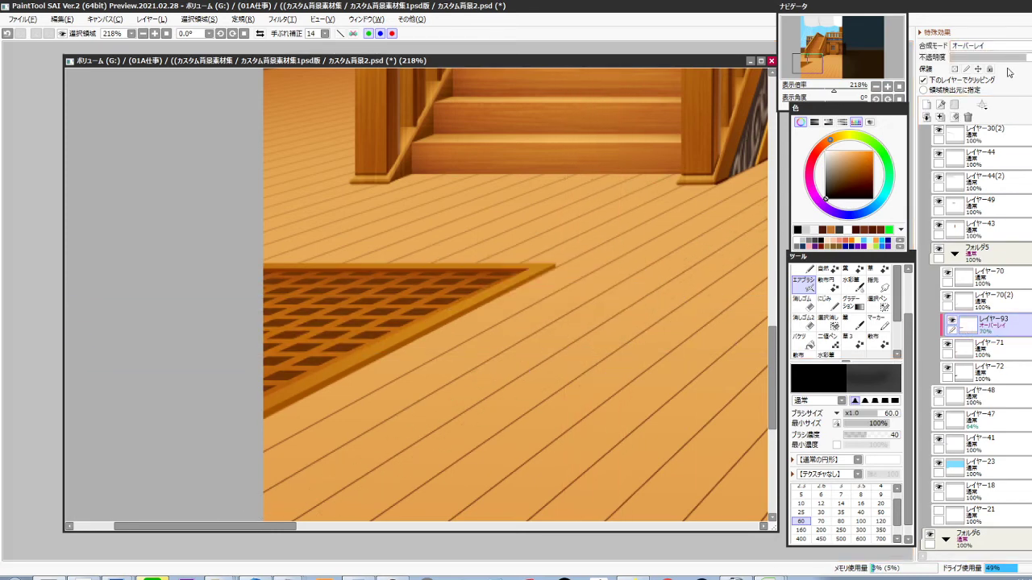
pyautogui.hotkey('ctrl', 'e')
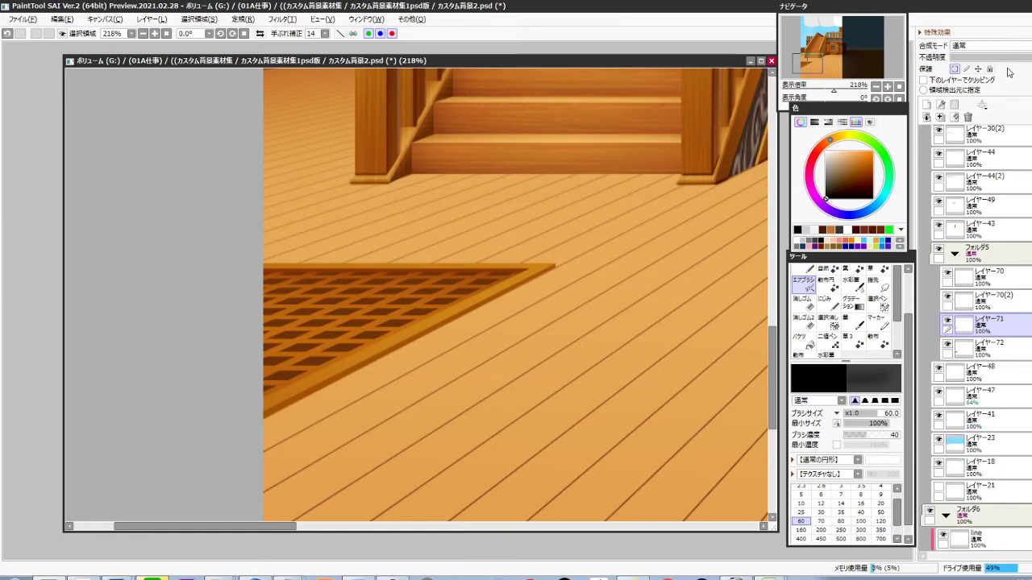
# Duplicate レイヤー71 as an underside for the lattice and darken the copy by brightness -31, again by brightness -16 with color density -30
pyautogui.hotkey('ctrl', 'j')
pyautogui.hotkey('ctrl', 'u')
pyautogui.moveTo(851, 399); pyautogui.dragTo(815, 400)
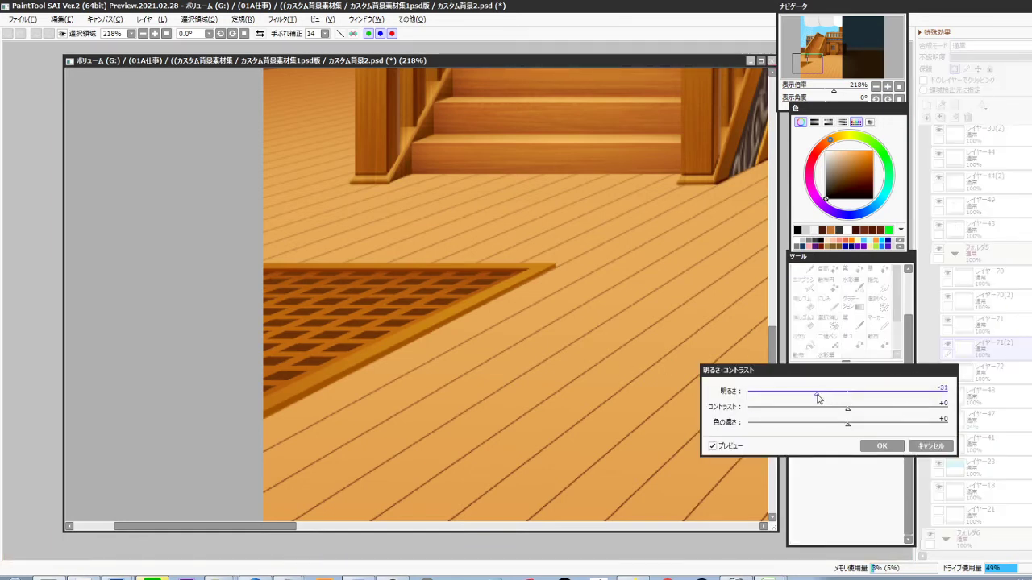
pyautogui.click(882, 447)
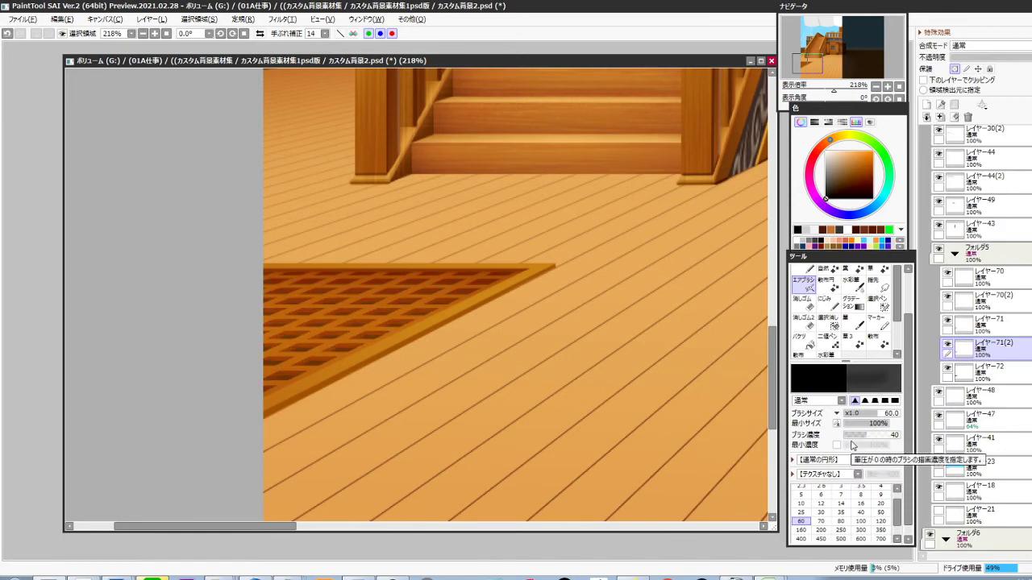
pyautogui.hotkey('ctrl', 'shift', 'u')
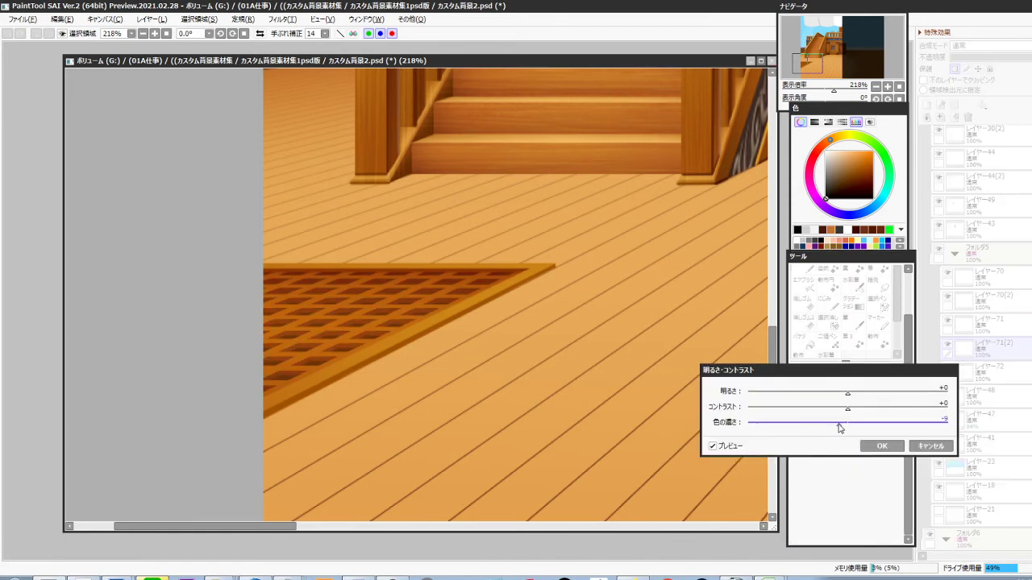
pyautogui.moveTo(838, 425); pyautogui.dragTo(818, 425)
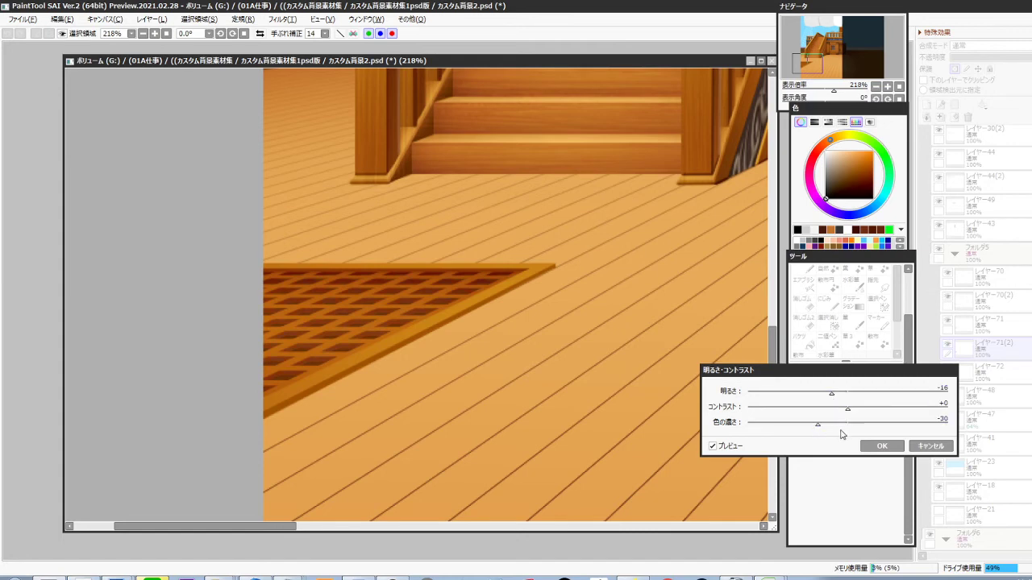
pyautogui.click(882, 446)
# Stretch the far edge of レイヤー71(2) slightly upward and adjust the layer to brightness -24 and color density -19
pyautogui.hotkey('ctrl', 't')
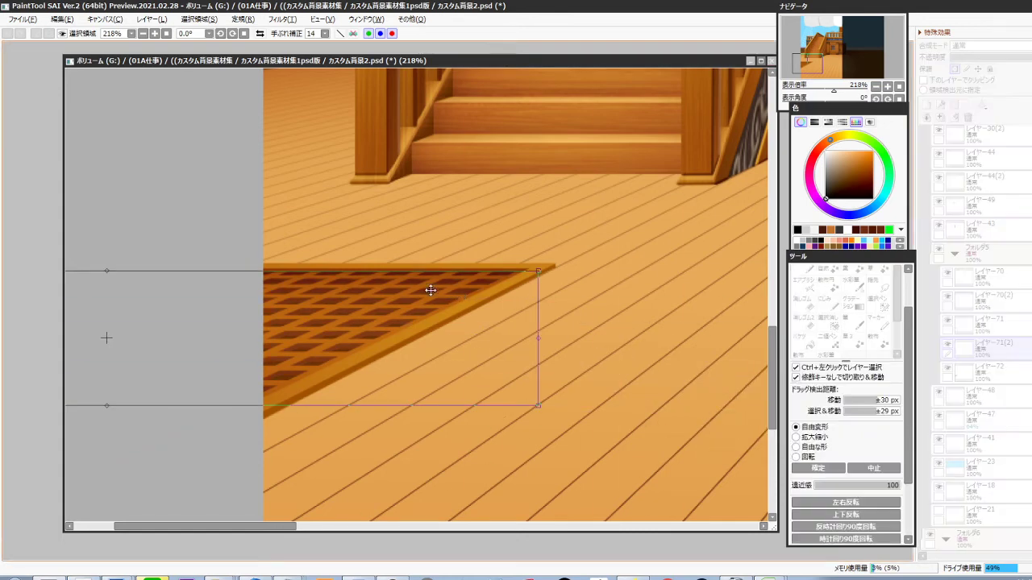
pyautogui.moveTo(104, 272); pyautogui.dragTo(101, 268)
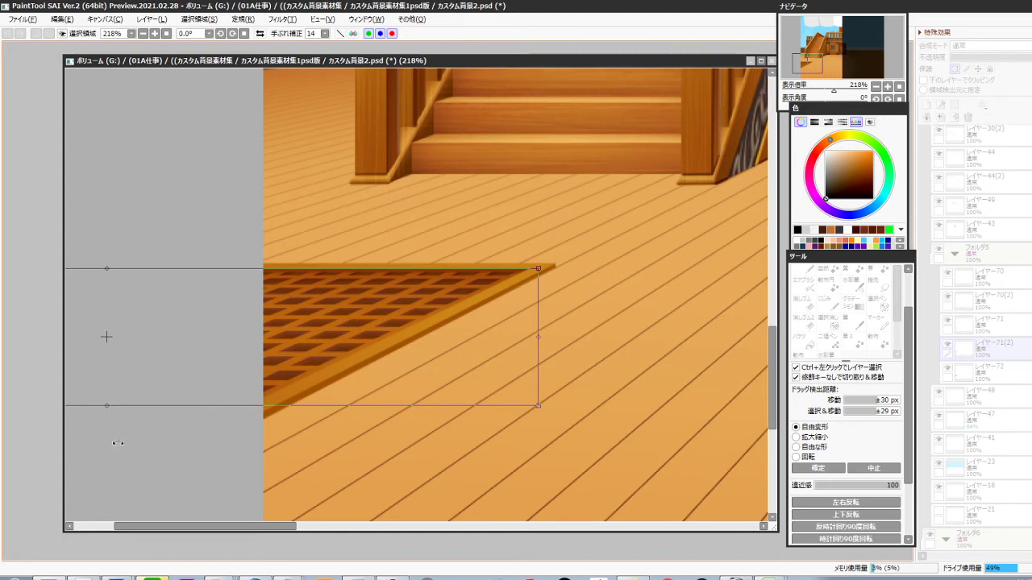
pyautogui.press('Return')
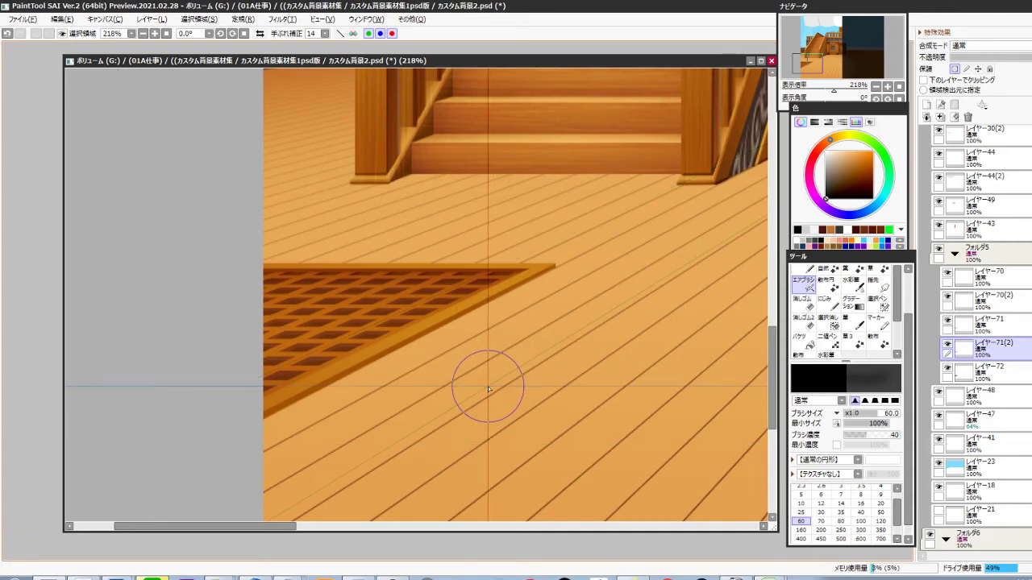
pyautogui.hotkey('ctrl', 'l')
pyautogui.moveTo(847, 393); pyautogui.dragTo(828, 430)
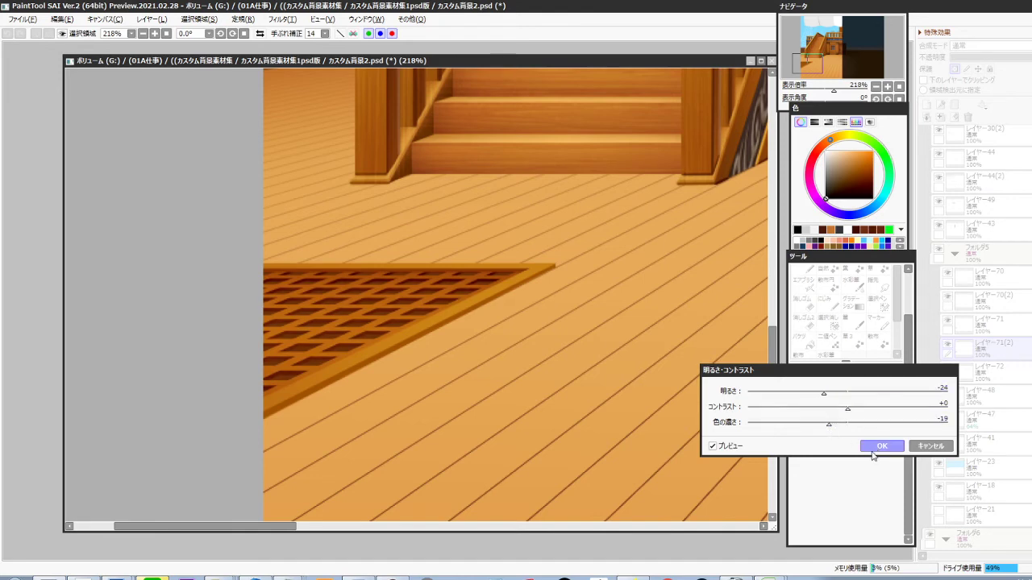
pyautogui.click(879, 448)
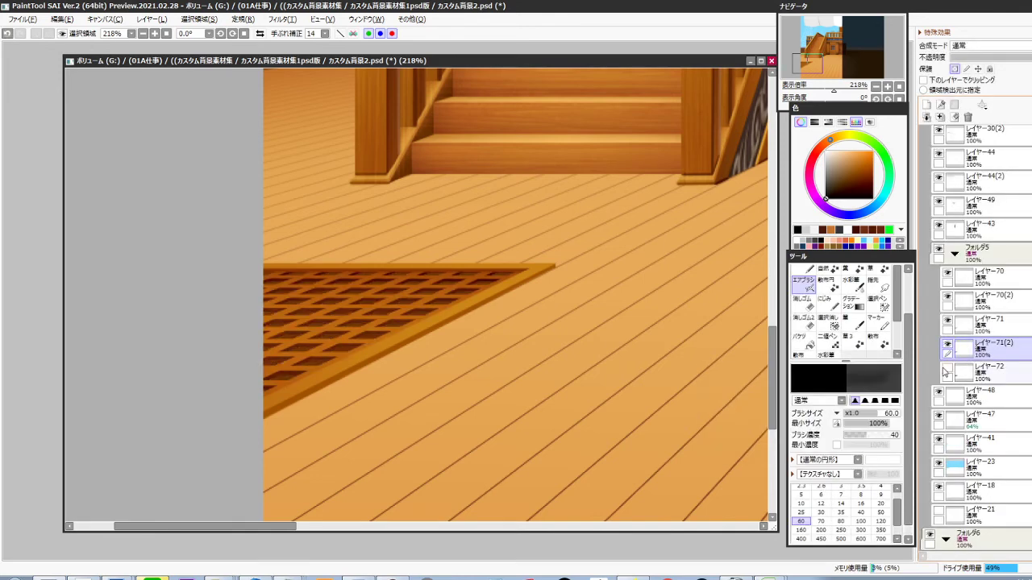
# Adjust the upper lattice layer レイヤー71 to brightness -14 and color density -18
pyautogui.click(947, 321)
pyautogui.click(947, 320)
pyautogui.click(975, 326)
pyautogui.hotkey('ctrl', 'b')
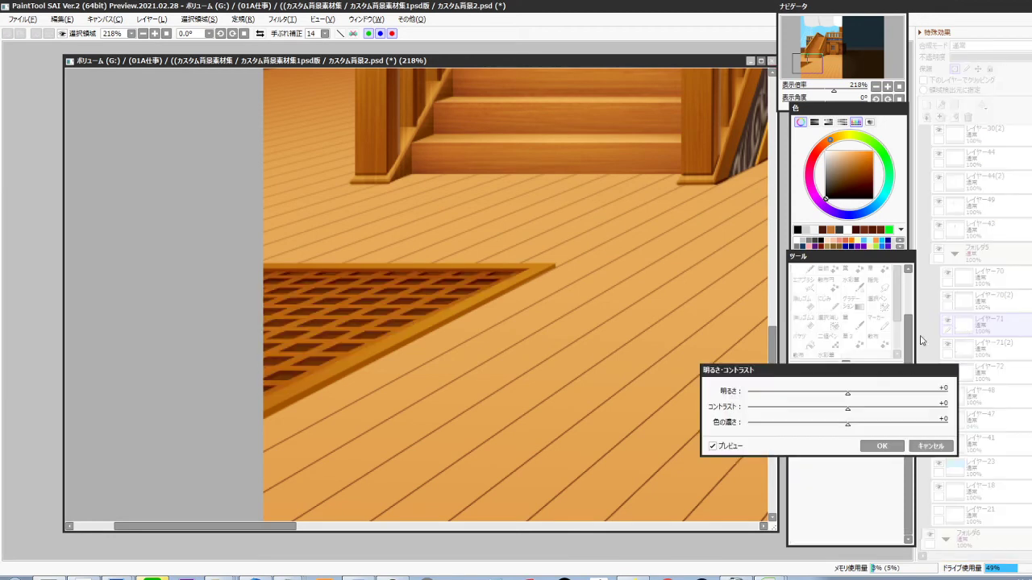
pyautogui.moveTo(826, 423); pyautogui.dragTo(833, 396)
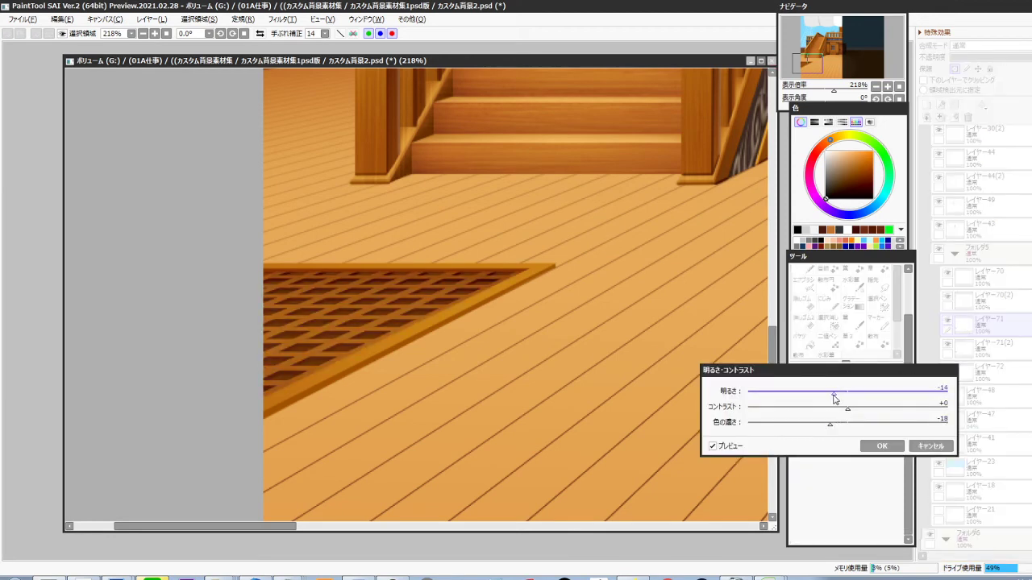
pyautogui.keyDown('ctrl'); pyautogui.keyDown('shift'); pyautogui.click(452, 325); pyautogui.keyUp('shift'); pyautogui.keyUp('ctrl')
pyautogui.hotkey('ctrl', 'b')
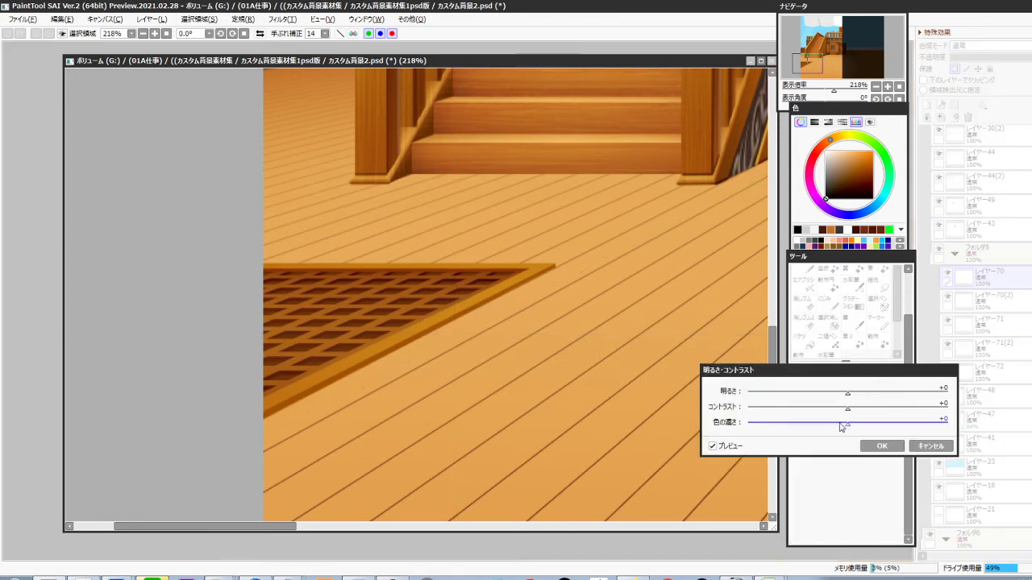
pyautogui.click(929, 449)
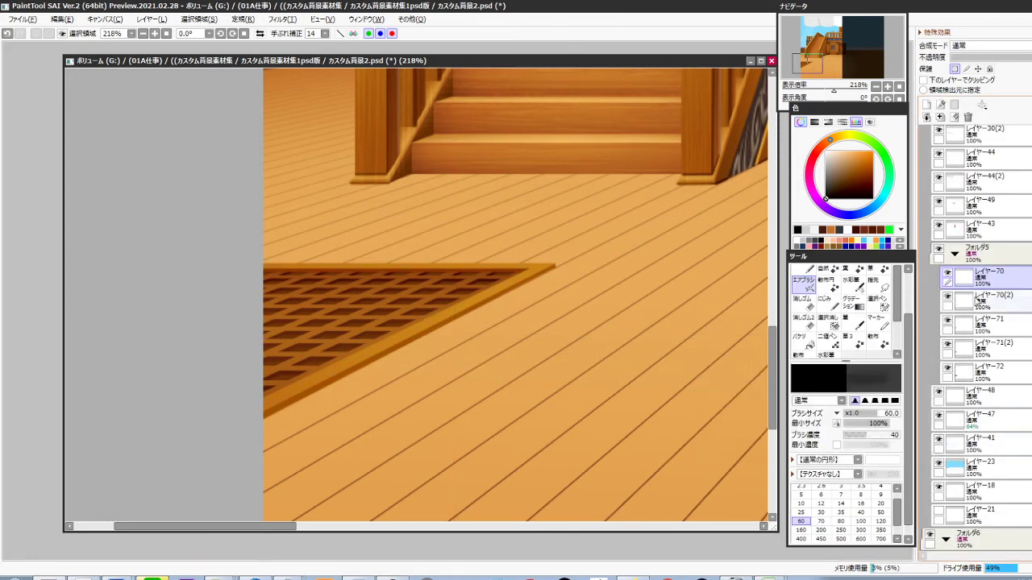
# Merge レイヤー70 into レイヤー70(2) and shift the grating frame's hue to -7 and saturation to -17
pyautogui.click(947, 297)
pyautogui.click(973, 298)
pyautogui.click(946, 297)
pyautogui.click(989, 280)
pyautogui.hotkey('ctrl', 'e')
pyautogui.hotkey('ctrl', 'u')
pyautogui.moveTo(963, 317); pyautogui.dragTo(885, 325)
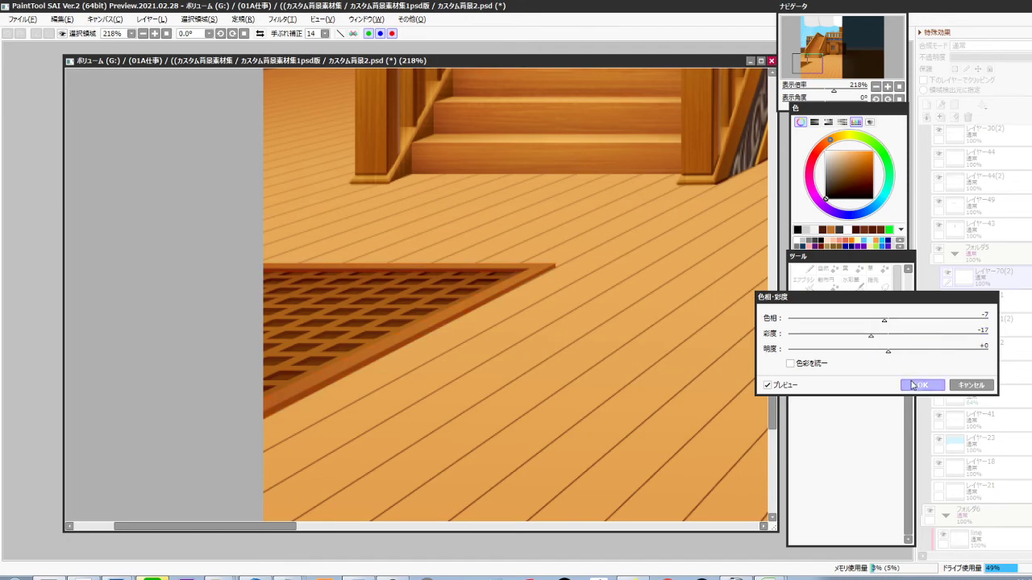
pyautogui.click(919, 385)
# Darken the lattice on レイヤー71 further with brightness -12 and color density -17
pyautogui.keyDown('ctrl'); pyautogui.keyDown('shift'); pyautogui.click(374, 324); pyautogui.keyUp('shift'); pyautogui.keyUp('ctrl')
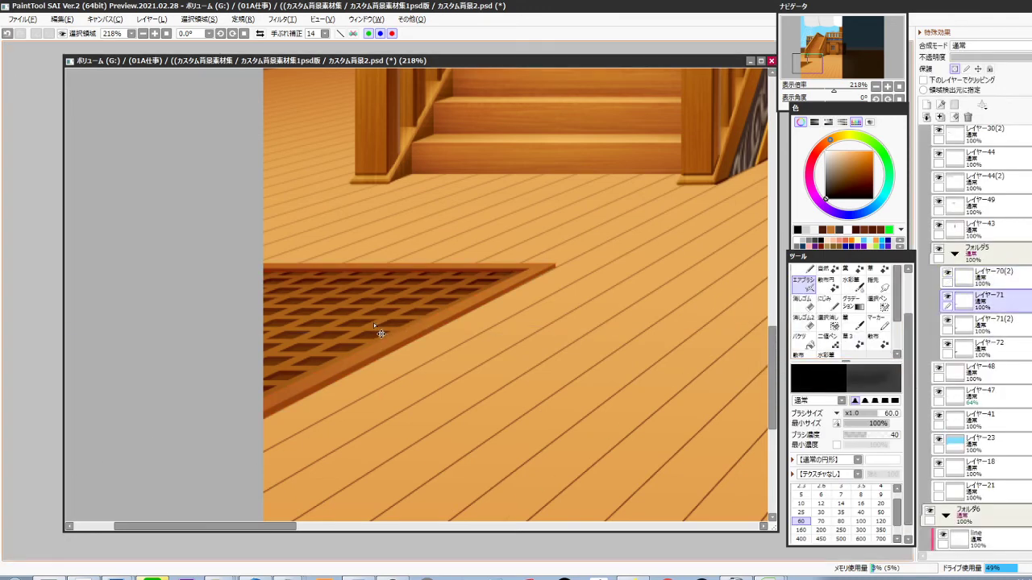
pyautogui.hotkey('ctrl', 'b')
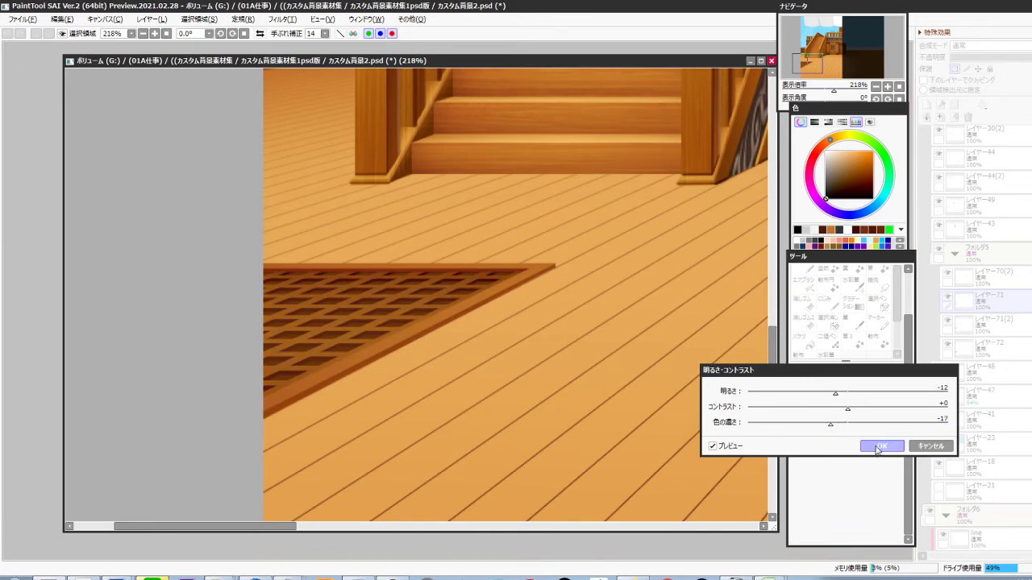
pyautogui.click(877, 447)
# Darken the grating's openings on レイヤー72 with brightness -26 and color density -29
pyautogui.click(951, 351)
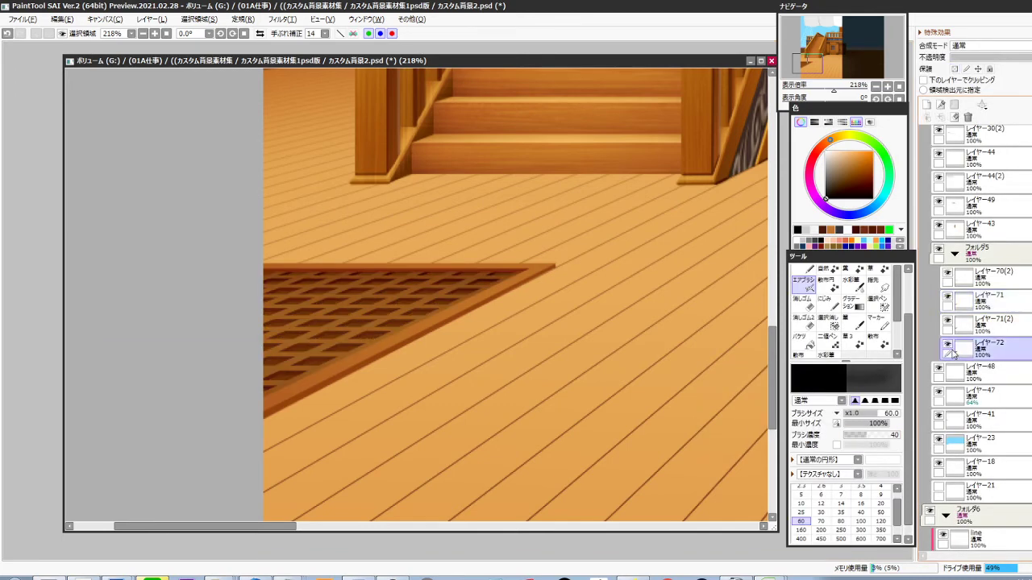
pyautogui.hotkey('ctrl', 'm')
pyautogui.moveTo(847, 393); pyautogui.dragTo(822, 394)
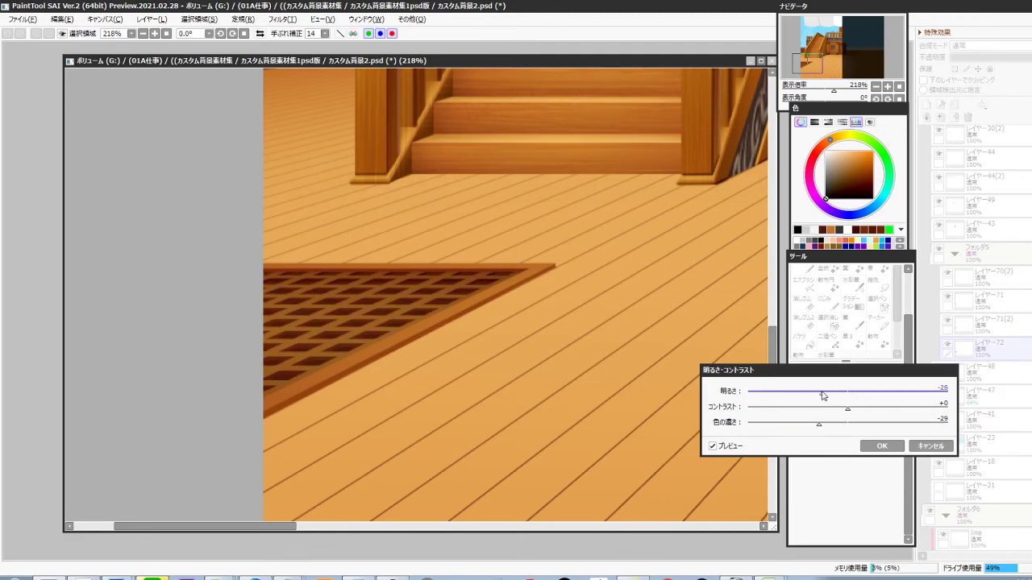
pyautogui.click(876, 447)
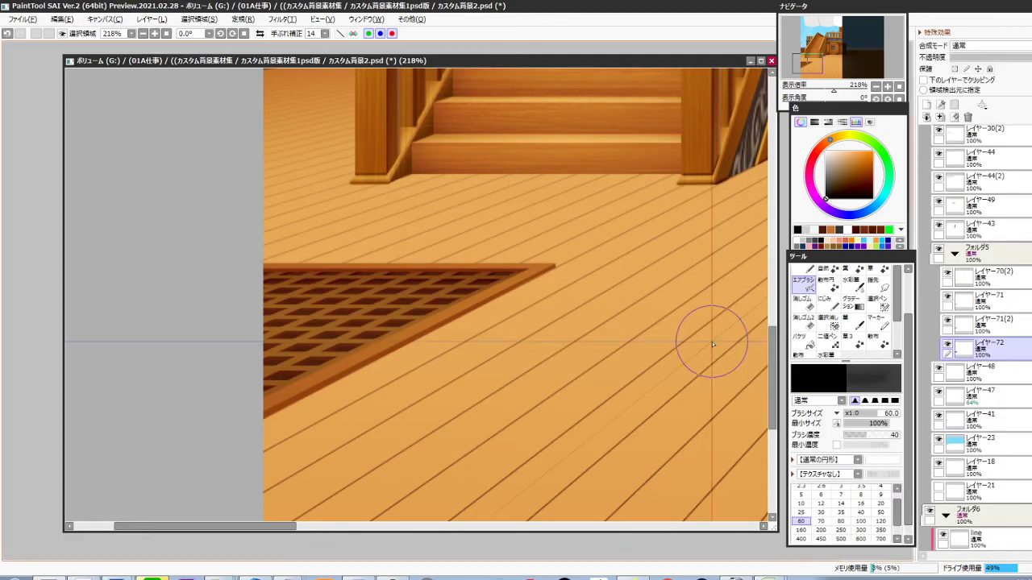
# Lock transparency on レイヤー72 and airbrush a sampled blue over the grating's openings at size 300
pyautogui.scroll(-4, 701, 345)
pyautogui.moveTo(570, 373); pyautogui.dragTo(356, 424)
pyautogui.scroll(-1, 378, 409)
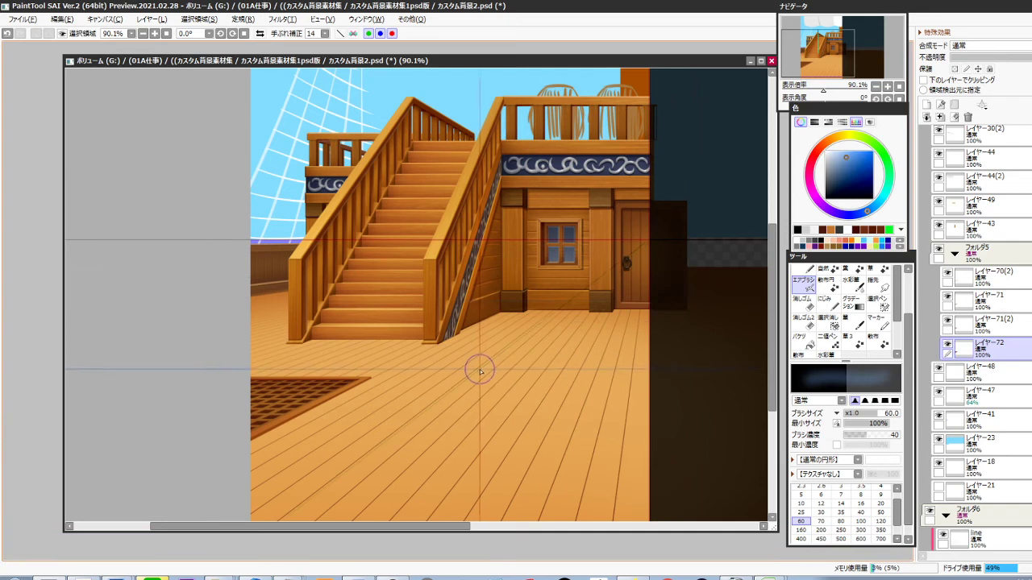
pyautogui.press(']')
pyautogui.press(']')
pyautogui.press(']')
pyautogui.press(']')
pyautogui.press(']')
pyautogui.press(']')
pyautogui.press(']')
pyautogui.press(']')
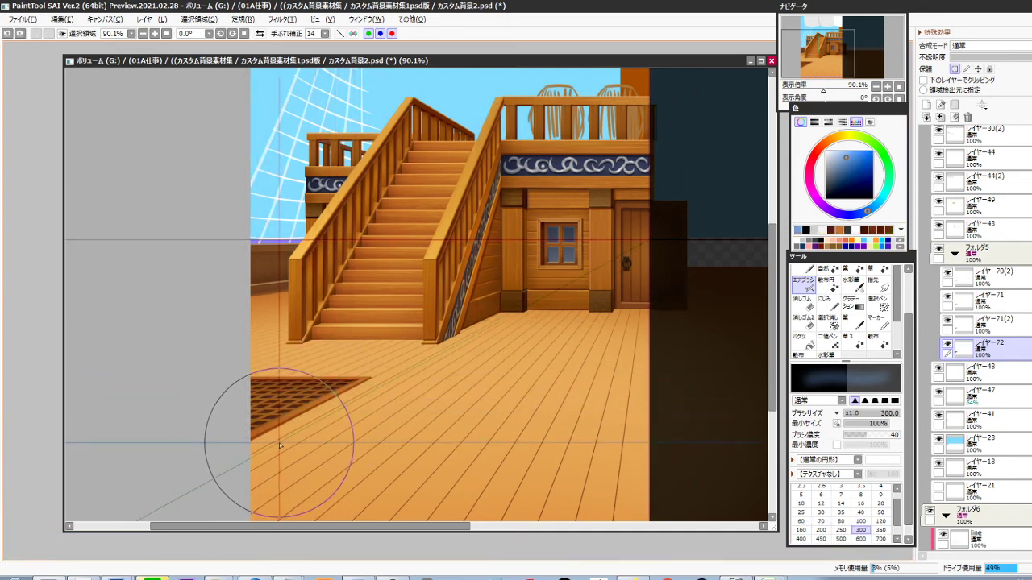
# Erase the cross-rope ends on レイヤー48 that overshoot the rigging net's outer vertical rope beside the stairs, using a size 20 eraser
pyautogui.moveTo(394, 361); pyautogui.dragTo(387, 452)
pyautogui.moveTo(383, 368); pyautogui.dragTo(381, 478)
pyautogui.scroll(4, 314, 354)
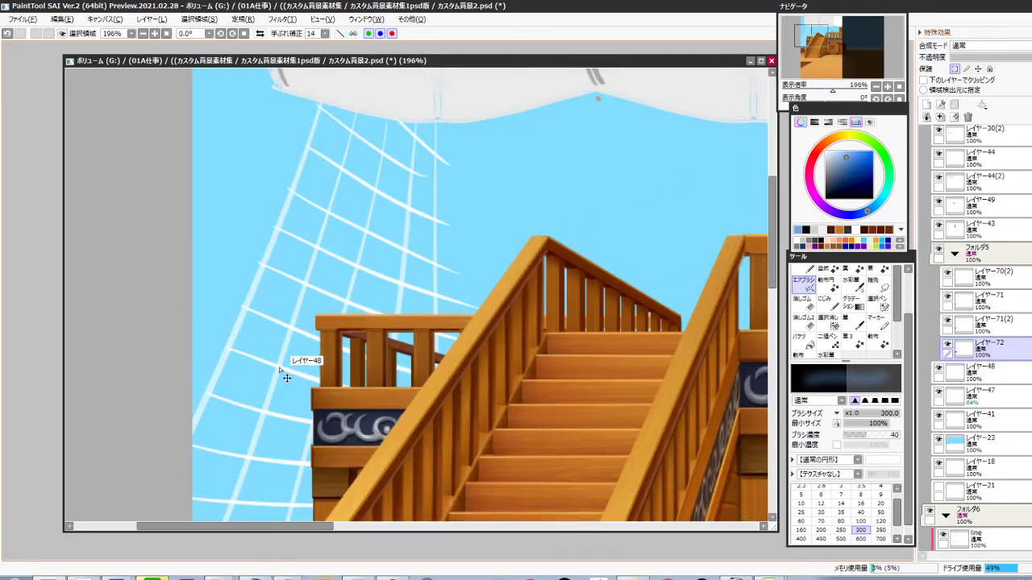
pyautogui.keyDown('ctrl'); pyautogui.click(281, 368); pyautogui.keyUp('ctrl')
pyautogui.scroll(-4, 282, 359)
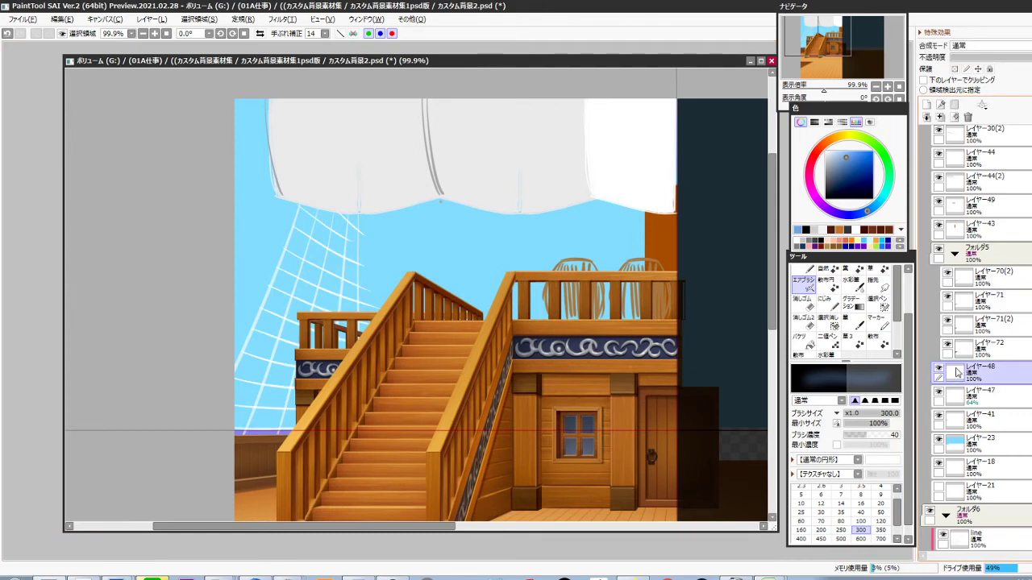
pyautogui.scroll(3, 379, 266)
pyautogui.scroll(2, 379, 266)
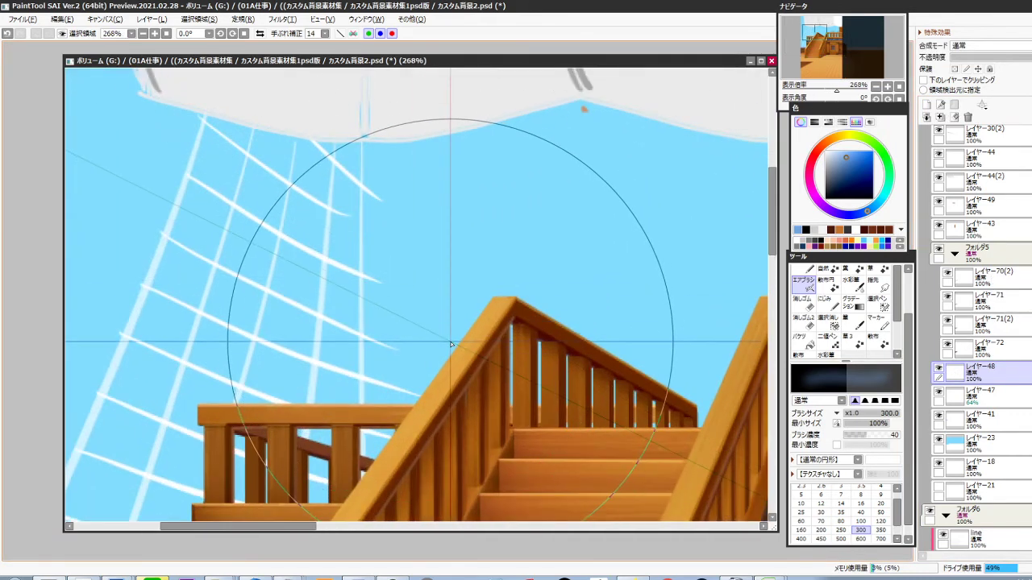
pyautogui.press('e')
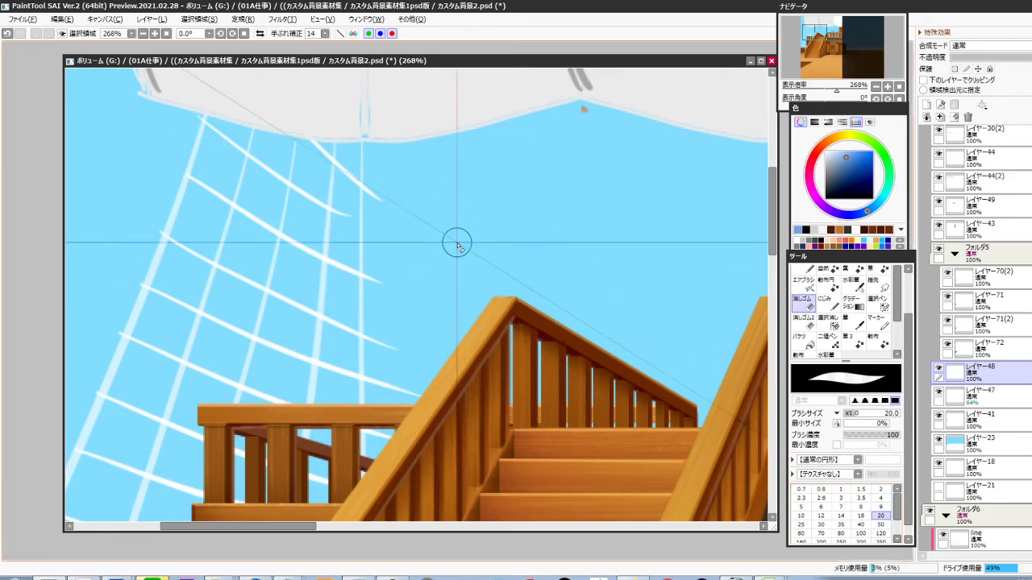
pyautogui.moveTo(379, 187)
pyautogui.mouseDown()
pyautogui.moveTo(368, 218)
pyautogui.moveTo(376, 203)
pyautogui.mouseUp()
pyautogui.moveTo(381, 281); pyautogui.dragTo(376, 269)
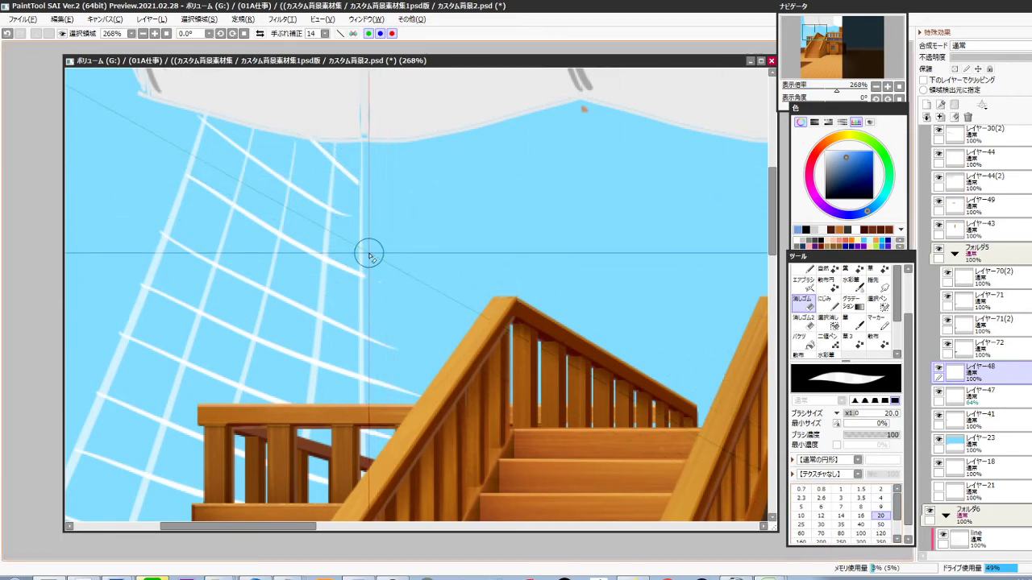
pyautogui.moveTo(376, 376)
pyautogui.mouseDown()
pyautogui.moveTo(380, 302)
pyautogui.moveTo(369, 404)
pyautogui.moveTo(374, 340)
pyautogui.mouseUp()
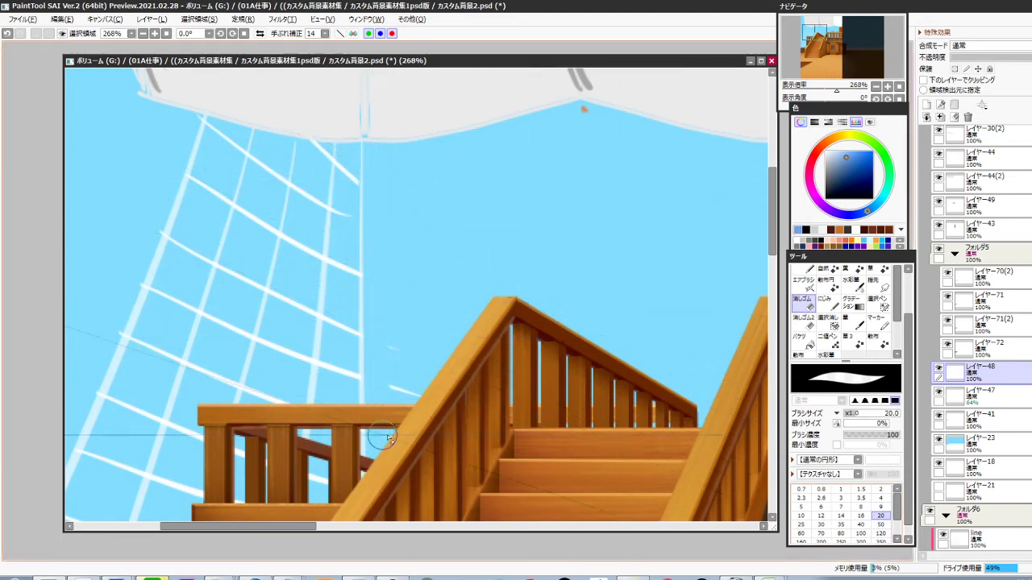
pyautogui.moveTo(417, 375)
pyautogui.mouseDown()
pyautogui.moveTo(420, 385)
pyautogui.moveTo(399, 346)
pyautogui.moveTo(398, 381)
pyautogui.moveTo(481, 395)
pyautogui.moveTo(494, 424)
pyautogui.mouseUp()
# Raise the opacity of the vertical rope layer レイヤー47 to 100%
pyautogui.keyDown('ctrl'); pyautogui.keyDown('shift'); pyautogui.click(482, 366); pyautogui.keyUp('shift'); pyautogui.keyUp('ctrl')
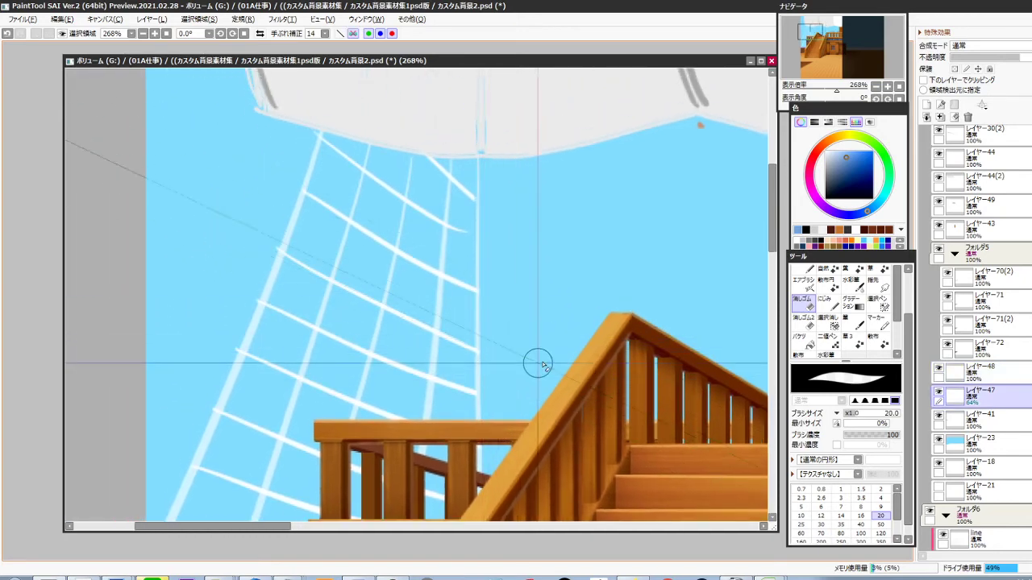
pyautogui.click(1030, 58)
pyautogui.scroll(-3, 536, 311)
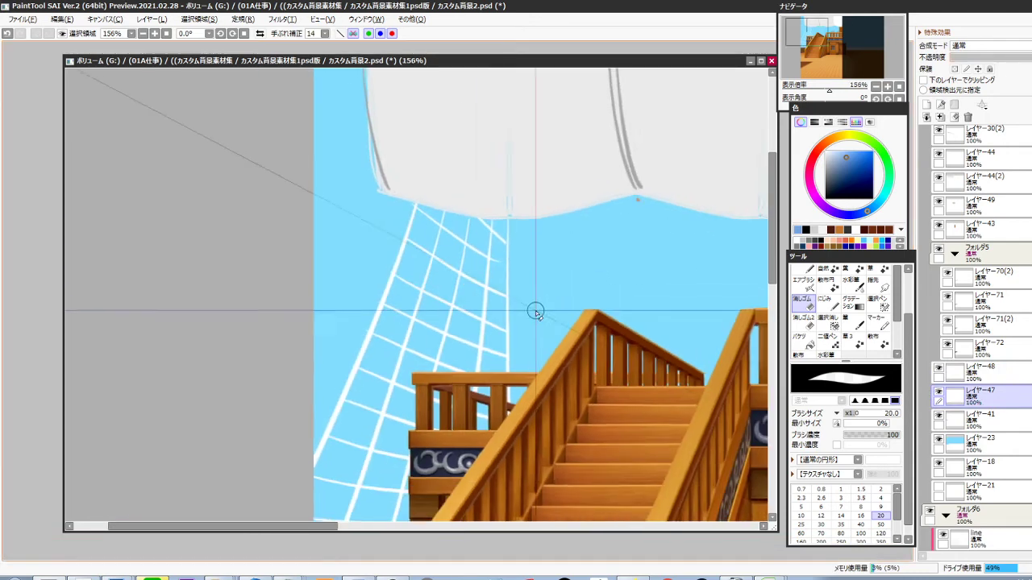
# Select the rigging net's third slanted rope on レイヤー47 with a polygonal lasso and free-transform its lower and upper ends slightly
pyautogui.moveTo(515, 357); pyautogui.dragTo(486, 285)
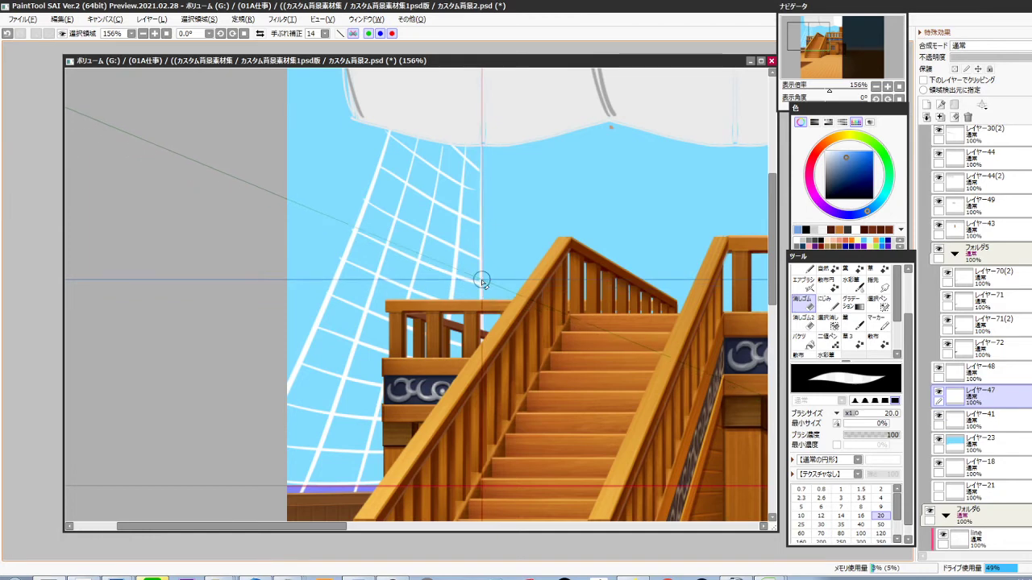
pyautogui.press('l')
pyautogui.click(431, 130)
pyautogui.moveTo(383, 343); pyautogui.dragTo(385, 325)
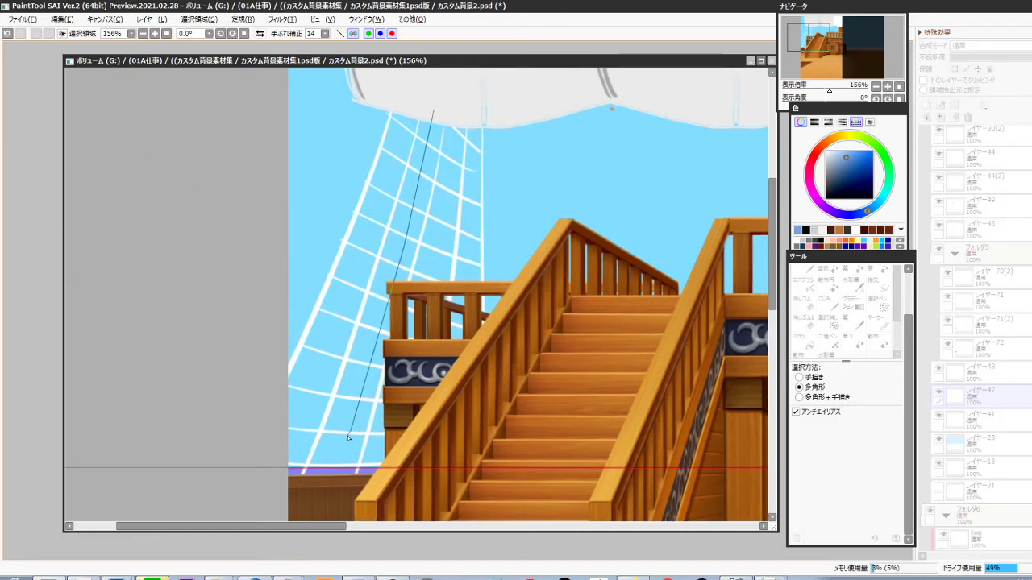
pyautogui.doubleClick(461, 120)
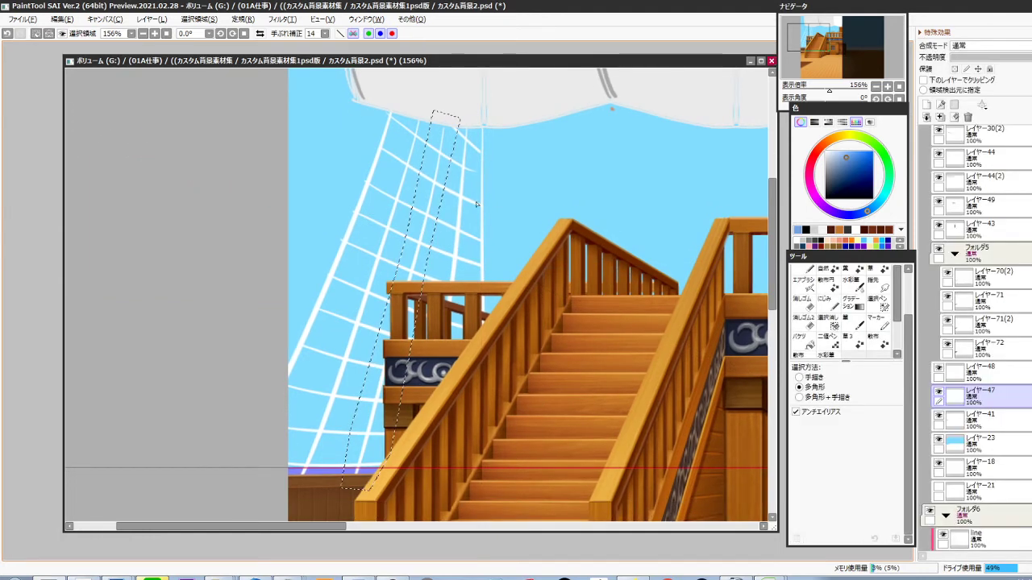
pyautogui.hotkey('ctrl', 't')
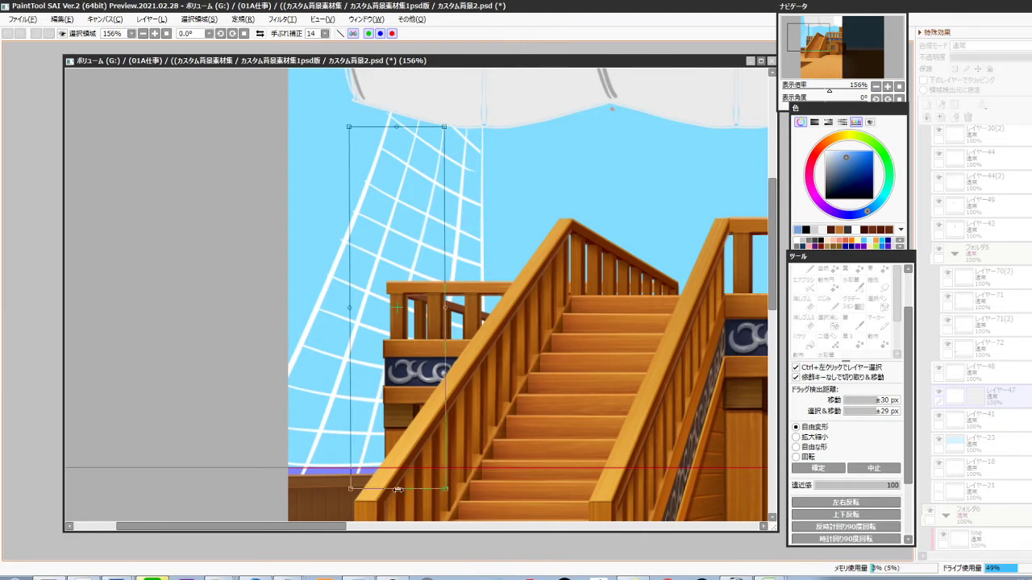
pyautogui.moveTo(397, 489); pyautogui.dragTo(403, 489)
pyautogui.moveTo(398, 122); pyautogui.dragTo(394, 122)
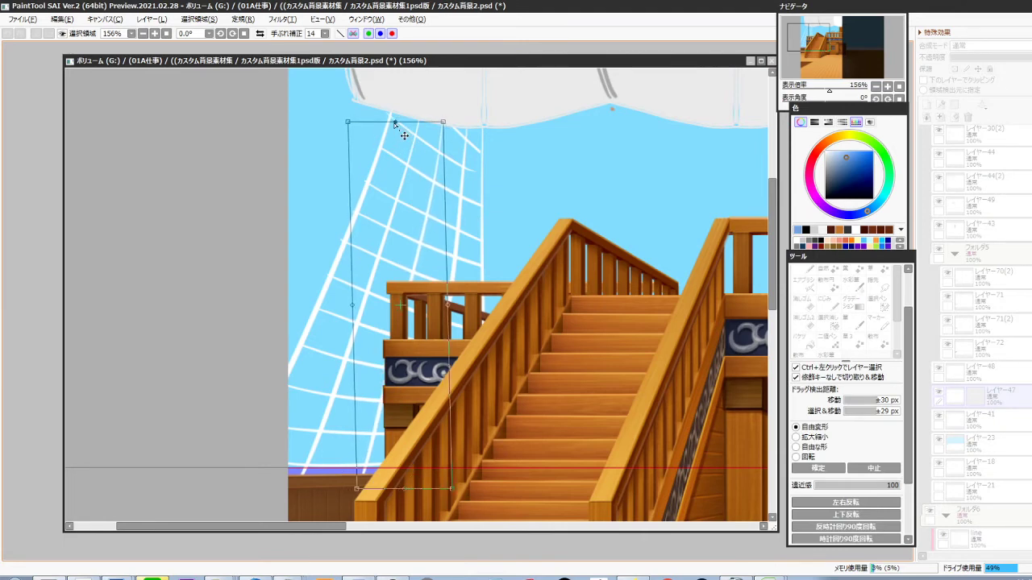
pyautogui.press('Return')
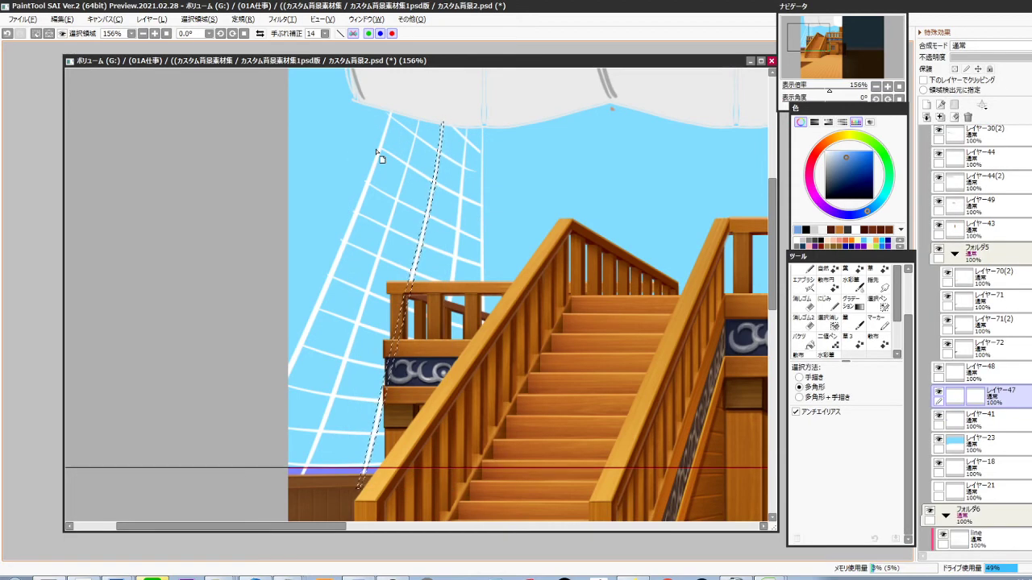
# Paste a copy of the third slanted rope, adjust it over the original to thicken the rope, and merge it into レイヤー47
pyautogui.hotkey('ctrl', 'v')
pyautogui.hotkey('ctrl', 't')
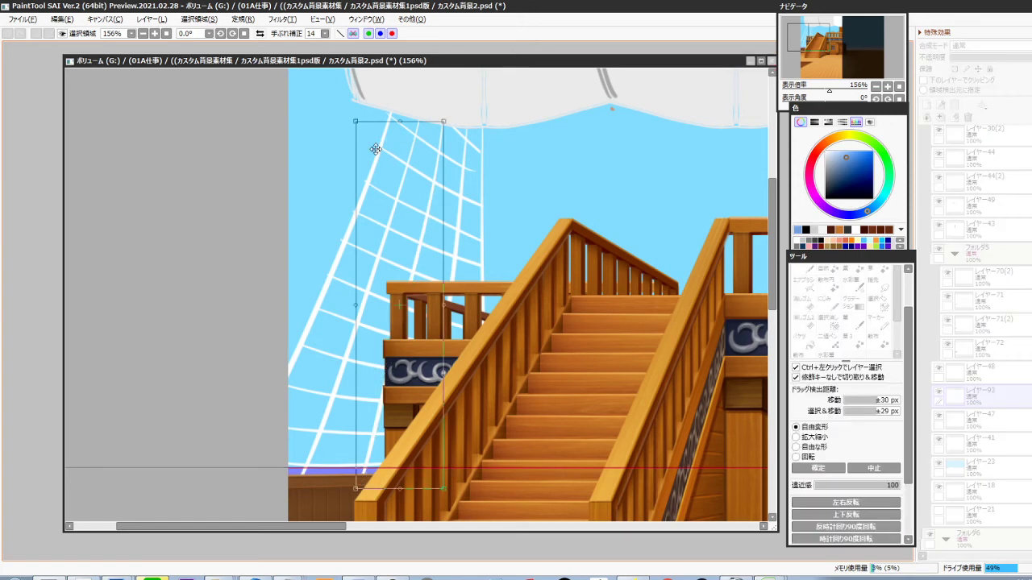
pyautogui.moveTo(395, 140); pyautogui.dragTo(400, 104)
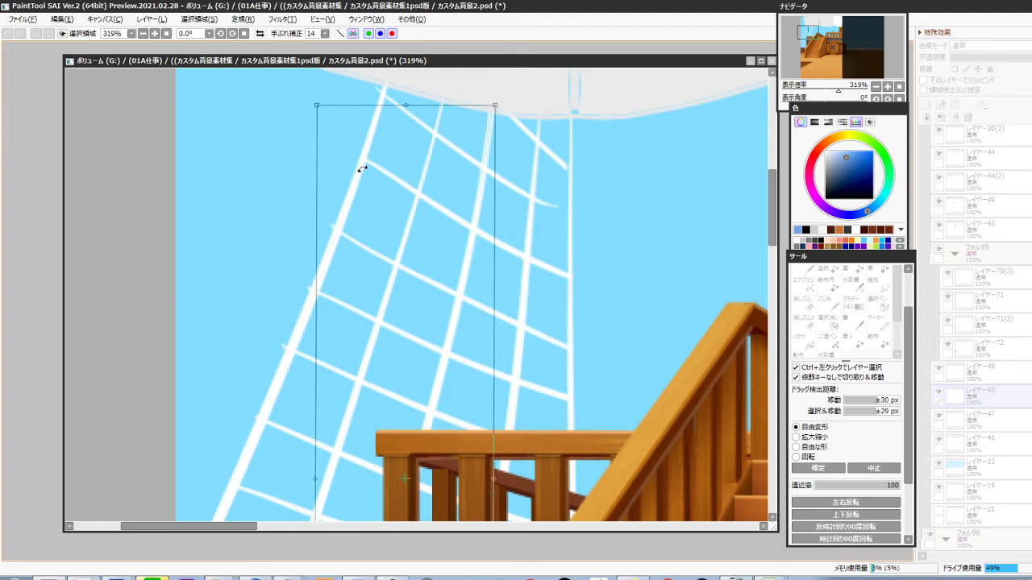
pyautogui.press('Return')
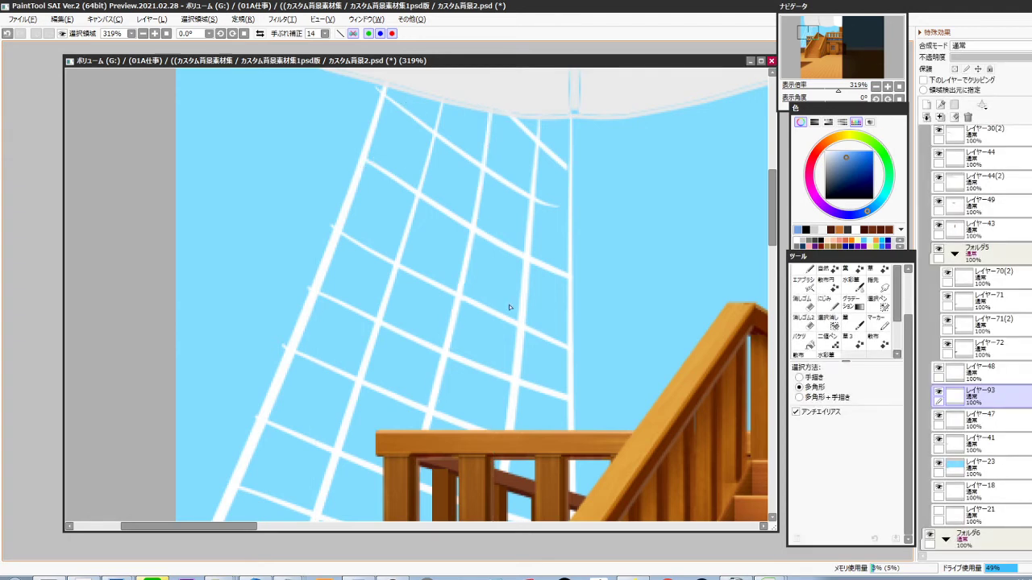
pyautogui.moveTo(502, 293); pyautogui.dragTo(482, 352)
pyautogui.hotkey('ctrl', 'e')
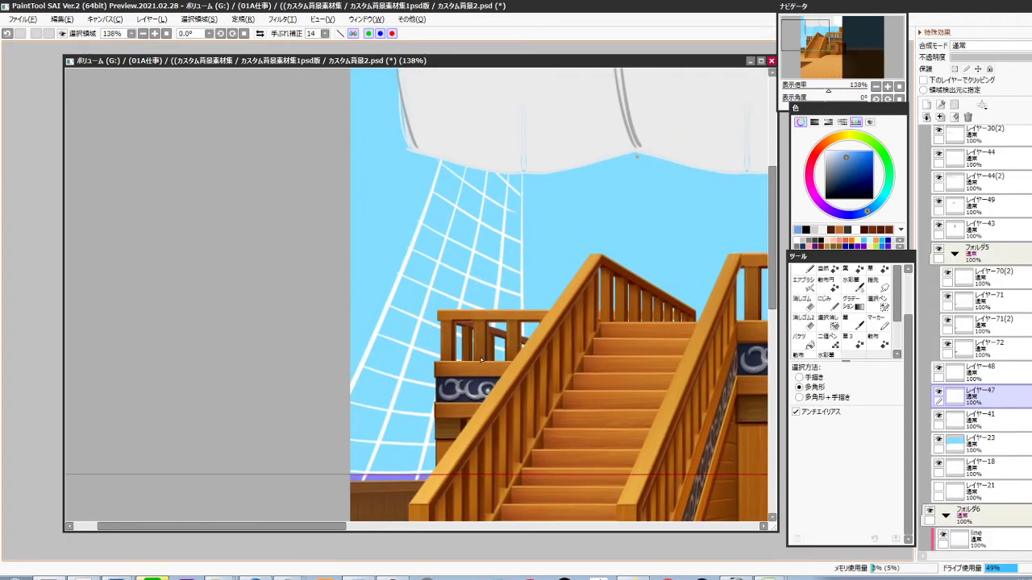
# Select the net's second slanted rope on レイヤー47 with a polygonal lasso and duplicate it onto a new layer
pyautogui.click(477, 157)
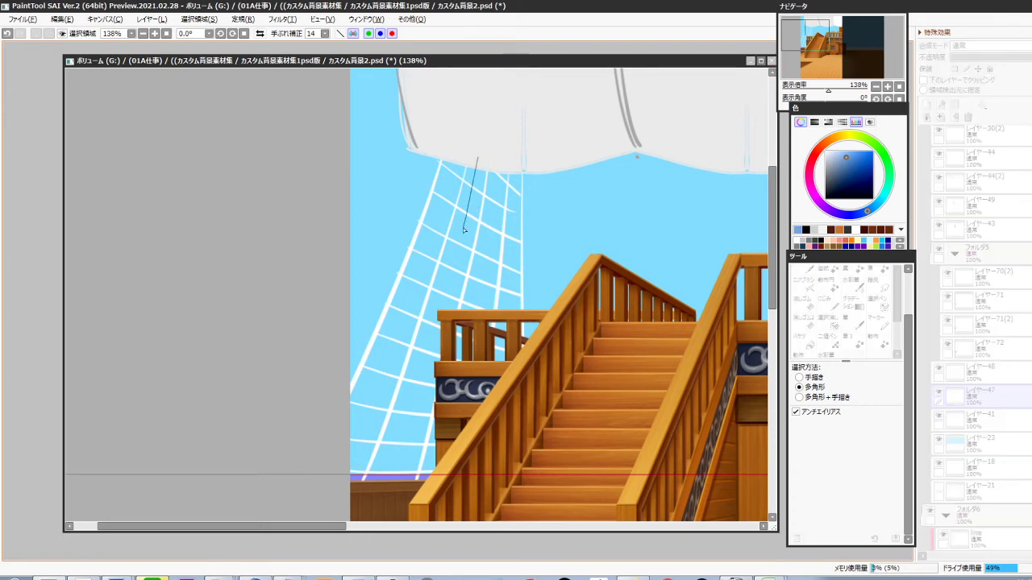
pyautogui.doubleClick(455, 135)
pyautogui.hotkey('ctrl', 'c')
pyautogui.hotkey('ctrl', 'v')
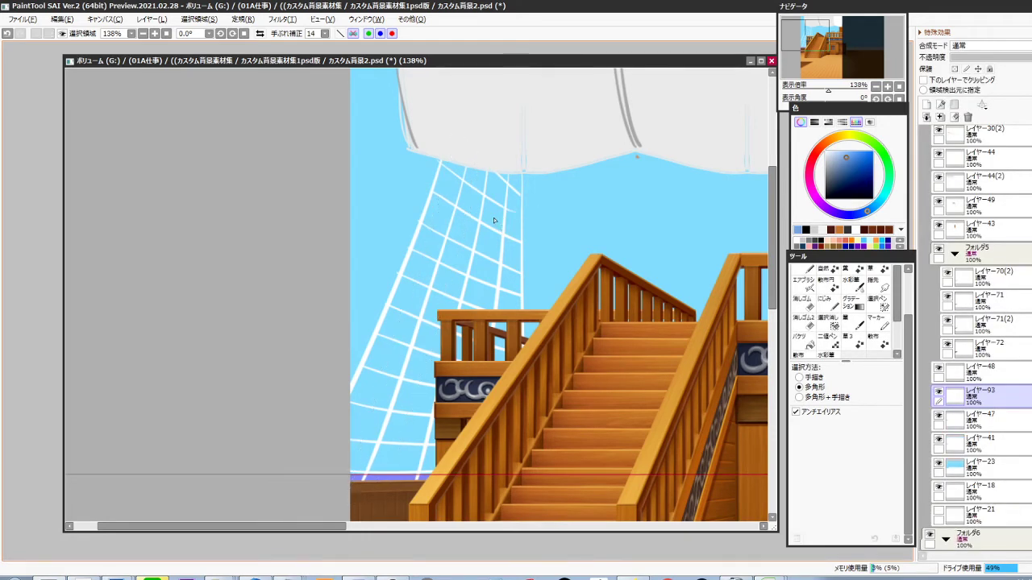
# Free-transform the copied second rope over the original to thicken it and merge it down into レイヤー47
pyautogui.hotkey('ctrl', 't')
pyautogui.keyDown('ctrl'); pyautogui.click(480, 188); pyautogui.keyUp('ctrl')
pyautogui.keyDown('ctrl'); pyautogui.click(480, 188); pyautogui.keyUp('ctrl')
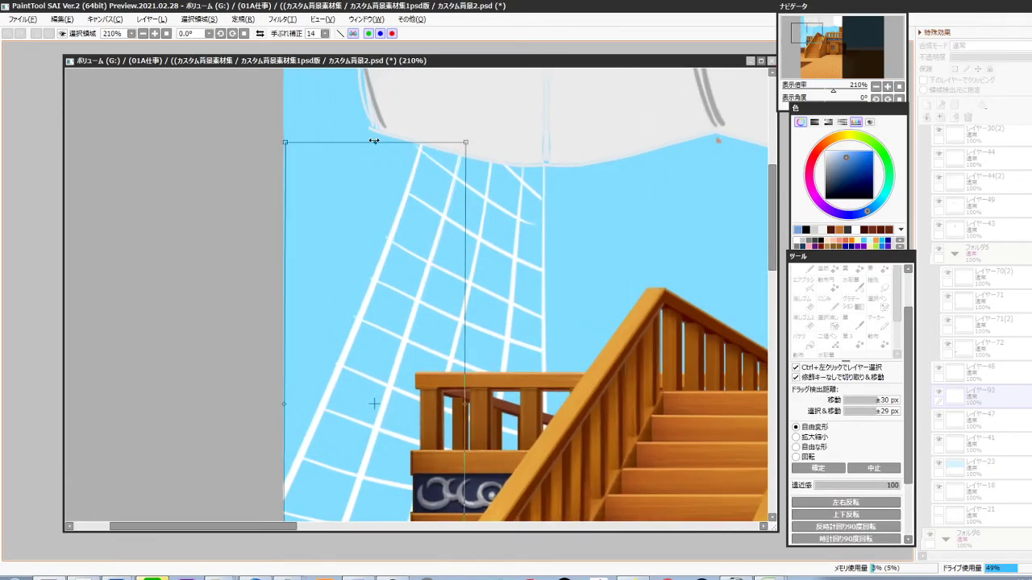
pyautogui.moveTo(535, 395); pyautogui.dragTo(568, 178)
pyautogui.moveTo(368, 474); pyautogui.dragTo(390, 465)
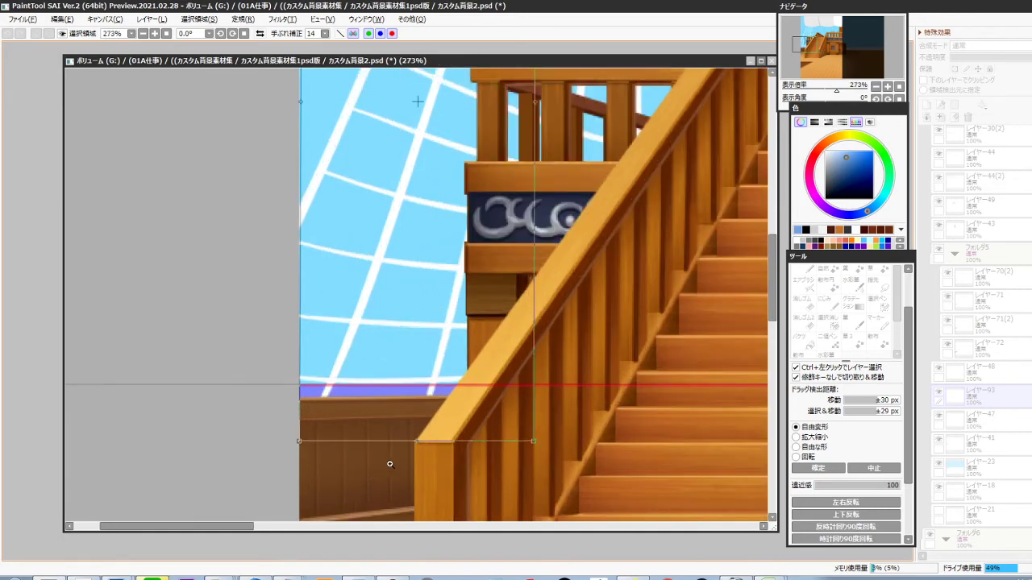
pyautogui.press('Return')
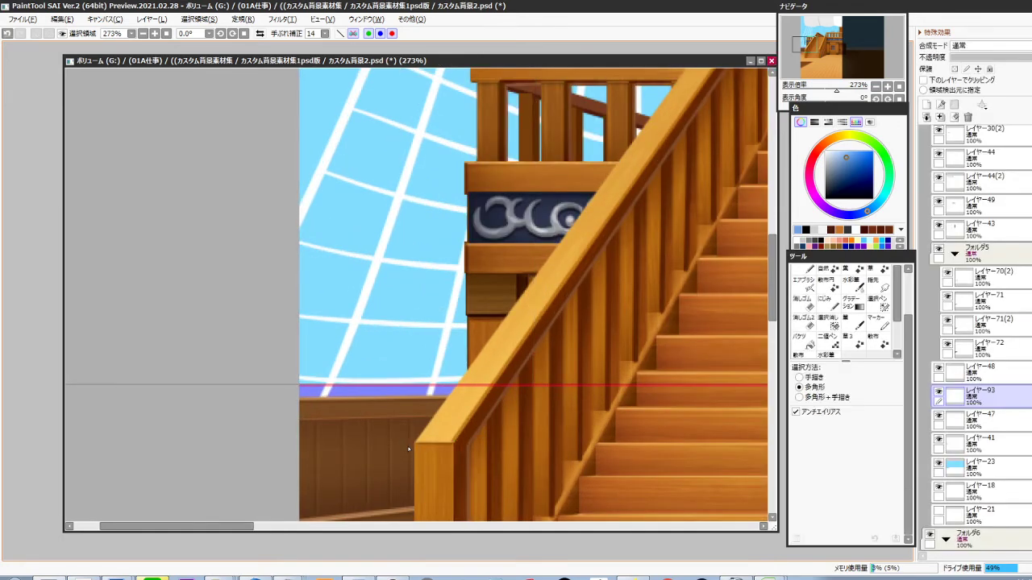
pyautogui.keyDown('ctrl'); pyautogui.keyDown('alt'); pyautogui.click(453, 299); pyautogui.keyUp('alt'); pyautogui.keyUp('ctrl')
pyautogui.keyDown('ctrl'); pyautogui.keyDown('alt'); pyautogui.click(453, 299); pyautogui.keyUp('alt'); pyautogui.keyUp('ctrl')
pyautogui.moveTo(468, 193); pyautogui.dragTo(423, 353)
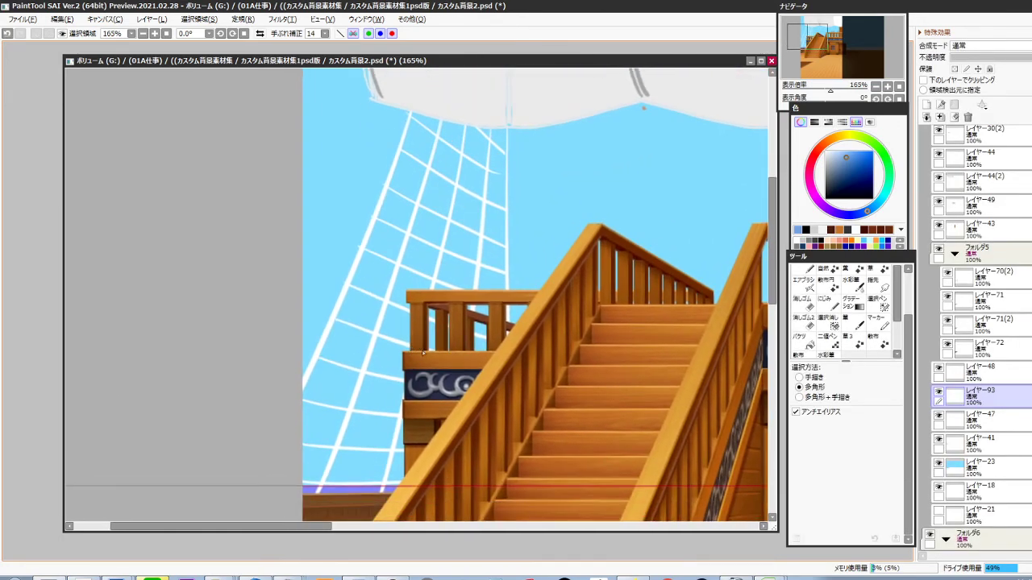
pyautogui.hotkey('ctrl', 'e')
# Identify the cross-rope layer レイヤー48 and erase its rope ends that overshoot the net's slanted outer rope, using a size 20 eraser
pyautogui.click(936, 395)
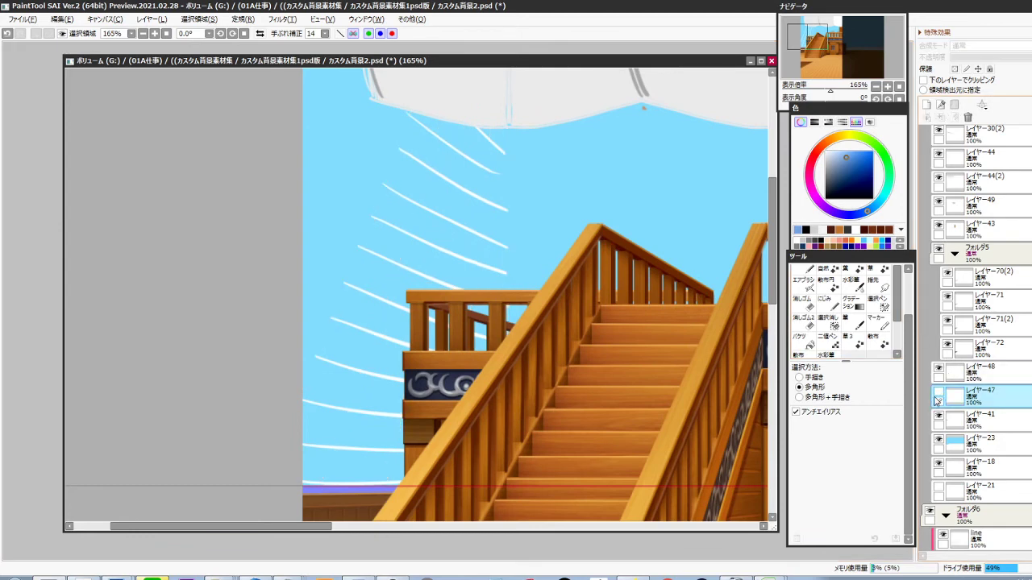
pyautogui.click(939, 395)
pyautogui.click(937, 368)
pyautogui.click(938, 369)
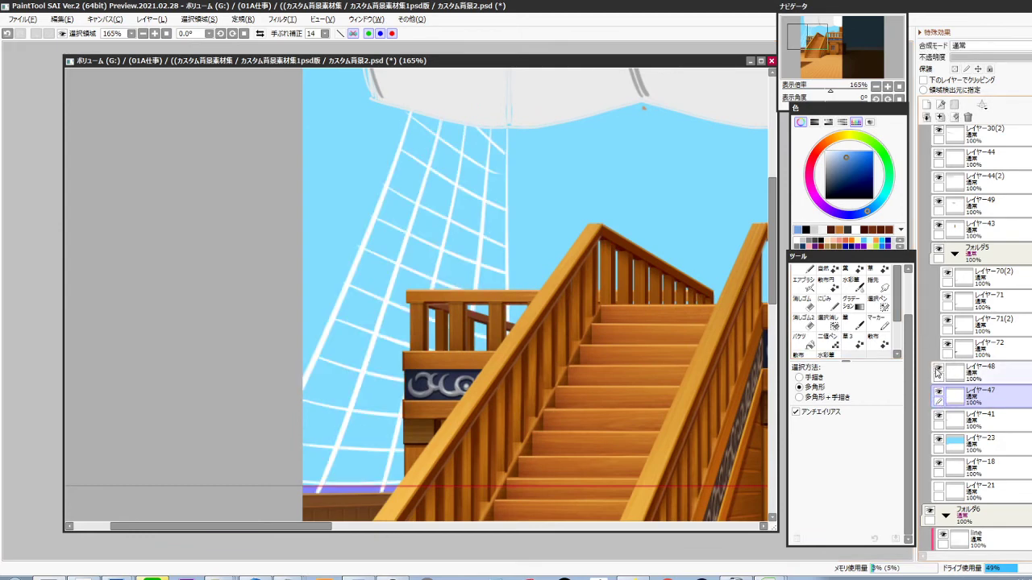
pyautogui.click(966, 377)
pyautogui.click(804, 303)
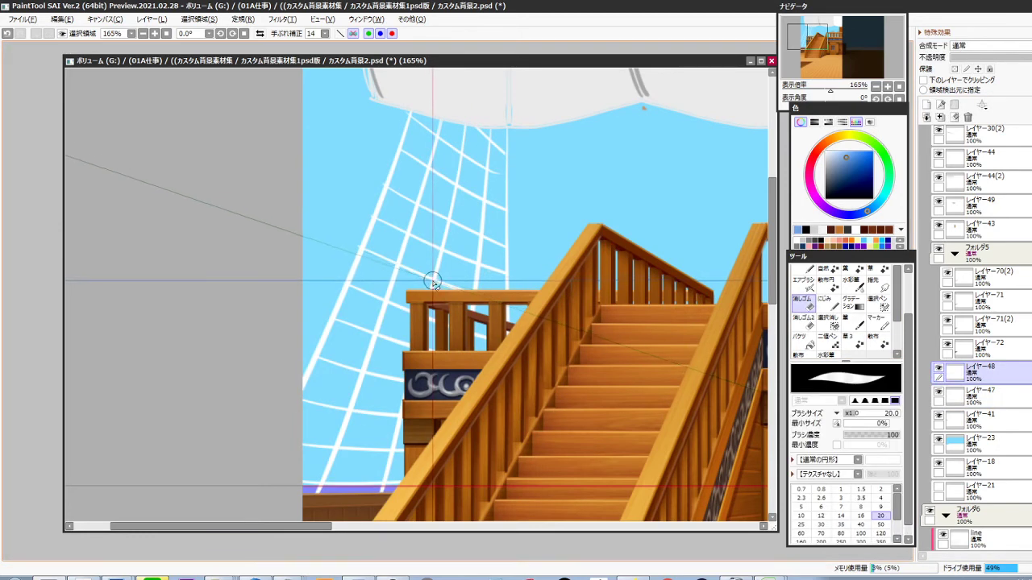
pyautogui.keyDown('ctrl'); pyautogui.click(410, 187); pyautogui.keyUp('ctrl')
pyautogui.keyDown('ctrl'); pyautogui.click(410, 187); pyautogui.keyUp('ctrl')
pyautogui.keyDown('ctrl'); pyautogui.click(410, 187); pyautogui.keyUp('ctrl')
pyautogui.moveTo(414, 138)
pyautogui.mouseDown()
pyautogui.moveTo(410, 232)
pyautogui.moveTo(370, 262)
pyautogui.mouseUp()
pyautogui.moveTo(359, 323); pyautogui.dragTo(396, 237)
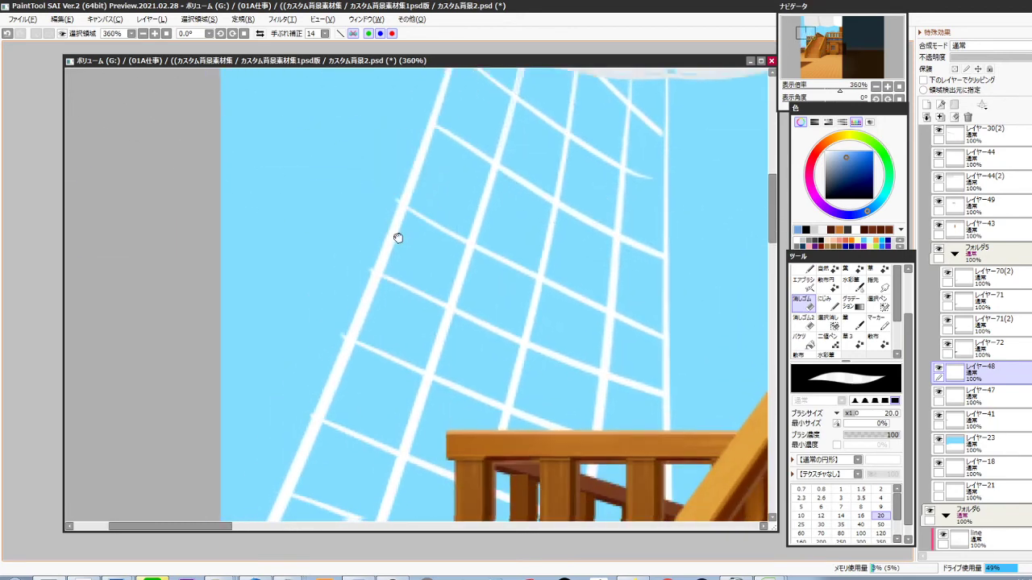
pyautogui.moveTo(401, 189); pyautogui.dragTo(309, 396)
pyautogui.scroll(-2, 310, 398)
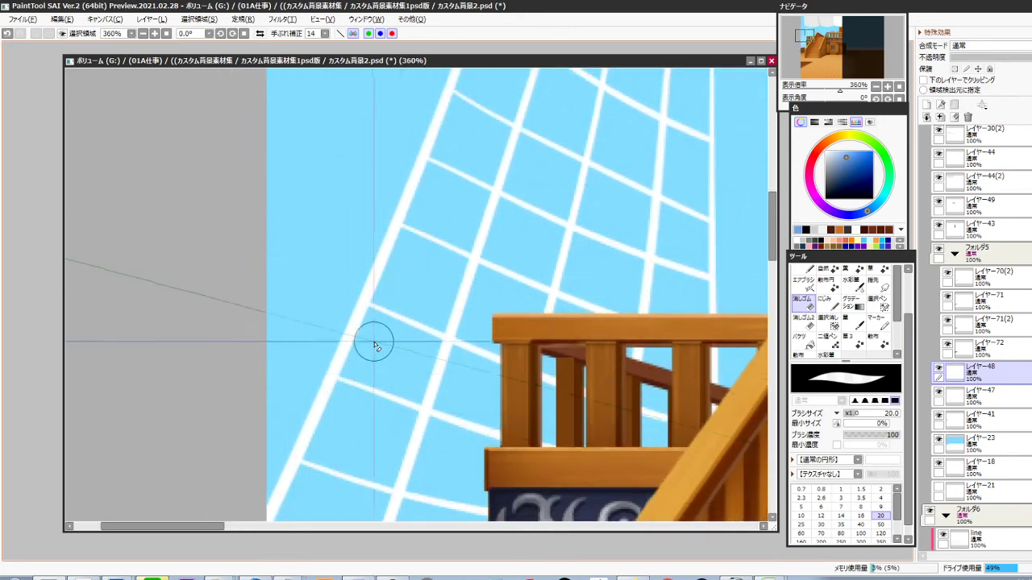
pyautogui.scroll(-3, 374, 338)
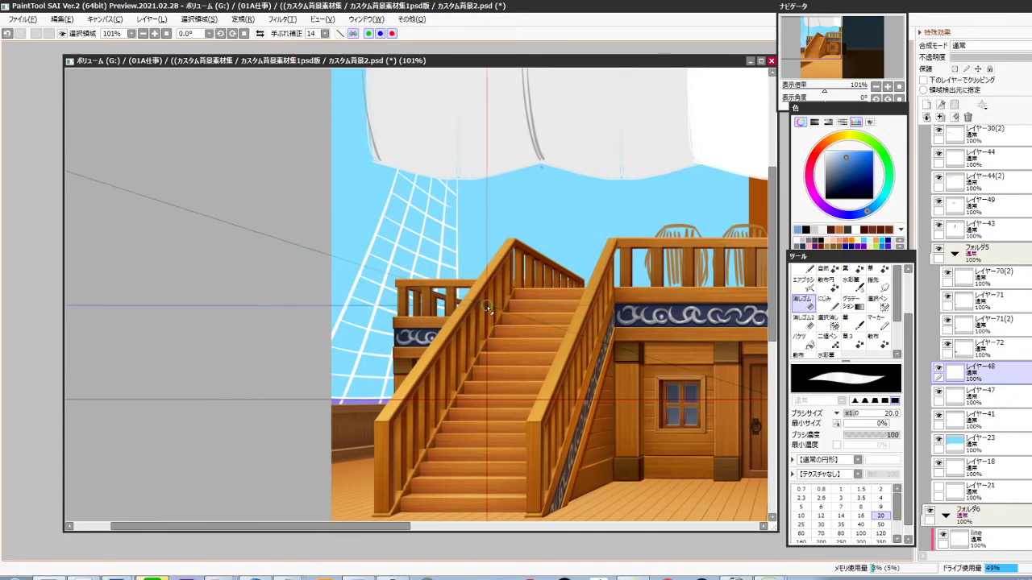
# Stretch the short end of the second cross-rope on レイヤー48 to reach the vertical outer rope and clear its overshoot
pyautogui.scroll(4, 472, 216)
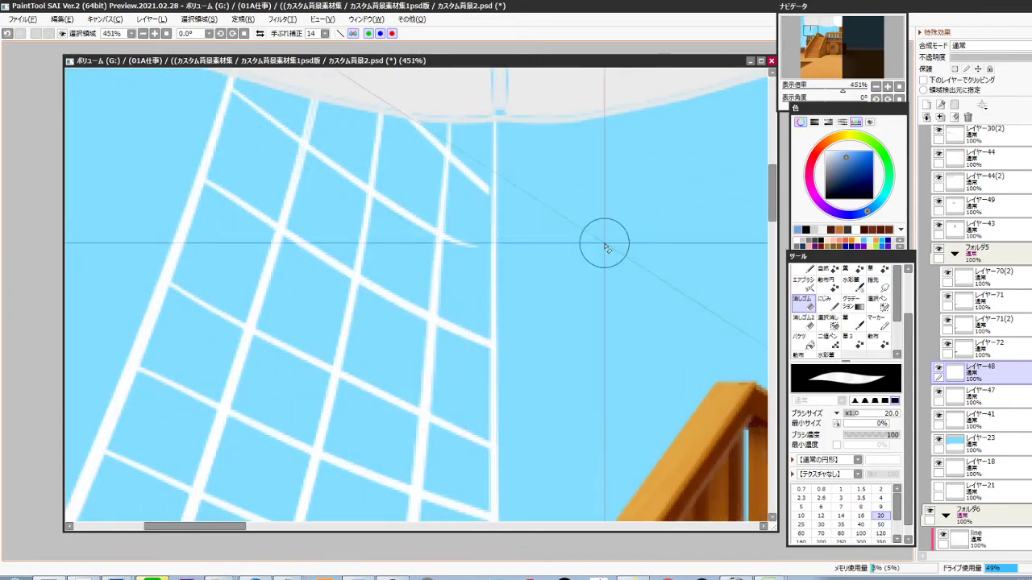
pyautogui.hotkey('ctrl', 'z')
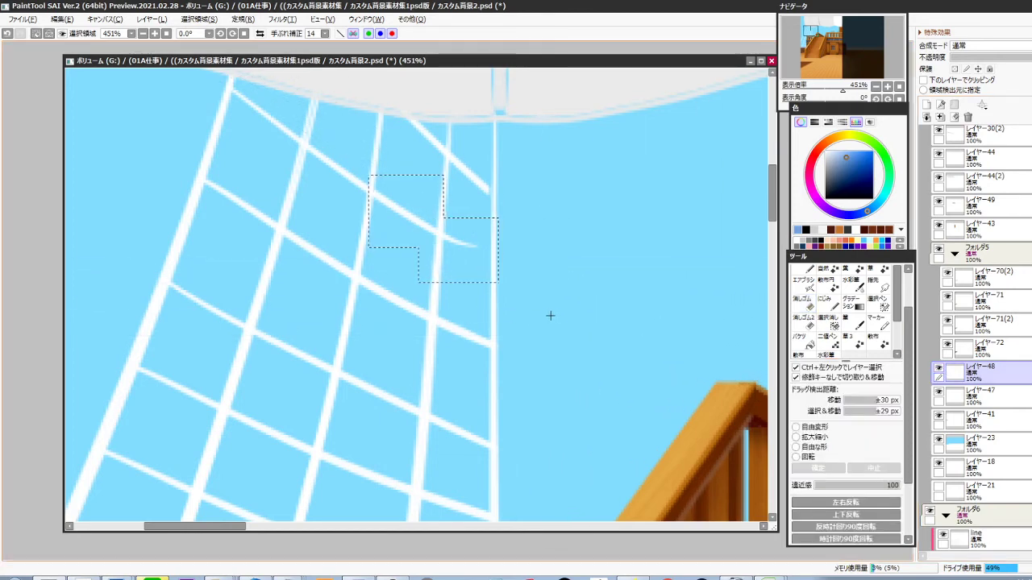
pyautogui.hotkey('ctrl', 't')
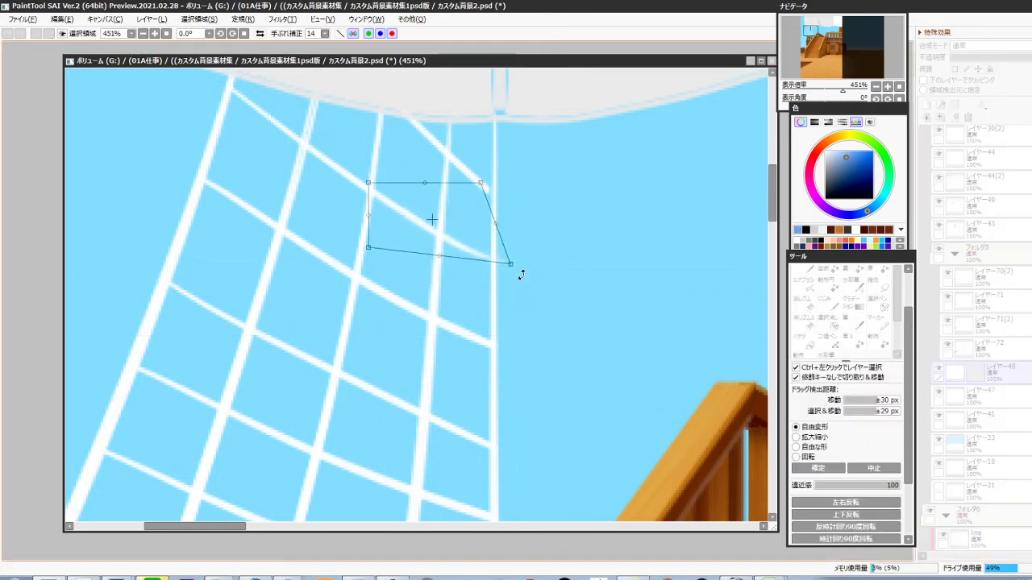
pyautogui.press('Return')
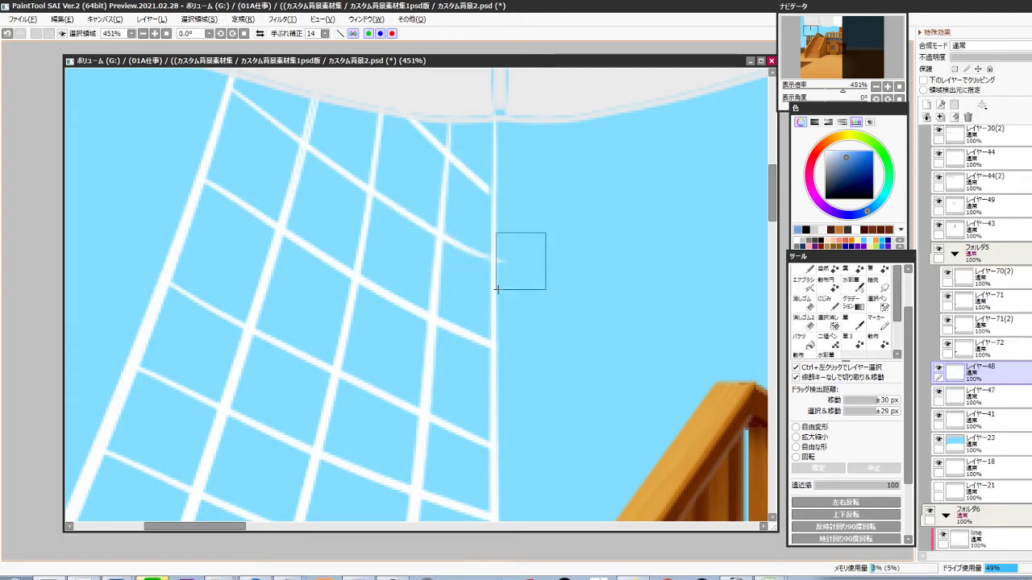
pyautogui.scroll(3, 570, 324)
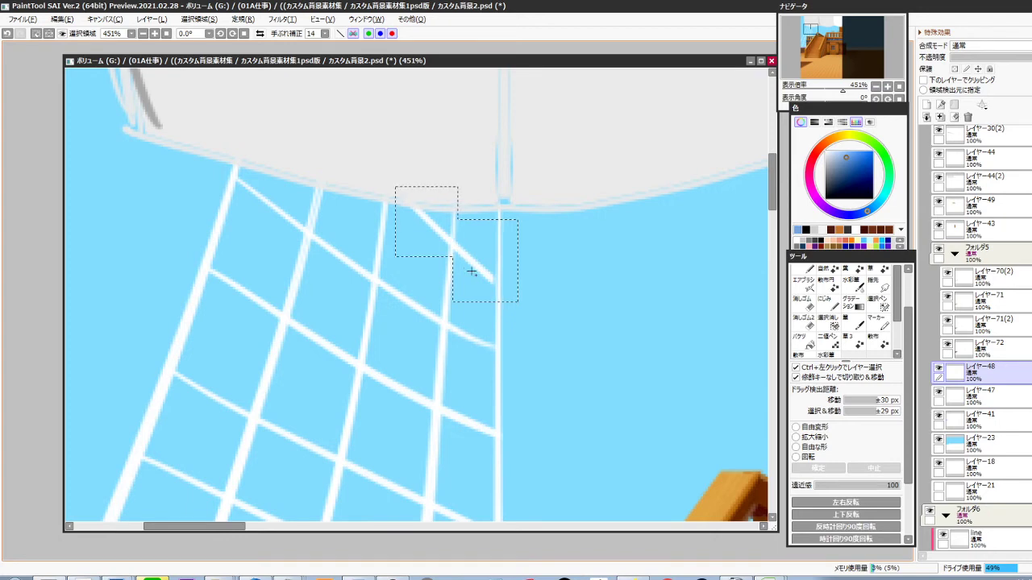
# Reshape the uppermost cross-rope on レイヤー48 to meet the vertical outer rope and tidy its end with a size 8 eraser
pyautogui.hotkey('ctrl', 't')
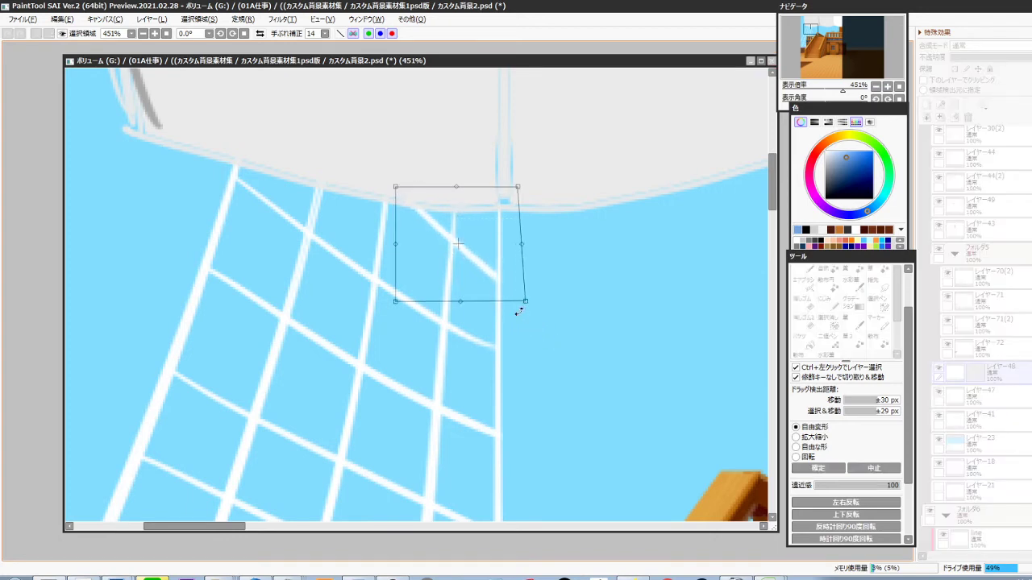
pyautogui.press('Return')
pyautogui.press('e')
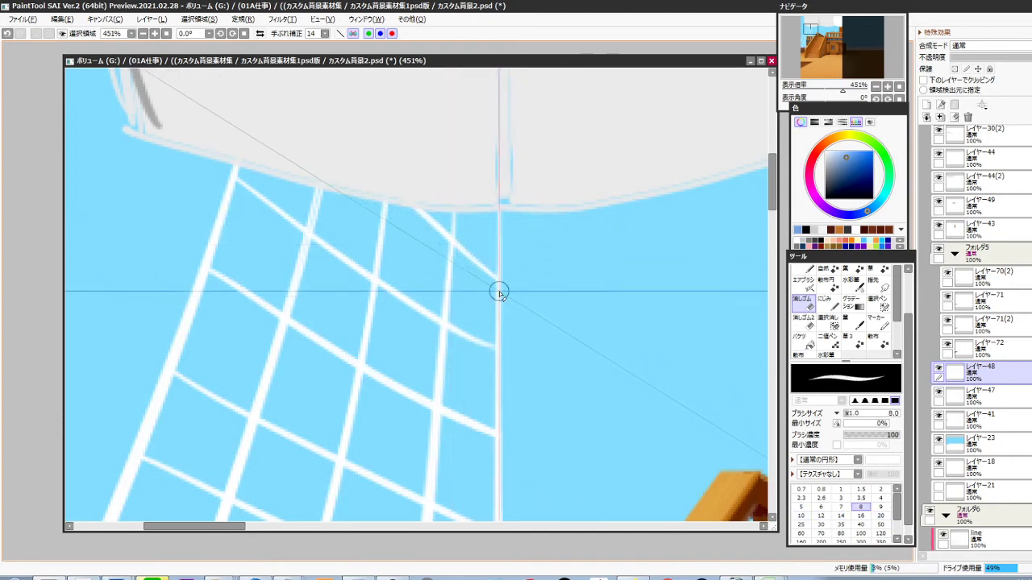
# Thicken the thin starts of the upper cross-ropes on レイヤー48 beside the slanted outer rope with a size 4 white pen
pyautogui.press('n')
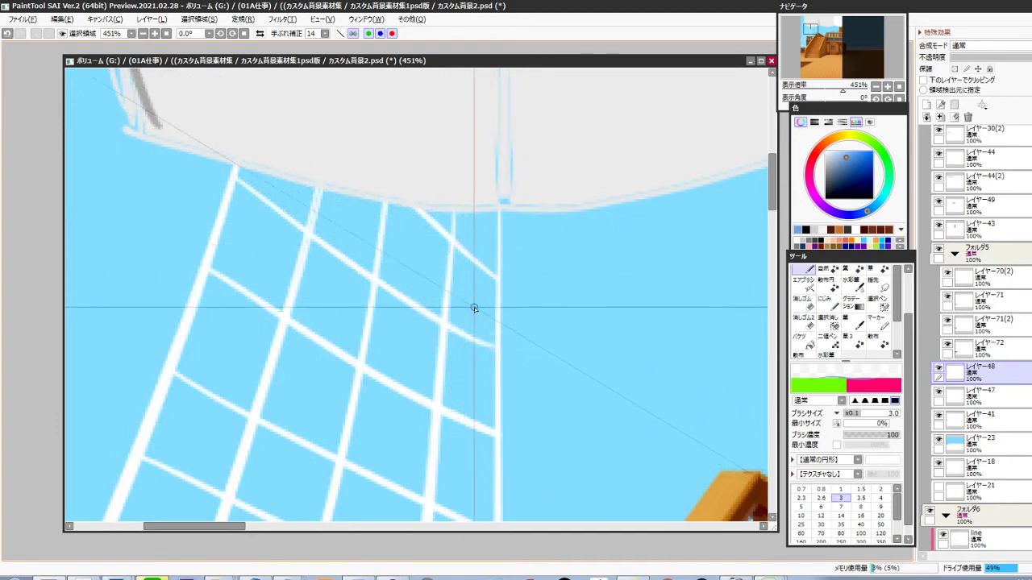
pyautogui.click(879, 499)
pyautogui.scroll(2, 314, 229)
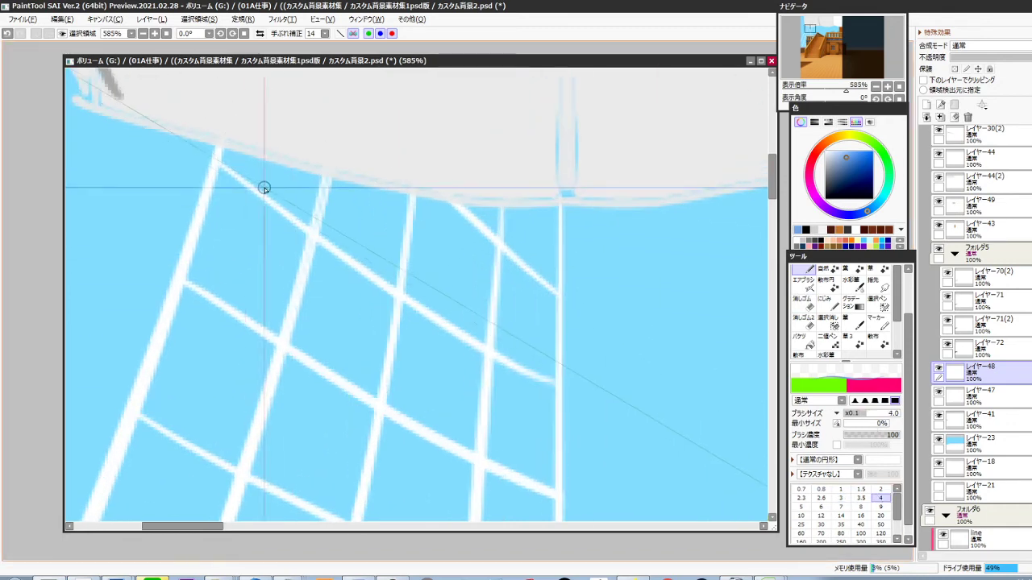
pyautogui.moveTo(218, 158); pyautogui.dragTo(294, 216)
pyautogui.hotkey('ctrl', 'z')
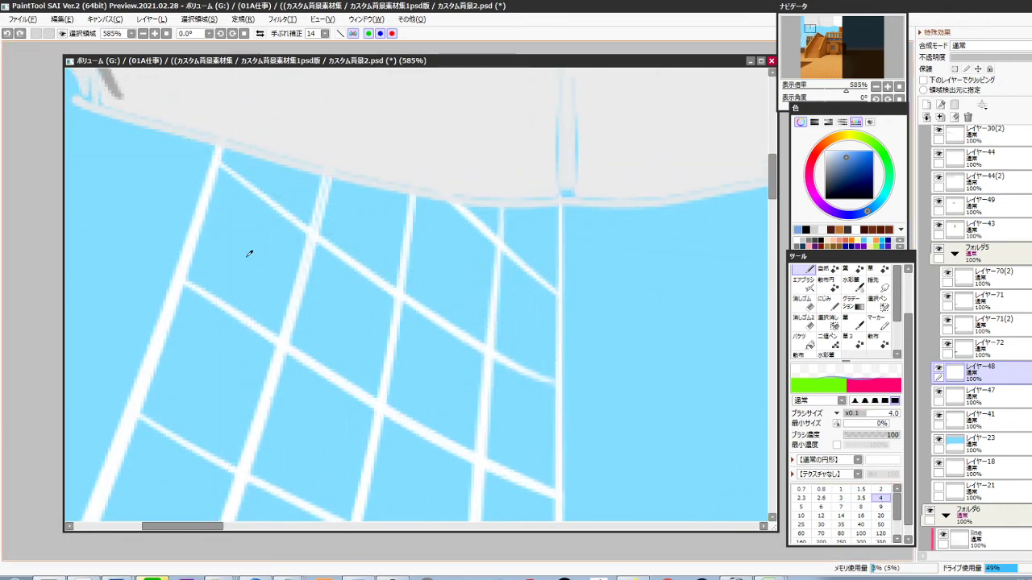
pyautogui.moveTo(229, 163); pyautogui.dragTo(300, 219)
pyautogui.moveTo(275, 293); pyautogui.dragTo(330, 236)
pyautogui.moveTo(240, 224); pyautogui.dragTo(338, 288)
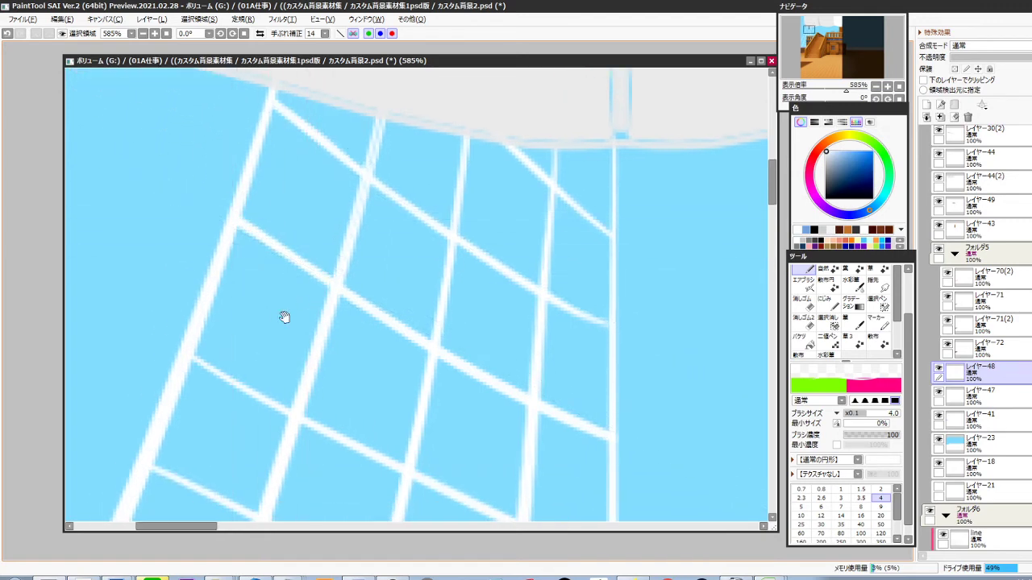
# Thicken the middle cross-ropes on レイヤー48 between the slanted outer rope and the wooden railing, using the same white pen
pyautogui.moveTo(283, 318); pyautogui.dragTo(332, 163)
pyautogui.moveTo(240, 206)
pyautogui.mouseDown()
pyautogui.moveTo(332, 258)
pyautogui.moveTo(242, 197)
pyautogui.moveTo(354, 276)
pyautogui.moveTo(237, 210)
pyautogui.moveTo(338, 264)
pyautogui.mouseUp()
pyautogui.moveTo(242, 210)
pyautogui.mouseDown()
pyautogui.moveTo(357, 279)
pyautogui.moveTo(390, 197)
pyautogui.mouseUp()
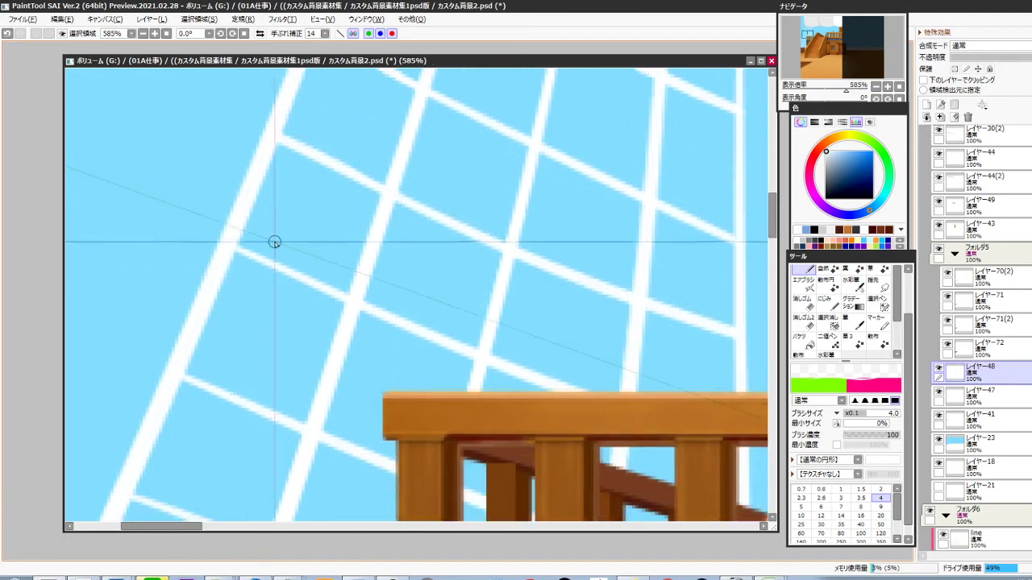
pyautogui.moveTo(239, 244)
pyautogui.mouseDown()
pyautogui.moveTo(355, 301)
pyautogui.moveTo(388, 195)
pyautogui.moveTo(323, 300)
pyautogui.mouseUp()
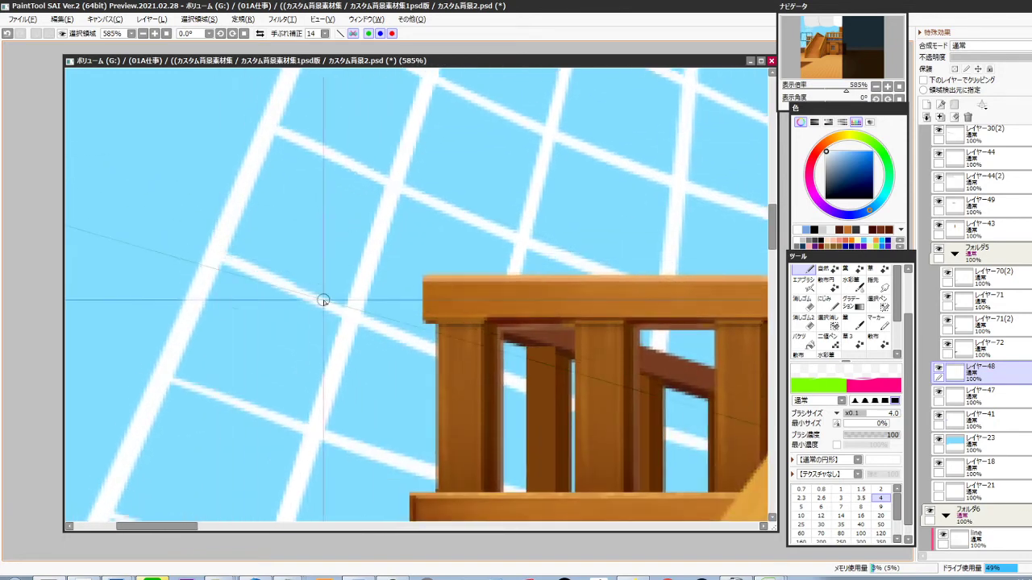
pyautogui.moveTo(337, 355); pyautogui.dragTo(419, 221)
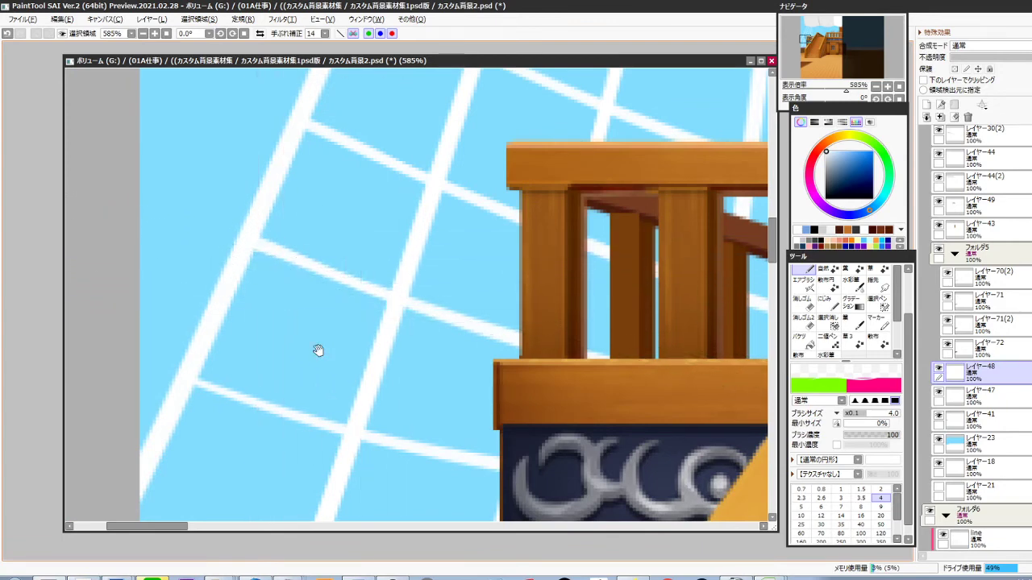
pyautogui.moveTo(318, 349); pyautogui.dragTo(384, 241)
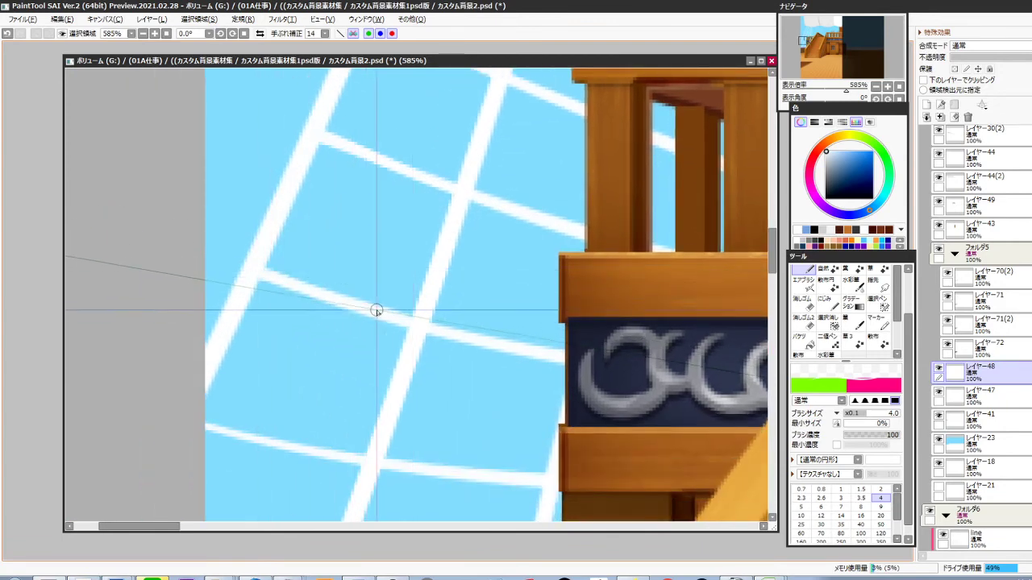
pyautogui.moveTo(387, 331); pyautogui.dragTo(408, 212)
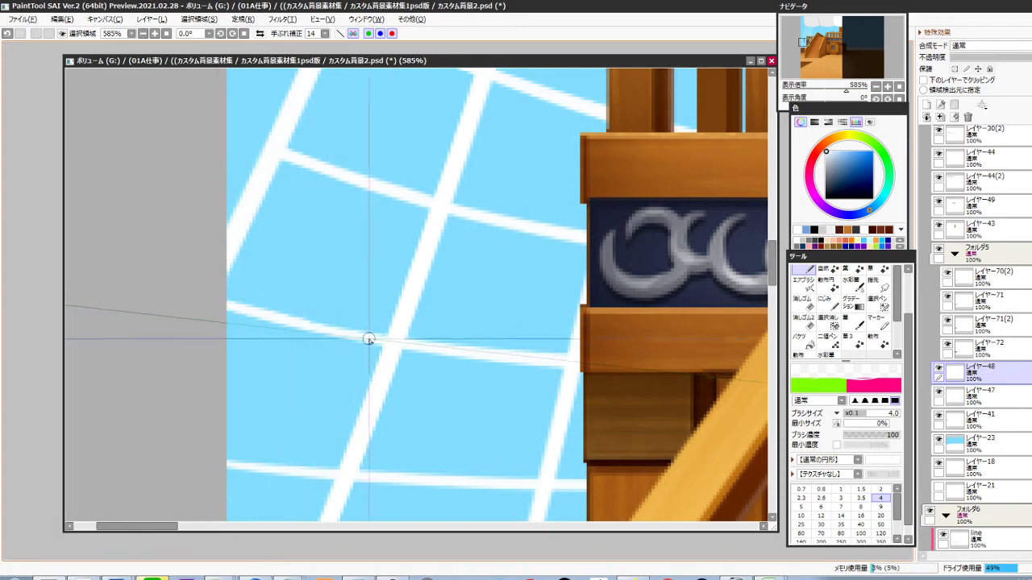
# Even out the thickness of the lowest cross-ropes on レイヤー48 down to the ship's side wall with white pen strokes
pyautogui.scroll(-8, 471, 322)
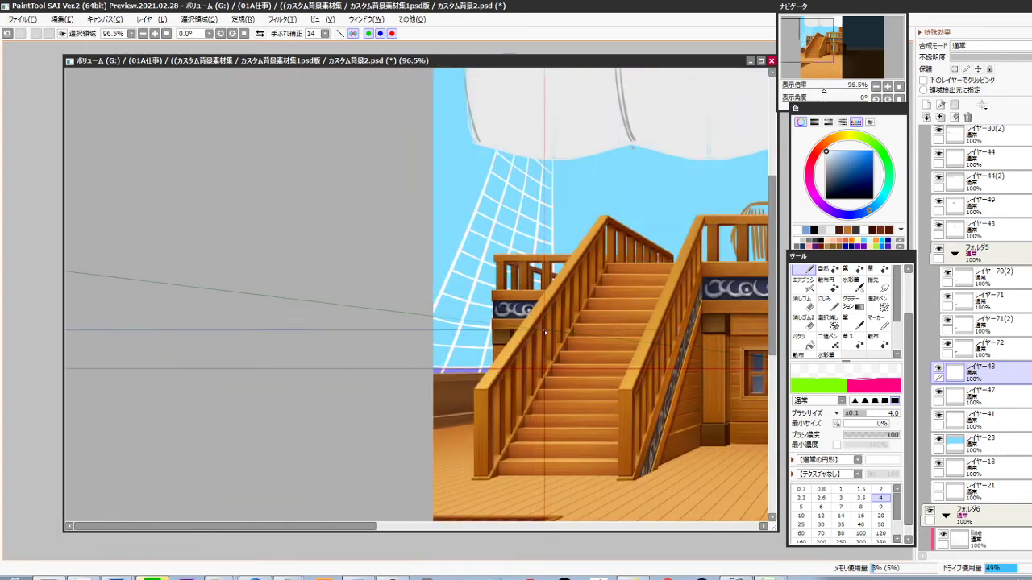
pyautogui.scroll(7, 446, 387)
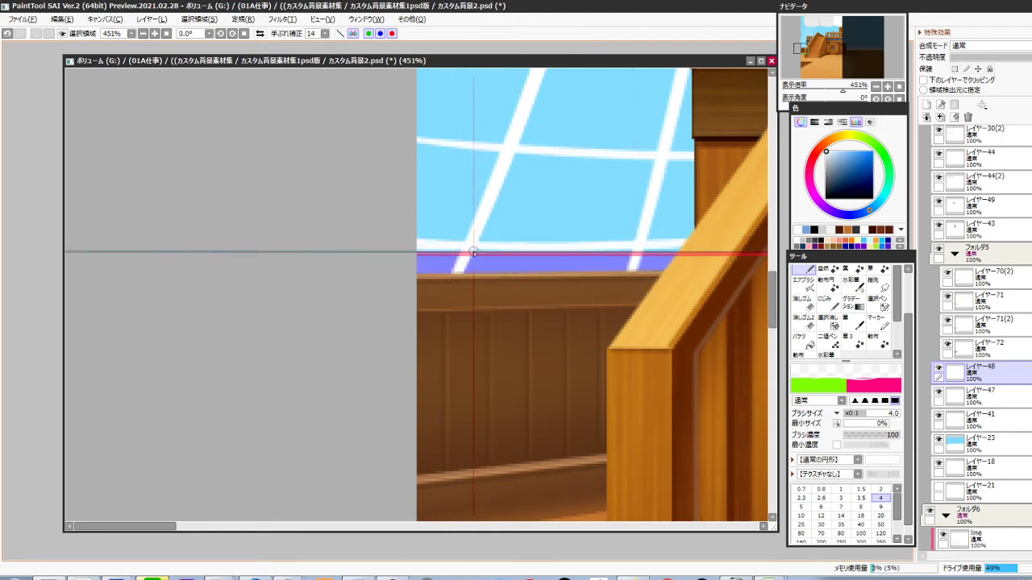
pyautogui.moveTo(561, 279); pyautogui.dragTo(430, 350)
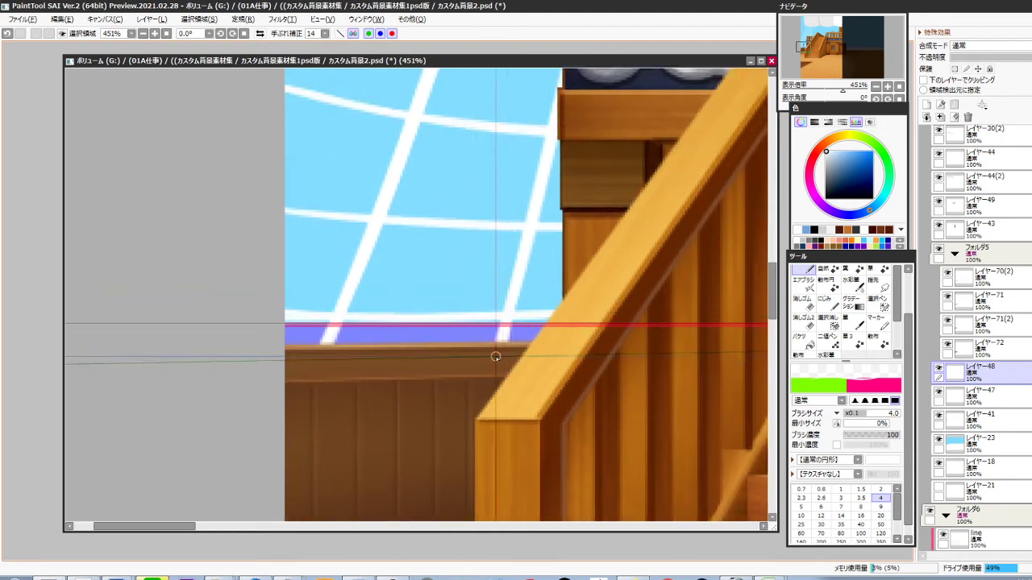
pyautogui.scroll(-5, 516, 334)
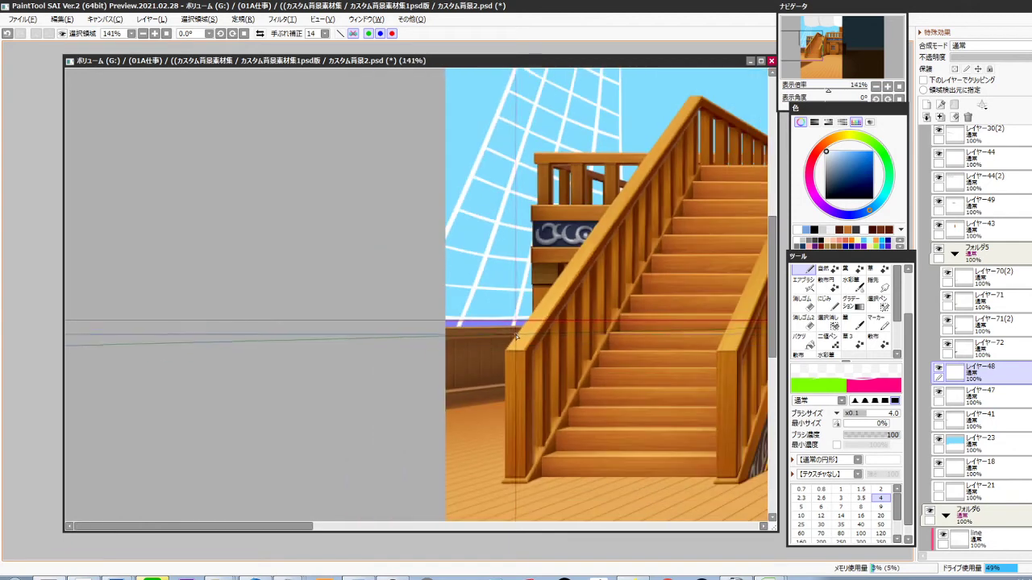
pyautogui.scroll(4, 517, 336)
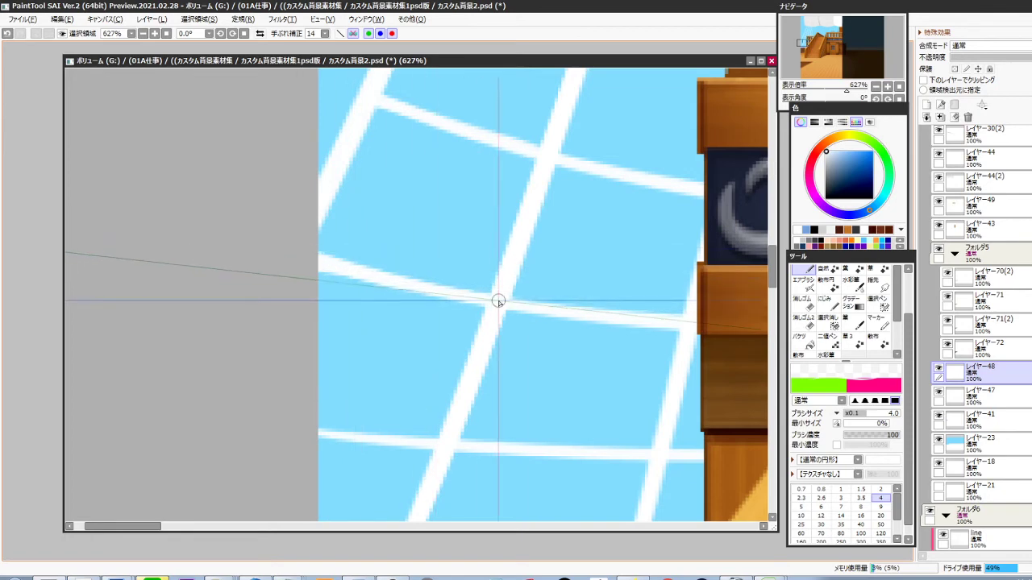
pyautogui.moveTo(523, 436); pyautogui.dragTo(621, 215)
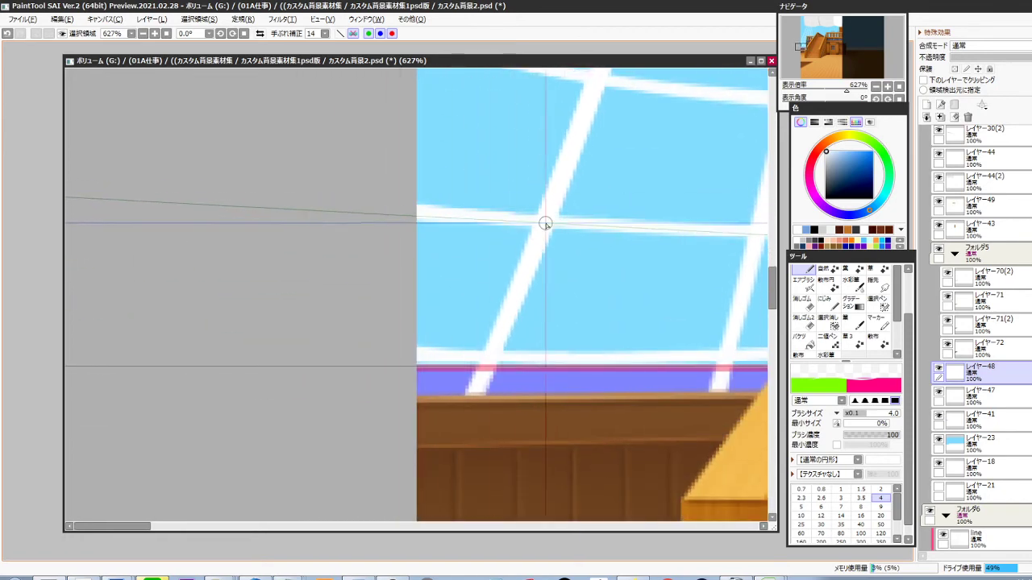
pyautogui.moveTo(485, 247); pyautogui.dragTo(445, 255)
pyautogui.moveTo(468, 197); pyautogui.dragTo(438, 348)
pyautogui.scroll(-5, 389, 200)
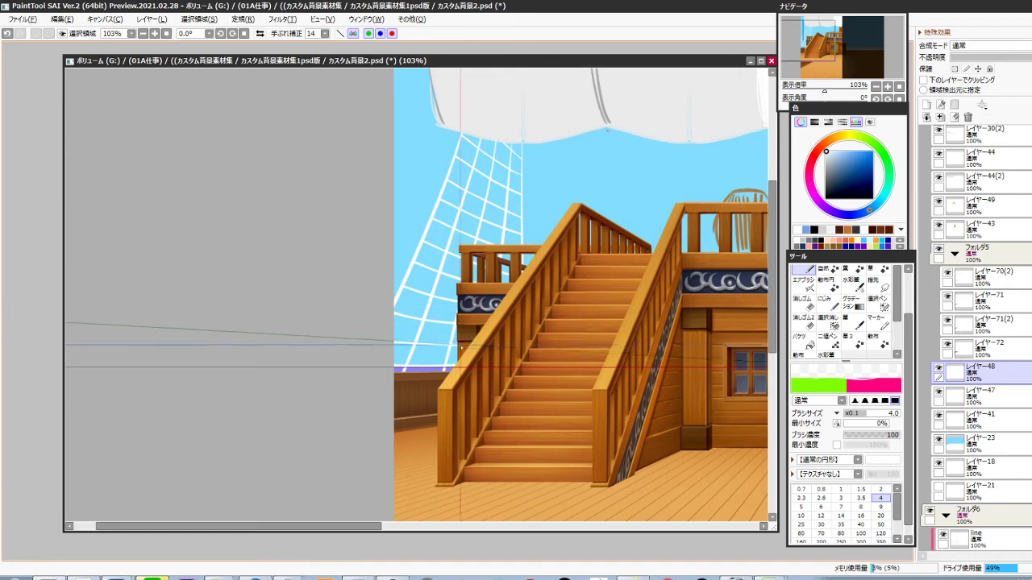
# Recolour the ropes on レイヤー48 and レイヤー47 brown with opacity protected and merge レイヤー48 down into レイヤー47
pyautogui.moveTo(511, 315); pyautogui.dragTo(435, 363)
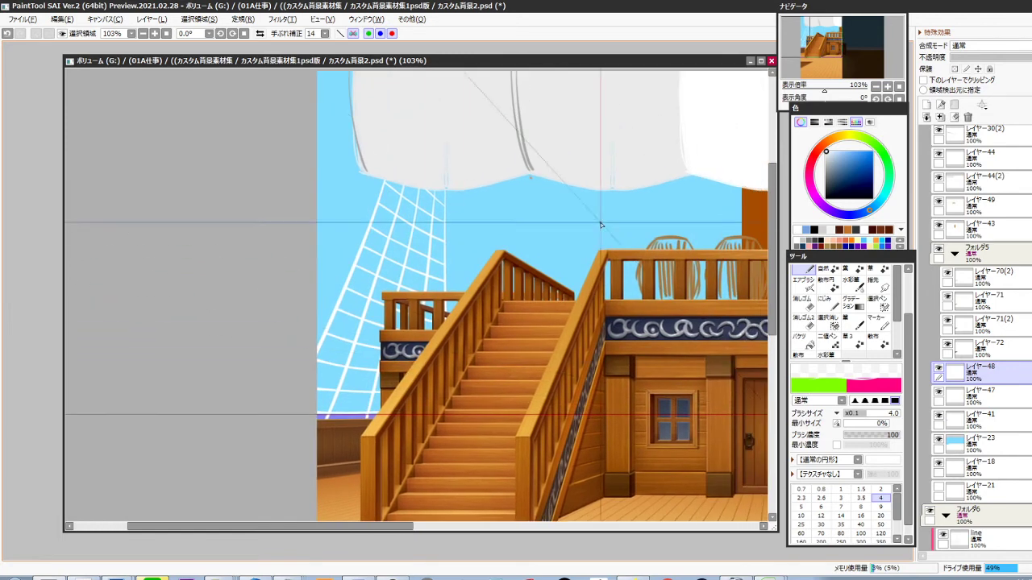
pyautogui.click(840, 137)
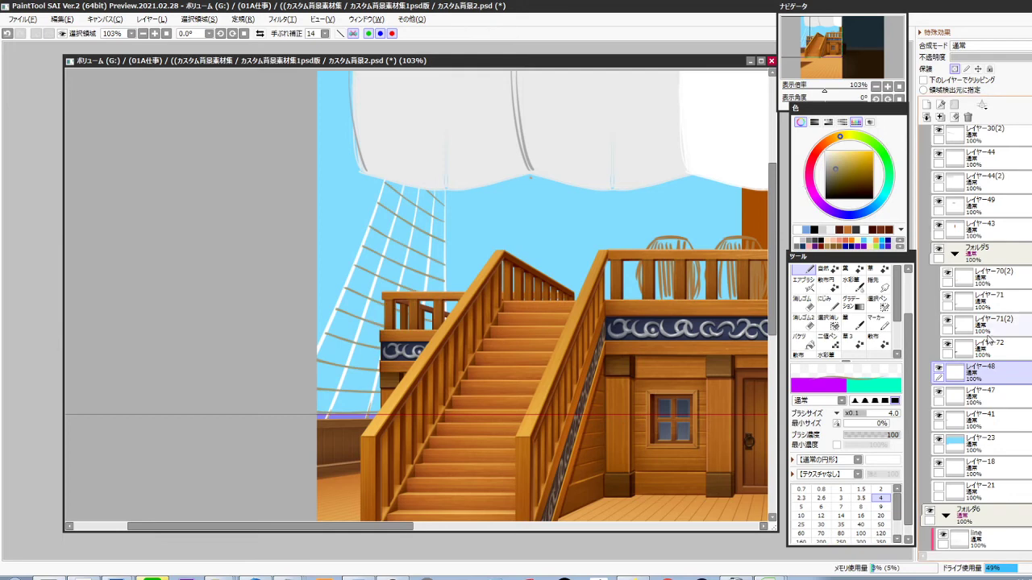
pyautogui.click(982, 395)
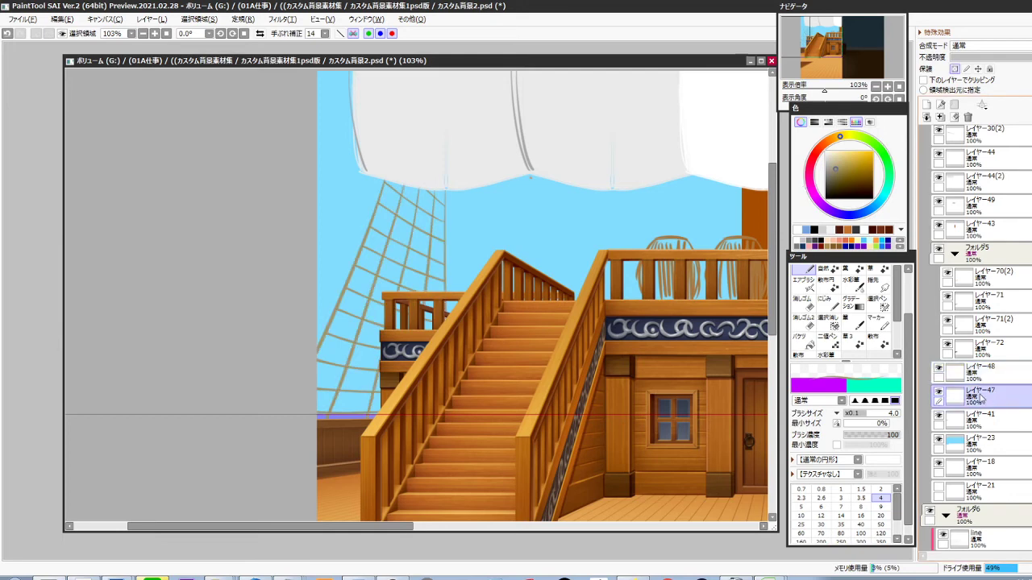
pyautogui.click(986, 375)
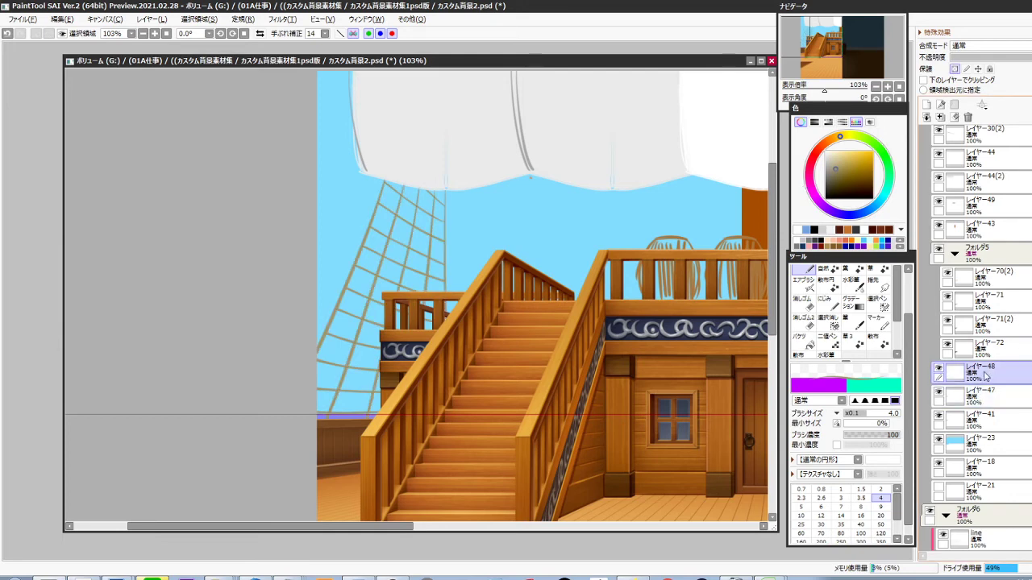
pyautogui.hotkey('ctrl', 'e')
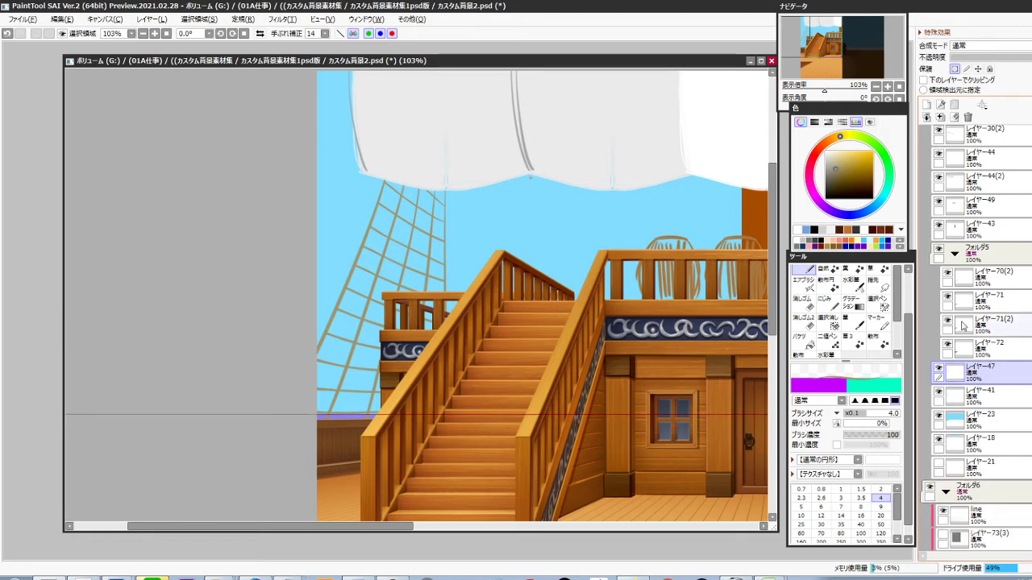
# Identify the sail layers by toggling their visibility and merge レイヤー44 down into レイヤー44(2)
pyautogui.moveTo(486, 382)
pyautogui.mouseDown()
pyautogui.moveTo(459, 386)
pyautogui.moveTo(449, 400)
pyautogui.mouseUp()
pyautogui.moveTo(544, 364); pyautogui.dragTo(491, 375)
pyautogui.moveTo(571, 363); pyautogui.dragTo(529, 354)
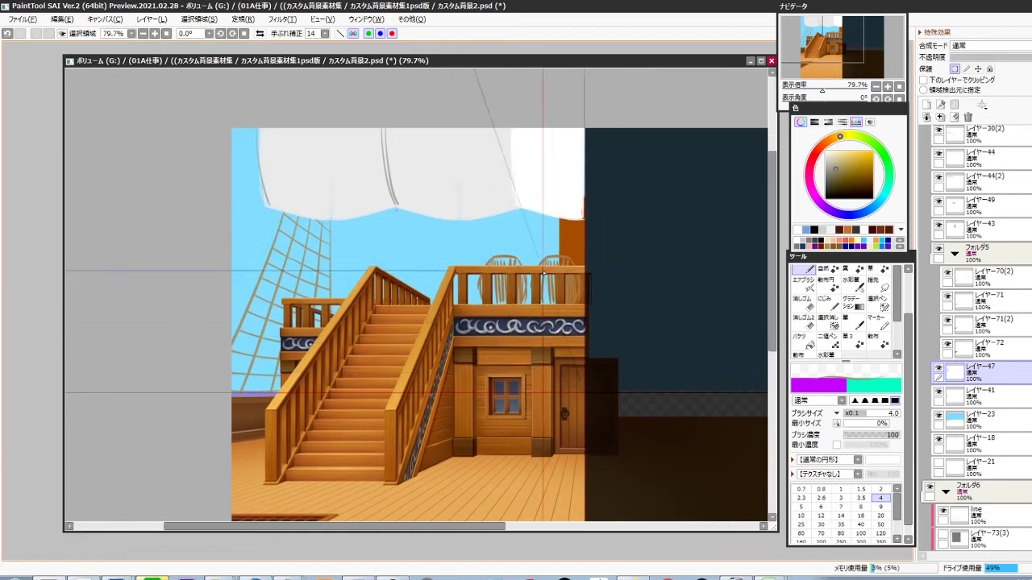
pyautogui.keyDown('ctrl'); pyautogui.keyDown('shift'); pyautogui.click(490, 201); pyautogui.keyUp('shift'); pyautogui.keyUp('ctrl')
pyautogui.moveTo(470, 235); pyautogui.dragTo(452, 292)
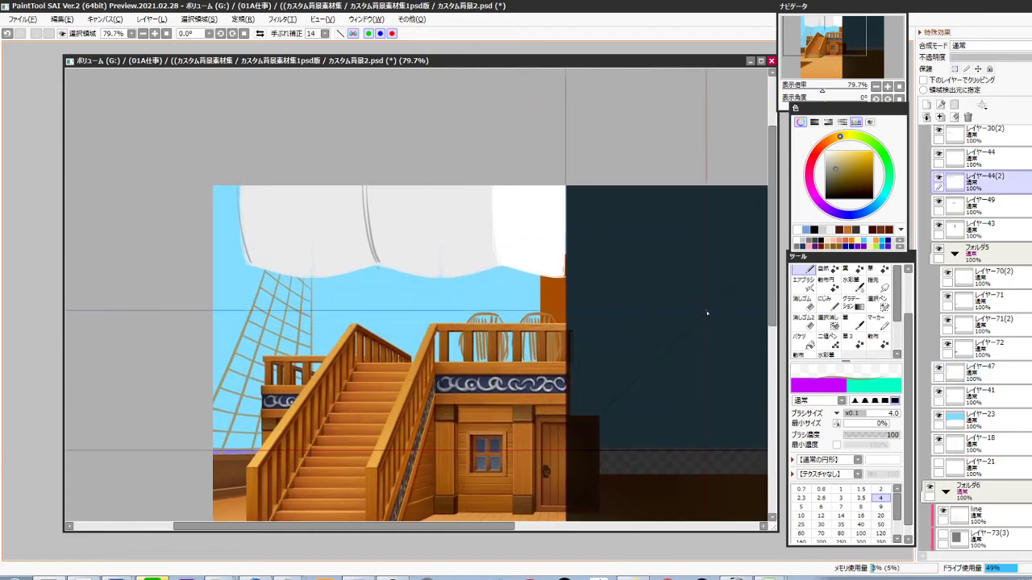
pyautogui.click(938, 178)
pyautogui.click(938, 178)
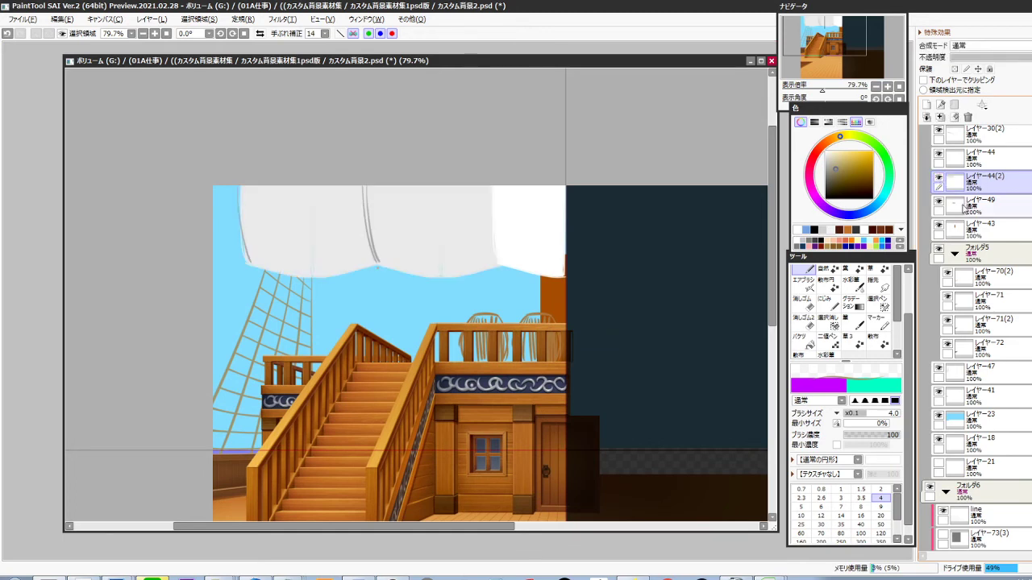
pyautogui.click(938, 154)
pyautogui.click(938, 154)
pyautogui.click(985, 159)
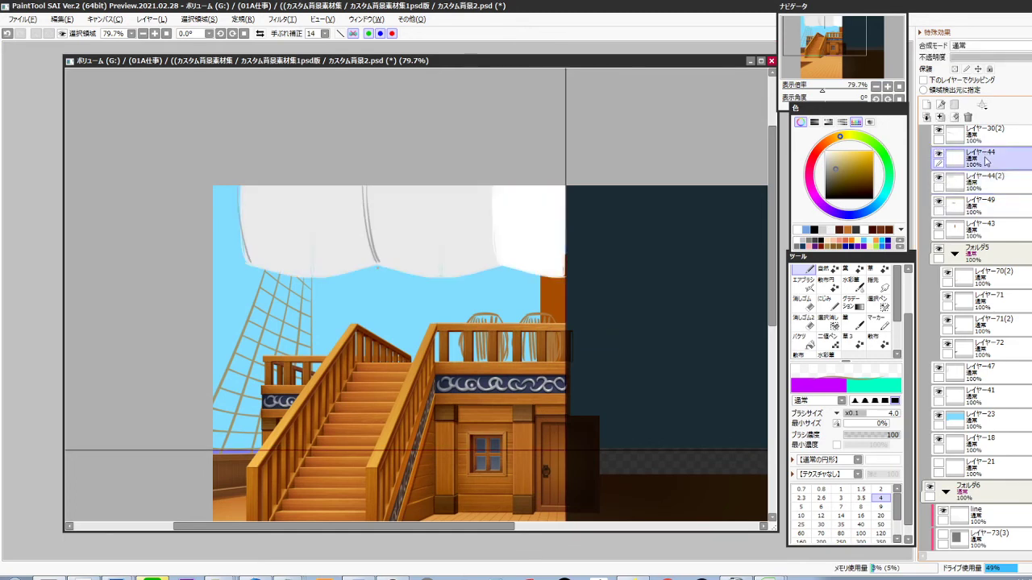
pyautogui.hotkey('ctrl', 'e')
# Draw a dark curved line along the boundary between the grey and white sail sections with the size 4 pen
pyautogui.click(814, 230)
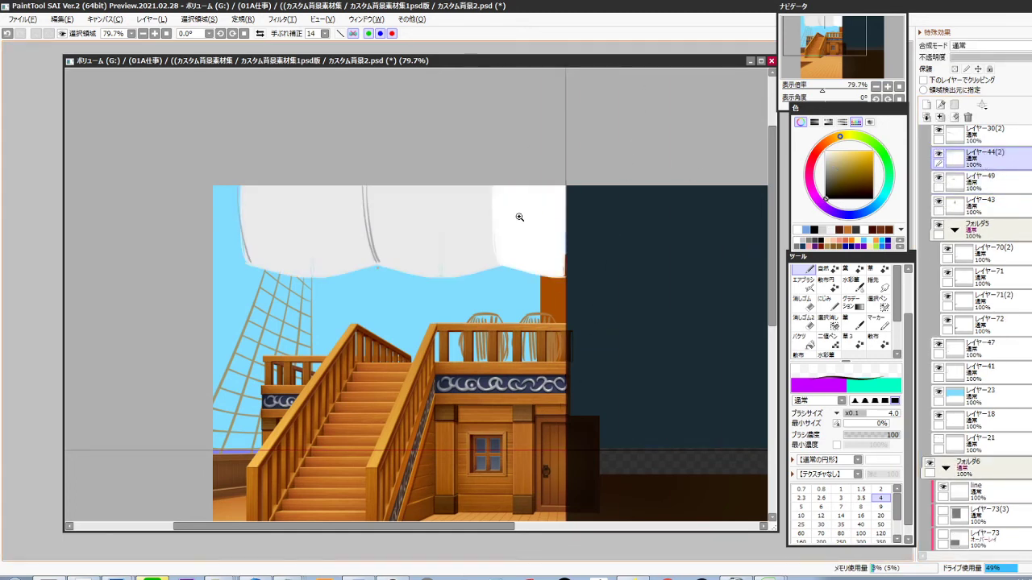
pyautogui.scroll(4, 498, 210)
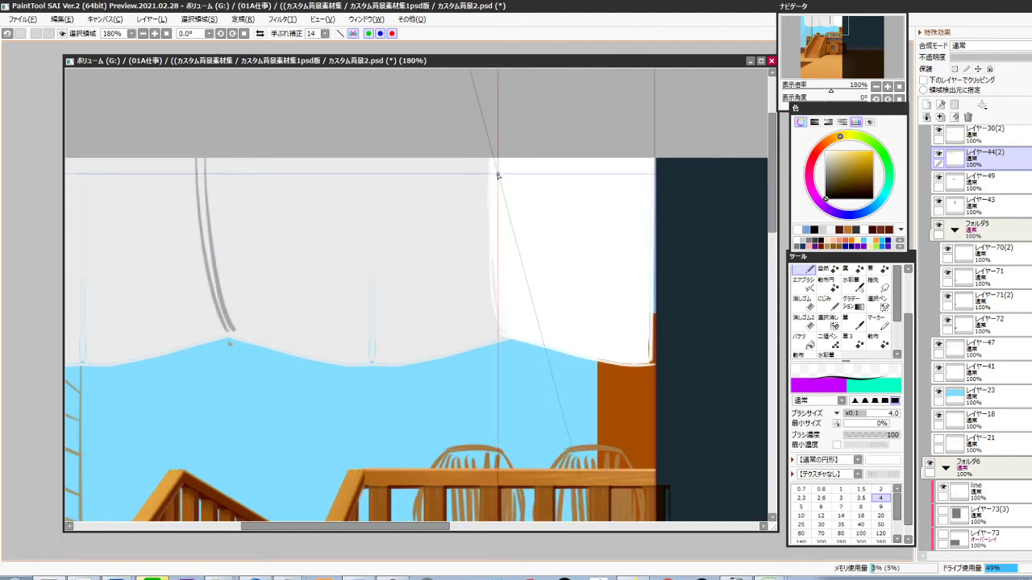
pyautogui.moveTo(488, 158); pyautogui.dragTo(507, 331)
pyautogui.hotkey('ctrl', 'z')
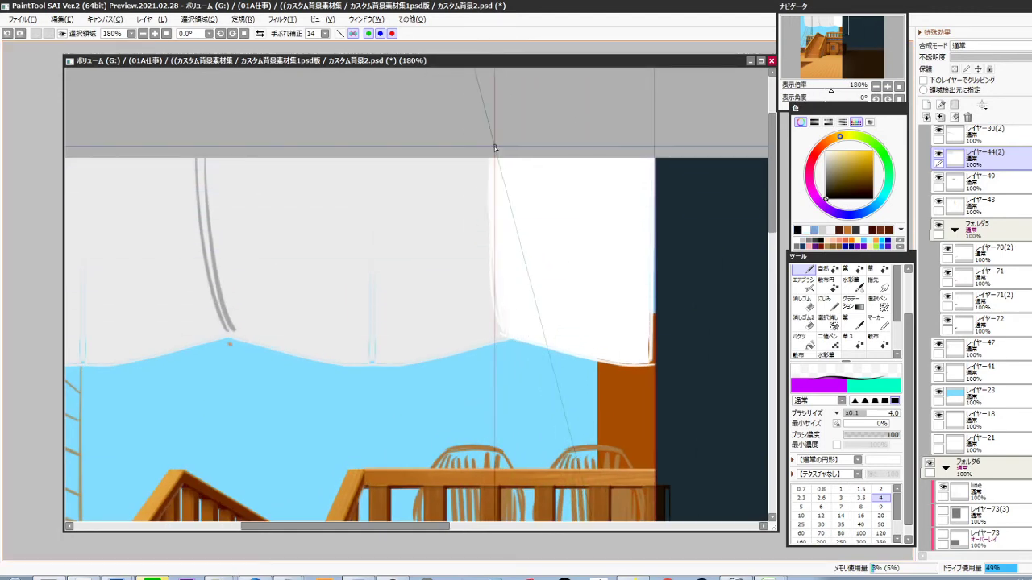
pyautogui.moveTo(493, 148); pyautogui.dragTo(506, 333)
# Hide the perspective ruler パース定規1
pyautogui.scroll(10, 979, 339)
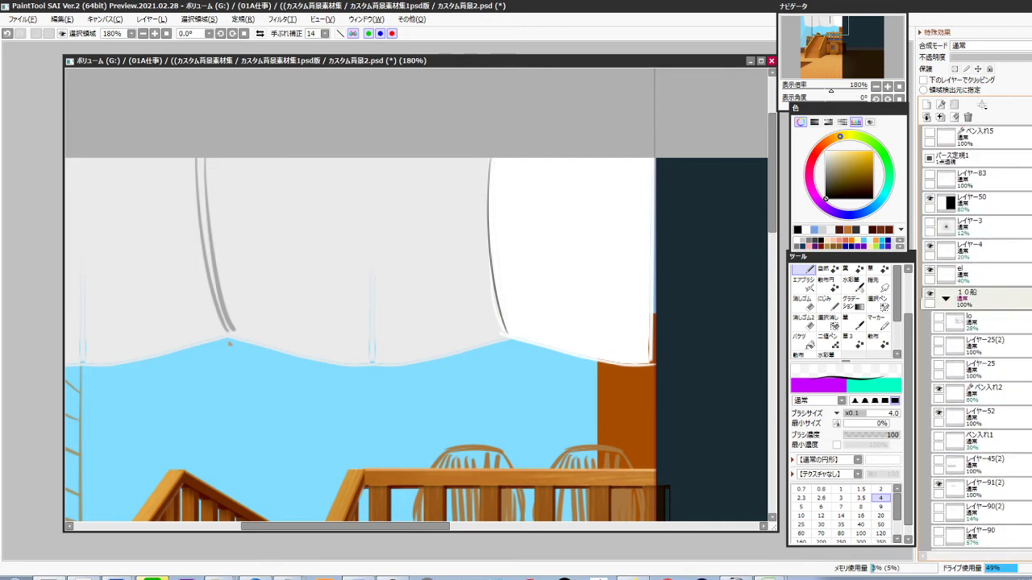
pyautogui.click(929, 159)
pyautogui.scroll(-3, 572, 296)
pyautogui.moveTo(527, 361); pyautogui.dragTo(520, 336)
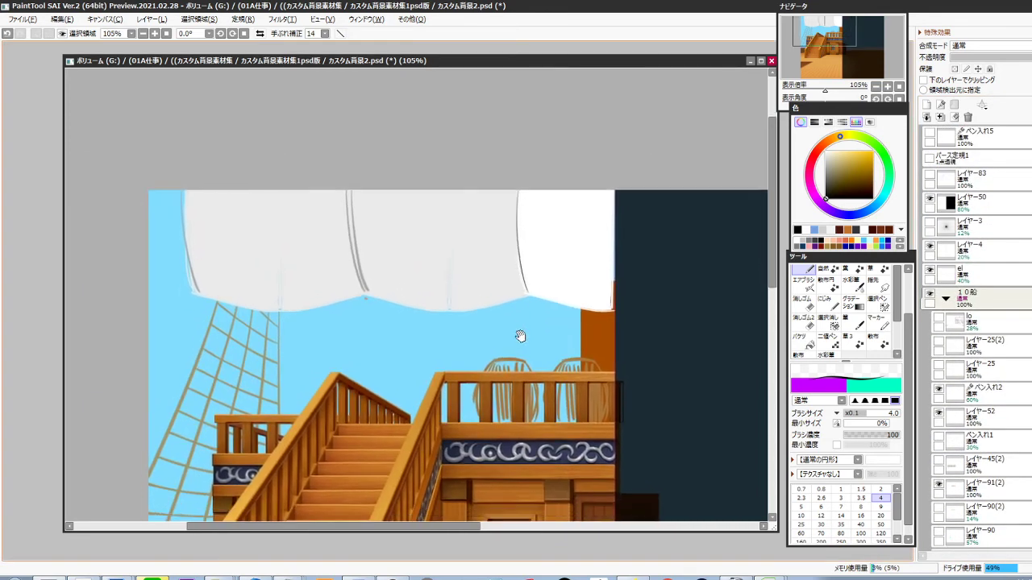
# Shade the sails on レイヤー44(2) blue-grey with a size 600 airbrush, keeping the layer's opacity protected
pyautogui.keyDown('ctrl'); pyautogui.keyDown('shift'); pyautogui.click(469, 276); pyautogui.keyUp('shift'); pyautogui.keyUp('ctrl')
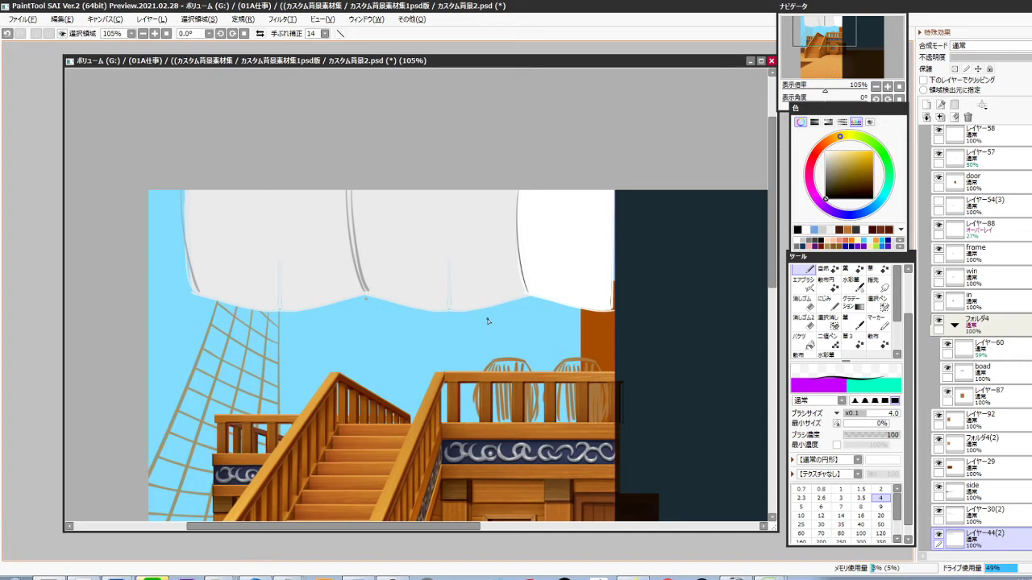
pyautogui.rightClick(359, 278)
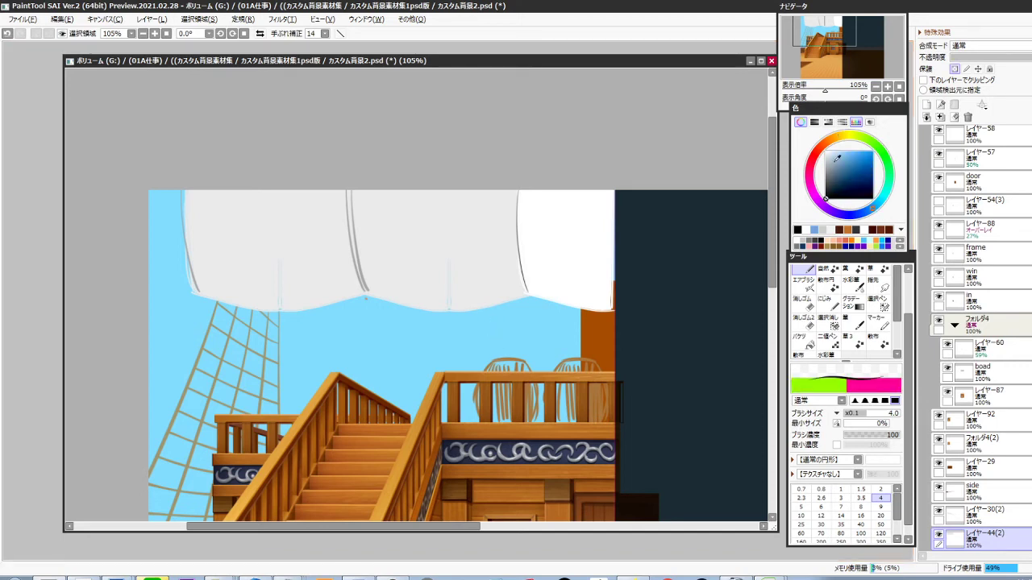
pyautogui.press('b')
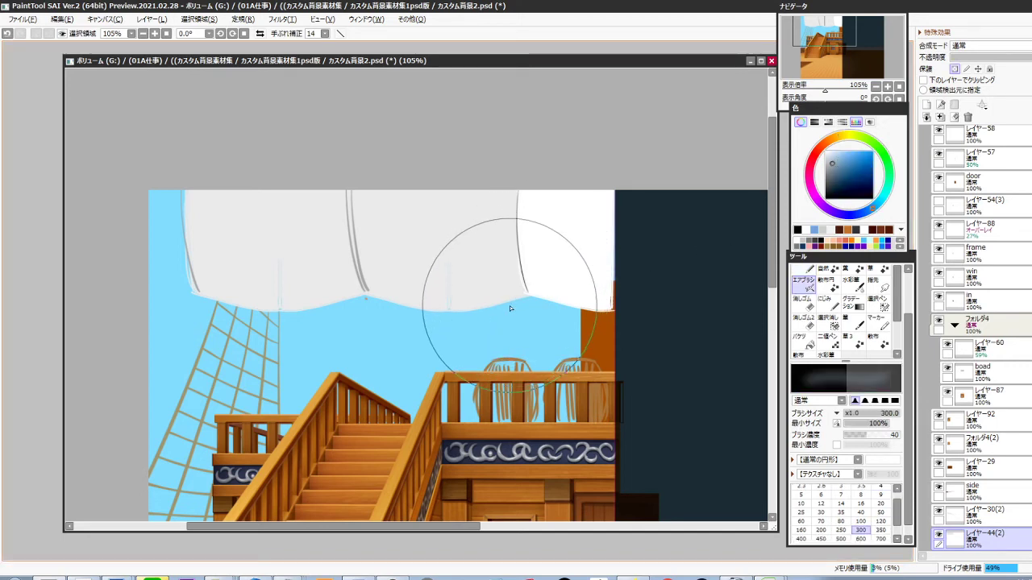
pyautogui.press(']')
pyautogui.press(']')
pyautogui.press(']')
pyautogui.press(']')
pyautogui.press(']')
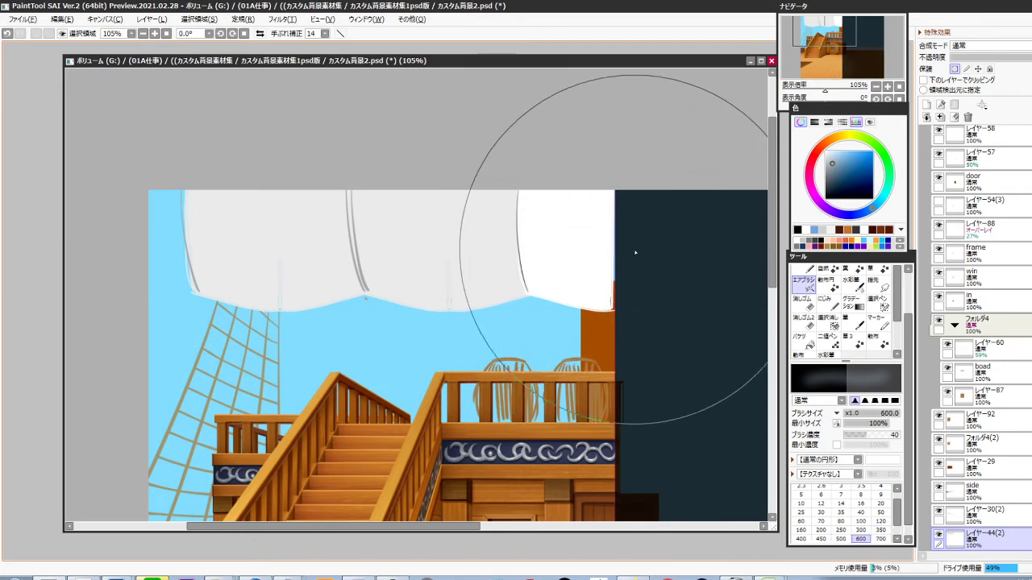
pyautogui.moveTo(635, 251)
pyautogui.mouseDown()
pyautogui.moveTo(147, 307)
pyautogui.moveTo(475, 259)
pyautogui.moveTo(656, 318)
pyautogui.mouseUp()
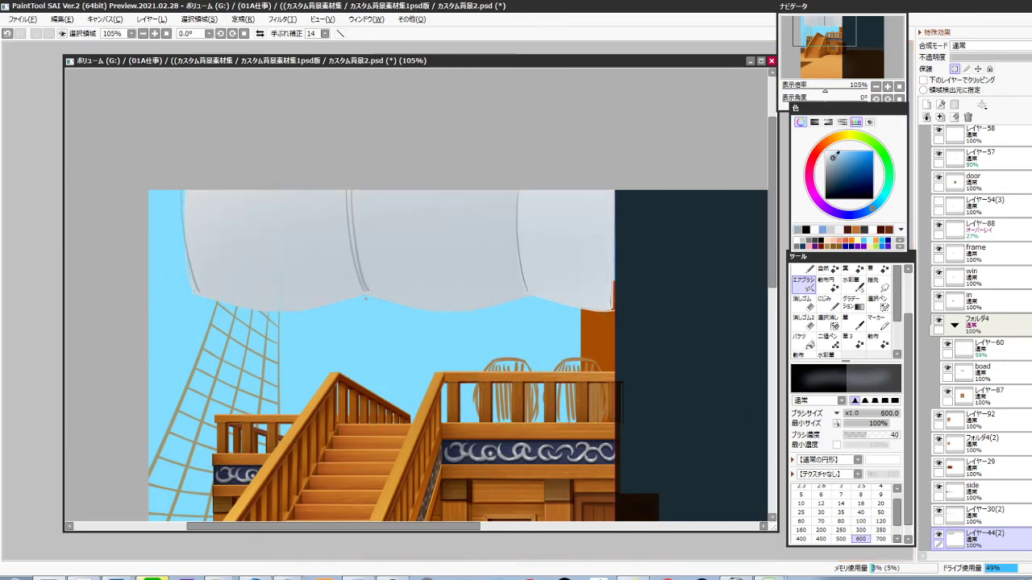
# Shade along the sail seams and lower edges in blue-grey with a size 100 airbrush
pyautogui.press('[')
pyautogui.press('[')
pyautogui.press('[')
pyautogui.press('[')
pyautogui.press('[')
pyautogui.press('[')
pyautogui.press('[')
pyautogui.press('[')
pyautogui.press('[')
pyautogui.press('[')
pyautogui.press('[')
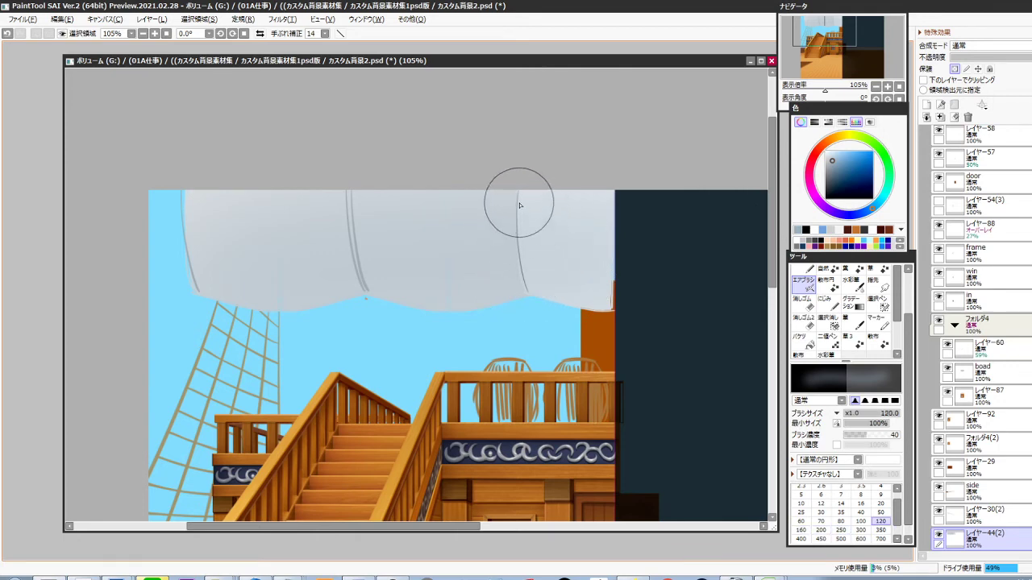
pyautogui.press('[')
pyautogui.moveTo(520, 203)
pyautogui.mouseDown()
pyautogui.moveTo(524, 155)
pyautogui.moveTo(538, 305)
pyautogui.moveTo(520, 201)
pyautogui.mouseUp()
pyautogui.moveTo(375, 201); pyautogui.dragTo(350, 243)
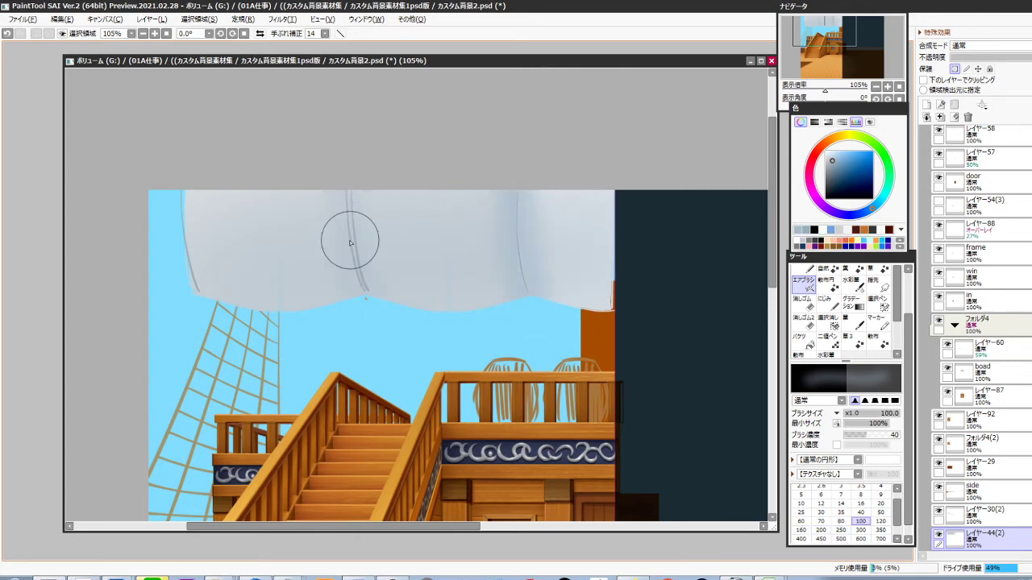
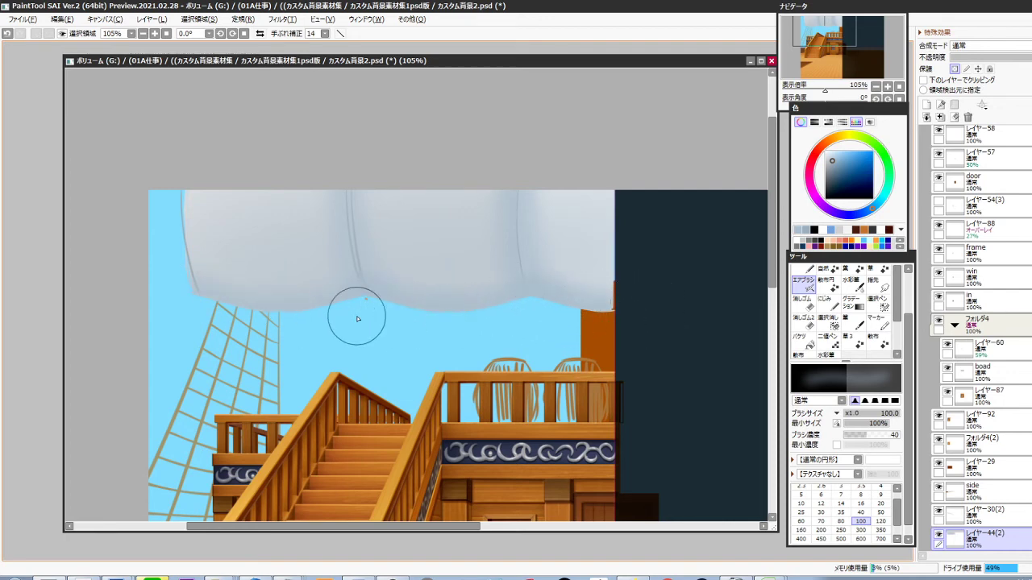
# Brighten the right sail section with a white airbrush highlight, enlarging the brush to size 160
pyautogui.moveTo(499, 347); pyautogui.dragTo(457, 361)
pyautogui.click(840, 151)
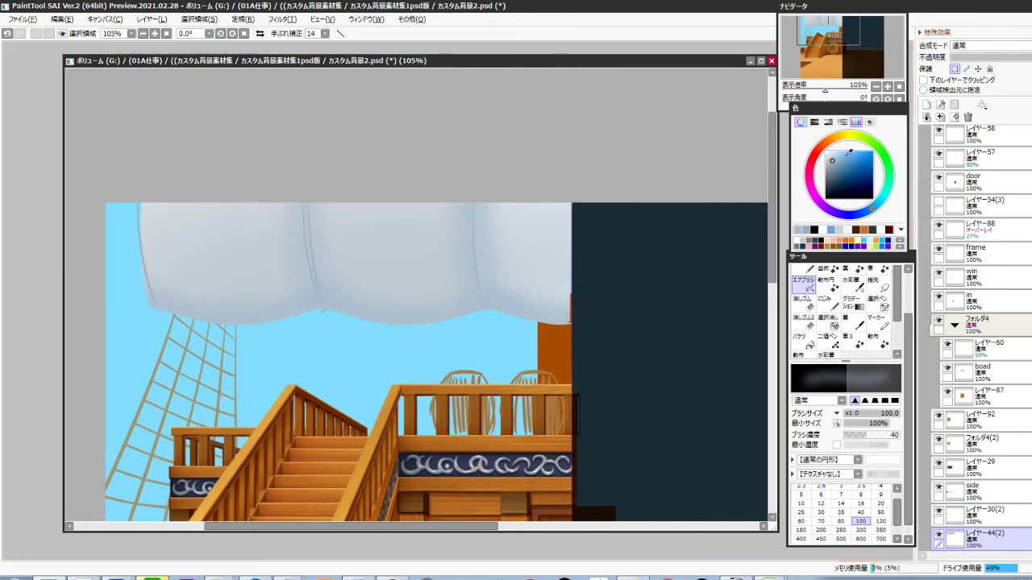
pyautogui.moveTo(529, 198)
pyautogui.mouseDown()
pyautogui.moveTo(557, 206)
pyautogui.moveTo(558, 241)
pyautogui.mouseUp()
pyautogui.click(826, 151)
pyautogui.hotkey('ctrl', 'z')
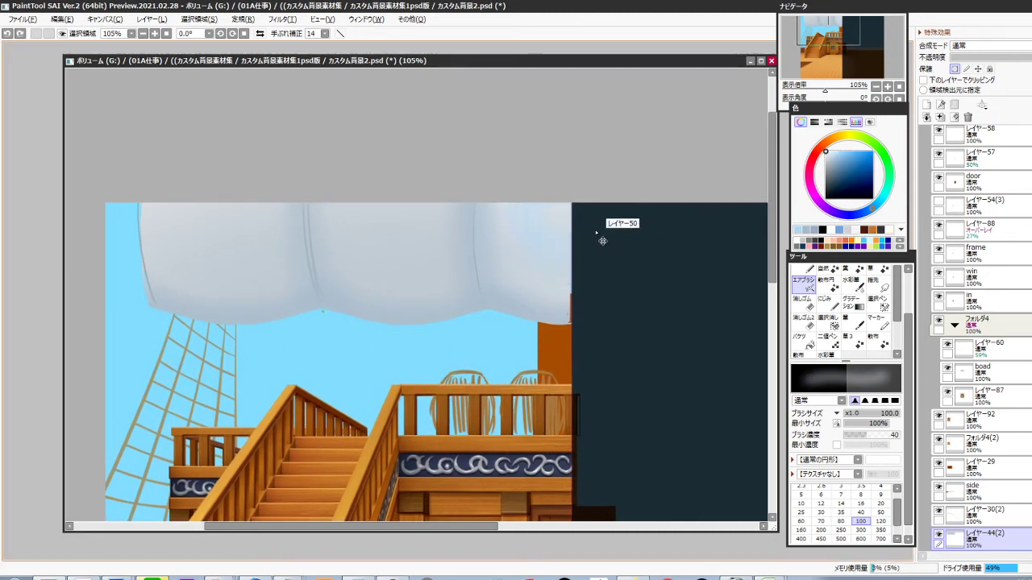
pyautogui.moveTo(546, 203); pyautogui.dragTo(570, 252)
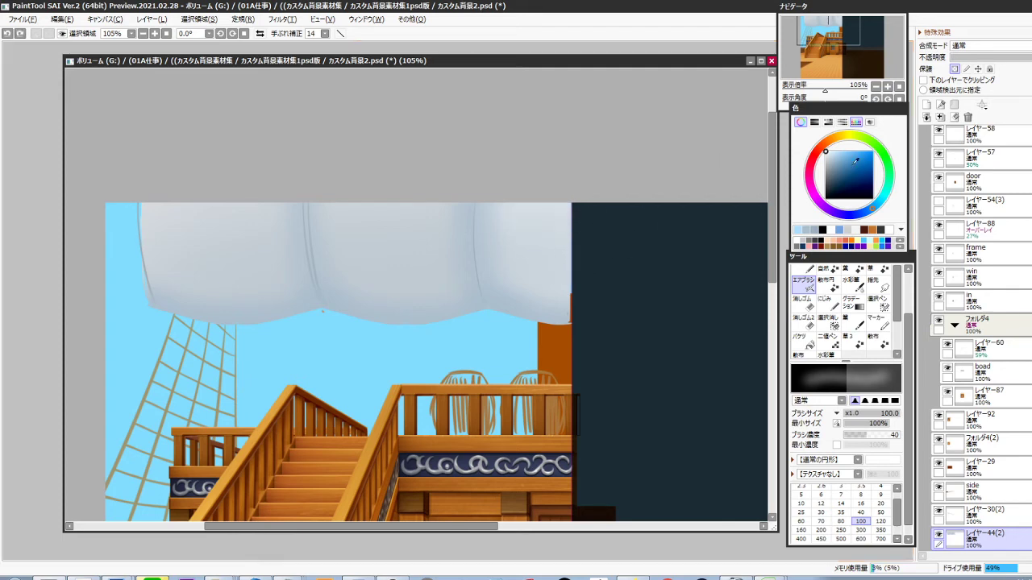
pyautogui.moveTo(551, 208)
pyautogui.mouseDown()
pyautogui.moveTo(525, 223)
pyautogui.moveTo(584, 212)
pyautogui.mouseUp()
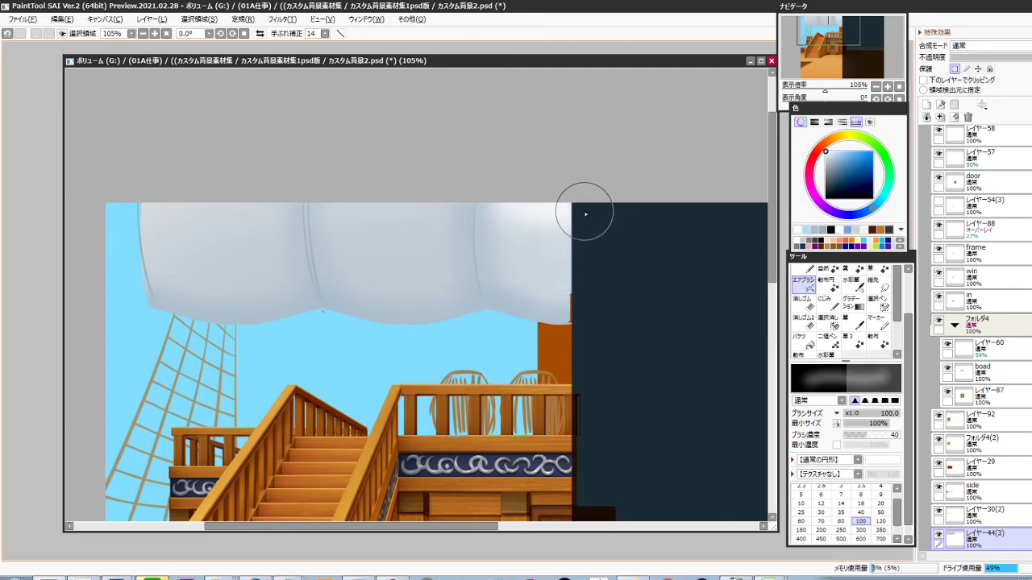
pyautogui.press(']')
pyautogui.press(']')
pyautogui.moveTo(532, 192); pyautogui.dragTo(588, 252)
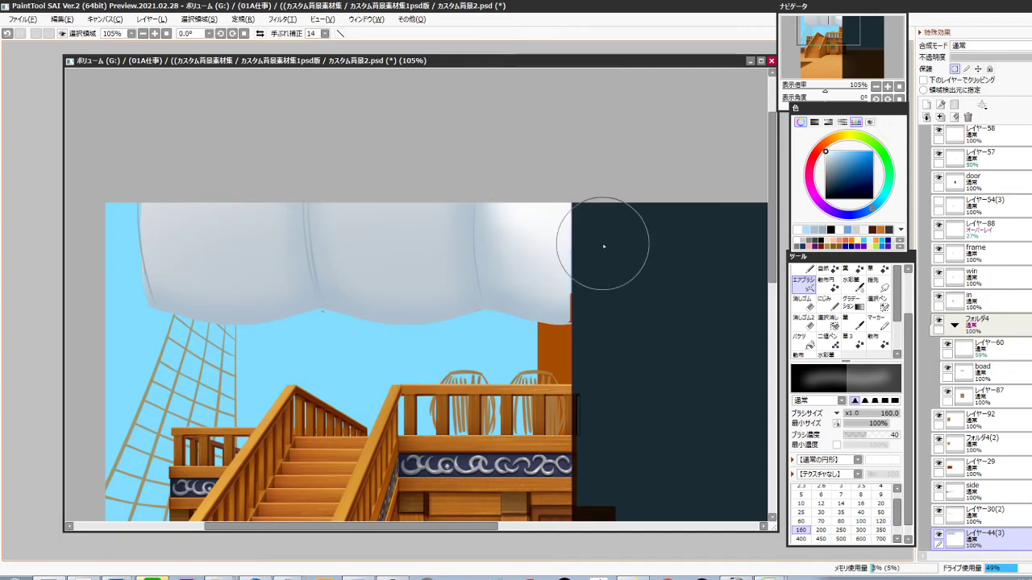
# Airbrush white highlights at size 160 over the middle and left sail sections, and touch up the right one
pyautogui.moveTo(398, 179); pyautogui.dragTo(445, 214)
pyautogui.moveTo(374, 203)
pyautogui.mouseDown()
pyautogui.moveTo(437, 204)
pyautogui.moveTo(382, 265)
pyautogui.moveTo(452, 271)
pyautogui.mouseUp()
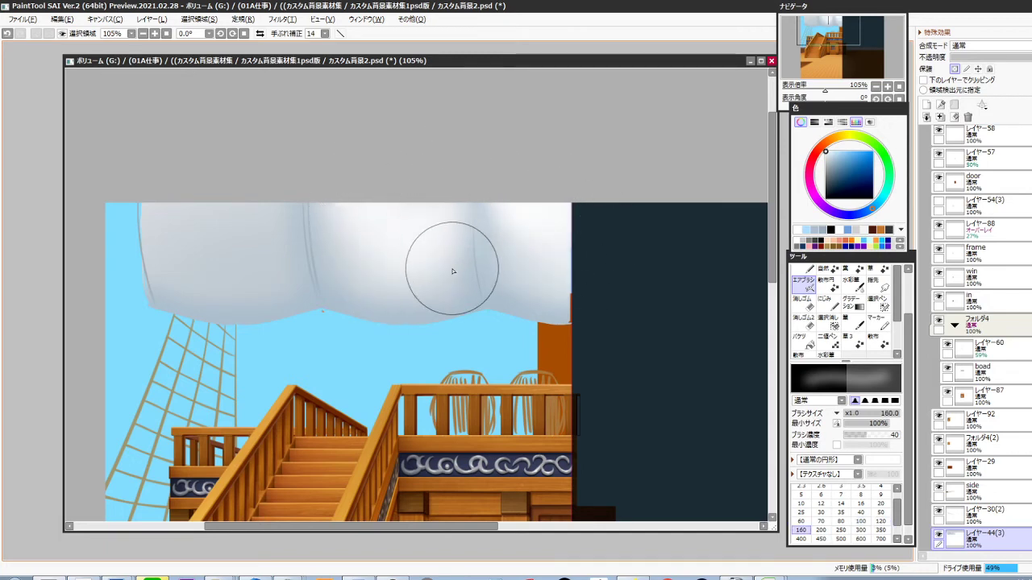
pyautogui.moveTo(252, 212)
pyautogui.mouseDown()
pyautogui.moveTo(374, 222)
pyautogui.moveTo(339, 208)
pyautogui.mouseUp()
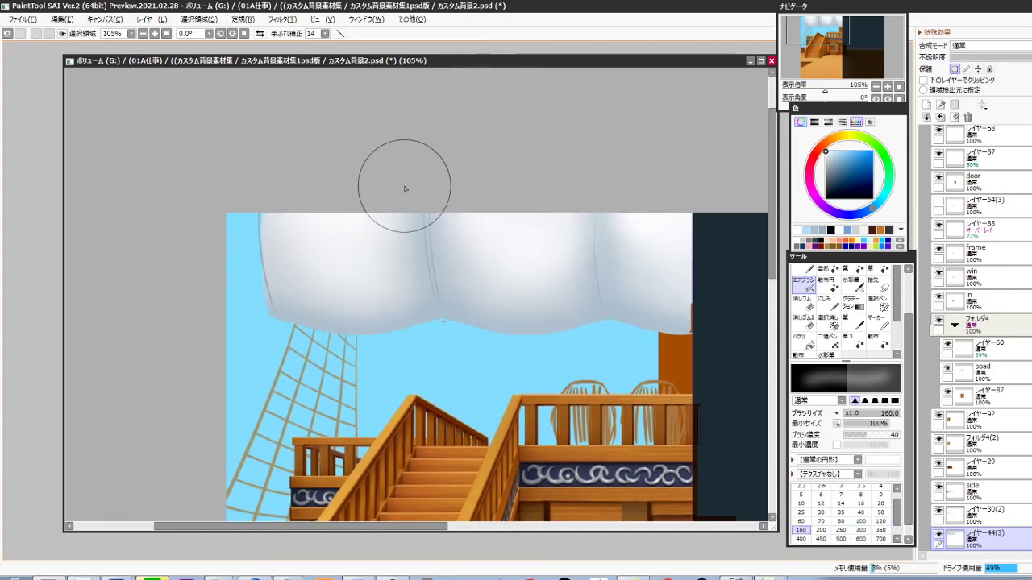
pyautogui.moveTo(577, 375); pyautogui.dragTo(508, 355)
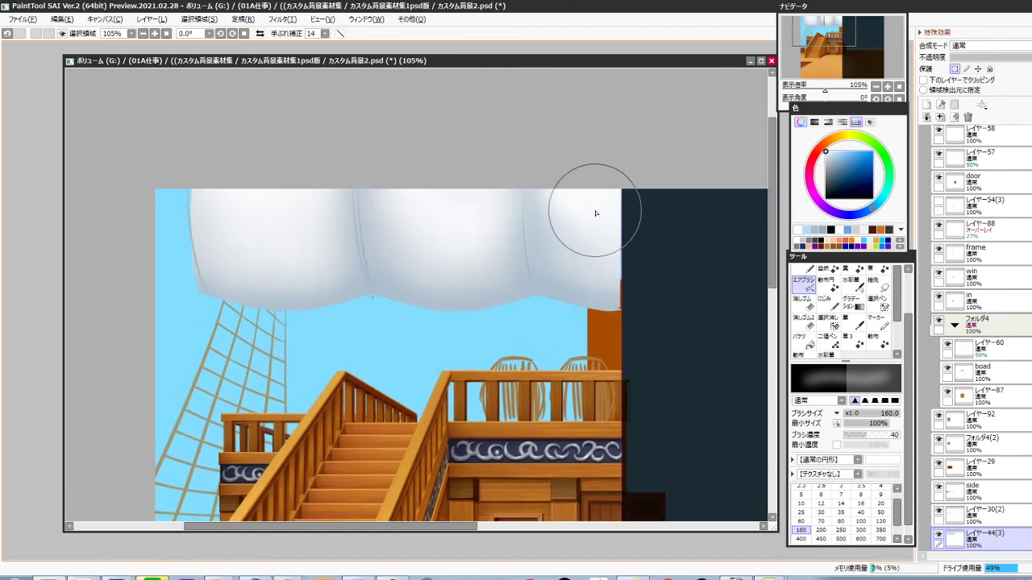
pyautogui.moveTo(550, 198); pyautogui.dragTo(576, 279)
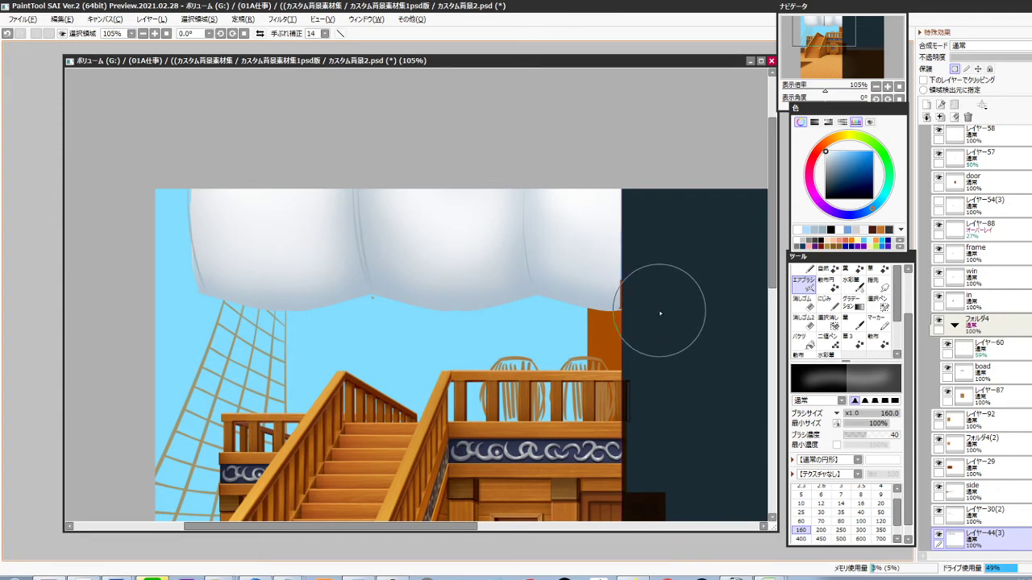
# Select the sail's right-hand strip, stretch it with a free transform to meet the dark panel's edge, and deselect
pyautogui.press('ctrl')
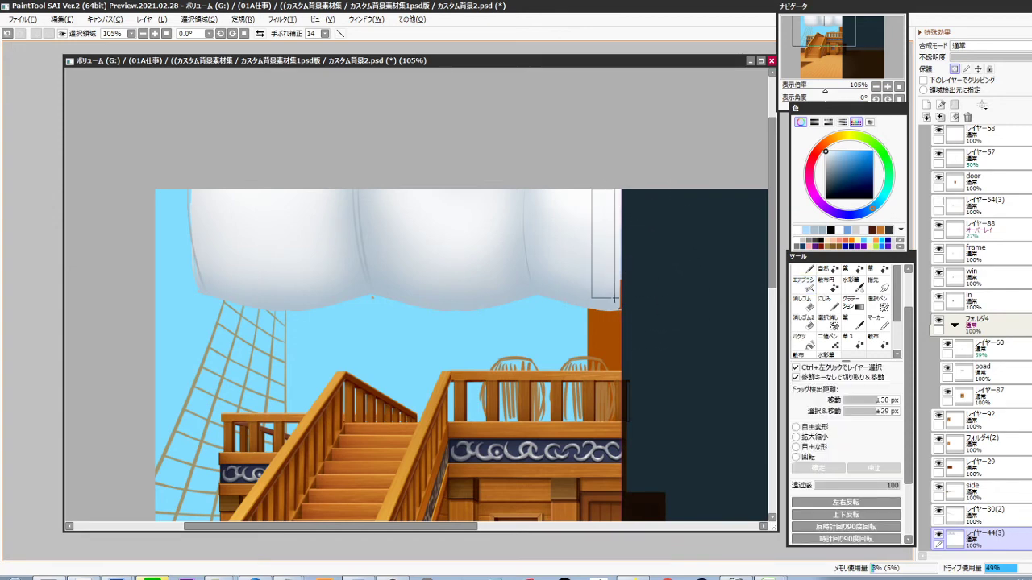
pyautogui.moveTo(594, 310); pyautogui.dragTo(591, 310)
pyautogui.scroll(2, 655, 287)
pyautogui.moveTo(655, 287); pyautogui.dragTo(598, 365)
pyautogui.hotkey('ctrl', 't')
pyautogui.moveTo(539, 293); pyautogui.dragTo(532, 304)
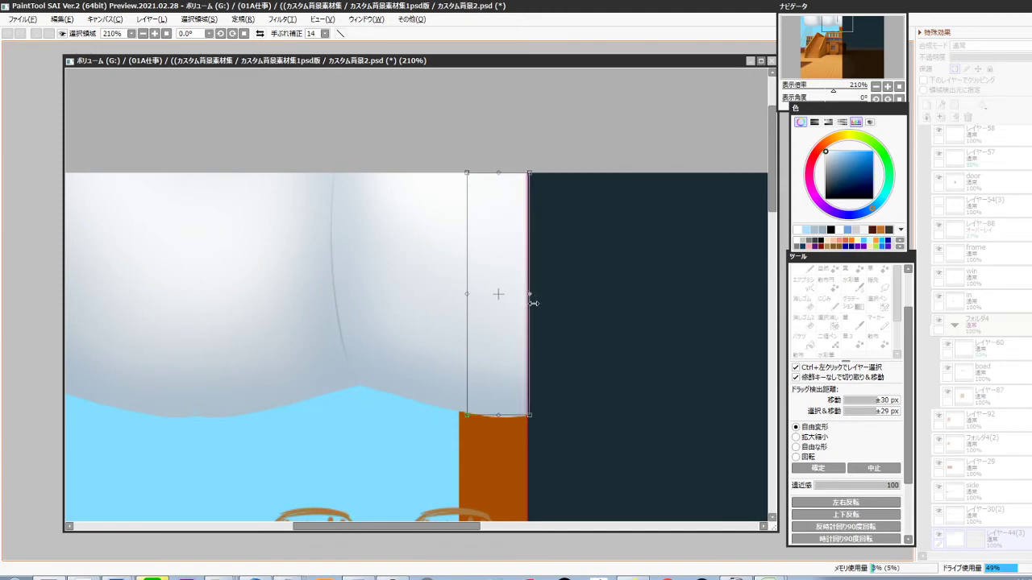
pyautogui.press('Return')
pyautogui.hotkey('ctrl', 'd')
pyautogui.scroll(-1, 565, 318)
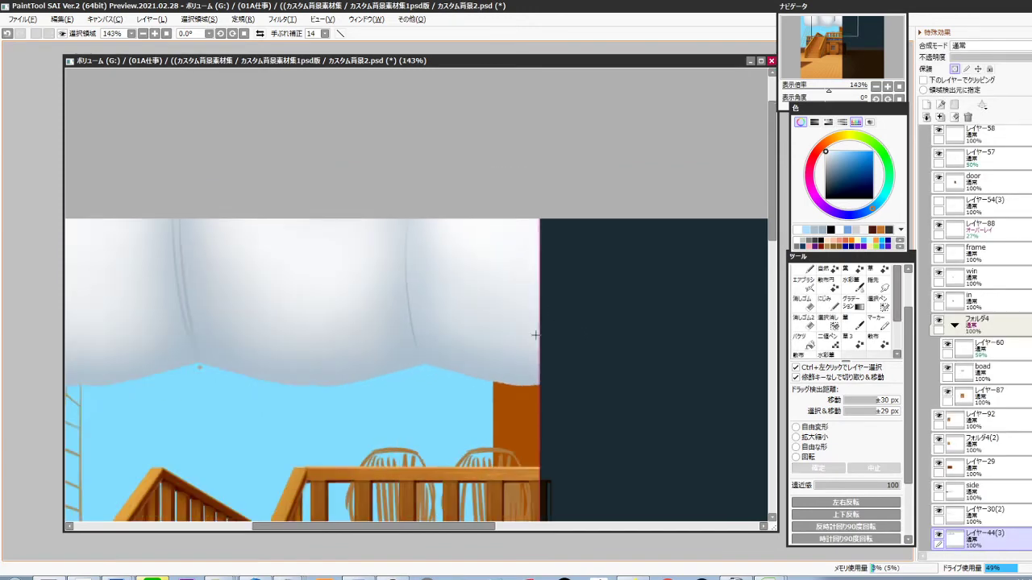
# Erase the stray brown mark below the sail's scalloped edge on the linework layer ペン入れ2
pyautogui.moveTo(412, 418); pyautogui.dragTo(569, 314)
pyautogui.scroll(4, 356, 266)
pyautogui.keyDown('ctrl'); pyautogui.click(387, 246); pyautogui.keyUp('ctrl')
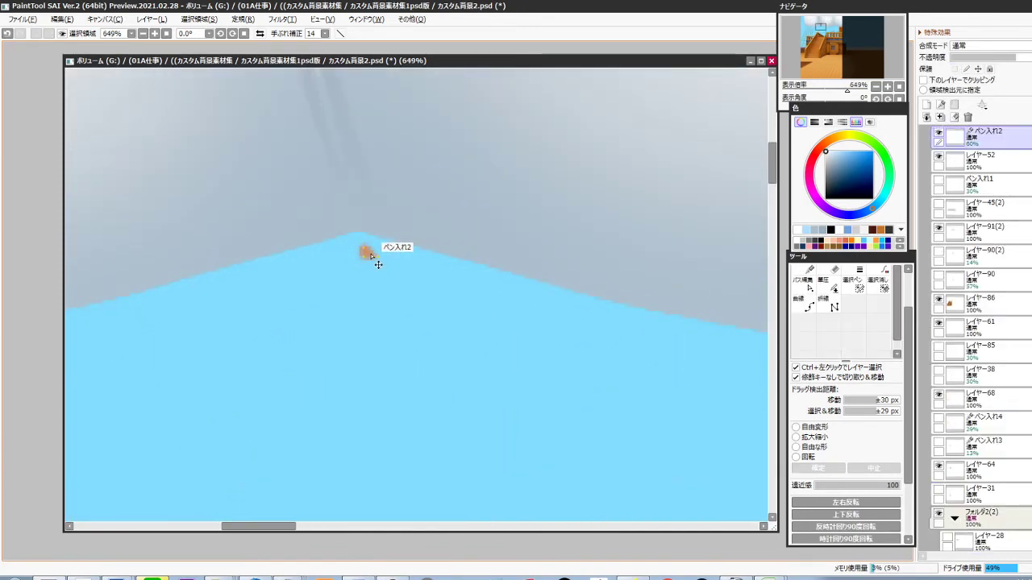
pyautogui.click(374, 254)
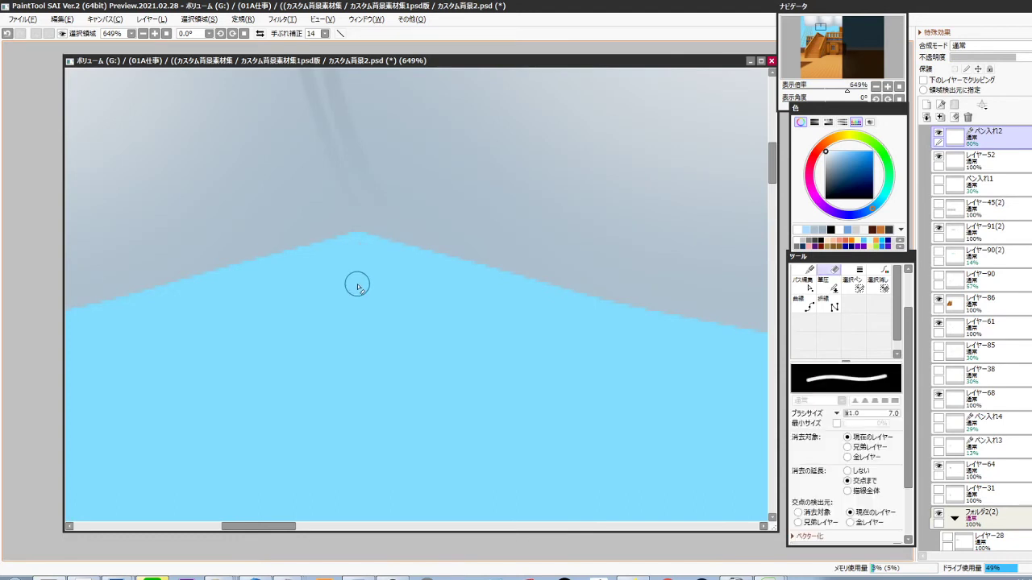
pyautogui.scroll(-4, 355, 323)
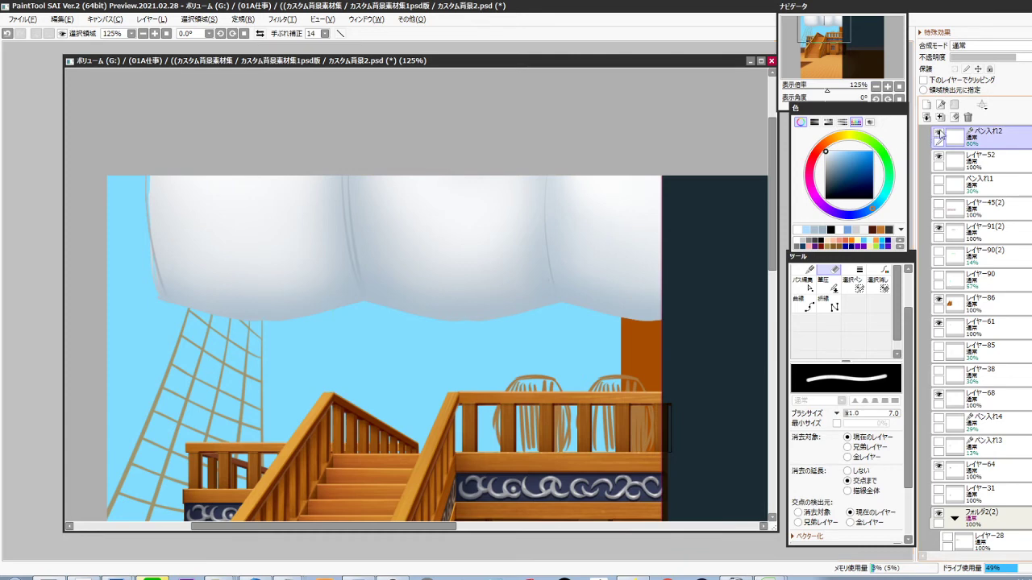
# Add a new layer clipped to sail layer レイヤー44(3), set its opacity to 60%, and sample a blue-grey colour
pyautogui.keyDown('ctrl'); pyautogui.click(501, 287); pyautogui.keyUp('ctrl')
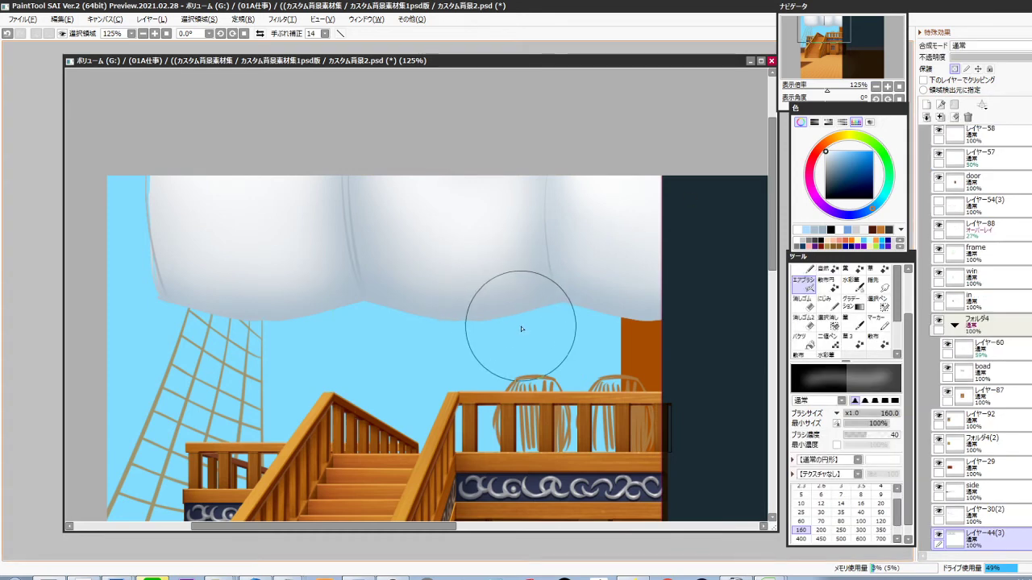
pyautogui.hotkey('ctrl', 'shift', 'n')
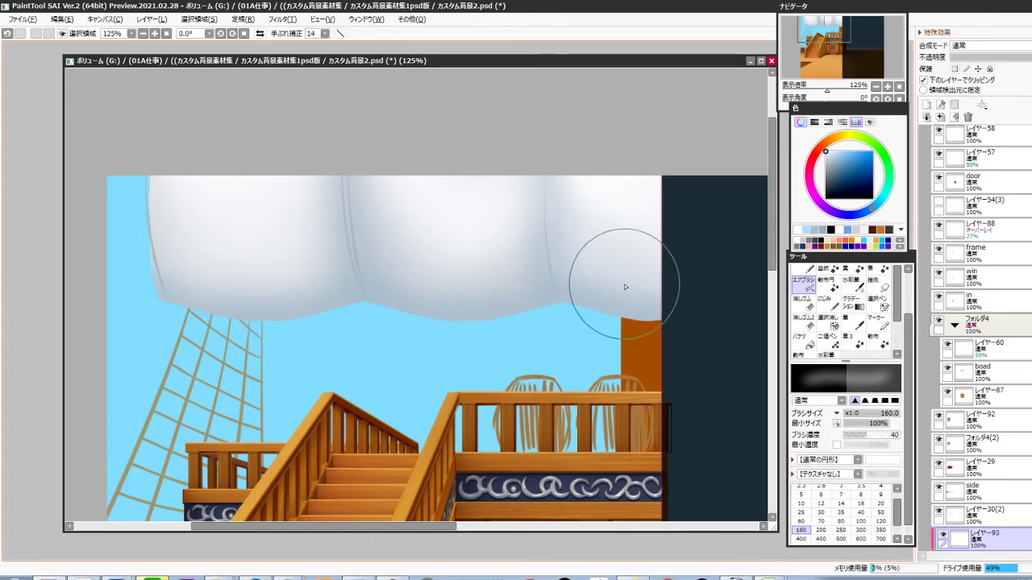
pyautogui.press('alt')
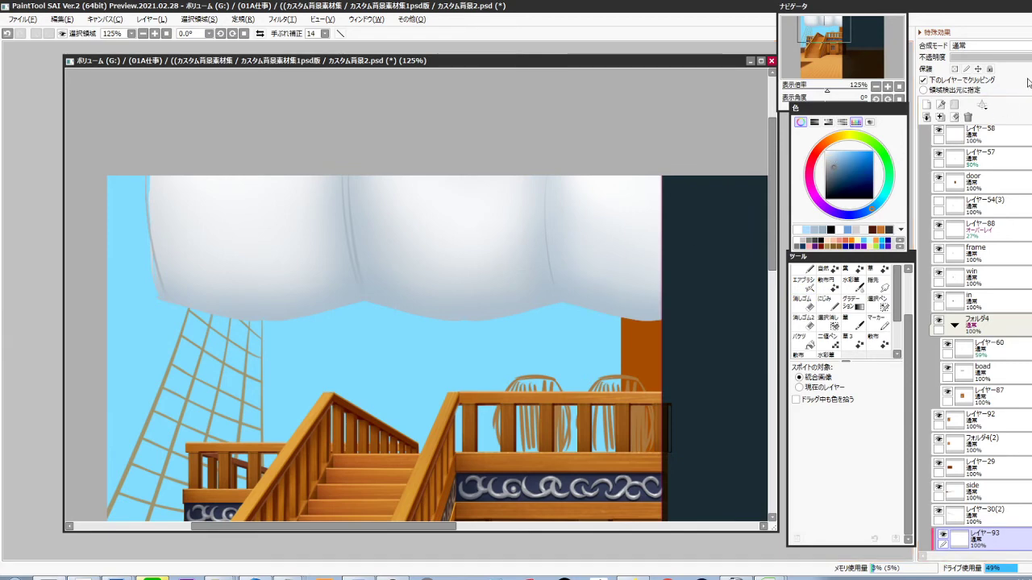
# Paint curved blue-grey fold strokes near the bottom of the right sail section with a size 35 pen
pyautogui.press('n')
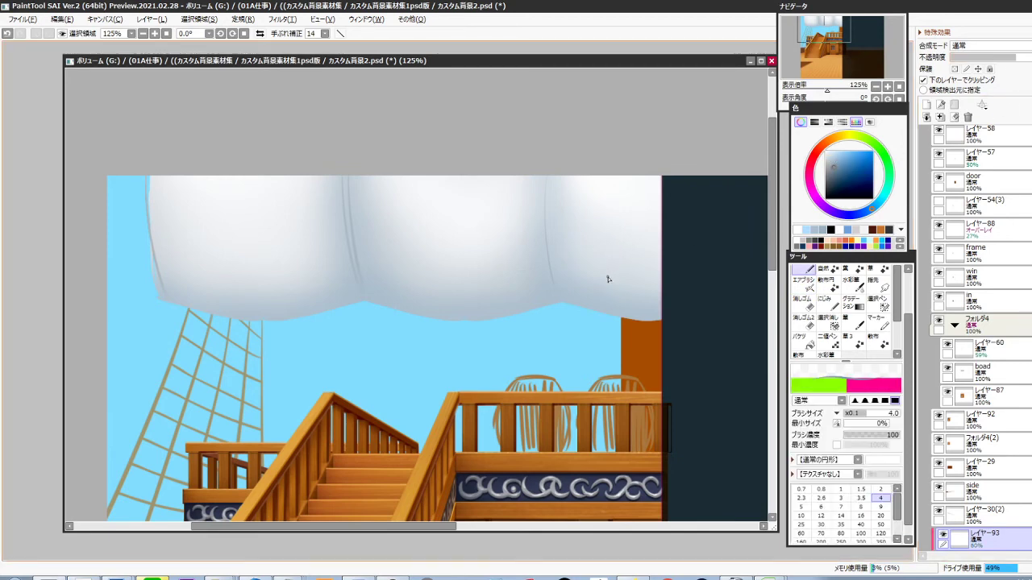
pyautogui.press(']')
pyautogui.press(']')
pyautogui.press(']')
pyautogui.press(']')
pyautogui.press(']')
pyautogui.press(']')
pyautogui.press(']')
pyautogui.press(']')
pyautogui.press(']')
pyautogui.press(']')
pyautogui.press(']')
pyautogui.press(']')
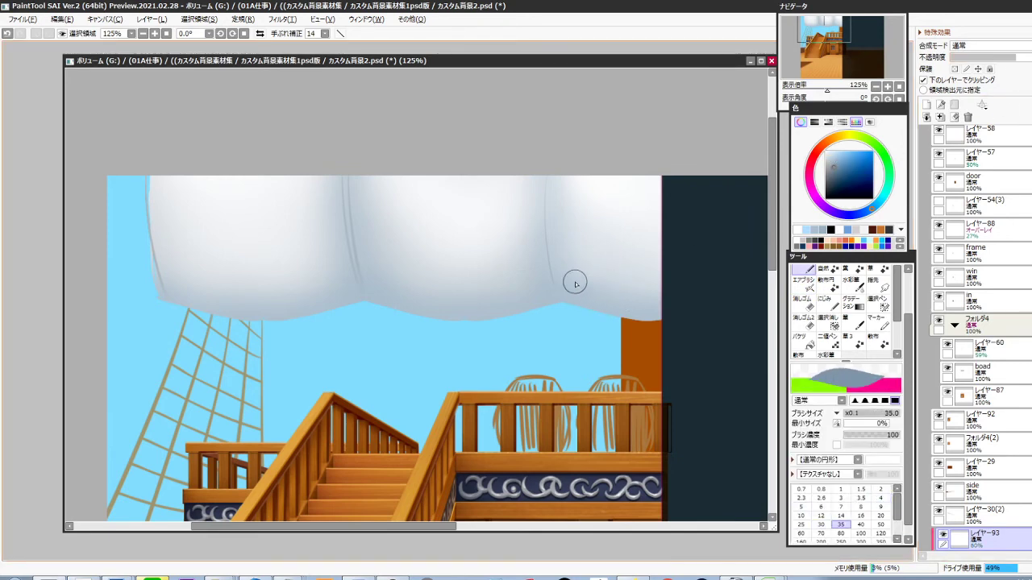
pyautogui.moveTo(566, 276); pyautogui.dragTo(661, 298)
pyautogui.moveTo(517, 318); pyautogui.dragTo(574, 304)
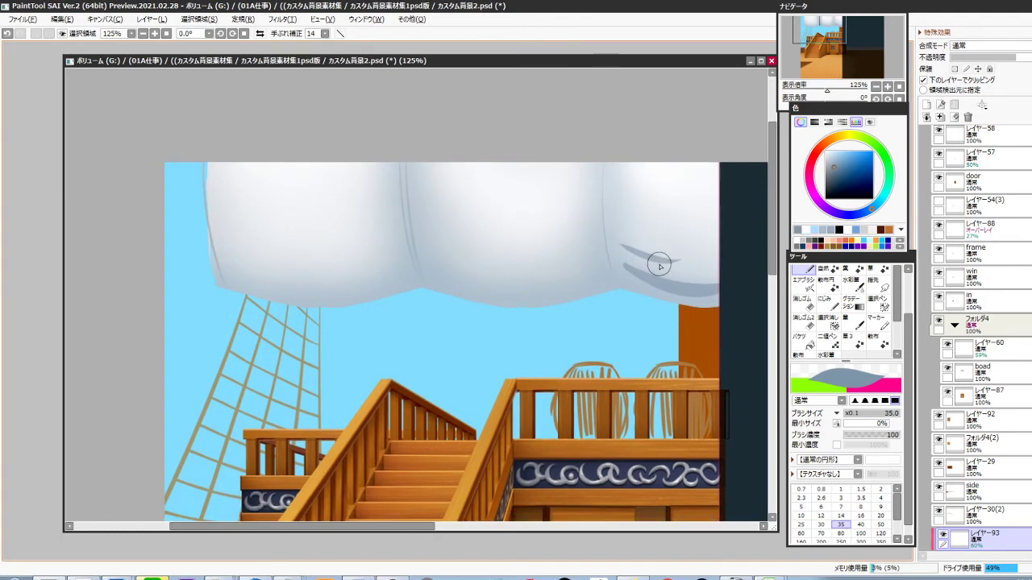
pyautogui.hotkey('ctrl', 'z')
pyautogui.moveTo(611, 244); pyautogui.dragTo(666, 259)
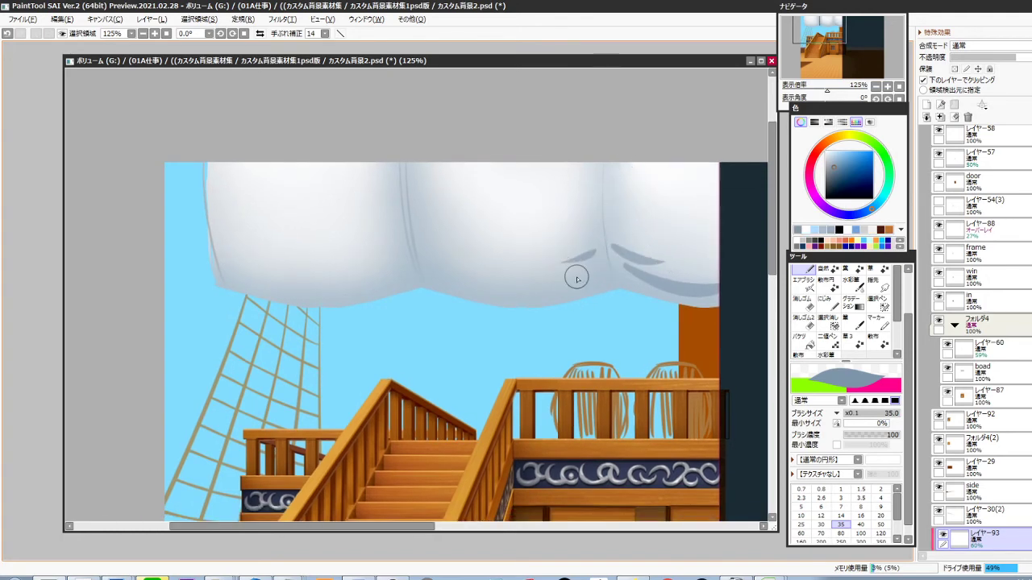
# Paint matching curved fold strokes along the lower parts of the middle and left sail sections
pyautogui.hotkey('ctrl', 'z')
pyautogui.moveTo(603, 271); pyautogui.dragTo(530, 287)
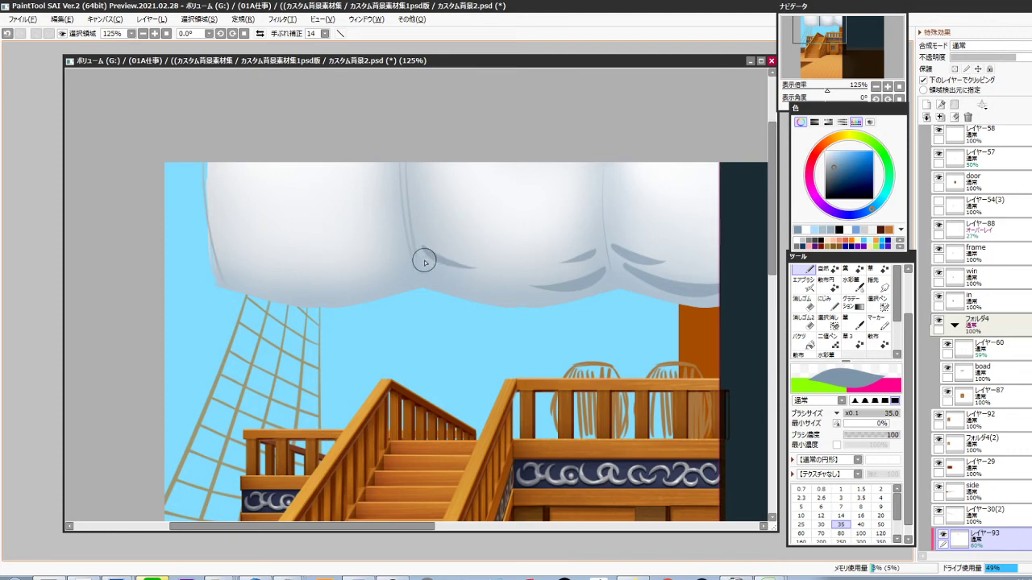
pyautogui.moveTo(420, 268); pyautogui.dragTo(539, 287)
pyautogui.moveTo(303, 286); pyautogui.dragTo(382, 295)
pyautogui.moveTo(294, 283); pyautogui.dragTo(406, 296)
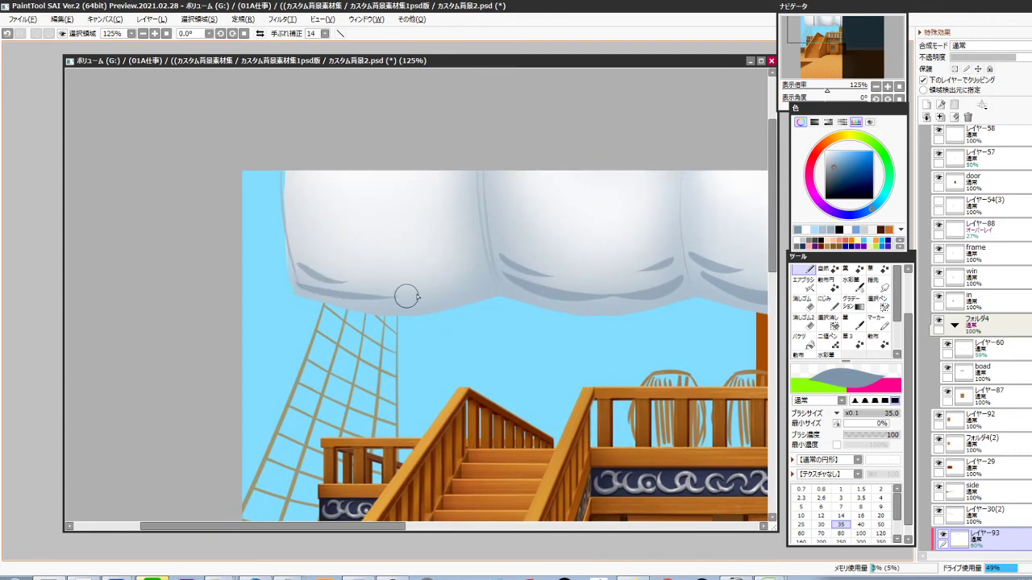
pyautogui.moveTo(482, 267)
pyautogui.mouseDown()
pyautogui.moveTo(470, 292)
pyautogui.moveTo(488, 285)
pyautogui.moveTo(380, 309)
pyautogui.mouseUp()
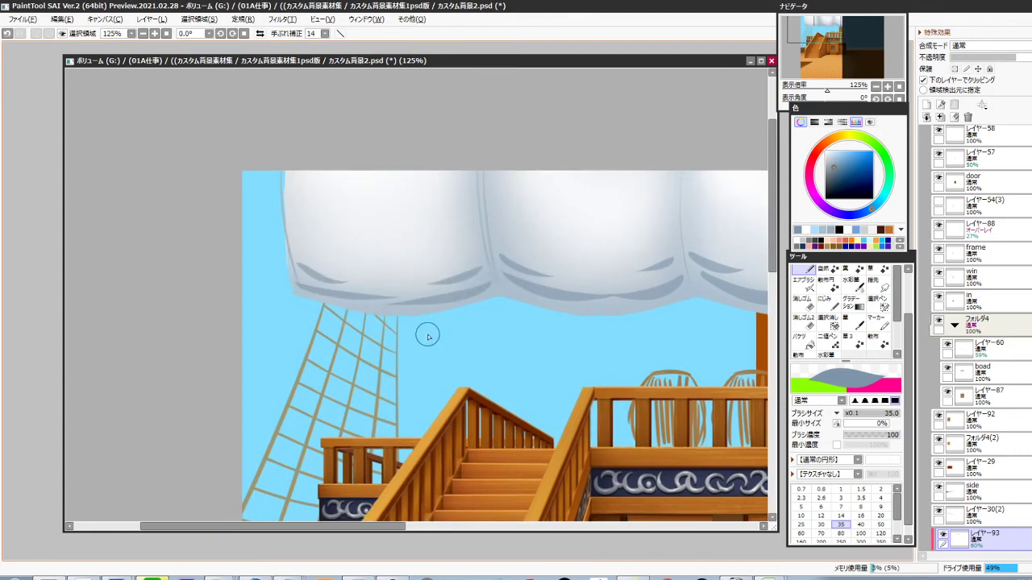
# Lower the brush density to 46 and connect the left sail section's lower folds with softer strokes
pyautogui.click(872, 436)
pyautogui.moveTo(311, 272)
pyautogui.mouseDown()
pyautogui.moveTo(435, 300)
pyautogui.moveTo(500, 286)
pyautogui.mouseUp()
pyautogui.moveTo(310, 260); pyautogui.dragTo(479, 269)
# Connect and soften the lower fold shadows across the middle and right sail sections at brush density 46
pyautogui.moveTo(608, 320); pyautogui.dragTo(549, 313)
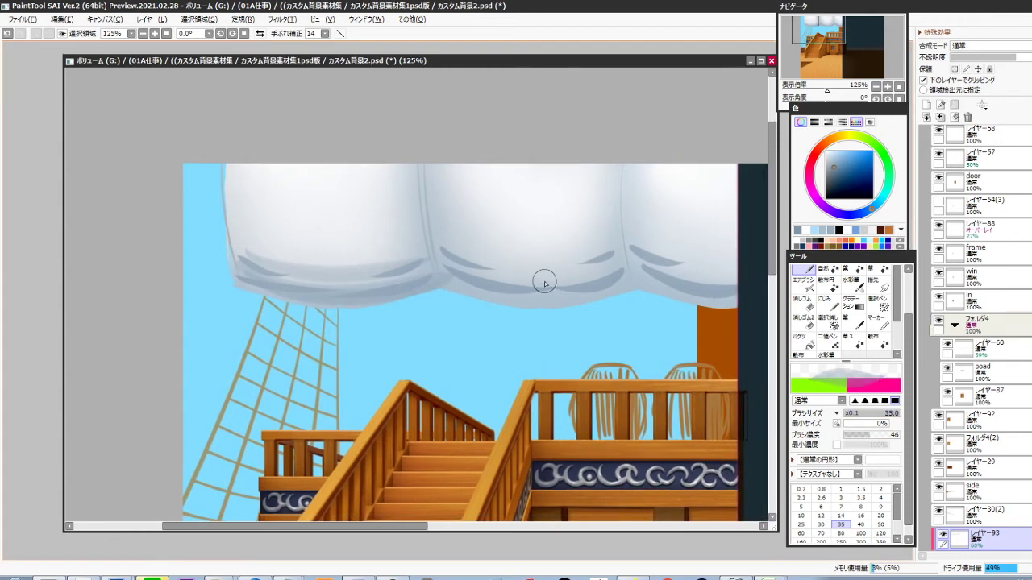
pyautogui.moveTo(441, 249); pyautogui.dragTo(616, 254)
pyautogui.hotkey('ctrl', 'z')
pyautogui.moveTo(444, 249); pyautogui.dragTo(610, 256)
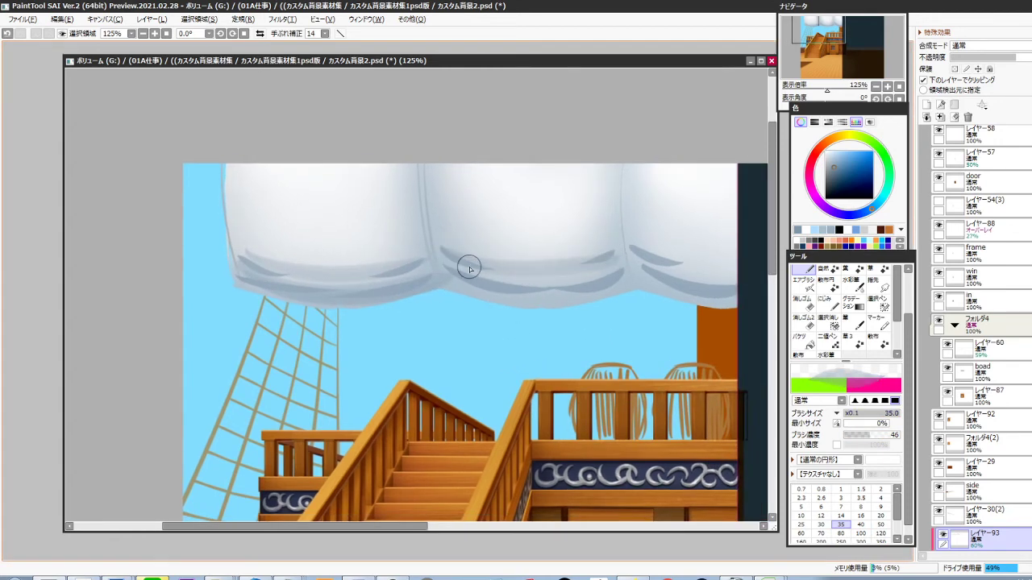
pyautogui.moveTo(469, 268); pyautogui.dragTo(594, 270)
pyautogui.moveTo(486, 291); pyautogui.dragTo(607, 292)
pyautogui.moveTo(643, 298); pyautogui.dragTo(494, 293)
pyautogui.moveTo(496, 246); pyautogui.dragTo(599, 262)
# Paint vertical fold shadows beside both sail seams and down the sail's left edge with the size 35 pen
pyautogui.moveTo(494, 262); pyautogui.dragTo(569, 324)
pyautogui.moveTo(552, 277)
pyautogui.mouseDown()
pyautogui.moveTo(533, 222)
pyautogui.moveTo(522, 294)
pyautogui.moveTo(530, 258)
pyautogui.mouseUp()
pyautogui.moveTo(513, 223)
pyautogui.mouseDown()
pyautogui.moveTo(483, 294)
pyautogui.moveTo(496, 291)
pyautogui.mouseUp()
pyautogui.moveTo(405, 292)
pyautogui.mouseDown()
pyautogui.moveTo(497, 341)
pyautogui.moveTo(505, 334)
pyautogui.mouseUp()
pyautogui.moveTo(428, 248); pyautogui.dragTo(454, 359)
pyautogui.moveTo(403, 338); pyautogui.dragTo(461, 347)
pyautogui.moveTo(475, 256); pyautogui.dragTo(443, 355)
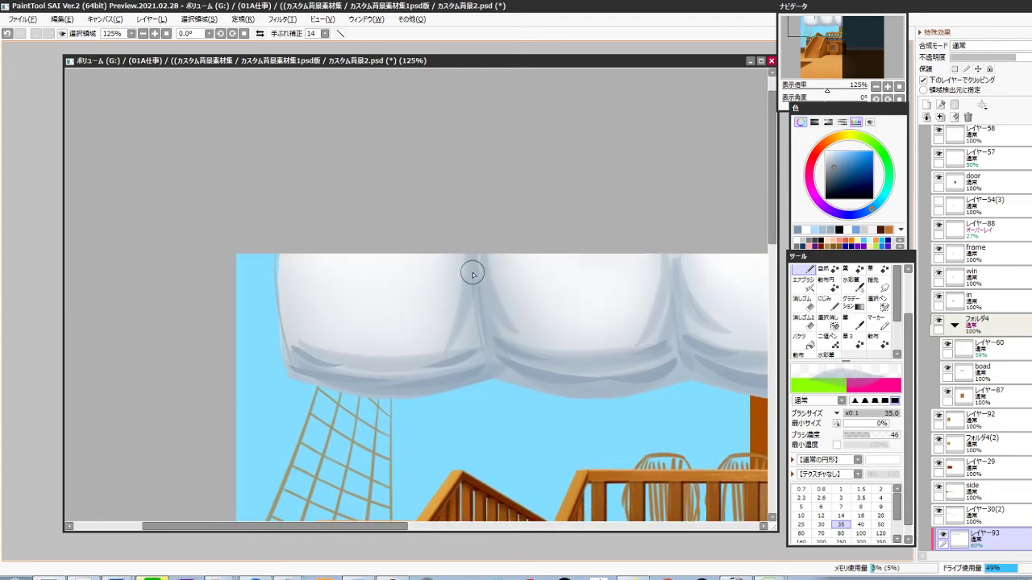
pyautogui.moveTo(473, 273); pyautogui.dragTo(468, 353)
pyautogui.moveTo(391, 330); pyautogui.dragTo(497, 364)
pyautogui.moveTo(382, 298); pyautogui.dragTo(398, 398)
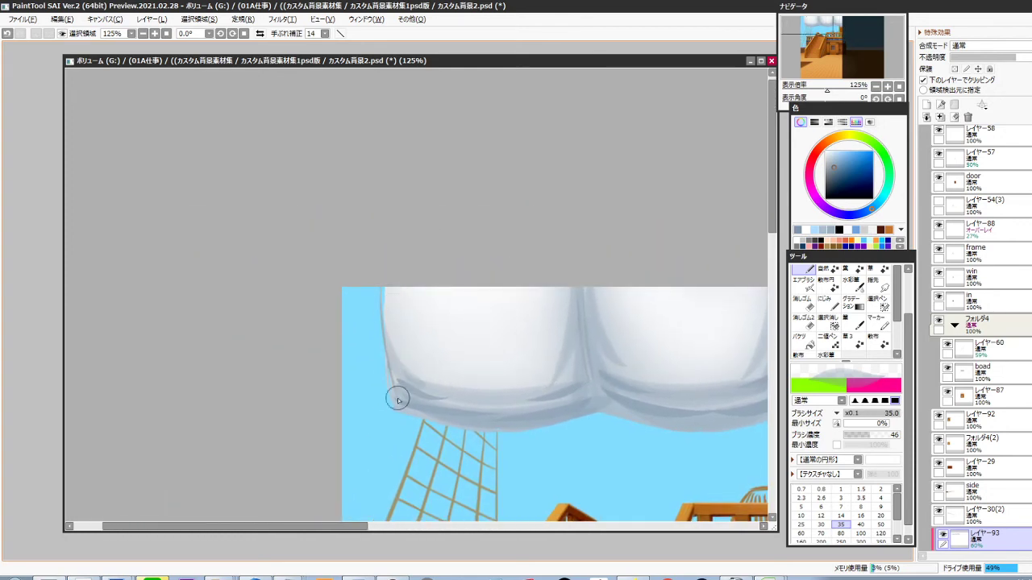
pyautogui.moveTo(495, 362); pyautogui.dragTo(593, 363)
pyautogui.moveTo(593, 363); pyautogui.dragTo(535, 326)
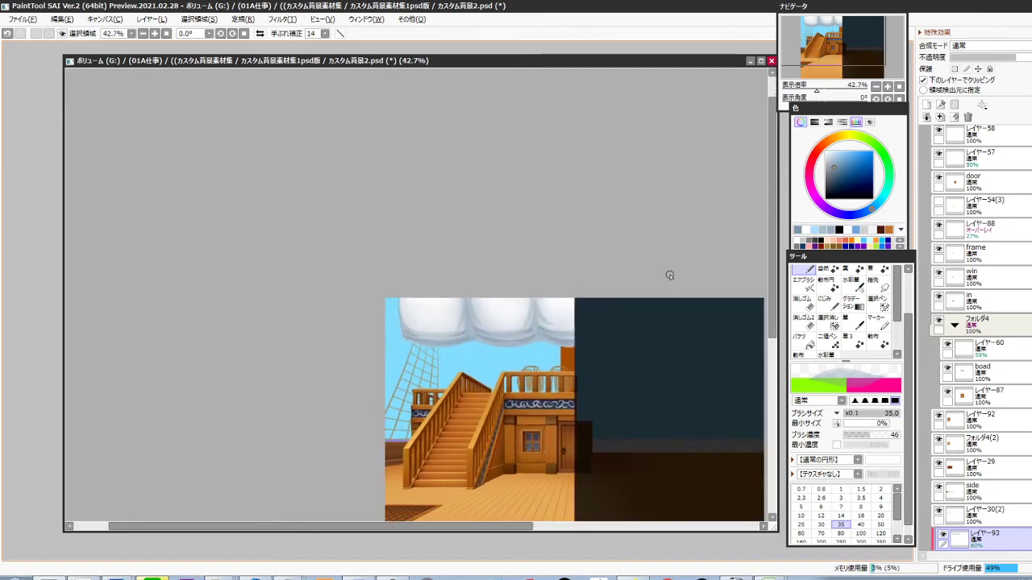
pyautogui.scroll(8, 577, 362)
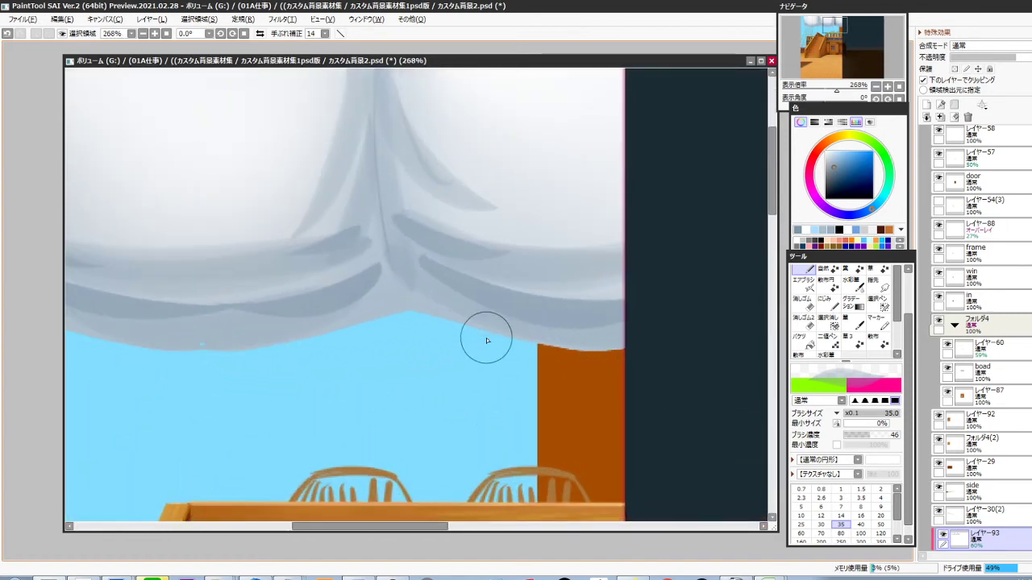
pyautogui.moveTo(483, 325); pyautogui.dragTo(513, 390)
pyautogui.moveTo(472, 303); pyautogui.dragTo(490, 373)
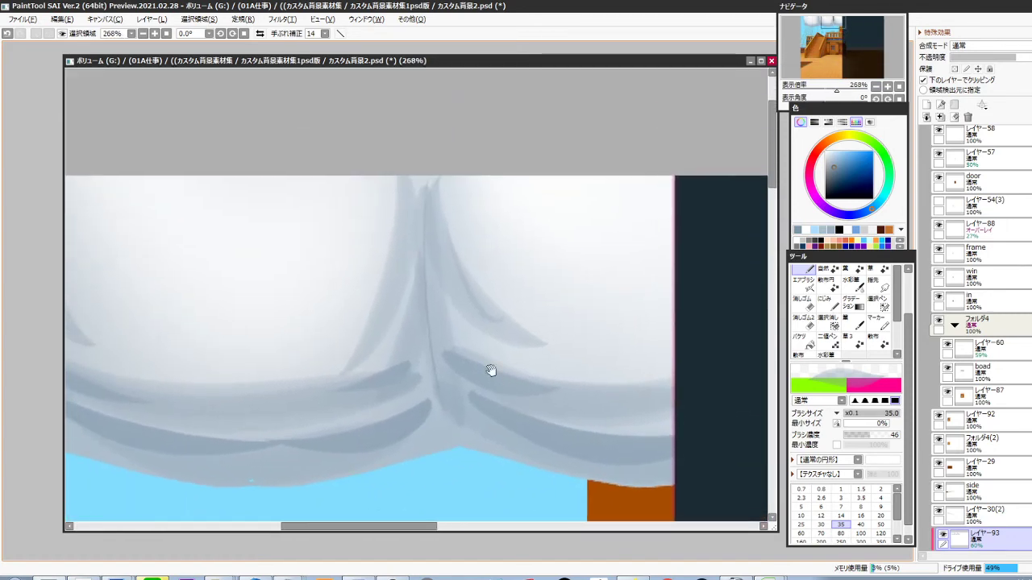
# Darken the right seam, then soften the right sail section's lower folds with the 自然 brush at size 25 and density 50
pyautogui.moveTo(435, 322); pyautogui.dragTo(435, 420)
pyautogui.moveTo(500, 405); pyautogui.dragTo(453, 383)
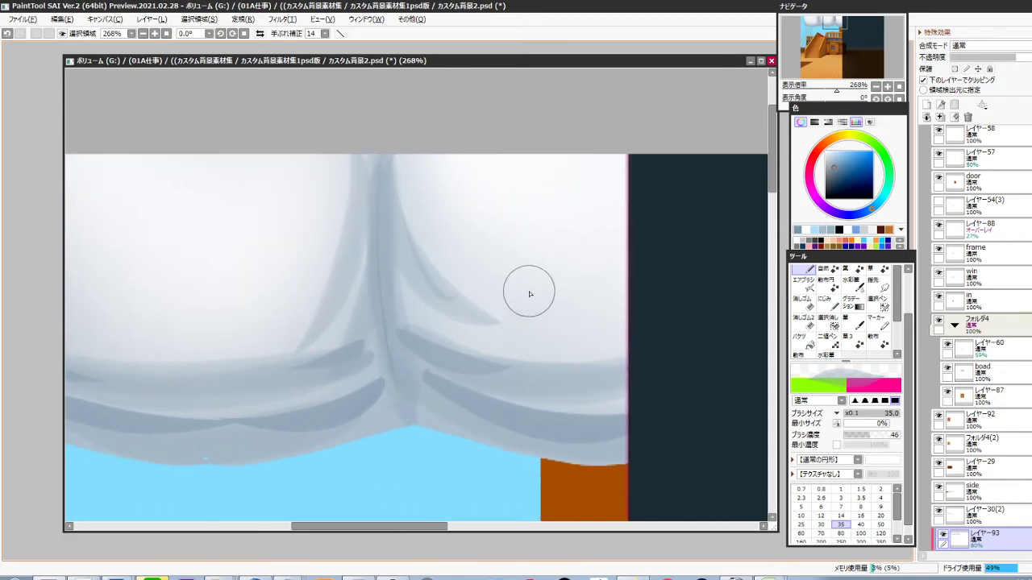
pyautogui.press('n')
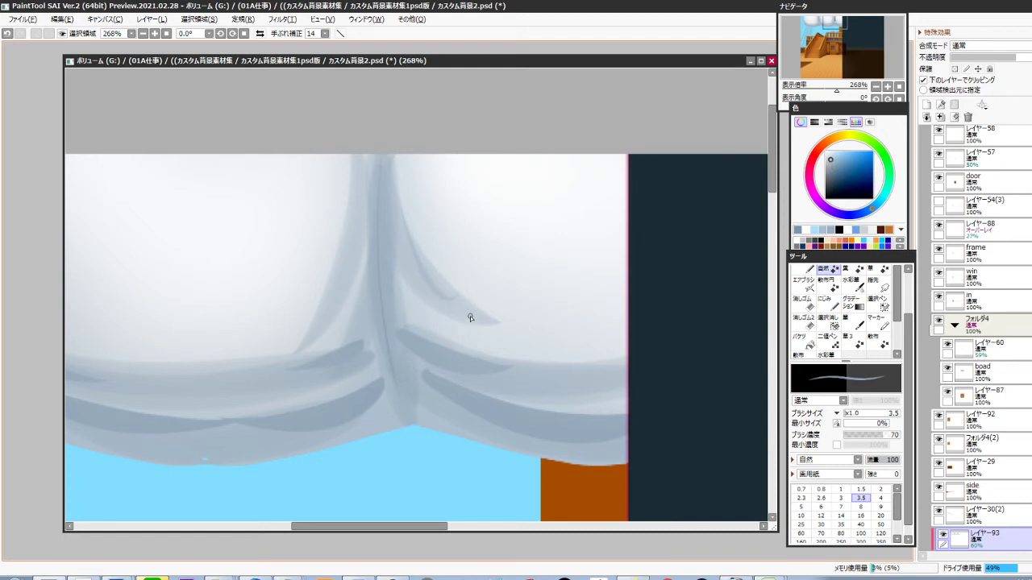
pyautogui.press(']')
pyautogui.press(']')
pyautogui.press(']')
pyautogui.press(']')
pyautogui.press(']')
pyautogui.press(']')
pyautogui.press(']')
pyautogui.press(']')
pyautogui.press(']')
pyautogui.press(']')
pyautogui.press(']')
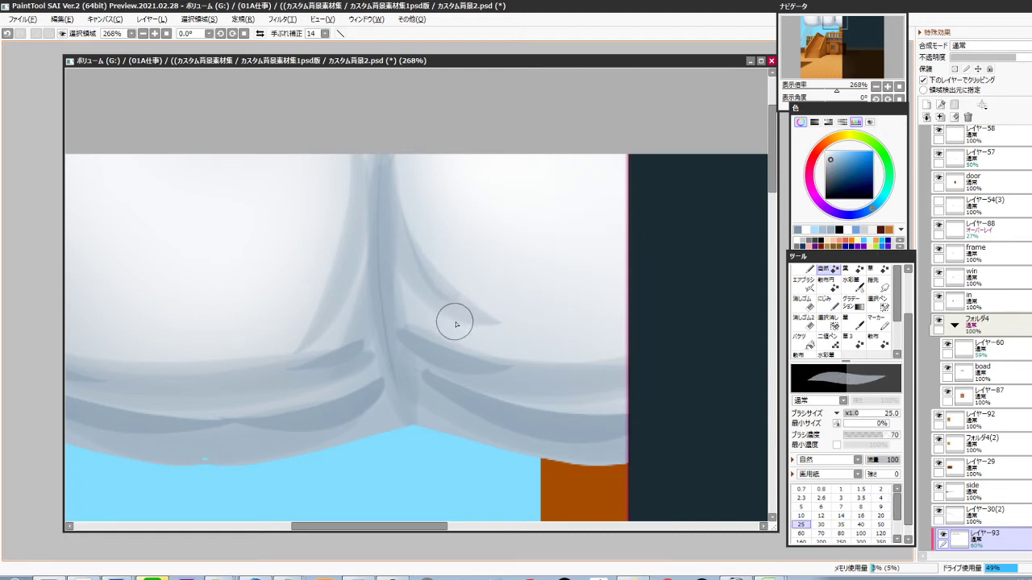
pyautogui.press('5')
pyautogui.moveTo(435, 289)
pyautogui.mouseDown()
pyautogui.moveTo(513, 343)
pyautogui.moveTo(561, 344)
pyautogui.mouseUp()
pyautogui.moveTo(390, 279); pyautogui.dragTo(621, 365)
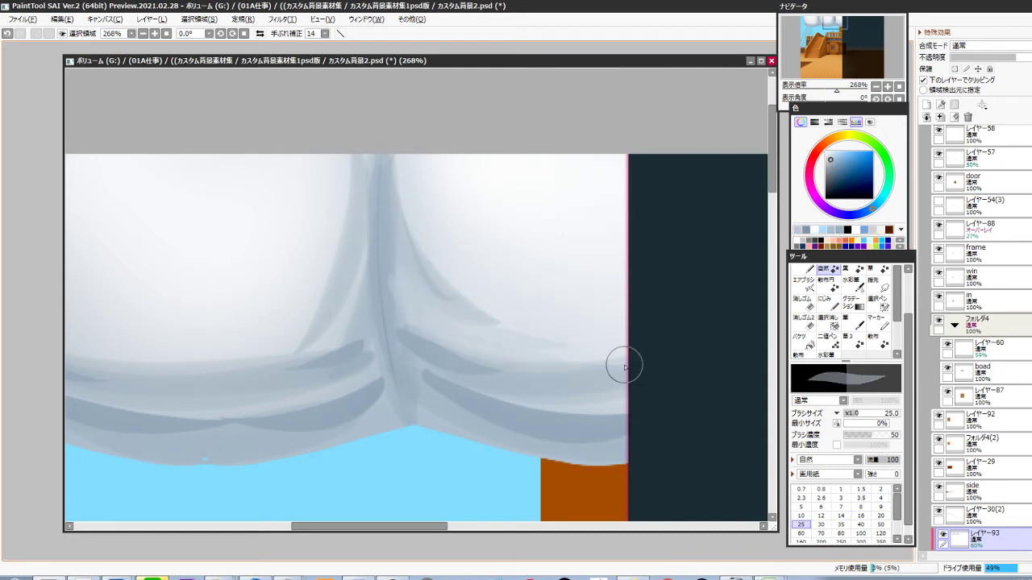
pyautogui.moveTo(439, 347)
pyautogui.mouseDown()
pyautogui.moveTo(422, 307)
pyautogui.moveTo(651, 391)
pyautogui.mouseUp()
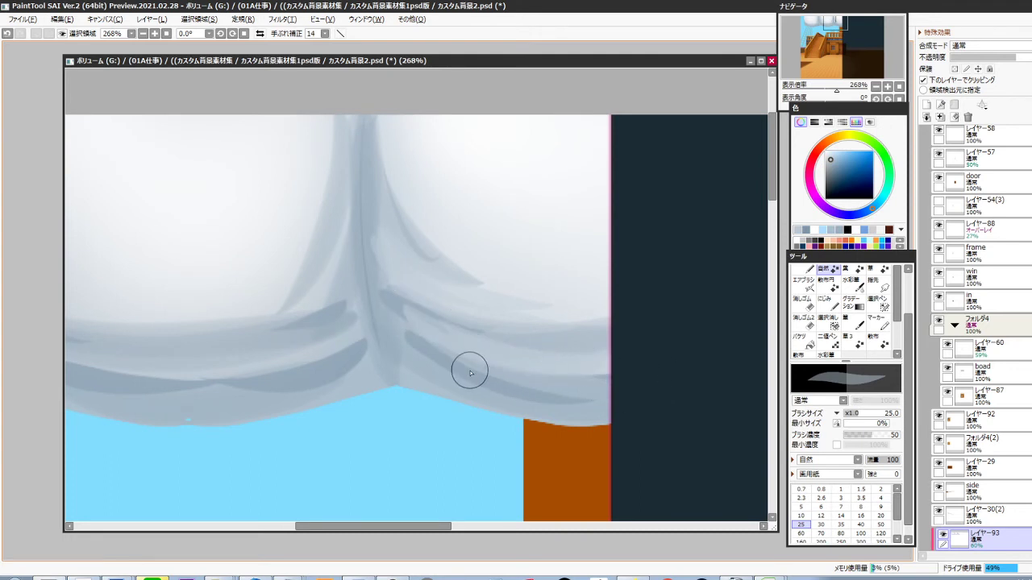
# Sample the sail's shadow colour and blend the dark lower folds beside the seam in the right section
pyautogui.rightClick(393, 321)
pyautogui.moveTo(393, 321); pyautogui.dragTo(547, 402)
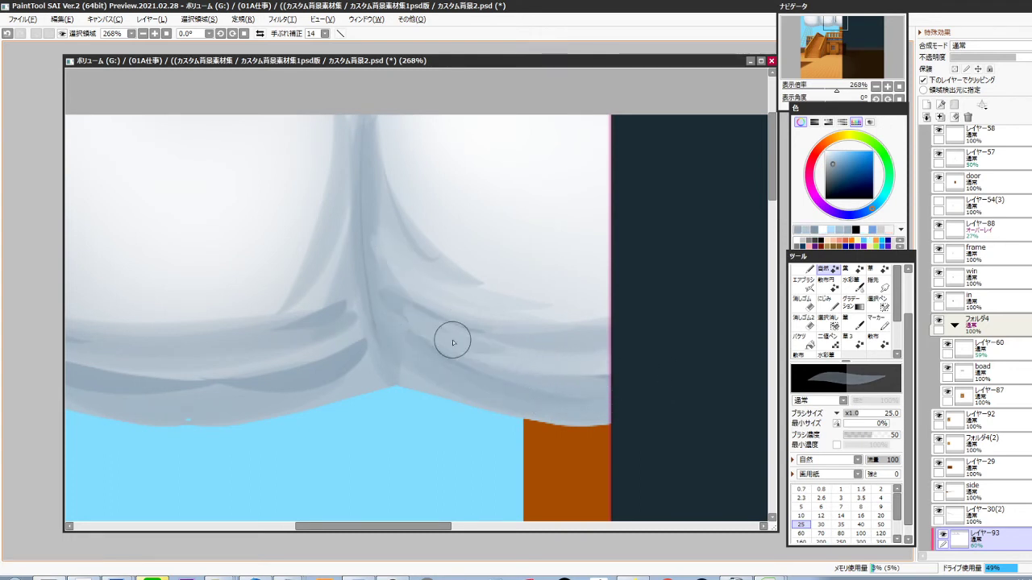
pyautogui.moveTo(403, 274); pyautogui.dragTo(414, 357)
pyautogui.moveTo(387, 256); pyautogui.dragTo(484, 359)
# Paint a curved fold from the right seam down into the middle sail section and blend the shadow beneath it
pyautogui.moveTo(389, 367); pyautogui.dragTo(540, 322)
pyautogui.moveTo(520, 156); pyautogui.dragTo(430, 324)
pyautogui.hotkey('ctrl', 'z')
pyautogui.moveTo(519, 200); pyautogui.dragTo(430, 325)
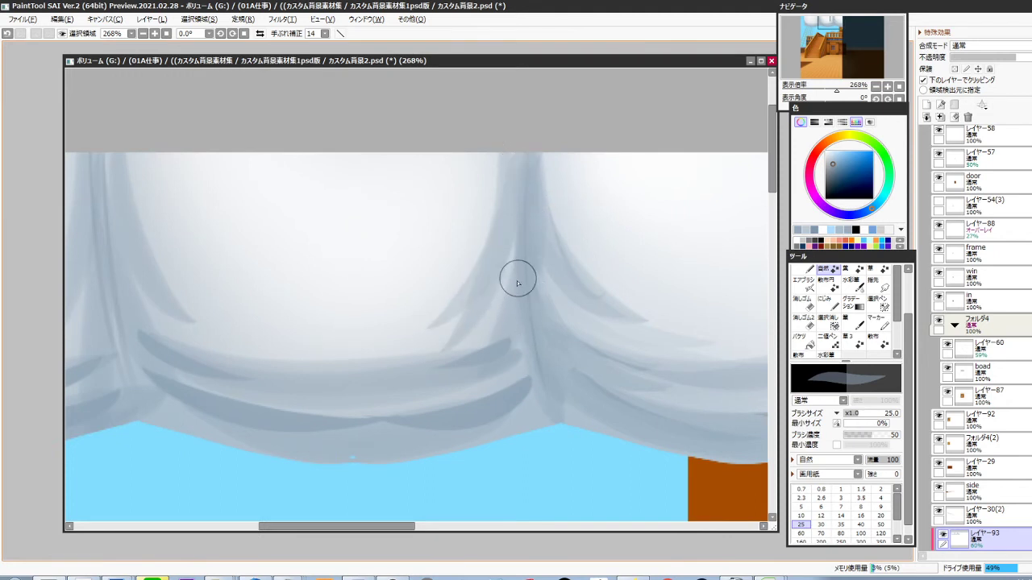
pyautogui.moveTo(497, 336); pyautogui.dragTo(507, 308)
pyautogui.moveTo(490, 371); pyautogui.dragTo(477, 312)
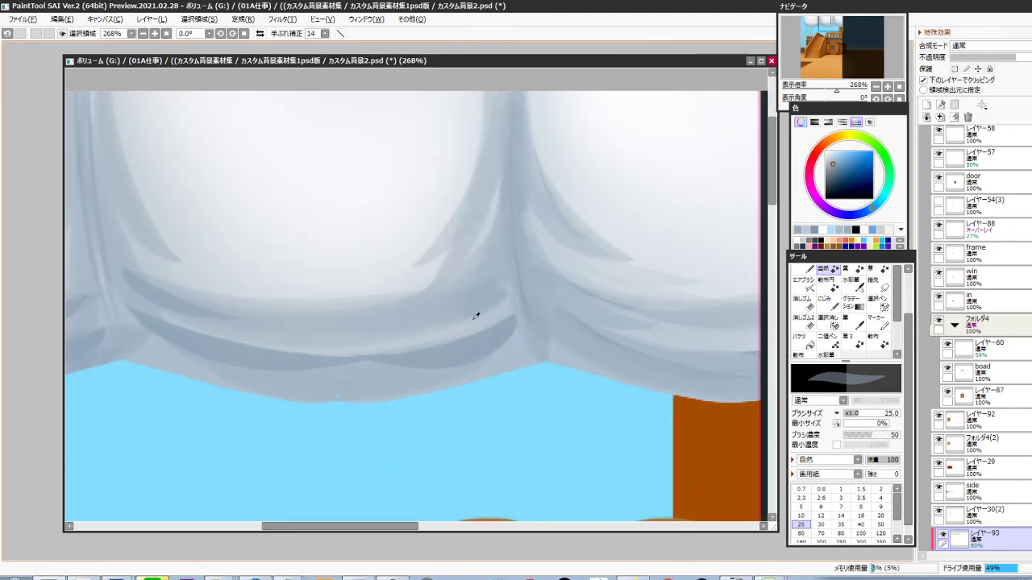
# Blend the lower folds in the right half of the middle section with sampled sail greys
pyautogui.rightClick(477, 313)
pyautogui.moveTo(496, 276); pyautogui.dragTo(315, 353)
pyautogui.moveTo(494, 321); pyautogui.dragTo(330, 360)
pyautogui.rightClick(478, 346)
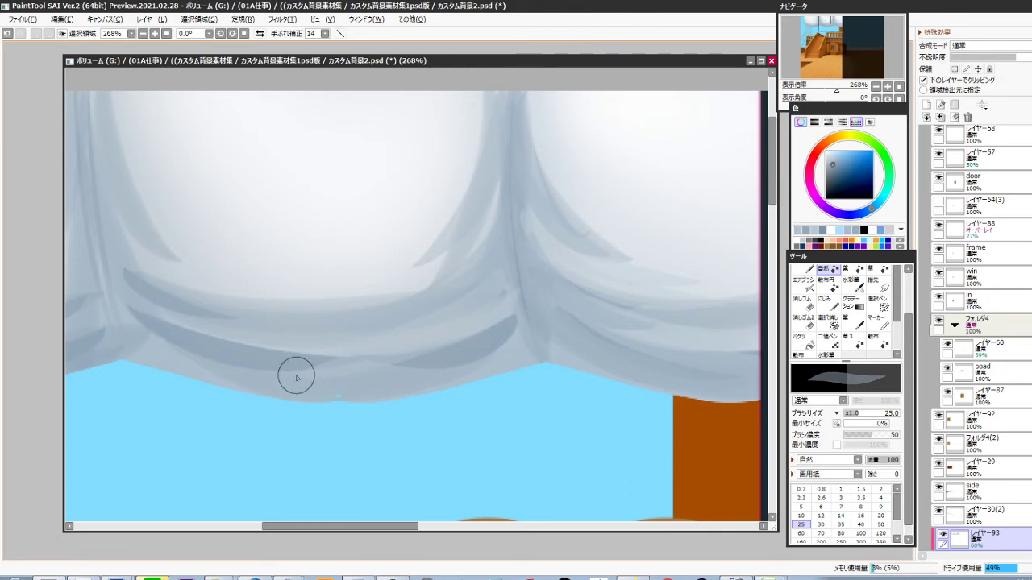
pyautogui.moveTo(512, 338); pyautogui.dragTo(451, 369)
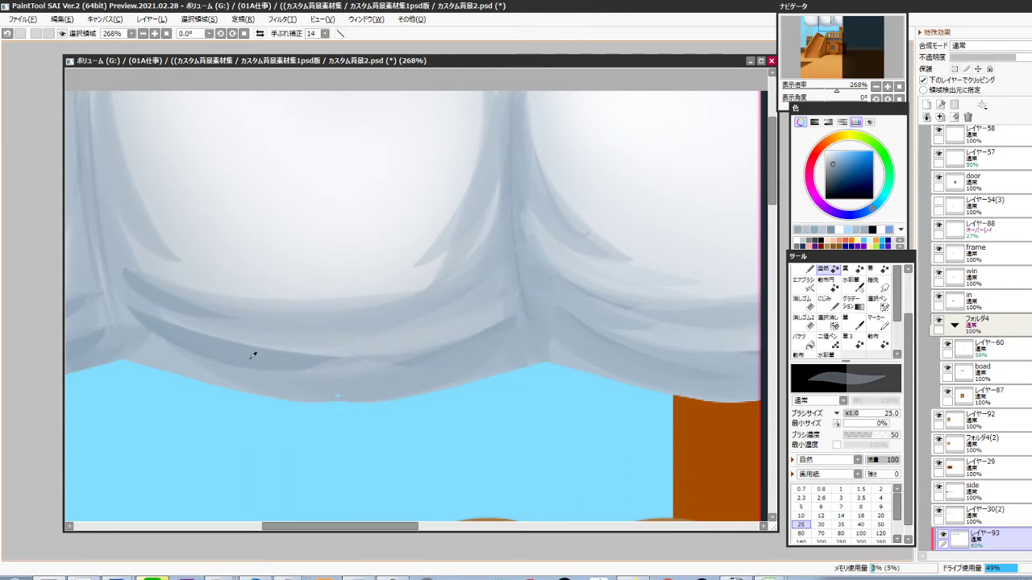
# Extend the curved fold right of the left seam and soften the middle section's lower shadows there
pyautogui.moveTo(514, 261)
pyautogui.mouseDown()
pyautogui.moveTo(531, 344)
pyautogui.moveTo(546, 362)
pyautogui.moveTo(690, 408)
pyautogui.mouseUp()
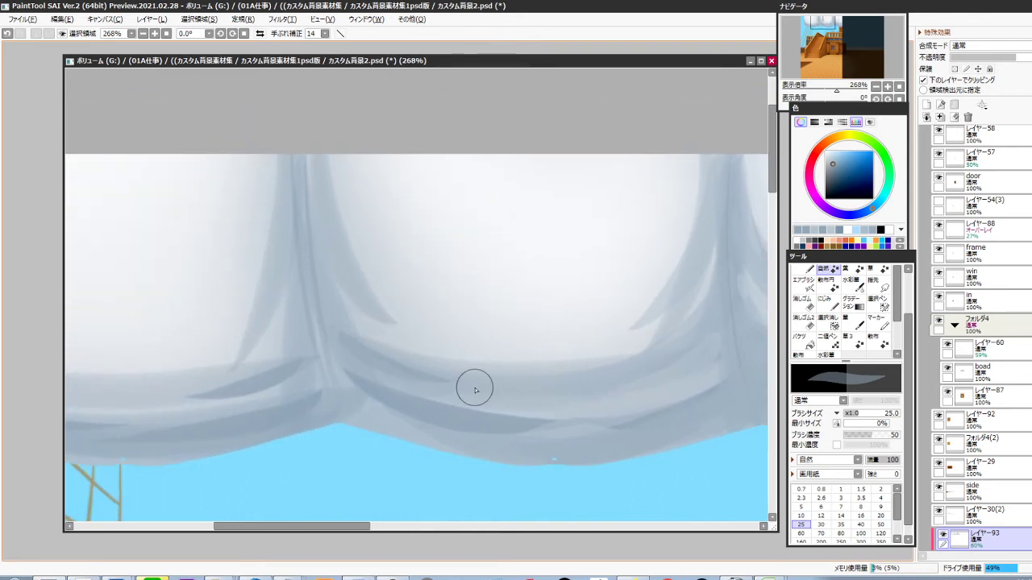
pyautogui.moveTo(341, 244); pyautogui.dragTo(447, 325)
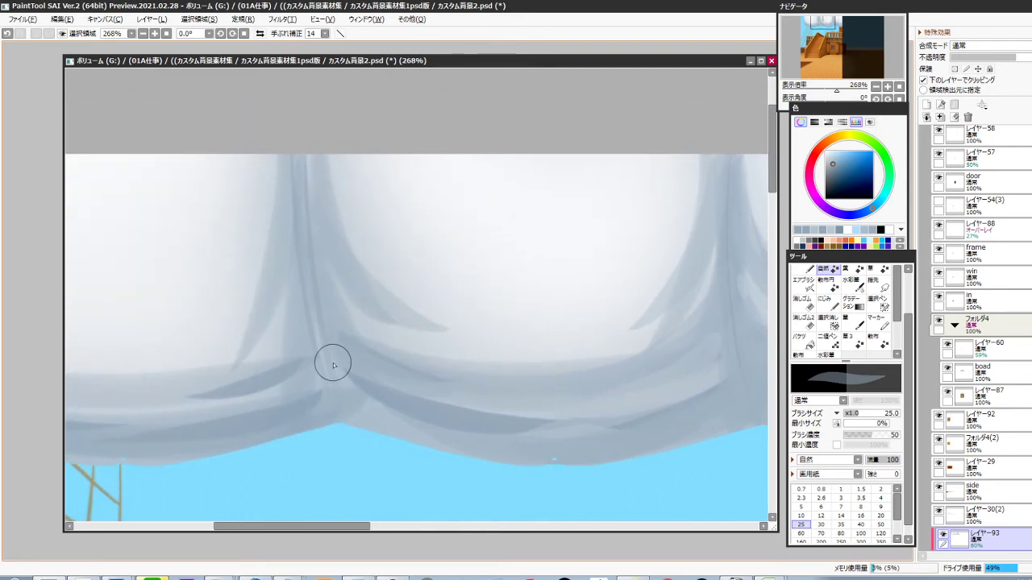
pyautogui.moveTo(384, 378); pyautogui.dragTo(365, 332)
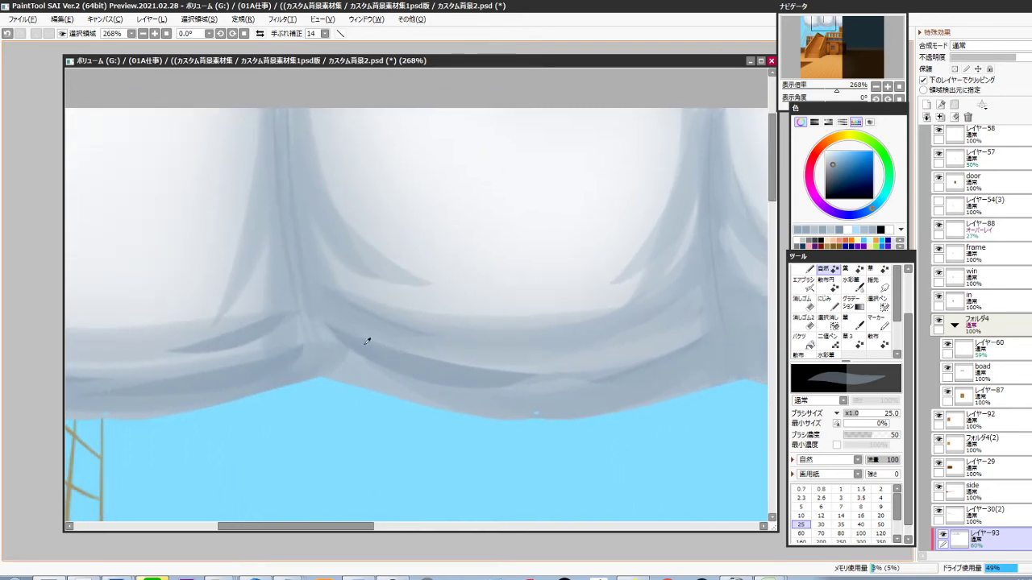
pyautogui.moveTo(300, 245); pyautogui.dragTo(343, 315)
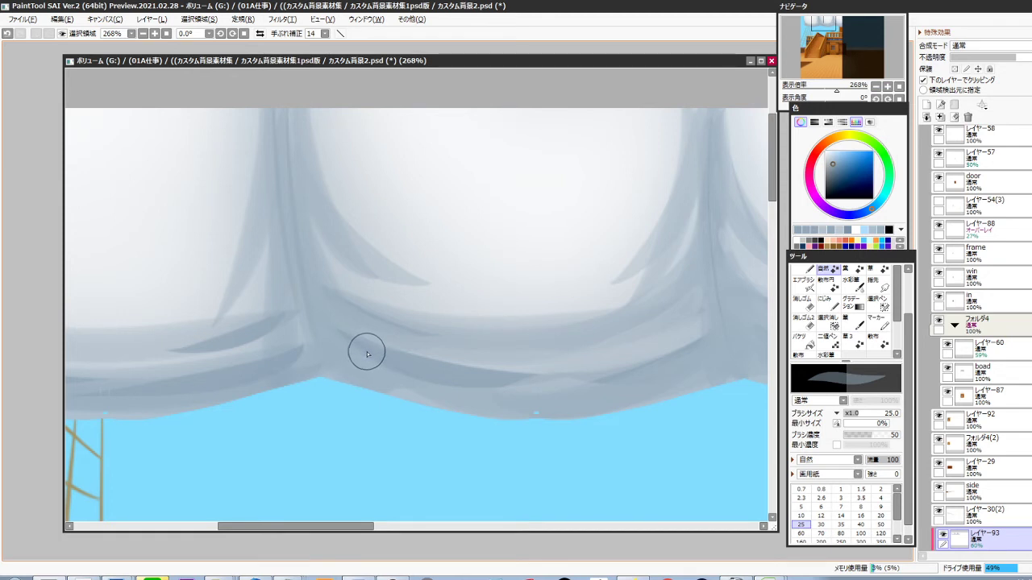
pyautogui.moveTo(329, 334); pyautogui.dragTo(438, 347)
pyautogui.moveTo(380, 300); pyautogui.dragTo(352, 336)
# Smooth the left section's lower shadow and paint lighter fold strokes from the left seam into the middle section
pyautogui.moveTo(347, 392); pyautogui.dragTo(439, 353)
pyautogui.moveTo(403, 326); pyautogui.dragTo(268, 338)
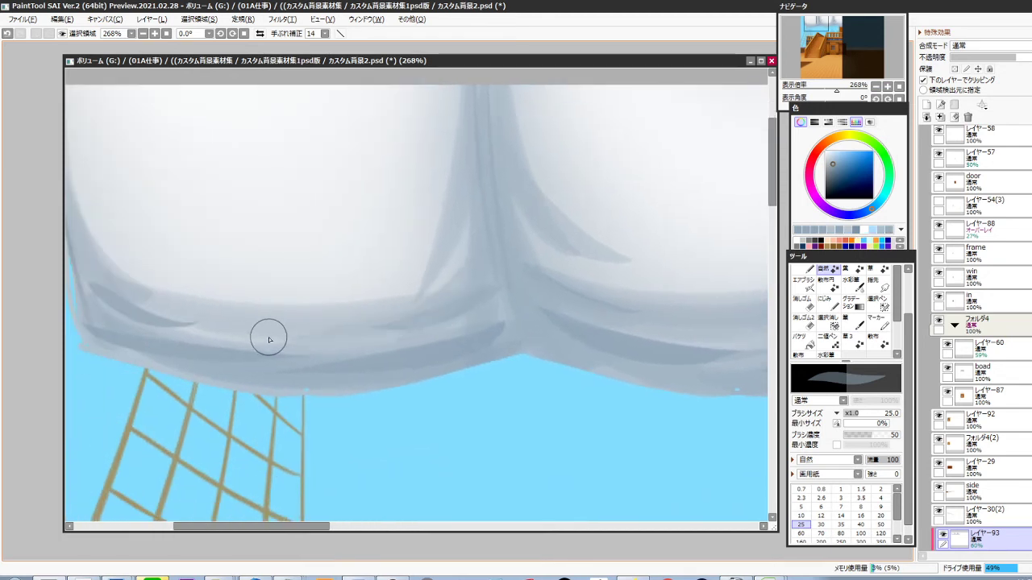
pyautogui.moveTo(550, 335); pyautogui.dragTo(478, 394)
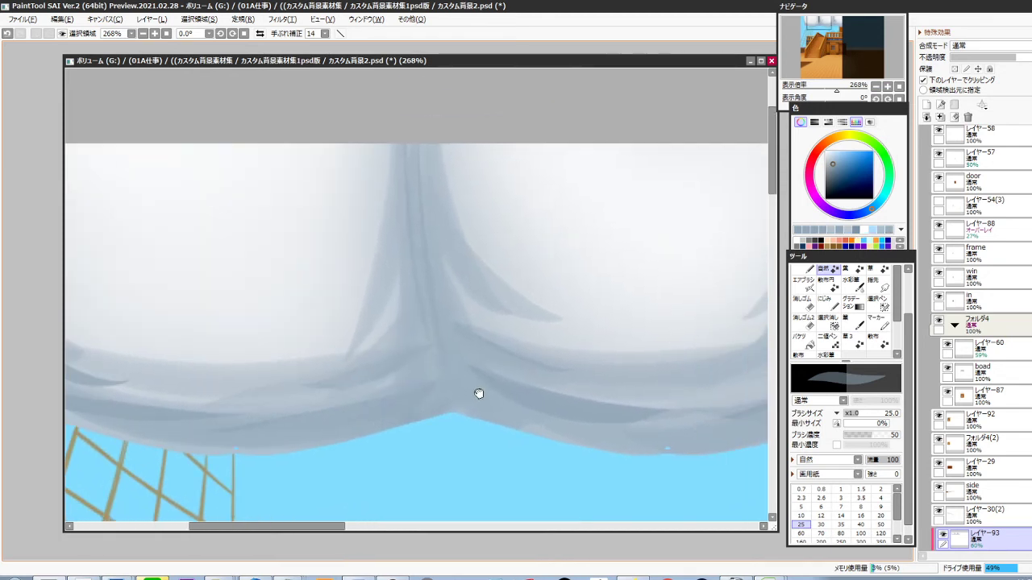
pyautogui.rightClick(516, 328)
pyautogui.moveTo(437, 263); pyautogui.dragTo(573, 367)
pyautogui.moveTo(467, 348); pyautogui.dragTo(728, 400)
# Blend the left section's lower folds from the seam to the sail's left edge using lighter sampled greys
pyautogui.moveTo(435, 398); pyautogui.dragTo(608, 318)
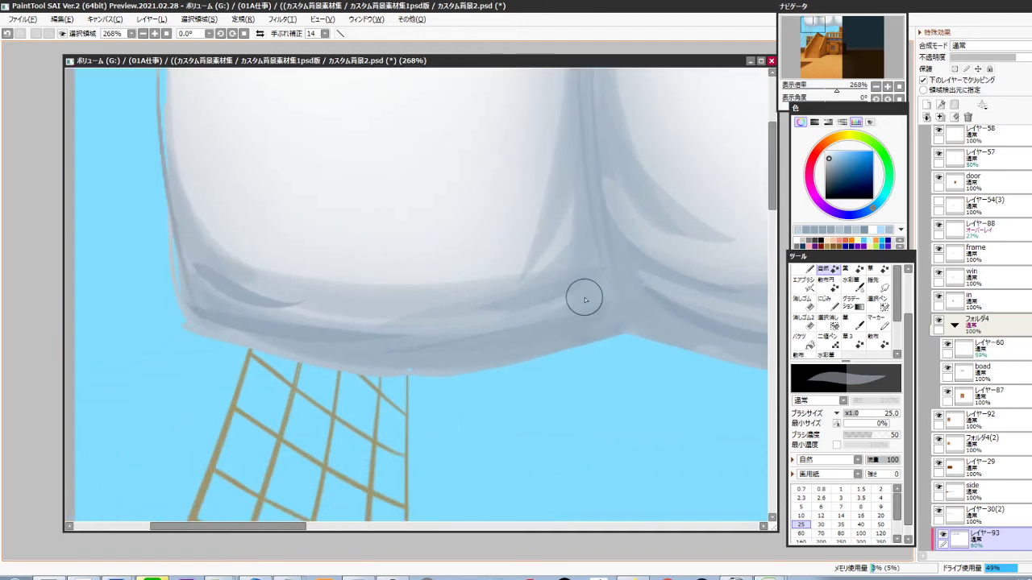
pyautogui.moveTo(587, 272); pyautogui.dragTo(448, 316)
pyautogui.moveTo(369, 337); pyautogui.dragTo(526, 315)
pyautogui.moveTo(382, 320); pyautogui.dragTo(525, 383)
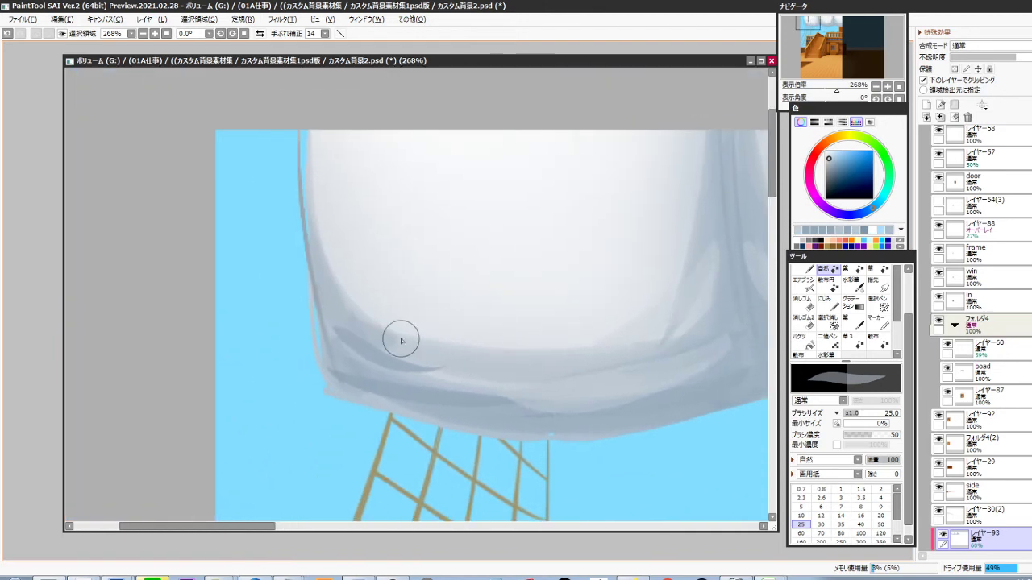
pyautogui.rightClick(440, 322)
pyautogui.moveTo(329, 316); pyautogui.dragTo(546, 358)
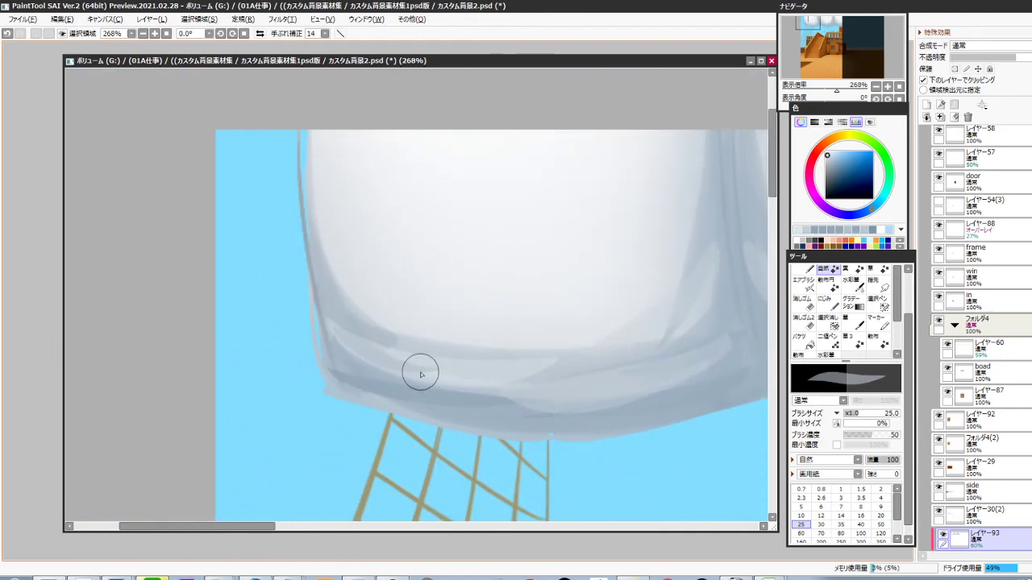
pyautogui.hotkey('ctrl', 'z')
pyautogui.moveTo(334, 331); pyautogui.dragTo(592, 376)
pyautogui.moveTo(398, 338)
pyautogui.mouseDown()
pyautogui.moveTo(578, 359)
pyautogui.moveTo(481, 368)
pyautogui.mouseUp()
# Add secondary curved folds higher up in the left and middle sections and try another beside the right seam
pyautogui.scroll(-4, 563, 377)
pyautogui.rightClick(551, 279)
pyautogui.moveTo(543, 252); pyautogui.dragTo(477, 313)
pyautogui.moveTo(353, 242); pyautogui.dragTo(425, 306)
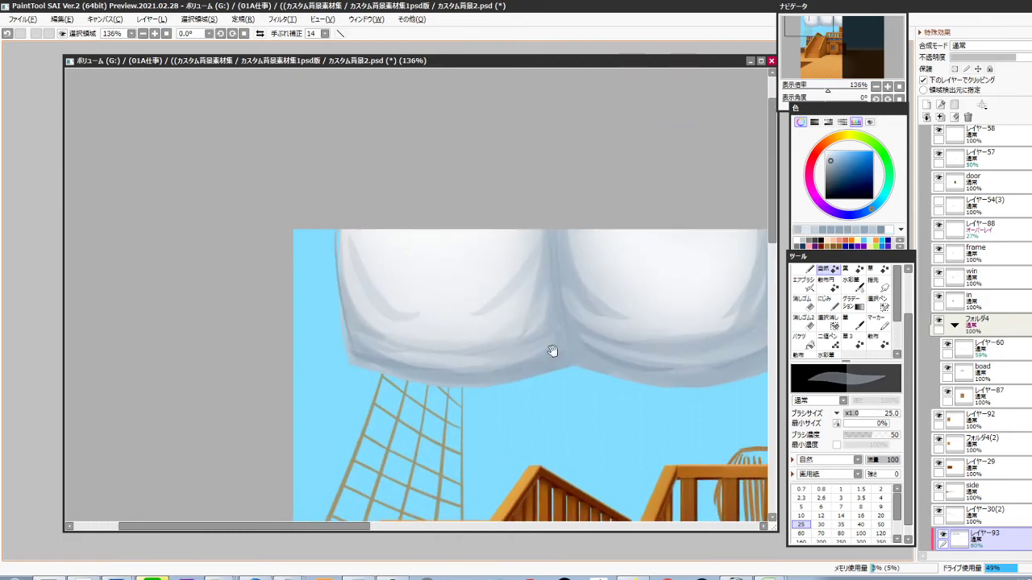
pyautogui.moveTo(558, 359); pyautogui.dragTo(406, 352)
pyautogui.moveTo(601, 240); pyautogui.dragTo(565, 272)
pyautogui.moveTo(669, 290); pyautogui.dragTo(478, 286)
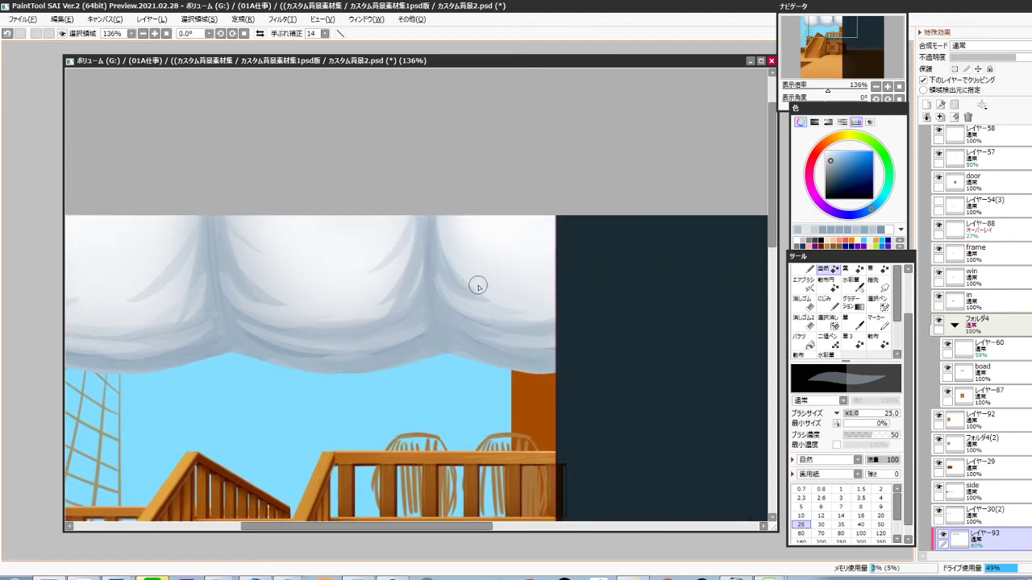
pyautogui.moveTo(441, 215); pyautogui.dragTo(495, 269)
pyautogui.hotkey('ctrl', 'z')
# Merge the fold layer レイヤー93 down into レイヤー44(3)
pyautogui.moveTo(501, 374); pyautogui.dragTo(492, 355)
pyautogui.scroll(-2, 979, 326)
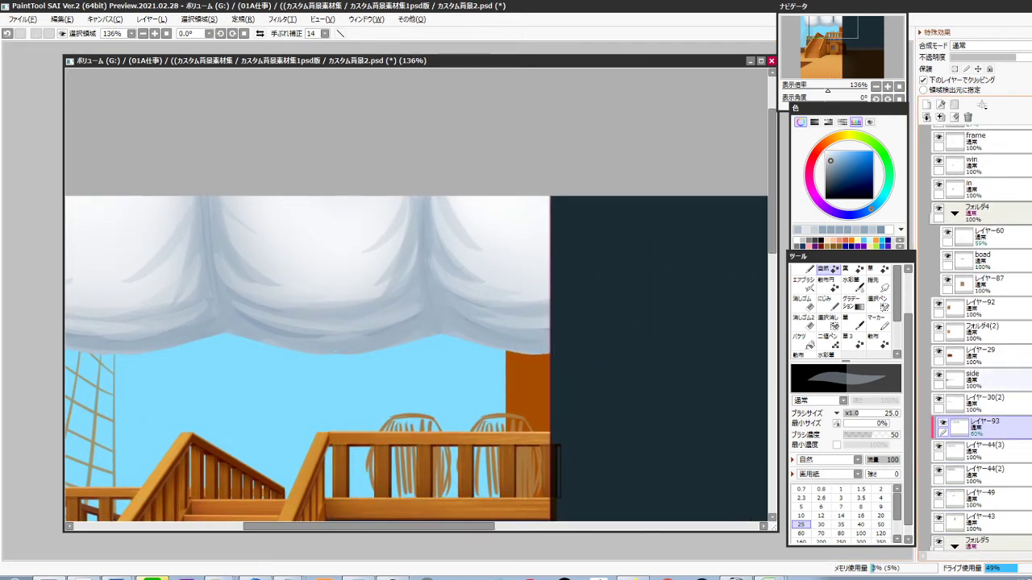
pyautogui.hotkey('ctrl', 'e')
# Extend and soften the upper curved folds in the right section with light sampled greys
pyautogui.moveTo(494, 262); pyautogui.dragTo(522, 287)
pyautogui.moveTo(522, 296); pyautogui.dragTo(508, 346)
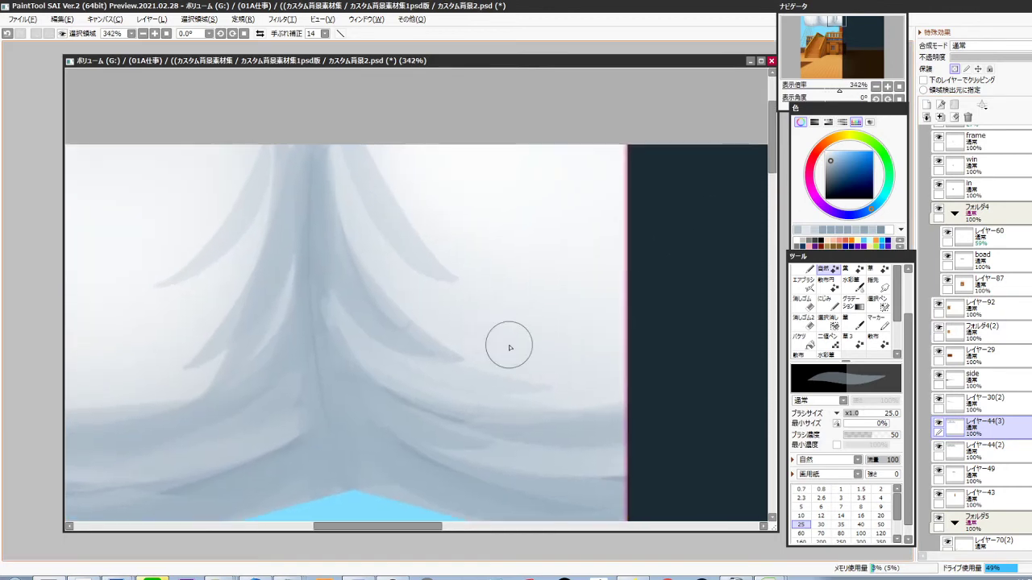
pyautogui.moveTo(369, 142); pyautogui.dragTo(566, 316)
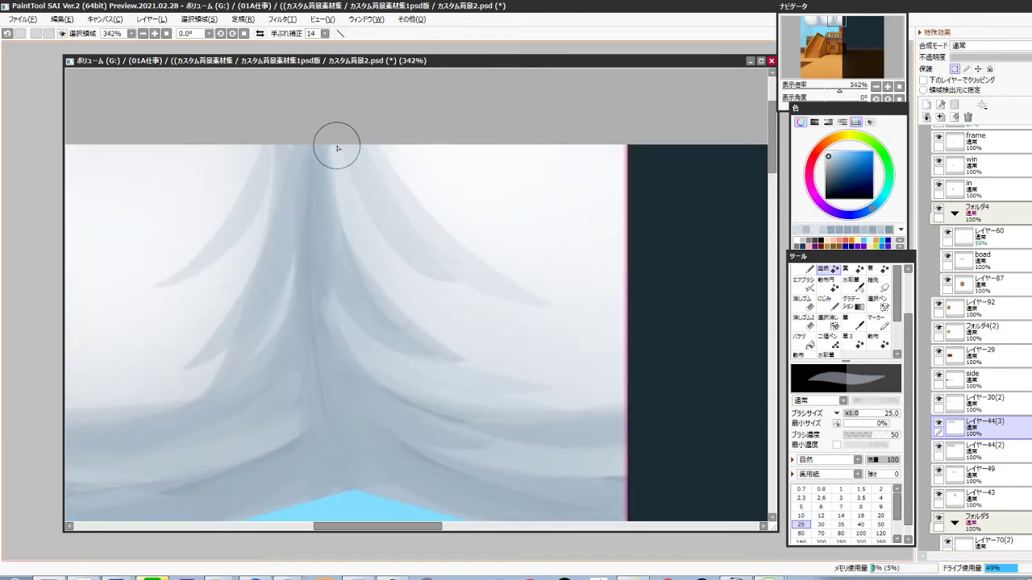
pyautogui.moveTo(466, 345); pyautogui.dragTo(461, 324)
pyautogui.rightClick(386, 250)
pyautogui.moveTo(324, 129); pyautogui.dragTo(463, 336)
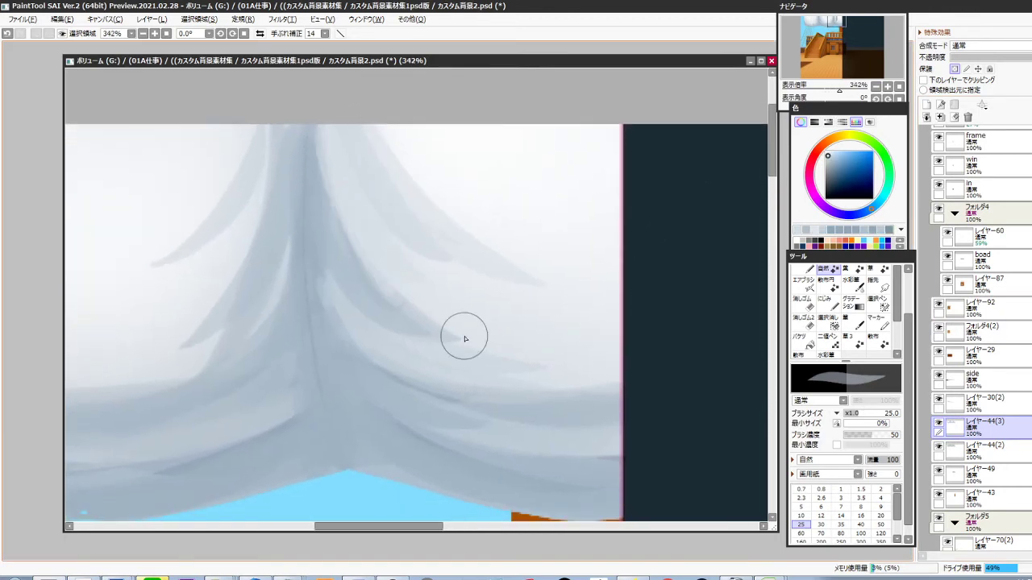
# Repaint the right section's middle and lower folds as long tapering curves from the seam using sampled greys
pyautogui.rightClick(327, 209)
pyautogui.moveTo(352, 249); pyautogui.dragTo(517, 356)
pyautogui.scroll(-3, 507, 373)
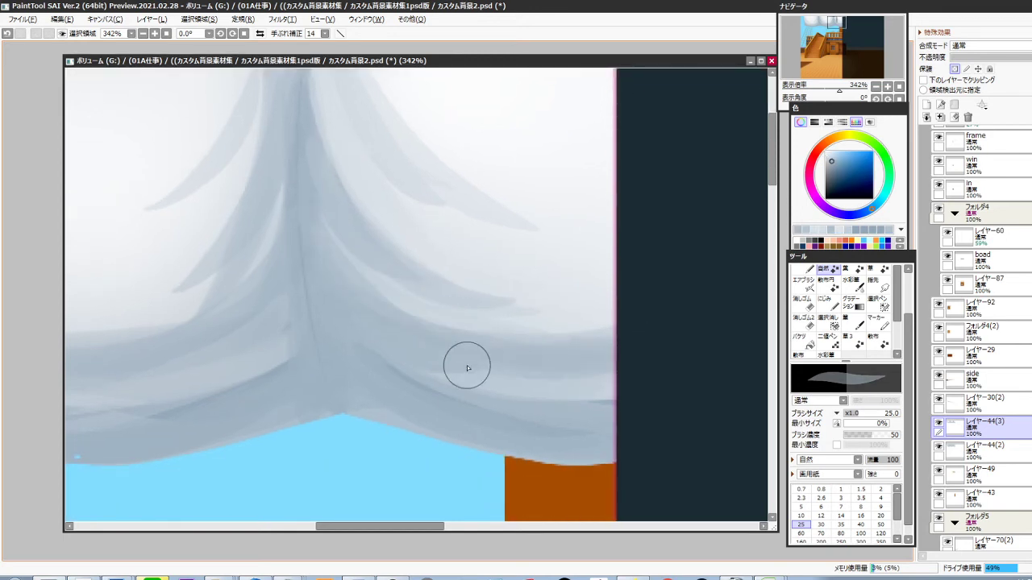
pyautogui.moveTo(324, 290); pyautogui.dragTo(440, 362)
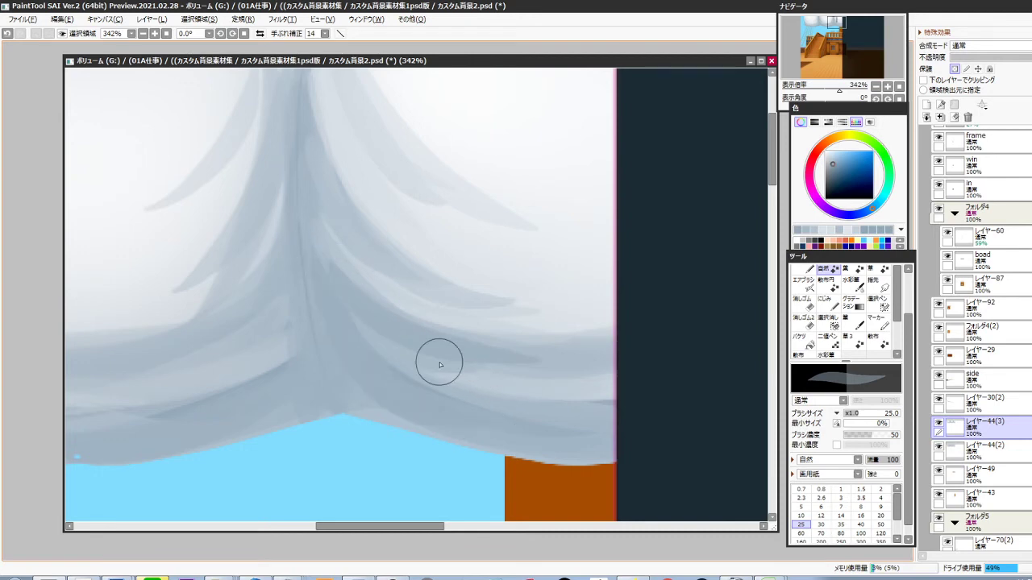
pyautogui.moveTo(349, 361)
pyautogui.mouseDown()
pyautogui.moveTo(535, 400)
pyautogui.moveTo(610, 400)
pyautogui.mouseUp()
pyautogui.rightClick(450, 355)
pyautogui.moveTo(524, 418); pyautogui.dragTo(570, 391)
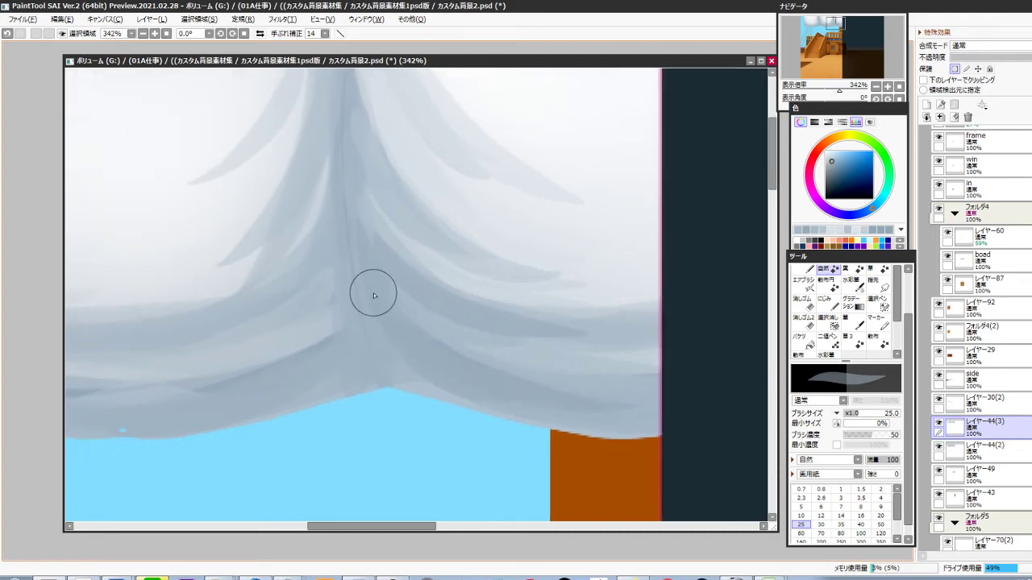
pyautogui.rightClick(440, 350)
pyautogui.moveTo(400, 355); pyautogui.dragTo(567, 390)
# Reshape the lower folds in the right half of the middle section with sampled shadow and lighter greys
pyautogui.moveTo(338, 404)
pyautogui.mouseDown()
pyautogui.moveTo(562, 334)
pyautogui.moveTo(615, 358)
pyautogui.mouseUp()
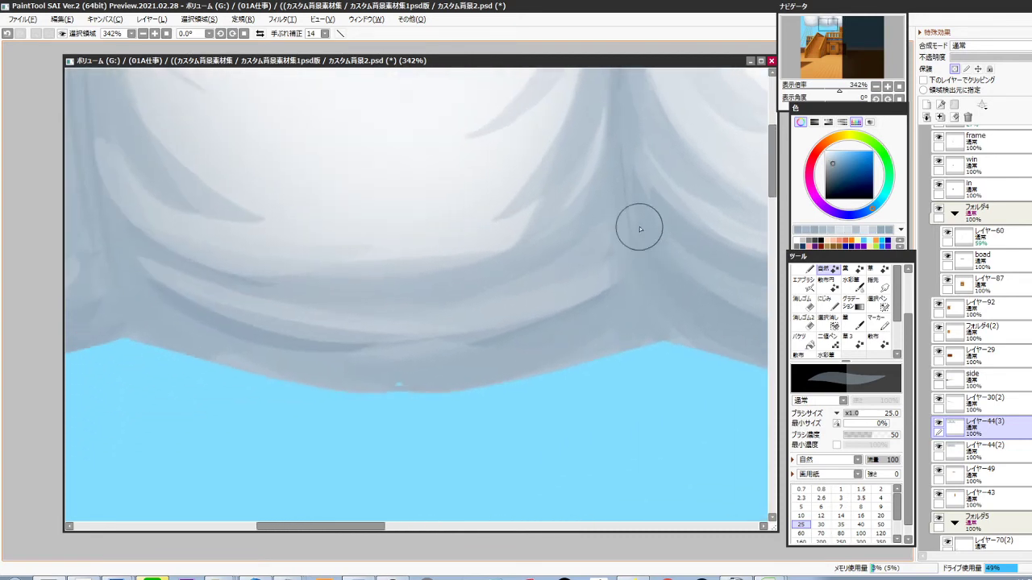
pyautogui.moveTo(597, 284); pyautogui.dragTo(508, 340)
pyautogui.moveTo(663, 276); pyautogui.dragTo(536, 303)
pyautogui.moveTo(628, 284); pyautogui.dragTo(523, 306)
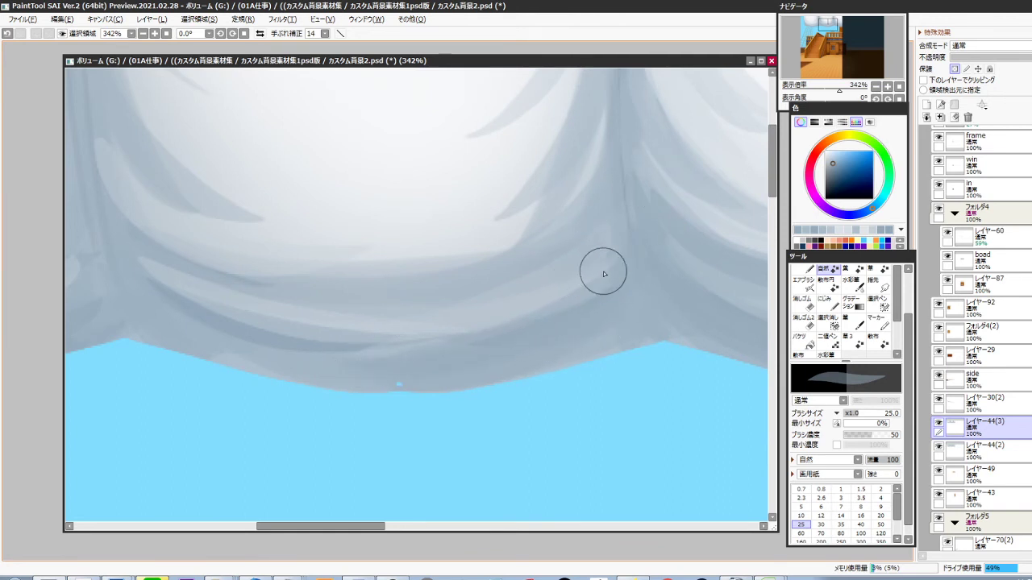
pyautogui.keyDown('alt'); pyautogui.click(583, 216); pyautogui.keyUp('alt')
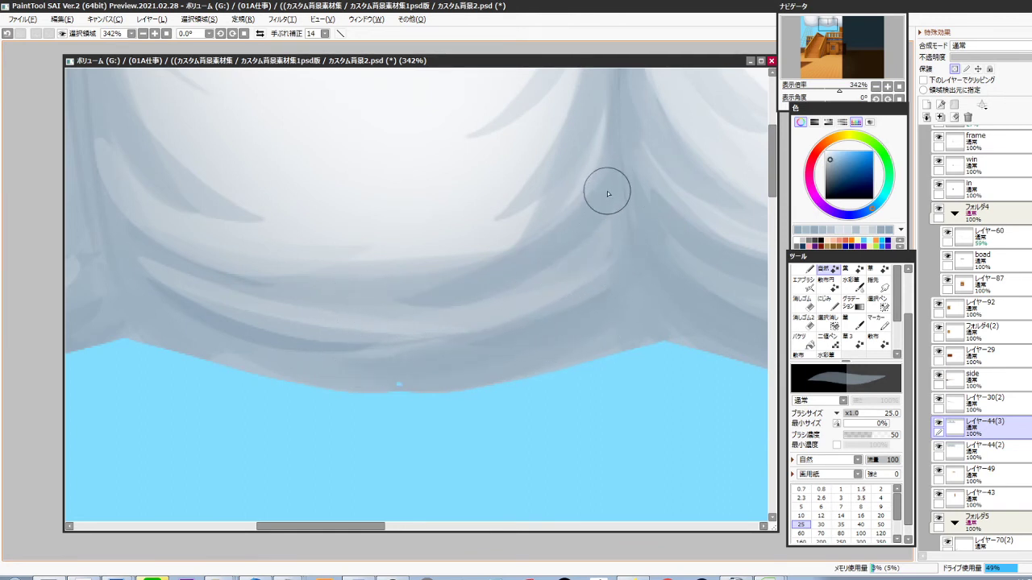
pyautogui.moveTo(348, 366)
pyautogui.mouseDown()
pyautogui.moveTo(555, 332)
pyautogui.moveTo(519, 403)
pyautogui.mouseUp()
pyautogui.keyDown('alt'); pyautogui.click(593, 251); pyautogui.keyUp('alt')
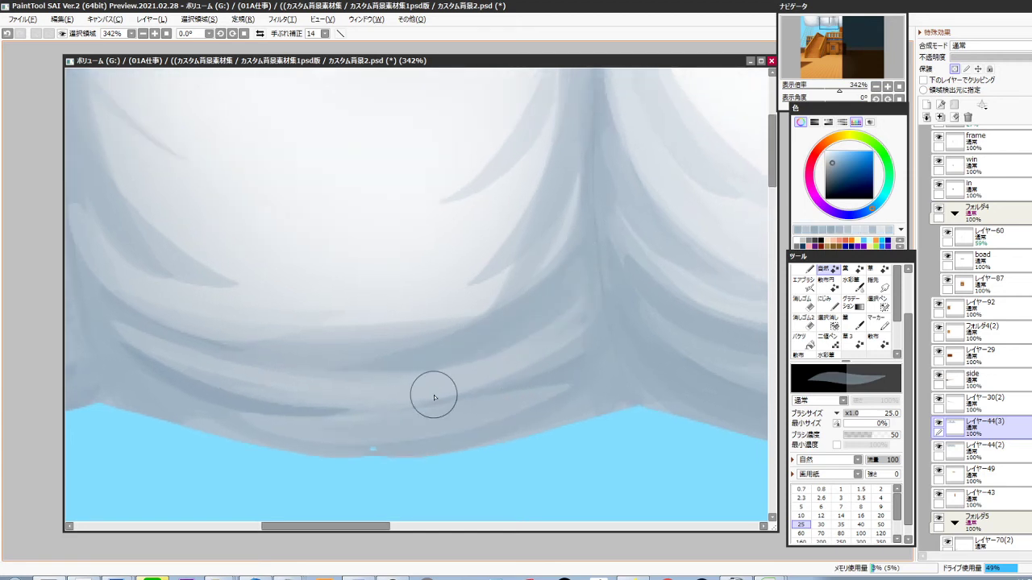
# Paint curved folds from the left seam into the middle section and deepen the shadow along that seam
pyautogui.moveTo(397, 405); pyautogui.dragTo(603, 362)
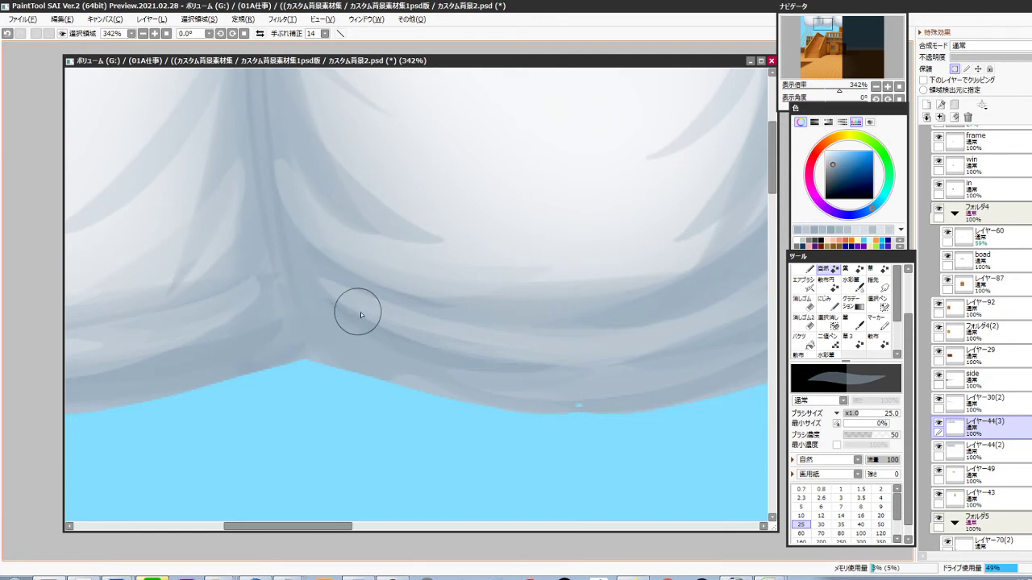
pyautogui.moveTo(451, 365); pyautogui.dragTo(535, 379)
pyautogui.moveTo(332, 260)
pyautogui.mouseDown()
pyautogui.moveTo(405, 299)
pyautogui.moveTo(488, 324)
pyautogui.mouseUp()
pyautogui.moveTo(458, 297); pyautogui.dragTo(530, 373)
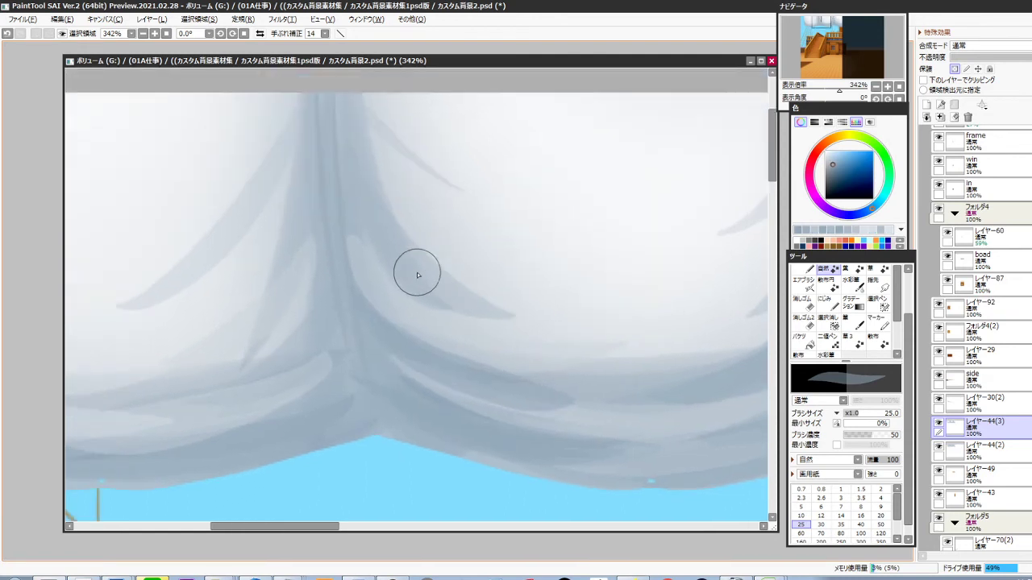
pyautogui.moveTo(351, 207); pyautogui.dragTo(522, 312)
pyautogui.moveTo(330, 101); pyautogui.dragTo(352, 278)
pyautogui.moveTo(338, 373); pyautogui.dragTo(448, 333)
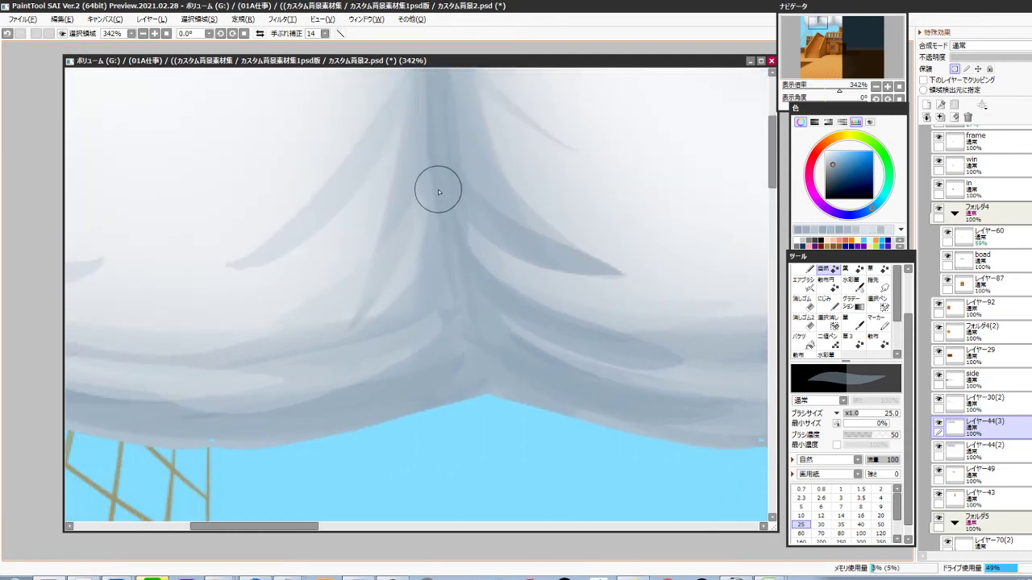
# Paint a tapering grey fold beside the left-middle sail seam and blend the lower folds where they meet the seam
pyautogui.moveTo(433, 148); pyautogui.dragTo(343, 319)
pyautogui.hotkey('ctrl', 'z')
pyautogui.moveTo(429, 118); pyautogui.dragTo(369, 299)
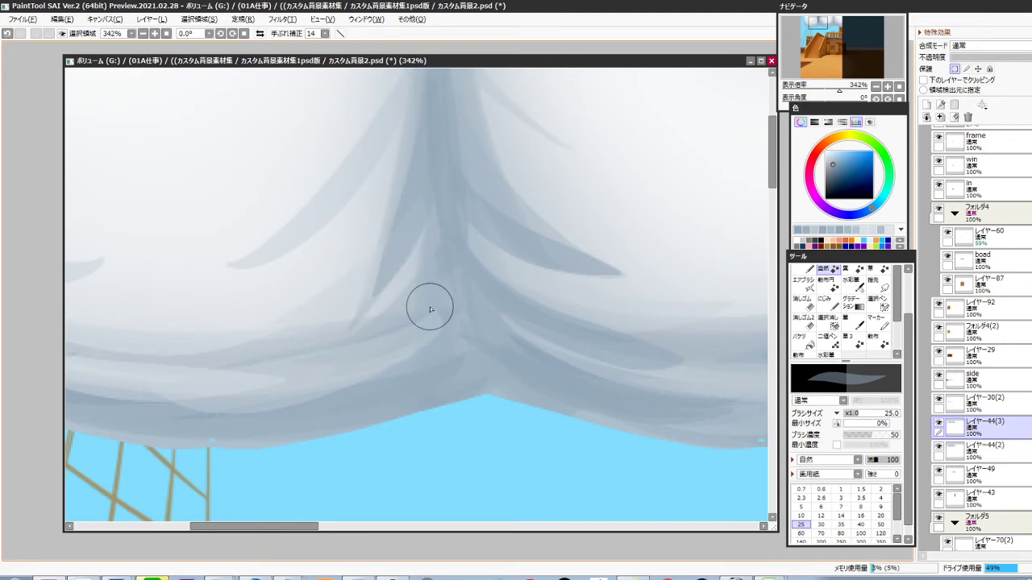
pyautogui.moveTo(430, 307)
pyautogui.mouseDown()
pyautogui.moveTo(289, 387)
pyautogui.moveTo(452, 343)
pyautogui.moveTo(508, 311)
pyautogui.mouseUp()
pyautogui.moveTo(279, 335)
pyautogui.mouseDown()
pyautogui.moveTo(526, 272)
pyautogui.moveTo(544, 242)
pyautogui.moveTo(478, 360)
pyautogui.mouseUp()
pyautogui.moveTo(293, 268)
pyautogui.mouseDown()
pyautogui.moveTo(562, 320)
pyautogui.moveTo(309, 282)
pyautogui.moveTo(502, 349)
pyautogui.mouseUp()
# Paint curved folds down the left section's outer edge into its lower corner using sampled greys
pyautogui.moveTo(302, 291); pyautogui.dragTo(440, 374)
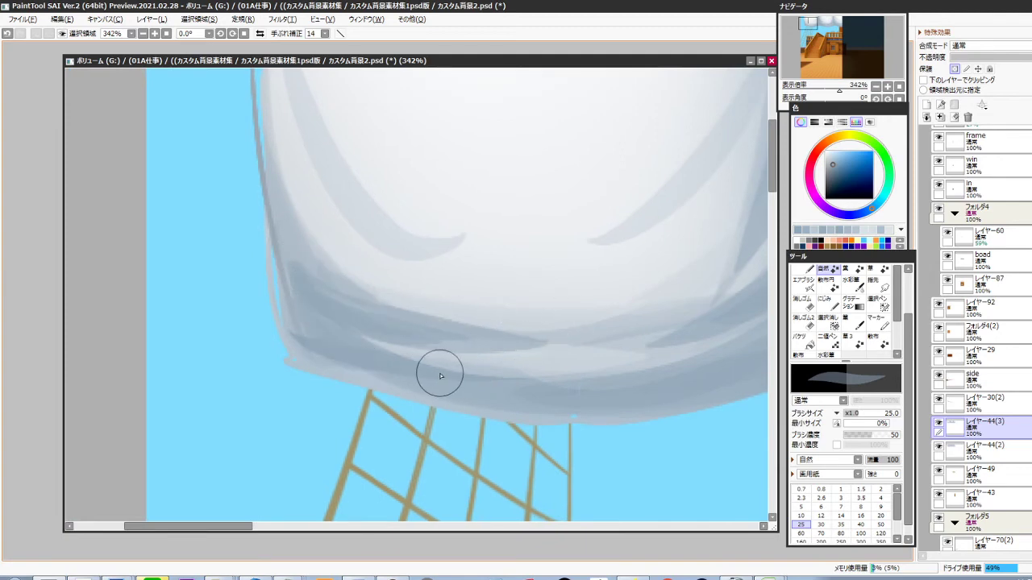
pyautogui.moveTo(433, 307); pyautogui.dragTo(437, 396)
pyautogui.rightClick(330, 371)
pyautogui.moveTo(292, 148); pyautogui.dragTo(477, 373)
pyautogui.moveTo(405, 335); pyautogui.dragTo(263, 91)
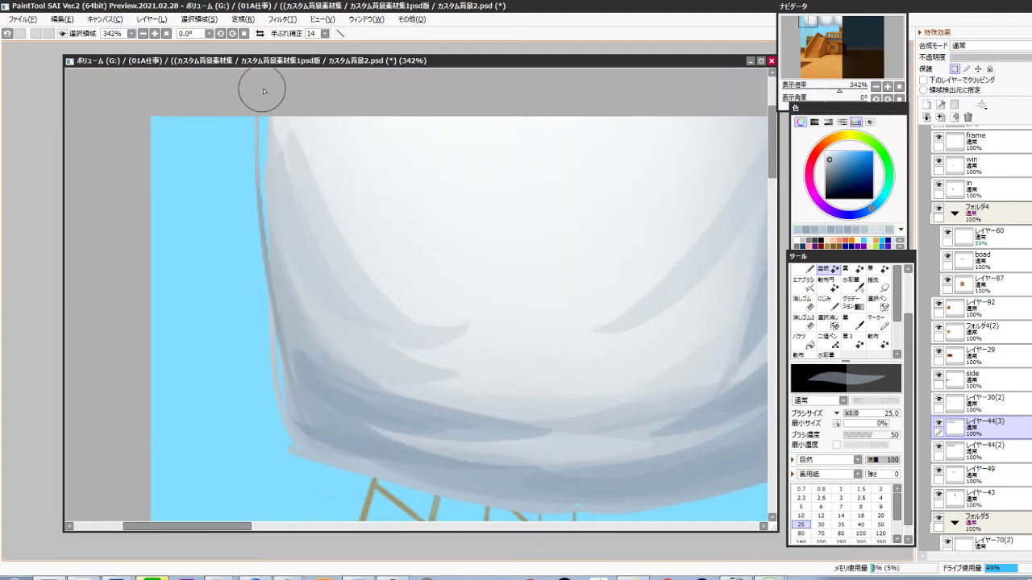
pyautogui.rightClick(363, 236)
pyautogui.moveTo(282, 232); pyautogui.dragTo(499, 398)
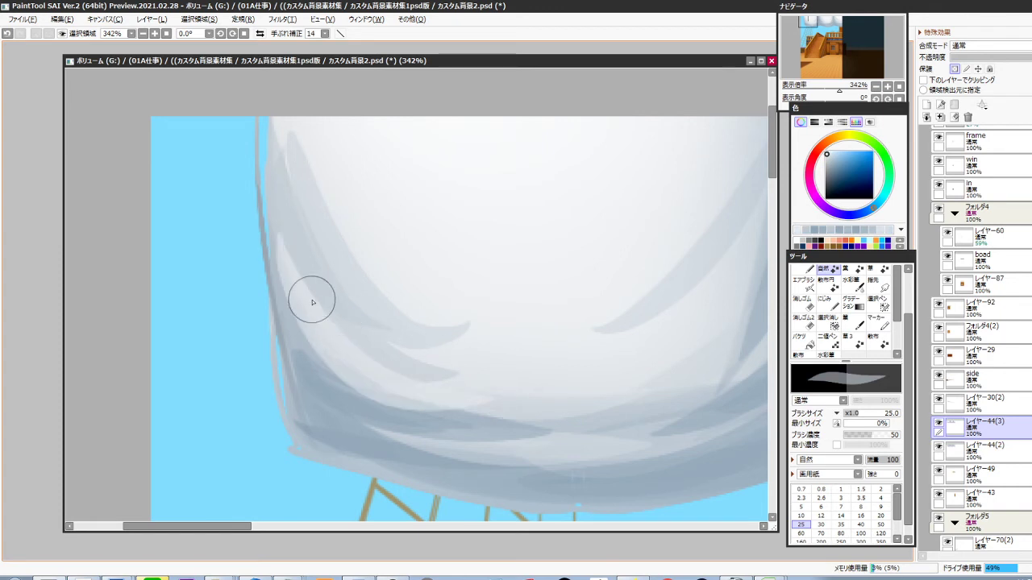
# Reshape the left section's lower folds and darken its bottom shadow band with sampled grey
pyautogui.moveTo(313, 302); pyautogui.dragTo(516, 385)
pyautogui.moveTo(537, 419)
pyautogui.mouseDown()
pyautogui.moveTo(508, 380)
pyautogui.moveTo(495, 309)
pyautogui.mouseUp()
pyautogui.rightClick(370, 317)
pyautogui.moveTo(277, 289); pyautogui.dragTo(698, 316)
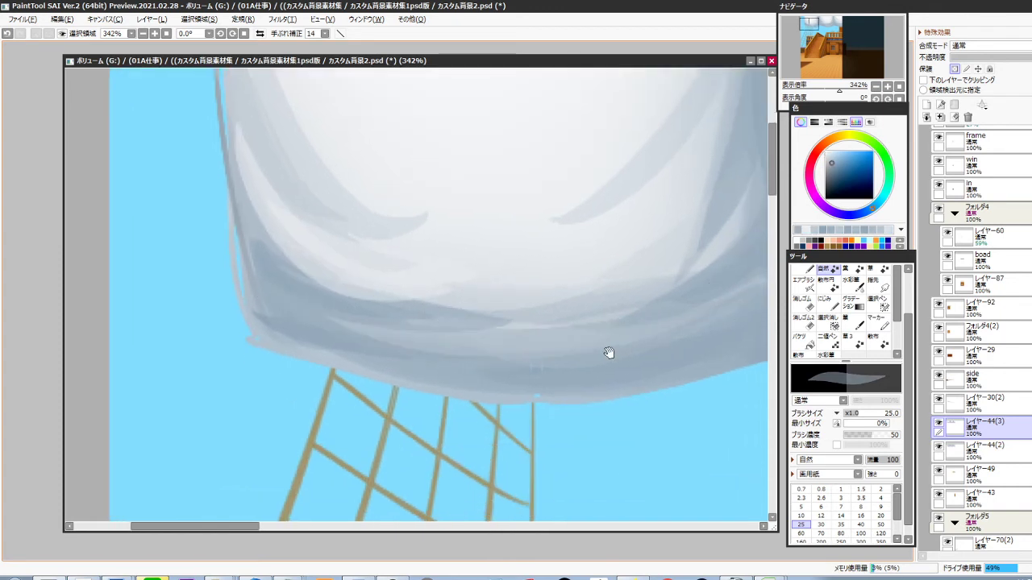
# Blend the middle section's lower folds and hem into long curved bands with sampled greys
pyautogui.moveTo(618, 375); pyautogui.dragTo(514, 361)
pyautogui.moveTo(657, 360); pyautogui.dragTo(470, 357)
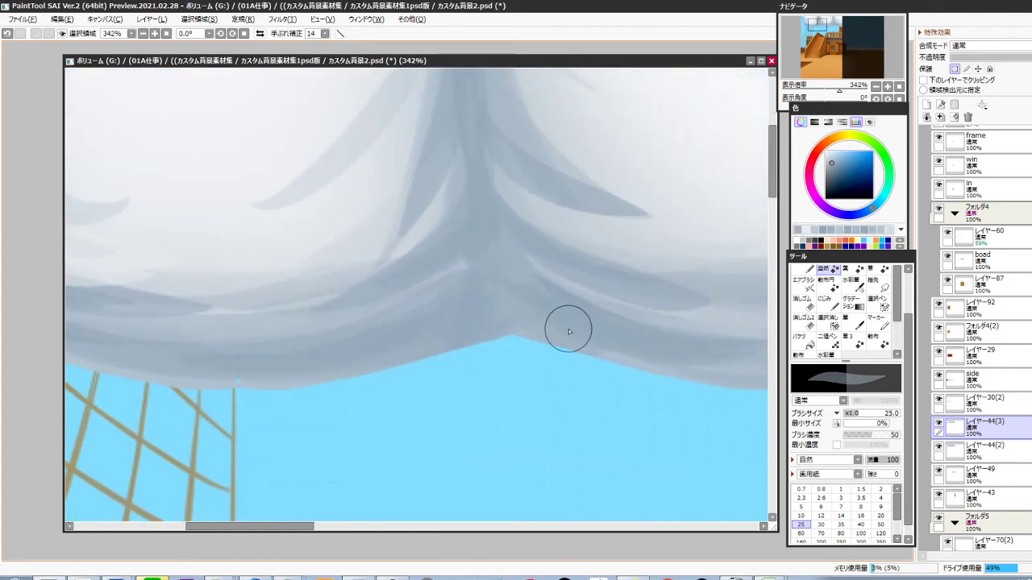
pyautogui.moveTo(614, 353)
pyautogui.mouseDown()
pyautogui.moveTo(534, 336)
pyautogui.moveTo(453, 339)
pyautogui.mouseUp()
pyautogui.moveTo(435, 280)
pyautogui.mouseDown()
pyautogui.moveTo(712, 297)
pyautogui.moveTo(552, 331)
pyautogui.mouseUp()
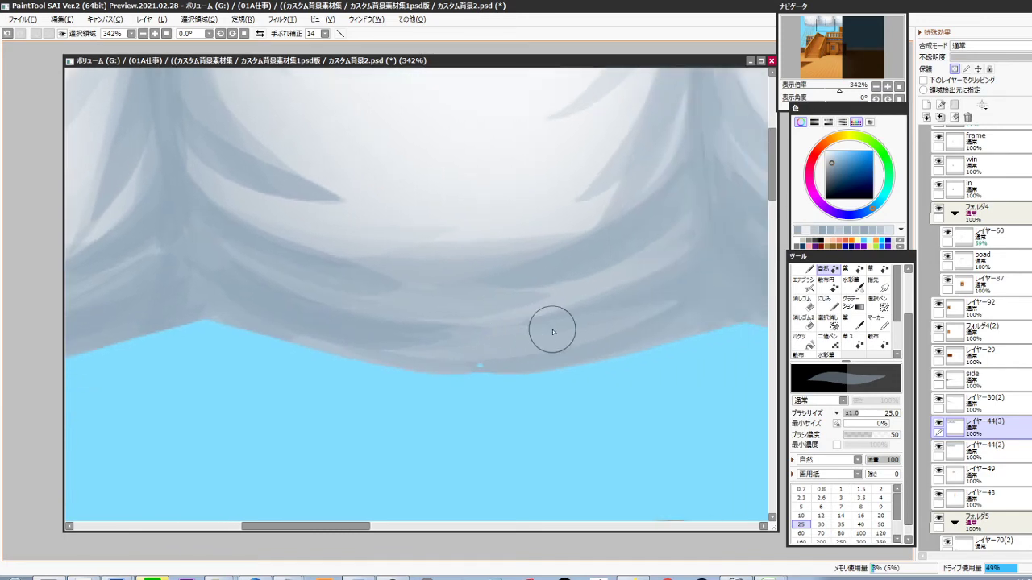
pyautogui.moveTo(299, 288); pyautogui.dragTo(656, 259)
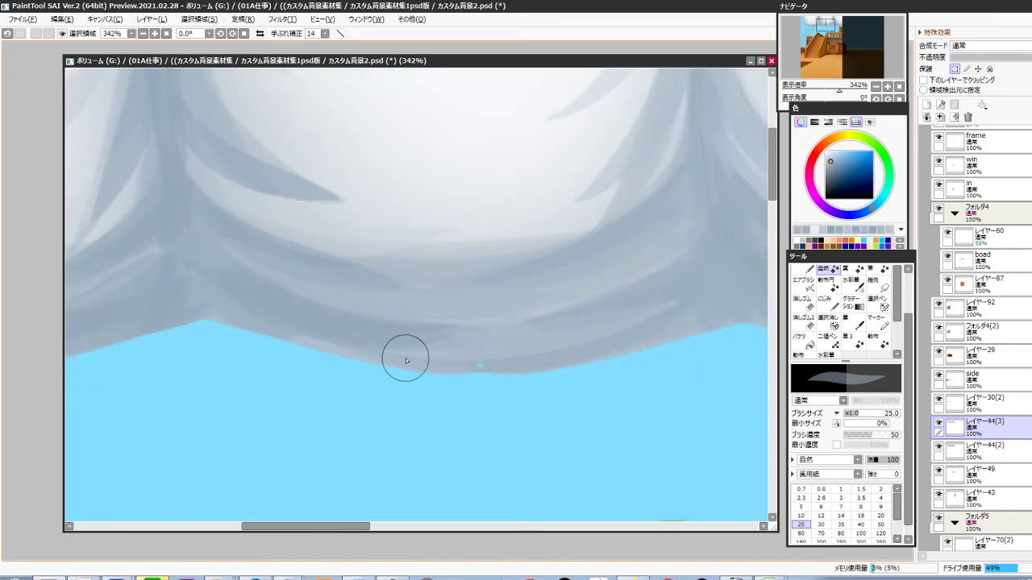
pyautogui.moveTo(405, 358); pyautogui.dragTo(336, 349)
pyautogui.rightClick(309, 319)
pyautogui.moveTo(230, 312)
pyautogui.mouseDown()
pyautogui.moveTo(633, 287)
pyautogui.moveTo(642, 278)
pyautogui.mouseUp()
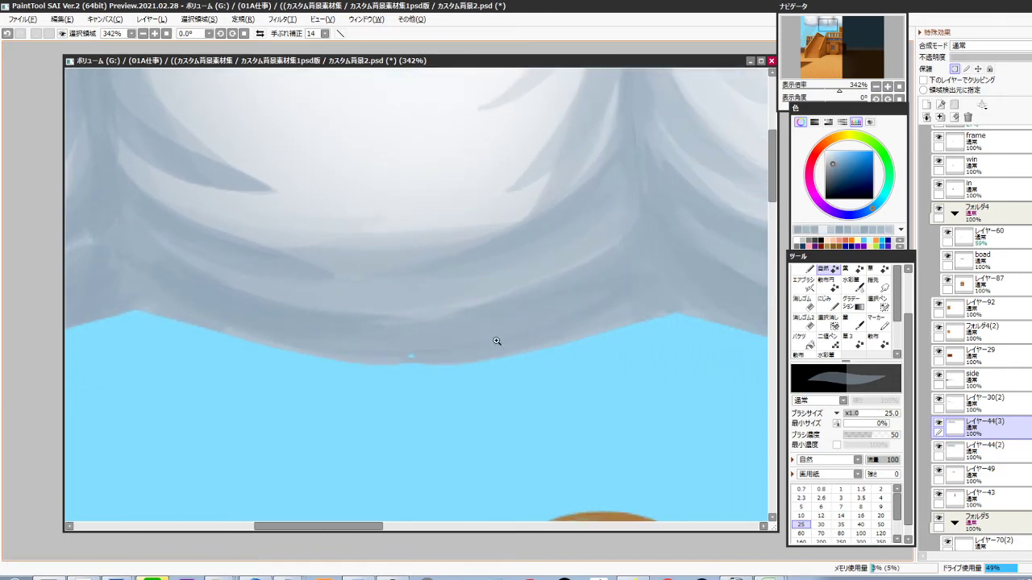
# Paint a light curved fold across the lower part of the middle section using a sampled pale grey
pyautogui.scroll(-8, 497, 344)
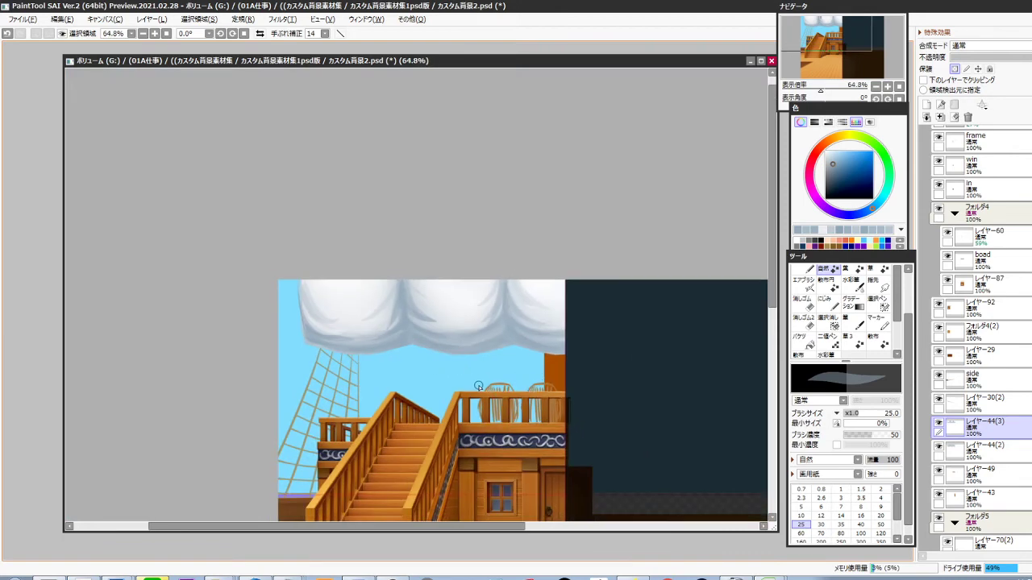
pyautogui.scroll(3, 479, 387)
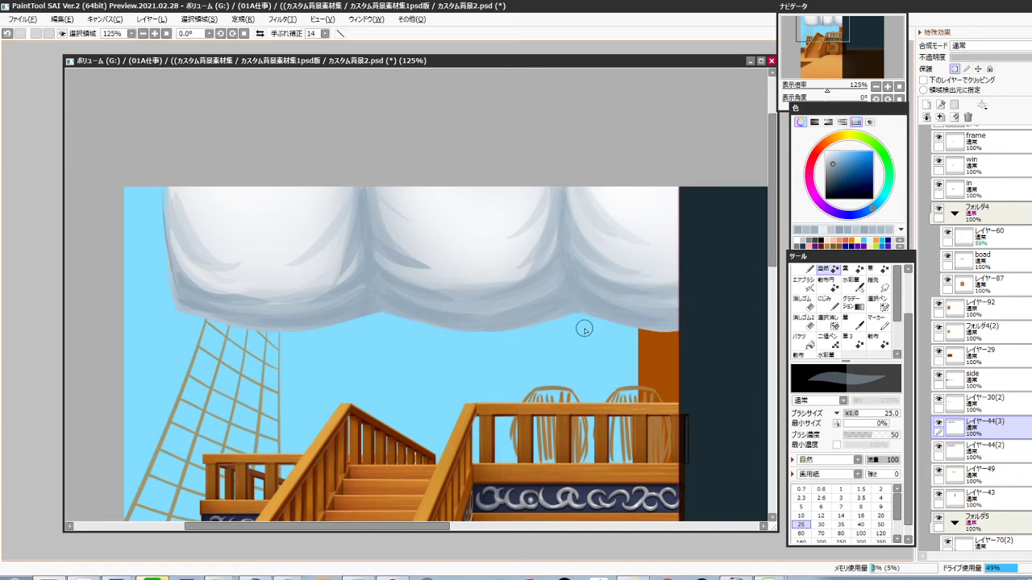
pyautogui.moveTo(533, 324); pyautogui.dragTo(552, 322)
pyautogui.keyDown('alt'); pyautogui.click(428, 263); pyautogui.keyUp('alt')
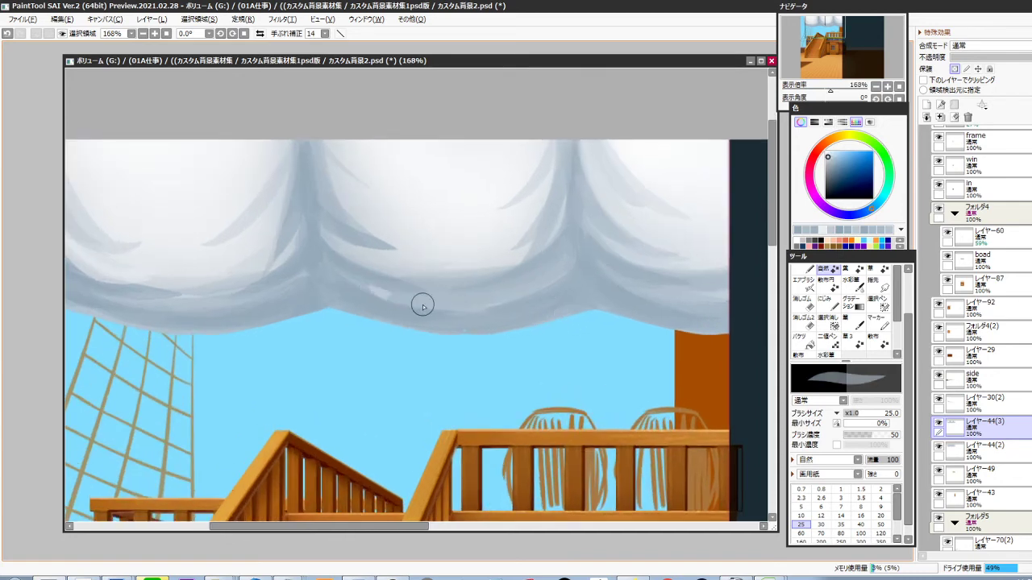
pyautogui.moveTo(423, 305); pyautogui.dragTo(550, 274)
pyautogui.hotkey('ctrl', 'z')
pyautogui.moveTo(366, 286); pyautogui.dragTo(561, 271)
# Repaint the right section's folds with sampled greys and a size 35, density 40 brush, deepening the shadow along its seam
pyautogui.moveTo(684, 331); pyautogui.dragTo(590, 317)
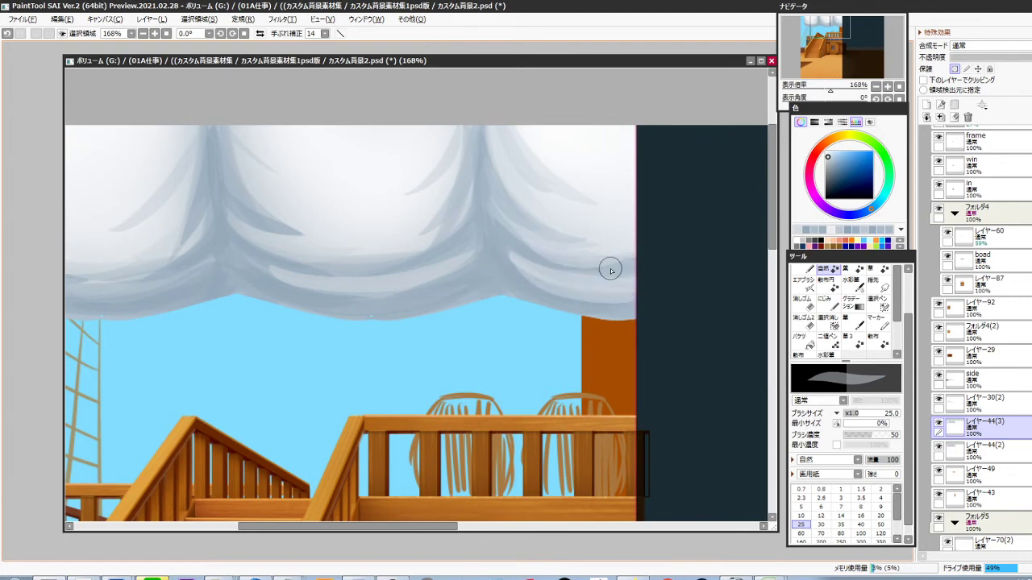
pyautogui.moveTo(592, 273); pyautogui.dragTo(586, 307)
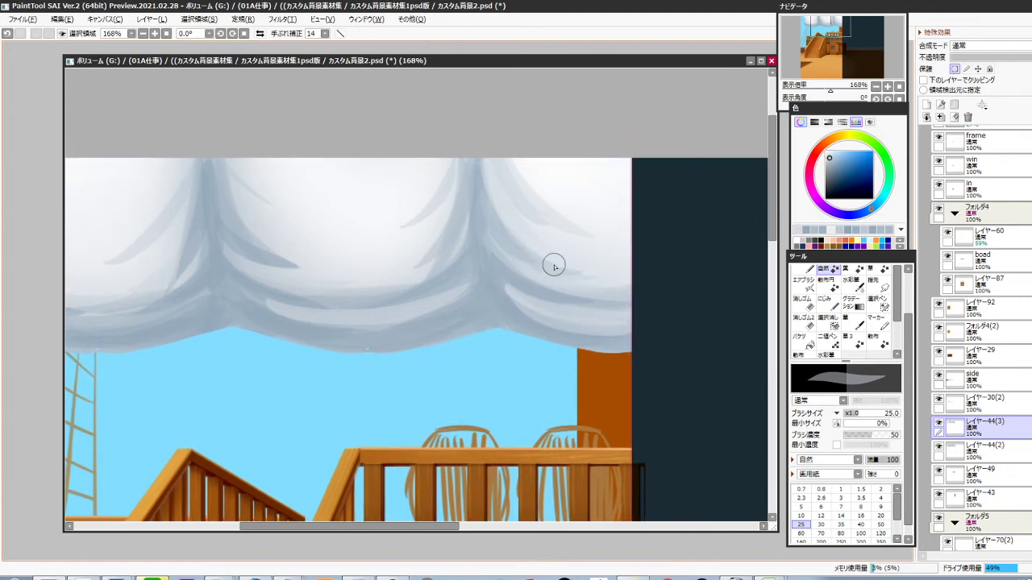
pyautogui.rightClick(602, 280)
pyautogui.moveTo(521, 274)
pyautogui.mouseDown()
pyautogui.moveTo(465, 301)
pyautogui.moveTo(547, 268)
pyautogui.moveTo(519, 265)
pyautogui.moveTo(509, 274)
pyautogui.moveTo(598, 295)
pyautogui.mouseUp()
pyautogui.press('4')
pyautogui.press(']')
pyautogui.press(']')
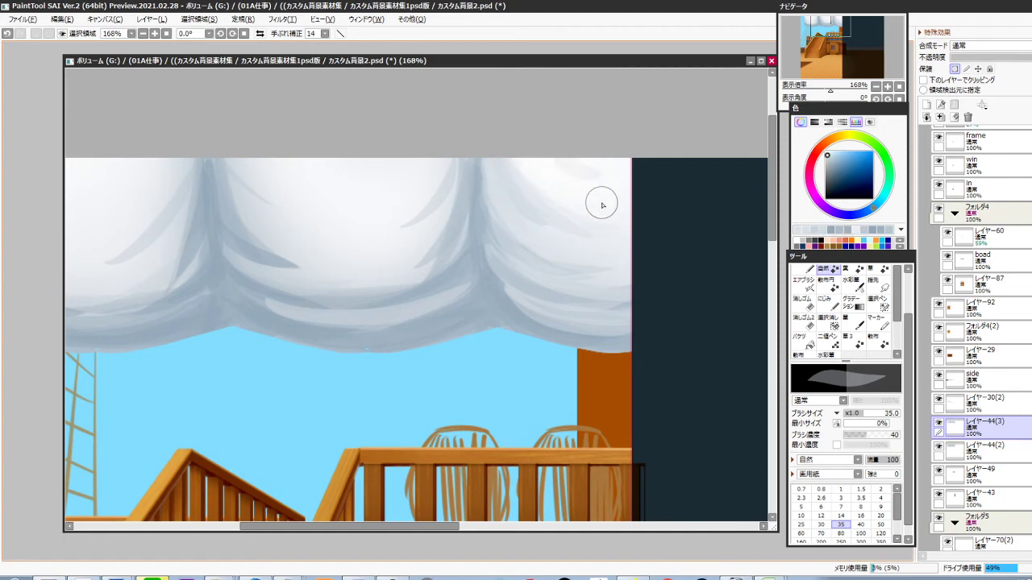
pyautogui.moveTo(573, 280); pyautogui.dragTo(587, 268)
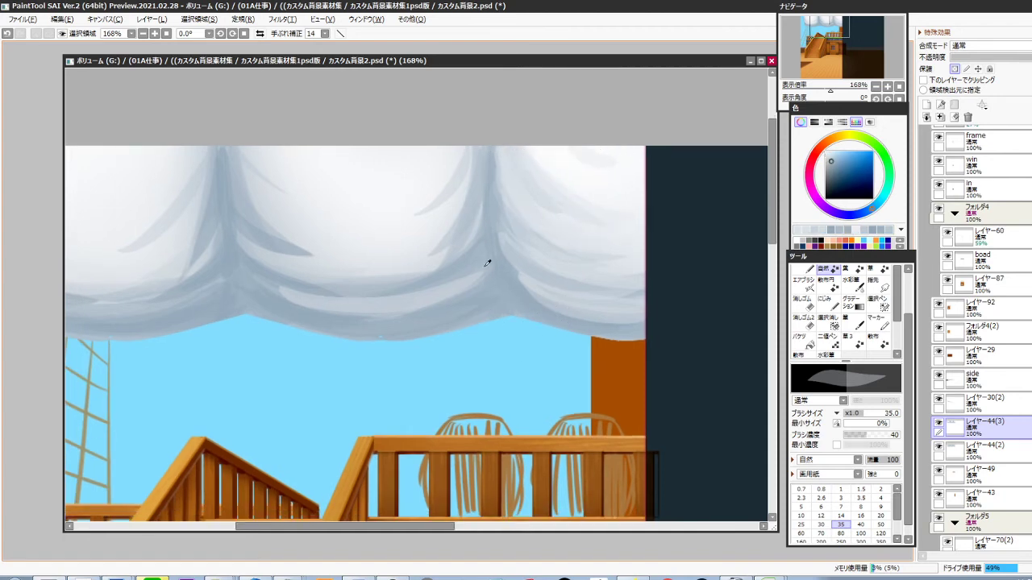
pyautogui.moveTo(483, 259); pyautogui.dragTo(421, 318)
# Paint a light blue-grey rim along the scalloped bottom edge of the sail sections
pyautogui.moveTo(362, 341); pyautogui.dragTo(414, 326)
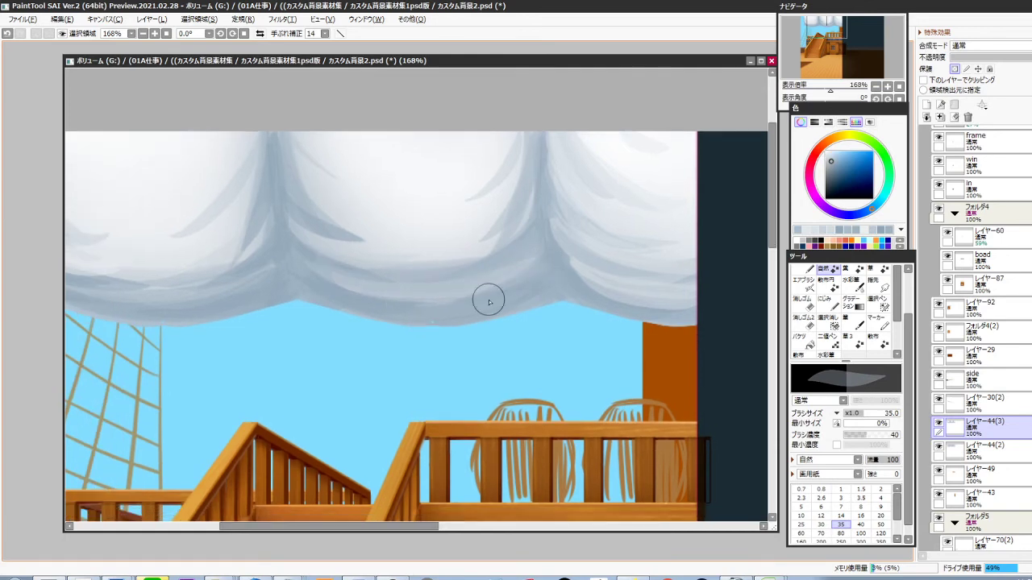
pyautogui.click(833, 154)
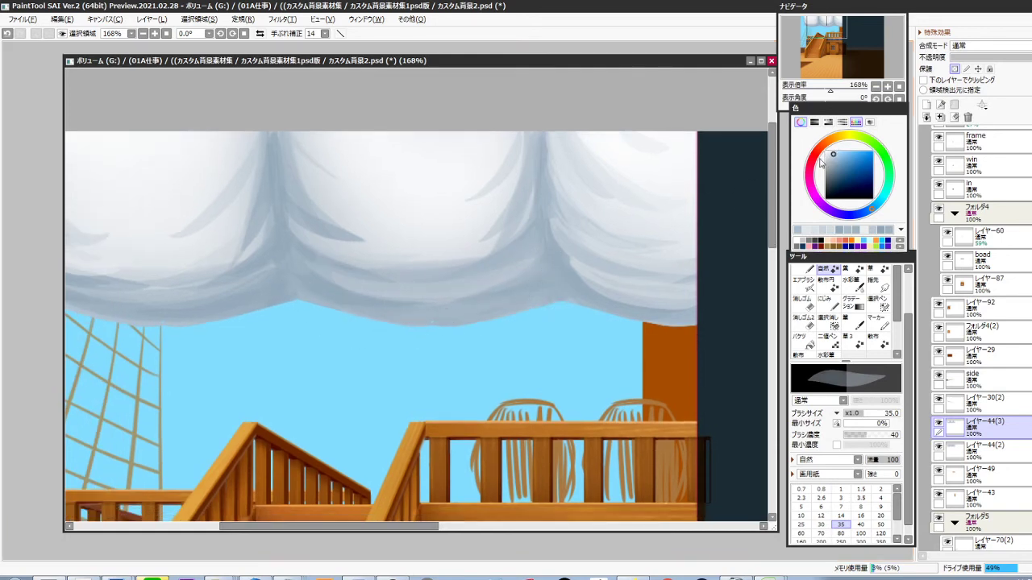
pyautogui.moveTo(315, 297); pyautogui.dragTo(544, 306)
pyautogui.hotkey('ctrl', 'z')
pyautogui.moveTo(335, 313)
pyautogui.mouseDown()
pyautogui.moveTo(558, 303)
pyautogui.moveTo(475, 302)
pyautogui.moveTo(483, 270)
pyautogui.mouseUp()
pyautogui.moveTo(534, 294); pyautogui.dragTo(601, 299)
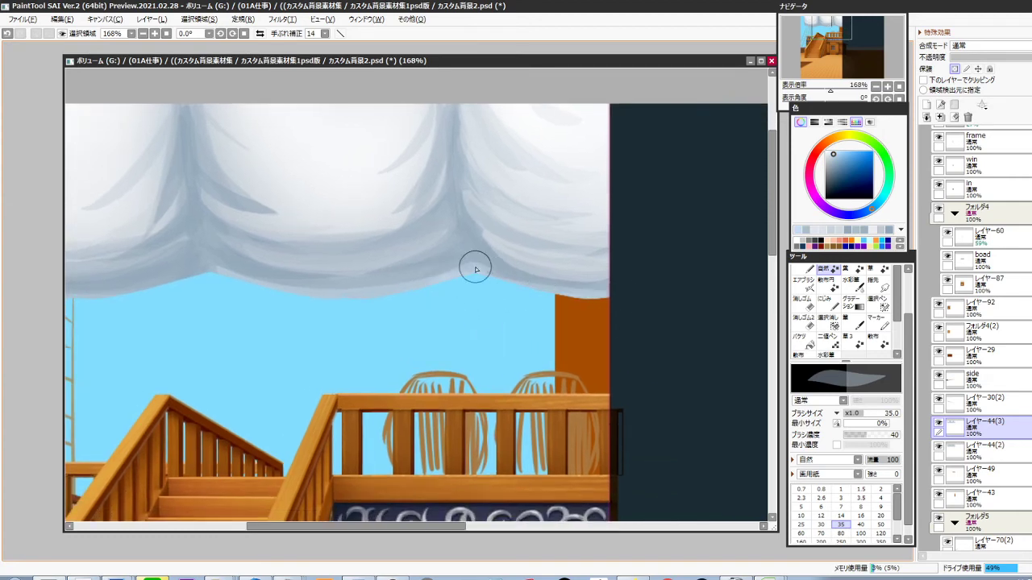
pyautogui.moveTo(475, 268); pyautogui.dragTo(606, 303)
pyautogui.moveTo(344, 310); pyautogui.dragTo(671, 286)
pyautogui.moveTo(287, 254); pyautogui.dragTo(329, 262)
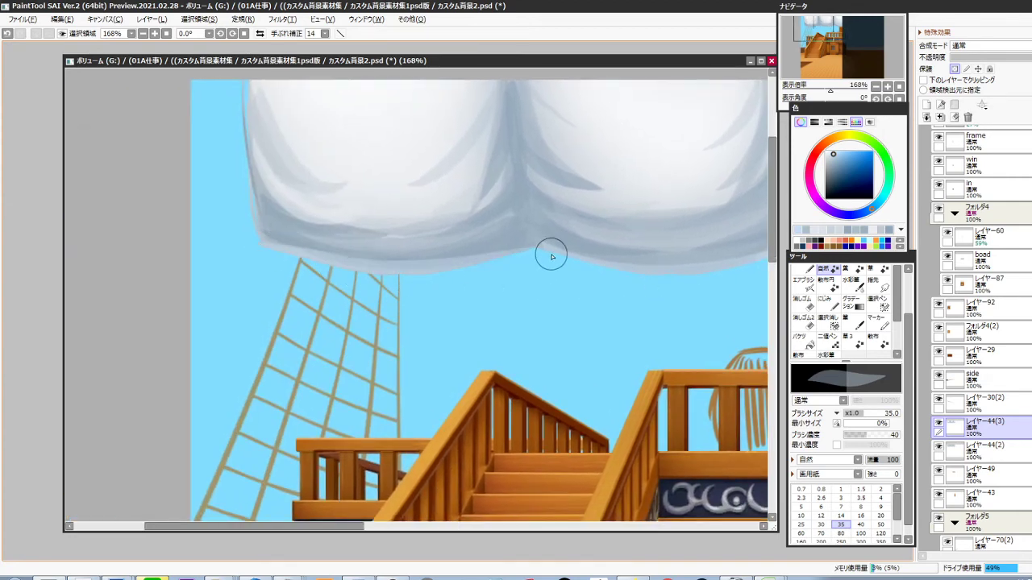
# Lighten and soften the middle section's upper folds with pale grey strokes
pyautogui.moveTo(527, 285); pyautogui.dragTo(375, 354)
pyautogui.moveTo(482, 344); pyautogui.dragTo(376, 376)
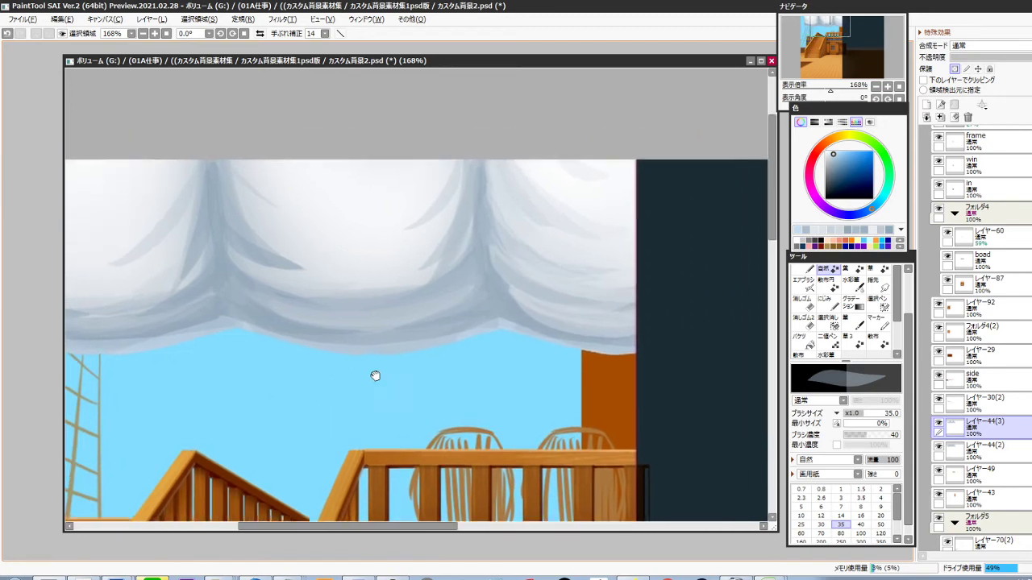
pyautogui.moveTo(529, 270); pyautogui.dragTo(547, 306)
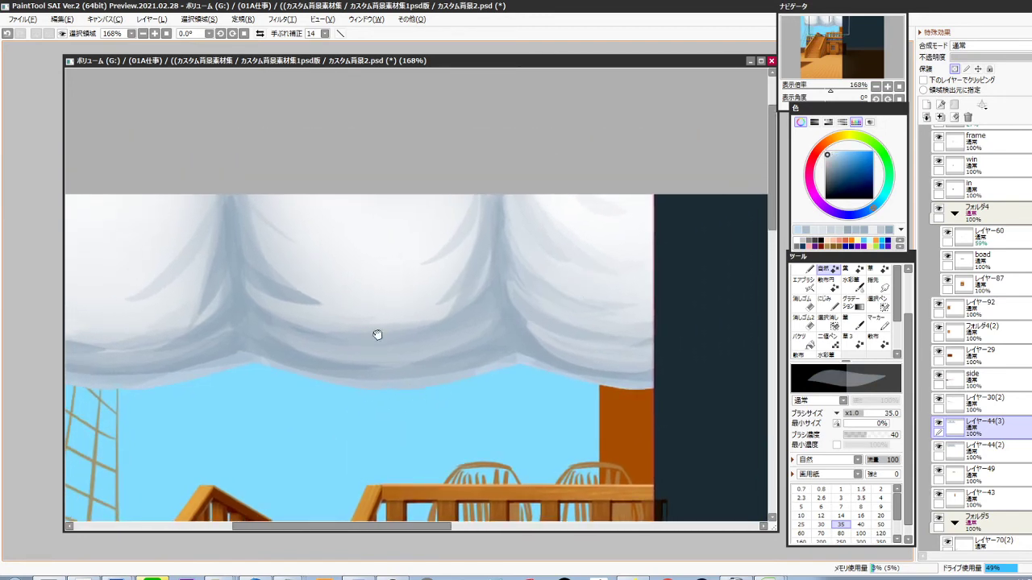
pyautogui.moveTo(377, 335); pyautogui.dragTo(498, 348)
pyautogui.moveTo(372, 269)
pyautogui.mouseDown()
pyautogui.moveTo(424, 305)
pyautogui.moveTo(594, 290)
pyautogui.mouseUp()
# Paint sagging curved folds from both seams across the middle section with a sampled shadow grey
pyautogui.rightClick(415, 347)
pyautogui.moveTo(612, 249); pyautogui.dragTo(476, 330)
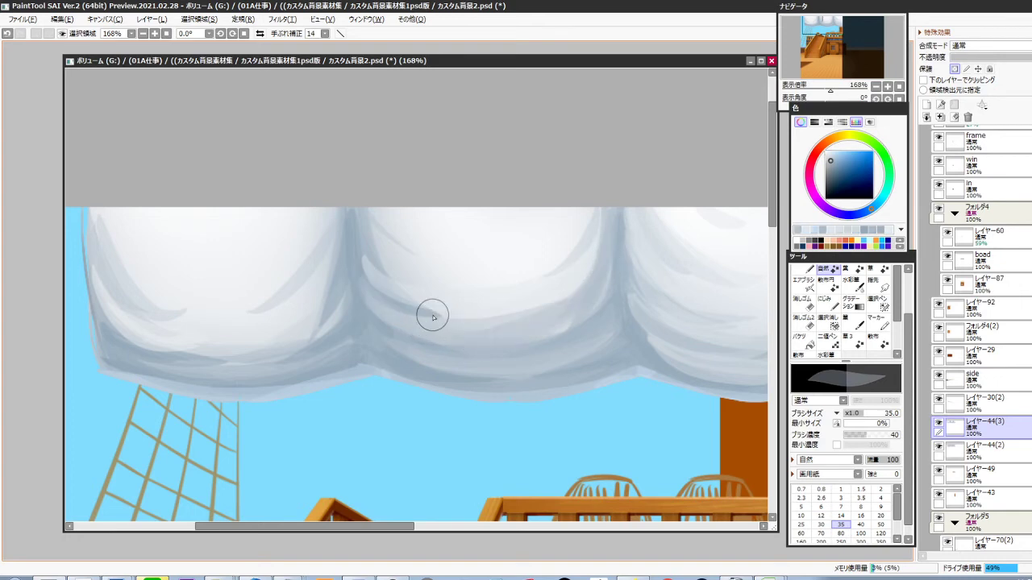
pyautogui.moveTo(357, 241); pyautogui.dragTo(531, 292)
pyautogui.moveTo(598, 222); pyautogui.dragTo(505, 289)
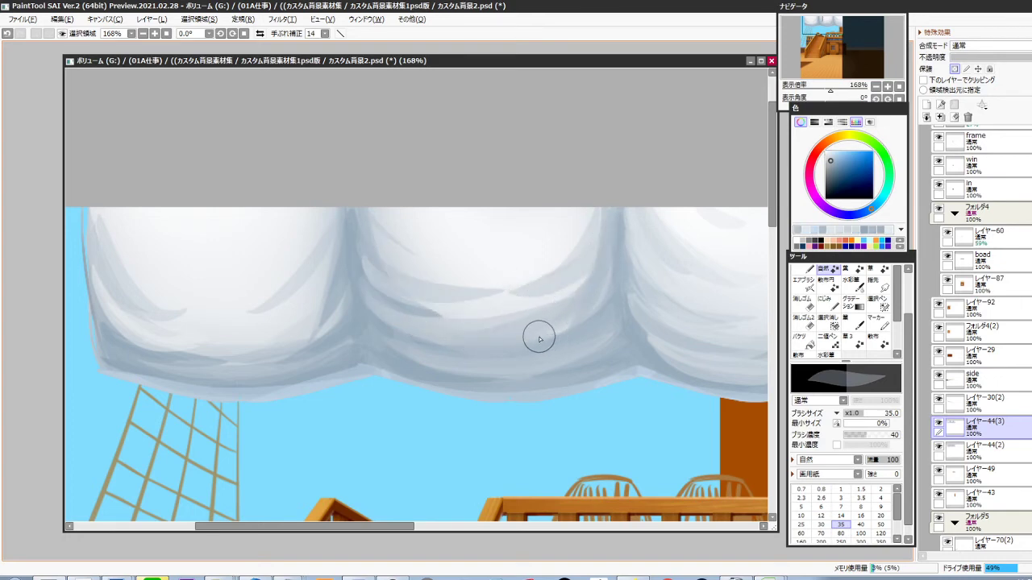
pyautogui.moveTo(344, 340); pyautogui.dragTo(555, 309)
pyautogui.moveTo(330, 262)
pyautogui.mouseDown()
pyautogui.moveTo(460, 305)
pyautogui.moveTo(548, 253)
pyautogui.mouseUp()
# Shade the left section's outer edge and add a pale curved fold low in the middle section
pyautogui.moveTo(534, 295); pyautogui.dragTo(411, 320)
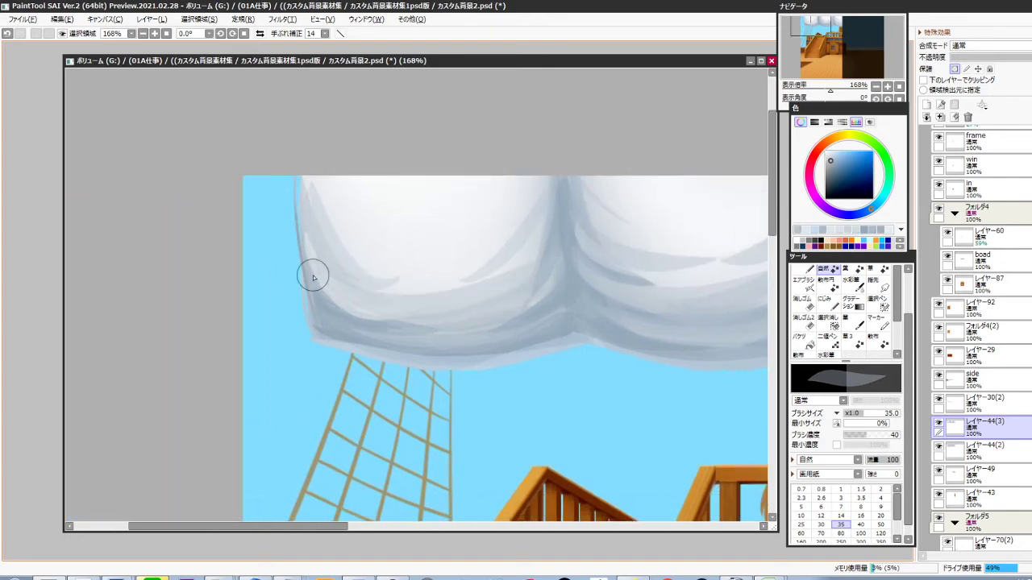
pyautogui.moveTo(313, 278); pyautogui.dragTo(391, 311)
pyautogui.moveTo(573, 349); pyautogui.dragTo(455, 344)
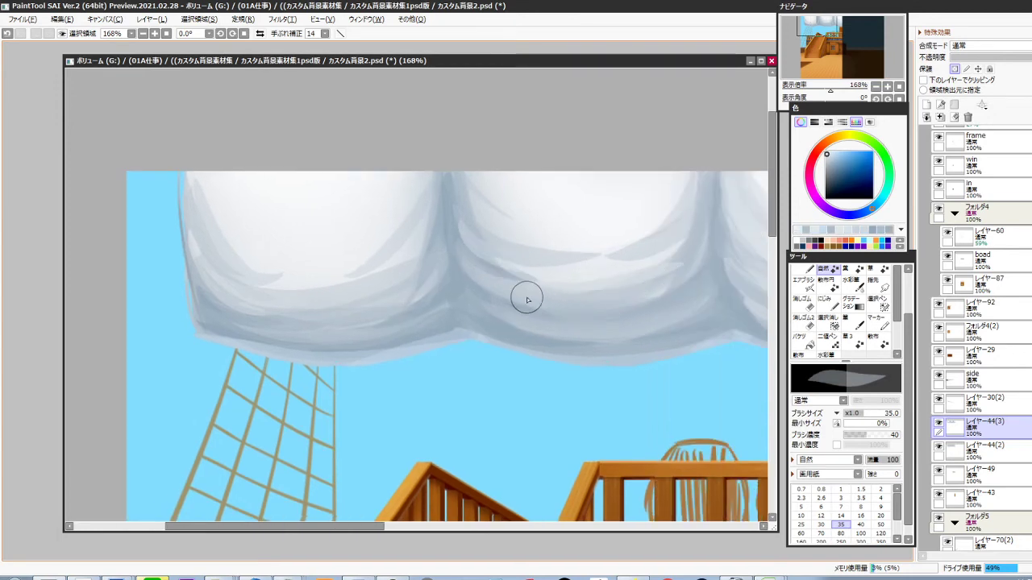
pyautogui.moveTo(535, 307); pyautogui.dragTo(640, 315)
pyautogui.hotkey('ctrl', 'z')
pyautogui.moveTo(541, 296); pyautogui.dragTo(658, 298)
# Rework a pale tapering fold across the left section's lower shadow, undoing unwanted strokes
pyautogui.moveTo(463, 336); pyautogui.dragTo(622, 340)
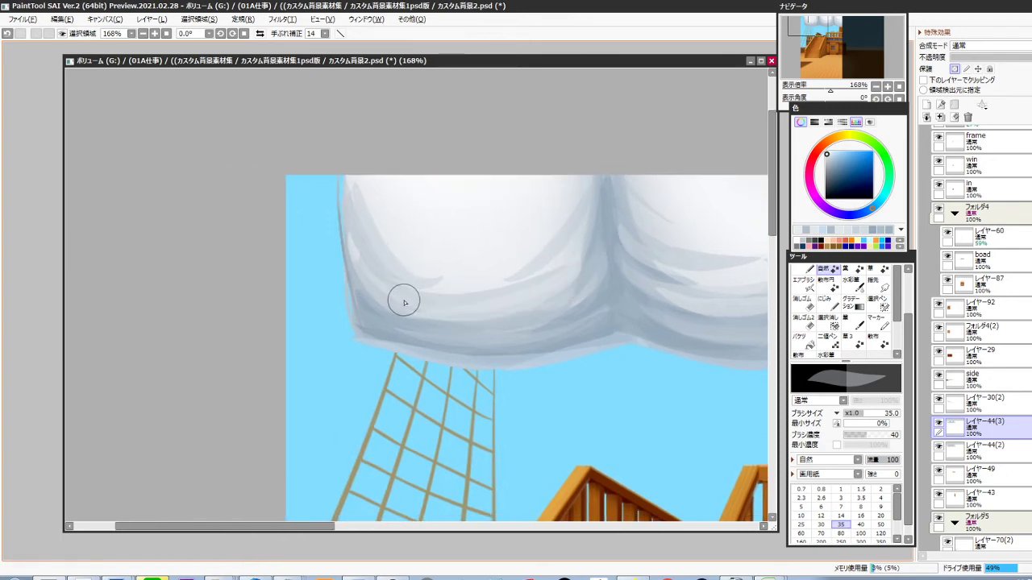
pyautogui.moveTo(404, 301); pyautogui.dragTo(553, 336)
pyautogui.hotkey('ctrl', 'z')
pyautogui.moveTo(396, 307); pyautogui.dragTo(586, 286)
pyautogui.hotkey('ctrl', 'z')
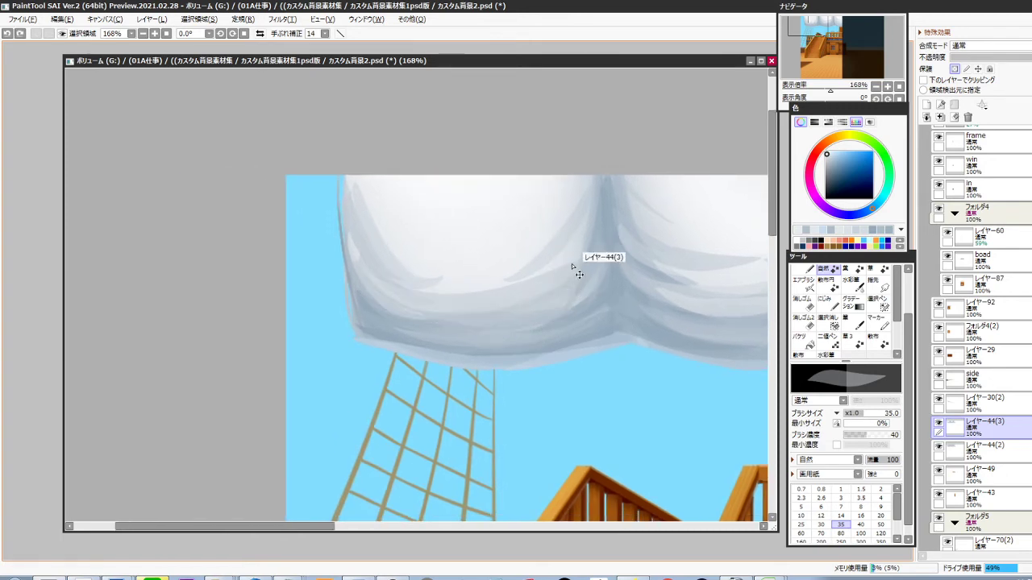
pyautogui.moveTo(564, 357); pyautogui.dragTo(539, 334)
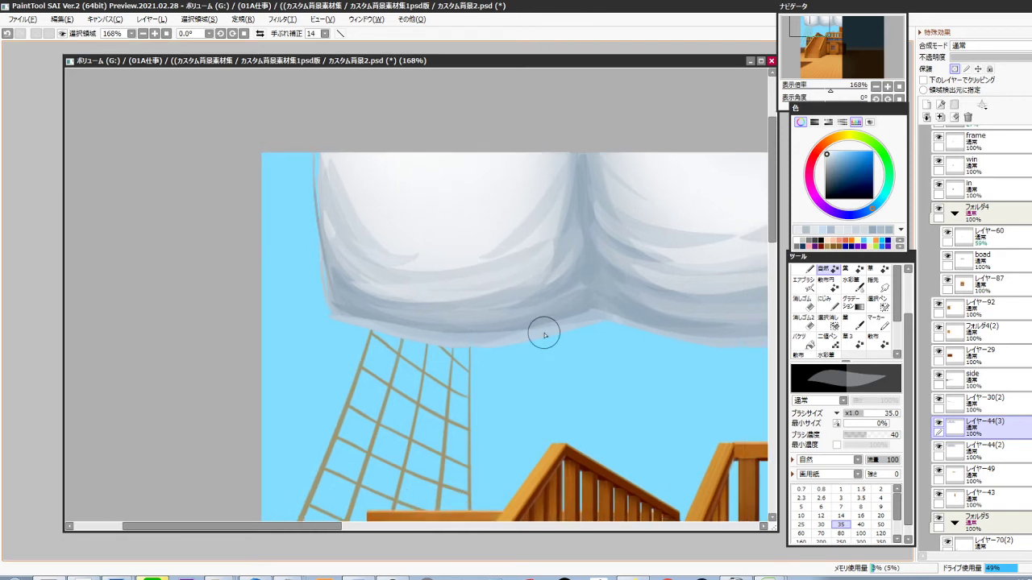
pyautogui.moveTo(412, 301); pyautogui.dragTo(566, 298)
pyautogui.hotkey('ctrl', 'z')
pyautogui.moveTo(413, 317); pyautogui.dragTo(577, 289)
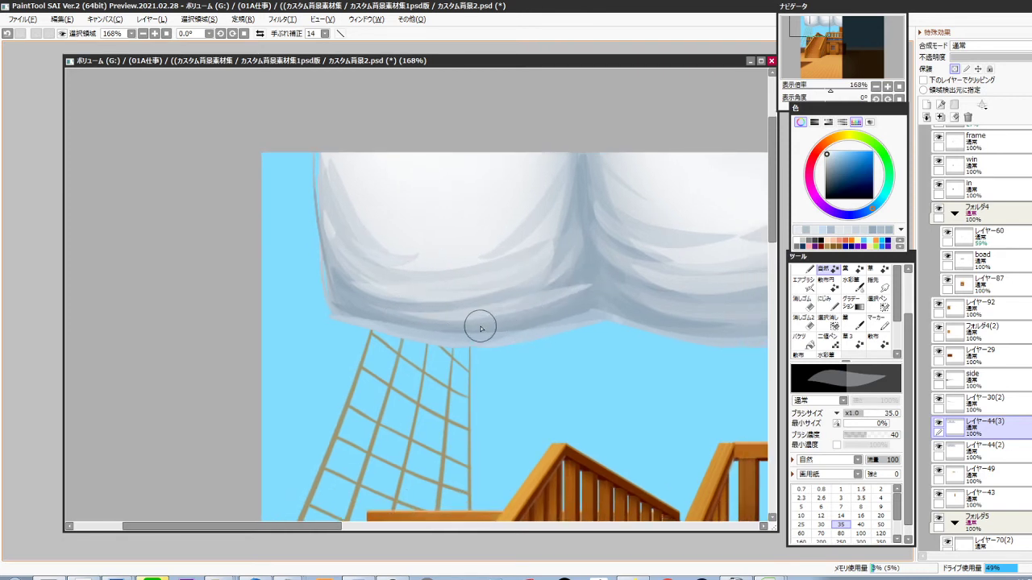
pyautogui.hotkey('ctrl', 'z')
pyautogui.moveTo(407, 313); pyautogui.dragTo(584, 290)
pyautogui.hotkey('ctrl', 'z')
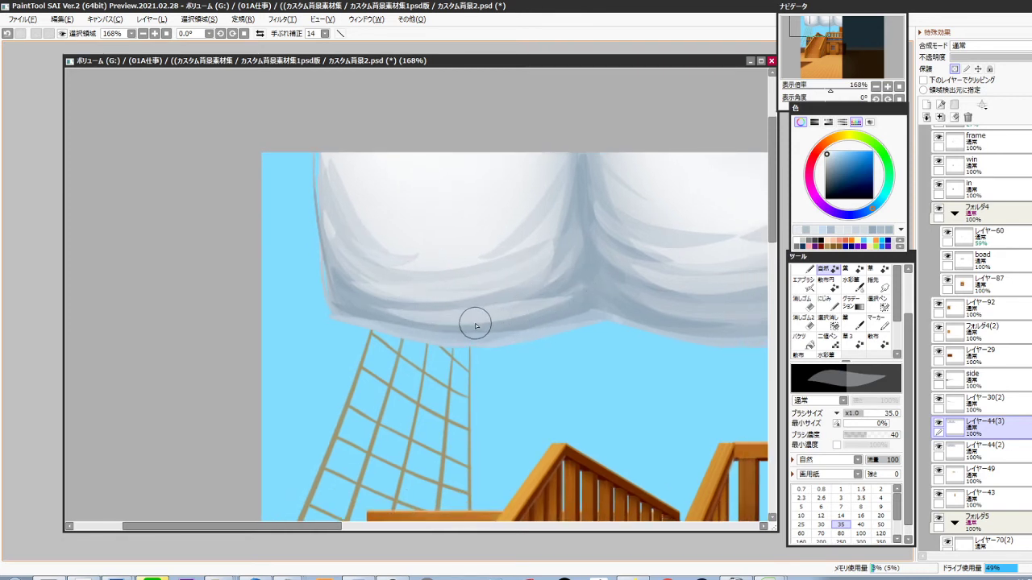
# Refine the left section's lower folds and bottom hem with sampled shadow and lighter greys
pyautogui.moveTo(476, 325); pyautogui.dragTo(538, 379)
pyautogui.keyDown('alt'); pyautogui.click(497, 355); pyautogui.keyUp('alt')
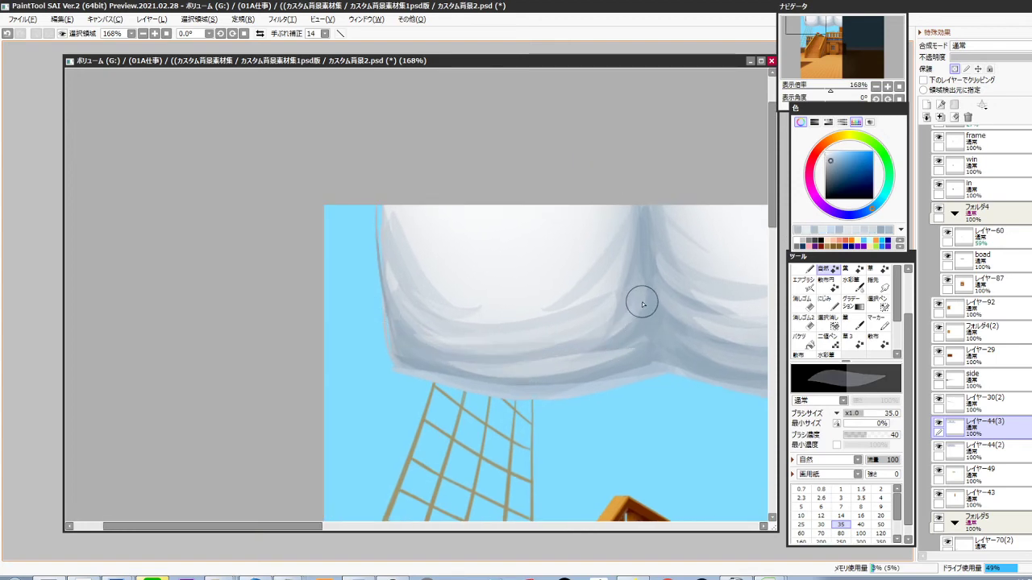
pyautogui.moveTo(503, 384); pyautogui.dragTo(591, 368)
pyautogui.moveTo(610, 389); pyautogui.dragTo(546, 349)
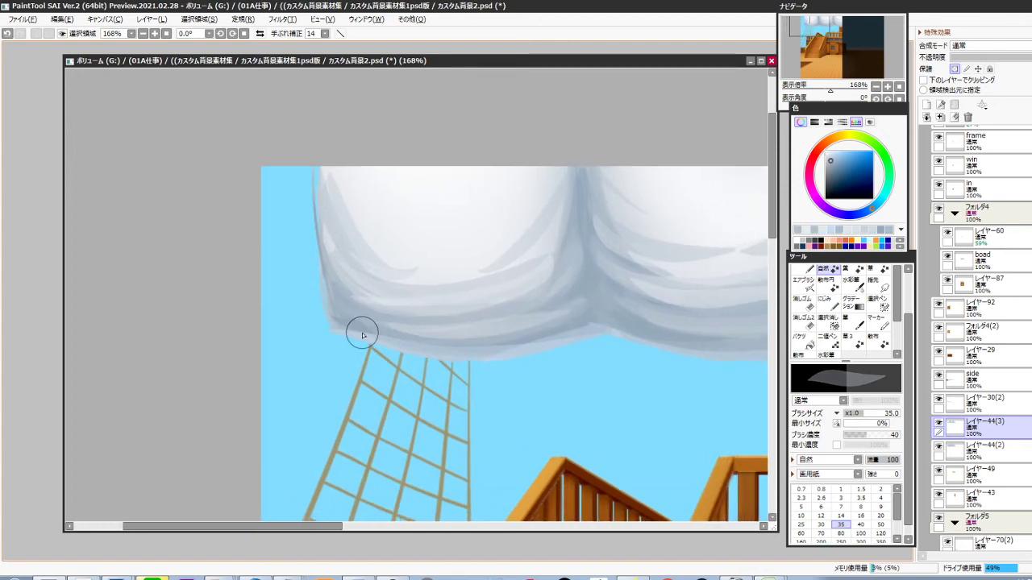
pyautogui.keyDown('alt'); pyautogui.click(362, 333); pyautogui.keyUp('alt')
pyautogui.moveTo(354, 324)
pyautogui.mouseDown()
pyautogui.moveTo(576, 318)
pyautogui.moveTo(525, 332)
pyautogui.mouseUp()
pyautogui.hotkey('ctrl', 'z')
pyautogui.moveTo(250, 315)
pyautogui.mouseDown()
pyautogui.moveTo(490, 315)
pyautogui.moveTo(433, 339)
pyautogui.mouseUp()
# Blend the middle section's lower folds with a broad curved stroke and check the sails in the full illustration
pyautogui.moveTo(550, 365); pyautogui.dragTo(477, 348)
pyautogui.moveTo(359, 287); pyautogui.dragTo(618, 289)
pyautogui.moveTo(609, 332); pyautogui.dragTo(484, 316)
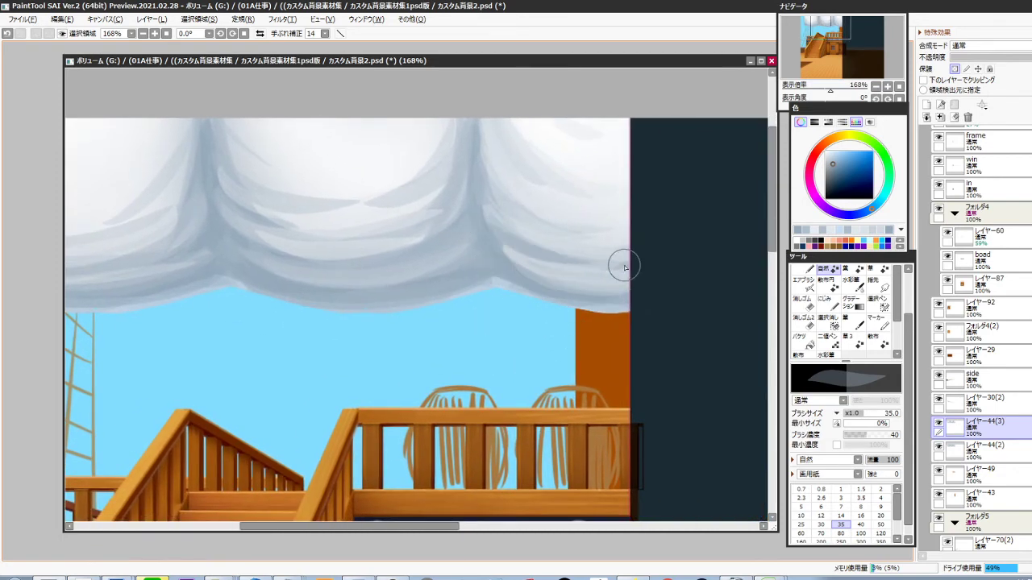
pyautogui.scroll(-9, 544, 314)
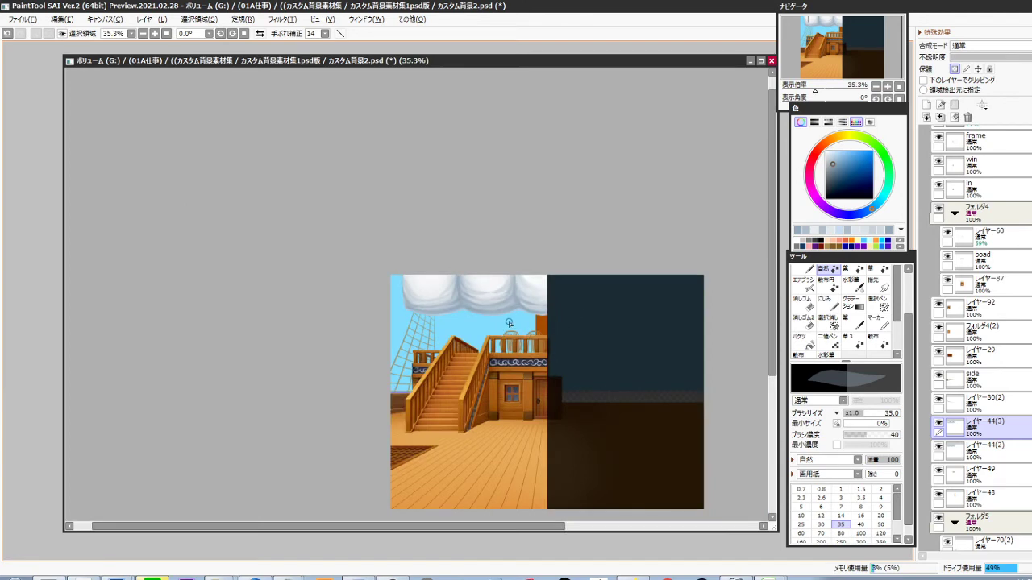
# Paint pale sampled tones over the middle section's upper folds, softening the hard edges around its bright centre
pyautogui.scroll(6, 509, 322)
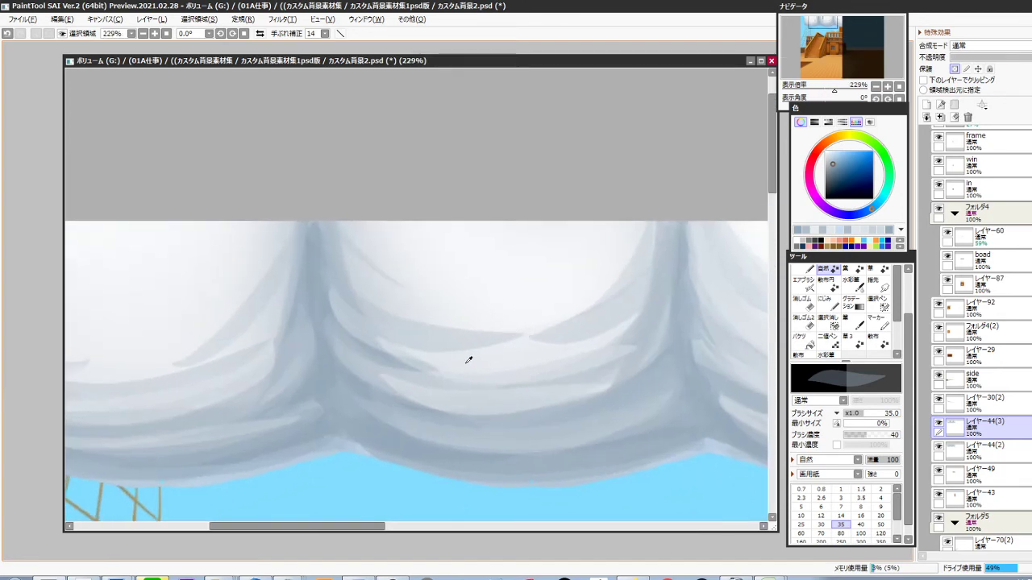
pyautogui.rightClick(467, 362)
pyautogui.moveTo(377, 329); pyautogui.dragTo(456, 362)
pyautogui.moveTo(344, 229); pyautogui.dragTo(403, 310)
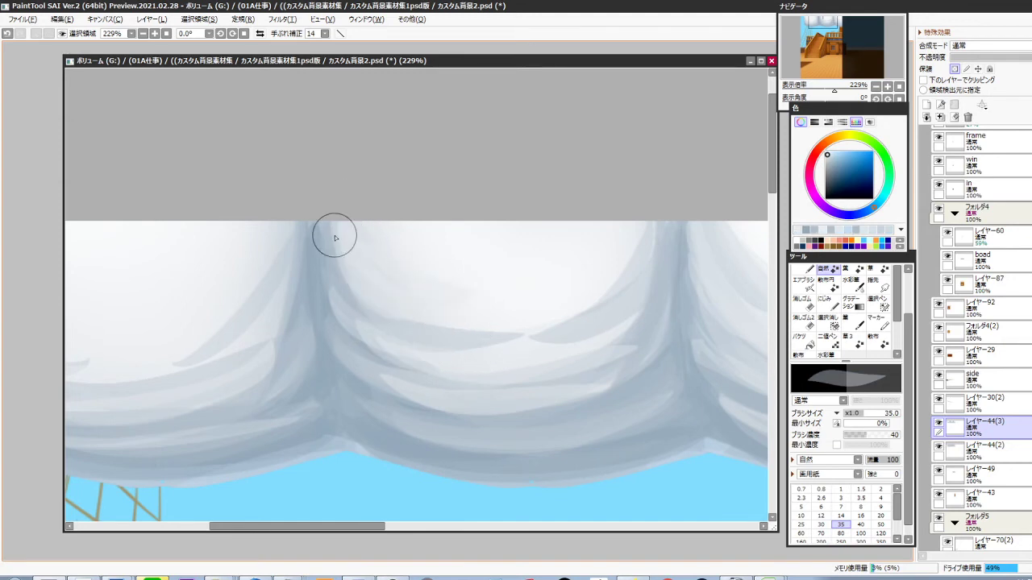
pyautogui.rightClick(445, 332)
pyautogui.moveTo(340, 245)
pyautogui.mouseDown()
pyautogui.moveTo(517, 319)
pyautogui.moveTo(650, 233)
pyautogui.mouseUp()
pyautogui.moveTo(508, 342); pyautogui.dragTo(549, 347)
pyautogui.keyDown('alt'); pyautogui.click(520, 292); pyautogui.keyUp('alt')
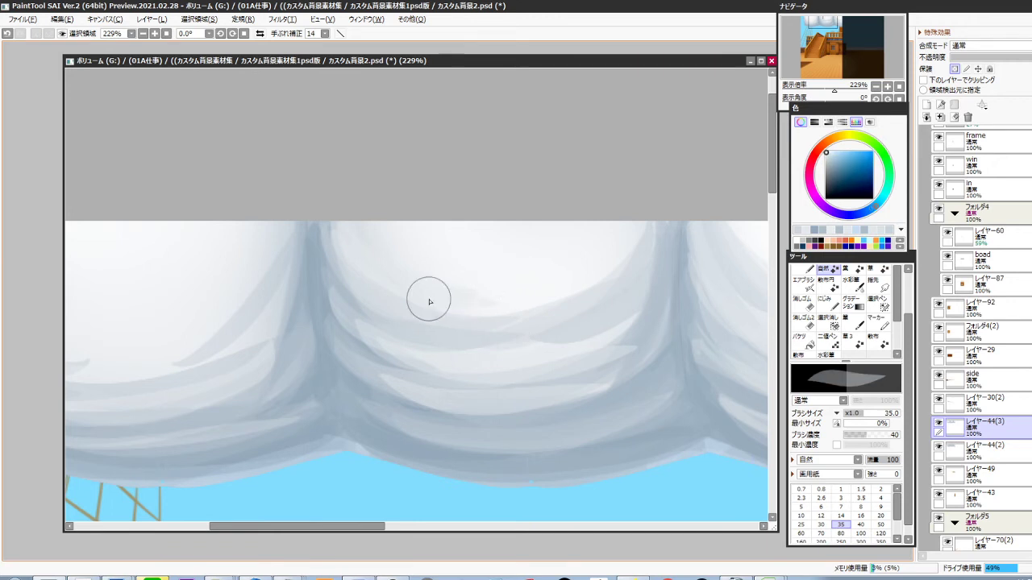
# Darken the right section's lower folds with a sampled grey-blue shadow tone, covering the pale fold near the hem
pyautogui.moveTo(507, 395)
pyautogui.mouseDown()
pyautogui.moveTo(519, 376)
pyautogui.moveTo(465, 357)
pyautogui.mouseUp()
pyautogui.moveTo(656, 375); pyautogui.dragTo(449, 397)
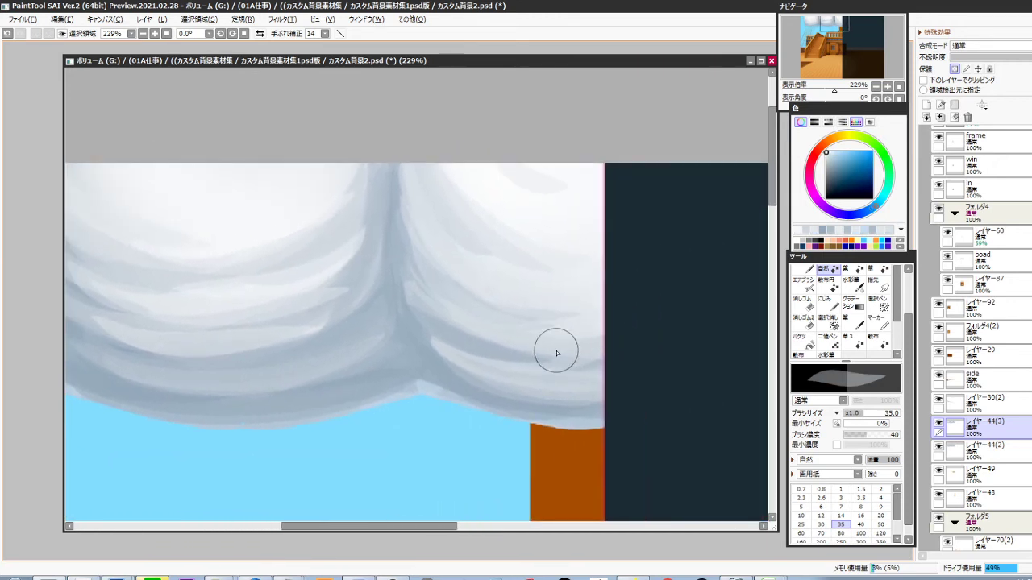
pyautogui.keyDown('alt'); pyautogui.click(380, 361); pyautogui.keyUp('alt')
pyautogui.moveTo(469, 340); pyautogui.dragTo(571, 383)
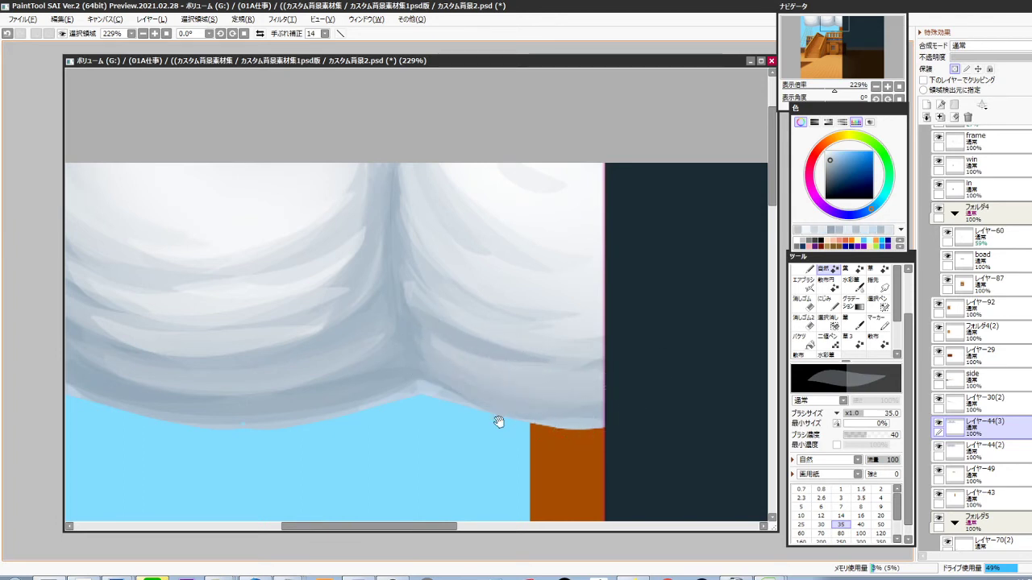
pyautogui.moveTo(479, 431)
pyautogui.mouseDown()
pyautogui.moveTo(500, 387)
pyautogui.moveTo(490, 437)
pyautogui.mouseUp()
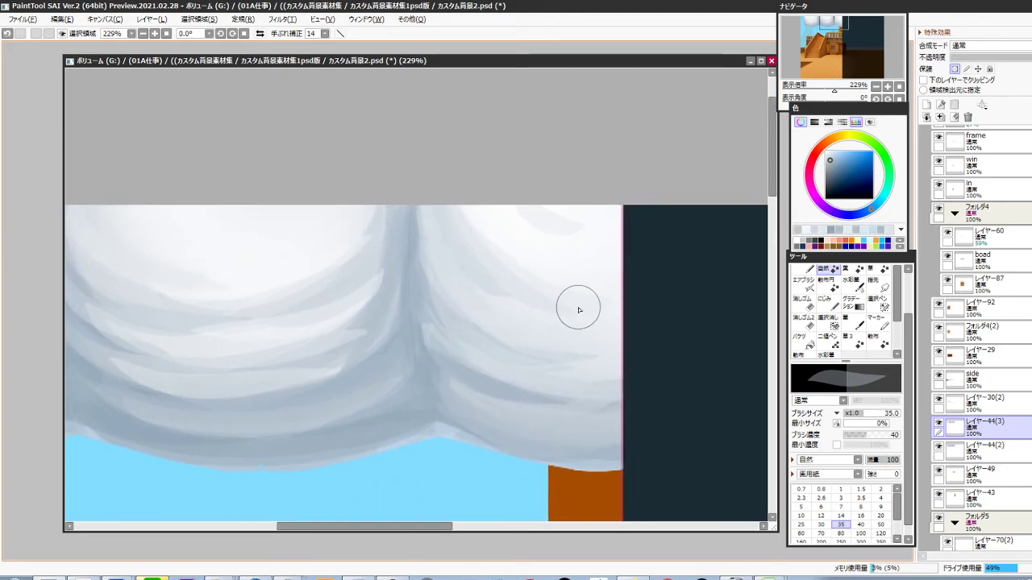
# Smudge the right section's upper folds into its bright area with the finger smudge tool at size 35
pyautogui.press('s')
pyautogui.press(']')
pyautogui.press(']')
pyautogui.press(']')
pyautogui.press(']')
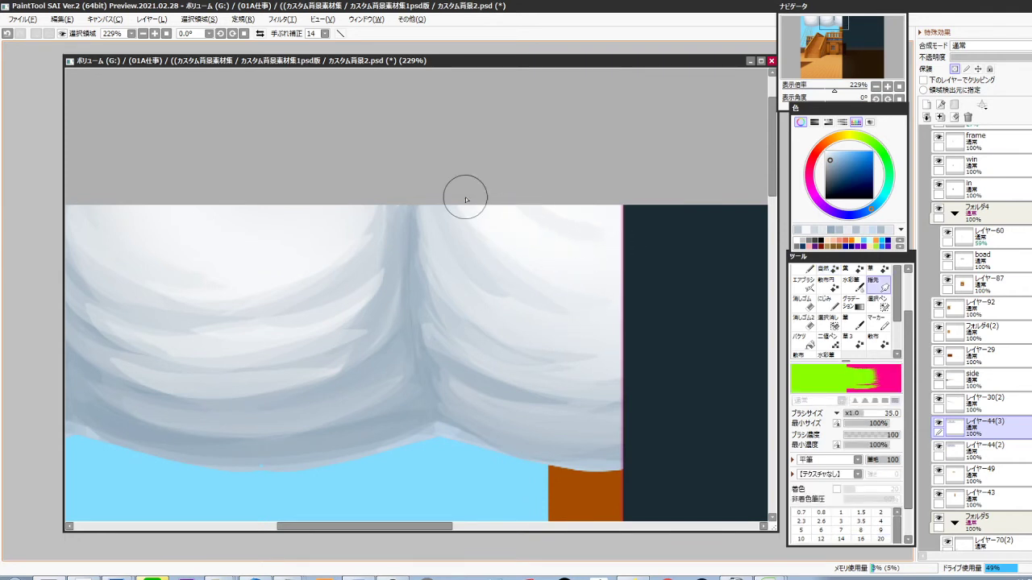
pyautogui.moveTo(540, 292); pyautogui.dragTo(582, 306)
pyautogui.moveTo(515, 257); pyautogui.dragTo(590, 310)
pyautogui.moveTo(490, 246); pyautogui.dragTo(590, 276)
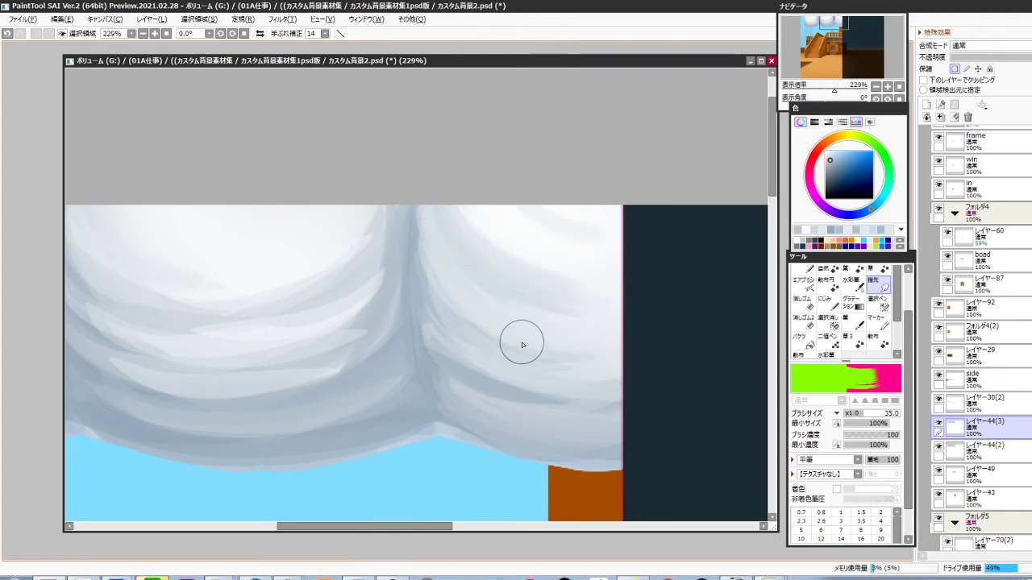
# Smudge the right section's shadows and lower folds along their curves at brush size 30, undoing an unwanted stroke
pyautogui.press('[')
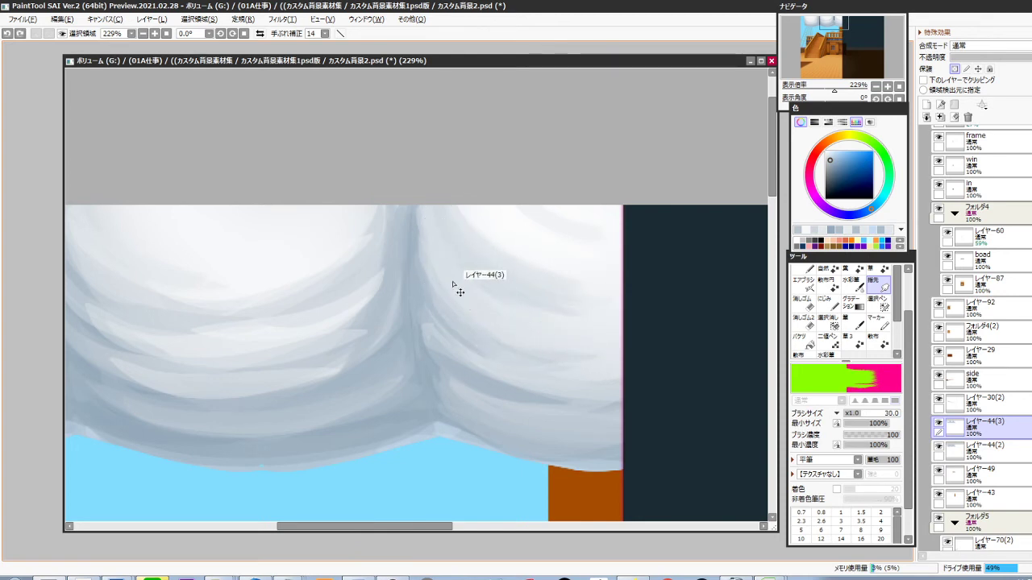
pyautogui.moveTo(530, 402); pyautogui.dragTo(508, 325)
pyautogui.moveTo(435, 275); pyautogui.dragTo(496, 324)
pyautogui.hotkey('ctrl', 'z')
pyautogui.moveTo(412, 251)
pyautogui.mouseDown()
pyautogui.moveTo(489, 283)
pyautogui.moveTo(443, 252)
pyautogui.mouseUp()
pyautogui.moveTo(453, 299); pyautogui.dragTo(494, 326)
pyautogui.moveTo(427, 287); pyautogui.dragTo(545, 342)
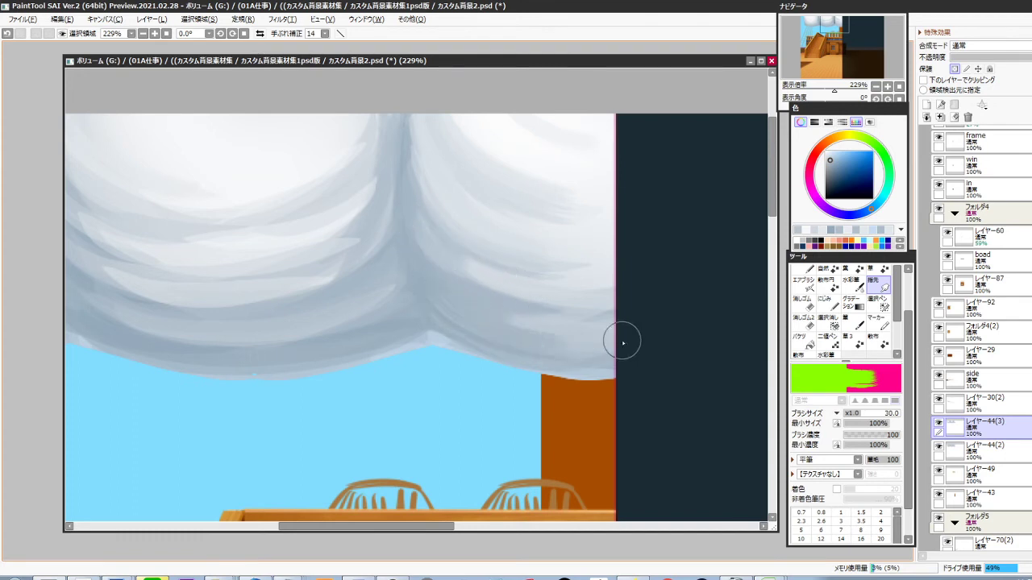
pyautogui.moveTo(489, 326); pyautogui.dragTo(544, 341)
pyautogui.moveTo(428, 288); pyautogui.dragTo(569, 342)
pyautogui.moveTo(436, 337)
pyautogui.mouseDown()
pyautogui.moveTo(535, 363)
pyautogui.moveTo(607, 340)
pyautogui.mouseUp()
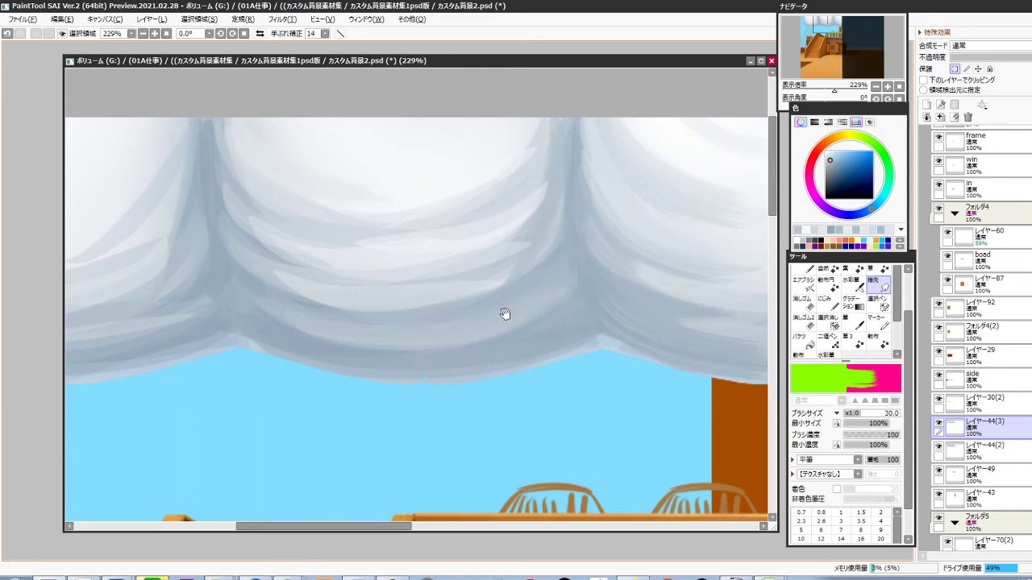
# Smudge the middle section's fold ends beside the vertical seam and soften the edge of its bright centre
pyautogui.moveTo(504, 314); pyautogui.dragTo(514, 370)
pyautogui.moveTo(557, 287); pyautogui.dragTo(452, 322)
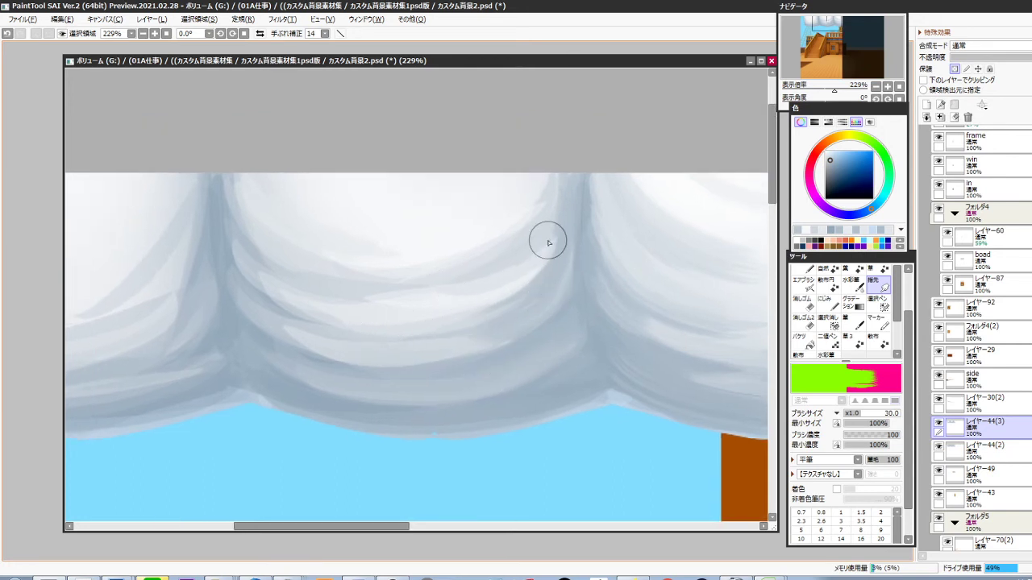
pyautogui.moveTo(573, 180)
pyautogui.mouseDown()
pyautogui.moveTo(516, 252)
pyautogui.moveTo(565, 149)
pyautogui.mouseUp()
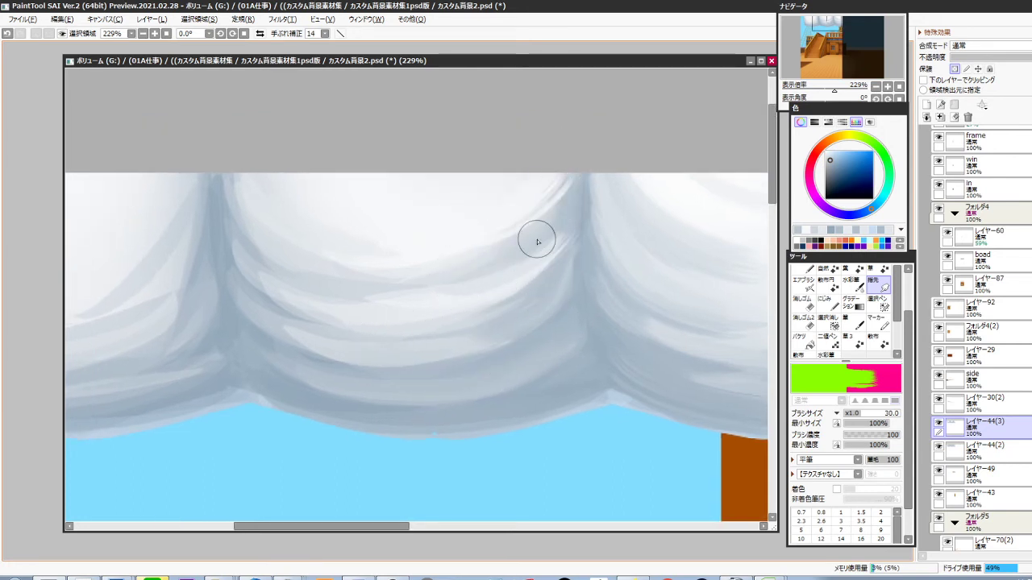
pyautogui.moveTo(437, 273); pyautogui.dragTo(508, 289)
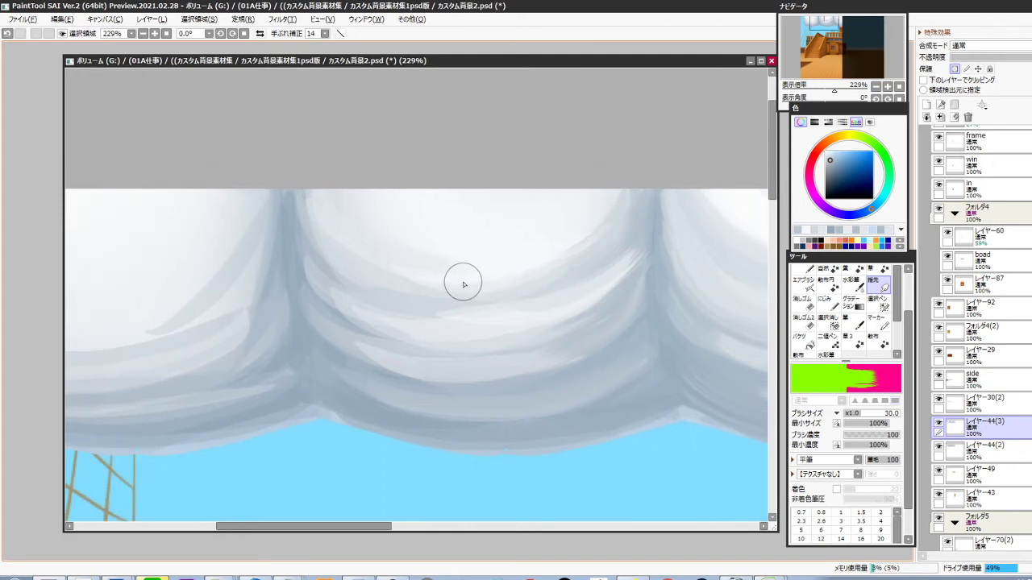
pyautogui.moveTo(425, 253); pyautogui.dragTo(500, 260)
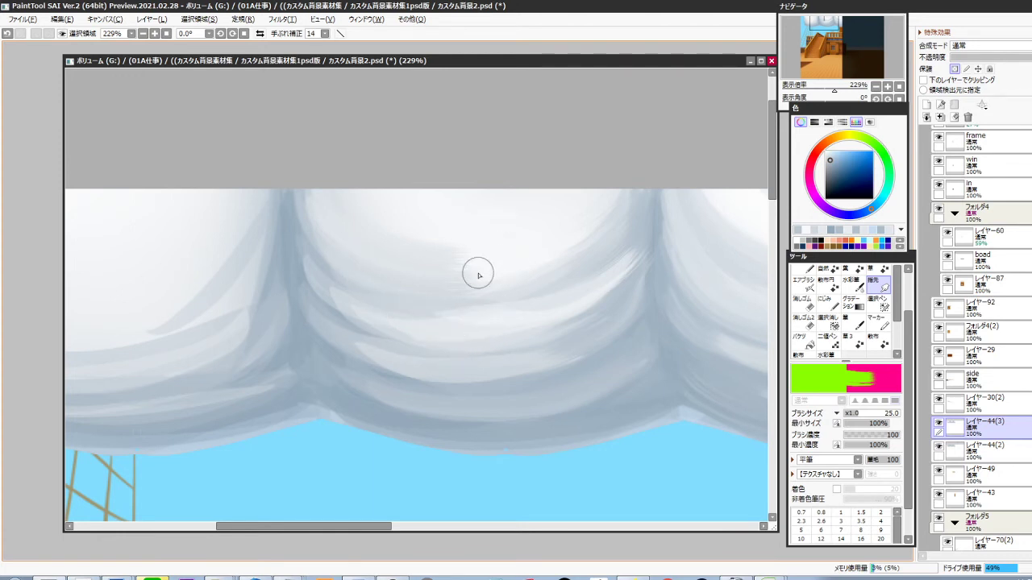
# Smudge the middle section's lower folds into smooth curved bands with the brush at size 25
pyautogui.moveTo(501, 308); pyautogui.dragTo(449, 267)
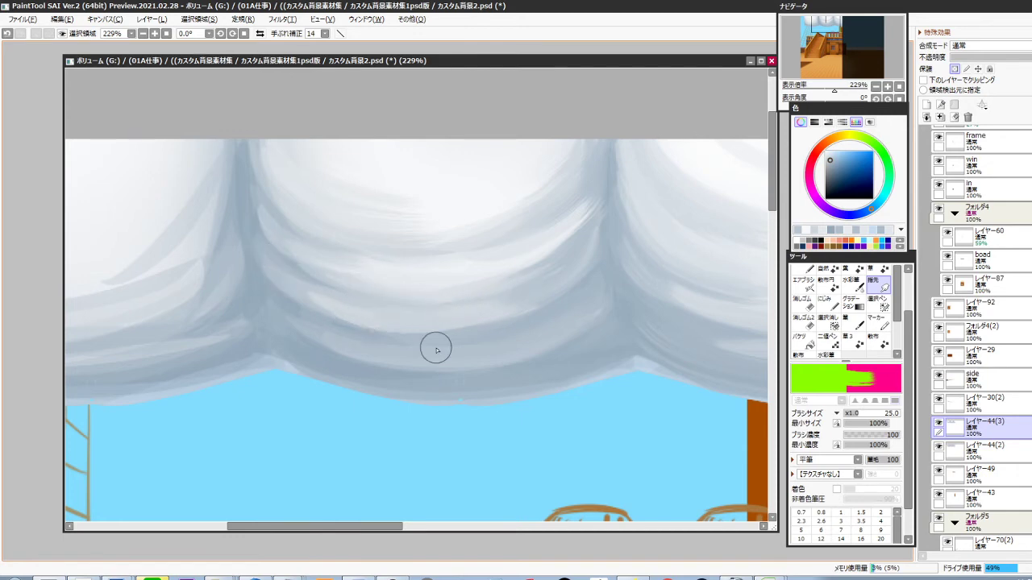
pyautogui.moveTo(352, 333); pyautogui.dragTo(440, 342)
pyautogui.moveTo(310, 339); pyautogui.dragTo(450, 354)
pyautogui.moveTo(557, 363); pyautogui.dragTo(544, 315)
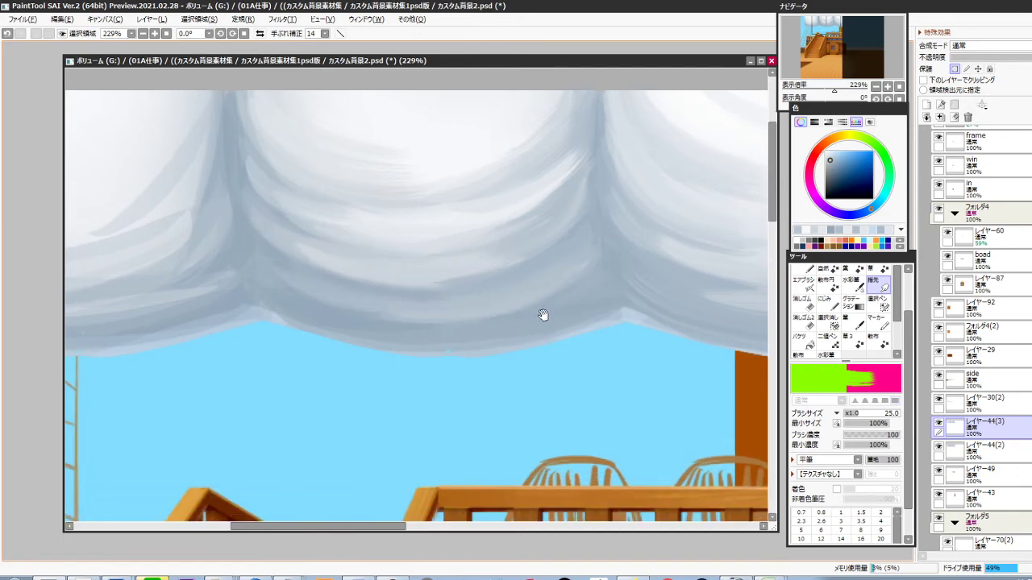
pyautogui.moveTo(424, 327); pyautogui.dragTo(531, 308)
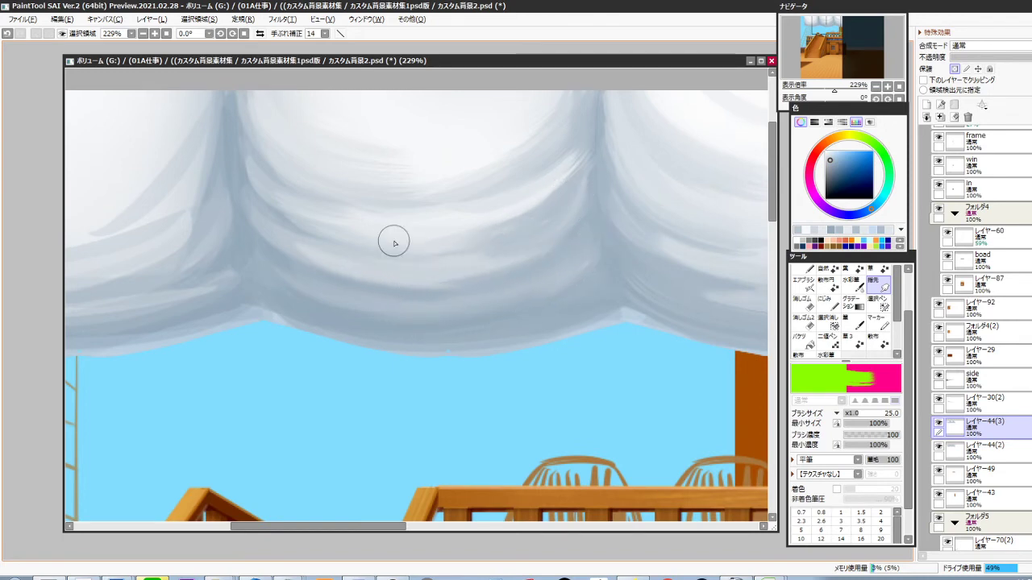
pyautogui.moveTo(529, 182); pyautogui.dragTo(498, 256)
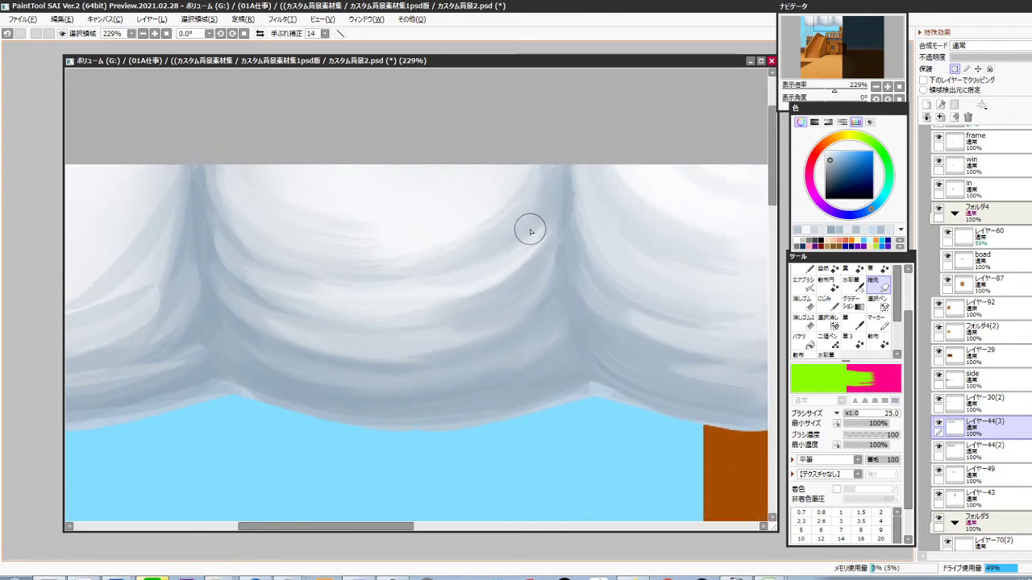
# Soften the middle and right sections' smudged folds with the watercolour brush at size 25
pyautogui.press('c')
pyautogui.press('[')
pyautogui.press('[')
pyautogui.press('[')
pyautogui.press('[')
pyautogui.press('[')
pyautogui.press('[')
pyautogui.press('[')
pyautogui.press('[')
pyautogui.press('[')
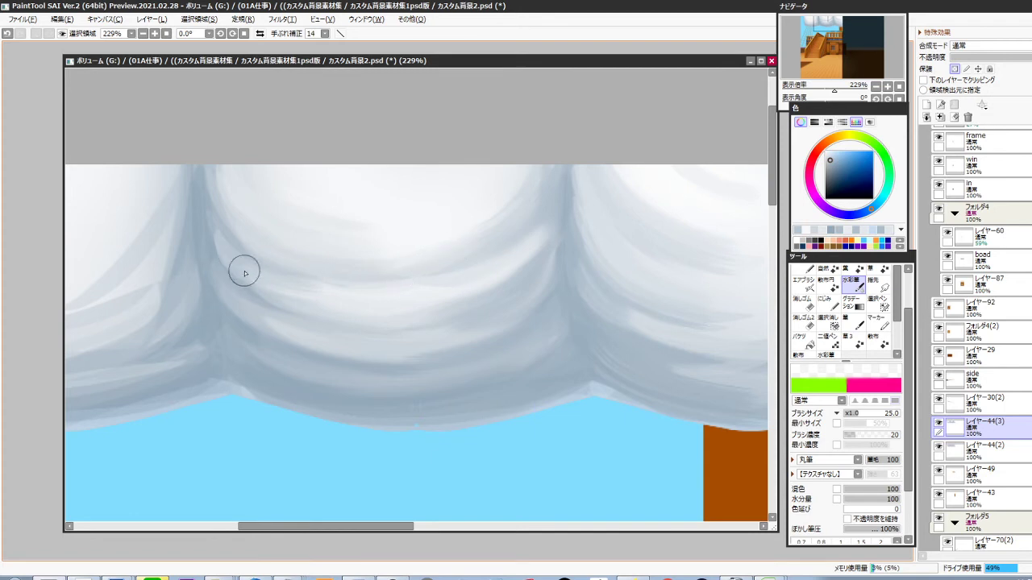
pyautogui.scroll(-3, 476, 283)
pyautogui.moveTo(643, 291); pyautogui.dragTo(552, 290)
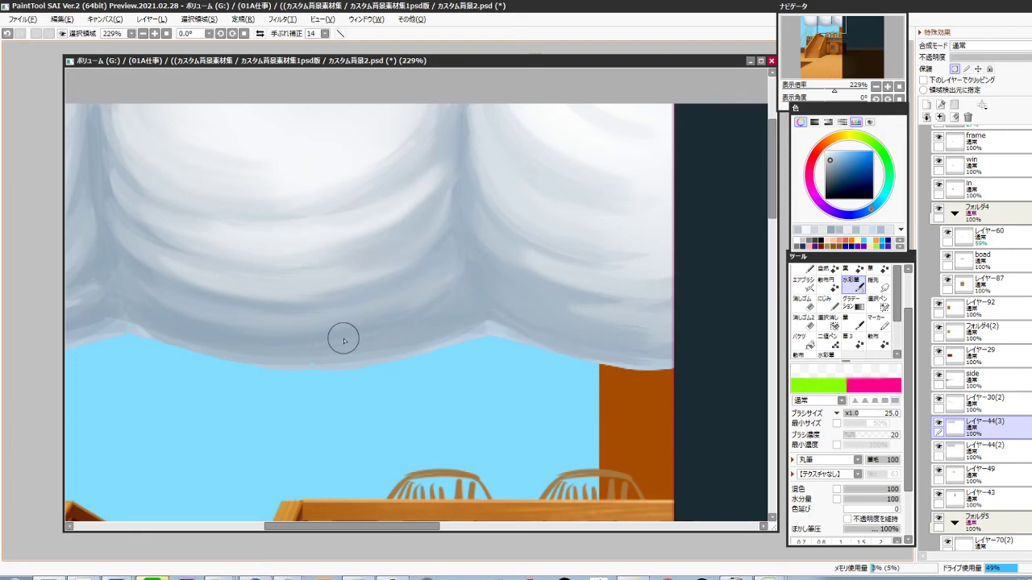
pyautogui.moveTo(165, 331); pyautogui.dragTo(590, 325)
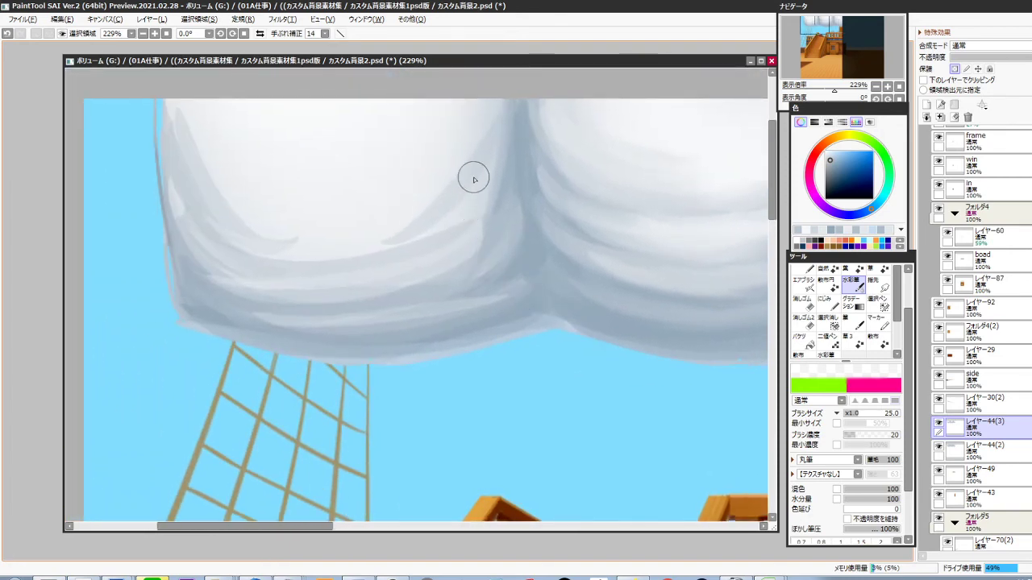
# Smudge the left section's inner-side fold in long curves toward its lower centre, undoing unwanted strokes
pyautogui.press('x')
pyautogui.moveTo(452, 207); pyautogui.dragTo(303, 268)
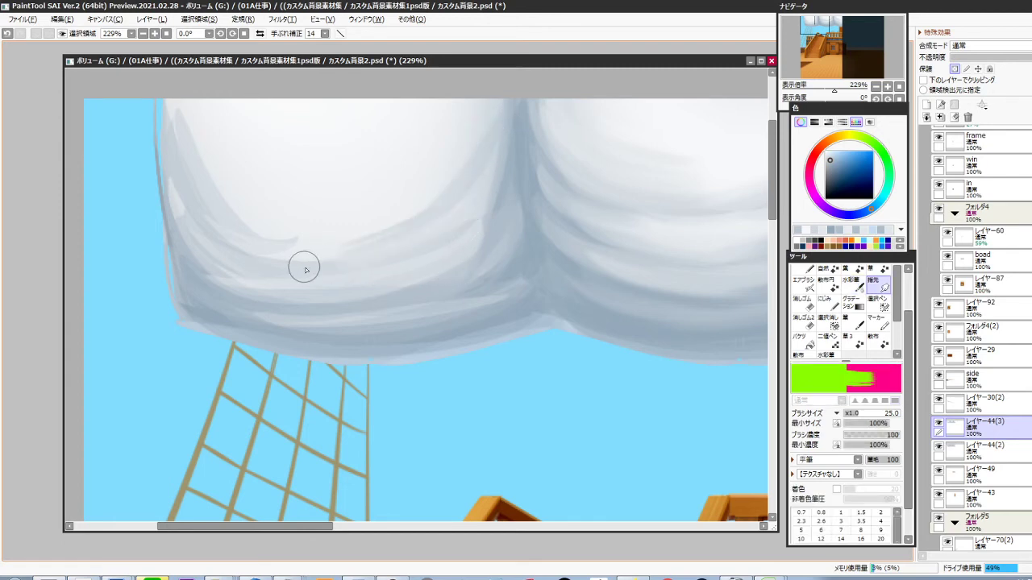
pyautogui.hotkey('ctrl', 'z')
pyautogui.moveTo(489, 148); pyautogui.dragTo(284, 262)
pyautogui.hotkey('ctrl', 'z')
pyautogui.moveTo(493, 147); pyautogui.dragTo(330, 257)
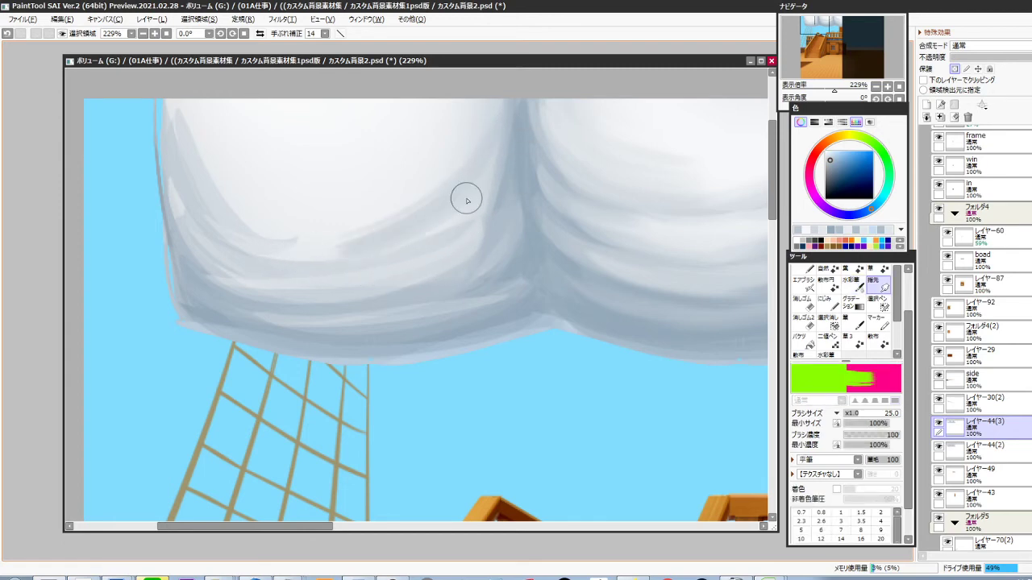
pyautogui.moveTo(489, 177); pyautogui.dragTo(299, 283)
pyautogui.moveTo(289, 216); pyautogui.dragTo(406, 241)
pyautogui.moveTo(307, 156); pyautogui.dragTo(461, 266)
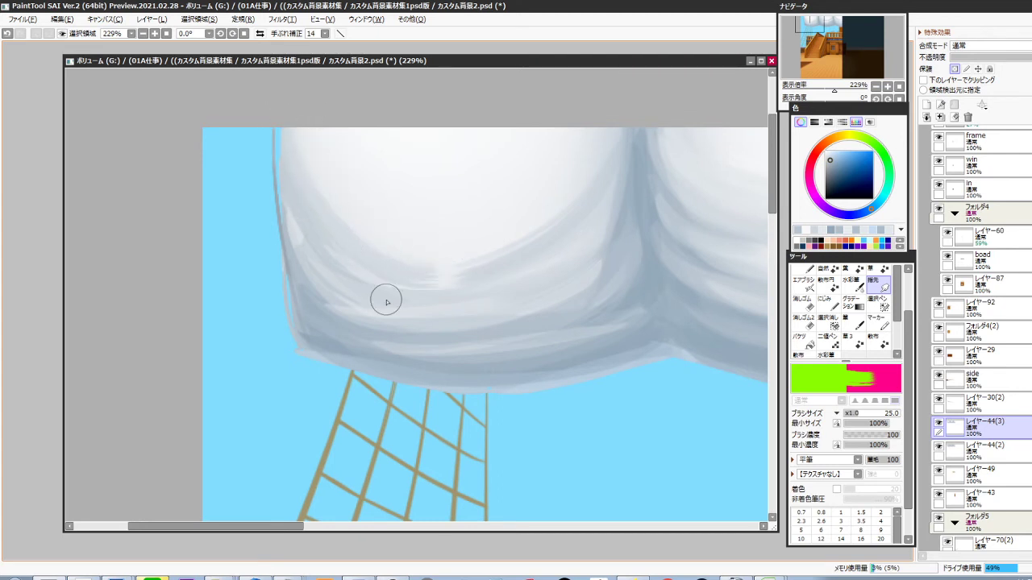
# Smudge the left section's lower folds from both sides into continuous curves, undoing unwanted strokes
pyautogui.moveTo(292, 234); pyautogui.dragTo(515, 297)
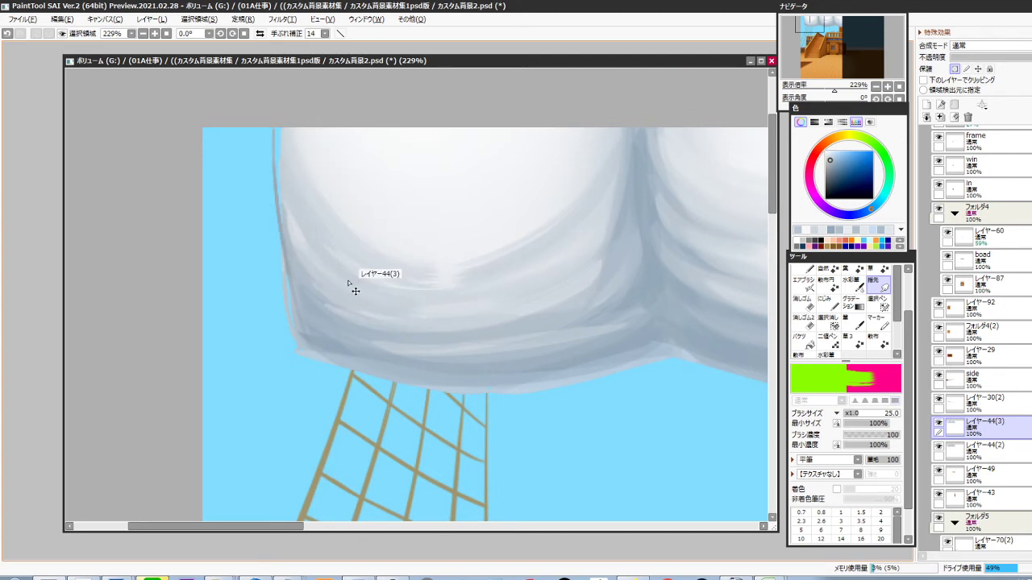
pyautogui.hotkey('ctrl', 'z')
pyautogui.moveTo(297, 228); pyautogui.dragTo(490, 300)
pyautogui.hotkey('ctrl', 'z')
pyautogui.moveTo(300, 248)
pyautogui.mouseDown()
pyautogui.moveTo(410, 339)
pyautogui.moveTo(506, 333)
pyautogui.mouseUp()
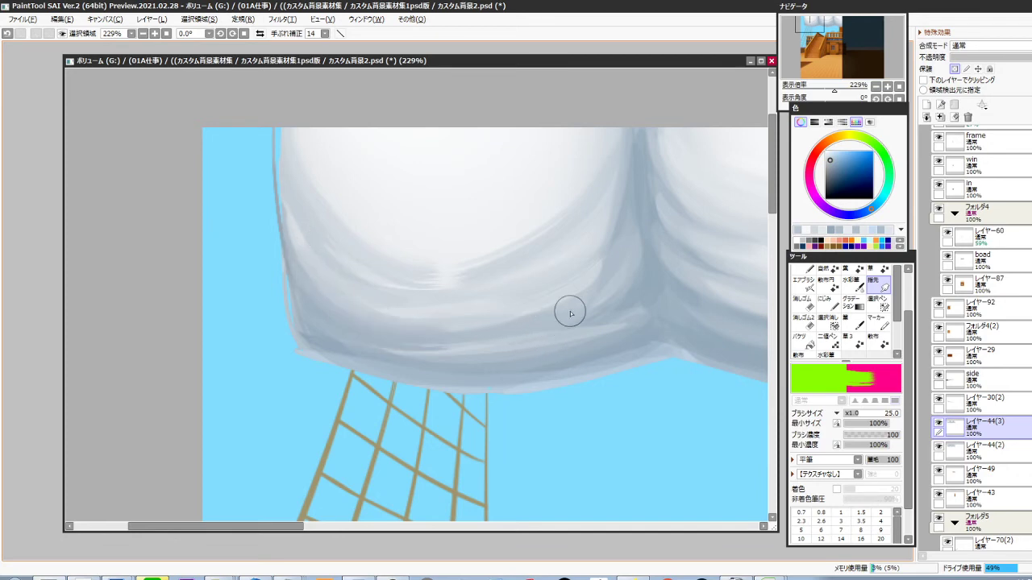
pyautogui.moveTo(611, 264); pyautogui.dragTo(501, 329)
pyautogui.hotkey('ctrl', 'z')
pyautogui.moveTo(598, 272); pyautogui.dragTo(501, 324)
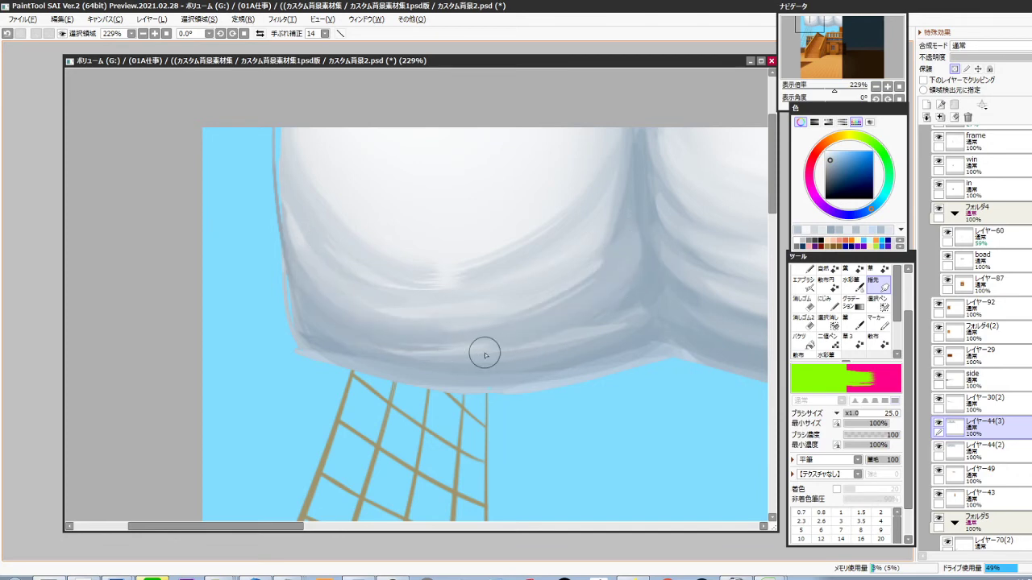
# Soften the left section's smudged lower folds with the watercolour brush
pyautogui.press('c')
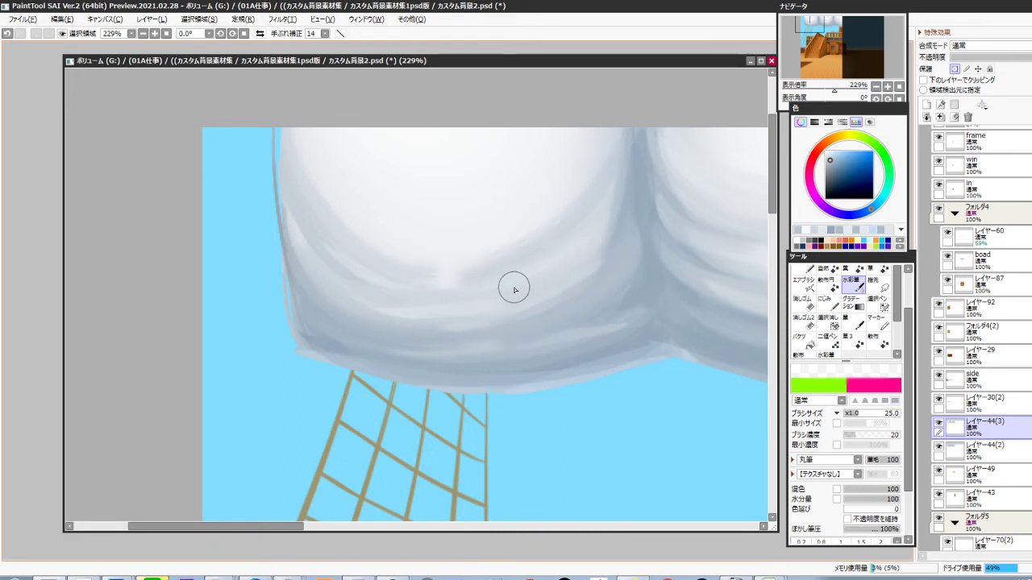
pyautogui.moveTo(579, 299); pyautogui.dragTo(525, 330)
pyautogui.moveTo(605, 323); pyautogui.dragTo(578, 300)
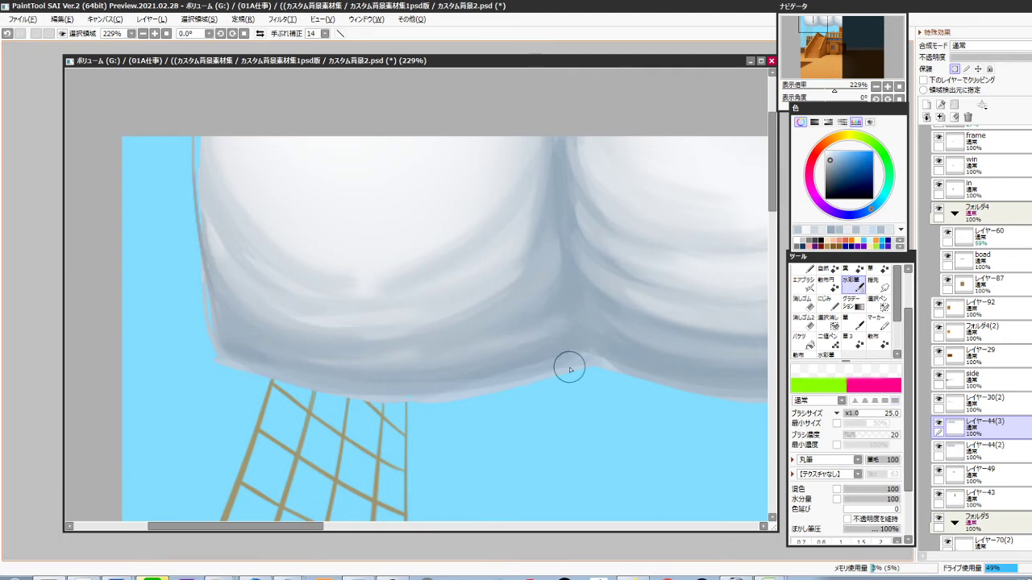
# Smudge the grey shading along the left section's bottom hem, blending its pale rim into the shadow
pyautogui.press('b')
pyautogui.moveTo(542, 372); pyautogui.dragTo(415, 389)
pyautogui.moveTo(518, 366)
pyautogui.mouseDown()
pyautogui.moveTo(402, 393)
pyautogui.moveTo(335, 389)
pyautogui.mouseUp()
pyautogui.moveTo(354, 395)
pyautogui.mouseDown()
pyautogui.moveTo(499, 388)
pyautogui.moveTo(580, 352)
pyautogui.mouseUp()
pyautogui.moveTo(484, 391)
pyautogui.mouseDown()
pyautogui.moveTo(264, 389)
pyautogui.moveTo(326, 394)
pyautogui.mouseUp()
pyautogui.moveTo(264, 369); pyautogui.dragTo(190, 313)
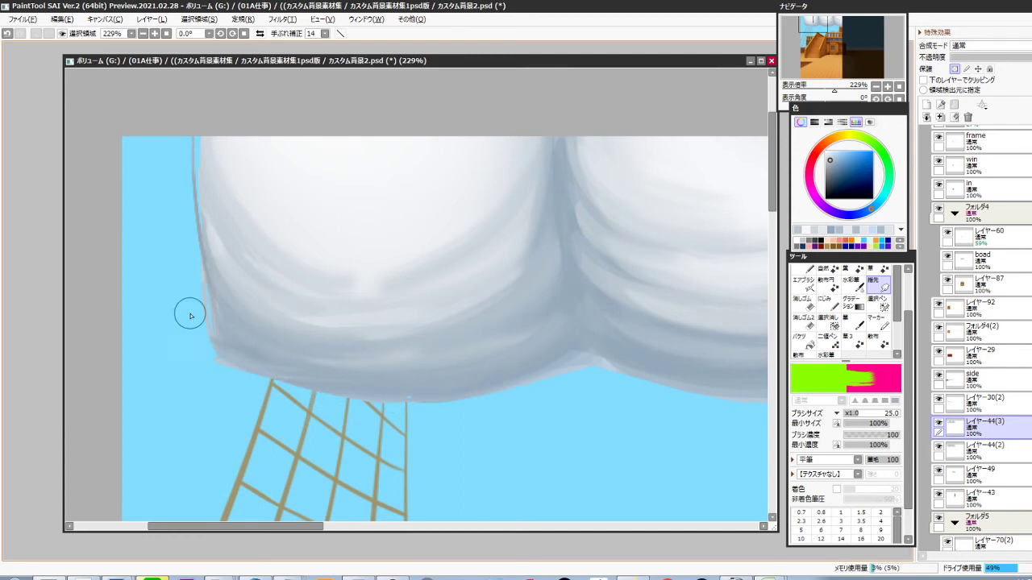
# Smudge the left section's outer edge outward over the sky, spreading its grey shading along the whole side
pyautogui.moveTo(371, 396); pyautogui.dragTo(403, 450)
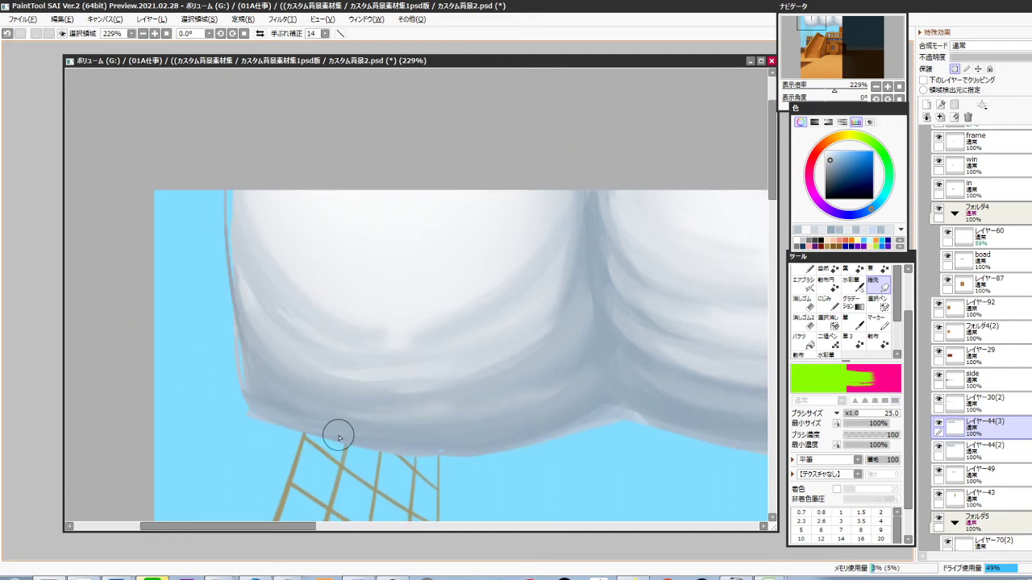
pyautogui.moveTo(247, 377); pyautogui.dragTo(221, 355)
pyautogui.moveTo(286, 373); pyautogui.dragTo(221, 325)
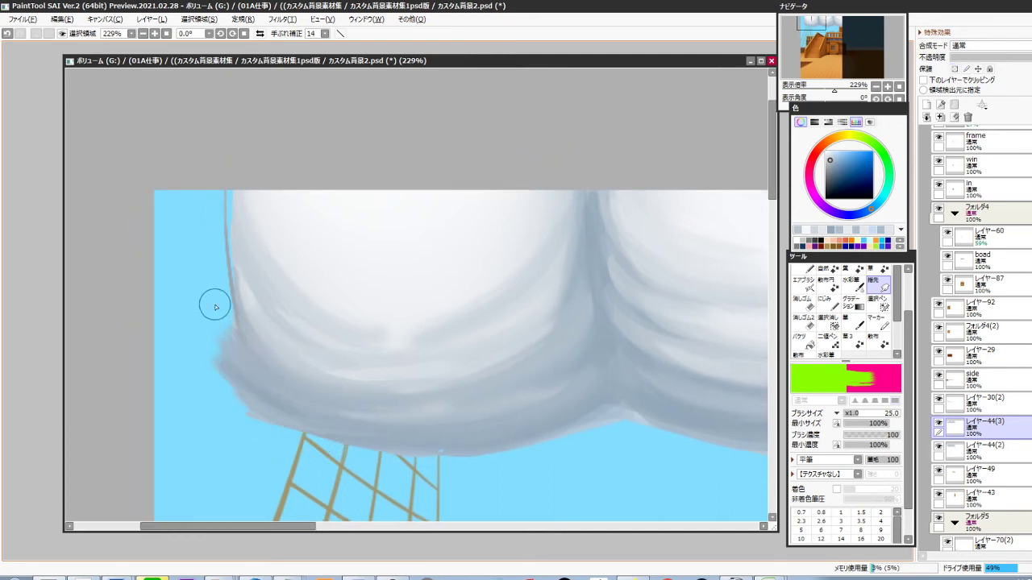
pyautogui.moveTo(282, 341)
pyautogui.mouseDown()
pyautogui.moveTo(220, 260)
pyautogui.moveTo(266, 313)
pyautogui.moveTo(236, 239)
pyautogui.moveTo(261, 251)
pyautogui.moveTo(231, 165)
pyautogui.mouseUp()
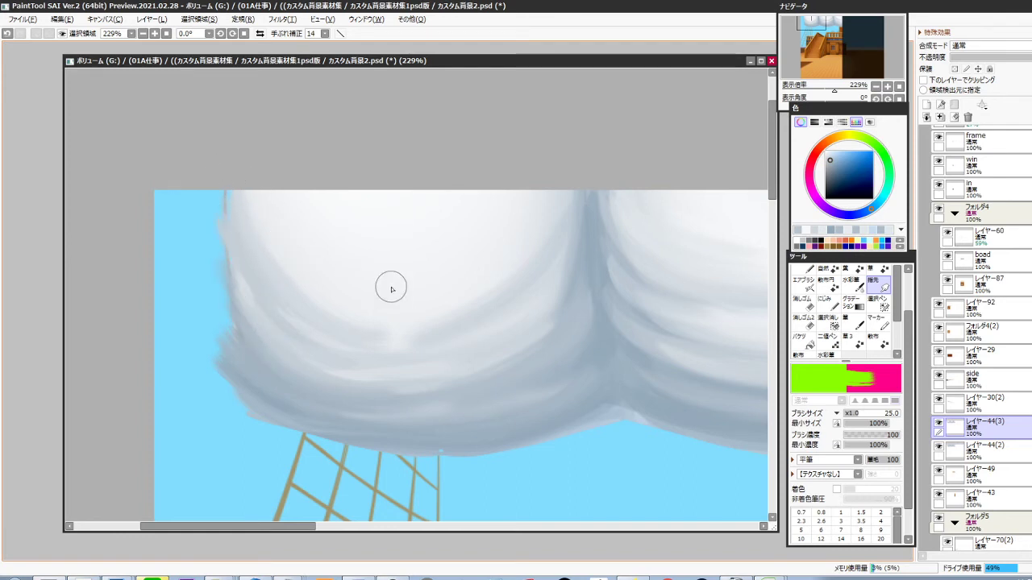
# Paint pale highlights along the left section's lower folds with light greys sampled from the sail, using a size 20 brush
pyautogui.moveTo(461, 392); pyautogui.dragTo(416, 346)
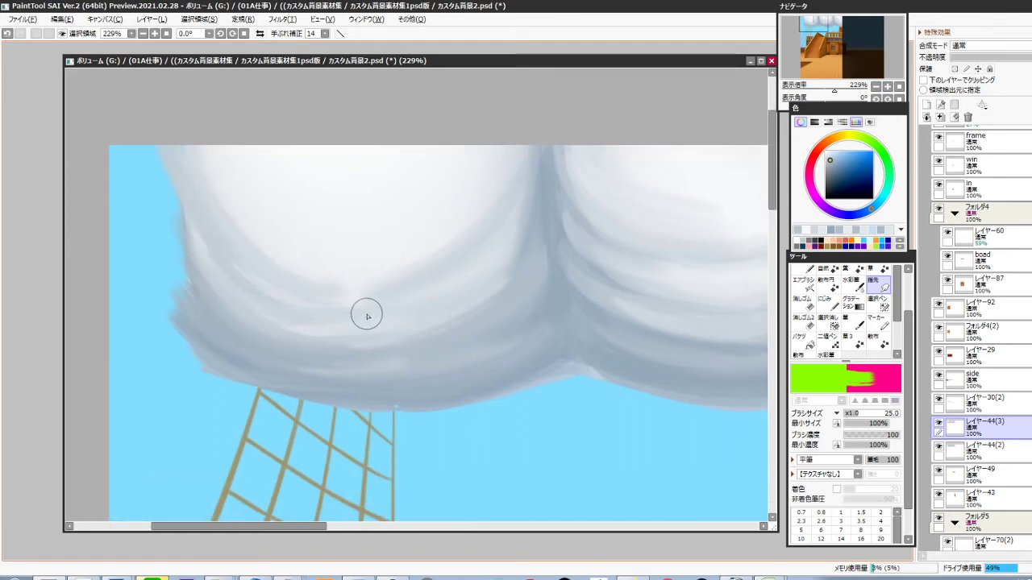
pyautogui.keyDown('alt'); pyautogui.click(360, 270); pyautogui.keyUp('alt')
pyautogui.press('n')
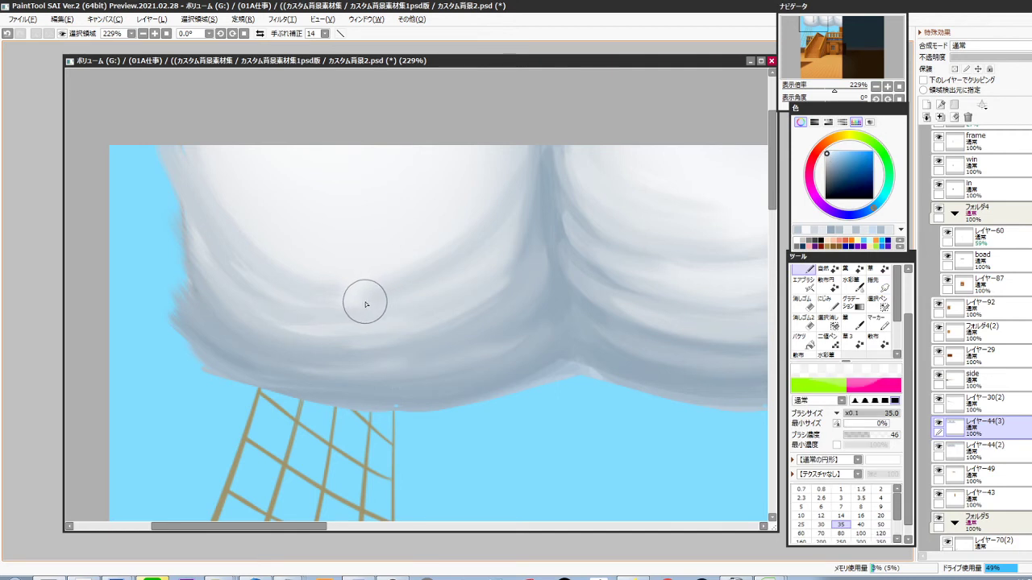
pyautogui.moveTo(269, 291); pyautogui.dragTo(454, 279)
pyautogui.press('[')
pyautogui.press('[')
pyautogui.press('[')
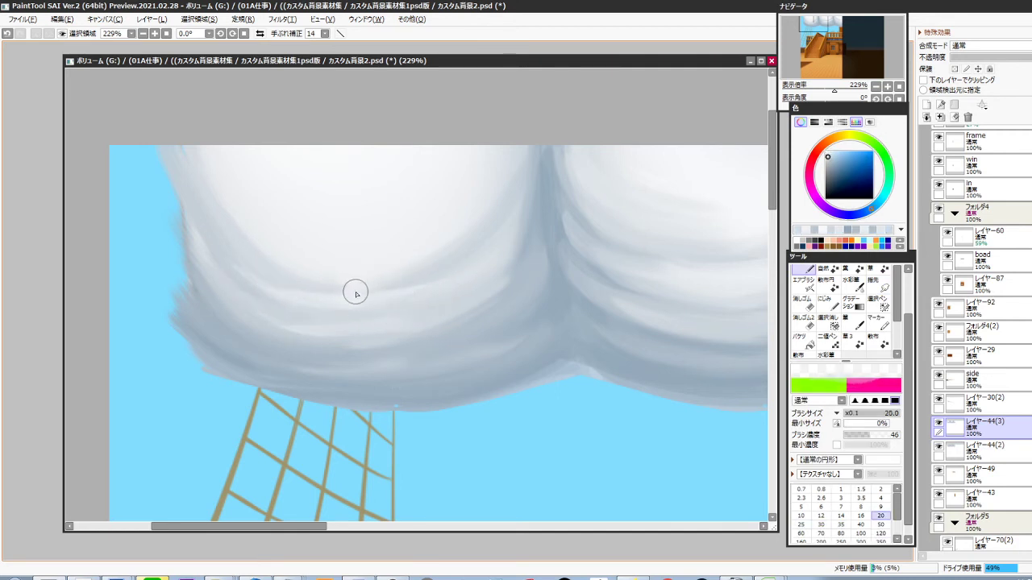
pyautogui.keyDown('alt'); pyautogui.click(276, 267); pyautogui.keyUp('alt')
pyautogui.moveTo(250, 261); pyautogui.dragTo(316, 238)
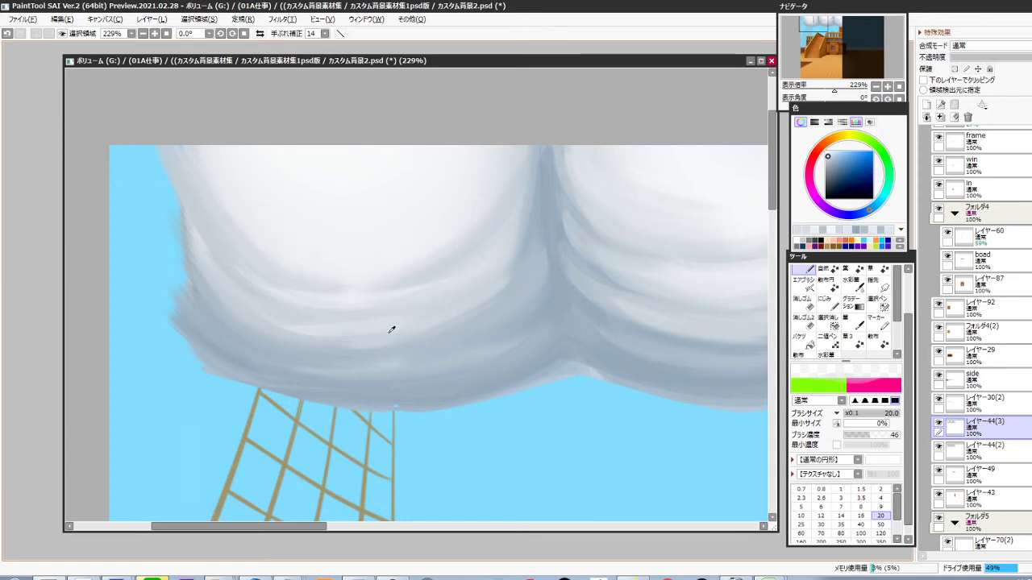
# Paint curved fold strokes in sampled greys from the left section's inner seam toward its lower centre, undoing unwanted strokes
pyautogui.moveTo(367, 320)
pyautogui.mouseDown()
pyautogui.moveTo(525, 257)
pyautogui.moveTo(523, 267)
pyautogui.moveTo(536, 262)
pyautogui.moveTo(428, 327)
pyautogui.moveTo(508, 289)
pyautogui.moveTo(540, 202)
pyautogui.mouseUp()
pyautogui.keyDown('alt'); pyautogui.click(523, 284); pyautogui.keyUp('alt')
pyautogui.moveTo(517, 245); pyautogui.dragTo(448, 291)
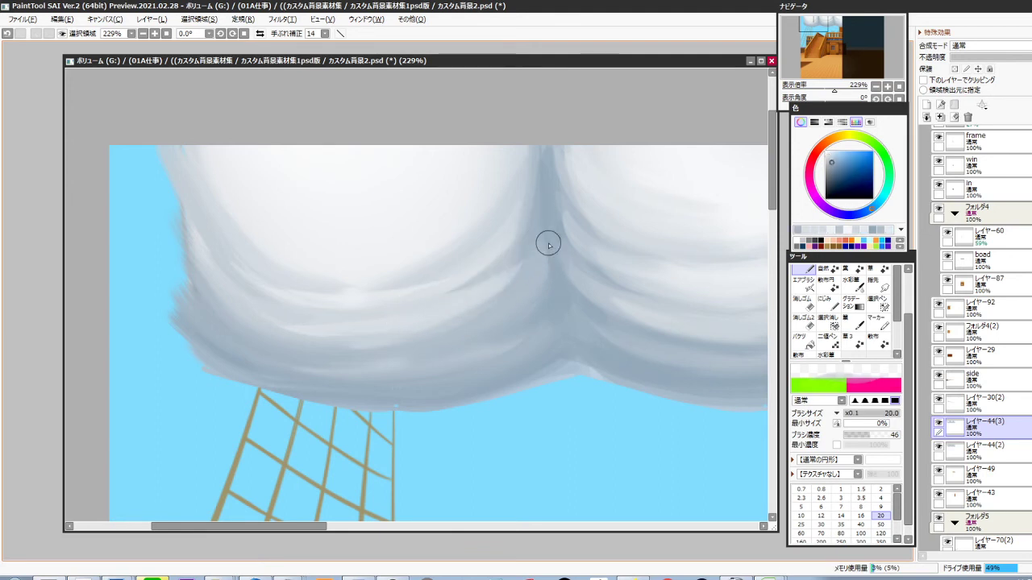
pyautogui.hotkey('ctrl', 'z')
pyautogui.hotkey('ctrl', 'z')
pyautogui.moveTo(520, 247)
pyautogui.mouseDown()
pyautogui.moveTo(478, 252)
pyautogui.moveTo(533, 196)
pyautogui.moveTo(432, 302)
pyautogui.moveTo(531, 227)
pyautogui.moveTo(534, 199)
pyautogui.moveTo(455, 278)
pyautogui.mouseUp()
pyautogui.hotkey('ctrl', 'z')
pyautogui.keyDown('alt'); pyautogui.click(546, 239); pyautogui.keyUp('alt')
pyautogui.moveTo(534, 270); pyautogui.dragTo(484, 328)
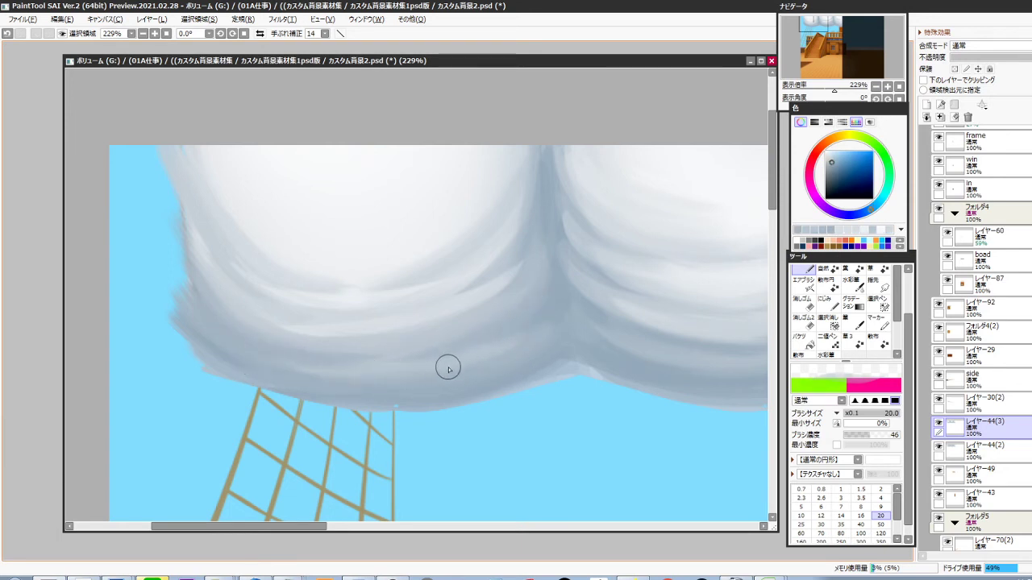
pyautogui.moveTo(557, 335); pyautogui.dragTo(464, 366)
# Paint curved grey folds from the seam between the left and middle sections into the middle section, redoing the lower stroke
pyautogui.scroll(3, 513, 309)
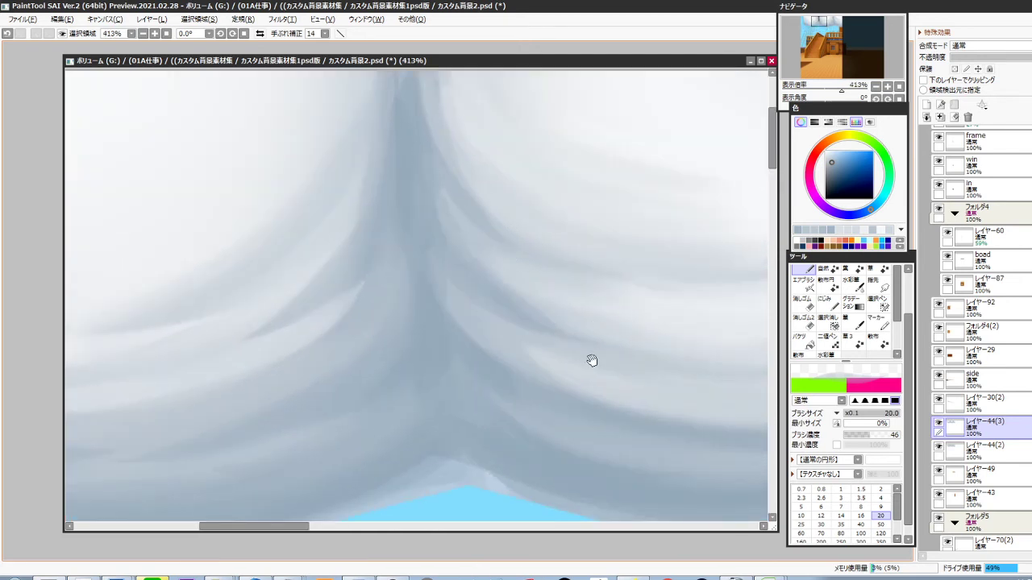
pyautogui.moveTo(591, 359); pyautogui.dragTo(555, 285)
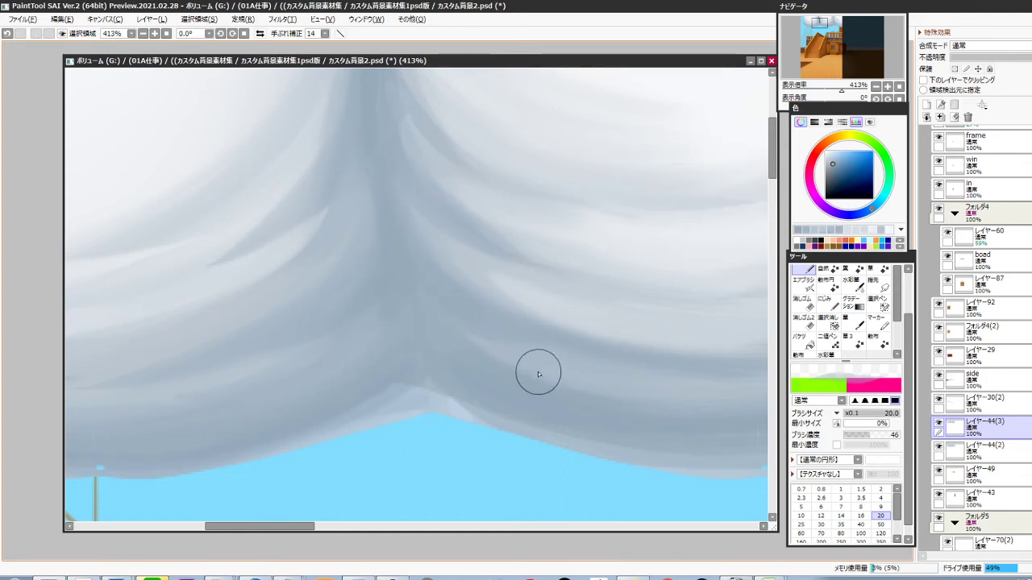
pyautogui.moveTo(513, 258); pyautogui.dragTo(485, 351)
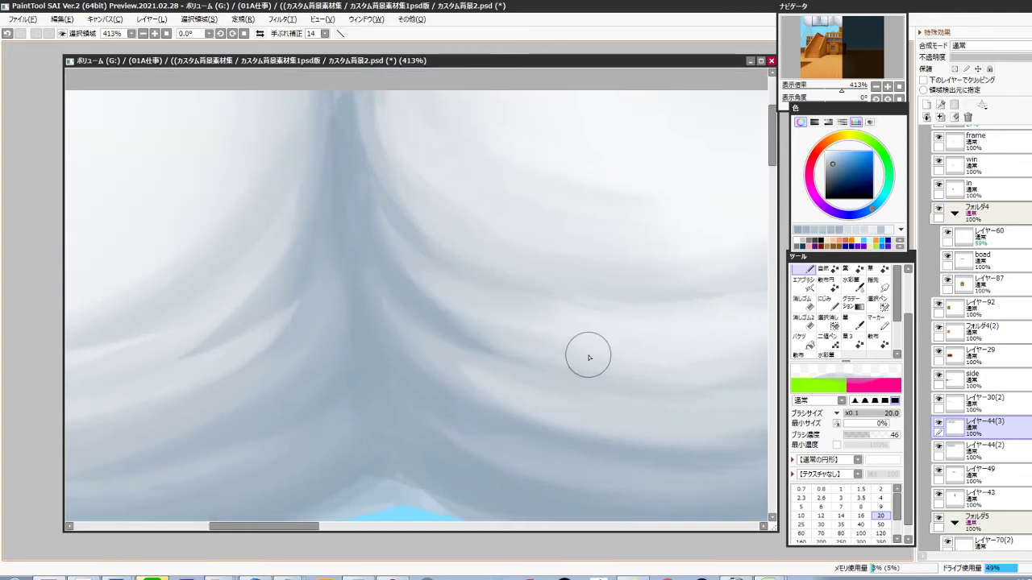
pyautogui.moveTo(395, 215); pyautogui.dragTo(396, 340)
pyautogui.moveTo(373, 242); pyautogui.dragTo(476, 395)
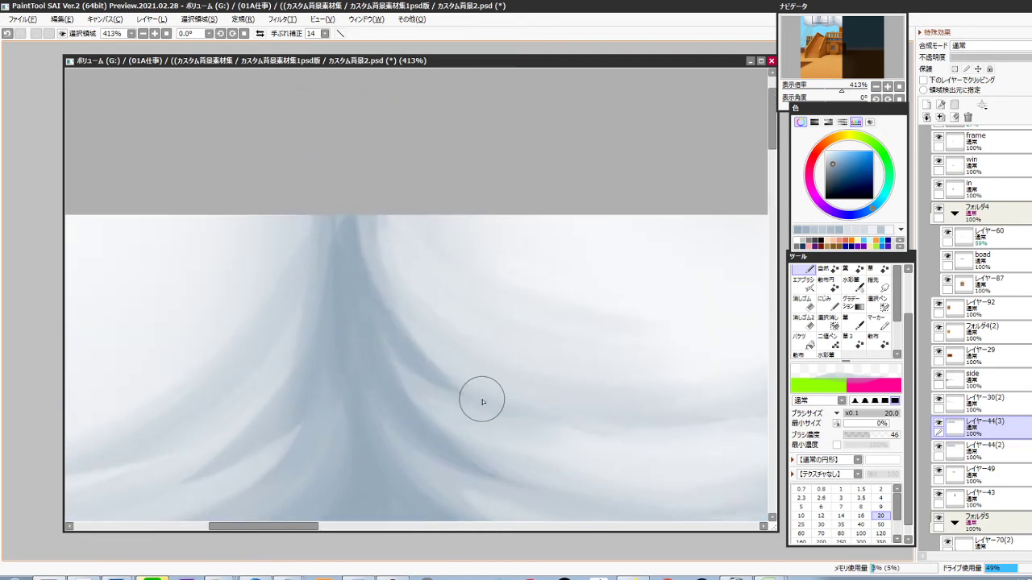
pyautogui.moveTo(382, 405); pyautogui.dragTo(409, 354)
pyautogui.rightClick(392, 191)
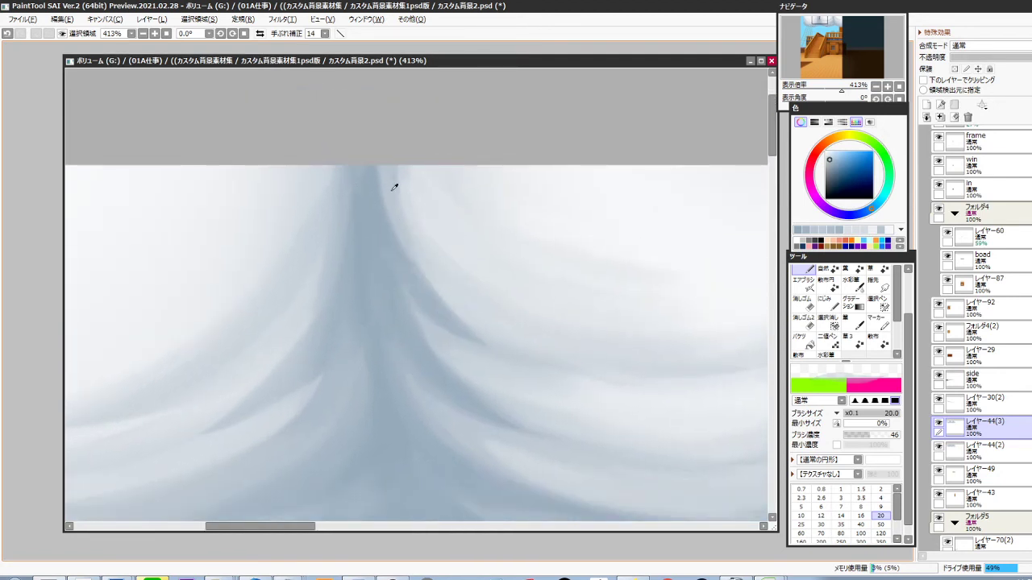
pyautogui.moveTo(379, 208); pyautogui.dragTo(518, 327)
pyautogui.moveTo(373, 170); pyautogui.dragTo(481, 345)
pyautogui.moveTo(401, 271); pyautogui.dragTo(561, 410)
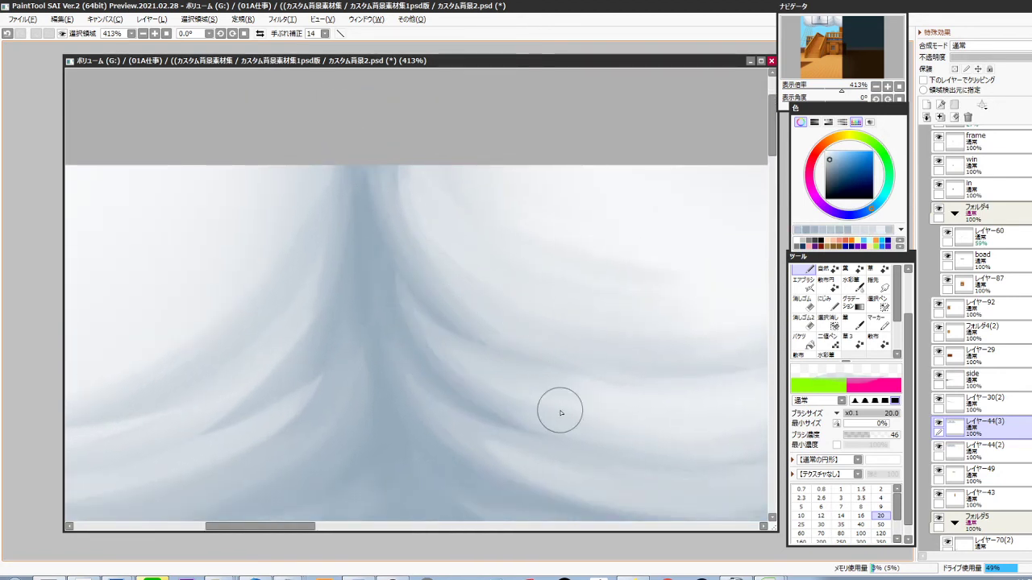
pyautogui.hotkey('ctrl', 'z')
pyautogui.moveTo(400, 280); pyautogui.dragTo(565, 427)
# Paint a tapering shadow fold from the top of the same seam down into the left section, redoing the first stroke
pyautogui.moveTo(399, 299); pyautogui.dragTo(530, 303)
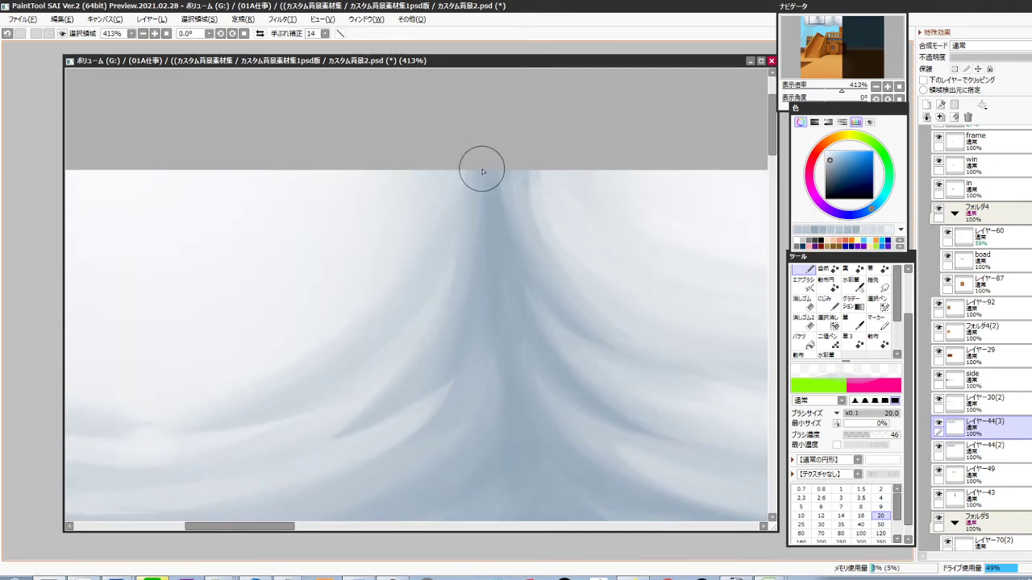
pyautogui.moveTo(480, 175); pyautogui.dragTo(355, 327)
pyautogui.hotkey('ctrl', 'z')
pyautogui.moveTo(473, 202); pyautogui.dragTo(369, 345)
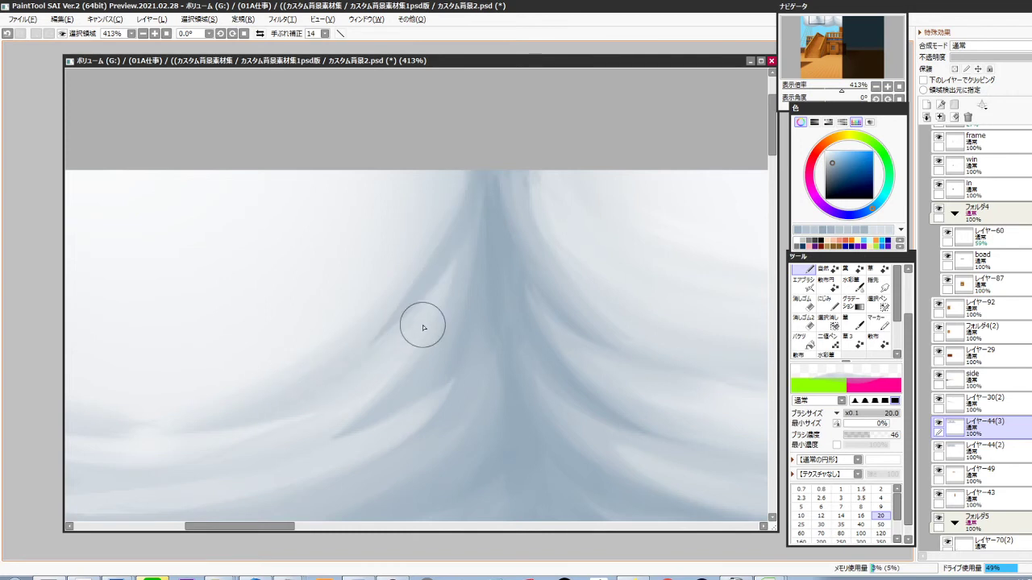
# Shade the left section's bottom hem in grey with the brush density at 70, covering the pale streaks
pyautogui.scroll(-5, 433, 365)
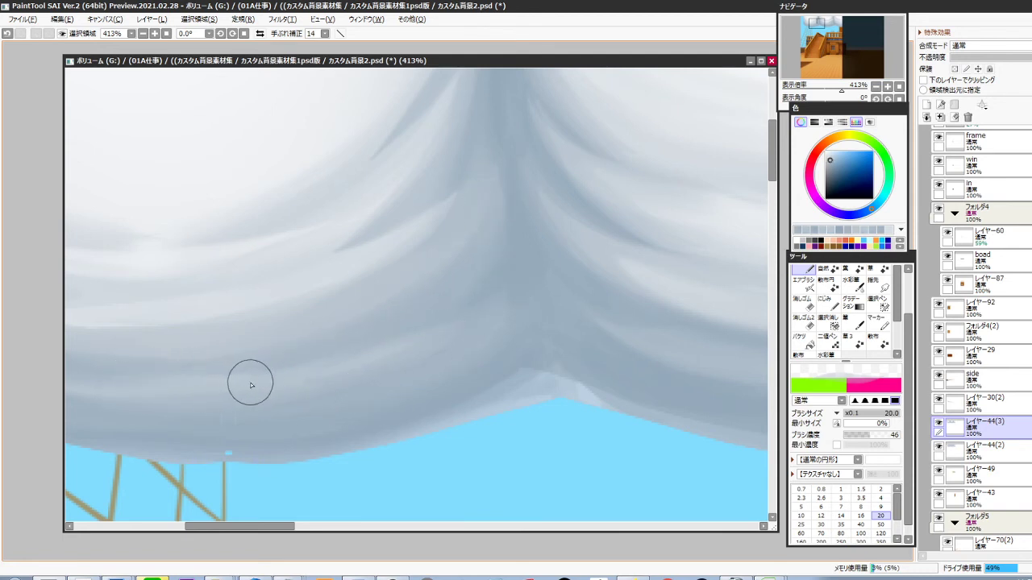
pyautogui.moveTo(289, 431); pyautogui.dragTo(458, 364)
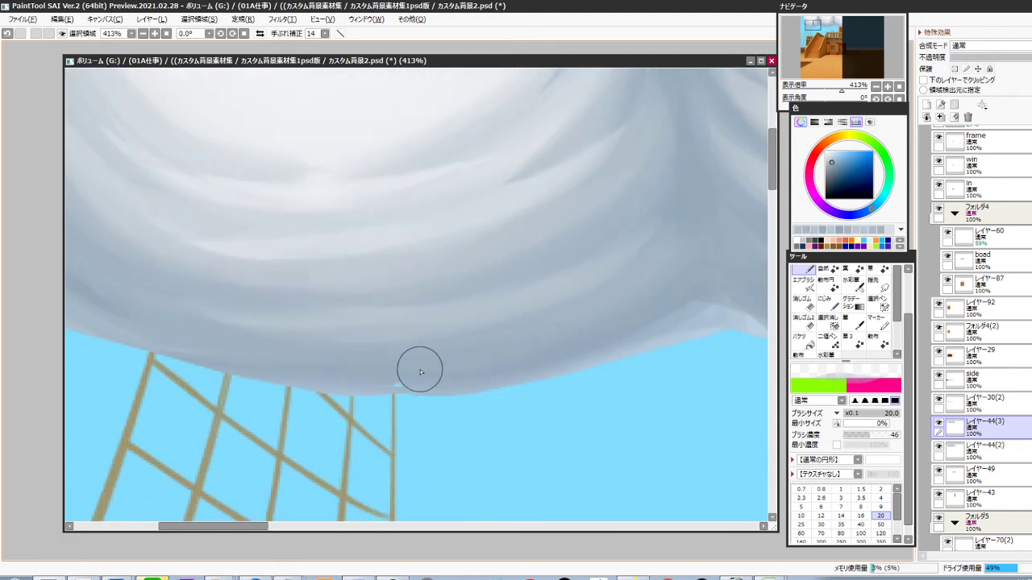
pyautogui.press('7')
pyautogui.moveTo(265, 346); pyautogui.dragTo(551, 328)
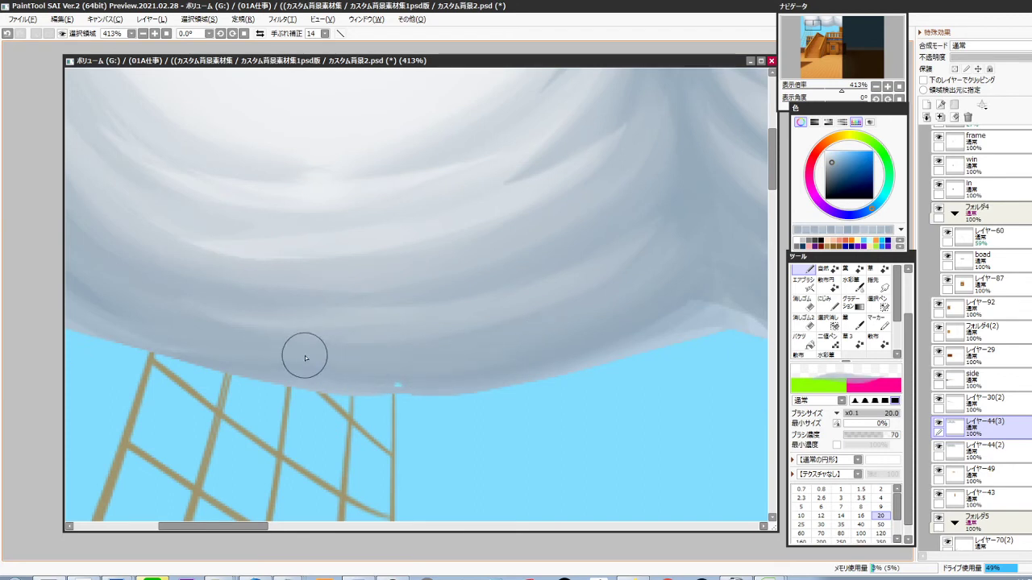
pyautogui.moveTo(304, 355); pyautogui.dragTo(526, 330)
pyautogui.moveTo(447, 384); pyautogui.dragTo(417, 384)
pyautogui.moveTo(585, 351); pyautogui.dragTo(415, 369)
pyautogui.moveTo(545, 316); pyautogui.dragTo(496, 363)
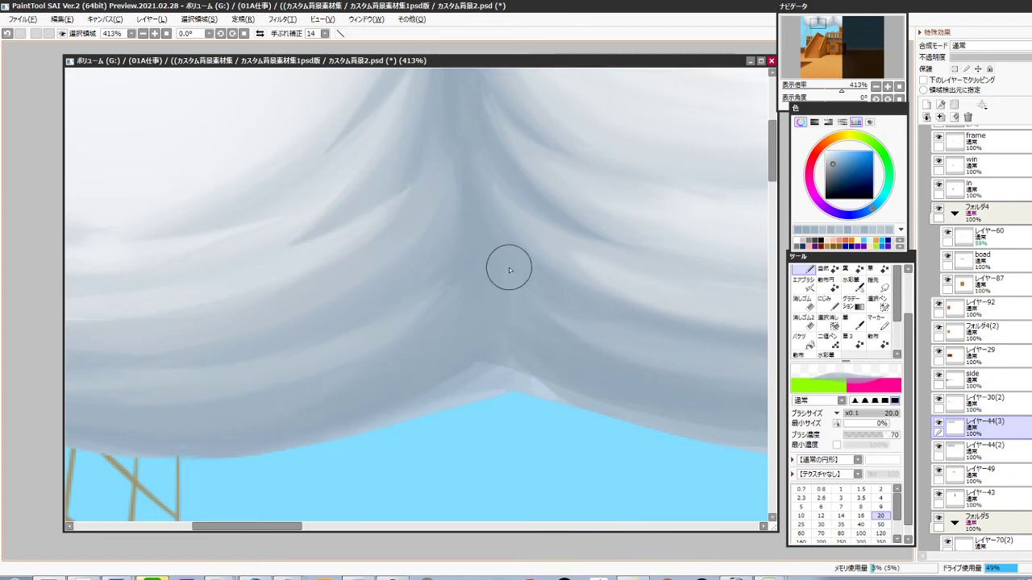
# Paint sampled grey shadow curves from the middle section's right seam across its lower folds, replacing the first stroke
pyautogui.scroll(-10, 516, 371)
pyautogui.moveTo(491, 384); pyautogui.dragTo(434, 368)
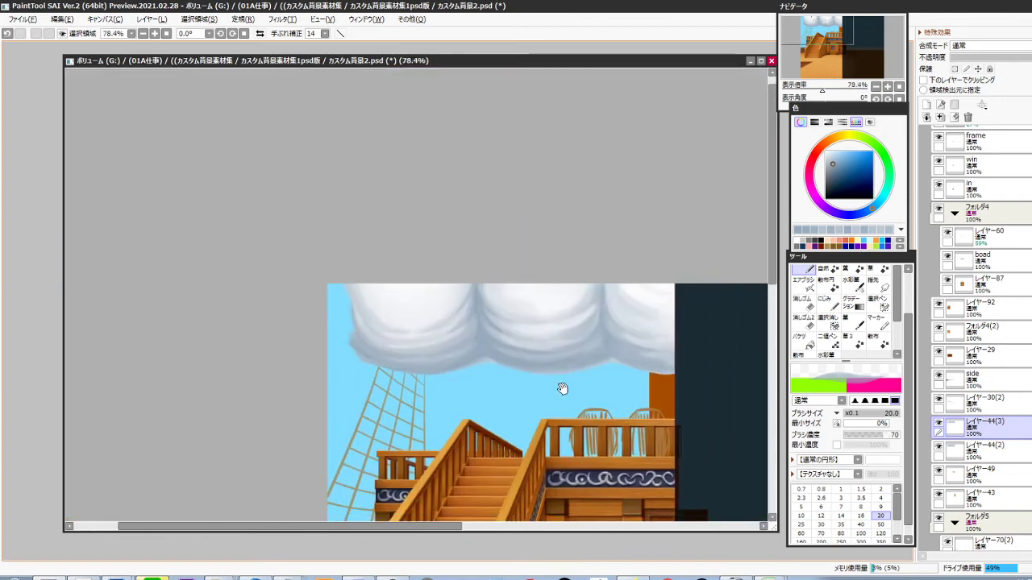
pyautogui.scroll(7, 593, 374)
pyautogui.moveTo(660, 188); pyautogui.dragTo(518, 273)
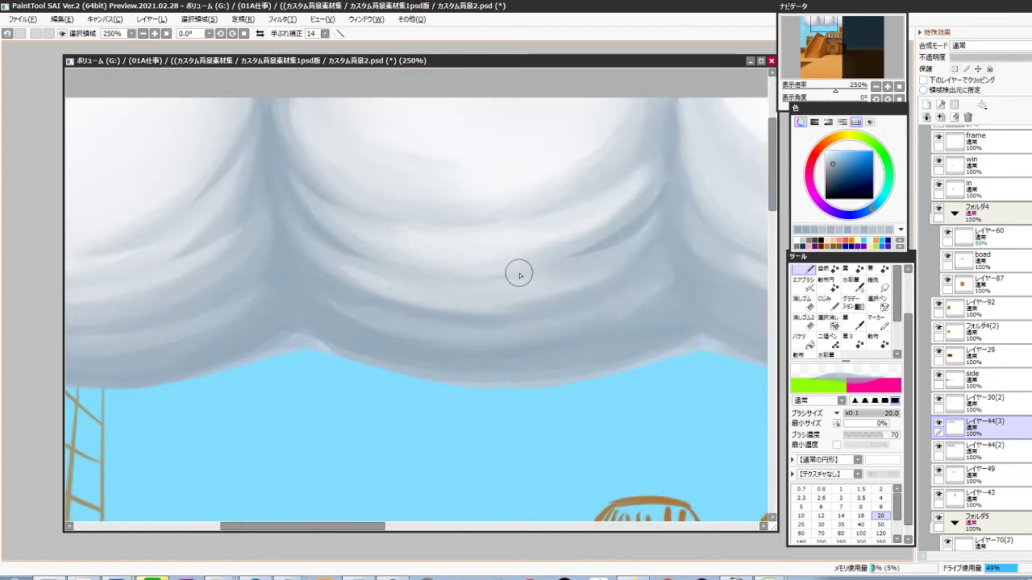
pyautogui.hotkey('ctrl', 'z')
pyautogui.rightClick(673, 212)
pyautogui.moveTo(663, 179); pyautogui.dragTo(501, 285)
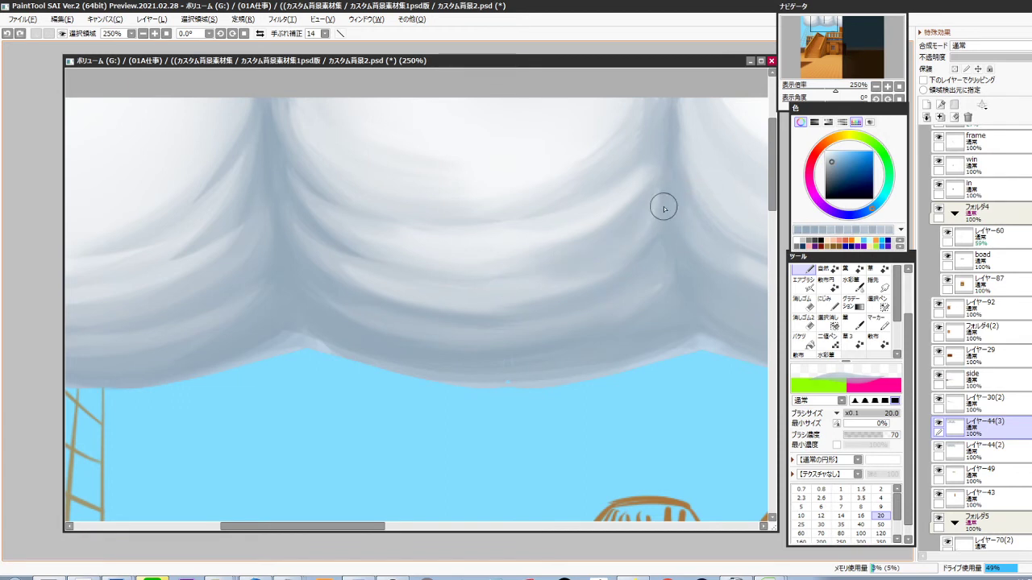
pyautogui.moveTo(663, 206); pyautogui.dragTo(531, 280)
pyautogui.moveTo(627, 303); pyautogui.dragTo(556, 293)
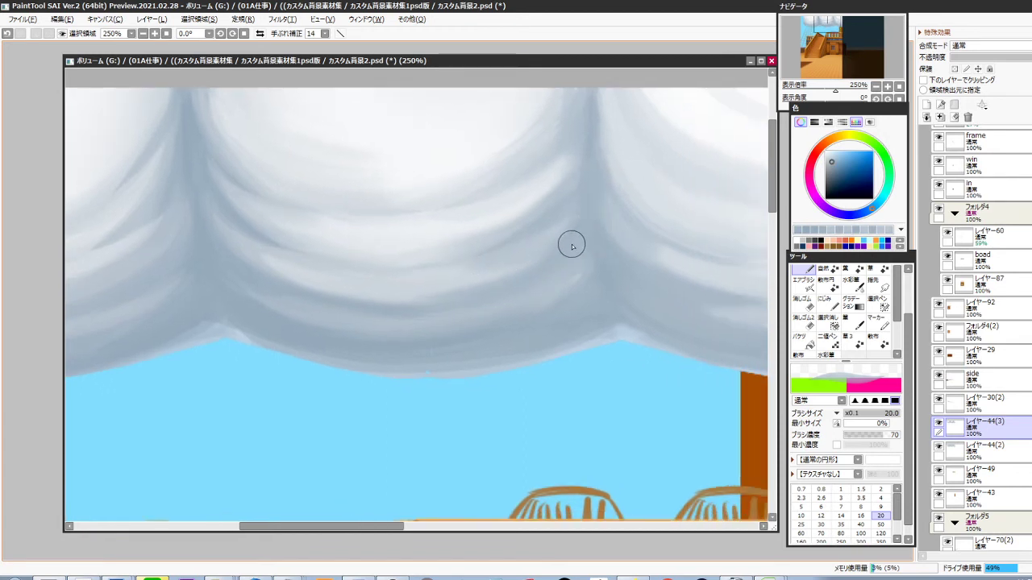
pyautogui.moveTo(381, 310)
pyautogui.mouseDown()
pyautogui.moveTo(532, 321)
pyautogui.moveTo(509, 266)
pyautogui.mouseUp()
# Undo the last stroke and smudge the grey shading along the middle section's bottom hem
pyautogui.moveTo(400, 285); pyautogui.dragTo(456, 297)
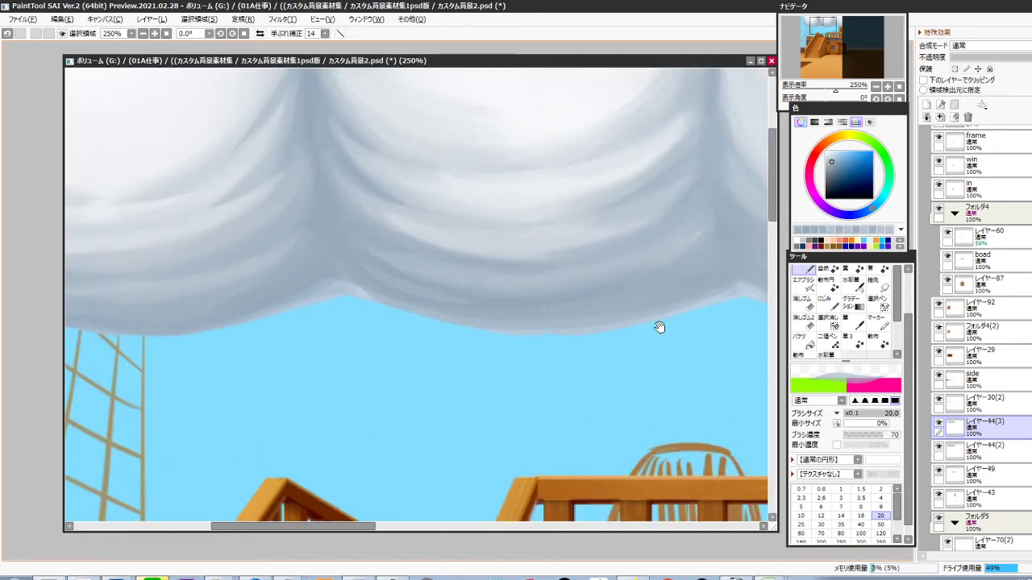
pyautogui.moveTo(658, 328); pyautogui.dragTo(556, 318)
pyautogui.hotkey('ctrl', 'z')
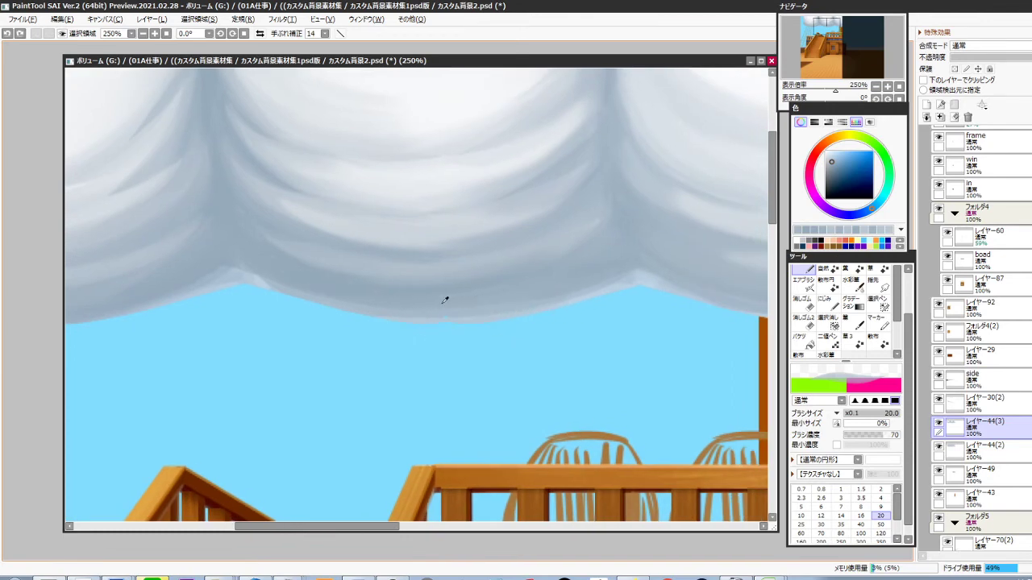
pyautogui.press('f')
pyautogui.moveTo(491, 298); pyautogui.dragTo(382, 306)
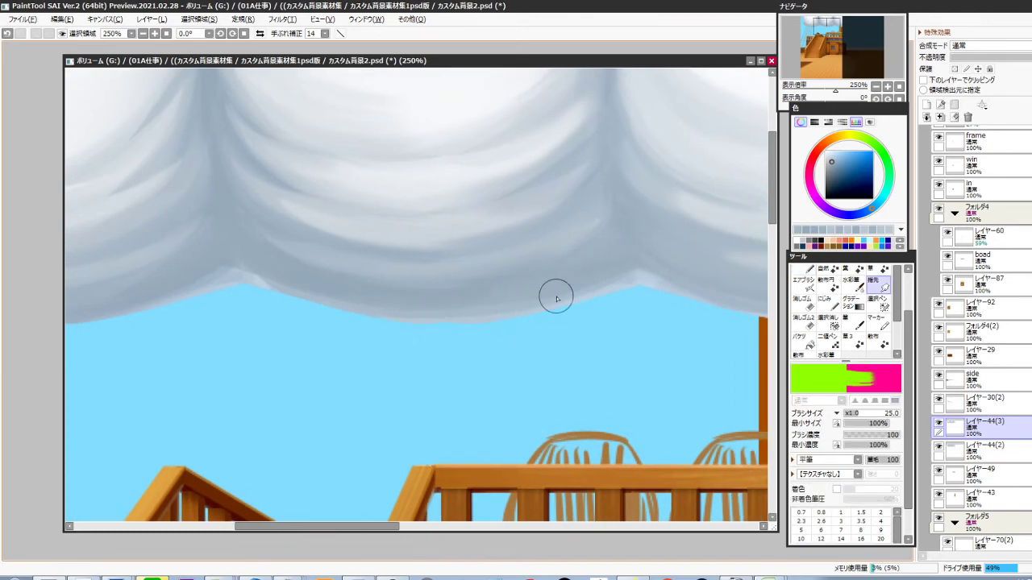
pyautogui.moveTo(525, 289)
pyautogui.mouseDown()
pyautogui.moveTo(525, 336)
pyautogui.moveTo(512, 307)
pyautogui.mouseUp()
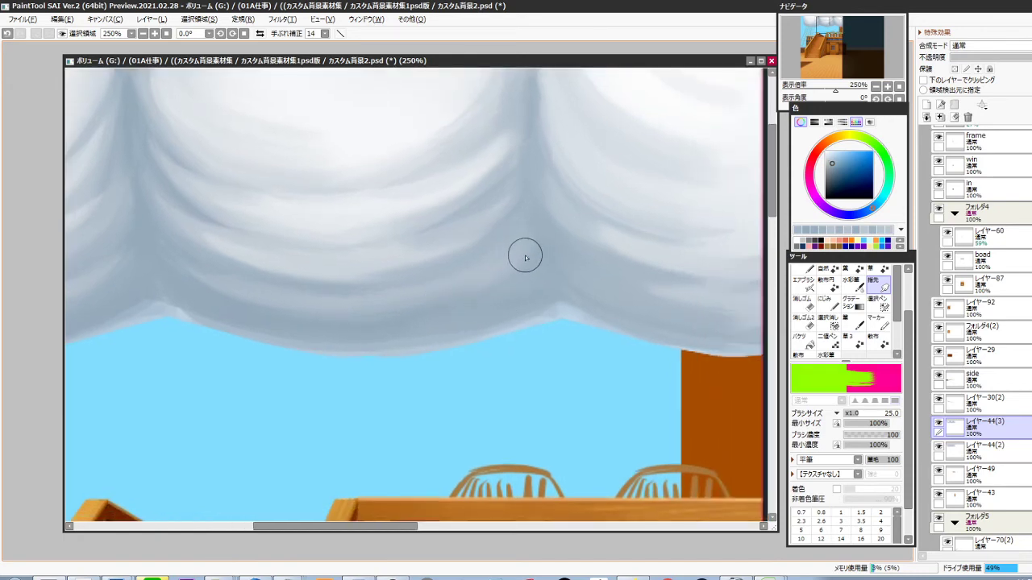
# Deepen the folds around the seam between the middle and right sections with the brush in a sampled grey
pyautogui.press('n')
pyautogui.rightClick(539, 249)
pyautogui.moveTo(483, 288)
pyautogui.mouseDown()
pyautogui.moveTo(526, 262)
pyautogui.moveTo(503, 284)
pyautogui.mouseUp()
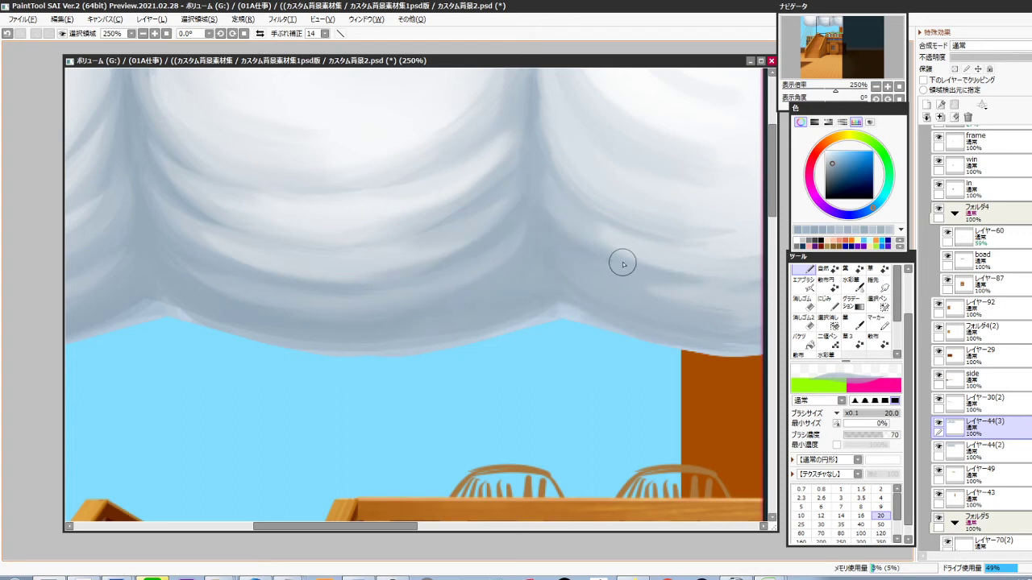
# Paint a tapering shadow fold from the upper seam into the right section, undoing unwanted strokes, and sample a light grey beside it
pyautogui.moveTo(656, 330); pyautogui.dragTo(569, 288)
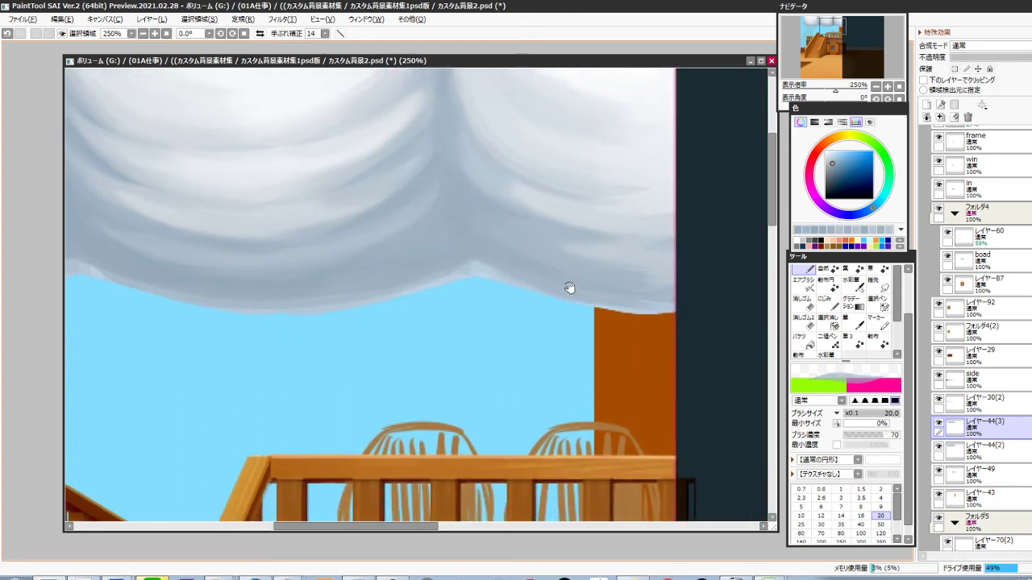
pyautogui.scroll(3, 558, 238)
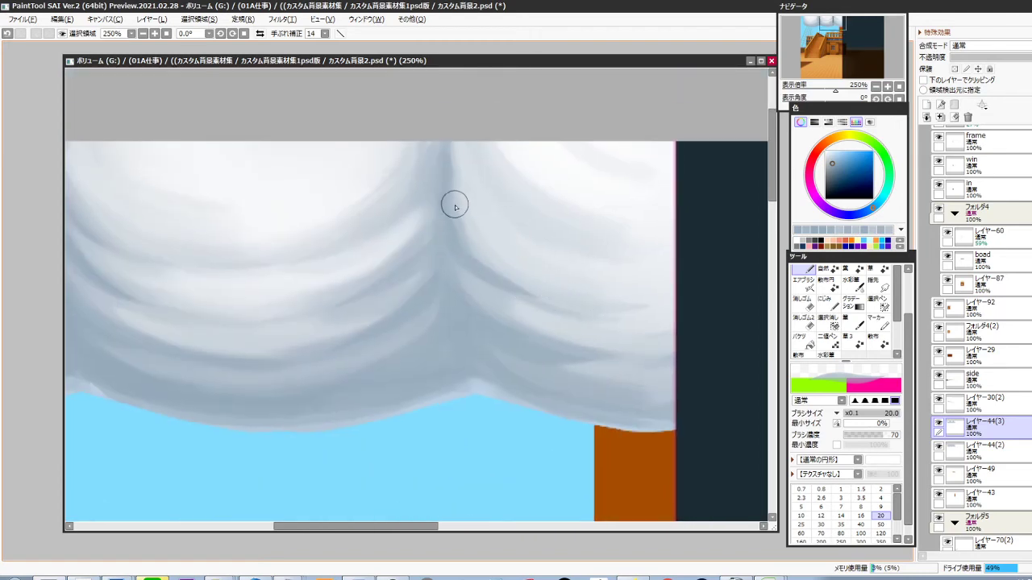
pyautogui.hotkey('ctrl', 'z')
pyautogui.moveTo(452, 141); pyautogui.dragTo(471, 208)
pyautogui.moveTo(455, 170); pyautogui.dragTo(500, 233)
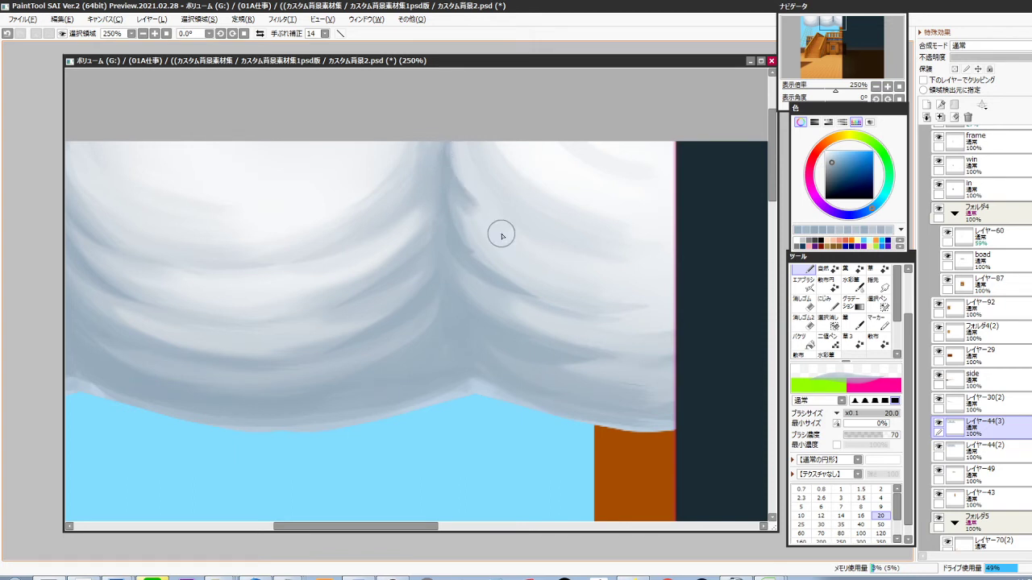
pyautogui.hotkey('ctrl', 'z')
pyautogui.moveTo(454, 169); pyautogui.dragTo(521, 223)
pyautogui.hotkey('ctrl', 'z')
pyautogui.moveTo(459, 167)
pyautogui.mouseDown()
pyautogui.moveTo(483, 217)
pyautogui.moveTo(519, 234)
pyautogui.mouseUp()
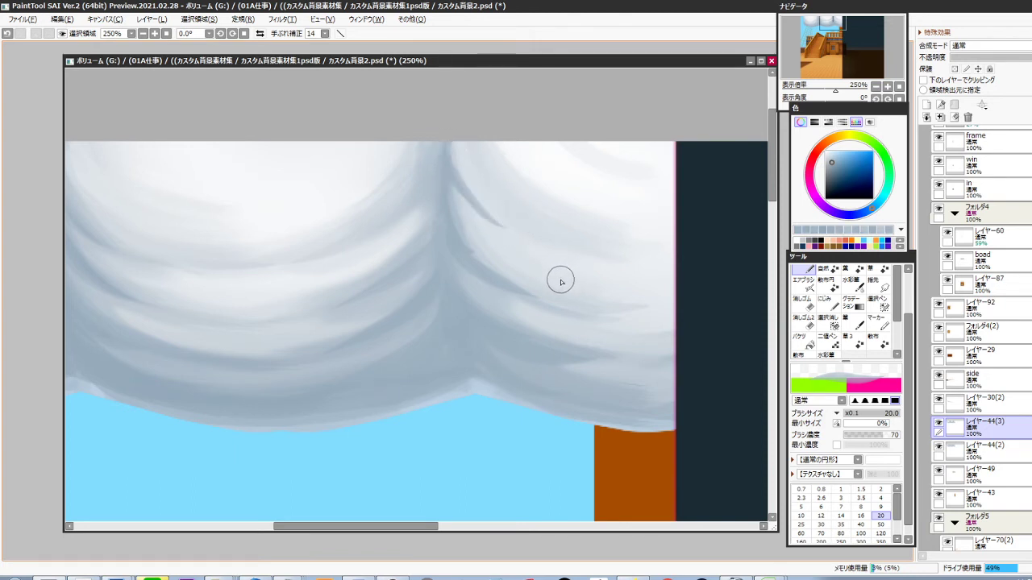
pyautogui.rightClick(534, 218)
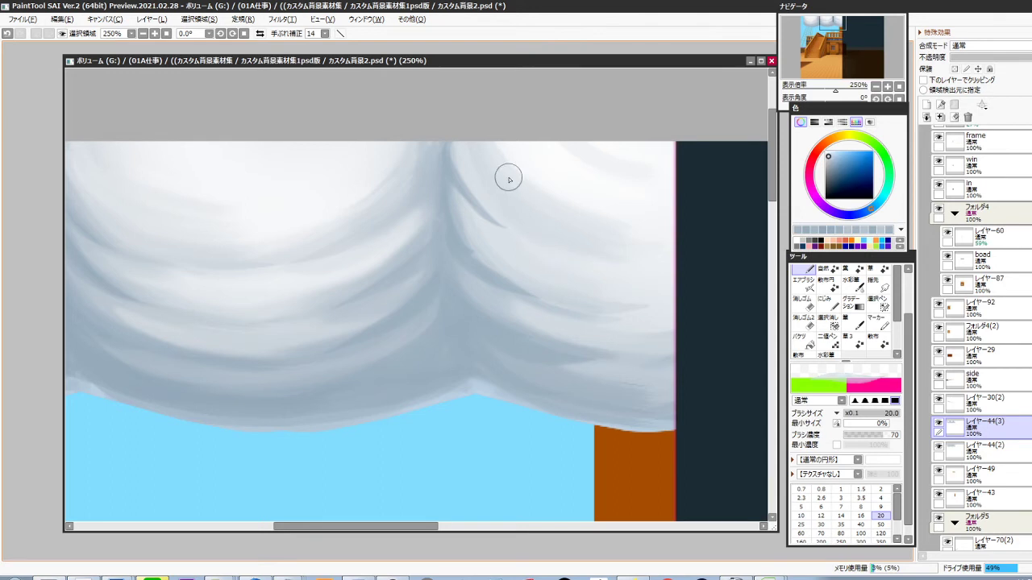
# Paint curved folds into the right section beside its upper seam with sampled greys, undoing the unwanted strokes
pyautogui.moveTo(453, 149); pyautogui.dragTo(515, 221)
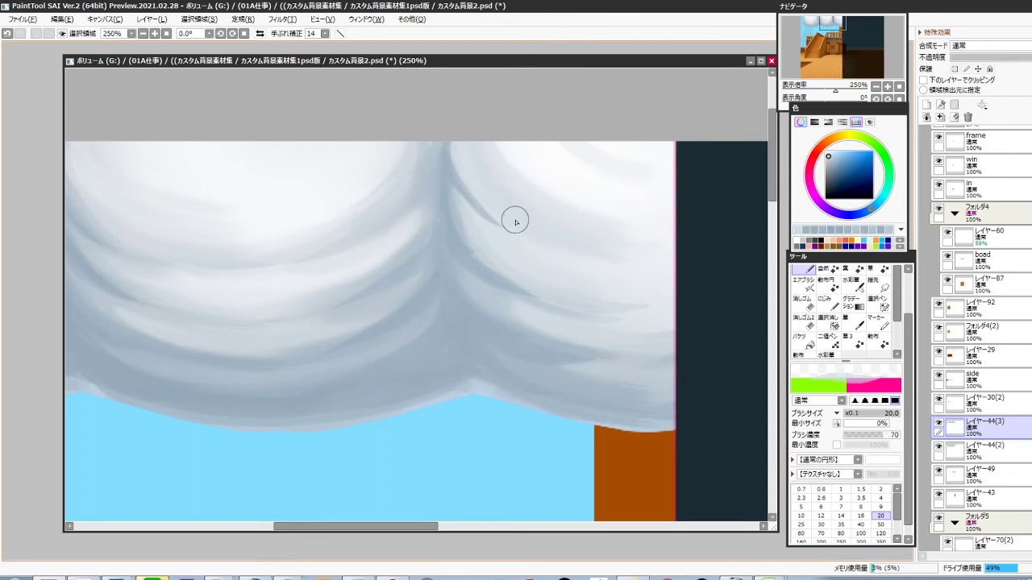
pyautogui.rightClick(487, 304)
pyautogui.moveTo(461, 148); pyautogui.dragTo(506, 213)
pyautogui.hotkey('ctrl', 'z')
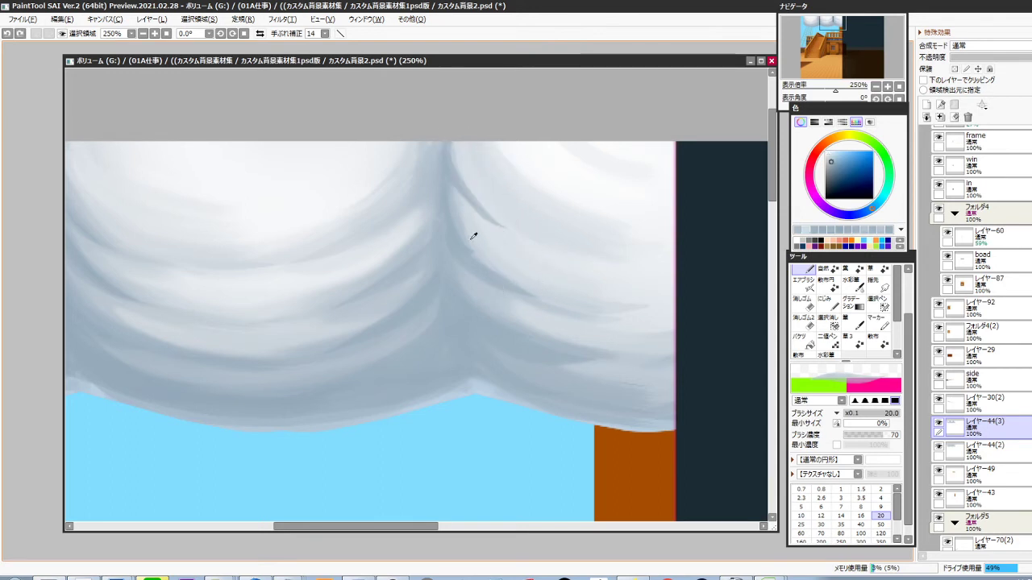
pyautogui.moveTo(455, 181); pyautogui.dragTo(552, 237)
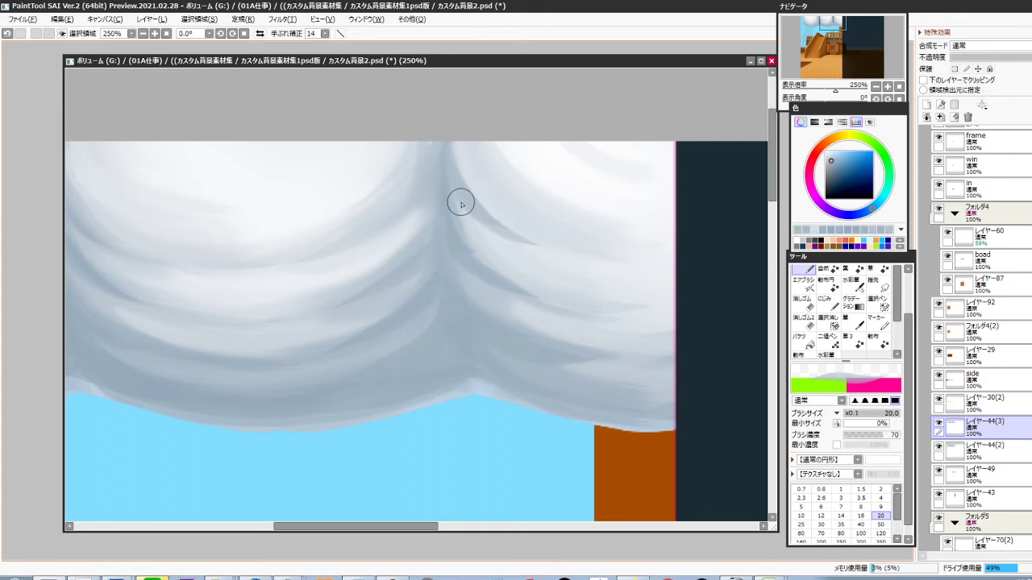
pyautogui.moveTo(462, 201); pyautogui.dragTo(509, 287)
pyautogui.hotkey('ctrl', 'z')
pyautogui.moveTo(465, 225); pyautogui.dragTo(571, 297)
pyautogui.hotkey('ctrl', 'z')
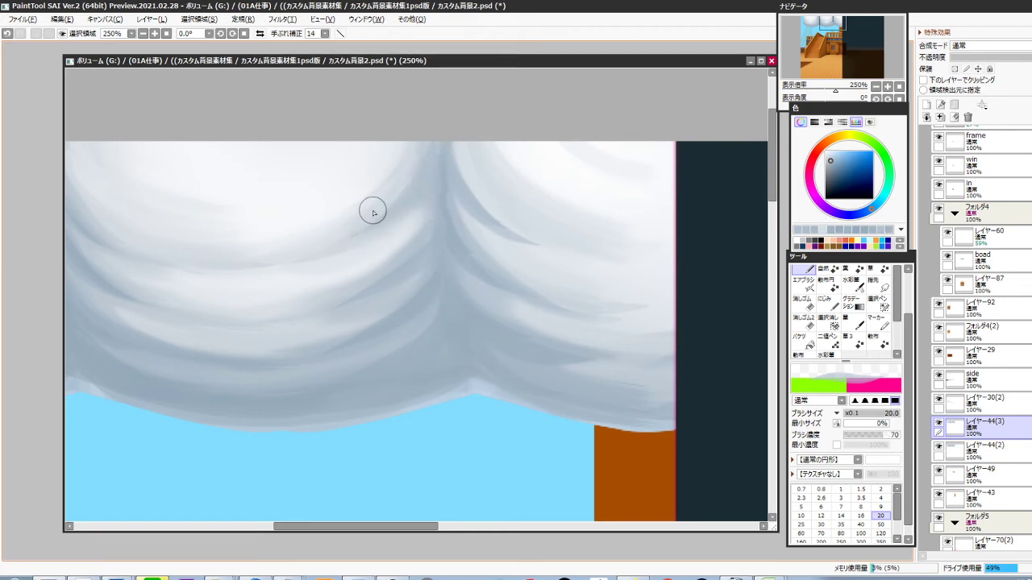
# Sample a near-white tone and paint a light fold curve across the middle section's upper left, undoing the first attempt
pyautogui.rightClick(336, 208)
pyautogui.moveTo(322, 221)
pyautogui.mouseDown()
pyautogui.moveTo(430, 117)
pyautogui.moveTo(377, 190)
pyautogui.moveTo(508, 260)
pyautogui.mouseUp()
pyautogui.hotkey('ctrl', 'z')
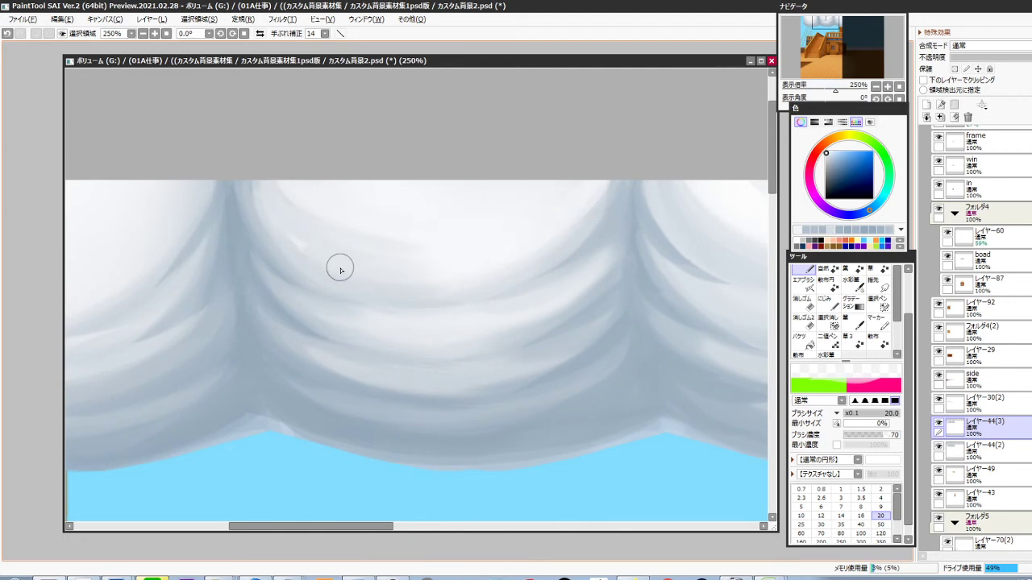
pyautogui.moveTo(340, 269); pyautogui.dragTo(418, 284)
pyautogui.hotkey('ctrl', 'z')
pyautogui.moveTo(297, 241); pyautogui.dragTo(400, 278)
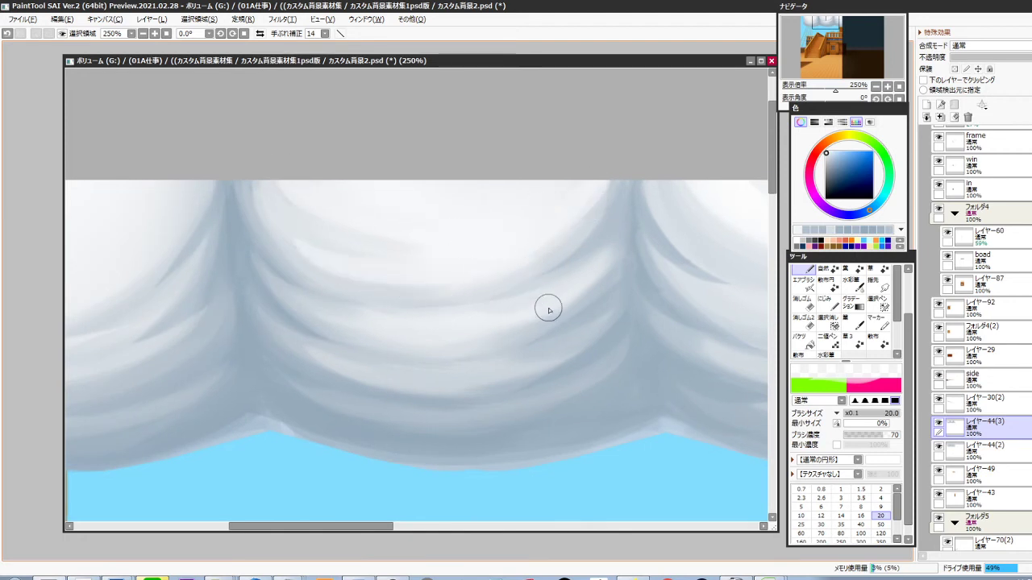
# Shade the middle section's upper folds near its right seam with a sampled grey, undoing the last stroke
pyautogui.rightClick(562, 234)
pyautogui.moveTo(568, 225)
pyautogui.mouseDown()
pyautogui.moveTo(434, 283)
pyautogui.moveTo(606, 211)
pyautogui.mouseUp()
pyautogui.hotkey('ctrl', 'z')
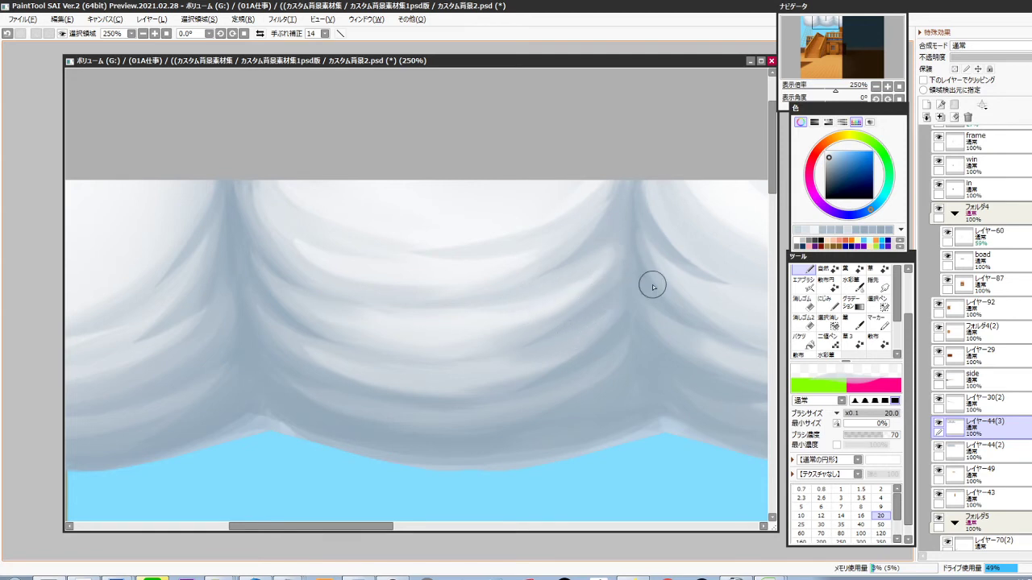
# Reduce the brush size to 10 and paint a light rim along the right section's bottom hem, redoing the first stroke
pyautogui.moveTo(581, 407); pyautogui.dragTo(569, 350)
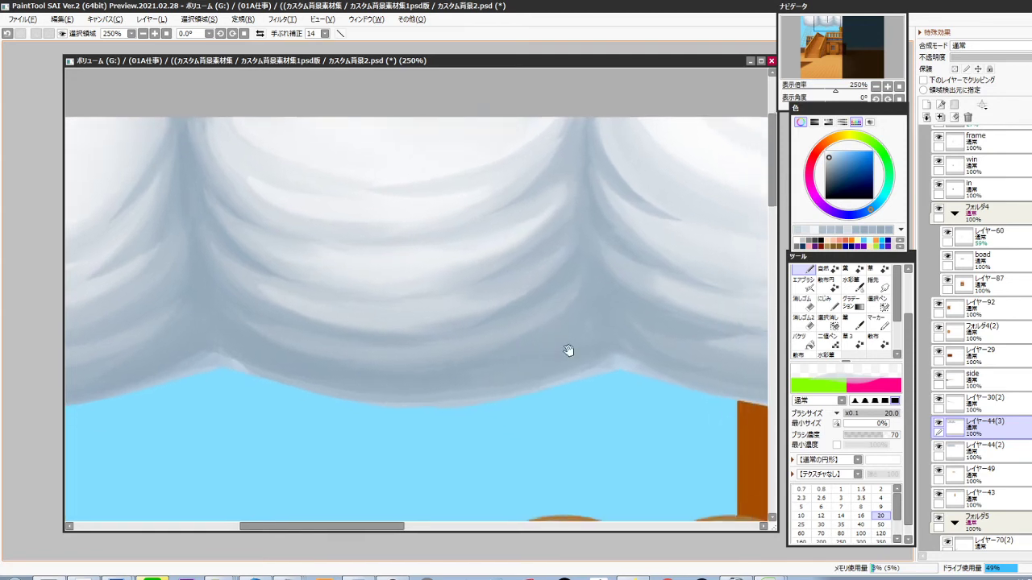
pyautogui.moveTo(625, 450)
pyautogui.mouseDown()
pyautogui.moveTo(555, 382)
pyautogui.moveTo(488, 345)
pyautogui.mouseUp()
pyautogui.scroll(3, 454, 293)
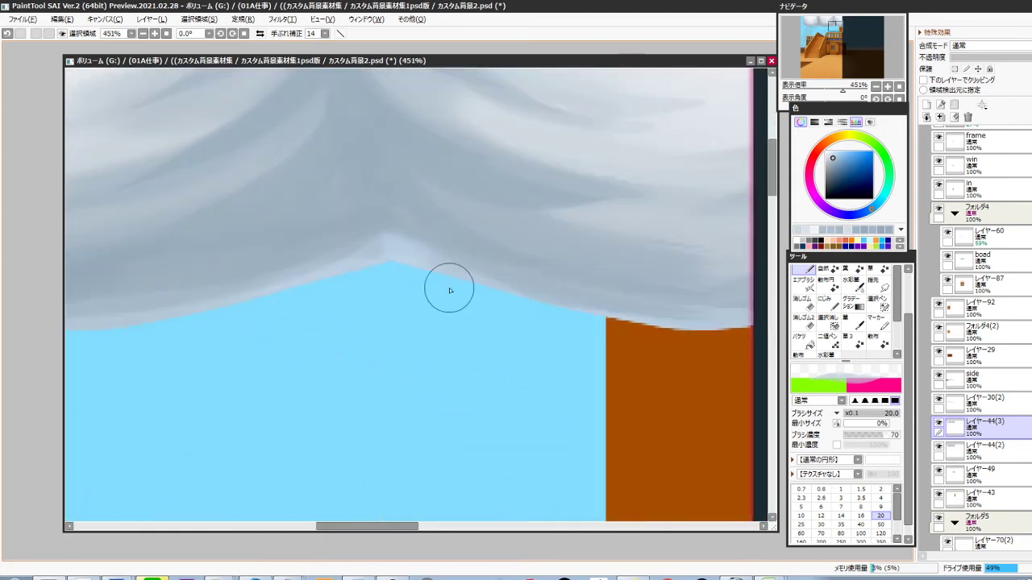
pyautogui.moveTo(575, 360); pyautogui.dragTo(504, 346)
pyautogui.press('[')
pyautogui.press('[')
pyautogui.press('[')
pyautogui.press('[')
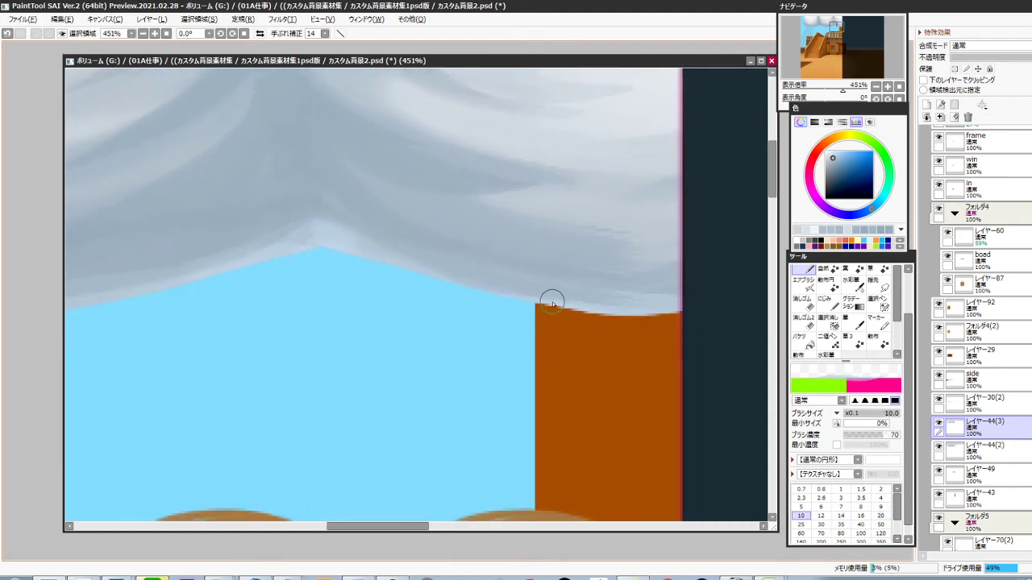
pyautogui.moveTo(310, 191); pyautogui.dragTo(669, 299)
pyautogui.hotkey('ctrl', 'z')
pyautogui.moveTo(303, 196); pyautogui.dragTo(682, 287)
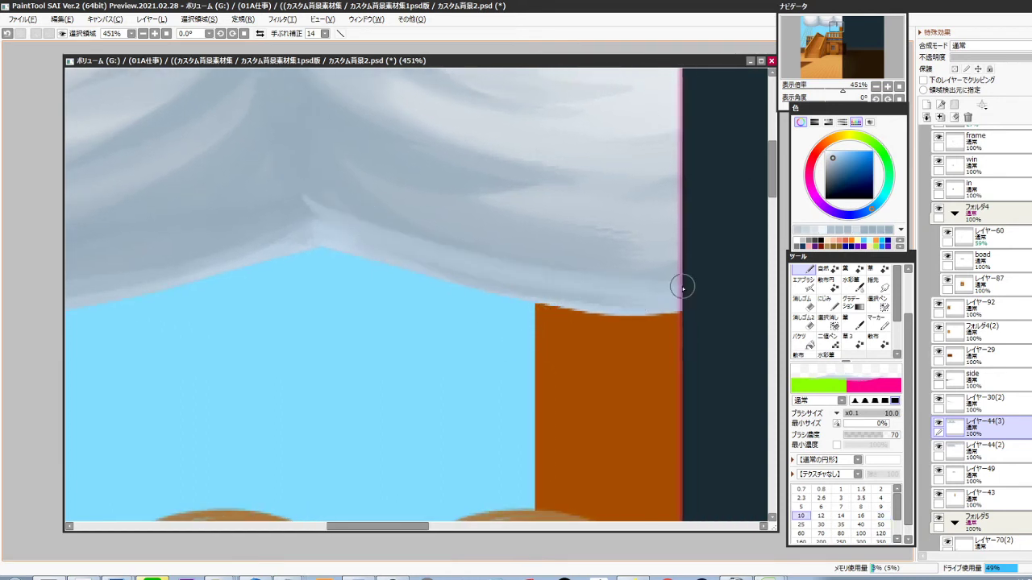
# Paint light rims along the bottom hems of the middle and left sections, redoing the left section's stroke once
pyautogui.scroll(-4, 472, 322)
pyautogui.moveTo(430, 313); pyautogui.dragTo(526, 302)
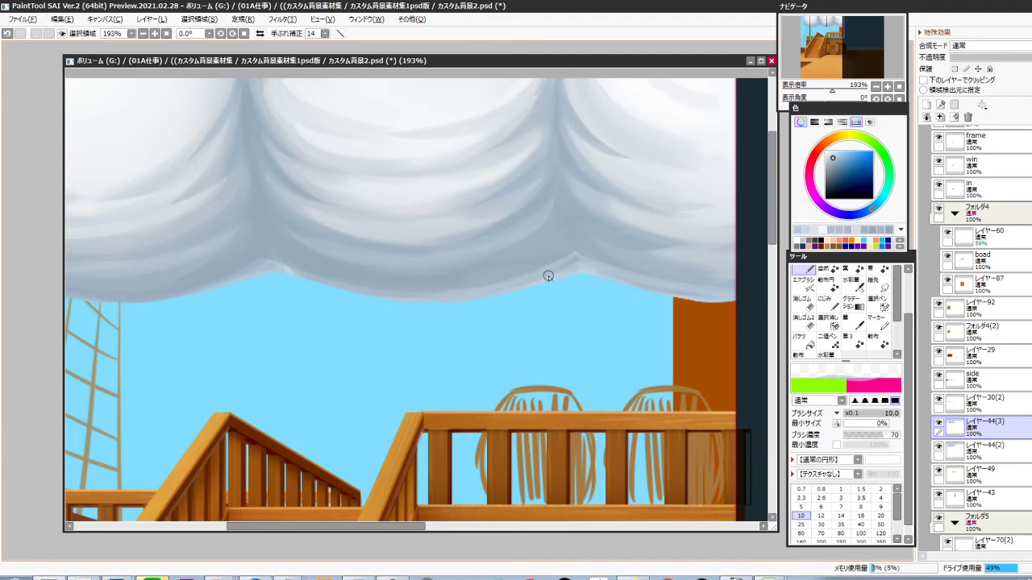
pyautogui.moveTo(279, 262); pyautogui.dragTo(484, 291)
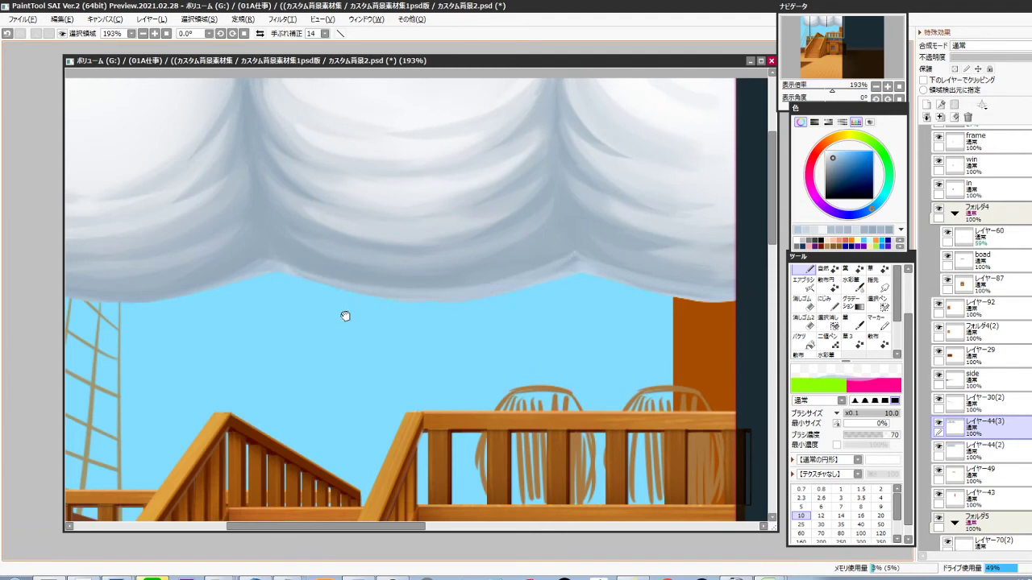
pyautogui.moveTo(345, 316); pyautogui.dragTo(571, 298)
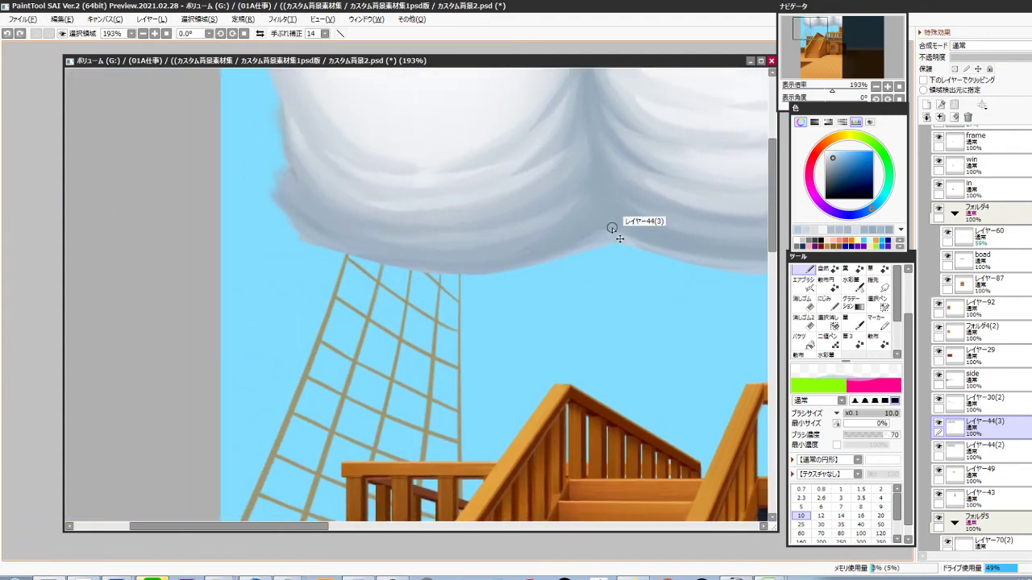
pyautogui.moveTo(308, 237); pyautogui.dragTo(517, 266)
pyautogui.hotkey('ctrl', 'z')
pyautogui.moveTo(318, 239); pyautogui.dragTo(548, 260)
pyautogui.moveTo(445, 276); pyautogui.dragTo(470, 416)
pyautogui.moveTo(390, 432); pyautogui.dragTo(385, 420)
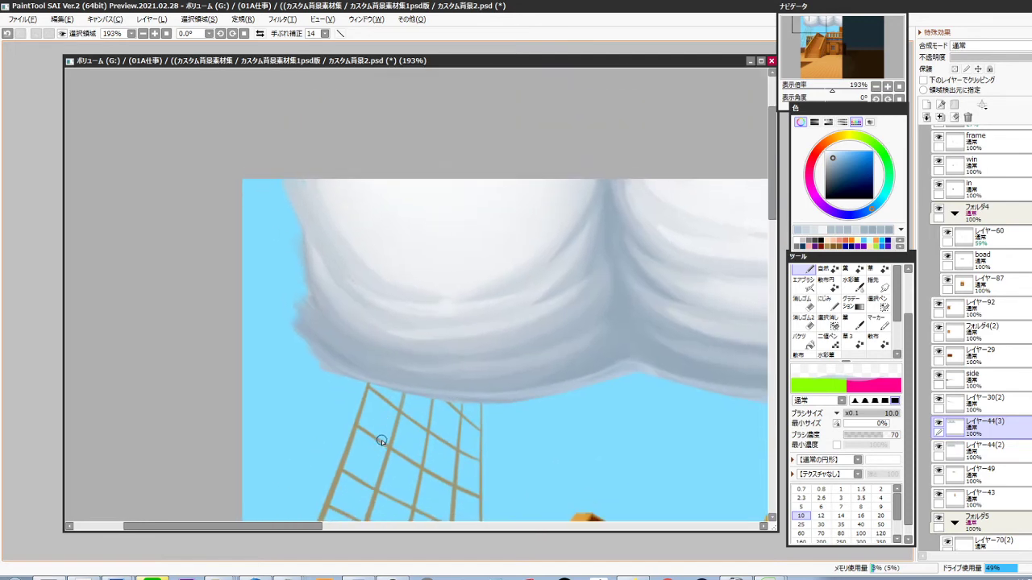
# Create a linework layer and draw a size 20 black curve just below the right section's bottom hem
pyautogui.hotkey('ctrl', 'shift', 'n')
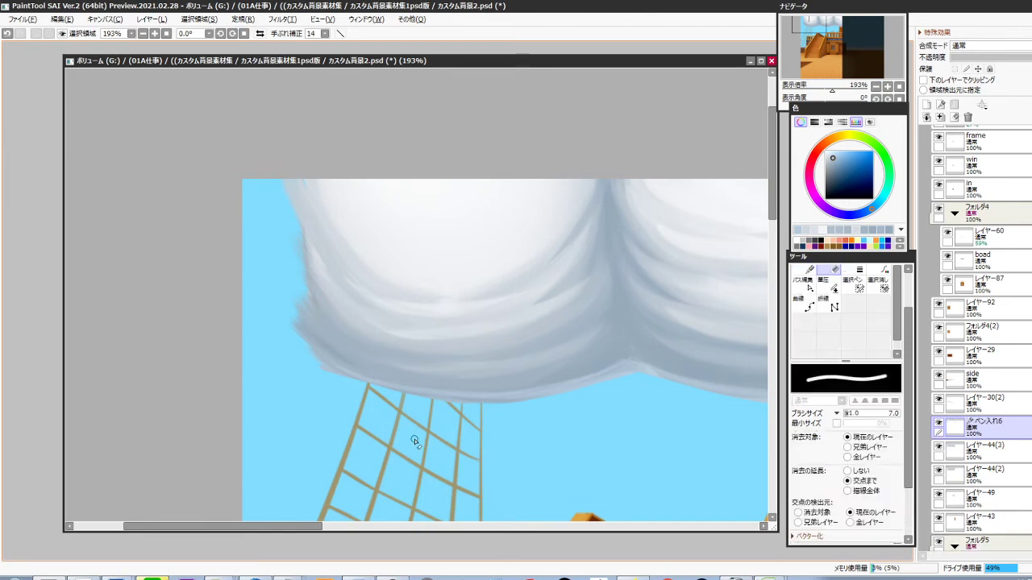
pyautogui.click(805, 304)
pyautogui.click(881, 508)
pyautogui.moveTo(689, 436)
pyautogui.mouseDown()
pyautogui.moveTo(610, 396)
pyautogui.moveTo(347, 355)
pyautogui.mouseUp()
pyautogui.moveTo(483, 372)
pyautogui.mouseDown()
pyautogui.moveTo(396, 352)
pyautogui.moveTo(322, 359)
pyautogui.mouseUp()
pyautogui.click(411, 244)
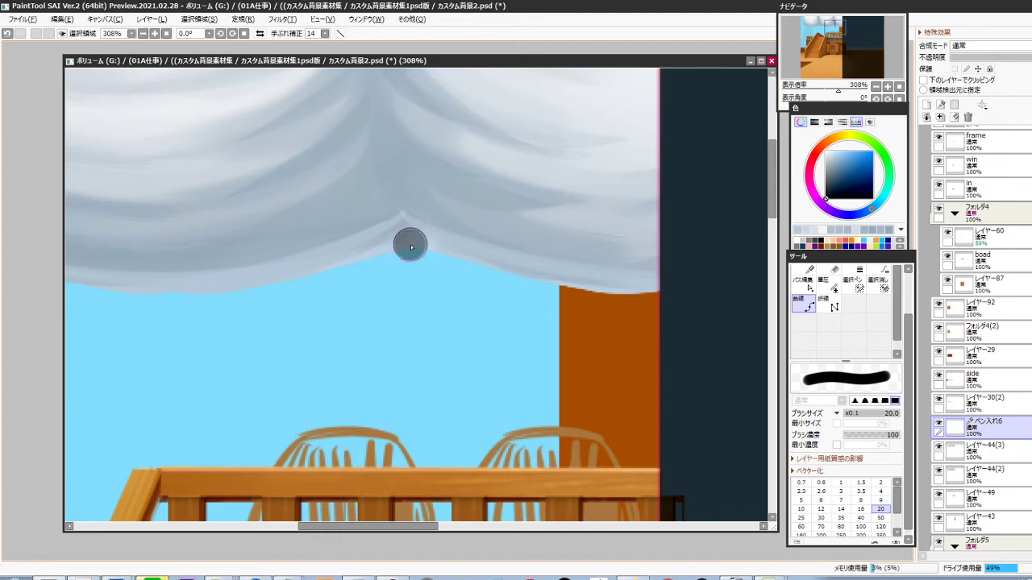
pyautogui.click(519, 286)
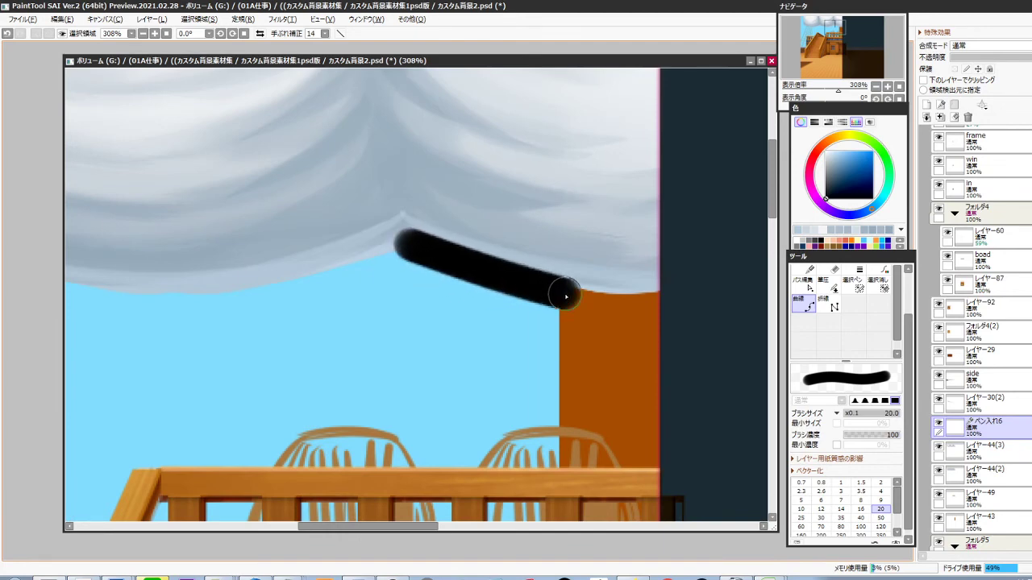
pyautogui.doubleClick(666, 304)
# Continue the black curve below the middle section's bottom hem, from its right seam to its left seam
pyautogui.moveTo(380, 350); pyautogui.dragTo(664, 340)
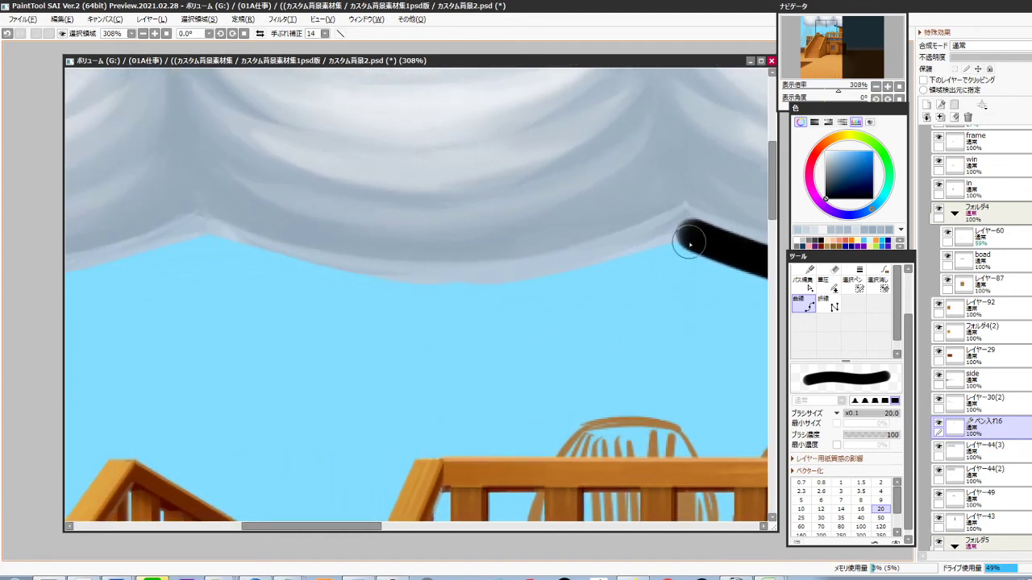
pyautogui.click(688, 236)
pyautogui.click(570, 283)
pyautogui.click(409, 291)
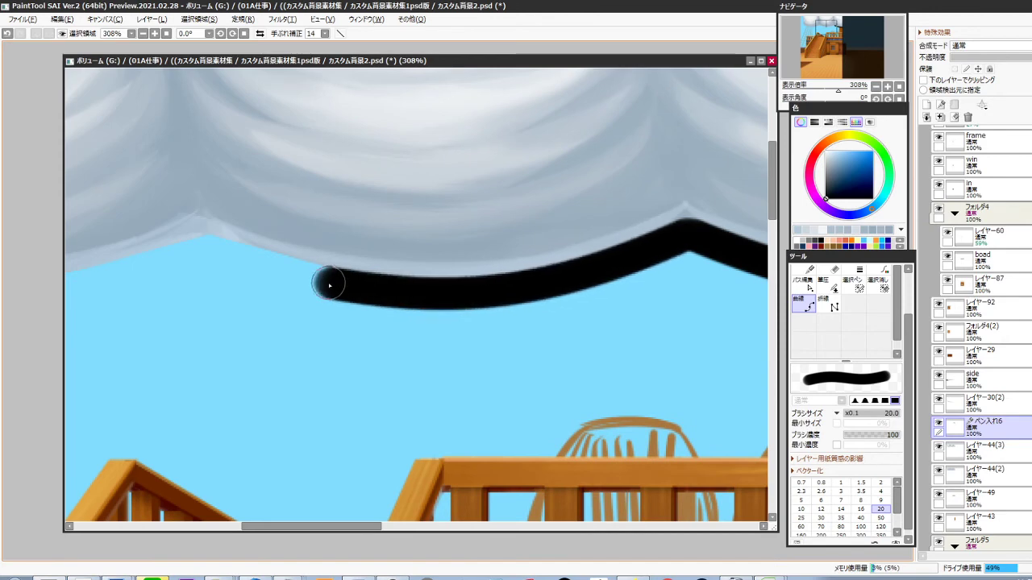
pyautogui.click(213, 249)
pyautogui.press('Return')
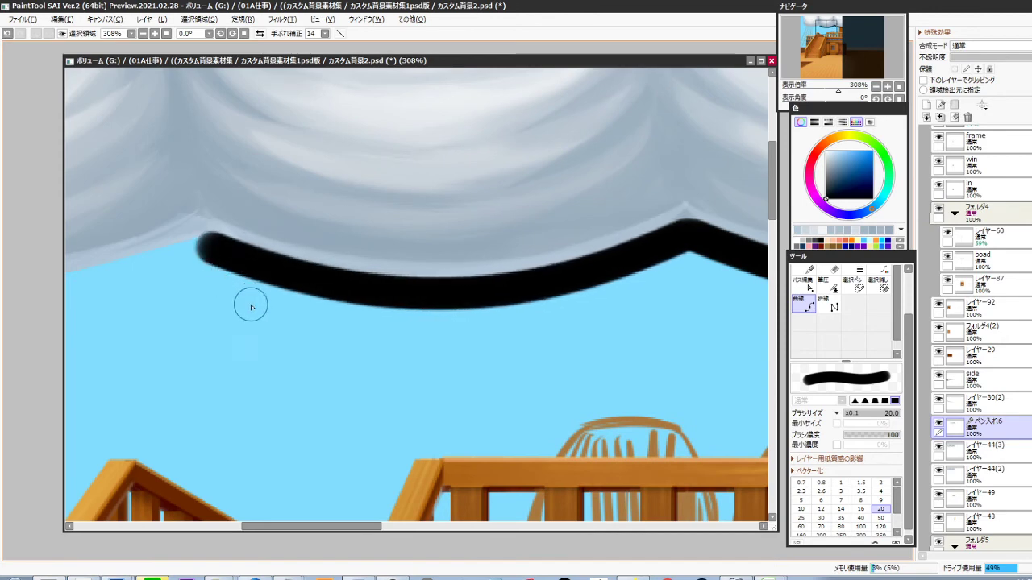
# Draw a black curve below the left section's bottom hem, from its seam to the outer corner
pyautogui.moveTo(248, 336); pyautogui.dragTo(706, 371)
pyautogui.click(649, 283)
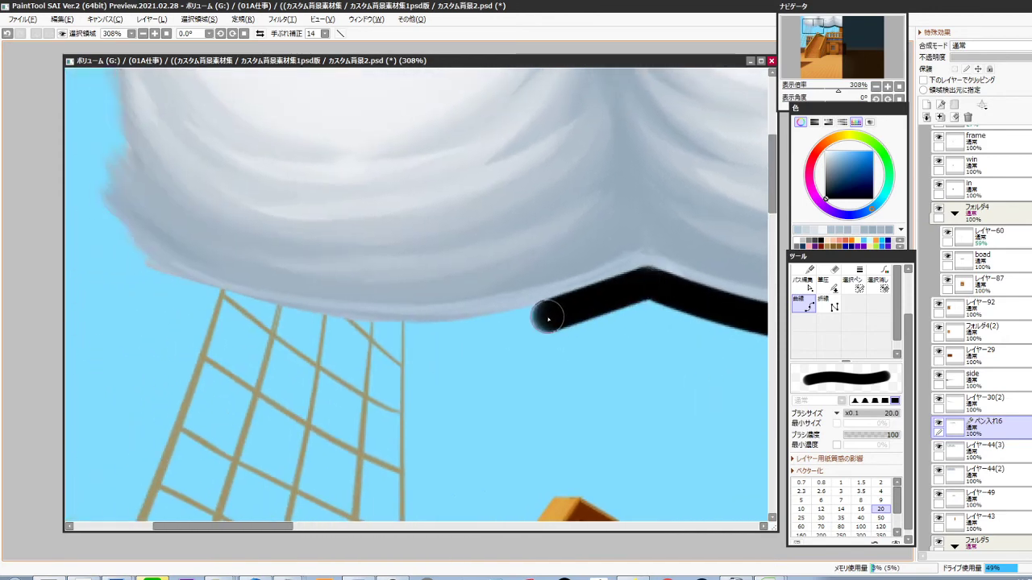
pyautogui.click(544, 314)
pyautogui.click(393, 332)
pyautogui.click(267, 320)
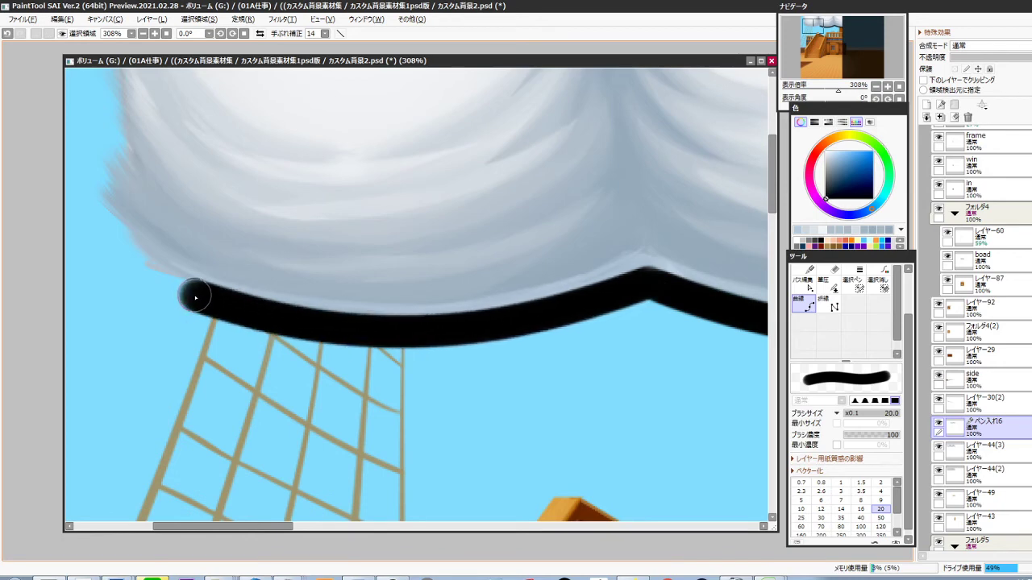
pyautogui.moveTo(158, 282); pyautogui.dragTo(401, 411)
pyautogui.click(402, 405)
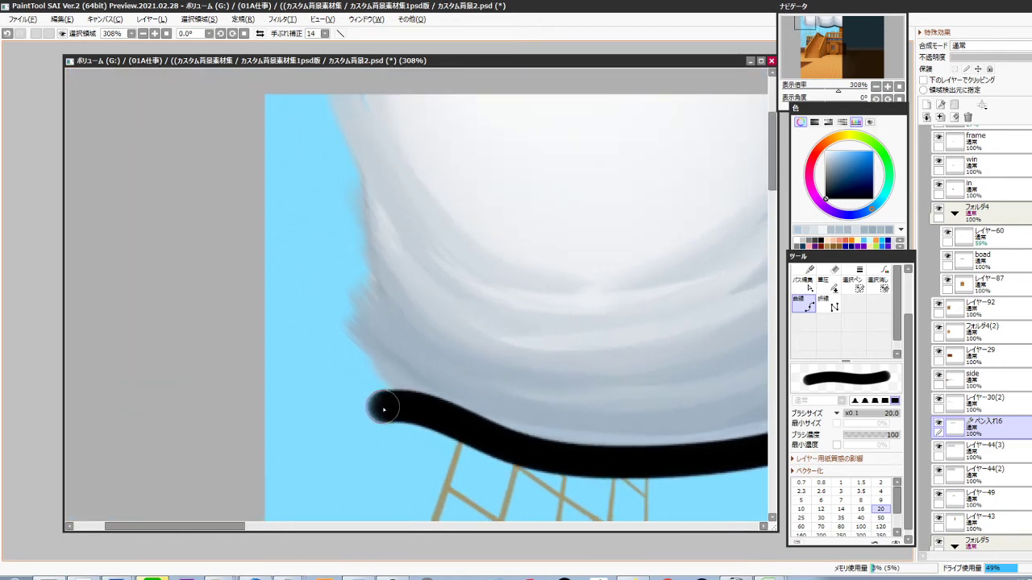
pyautogui.press('Return')
# Draw a black curve down the left section's outer edge from the canvas top to the hem's corner
pyautogui.moveTo(328, 185); pyautogui.dragTo(321, 246)
pyautogui.click(328, 139)
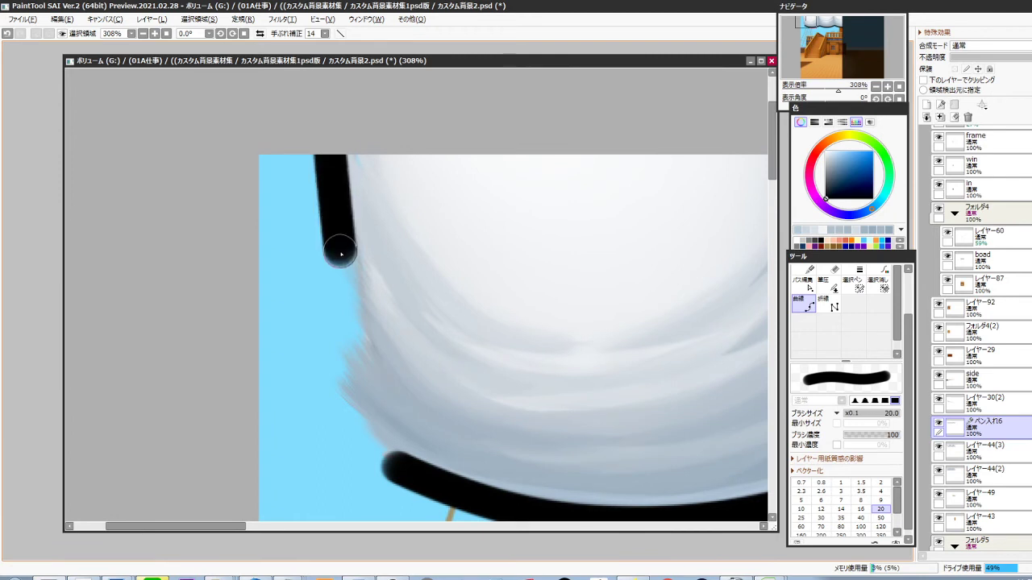
pyautogui.click(341, 258)
pyautogui.click(364, 393)
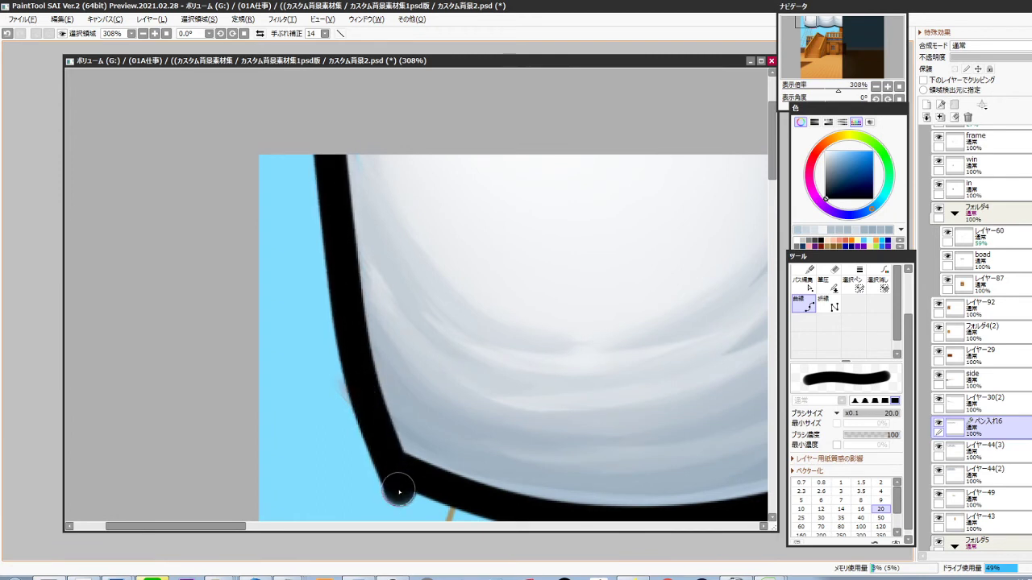
pyautogui.doubleClick(401, 491)
pyautogui.moveTo(367, 396); pyautogui.dragTo(365, 383)
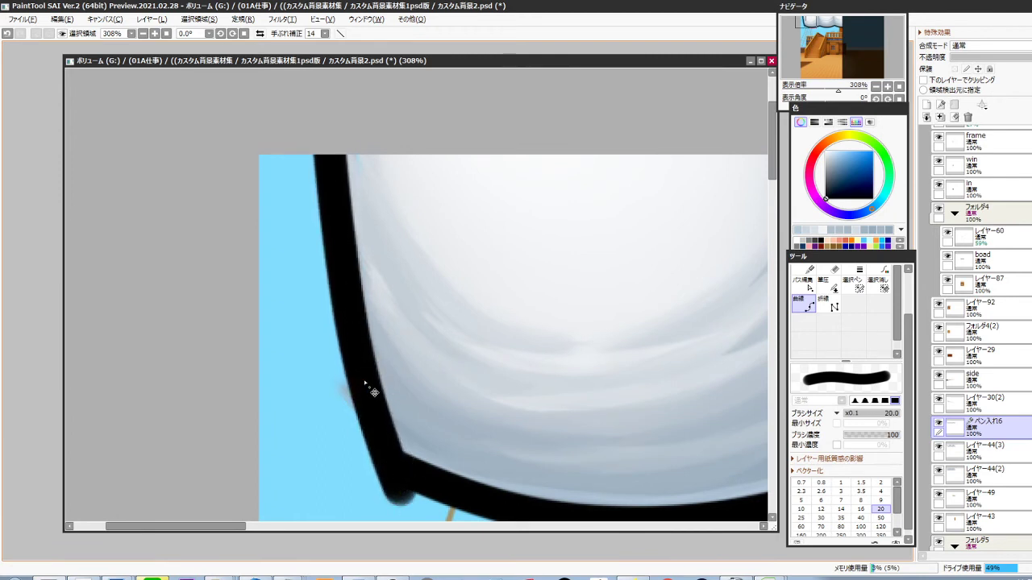
# Rasterize the linework layer, hide it, and use its strokes as a selection to trim the sail edges on レイヤー44(3)
pyautogui.scroll(-3, 401, 373)
pyautogui.moveTo(470, 394); pyautogui.dragTo(378, 338)
pyautogui.moveTo(499, 407)
pyautogui.mouseDown()
pyautogui.moveTo(424, 366)
pyautogui.moveTo(389, 366)
pyautogui.mouseUp()
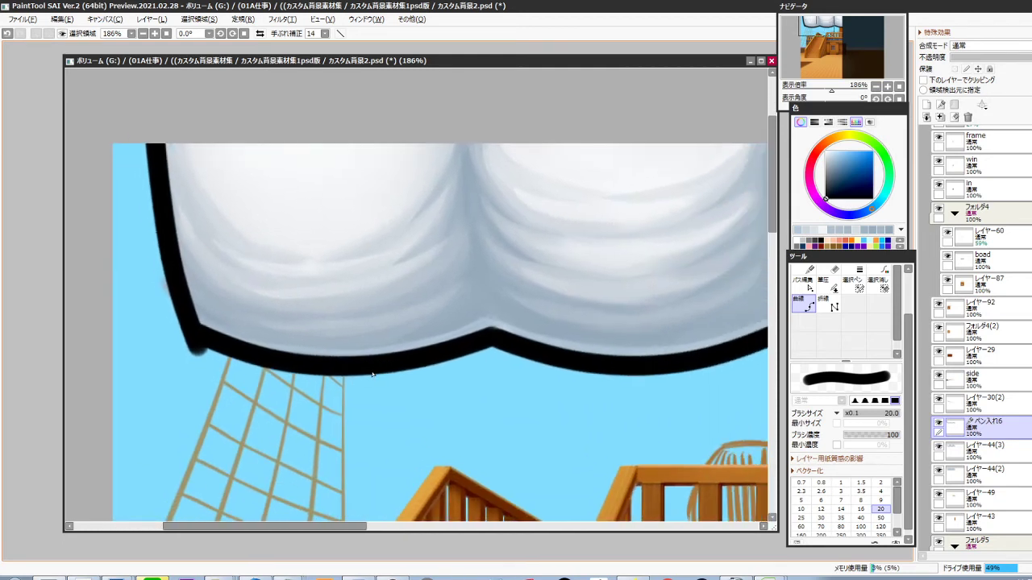
pyautogui.hotkey('ctrl', 'r')
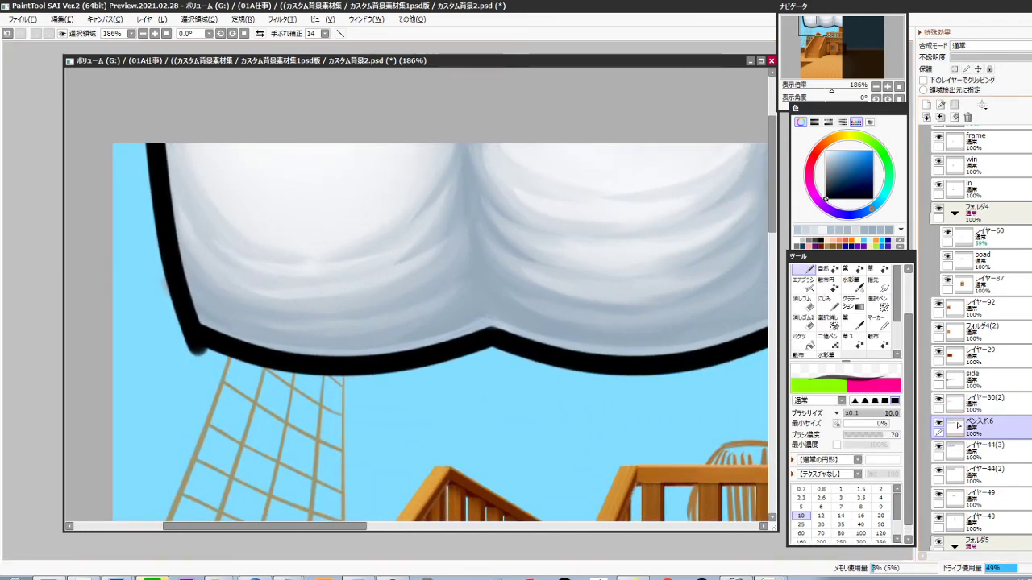
pyautogui.click(938, 423)
pyautogui.keyDown('ctrl'); pyautogui.keyDown('shift'); pyautogui.click(574, 324); pyautogui.keyUp('shift'); pyautogui.keyUp('ctrl')
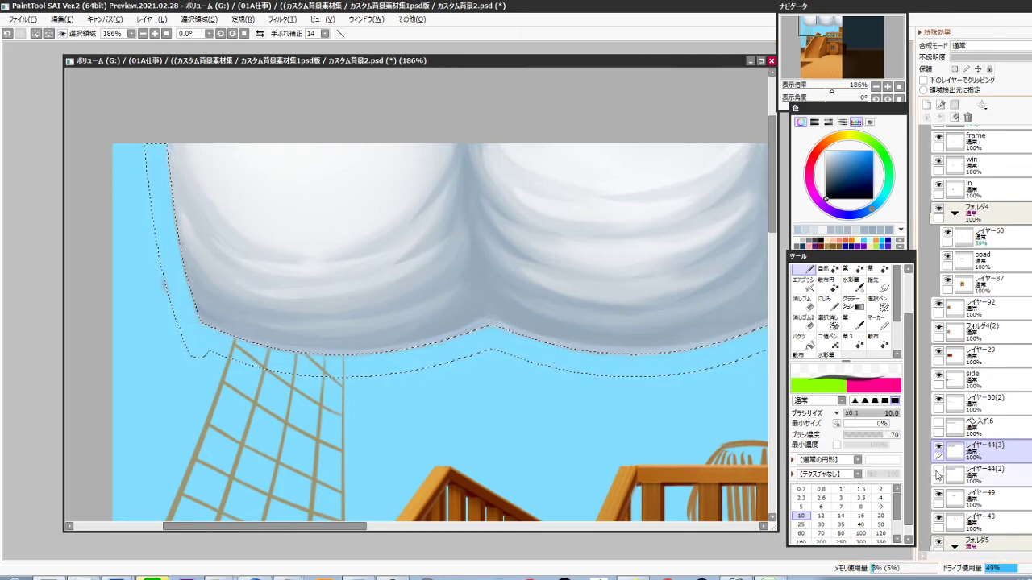
# Merge レイヤー44(3) into レイヤー44(2) and, after deselecting, clear the stray grey speck outside the left section's edge
pyautogui.hotkey('ctrl', 'e')
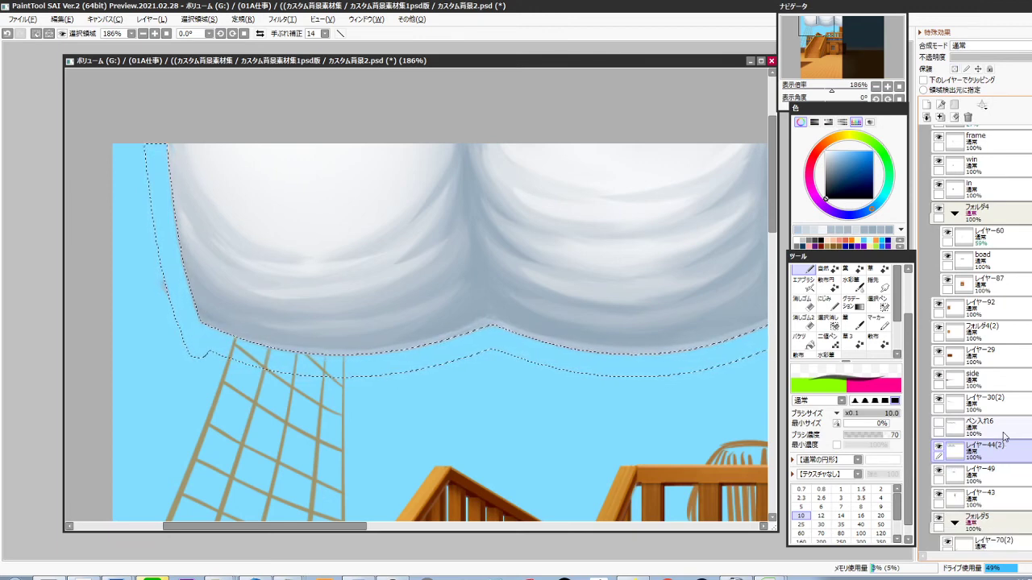
pyautogui.moveTo(511, 410); pyautogui.dragTo(556, 426)
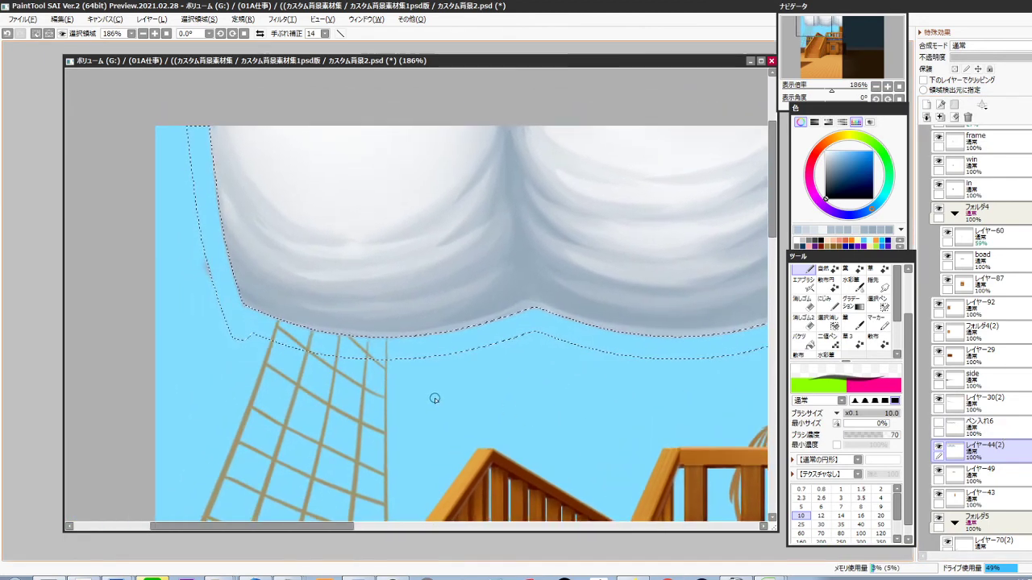
pyautogui.press('ctrl')
pyautogui.hotkey('ctrl', 'd')
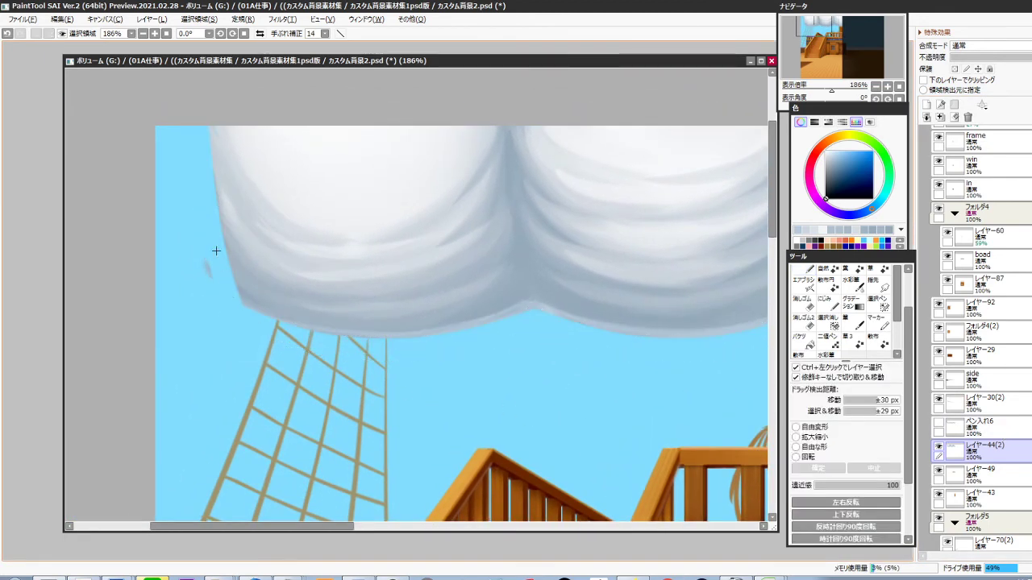
pyautogui.moveTo(216, 245); pyautogui.dragTo(178, 332)
pyautogui.hotkey('ctrl', 'd')
# Smudge the shading at the top of the left section's outer edge and trim that upper edge with the 8 px eraser
pyautogui.moveTo(435, 358); pyautogui.dragTo(489, 417)
pyautogui.moveTo(295, 234); pyautogui.dragTo(332, 245)
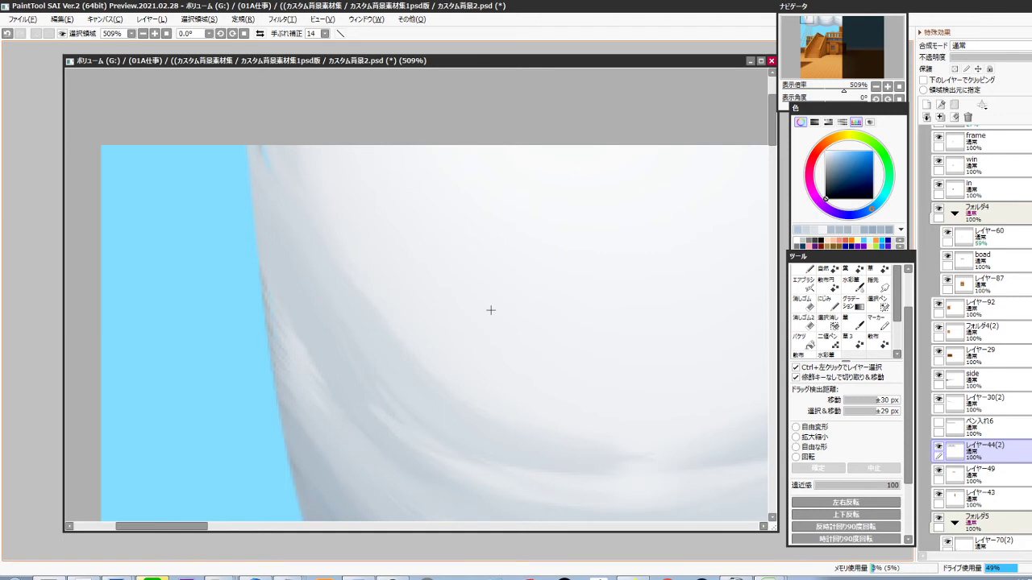
pyautogui.press('f')
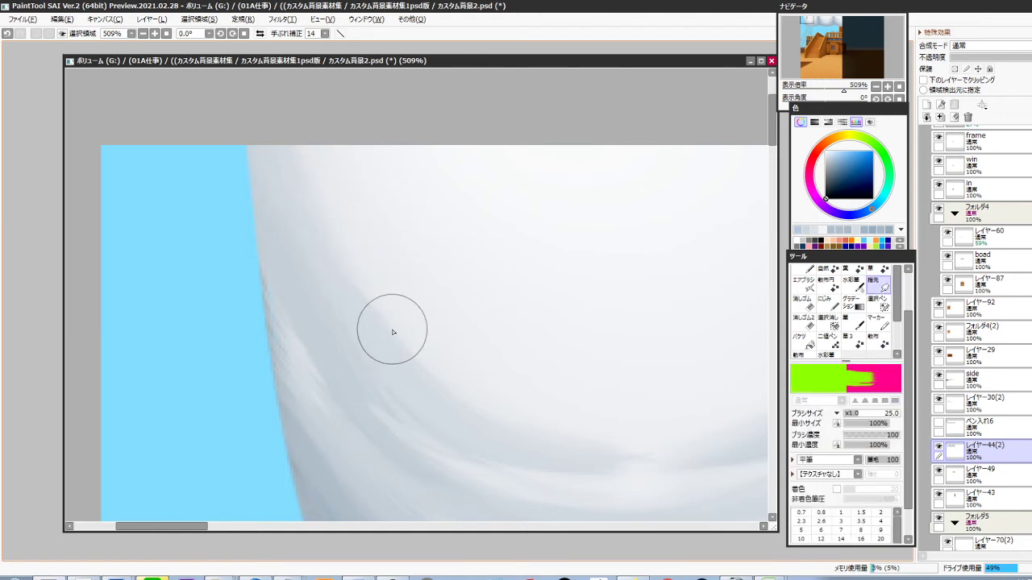
pyautogui.press('e')
pyautogui.moveTo(251, 124); pyautogui.dragTo(254, 234)
pyautogui.moveTo(254, 160); pyautogui.dragTo(268, 340)
pyautogui.moveTo(259, 252)
pyautogui.mouseDown()
pyautogui.moveTo(260, 361)
pyautogui.moveTo(281, 194)
pyautogui.mouseUp()
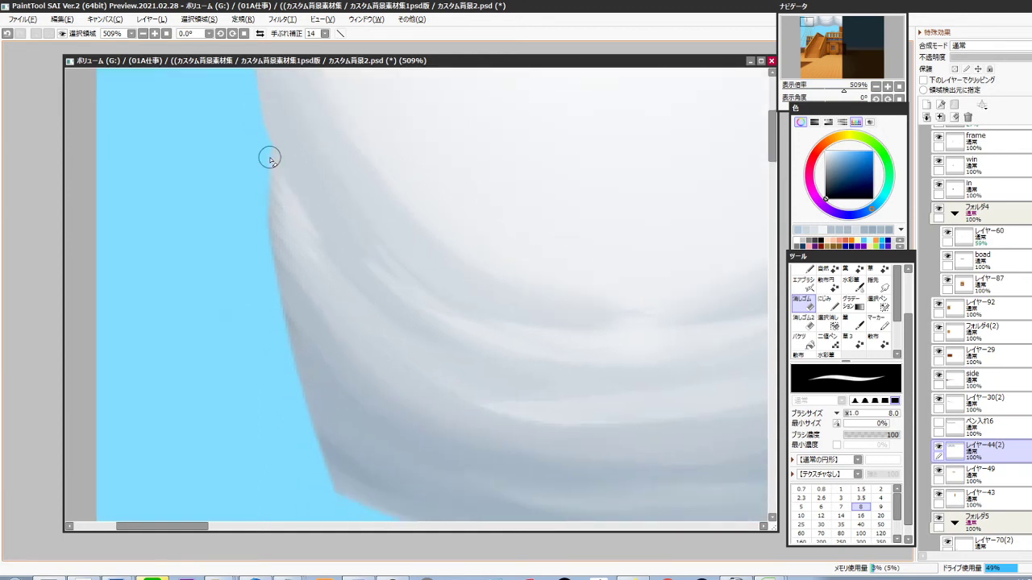
# Erase along the left section's lower outer edge, curving it inward and rounding the hem's corner
pyautogui.moveTo(375, 264); pyautogui.dragTo(318, 188)
pyautogui.scroll(-5, 366, 277)
pyautogui.scroll(4, 342, 185)
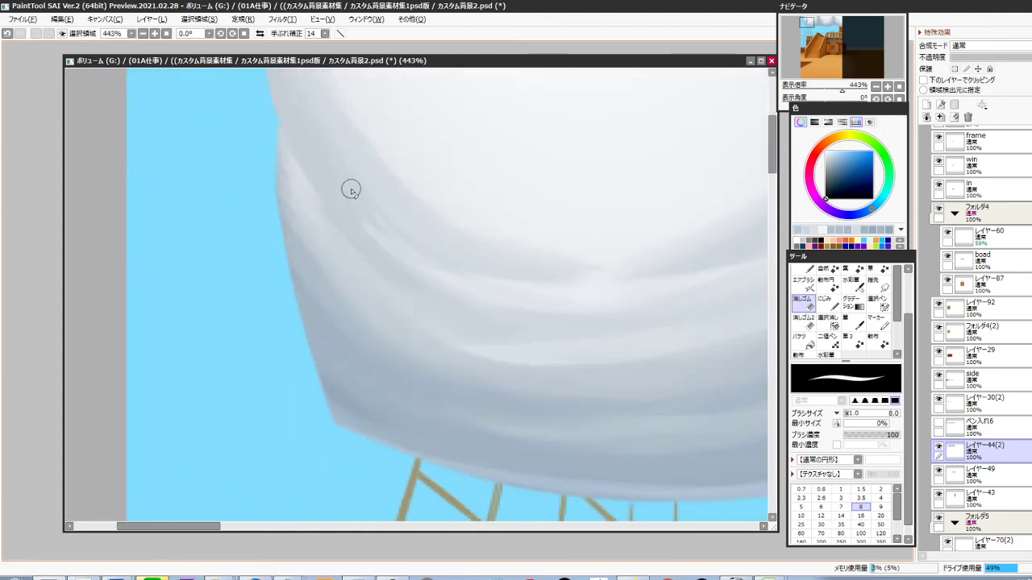
pyautogui.moveTo(279, 171)
pyautogui.mouseDown()
pyautogui.moveTo(280, 257)
pyautogui.moveTo(301, 324)
pyautogui.mouseUp()
pyautogui.moveTo(280, 257); pyautogui.dragTo(318, 394)
pyautogui.moveTo(294, 310); pyautogui.dragTo(305, 329)
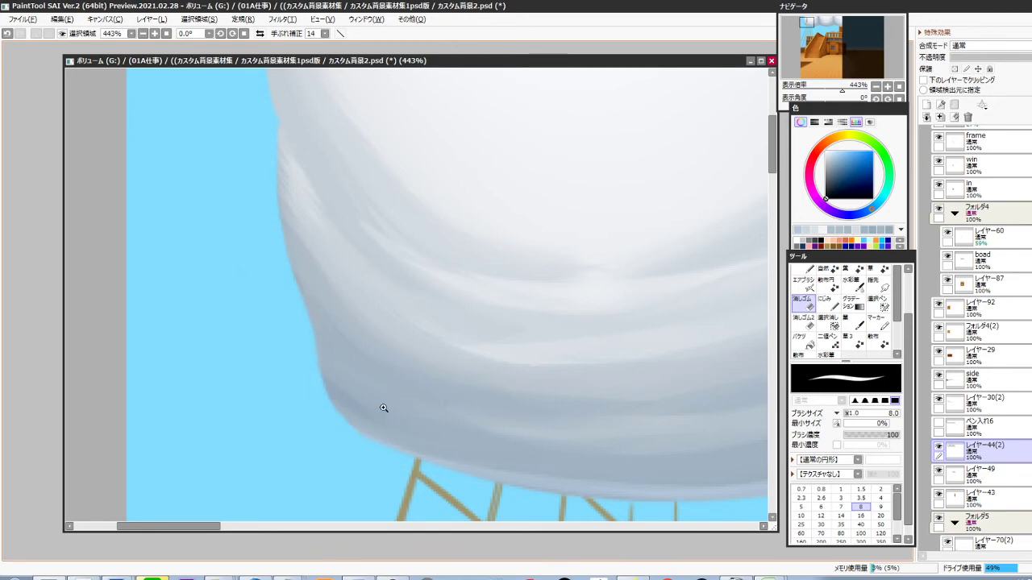
# Touch up the hem's notches between the sail sections with the eraser and smooth the left notch using a 12 px smudge brush
pyautogui.moveTo(383, 408); pyautogui.dragTo(529, 398)
pyautogui.moveTo(530, 399); pyautogui.dragTo(474, 326)
pyautogui.scroll(3, 432, 382)
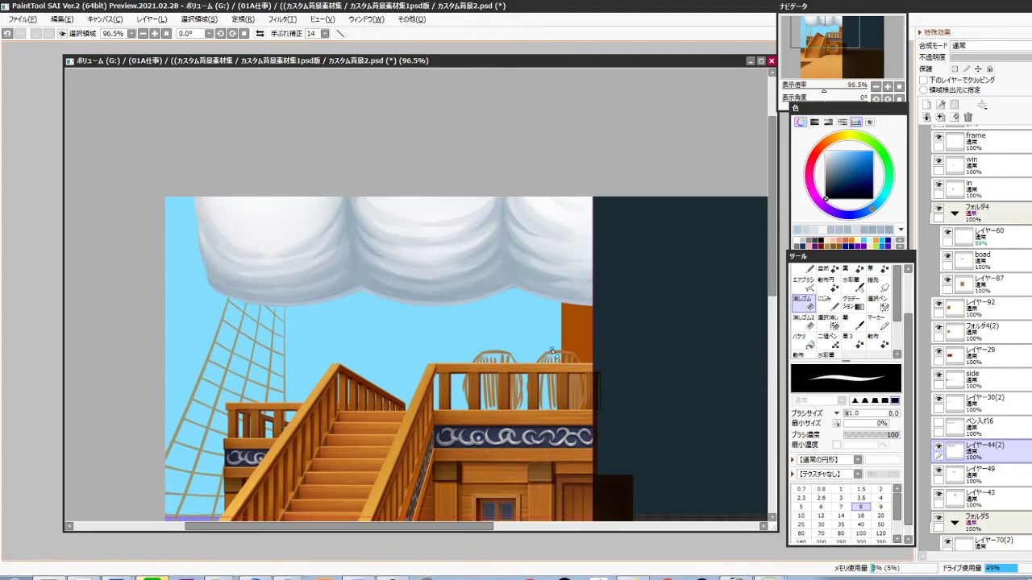
pyautogui.scroll(6, 524, 325)
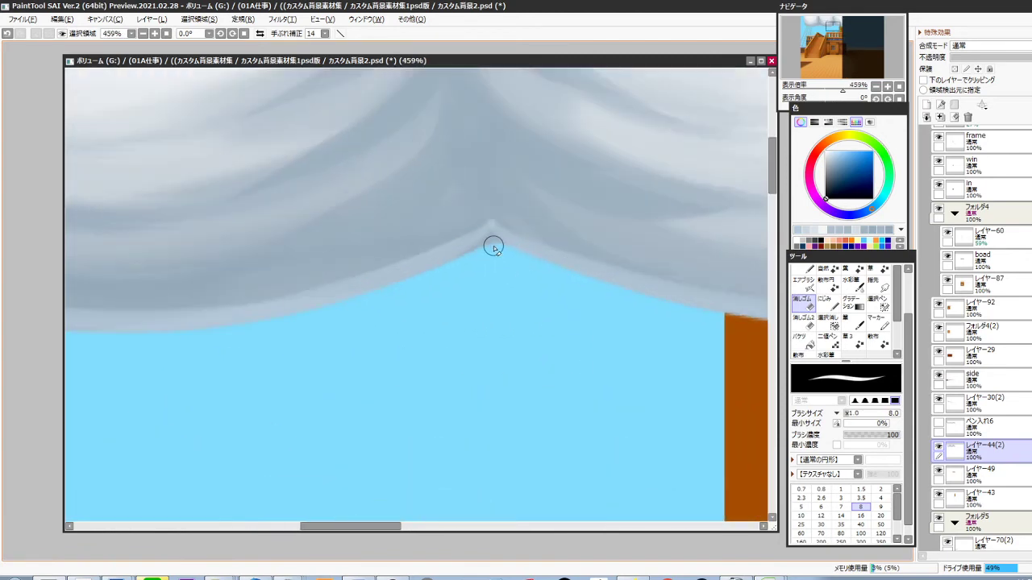
pyautogui.scroll(-5, 367, 340)
pyautogui.scroll(6, 407, 278)
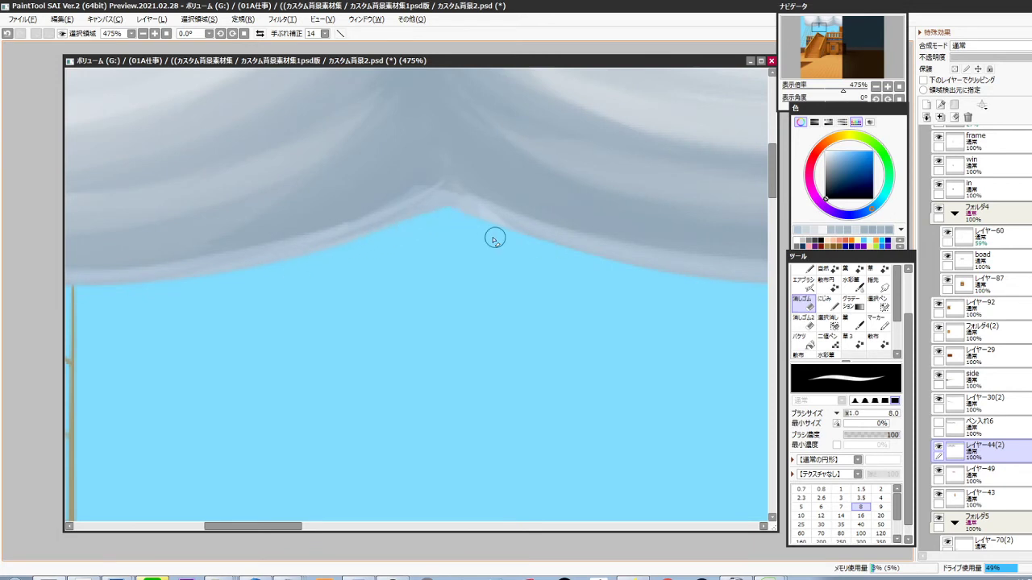
pyautogui.moveTo(486, 252); pyautogui.dragTo(558, 326)
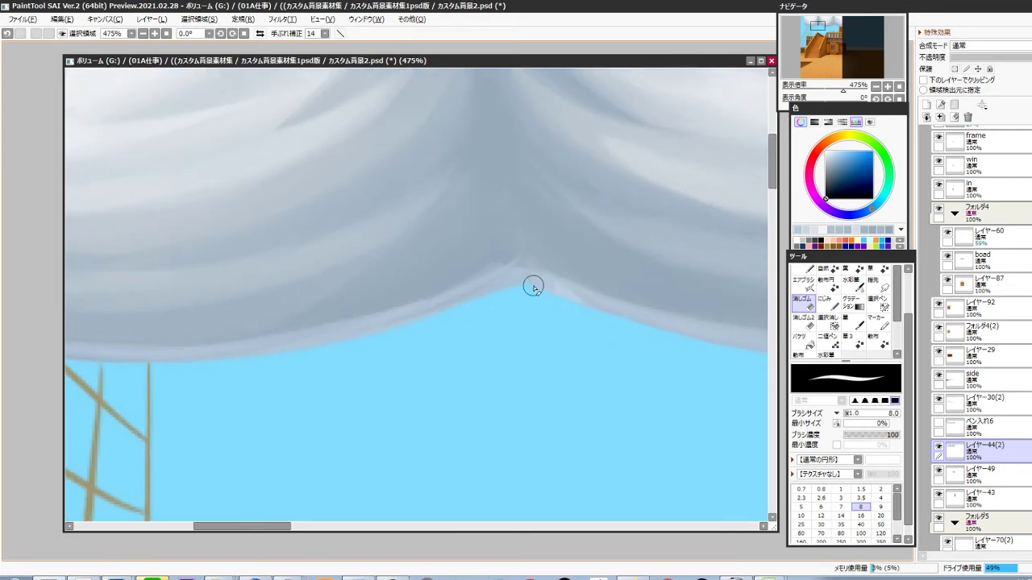
pyautogui.press('f')
pyautogui.press('[')
pyautogui.press('[')
pyautogui.press('[')
pyautogui.press('[')
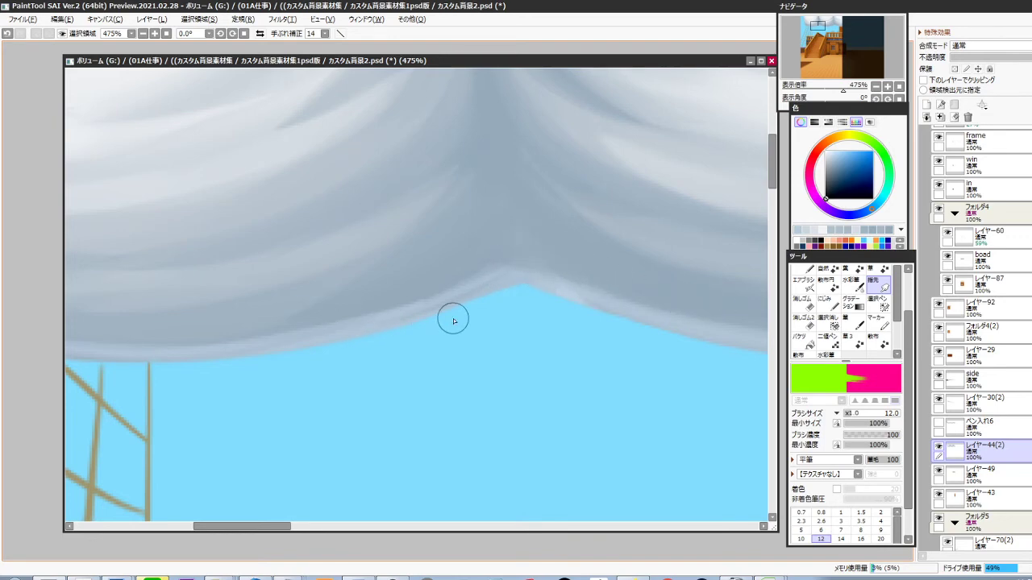
# Apply the 05縦木1 paper texture to the door layer
pyautogui.scroll(-6, 463, 316)
pyautogui.moveTo(542, 443); pyautogui.dragTo(445, 361)
pyautogui.scroll(-2, 444, 363)
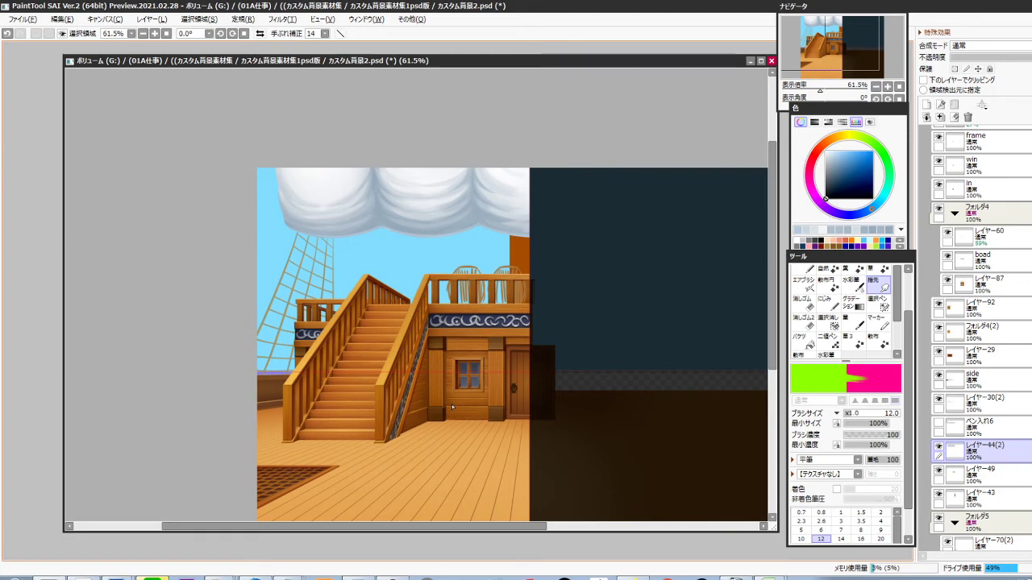
pyautogui.moveTo(507, 442); pyautogui.dragTo(520, 389)
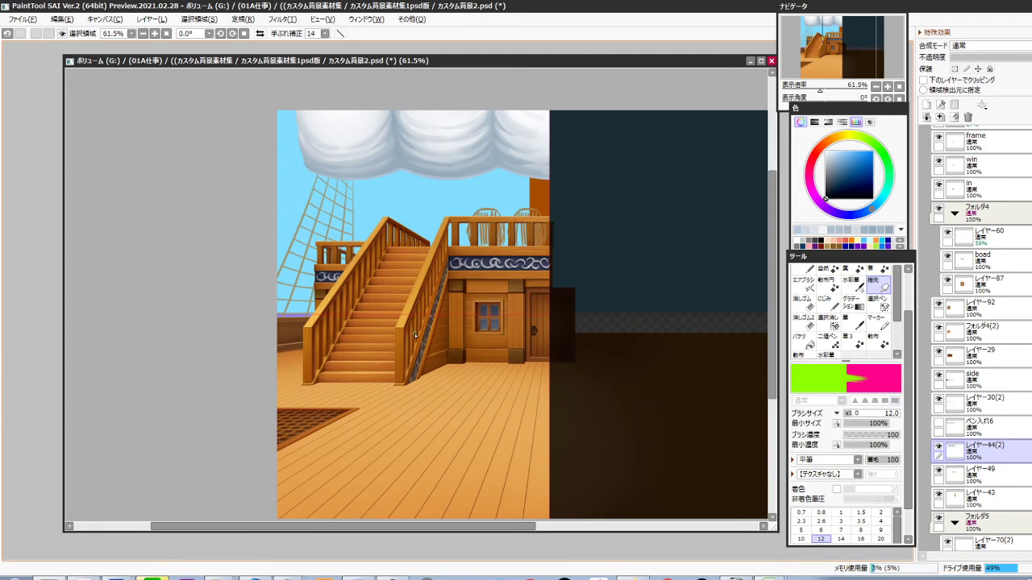
pyautogui.keyDown('ctrl'); pyautogui.click(545, 195); pyautogui.keyUp('ctrl')
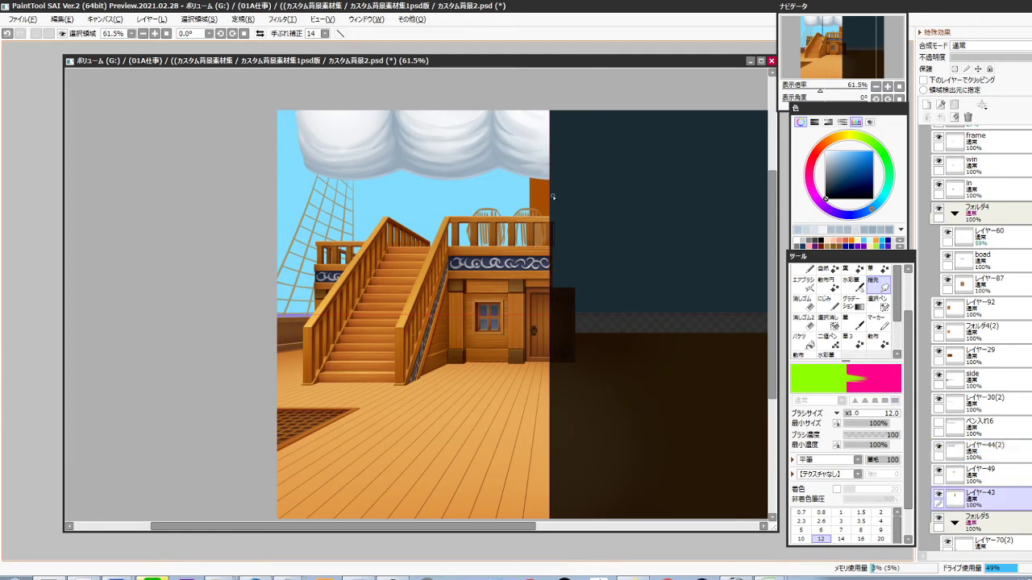
pyautogui.scroll(6, 556, 330)
pyautogui.keyDown('ctrl'); pyautogui.click(554, 300); pyautogui.keyUp('ctrl')
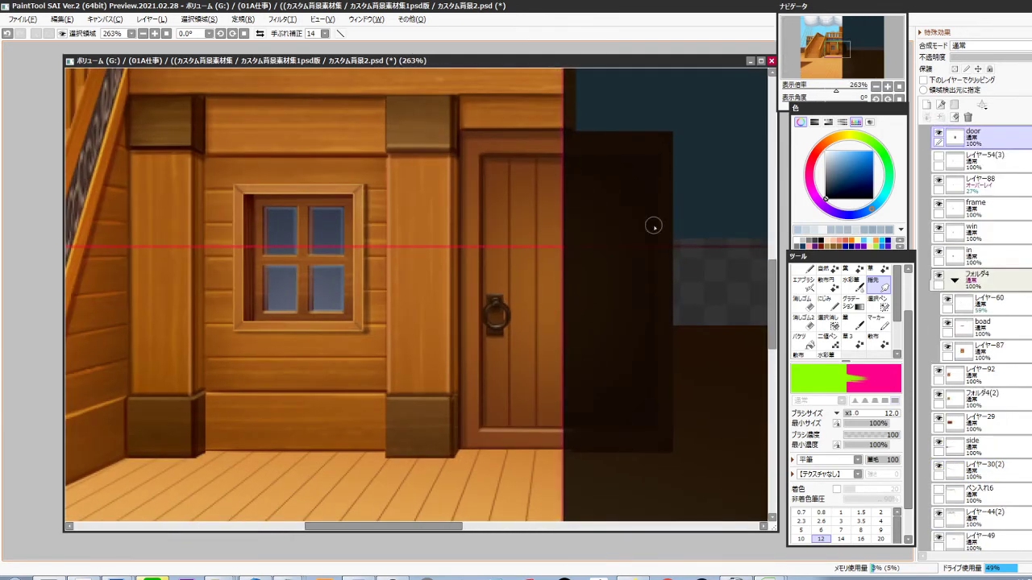
pyautogui.click(921, 33)
pyautogui.click(989, 44)
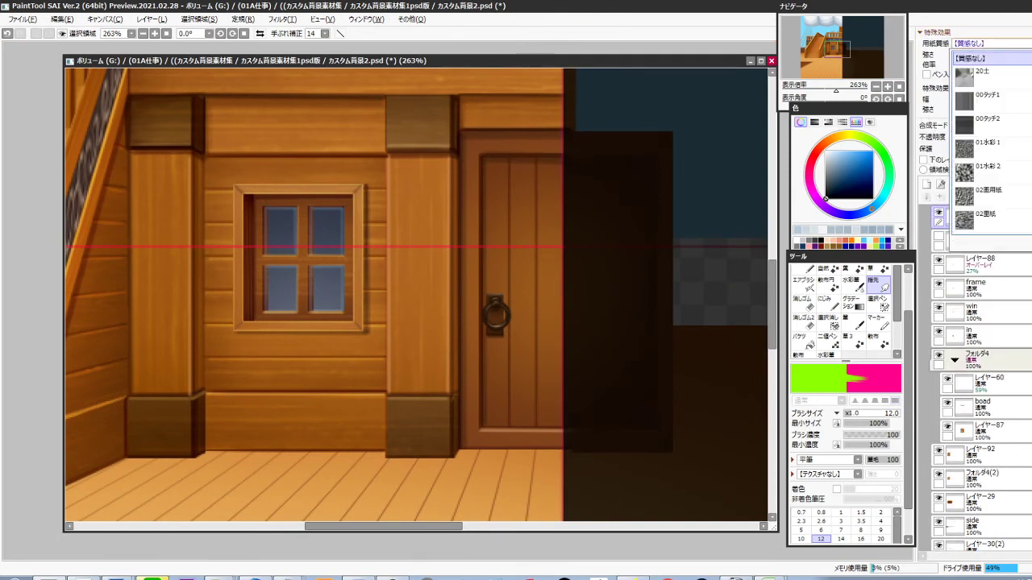
pyautogui.scroll(-3, 1022, 168)
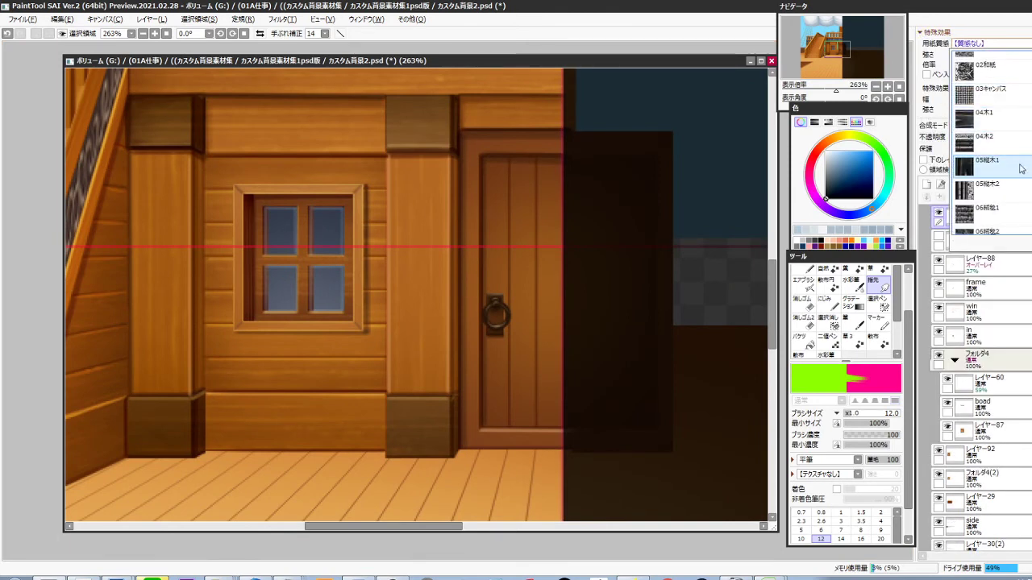
pyautogui.click(1002, 170)
# Adjust the strength and scale of the door layer's vertical wood texture
pyautogui.click(999, 55)
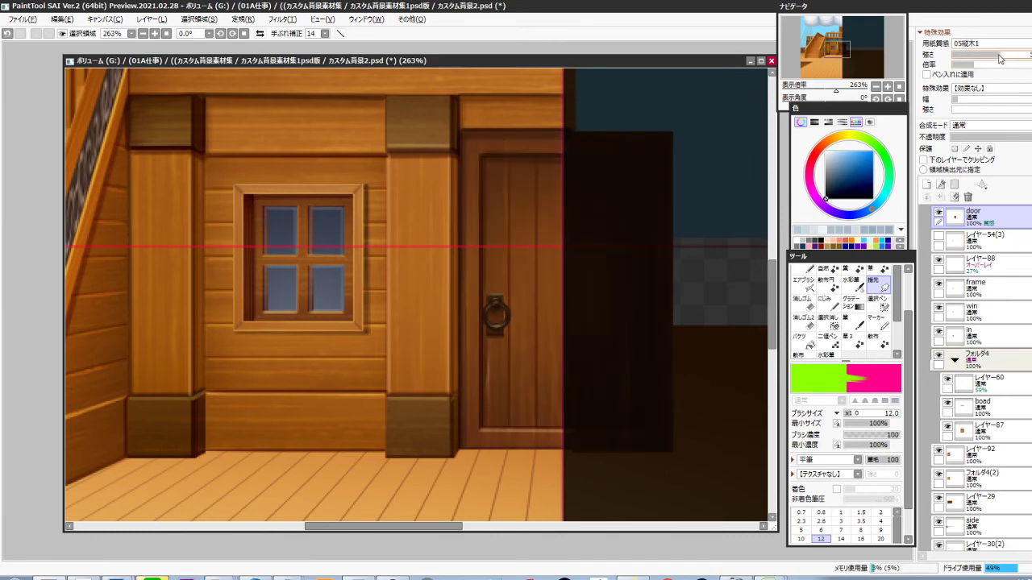
pyautogui.click(992, 65)
pyautogui.click(983, 65)
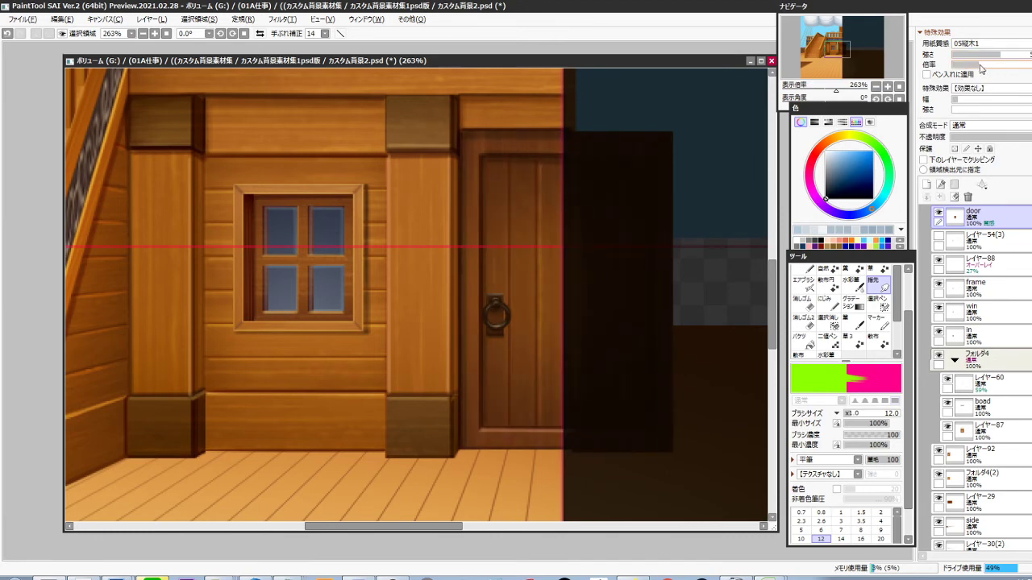
pyautogui.click(978, 65)
pyautogui.moveTo(978, 66); pyautogui.dragTo(983, 69)
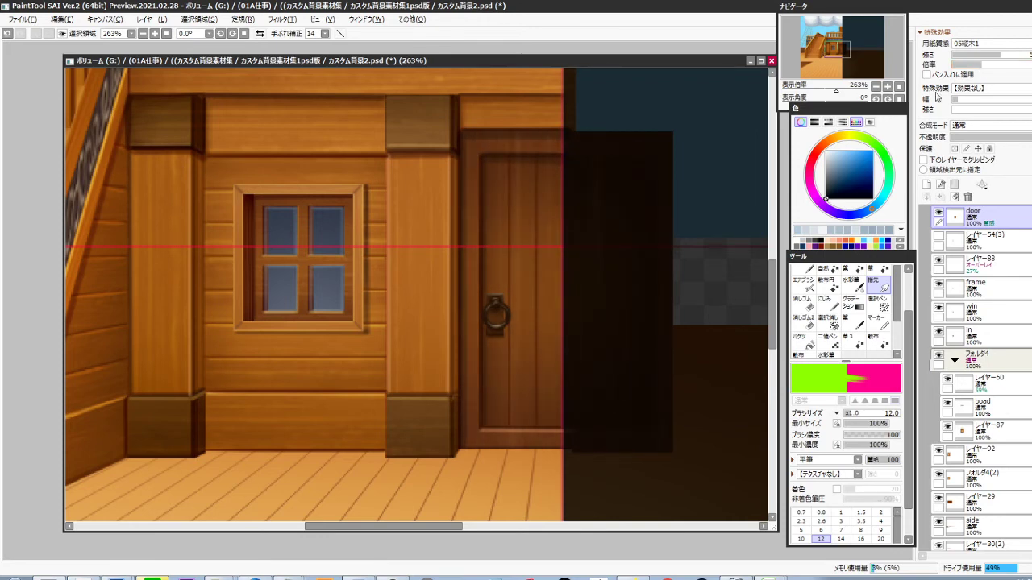
# Duplicate the door layer and switch the copy's paper texture to 04木1
pyautogui.hotkey('ctrl', 'j')
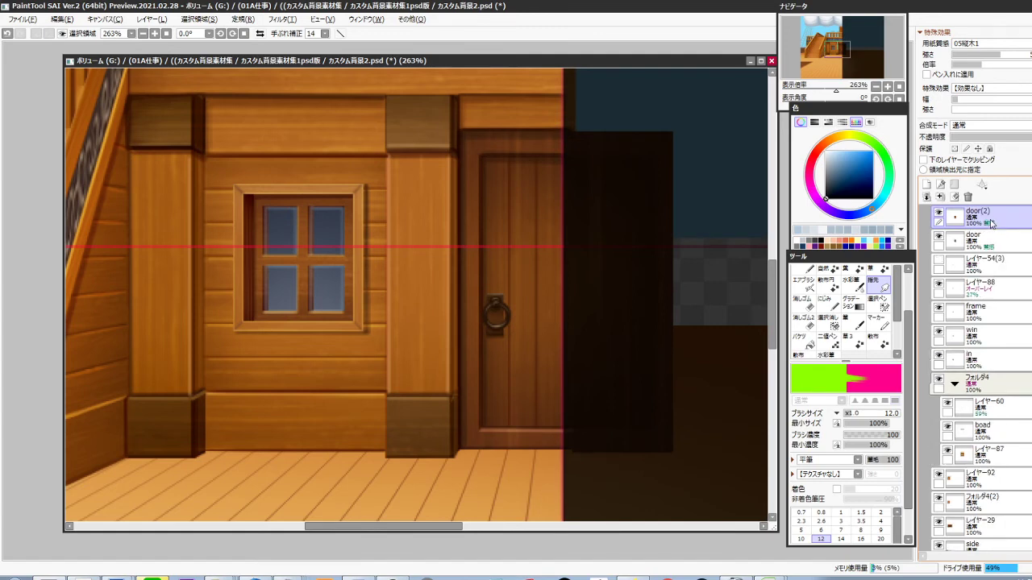
pyautogui.click(999, 44)
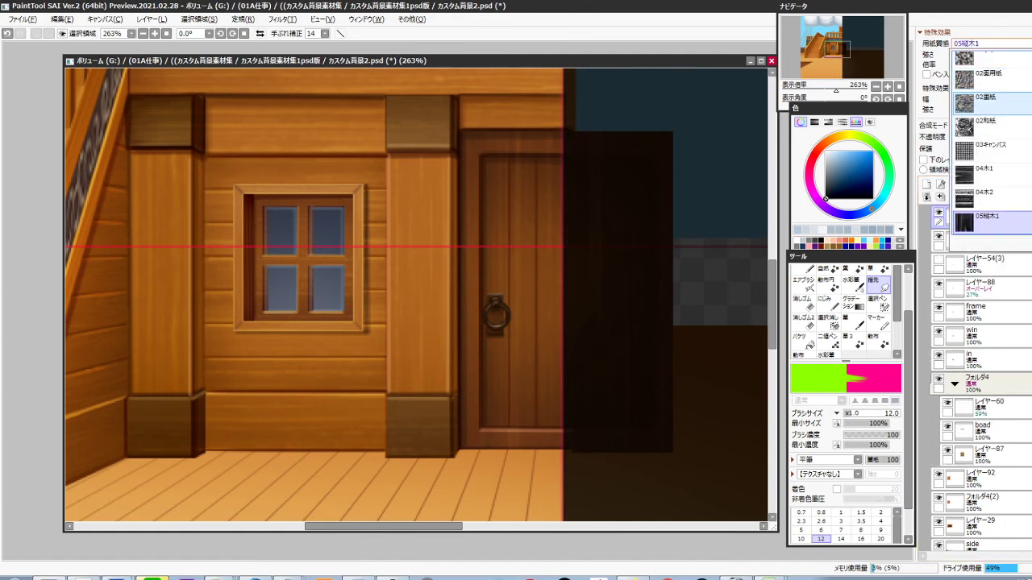
pyautogui.scroll(-3, 1021, 125)
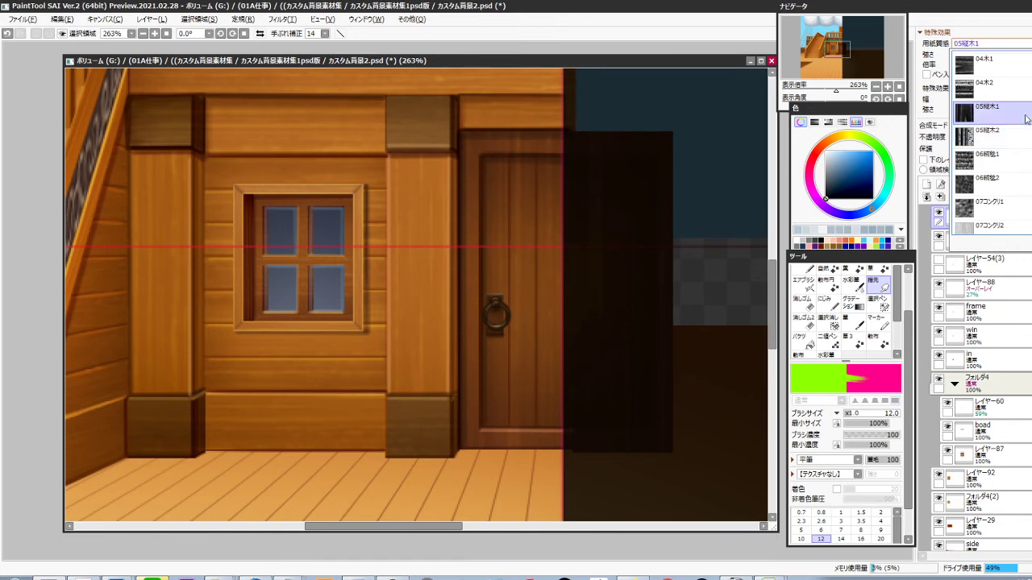
pyautogui.click(1026, 69)
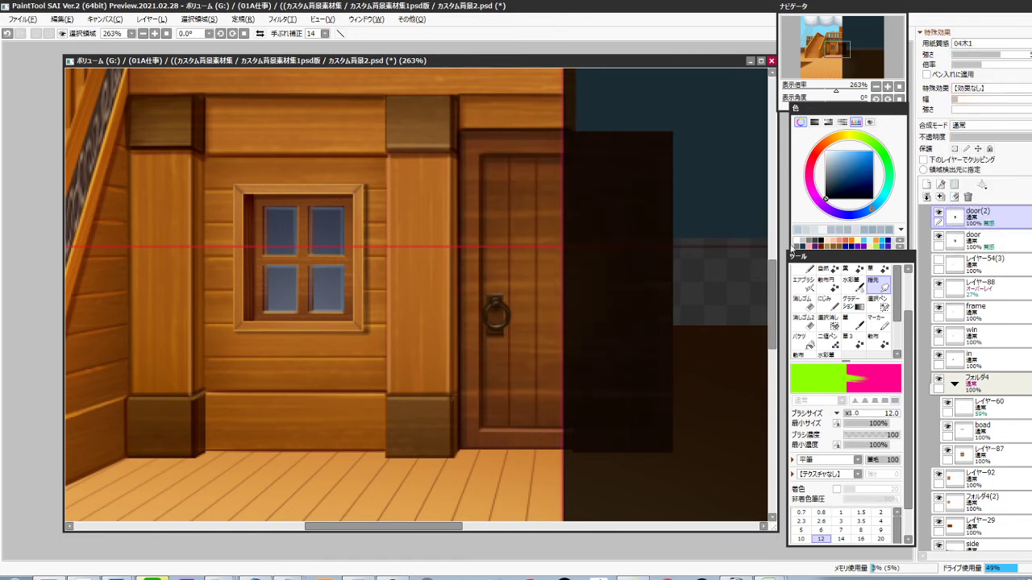
# Clear the rectangular area between the door frame's upper and lower rails from the door(2) layer, and deselect
pyautogui.press('ctrl')
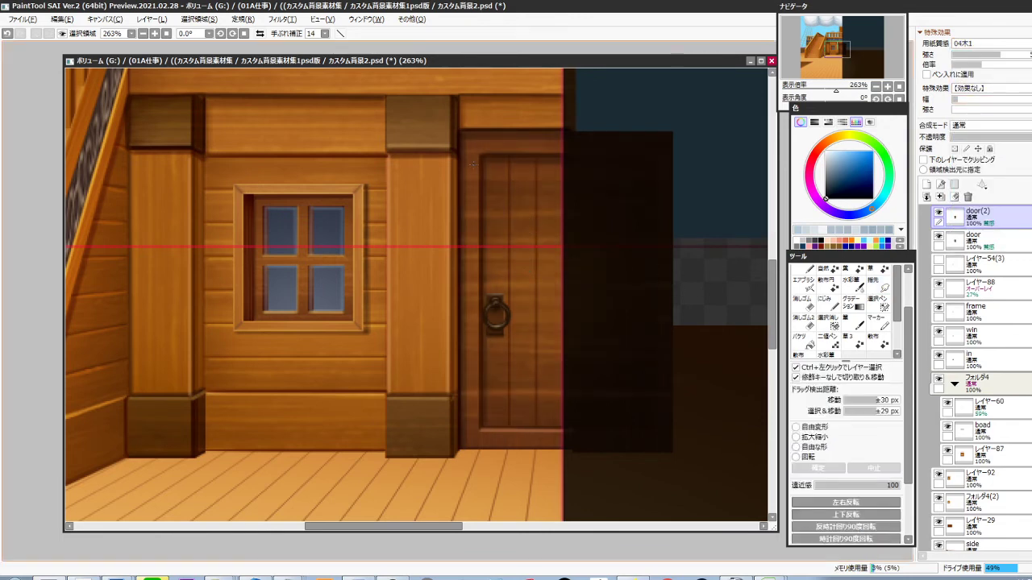
pyautogui.moveTo(459, 153); pyautogui.dragTo(637, 427)
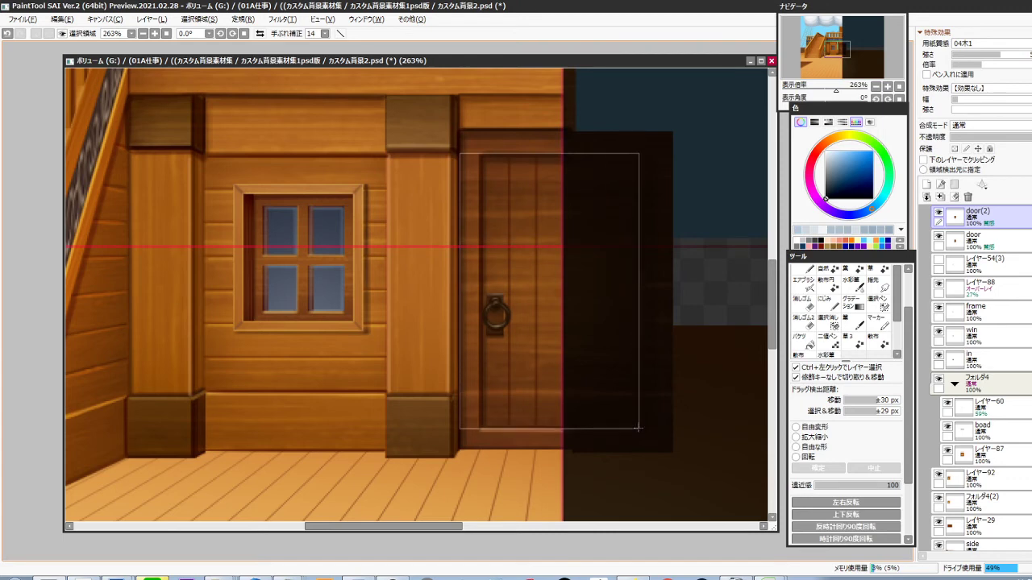
pyautogui.hotkey('ctrl', 'd')
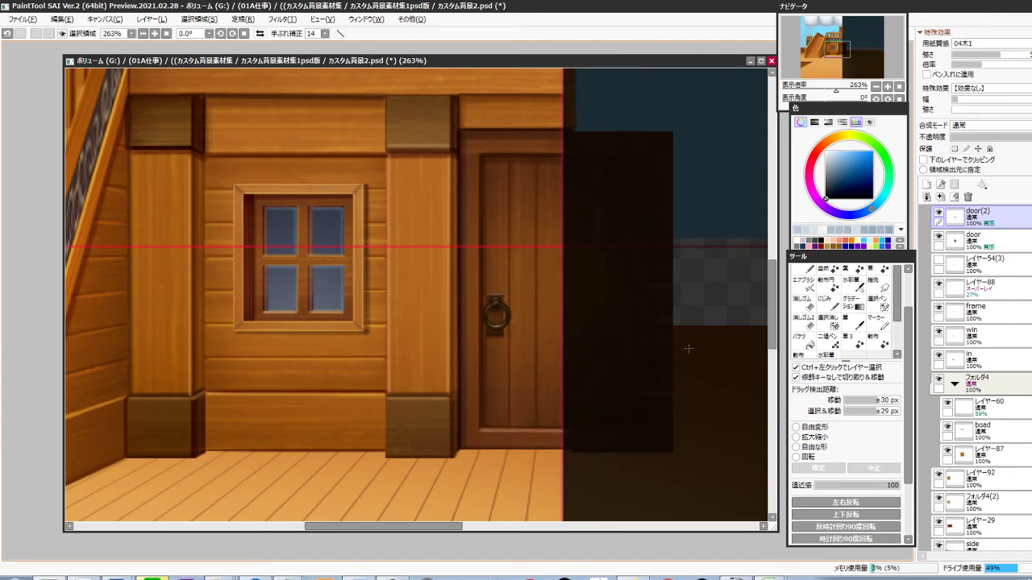
# Clear the frame's left jamb from door(2) with a mitred polygonal selection, merge door(2) into door, and deselect
pyautogui.press('l')
pyautogui.click(458, 129)
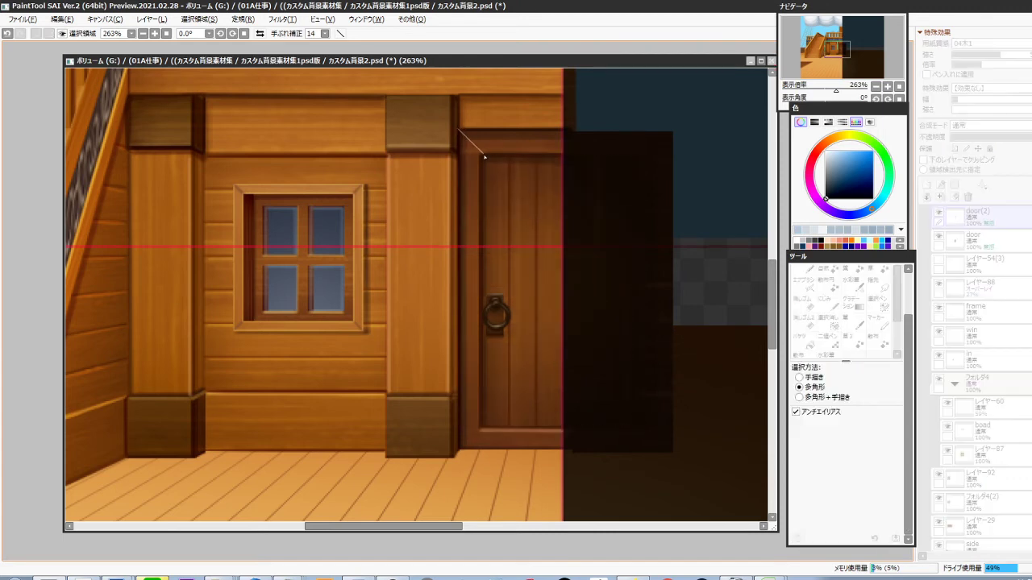
pyautogui.click(449, 458)
pyautogui.doubleClick(434, 361)
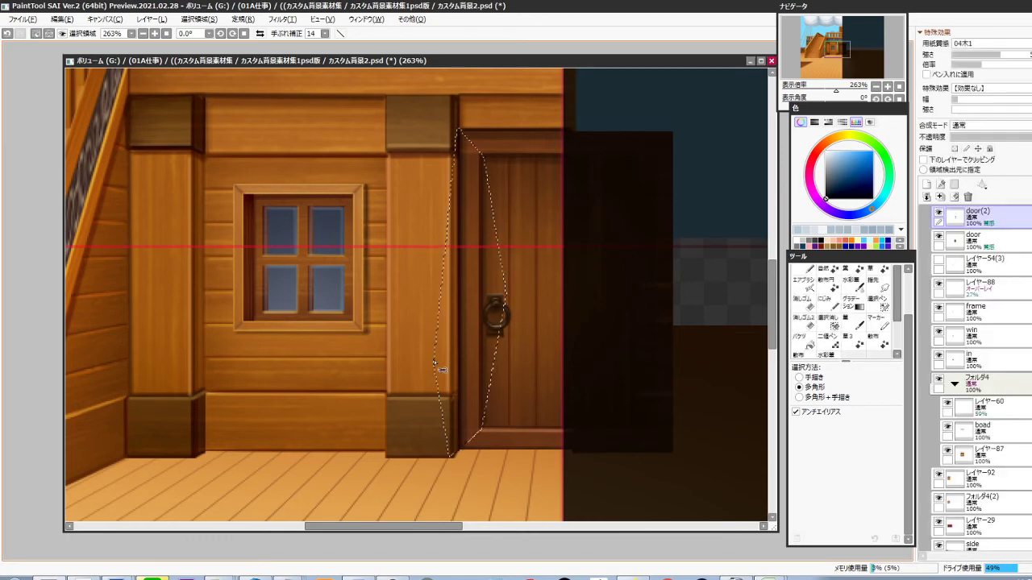
pyautogui.hotkey('ctrl', 'e')
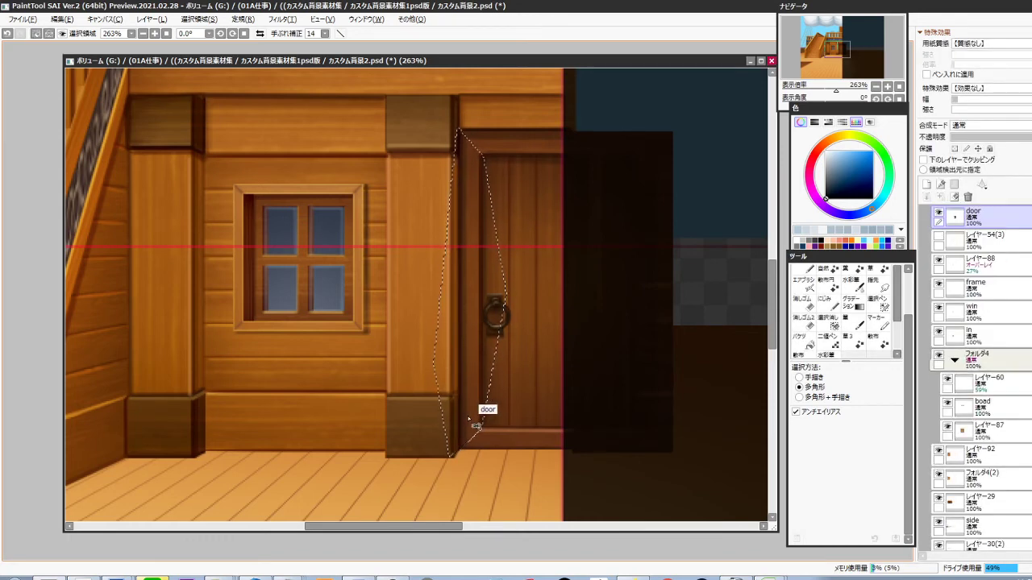
pyautogui.hotkey('ctrl', 'd')
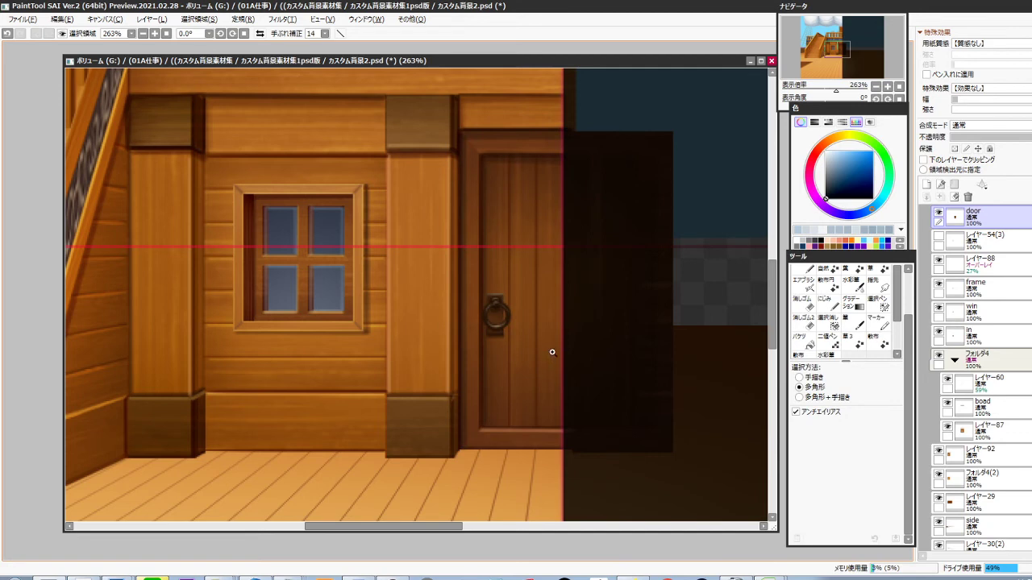
# Add a new unclipped layer above the brown mast's レイヤー43 and set its blending mode to オーバーレイ
pyautogui.moveTo(552, 352); pyautogui.dragTo(587, 350)
pyautogui.moveTo(549, 386); pyautogui.dragTo(582, 376)
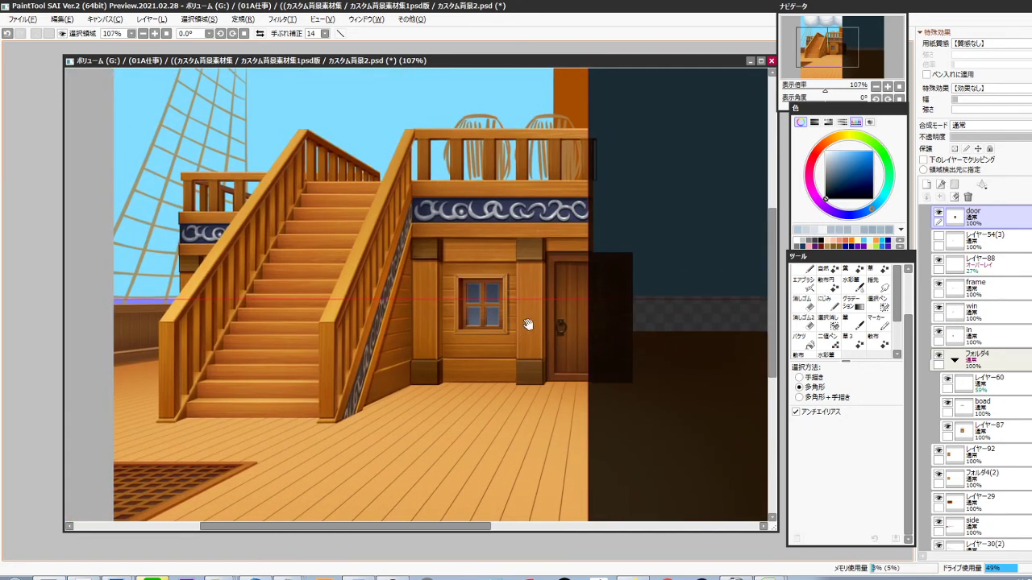
pyautogui.moveTo(528, 325); pyautogui.dragTo(520, 359)
pyautogui.keyDown('ctrl'); pyautogui.click(542, 216); pyautogui.keyUp('ctrl')
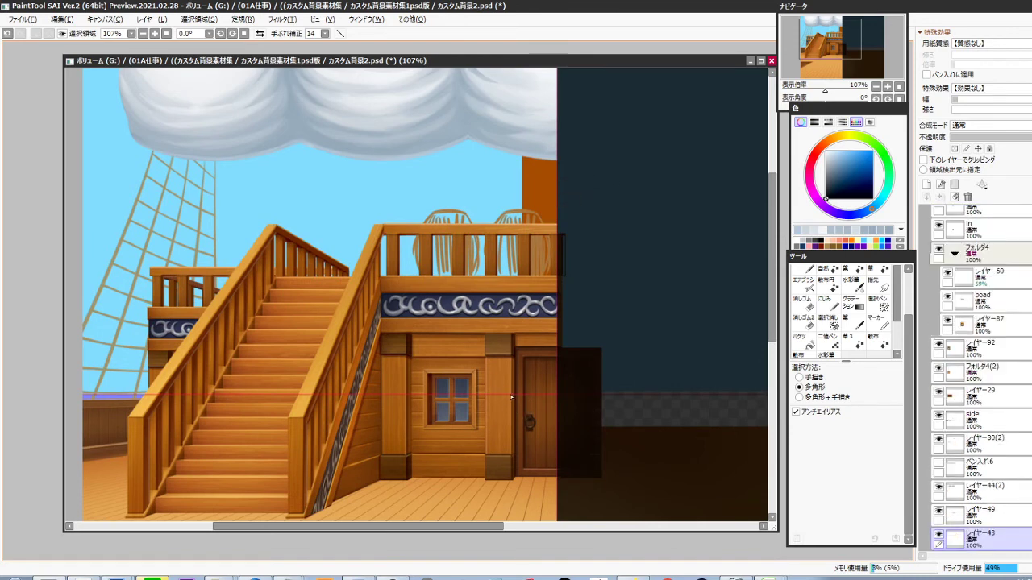
pyautogui.press('alt')
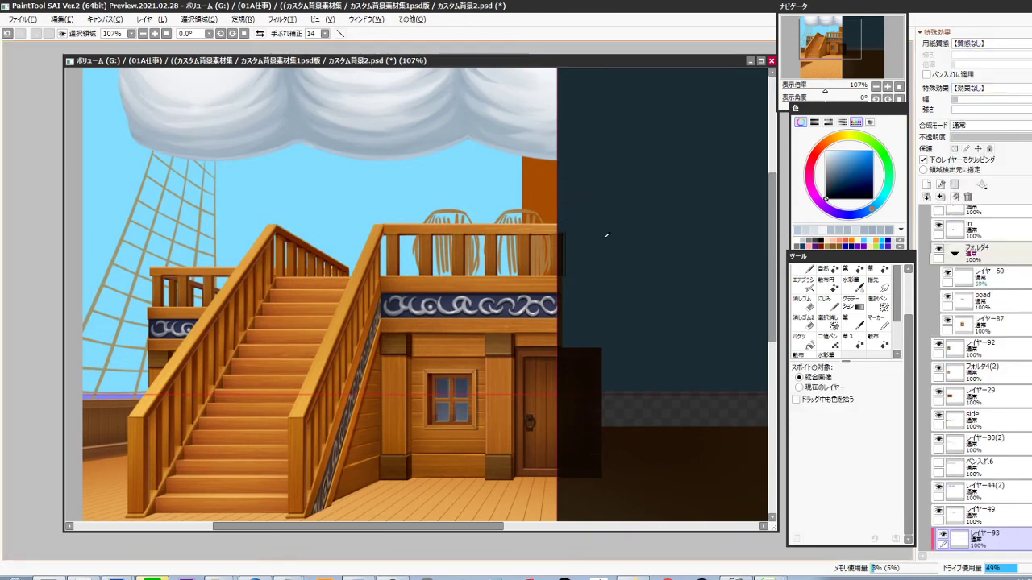
pyautogui.click(929, 33)
pyautogui.click(923, 80)
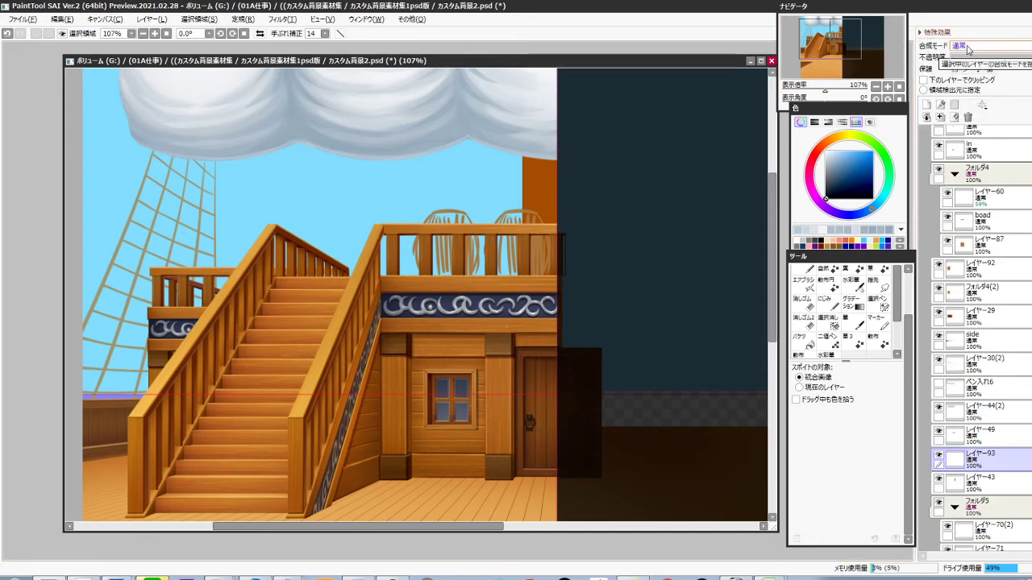
pyautogui.click(959, 46)
pyautogui.click(955, 93)
# Airbrush a white highlight down the brown mast on the overlay layer at brush size 160
pyautogui.click(826, 151)
pyautogui.press('b')
pyautogui.moveTo(576, 156)
pyautogui.mouseDown()
pyautogui.moveTo(575, 142)
pyautogui.moveTo(571, 361)
pyautogui.mouseUp()
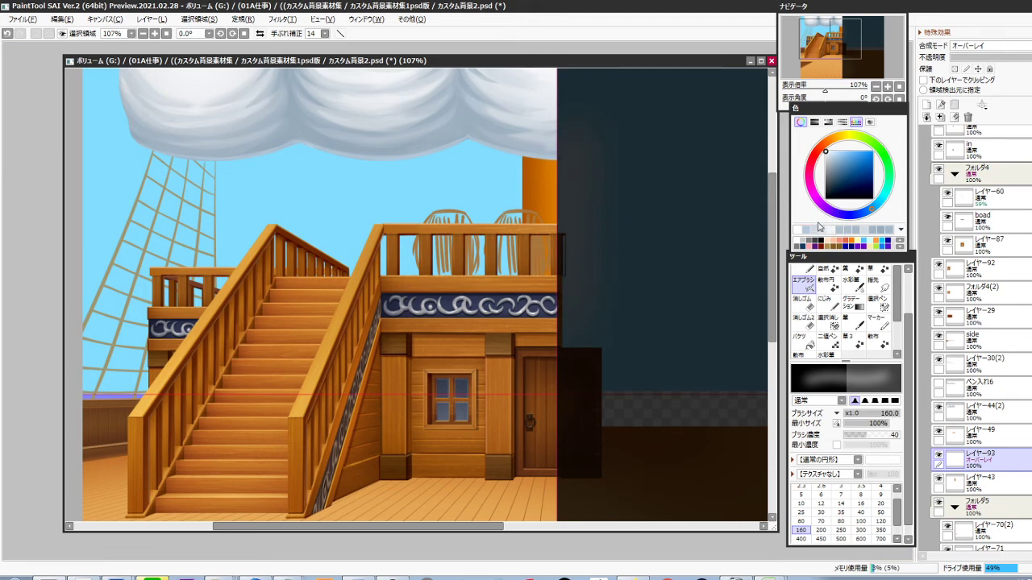
# Airbrush a black shadow down the mast's left edge on the overlay layer, then clip that layer to レイヤー43 and merge it down
pyautogui.moveTo(593, 156)
pyautogui.mouseDown()
pyautogui.moveTo(567, 333)
pyautogui.moveTo(573, 164)
pyautogui.mouseUp()
pyautogui.click(825, 199)
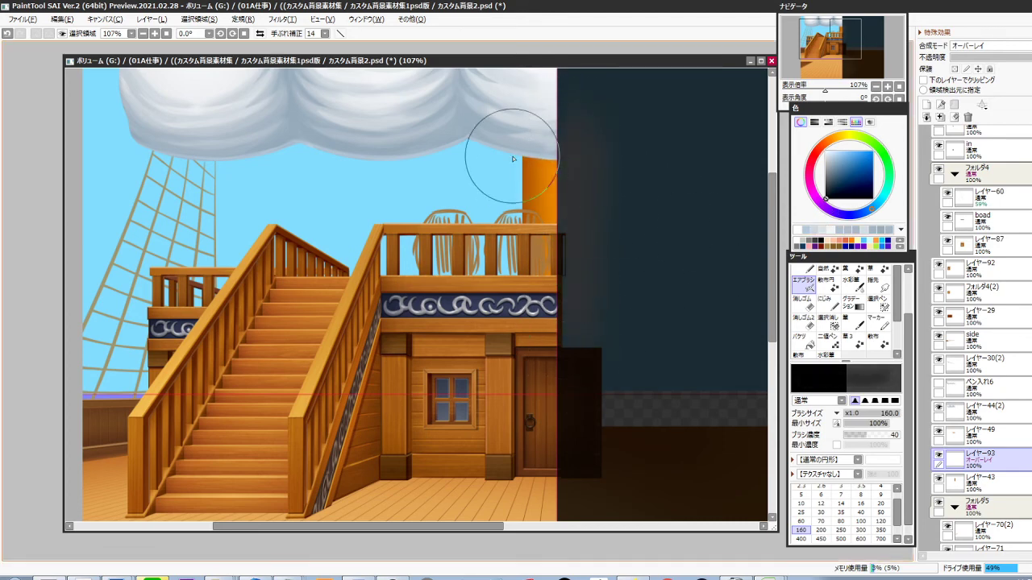
pyautogui.moveTo(511, 157); pyautogui.dragTo(515, 447)
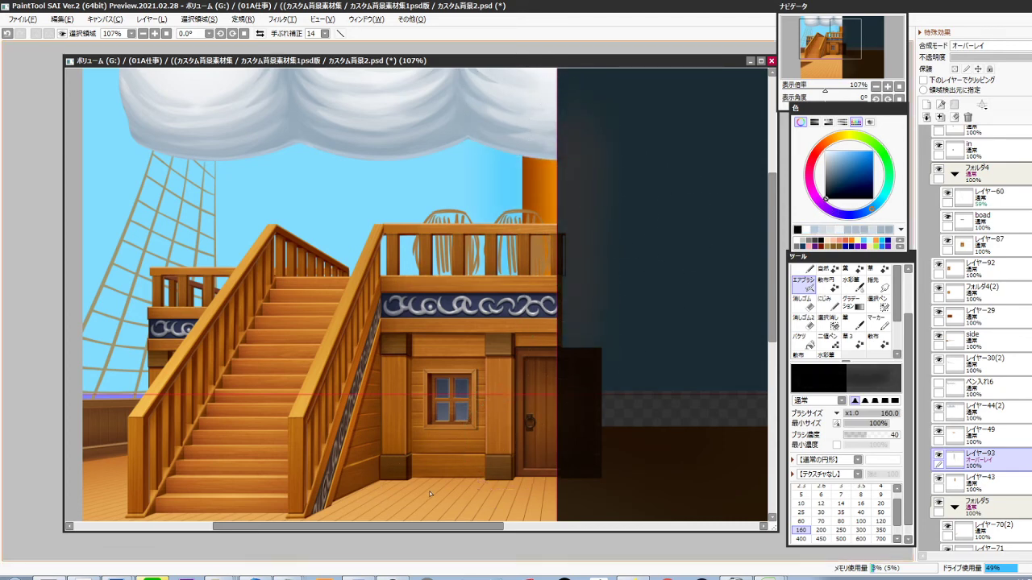
pyautogui.hotkey('ctrl', 'g')
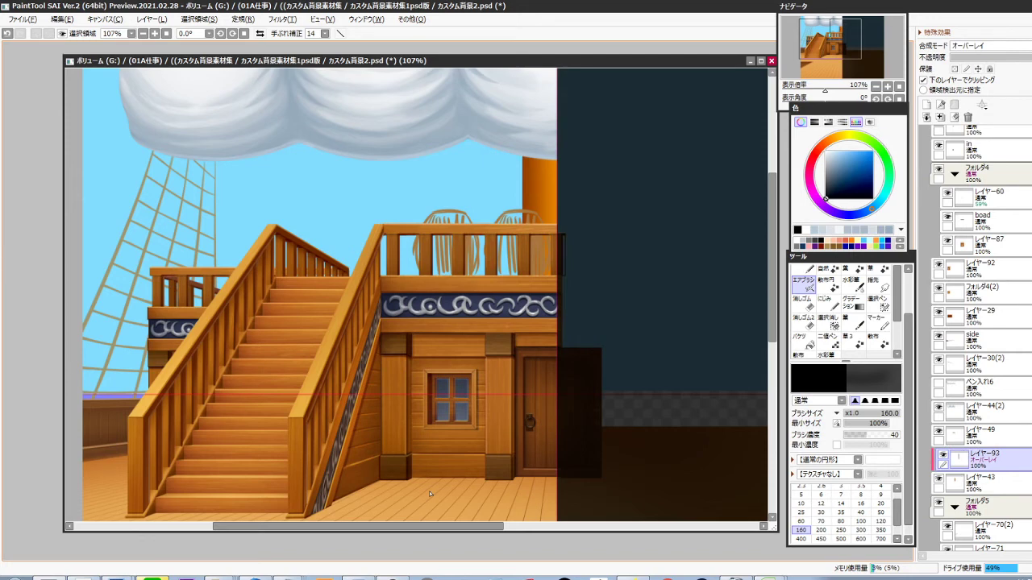
pyautogui.hotkey('ctrl', 'e')
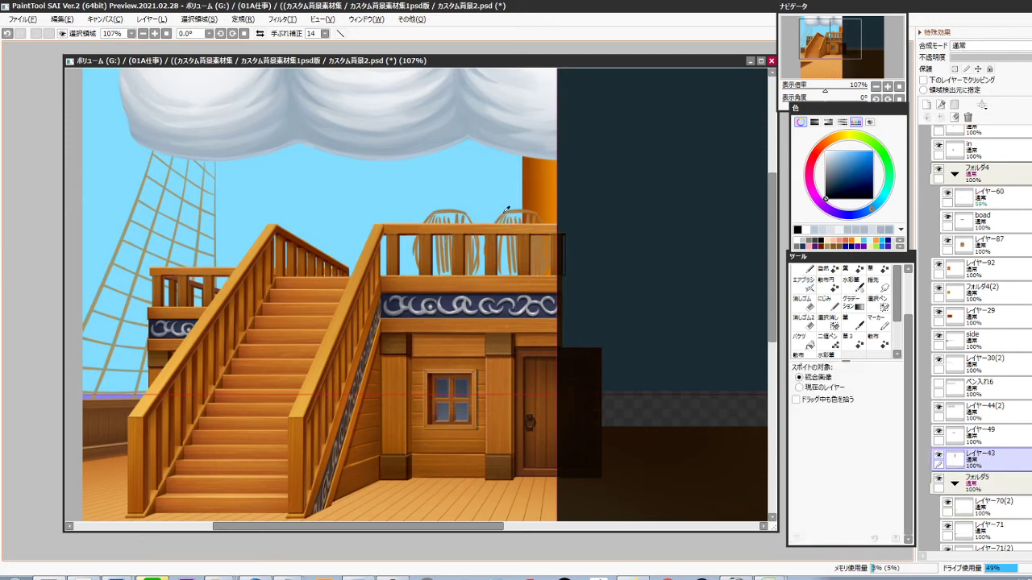
# With レイヤー43's opacity protected, airbrush straight sky-blue reflected light down the mast's left edge at brush size 50
pyautogui.keyDown('alt'); pyautogui.click(494, 199); pyautogui.keyUp('alt')
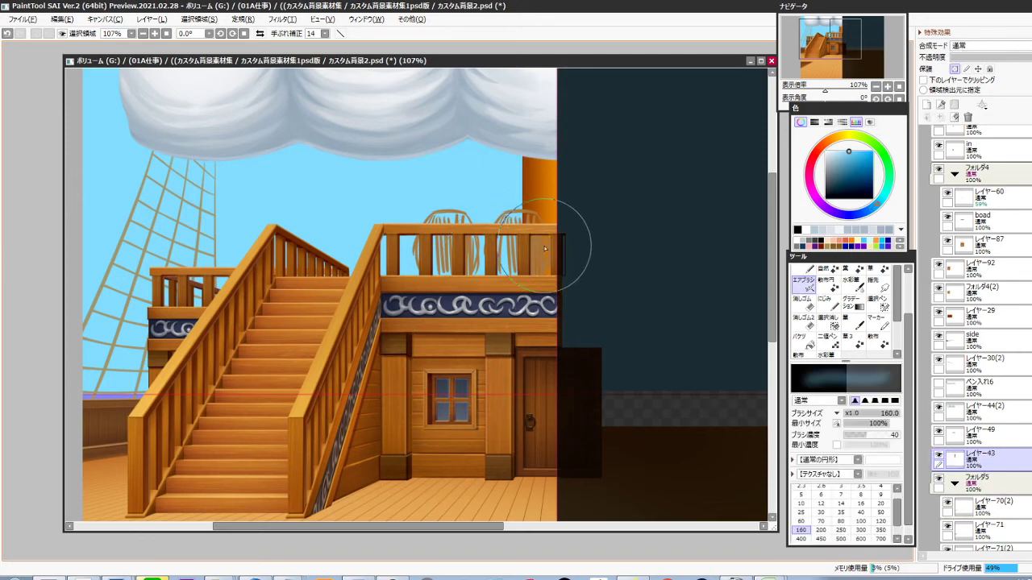
pyautogui.press('[')
pyautogui.press('[')
pyautogui.press('[')
pyautogui.press('[')
pyautogui.press('[')
pyautogui.click(523, 135)
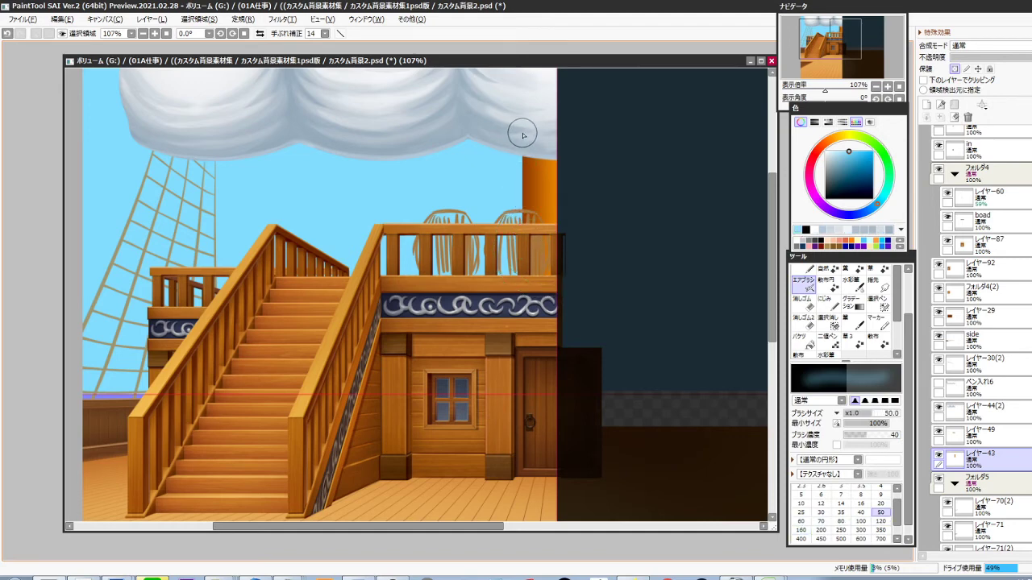
pyautogui.keyDown('shift'); pyautogui.click(526, 291); pyautogui.keyUp('shift')
pyautogui.hotkey('ctrl', 'z')
pyautogui.click(514, 142)
pyautogui.keyDown('shift'); pyautogui.click(516, 294); pyautogui.keyUp('shift')
pyautogui.keyDown('shift'); pyautogui.click(516, 136); pyautogui.keyUp('shift')
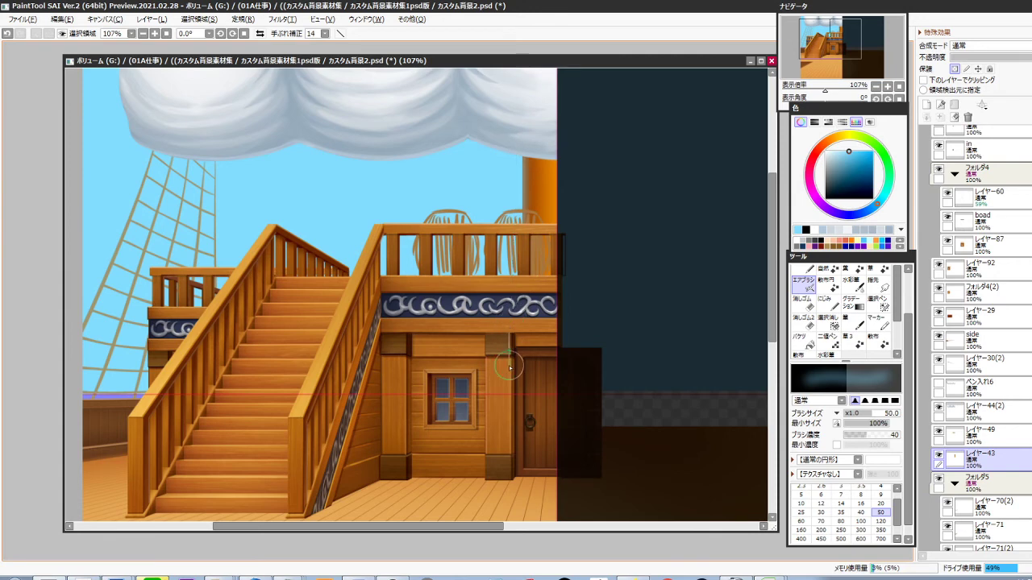
# Apply the 05縦木1 paper texture to the mast's レイヤー43 and reduce the texture's strength
pyautogui.click(1008, 46)
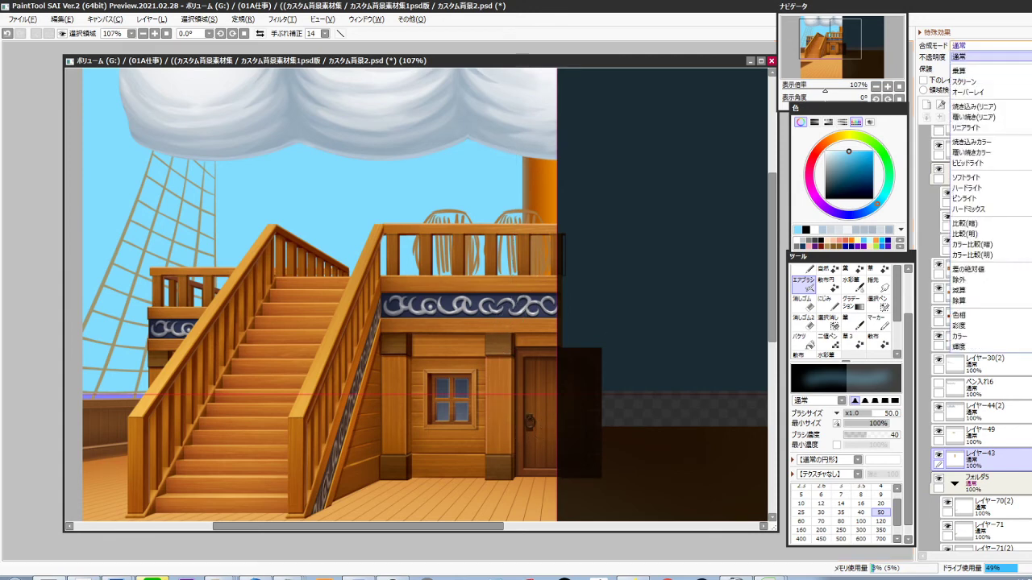
pyautogui.click(713, 28)
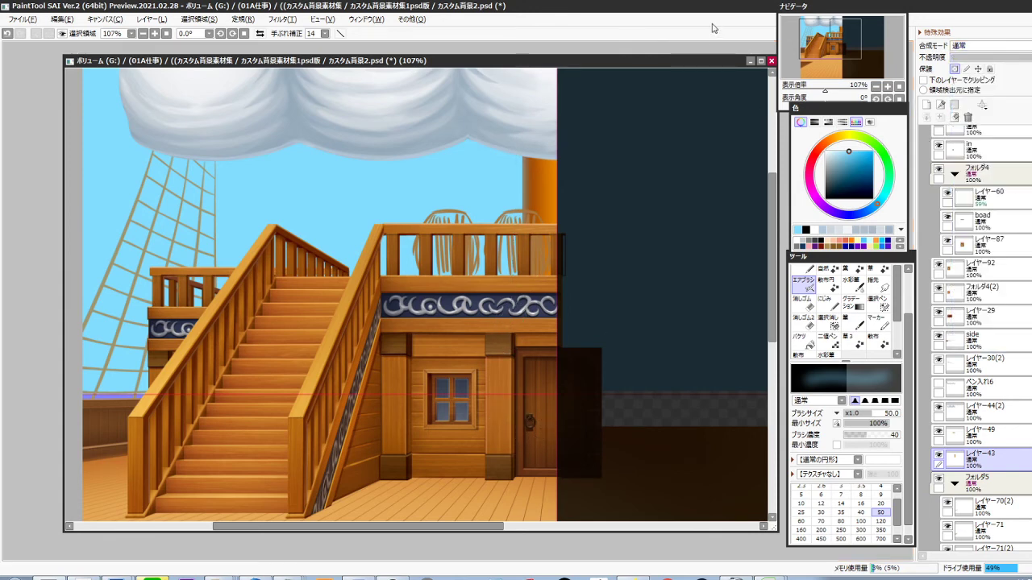
pyautogui.click(927, 33)
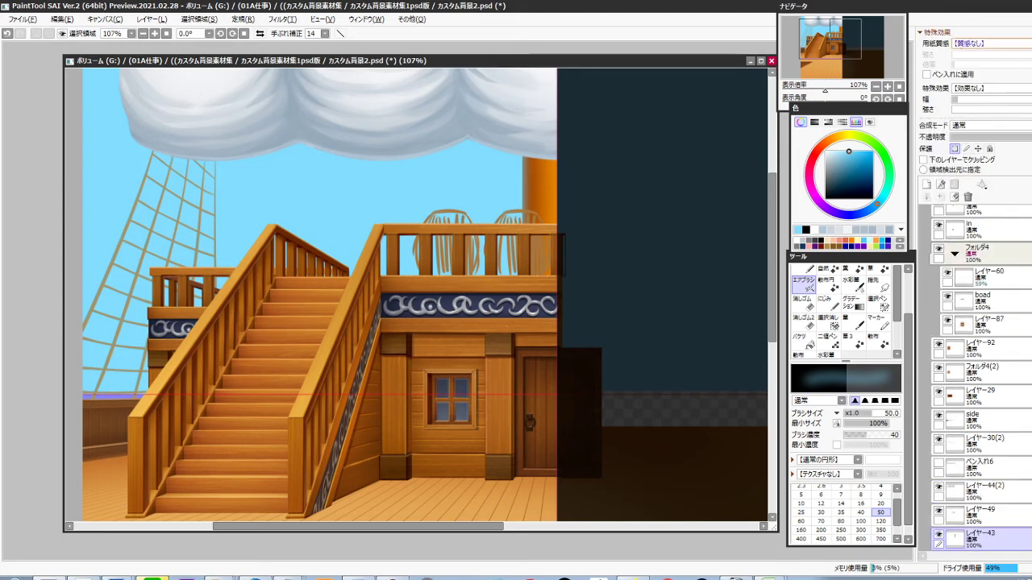
pyautogui.click(988, 43)
pyautogui.scroll(-2, 1014, 140)
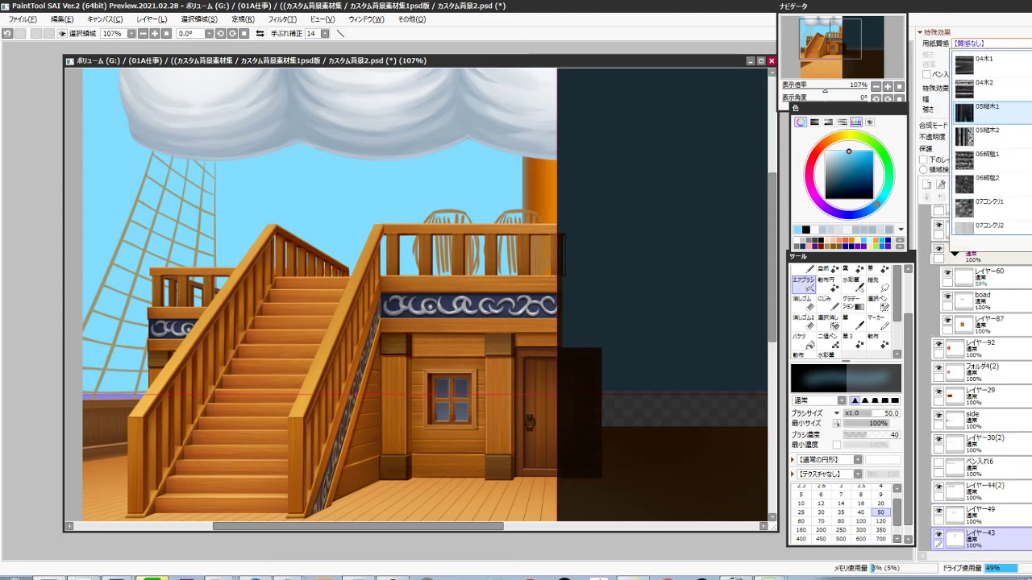
pyautogui.click(1004, 116)
pyautogui.click(998, 54)
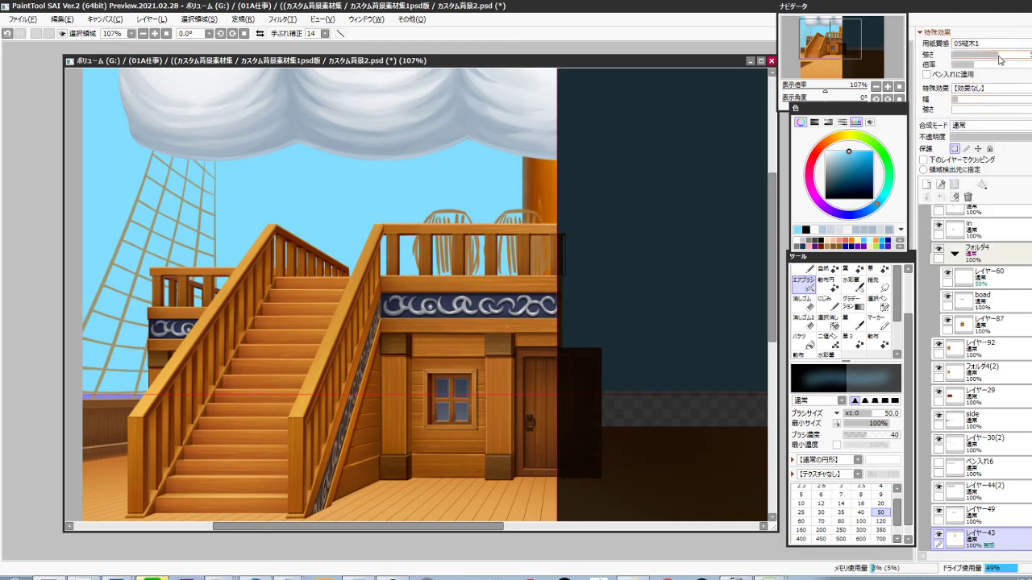
pyautogui.moveTo(991, 54); pyautogui.dragTo(987, 55)
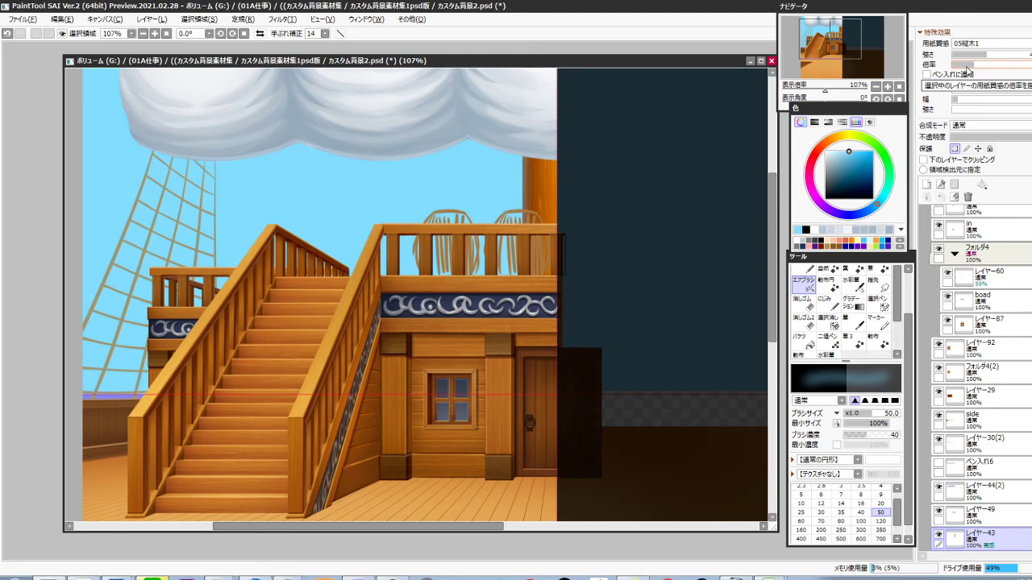
# Add a new layer directly above the flat sky layer レイヤー23 and set its blend mode to Overlay
pyautogui.scroll(-3, 608, 253)
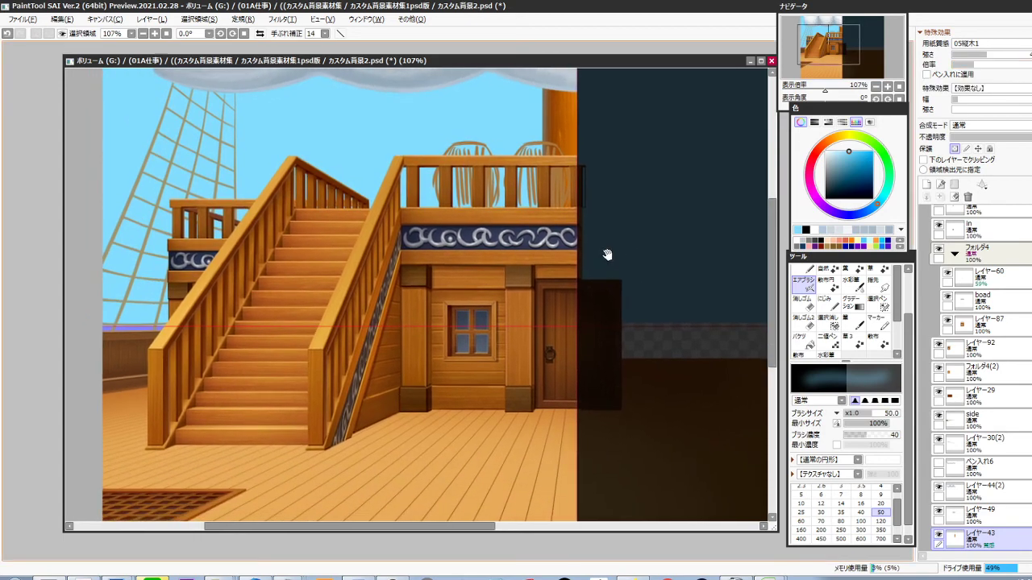
pyautogui.moveTo(588, 301); pyautogui.dragTo(581, 355)
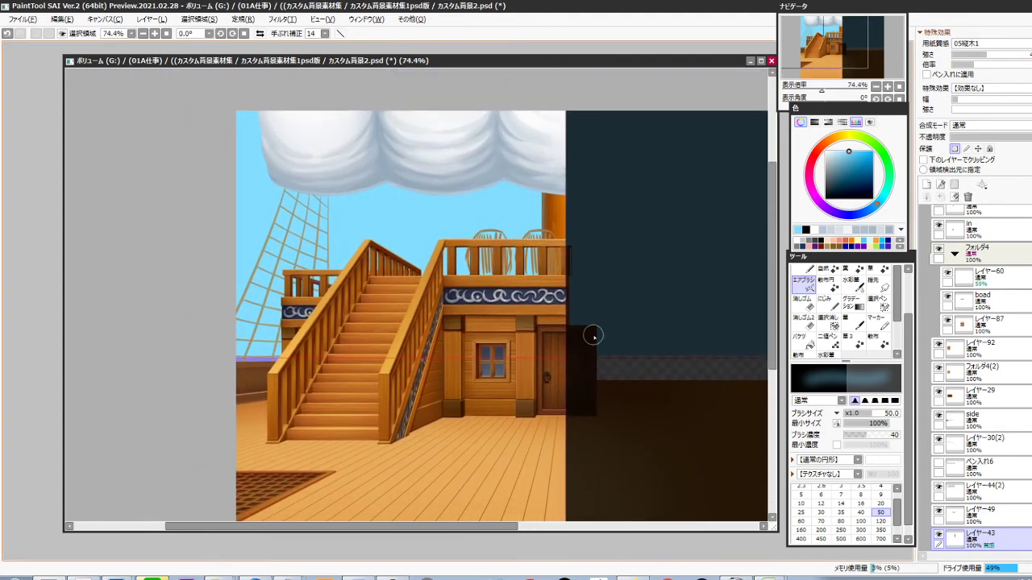
pyautogui.keyDown('ctrl'); pyautogui.keyDown('shift'); pyautogui.click(406, 244); pyautogui.keyUp('shift'); pyautogui.keyUp('ctrl')
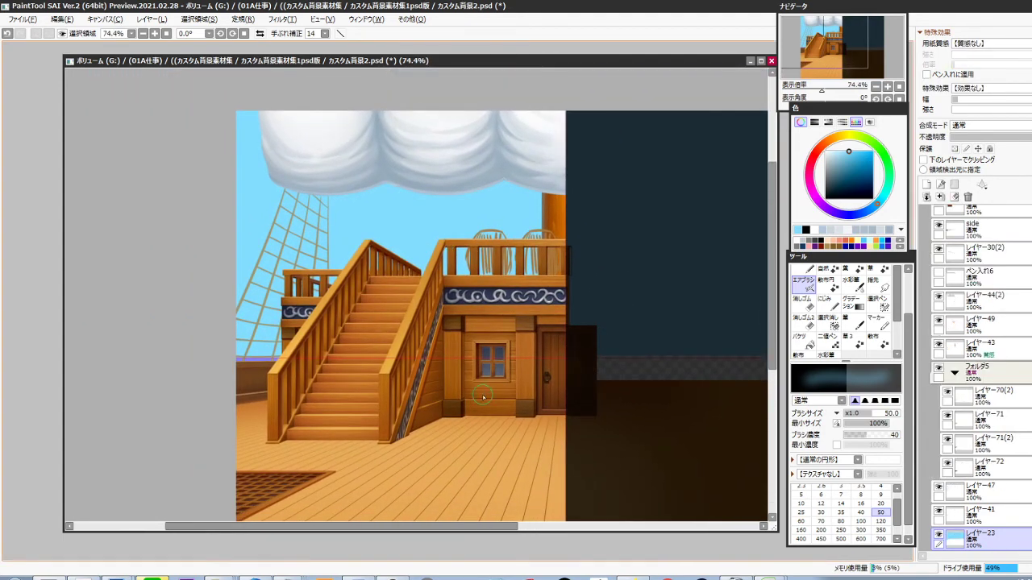
pyautogui.hotkey('ctrl', 'shift', 'n')
pyautogui.hotkey('ctrl', 'g')
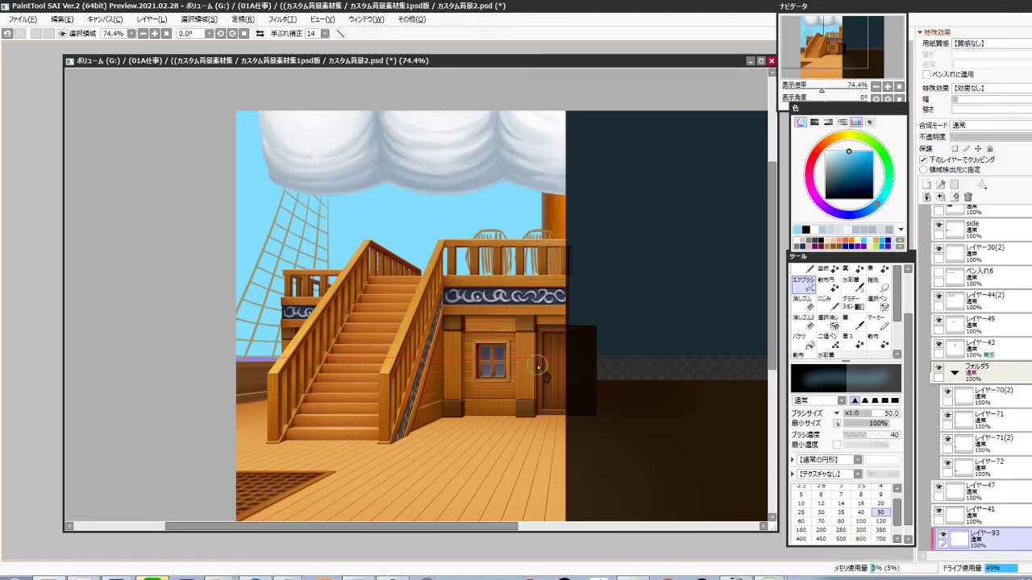
pyautogui.click(917, 32)
pyautogui.click(923, 80)
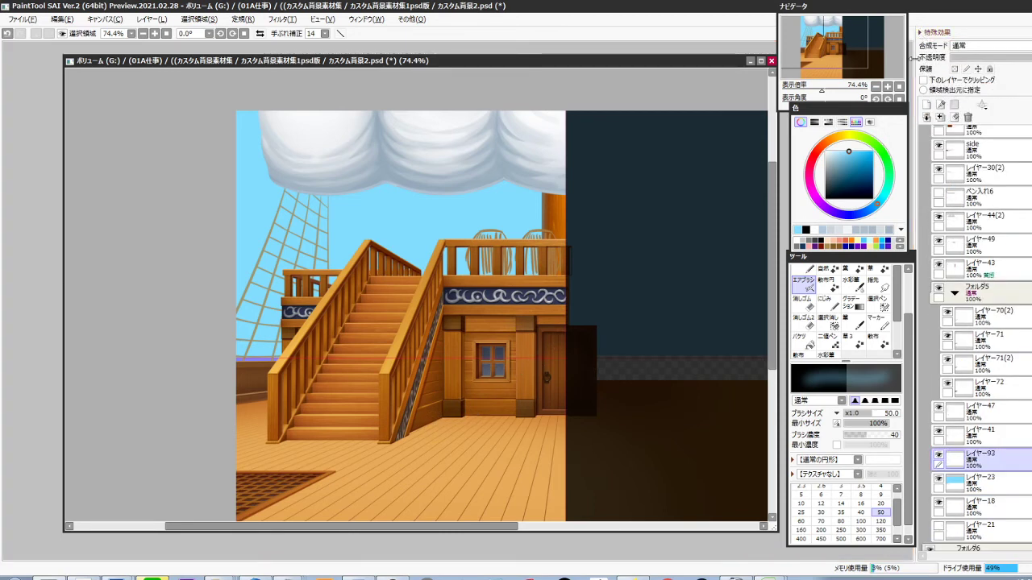
pyautogui.click(975, 46)
pyautogui.click(968, 93)
# Airbrush white at brush size 500 across the horizon area on the Overlay layer to lighten the lower sky
pyautogui.moveTo(859, 158); pyautogui.dragTo(824, 151)
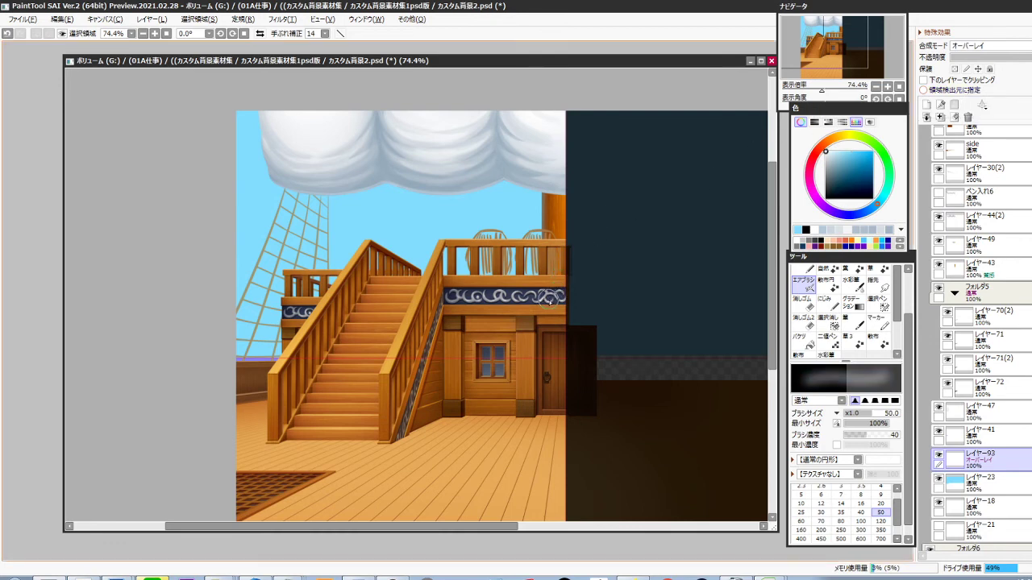
pyautogui.press(']')
pyautogui.press(']')
pyautogui.press(']')
pyautogui.press(']')
pyautogui.press(']')
pyautogui.press(']')
pyautogui.press(']')
pyautogui.press(']')
pyautogui.press(']')
pyautogui.press(']')
pyautogui.press(']')
pyautogui.press(']')
pyautogui.press(']')
pyautogui.moveTo(268, 386)
pyautogui.mouseDown()
pyautogui.moveTo(487, 380)
pyautogui.moveTo(294, 381)
pyautogui.moveTo(264, 369)
pyautogui.moveTo(524, 378)
pyautogui.moveTo(178, 386)
pyautogui.mouseUp()
# Airbrush black across the upper part of the picture on the Overlay layer to deepen the top of the sky
pyautogui.press('x')
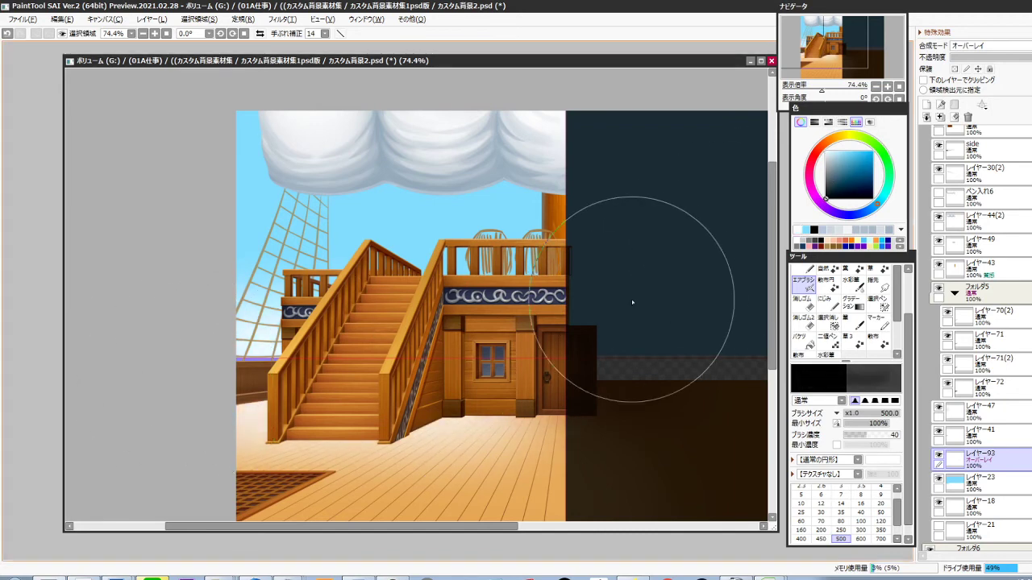
pyautogui.scroll(-2, 631, 299)
pyautogui.moveTo(265, 201)
pyautogui.mouseDown()
pyautogui.moveTo(300, 179)
pyautogui.moveTo(601, 149)
pyautogui.moveTo(652, 187)
pyautogui.mouseUp()
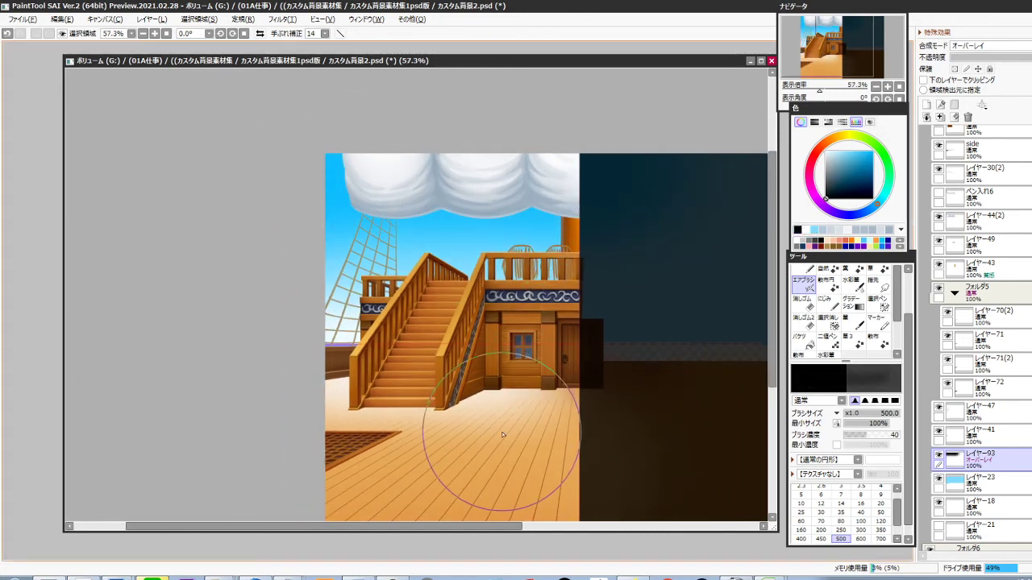
# Clip the Overlay layer to the sky layer below and airbrush more white just above the horizon
pyautogui.hotkey('ctrl', 'g')
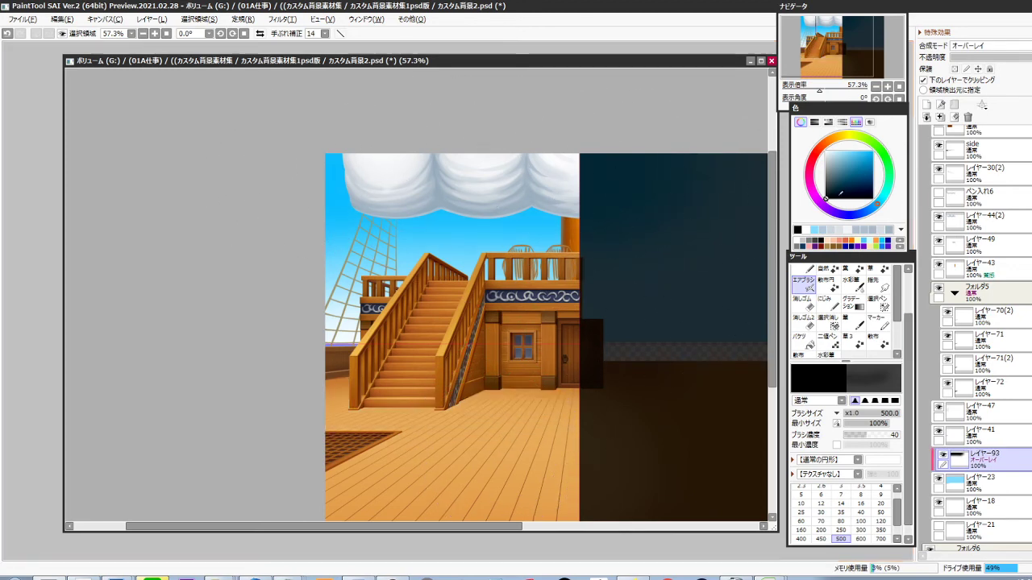
pyautogui.press('x')
pyautogui.moveTo(338, 365); pyautogui.dragTo(367, 364)
# Recolour the sea strip beyond the ship's side wall on レイヤー41 with a saturated sky blue
pyautogui.scroll(1, 367, 364)
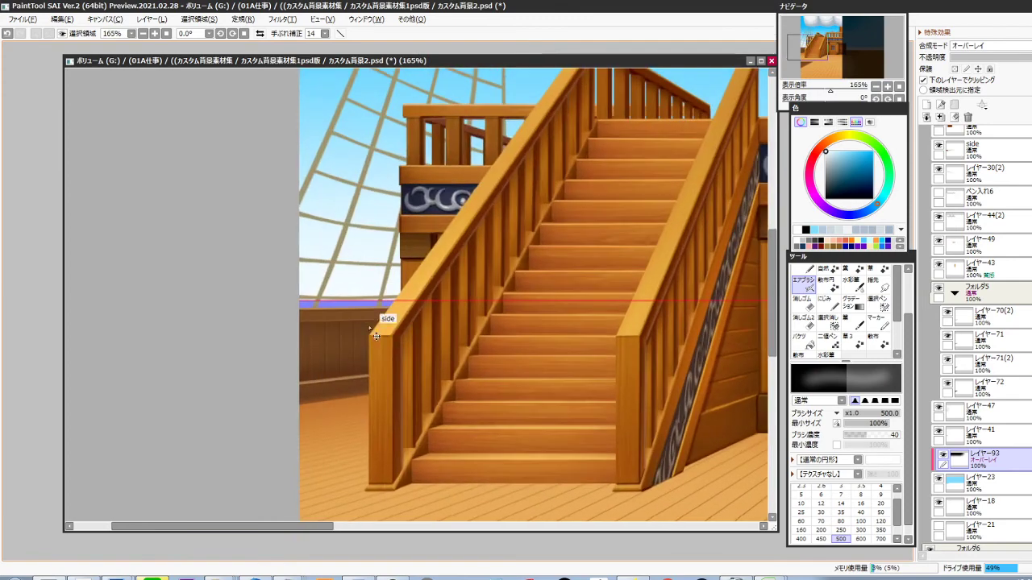
pyautogui.keyDown('ctrl'); pyautogui.keyDown('shift'); pyautogui.click(361, 308); pyautogui.keyUp('shift'); pyautogui.keyUp('ctrl')
pyautogui.moveTo(373, 327); pyautogui.dragTo(341, 379)
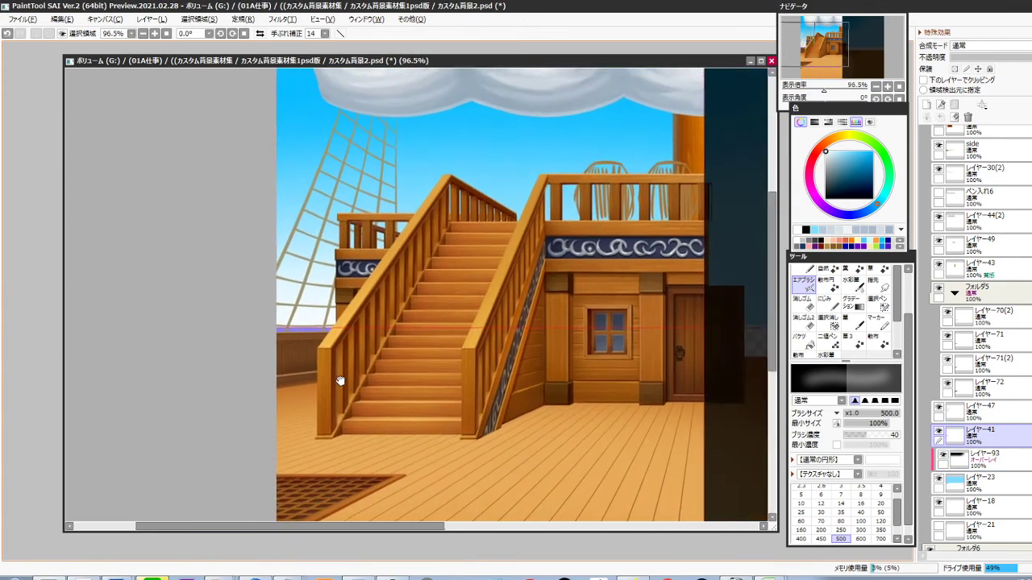
pyautogui.keyDown('alt'); pyautogui.click(622, 123); pyautogui.keyUp('alt')
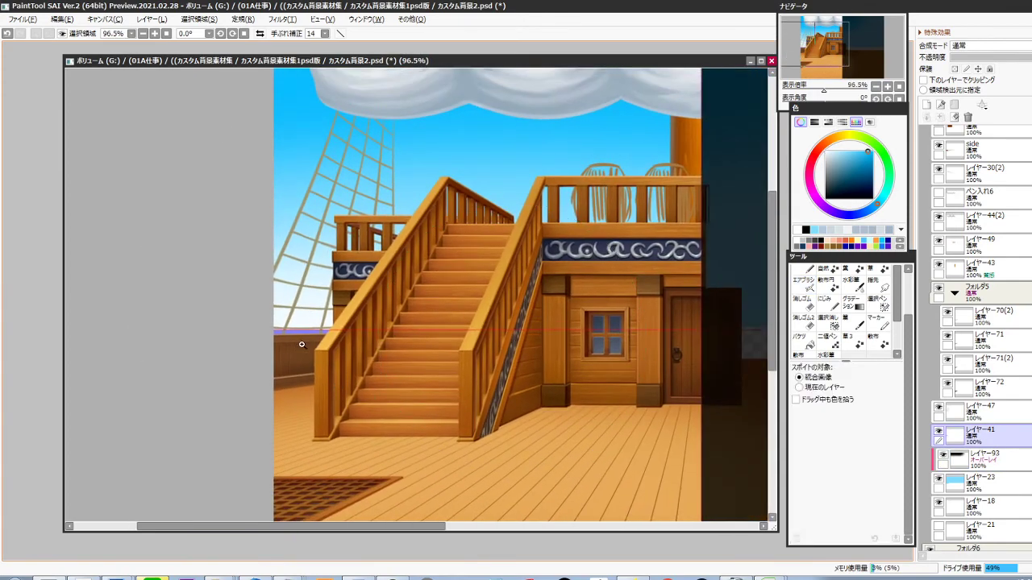
pyautogui.scroll(5, 302, 345)
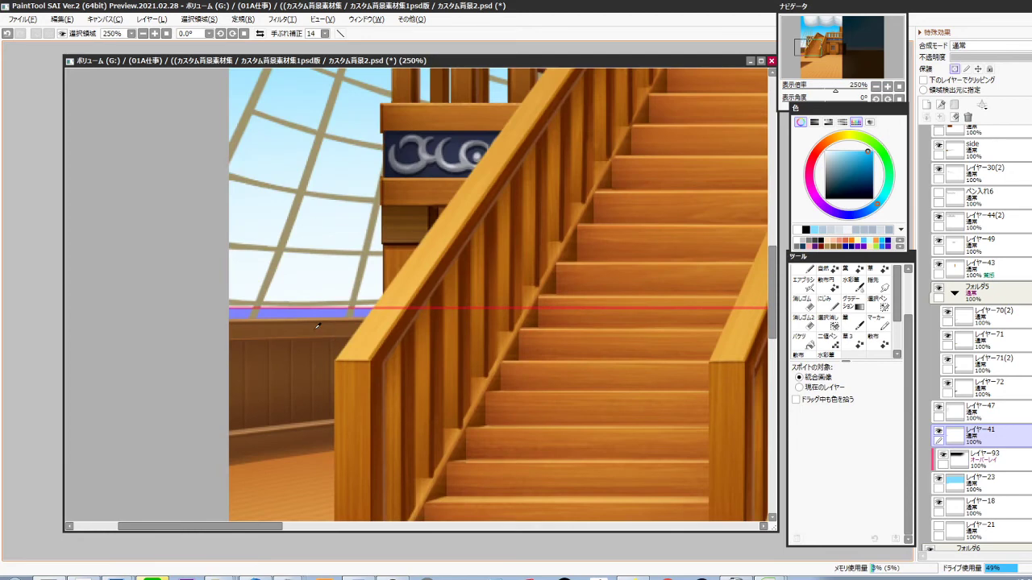
pyautogui.scroll(-5, 553, 322)
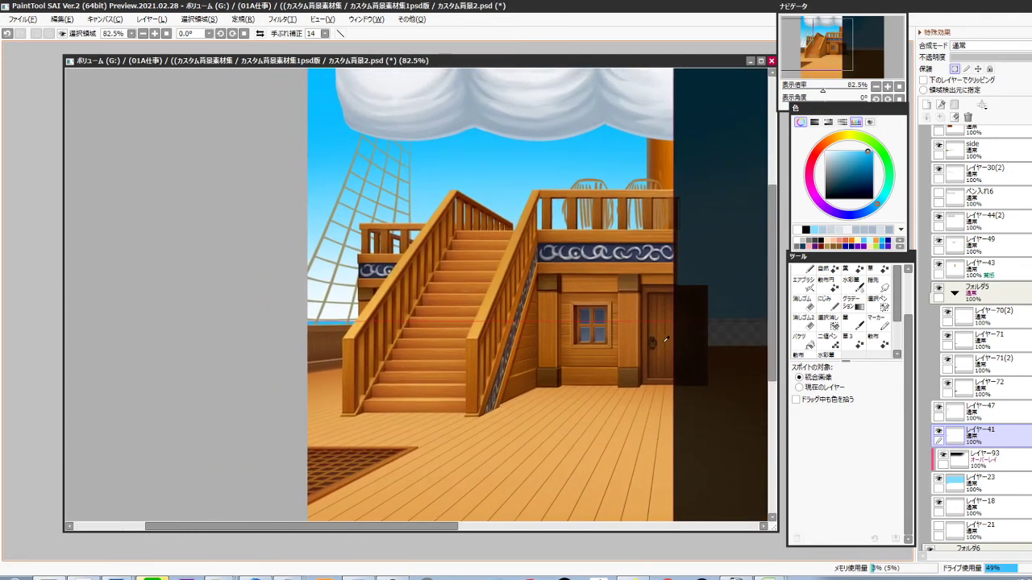
# Hide the layer el, which holds the red horizon guide line
pyautogui.scroll(6, 666, 339)
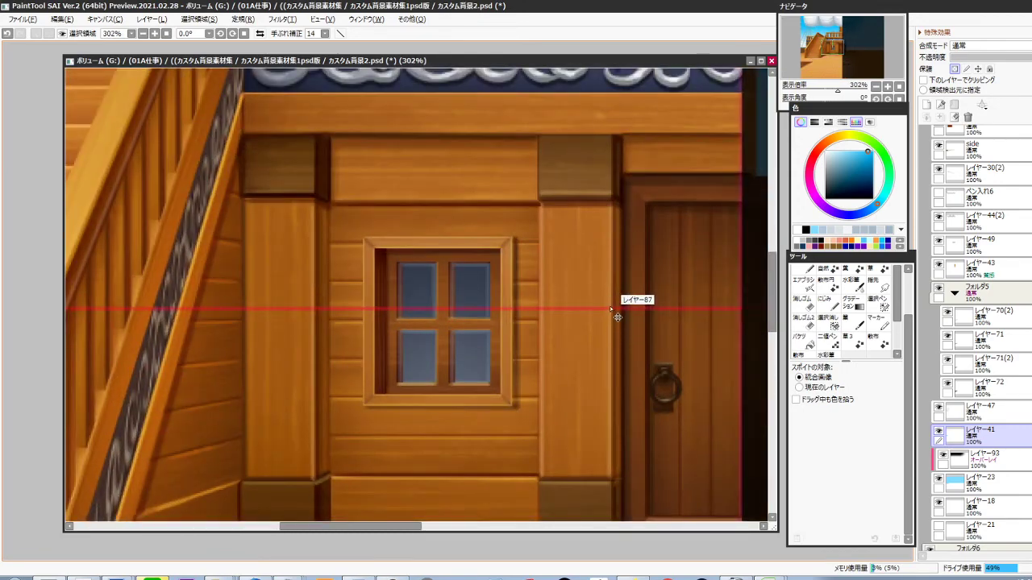
pyautogui.keyDown('ctrl'); pyautogui.keyDown('shift'); pyautogui.click(610, 308); pyautogui.keyUp('shift'); pyautogui.keyUp('ctrl')
pyautogui.click(930, 133)
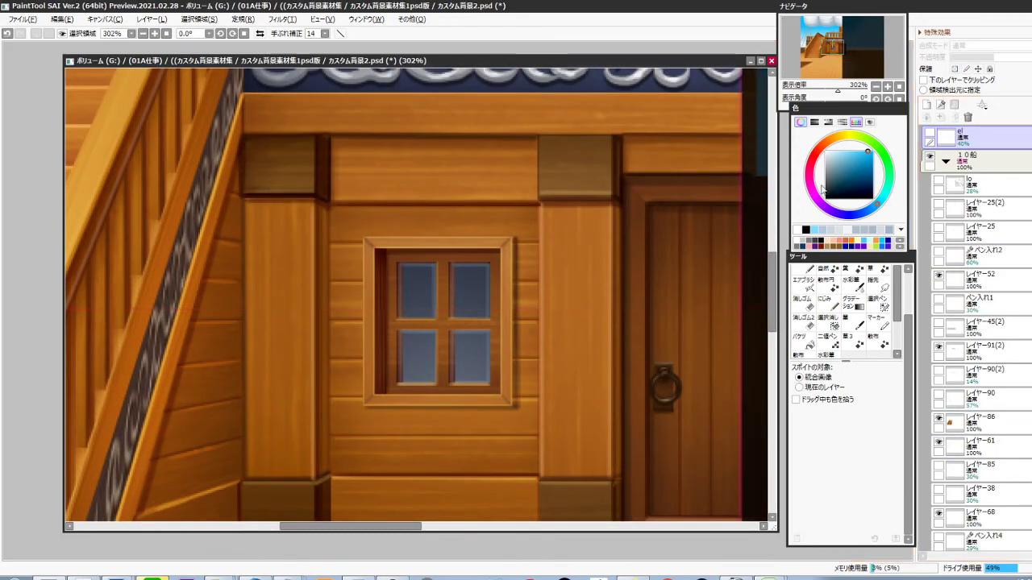
# On the win layer, select the three vertical bars of the cabin window with rectangular selections
pyautogui.scroll(3, 454, 328)
pyautogui.keyDown('ctrl'); pyautogui.click(445, 381); pyautogui.keyUp('ctrl')
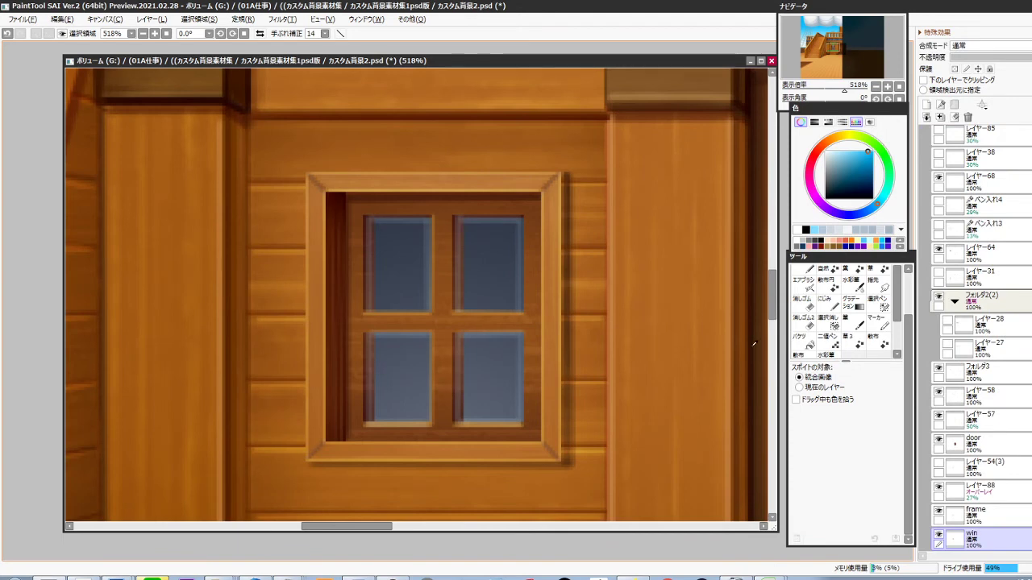
pyautogui.scroll(-4, 949, 433)
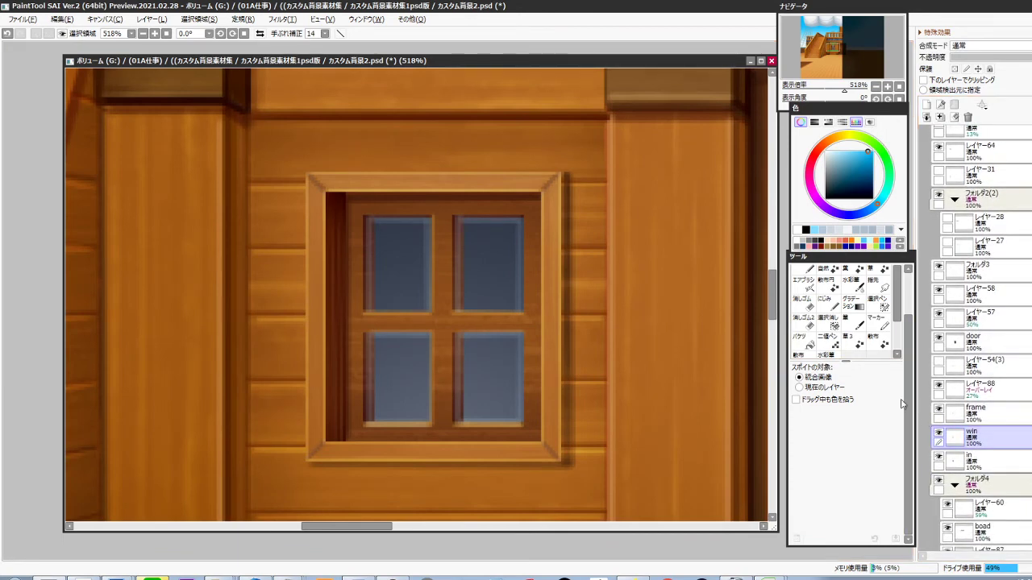
pyautogui.press('ctrl')
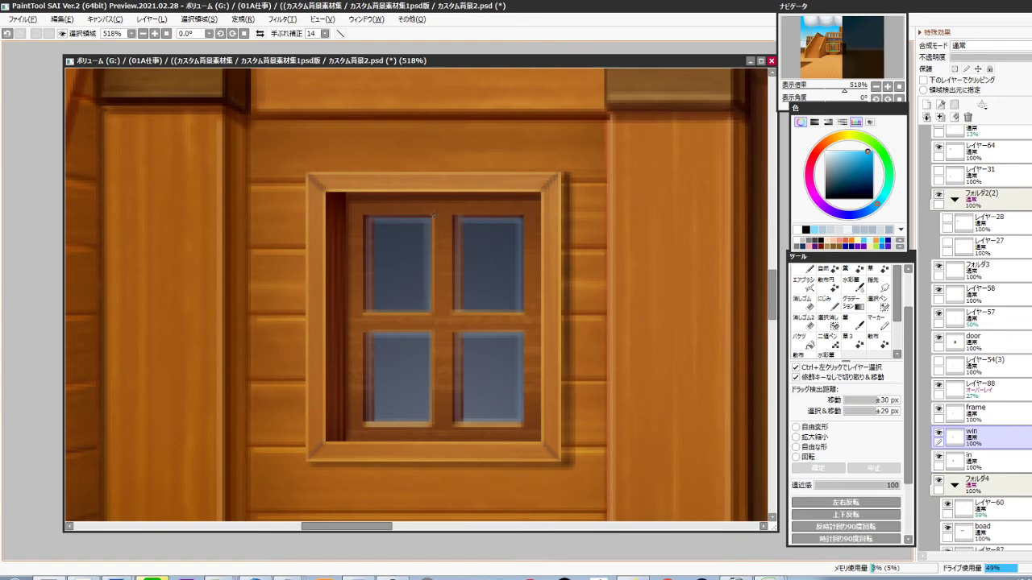
pyautogui.moveTo(432, 212); pyautogui.dragTo(452, 427)
pyautogui.moveTo(525, 216); pyautogui.dragTo(546, 428)
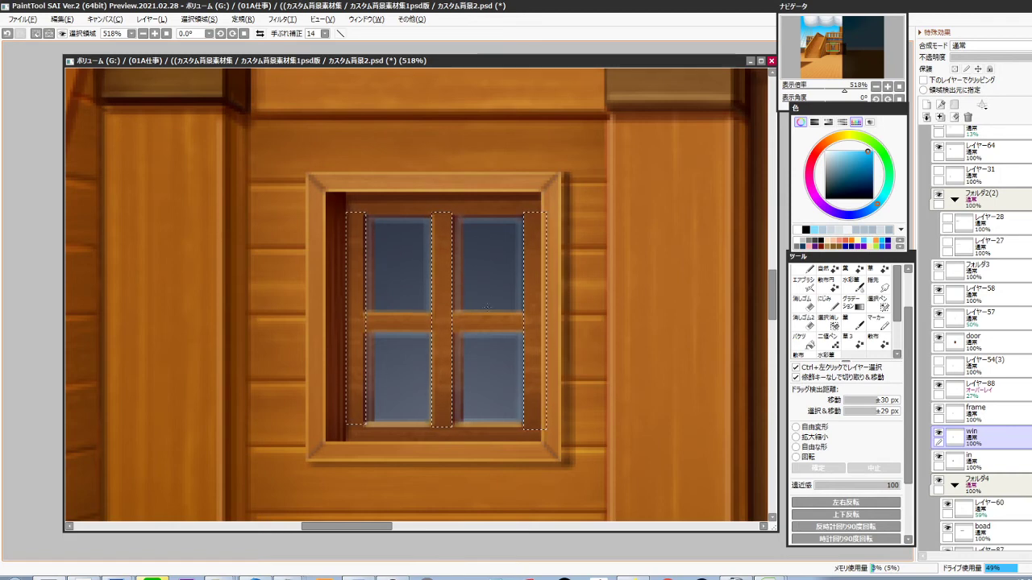
# Paint down the selected centre window bar with the brush at size 16, using brown sampled from the window's woodwork
pyautogui.press('alt')
pyautogui.click(447, 303)
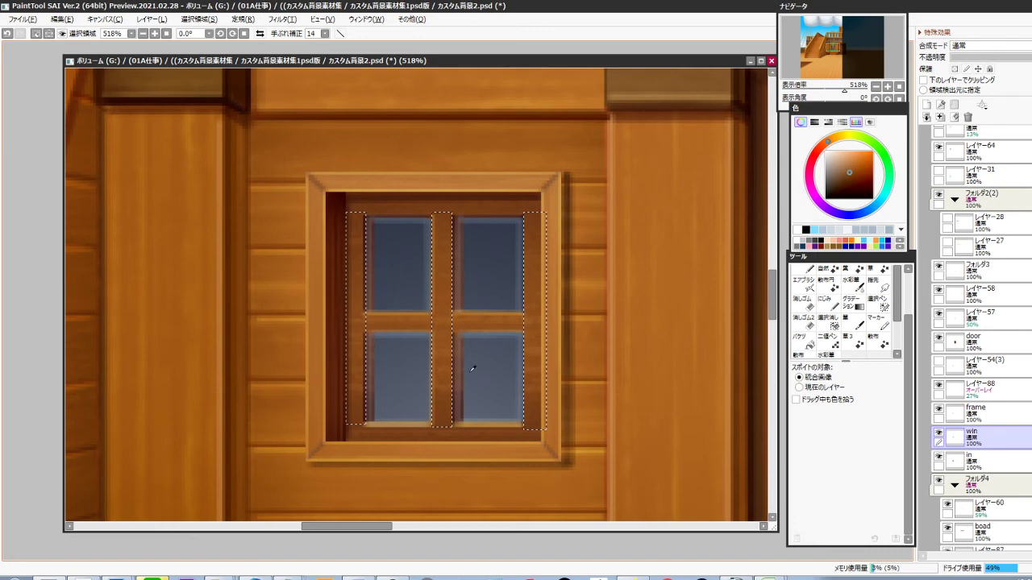
pyautogui.press('v')
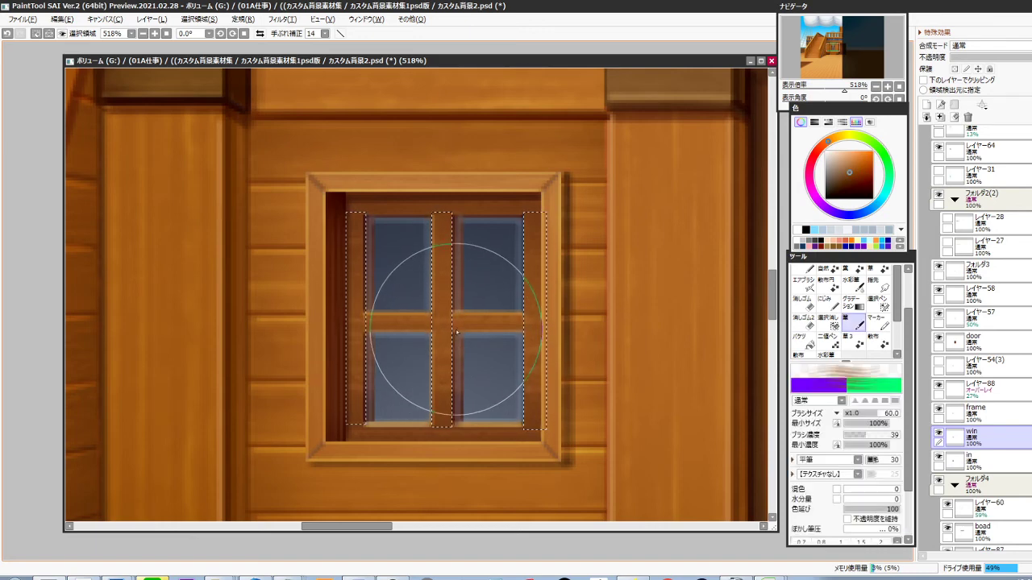
pyautogui.press('[')
pyautogui.press('[')
pyautogui.press('[')
pyautogui.press('[')
pyautogui.press('[')
pyautogui.press('[')
pyautogui.rightClick(444, 319)
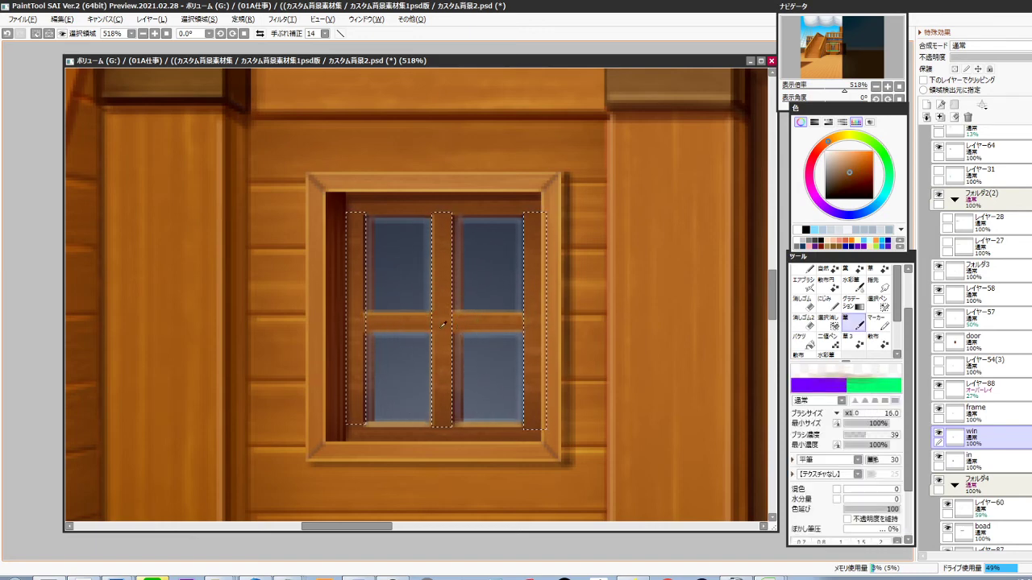
pyautogui.moveTo(442, 237); pyautogui.dragTo(432, 366)
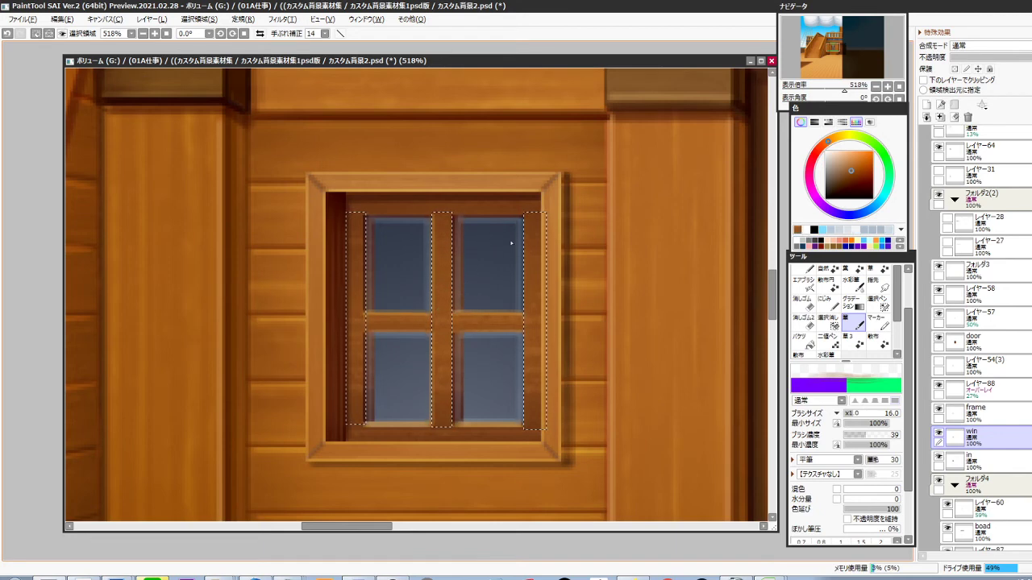
# Pick a lighter brown, set the brush bristle value to 65, and paint wood-grain strokes on the selected window bars
pyautogui.click(853, 159)
pyautogui.click(888, 461)
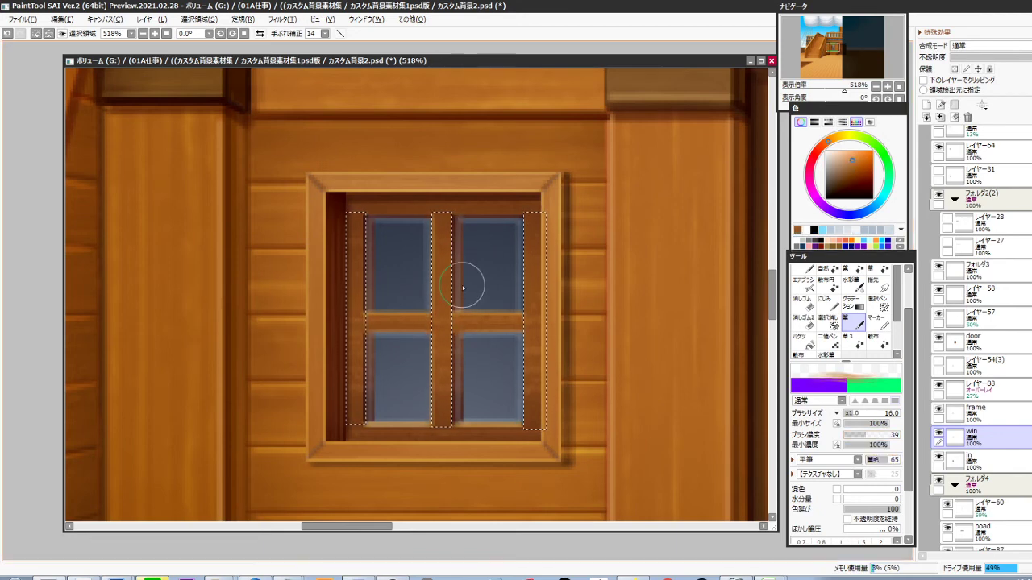
pyautogui.moveTo(465, 284); pyautogui.dragTo(456, 436)
pyautogui.hotkey('ctrl', 'z')
pyautogui.moveTo(525, 419)
pyautogui.mouseDown()
pyautogui.moveTo(550, 288)
pyautogui.moveTo(532, 414)
pyautogui.mouseUp()
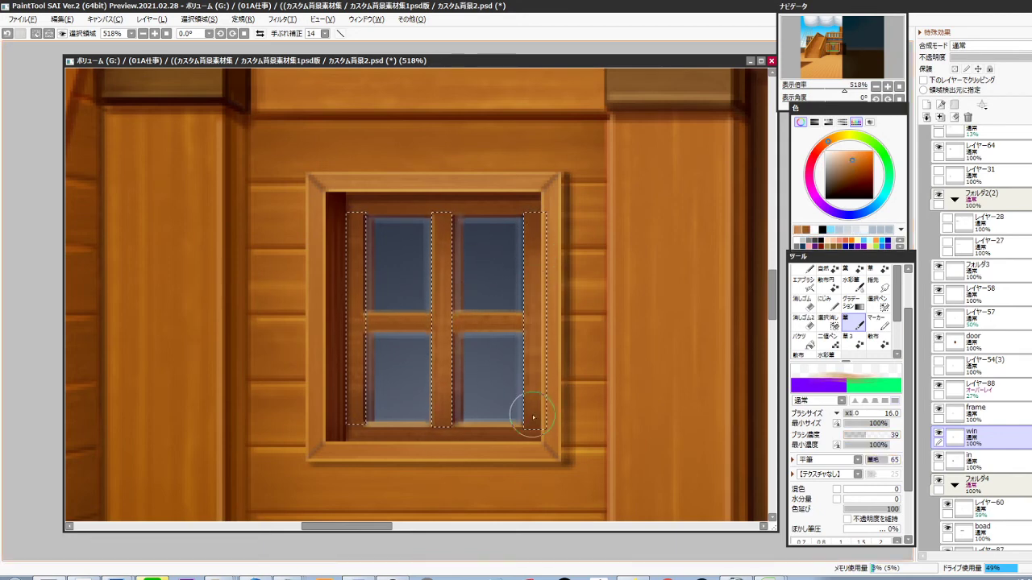
pyautogui.moveTo(361, 262); pyautogui.dragTo(361, 399)
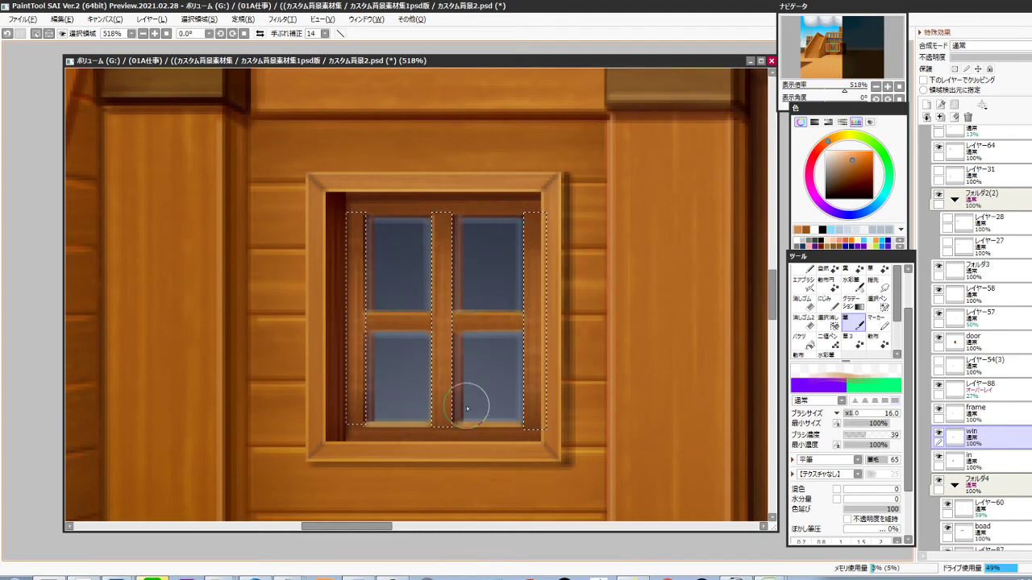
# Sample a darker brown from the window frame and shade down the right, centre and left window bars
pyautogui.rightClick(543, 220)
pyautogui.moveTo(527, 279)
pyautogui.mouseDown()
pyautogui.moveTo(541, 405)
pyautogui.moveTo(536, 384)
pyautogui.moveTo(525, 459)
pyautogui.mouseUp()
pyautogui.moveTo(442, 326); pyautogui.dragTo(444, 425)
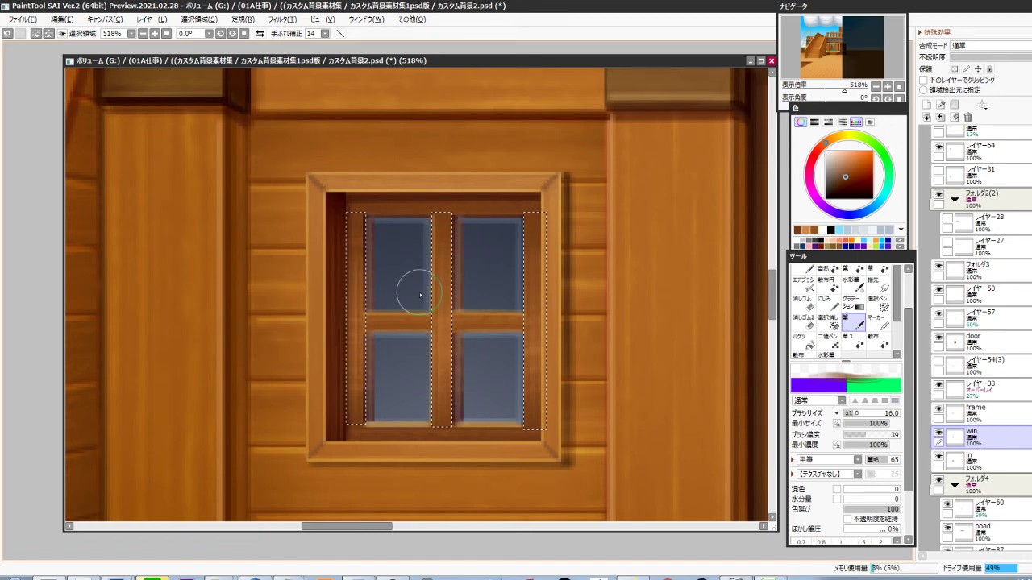
pyautogui.moveTo(362, 369)
pyautogui.mouseDown()
pyautogui.moveTo(353, 387)
pyautogui.moveTo(362, 458)
pyautogui.mouseUp()
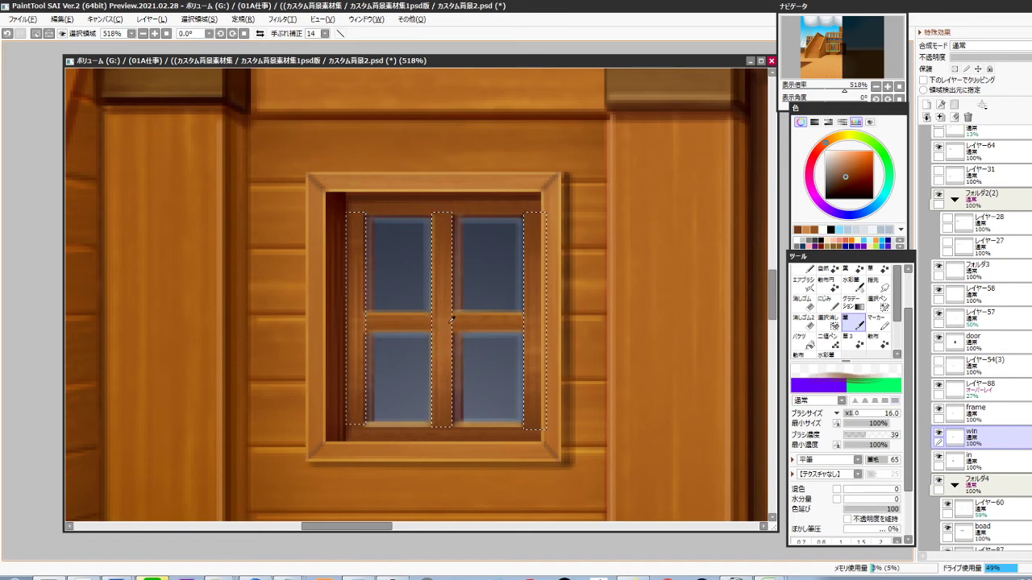
# Blend sampled mid browns down the centre and left window bars, and clear the selection
pyautogui.rightClick(440, 274)
pyautogui.moveTo(441, 274); pyautogui.dragTo(444, 341)
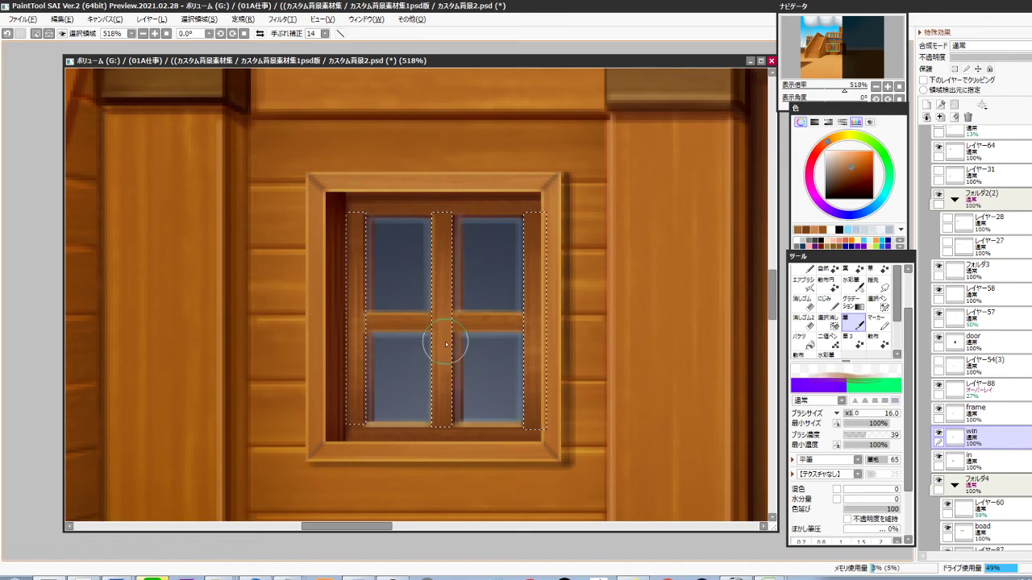
pyautogui.rightClick(387, 323)
pyautogui.moveTo(358, 348); pyautogui.dragTo(350, 395)
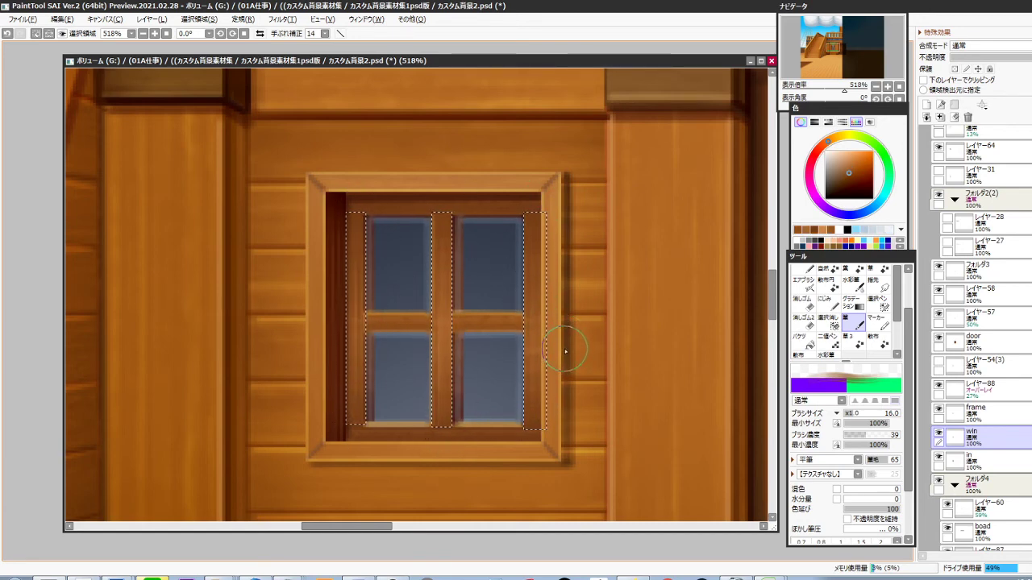
pyautogui.hotkey('ctrl', 'd')
pyautogui.scroll(-7, 554, 371)
pyautogui.moveTo(577, 424); pyautogui.dragTo(534, 412)
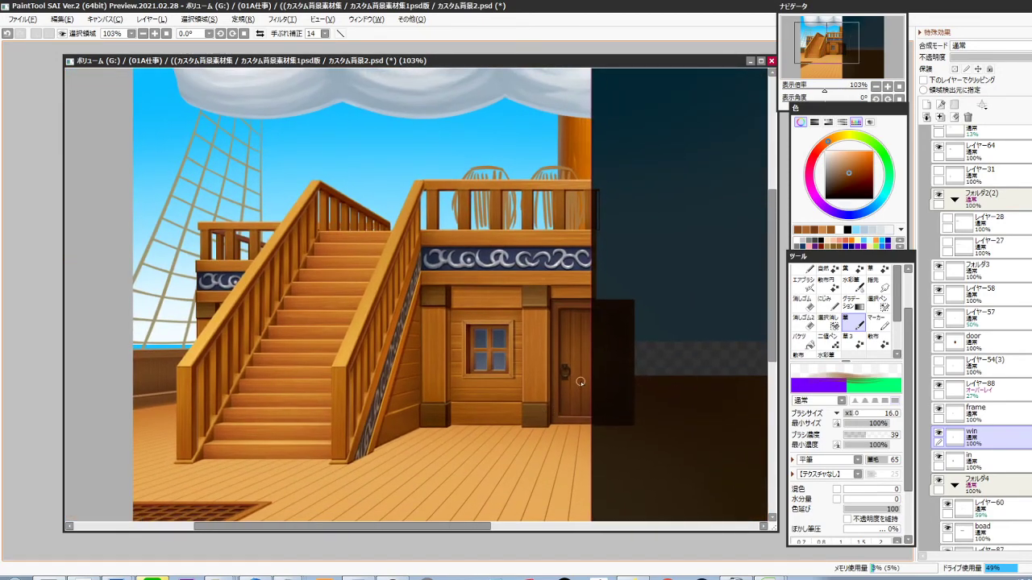
pyautogui.moveTo(531, 347); pyautogui.dragTo(594, 337)
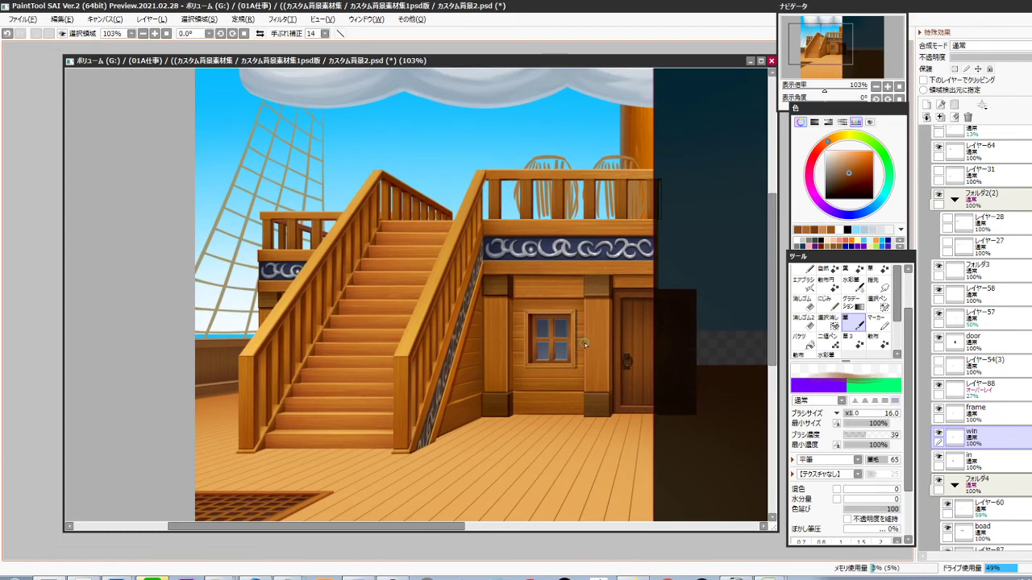
# Select the staircase layer レイヤー86 and toggle its visibility off and on to check its contents
pyautogui.keyDown('ctrl'); pyautogui.keyDown('shift'); pyautogui.click(443, 289); pyautogui.keyUp('shift'); pyautogui.keyUp('ctrl')
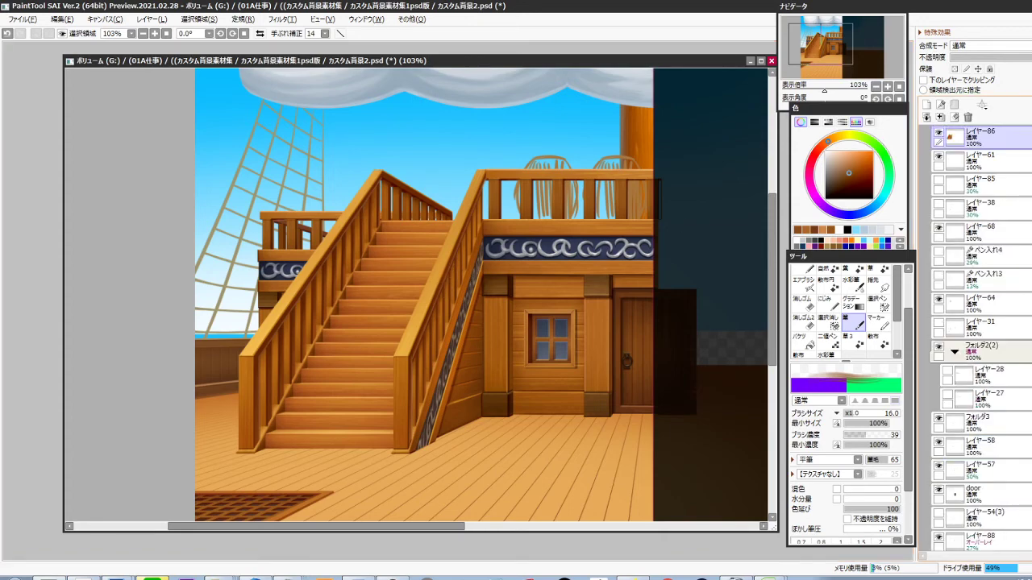
pyautogui.scroll(3, 968, 214)
pyautogui.click(939, 198)
pyautogui.click(940, 198)
pyautogui.click(966, 202)
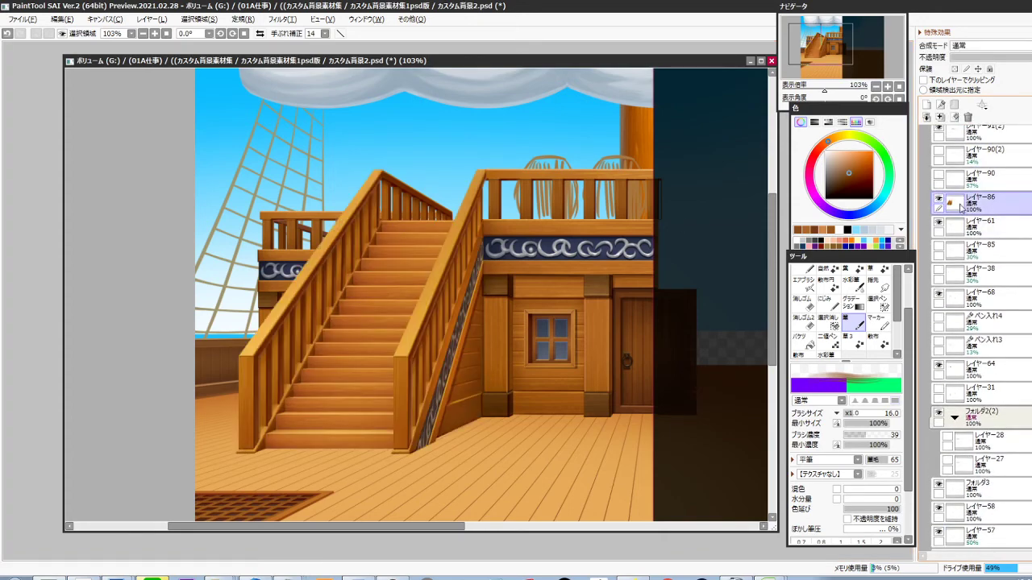
# Sample a light brown, reduce the brush size to 3, and highlight the top edge of the right stair handrail's upper end
pyautogui.scroll(5, 485, 167)
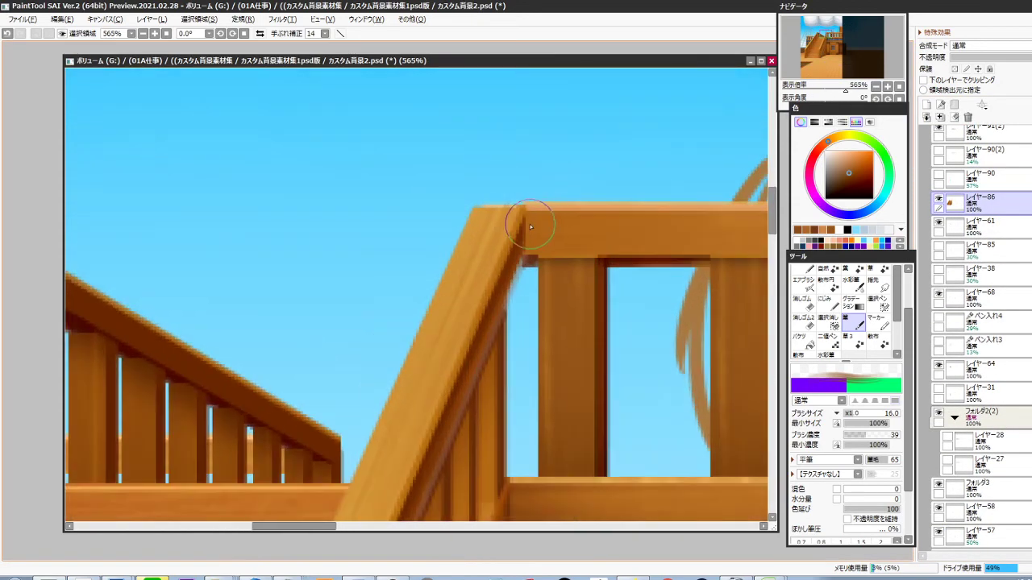
pyautogui.keyDown('alt'); pyautogui.click(525, 224); pyautogui.keyUp('alt')
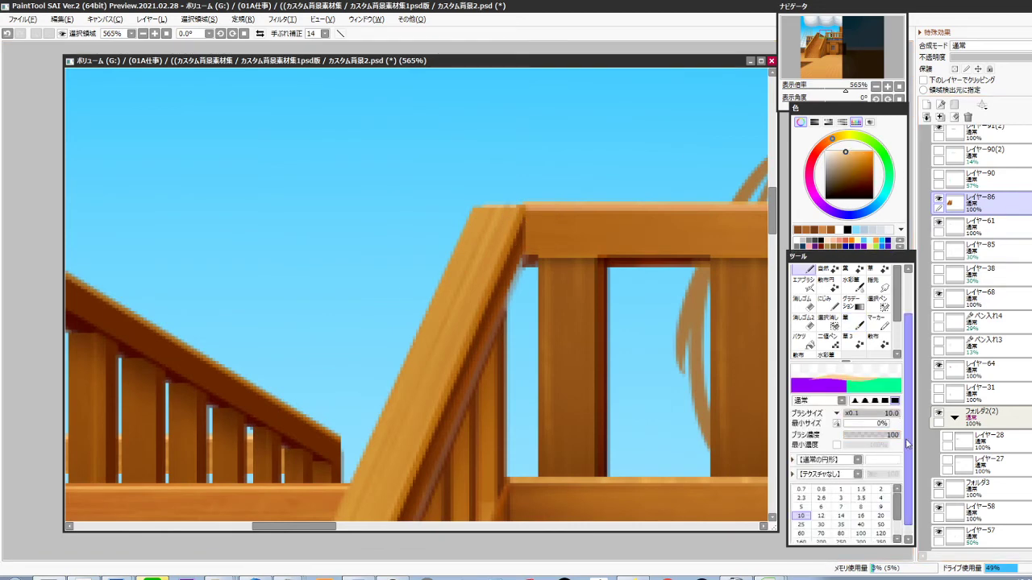
pyautogui.click(883, 499)
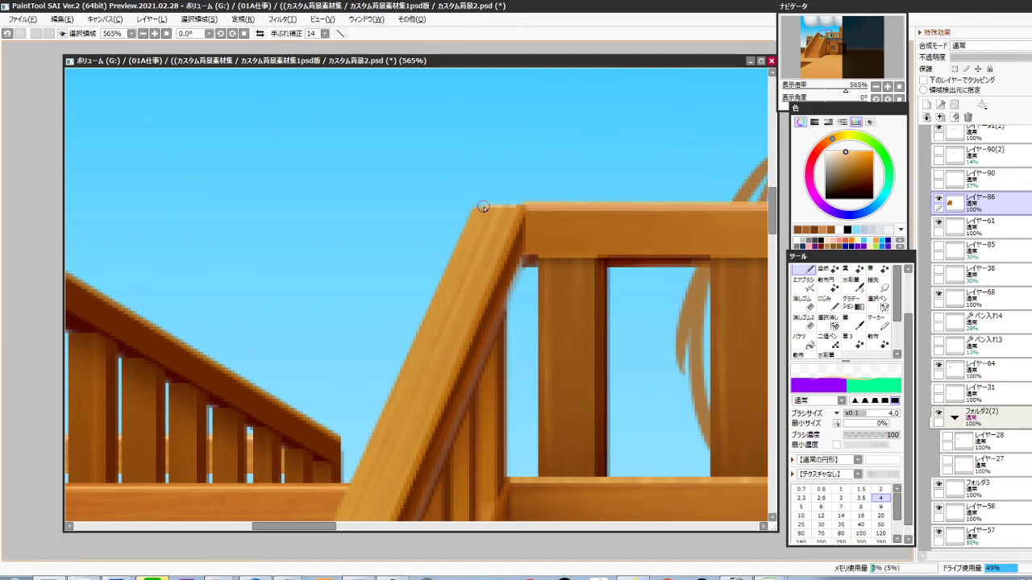
pyautogui.press('[')
pyautogui.press('[')
pyautogui.moveTo(482, 207); pyautogui.dragTo(492, 208)
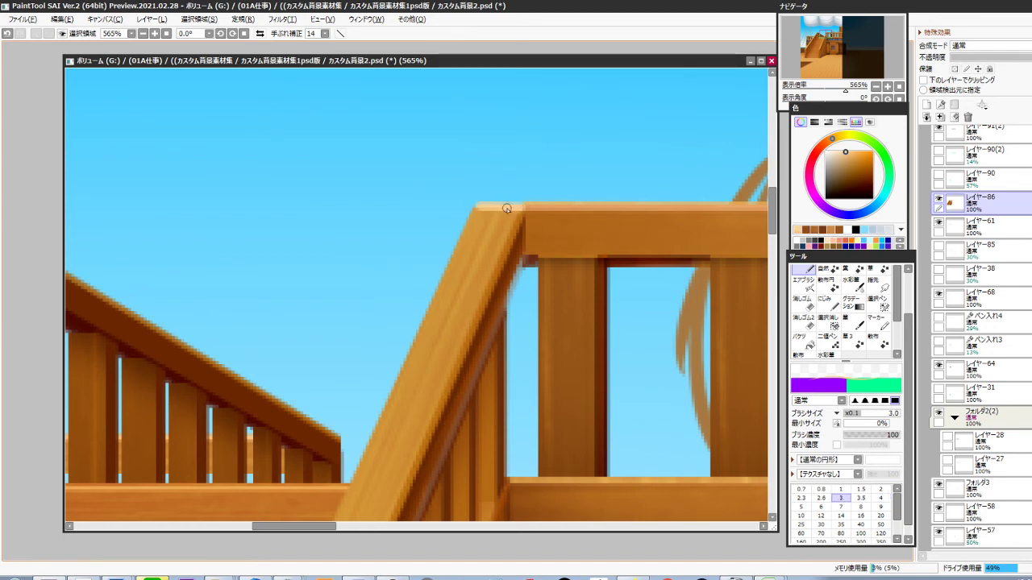
pyautogui.hotkey('ctrl', 'z')
# Paint thin light highlights along the upper end and edges of the left stair handrail, undoing the misplaced stroke
pyautogui.scroll(-7, 487, 280)
pyautogui.moveTo(473, 329); pyautogui.dragTo(543, 264)
pyautogui.scroll(9, 476, 256)
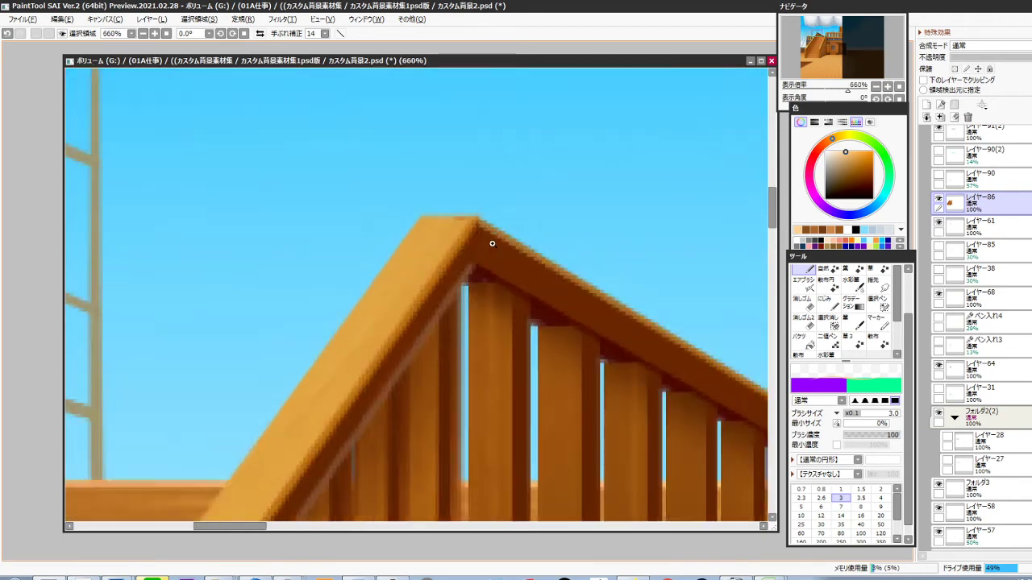
pyautogui.moveTo(473, 213); pyautogui.dragTo(407, 299)
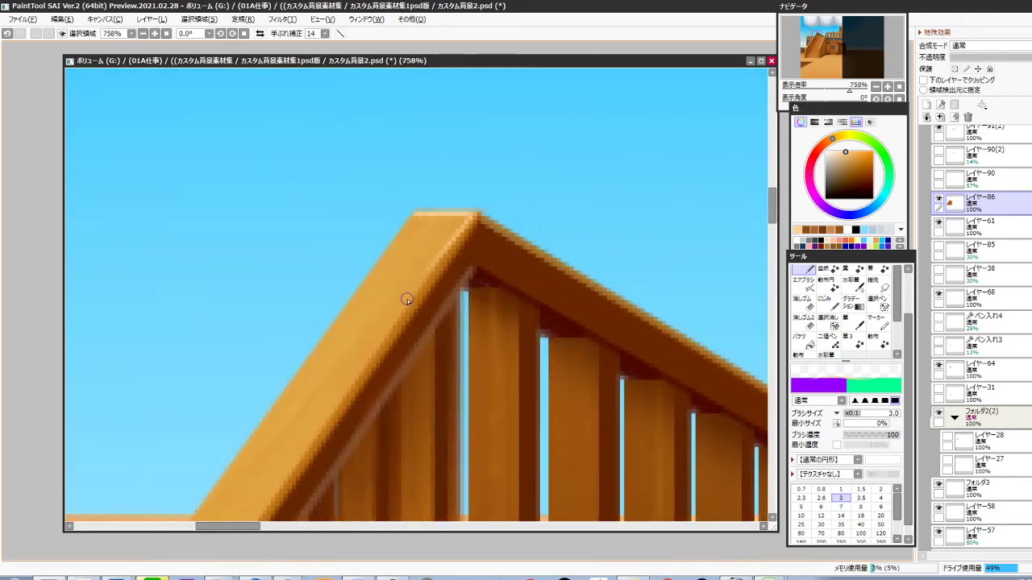
pyautogui.moveTo(460, 230); pyautogui.dragTo(394, 314)
pyautogui.hotkey('ctrl', 'z')
pyautogui.moveTo(419, 213); pyautogui.dragTo(317, 343)
pyautogui.scroll(-15, 403, 298)
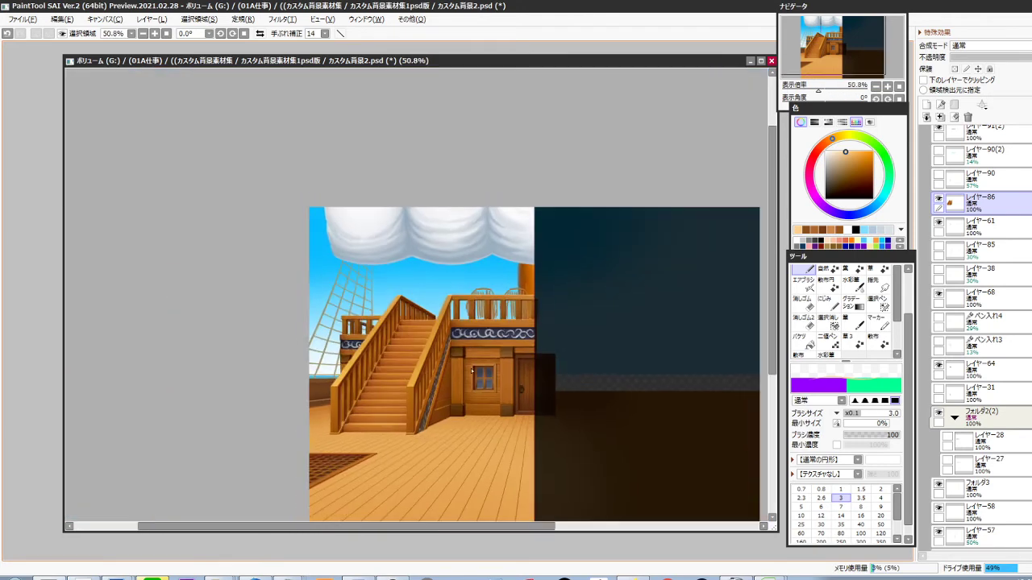
# Highlight the edge where the right stair handrail meets the top of its lower newel post
pyautogui.moveTo(412, 389); pyautogui.dragTo(488, 339)
pyautogui.scroll(5, 488, 339)
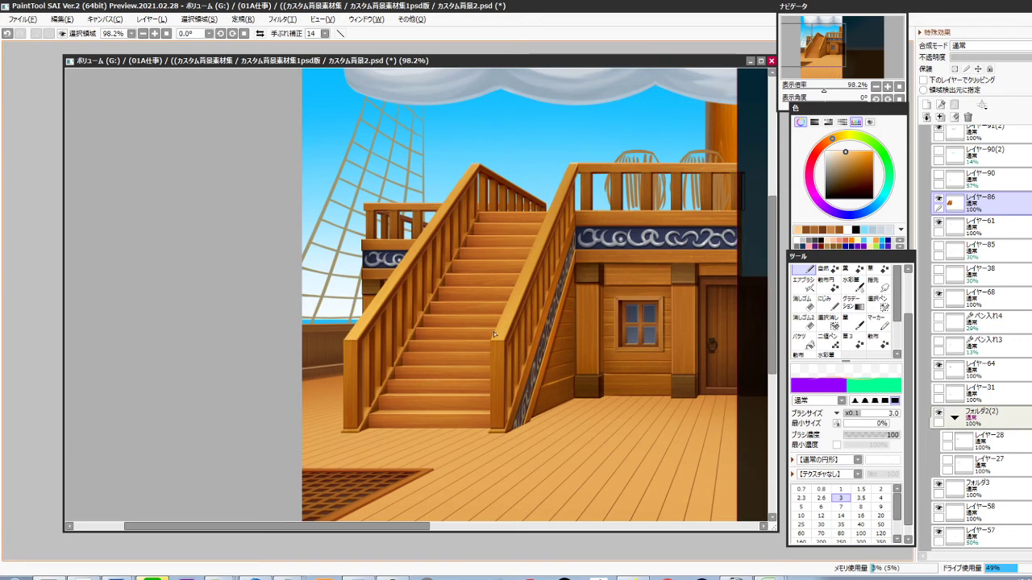
pyautogui.moveTo(601, 334); pyautogui.dragTo(575, 338)
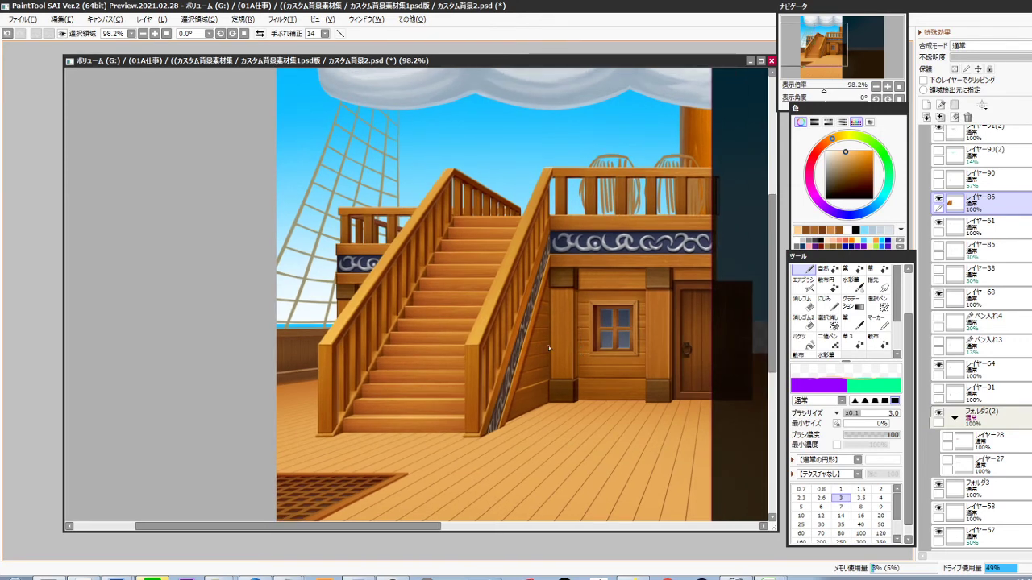
pyautogui.scroll(2, 495, 326)
pyautogui.scroll(1, 496, 326)
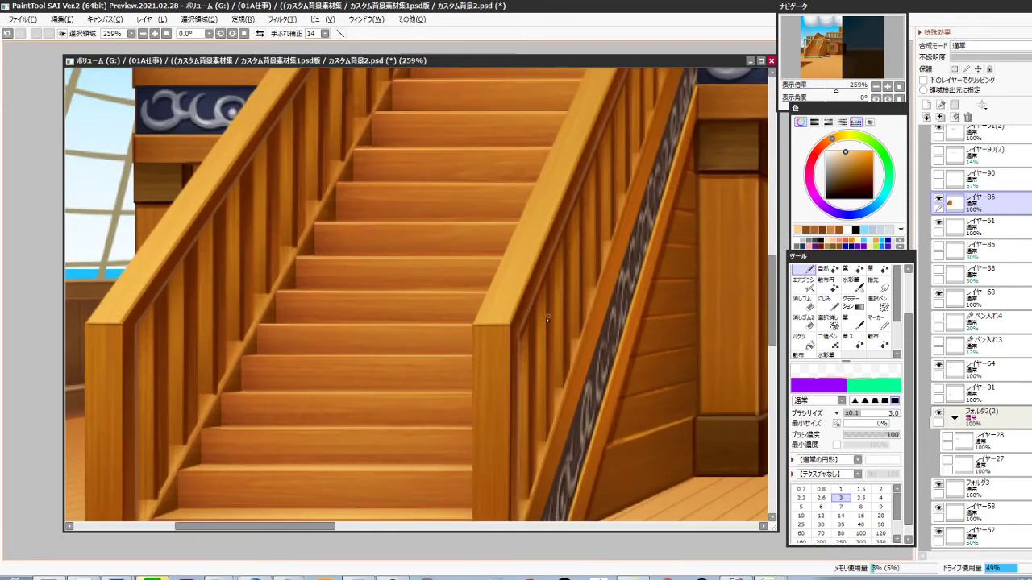
pyautogui.scroll(1, 551, 301)
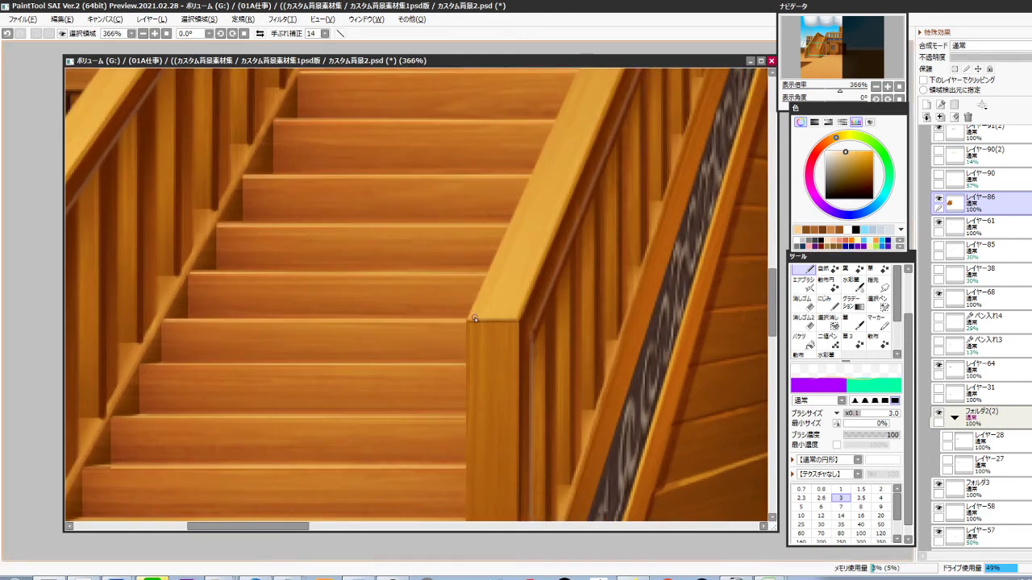
pyautogui.moveTo(472, 318); pyautogui.dragTo(517, 320)
pyautogui.hotkey('ctrl', 'z')
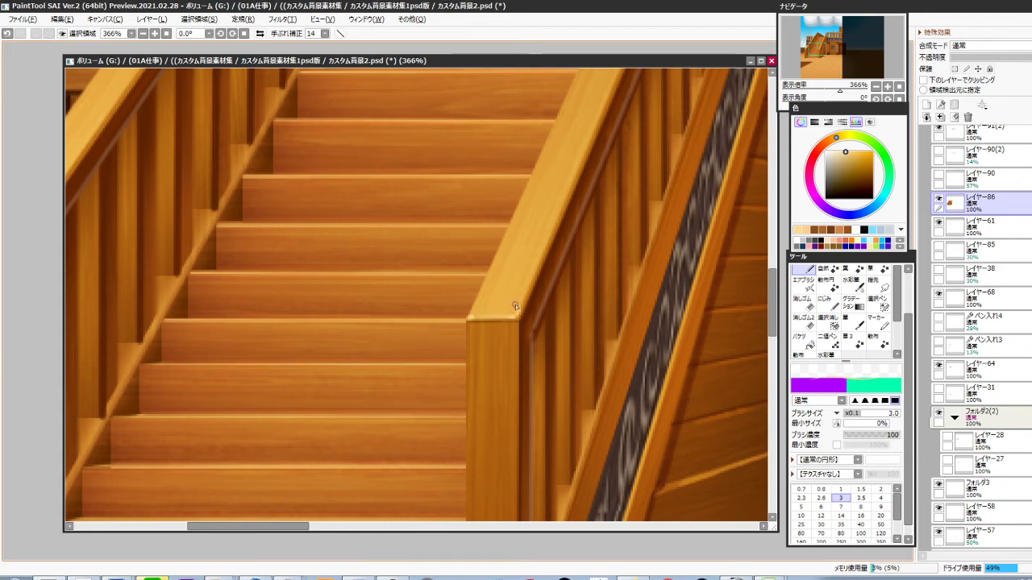
# With brush size 2.3 and density 50, draw straight light highlights along both long edges of the left stair handrail
pyautogui.moveTo(456, 352); pyautogui.dragTo(743, 336)
pyautogui.moveTo(414, 355); pyautogui.dragTo(679, 371)
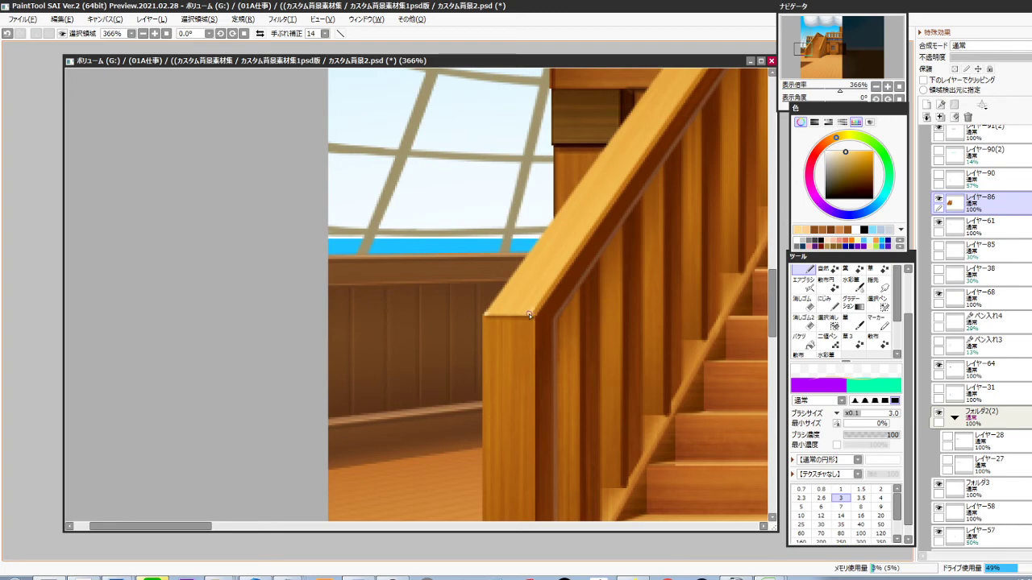
pyautogui.press('[')
pyautogui.press('[')
pyautogui.moveTo(615, 239); pyautogui.dragTo(490, 403)
pyautogui.moveTo(618, 235); pyautogui.dragTo(486, 403)
pyautogui.moveTo(647, 137); pyautogui.dragTo(527, 325)
pyautogui.keyDown('shift'); pyautogui.click(615, 180); pyautogui.keyUp('shift')
pyautogui.keyDown('shift'); pyautogui.click(615, 177); pyautogui.keyUp('shift')
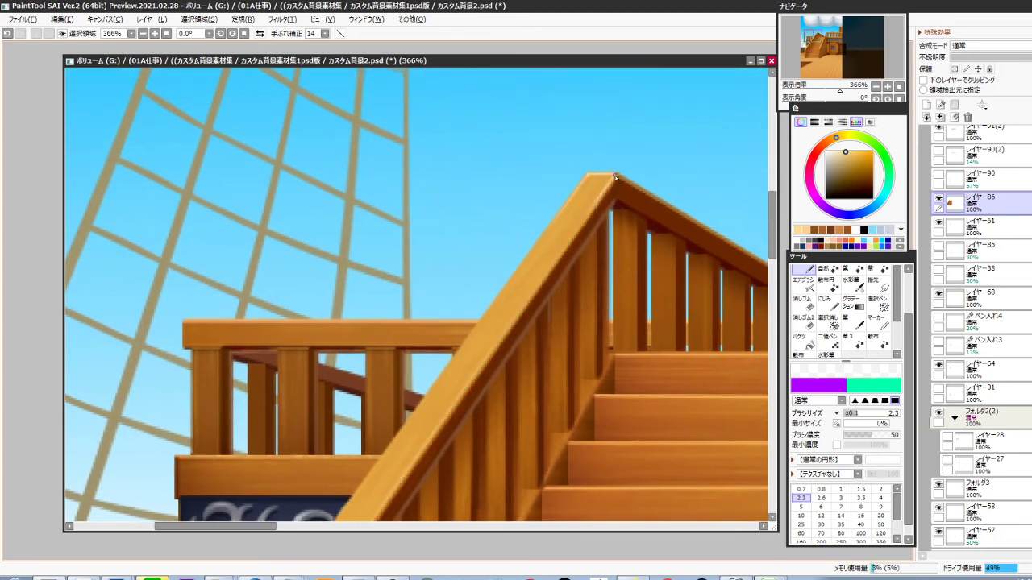
pyautogui.moveTo(417, 412); pyautogui.dragTo(570, 207)
pyautogui.moveTo(426, 402); pyautogui.dragTo(580, 161)
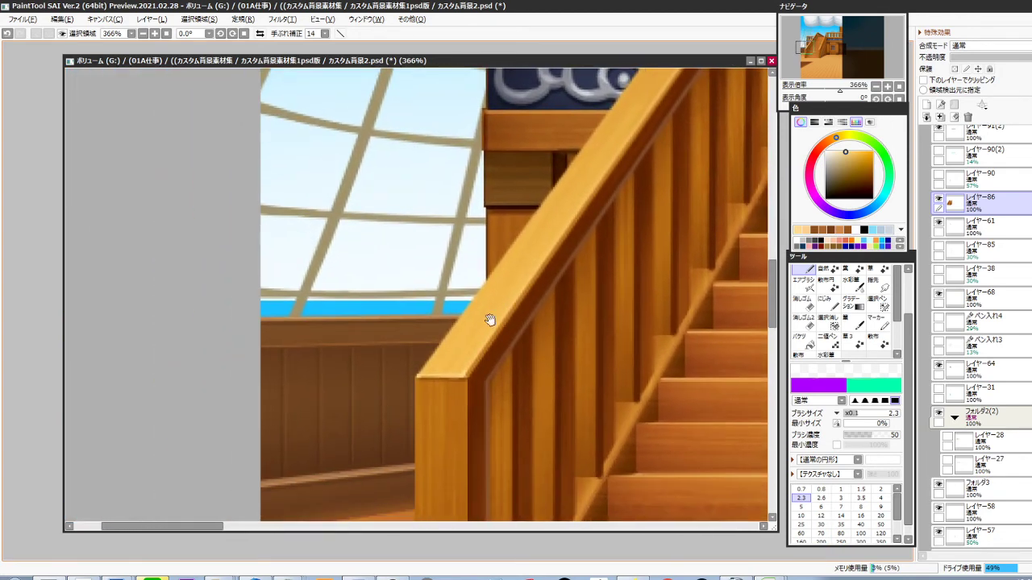
pyautogui.keyDown('shift'); pyautogui.click(421, 376); pyautogui.keyUp('shift')
# Draw matching straight light highlights along both long edges of the right stair handrail
pyautogui.moveTo(613, 363); pyautogui.dragTo(354, 336)
pyautogui.moveTo(722, 400); pyautogui.dragTo(476, 426)
pyautogui.moveTo(535, 257); pyautogui.dragTo(440, 471)
pyautogui.moveTo(558, 260); pyautogui.dragTo(466, 506)
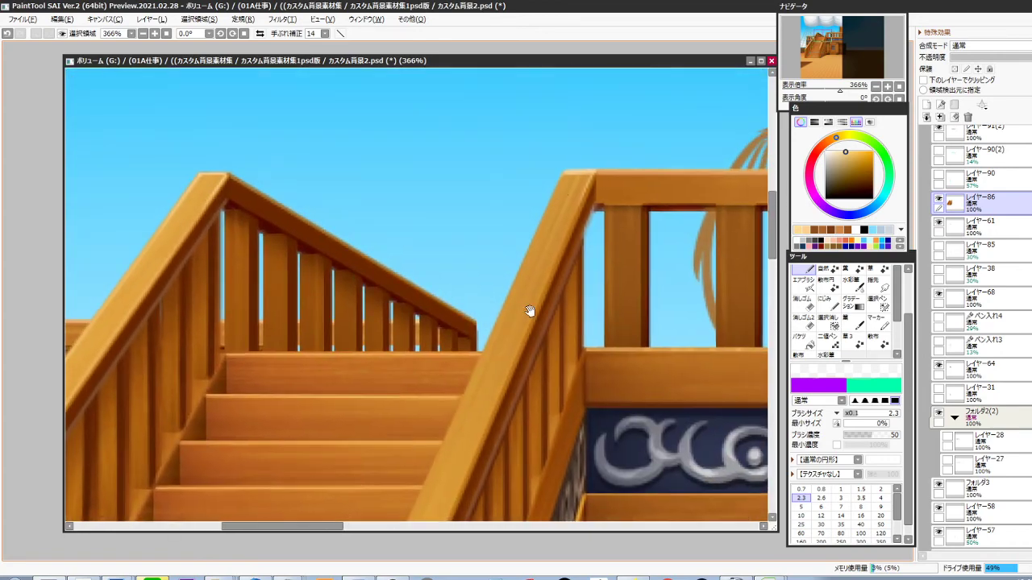
pyautogui.keyDown('shift'); pyautogui.click(562, 175); pyautogui.keyUp('shift')
pyautogui.moveTo(523, 413); pyautogui.dragTo(592, 98)
pyautogui.moveTo(532, 322)
pyautogui.mouseDown()
pyautogui.moveTo(592, 185)
pyautogui.moveTo(458, 465)
pyautogui.mouseUp()
pyautogui.keyDown('shift'); pyautogui.click(452, 395); pyautogui.keyUp('shift')
pyautogui.moveTo(488, 352); pyautogui.dragTo(585, 161)
pyautogui.moveTo(487, 355); pyautogui.dragTo(534, 268)
# Set brush density to 62 and size to 3.5, touch up the right newel post's corner highlight, and undo the extra edge stroke
pyautogui.scroll(2, 465, 428)
pyautogui.click(879, 435)
pyautogui.click(861, 499)
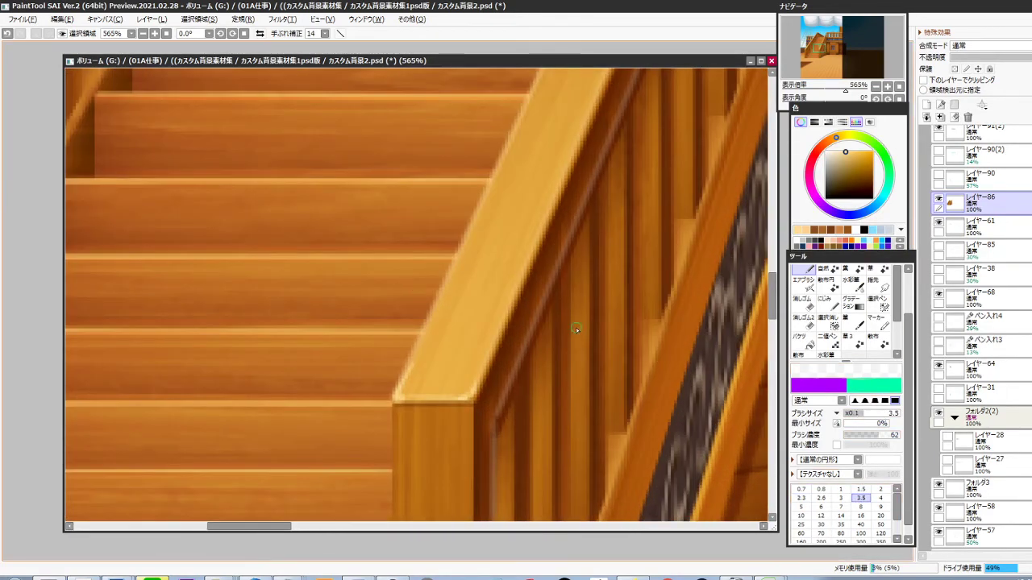
pyautogui.moveTo(468, 390); pyautogui.dragTo(477, 374)
pyautogui.moveTo(440, 291); pyautogui.dragTo(403, 384)
pyautogui.hotkey('ctrl', 'z')
pyautogui.scroll(-8, 463, 323)
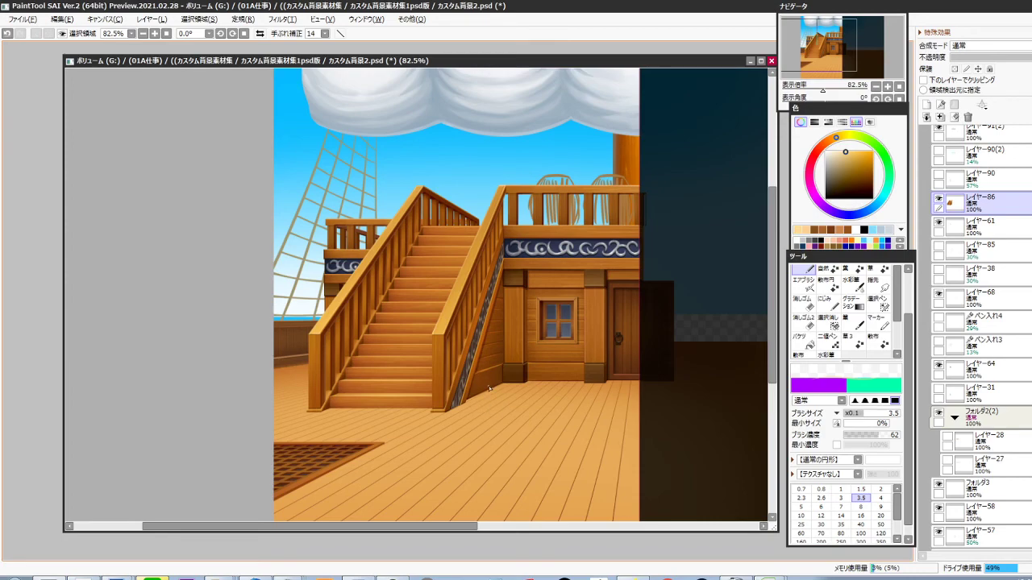
# On レイヤー87, sample a dark brown, set brush density 87 and size 2, and draw a straight shadow line beneath the balcony's upper rail
pyautogui.scroll(5, 536, 201)
pyautogui.keyDown('ctrl'); pyautogui.keyDown('shift'); pyautogui.click(561, 168); pyautogui.keyUp('shift'); pyautogui.keyUp('ctrl')
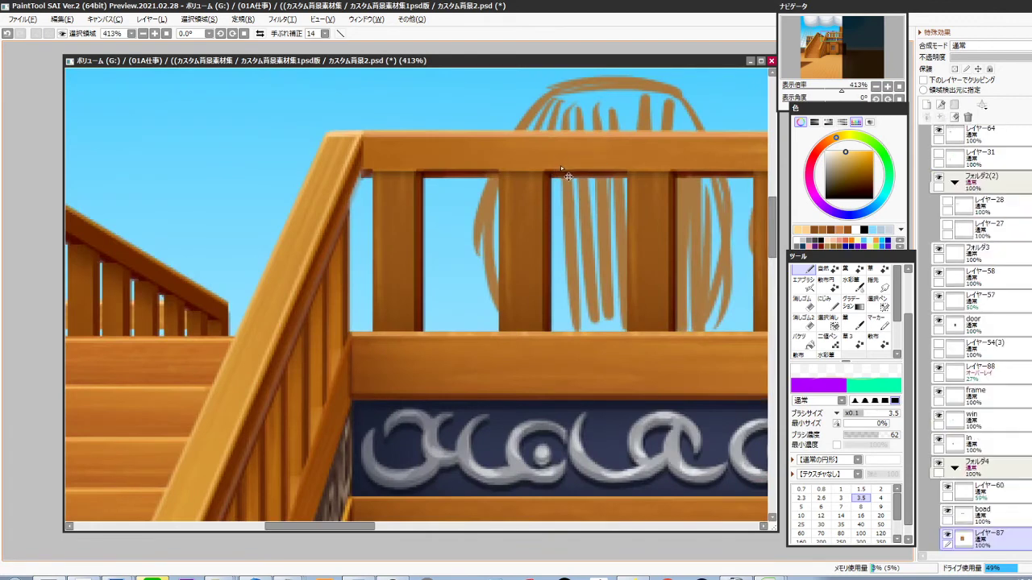
pyautogui.scroll(1, 531, 179)
pyautogui.rightClick(576, 168)
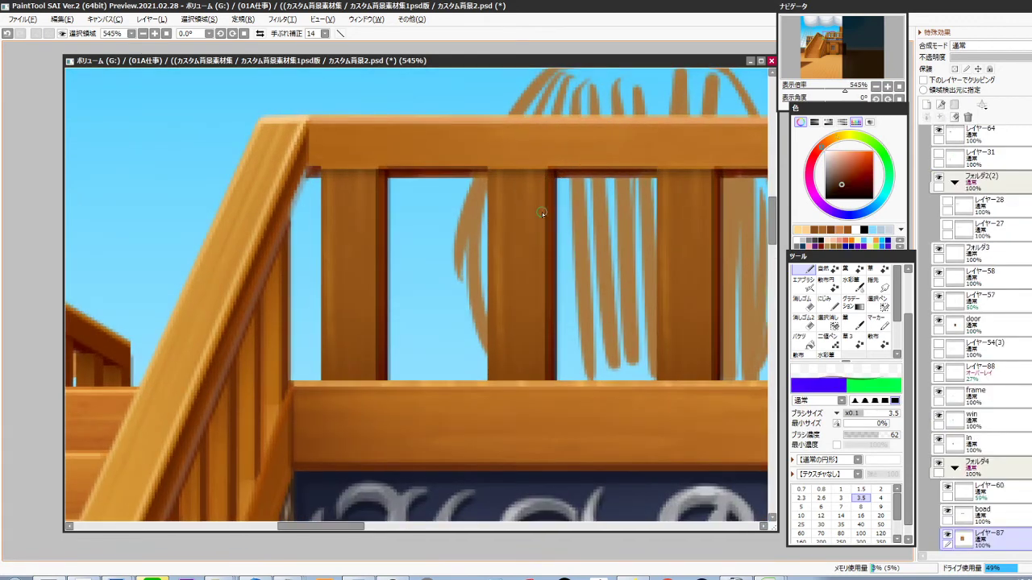
pyautogui.click(892, 435)
pyautogui.click(821, 489)
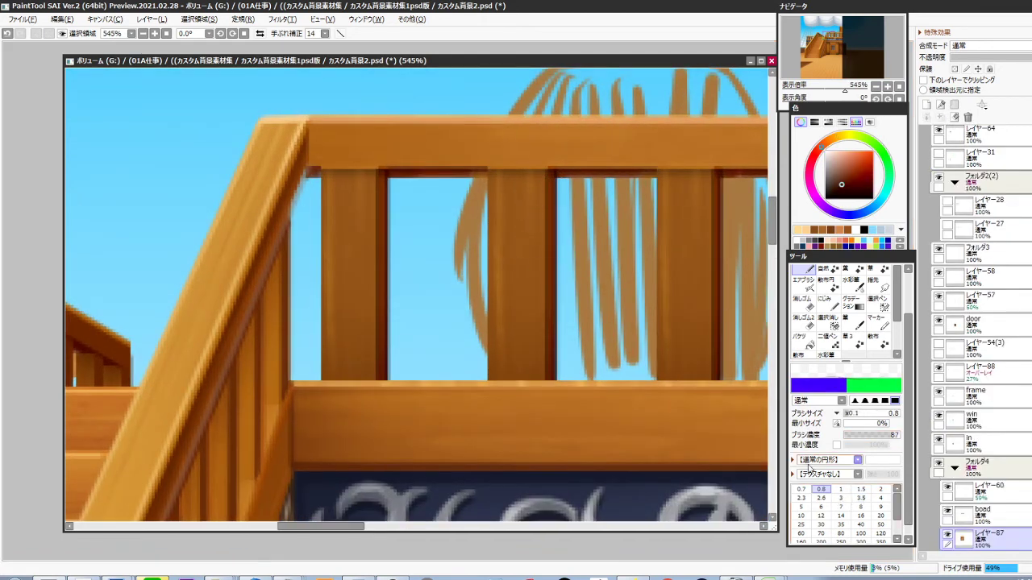
pyautogui.press(']')
pyautogui.press(']')
pyautogui.press(']')
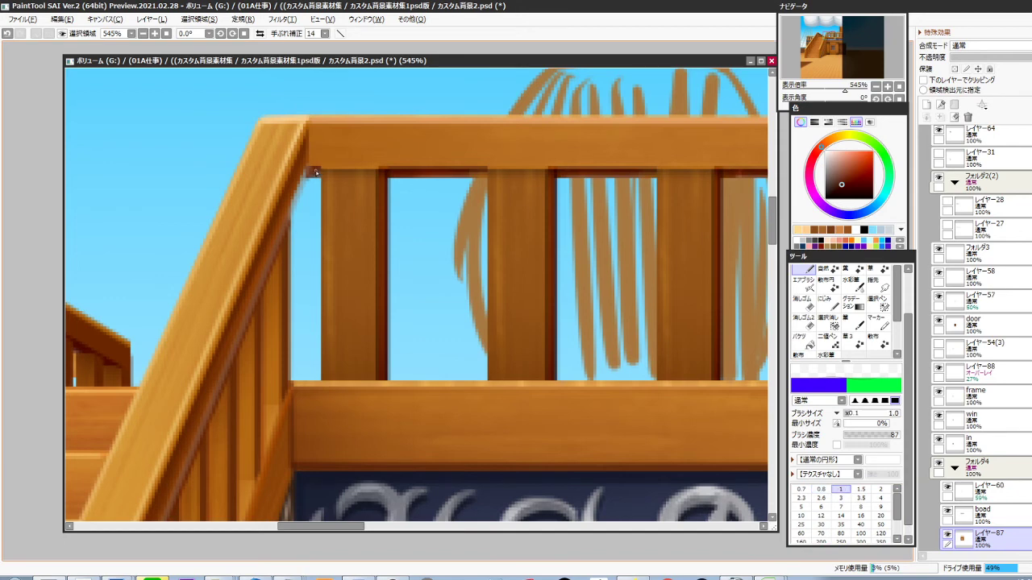
pyautogui.click(311, 170)
pyautogui.moveTo(742, 218)
pyautogui.mouseDown()
pyautogui.moveTo(598, 225)
pyautogui.moveTo(444, 253)
pyautogui.mouseUp()
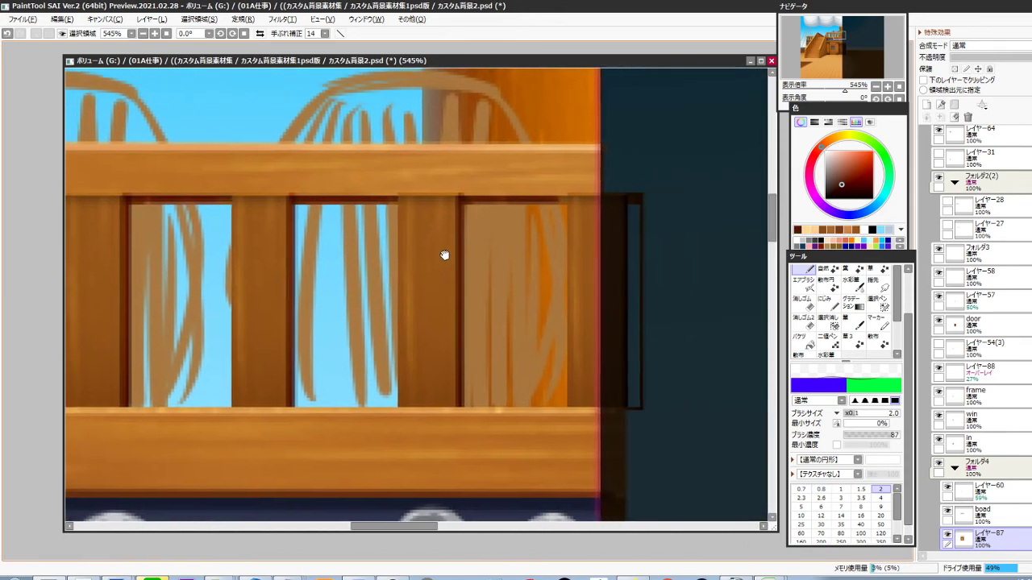
pyautogui.keyDown('shift'); pyautogui.click(609, 198); pyautogui.keyUp('shift')
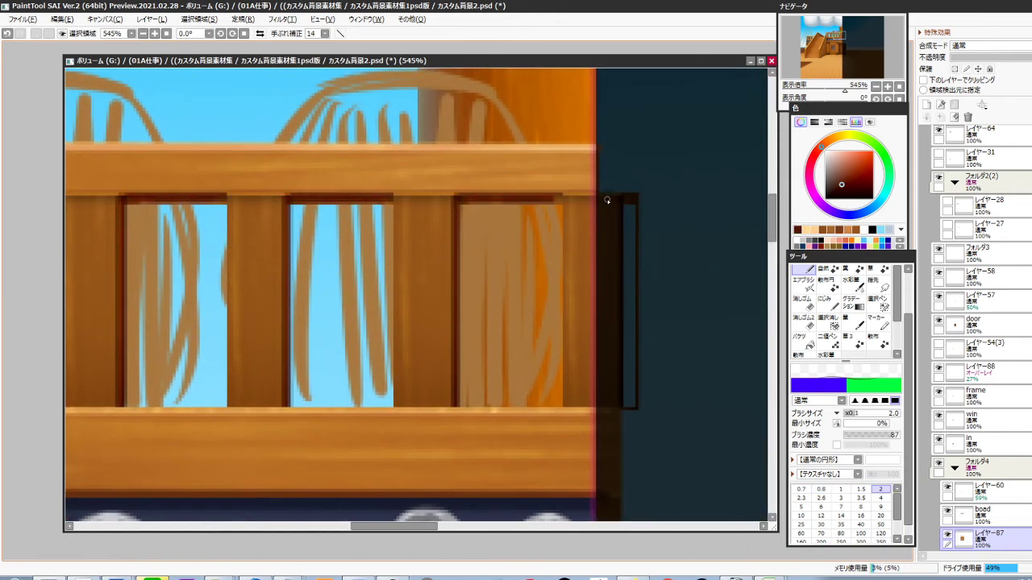
# Select the baluster layer レイヤー91(2) and draw the straight shadow line across the baluster tops beneath the balcony's upper rail
pyautogui.keyDown('ctrl'); pyautogui.keyDown('shift'); pyautogui.click(586, 228); pyautogui.keyUp('shift'); pyautogui.keyUp('ctrl')
pyautogui.moveTo(212, 267); pyautogui.dragTo(580, 241)
pyautogui.moveTo(374, 239); pyautogui.dragTo(531, 252)
pyautogui.keyDown('shift'); pyautogui.click(301, 181); pyautogui.keyUp('shift')
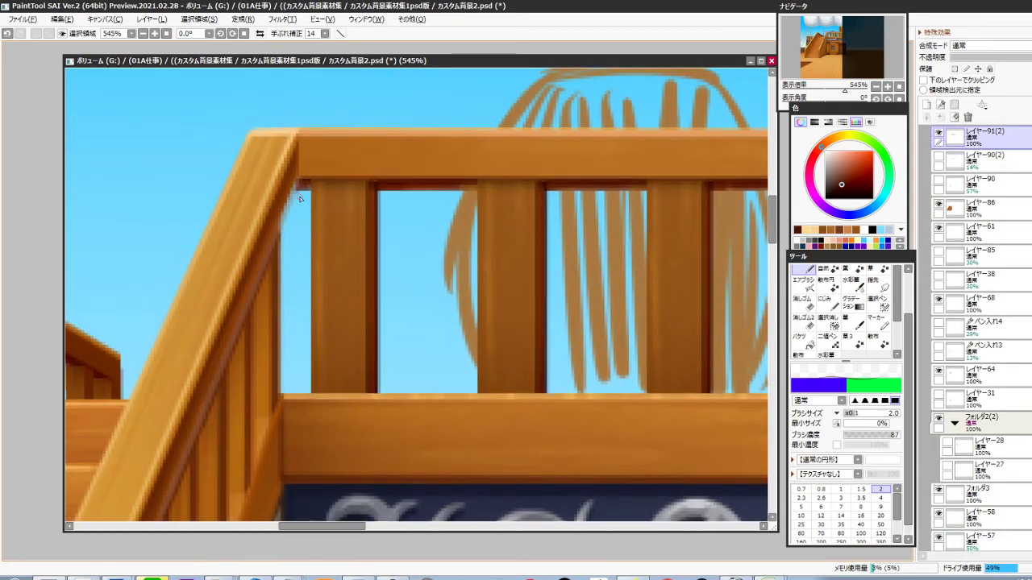
pyautogui.scroll(-4, 339, 245)
pyautogui.moveTo(490, 339)
pyautogui.mouseDown()
pyautogui.moveTo(418, 335)
pyautogui.moveTo(411, 348)
pyautogui.mouseUp()
pyautogui.scroll(-3, 418, 335)
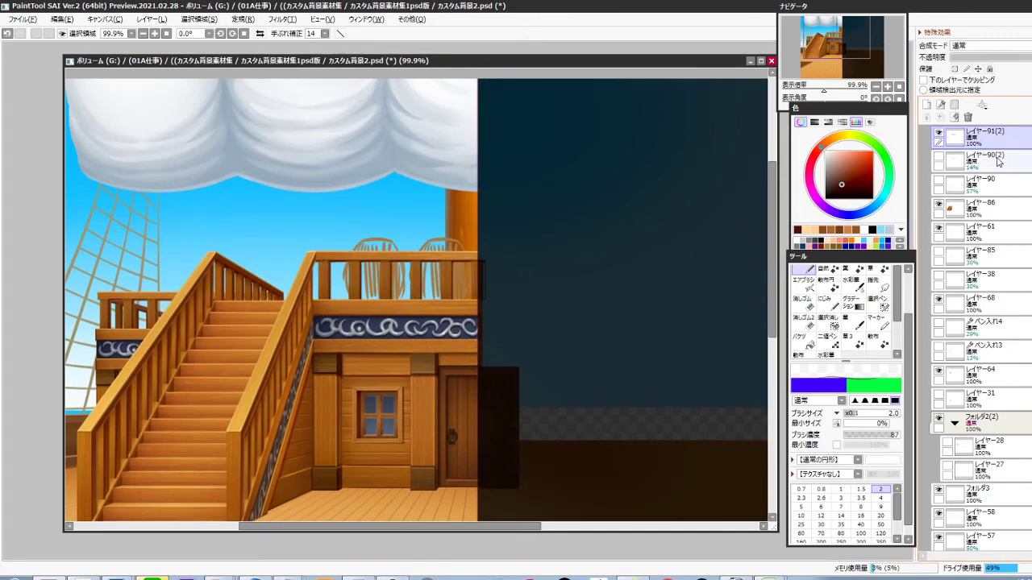
# Cut the balusters from レイヤー91(2) and delete the emptied layer
pyautogui.hotkey('ctrl', 'a')
pyautogui.hotkey('ctrl', 'x')
pyautogui.press('Delete')
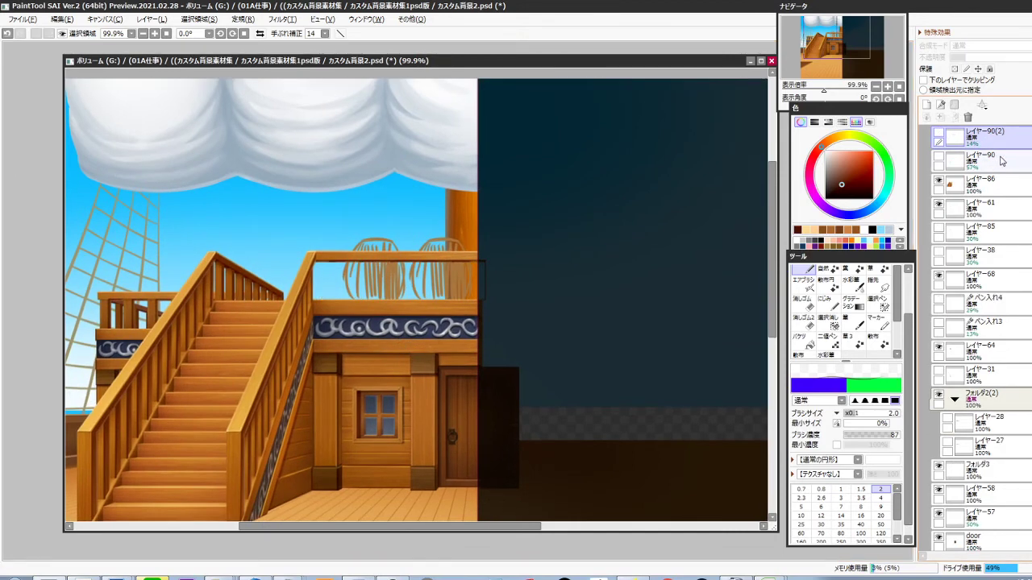
# Paste the cut balusters above レイヤー87 and merge them down into it
pyautogui.keyDown('ctrl'); pyautogui.keyDown('shift'); pyautogui.click(459, 279); pyautogui.keyUp('shift'); pyautogui.keyUp('ctrl')
pyautogui.scroll(-2, 1016, 397)
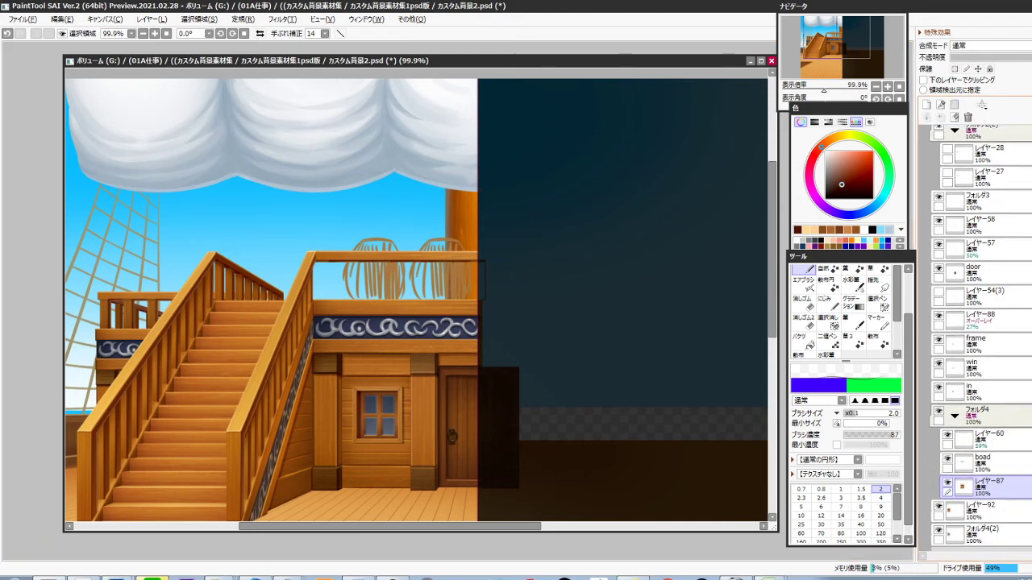
pyautogui.click(948, 405)
pyautogui.click(947, 402)
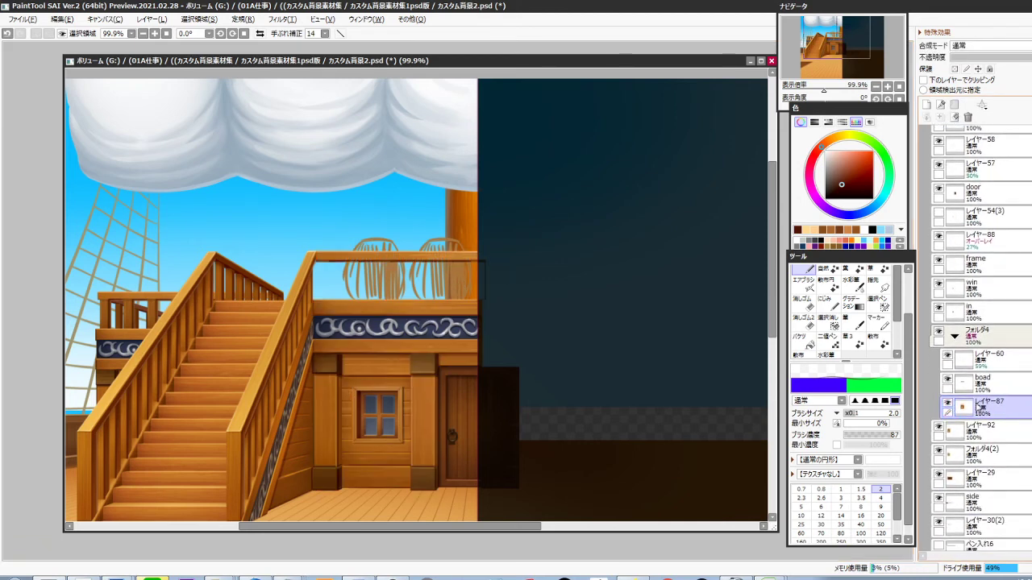
pyautogui.hotkey('ctrl', 'v')
pyautogui.hotkey('ctrl', 'e')
# Select the deck's plank line layer "line" and set its blending mode to オーバーレイ (Overlay)
pyautogui.moveTo(452, 418); pyautogui.dragTo(517, 343)
pyautogui.scroll(-2, 513, 387)
pyautogui.keyDown('ctrl'); pyautogui.keyDown('shift'); pyautogui.click(494, 440); pyautogui.keyUp('shift'); pyautogui.keyUp('ctrl')
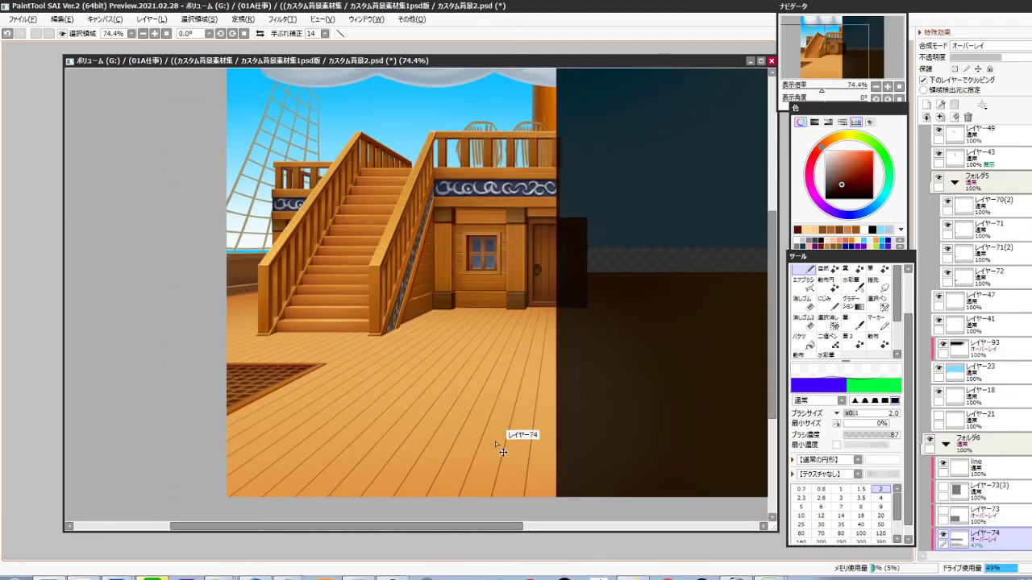
pyautogui.scroll(-1, 999, 515)
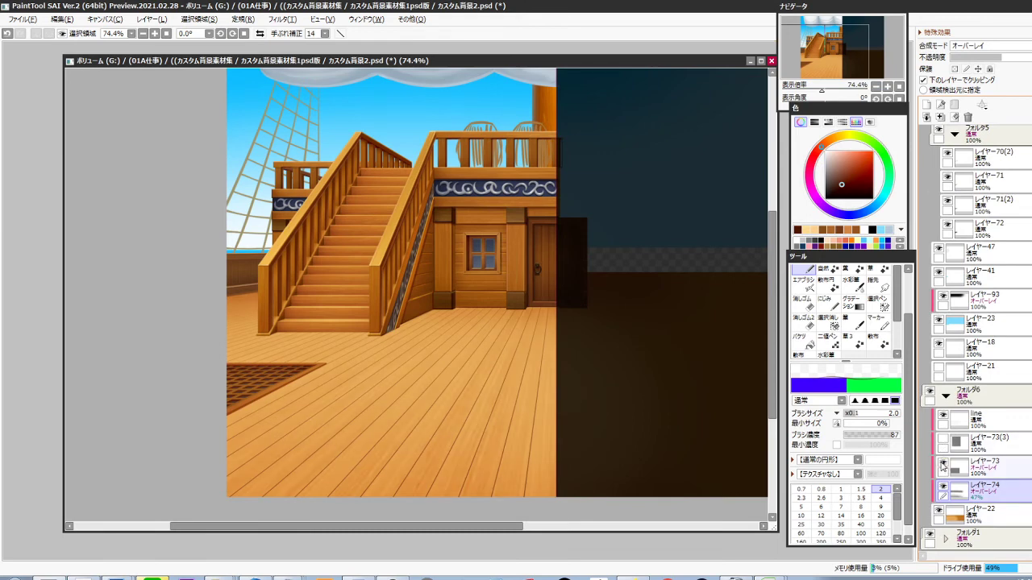
pyautogui.click(977, 419)
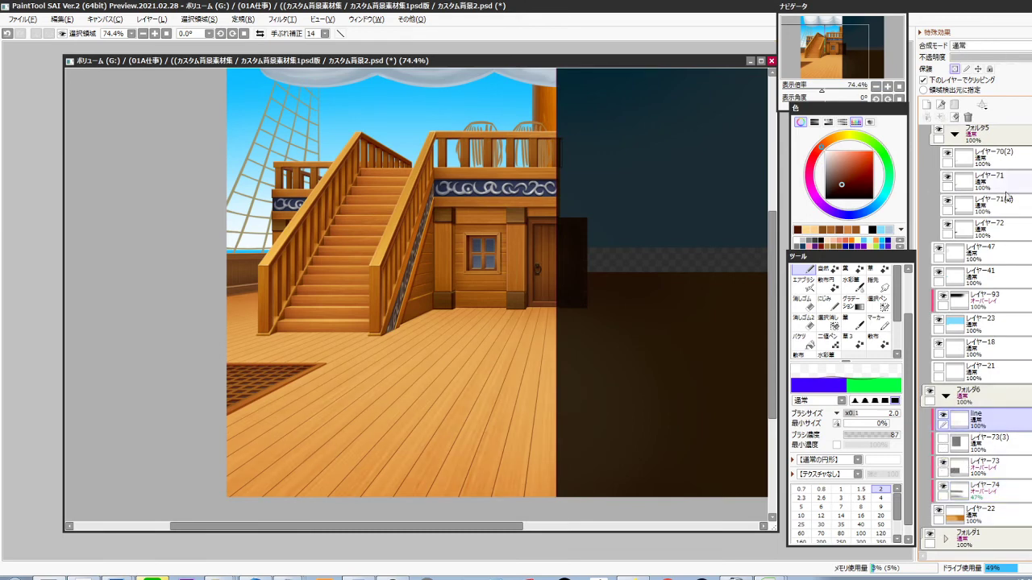
pyautogui.click(989, 46)
pyautogui.click(995, 94)
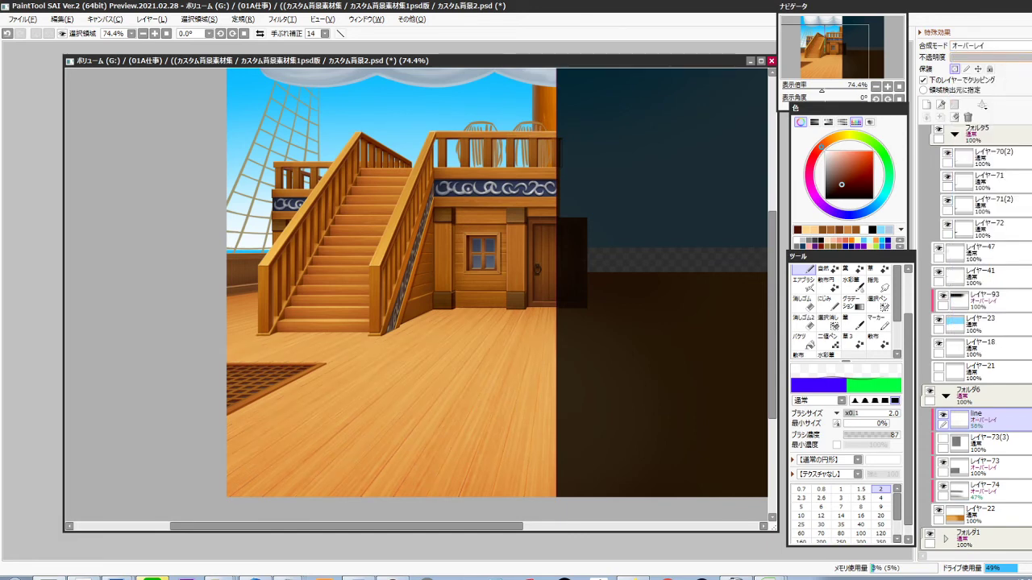
# Lower the lightness of the deck's plank line layer "line" to -100 with Hue/Saturation
pyautogui.hotkey('ctrl', 'u')
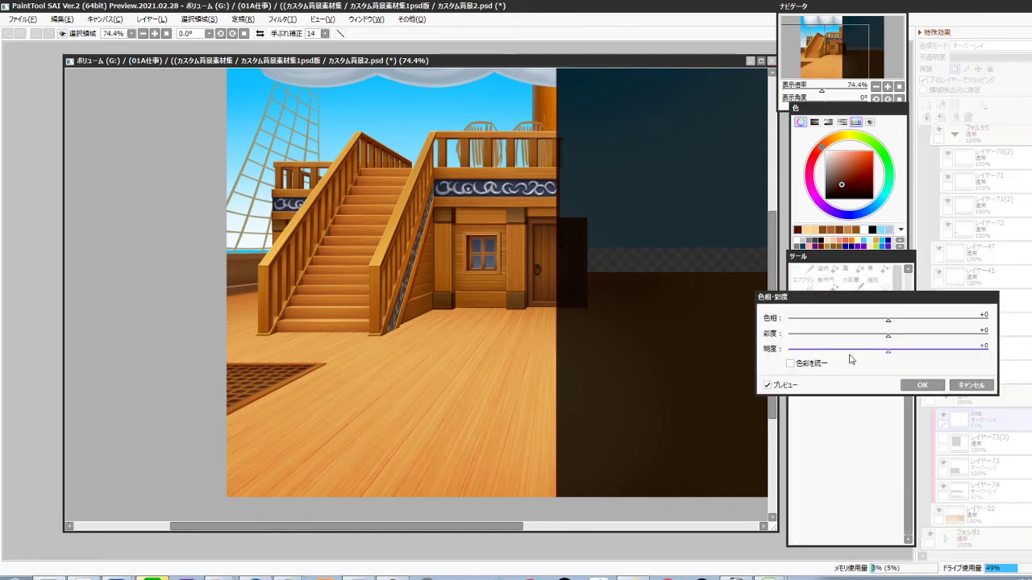
pyautogui.moveTo(843, 348); pyautogui.dragTo(823, 346)
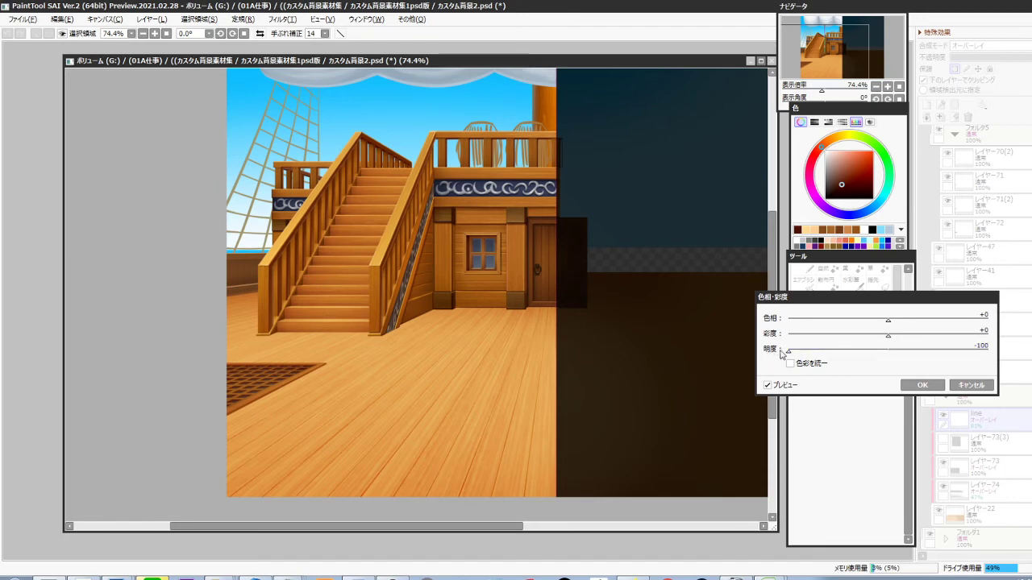
pyautogui.click(930, 386)
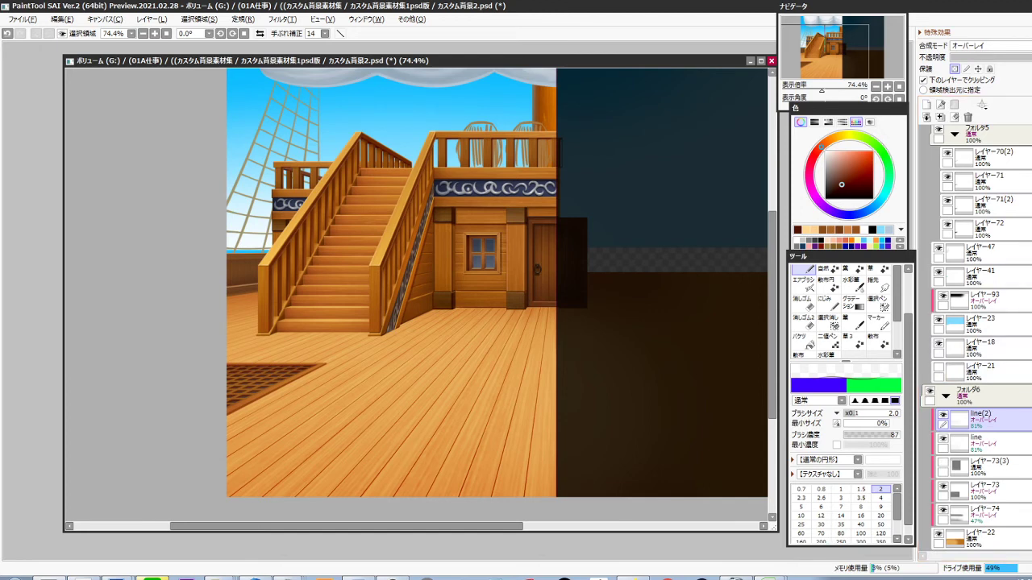
# Set the duplicated plank line layer line(2) to 通常 (Normal) blending at 23% opacity
pyautogui.click(1028, 46)
pyautogui.click(1027, 60)
pyautogui.moveTo(979, 58); pyautogui.dragTo(955, 58)
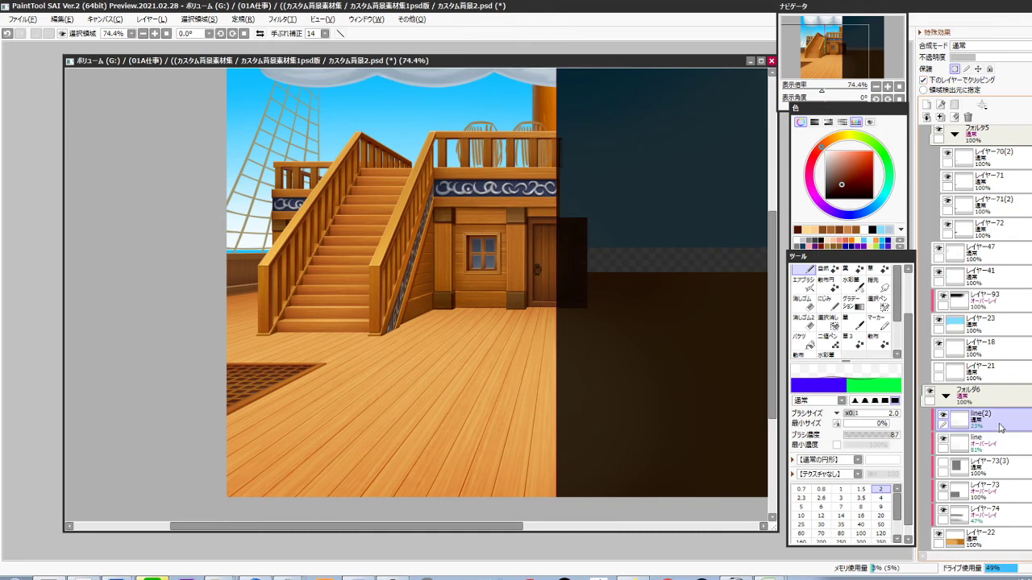
# Duplicate line(2), set the copy to オーバーレイ (Overlay) blending and raise its lightness to +100
pyautogui.hotkey('ctrl', 'j')
pyautogui.click(1017, 46)
pyautogui.click(997, 90)
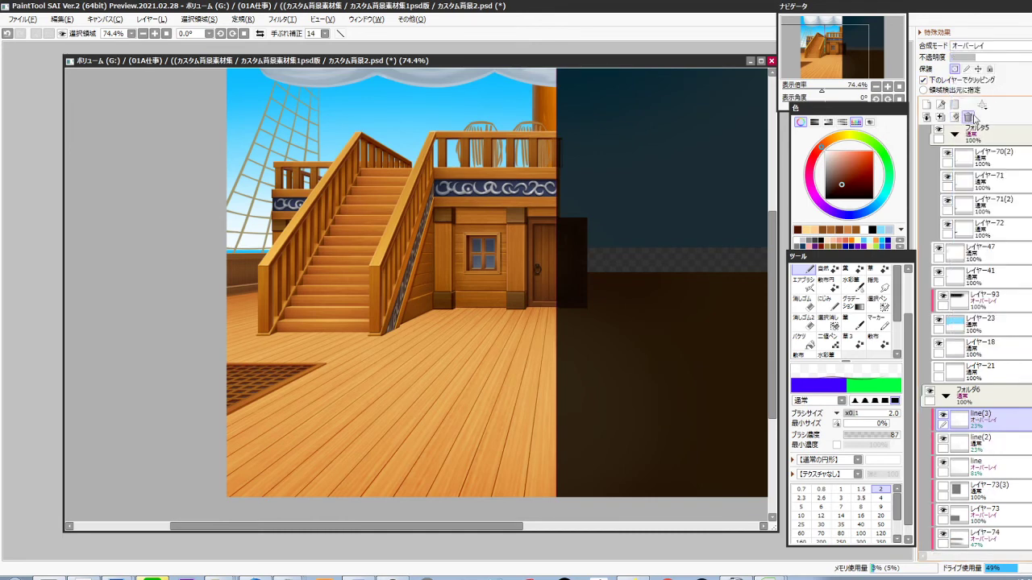
pyautogui.hotkey('ctrl', 'u')
pyautogui.moveTo(913, 352); pyautogui.dragTo(1010, 348)
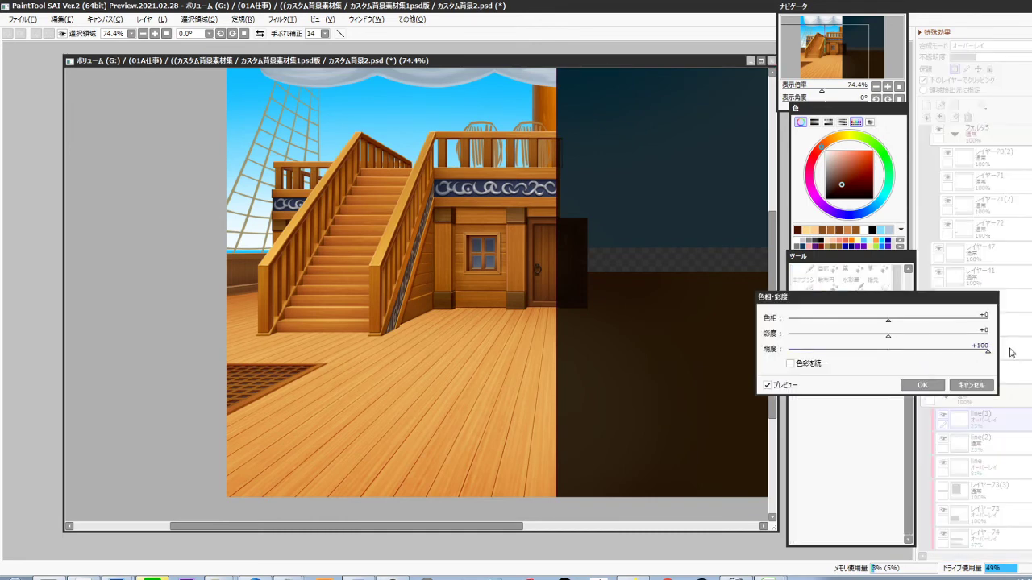
pyautogui.click(921, 384)
# Nudge the white plank line copy line(3) slightly off the dark lines as a highlight and set its opacity to 66%
pyautogui.scroll(3, 534, 456)
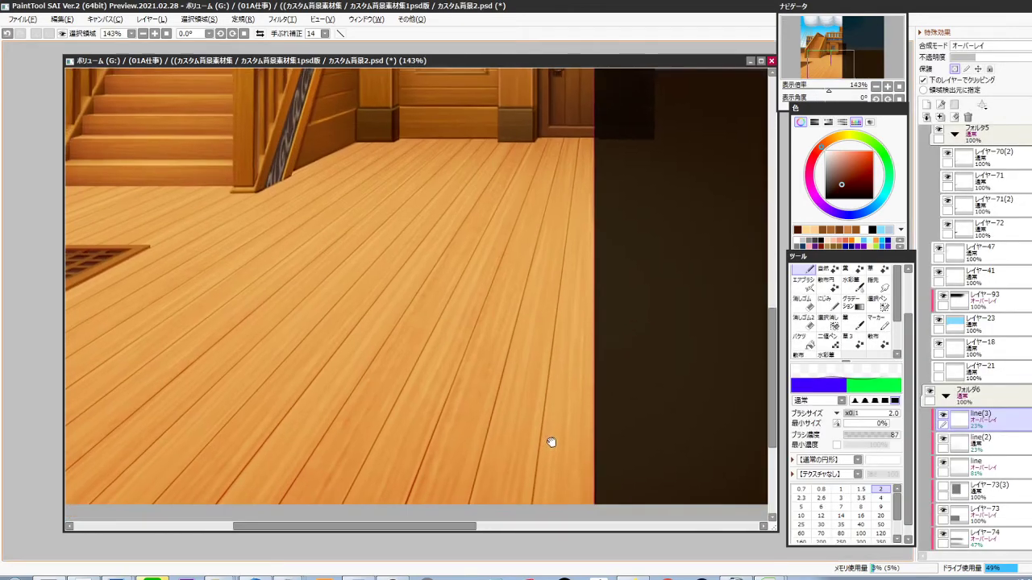
pyautogui.moveTo(551, 441); pyautogui.dragTo(554, 430)
pyautogui.press('ctrl')
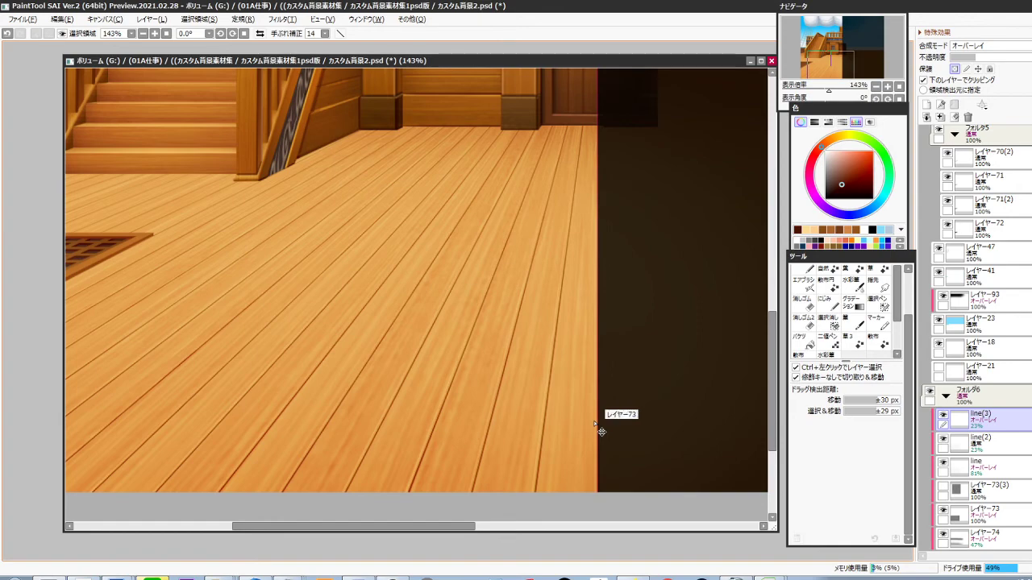
pyautogui.moveTo(1027, 58); pyautogui.dragTo(1021, 57)
# Examine the deck's plank lines and highlights up close and across the whole picture
pyautogui.moveTo(402, 332); pyautogui.dragTo(648, 420)
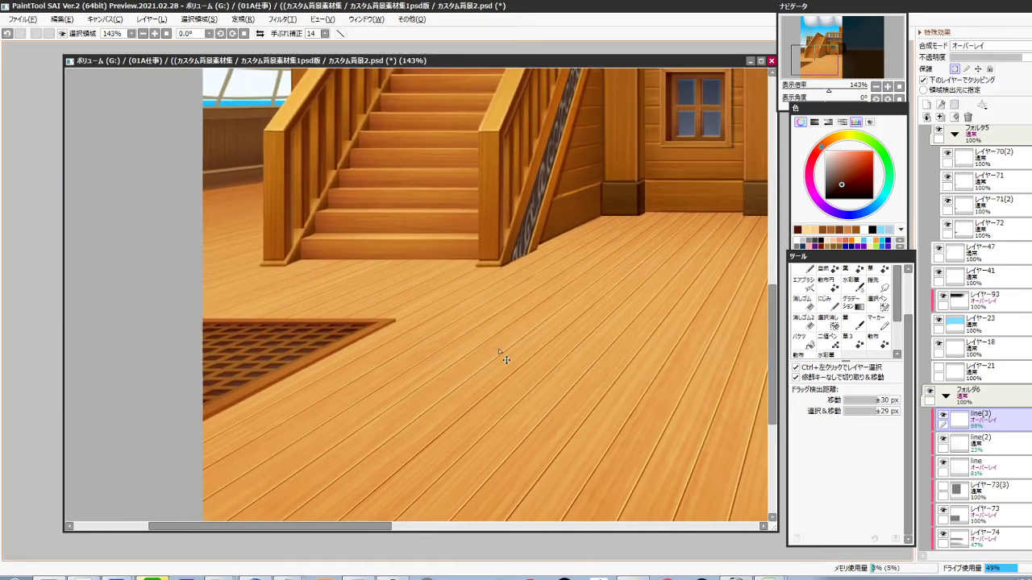
pyautogui.scroll(5, 426, 309)
pyautogui.scroll(-1, 472, 316)
pyautogui.moveTo(470, 319); pyautogui.dragTo(420, 323)
pyautogui.moveTo(522, 331); pyautogui.dragTo(444, 339)
pyautogui.moveTo(588, 353); pyautogui.dragTo(570, 352)
pyautogui.moveTo(570, 353); pyautogui.dragTo(543, 389)
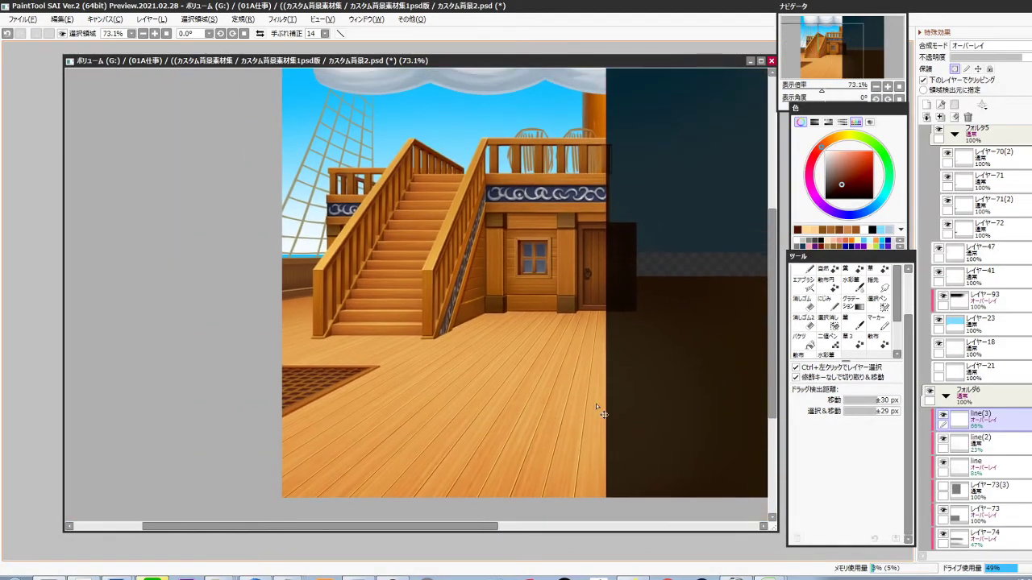
pyautogui.moveTo(614, 385); pyautogui.dragTo(589, 400)
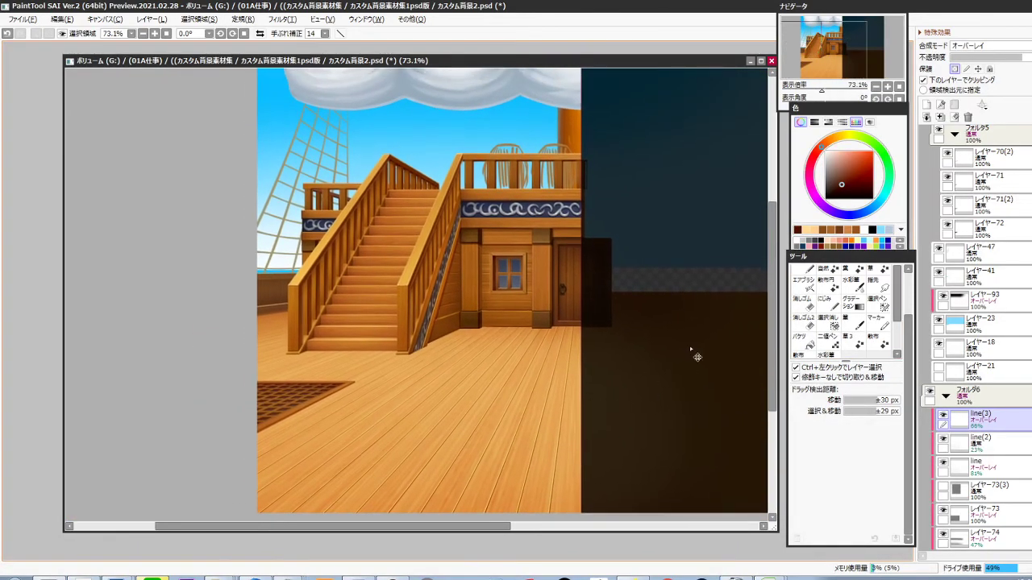
# Adjust the deck base layer レイヤー22 to brightness -16 and colour density +21, leaving contrast at 0
pyautogui.scroll(-2, 1020, 479)
pyautogui.click(1014, 518)
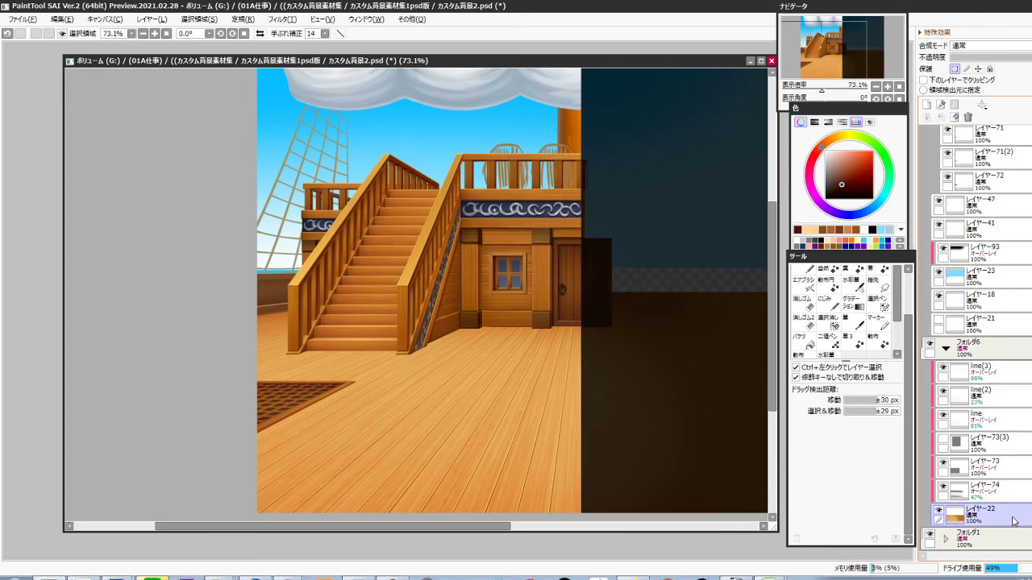
pyautogui.hotkey('ctrl', 'l')
pyautogui.moveTo(878, 427); pyautogui.dragTo(872, 424)
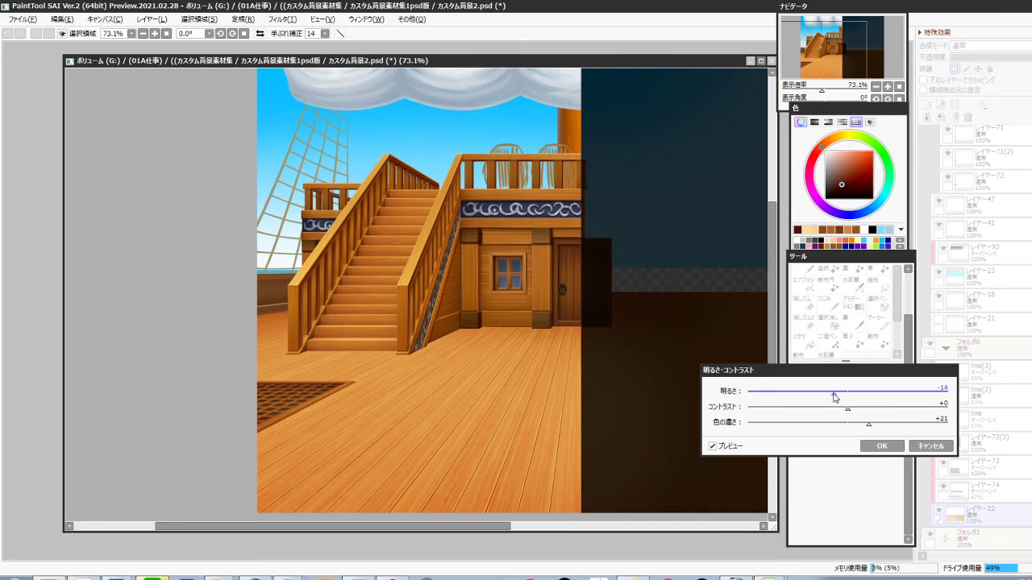
pyautogui.moveTo(833, 395); pyautogui.dragTo(831, 395)
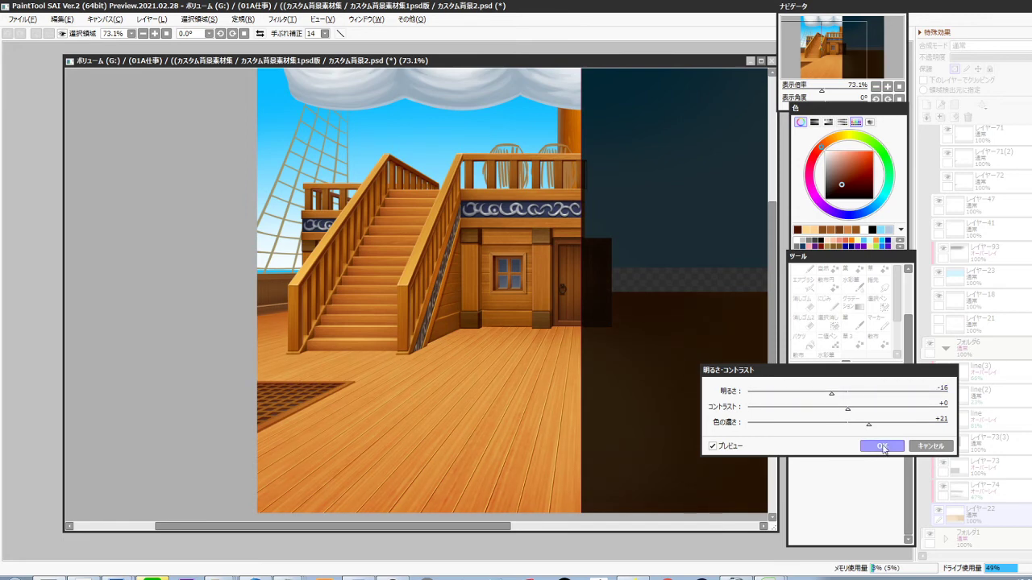
pyautogui.click(883, 448)
# Add a new clipped layer in オーバーレイ (Overlay) mode above the hatch frame layer レイヤー70(2)
pyautogui.moveTo(517, 393); pyautogui.dragTo(557, 376)
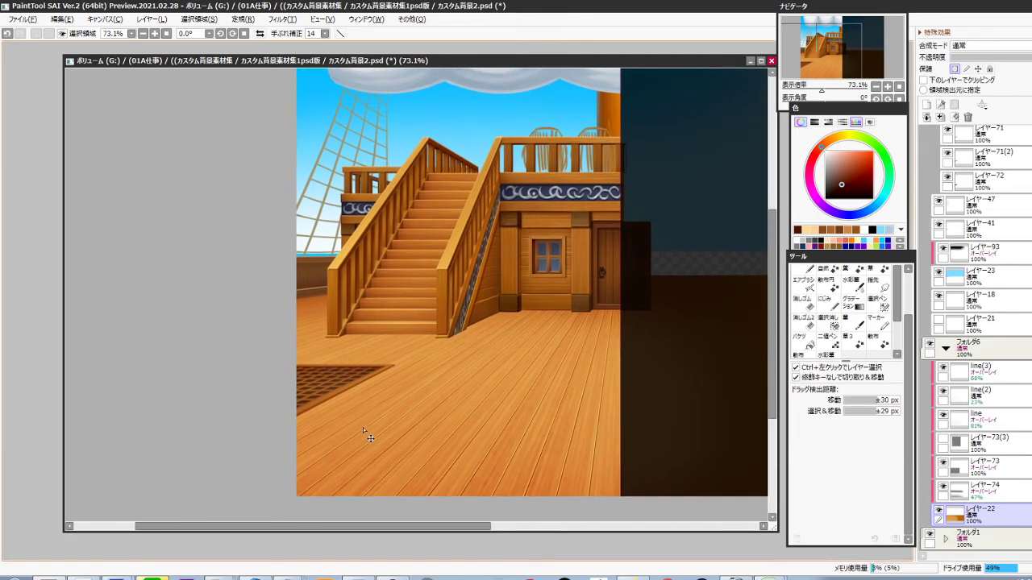
pyautogui.keyDown('ctrl'); pyautogui.click(343, 414); pyautogui.keyUp('ctrl')
pyautogui.keyDown('ctrl'); pyautogui.click(337, 405); pyautogui.keyUp('ctrl')
pyautogui.keyDown('ctrl'); pyautogui.click(353, 388); pyautogui.keyUp('ctrl')
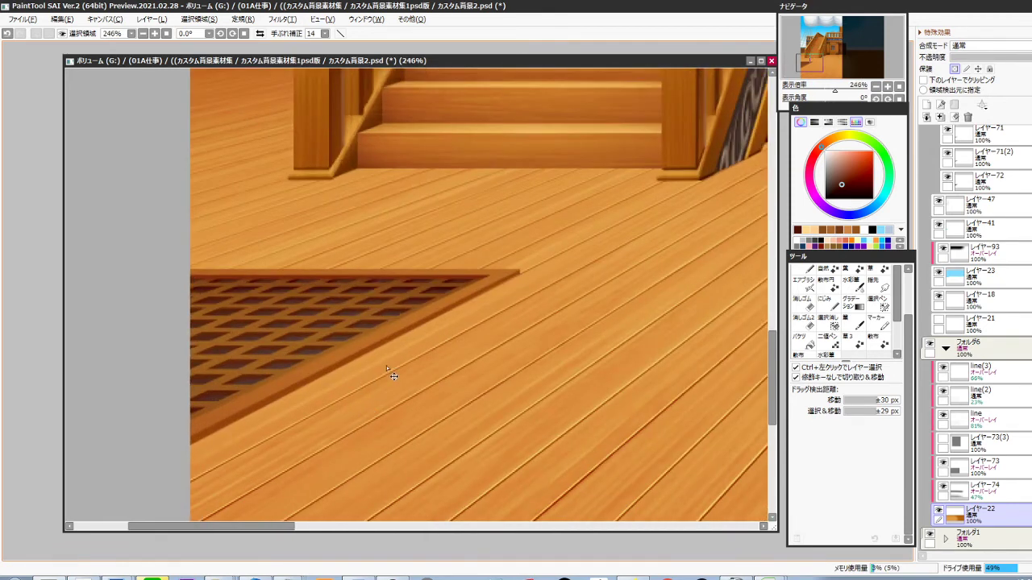
pyautogui.keyDown('ctrl'); pyautogui.click(371, 340); pyautogui.keyUp('ctrl')
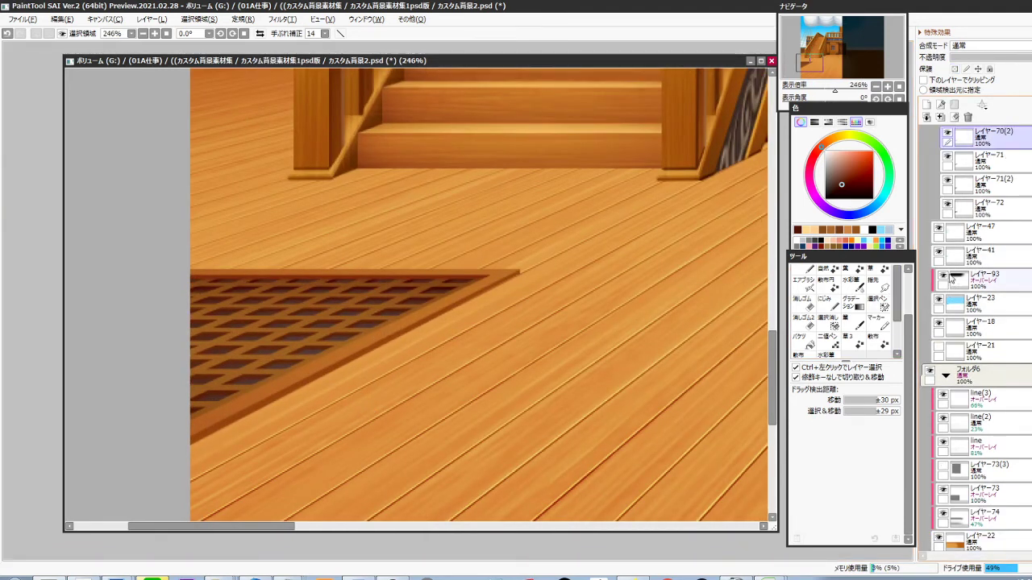
pyautogui.click(926, 104)
pyautogui.click(923, 80)
pyautogui.click(970, 46)
pyautogui.click(967, 92)
# Brush white highlight strokes along the hatch frame's diagonal and far edges using the 16 px flat brush
pyautogui.click(826, 151)
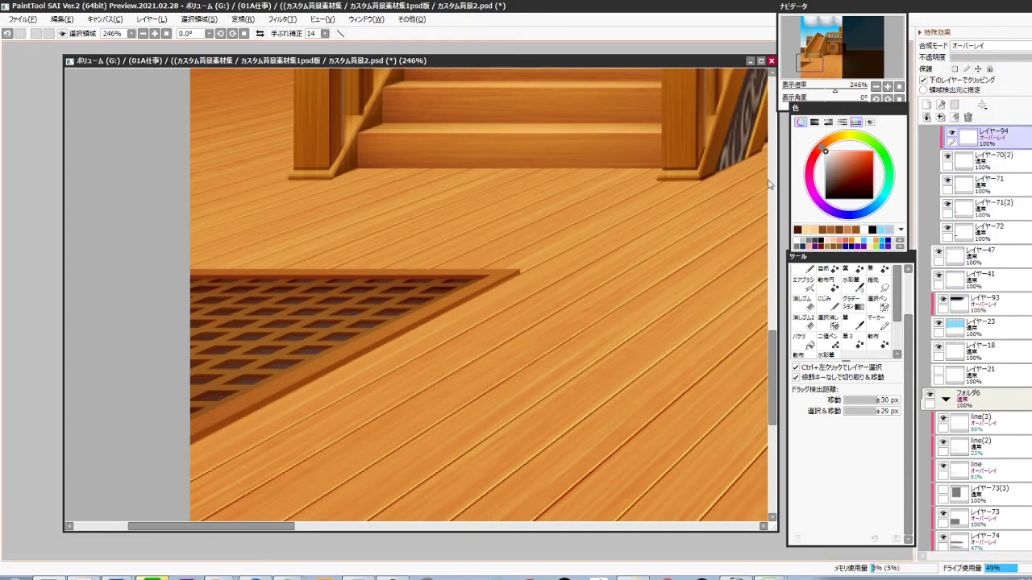
pyautogui.moveTo(348, 370); pyautogui.dragTo(453, 327)
pyautogui.moveTo(272, 392); pyautogui.dragTo(601, 242)
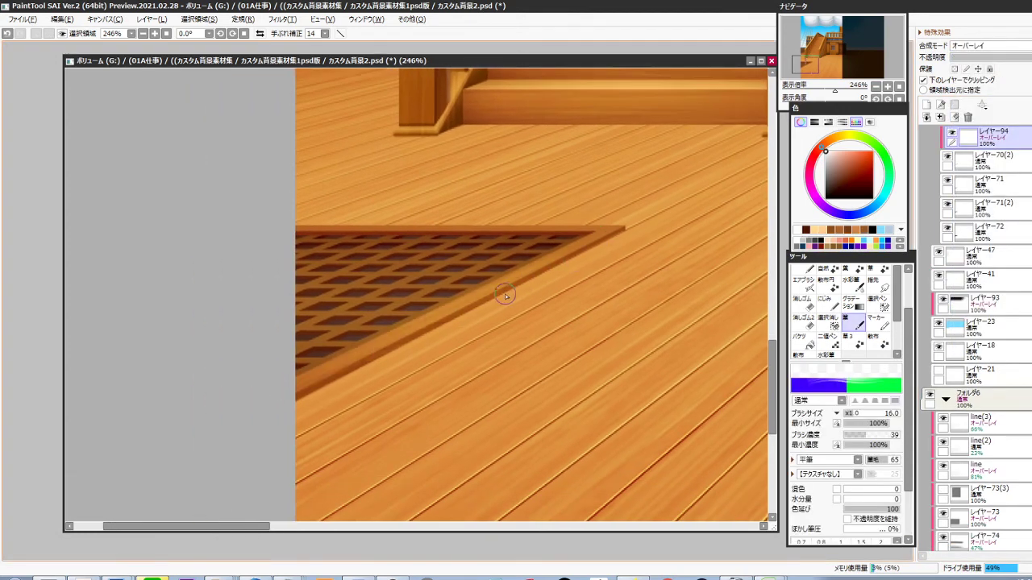
pyautogui.hotkey('ctrl', 'z')
pyautogui.moveTo(288, 395); pyautogui.dragTo(637, 228)
pyautogui.moveTo(333, 225); pyautogui.dragTo(687, 222)
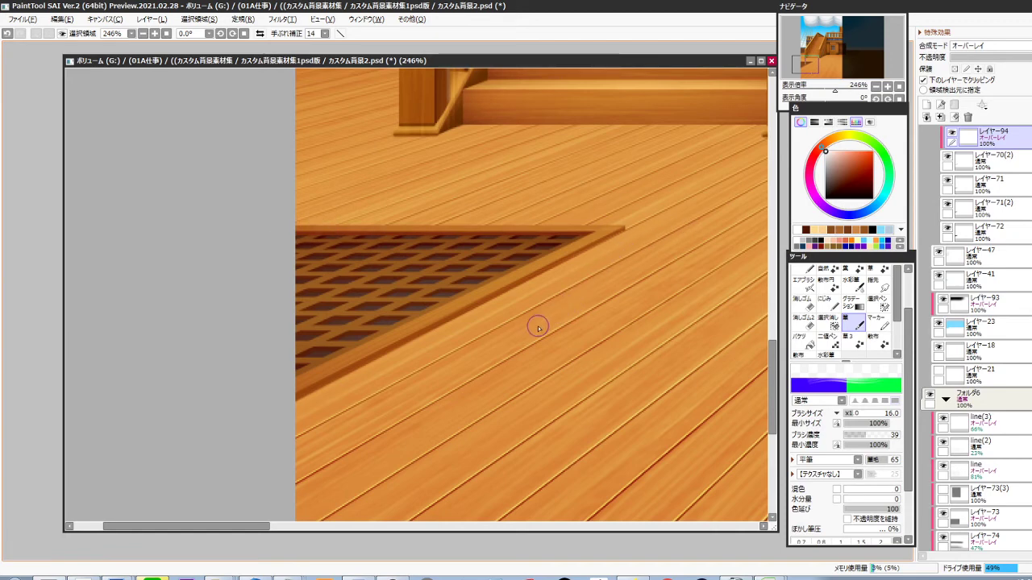
# Draw a black shadow line along the frame's outer diagonal edge at size 3 and density 52, and merge the overlay down into レイヤー70(2)
pyautogui.click(825, 198)
pyautogui.click(806, 270)
pyautogui.click(873, 436)
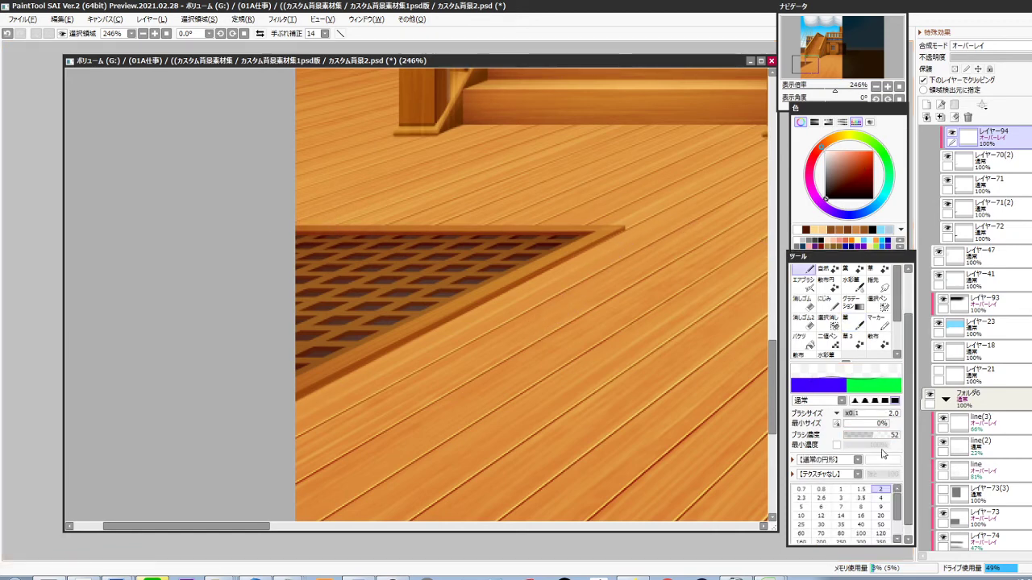
pyautogui.press('[')
pyautogui.press('[')
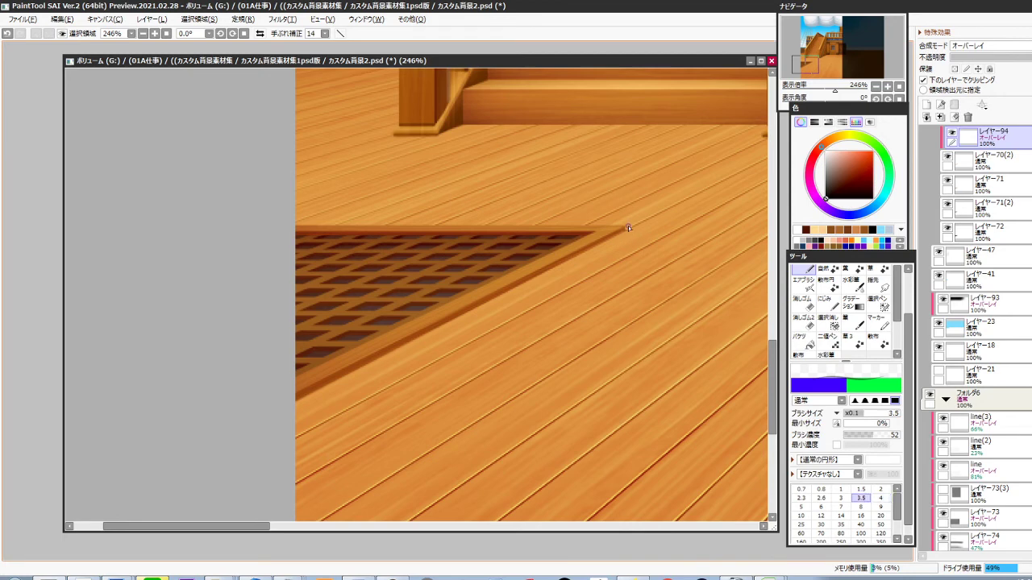
pyautogui.moveTo(627, 227); pyautogui.dragTo(297, 396)
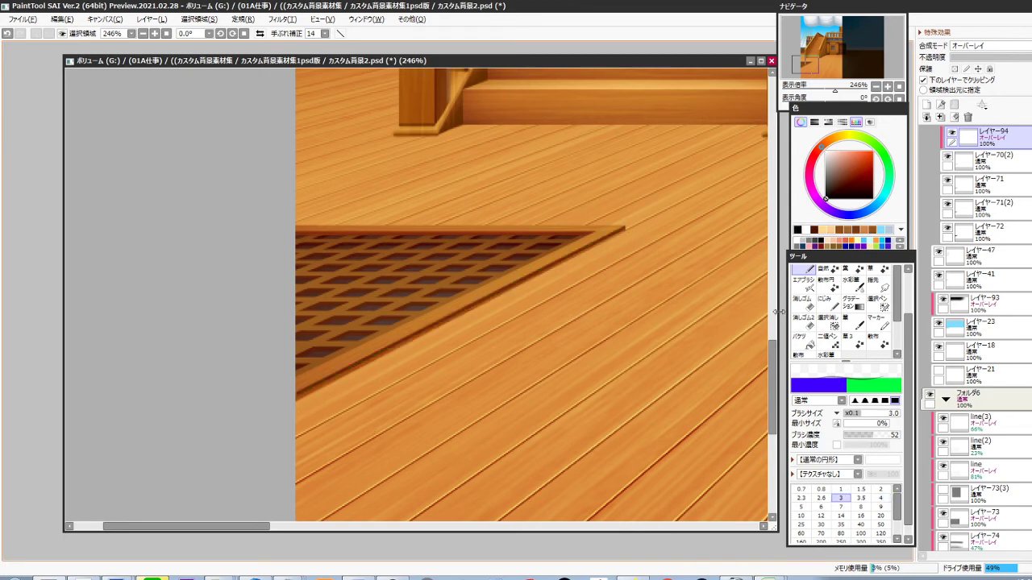
pyautogui.hotkey('ctrl', 'e')
# Identify the hatch's lattice layers by toggling their visibility and merge レイヤー71 down into レイヤー71(2)
pyautogui.scroll(3, 458, 299)
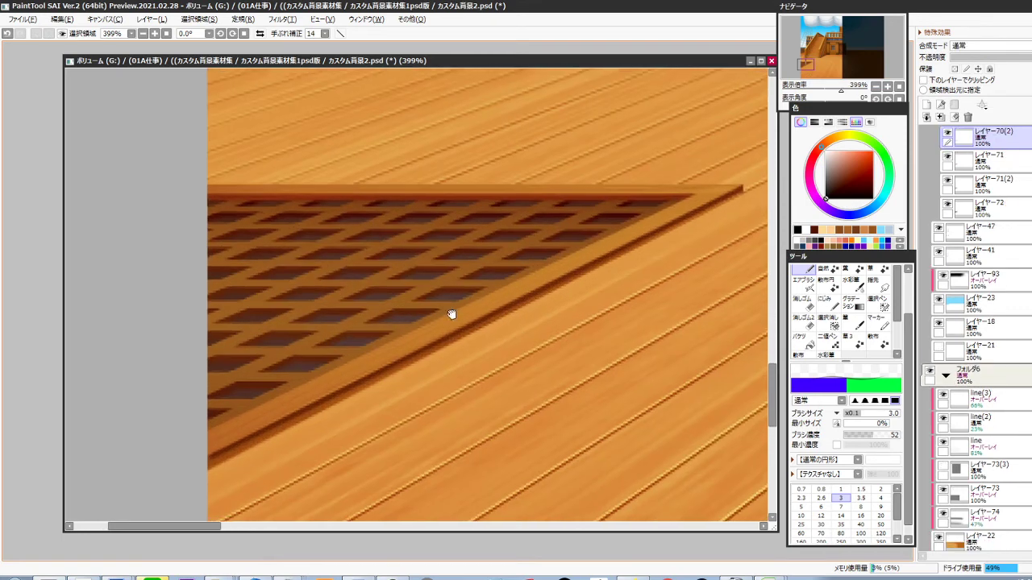
pyautogui.moveTo(451, 315); pyautogui.dragTo(461, 319)
pyautogui.keyDown('ctrl'); pyautogui.keyDown('shift'); pyautogui.click(449, 306); pyautogui.keyUp('shift'); pyautogui.keyUp('ctrl')
pyautogui.click(947, 182)
pyautogui.click(947, 182)
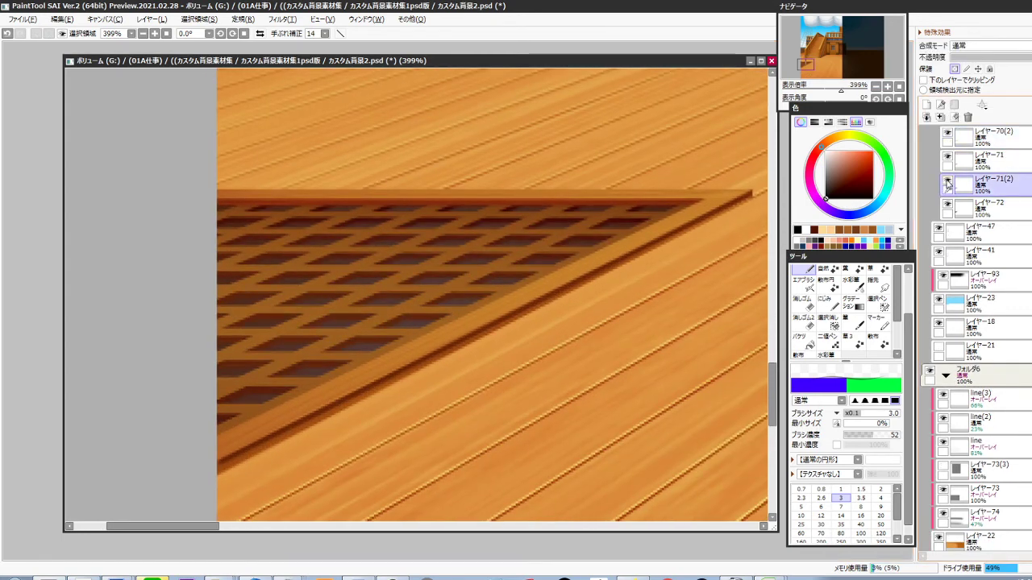
pyautogui.click(947, 206)
pyautogui.click(947, 205)
pyautogui.click(946, 156)
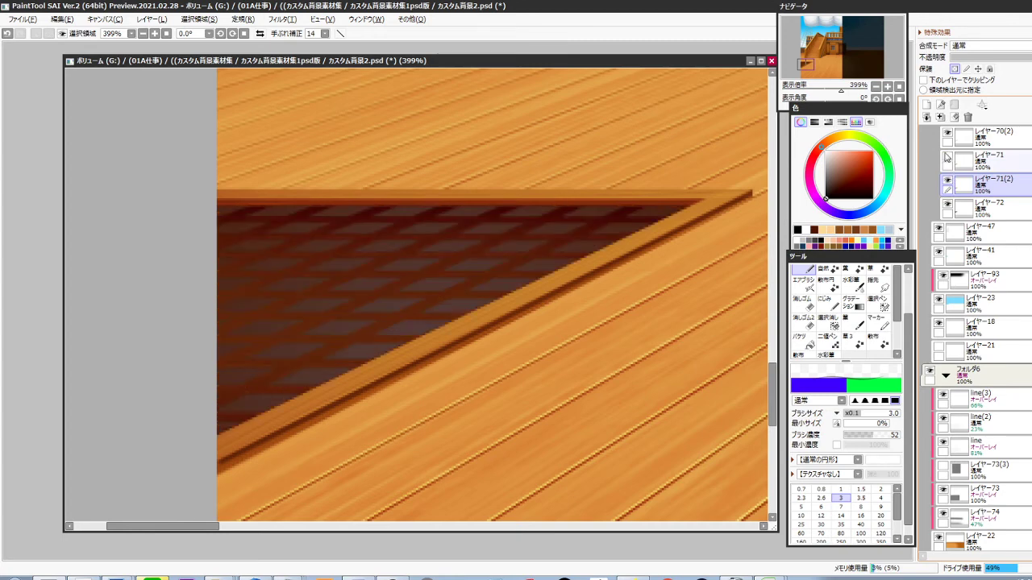
pyautogui.click(947, 157)
pyautogui.click(982, 162)
pyautogui.press('Delete')
# Draw straight dark brown shading lines along the diagonal bars of the hatch lattice on レイヤー71(2), reducing the brush to 2.6
pyautogui.press('alt')
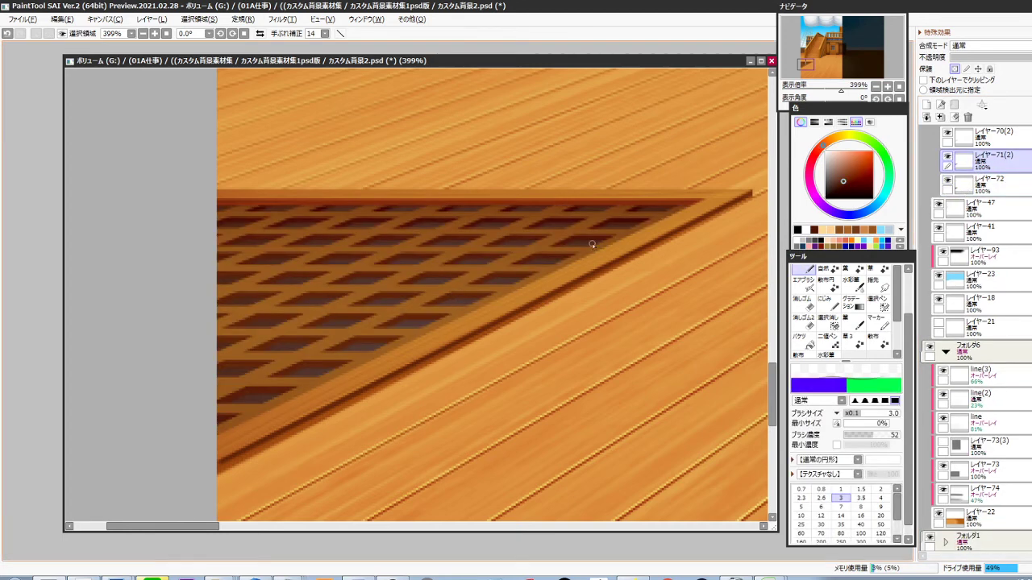
pyautogui.click(634, 206)
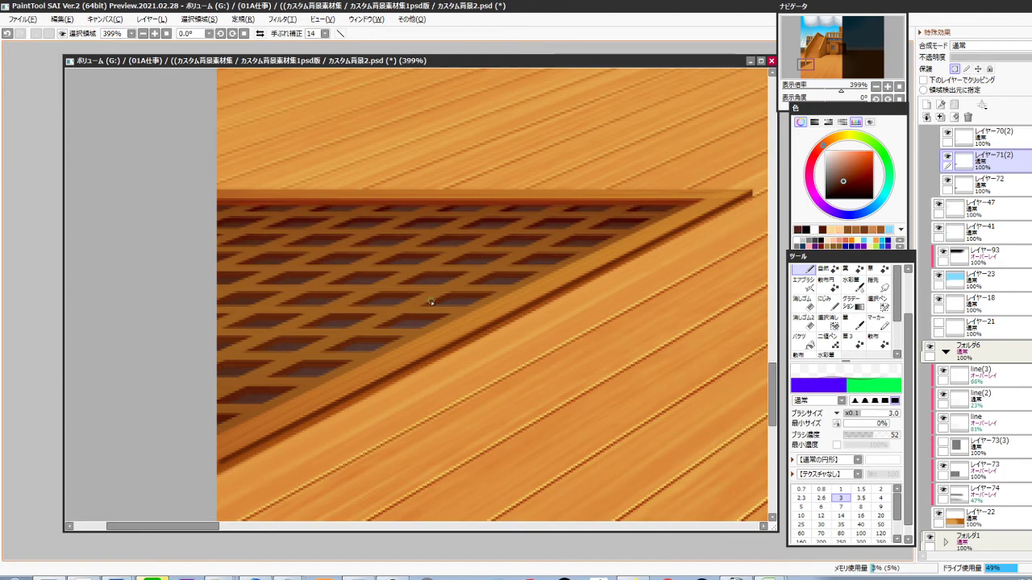
pyautogui.keyDown('shift'); pyautogui.click(219, 403); pyautogui.keyUp('shift')
pyautogui.press('[')
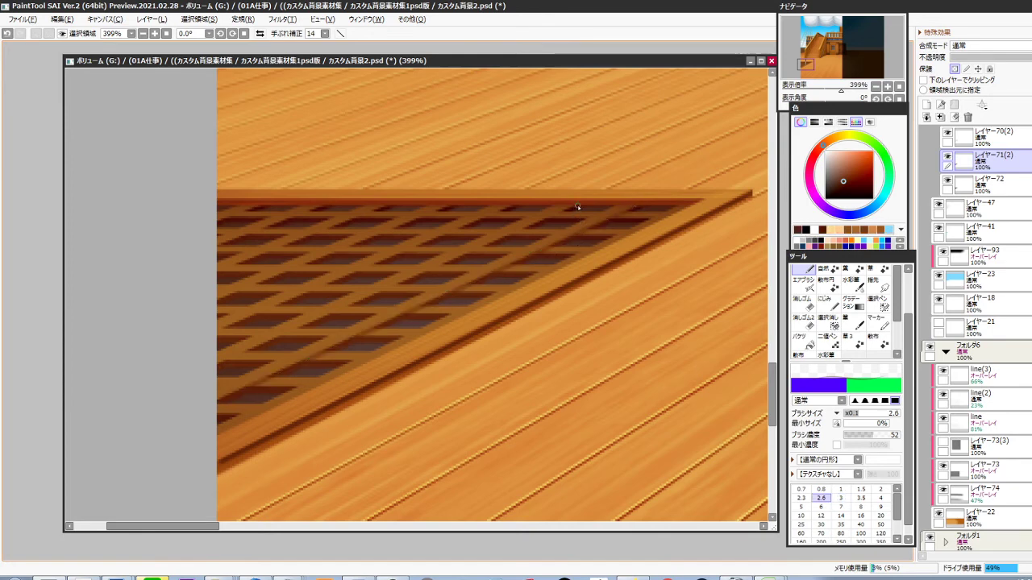
pyautogui.keyDown('shift'); pyautogui.click(214, 369); pyautogui.keyUp('shift')
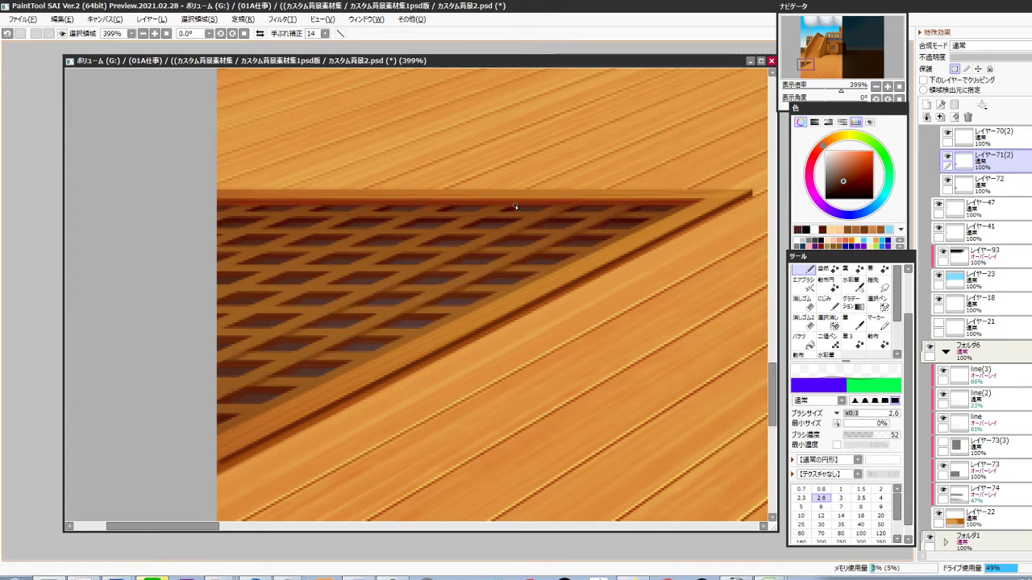
pyautogui.click(515, 206)
pyautogui.keyDown('shift'); pyautogui.click(215, 336); pyautogui.keyUp('shift')
pyautogui.click(451, 206)
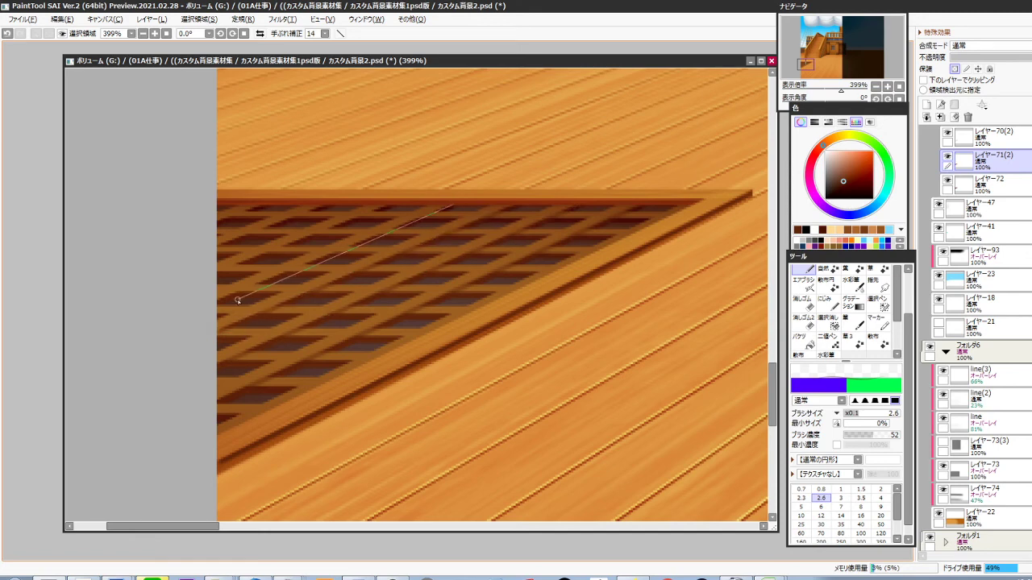
pyautogui.keyDown('shift'); pyautogui.click(214, 304); pyautogui.keyUp('shift')
pyautogui.click(385, 206)
pyautogui.keyDown('shift'); pyautogui.click(209, 279); pyautogui.keyUp('shift')
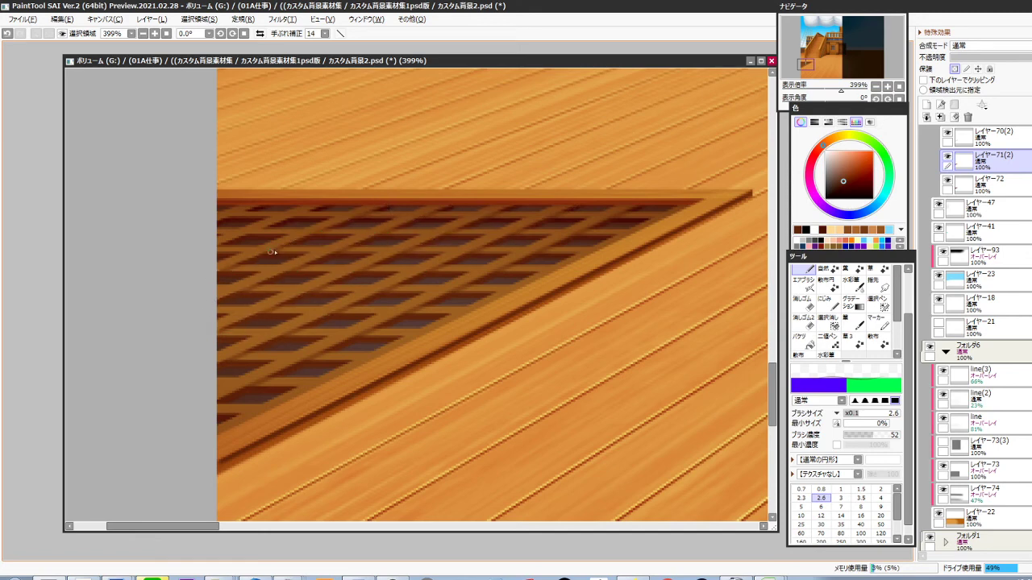
pyautogui.click(327, 206)
pyautogui.keyDown('shift'); pyautogui.click(207, 253); pyautogui.keyUp('shift')
pyautogui.scroll(-4, 462, 357)
pyautogui.moveTo(457, 379); pyautogui.dragTo(396, 404)
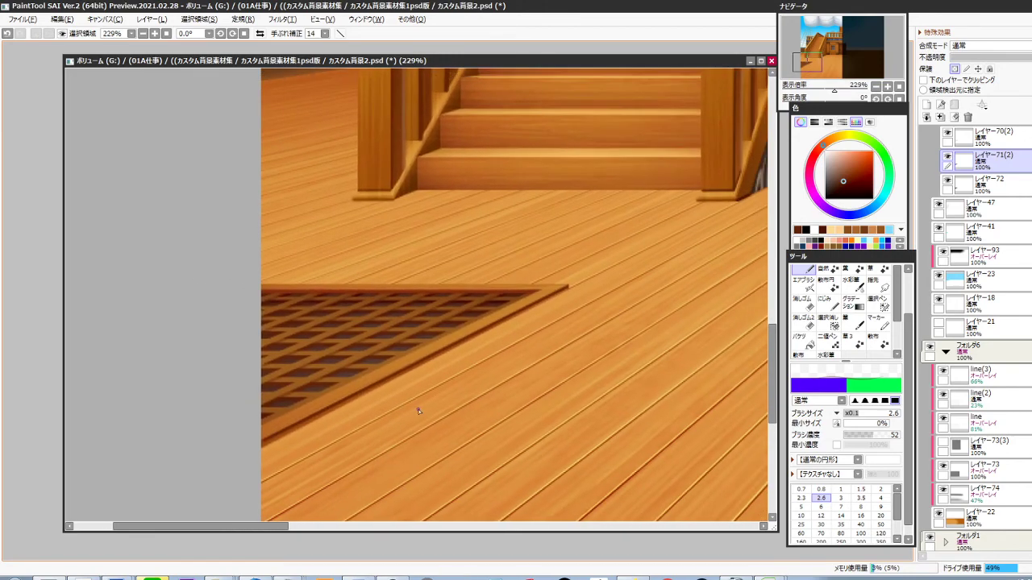
# Draw straight light brown highlight lines along the hatch lattice's diagonal bars at brush size 1.5, redoing the first one in a warmer tone
pyautogui.scroll(4, 347, 400)
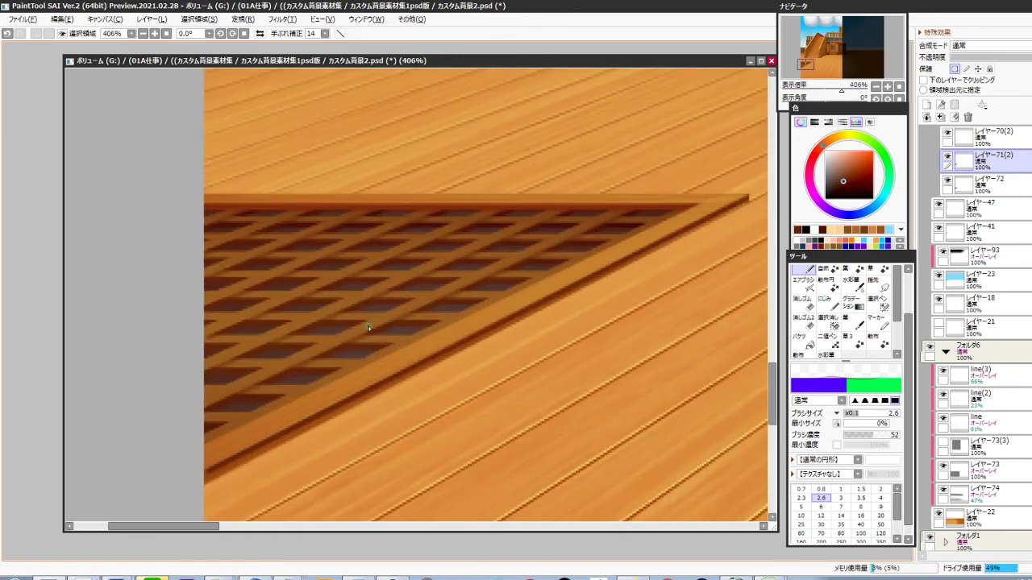
pyautogui.rightClick(502, 278)
pyautogui.click(833, 139)
pyautogui.click(843, 162)
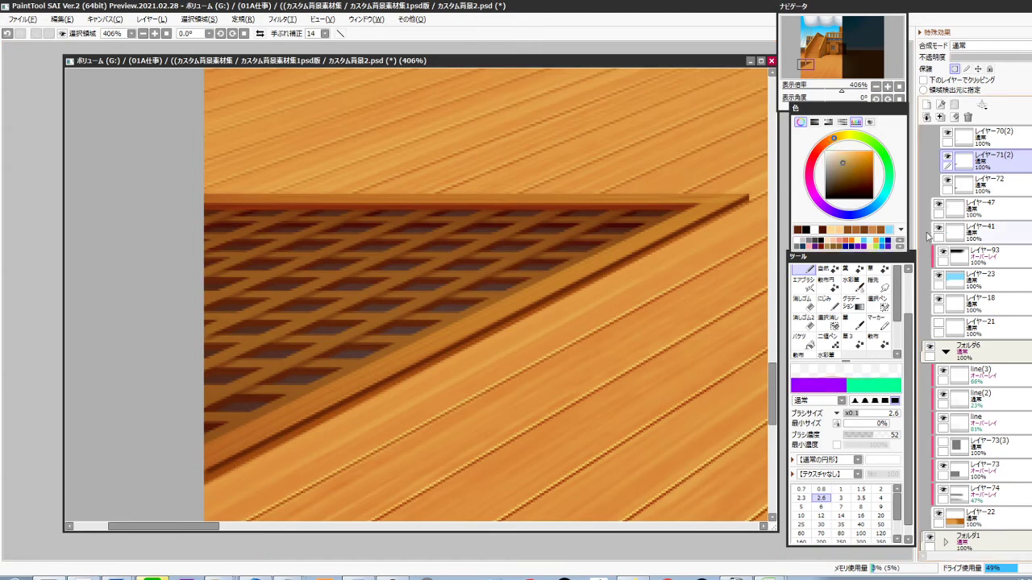
pyautogui.click(860, 488)
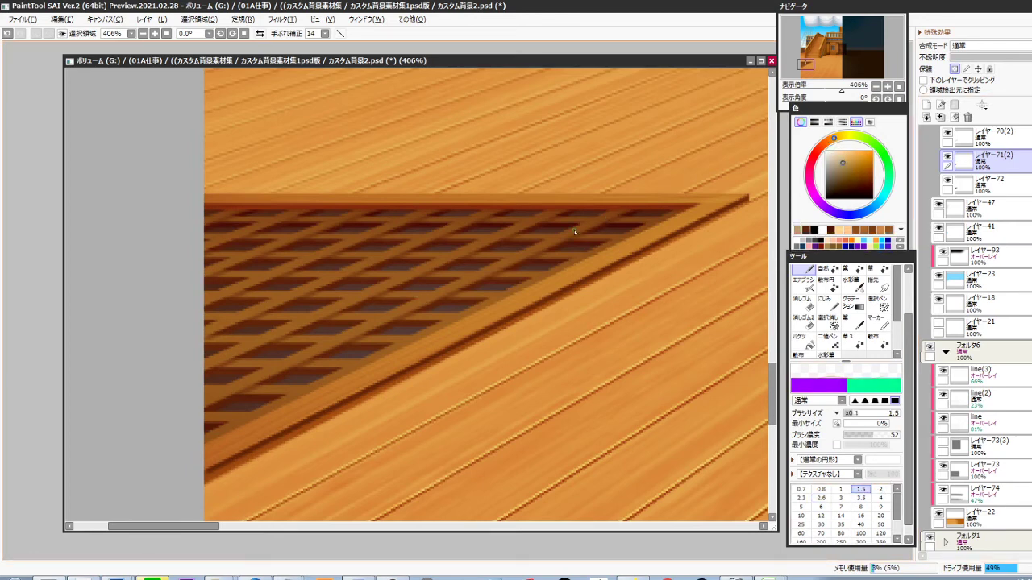
pyautogui.moveTo(574, 232); pyautogui.dragTo(199, 402)
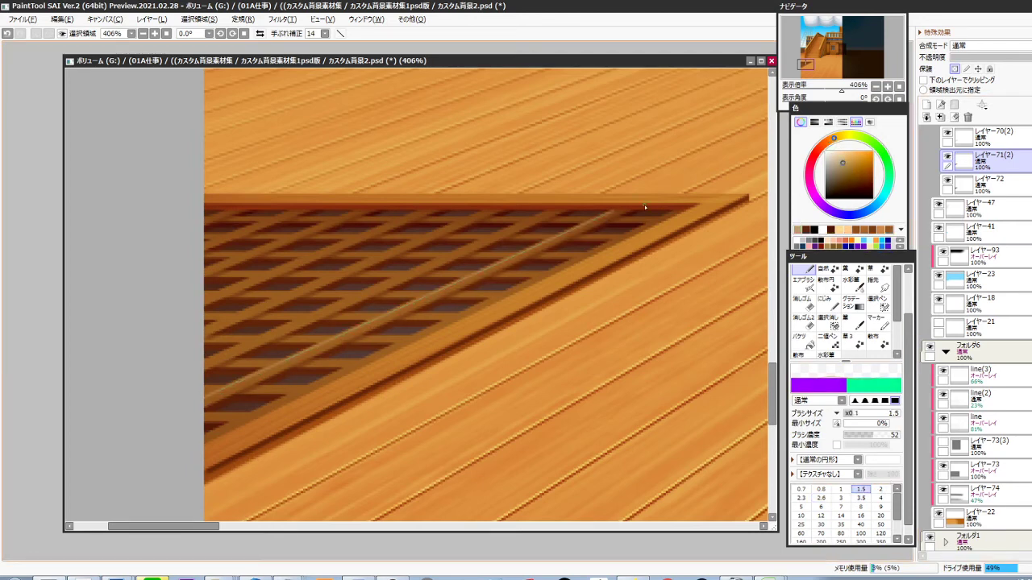
pyautogui.click(828, 141)
pyautogui.click(844, 159)
pyautogui.hotkey('ctrl', 'z')
pyautogui.moveTo(614, 211); pyautogui.dragTo(198, 401)
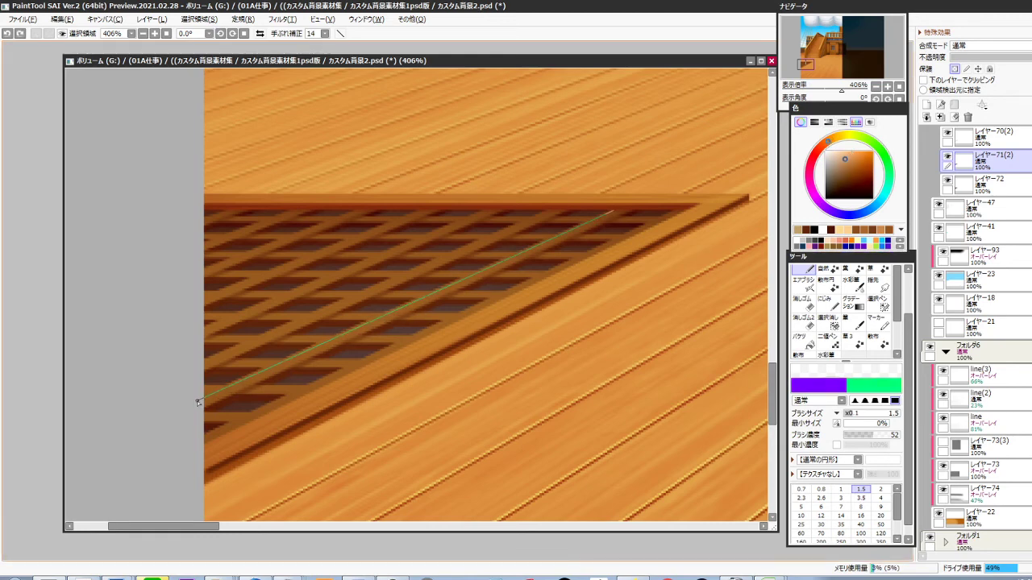
pyautogui.keyDown('shift'); pyautogui.click(198, 402); pyautogui.keyUp('shift')
pyautogui.keyDown('shift'); pyautogui.click(547, 211); pyautogui.keyUp('shift')
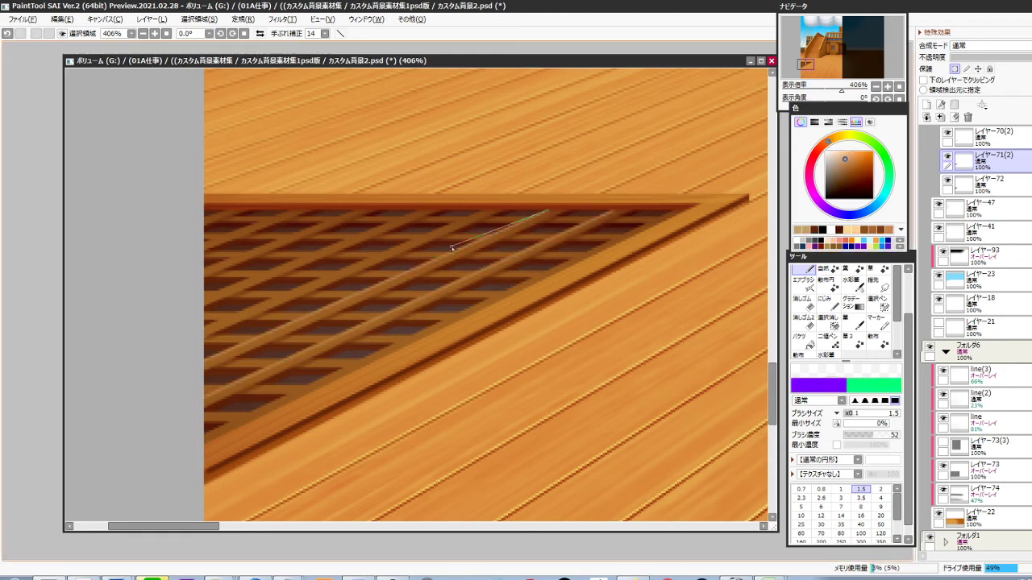
pyautogui.keyDown('shift'); pyautogui.click(198, 329); pyautogui.keyUp('shift')
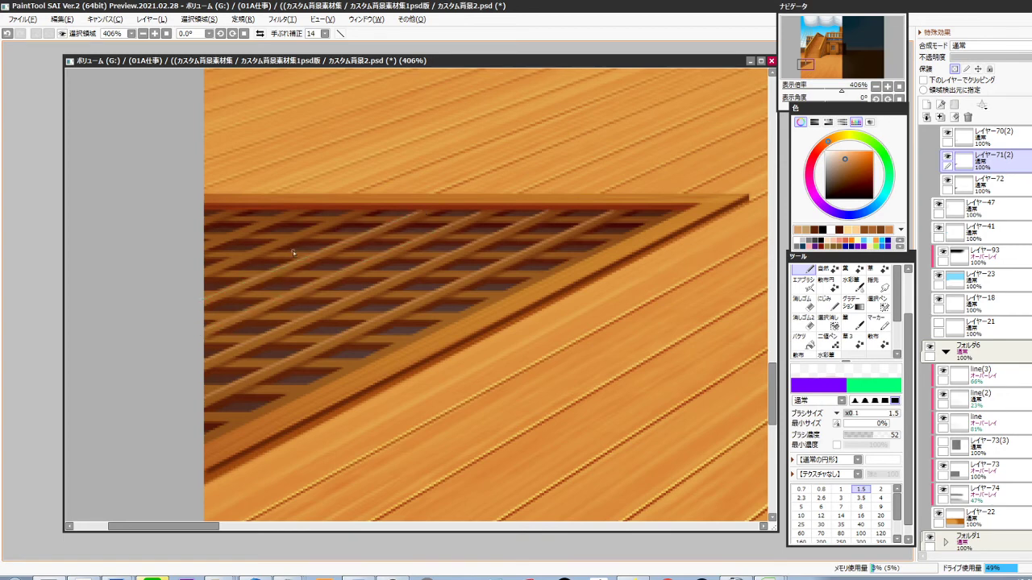
pyautogui.click(199, 271)
# Select the rigging layer レイヤー47, lighten the colour sampled from the rope, and dab diagonal strands on a rope segment at brush size 4
pyautogui.scroll(-3, 227, 281)
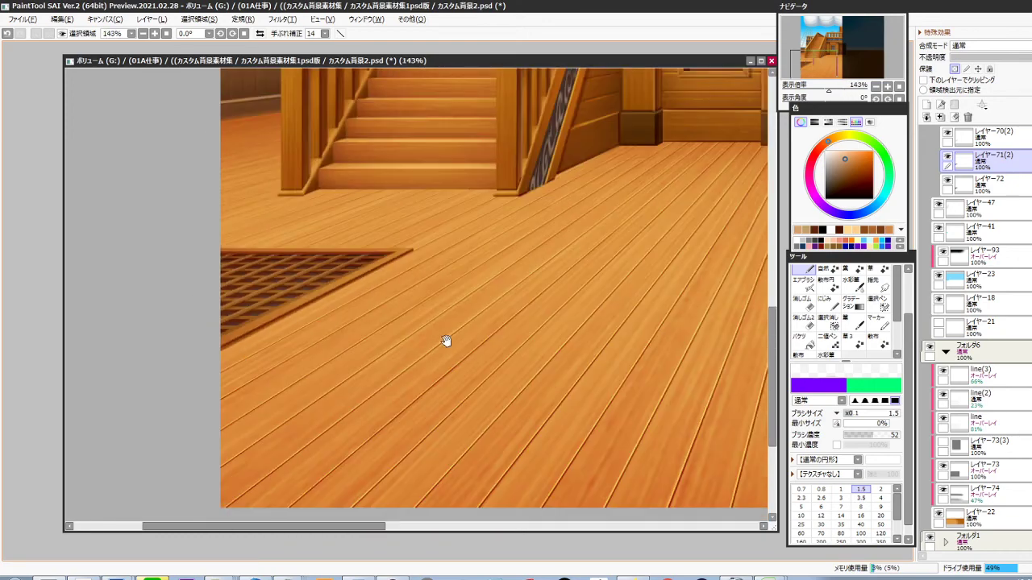
pyautogui.moveTo(429, 352); pyautogui.dragTo(415, 392)
pyautogui.scroll(-2, 439, 345)
pyautogui.scroll(-1, 386, 412)
pyautogui.scroll(5, 277, 307)
pyautogui.keyDown('ctrl'); pyautogui.keyDown('shift'); pyautogui.click(285, 326); pyautogui.keyUp('shift'); pyautogui.keyUp('ctrl')
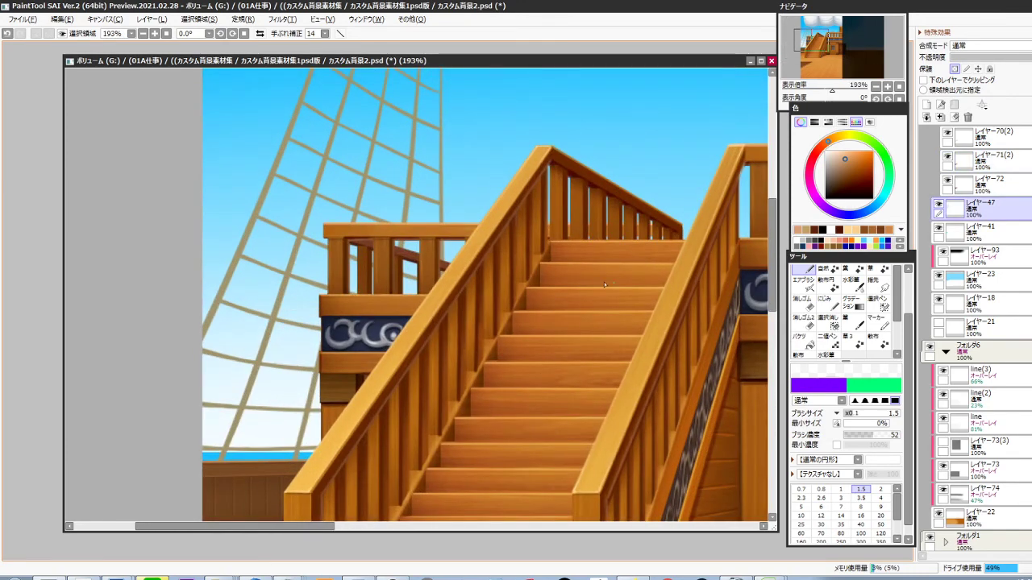
pyautogui.scroll(4, 403, 331)
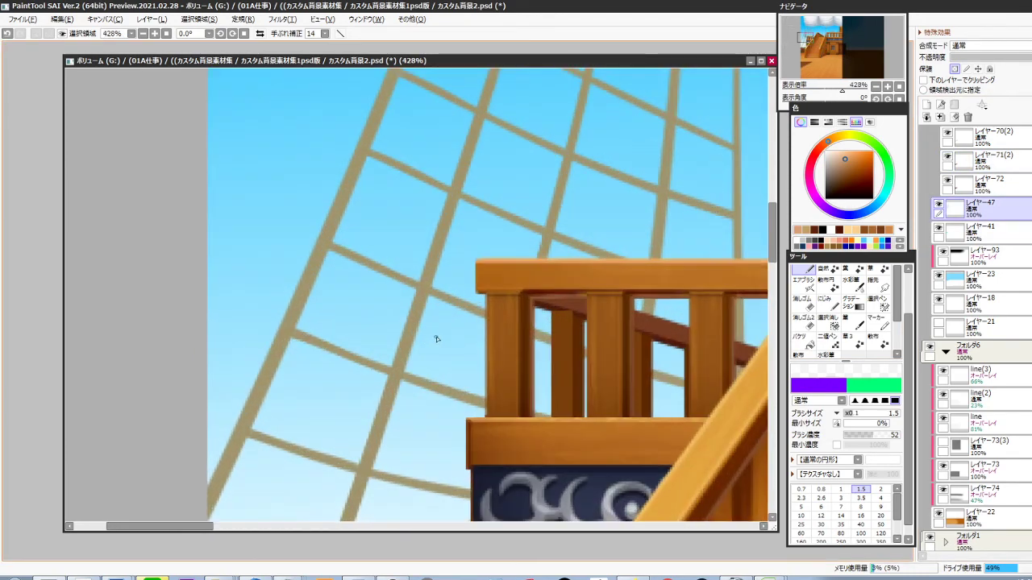
pyautogui.keyDown('alt'); pyautogui.click(411, 332); pyautogui.keyUp('alt')
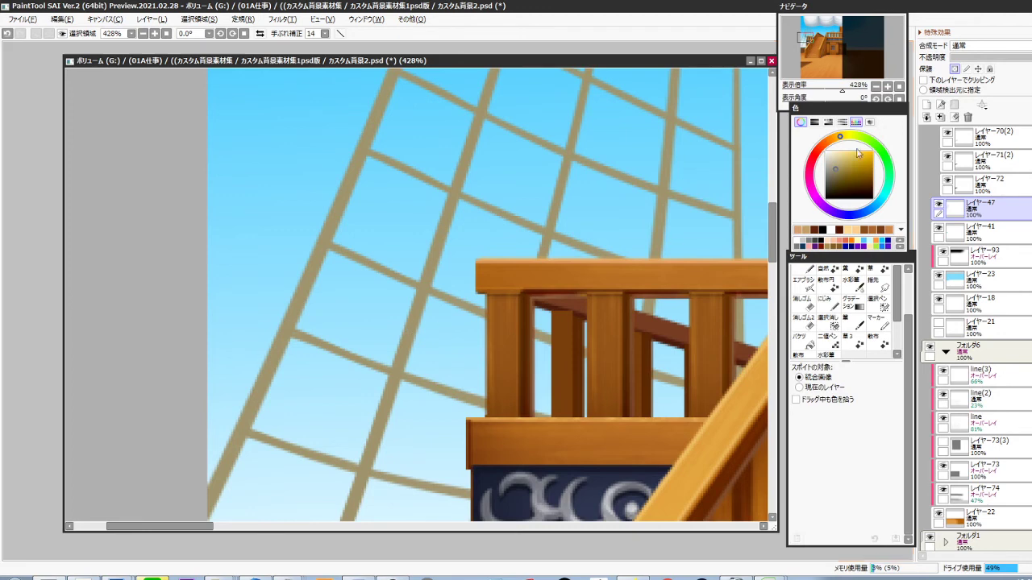
pyautogui.press('n')
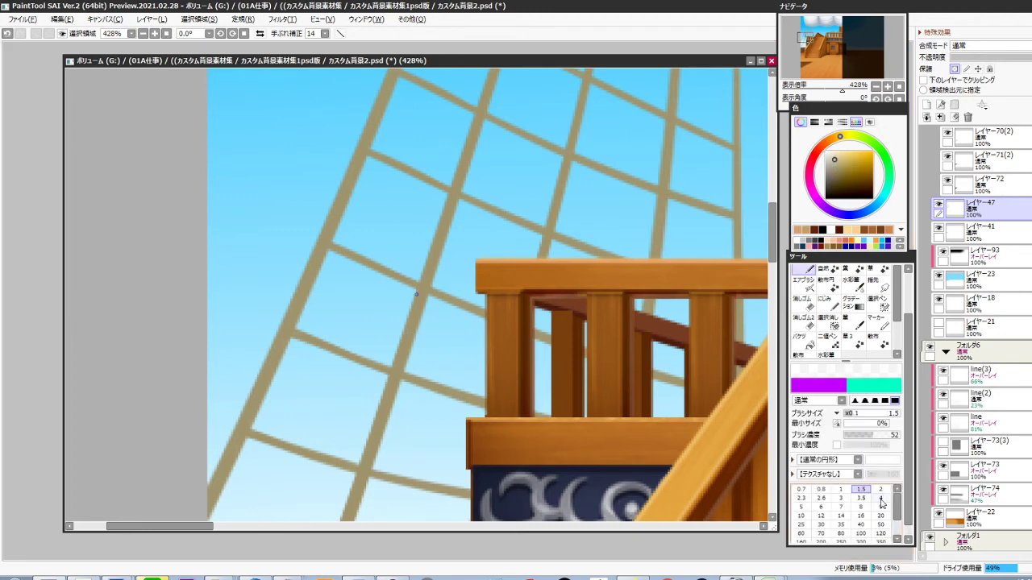
pyautogui.click(881, 498)
pyautogui.scroll(1, 423, 312)
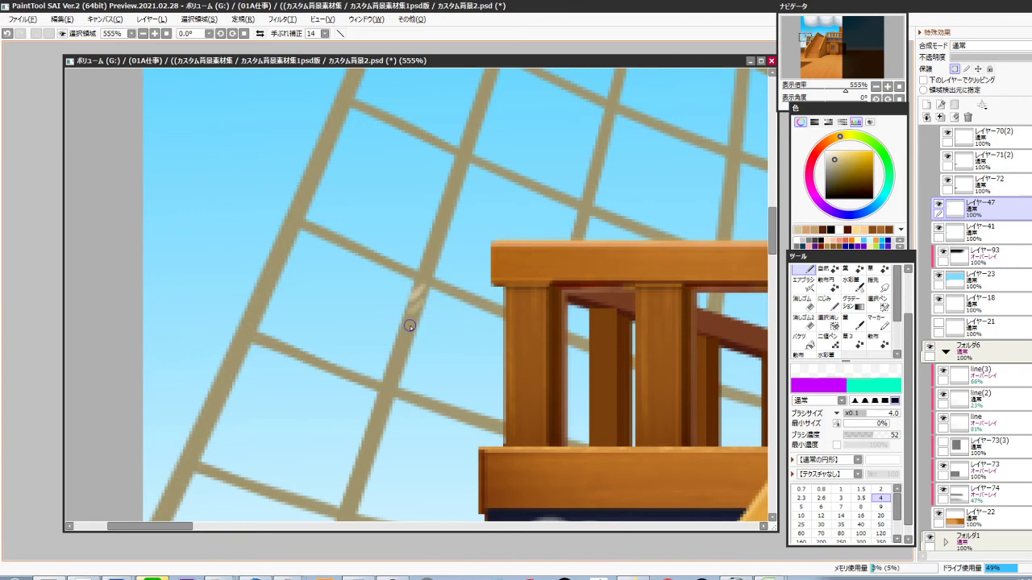
# Paint light beige diagonal twist strokes down the rope segment beside the upper railing using the 自然 brush at size 7 and density 100
pyautogui.press('b')
pyautogui.press('[')
pyautogui.press('[')
pyautogui.press('[')
pyautogui.press('[')
pyautogui.press('[')
pyautogui.press('[')
pyautogui.press('[')
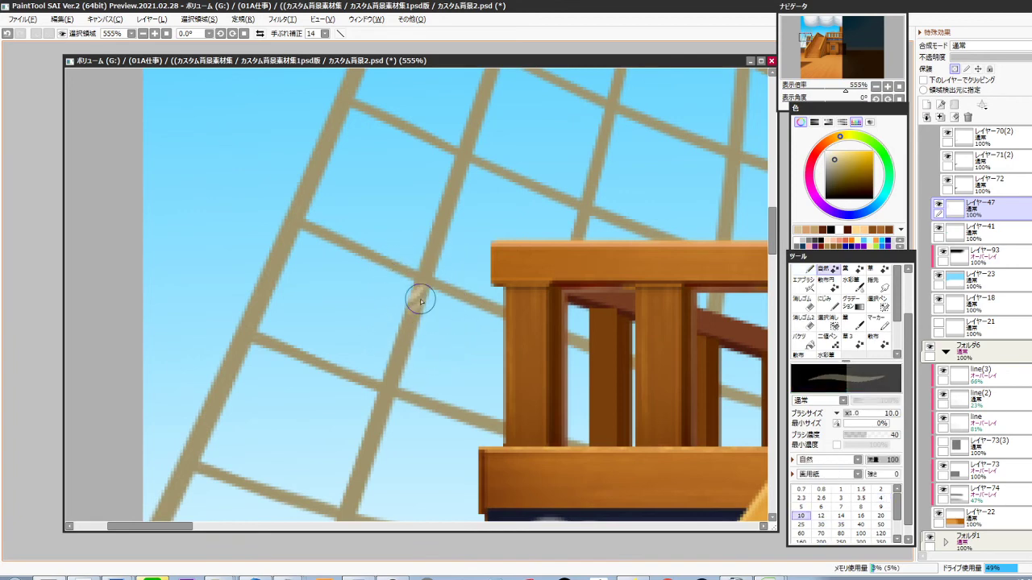
pyautogui.press('[')
pyautogui.press('[')
pyautogui.press('[')
pyautogui.moveTo(416, 311); pyautogui.dragTo(409, 322)
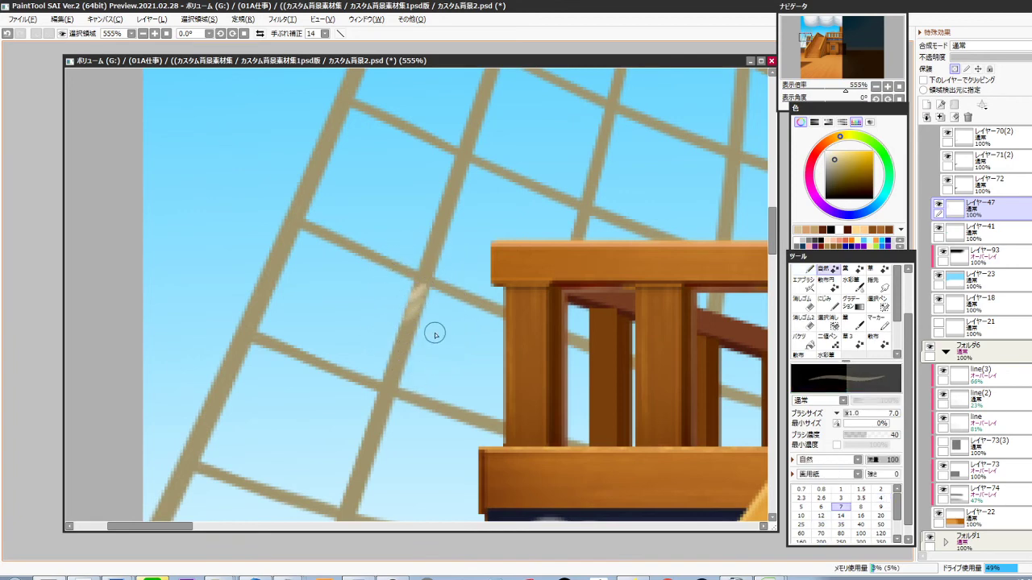
pyautogui.press('0')
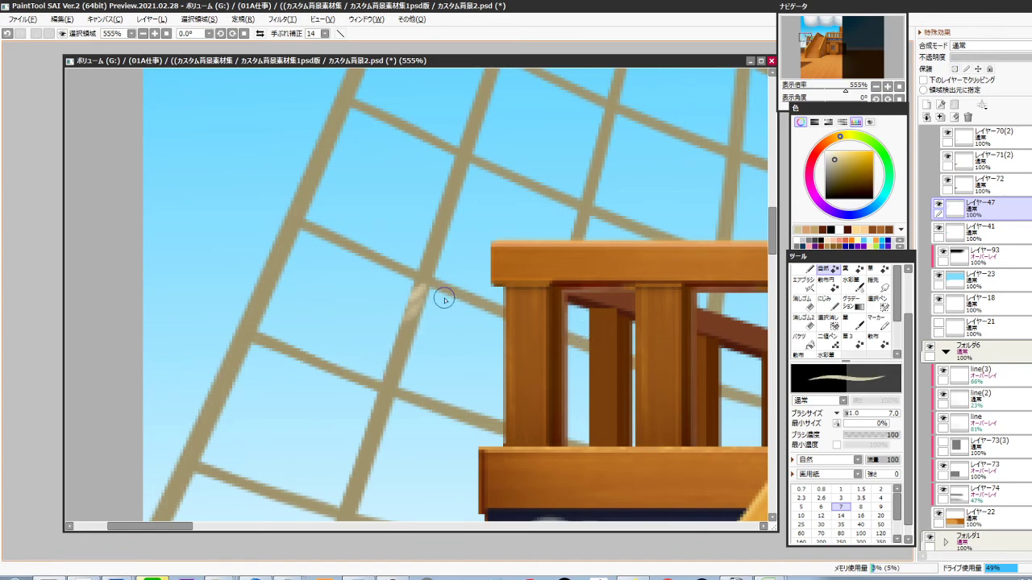
pyautogui.scroll(2, 398, 333)
pyautogui.moveTo(447, 255)
pyautogui.mouseDown()
pyautogui.moveTo(409, 370)
pyautogui.moveTo(428, 342)
pyautogui.mouseUp()
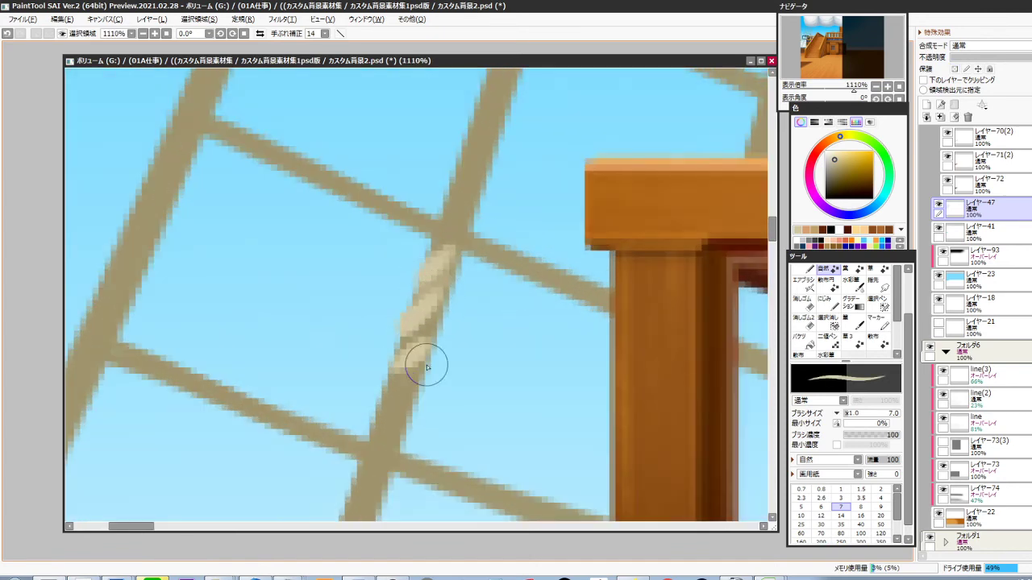
pyautogui.moveTo(407, 392); pyautogui.dragTo(453, 318)
pyautogui.moveTo(428, 370)
pyautogui.mouseDown()
pyautogui.moveTo(440, 325)
pyautogui.moveTo(482, 294)
pyautogui.moveTo(459, 327)
pyautogui.moveTo(440, 358)
pyautogui.mouseUp()
# Sample the darker rope colour and paint the grooves and bulging strand edges of the twisted segment at brush size 4
pyautogui.keyDown('alt'); pyautogui.click(491, 207); pyautogui.keyUp('alt')
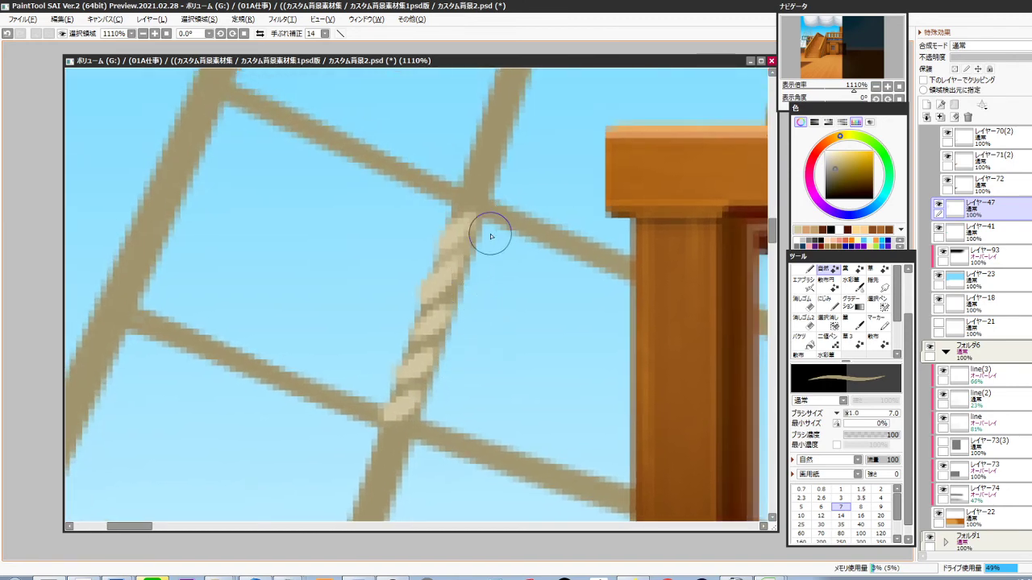
pyautogui.press('[')
pyautogui.press('[')
pyautogui.press('[')
pyautogui.moveTo(473, 234); pyautogui.dragTo(446, 258)
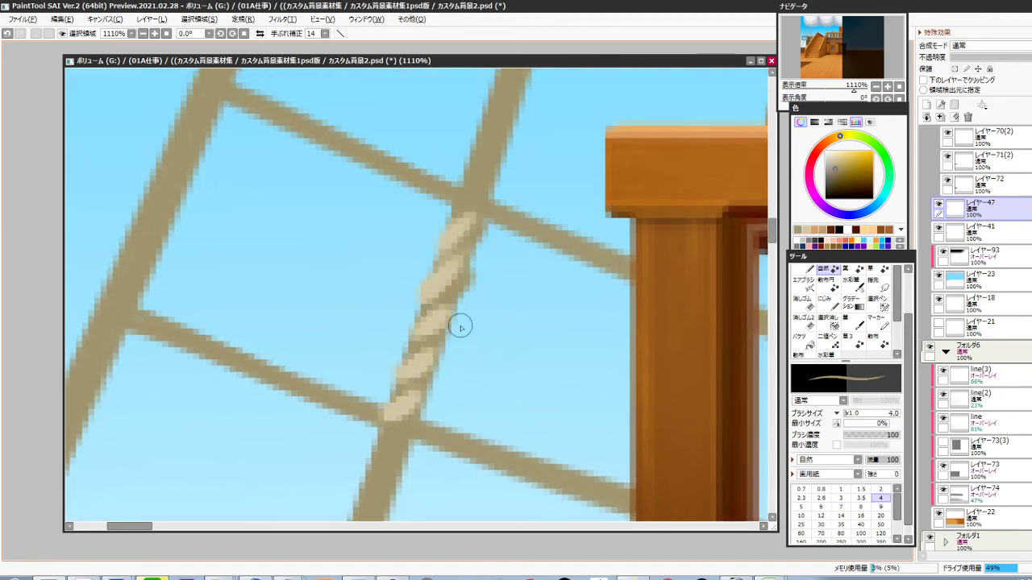
pyautogui.moveTo(460, 327); pyautogui.dragTo(484, 277)
pyautogui.moveTo(491, 228)
pyautogui.mouseDown()
pyautogui.moveTo(436, 331)
pyautogui.moveTo(435, 367)
pyautogui.moveTo(458, 374)
pyautogui.mouseUp()
pyautogui.moveTo(485, 360); pyautogui.dragTo(476, 384)
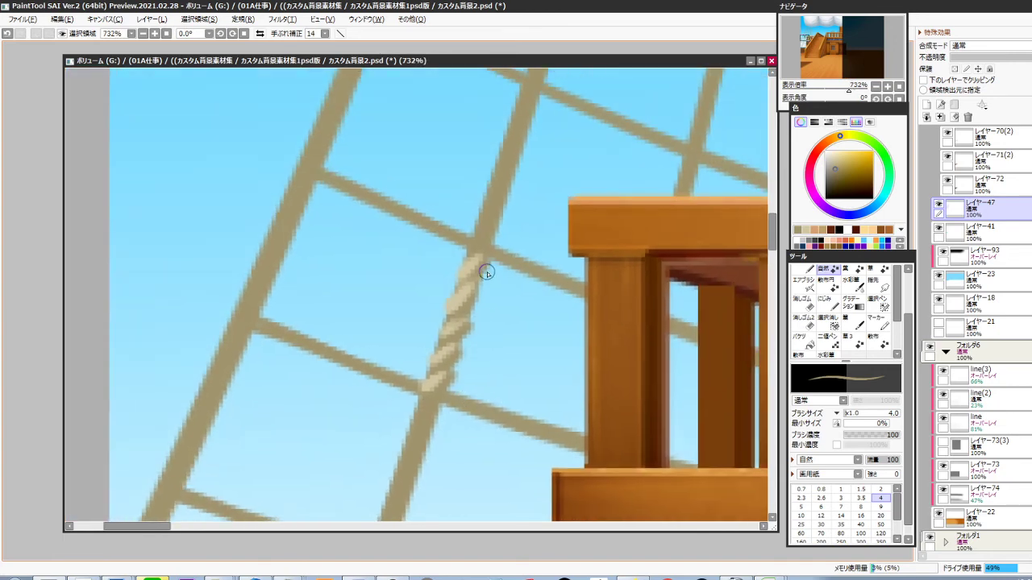
# Shade the twisted rope strands with yellowish brown tones, undoing the unwanted strokes
pyautogui.moveTo(484, 264); pyautogui.dragTo(436, 363)
pyautogui.rightClick(476, 265)
pyautogui.hotkey('ctrl', 'z')
pyautogui.rightClick(747, 178)
pyautogui.click(845, 164)
pyautogui.hotkey('ctrl', 'z')
pyautogui.hotkey('ctrl', 'z')
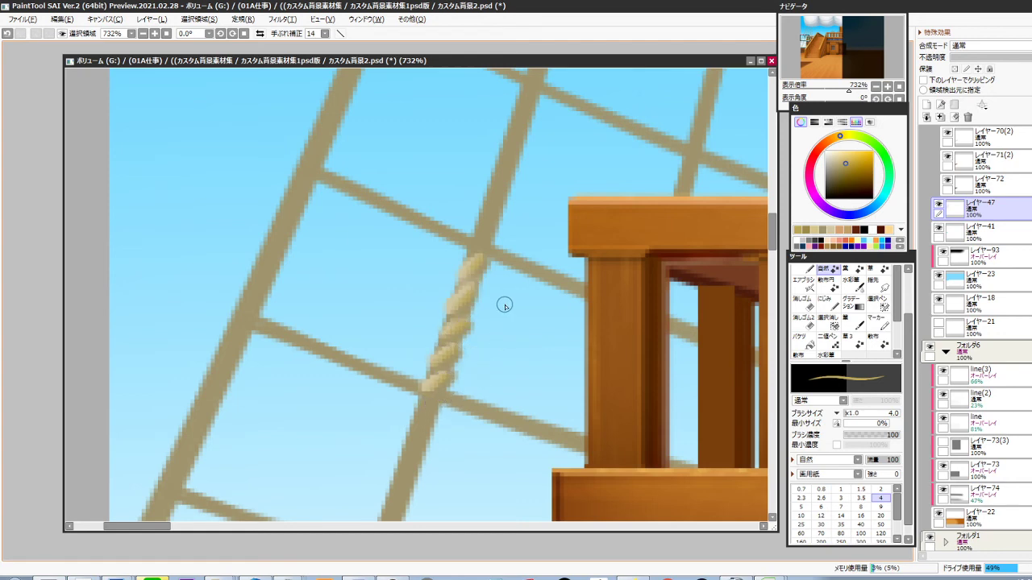
# Outline the twisted rope segment with a polygonal selection, then copy and paste it onto a new layer
pyautogui.press('l')
pyautogui.click(500, 312)
pyautogui.click(498, 261)
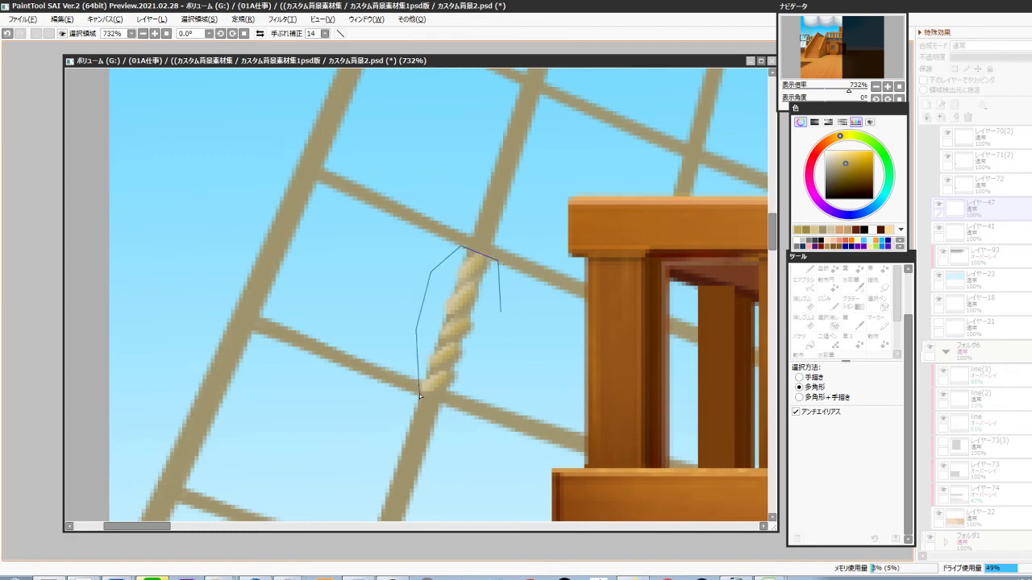
pyautogui.doubleClick(478, 382)
pyautogui.hotkey('ctrl', 'c')
pyautogui.hotkey('ctrl', 'v')
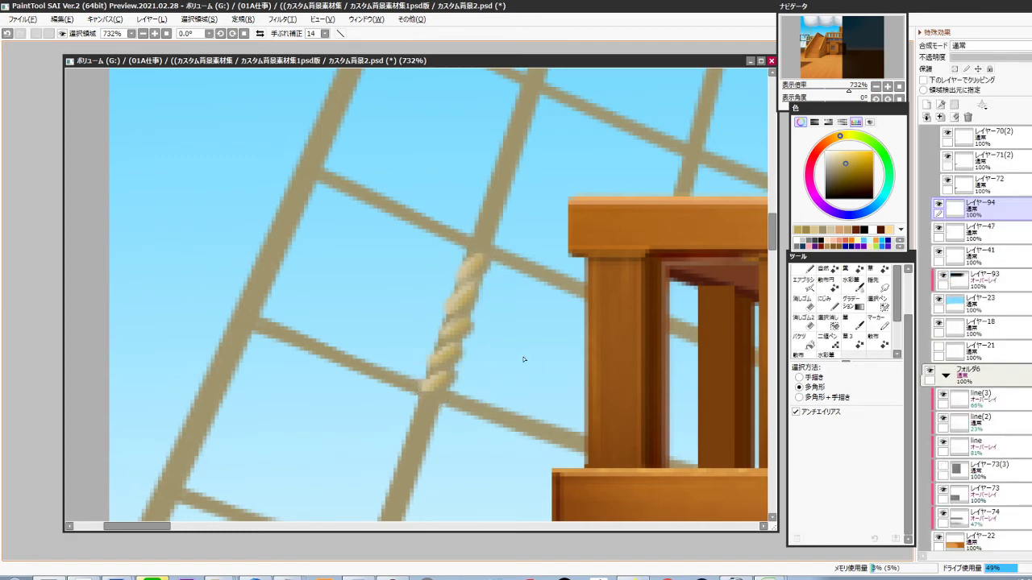
# Move the pasted rope piece onto the segment directly above the original and transform it to fit
pyautogui.hotkey('ctrl', 't')
pyautogui.moveTo(541, 322); pyautogui.dragTo(517, 400)
pyautogui.moveTo(427, 413); pyautogui.dragTo(478, 247)
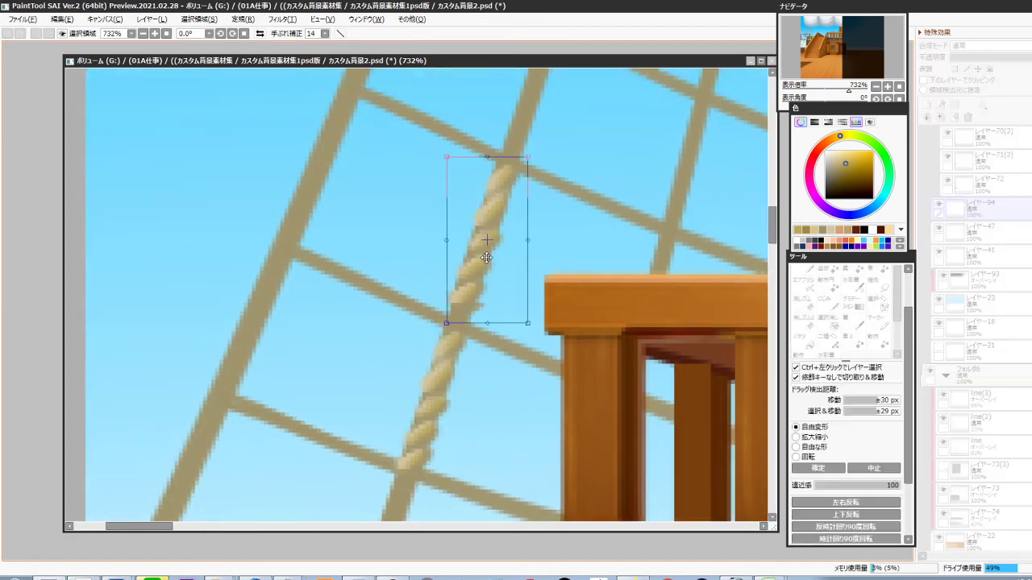
pyautogui.moveTo(486, 324); pyautogui.dragTo(514, 251)
pyautogui.press('Return')
# Duplicate the rope piece onto the third segment up, narrowing its upper end to follow the rope's taper
pyautogui.hotkey('ctrl', 'v')
pyautogui.hotkey('ctrl', 't')
pyautogui.moveTo(512, 306); pyautogui.dragTo(512, 296)
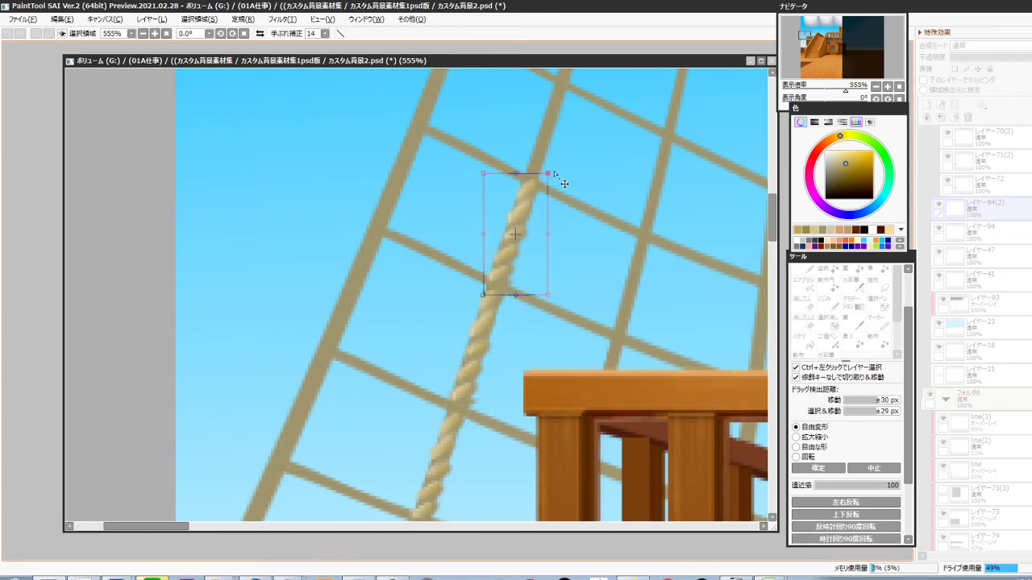
pyautogui.moveTo(555, 173); pyautogui.dragTo(515, 176)
pyautogui.moveTo(584, 282); pyautogui.dragTo(533, 345)
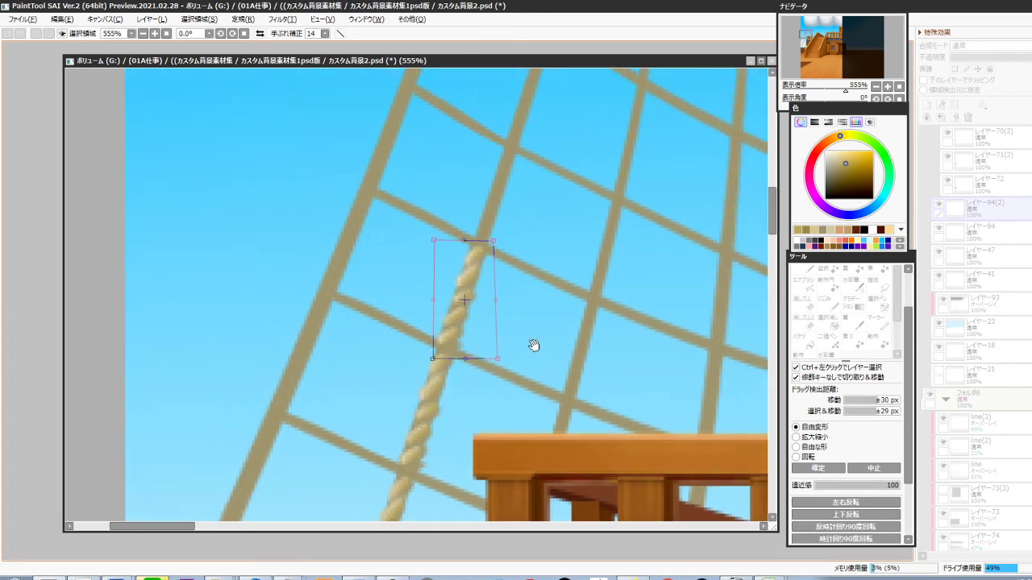
pyautogui.press('Return')
# Add another copy of the rope piece and transform it to fit the fourth segment up the same rope
pyautogui.hotkey('ctrl', 'v')
pyautogui.moveTo(544, 278); pyautogui.dragTo(521, 368)
pyautogui.hotkey('ctrl', 't')
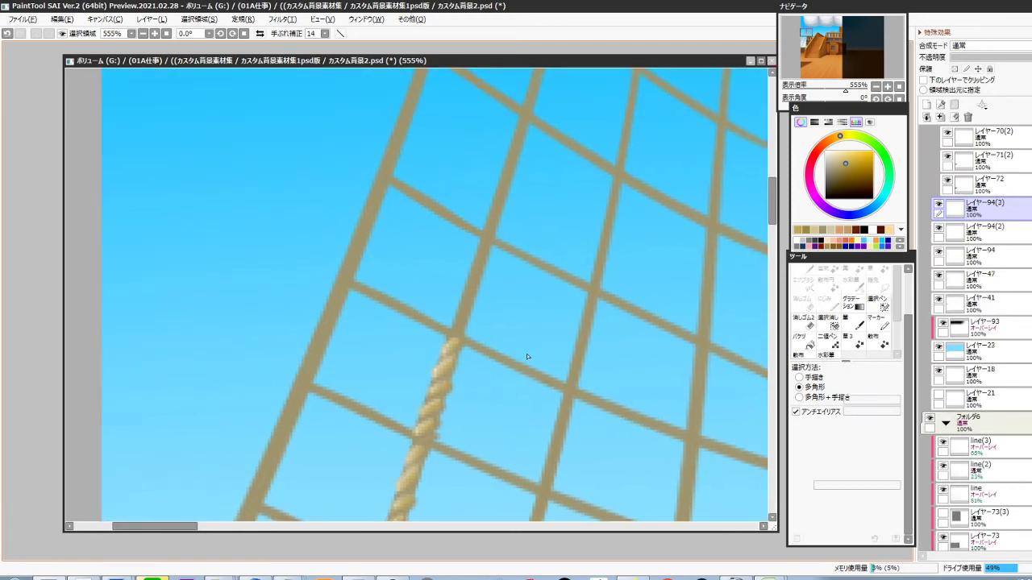
pyautogui.moveTo(435, 399); pyautogui.dragTo(466, 303)
pyautogui.moveTo(466, 355); pyautogui.dragTo(469, 345)
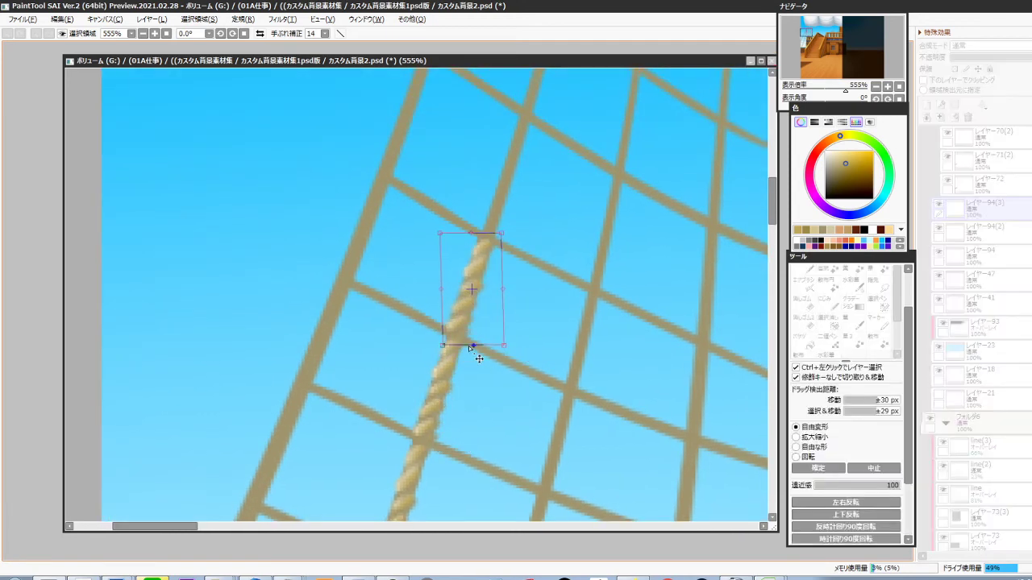
pyautogui.moveTo(441, 289); pyautogui.dragTo(518, 415)
pyautogui.press('Return')
# Add a further rope piece copy on the fifth segment and stretch its lower end to meet the piece below
pyautogui.hotkey('ctrl', 'v')
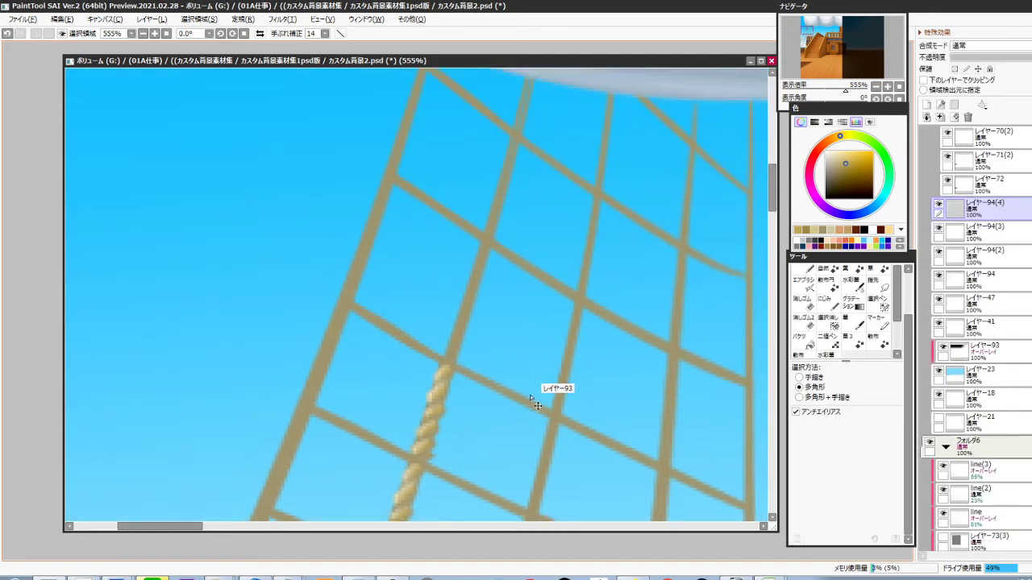
pyautogui.hotkey('ctrl', 't')
pyautogui.moveTo(431, 419); pyautogui.dragTo(467, 299)
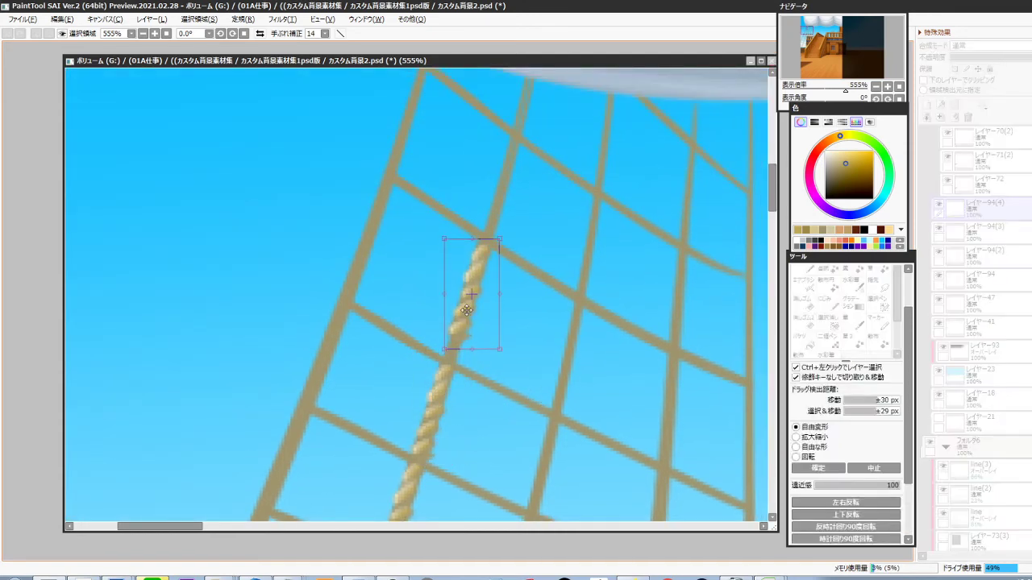
pyautogui.moveTo(470, 355); pyautogui.dragTo(462, 367)
pyautogui.moveTo(519, 354); pyautogui.dragTo(511, 391)
pyautogui.press('Return')
# Duplicate the rope piece again and reshape its bounds to fit the sixth segment, just below the sail
pyautogui.hotkey('ctrl', 'j')
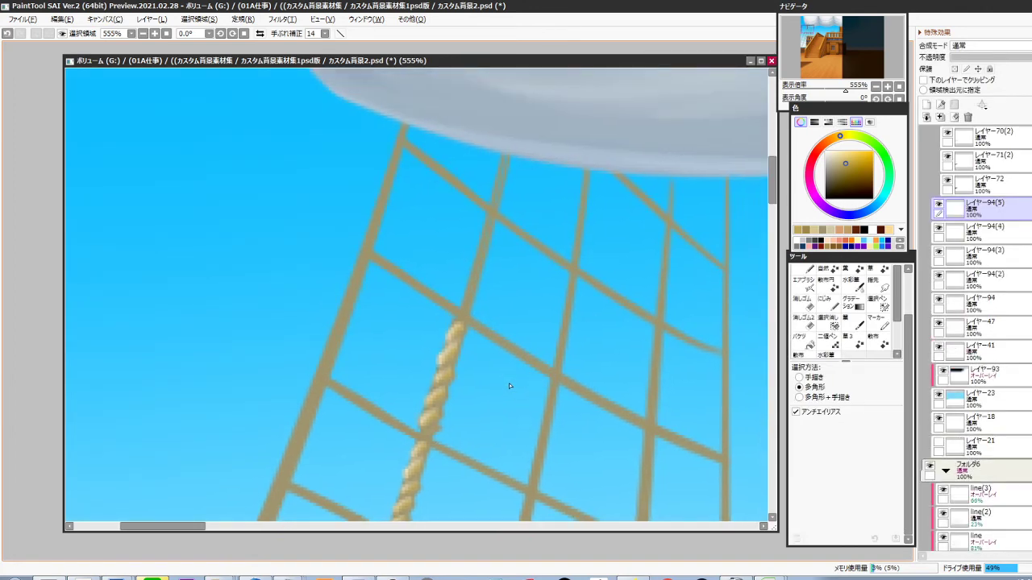
pyautogui.hotkey('ctrl', 't')
pyautogui.moveTo(445, 382); pyautogui.dragTo(472, 287)
pyautogui.moveTo(478, 336); pyautogui.dragTo(484, 322)
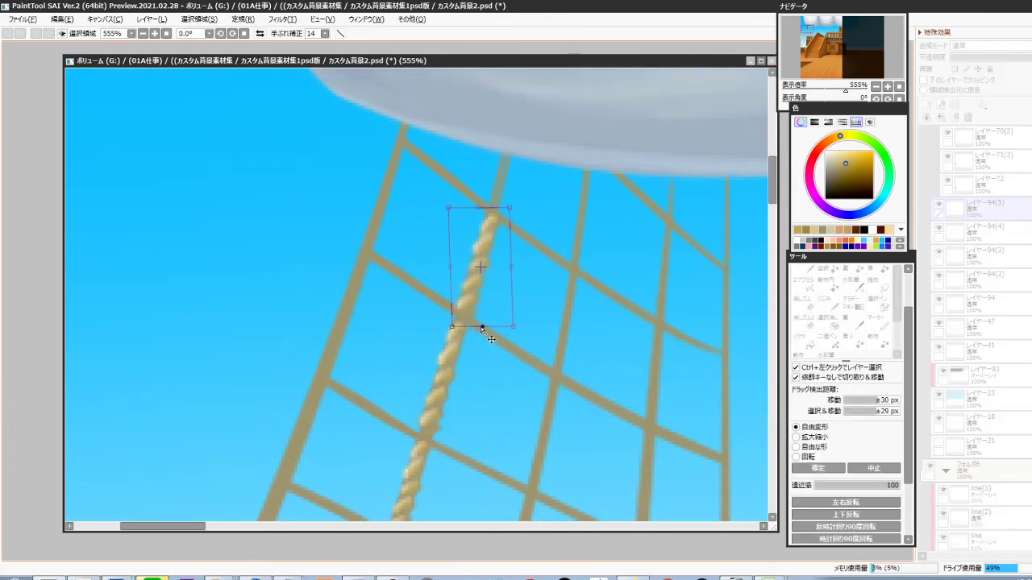
pyautogui.moveTo(514, 262); pyautogui.dragTo(510, 260)
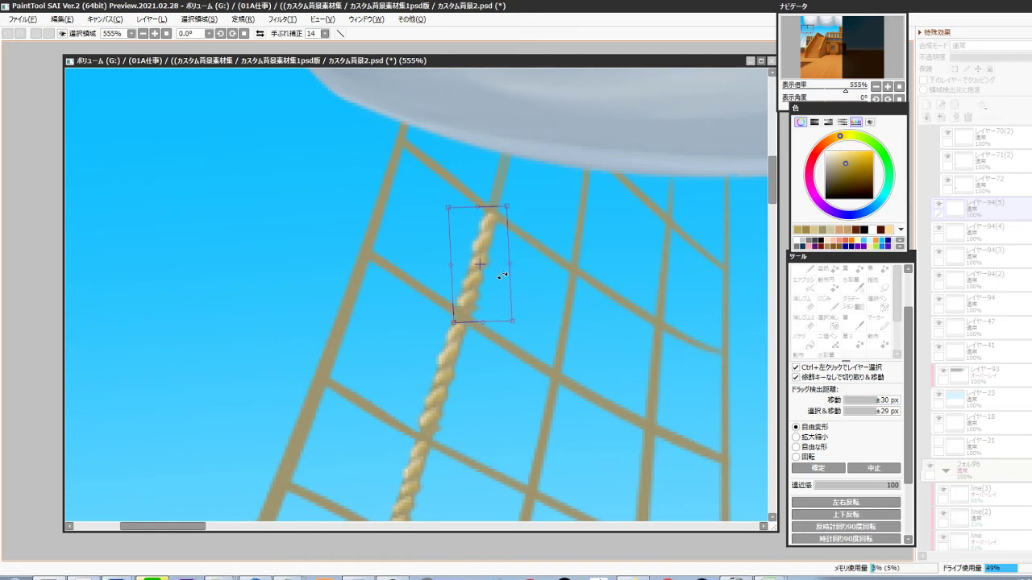
pyautogui.press('Return')
# Duplicate the topmost rope piece and nudge the copy upward until the twisted rope reaches the sail's lower edge
pyautogui.hotkey('ctrl', 'j')
pyautogui.hotkey('ctrl', 'Up')
pyautogui.hotkey('ctrl', 'Up')
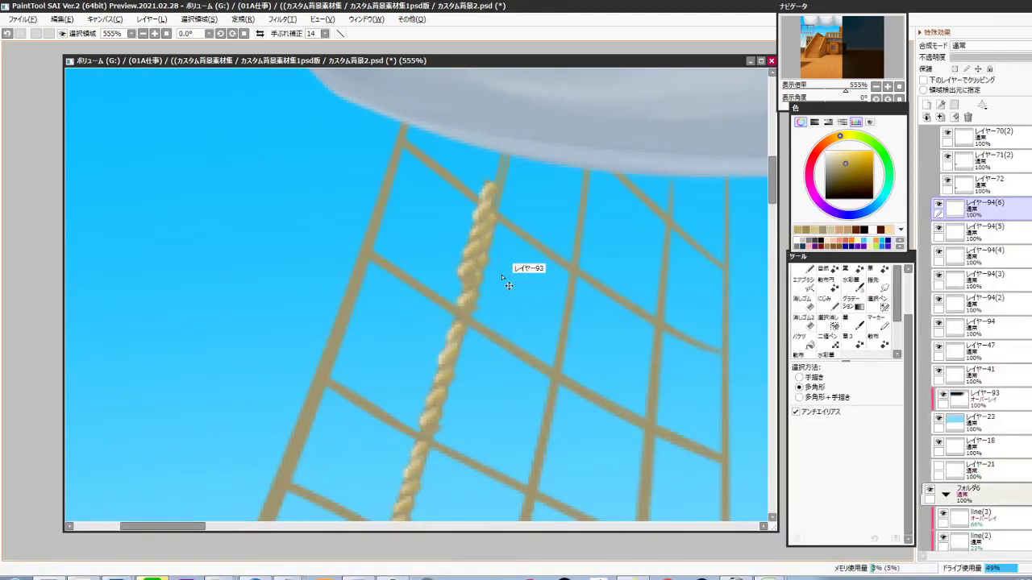
pyautogui.hotkey('ctrl', 'Right')
pyautogui.hotkey('ctrl', 'Up')
pyautogui.hotkey('ctrl', 'Up')
pyautogui.hotkey('ctrl', 'Up')
pyautogui.hotkey('ctrl', 'Left')
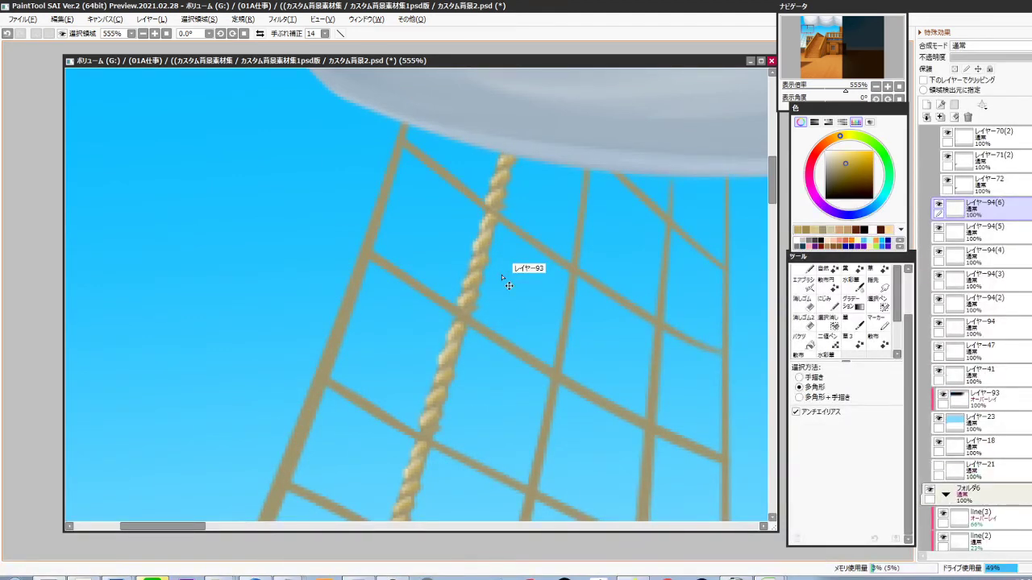
# Transform the topmost rope piece slightly so it lines up with the rope below the sail's lower edge
pyautogui.hotkey('ctrl', 'Right')
pyautogui.hotkey('ctrl', 't')
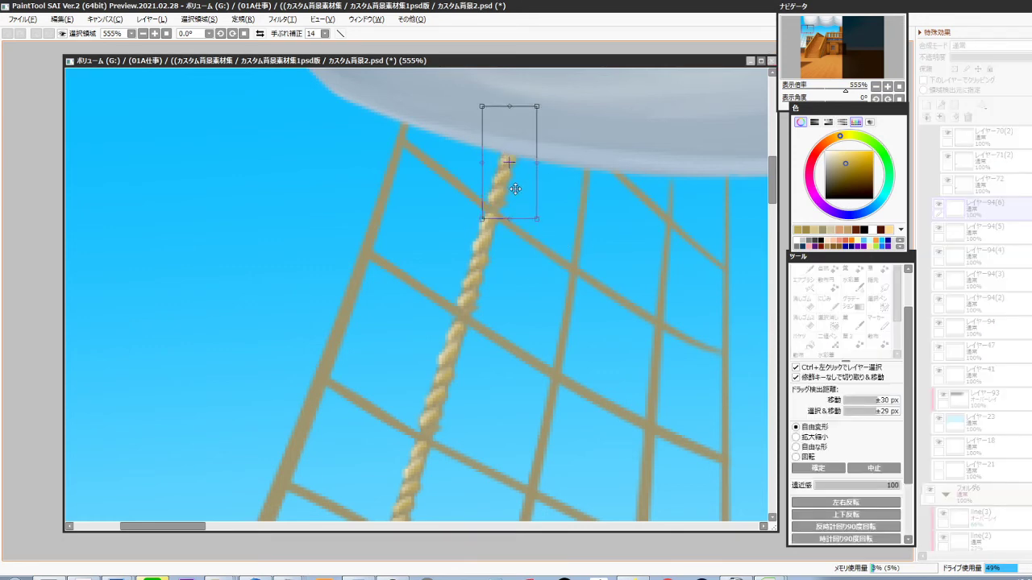
pyautogui.moveTo(540, 223); pyautogui.dragTo(519, 199)
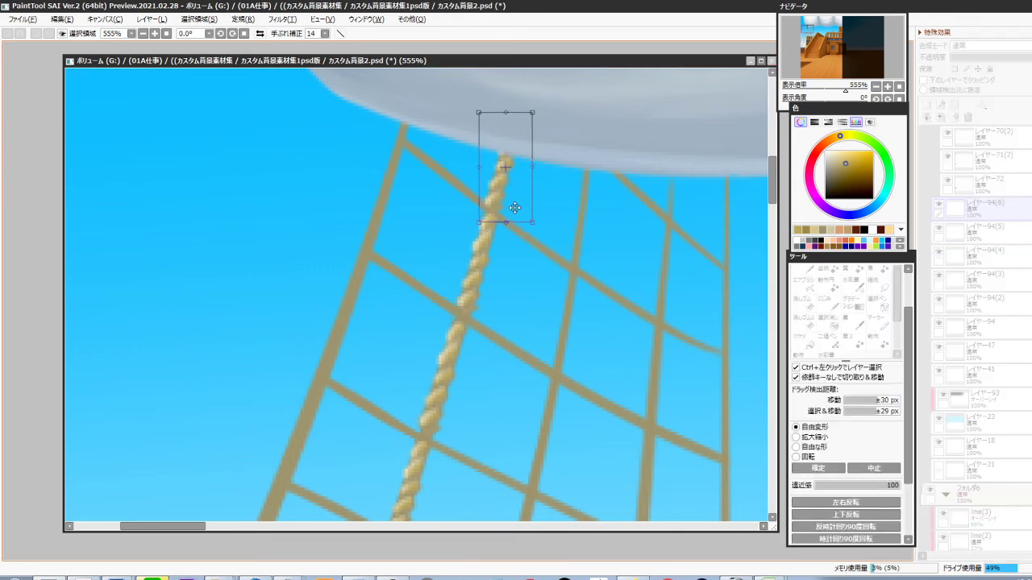
pyautogui.press('Return')
# Duplicate the lowest twisted rope piece and move the copy onto the segment directly below it
pyautogui.scroll(-5, 580, 321)
pyautogui.moveTo(549, 450); pyautogui.dragTo(557, 320)
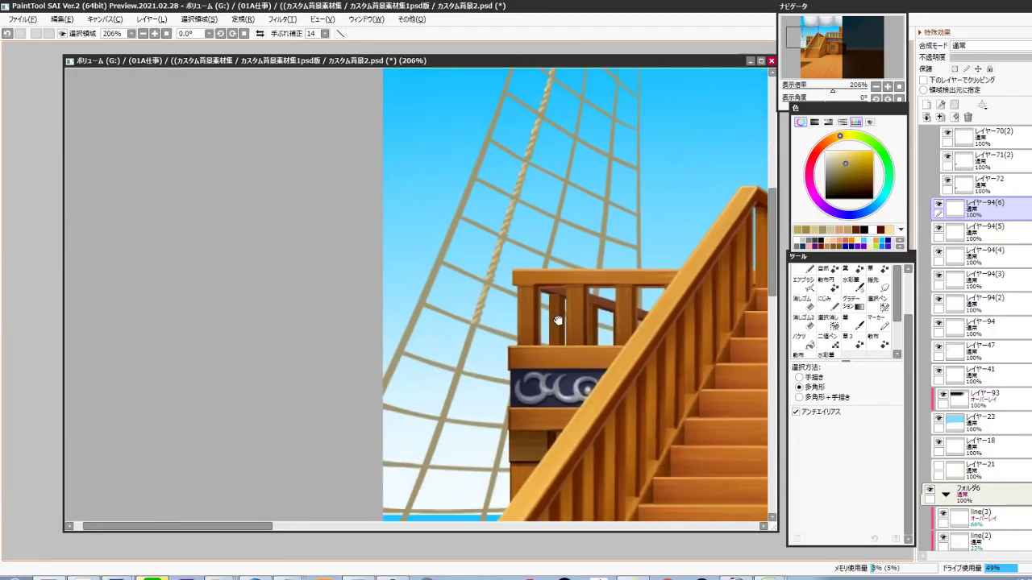
pyautogui.scroll(4, 482, 322)
pyautogui.keyDown('ctrl'); pyautogui.keyDown('shift'); pyautogui.click(481, 312); pyautogui.keyUp('shift'); pyautogui.keyUp('ctrl')
pyautogui.moveTo(486, 365); pyautogui.dragTo(506, 331)
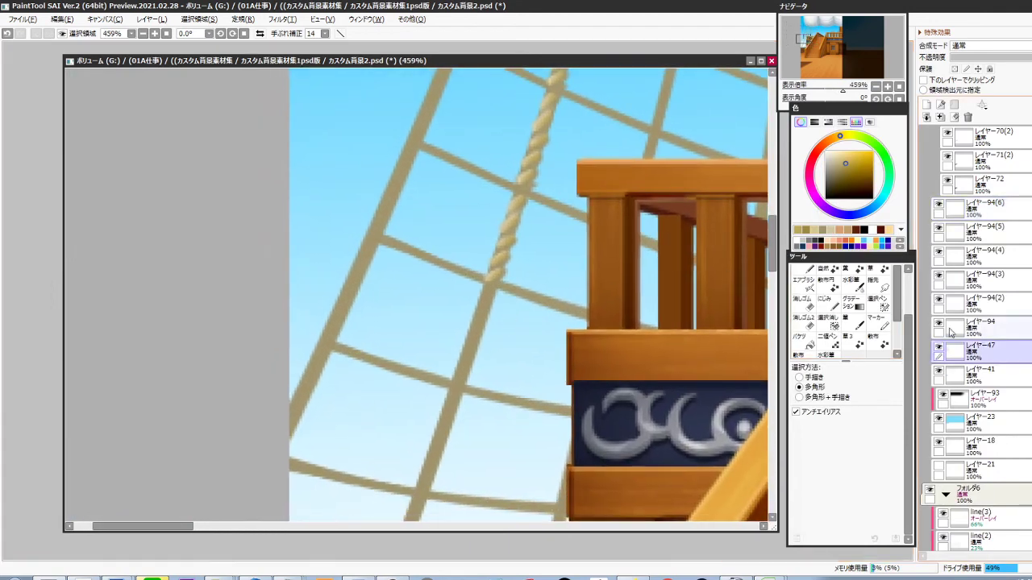
pyautogui.click(938, 348)
pyautogui.click(938, 348)
pyautogui.click(976, 329)
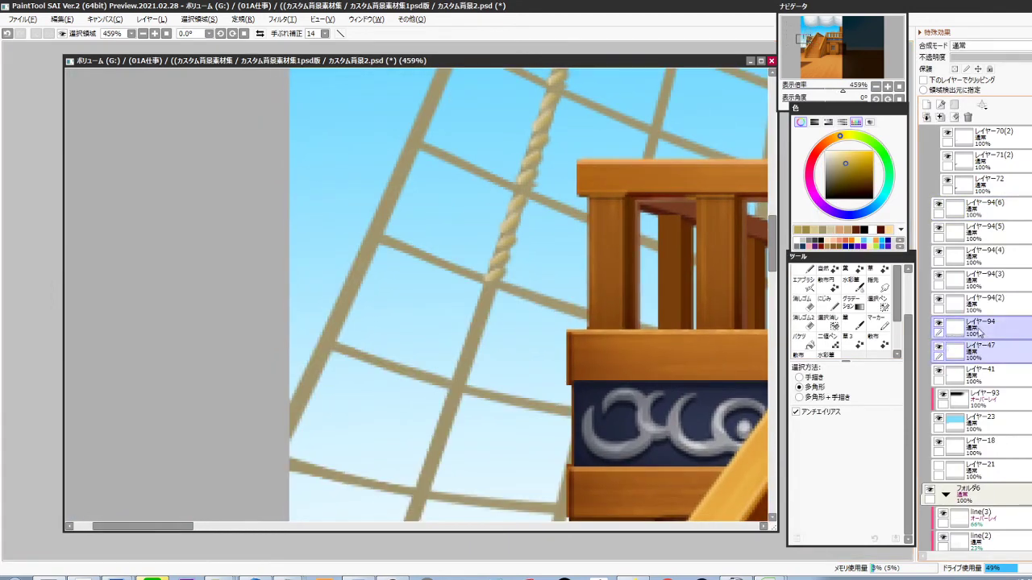
pyautogui.hotkey('ctrl', 'v')
pyautogui.hotkey('ctrl', 'Down')
pyautogui.hotkey('ctrl', 'Down')
pyautogui.hotkey('ctrl', 'Down')
pyautogui.hotkey('ctrl', 'Down')
pyautogui.hotkey('ctrl', 'Down')
pyautogui.hotkey('ctrl', 'Down')
pyautogui.hotkey('ctrl', 'Down')
pyautogui.hotkey('ctrl', 'Down')
pyautogui.hotkey('ctrl', 'Down')
pyautogui.hotkey('ctrl', 'Down')
pyautogui.hotkey('ctrl', 'Down')
pyautogui.hotkey('ctrl', 'Down')
pyautogui.hotkey('ctrl', 'Down')
pyautogui.hotkey('ctrl', 'Down')
pyautogui.hotkey('ctrl', 'Down')
pyautogui.hotkey('ctrl', 'Down')
pyautogui.hotkey('ctrl', 'Down')
pyautogui.hotkey('ctrl', 'Down')
pyautogui.hotkey('ctrl', 'Down')
pyautogui.hotkey('ctrl', 'Down')
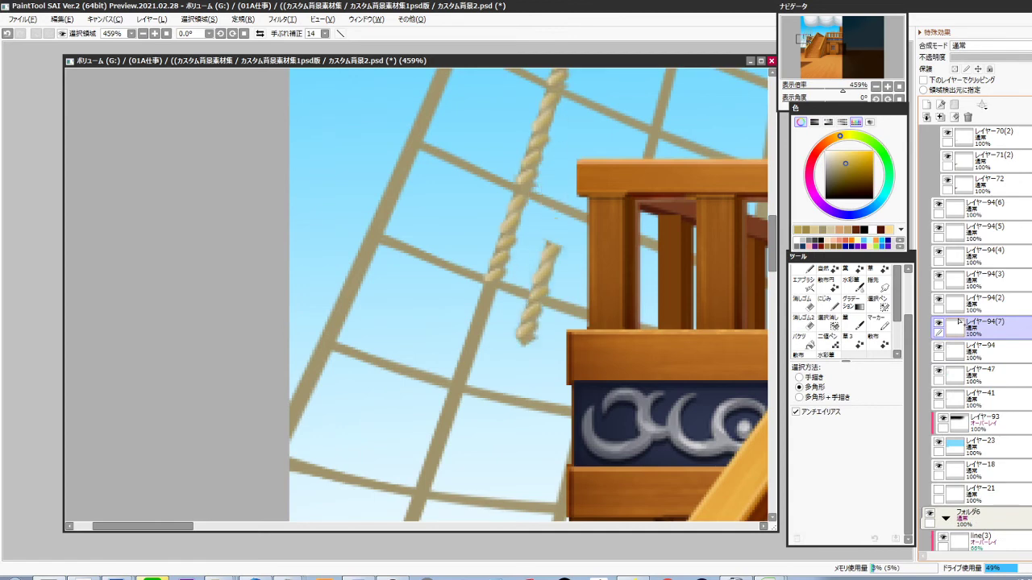
pyautogui.hotkey('ctrl', 'Left')
pyautogui.hotkey('ctrl', 'Left')
pyautogui.hotkey('ctrl', 'Left')
pyautogui.hotkey('ctrl', 'Left')
pyautogui.hotkey('ctrl', 'Left')
pyautogui.hotkey('ctrl', 'Left')
pyautogui.hotkey('ctrl', 'Left')
pyautogui.hotkey('ctrl', 'Left')
pyautogui.hotkey('ctrl', 'Left')
pyautogui.hotkey('ctrl', 'Left')
pyautogui.hotkey('ctrl', 'Left')
pyautogui.hotkey('ctrl', 'Left')
pyautogui.hotkey('ctrl', 'Left')
pyautogui.hotkey('ctrl', 'Down')
pyautogui.hotkey('ctrl', 'Down')
pyautogui.hotkey('ctrl', 'Down')
pyautogui.hotkey('ctrl', 'Down')
pyautogui.hotkey('ctrl', 'Down')
pyautogui.hotkey('ctrl', 'Left')
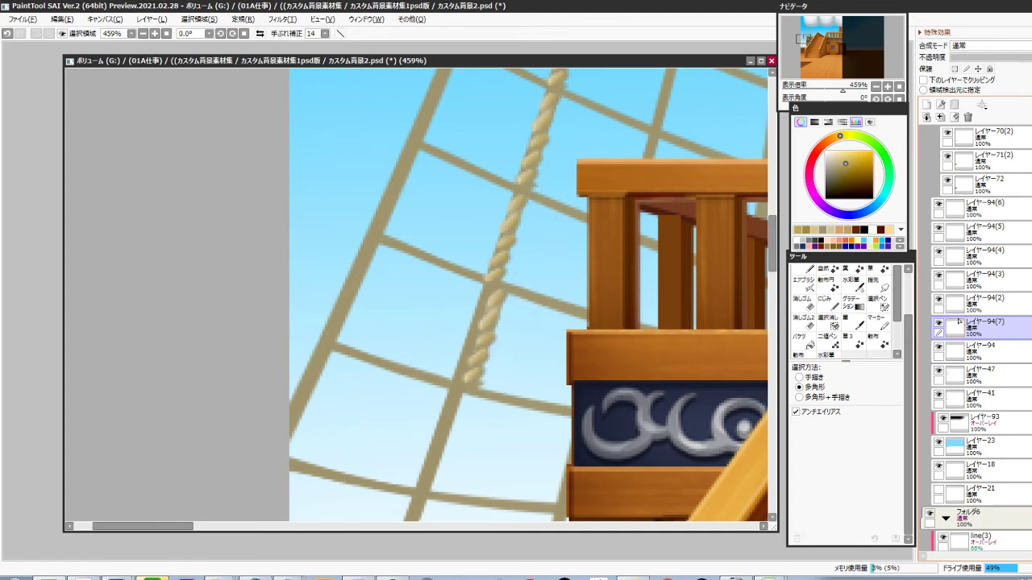
pyautogui.hotkey('ctrl', 'Left')
pyautogui.hotkey('ctrl', 'Left')
pyautogui.hotkey('ctrl', 'Left')
pyautogui.hotkey('ctrl', 'Up')
pyautogui.hotkey('ctrl', 'Up')
# Transform the new lowest rope piece so it meets the piece above and follows the rope's slant
pyautogui.moveTo(470, 452); pyautogui.dragTo(540, 341)
pyautogui.hotkey('ctrl', 't')
pyautogui.moveTo(585, 232); pyautogui.dragTo(584, 237)
pyautogui.moveTo(545, 280); pyautogui.dragTo(547, 284)
pyautogui.moveTo(539, 348); pyautogui.dragTo(516, 283)
pyautogui.press('Return')
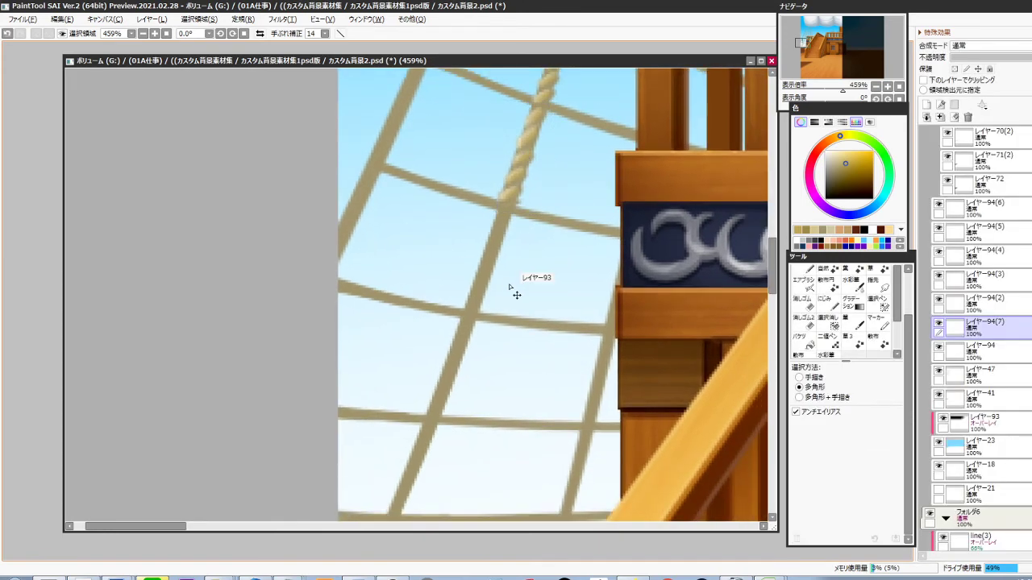
# Duplicate that rope piece and reshape the copy to fit the second segment down, beside the carved panel
pyautogui.hotkey('ctrl', 'j')
pyautogui.hotkey('ctrl', 't')
pyautogui.moveTo(527, 167); pyautogui.dragTo(457, 257)
pyautogui.moveTo(487, 315); pyautogui.dragTo(488, 328)
pyautogui.moveTo(459, 267); pyautogui.dragTo(459, 272)
pyautogui.moveTo(551, 367); pyautogui.dragTo(545, 388)
pyautogui.press('Return')
# Duplicate the rope piece again and nudge the copy down and left onto the third segment down
pyautogui.hotkey('ctrl', 'j')
pyautogui.hotkey('ctrl', 'Down')
pyautogui.hotkey('ctrl', 'Down')
pyautogui.hotkey('ctrl', 'Down')
pyautogui.hotkey('ctrl', 'Down')
pyautogui.hotkey('ctrl', 'Down')
pyautogui.hotkey('ctrl', 'Down')
pyautogui.hotkey('ctrl', 'Down')
pyautogui.hotkey('ctrl', 'Down')
pyautogui.hotkey('ctrl', 'Down')
pyautogui.hotkey('ctrl', 'Down')
pyautogui.hotkey('ctrl', 'Down')
pyautogui.hotkey('ctrl', 'Down')
pyautogui.hotkey('ctrl', 'Left')
pyautogui.hotkey('ctrl', 'Left')
pyautogui.hotkey('ctrl', 'Left')
pyautogui.hotkey('ctrl', 'Left')
pyautogui.hotkey('ctrl', 'Left')
pyautogui.hotkey('ctrl', 'Left')
pyautogui.hotkey('ctrl', 'Left')
pyautogui.hotkey('ctrl', 'Left')
pyautogui.hotkey('ctrl', 'Left')
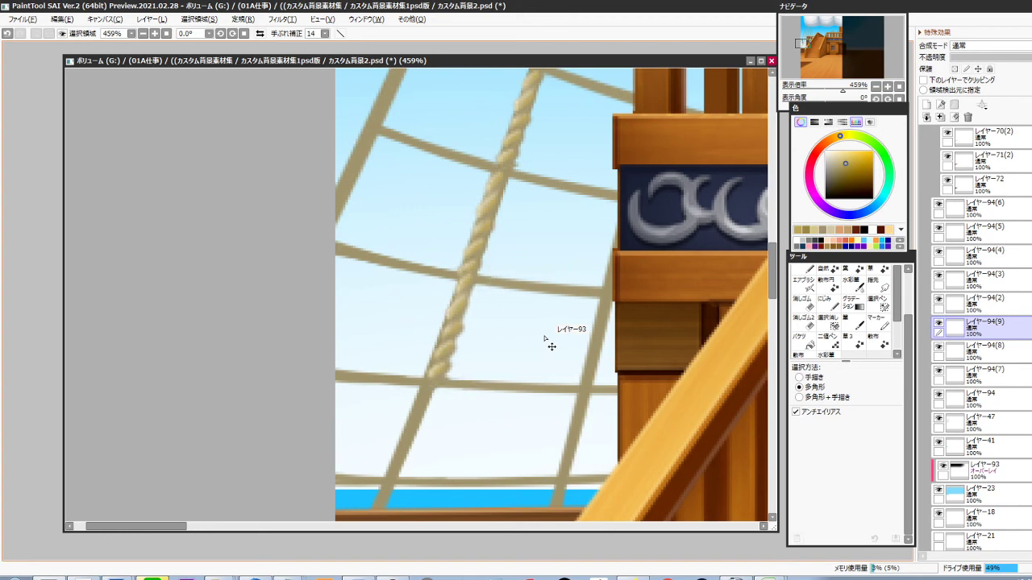
pyautogui.hotkey('ctrl', 'Left')
# Adjust the third lower piece's bounds so it joins the rope above and follows the line below
pyautogui.hotkey('ctrl', 't')
pyautogui.moveTo(520, 355); pyautogui.dragTo(501, 371)
pyautogui.moveTo(495, 222); pyautogui.dragTo(494, 227)
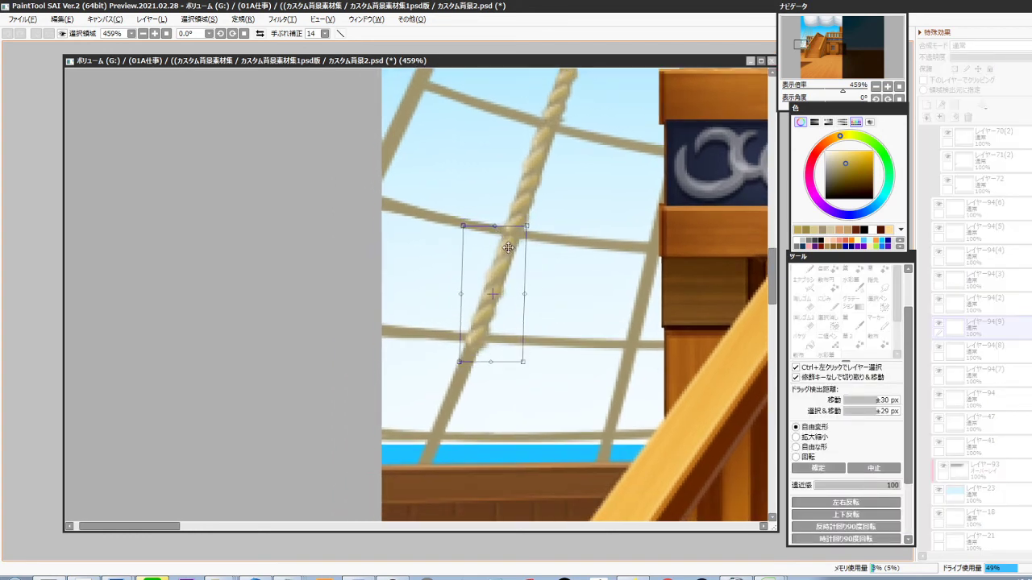
pyautogui.moveTo(586, 306); pyautogui.dragTo(571, 288)
pyautogui.press('Return')
# Duplicate the rope piece once more and nudge the copy onto the last segment, down to the ship's wall
pyautogui.hotkey('ctrl', 'j')
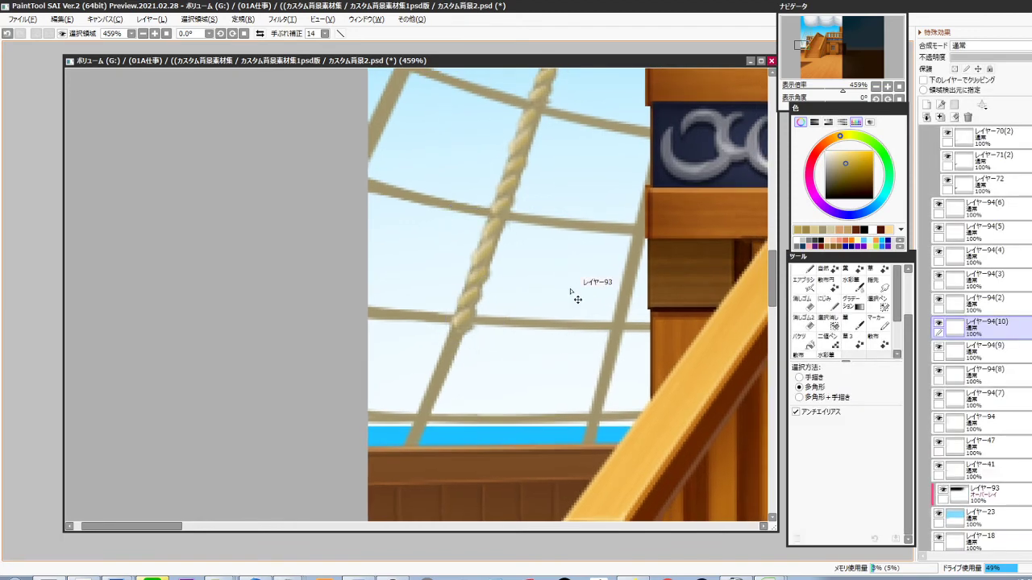
pyautogui.hotkey('ctrl', 'Down')
pyautogui.hotkey('ctrl', 'Left')
pyautogui.hotkey('ctrl', 'Right')
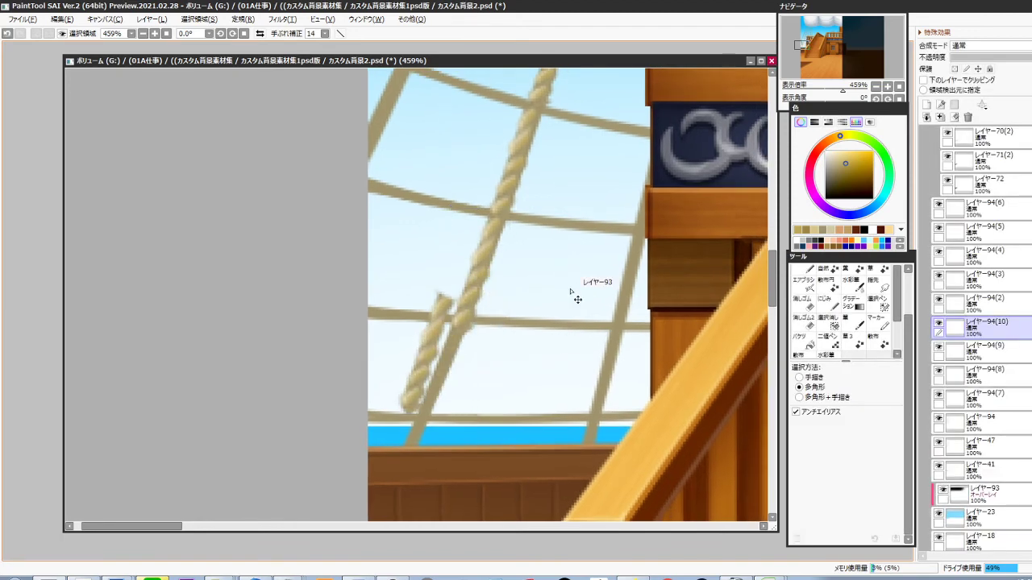
pyautogui.hotkey('ctrl', 'Down')
pyautogui.hotkey('ctrl', 'Down')
pyautogui.hotkey('ctrl', 'Down')
pyautogui.hotkey('ctrl', 'Down')
pyautogui.hotkey('ctrl', 'Down')
pyautogui.hotkey('ctrl', 'Down')
pyautogui.hotkey('ctrl', 'Down')
pyautogui.hotkey('ctrl', 'Down')
pyautogui.hotkey('ctrl', 'Right')
pyautogui.hotkey('ctrl', 'Right')
pyautogui.hotkey('ctrl', 'Down')
pyautogui.hotkey('ctrl', 'Down')
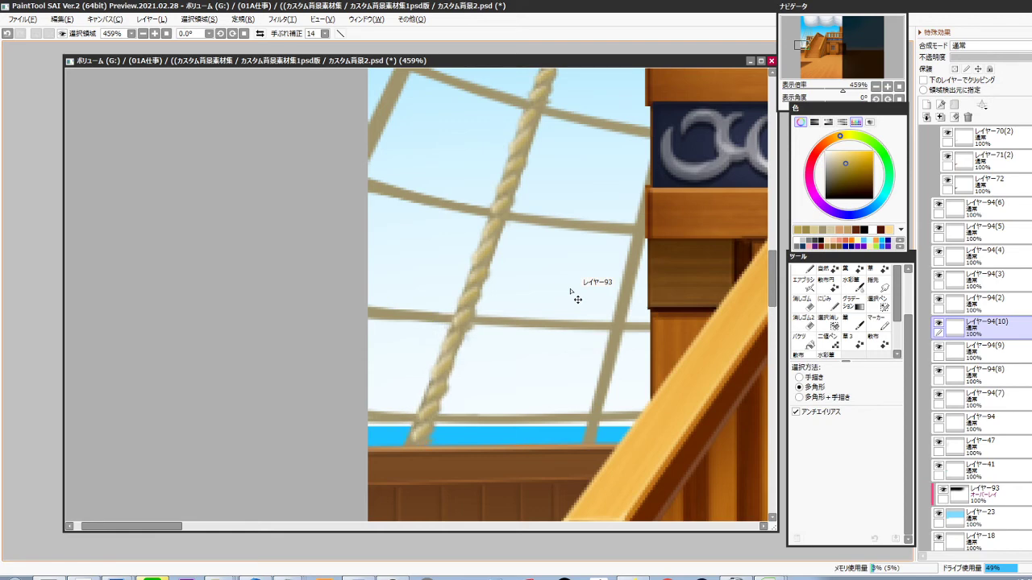
# Reshape the bottommost rope piece with perspective 0 so it fits the rope's slant at the wall
pyautogui.hotkey('ctrl', 't')
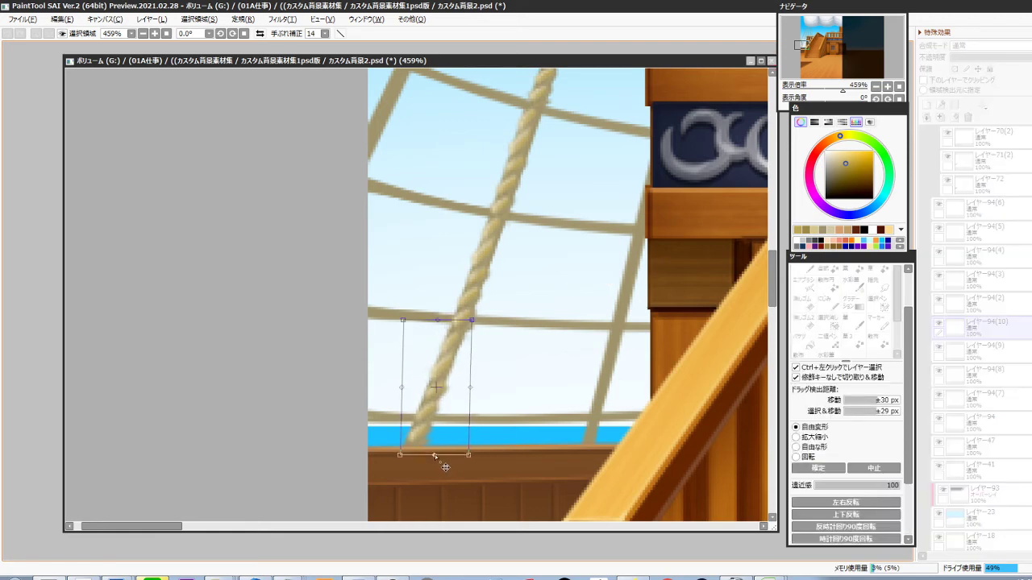
pyautogui.moveTo(469, 419); pyautogui.dragTo(473, 393)
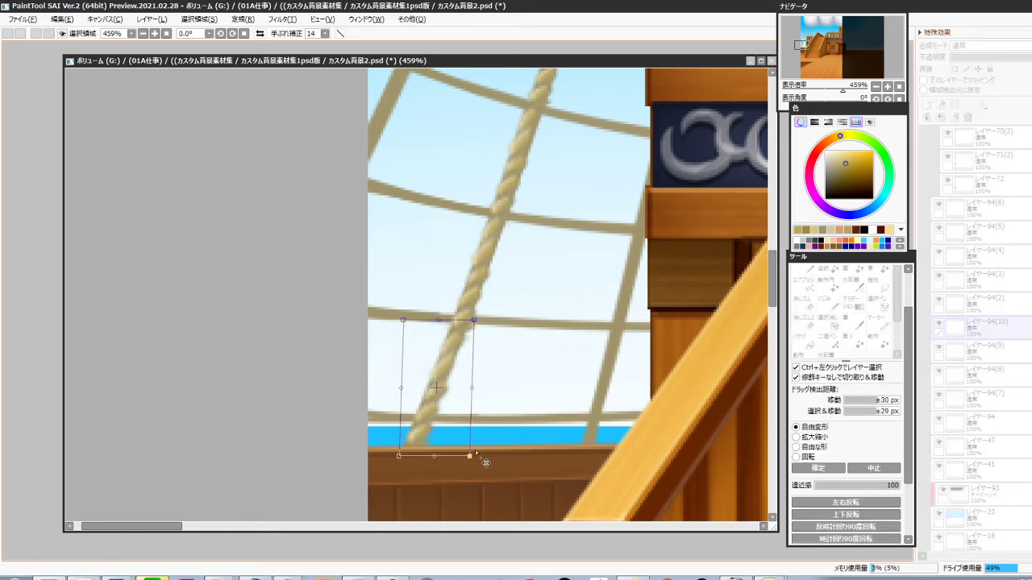
pyautogui.moveTo(472, 456); pyautogui.dragTo(475, 458)
pyautogui.moveTo(847, 486); pyautogui.dragTo(793, 489)
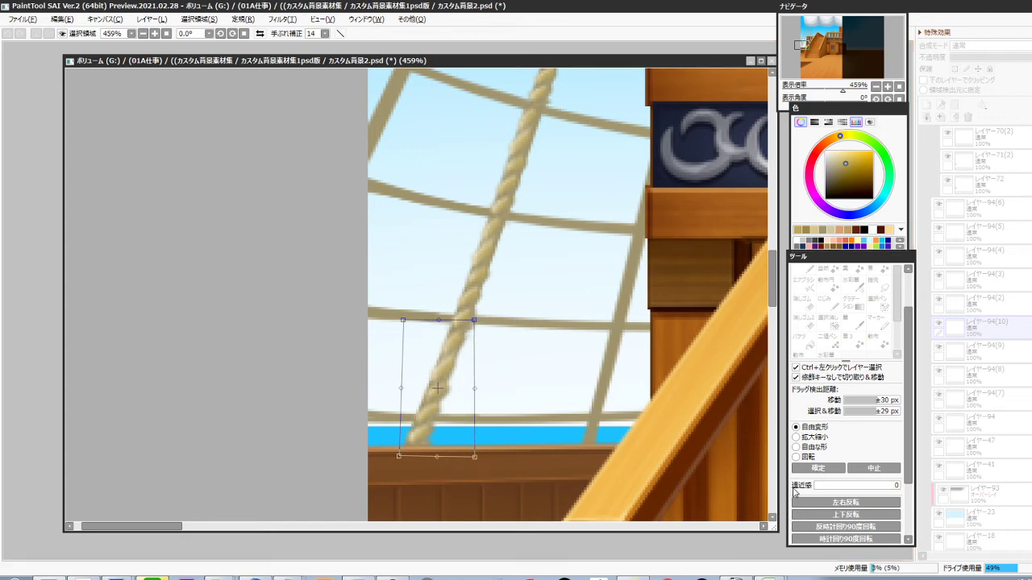
pyautogui.moveTo(440, 321); pyautogui.dragTo(435, 326)
pyautogui.press('Return')
# Merge all the rope piece copies into the original rope piece layer, レイヤー94
pyautogui.scroll(-5, 532, 326)
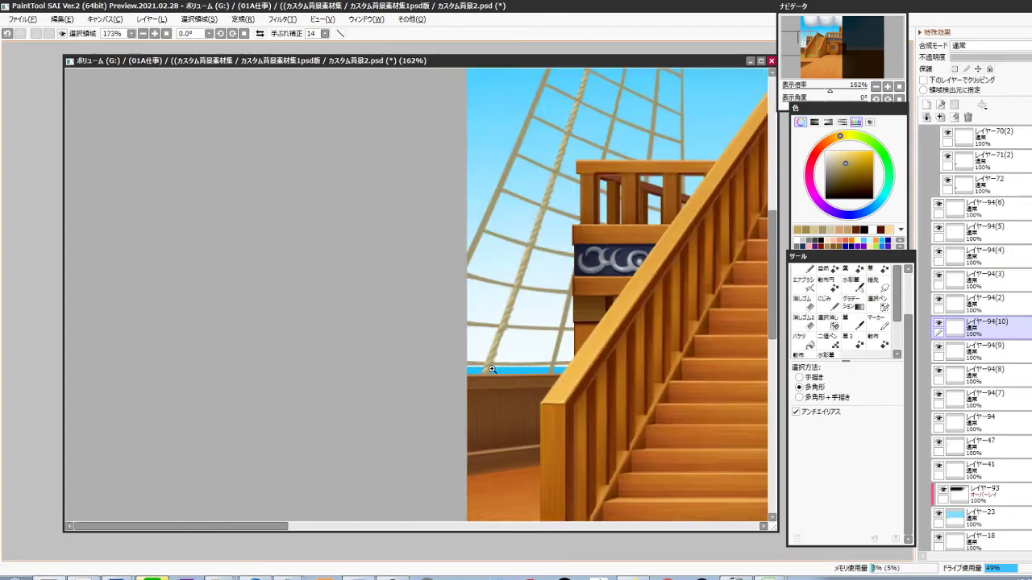
pyautogui.moveTo(564, 313); pyautogui.dragTo(471, 399)
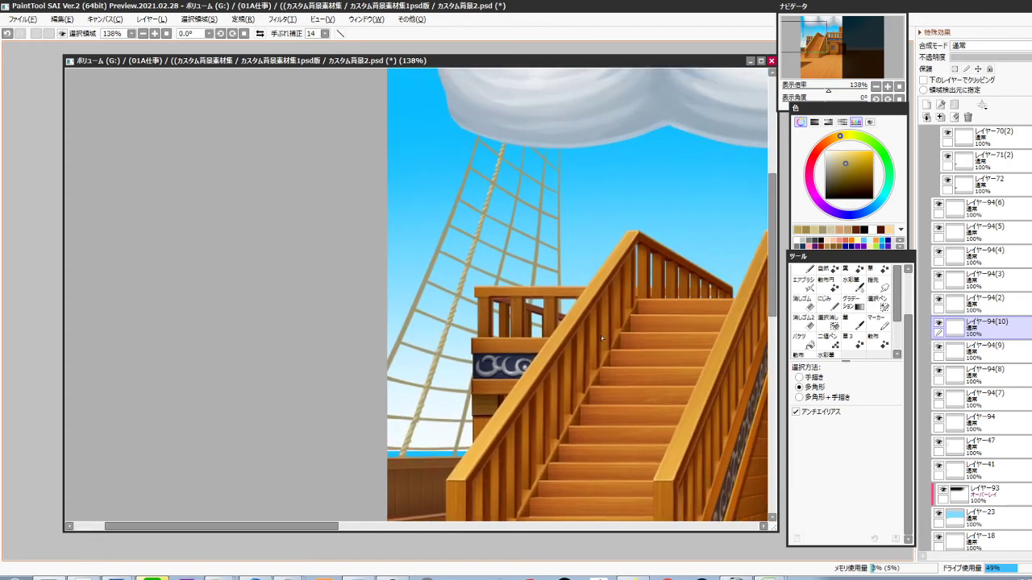
pyautogui.click(1019, 214)
pyautogui.hotkey('ctrl', 'e')
pyautogui.hotkey('ctrl', 'e')
pyautogui.hotkey('ctrl', 'e')
pyautogui.hotkey('ctrl', 'e')
pyautogui.hotkey('ctrl', 'e')
pyautogui.hotkey('ctrl', 'e')
pyautogui.hotkey('ctrl', 'e')
pyautogui.hotkey('ctrl', 'e')
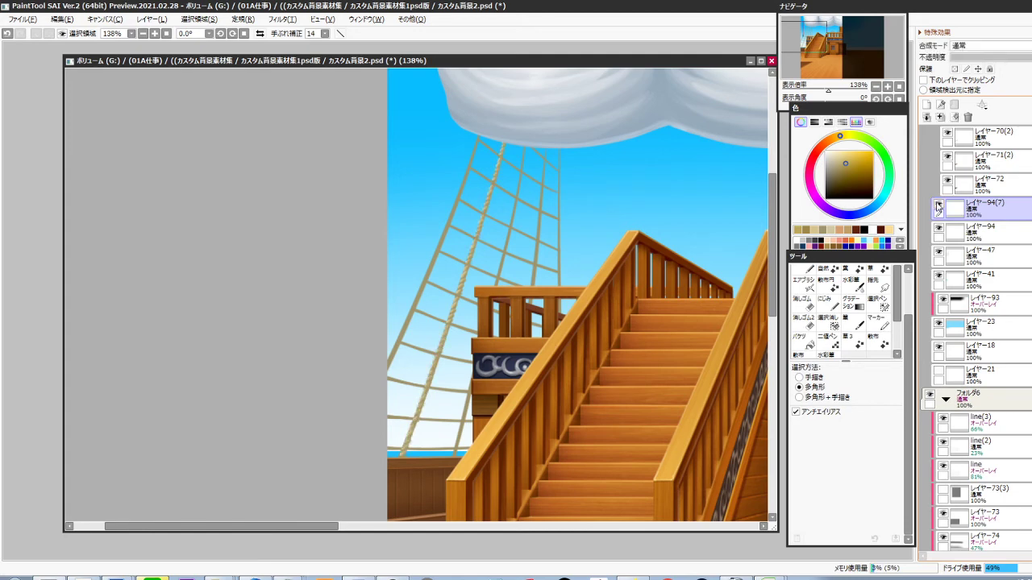
pyautogui.hotkey('ctrl', 'e')
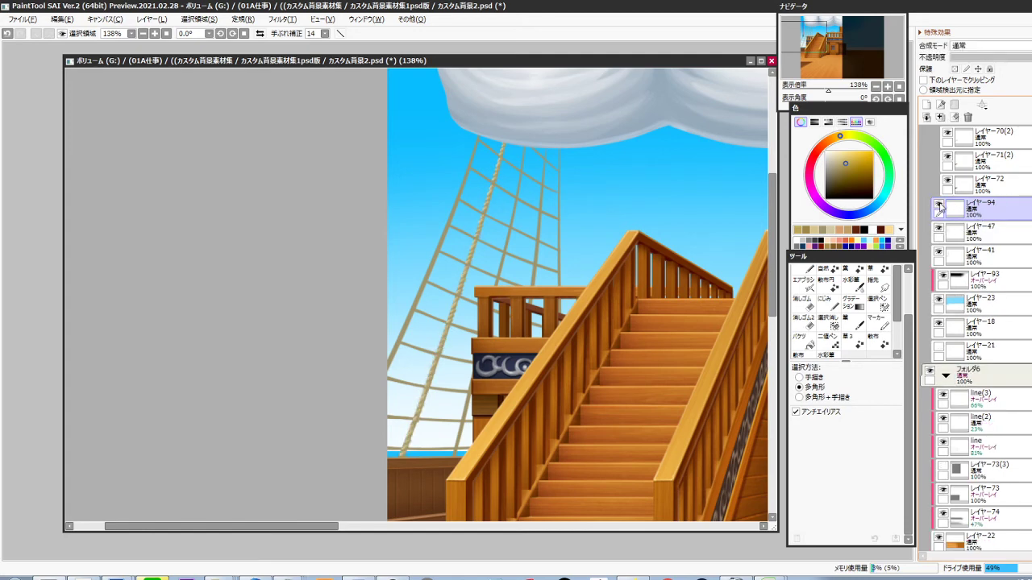
pyautogui.click(936, 206)
# Move the twisted segment painted on rigging layer レイヤー47 to its own layer and lower レイヤー47's opacity to 45%
pyautogui.click(977, 230)
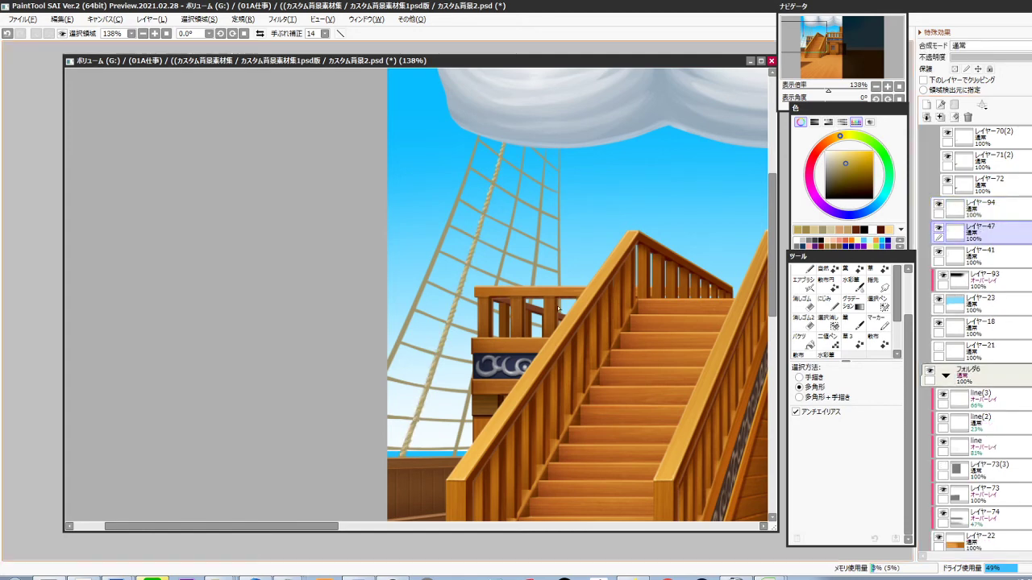
pyautogui.keyDown('ctrl'); pyautogui.click(457, 314); pyautogui.keyUp('ctrl')
pyautogui.keyDown('ctrl'); pyautogui.click(474, 315); pyautogui.keyUp('ctrl')
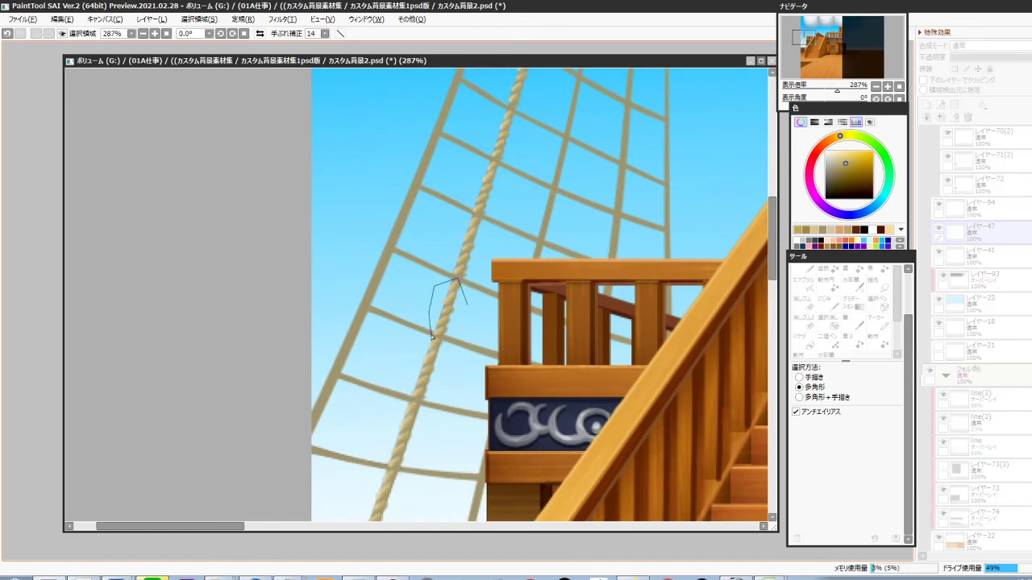
pyautogui.doubleClick(450, 336)
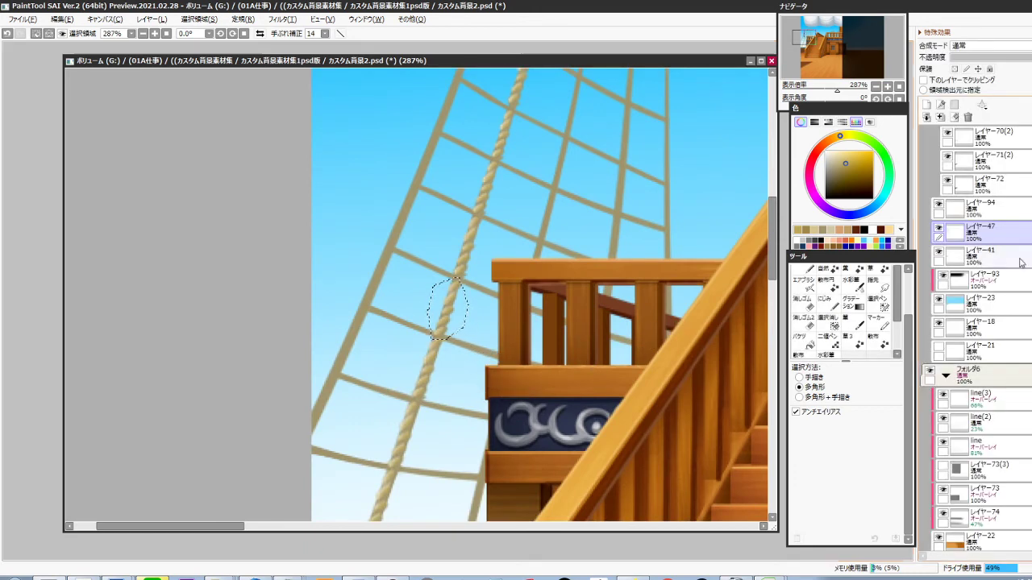
pyautogui.click(999, 58)
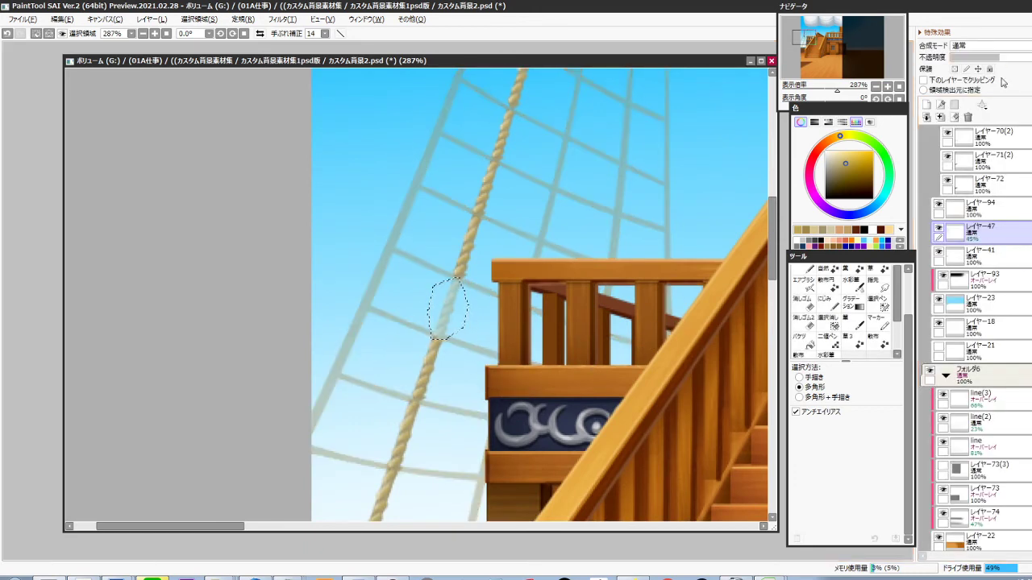
pyautogui.hotkey('ctrl', 'v')
# Merge レイヤー94 with the separated segment's layer so the whole twisted rope is on one layer
pyautogui.click(938, 206)
pyautogui.click(937, 205)
pyautogui.click(981, 209)
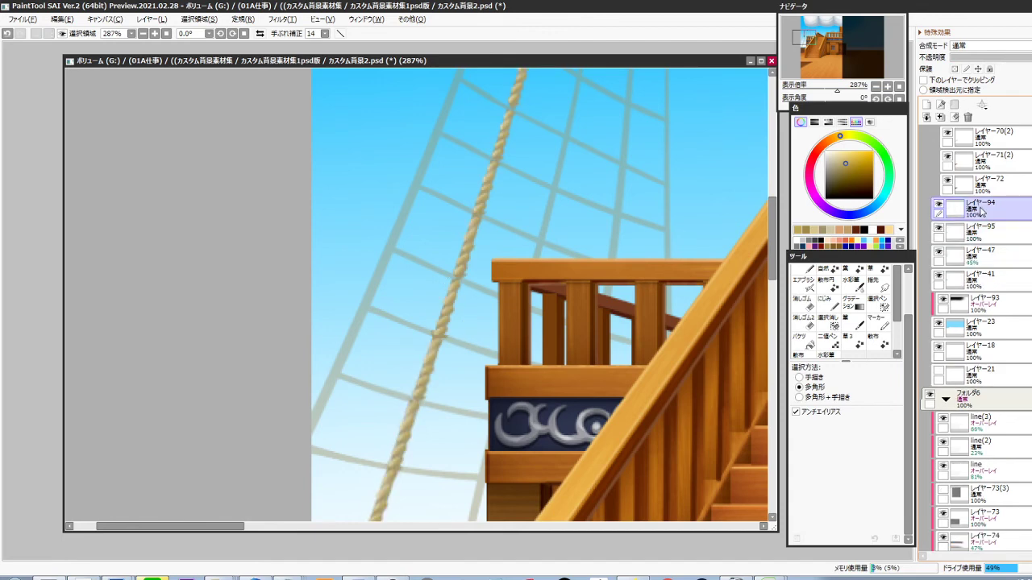
pyautogui.hotkey('ctrl', 'e')
# Duplicate the twisted rope layer and shift the copy sideways toward the neighbouring rigging line
pyautogui.scroll(-2, 617, 381)
pyautogui.moveTo(577, 425); pyautogui.dragTo(536, 377)
pyautogui.hotkey('ctrl', 'j')
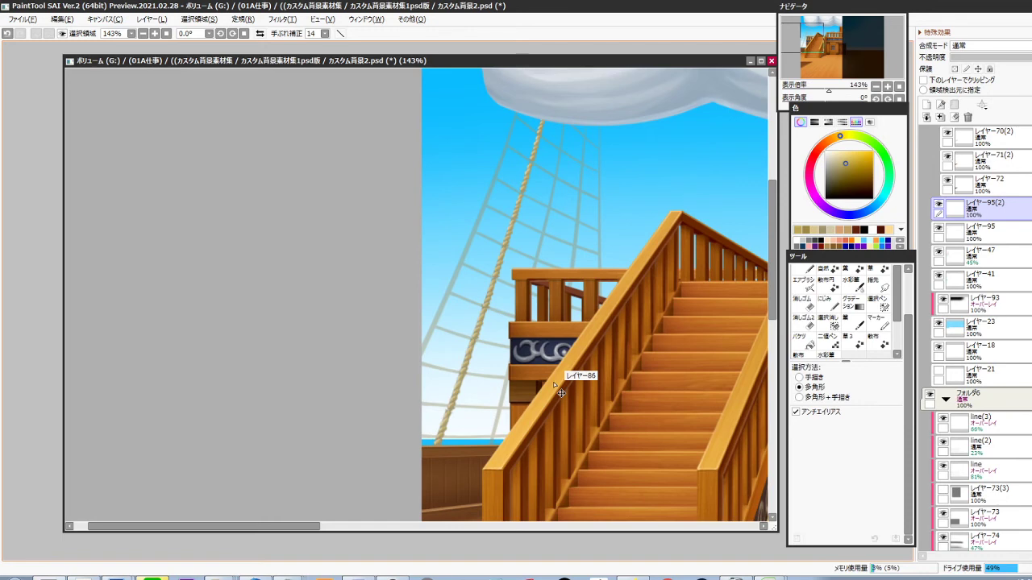
pyautogui.hotkey('ctrl', 'Left')
pyautogui.hotkey('ctrl', 'Left')
pyautogui.hotkey('ctrl', 'Left')
pyautogui.hotkey('ctrl', 'Left')
pyautogui.hotkey('ctrl', 'Left')
pyautogui.hotkey('ctrl', 'Left')
pyautogui.hotkey('ctrl', 'Left')
pyautogui.hotkey('ctrl', 'Left')
pyautogui.hotkey('ctrl', 'Left')
pyautogui.hotkey('ctrl', 'Left')
# Make further copies of the twisted rope and space them across the rigging so each of the five upright lines has one
pyautogui.hotkey('ctrl', 'j')
pyautogui.hotkey('ctrl', 'Left')
pyautogui.hotkey('ctrl', 'Left')
pyautogui.hotkey('ctrl', 'Left')
pyautogui.hotkey('ctrl', 'Left')
pyautogui.hotkey('ctrl', 'Left')
pyautogui.hotkey('ctrl', 'Left')
pyautogui.hotkey('ctrl', 'Left')
pyautogui.hotkey('ctrl', 'Left')
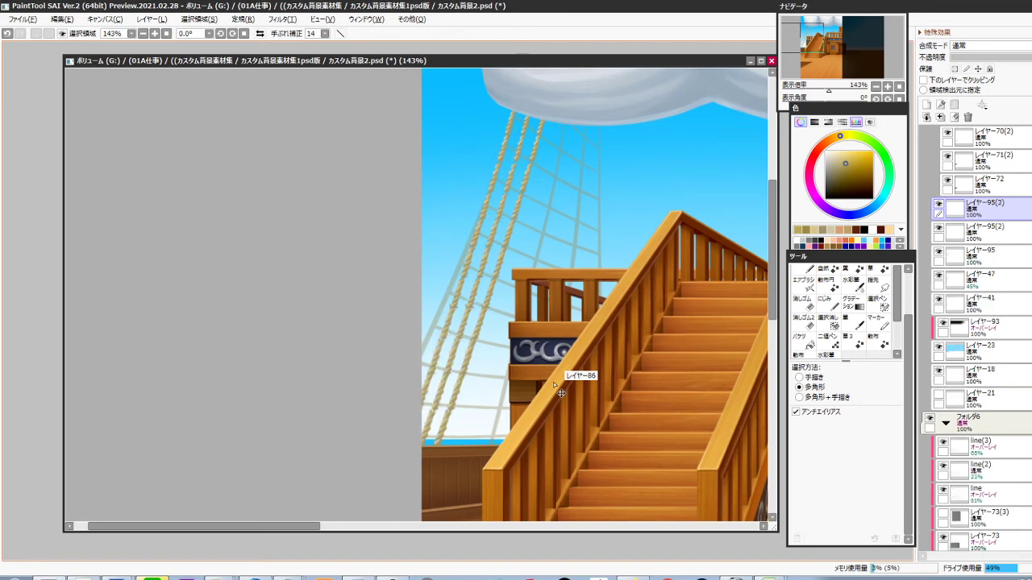
pyautogui.hotkey('ctrl', 'j')
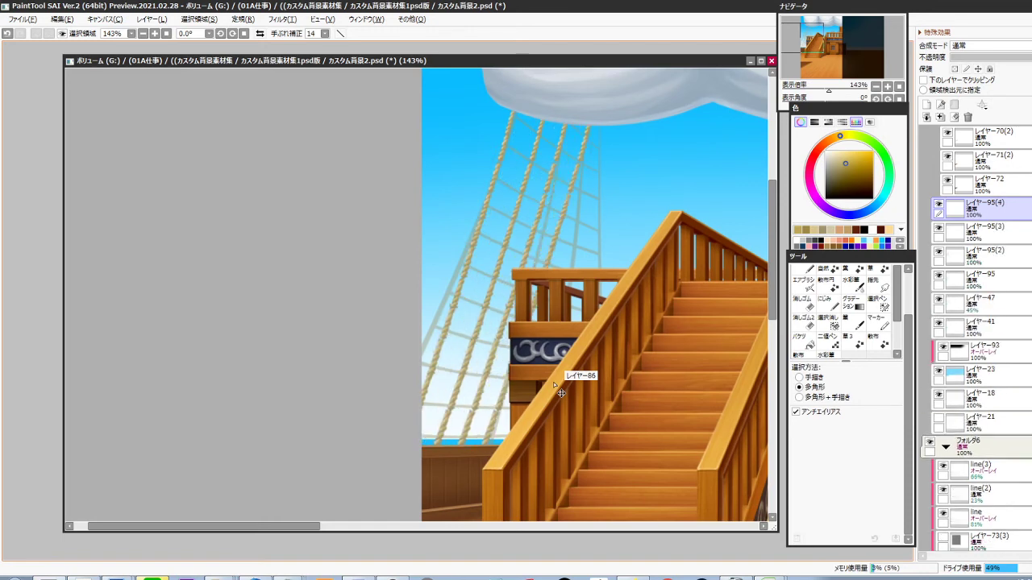
pyautogui.hotkey('ctrl', 'j')
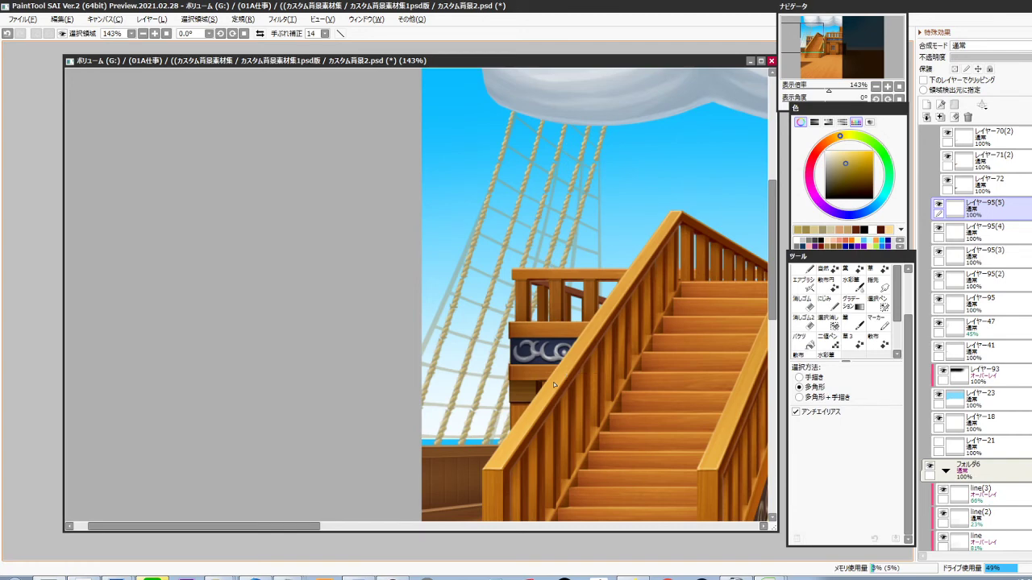
# Skew the rightmost rope copy, レイヤー95(5), toward the near-vertical rigging line and fit its upper end to the sail's edge
pyautogui.moveTo(600, 355); pyautogui.dragTo(554, 339)
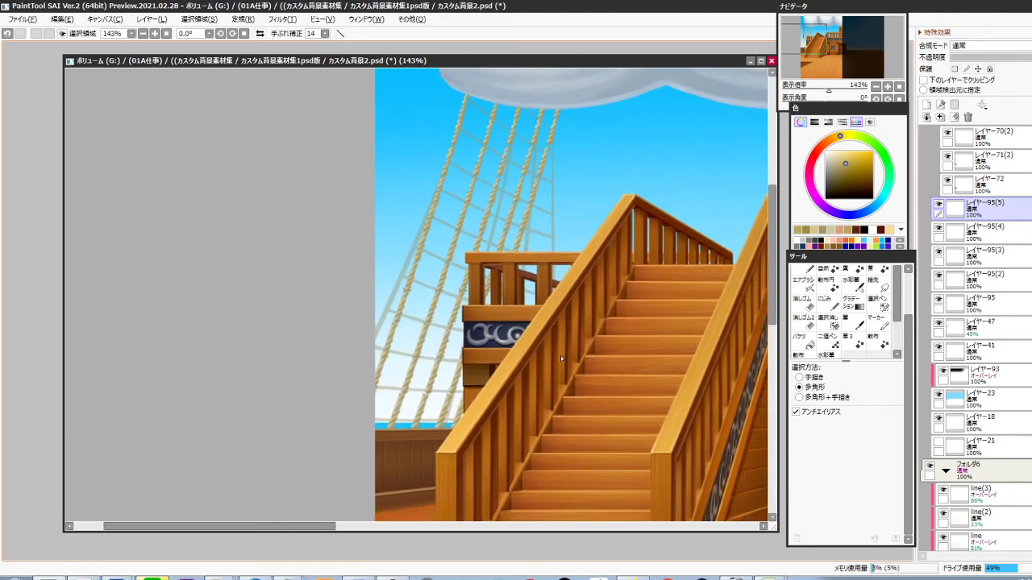
pyautogui.hotkey('ctrl', 't')
pyautogui.moveTo(505, 432); pyautogui.dragTo(598, 431)
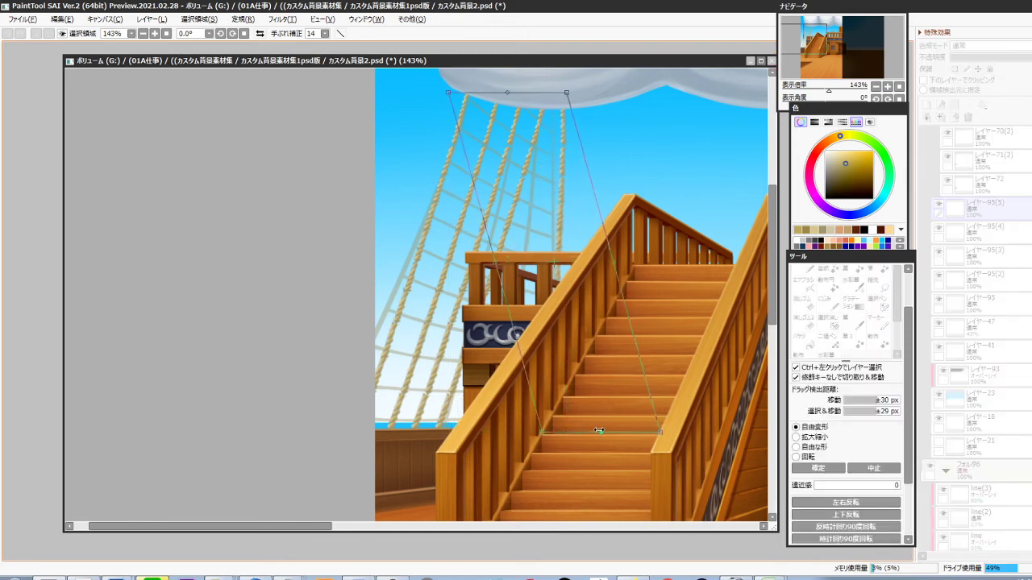
pyautogui.scroll(3, 562, 175)
pyautogui.moveTo(569, 152); pyautogui.dragTo(544, 191)
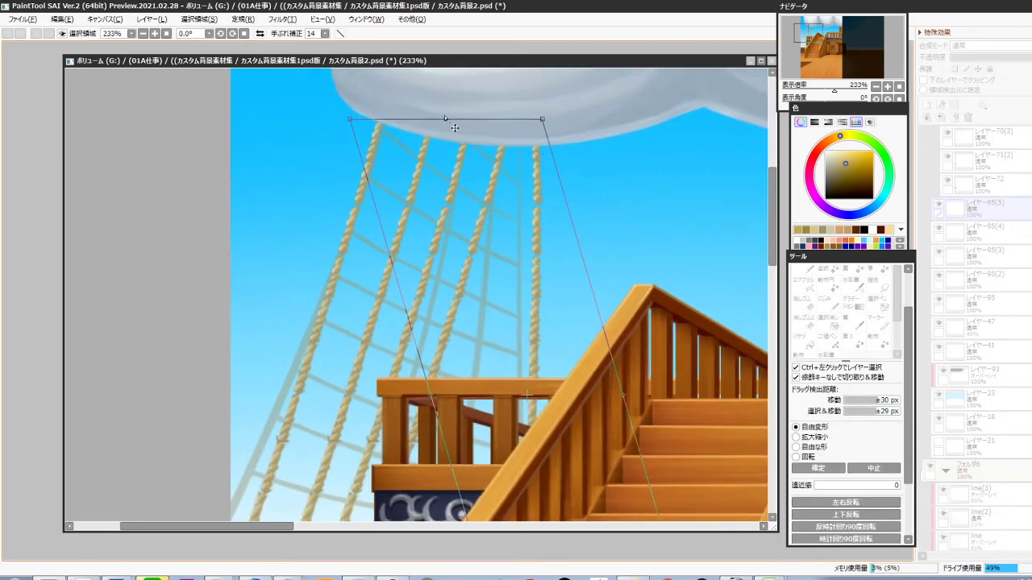
pyautogui.moveTo(454, 127); pyautogui.dragTo(440, 141)
pyautogui.moveTo(527, 132); pyautogui.dragTo(529, 145)
pyautogui.moveTo(622, 315); pyautogui.dragTo(594, 210)
pyautogui.scroll(-4, 600, 208)
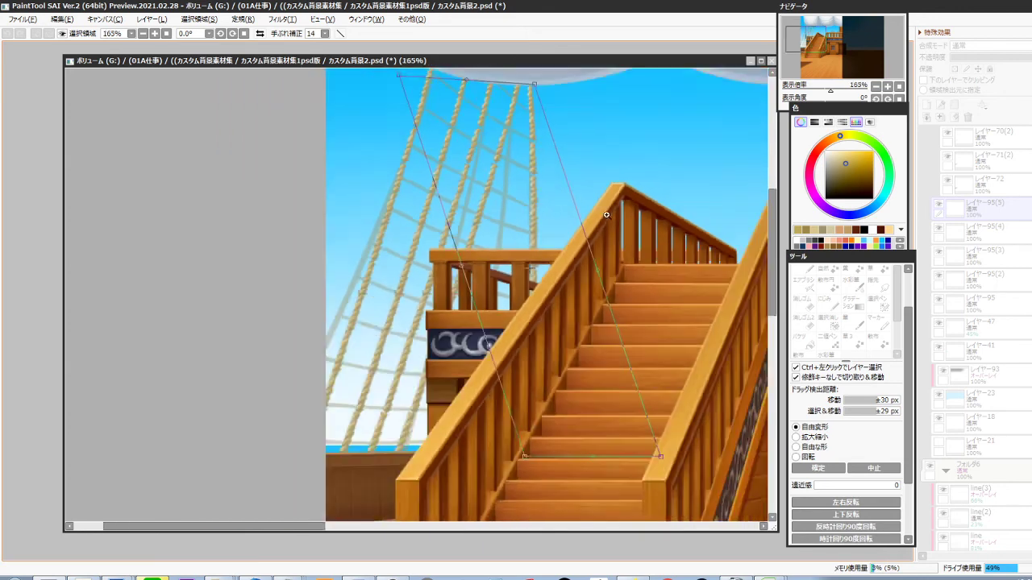
pyautogui.moveTo(610, 402); pyautogui.dragTo(605, 390)
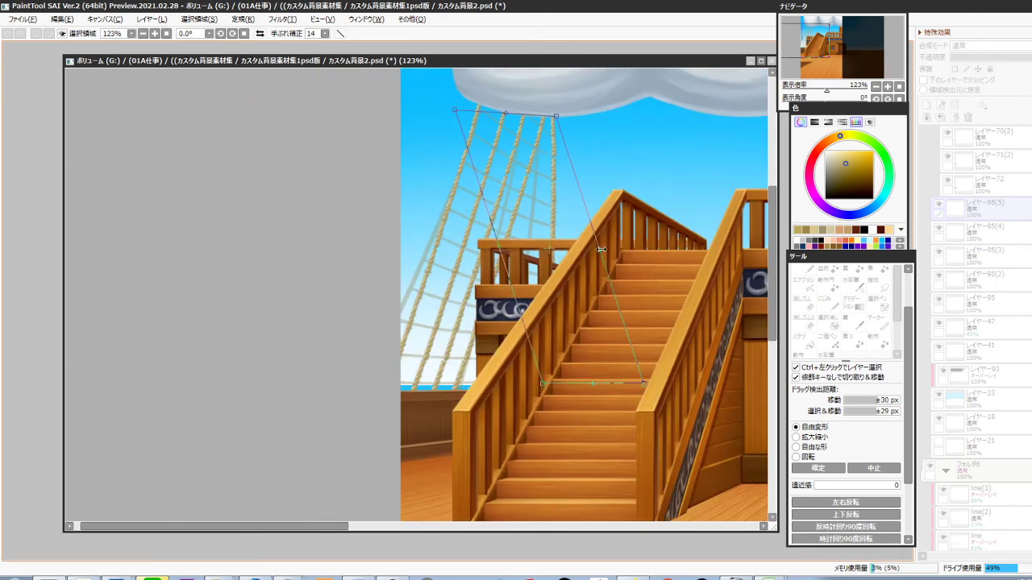
# Narrow the rightmost rope copy's transform, fine-tune its ends along the rigging line, and apply it
pyautogui.moveTo(600, 250); pyautogui.dragTo(569, 243)
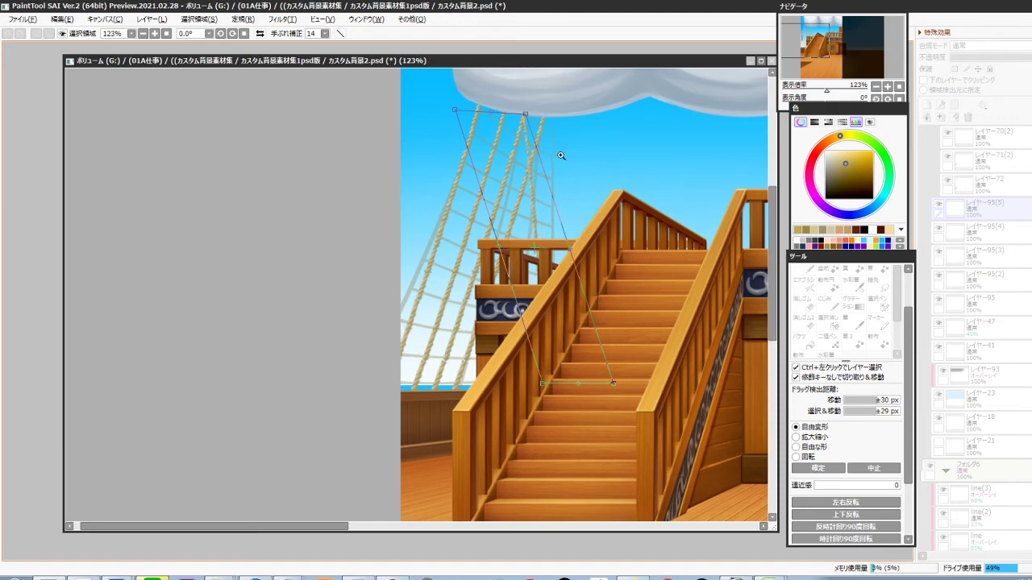
pyautogui.moveTo(561, 155); pyautogui.dragTo(578, 158)
pyautogui.moveTo(578, 158); pyautogui.dragTo(577, 225)
pyautogui.moveTo(413, 129); pyautogui.dragTo(470, 130)
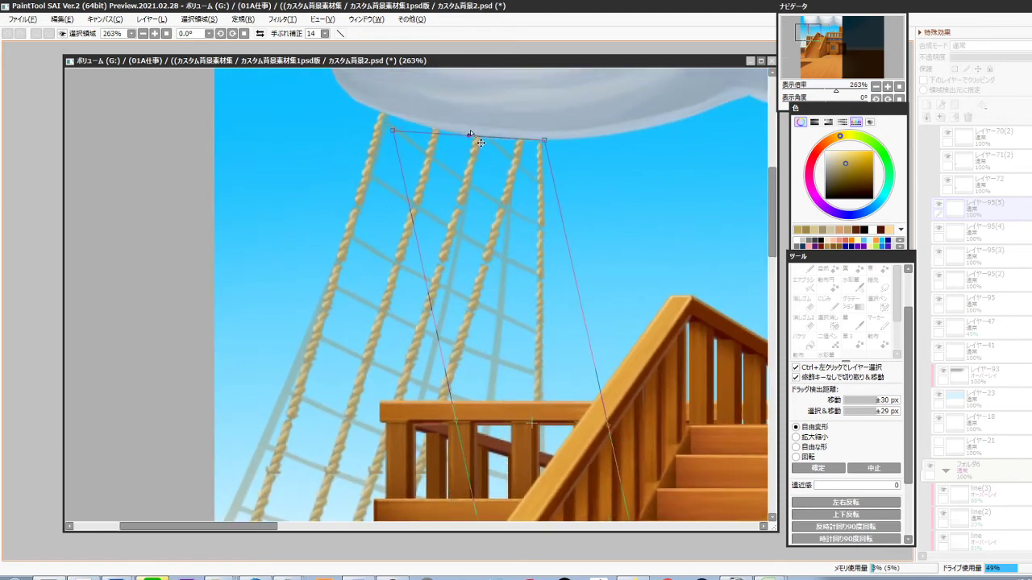
pyautogui.moveTo(642, 352); pyautogui.dragTo(617, 223)
pyautogui.scroll(-2, 639, 312)
pyautogui.moveTo(638, 315); pyautogui.dragTo(623, 253)
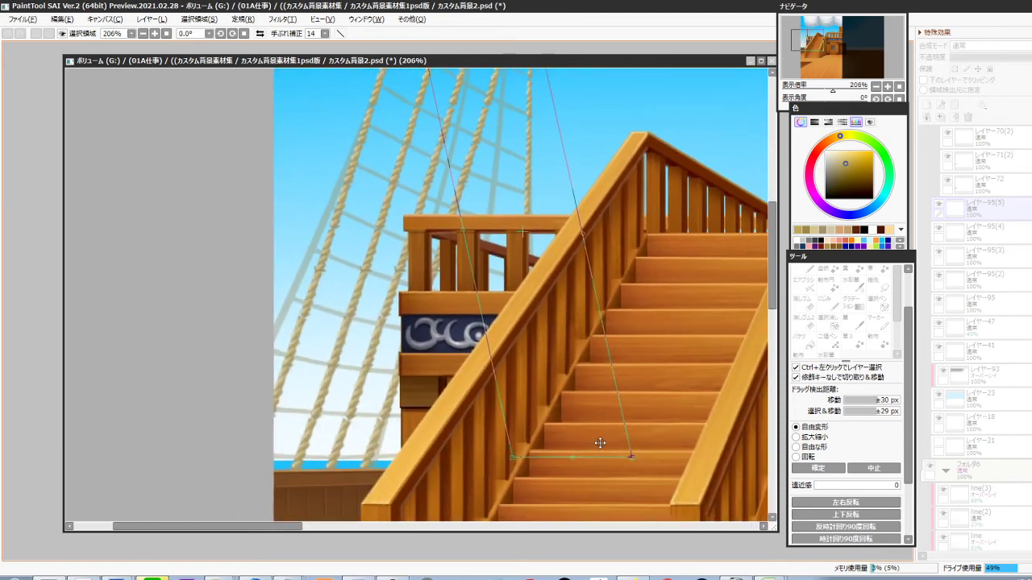
pyautogui.moveTo(572, 455); pyautogui.dragTo(576, 462)
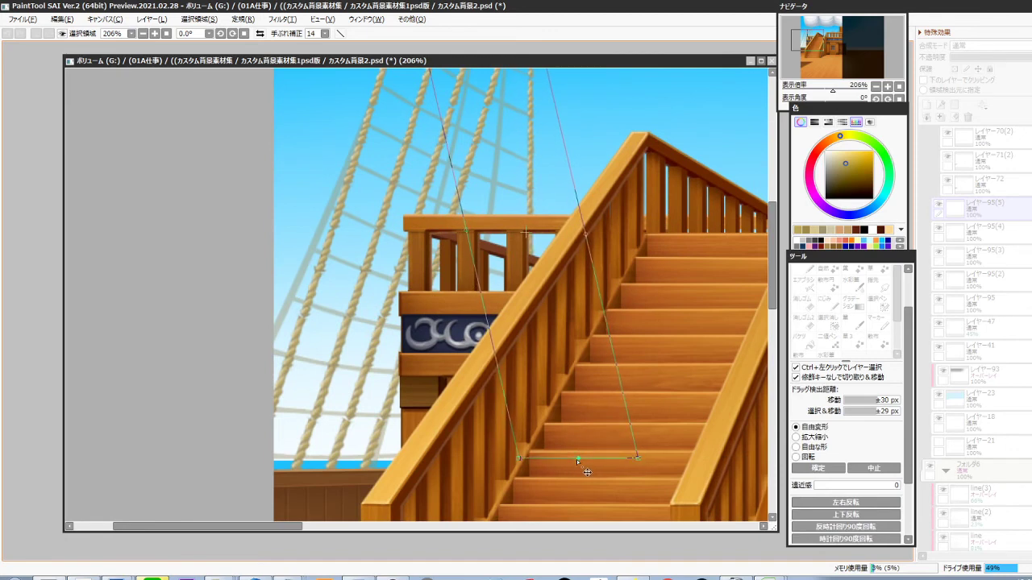
pyautogui.press('Return')
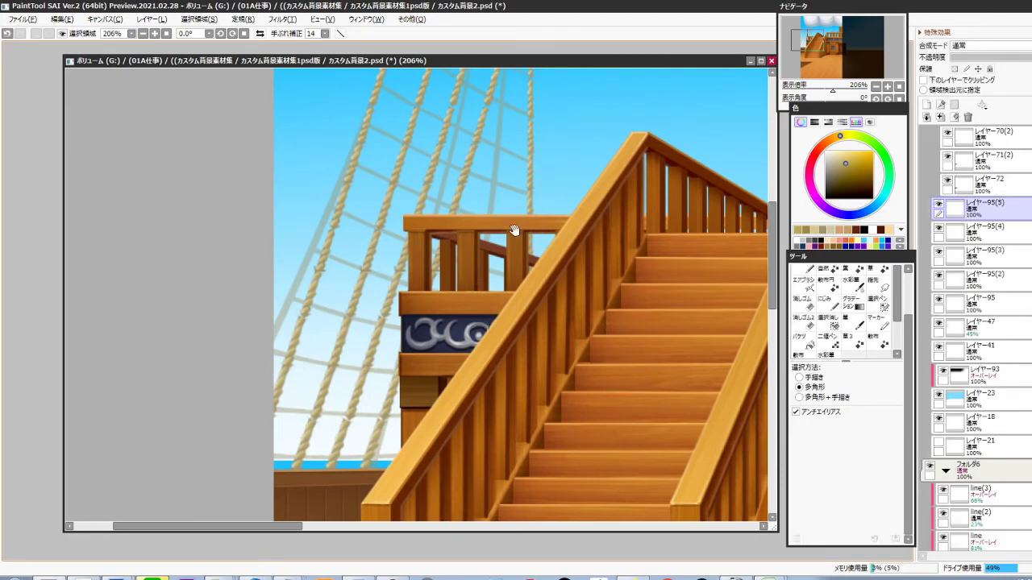
# Free-transform the second rope from the right, レイヤー95(4), slanting it along its rigging line and fitting its top to the sail's edge
pyautogui.moveTo(514, 230); pyautogui.dragTo(514, 303)
pyautogui.keyDown('ctrl'); pyautogui.click(475, 223); pyautogui.keyUp('ctrl')
pyautogui.keyDown('ctrl'); pyautogui.click(482, 231); pyautogui.keyUp('ctrl')
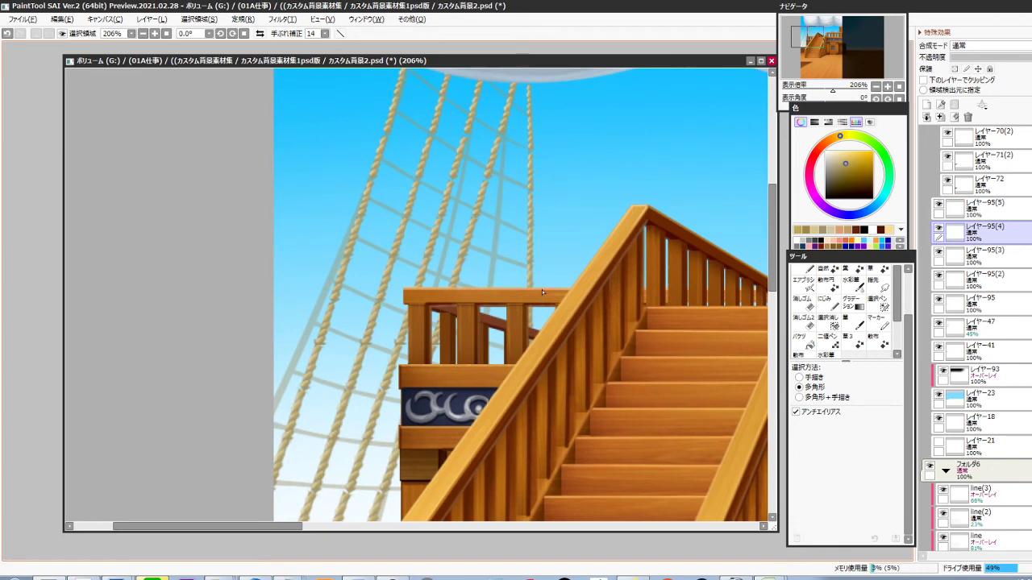
pyautogui.hotkey('ctrl', 't')
pyautogui.moveTo(599, 288); pyautogui.dragTo(625, 167)
pyautogui.moveTo(466, 429); pyautogui.dragTo(552, 401)
pyautogui.moveTo(525, 226); pyautogui.dragTo(536, 420)
pyautogui.moveTo(570, 149); pyautogui.dragTo(555, 163)
pyautogui.moveTo(468, 143); pyautogui.dragTo(473, 144)
pyautogui.moveTo(394, 132); pyautogui.dragTo(406, 131)
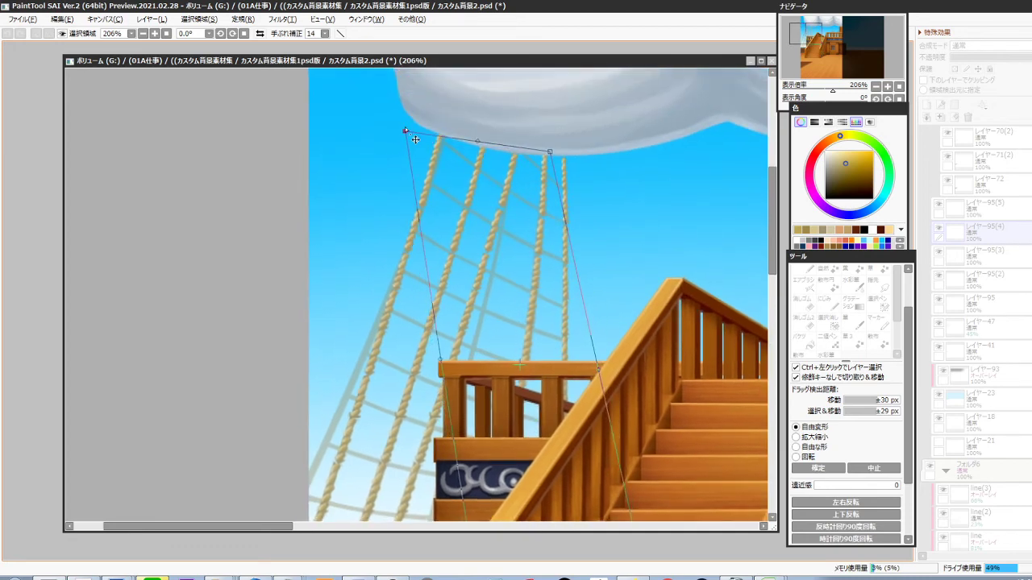
# Adjust the lower end and narrow the width of the レイヤー95(4) rope, and apply the transform
pyautogui.moveTo(573, 382); pyautogui.dragTo(576, 233)
pyautogui.moveTo(479, 443); pyautogui.dragTo(507, 405)
pyautogui.moveTo(536, 285); pyautogui.dragTo(543, 401)
pyautogui.scroll(-2, 614, 448)
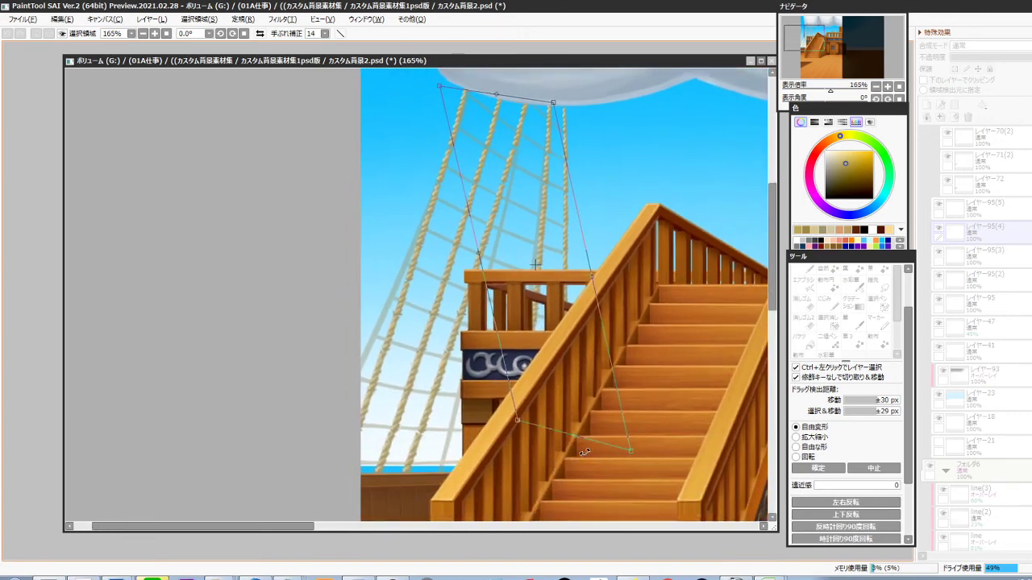
pyautogui.moveTo(591, 276); pyautogui.dragTo(589, 276)
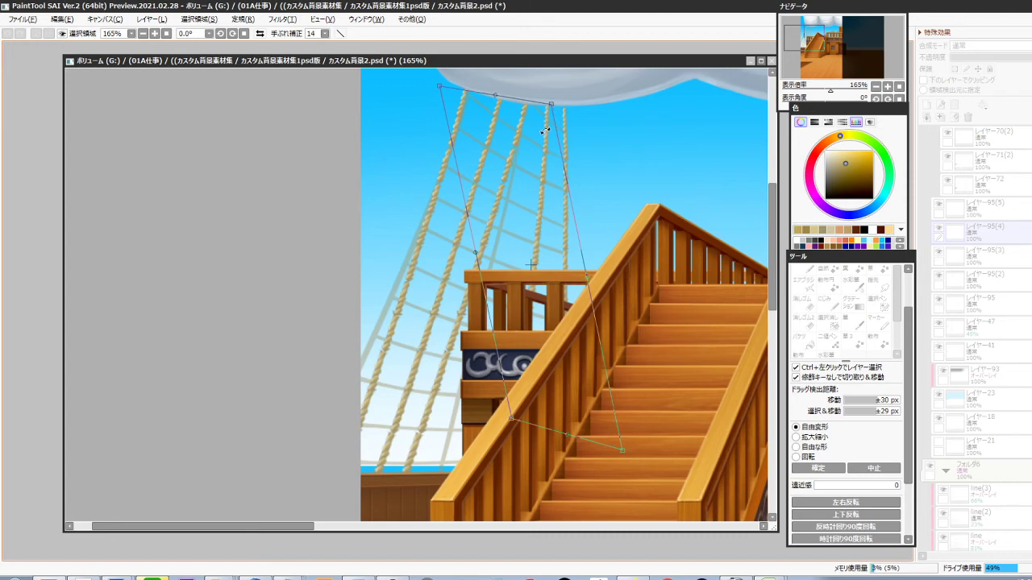
pyautogui.press('Return')
# Reshape the middle rope, レイヤー95(3), by its corners so it follows the middle rigging line from the sail to the railing
pyautogui.keyDown('ctrl'); pyautogui.click(482, 254); pyautogui.keyUp('ctrl')
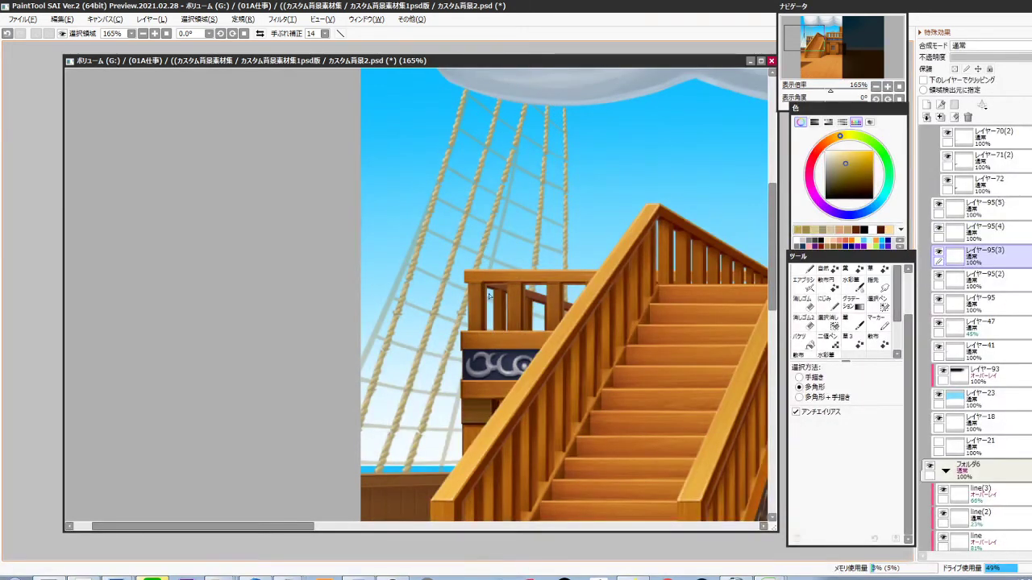
pyautogui.hotkey('ctrl', 't')
pyautogui.moveTo(466, 436); pyautogui.dragTo(505, 452)
pyautogui.moveTo(573, 224); pyautogui.dragTo(558, 253)
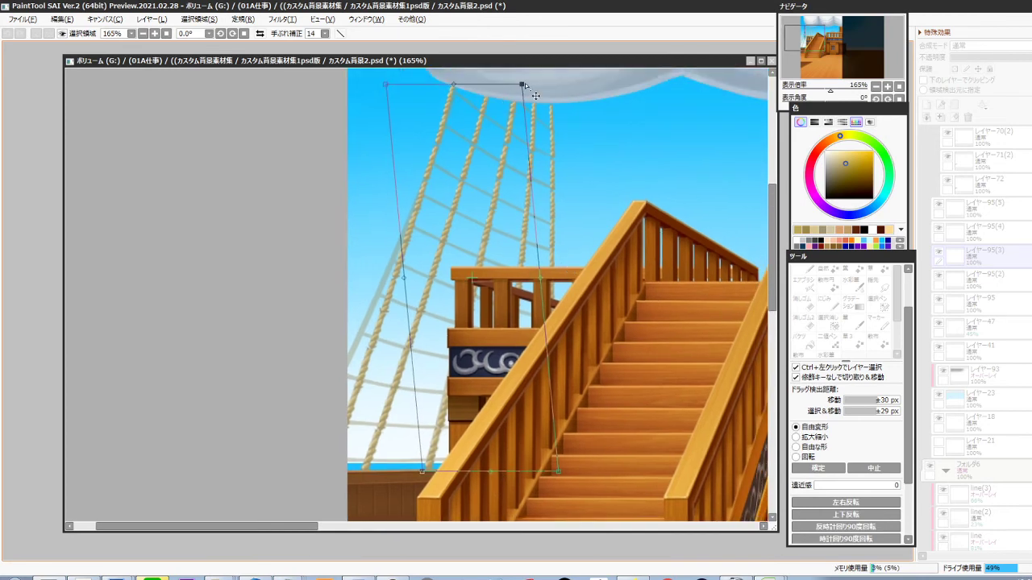
pyautogui.moveTo(523, 84); pyautogui.dragTo(517, 88)
pyautogui.moveTo(421, 471); pyautogui.dragTo(425, 476)
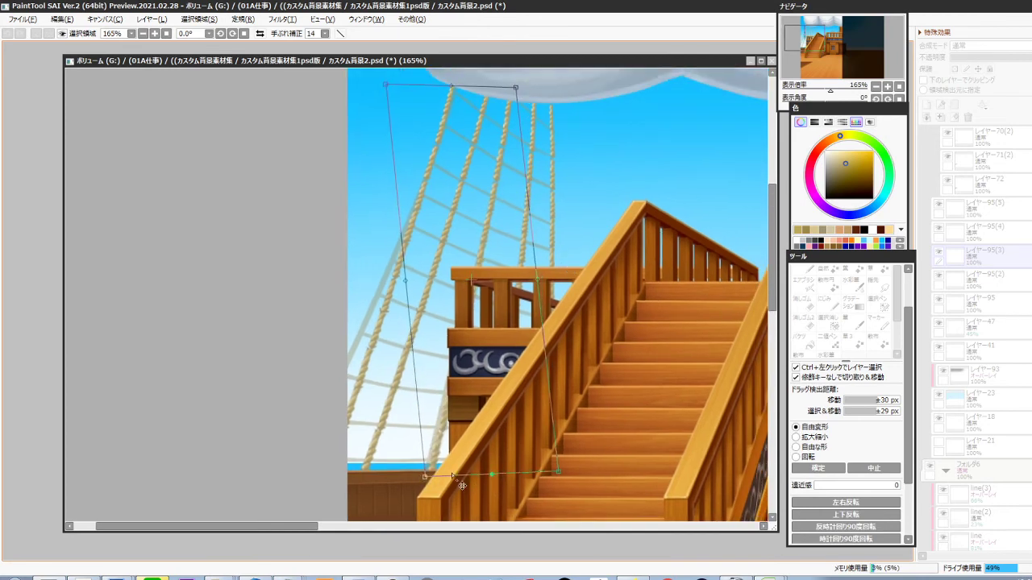
pyautogui.moveTo(559, 471); pyautogui.dragTo(554, 457)
pyautogui.moveTo(517, 86); pyautogui.dragTo(520, 94)
pyautogui.moveTo(426, 478); pyautogui.dragTo(428, 480)
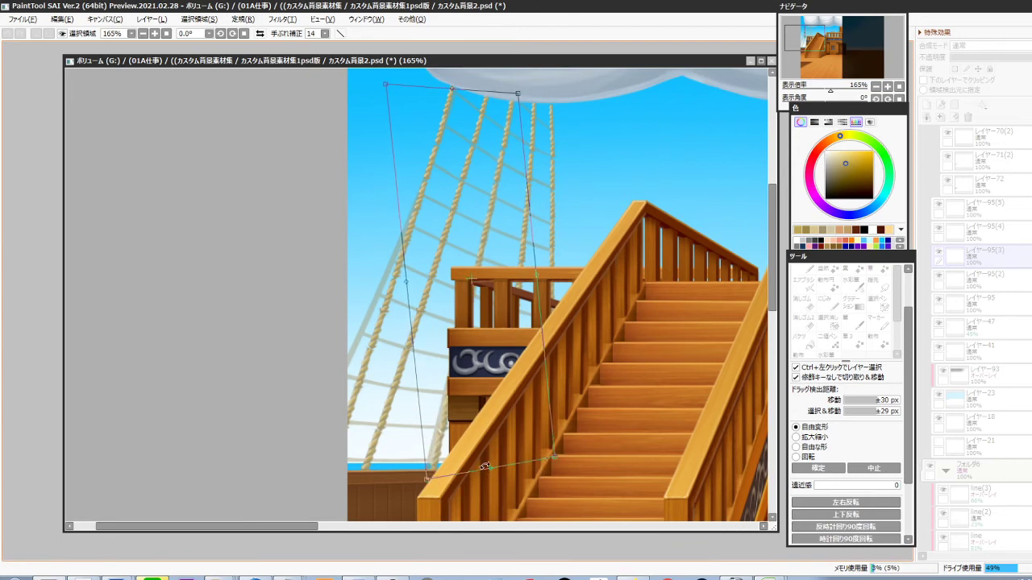
pyautogui.press('Return')
# Reshape the leftmost rope, レイヤー95(2), by shortening it and adjusting its corners to cover the outer rigging line
pyautogui.keyDown('ctrl'); pyautogui.keyDown('shift'); pyautogui.click(406, 387); pyautogui.keyUp('shift'); pyautogui.keyUp('ctrl')
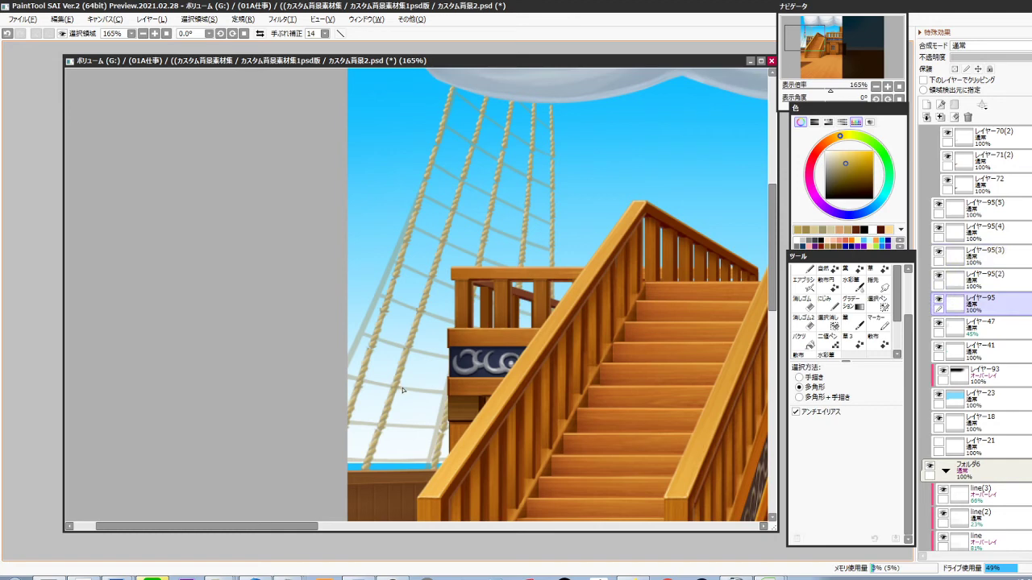
pyautogui.keyDown('ctrl'); pyautogui.keyDown('shift'); pyautogui.click(379, 353); pyautogui.keyUp('shift'); pyautogui.keyUp('ctrl')
pyautogui.moveTo(503, 347); pyautogui.dragTo(514, 344)
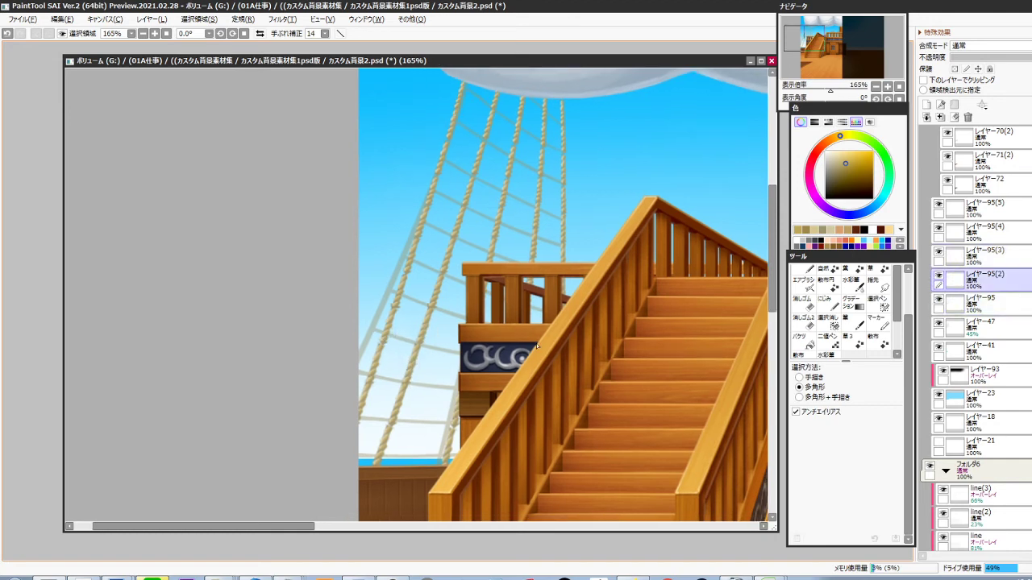
pyautogui.hotkey('ctrl', 't')
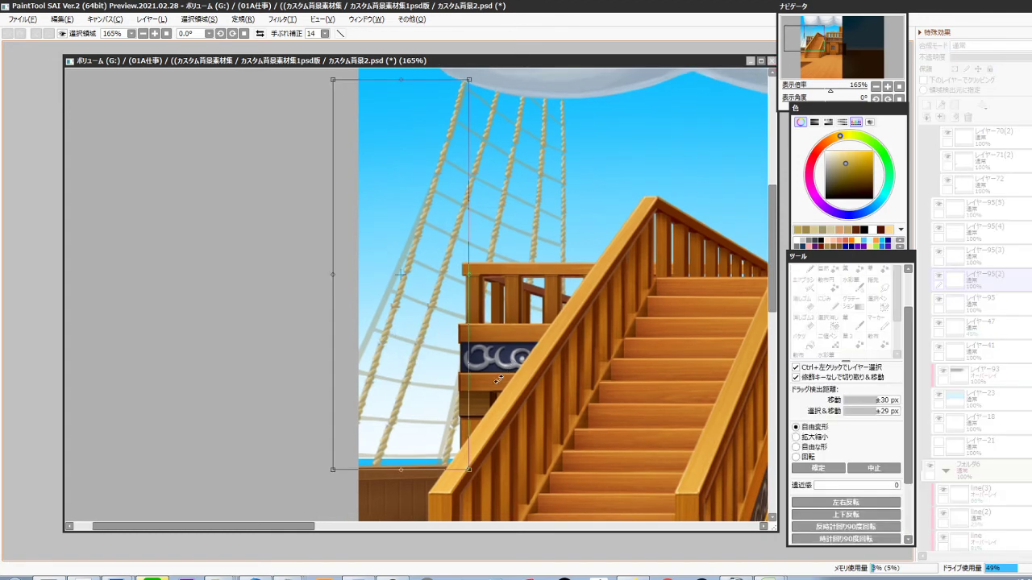
pyautogui.moveTo(413, 487); pyautogui.dragTo(412, 365)
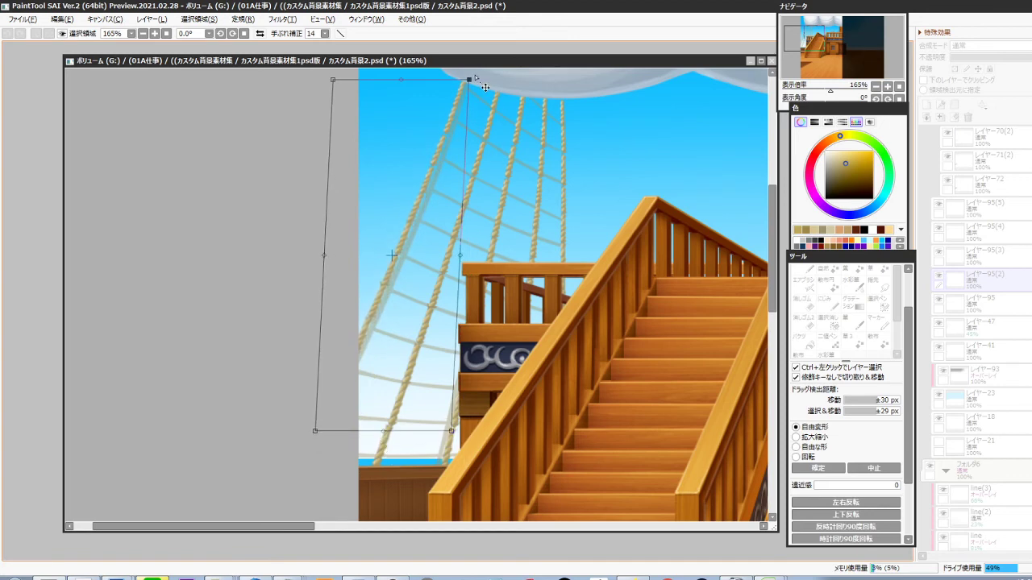
pyautogui.moveTo(484, 87); pyautogui.dragTo(488, 91)
pyautogui.moveTo(390, 433); pyautogui.dragTo(385, 430)
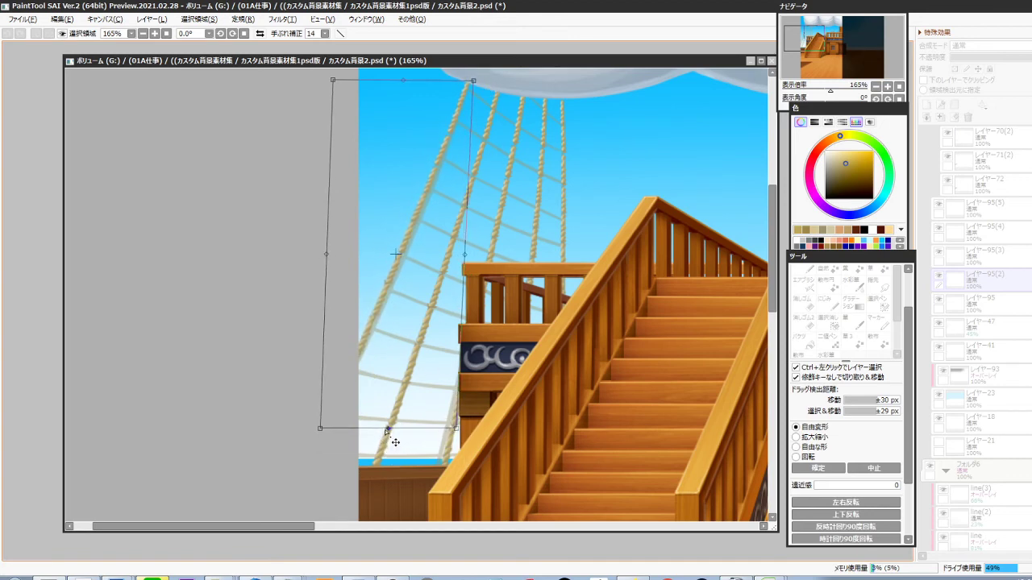
pyautogui.moveTo(319, 439); pyautogui.dragTo(315, 436)
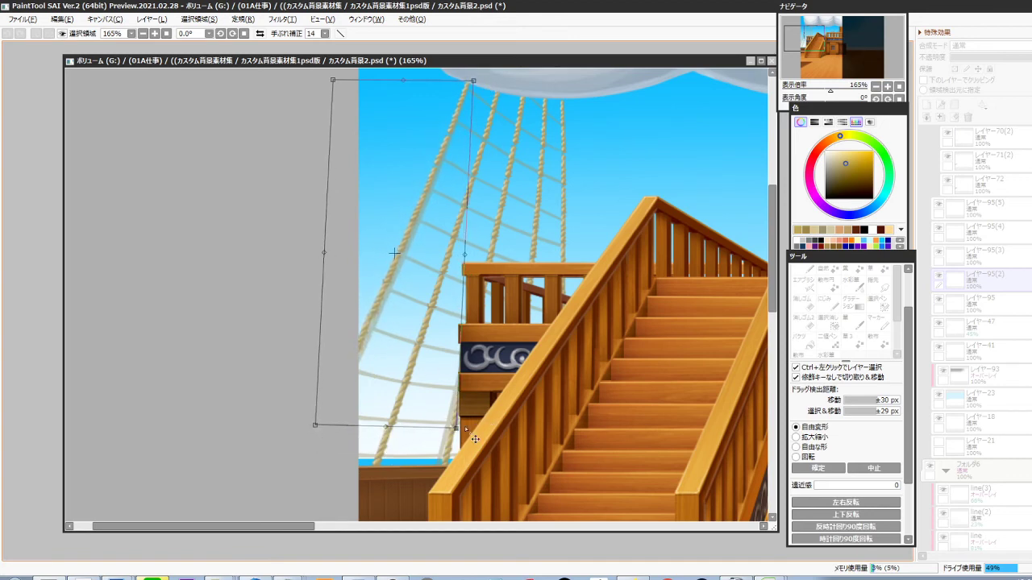
pyautogui.moveTo(465, 430); pyautogui.dragTo(469, 434)
pyautogui.moveTo(481, 78); pyautogui.dragTo(484, 79)
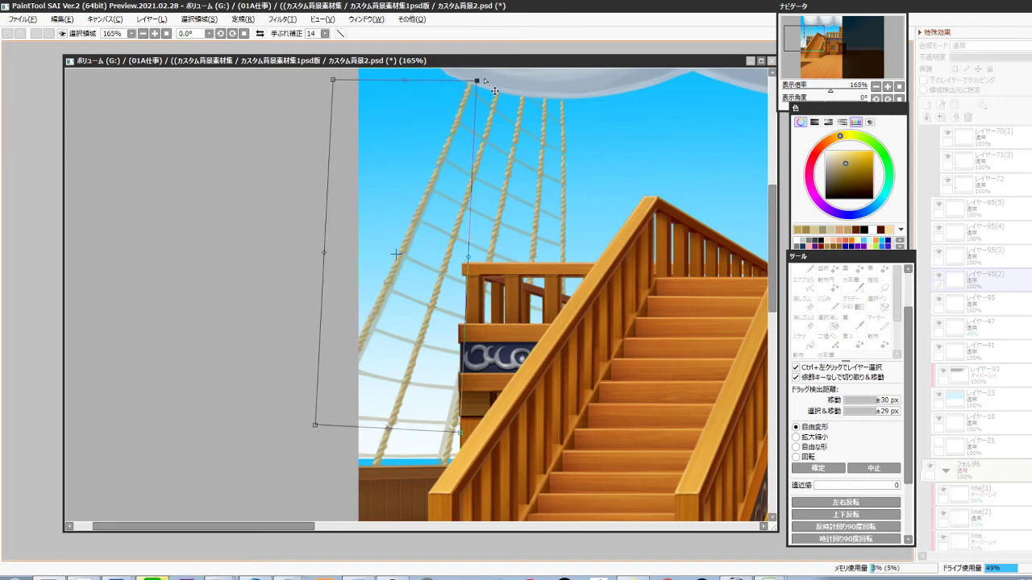
pyautogui.moveTo(397, 438); pyautogui.dragTo(382, 440)
pyautogui.moveTo(533, 387); pyautogui.dragTo(505, 394)
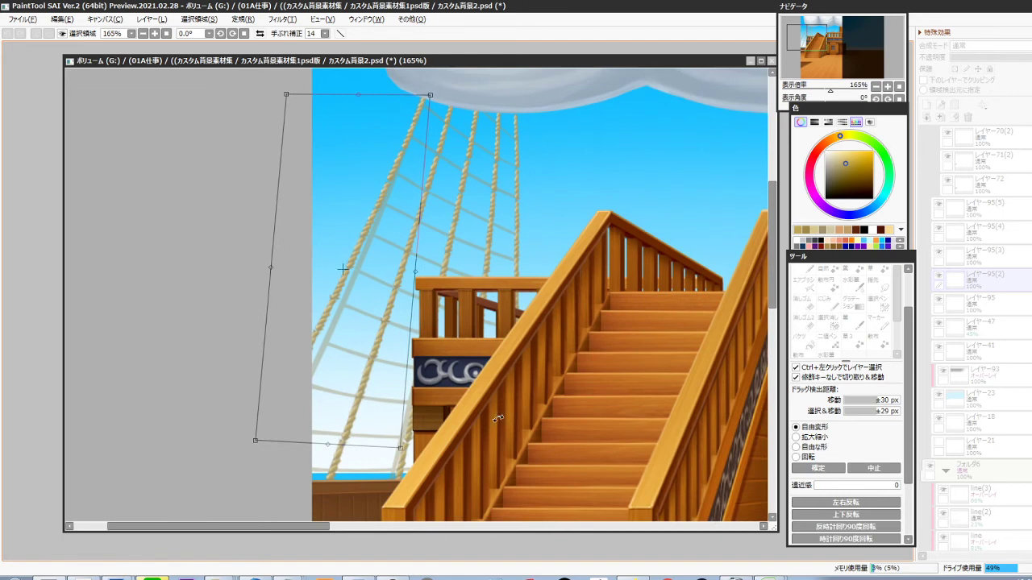
pyautogui.press('Return')
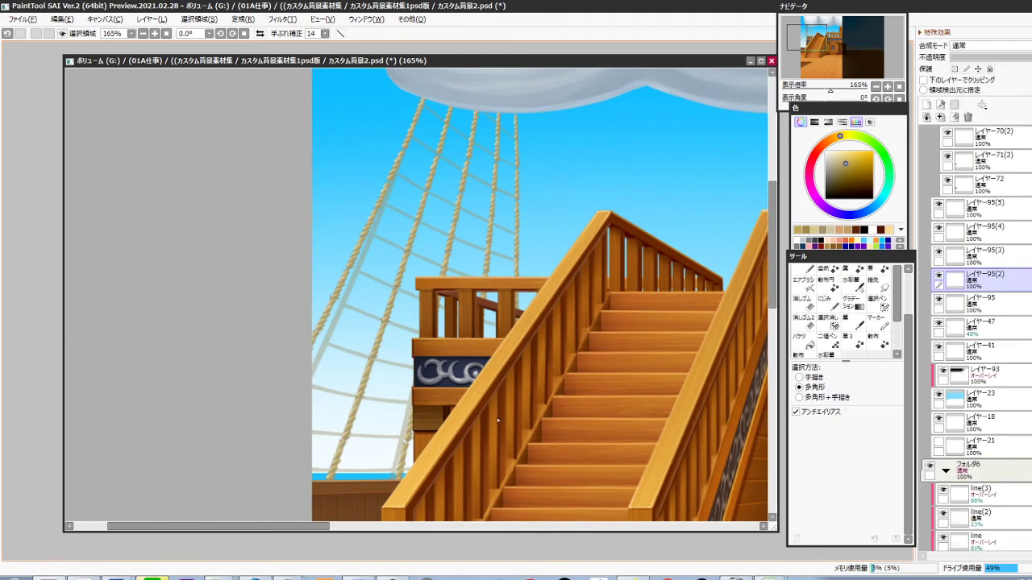
# Duplicate the leftmost rope, レイヤー95(2), and turn the copy crosswise over the rigging for a horizontal rope
pyautogui.moveTo(519, 310); pyautogui.dragTo(517, 327)
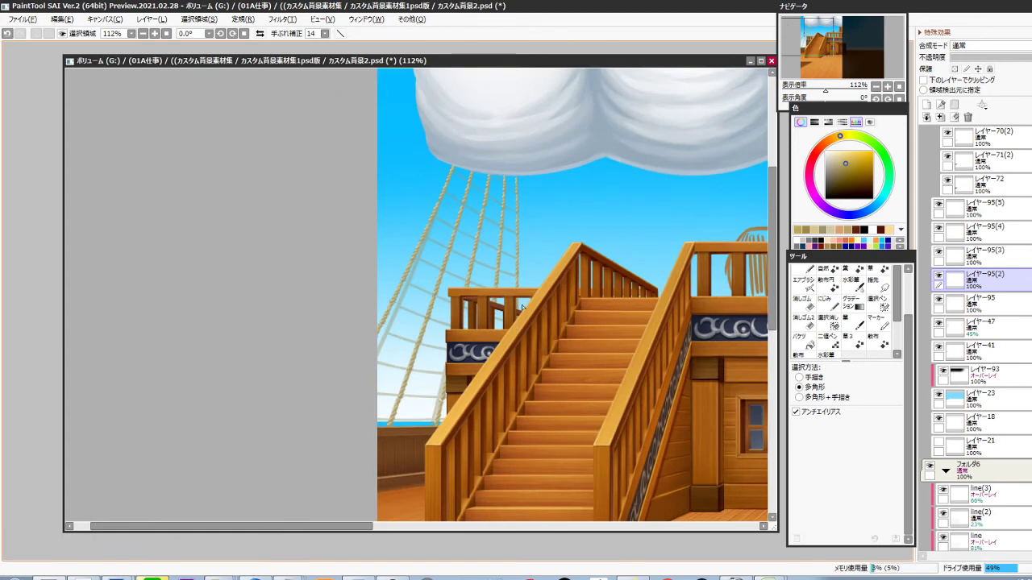
pyautogui.hotkey('ctrl', 'c')
pyautogui.hotkey('ctrl', 'v')
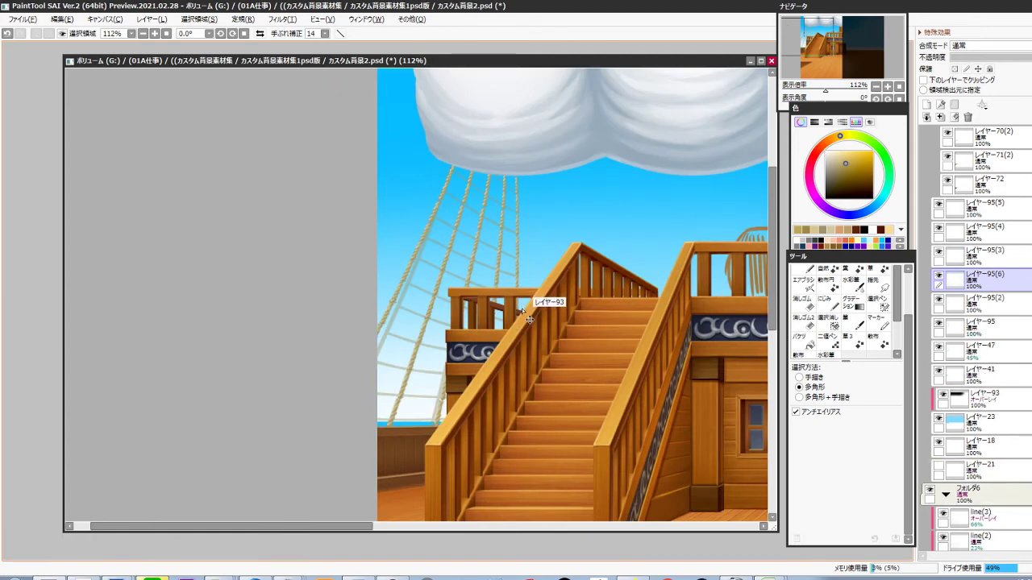
pyautogui.hotkey('ctrl', 'Up')
pyautogui.hotkey('ctrl', 'Up')
pyautogui.hotkey('ctrl', 'Up')
pyautogui.hotkey('ctrl', 'Up')
pyautogui.hotkey('ctrl', 'Up')
pyautogui.hotkey('ctrl', 'Up')
pyautogui.hotkey('ctrl', 'Up')
pyautogui.hotkey('ctrl', 'Up')
pyautogui.hotkey('ctrl', 'Up')
pyautogui.hotkey('ctrl', 'Up')
pyautogui.hotkey('ctrl', 'Up')
pyautogui.hotkey('ctrl', 'Up')
pyautogui.hotkey('ctrl', 'Up')
pyautogui.hotkey('ctrl', 'Up')
pyautogui.hotkey('ctrl', 'Up')
pyautogui.hotkey('ctrl', 'Up')
pyautogui.hotkey('ctrl', 'Up')
pyautogui.hotkey('ctrl', 'Up')
pyautogui.hotkey('ctrl', 'Up')
pyautogui.hotkey('ctrl', 'Up')
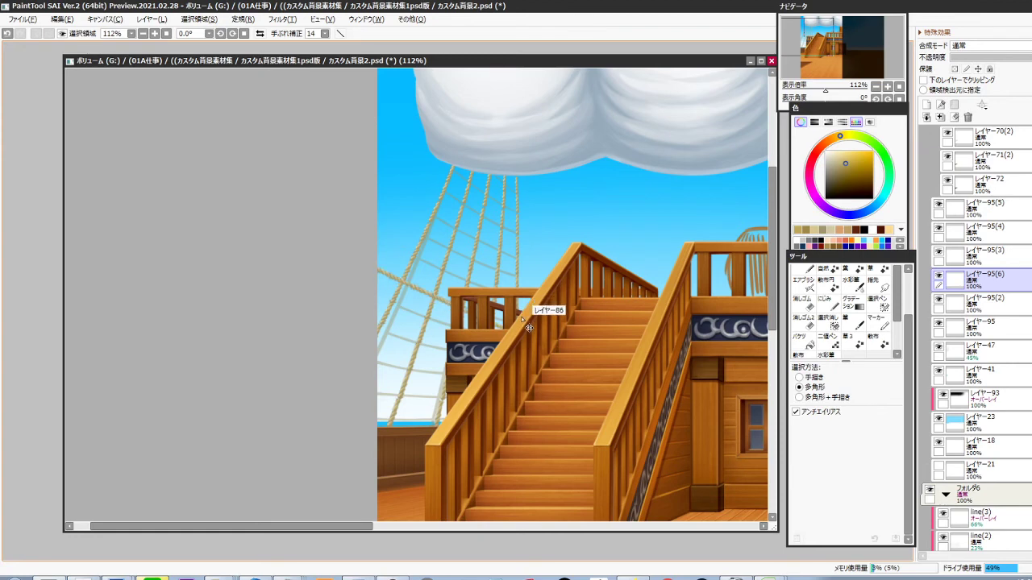
# Move the crosswise rope copy up and across so it starts just below the sail's lower edge at the rigging's top
pyautogui.hotkey('ctrl', 'Up')
pyautogui.hotkey('ctrl', 'Up')
pyautogui.hotkey('ctrl', 'Up')
pyautogui.hotkey('ctrl', 'Up')
pyautogui.hotkey('ctrl', 'Up')
pyautogui.hotkey('ctrl', 'Up')
pyautogui.hotkey('ctrl', 'Up')
pyautogui.hotkey('ctrl', 'Up')
pyautogui.hotkey('ctrl', 'Up')
pyautogui.hotkey('ctrl', 'Up')
pyautogui.hotkey('ctrl', 'Up')
pyautogui.hotkey('ctrl', 'Up')
pyautogui.hotkey('ctrl', 'Up')
pyautogui.hotkey('ctrl', 'Up')
pyautogui.hotkey('ctrl', 'Up')
pyautogui.hotkey('ctrl', 'Up')
pyautogui.hotkey('ctrl', 'Up')
pyautogui.hotkey('ctrl', 'Up')
pyautogui.hotkey('ctrl', 'Up')
pyautogui.hotkey('ctrl', 'Up')
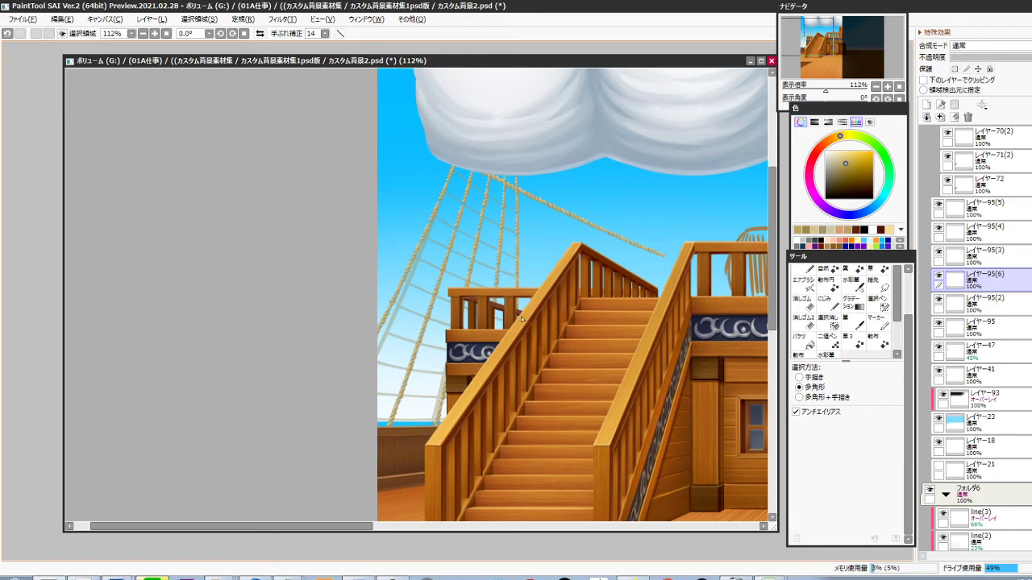
# Duplicate the crosswise rope, レイヤー95(6), and shift the copies down to start a spaced row of horizontal ropes below the sail
pyautogui.hotkey('ctrl', 'j')
pyautogui.hotkey('ctrl', 'Down')
pyautogui.hotkey('ctrl', 'Down')
pyautogui.hotkey('ctrl', 'Down')
pyautogui.hotkey('ctrl', 'Down')
pyautogui.hotkey('ctrl', 'Down')
pyautogui.hotkey('ctrl', 'Down')
pyautogui.hotkey('ctrl', 'Down')
pyautogui.hotkey('ctrl', 'Down')
pyautogui.hotkey('ctrl', 'Down')
pyautogui.hotkey('ctrl', 'Down')
pyautogui.hotkey('ctrl', 'Down')
pyautogui.hotkey('ctrl', 'Down')
pyautogui.hotkey('ctrl', 'Down')
pyautogui.hotkey('ctrl', 'Down')
pyautogui.hotkey('ctrl', 'Down')
pyautogui.hotkey('ctrl', 'Down')
pyautogui.hotkey('ctrl', 'Down')
pyautogui.hotkey('ctrl', 'Down')
pyautogui.hotkey('ctrl', 'Down')
pyautogui.hotkey('ctrl', 'Down')
pyautogui.hotkey('ctrl', 'j')
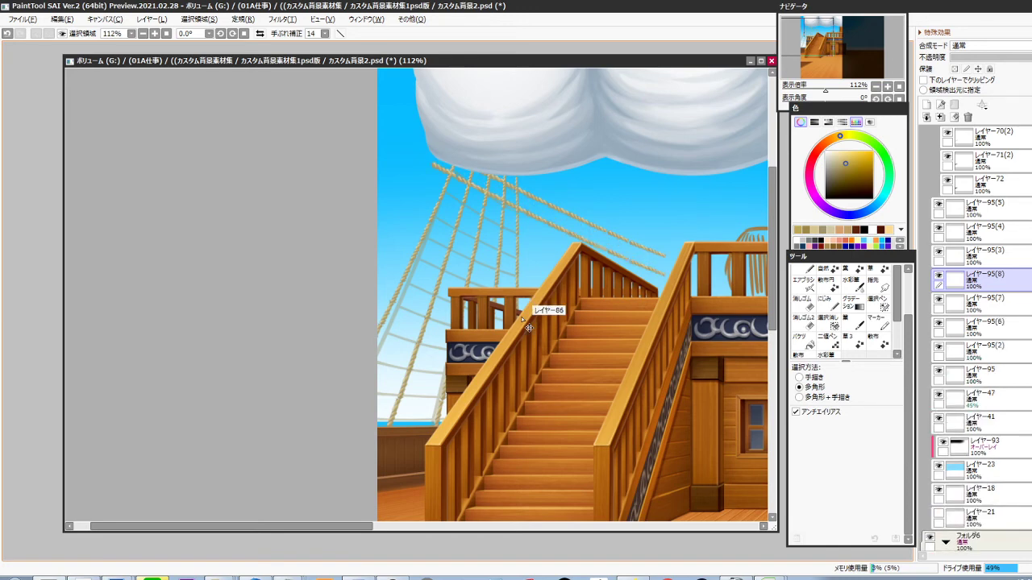
# Add more copies of the crosswise rope, spacing each one lower until the row fills the rigging down to the ship's side
pyautogui.hotkey('ctrl', 'v')
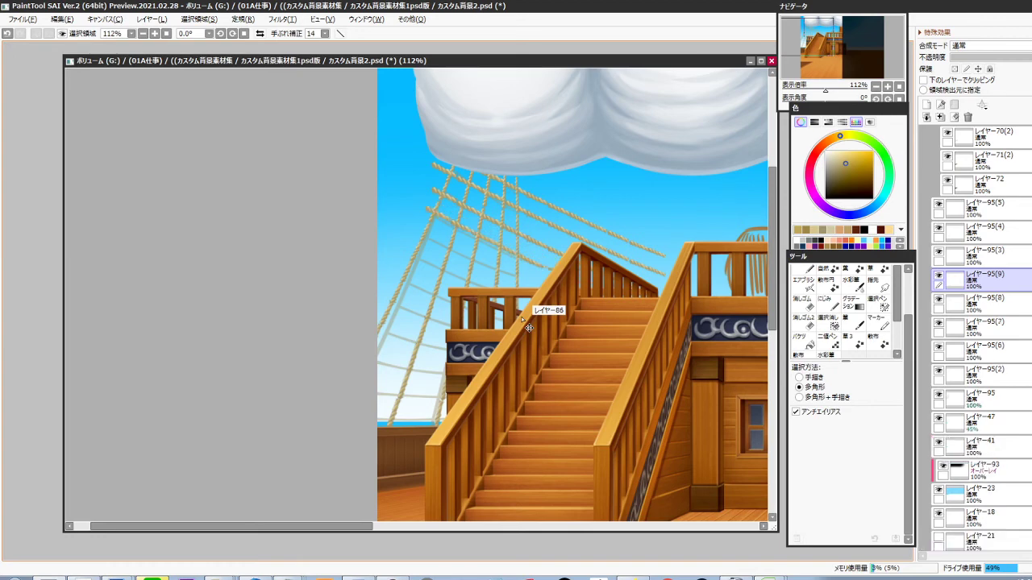
pyautogui.hotkey('ctrl', 'v')
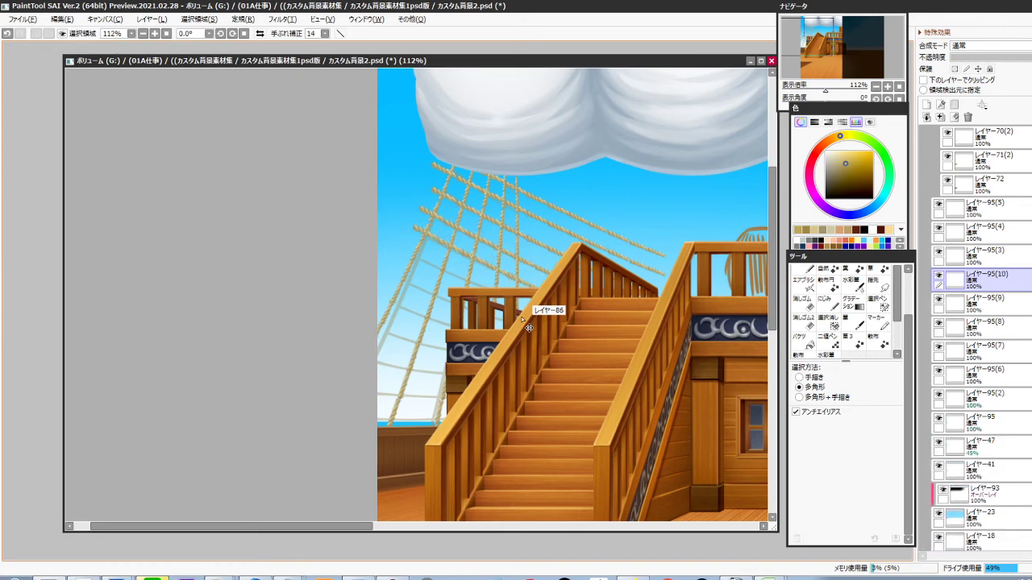
pyautogui.hotkey('ctrl', 'v')
pyautogui.hotkey('ctrl', 'v')
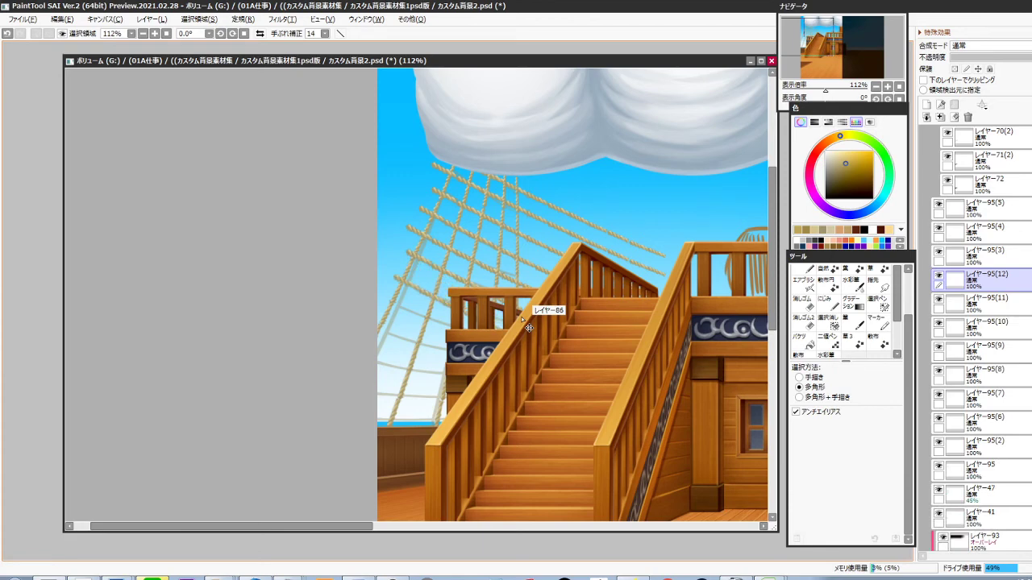
pyautogui.hotkey('ctrl', 'v')
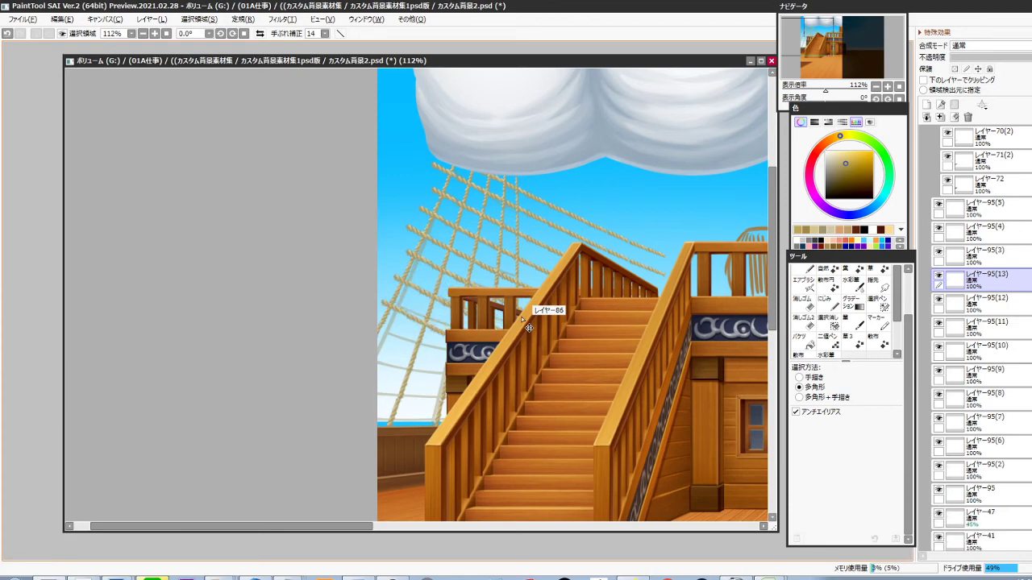
pyautogui.hotkey('ctrl', 'v')
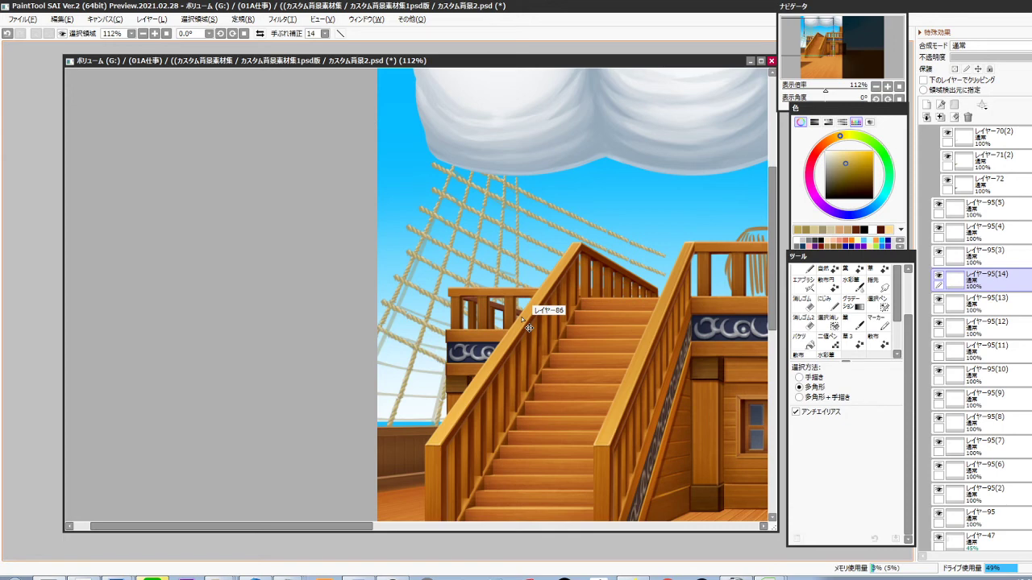
pyautogui.hotkey('ctrl', 'v')
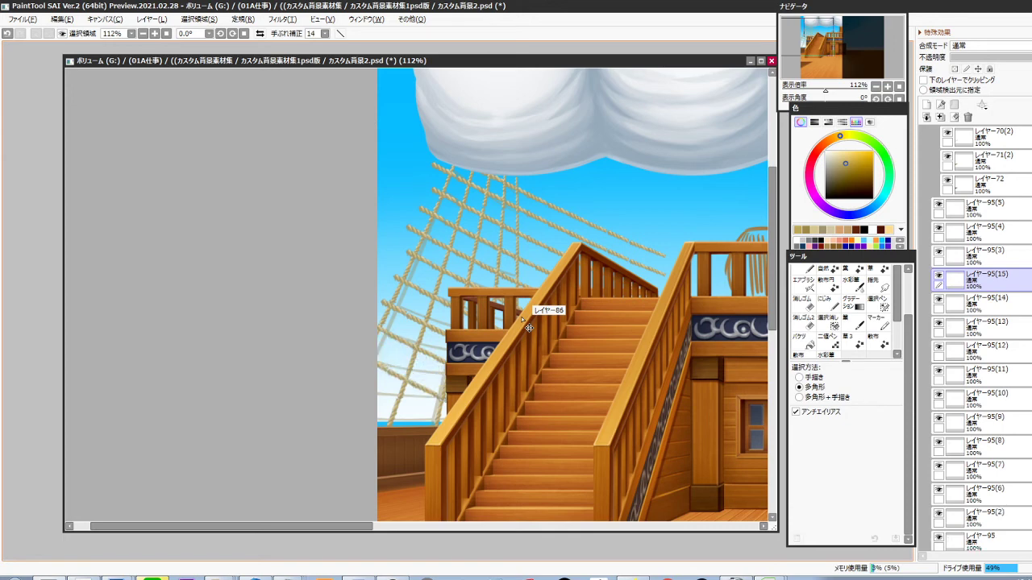
pyautogui.hotkey('ctrl', 'Down')
pyautogui.hotkey('ctrl', 'Down')
pyautogui.hotkey('ctrl', 'Down')
pyautogui.hotkey('ctrl', 'Down')
pyautogui.hotkey('ctrl', 'Down')
pyautogui.hotkey('ctrl', 'Down')
pyautogui.hotkey('ctrl', 'Down')
pyautogui.hotkey('ctrl', 'Down')
pyautogui.hotkey('ctrl', 'Down')
pyautogui.hotkey('ctrl', 'Down')
pyautogui.hotkey('ctrl', 'Down')
pyautogui.hotkey('ctrl', 'Down')
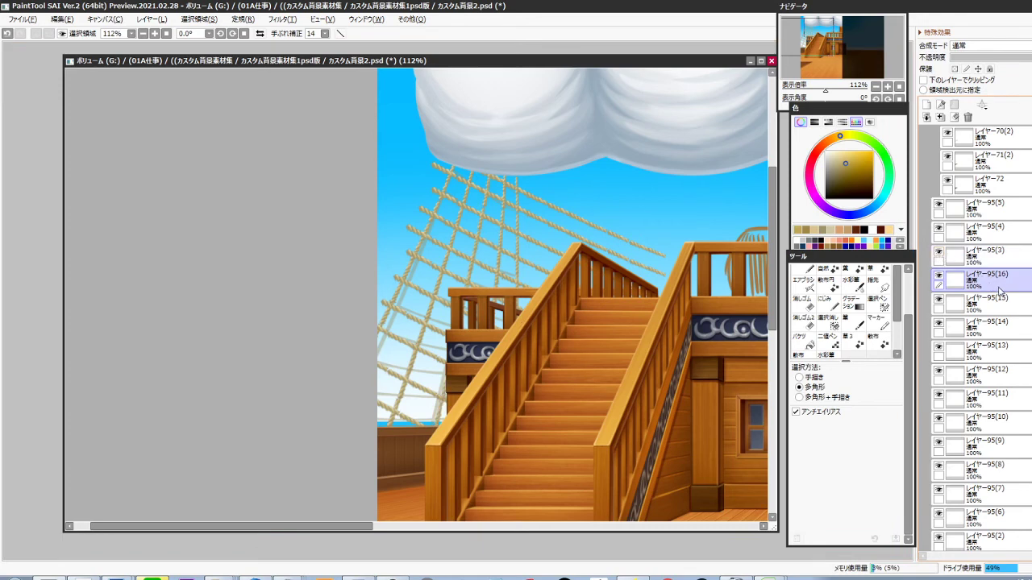
# Group the crosswise rope layers, レイヤー95(6) through レイヤー95(16), in a new folder and collapse it
pyautogui.click(926, 117)
pyautogui.click(1006, 311)
pyautogui.scroll(-6, 1011, 403)
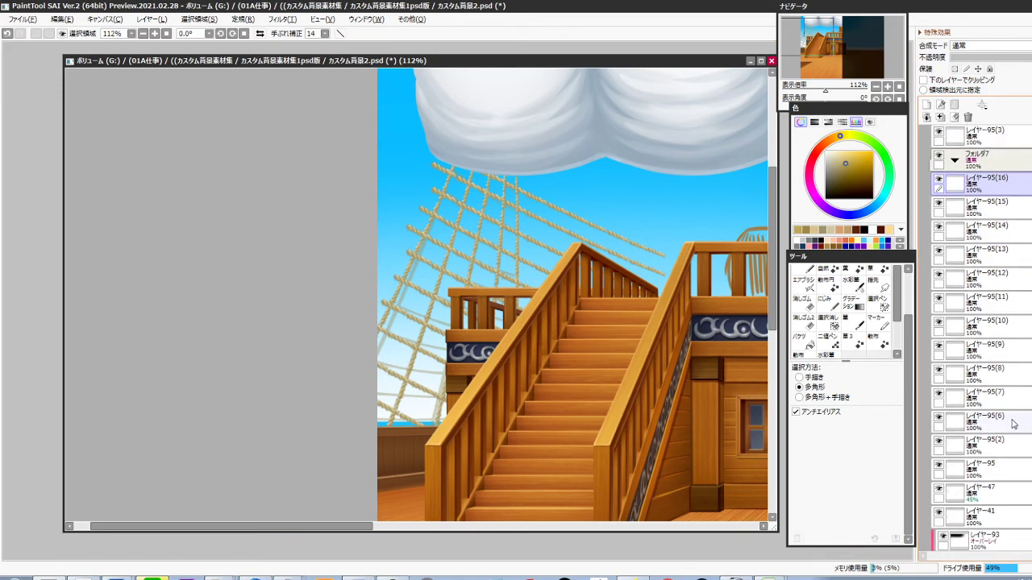
pyautogui.keyDown('shift'); pyautogui.click(1013, 424); pyautogui.keyUp('shift')
pyautogui.moveTo(986, 180); pyautogui.dragTo(972, 167)
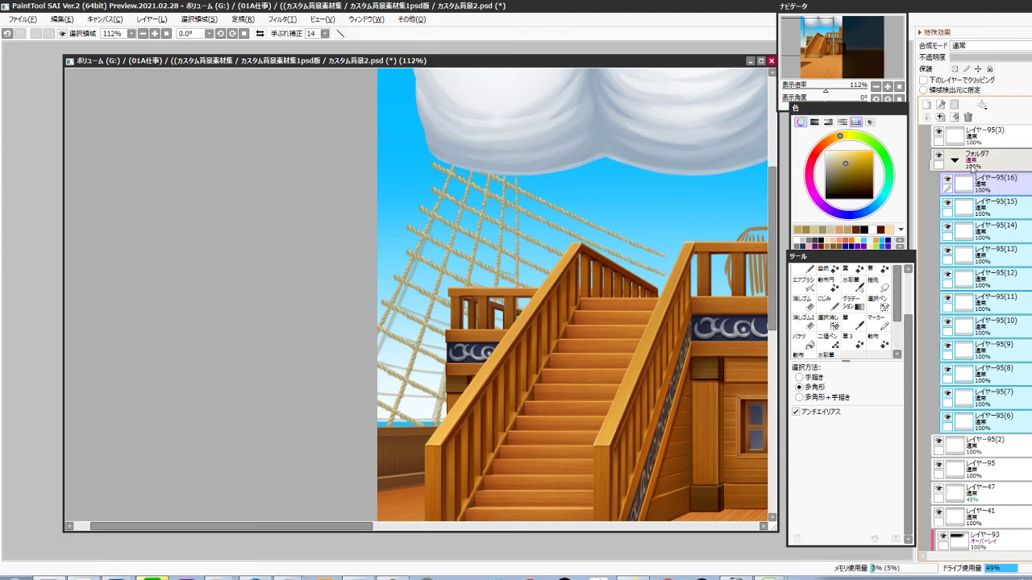
pyautogui.click(938, 161)
pyautogui.click(938, 155)
pyautogui.click(937, 155)
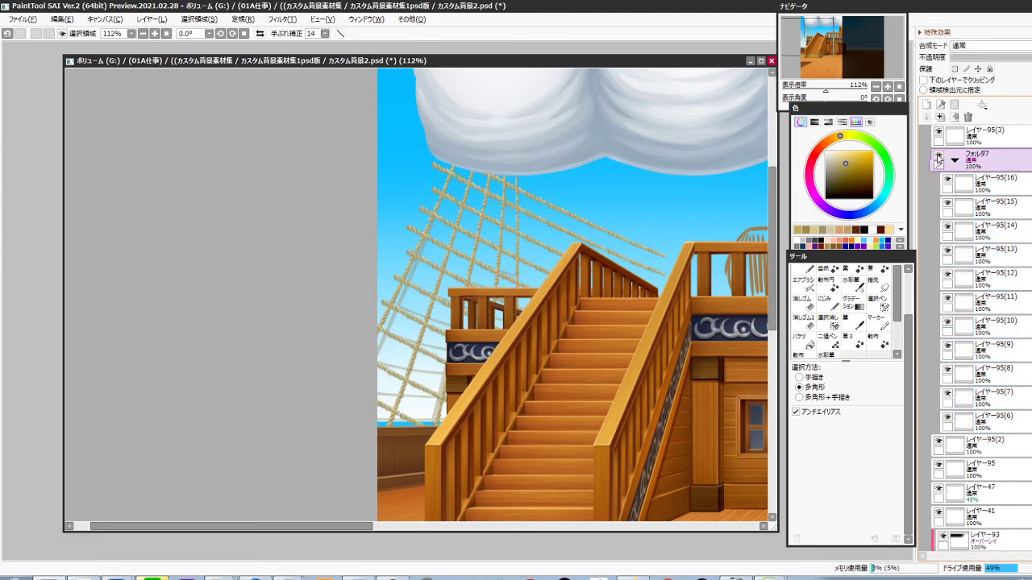
pyautogui.click(937, 155)
pyautogui.click(938, 158)
pyautogui.click(955, 159)
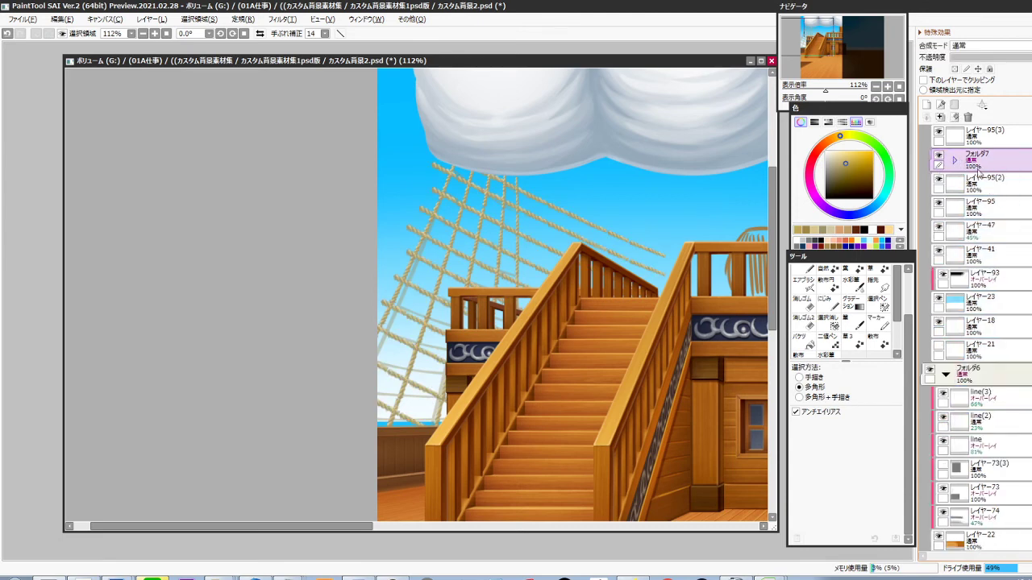
# Distort the crosswise ropes in フォルダ7 with free transform, lowering the upper-right corner and raising the lower-right one so the ropes converge rightward
pyautogui.hotkey('ctrl', 't')
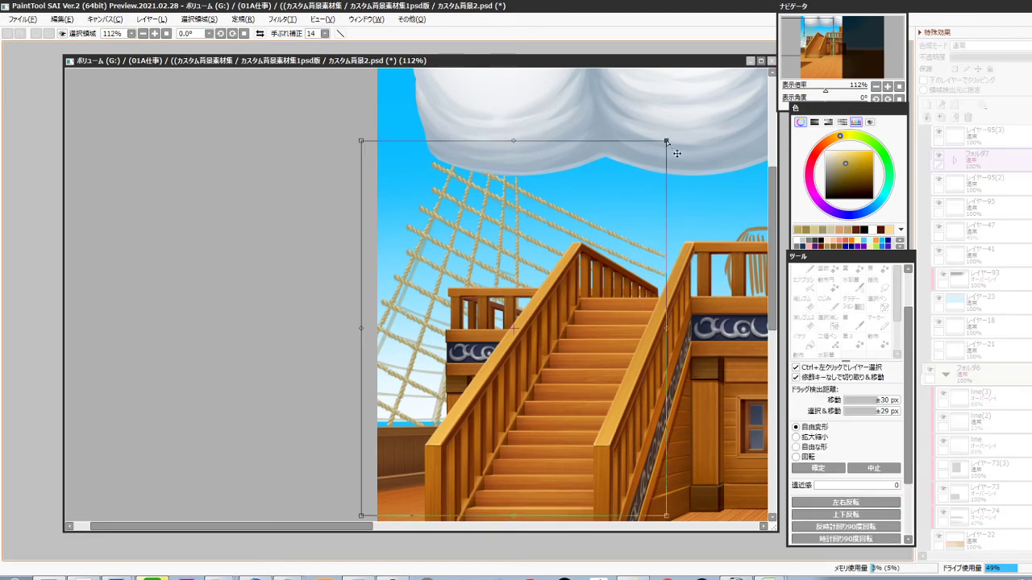
pyautogui.moveTo(667, 142); pyautogui.dragTo(668, 154)
pyautogui.moveTo(593, 431); pyautogui.dragTo(594, 382)
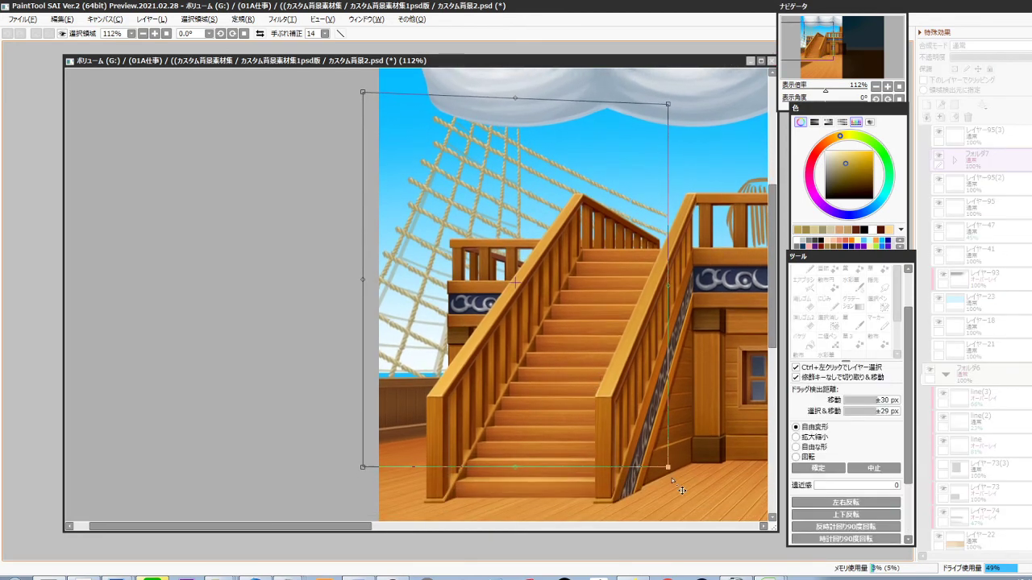
pyautogui.moveTo(672, 480); pyautogui.dragTo(690, 398)
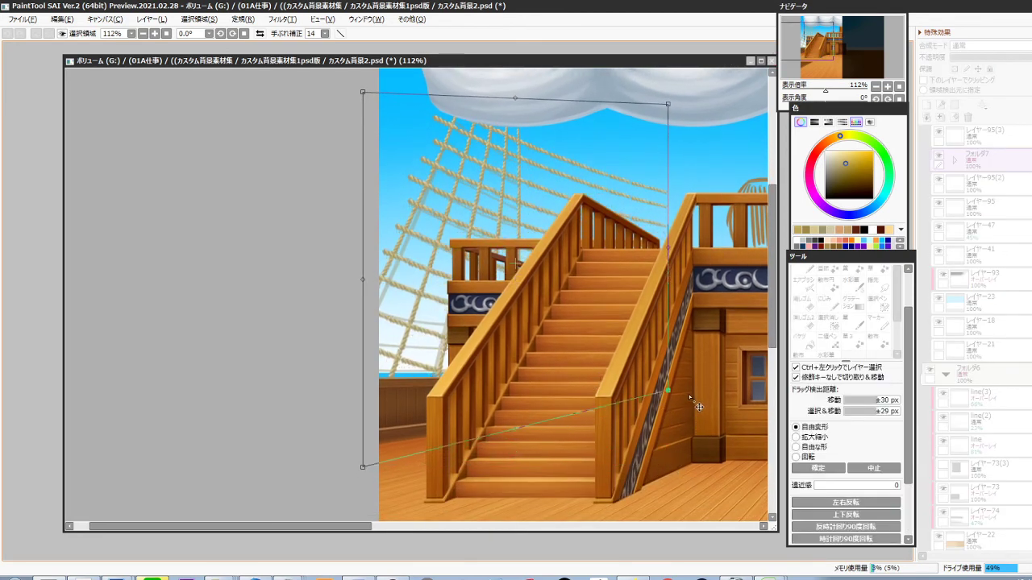
pyautogui.moveTo(666, 108); pyautogui.dragTo(664, 145)
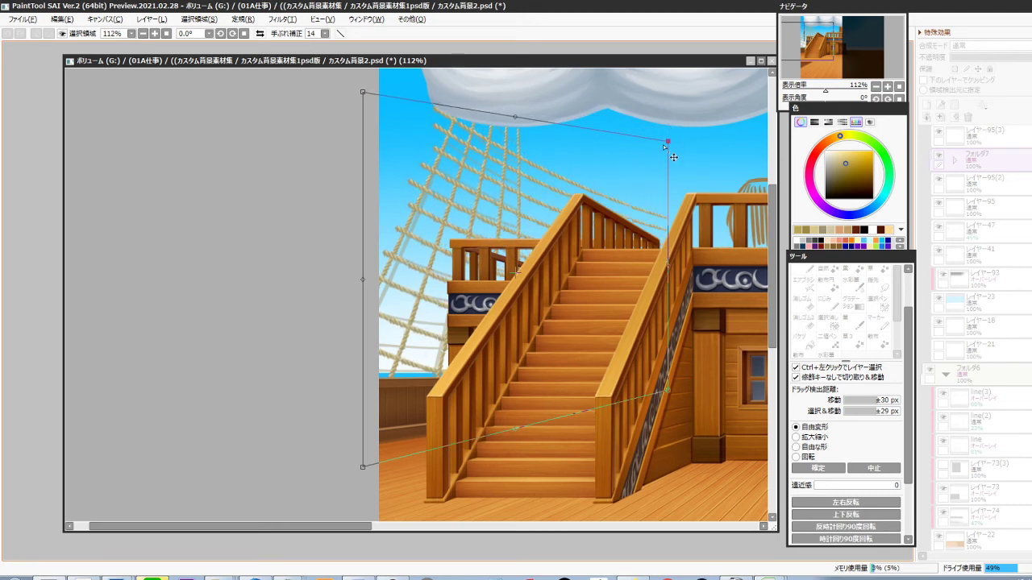
pyautogui.moveTo(519, 111); pyautogui.dragTo(521, 95)
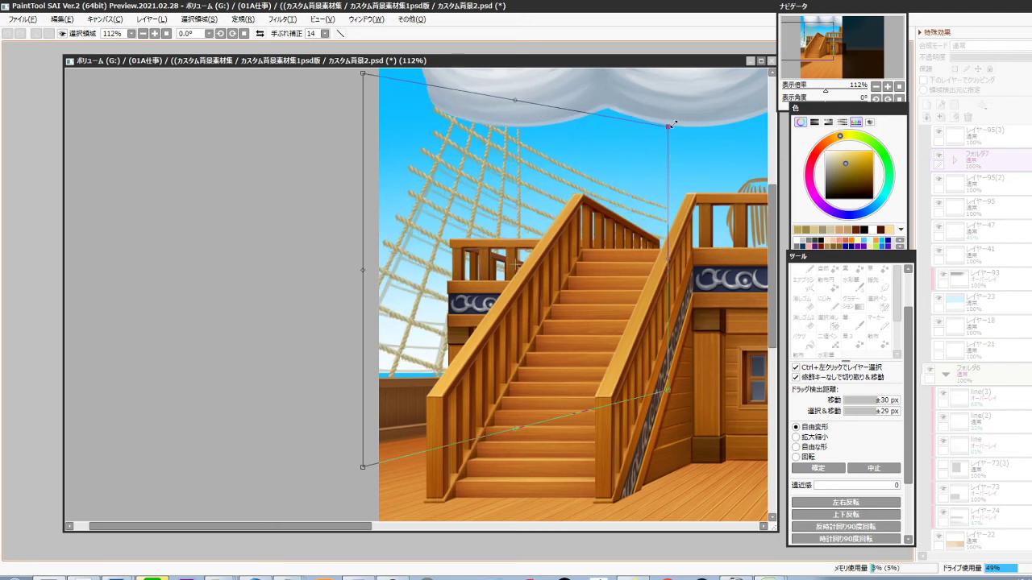
pyautogui.moveTo(679, 139); pyautogui.dragTo(675, 163)
pyautogui.moveTo(521, 117)
pyautogui.mouseDown()
pyautogui.moveTo(520, 104)
pyautogui.moveTo(534, 103)
pyautogui.mouseUp()
pyautogui.moveTo(671, 397); pyautogui.dragTo(670, 324)
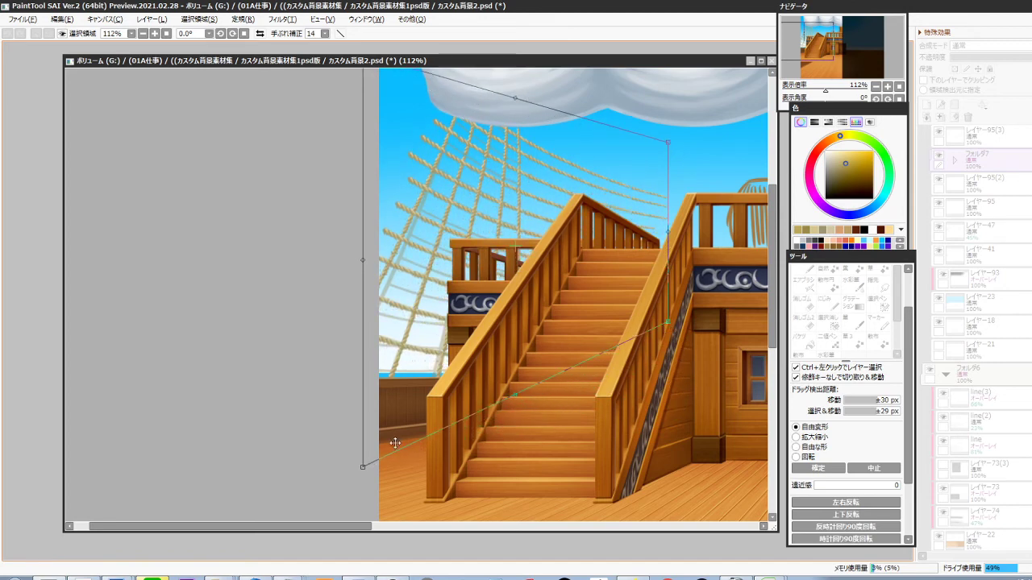
# Fine-tune the corners and edges of the crosswise ropes' transform to fit the rigging perspective, and apply it
pyautogui.moveTo(362, 468); pyautogui.dragTo(360, 479)
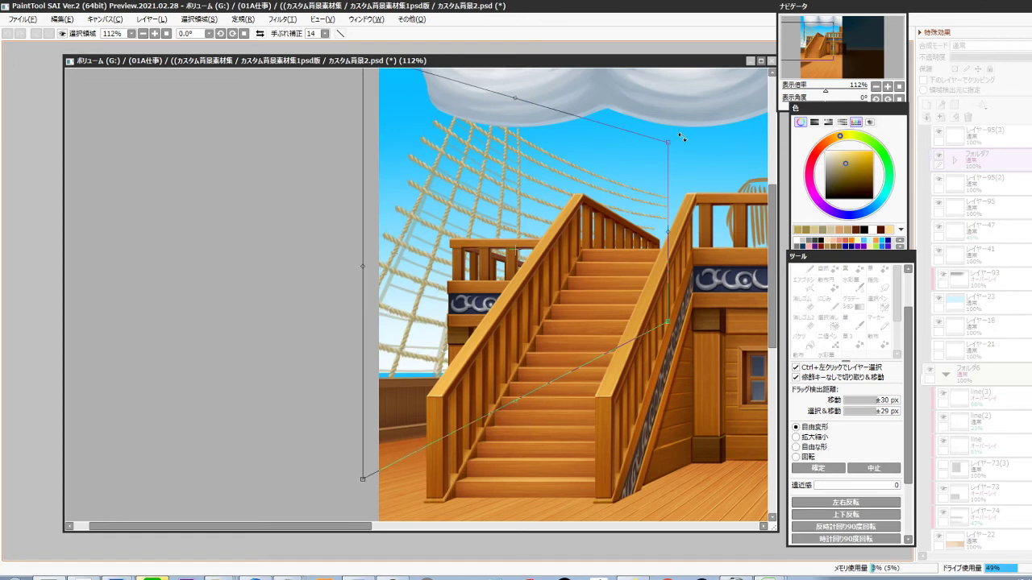
pyautogui.moveTo(681, 138); pyautogui.dragTo(679, 172)
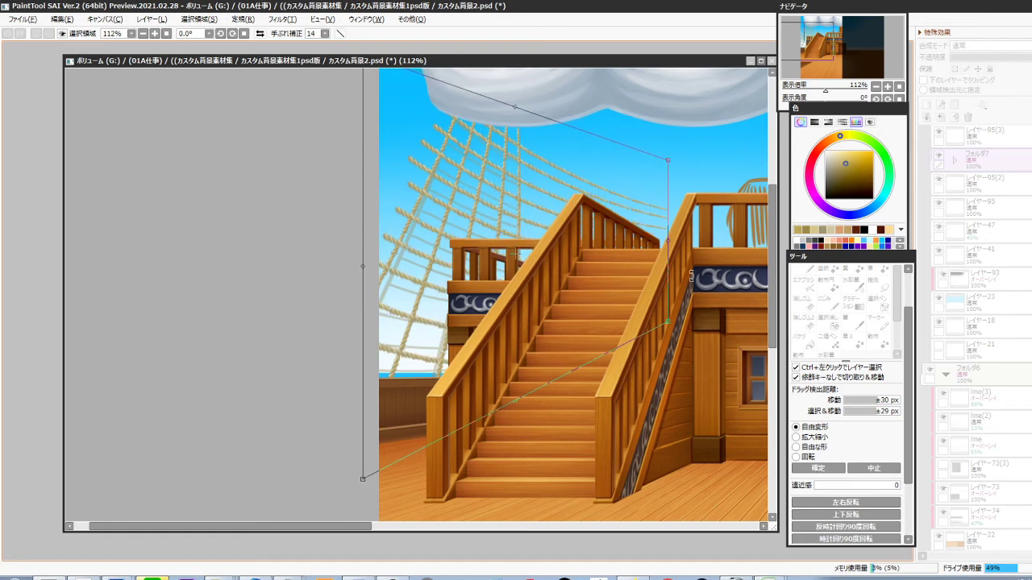
pyautogui.moveTo(681, 337); pyautogui.dragTo(678, 346)
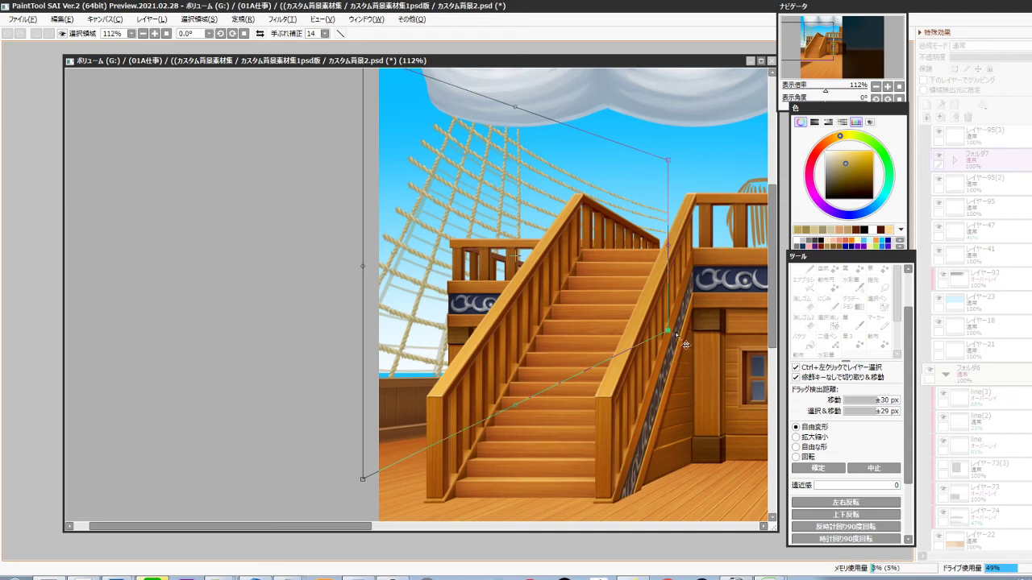
pyautogui.moveTo(685, 345); pyautogui.dragTo(676, 299)
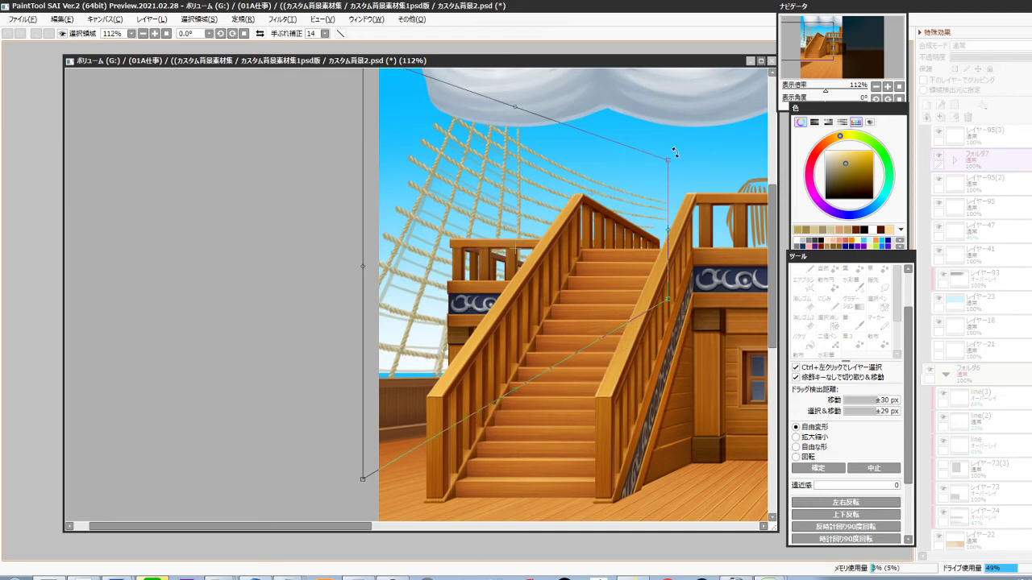
pyautogui.moveTo(675, 151); pyautogui.dragTo(677, 187)
pyautogui.moveTo(679, 312); pyautogui.dragTo(679, 300)
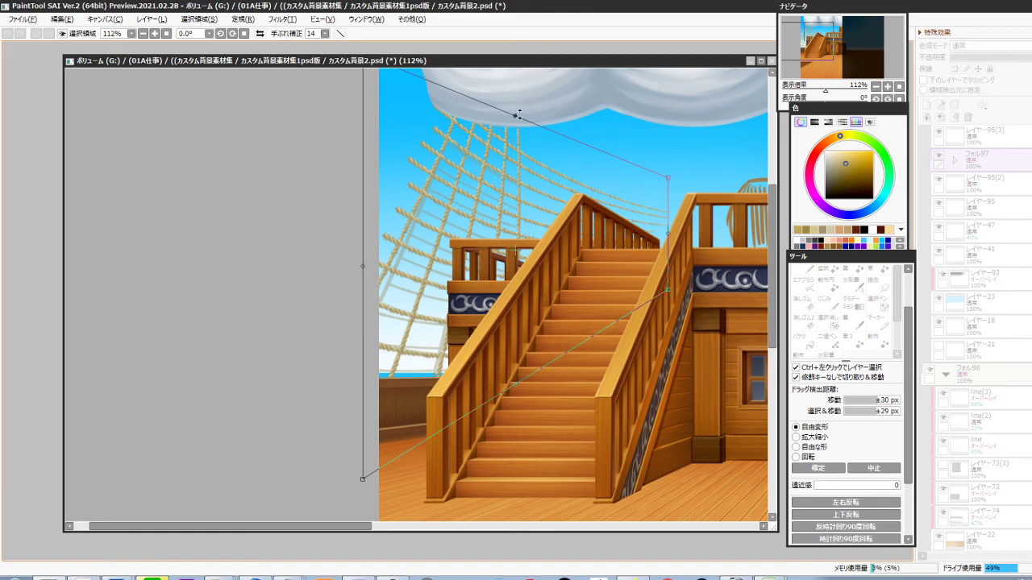
pyautogui.moveTo(519, 115); pyautogui.dragTo(519, 106)
pyautogui.moveTo(513, 385); pyautogui.dragTo(514, 397)
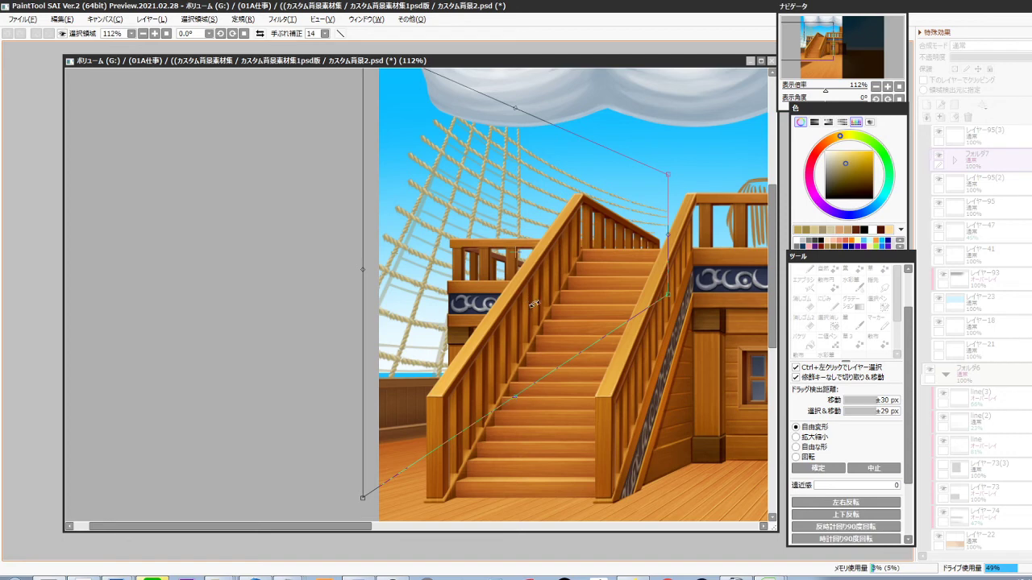
pyautogui.press('Return')
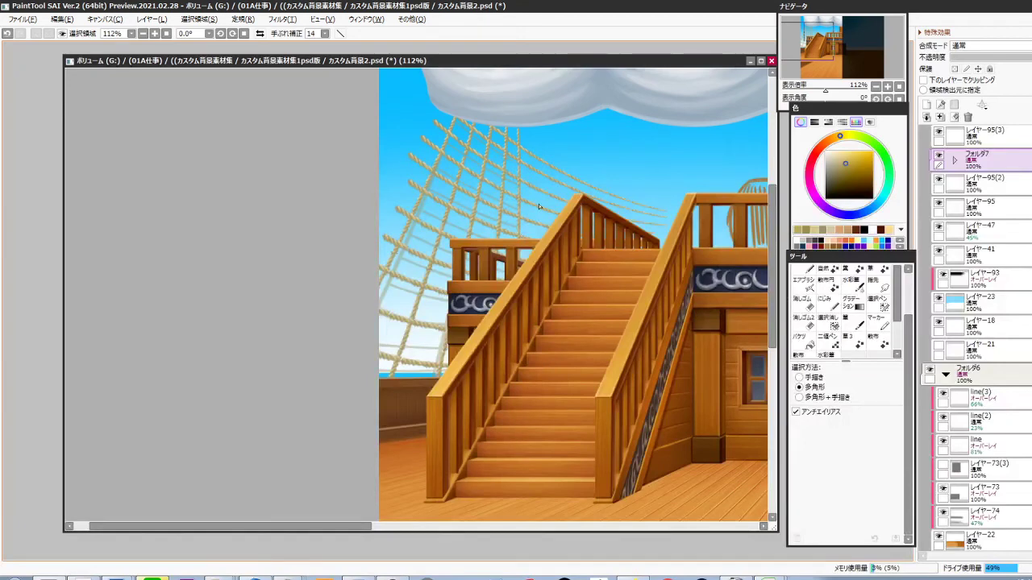
# Inspect the crosswise ropes over the rigging down to the lowest one, and hide the faded rigging guide layer, レイヤー47
pyautogui.scroll(3, 548, 192)
pyautogui.moveTo(578, 184); pyautogui.dragTo(570, 250)
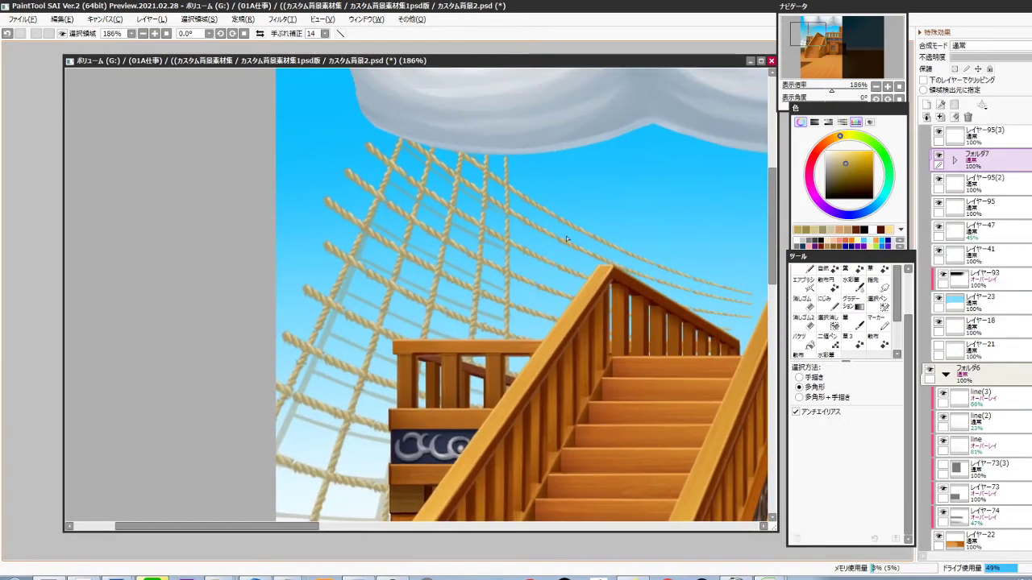
pyautogui.moveTo(528, 357); pyautogui.dragTo(553, 302)
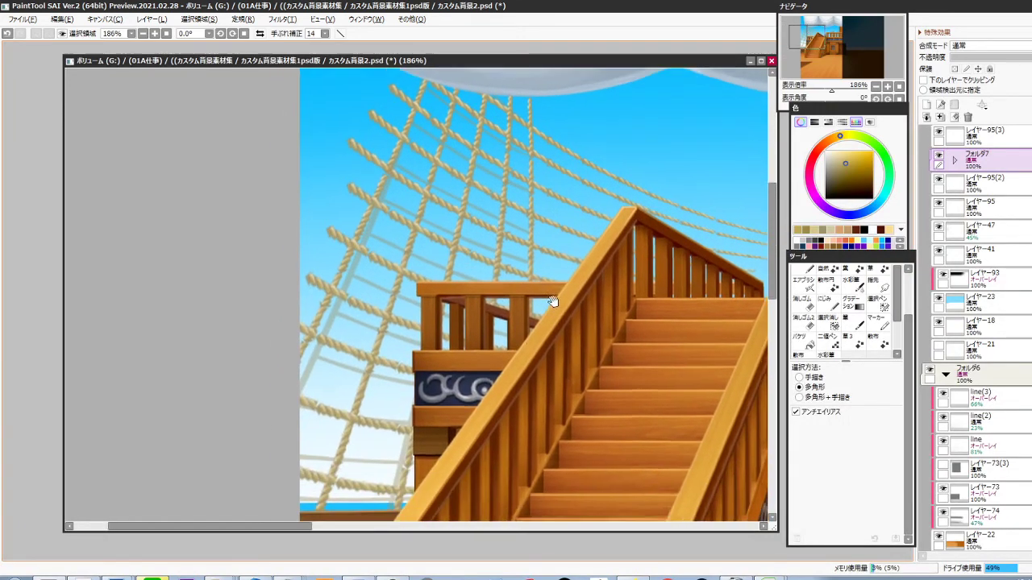
pyautogui.moveTo(516, 385); pyautogui.dragTo(532, 318)
pyautogui.keyDown('ctrl'); pyautogui.keyDown('shift'); pyautogui.click(387, 425); pyautogui.keyUp('shift'); pyautogui.keyUp('ctrl')
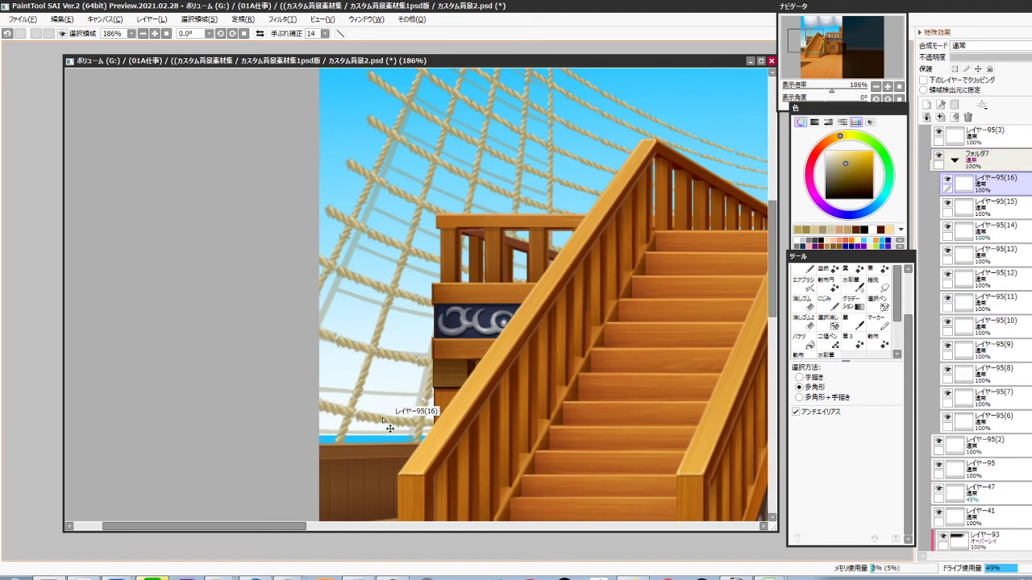
pyautogui.hotkey('ctrl', 'shift', 'Up')
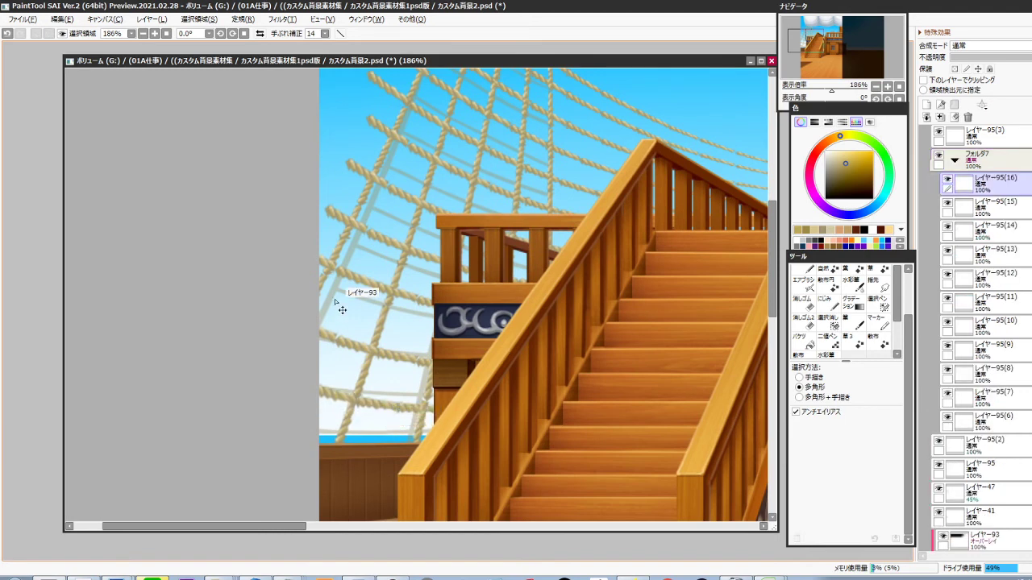
pyautogui.click(938, 495)
pyautogui.click(939, 488)
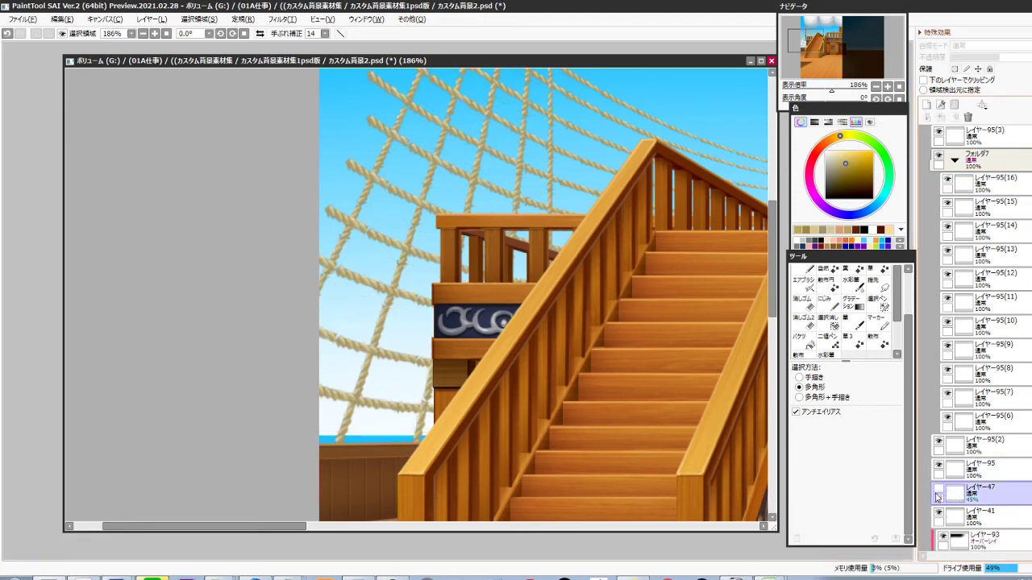
# Merge the crosswise rope folder, フォルダ7, into a single layer
pyautogui.moveTo(551, 273); pyautogui.dragTo(510, 394)
pyautogui.keyDown('ctrl'); pyautogui.click(510, 286); pyautogui.keyUp('ctrl')
pyautogui.scroll(-2, 509, 311)
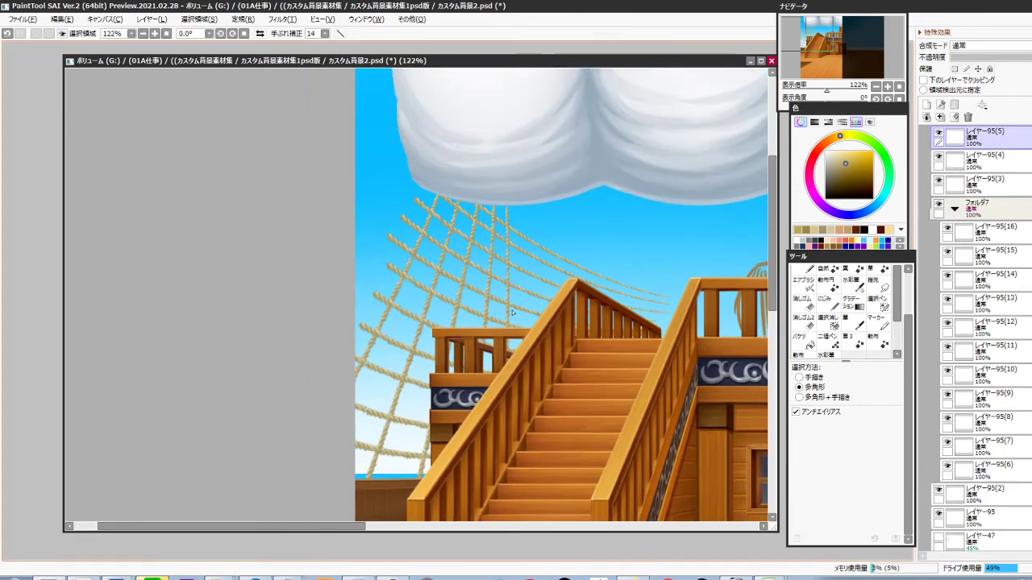
pyautogui.scroll(4, 959, 337)
pyautogui.click(956, 335)
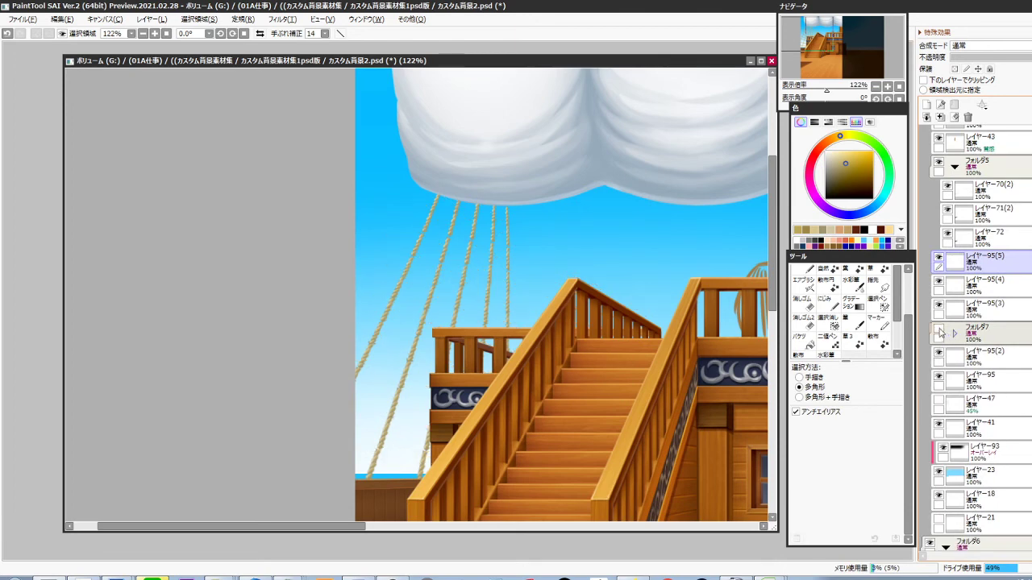
pyautogui.click(971, 334)
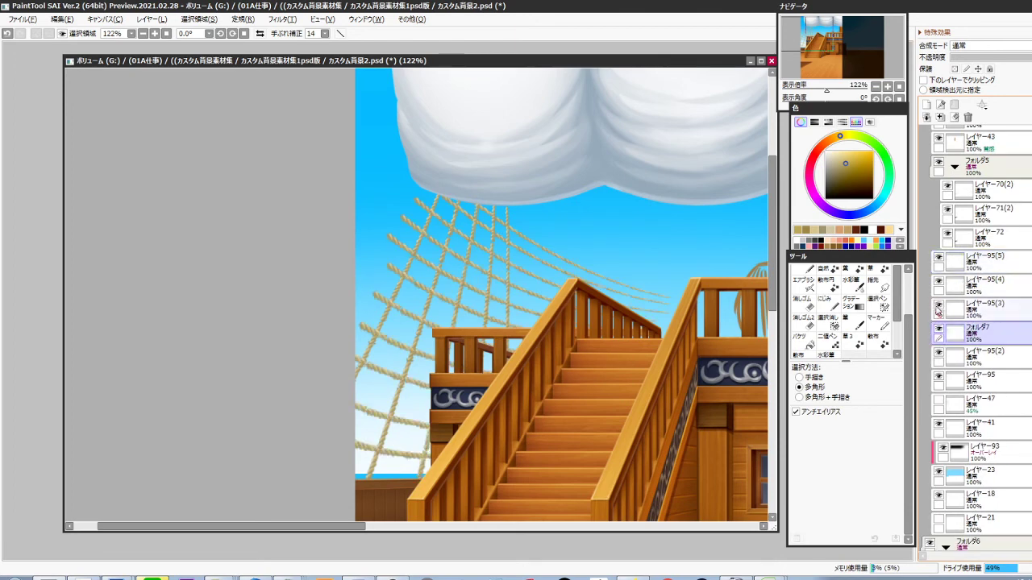
pyautogui.click(948, 311)
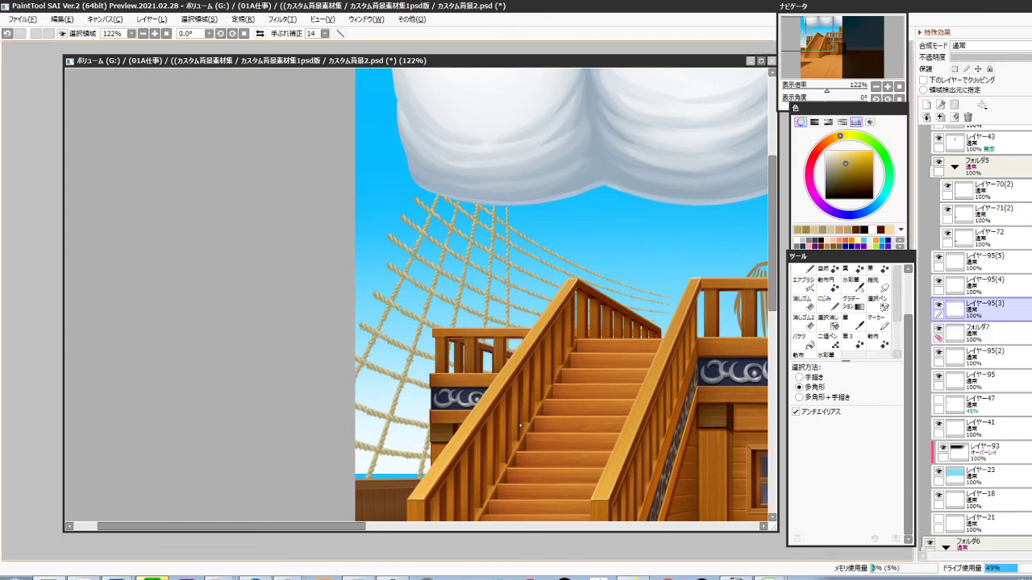
pyautogui.hotkey('ctrl', 't')
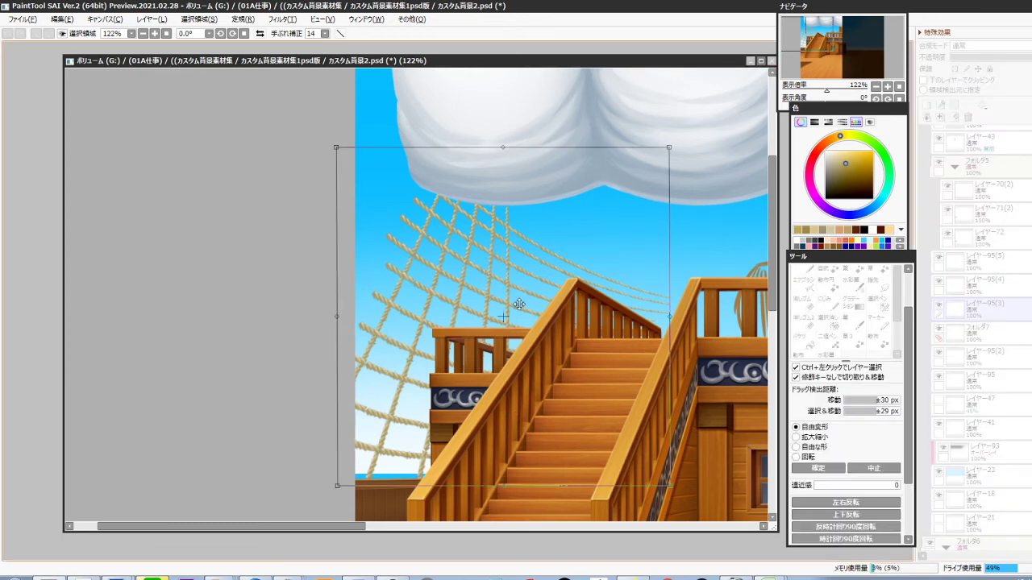
pyautogui.press('Return')
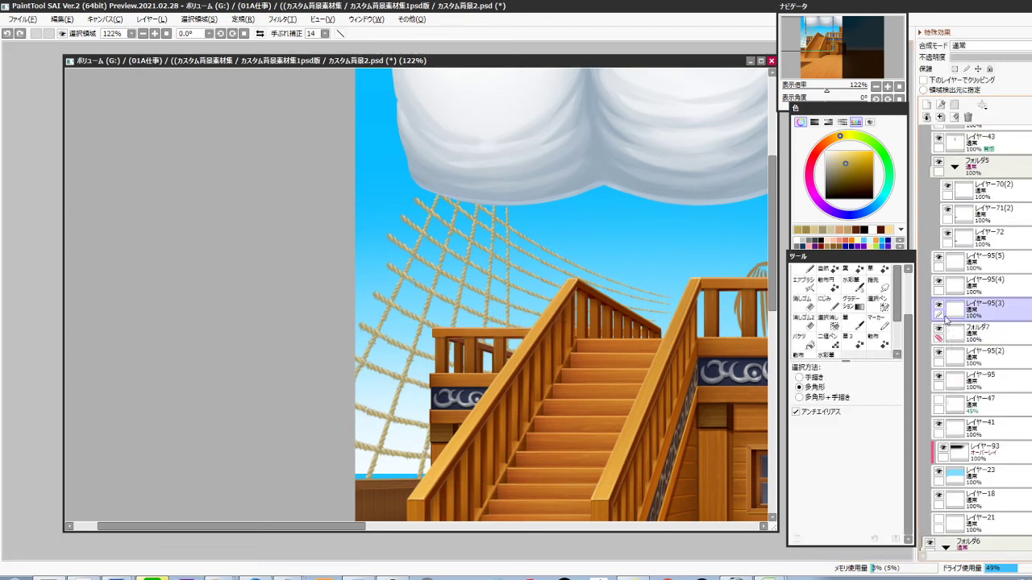
pyautogui.click(939, 304)
pyautogui.click(939, 304)
pyautogui.hotkey('ctrl', 't')
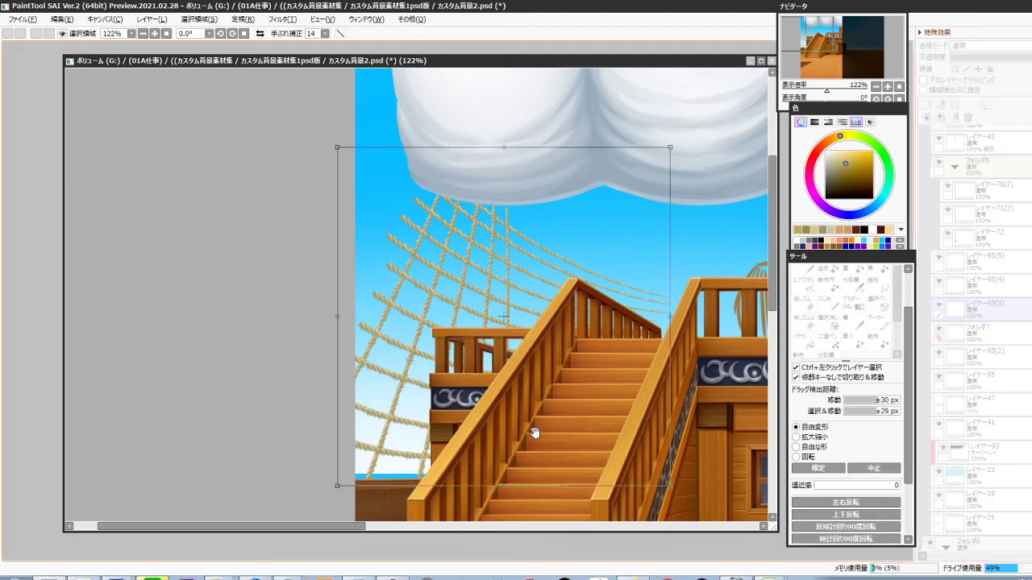
pyautogui.moveTo(534, 432); pyautogui.dragTo(531, 408)
pyautogui.moveTo(500, 465); pyautogui.dragTo(510, 465)
pyautogui.press('Return')
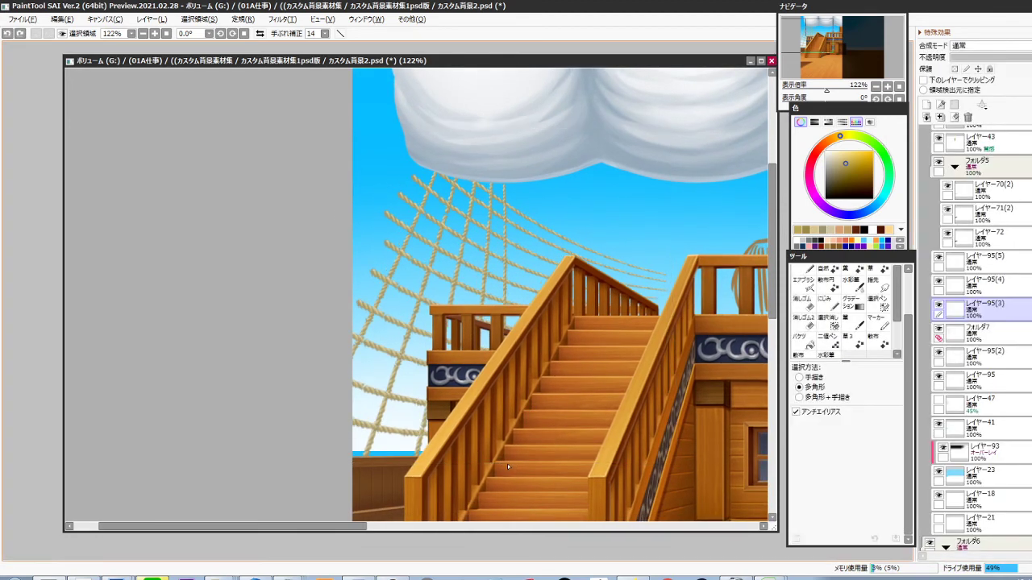
# Skew the upright rope layer レイヤー95(3) with free transform so its lower end shifts slightly right, and apply it
pyautogui.hotkey('ctrl', 't')
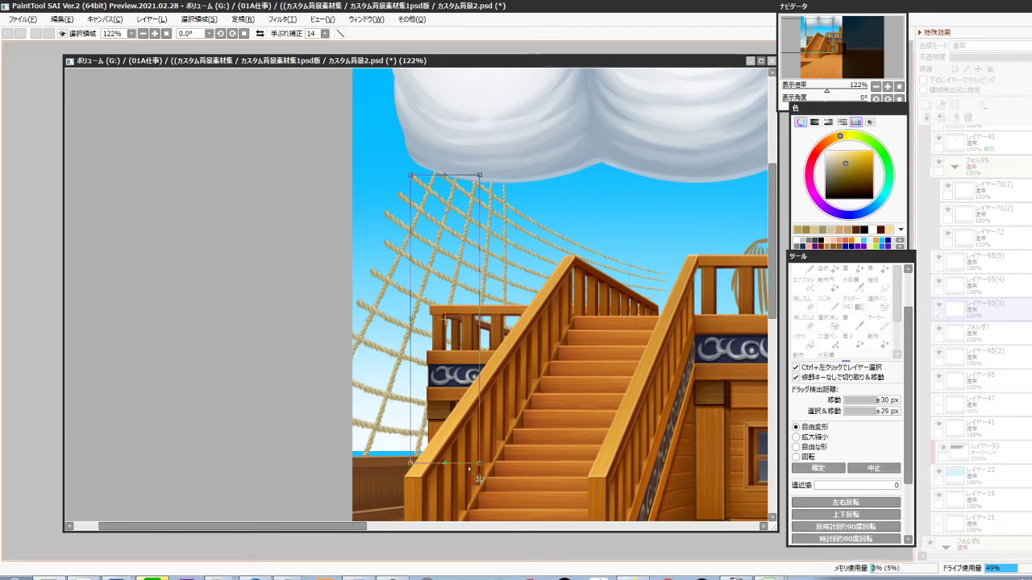
pyautogui.moveTo(453, 467); pyautogui.dragTo(453, 471)
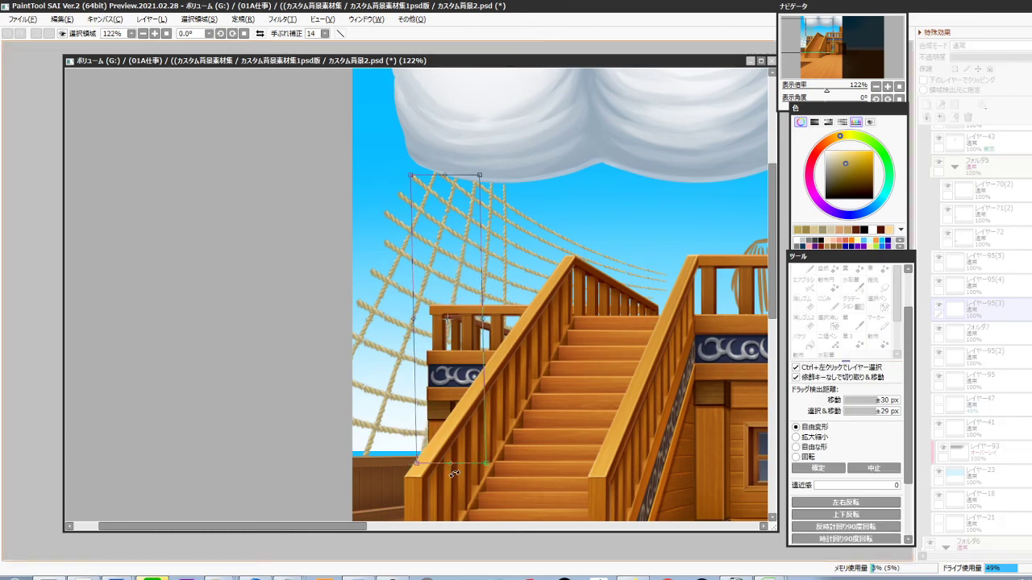
pyautogui.press('Return')
# Merge the upright rope layers レイヤー95(5), レイヤー95(4) and レイヤー95(3) down into the crosswise rope layer フォルダ7
pyautogui.click(989, 266)
pyautogui.hotkey('ctrl', 'e')
pyautogui.hotkey('ctrl', 'e')
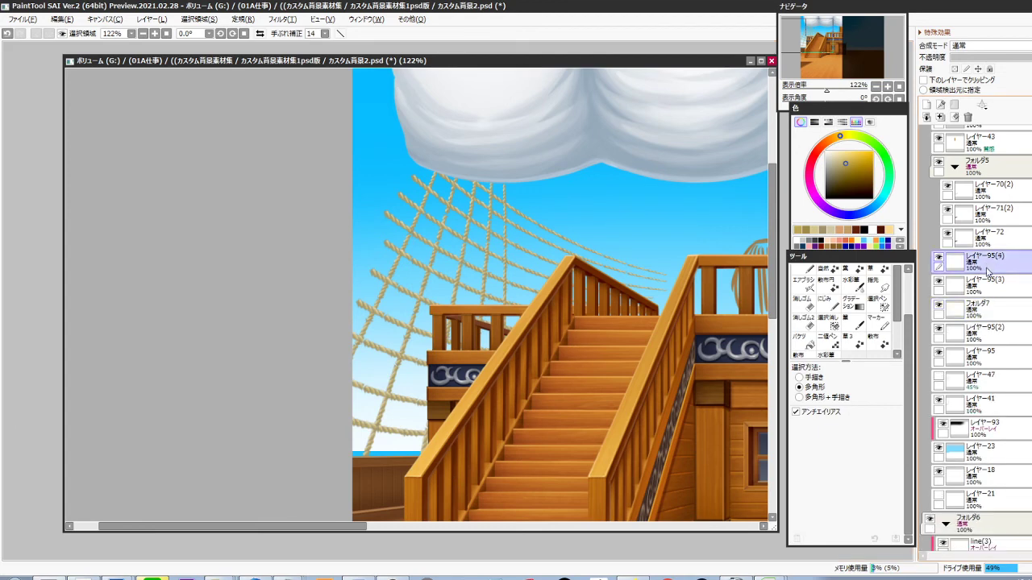
pyautogui.click(938, 258)
pyautogui.click(938, 258)
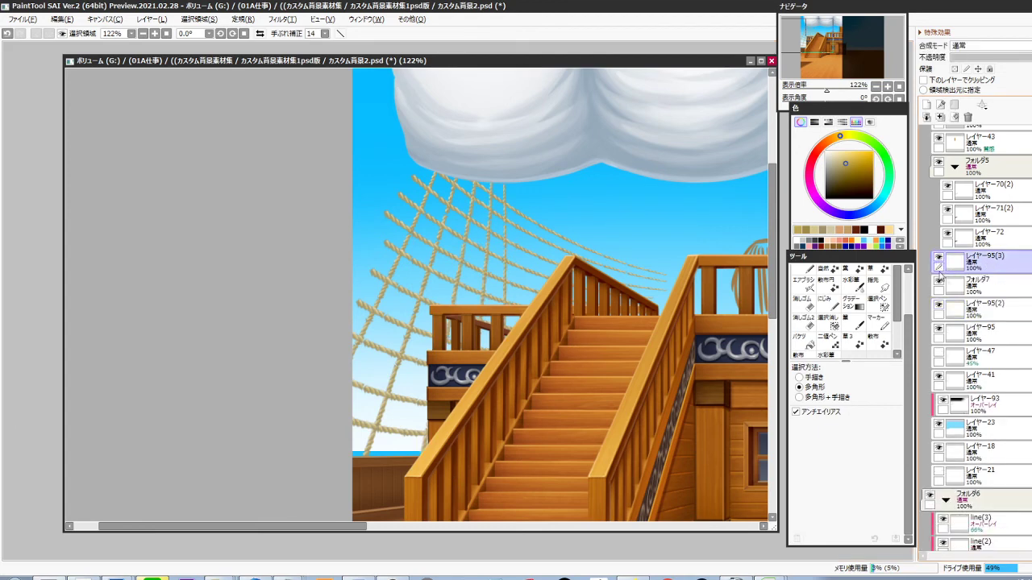
pyautogui.click(939, 281)
pyautogui.click(939, 281)
pyautogui.hotkey('ctrl', 'e')
# Delete the long crosswise rope ends beyond the rightmost upright rope with a rectangular selection, and deselect
pyautogui.hotkey('ctrl', 't')
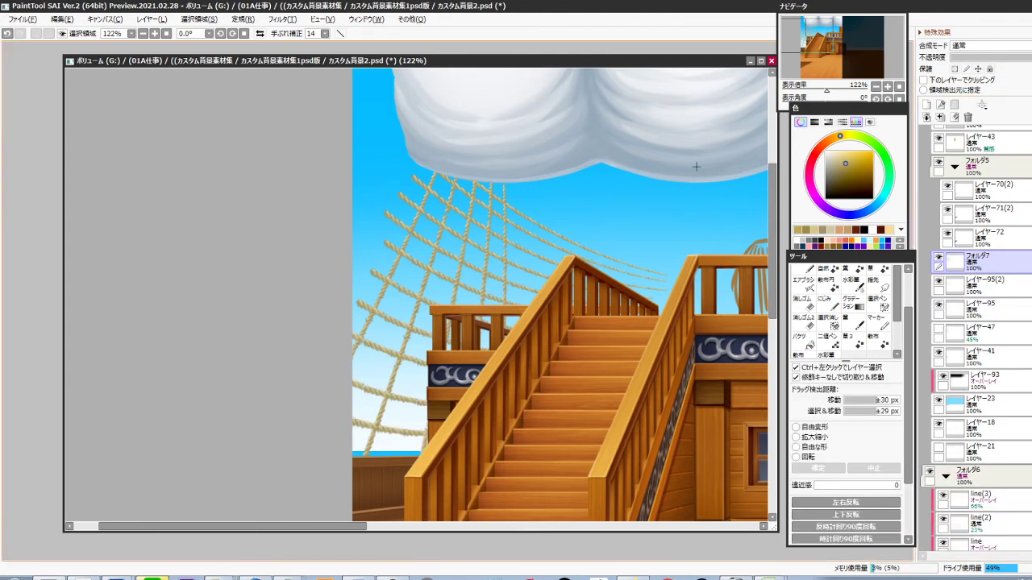
pyautogui.moveTo(698, 158); pyautogui.dragTo(511, 368)
pyautogui.press('Delete')
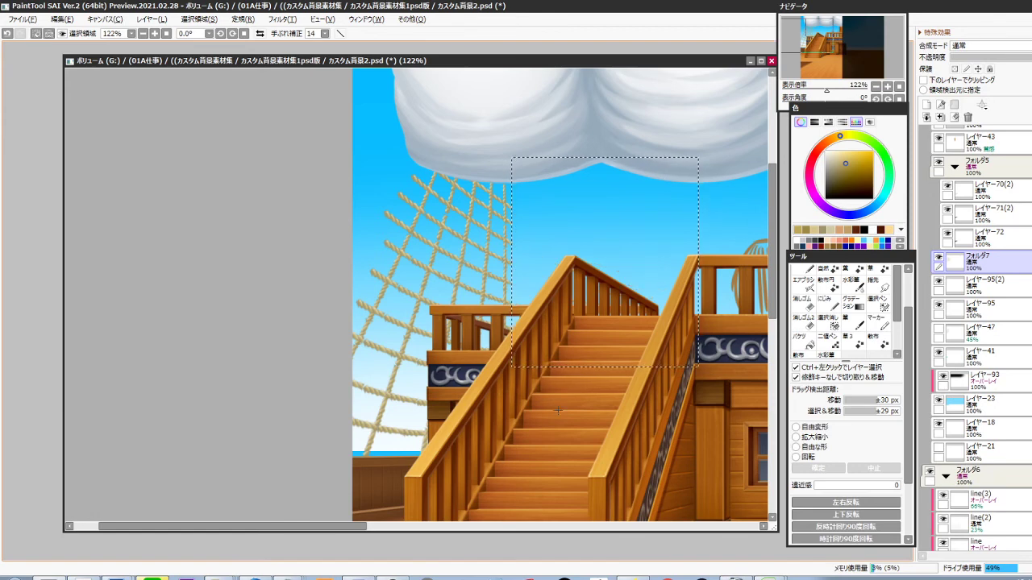
pyautogui.hotkey('ctrl', 'd')
# Erase the remaining crosswise rope stubs along the right side of the rightmost upright rope with a 12 px eraser
pyautogui.keyDown('ctrl'); pyautogui.click(524, 217); pyautogui.keyUp('ctrl')
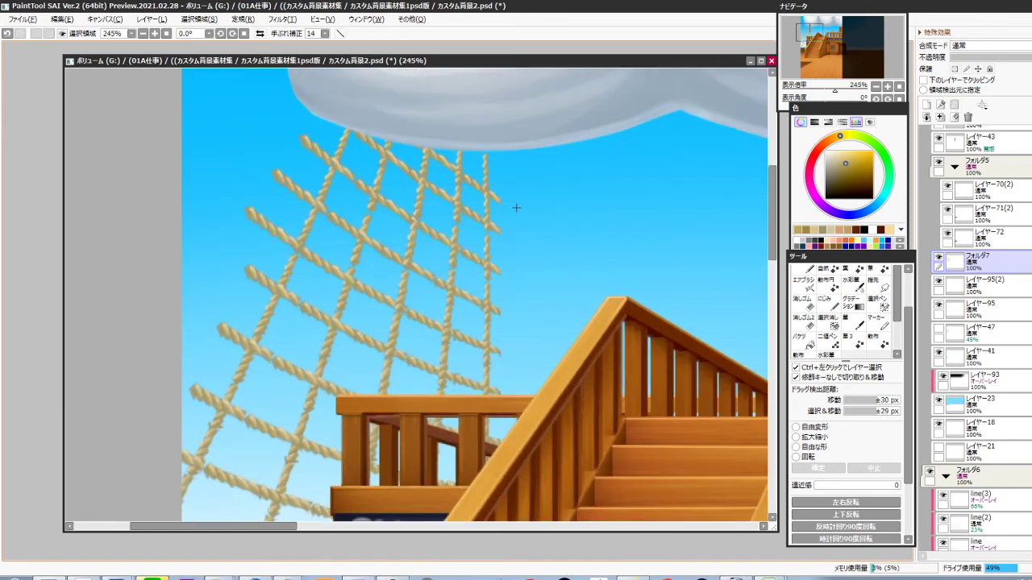
pyautogui.press('e')
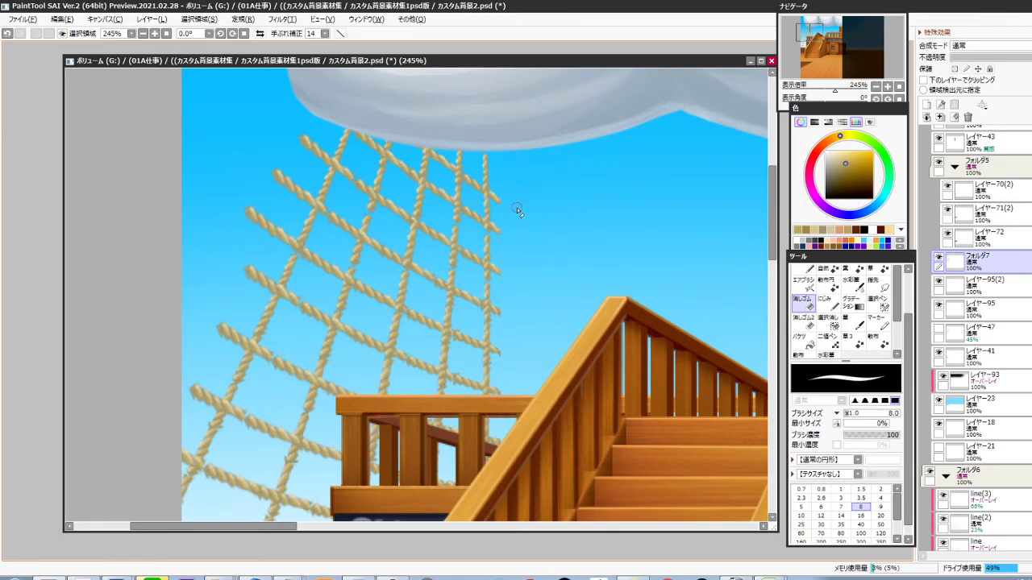
pyautogui.press(']')
pyautogui.press(']')
pyautogui.press(']')
pyautogui.moveTo(501, 185); pyautogui.dragTo(499, 208)
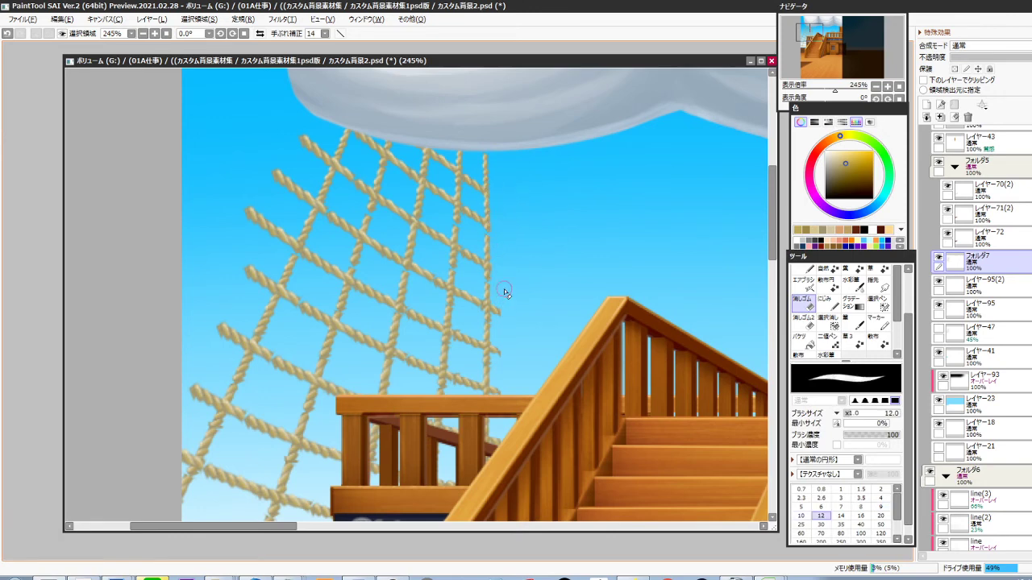
pyautogui.moveTo(498, 300); pyautogui.dragTo(494, 396)
pyautogui.moveTo(524, 432); pyautogui.dragTo(516, 348)
# Outline the crosswise rope ends protruding left of the leftmost upright rope with a polygonal selection, delete them, and deselect
pyautogui.moveTo(466, 231); pyautogui.dragTo(545, 336)
pyautogui.press('l')
pyautogui.click(409, 130)
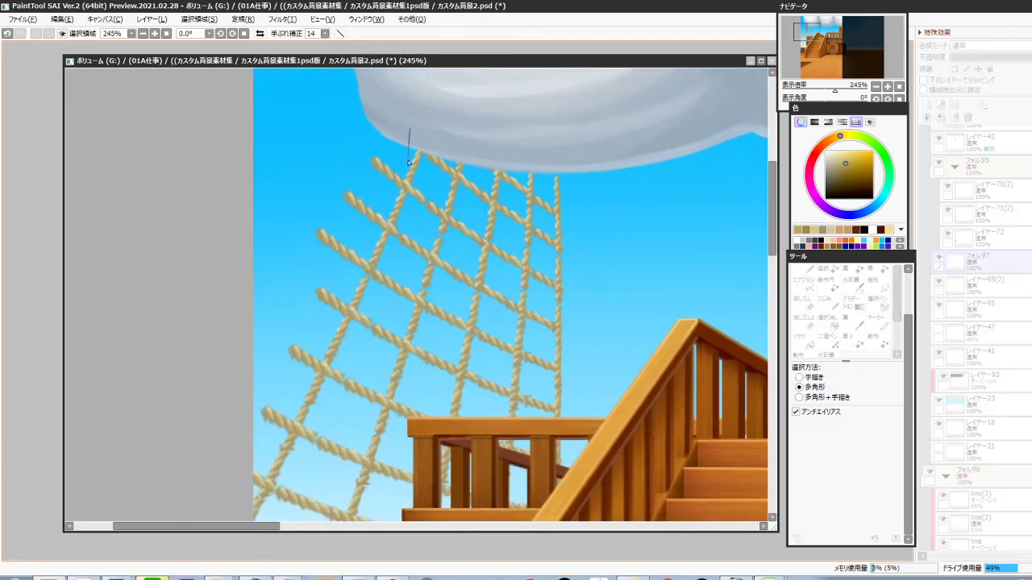
pyautogui.click(406, 179)
pyautogui.moveTo(317, 360); pyautogui.dragTo(376, 251)
pyautogui.click(360, 299)
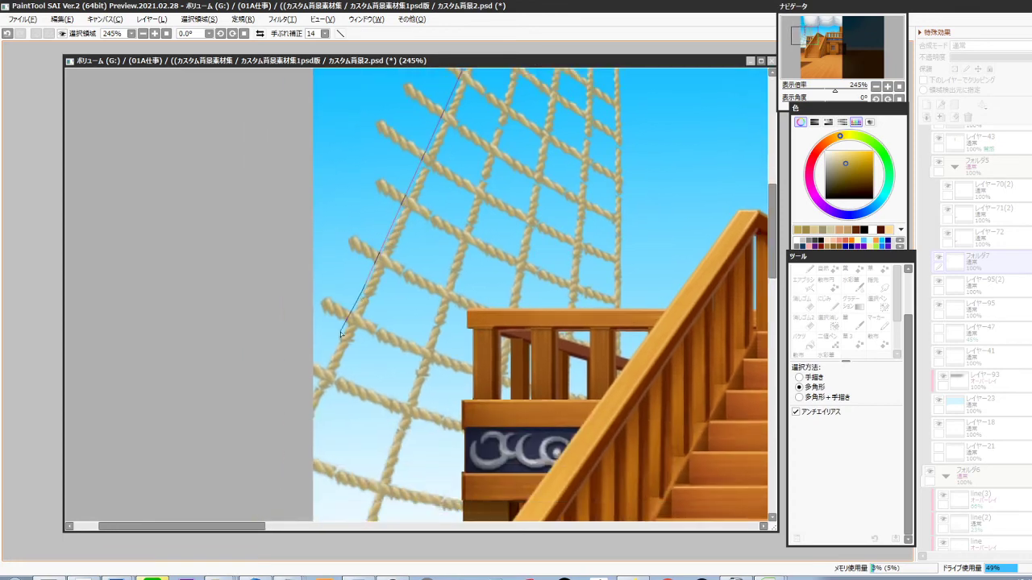
pyautogui.moveTo(290, 277); pyautogui.dragTo(284, 425)
pyautogui.click(312, 299)
pyautogui.click(349, 208)
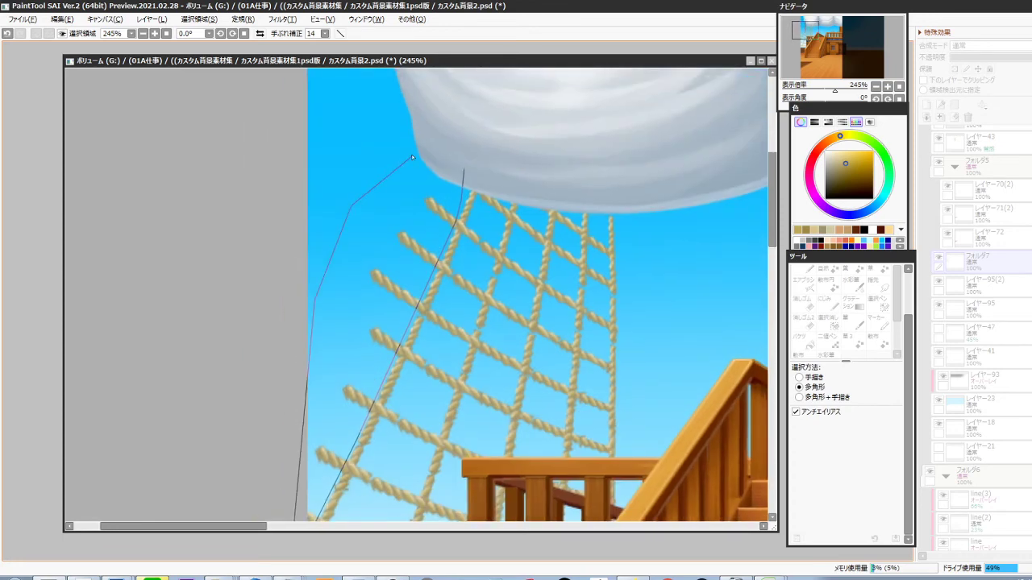
pyautogui.doubleClick(411, 155)
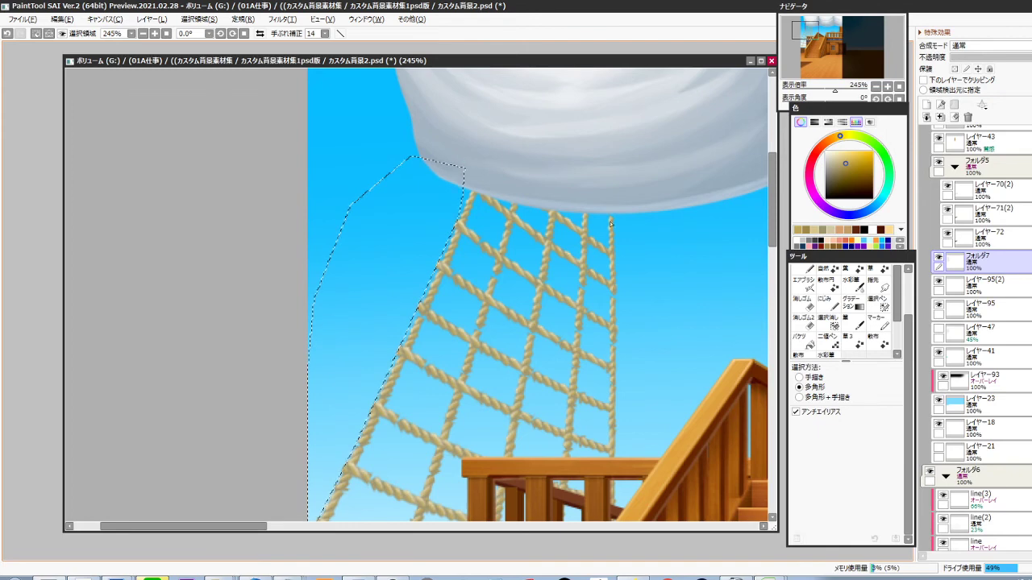
pyautogui.hotkey('ctrl', 'd')
# Extend the rightmost upright rope up to the sail and touch up nearby rope crossings using picked rope colours and a 4 px brush
pyautogui.moveTo(610, 237); pyautogui.dragTo(638, 210)
pyautogui.press('n')
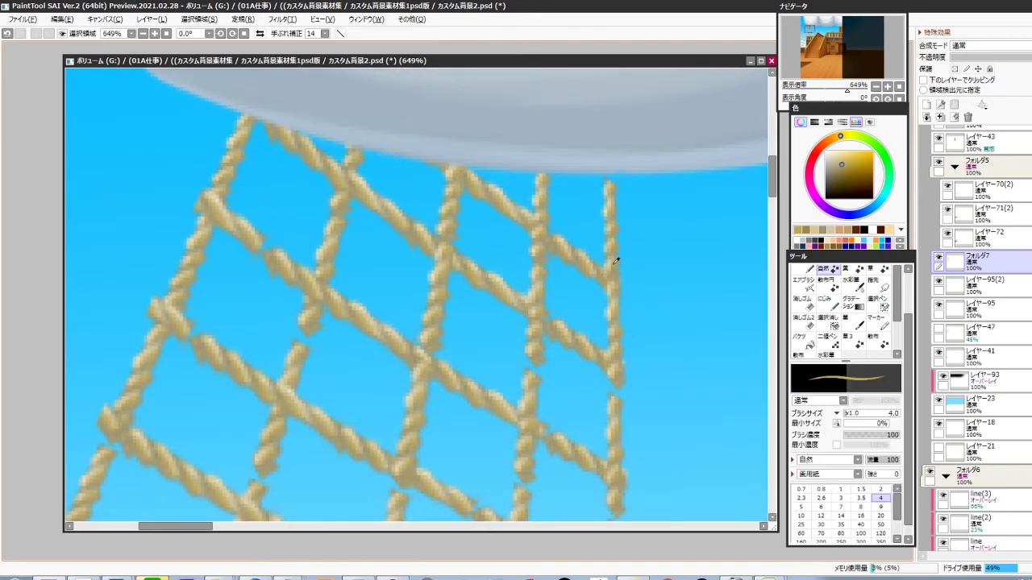
pyautogui.moveTo(611, 168); pyautogui.dragTo(611, 176)
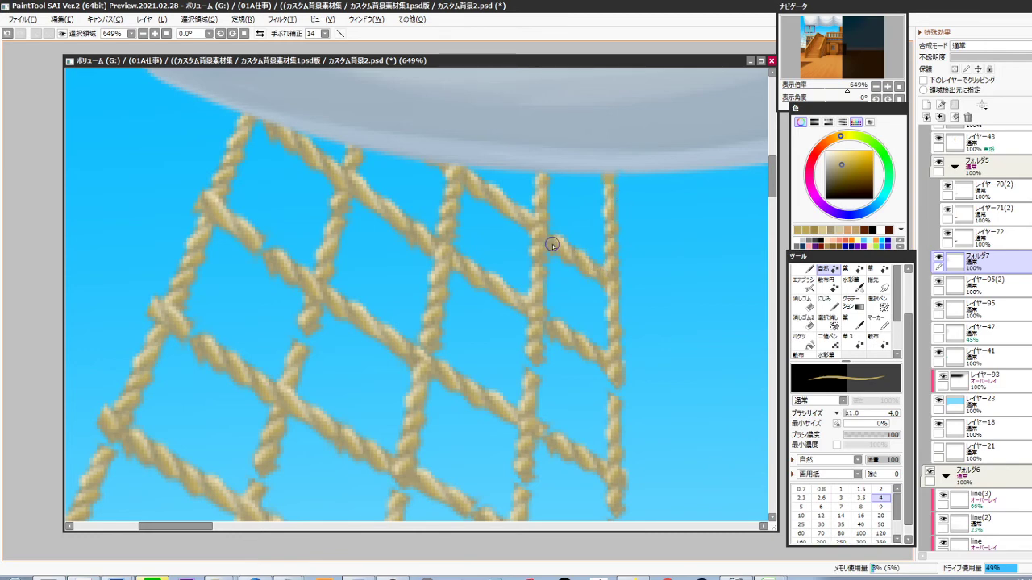
pyautogui.moveTo(570, 348)
pyautogui.mouseDown()
pyautogui.moveTo(577, 300)
pyautogui.moveTo(539, 315)
pyautogui.moveTo(536, 328)
pyautogui.mouseUp()
pyautogui.keyDown('alt'); pyautogui.click(545, 307); pyautogui.keyUp('alt')
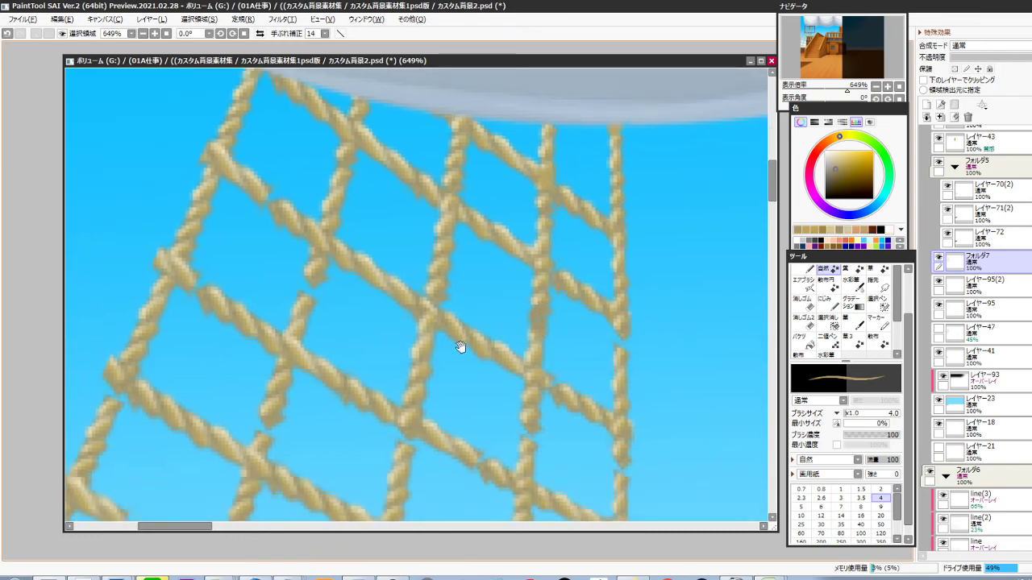
pyautogui.moveTo(460, 346)
pyautogui.mouseDown()
pyautogui.moveTo(517, 293)
pyautogui.moveTo(505, 299)
pyautogui.mouseUp()
pyautogui.keyDown('alt'); pyautogui.click(512, 270); pyautogui.keyUp('alt')
# Paint over the gaps in the second upright rope and the adjoining upper crosswise rope with picked rope colours
pyautogui.moveTo(457, 324); pyautogui.dragTo(589, 371)
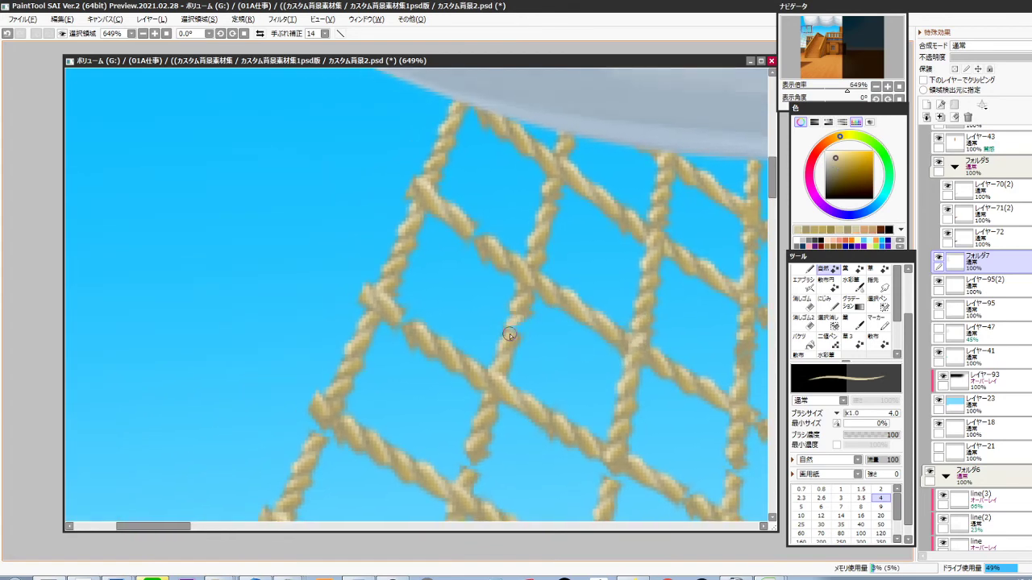
pyautogui.keyDown('alt'); pyautogui.click(517, 338); pyautogui.keyUp('alt')
pyautogui.moveTo(524, 320); pyautogui.dragTo(521, 331)
pyautogui.moveTo(525, 286); pyautogui.dragTo(532, 319)
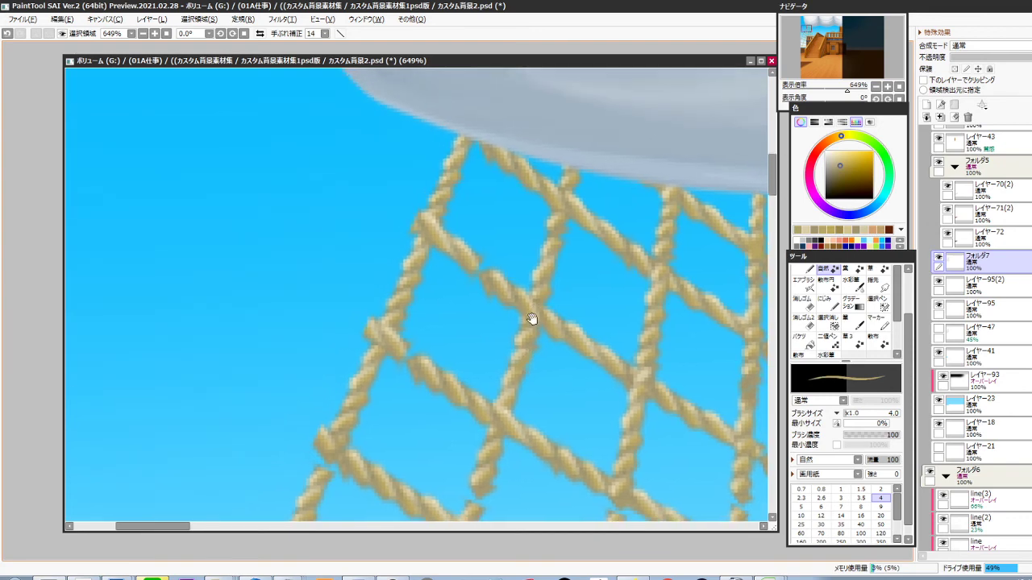
pyautogui.keyDown('alt'); pyautogui.click(478, 260); pyautogui.keyUp('alt')
pyautogui.moveTo(479, 260); pyautogui.dragTo(480, 271)
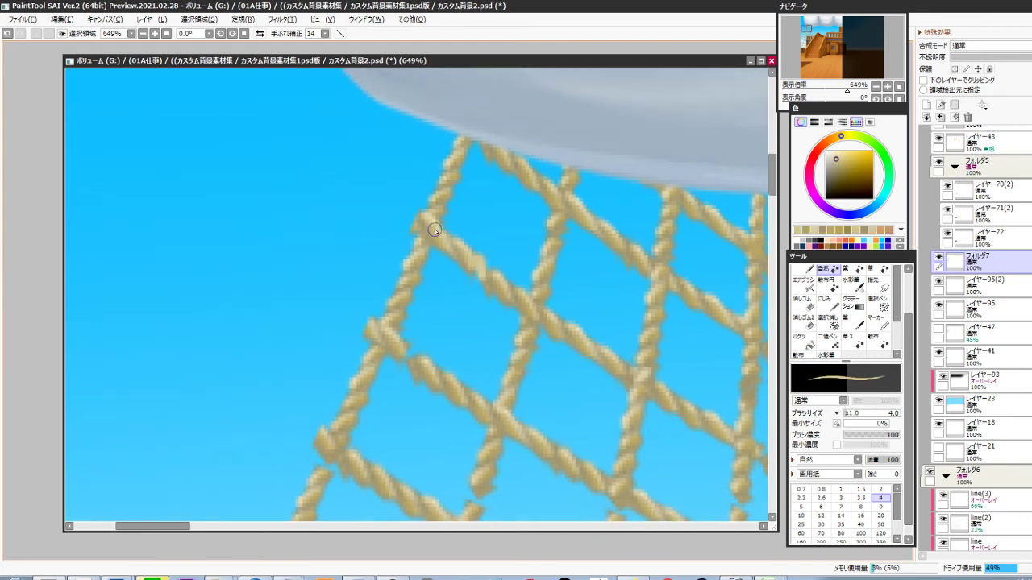
# Erase the leftover crosswise rope stubs along the outer side of the leftmost upright rope, working down the rigging with the 12 px eraser
pyautogui.press('w')
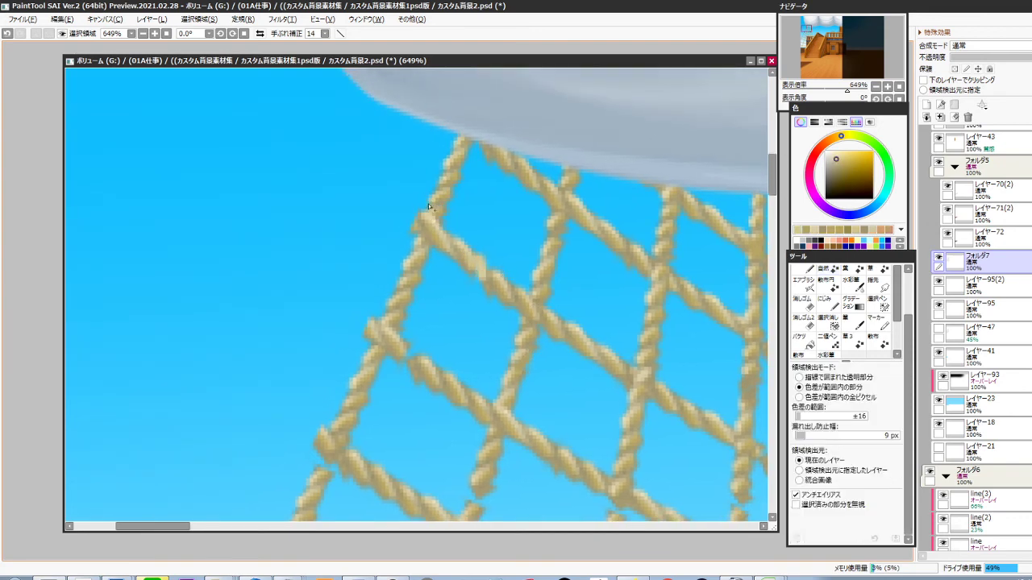
pyautogui.press('e')
pyautogui.moveTo(421, 211); pyautogui.dragTo(415, 236)
pyautogui.moveTo(401, 355); pyautogui.dragTo(458, 308)
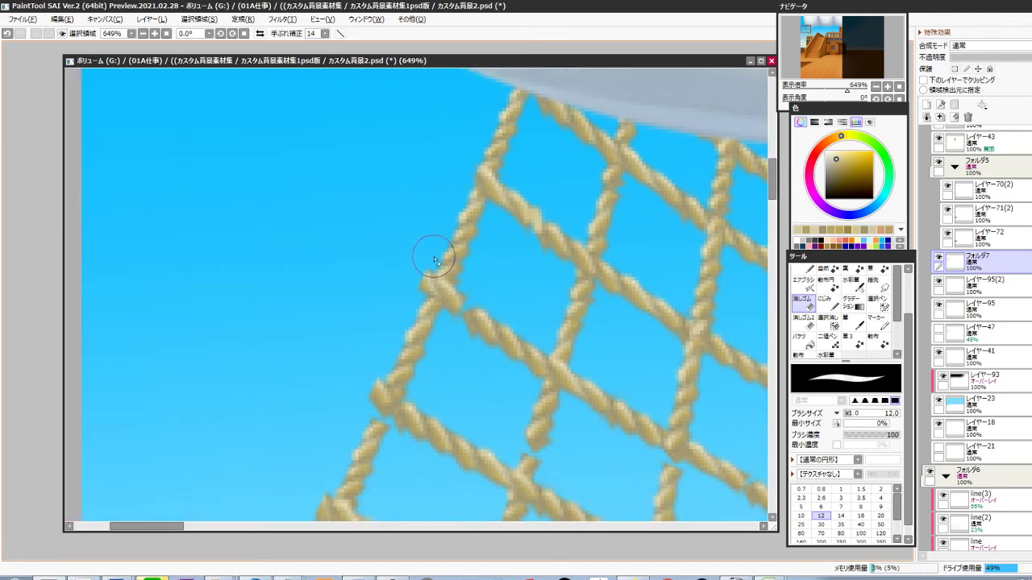
pyautogui.moveTo(418, 277); pyautogui.dragTo(408, 304)
pyautogui.moveTo(383, 372)
pyautogui.mouseDown()
pyautogui.moveTo(372, 393)
pyautogui.moveTo(432, 311)
pyautogui.moveTo(468, 228)
pyautogui.mouseUp()
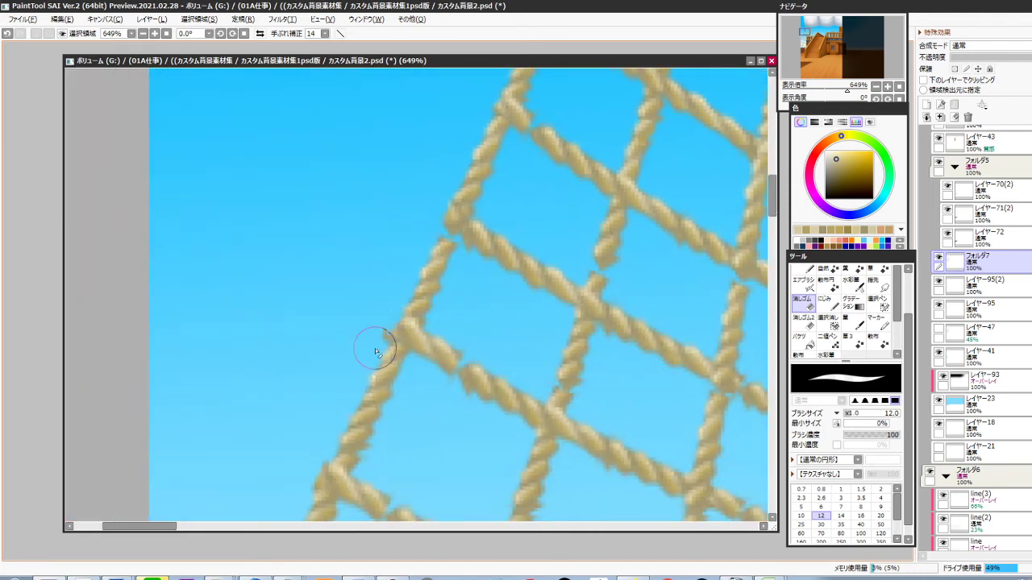
pyautogui.moveTo(390, 329); pyautogui.dragTo(378, 353)
pyautogui.moveTo(372, 428); pyautogui.dragTo(442, 270)
pyautogui.moveTo(390, 312); pyautogui.dragTo(376, 331)
pyautogui.moveTo(371, 469); pyautogui.dragTo(456, 295)
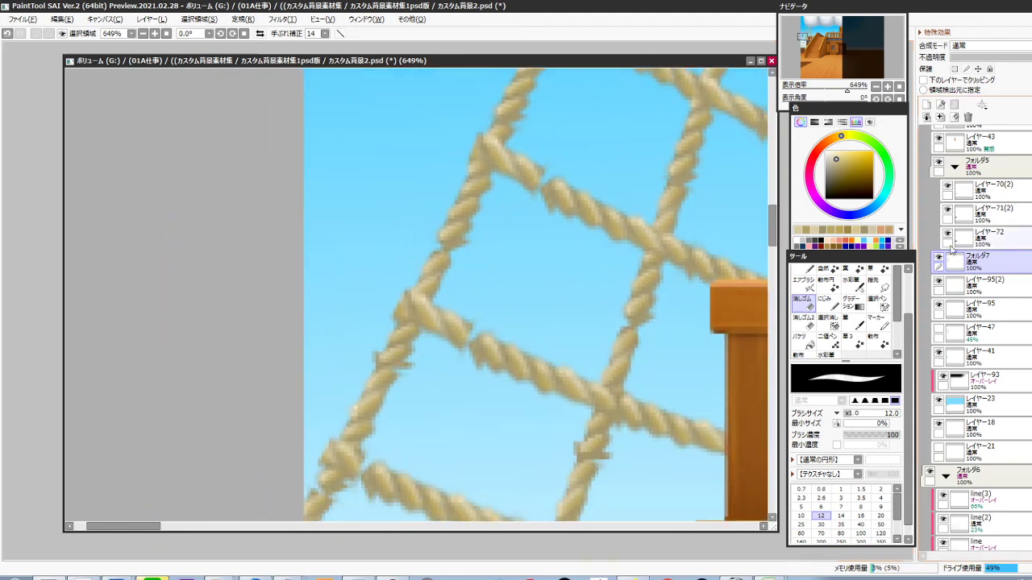
# Check which ropes フォルダ7 and レイヤー95(2) contain, and merge フォルダ7 down into レイヤー95(2)
pyautogui.click(938, 257)
pyautogui.click(938, 257)
pyautogui.click(938, 281)
pyautogui.click(938, 282)
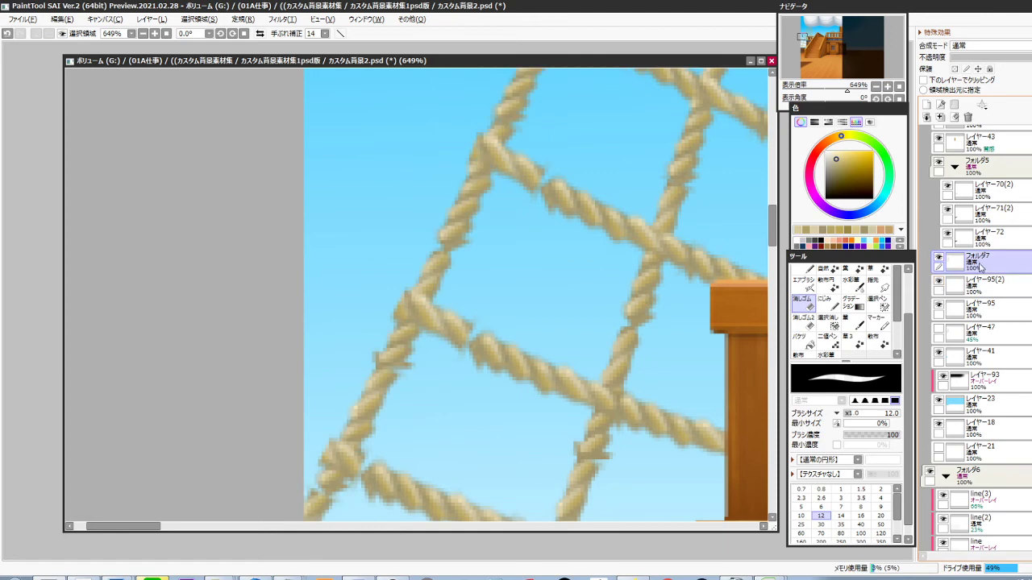
pyautogui.hotkey('ctrl', 'e')
# Reduce the eraser to 7 px and check the rigging for gaps and rough spots from the leftmost upright rope up to the sail and across
pyautogui.press('[')
pyautogui.press('[')
pyautogui.press('[')
pyautogui.press('[')
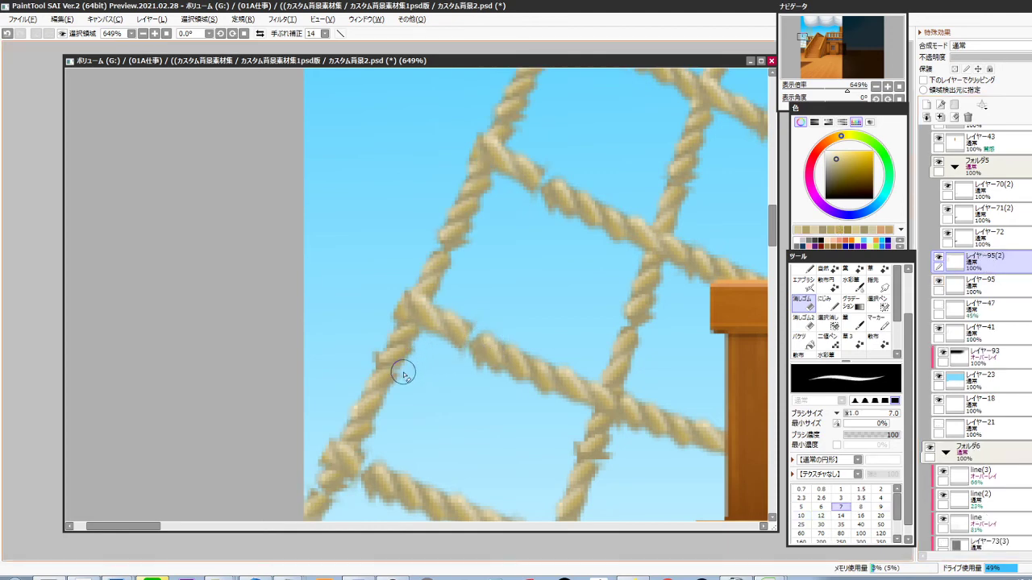
pyautogui.moveTo(384, 443)
pyautogui.mouseDown()
pyautogui.moveTo(461, 335)
pyautogui.moveTo(408, 333)
pyautogui.moveTo(383, 364)
pyautogui.moveTo(410, 399)
pyautogui.mouseUp()
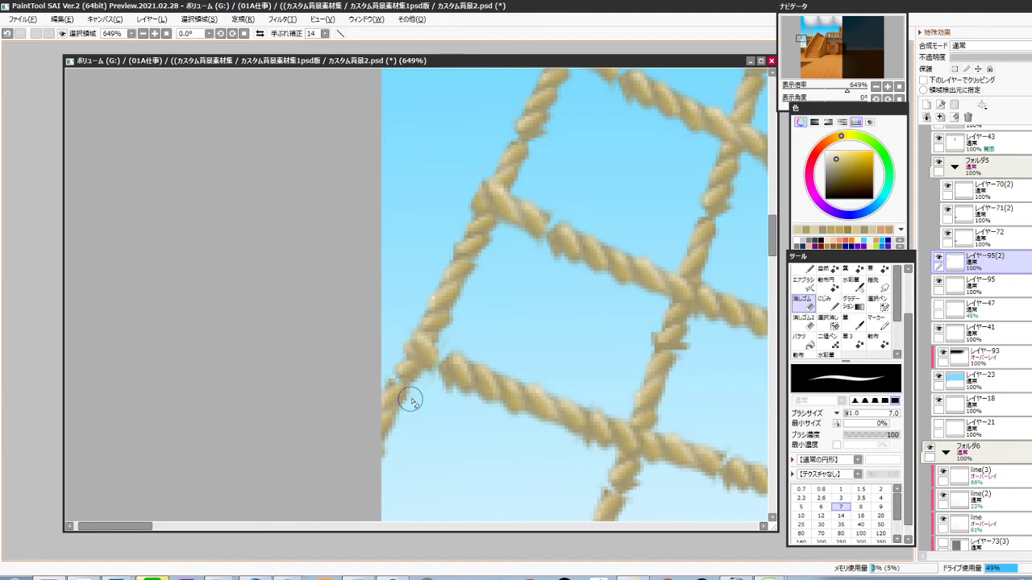
pyautogui.moveTo(568, 354)
pyautogui.mouseDown()
pyautogui.moveTo(444, 408)
pyautogui.moveTo(409, 476)
pyautogui.mouseUp()
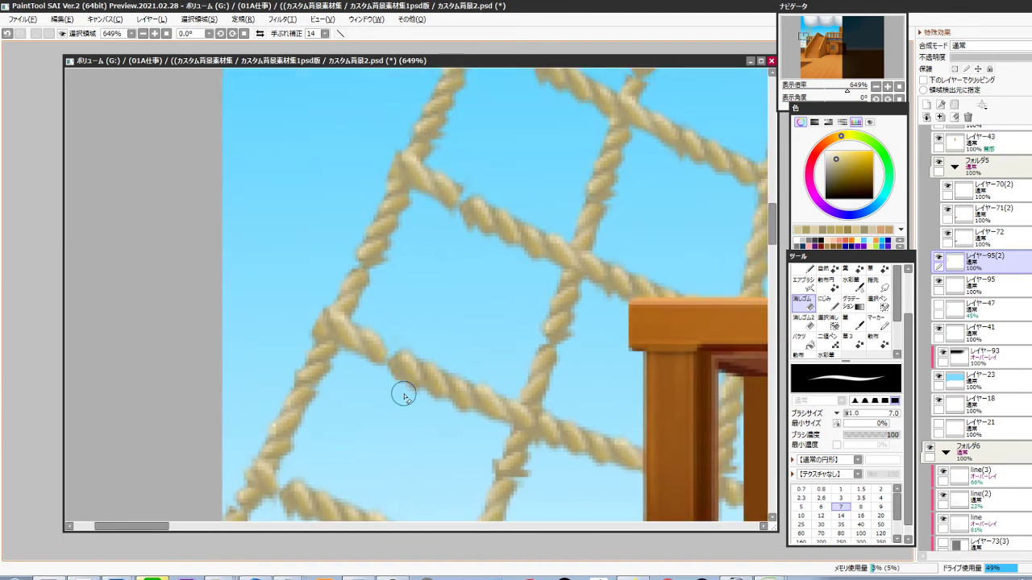
pyautogui.moveTo(482, 276); pyautogui.dragTo(465, 428)
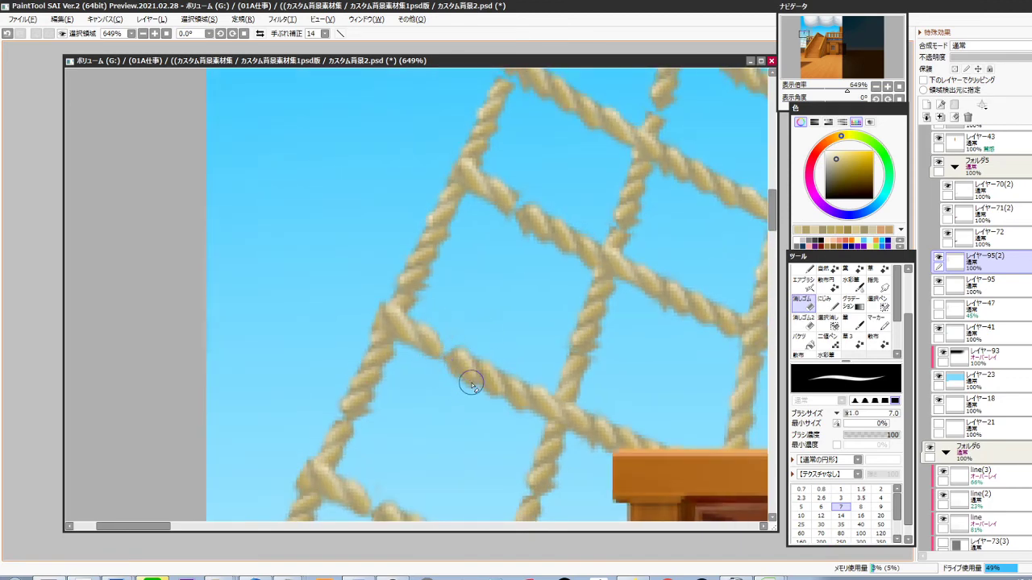
pyautogui.moveTo(519, 186); pyautogui.dragTo(502, 320)
pyautogui.moveTo(516, 232); pyautogui.dragTo(516, 353)
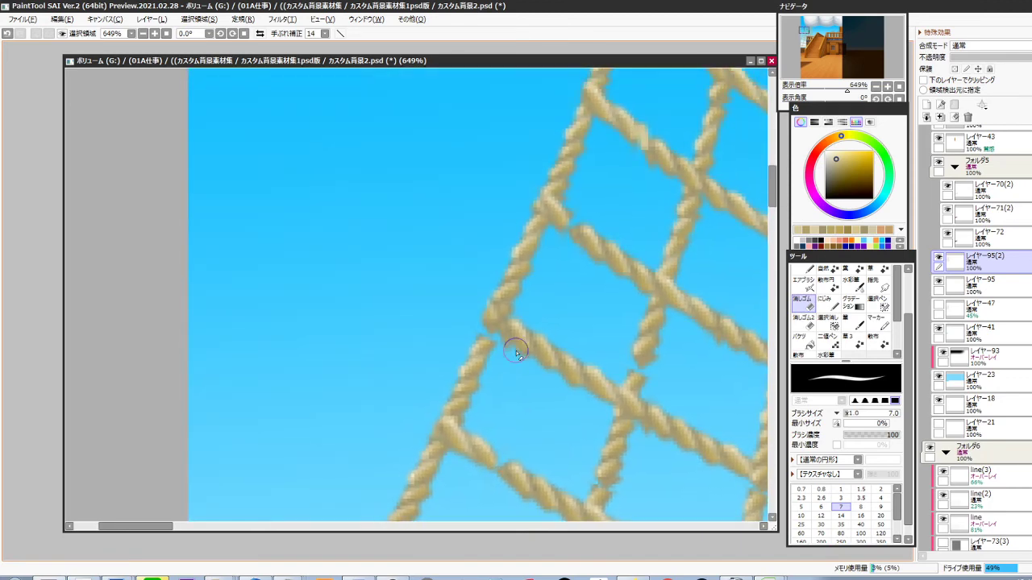
pyautogui.moveTo(582, 238); pyautogui.dragTo(490, 377)
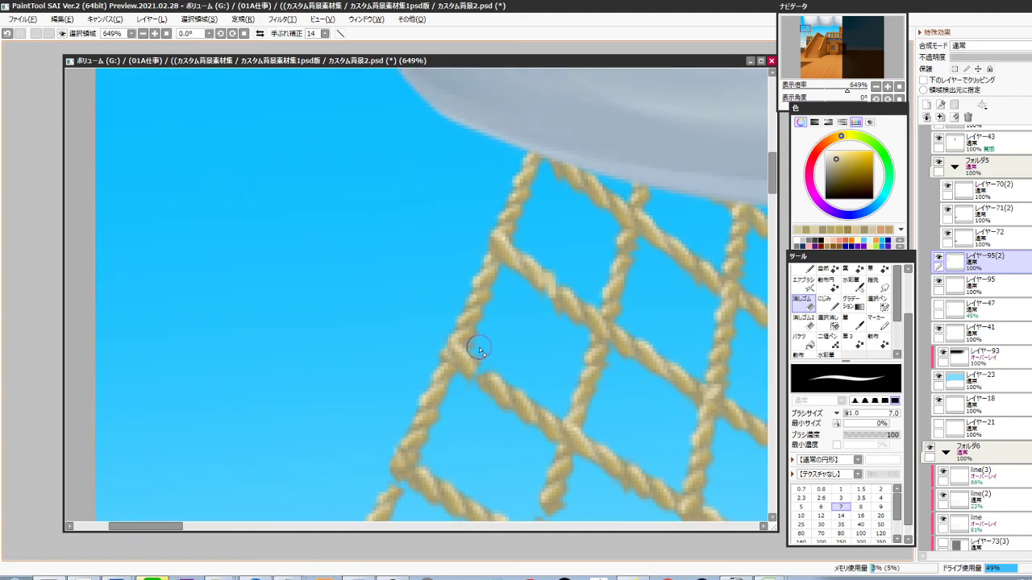
pyautogui.moveTo(614, 315); pyautogui.dragTo(494, 380)
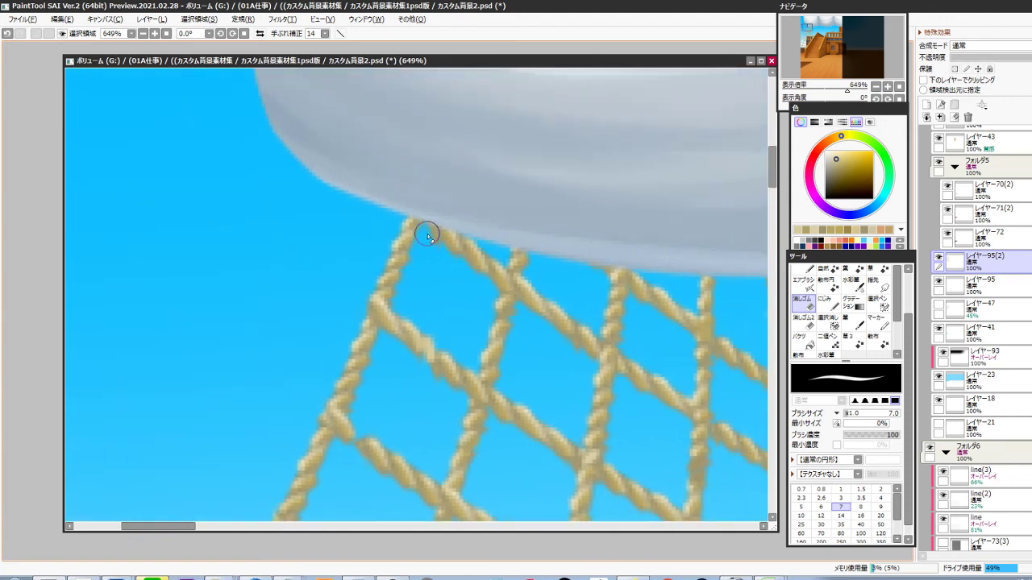
pyautogui.hscroll(1, 452, 391)
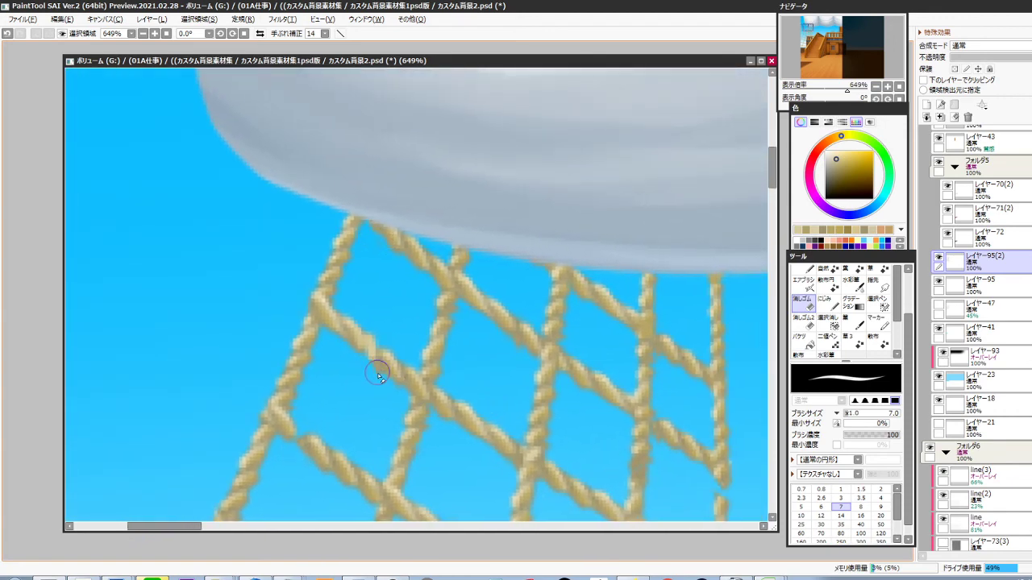
pyautogui.moveTo(757, 346); pyautogui.dragTo(677, 278)
pyautogui.moveTo(669, 413); pyautogui.dragTo(636, 339)
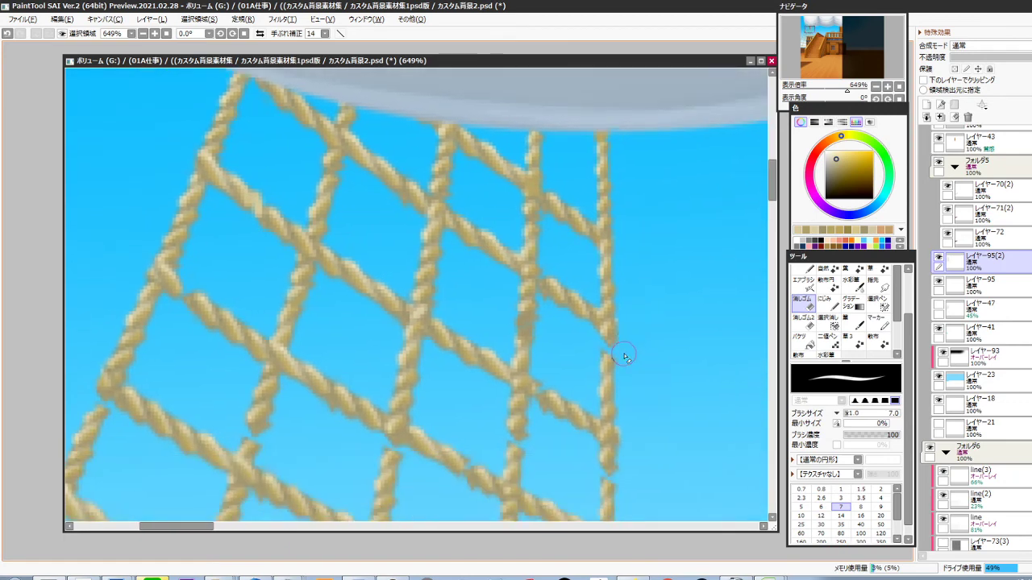
# Close the gap in the rightmost upright rope and touch up the neighbouring upright ropes with picked rope colours and the 4 px 自然 brush
pyautogui.press('b')
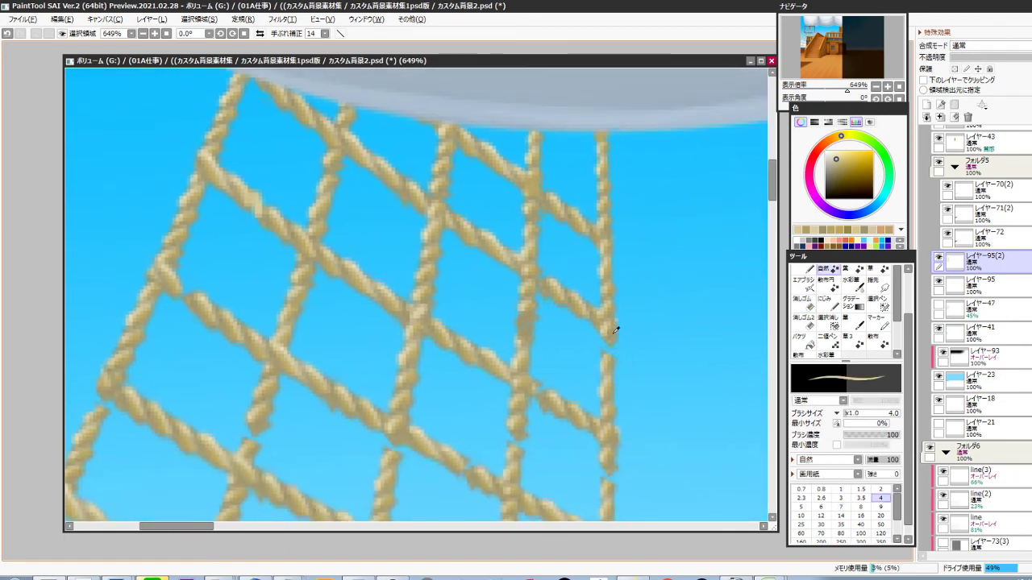
pyautogui.rightClick(613, 334)
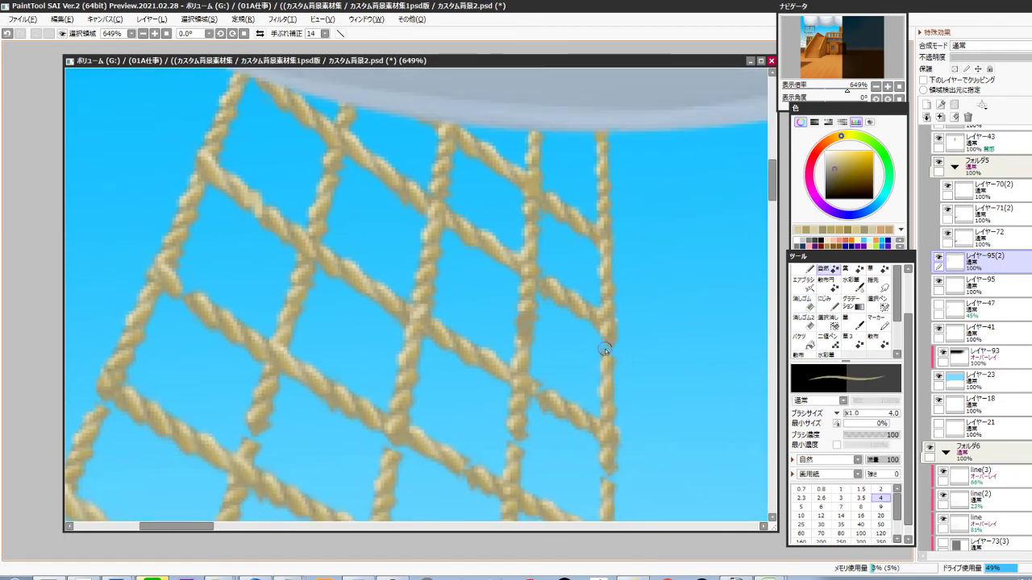
pyautogui.rightClick(527, 301)
pyautogui.moveTo(525, 314); pyautogui.dragTo(524, 331)
pyautogui.moveTo(430, 390); pyautogui.dragTo(581, 346)
pyautogui.moveTo(511, 366); pyautogui.dragTo(507, 381)
pyautogui.rightClick(516, 363)
pyautogui.moveTo(511, 468); pyautogui.dragTo(529, 362)
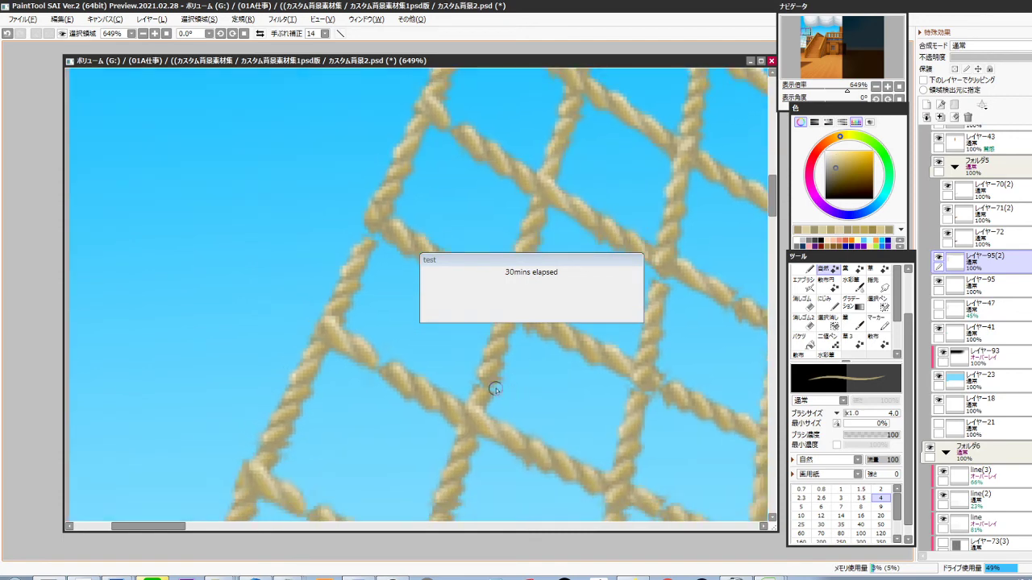
# Touch up the second upright rope just above its crossing with the crosswise rope, using picked rope colours
pyautogui.rightClick(486, 370)
pyautogui.moveTo(476, 395)
pyautogui.mouseDown()
pyautogui.moveTo(495, 397)
pyautogui.moveTo(470, 399)
pyautogui.mouseUp()
pyautogui.rightClick(501, 368)
pyautogui.rightClick(484, 395)
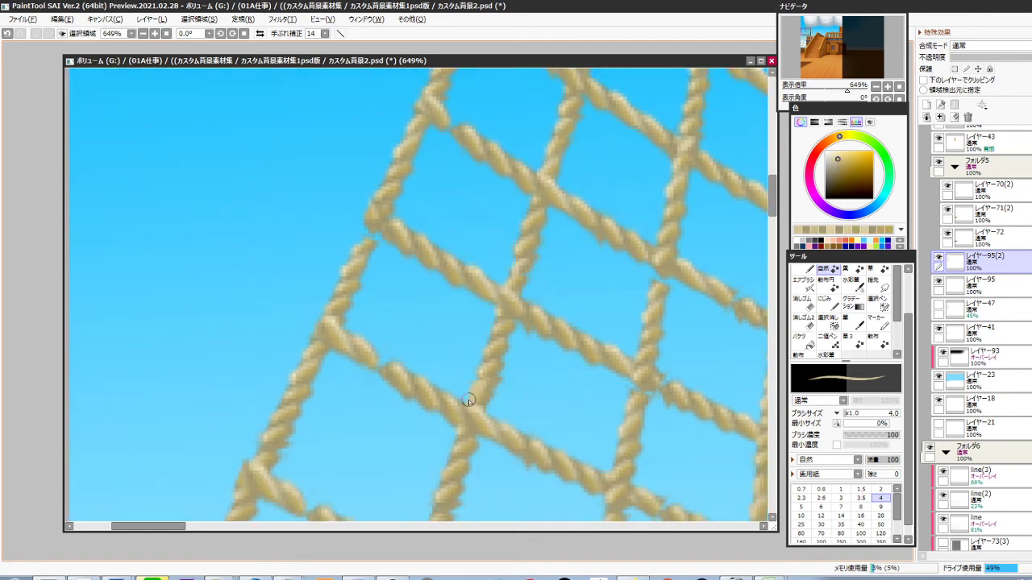
# Paint over the breaks where the leftmost upright rope meets the upper crosswise ropes
pyautogui.moveTo(354, 325); pyautogui.dragTo(464, 396)
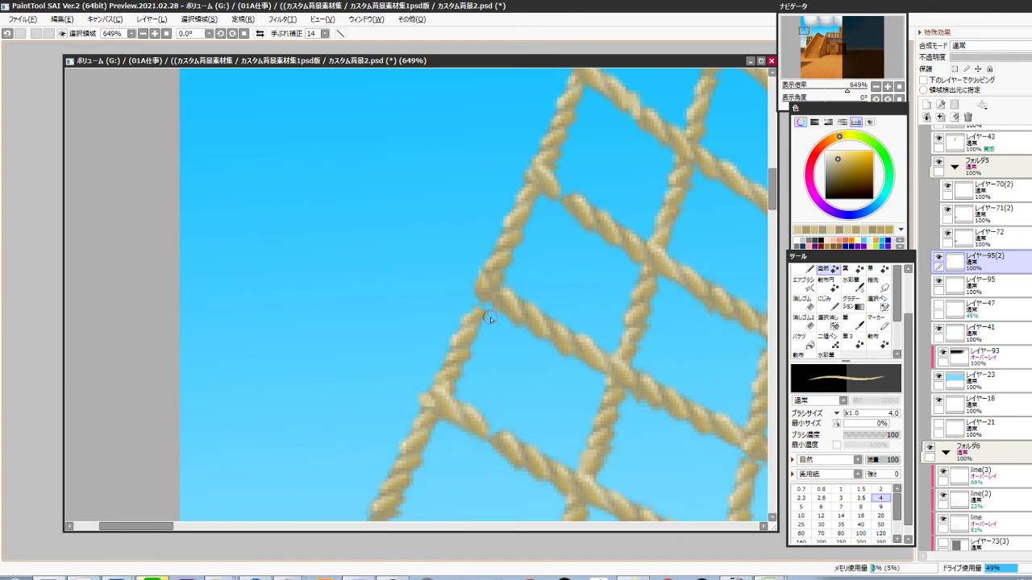
pyautogui.moveTo(482, 300)
pyautogui.mouseDown()
pyautogui.moveTo(470, 305)
pyautogui.moveTo(480, 446)
pyautogui.moveTo(495, 305)
pyautogui.mouseUp()
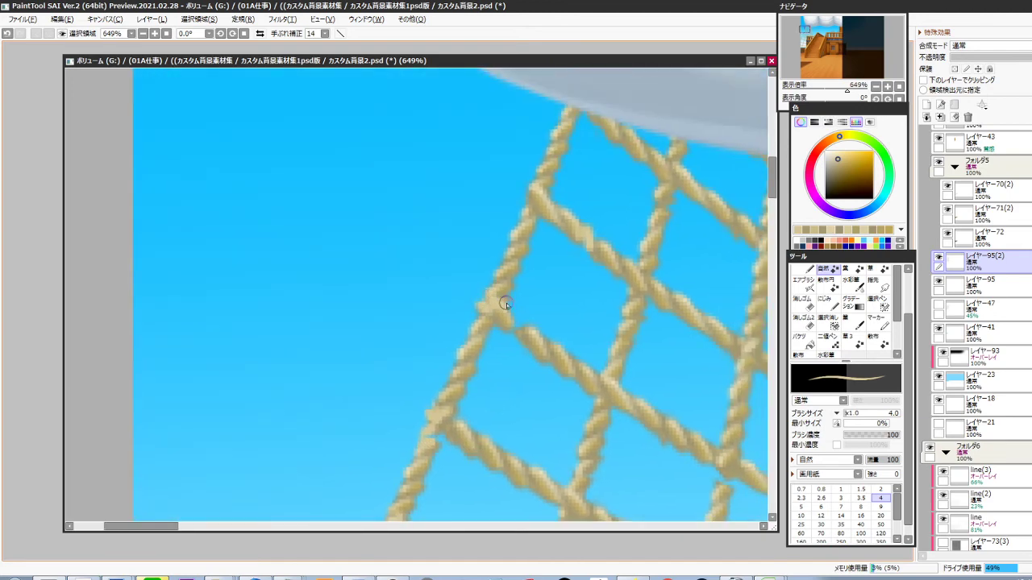
pyautogui.moveTo(538, 191); pyautogui.dragTo(533, 199)
# Blend the rope crossings along the third upright rope with dabs of rope colour, working from below the sail down to the wooden railing
pyautogui.moveTo(674, 251); pyautogui.dragTo(557, 271)
pyautogui.moveTo(656, 316); pyautogui.dragTo(606, 307)
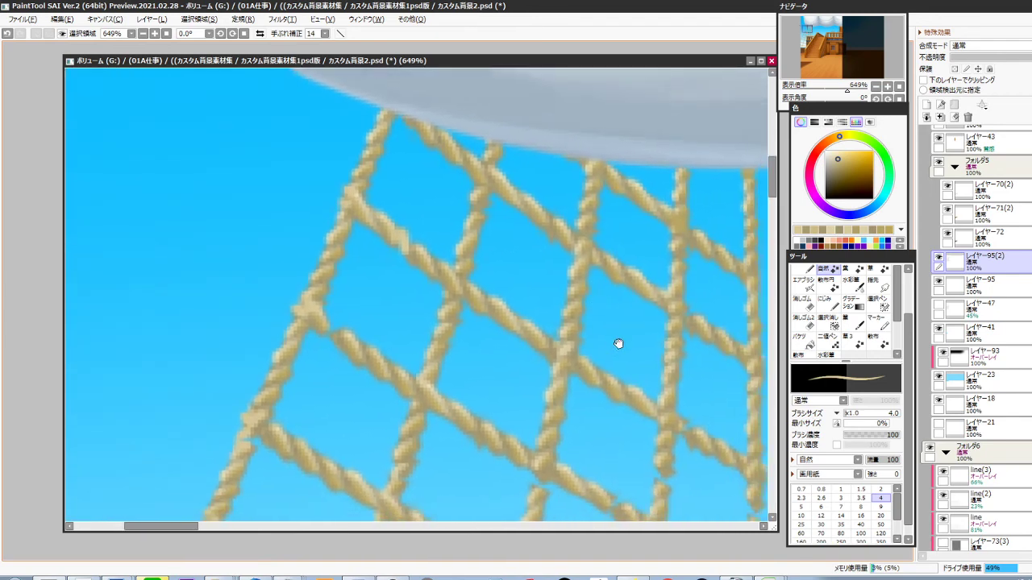
pyautogui.moveTo(689, 292)
pyautogui.mouseDown()
pyautogui.moveTo(581, 249)
pyautogui.moveTo(569, 284)
pyautogui.mouseUp()
pyautogui.moveTo(531, 232); pyautogui.dragTo(519, 233)
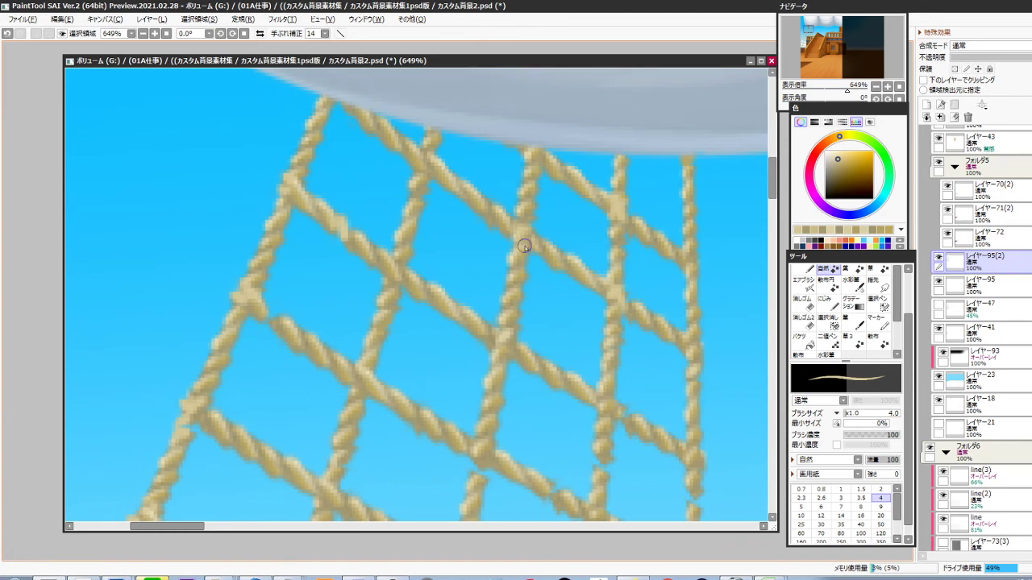
pyautogui.moveTo(534, 348)
pyautogui.mouseDown()
pyautogui.moveTo(540, 289)
pyautogui.moveTo(511, 272)
pyautogui.mouseUp()
pyautogui.moveTo(529, 387)
pyautogui.mouseDown()
pyautogui.moveTo(540, 294)
pyautogui.moveTo(503, 290)
pyautogui.mouseUp()
pyautogui.moveTo(529, 346); pyautogui.dragTo(532, 307)
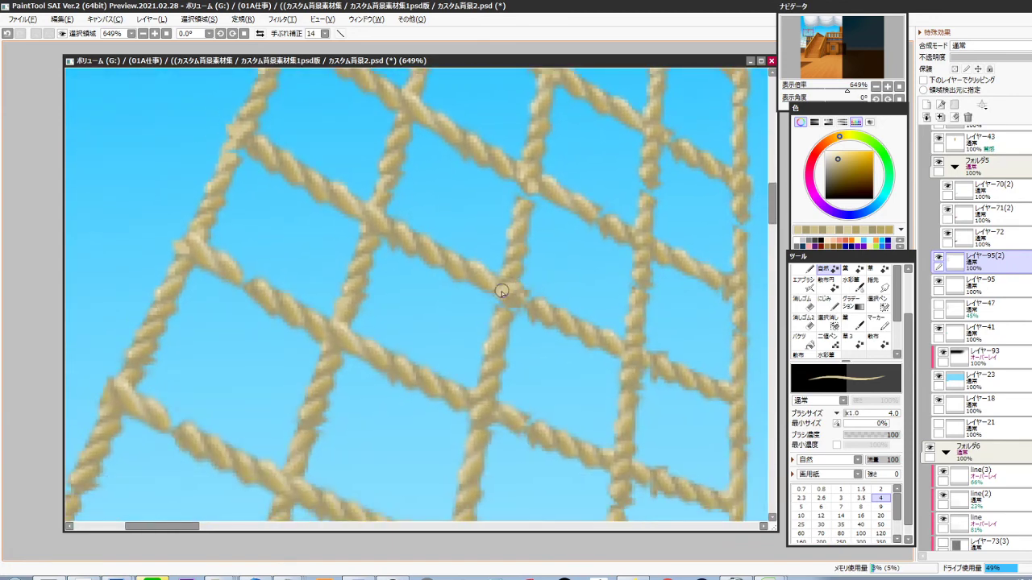
pyautogui.moveTo(517, 393)
pyautogui.mouseDown()
pyautogui.moveTo(530, 305)
pyautogui.moveTo(497, 298)
pyautogui.mouseUp()
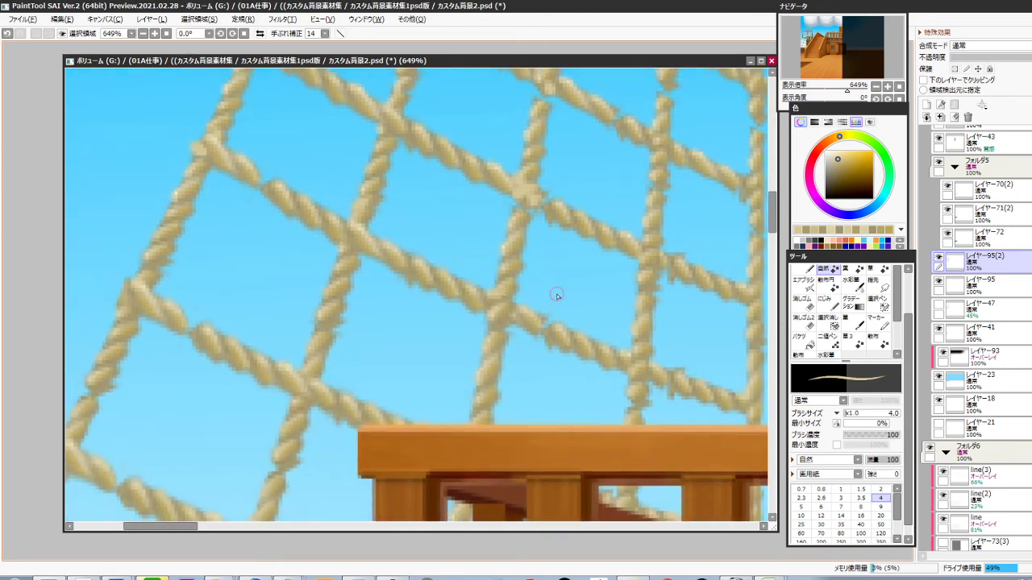
pyautogui.moveTo(594, 352); pyautogui.dragTo(535, 301)
pyautogui.moveTo(478, 277); pyautogui.dragTo(483, 286)
pyautogui.moveTo(619, 339); pyautogui.dragTo(558, 309)
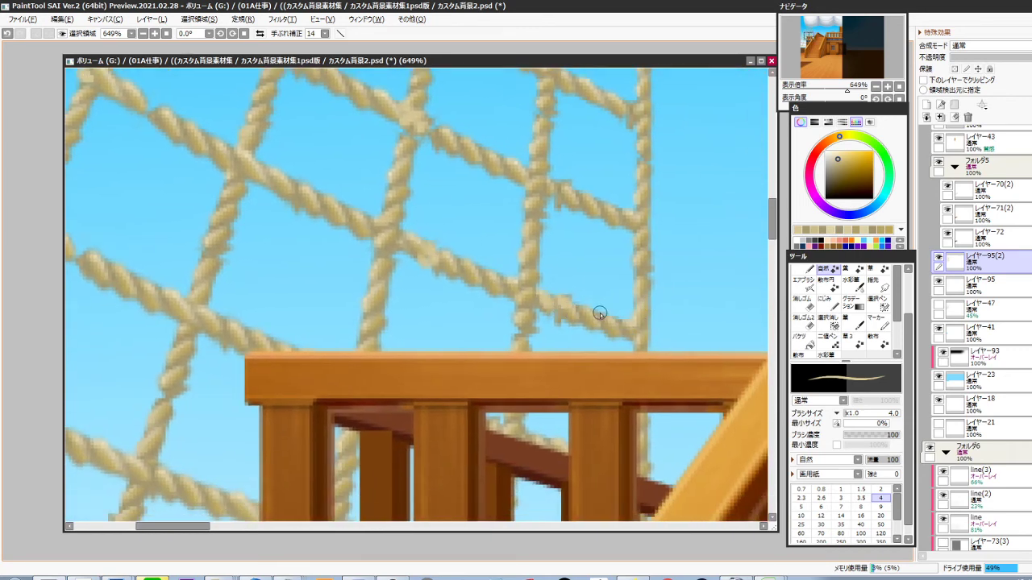
# Fill the break in the crosswise rope above the wooden railing with a picked rope colour, and undo the last two strokes
pyautogui.rightClick(571, 320)
pyautogui.press('-')
pyautogui.moveTo(560, 320)
pyautogui.mouseDown()
pyautogui.moveTo(554, 314)
pyautogui.moveTo(547, 391)
pyautogui.mouseUp()
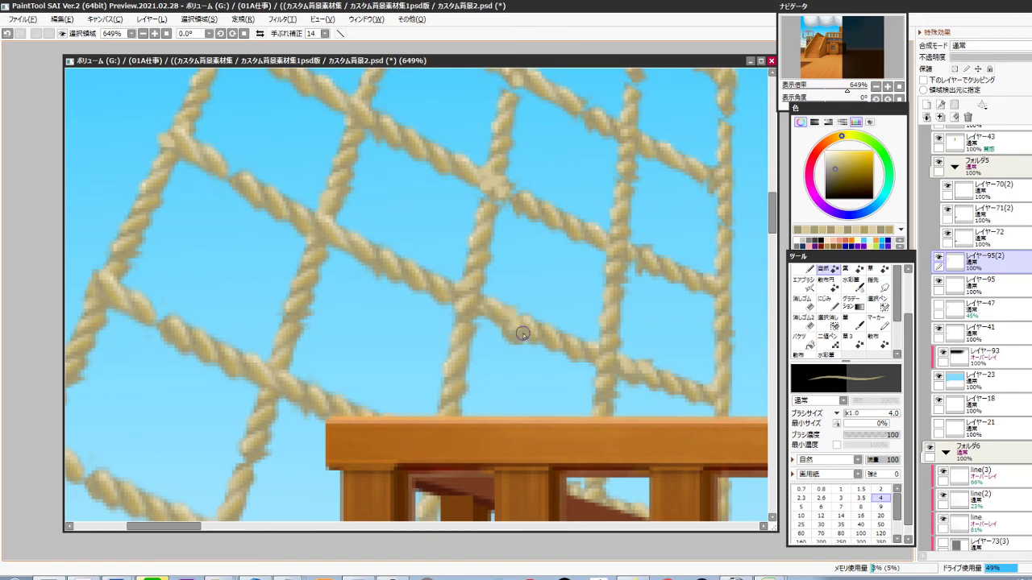
pyautogui.hotkey('ctrl', 'z')
pyautogui.hotkey('ctrl', 'z')
pyautogui.moveTo(562, 367)
pyautogui.mouseDown()
pyautogui.moveTo(541, 327)
pyautogui.moveTo(578, 320)
pyautogui.mouseUp()
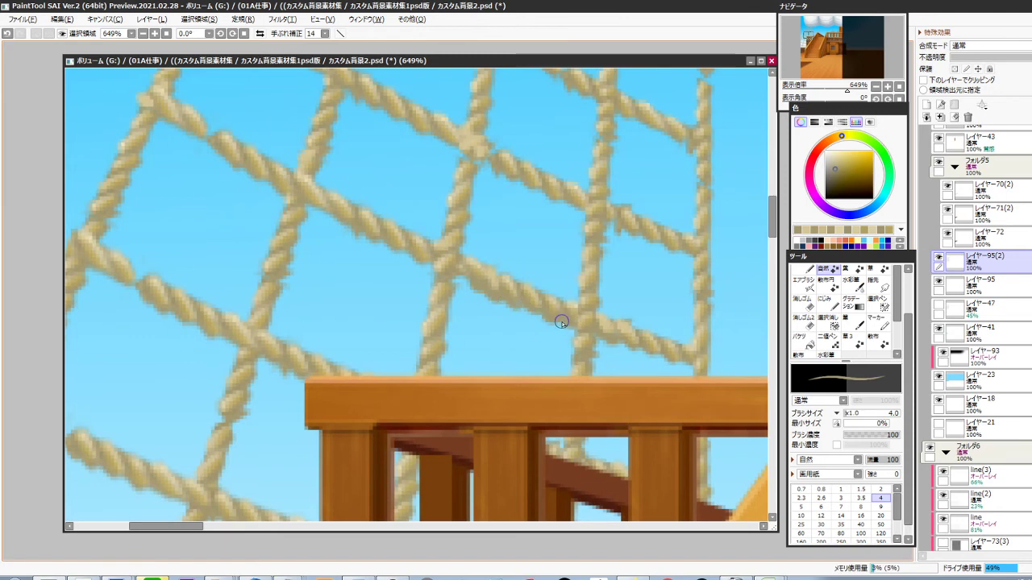
pyautogui.scroll(-3, 575, 330)
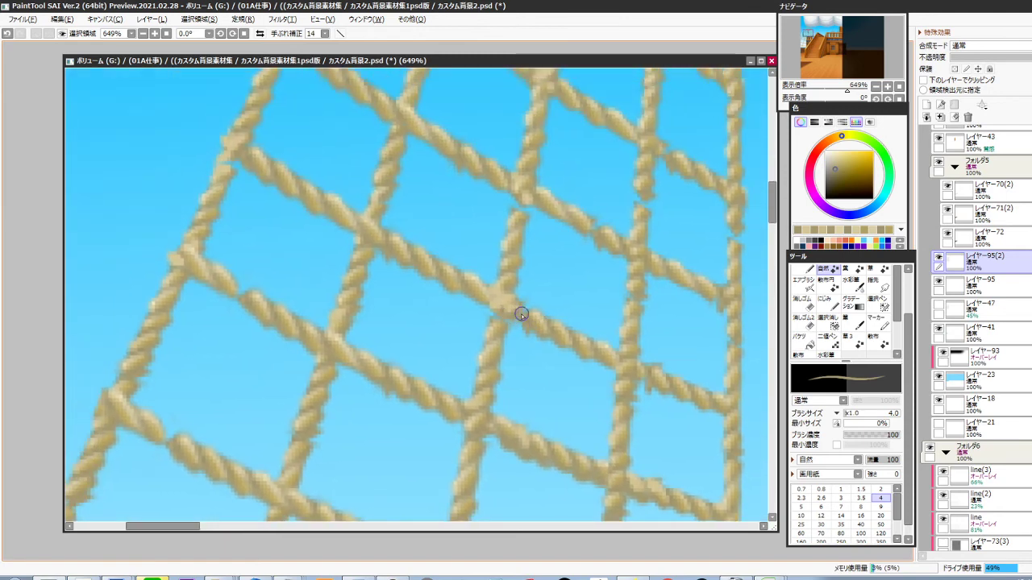
# Trim the rough lower edge of the crosswise rope between the second and third upright ropes with the brush set to transparent
pyautogui.moveTo(482, 405); pyautogui.dragTo(566, 310)
pyautogui.press('-')
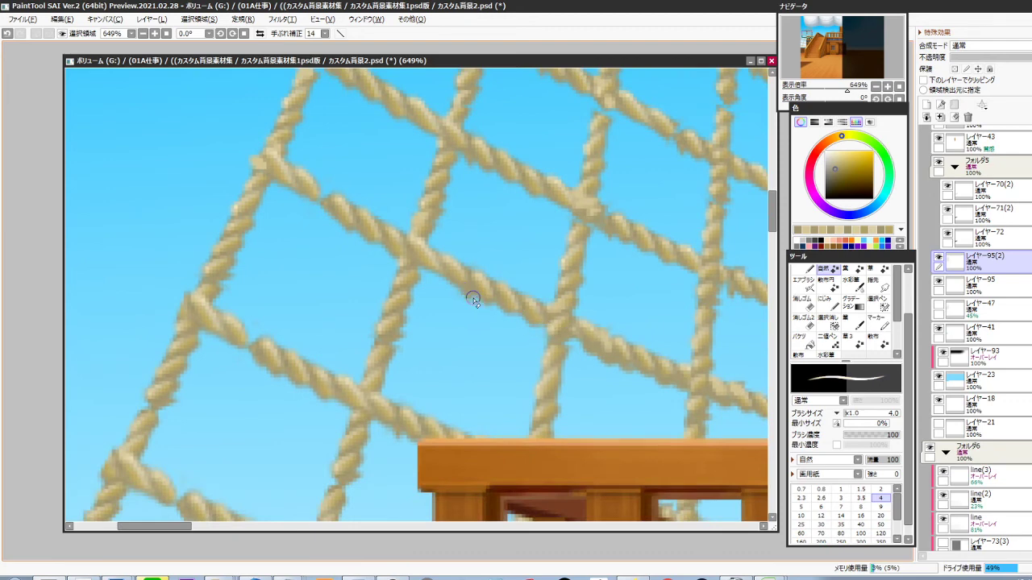
pyautogui.moveTo(474, 296); pyautogui.dragTo(465, 311)
pyautogui.press('-')
pyautogui.moveTo(413, 373); pyautogui.dragTo(528, 328)
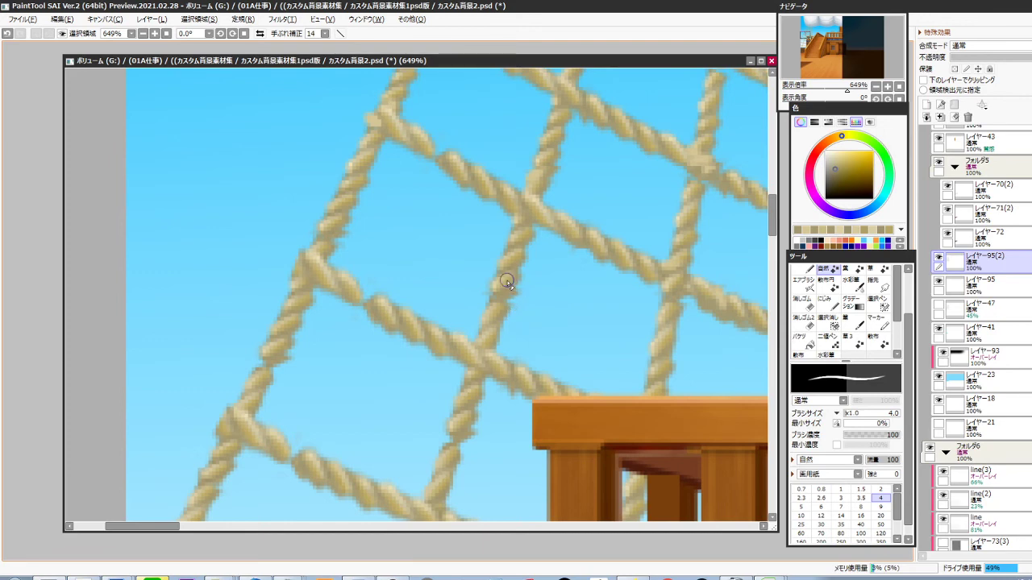
# Smooth the second upright rope above the railing-height crossing with picked rope colours
pyautogui.keyDown('alt'); pyautogui.click(507, 279); pyautogui.keyUp('alt')
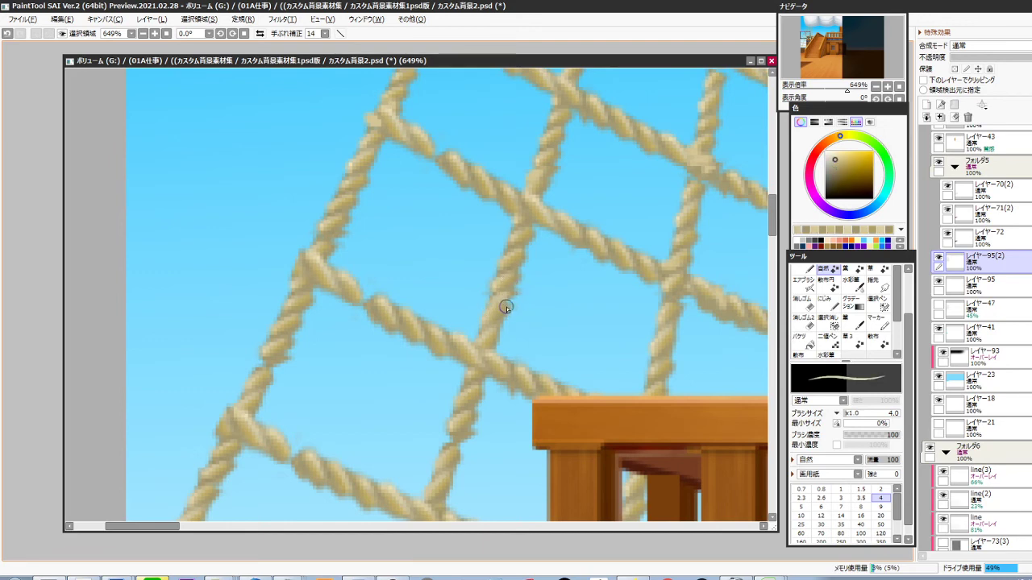
pyautogui.keyDown('alt'); pyautogui.click(511, 283); pyautogui.keyUp('alt')
pyautogui.moveTo(497, 305)
pyautogui.mouseDown()
pyautogui.moveTo(478, 322)
pyautogui.moveTo(524, 275)
pyautogui.mouseUp()
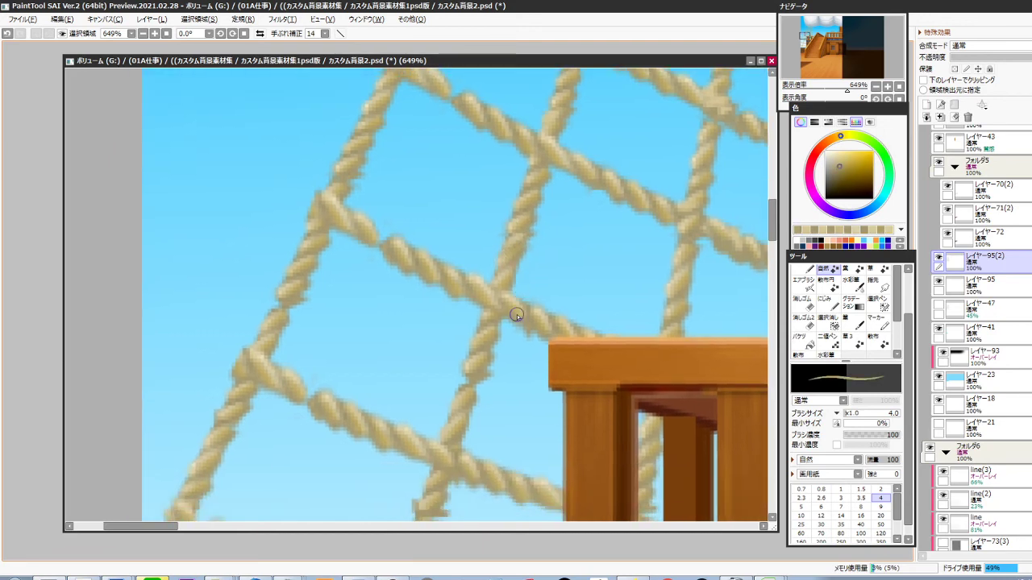
pyautogui.press('-')
# Fill the gaps in the two crosswise ropes just inside the leftmost upright rope with picked rope colours
pyautogui.moveTo(440, 312); pyautogui.dragTo(522, 405)
pyautogui.rightClick(462, 324)
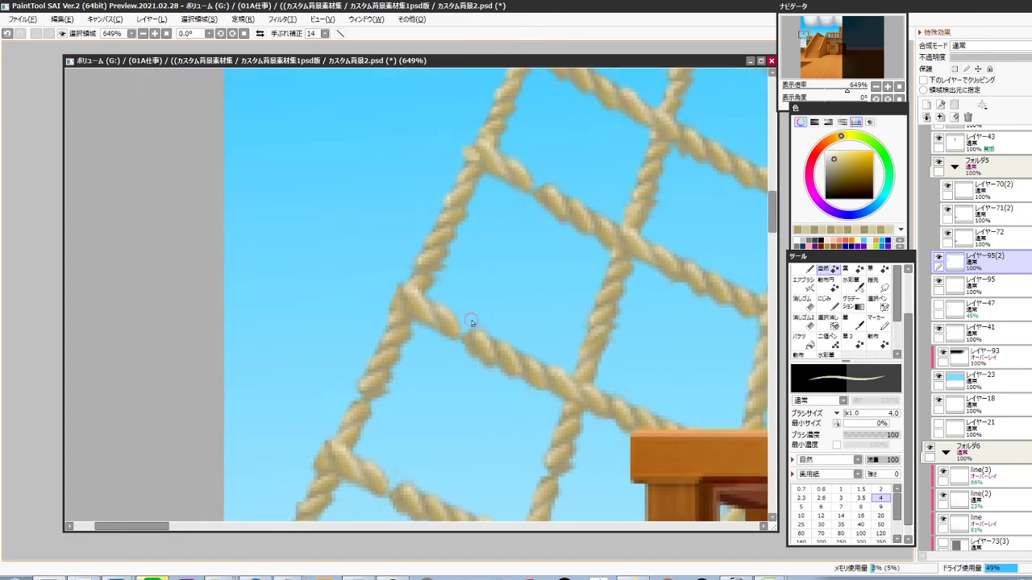
pyautogui.moveTo(468, 327); pyautogui.dragTo(468, 349)
pyautogui.moveTo(499, 373); pyautogui.dragTo(480, 283)
pyautogui.rightClick(377, 393)
pyautogui.moveTo(375, 392); pyautogui.dragTo(369, 387)
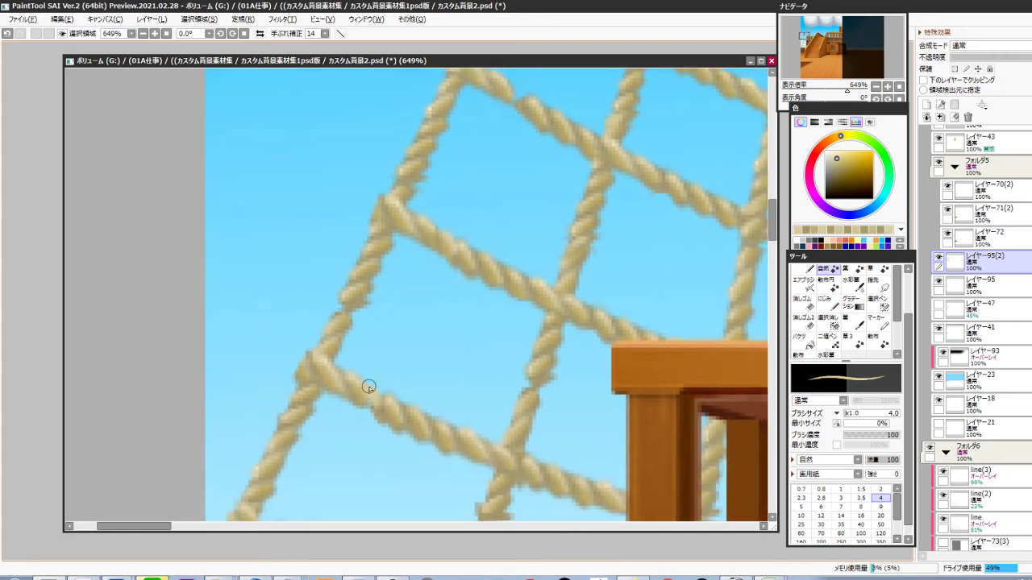
pyautogui.keyDown('alt'); pyautogui.click(405, 413); pyautogui.keyUp('alt')
# Repair the gap in the second upright rope beside the wooden railing with picked rope colours, and clean its edges with the transparent brush
pyautogui.moveTo(560, 413)
pyautogui.mouseDown()
pyautogui.moveTo(529, 322)
pyautogui.moveTo(506, 305)
pyautogui.mouseUp()
pyautogui.rightClick(504, 276)
pyautogui.rightClick(520, 274)
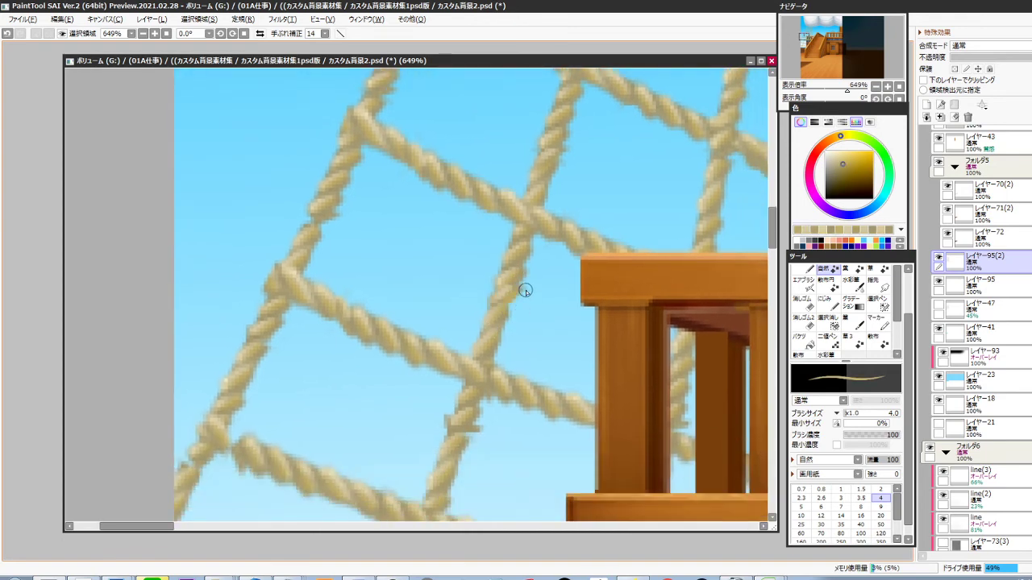
pyautogui.press('-')
pyautogui.moveTo(482, 435); pyautogui.dragTo(507, 359)
# Merge レイヤー95(2) down into レイヤー95, and toggle the merged layer's visibility to check which ropes it holds
pyautogui.keyDown('ctrl'); pyautogui.keyDown('shift'); pyautogui.click(498, 345); pyautogui.keyUp('shift'); pyautogui.keyUp('ctrl')
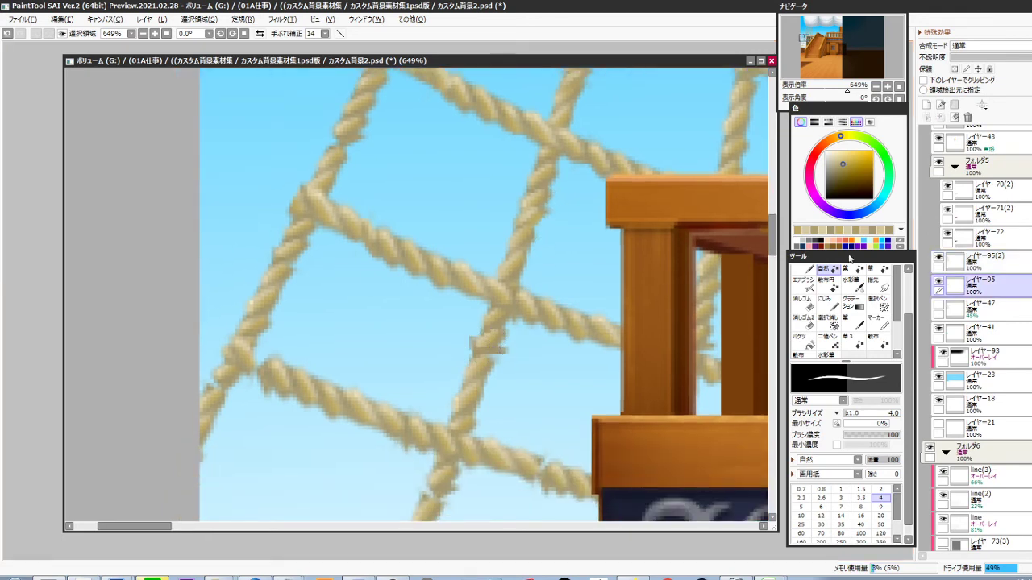
pyautogui.click(959, 262)
pyautogui.hotkey('ctrl', 'e')
pyautogui.click(939, 257)
pyautogui.click(938, 258)
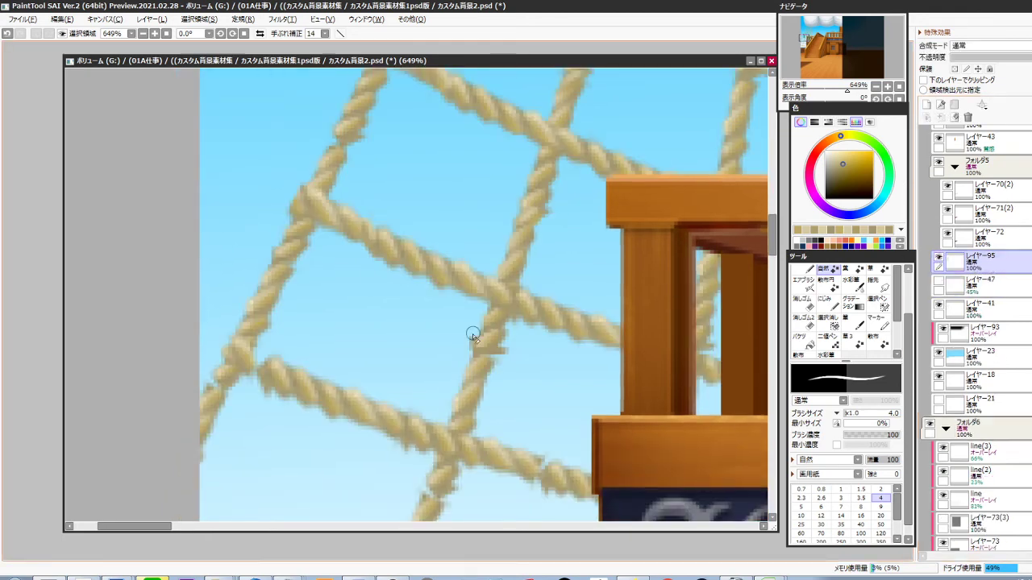
# Trim the protruding stubs off the second upright rope below its crossings, working down past the dark ornamental panel with the transparent brush
pyautogui.scroll(-3, 499, 359)
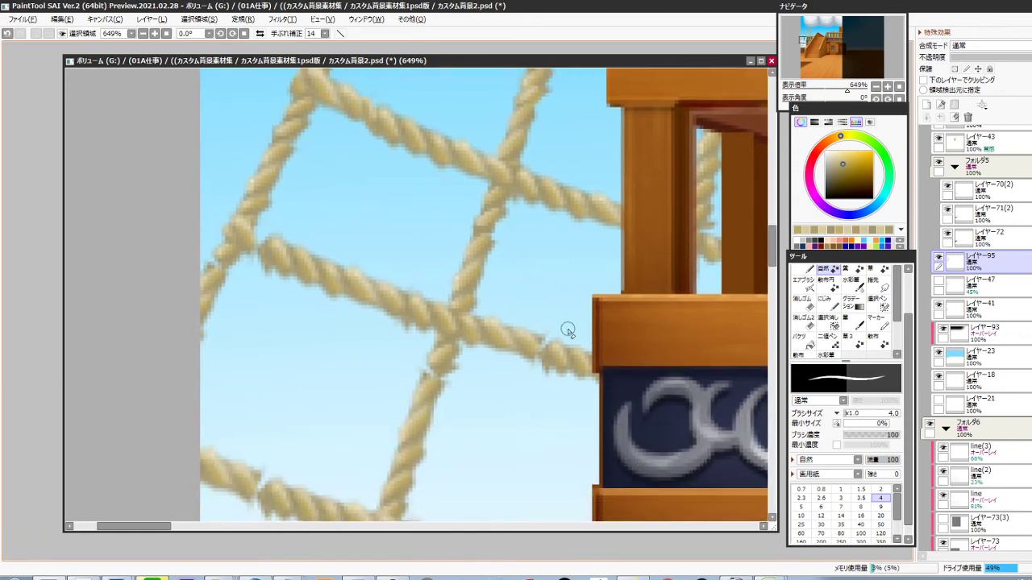
pyautogui.moveTo(474, 401); pyautogui.dragTo(543, 349)
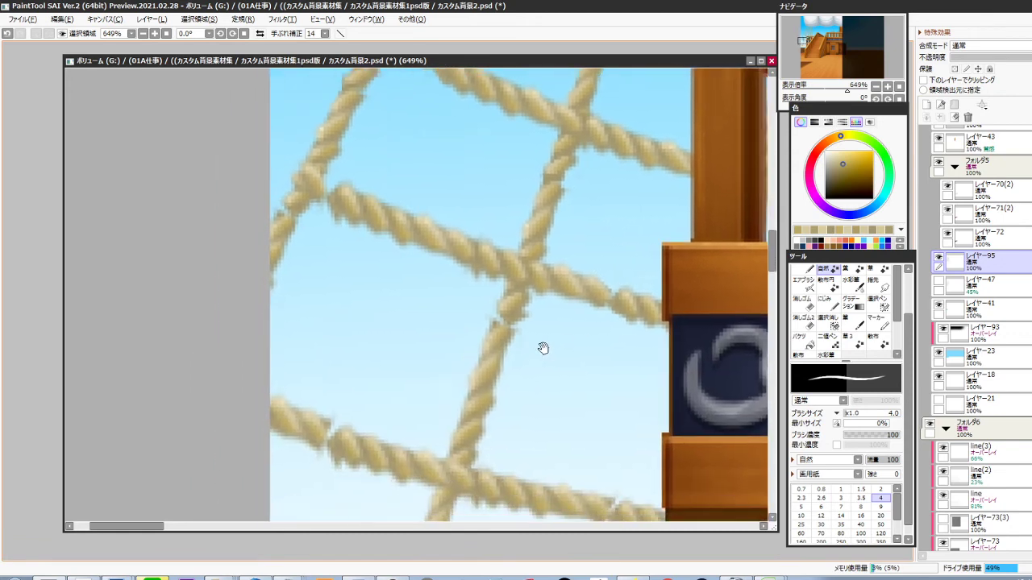
pyautogui.moveTo(510, 386); pyautogui.dragTo(528, 306)
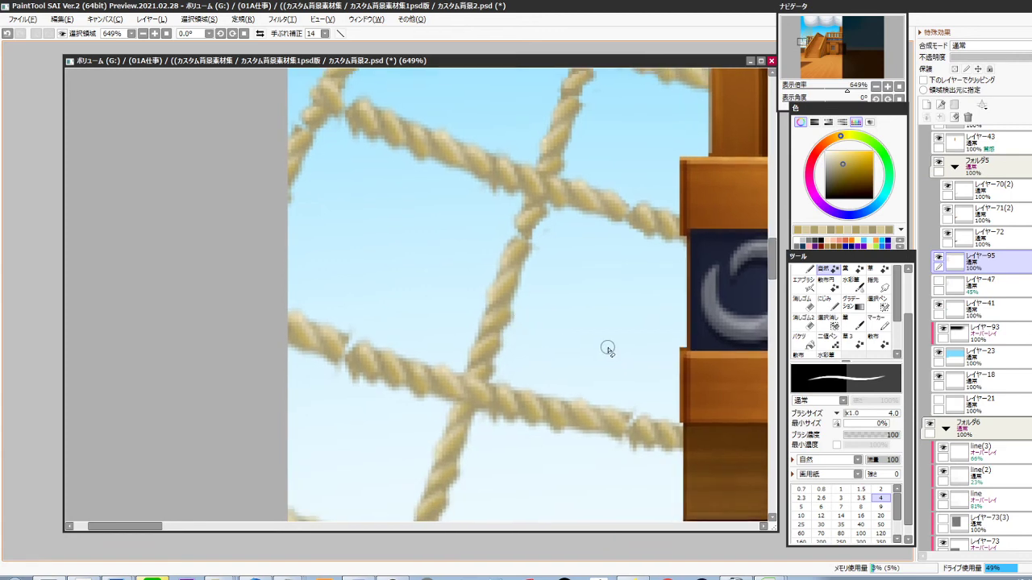
# Examine the rope net from the lower deck edge up to the sail for remaining gaps and rough ends
pyautogui.moveTo(650, 435); pyautogui.dragTo(571, 363)
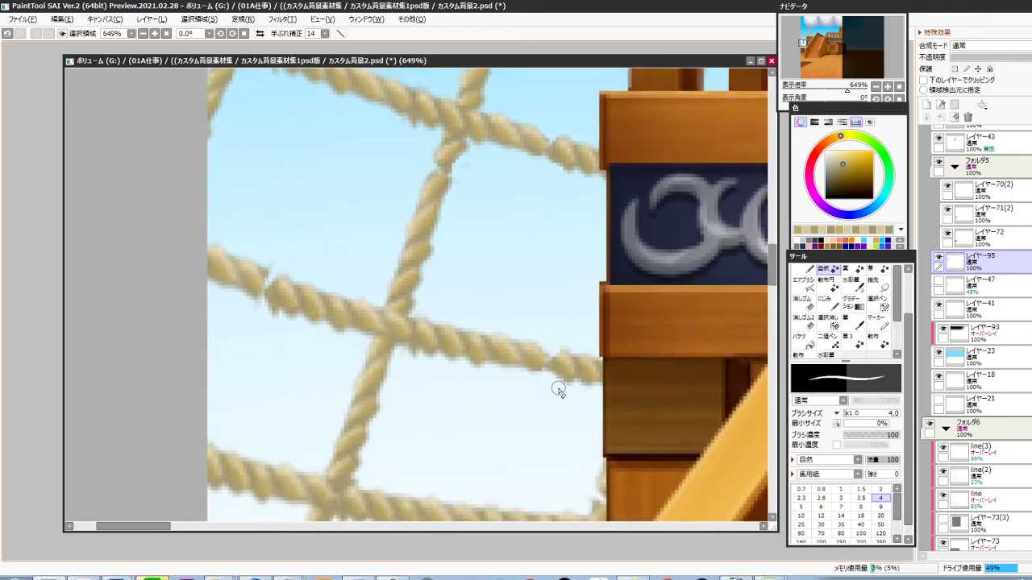
pyautogui.scroll(-4, 556, 363)
pyautogui.hscroll(-3, 559, 341)
pyautogui.scroll(-2, 457, 391)
pyautogui.hscroll(2, 515, 371)
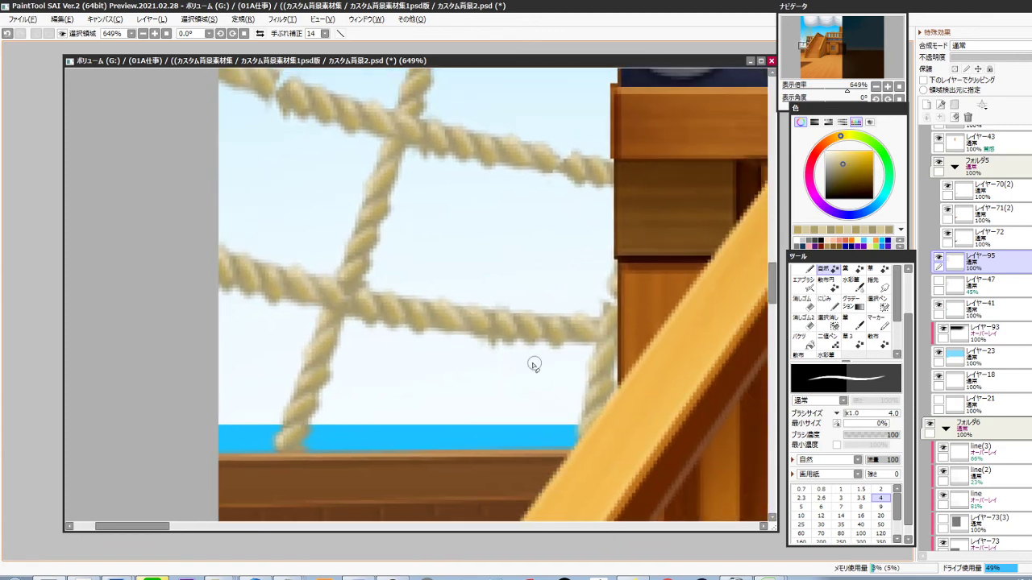
pyautogui.moveTo(520, 371); pyautogui.dragTo(535, 382)
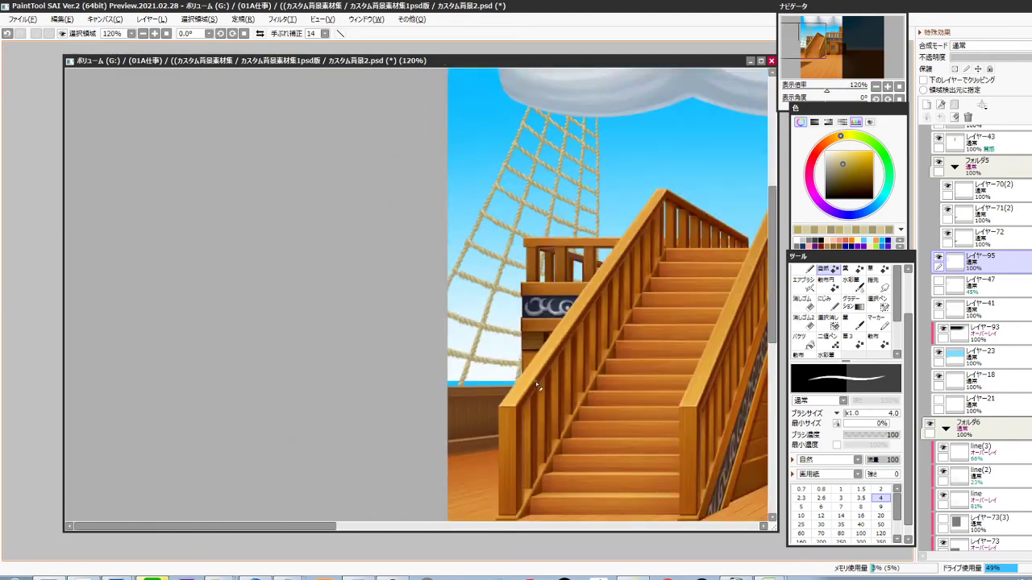
pyautogui.moveTo(591, 243); pyautogui.dragTo(562, 402)
pyautogui.scroll(7, 592, 230)
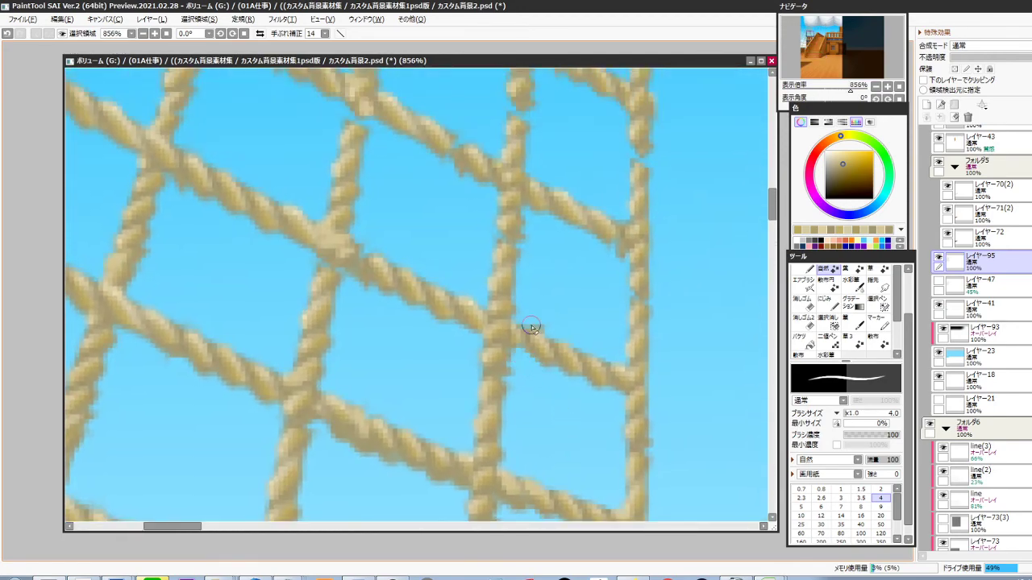
pyautogui.moveTo(566, 311); pyautogui.dragTo(561, 414)
pyautogui.moveTo(515, 357); pyautogui.dragTo(541, 423)
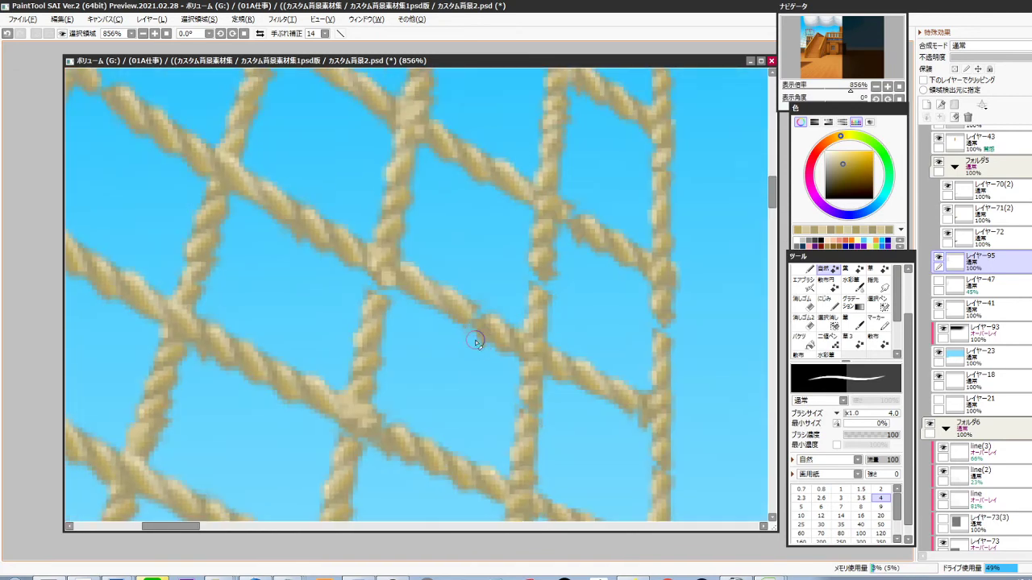
pyautogui.moveTo(608, 319); pyautogui.dragTo(556, 420)
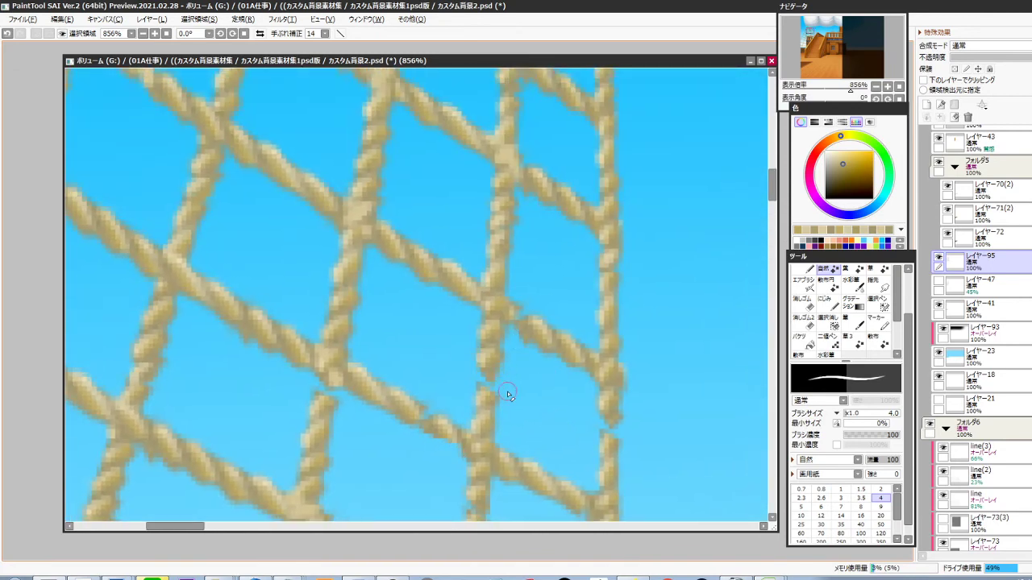
pyautogui.moveTo(544, 211); pyautogui.dragTo(548, 320)
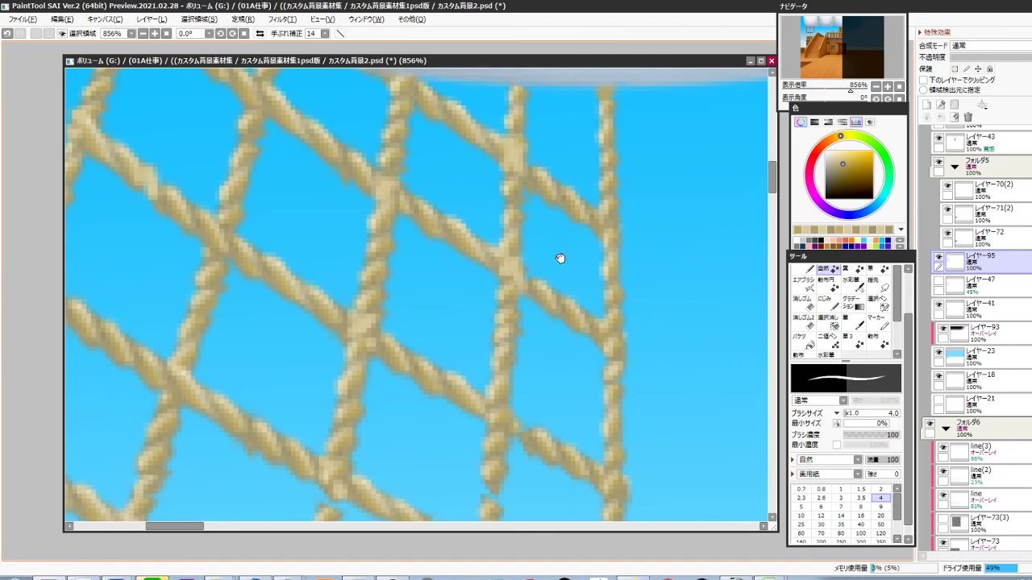
pyautogui.scroll(2, 540, 274)
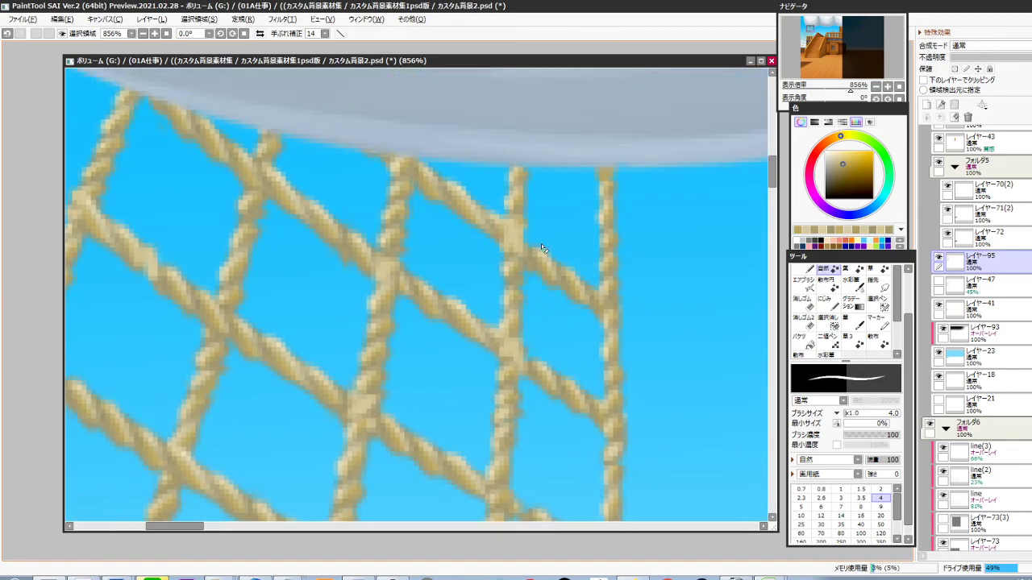
pyautogui.scroll(-7, 624, 310)
pyautogui.moveTo(626, 425); pyautogui.dragTo(610, 355)
pyautogui.scroll(7, 608, 350)
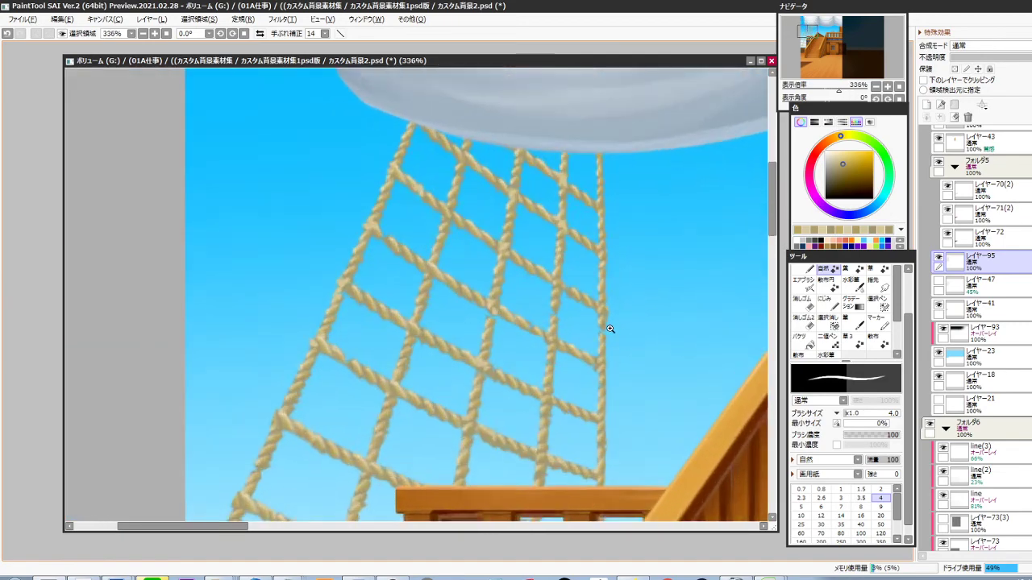
# Fill the gaps in the two rightmost upright ropes of the net with a picked light rope colour
pyautogui.moveTo(503, 315)
pyautogui.mouseDown()
pyautogui.moveTo(575, 316)
pyautogui.moveTo(550, 296)
pyautogui.mouseUp()
pyautogui.rightClick(545, 269)
pyautogui.press('n')
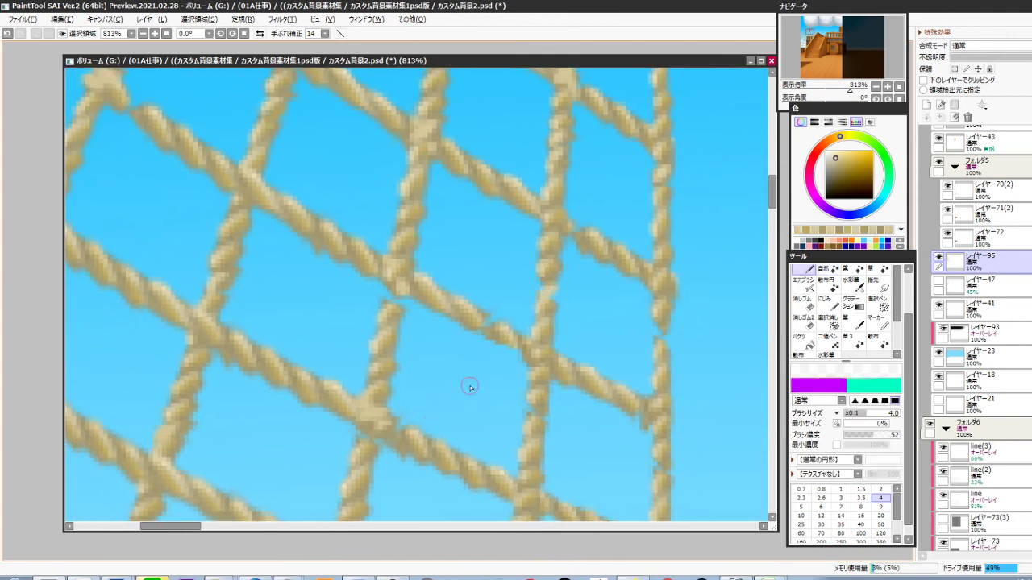
pyautogui.moveTo(519, 339); pyautogui.dragTo(523, 344)
pyautogui.press('n')
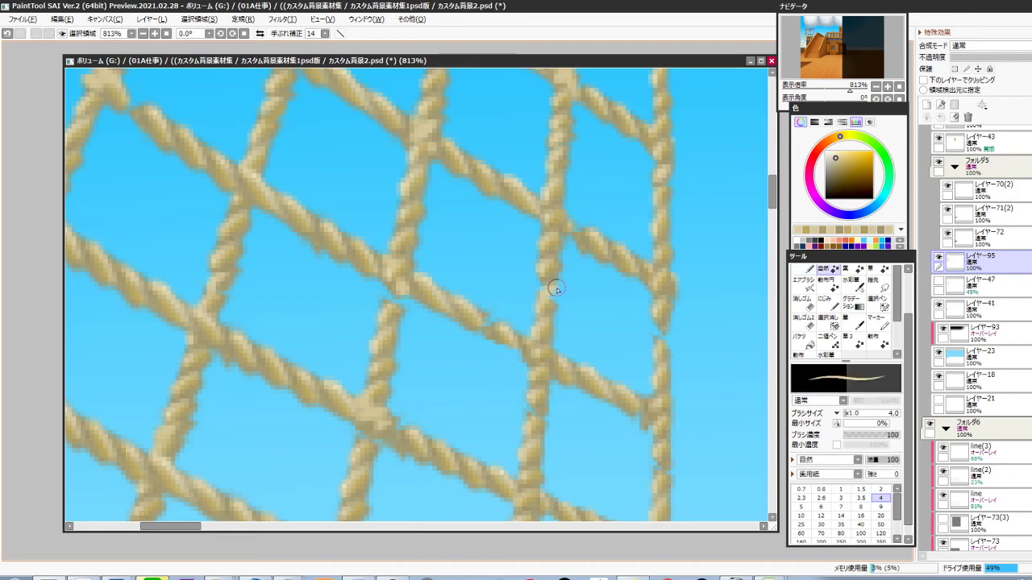
pyautogui.moveTo(664, 328); pyautogui.dragTo(657, 344)
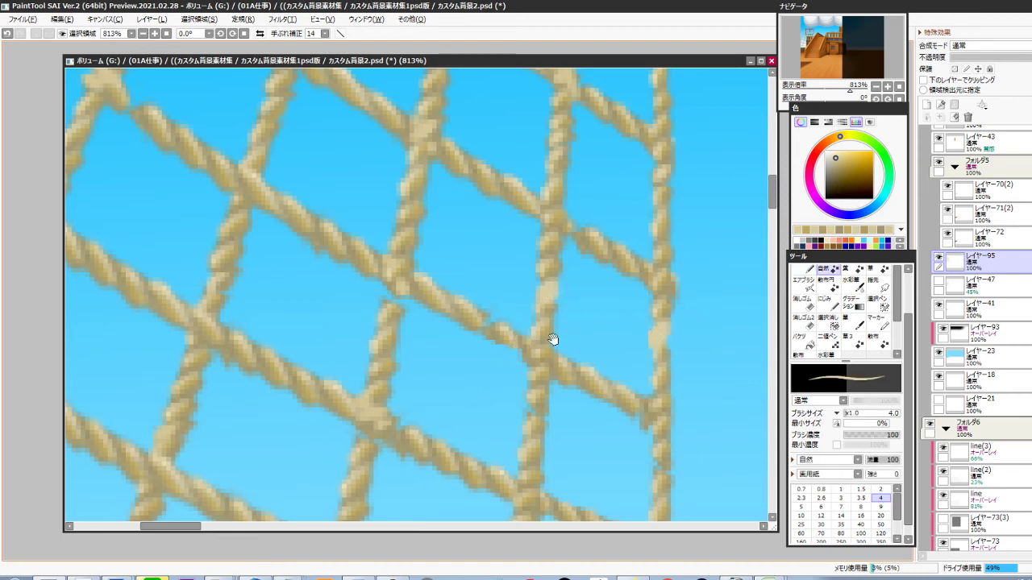
# Fill the gaps just below the crossings in the third and leftmost upright ropes with the light rope colour
pyautogui.moveTo(552, 340)
pyautogui.mouseDown()
pyautogui.moveTo(578, 313)
pyautogui.moveTo(549, 305)
pyautogui.moveTo(548, 322)
pyautogui.mouseUp()
pyautogui.moveTo(464, 315); pyautogui.dragTo(602, 325)
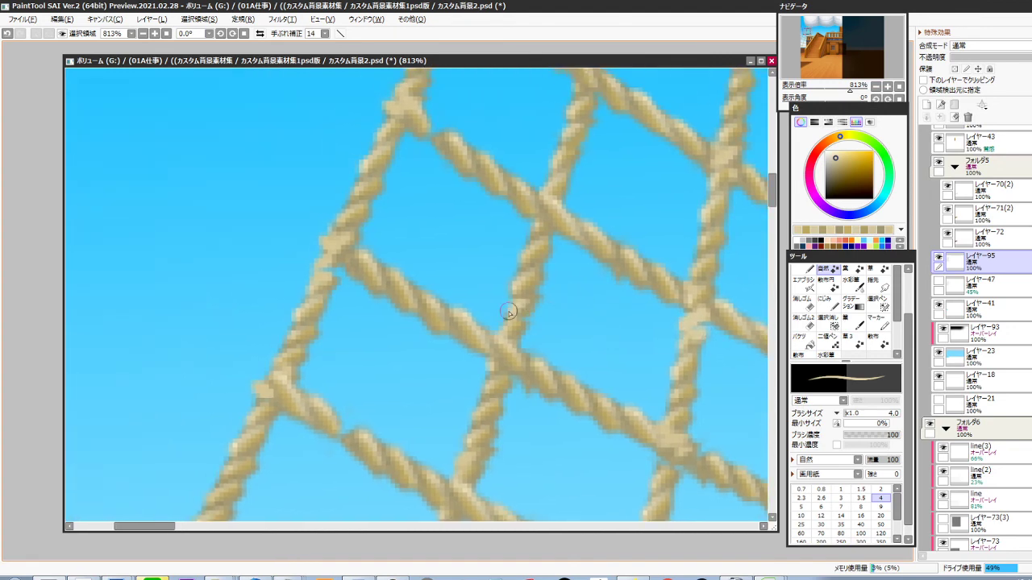
pyautogui.moveTo(488, 353); pyautogui.dragTo(651, 380)
pyautogui.moveTo(484, 373); pyautogui.dragTo(537, 293)
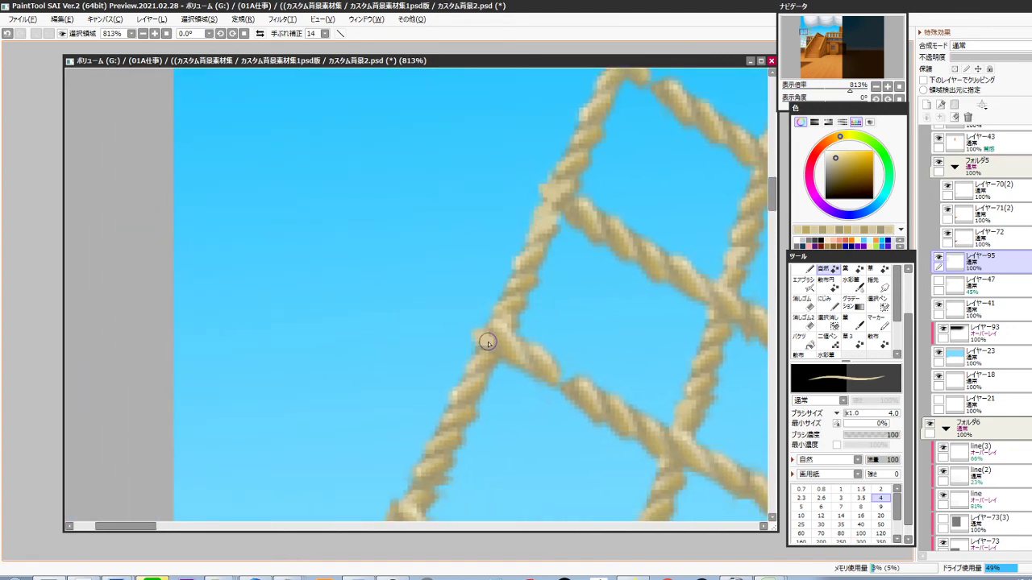
pyautogui.moveTo(603, 405); pyautogui.dragTo(589, 268)
pyautogui.moveTo(660, 408); pyautogui.dragTo(619, 291)
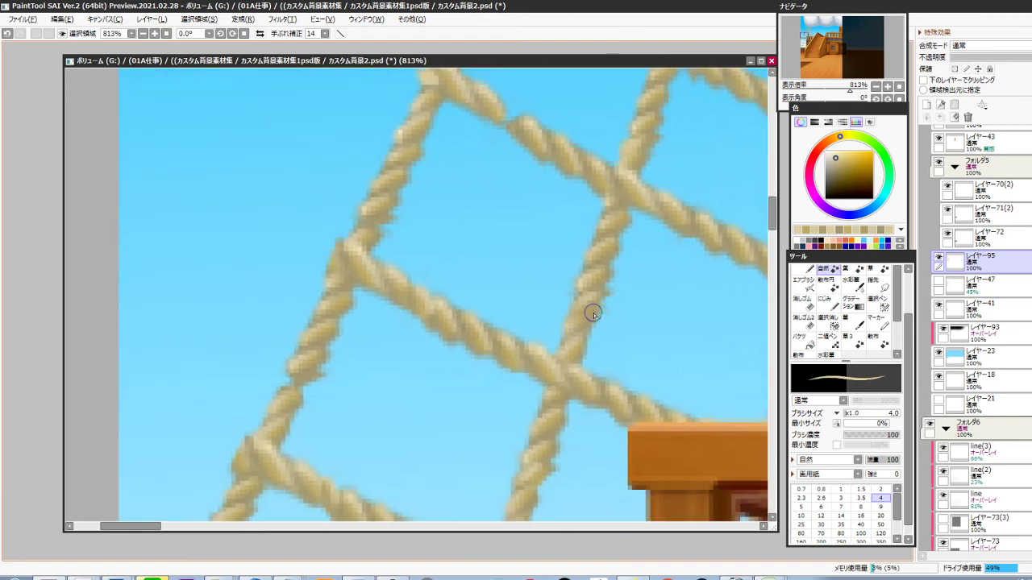
# Clean the second upright rope's edges above the railing with the transparent brush, and fill the gap in the leftmost upright rope
pyautogui.rightClick(584, 303)
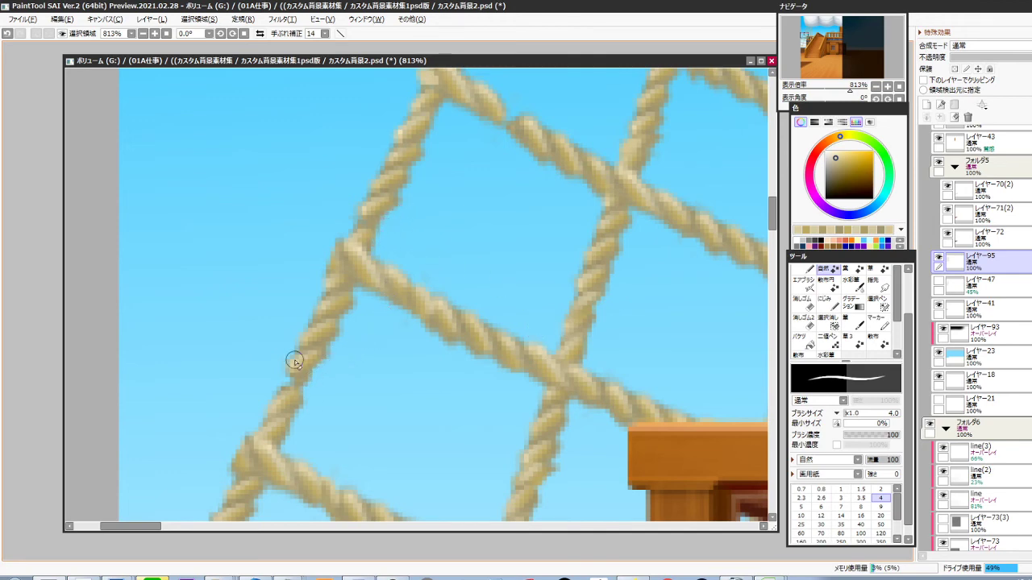
pyautogui.press('-')
pyautogui.moveTo(306, 387); pyautogui.dragTo(377, 343)
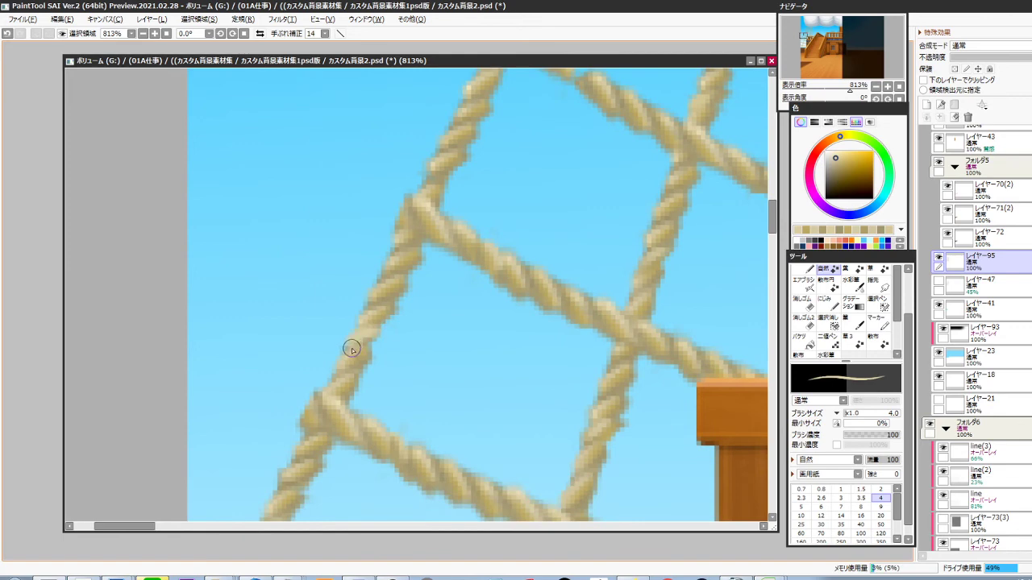
pyautogui.moveTo(520, 460); pyautogui.dragTo(562, 258)
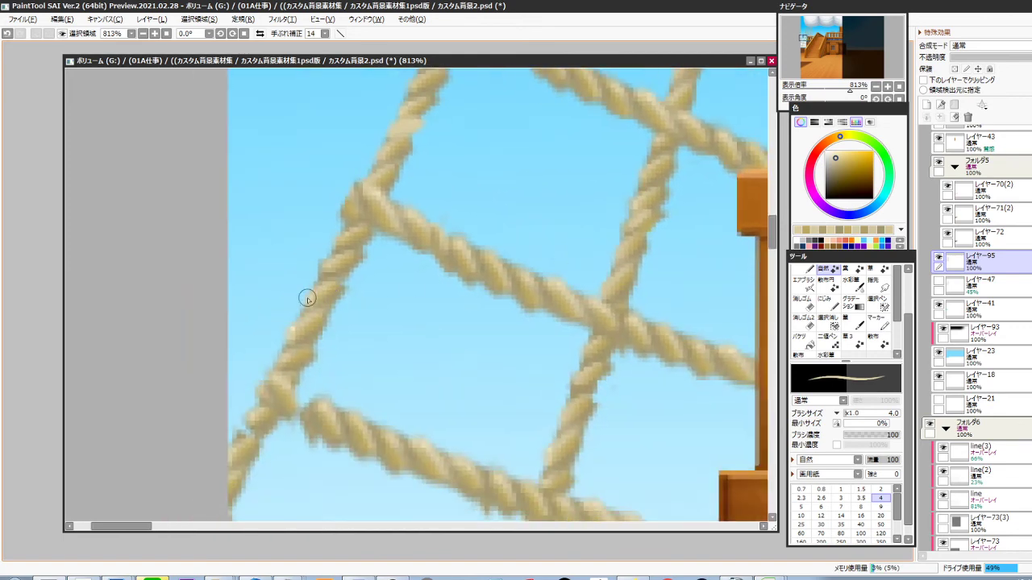
# Repaint the stretch of the second upright rope beside the wooden railing posts with picked rope colours, and clean its edges
pyautogui.moveTo(632, 336); pyautogui.dragTo(559, 273)
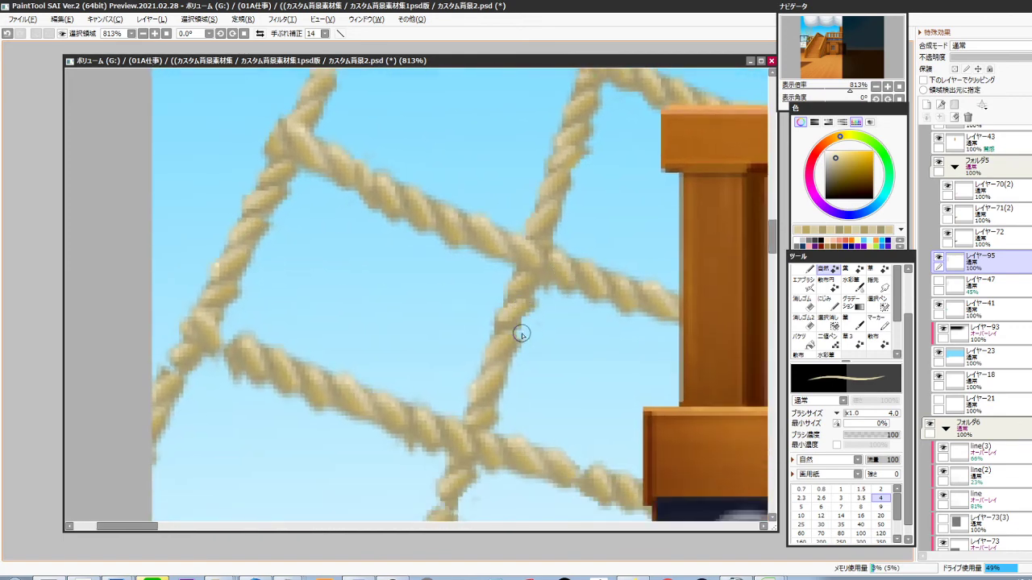
pyautogui.moveTo(493, 360)
pyautogui.mouseDown()
pyautogui.moveTo(521, 331)
pyautogui.moveTo(491, 366)
pyautogui.mouseUp()
pyautogui.hotkey('ctrl', 'z')
pyautogui.rightClick(528, 308)
pyautogui.moveTo(510, 327)
pyautogui.mouseDown()
pyautogui.moveTo(523, 333)
pyautogui.moveTo(497, 371)
pyautogui.mouseUp()
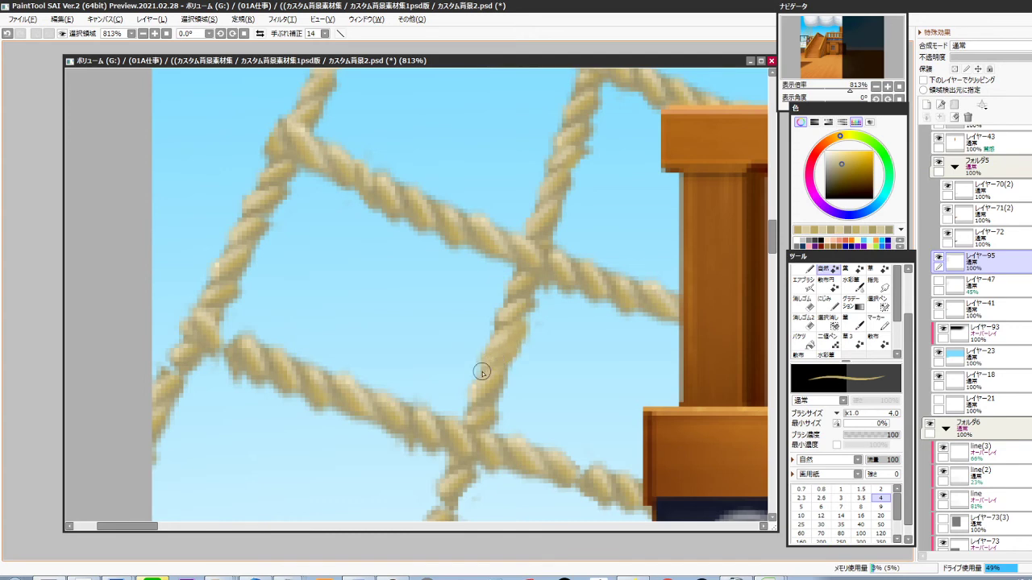
pyautogui.moveTo(499, 420); pyautogui.dragTo(535, 323)
pyautogui.rightClick(525, 300)
pyautogui.moveTo(523, 278)
pyautogui.mouseDown()
pyautogui.moveTo(552, 264)
pyautogui.moveTo(552, 251)
pyautogui.moveTo(508, 271)
pyautogui.mouseUp()
pyautogui.press('-')
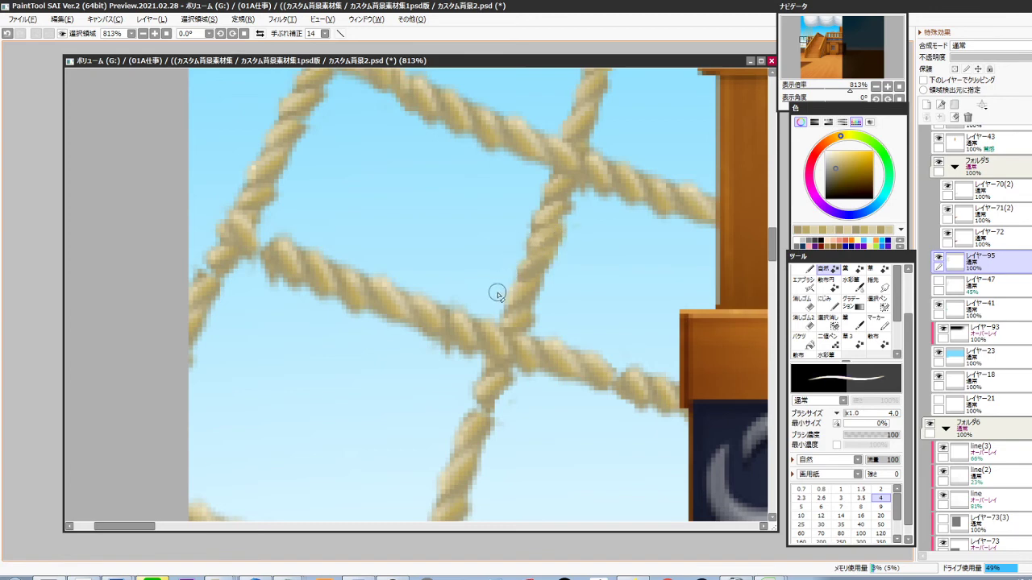
# Fill the gap in the leftmost upright rope just below its lowest crossing with picked light and dark rope colours
pyautogui.moveTo(547, 341); pyautogui.dragTo(686, 382)
pyautogui.moveTo(585, 373); pyautogui.dragTo(635, 391)
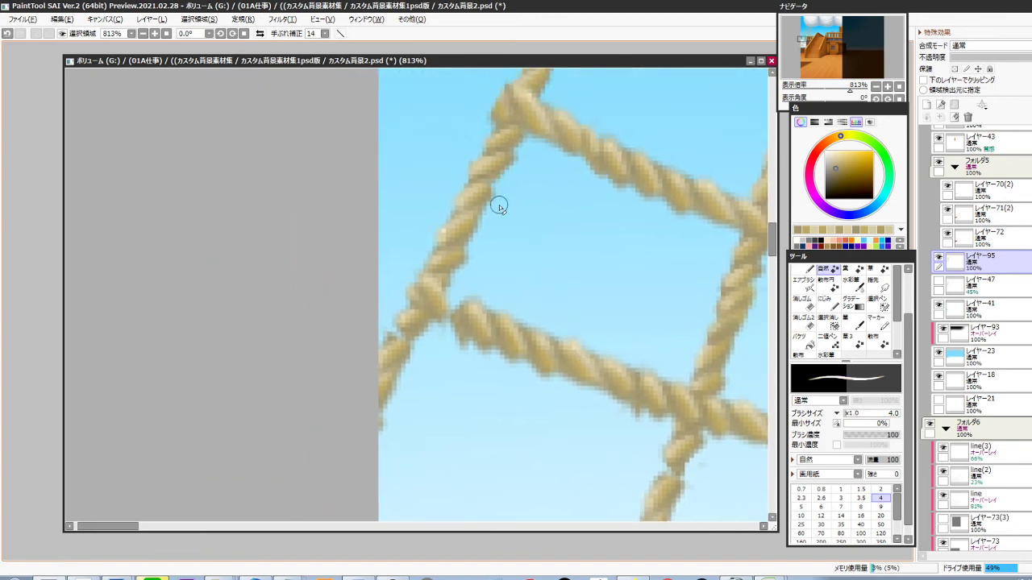
pyautogui.moveTo(487, 218); pyautogui.dragTo(457, 280)
pyautogui.moveTo(459, 367); pyautogui.dragTo(471, 326)
pyautogui.rightClick(416, 281)
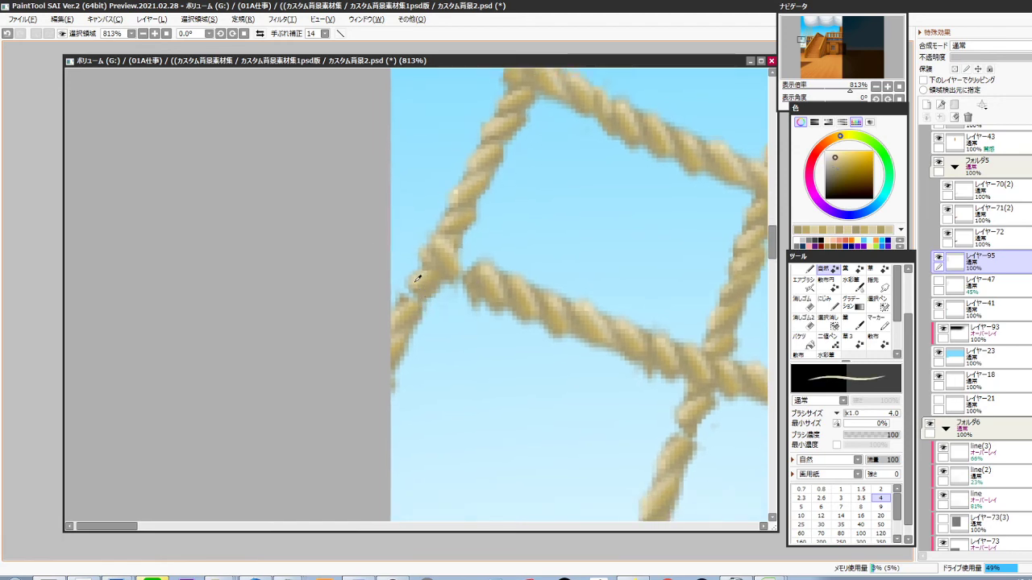
pyautogui.moveTo(416, 281)
pyautogui.mouseDown()
pyautogui.moveTo(412, 311)
pyautogui.moveTo(413, 301)
pyautogui.moveTo(391, 315)
pyautogui.moveTo(412, 323)
pyautogui.moveTo(423, 293)
pyautogui.mouseUp()
pyautogui.rightClick(430, 292)
pyautogui.moveTo(448, 375); pyautogui.dragTo(424, 339)
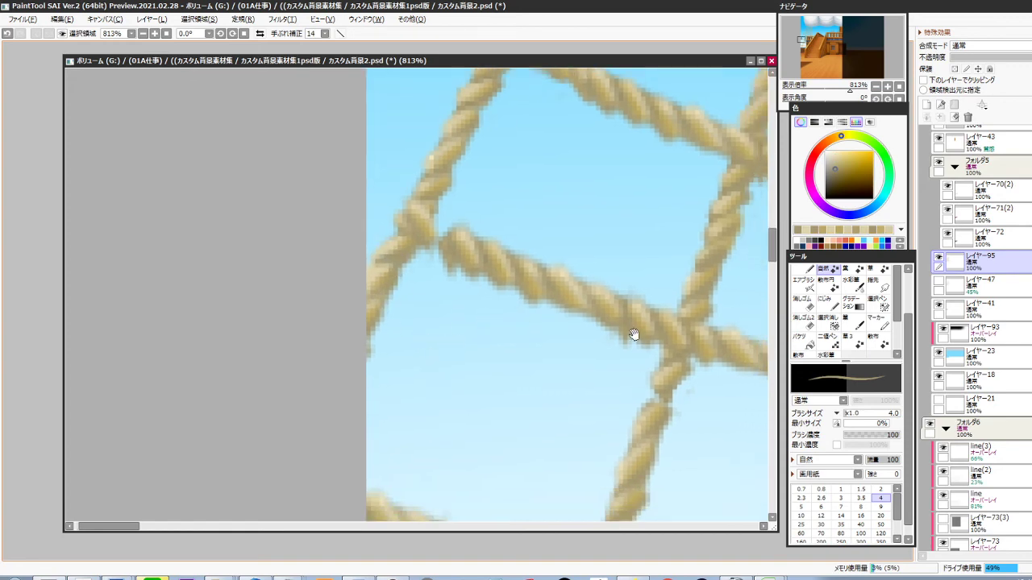
# Join the crosswise rope to the leftmost upright rope with picked rope colours, and trim the underside with the transparent brush
pyautogui.rightClick(470, 230)
pyautogui.moveTo(447, 223)
pyautogui.mouseDown()
pyautogui.moveTo(472, 274)
pyautogui.moveTo(445, 287)
pyautogui.moveTo(457, 309)
pyautogui.moveTo(439, 307)
pyautogui.moveTo(485, 330)
pyautogui.moveTo(460, 332)
pyautogui.mouseUp()
pyautogui.keyDown('alt'); pyautogui.click(480, 304); pyautogui.keyUp('alt')
pyautogui.press('-')
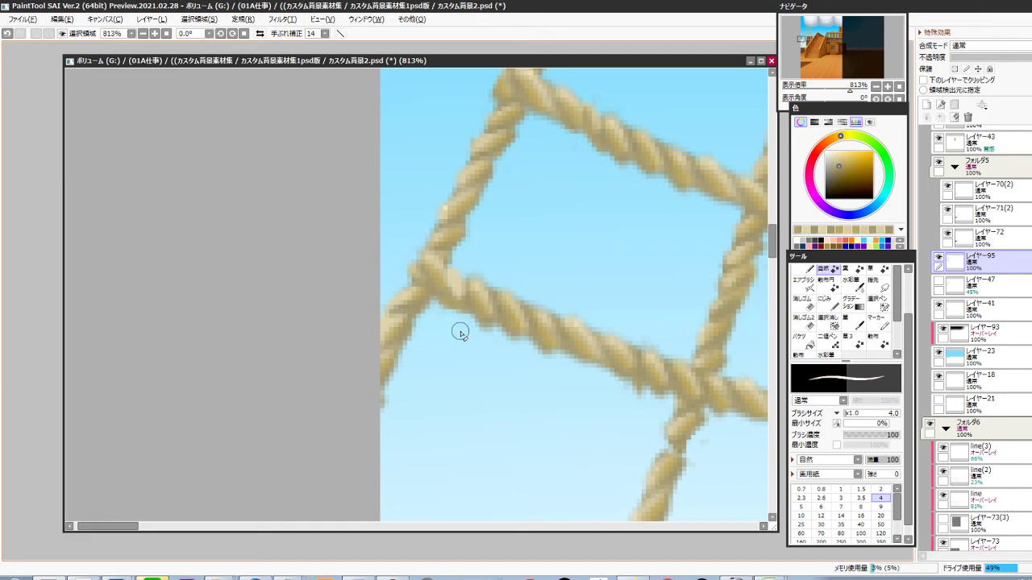
pyautogui.moveTo(445, 397); pyautogui.dragTo(414, 410)
# Fill the gap in the second upright rope below its crossing beside the ornamental panel with picked rope colours
pyautogui.moveTo(578, 424); pyautogui.dragTo(561, 335)
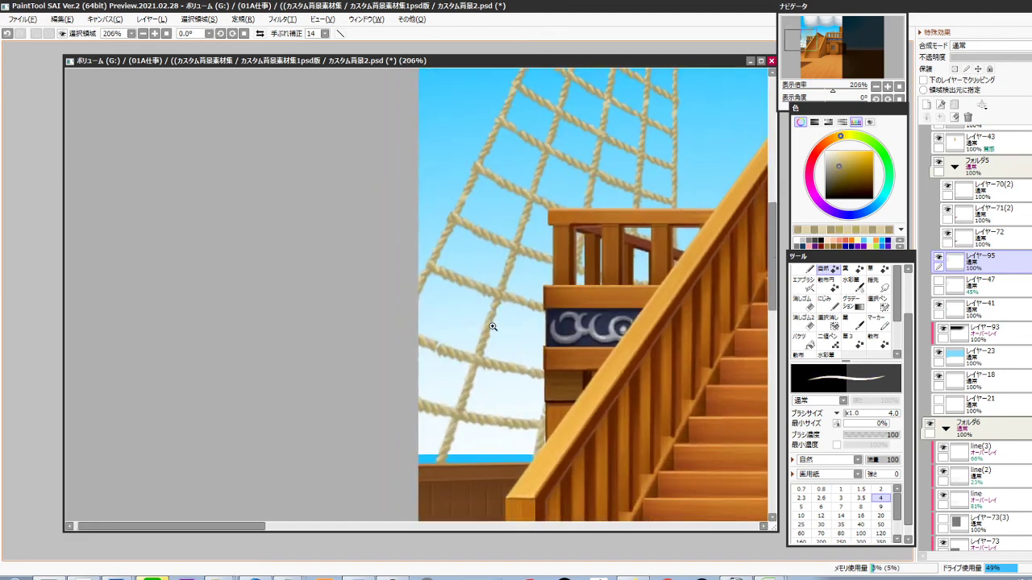
pyautogui.moveTo(494, 327)
pyautogui.mouseDown()
pyautogui.moveTo(511, 279)
pyautogui.moveTo(509, 303)
pyautogui.moveTo(485, 299)
pyautogui.moveTo(507, 298)
pyautogui.moveTo(499, 304)
pyautogui.mouseUp()
pyautogui.keyDown('alt'); pyautogui.click(497, 262); pyautogui.keyUp('alt')
pyautogui.keyDown('alt'); pyautogui.click(512, 261); pyautogui.keyUp('alt')
pyautogui.keyDown('alt'); pyautogui.click(514, 265); pyautogui.keyUp('alt')
pyautogui.moveTo(495, 362); pyautogui.dragTo(570, 314)
# Fill the gap in the crosswise rope near the canvas's left edge with picked colours, and trim its underside with the transparent brush
pyautogui.moveTo(439, 401); pyautogui.dragTo(556, 340)
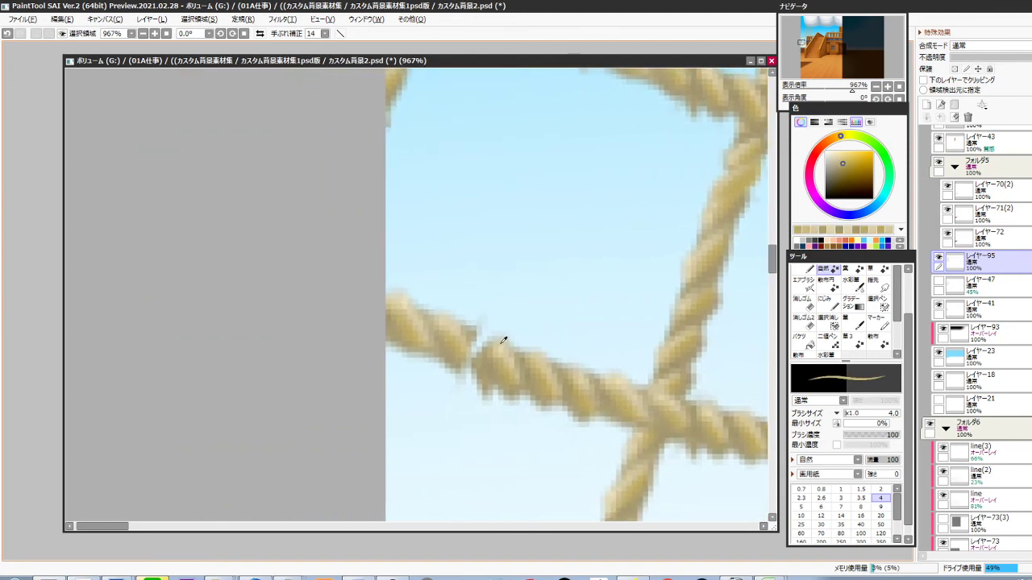
pyautogui.keyDown('alt'); pyautogui.click(503, 342); pyautogui.keyUp('alt')
pyautogui.moveTo(476, 332)
pyautogui.mouseDown()
pyautogui.moveTo(481, 359)
pyautogui.moveTo(462, 366)
pyautogui.moveTo(465, 355)
pyautogui.mouseUp()
pyautogui.keyDown('alt'); pyautogui.click(419, 334); pyautogui.keyUp('alt')
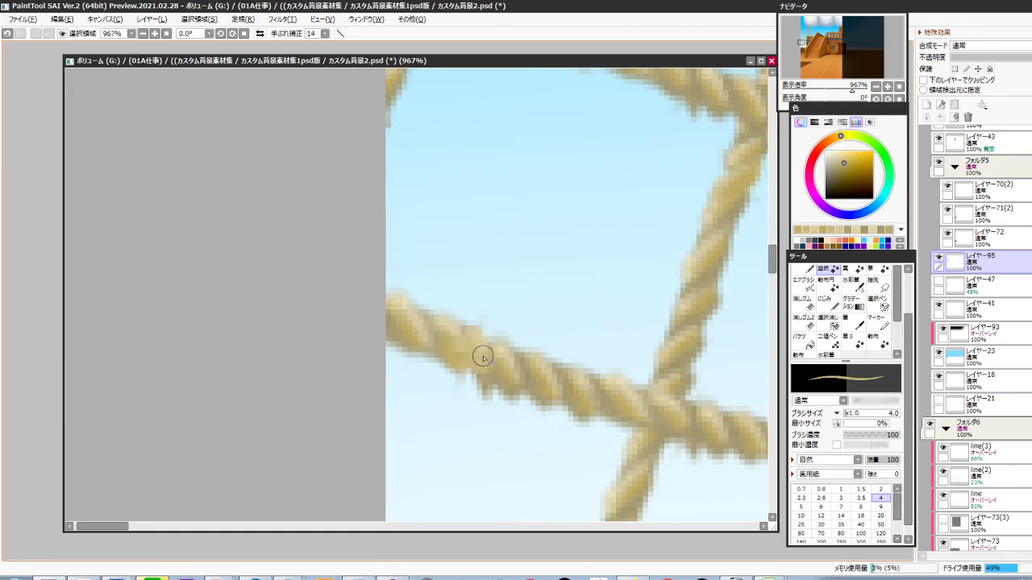
pyautogui.press('-')
pyautogui.moveTo(493, 393); pyautogui.dragTo(465, 395)
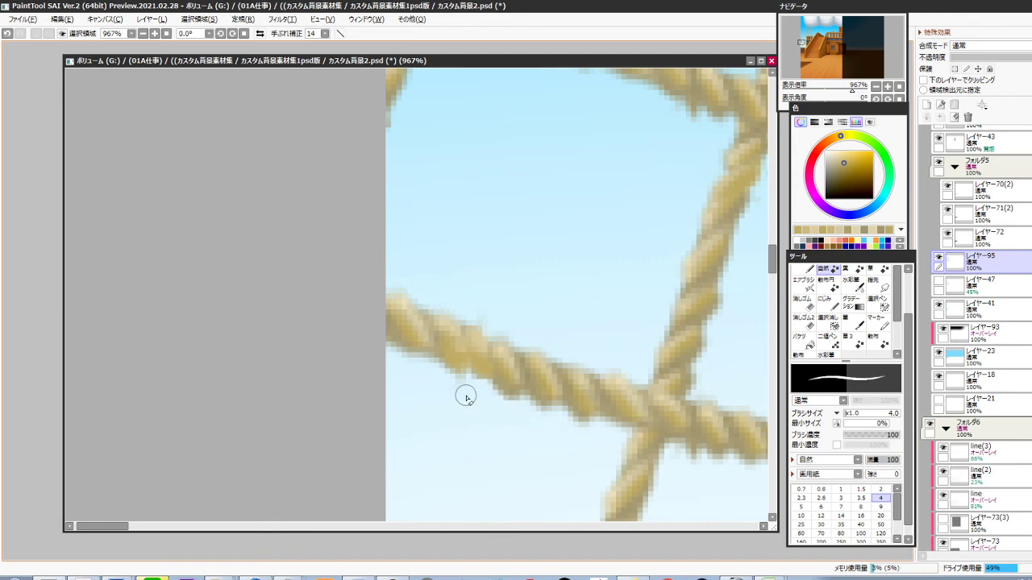
pyautogui.moveTo(597, 393)
pyautogui.mouseDown()
pyautogui.moveTo(517, 332)
pyautogui.moveTo(513, 362)
pyautogui.moveTo(456, 345)
pyautogui.mouseUp()
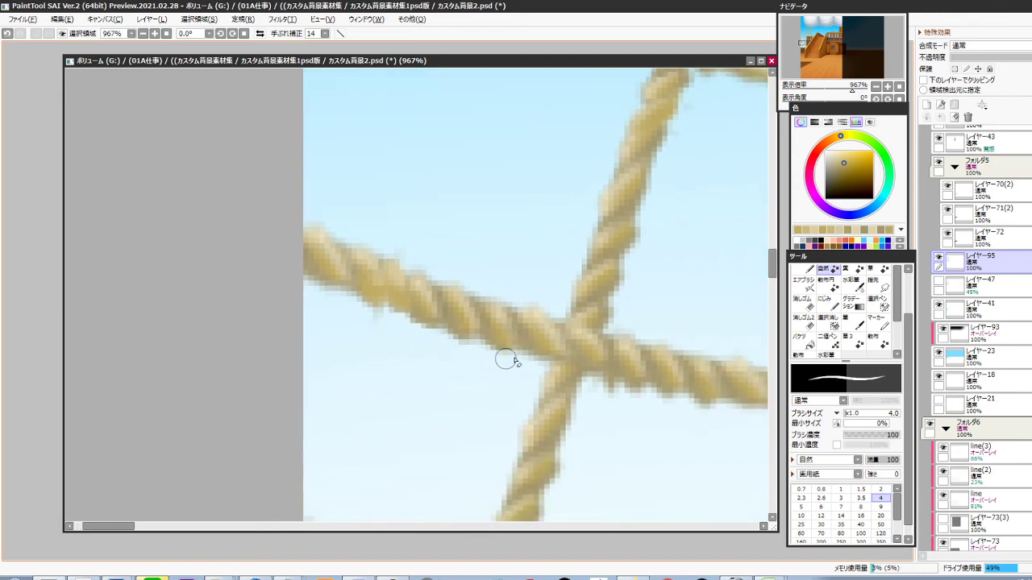
pyautogui.moveTo(595, 379)
pyautogui.mouseDown()
pyautogui.moveTo(477, 301)
pyautogui.moveTo(505, 300)
pyautogui.moveTo(559, 333)
pyautogui.moveTo(554, 325)
pyautogui.mouseUp()
# Fill the gap in the upper crosswise rope between the third and fourth upright ropes with a picked light rope colour
pyautogui.scroll(-4, 523, 334)
pyautogui.scroll(3, 589, 354)
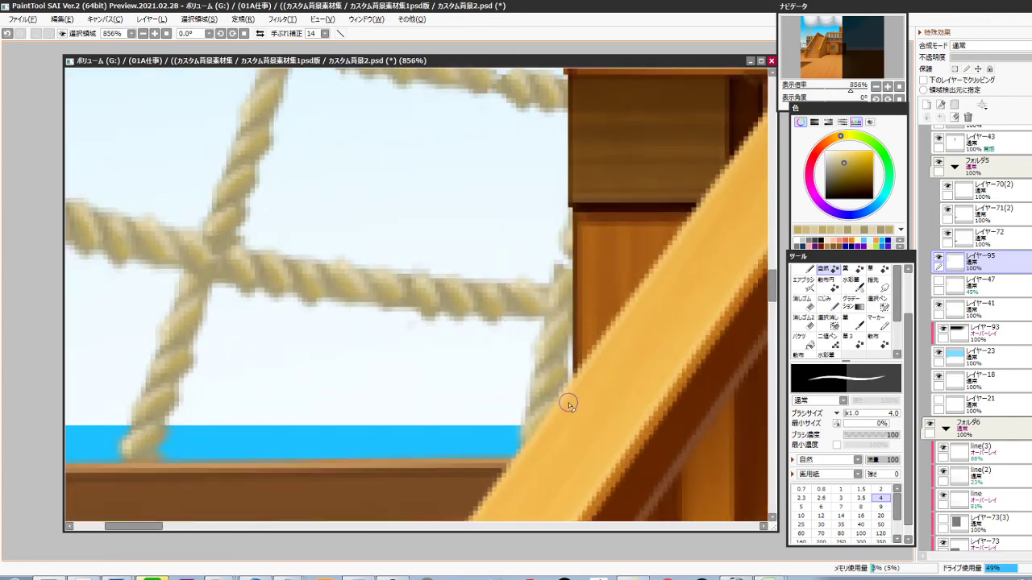
pyautogui.scroll(-7, 556, 266)
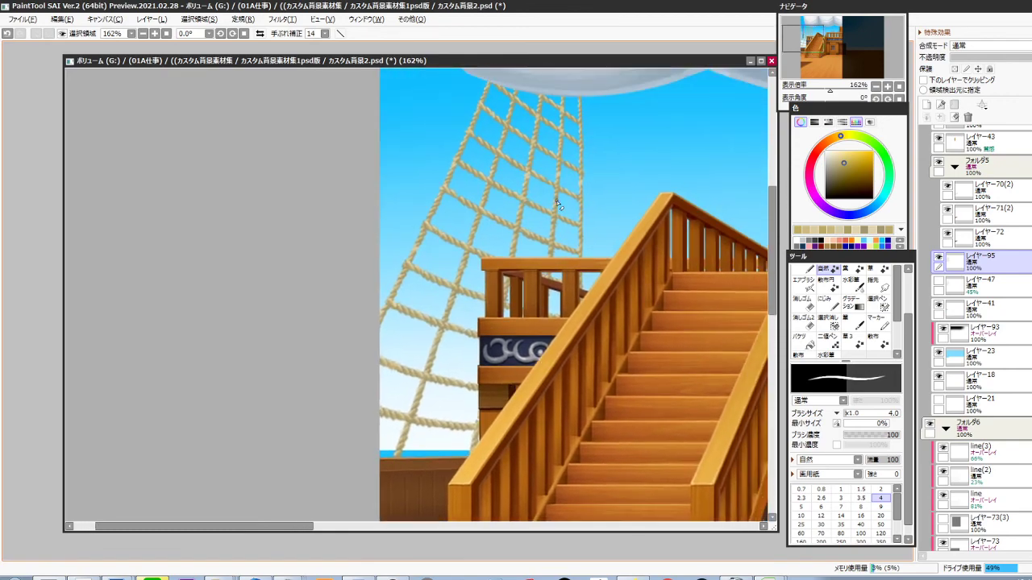
pyautogui.scroll(5, 556, 205)
pyautogui.scroll(1, 524, 260)
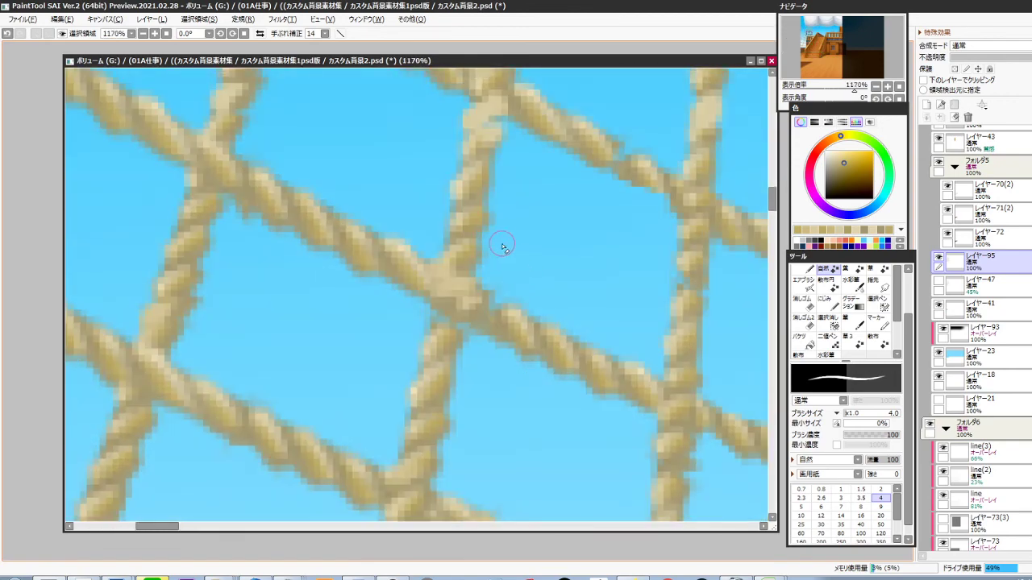
pyautogui.moveTo(605, 297); pyautogui.dragTo(530, 393)
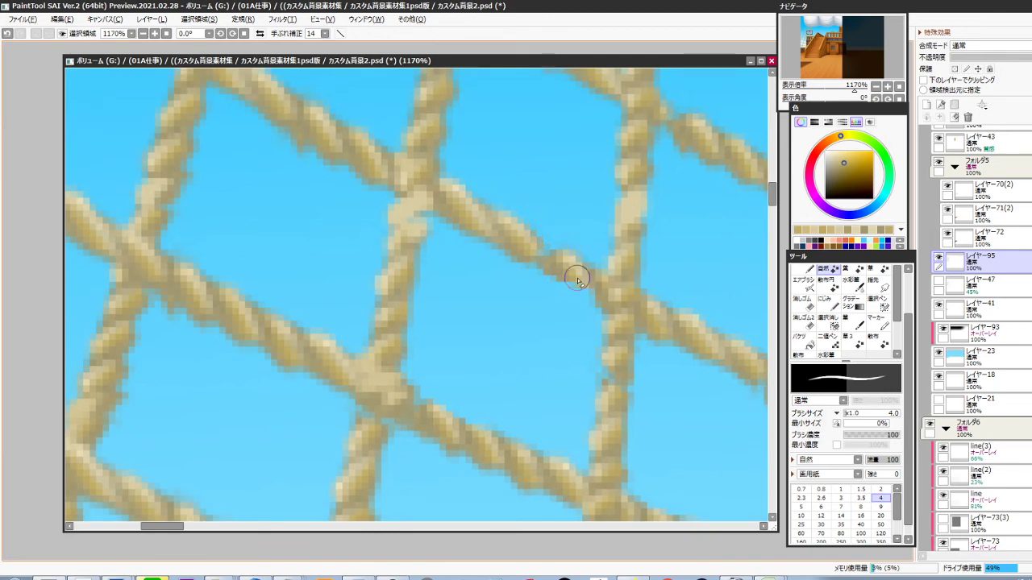
pyautogui.rightClick(568, 255)
pyautogui.moveTo(541, 244); pyautogui.dragTo(549, 257)
pyautogui.moveTo(548, 436); pyautogui.dragTo(555, 320)
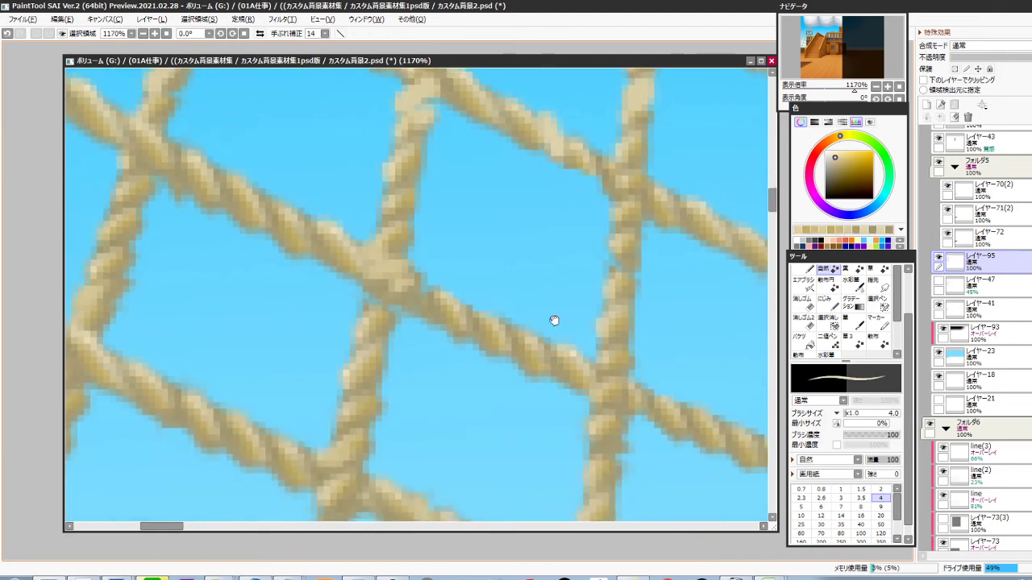
# Paint over the third upright rope just below its upper crossing with a picked light rope colour
pyautogui.moveTo(449, 324); pyautogui.dragTo(529, 341)
pyautogui.rightClick(480, 255)
pyautogui.moveTo(473, 293); pyautogui.dragTo(480, 313)
pyautogui.moveTo(654, 253); pyautogui.dragTo(616, 331)
# Repaint the twist shading of the fourth upright rope between two crossings, using light and dark rope colours picked from the rigging
pyautogui.moveTo(580, 226)
pyautogui.mouseDown()
pyautogui.moveTo(640, 266)
pyautogui.moveTo(601, 256)
pyautogui.moveTo(644, 273)
pyautogui.mouseUp()
pyautogui.rightClick(563, 235)
pyautogui.moveTo(631, 342)
pyautogui.mouseDown()
pyautogui.moveTo(686, 264)
pyautogui.moveTo(674, 217)
pyautogui.moveTo(647, 297)
pyautogui.mouseUp()
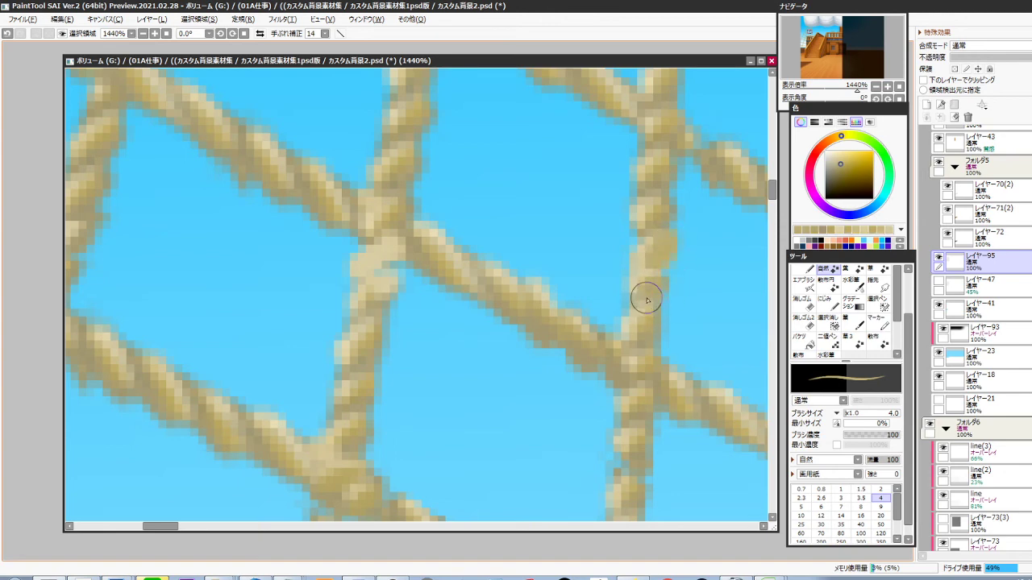
pyautogui.moveTo(668, 262)
pyautogui.mouseDown()
pyautogui.moveTo(671, 242)
pyautogui.moveTo(658, 313)
pyautogui.mouseUp()
pyautogui.rightClick(675, 250)
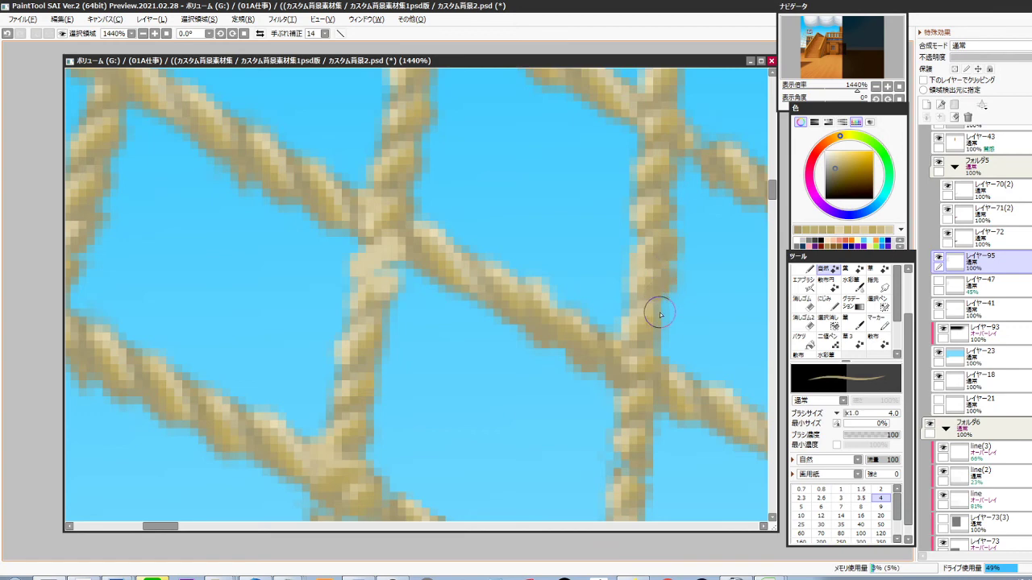
pyautogui.moveTo(651, 414); pyautogui.dragTo(642, 281)
pyautogui.moveTo(635, 342)
pyautogui.mouseDown()
pyautogui.moveTo(641, 255)
pyautogui.moveTo(625, 248)
pyautogui.mouseUp()
pyautogui.moveTo(647, 295)
pyautogui.mouseDown()
pyautogui.moveTo(646, 229)
pyautogui.moveTo(617, 228)
pyautogui.moveTo(623, 214)
pyautogui.moveTo(614, 241)
pyautogui.moveTo(644, 254)
pyautogui.mouseUp()
pyautogui.scroll(-7, 659, 299)
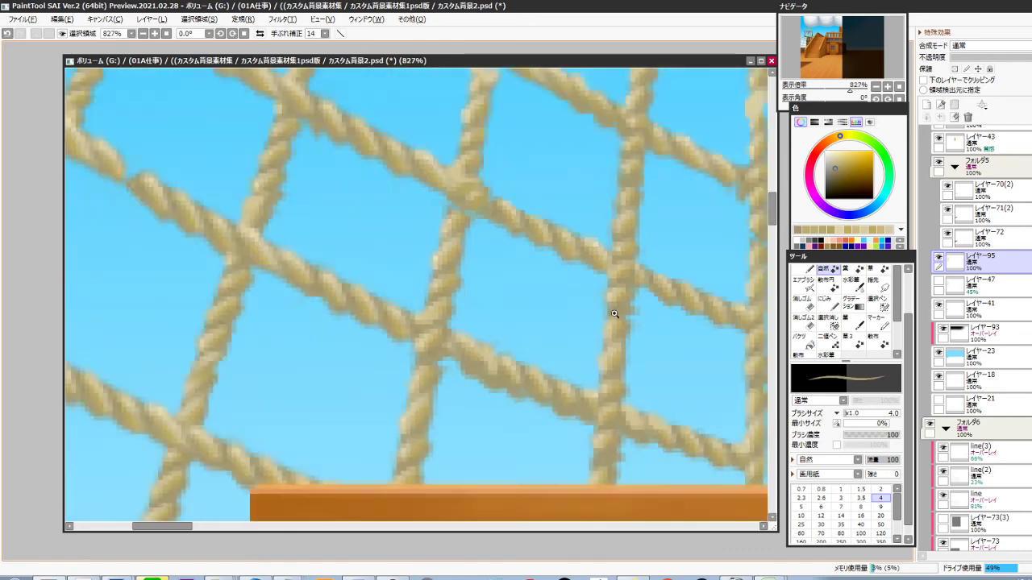
# Fill the gap in the crosswise rope just beside the leftmost upright rope with picked light and dark rope colours
pyautogui.scroll(6, 468, 276)
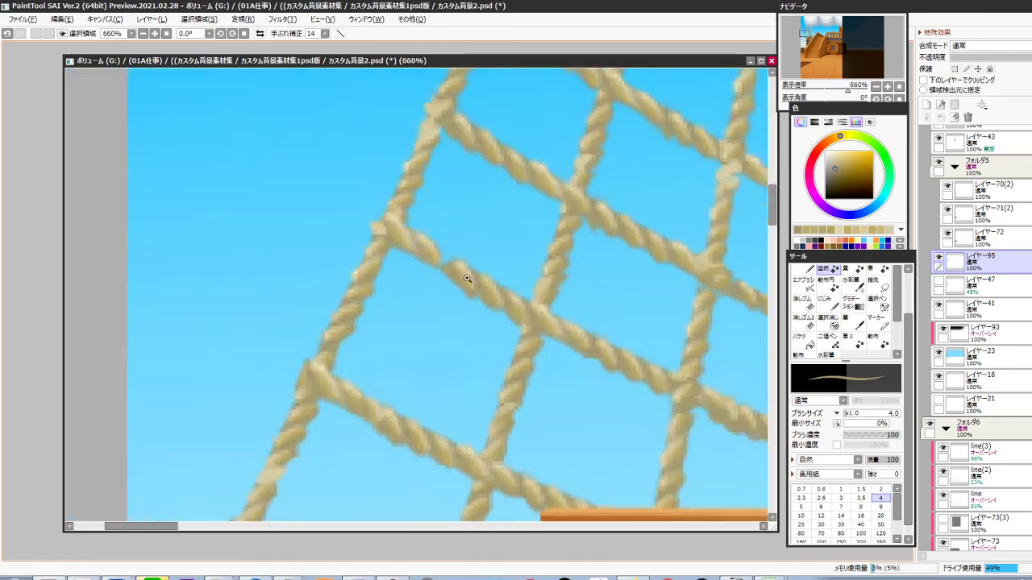
pyautogui.moveTo(530, 265); pyautogui.dragTo(559, 324)
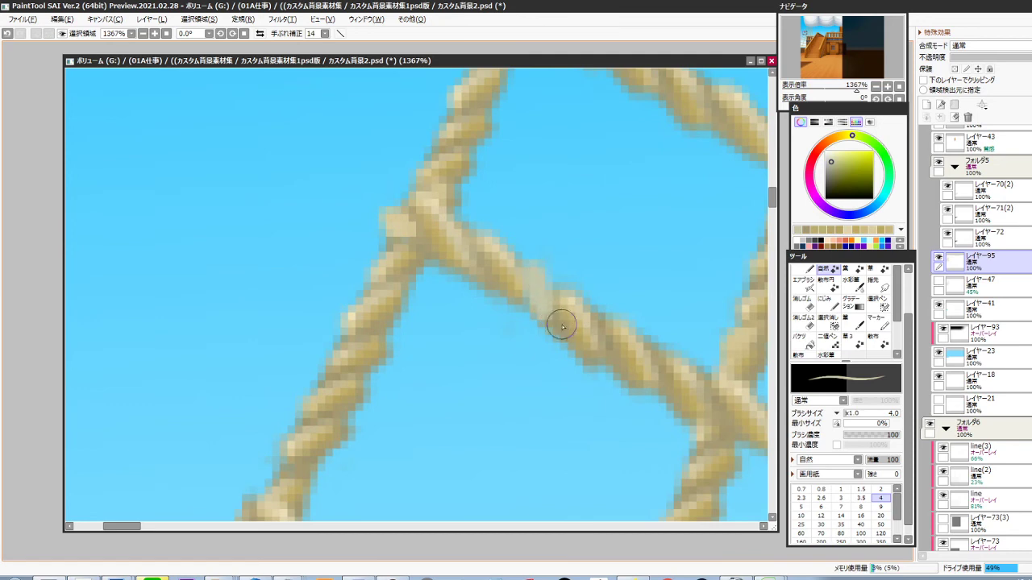
pyautogui.rightClick(579, 321)
pyautogui.moveTo(540, 284); pyautogui.dragTo(553, 311)
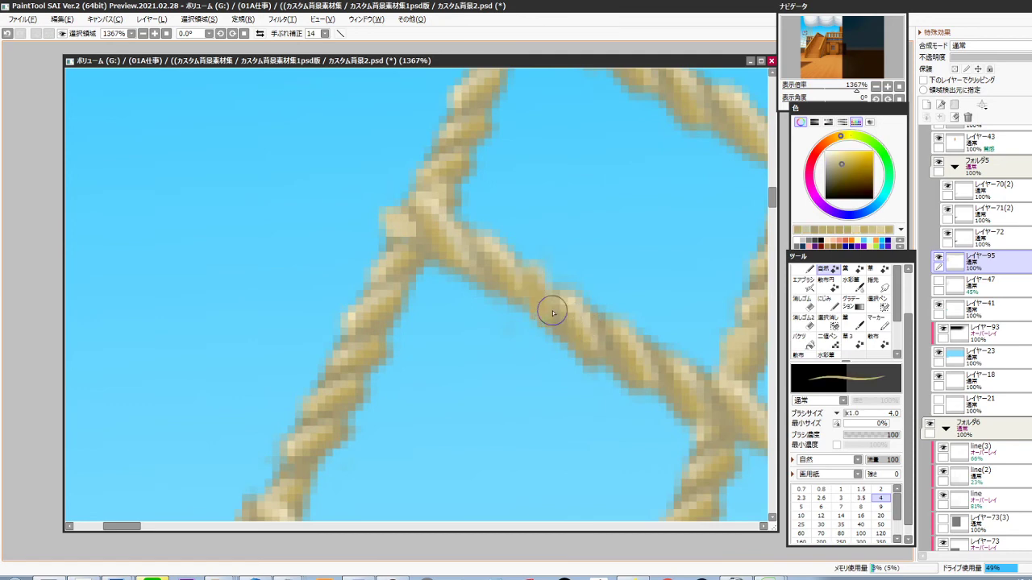
pyautogui.keyDown('alt'); pyautogui.click(498, 245); pyautogui.keyUp('alt')
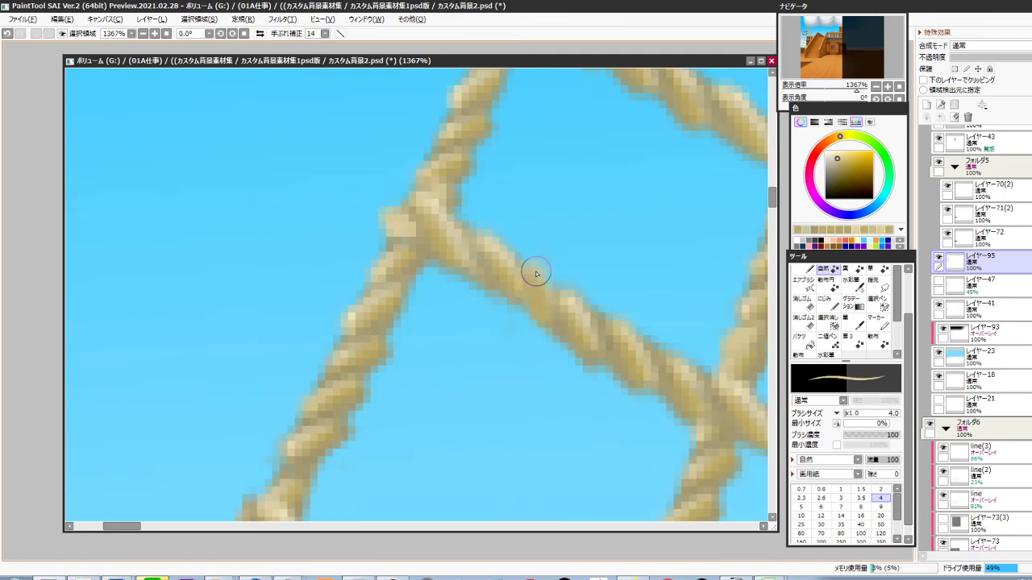
pyautogui.keyDown('alt'); pyautogui.click(612, 343); pyautogui.keyUp('alt')
pyautogui.moveTo(531, 302)
pyautogui.mouseDown()
pyautogui.moveTo(592, 359)
pyautogui.moveTo(543, 324)
pyautogui.moveTo(571, 360)
pyautogui.moveTo(547, 333)
pyautogui.mouseUp()
pyautogui.hotkey('ctrl', 'z')
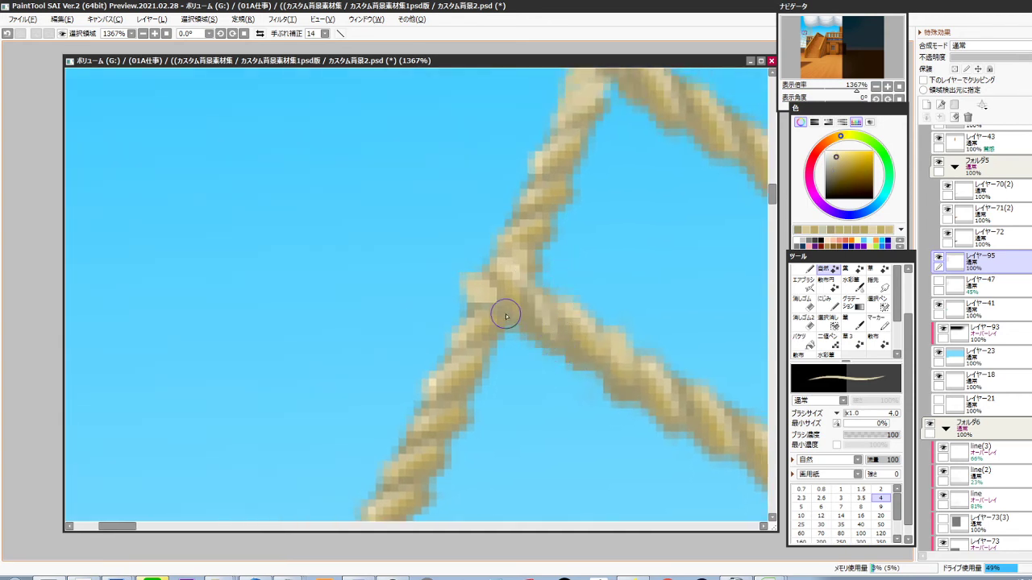
# Shade the crossings along the upper half of the leftmost upright rope with a picked darker rope colour
pyautogui.scroll(-5, 508, 290)
pyautogui.scroll(4, 549, 270)
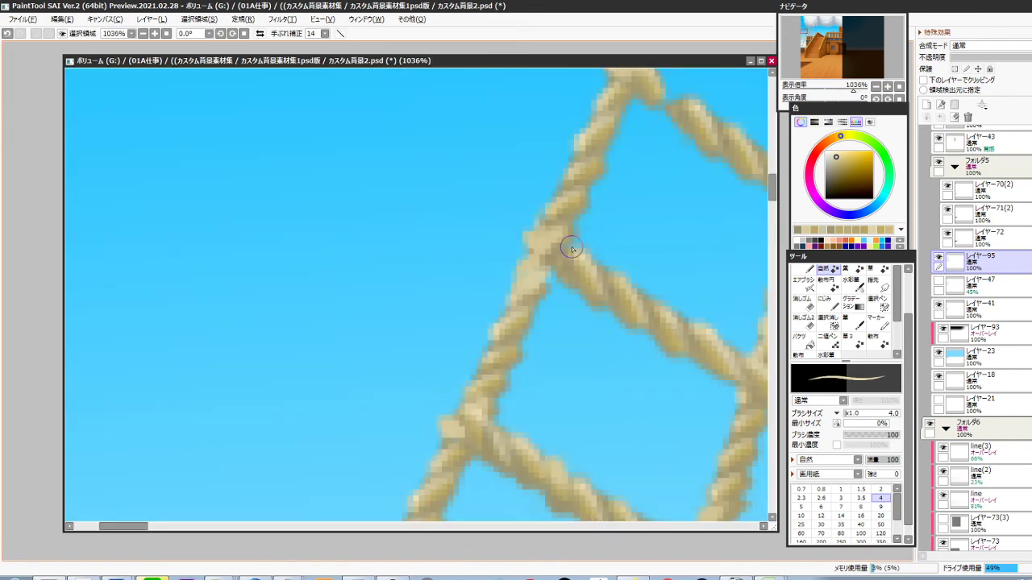
pyautogui.moveTo(527, 249); pyautogui.dragTo(560, 252)
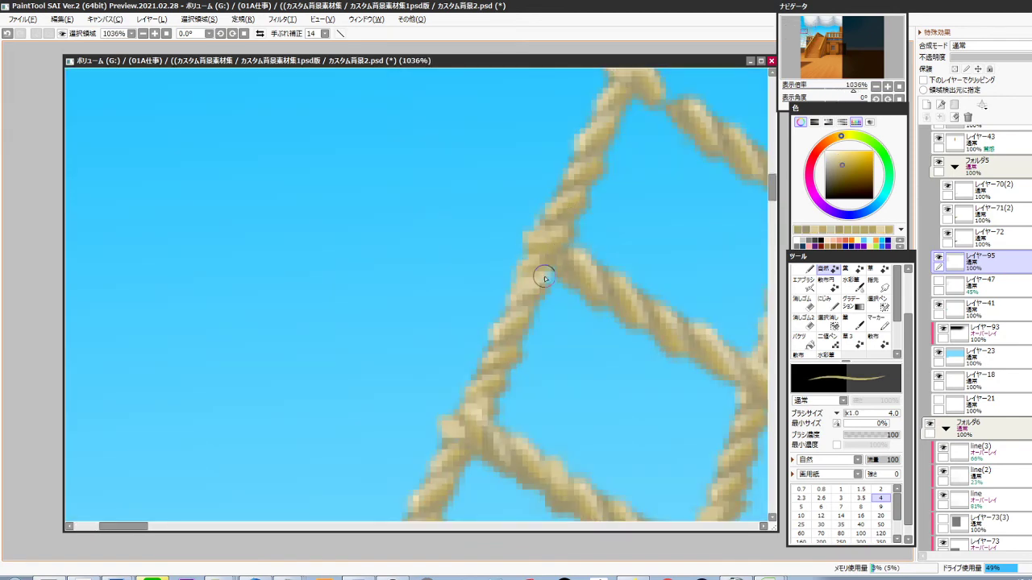
pyautogui.moveTo(558, 319); pyautogui.dragTo(573, 280)
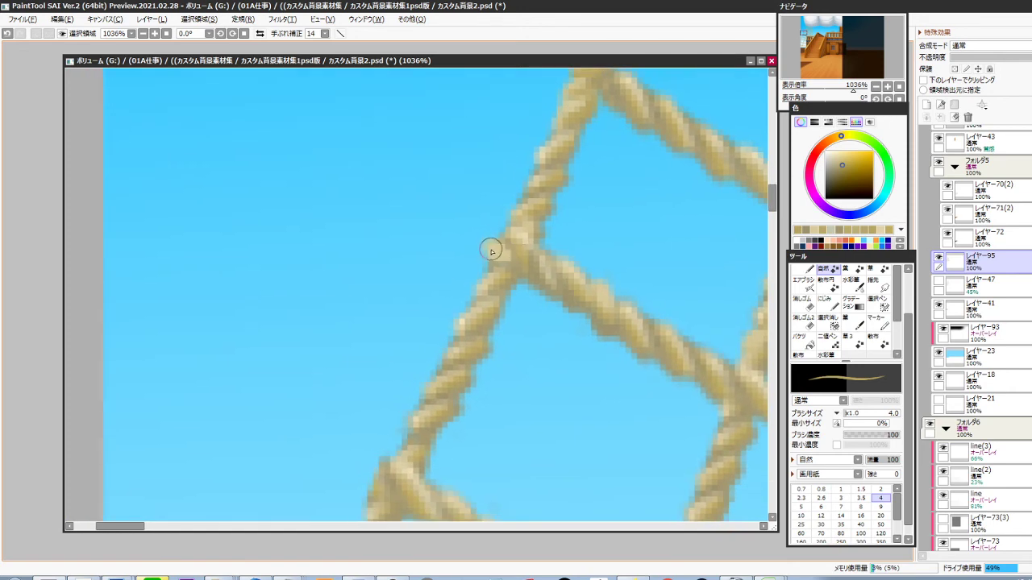
pyautogui.moveTo(491, 249); pyautogui.dragTo(515, 270)
pyautogui.moveTo(541, 344)
pyautogui.mouseDown()
pyautogui.moveTo(545, 302)
pyautogui.moveTo(590, 243)
pyautogui.mouseUp()
pyautogui.moveTo(523, 219); pyautogui.dragTo(536, 210)
# Trim the outer corner of the next lower crossing on the leftmost upright rope with the transparent brush
pyautogui.moveTo(567, 328); pyautogui.dragTo(569, 196)
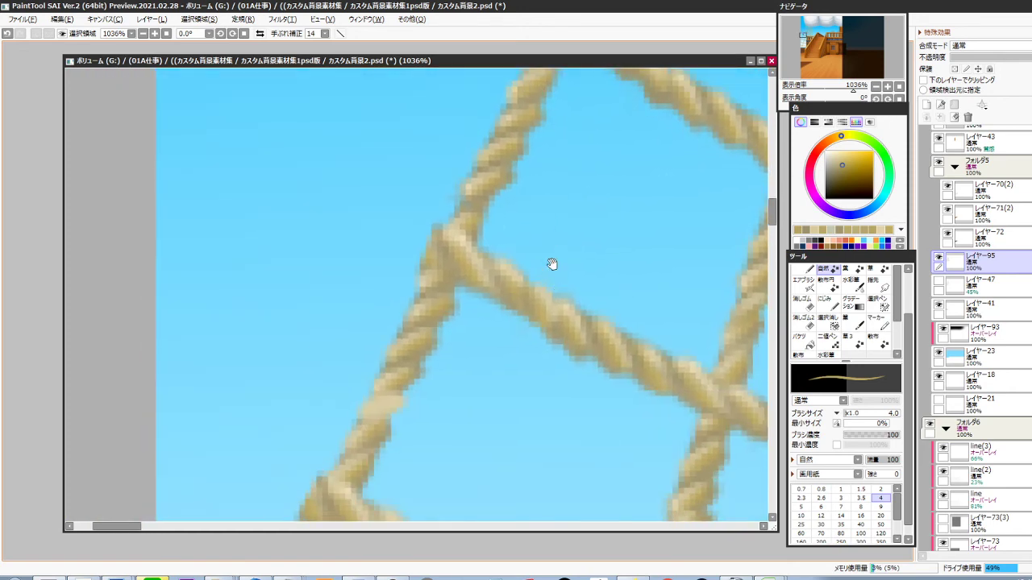
pyautogui.moveTo(458, 233)
pyautogui.mouseDown()
pyautogui.moveTo(440, 240)
pyautogui.moveTo(457, 218)
pyautogui.moveTo(425, 248)
pyautogui.moveTo(436, 243)
pyautogui.mouseUp()
pyautogui.press('-')
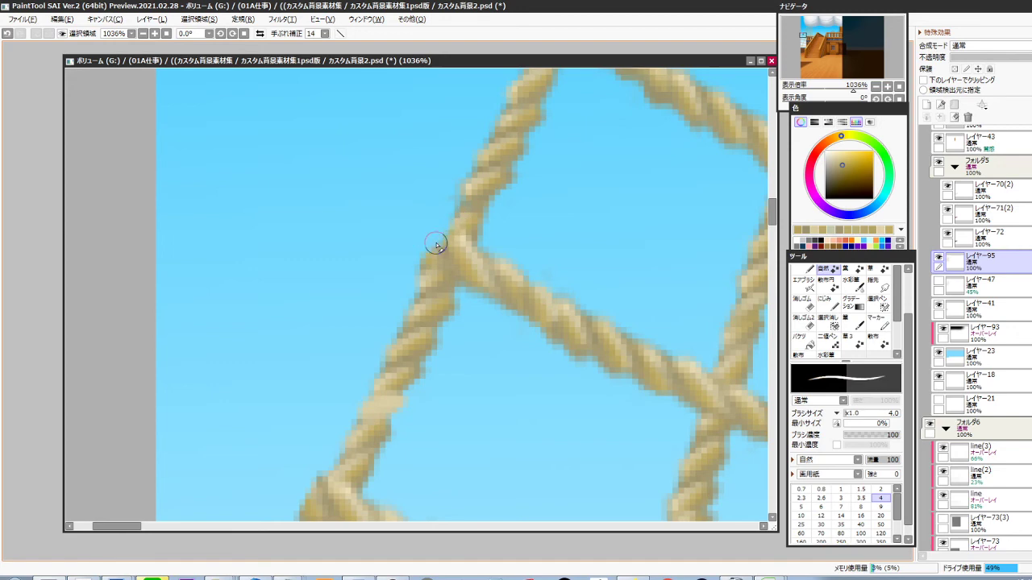
pyautogui.scroll(-8, 479, 259)
# Examine the rightmost and fourth upright ropes down to the railing, and check the rigging within the whole deck scene
pyautogui.moveTo(586, 322); pyautogui.dragTo(575, 310)
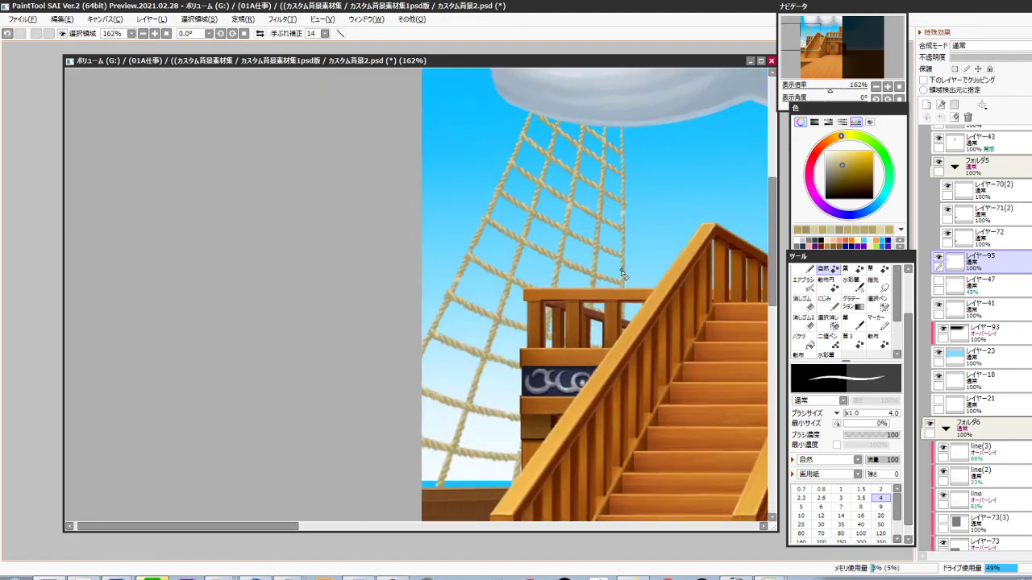
pyautogui.scroll(6, 628, 220)
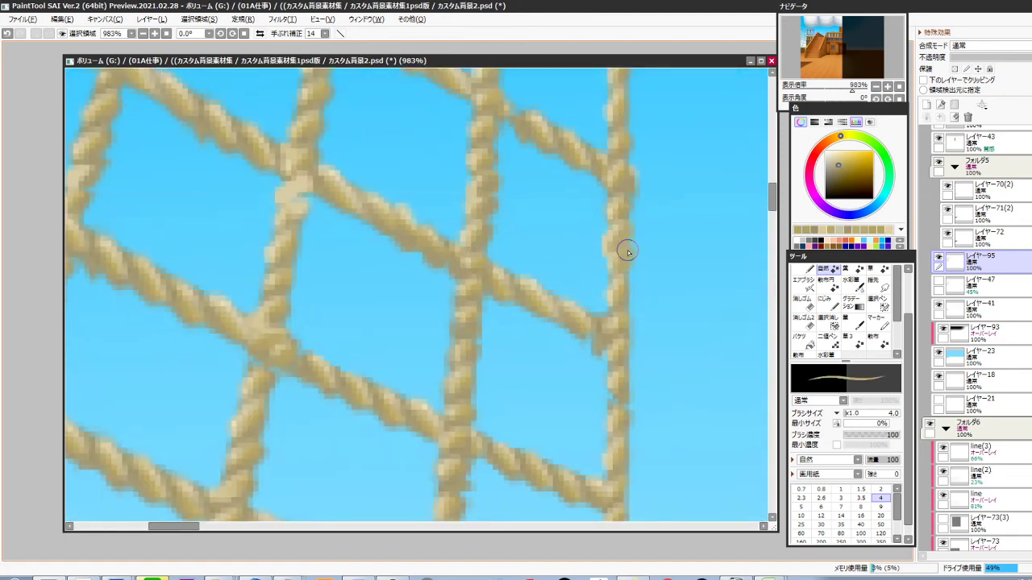
pyautogui.moveTo(633, 326); pyautogui.dragTo(625, 252)
pyautogui.moveTo(621, 318); pyautogui.dragTo(617, 255)
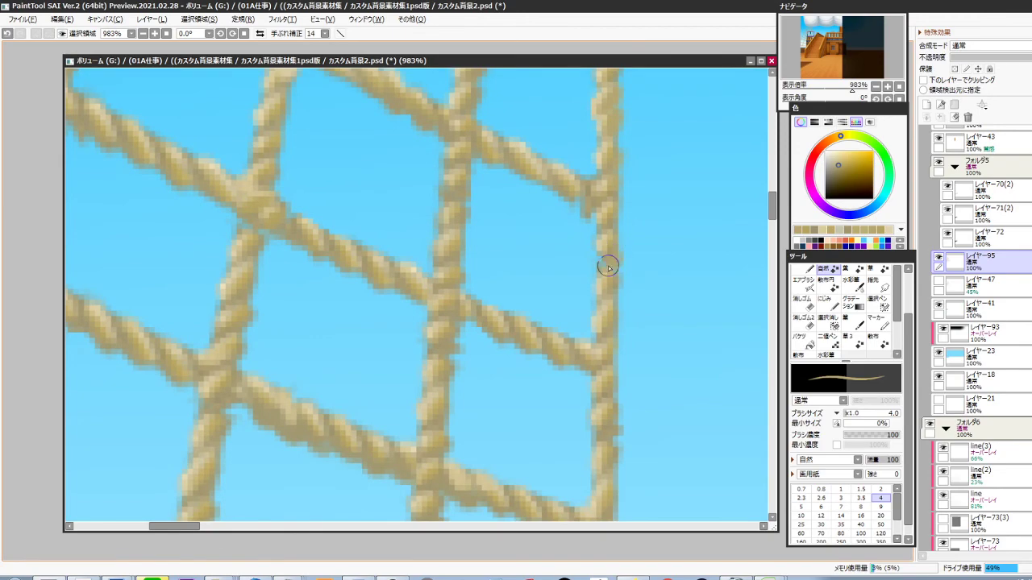
pyautogui.moveTo(629, 366); pyautogui.dragTo(602, 228)
pyautogui.moveTo(471, 289); pyautogui.dragTo(557, 372)
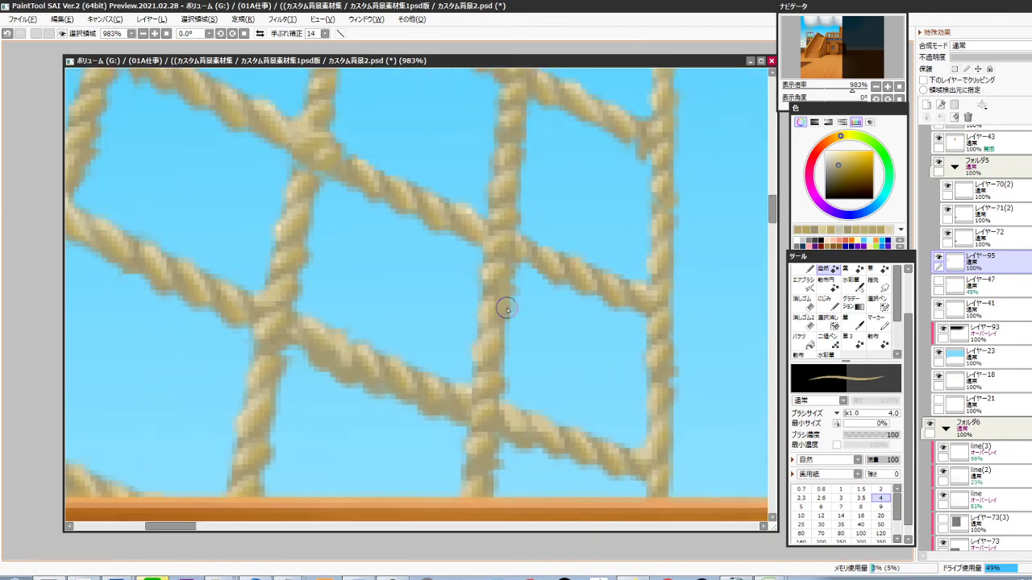
pyautogui.moveTo(512, 310); pyautogui.dragTo(490, 357)
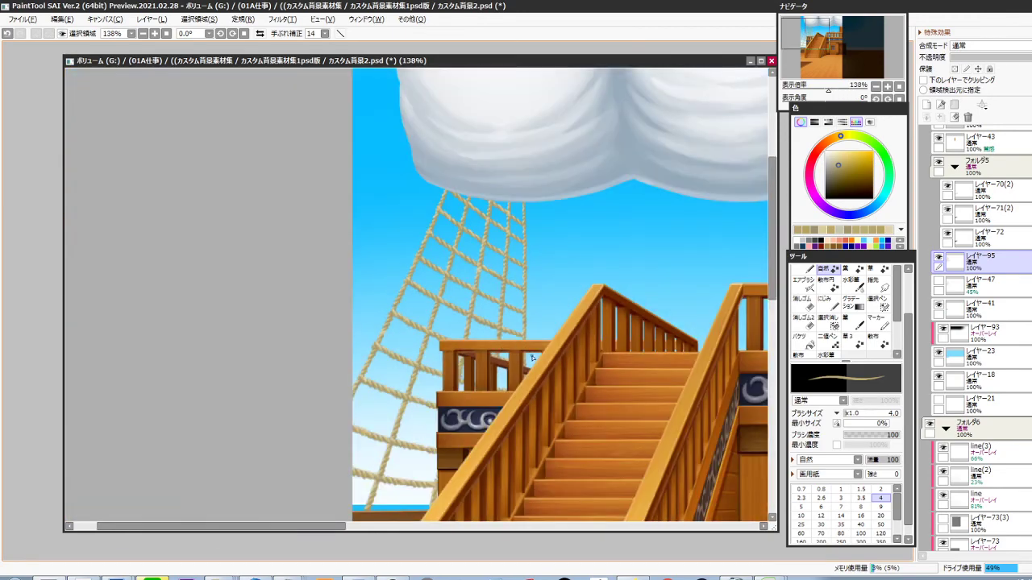
pyautogui.scroll(-3, 530, 357)
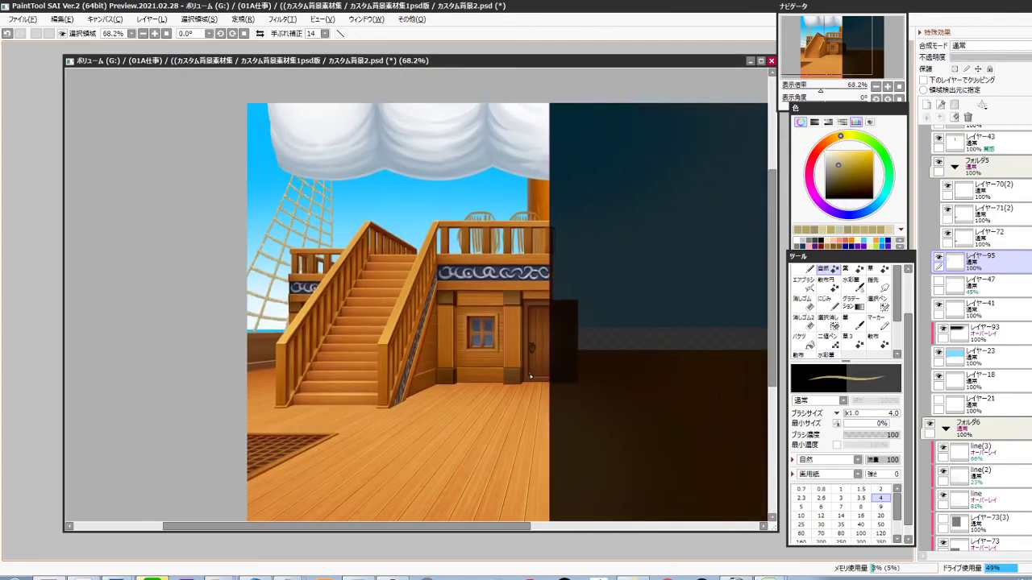
pyautogui.scroll(3, 528, 341)
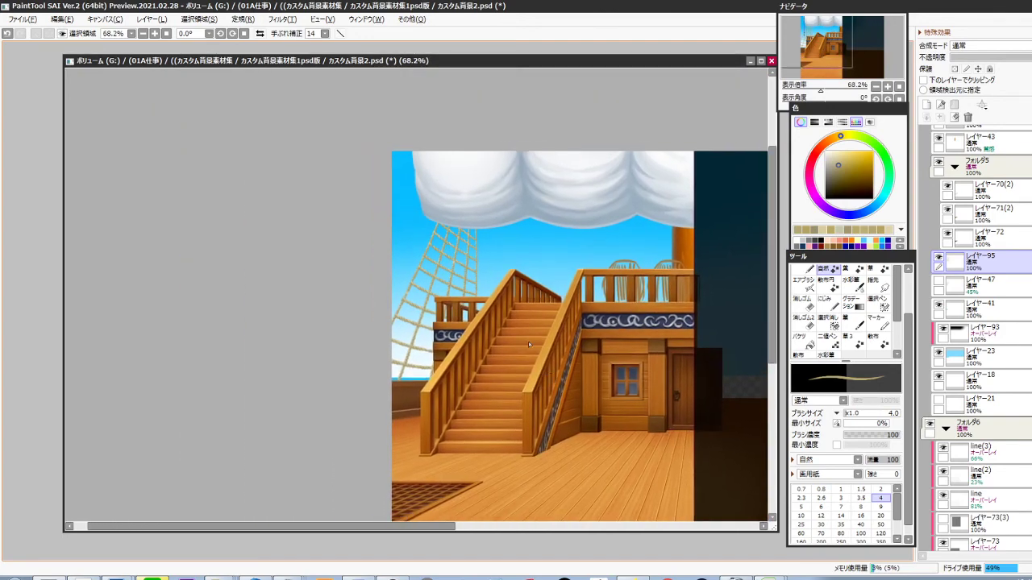
# Highlight the two crossings nearest the sail on the leftmost upright rope, and shade the second one's outer edge with a picked darker colour
pyautogui.scroll(5, 446, 241)
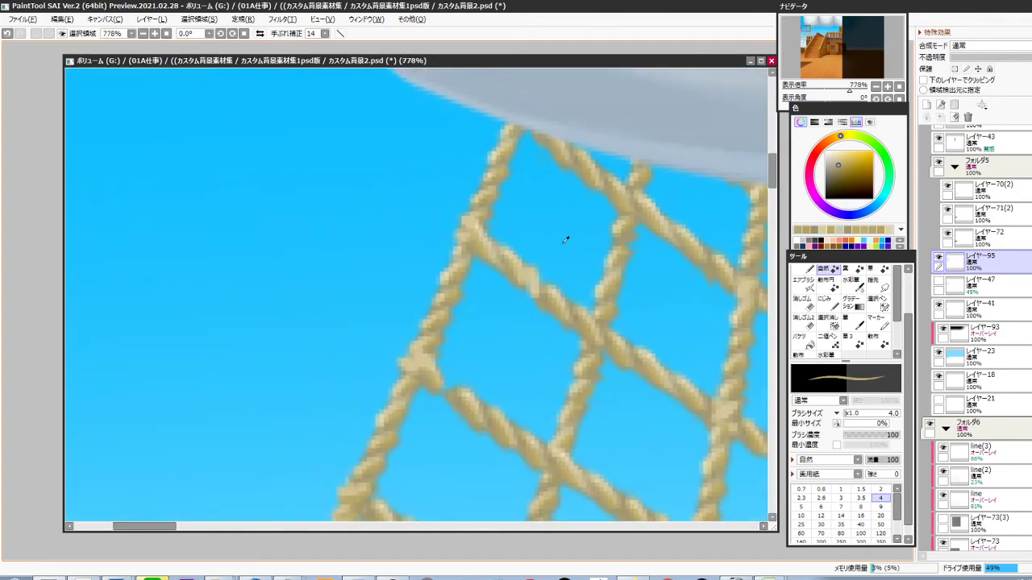
pyautogui.rightClick(563, 289)
pyautogui.moveTo(472, 226); pyautogui.dragTo(464, 235)
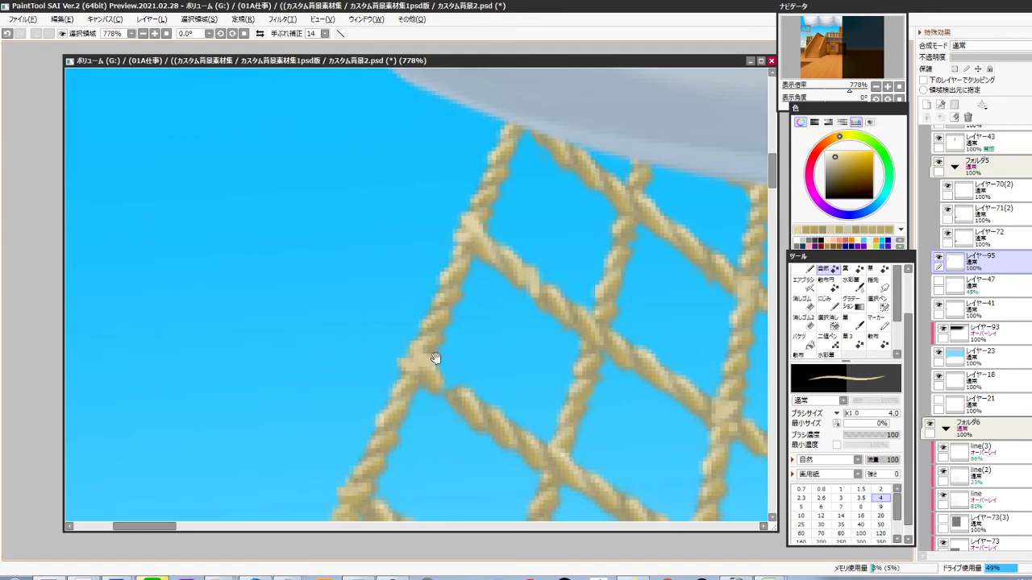
pyautogui.moveTo(410, 351)
pyautogui.mouseDown()
pyautogui.moveTo(422, 363)
pyautogui.moveTo(411, 370)
pyautogui.mouseUp()
pyautogui.moveTo(445, 407); pyautogui.dragTo(511, 338)
pyautogui.rightClick(501, 266)
pyautogui.moveTo(476, 281); pyautogui.dragTo(469, 299)
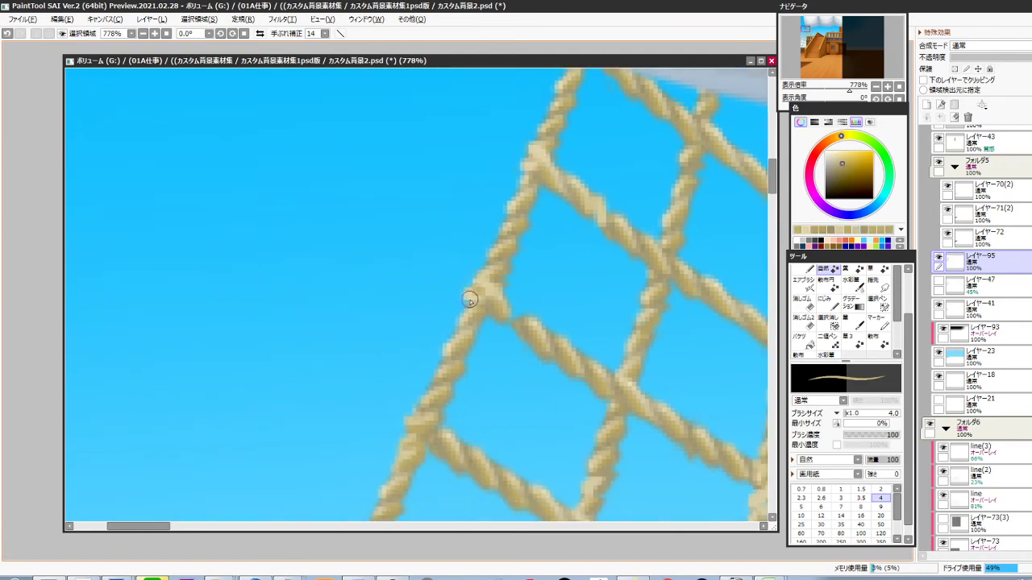
# Touch up the third crossing below the sail on the leftmost upright rope with picked rope colours
pyautogui.moveTo(512, 331); pyautogui.dragTo(539, 262)
pyautogui.rightClick(519, 212)
pyautogui.moveTo(469, 352)
pyautogui.mouseDown()
pyautogui.moveTo(484, 317)
pyautogui.moveTo(458, 315)
pyautogui.moveTo(446, 334)
pyautogui.moveTo(460, 317)
pyautogui.mouseUp()
pyautogui.rightClick(481, 293)
pyautogui.moveTo(460, 421); pyautogui.dragTo(497, 310)
# Highlight the fourth and fifth crossings below the sail on the leftmost upright rope with picked light rope colours
pyautogui.rightClick(450, 326)
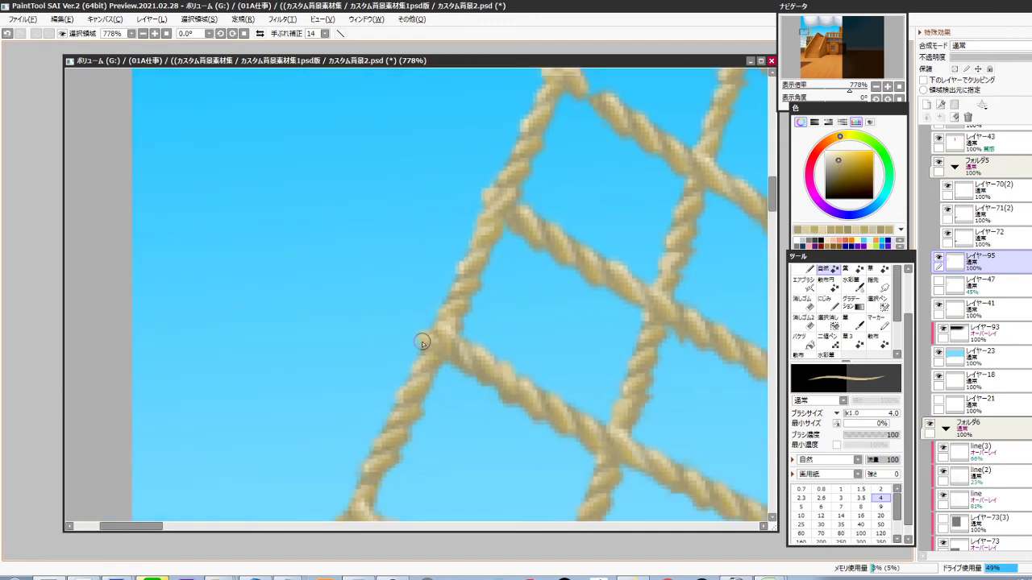
pyautogui.moveTo(422, 342); pyautogui.dragTo(453, 326)
pyautogui.rightClick(493, 359)
pyautogui.rightClick(532, 210)
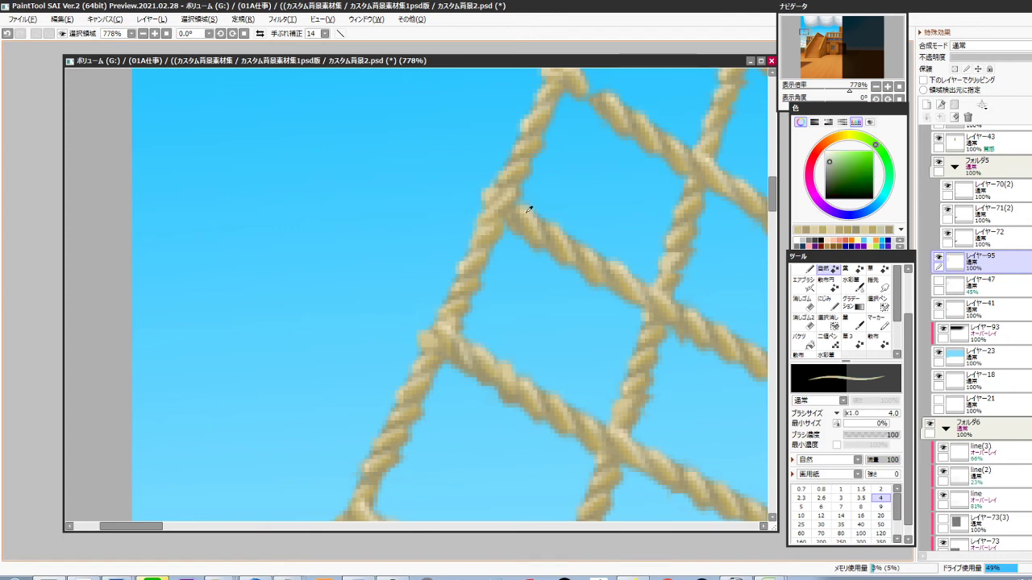
pyautogui.click(425, 341)
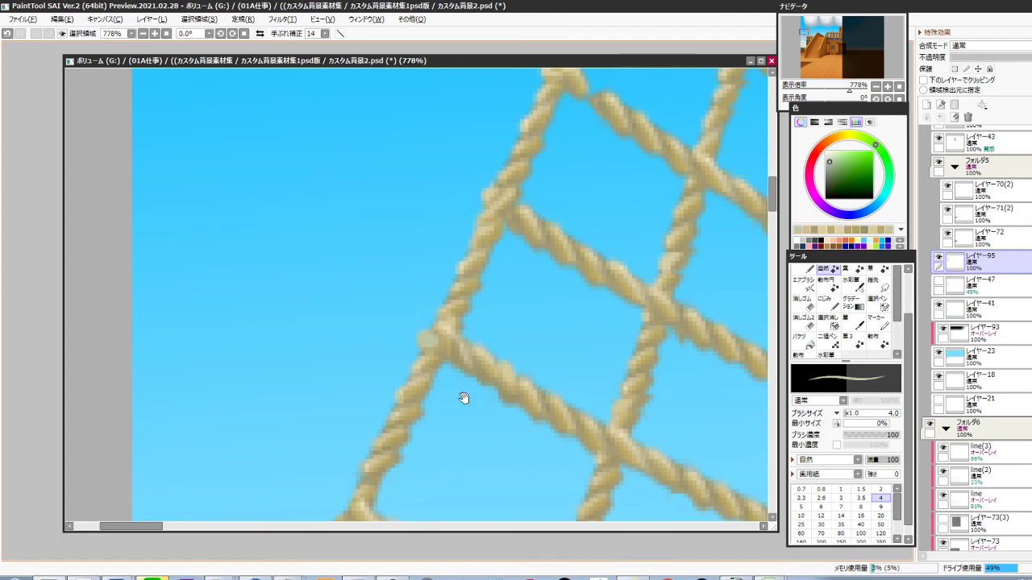
pyautogui.keyDown('alt'); pyautogui.click(448, 331); pyautogui.keyUp('alt')
pyautogui.moveTo(443, 352); pyautogui.dragTo(437, 359)
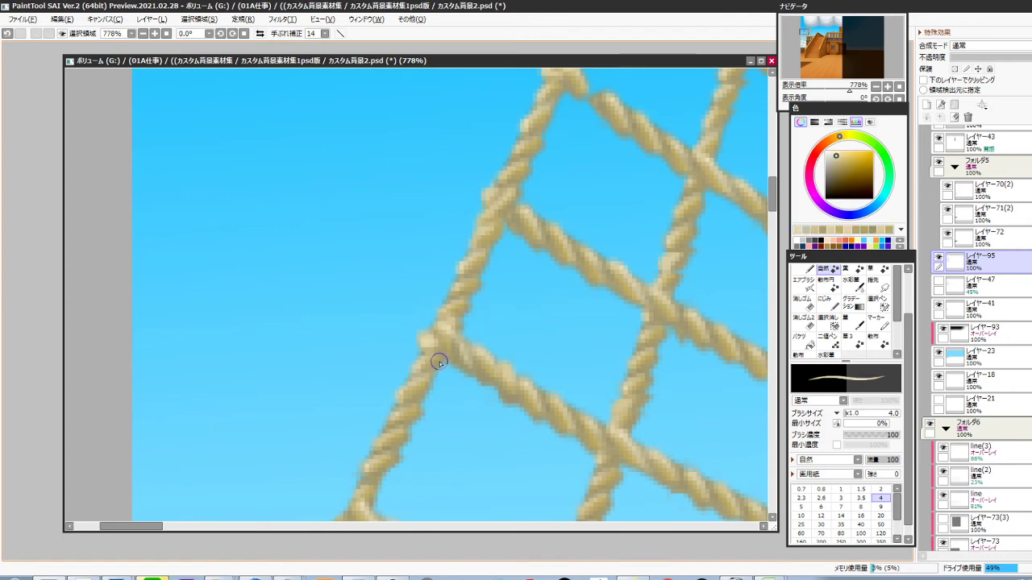
pyautogui.moveTo(483, 462)
pyautogui.mouseDown()
pyautogui.moveTo(472, 354)
pyautogui.moveTo(482, 317)
pyautogui.mouseUp()
pyautogui.moveTo(350, 357); pyautogui.dragTo(358, 360)
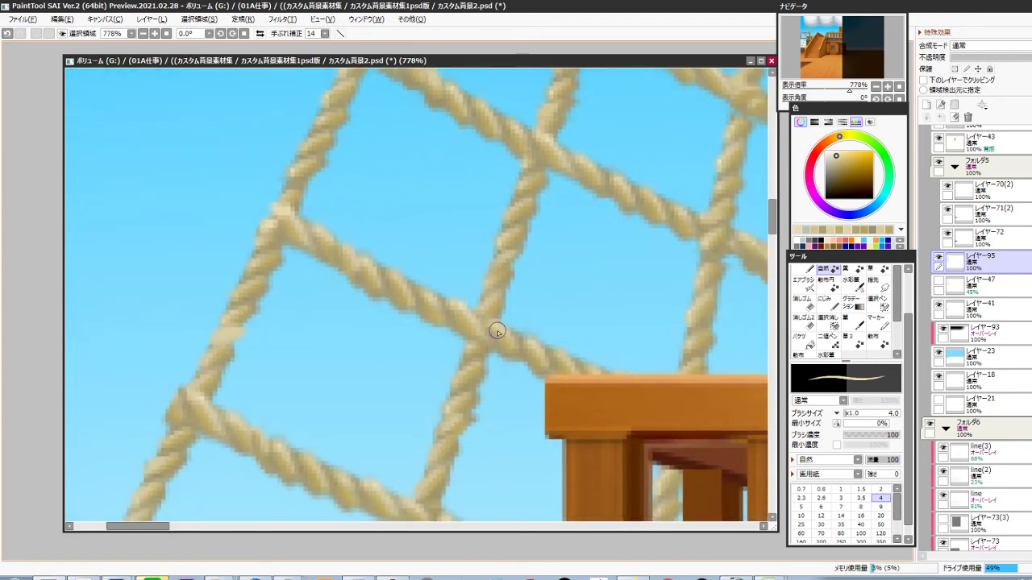
# Highlight the crossings of the second upright rope with the light rope colour, working upward from just above the railing
pyautogui.moveTo(473, 322)
pyautogui.mouseDown()
pyautogui.moveTo(487, 340)
pyautogui.moveTo(490, 329)
pyautogui.moveTo(473, 344)
pyautogui.mouseUp()
pyautogui.moveTo(544, 266); pyautogui.dragTo(529, 334)
pyautogui.moveTo(525, 274); pyautogui.dragTo(503, 285)
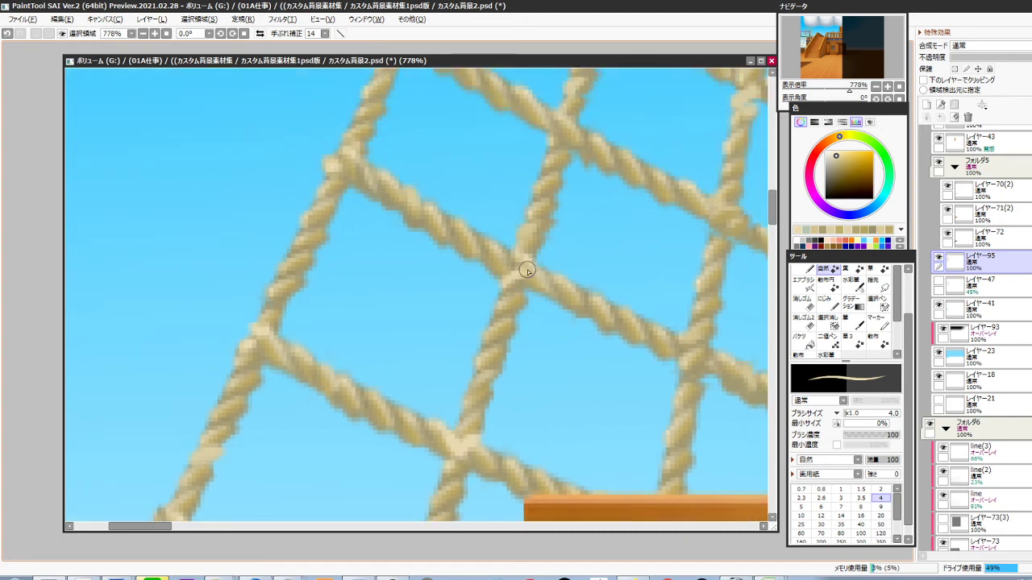
pyautogui.moveTo(551, 229); pyautogui.dragTo(518, 403)
pyautogui.moveTo(539, 316); pyautogui.dragTo(517, 316)
pyautogui.moveTo(551, 234); pyautogui.dragTo(530, 336)
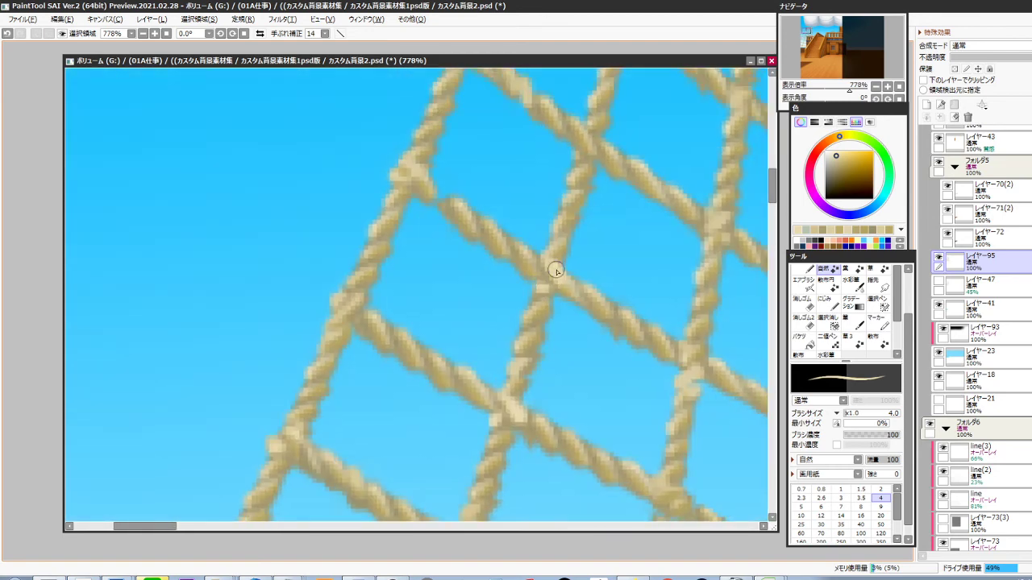
pyautogui.moveTo(592, 139); pyautogui.dragTo(557, 260)
# Highlight the upper crossing of the third upright rope with the light rope colour
pyautogui.moveTo(683, 318)
pyautogui.mouseDown()
pyautogui.moveTo(661, 315)
pyautogui.moveTo(558, 240)
pyautogui.mouseUp()
pyautogui.moveTo(570, 286)
pyautogui.mouseDown()
pyautogui.moveTo(544, 263)
pyautogui.moveTo(571, 265)
pyautogui.mouseUp()
pyautogui.rightClick(569, 261)
# Highlight the crossings of the fourth upright rope down toward the railing with light rope colours picked from finished crossings
pyautogui.moveTo(652, 341); pyautogui.dragTo(543, 236)
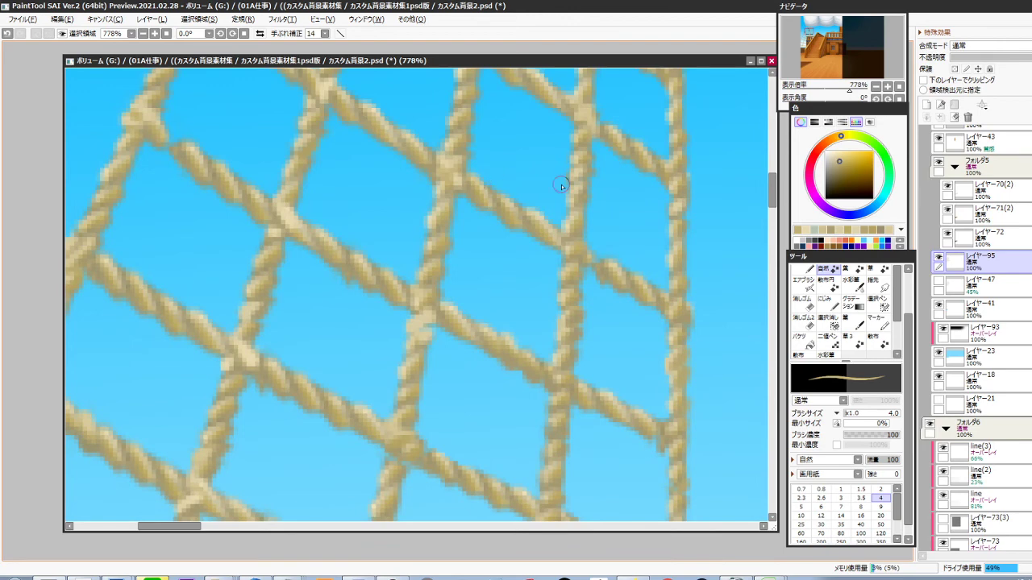
pyautogui.moveTo(578, 245)
pyautogui.mouseDown()
pyautogui.moveTo(582, 255)
pyautogui.moveTo(570, 244)
pyautogui.mouseUp()
pyautogui.rightClick(429, 319)
pyautogui.moveTo(574, 378)
pyautogui.mouseDown()
pyautogui.moveTo(554, 285)
pyautogui.moveTo(535, 280)
pyautogui.mouseUp()
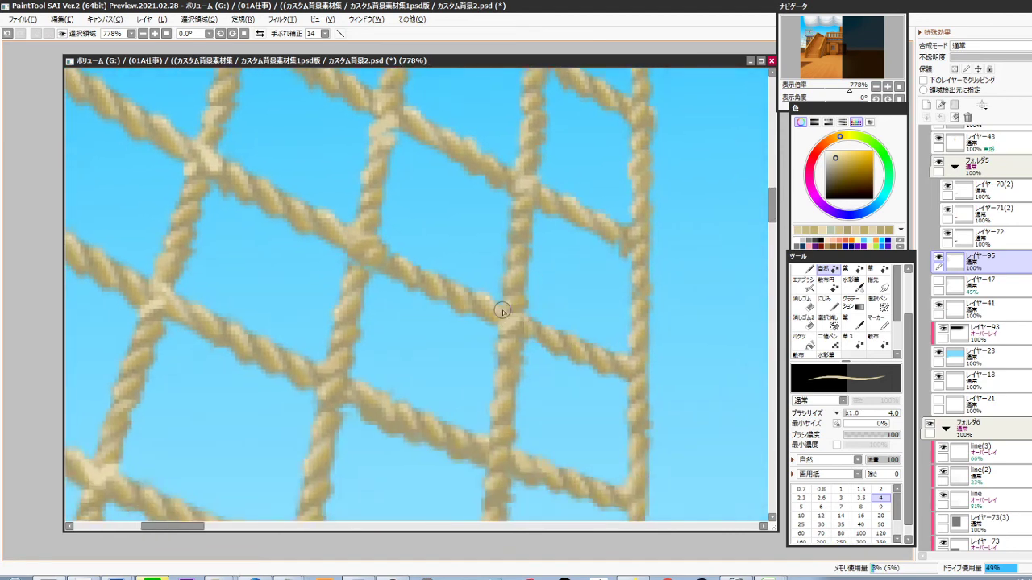
pyautogui.rightClick(379, 125)
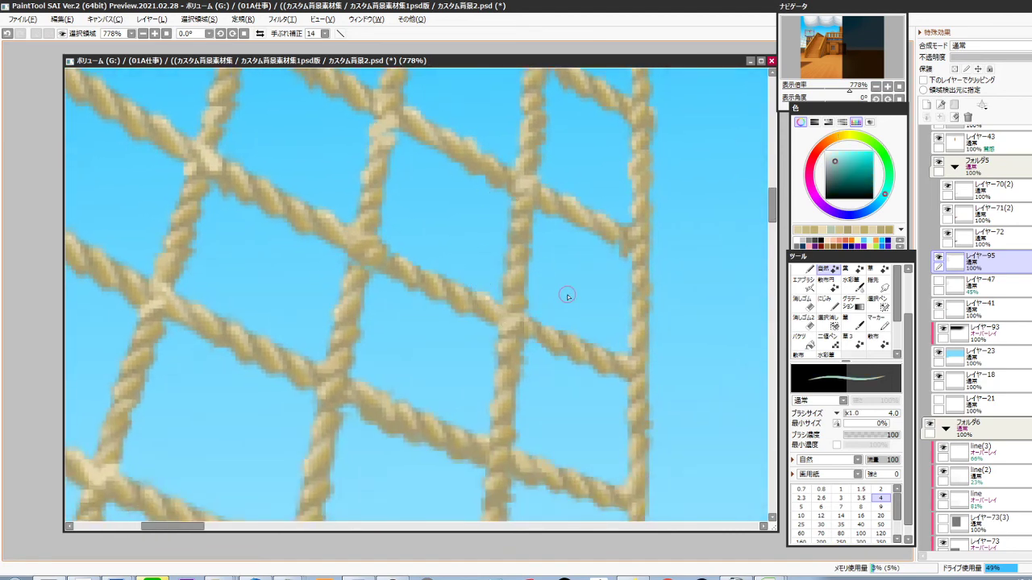
pyautogui.keyDown('alt'); pyautogui.click(215, 155); pyautogui.keyUp('alt')
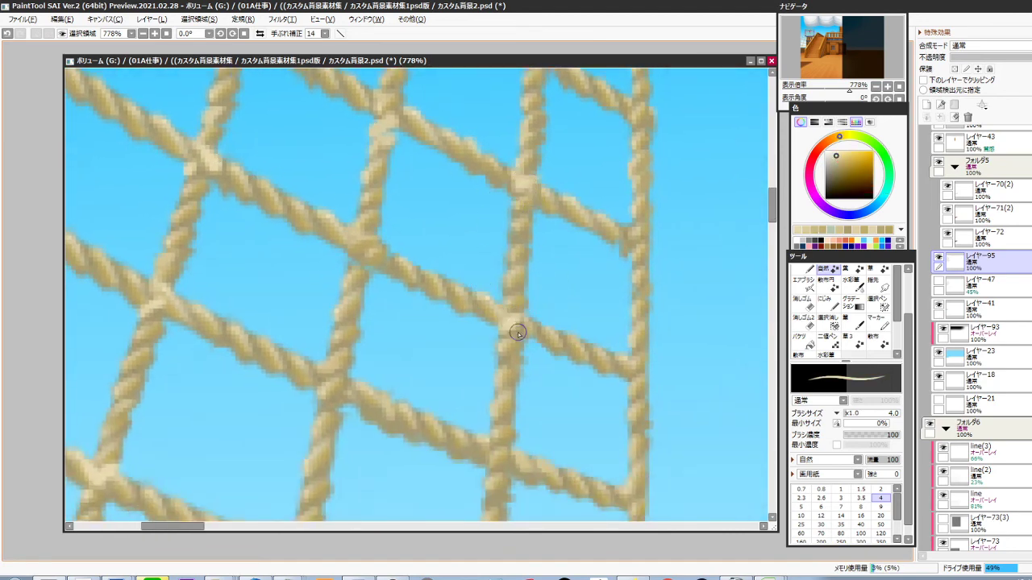
pyautogui.scroll(-4, 518, 332)
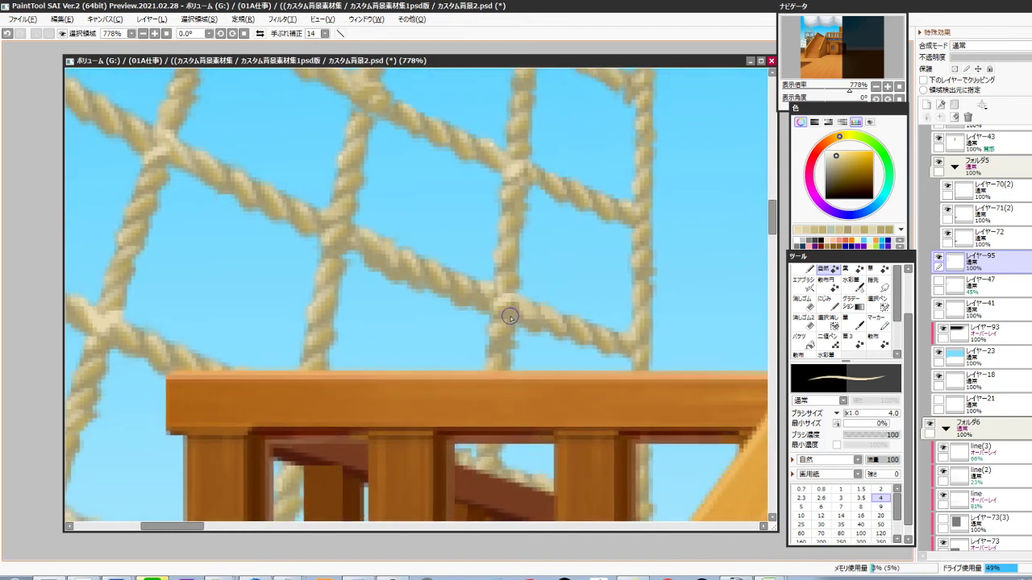
# Touch up the rope crossing just beside the upper railing's outer end with a darker rope colour picked from the net
pyautogui.moveTo(408, 353); pyautogui.dragTo(592, 361)
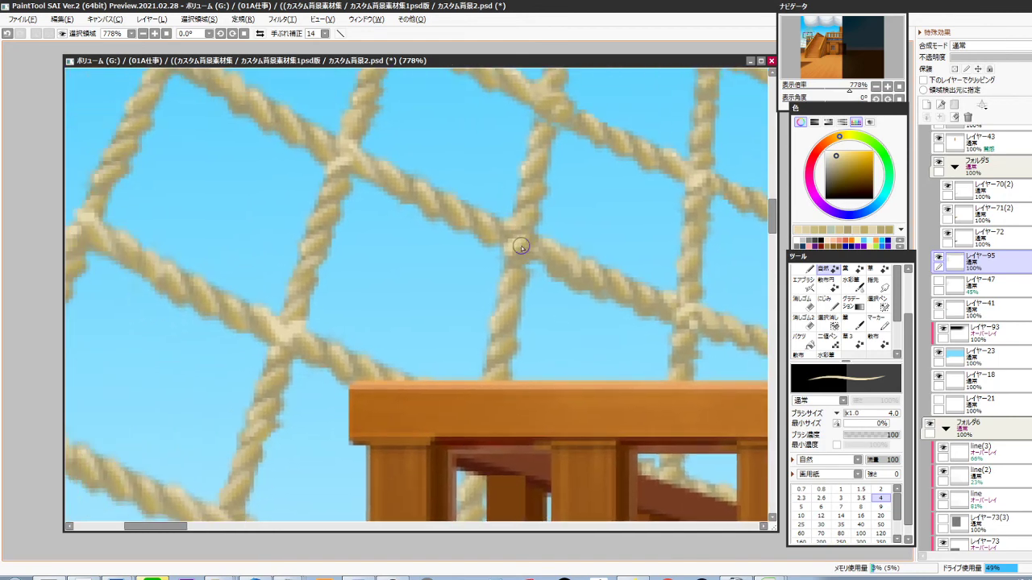
pyautogui.moveTo(399, 371); pyautogui.dragTo(553, 324)
pyautogui.keyDown('alt'); pyautogui.click(451, 269); pyautogui.keyUp('alt')
pyautogui.moveTo(443, 290); pyautogui.dragTo(440, 296)
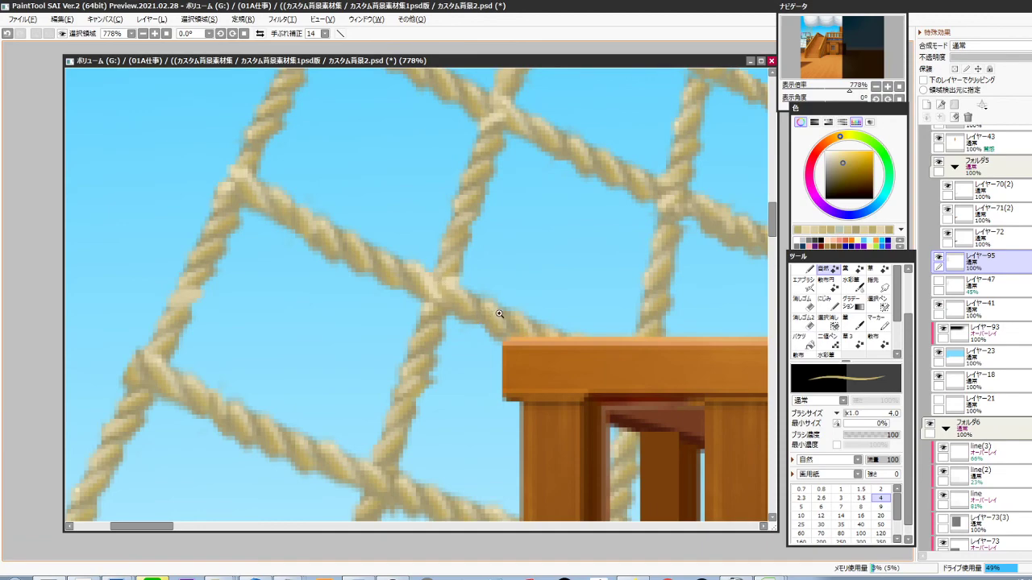
pyautogui.moveTo(499, 314); pyautogui.dragTo(470, 346)
pyautogui.moveTo(518, 397); pyautogui.dragTo(482, 435)
pyautogui.moveTo(562, 458); pyautogui.dragTo(503, 333)
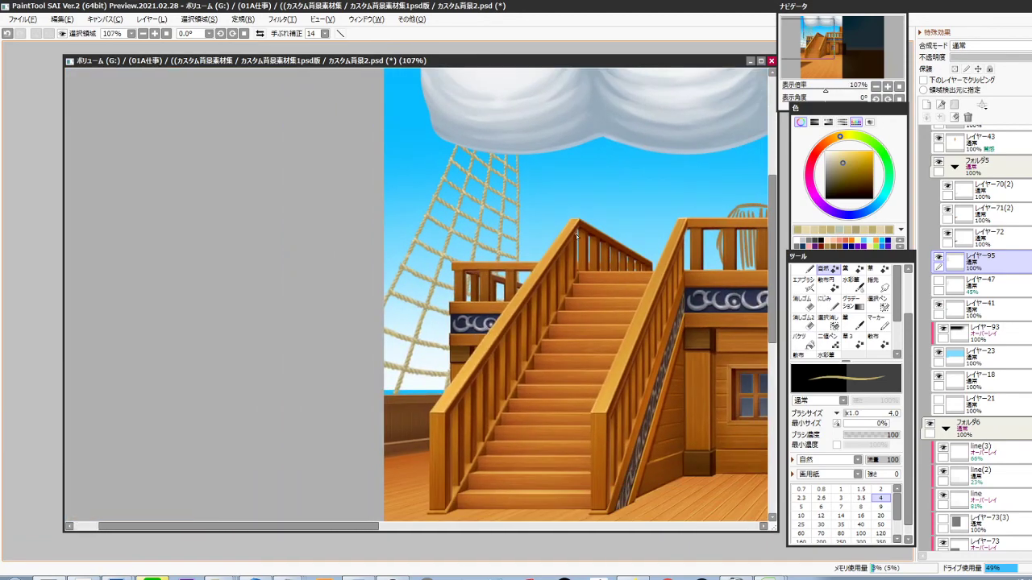
# Paint the crossings along the outermost upright rope nearest the stairs, from below the sail down to the railing, with picked rope colours
pyautogui.scroll(8, 580, 234)
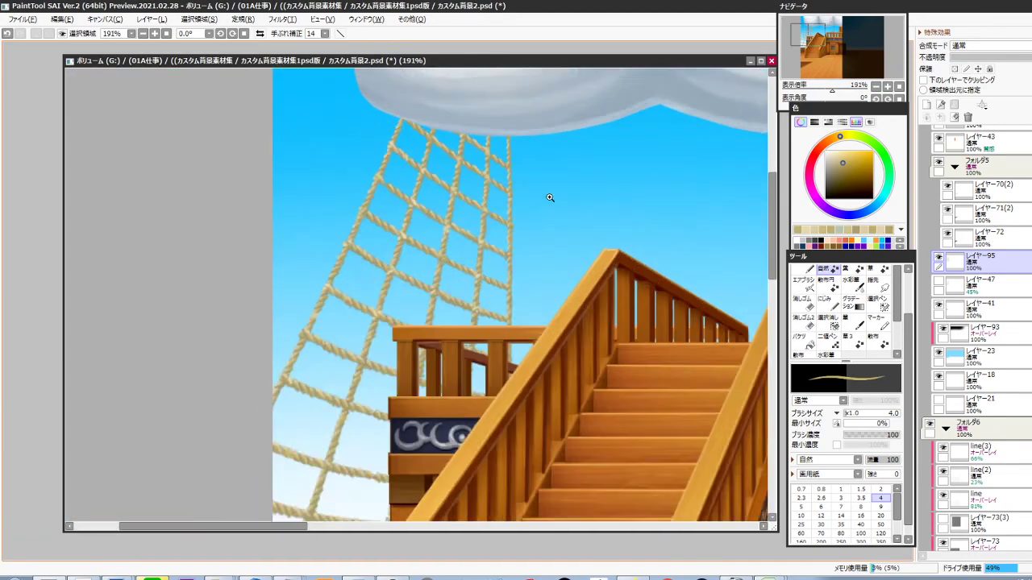
pyautogui.keyDown('alt'); pyautogui.click(443, 284); pyautogui.keyUp('alt')
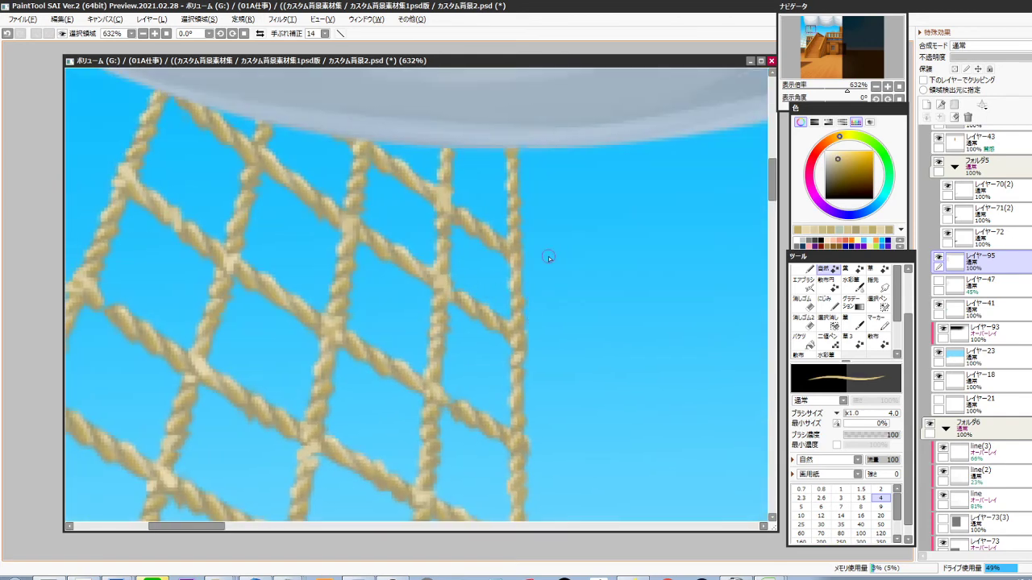
pyautogui.moveTo(516, 247); pyautogui.dragTo(521, 253)
pyautogui.moveTo(534, 288); pyautogui.dragTo(535, 224)
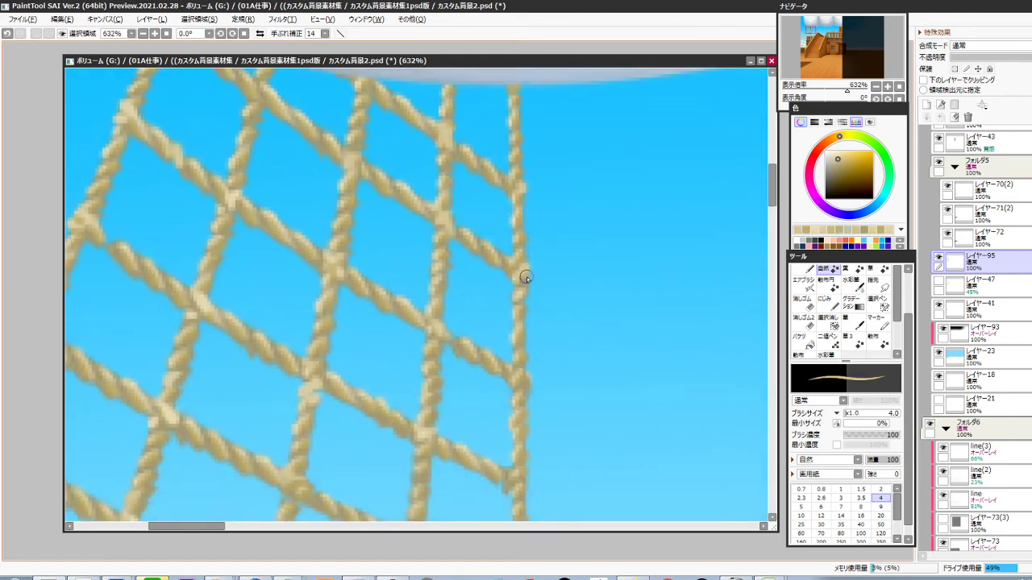
pyautogui.scroll(-2, 526, 277)
pyautogui.scroll(-3, 510, 296)
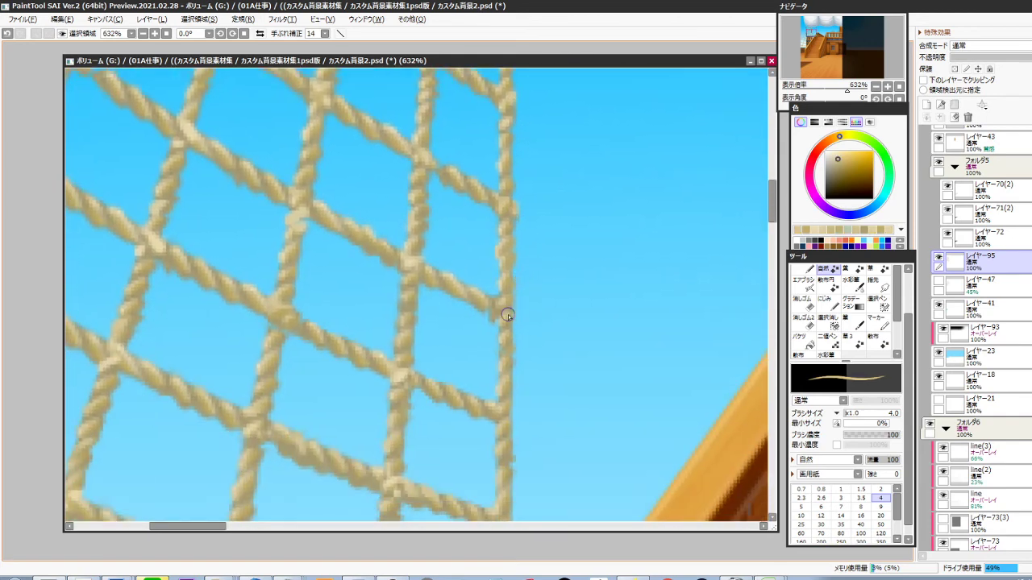
pyautogui.scroll(-3, 513, 298)
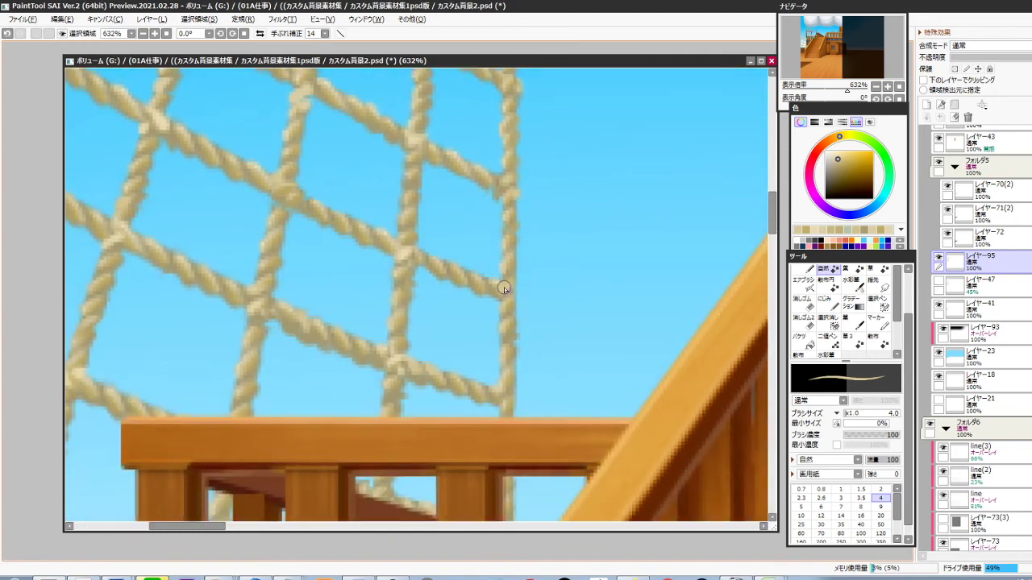
pyautogui.scroll(-3, 520, 314)
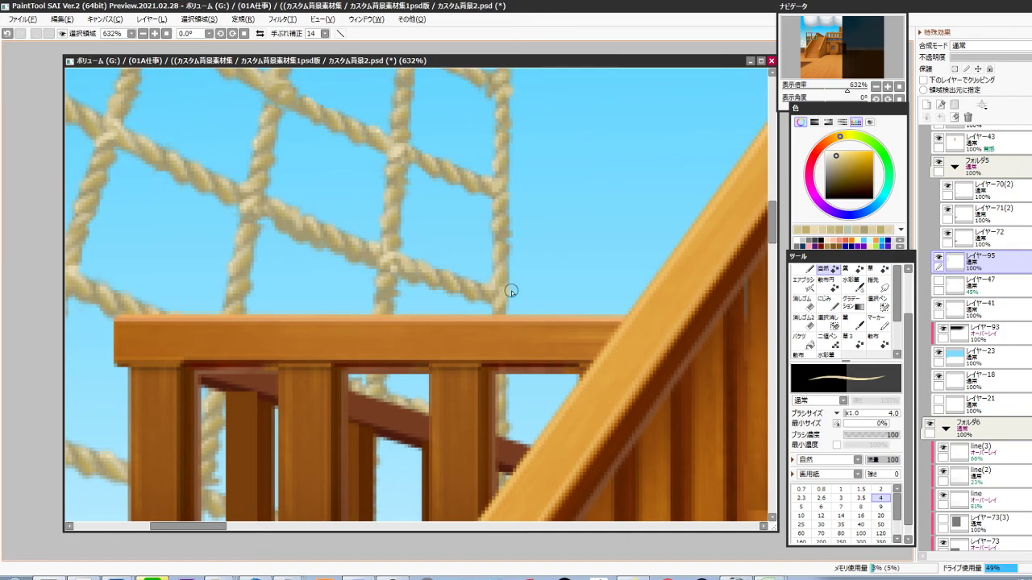
pyautogui.scroll(-4, 507, 306)
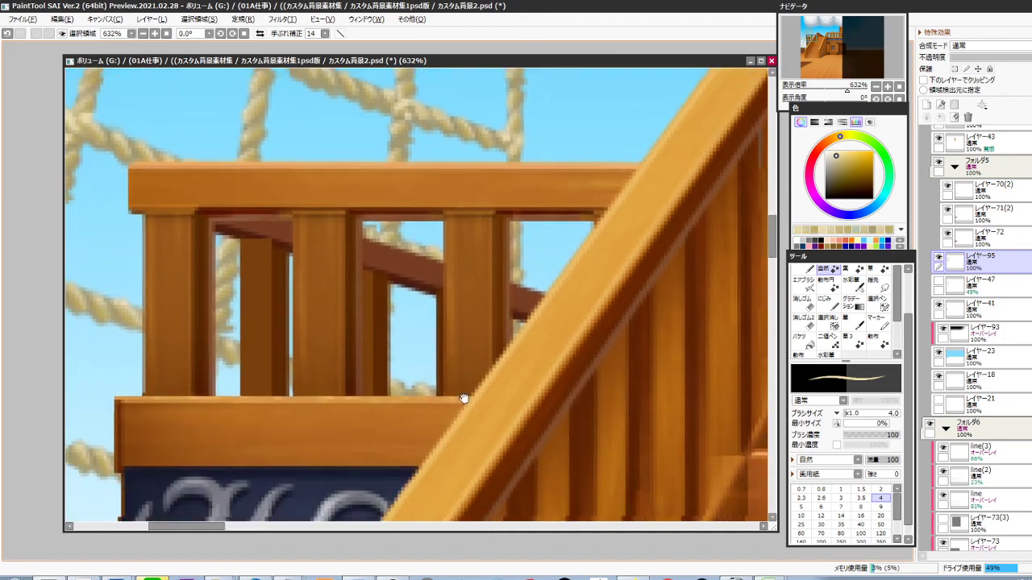
pyautogui.scroll(-5, 464, 398)
# Clean up the ragged edges of the ropes beside the carved panel using the brush in transparent colour
pyautogui.scroll(5, 387, 334)
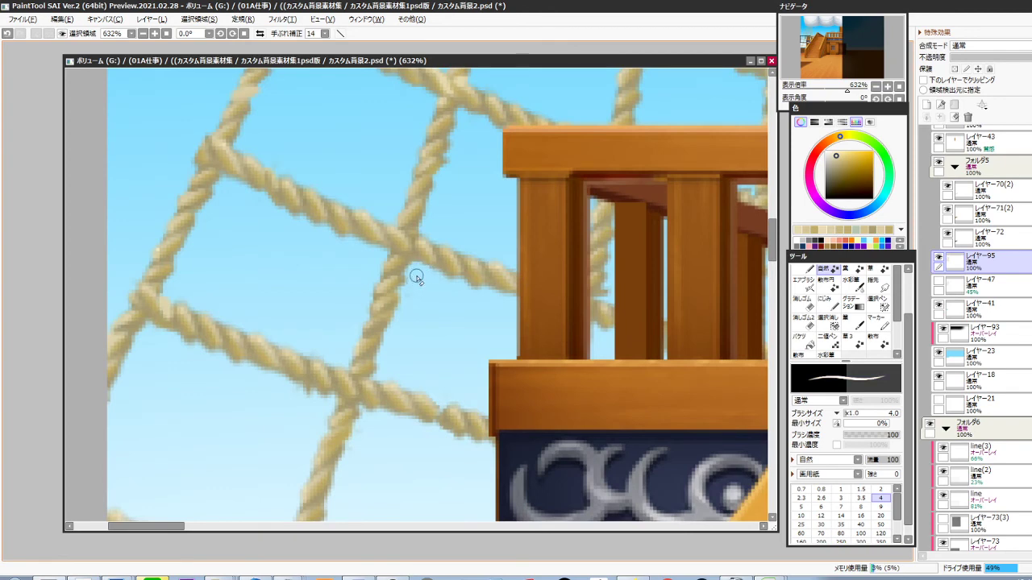
pyautogui.moveTo(447, 337); pyautogui.dragTo(466, 272)
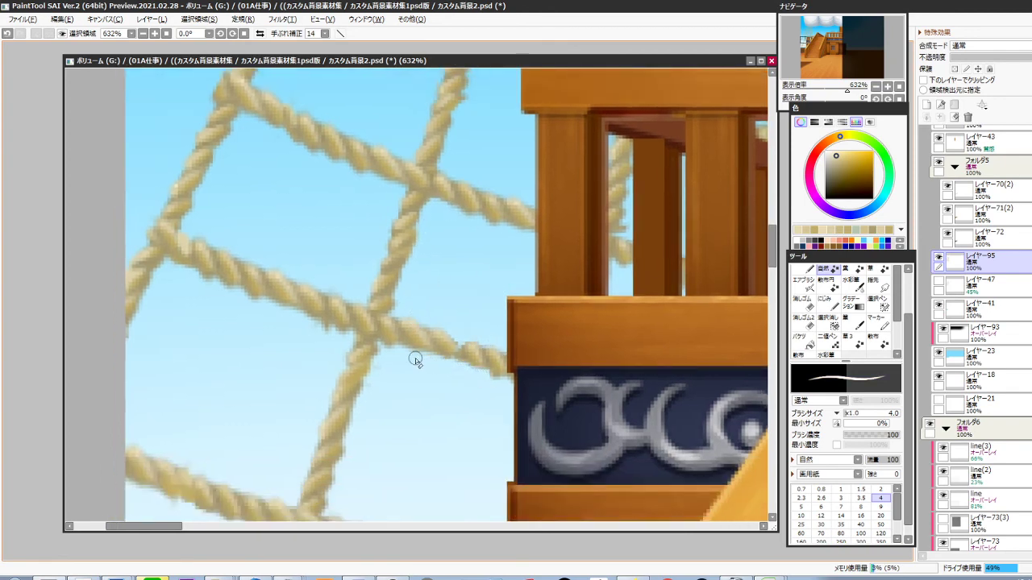
pyautogui.moveTo(382, 404); pyautogui.dragTo(455, 295)
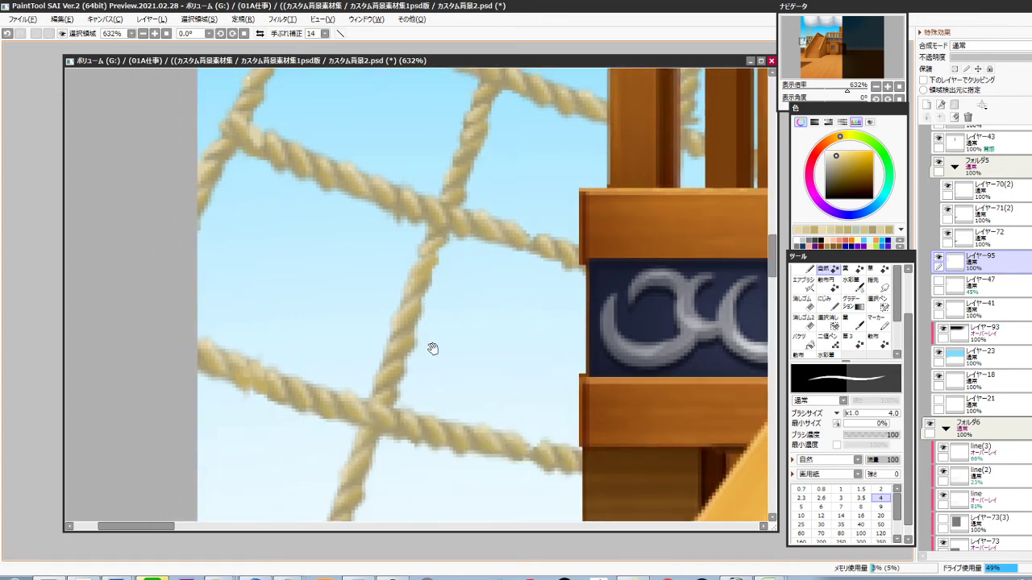
pyautogui.moveTo(433, 348); pyautogui.dragTo(456, 314)
pyautogui.moveTo(442, 213); pyautogui.dragTo(466, 302)
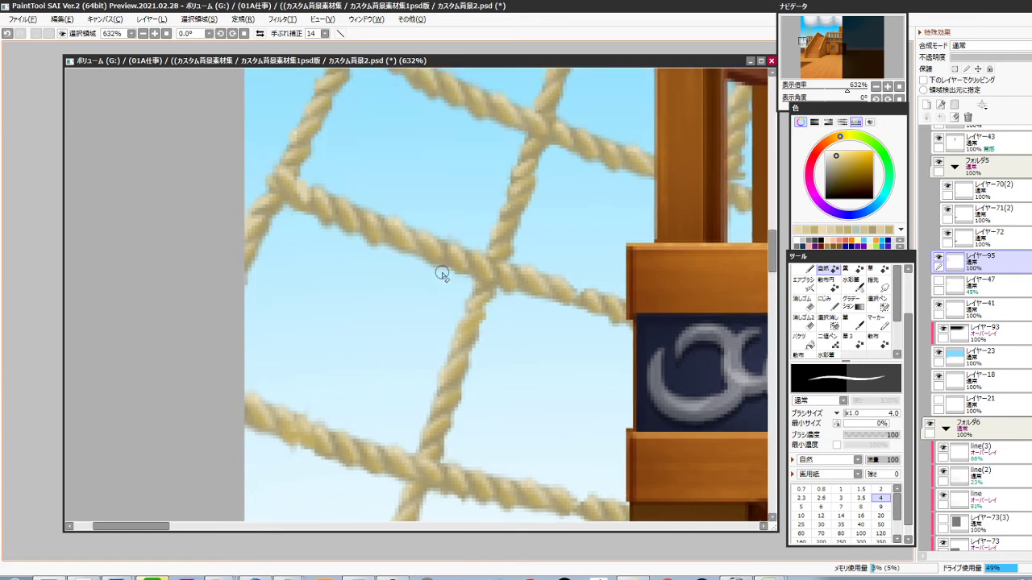
pyautogui.moveTo(410, 279); pyautogui.dragTo(464, 317)
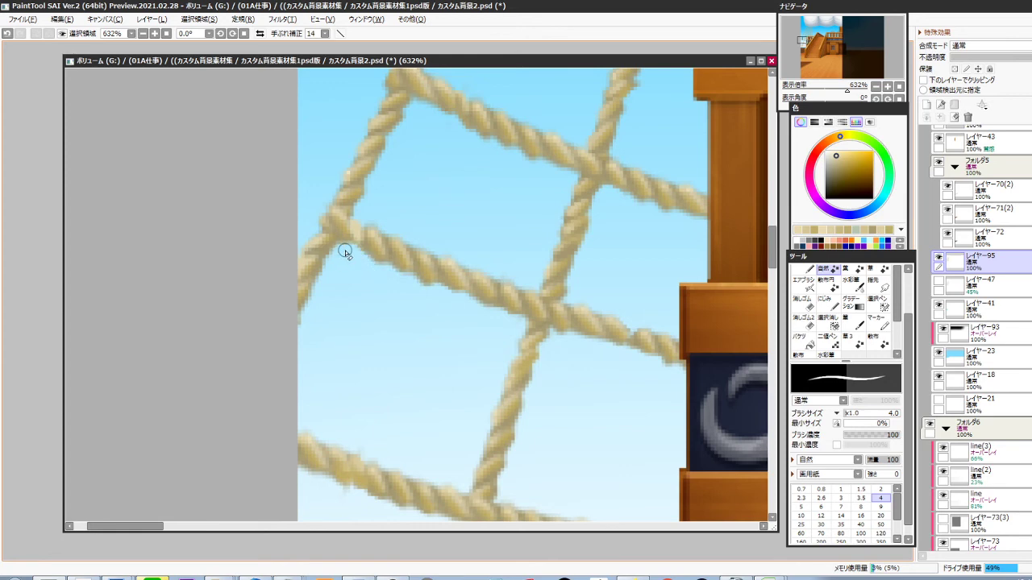
# Erase rough edges along the lowest horizontal ropes above the ship's side wall with the transparent brush, undoing a misplaced stroke
pyautogui.moveTo(417, 371); pyautogui.dragTo(396, 263)
pyautogui.moveTo(487, 314); pyautogui.dragTo(482, 265)
pyautogui.moveTo(485, 345); pyautogui.dragTo(524, 277)
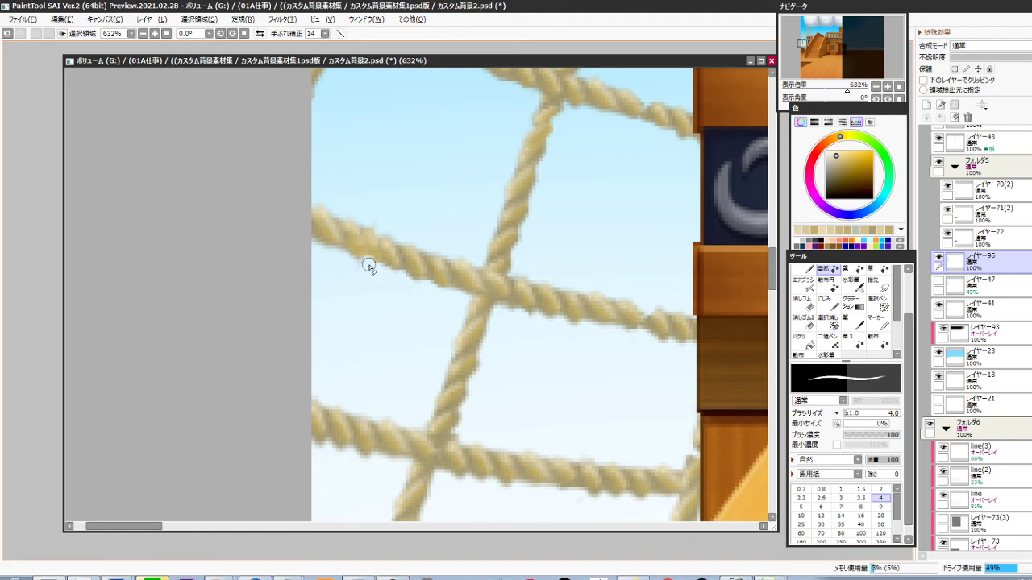
pyautogui.scroll(-3, 379, 278)
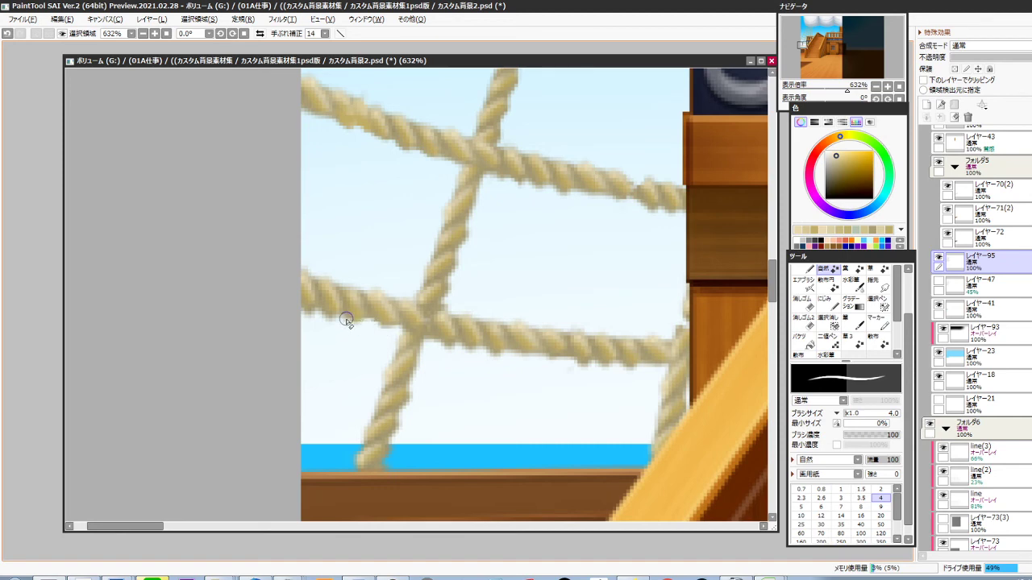
pyautogui.moveTo(347, 319)
pyautogui.mouseDown()
pyautogui.moveTo(367, 321)
pyautogui.moveTo(360, 329)
pyautogui.mouseUp()
pyautogui.hotkey('ctrl', 'z')
pyautogui.moveTo(496, 332); pyautogui.dragTo(442, 252)
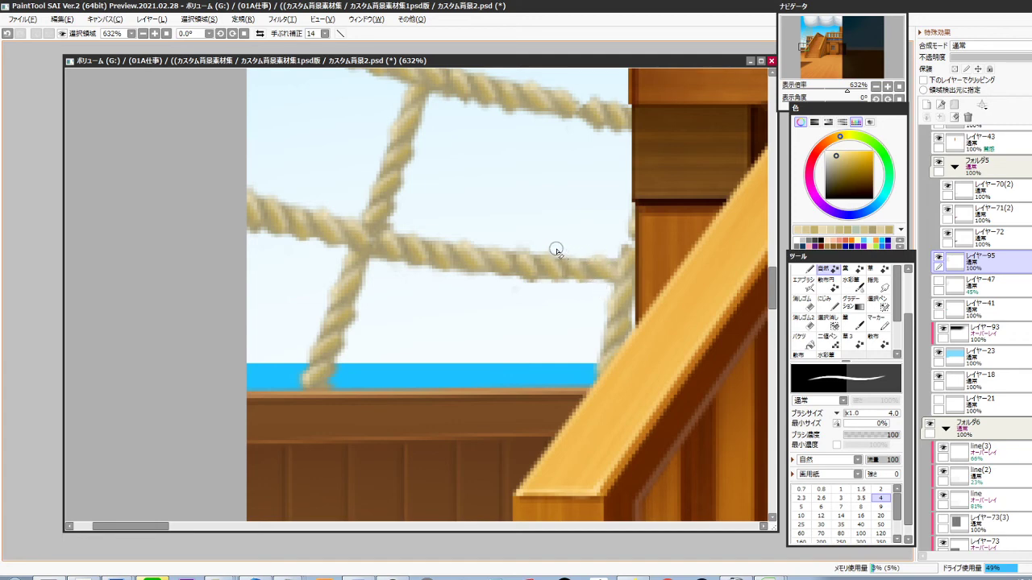
pyautogui.moveTo(533, 255); pyautogui.dragTo(553, 285)
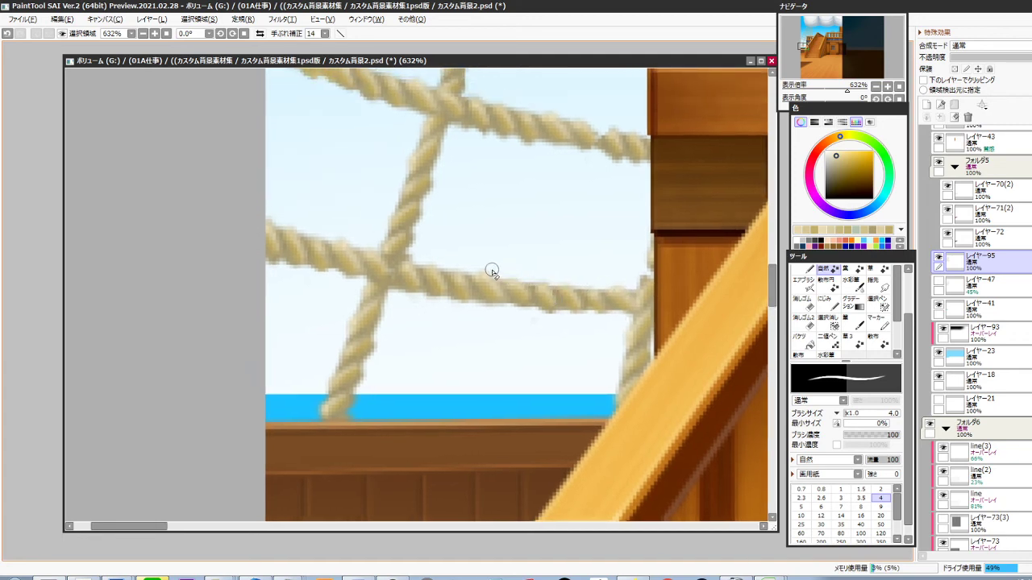
# Select the detached end of the upper horizontal net rope with a polygonal selection and stretch, shift and skew it to join the rope
pyautogui.moveTo(570, 224); pyautogui.dragTo(481, 339)
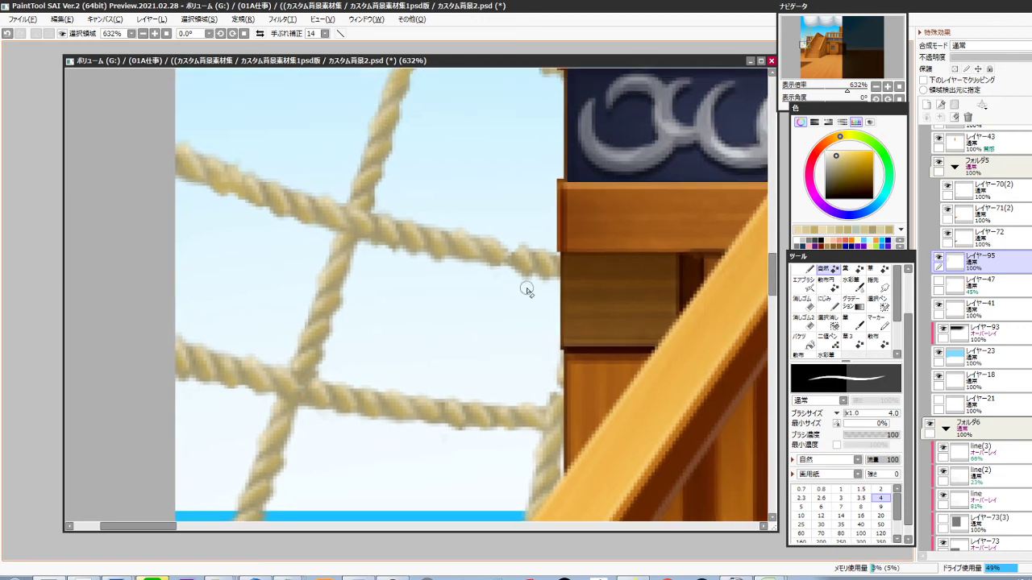
pyautogui.press('l')
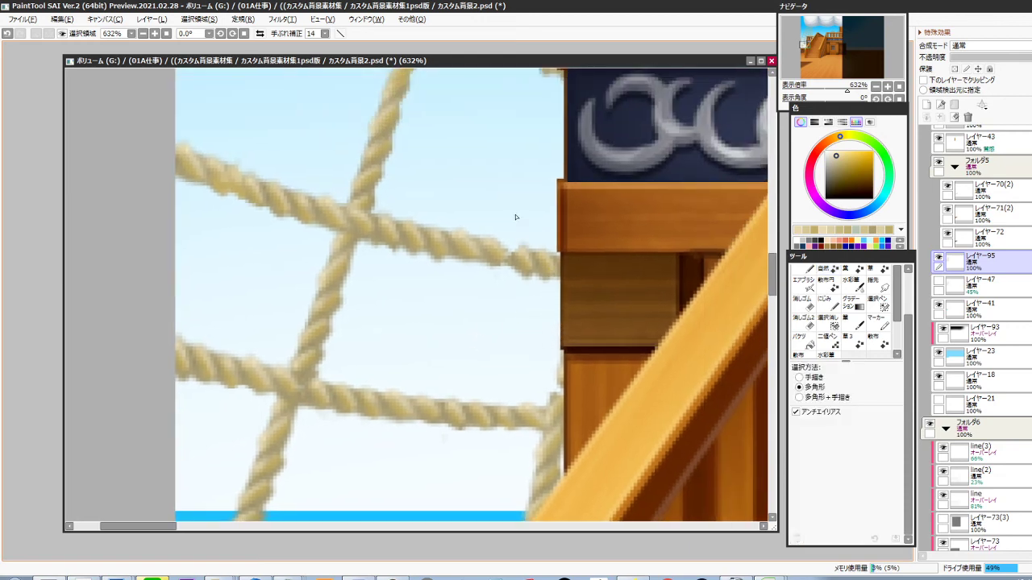
pyautogui.click(514, 216)
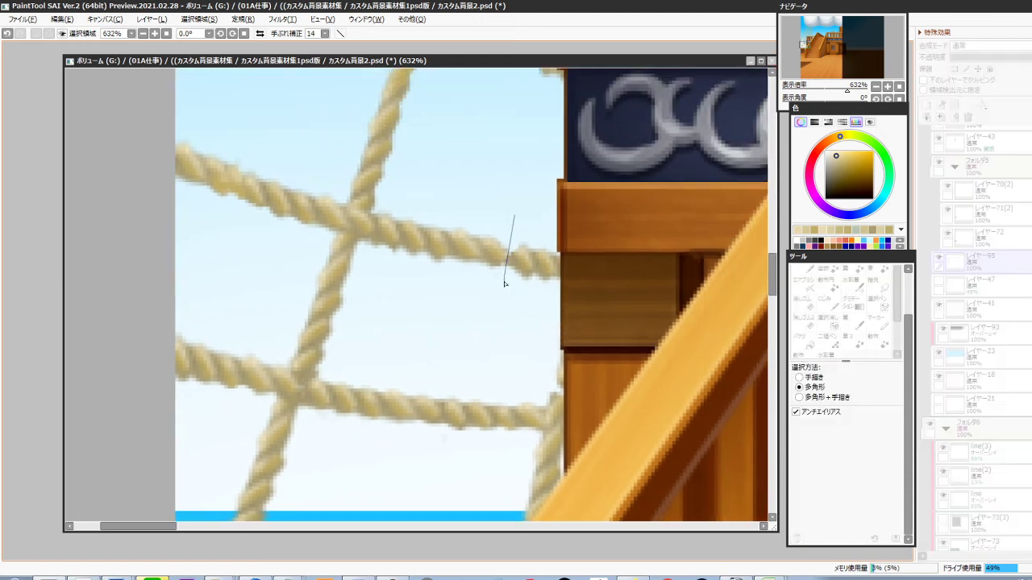
pyautogui.doubleClick(570, 236)
pyautogui.hotkey('ctrl', 't')
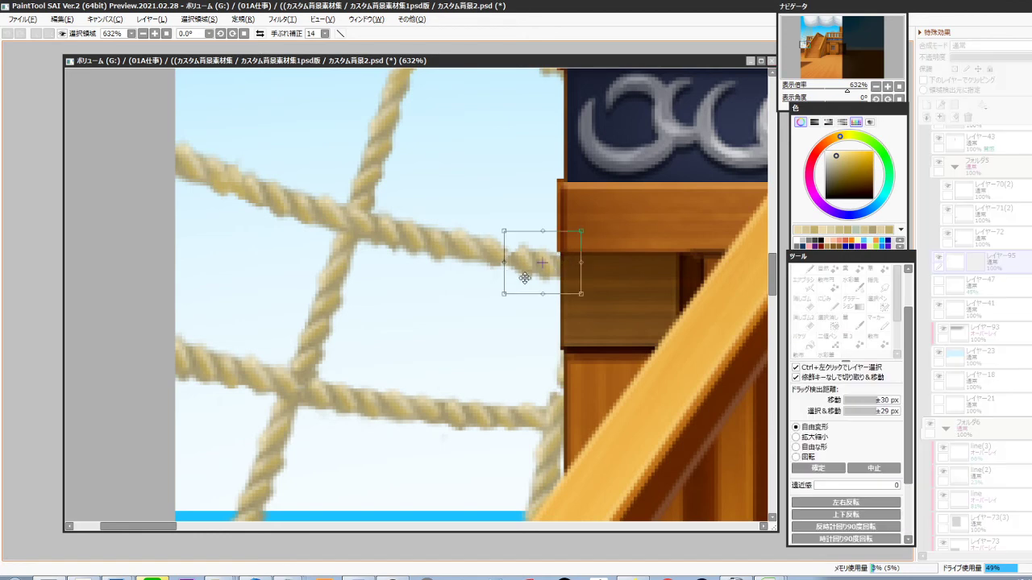
pyautogui.moveTo(524, 278)
pyautogui.mouseDown()
pyautogui.moveTo(508, 269)
pyautogui.moveTo(575, 261)
pyautogui.moveTo(558, 274)
pyautogui.moveTo(508, 267)
pyautogui.mouseUp()
pyautogui.moveTo(546, 232); pyautogui.dragTo(548, 240)
pyautogui.moveTo(595, 270); pyautogui.dragTo(543, 291)
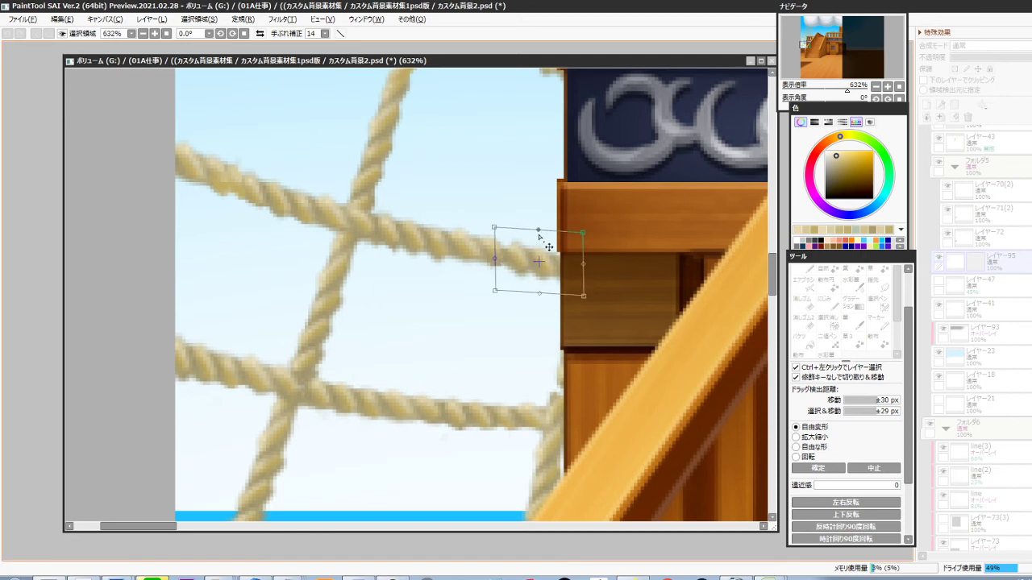
pyautogui.moveTo(539, 235); pyautogui.dragTo(536, 232)
pyautogui.moveTo(530, 292); pyautogui.dragTo(535, 289)
pyautogui.press('Return')
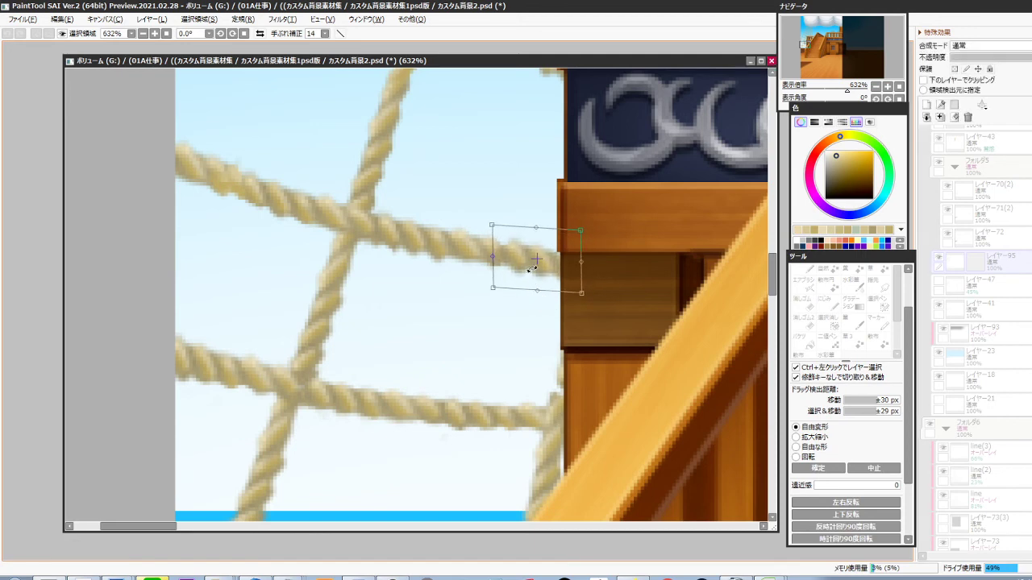
pyautogui.press('e')
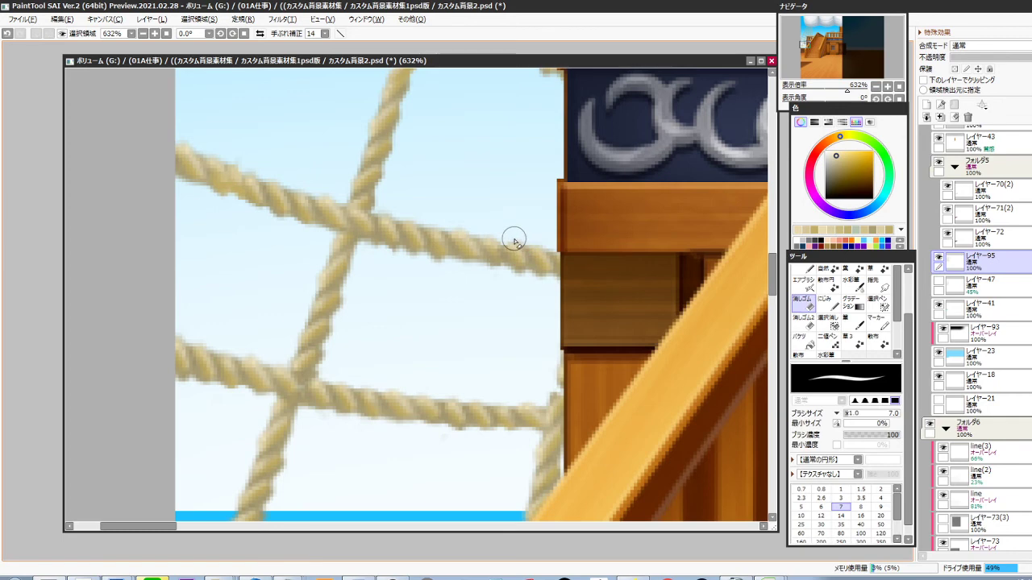
pyautogui.moveTo(502, 307); pyautogui.dragTo(449, 351)
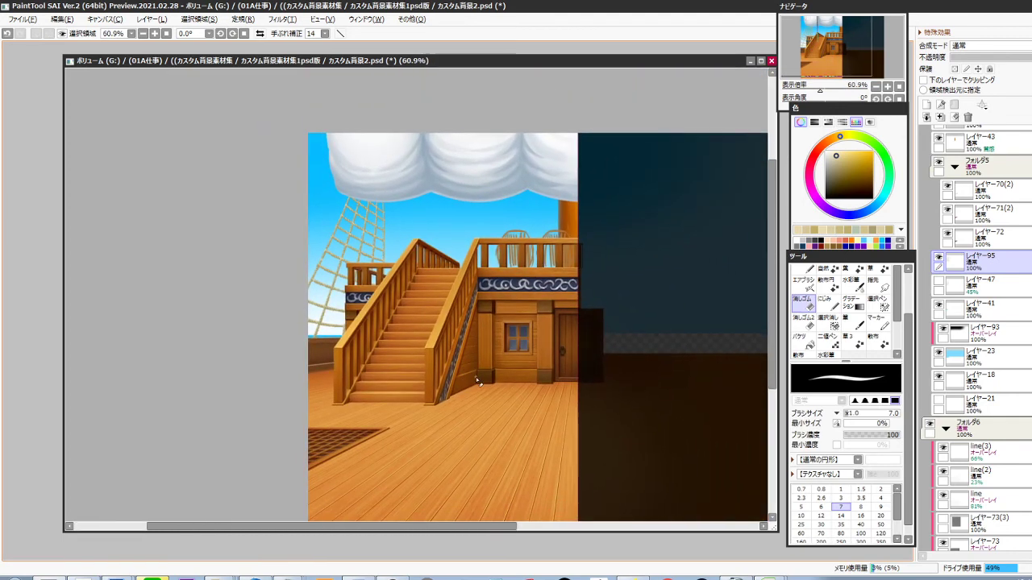
pyautogui.moveTo(472, 394)
pyautogui.mouseDown()
pyautogui.moveTo(459, 379)
pyautogui.moveTo(472, 386)
pyautogui.moveTo(463, 387)
pyautogui.mouseUp()
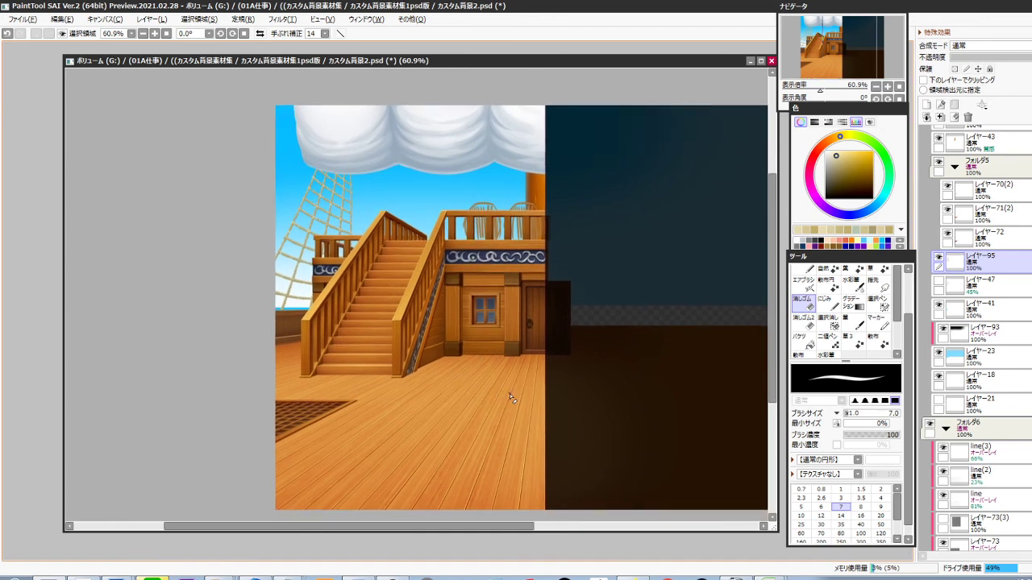
# Switch to CLIP STUDIO PAINT and place the Barrel image material on the canvas between the windows and doors
pyautogui.click(73, 578)
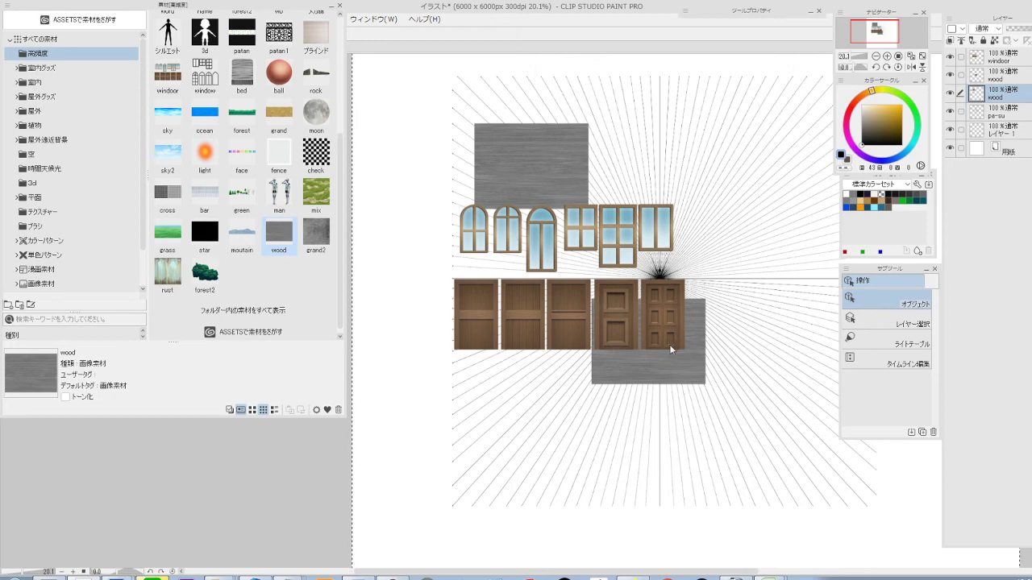
pyautogui.moveTo(342, 211); pyautogui.dragTo(351, 75)
pyautogui.click(205, 28)
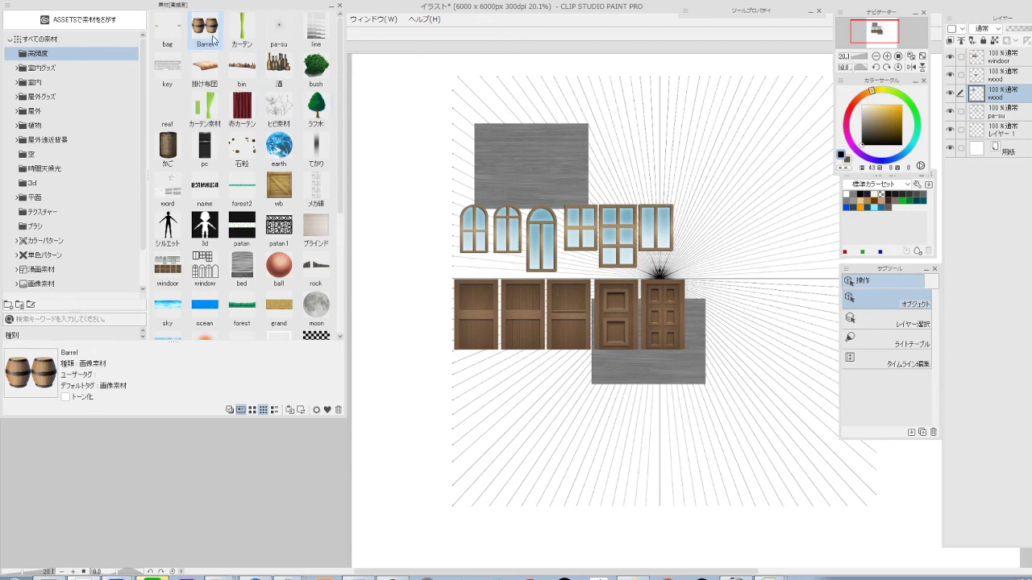
pyautogui.moveTo(211, 37); pyautogui.dragTo(502, 264)
pyautogui.scroll(5, 499, 263)
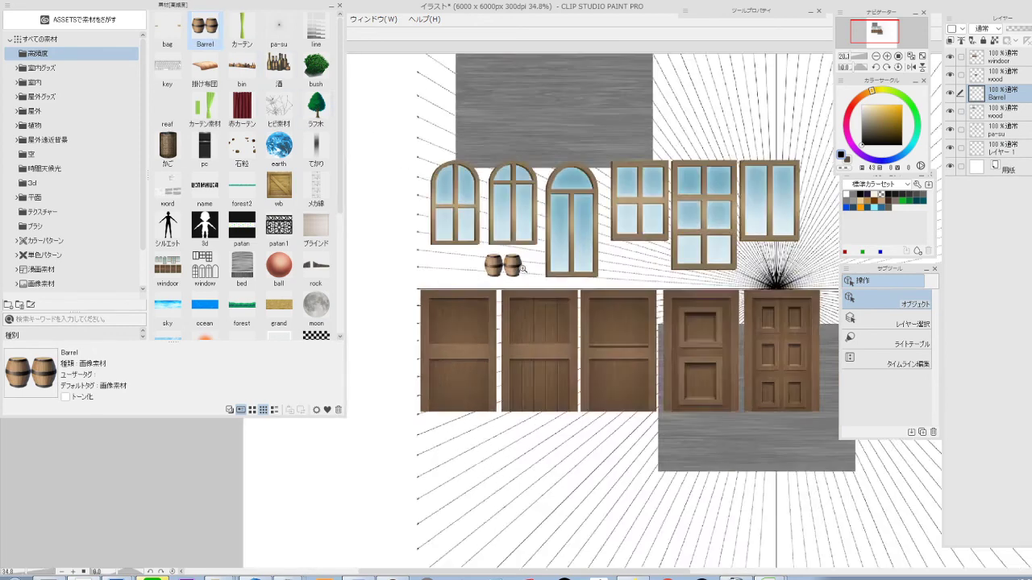
# Copy the left one of the two barrels and paste it into the PaintTool SAI ship background as a layer above レイヤー49
pyautogui.press('m')
pyautogui.moveTo(434, 211); pyautogui.dragTo(507, 320)
pyautogui.hotkey('alt', 'Tab')
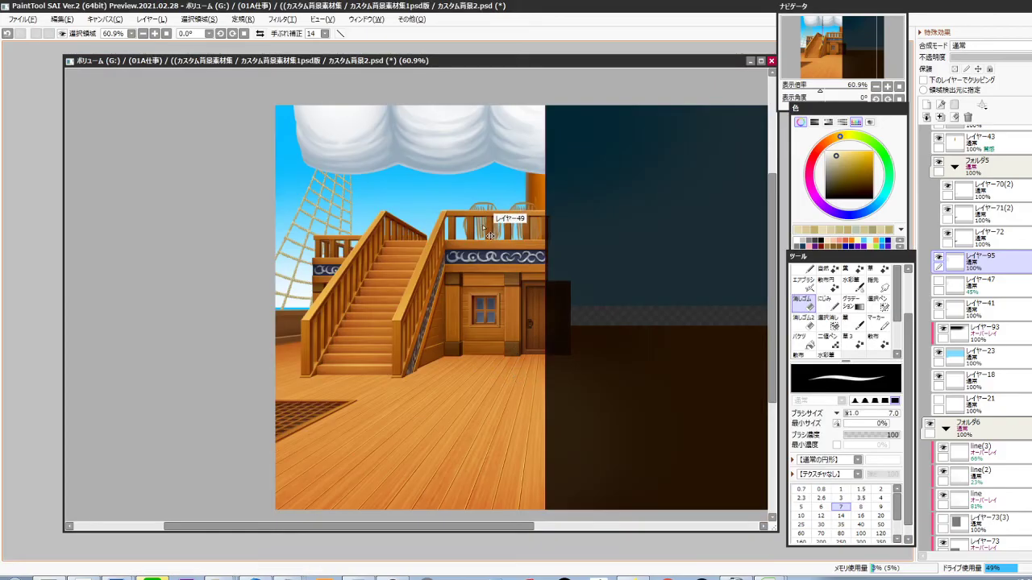
pyautogui.keyDown('ctrl'); pyautogui.keyDown('shift'); pyautogui.click(489, 235); pyautogui.keyUp('shift'); pyautogui.keyUp('ctrl')
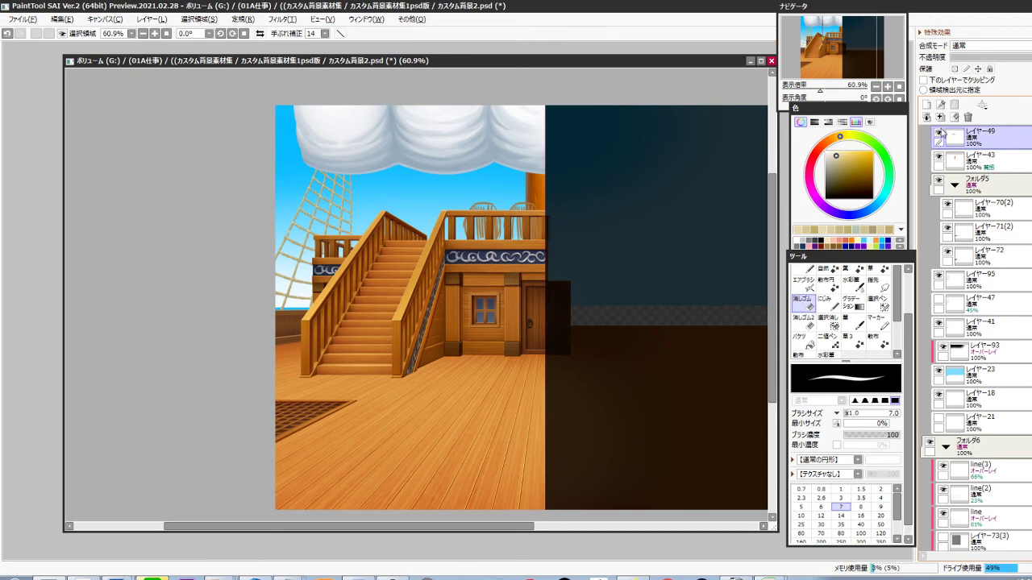
pyautogui.hotkey('ctrl', 'v')
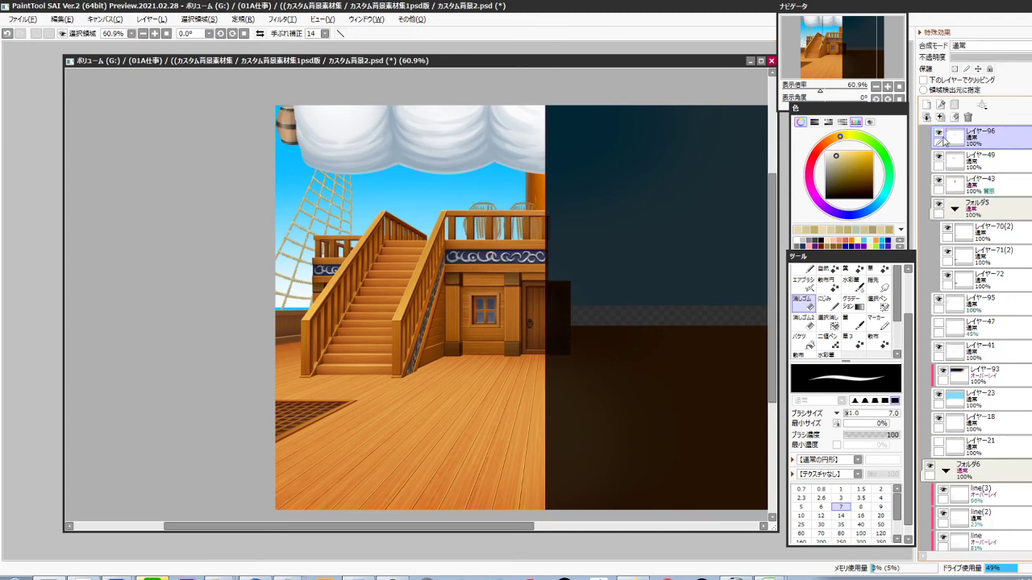
# Move the pasted barrel behind the upper deck railing, onto the left sketched barrel
pyautogui.hotkey('ctrl', 'Down')
pyautogui.hotkey('ctrl', 'Down')
pyautogui.hotkey('ctrl', 'Down')
pyautogui.hotkey('ctrl', 'Right')
pyautogui.press('d')
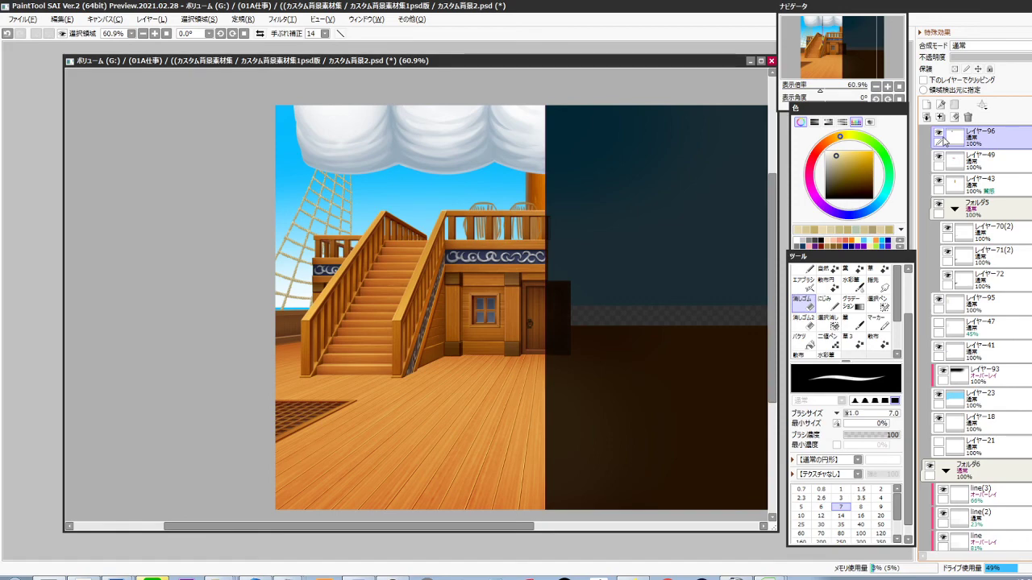
pyautogui.hotkey('ctrl', 'Down')
pyautogui.hotkey('ctrl', 'Down')
pyautogui.hotkey('ctrl', 'Down')
pyautogui.hotkey('ctrl', 'Down')
pyautogui.hotkey('ctrl', 'Down')
pyautogui.hotkey('ctrl', 'Down')
pyautogui.hotkey('ctrl', 'Right')
pyautogui.hotkey('ctrl', 'Right')
pyautogui.hotkey('ctrl', 'Right')
pyautogui.hotkey('ctrl', 'Right')
pyautogui.hotkey('ctrl', 'Right')
pyautogui.hotkey('ctrl', 'Right')
pyautogui.hotkey('ctrl', 'Right')
pyautogui.hotkey('ctrl', 'Right')
pyautogui.hotkey('ctrl', 'Right')
pyautogui.hotkey('ctrl', 'Right')
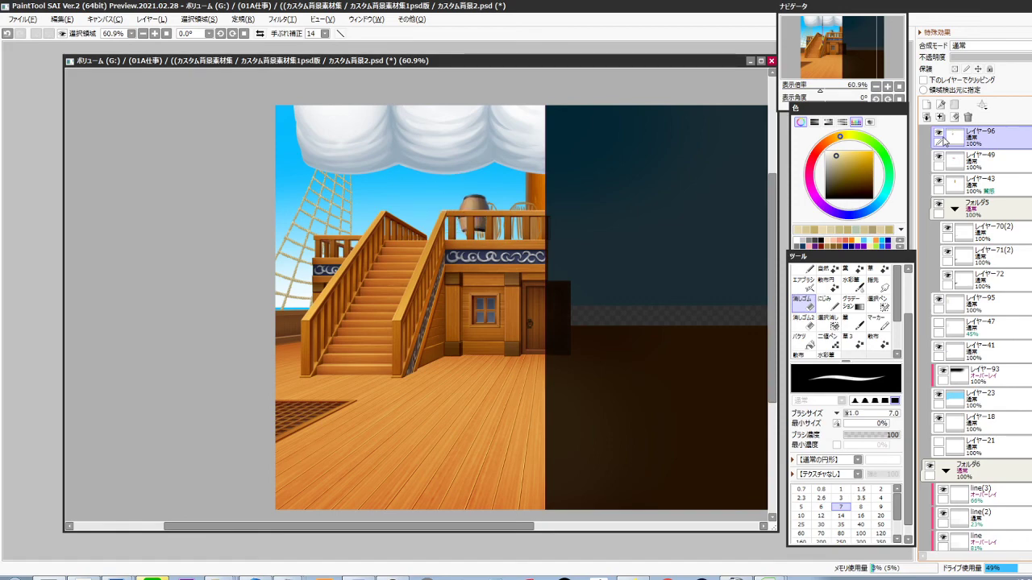
pyautogui.hotkey('ctrl', 'Down')
pyautogui.hotkey('ctrl', 'Down')
pyautogui.hotkey('ctrl', 'Down')
pyautogui.hotkey('ctrl', 'Down')
pyautogui.hotkey('ctrl', 'Down')
pyautogui.hotkey('ctrl', 'Down')
pyautogui.moveTo(515, 225); pyautogui.dragTo(554, 232)
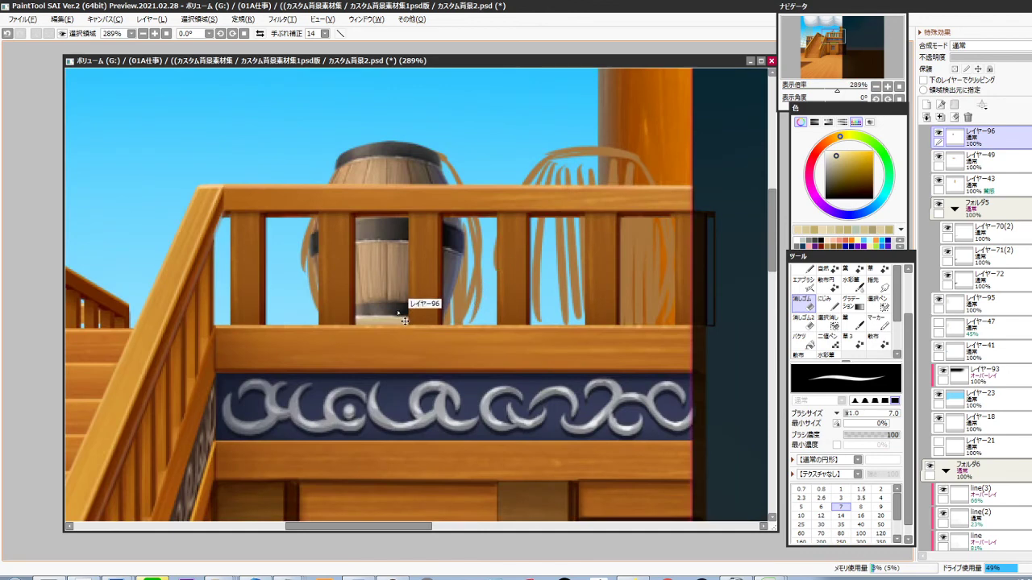
pyautogui.hotkey('ctrl', 'Right')
pyautogui.hotkey('ctrl', 'Right')
pyautogui.hotkey('ctrl', 'Right')
pyautogui.hotkey('ctrl', 'Right')
pyautogui.hotkey('ctrl', 'Right')
pyautogui.hotkey('ctrl', 'Right')
pyautogui.hotkey('ctrl', 'Right')
pyautogui.hotkey('ctrl', 'Down')
pyautogui.hotkey('ctrl', 'Down')
pyautogui.hotkey('ctrl', 'Down')
pyautogui.hotkey('ctrl', 'Down')
pyautogui.hotkey('ctrl', 'Down')
pyautogui.hotkey('ctrl', 'Down')
pyautogui.hotkey('ctrl', 'Down')
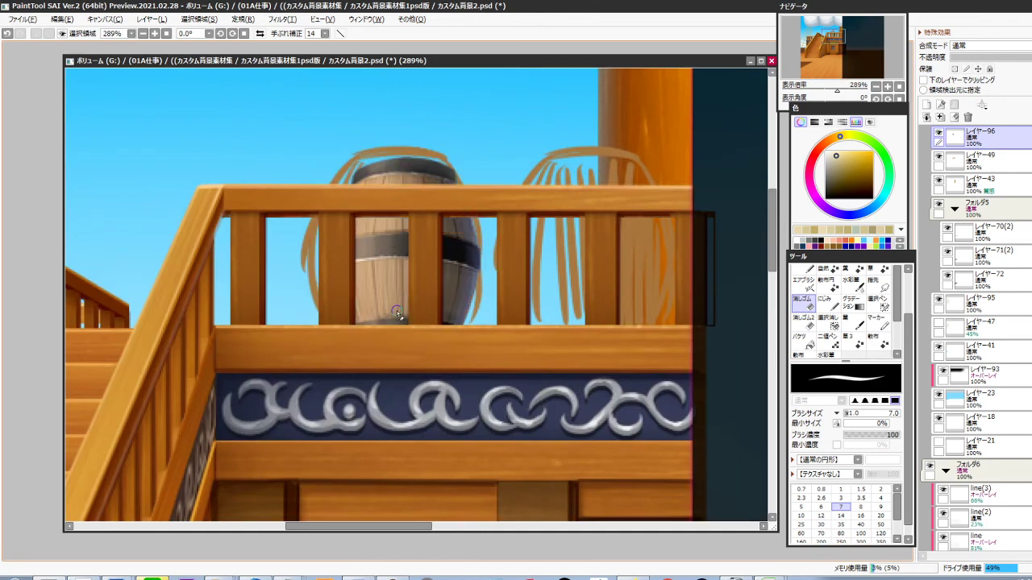
# Transform the barrel, widening and heightening it to fill the left sketched barrel outline
pyautogui.hotkey('ctrl', 't')
pyautogui.moveTo(324, 256); pyautogui.dragTo(305, 257)
pyautogui.moveTo(484, 248); pyautogui.dragTo(493, 250)
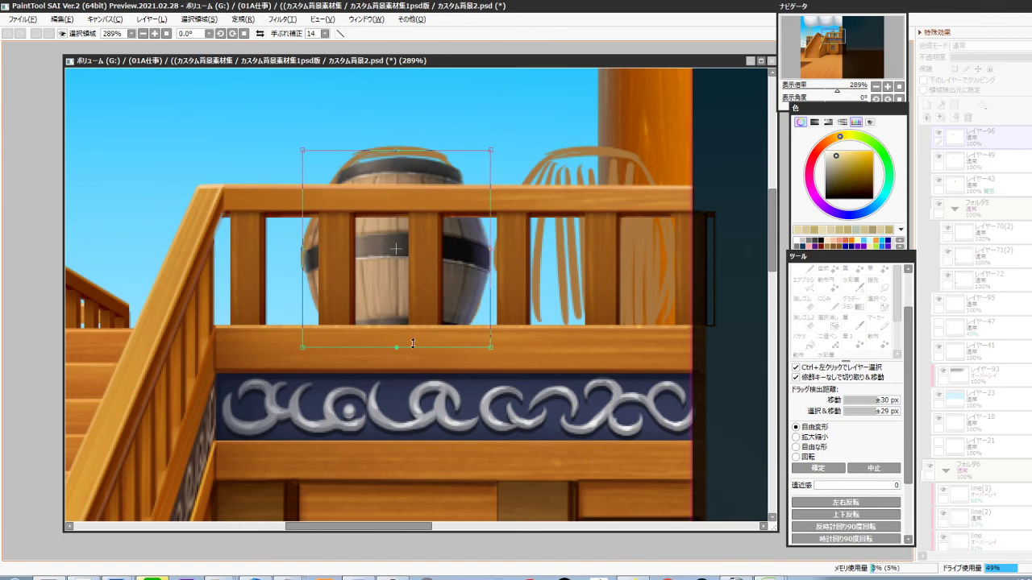
pyautogui.moveTo(412, 345); pyautogui.dragTo(412, 354)
pyautogui.moveTo(398, 149); pyautogui.dragTo(393, 134)
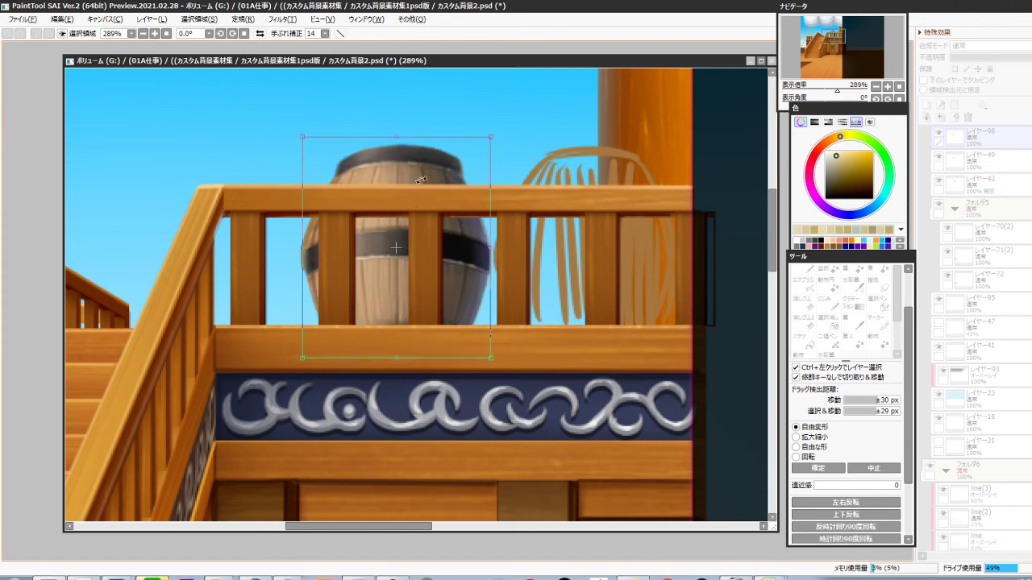
pyautogui.press('Return')
# Increase the barrel's colour intensity in the brightness and contrast adjustment, and hide the barrel sketch layer レイヤー49
pyautogui.hotkey('ctrl', 'b')
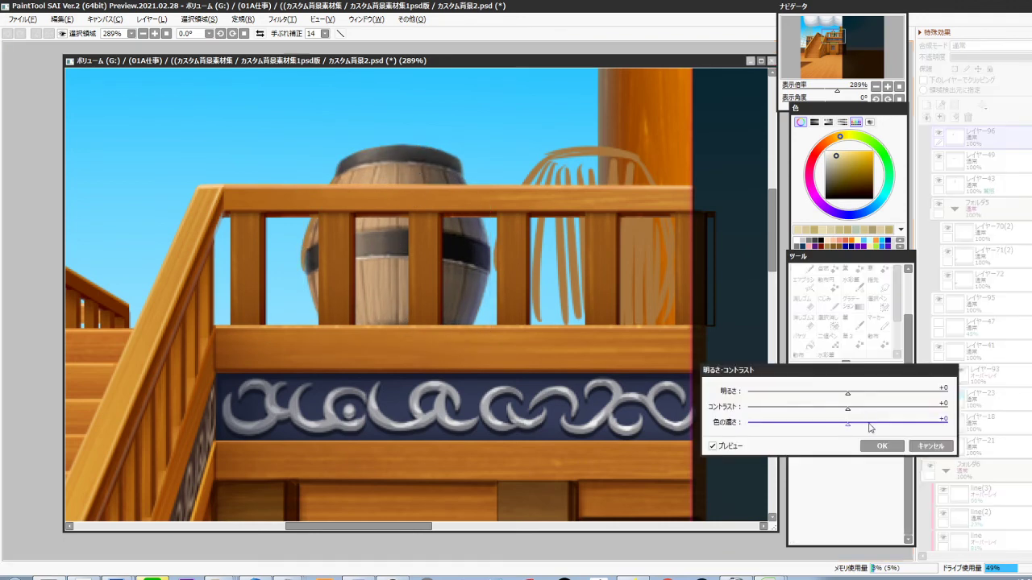
pyautogui.moveTo(870, 427); pyautogui.dragTo(879, 427)
pyautogui.click(881, 448)
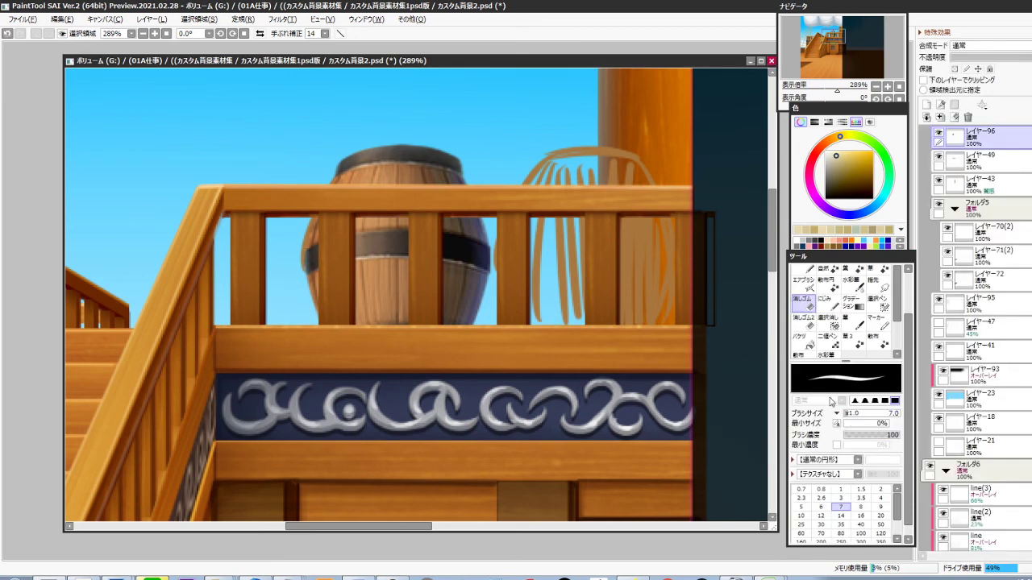
pyautogui.keyDown('ctrl'); pyautogui.keyDown('shift'); pyautogui.click(576, 251); pyautogui.keyUp('shift'); pyautogui.keyUp('ctrl')
pyautogui.click(939, 155)
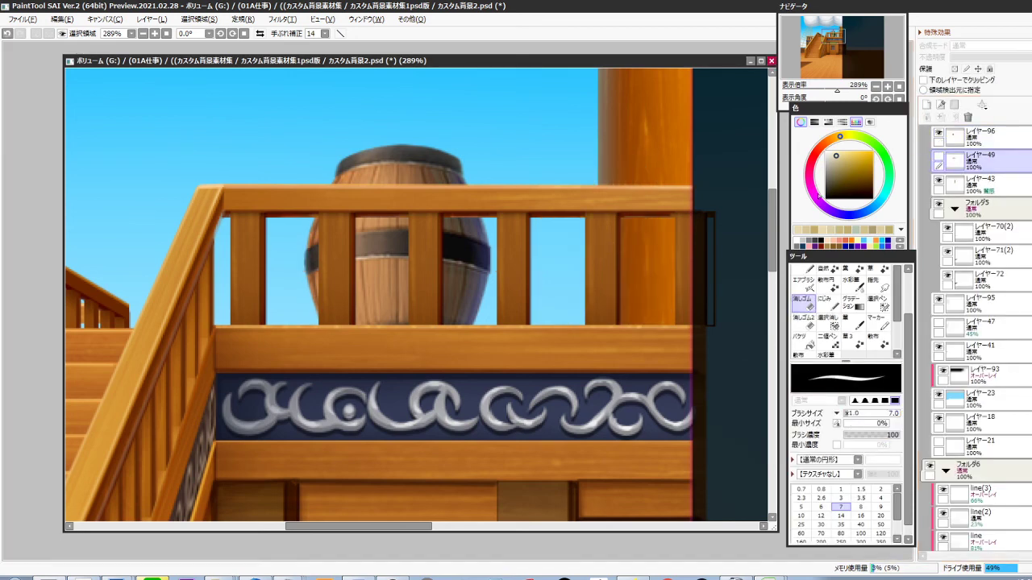
# Duplicate the barrel, shift the copy beside the first one behind the railing, and merge the two barrel layers
pyautogui.keyDown('ctrl'); pyautogui.keyDown('shift'); pyautogui.click(468, 280); pyautogui.keyUp('shift'); pyautogui.keyUp('ctrl')
pyautogui.hotkey('ctrl', 'j')
pyautogui.hotkey('ctrl', 'shift', 'Right')
pyautogui.hotkey('ctrl', 'shift', 'Right')
pyautogui.hotkey('ctrl', 'shift', 'Right')
pyautogui.hotkey('ctrl', 'shift', 'Right')
pyautogui.hotkey('ctrl', 'shift', 'Right')
pyautogui.hotkey('ctrl', 'shift', 'Right')
pyautogui.hotkey('ctrl', 'shift', 'Right')
pyautogui.hotkey('ctrl', 'shift', 'Right')
pyautogui.hotkey('ctrl', 'shift', 'Right')
pyautogui.hotkey('ctrl', 'shift', 'Right')
pyautogui.hotkey('ctrl', 'shift', 'Right')
pyautogui.hotkey('ctrl', 'shift', 'Right')
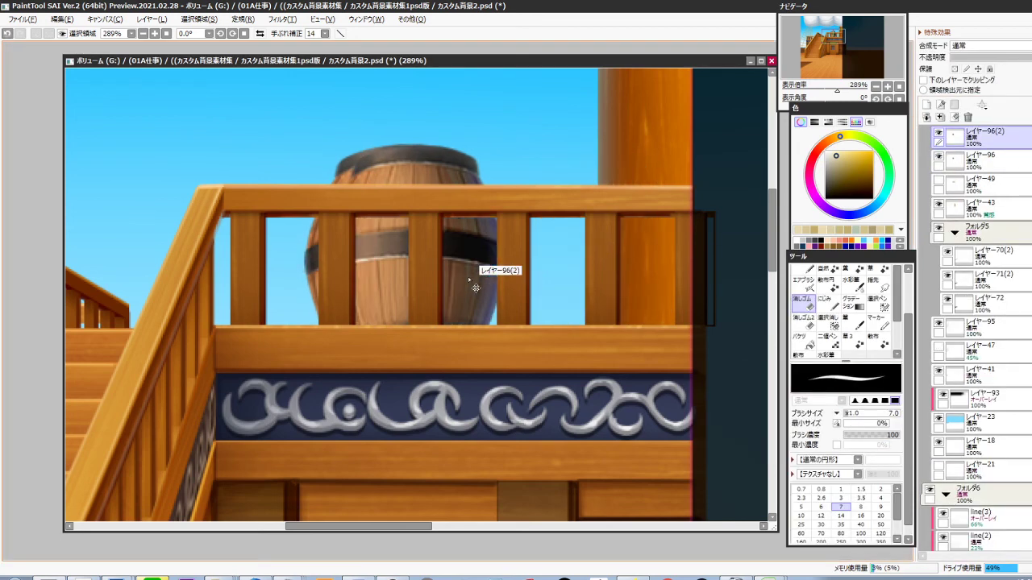
pyautogui.hotkey('ctrl', 'Right')
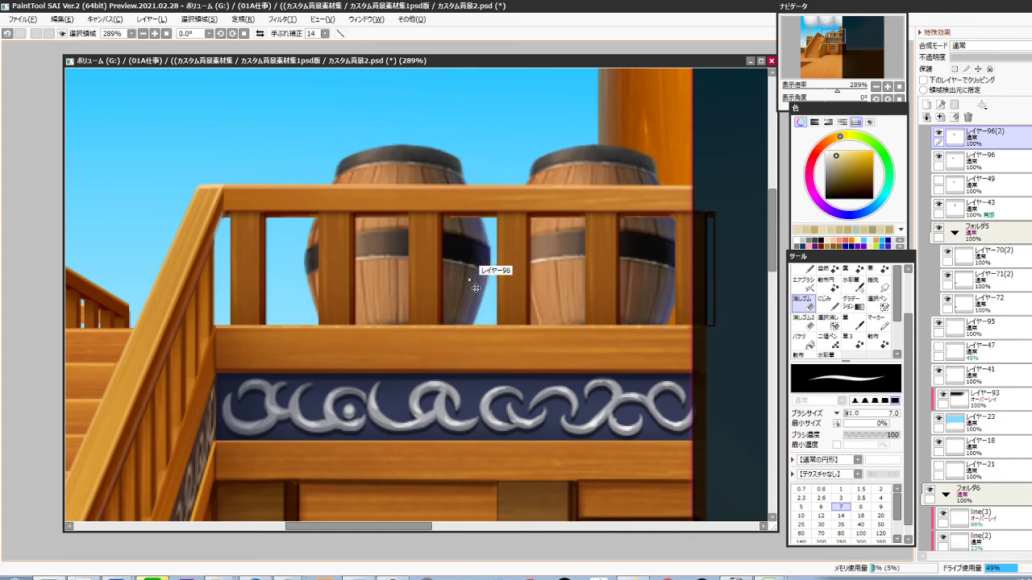
pyautogui.press('Right')
pyautogui.hotkey('ctrl', 'Left')
pyautogui.hotkey('ctrl', 'Left')
pyautogui.hotkey('ctrl', 'Left')
pyautogui.hotkey('ctrl', 'e')
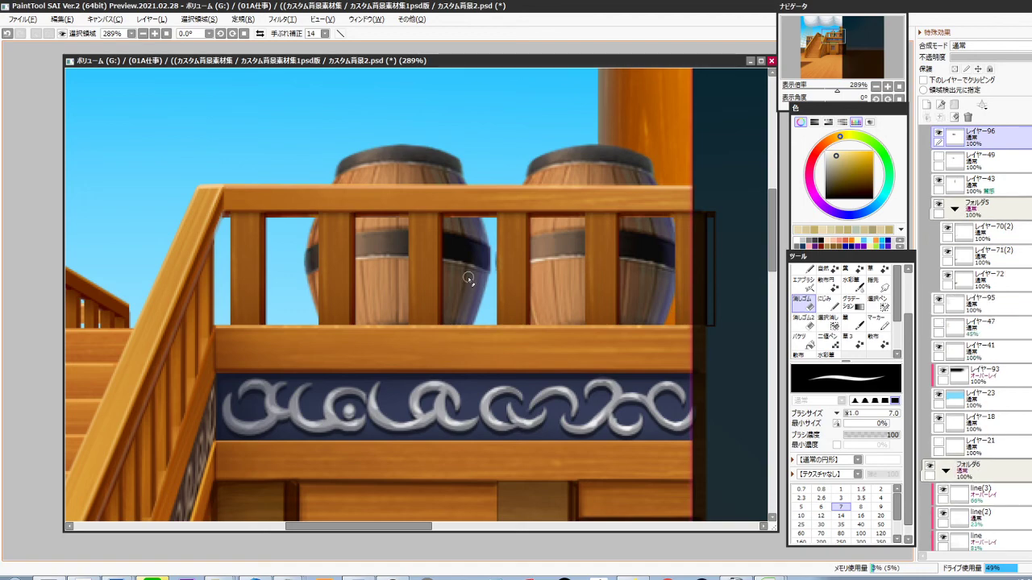
# Delete the unused hidden layers lo, レイヤー25(2), レイヤー25 and ペン入れ2 from the １０船 folder
pyautogui.scroll(-5, 563, 303)
pyautogui.moveTo(552, 397)
pyautogui.mouseDown()
pyautogui.moveTo(534, 359)
pyautogui.moveTo(515, 380)
pyautogui.moveTo(475, 347)
pyautogui.mouseUp()
pyautogui.scroll(-1, 534, 359)
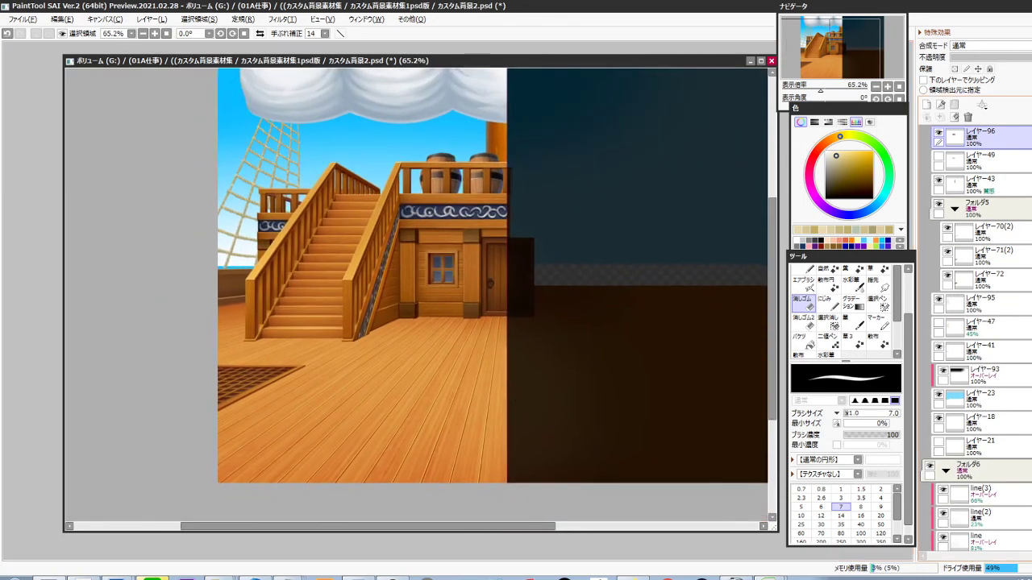
pyautogui.scroll(10, 974, 274)
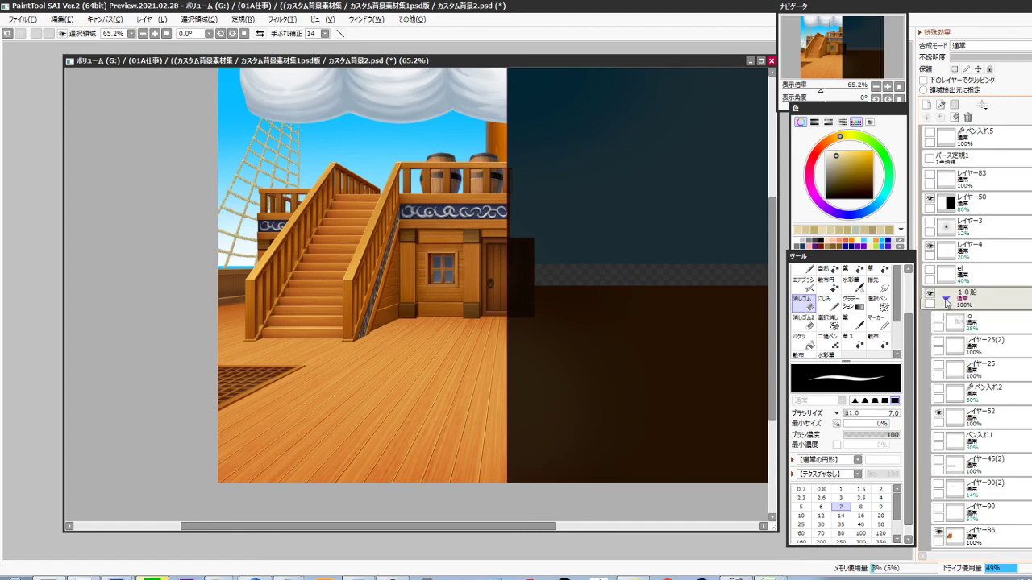
pyautogui.click(996, 326)
pyautogui.press('Delete')
pyautogui.press('Delete')
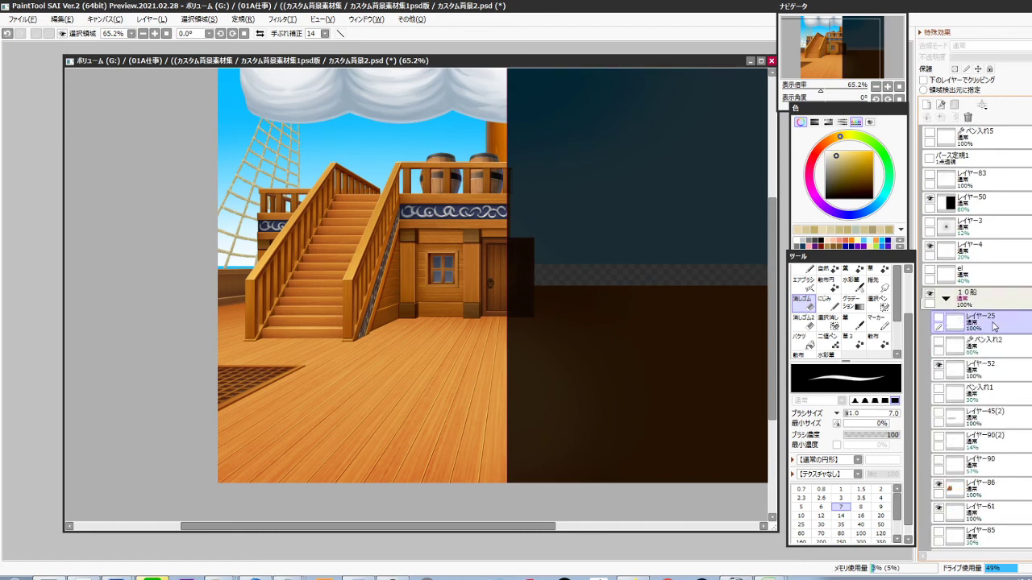
pyautogui.press('Delete')
pyautogui.press('Delete')
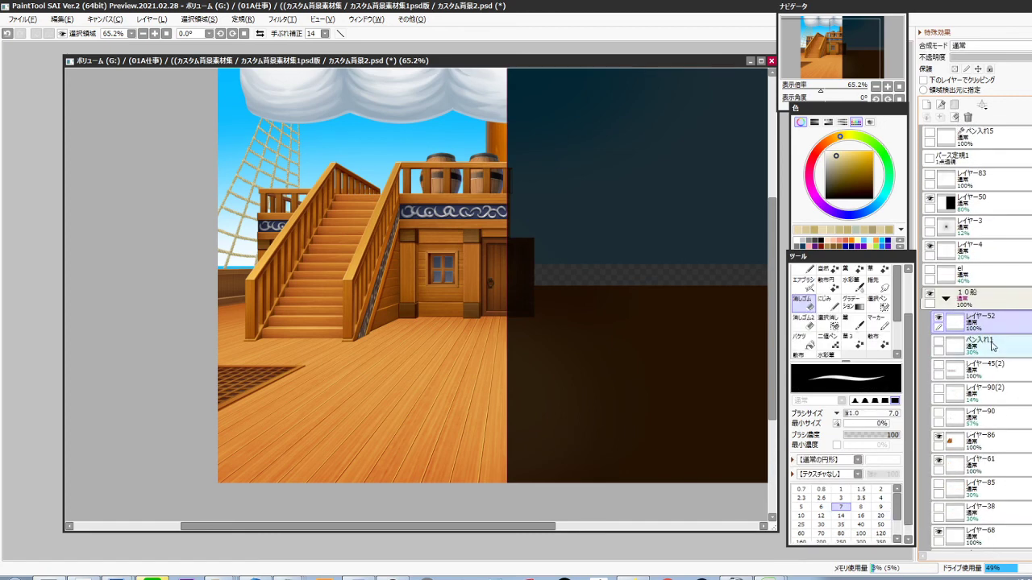
# Delete the hidden layers ペン入れ1, レイヤー45(2), レイヤー90(2), レイヤー90, レイヤー85 and レイヤー38
pyautogui.click(993, 348)
pyautogui.press('Delete')
pyautogui.press('Delete')
pyautogui.press('Delete')
pyautogui.press('Delete')
pyautogui.click(991, 390)
pyautogui.press('Delete')
pyautogui.press('Delete')
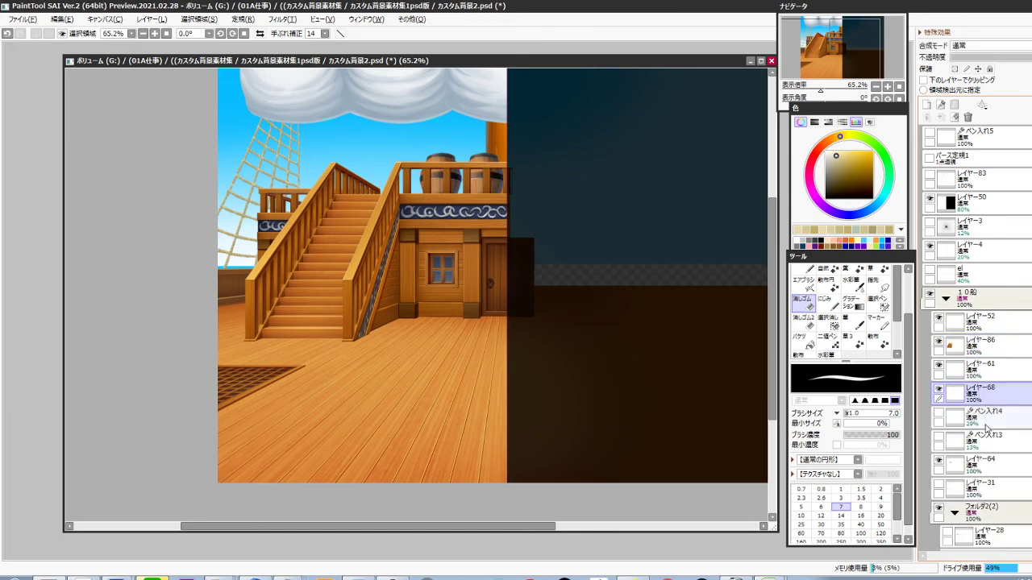
# Delete the hidden layers ペン入れ4, ペン入れ3 and レイヤー31
pyautogui.click(986, 419)
pyautogui.press('Delete')
pyautogui.press('Delete')
pyautogui.click(990, 440)
pyautogui.press('Delete')
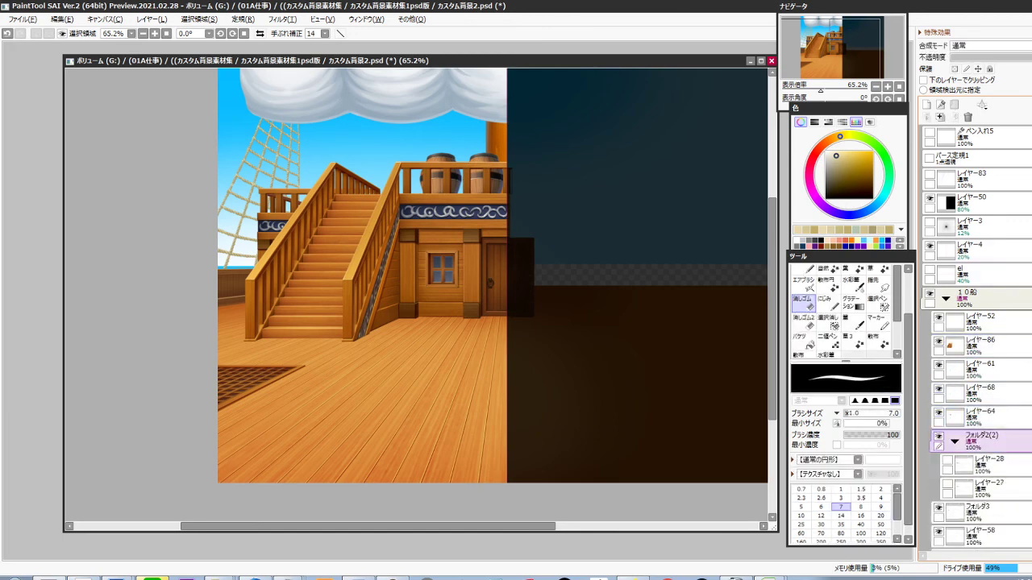
# Delete the folder フォルダ2(2) with its hidden layers and the hidden layer レイヤー54(3)
pyautogui.scroll(-5, 1019, 328)
pyautogui.click(955, 320)
pyautogui.press('Delete')
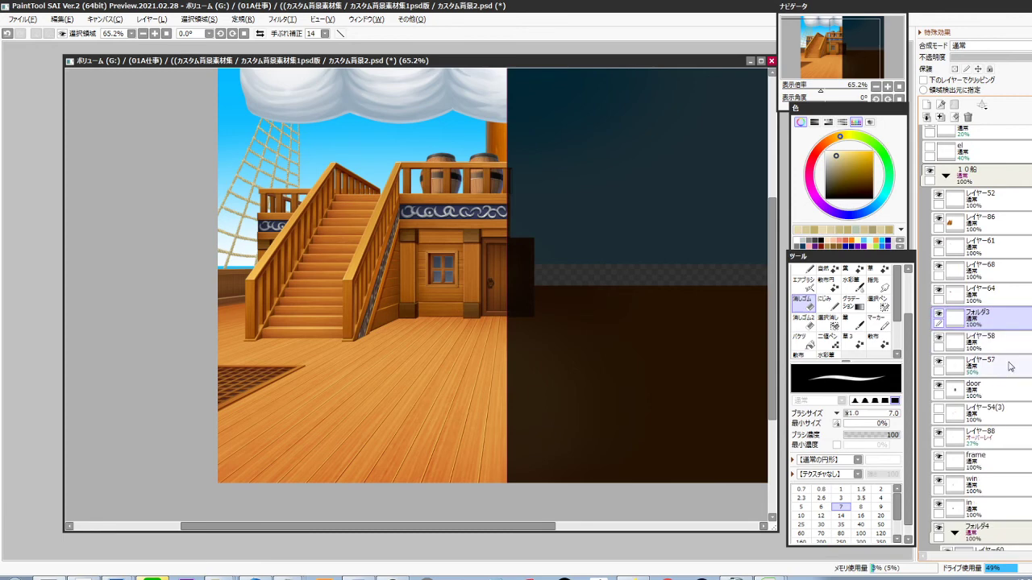
pyautogui.scroll(-3, 1011, 362)
pyautogui.click(999, 352)
pyautogui.press('Delete')
pyautogui.scroll(-3, 1013, 341)
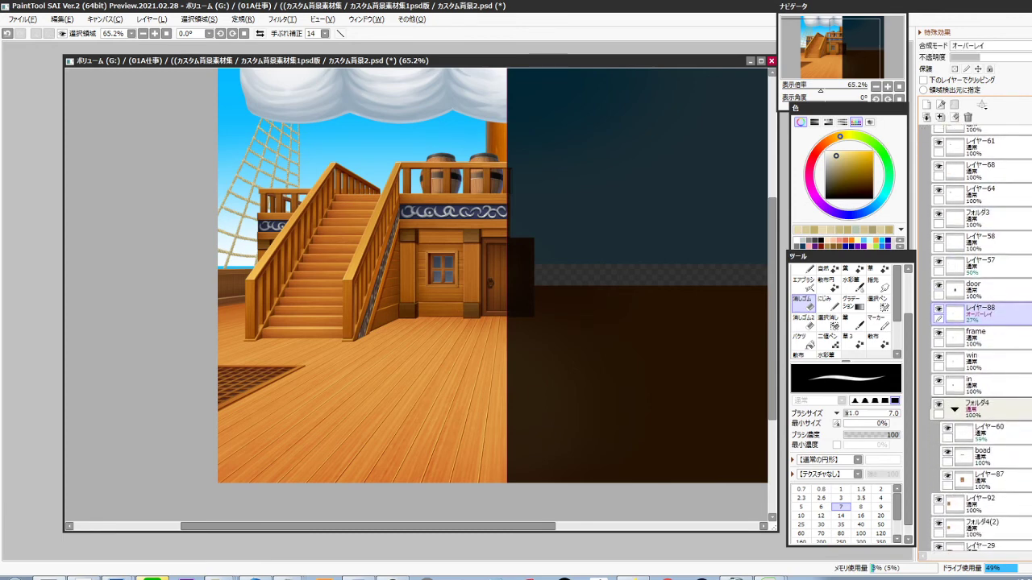
# Collapse フォルダ4 and フォルダ5 and delete the hidden layers ペン入れ6, レイヤー49 and レイヤー47
pyautogui.click(955, 329)
pyautogui.scroll(-6, 1017, 346)
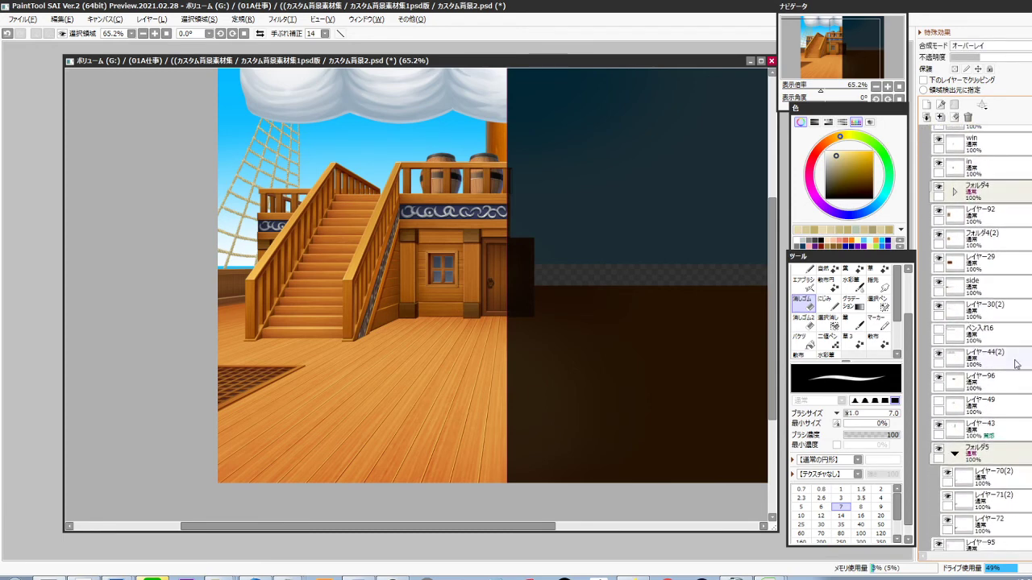
pyautogui.click(1000, 384)
pyautogui.press('Delete')
pyautogui.scroll(-4, 1025, 393)
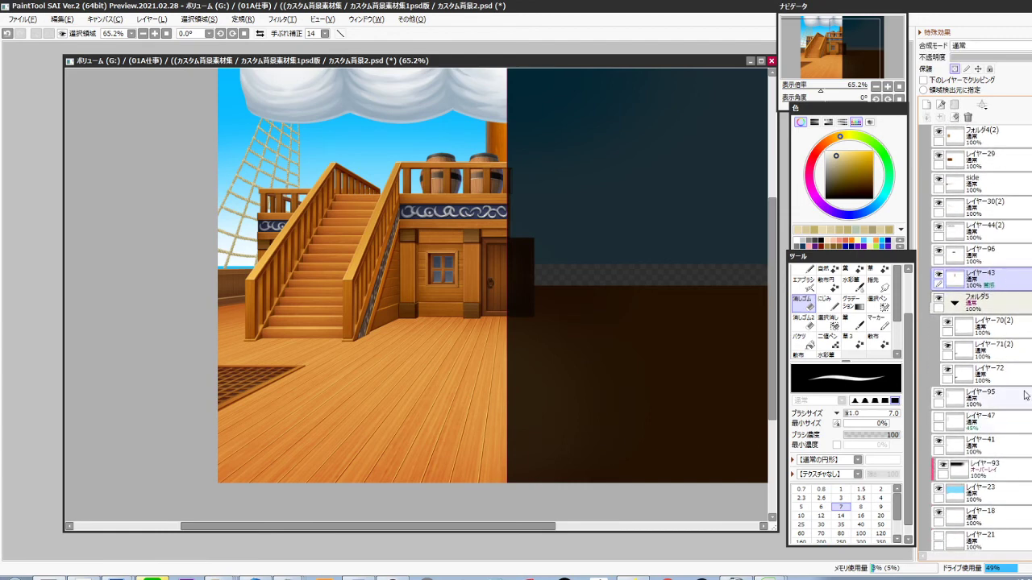
pyautogui.click(955, 304)
pyautogui.click(991, 352)
pyautogui.hotkey('ctrl', 'e')
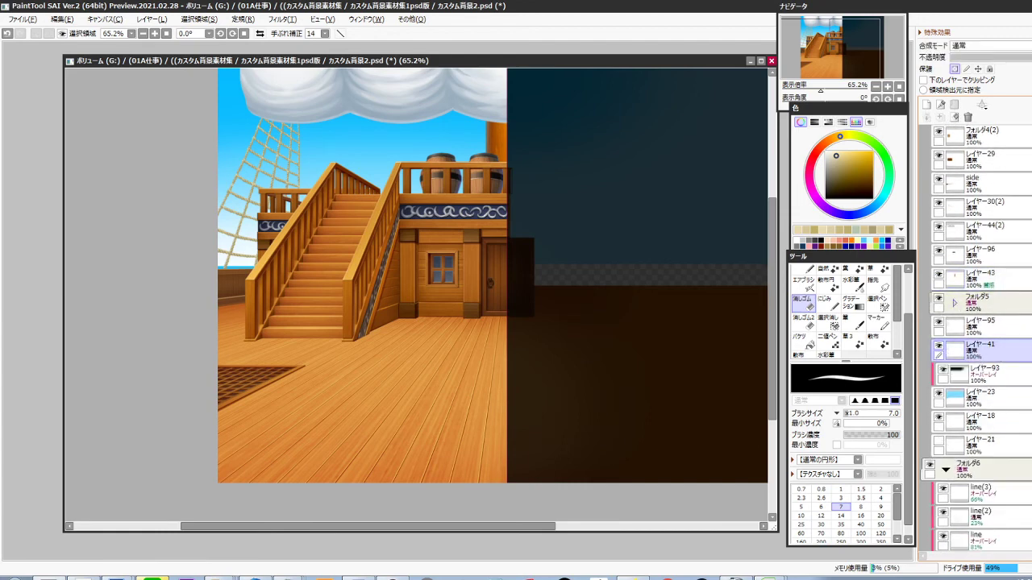
# Collapse フォルダ6, check what it contains by toggling its visibility, and delete the hidden layer レイヤー21
pyautogui.scroll(-5, 993, 348)
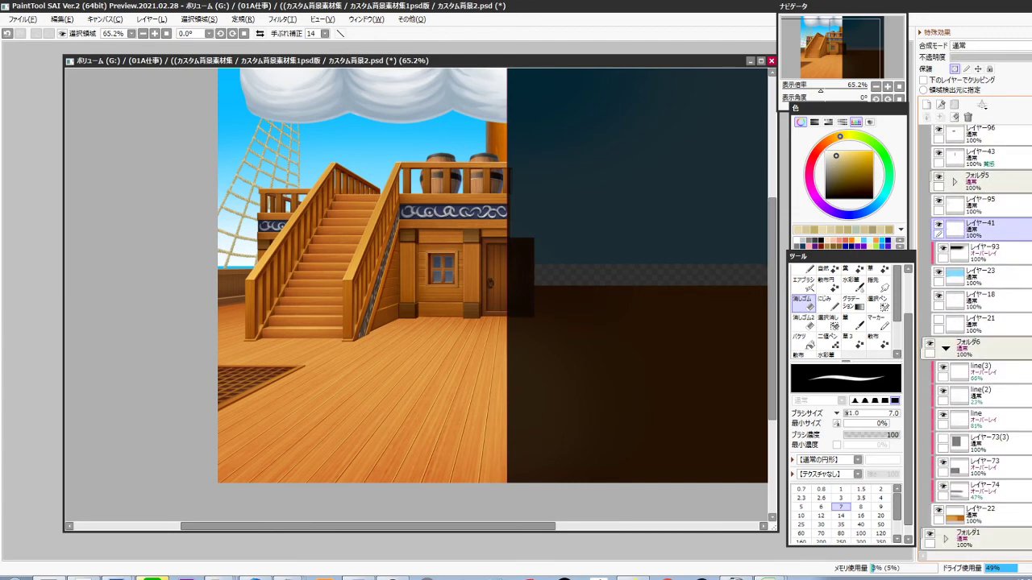
pyautogui.click(945, 348)
pyautogui.click(929, 345)
pyautogui.click(930, 346)
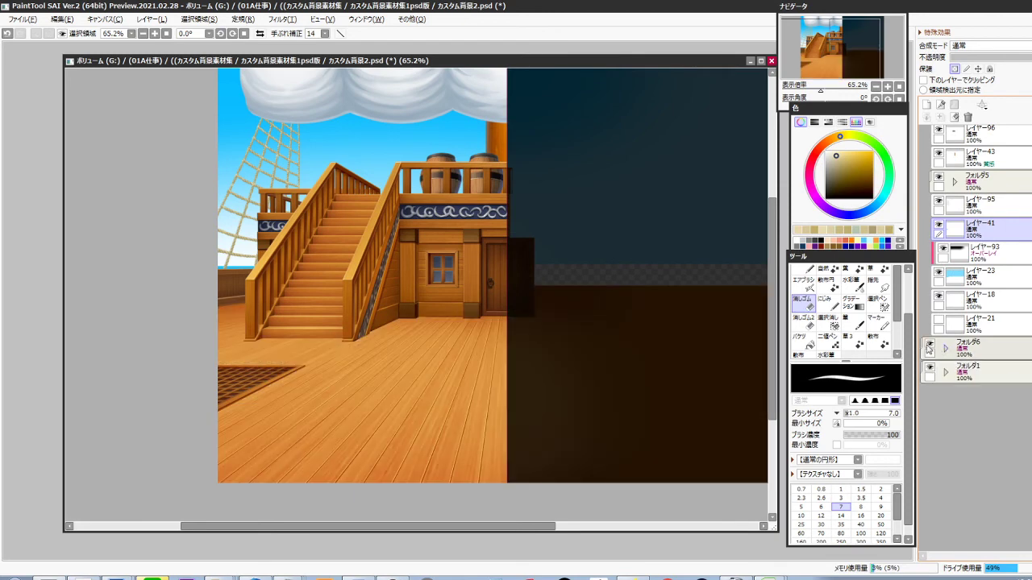
pyautogui.scroll(3, 993, 348)
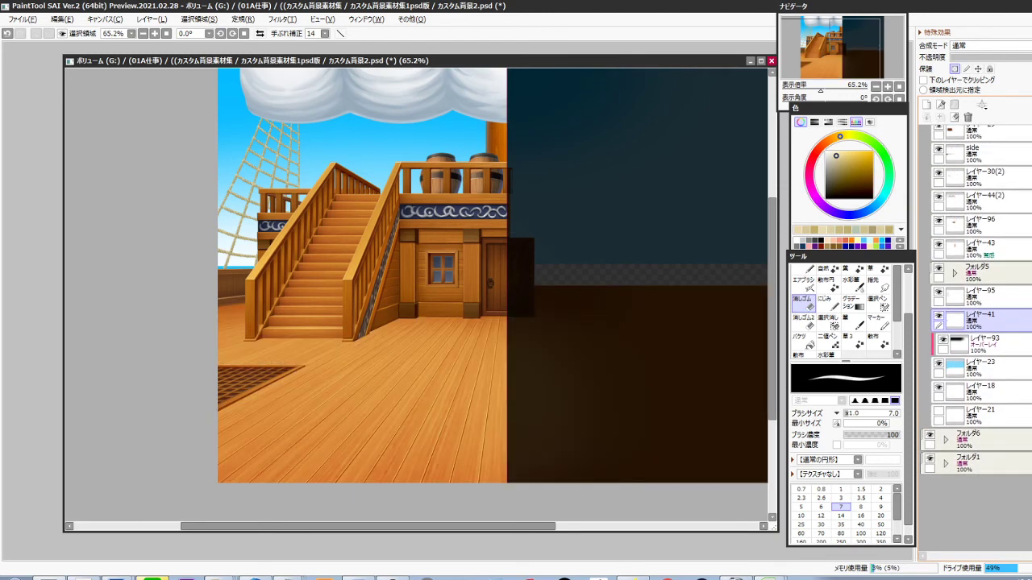
pyautogui.click(1009, 406)
pyautogui.press('Delete')
# Toggle the visibility of the １０船 folder off and on to check what it contains
pyautogui.scroll(12, 976, 338)
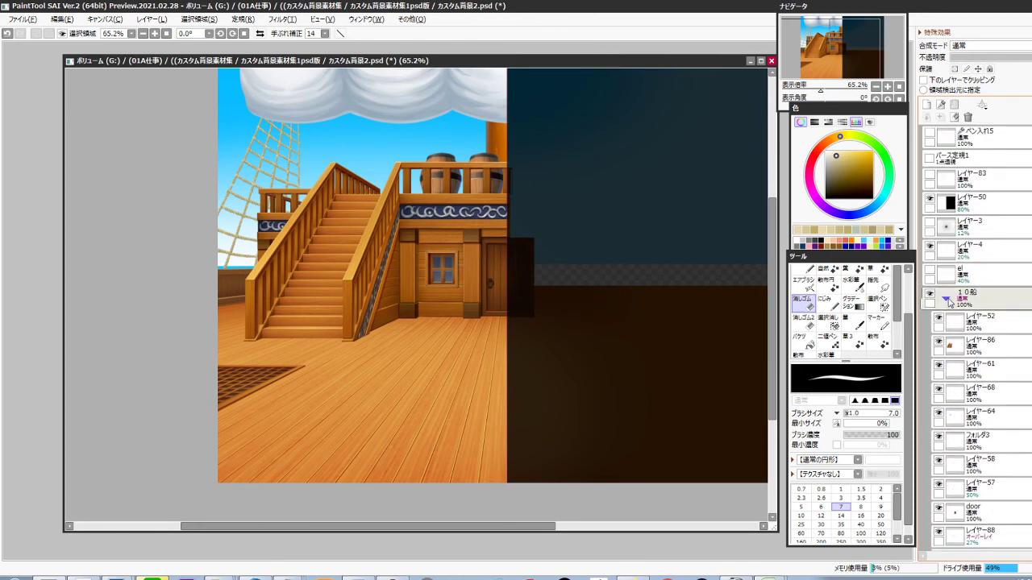
pyautogui.click(946, 300)
pyautogui.click(930, 295)
pyautogui.click(929, 295)
pyautogui.click(946, 299)
# Select the right half of the canvas and clear that area from the whole １０船 folder
pyautogui.scroll(-3, 568, 370)
pyautogui.moveTo(545, 386); pyautogui.dragTo(522, 396)
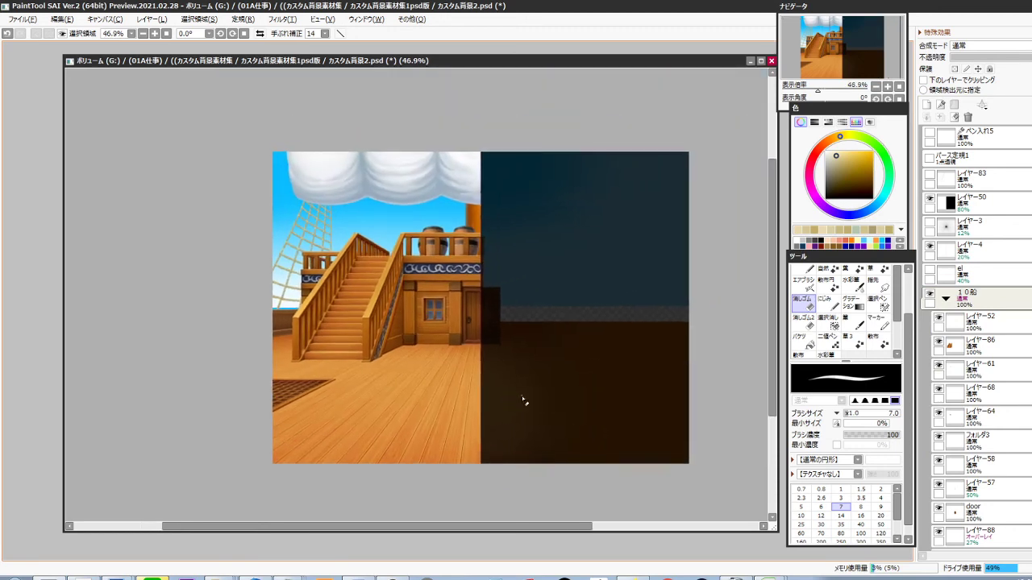
pyautogui.scroll(-3, 521, 396)
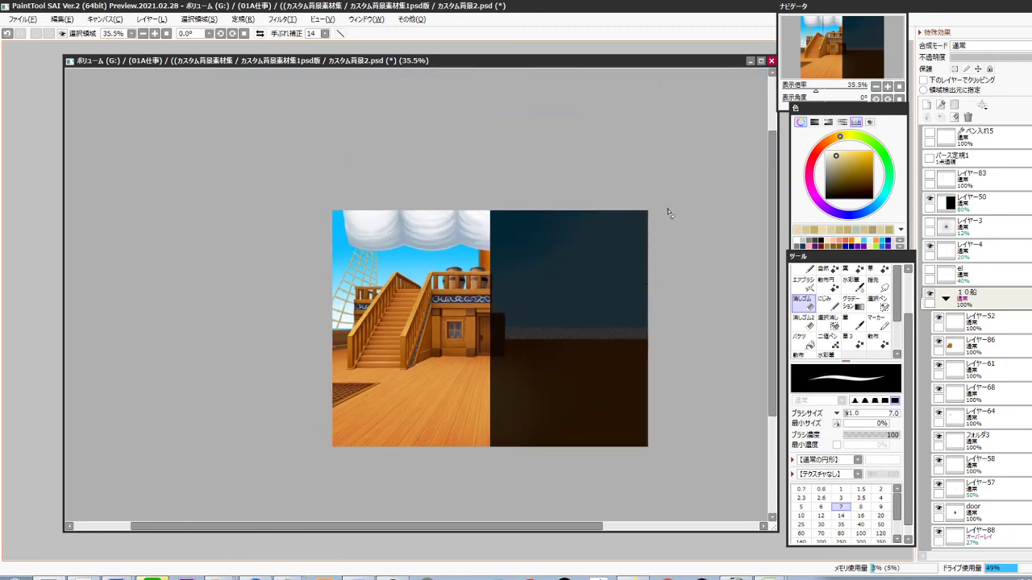
pyautogui.press('m')
pyautogui.moveTo(678, 186); pyautogui.dragTo(492, 483)
pyautogui.scroll(8, 518, 283)
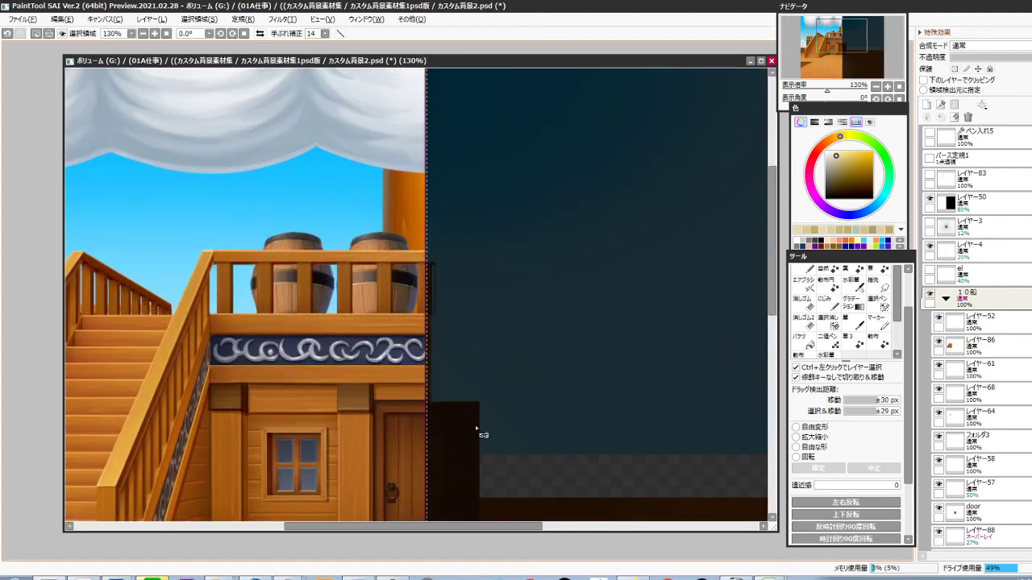
pyautogui.click(945, 299)
pyautogui.click(972, 306)
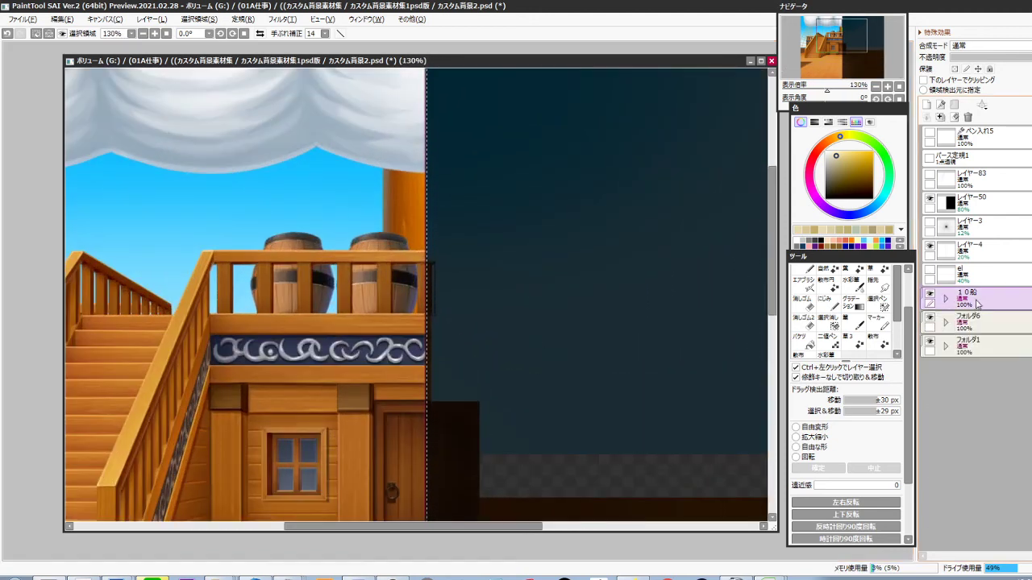
pyautogui.press('Delete')
# Clear the selected right half of the deck floor on レイヤー22 in フォルダ6
pyautogui.scroll(-5, 642, 334)
pyautogui.scroll(-1, 627, 344)
pyautogui.moveTo(657, 398); pyautogui.dragTo(630, 319)
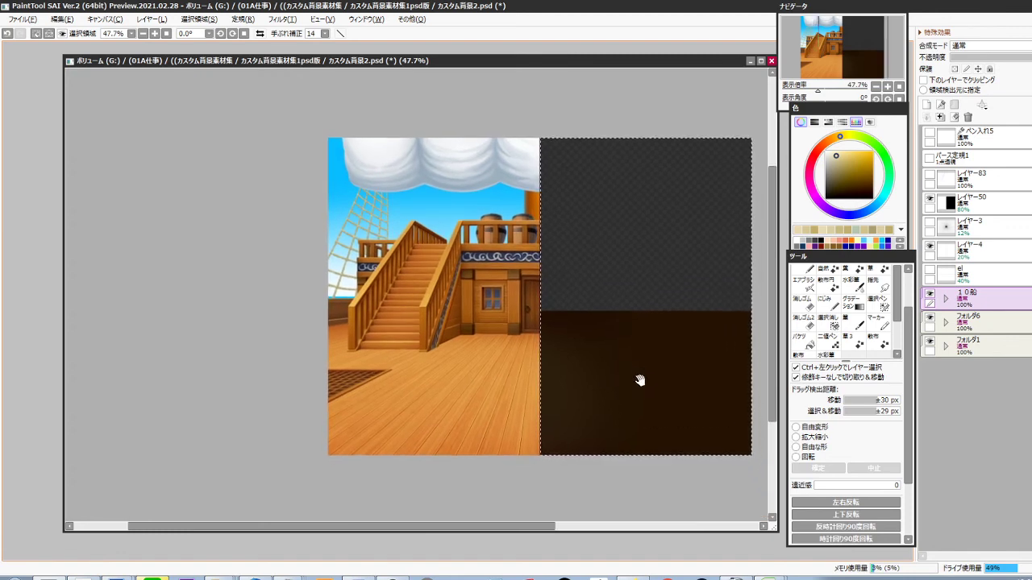
pyautogui.keyDown('ctrl'); pyautogui.click(532, 431); pyautogui.keyUp('ctrl')
pyautogui.click(1017, 492)
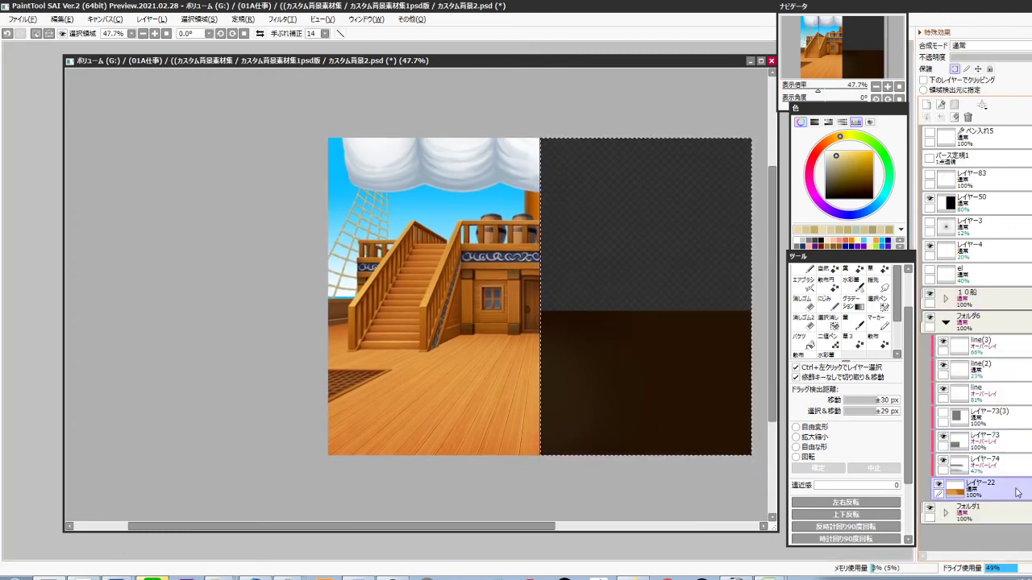
pyautogui.press('Delete')
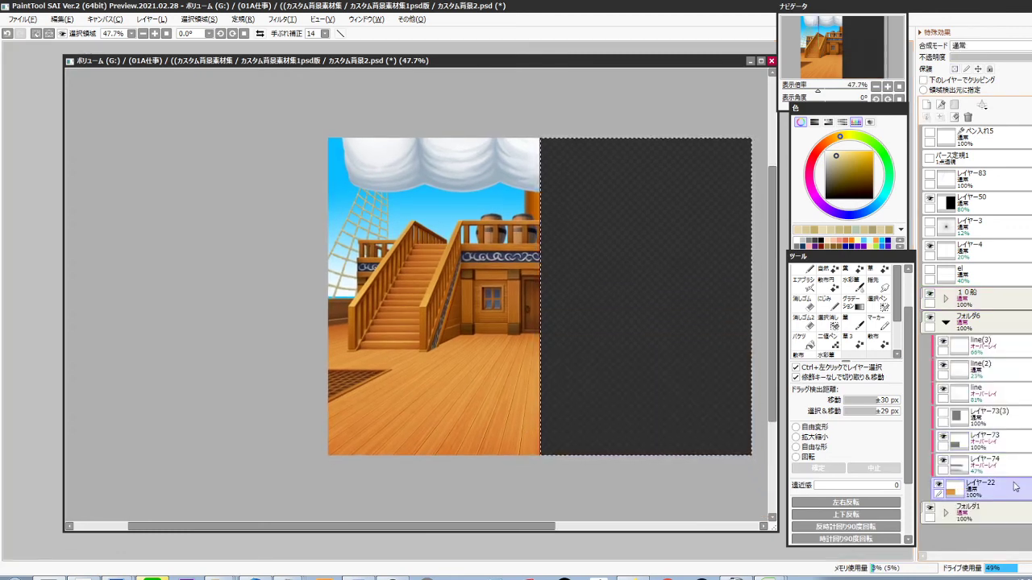
# Move the collapsed フォルダ6 to the bottom of the １０船 folder and clear the canvas selection
pyautogui.click(946, 322)
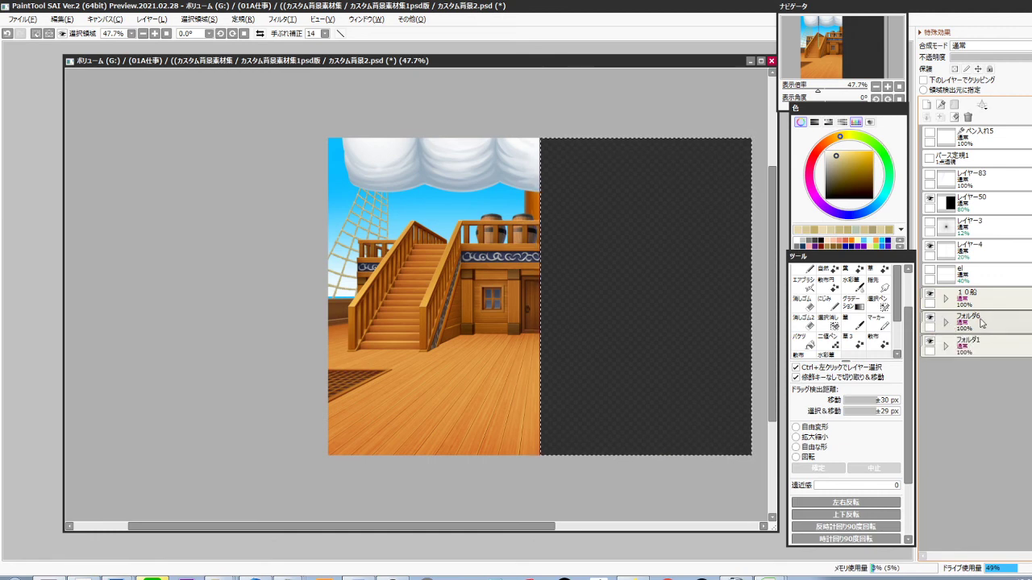
pyautogui.click(981, 323)
pyautogui.click(946, 299)
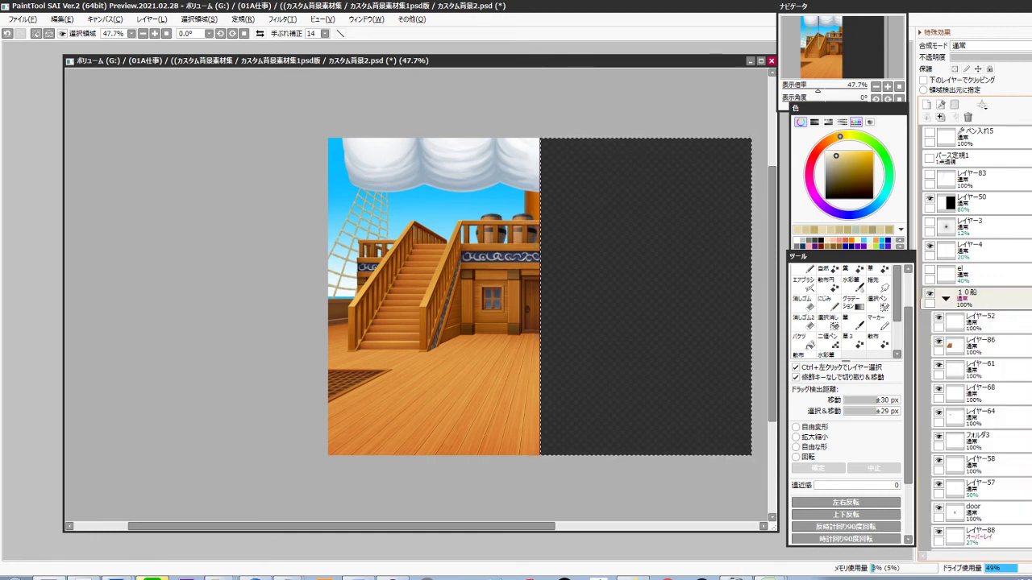
pyautogui.scroll(-8, 1008, 322)
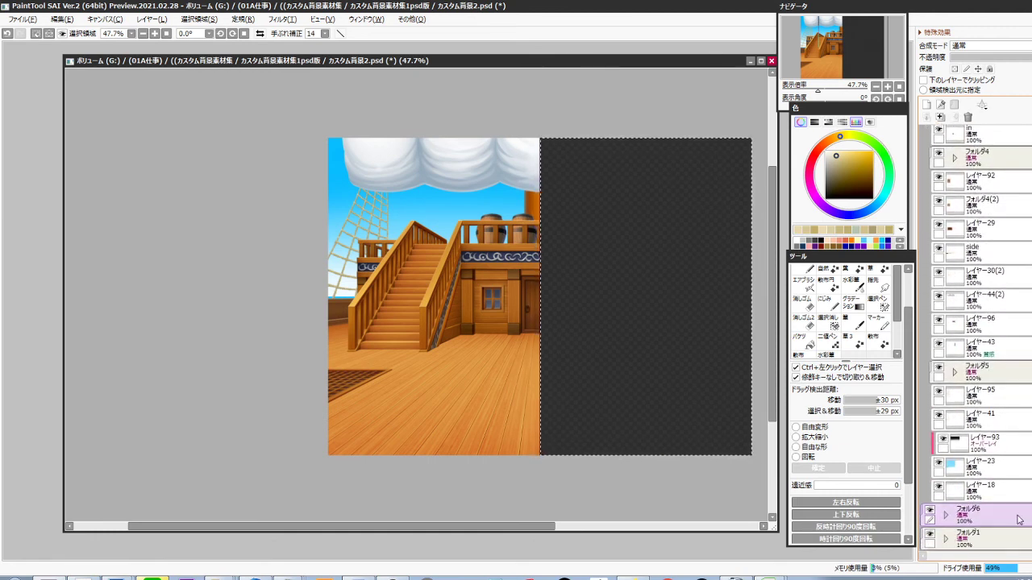
pyautogui.moveTo(1019, 520); pyautogui.dragTo(1014, 504)
pyautogui.scroll(8, 1011, 467)
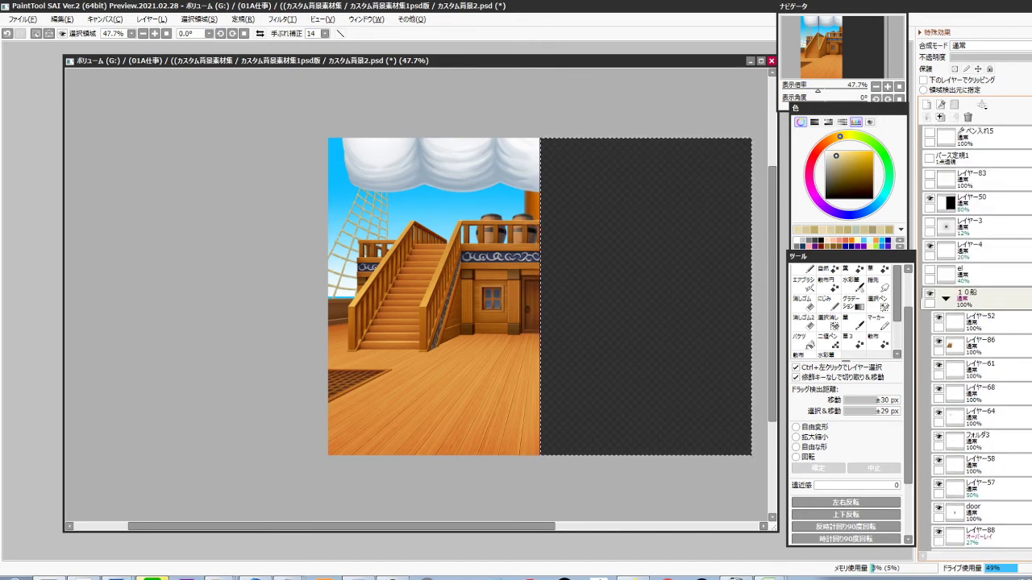
pyautogui.click(946, 299)
pyautogui.click(973, 300)
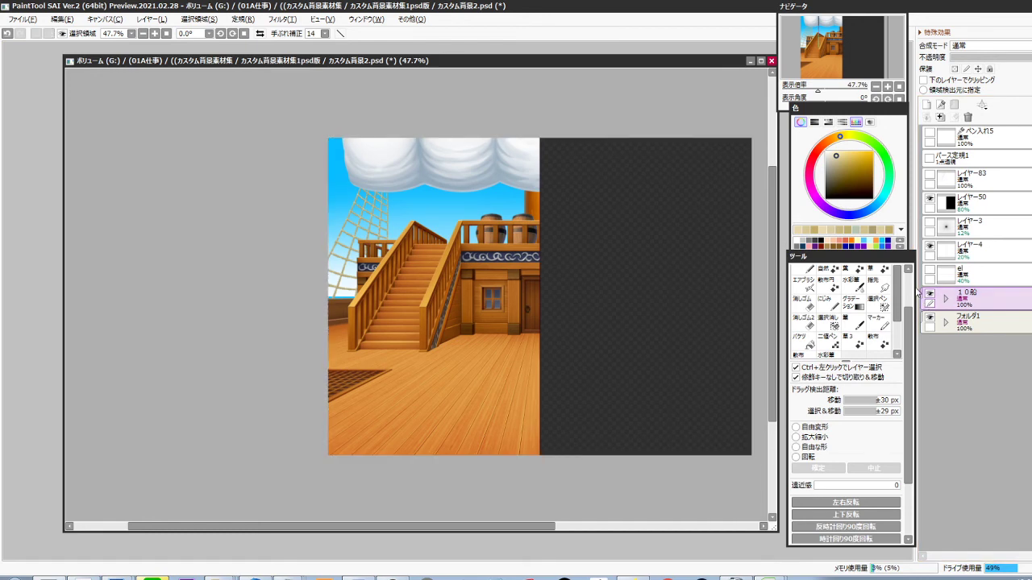
# Add a new layer at the top of the １０船 folder and fill a narrow green strip along the canvas's right edge
pyautogui.click(929, 294)
pyautogui.click(929, 295)
pyautogui.click(948, 298)
pyautogui.click(994, 322)
pyautogui.click(927, 105)
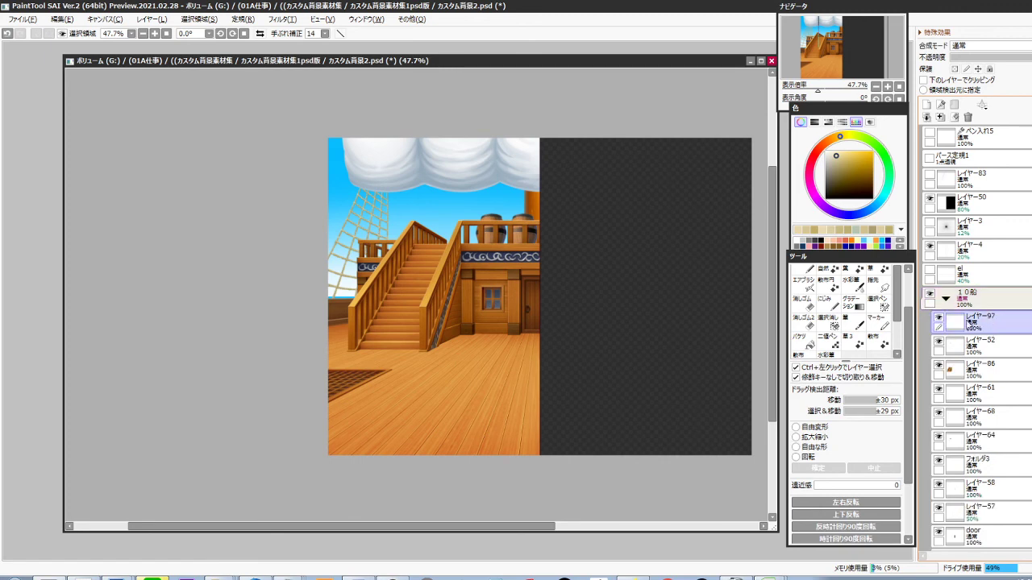
pyautogui.click(881, 246)
pyautogui.moveTo(742, 166); pyautogui.dragTo(736, 470)
pyautogui.hotkey('ctrl', 'f')
pyautogui.hotkey('ctrl', 'd')
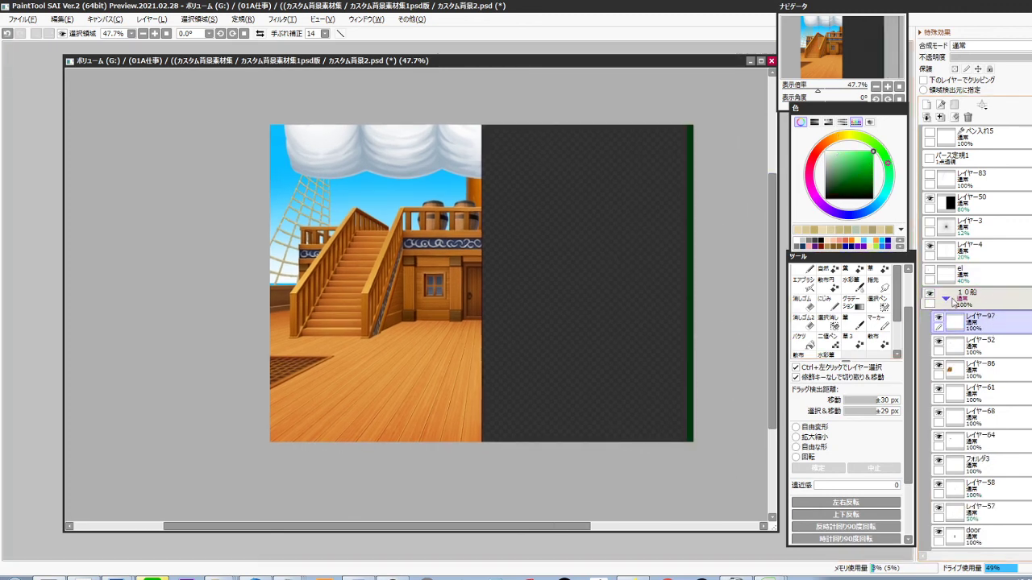
# Hide the dark overlay レイヤー50, then duplicate the １０船 folder and flip the copy horizontally
pyautogui.click(946, 299)
pyautogui.click(976, 299)
pyautogui.click(929, 198)
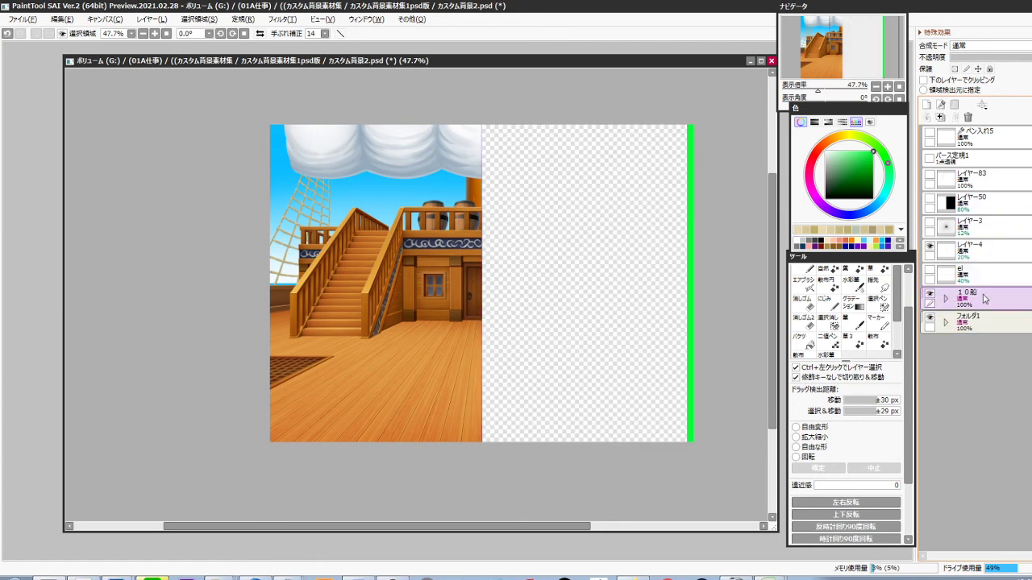
pyautogui.hotkey('ctrl', 'j')
pyautogui.hotkey('ctrl', 'h')
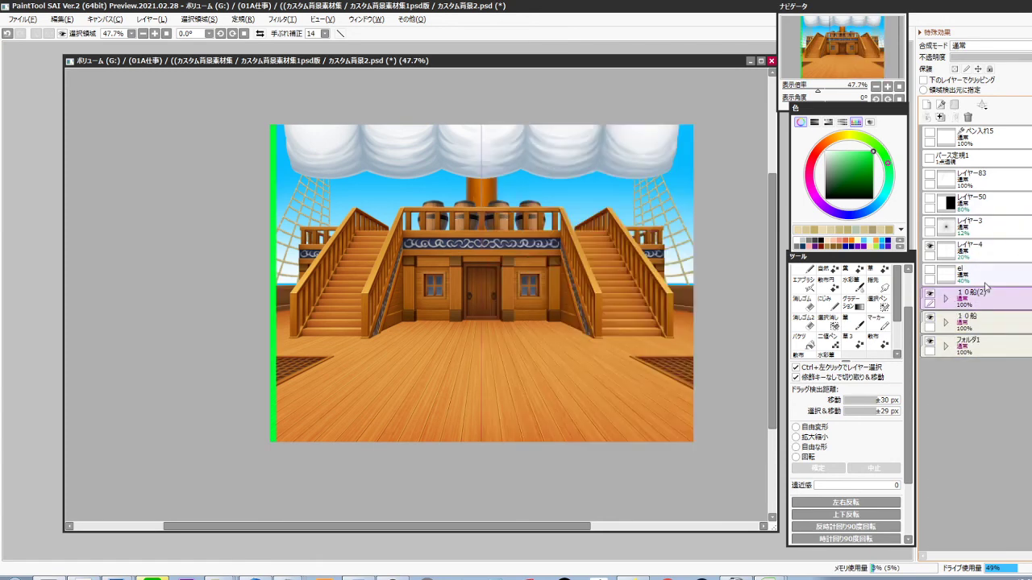
# Remove the green strip layer レイヤー97 from both the １０船(2) and １０船 folders
pyautogui.keyDown('ctrl'); pyautogui.click(275, 417); pyautogui.keyUp('ctrl')
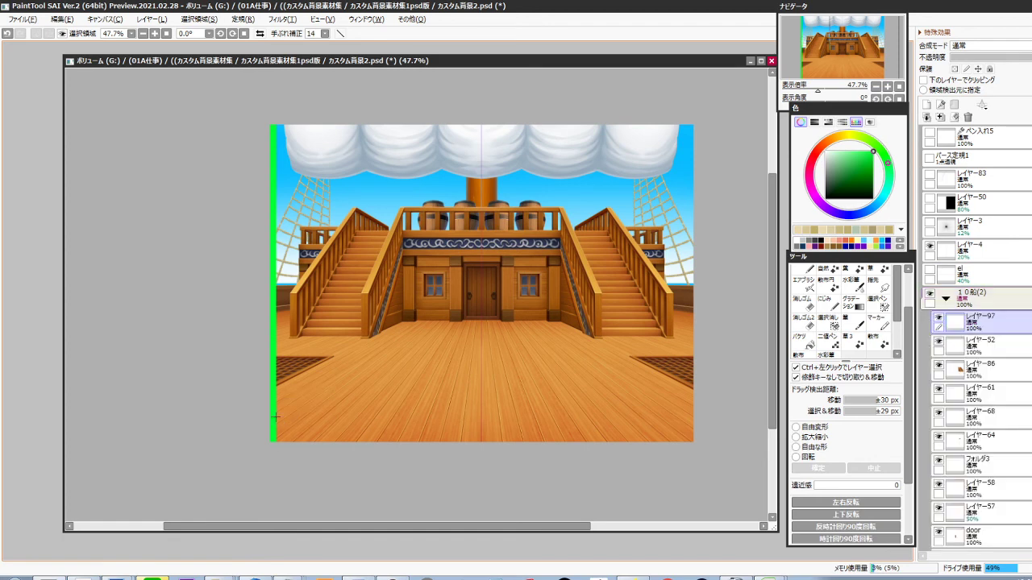
pyautogui.press('Delete')
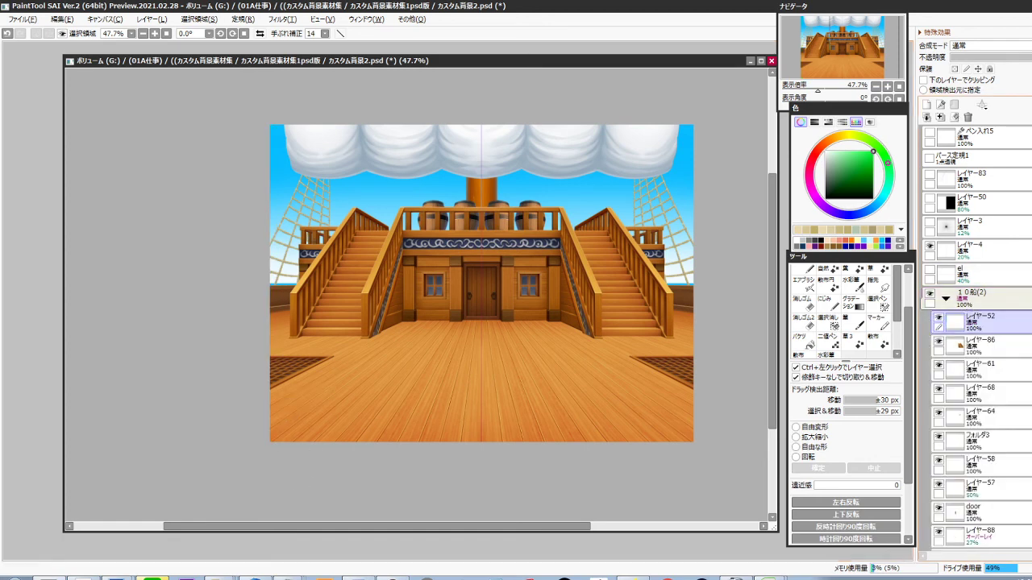
pyautogui.click(946, 298)
pyautogui.click(947, 322)
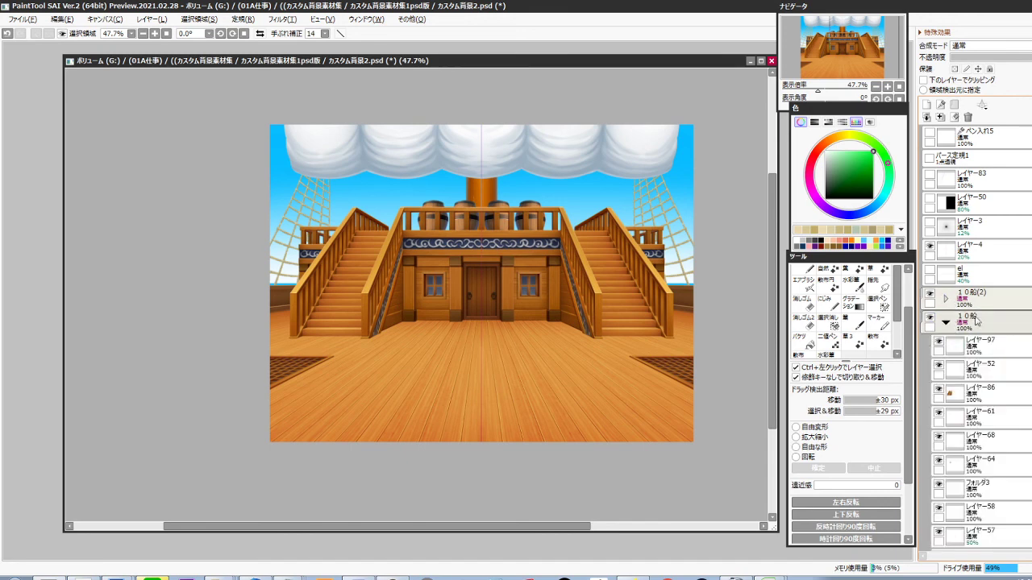
pyautogui.click(980, 349)
pyautogui.hotkey('ctrl', 'e')
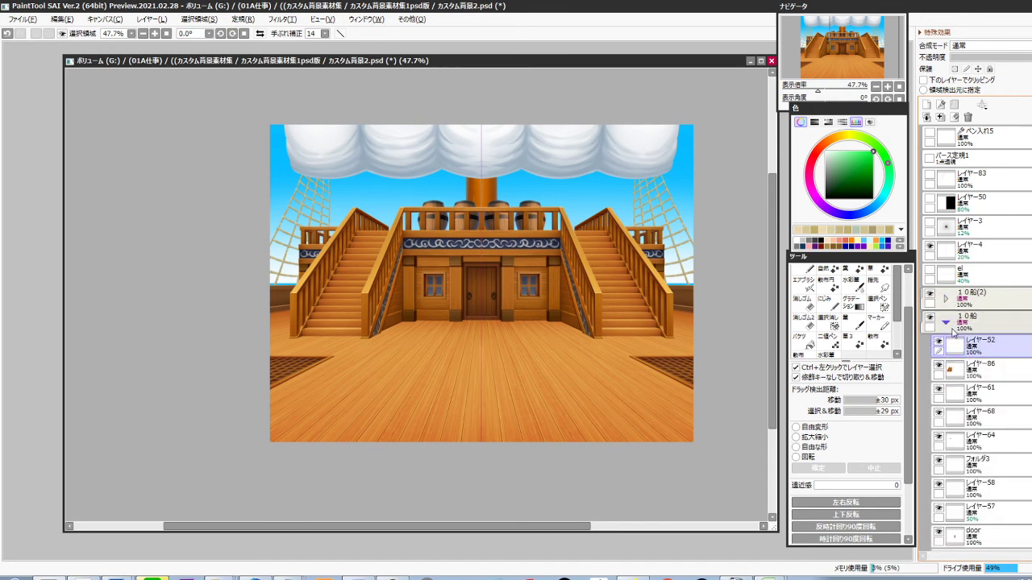
# Hide the mirrored door ring layers フォルダ3 and レイヤー58 in the １０船(2) folder
pyautogui.scroll(5, 488, 323)
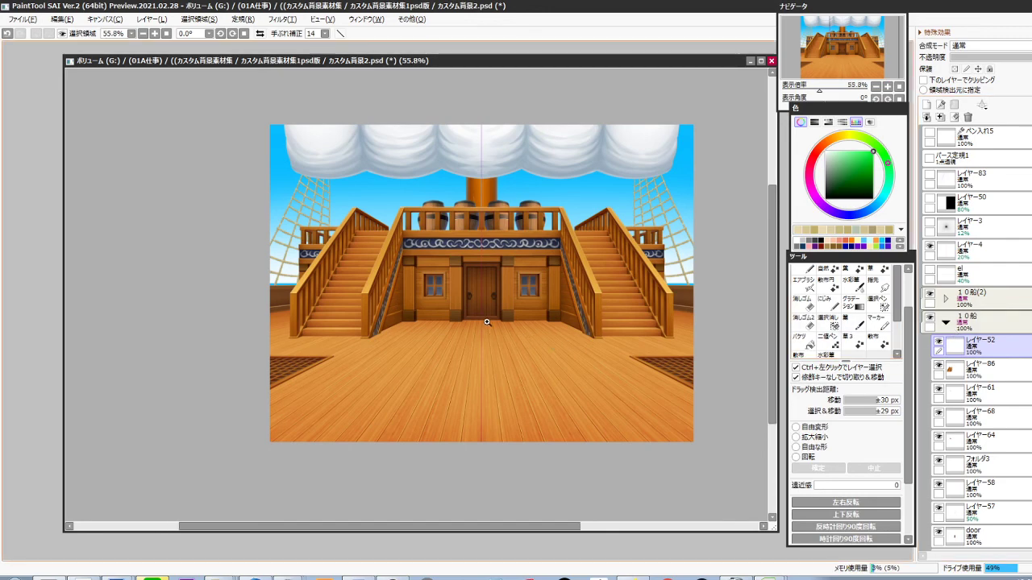
pyautogui.scroll(8, 494, 265)
pyautogui.keyDown('ctrl'); pyautogui.click(547, 293); pyautogui.keyUp('ctrl')
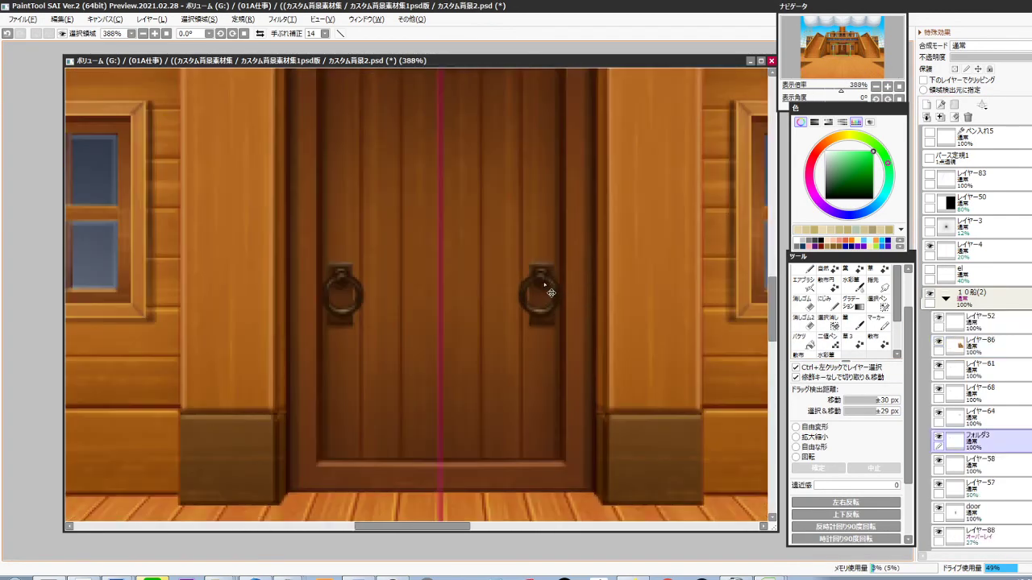
pyautogui.click(939, 437)
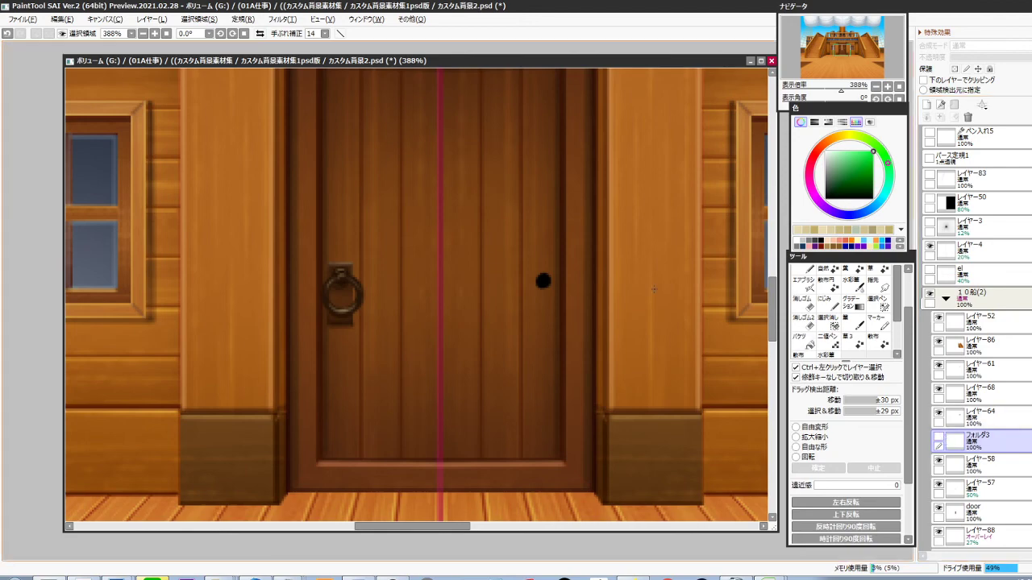
pyautogui.keyDown('ctrl'); pyautogui.click(542, 285); pyautogui.keyUp('ctrl')
pyautogui.click(957, 443)
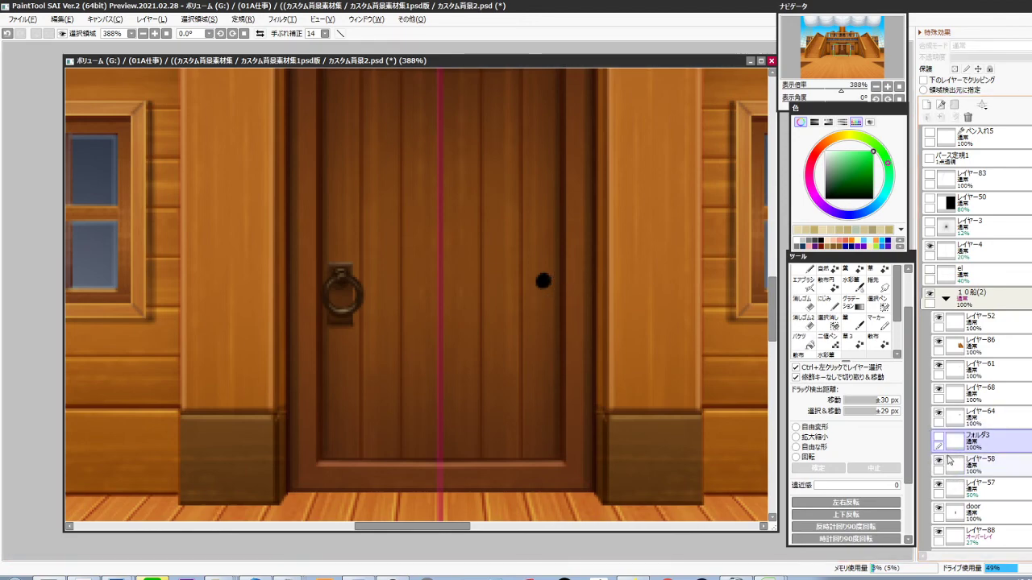
pyautogui.click(938, 459)
# Hide the vertical center guide line on レイヤー4
pyautogui.scroll(-6, 546, 352)
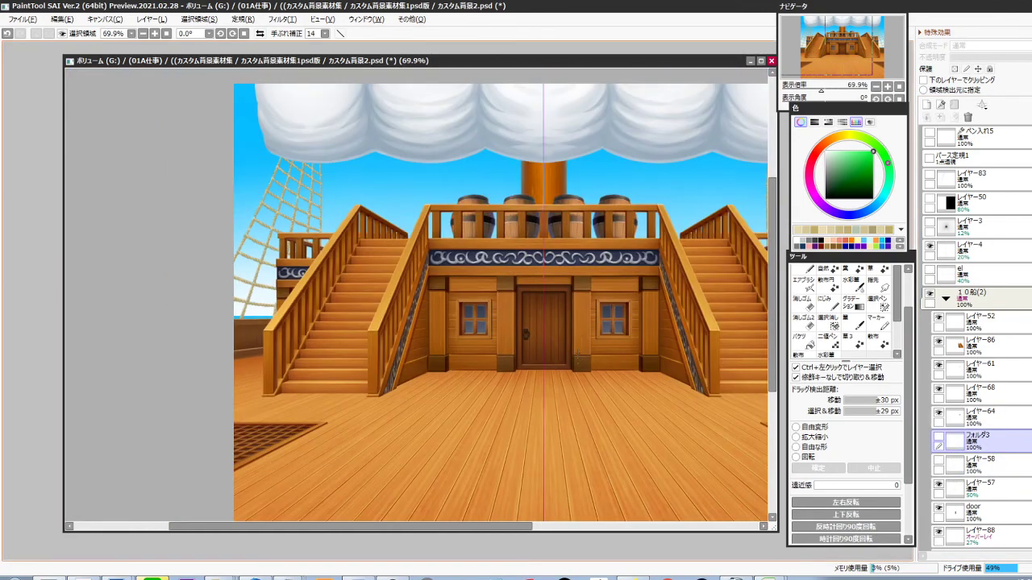
pyautogui.scroll(4, 543, 271)
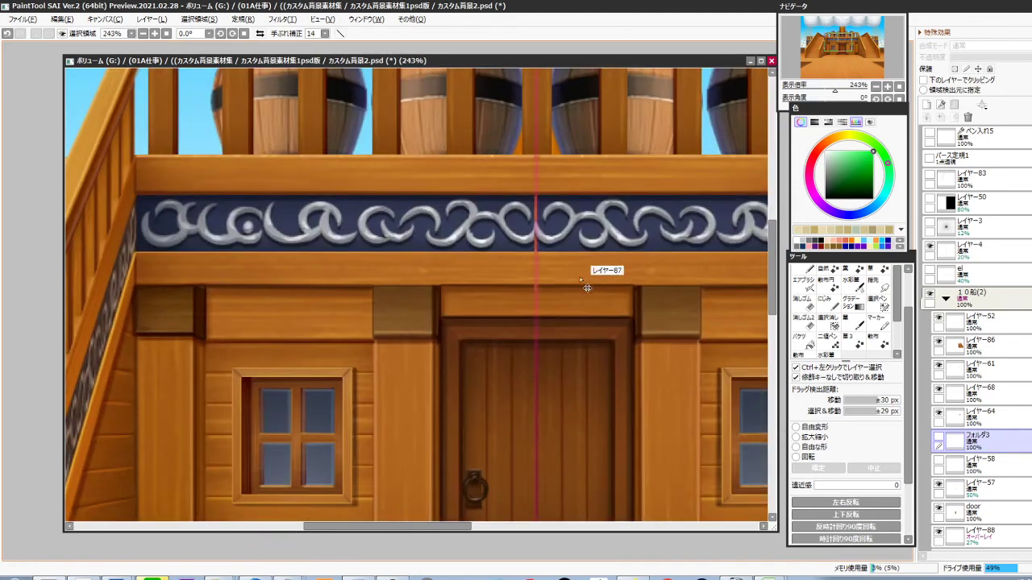
pyautogui.keyDown('ctrl'); pyautogui.click(537, 294); pyautogui.keyUp('ctrl')
pyautogui.click(929, 247)
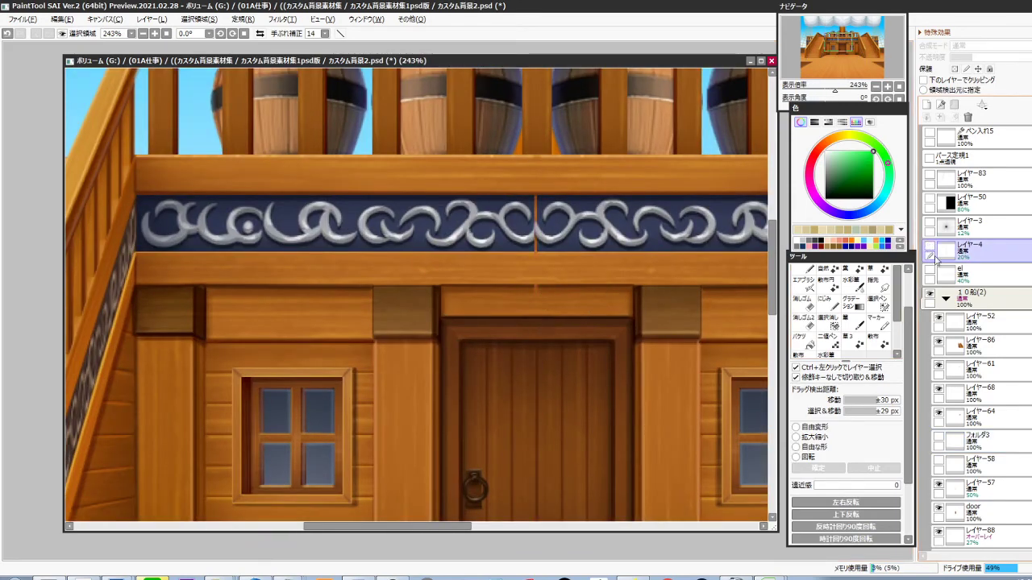
pyautogui.scroll(-5, 564, 369)
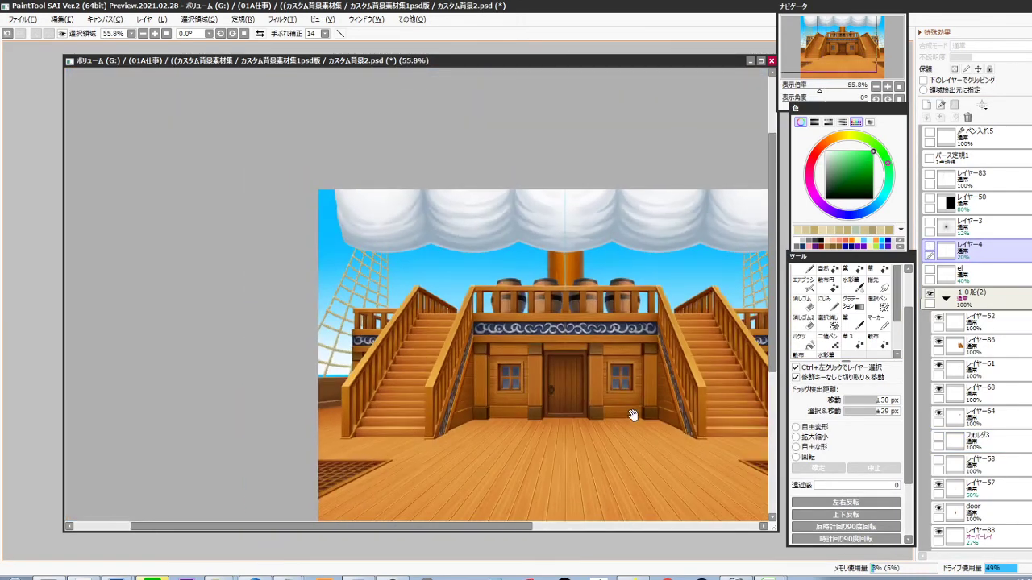
# Move the mirrored sail half from the １０船(2) folder into the １０船 folder and merge it with レイヤー44(2)
pyautogui.moveTo(633, 415); pyautogui.dragTo(619, 388)
pyautogui.keyDown('ctrl'); pyautogui.click(564, 173); pyautogui.keyUp('ctrl')
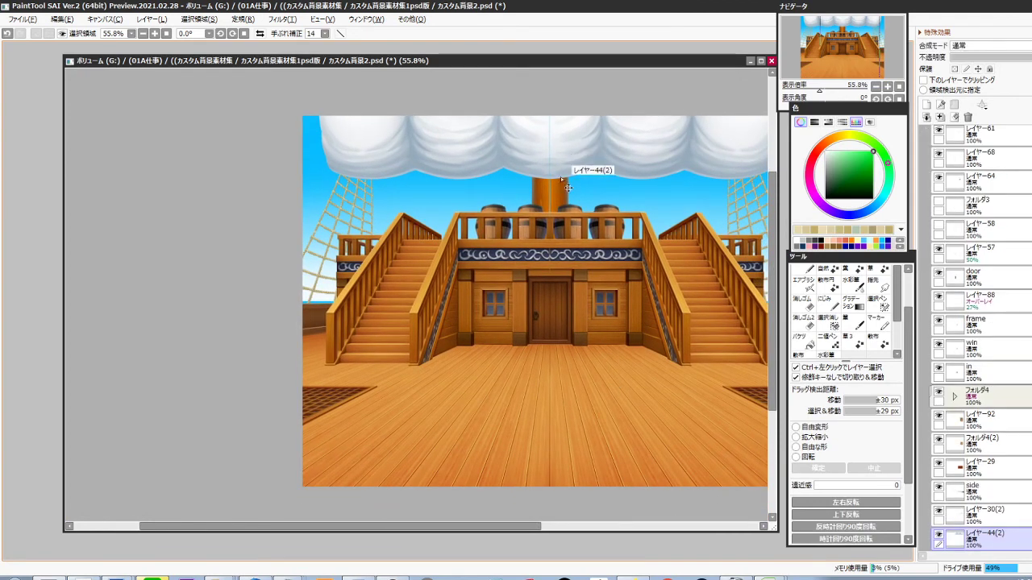
pyautogui.hotkey('ctrl', 'a')
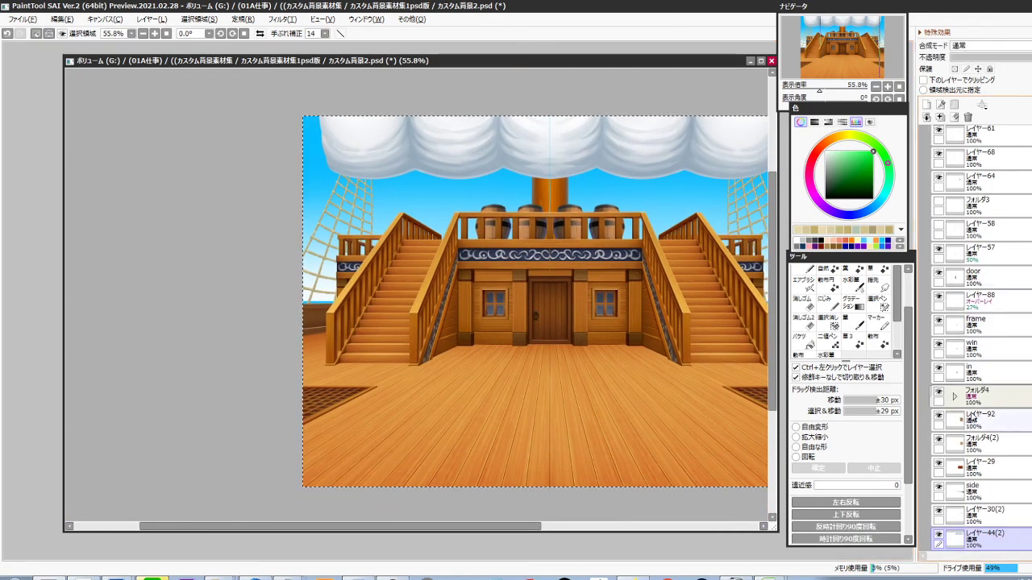
pyautogui.hotkey('ctrl', 'x')
pyautogui.keyDown('ctrl'); pyautogui.click(503, 161); pyautogui.keyUp('ctrl')
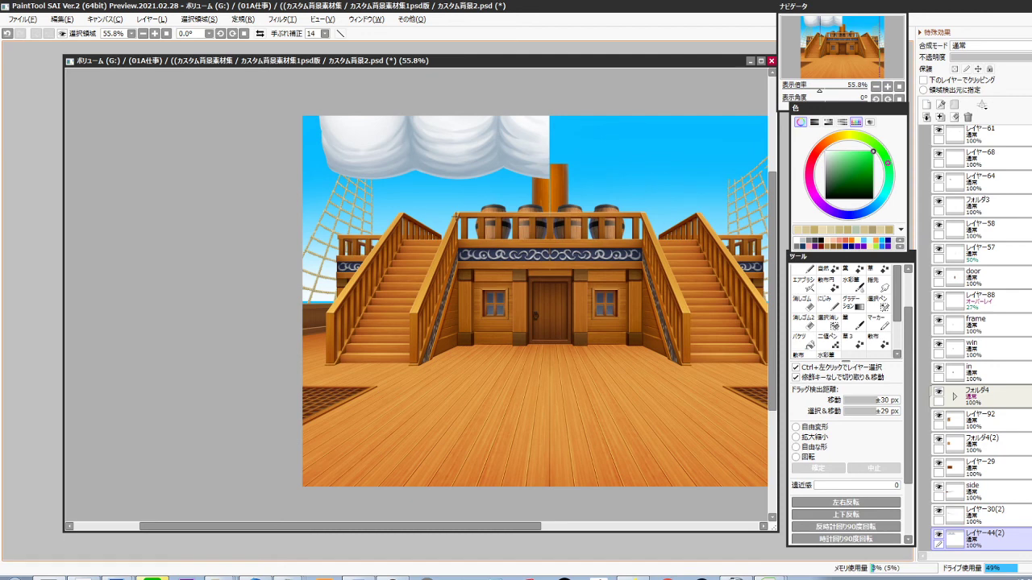
pyautogui.keyDown('ctrl'); pyautogui.click(456, 214); pyautogui.keyUp('ctrl')
pyautogui.scroll(-5, 981, 338)
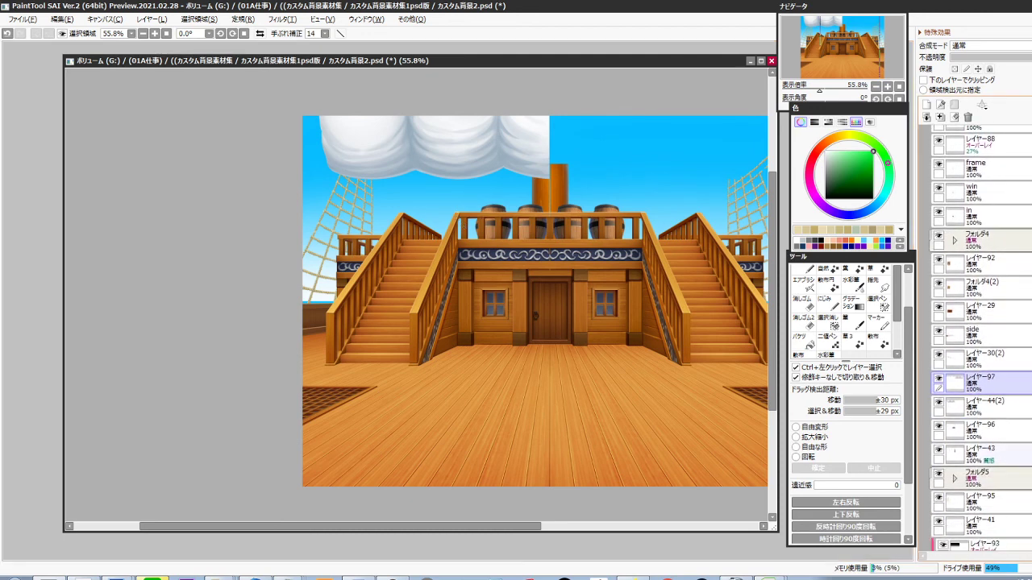
pyautogui.hotkey('ctrl', 'e')
# Merge overlay レイヤー93 into レイヤー23 in the １０船(2) folder, then cut the mirrored sky and remove its emptied layer
pyautogui.keyDown('ctrl'); pyautogui.click(640, 196); pyautogui.keyUp('ctrl')
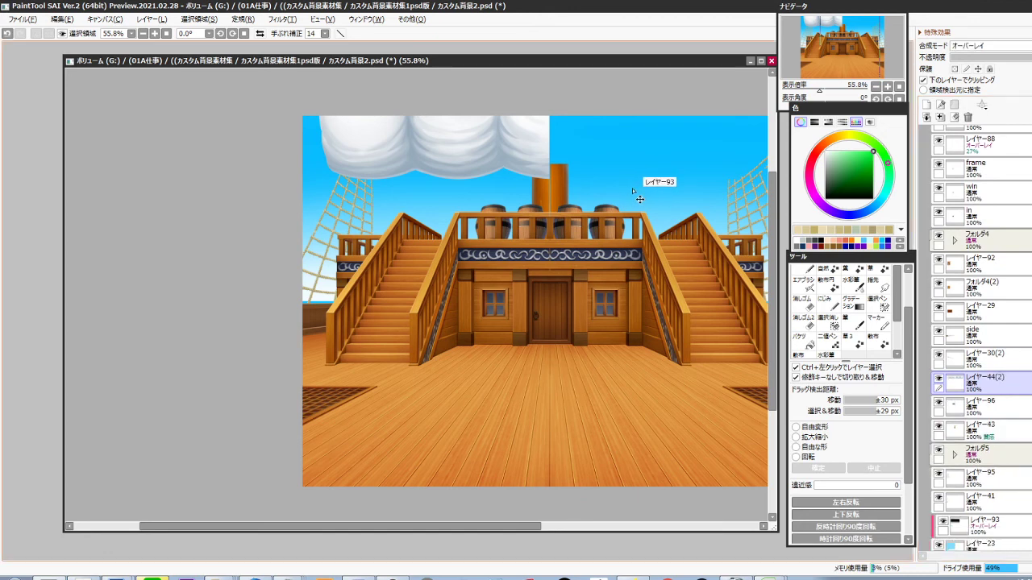
pyautogui.hotkey('ctrl', 'e')
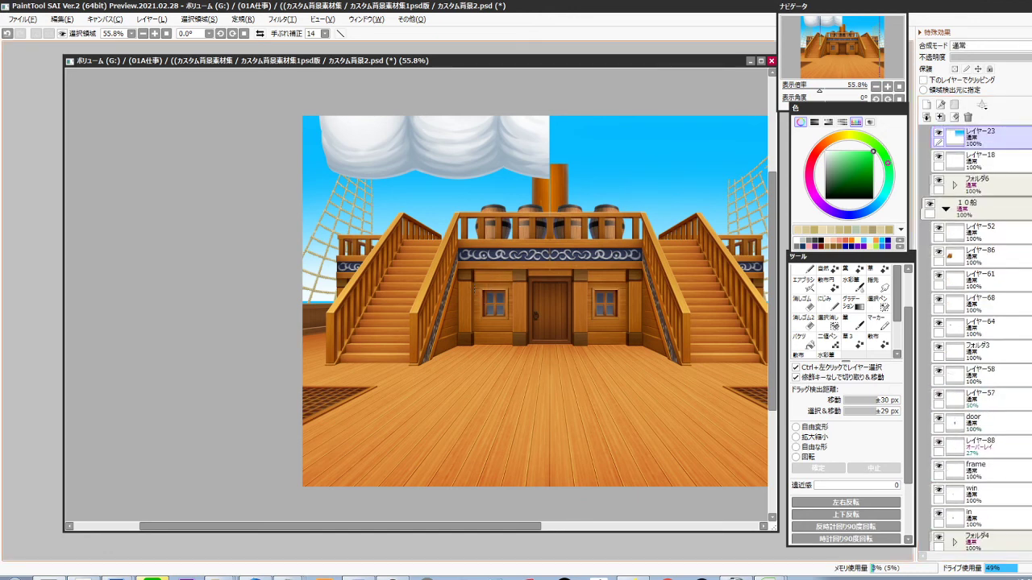
pyautogui.hotkey('ctrl', 'a')
pyautogui.hotkey('ctrl', 'x')
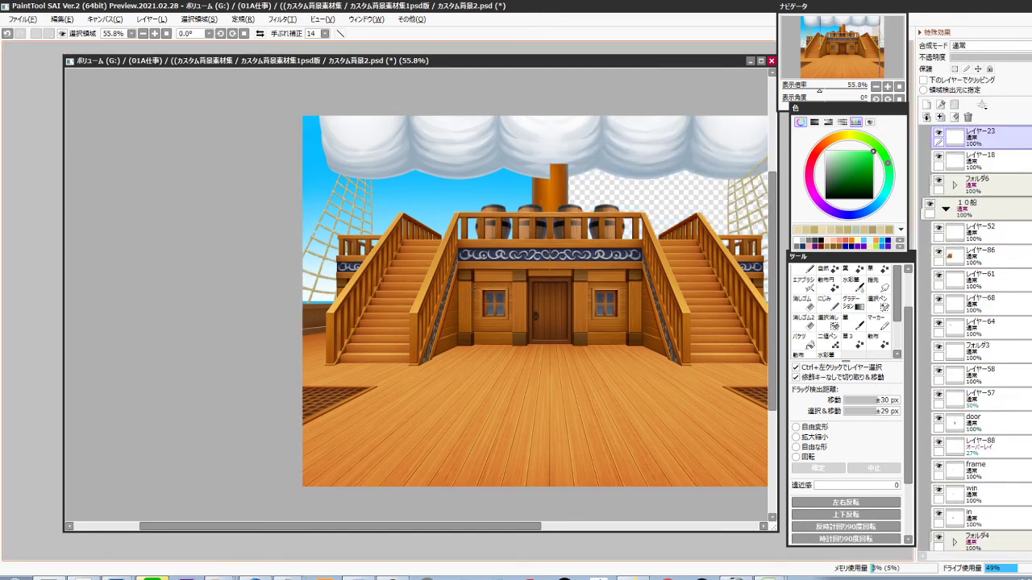
pyautogui.hotkey('ctrl', 'e')
# Merge overlay レイヤー93 into レイヤー23 in the １０船 folder and join it with the pasted mirrored sky half
pyautogui.keyDown('ctrl'); pyautogui.click(494, 194); pyautogui.keyUp('ctrl')
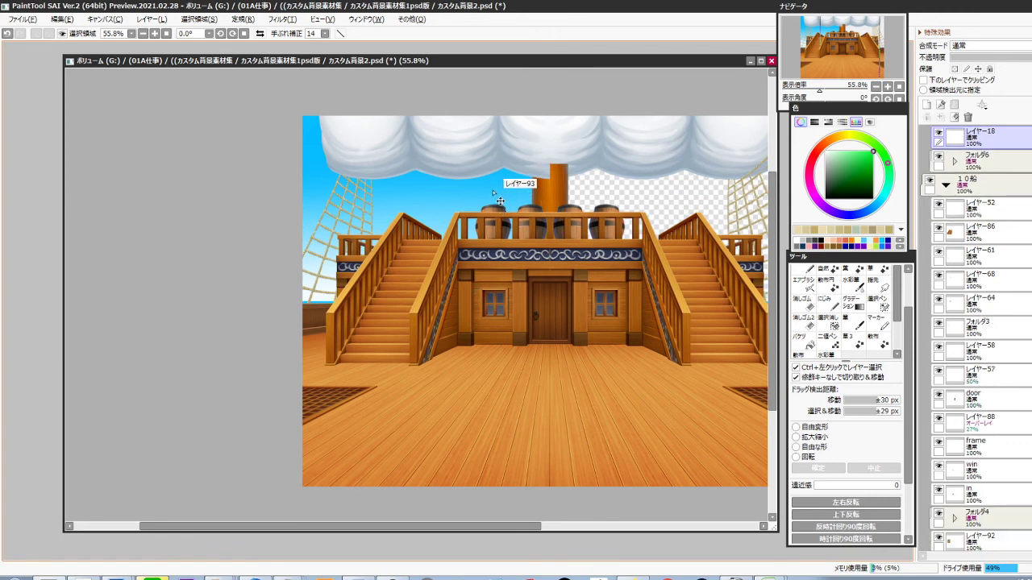
pyautogui.keyDown('ctrl'); pyautogui.click(457, 269); pyautogui.keyUp('ctrl')
pyautogui.hotkey('ctrl', 'e')
pyautogui.scroll(-3, 1011, 484)
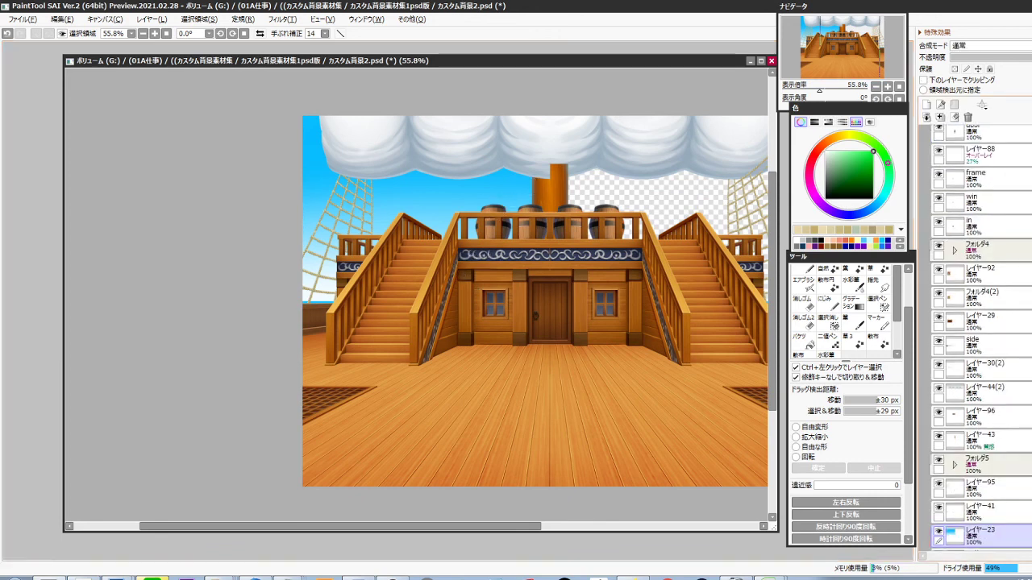
pyautogui.click(1019, 487)
pyautogui.hotkey('ctrl', 'v')
pyautogui.click(1015, 471)
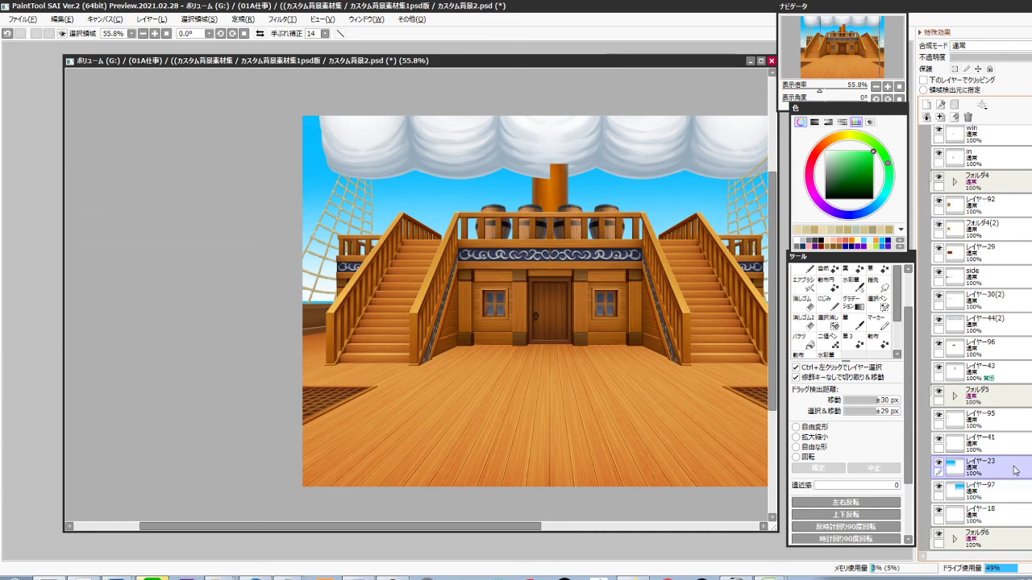
pyautogui.hotkey('ctrl', 'e')
# Cut the mirrored mast half from レイヤー43 in the １０船(2) folder and remove the emptied layer
pyautogui.keyDown('ctrl'); pyautogui.click(564, 199); pyautogui.keyUp('ctrl')
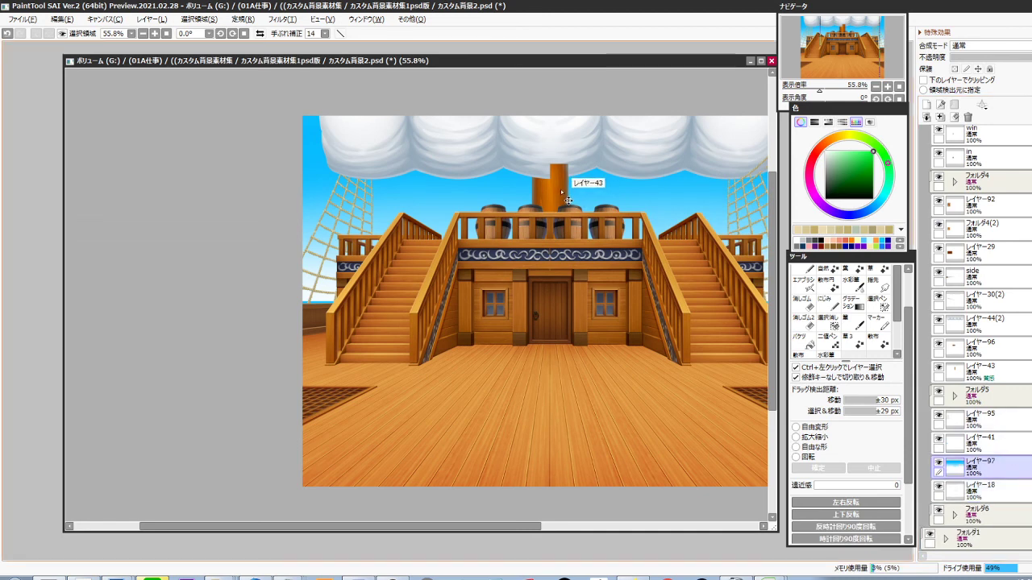
pyautogui.keyDown('ctrl'); pyautogui.click(564, 224); pyautogui.keyUp('ctrl')
pyautogui.scroll(3, 998, 304)
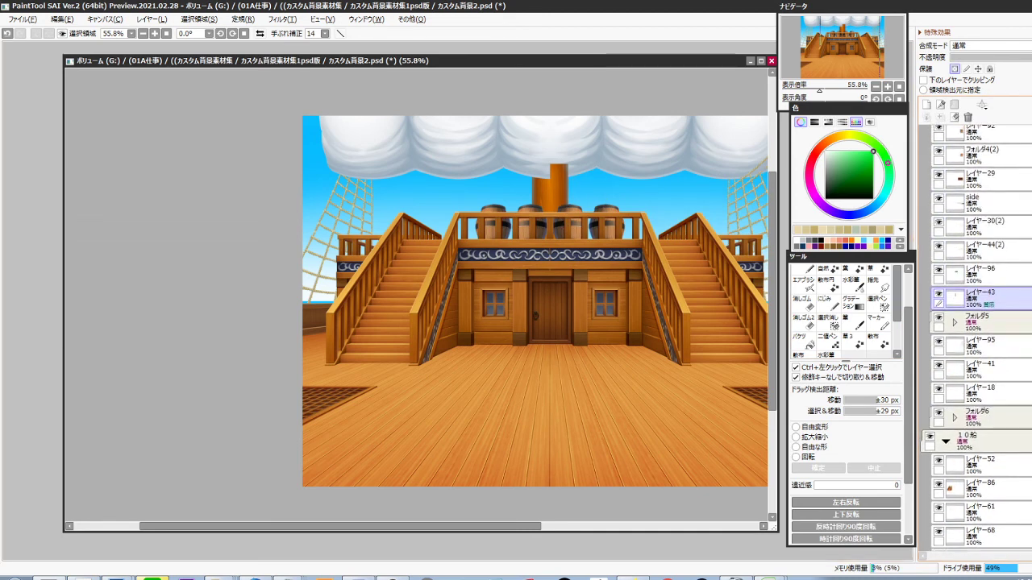
pyautogui.click(938, 314)
pyautogui.click(938, 313)
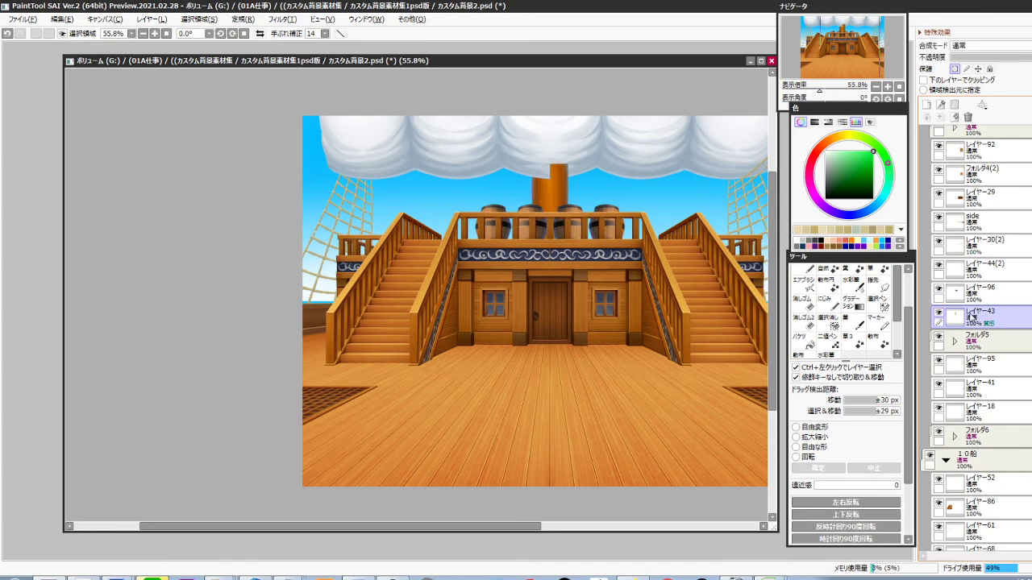
pyautogui.hotkey('ctrl', 'a')
pyautogui.hotkey('ctrl', 'x')
pyautogui.press('Delete')
# Paste the mirrored mast half above レイヤー43 in the １０船 folder and merge the two halves
pyautogui.keyDown('ctrl'); pyautogui.click(547, 204); pyautogui.keyUp('ctrl')
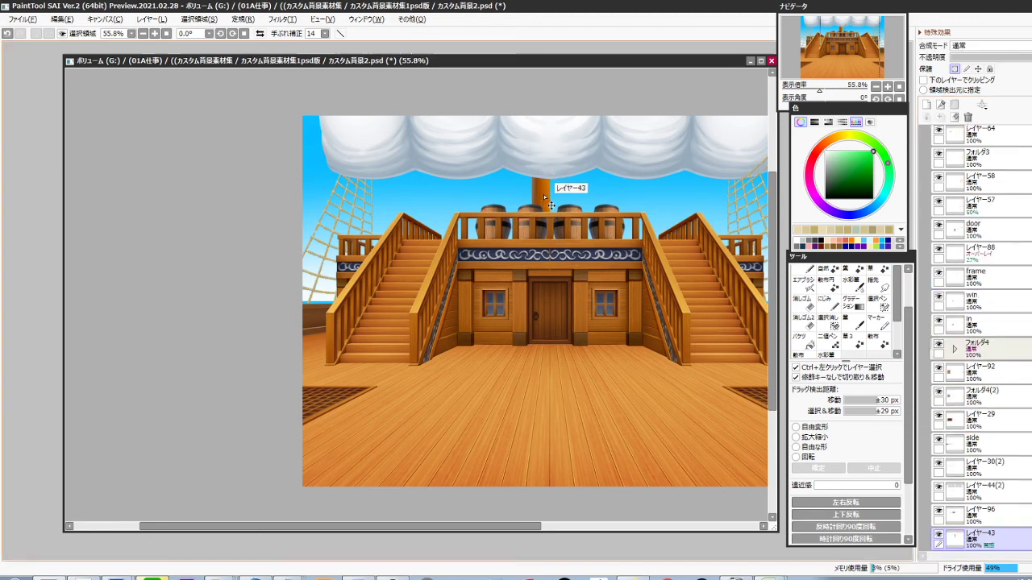
pyautogui.hotkey('ctrl', 'v')
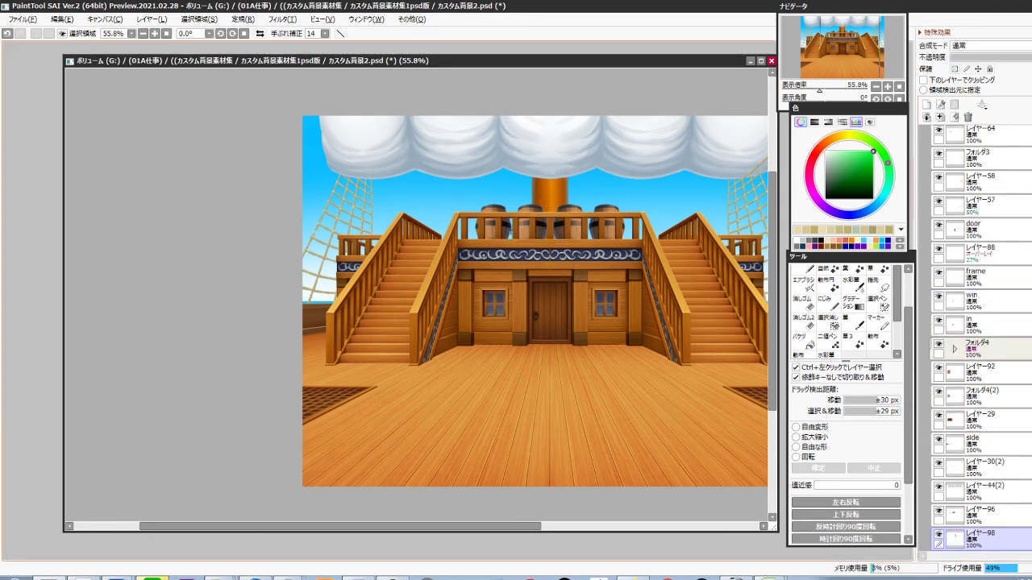
pyautogui.scroll(-8, 996, 384)
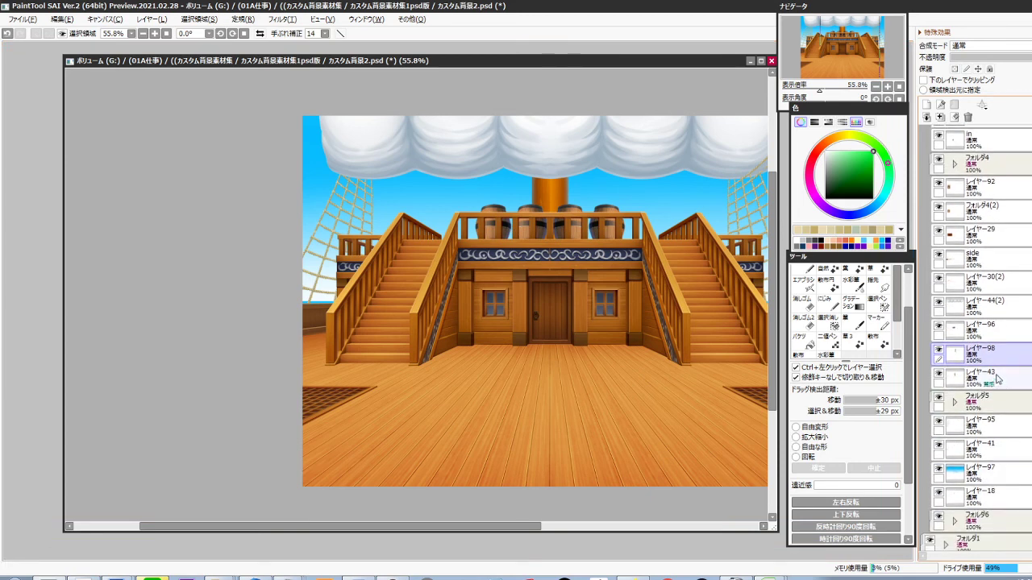
pyautogui.moveTo(996, 362); pyautogui.dragTo(989, 373)
pyautogui.click(993, 360)
pyautogui.hotkey('ctrl', 'e')
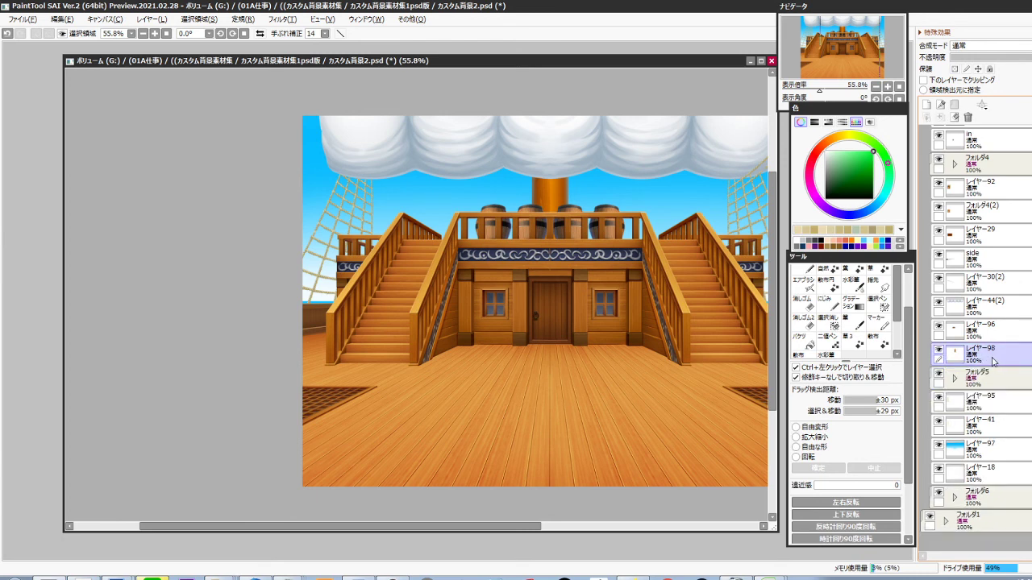
# Duplicate the mast layer レイヤー98, erase the left half of the copy and merge it back down
pyautogui.hotkey('ctrl', 'j')
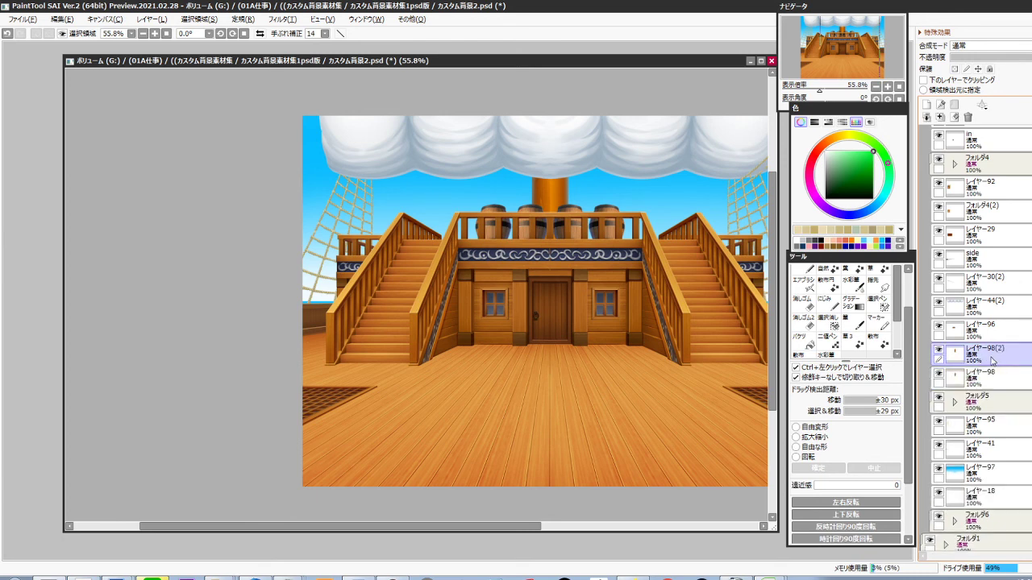
pyautogui.scroll(5, 548, 182)
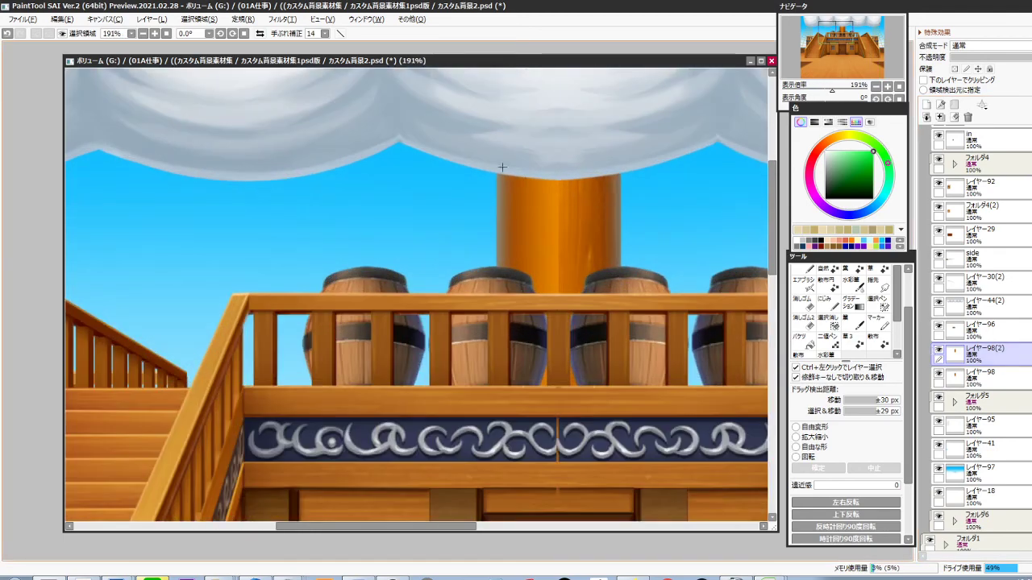
pyautogui.moveTo(456, 137); pyautogui.dragTo(558, 391)
pyautogui.press('Delete')
pyautogui.hotkey('ctrl', 'd')
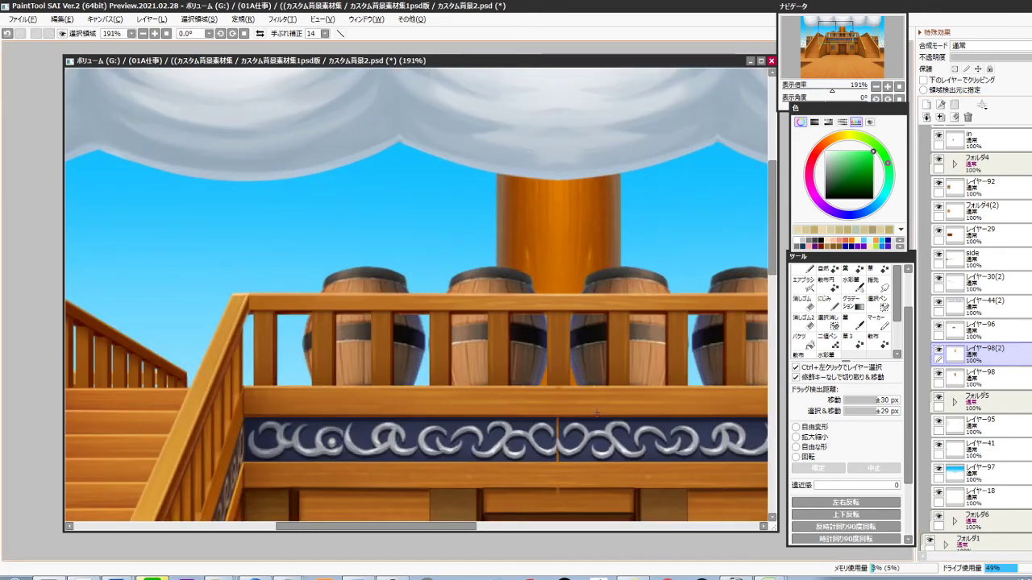
pyautogui.hotkey('ctrl', 'e')
# Flip the mirrored barrels on レイヤー96 in the １０船(2) folder horizontally
pyautogui.scroll(-6, 674, 298)
pyautogui.moveTo(654, 397); pyautogui.dragTo(581, 371)
pyautogui.scroll(1, 608, 367)
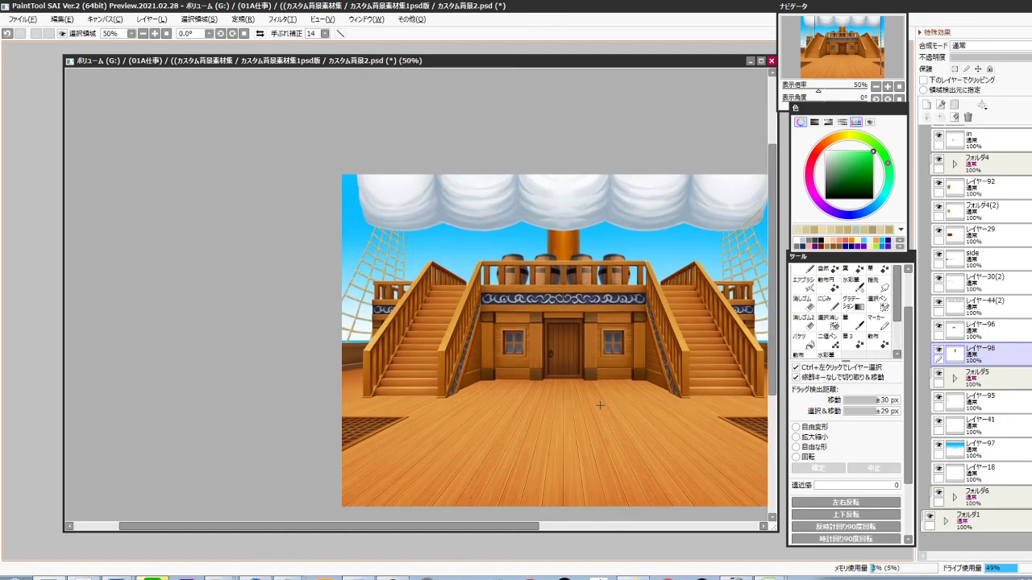
pyautogui.scroll(2, 575, 355)
pyautogui.keyDown('ctrl'); pyautogui.click(602, 238); pyautogui.keyUp('ctrl')
pyautogui.keyDown('ctrl'); pyautogui.click(591, 258); pyautogui.keyUp('ctrl')
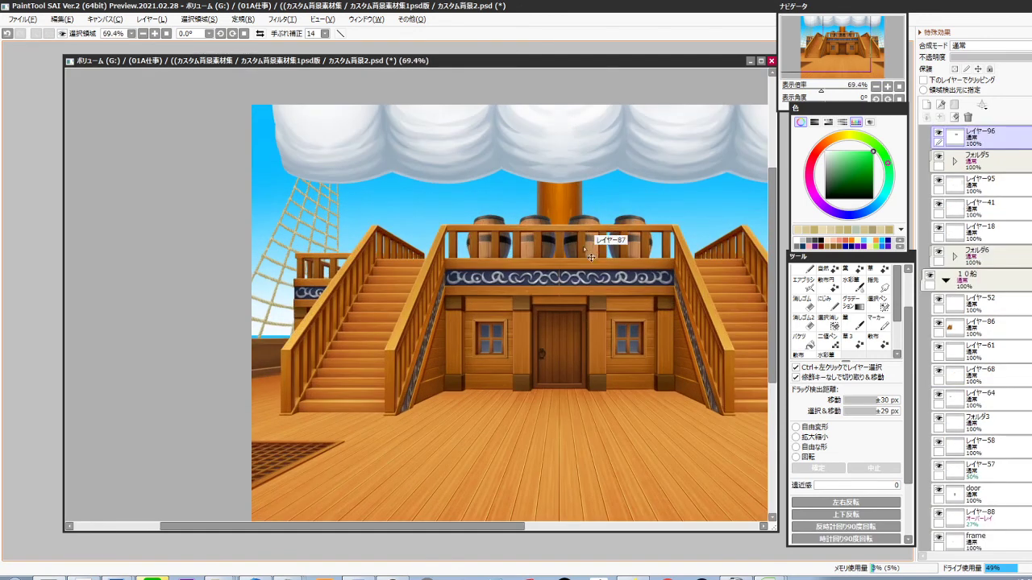
pyautogui.hotkey('ctrl', 'h')
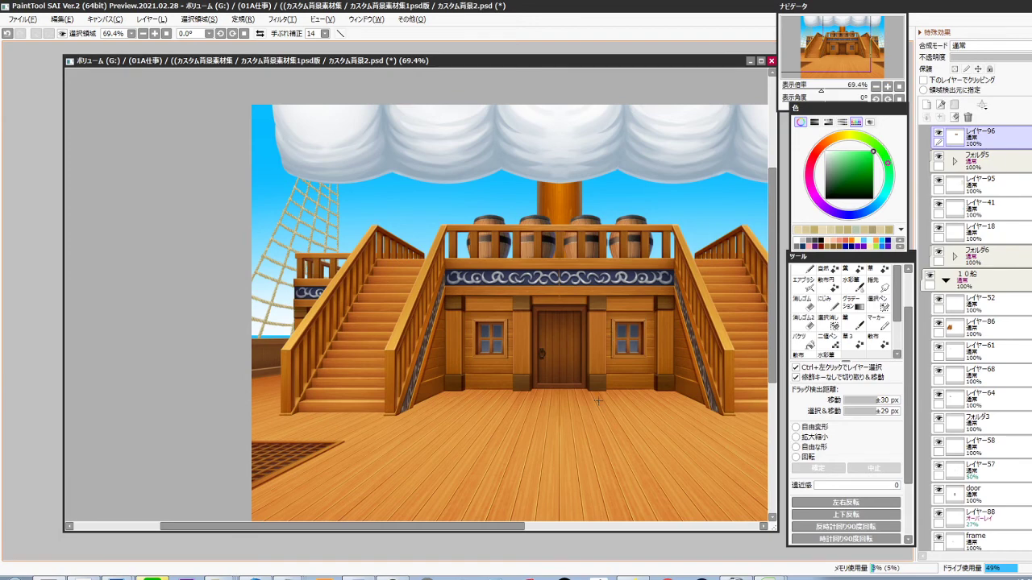
pyautogui.moveTo(592, 454); pyautogui.dragTo(594, 413)
pyautogui.scroll(-2, 611, 400)
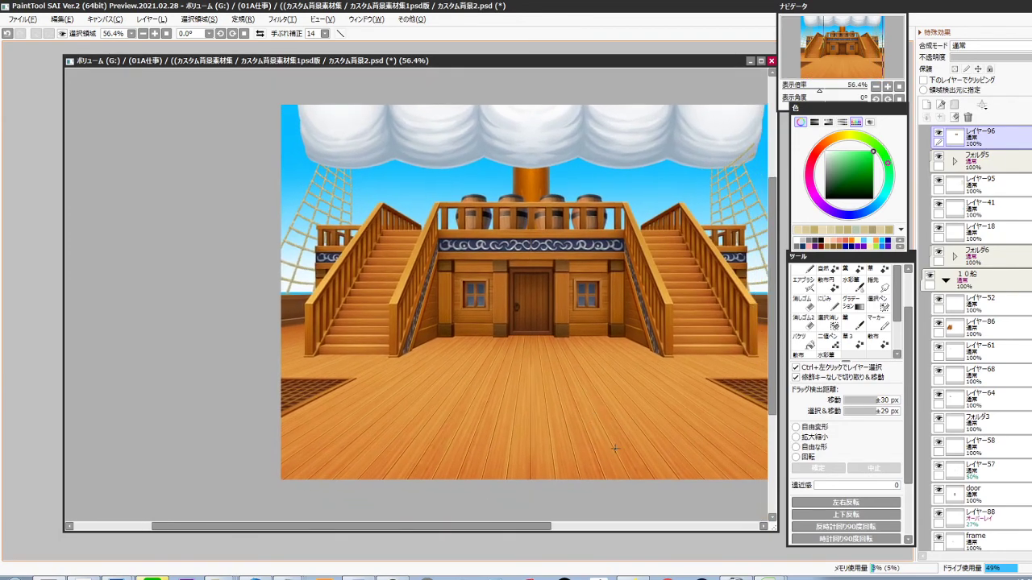
# Move the mirrored rope rigging from レイヤー95 in the １０船(2) folder to the left rigging's layer in the １０船 folder
pyautogui.moveTo(642, 377); pyautogui.dragTo(574, 379)
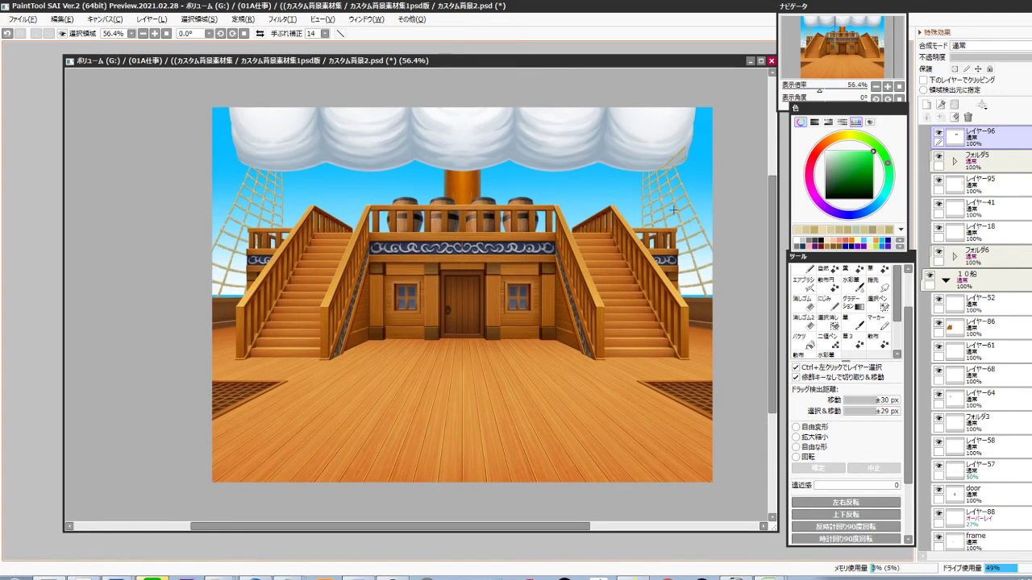
pyautogui.keyDown('ctrl'); pyautogui.click(697, 216); pyautogui.keyUp('ctrl')
pyautogui.hotkey('ctrl', 'x')
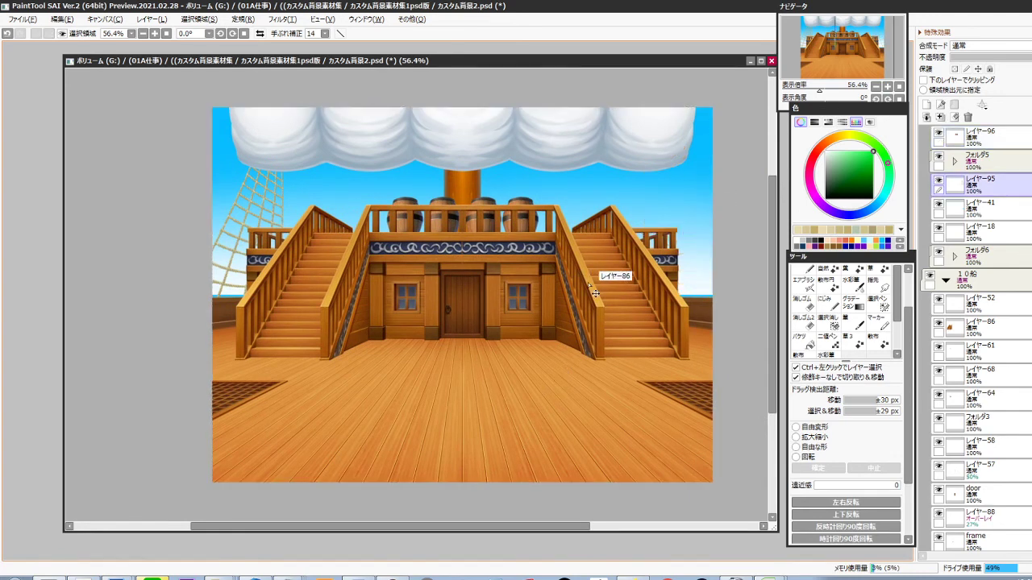
pyautogui.hotkey('ctrl', 'e')
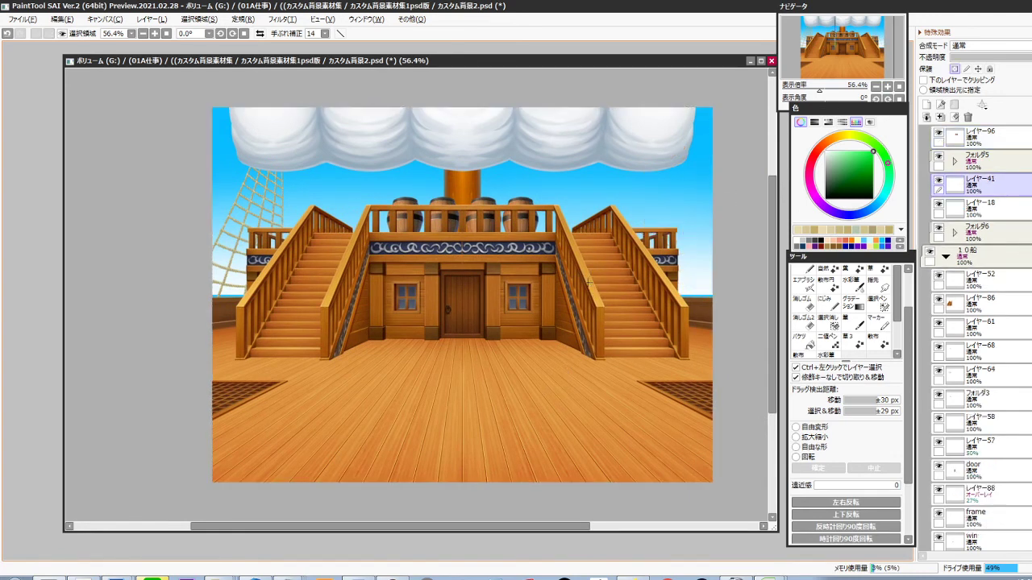
pyautogui.keyDown('ctrl'); pyautogui.click(238, 280); pyautogui.keyUp('ctrl')
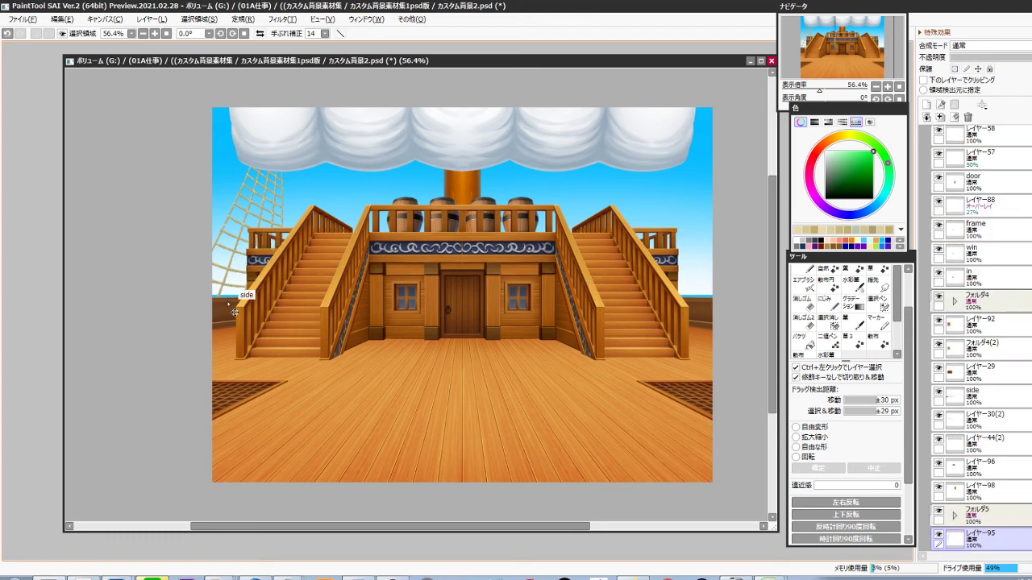
pyautogui.hotkey('ctrl', 'v')
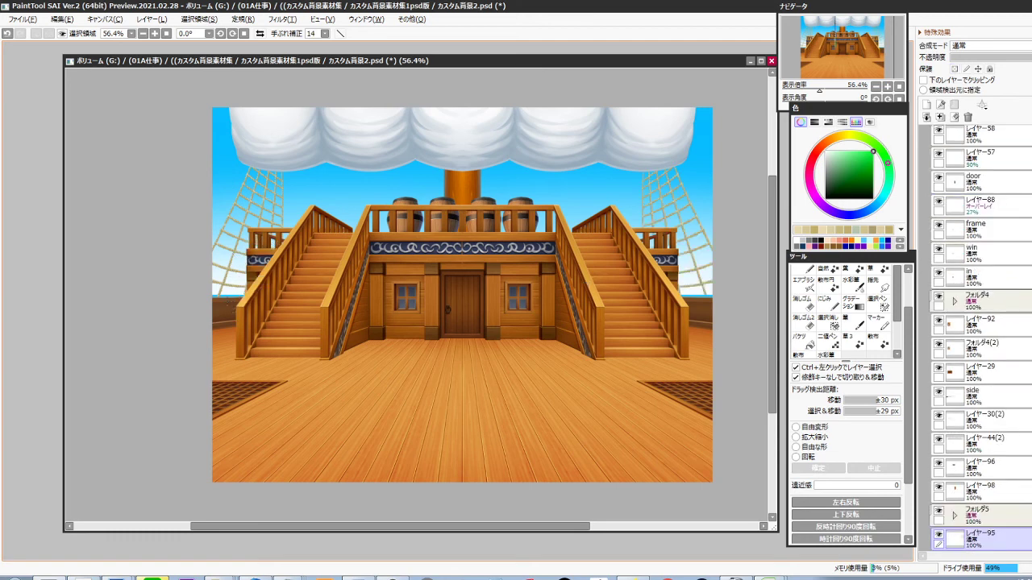
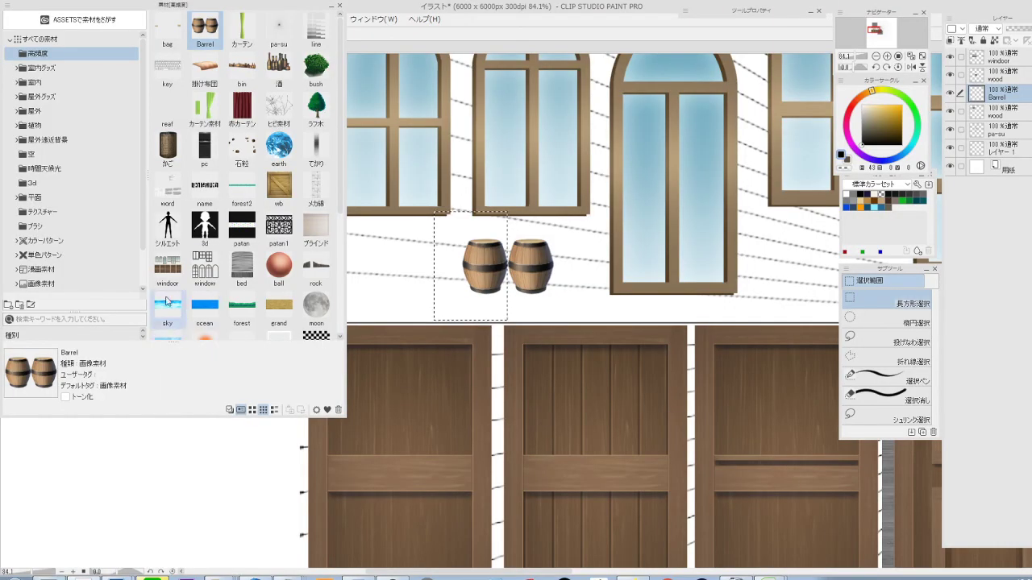
# Switch to Clip Studio Paint, clear the selection and place a cloudy sky material from the 空 category on the canvas
pyautogui.click(83, 155)
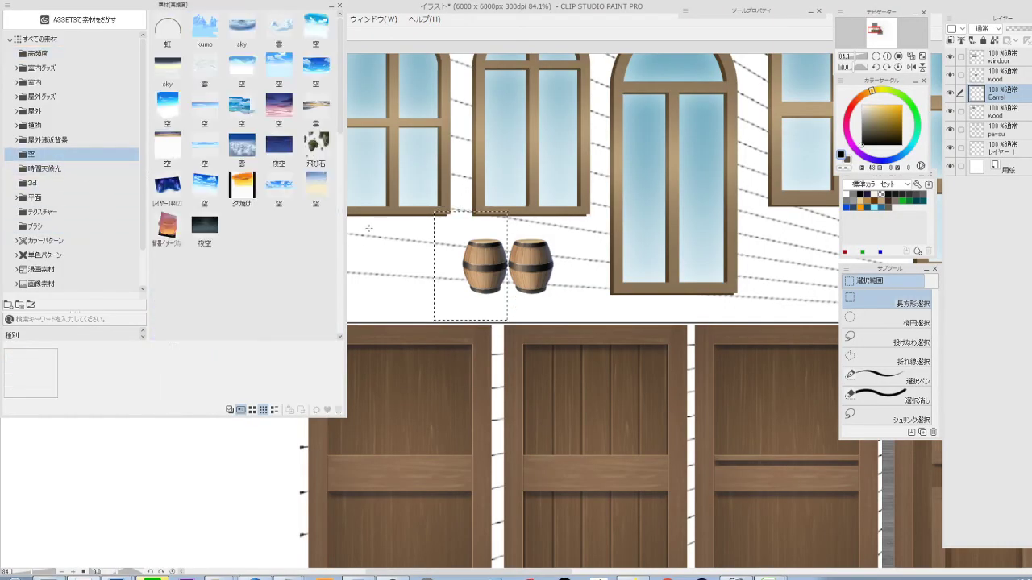
pyautogui.click(611, 349)
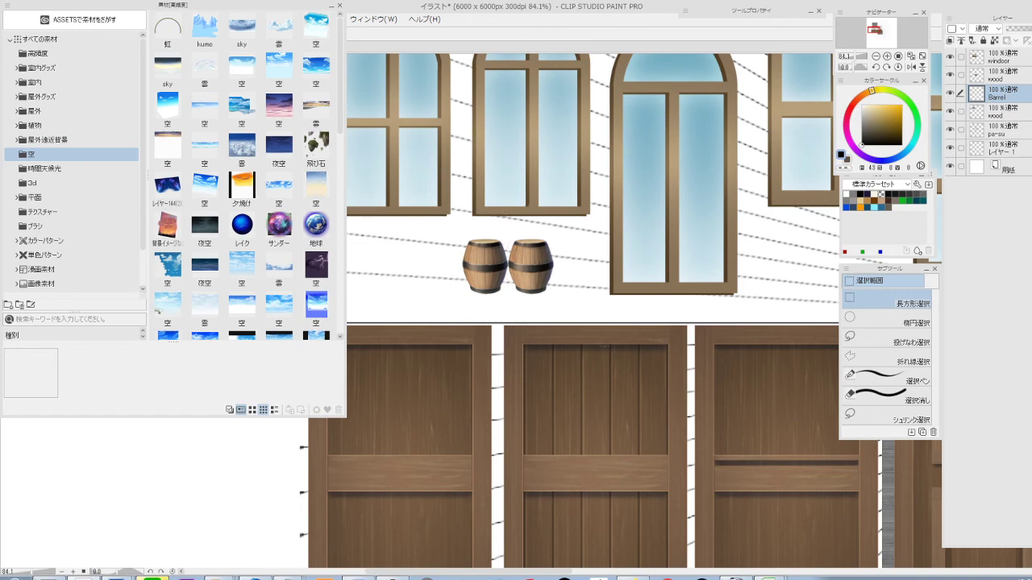
pyautogui.moveTo(341, 104); pyautogui.dragTo(340, 165)
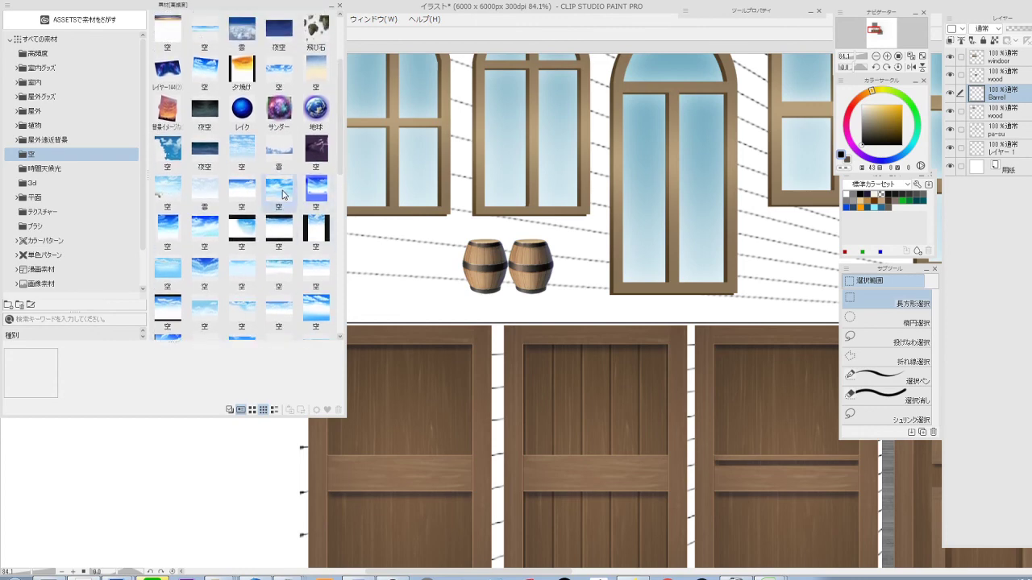
pyautogui.moveTo(274, 191); pyautogui.dragTo(619, 254)
# Isolate the cloud layer レイヤー149 by keeping it visible and hiding the blue gradient layer directly beneath it
pyautogui.moveTo(592, 351); pyautogui.dragTo(537, 394)
pyautogui.click(950, 93)
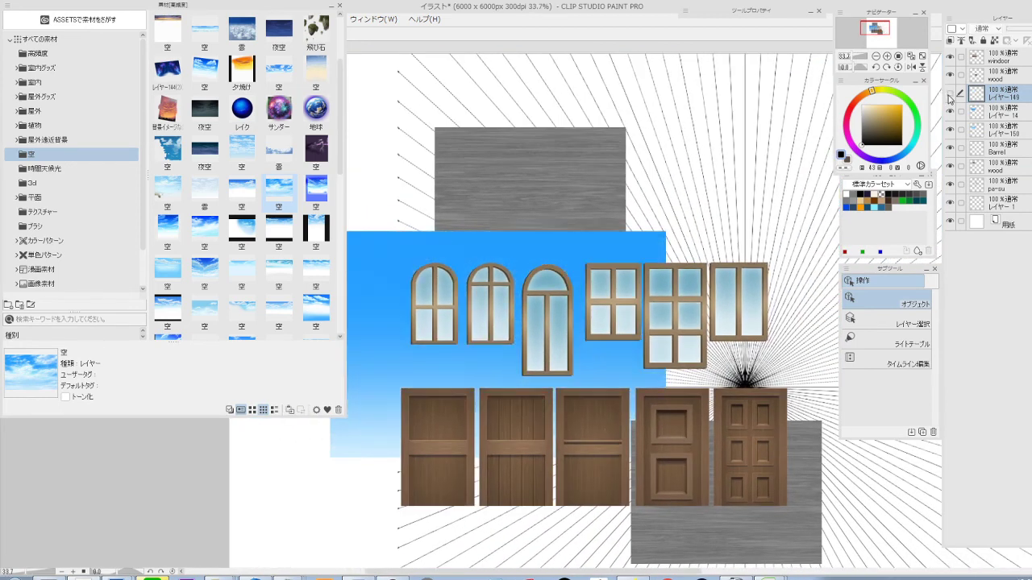
pyautogui.click(951, 93)
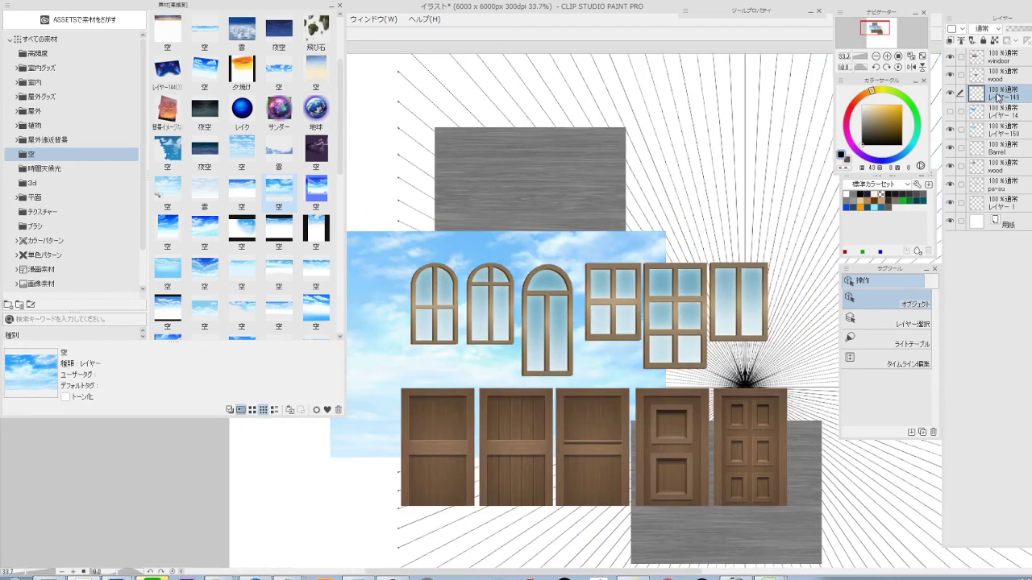
# Switch to PaintTool SAI, paste the cloud layer above the sky gradient レイヤー97 and clip it to that layer
pyautogui.click(951, 92)
pyautogui.hotkey('alt', 'Tab')
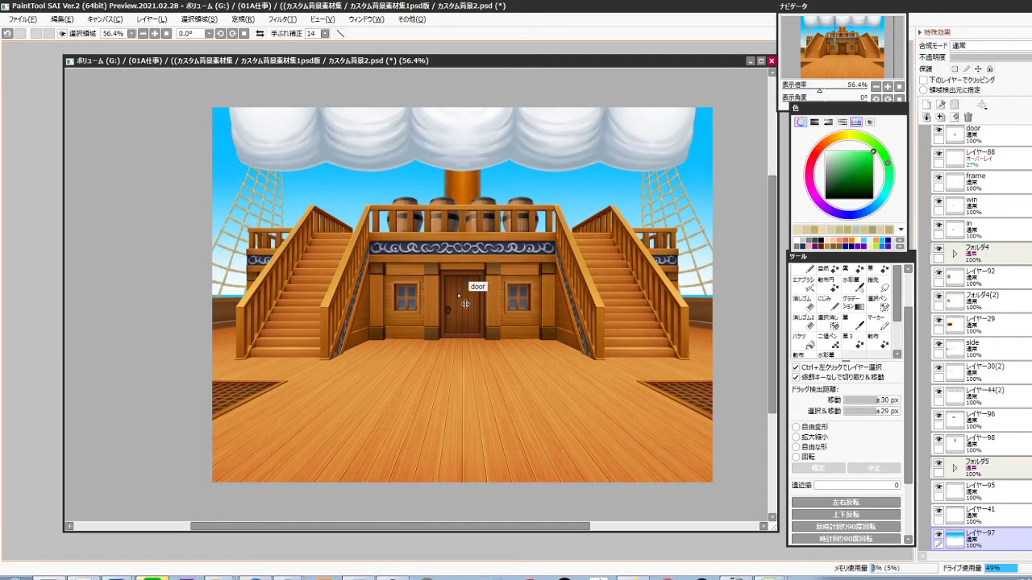
pyautogui.hotkey('ctrl', 'v')
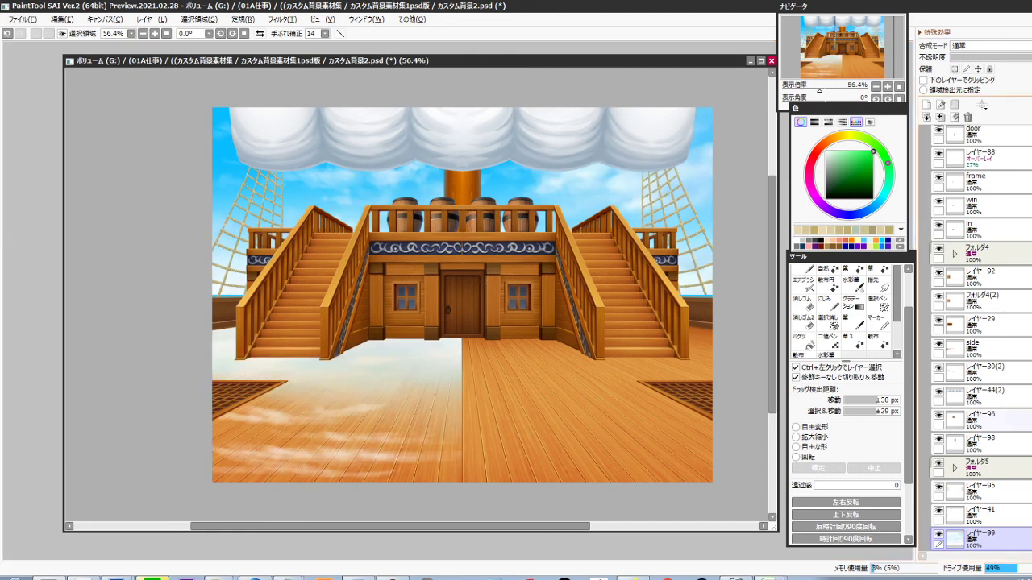
pyautogui.scroll(-3, 1023, 449)
pyautogui.hotkey('ctrl', 'g')
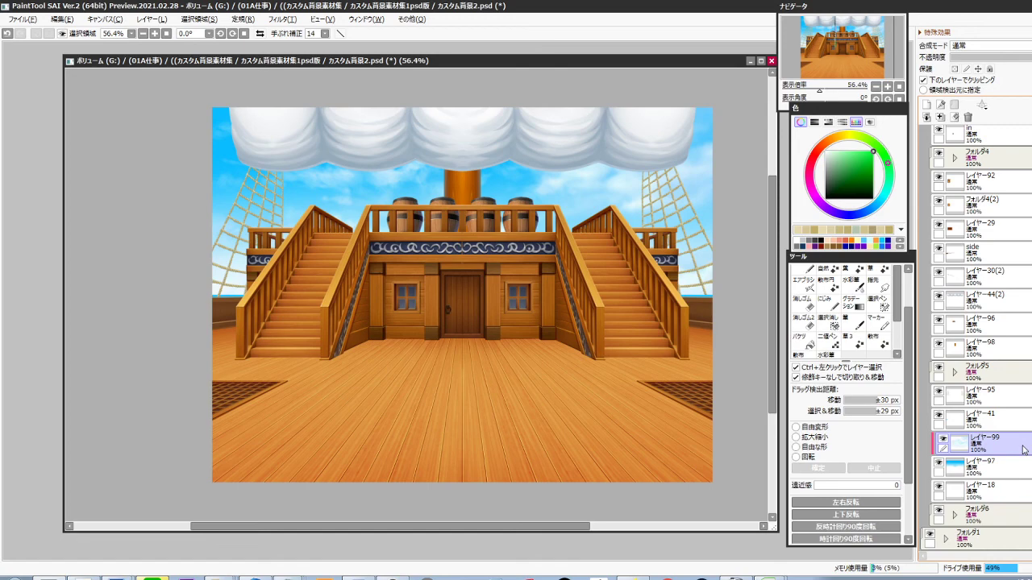
# Reposition the clouds with a free transform so they cover the sky behind the sail and rigging
pyautogui.hotkey('ctrl', 't')
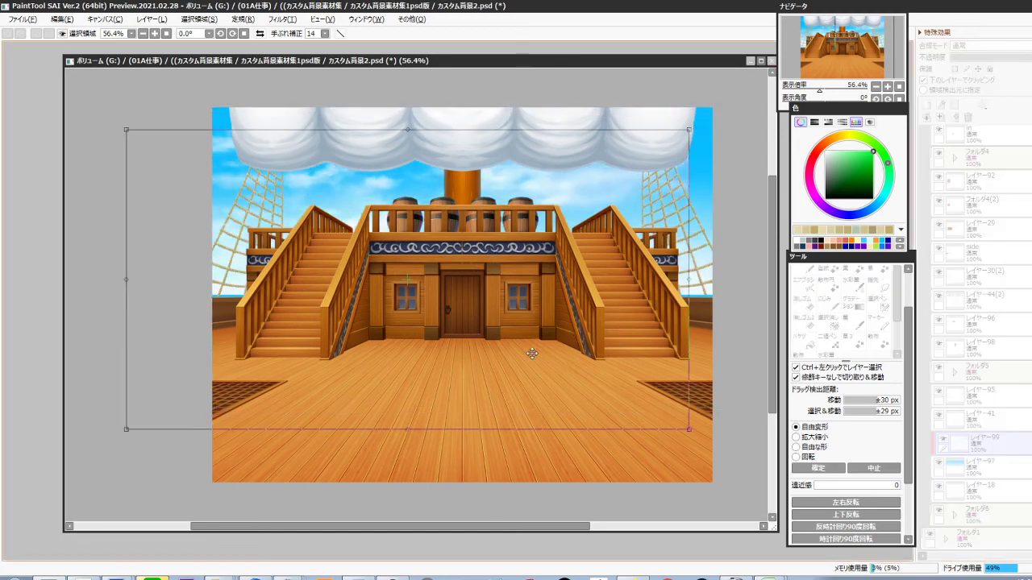
pyautogui.moveTo(532, 354); pyautogui.dragTo(566, 357)
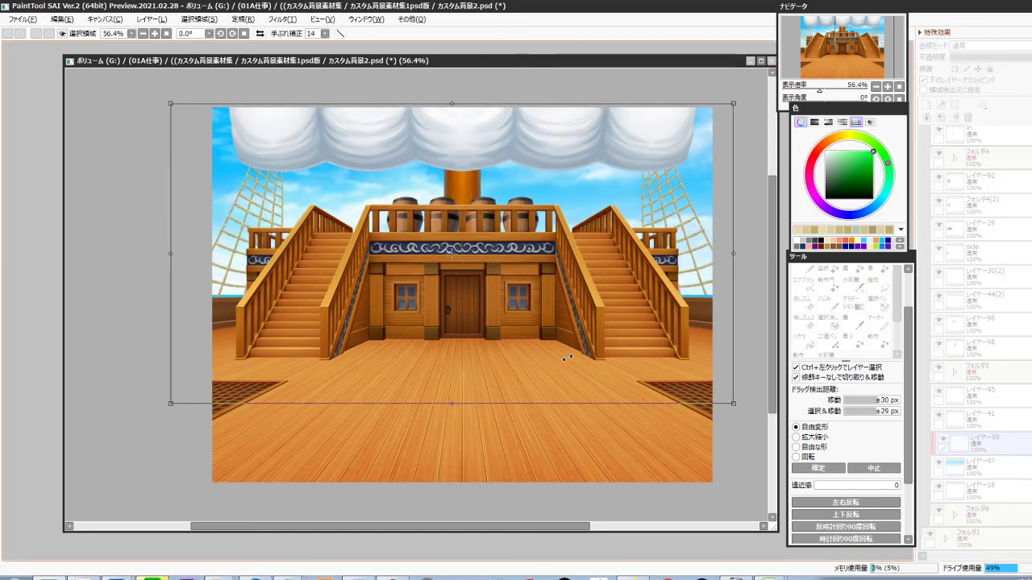
pyautogui.press('Return')
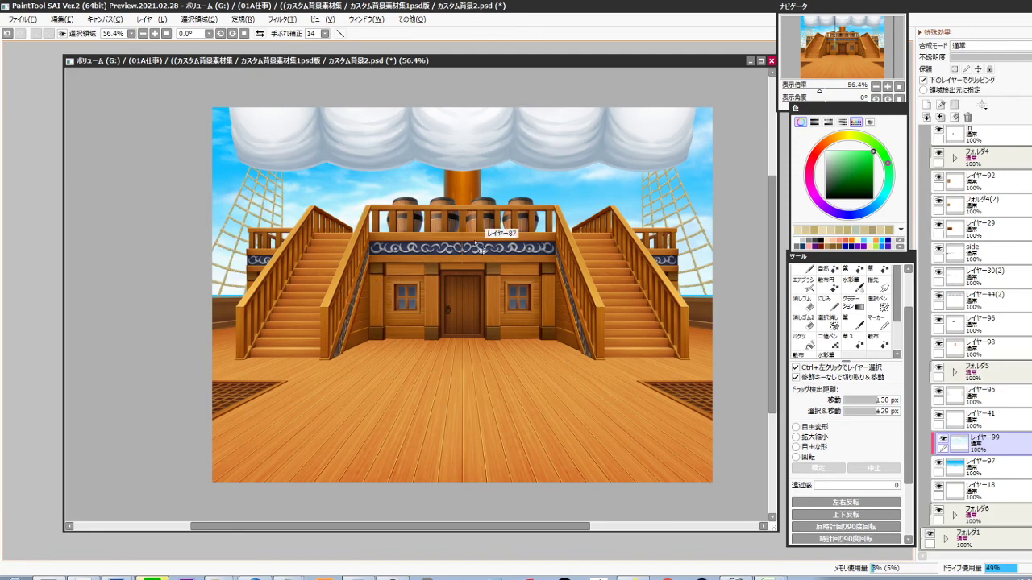
# Collapse the １０船(2) and １０船 folders and add a new layer above them
pyautogui.scroll(10, 976, 338)
pyautogui.scroll(10, 977, 338)
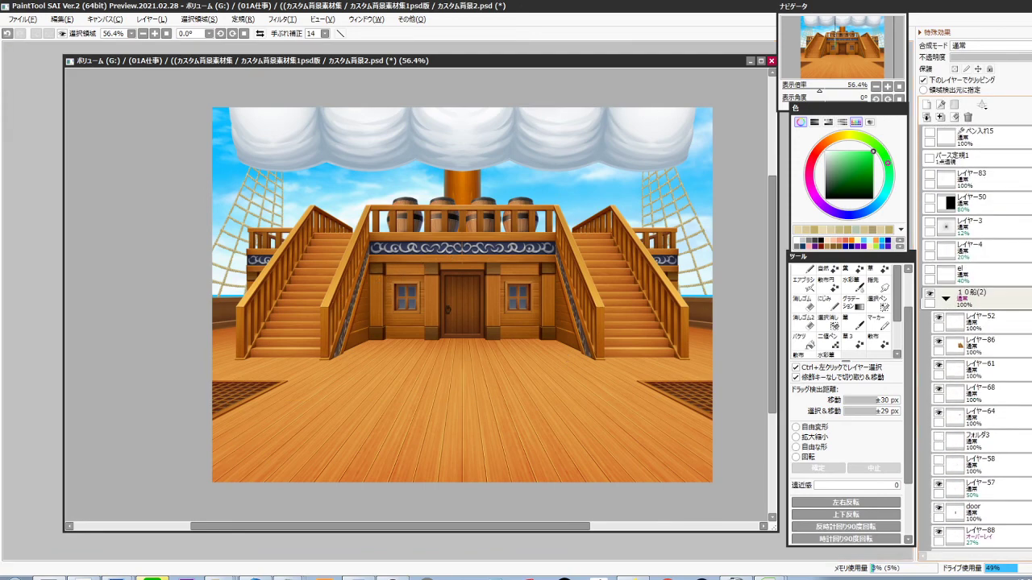
pyautogui.click(946, 299)
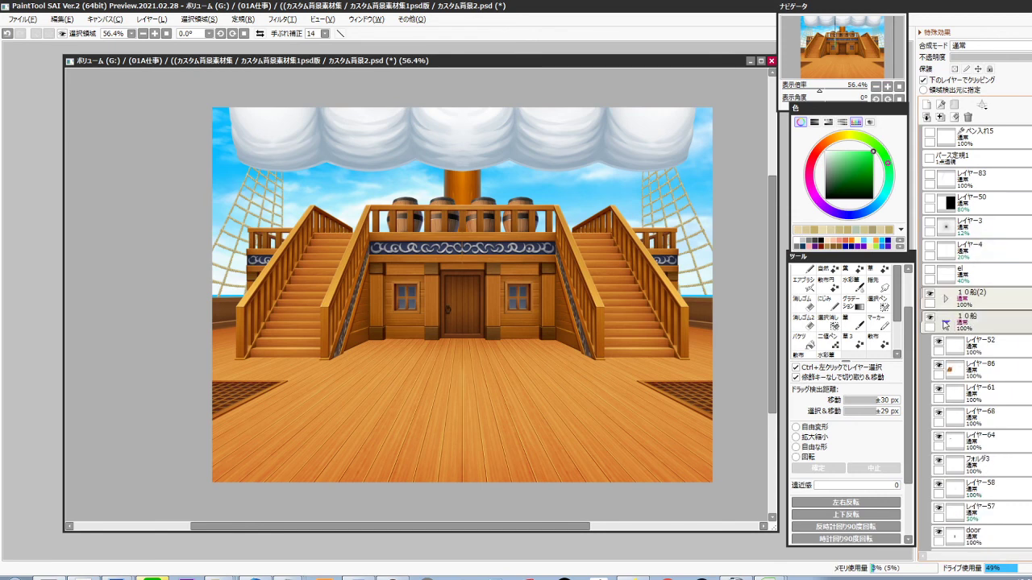
pyautogui.click(945, 322)
pyautogui.click(980, 295)
pyautogui.hotkey('ctrl', 'shift', 'n')
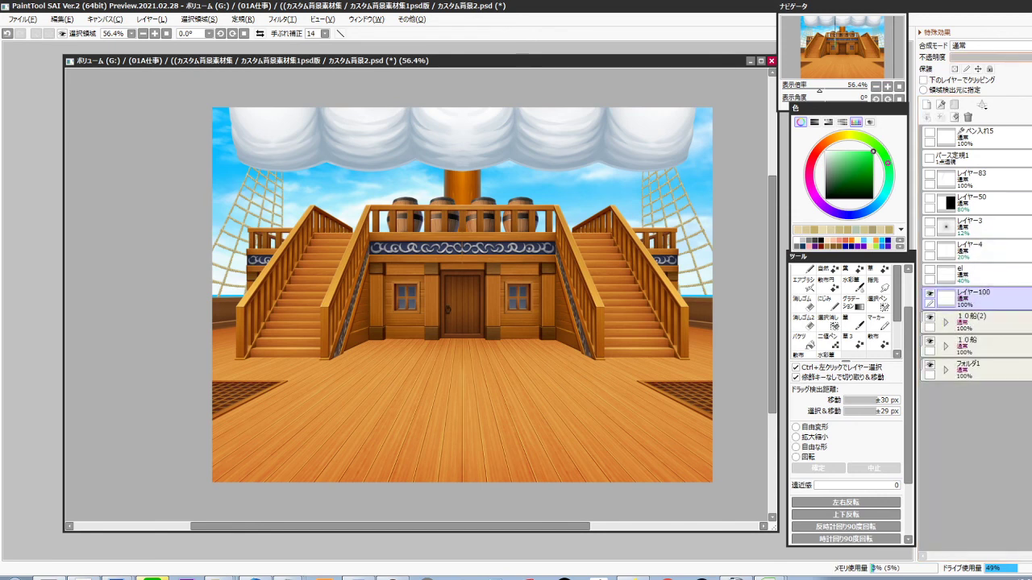
# Set the new layer to 乗算 blending at 45% opacity and choose a dark blue colour
pyautogui.click(1014, 46)
pyautogui.click(1016, 72)
pyautogui.click(848, 216)
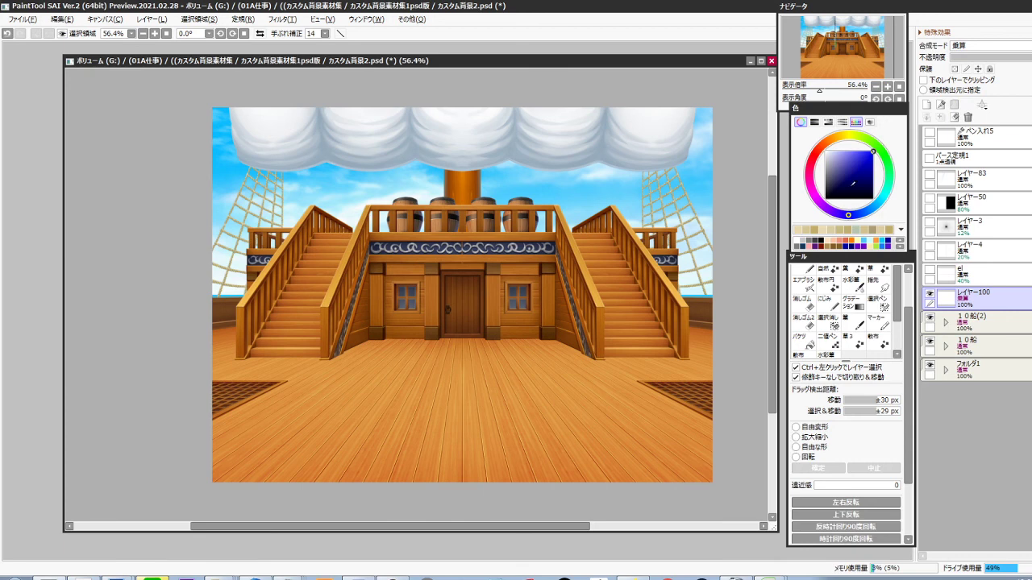
pyautogui.click(999, 57)
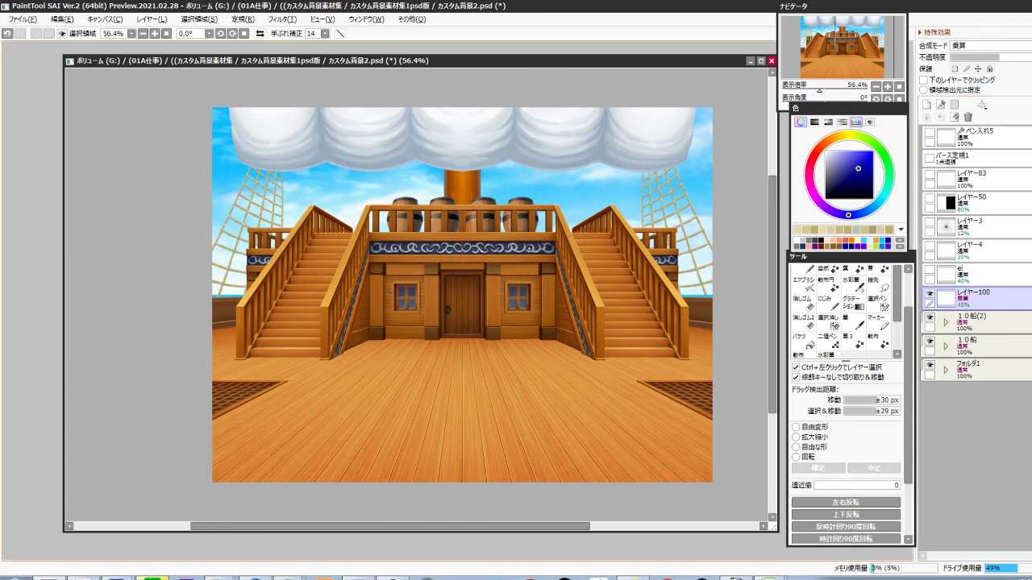
# Paint the left staircase's cast shadow over the adjoining cabin wall, pillar and deck with the 自然 brush at size 50
pyautogui.press(']')
pyautogui.press(']')
pyautogui.press(']')
pyautogui.press(']')
pyautogui.press(']')
pyautogui.press(']')
pyautogui.press(']')
pyautogui.press(']')
pyautogui.press(']')
pyautogui.press(']')
pyautogui.press(']')
pyautogui.press(']')
pyautogui.press(']')
pyautogui.press(']')
pyautogui.press(']')
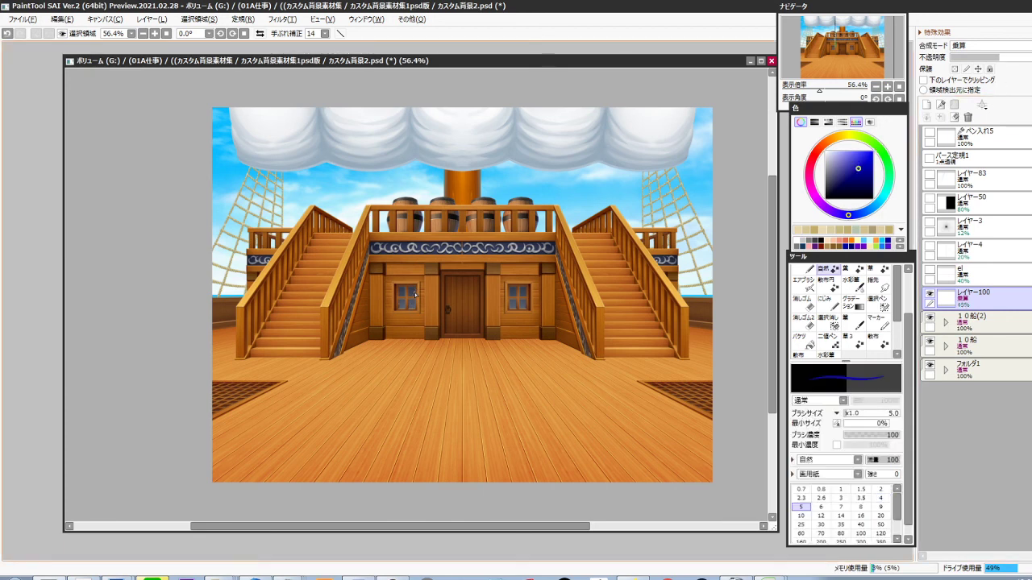
pyautogui.scroll(3, 390, 302)
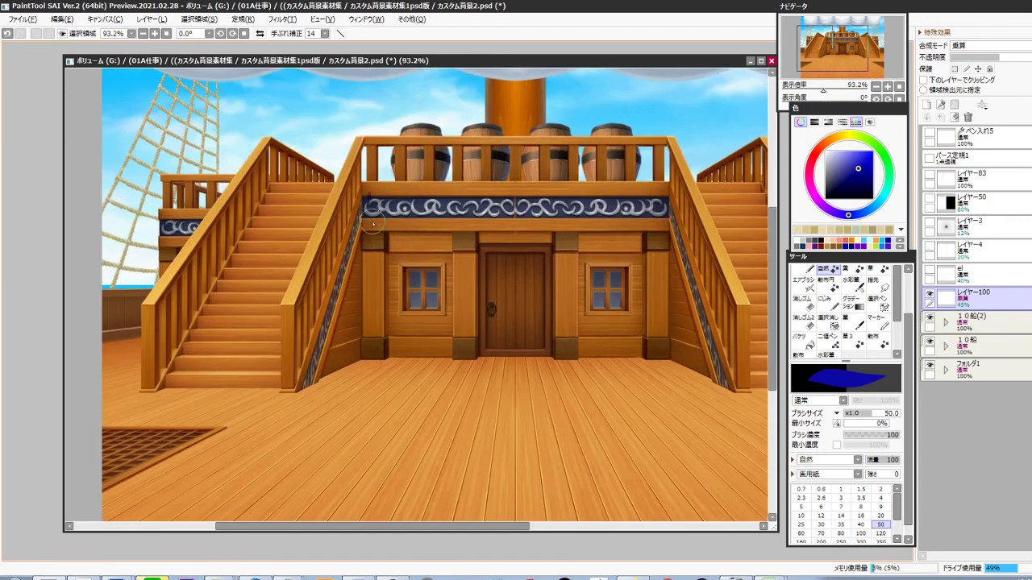
pyautogui.moveTo(374, 214)
pyautogui.mouseDown()
pyautogui.moveTo(397, 368)
pyautogui.moveTo(382, 334)
pyautogui.mouseUp()
pyautogui.moveTo(362, 190); pyautogui.dragTo(361, 339)
pyautogui.moveTo(358, 229); pyautogui.dragTo(323, 365)
pyautogui.moveTo(346, 262); pyautogui.dragTo(315, 367)
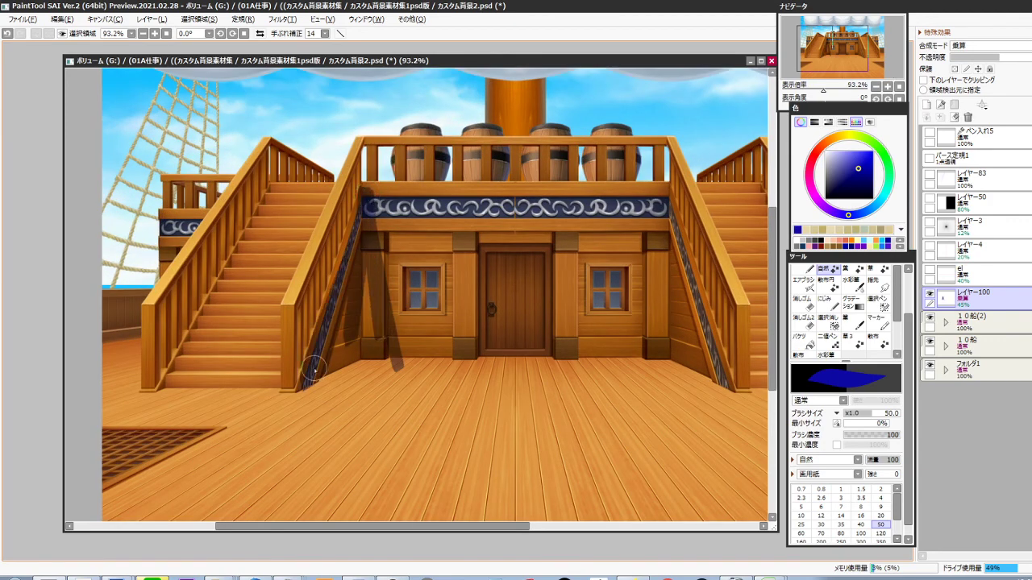
pyautogui.moveTo(347, 224); pyautogui.dragTo(319, 348)
pyautogui.moveTo(362, 278)
pyautogui.mouseDown()
pyautogui.moveTo(335, 353)
pyautogui.moveTo(380, 349)
pyautogui.moveTo(324, 375)
pyautogui.moveTo(387, 363)
pyautogui.mouseUp()
# Paint a shadow over the bulwark and deck behind the left staircase's outer post
pyautogui.moveTo(275, 394); pyautogui.dragTo(552, 340)
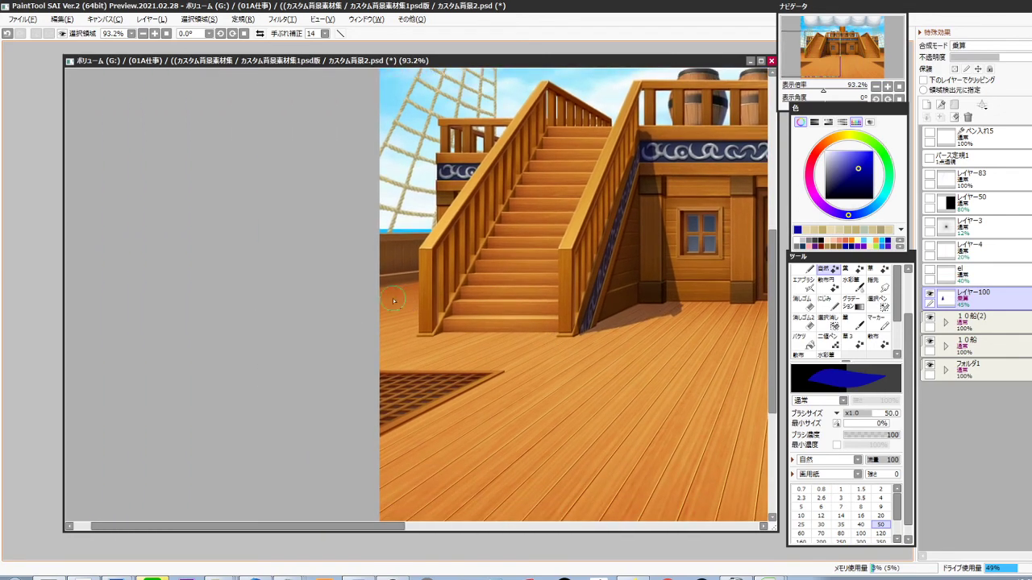
pyautogui.moveTo(392, 297)
pyautogui.mouseDown()
pyautogui.moveTo(382, 240)
pyautogui.moveTo(383, 276)
pyautogui.mouseUp()
pyautogui.moveTo(383, 276)
pyautogui.mouseDown()
pyautogui.moveTo(398, 239)
pyautogui.moveTo(420, 266)
pyautogui.mouseUp()
pyautogui.moveTo(399, 242)
pyautogui.mouseDown()
pyautogui.moveTo(485, 233)
pyautogui.moveTo(466, 247)
pyautogui.moveTo(493, 232)
pyautogui.mouseUp()
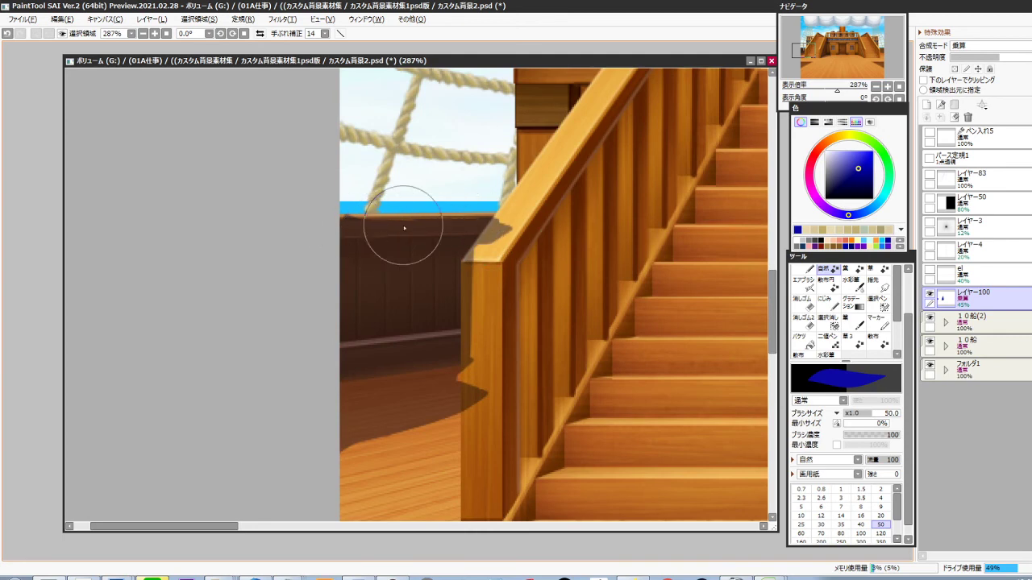
pyautogui.moveTo(379, 217); pyautogui.dragTo(513, 214)
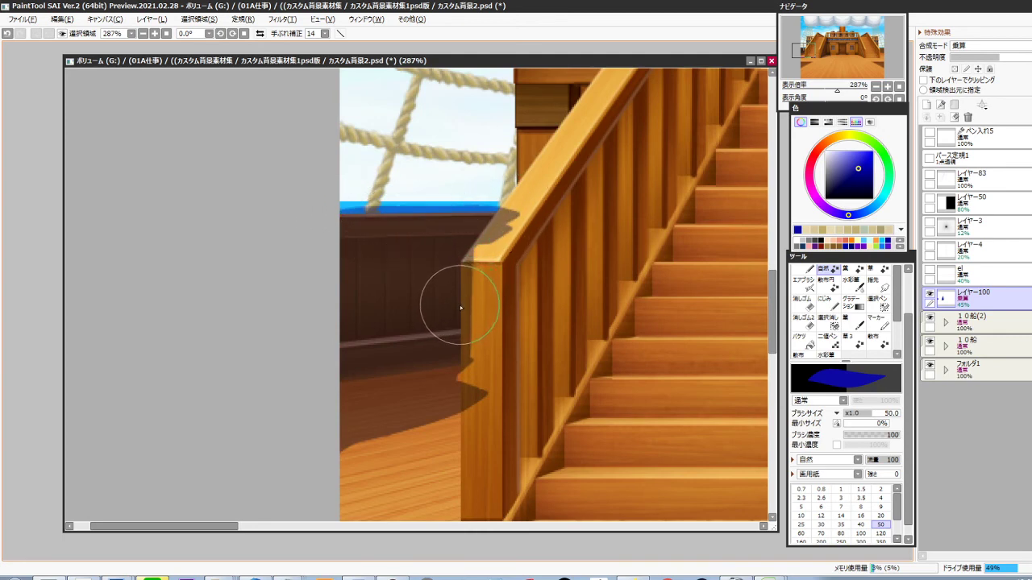
# Delete the shadow spilling above the bulwark's upper edge using a polygonal selection, then deselect
pyautogui.press('l')
pyautogui.click(288, 249)
pyautogui.click(339, 218)
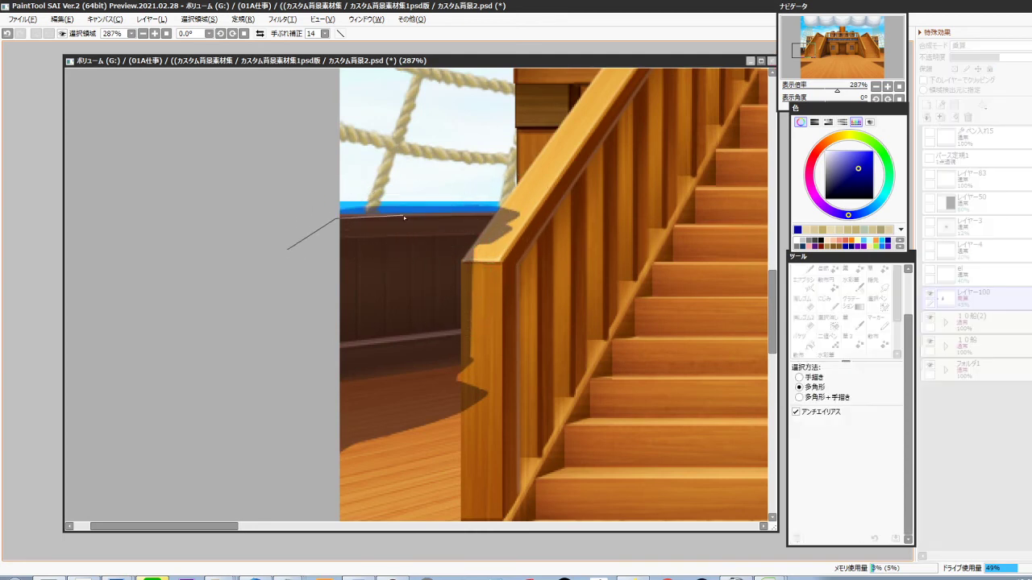
pyautogui.click(535, 216)
pyautogui.click(557, 186)
pyautogui.doubleClick(309, 177)
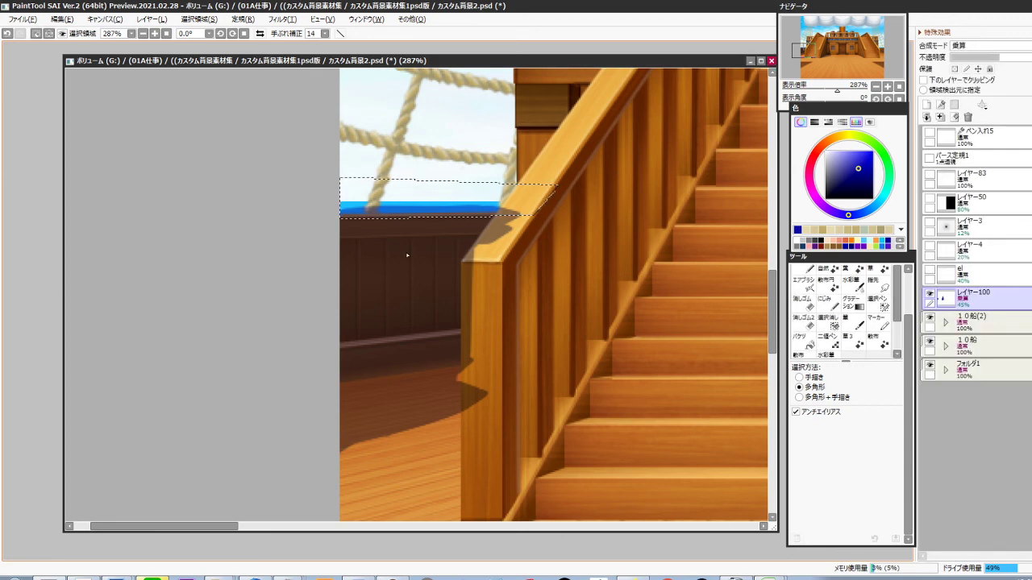
pyautogui.press('Delete')
pyautogui.hotkey('ctrl', 'd')
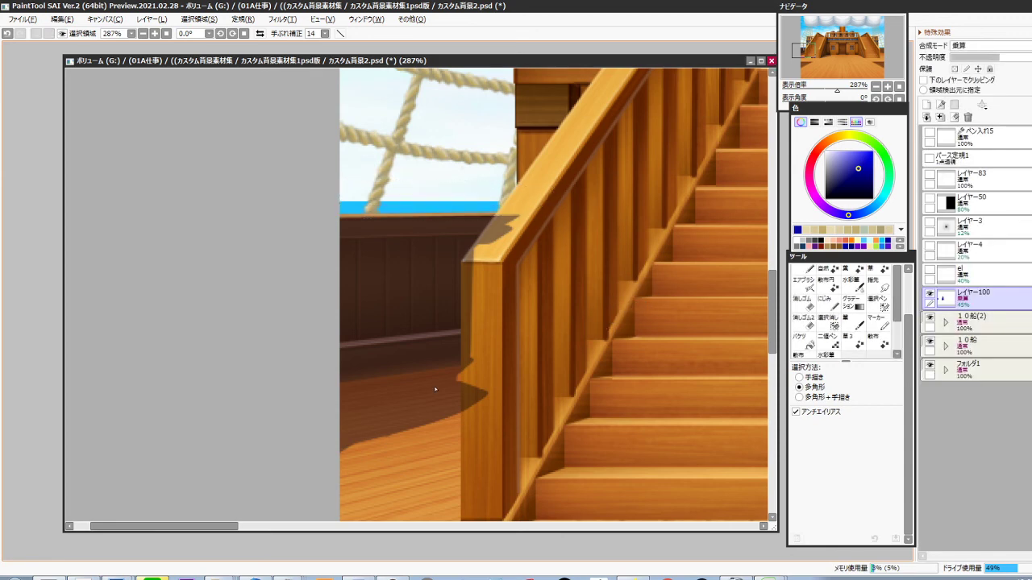
# Trim the shadow's lower edge on the deck beside the outer stair post straight using a polygonal selection, then deselect
pyautogui.click(466, 414)
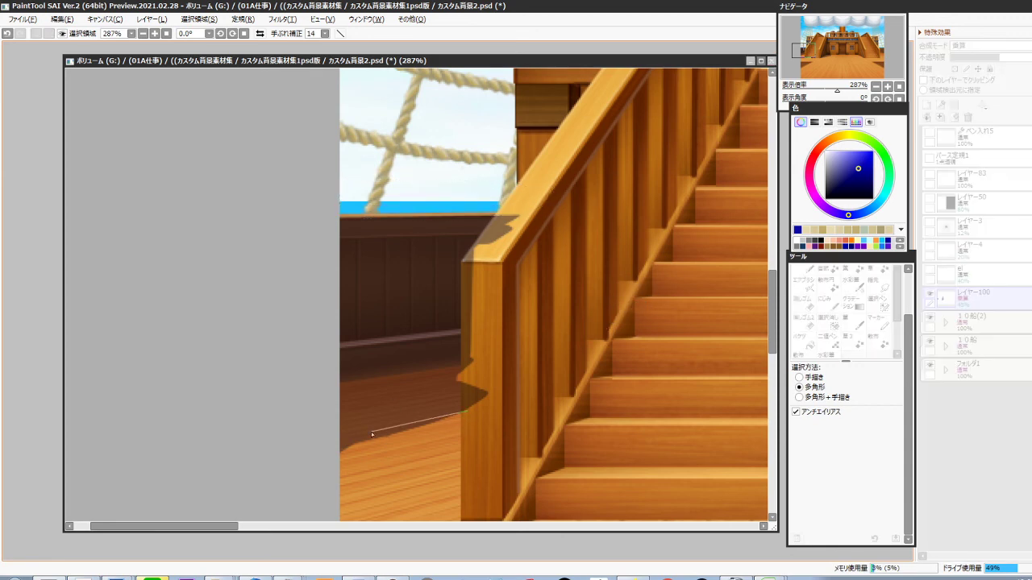
pyautogui.click(333, 437)
pyautogui.click(330, 473)
pyautogui.doubleClick(515, 439)
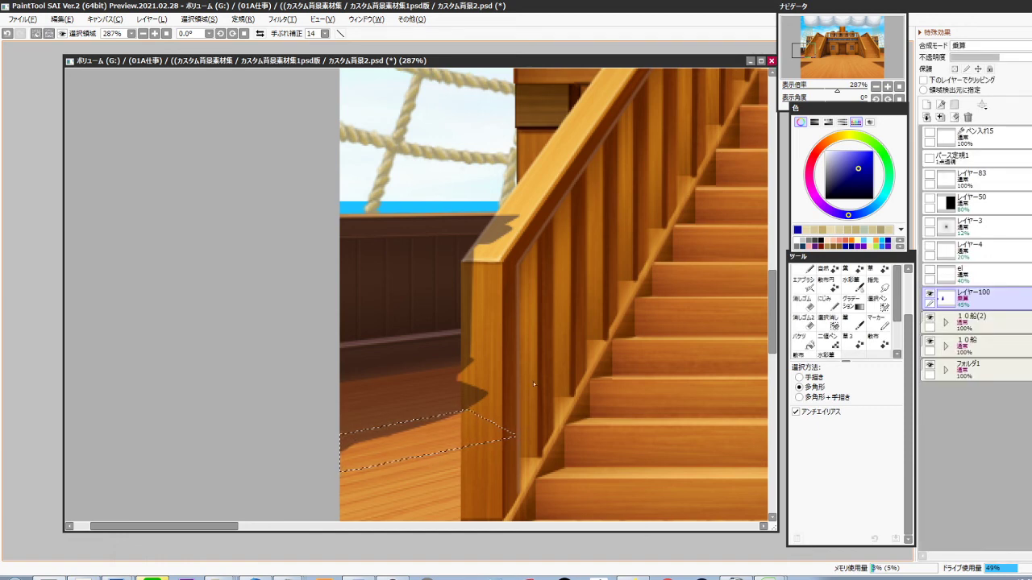
pyautogui.press('Delete')
pyautogui.scroll(-5, 532, 364)
pyautogui.moveTo(518, 350)
pyautogui.mouseDown()
pyautogui.moveTo(470, 375)
pyautogui.moveTo(375, 381)
pyautogui.mouseUp()
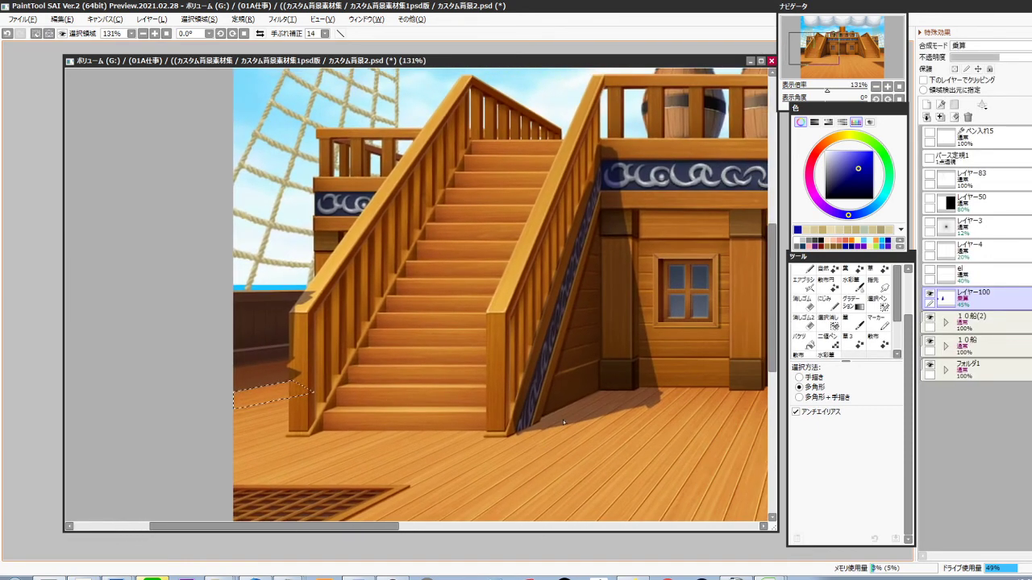
pyautogui.hotkey('ctrl', 'd')
# Select the staircase shape from レイヤー86 and erase the shadow overlapping the outer stair post on レイヤー100 with a size 70 eraser
pyautogui.keyDown('ctrl'); pyautogui.click(336, 274); pyautogui.keyUp('ctrl')
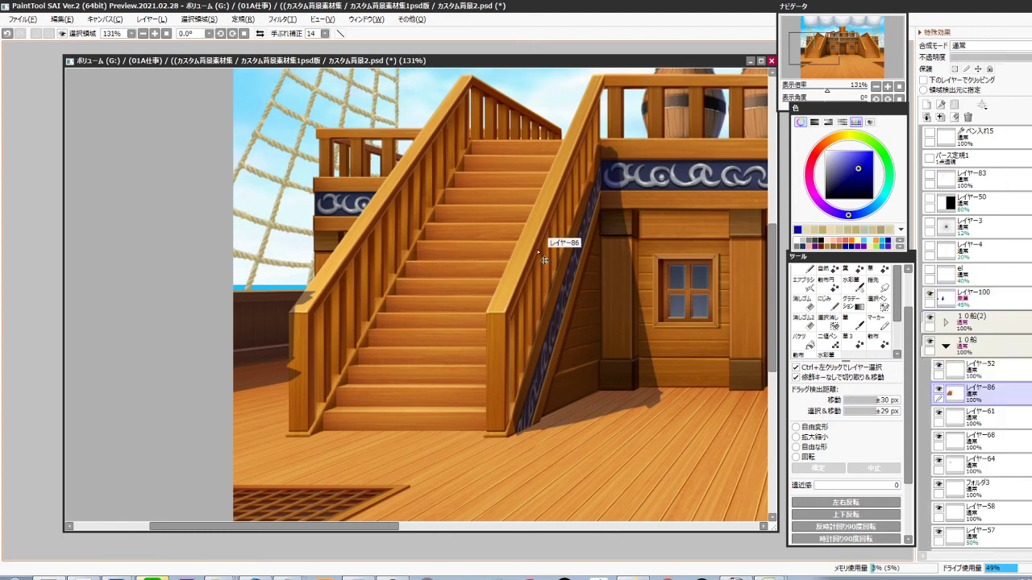
pyautogui.keyDown('ctrl'); pyautogui.click(308, 299); pyautogui.keyUp('ctrl')
pyautogui.press('e')
pyautogui.press(']')
pyautogui.press(']')
pyautogui.press(']')
pyautogui.press(']')
pyautogui.press(']')
pyautogui.press(']')
pyautogui.press(']')
pyautogui.press(']')
pyautogui.press(']')
pyautogui.press(']')
pyautogui.press(']')
pyautogui.press(']')
pyautogui.press(']')
pyautogui.press(']')
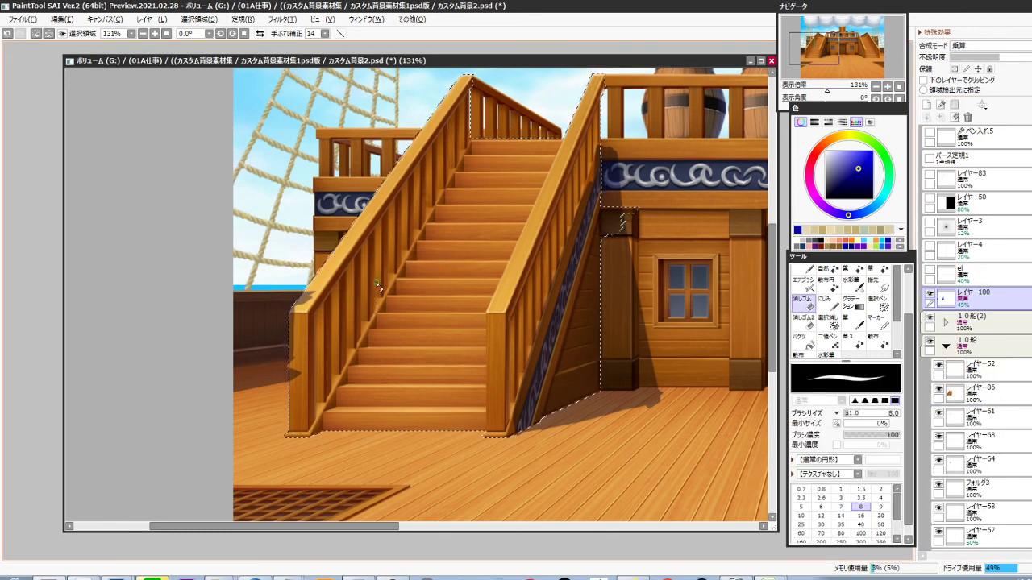
pyautogui.moveTo(308, 296); pyautogui.dragTo(282, 394)
pyautogui.moveTo(476, 399); pyautogui.dragTo(380, 354)
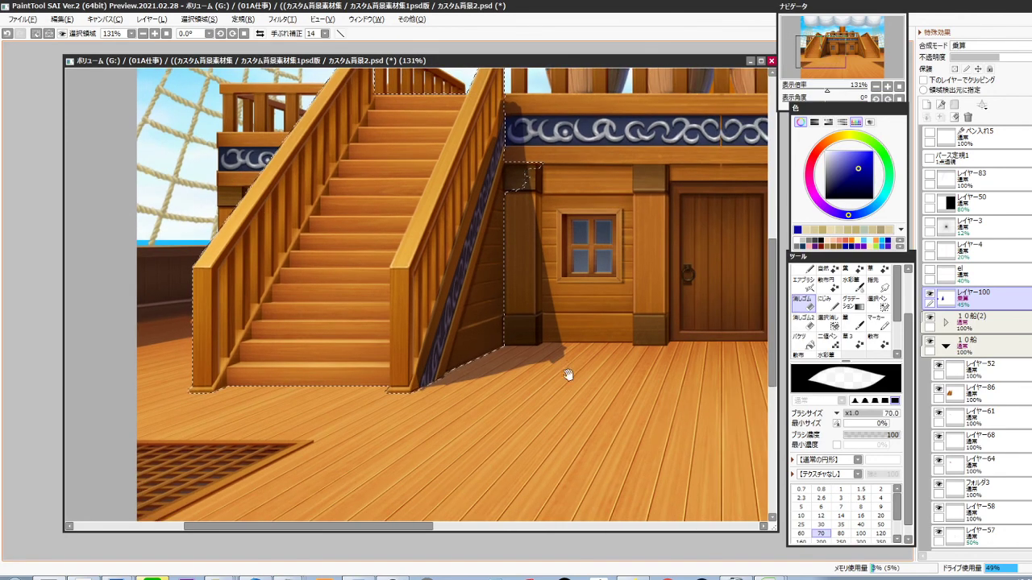
pyautogui.hotkey('ctrl', 'd')
# Free-transform a small patch of the deck shadow so it reaches the edge of the outer stair post
pyautogui.moveTo(175, 325); pyautogui.dragTo(446, 328)
pyautogui.hotkey('ctrl', 't')
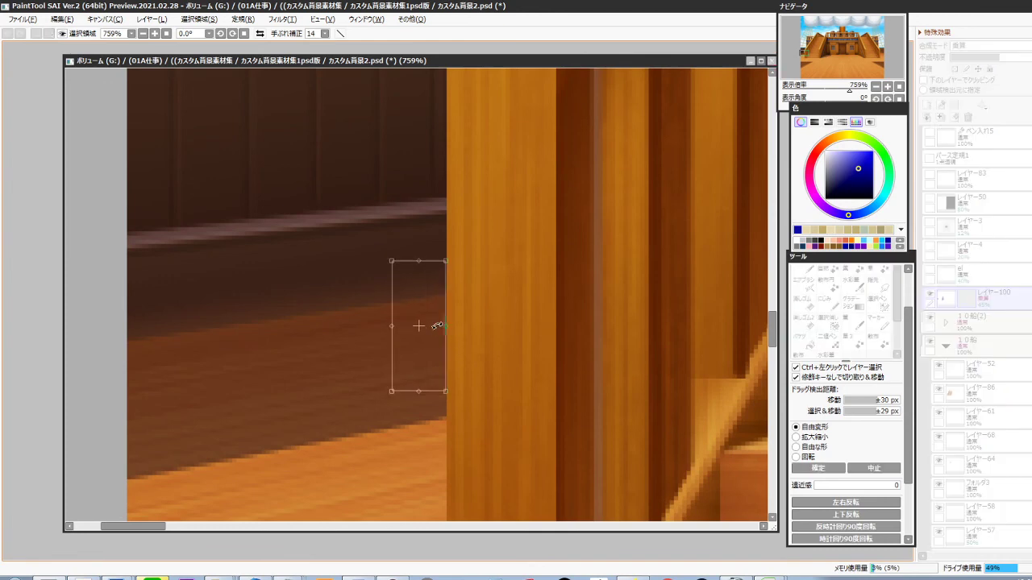
pyautogui.press('Return')
pyautogui.hotkey('ctrl', 'd')
pyautogui.scroll(-8, 547, 322)
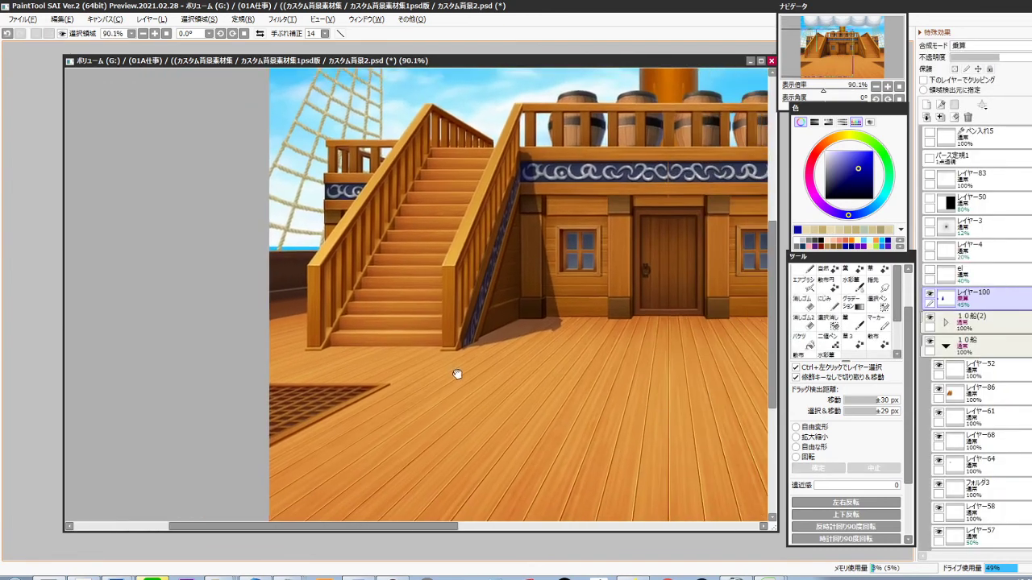
# Draw a shadow line beneath the beam above the door with a brush of size 9
pyautogui.moveTo(596, 337); pyautogui.dragTo(537, 369)
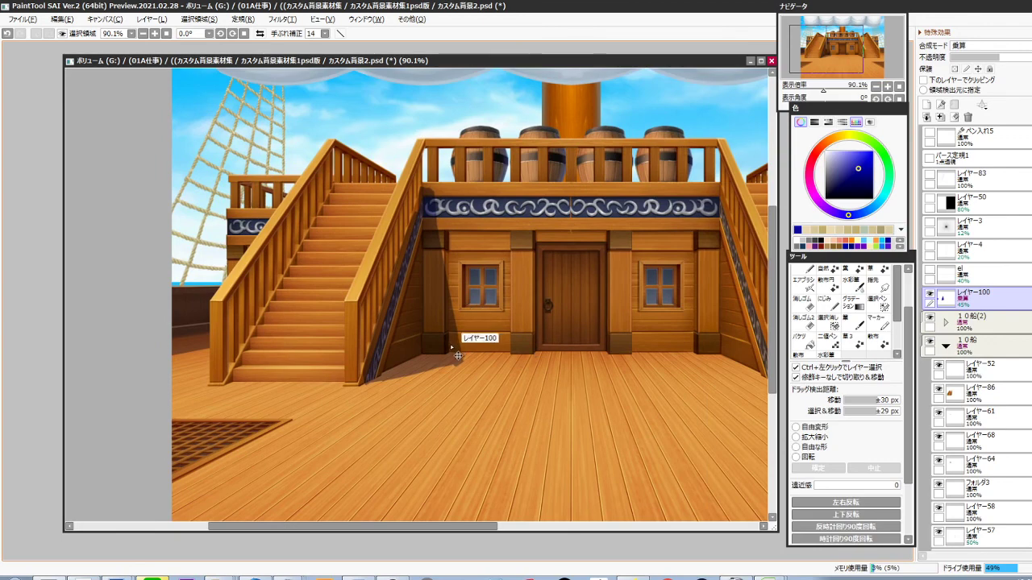
pyautogui.press('n')
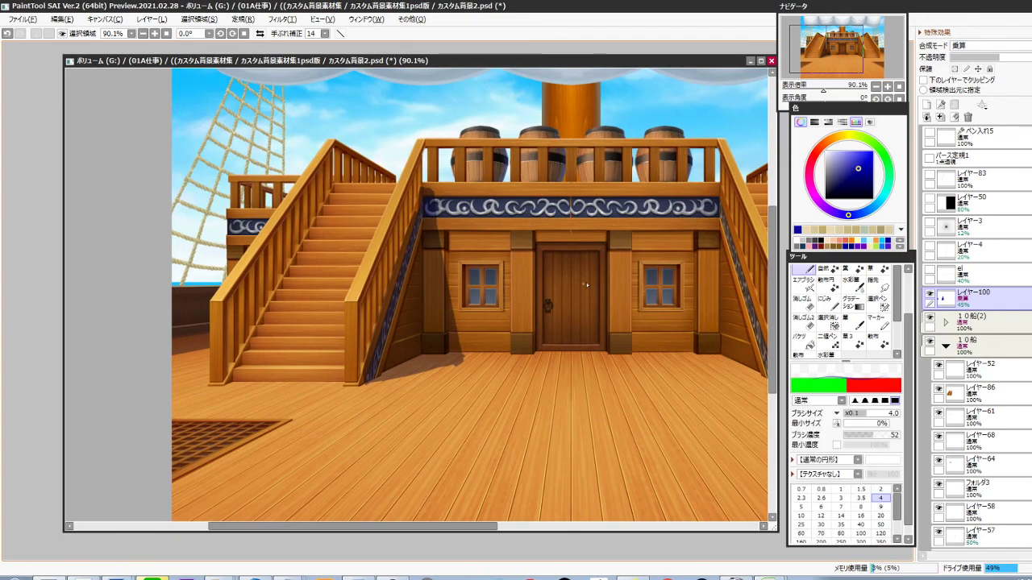
pyautogui.scroll(4, 586, 284)
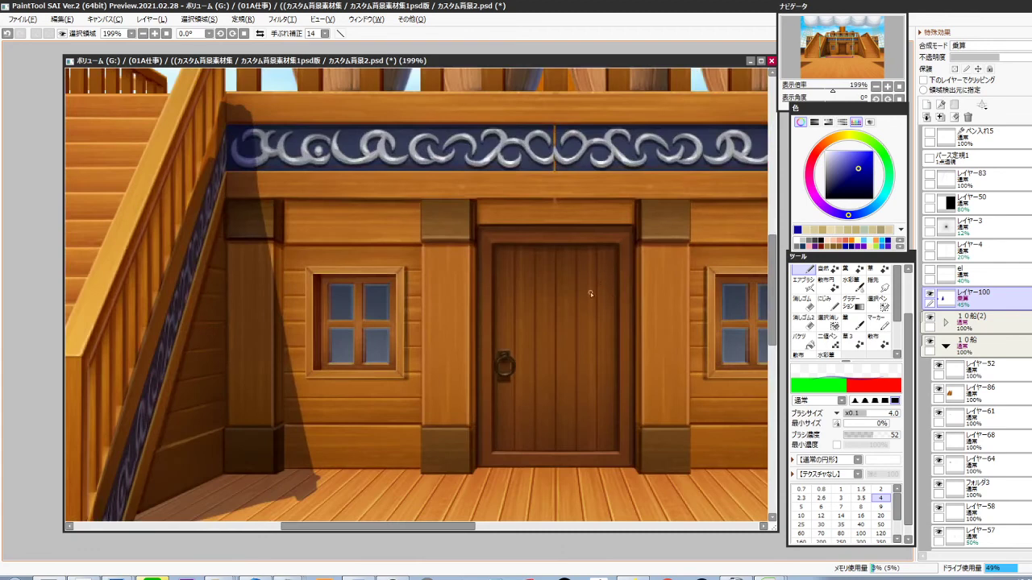
pyautogui.press(']')
pyautogui.press(']')
pyautogui.press(']')
pyautogui.press(']')
pyautogui.press(']')
pyautogui.moveTo(482, 203); pyautogui.dragTo(627, 202)
# Protect the shadow layer's opacity, recolour its shadows with a saturated blue and set the brush density to 100
pyautogui.click(859, 213)
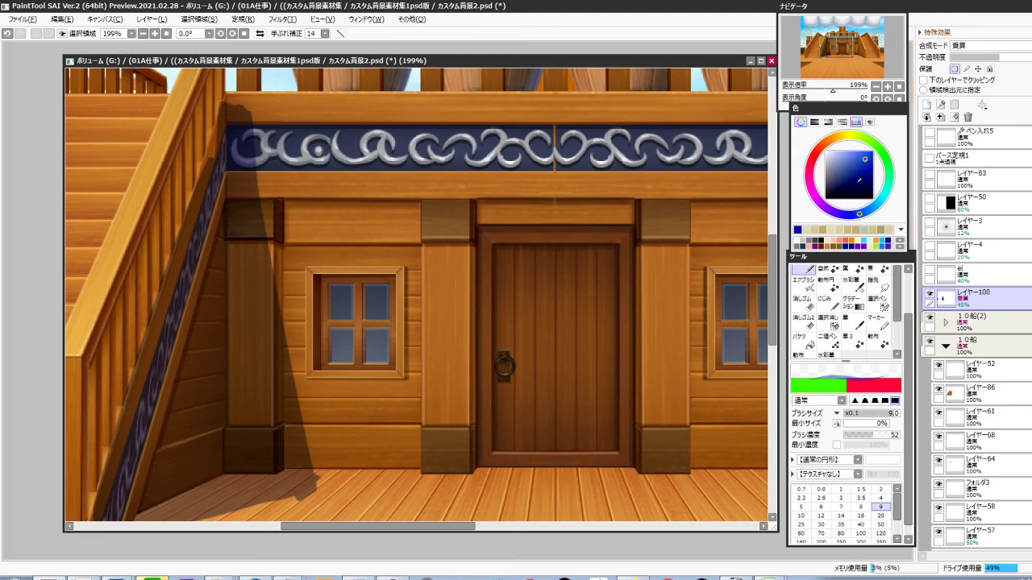
pyautogui.hotkey('ctrl', 'f')
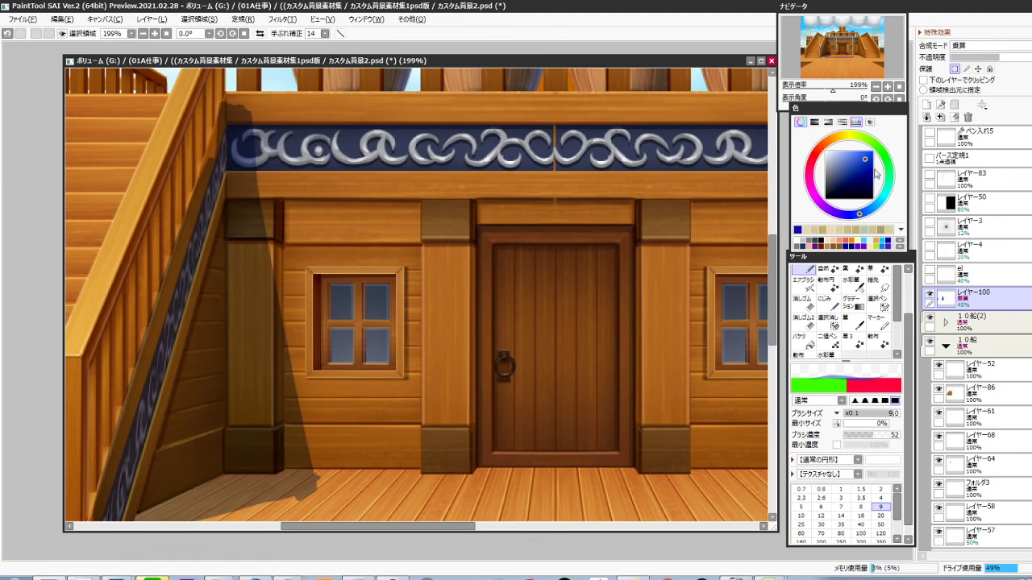
pyautogui.click(873, 163)
pyautogui.click(852, 215)
pyautogui.hotkey('ctrl', 'f')
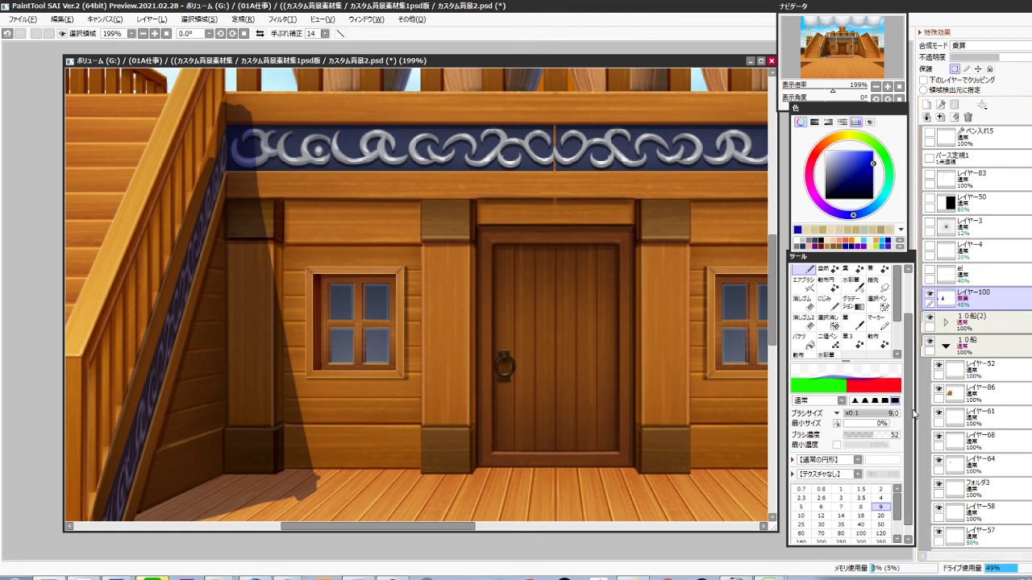
pyautogui.moveTo(885, 436); pyautogui.dragTo(904, 437)
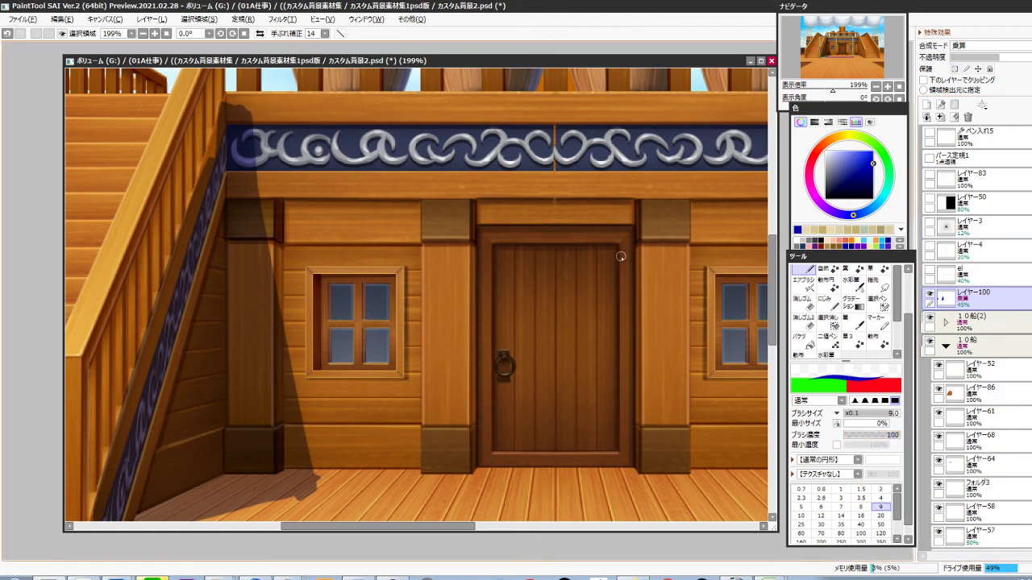
# Draw straight shadow lines beneath the beam above the left window and down the right edge of the adjacent outer pillar
pyautogui.click(416, 204)
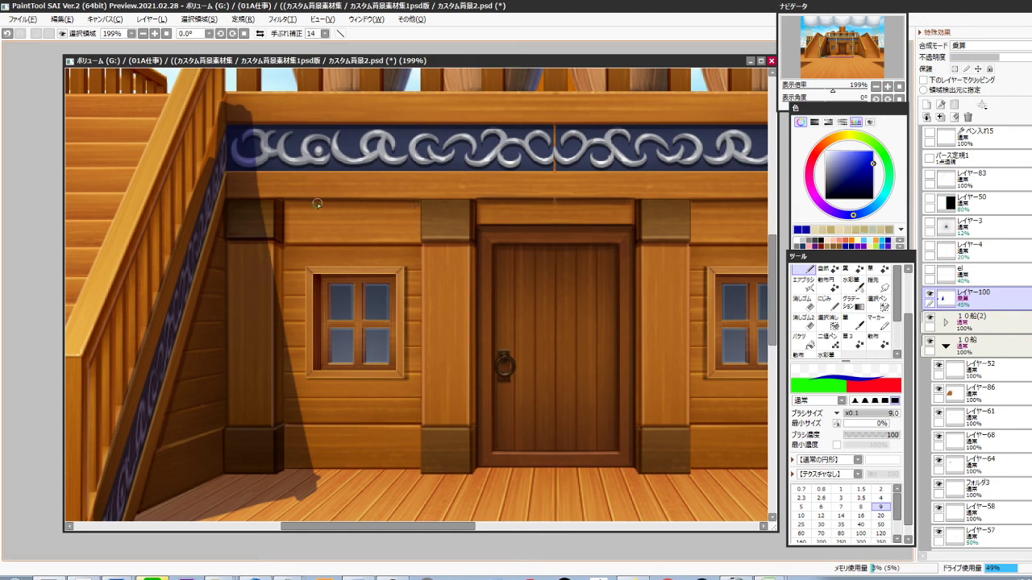
pyautogui.keyDown('shift'); pyautogui.click(283, 202); pyautogui.keyUp('shift')
pyautogui.hotkey('ctrl', 'z')
pyautogui.keyDown('shift'); pyautogui.click(285, 460); pyautogui.keyUp('shift')
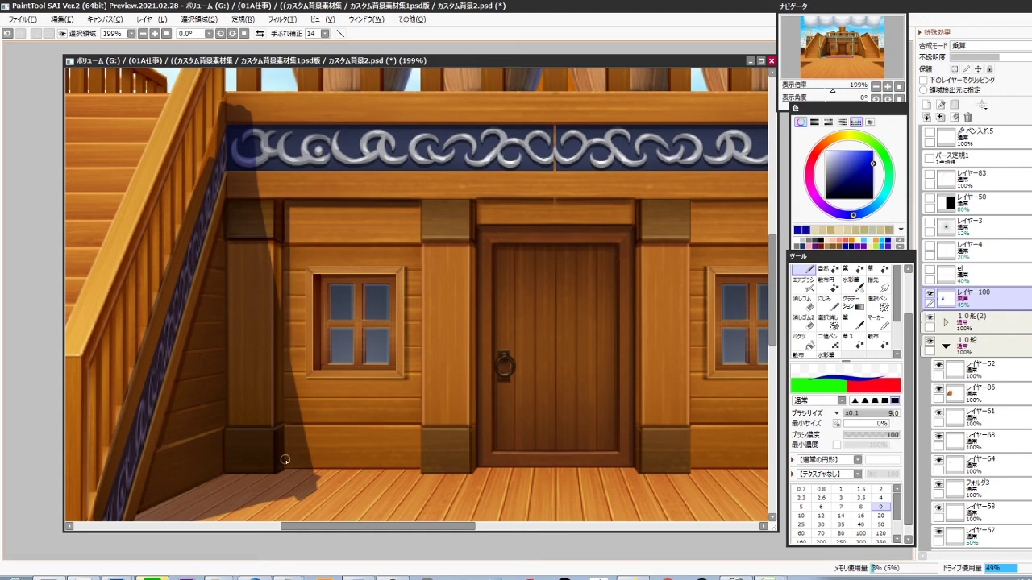
# Draw vertical shadow lines down the right edges of the two pillars flanking the door
pyautogui.moveTo(529, 425); pyautogui.dragTo(435, 387)
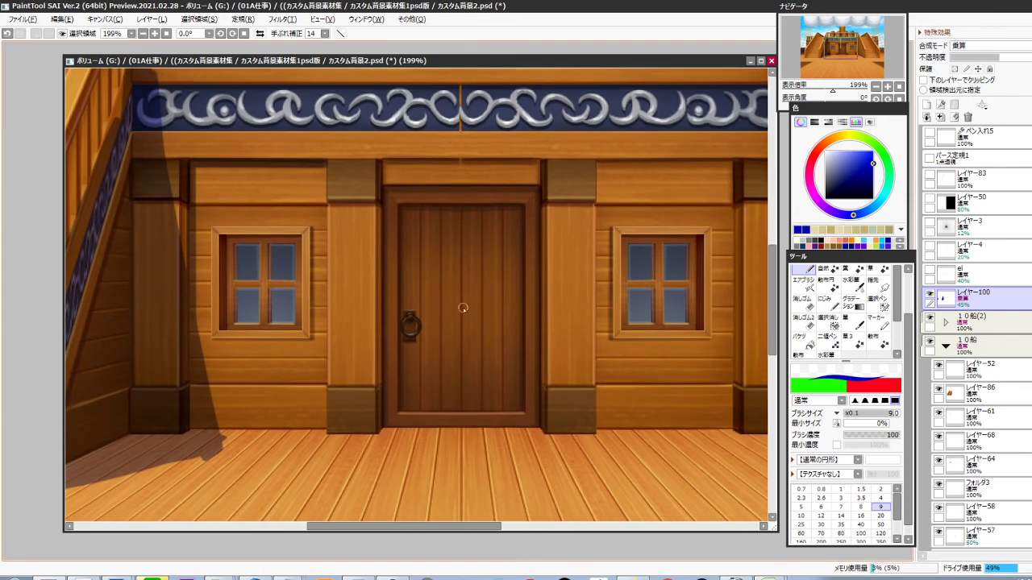
pyautogui.hotkey('ctrl', 'z')
pyautogui.keyDown('shift'); pyautogui.click(384, 425); pyautogui.keyUp('shift')
pyautogui.click(378, 434)
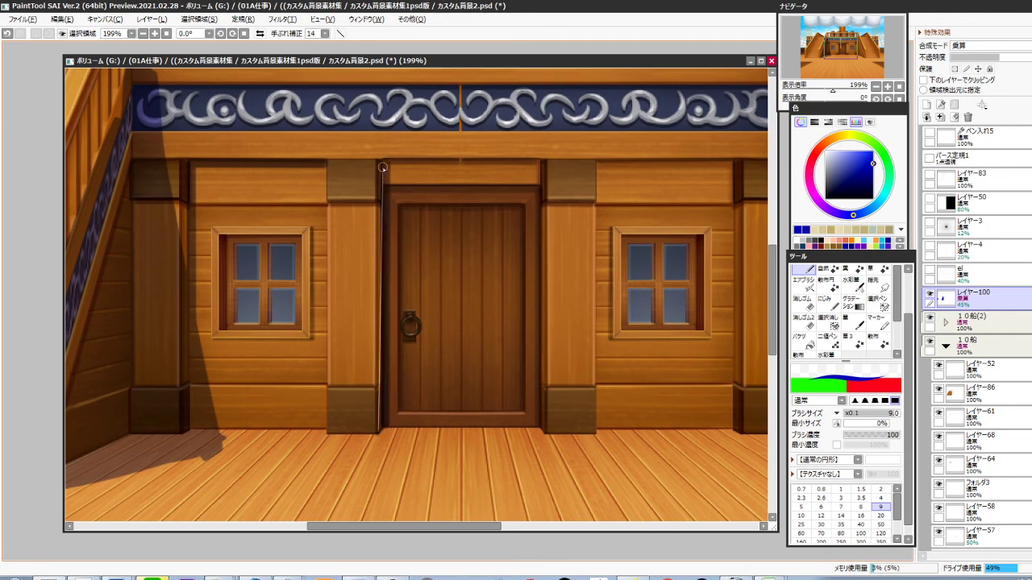
pyautogui.keyDown('shift'); pyautogui.click(381, 164); pyautogui.keyUp('shift')
pyautogui.moveTo(561, 353); pyautogui.dragTo(438, 345)
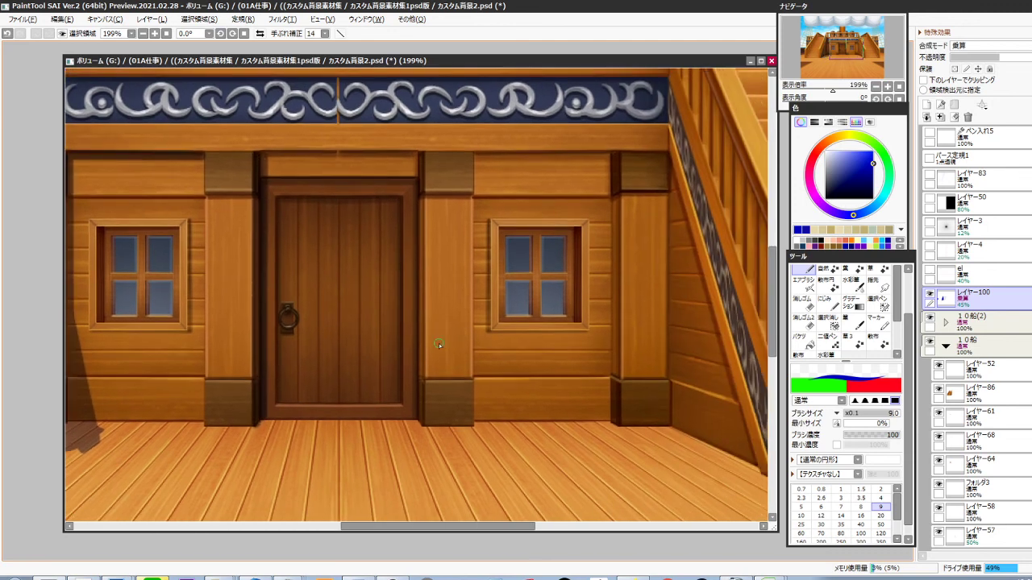
pyautogui.click(476, 157)
pyautogui.keyDown('shift'); pyautogui.click(478, 417); pyautogui.keyUp('shift')
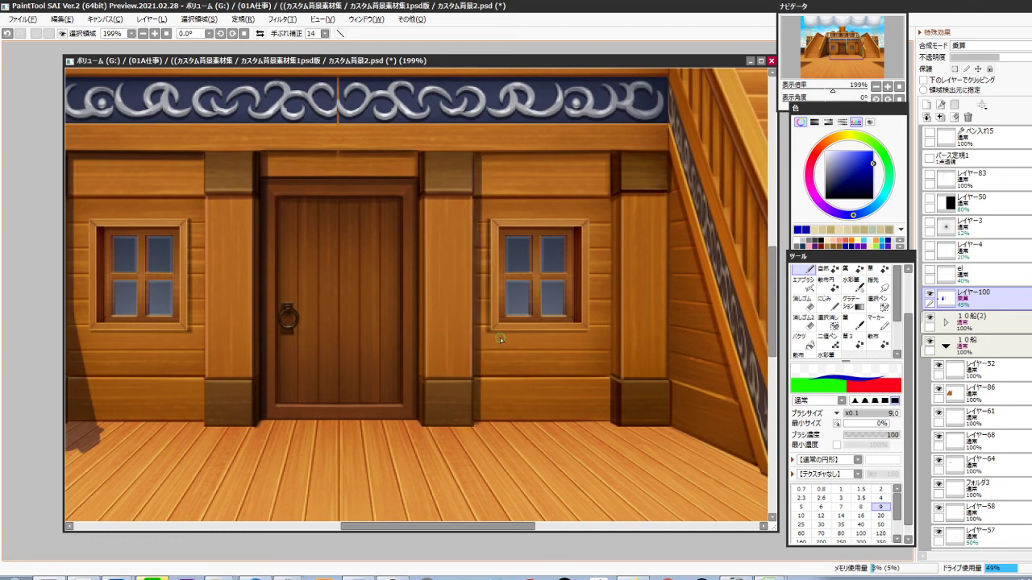
# Draw straight shadow lines along the undersides of both window frames
pyautogui.keyDown('shift'); pyautogui.click(585, 334); pyautogui.keyUp('shift')
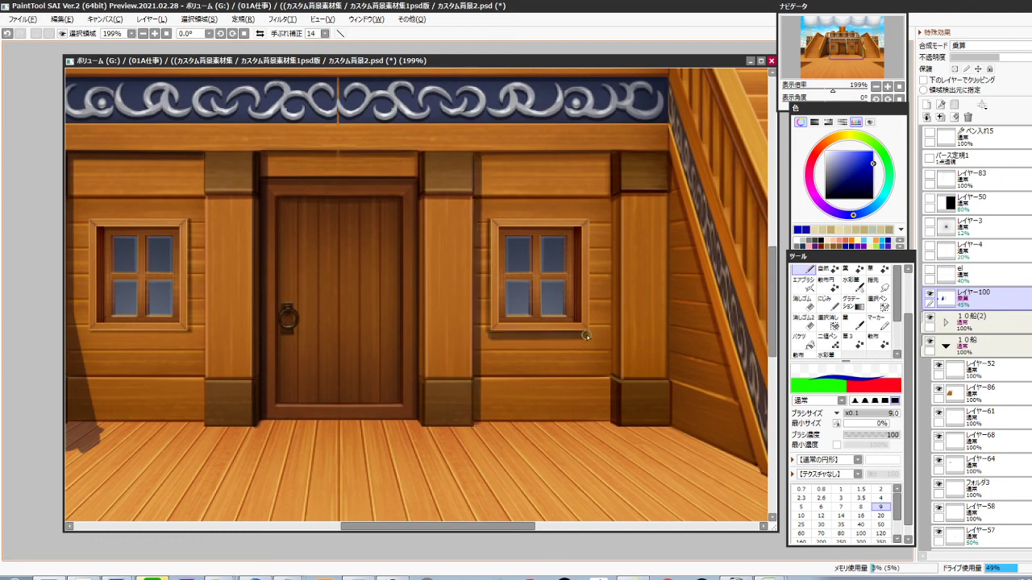
pyautogui.click(92, 333)
pyautogui.keyDown('shift'); pyautogui.click(188, 334); pyautogui.keyUp('shift')
pyautogui.hotkey('ctrl', 'z')
pyautogui.click(105, 339)
pyautogui.keyDown('shift'); pyautogui.click(188, 334); pyautogui.keyUp('shift')
# Draw a straight shadow line along the upper edge of the blue ornamental band beneath the railing
pyautogui.moveTo(238, 322)
pyautogui.mouseDown()
pyautogui.moveTo(377, 417)
pyautogui.moveTo(390, 414)
pyautogui.mouseUp()
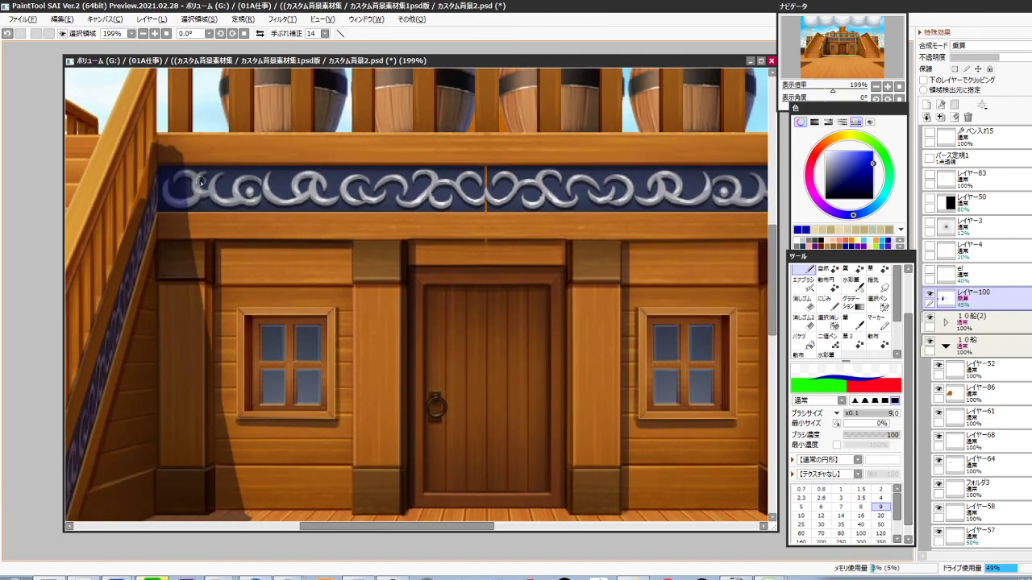
pyautogui.moveTo(536, 262); pyautogui.dragTo(304, 279)
pyautogui.keyDown('shift'); pyautogui.click(574, 190); pyautogui.keyUp('shift')
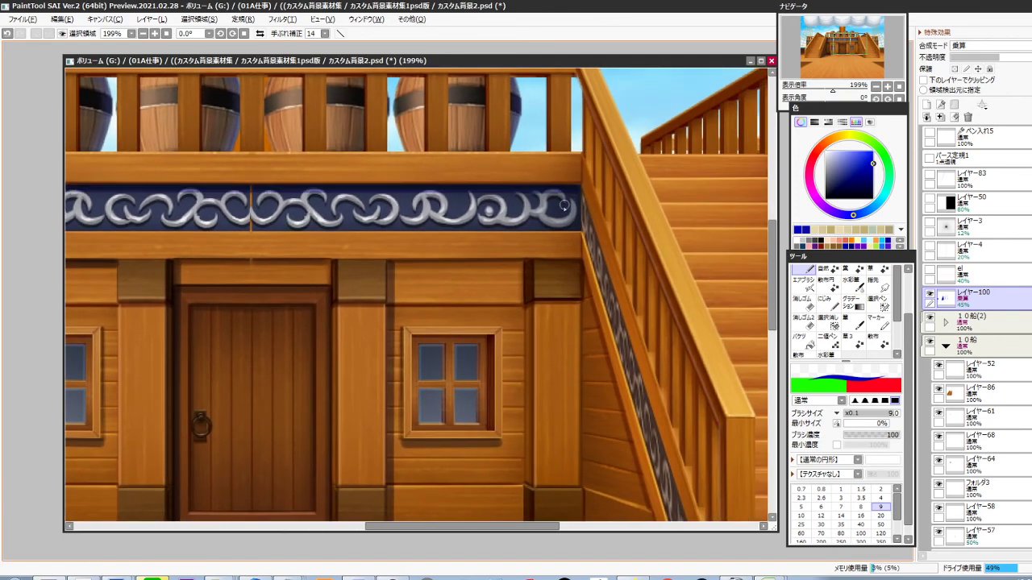
# With brush size 20, draw the diagonal edge of the railing's shadow up the steps of the left staircase
pyautogui.scroll(-4, 532, 246)
pyautogui.moveTo(427, 373); pyautogui.dragTo(654, 324)
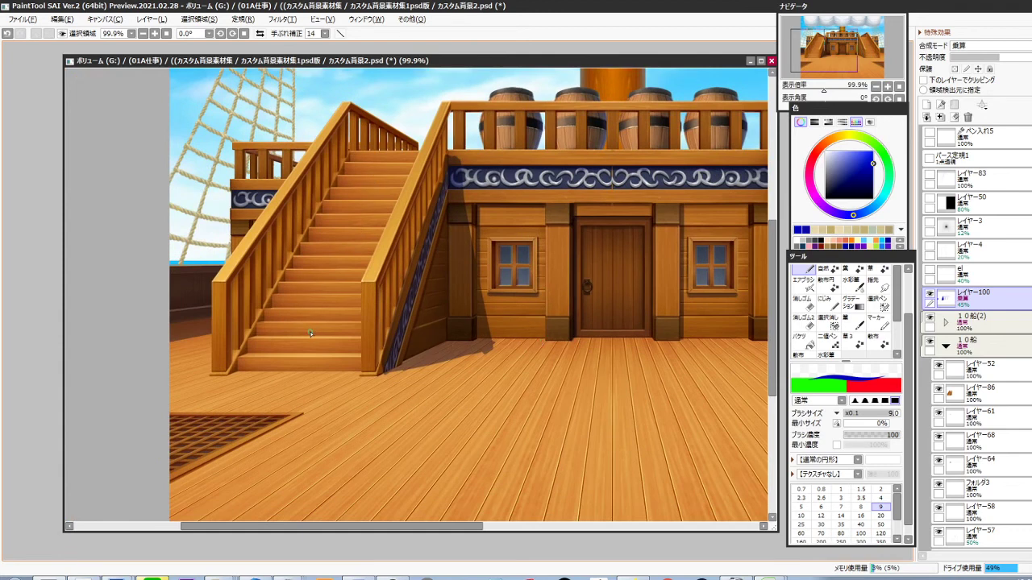
pyautogui.press(']')
pyautogui.press(']')
pyautogui.press(']')
pyautogui.press(']')
pyautogui.press(']')
pyautogui.moveTo(228, 373); pyautogui.dragTo(272, 366)
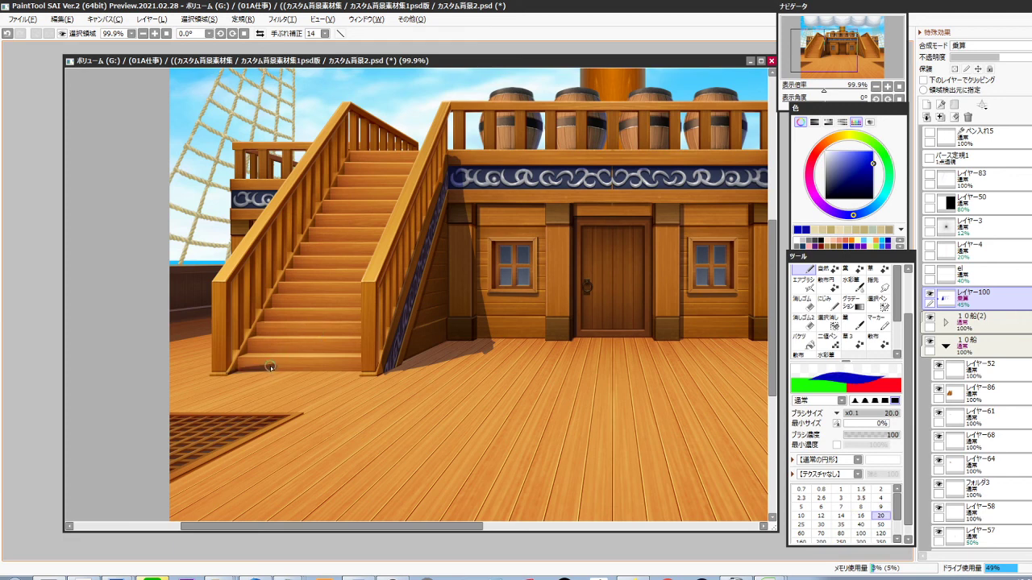
pyautogui.keyDown('shift'); pyautogui.click(378, 158); pyautogui.keyUp('shift')
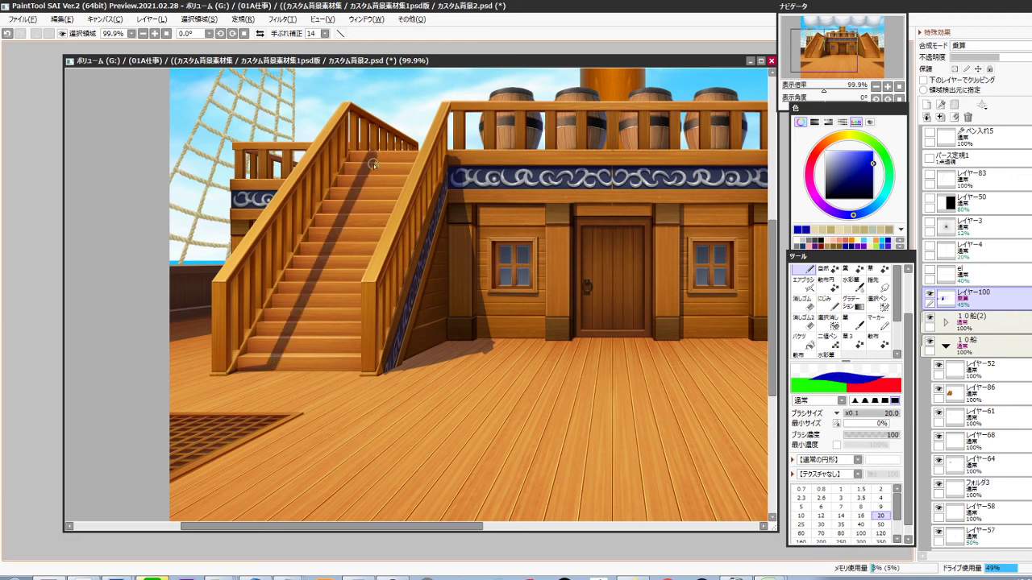
pyautogui.hotkey('ctrl', 'z')
pyautogui.keyDown('shift'); pyautogui.click(374, 155); pyautogui.keyUp('shift')
# Fill the left staircase's shadow between its diagonal edge and the outer railing with straight strokes
pyautogui.click(354, 154)
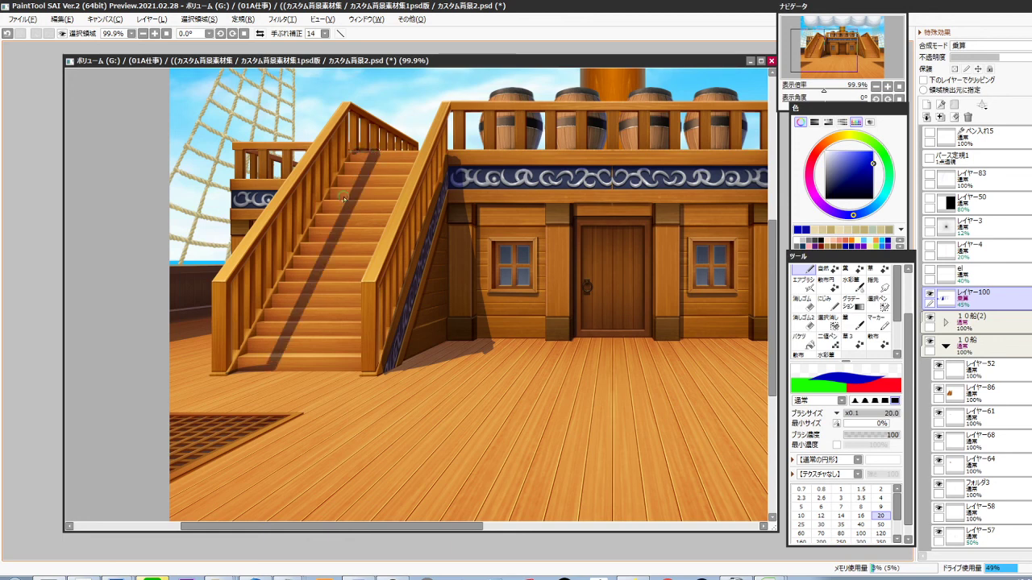
pyautogui.keyDown('shift'); pyautogui.click(233, 367); pyautogui.keyUp('shift')
pyautogui.keyDown('shift'); pyautogui.click(362, 157); pyautogui.keyUp('shift')
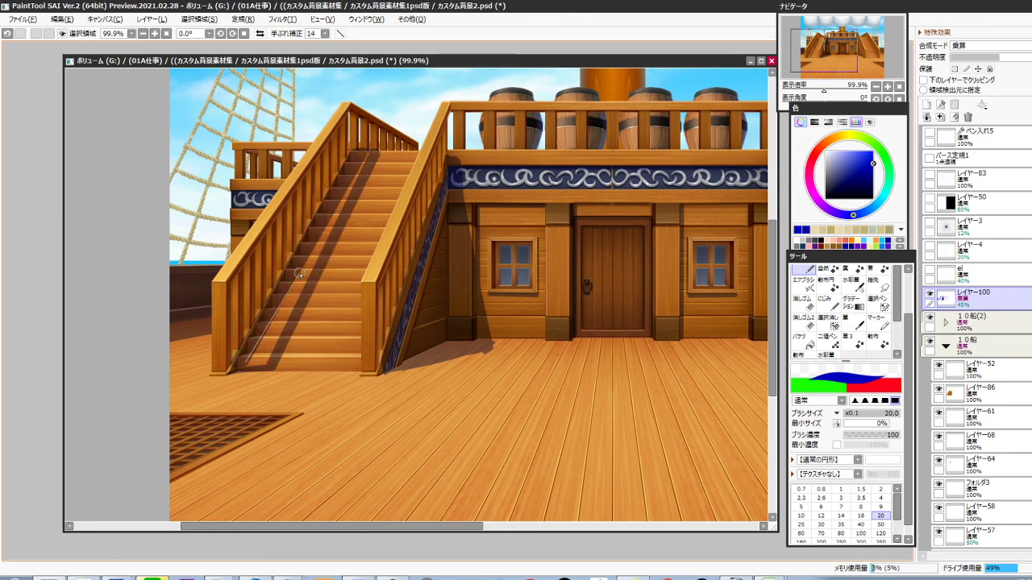
pyautogui.keyDown('shift'); pyautogui.click(249, 363); pyautogui.keyUp('shift')
pyautogui.keyDown('shift'); pyautogui.click(361, 160); pyautogui.keyUp('shift')
pyautogui.moveTo(301, 292); pyautogui.dragTo(281, 320)
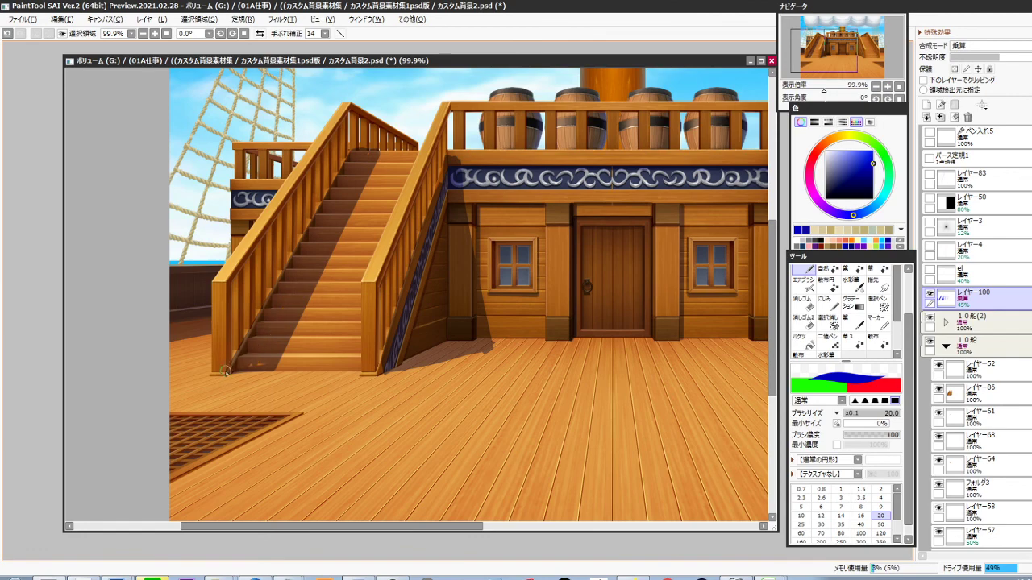
# Paint the inner railing post's shadow across the lower steps of the right staircase
pyautogui.scroll(-4, 302, 344)
pyautogui.moveTo(511, 326); pyautogui.dragTo(475, 325)
pyautogui.scroll(4, 571, 345)
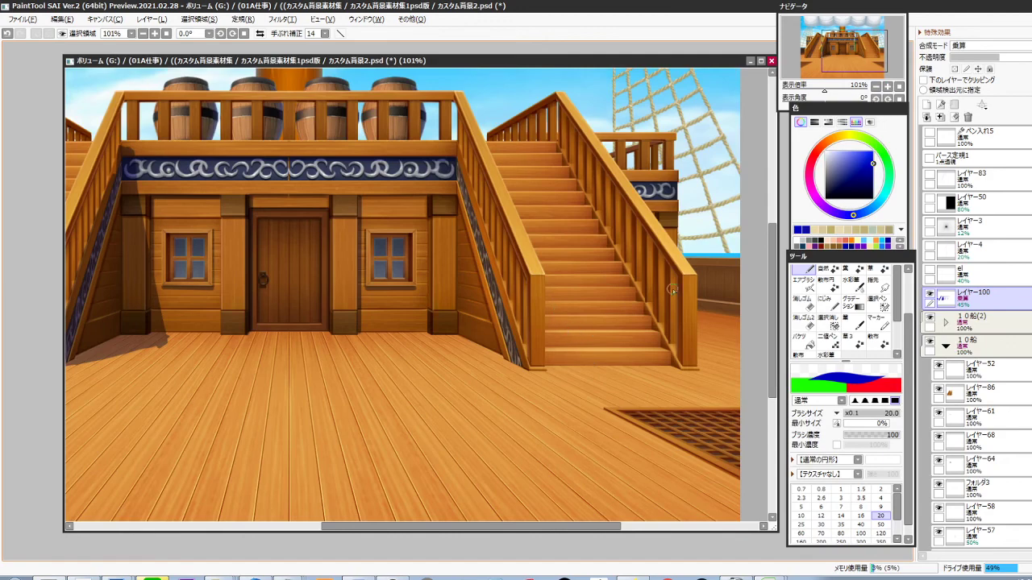
pyautogui.moveTo(546, 311); pyautogui.dragTo(569, 364)
pyautogui.scroll(-1, 564, 342)
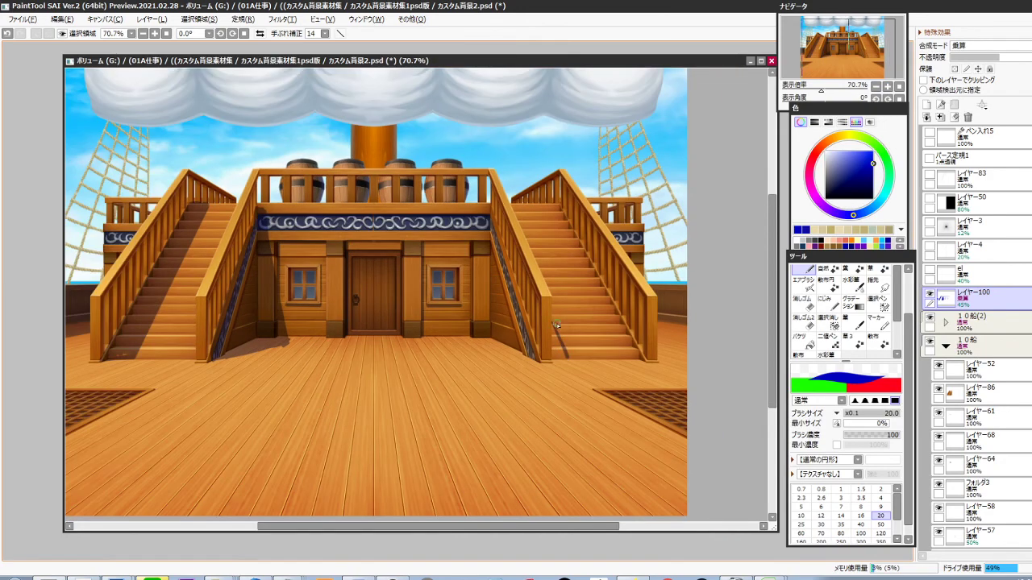
pyautogui.moveTo(555, 323)
pyautogui.mouseDown()
pyautogui.moveTo(574, 362)
pyautogui.moveTo(564, 360)
pyautogui.mouseUp()
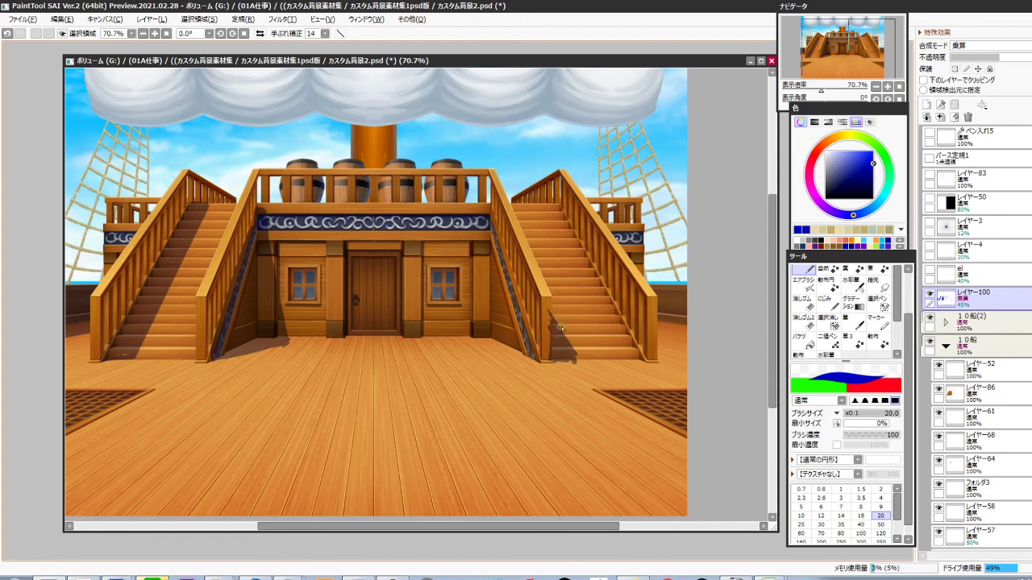
pyautogui.moveTo(476, 372); pyautogui.dragTo(532, 380)
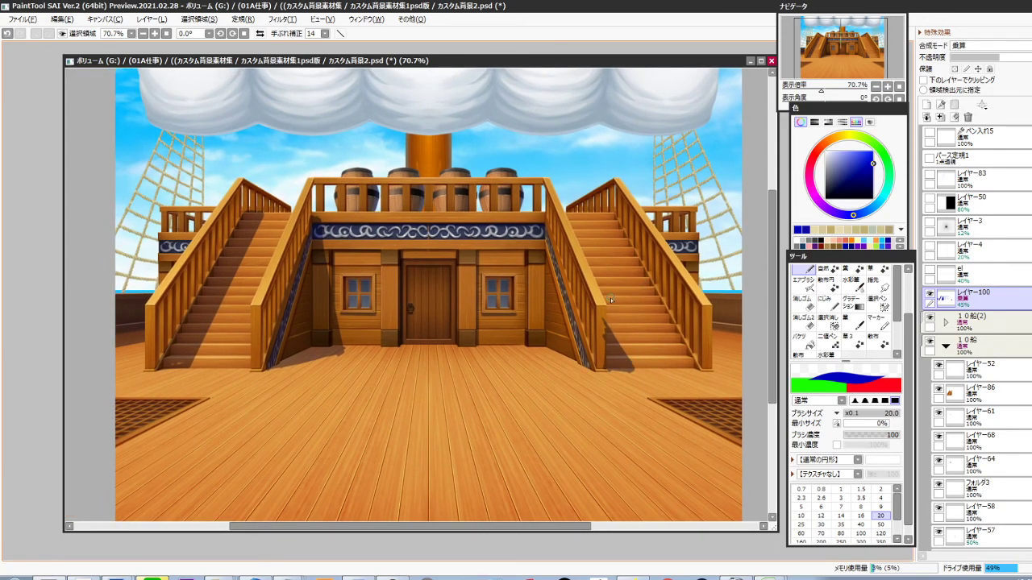
# Paint the sail's curved cast shadow across the upper part of the mast
pyautogui.moveTo(407, 135); pyautogui.dragTo(460, 137)
pyautogui.moveTo(401, 198)
pyautogui.mouseDown()
pyautogui.moveTo(461, 228)
pyautogui.moveTo(485, 208)
pyautogui.moveTo(441, 206)
pyautogui.moveTo(503, 200)
pyautogui.mouseUp()
pyautogui.moveTo(448, 213)
pyautogui.mouseDown()
pyautogui.moveTo(481, 224)
pyautogui.moveTo(498, 204)
pyautogui.moveTo(505, 225)
pyautogui.moveTo(470, 204)
pyautogui.moveTo(413, 199)
pyautogui.mouseUp()
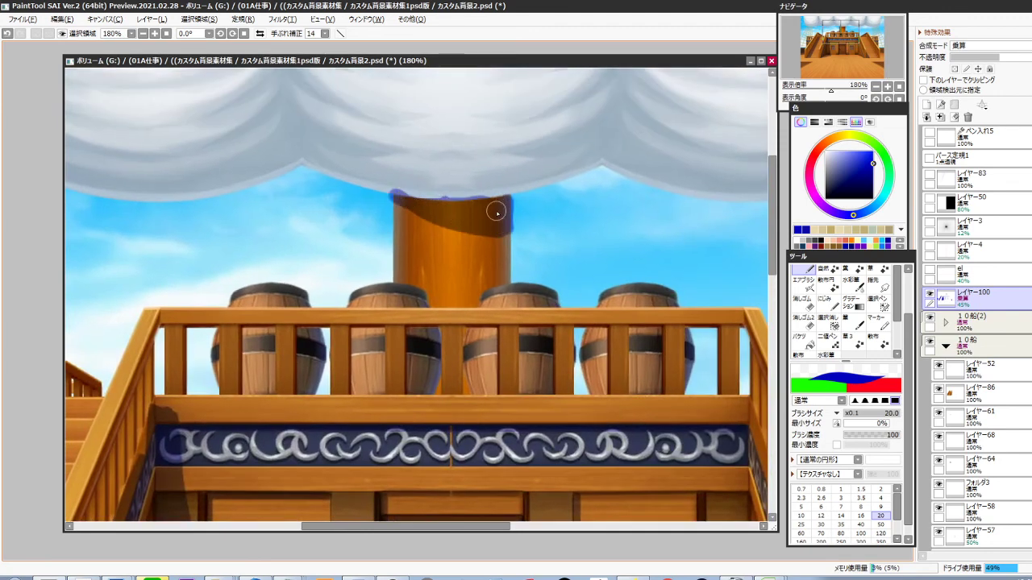
pyautogui.moveTo(489, 199); pyautogui.dragTo(506, 210)
# Cut the sails from レイヤー99 and paste them as a new layer above レイヤー100
pyautogui.scroll(-4, 516, 251)
pyautogui.moveTo(532, 358); pyautogui.dragTo(475, 356)
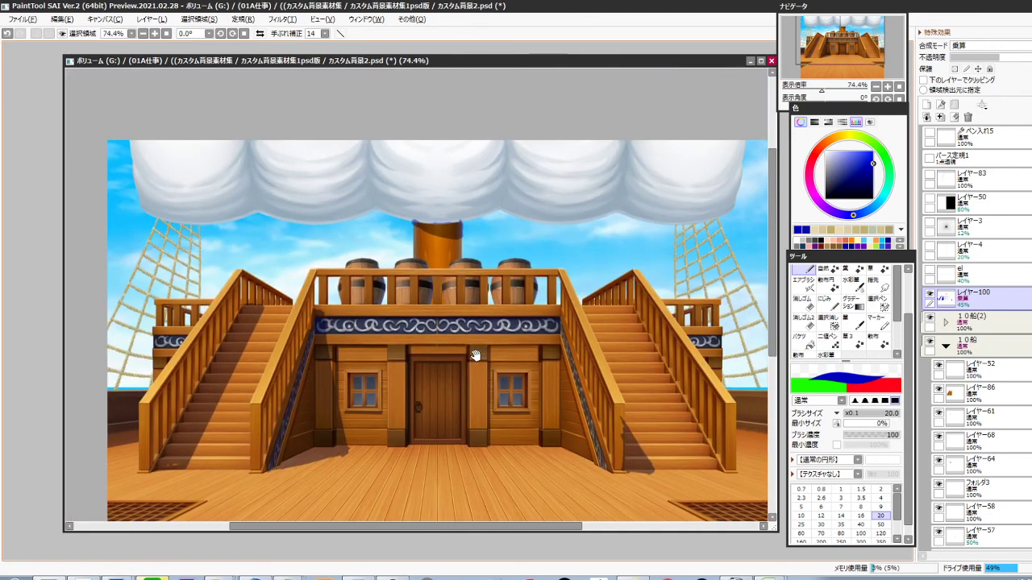
pyautogui.keyDown('ctrl'); pyautogui.keyDown('shift'); pyautogui.click(493, 213); pyautogui.keyUp('shift'); pyautogui.keyUp('ctrl')
pyautogui.hotkey('ctrl', 'a')
pyautogui.hotkey('ctrl', 'x')
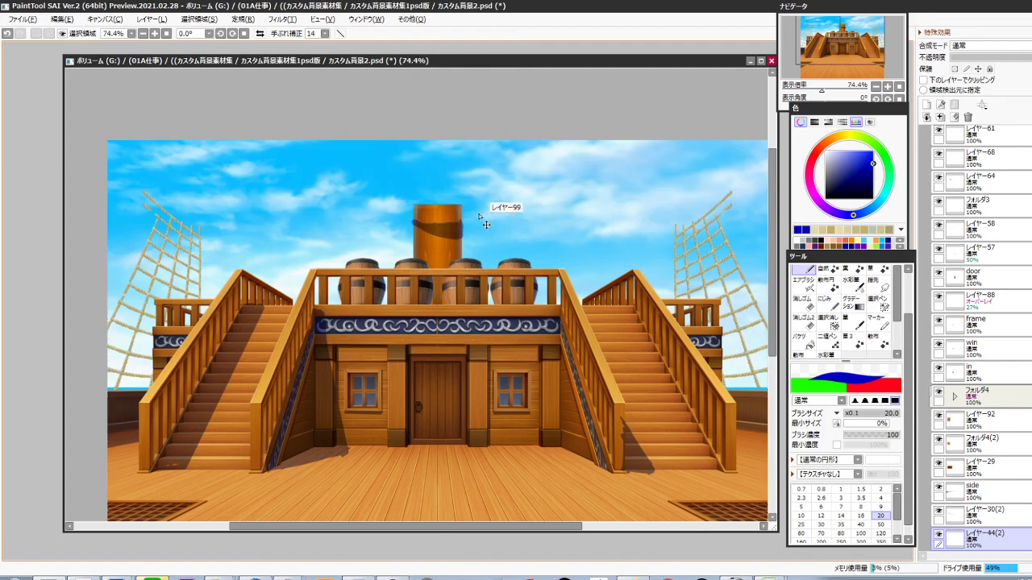
pyautogui.keyDown('ctrl'); pyautogui.keyDown('shift'); pyautogui.click(461, 246); pyautogui.keyUp('shift'); pyautogui.keyUp('ctrl')
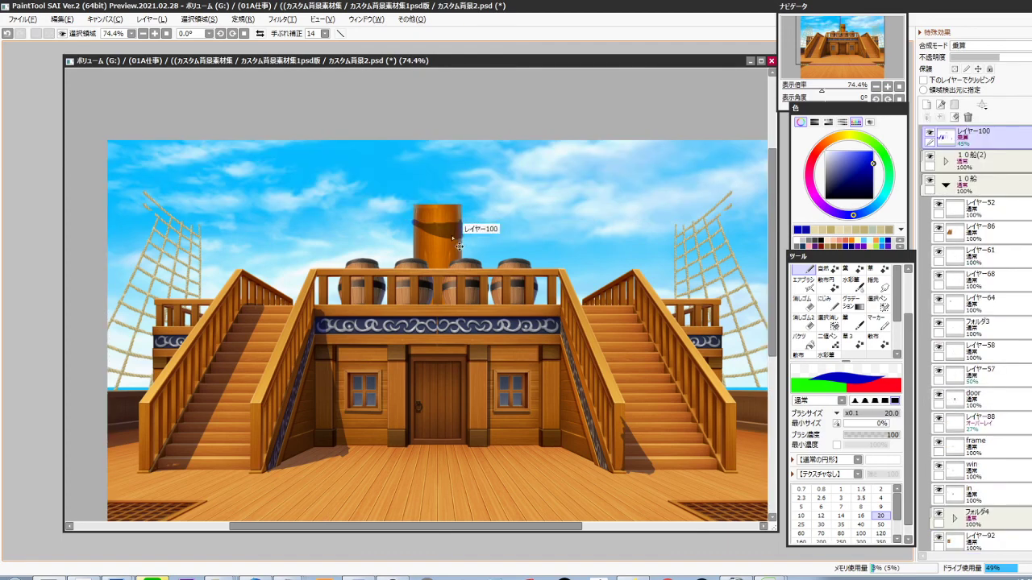
pyautogui.hotkey('ctrl', 'v')
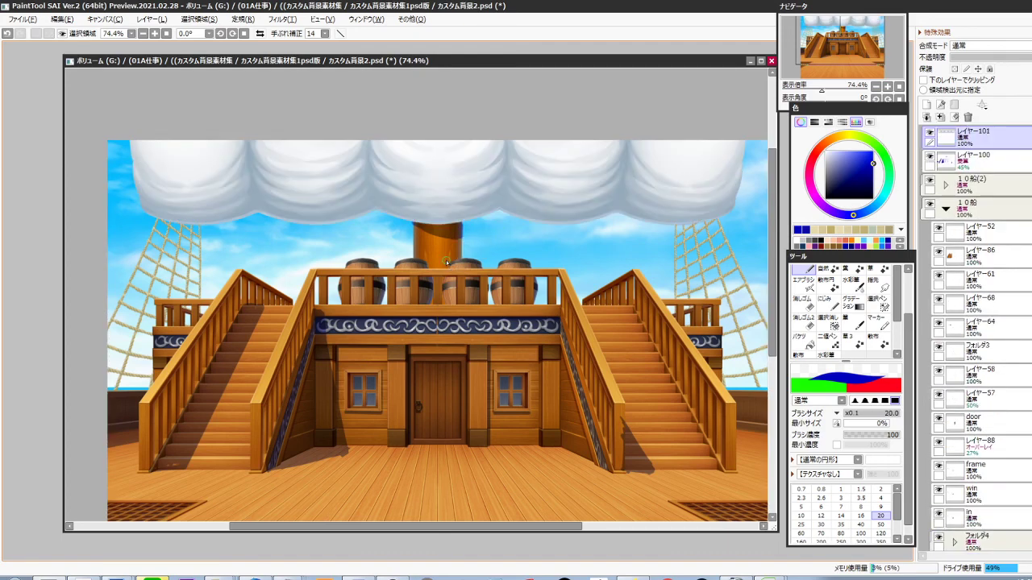
# On レイヤー100, delete the shadow overlapping the sky on both sides of the mast using rectangular selections
pyautogui.moveTo(484, 341); pyautogui.dragTo(518, 322)
pyautogui.keyDown('ctrl'); pyautogui.keyDown('shift'); pyautogui.click(489, 213); pyautogui.keyUp('shift'); pyautogui.keyUp('ctrl')
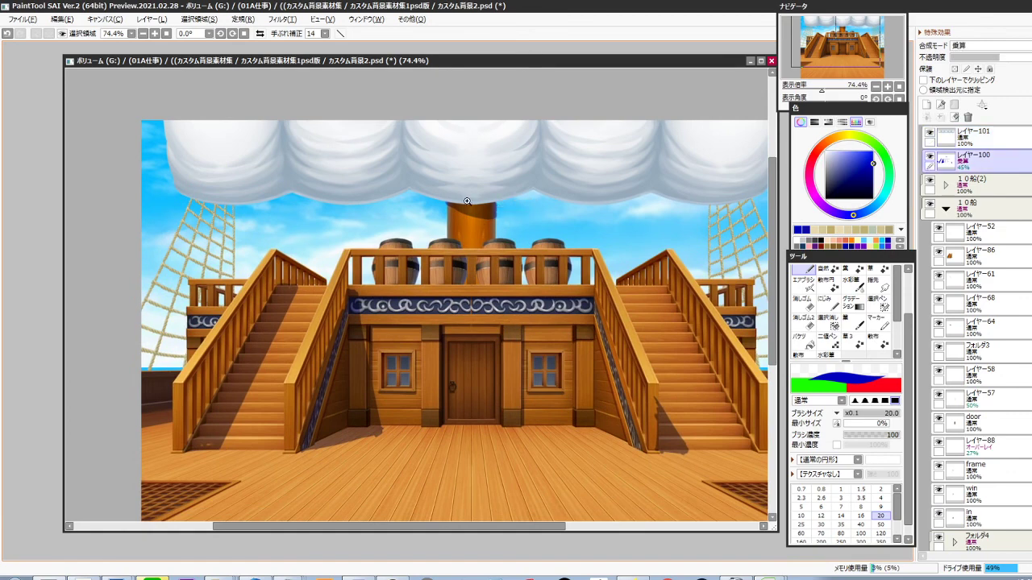
pyautogui.moveTo(467, 202); pyautogui.dragTo(484, 218)
pyautogui.press('m')
pyautogui.moveTo(352, 178); pyautogui.dragTo(378, 316)
pyautogui.press('Delete')
pyautogui.moveTo(662, 162); pyautogui.dragTo(591, 337)
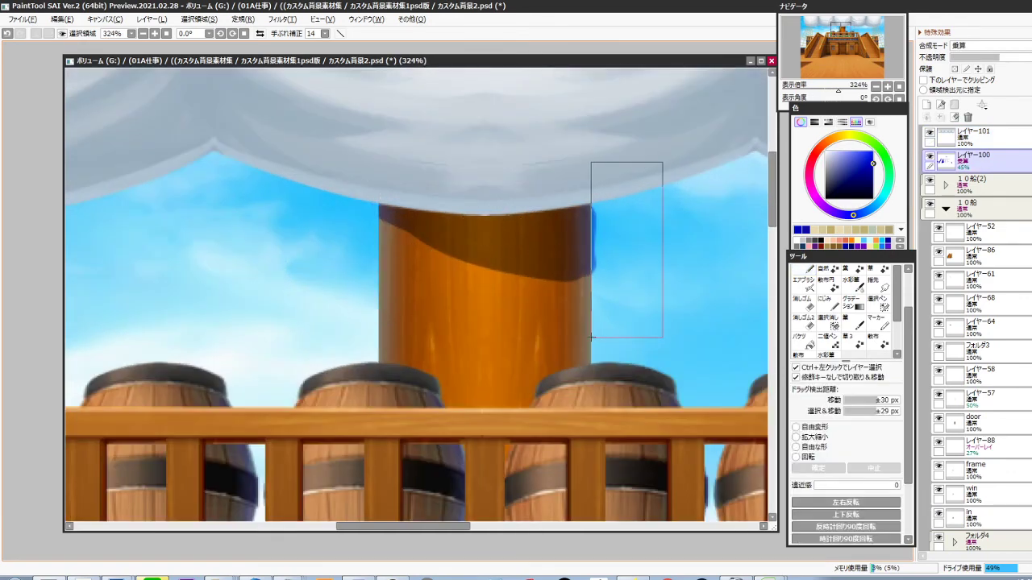
pyautogui.press('Delete')
pyautogui.hotkey('ctrl', 'd')
# With brush size 9, draw a shadow line on the deck along the slanted edge of the left hatch grating
pyautogui.scroll(-9, 556, 349)
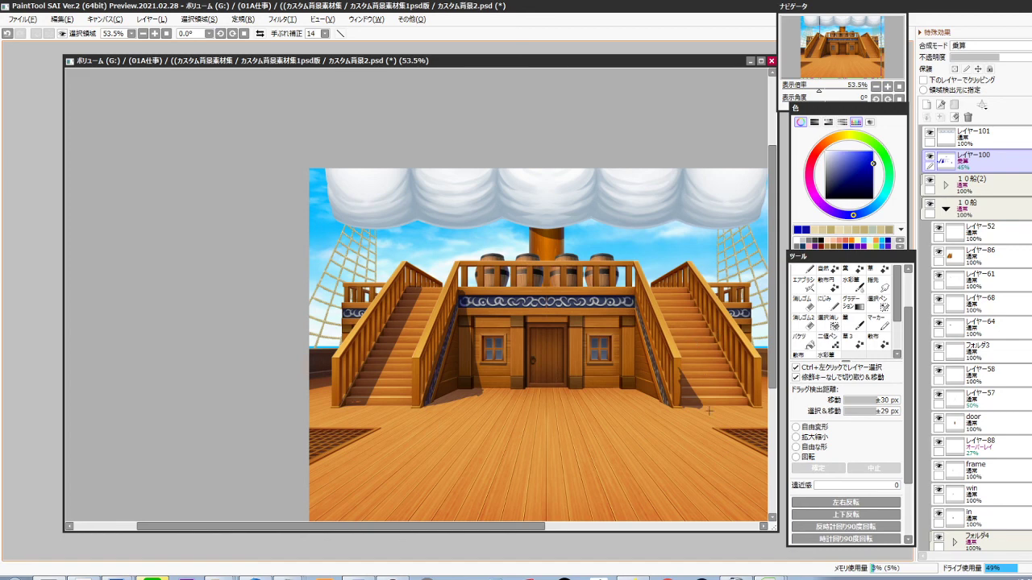
pyautogui.moveTo(709, 411); pyautogui.dragTo(636, 398)
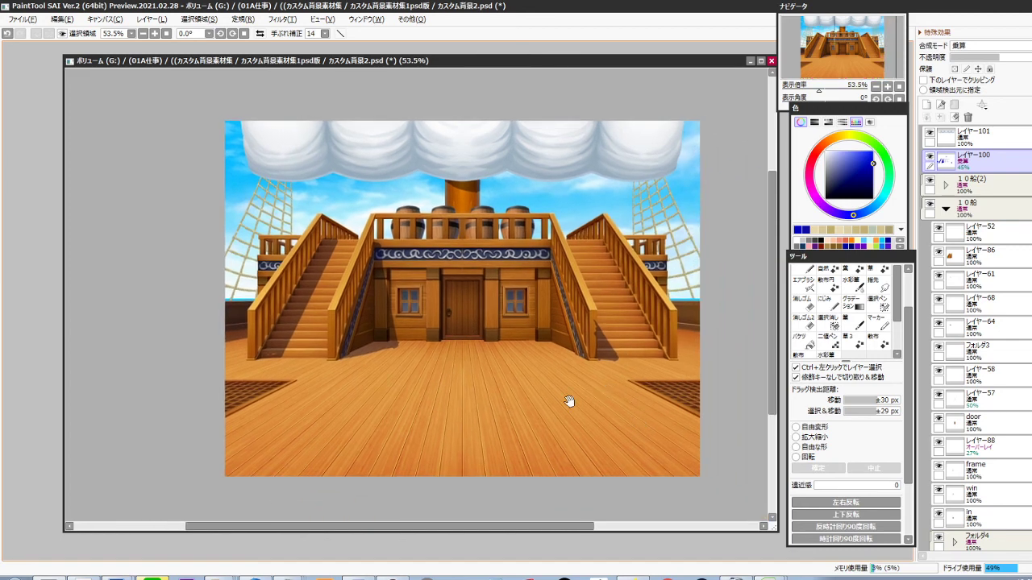
pyautogui.moveTo(252, 433); pyautogui.dragTo(362, 392)
pyautogui.scroll(6, 360, 389)
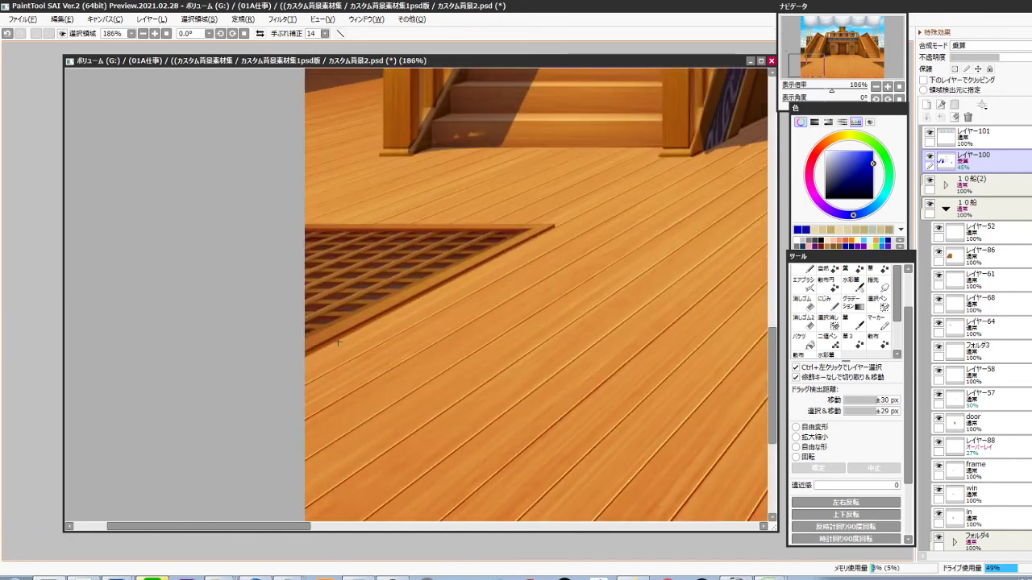
pyautogui.press('n')
pyautogui.press('[')
pyautogui.press('[')
pyautogui.press('[')
pyautogui.press('[')
pyautogui.press('[')
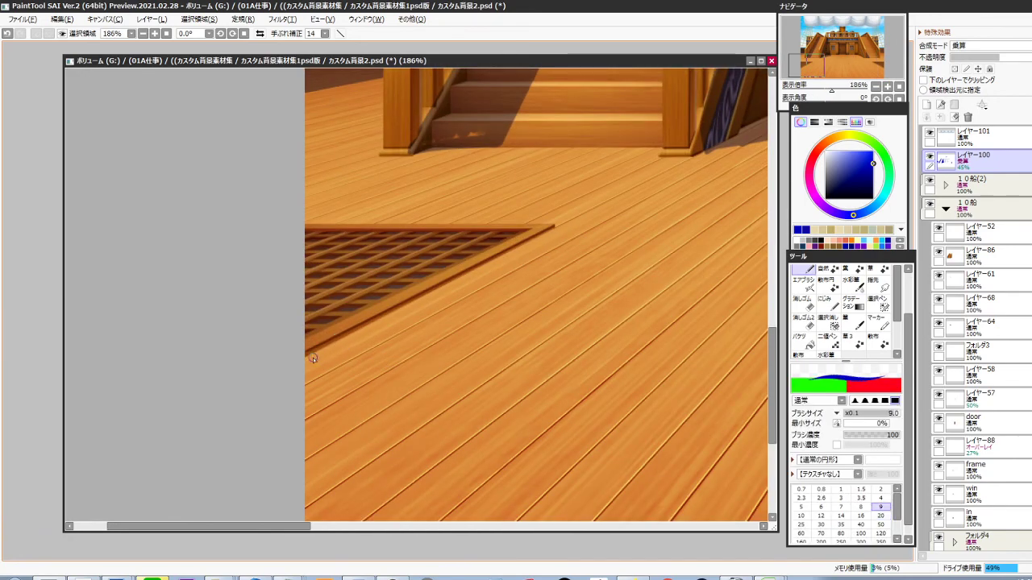
pyautogui.moveTo(300, 363); pyautogui.dragTo(526, 246)
pyautogui.keyDown('shift'); pyautogui.click(556, 228); pyautogui.keyUp('shift')
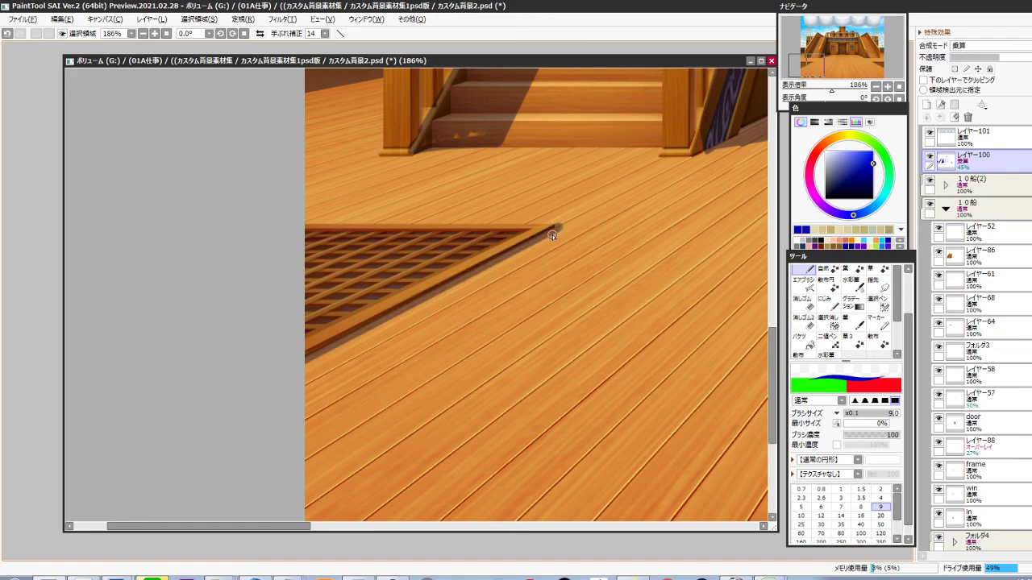
# Erase the excess shadow around the pointed corner of the left hatch grating with a size 5 eraser
pyautogui.scroll(3, 573, 219)
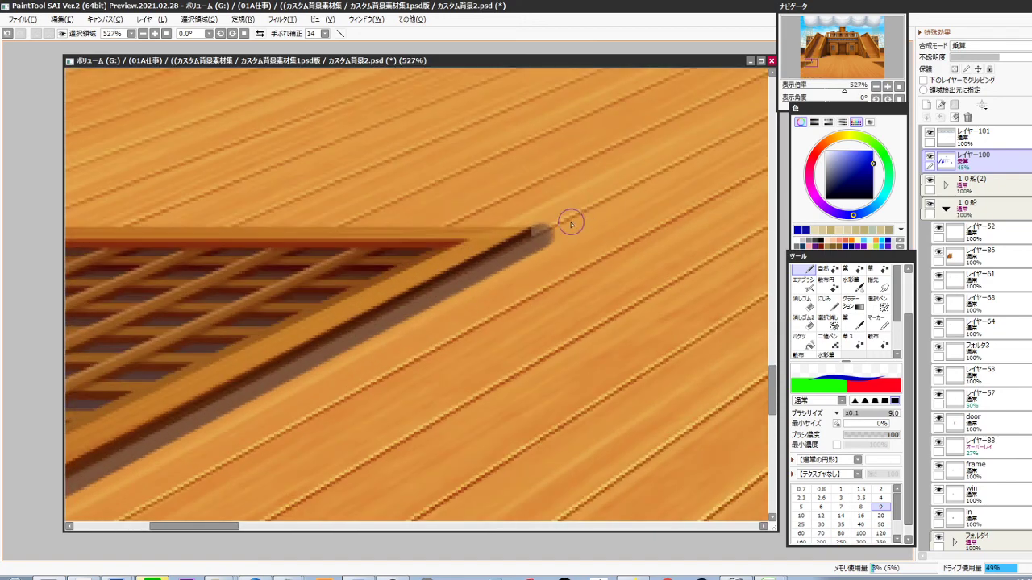
pyautogui.press('e')
pyautogui.press('[')
pyautogui.press('[')
pyautogui.press('[')
pyautogui.press('[')
pyautogui.press('[')
pyautogui.press('[')
pyautogui.press('[')
pyautogui.press('[')
pyautogui.press('[')
pyautogui.press('[')
pyautogui.press('[')
pyautogui.press('[')
pyautogui.press('[')
pyautogui.press('[')
pyautogui.press('[')
pyautogui.press('[')
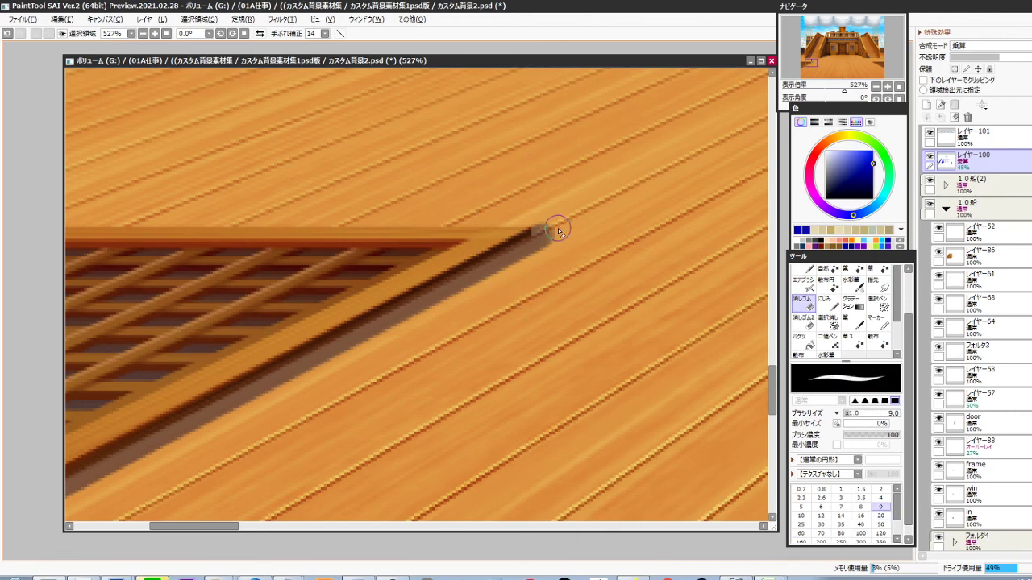
pyautogui.moveTo(535, 225); pyautogui.dragTo(576, 225)
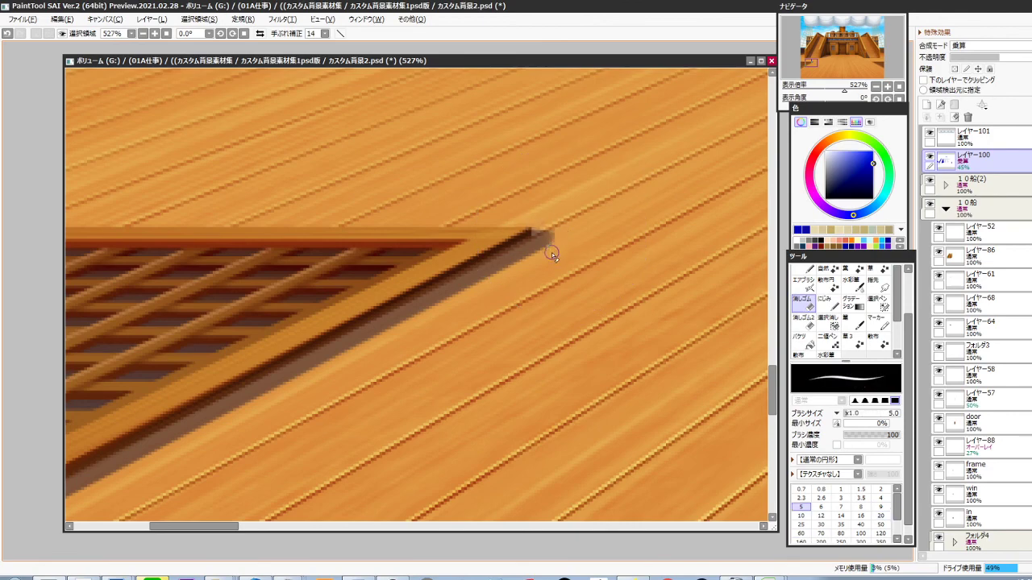
# Trim the outer side of the grating's slanted shadow line with a size 7 eraser
pyautogui.press(']')
pyautogui.press(']')
pyautogui.scroll(-3, 559, 252)
pyautogui.moveTo(412, 373); pyautogui.dragTo(495, 290)
pyautogui.keyDown('shift'); pyautogui.click(239, 382); pyautogui.keyUp('shift')
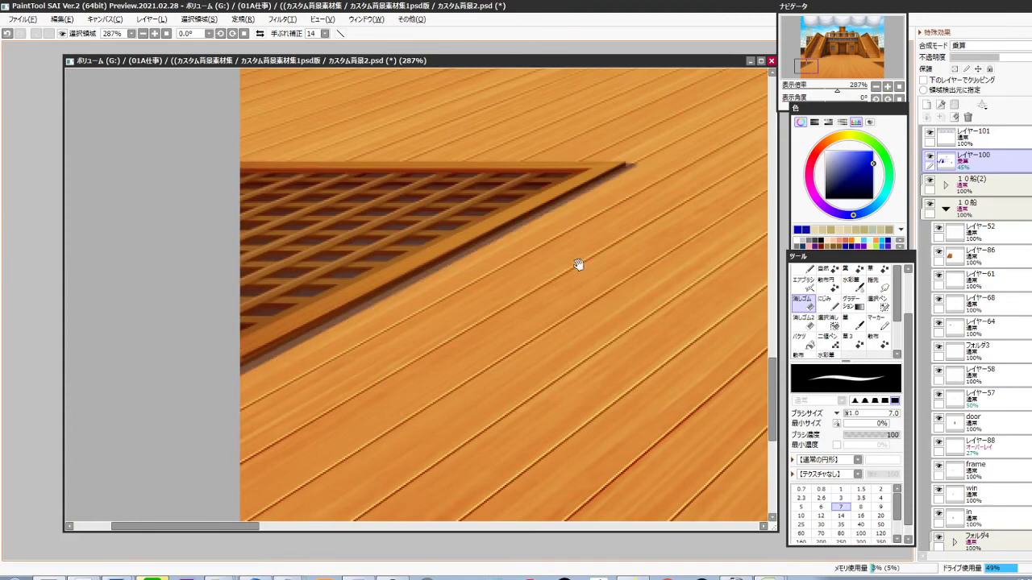
# Smudge the deck shadow at the foot of the staircase's inner railing with a size 12 finger tool
pyautogui.moveTo(578, 264); pyautogui.dragTo(362, 413)
pyautogui.moveTo(572, 300)
pyautogui.mouseDown()
pyautogui.moveTo(408, 396)
pyautogui.moveTo(357, 449)
pyautogui.mouseUp()
pyautogui.scroll(3, 447, 330)
pyautogui.press('f')
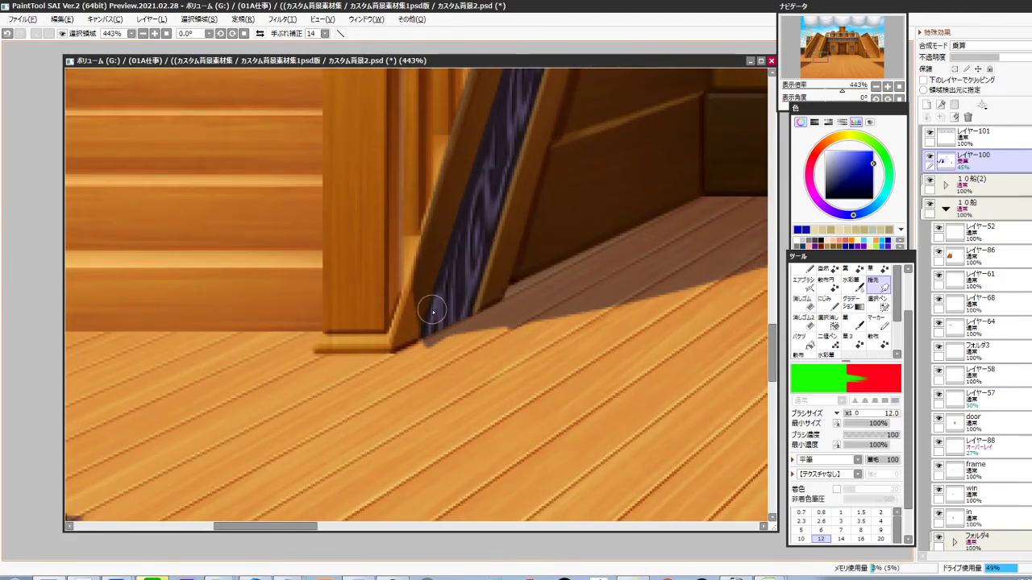
pyautogui.moveTo(442, 276); pyautogui.dragTo(390, 363)
pyautogui.moveTo(412, 306); pyautogui.dragTo(390, 364)
pyautogui.moveTo(452, 312); pyautogui.dragTo(418, 354)
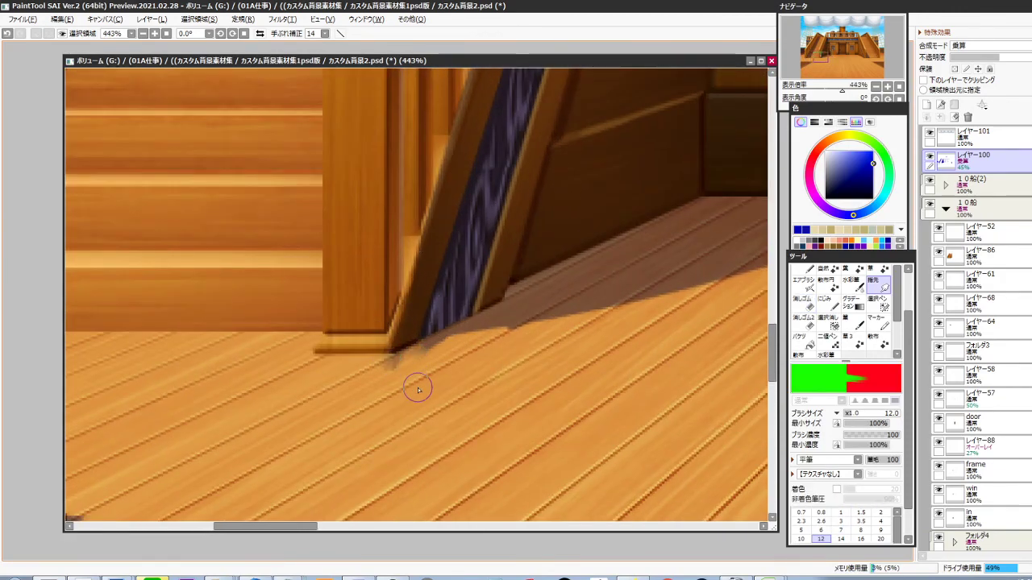
# With a size 16 eraser, cut the deck shadow to a straight edge running from the railing foot towards the cabin wall
pyautogui.press('e')
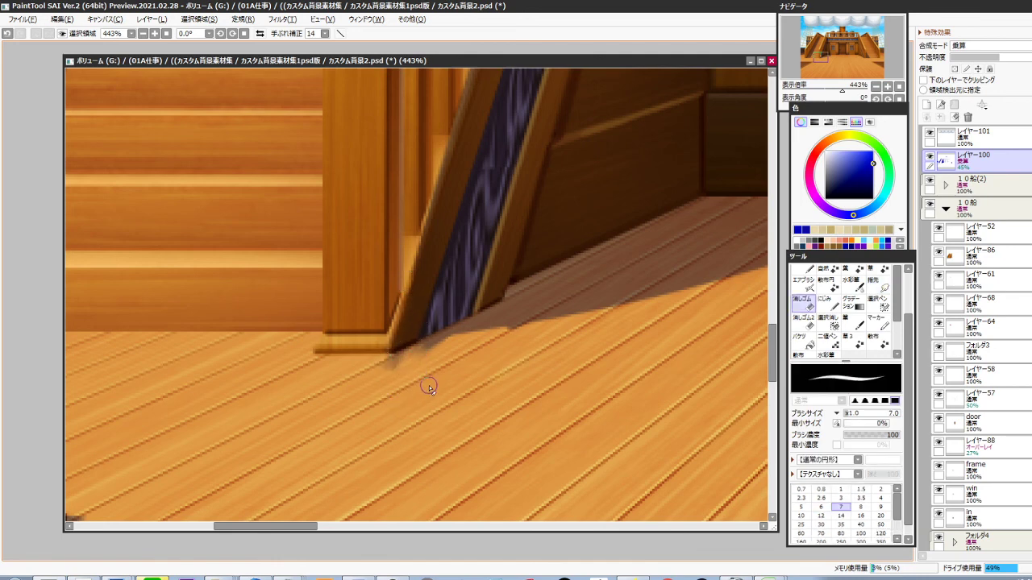
pyautogui.press(']')
pyautogui.press(']')
pyautogui.press(']')
pyautogui.press(']')
pyautogui.press(']')
pyautogui.press(']')
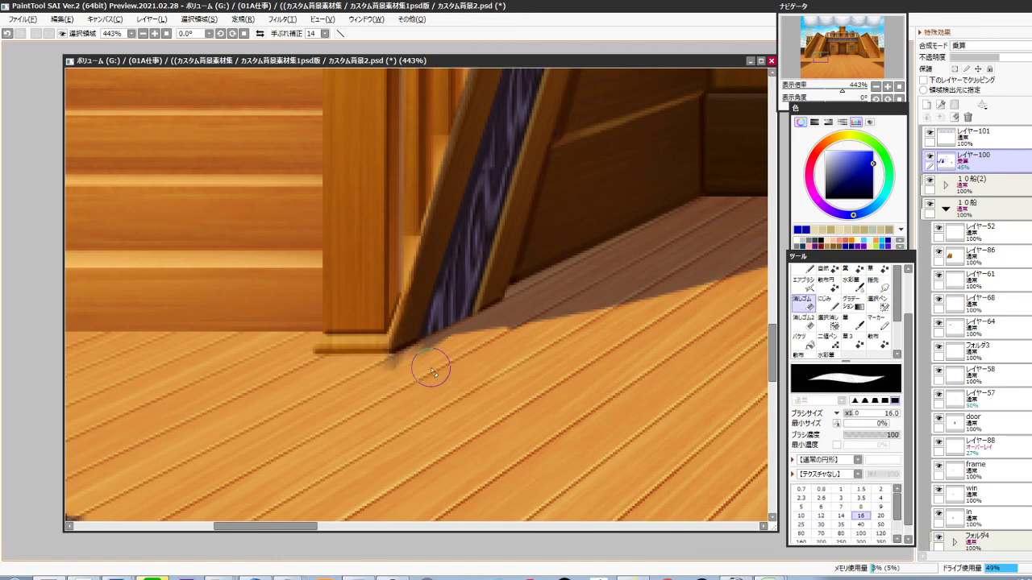
pyautogui.moveTo(433, 364); pyautogui.dragTo(405, 363)
pyautogui.keyDown('shift'); pyautogui.click(675, 310); pyautogui.keyUp('shift')
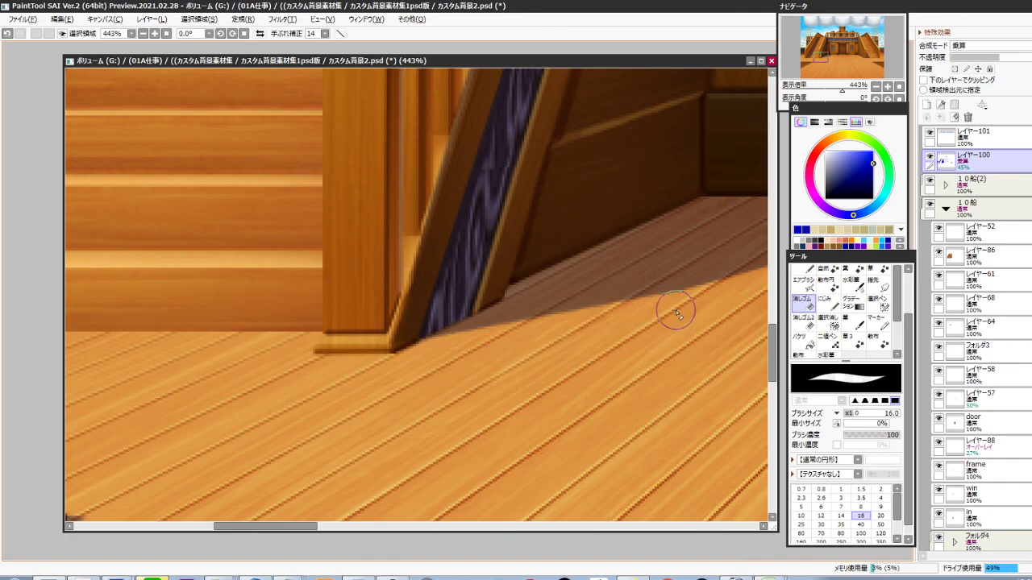
# Redraw the deck shadow's front edge with the brush and trim it straight with the eraser up to the shadow on the cabin wall
pyautogui.scroll(-5, 675, 310)
pyautogui.moveTo(605, 347)
pyautogui.mouseDown()
pyautogui.moveTo(530, 378)
pyautogui.moveTo(483, 383)
pyautogui.mouseUp()
pyautogui.scroll(1, 544, 372)
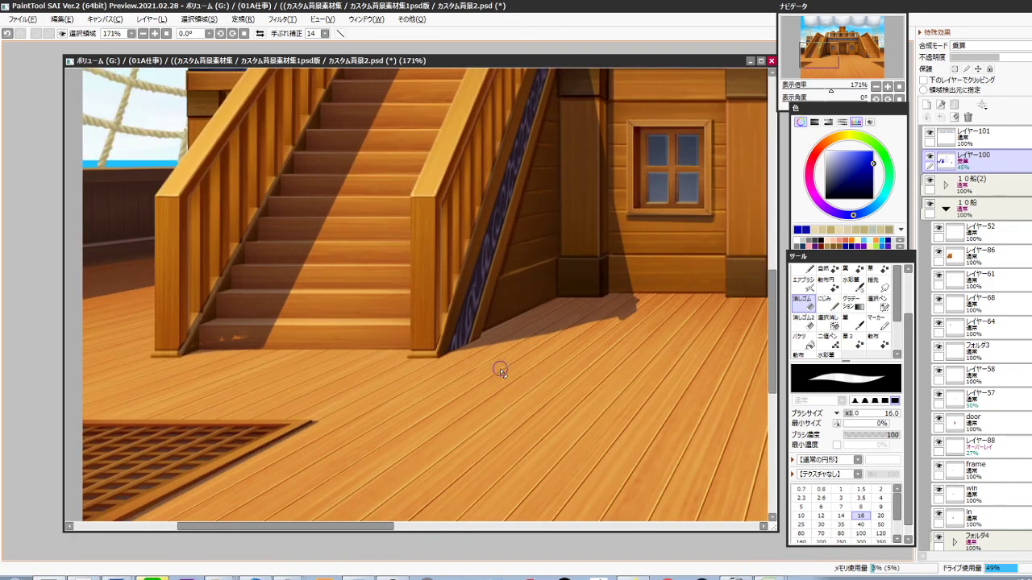
pyautogui.press('n')
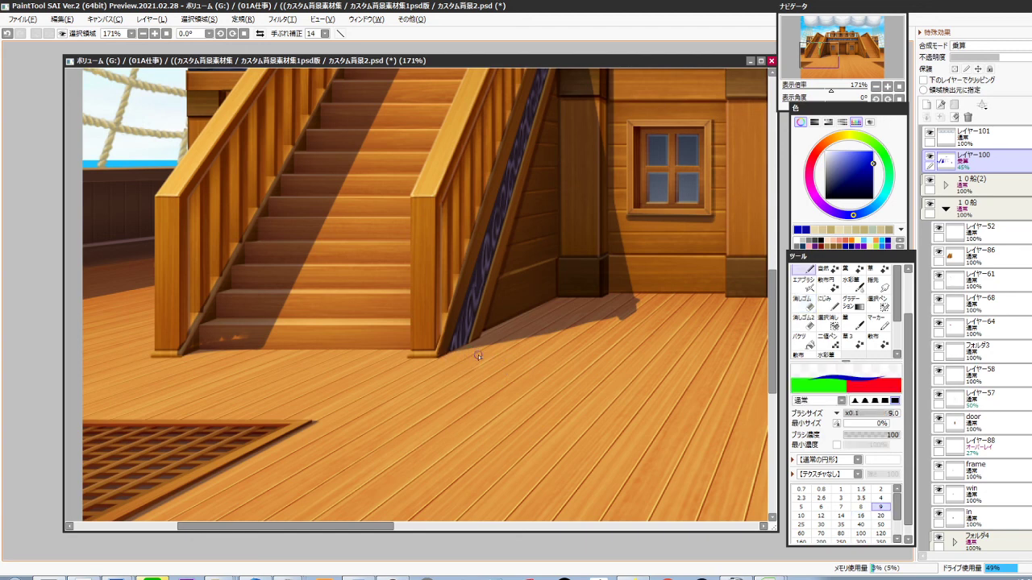
pyautogui.keyDown('shift'); pyautogui.click(615, 313); pyautogui.keyUp('shift')
pyautogui.press('e')
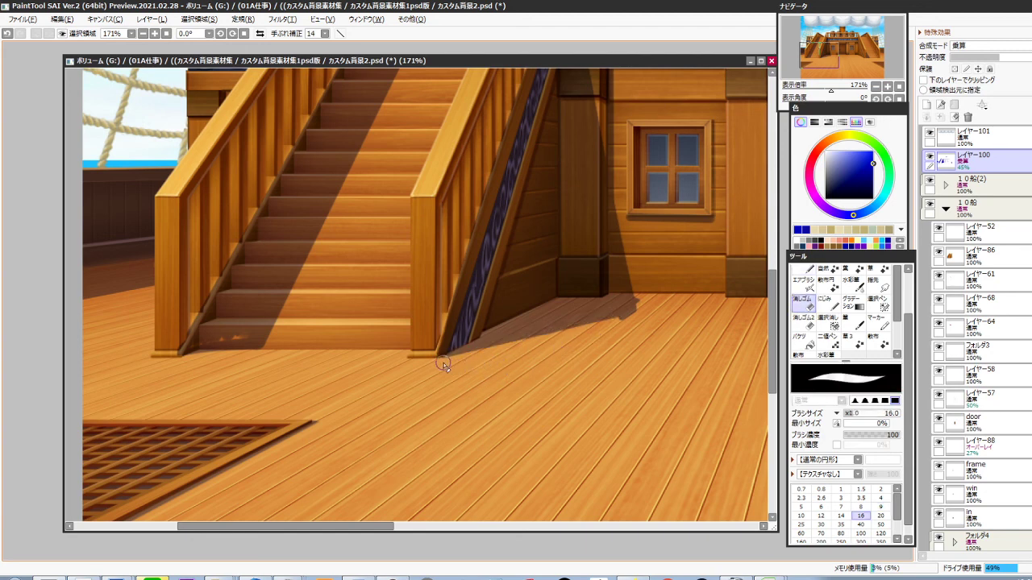
pyautogui.keyDown('shift'); pyautogui.click(642, 305); pyautogui.keyUp('shift')
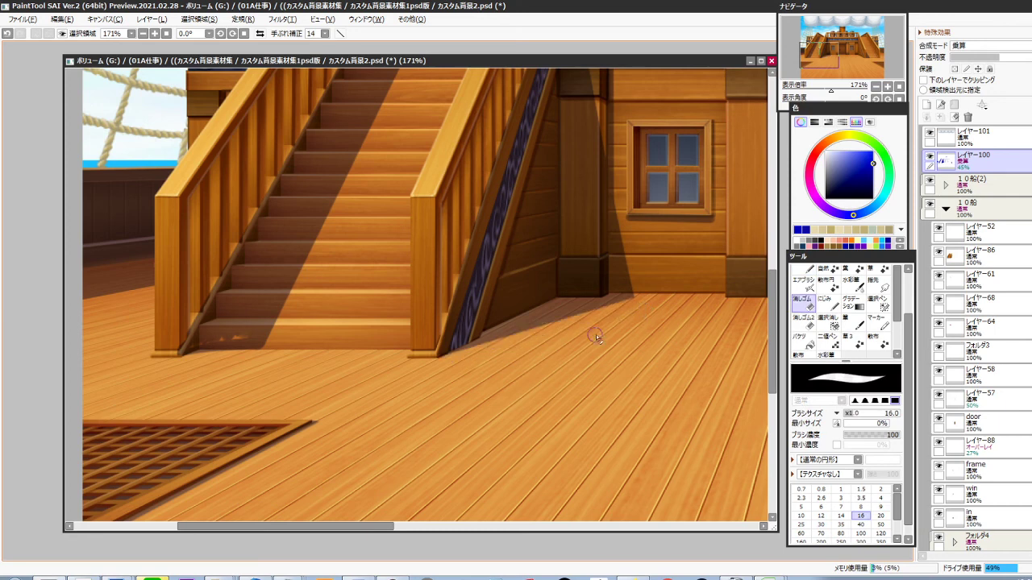
pyautogui.moveTo(655, 299); pyautogui.dragTo(556, 378)
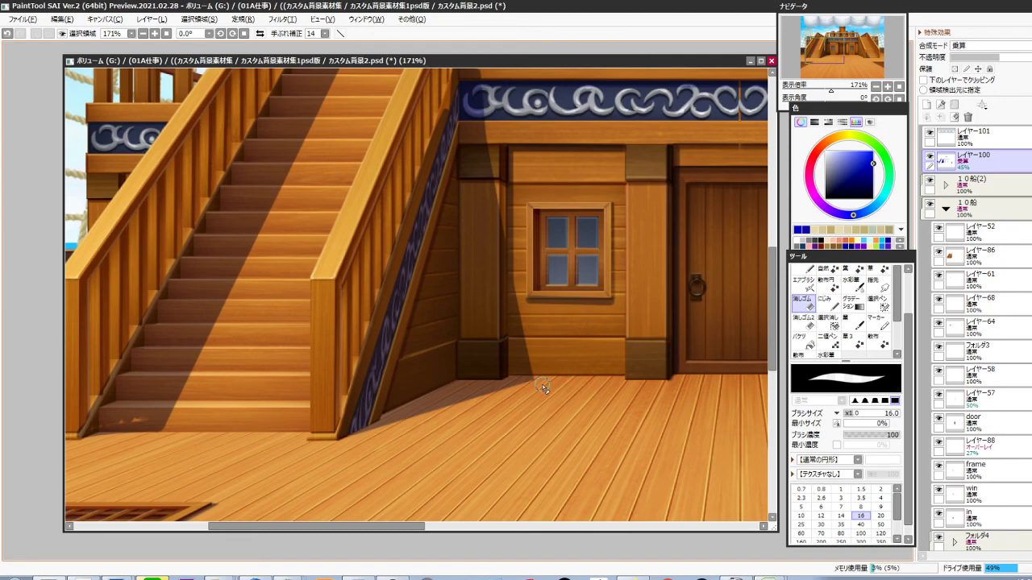
# With brush size 9, paint the shadow at the wall base and draw a straight shadow line up to the beam beside the railing
pyautogui.press('n')
pyautogui.scroll(3, 542, 382)
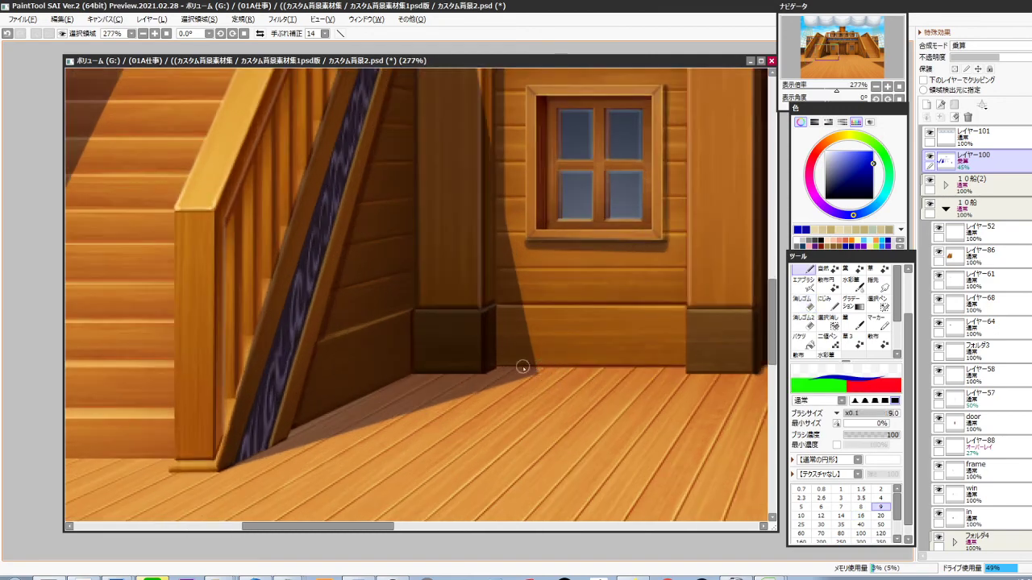
pyautogui.moveTo(523, 368)
pyautogui.mouseDown()
pyautogui.moveTo(565, 361)
pyautogui.moveTo(513, 405)
pyautogui.mouseUp()
pyautogui.scroll(-3, 513, 400)
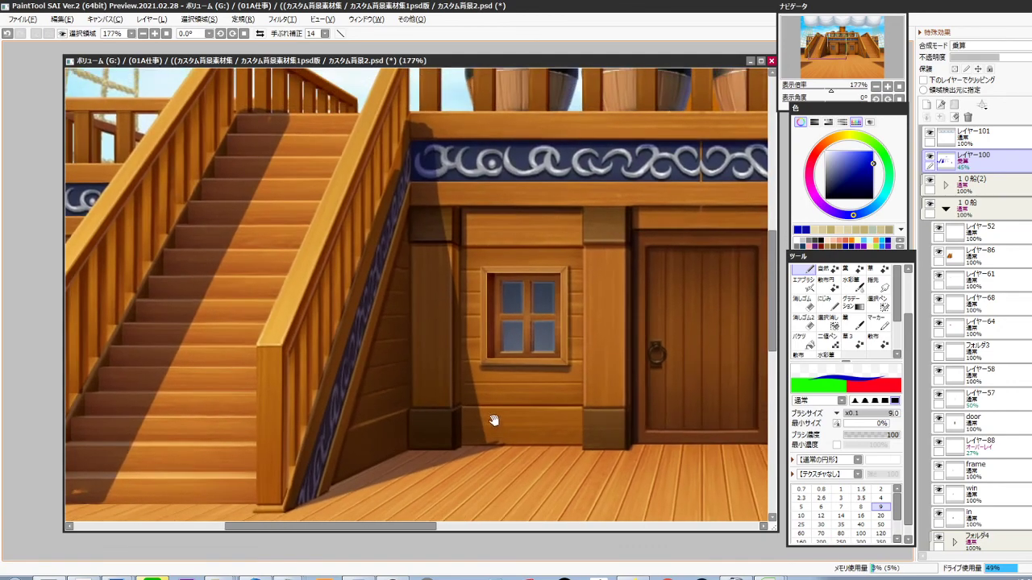
pyautogui.keyDown('shift'); pyautogui.click(422, 133); pyautogui.keyUp('shift')
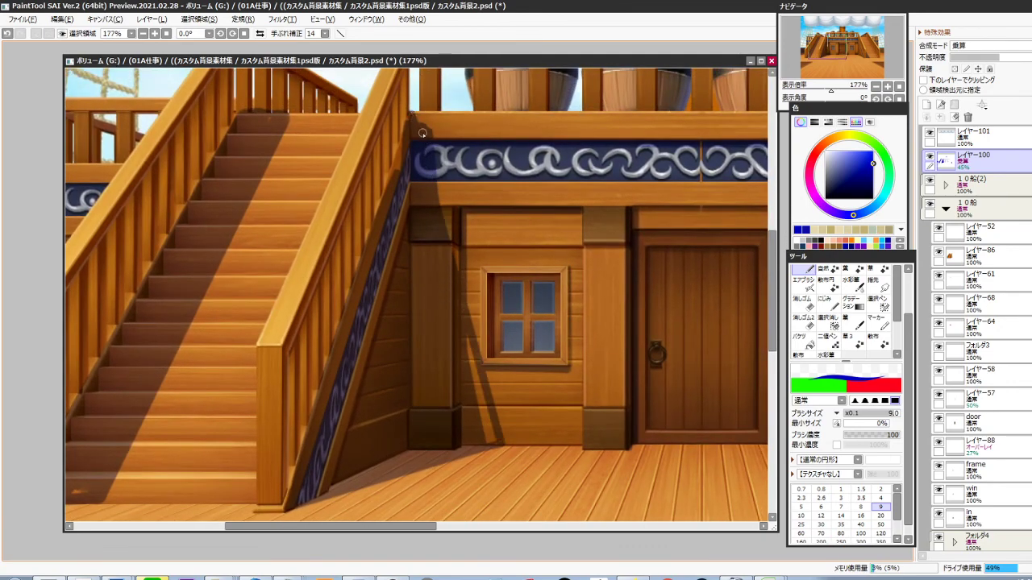
# Make a polygonal selection along the wall shadow's slanted edge past the window and erase the shadow spilling into it
pyautogui.press('l')
pyautogui.click(428, 85)
pyautogui.click(415, 109)
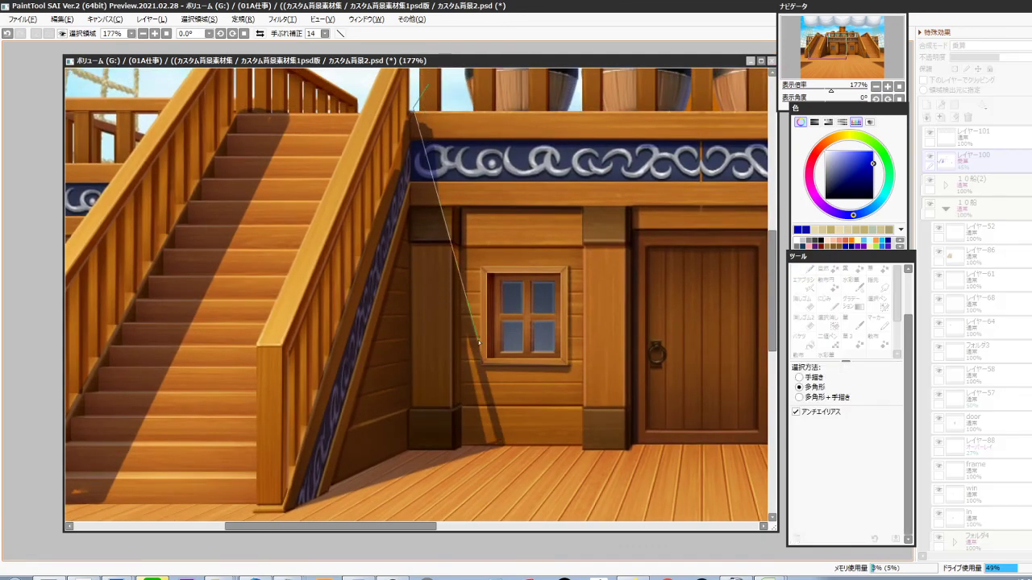
pyautogui.click(506, 448)
pyautogui.click(564, 373)
pyautogui.doubleClick(555, 240)
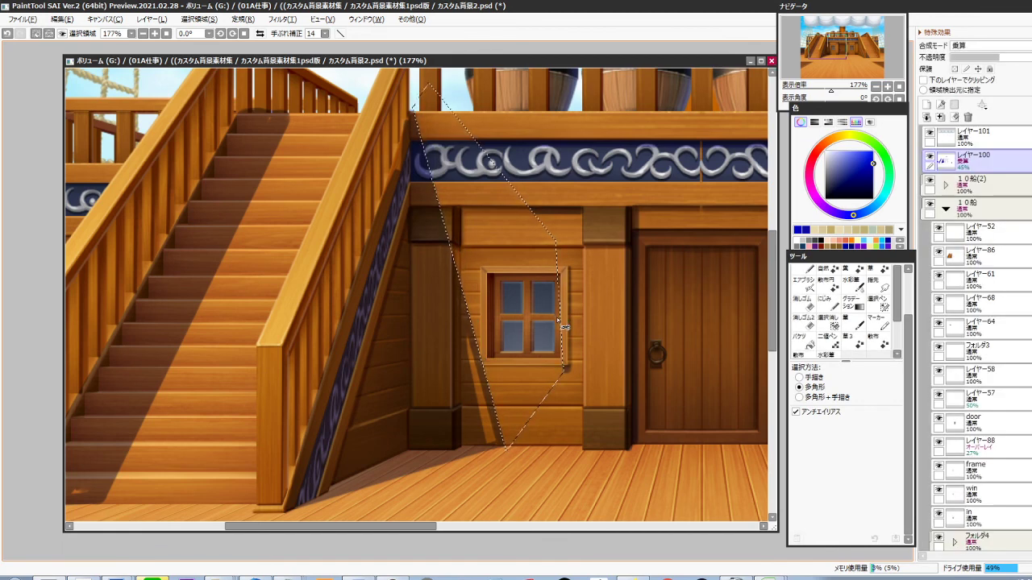
pyautogui.hotkey('ctrl', 'z')
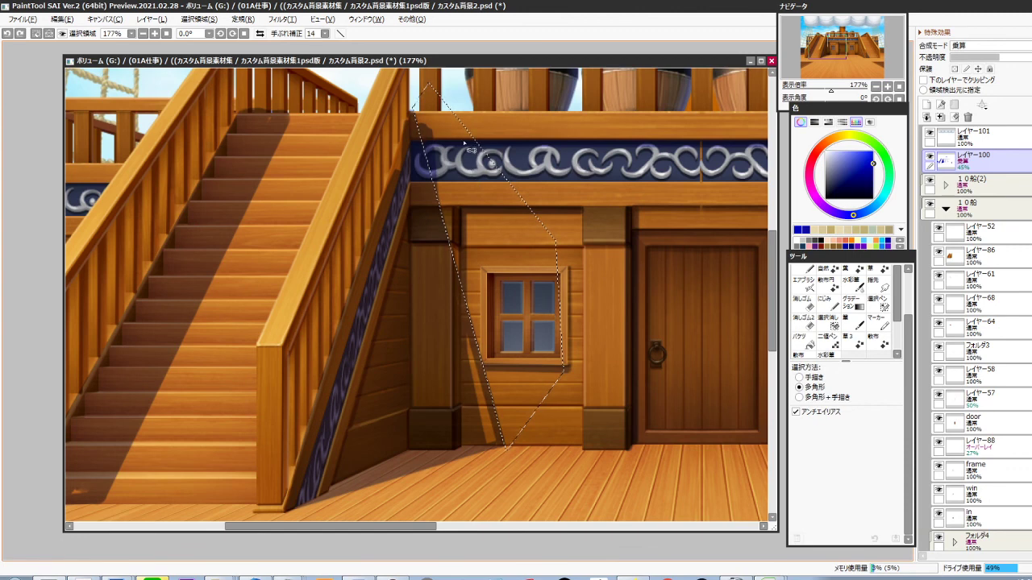
pyautogui.press('e')
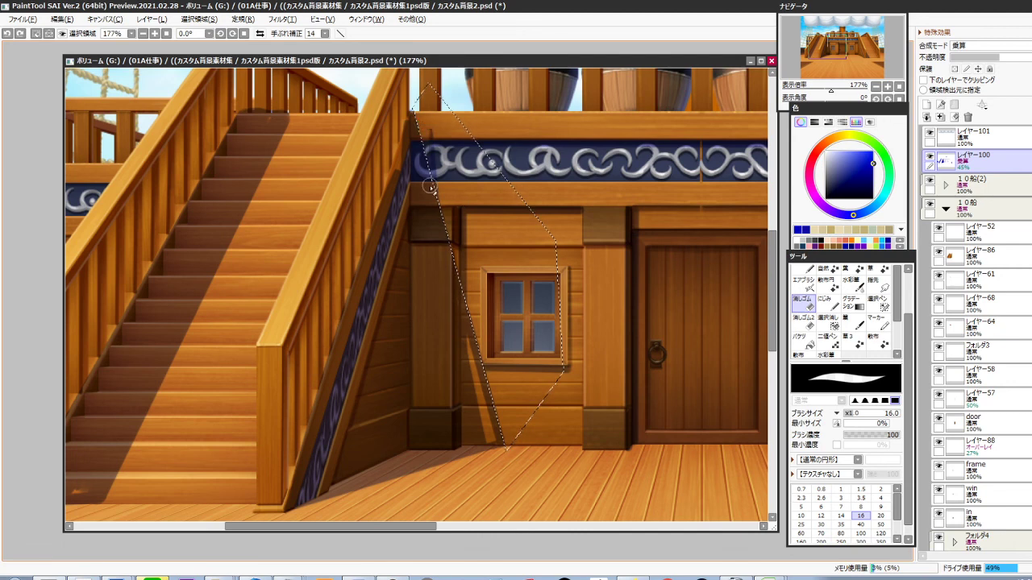
pyautogui.moveTo(435, 212); pyautogui.dragTo(427, 199)
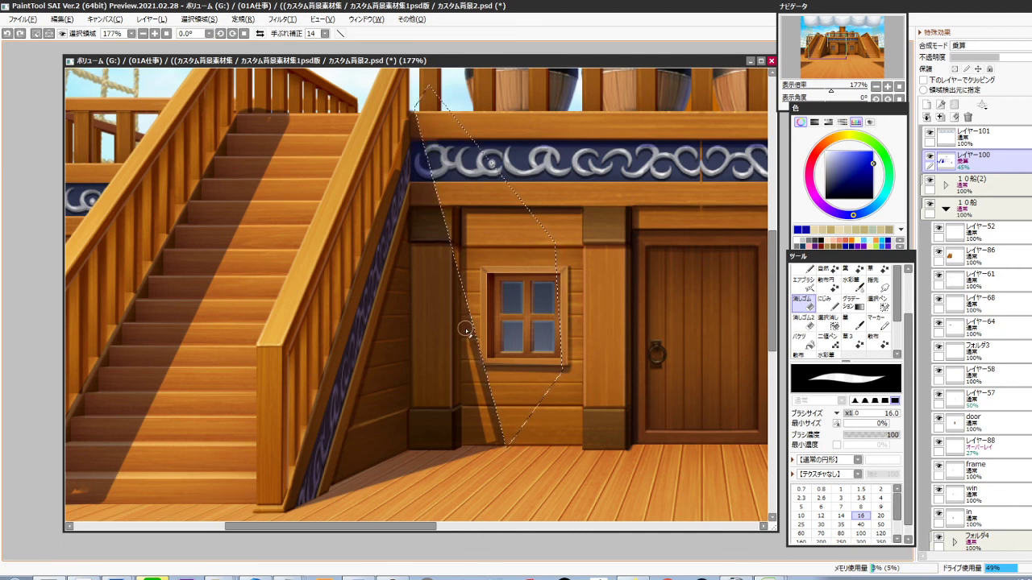
# Fill the remaining gaps in the wall shadow between the corner pillar and the window with brush size 9 and clear the selection
pyautogui.press('n')
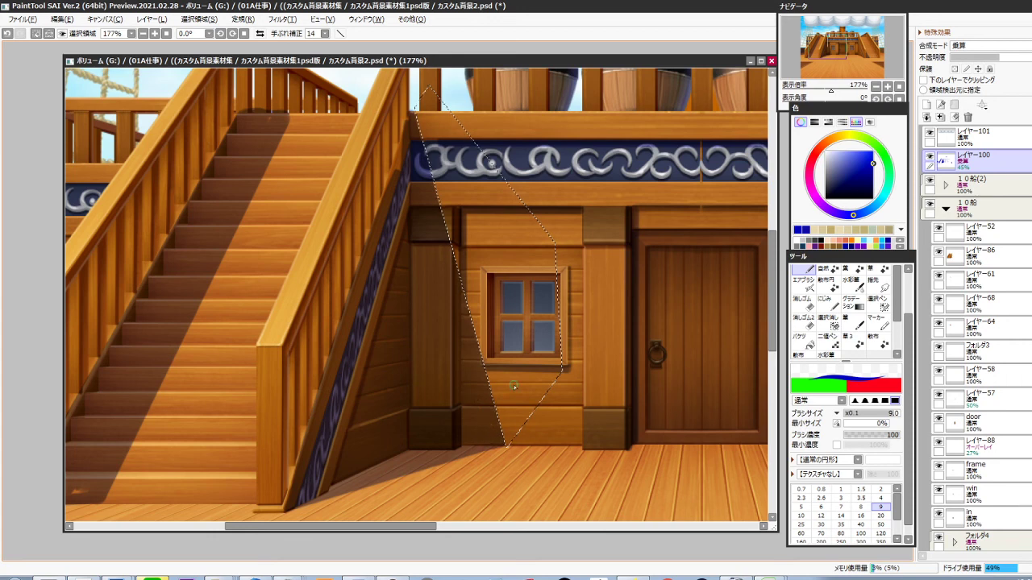
pyautogui.hotkey('ctrl', 'd')
pyautogui.moveTo(476, 282); pyautogui.dragTo(555, 339)
pyautogui.scroll(2, 504, 182)
pyautogui.moveTo(504, 145); pyautogui.dragTo(471, 269)
pyautogui.moveTo(614, 429); pyautogui.dragTo(549, 288)
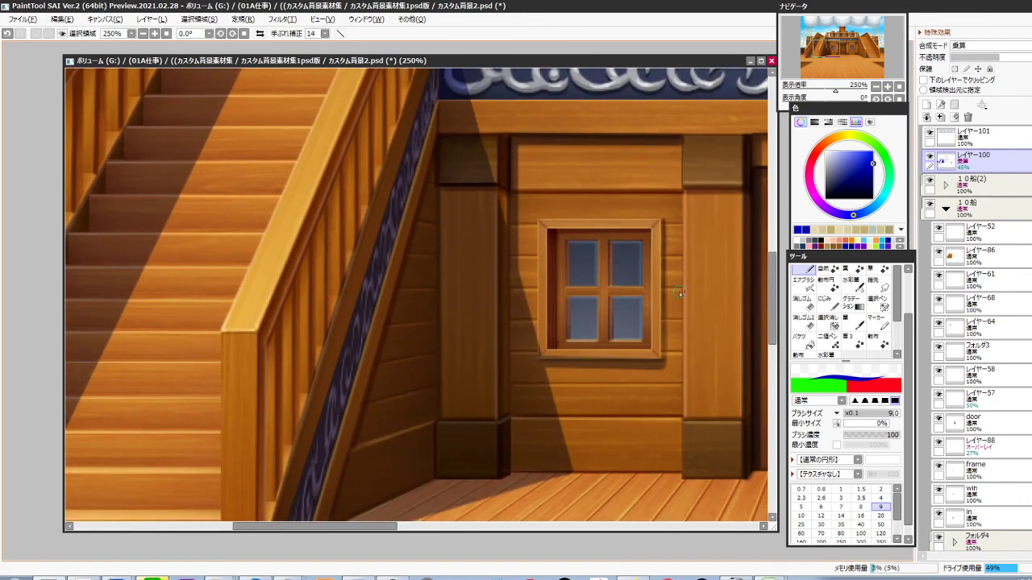
# Touch up the shadow's edge on the upper beam and silver-scroll frieze beside the stair railing
pyautogui.scroll(6, 657, 282)
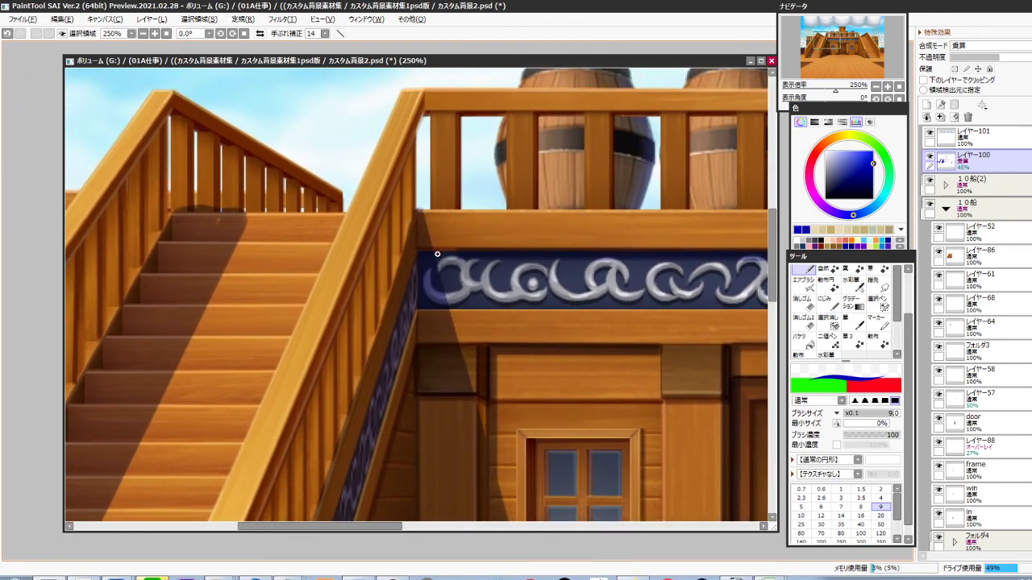
pyautogui.moveTo(438, 254); pyautogui.dragTo(486, 255)
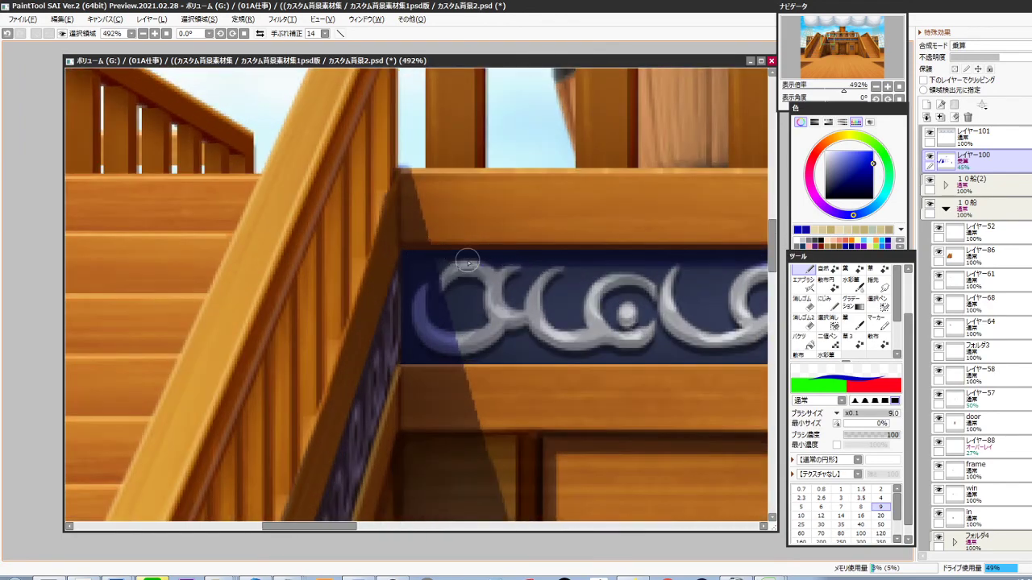
pyautogui.moveTo(419, 181); pyautogui.dragTo(434, 246)
pyautogui.hotkey('ctrl', 'z')
pyautogui.moveTo(409, 188); pyautogui.dragTo(414, 190)
pyautogui.moveTo(449, 324); pyautogui.dragTo(422, 189)
# Smooth the shadow's slanted edge on the beam below the frieze using the brush's transparent colour
pyautogui.press('-')
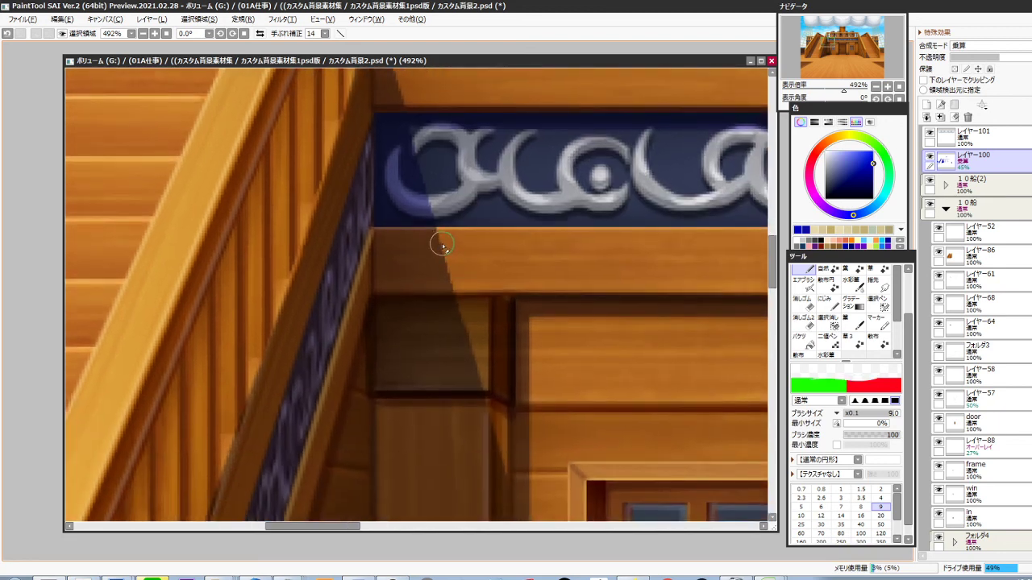
pyautogui.moveTo(436, 230); pyautogui.dragTo(449, 291)
pyautogui.moveTo(436, 244); pyautogui.dragTo(450, 282)
pyautogui.hotkey('ctrl', 'z')
# Paint over the lit gap in the shadow along the corner pillar's window-side edge, just below its dark cap
pyautogui.moveTo(499, 375); pyautogui.dragTo(466, 294)
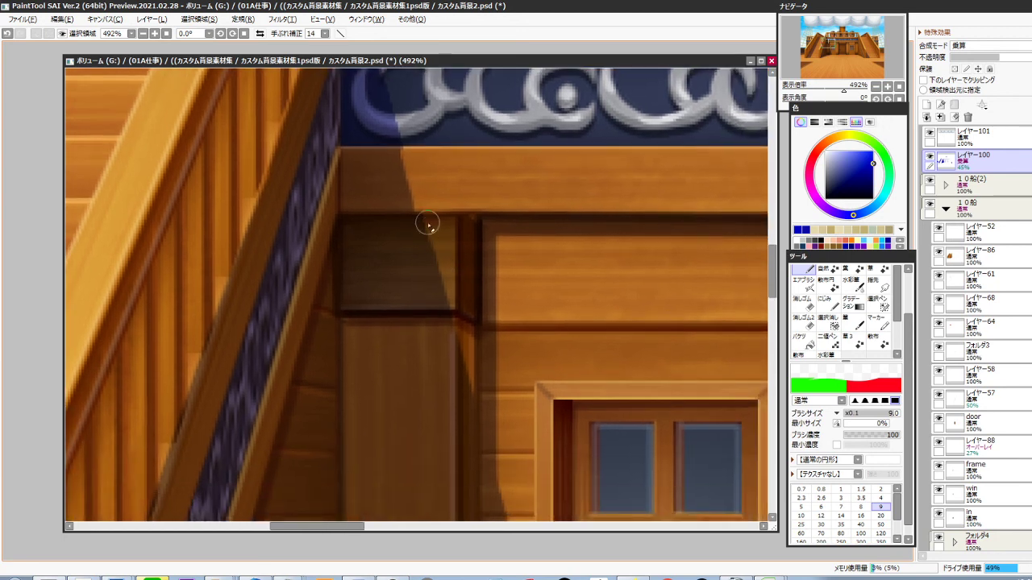
pyautogui.moveTo(504, 410); pyautogui.dragTo(461, 259)
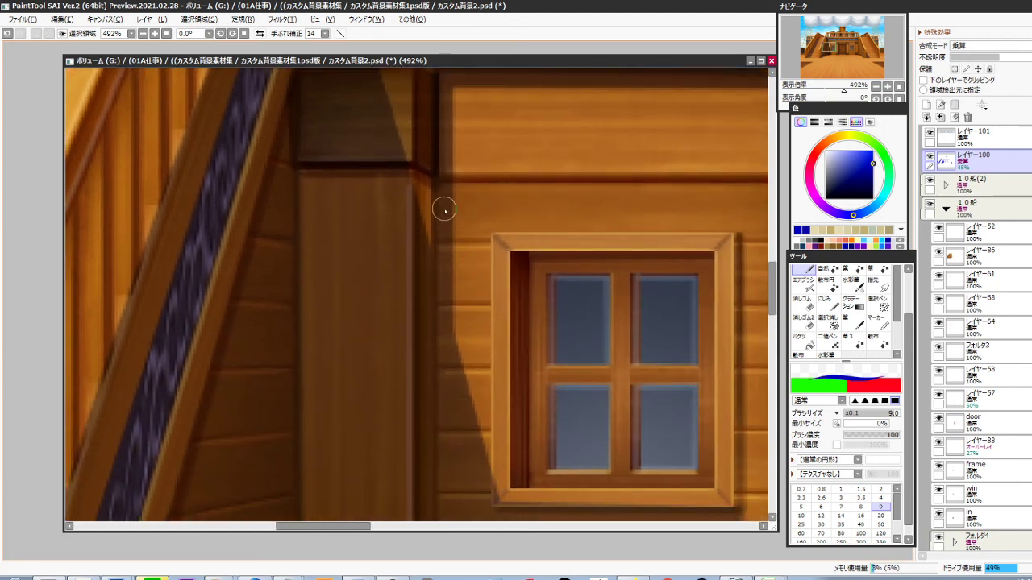
pyautogui.scroll(1, 443, 209)
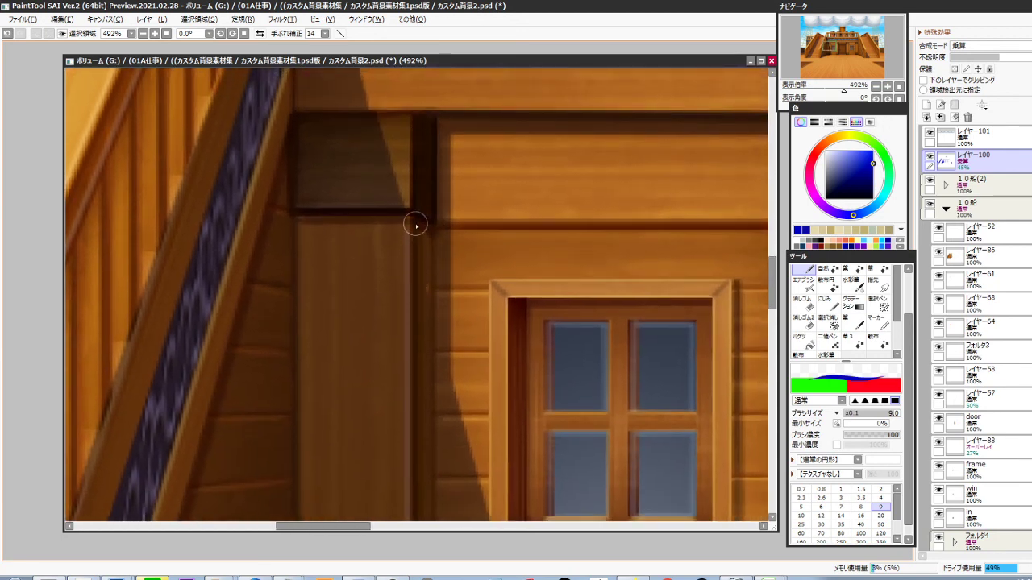
# Paint a thin horizontal shadow under the beam across the top of the panel above the cabin door
pyautogui.scroll(-3, 490, 274)
pyautogui.moveTo(529, 329); pyautogui.dragTo(510, 266)
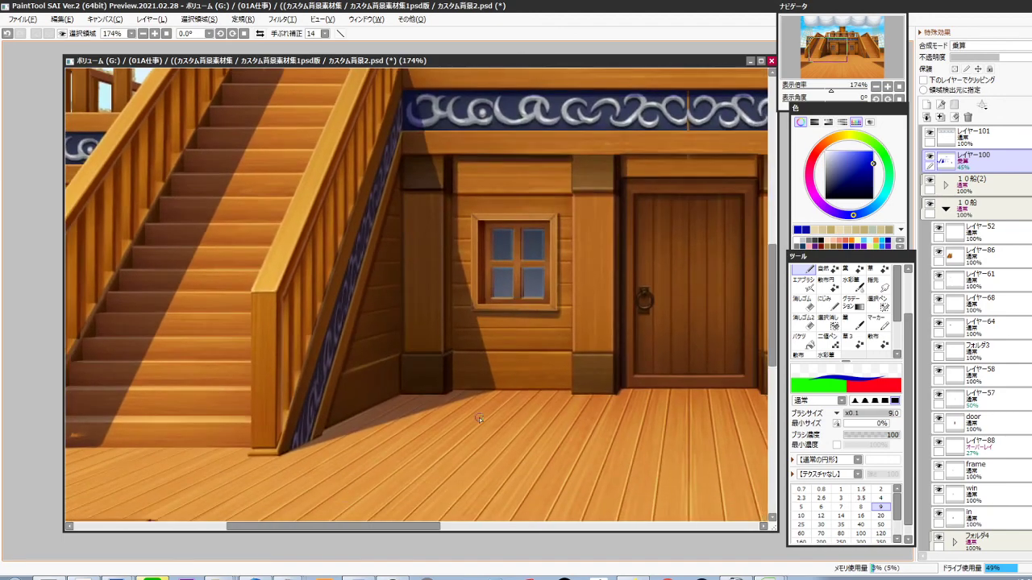
pyautogui.scroll(2, 620, 302)
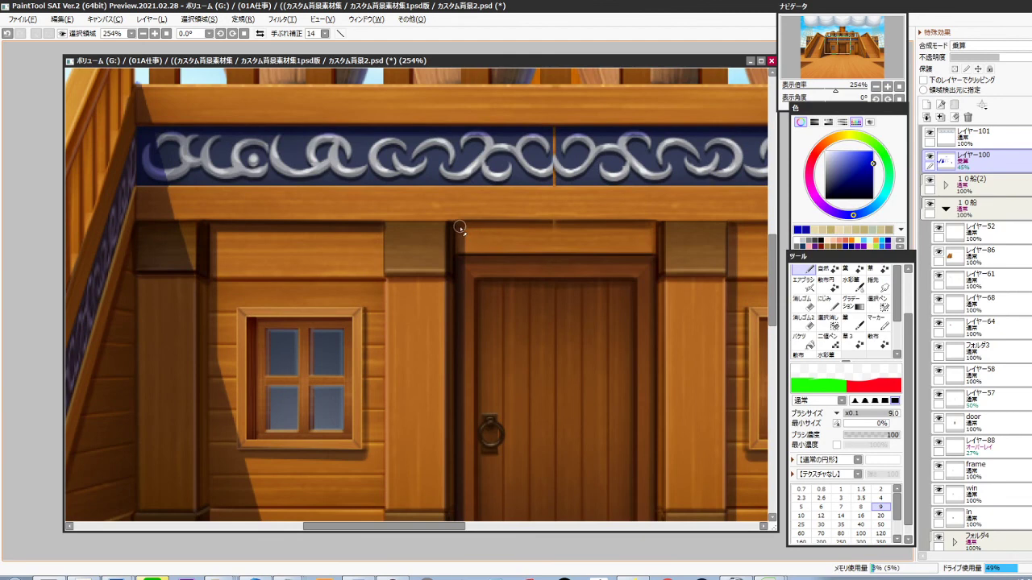
pyautogui.moveTo(466, 224); pyautogui.dragTo(648, 224)
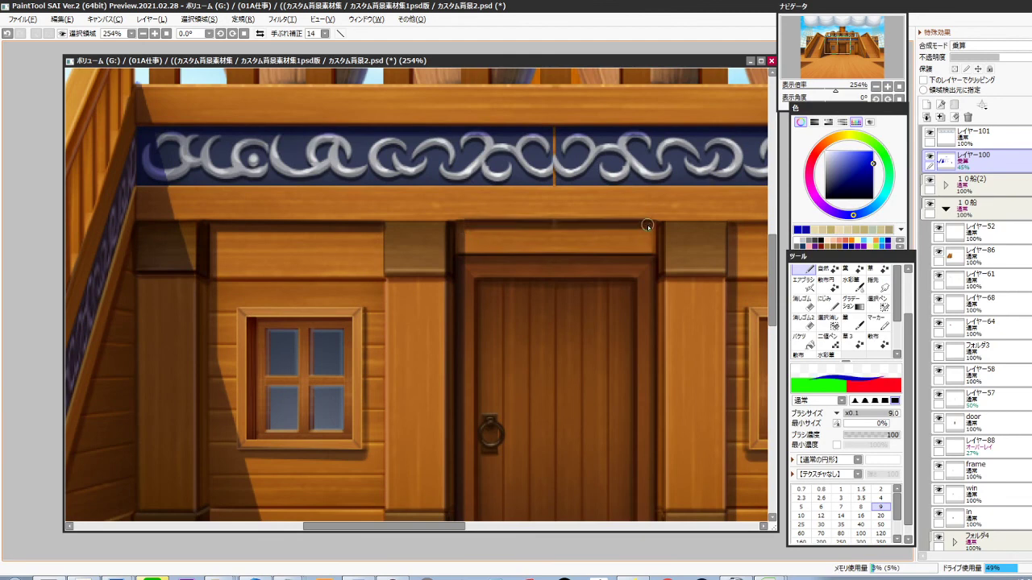
# Find the layer holding the cabin wall, merge its folder フォルダ4 in group １０船 into one layer, and cut its entire contents
pyautogui.keyDown('ctrl'); pyautogui.keyDown('shift'); pyautogui.click(571, 244); pyautogui.keyUp('shift'); pyautogui.keyUp('ctrl')
pyautogui.scroll(-3, 977, 386)
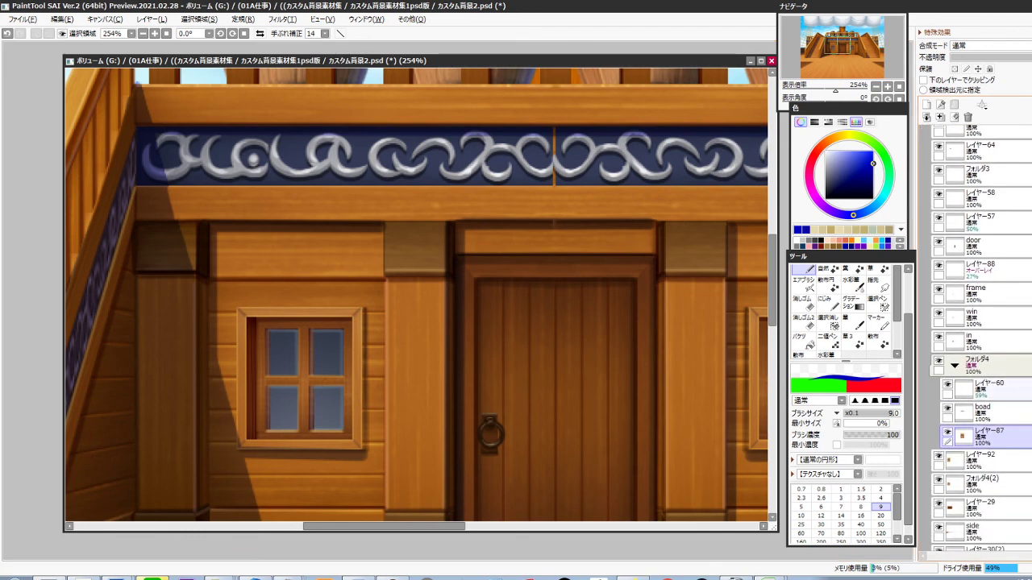
pyautogui.keyDown('ctrl'); pyautogui.keyDown('shift'); pyautogui.click(621, 257); pyautogui.keyUp('shift'); pyautogui.keyUp('ctrl')
pyautogui.keyDown('ctrl'); pyautogui.keyDown('shift'); pyautogui.click(534, 253); pyautogui.keyUp('shift'); pyautogui.keyUp('ctrl')
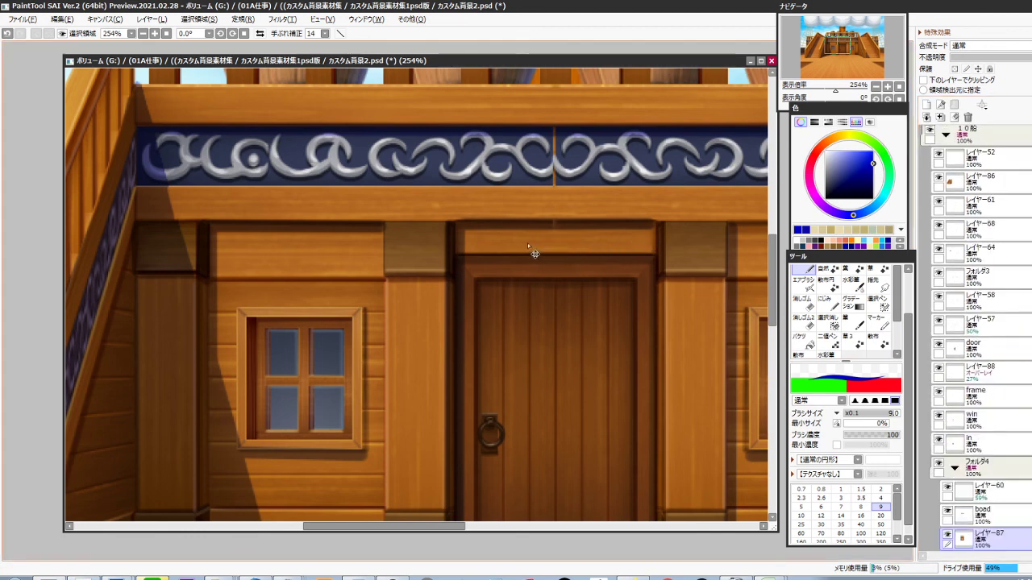
pyautogui.click(954, 467)
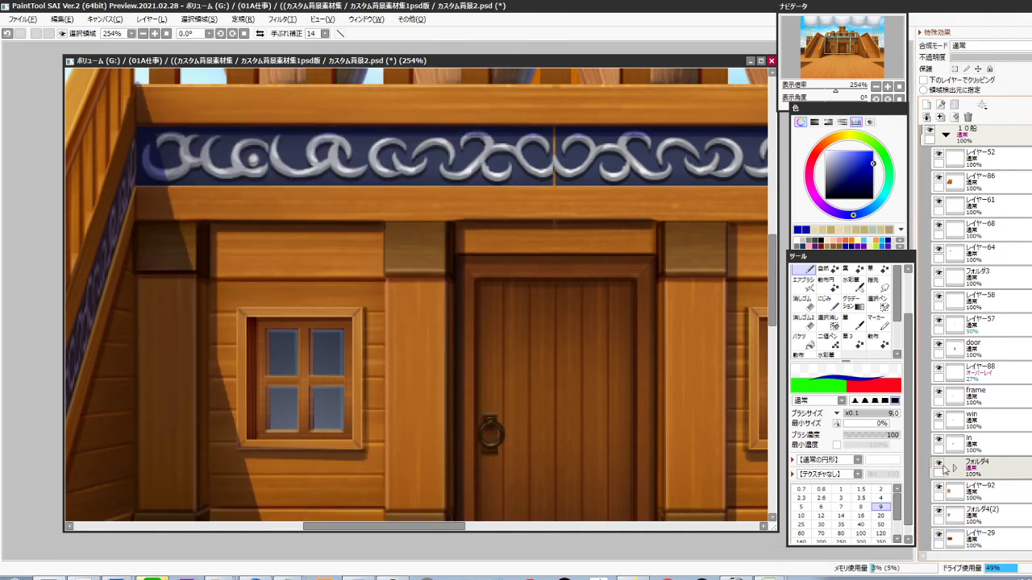
pyautogui.click(981, 471)
pyautogui.hotkey('ctrl', 'e')
pyautogui.hotkey('ctrl', 'a')
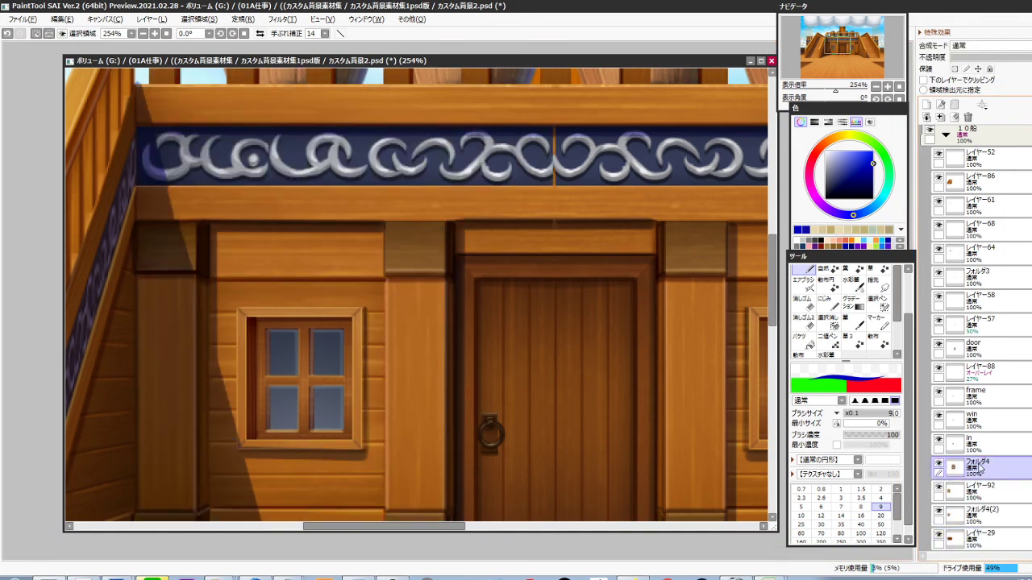
pyautogui.hotkey('ctrl', 'x')
# Merge folder フォルダ4 in group １０船(2) into one layer and paste the cut cabin wall half there
pyautogui.keyDown('ctrl'); pyautogui.click(600, 242); pyautogui.keyUp('ctrl')
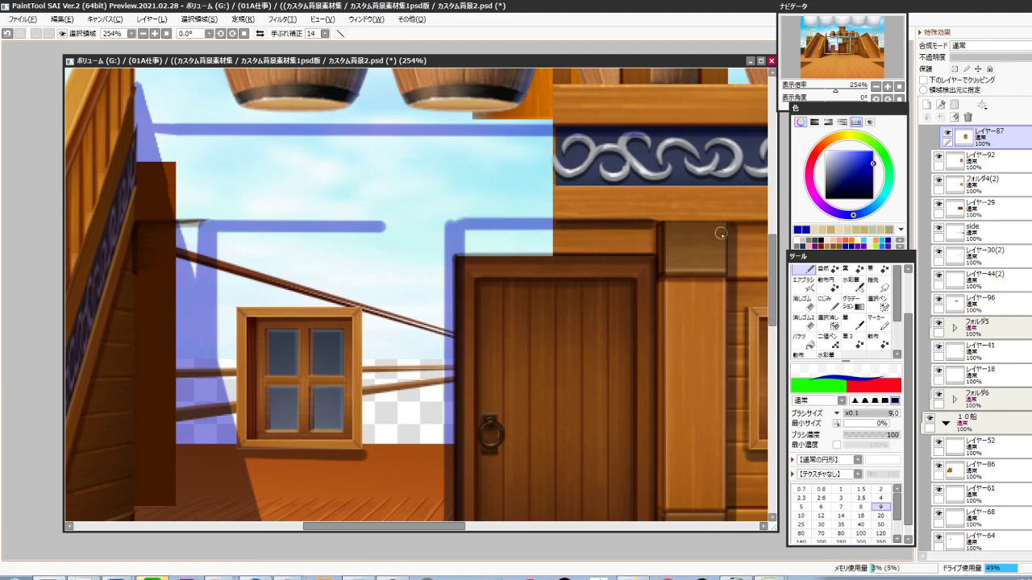
pyautogui.click(954, 256)
pyautogui.click(984, 278)
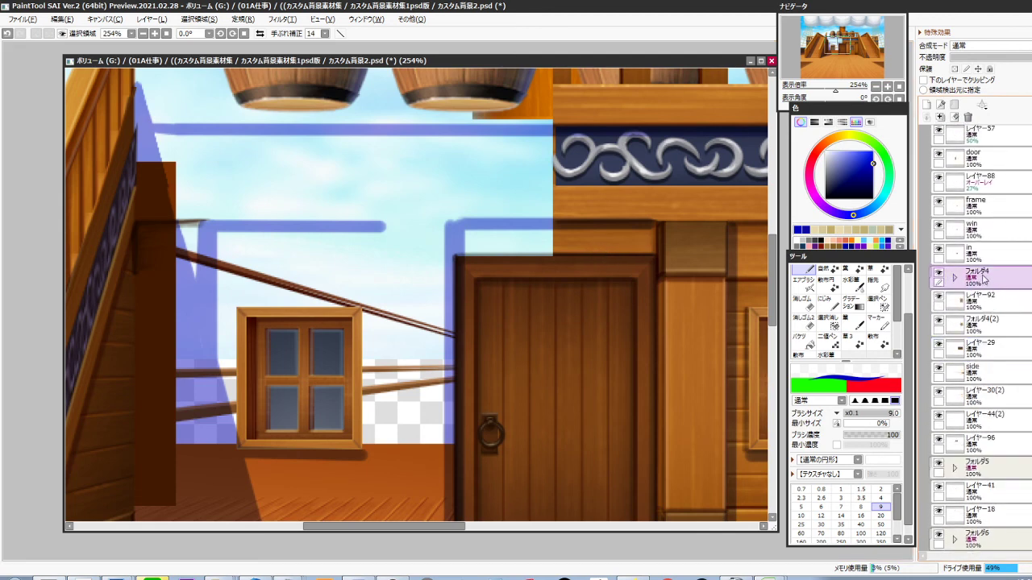
pyautogui.hotkey('ctrl', 'e')
pyautogui.hotkey('ctrl', 'v')
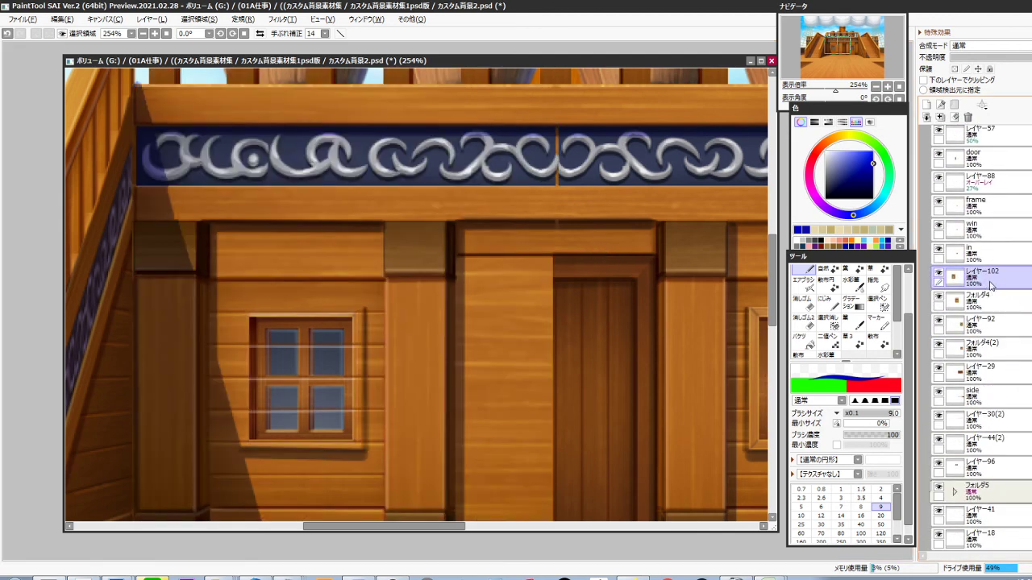
# Place the pasted wall half beneath フォルダ4 and merge the two halves into a single layer
pyautogui.moveTo(989, 284); pyautogui.dragTo(984, 305)
pyautogui.click(993, 283)
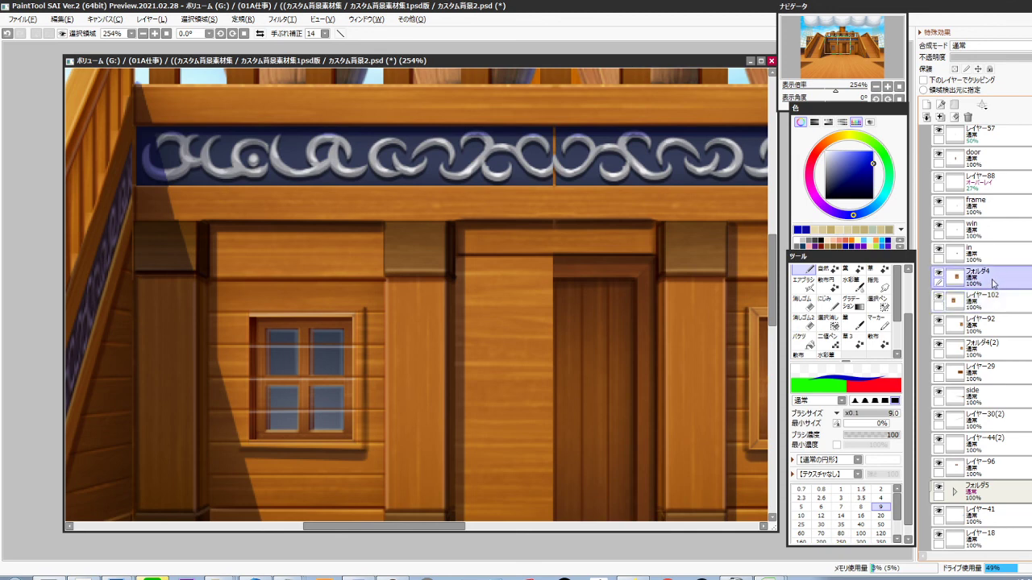
pyautogui.hotkey('ctrl', 'e')
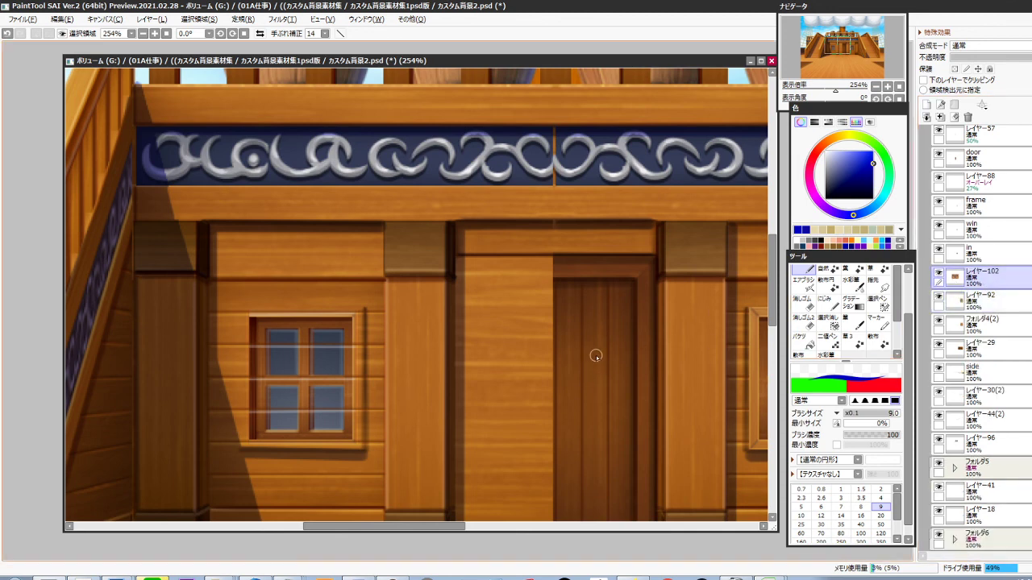
# Hide the joined cabin wall and merge レイヤー57 into the door layer of group １０船
pyautogui.click(938, 272)
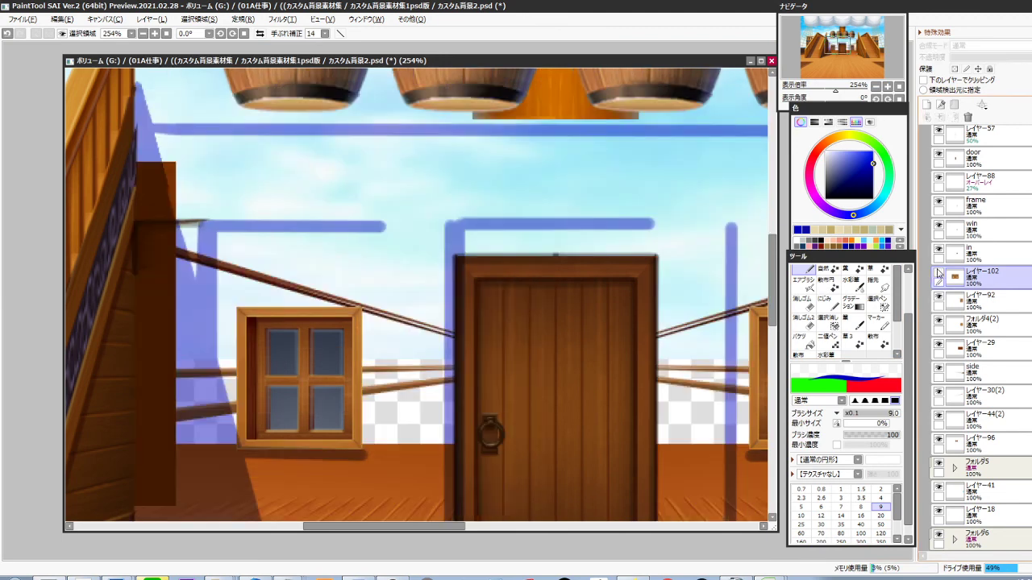
pyautogui.keyDown('ctrl'); pyautogui.keyDown('shift'); pyautogui.click(574, 370); pyautogui.keyUp('shift'); pyautogui.keyUp('ctrl')
pyautogui.keyDown('ctrl'); pyautogui.keyDown('shift'); pyautogui.click(457, 396); pyautogui.keyUp('shift'); pyautogui.keyUp('ctrl')
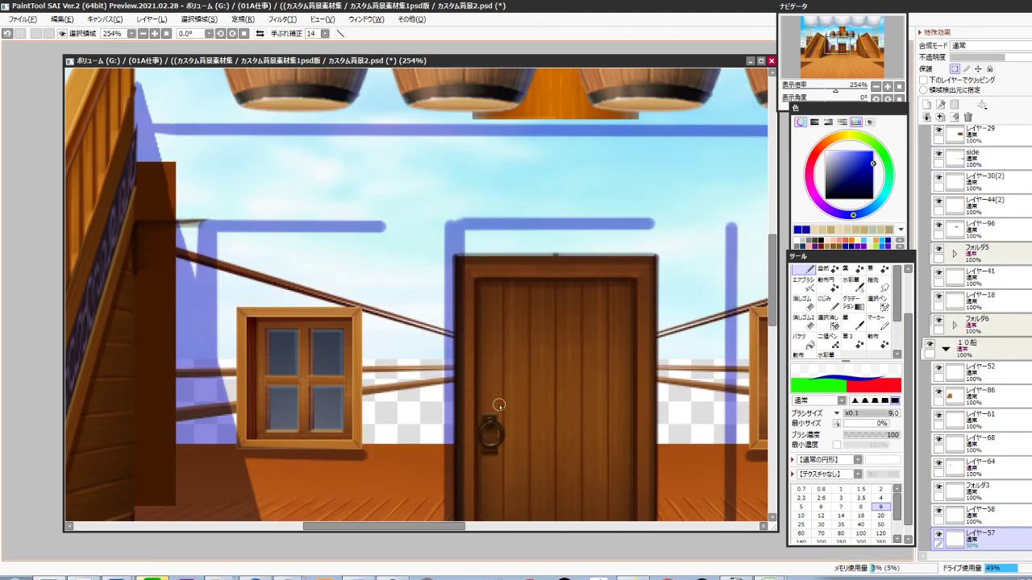
pyautogui.scroll(-5, 1011, 379)
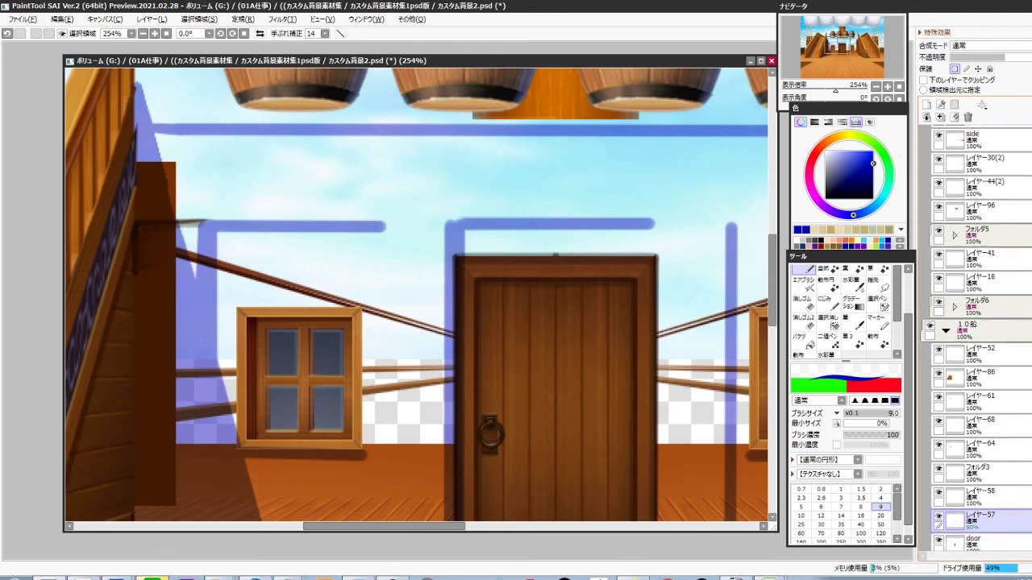
pyautogui.click(939, 344)
pyautogui.click(940, 345)
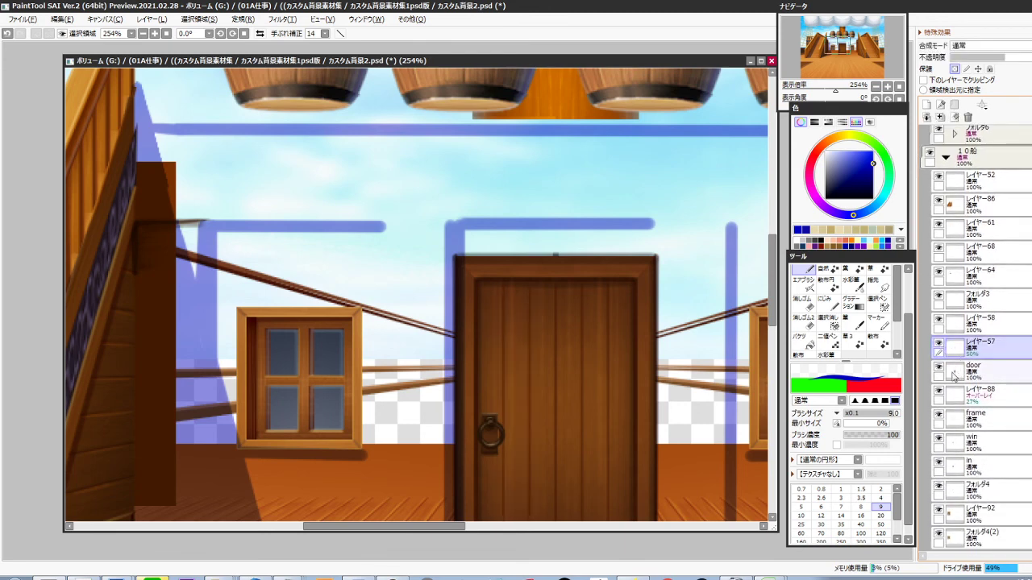
pyautogui.click(938, 367)
pyautogui.click(938, 366)
pyautogui.hotkey('ctrl', 'e')
pyautogui.click(937, 341)
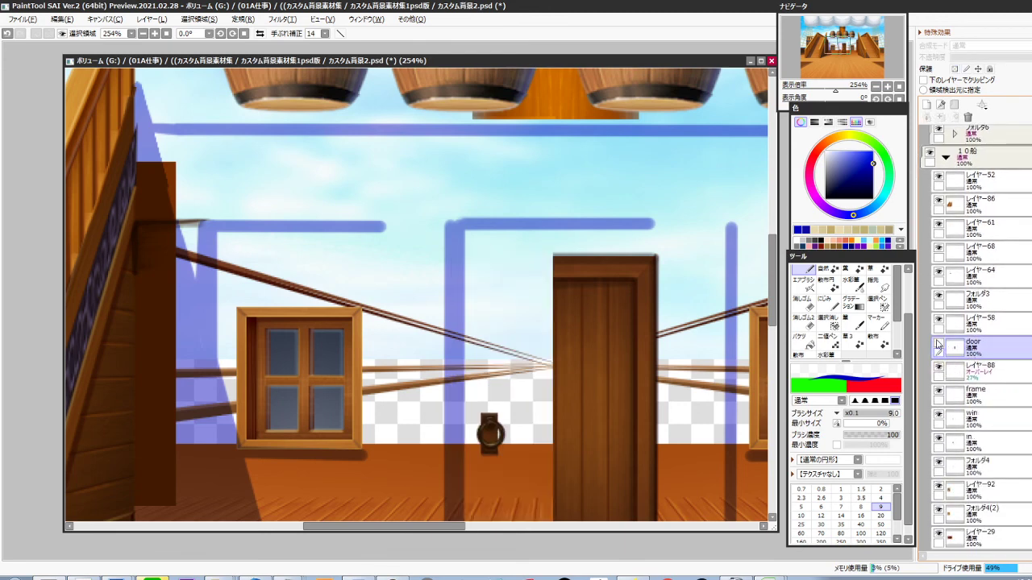
pyautogui.click(938, 346)
# Merge the door handle layer フォルダ3 and レイヤー58 down into the door layer of group １０船
pyautogui.keyDown('ctrl'); pyautogui.keyDown('shift'); pyautogui.click(497, 442); pyautogui.keyUp('shift'); pyautogui.keyUp('ctrl')
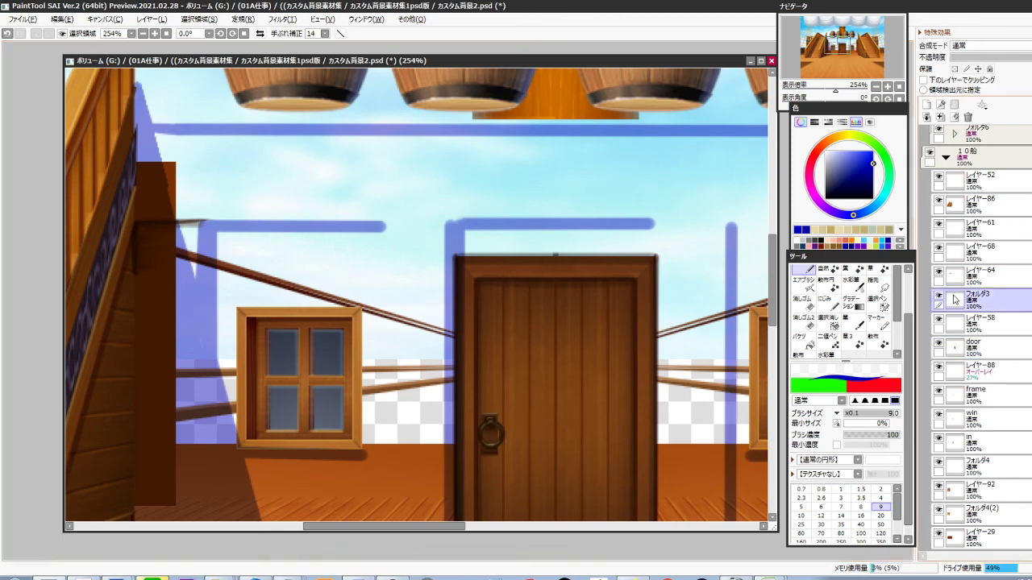
pyautogui.click(938, 296)
pyautogui.click(938, 296)
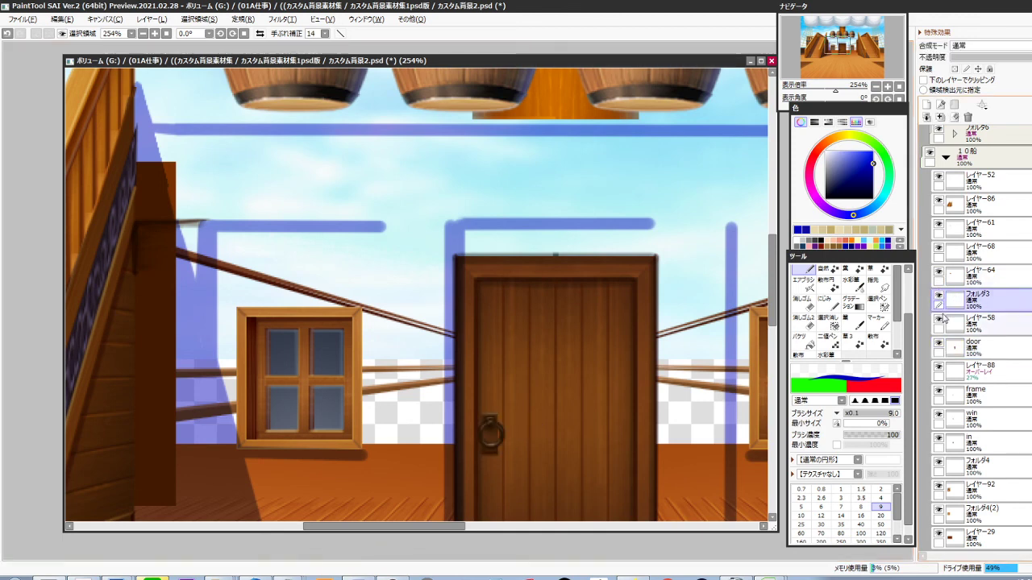
pyautogui.click(939, 319)
pyautogui.click(938, 318)
pyautogui.hotkey('ctrl', 'e')
pyautogui.hotkey('ctrl', 'e')
pyautogui.click(937, 296)
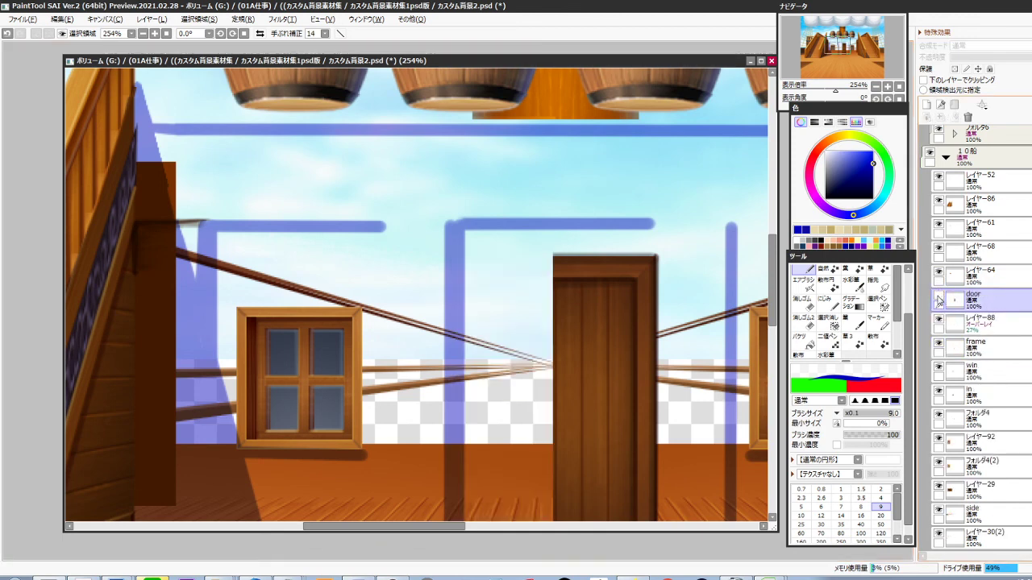
pyautogui.click(937, 297)
# Transfer the merged half door from group １０船 to １０船(2) and merge it with the door layer there
pyautogui.hotkey('ctrl', 't')
pyautogui.hotkey('ctrl', 'd')
pyautogui.click(961, 324)
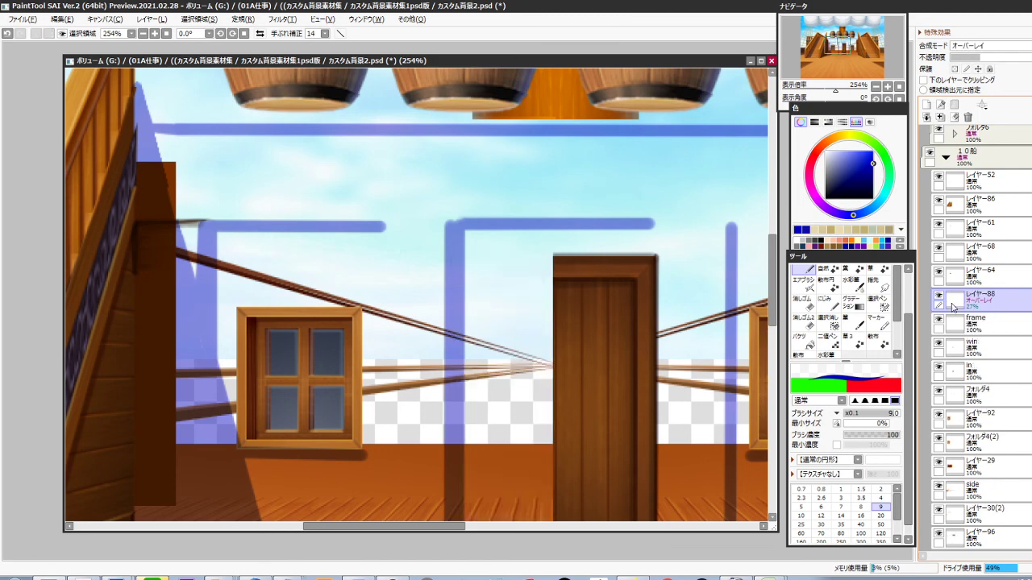
pyautogui.keyDown('ctrl'); pyautogui.keyDown('shift'); pyautogui.click(610, 366); pyautogui.keyUp('shift'); pyautogui.keyUp('ctrl')
pyautogui.hotkey('ctrl', 'z')
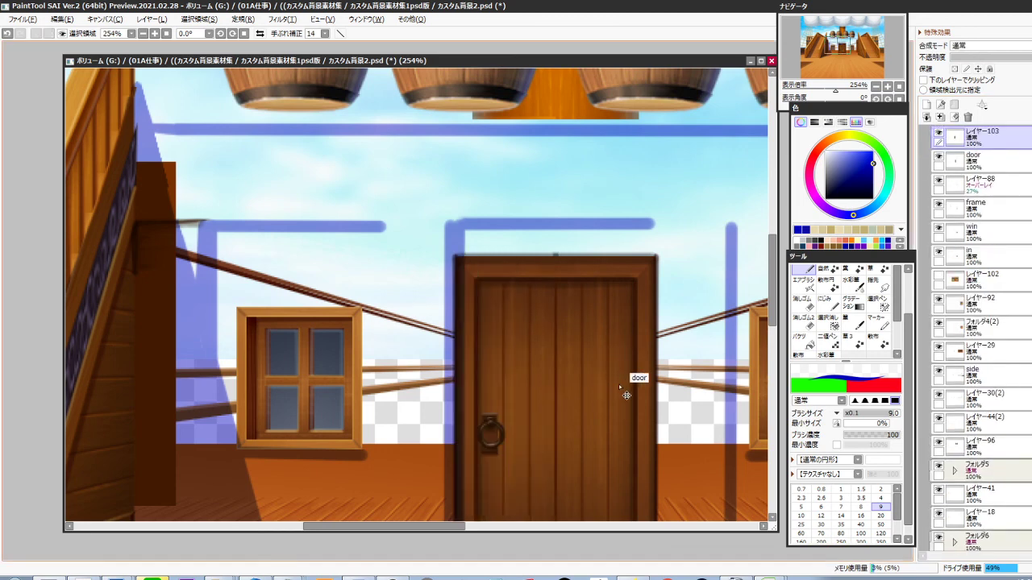
pyautogui.scroll(3, 1023, 280)
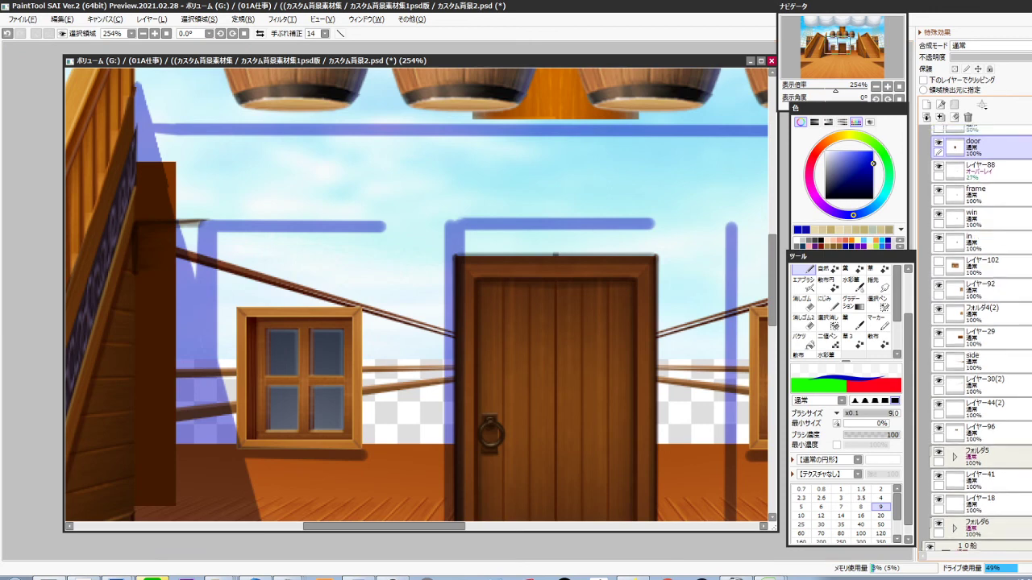
# Make the joined cabin wall layer レイヤー102 visible again and select it
pyautogui.click(939, 316)
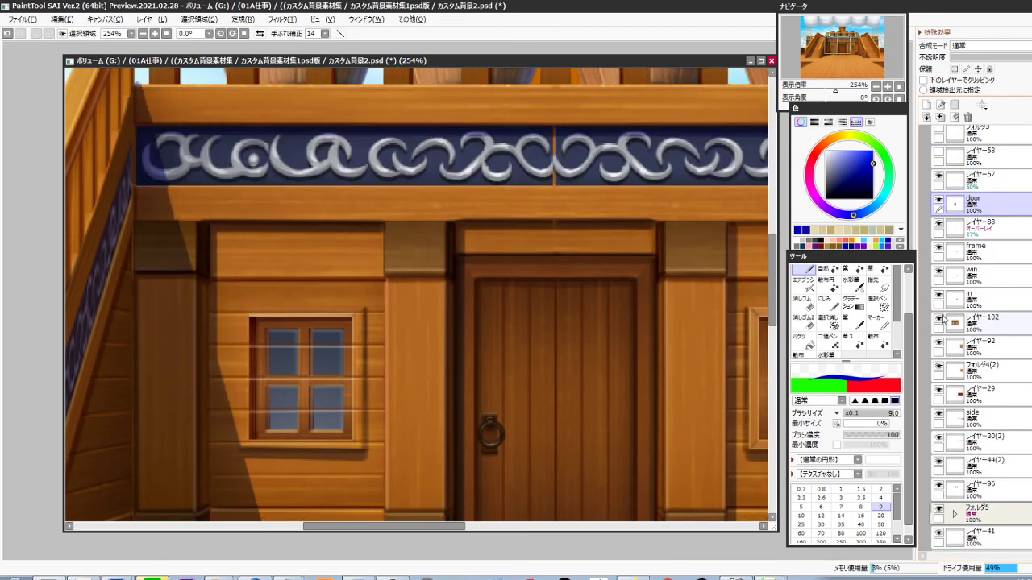
pyautogui.click(939, 318)
pyautogui.click(940, 323)
pyautogui.click(939, 318)
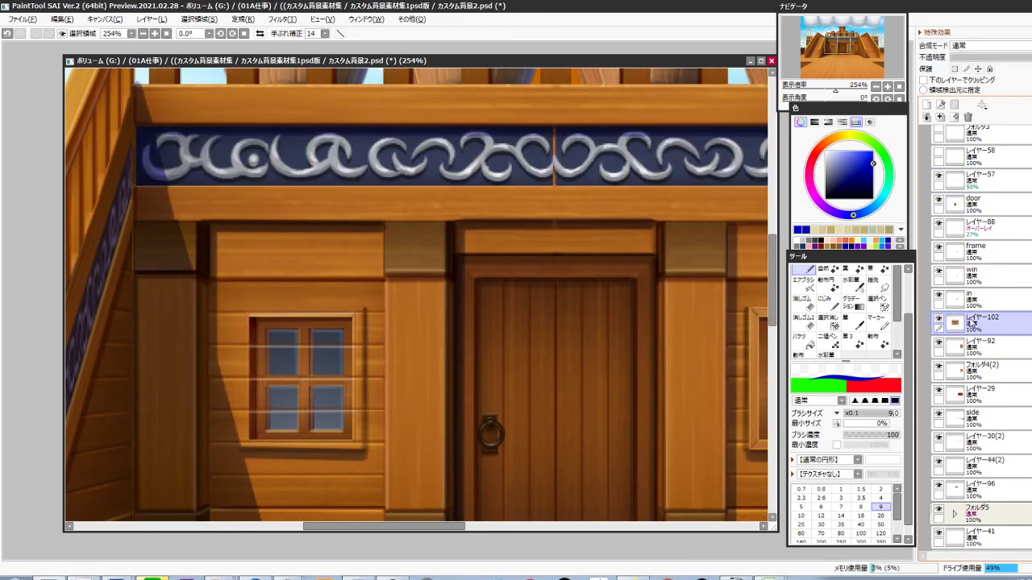
# Merge the window layers レイヤー88, frame and win into layer in of group １０船 and cut its entire contents
pyautogui.scroll(-2, 622, 407)
pyautogui.moveTo(575, 469); pyautogui.dragTo(508, 411)
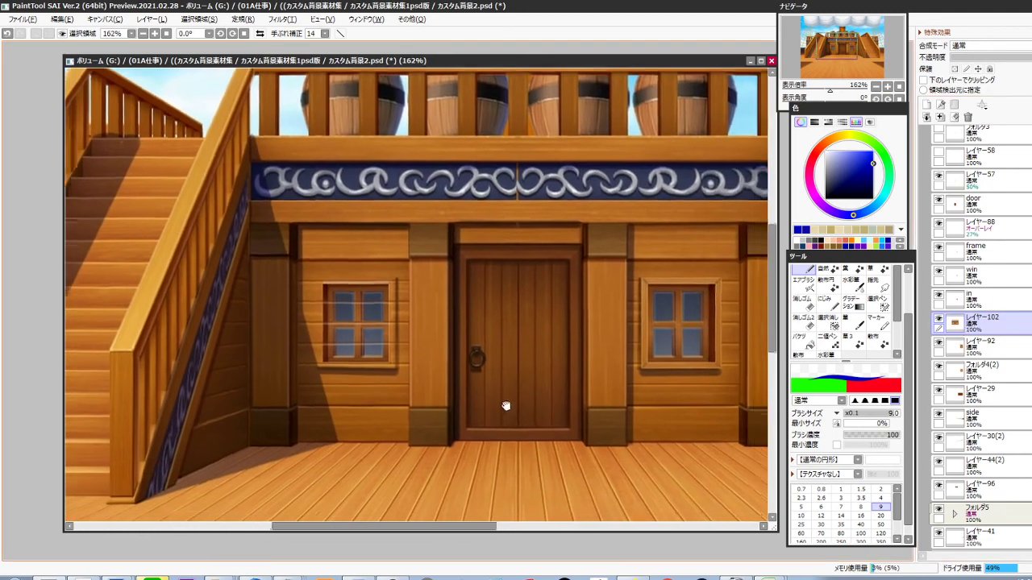
pyautogui.keyDown('ctrl'); pyautogui.keyDown('shift'); pyautogui.click(392, 304); pyautogui.keyUp('shift'); pyautogui.keyUp('ctrl')
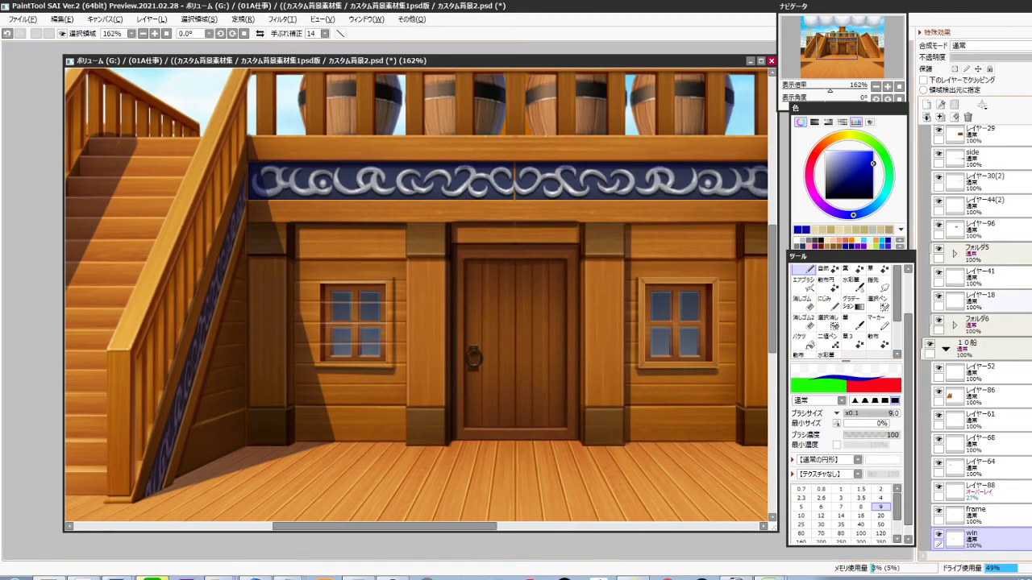
pyautogui.scroll(-4, 1018, 322)
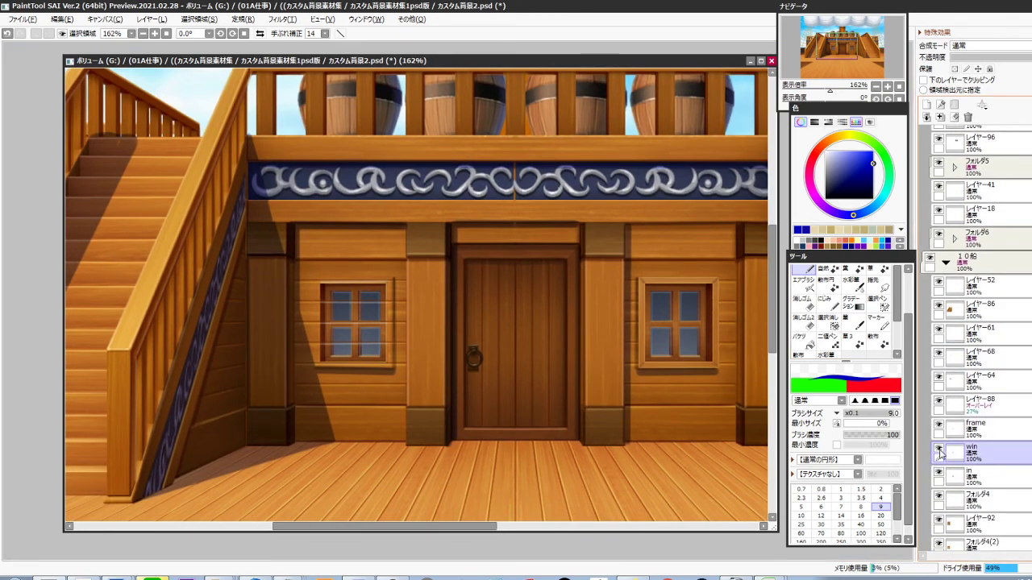
pyautogui.click(939, 425)
pyautogui.click(939, 424)
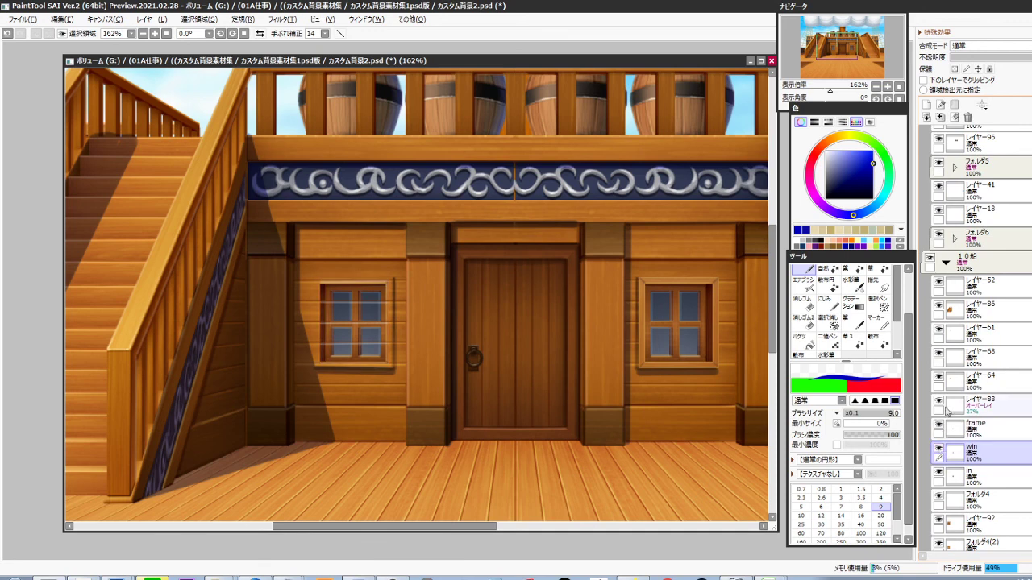
pyautogui.click(941, 401)
pyautogui.click(991, 407)
pyautogui.hotkey('ctrl', 'e')
pyautogui.hotkey('ctrl', 'e')
pyautogui.hotkey('ctrl', 'e')
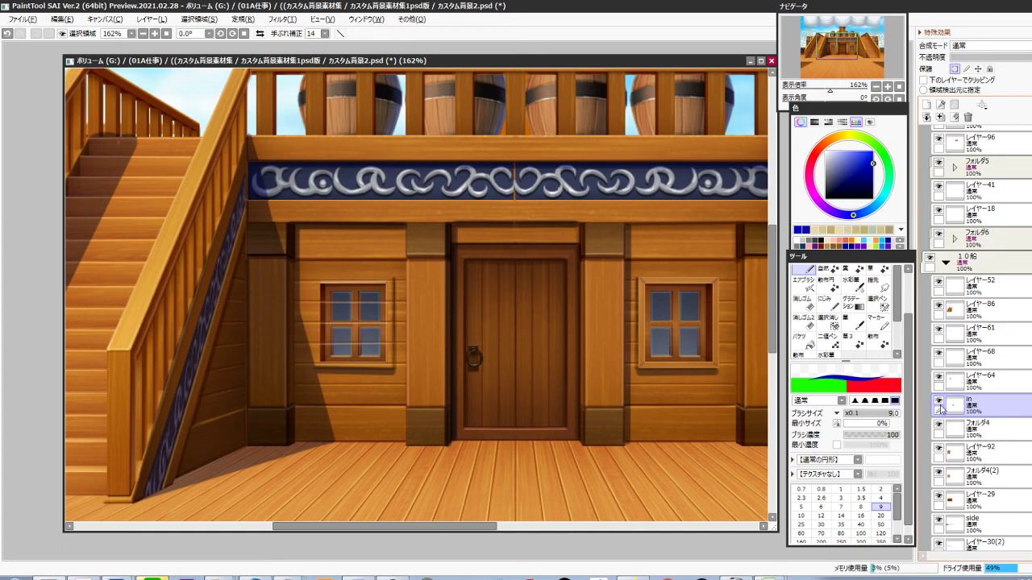
pyautogui.hotkey('ctrl', 'a')
pyautogui.hotkey('ctrl', 'x')
# Merge レイヤー88, frame and win into layer in of group １０船(2), and paste and merge the cut window into it
pyautogui.keyDown('ctrl'); pyautogui.keyDown('shift'); pyautogui.click(717, 323); pyautogui.keyUp('shift'); pyautogui.keyUp('ctrl')
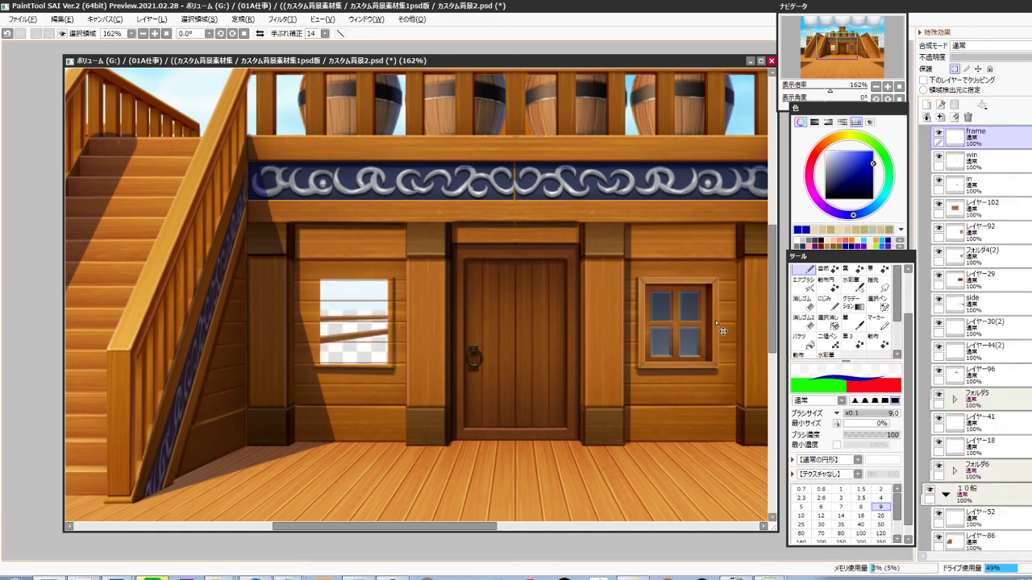
pyautogui.scroll(3, 995, 266)
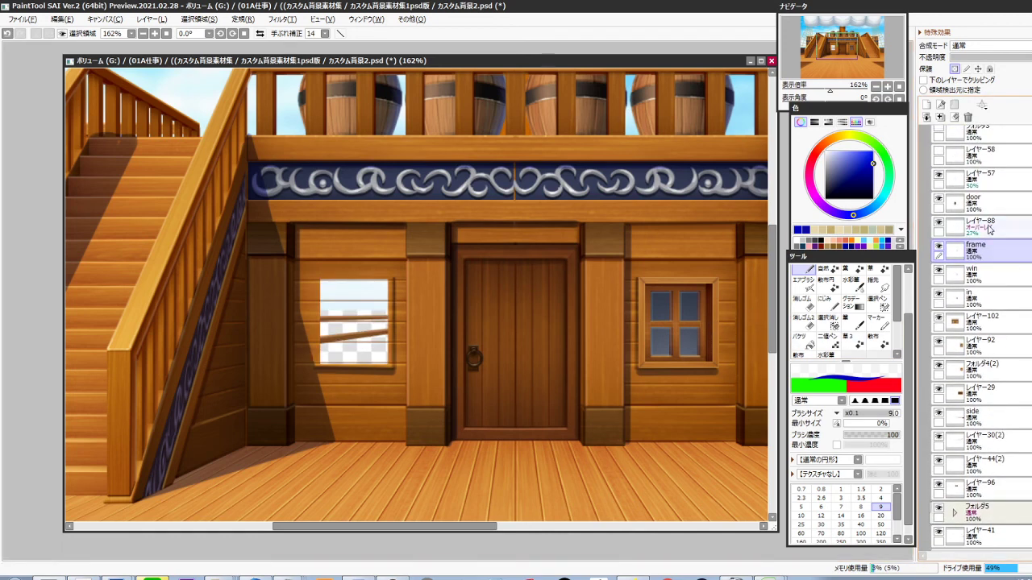
pyautogui.click(988, 228)
pyautogui.hotkey('ctrl', 'e')
pyautogui.hotkey('ctrl', 'e')
pyautogui.hotkey('ctrl', 'e')
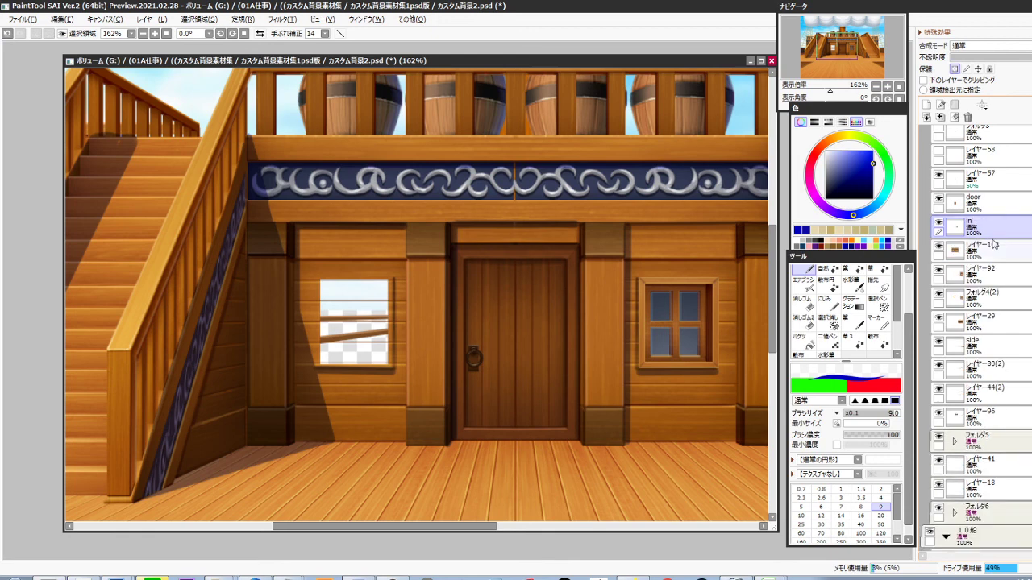
pyautogui.hotkey('ctrl', 'v')
pyautogui.hotkey('ctrl', 'e')
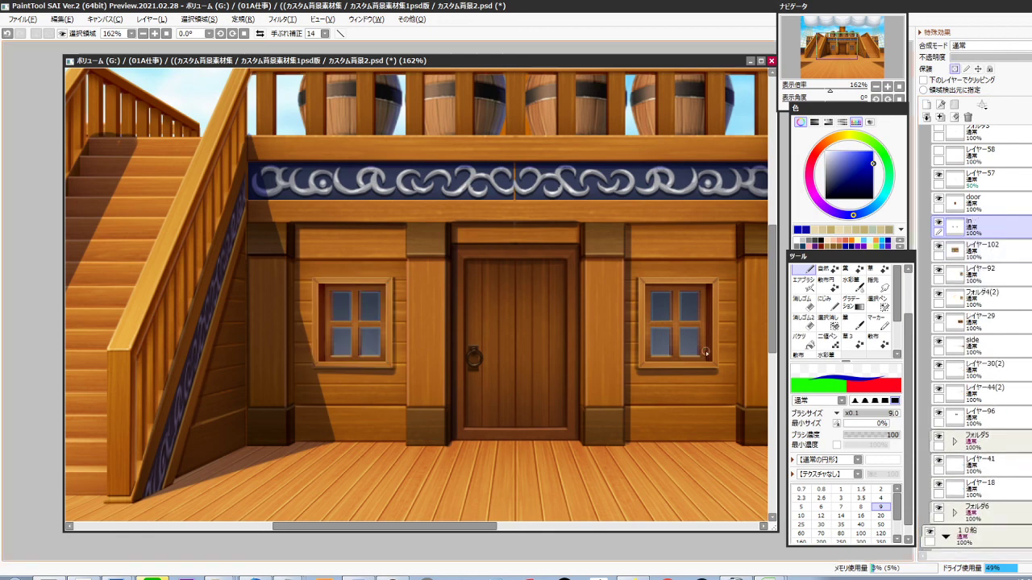
# On the joined wall layer, transform a narrow strip beside the centre seam above the door to cover the seam
pyautogui.moveTo(558, 349); pyautogui.dragTo(592, 383)
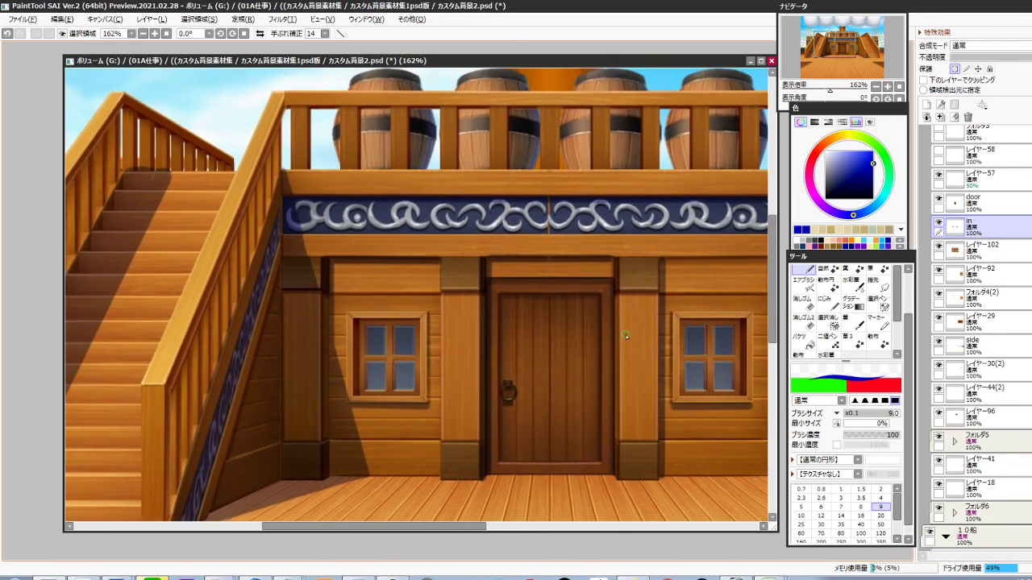
pyautogui.keyDown('ctrl'); pyautogui.click(568, 237); pyautogui.keyUp('ctrl')
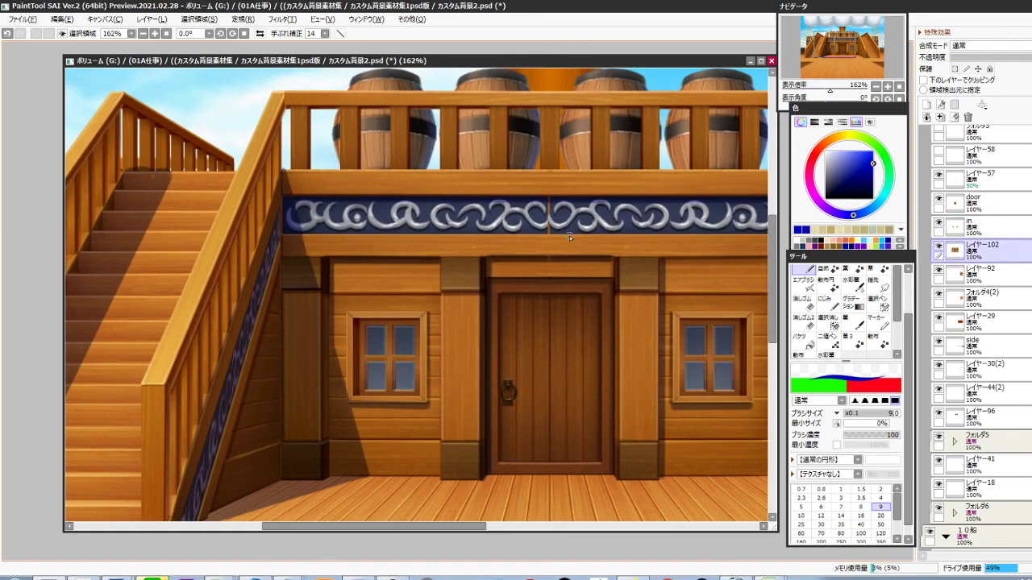
pyautogui.scroll(9, 559, 229)
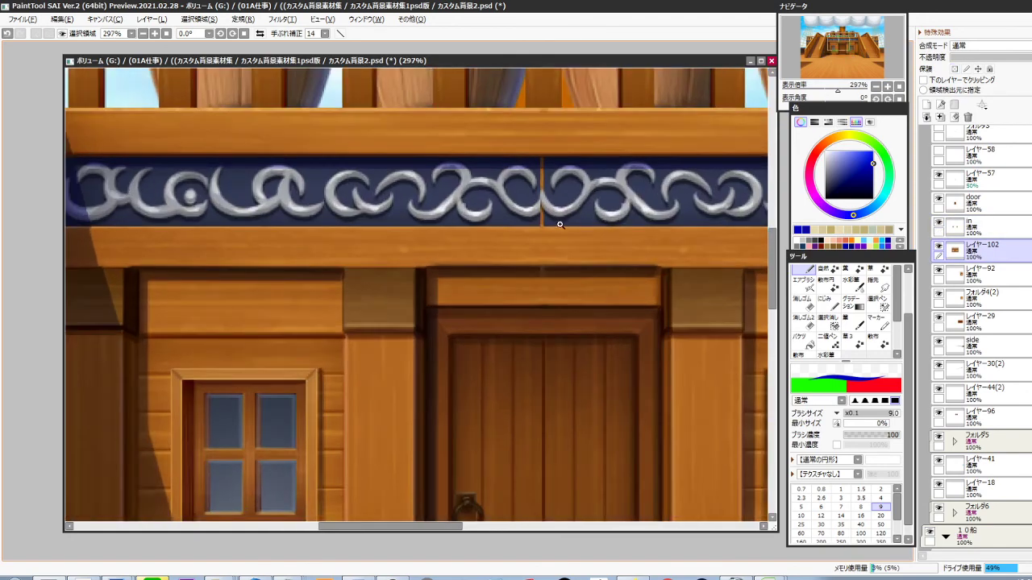
pyautogui.moveTo(545, 390); pyautogui.dragTo(584, 296)
pyautogui.keyDown('ctrl'); pyautogui.keyDown('shift'); pyautogui.click(565, 334); pyautogui.keyUp('shift'); pyautogui.keyUp('ctrl')
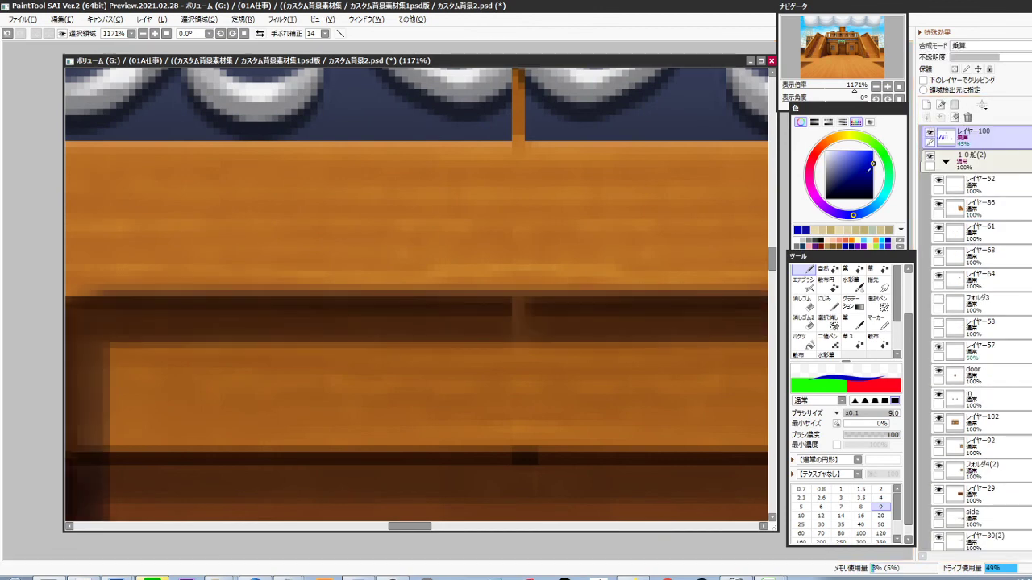
pyautogui.keyDown('ctrl'); pyautogui.click(563, 384); pyautogui.keyUp('ctrl')
pyautogui.press('m')
pyautogui.moveTo(479, 291); pyautogui.dragTo(510, 466)
pyautogui.hotkey('ctrl', 't')
pyautogui.moveTo(525, 374); pyautogui.dragTo(584, 476)
pyautogui.press('Return')
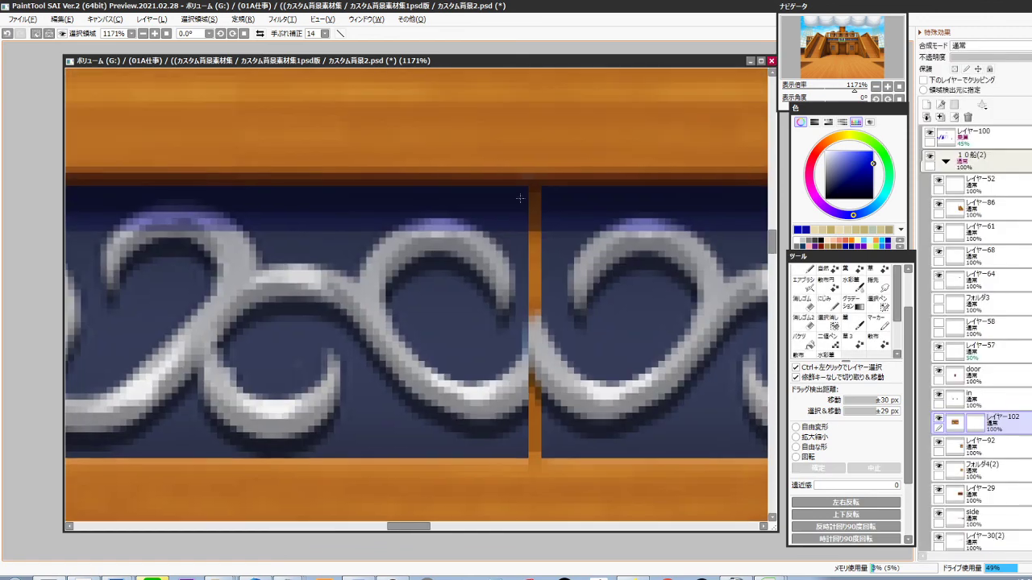
# Copy a narrow frieze strip from the right side of the centre seam, flip it horizontally and shift it left over the gap
pyautogui.moveTo(497, 186); pyautogui.dragTo(528, 459)
pyautogui.click(573, 381)
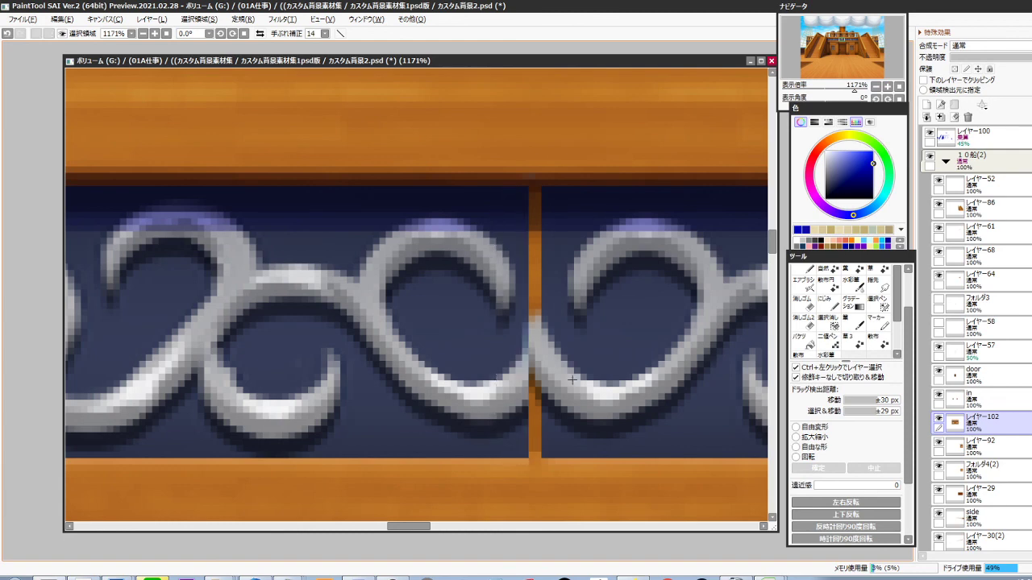
pyautogui.moveTo(543, 182); pyautogui.dragTo(567, 457)
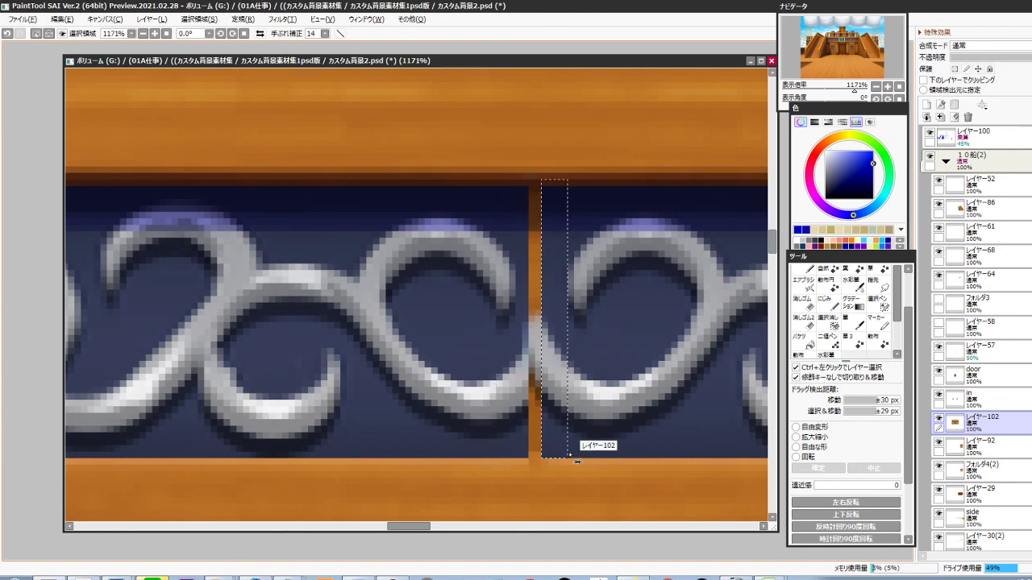
pyautogui.hotkey('ctrl', 'c')
pyautogui.hotkey('ctrl', 'v')
pyautogui.hotkey('ctrl', 'h')
pyautogui.hotkey('ctrl', 'Left')
pyautogui.hotkey('ctrl', 'Left')
pyautogui.hotkey('ctrl', 'Left')
pyautogui.hotkey('ctrl', 'Left')
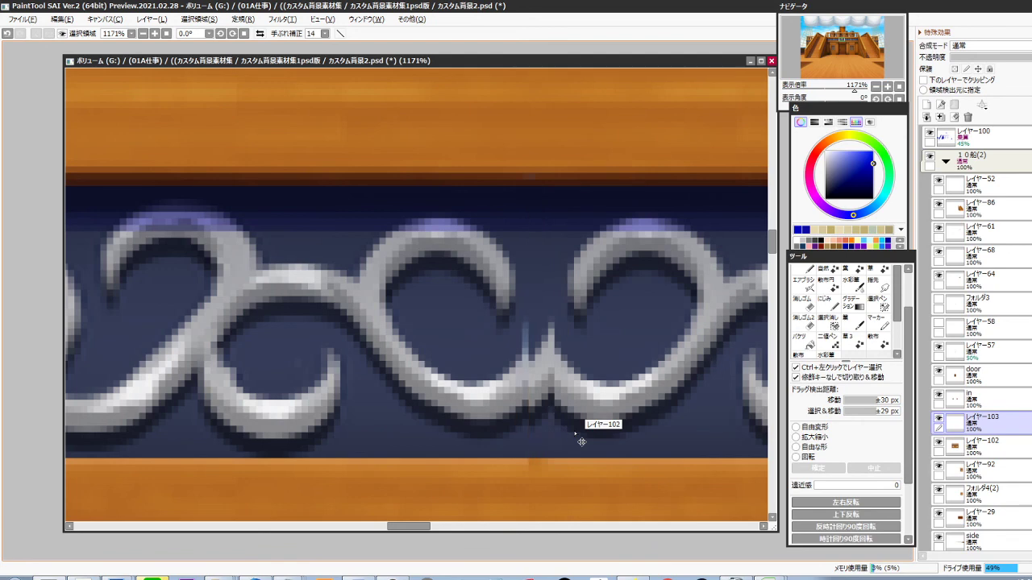
# Merge the flipped frieze strip down into wall layer レイヤー102
pyautogui.hotkey('ctrl', 'e')
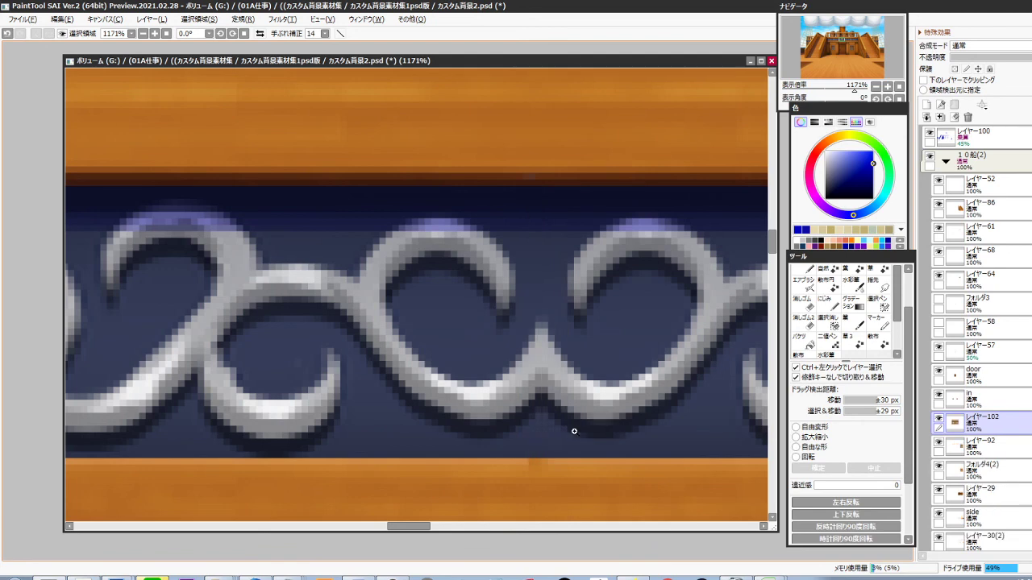
pyautogui.scroll(-12, 574, 431)
pyautogui.moveTo(604, 350); pyautogui.dragTo(557, 359)
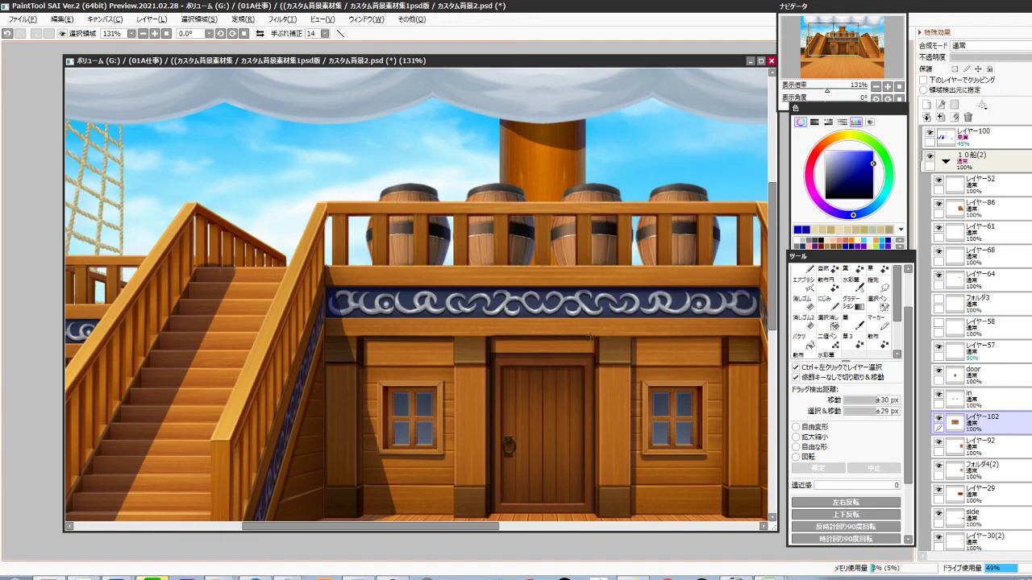
pyautogui.scroll(-5, 596, 329)
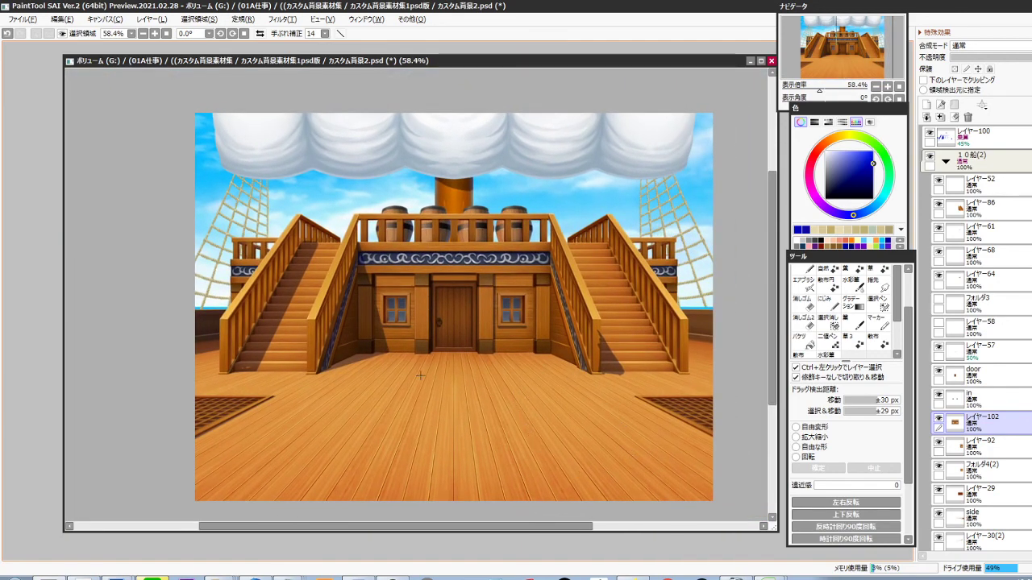
# On shadow layer レイヤー100, select and delete the shadow overlapping the right staircase's inner railing post, and clear the selection
pyautogui.keyDown('ctrl'); pyautogui.click(269, 368); pyautogui.keyUp('ctrl')
pyautogui.moveTo(289, 383); pyautogui.dragTo(347, 369)
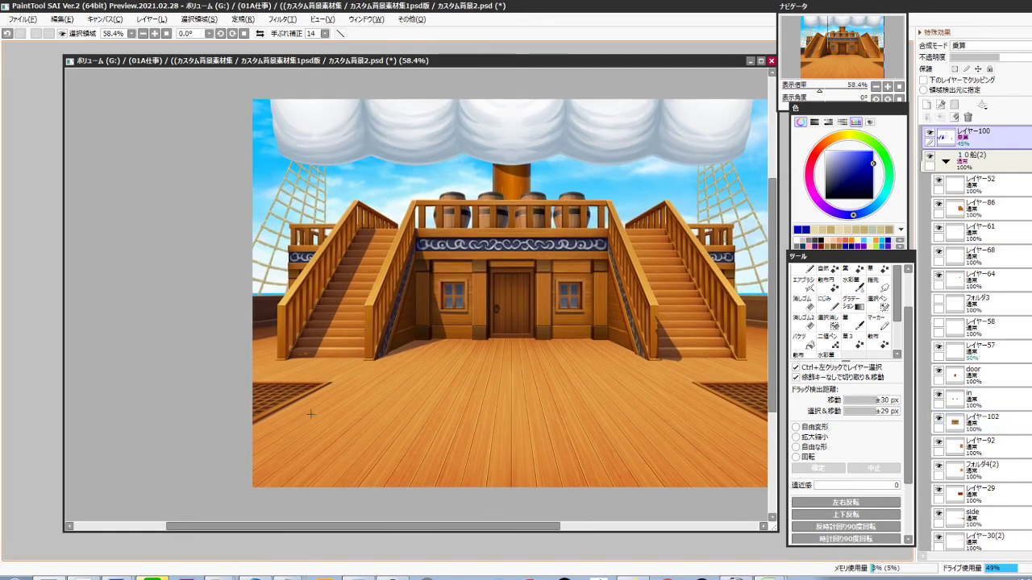
pyautogui.moveTo(671, 358); pyautogui.dragTo(702, 334)
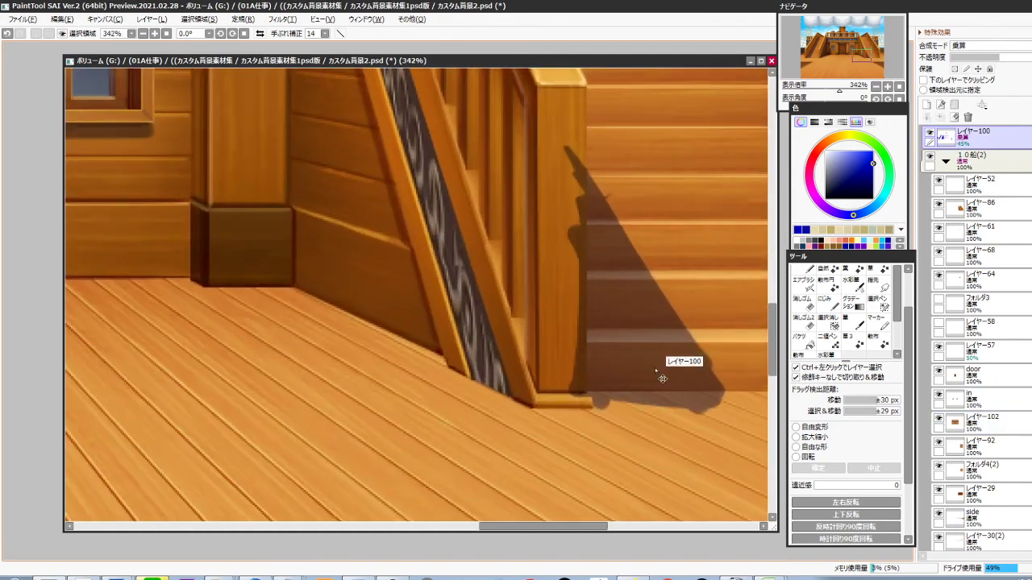
pyautogui.moveTo(654, 370); pyautogui.dragTo(622, 399)
pyautogui.moveTo(497, 141); pyautogui.dragTo(553, 440)
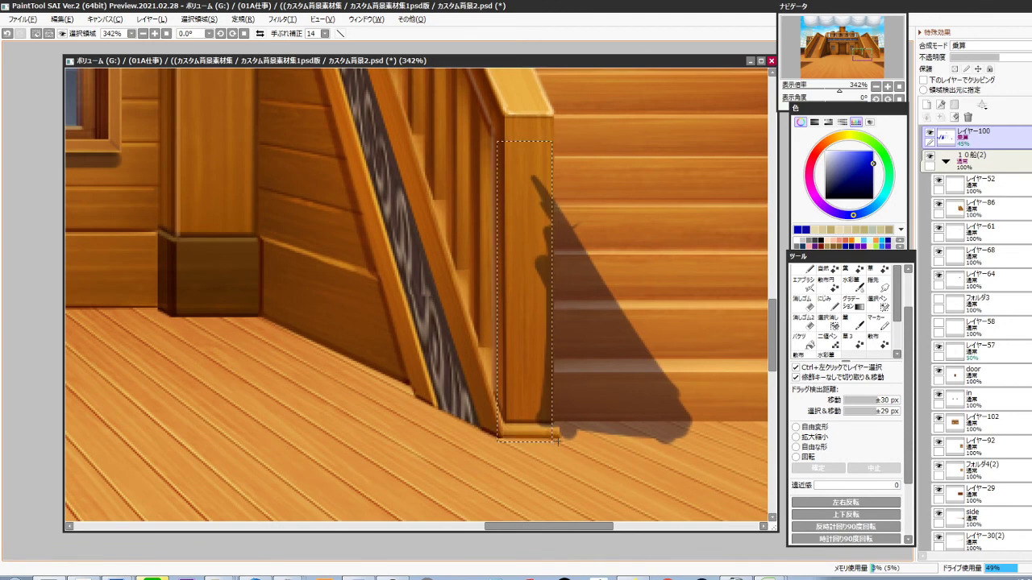
pyautogui.press('Delete')
pyautogui.hotkey('ctrl', 'd')
# Cut away the shadow's rough floor edge at the foot of the right staircase and the area below the post base using polygonal selections
pyautogui.moveTo(660, 435); pyautogui.dragTo(627, 333)
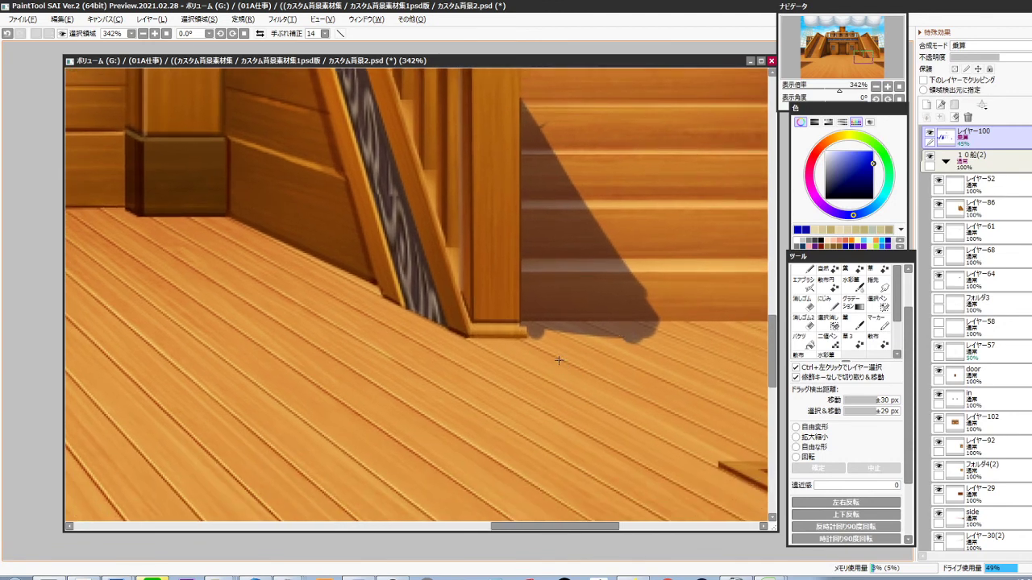
pyautogui.press('a')
pyautogui.click(530, 333)
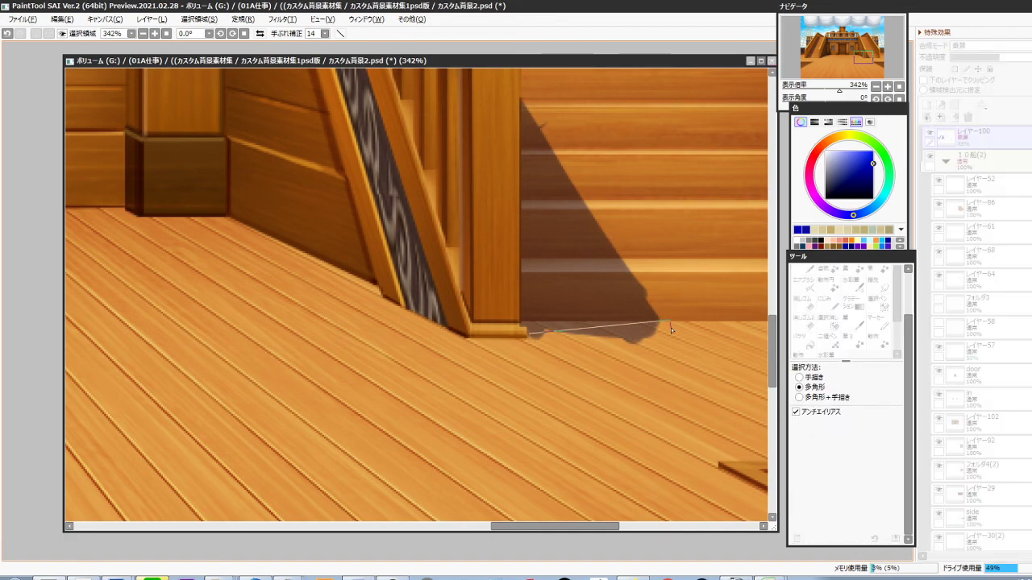
pyautogui.doubleClick(538, 385)
pyautogui.press('Delete')
pyautogui.hotkey('ctrl', 'd')
pyautogui.click(504, 409)
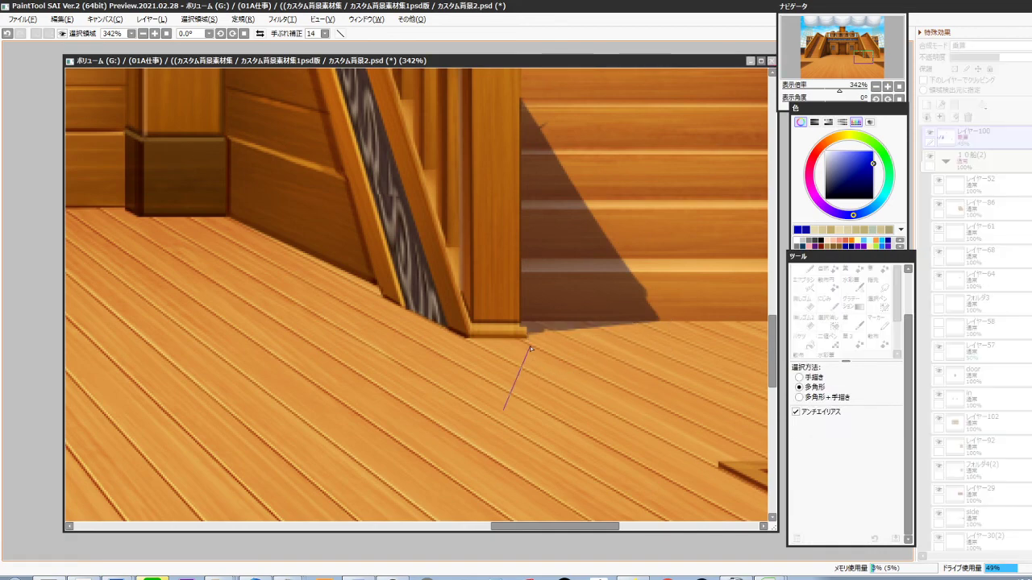
pyautogui.doubleClick(489, 380)
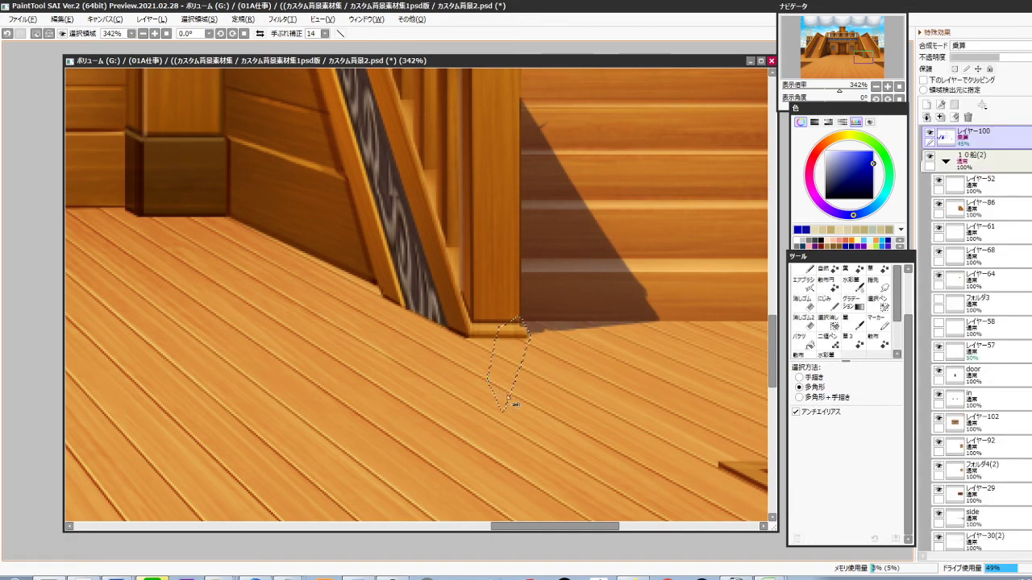
pyautogui.press('Delete')
pyautogui.hotkey('ctrl', 'd')
# Smooth the notch in the floor shadow beside the right post's base with the Smudge tool at brush size 7
pyautogui.moveTo(604, 357)
pyautogui.mouseDown()
pyautogui.moveTo(584, 449)
pyautogui.moveTo(609, 439)
pyautogui.mouseUp()
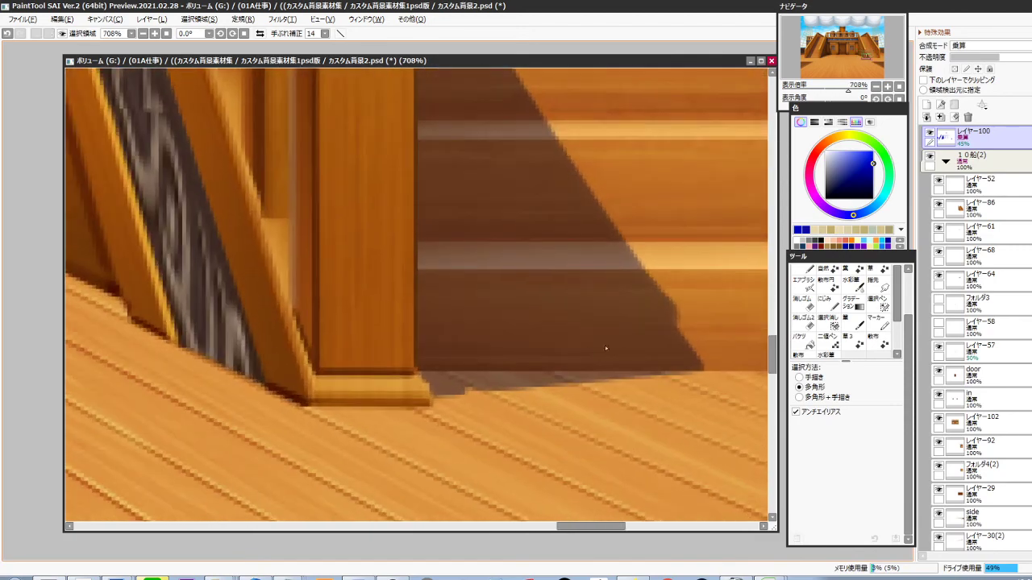
pyautogui.press('f')
pyautogui.press('[')
pyautogui.press('[')
pyautogui.press('[')
pyautogui.press('[')
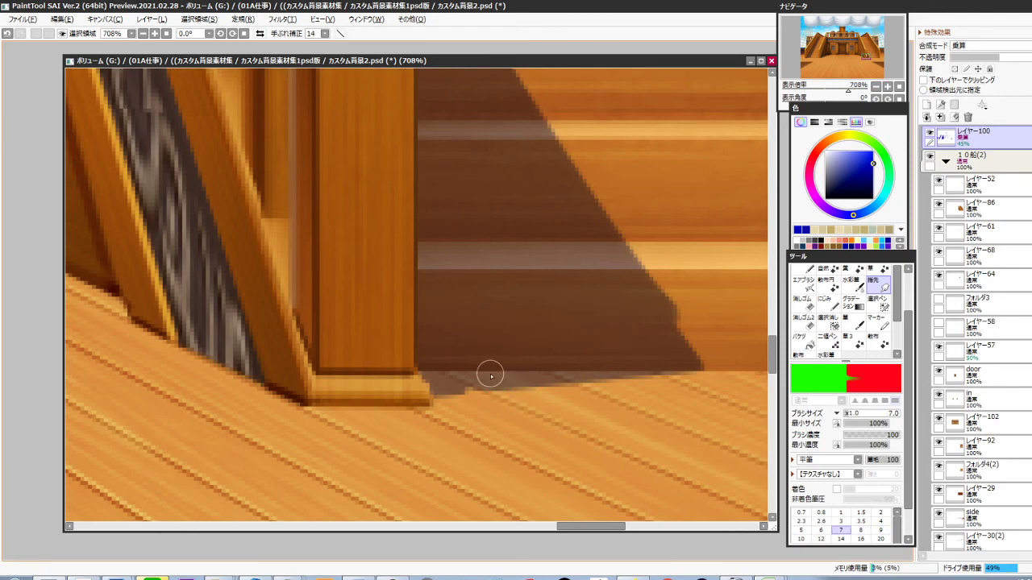
pyautogui.moveTo(468, 388); pyautogui.dragTo(448, 391)
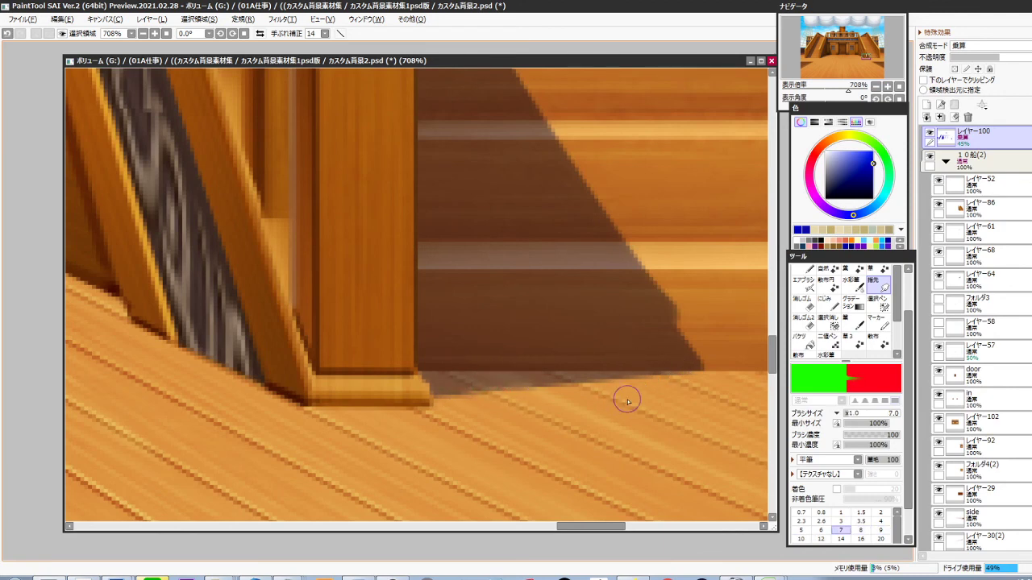
# Erase the bumpy outer edge of the shadow on the right staircase's lowest riser with a size 16 eraser
pyautogui.moveTo(600, 434); pyautogui.dragTo(596, 450)
pyautogui.press('e')
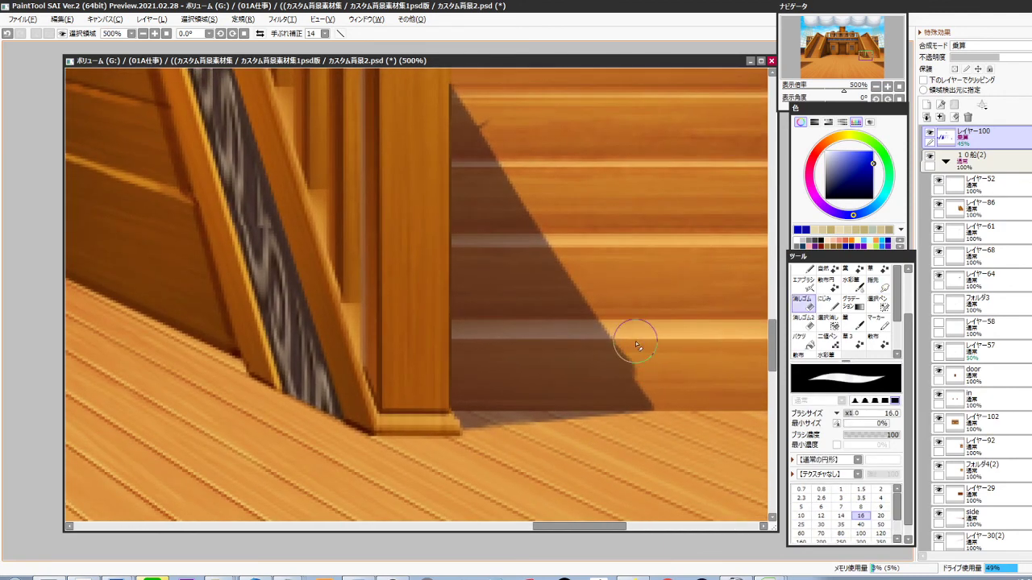
pyautogui.moveTo(632, 331); pyautogui.dragTo(649, 415)
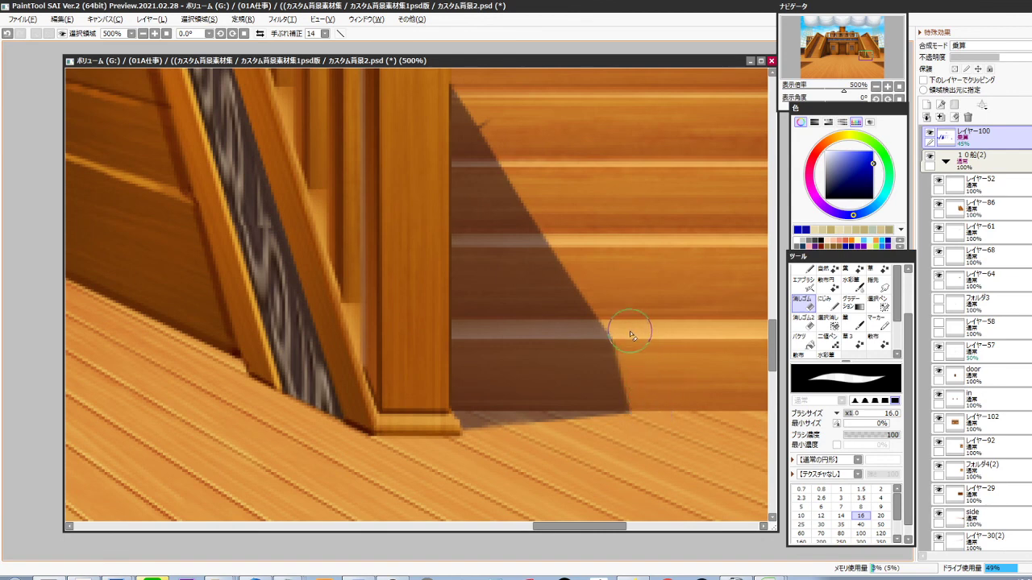
# Reduce the eraser to size 8 and trim the shadow on the second riser so its edge forms a stair step
pyautogui.press('[')
pyautogui.press('[')
pyautogui.press('[')
pyautogui.press('[')
pyautogui.press('[')
pyautogui.moveTo(620, 334); pyautogui.dragTo(584, 316)
pyautogui.keyDown('shift'); pyautogui.click(577, 311); pyautogui.keyUp('shift')
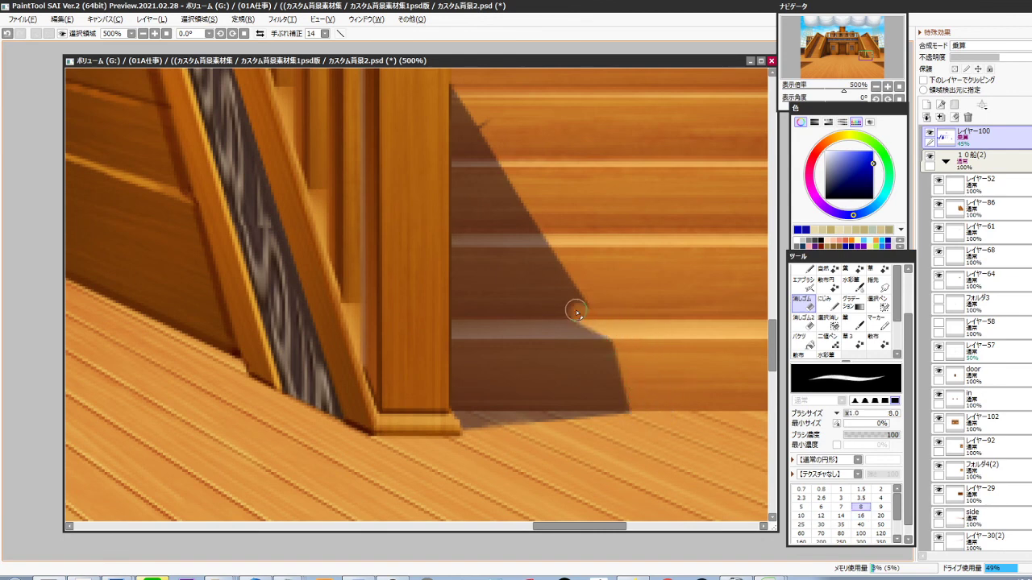
pyautogui.keyDown('shift'); pyautogui.click(560, 240); pyautogui.keyUp('shift')
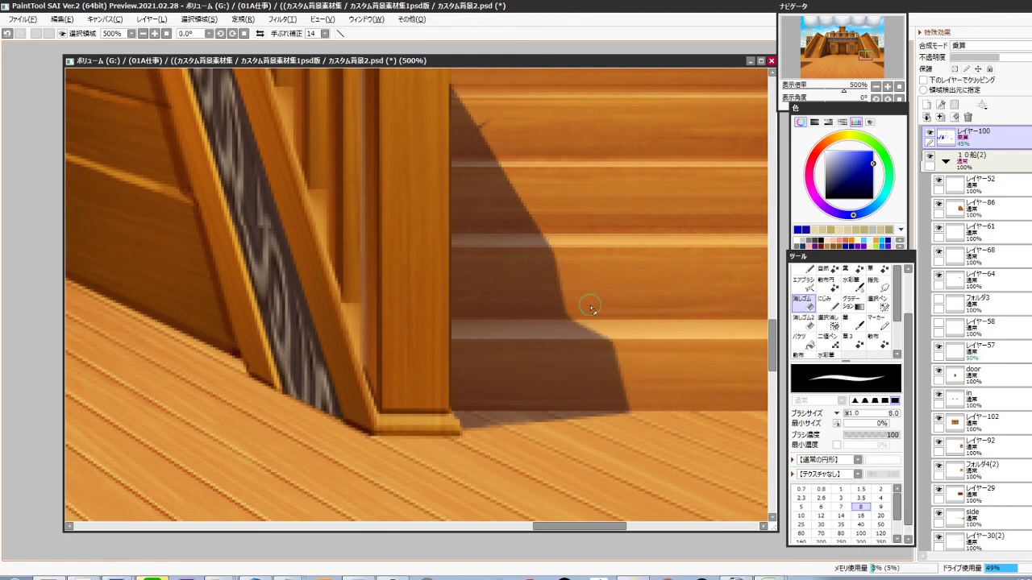
pyautogui.moveTo(571, 300); pyautogui.dragTo(573, 314)
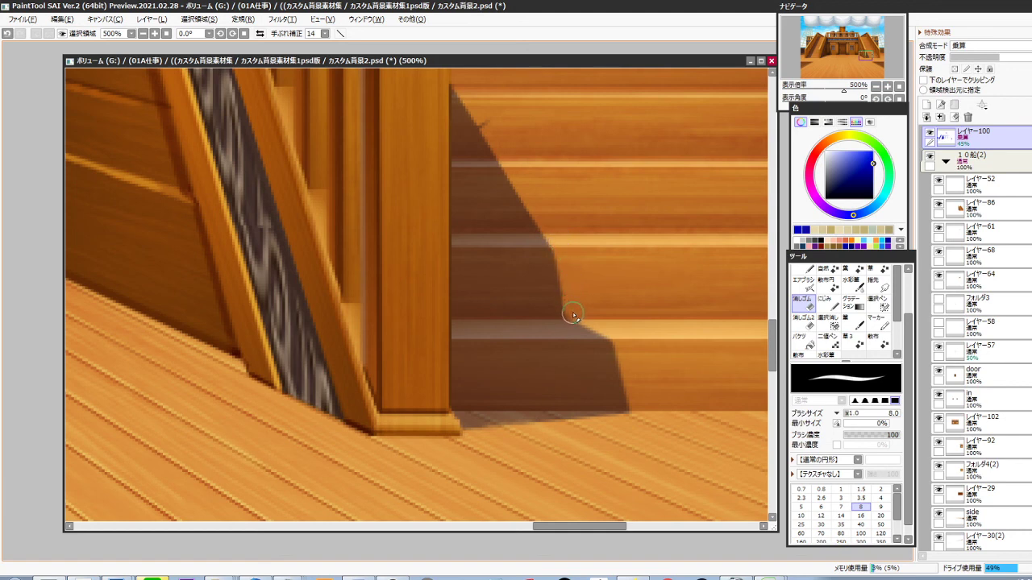
pyautogui.keyDown('shift'); pyautogui.click(561, 241); pyautogui.keyUp('shift')
# Erase the shadow's slanted edge on the third and fourth risers to continue the stepped outline up to the post
pyautogui.moveTo(562, 242); pyautogui.dragTo(578, 330)
pyautogui.moveTo(530, 250)
pyautogui.mouseDown()
pyautogui.moveTo(546, 312)
pyautogui.moveTo(557, 310)
pyautogui.mouseUp()
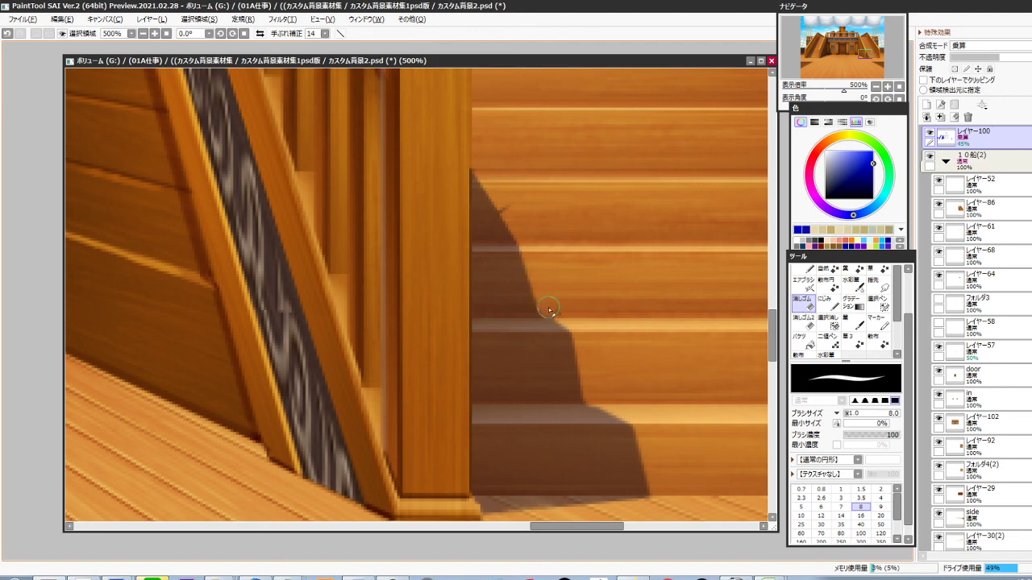
pyautogui.moveTo(551, 276); pyautogui.dragTo(577, 345)
pyautogui.click(536, 310)
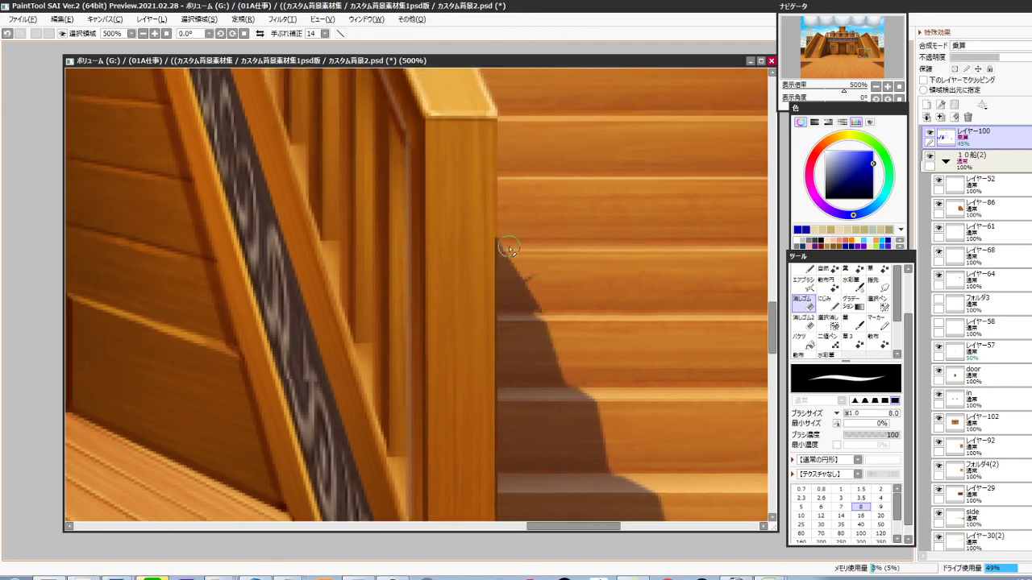
pyautogui.keyDown('shift'); pyautogui.click(510, 247); pyautogui.keyUp('shift')
pyautogui.moveTo(508, 245); pyautogui.dragTo(523, 309)
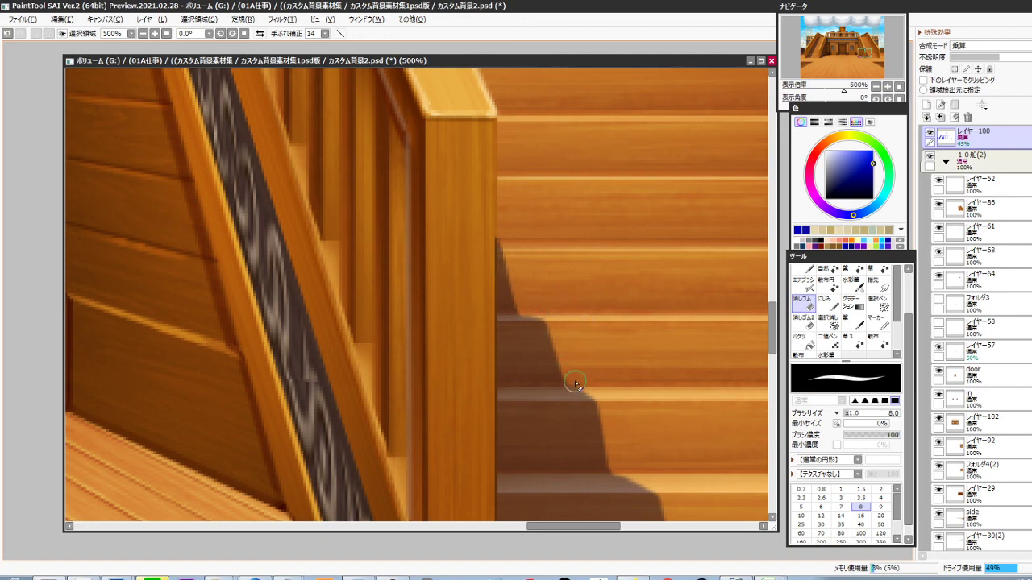
# Straighten the shadow's outer edge to a vertical line on the right staircase's two lowest risers with the size 8 eraser
pyautogui.scroll(-6, 619, 356)
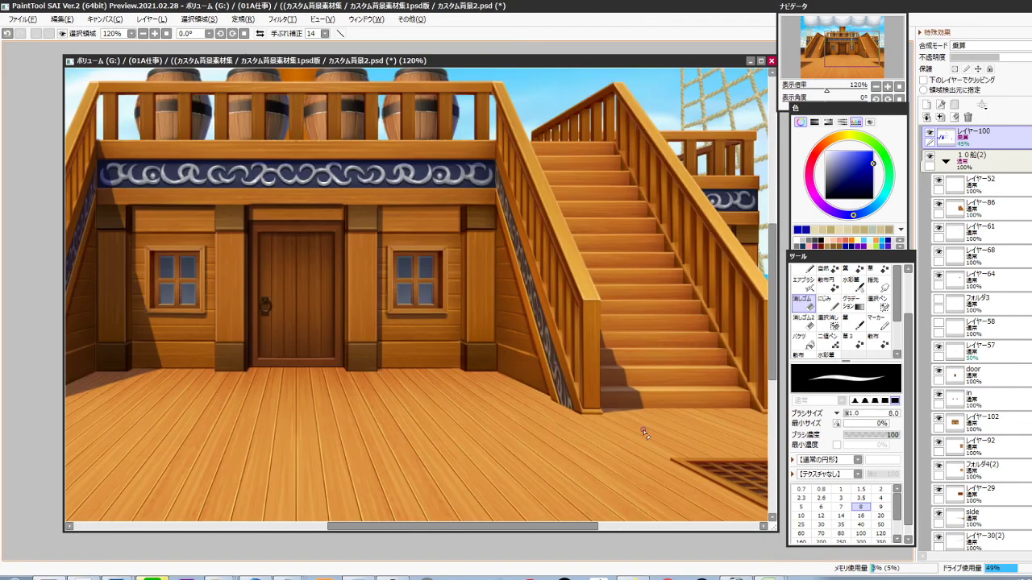
pyautogui.scroll(5, 644, 434)
pyautogui.moveTo(631, 290)
pyautogui.mouseDown()
pyautogui.moveTo(633, 389)
pyautogui.moveTo(630, 294)
pyautogui.moveTo(638, 385)
pyautogui.moveTo(636, 370)
pyautogui.moveTo(498, 397)
pyautogui.mouseUp()
pyautogui.keyDown('shift'); pyautogui.click(498, 400); pyautogui.keyUp('shift')
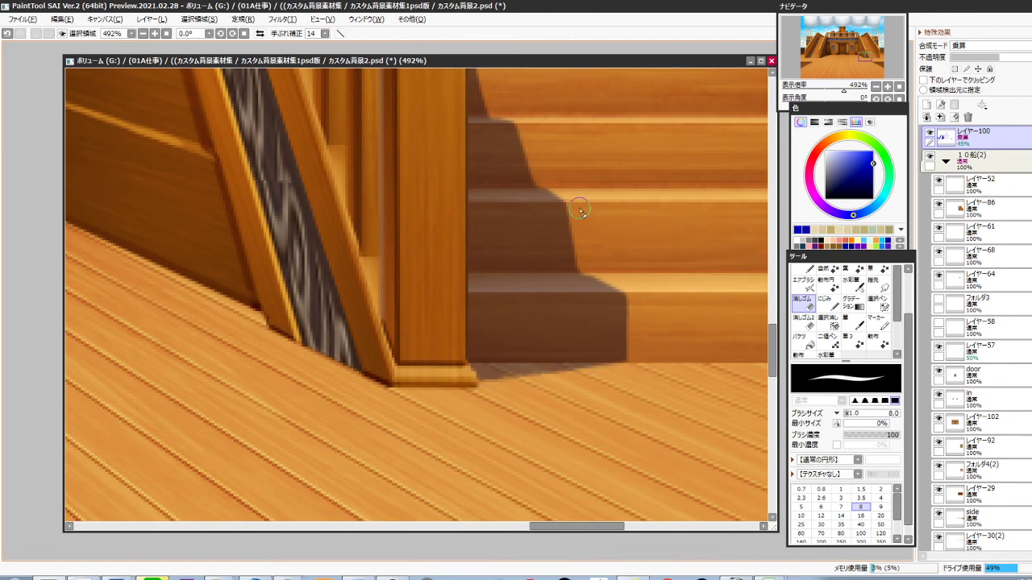
pyautogui.moveTo(569, 198); pyautogui.dragTo(573, 267)
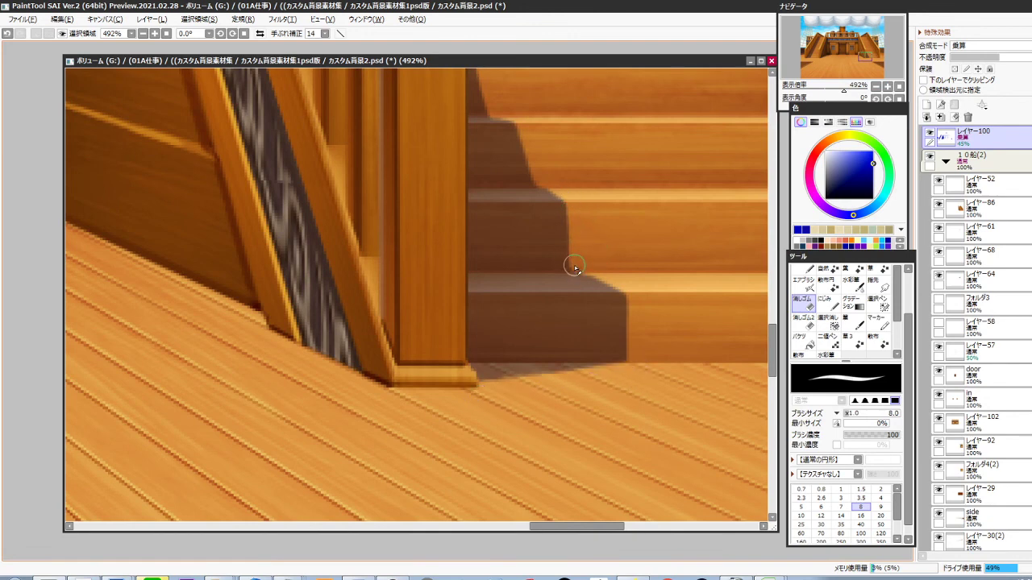
# With the eraser at size 4, refine the vertical shadow edges on the second and third risers and clear the shadow above them
pyautogui.press('[')
pyautogui.press('[')
pyautogui.press('[')
pyautogui.press('[')
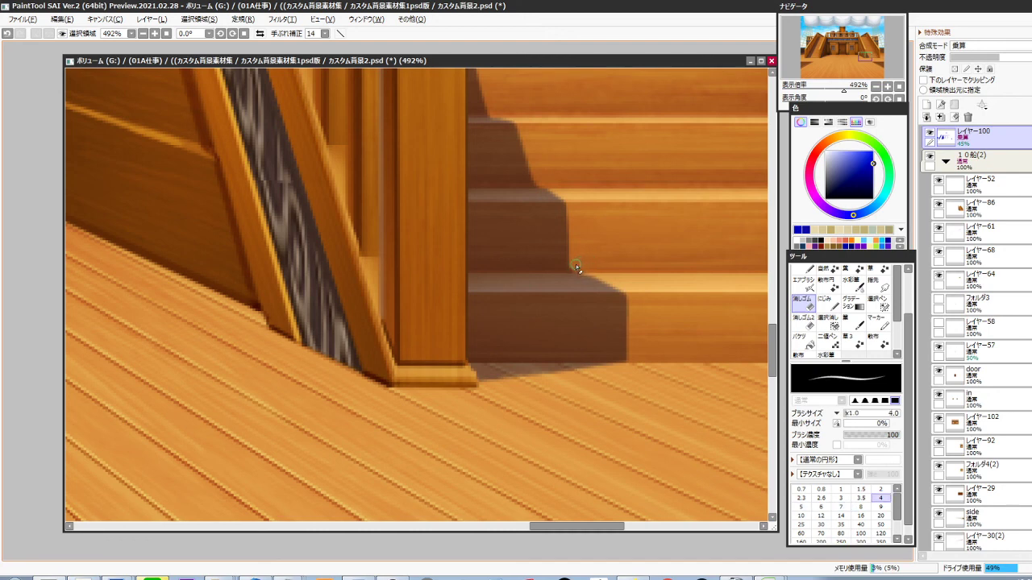
pyautogui.moveTo(578, 195); pyautogui.dragTo(603, 269)
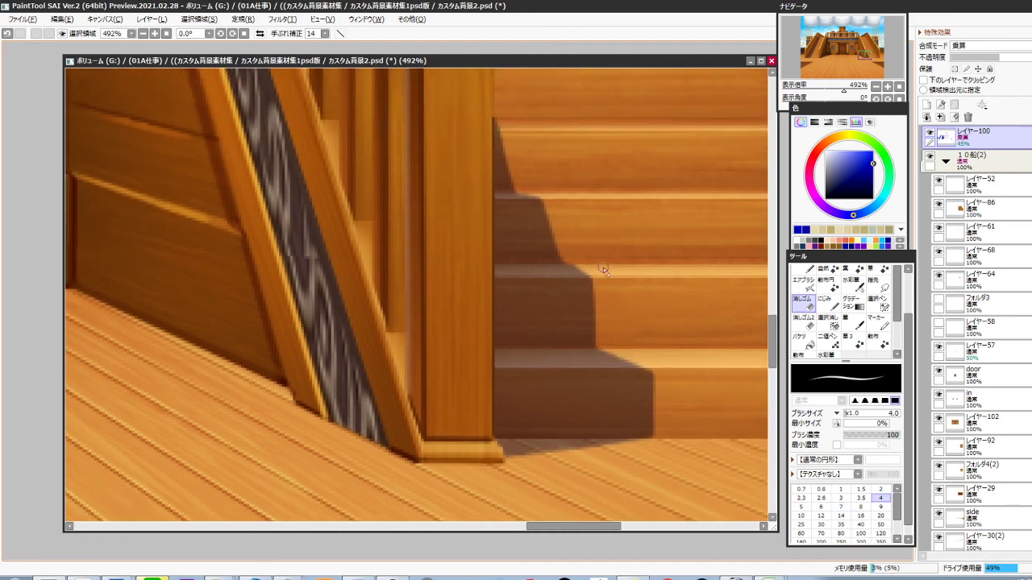
pyautogui.keyDown('shift'); pyautogui.click(550, 257); pyautogui.keyUp('shift')
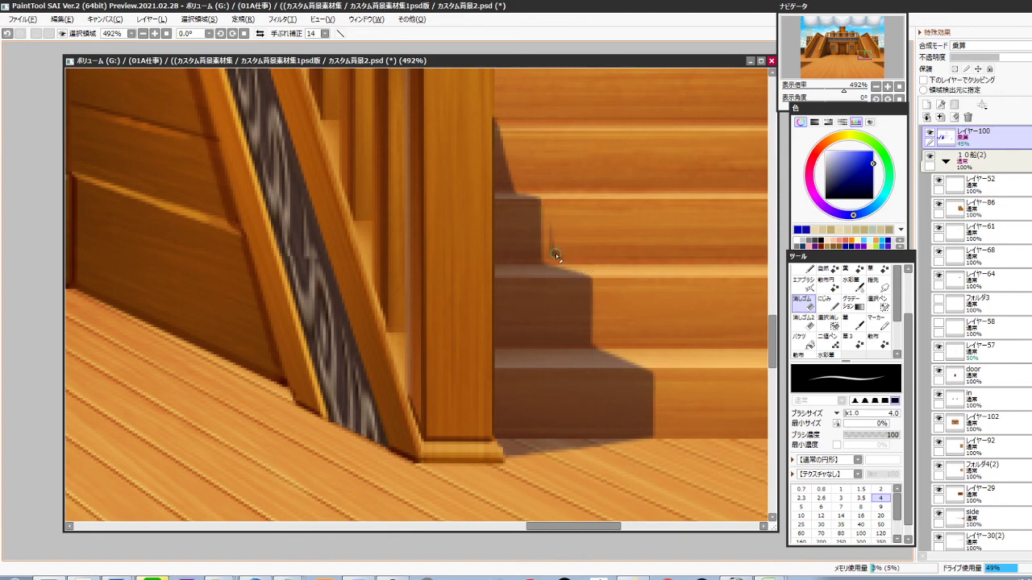
pyautogui.moveTo(562, 242); pyautogui.dragTo(606, 329)
pyautogui.moveTo(542, 207)
pyautogui.mouseDown()
pyautogui.moveTo(538, 278)
pyautogui.moveTo(543, 241)
pyautogui.moveTo(581, 280)
pyautogui.moveTo(540, 275)
pyautogui.moveTo(548, 240)
pyautogui.moveTo(553, 274)
pyautogui.mouseUp()
pyautogui.keyDown('shift'); pyautogui.click(541, 275); pyautogui.keyUp('shift')
# Paint shadow on the riser above the stepped shadow with a size 9 pen, and select the overlap along the right post's edge
pyautogui.scroll(-6, 608, 270)
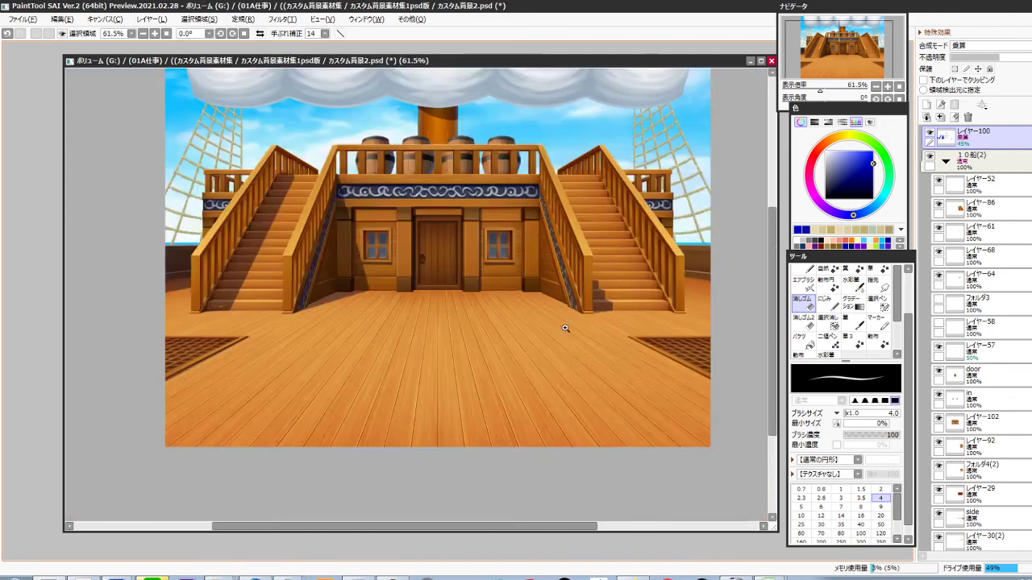
pyautogui.scroll(9, 612, 341)
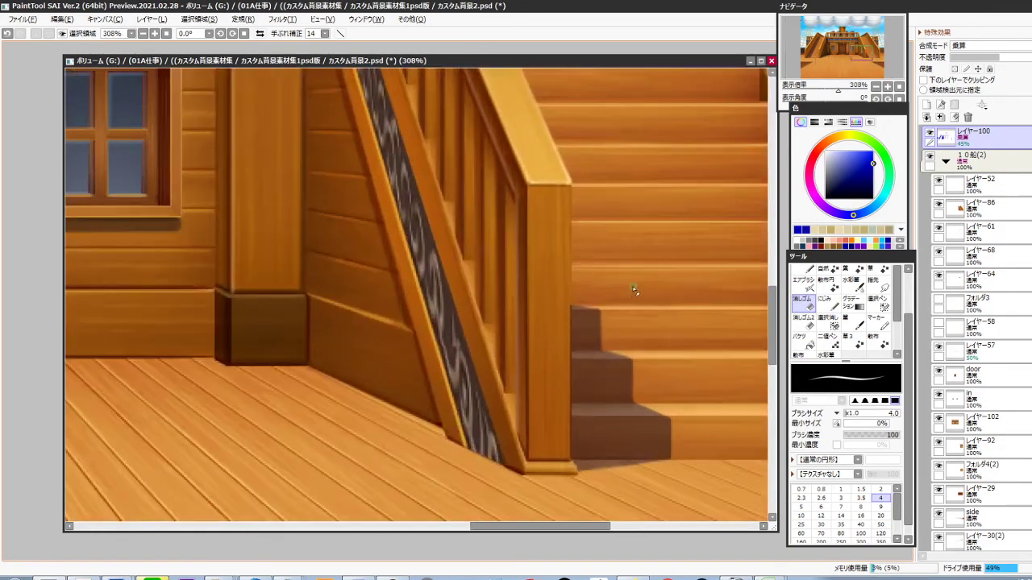
pyautogui.scroll(1, 608, 305)
pyautogui.press('n')
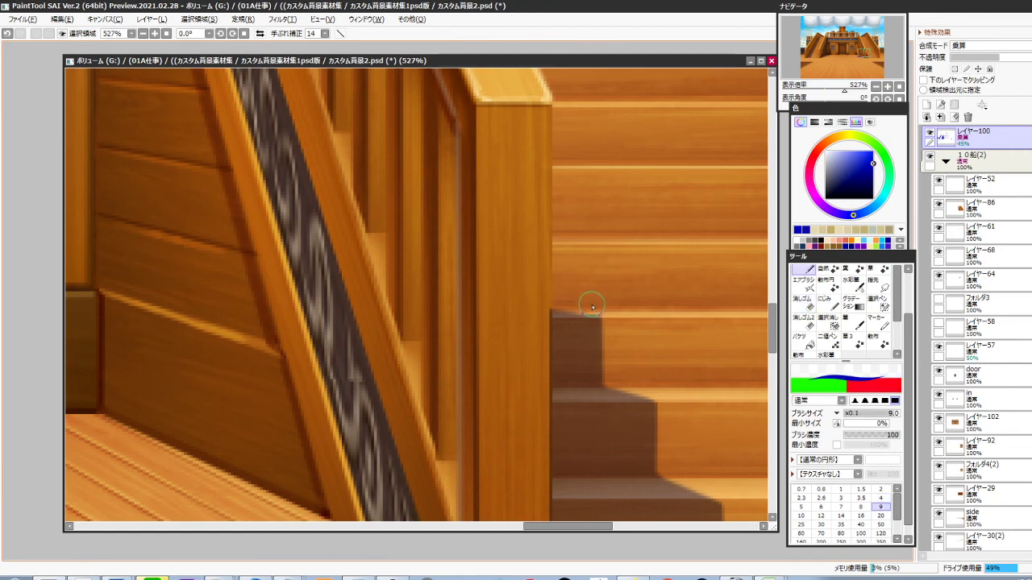
pyautogui.moveTo(555, 257)
pyautogui.mouseDown()
pyautogui.moveTo(553, 313)
pyautogui.moveTo(563, 311)
pyautogui.moveTo(562, 247)
pyautogui.moveTo(555, 312)
pyautogui.moveTo(562, 299)
pyautogui.mouseUp()
pyautogui.press('m')
pyautogui.moveTo(519, 200); pyautogui.dragTo(575, 380)
pyautogui.scroll(-10, 590, 323)
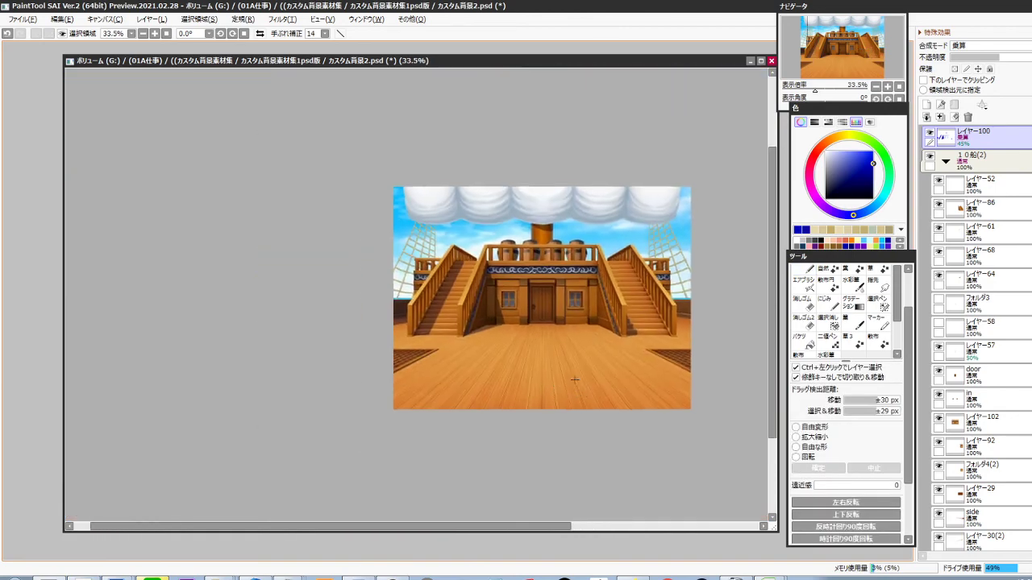
# Fill a narrow polygonal area with shadow on the deck along the outer edge of the left staircase's cast shadow, and clear the selection
pyautogui.scroll(1, 496, 345)
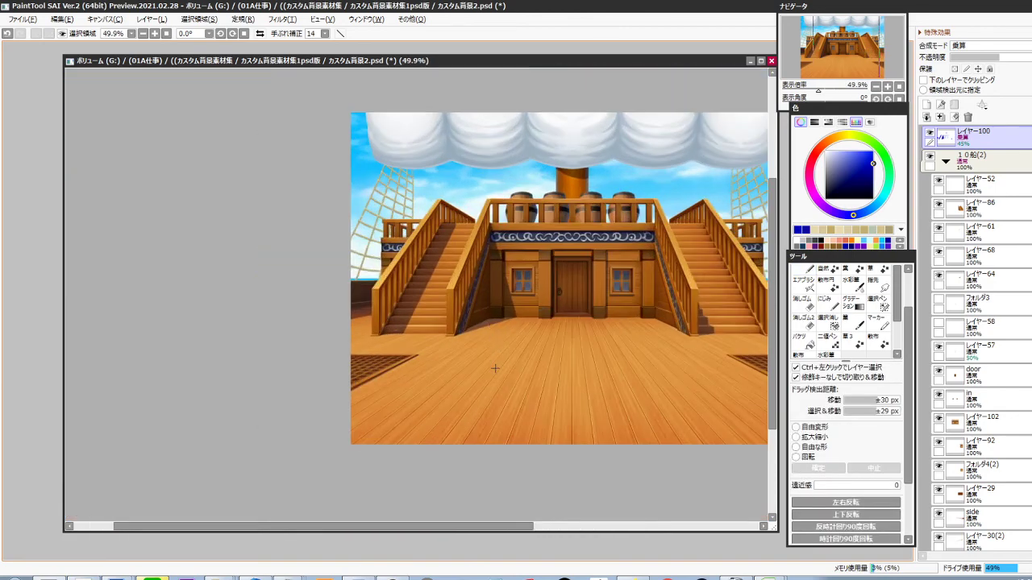
pyautogui.keyDown('ctrl'); pyautogui.click(472, 341); pyautogui.keyUp('ctrl')
pyautogui.keyDown('ctrl'); pyautogui.click(472, 341); pyautogui.keyUp('ctrl')
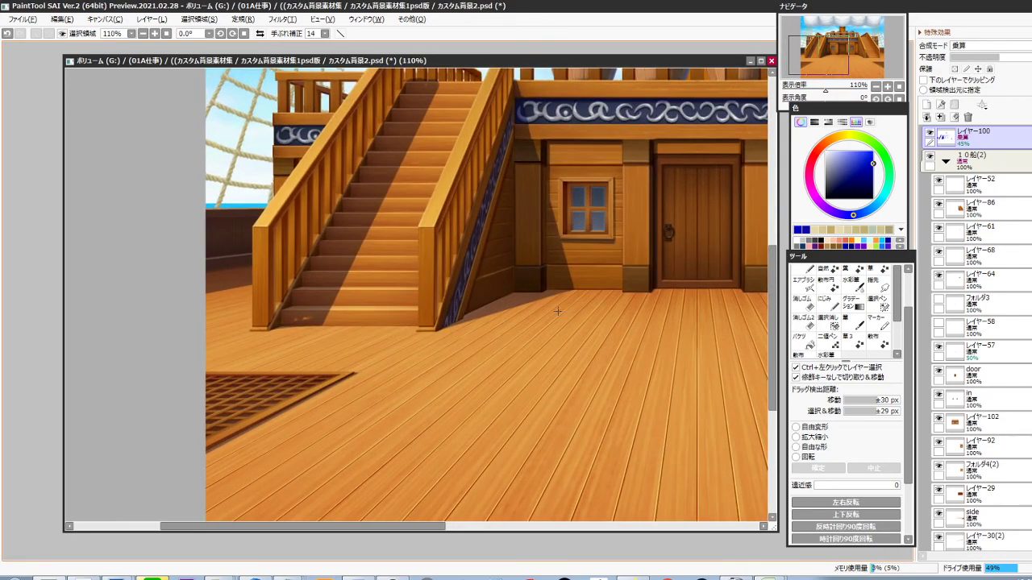
pyautogui.press('l')
pyautogui.click(440, 332)
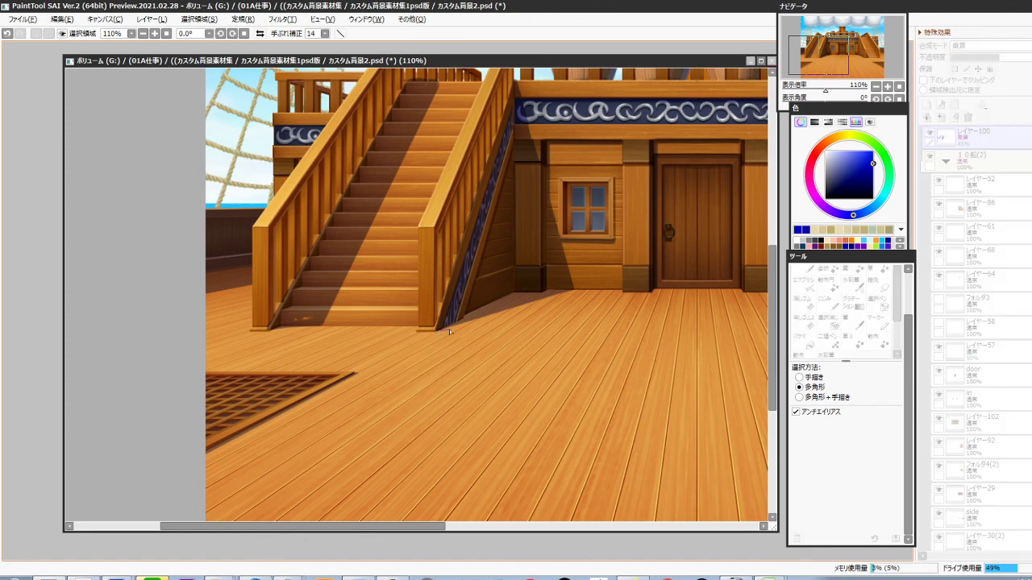
pyautogui.click(519, 317)
pyautogui.click(438, 331)
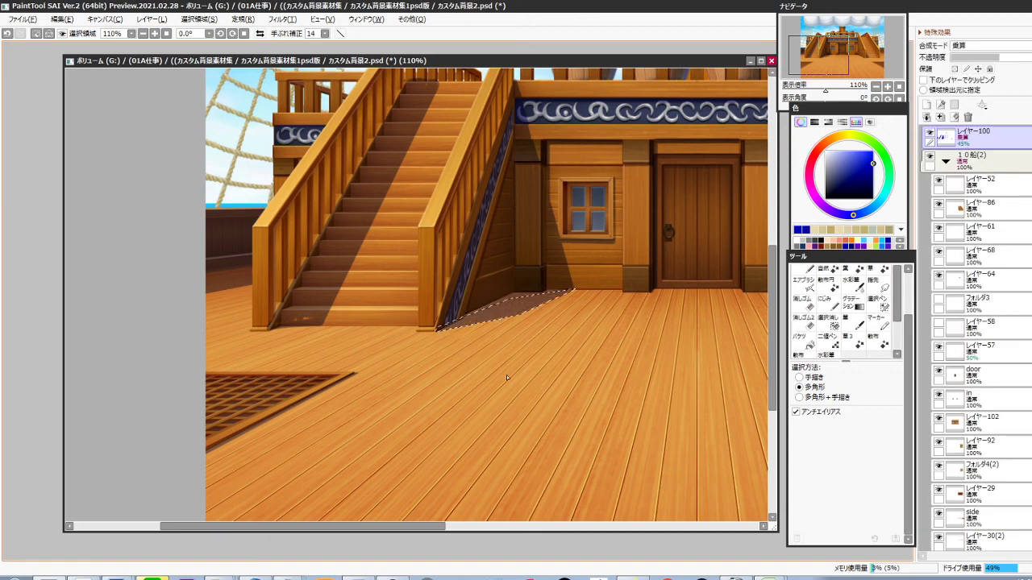
pyautogui.hotkey('ctrl', 'd')
# Paint over the light gaps in the shadow on the left staircase's lowest riser with a size 16 pen
pyautogui.moveTo(426, 354); pyautogui.dragTo(537, 307)
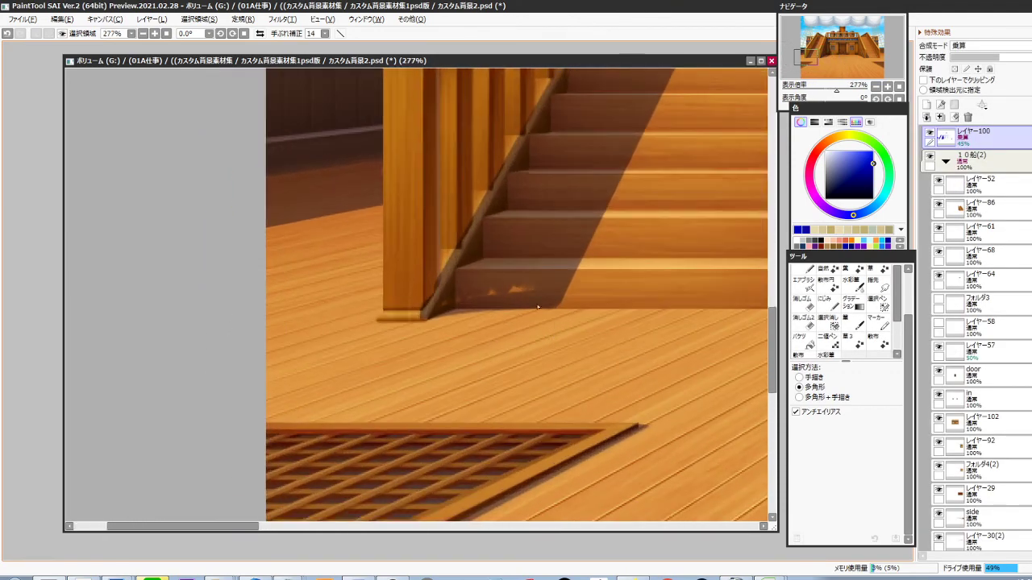
pyautogui.press('n')
pyautogui.press(']')
pyautogui.press(']')
pyautogui.press(']')
pyautogui.press(']')
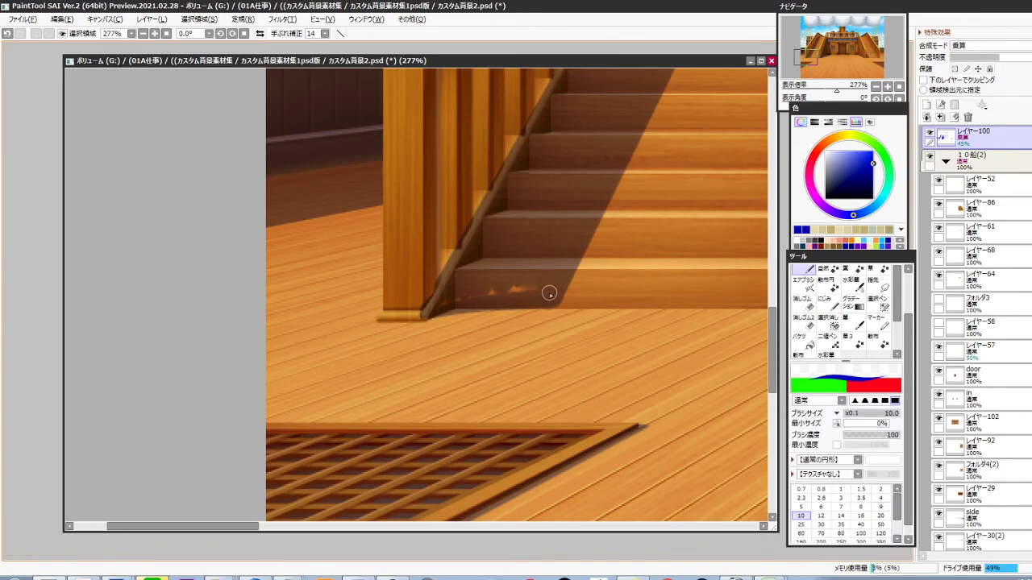
pyautogui.moveTo(510, 291); pyautogui.dragTo(510, 284)
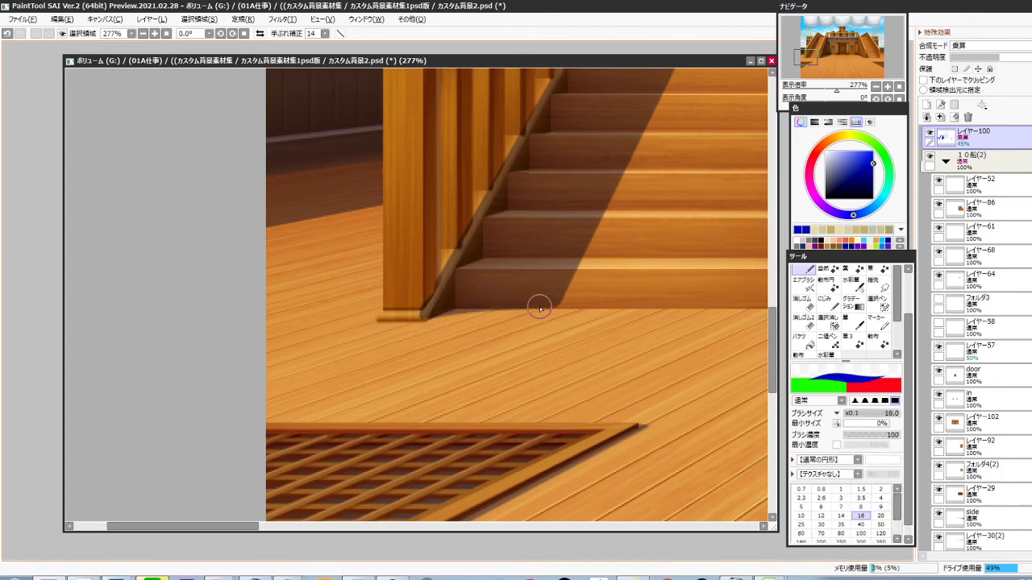
# With the pen at size 9, add shadow along the lowest riser's foot and extend the riser's shadow to a vertical outer edge
pyautogui.press('[')
pyautogui.press('[')
pyautogui.press('[')
pyautogui.press('[')
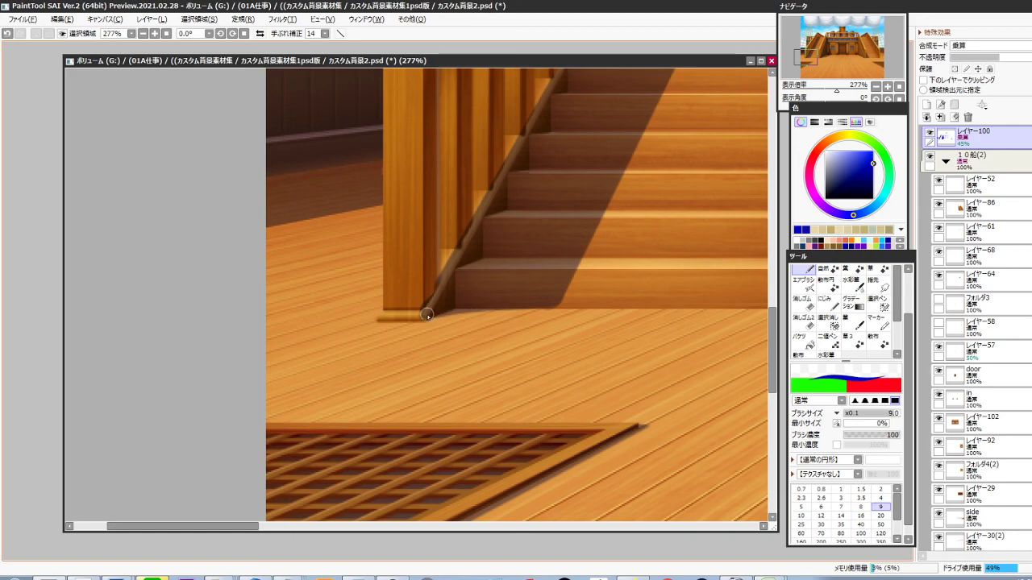
pyautogui.click(428, 315)
pyautogui.keyDown('shift'); pyautogui.click(589, 303); pyautogui.keyUp('shift')
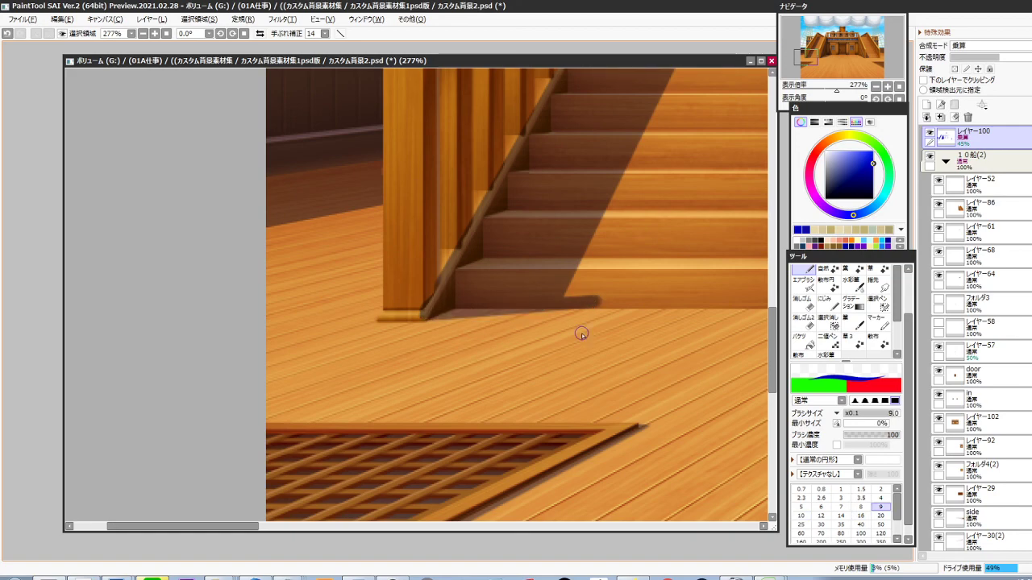
pyautogui.scroll(-2, 581, 333)
pyautogui.moveTo(578, 332); pyautogui.dragTo(487, 428)
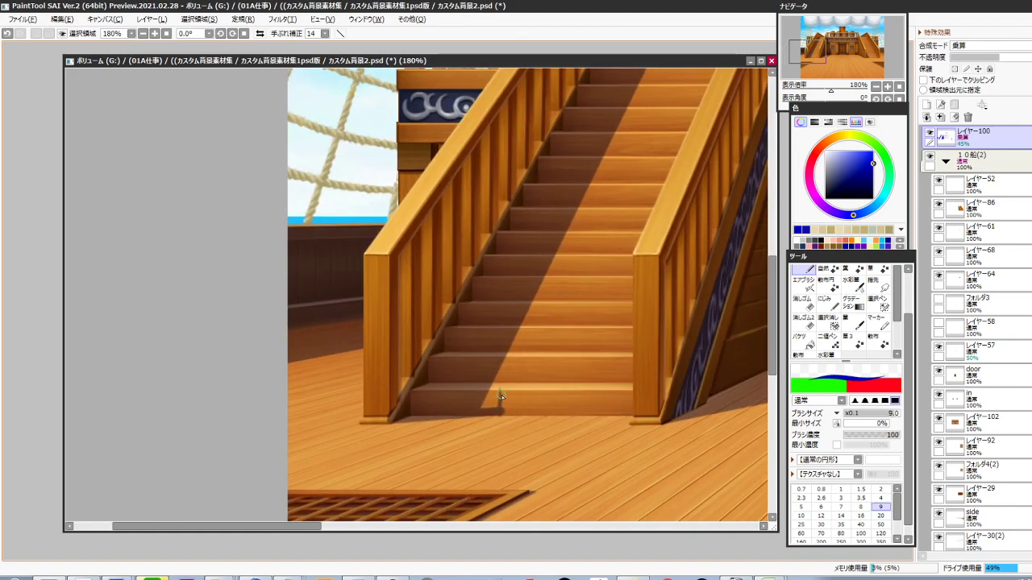
pyautogui.scroll(2, 501, 419)
pyautogui.moveTo(515, 359)
pyautogui.mouseDown()
pyautogui.moveTo(495, 372)
pyautogui.moveTo(472, 361)
pyautogui.moveTo(470, 376)
pyautogui.moveTo(483, 358)
pyautogui.moveTo(466, 406)
pyautogui.moveTo(496, 369)
pyautogui.moveTo(490, 405)
pyautogui.mouseUp()
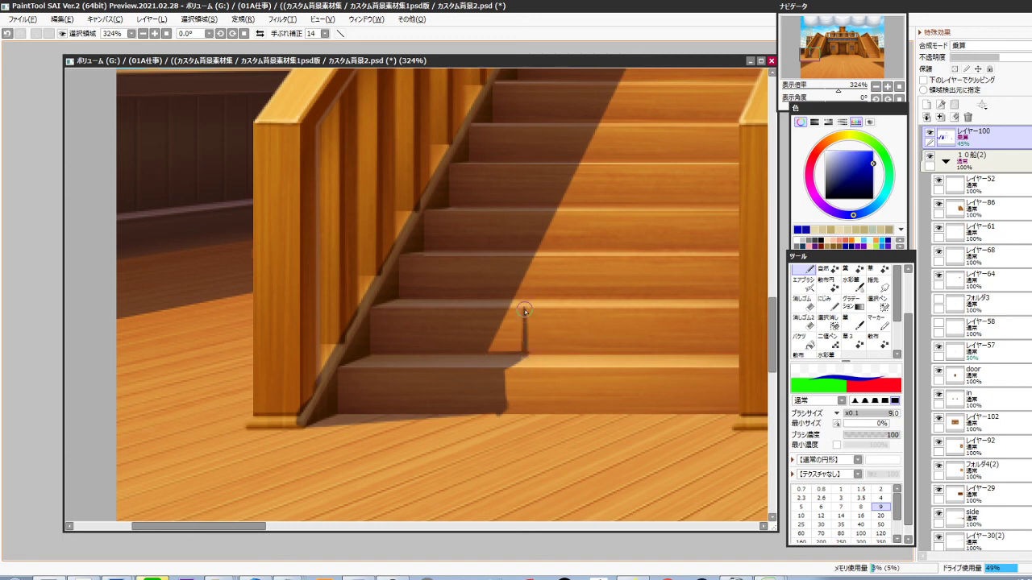
# Outline a stepped shadow edge with vertical strokes on the next risers up the left staircase
pyautogui.moveTo(525, 311); pyautogui.dragTo(523, 351)
pyautogui.moveTo(546, 252); pyautogui.dragTo(544, 292)
pyautogui.scroll(4, 553, 281)
pyautogui.moveTo(575, 226)
pyautogui.mouseDown()
pyautogui.moveTo(540, 236)
pyautogui.moveTo(522, 402)
pyautogui.mouseUp()
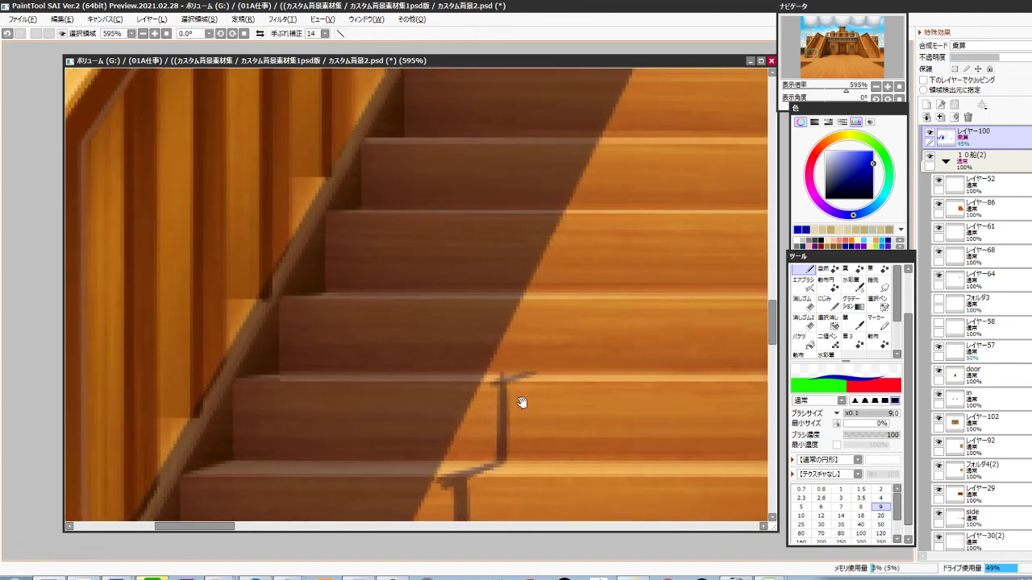
pyautogui.moveTo(539, 300)
pyautogui.mouseDown()
pyautogui.moveTo(538, 374)
pyautogui.moveTo(502, 379)
pyautogui.moveTo(564, 292)
pyautogui.moveTo(522, 366)
pyautogui.mouseUp()
pyautogui.moveTo(502, 313); pyautogui.dragTo(505, 389)
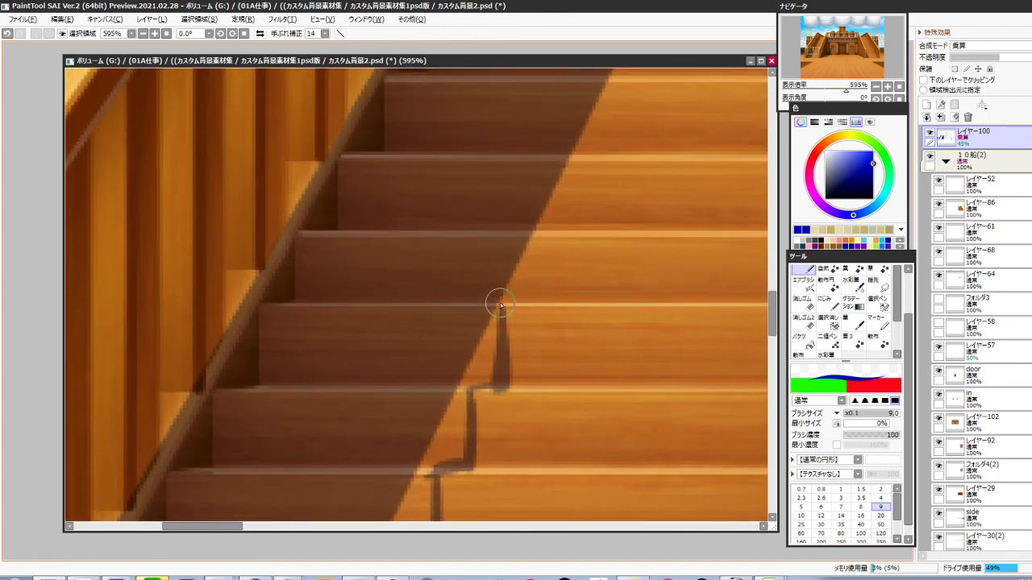
pyautogui.moveTo(532, 304); pyautogui.dragTo(506, 306)
# Paint shadow past the slanted edge on the left staircase's middle risers so each ends in a vertical edge
pyautogui.moveTo(541, 306); pyautogui.dragTo(520, 371)
pyautogui.moveTo(511, 300)
pyautogui.mouseDown()
pyautogui.moveTo(505, 375)
pyautogui.moveTo(505, 310)
pyautogui.moveTo(474, 354)
pyautogui.mouseUp()
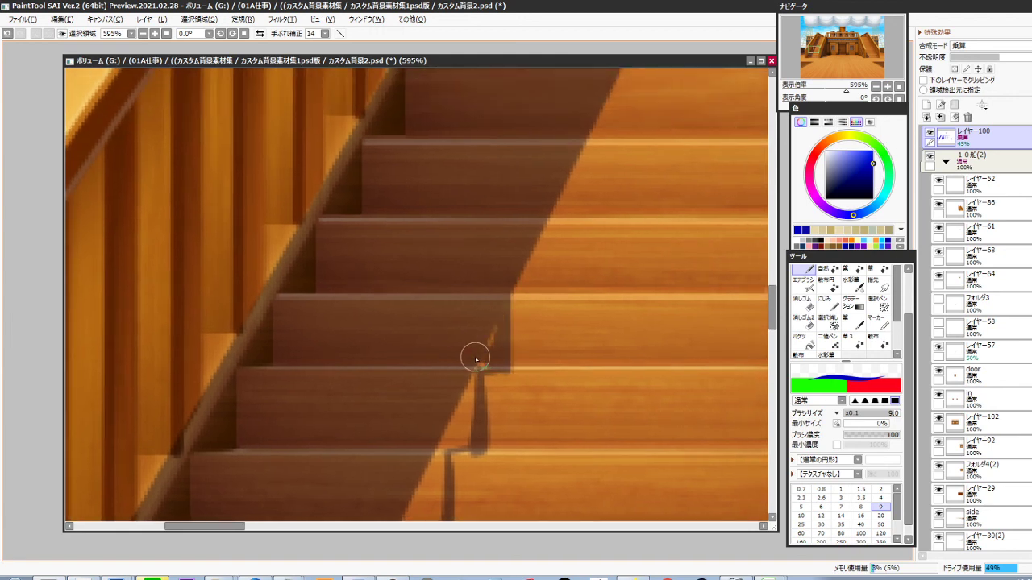
pyautogui.moveTo(556, 285)
pyautogui.mouseDown()
pyautogui.moveTo(519, 367)
pyautogui.moveTo(489, 375)
pyautogui.moveTo(508, 372)
pyautogui.mouseUp()
pyautogui.moveTo(509, 311)
pyautogui.mouseDown()
pyautogui.moveTo(500, 378)
pyautogui.moveTo(504, 322)
pyautogui.moveTo(474, 366)
pyautogui.moveTo(489, 375)
pyautogui.moveTo(489, 354)
pyautogui.moveTo(519, 332)
pyautogui.moveTo(519, 374)
pyautogui.mouseUp()
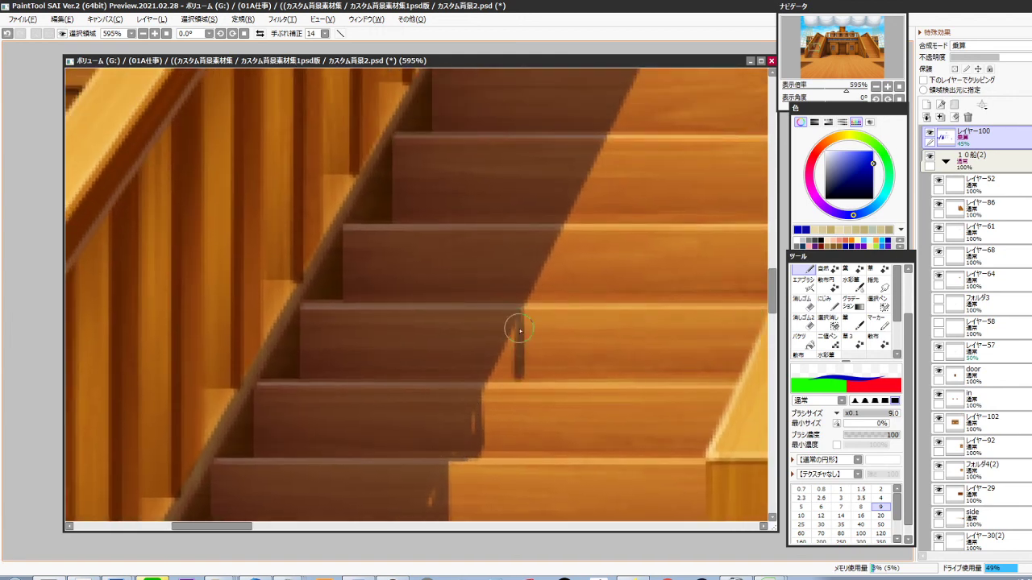
pyautogui.moveTo(518, 331); pyautogui.dragTo(500, 374)
pyautogui.moveTo(554, 298); pyautogui.dragTo(515, 365)
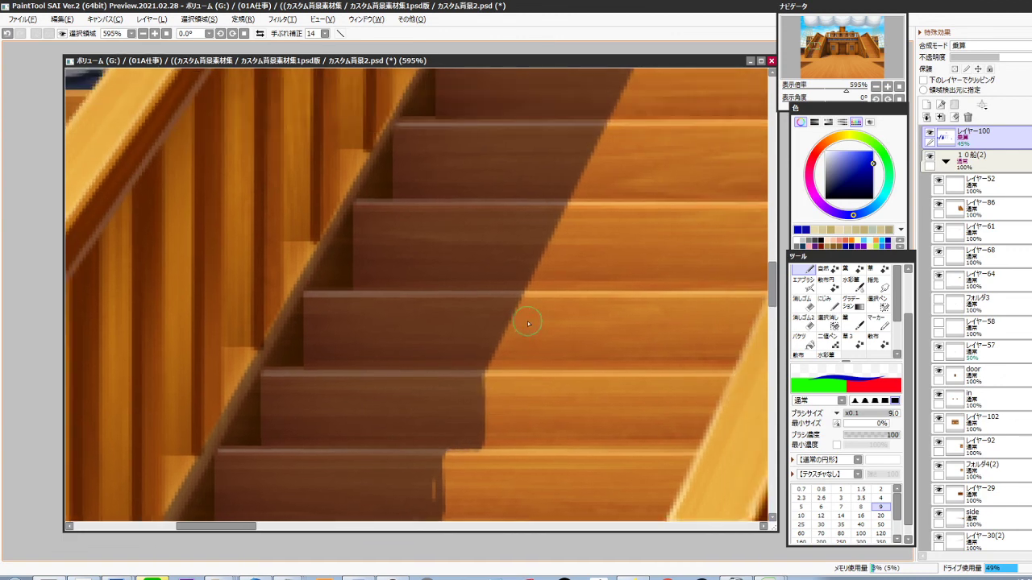
pyautogui.moveTo(518, 300)
pyautogui.mouseDown()
pyautogui.moveTo(516, 363)
pyautogui.moveTo(499, 421)
pyautogui.mouseUp()
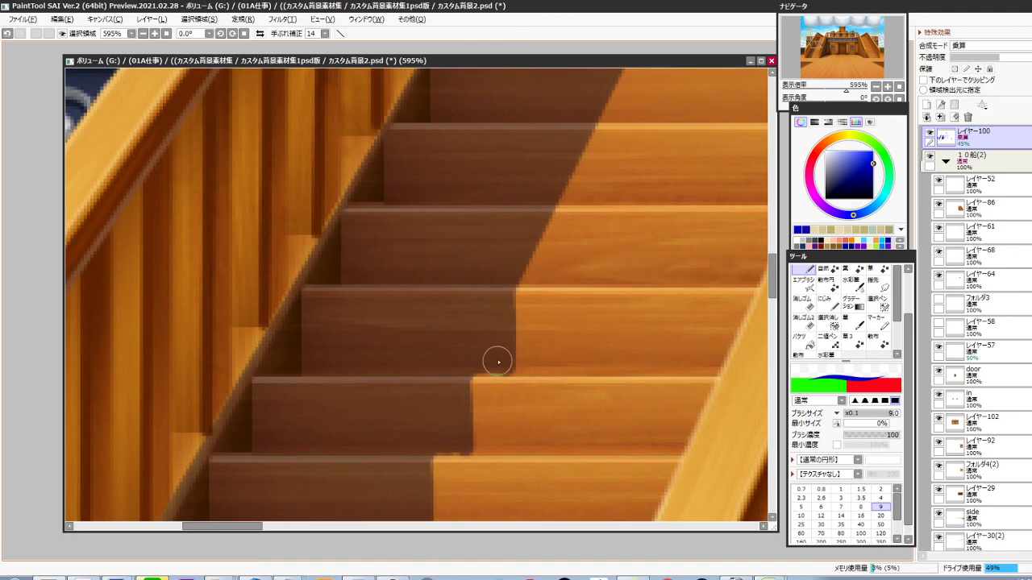
pyautogui.moveTo(549, 312); pyautogui.dragTo(515, 403)
pyautogui.moveTo(504, 327); pyautogui.dragTo(499, 370)
pyautogui.moveTo(546, 330); pyautogui.dragTo(515, 411)
pyautogui.moveTo(525, 302); pyautogui.dragTo(510, 374)
# Select a rectangle over the slanted shadow edge on each of the upper risers, fill them with shadow and clear the selection
pyautogui.moveTo(562, 252)
pyautogui.mouseDown()
pyautogui.moveTo(539, 320)
pyautogui.moveTo(497, 362)
pyautogui.mouseUp()
pyautogui.press('m')
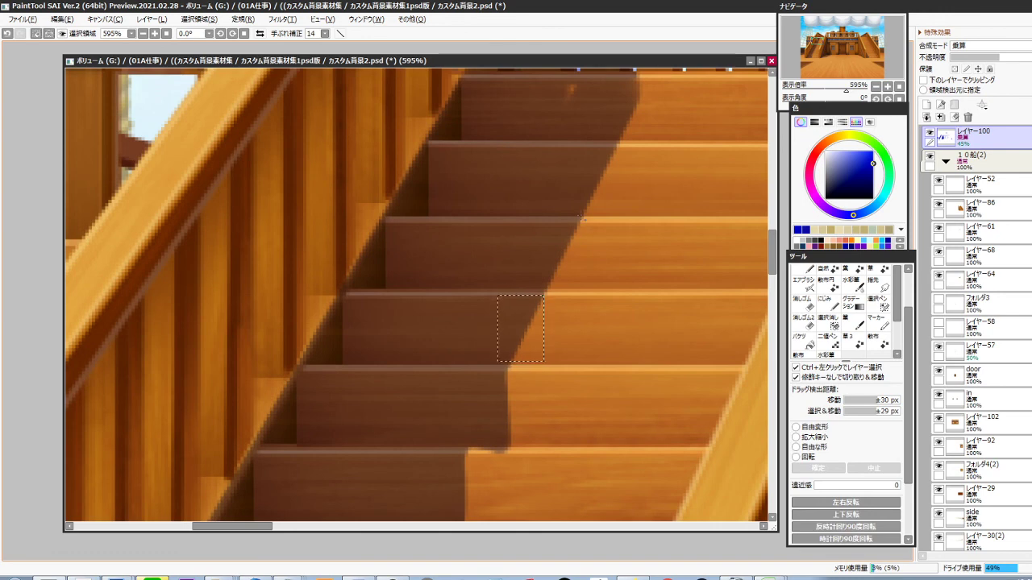
pyautogui.moveTo(583, 213); pyautogui.dragTo(530, 289)
pyautogui.moveTo(586, 280); pyautogui.dragTo(528, 381)
pyautogui.moveTo(554, 250); pyautogui.dragTo(505, 317)
pyautogui.moveTo(559, 277); pyautogui.dragTo(524, 363)
pyautogui.moveTo(549, 260); pyautogui.dragTo(513, 321)
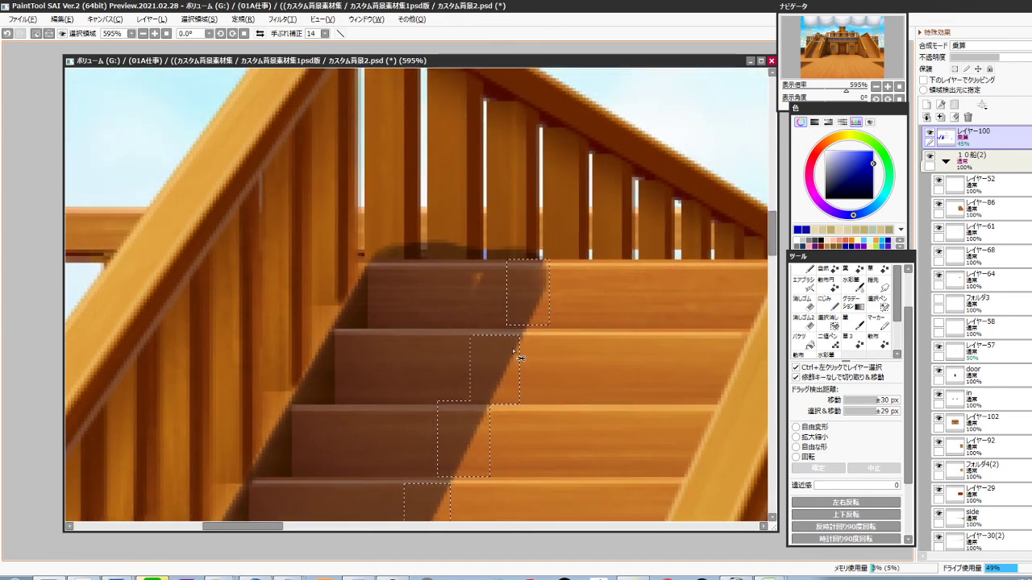
pyautogui.hotkey('ctrl', 'f')
pyautogui.hotkey('ctrl', 'd')
# Delete the shadow spilling over the railing above the top step and clear the selection
pyautogui.moveTo(361, 223)
pyautogui.mouseDown()
pyautogui.moveTo(557, 249)
pyautogui.moveTo(575, 263)
pyautogui.mouseUp()
pyautogui.press('Delete')
pyautogui.hotkey('ctrl', 'd')
# Delete the shadow overhanging the tops of two middle risers using rectangular selections
pyautogui.scroll(-5, 603, 318)
pyautogui.moveTo(580, 361); pyautogui.dragTo(606, 288)
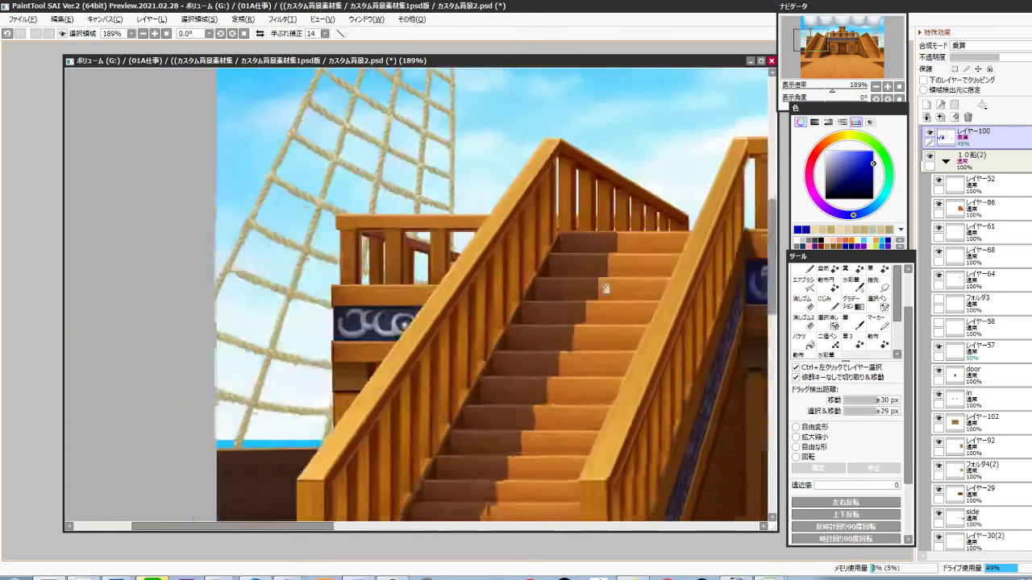
pyautogui.moveTo(568, 415); pyautogui.dragTo(593, 274)
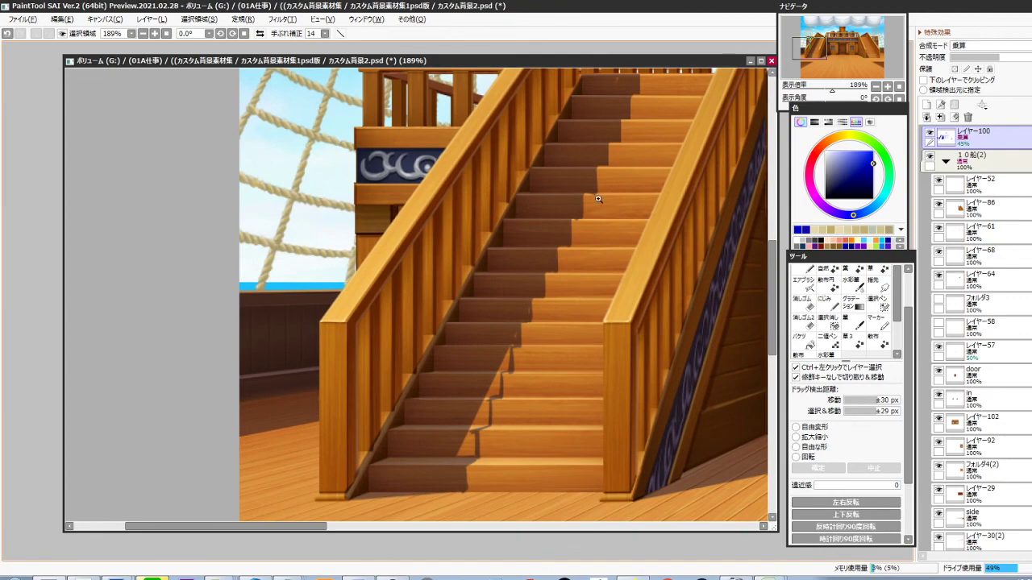
pyautogui.scroll(5, 598, 199)
pyautogui.moveTo(564, 195); pyautogui.dragTo(618, 214)
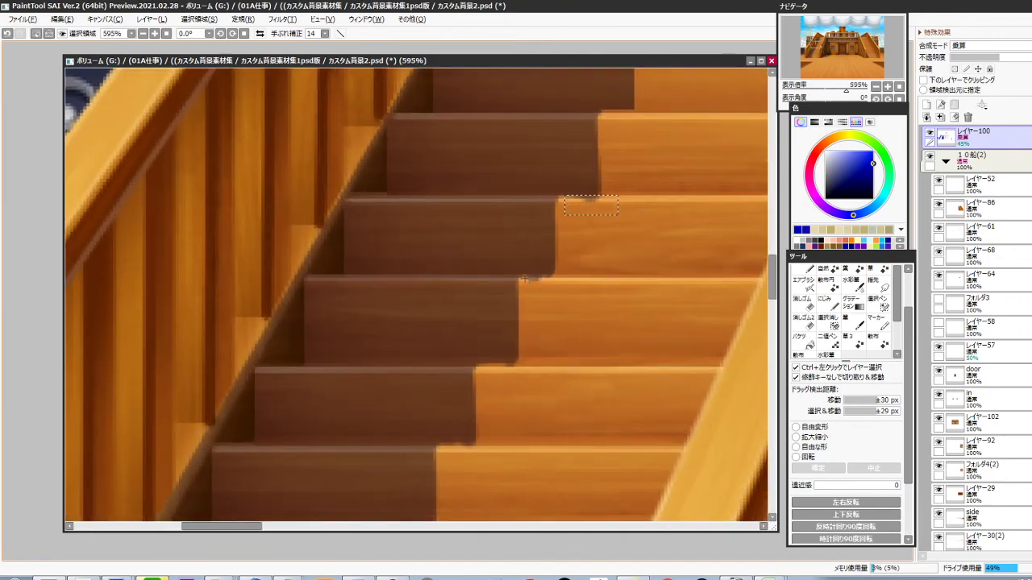
pyautogui.moveTo(521, 278); pyautogui.dragTo(585, 310)
pyautogui.moveTo(489, 469); pyautogui.dragTo(509, 385)
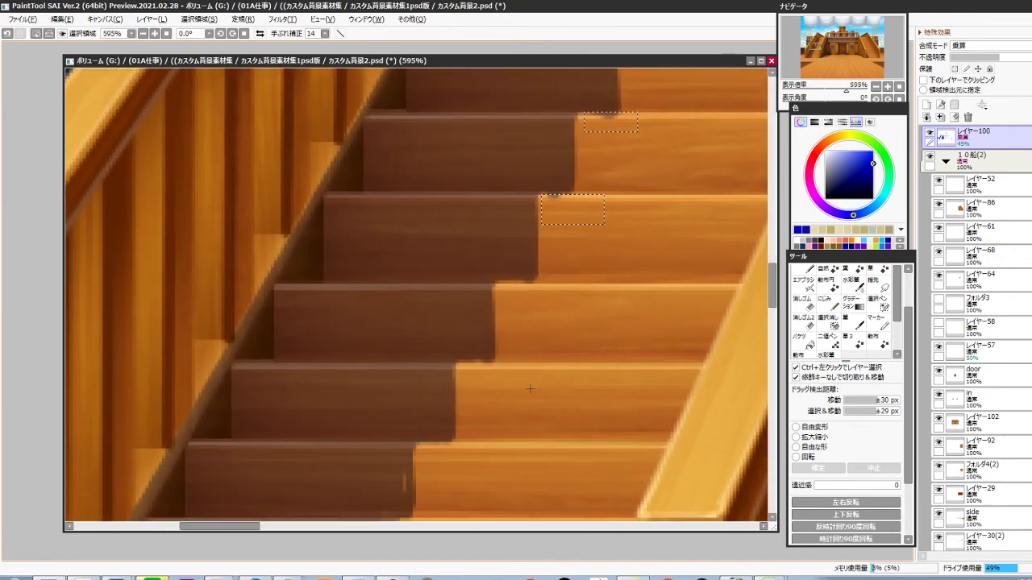
pyautogui.press('Delete')
# Square off the shadow's outer edge on three successive middle risers with filled rectangular selections
pyautogui.moveTo(442, 189); pyautogui.dragTo(536, 280)
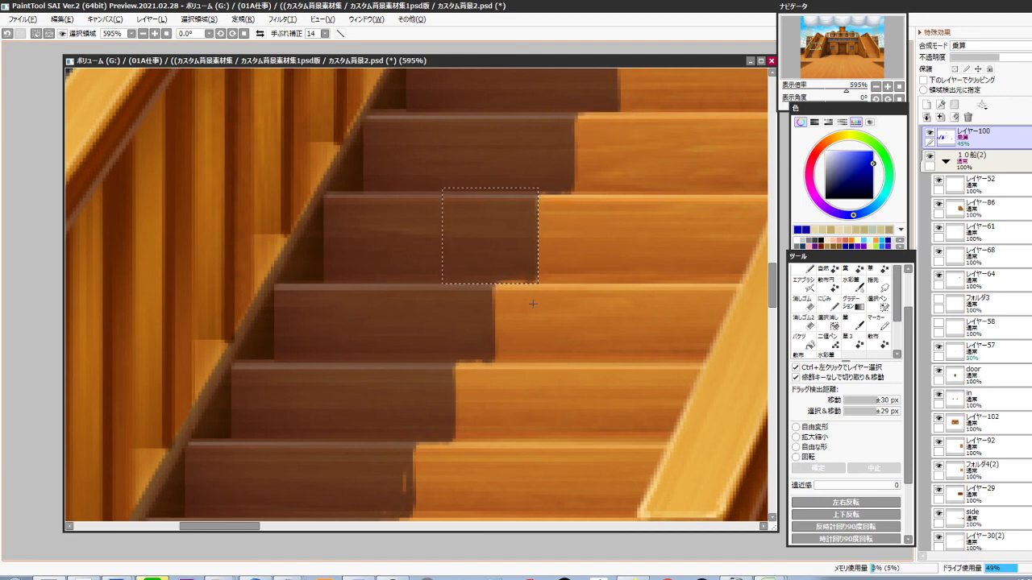
pyautogui.hotkey('ctrl', 'f')
pyautogui.moveTo(506, 364); pyautogui.dragTo(550, 303)
pyautogui.moveTo(441, 212); pyautogui.dragTo(536, 302)
pyautogui.hotkey('ctrl', 'f')
pyautogui.moveTo(528, 367); pyautogui.dragTo(564, 299)
pyautogui.hotkey('ctrl', 'd')
pyautogui.moveTo(463, 228); pyautogui.dragTo(535, 312)
pyautogui.hotkey('ctrl', 'f')
# Fill rectangular selections on the next two risers down, ending at the top of the outlined steps, and clear the selection
pyautogui.moveTo(525, 359); pyautogui.dragTo(560, 294)
pyautogui.moveTo(435, 239); pyautogui.dragTo(529, 324)
pyautogui.hotkey('ctrl', 'f')
pyautogui.moveTo(505, 397); pyautogui.dragTo(543, 324)
pyautogui.moveTo(437, 248); pyautogui.dragTo(533, 324)
pyautogui.hotkey('ctrl', 'f')
pyautogui.hotkey('ctrl', 'd')
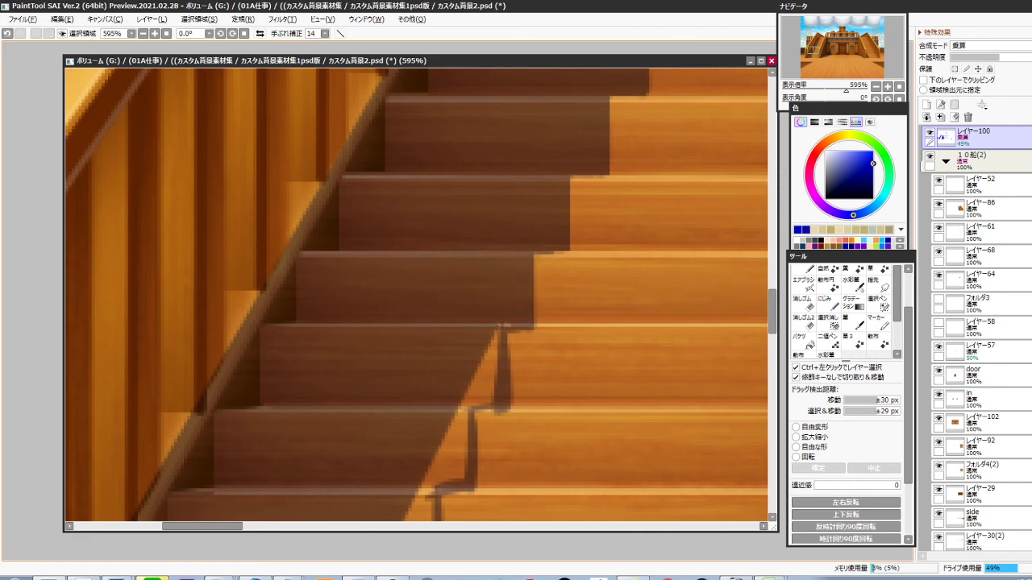
# Fill the gap between the slanted shadow and the stepped outline on the two highest outlined risers
pyautogui.moveTo(441, 317); pyautogui.dragTo(507, 410)
pyautogui.hotkey('ctrl', 'f')
pyautogui.moveTo(505, 474); pyautogui.dragTo(542, 356)
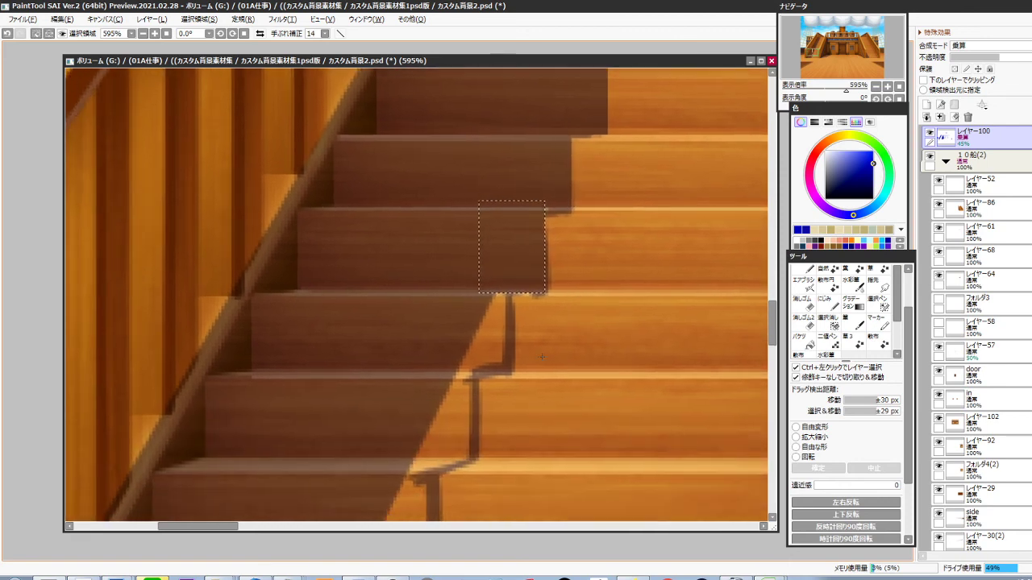
pyautogui.moveTo(422, 286); pyautogui.dragTo(509, 372)
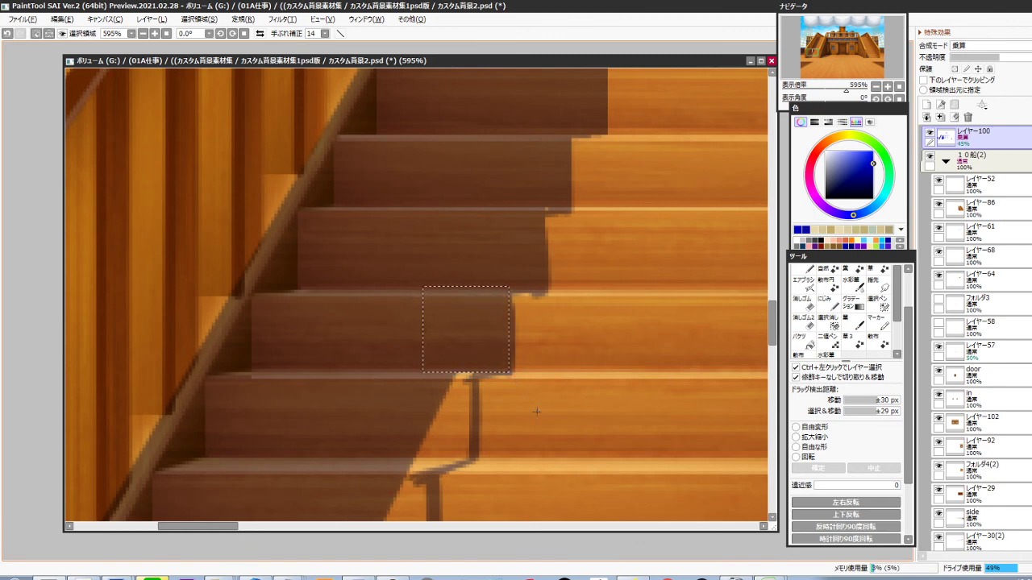
pyautogui.hotkey('ctrl', 'd')
# Fill the gap inside the stepped outline on the two remaining lower risers and clear the selection
pyautogui.moveTo(536, 411); pyautogui.dragTo(582, 298)
pyautogui.moveTo(422, 258); pyautogui.dragTo(524, 347)
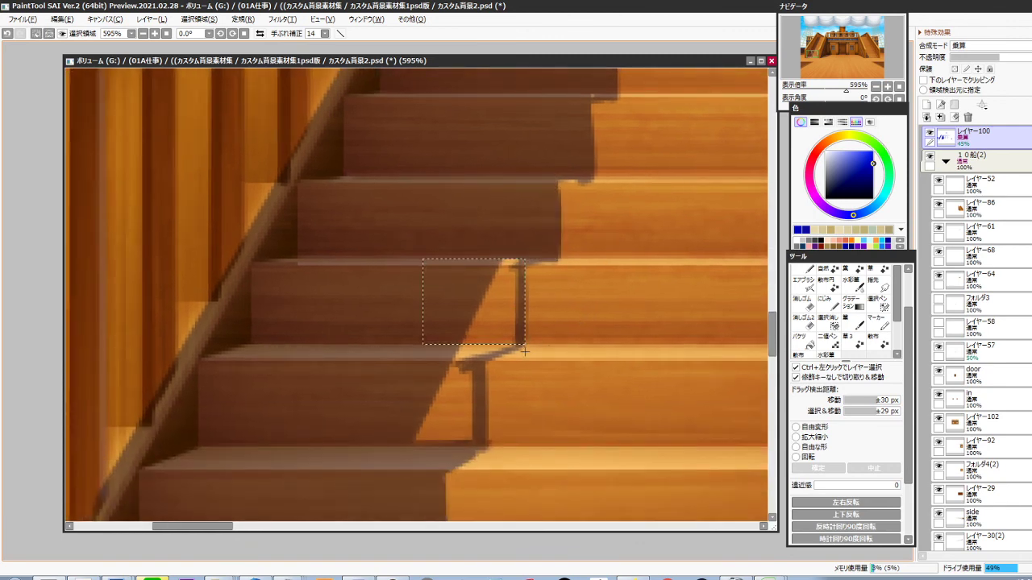
pyautogui.hotkey('ctrl', 'f')
pyautogui.moveTo(545, 400); pyautogui.dragTo(584, 331)
pyautogui.hotkey('ctrl', 'd')
pyautogui.moveTo(408, 273); pyautogui.dragTo(517, 378)
pyautogui.hotkey('ctrl', 'f')
pyautogui.hotkey('ctrl', 'd')
# Touch up the shadow corners on the lower treads with the size 9 pen, and straighten the lowest riser's shadow edge with the size 4 eraser
pyautogui.press('n')
pyautogui.moveTo(532, 279); pyautogui.dragTo(530, 287)
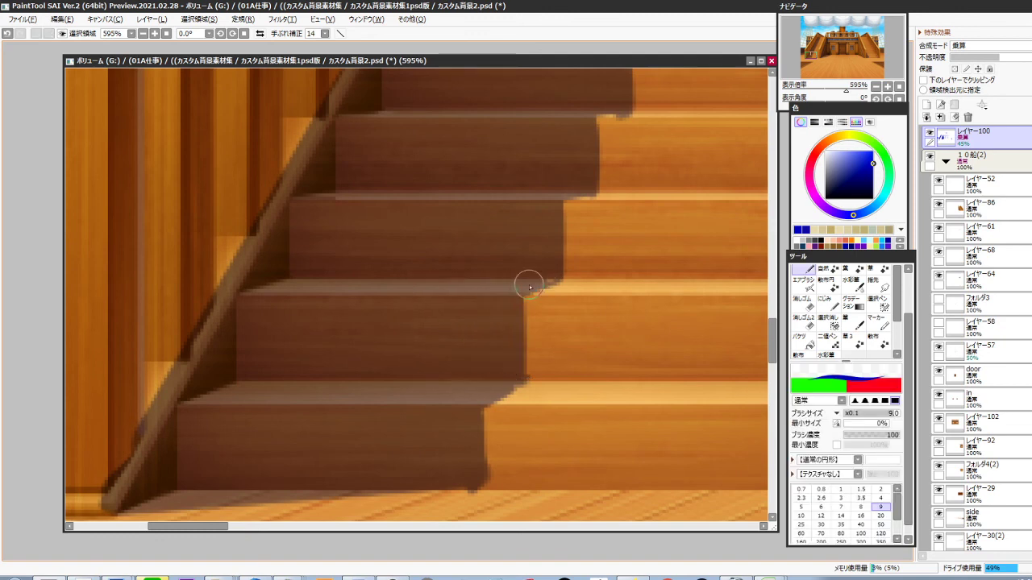
pyautogui.scroll(-2, 544, 266)
pyautogui.scroll(-3, 532, 338)
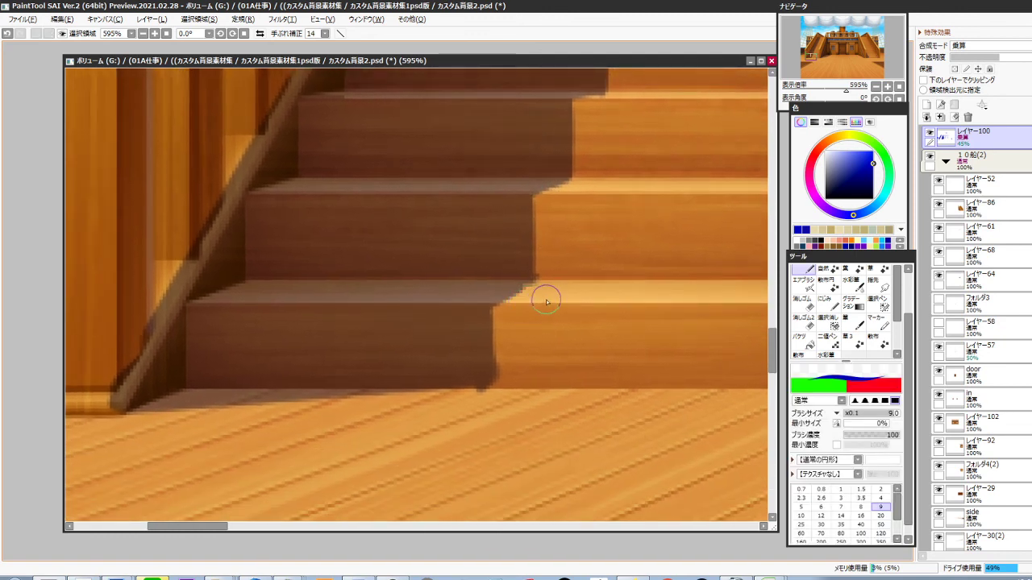
pyautogui.press('e')
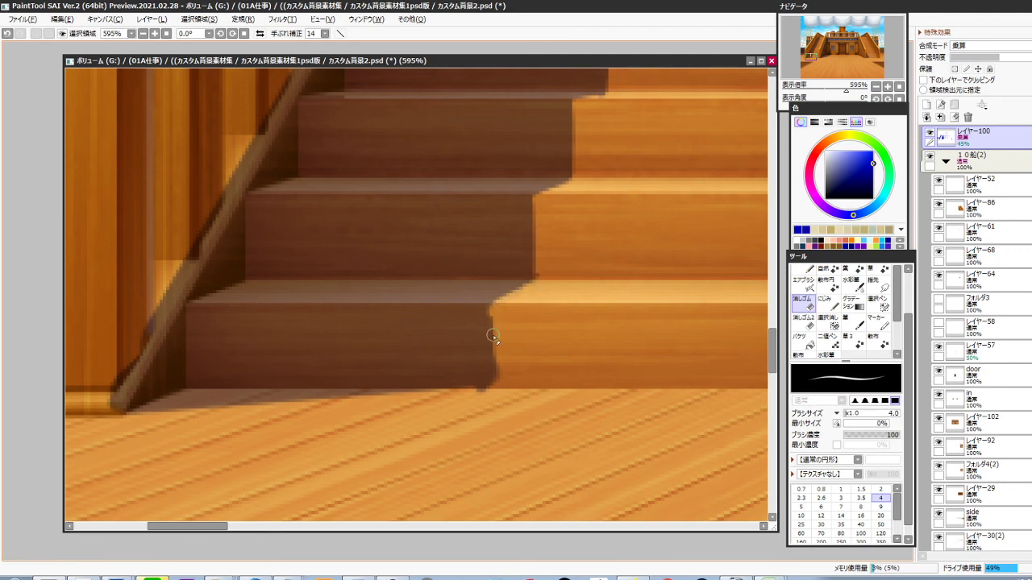
pyautogui.moveTo(493, 335); pyautogui.dragTo(499, 403)
# Clean up the vertical shadow edges on the left staircase's lower-middle risers with the size 4 eraser
pyautogui.scroll(-6, 508, 403)
pyautogui.moveTo(548, 361); pyautogui.dragTo(518, 408)
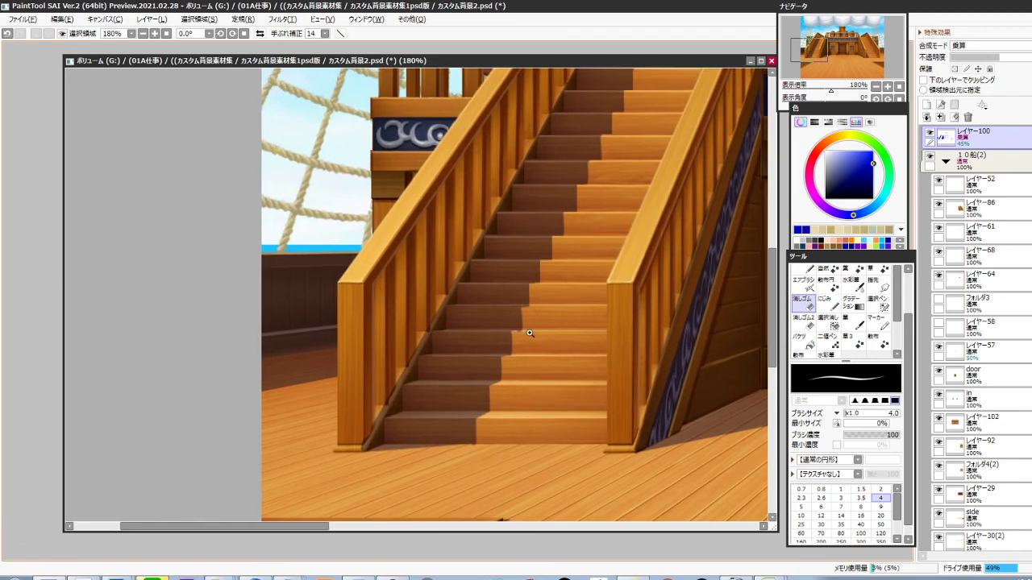
pyautogui.scroll(6, 530, 333)
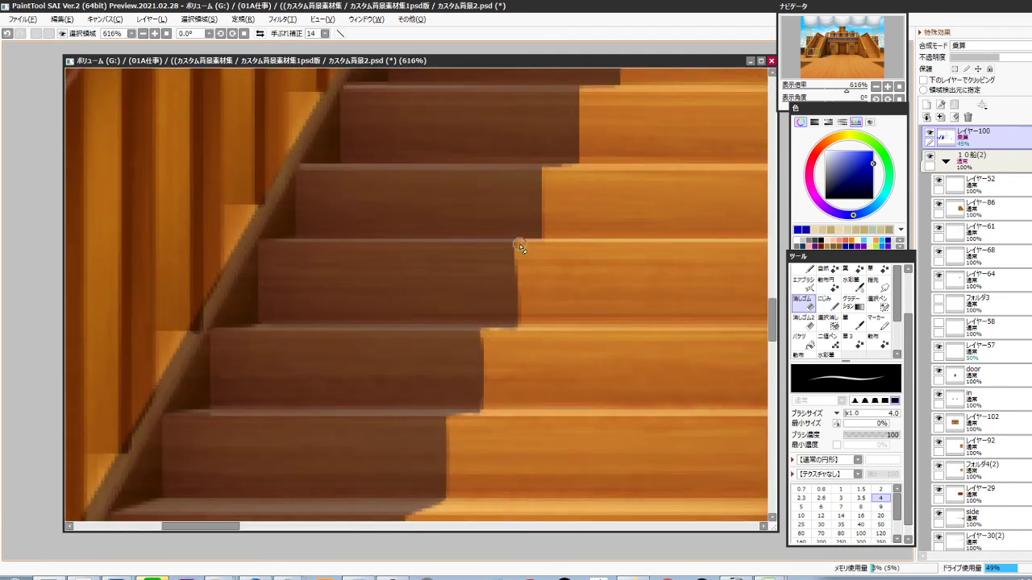
pyautogui.moveTo(515, 246); pyautogui.dragTo(517, 321)
pyautogui.moveTo(499, 407); pyautogui.dragTo(516, 299)
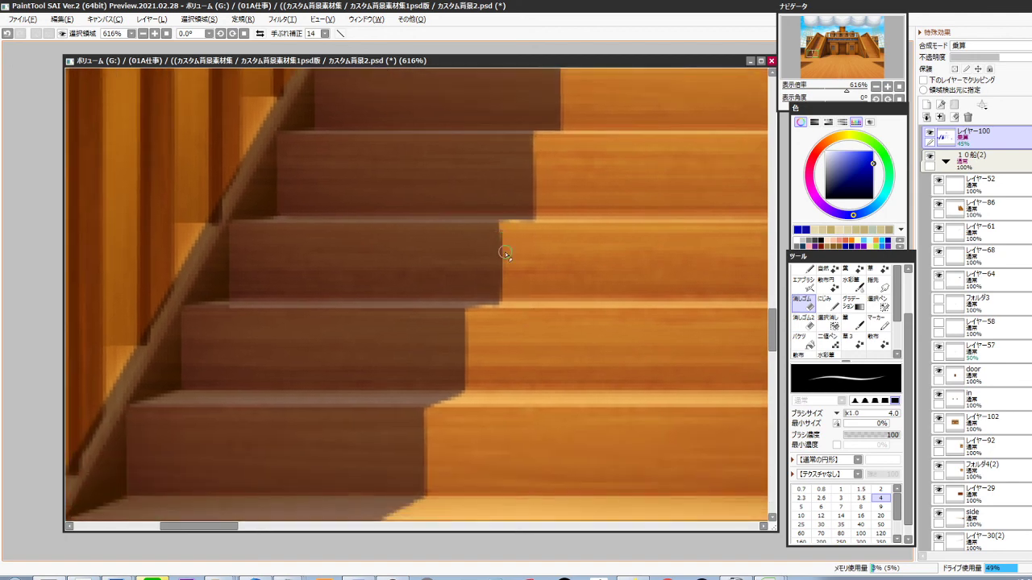
pyautogui.moveTo(505, 253); pyautogui.dragTo(502, 296)
pyautogui.moveTo(482, 388); pyautogui.dragTo(510, 316)
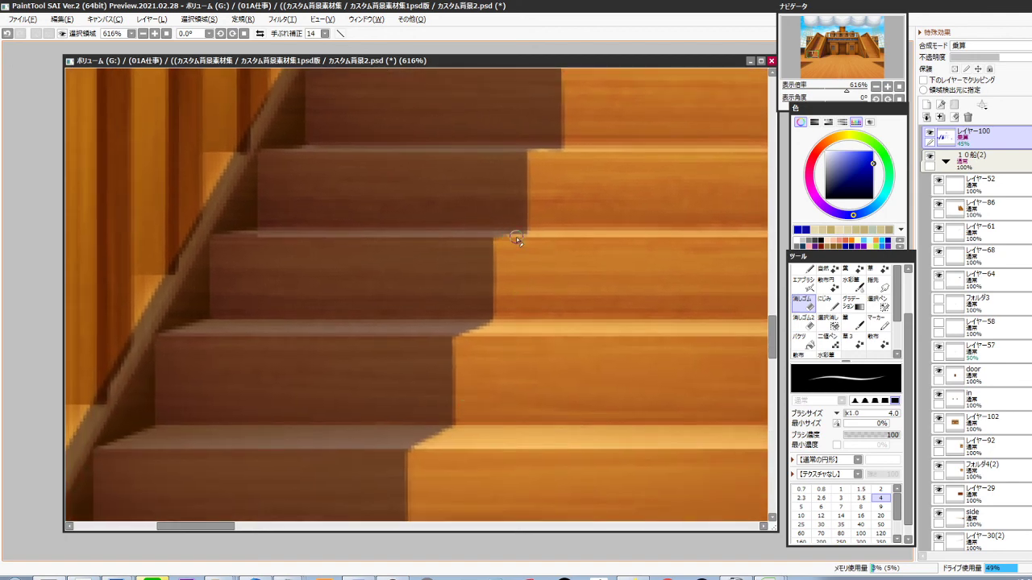
# Erase stray shadow bits along the left staircase's tread corners and beneath the lowest riser with the size 4 eraser
pyautogui.moveTo(556, 216); pyautogui.dragTo(478, 495)
pyautogui.moveTo(517, 270); pyautogui.dragTo(543, 269)
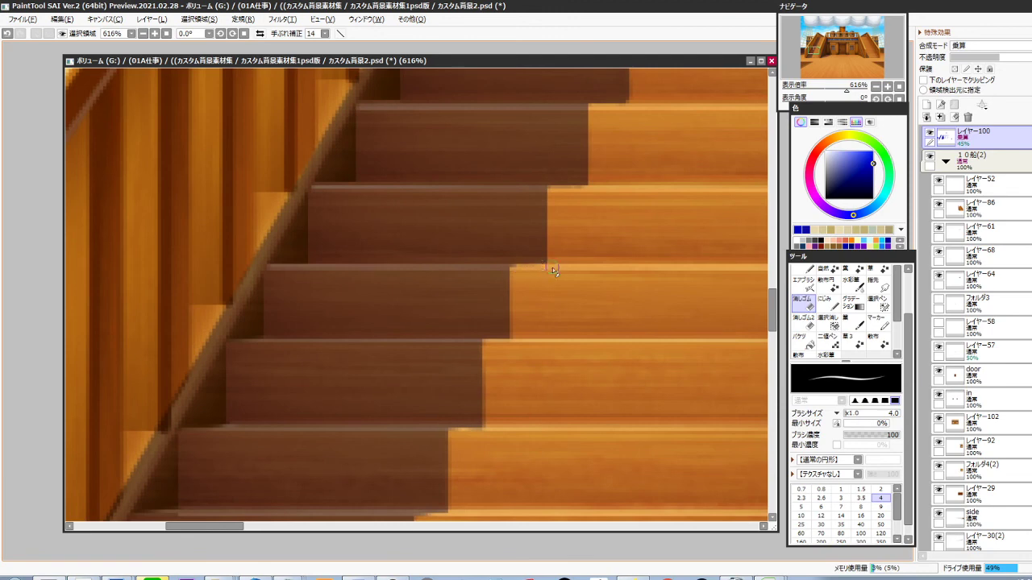
pyautogui.moveTo(541, 378); pyautogui.dragTo(565, 226)
pyautogui.moveTo(498, 481); pyautogui.dragTo(546, 313)
pyautogui.moveTo(482, 444); pyautogui.dragTo(529, 323)
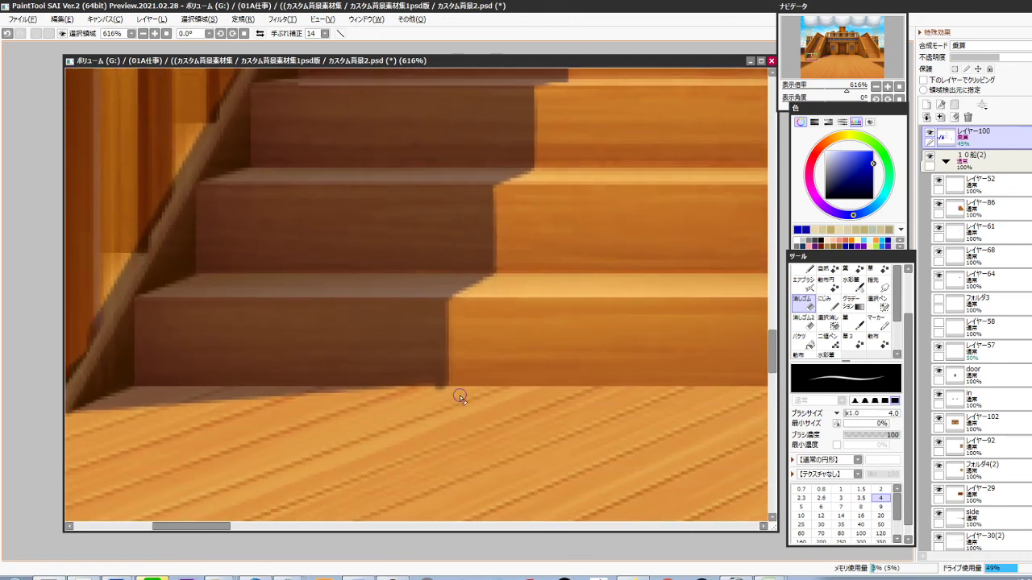
pyautogui.moveTo(446, 431); pyautogui.dragTo(609, 361)
pyautogui.moveTo(609, 326); pyautogui.dragTo(596, 325)
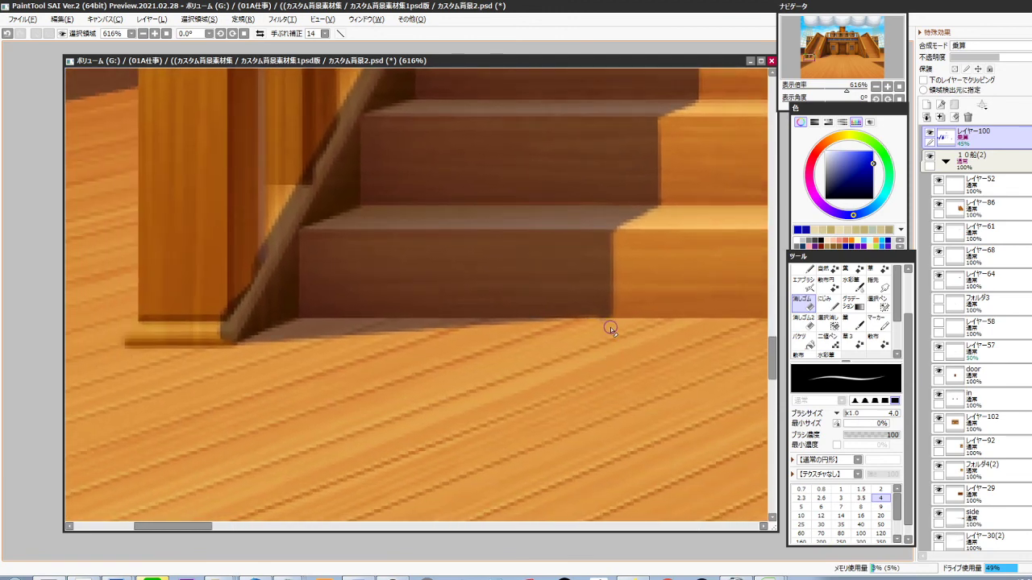
# Straighten the deck shadow's edge by filling a polygonal selection from the lowest riser's shadow corner to the railing foot, and clear the selection
pyautogui.press('l')
pyautogui.click(609, 318)
pyautogui.click(233, 346)
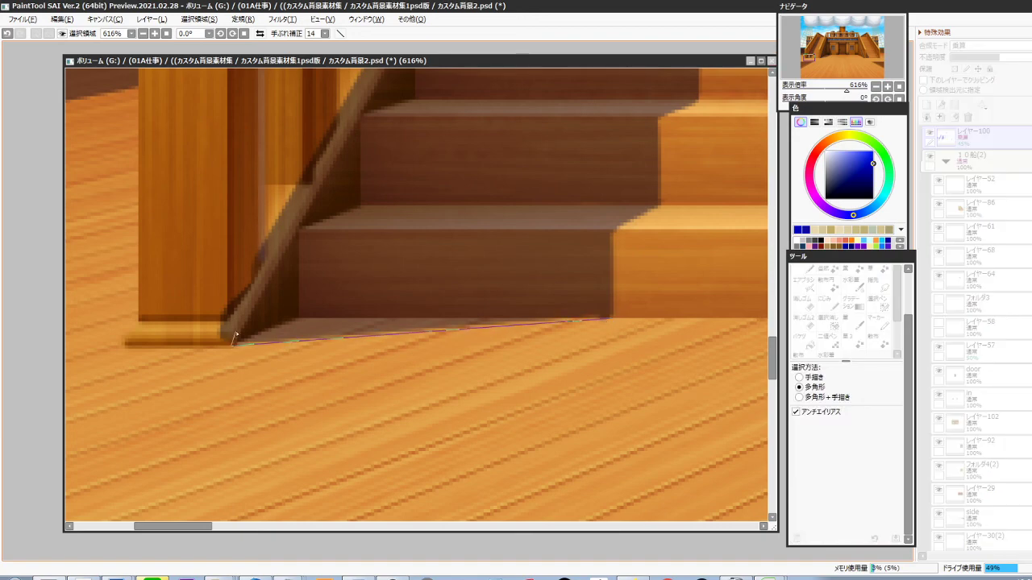
pyautogui.click(251, 309)
pyautogui.doubleClick(475, 240)
pyautogui.hotkey('ctrl', 'f')
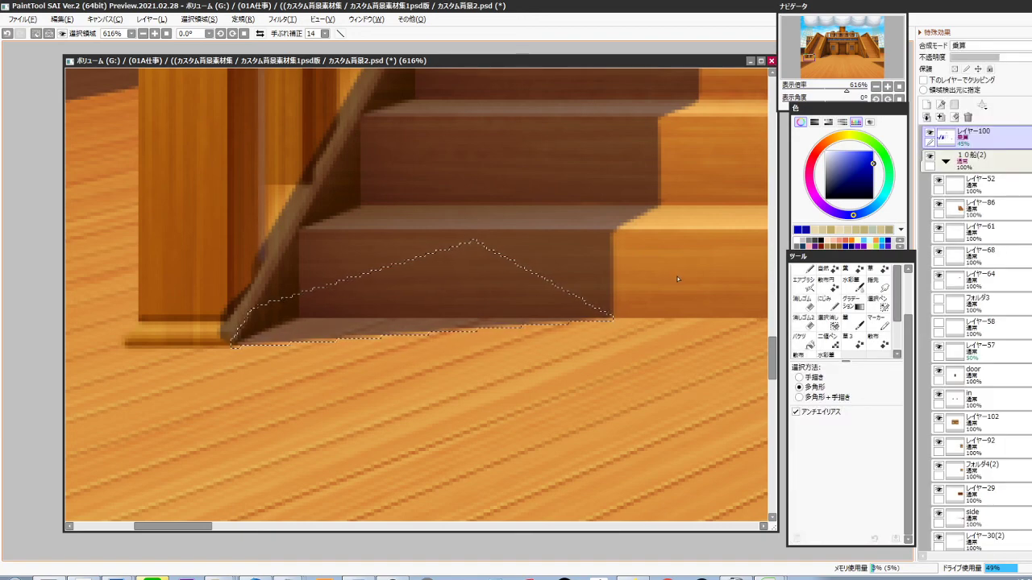
pyautogui.hotkey('ctrl', 'd')
# Fill a narrow upright rectangle with shadow on the outer railing's balusters beside the left staircase's front post
pyautogui.scroll(-5, 684, 279)
pyautogui.moveTo(617, 318); pyautogui.dragTo(504, 458)
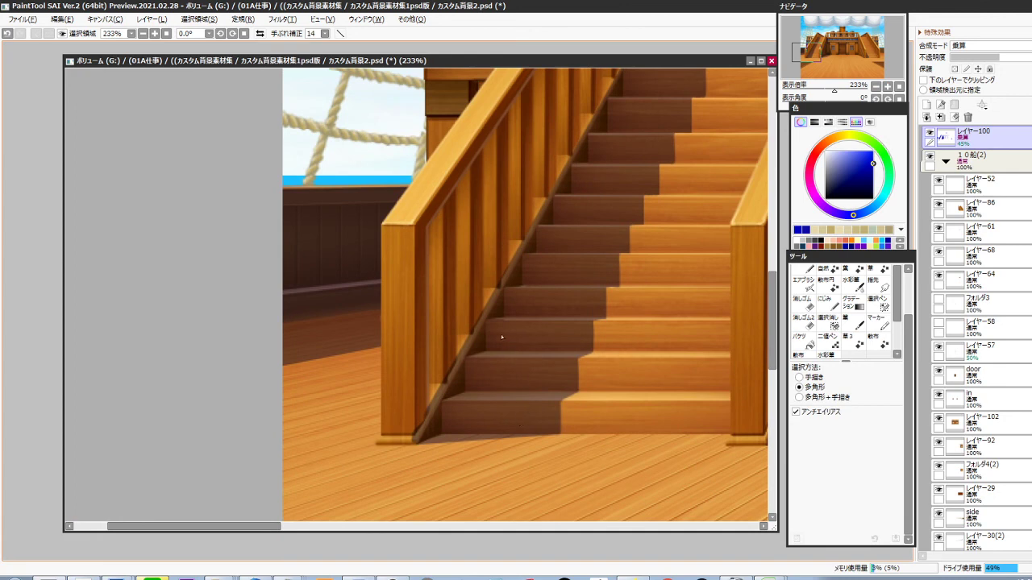
pyautogui.press('ctrl')
pyautogui.moveTo(414, 226); pyautogui.dragTo(442, 310)
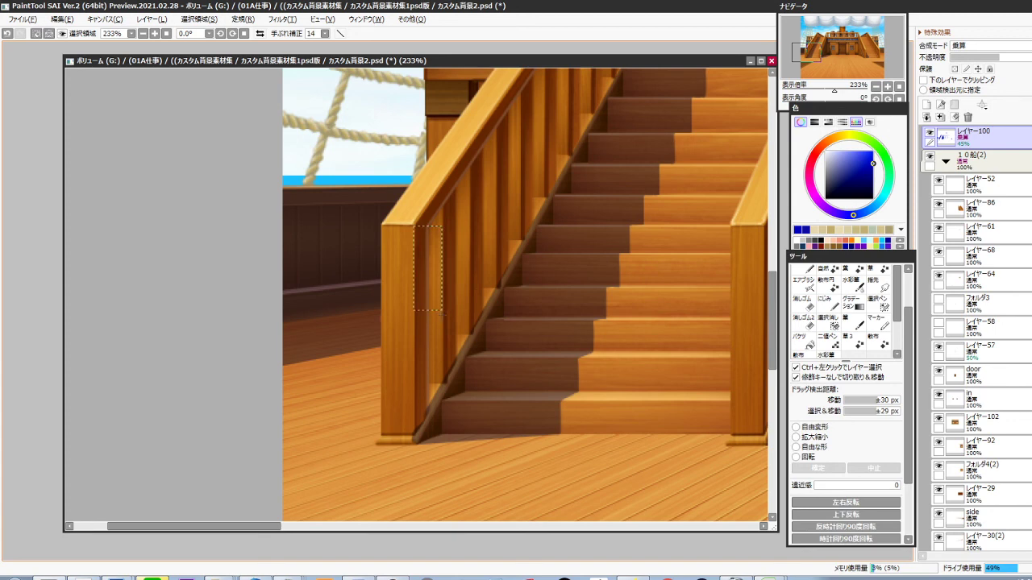
pyautogui.hotkey('ctrl', 'f')
# Transform the filled rectangle into a slanted shadow covering the outer railing's balusters from the front post up to the staircase's top
pyautogui.scroll(-2, 475, 348)
pyautogui.moveTo(478, 349); pyautogui.dragTo(454, 405)
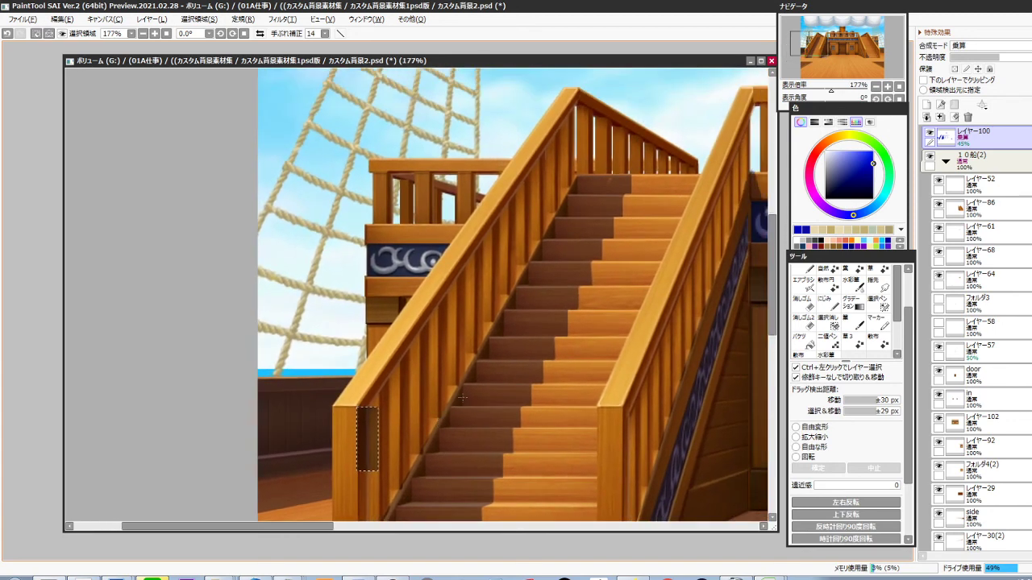
pyautogui.hotkey('ctrl', 't')
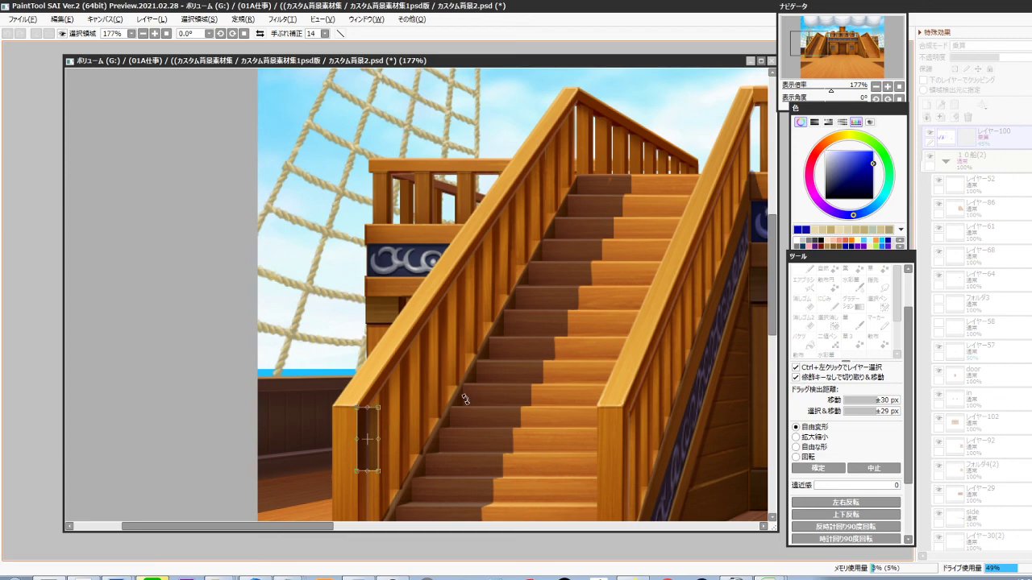
pyautogui.scroll(-2, 478, 349)
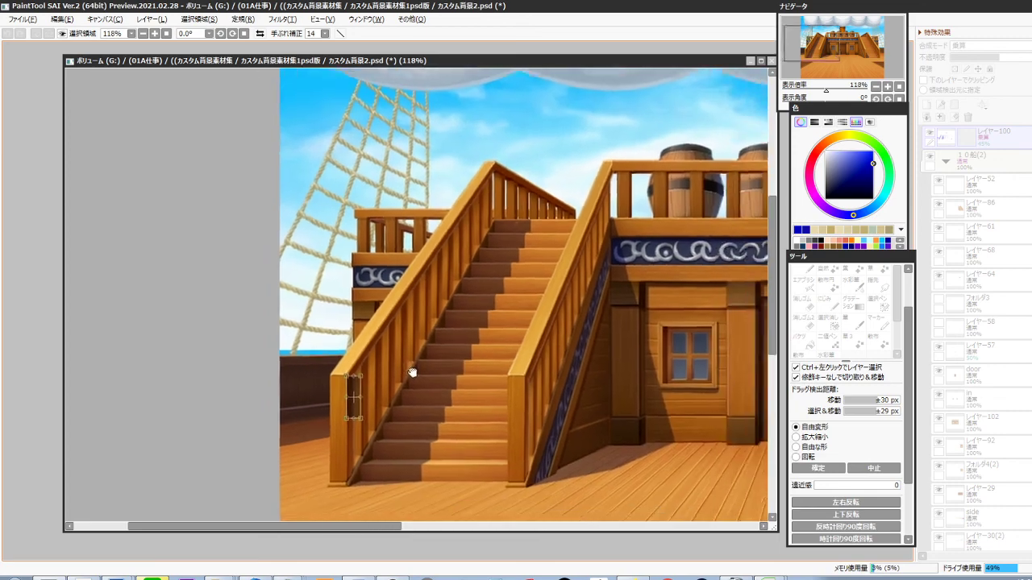
pyautogui.moveTo(331, 380); pyautogui.dragTo(453, 185)
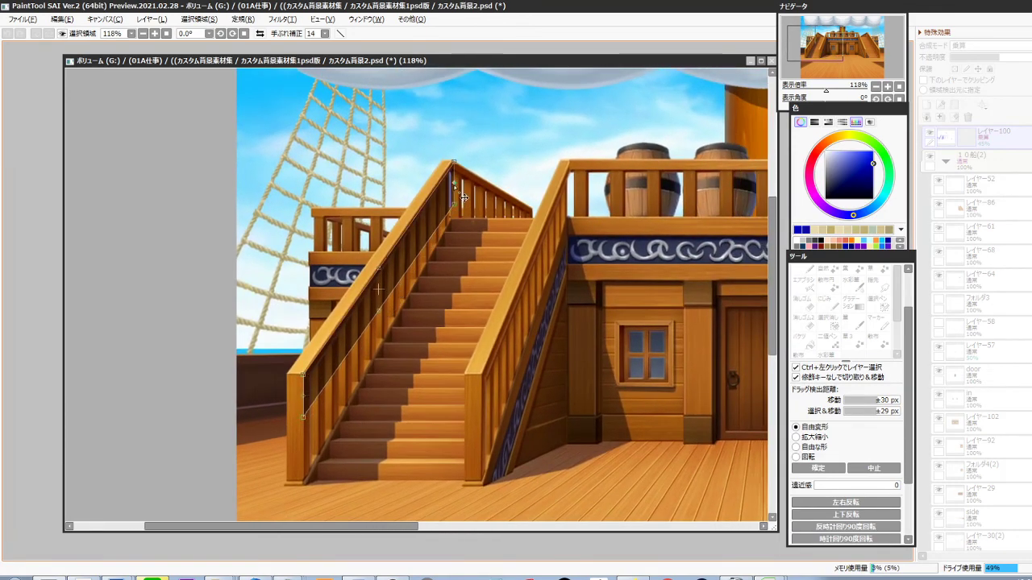
pyautogui.moveTo(317, 434); pyautogui.dragTo(317, 495)
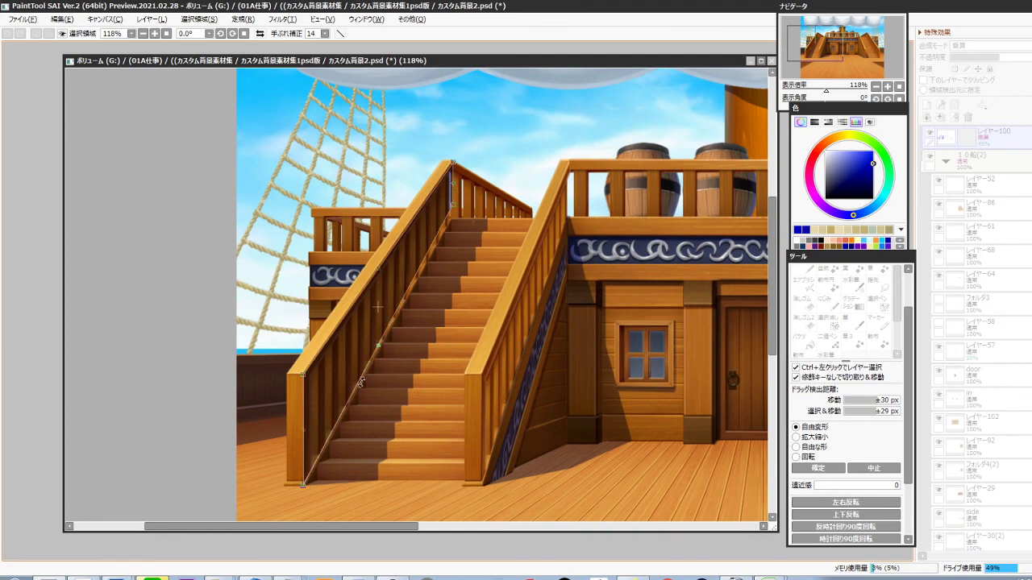
pyautogui.moveTo(466, 223); pyautogui.dragTo(467, 251)
pyautogui.scroll(-2, 482, 307)
pyautogui.moveTo(456, 372); pyautogui.dragTo(403, 375)
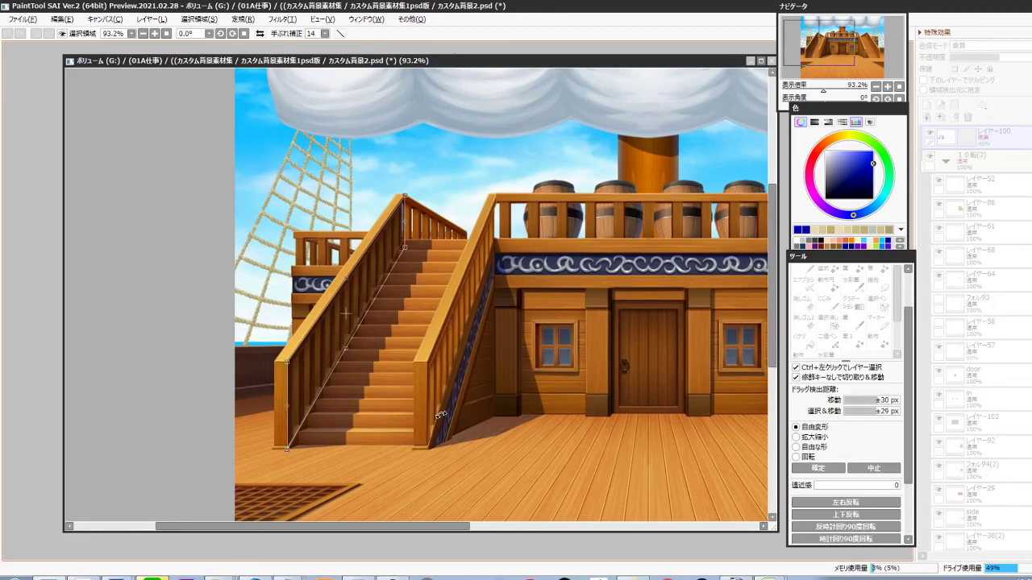
pyautogui.press('Return')
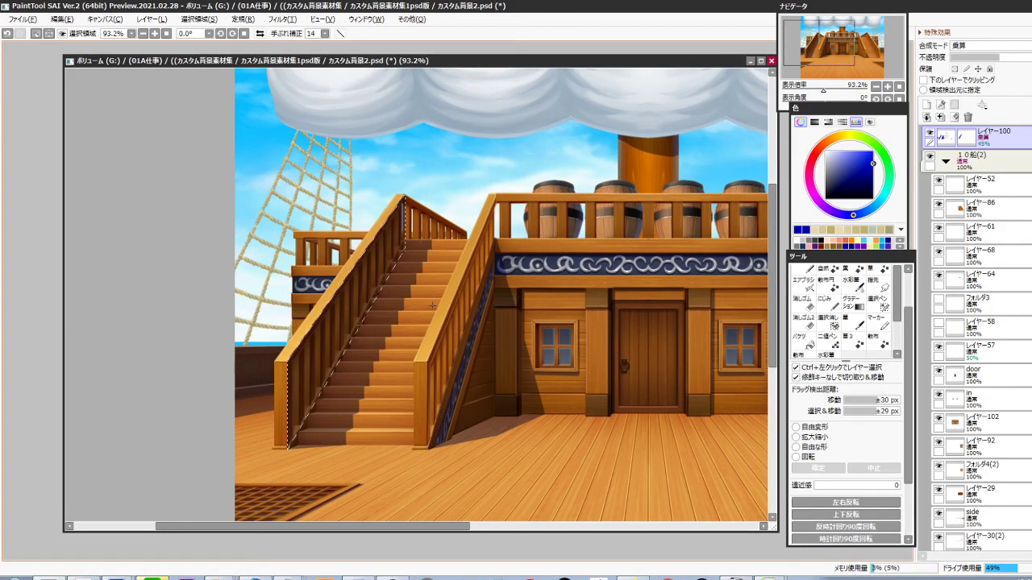
# Delete the shadow over the narrow sky gap at the top end of the outer railing and clear the selection
pyautogui.scroll(8, 423, 227)
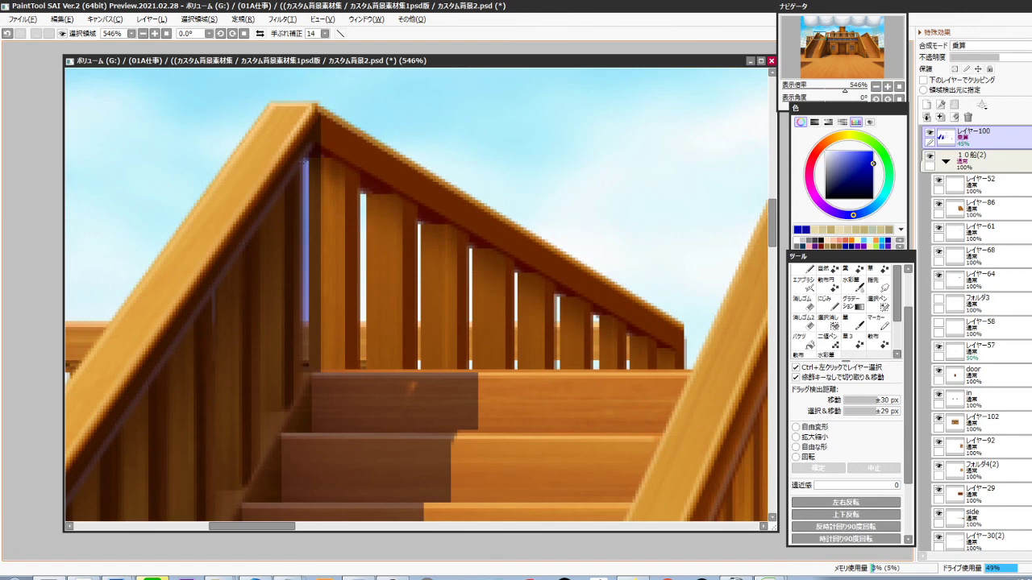
pyautogui.moveTo(299, 158); pyautogui.dragTo(309, 372)
pyautogui.press('Delete')
pyautogui.hotkey('ctrl', 'd')
# Fill a rectangle on the upper railing's first baluster and reshape it with a free transform to cover the whole sloping upper railing
pyautogui.moveTo(326, 152); pyautogui.dragTo(348, 370)
pyautogui.hotkey('ctrl', 'f')
pyautogui.hotkey('ctrl', 't')
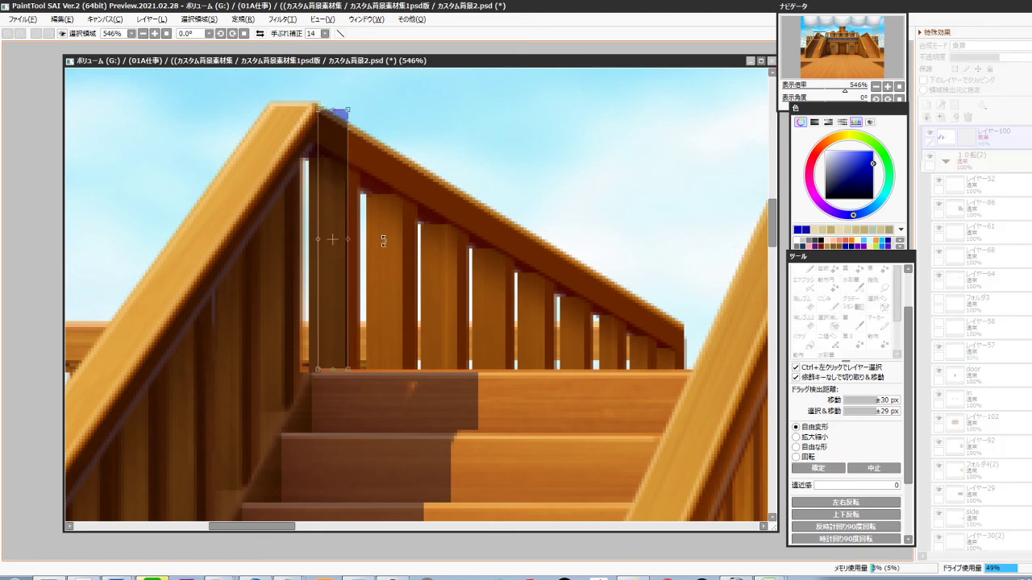
pyautogui.moveTo(348, 240); pyautogui.dragTo(685, 252)
pyautogui.moveTo(685, 110); pyautogui.dragTo(685, 327)
pyautogui.moveTo(324, 110); pyautogui.dragTo(325, 106)
pyautogui.press('Return')
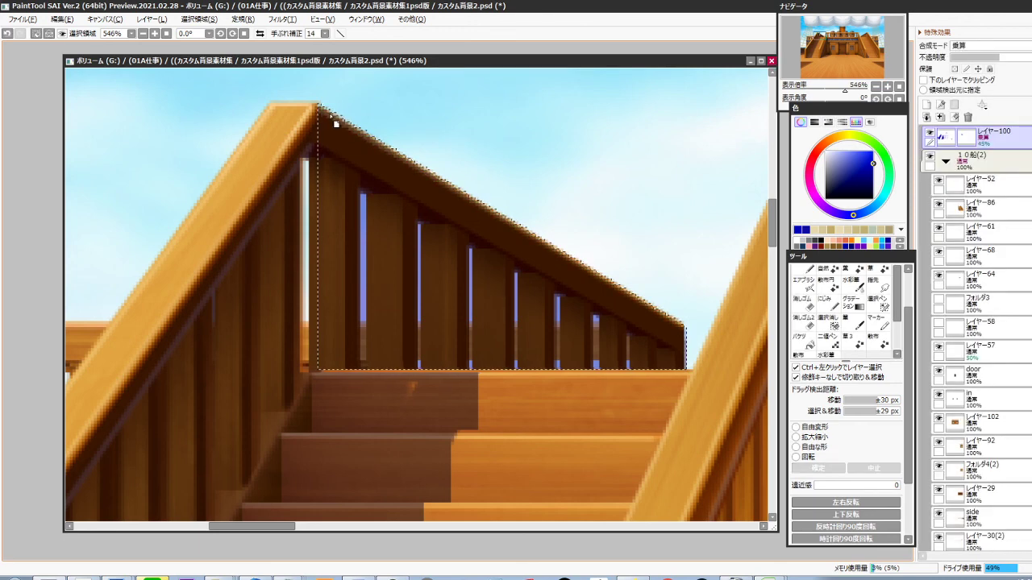
# Fill the shadowed part of the top riser below the upper railing and clear the selection
pyautogui.moveTo(316, 368); pyautogui.dragTo(483, 434)
pyautogui.hotkey('ctrl', 'f')
pyautogui.hotkey('ctrl', 'd')
pyautogui.scroll(-2, 520, 439)
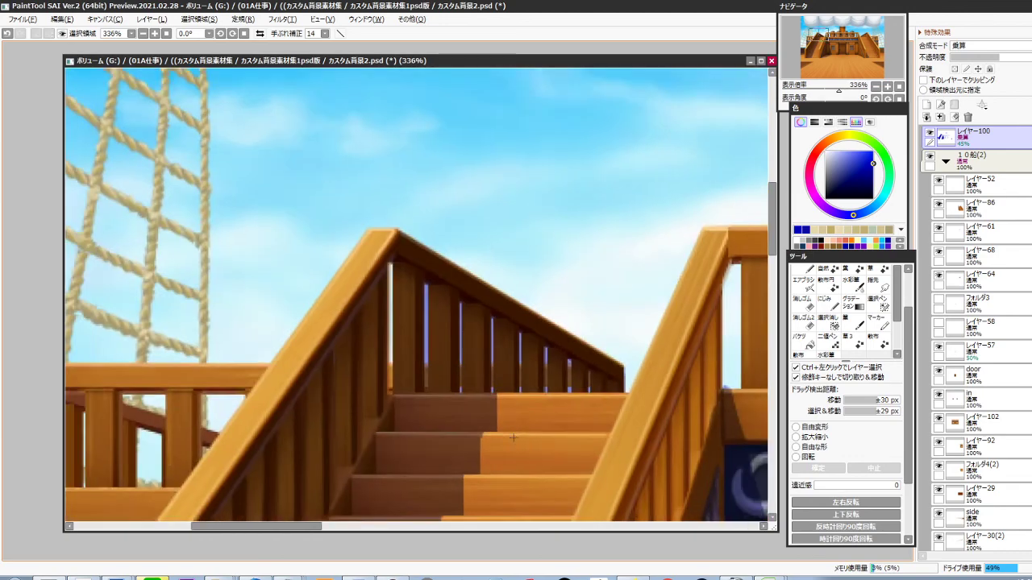
# Select the upper railing area, soften the right end of its shadow with the size 300 eraser, and clear the selection
pyautogui.moveTo(544, 452); pyautogui.dragTo(511, 412)
pyautogui.moveTo(359, 185); pyautogui.dragTo(596, 355)
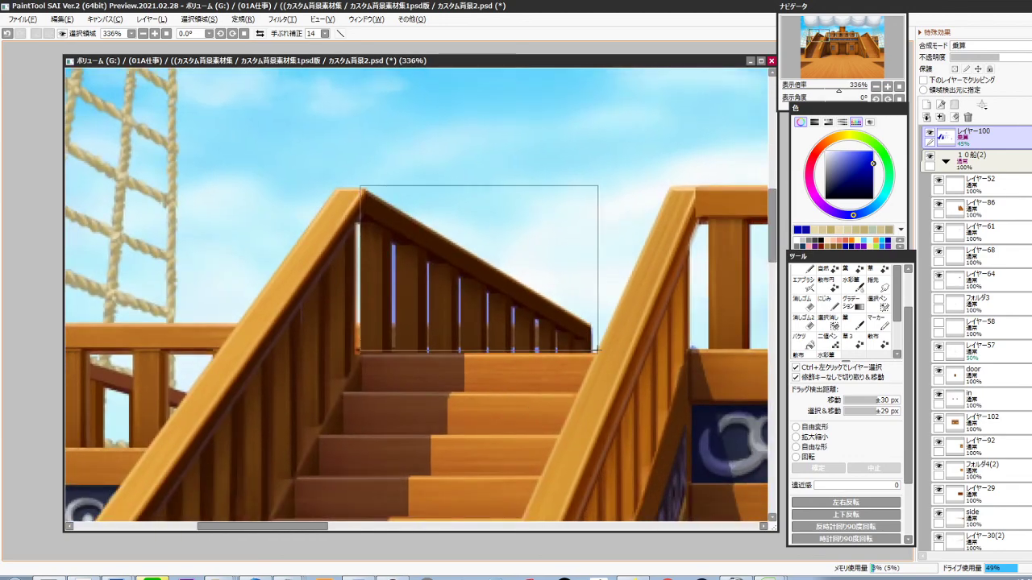
pyautogui.scroll(-3, 570, 395)
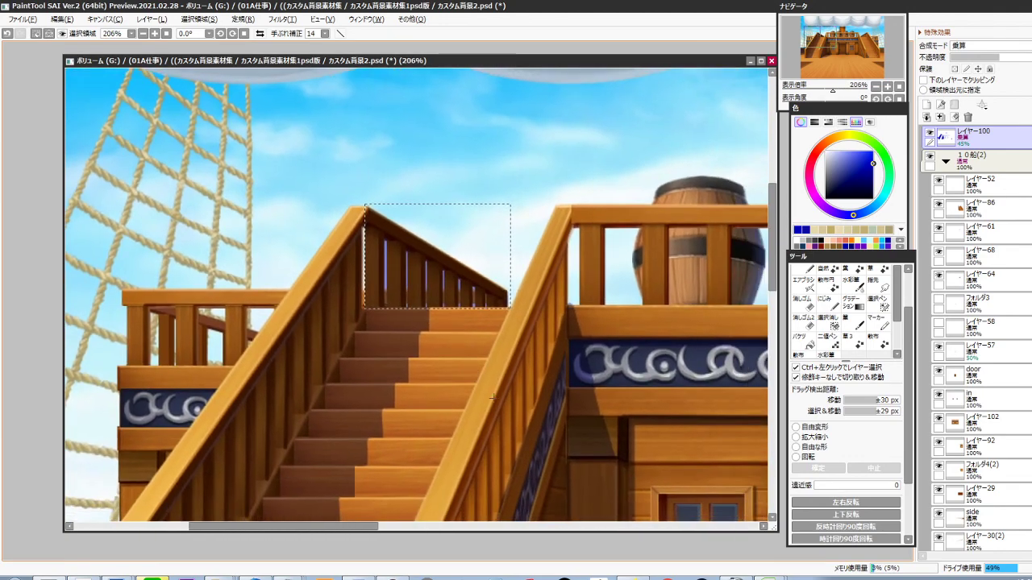
pyautogui.press('e')
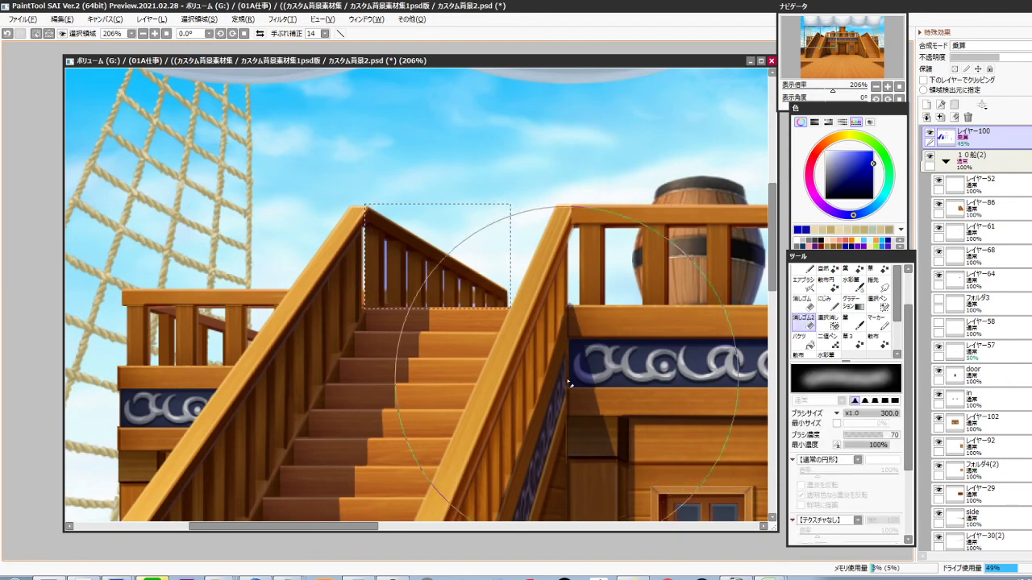
pyautogui.hotkey('ctrl', 'd')
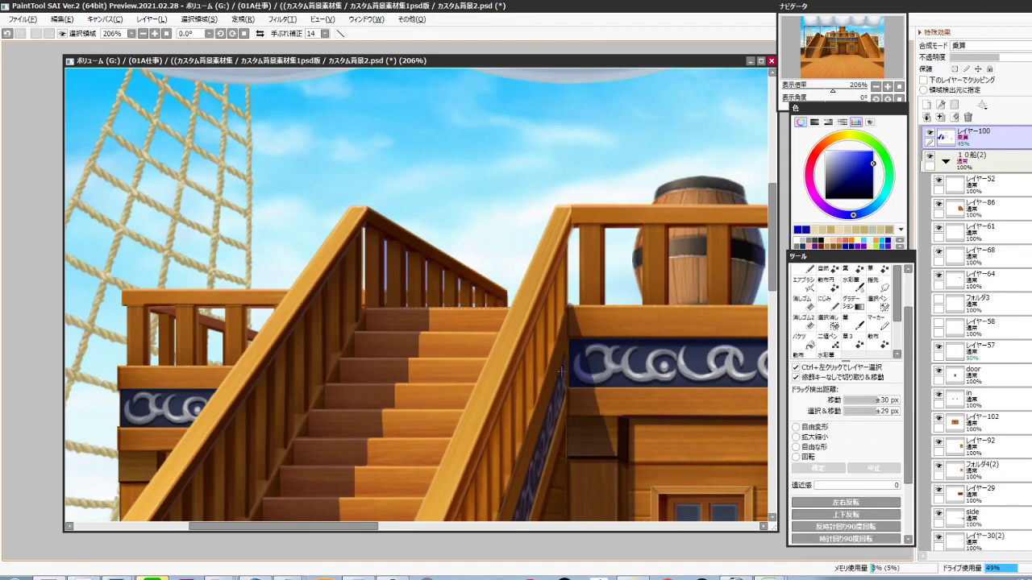
# Delete the shadow from the three shortest gaps between the upper railing's balusters
pyautogui.scroll(4, 475, 293)
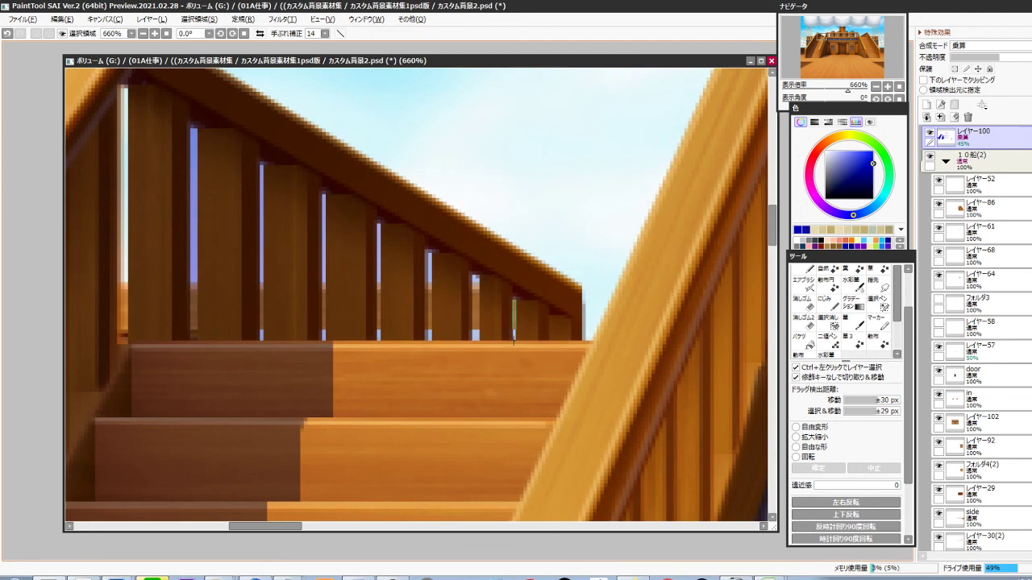
pyautogui.moveTo(514, 339); pyautogui.dragTo(516, 341)
pyautogui.press('Delete')
pyautogui.hotkey('ctrl', 'd')
pyautogui.moveTo(472, 276); pyautogui.dragTo(480, 342)
pyautogui.press('d')
pyautogui.moveTo(427, 250); pyautogui.dragTo(432, 343)
pyautogui.press('d')
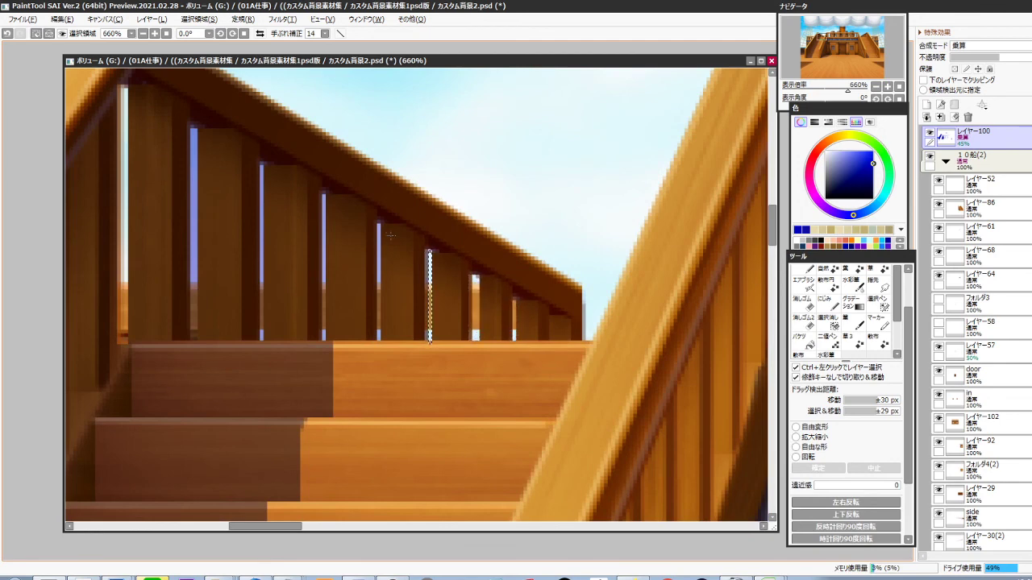
# Delete the shadow from the four taller gaps between the upper railing's balusters and clear the selection
pyautogui.moveTo(377, 220); pyautogui.dragTo(382, 342)
pyautogui.press('d')
pyautogui.moveTo(321, 191); pyautogui.dragTo(326, 341)
pyautogui.press('d')
pyautogui.moveTo(260, 161)
pyautogui.mouseDown()
pyautogui.moveTo(274, 286)
pyautogui.moveTo(265, 343)
pyautogui.mouseUp()
pyautogui.press('d')
pyautogui.moveTo(190, 125)
pyautogui.mouseDown()
pyautogui.moveTo(212, 305)
pyautogui.moveTo(199, 343)
pyautogui.mouseUp()
pyautogui.press('d')
pyautogui.hotkey('ctrl', 'd')
# Fill an upright rectangle with shadow on the left staircase's inner railing, just behind its front post
pyautogui.scroll(-4, 428, 322)
pyautogui.moveTo(481, 418); pyautogui.dragTo(465, 359)
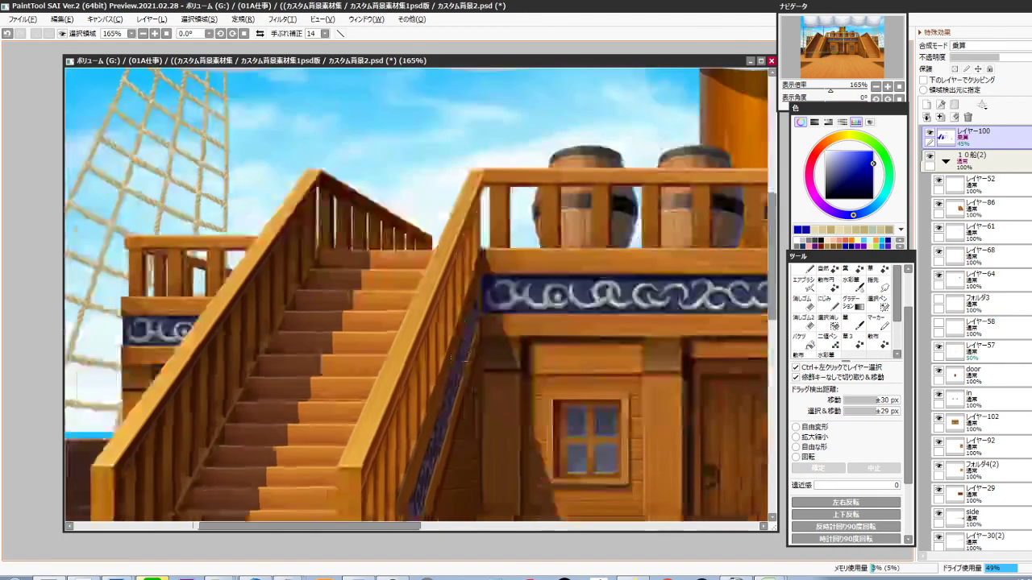
pyautogui.scroll(-2, 457, 356)
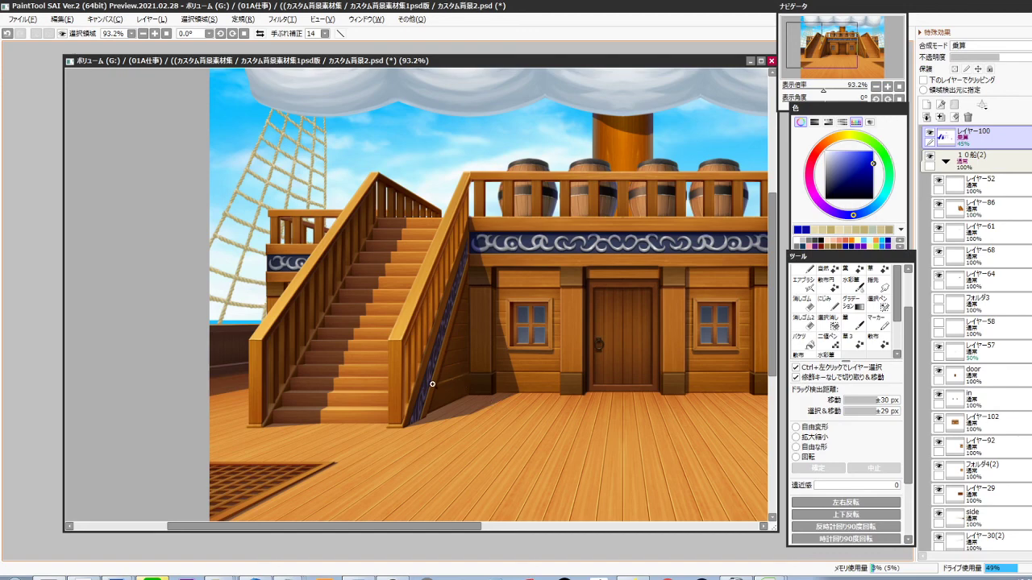
pyautogui.scroll(3, 432, 384)
pyautogui.moveTo(370, 273); pyautogui.dragTo(408, 391)
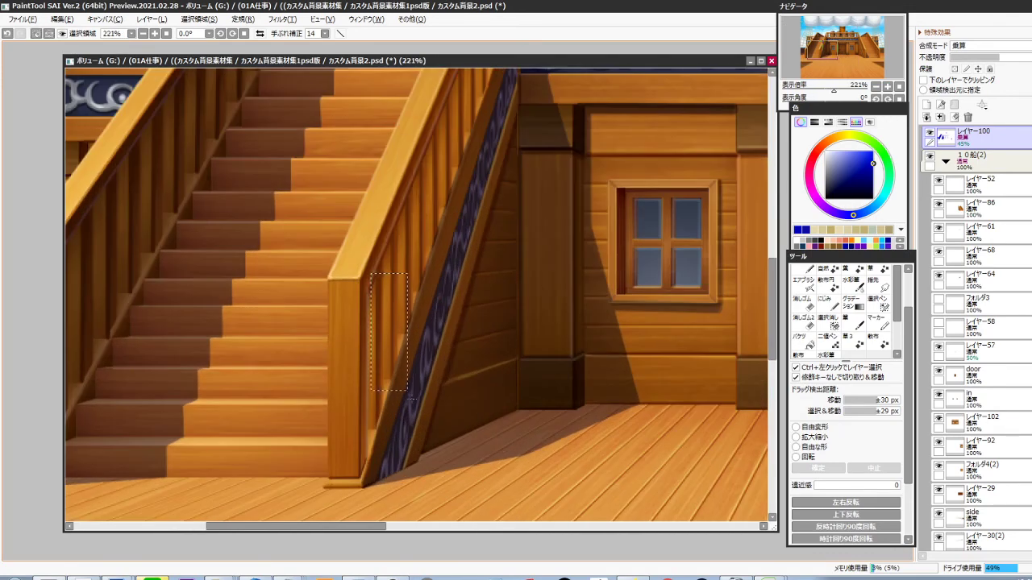
pyautogui.hotkey('ctrl', 'f')
# Transform the filled rectangle into a slanted shadow following the inner railing from the front post's base up to the upper deck
pyautogui.hotkey('ctrl', 't')
pyautogui.moveTo(381, 332)
pyautogui.mouseDown()
pyautogui.moveTo(359, 331)
pyautogui.moveTo(375, 328)
pyautogui.mouseUp()
pyautogui.moveTo(383, 397); pyautogui.dragTo(383, 481)
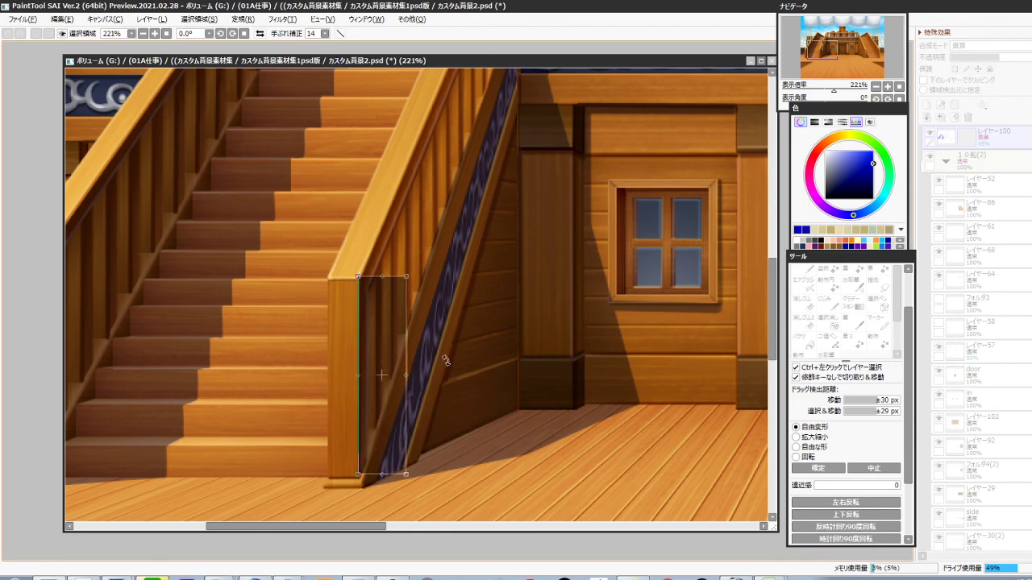
pyautogui.scroll(-2, 449, 359)
pyautogui.moveTo(465, 365); pyautogui.dragTo(451, 168)
pyautogui.moveTo(410, 437); pyautogui.dragTo(416, 378)
pyautogui.moveTo(348, 435); pyautogui.dragTo(349, 444)
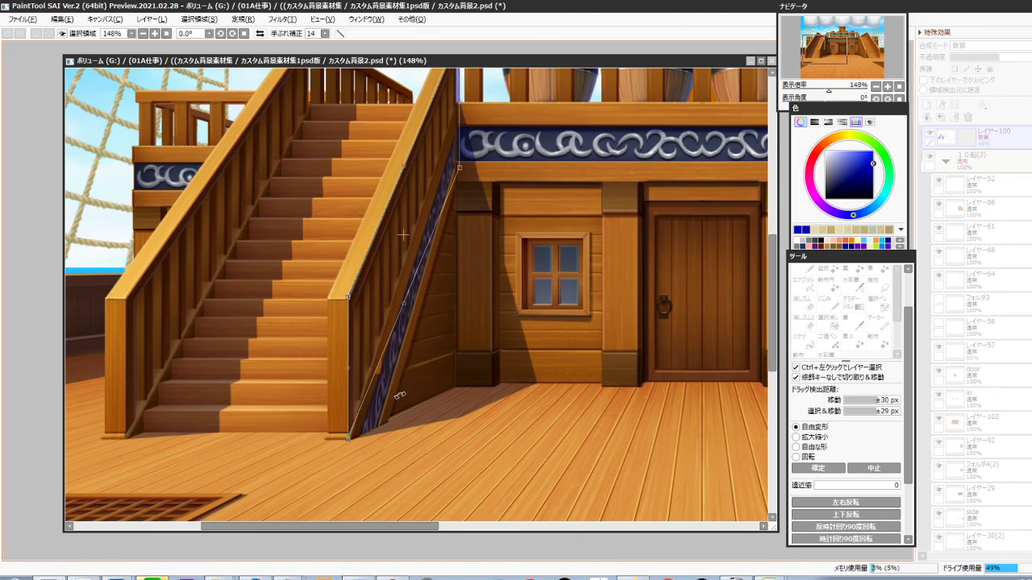
pyautogui.press('Return')
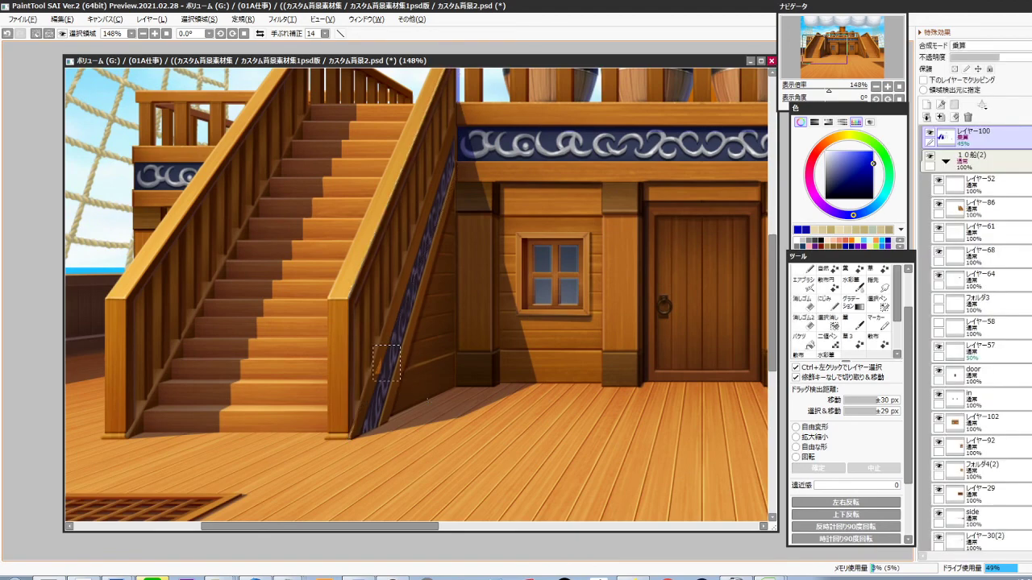
# Delete the shadow spilling over the sky gap at the inner railing's top with a polygonal selection, and clear the selection
pyautogui.hotkey('ctrl', 'd')
pyautogui.moveTo(465, 359); pyautogui.dragTo(440, 518)
pyautogui.scroll(6, 463, 221)
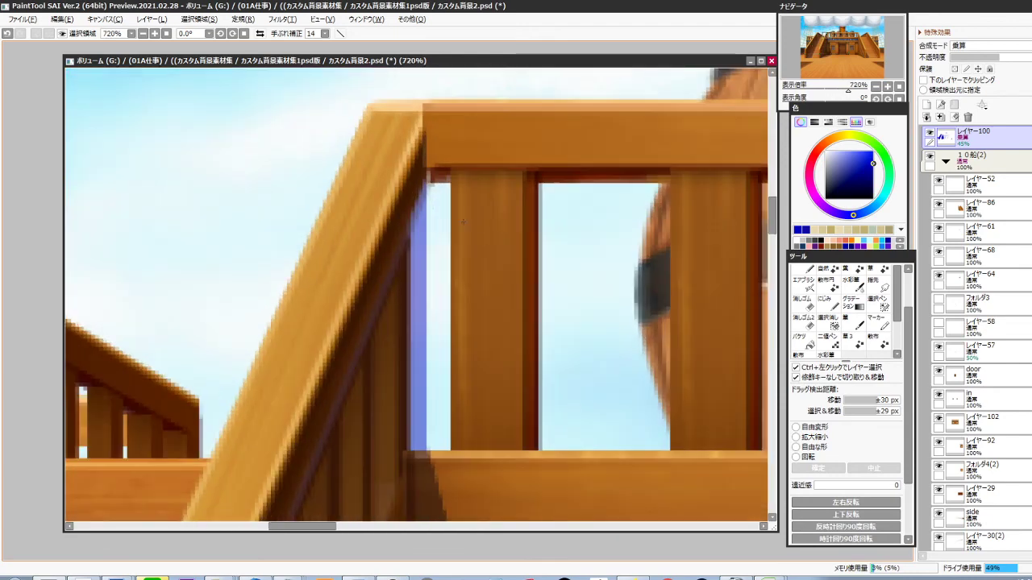
pyautogui.press('l')
pyautogui.click(429, 182)
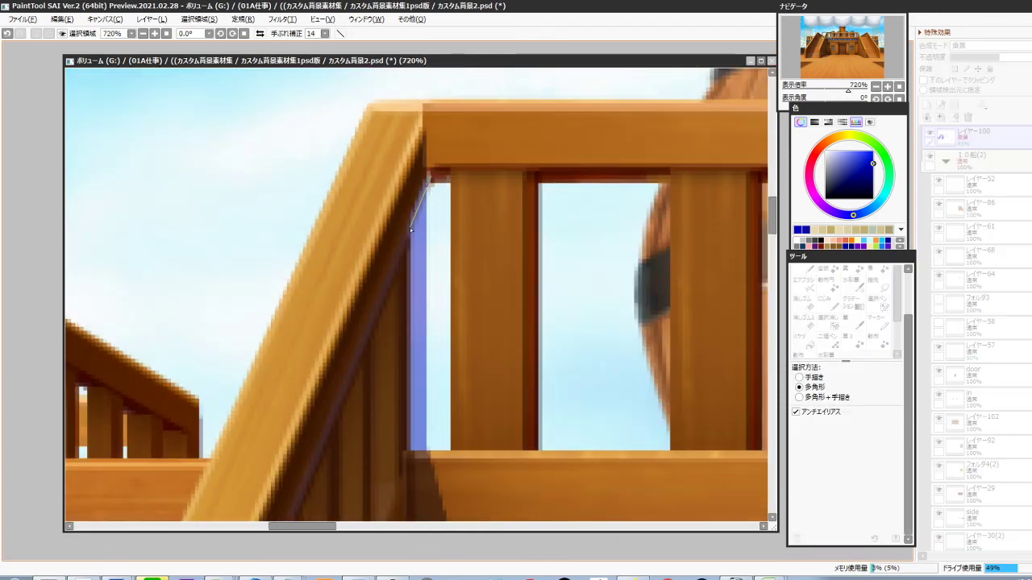
pyautogui.click(409, 450)
pyautogui.doubleClick(444, 428)
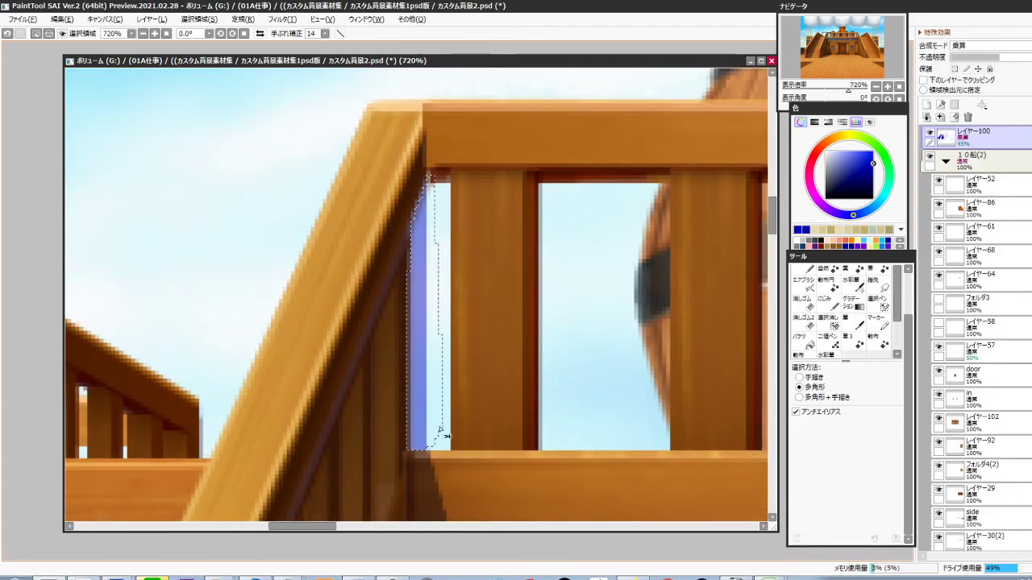
pyautogui.press('Delete')
pyautogui.hotkey('ctrl', 'd')
pyautogui.scroll(-3, 491, 346)
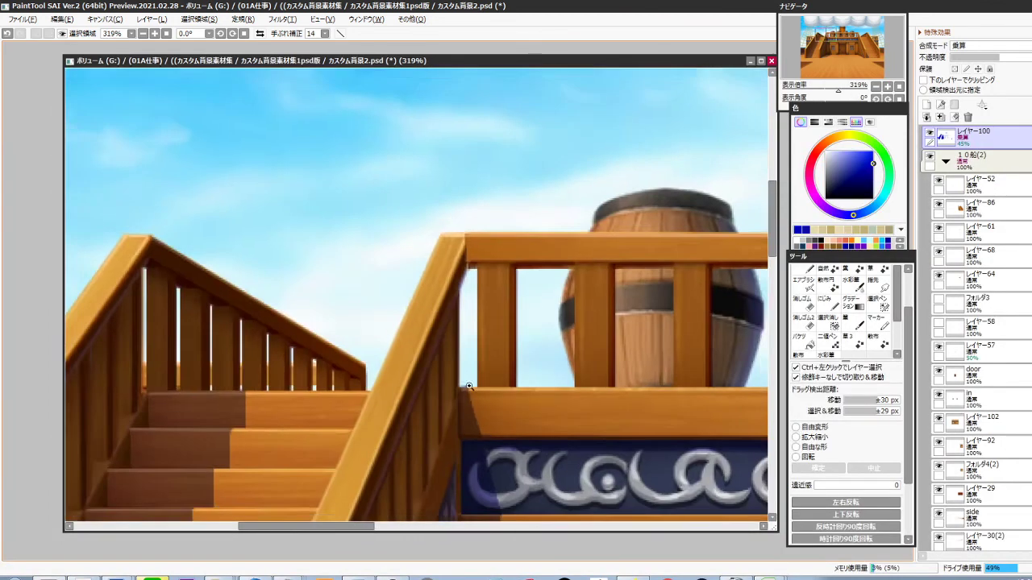
pyautogui.scroll(3, 484, 255)
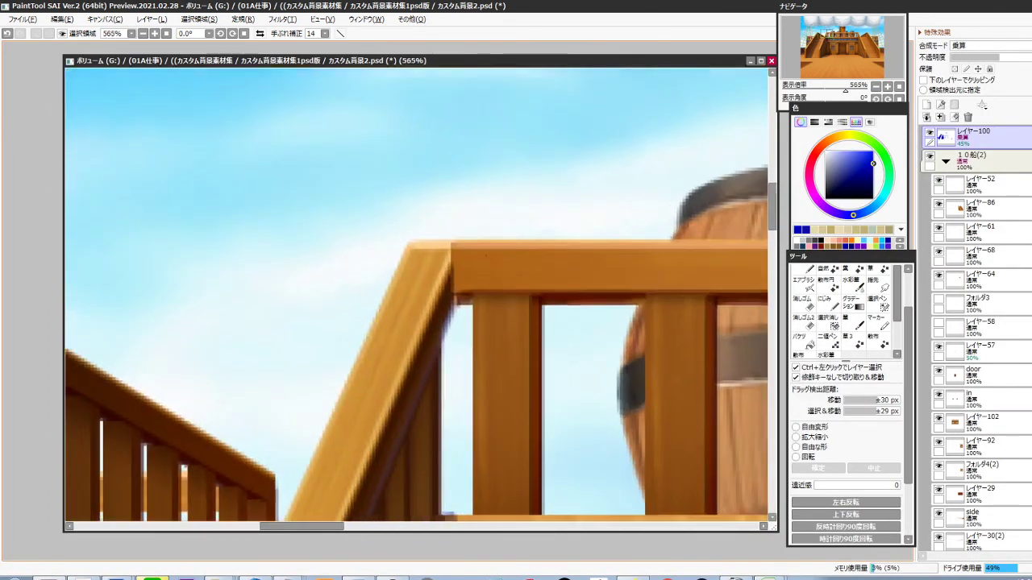
# Paint shadow on the upper railing's corner beside the left staircase and slanting down across its first baluster
pyautogui.press('n')
pyautogui.moveTo(456, 262)
pyautogui.mouseDown()
pyautogui.moveTo(457, 292)
pyautogui.moveTo(450, 247)
pyautogui.moveTo(462, 279)
pyautogui.mouseUp()
pyautogui.scroll(-4, 510, 346)
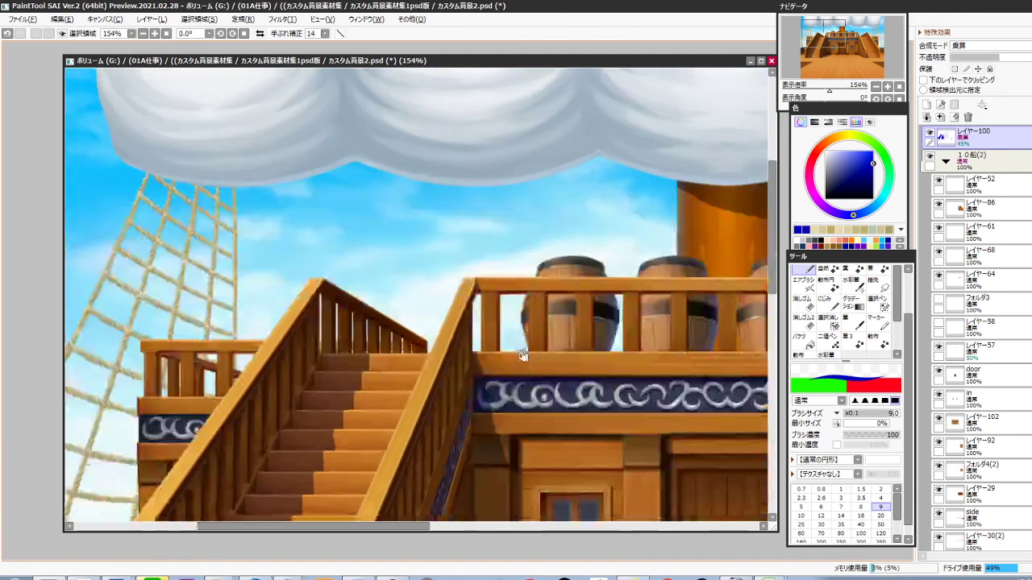
pyautogui.scroll(2, 516, 362)
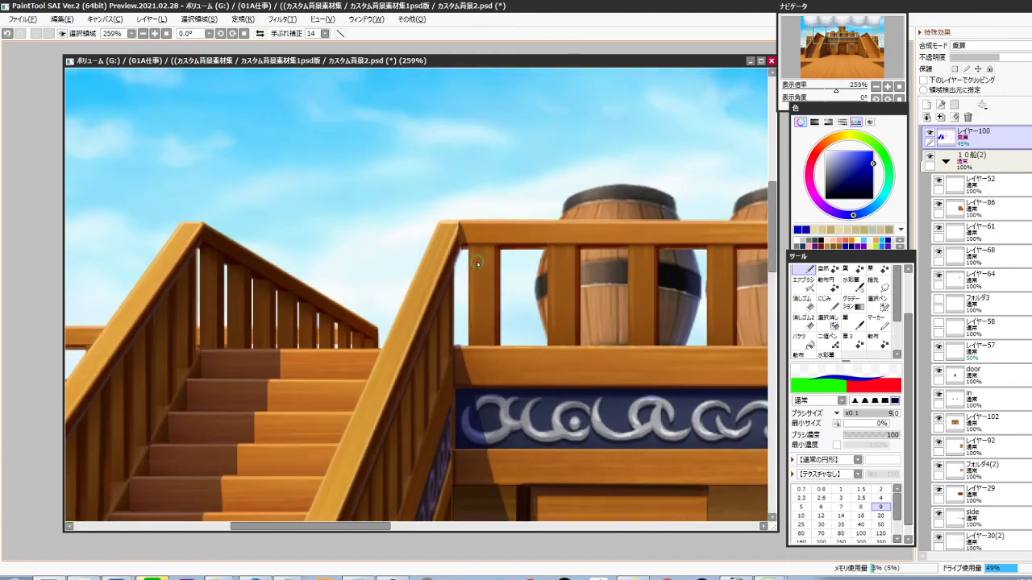
pyautogui.moveTo(467, 249); pyautogui.dragTo(486, 340)
pyautogui.hotkey('ctrl', 'z')
pyautogui.moveTo(469, 249); pyautogui.dragTo(488, 336)
pyautogui.hotkey('ctrl', 'z')
pyautogui.moveTo(481, 295)
pyautogui.mouseDown()
pyautogui.moveTo(493, 351)
pyautogui.moveTo(472, 258)
pyautogui.moveTo(487, 337)
pyautogui.mouseUp()
pyautogui.moveTo(471, 260); pyautogui.dragTo(473, 343)
pyautogui.moveTo(472, 295); pyautogui.dragTo(479, 324)
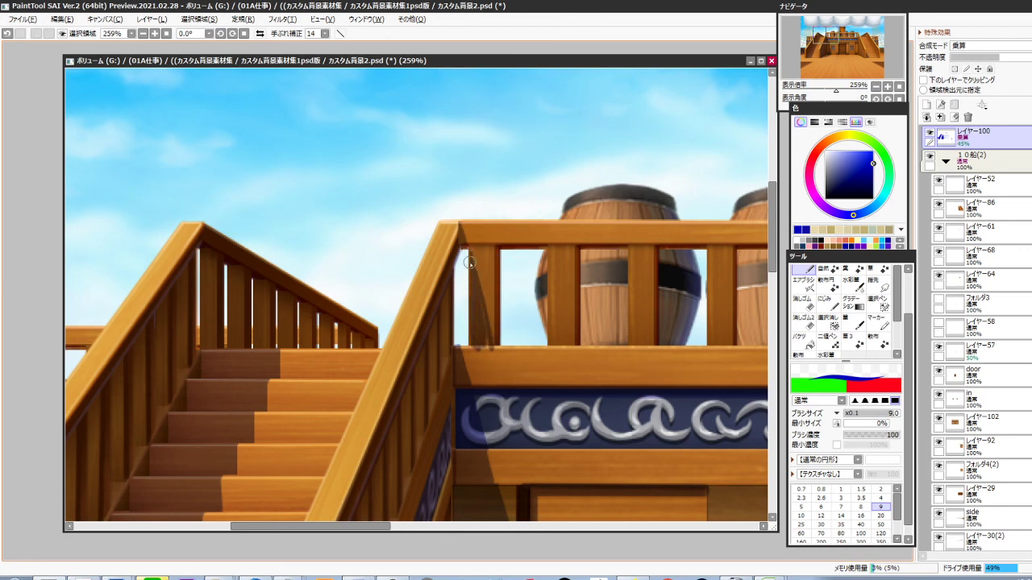
# Fill a narrow polygonal selection running from the first baluster down the cabin wall to the deck with shadow, and clear the selection
pyautogui.press('l')
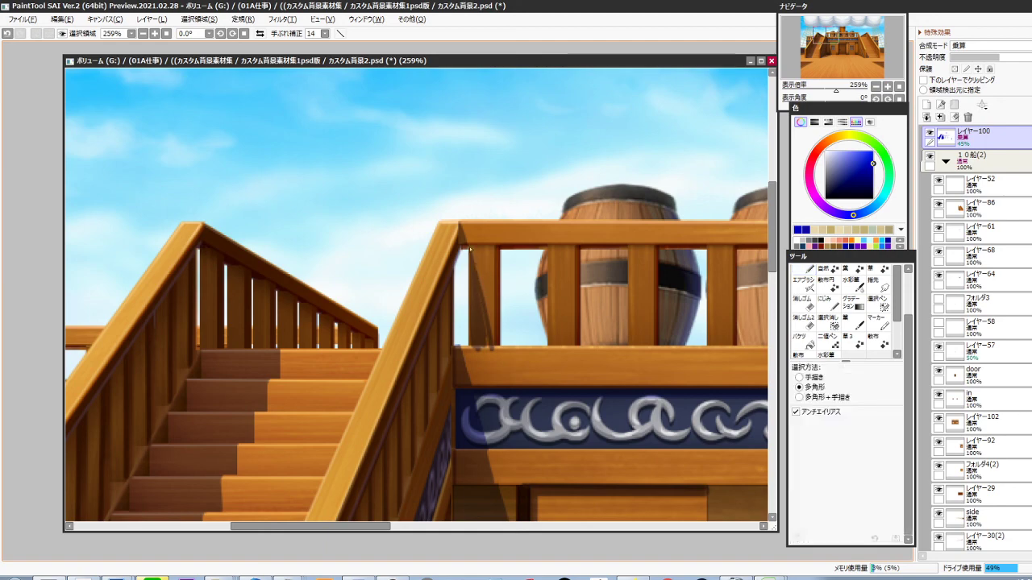
pyautogui.click(475, 268)
pyautogui.moveTo(518, 453); pyautogui.dragTo(461, 284)
pyautogui.moveTo(488, 482); pyautogui.dragTo(440, 244)
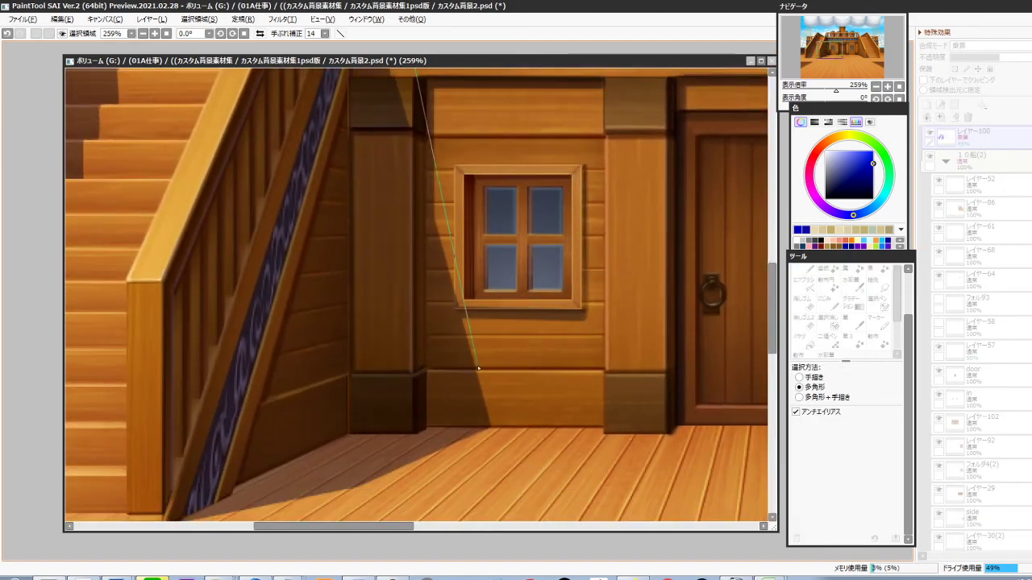
pyautogui.click(489, 430)
pyautogui.scroll(8, 479, 468)
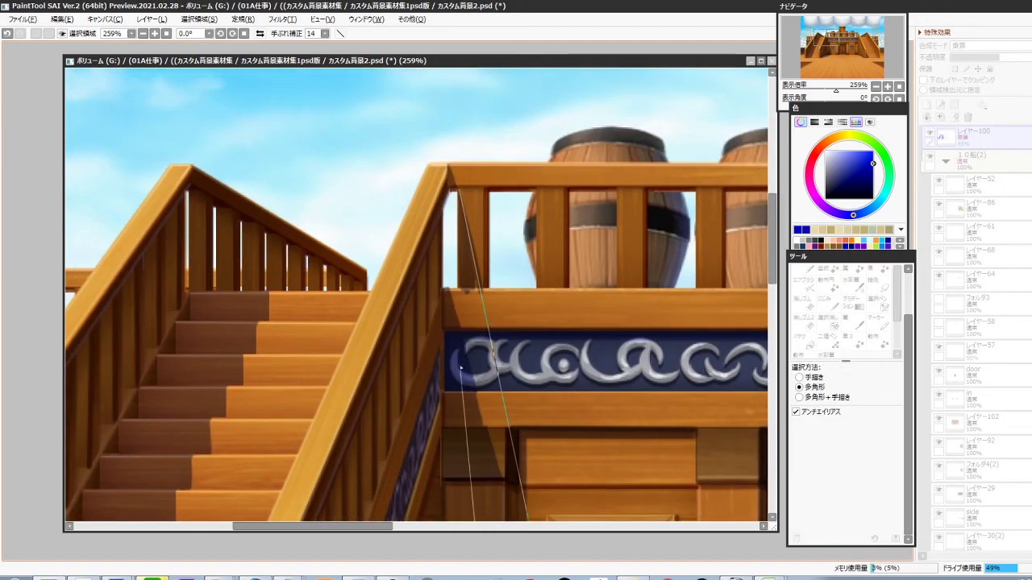
pyautogui.doubleClick(457, 291)
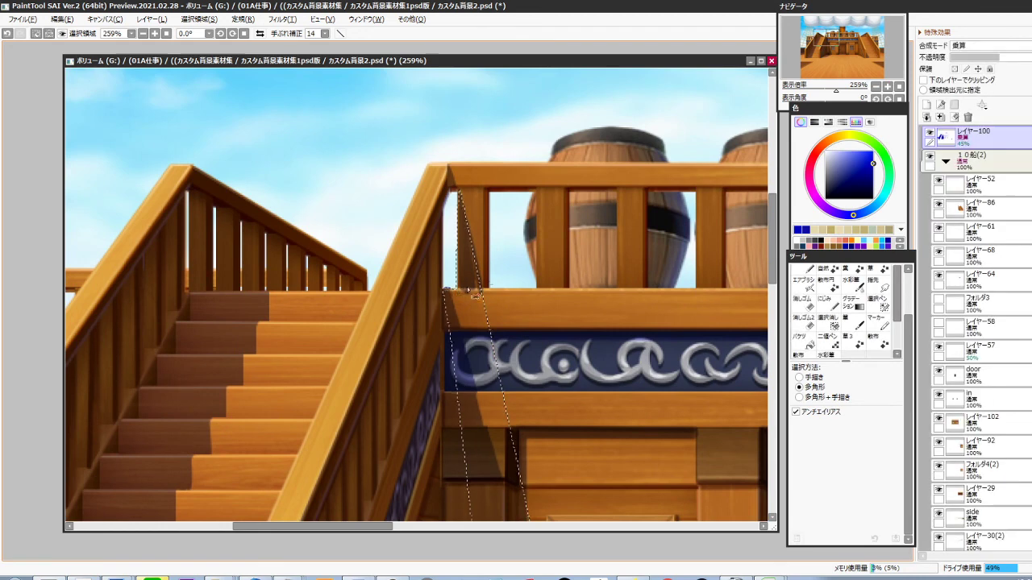
pyautogui.hotkey('ctrl', 'f')
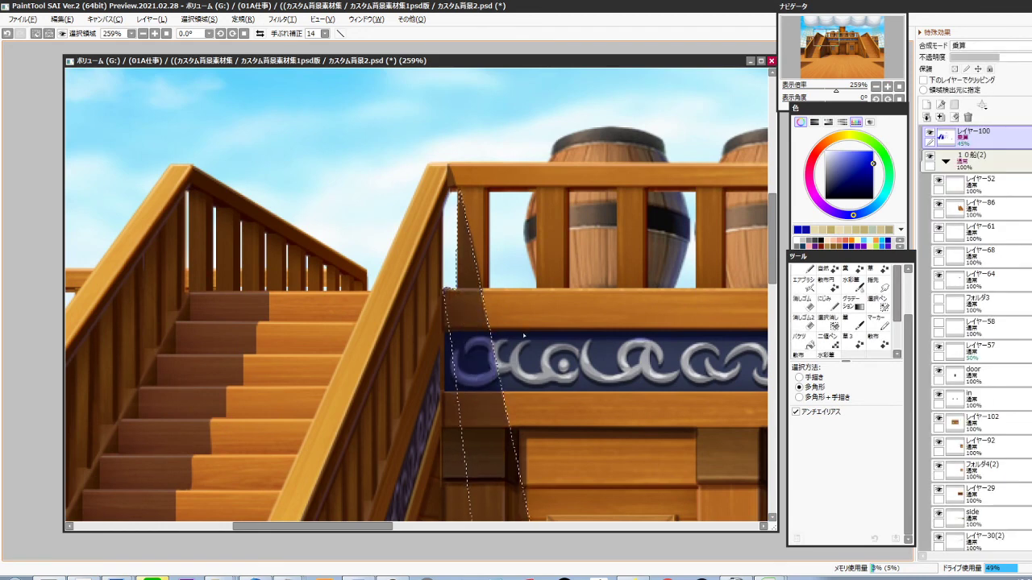
pyautogui.hotkey('ctrl', 'd')
pyautogui.press('ctrl')
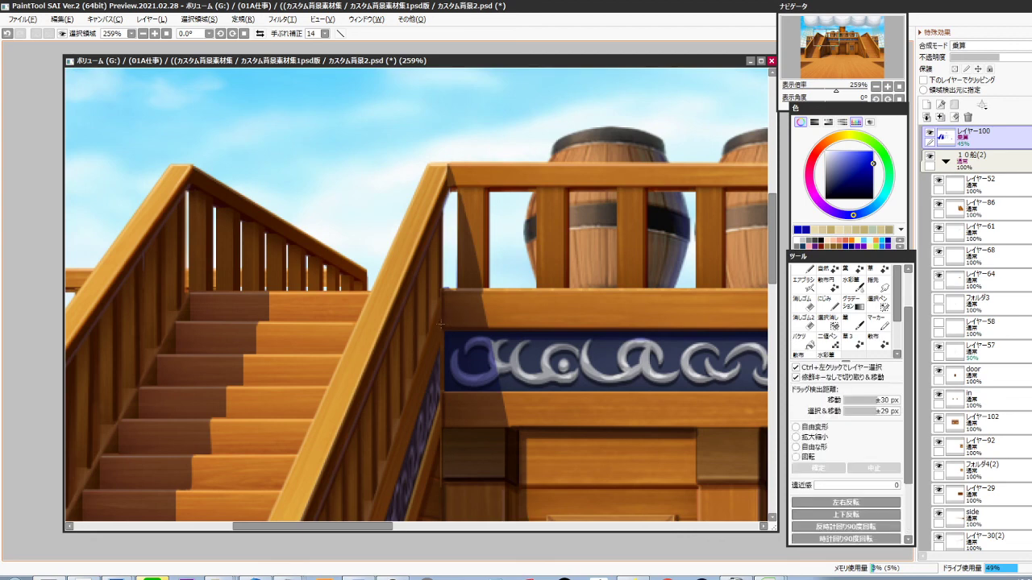
pyautogui.moveTo(470, 289); pyautogui.dragTo(473, 287)
pyautogui.hotkey('ctrl', 'd')
pyautogui.press('e')
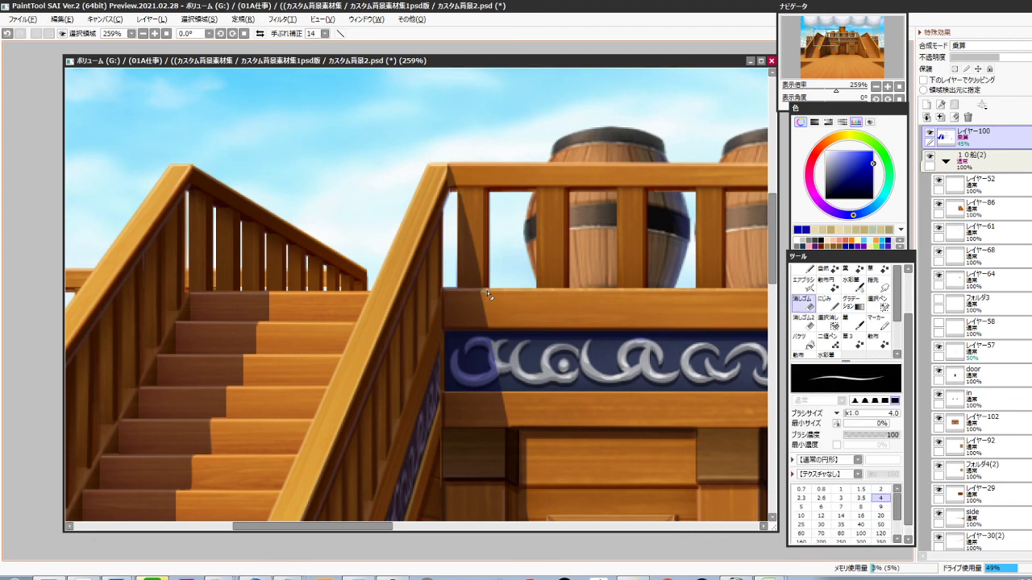
# Inspect the shadow edges along the cabin wall, deck, door and upper railing, up to the mast
pyautogui.press('n')
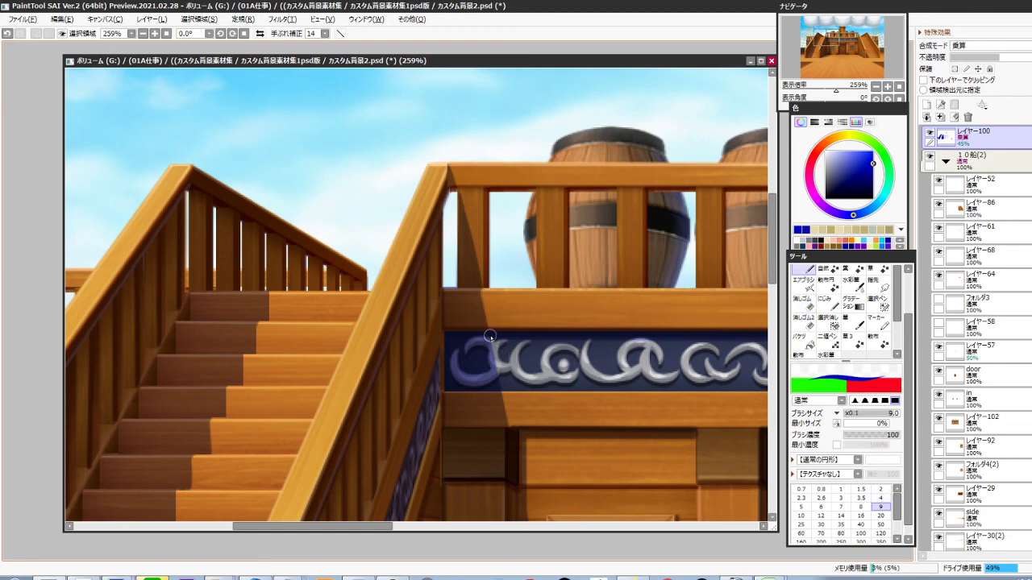
pyautogui.moveTo(514, 427); pyautogui.dragTo(476, 327)
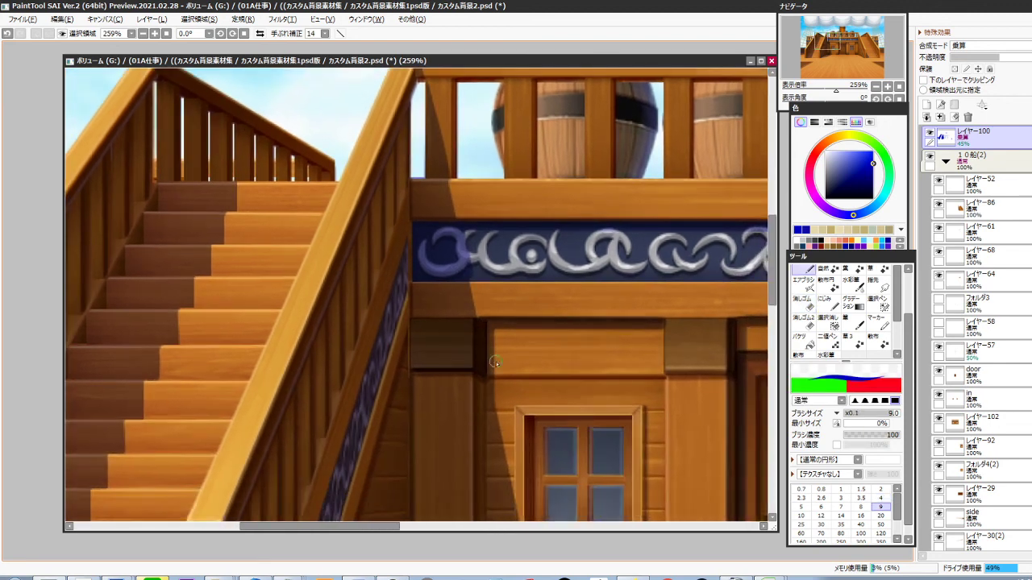
pyautogui.moveTo(501, 439); pyautogui.dragTo(474, 324)
pyautogui.scroll(-2, 473, 285)
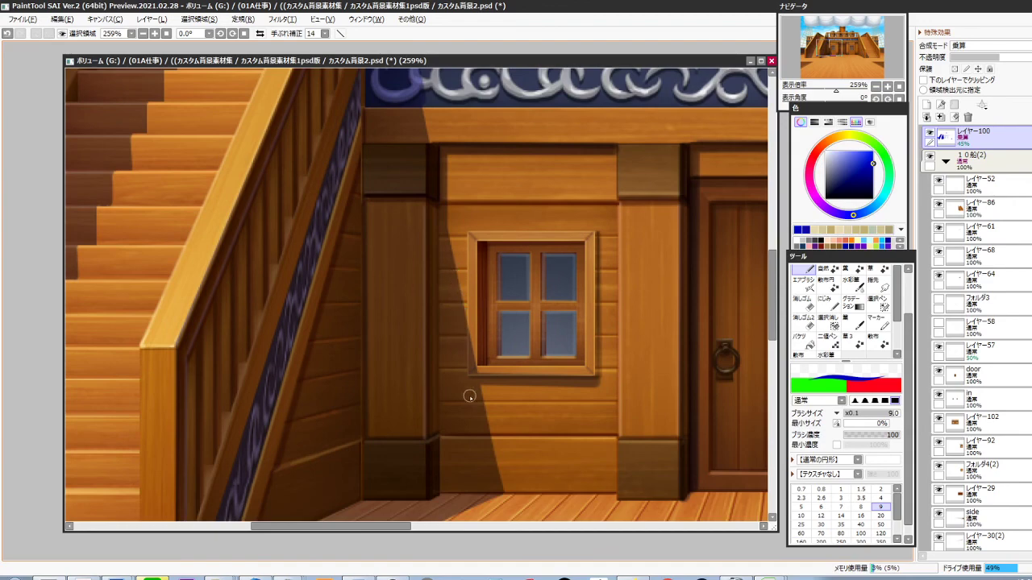
pyautogui.moveTo(608, 394); pyautogui.dragTo(521, 343)
pyautogui.scroll(-5, 484, 345)
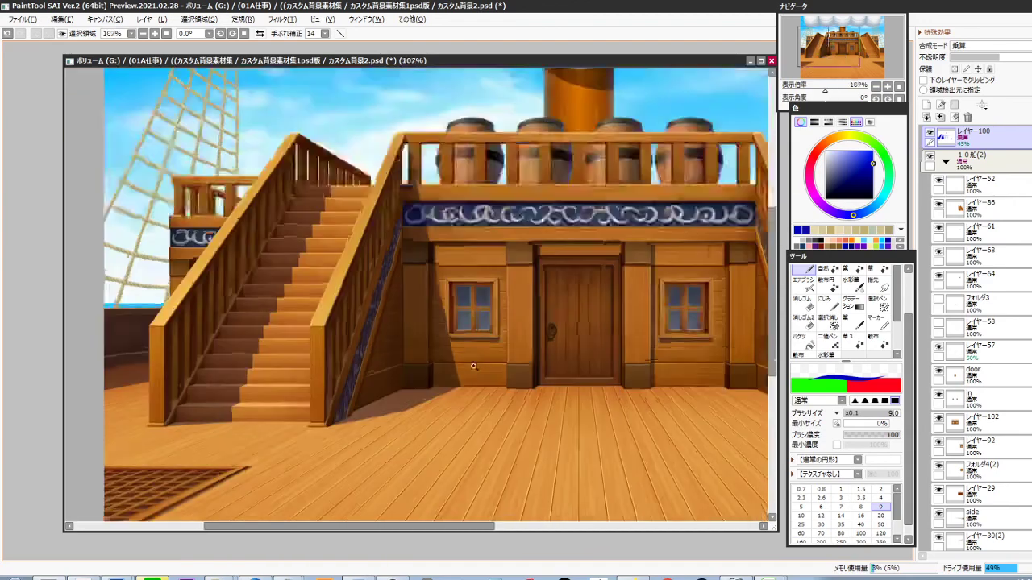
pyautogui.moveTo(540, 410); pyautogui.dragTo(511, 384)
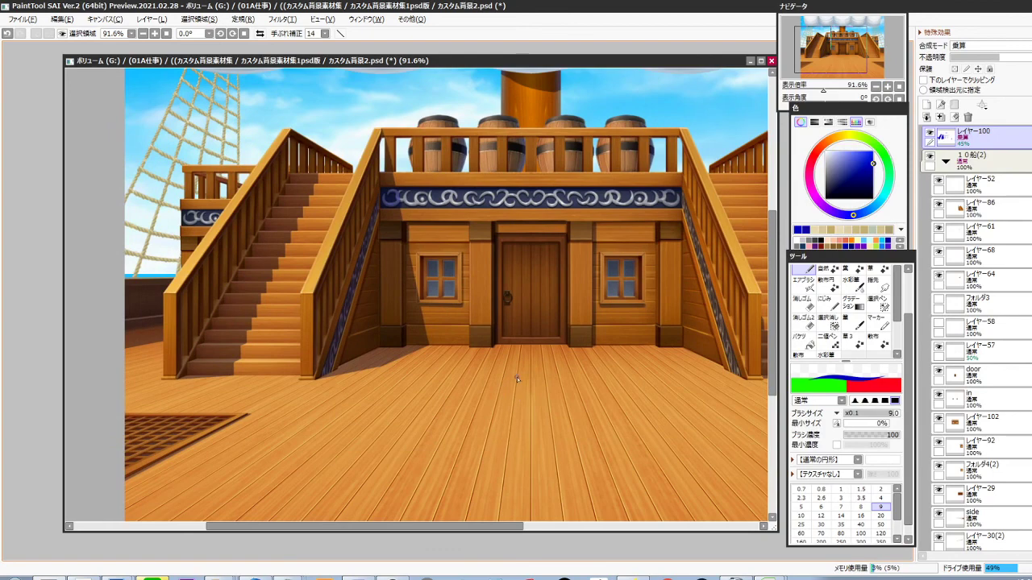
pyautogui.scroll(4, 518, 378)
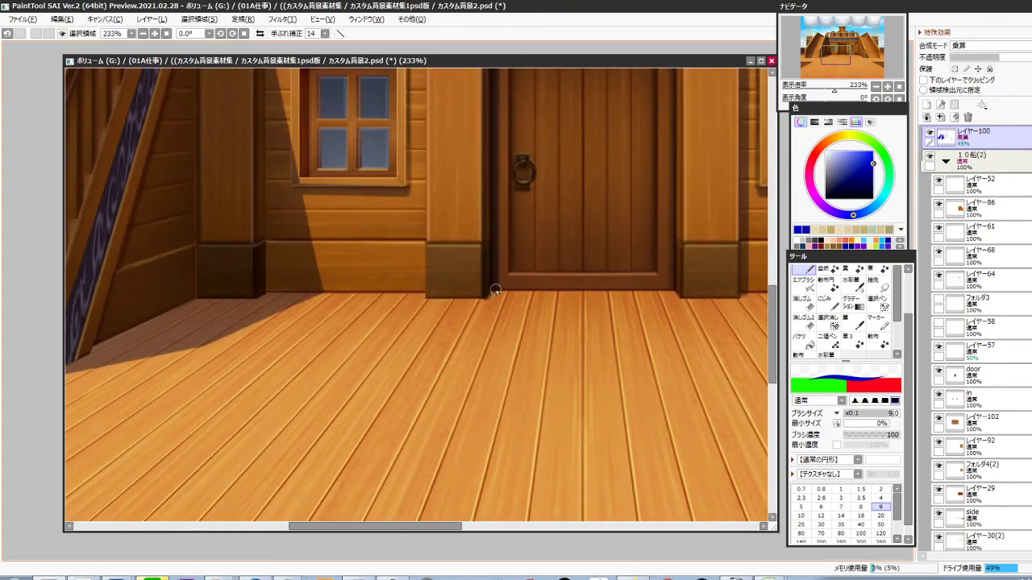
pyautogui.scroll(-4, 501, 298)
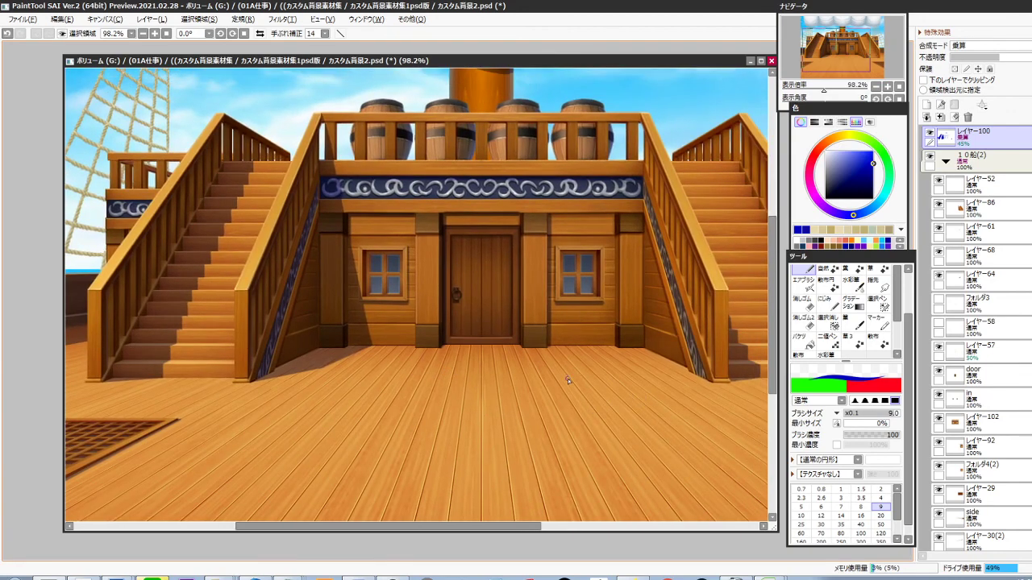
pyautogui.scroll(-3, 568, 382)
pyautogui.scroll(6, 538, 250)
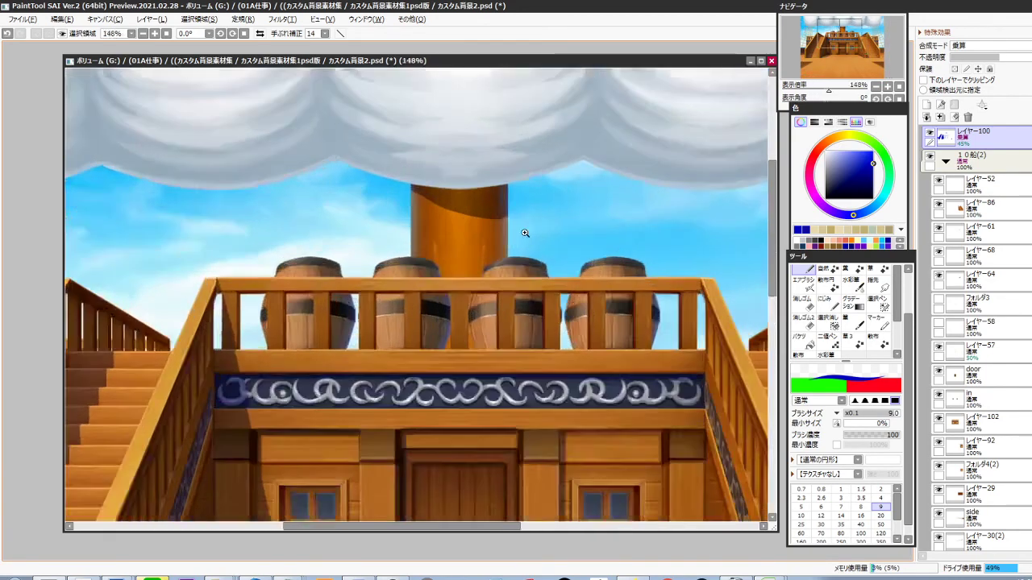
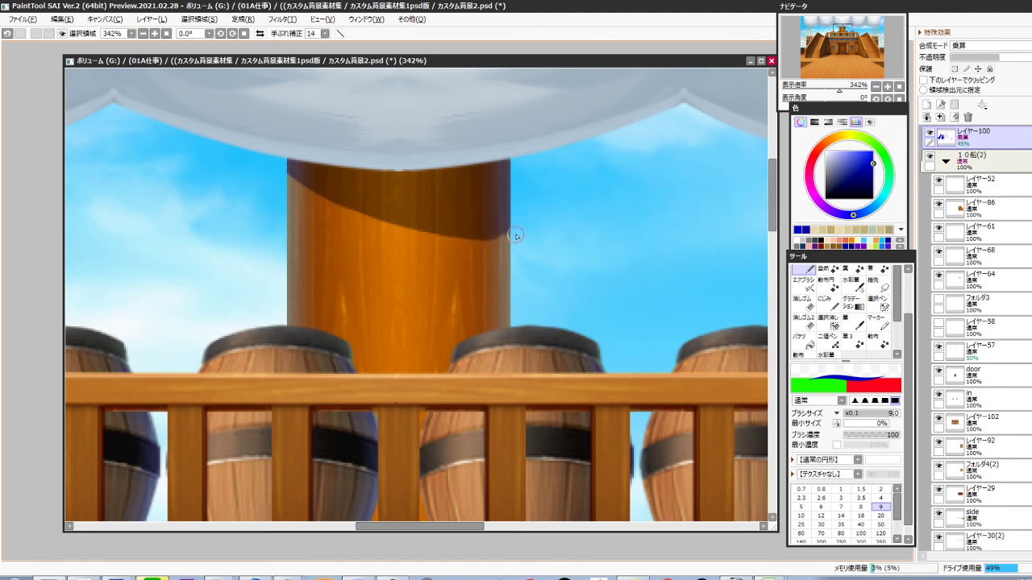
# Trim the lower edge of the sail's cast shadow on the mast with the transparent brush, redoing the first stroke
pyautogui.press('-')
pyautogui.moveTo(409, 234); pyautogui.dragTo(523, 232)
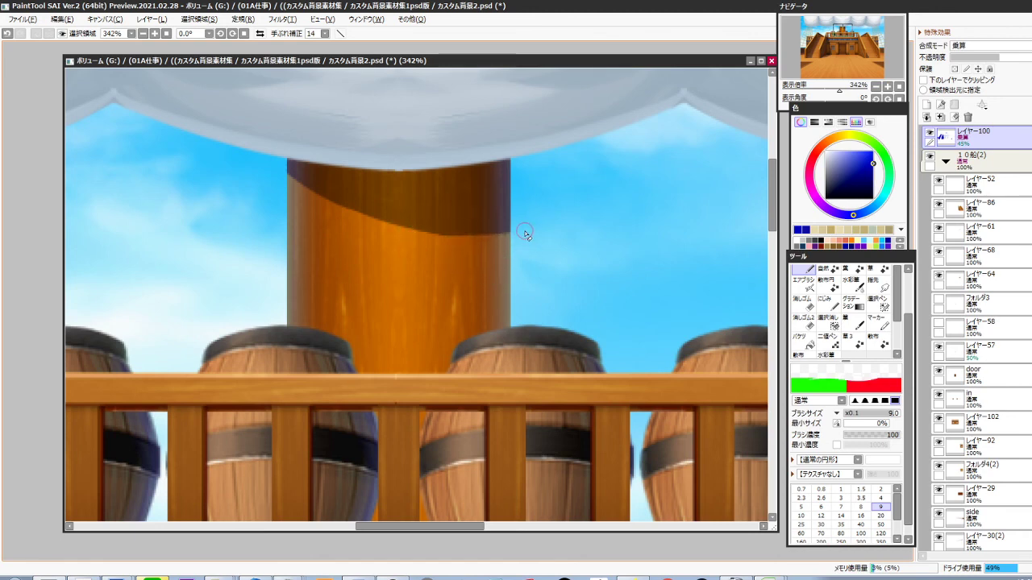
pyautogui.hotkey('ctrl', 'z')
pyautogui.moveTo(413, 235); pyautogui.dragTo(538, 237)
pyautogui.scroll(-10, 440, 267)
pyautogui.moveTo(428, 352); pyautogui.dragTo(513, 349)
pyautogui.scroll(4, 462, 320)
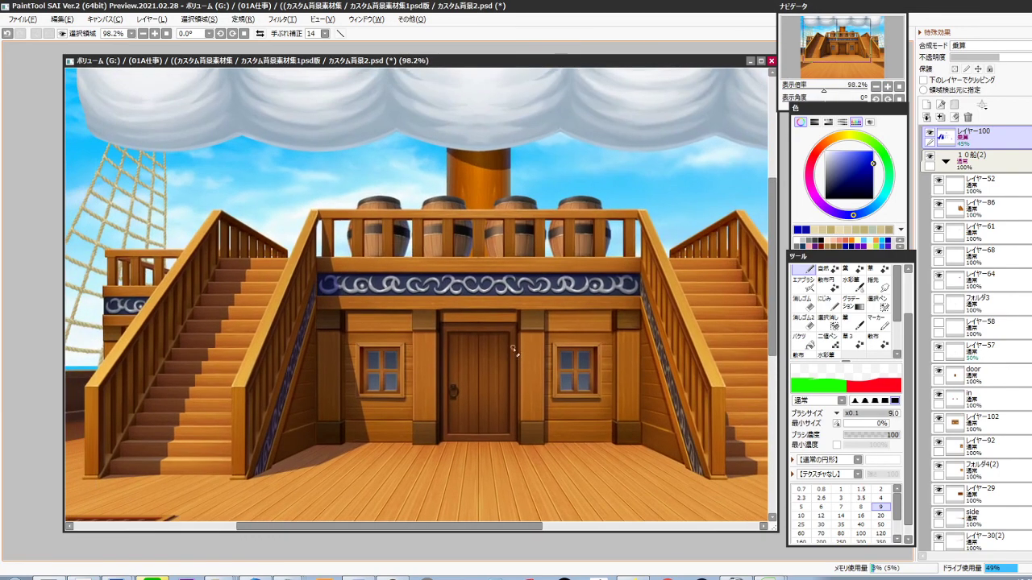
# Add a new layer clipped to the multiply shadow layer, and choose a lighter blue for the Airbrush
pyautogui.click(926, 105)
pyautogui.click(924, 80)
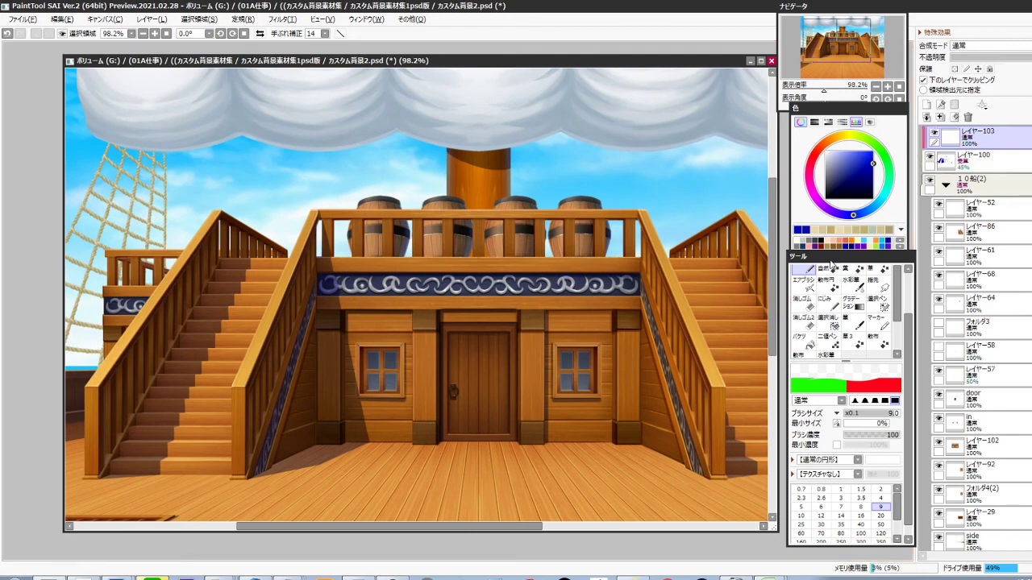
pyautogui.click(863, 213)
pyautogui.click(860, 150)
pyautogui.press('b')
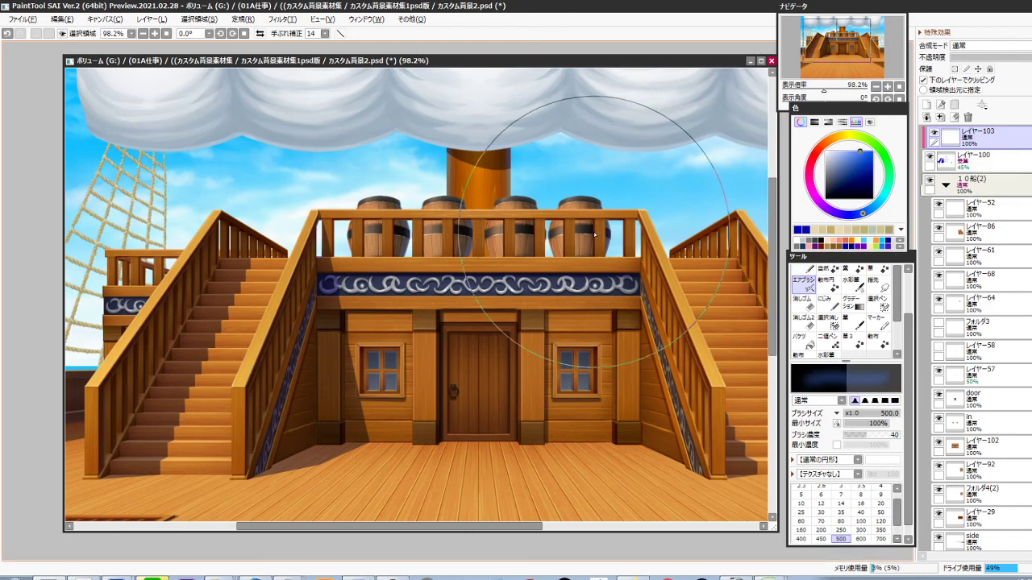
# Reduce the Airbrush size to 160 and spray blue over the shadow on the mast and upper railing area
pyautogui.press('[')
pyautogui.press('[')
pyautogui.press('[')
pyautogui.press('[')
pyautogui.press('[')
pyautogui.press('[')
pyautogui.press('[')
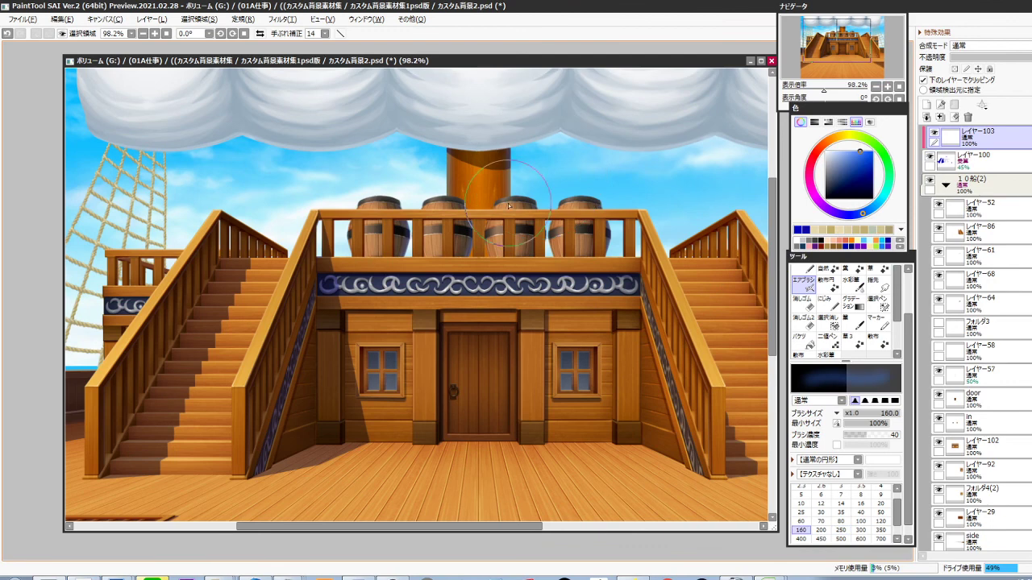
pyautogui.moveTo(507, 205); pyautogui.dragTo(514, 184)
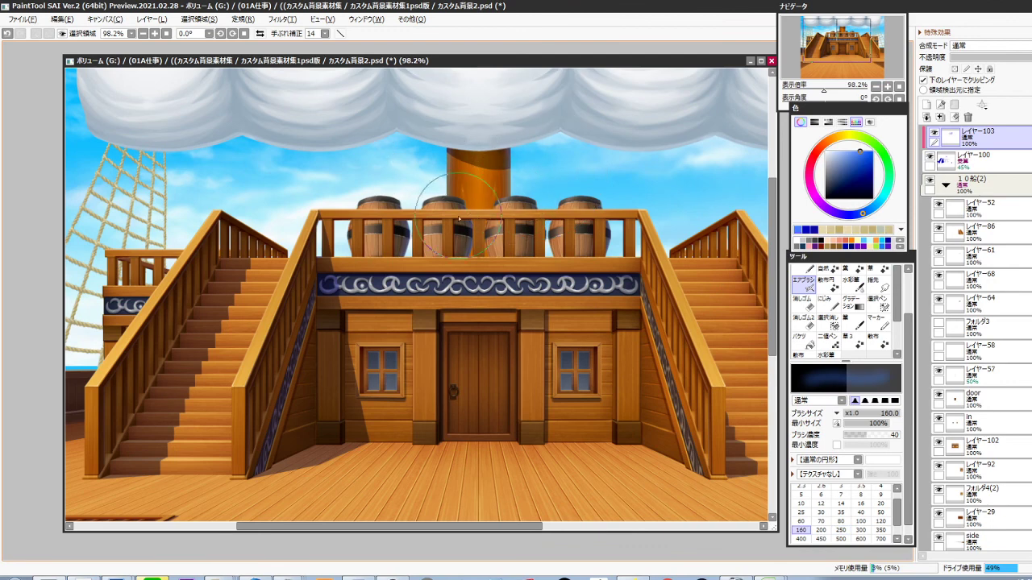
pyautogui.moveTo(430, 300); pyautogui.dragTo(471, 271)
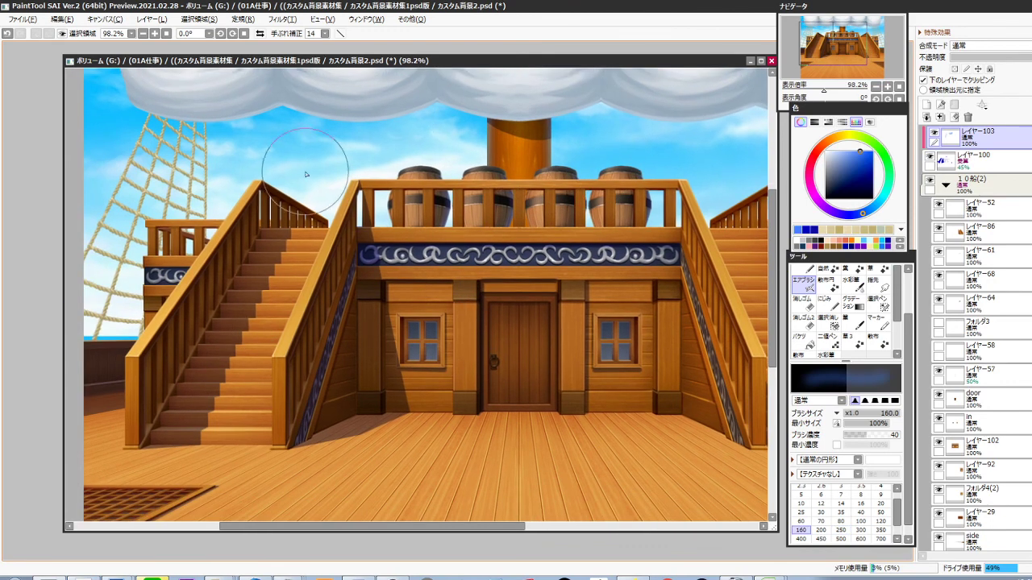
# Pick a more saturated blue and airbrush it over the left staircase's shadows
pyautogui.click(872, 151)
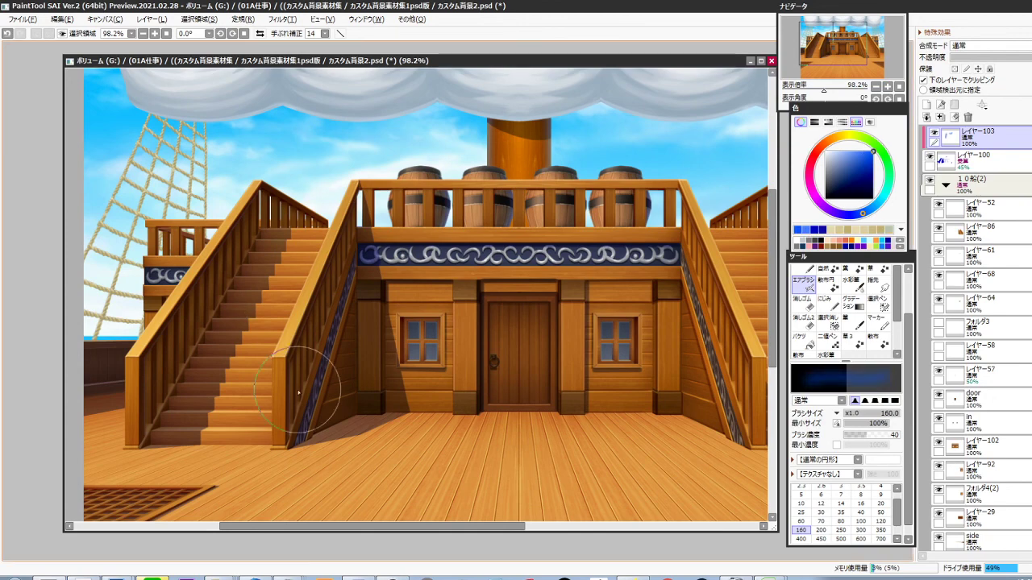
pyautogui.moveTo(539, 463)
pyautogui.mouseDown()
pyautogui.moveTo(465, 380)
pyautogui.moveTo(421, 357)
pyautogui.mouseUp()
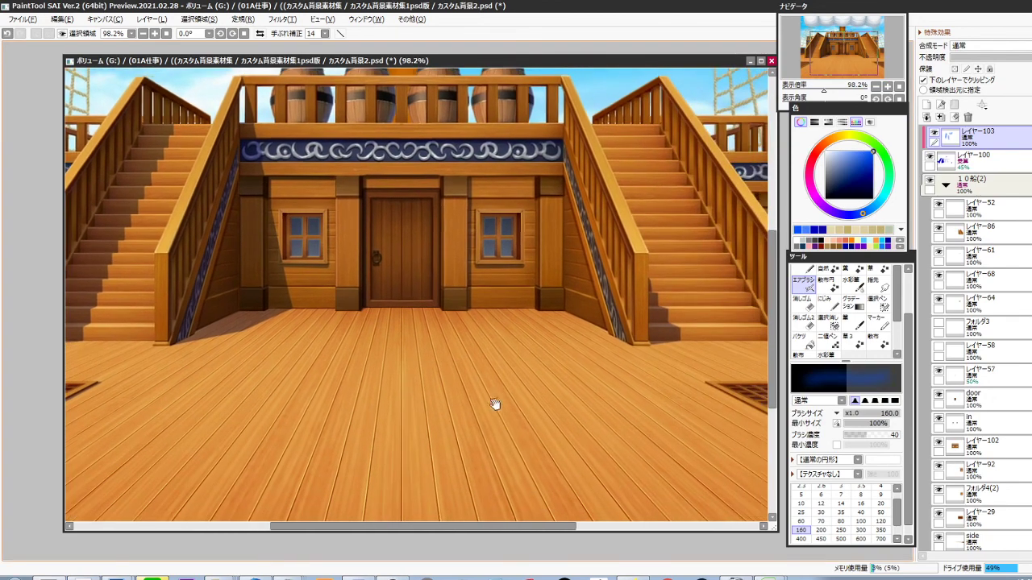
pyautogui.scroll(-2, 631, 368)
pyautogui.moveTo(608, 403); pyautogui.dragTo(599, 407)
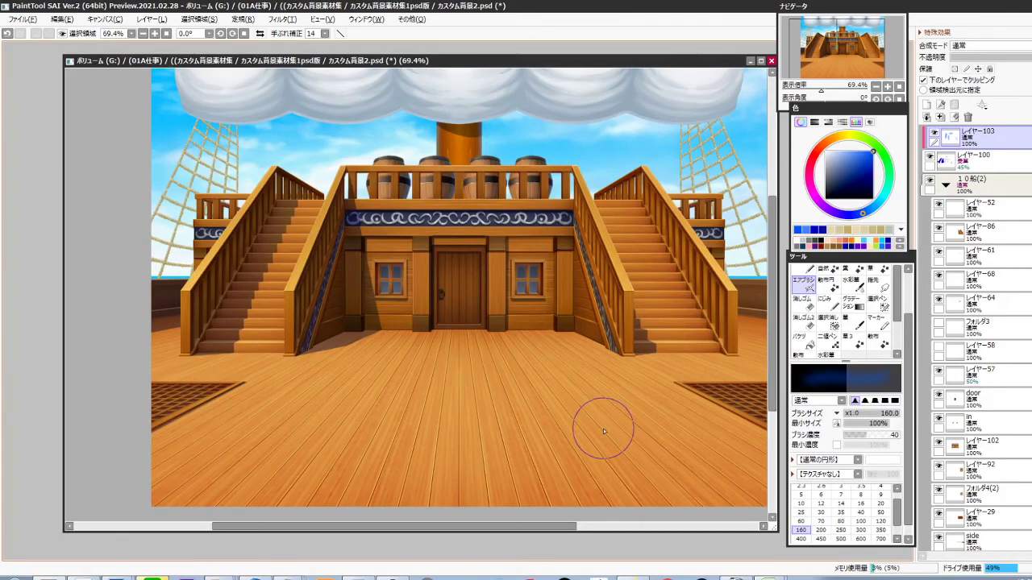
# Apply a Gaussian blur with a radius of 1.0 to the multiply shadow layer
pyautogui.click(976, 164)
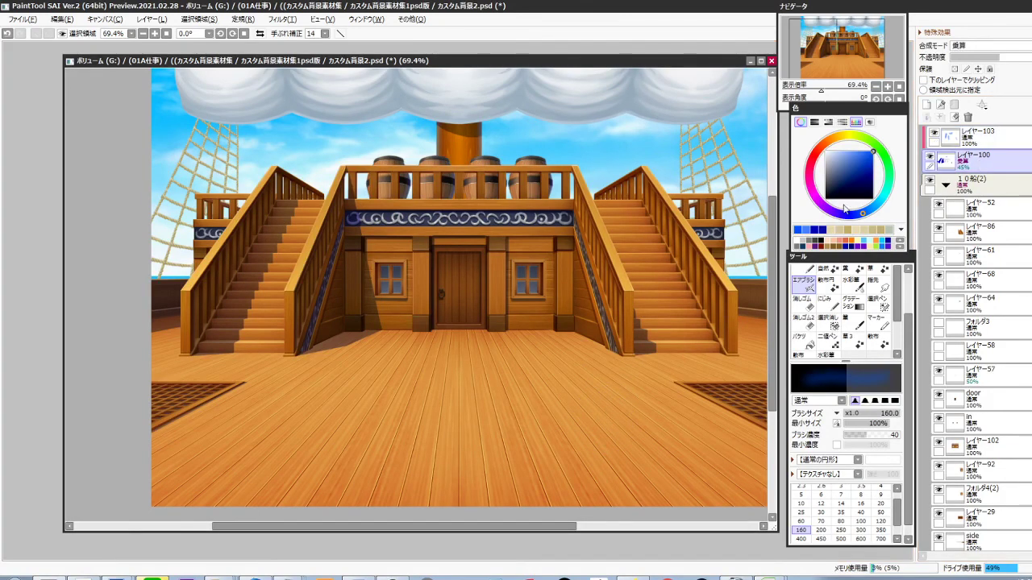
pyautogui.hotkey('ctrl', 'g')
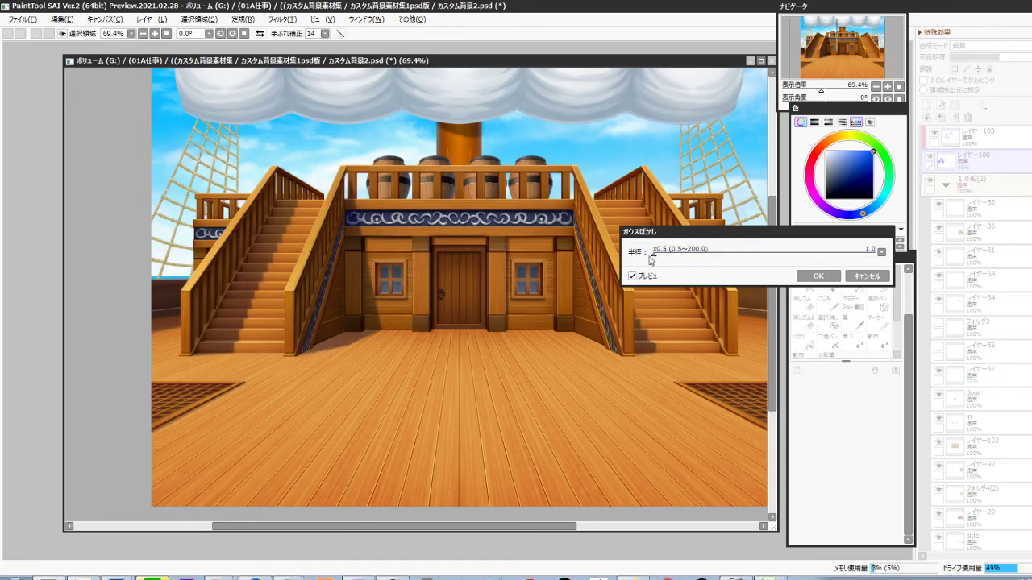
pyautogui.click(817, 277)
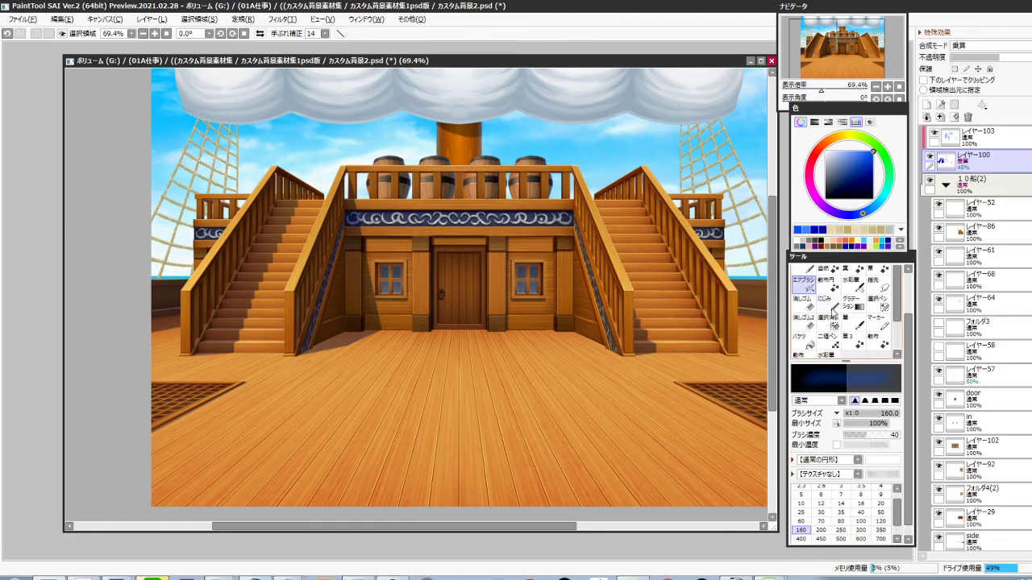
# Soften the edge of the deck shadow beside the left staircase's outer front post with the size 25 watercolor brush
pyautogui.moveTo(444, 375); pyautogui.dragTo(528, 355)
pyautogui.scroll(5, 376, 334)
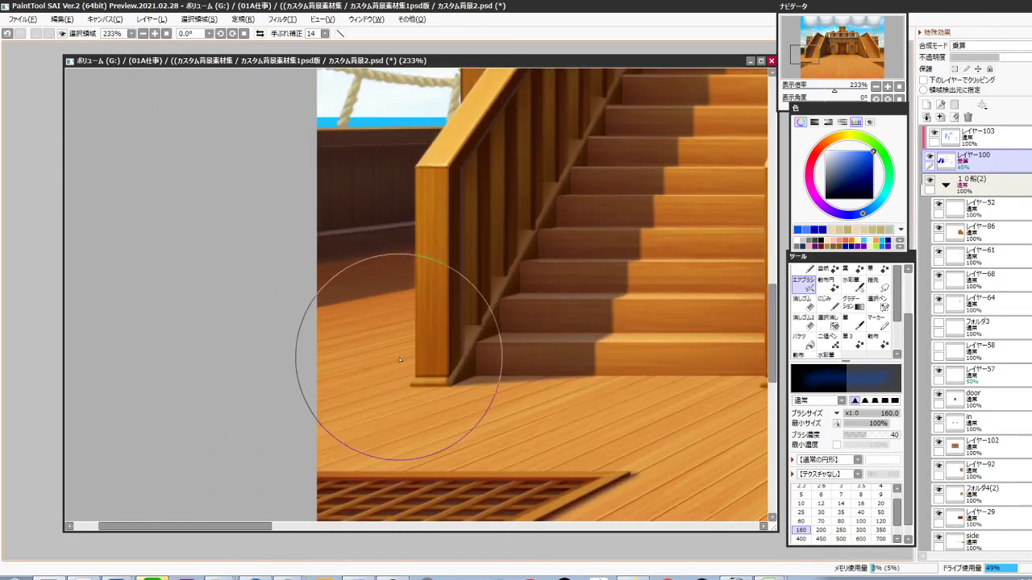
pyautogui.press('c')
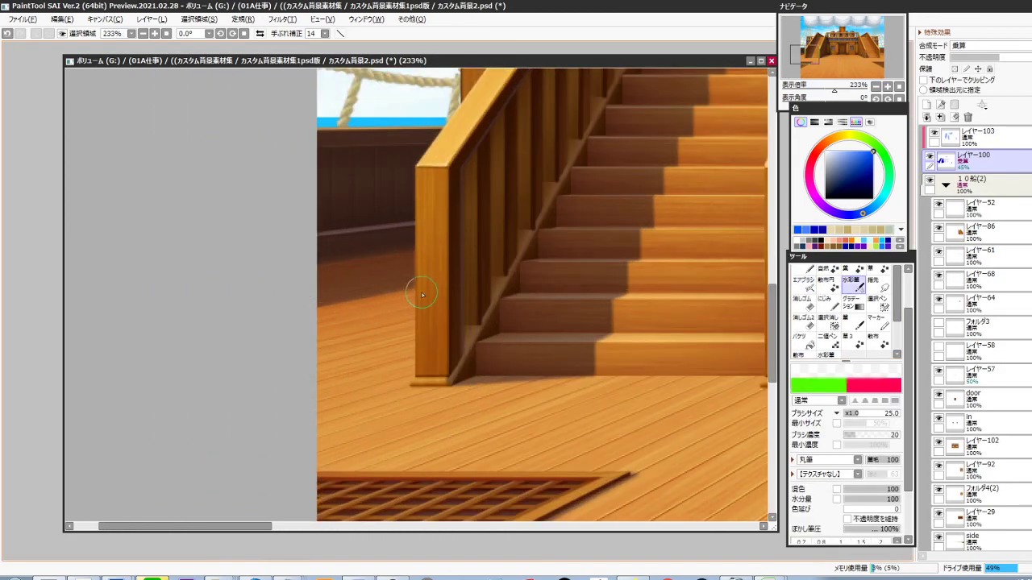
pyautogui.scroll(-6, 395, 338)
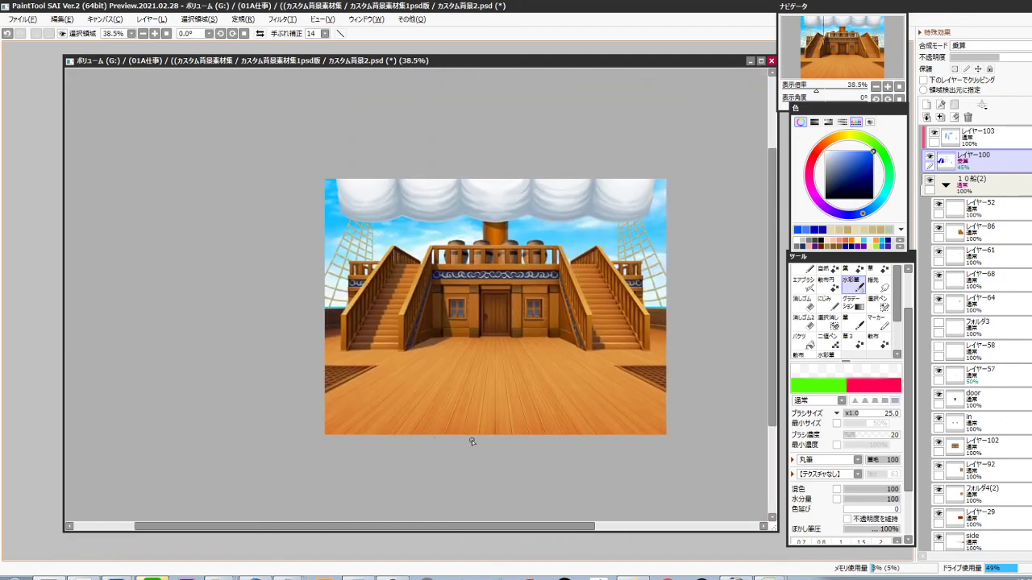
# Enlarge the canvas window and examine the shadows across the whole picture
pyautogui.scroll(1, 528, 343)
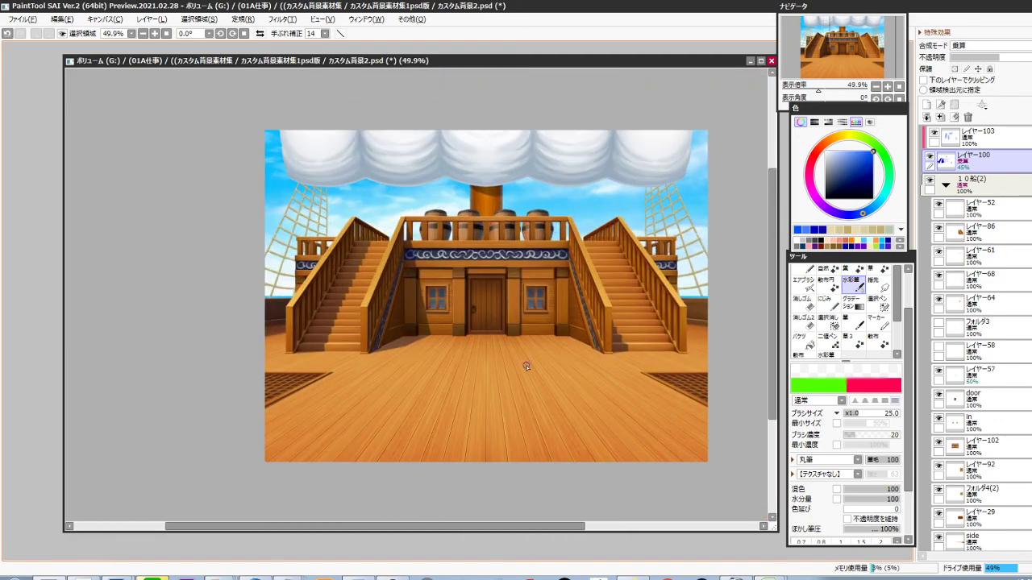
pyautogui.moveTo(589, 408); pyautogui.dragTo(563, 418)
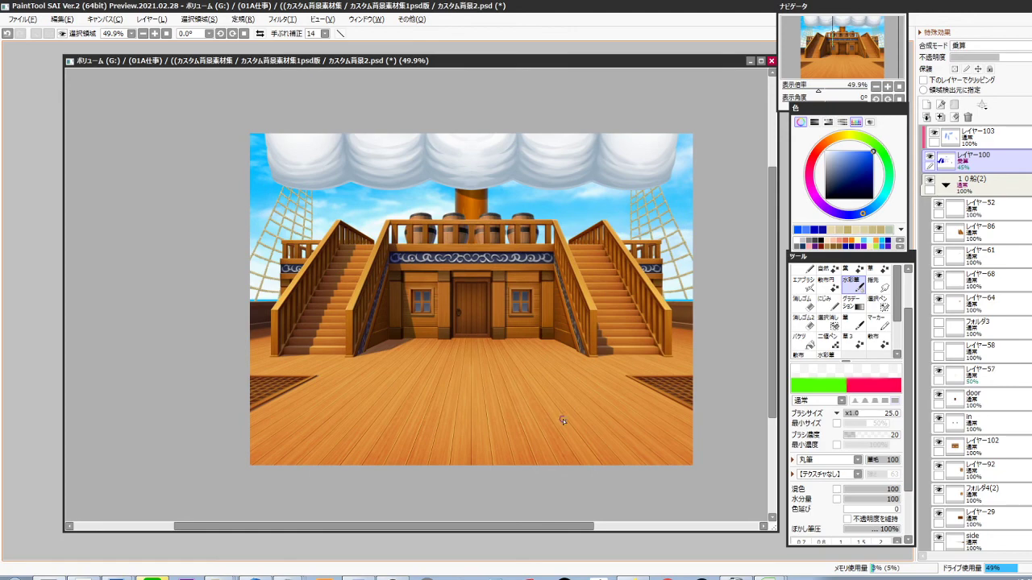
pyautogui.scroll(1, 566, 395)
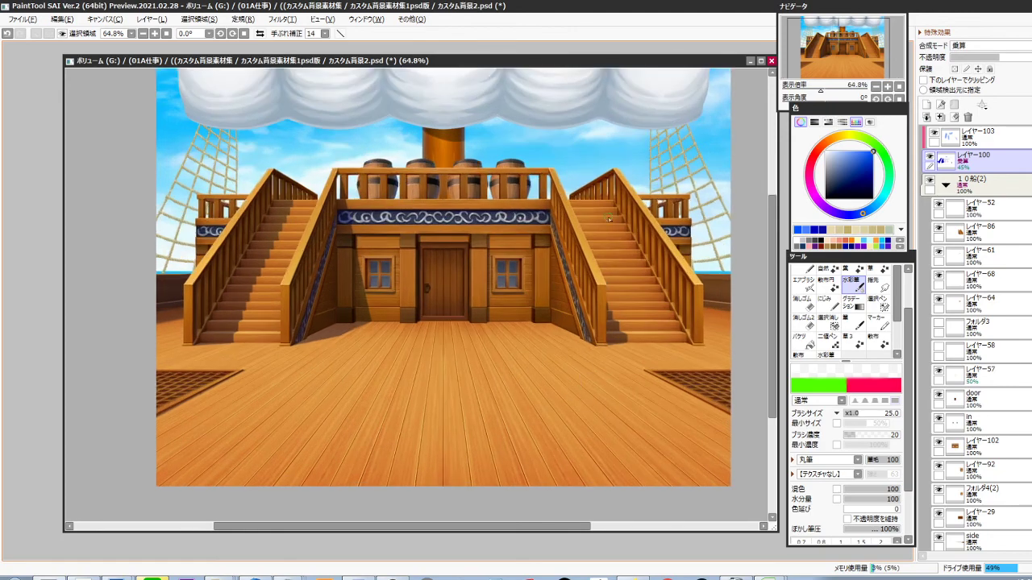
pyautogui.moveTo(578, 61); pyautogui.dragTo(516, 55)
pyautogui.moveTo(714, 525); pyautogui.dragTo(793, 559)
pyautogui.moveTo(684, 416); pyautogui.dragTo(681, 446)
pyautogui.moveTo(672, 442); pyautogui.dragTo(727, 461)
pyautogui.moveTo(710, 444); pyautogui.dragTo(702, 443)
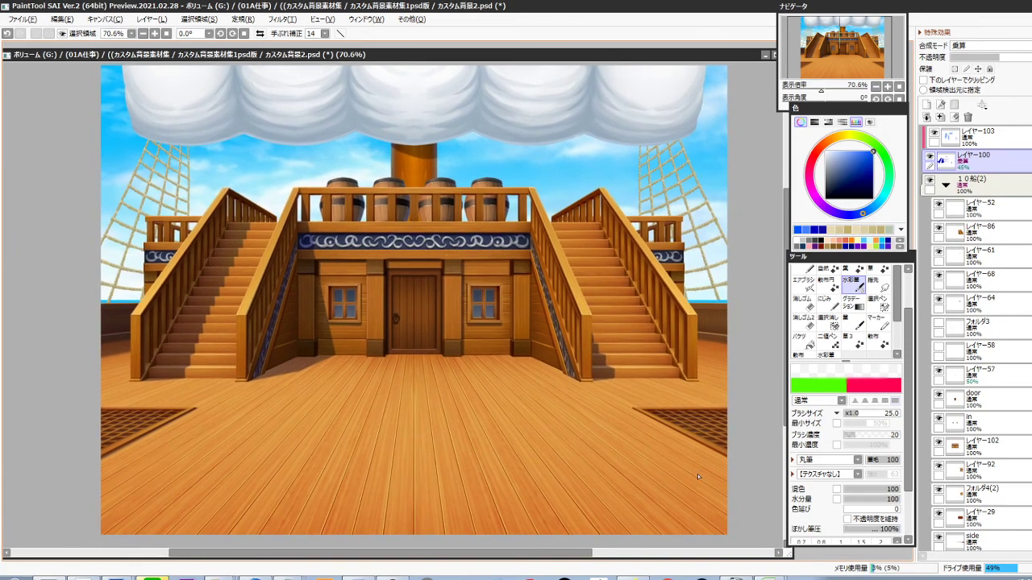